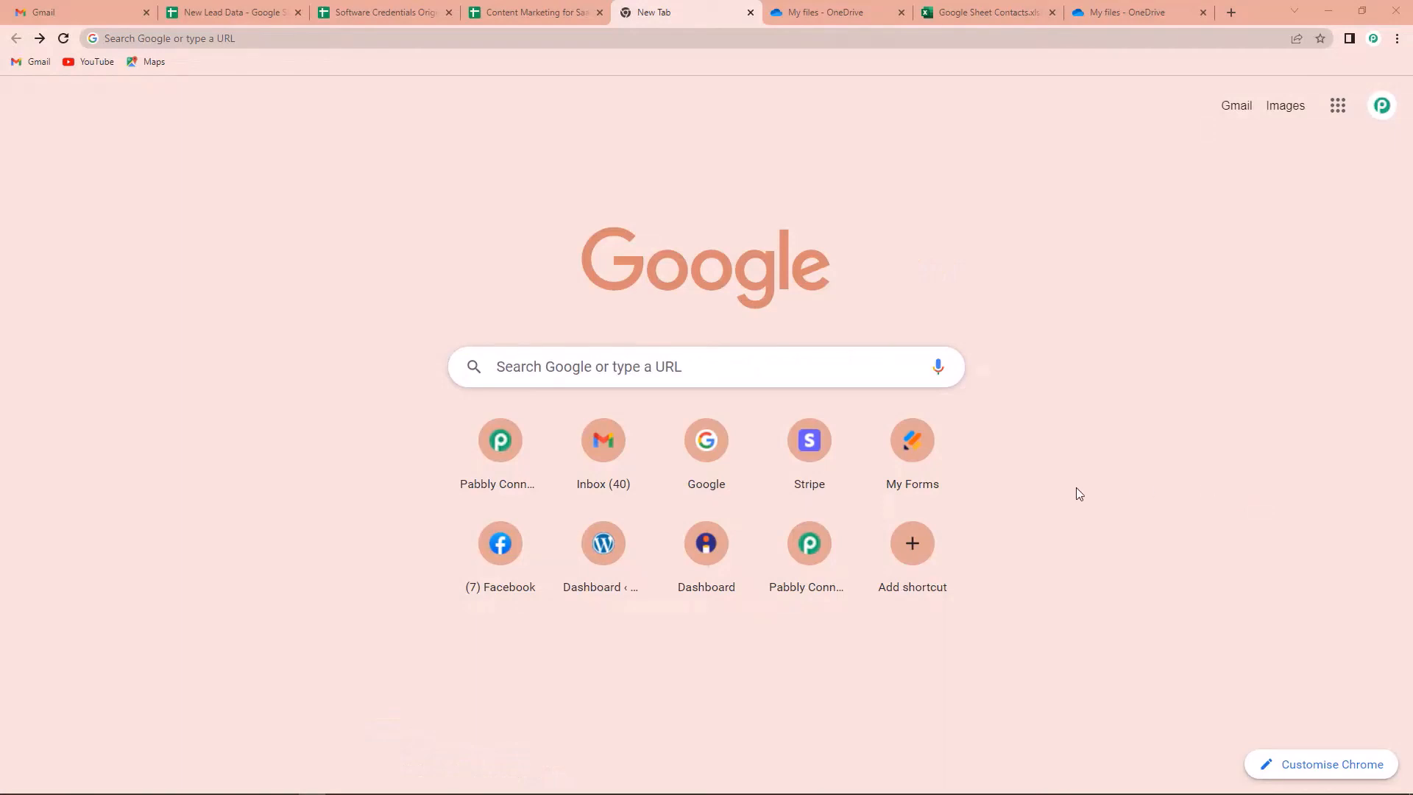
# Go to pabbly.com/connect/ from the address bar to reach the Pabbly All Apps page
pyautogui.click(228, 39)
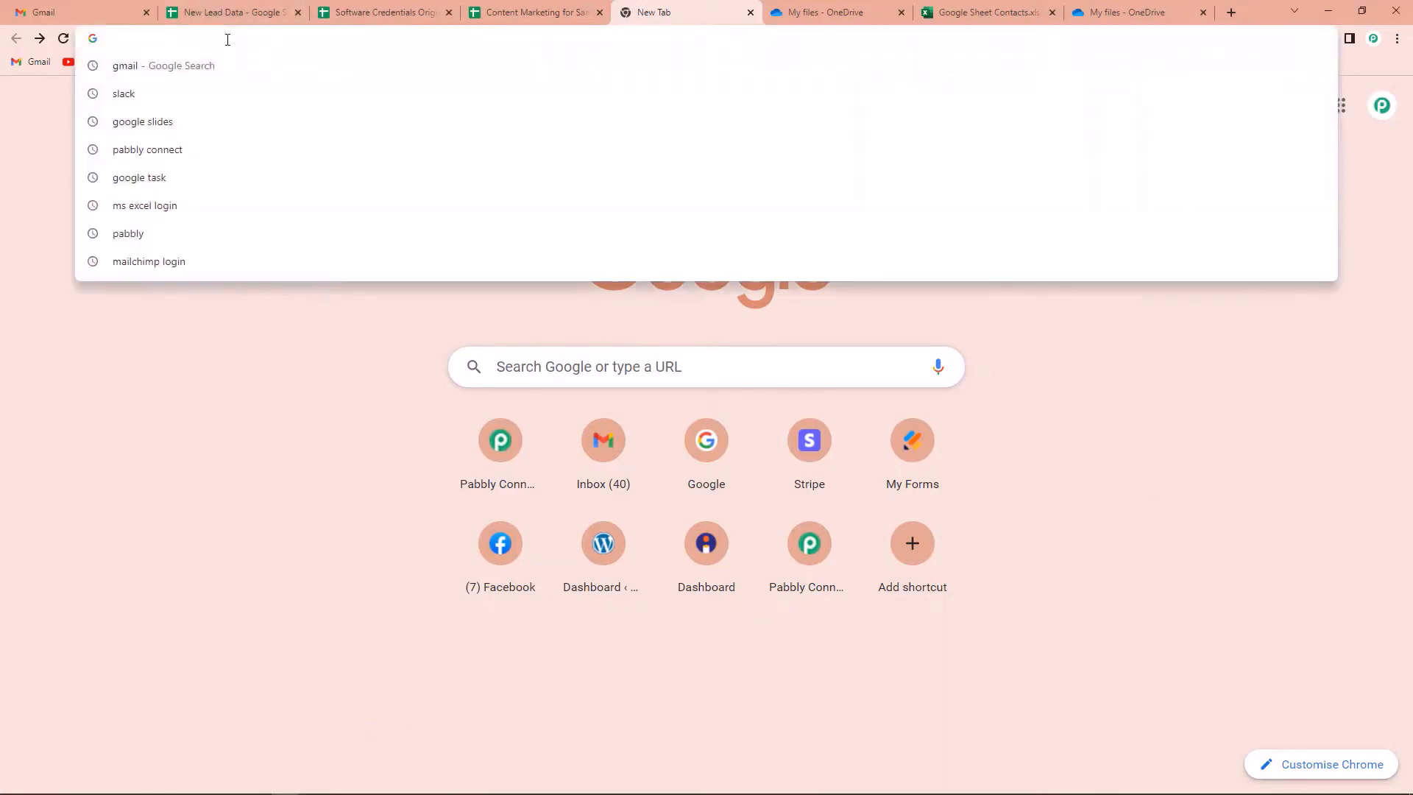
pyautogui.write('pa')
pyautogui.press('Return')
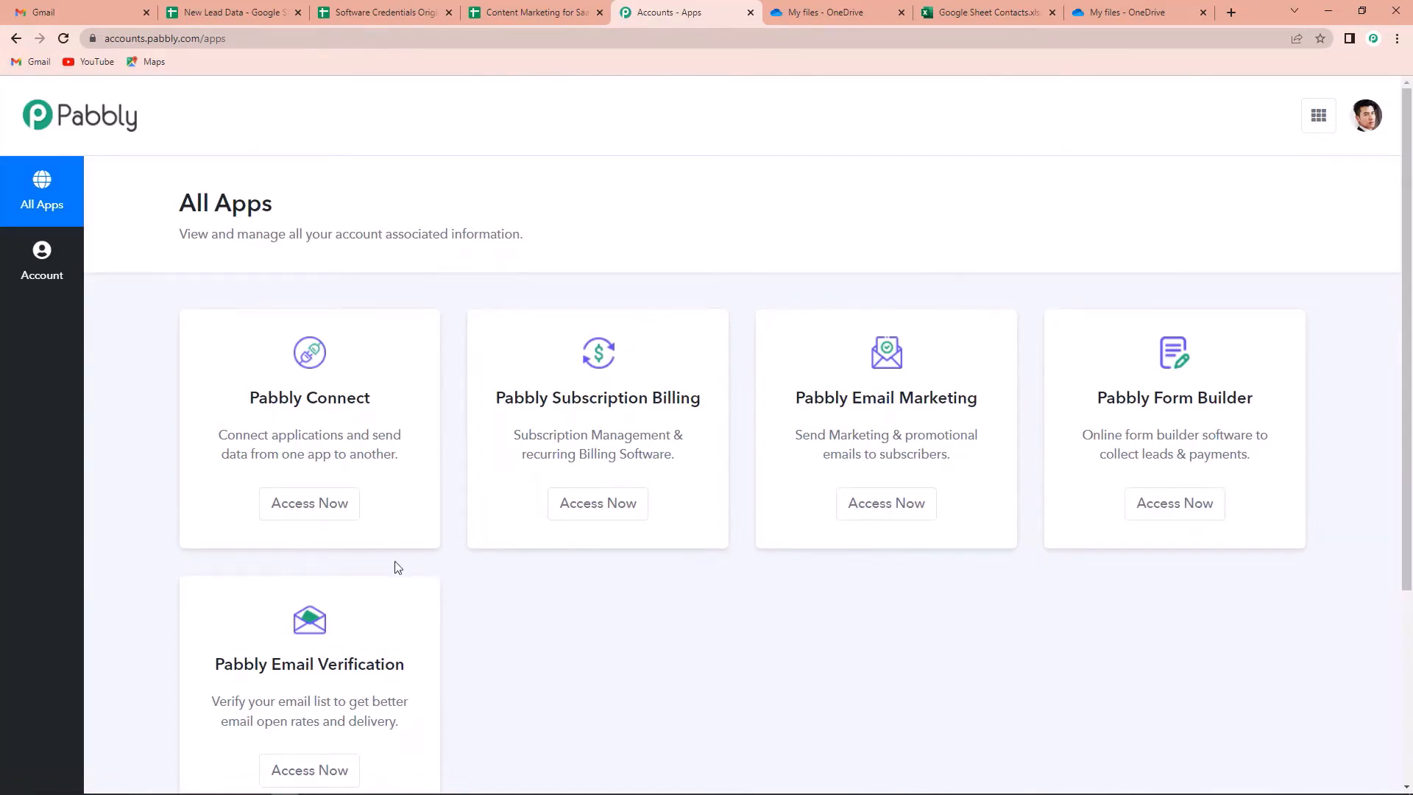
# Open Pabbly Connect and start a new workflow named 'Google Sheets to MS Excel Integration'
pyautogui.click(302, 514)
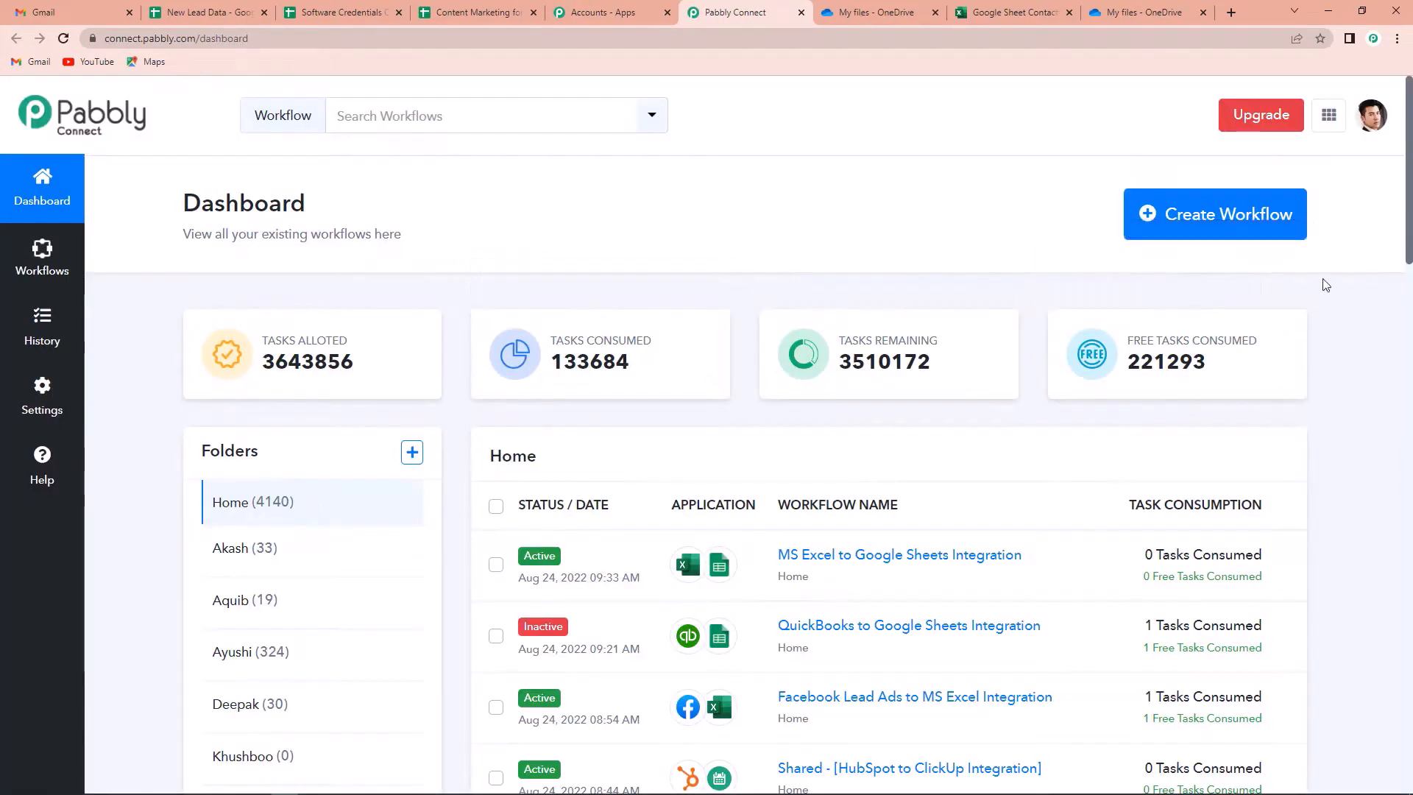
pyautogui.click(1242, 220)
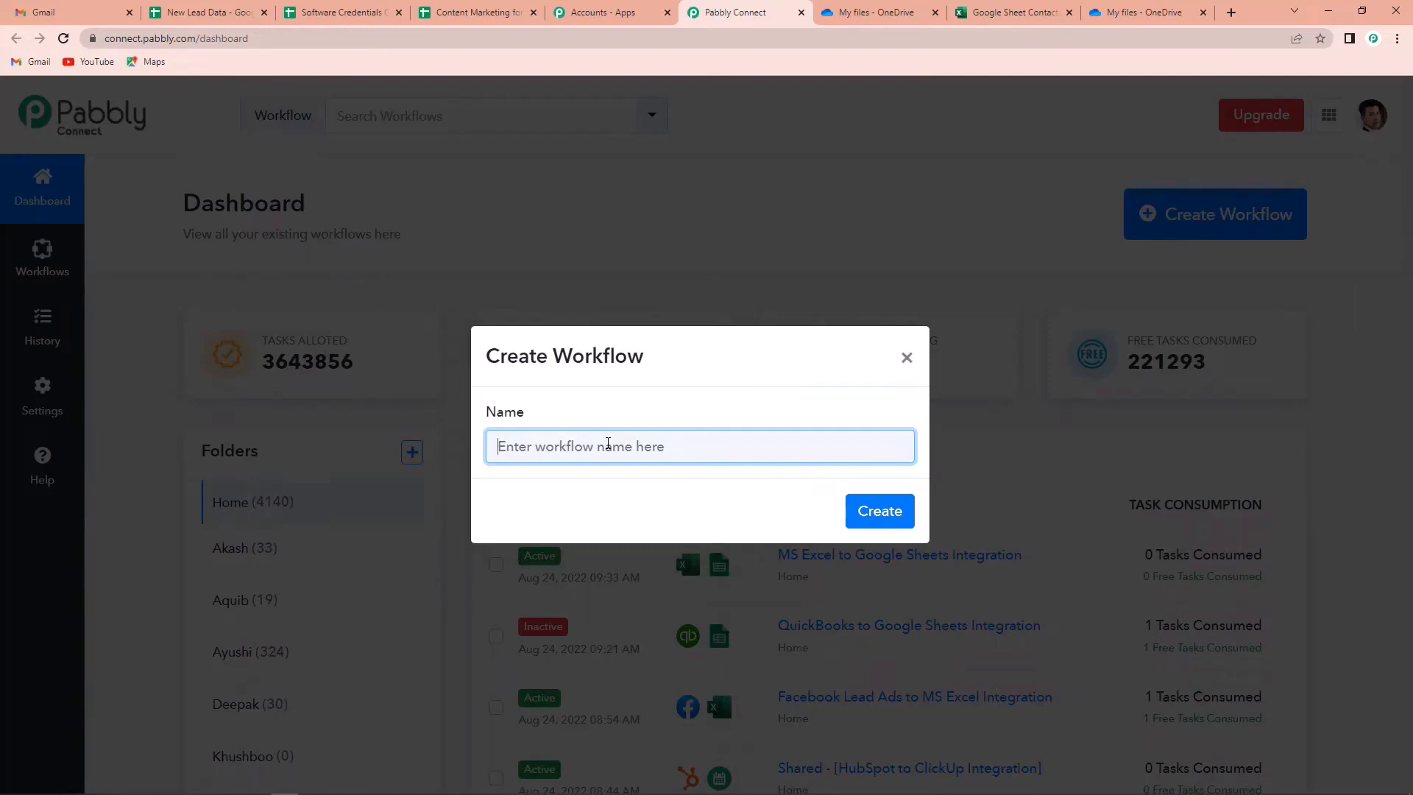
pyautogui.write('Google Shee')
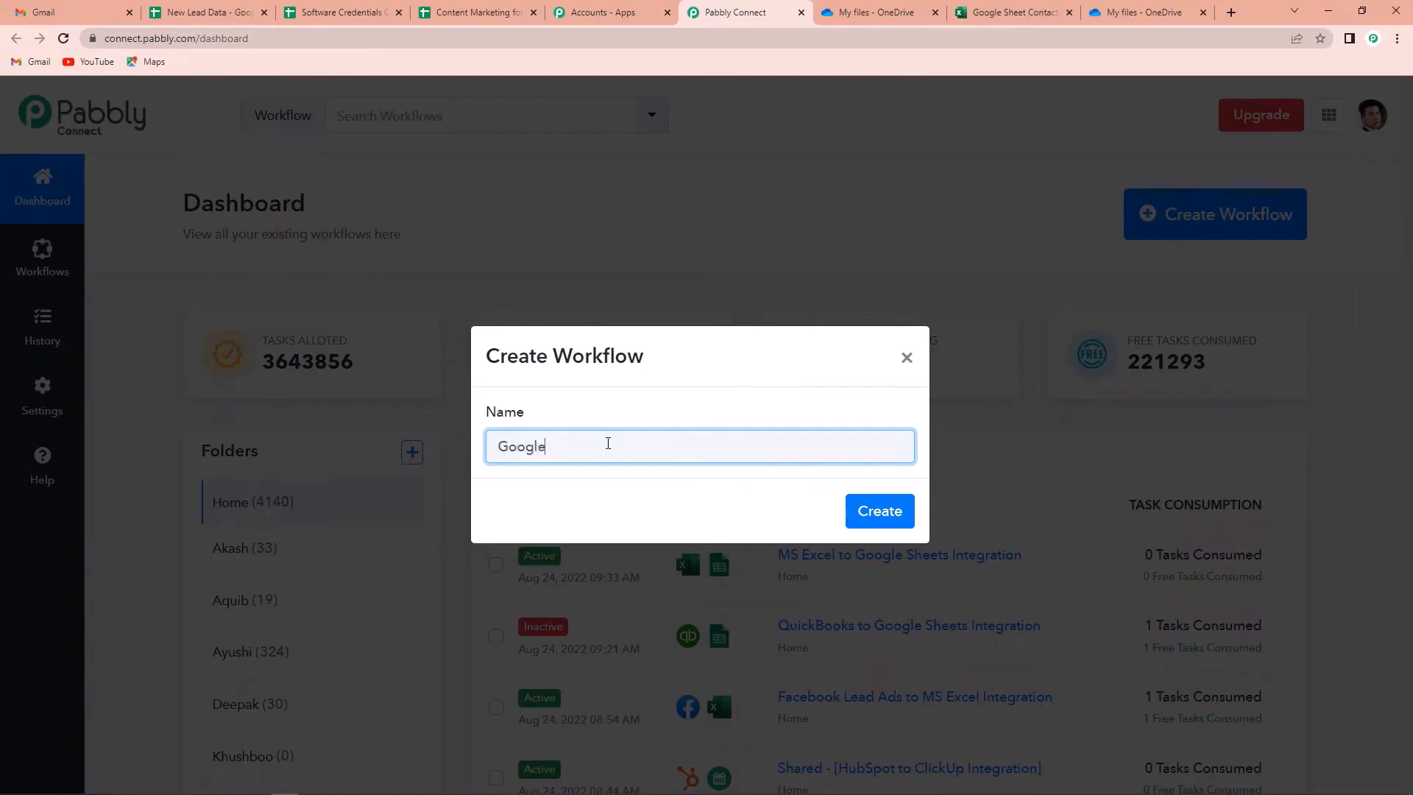
pyautogui.write('ts to M')
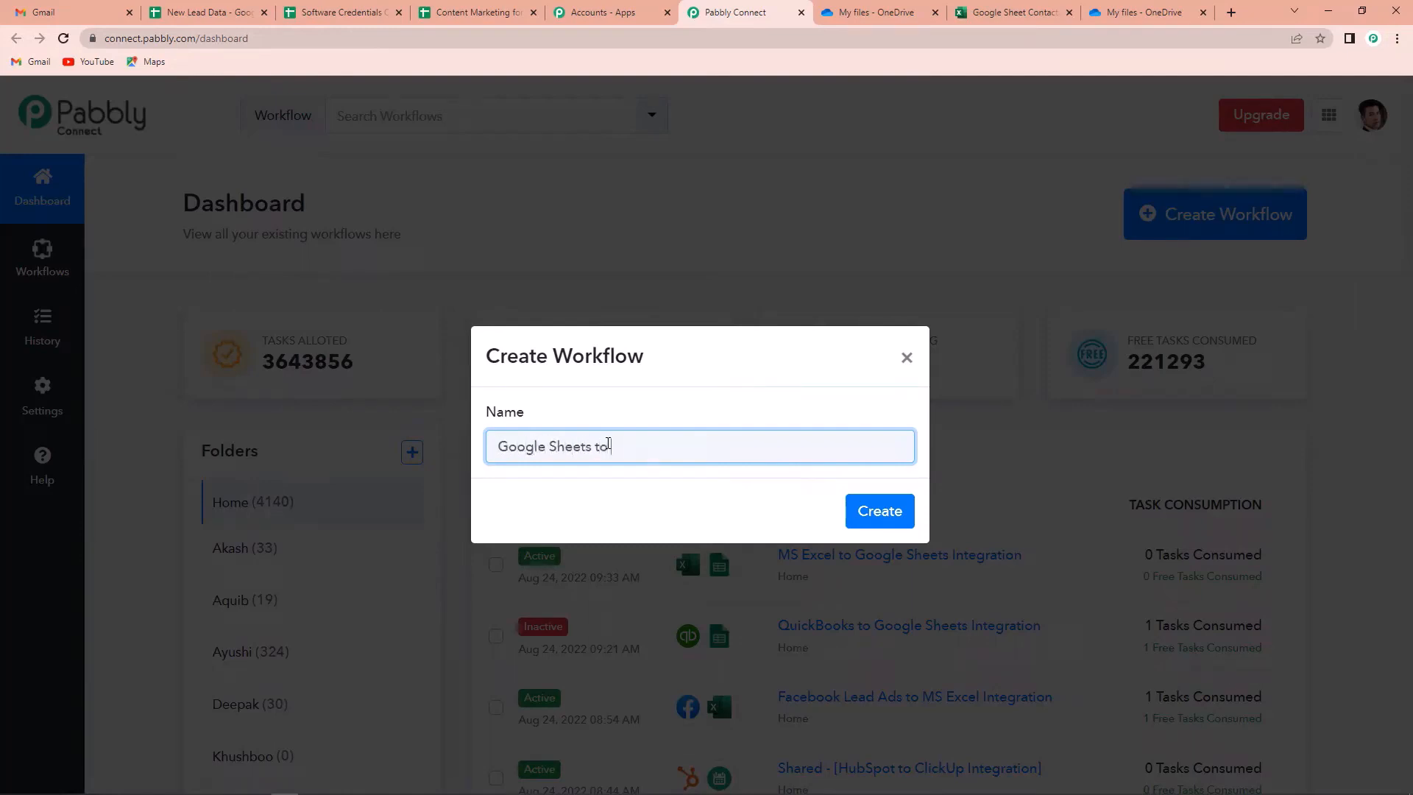
pyautogui.write('S Excel In')
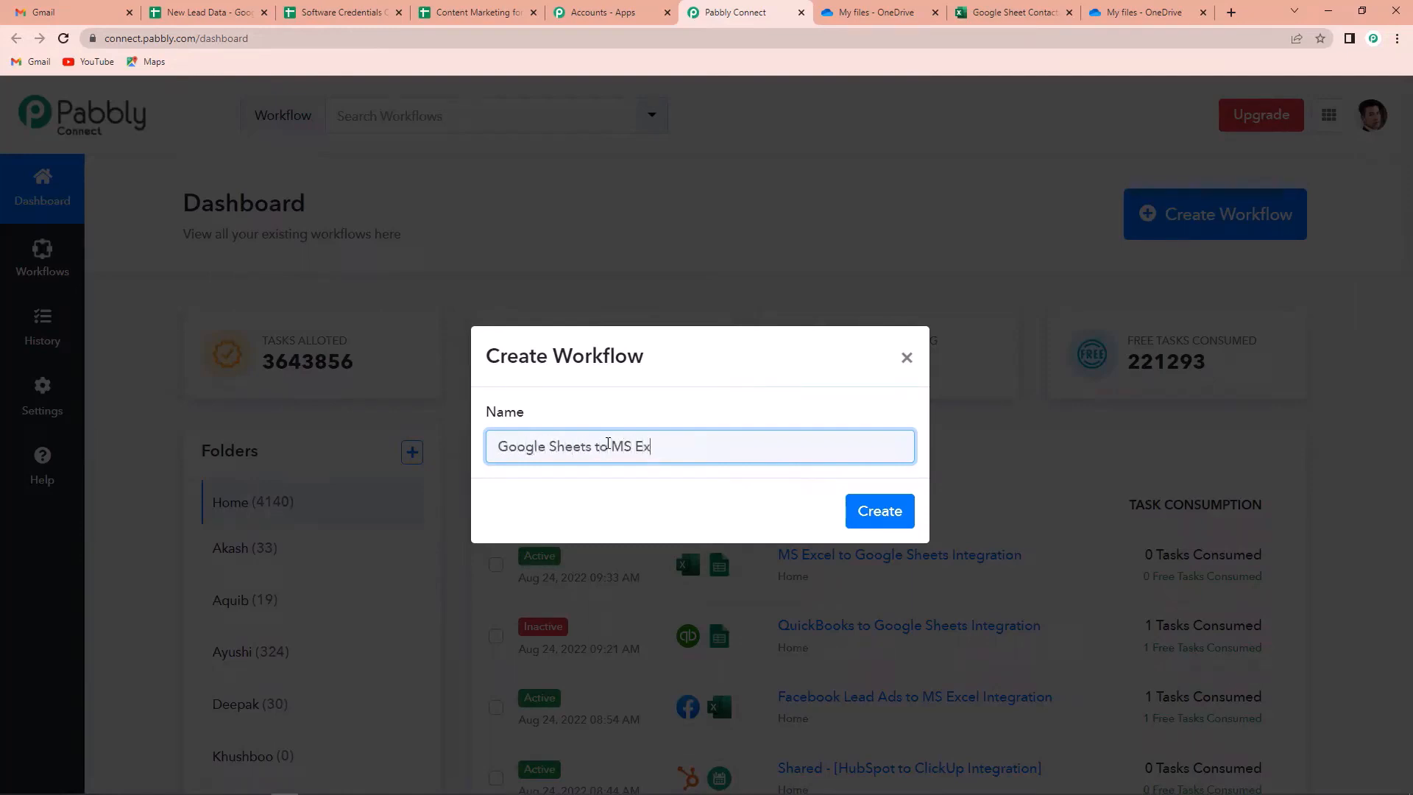
pyautogui.write('tegration')
# Create the workflow and pick Google Sheets as its trigger app
pyautogui.click(870, 515)
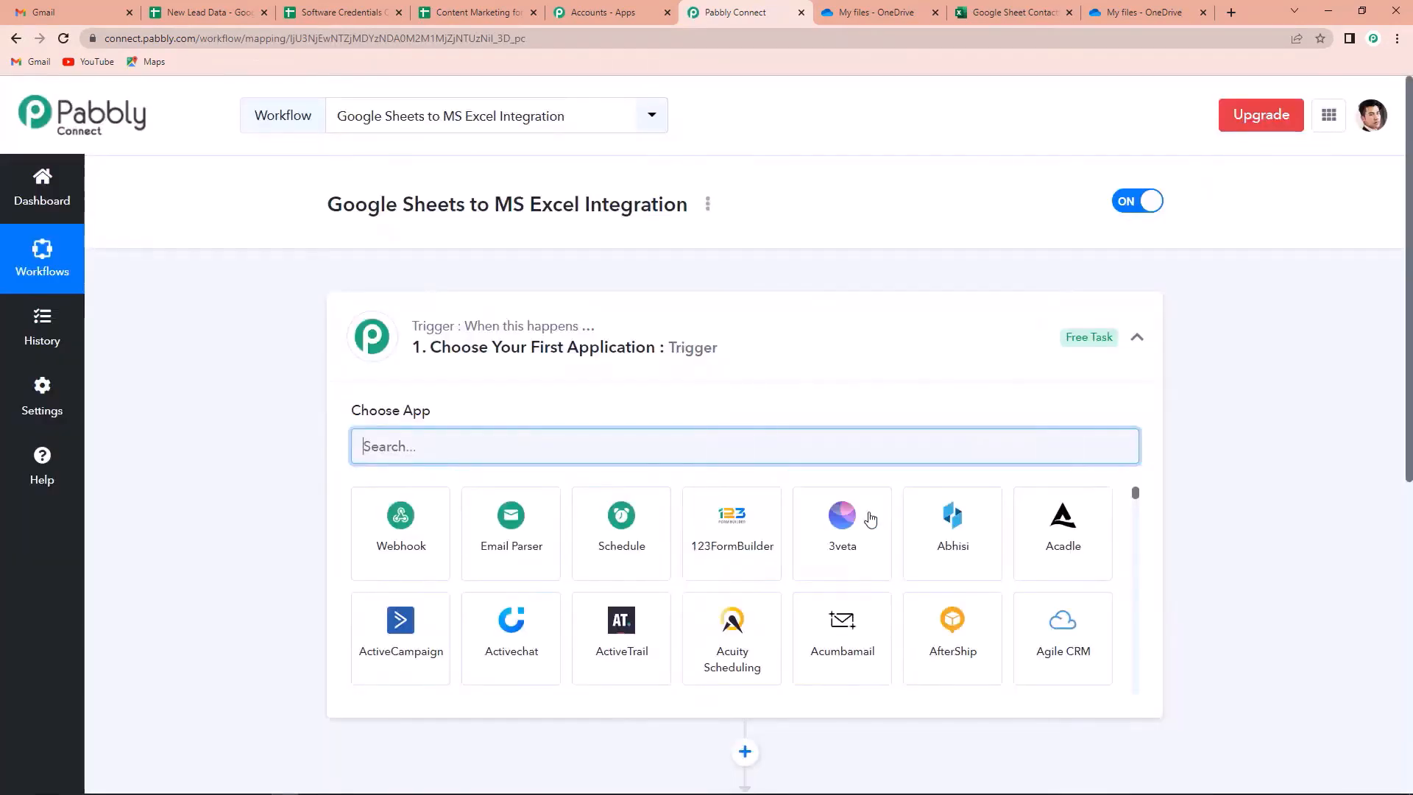
pyautogui.scroll(-4, 706, 441)
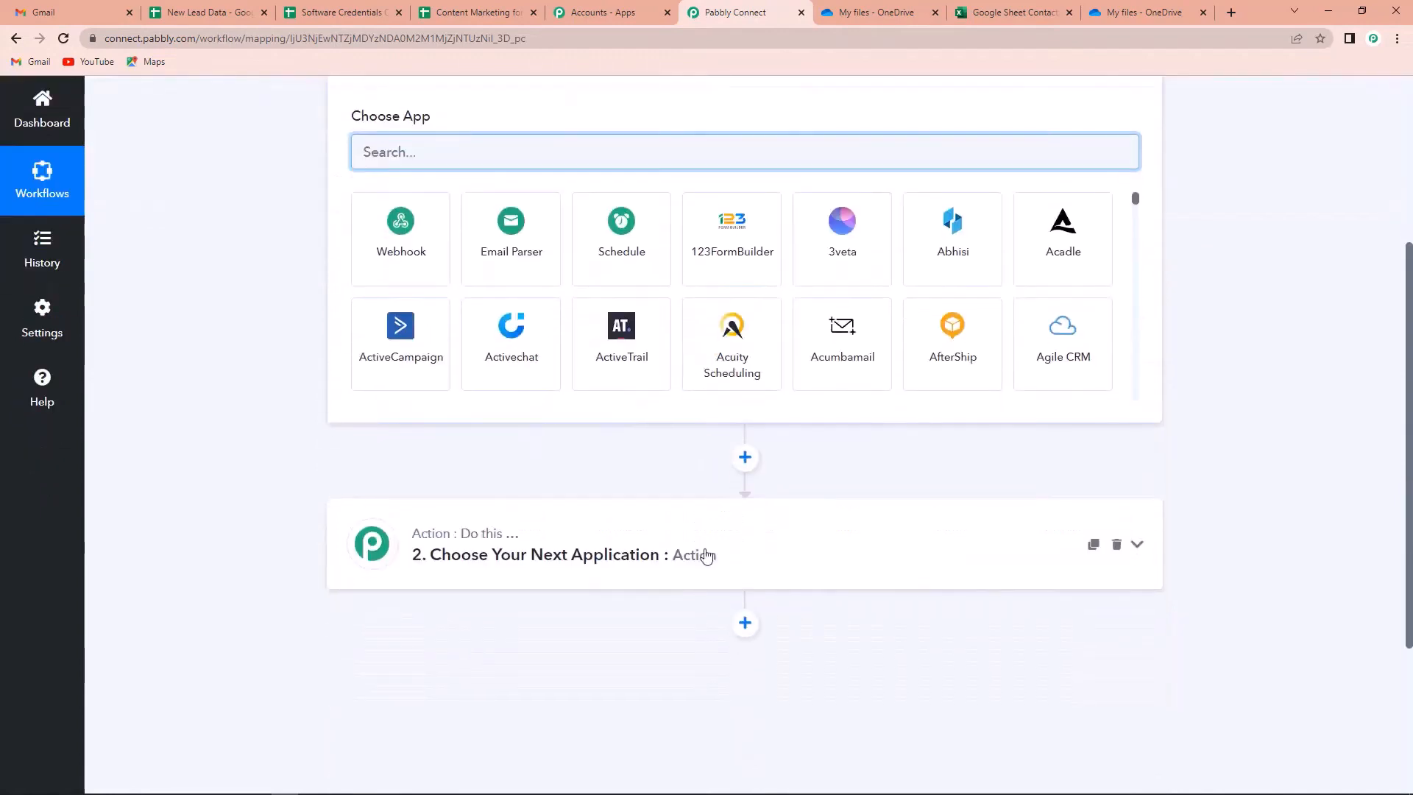
pyautogui.scroll(1, 707, 559)
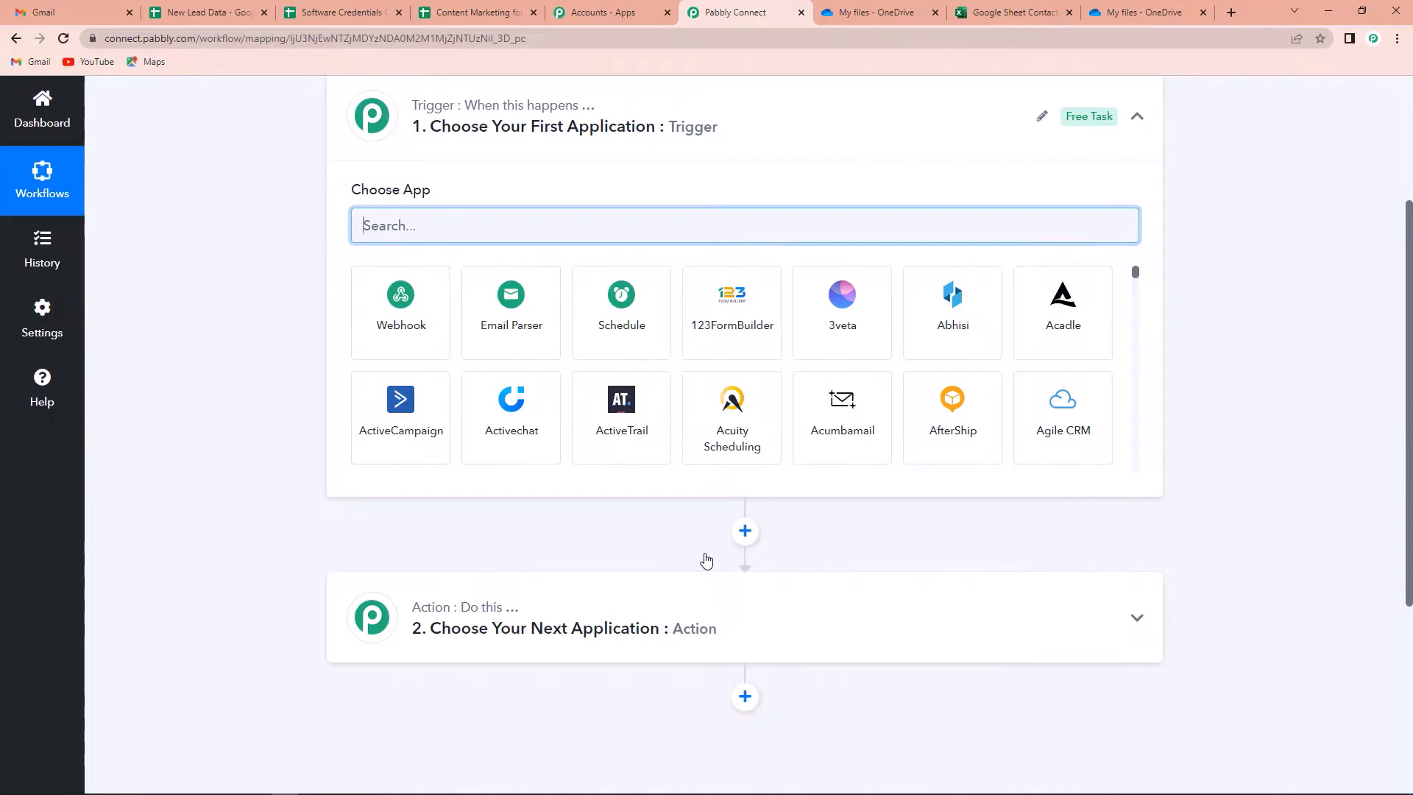
pyautogui.scroll(2, 707, 558)
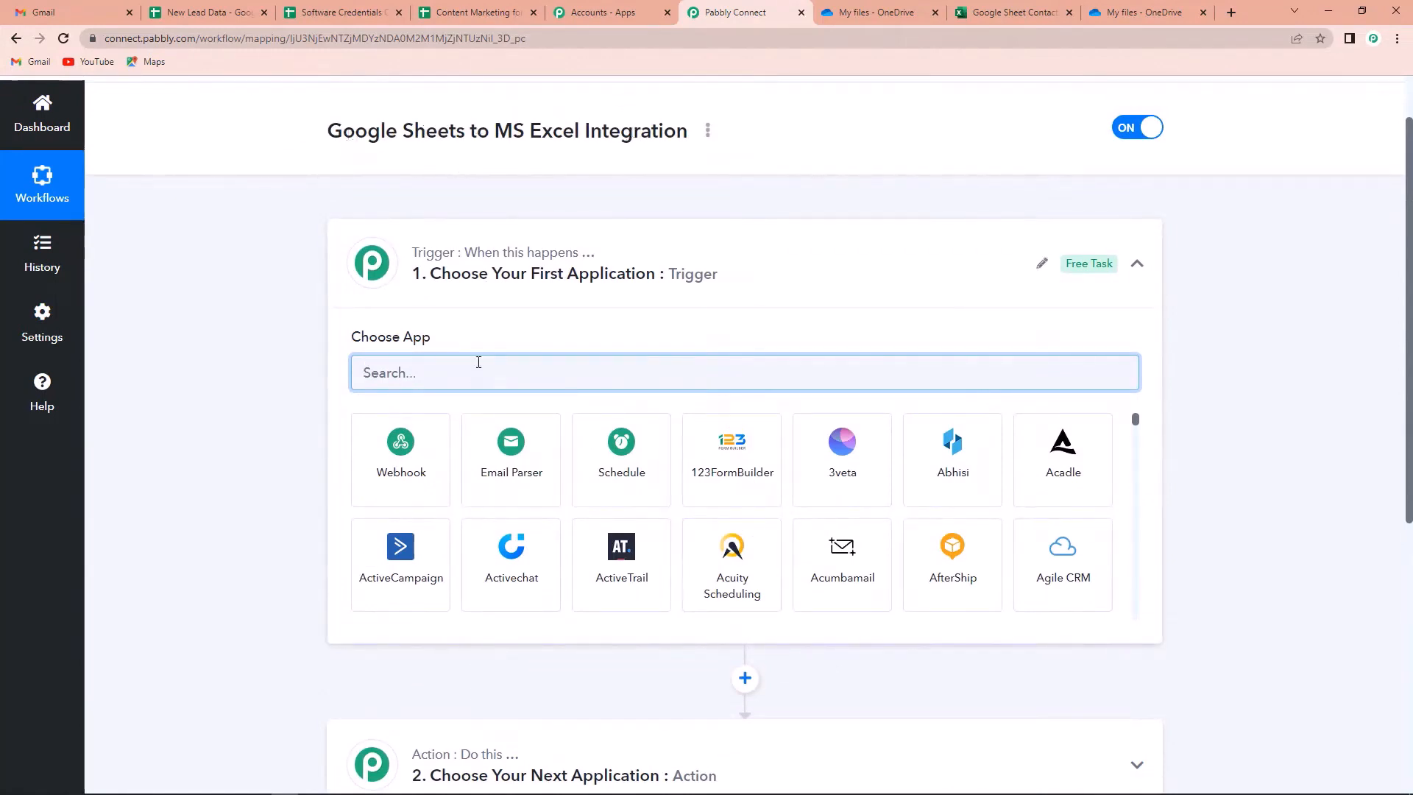
pyautogui.write('Googl')
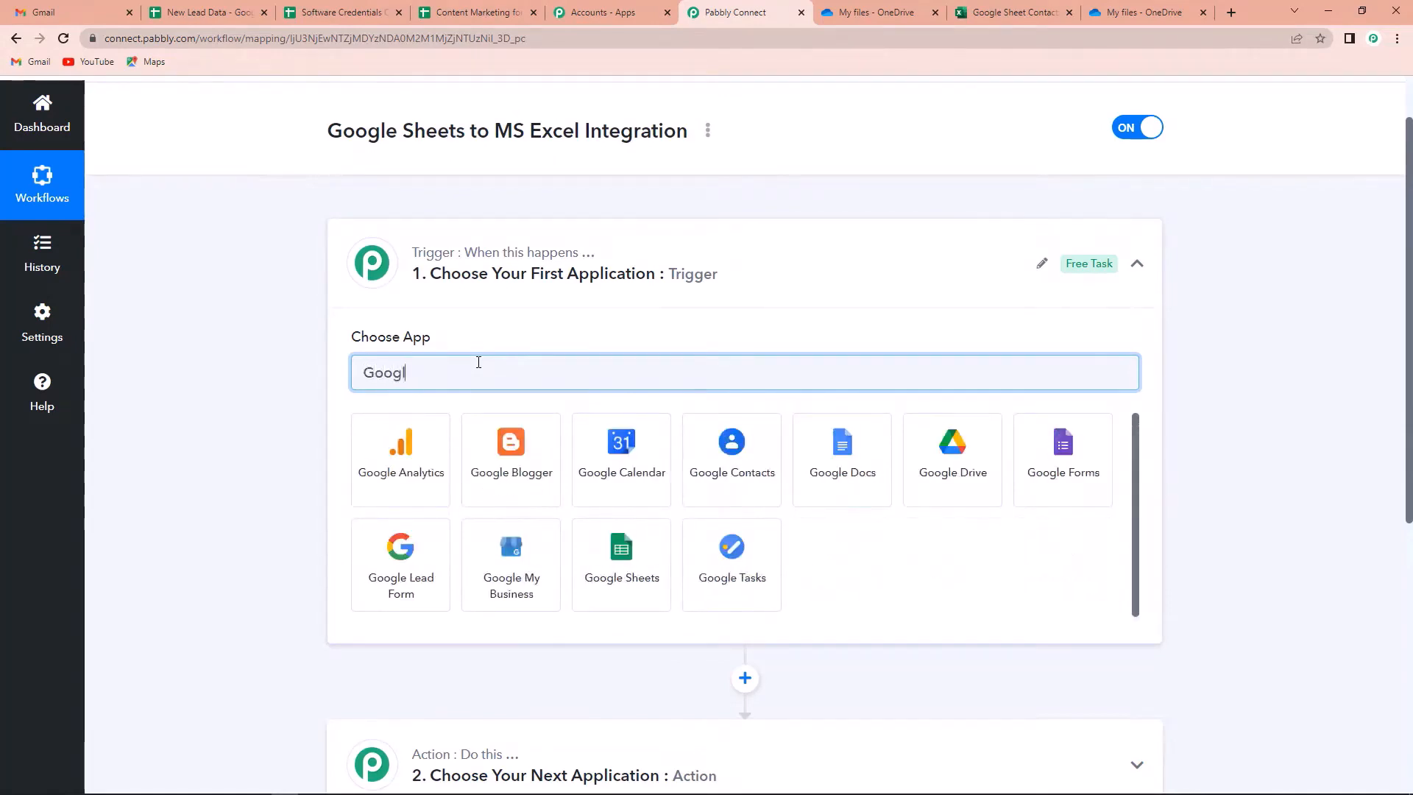
pyautogui.write('e')
pyautogui.click(647, 560)
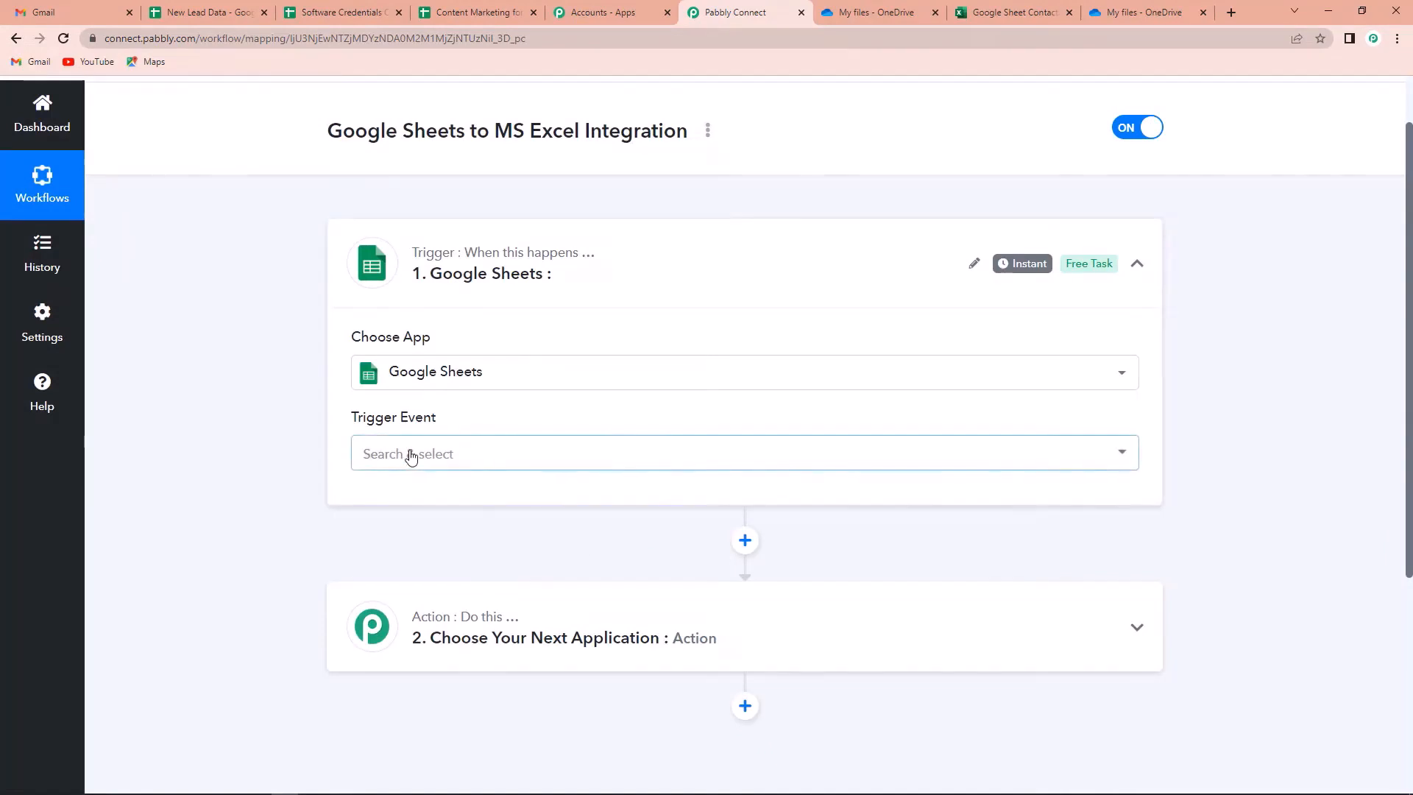
# Set the trigger event to New or Updated Spreadsheet Row and view the New Lead Data sheet
pyautogui.click(410, 455)
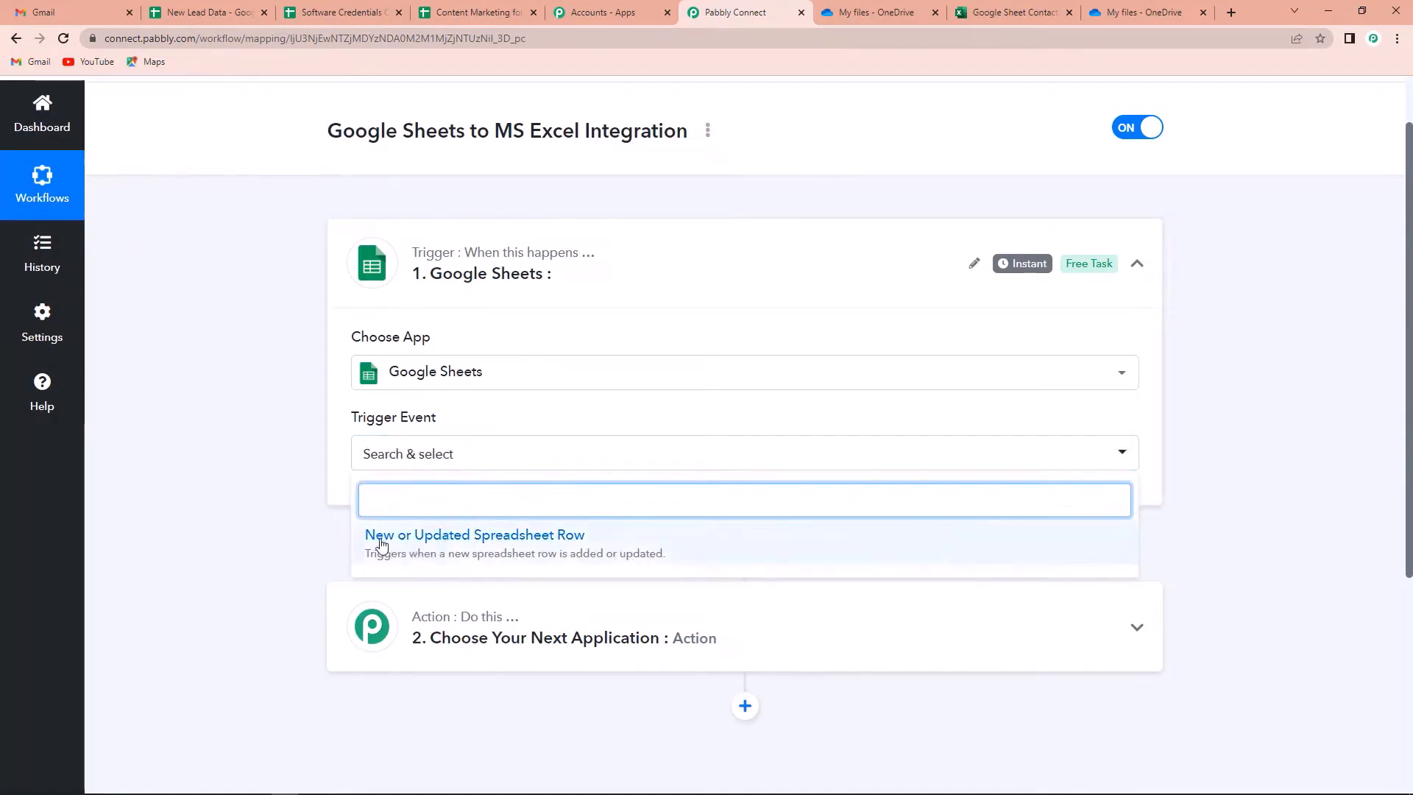
pyautogui.click(511, 541)
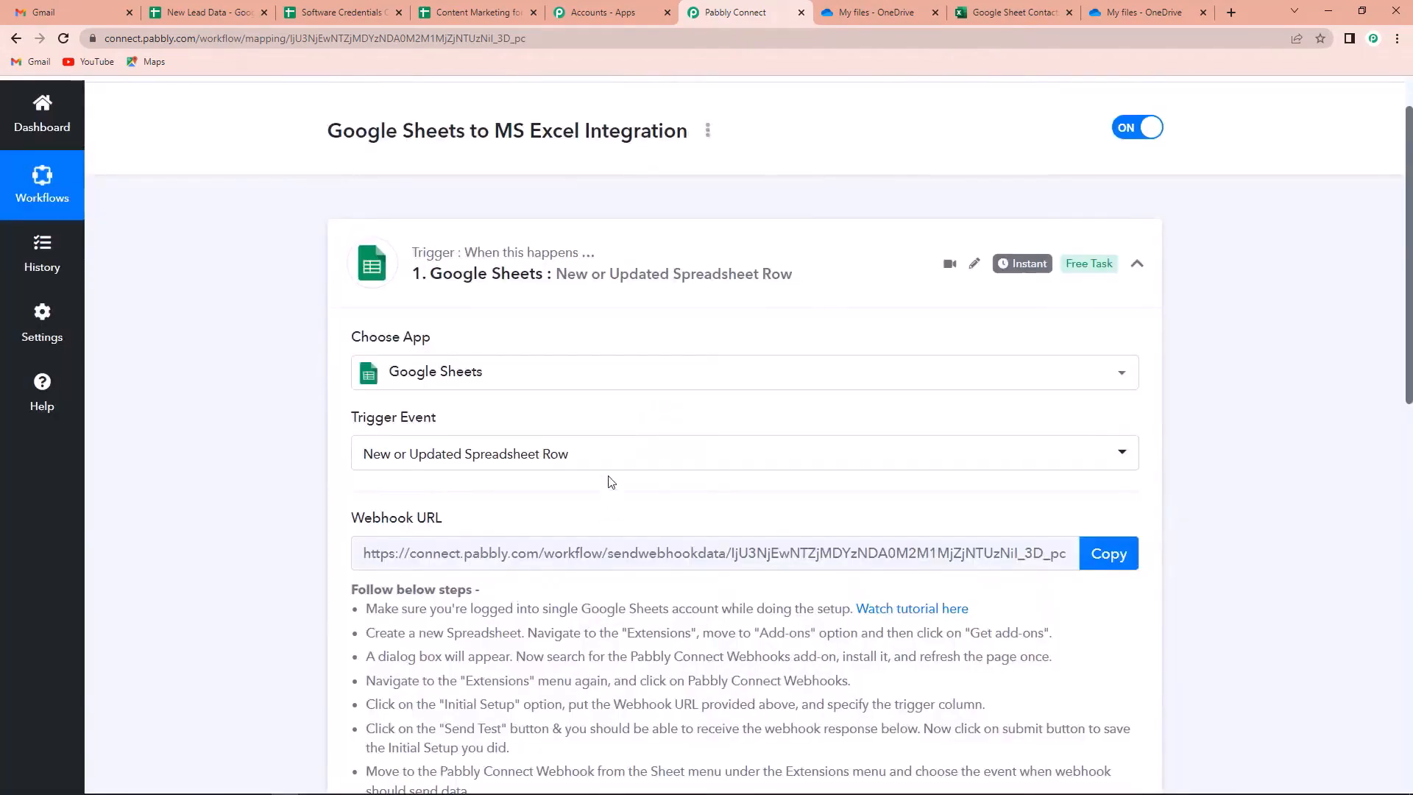
pyautogui.scroll(-2, 640, 451)
pyautogui.moveTo(425, 381)
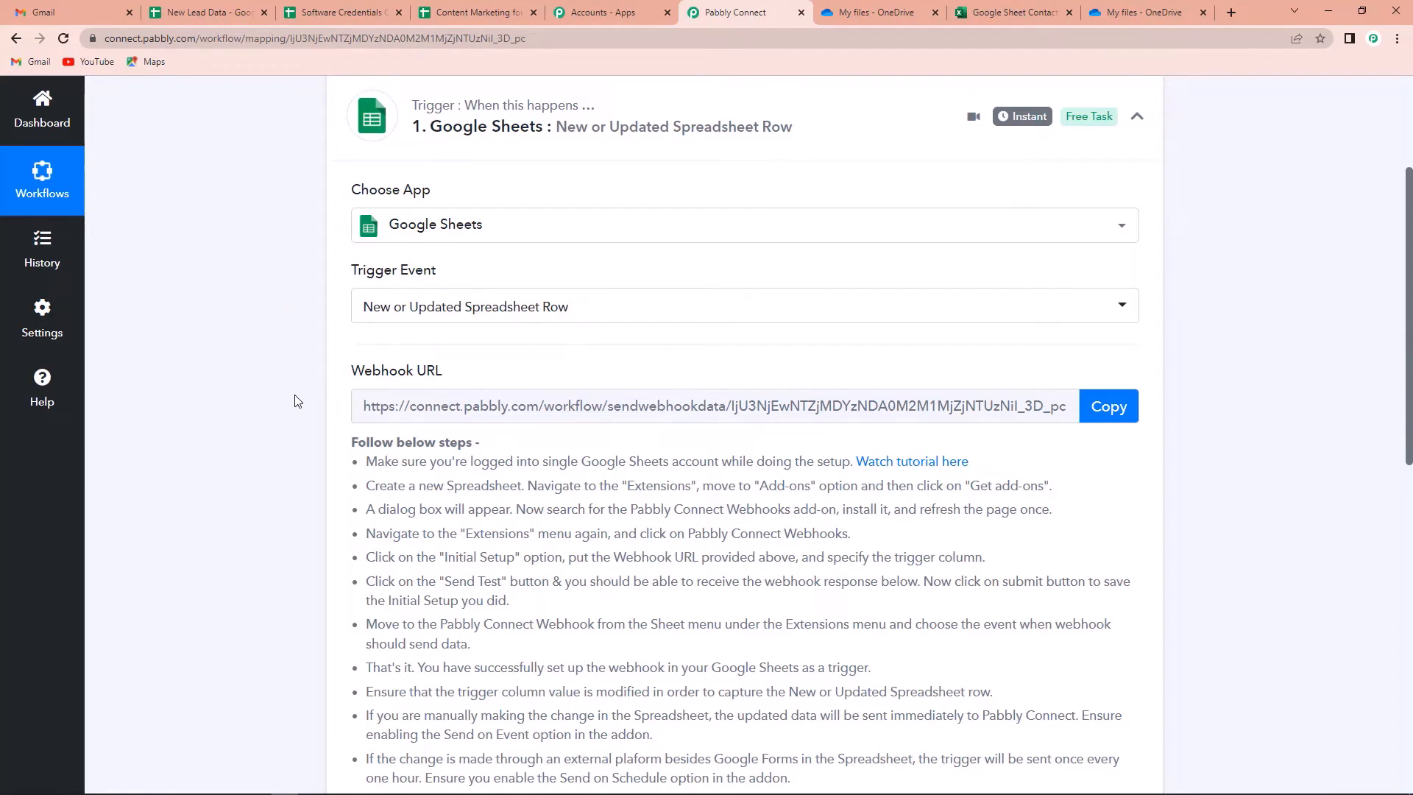
pyautogui.scroll(-2, 495, 364)
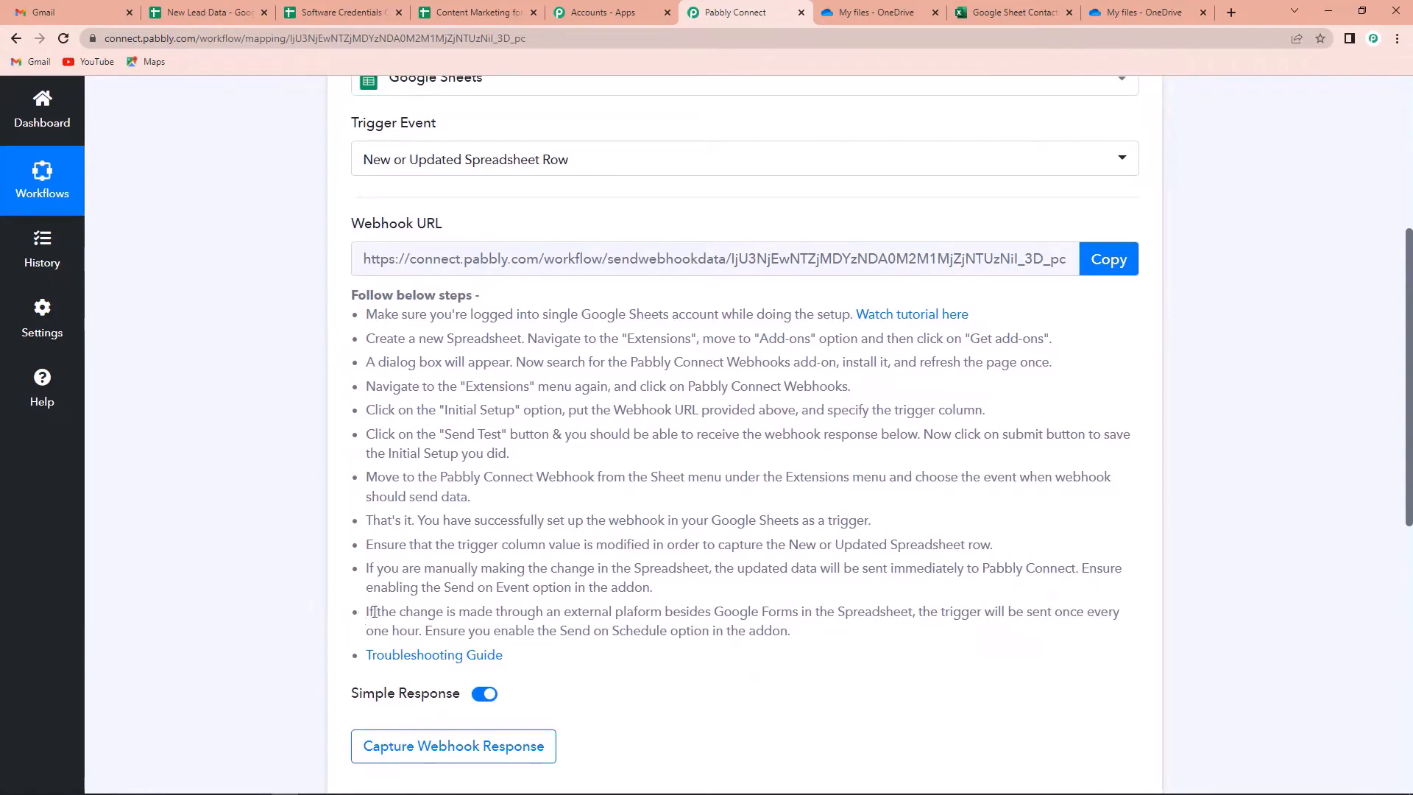
pyautogui.hotkey('ctrl', '2')
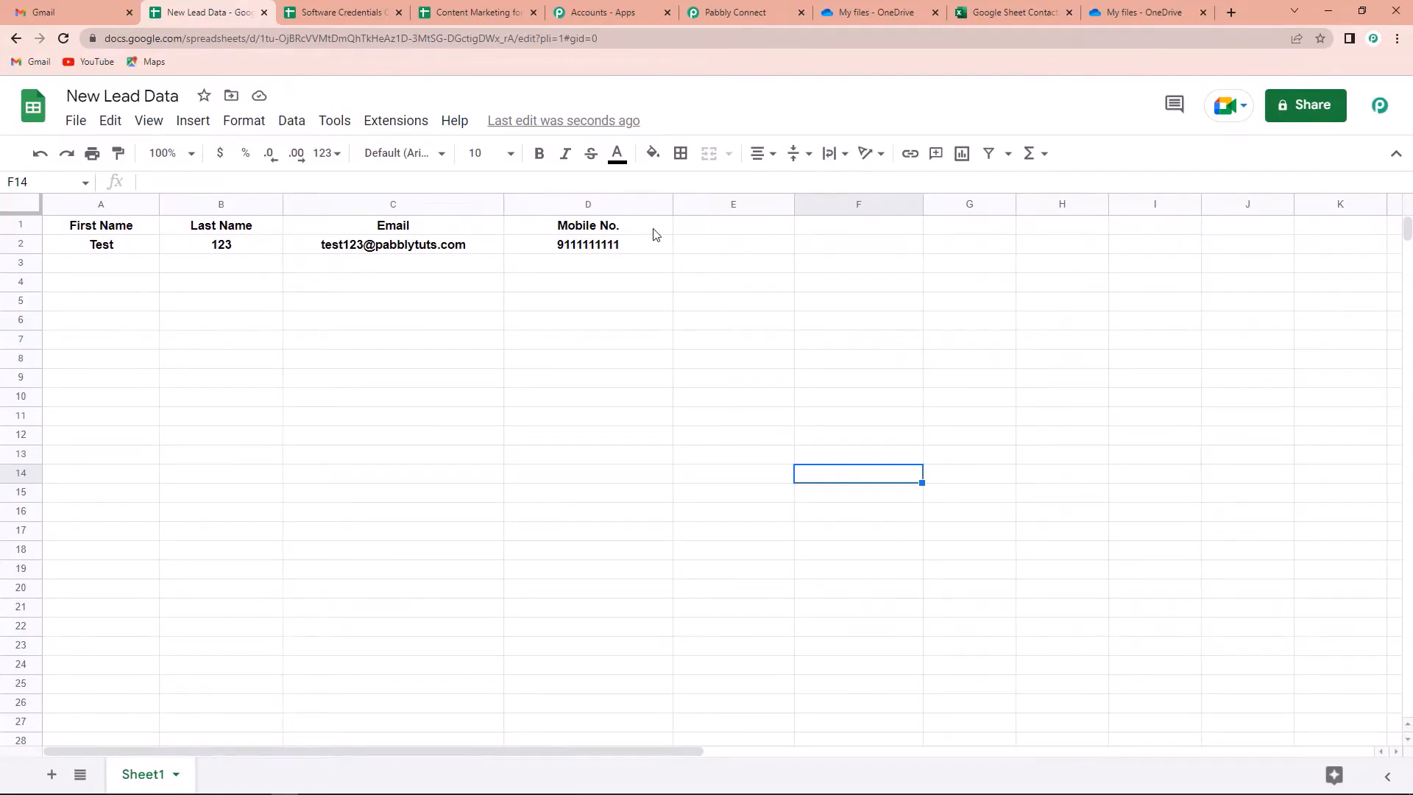
# Confirm the Pabbly Connect Webhooks add-on is installed via the Marketplace, then open its options
pyautogui.click(389, 122)
pyautogui.moveTo(524, 368)
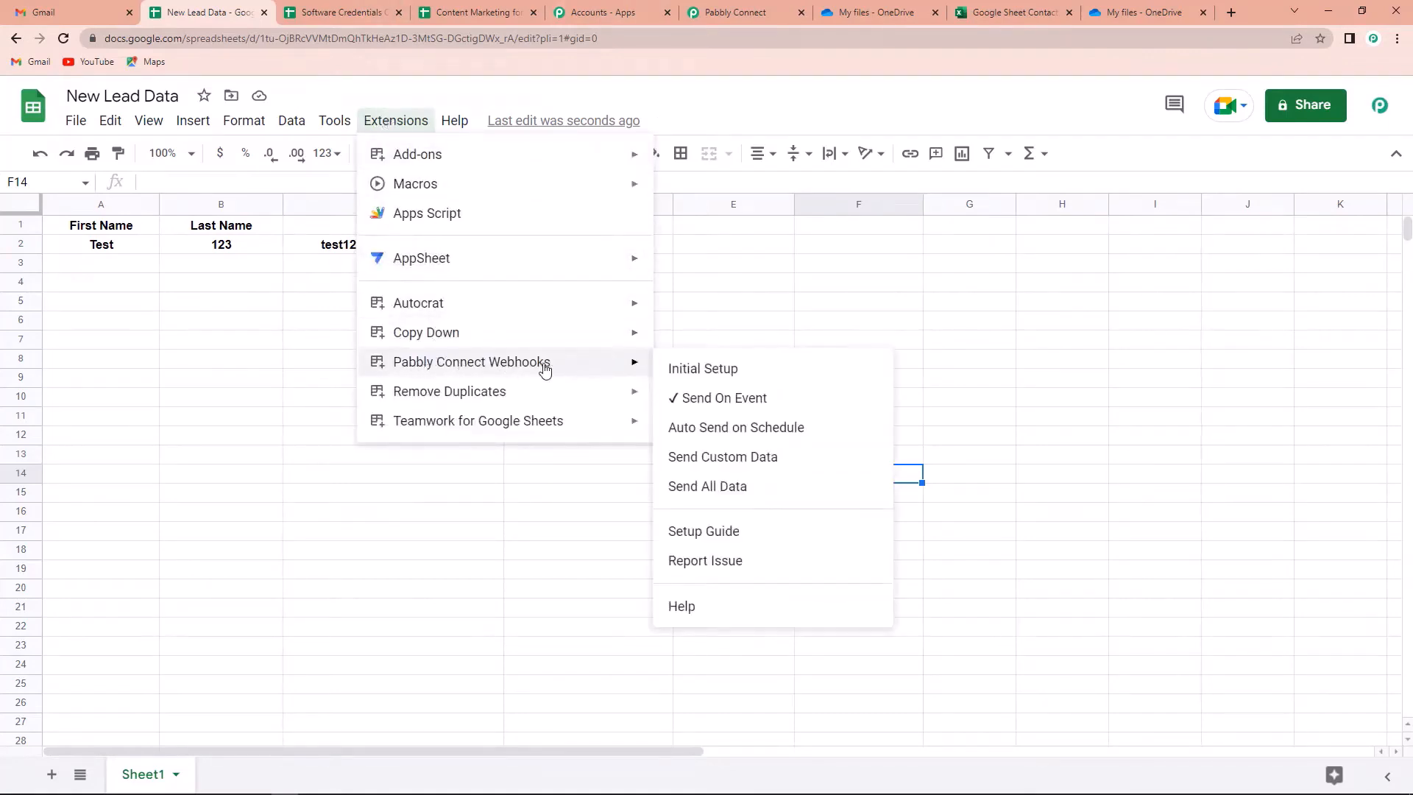
pyautogui.moveTo(586, 161)
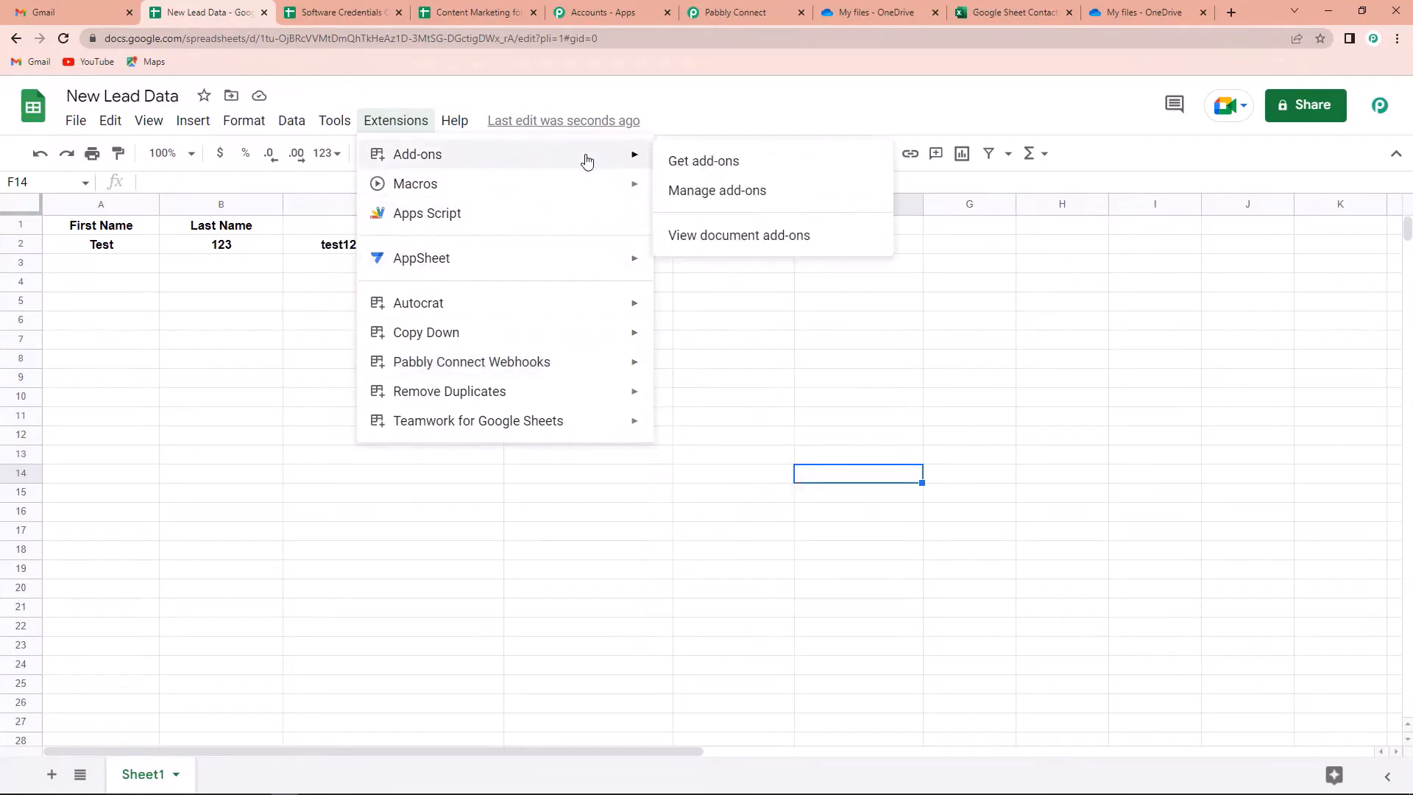
pyautogui.click(758, 163)
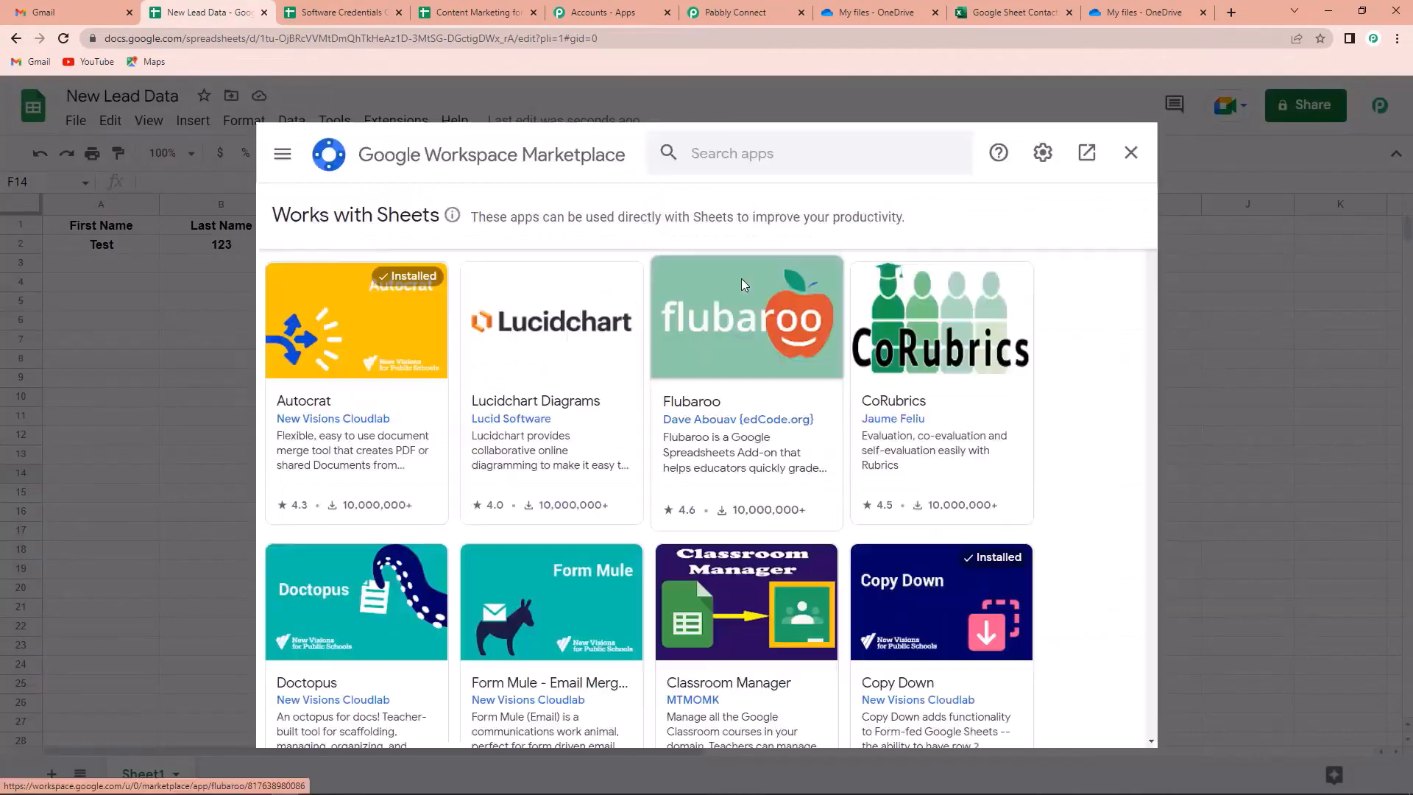
pyautogui.click(728, 158)
pyautogui.write('pabbly')
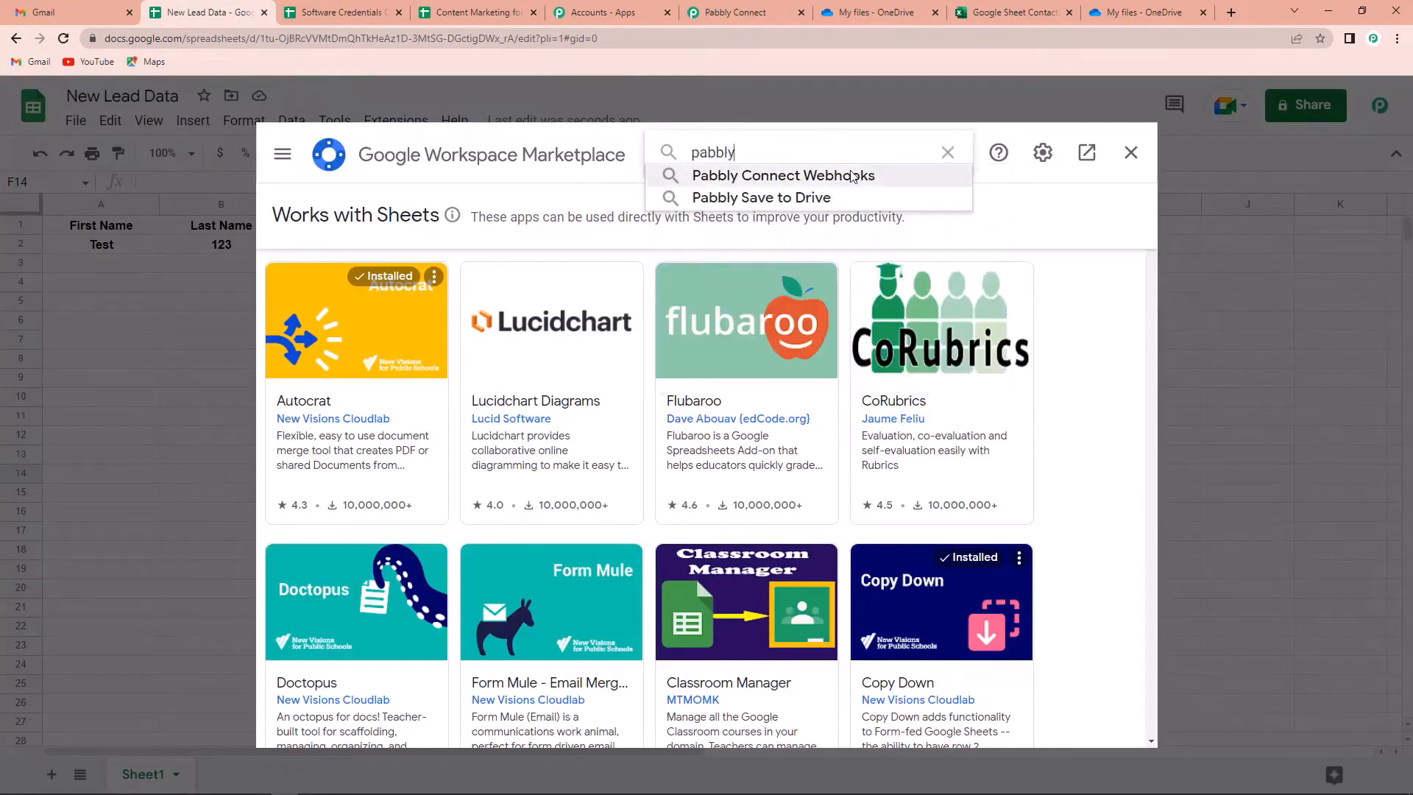
pyautogui.click(810, 175)
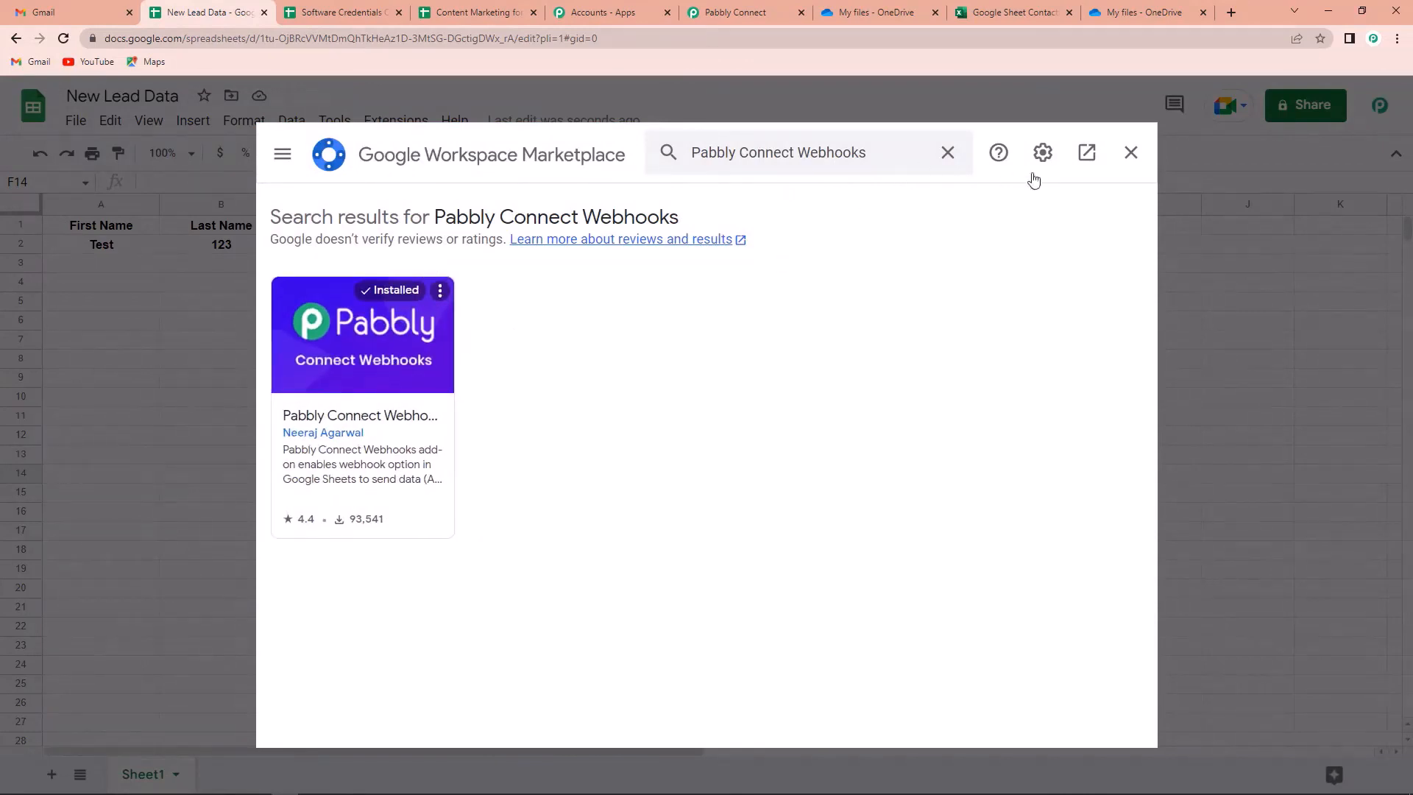
pyautogui.click(1130, 152)
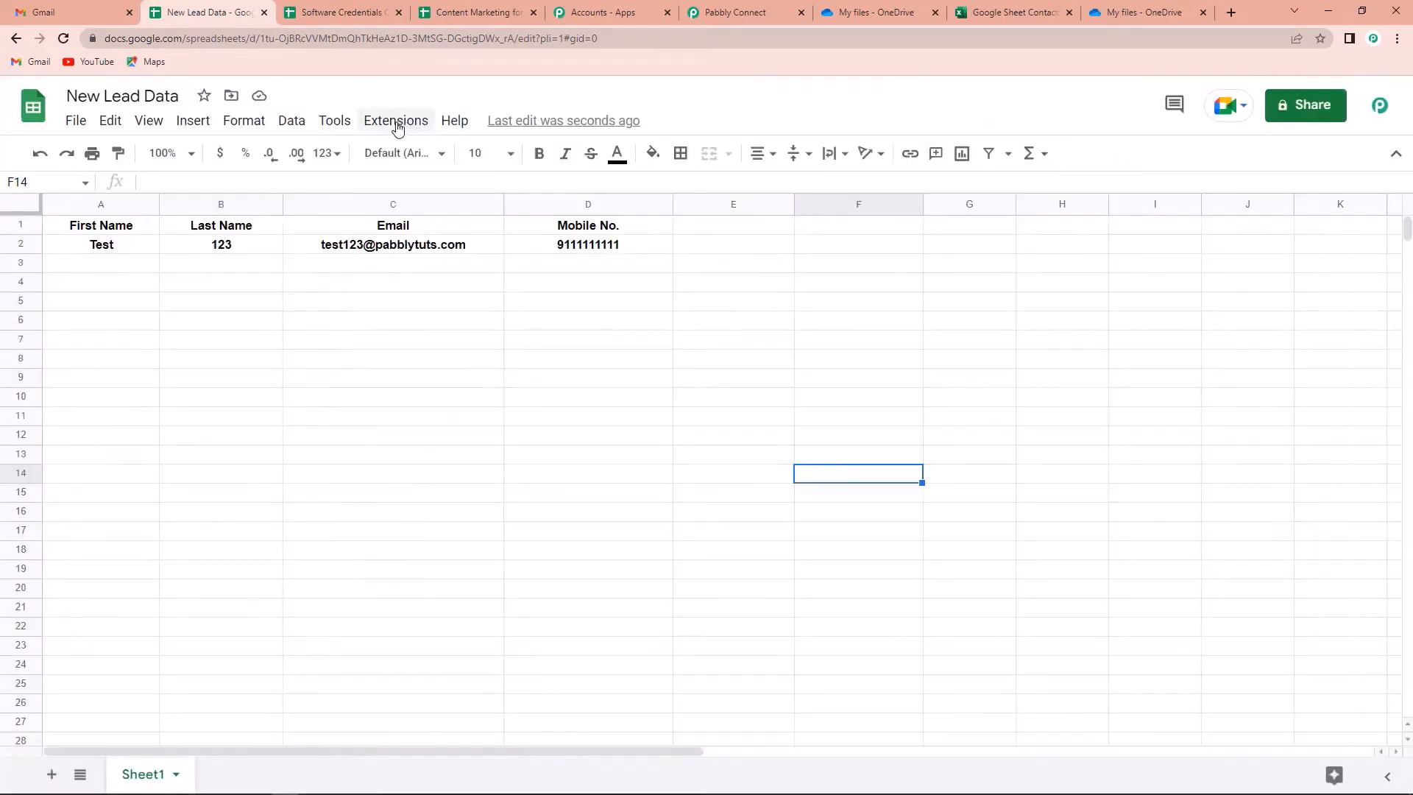
pyautogui.click(398, 124)
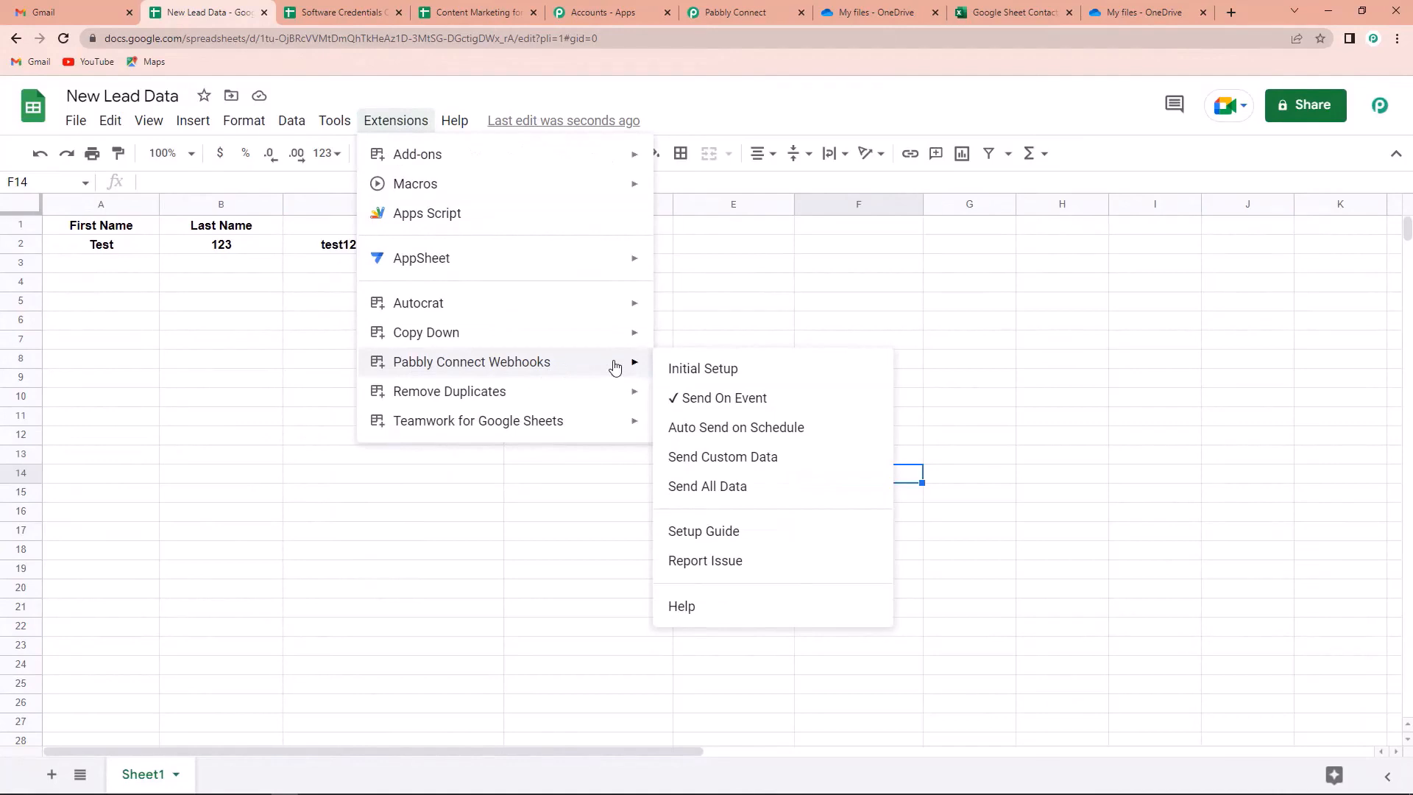
# Replace the add-on's Webhook URL with the Pabbly Connect webhook URL and send a test row
pyautogui.click(773, 376)
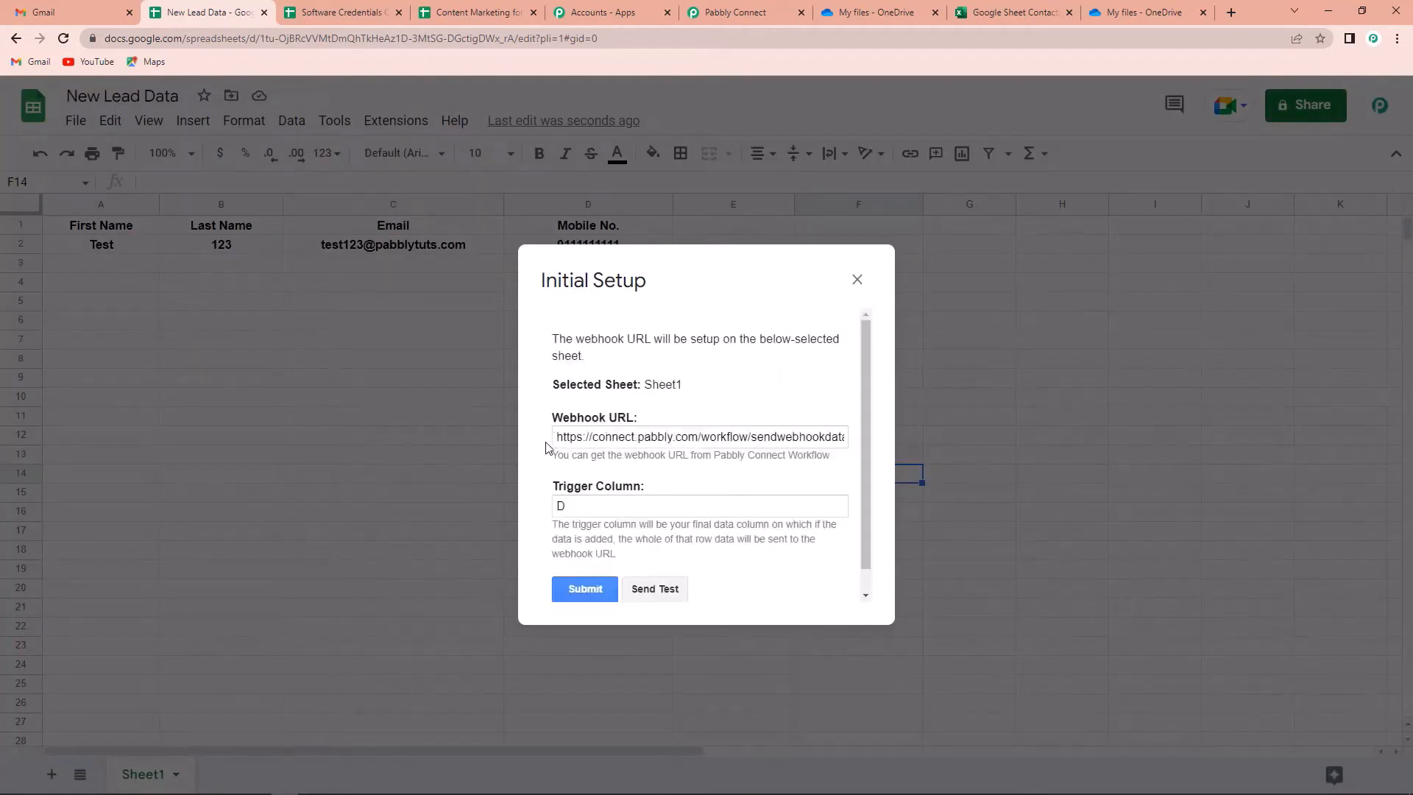
pyautogui.moveTo(558, 437); pyautogui.dragTo(973, 460)
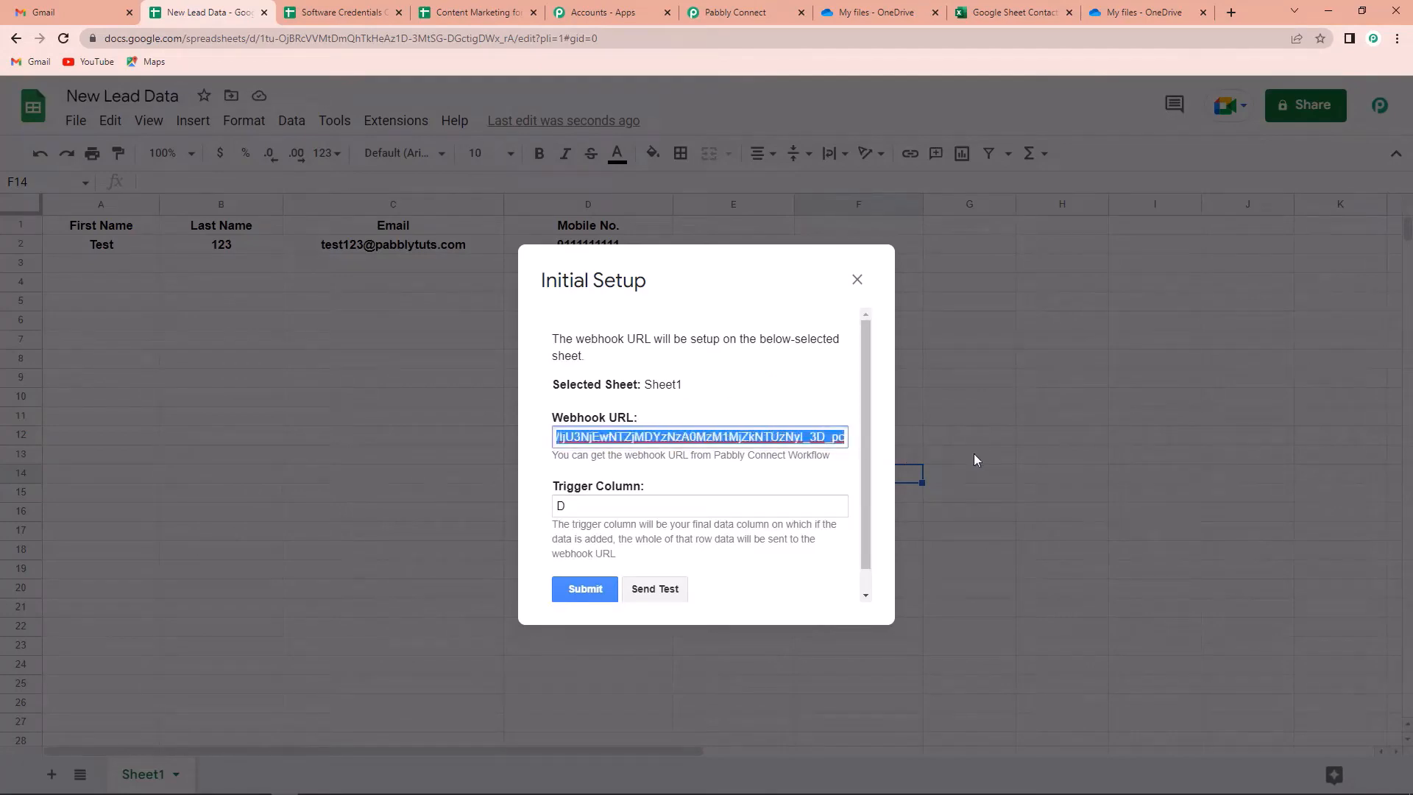
pyautogui.press('BackSpace')
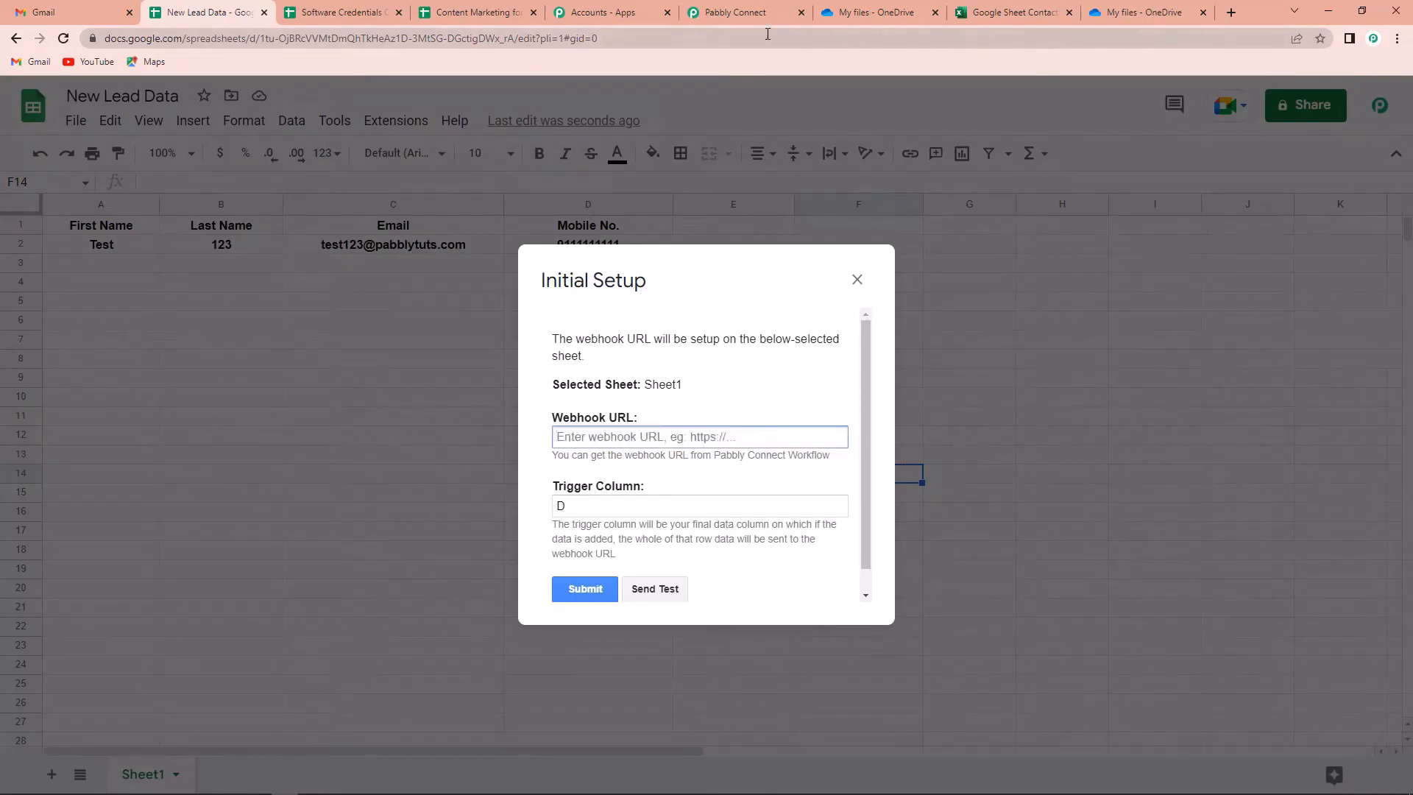
pyautogui.click(766, 13)
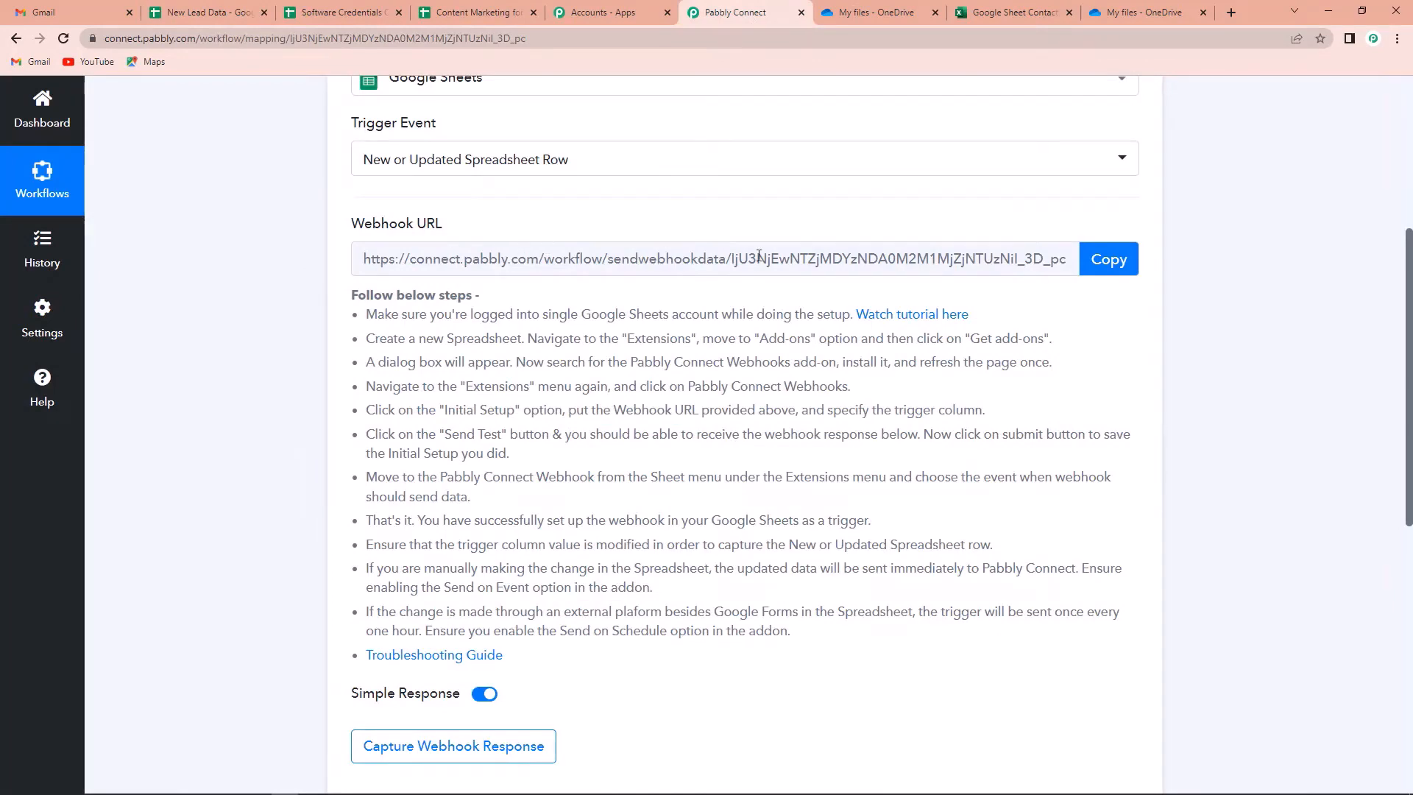
pyautogui.click(1110, 261)
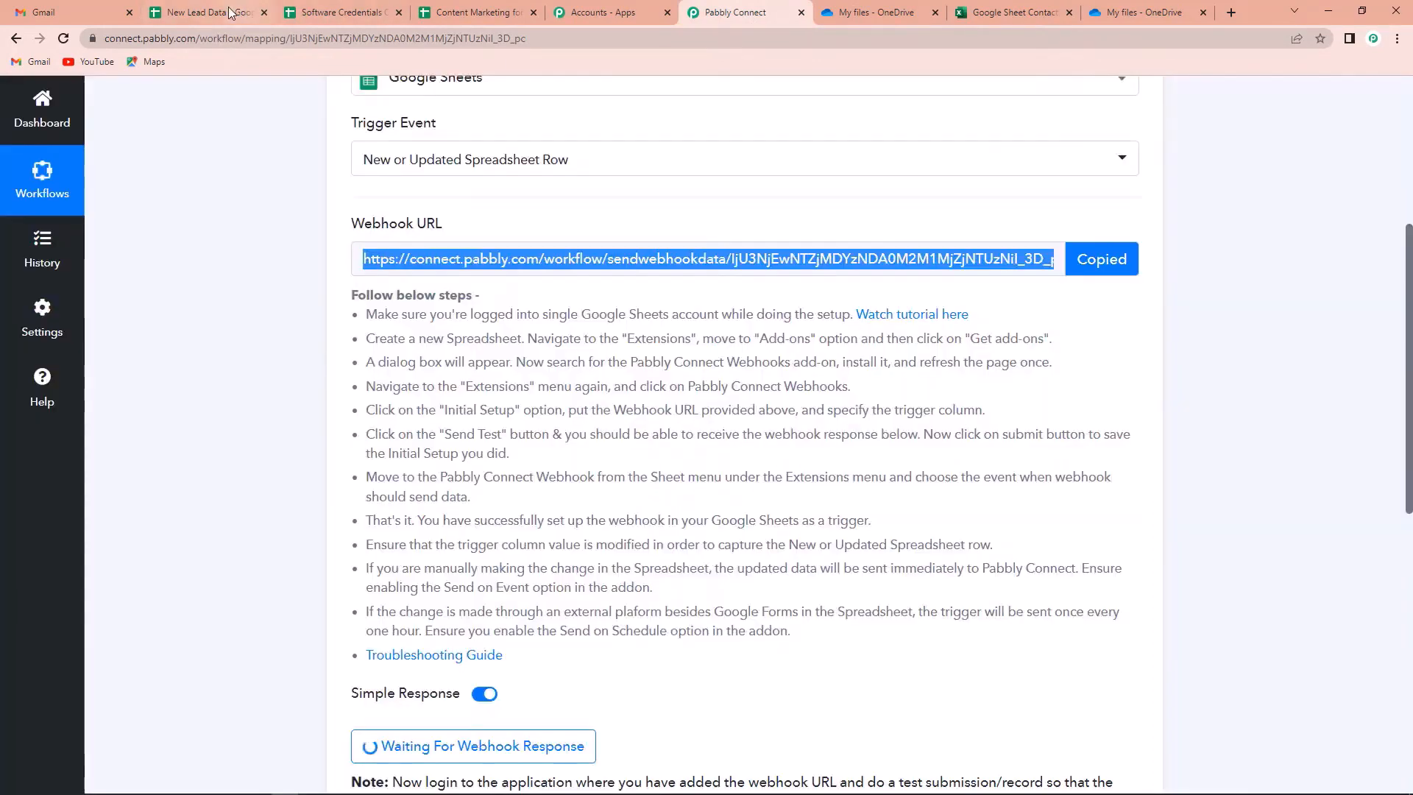
pyautogui.click(220, 12)
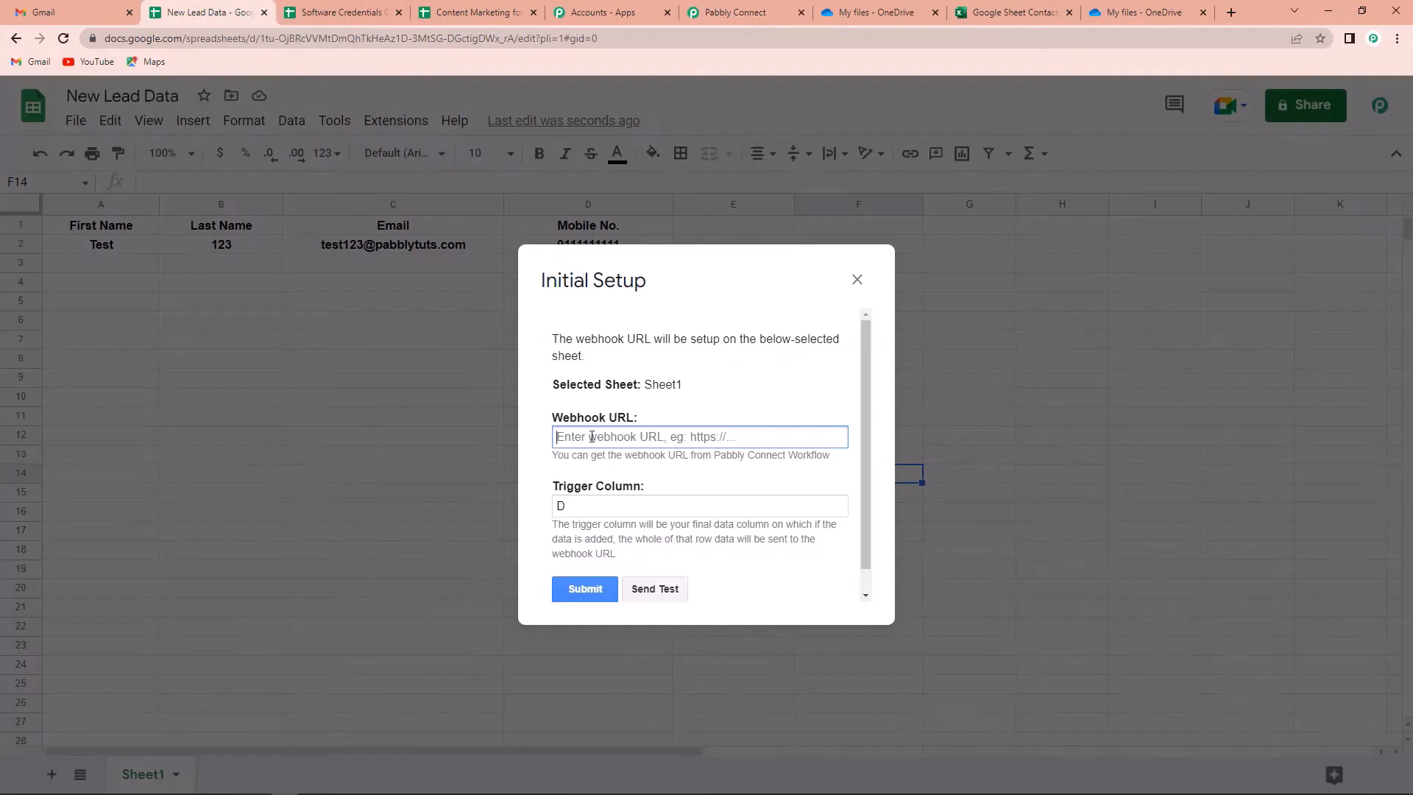
pyautogui.hotkey('ctrl', 'v')
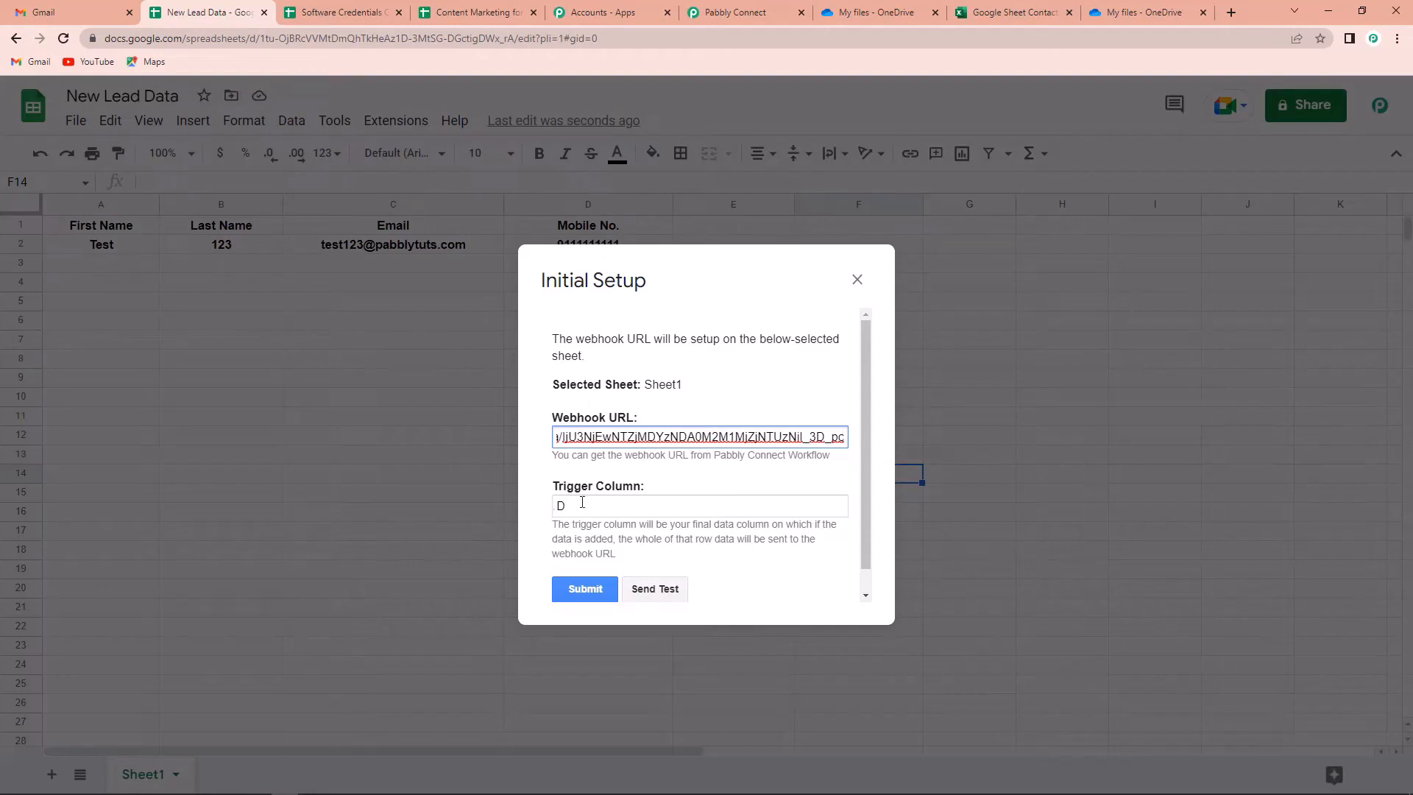
pyautogui.click(659, 593)
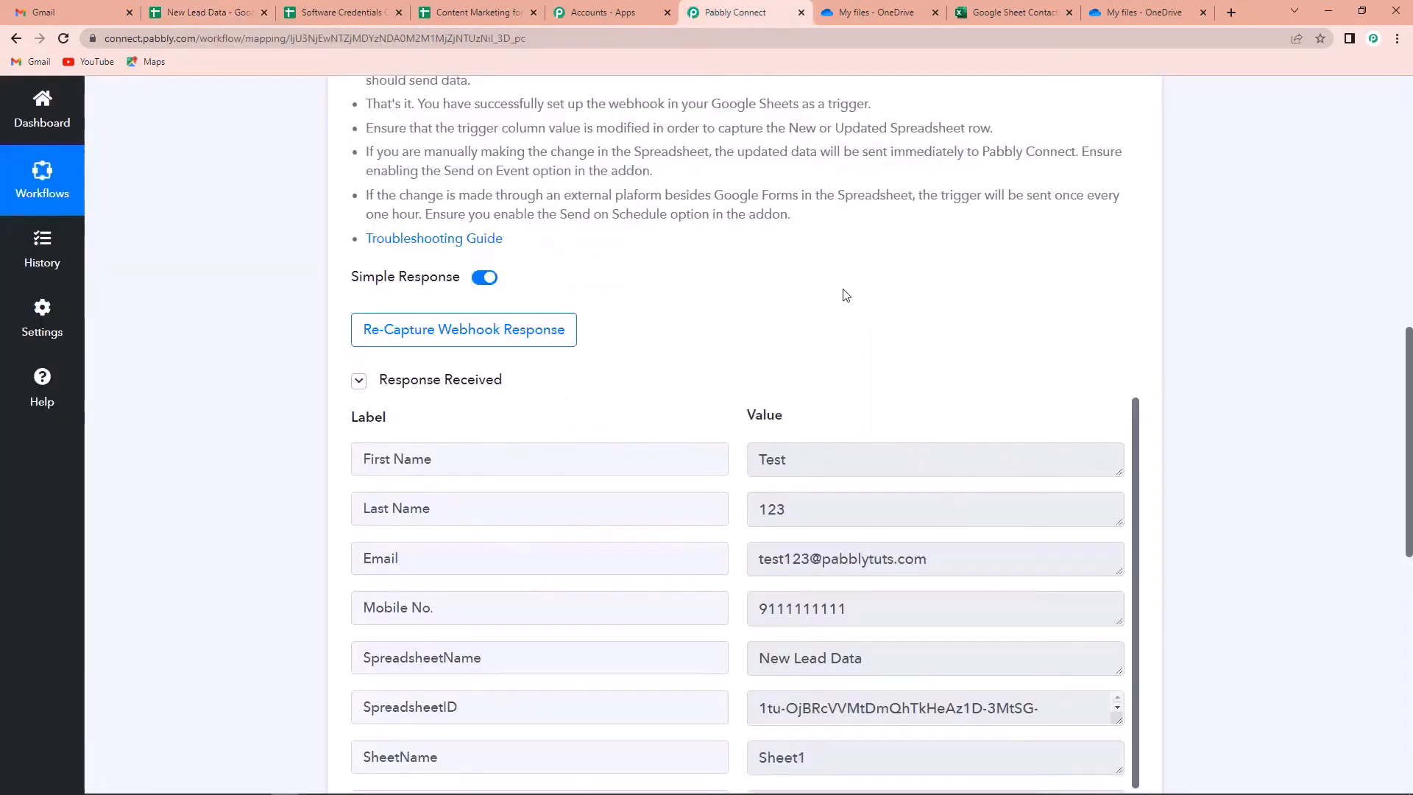
# Review the test row's fields in Pabbly Connect's received response
pyautogui.scroll(-1, 919, 406)
pyautogui.scroll(1, 1239, 541)
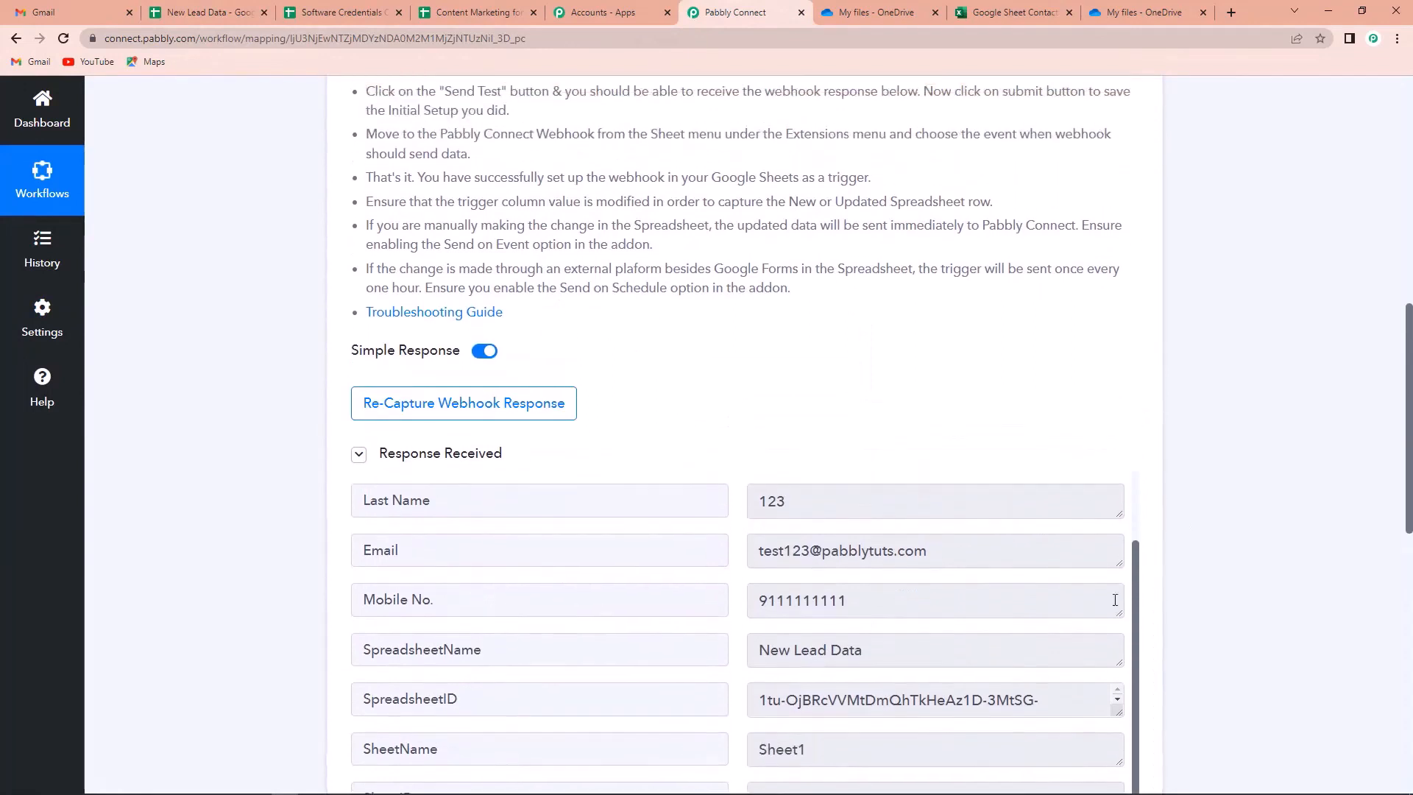
pyautogui.scroll(1, 488, 563)
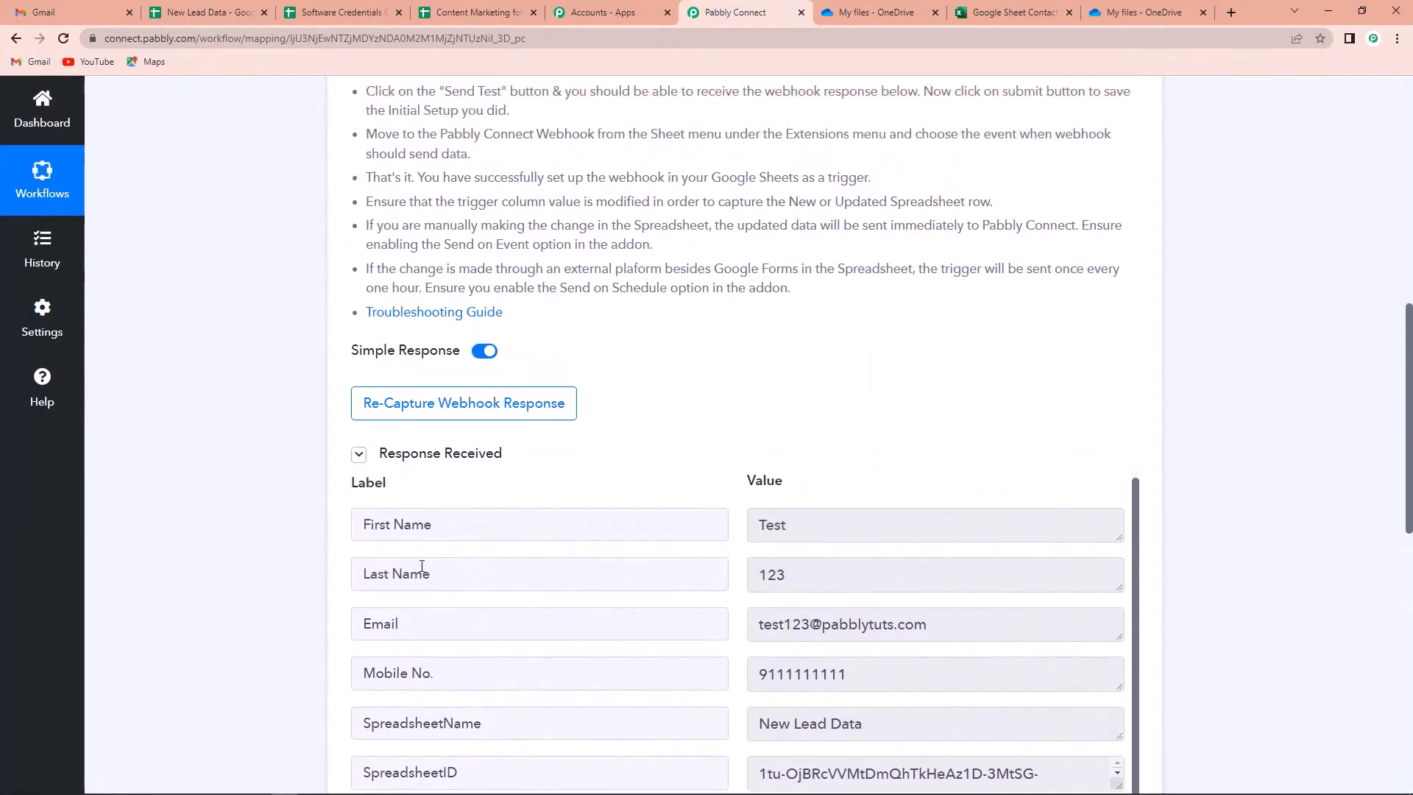
pyautogui.scroll(-3, 432, 603)
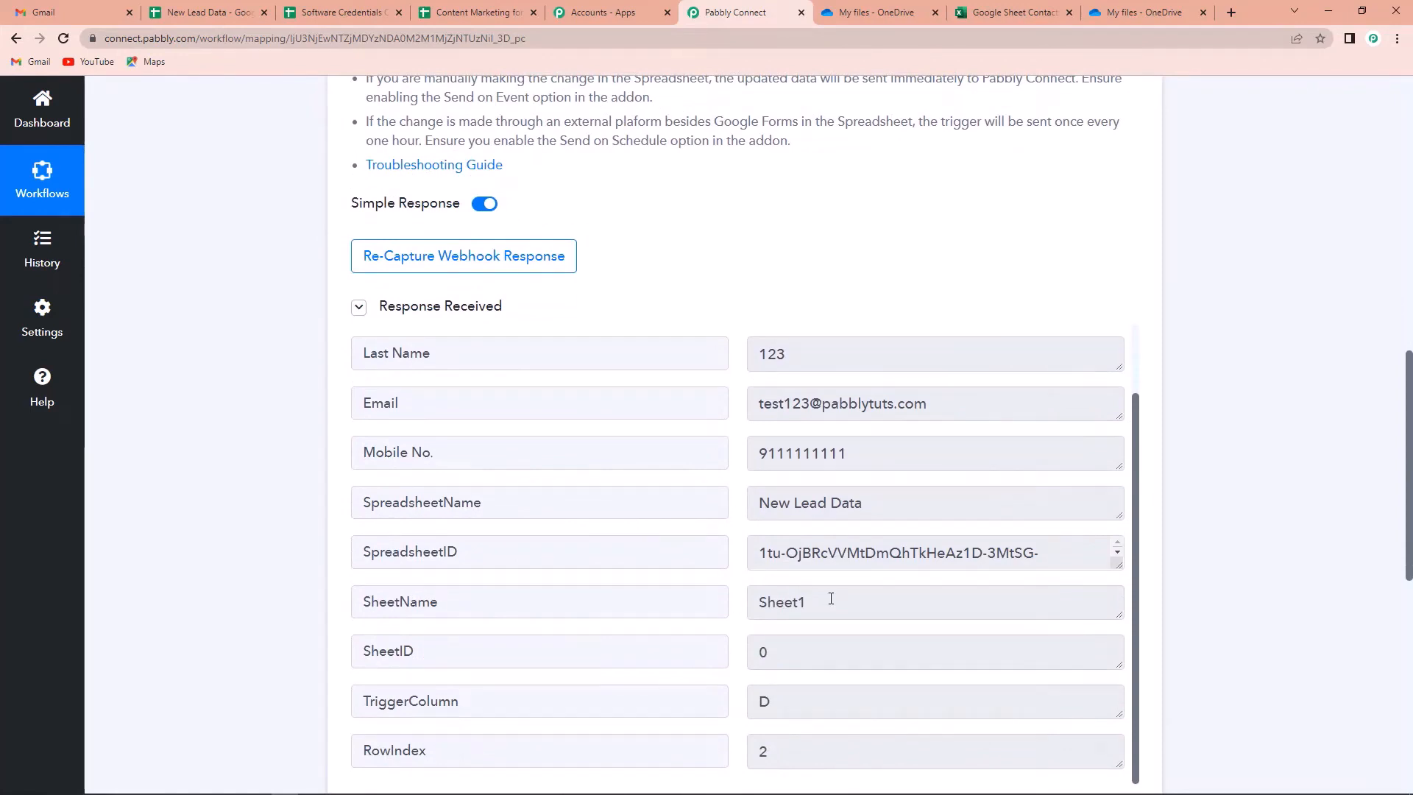
# Close the sheet's Initial Setup dialog, check Send On Event is enabled, and return to the workflow
pyautogui.click(206, 12)
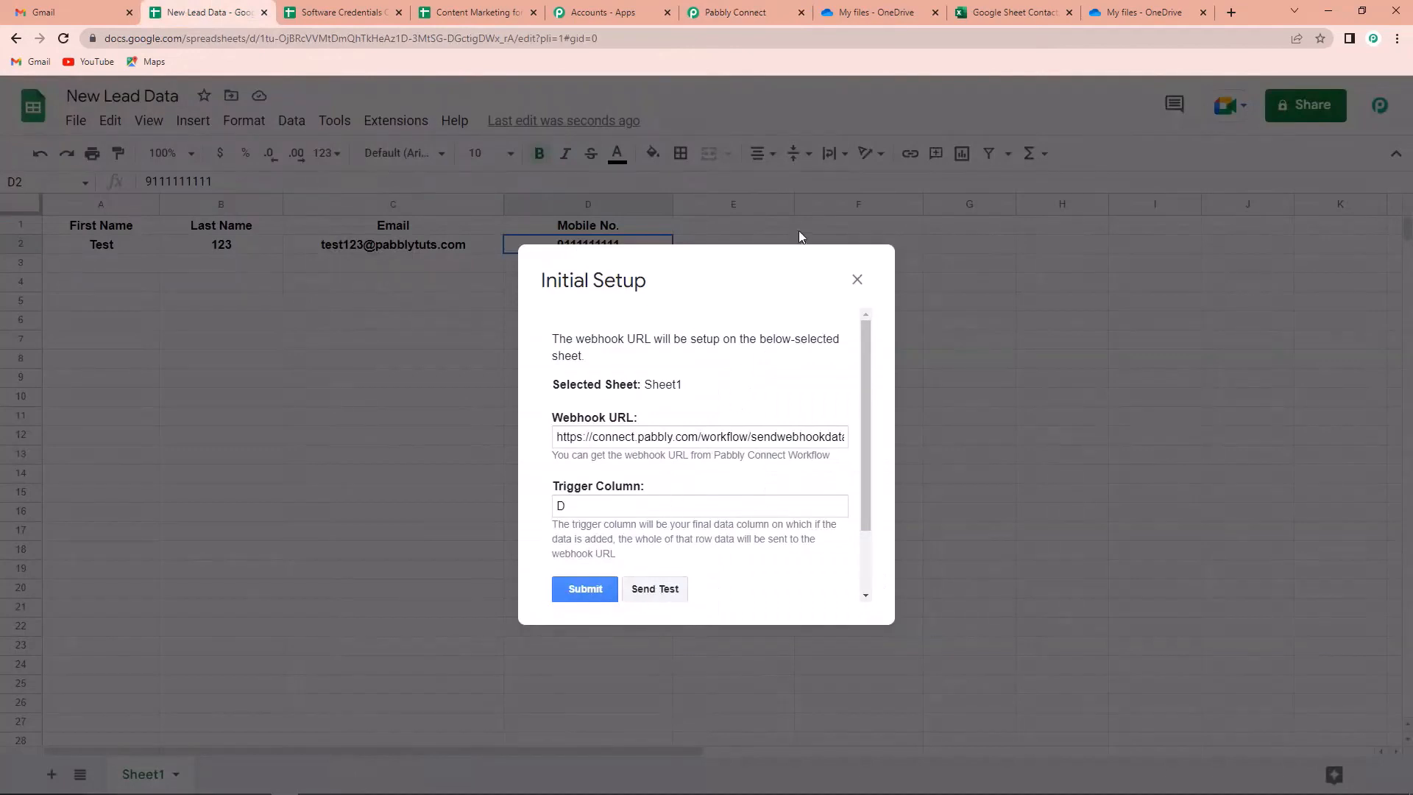
pyautogui.click(857, 279)
pyautogui.click(395, 120)
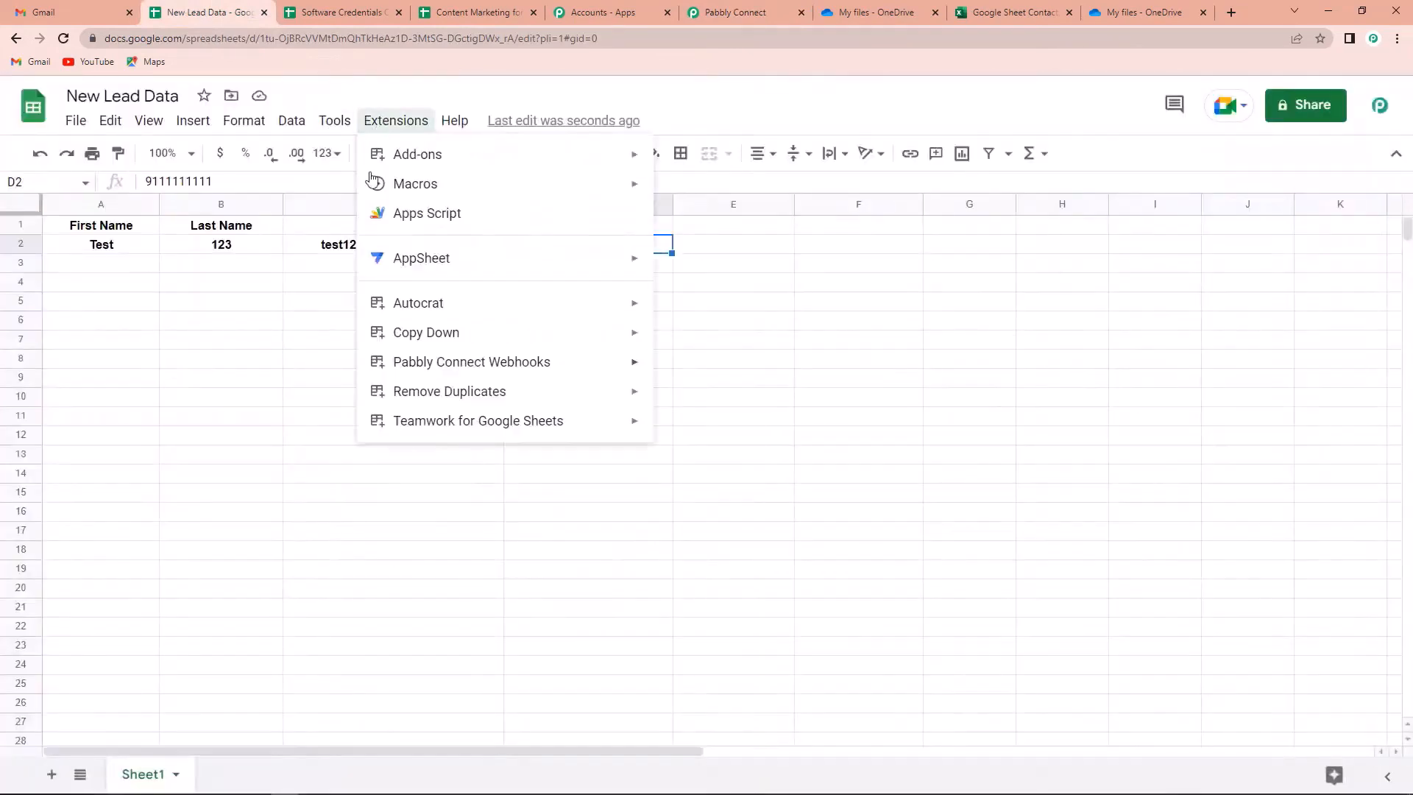
pyautogui.moveTo(471, 361)
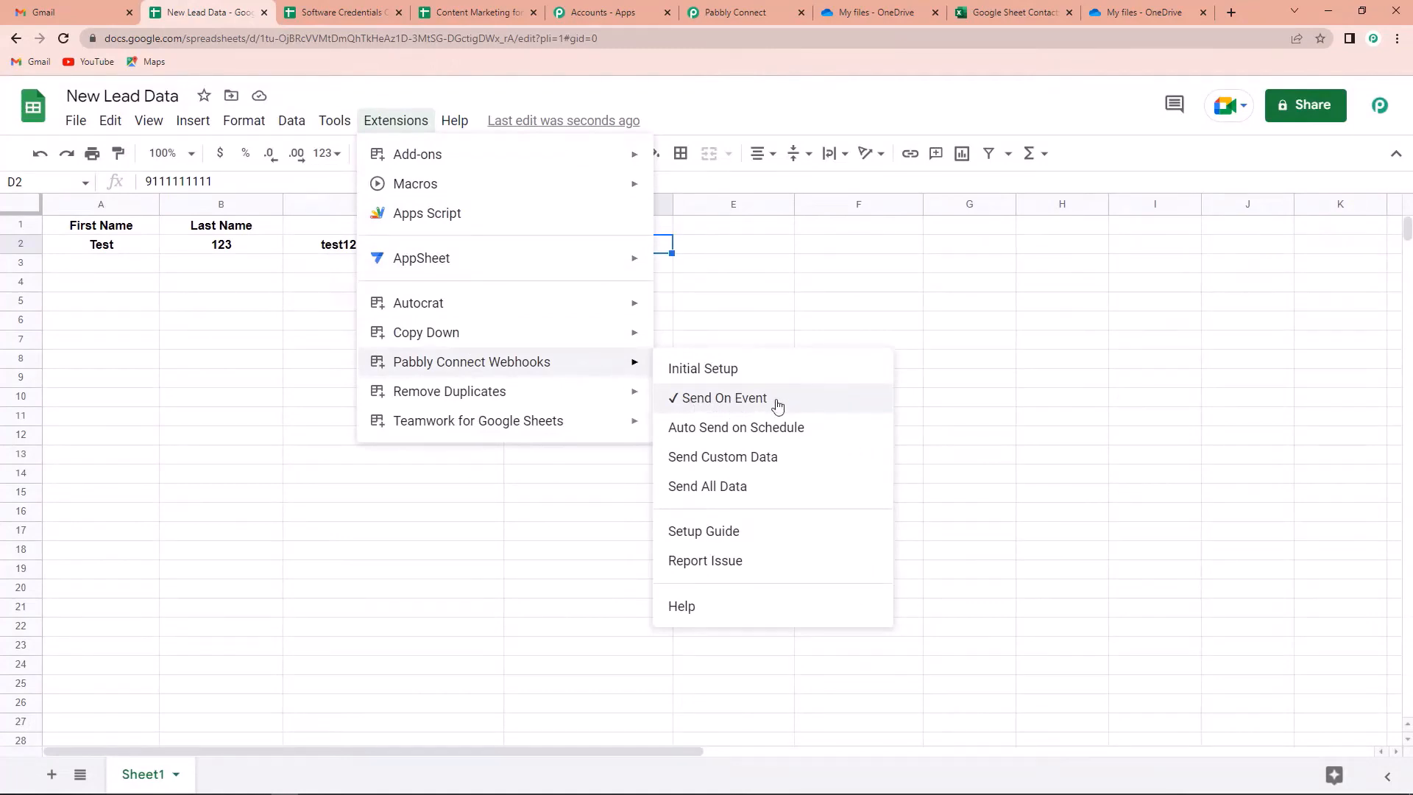
pyautogui.click(950, 358)
pyautogui.click(728, 13)
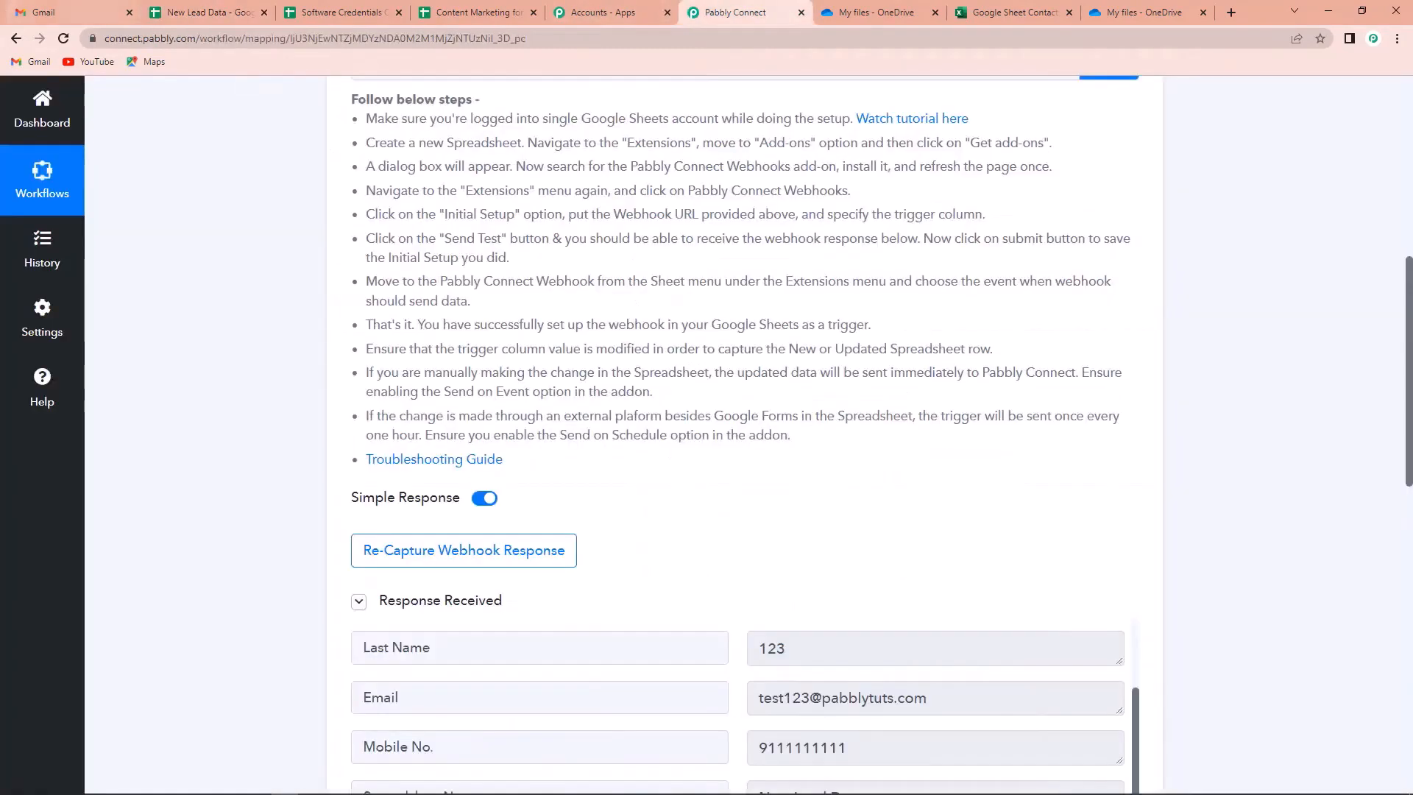
pyautogui.scroll(-10, 1272, 436)
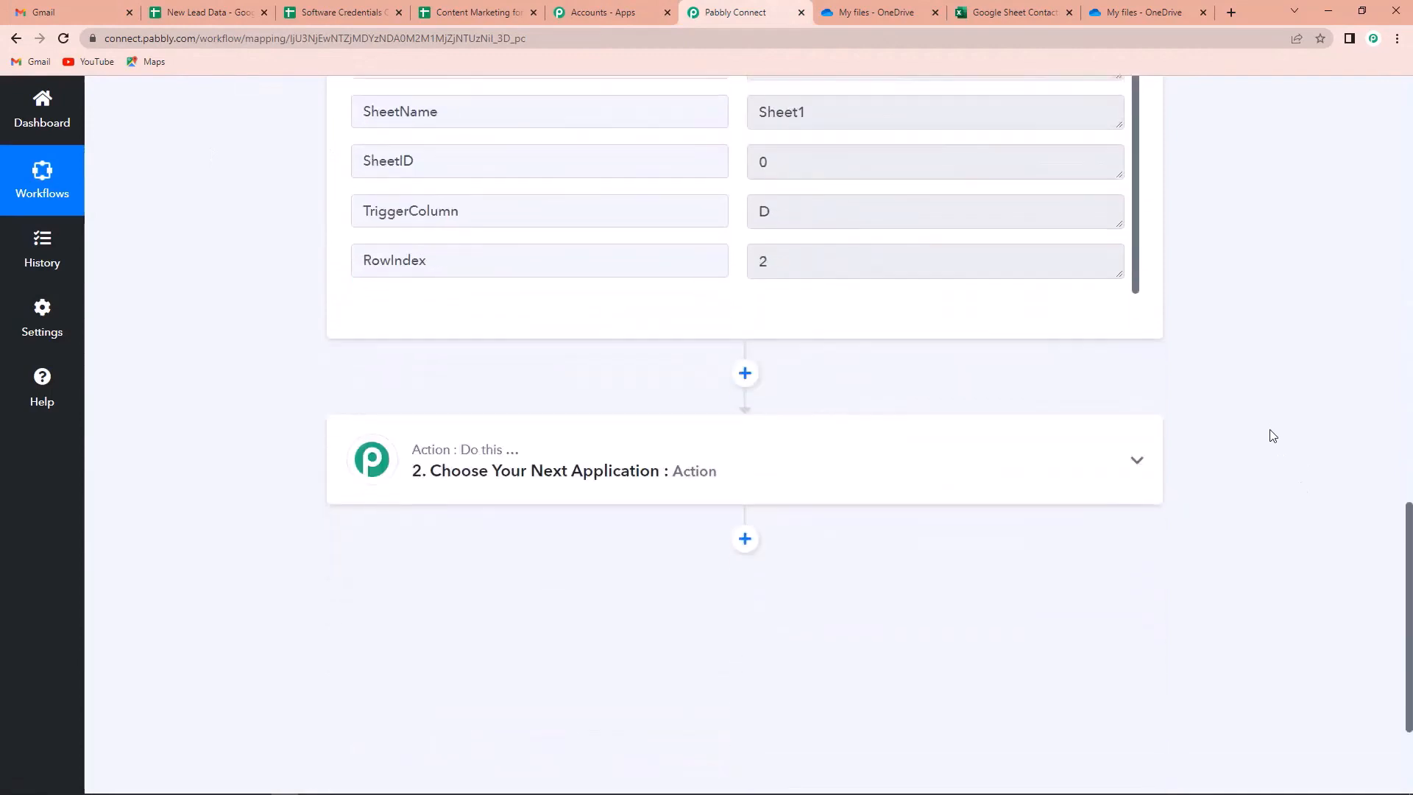
# Search 'Excel' in the action step, pick Microsoft Excel, and choose the Add Row To Worksheet event
pyautogui.click(571, 457)
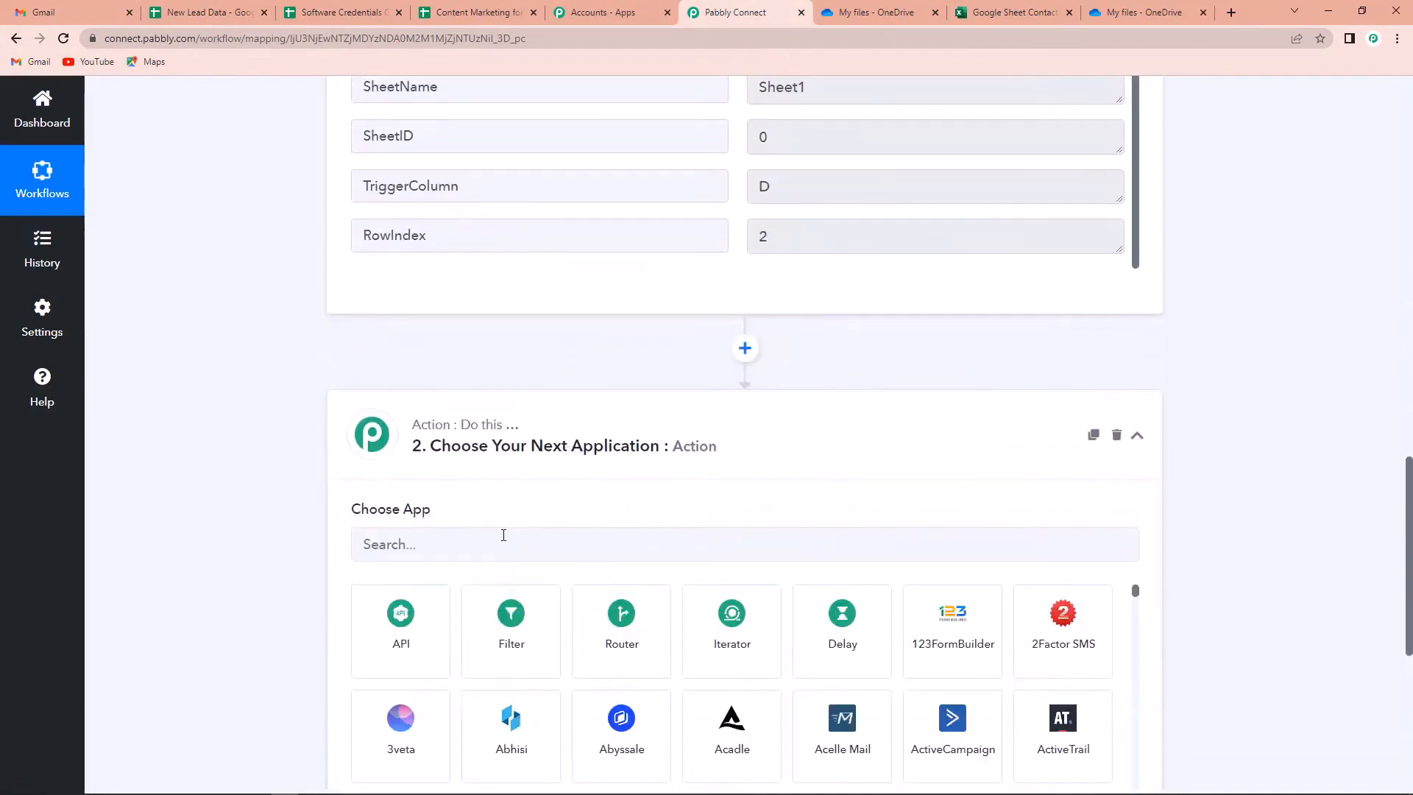
pyautogui.write('MS E')
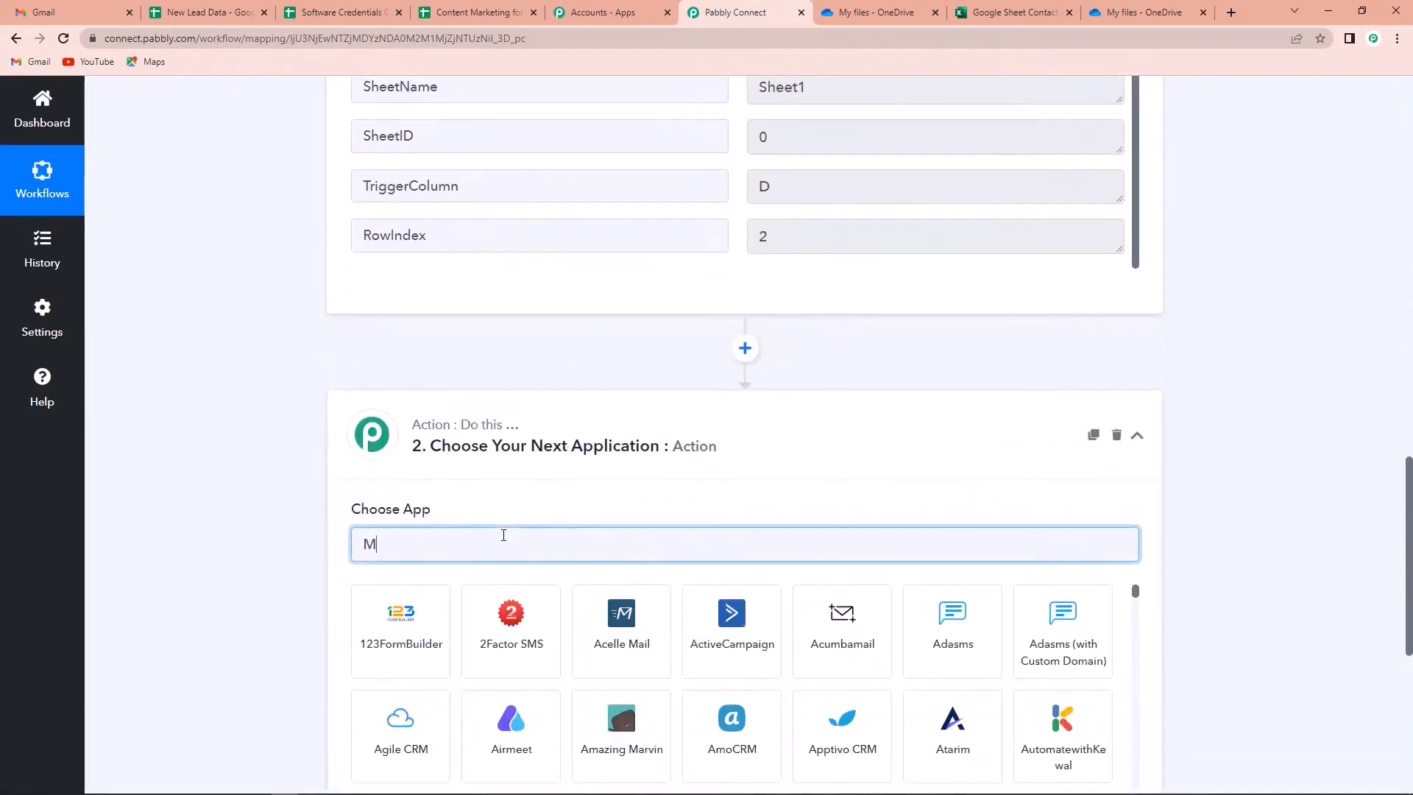
pyautogui.press('BackSpace')
pyautogui.press('BackSpace')
pyautogui.press('BackSpace')
pyautogui.press('BackSpace')
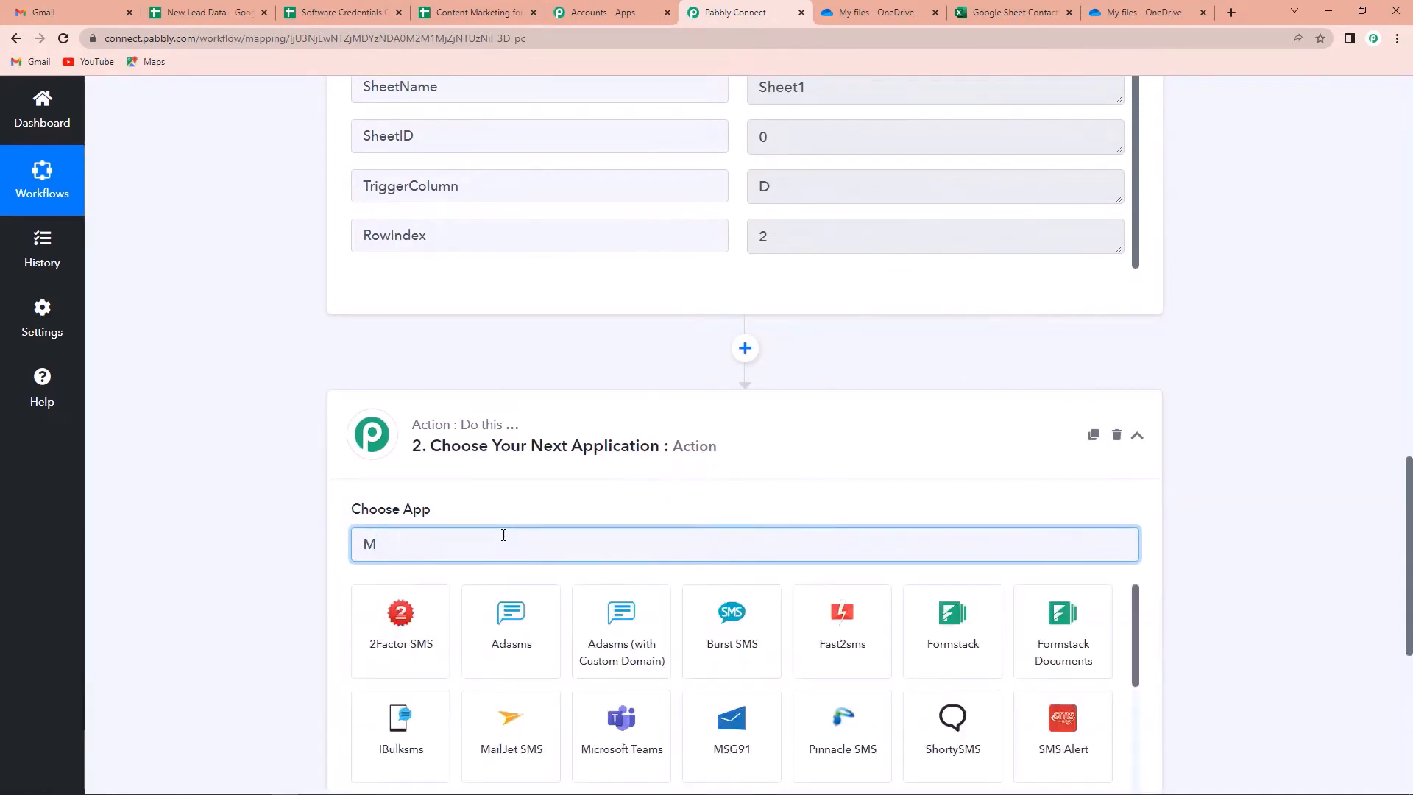
pyautogui.write('Excel')
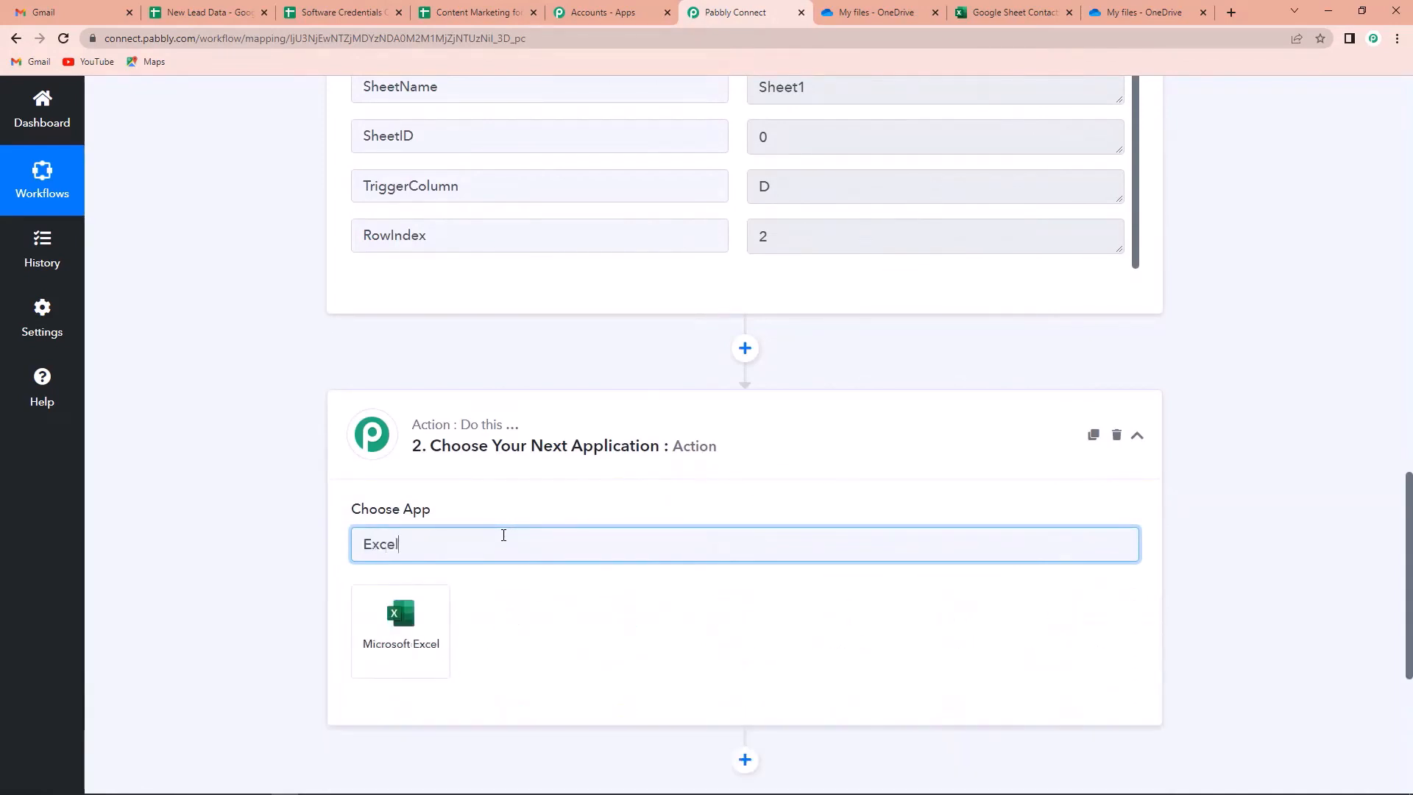
pyautogui.click(405, 630)
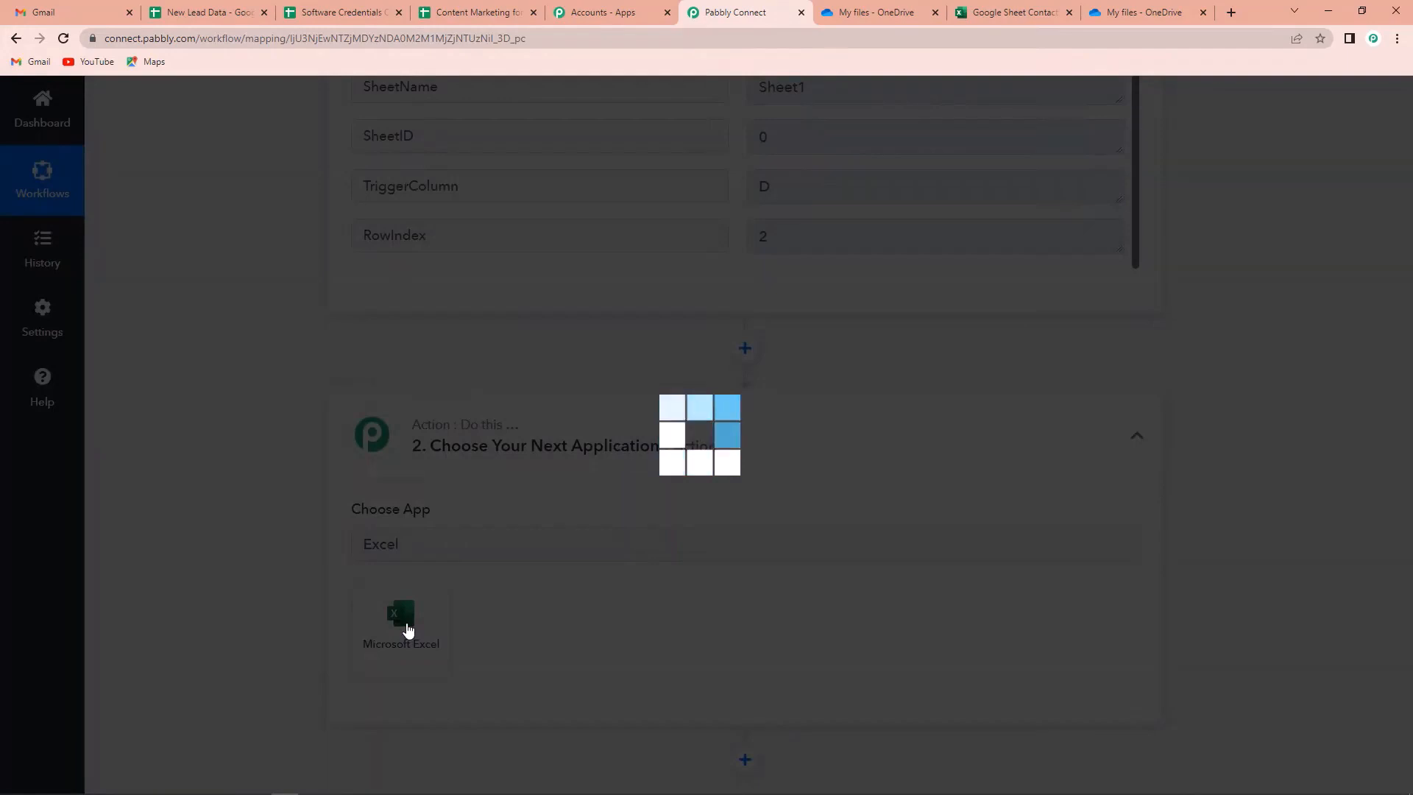
pyautogui.scroll(-3, 585, 596)
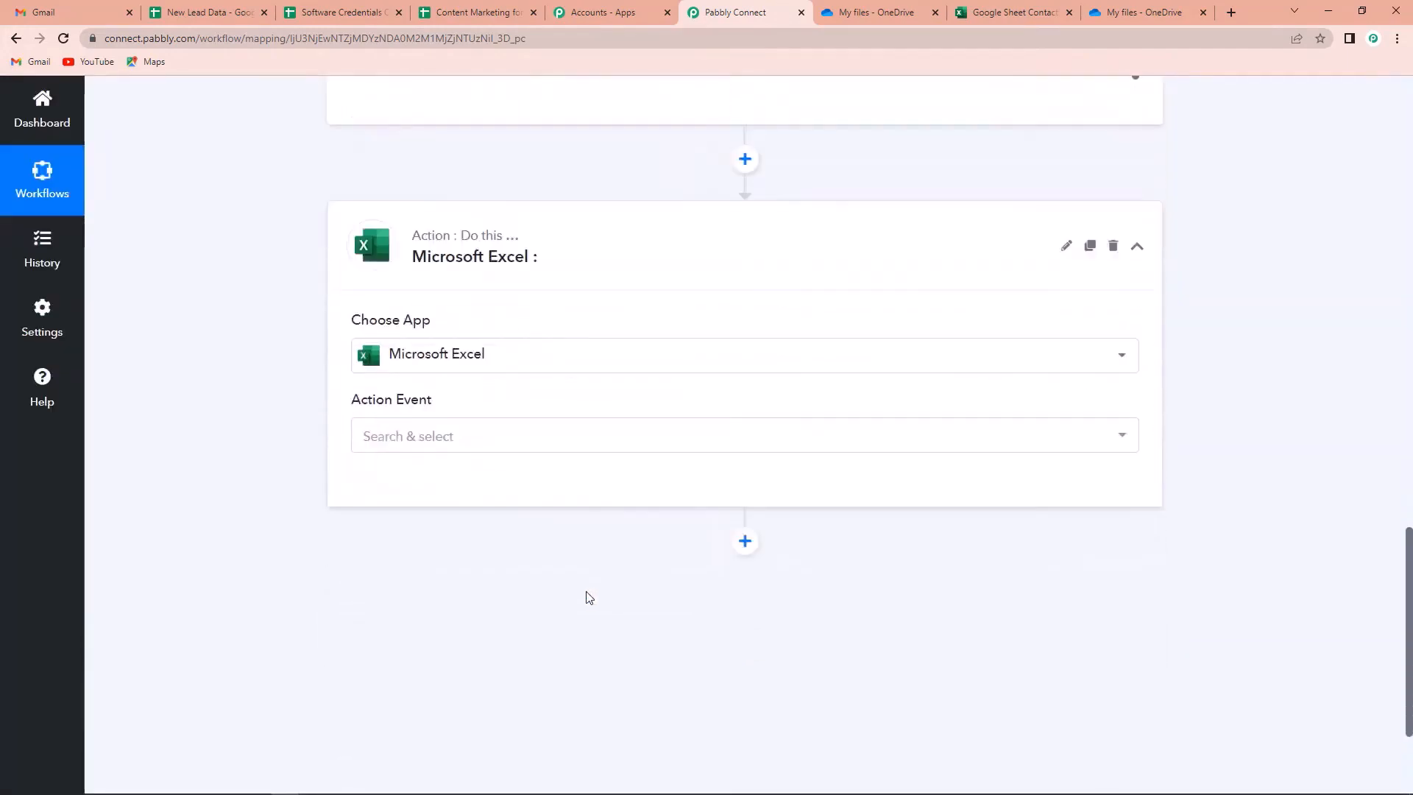
pyautogui.click(488, 413)
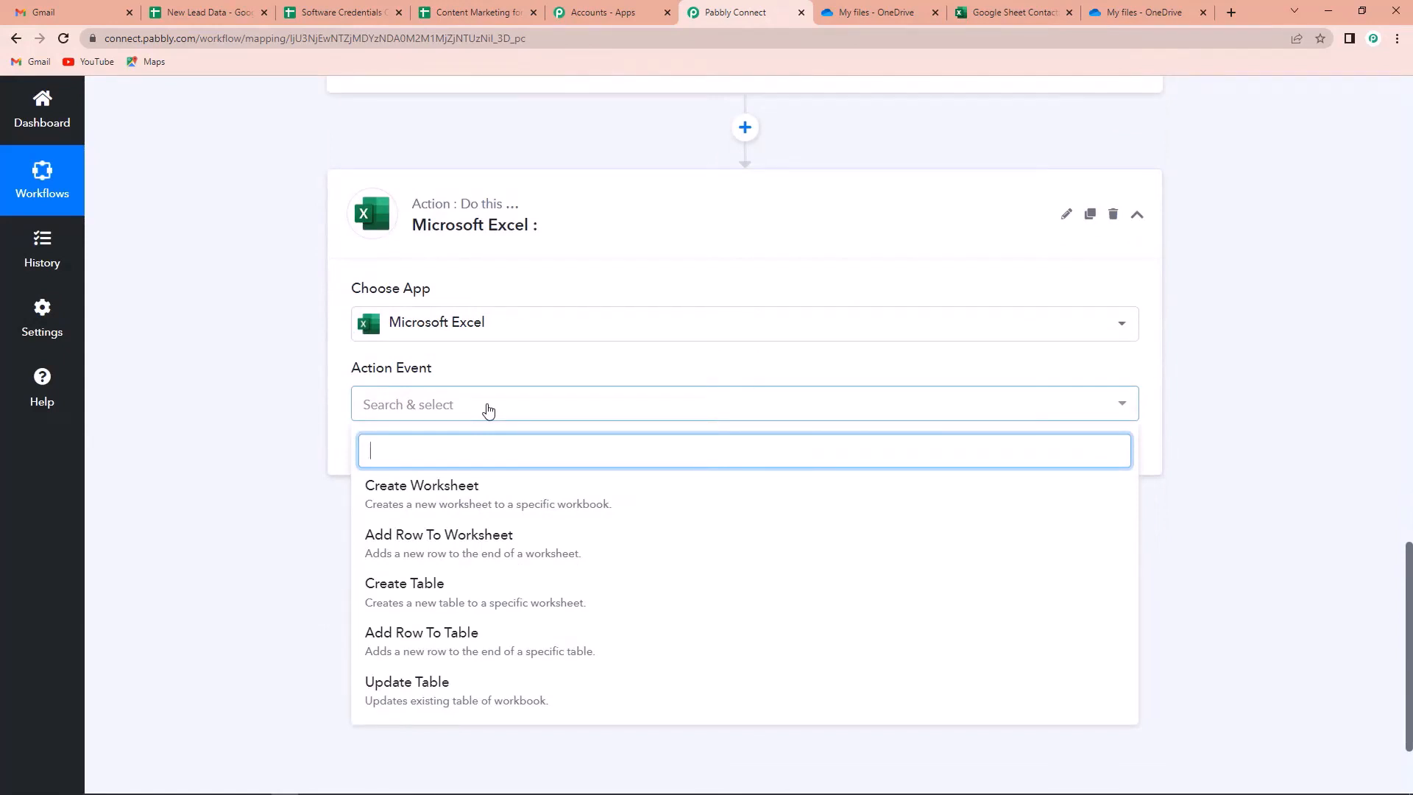
pyautogui.click(489, 535)
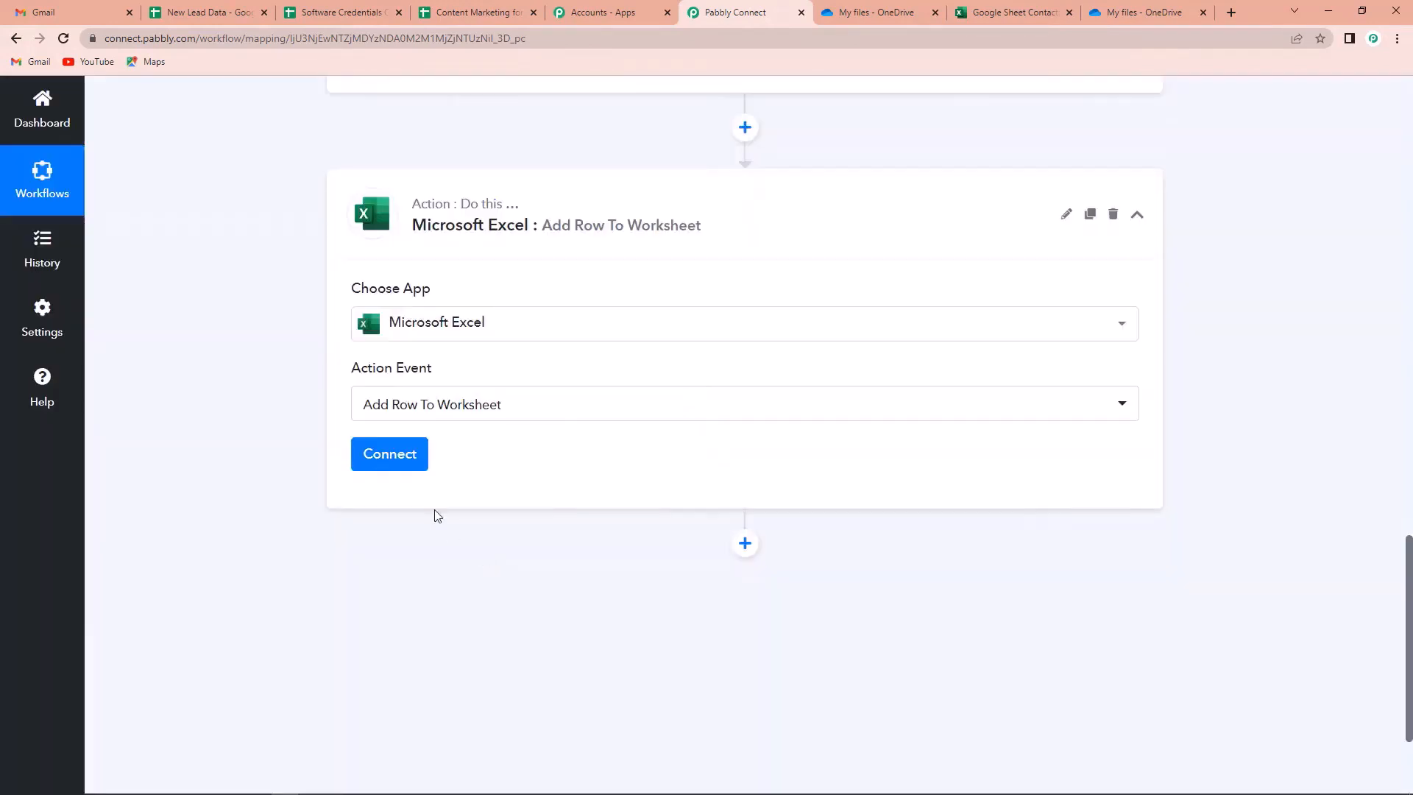
# Add a new Microsoft Excel connection, signing in with the Microsoft account and granting access
pyautogui.click(398, 461)
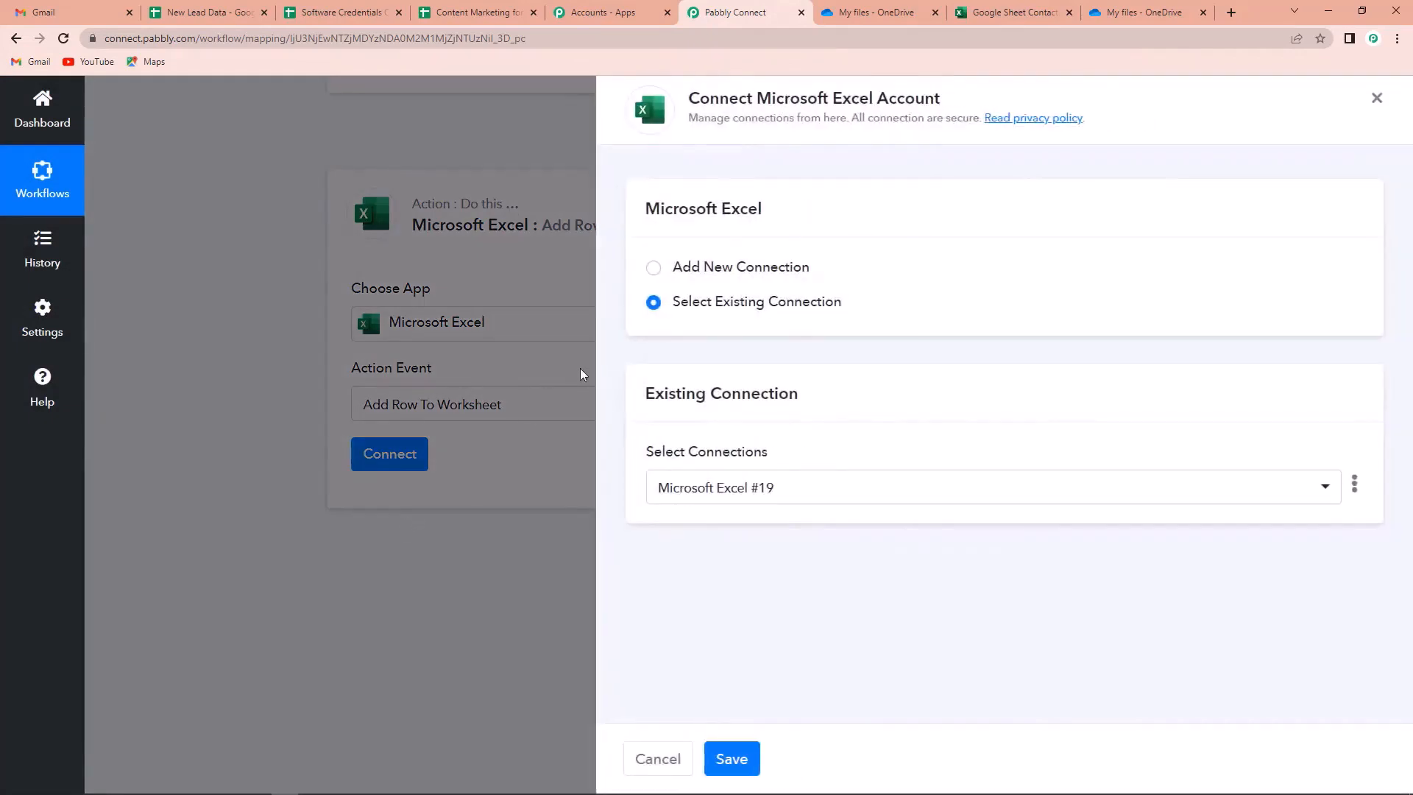
pyautogui.click(653, 267)
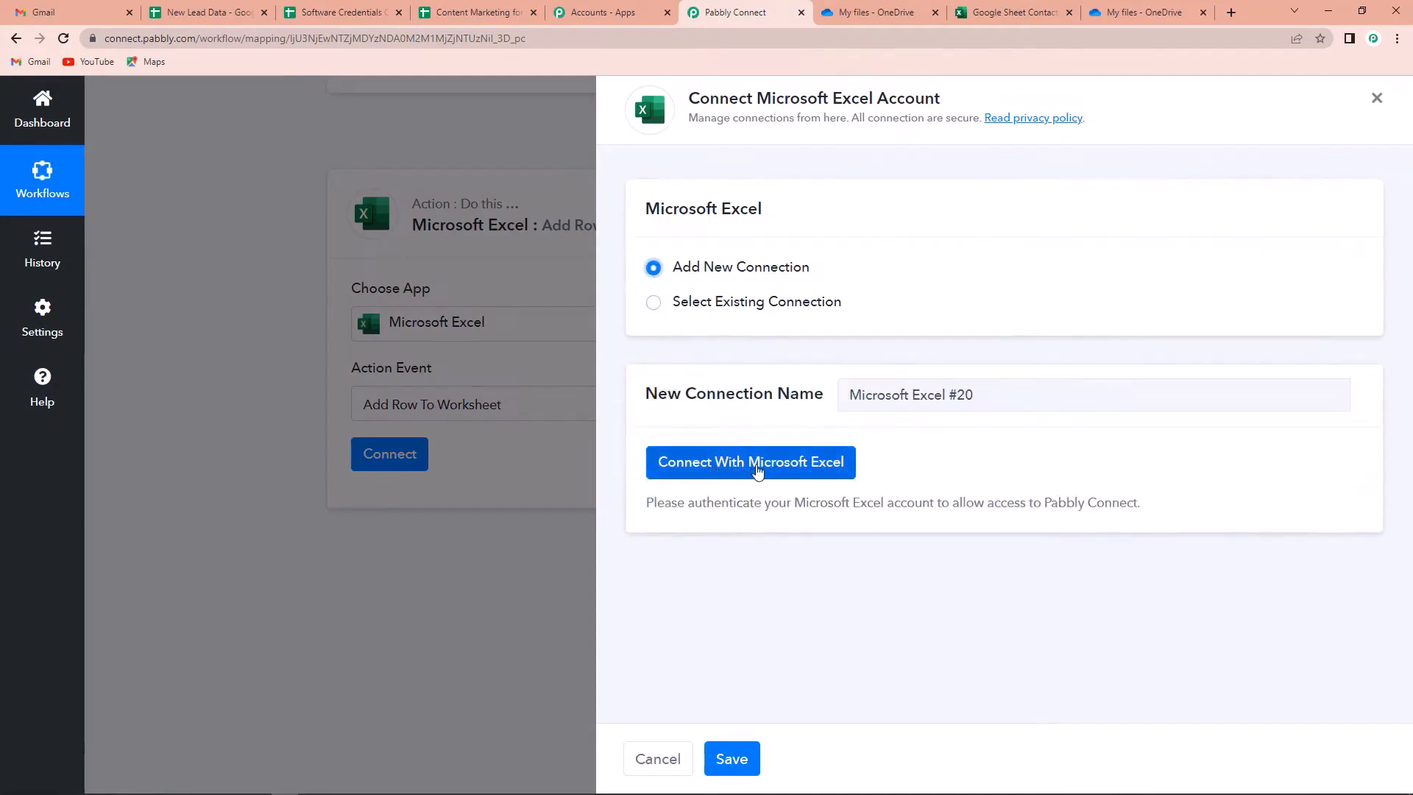
pyautogui.click(741, 471)
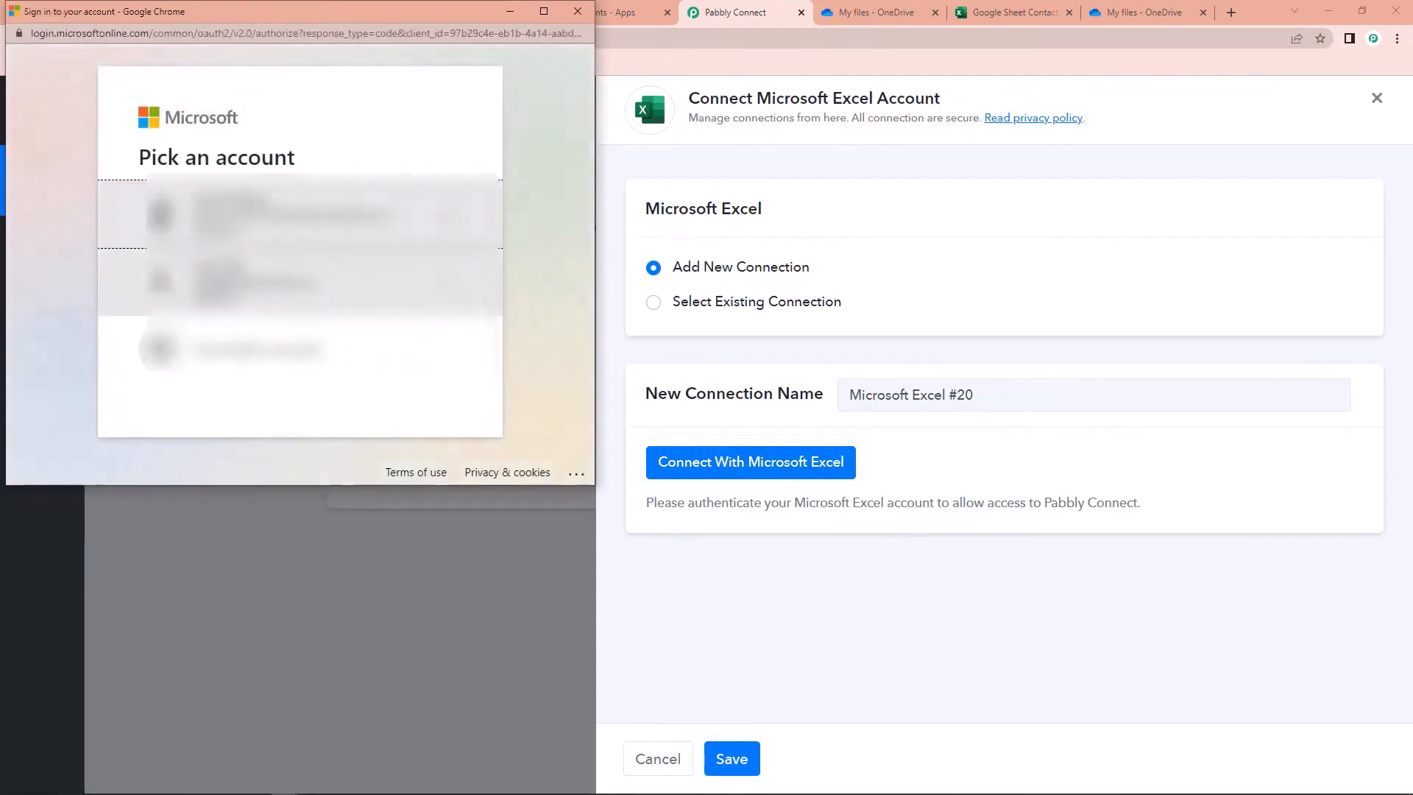
pyautogui.click(221, 282)
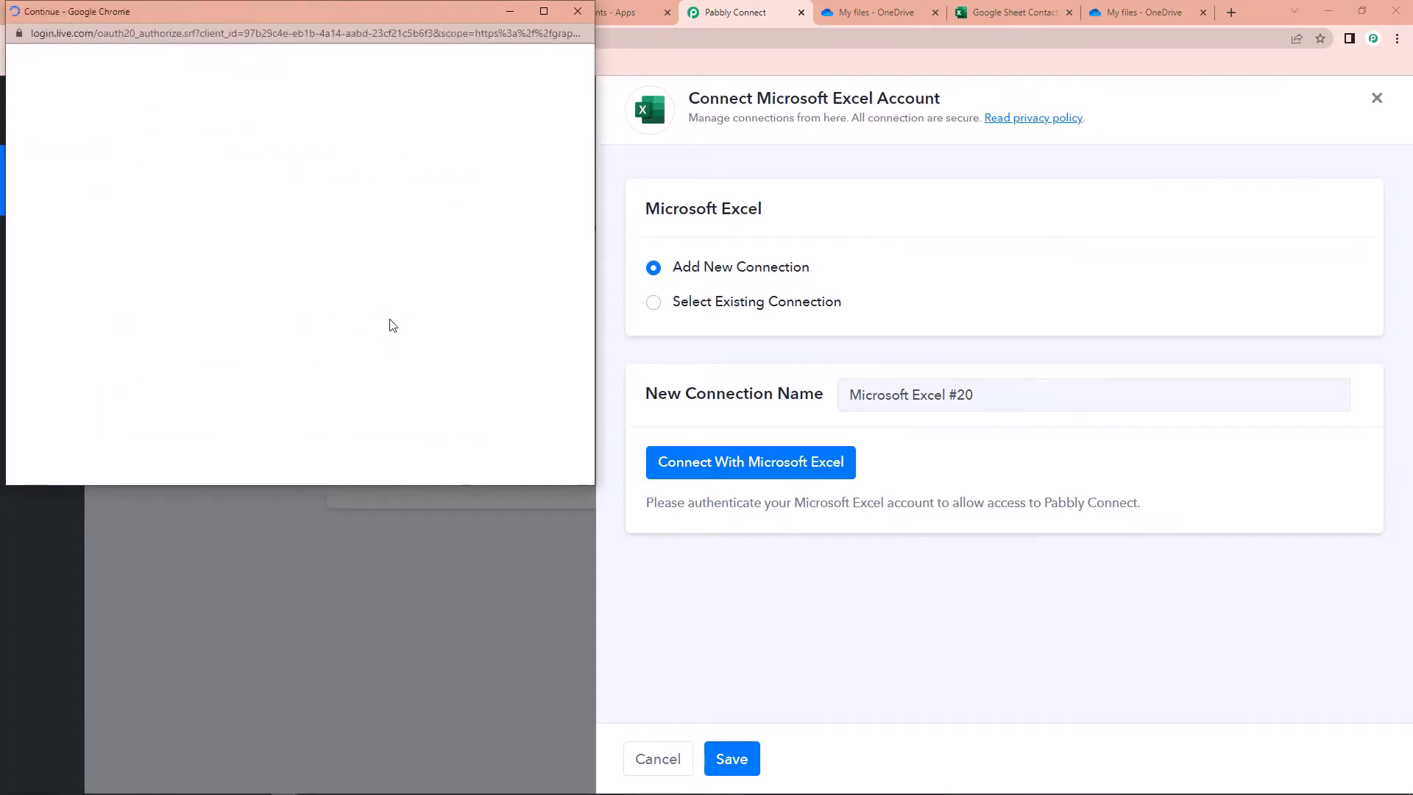
pyautogui.scroll(-4, 392, 325)
pyautogui.click(403, 709)
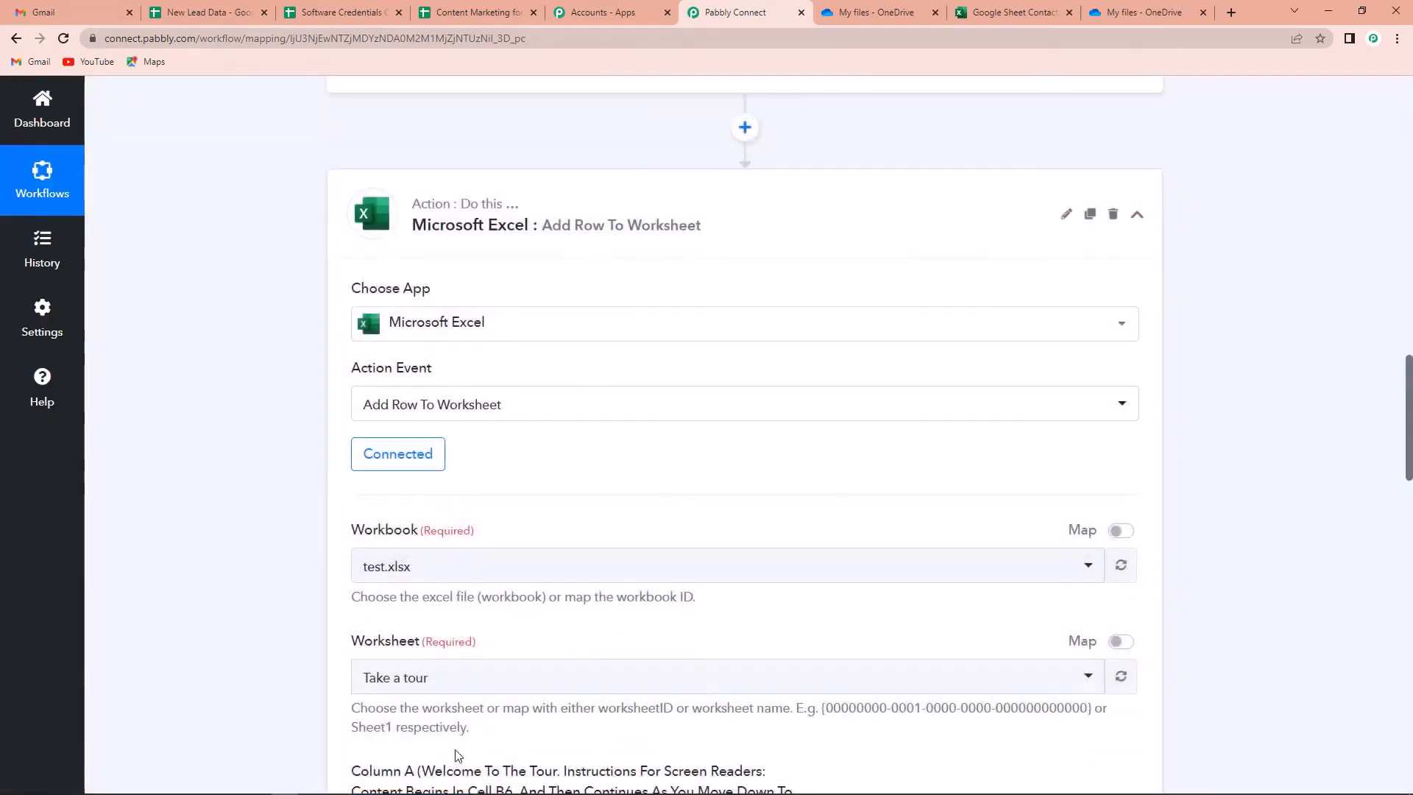
pyautogui.scroll(-3, 681, 461)
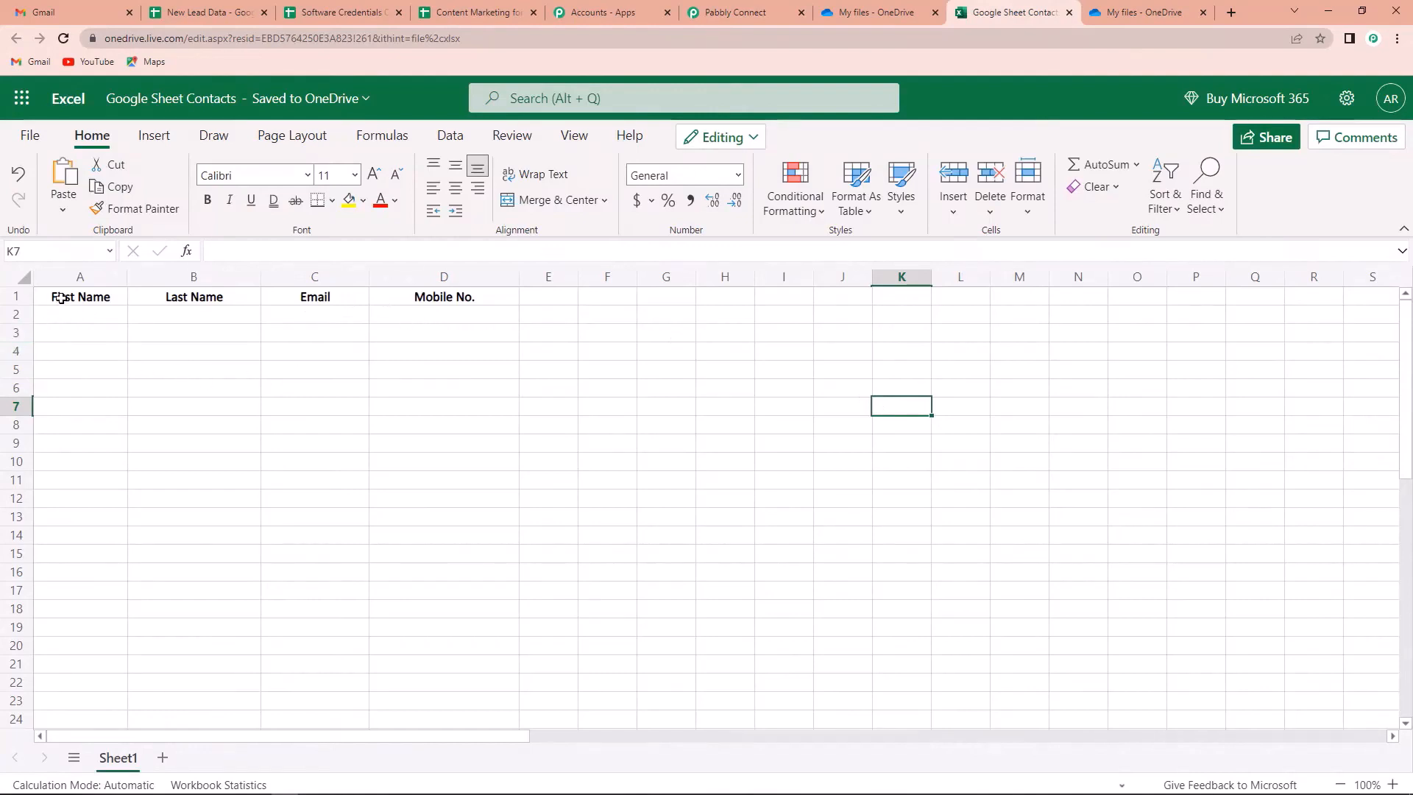
pyautogui.moveTo(60, 297); pyautogui.dragTo(413, 298)
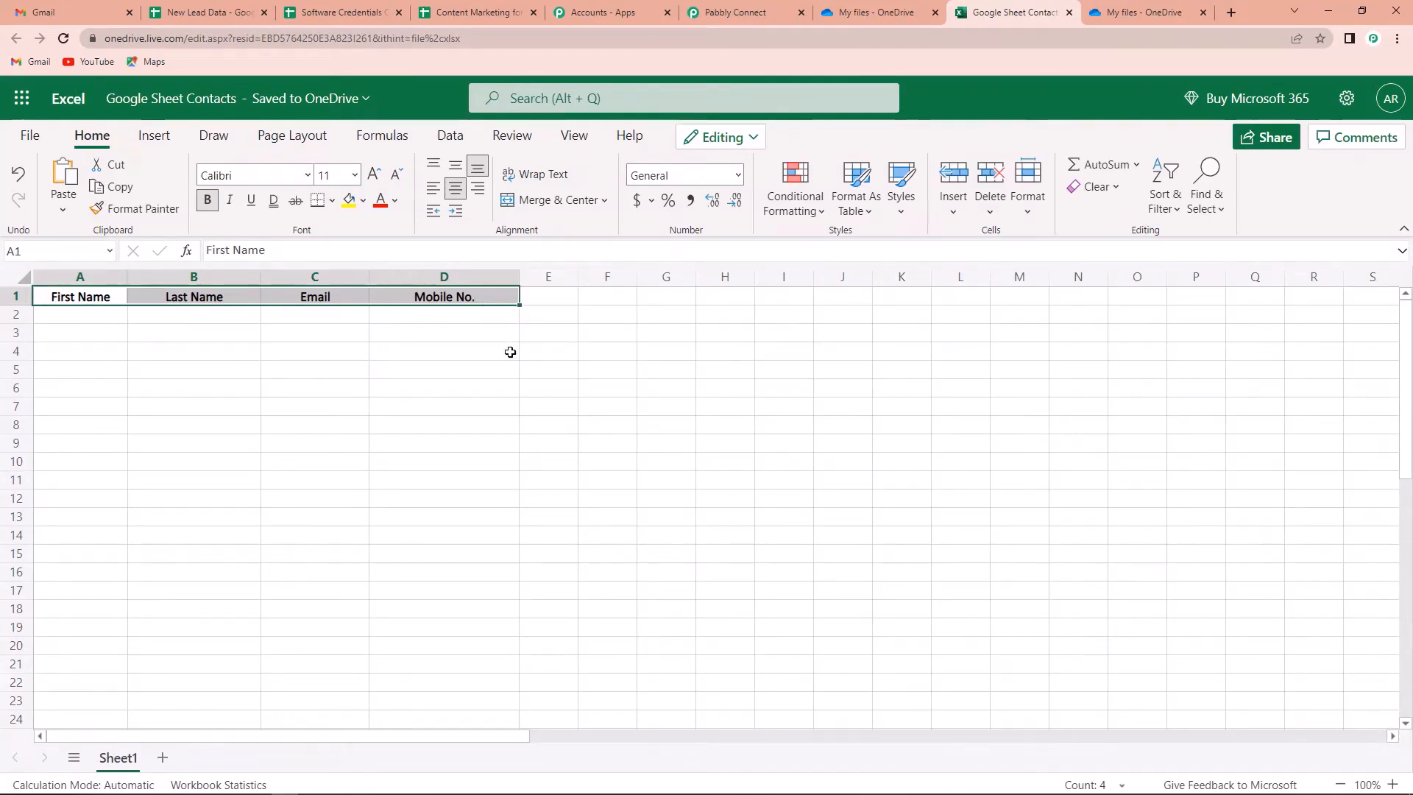
pyautogui.click(642, 351)
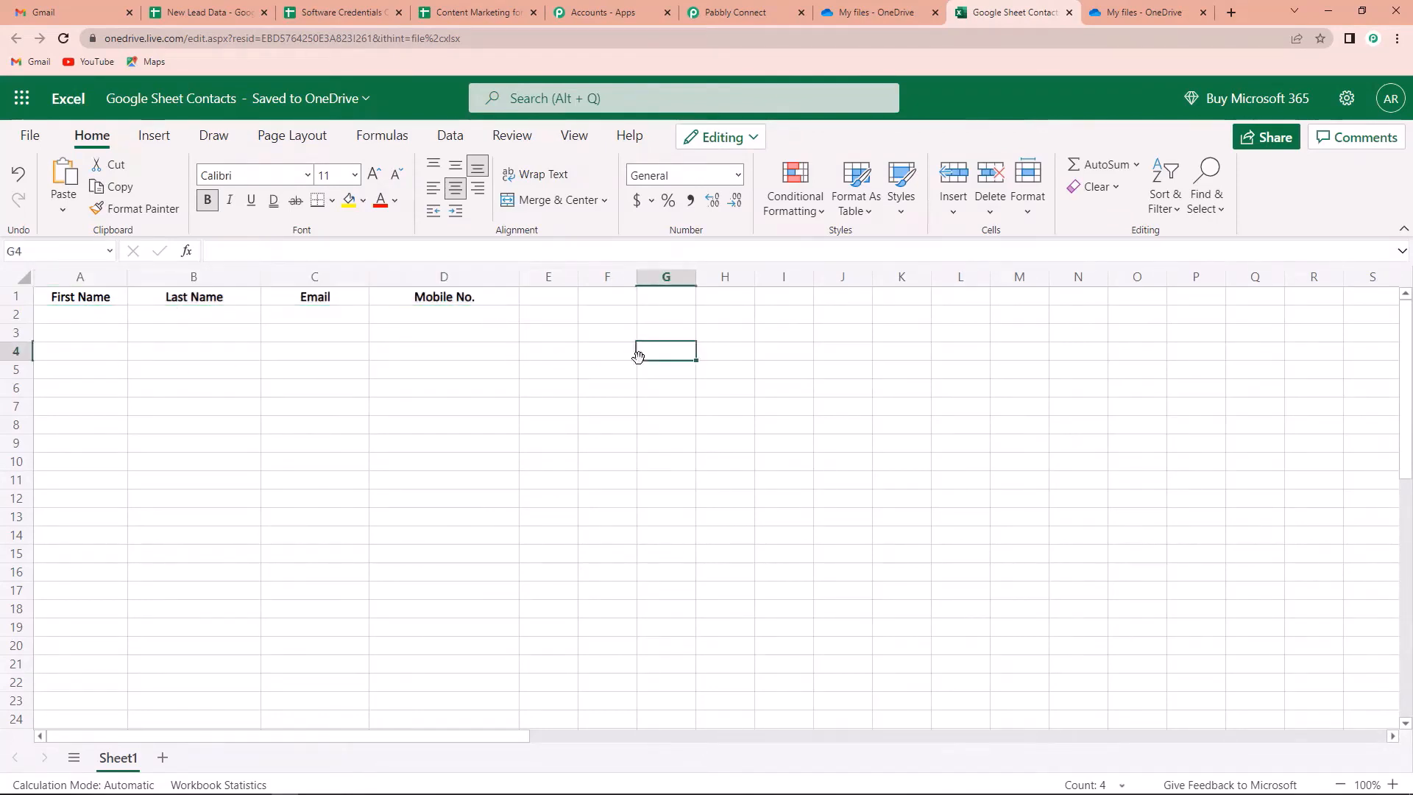
pyautogui.click(734, 15)
# Choose the Google Sheet Contacts workbook and map First Name into Column A
pyautogui.click(453, 351)
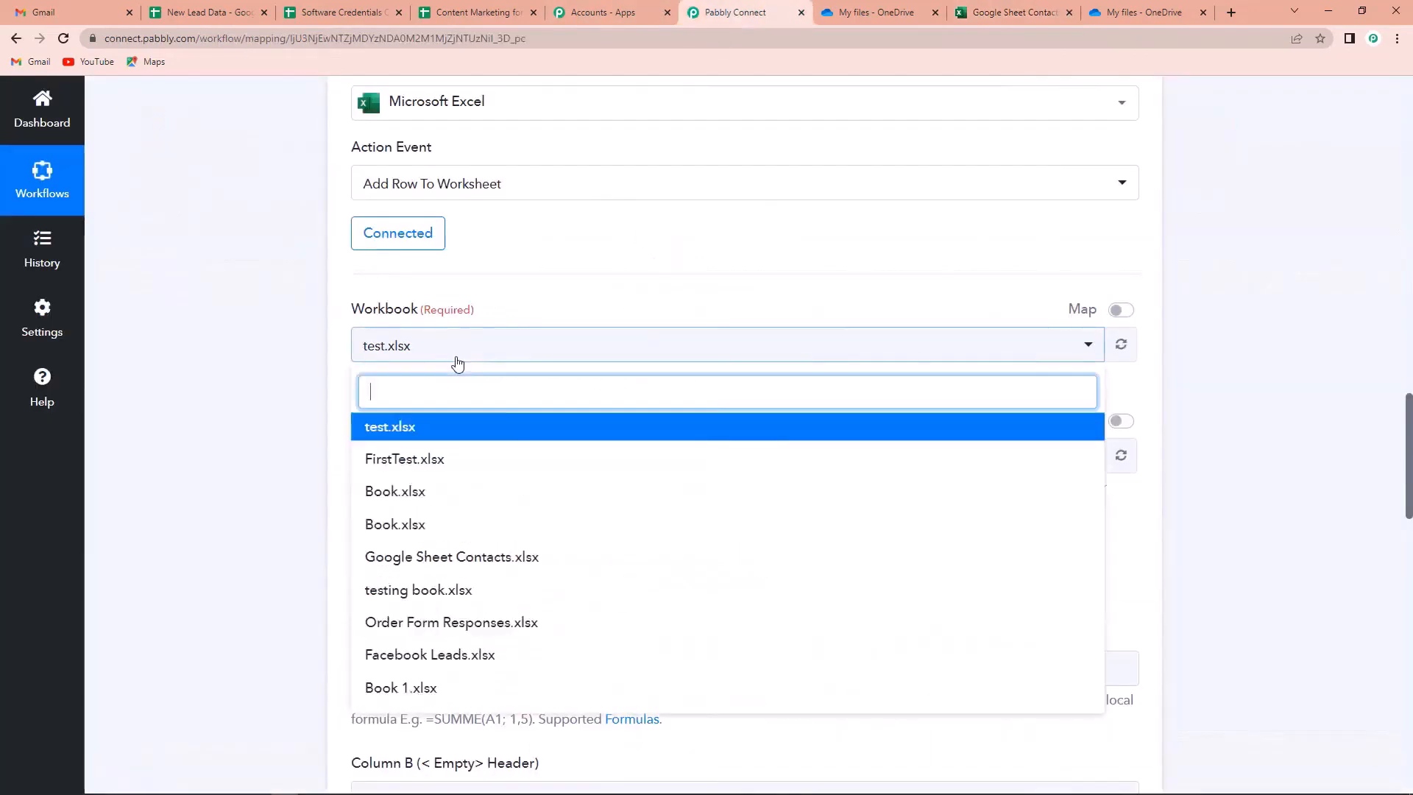
pyautogui.click(460, 561)
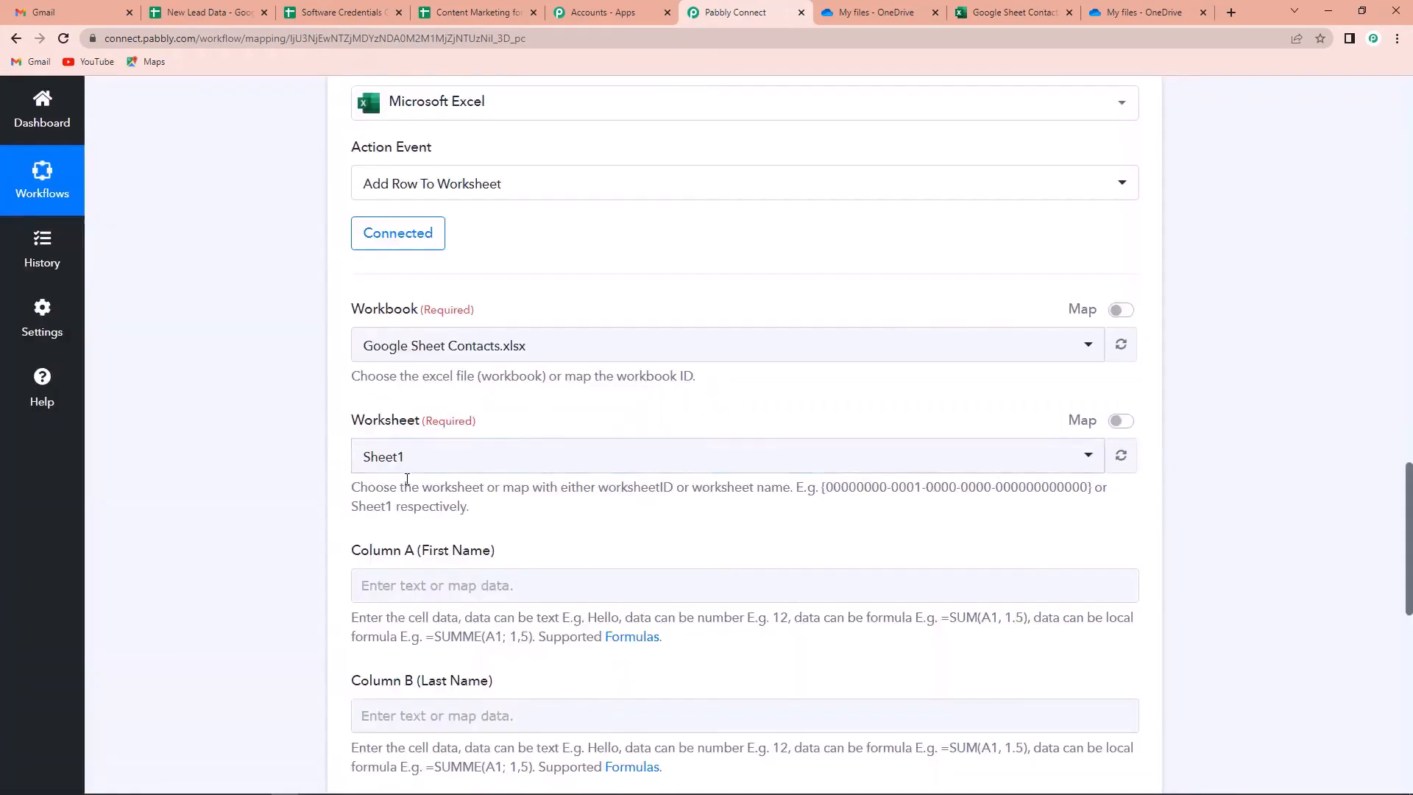
pyautogui.scroll(-4, 497, 461)
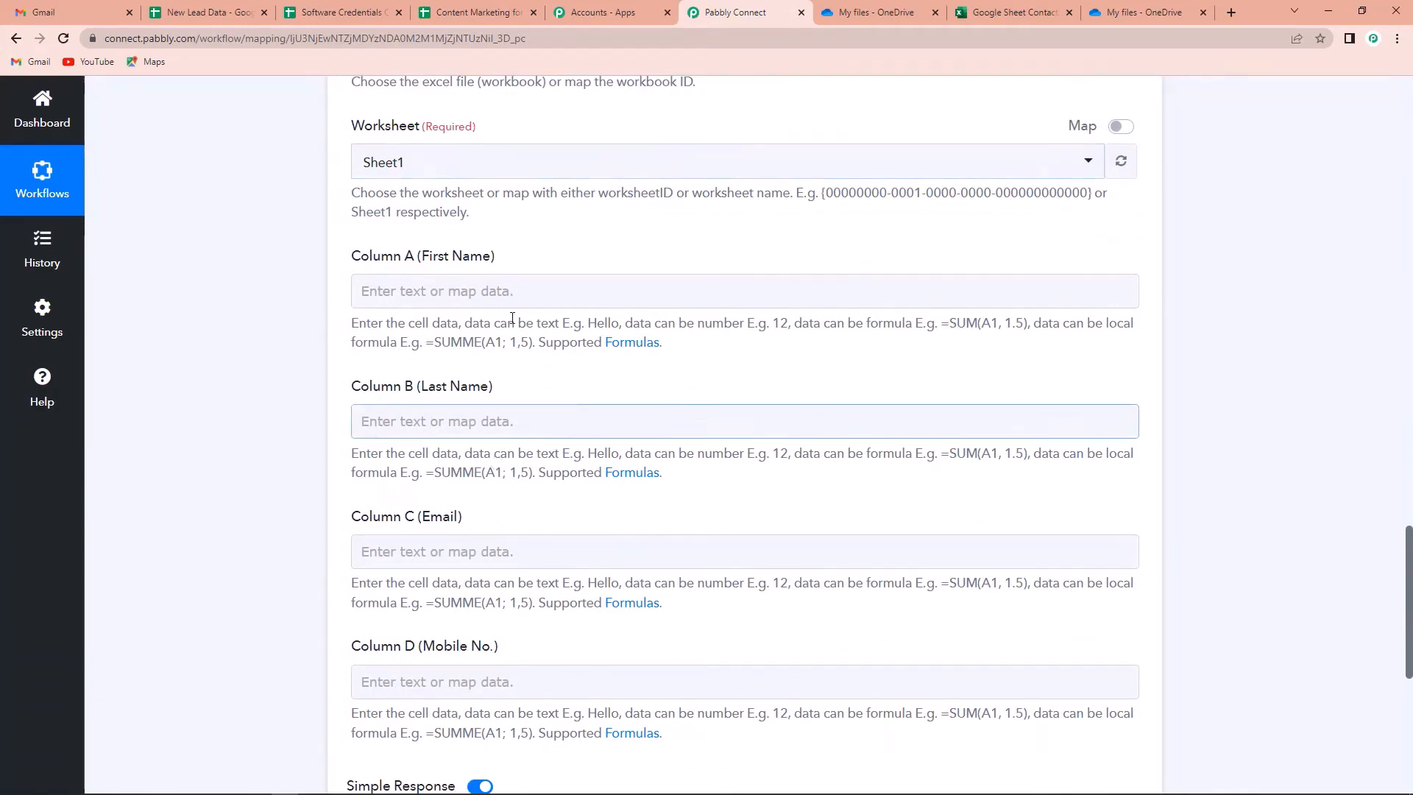
pyautogui.click(452, 291)
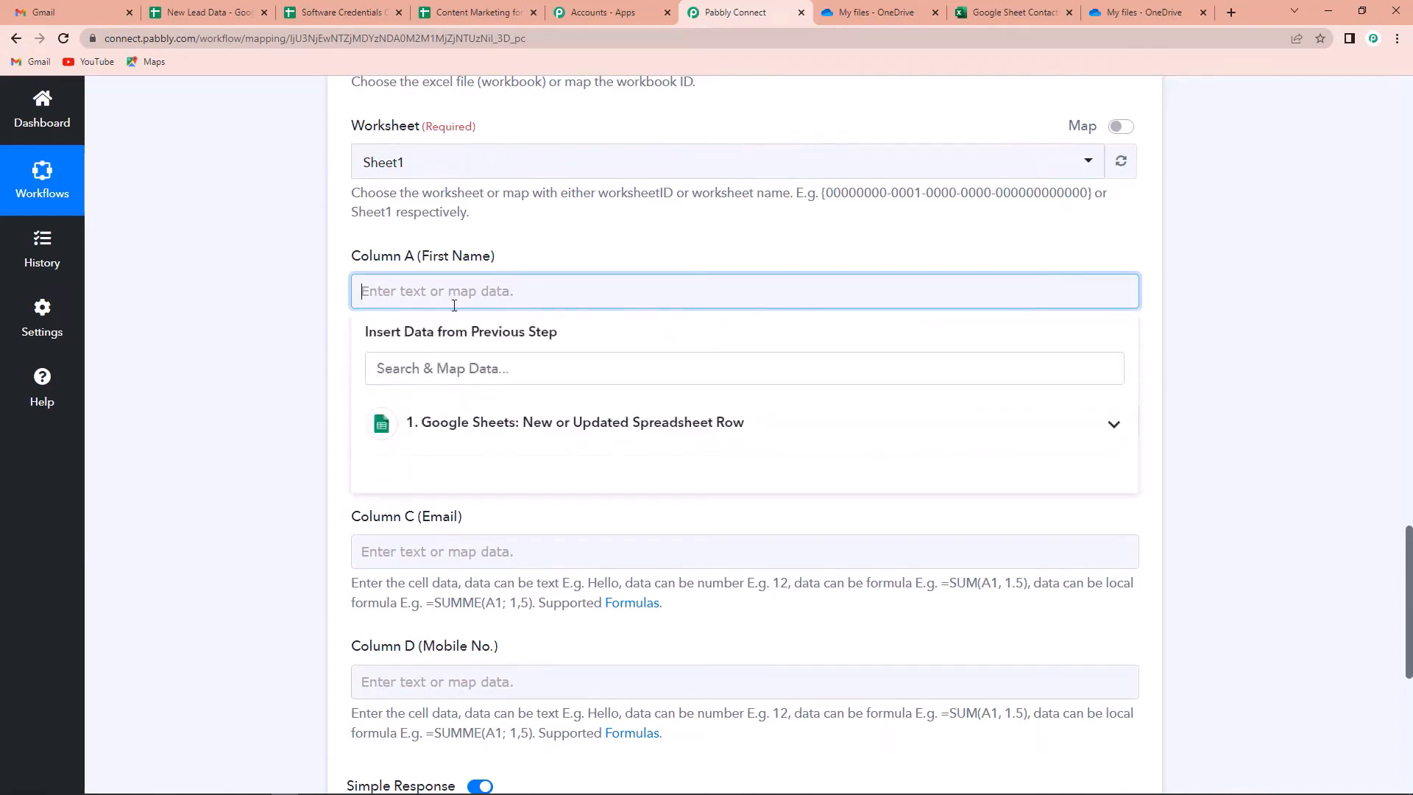
pyautogui.click(491, 435)
pyautogui.click(495, 477)
pyautogui.click(188, 392)
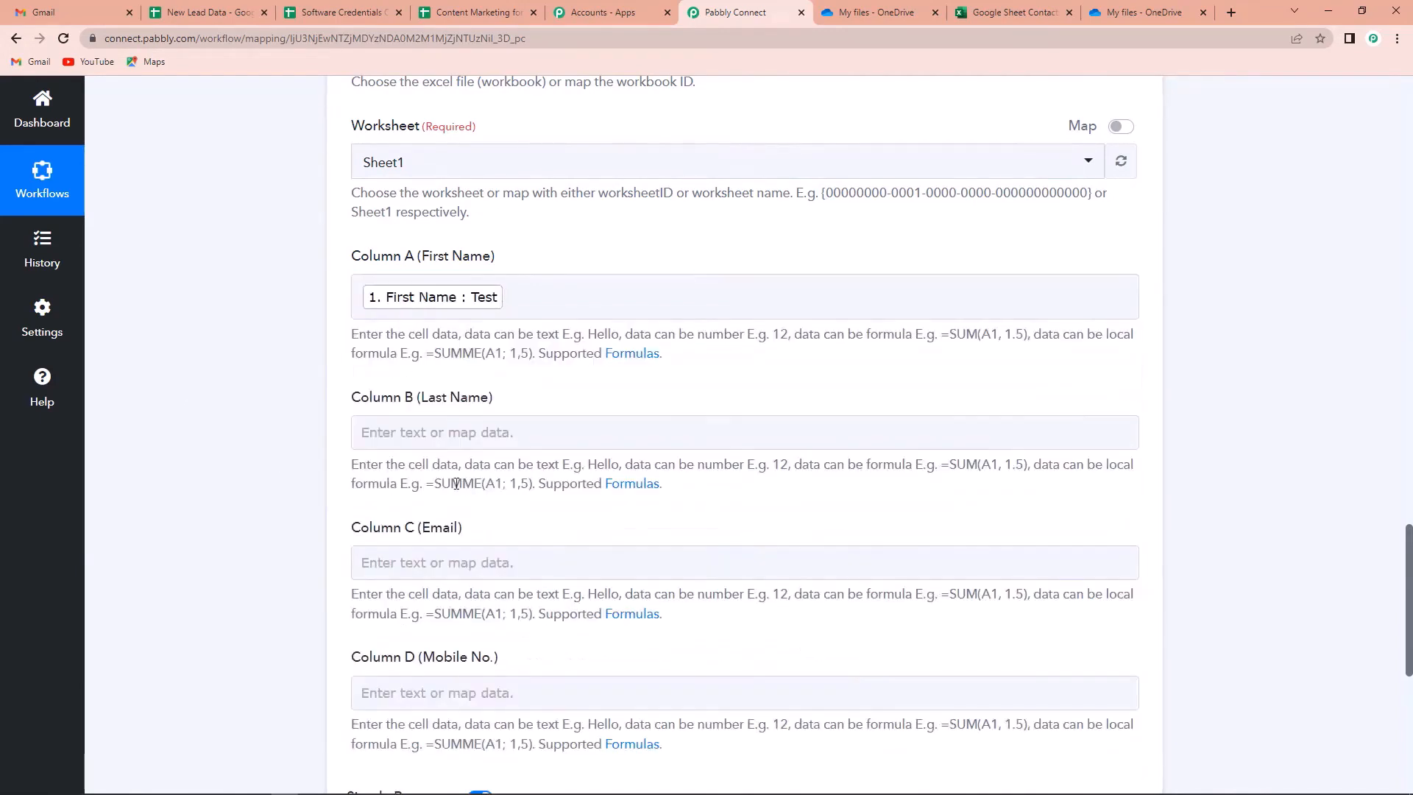
# Map Last Name into Column B and Email into Column C
pyautogui.click(470, 440)
pyautogui.click(485, 565)
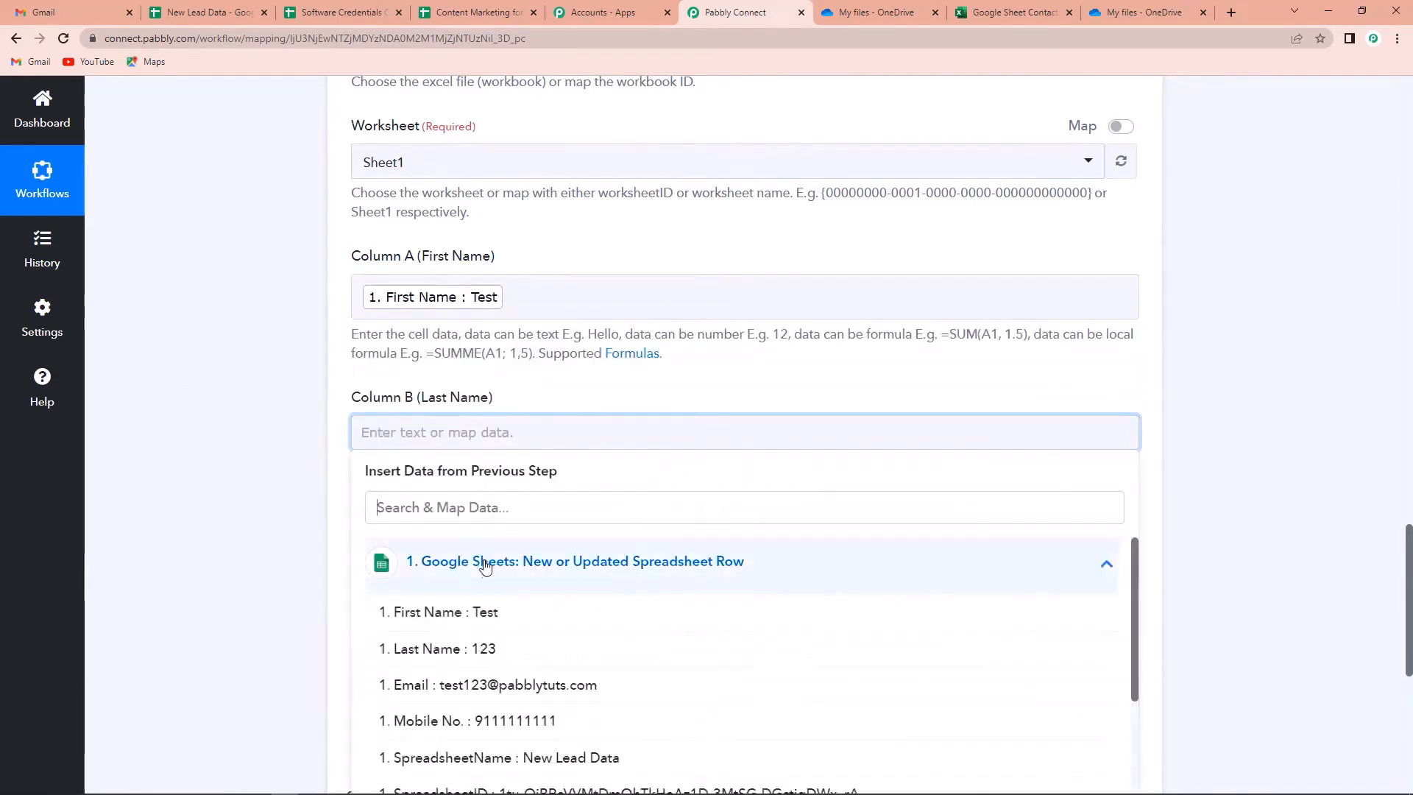
pyautogui.click(483, 646)
pyautogui.scroll(-2, 423, 433)
pyautogui.click(423, 433)
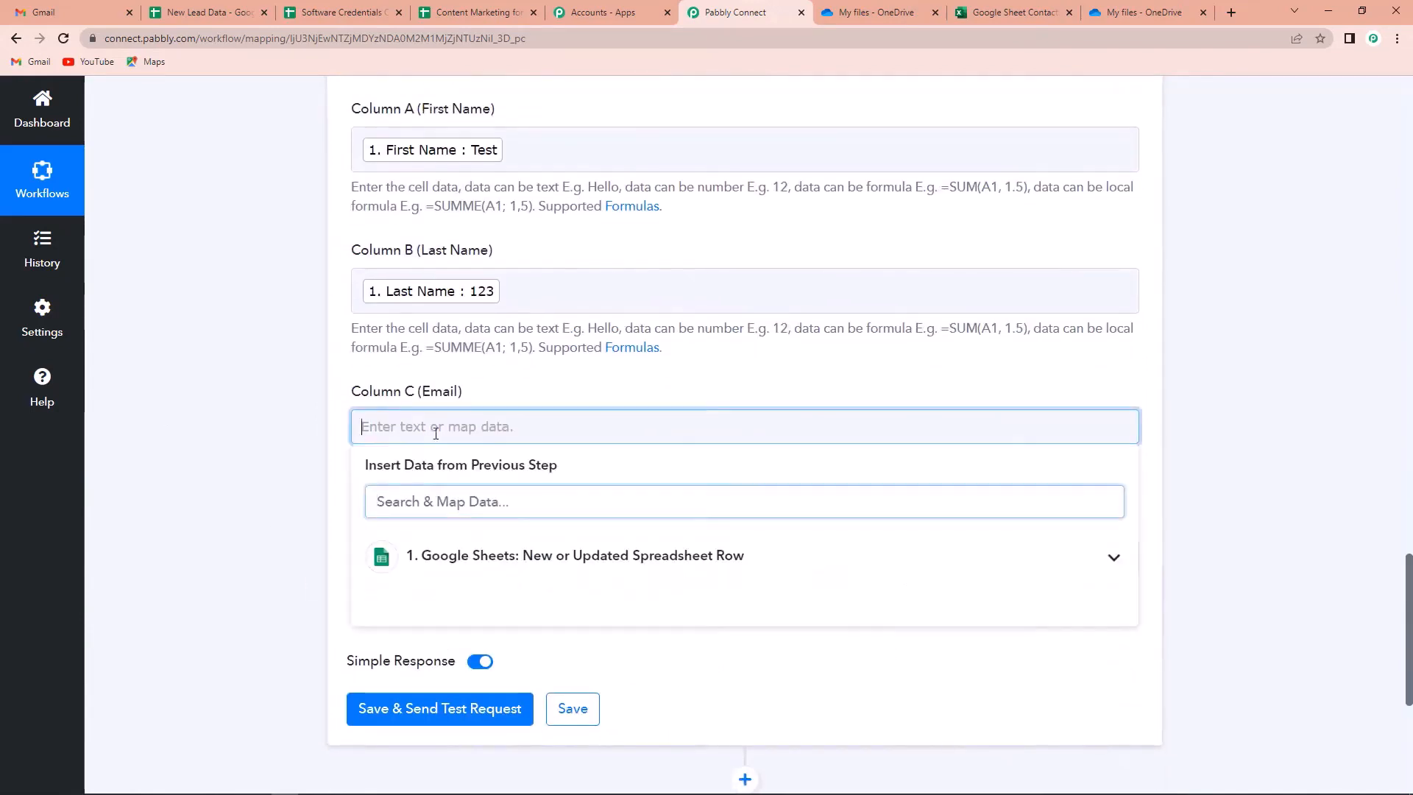
pyautogui.click(486, 566)
pyautogui.click(487, 675)
# Map the trigger's Mobile No. value into Column D
pyautogui.click(312, 573)
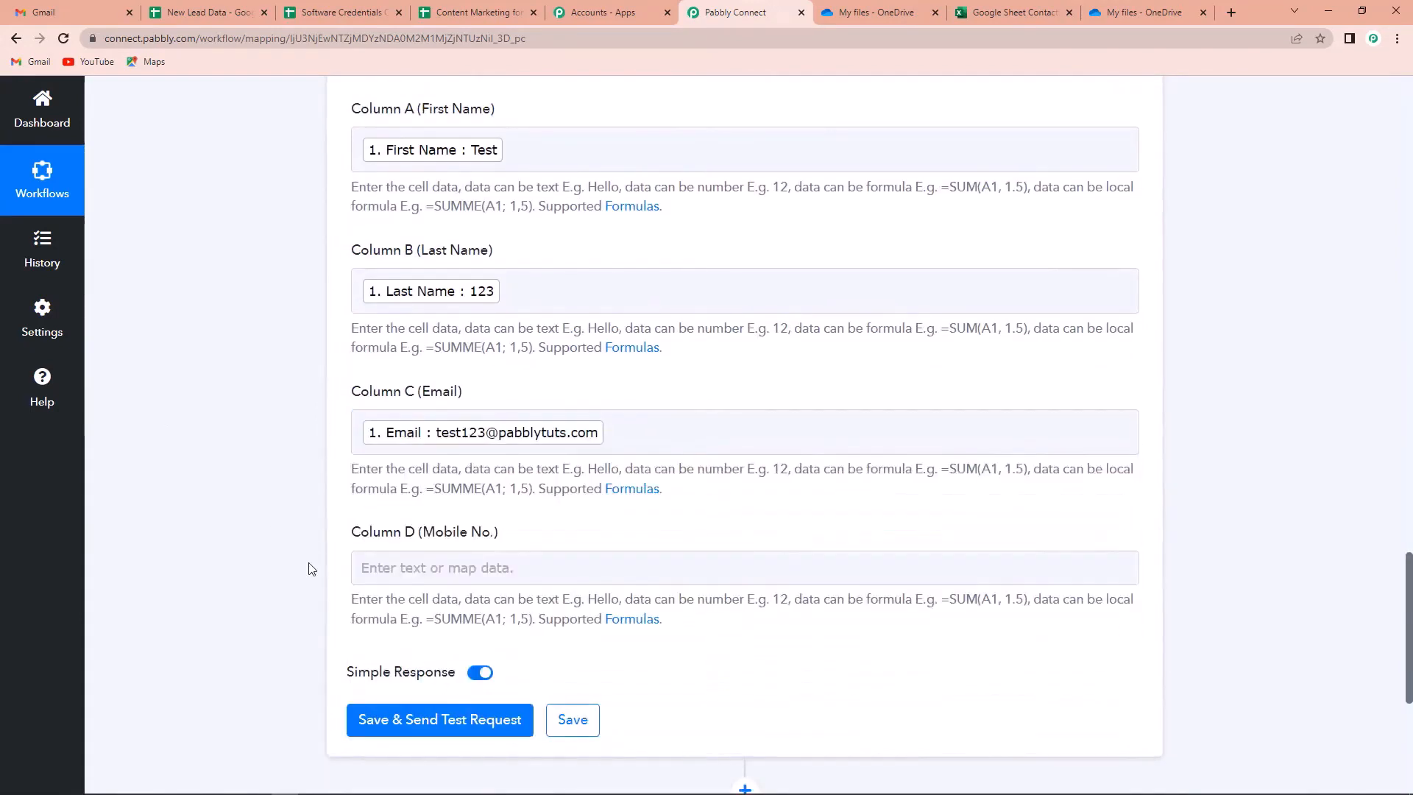
pyautogui.scroll(-4, 313, 573)
pyautogui.click(471, 273)
pyautogui.click(507, 409)
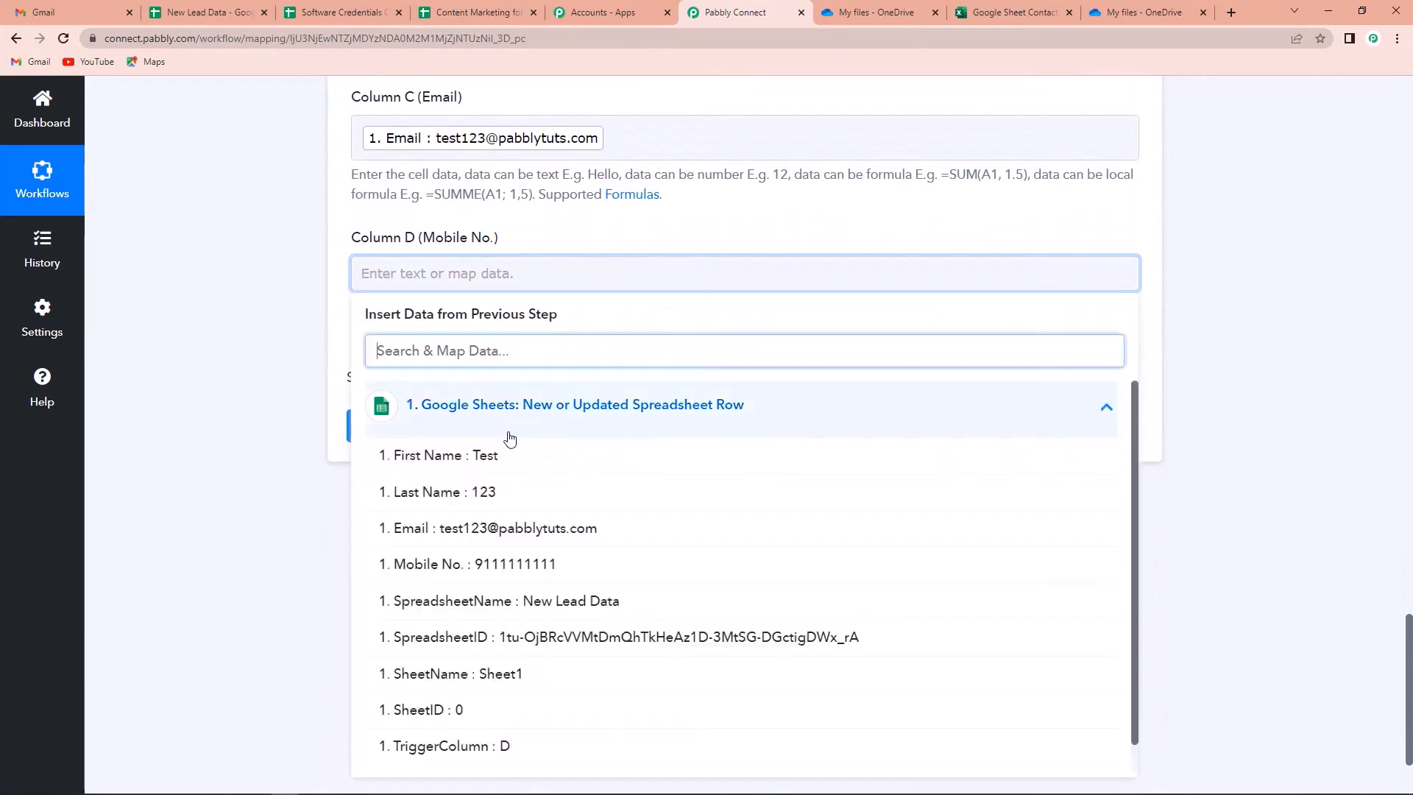
pyautogui.click(597, 564)
pyautogui.click(240, 479)
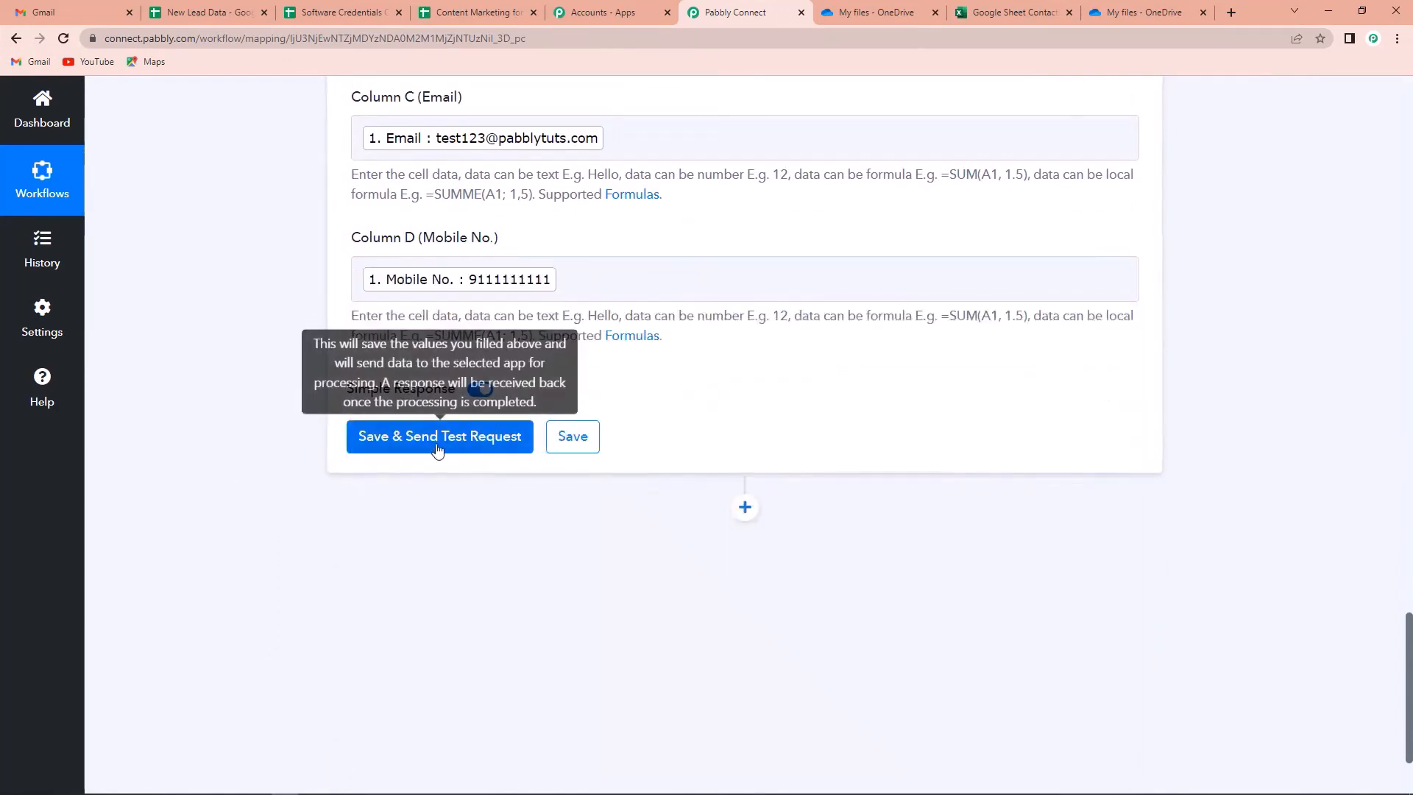
# Save and test the Excel step, review the Sheet1!A2:D2 response, and check the workbook
pyautogui.click(411, 441)
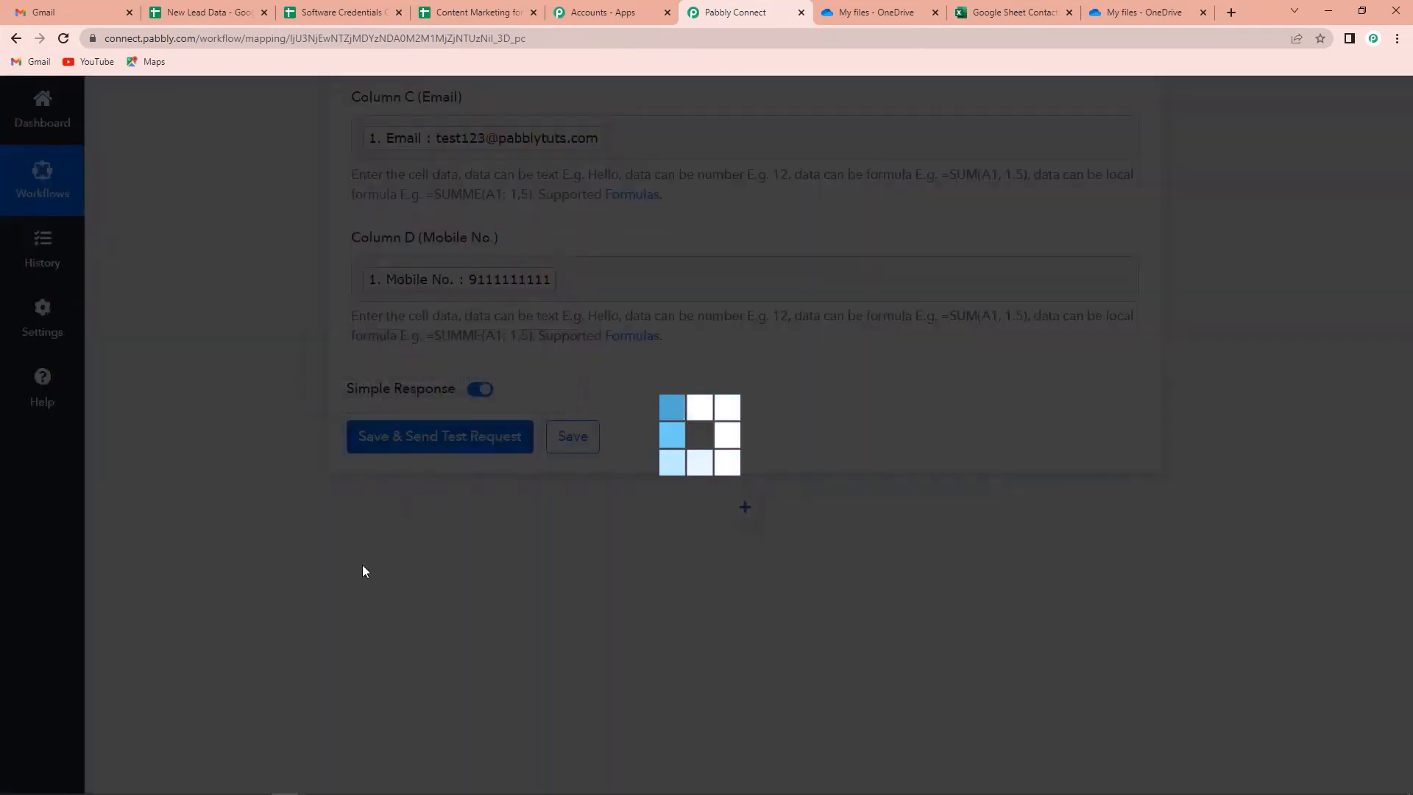
pyautogui.scroll(-3, 1226, 473)
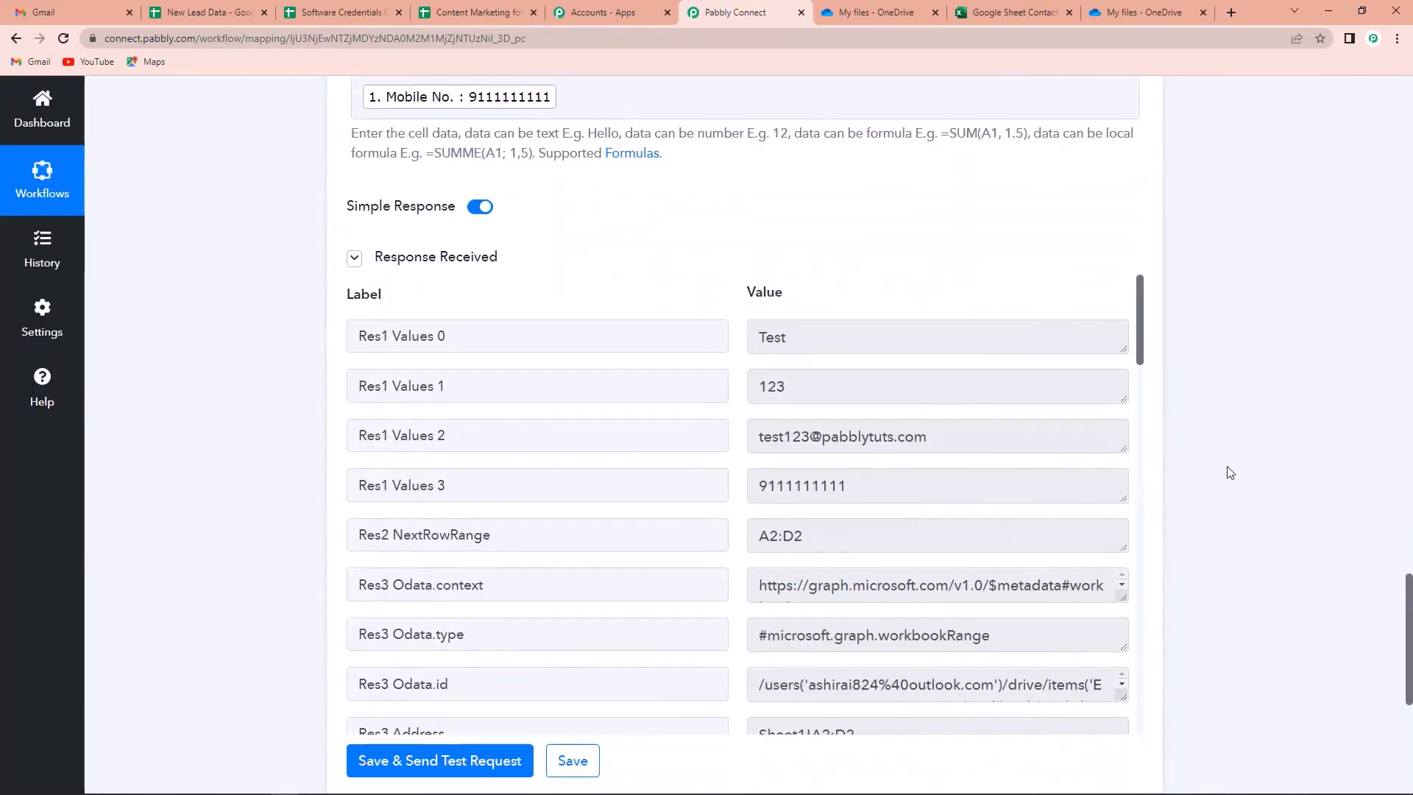
pyautogui.scroll(-2, 1026, 488)
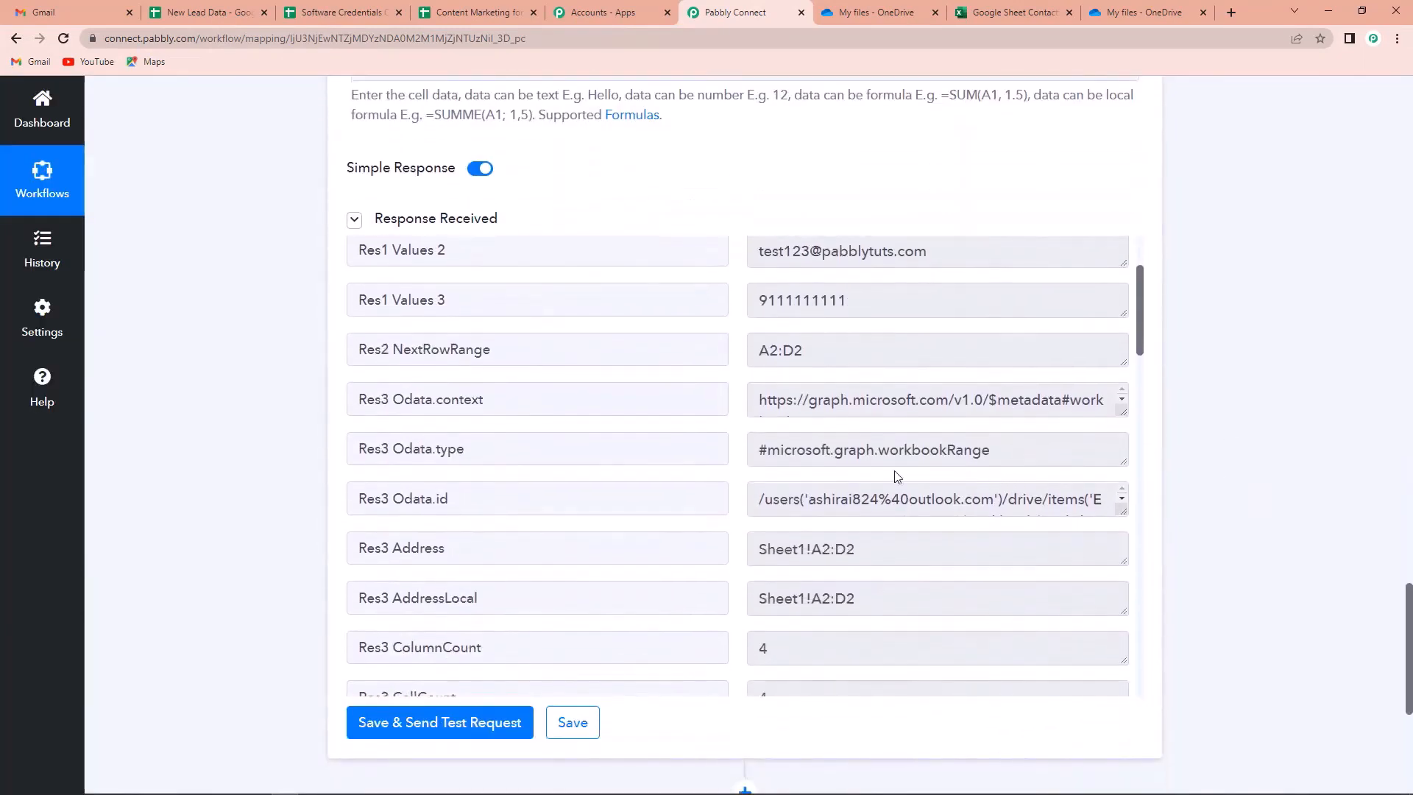
pyautogui.scroll(-1, 896, 477)
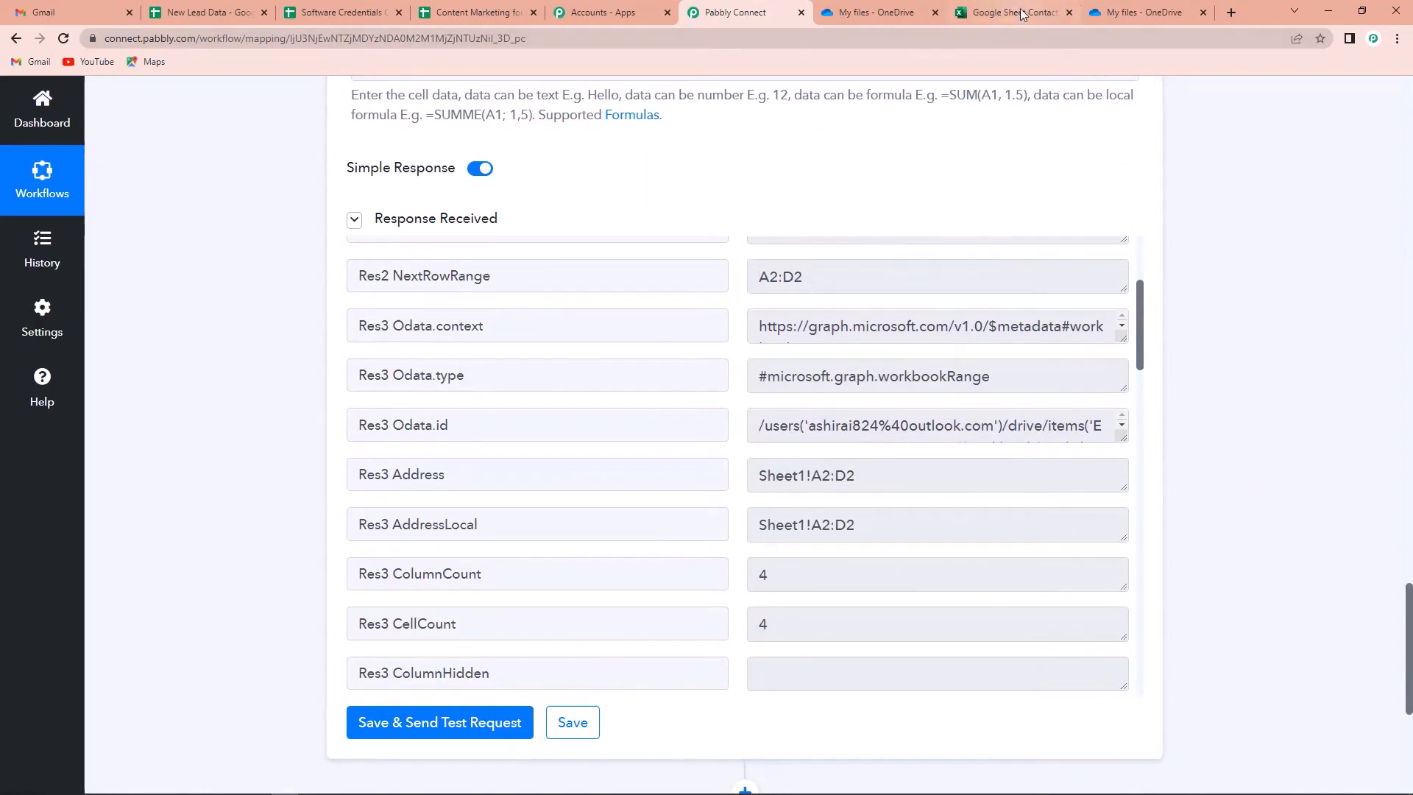
pyautogui.click(1019, 13)
# Reload the Excel workbook to confirm the Test row arrived, then return to New Lead Data
pyautogui.click(66, 38)
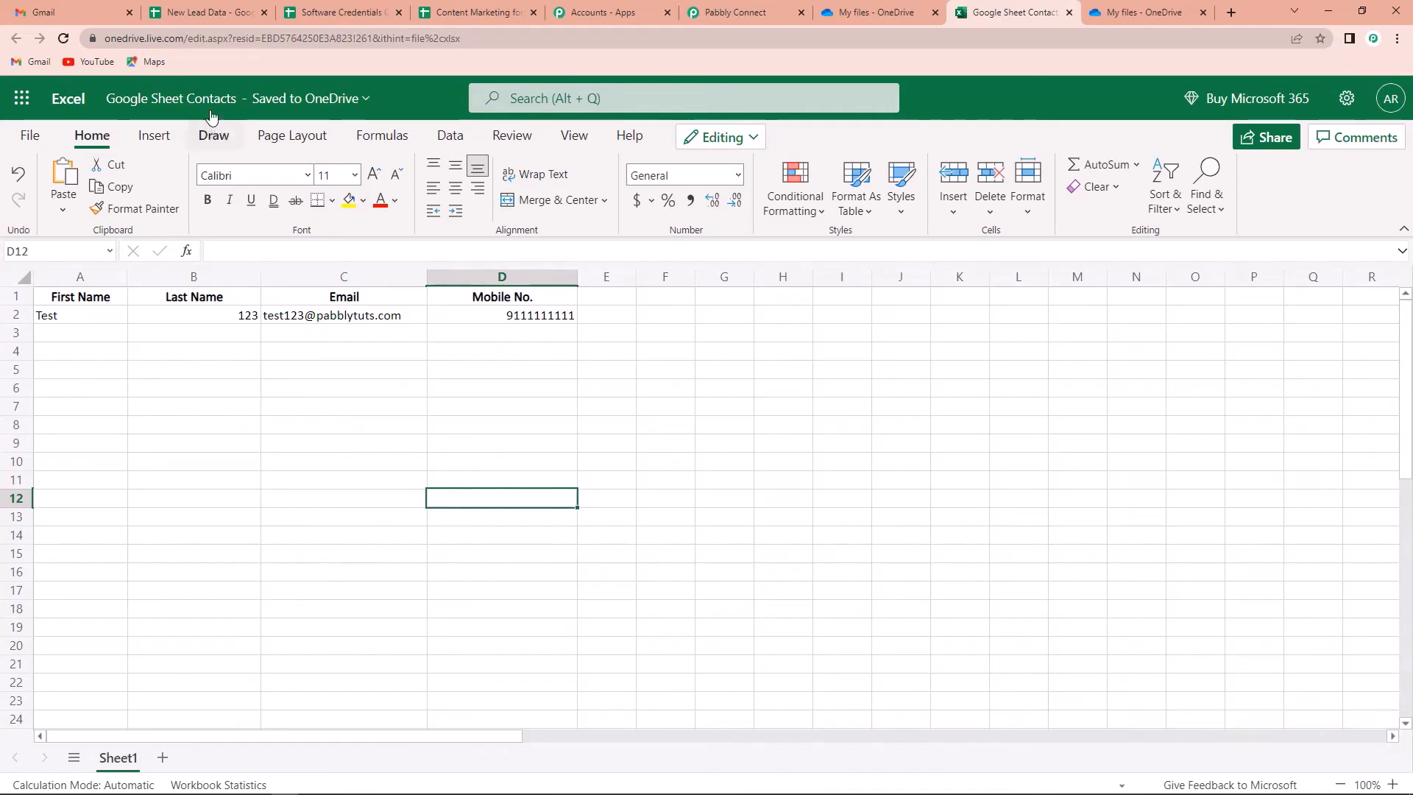
pyautogui.click(221, 13)
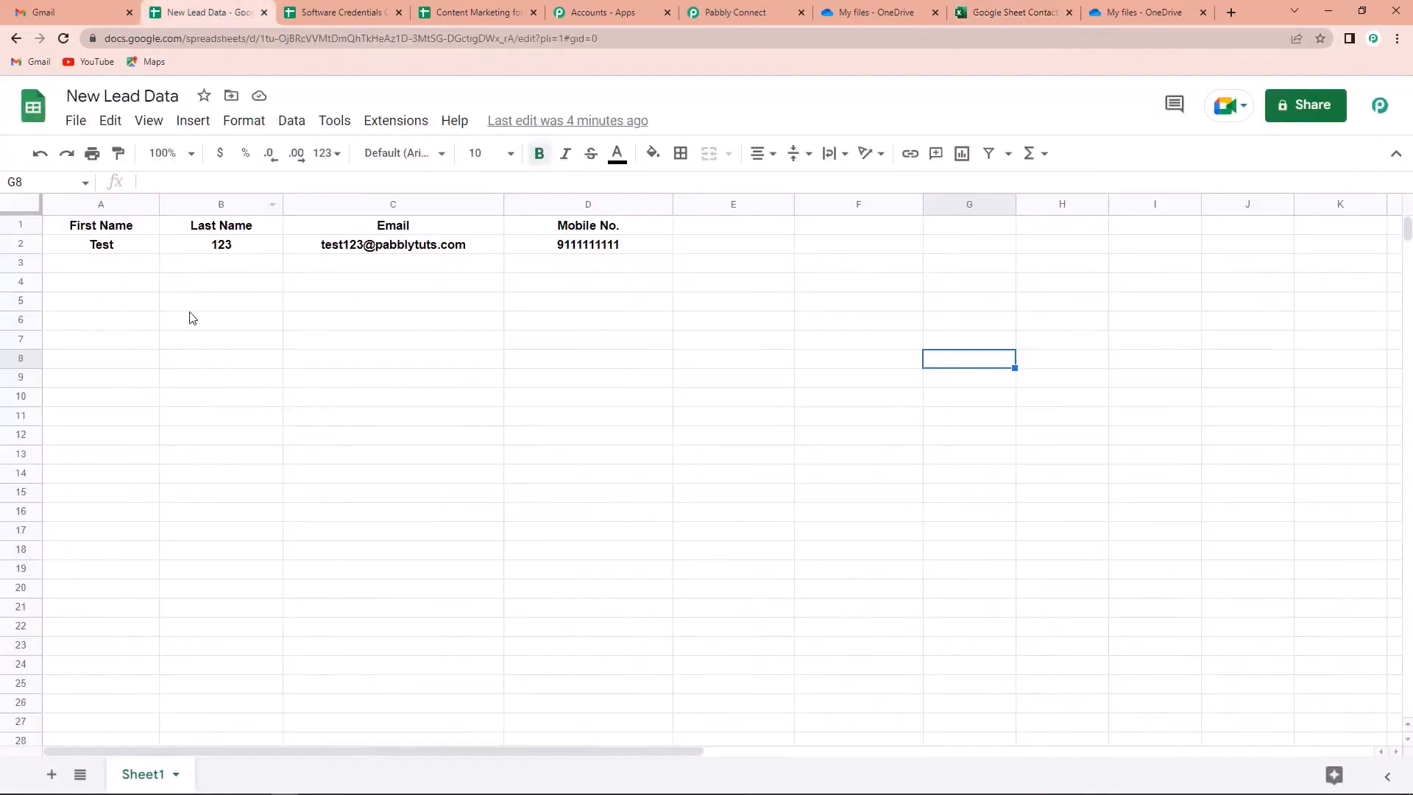
# Enter a second lead in row 3: Dummy Demo, 123, a dummy email, and a mobile number
pyautogui.click(129, 270)
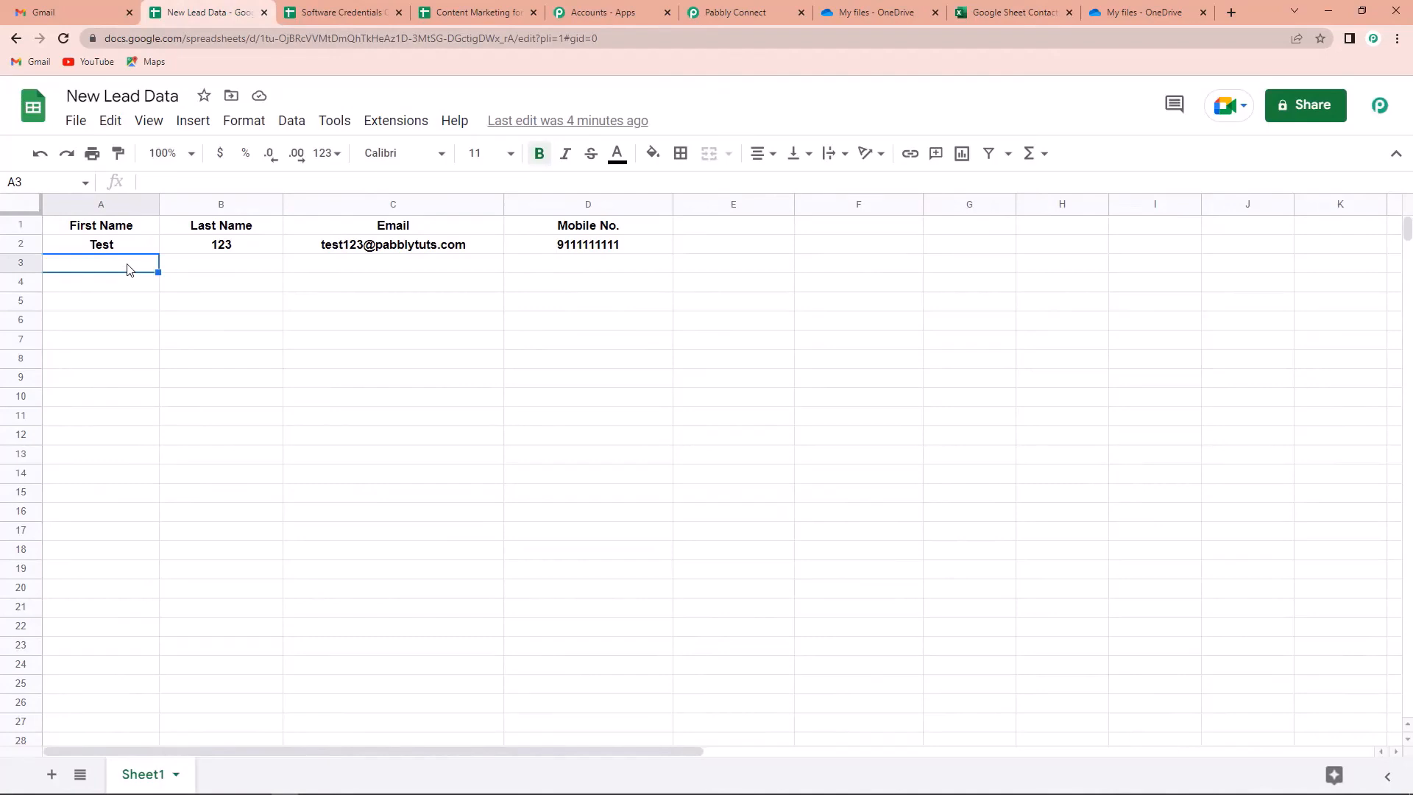
pyautogui.write('Dummy D')
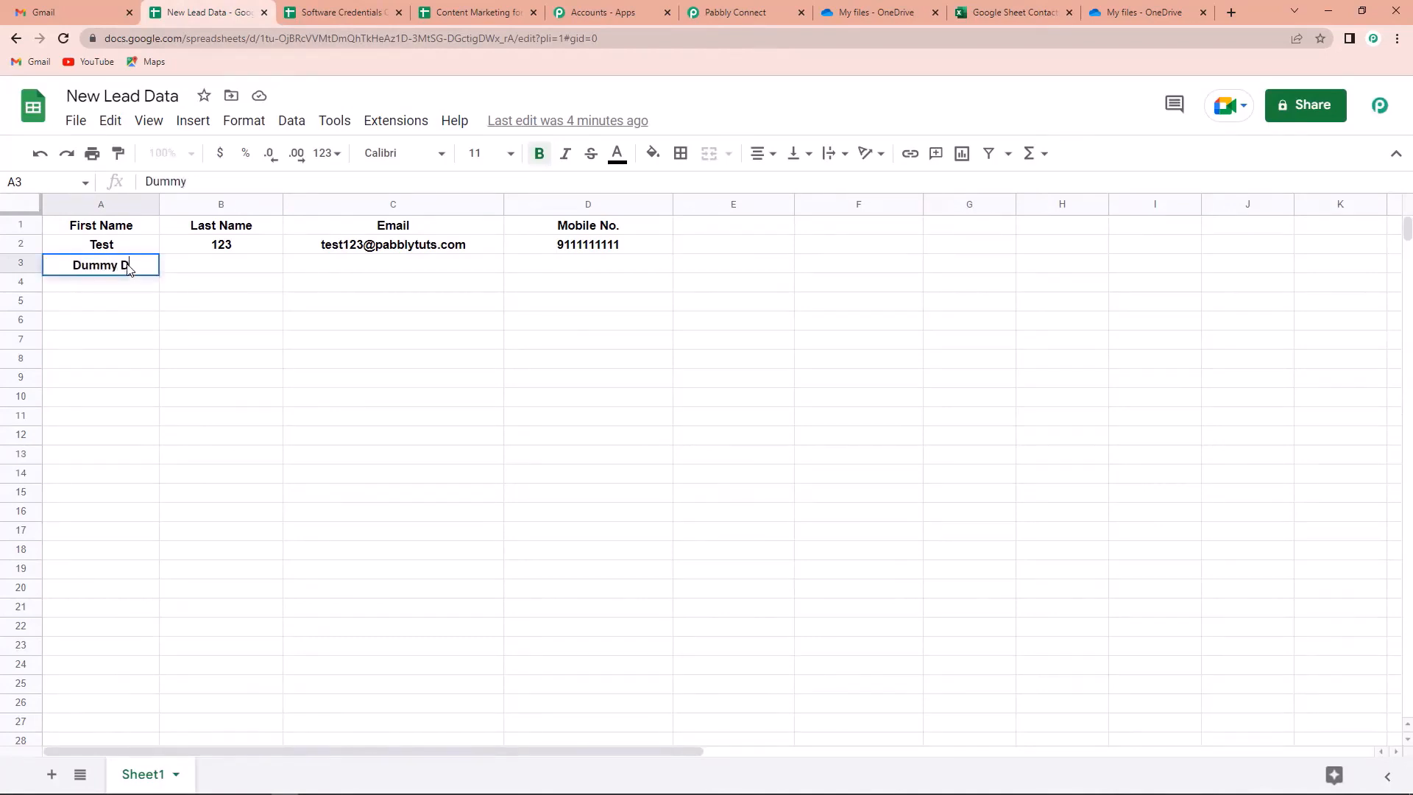
pyautogui.write('emo')
pyautogui.click(228, 272)
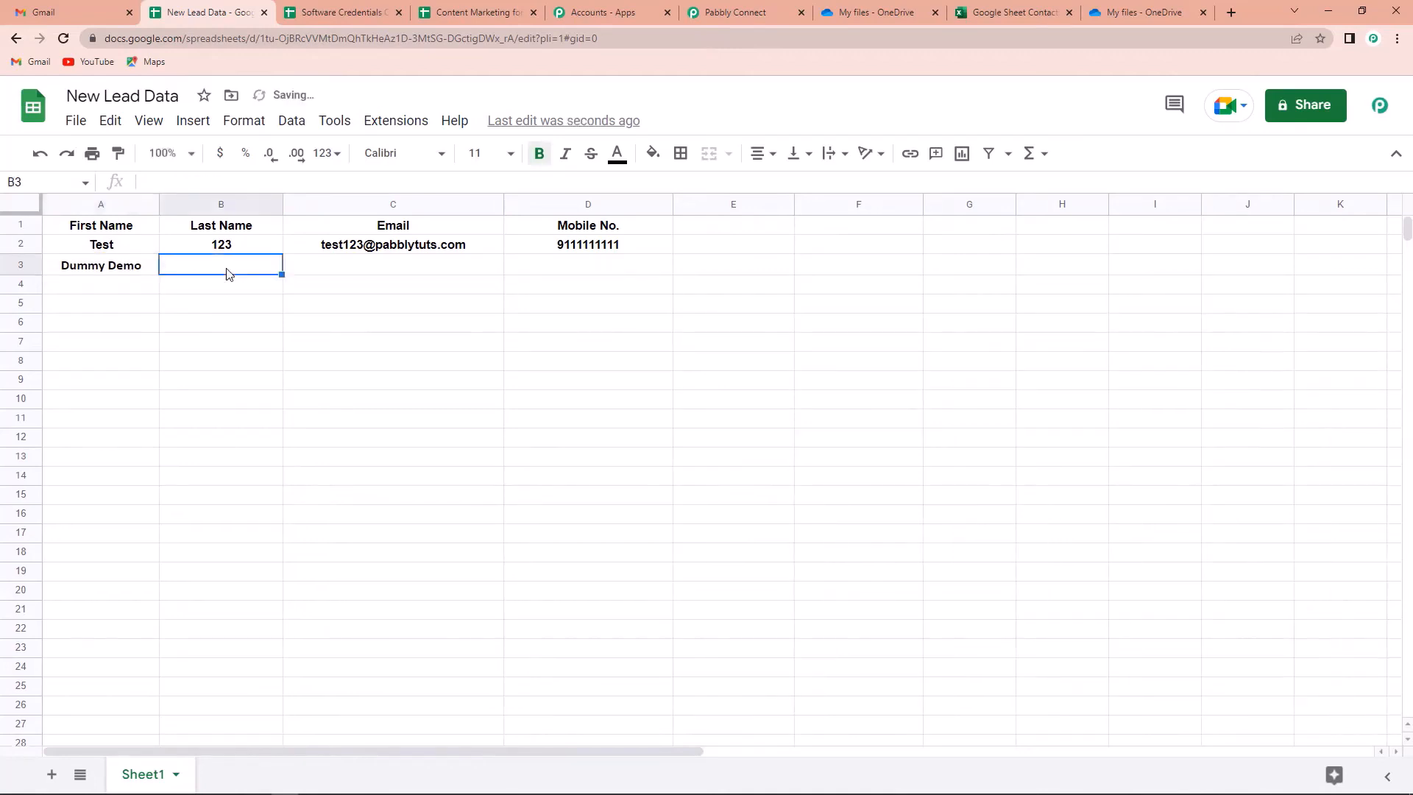
pyautogui.write('123')
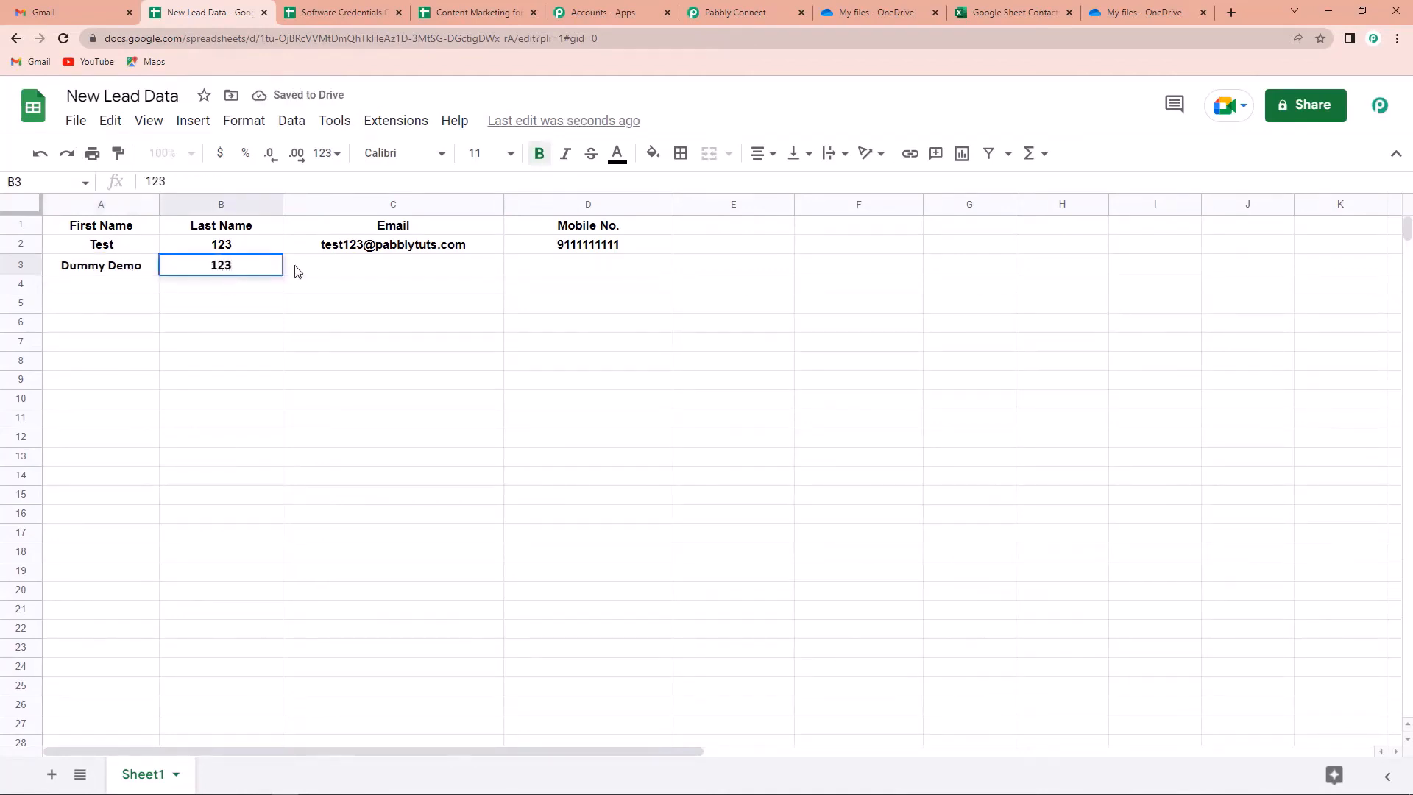
pyautogui.click(307, 268)
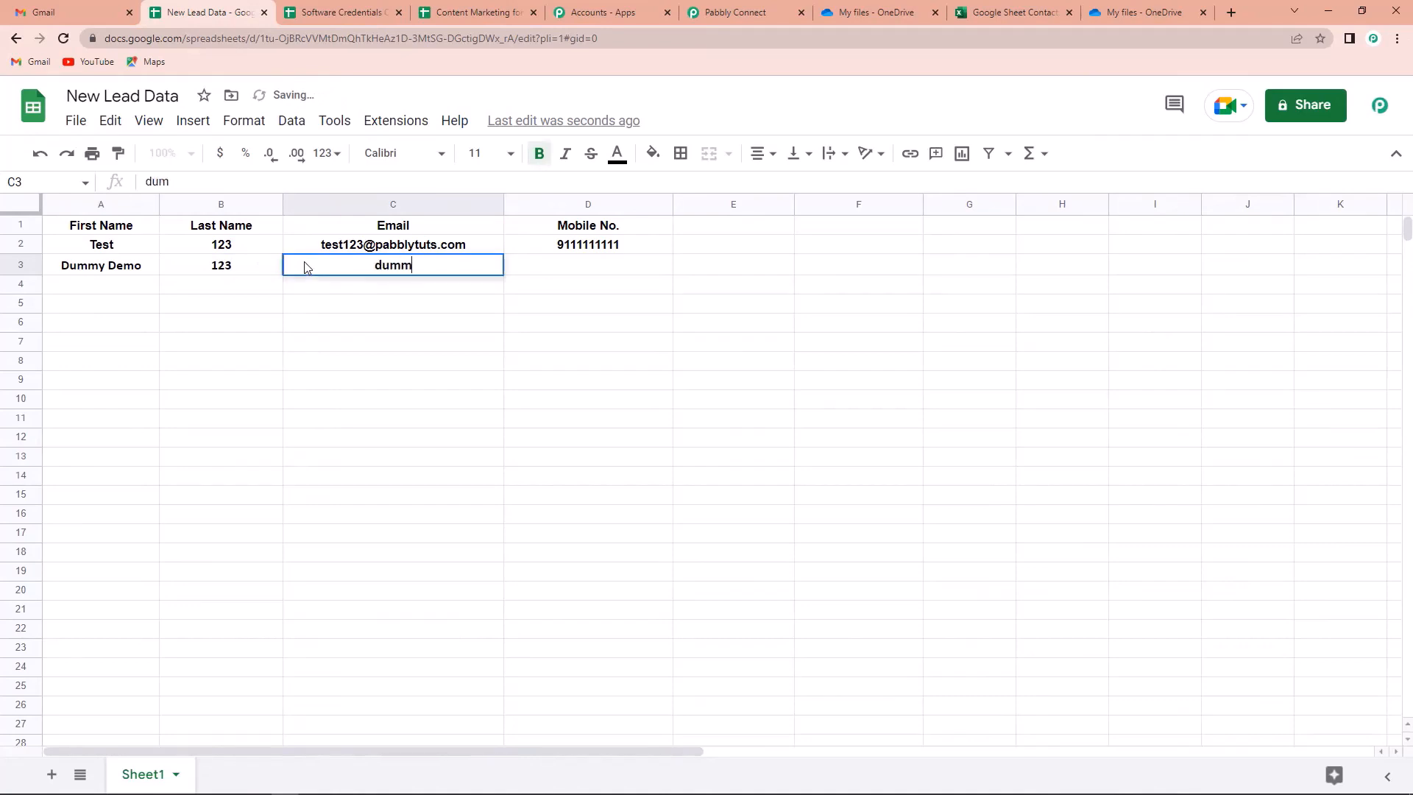
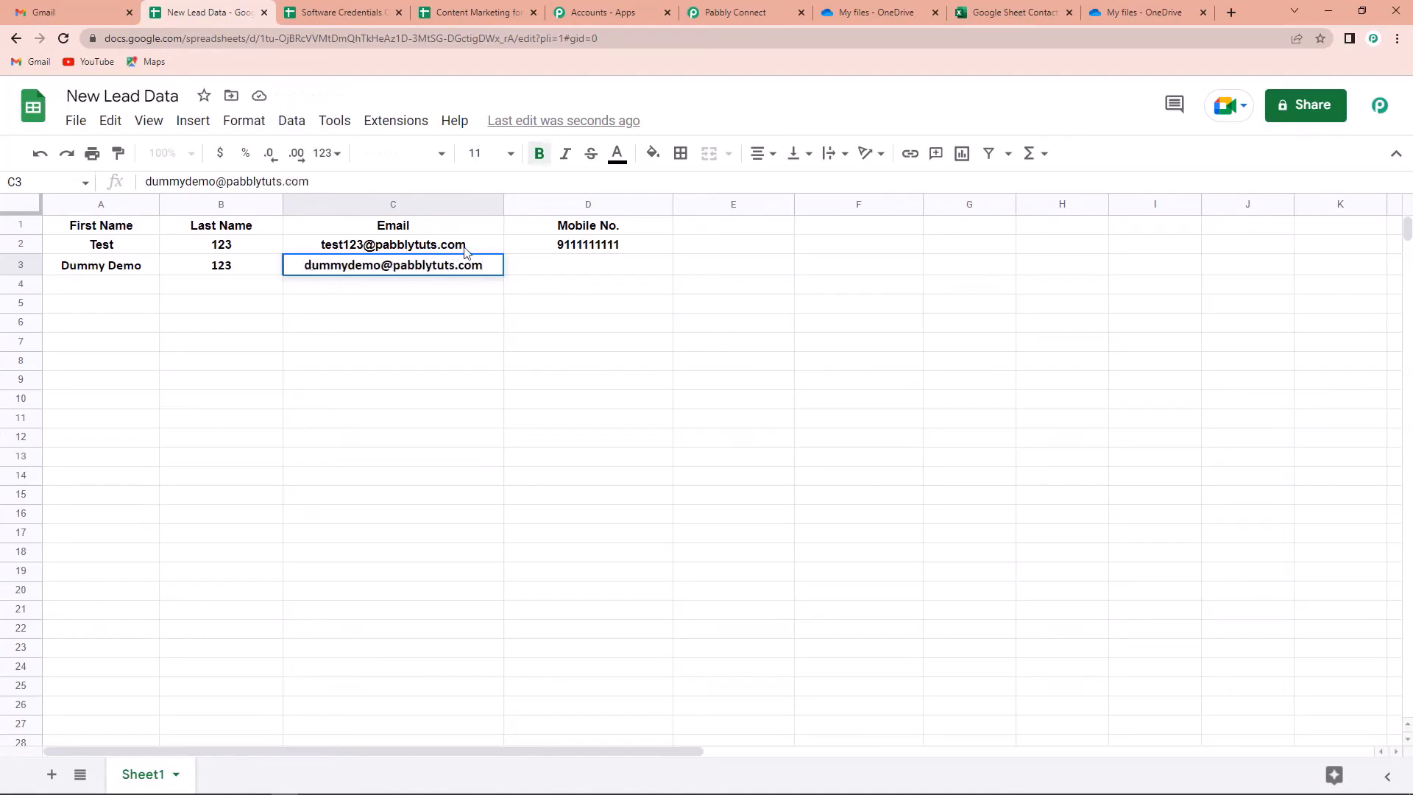
pyautogui.click(573, 263)
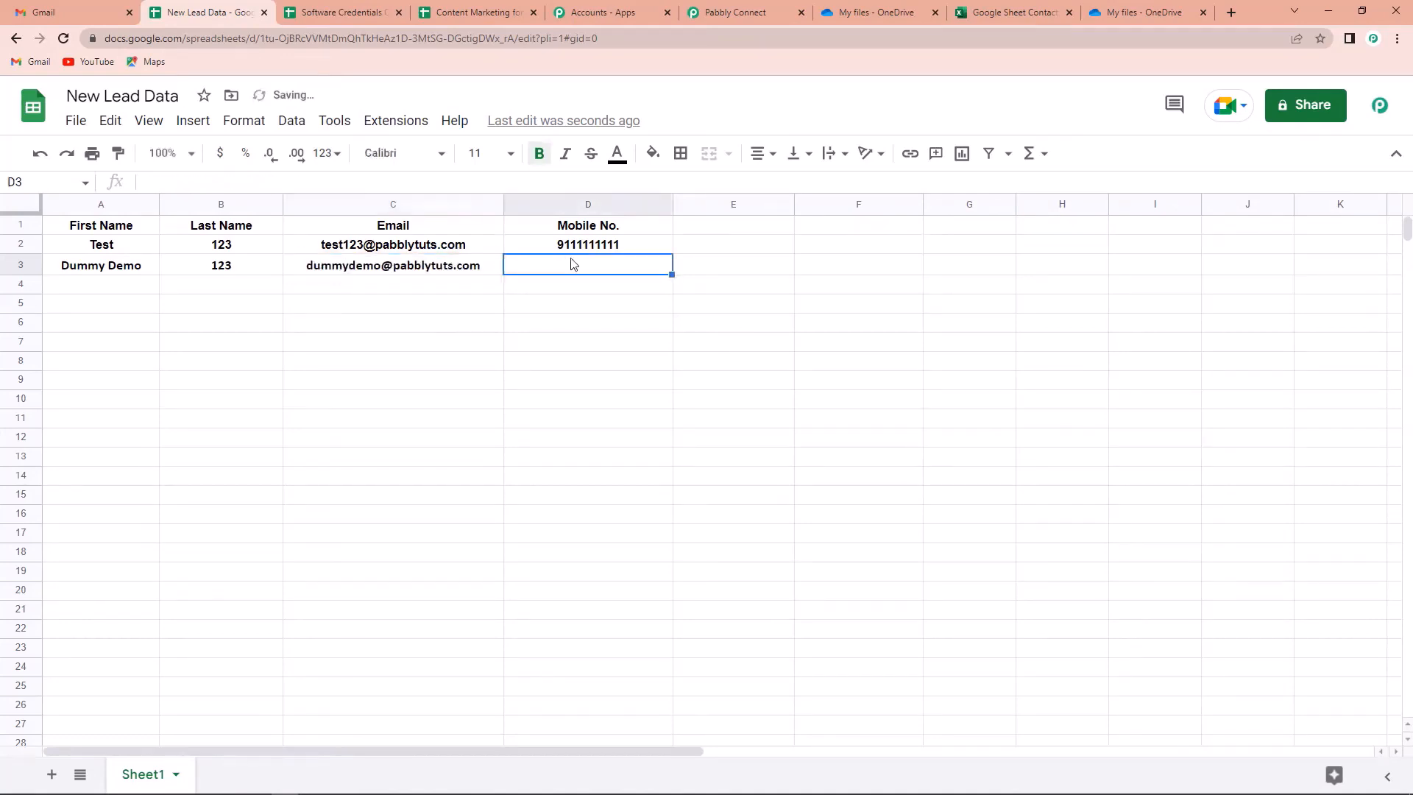
pyautogui.write('9111111')
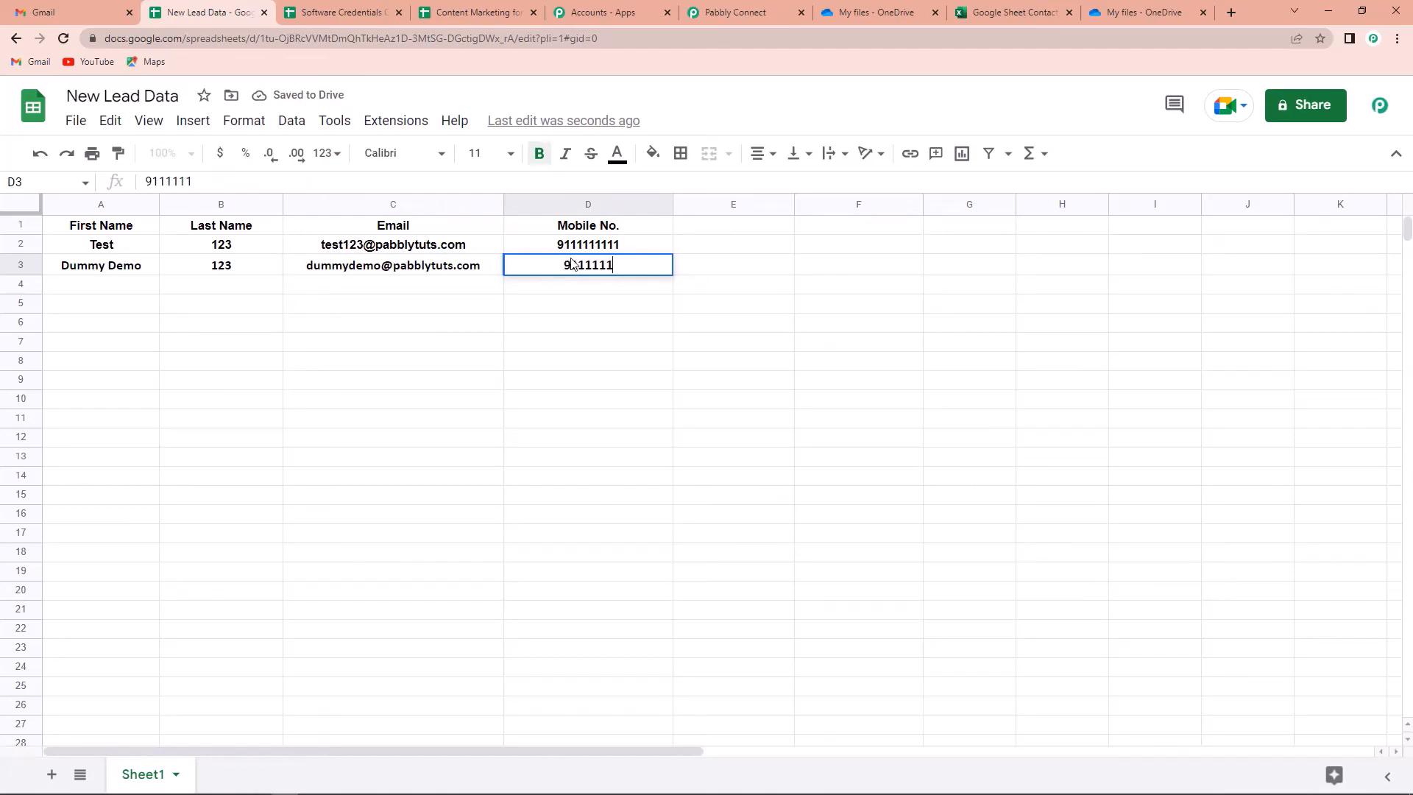
pyautogui.write('1111')
pyautogui.click(839, 398)
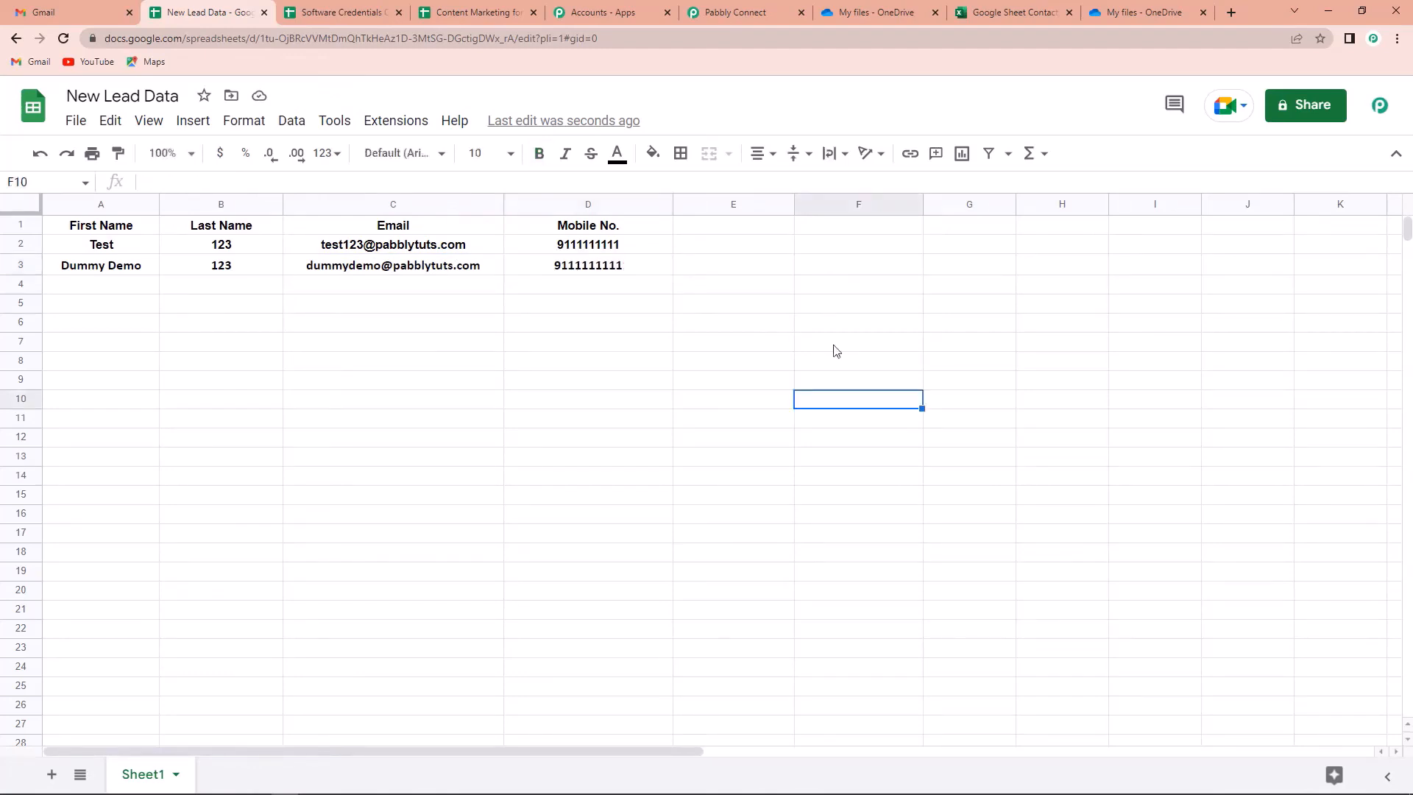
# Reload the Excel workbook to show the Dummy Demo row and widen Email column C
pyautogui.click(1004, 16)
pyautogui.click(64, 39)
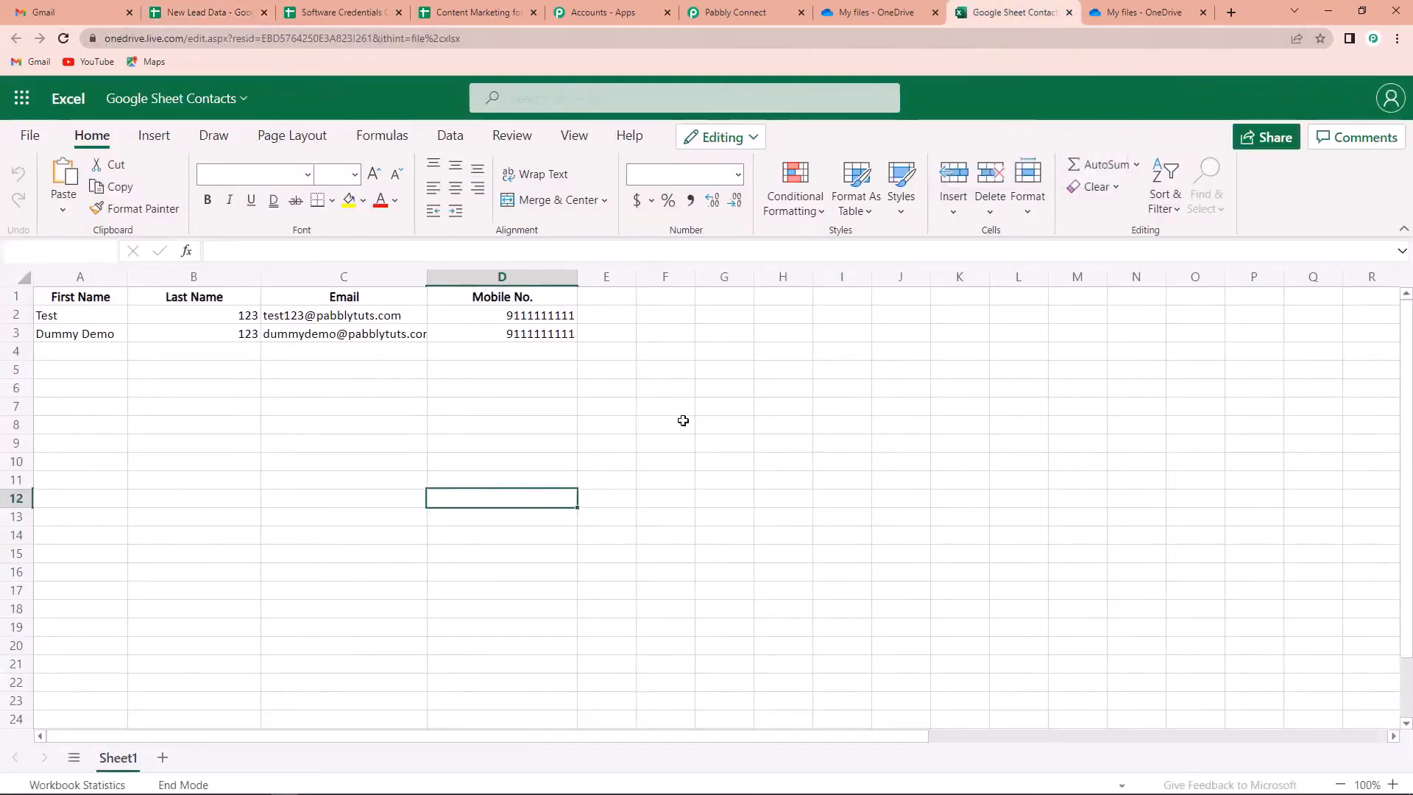
pyautogui.moveTo(427, 278); pyautogui.dragTo(442, 280)
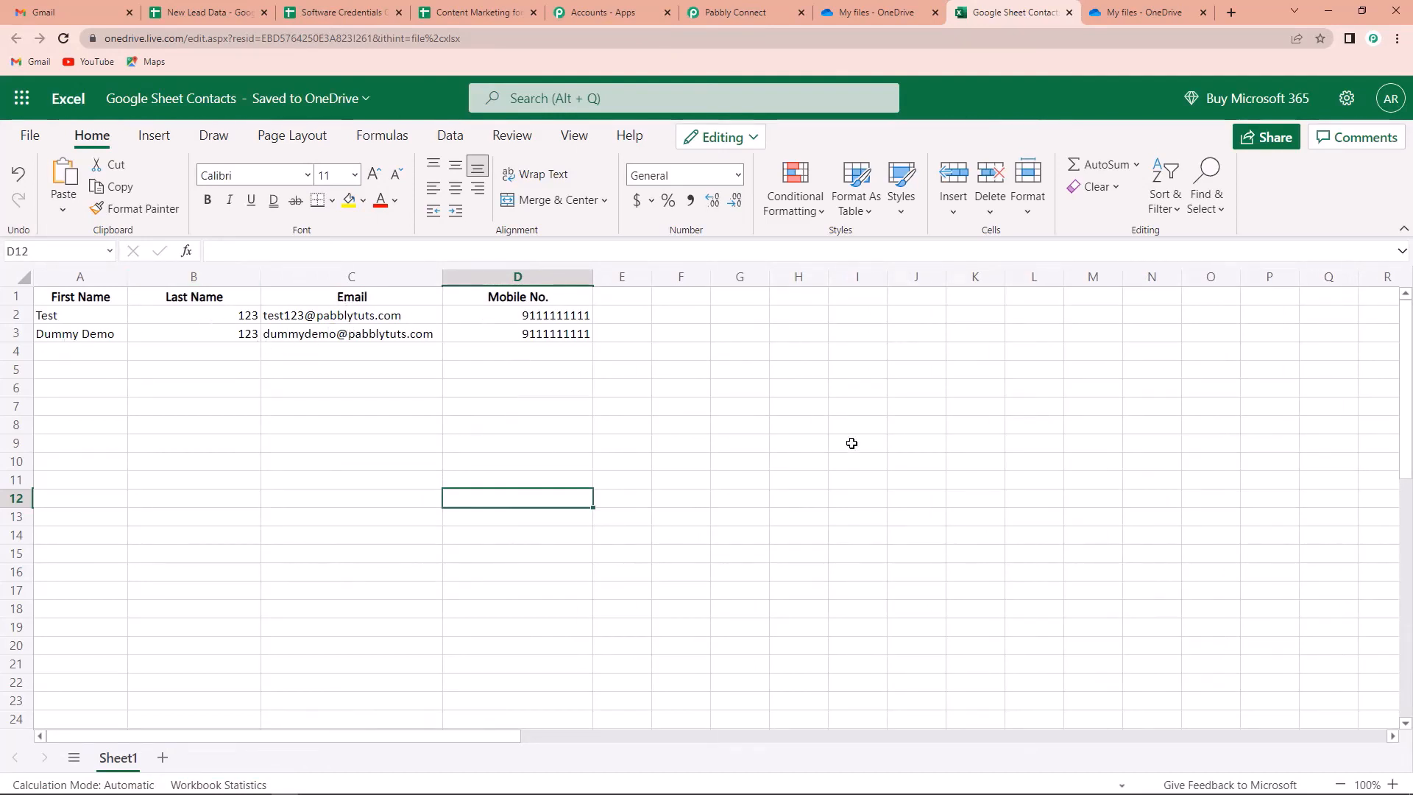
# Return to the Pabbly workflow, scroll to the top, and collapse the Google Sheets trigger step
pyautogui.click(732, 14)
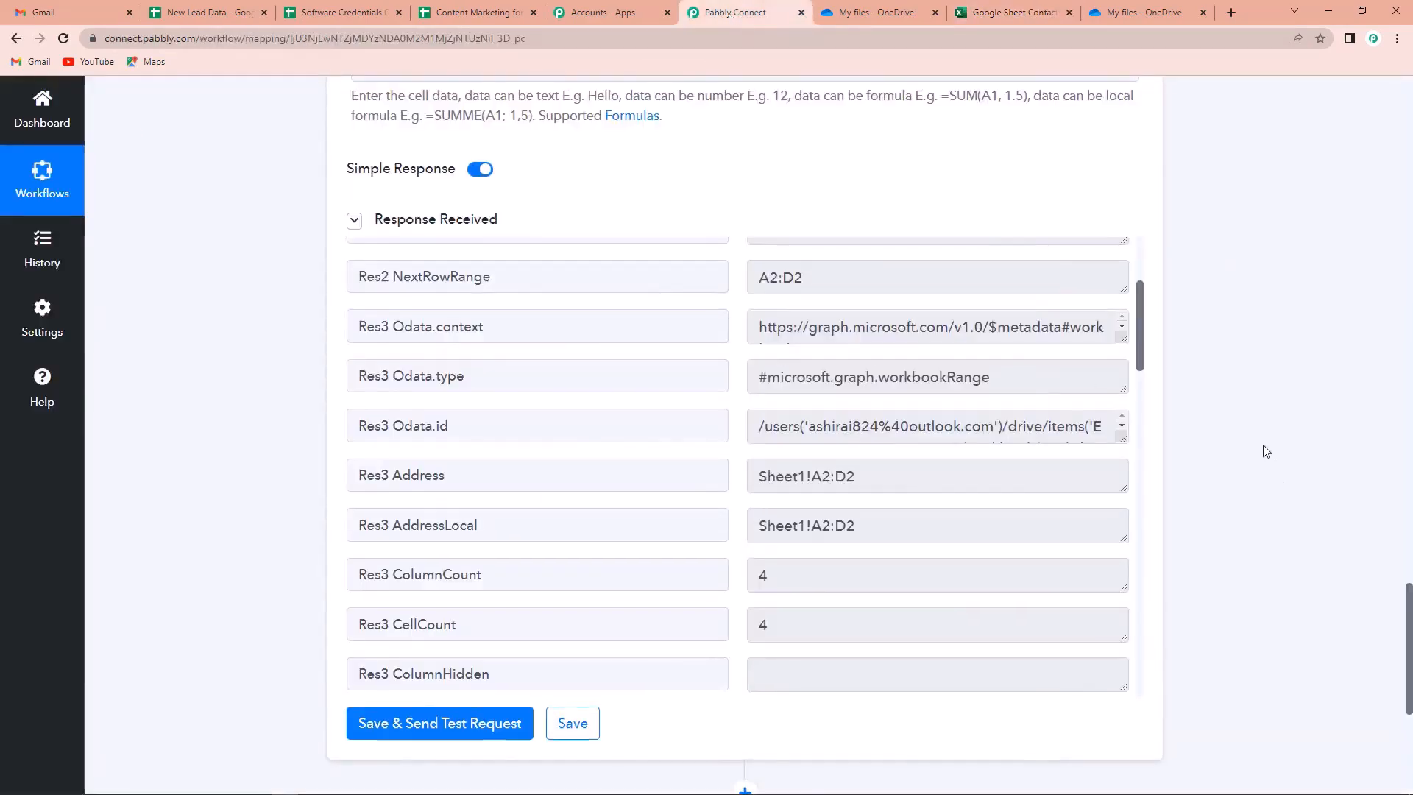
pyautogui.scroll(7, 1260, 457)
pyautogui.scroll(15, 1265, 451)
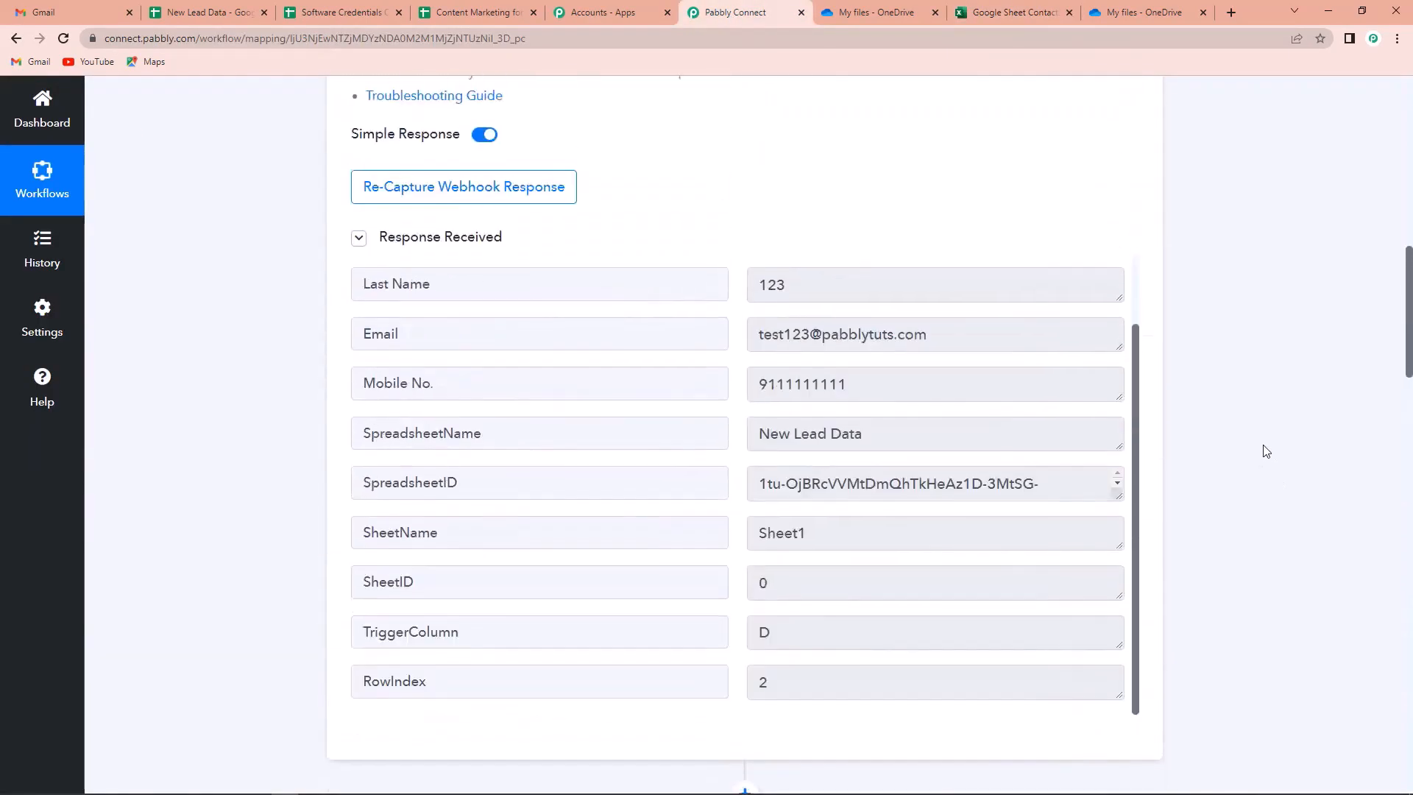
pyautogui.scroll(6, 1266, 451)
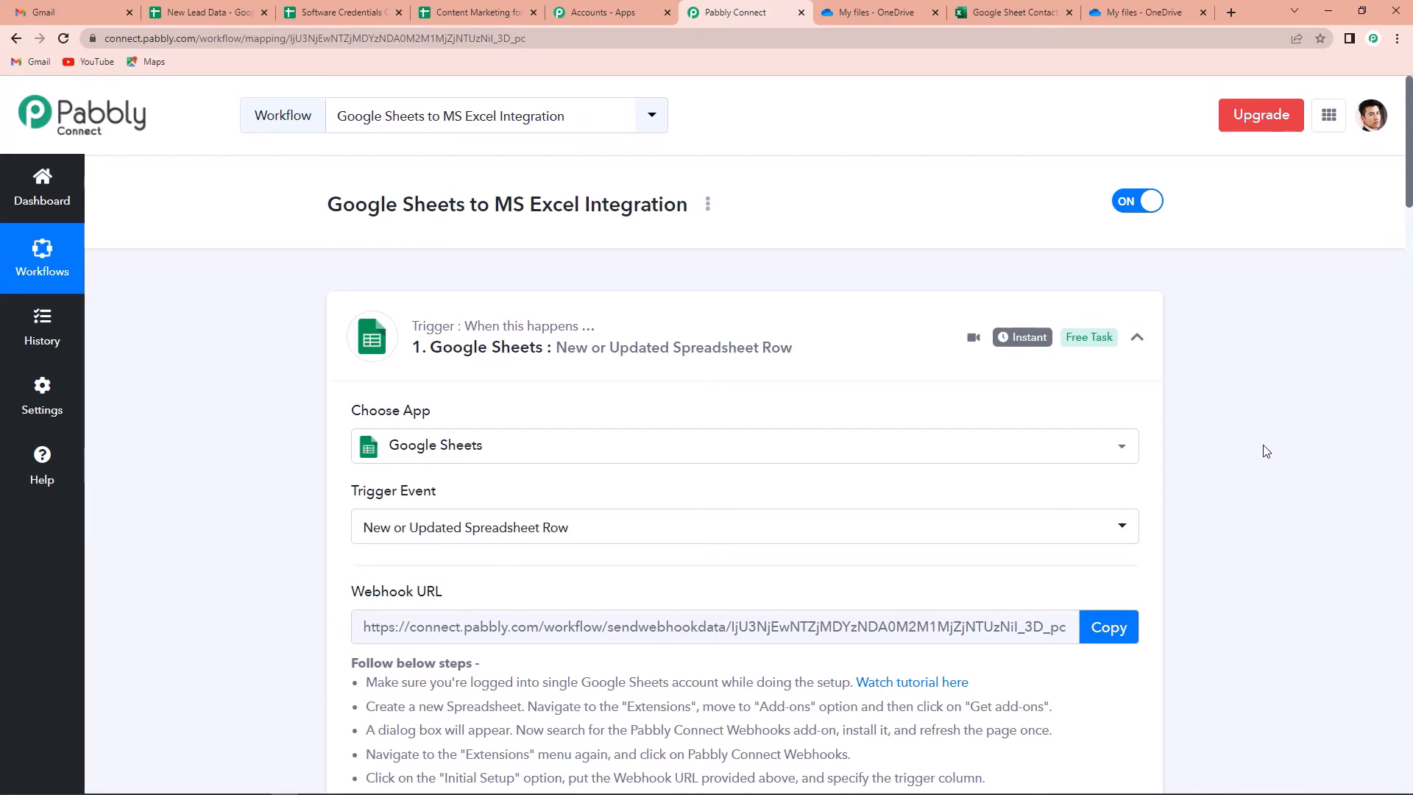
pyautogui.click(1143, 336)
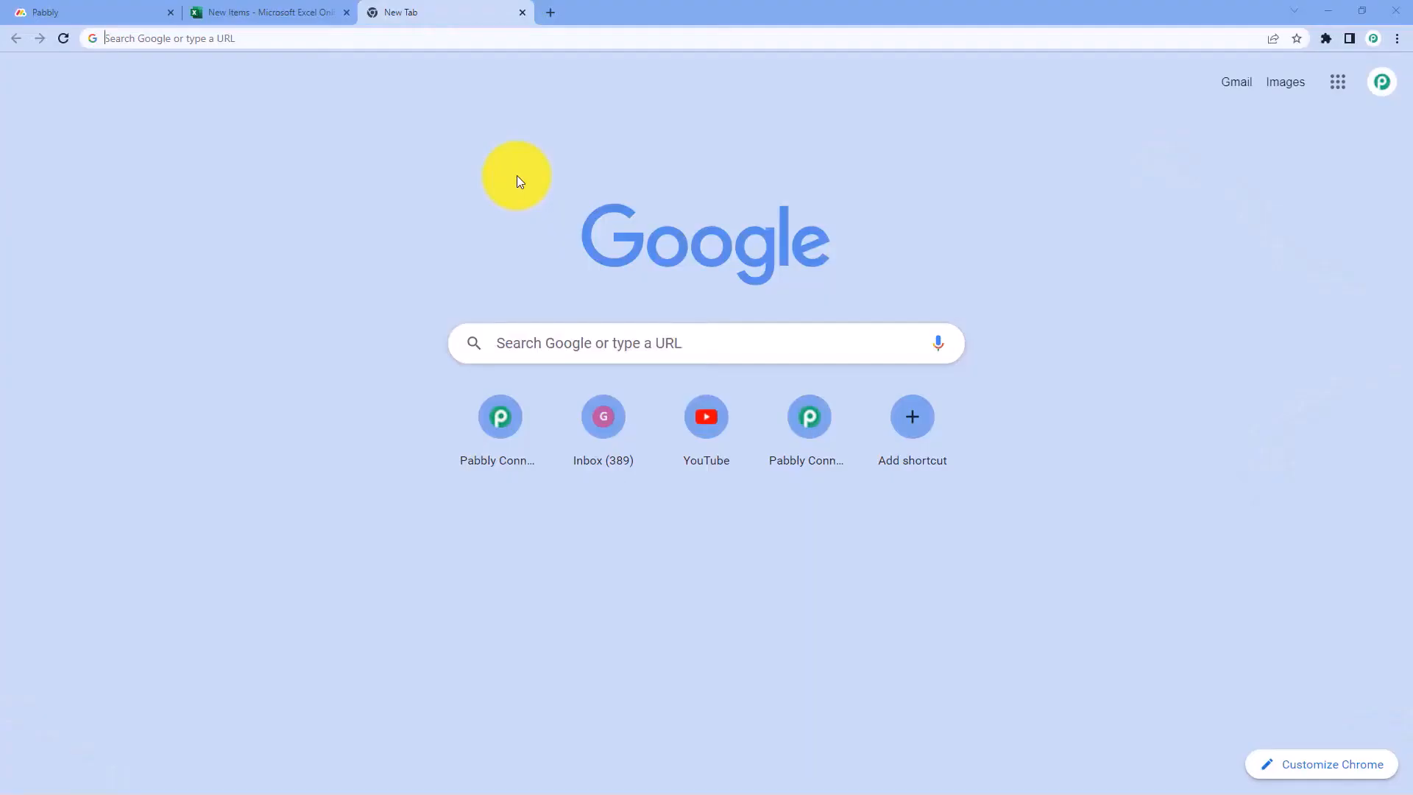
# Load pabbly.com/connect in the new tab
pyautogui.write('pabbly.')
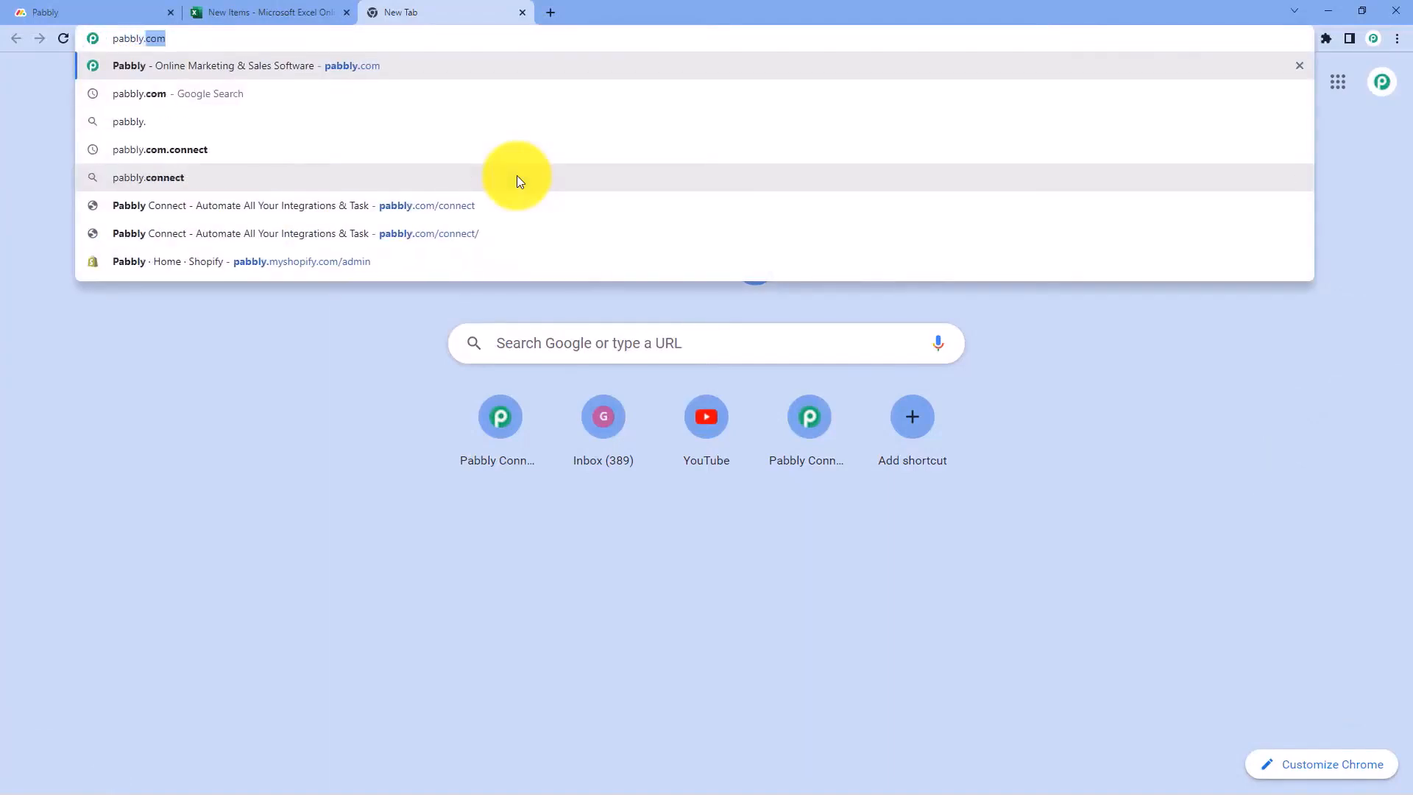
pyautogui.write('com/conn')
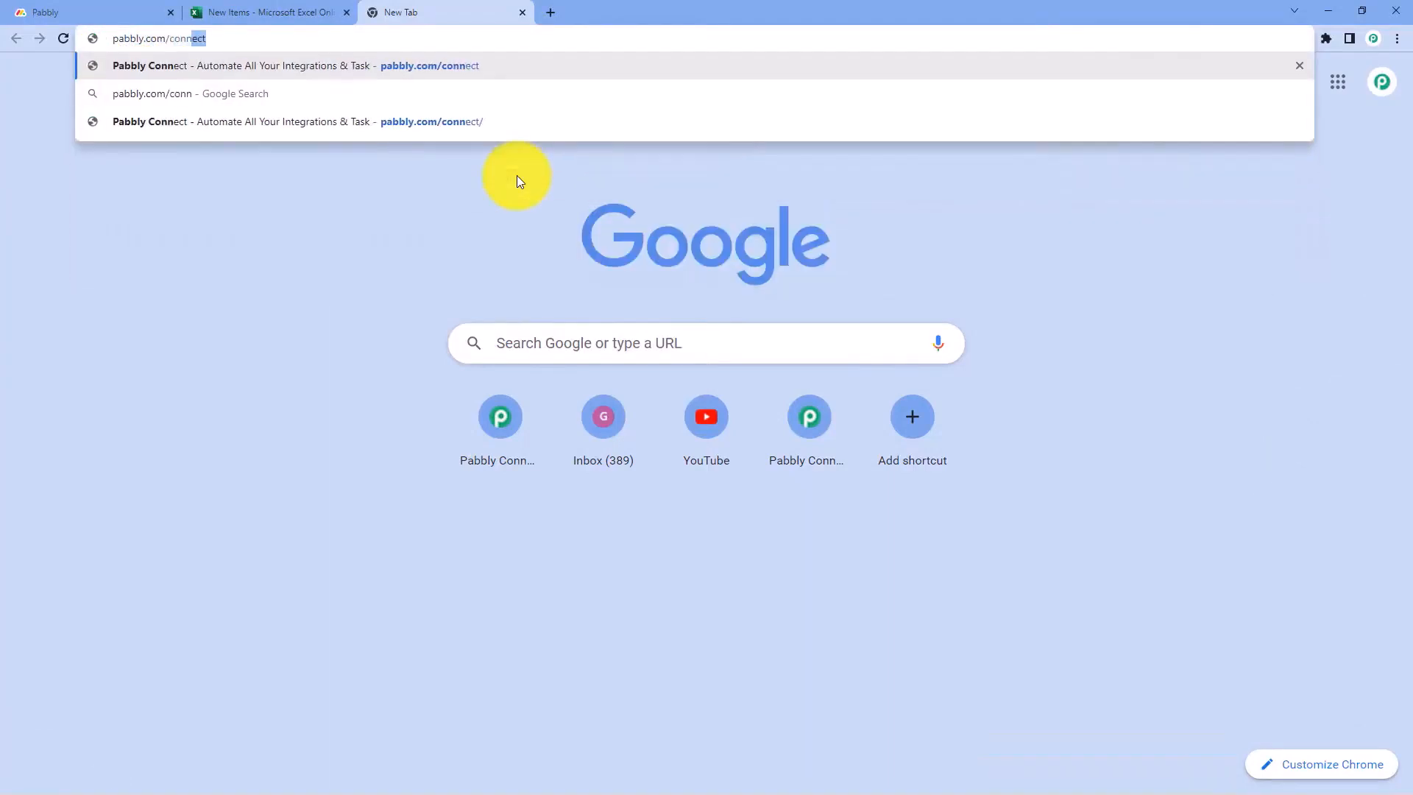
pyautogui.write('ect')
pyautogui.press('Return')
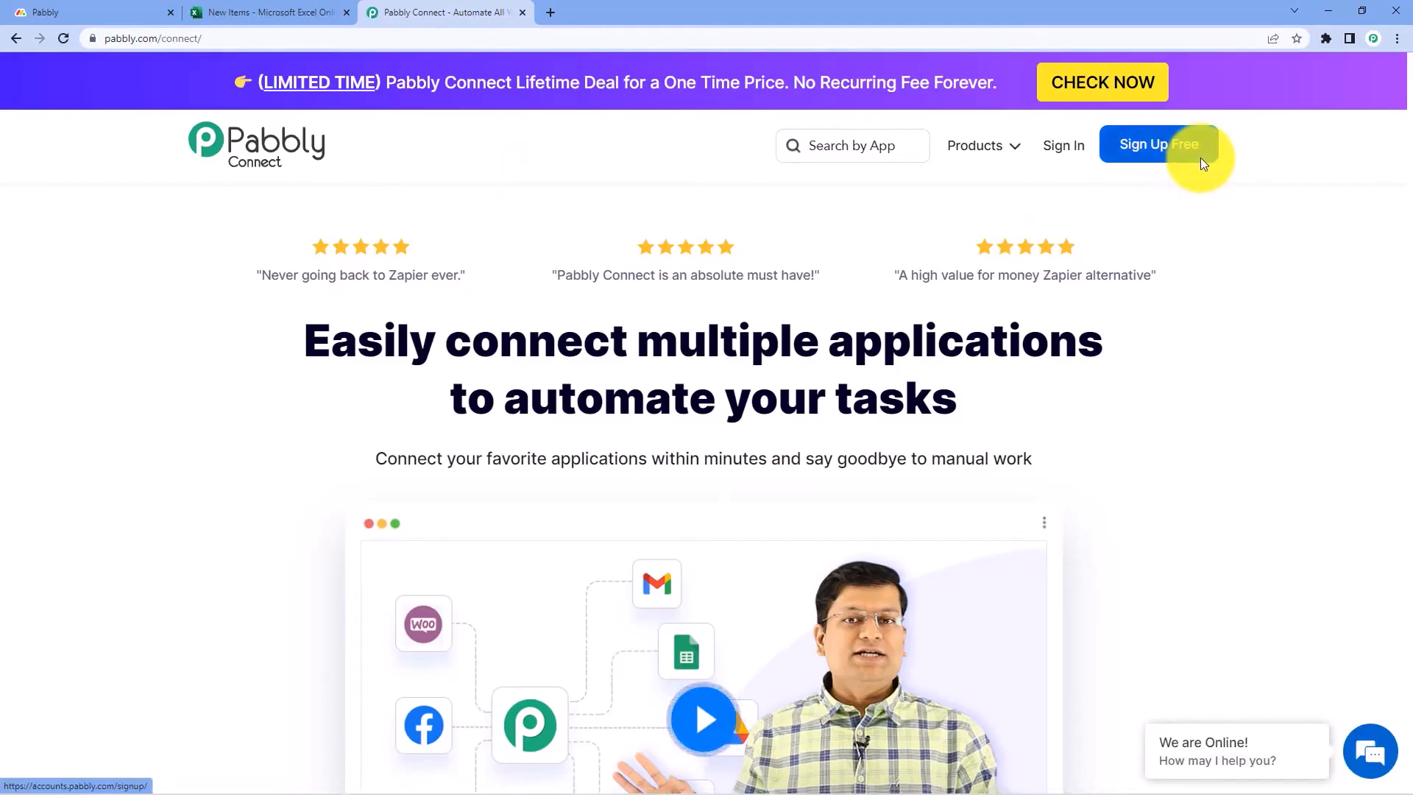
# Sign in, open Pabbly Connect from the app list, and start a new workflow
pyautogui.click(1067, 151)
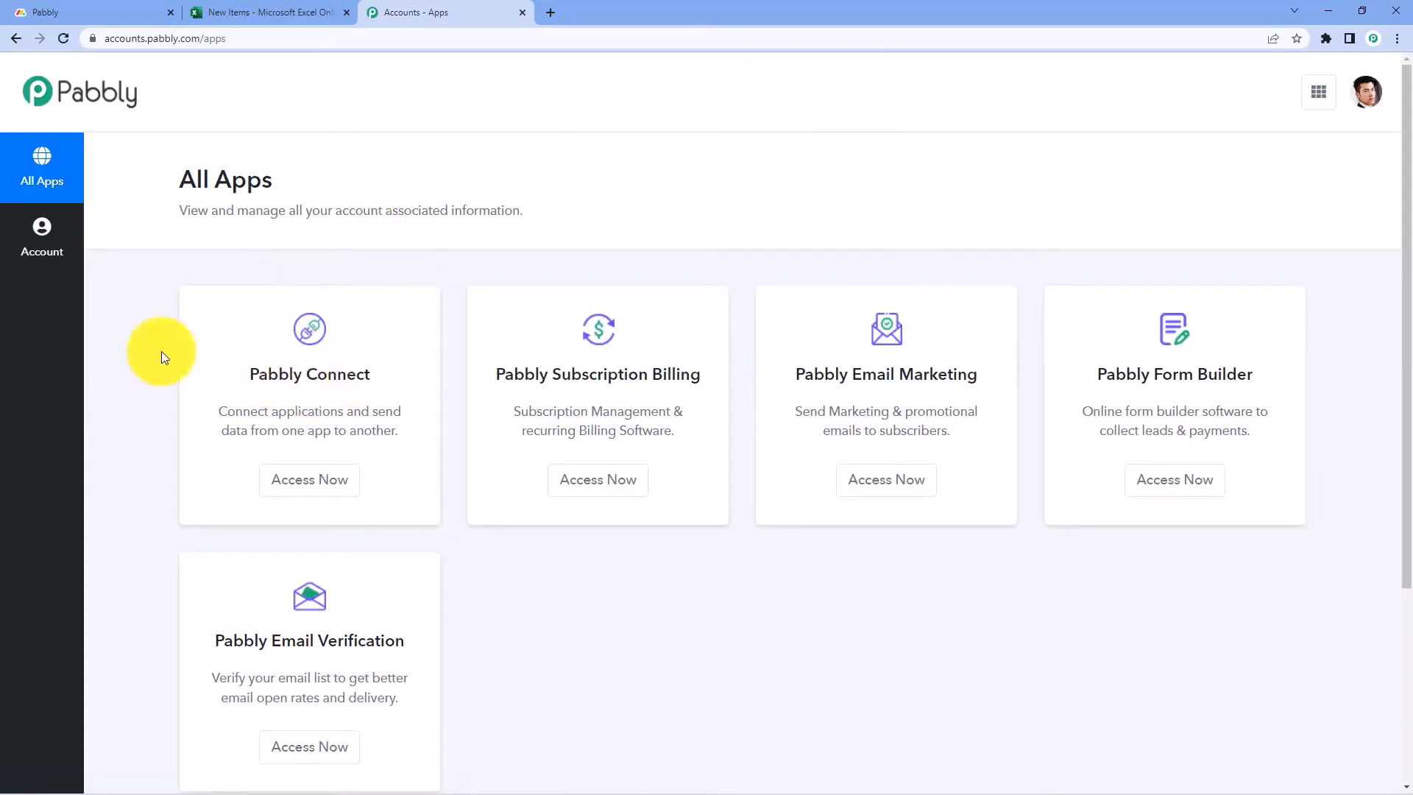
pyautogui.click(303, 487)
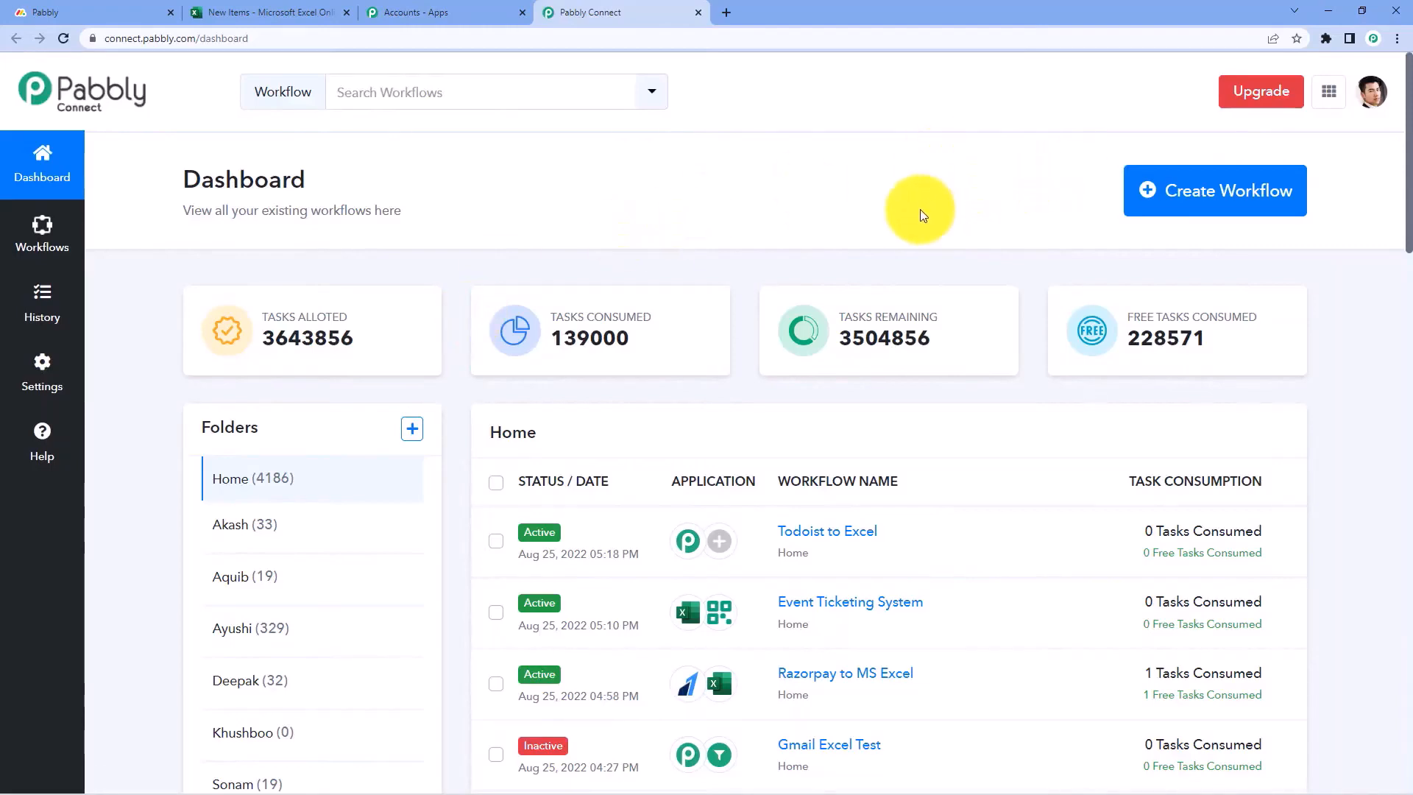
pyautogui.click(1190, 195)
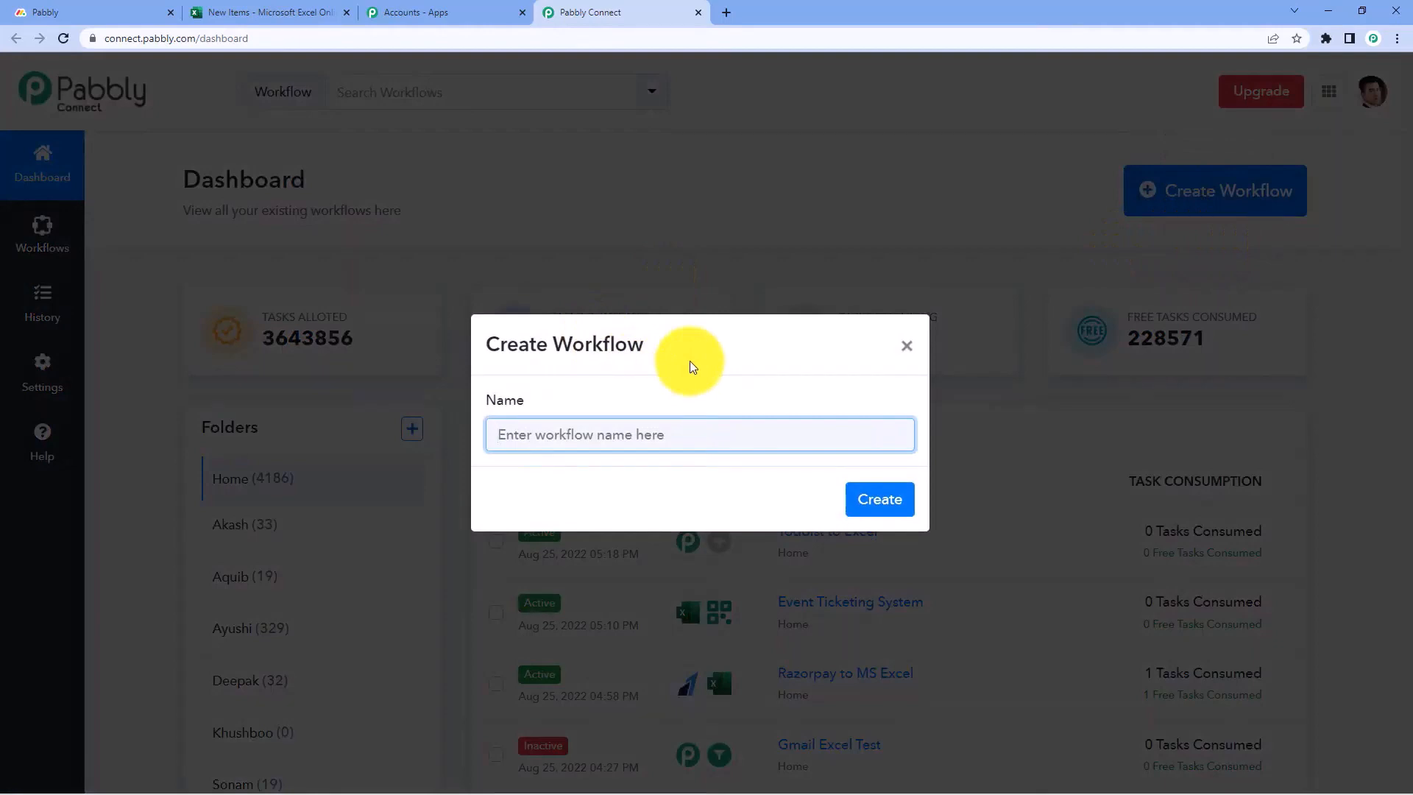
# Create the 'Monday.com to MS Excel' workflow and expand its trigger step
pyautogui.write('Monday.com to MS Excel')
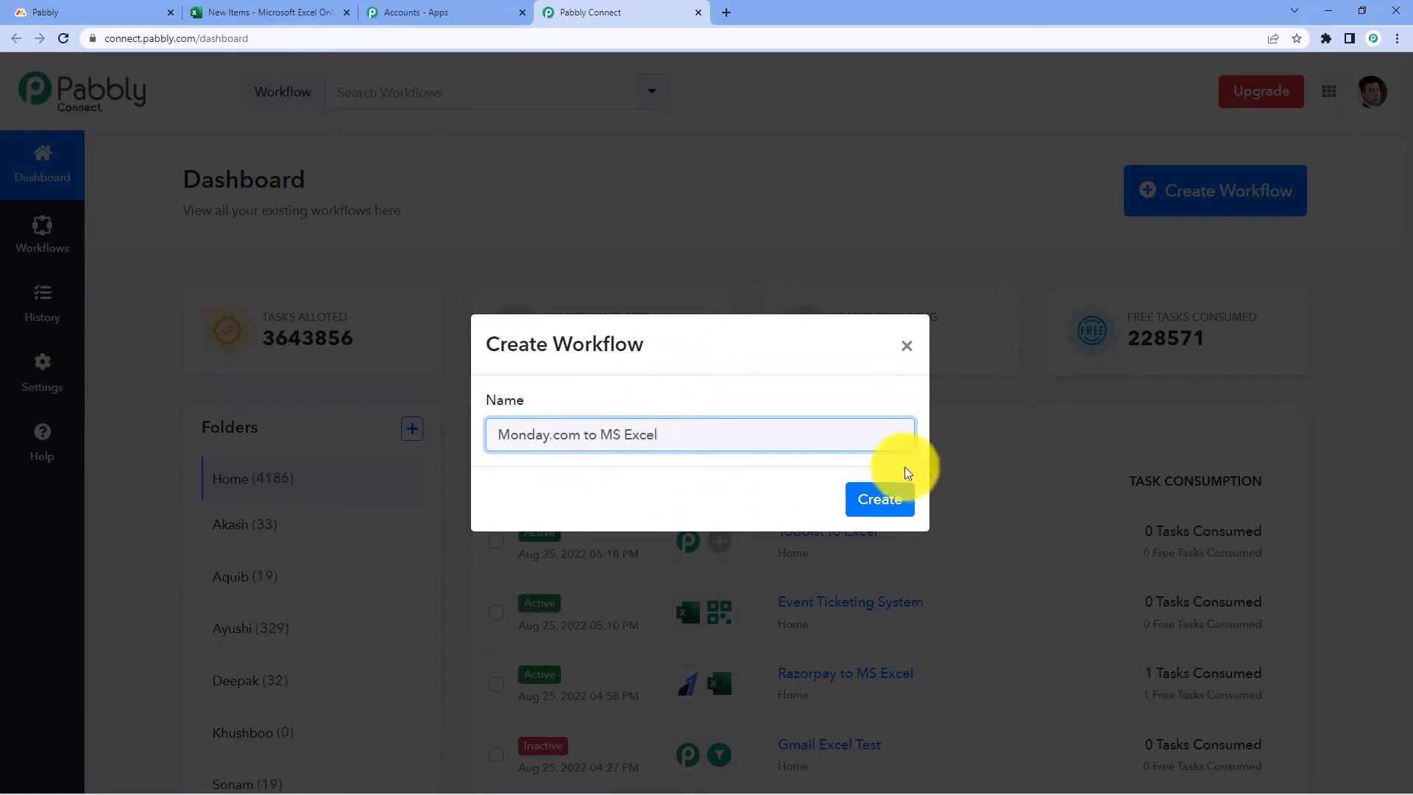
pyautogui.click(876, 497)
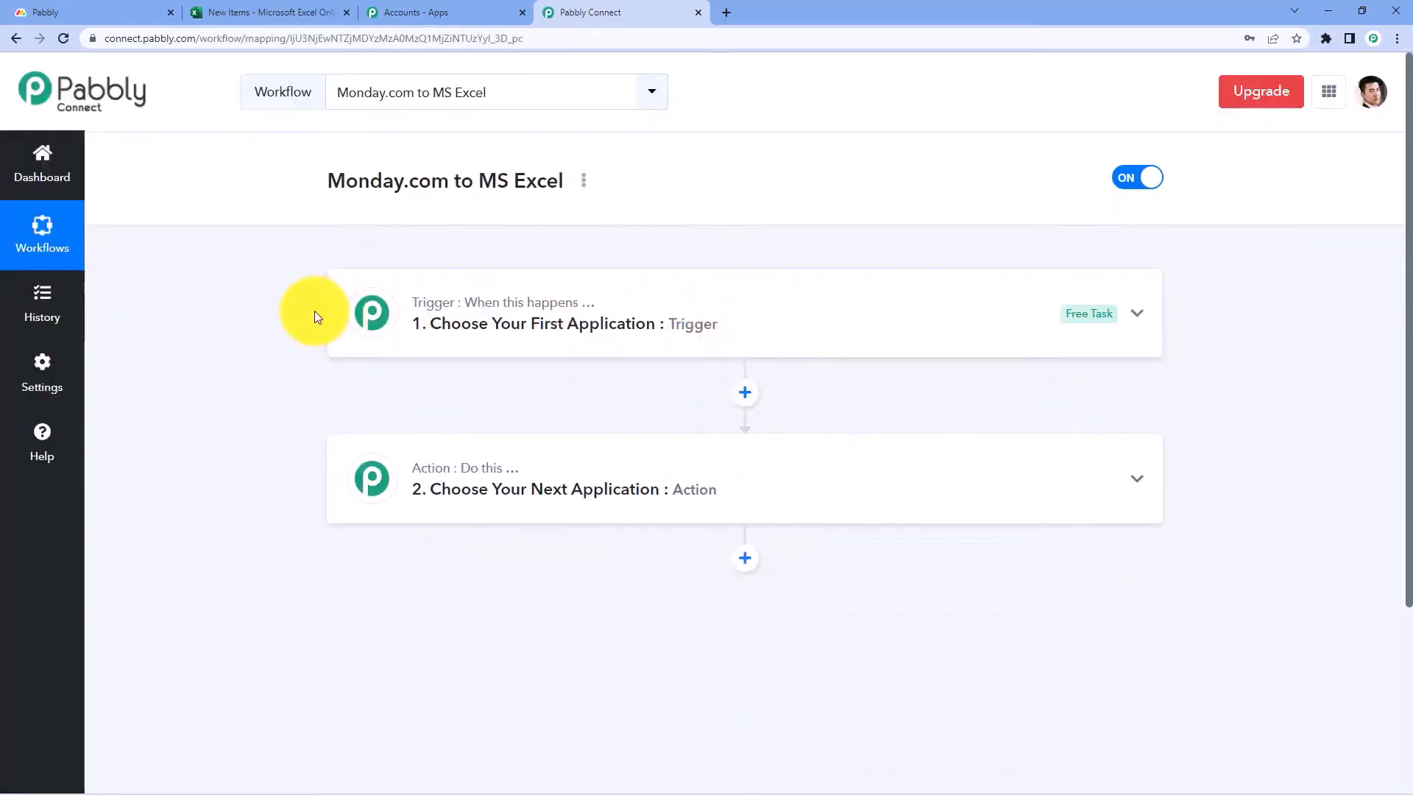
pyautogui.scroll(-1, 315, 317)
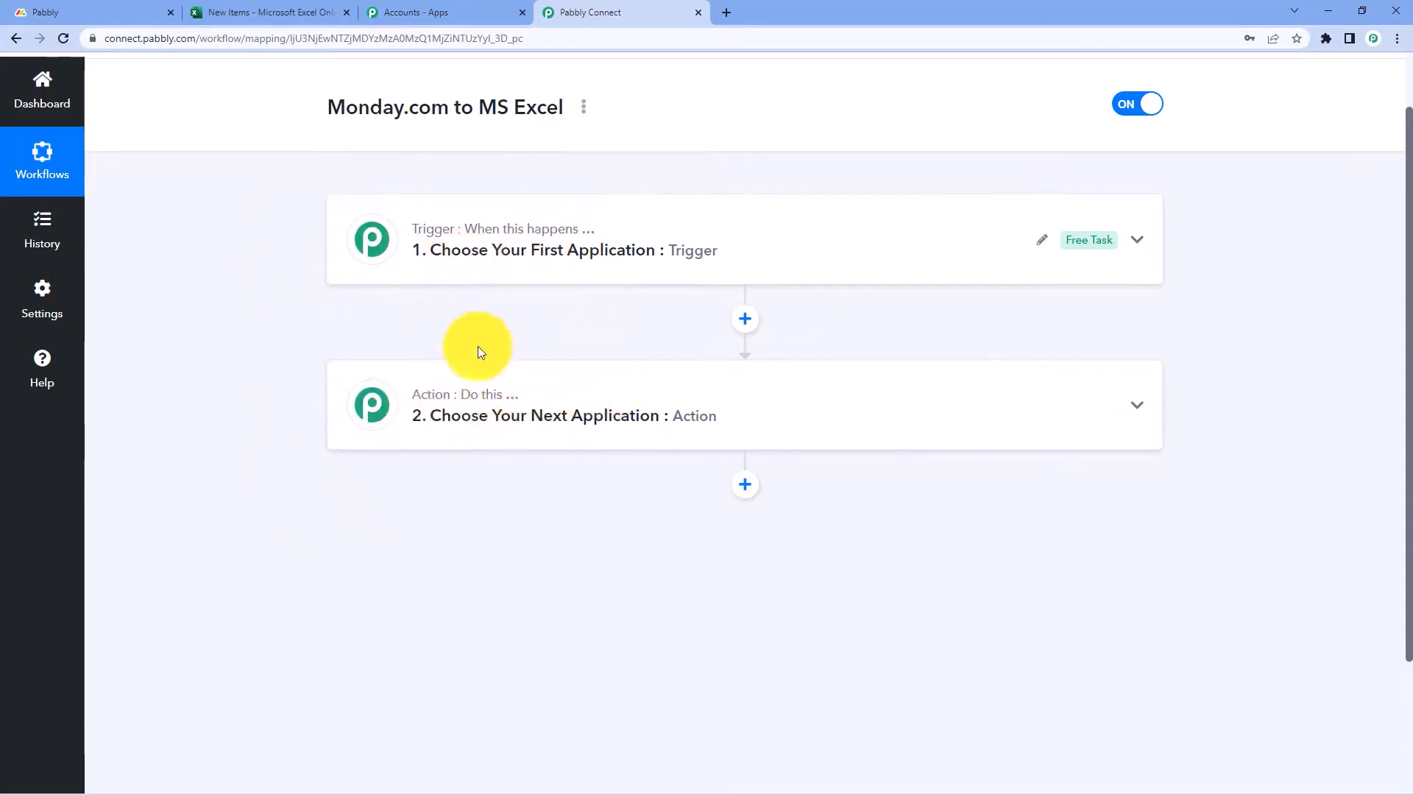
pyautogui.click(505, 264)
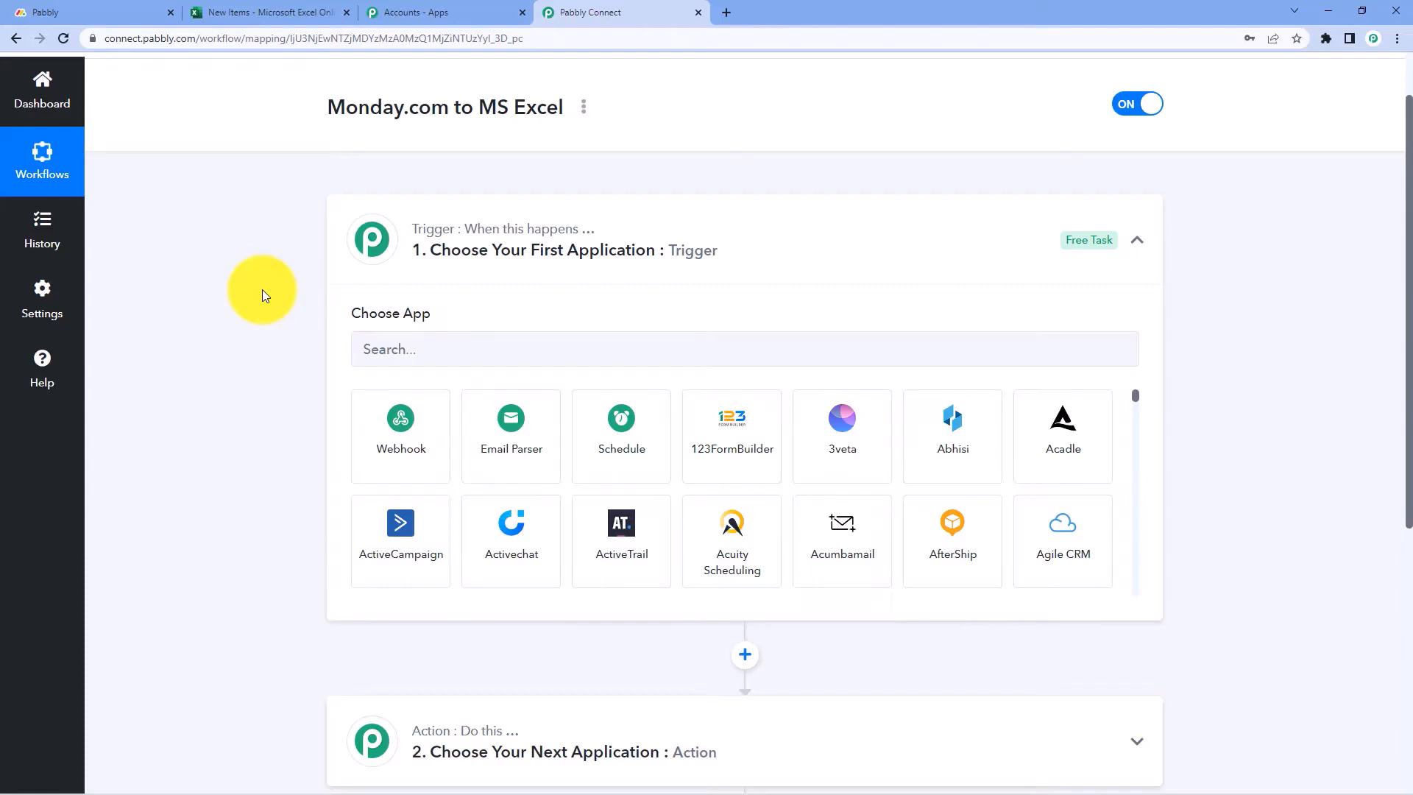
# Set the trigger app to Monday.com with the New Item in Board event
pyautogui.scroll(-1, 262, 289)
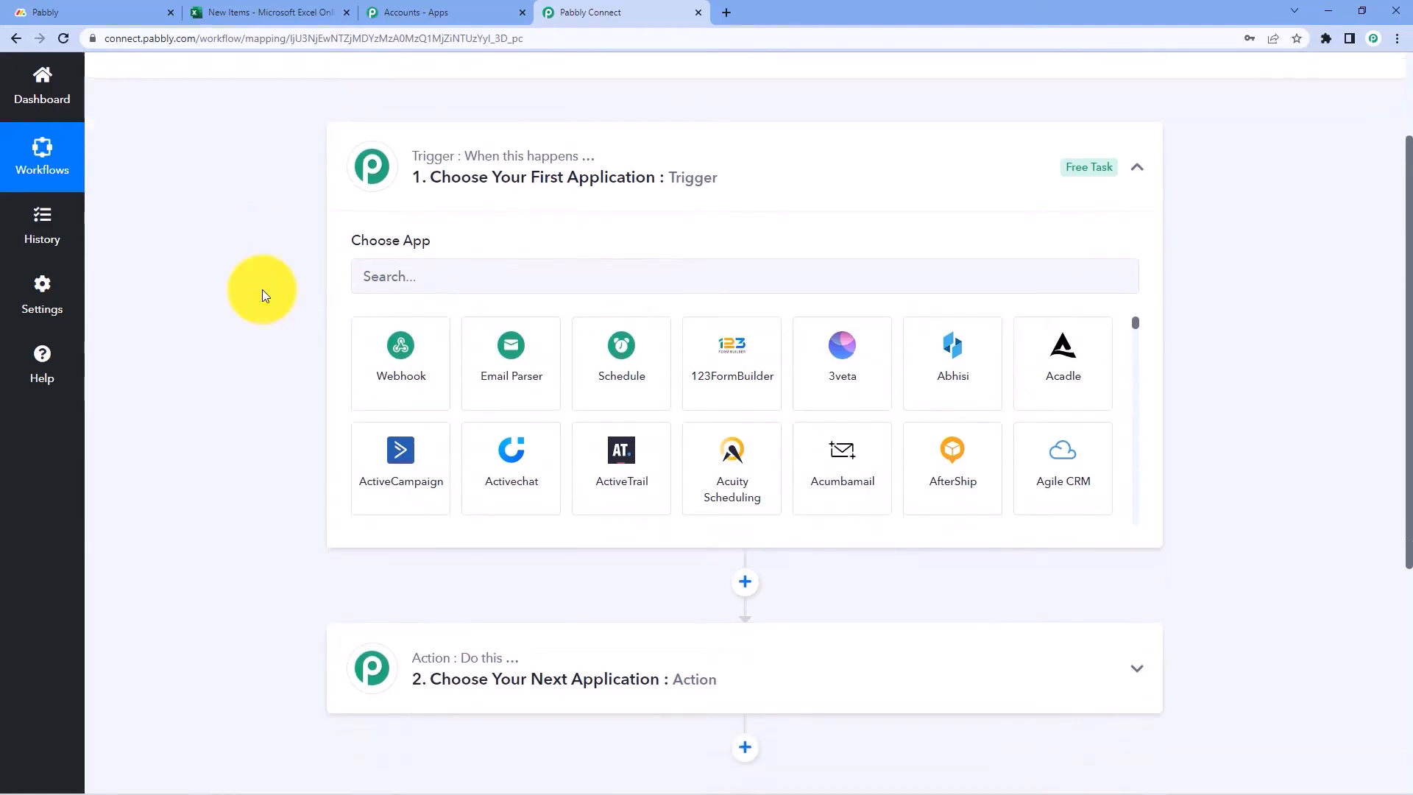
pyautogui.click(427, 276)
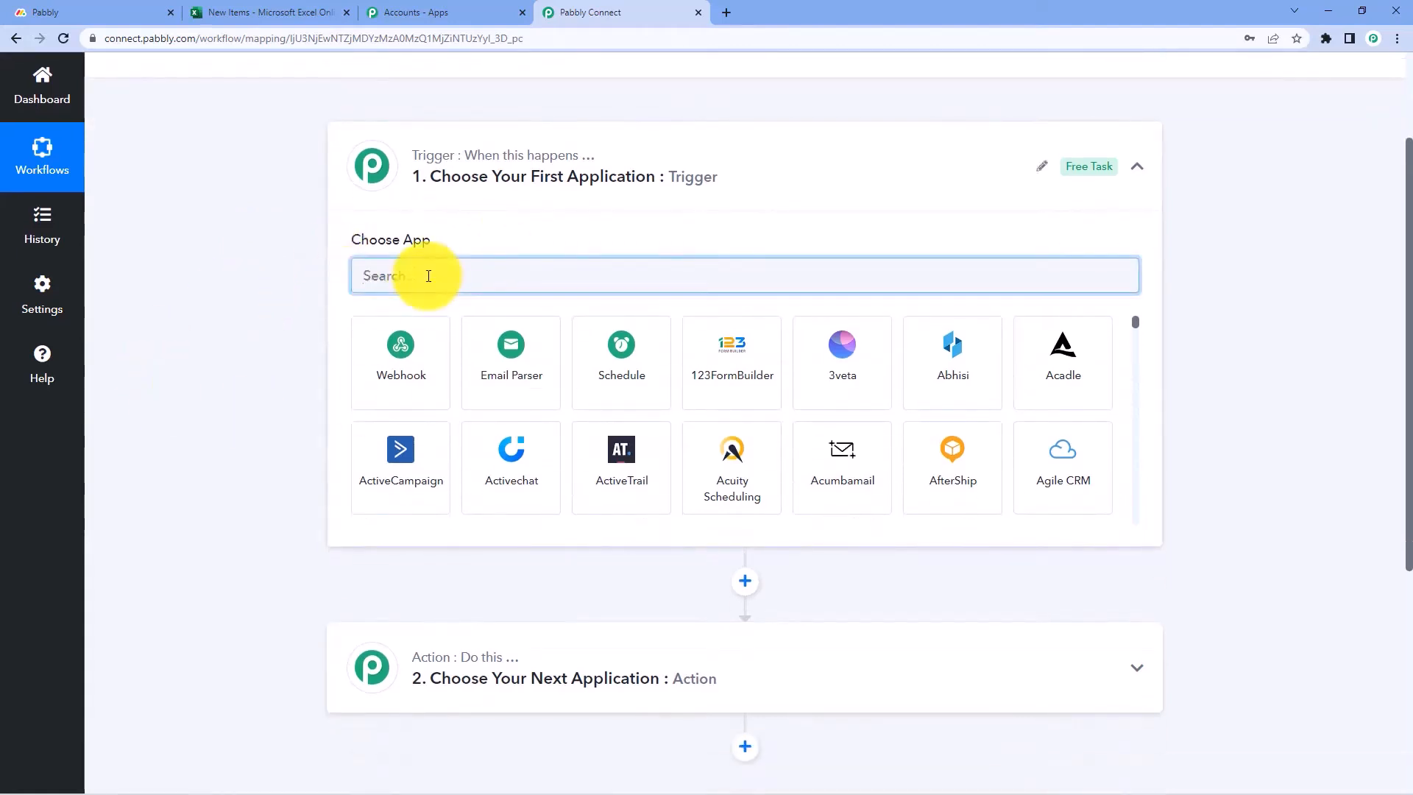
pyautogui.write('Monday')
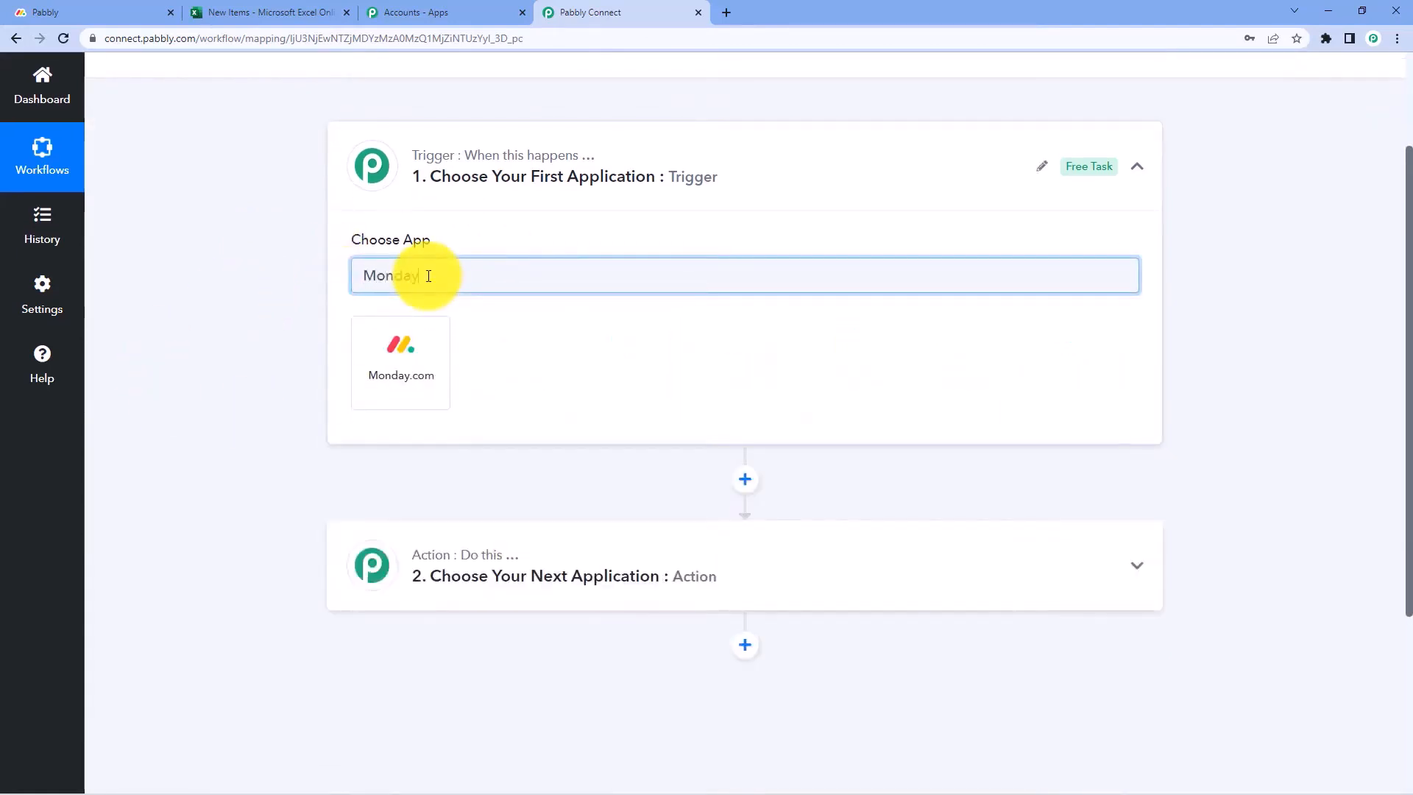
pyautogui.click(426, 346)
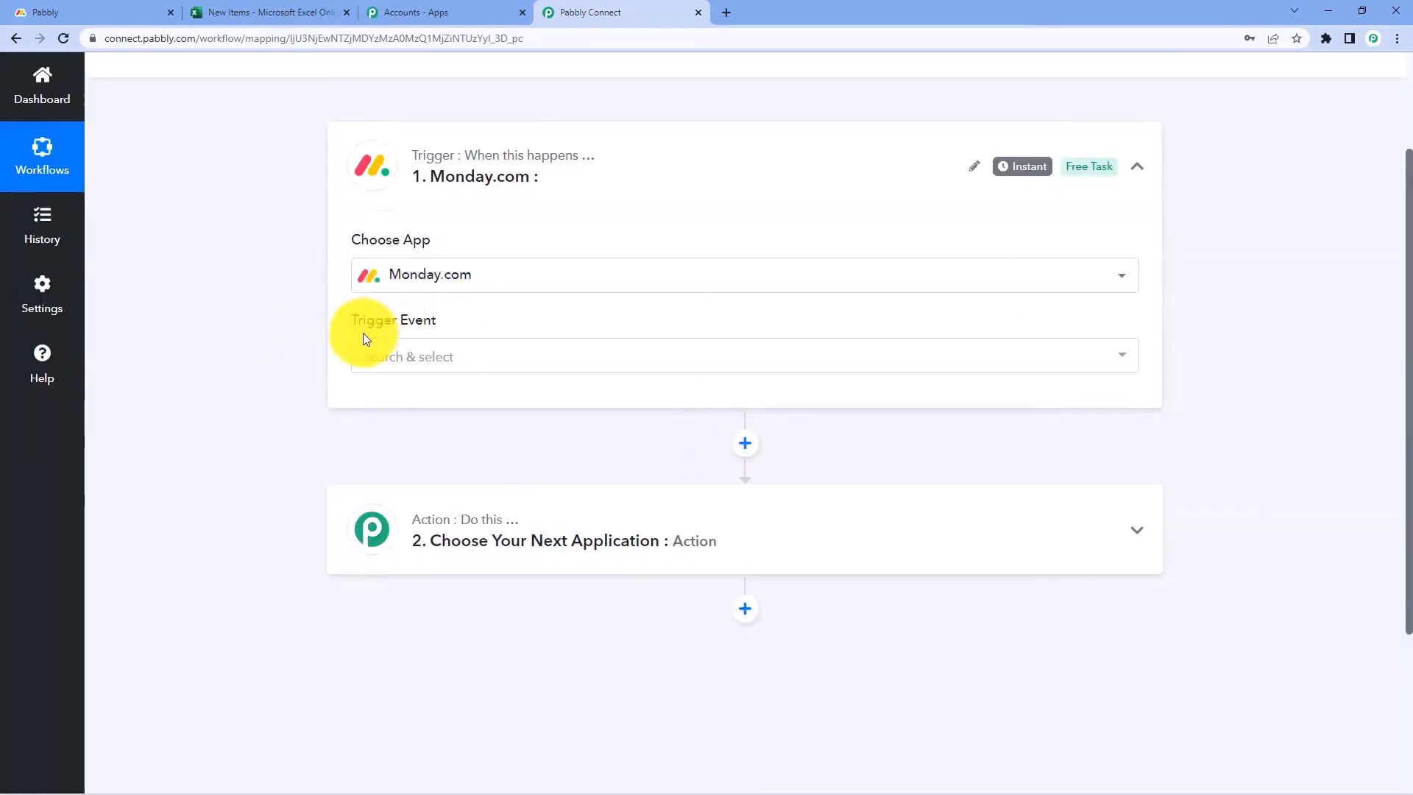
pyautogui.click(442, 357)
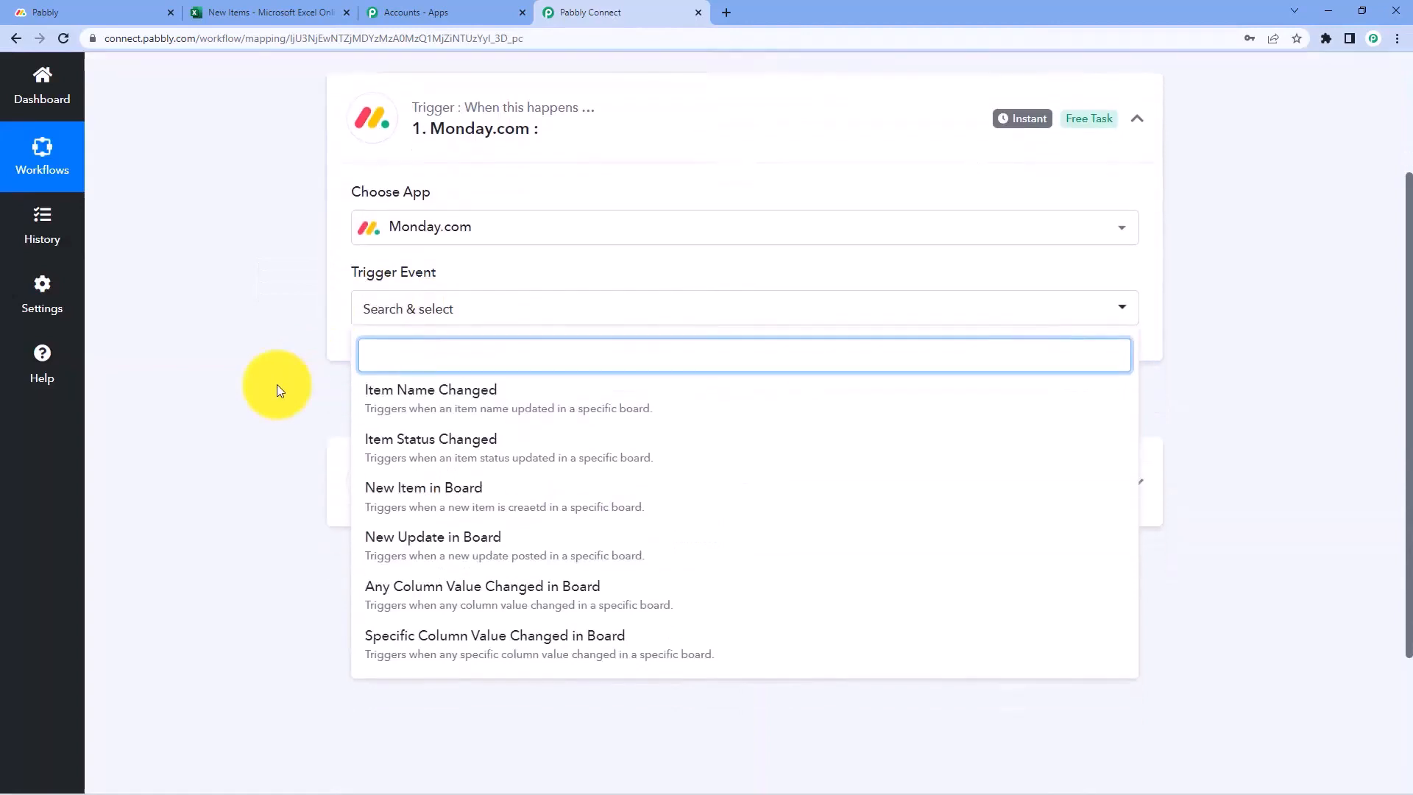
pyautogui.scroll(-1, 277, 388)
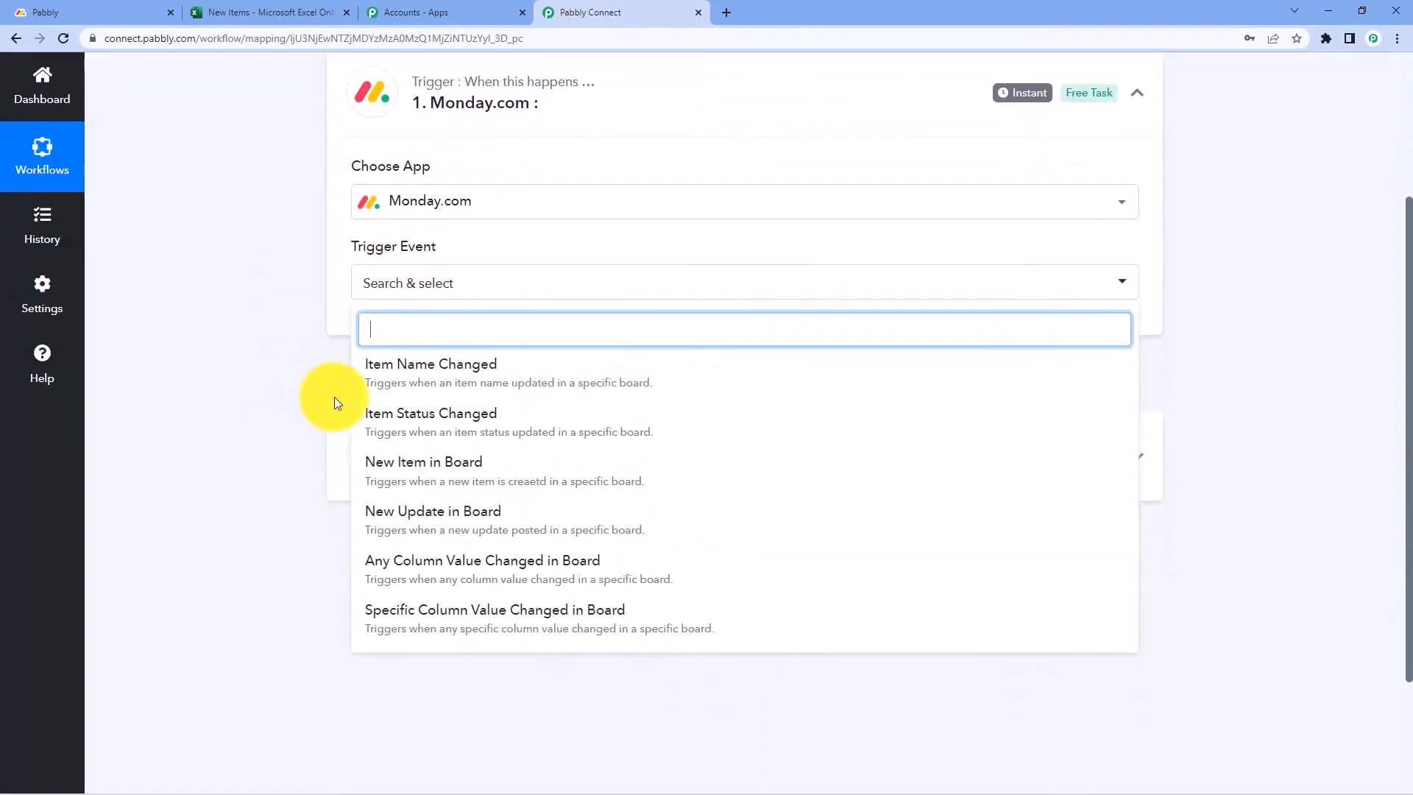
pyautogui.click(484, 468)
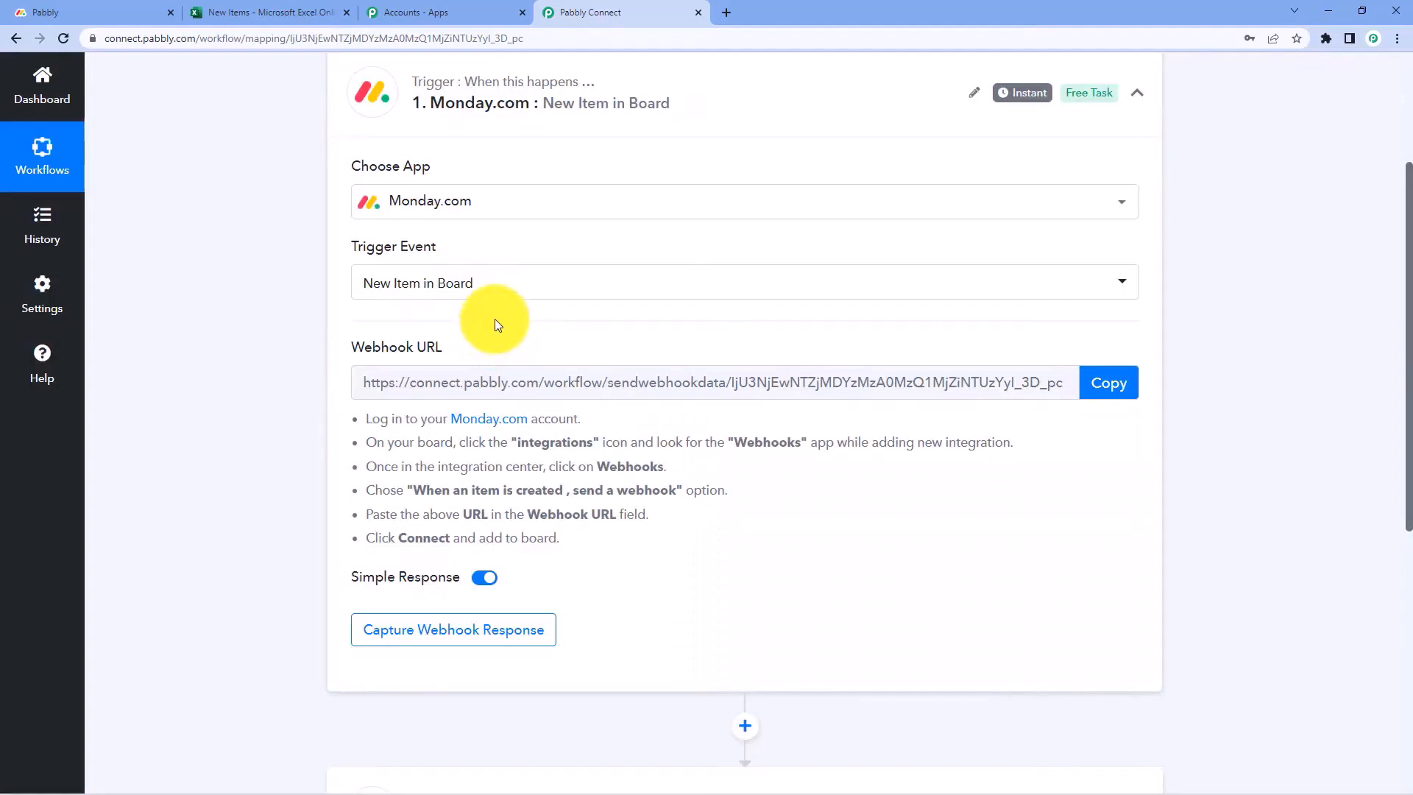
pyautogui.click(515, 287)
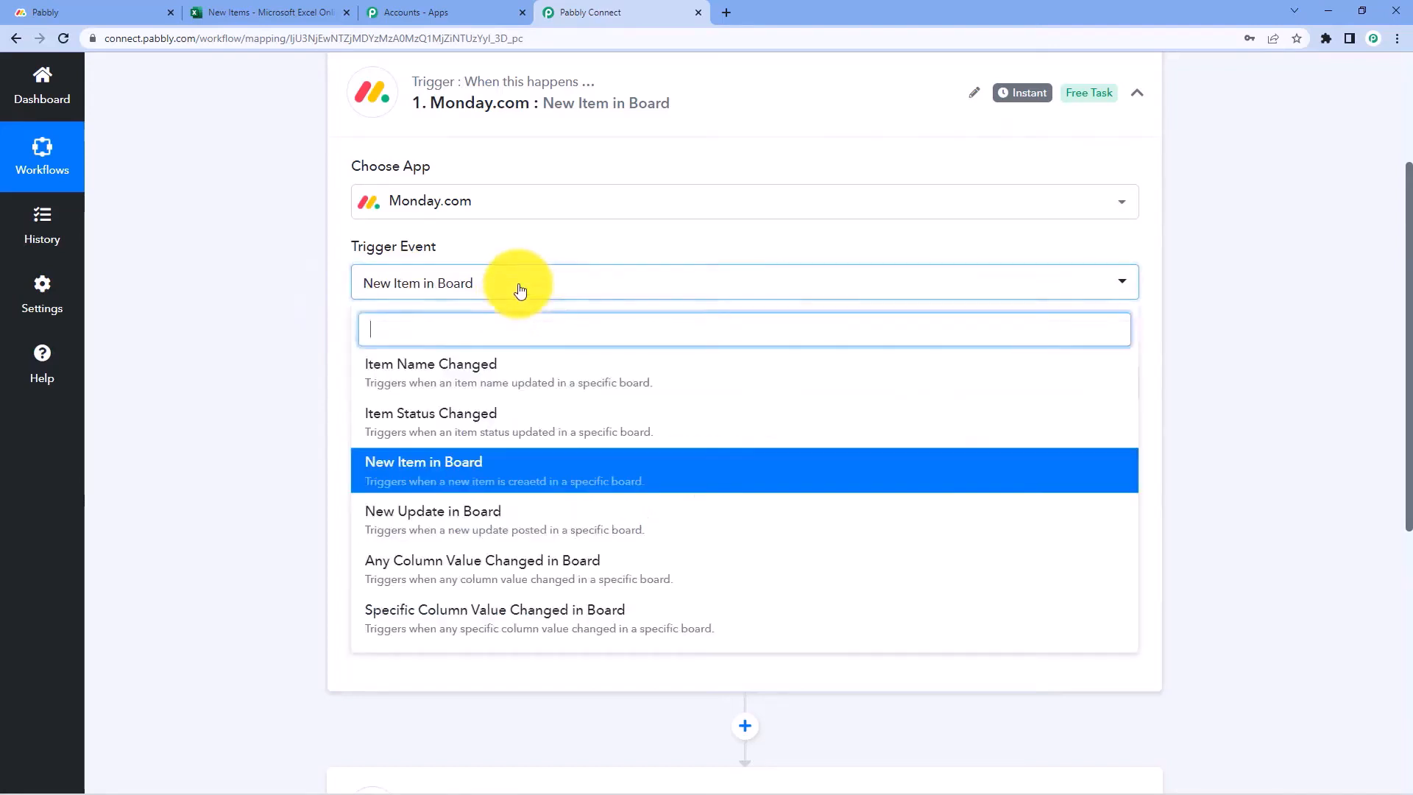
pyautogui.scroll(-2, 443, 390)
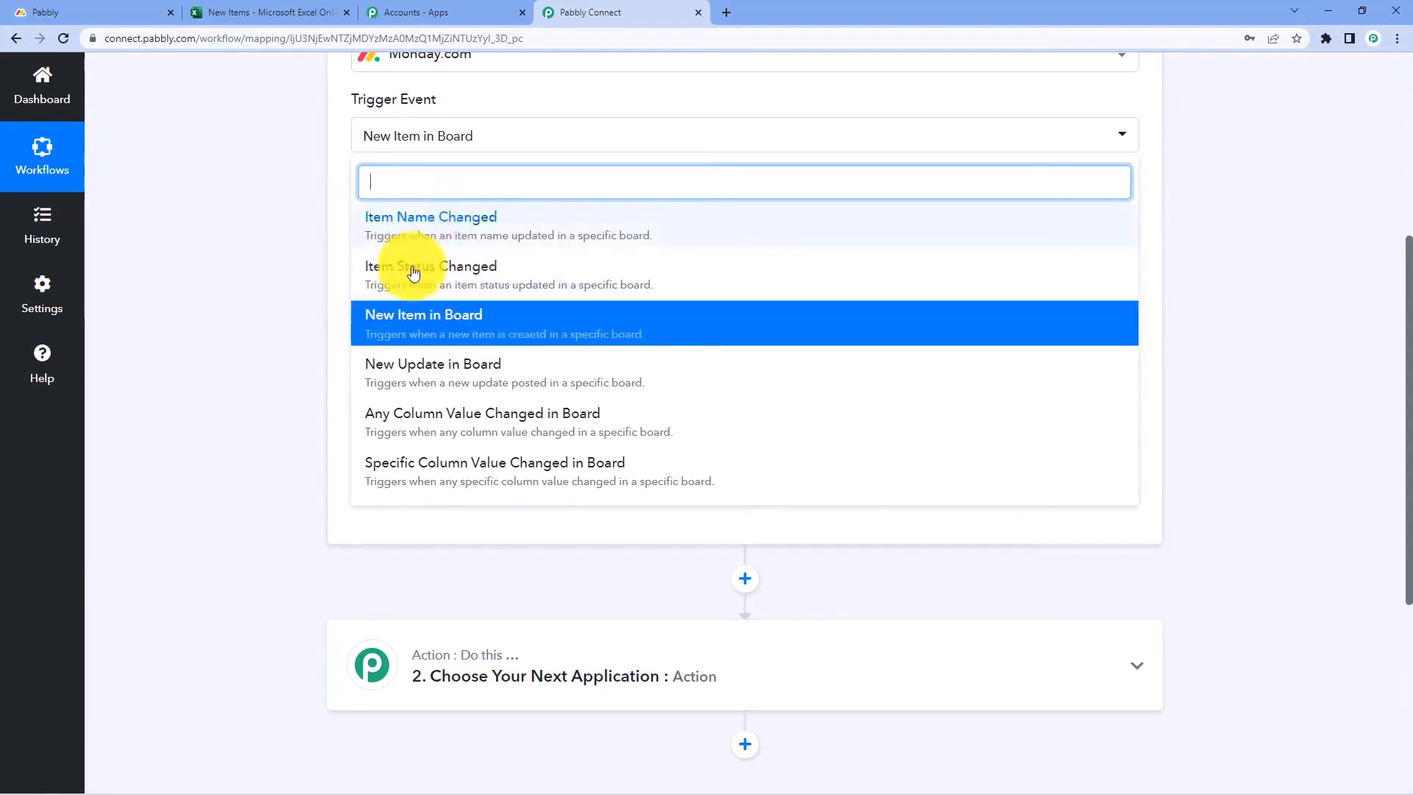
# Keep New Item in Board, review the webhook instructions, and copy the webhook URL
pyautogui.click(303, 265)
pyautogui.scroll(1, 507, 243)
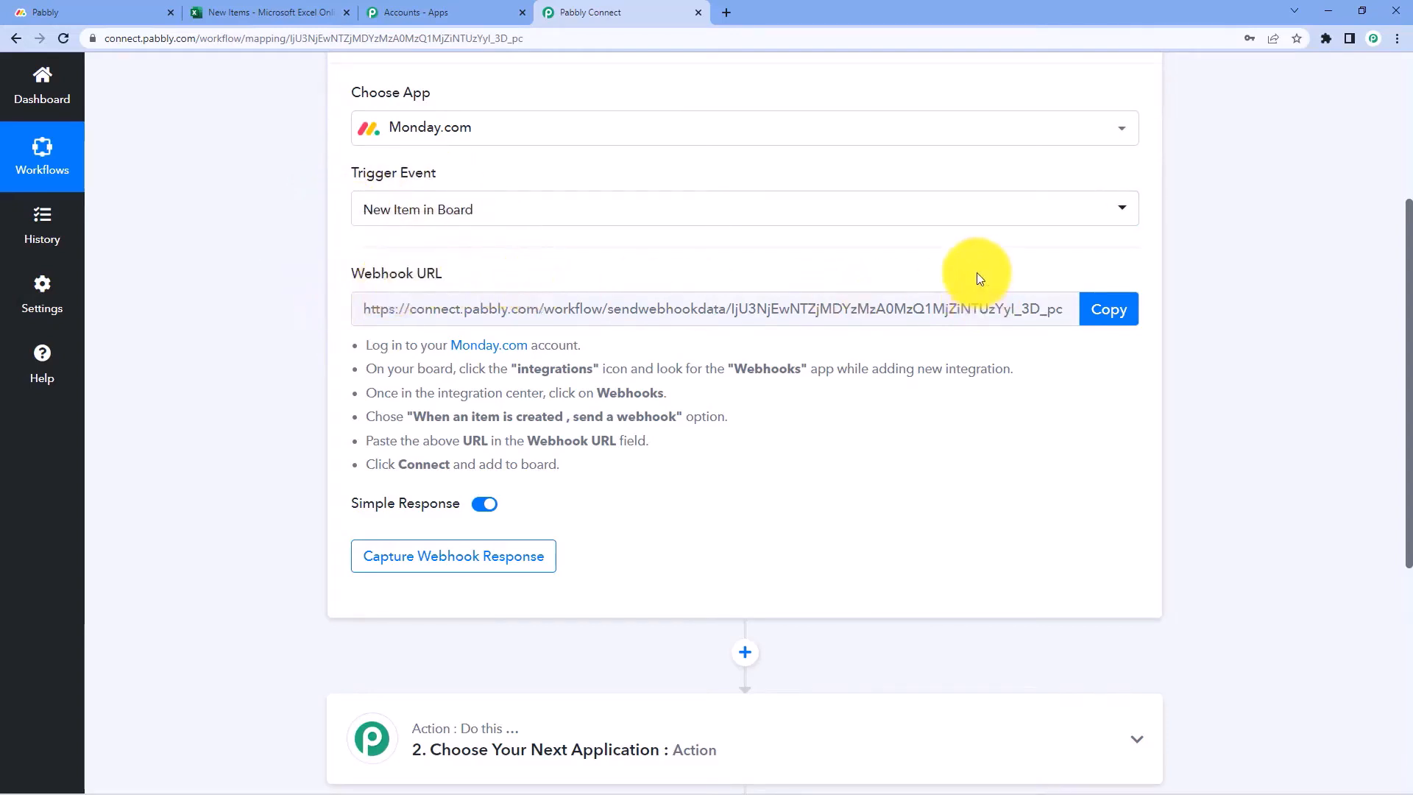
pyautogui.scroll(-1, 978, 278)
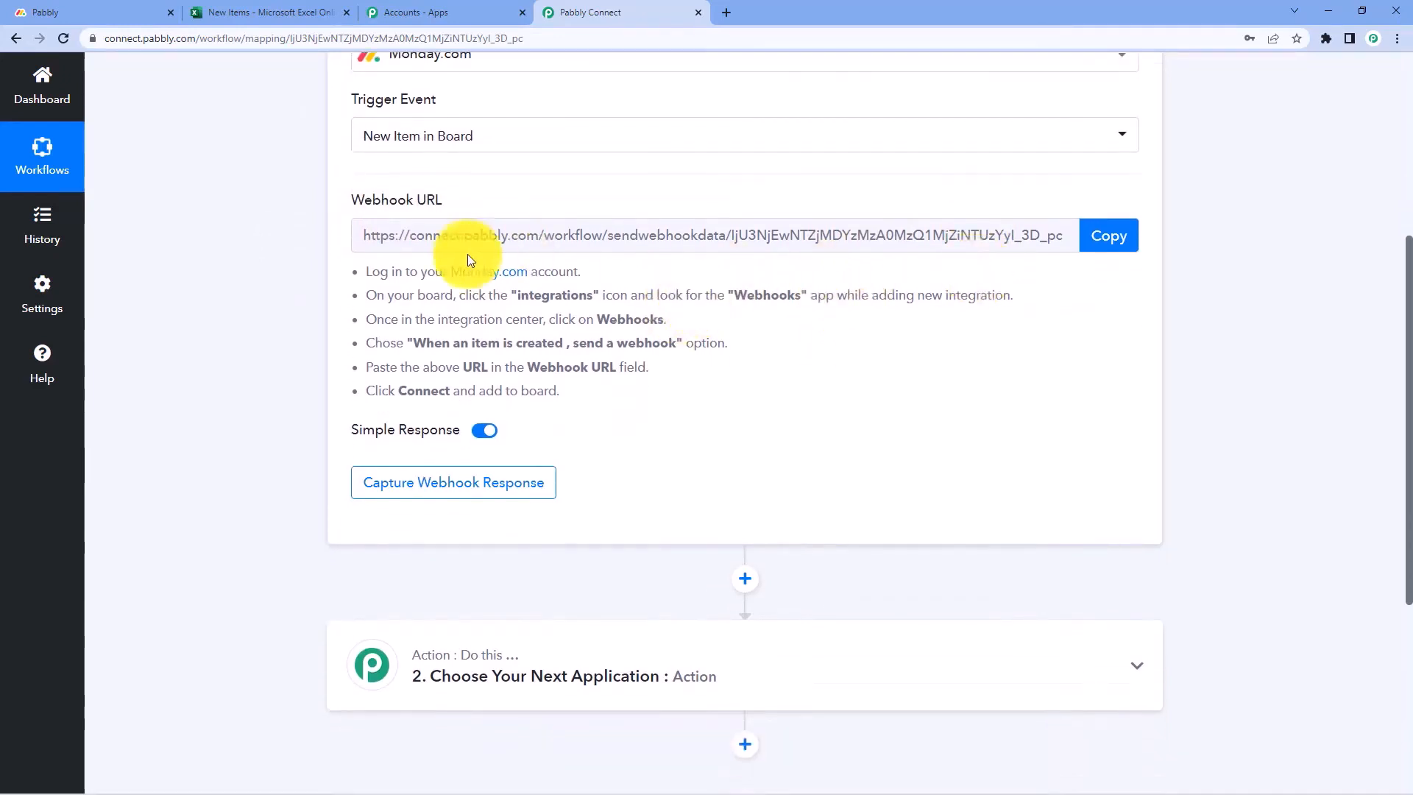
pyautogui.moveTo(375, 272); pyautogui.dragTo(589, 395)
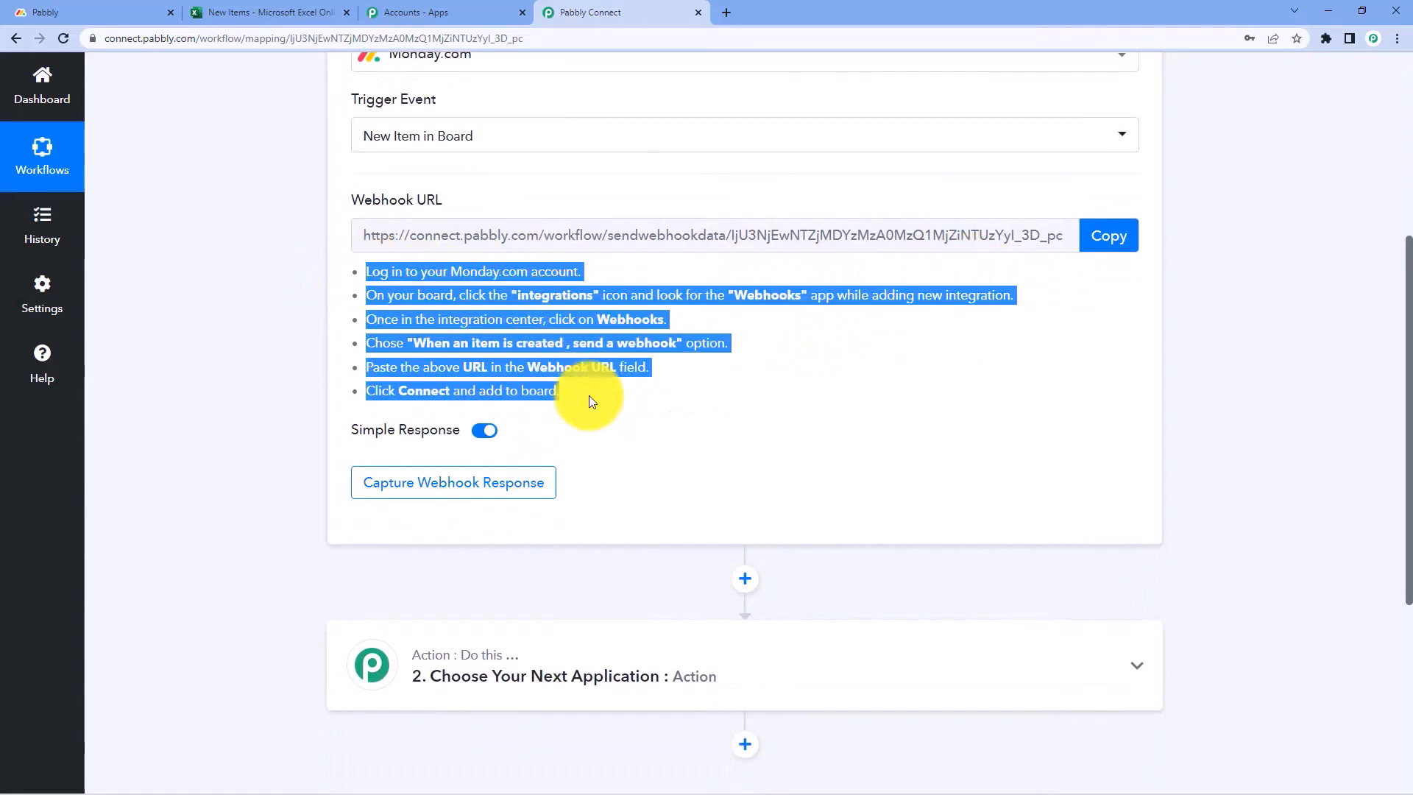
pyautogui.click(585, 395)
pyautogui.click(1110, 234)
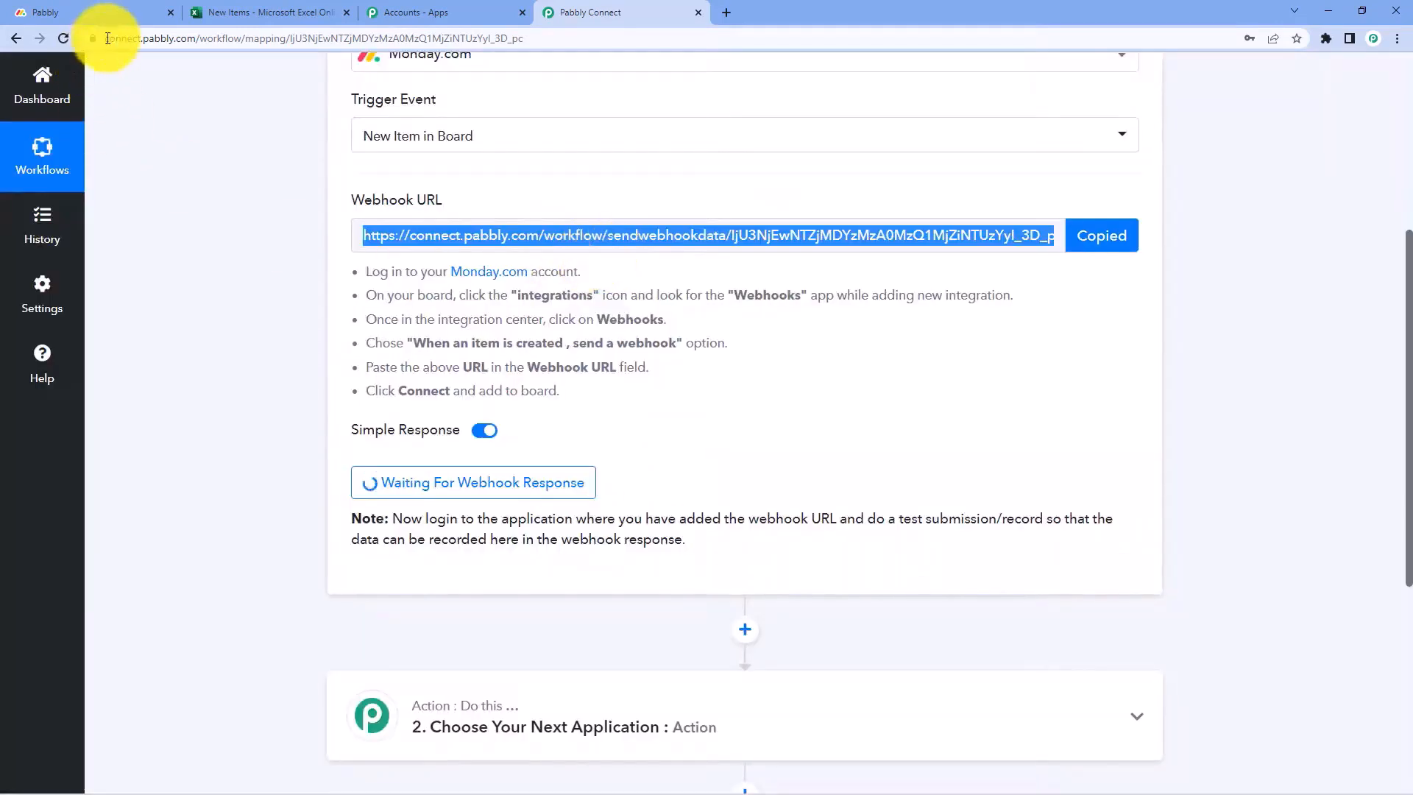
# Open the Webhooks integration in the Monday.com Pabbly board's Integrations Center
pyautogui.click(112, 9)
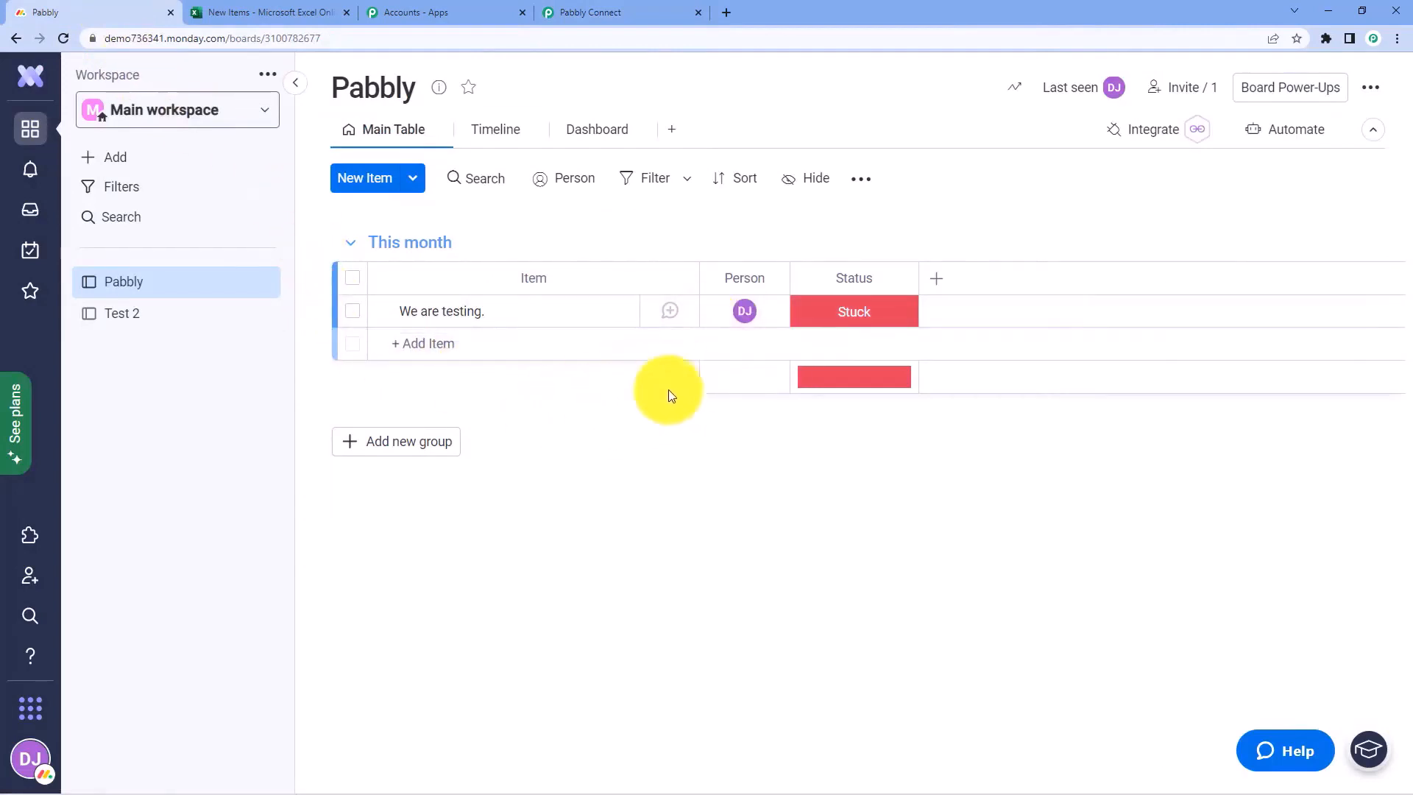
pyautogui.click(33, 763)
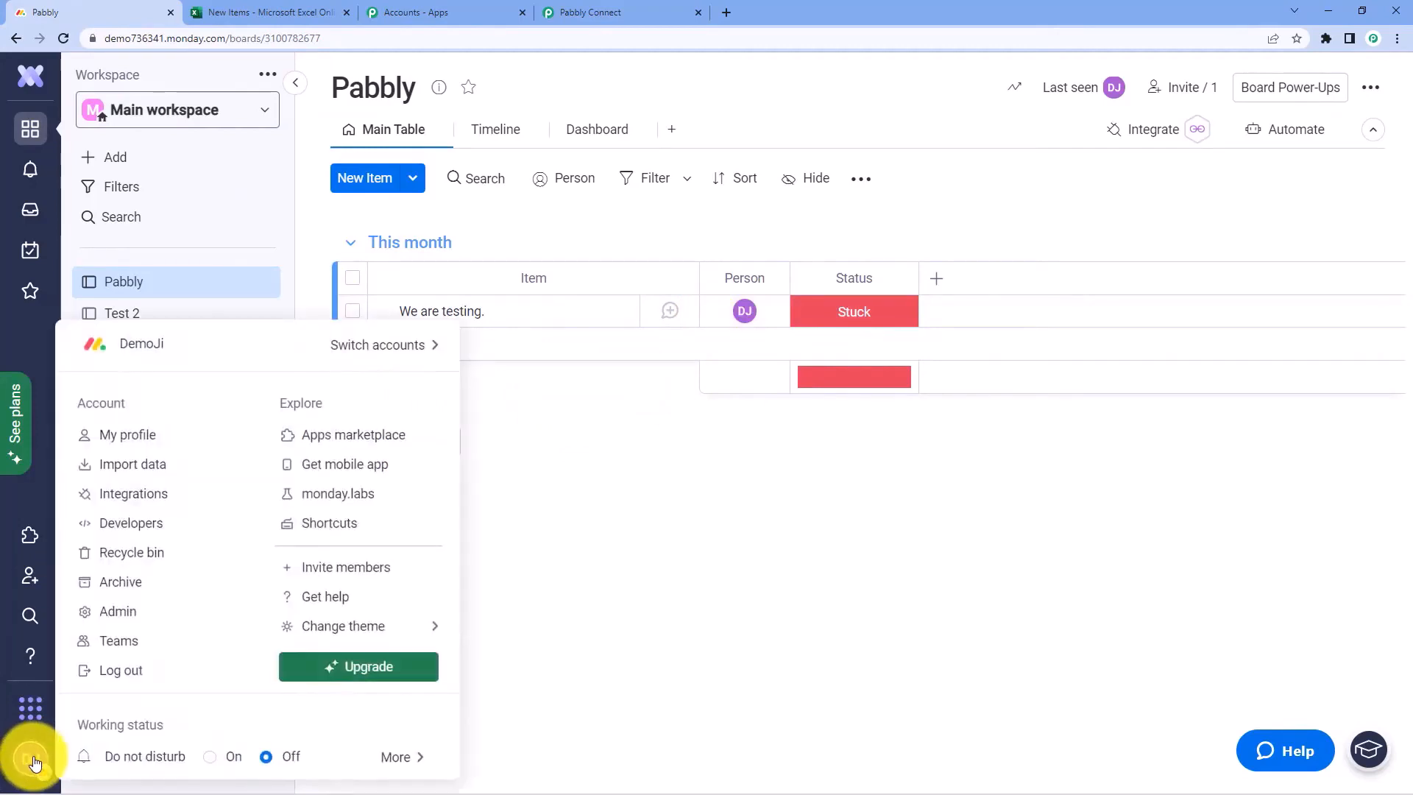
pyautogui.click(151, 504)
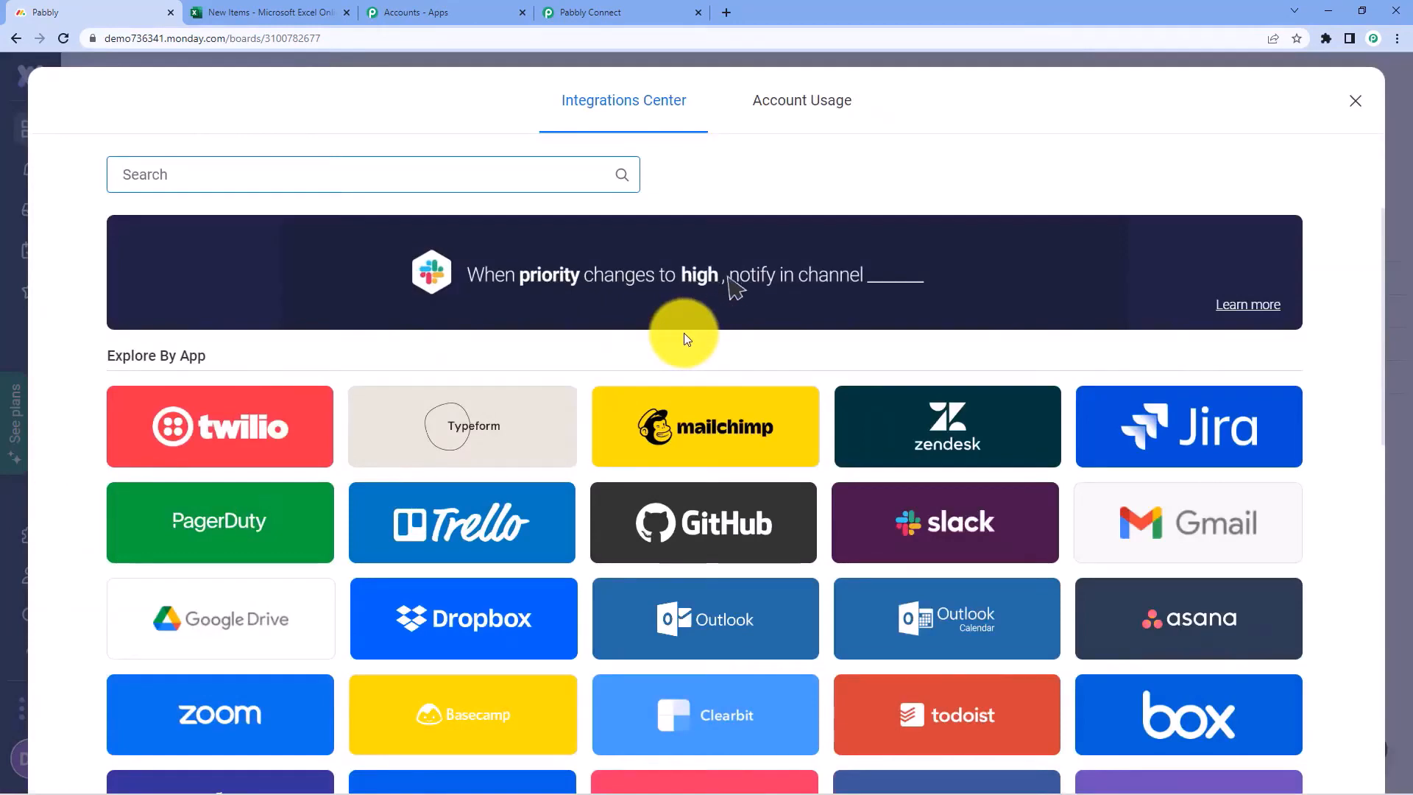
pyautogui.scroll(-2, 683, 333)
pyautogui.scroll(-7, 685, 335)
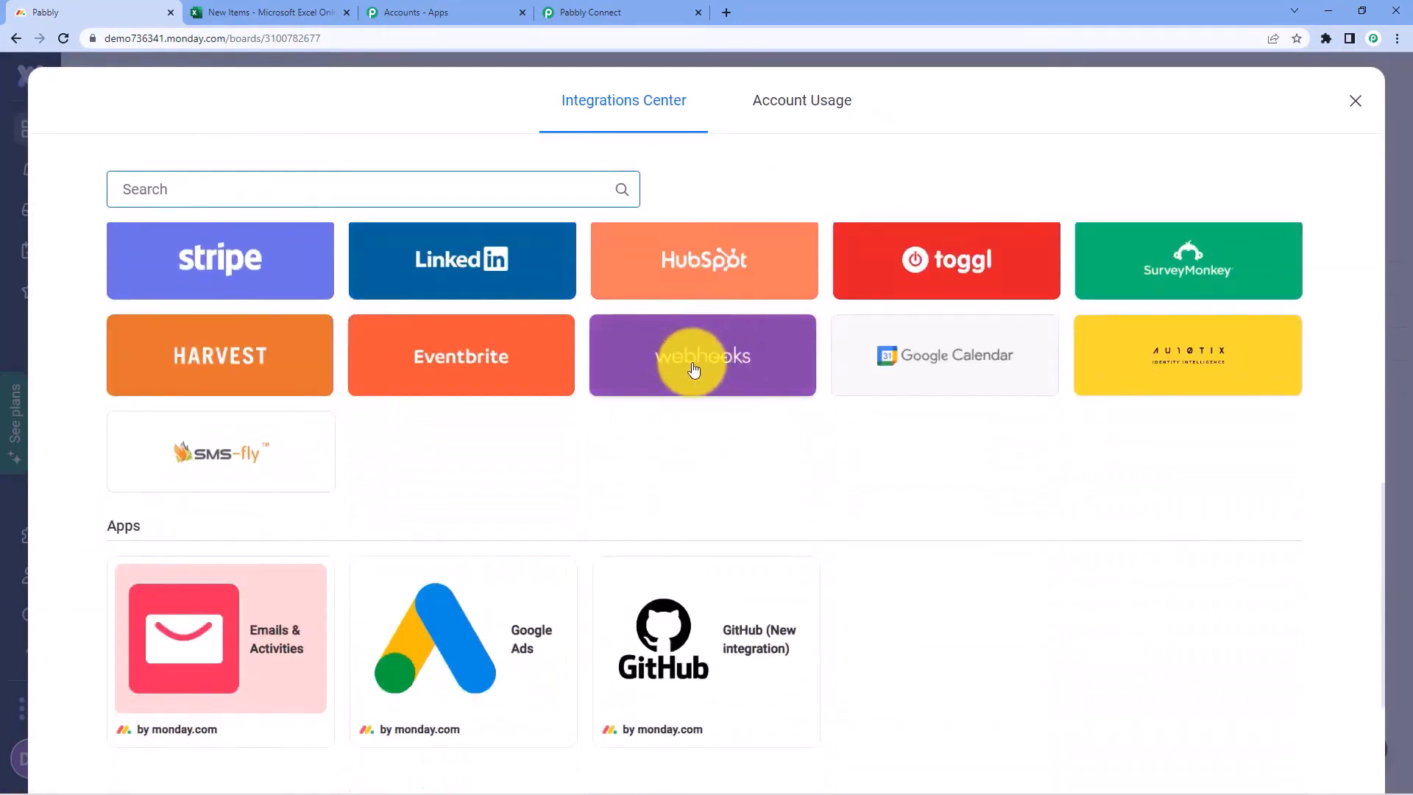
pyautogui.click(758, 348)
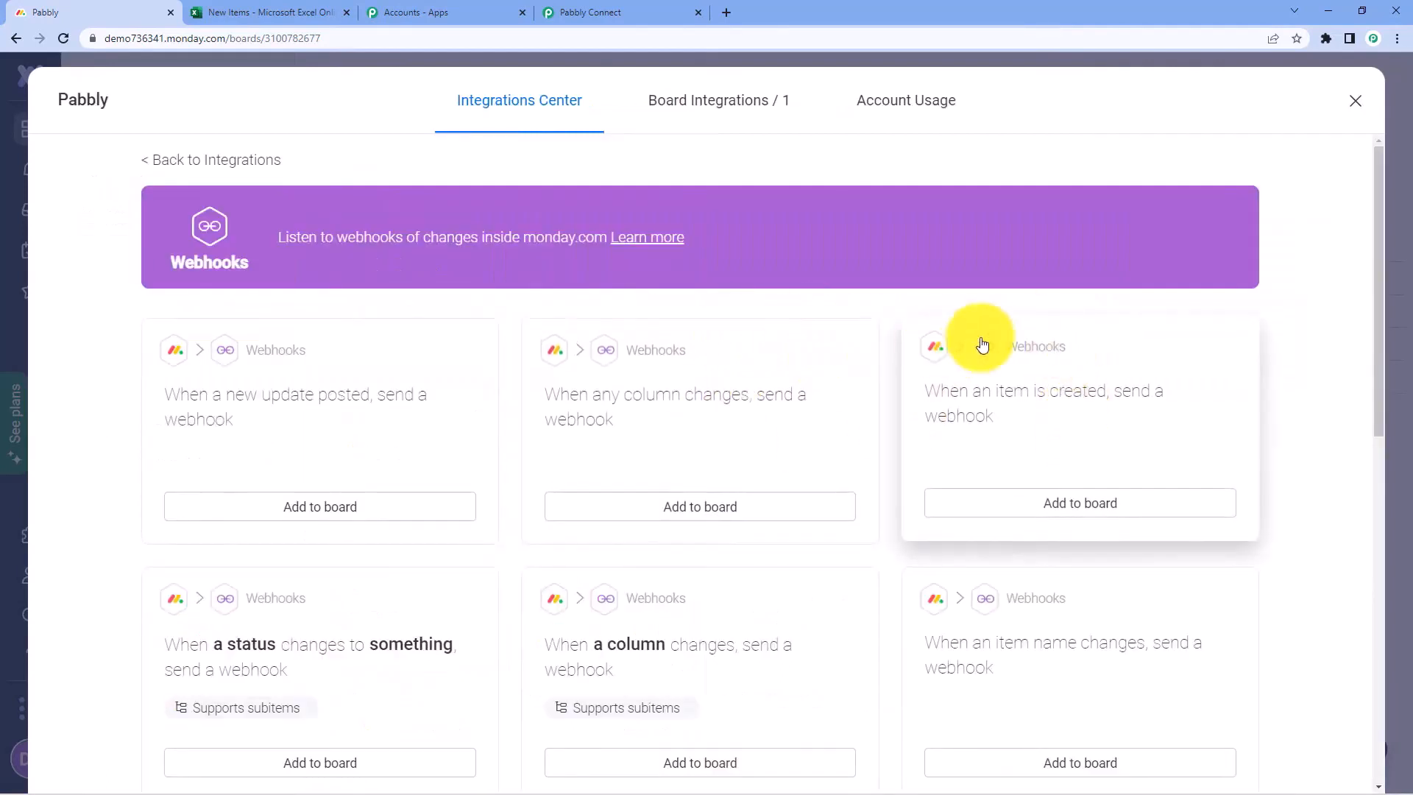
# Browse the Webhooks recipes to find 'When an item is created, send a webhook'
pyautogui.scroll(-2, 445, 312)
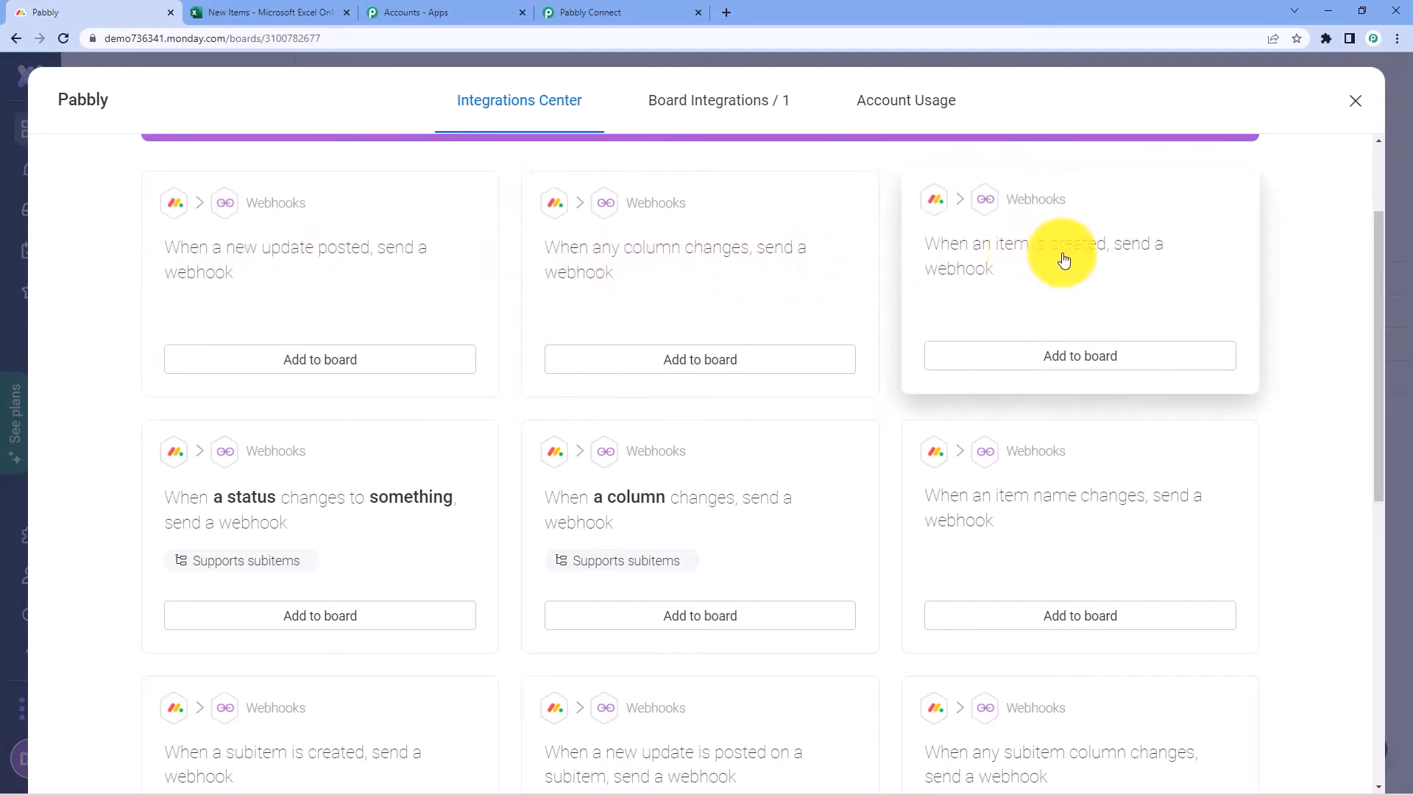
pyautogui.scroll(-3, 957, 298)
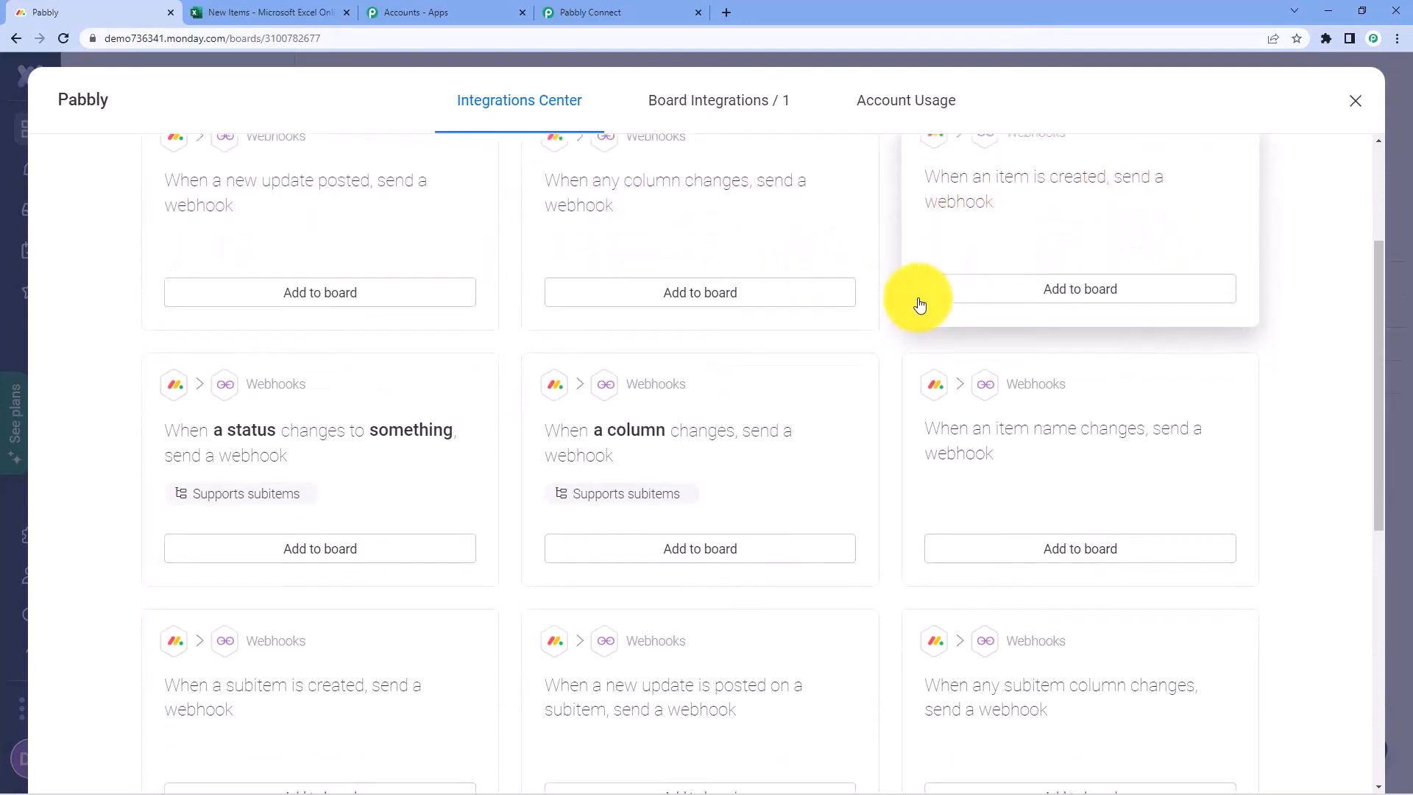
pyautogui.scroll(-2, 880, 313)
pyautogui.scroll(5, 881, 310)
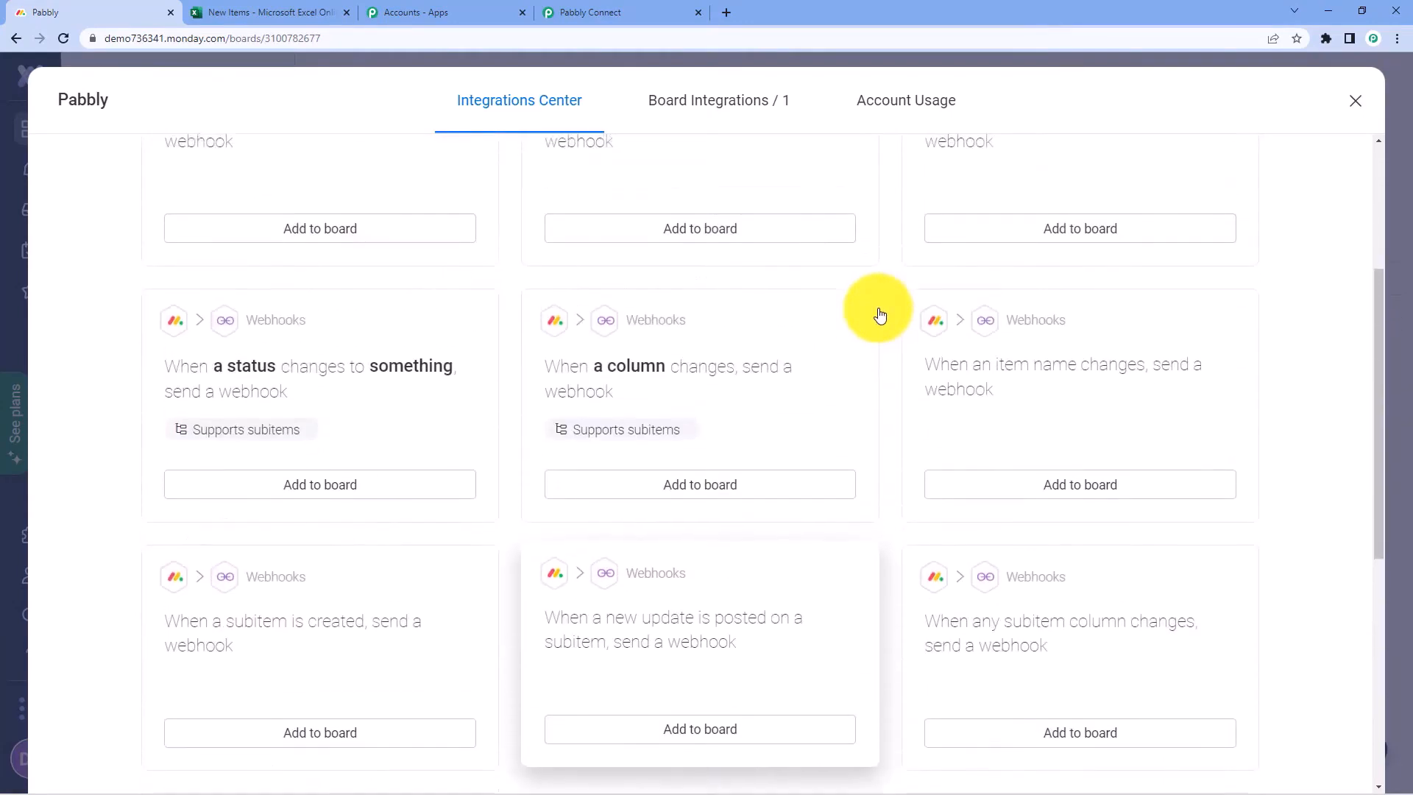
pyautogui.scroll(1, 883, 313)
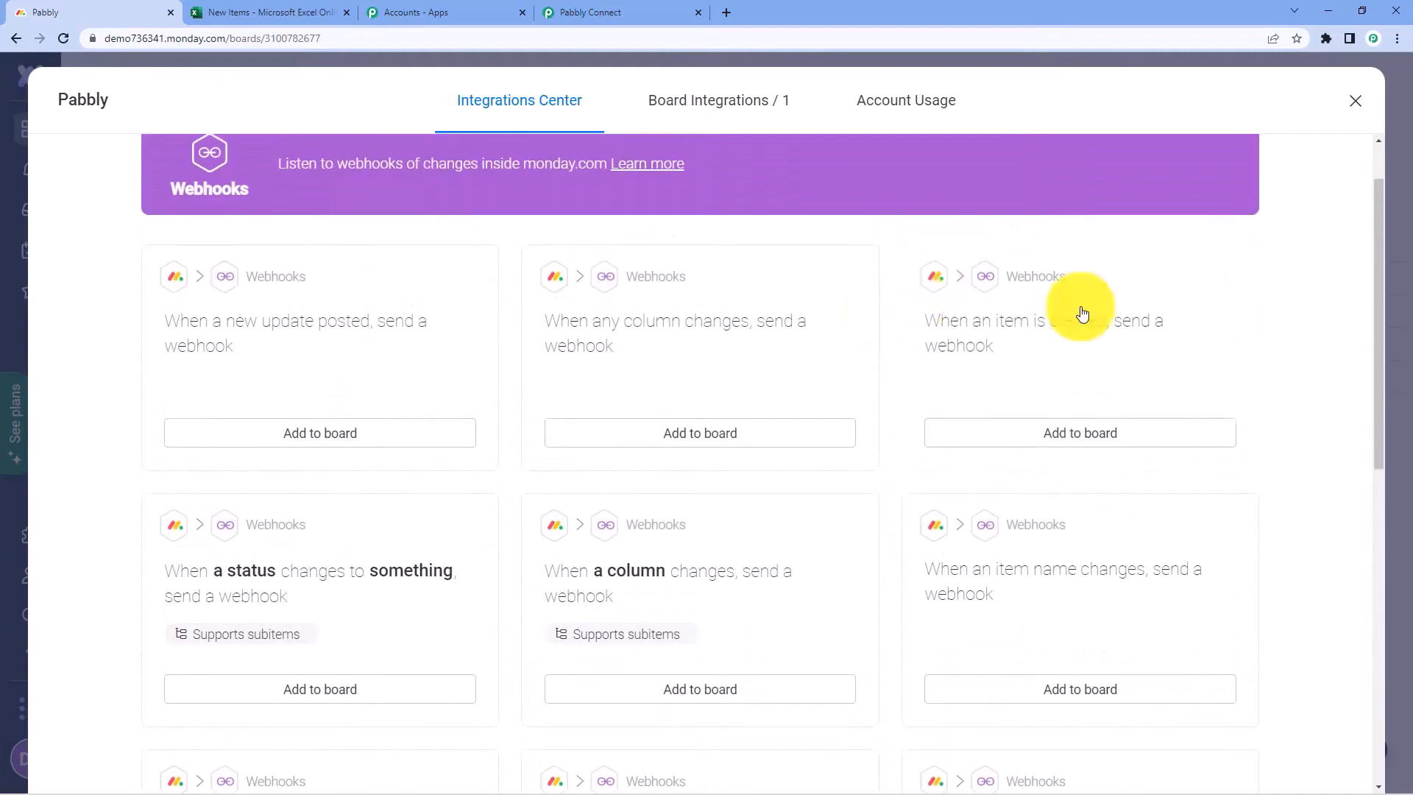
pyautogui.scroll(-3, 463, 331)
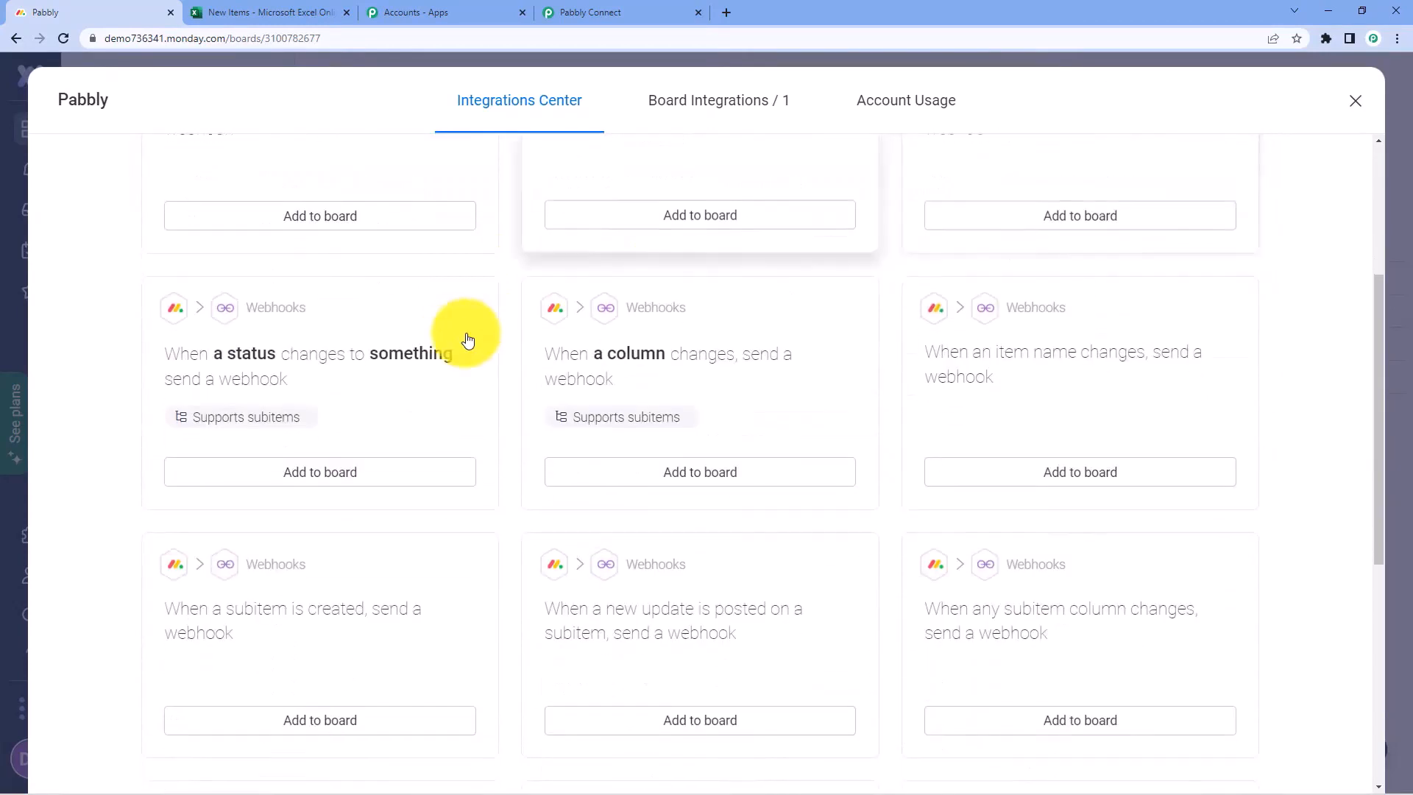
pyautogui.scroll(-2, 169, 379)
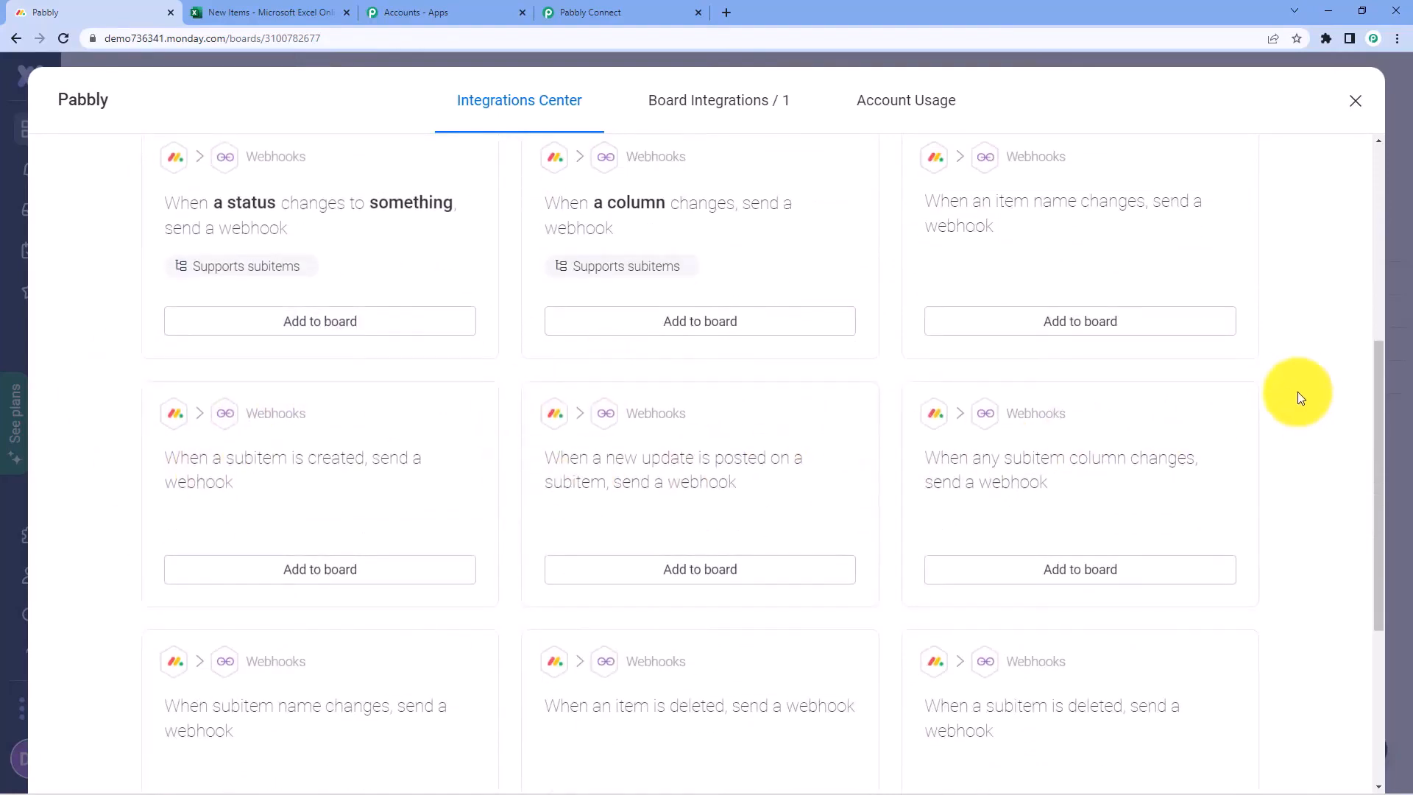
pyautogui.scroll(4, 1291, 394)
pyautogui.scroll(1, 1288, 390)
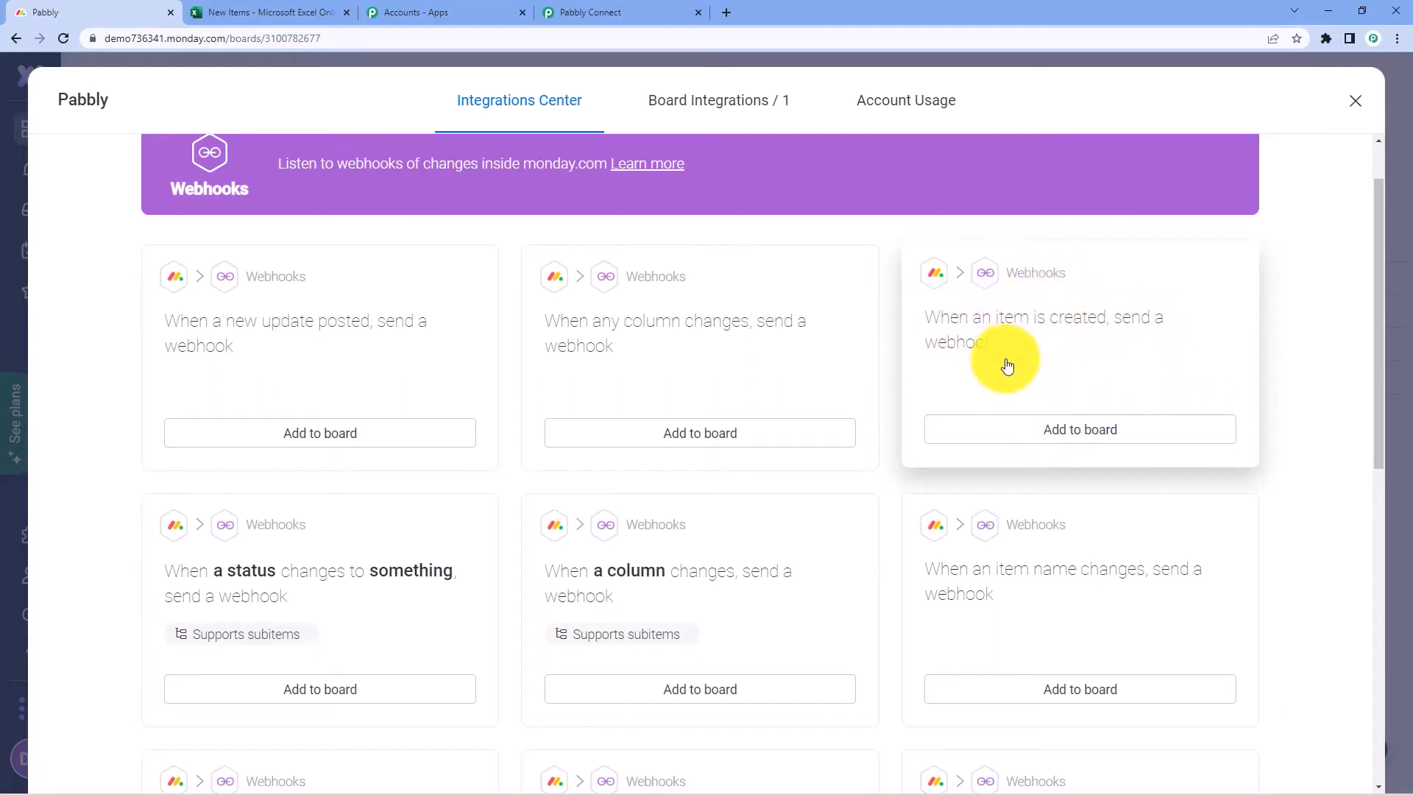
# Choose the item-created webhook recipe and copy the Pabbly Connect webhook URL
pyautogui.click(1014, 429)
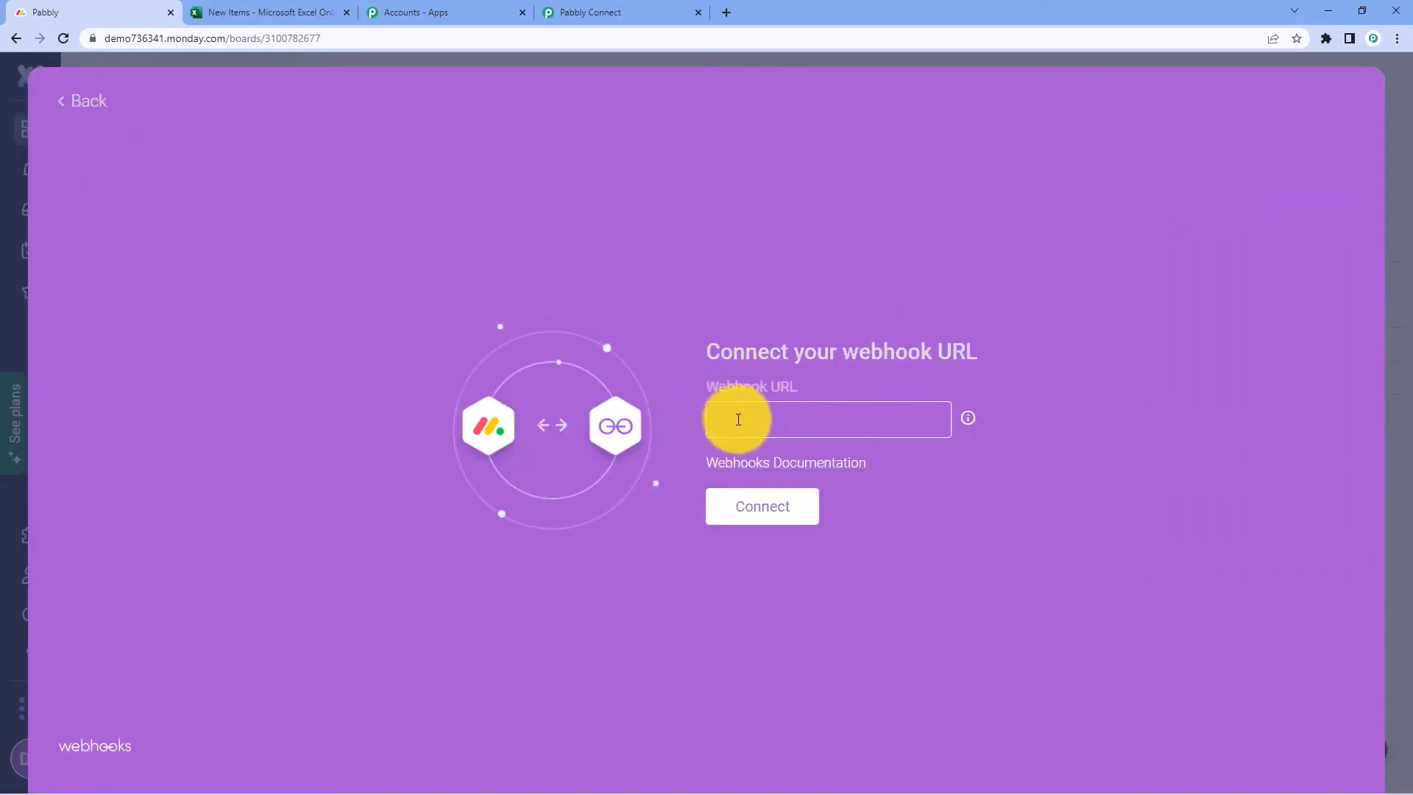
pyautogui.click(581, 12)
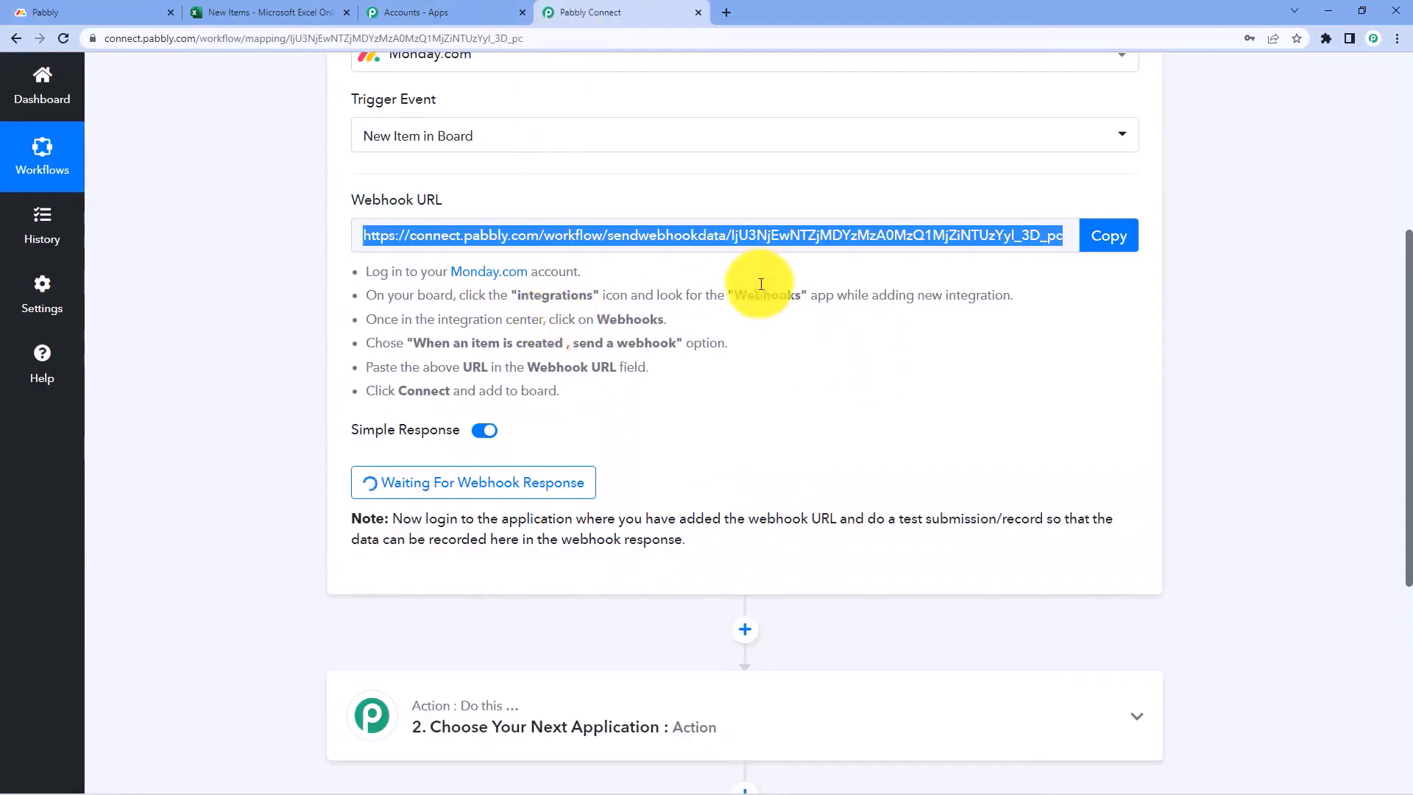
pyautogui.click(1133, 242)
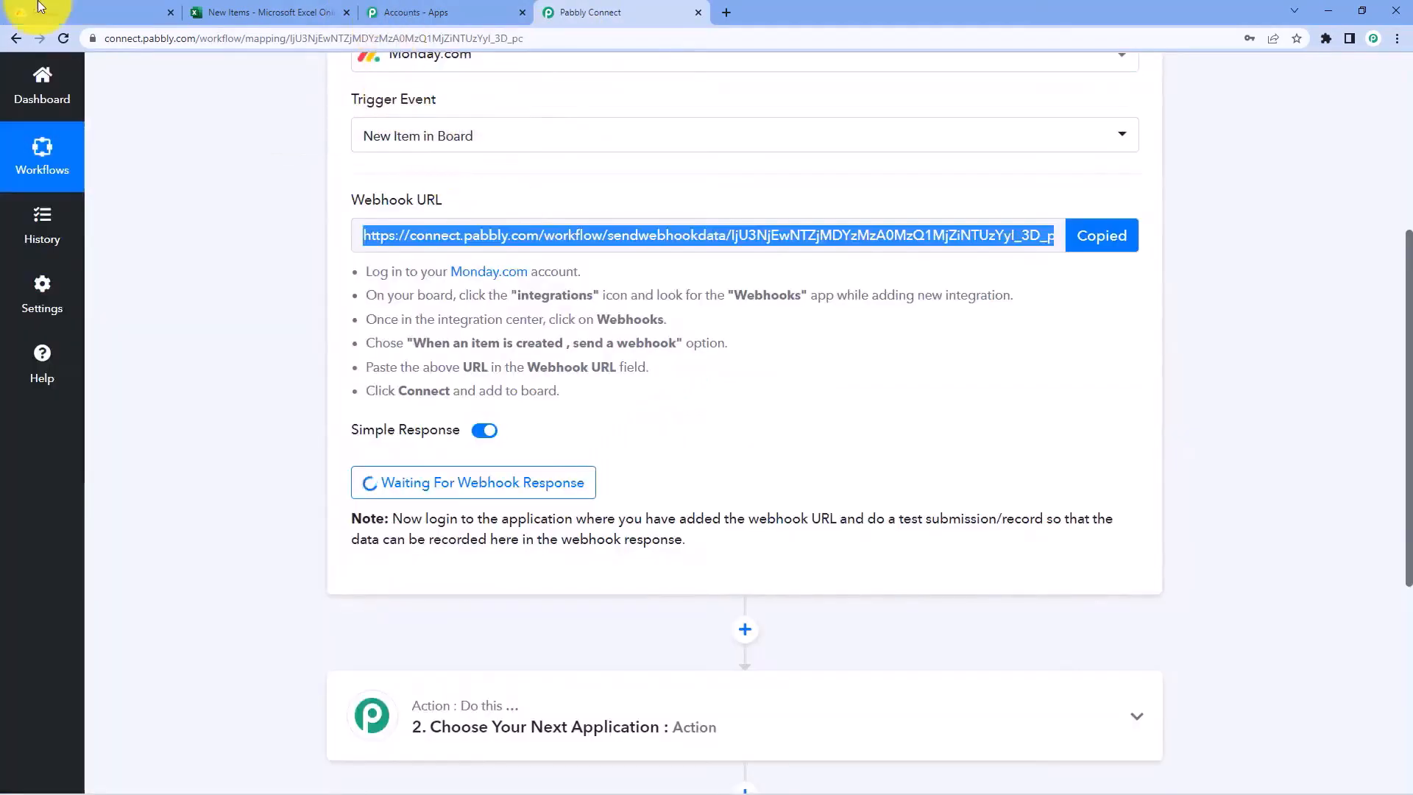
pyautogui.click(44, 13)
# Paste the webhook URL as plain text, connect it, and add the integration to the board
pyautogui.rightClick(740, 420)
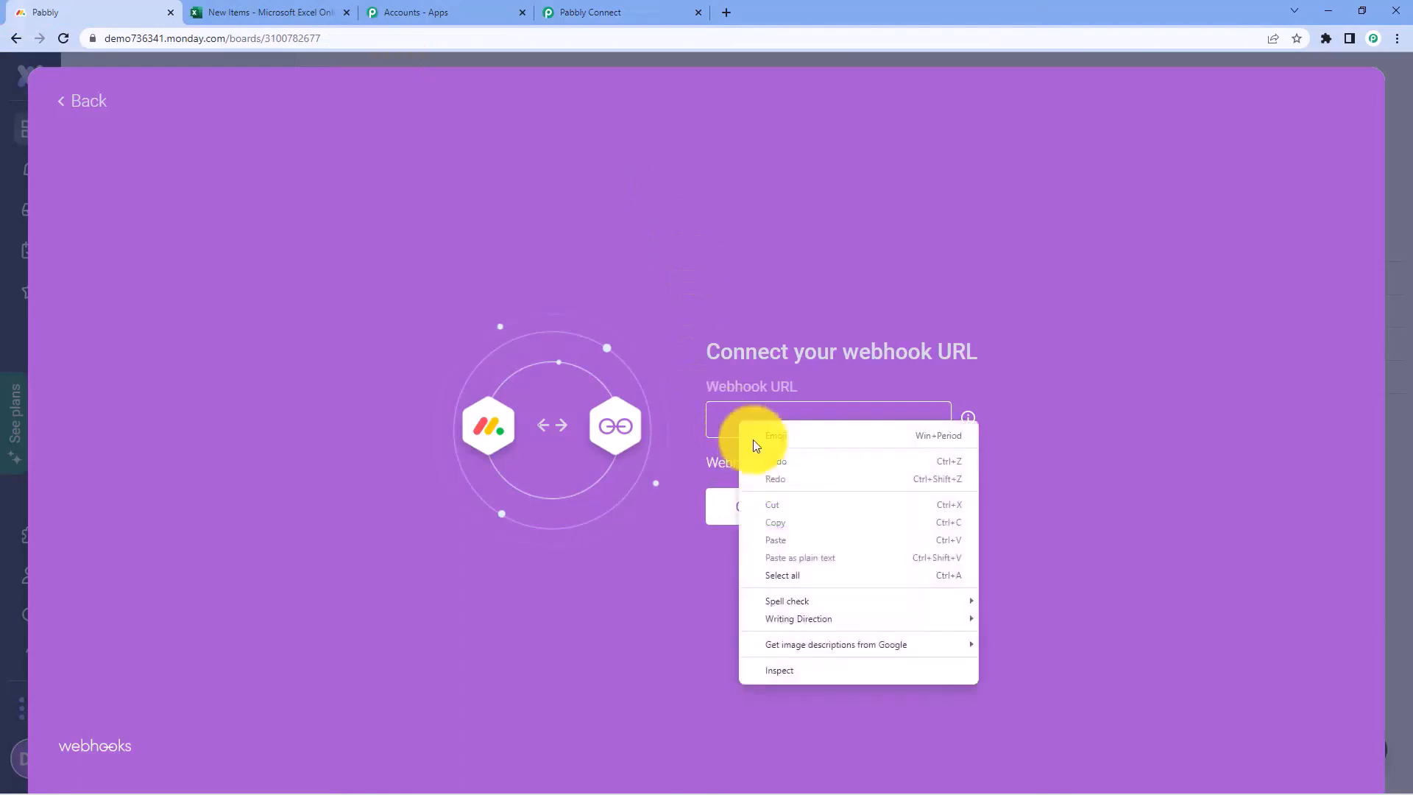
pyautogui.click(726, 419)
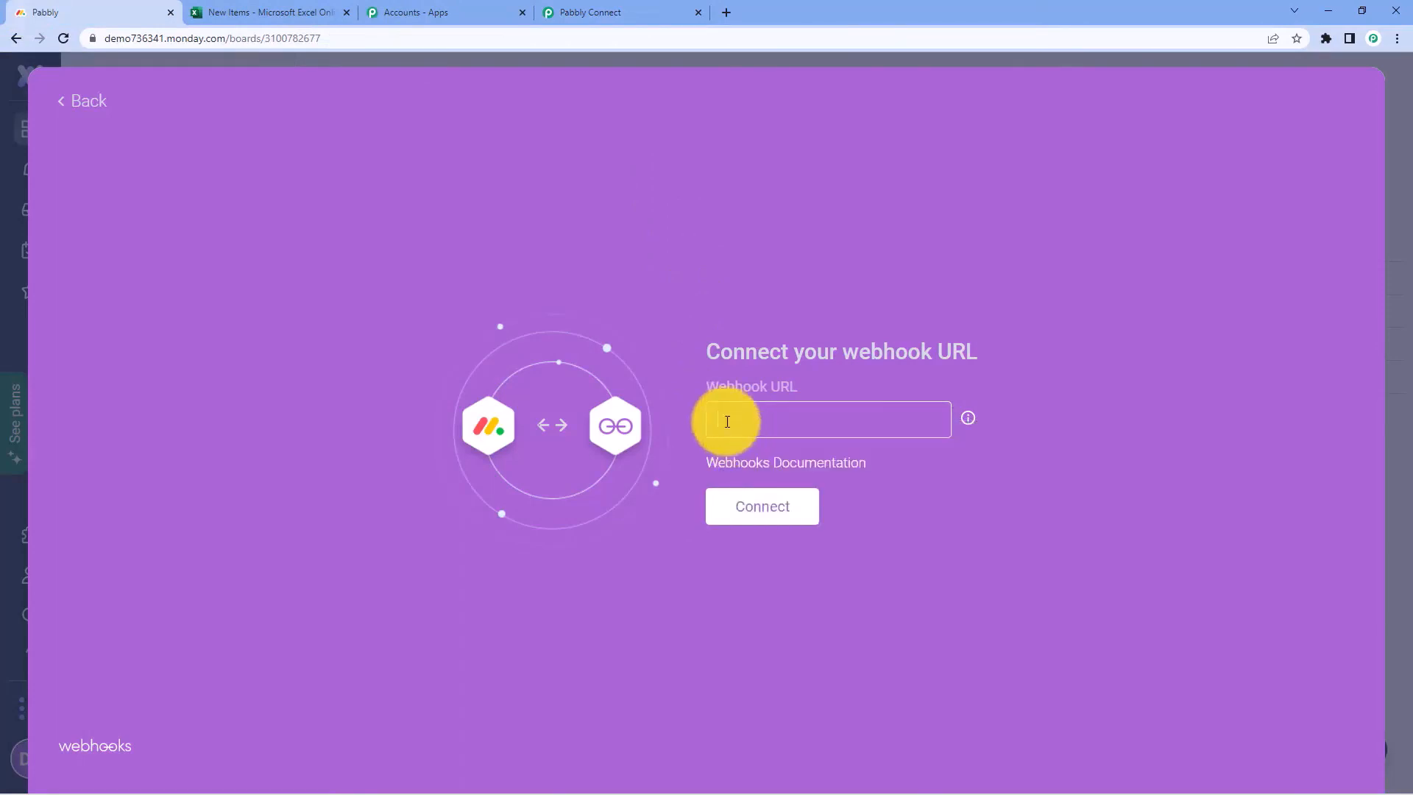
pyautogui.rightClick(726, 421)
pyautogui.click(793, 557)
pyautogui.click(758, 511)
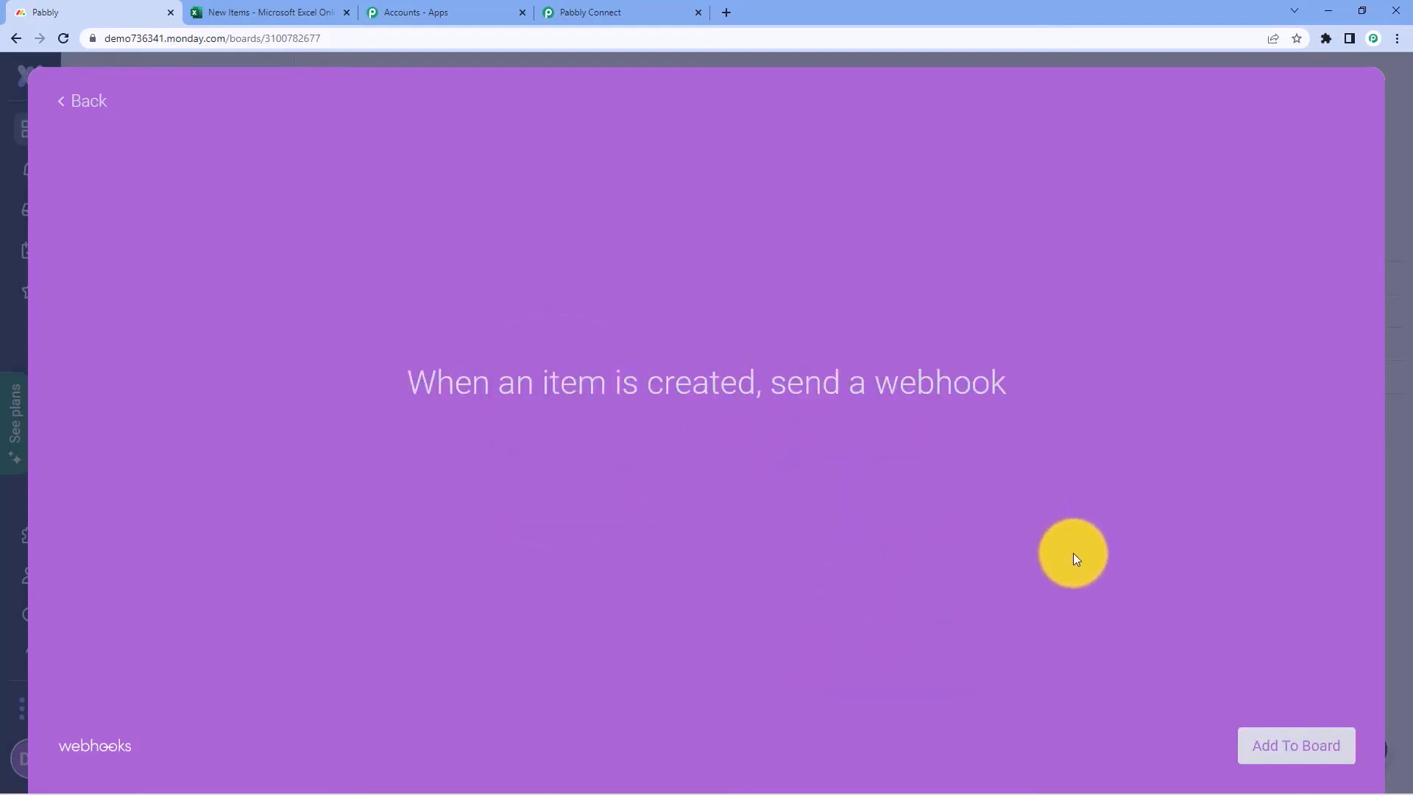
pyautogui.click(1298, 739)
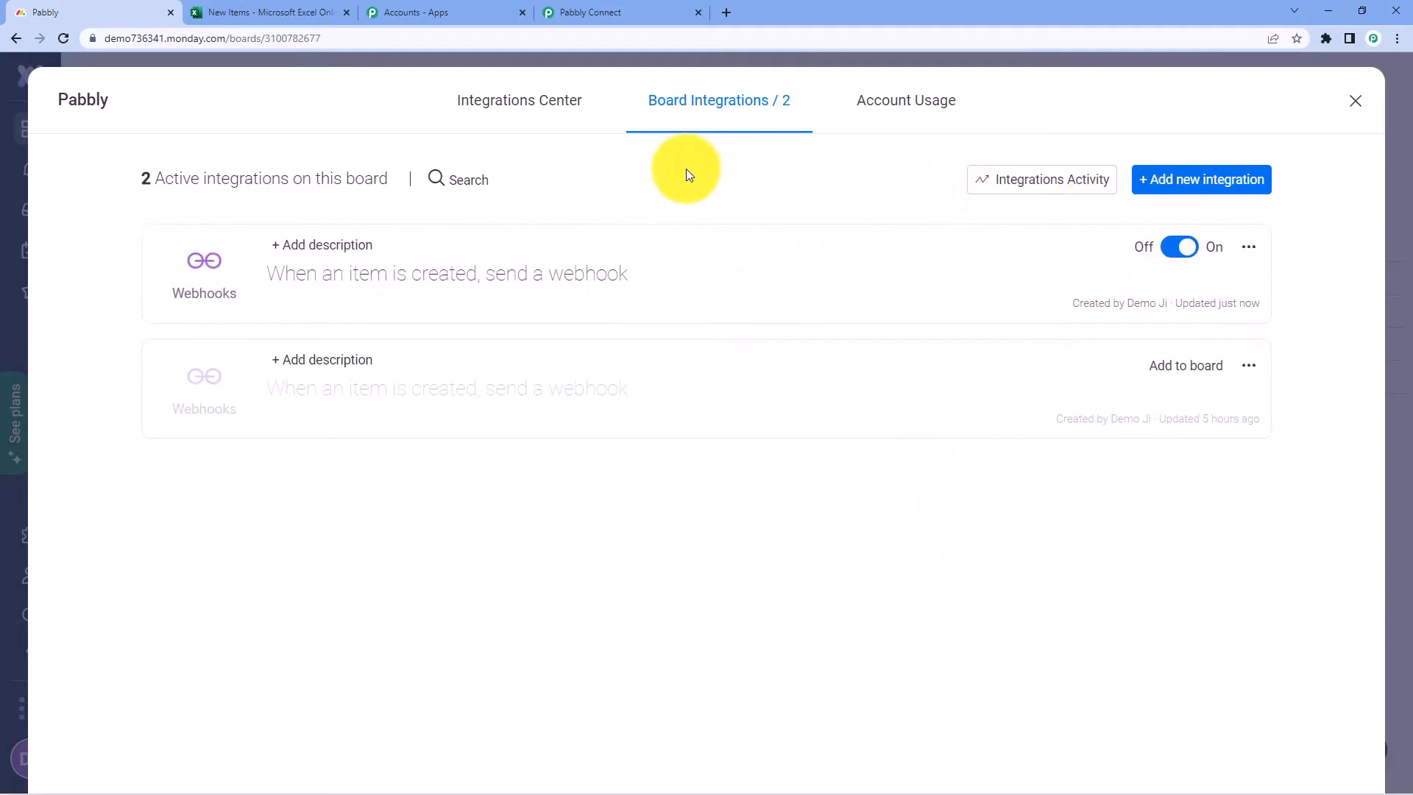
pyautogui.click(1372, 98)
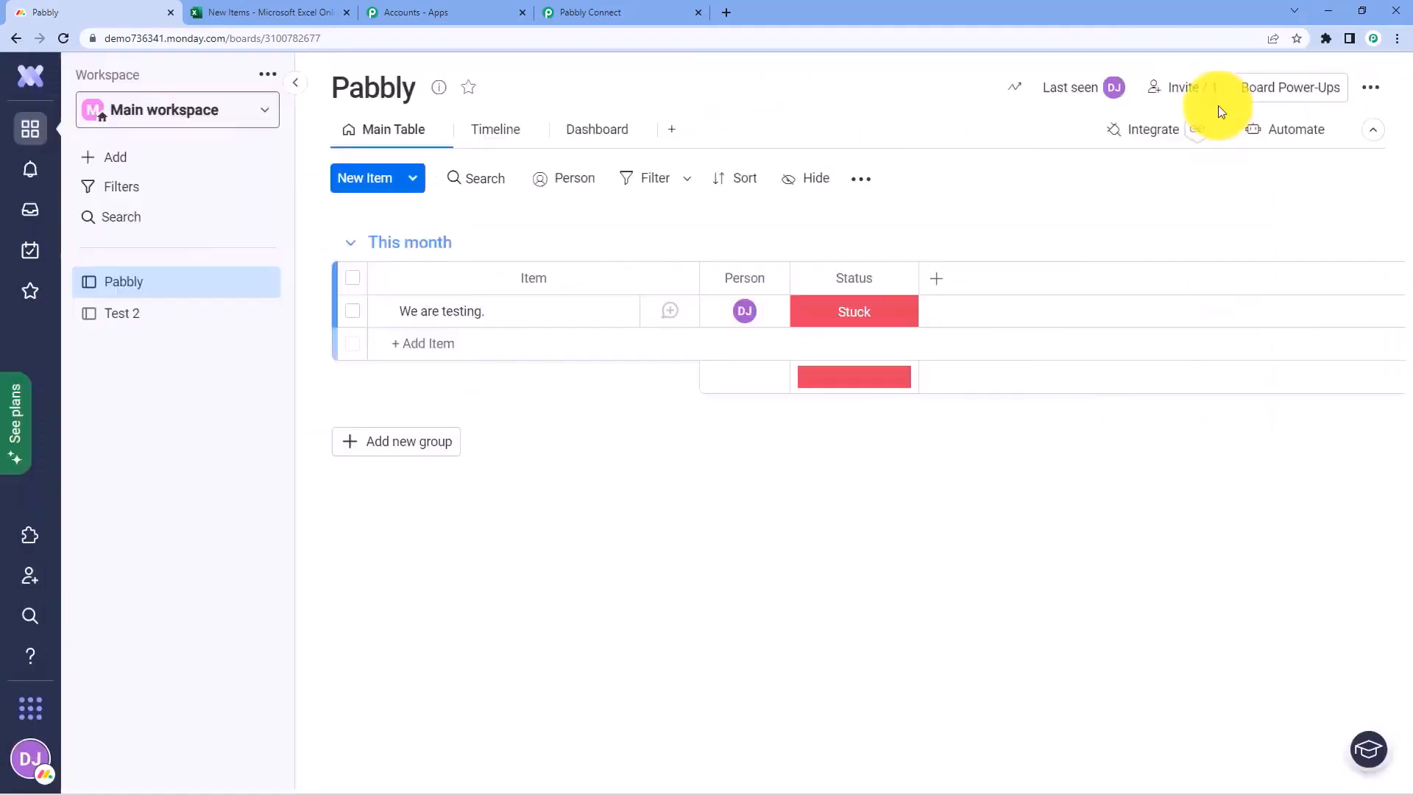
pyautogui.click(630, 6)
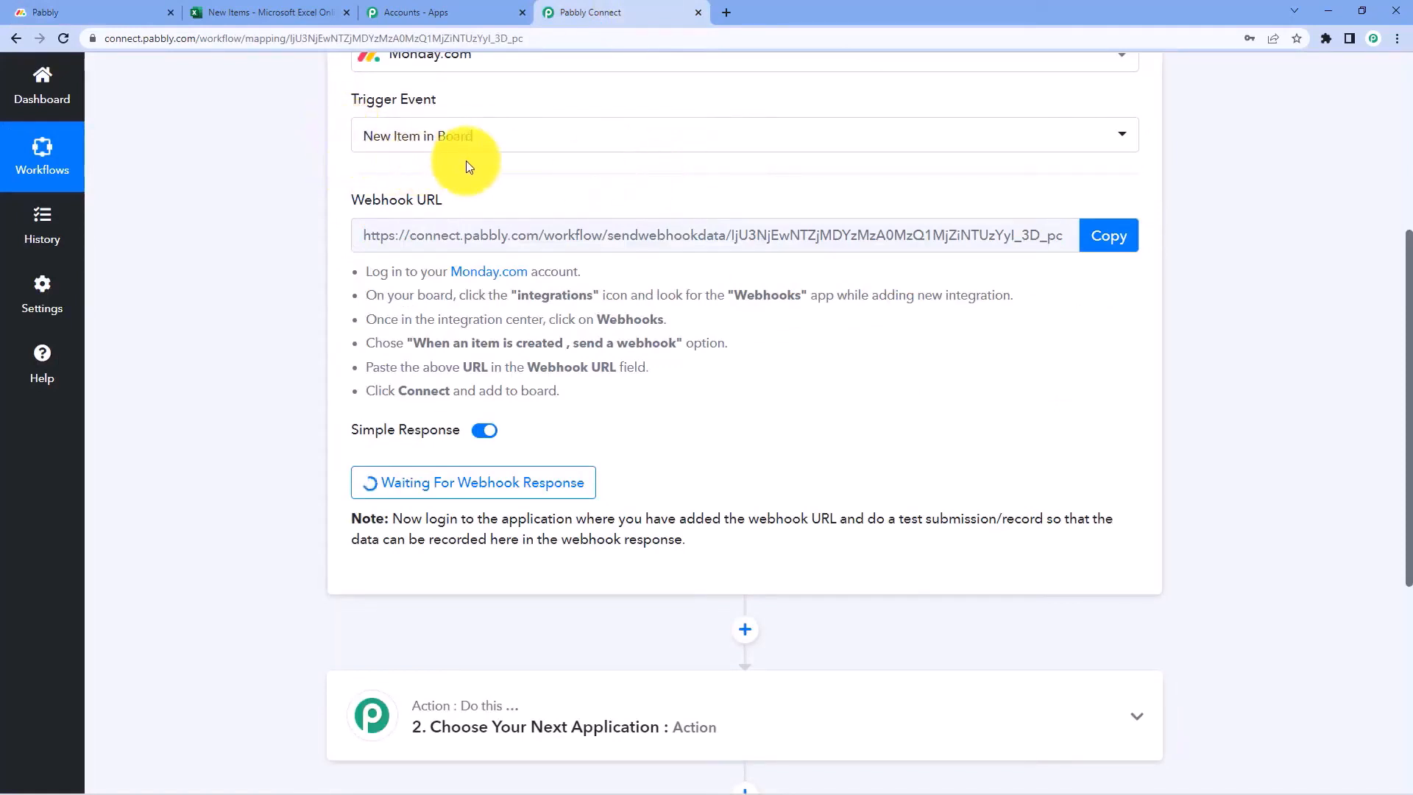
pyautogui.click(150, 4)
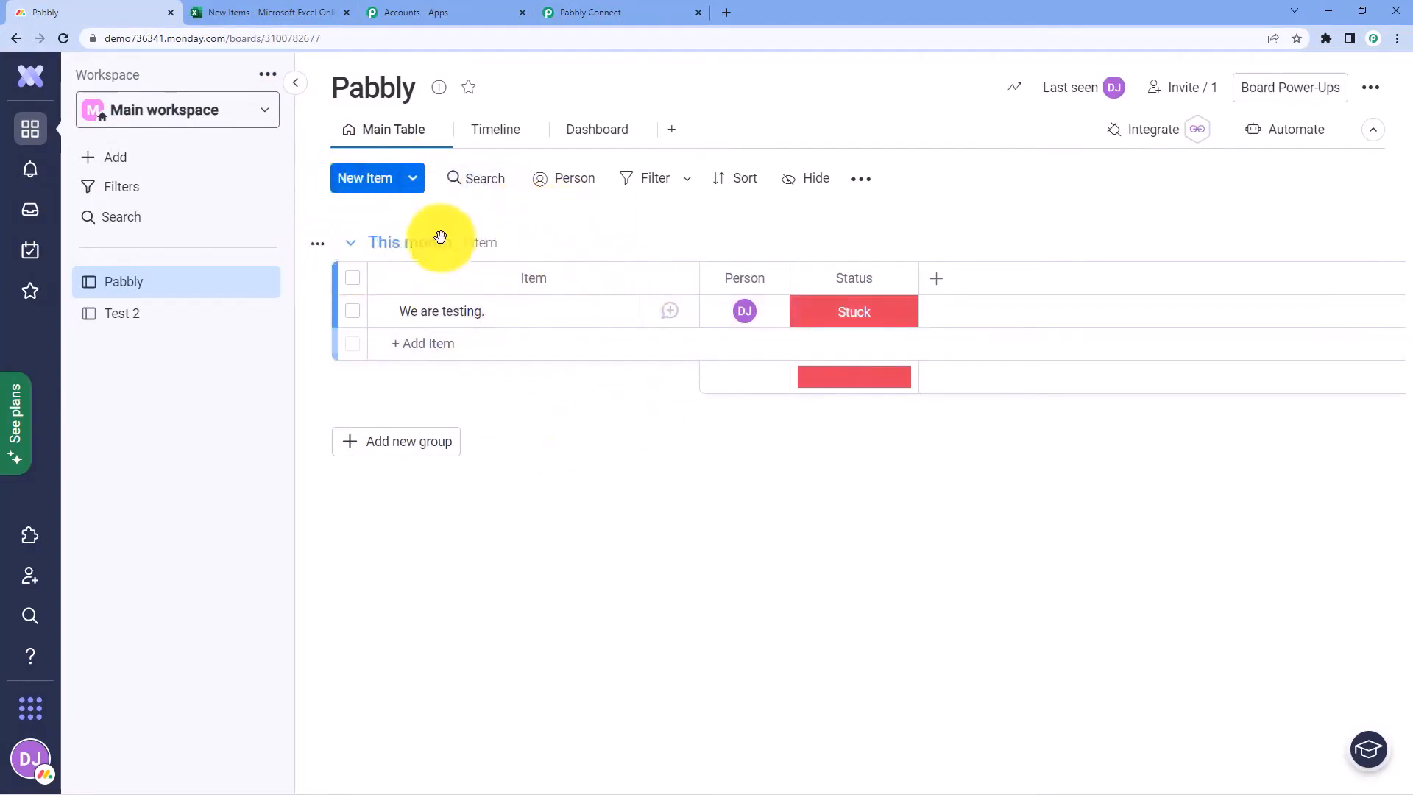
# Add the item 'MS Excel Integration is Pending' to the This month group, fixing its spelling
pyautogui.click(456, 341)
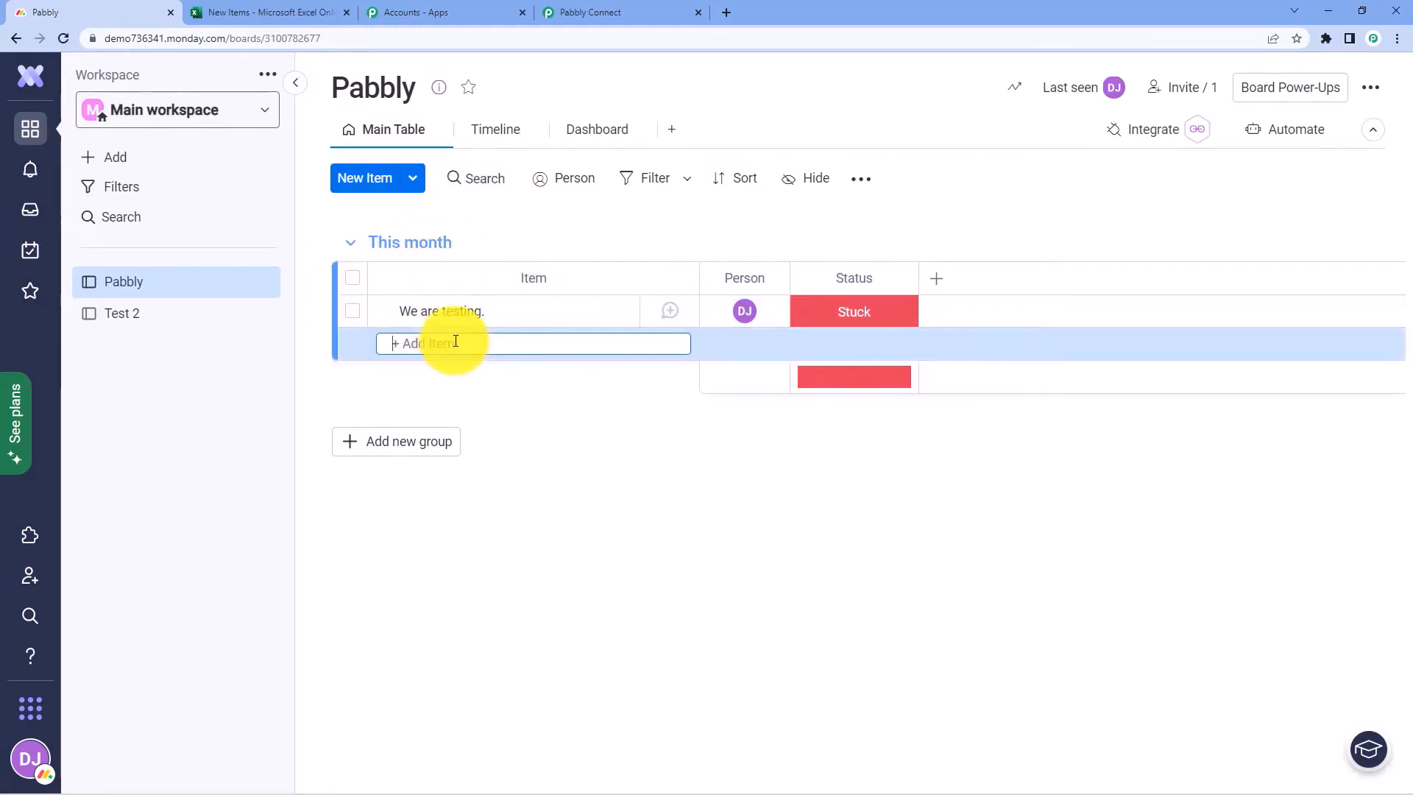
pyautogui.write('MS Exel Integr')
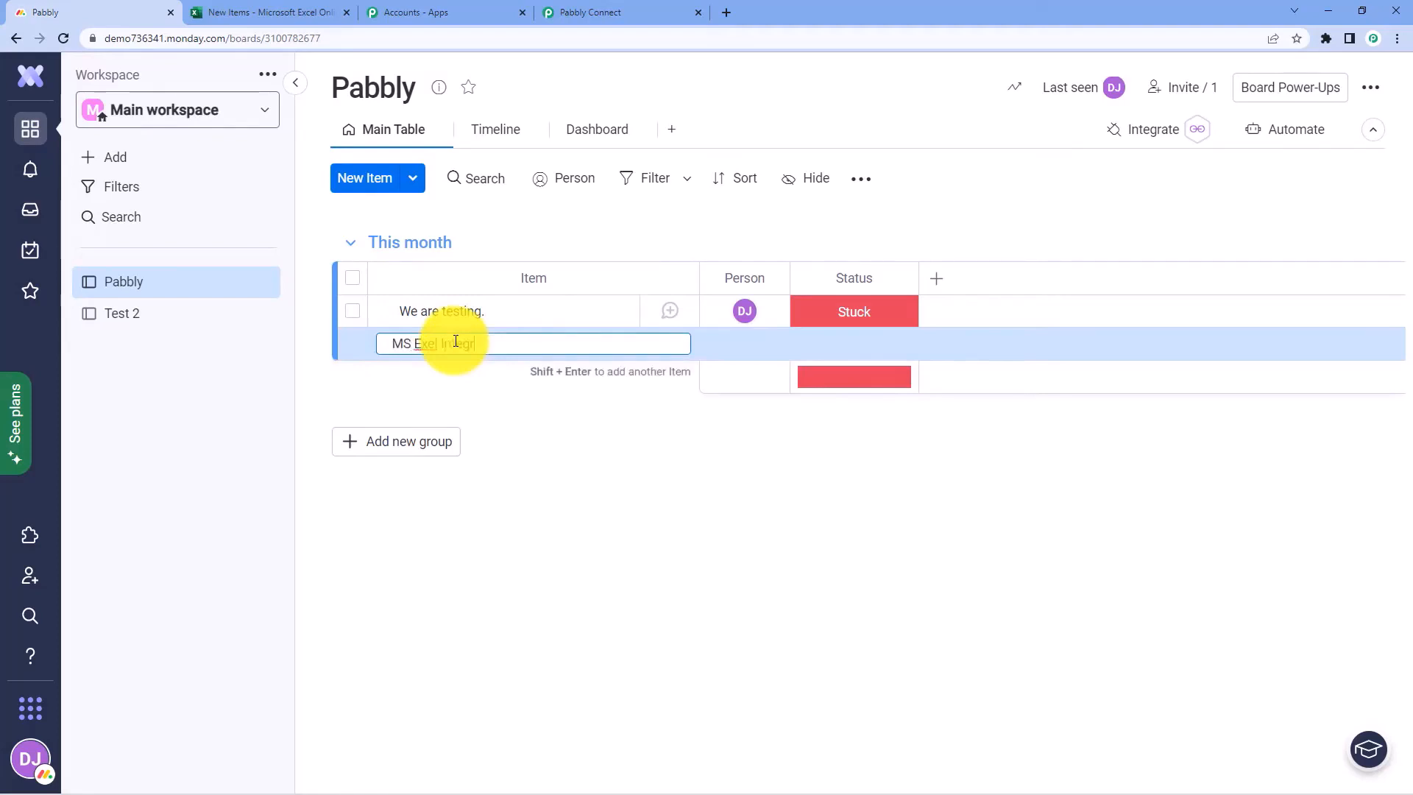
pyautogui.write('atio n')
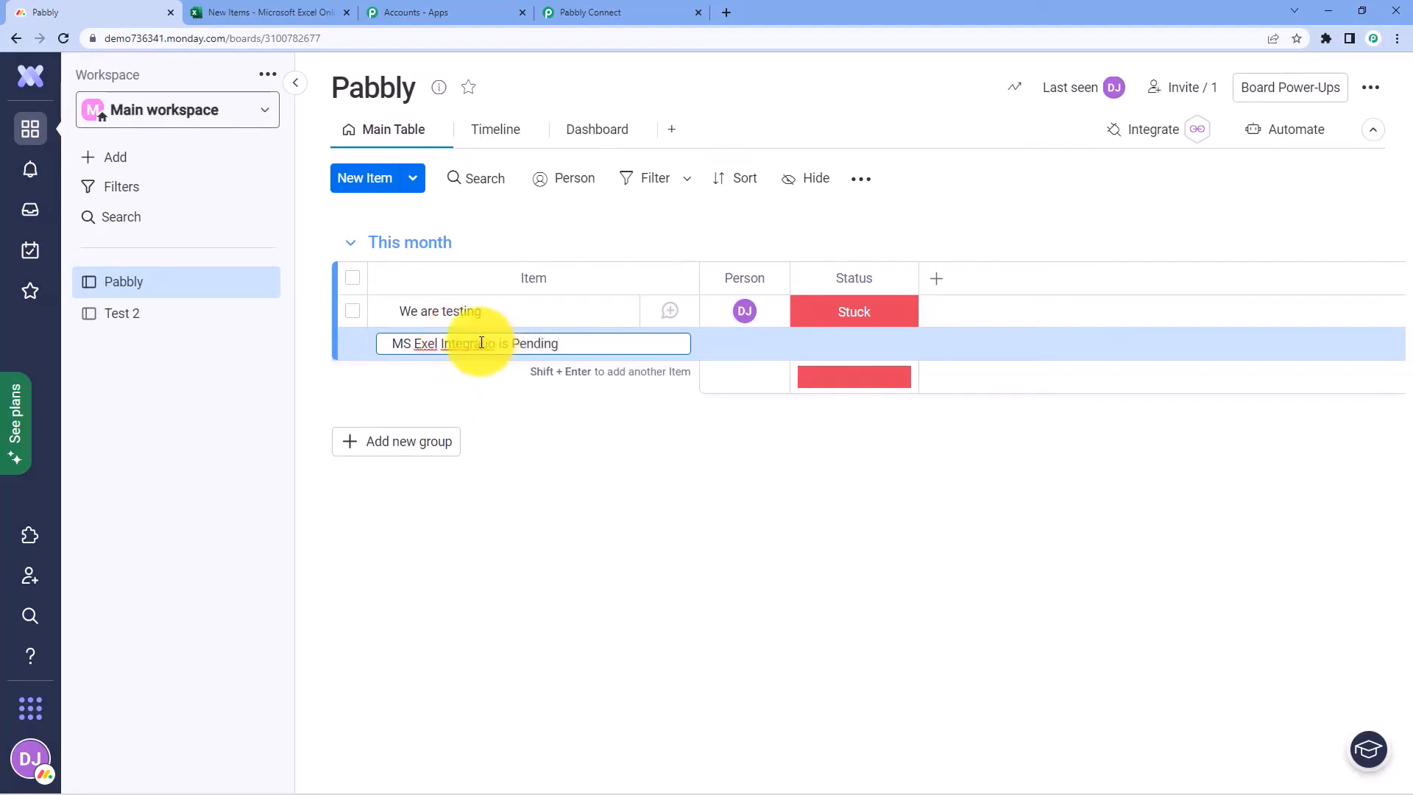
pyautogui.rightClick(481, 343)
pyautogui.click(509, 357)
pyautogui.click(430, 345)
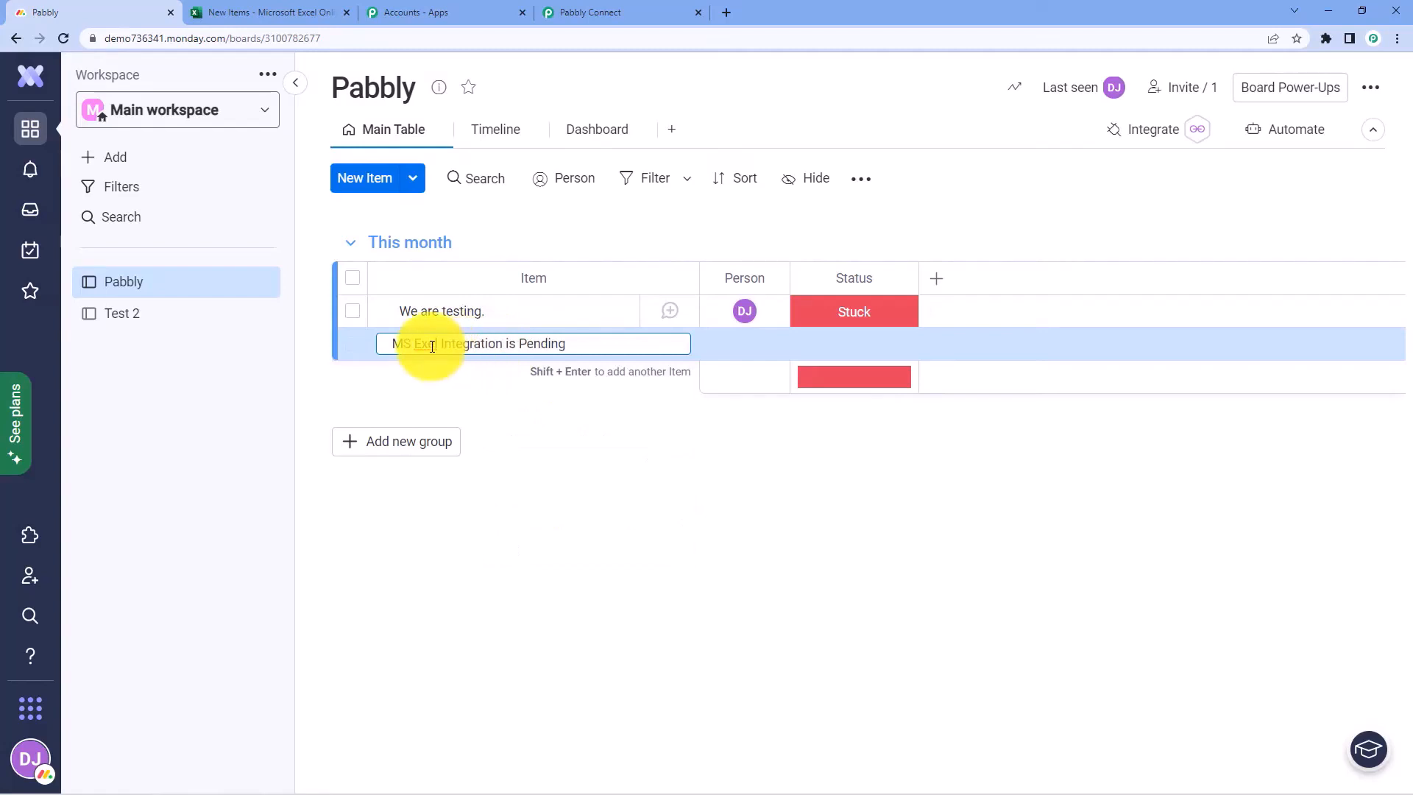
pyautogui.write('c')
pyautogui.press('Return')
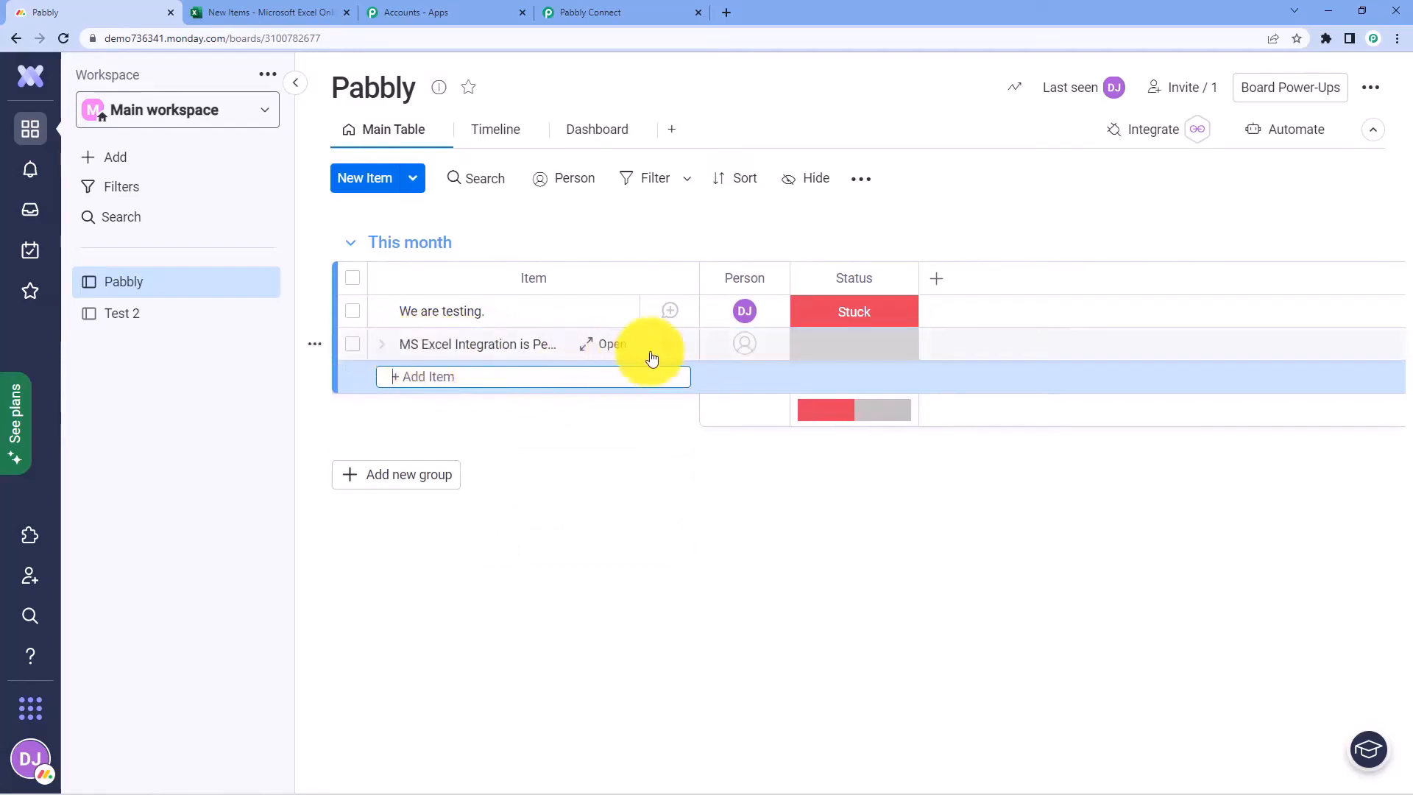
# Assign the second team member to the new item and set its status to Stuck
pyautogui.click(746, 342)
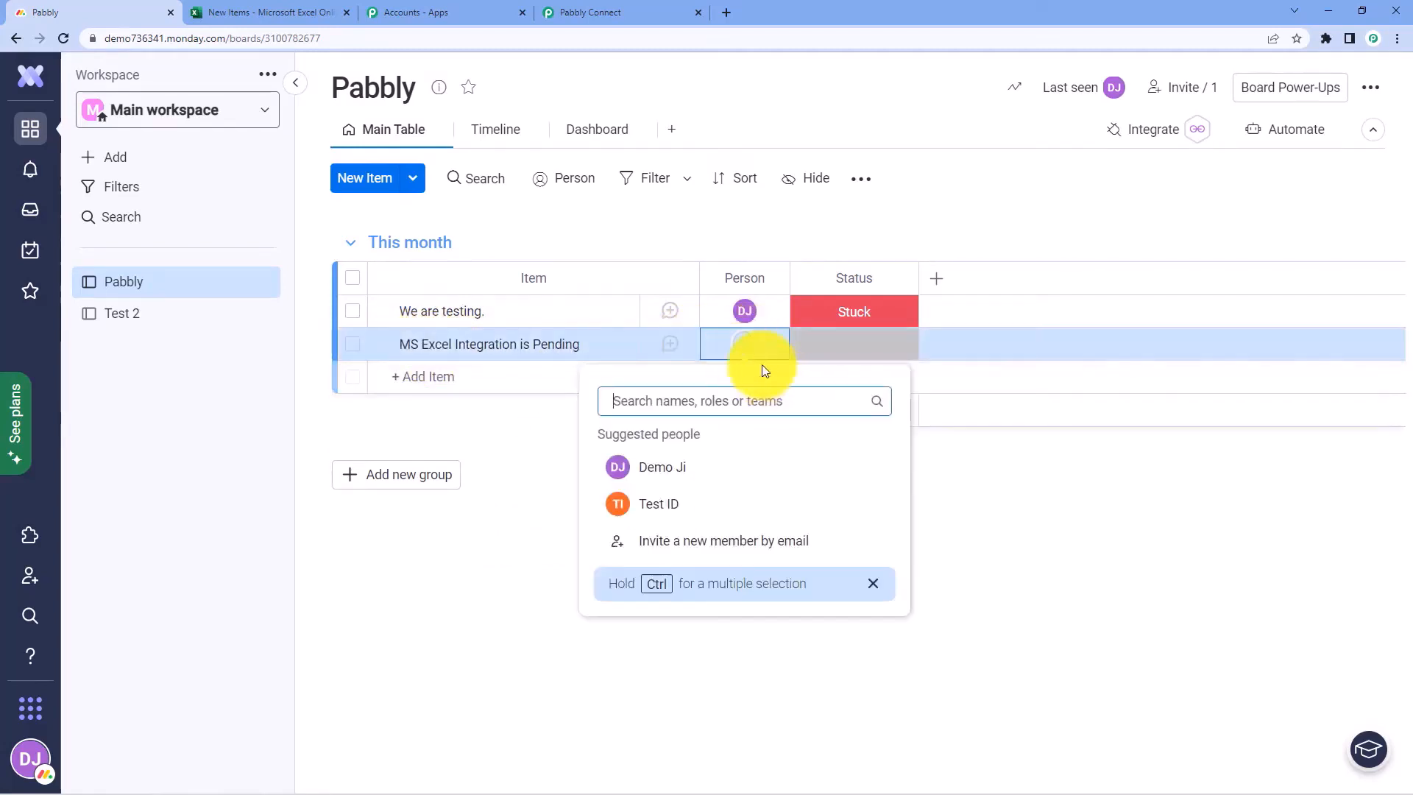
pyautogui.click(694, 507)
pyautogui.click(836, 352)
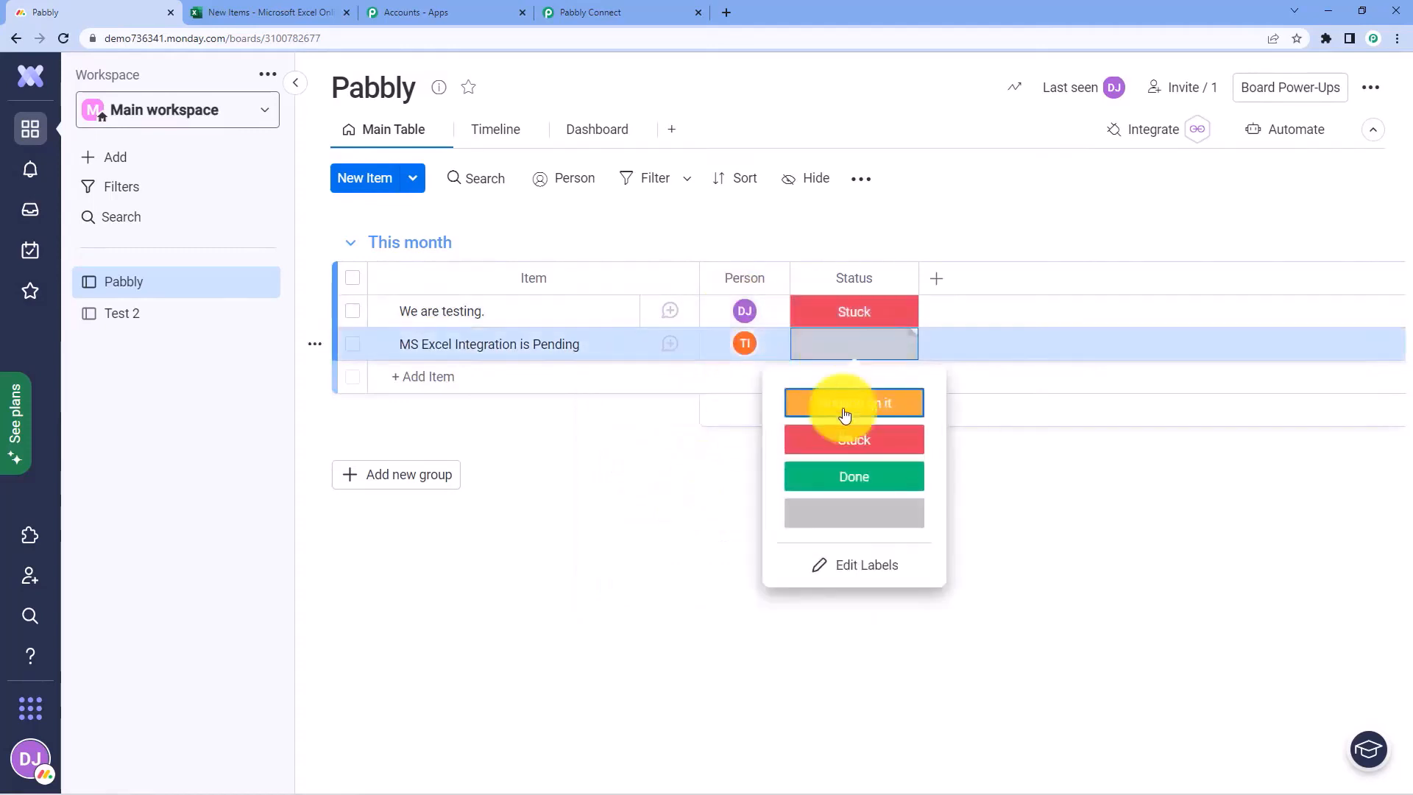
pyautogui.click(861, 441)
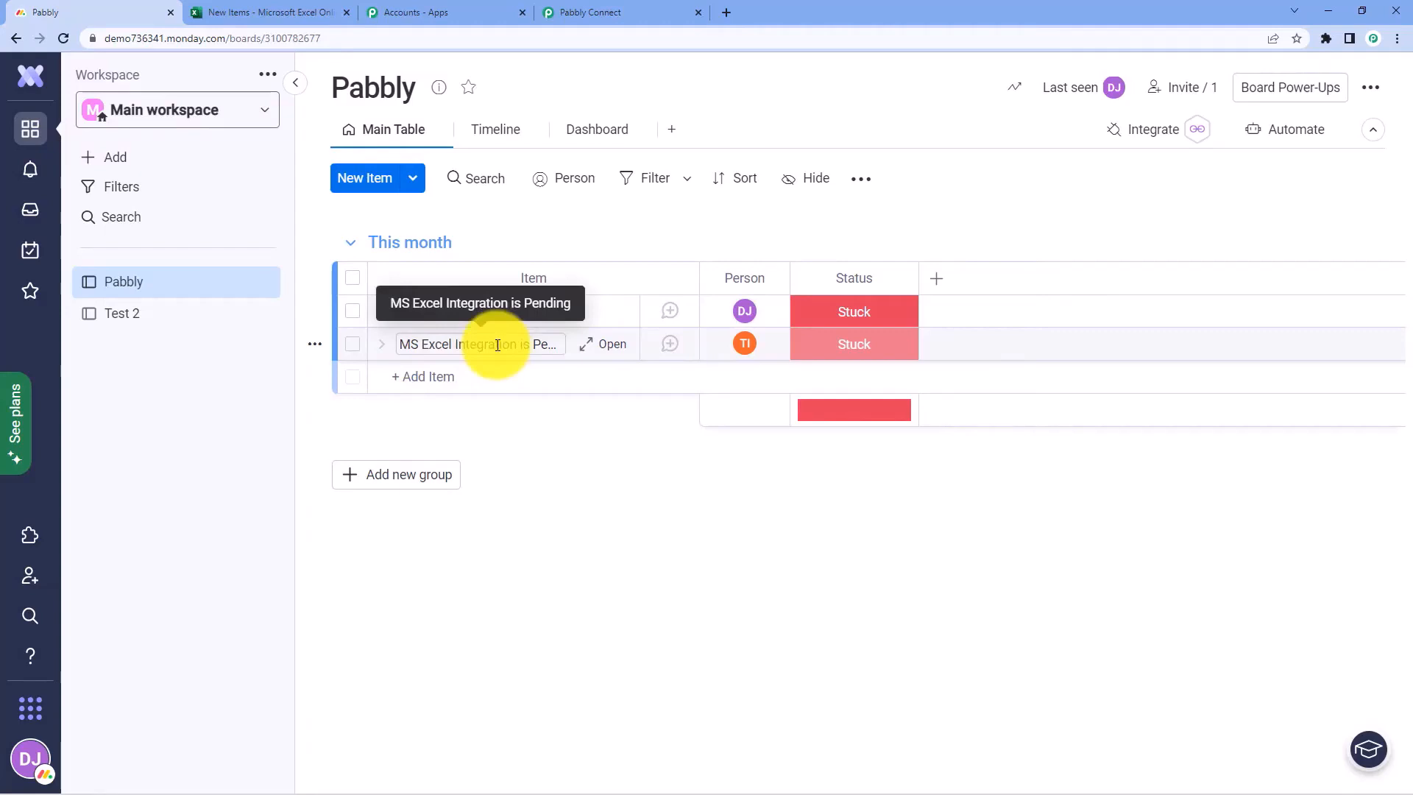
# Review the captured response: item MS Excel Integration is Pending, group This month, and trigger time
pyautogui.click(588, 12)
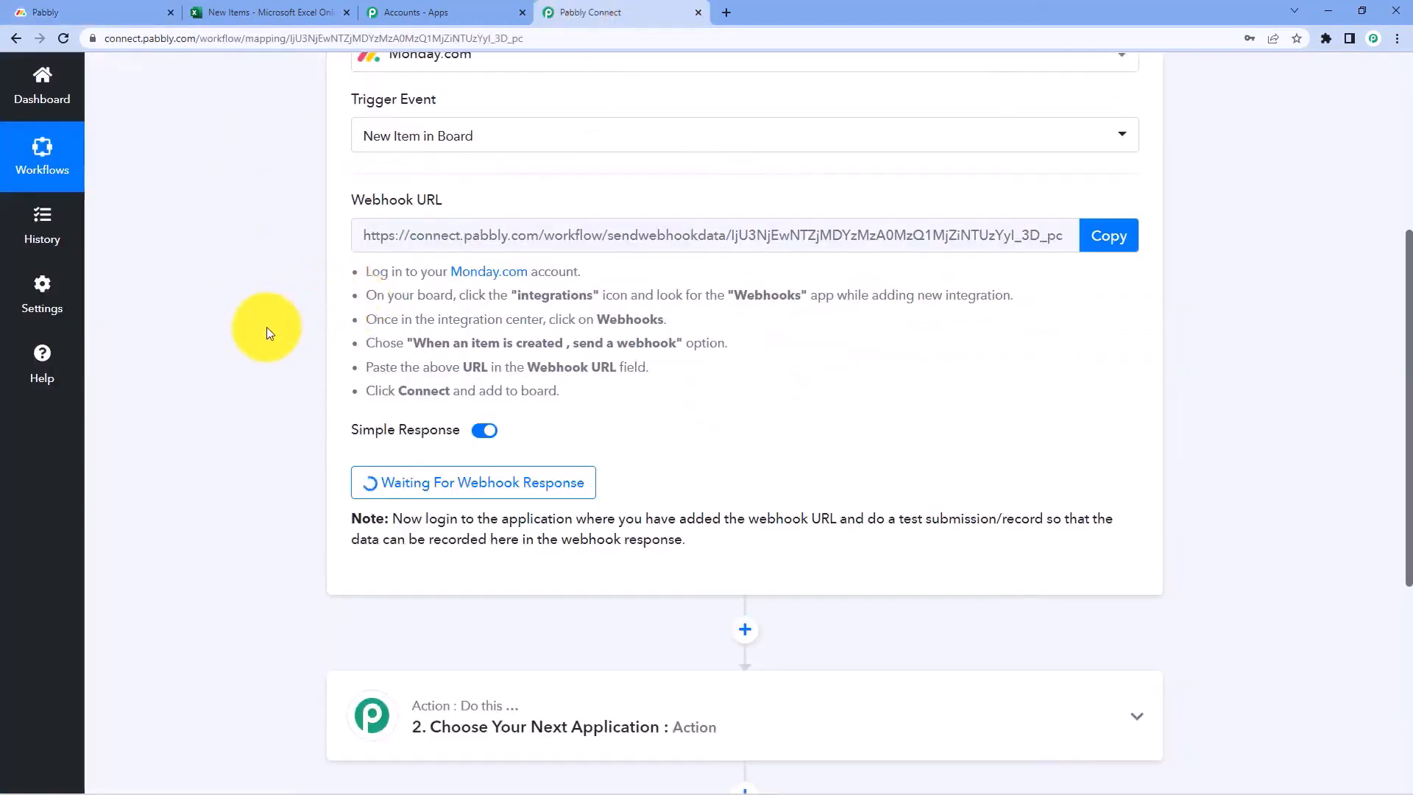
pyautogui.scroll(-1, 267, 324)
pyautogui.scroll(-1, 301, 305)
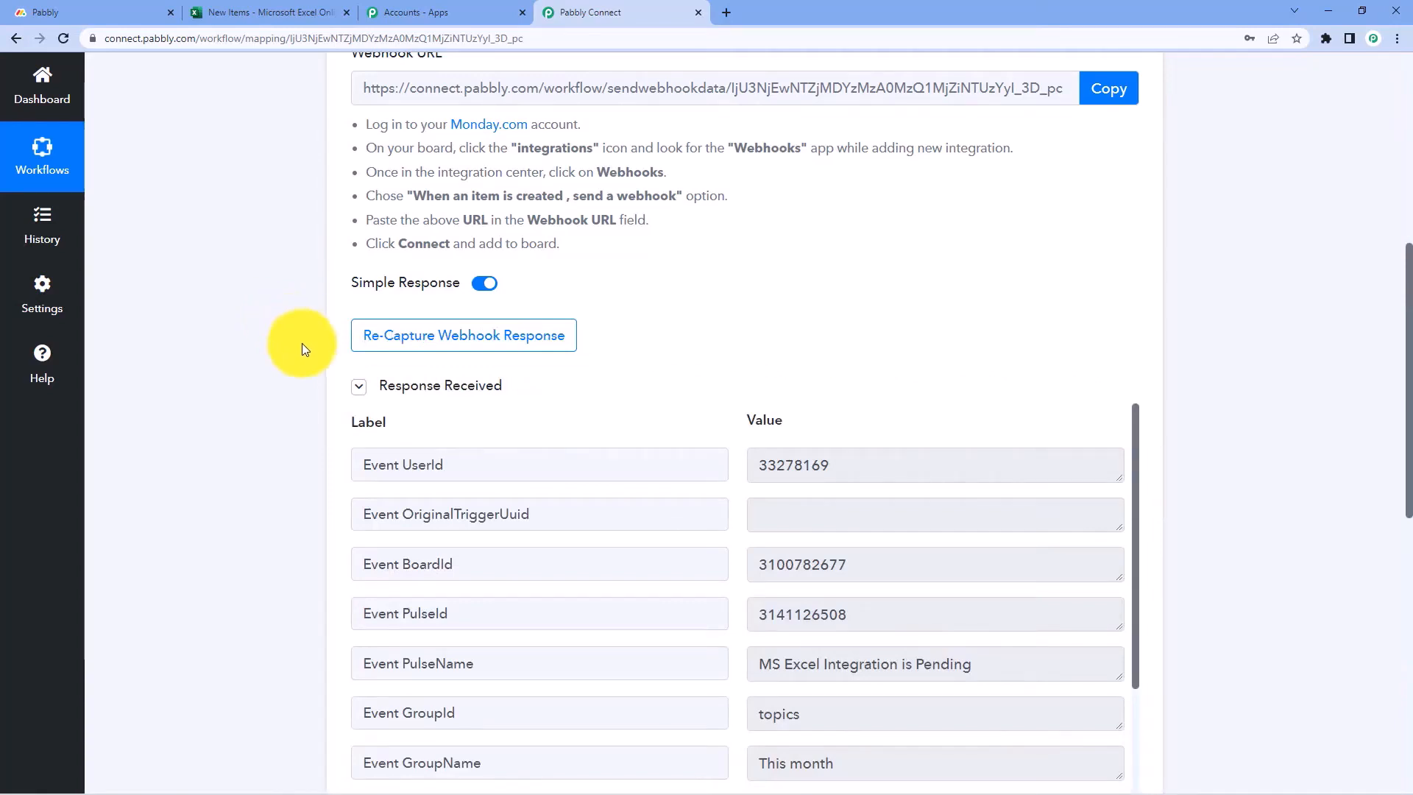
pyautogui.scroll(-2, 302, 342)
pyautogui.scroll(-2, 703, 234)
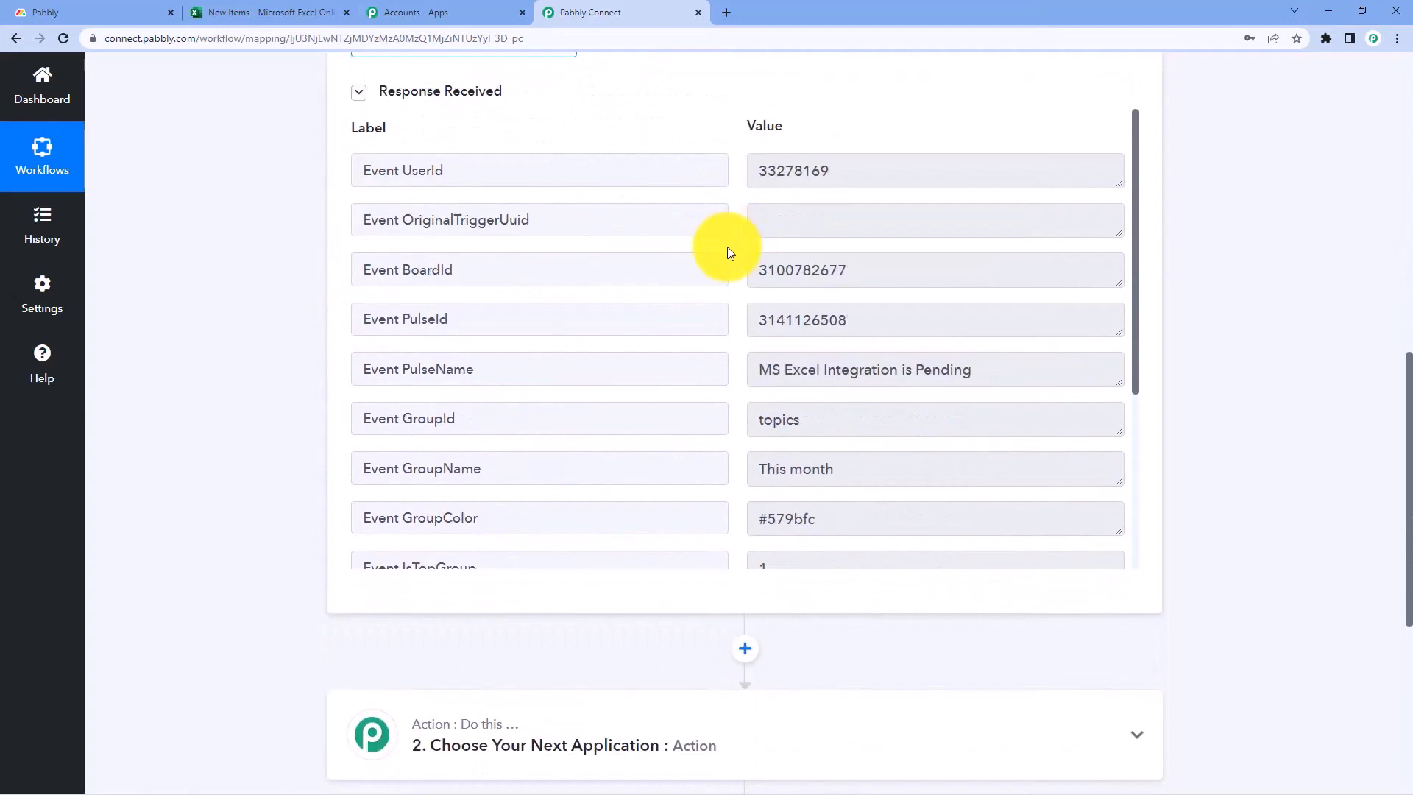
pyautogui.scroll(-1, 736, 257)
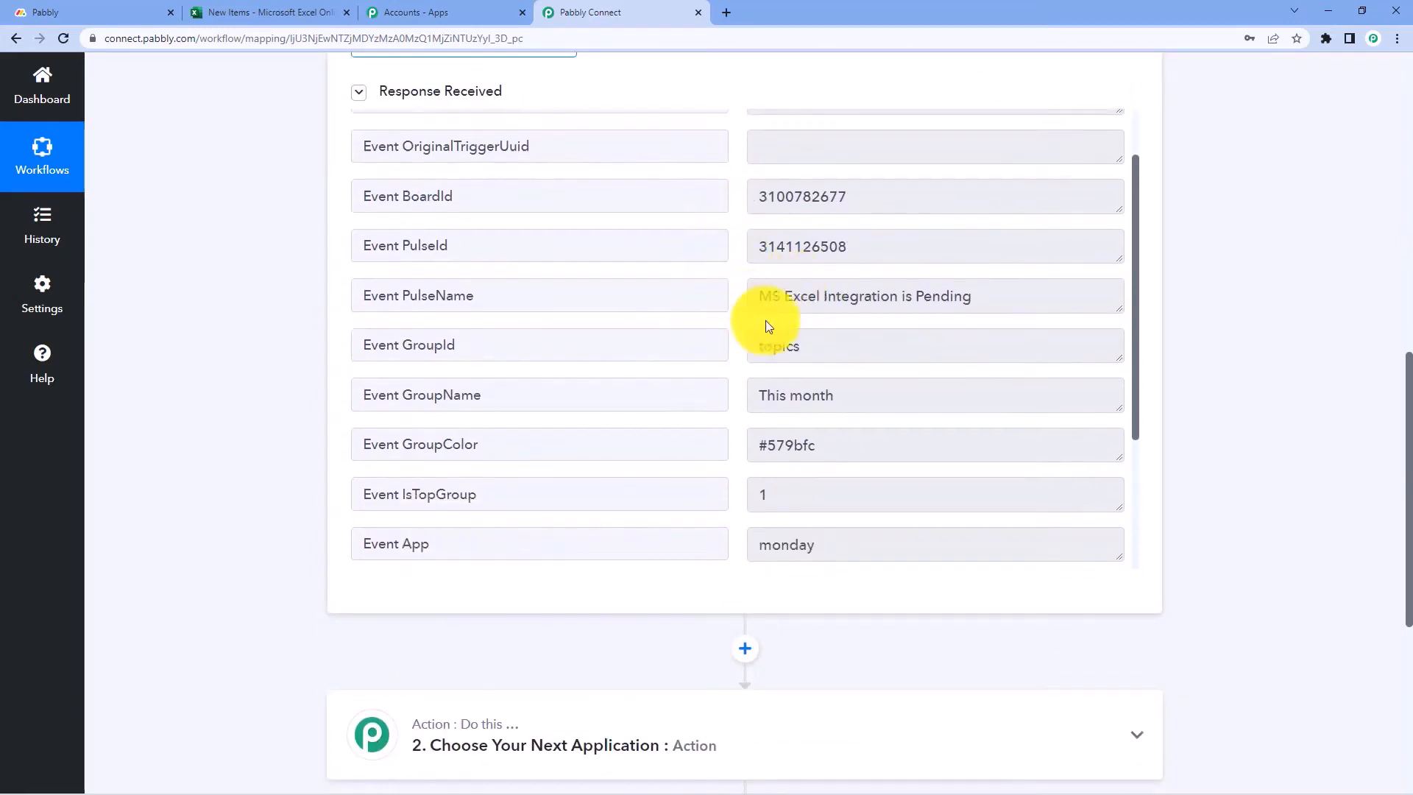
pyautogui.moveTo(747, 295)
pyautogui.mouseDown()
pyautogui.moveTo(978, 299)
pyautogui.moveTo(747, 297)
pyautogui.mouseUp()
pyautogui.click(1000, 300)
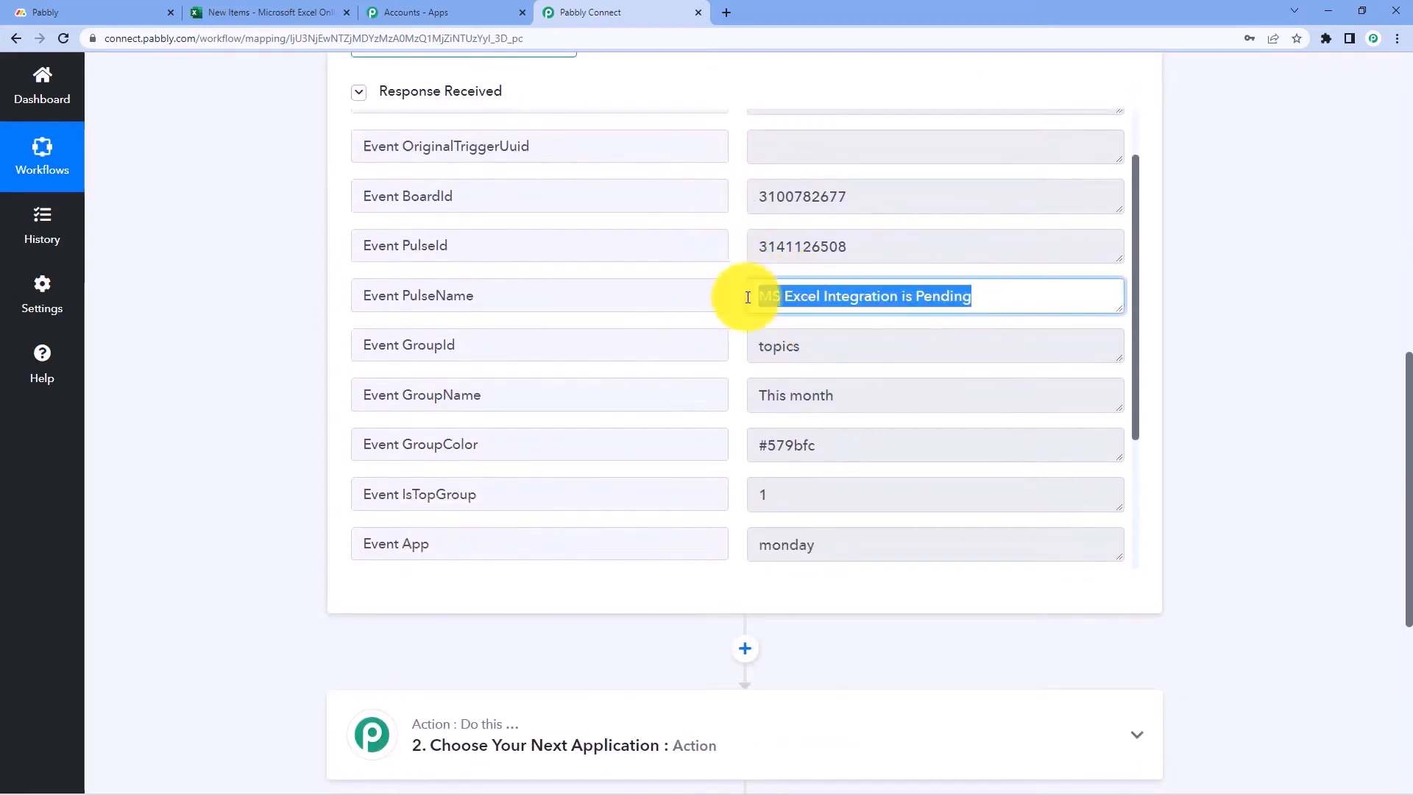
pyautogui.scroll(-2, 741, 290)
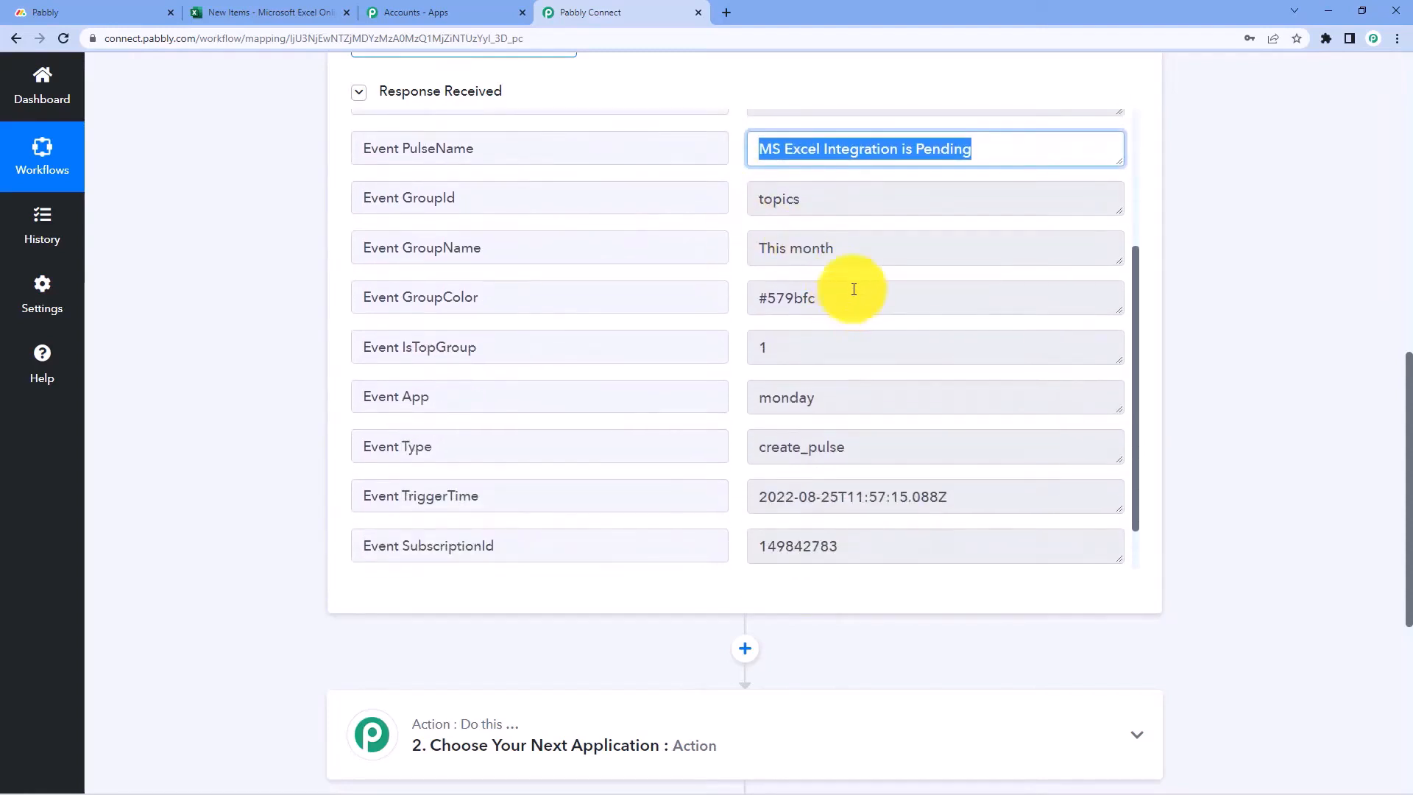
pyautogui.moveTo(852, 267); pyautogui.dragTo(752, 266)
pyautogui.click(742, 268)
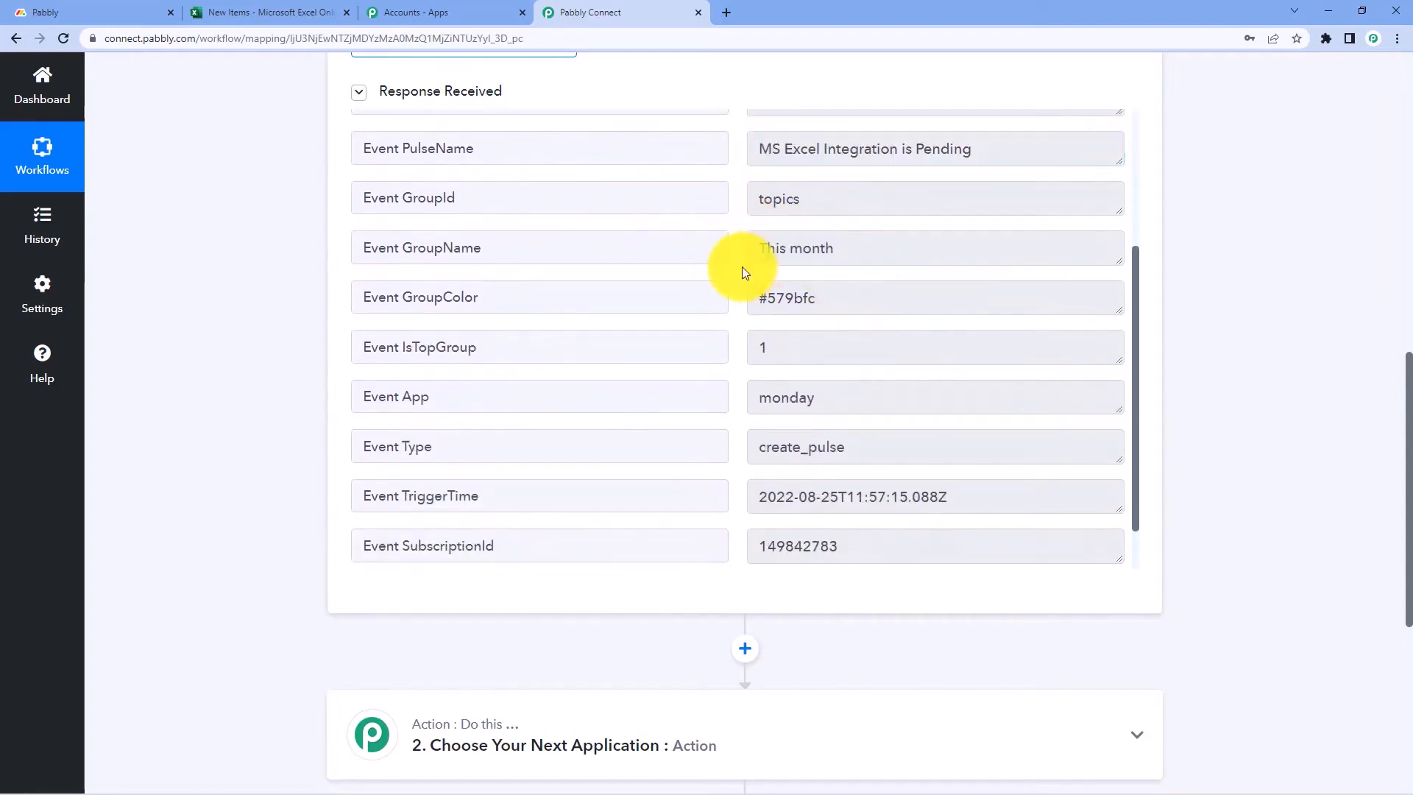
pyautogui.scroll(-1, 740, 272)
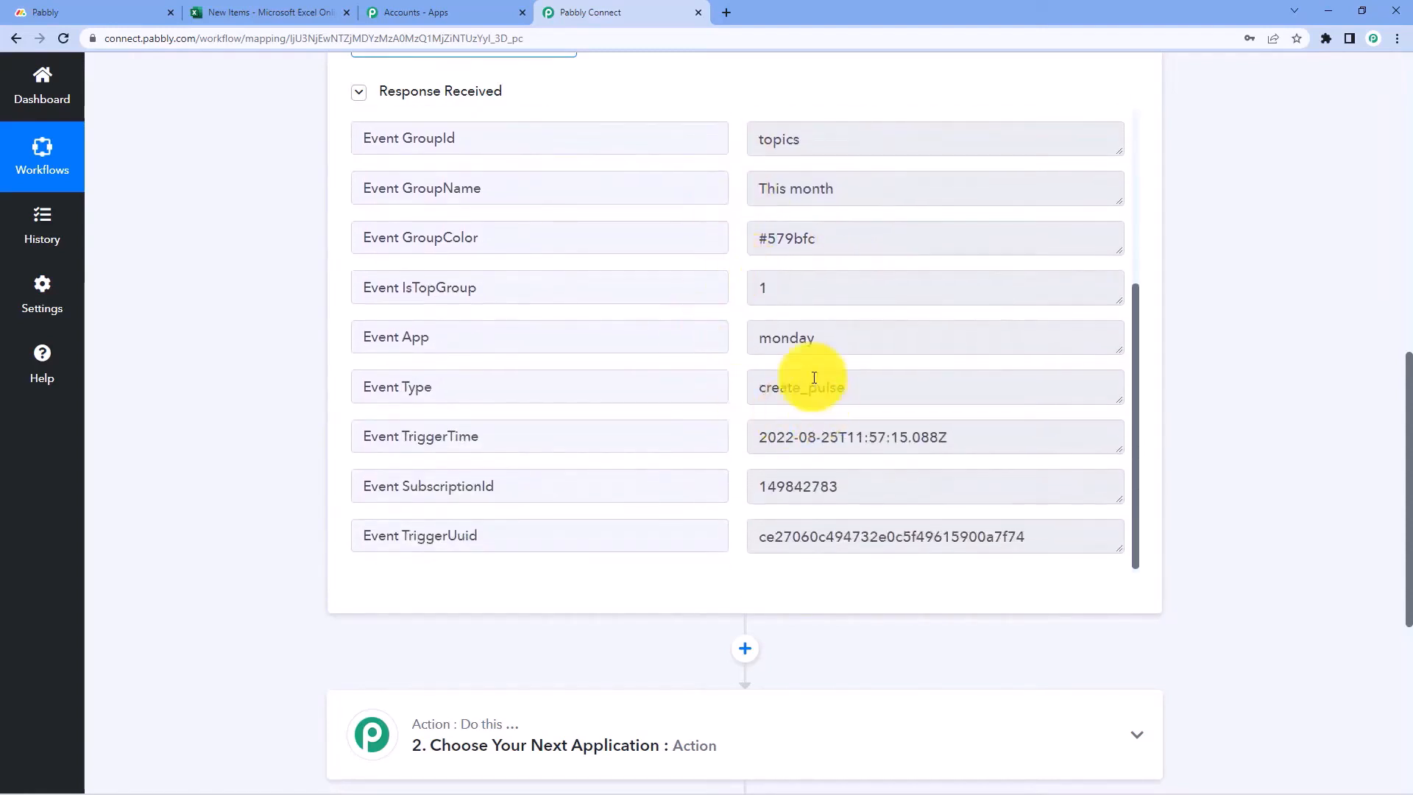
pyautogui.moveTo(953, 437); pyautogui.dragTo(741, 403)
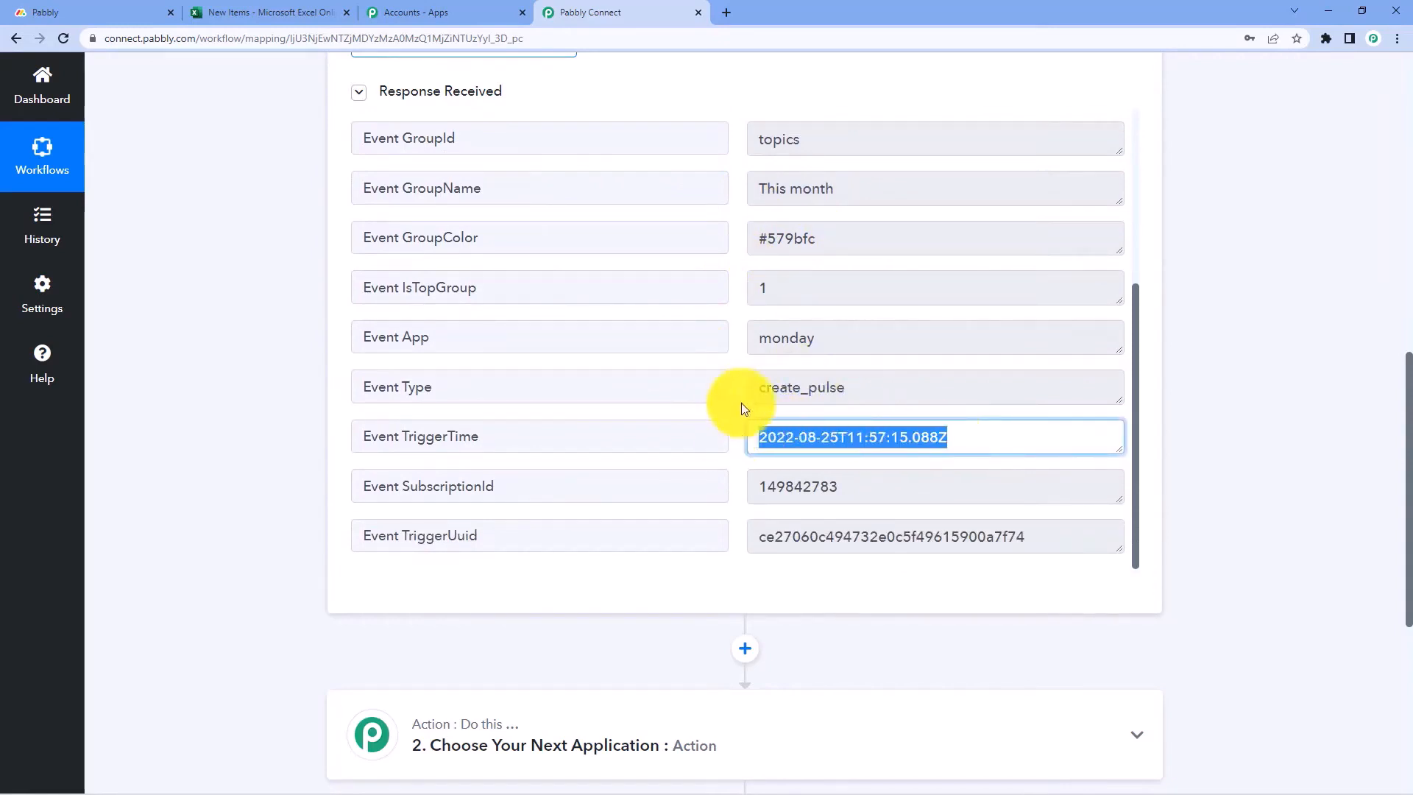
pyautogui.click(737, 392)
pyautogui.scroll(2, 735, 387)
pyautogui.scroll(3, 739, 394)
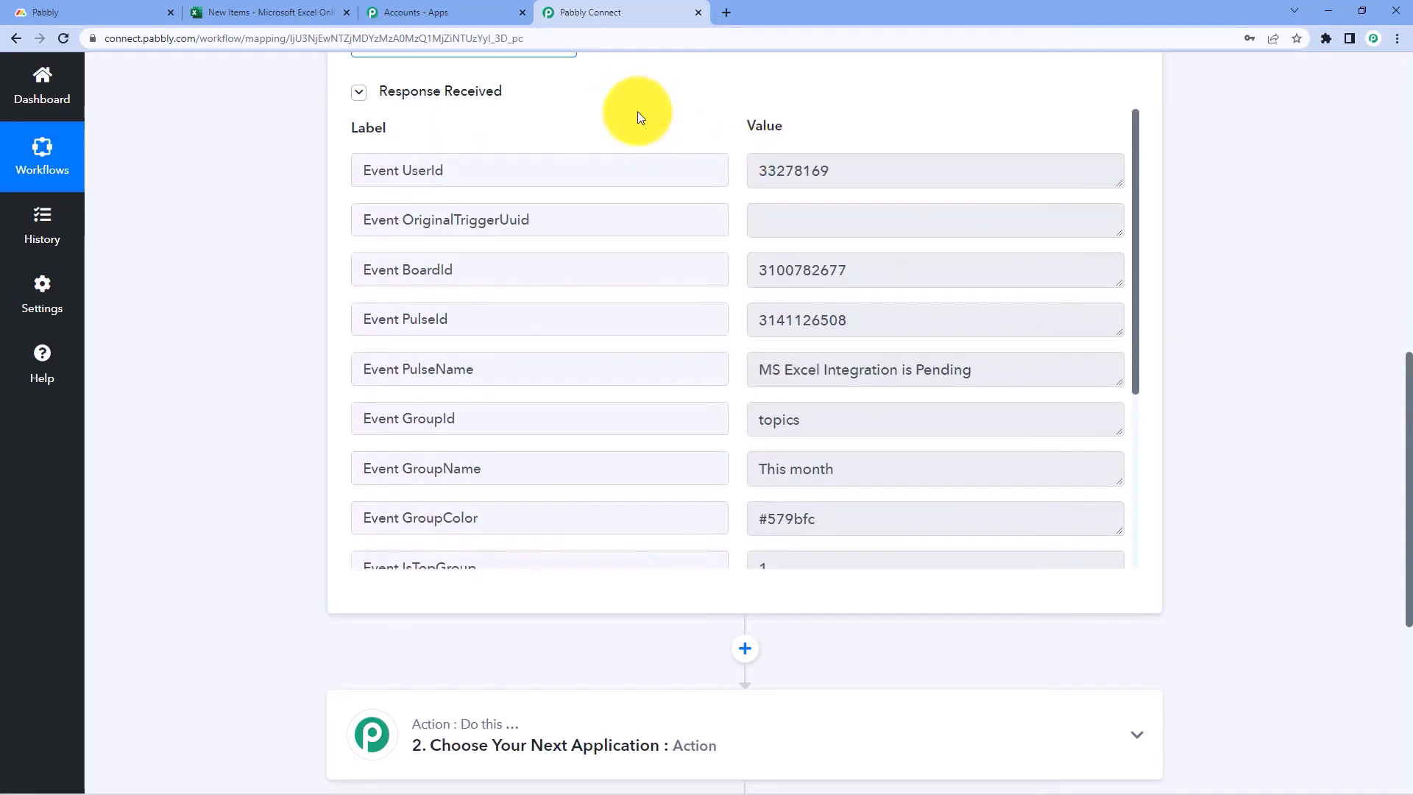
# Compare against the new item on the Monday.com board, then recheck the captured response
pyautogui.click(125, 11)
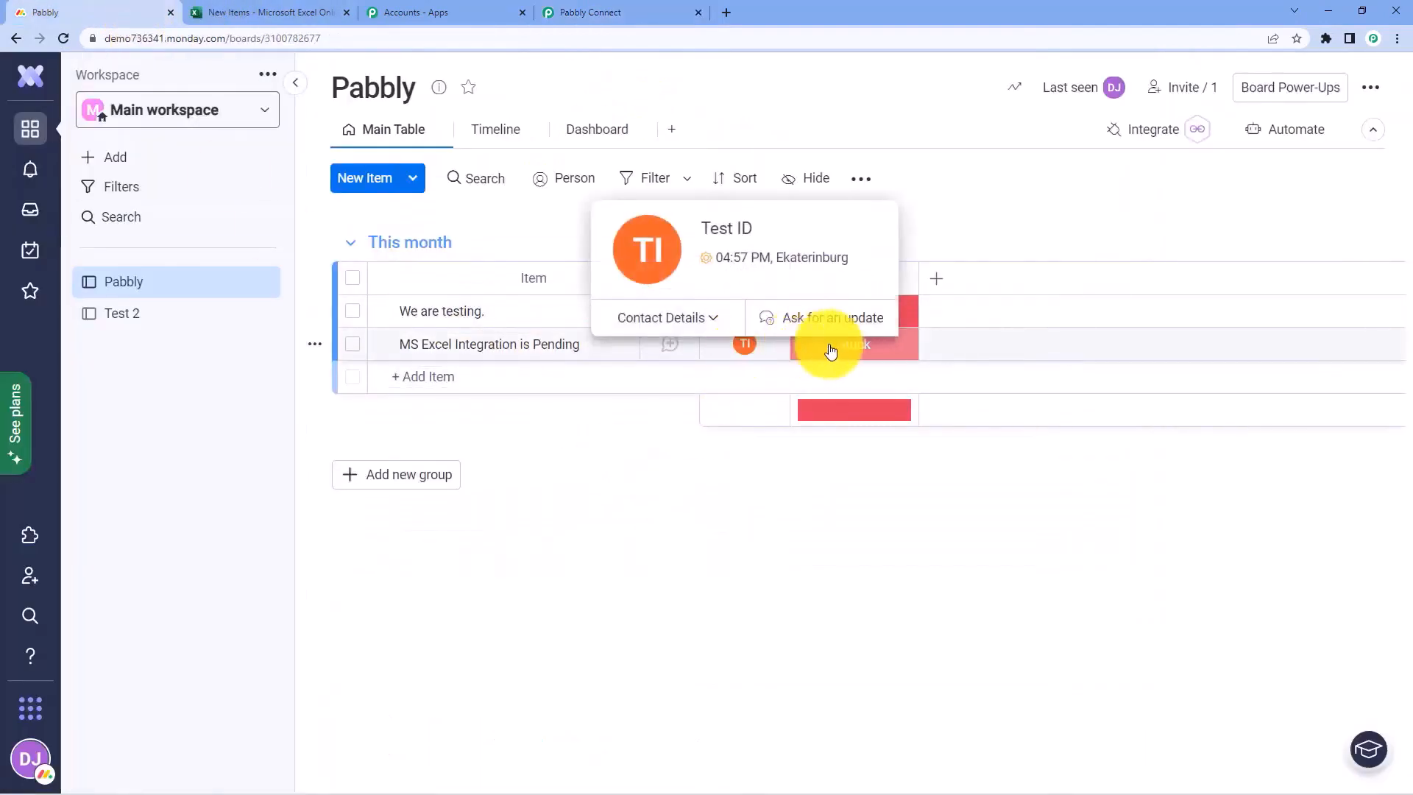
pyautogui.click(572, 11)
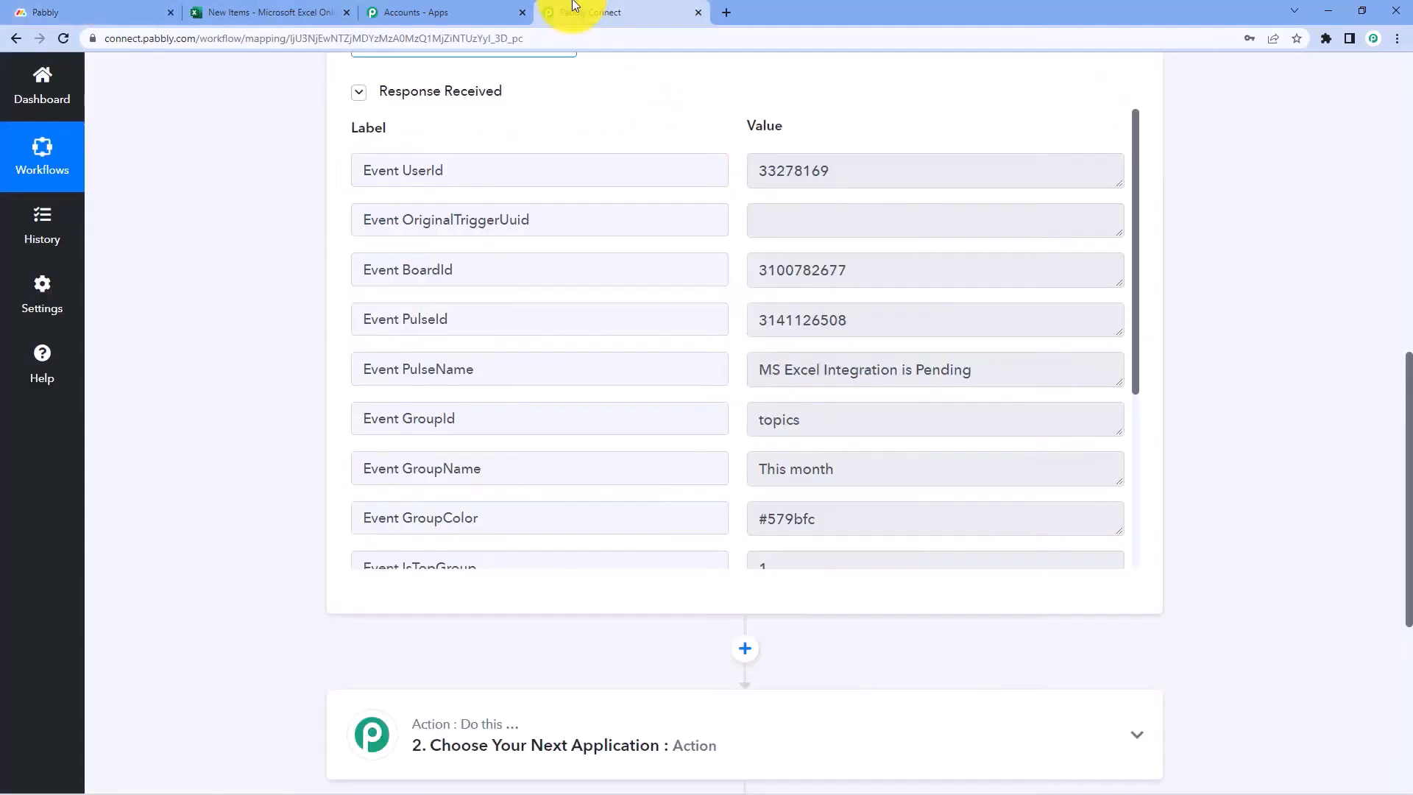
pyautogui.scroll(2, 741, 338)
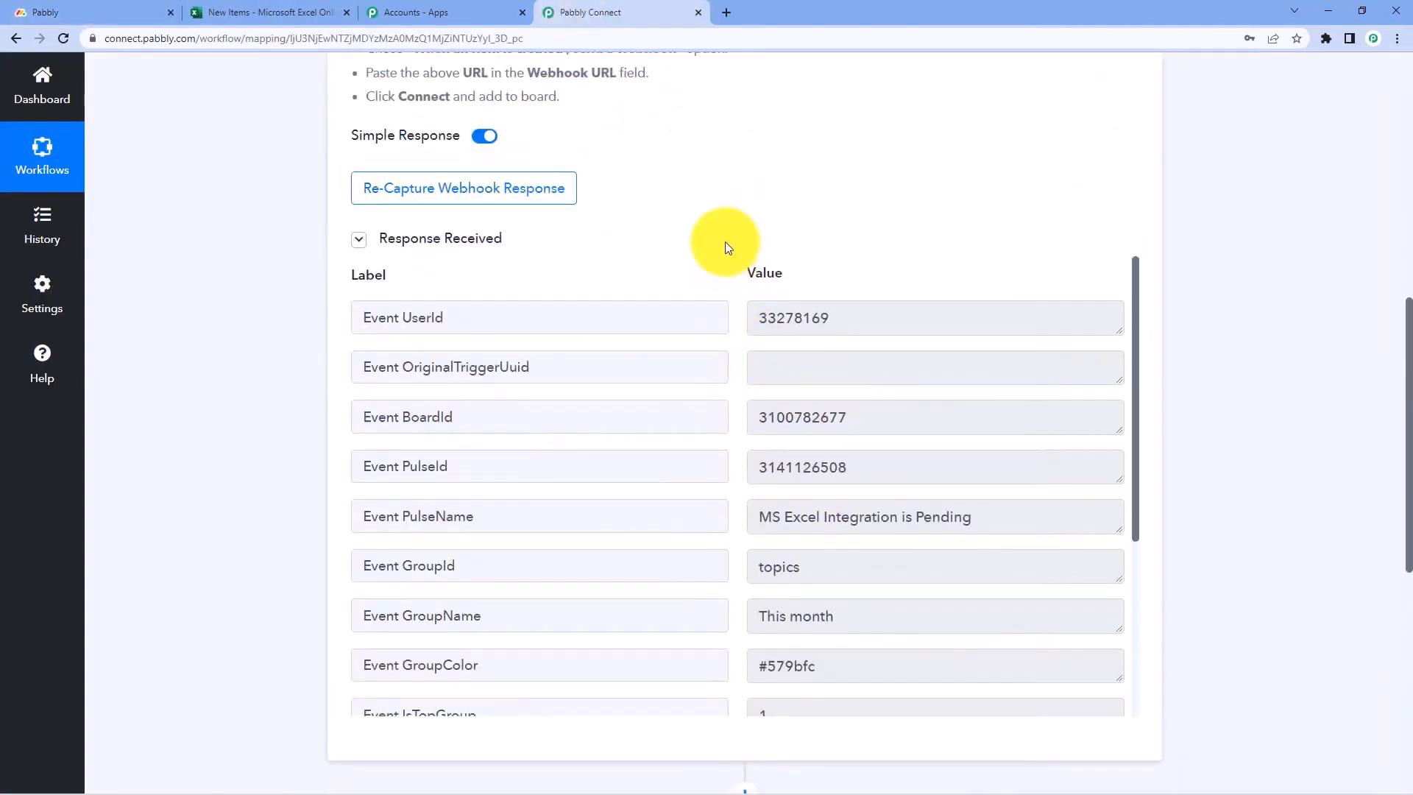
pyautogui.scroll(-2, 731, 368)
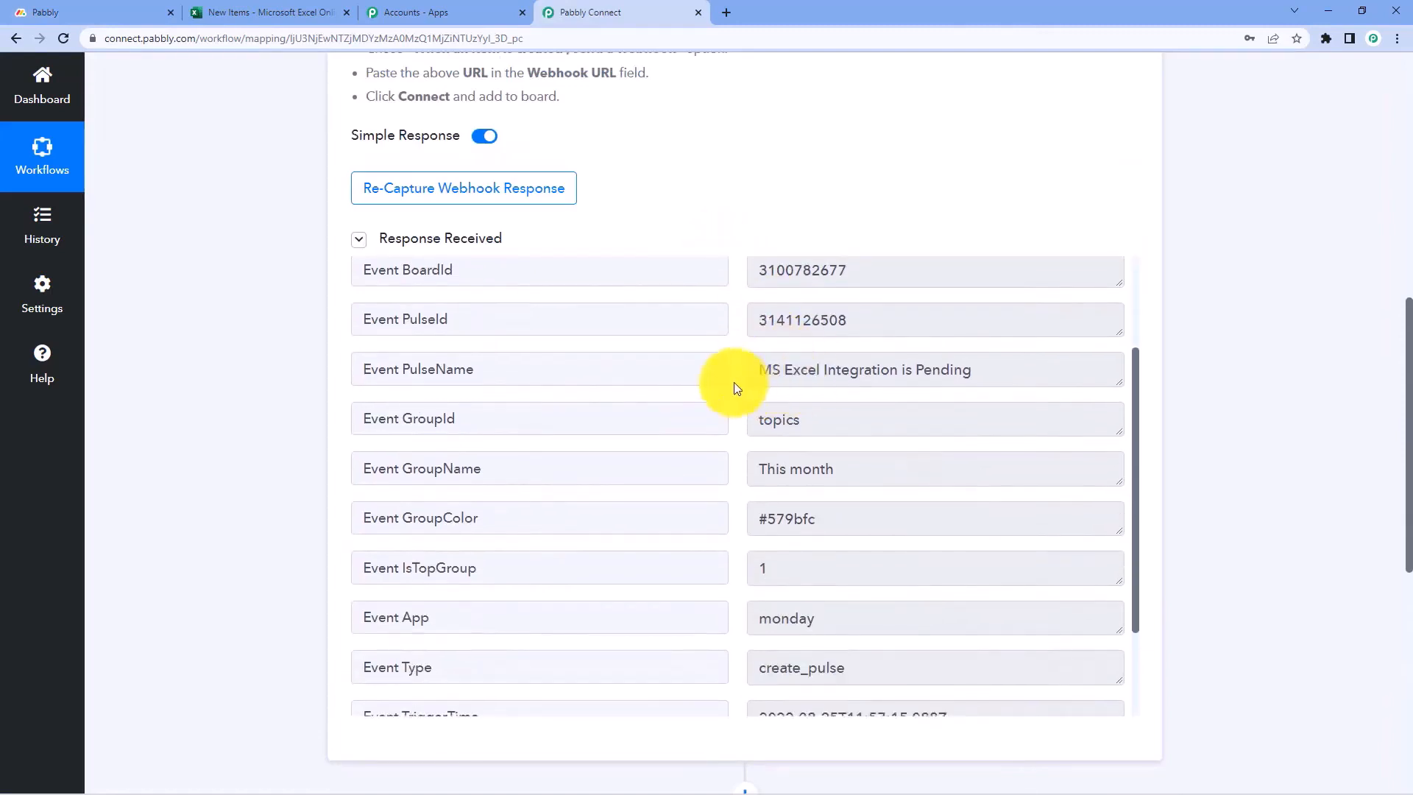
pyautogui.scroll(2, 731, 382)
pyautogui.scroll(-1, 733, 249)
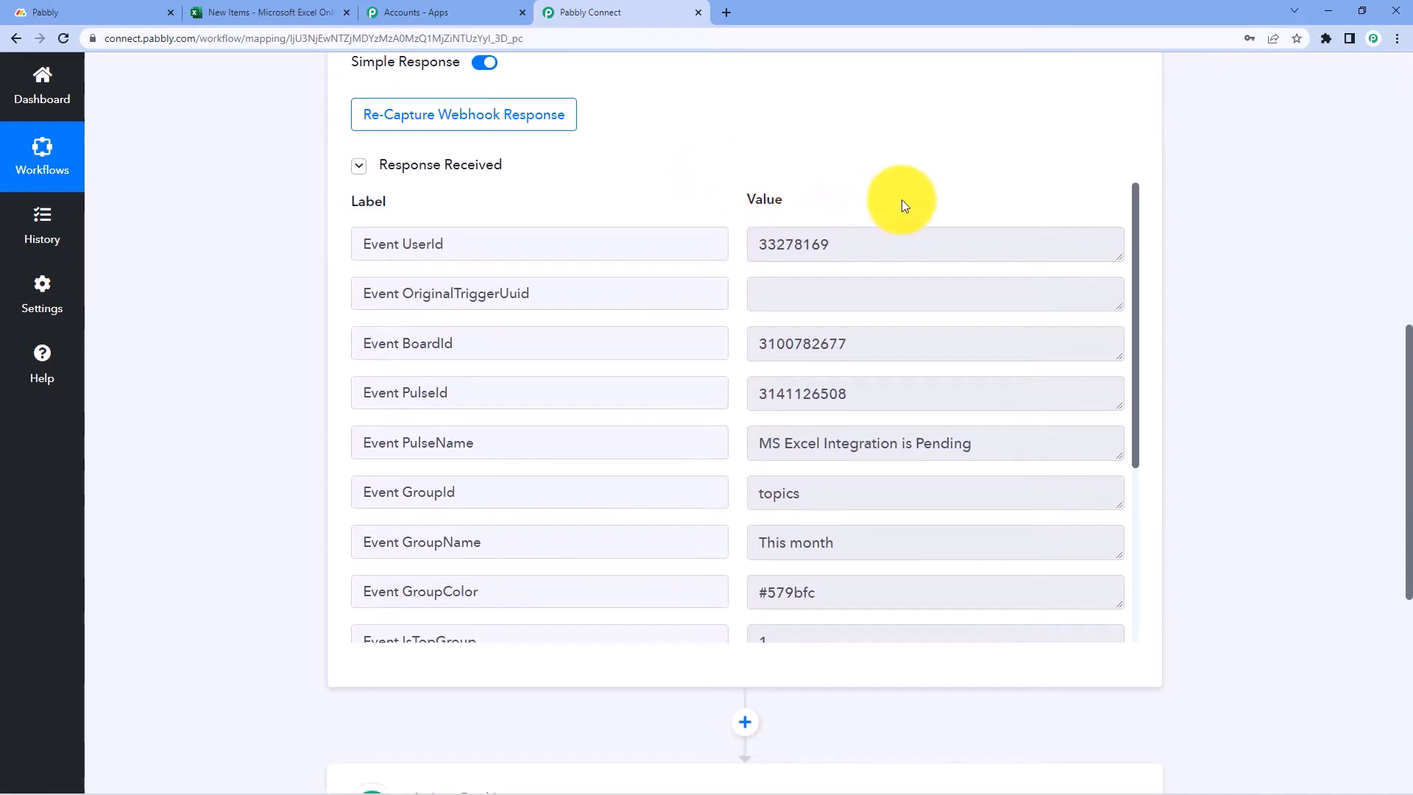
pyautogui.scroll(-7, 1183, 232)
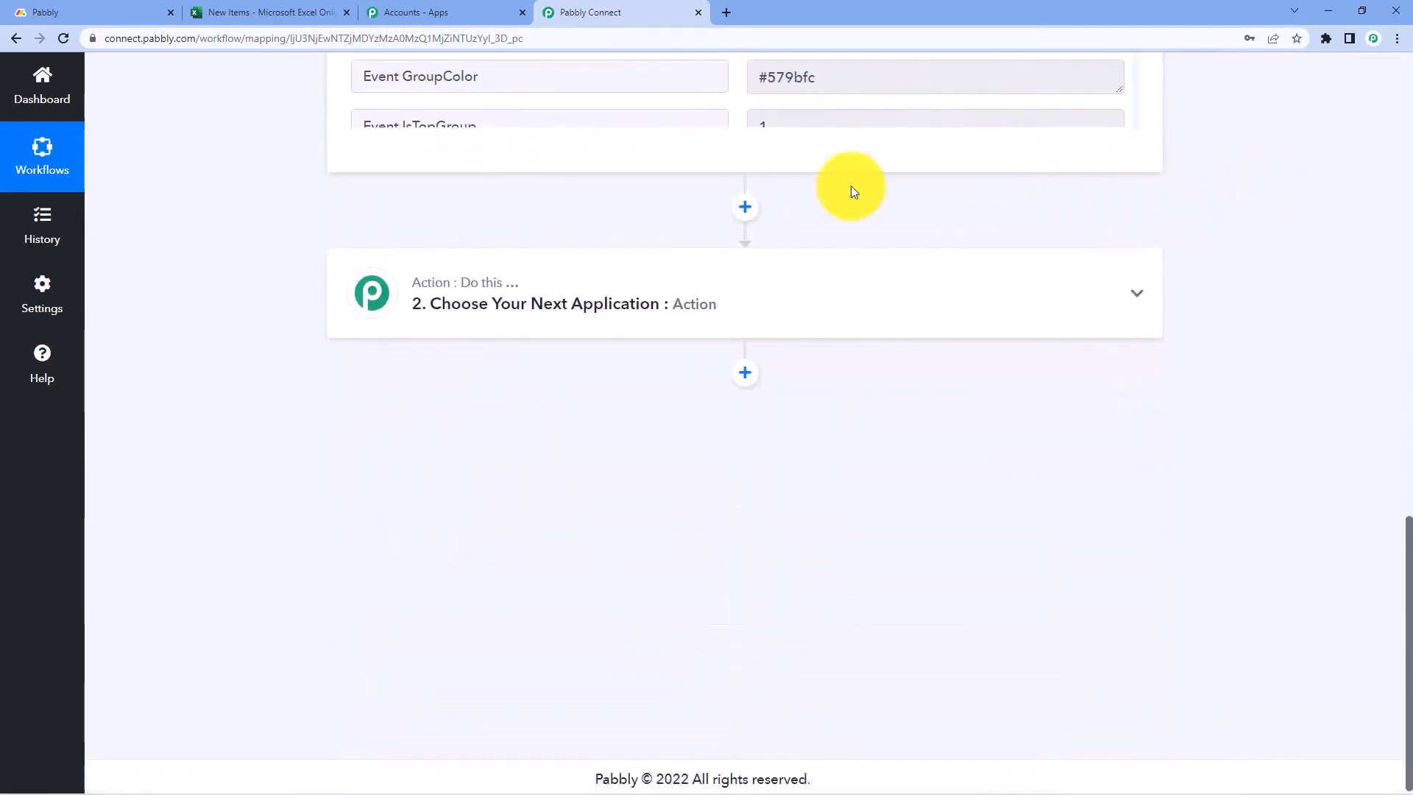
# Choose Monday.com as the app for the second action step
pyautogui.click(587, 295)
pyautogui.scroll(-2, 309, 337)
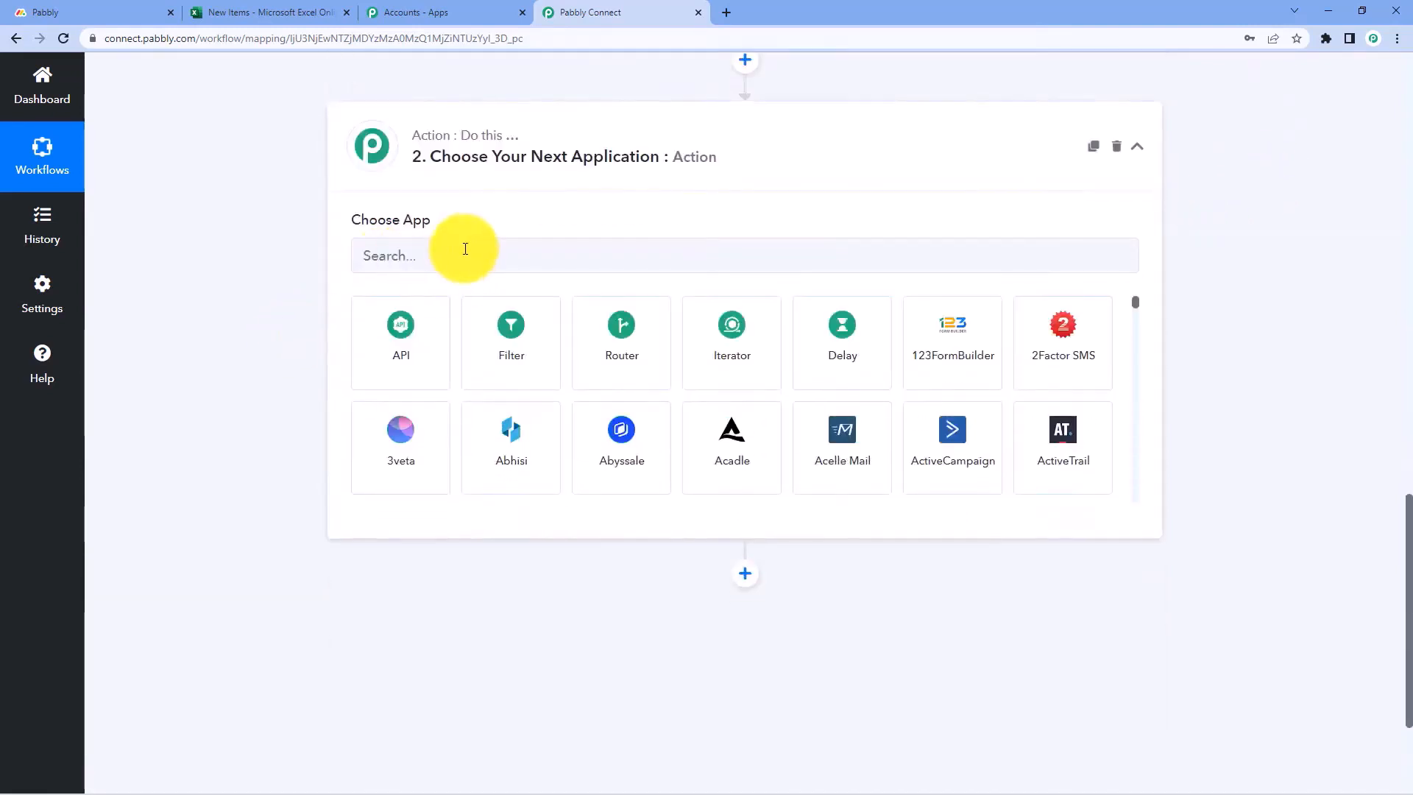
pyautogui.click(439, 255)
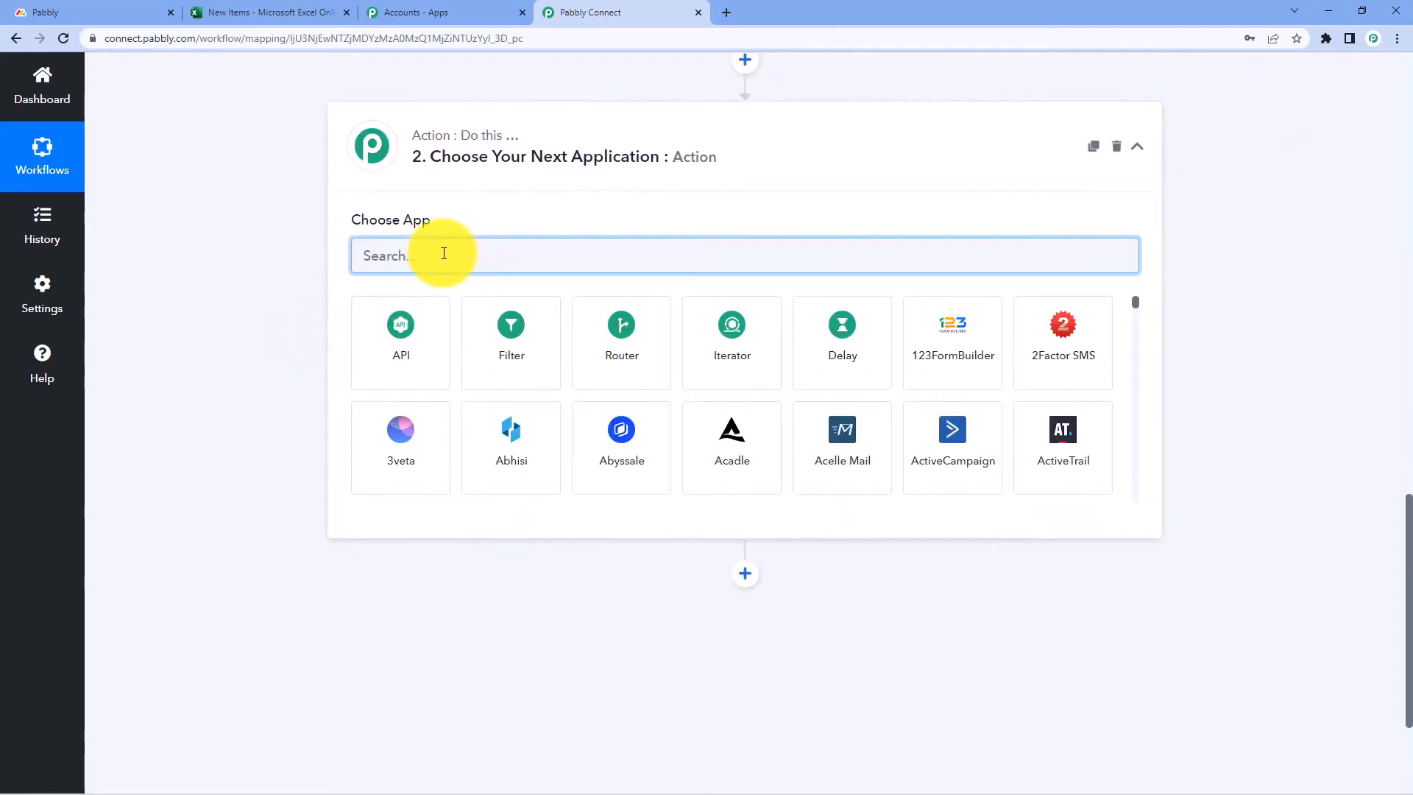
pyautogui.write('Monday')
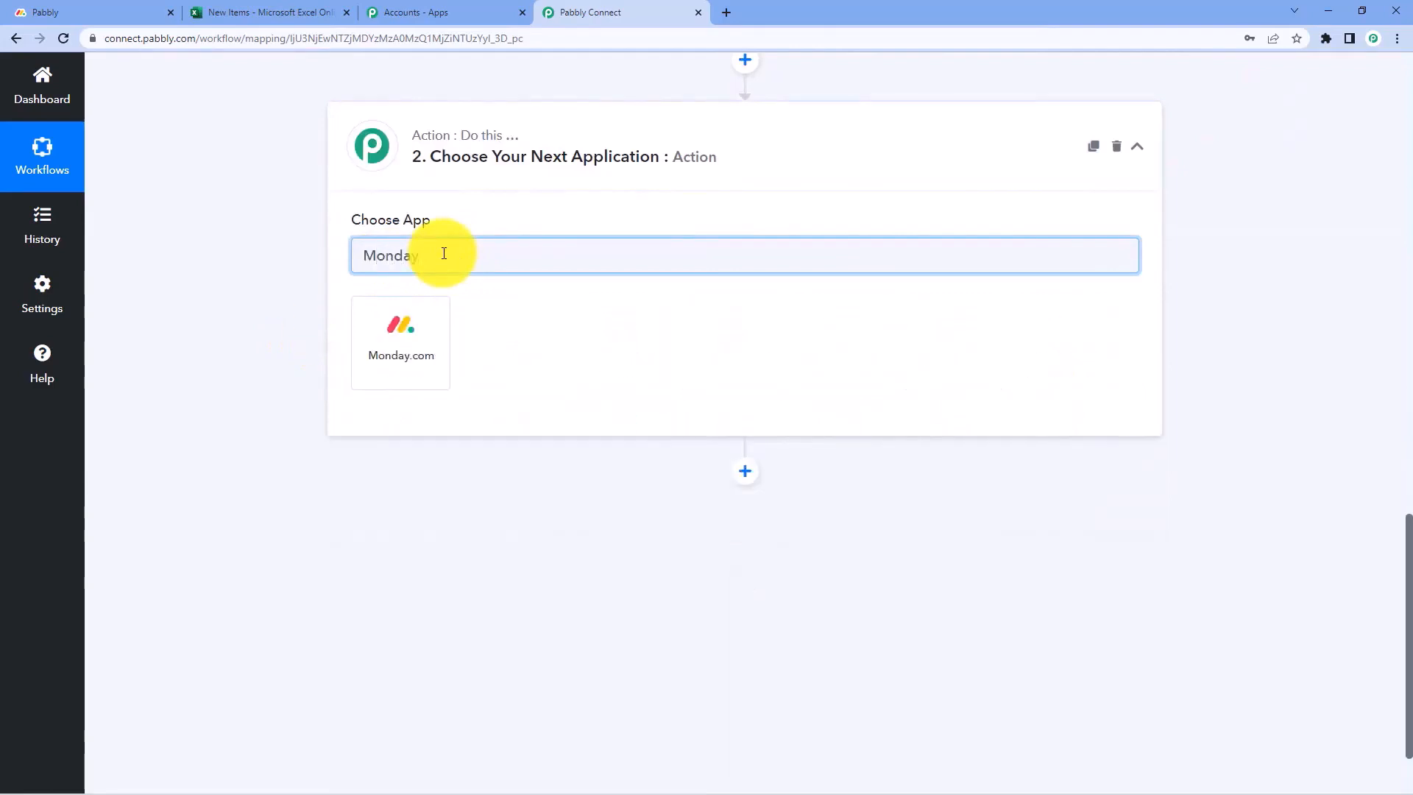
pyautogui.click(426, 341)
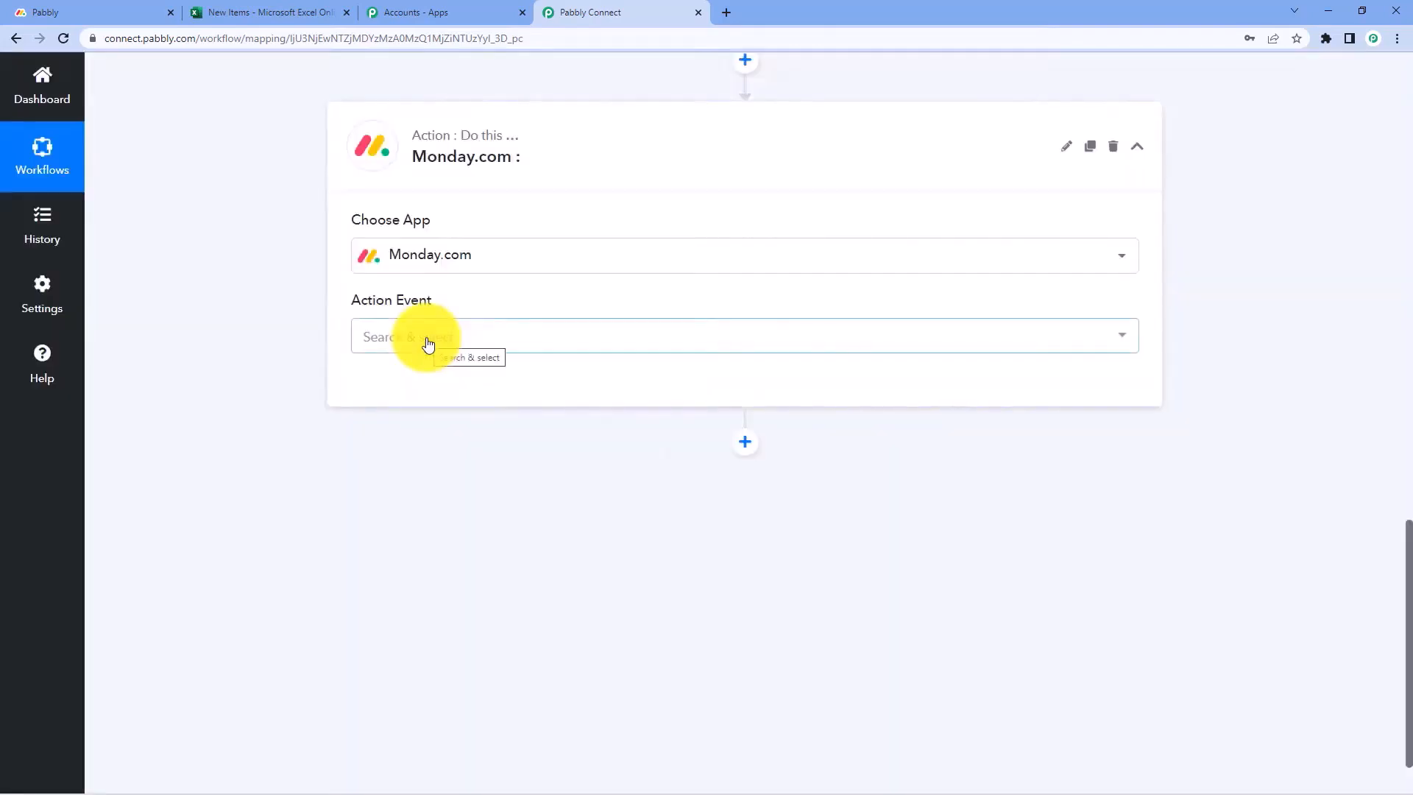
# Select the Get an Item action event and start connecting a Monday.com account
pyautogui.click(498, 340)
pyautogui.scroll(-7, 479, 488)
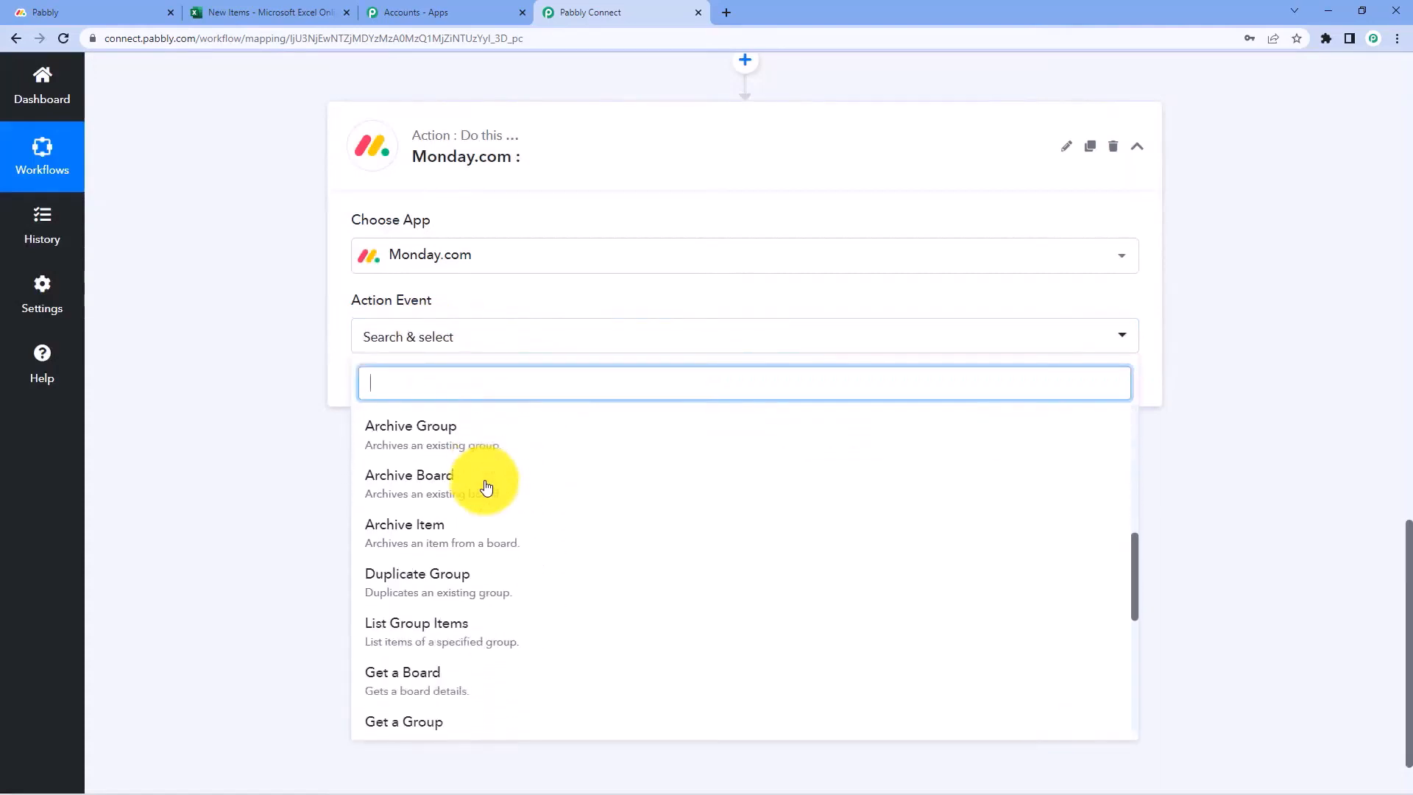
pyautogui.scroll(-5, 487, 487)
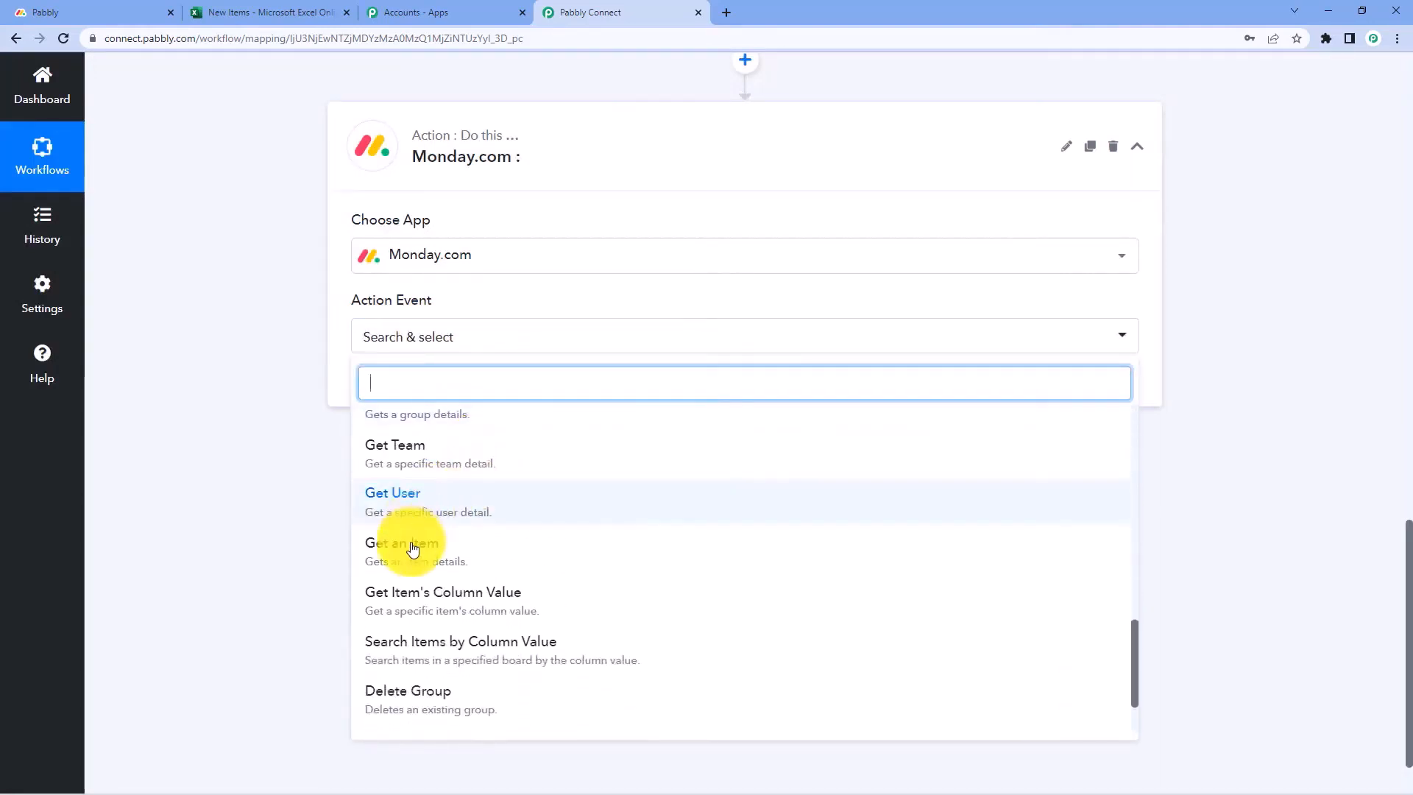
pyautogui.click(434, 549)
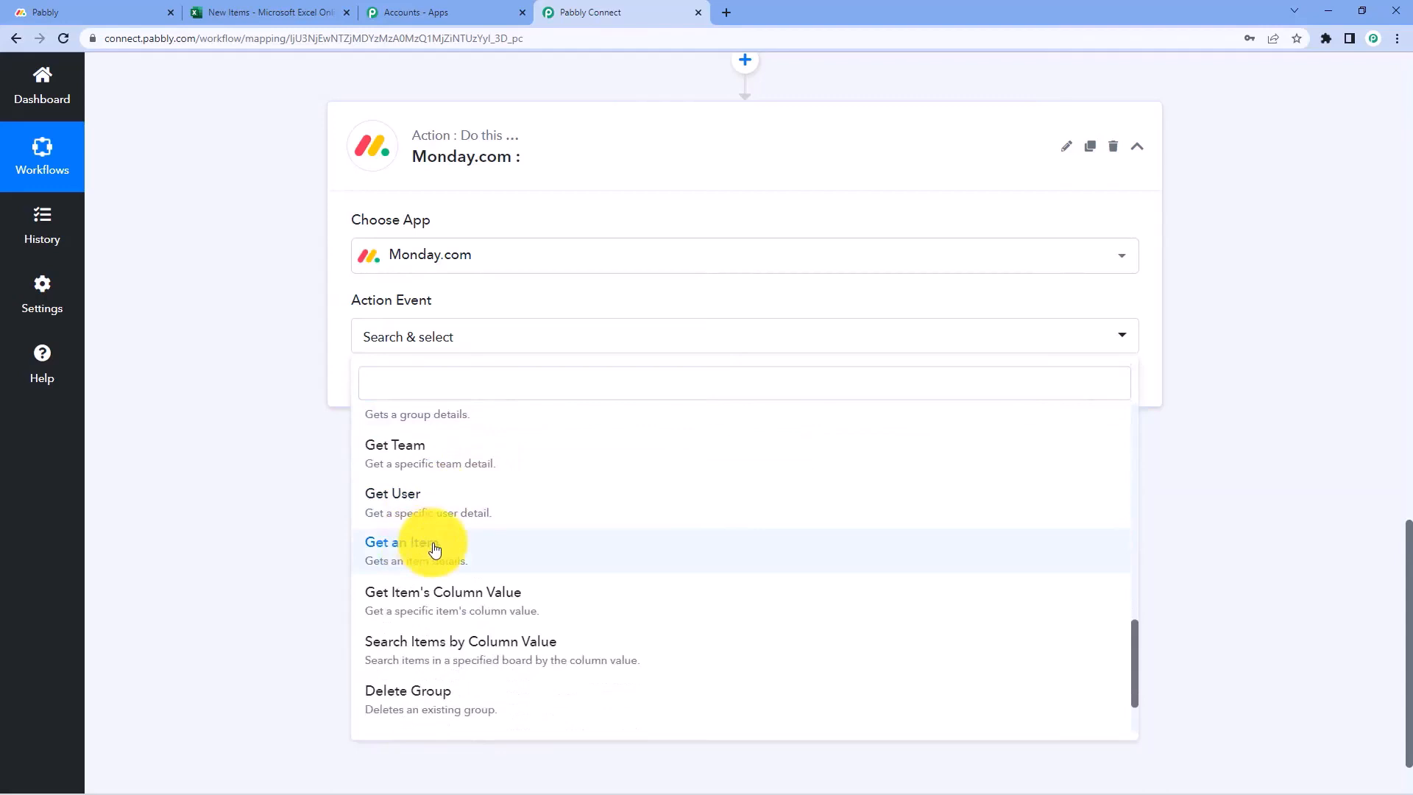
pyautogui.click(434, 549)
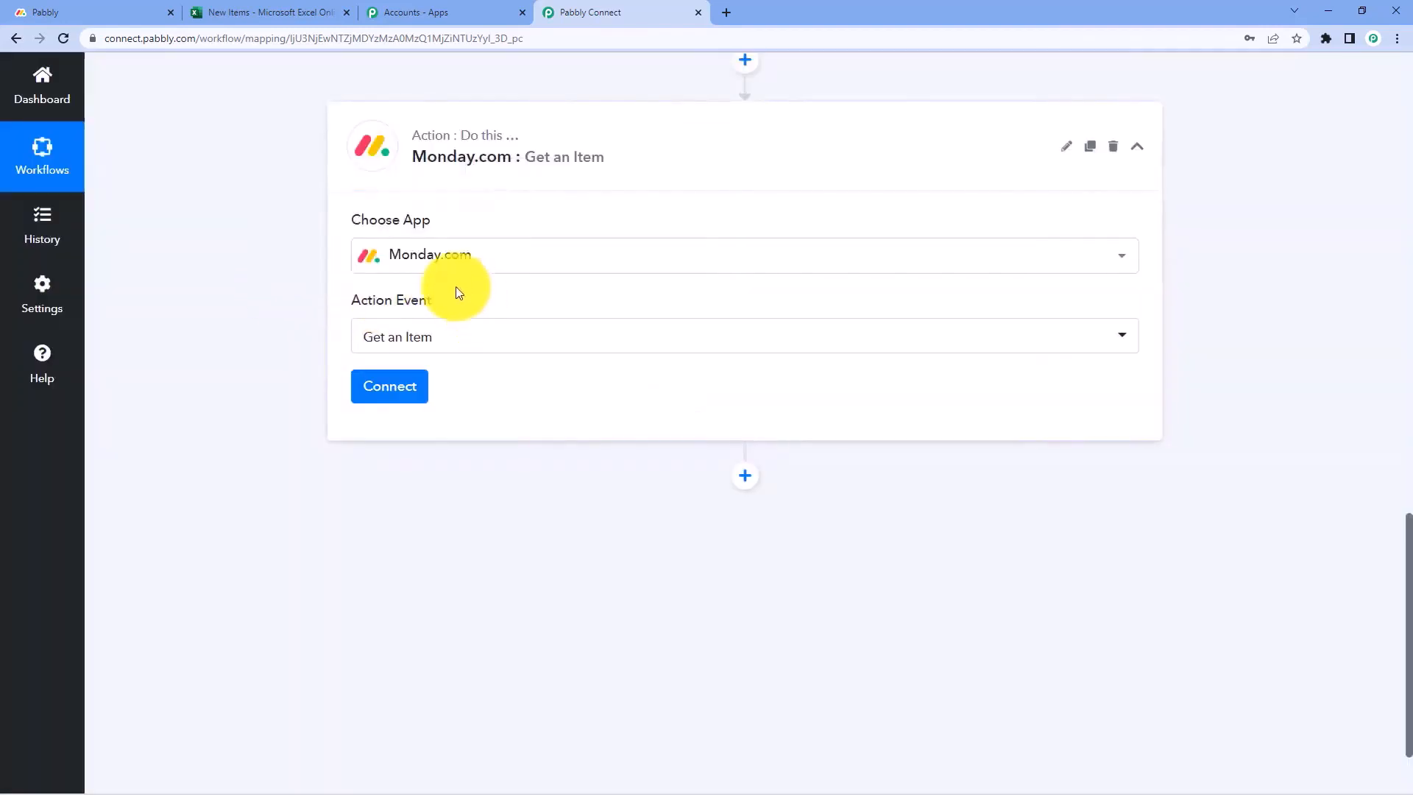
pyautogui.click(410, 387)
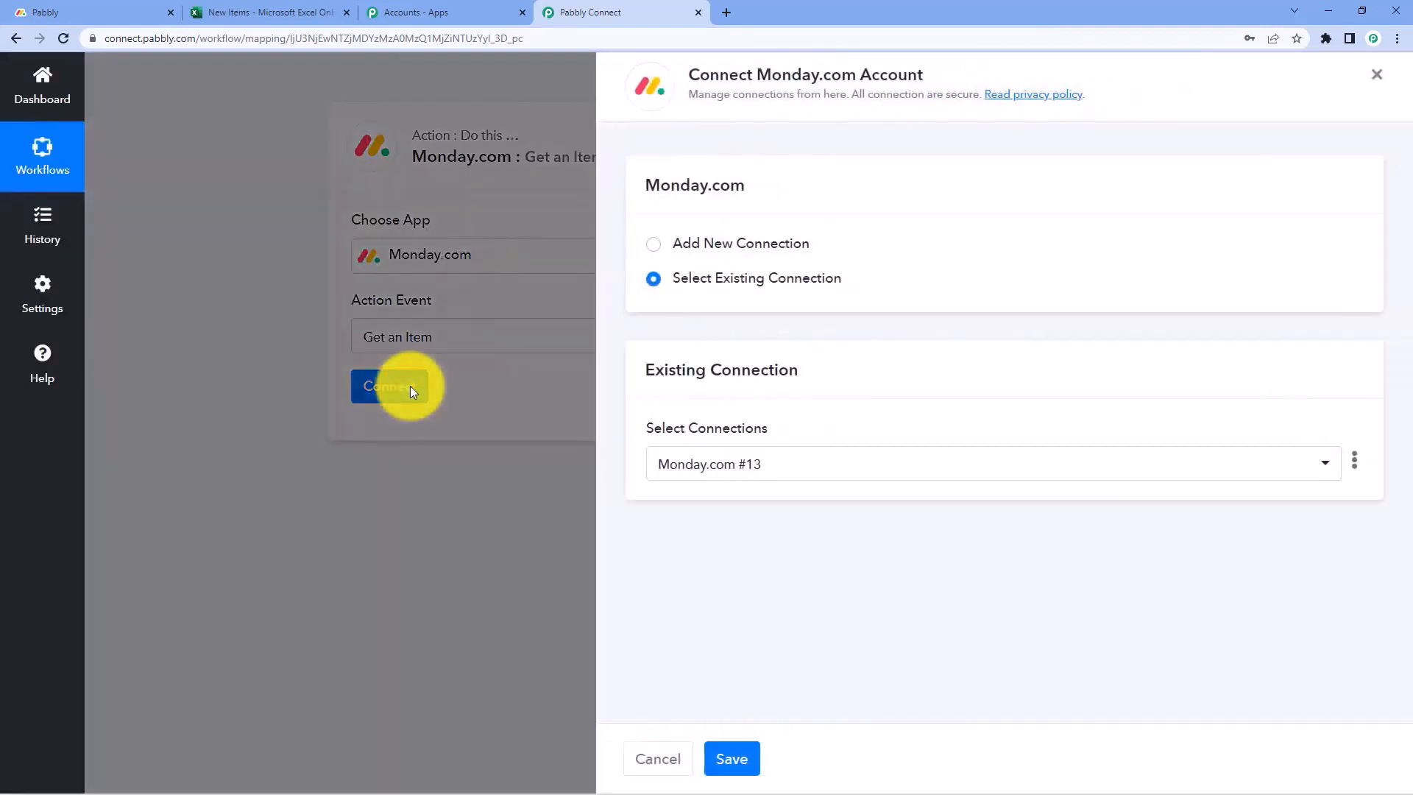
# Add a new Monday.com #14 connection, read the API token instructions, and go to the monday.com board
pyautogui.click(657, 244)
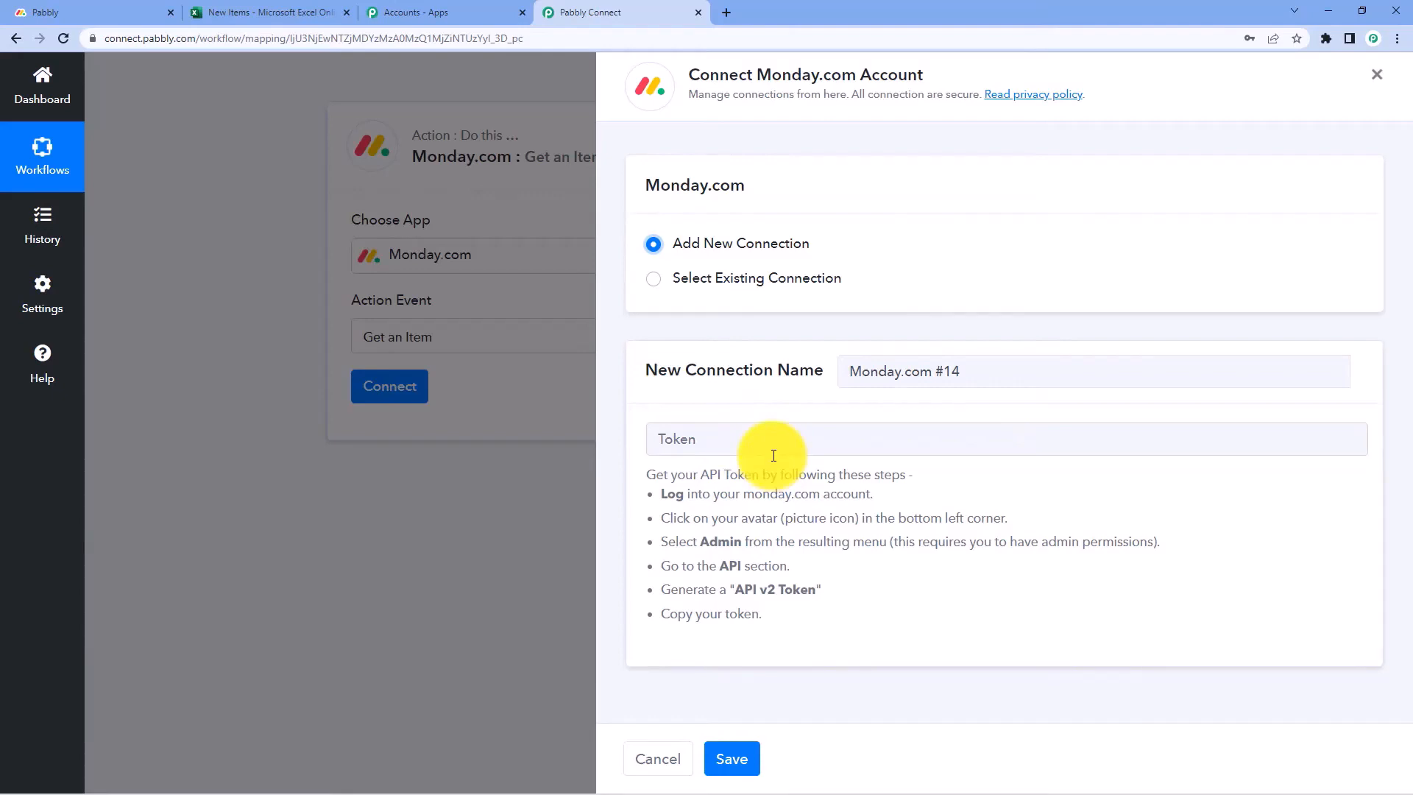
pyautogui.moveTo(764, 616); pyautogui.dragTo(577, 509)
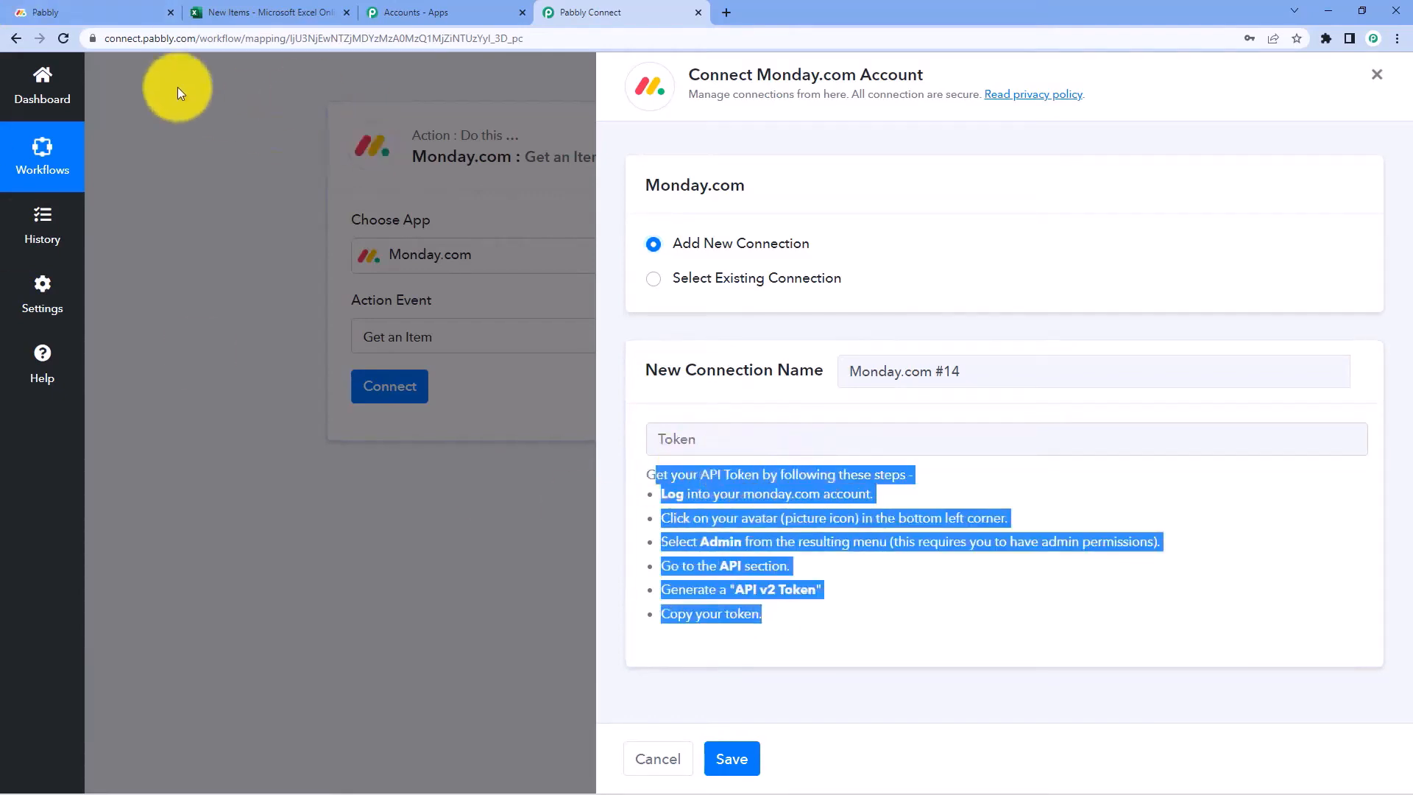
pyautogui.click(88, 8)
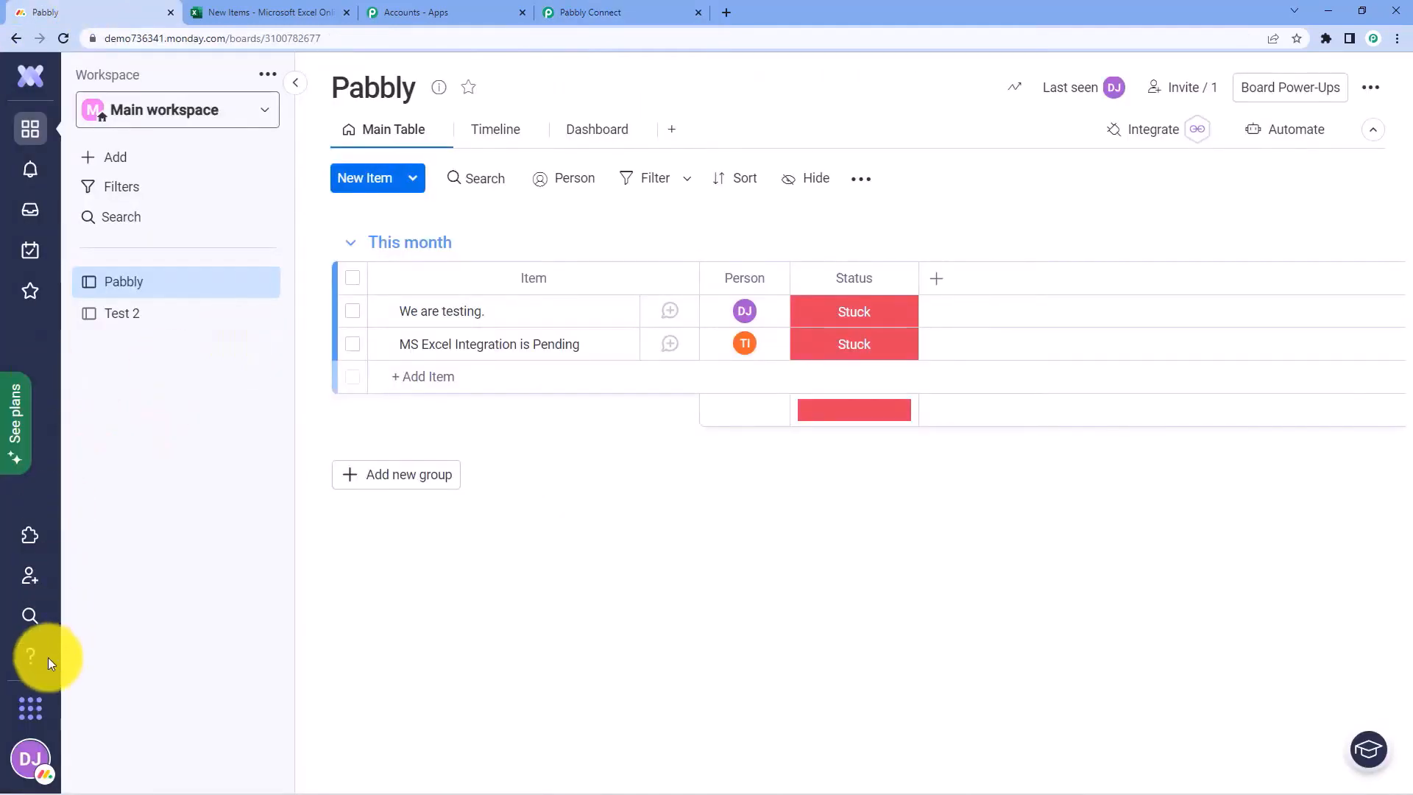
# Copy the personal API v2 token from monday.com's Admin API page
pyautogui.click(30, 758)
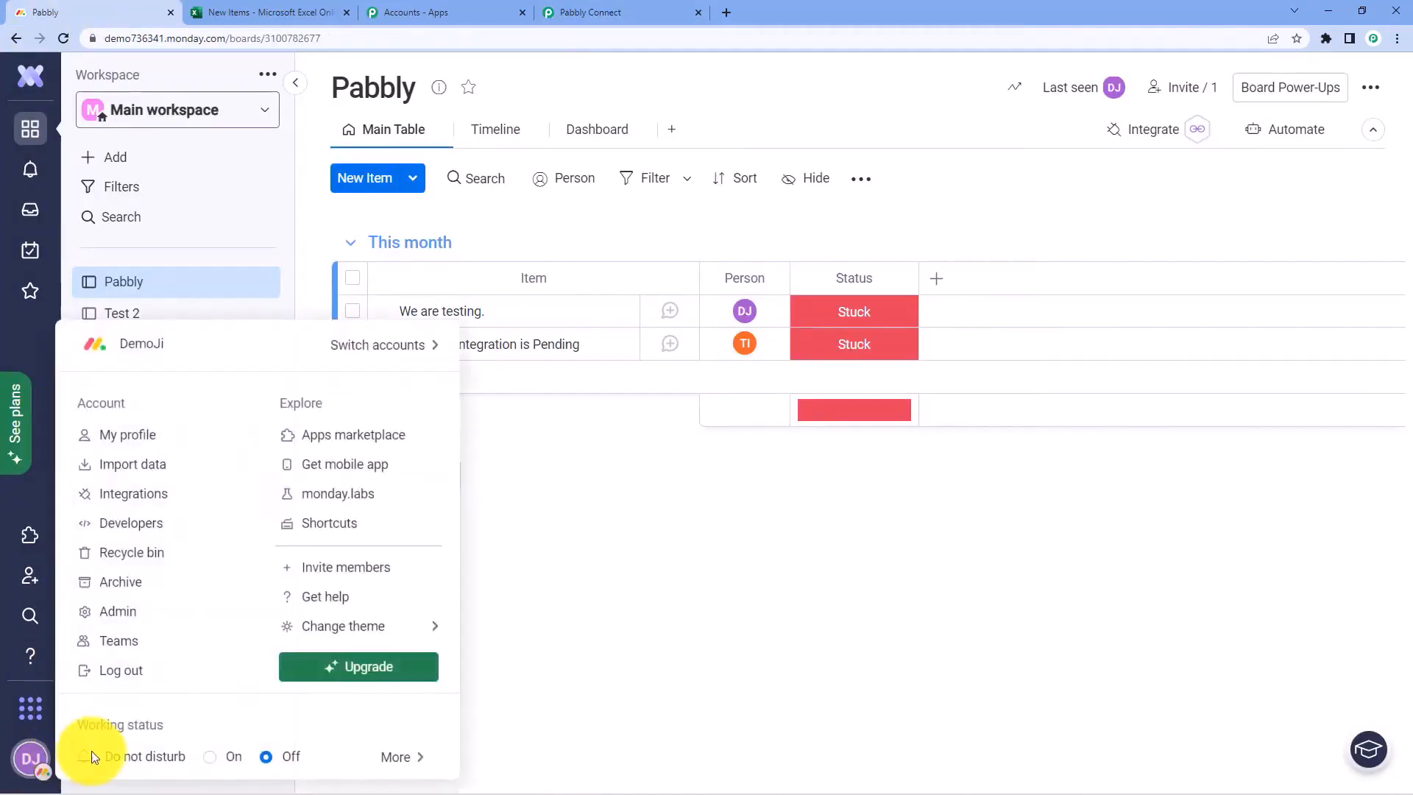
pyautogui.click(145, 614)
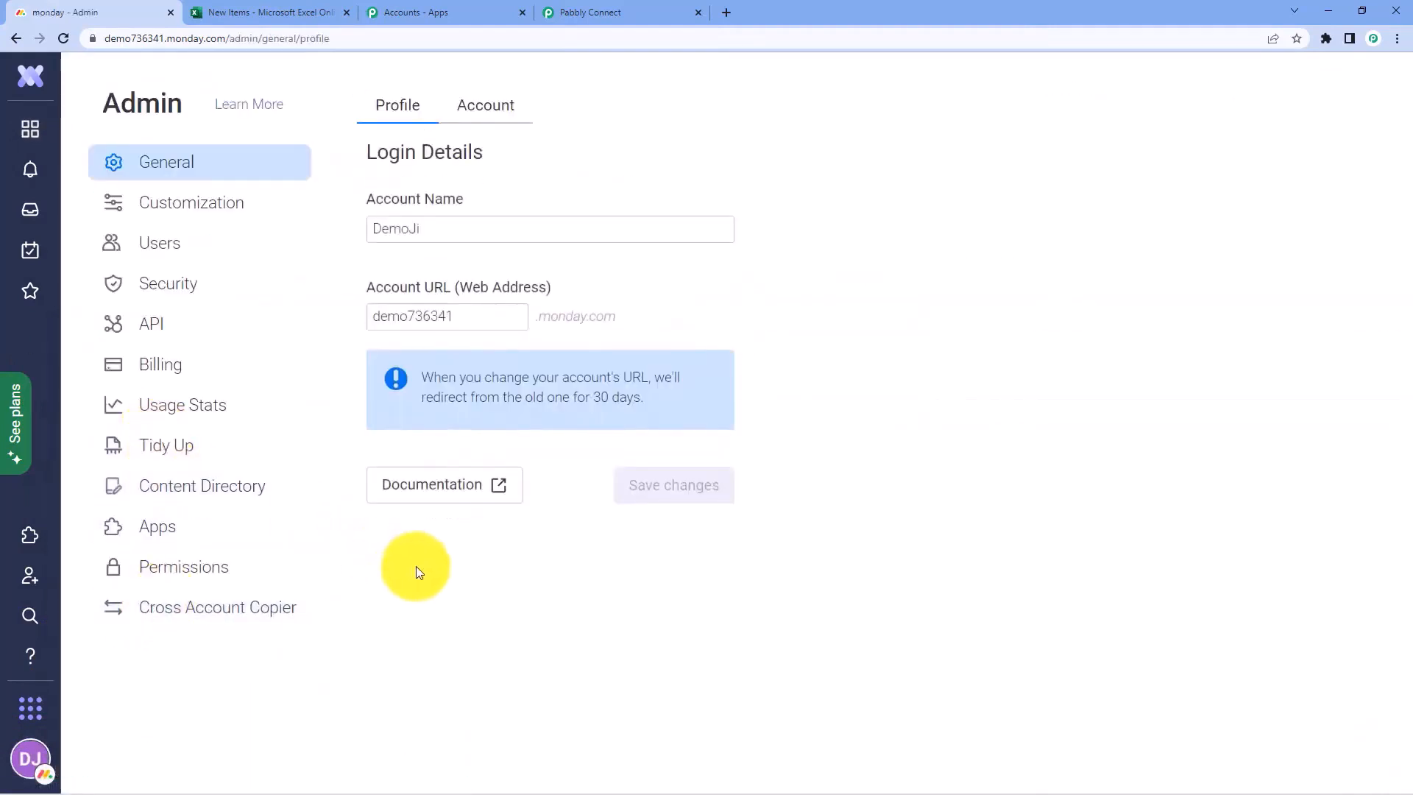
pyautogui.click(180, 329)
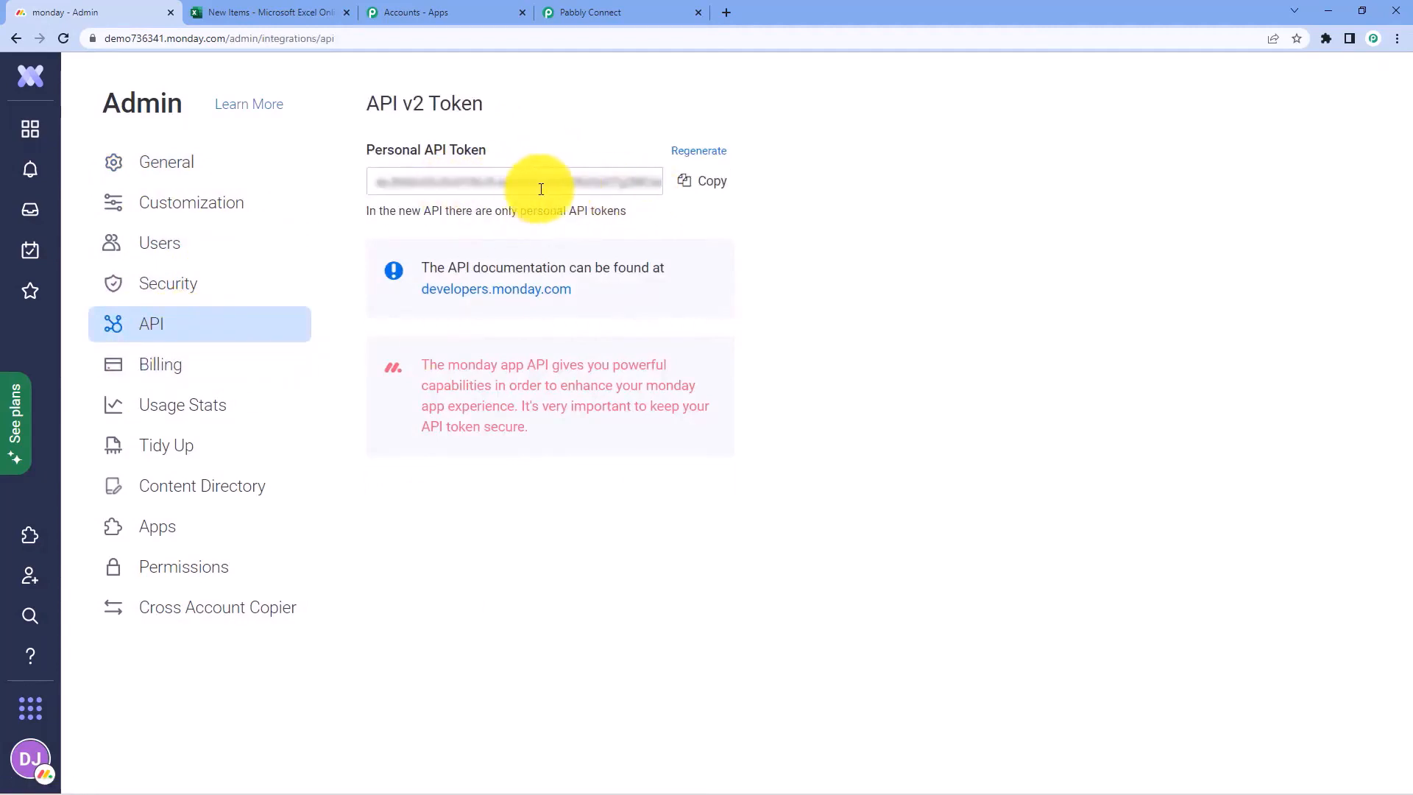
pyautogui.click(702, 192)
# Paste the API token into the Monday.com #14 connection and save it, loading Board Test 2, Group 1, Item 4
pyautogui.click(587, 12)
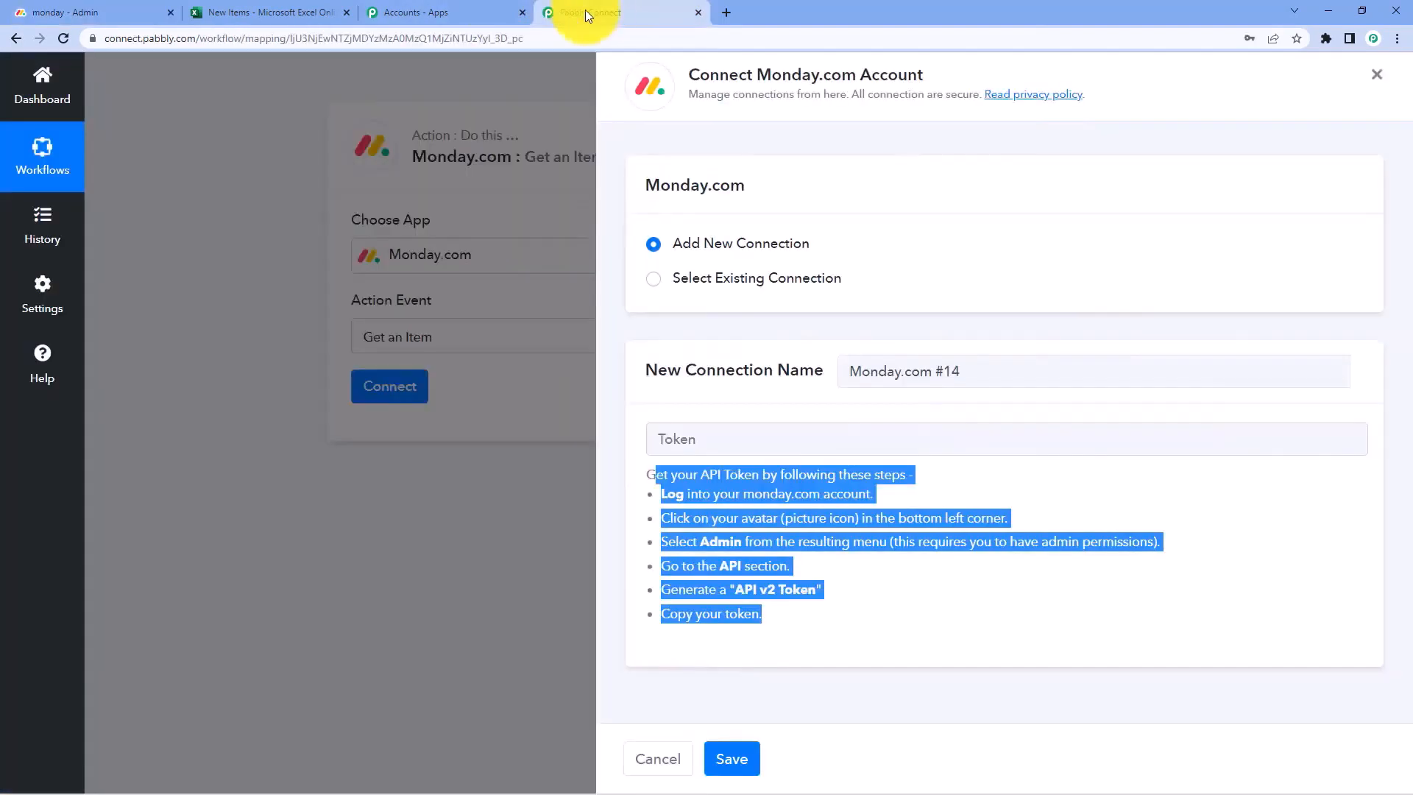
pyautogui.click(705, 436)
pyautogui.rightClick(700, 442)
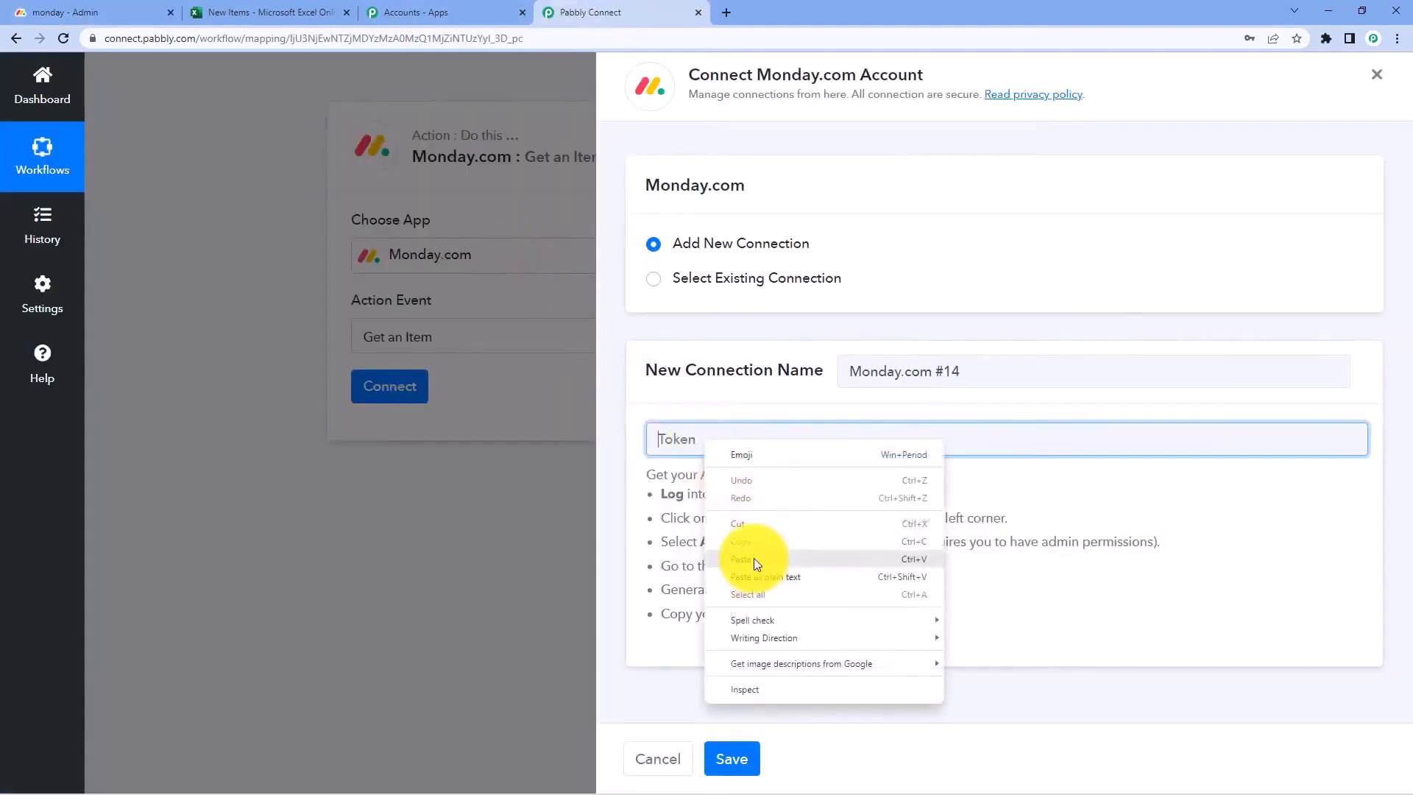
pyautogui.click(745, 554)
pyautogui.click(751, 743)
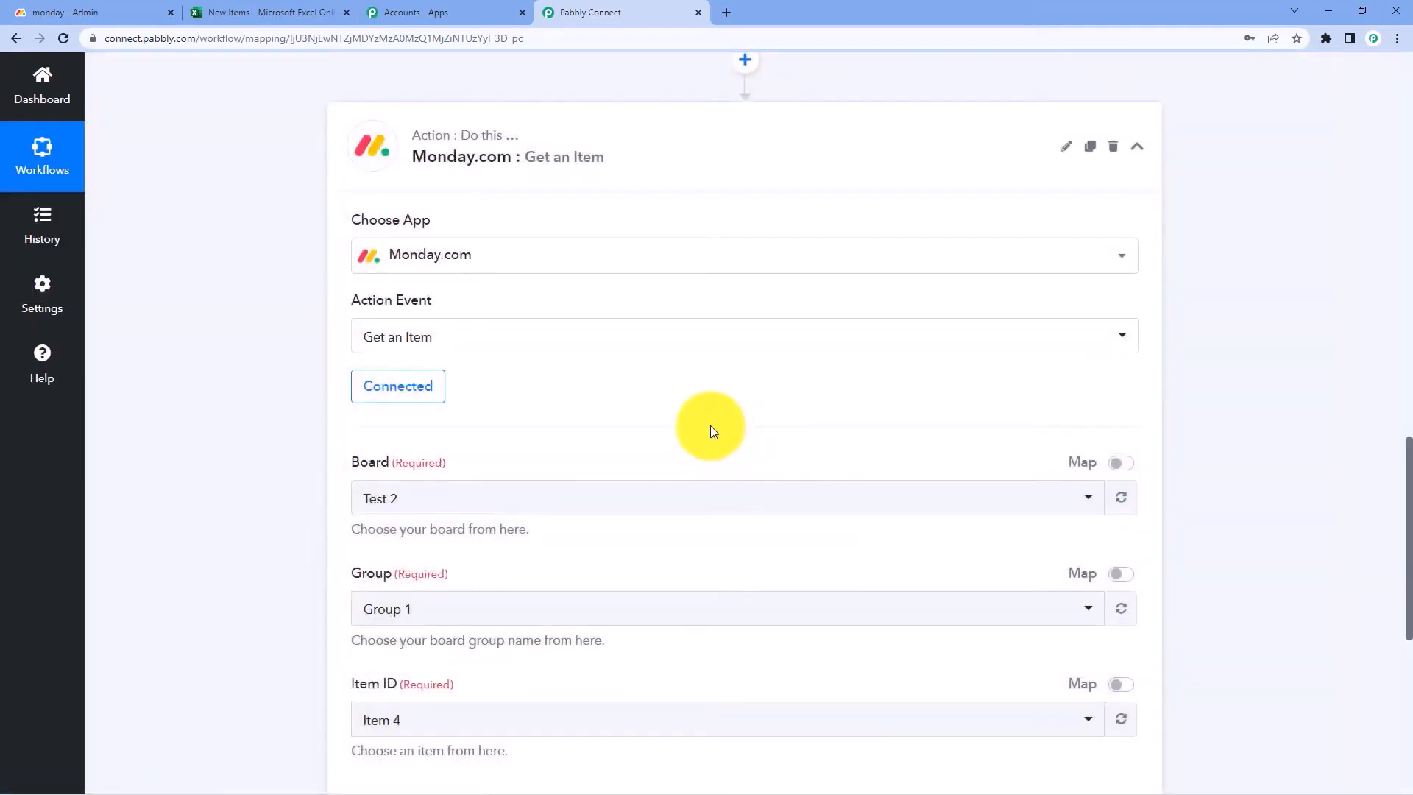
pyautogui.scroll(-2, 588, 382)
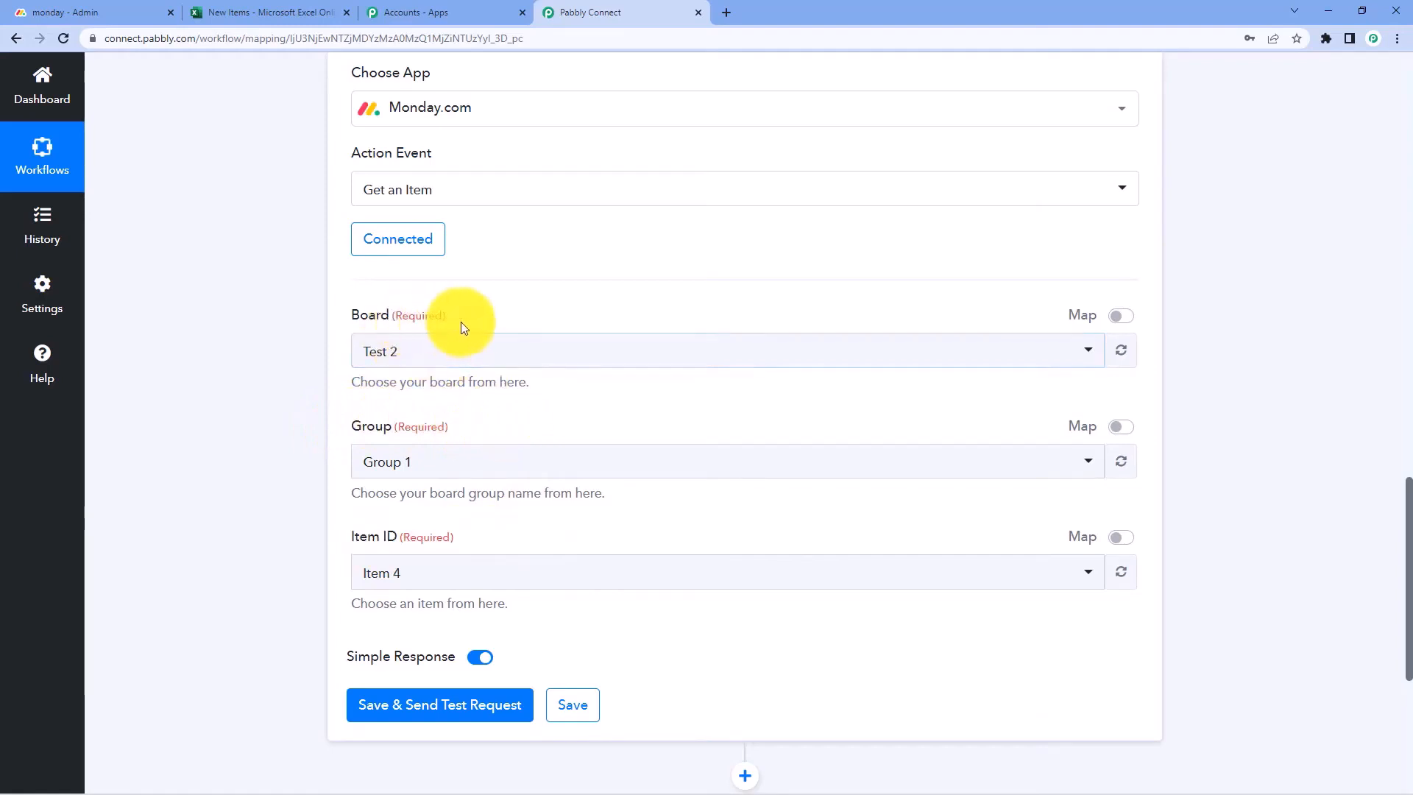
pyautogui.scroll(9, 621, 302)
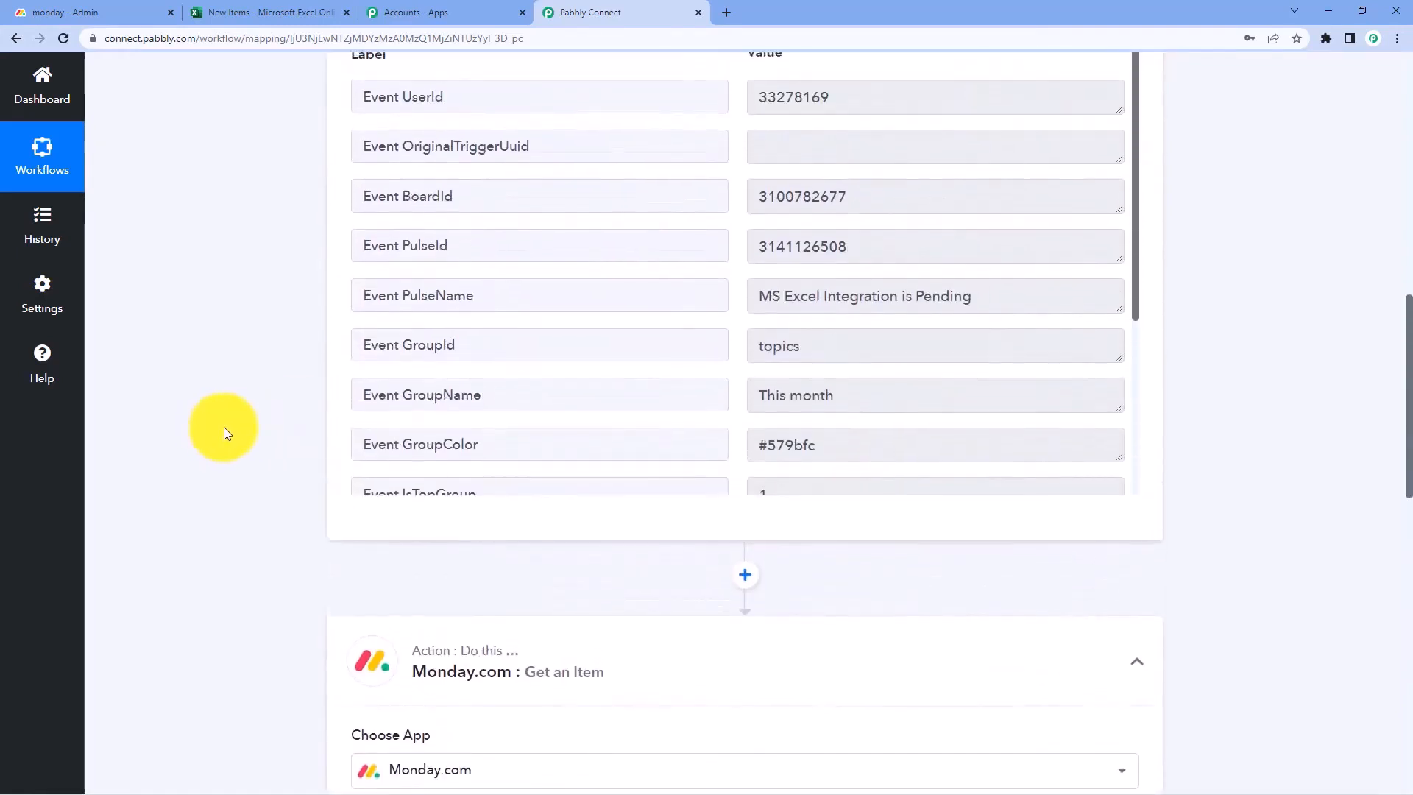
pyautogui.scroll(2, 243, 425)
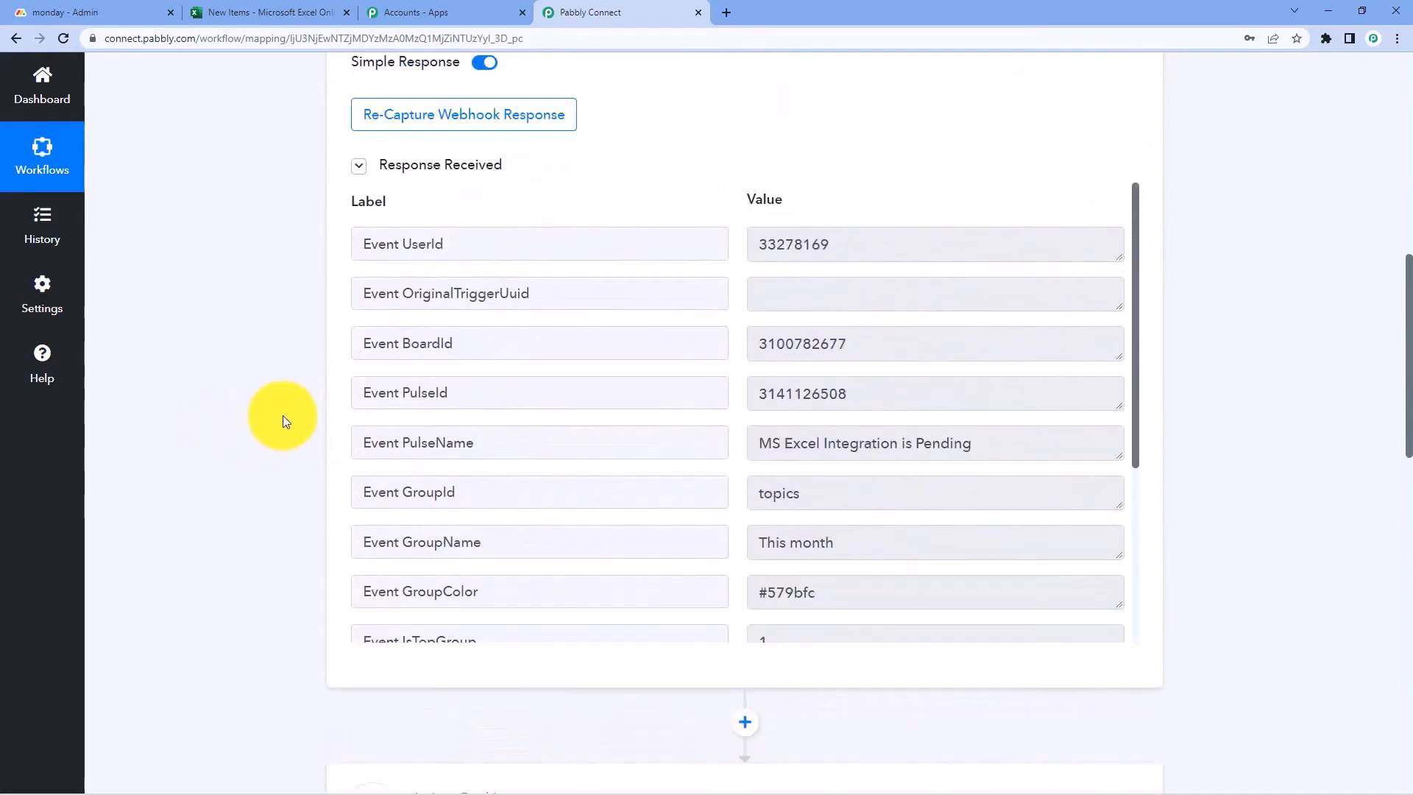
pyautogui.scroll(-8, 283, 415)
pyautogui.scroll(9, 275, 418)
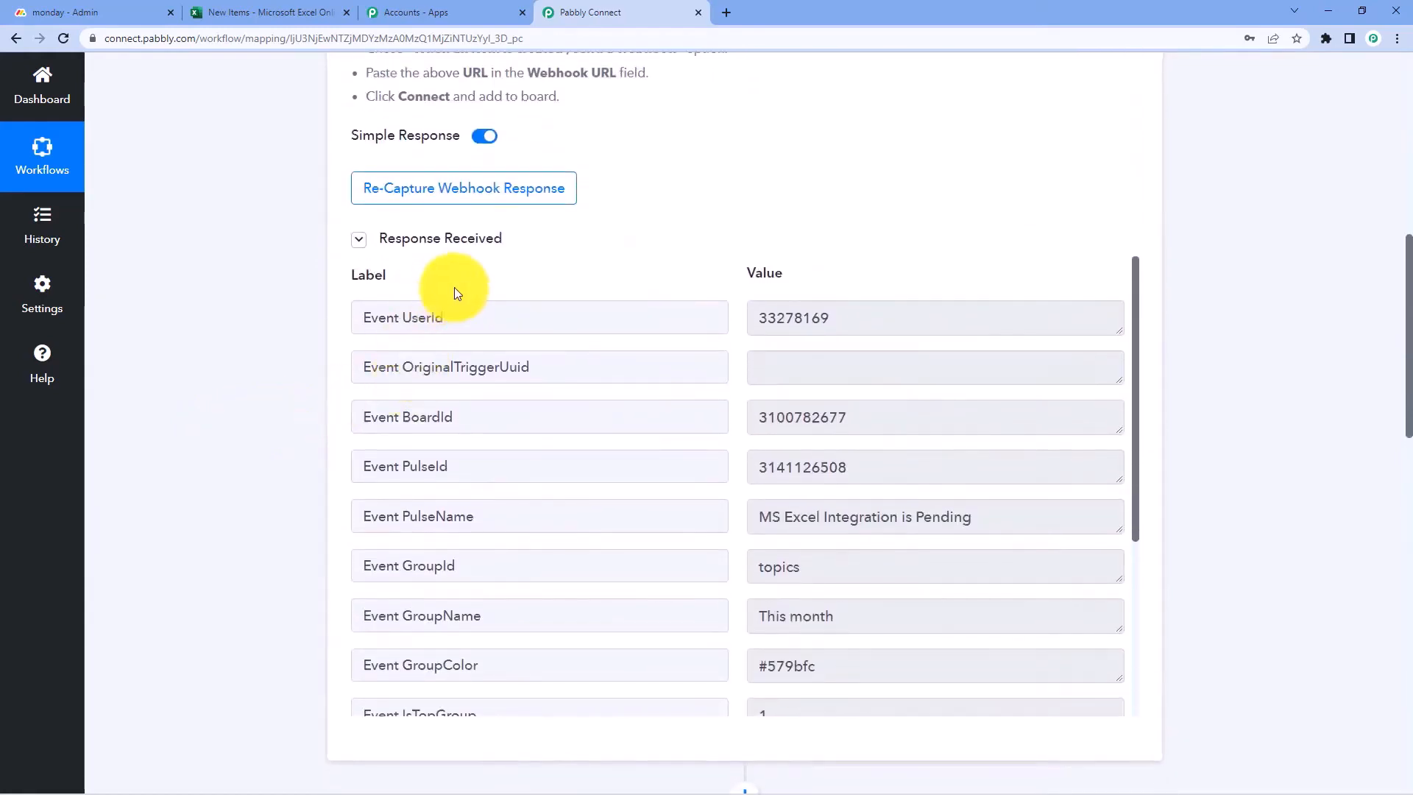
pyautogui.scroll(-1, 499, 350)
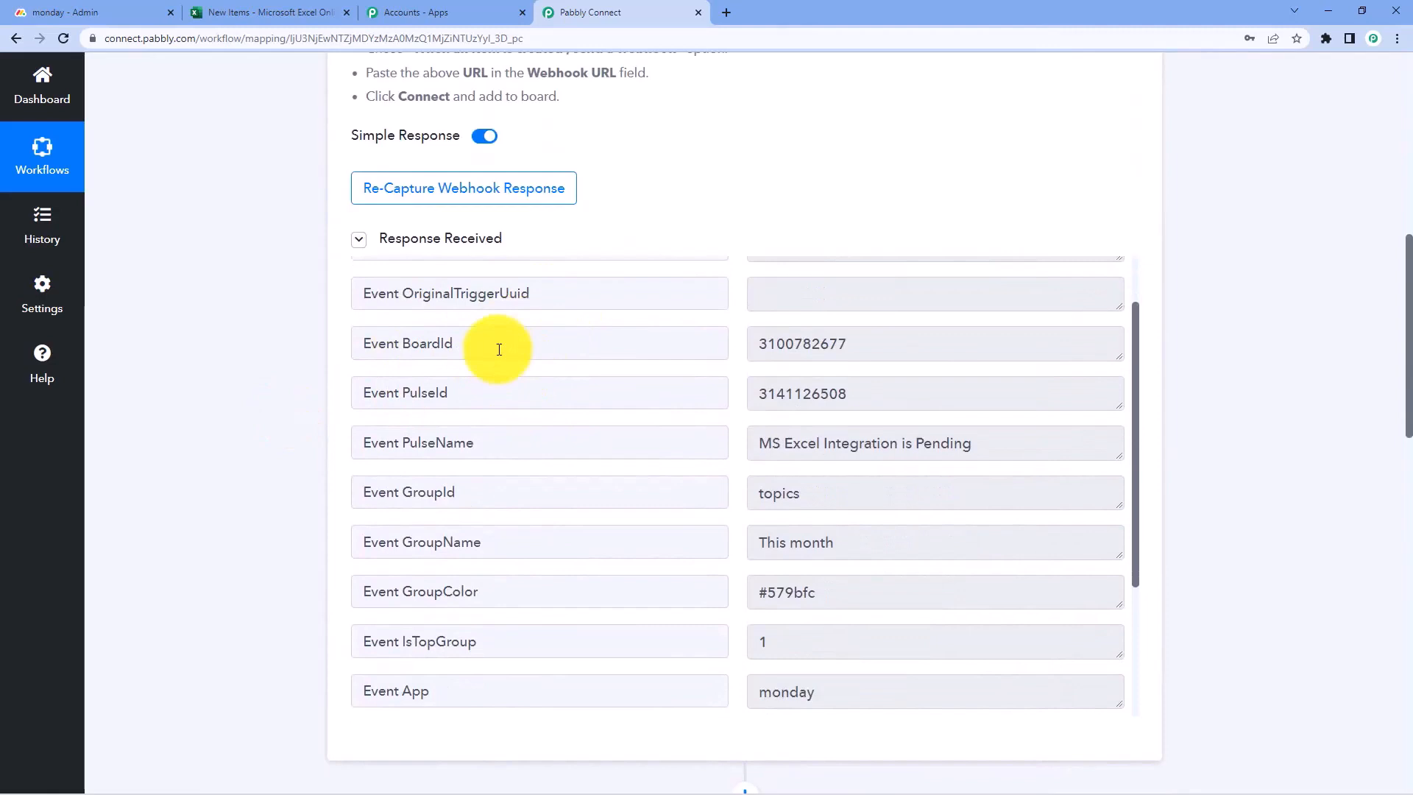
pyautogui.click(890, 343)
pyautogui.moveTo(846, 390); pyautogui.dragTo(682, 426)
pyautogui.scroll(-1, 795, 462)
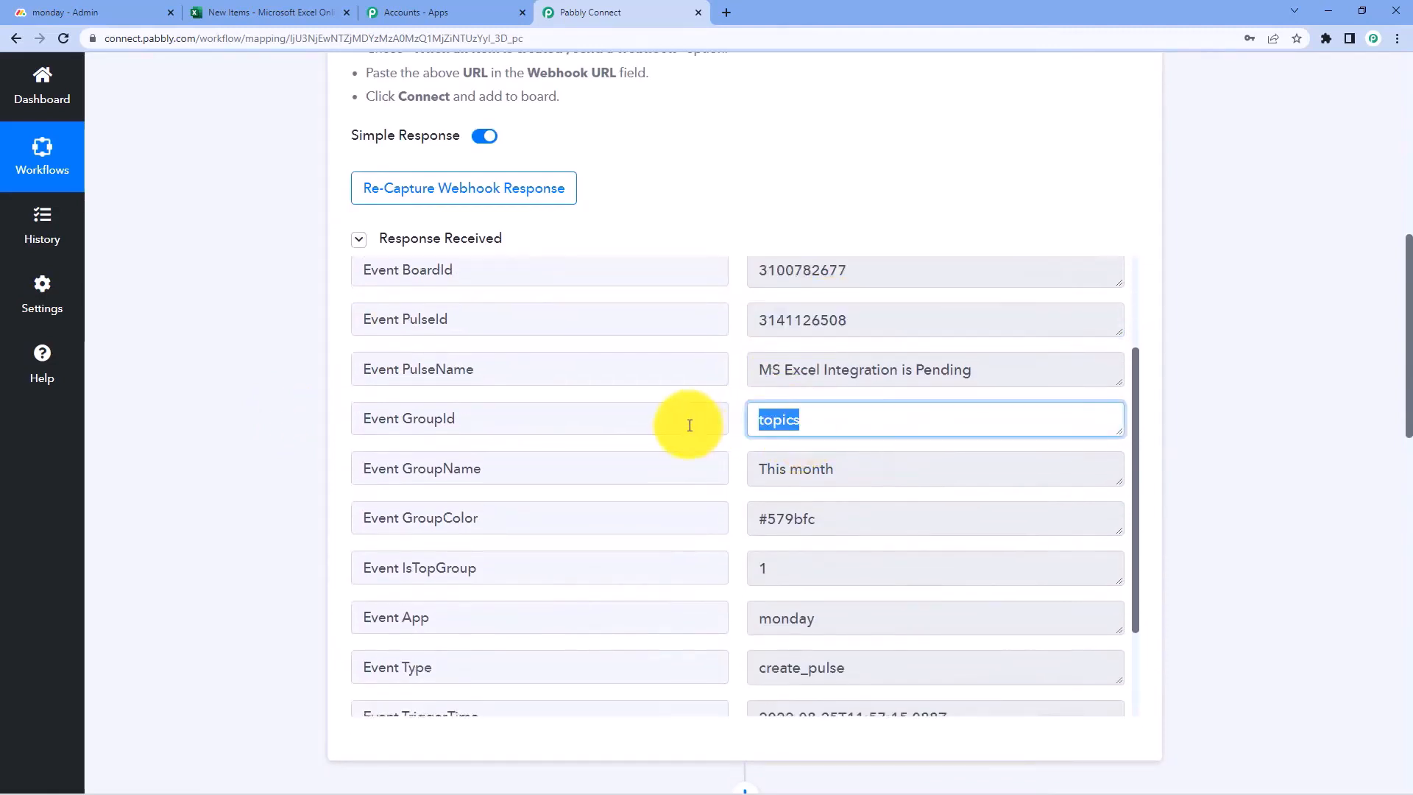
pyautogui.click(890, 276)
pyautogui.moveTo(808, 316); pyautogui.dragTo(653, 319)
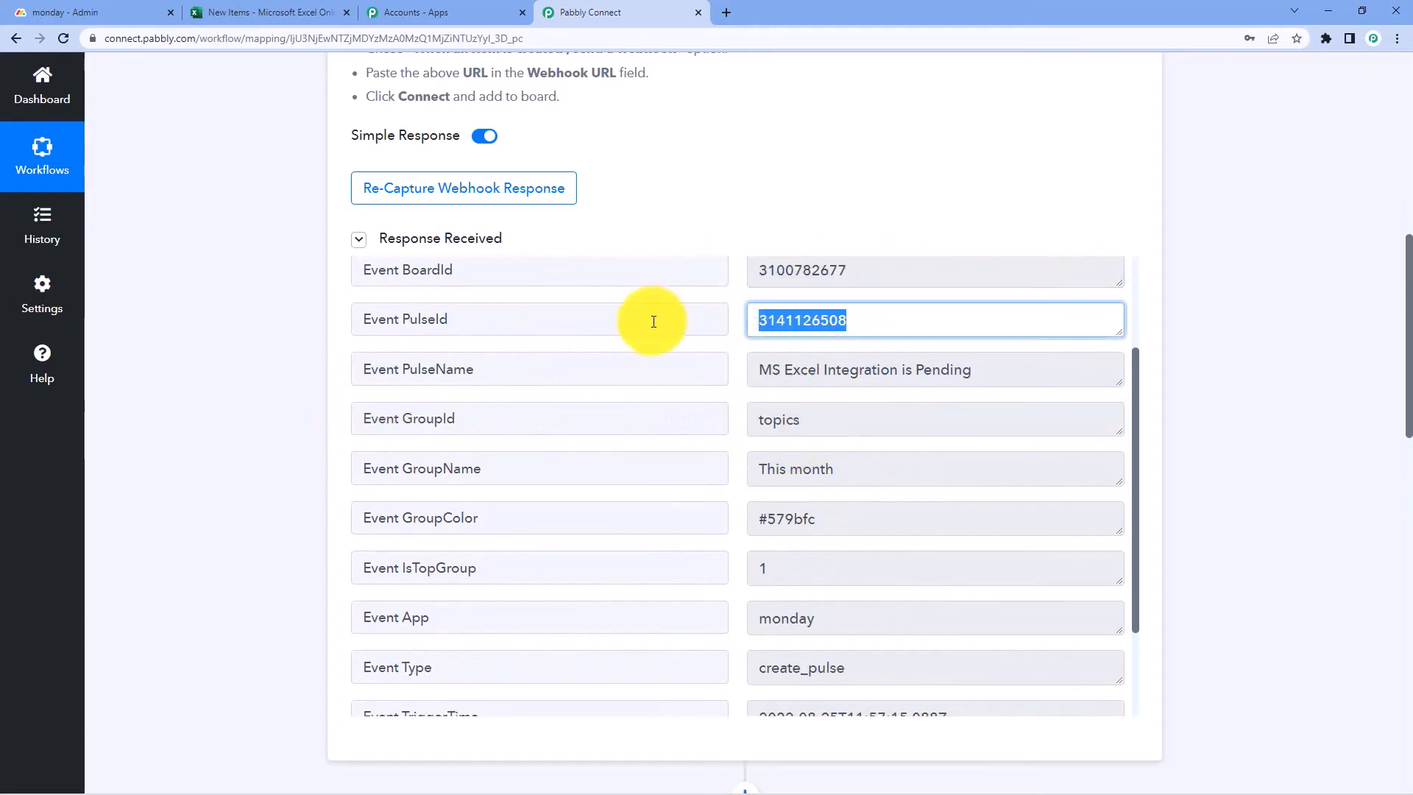
pyautogui.moveTo(826, 419); pyautogui.dragTo(368, 451)
pyautogui.scroll(-12, 294, 444)
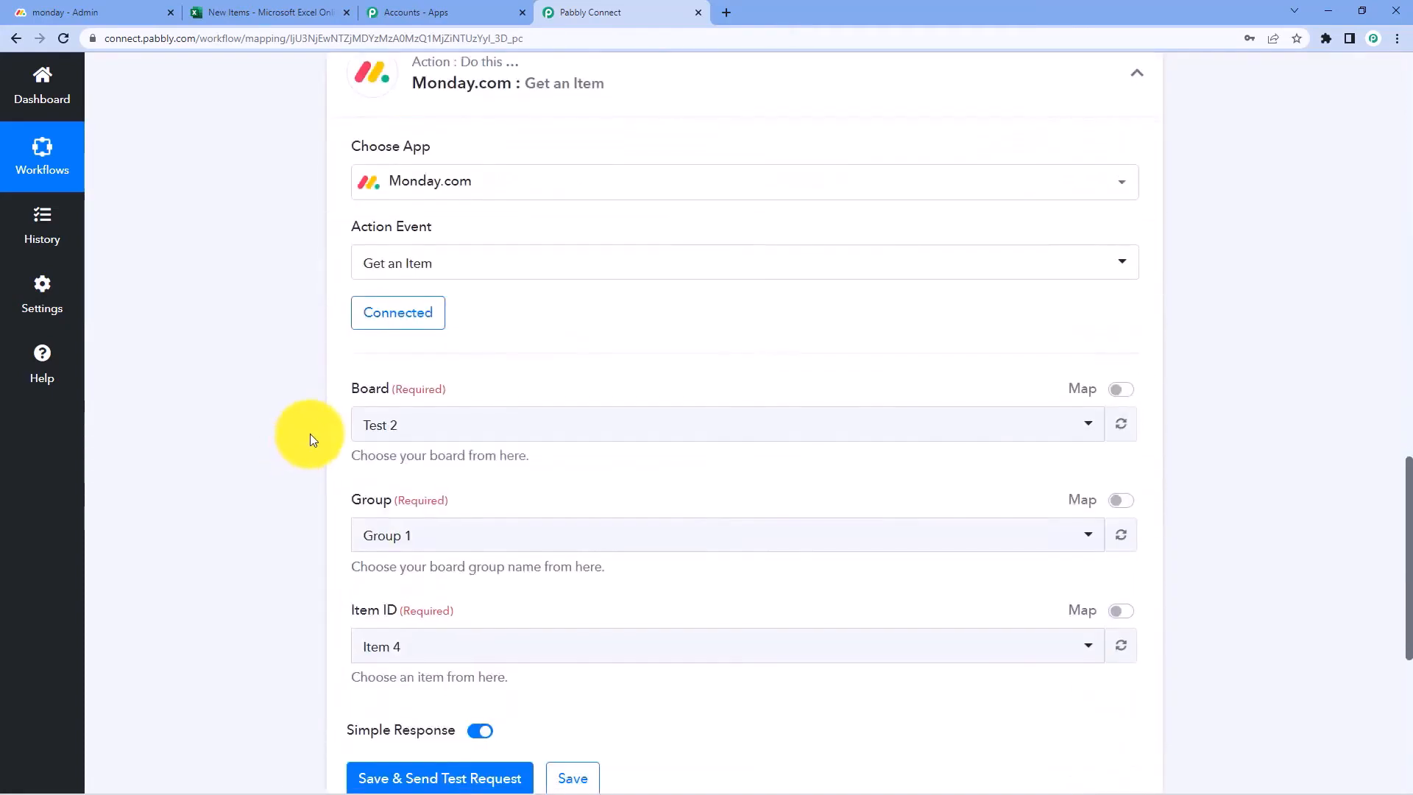
pyautogui.scroll(1, 416, 303)
pyautogui.scroll(1, 417, 303)
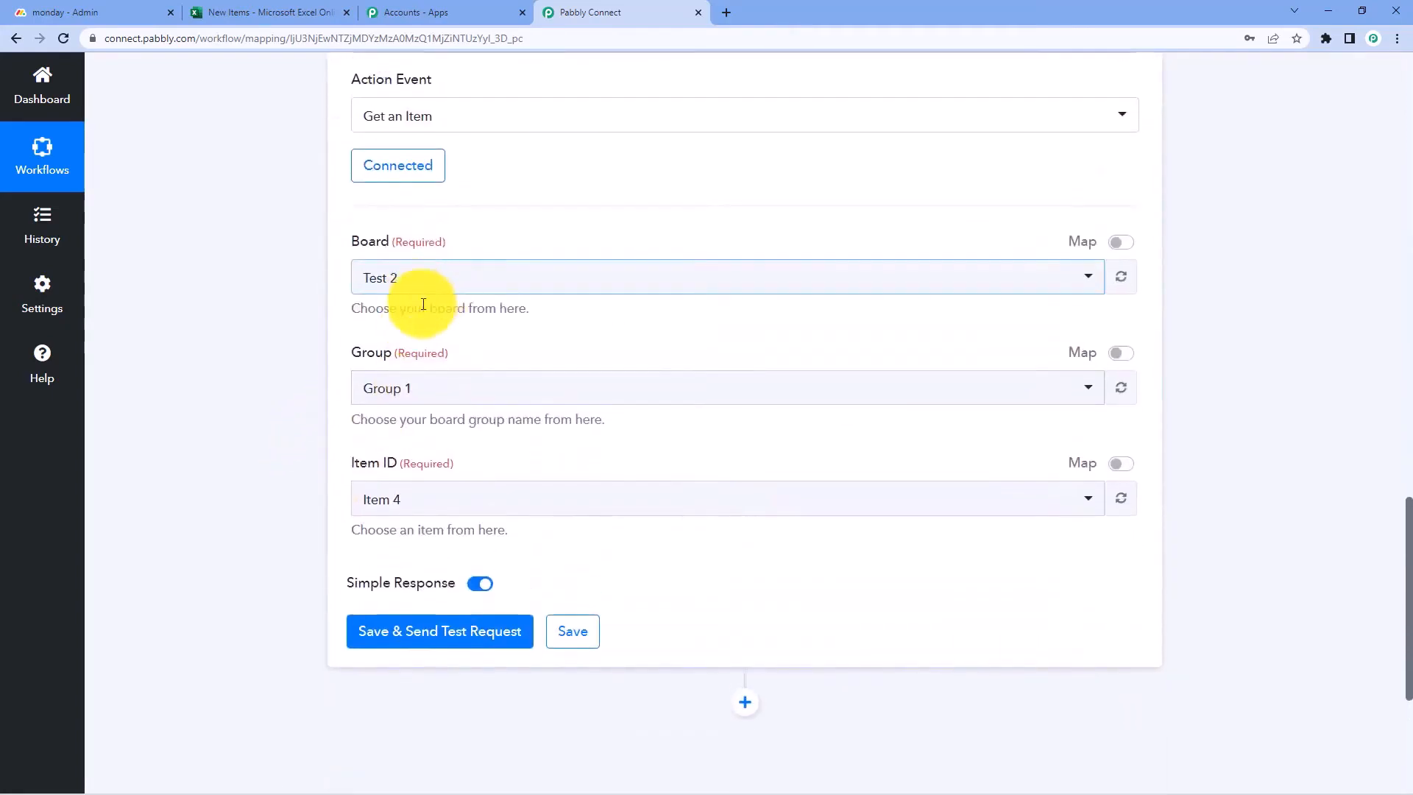
pyautogui.click(1117, 243)
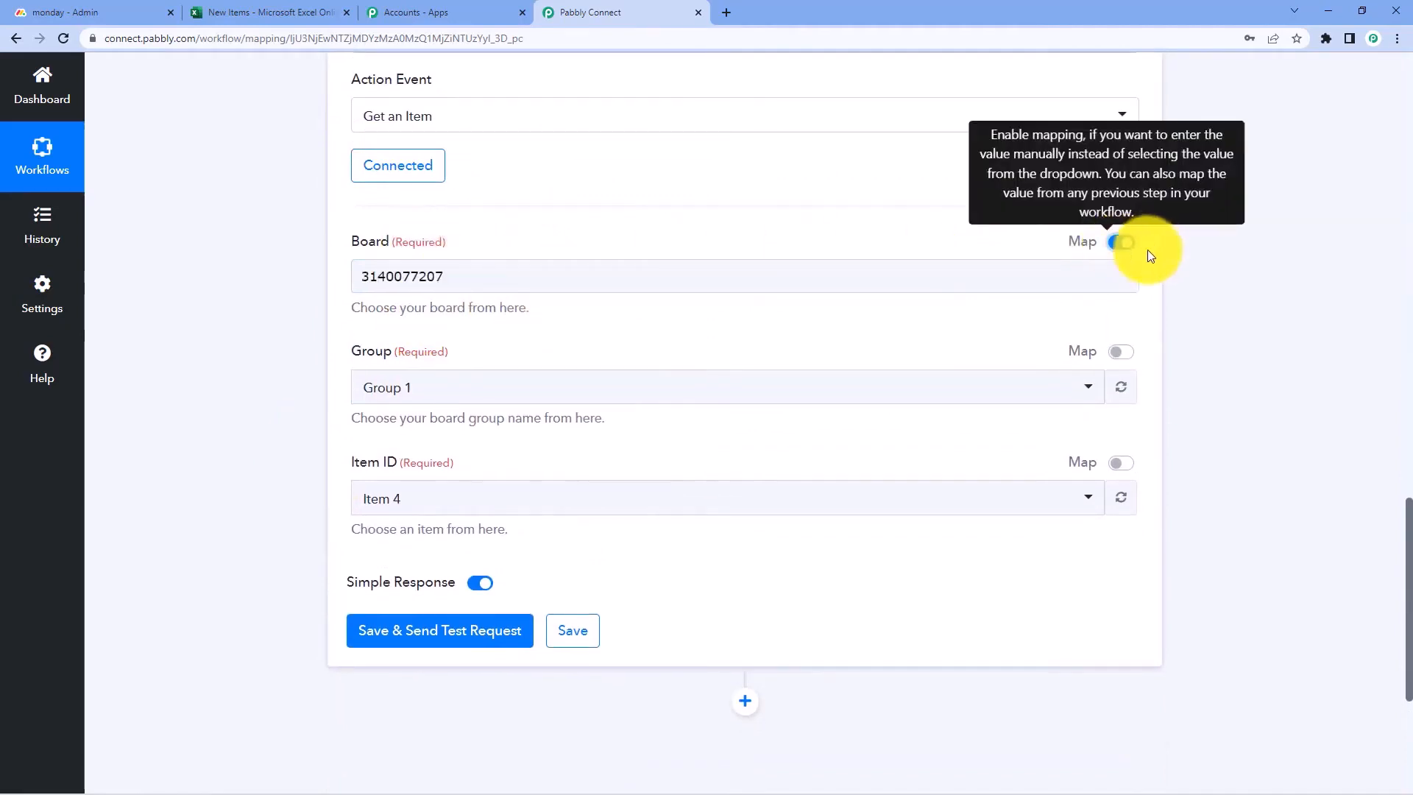
pyautogui.doubleClick(552, 274)
pyautogui.press('BackSpace')
pyautogui.click(254, 273)
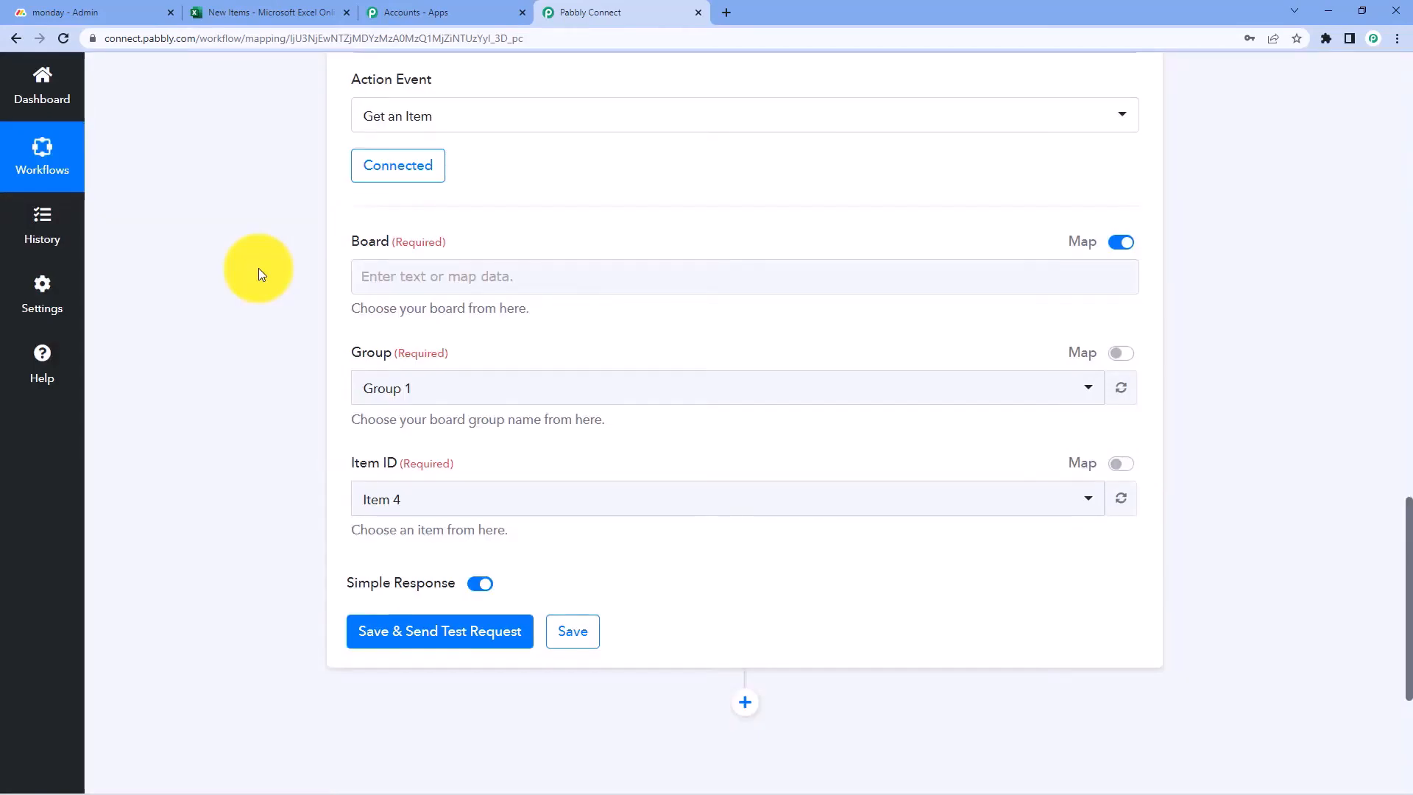
pyautogui.click(363, 276)
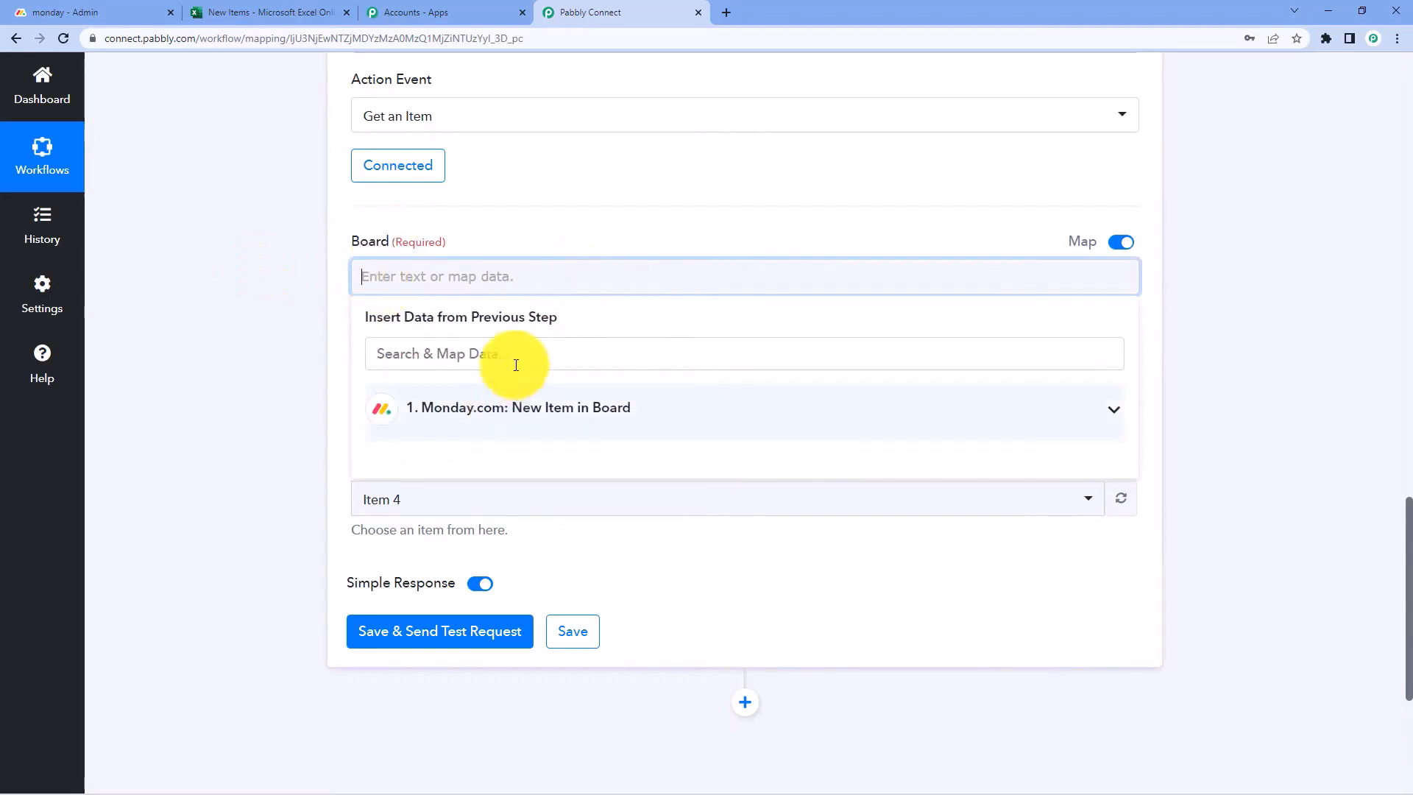
pyautogui.click(552, 409)
pyautogui.scroll(-3, 277, 398)
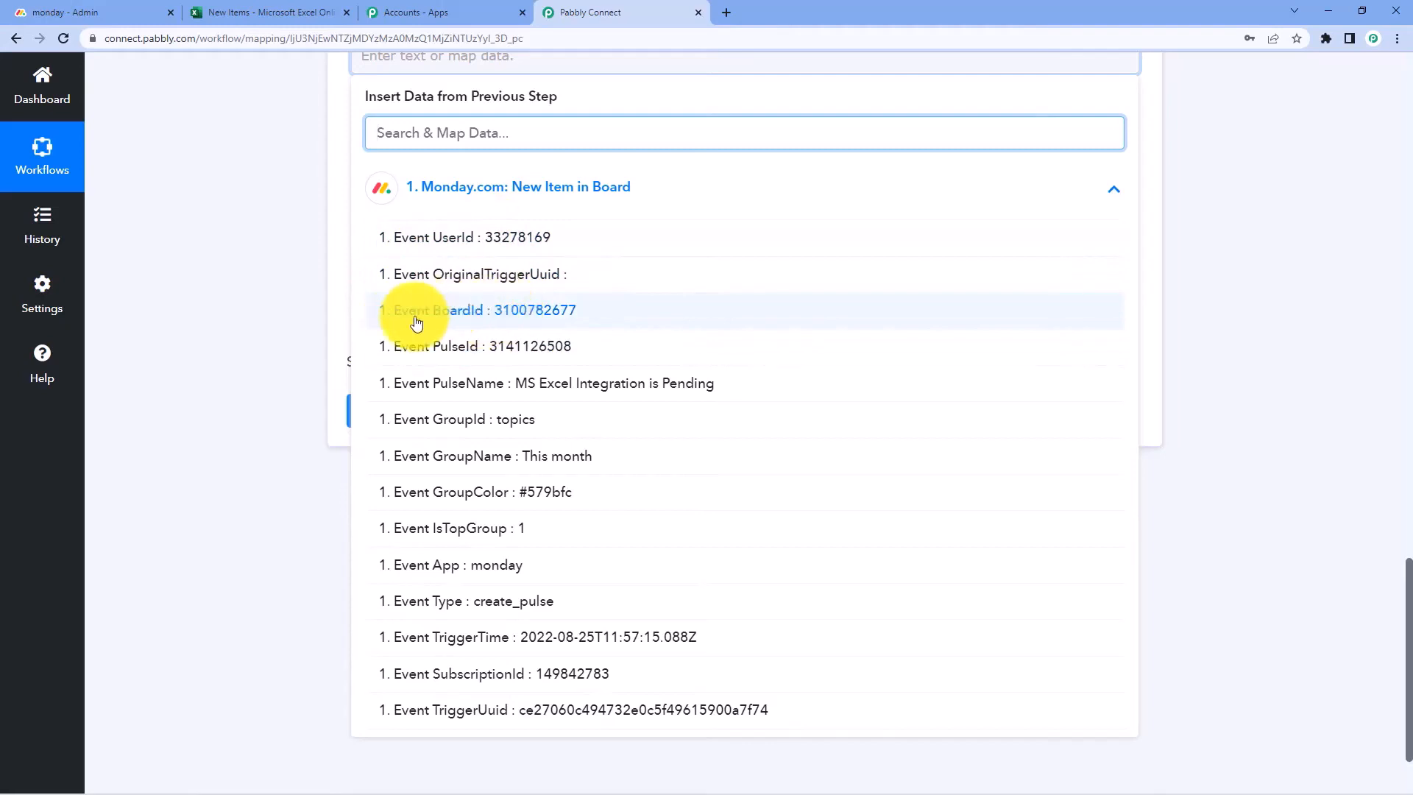
pyautogui.click(467, 319)
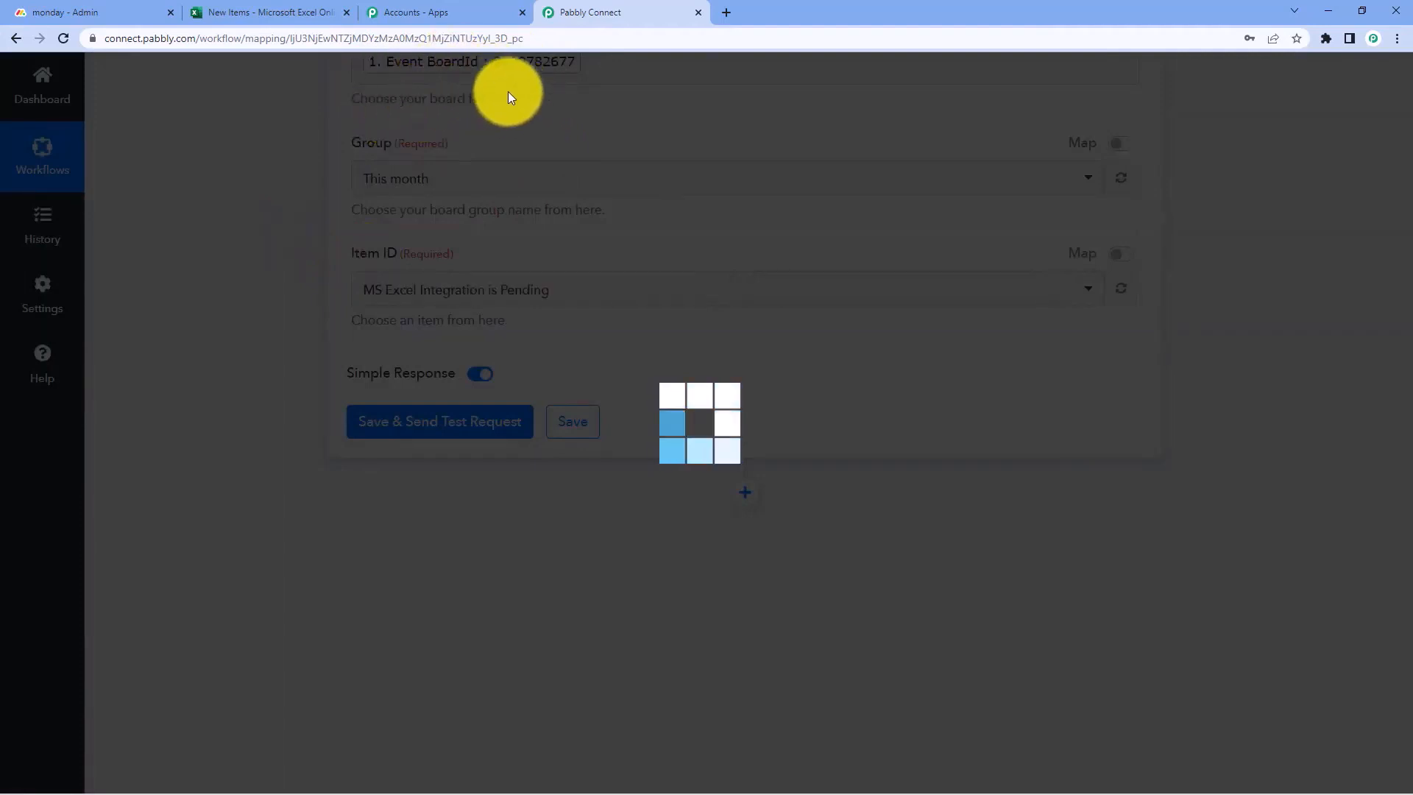
pyautogui.scroll(1, 507, 103)
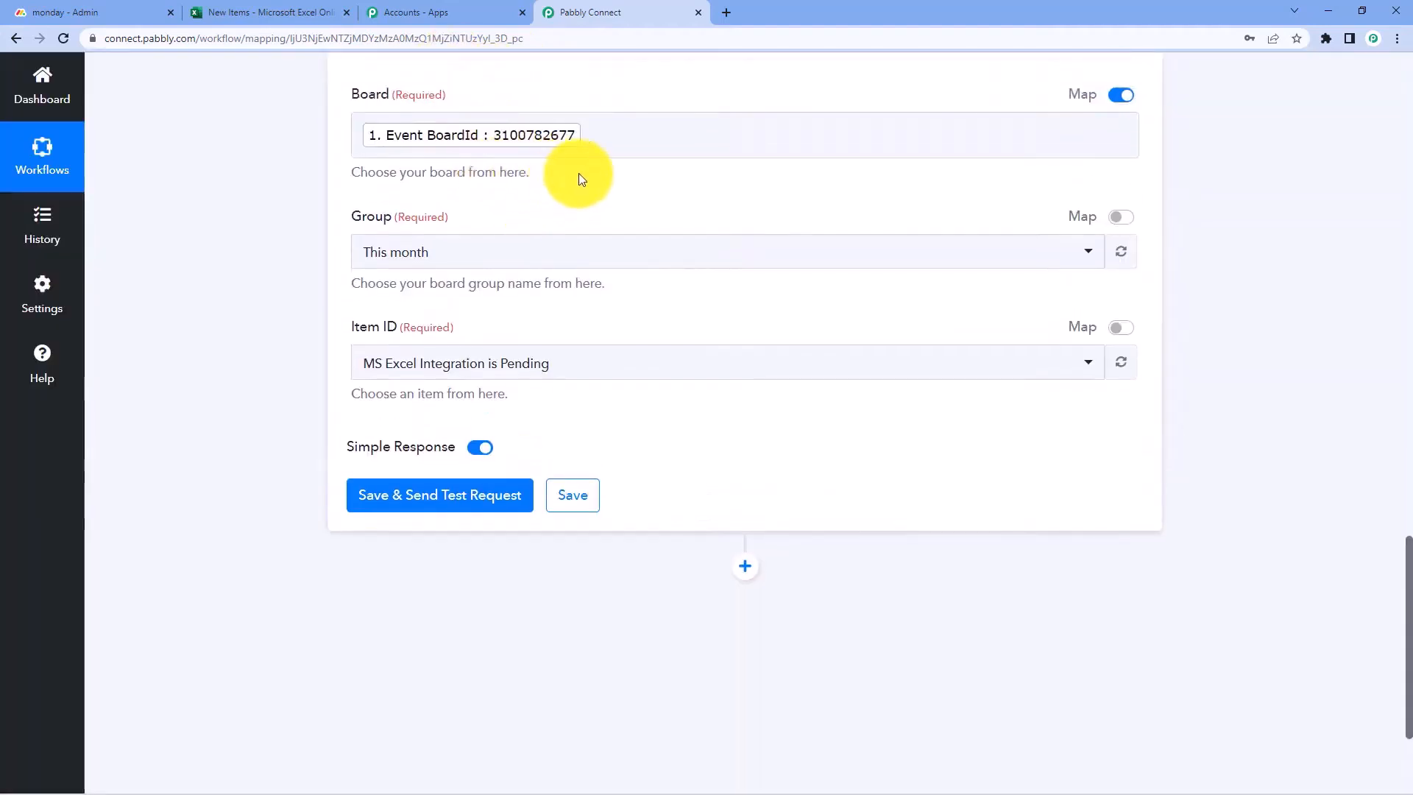
# Clear the Group value topics and map it to the trigger's Event GroupId
pyautogui.click(1120, 217)
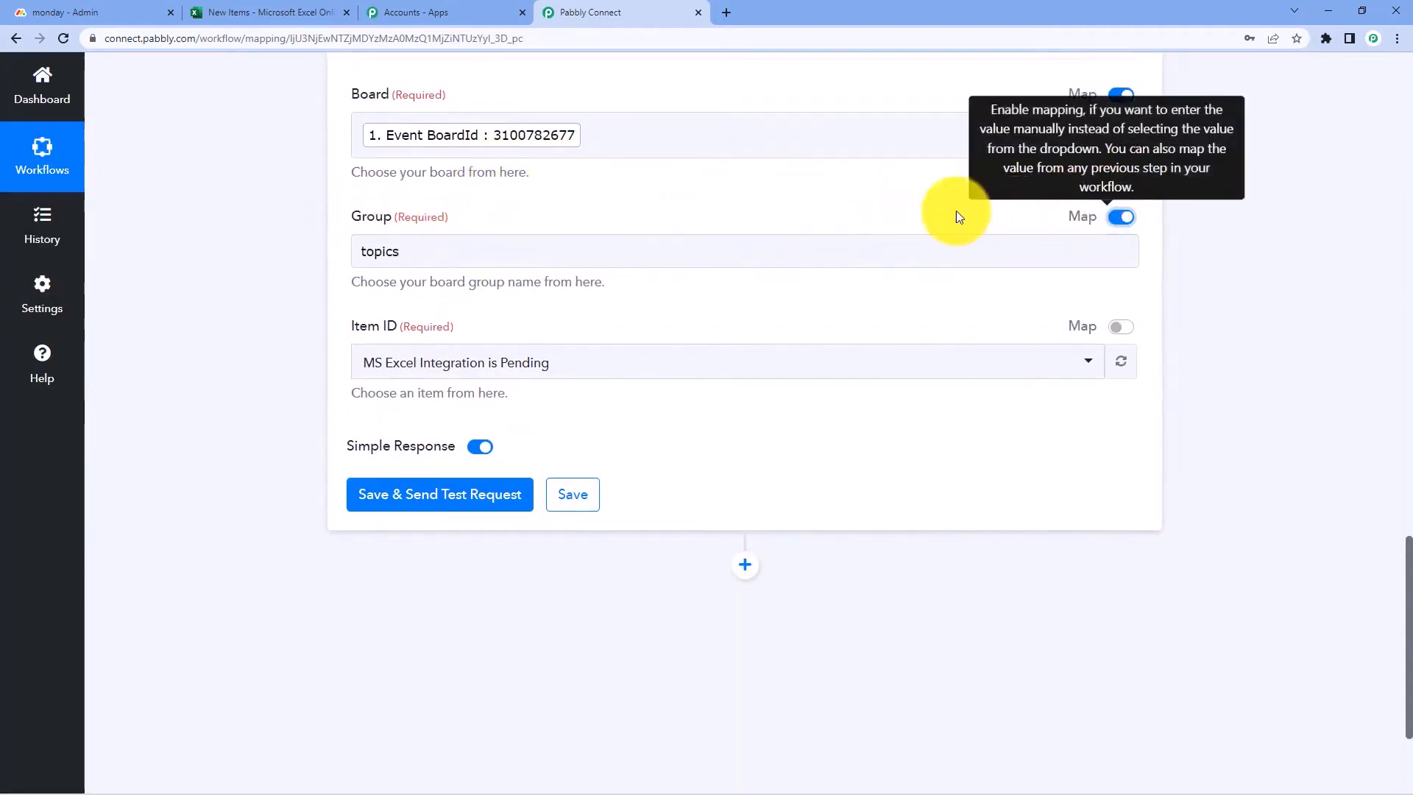
pyautogui.moveTo(514, 245); pyautogui.dragTo(277, 259)
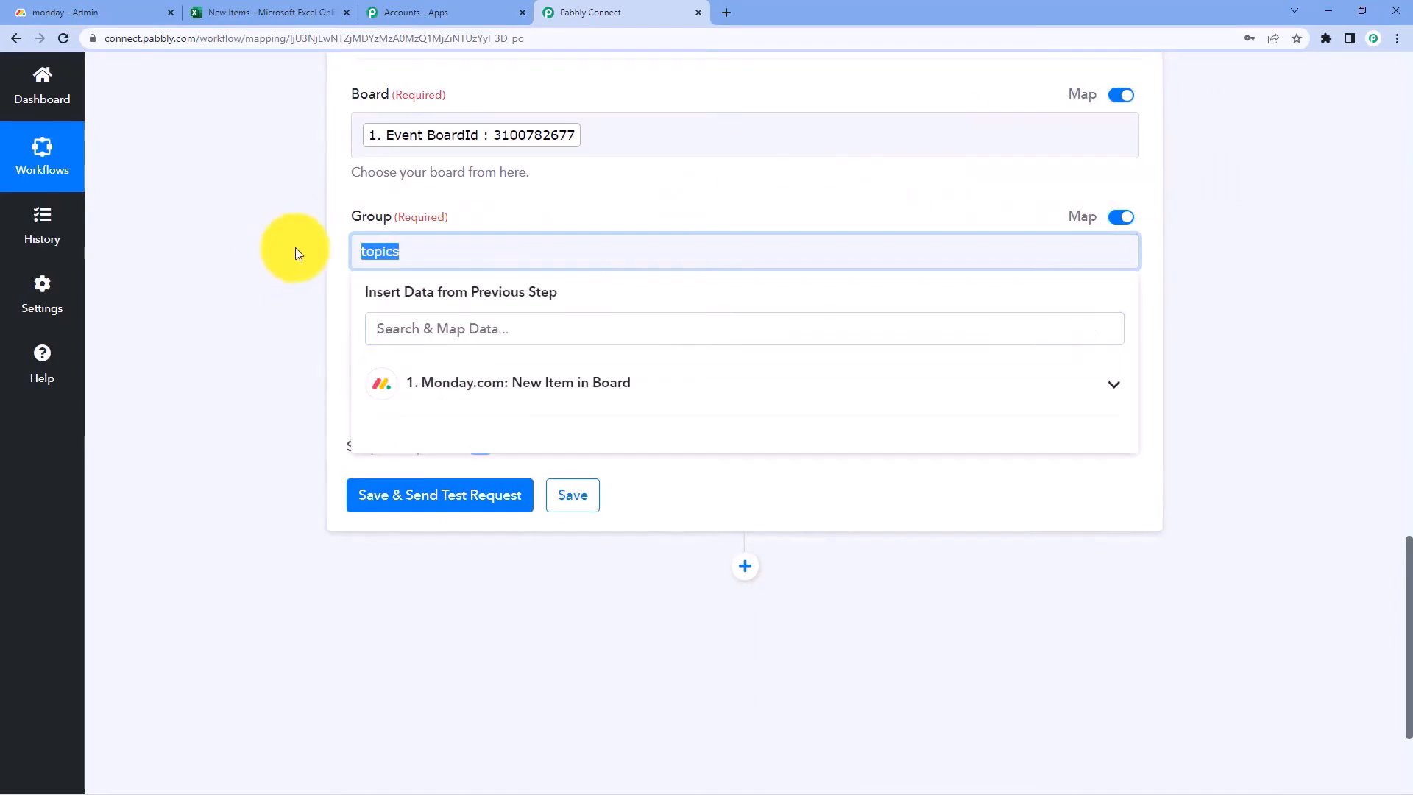
pyautogui.press('BackSpace')
pyautogui.click(496, 382)
pyautogui.scroll(-1, 284, 391)
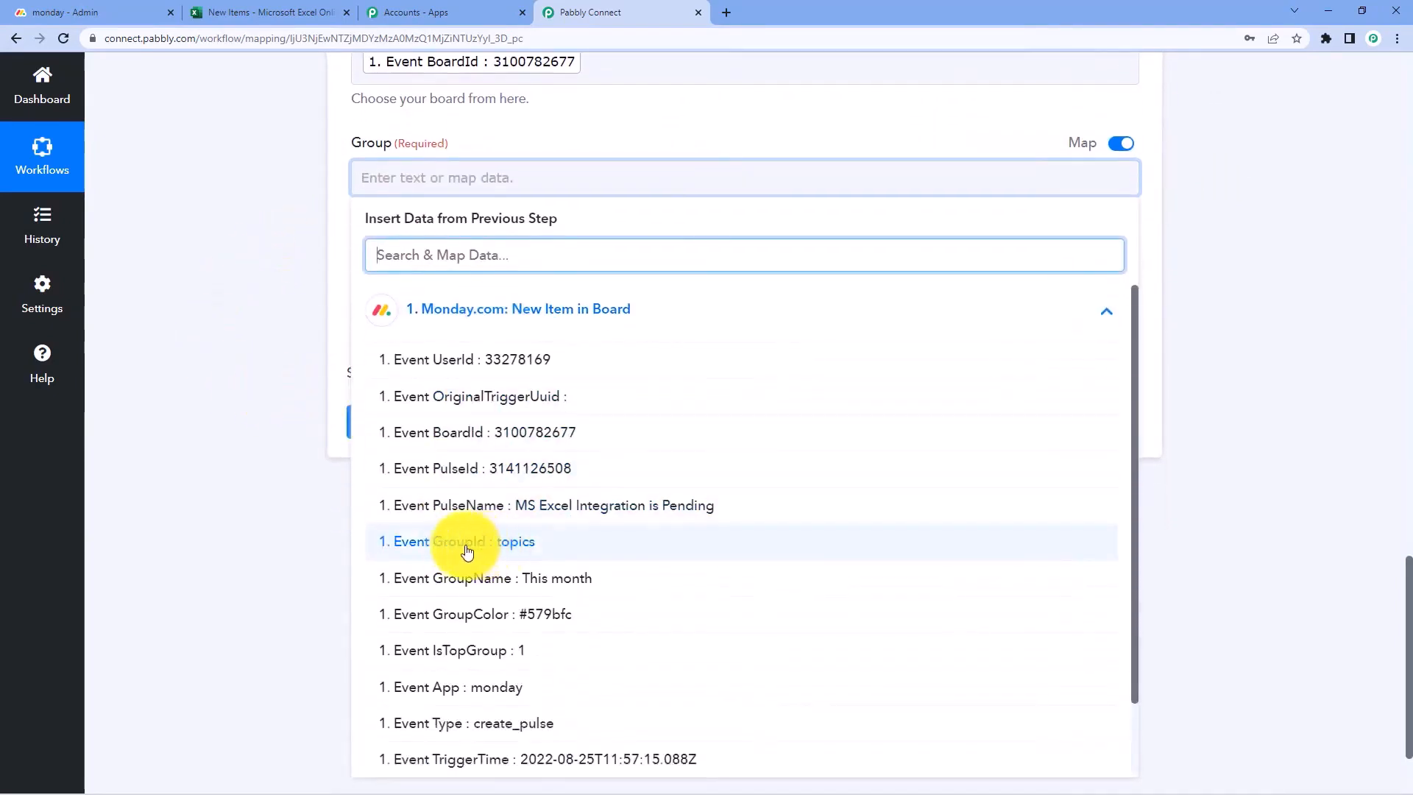
pyautogui.click(467, 549)
pyautogui.click(227, 271)
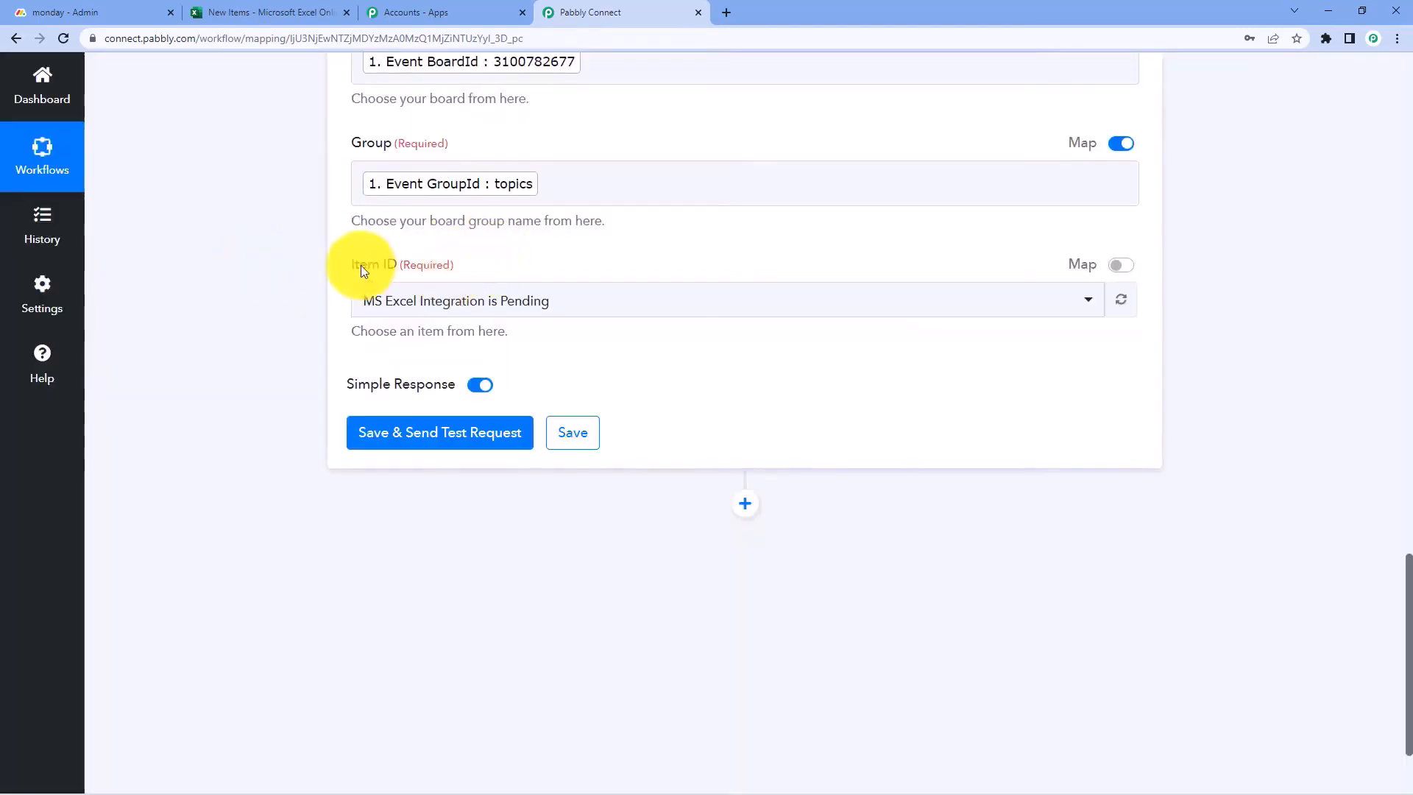
pyautogui.click(1094, 267)
pyautogui.moveTo(584, 300); pyautogui.dragTo(293, 304)
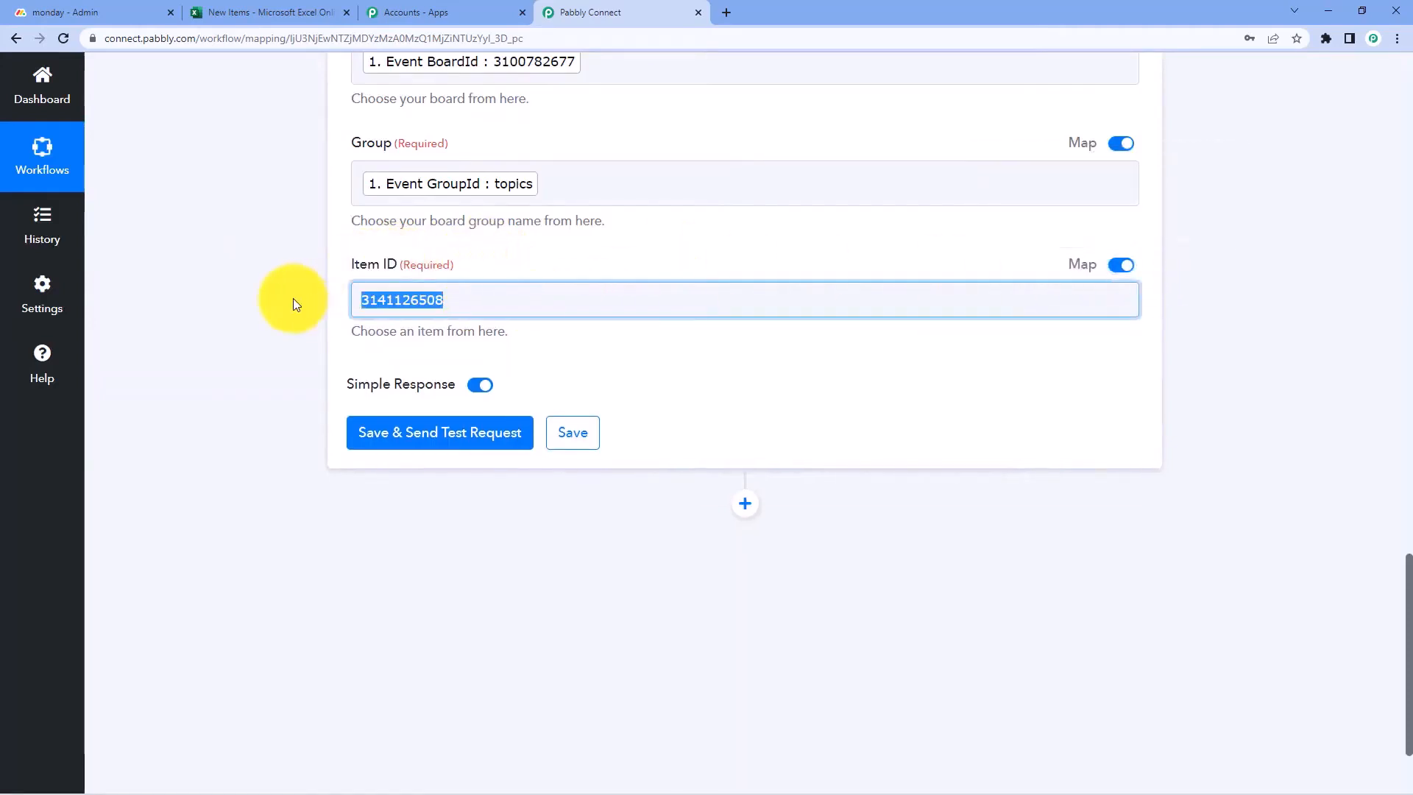
pyautogui.press('BackSpace')
pyautogui.click(468, 430)
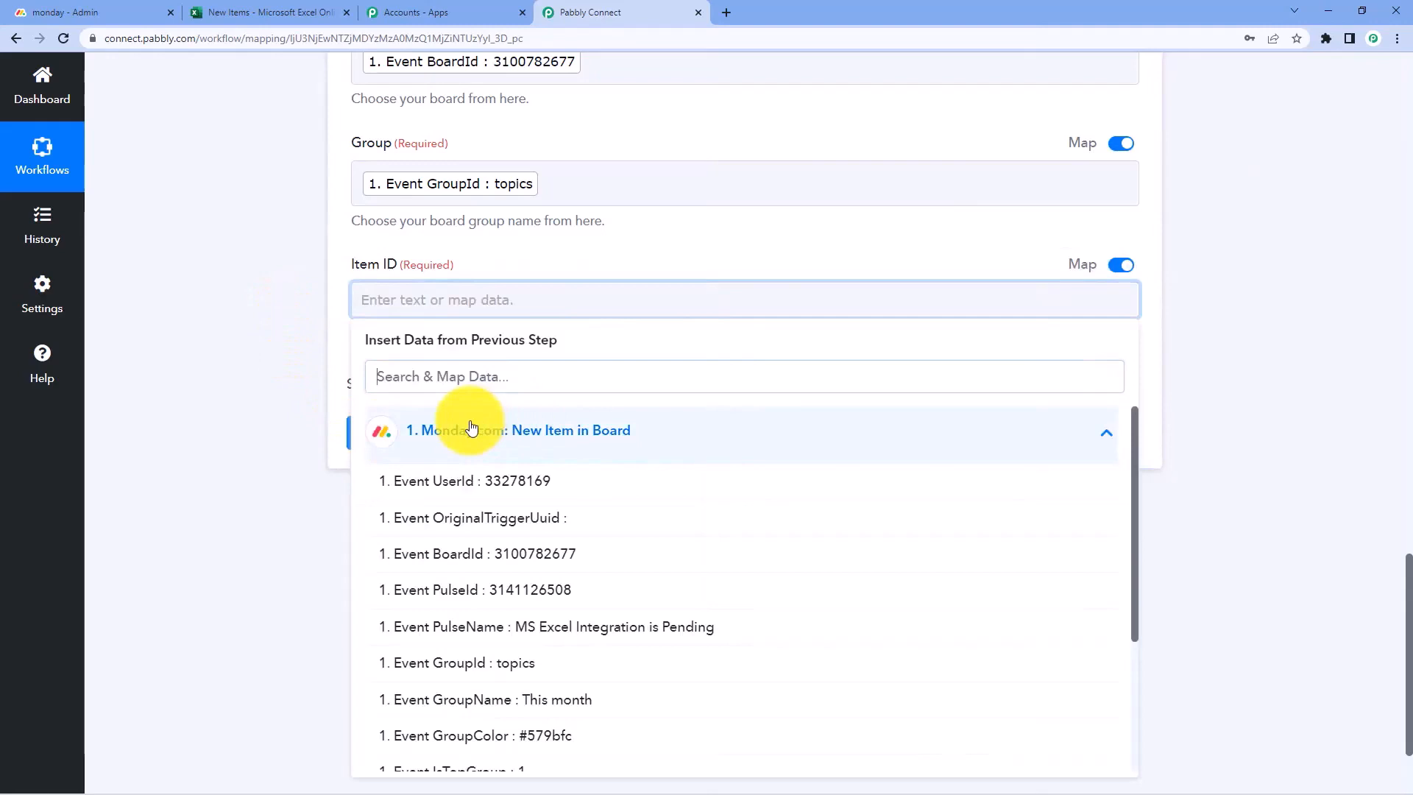
pyautogui.click(486, 597)
pyautogui.click(293, 350)
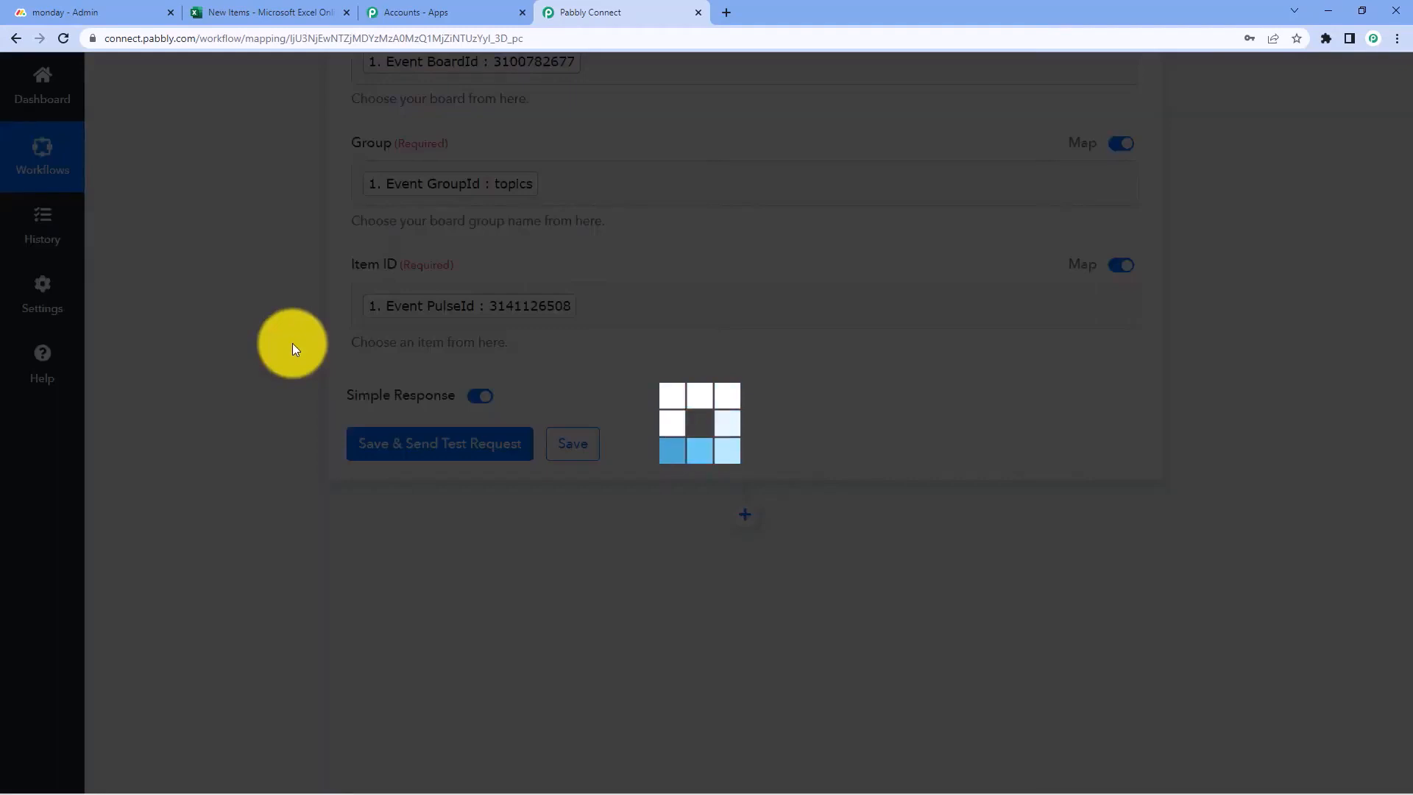
pyautogui.scroll(1, 306, 162)
pyautogui.scroll(-2, 351, 289)
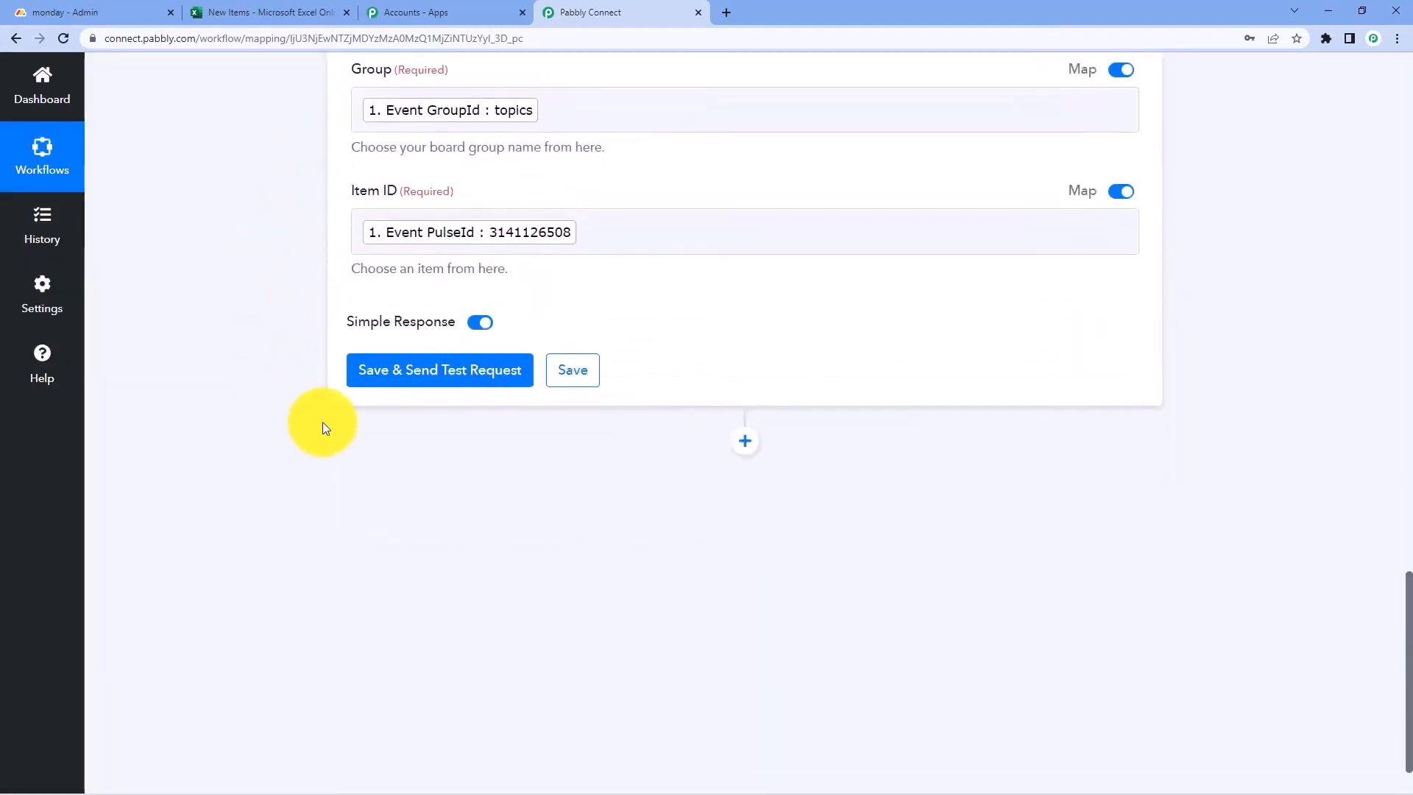
# Save and send a test request, confirming the returned name MS Excel Integration is Pending
pyautogui.click(423, 372)
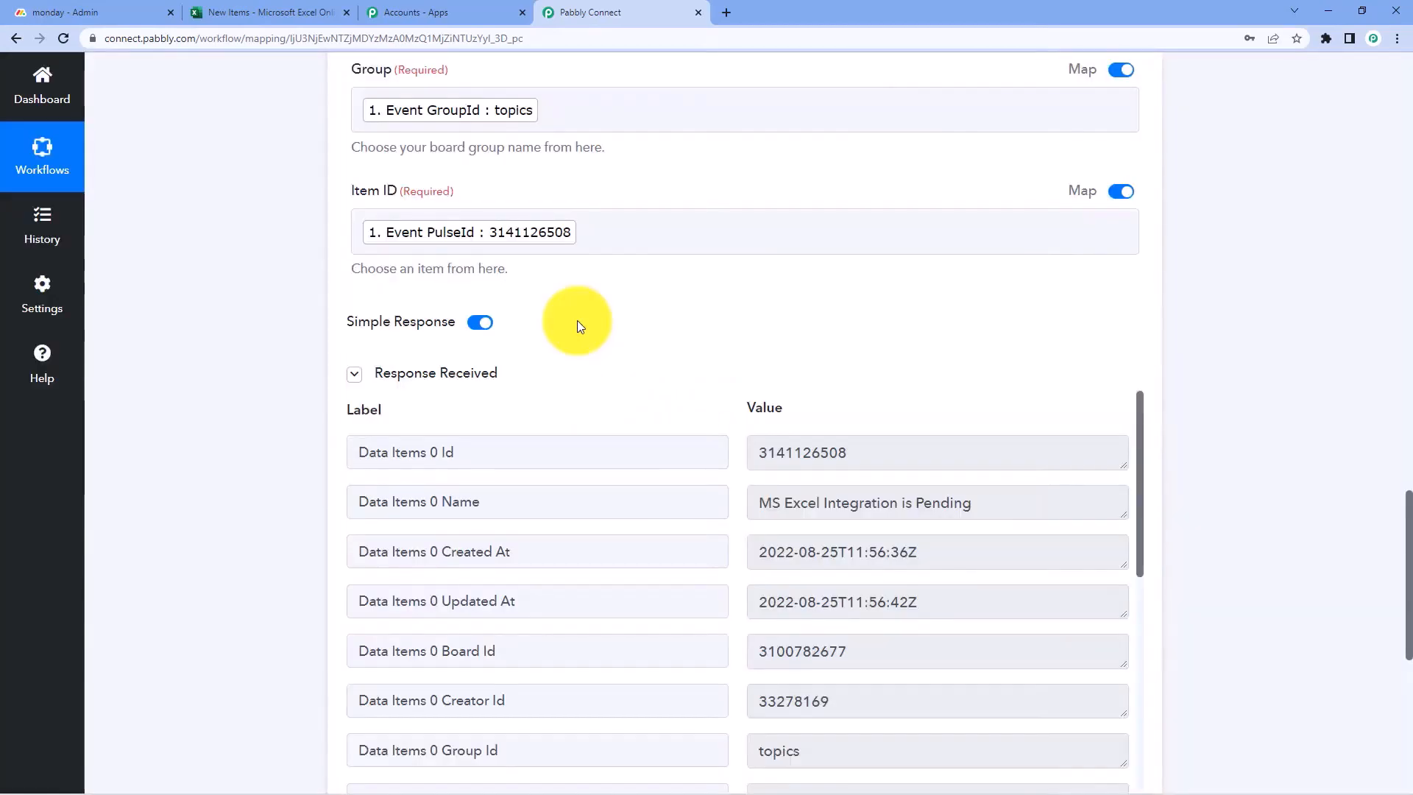
pyautogui.scroll(-2, 581, 318)
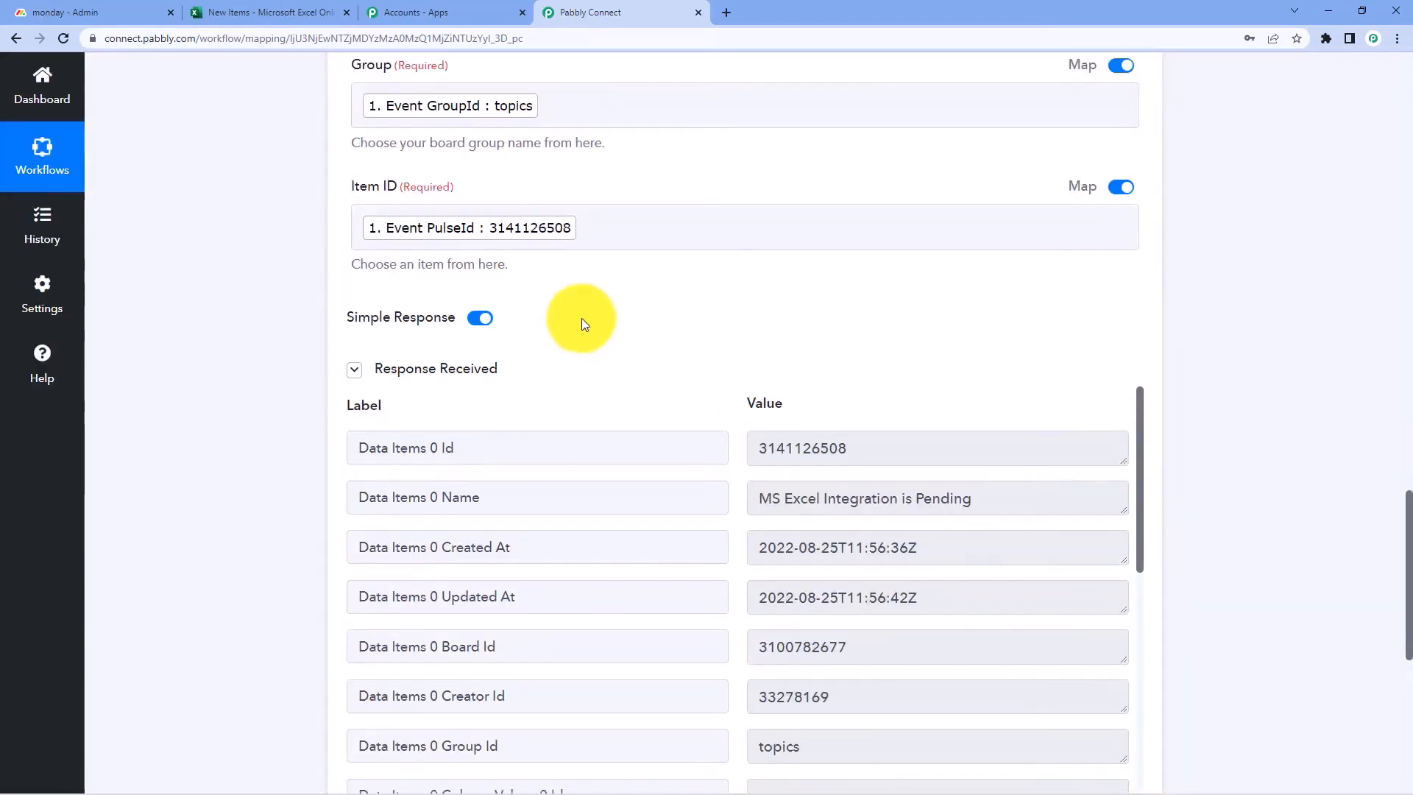
pyautogui.scroll(-1, 661, 245)
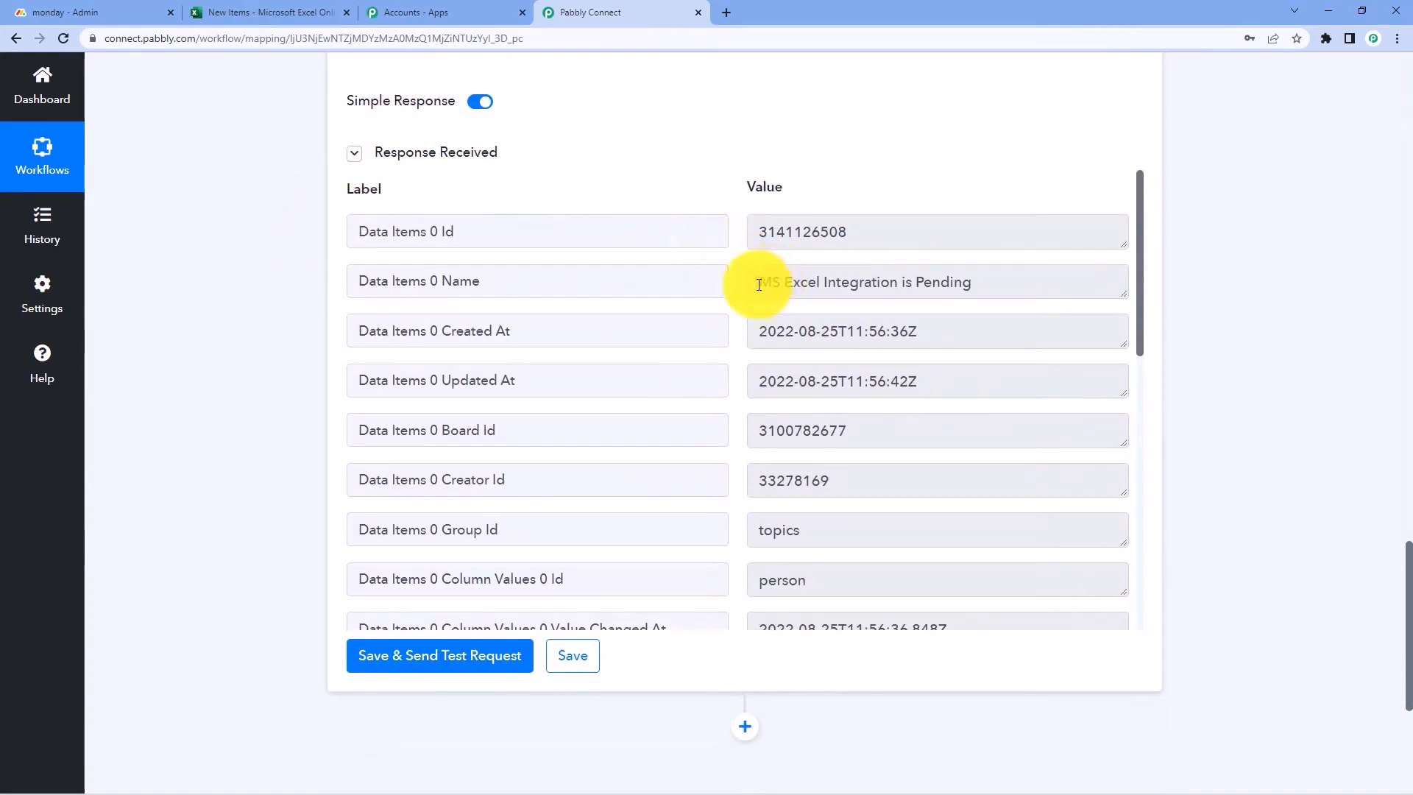
pyautogui.moveTo(759, 285); pyautogui.dragTo(735, 268)
pyautogui.scroll(-1, 964, 290)
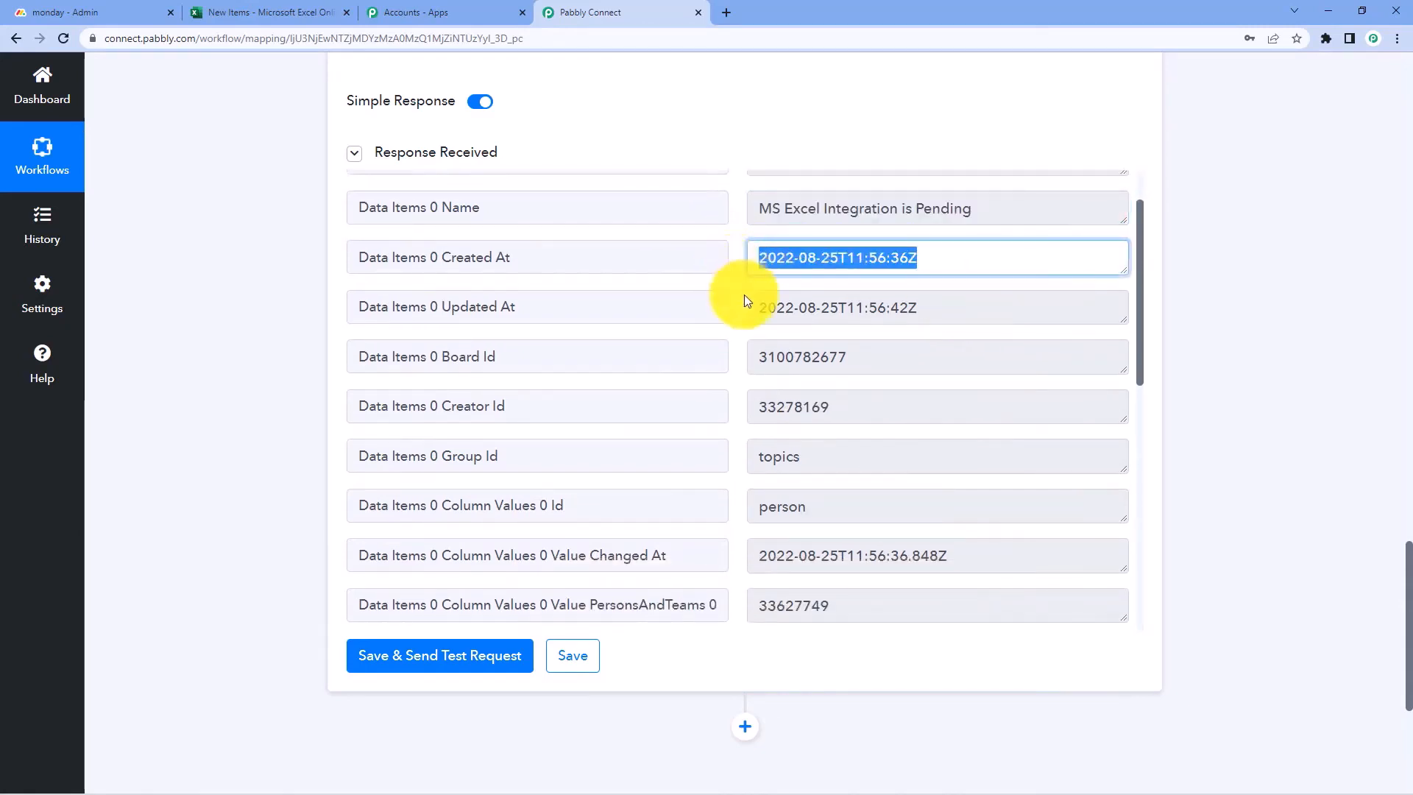
pyautogui.scroll(-3, 736, 295)
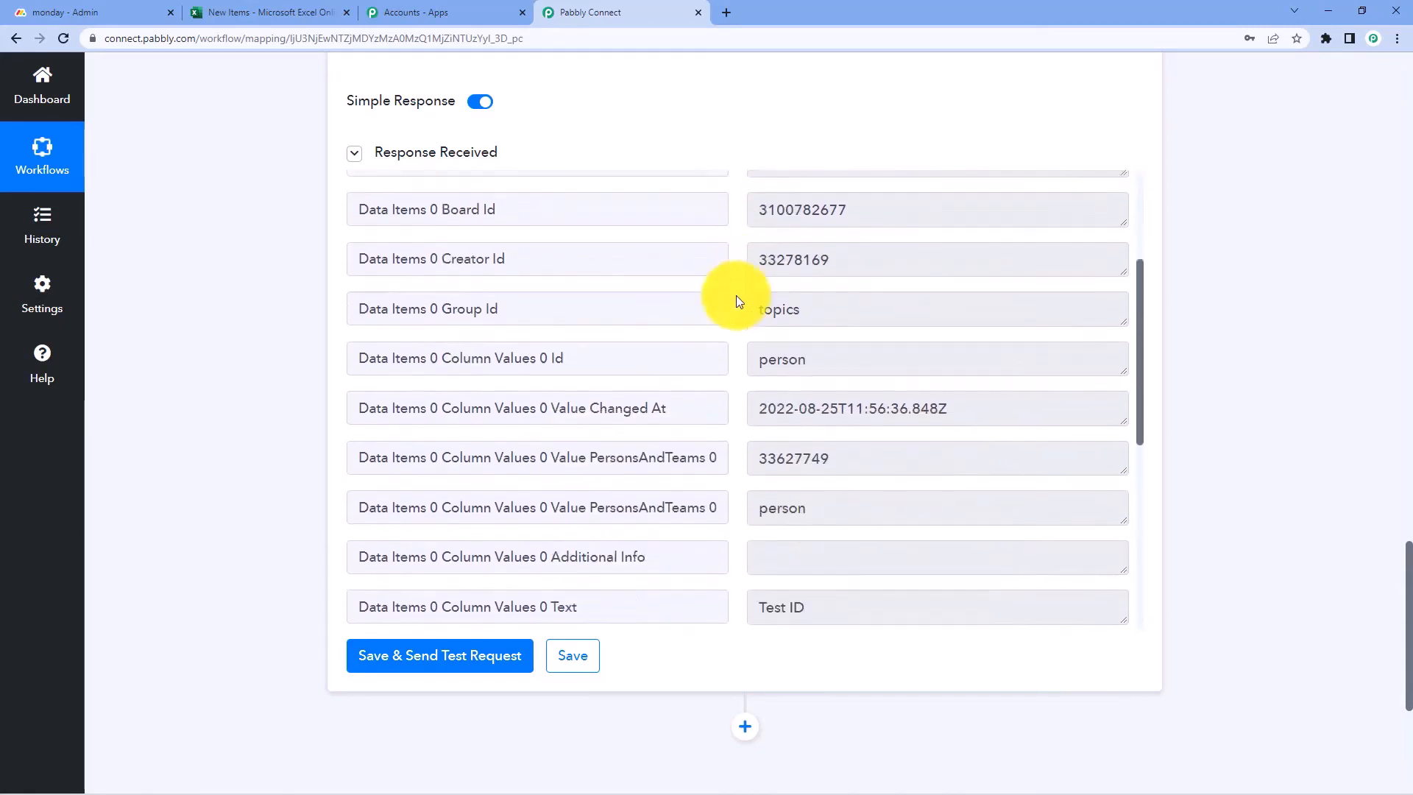
# Review the remaining response values, including creation time, group topics and status Stuck
pyautogui.moveTo(851, 315); pyautogui.dragTo(695, 322)
pyautogui.scroll(-4, 721, 345)
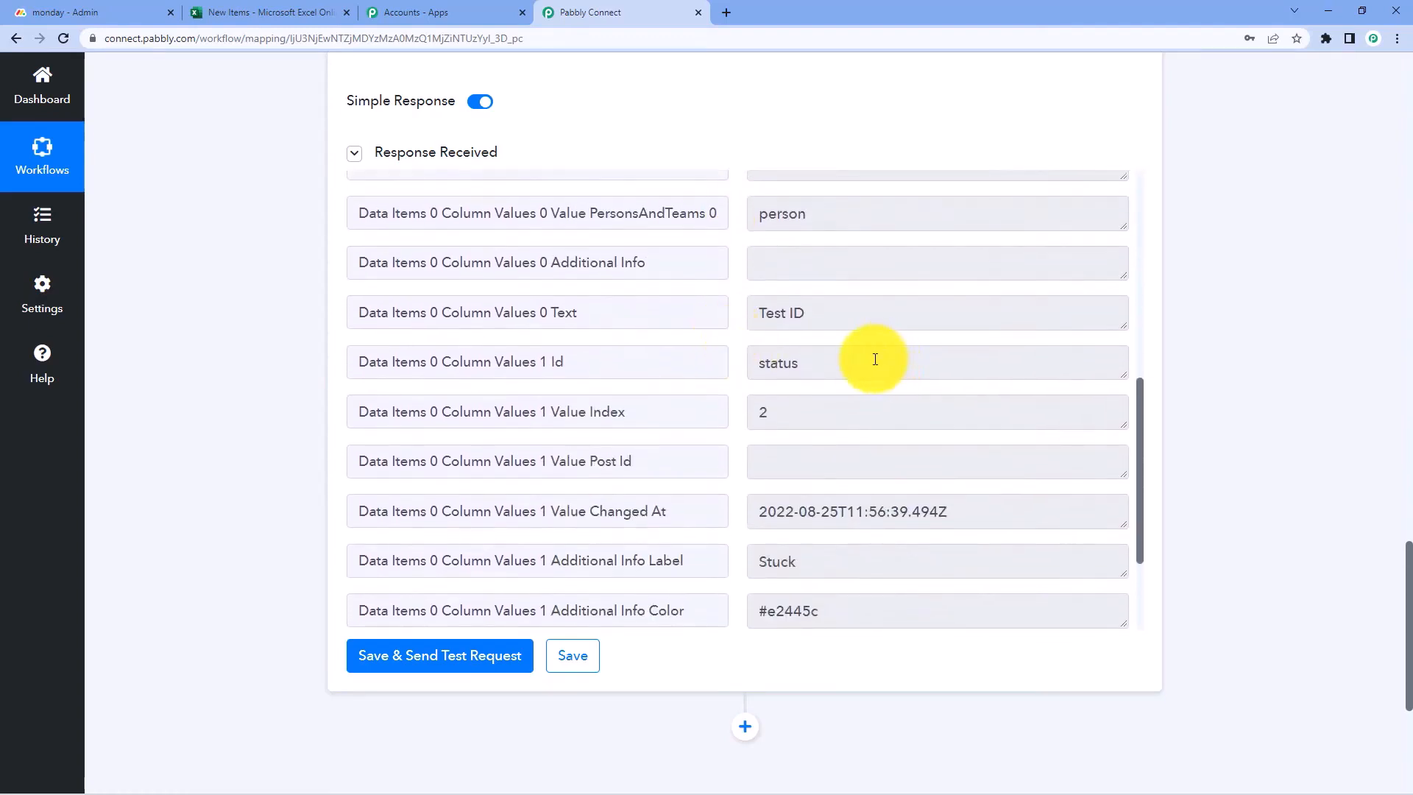
pyautogui.scroll(-3, 875, 359)
pyautogui.moveTo(814, 412); pyautogui.dragTo(733, 416)
pyautogui.click(733, 381)
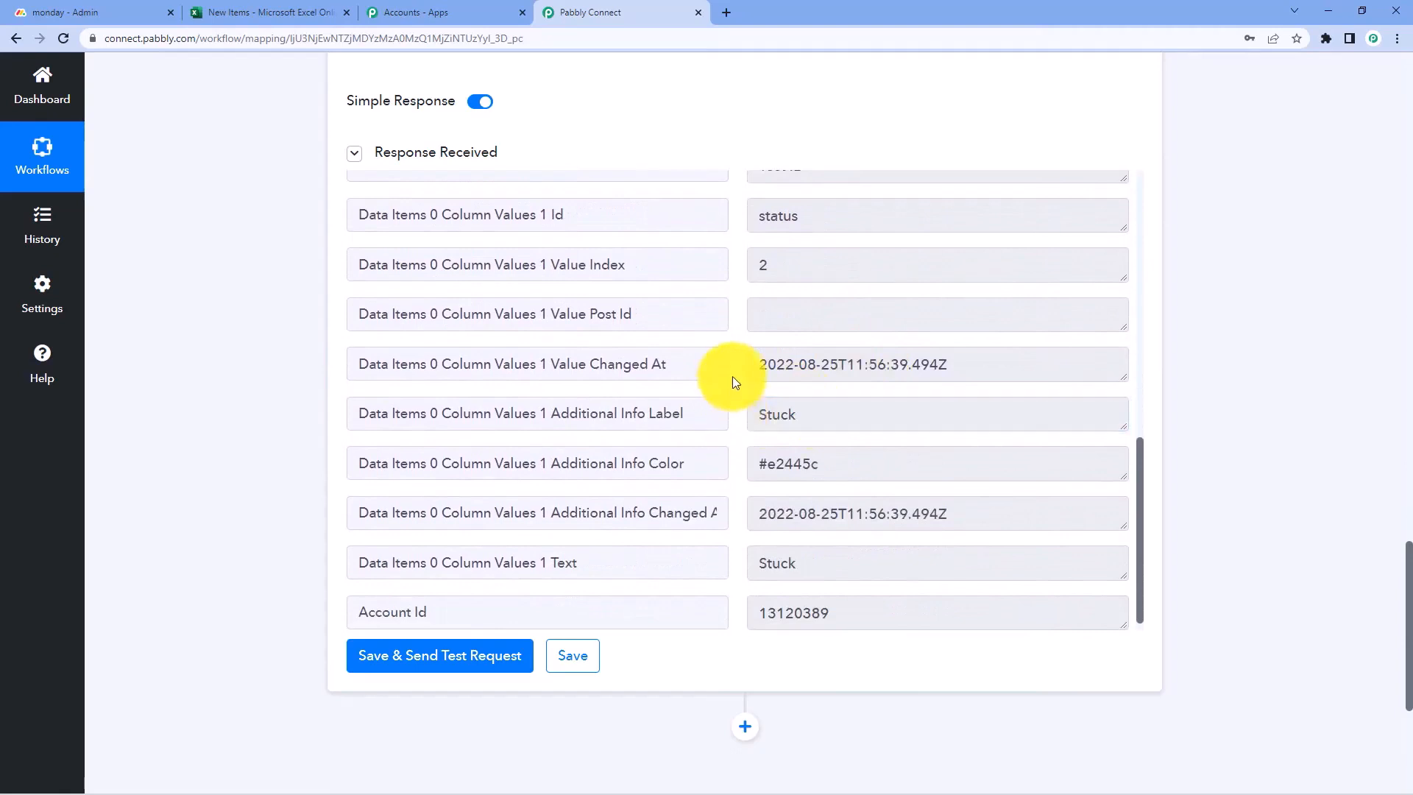
pyautogui.scroll(4, 732, 377)
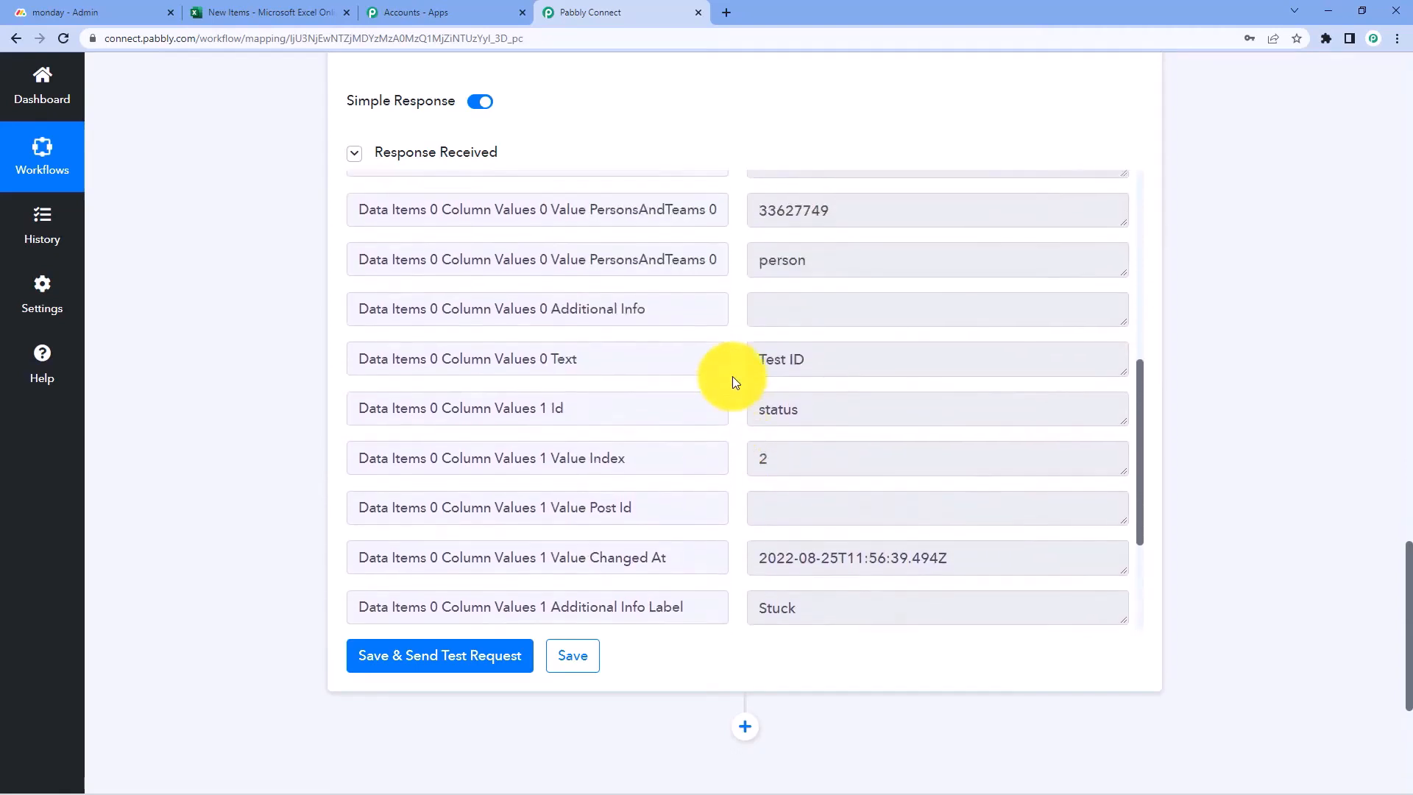
pyautogui.scroll(1, 732, 380)
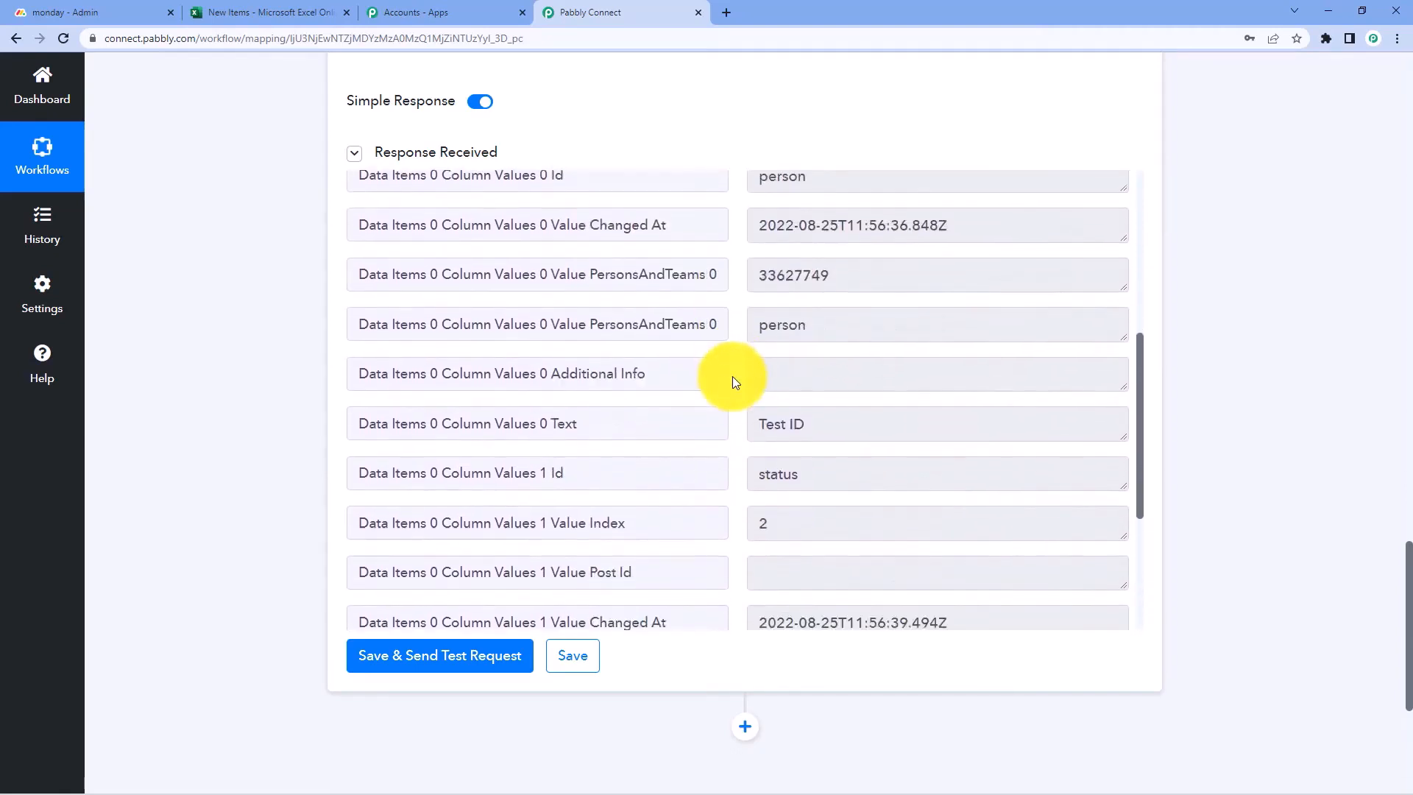
pyautogui.scroll(-5, 734, 380)
pyautogui.scroll(4, 734, 381)
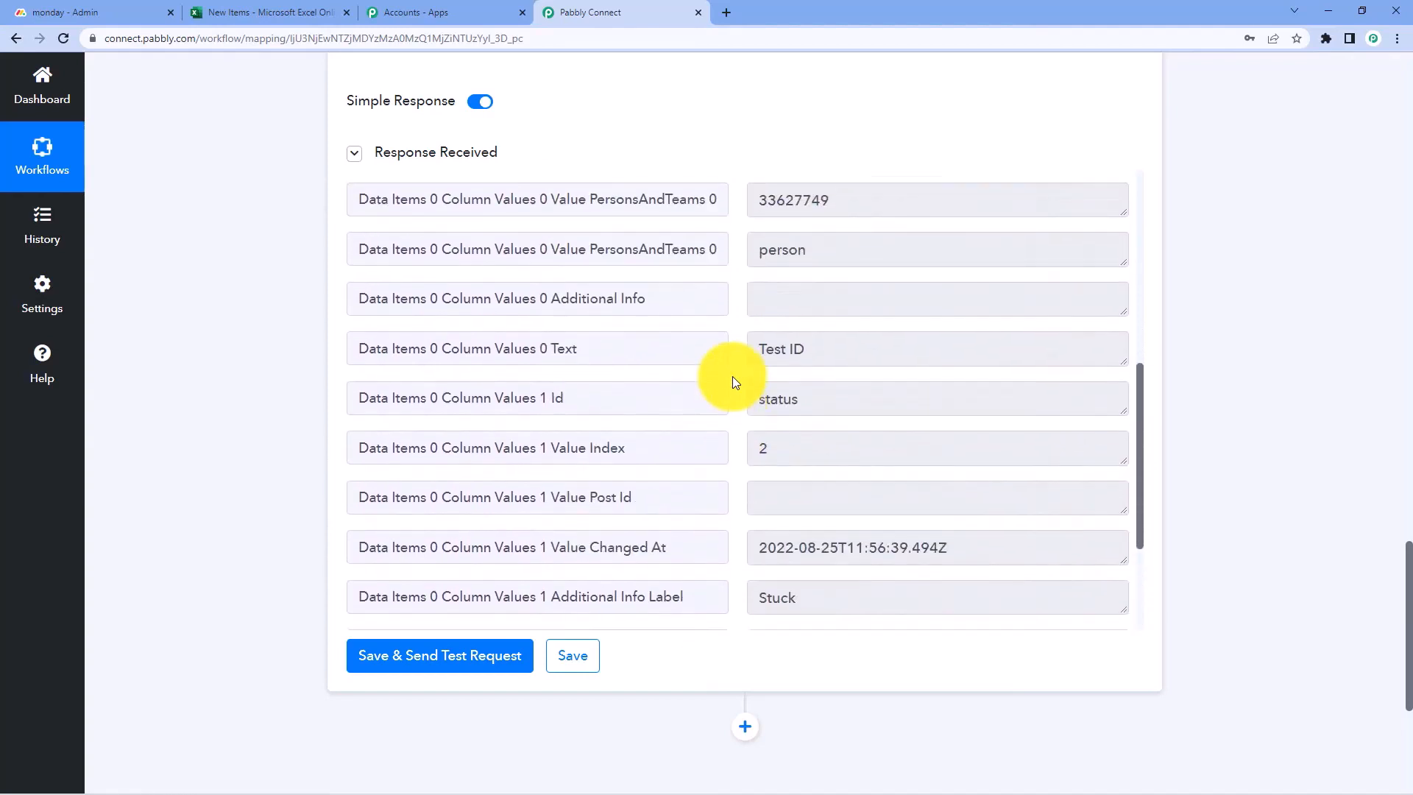
pyautogui.scroll(10, 733, 381)
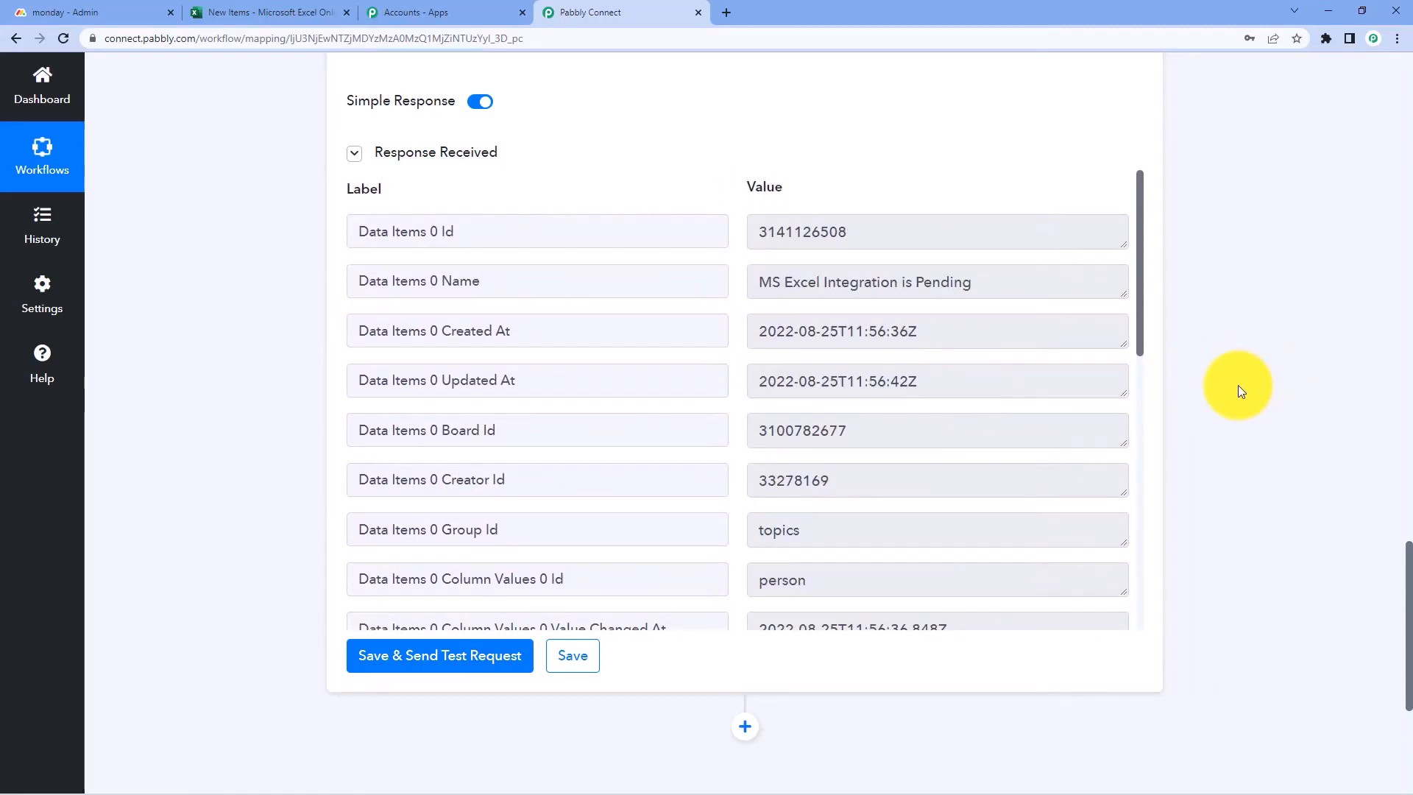
pyautogui.scroll(-5, 1238, 386)
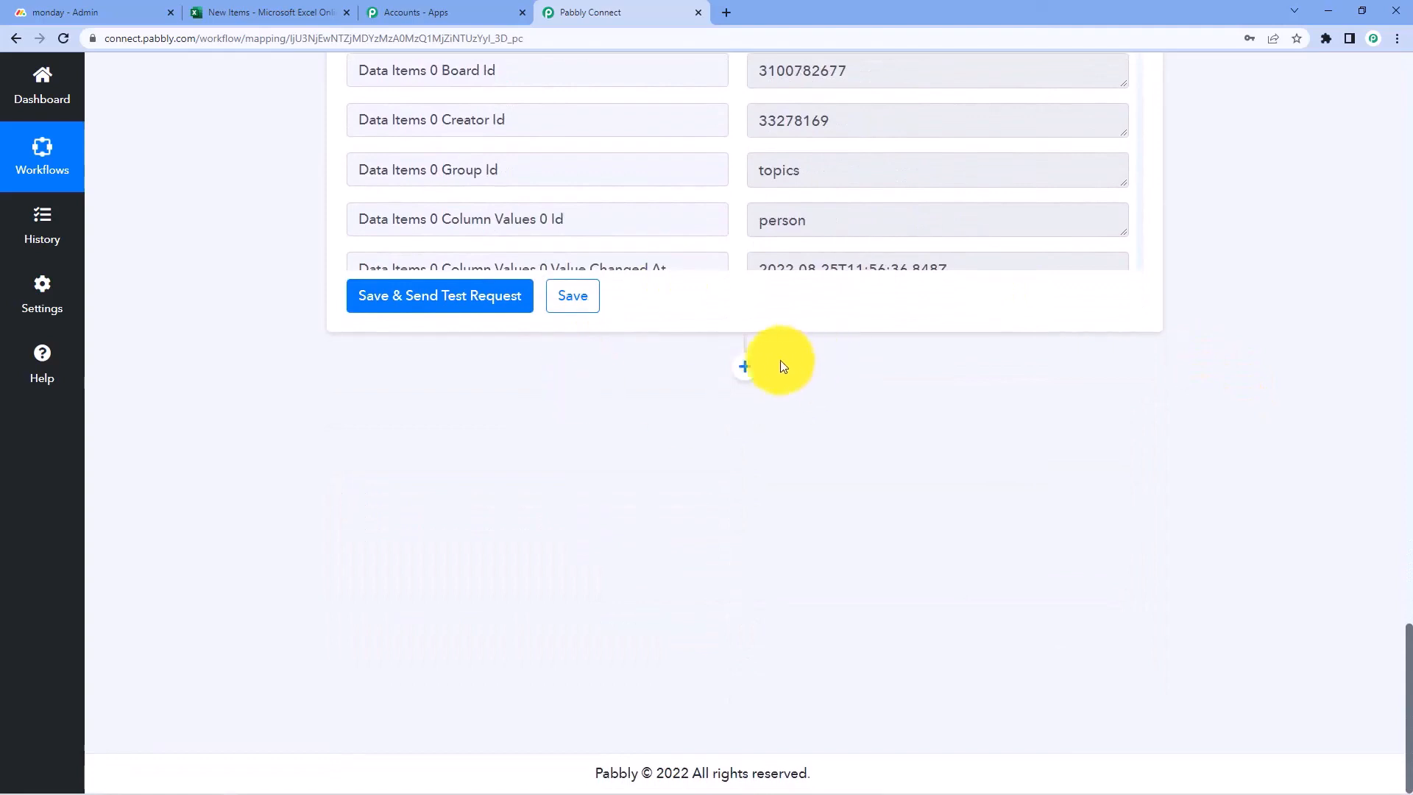
# Add a Microsoft Excel action step using the Add Row To Worksheet event
pyautogui.click(744, 367)
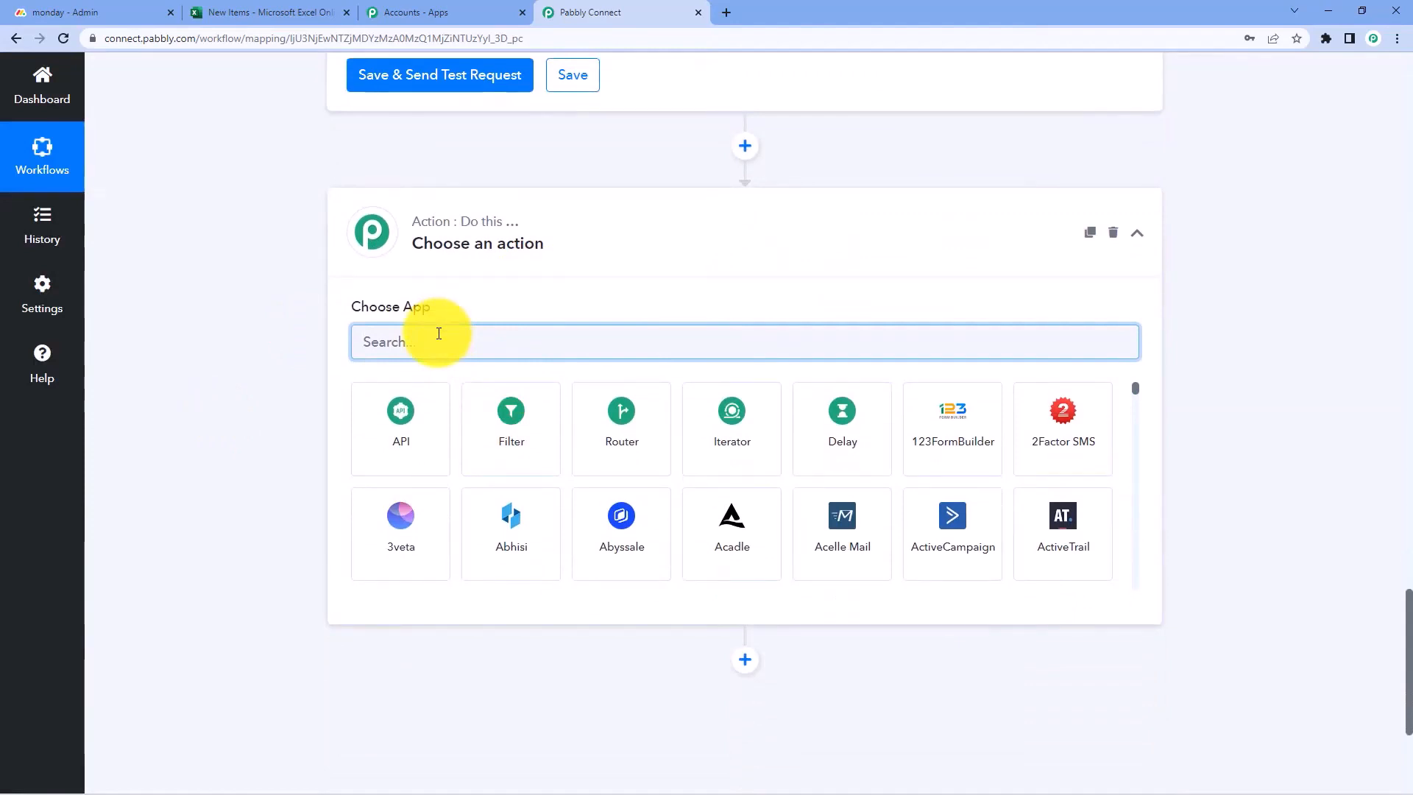
pyautogui.write('Microsoft')
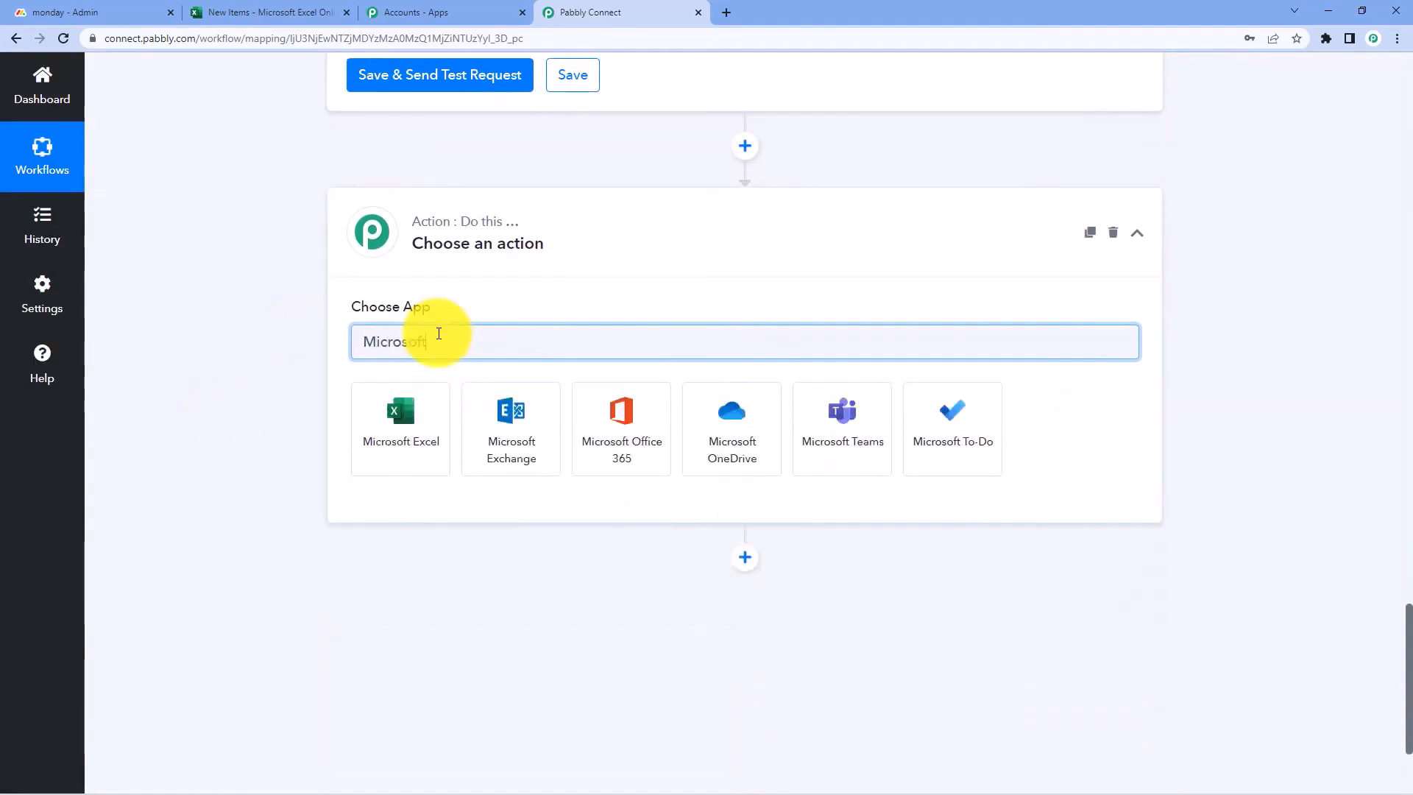
pyautogui.click(434, 419)
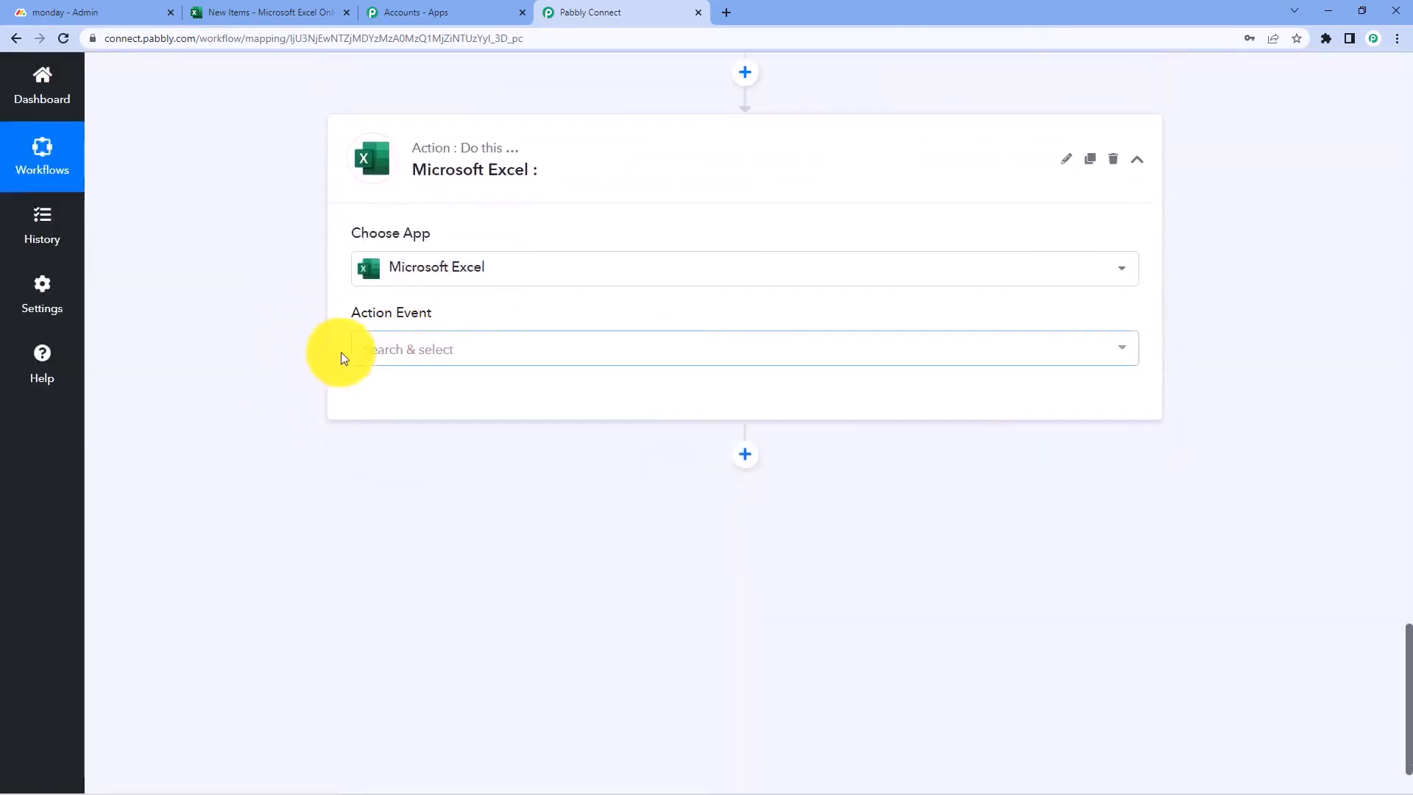
pyautogui.click(461, 351)
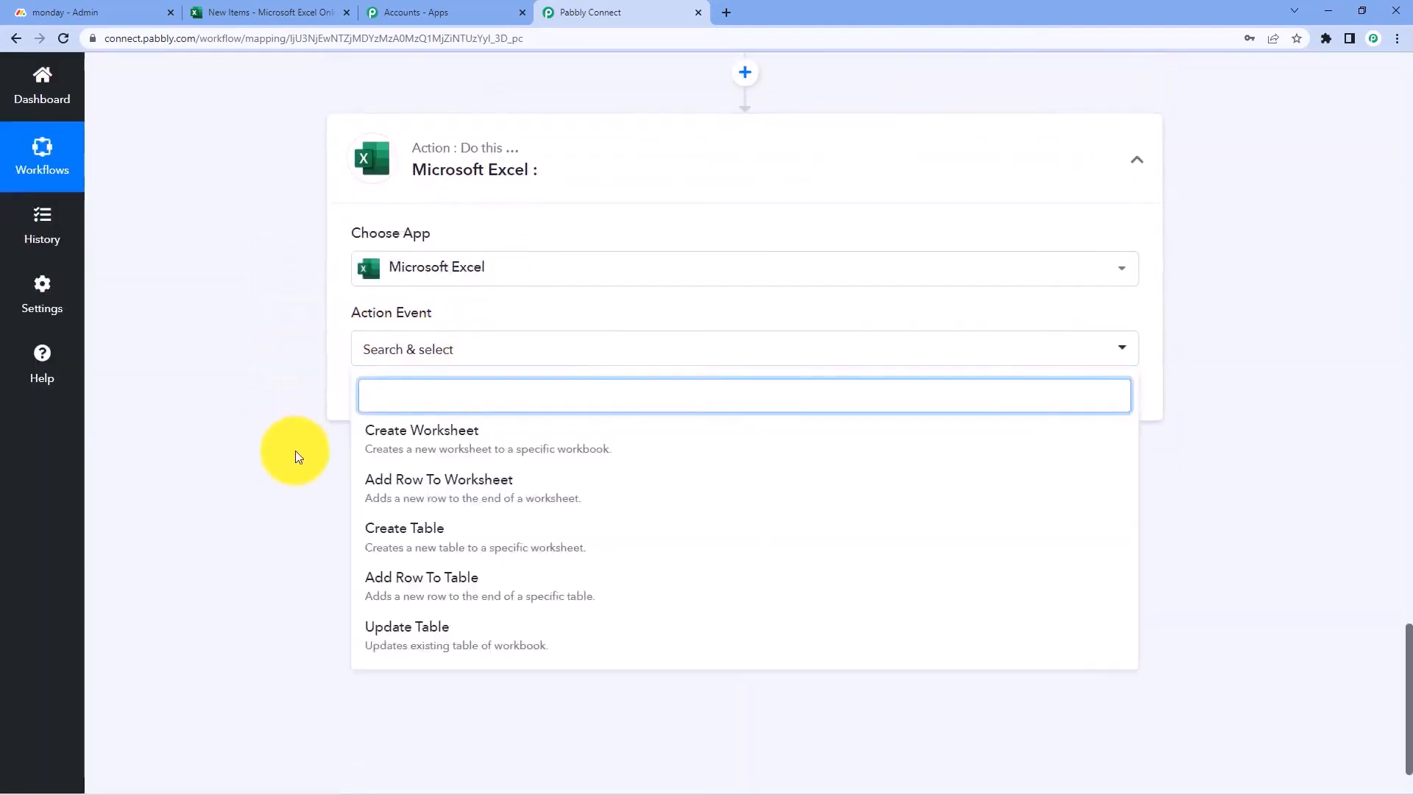
pyautogui.click(392, 486)
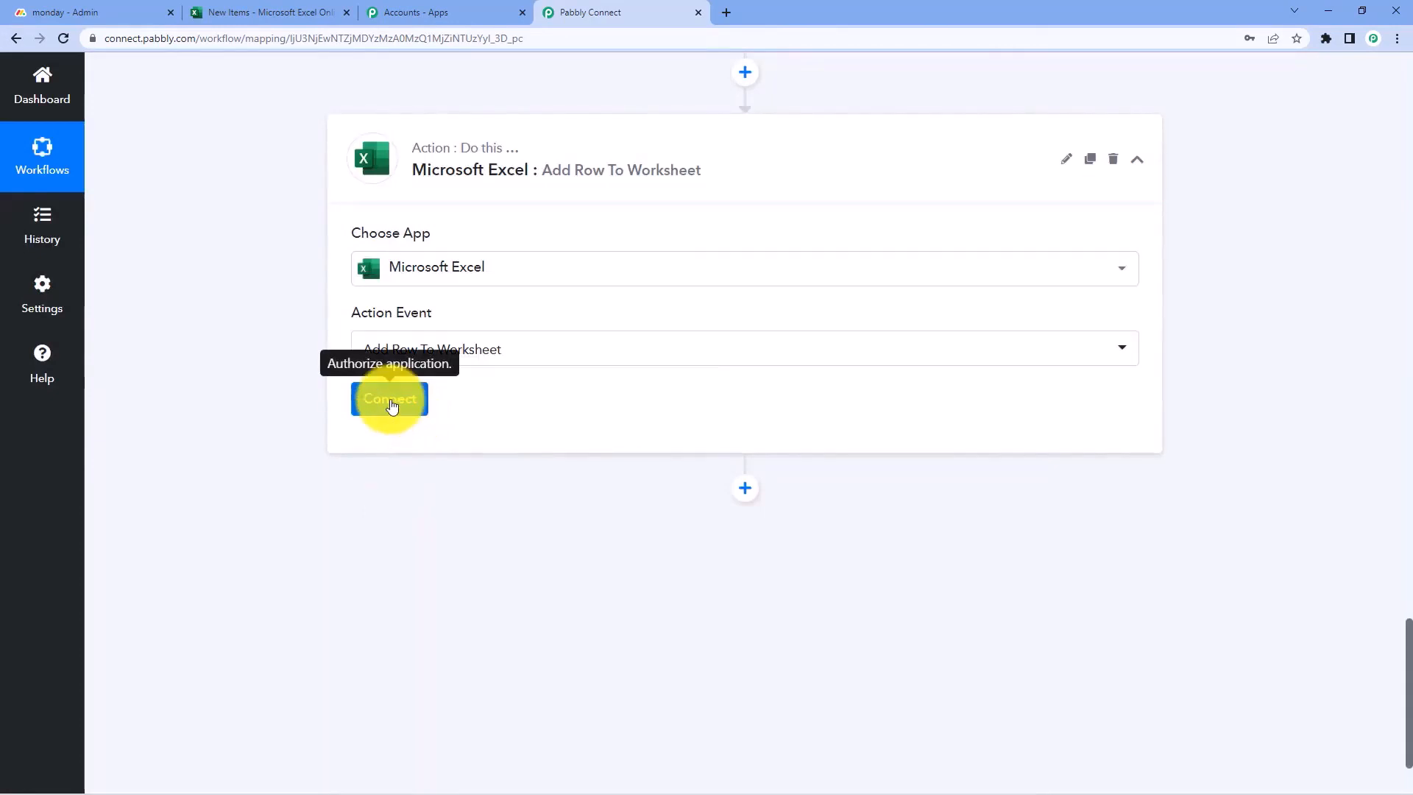
pyautogui.click(392, 403)
# Add a new Microsoft Excel connection and approve Pabbly Connect's access in the Microsoft consent window
pyautogui.click(379, 409)
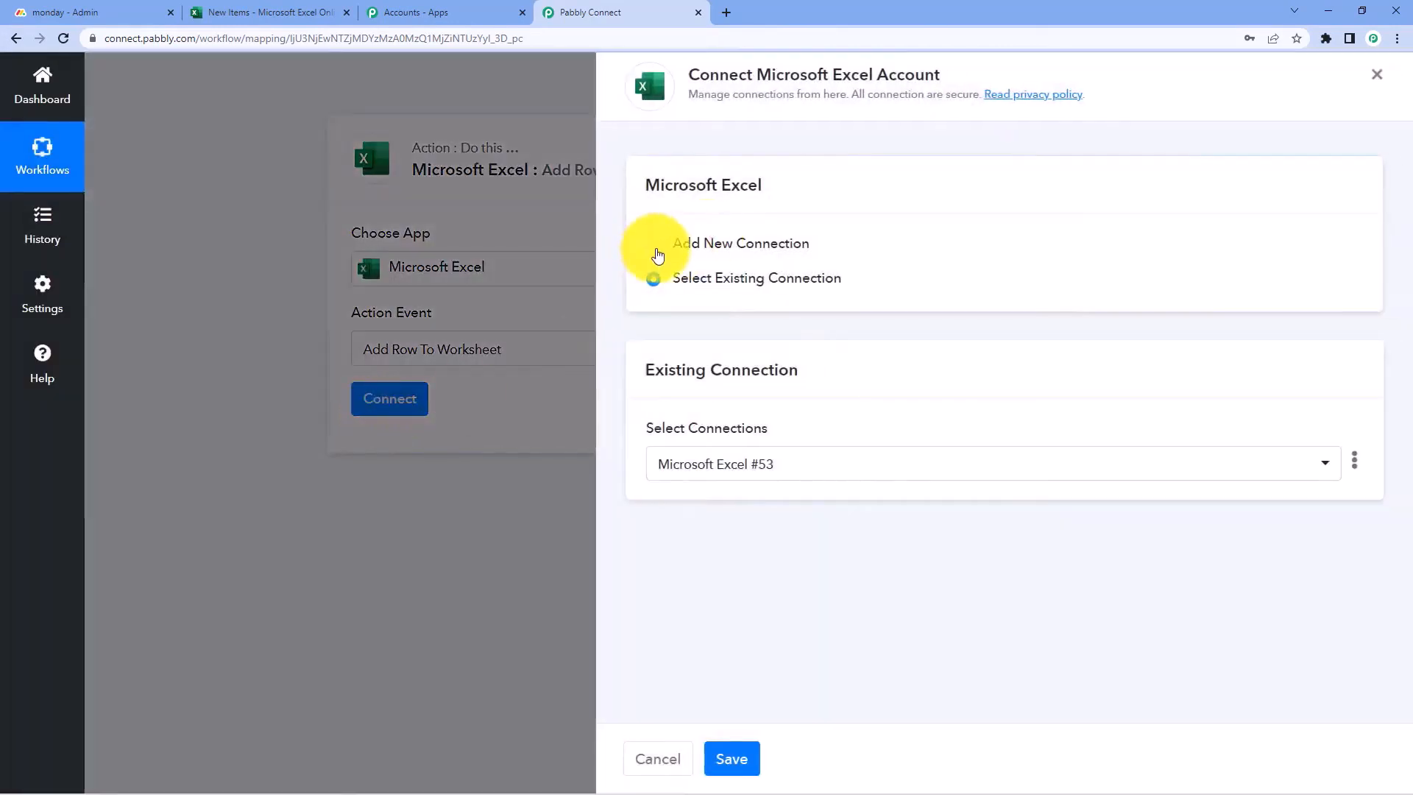
pyautogui.click(653, 246)
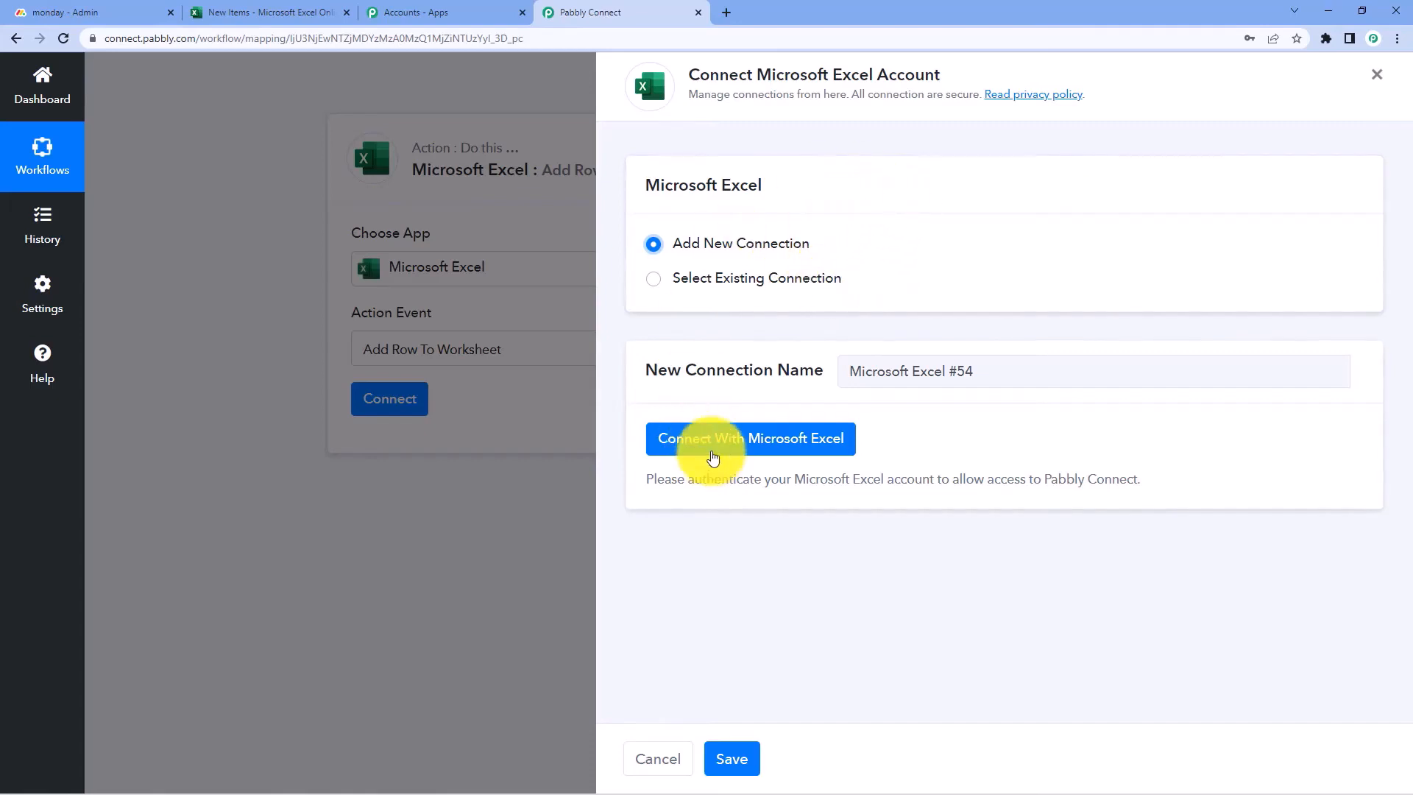
pyautogui.click(717, 452)
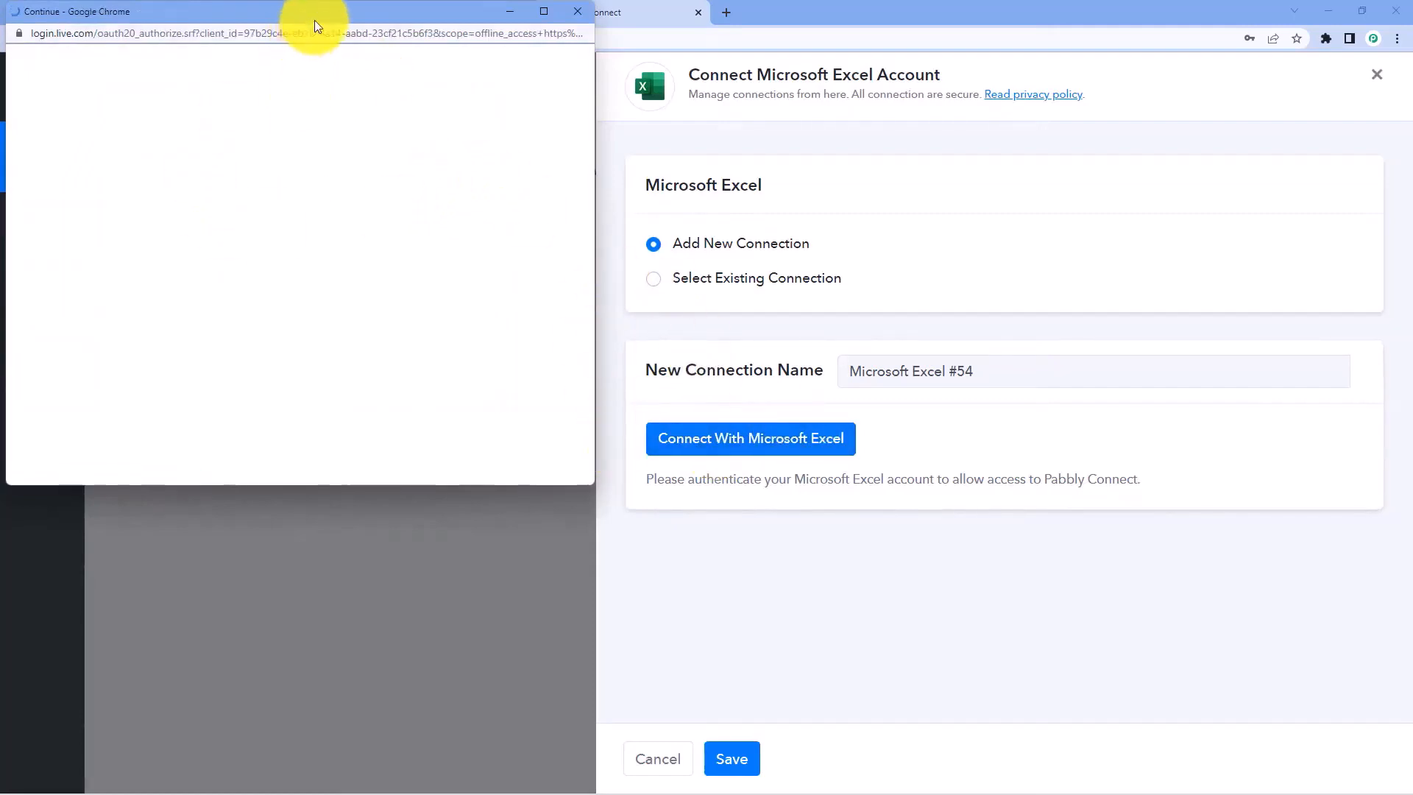
pyautogui.moveTo(332, 18); pyautogui.dragTo(341, 79)
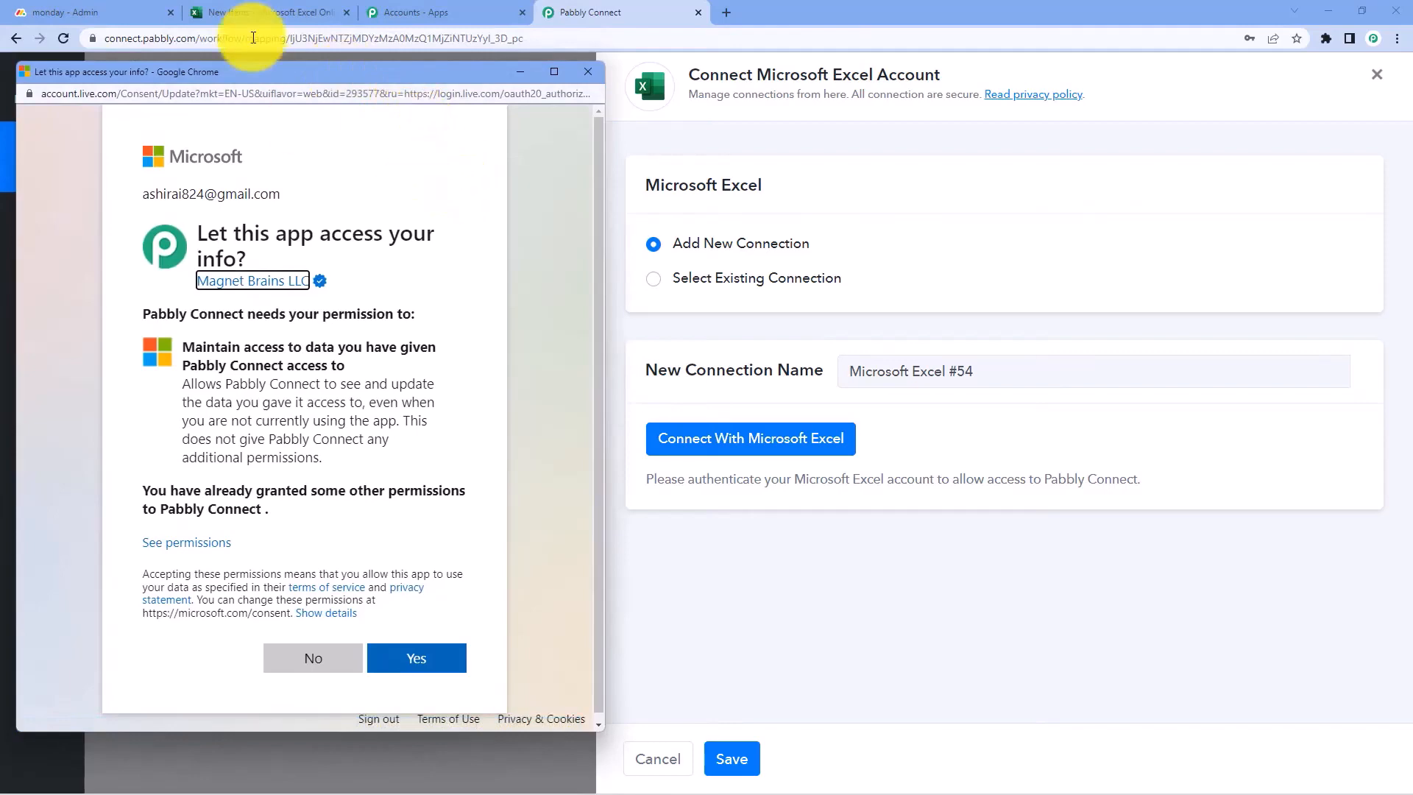
pyautogui.click(272, 12)
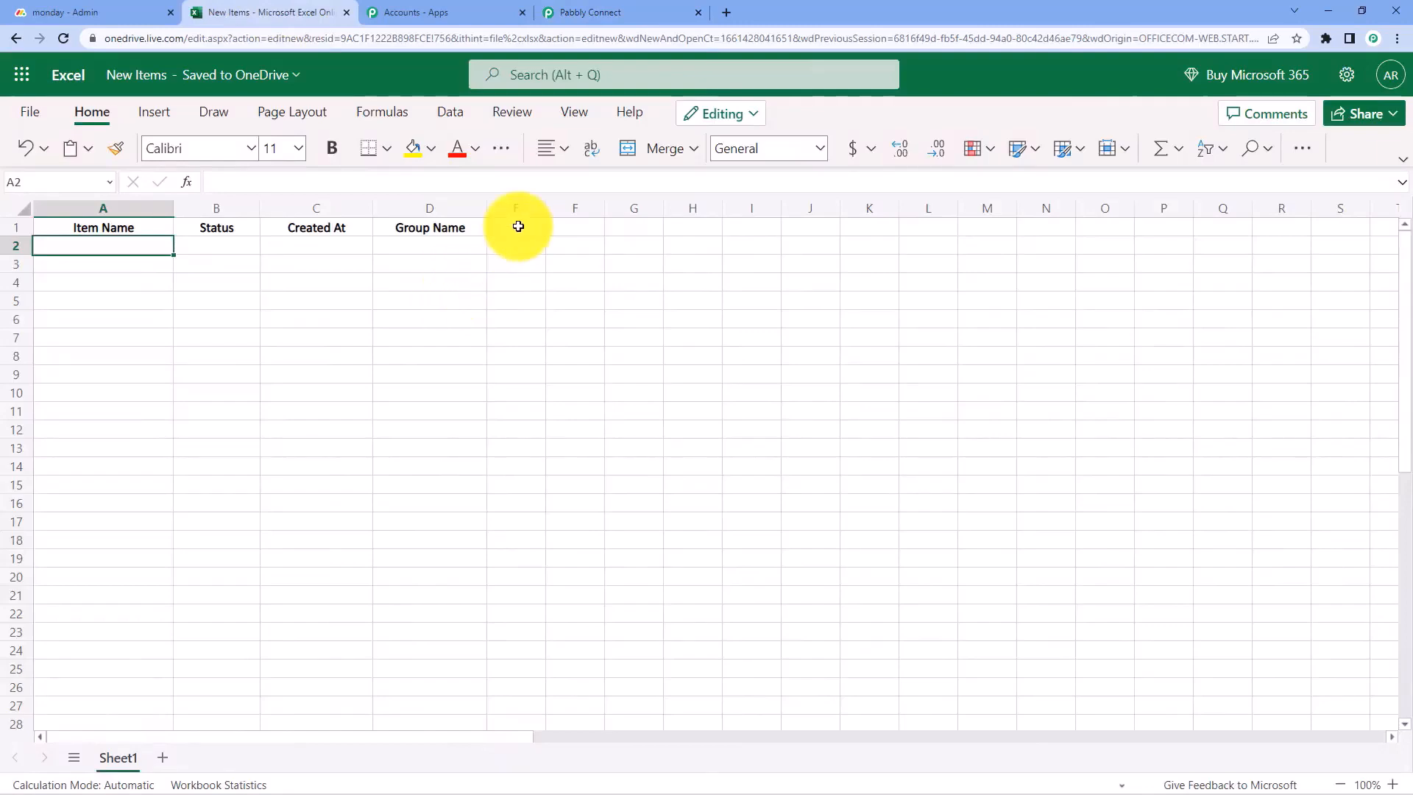
pyautogui.click(598, 13)
pyautogui.hotkey('alt', 'Tab')
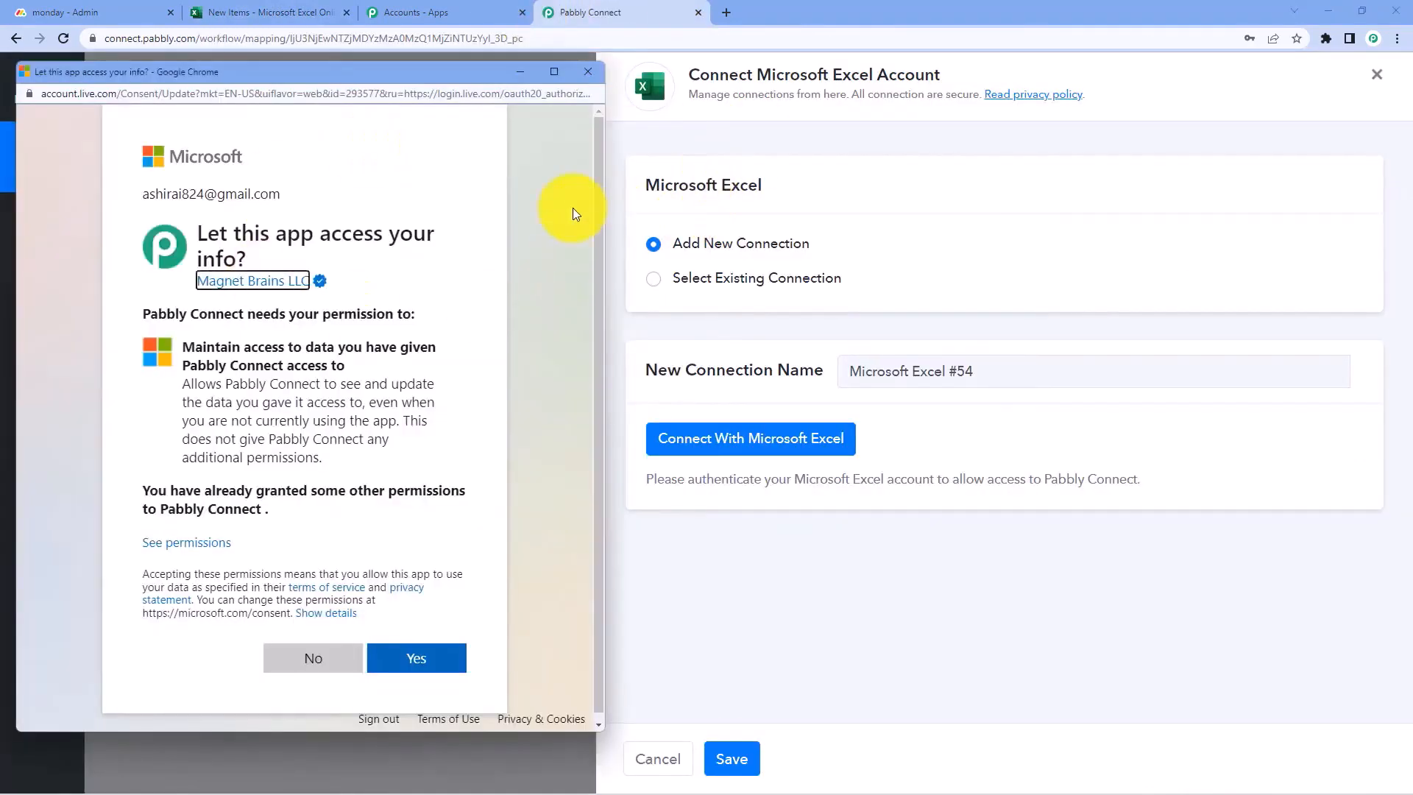
pyautogui.click(470, 285)
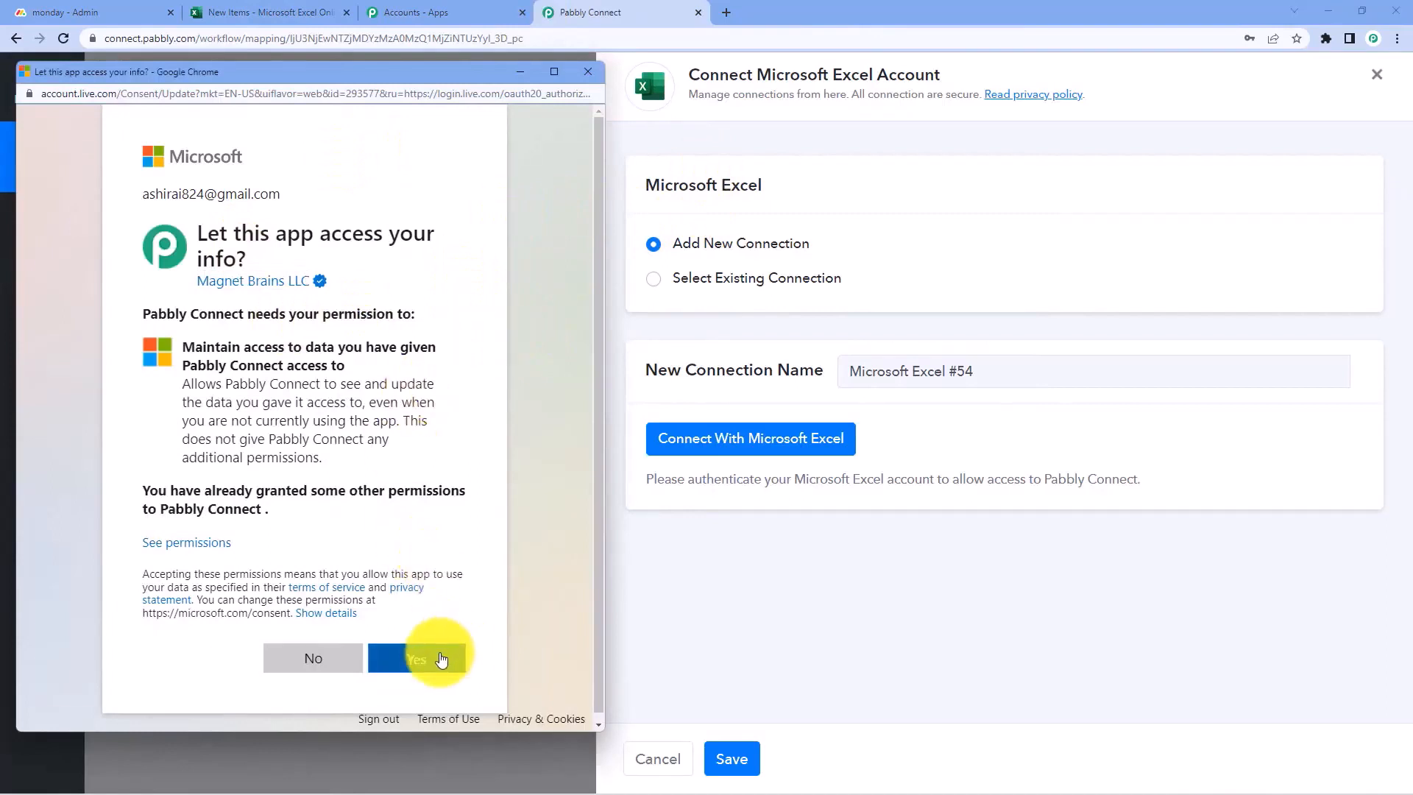
pyautogui.click(440, 658)
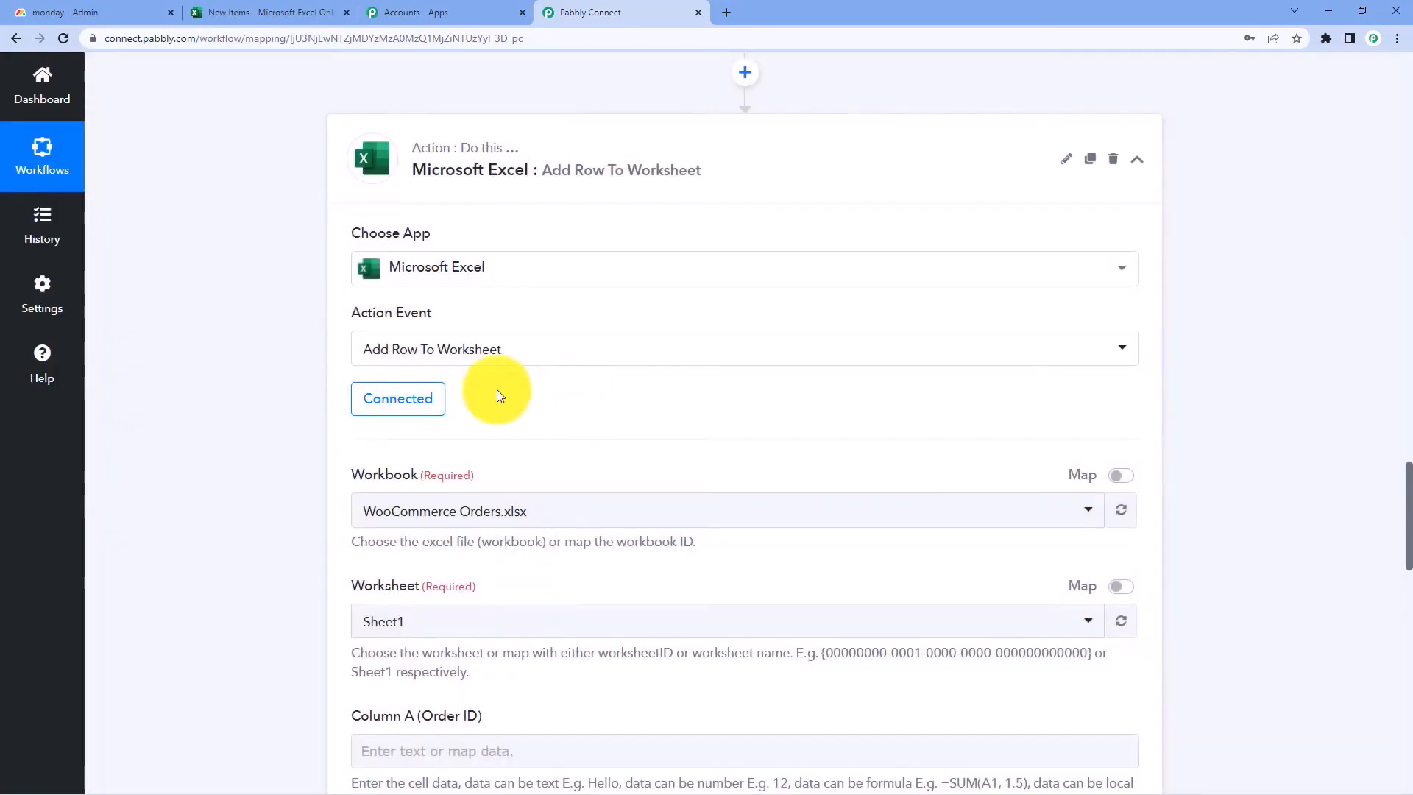
# Point the Excel step at workbook New Items.xlsx and worksheet Sheet1
pyautogui.scroll(-4, 577, 400)
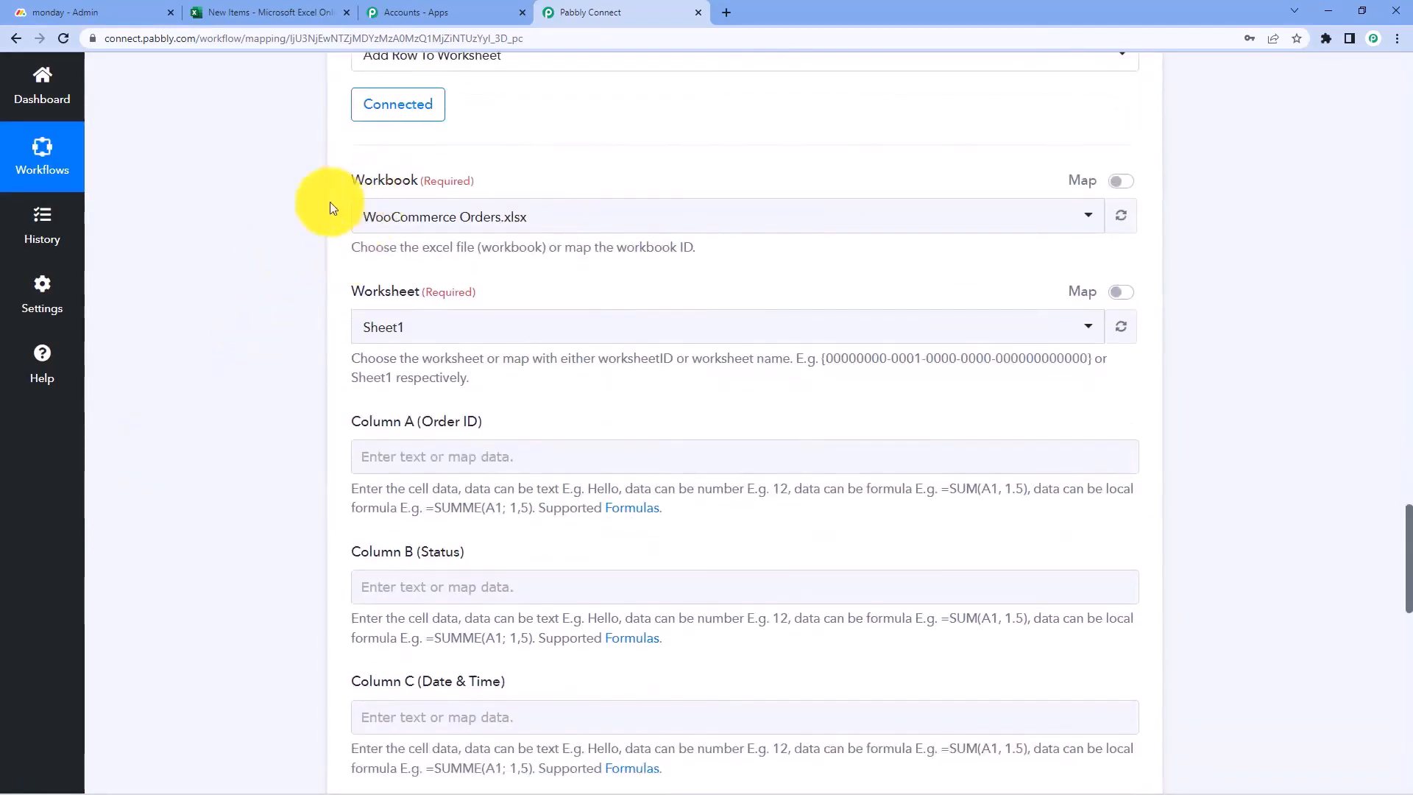
pyautogui.click(515, 214)
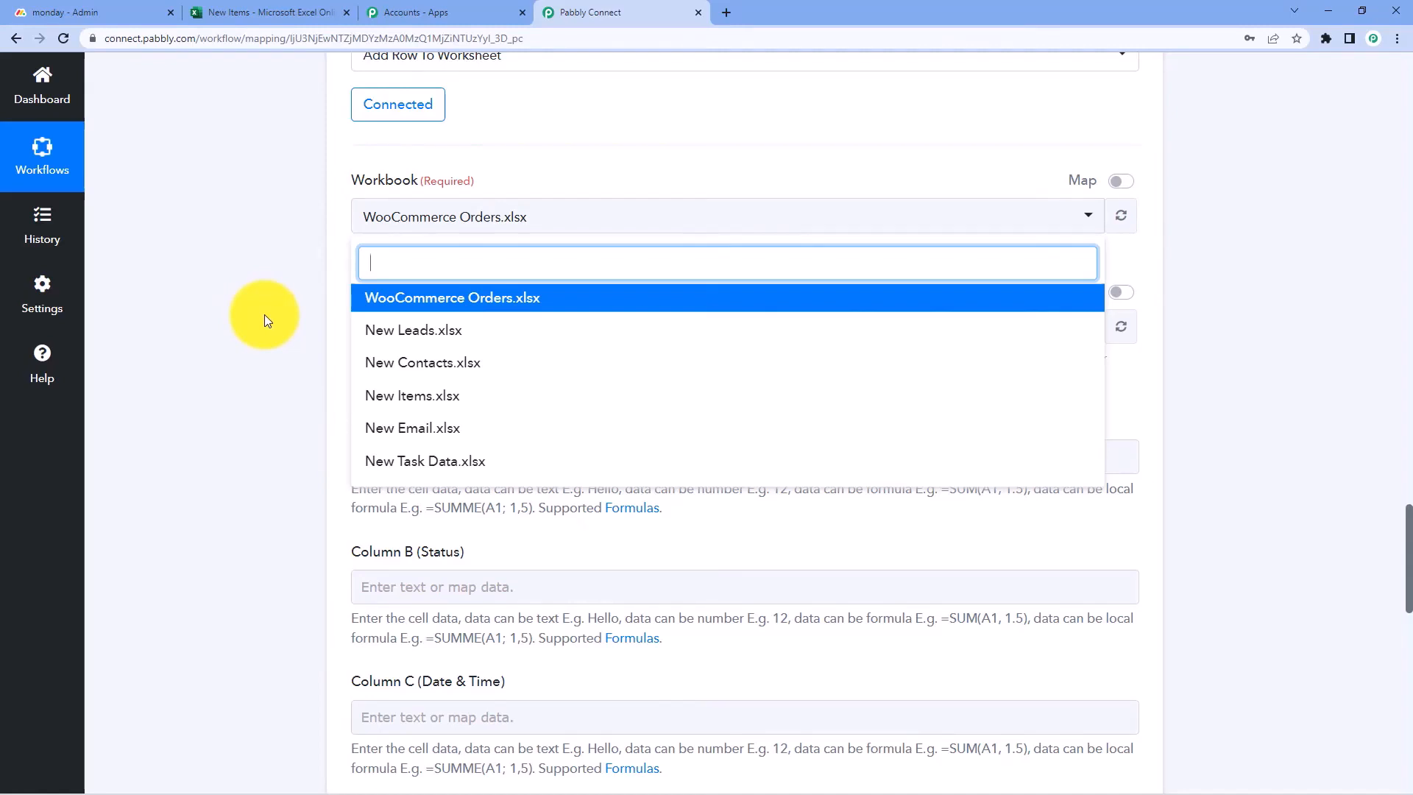
pyautogui.click(258, 11)
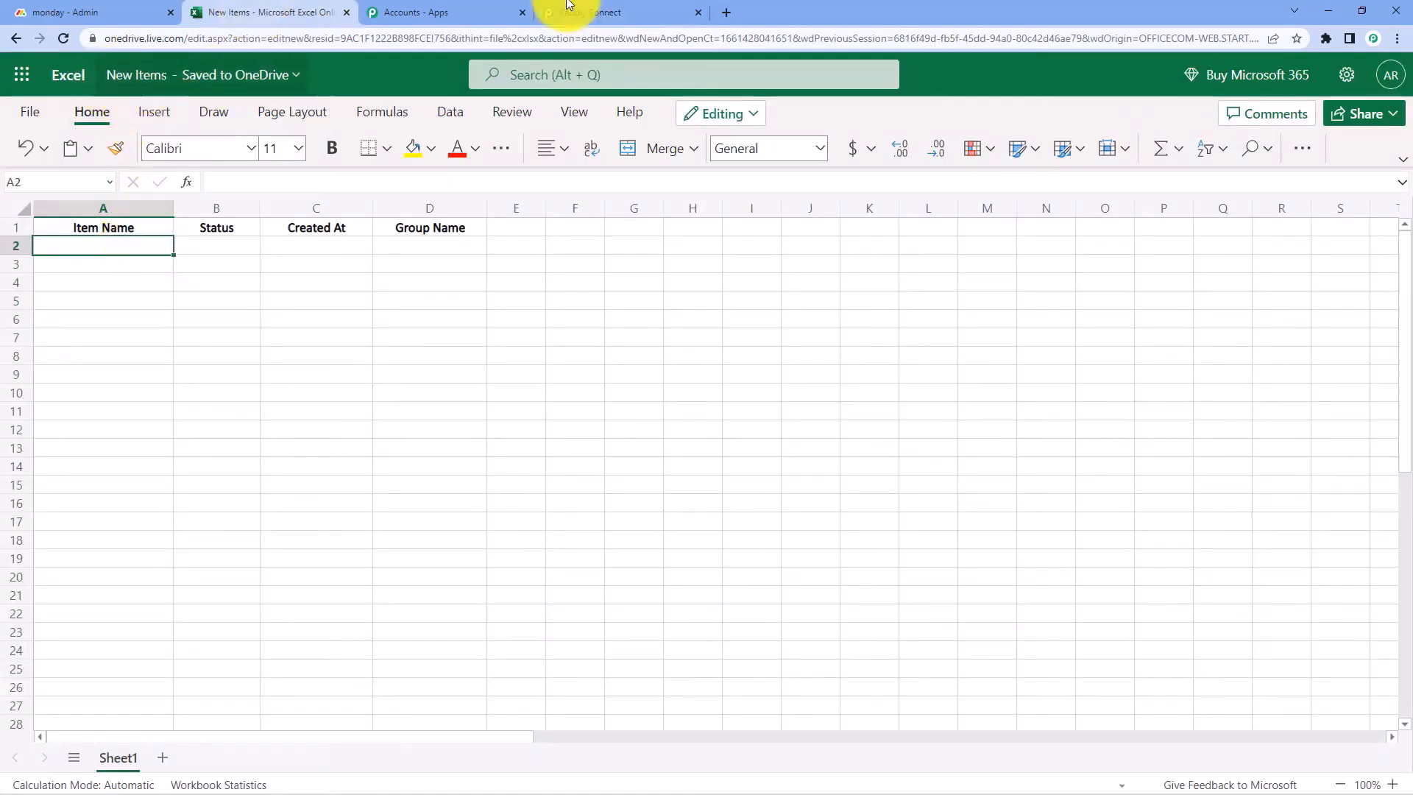
pyautogui.click(630, 12)
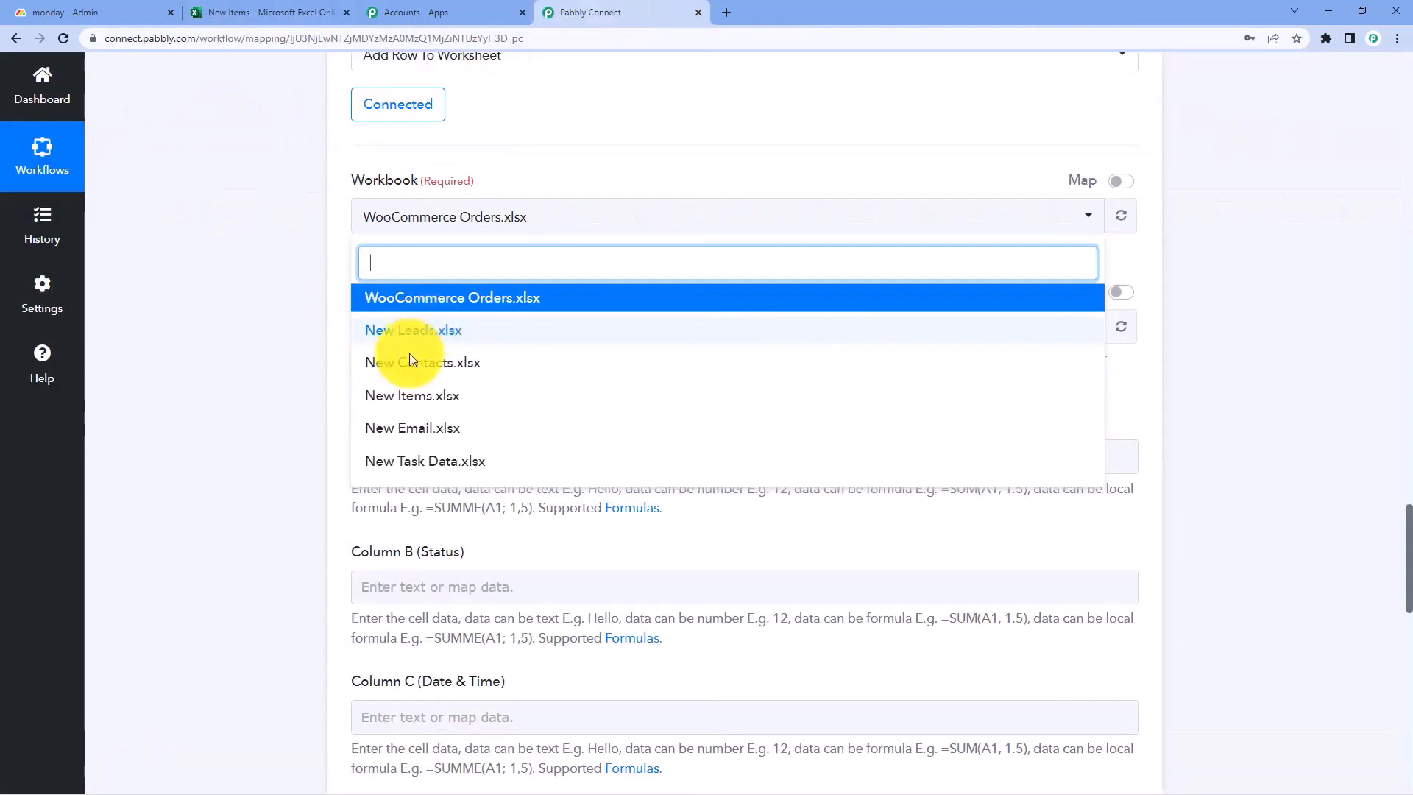
pyautogui.click(404, 395)
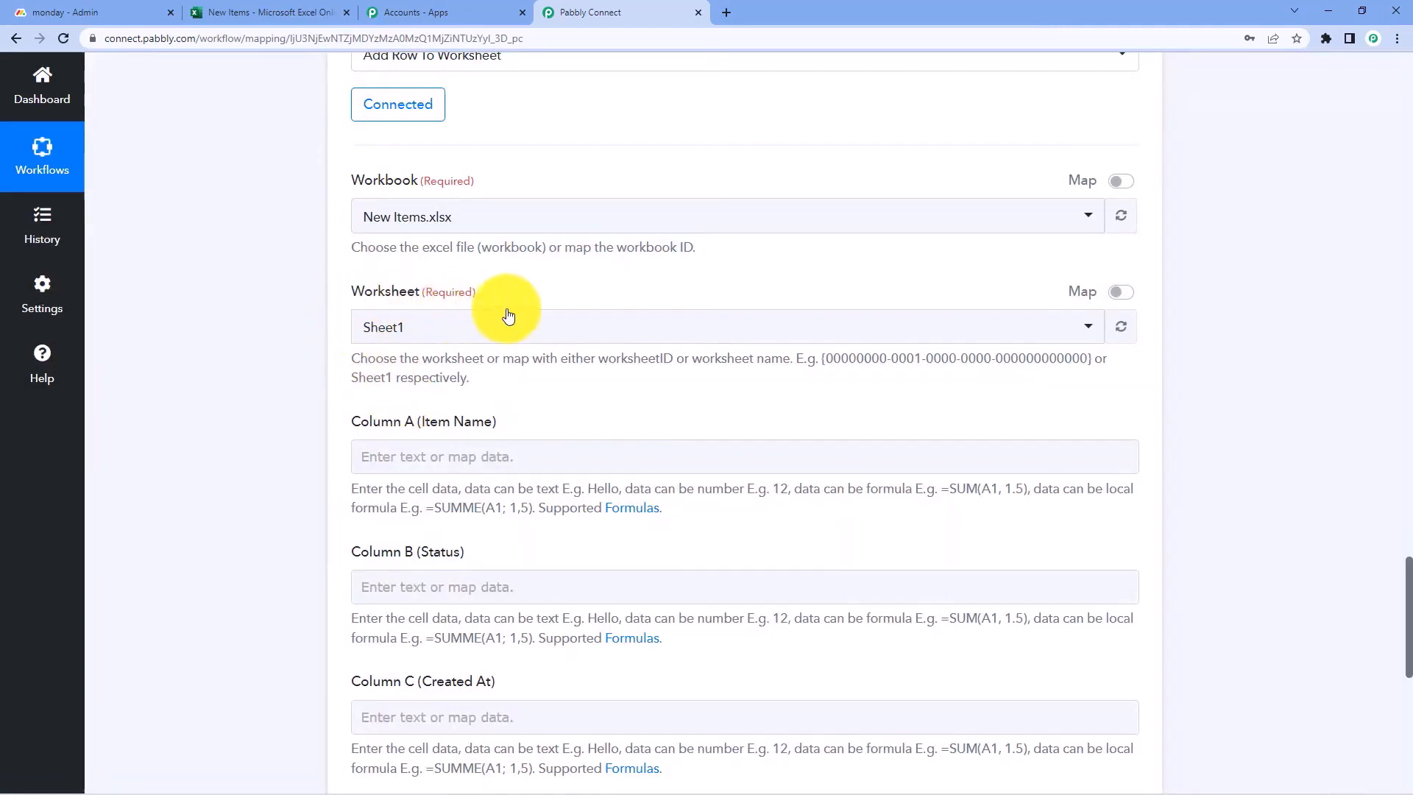
pyautogui.click(280, 12)
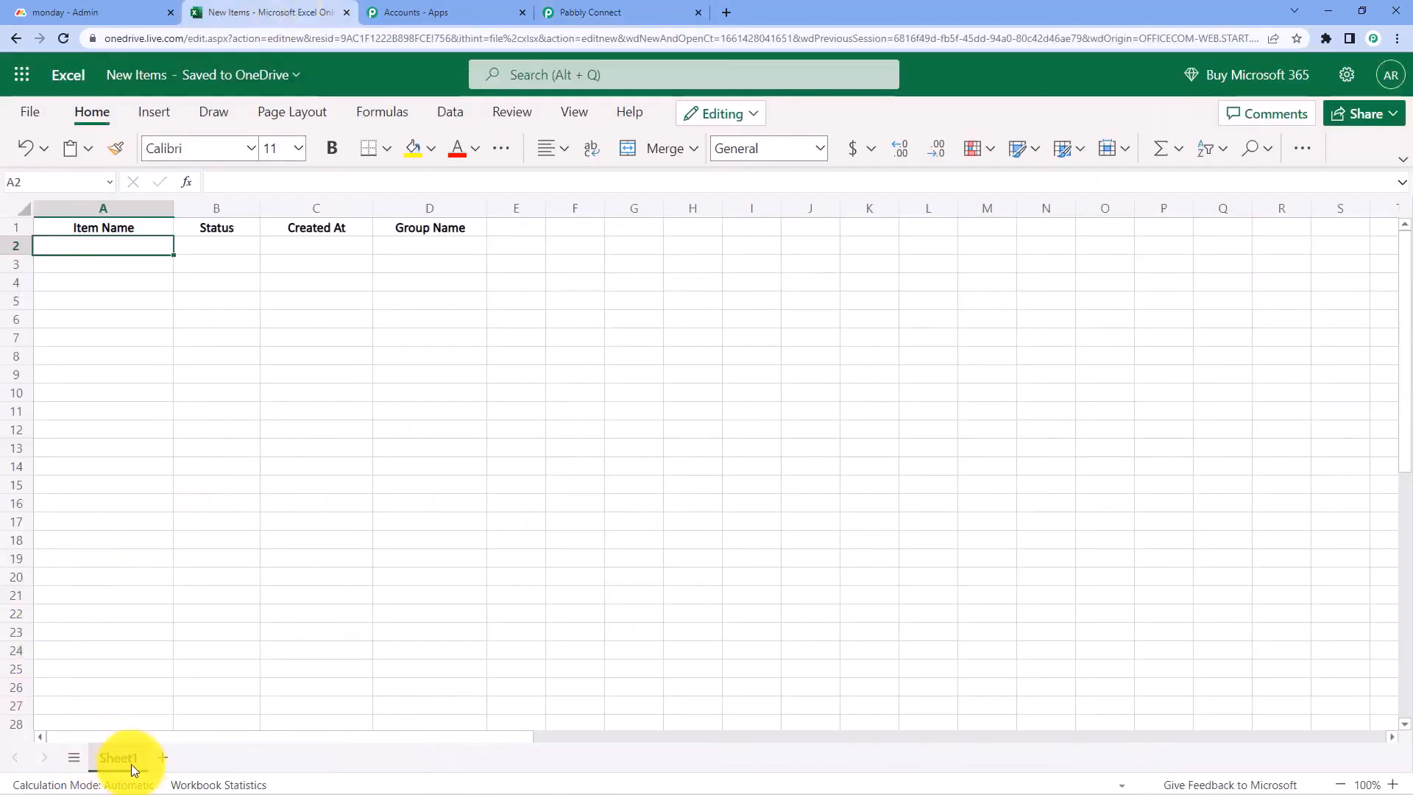
pyautogui.click(599, 11)
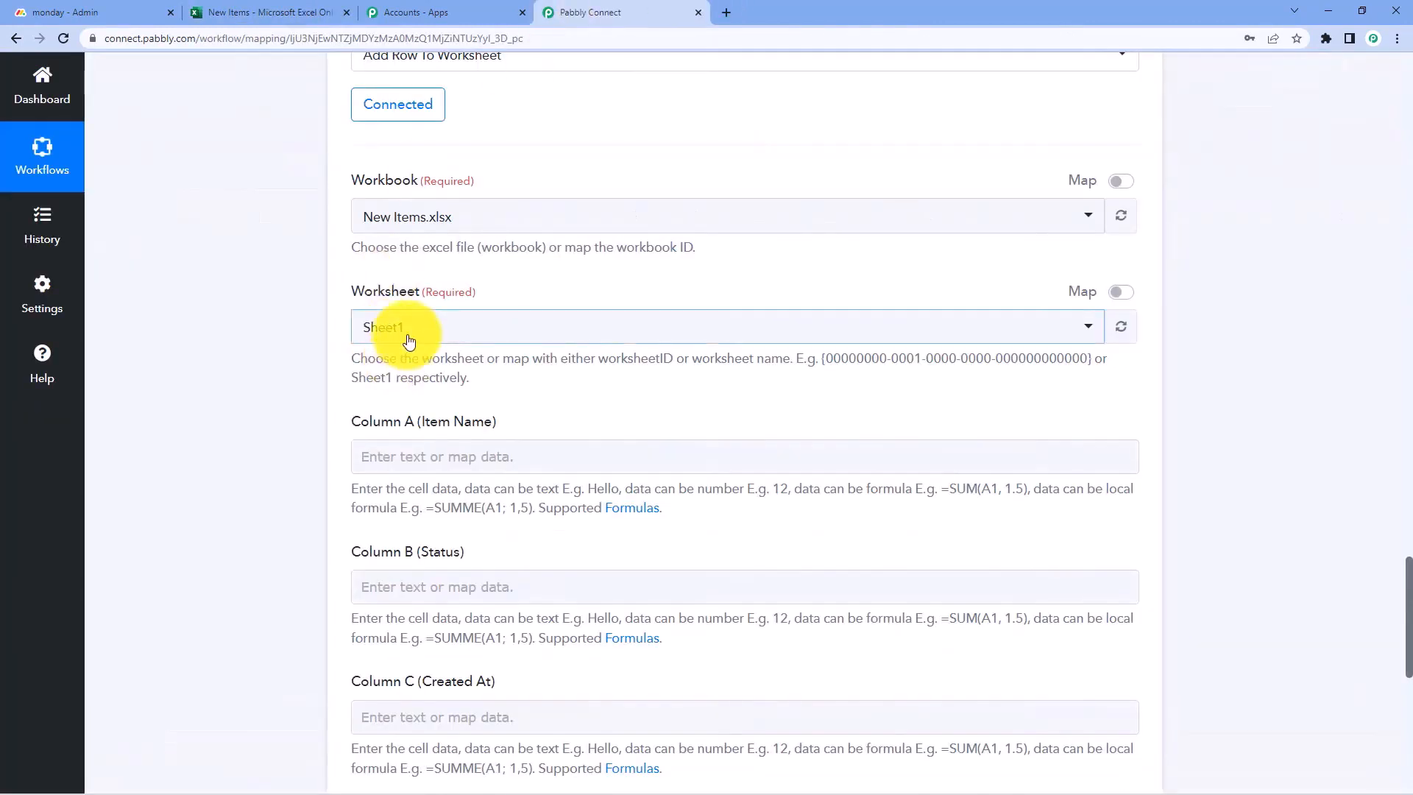
pyautogui.click(404, 338)
pyautogui.click(420, 403)
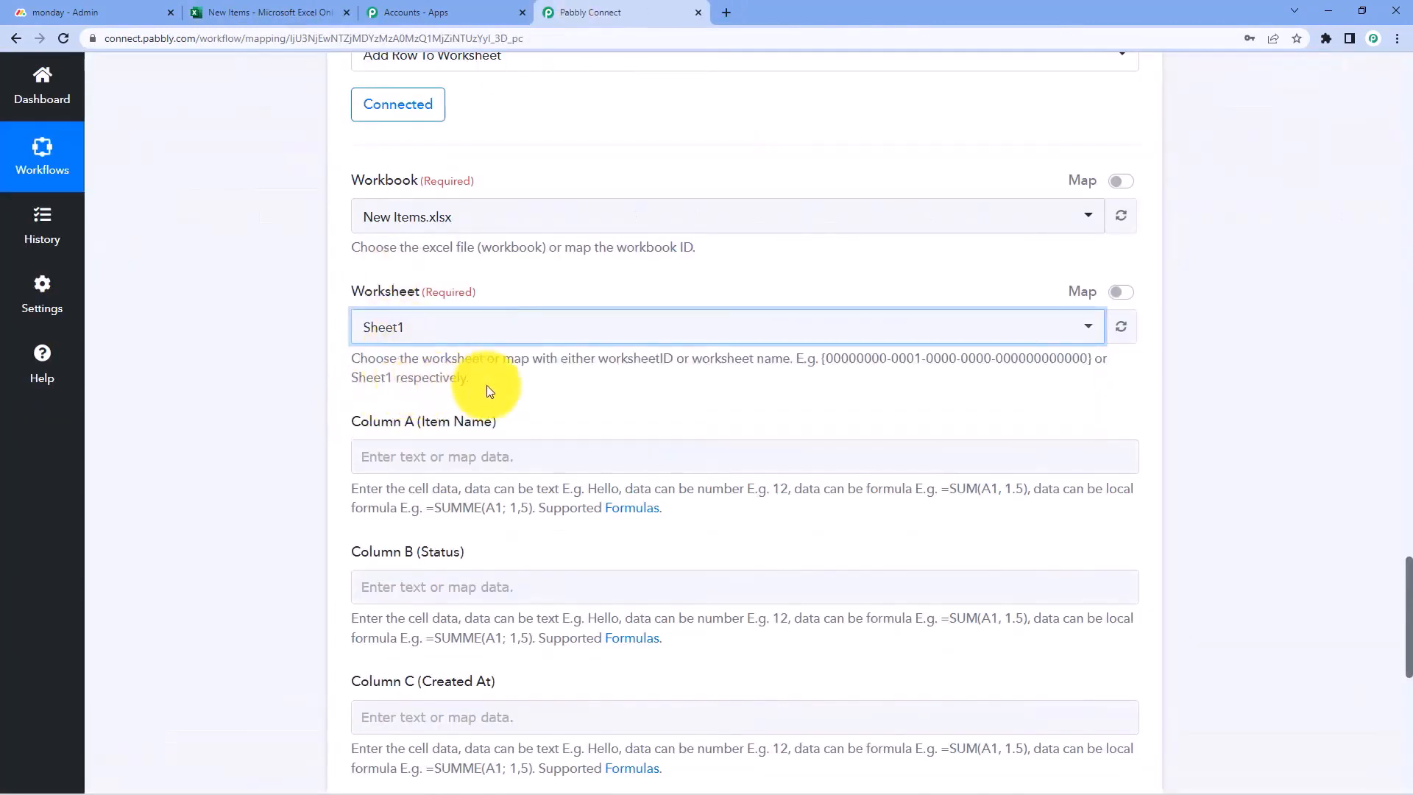
# Check the spreadsheet's A1:D1 header row, Item Name through Group Name
pyautogui.scroll(-1, 306, 275)
pyautogui.scroll(-2, 316, 253)
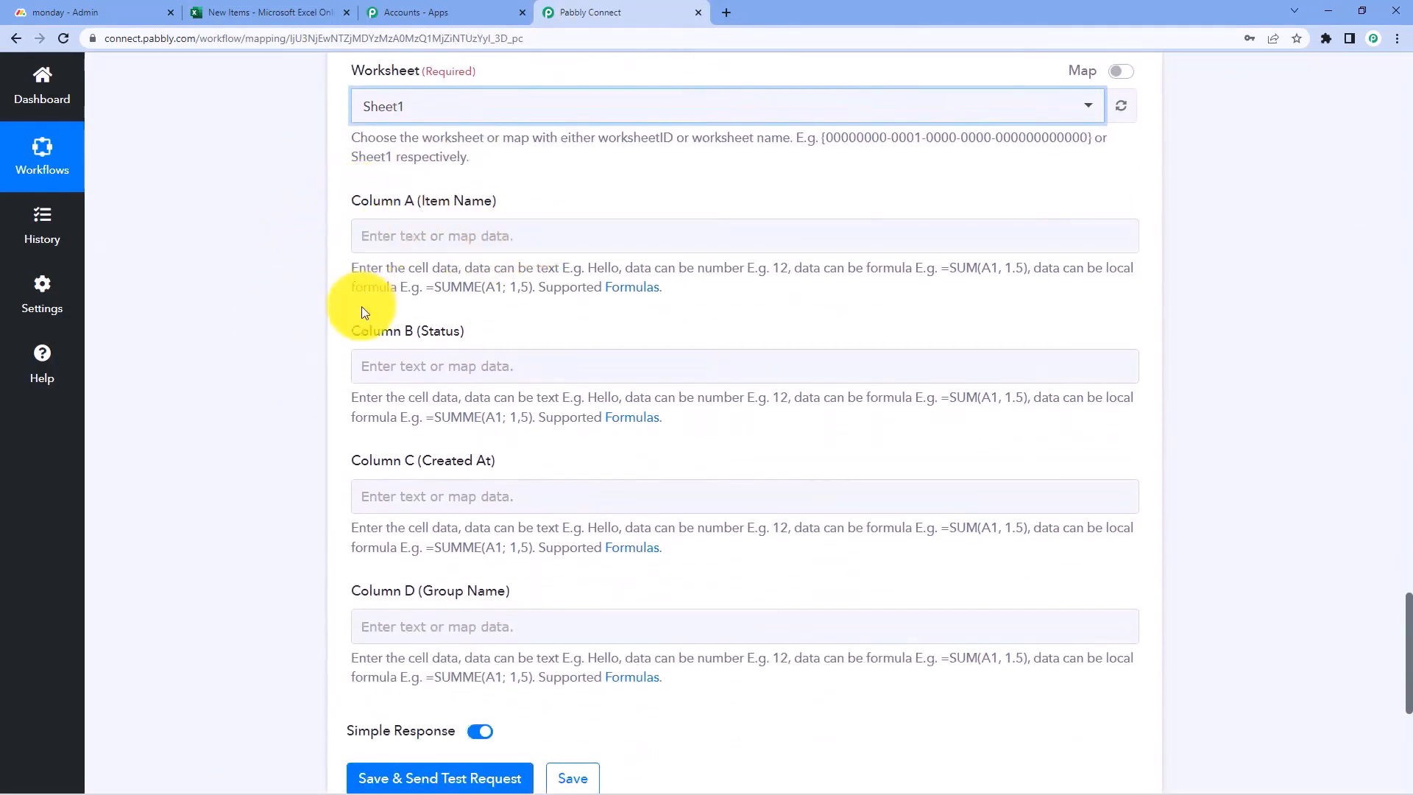
pyautogui.click(251, 9)
pyautogui.click(103, 230)
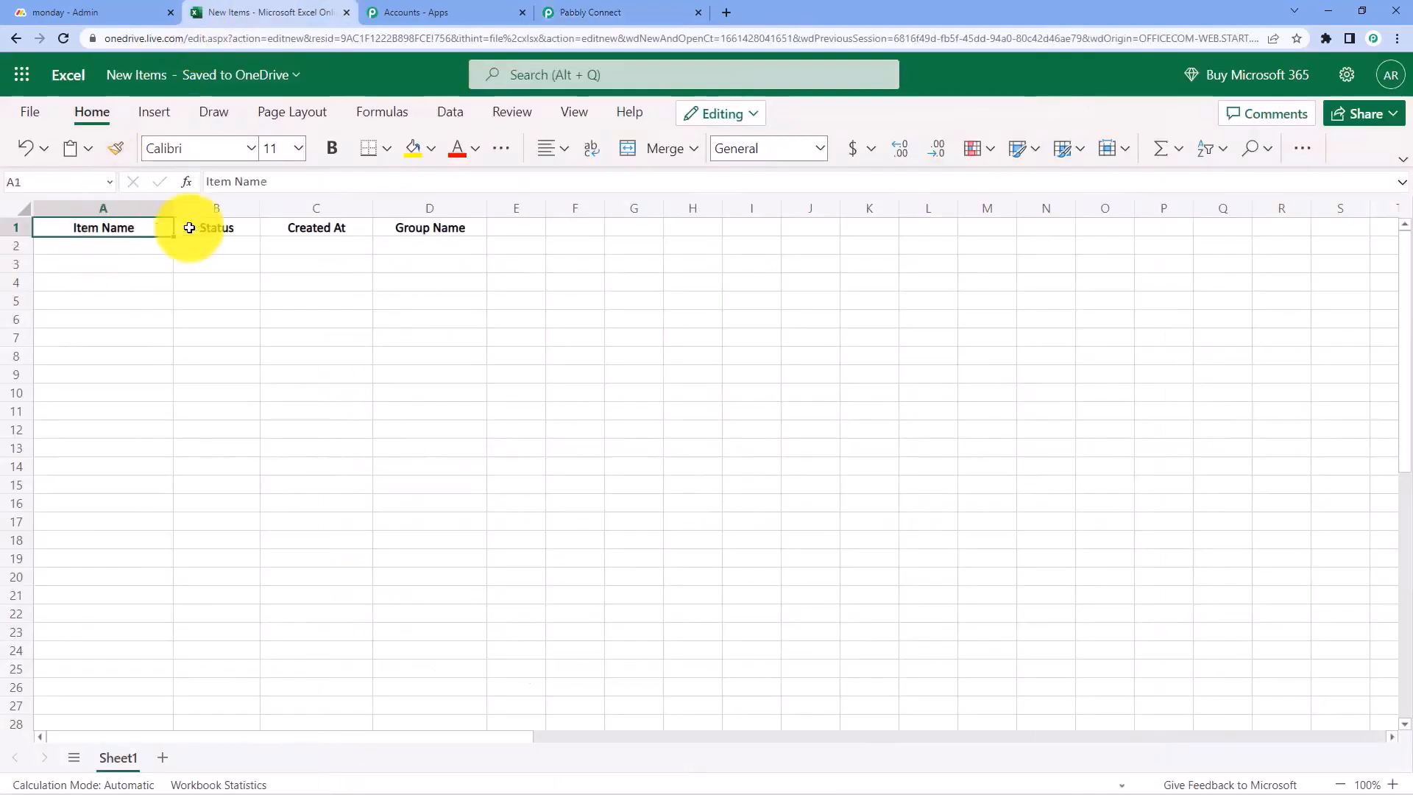
pyautogui.moveTo(190, 227); pyautogui.dragTo(451, 225)
pyautogui.click(99, 242)
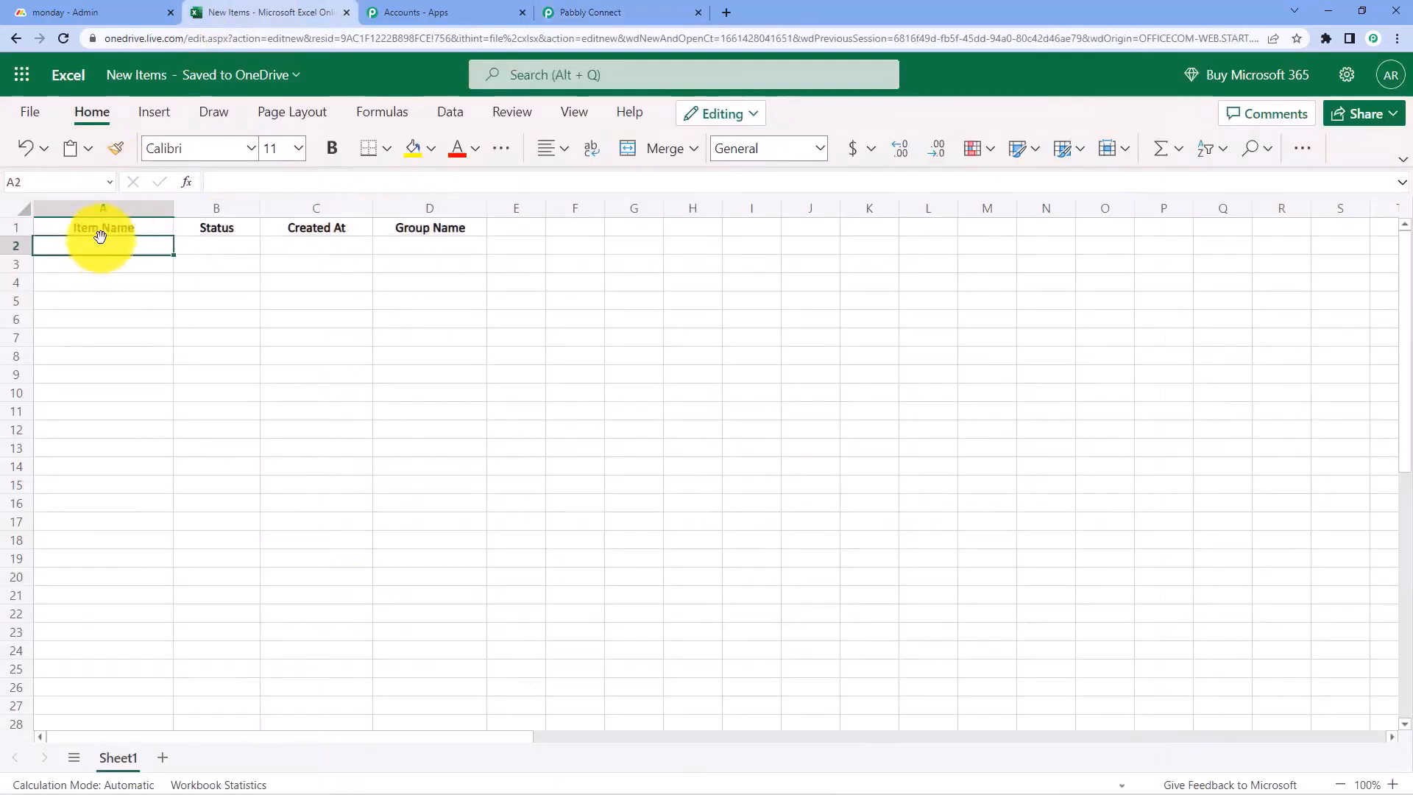
pyautogui.click(553, 9)
pyautogui.scroll(1, 511, 178)
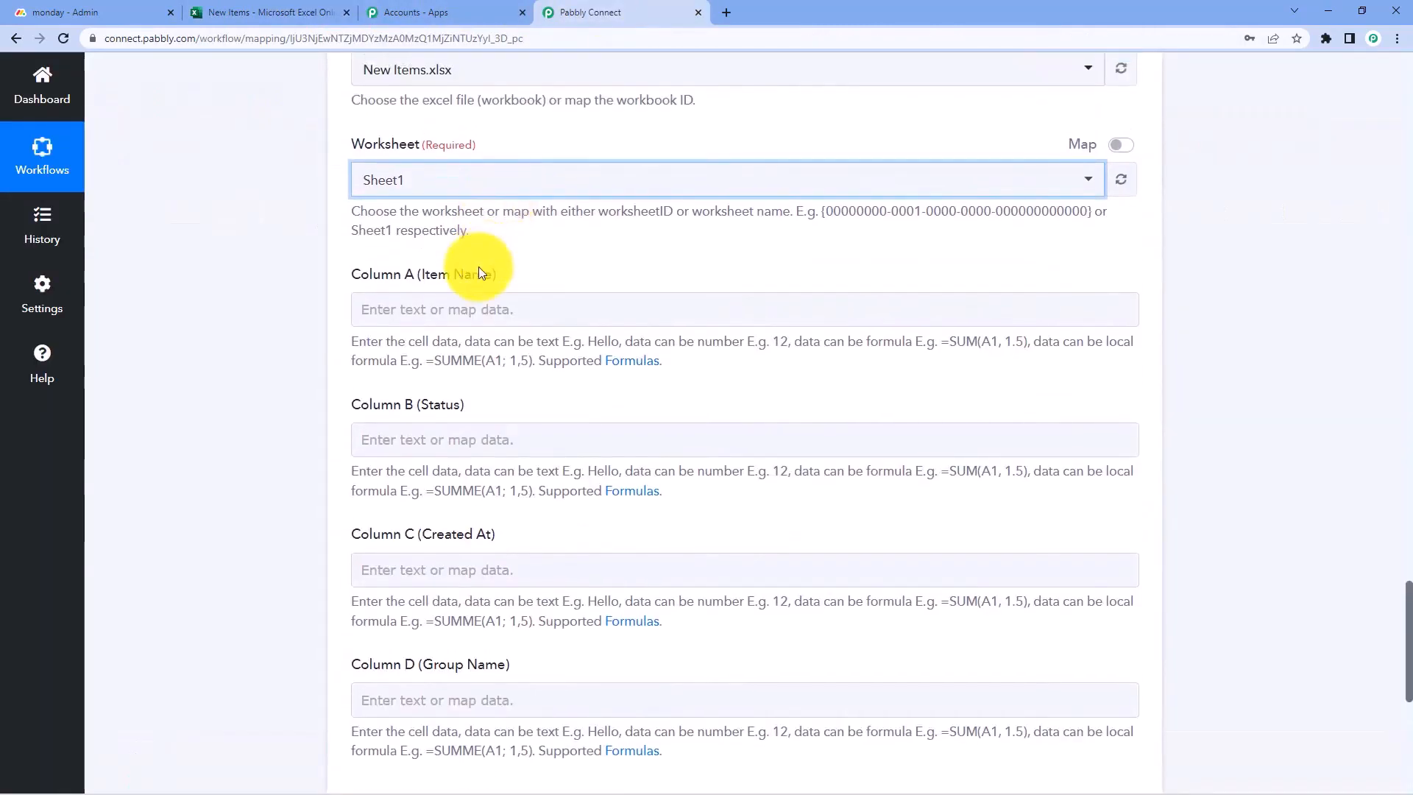
pyautogui.scroll(-1, 464, 265)
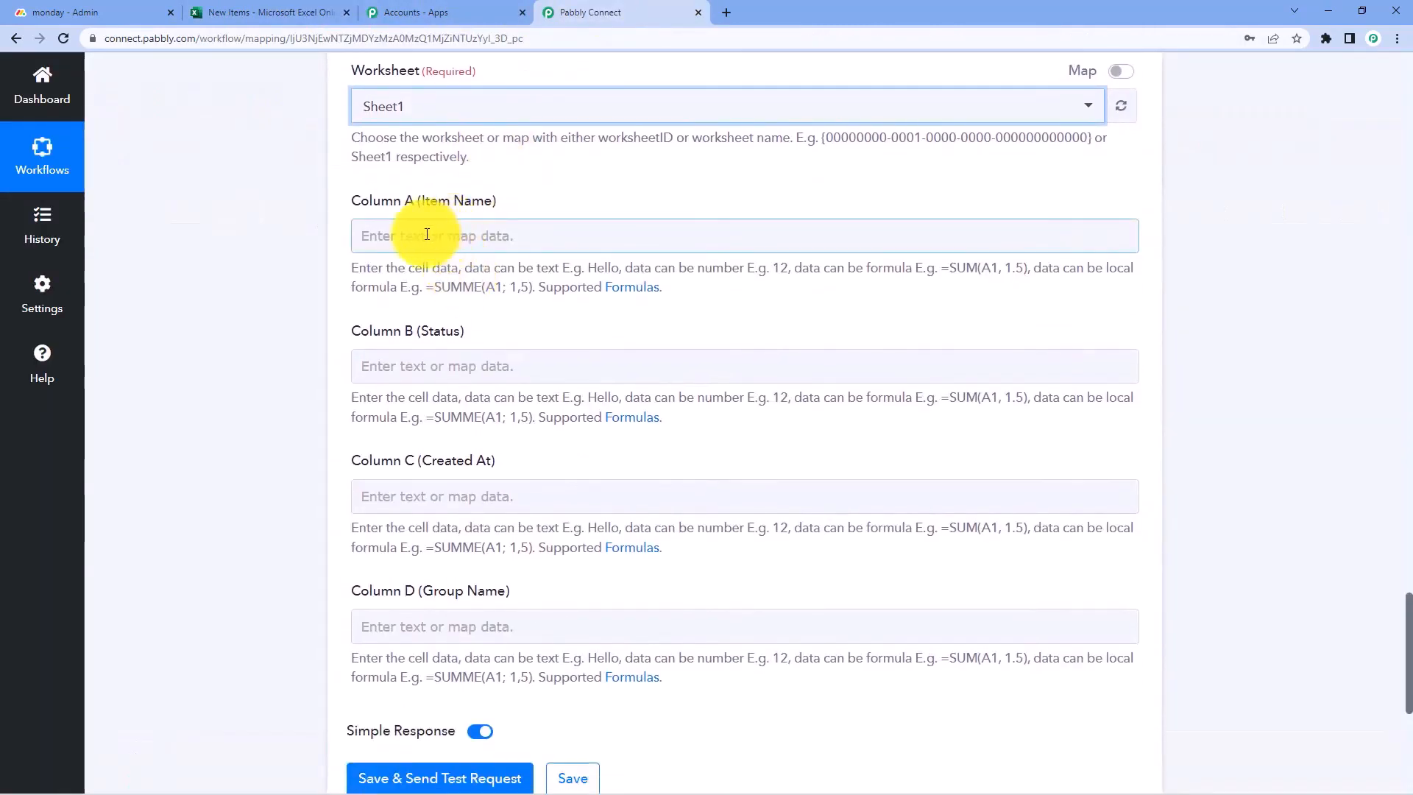
# Compare the columns with the sample item name 'MS Excel Integration is Pending'
pyautogui.click(309, 12)
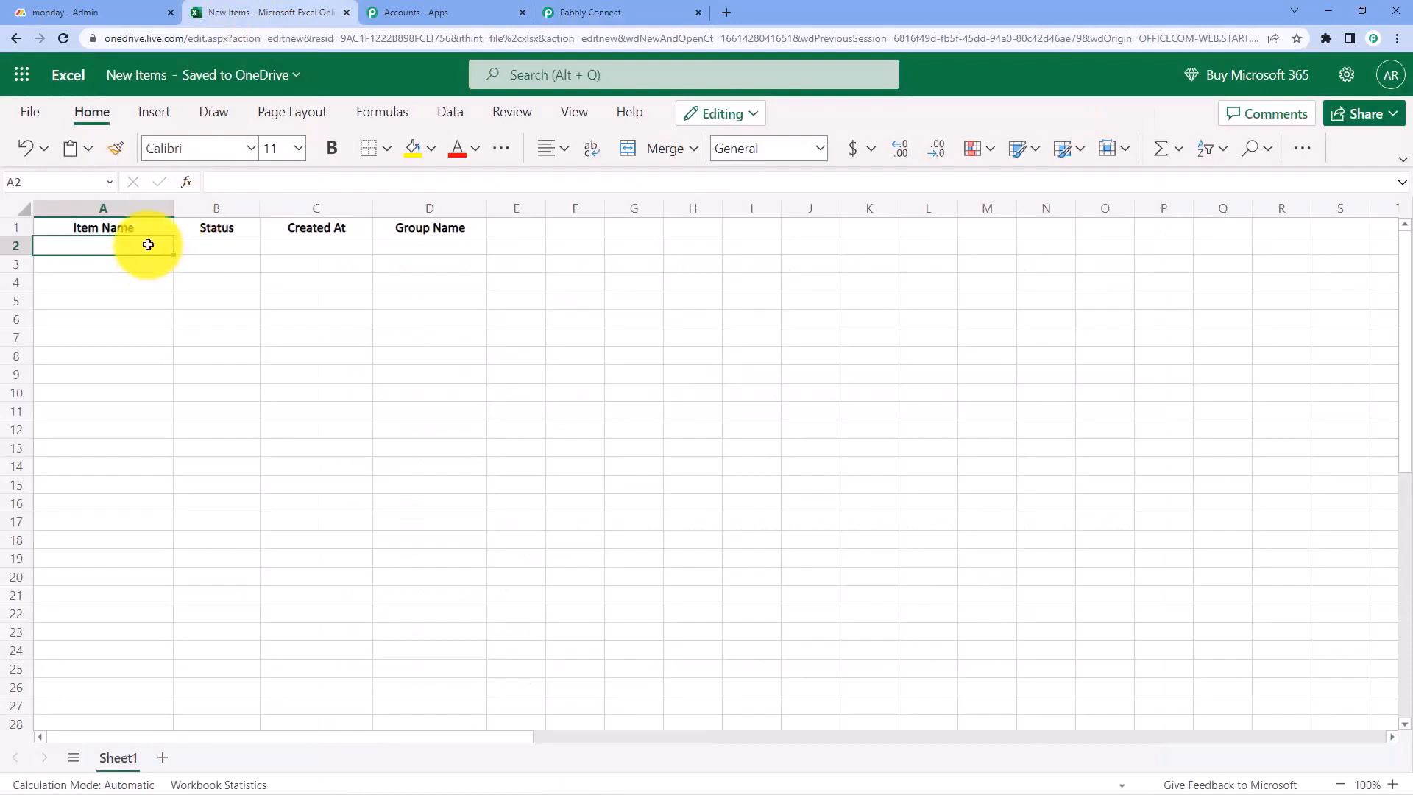
pyautogui.click(589, 9)
pyautogui.scroll(10, 593, 307)
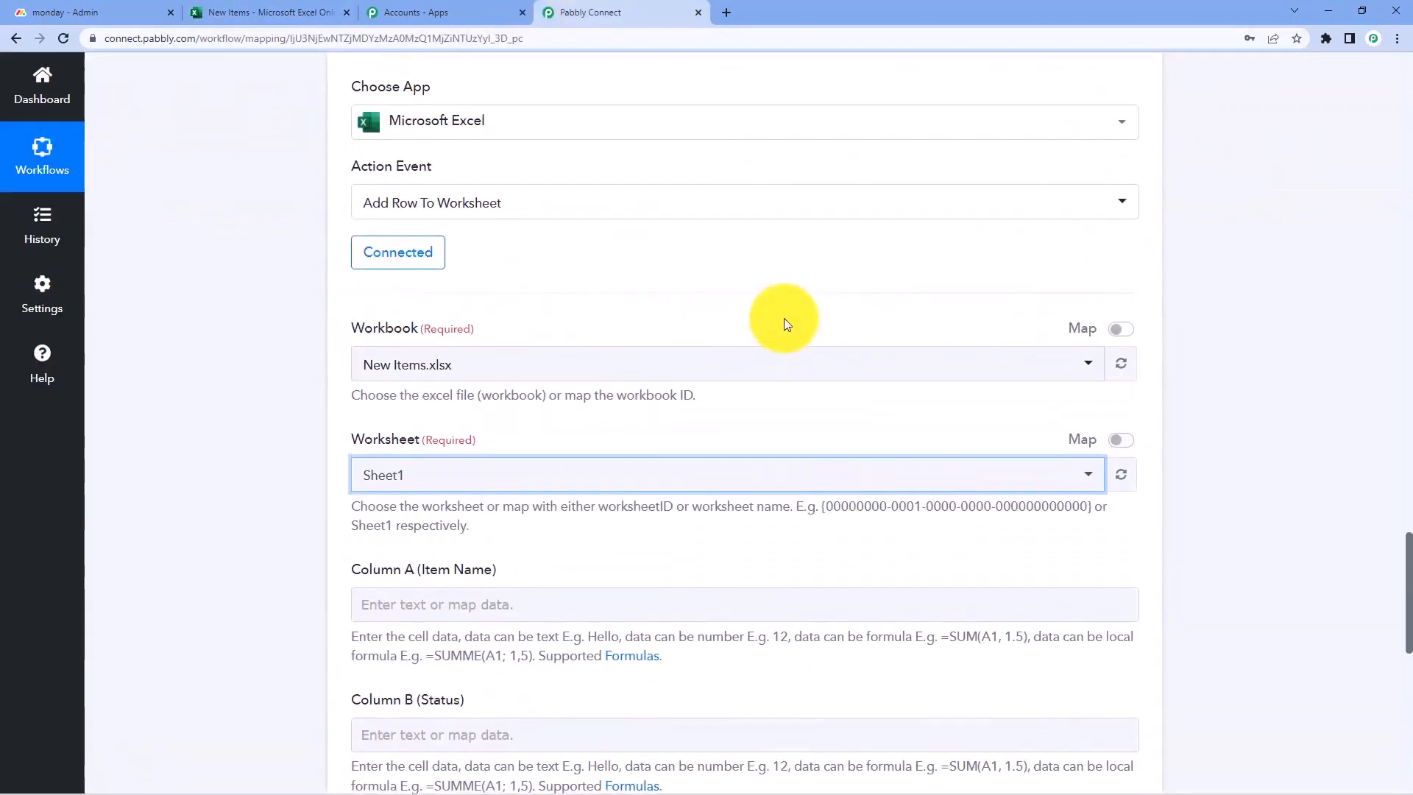
pyautogui.scroll(5, 783, 320)
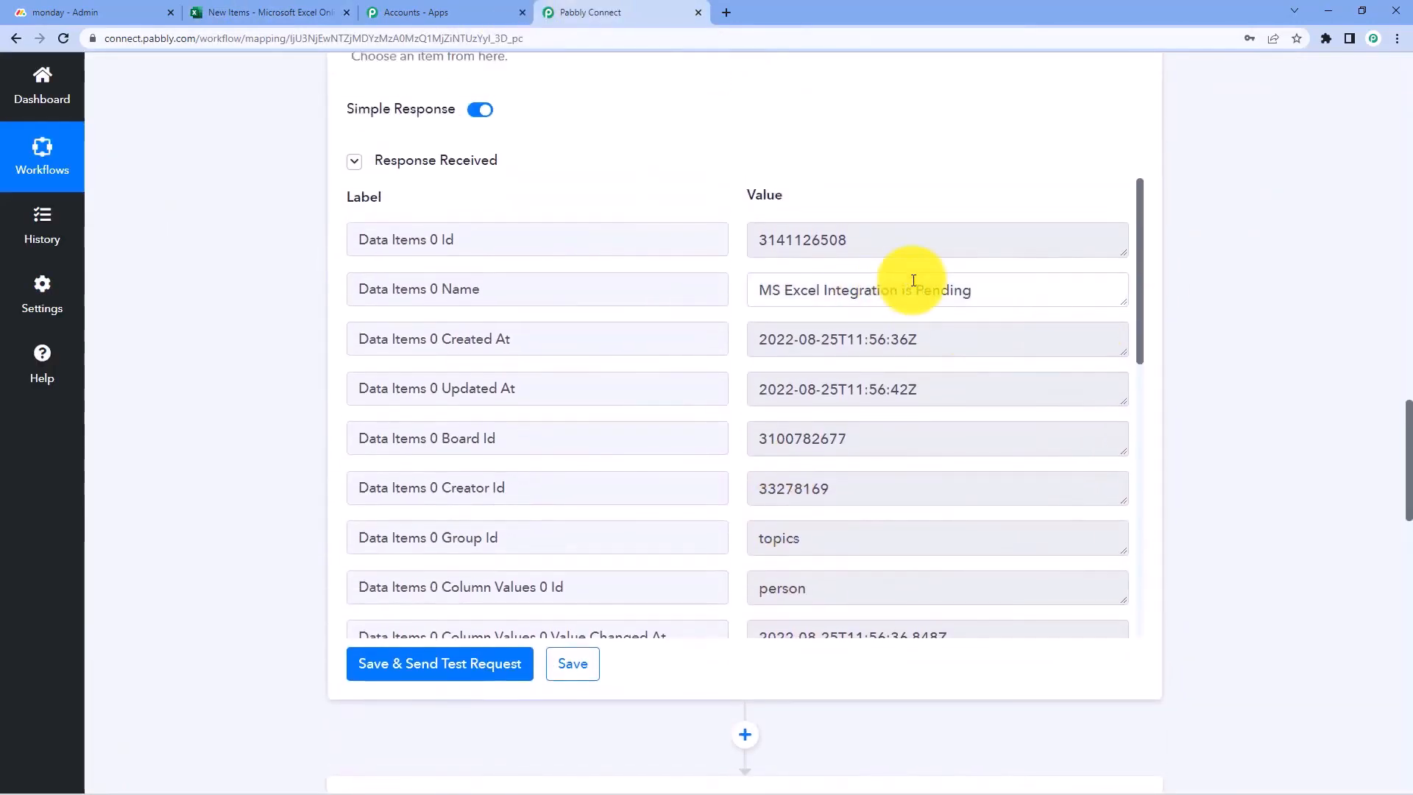
pyautogui.click(766, 290)
pyautogui.moveTo(766, 290); pyautogui.dragTo(964, 290)
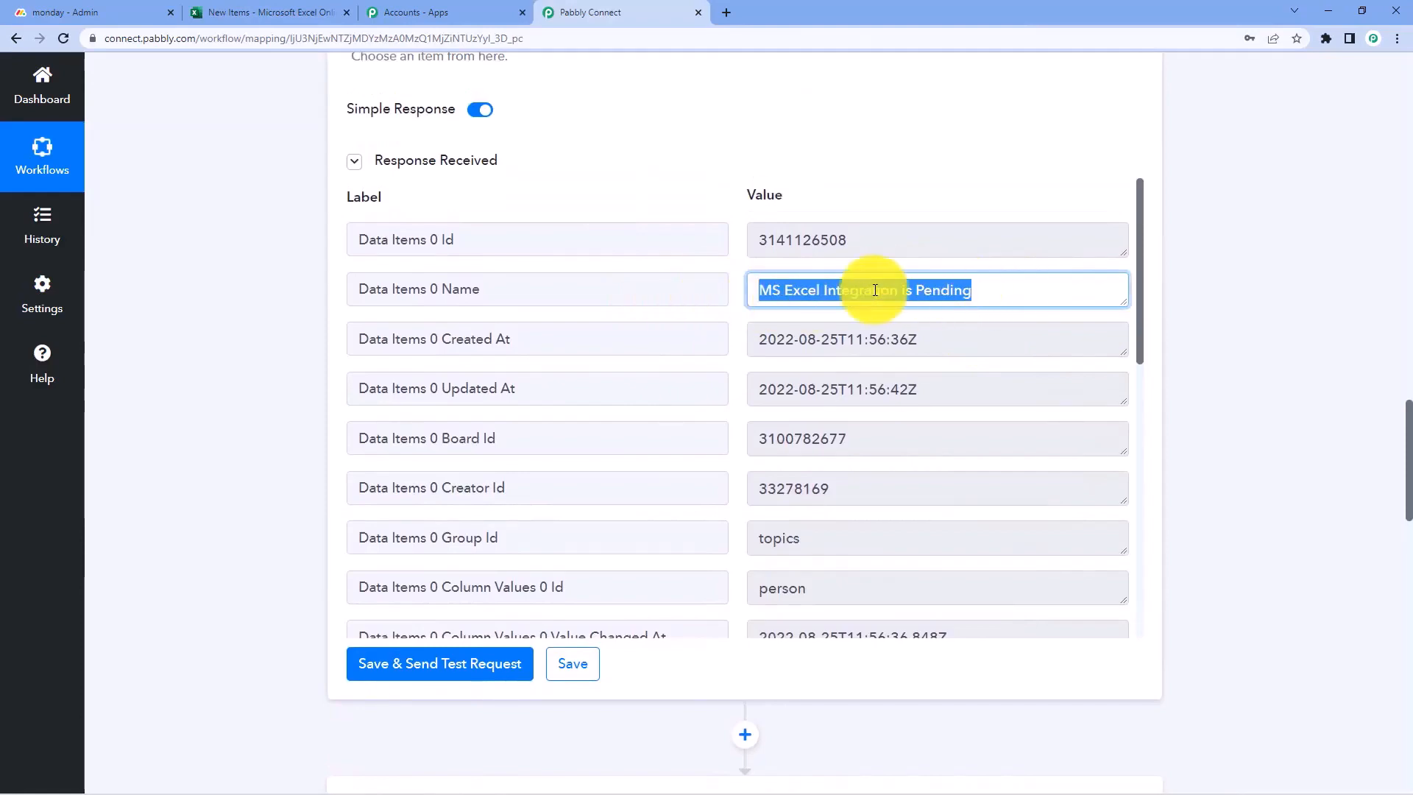
pyautogui.scroll(-11, 285, 320)
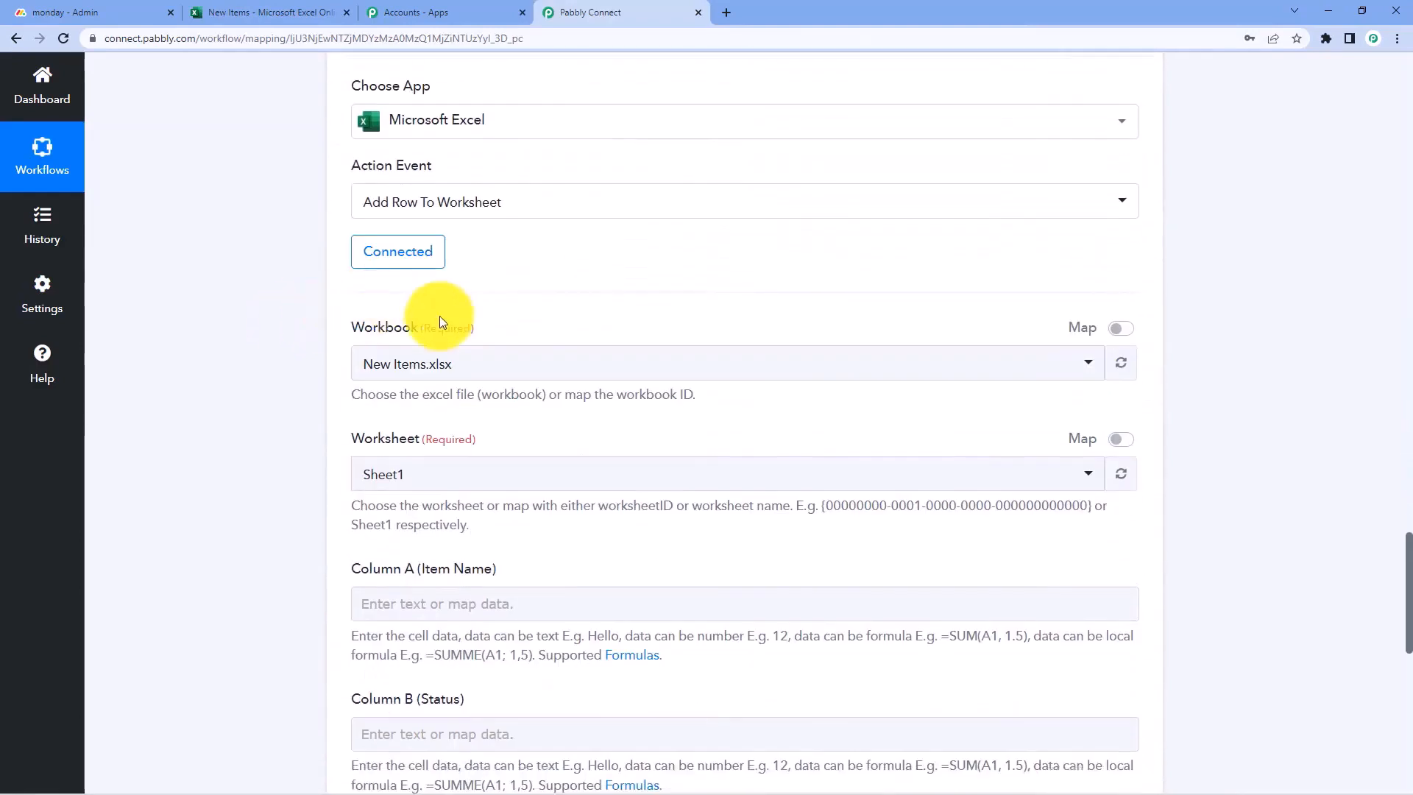
pyautogui.scroll(-6, 316, 368)
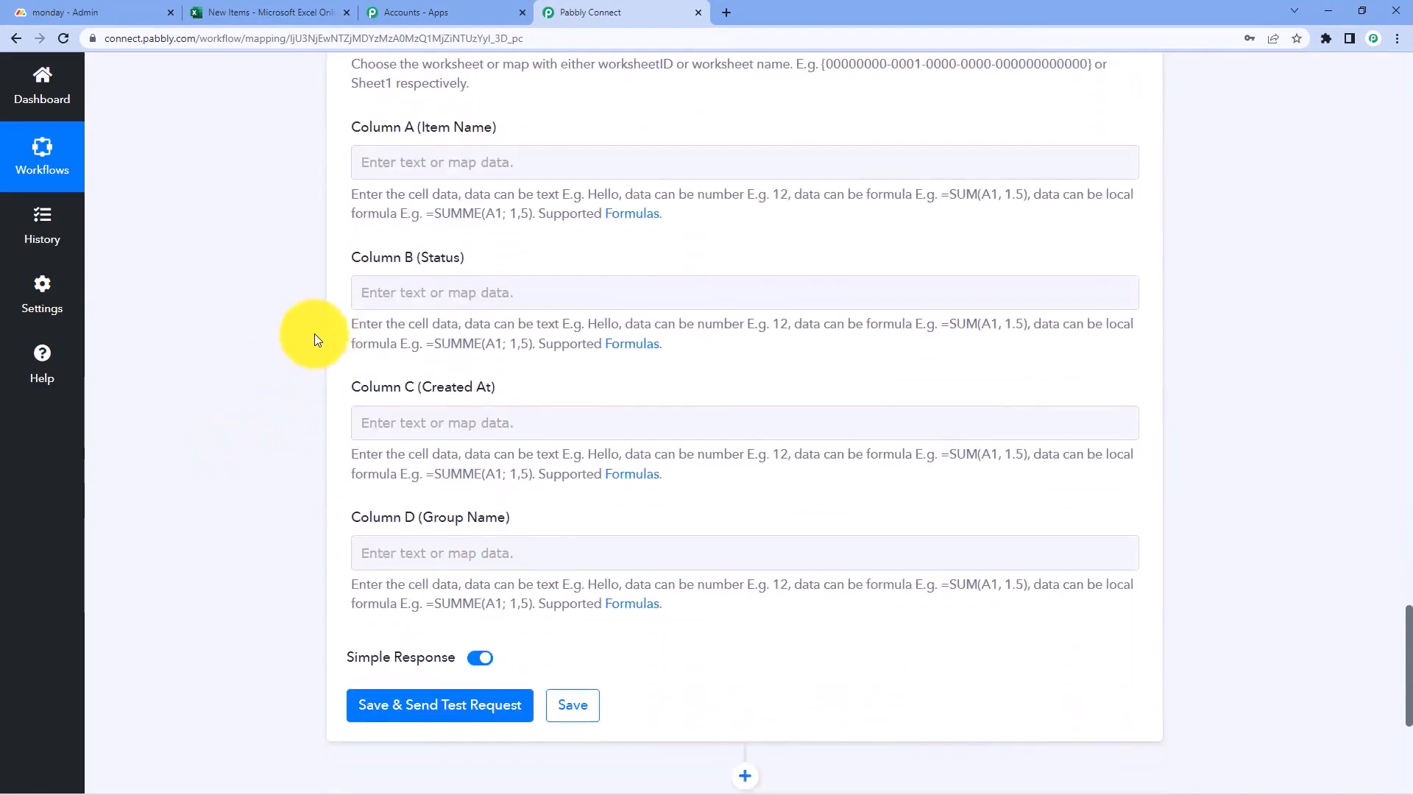
pyautogui.click(490, 170)
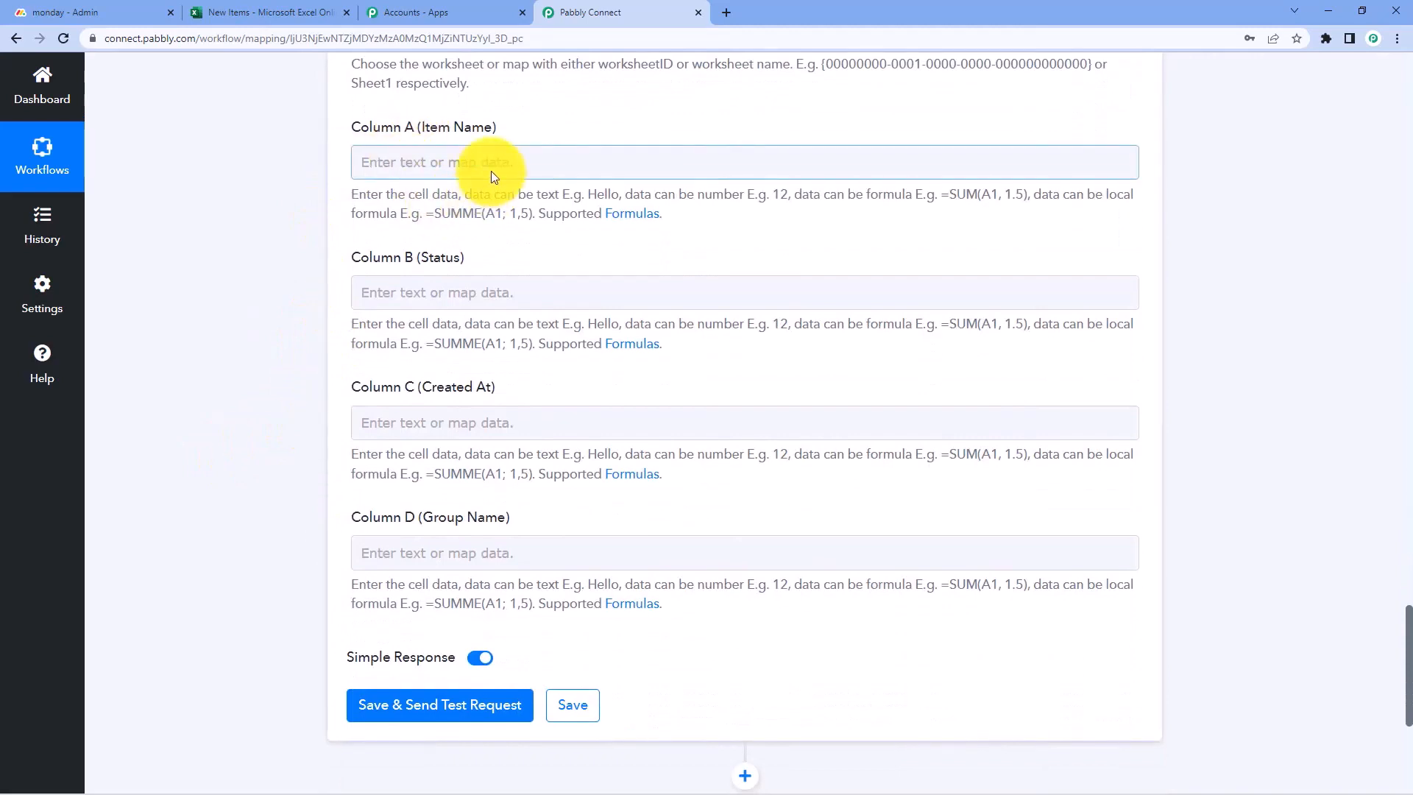
# Map the trigger's Event PulseName into Column A
pyautogui.click(398, 165)
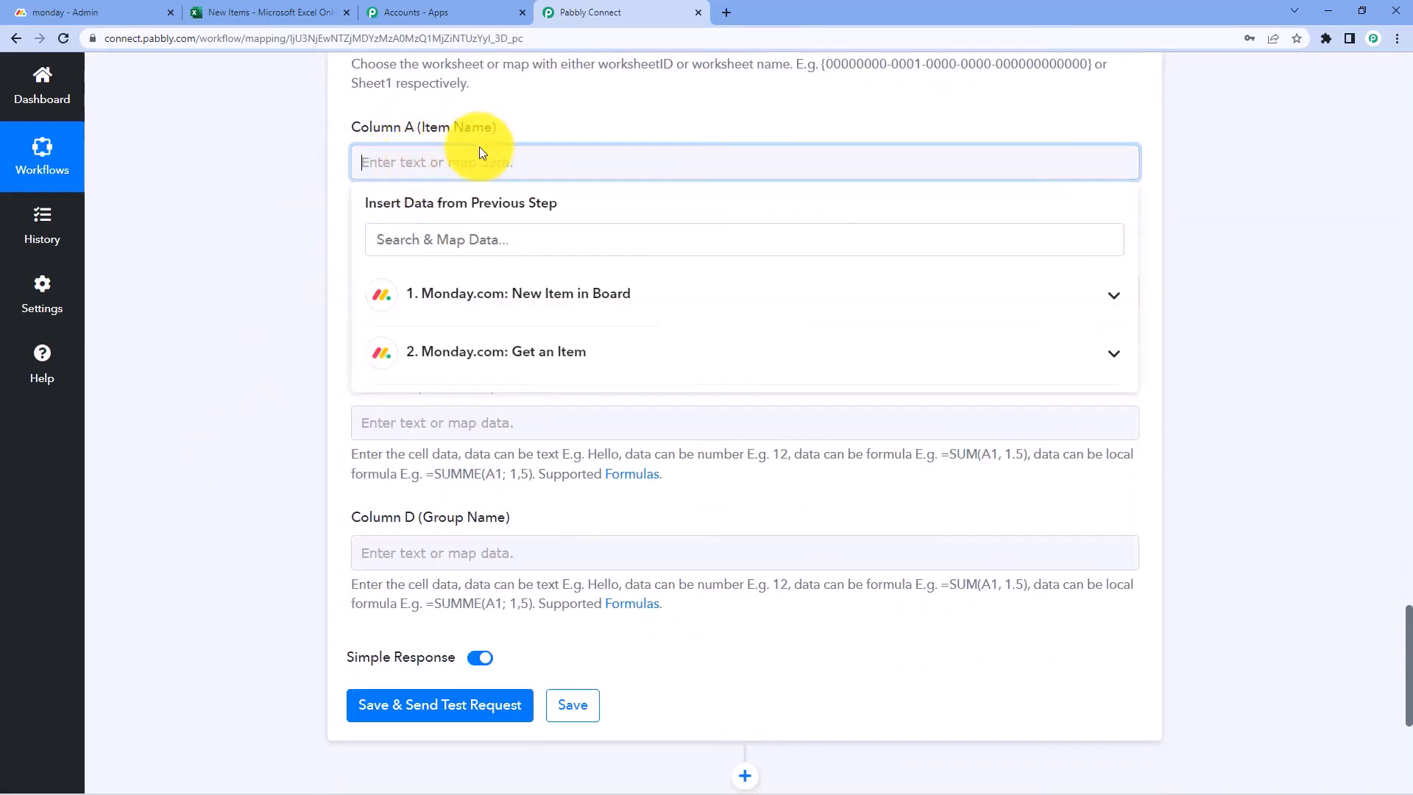
pyautogui.click(518, 294)
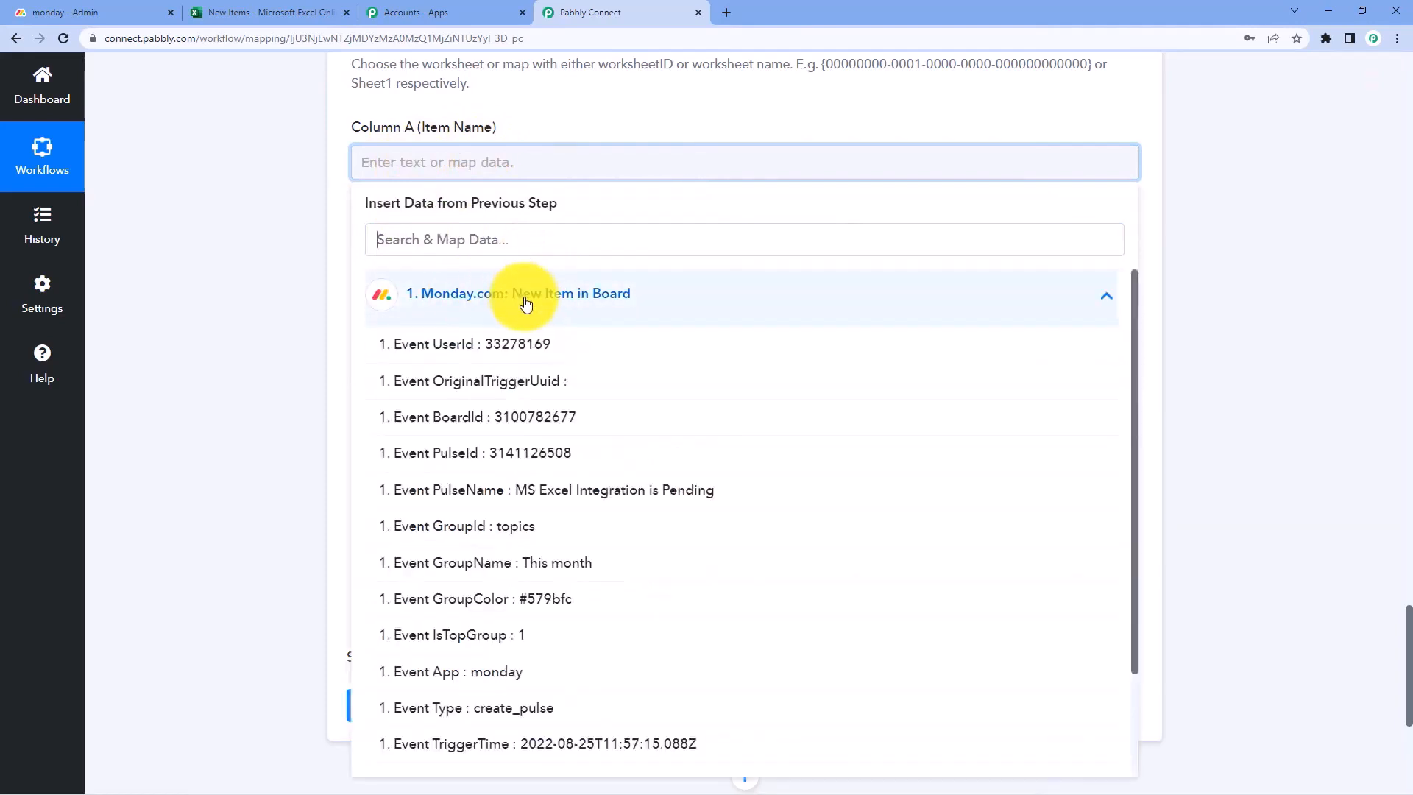
pyautogui.click(494, 499)
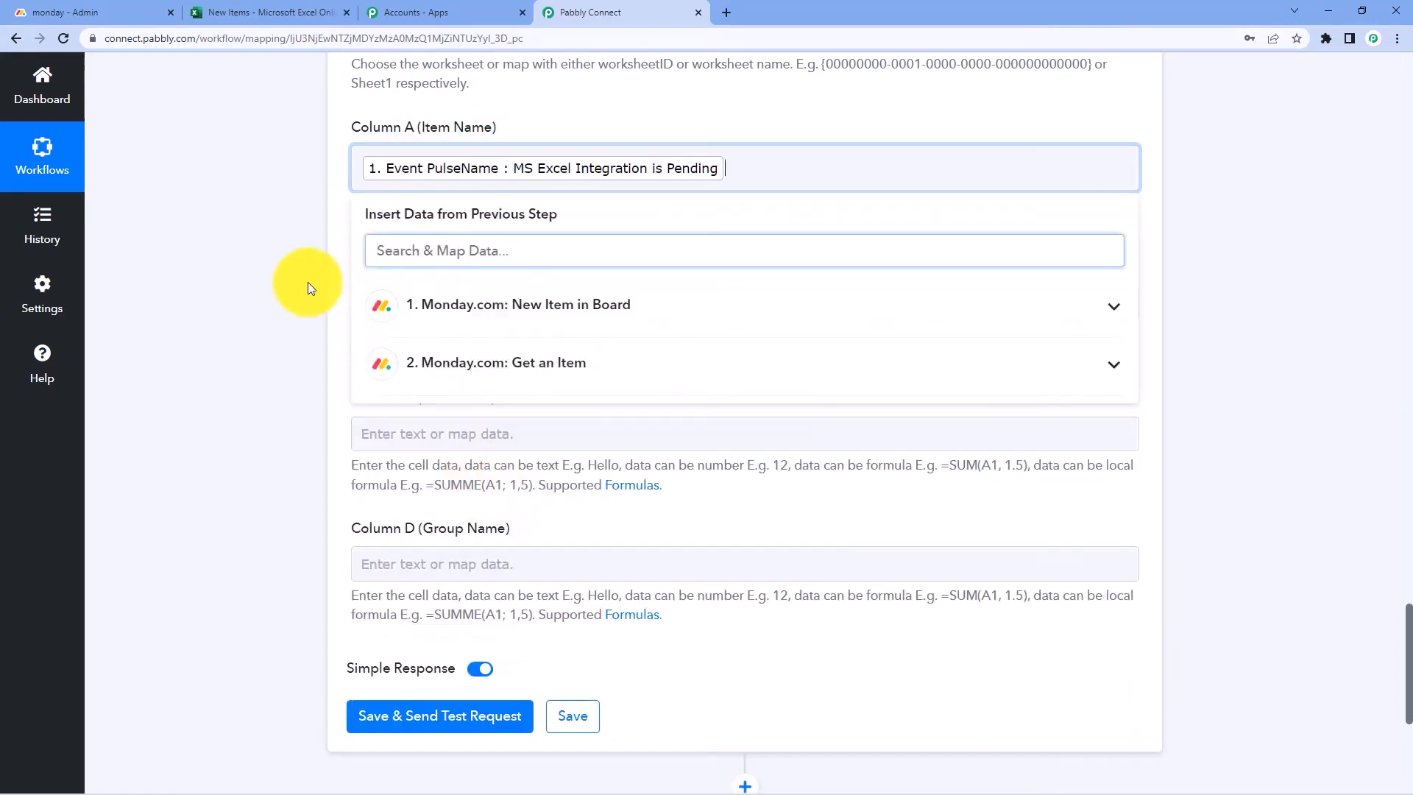
pyautogui.click(294, 281)
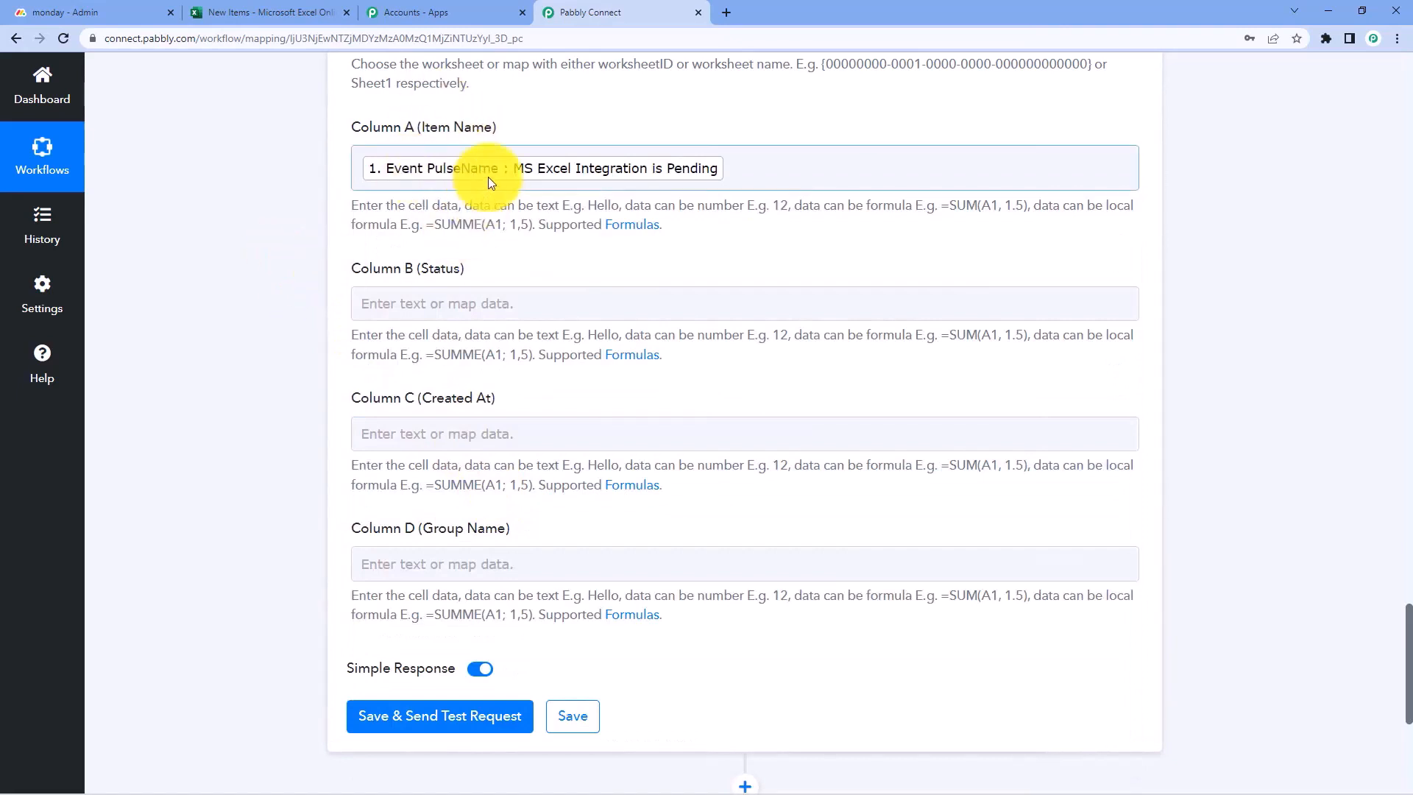
pyautogui.scroll(-1, 488, 180)
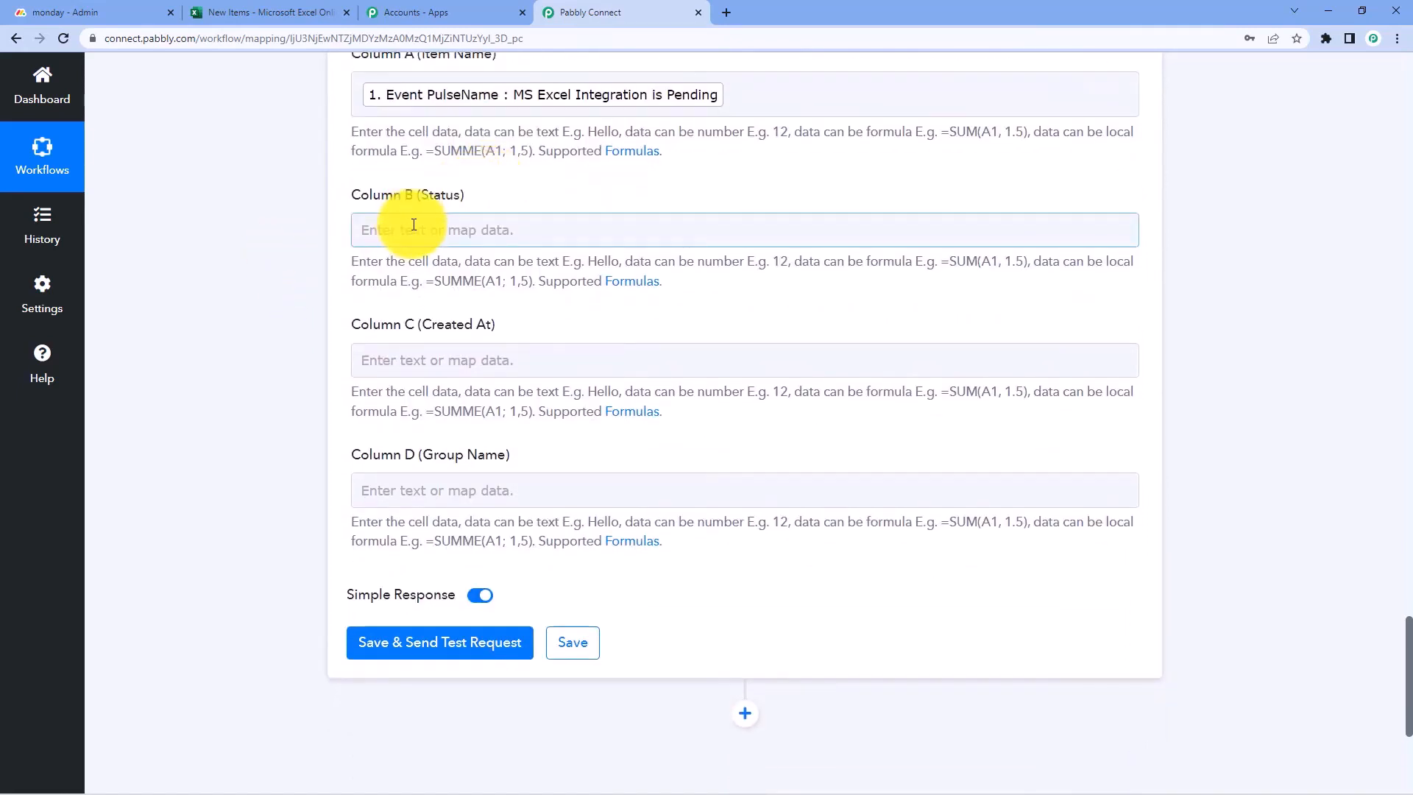
# Map the Get an Item status label (Stuck) into Column B
pyautogui.click(409, 229)
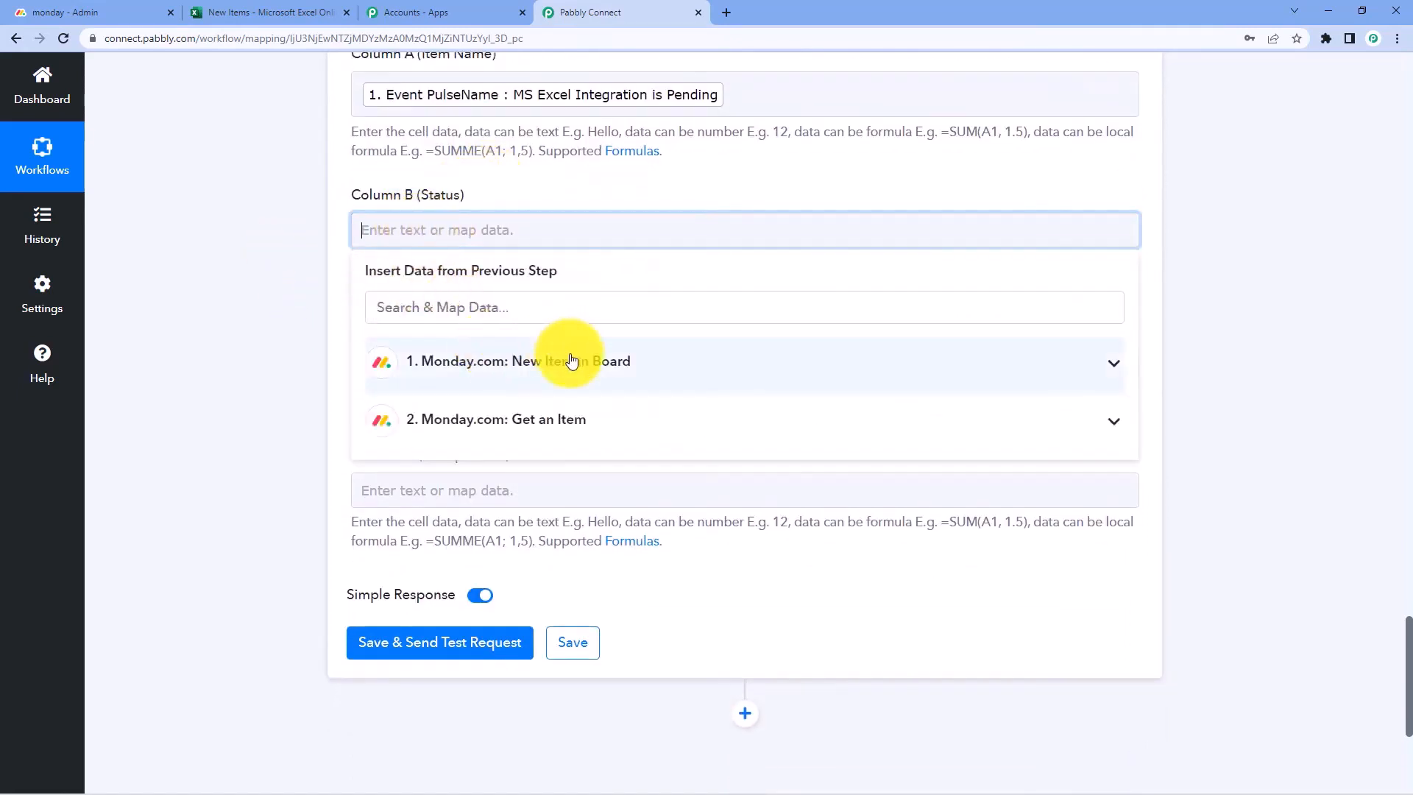
pyautogui.click(500, 420)
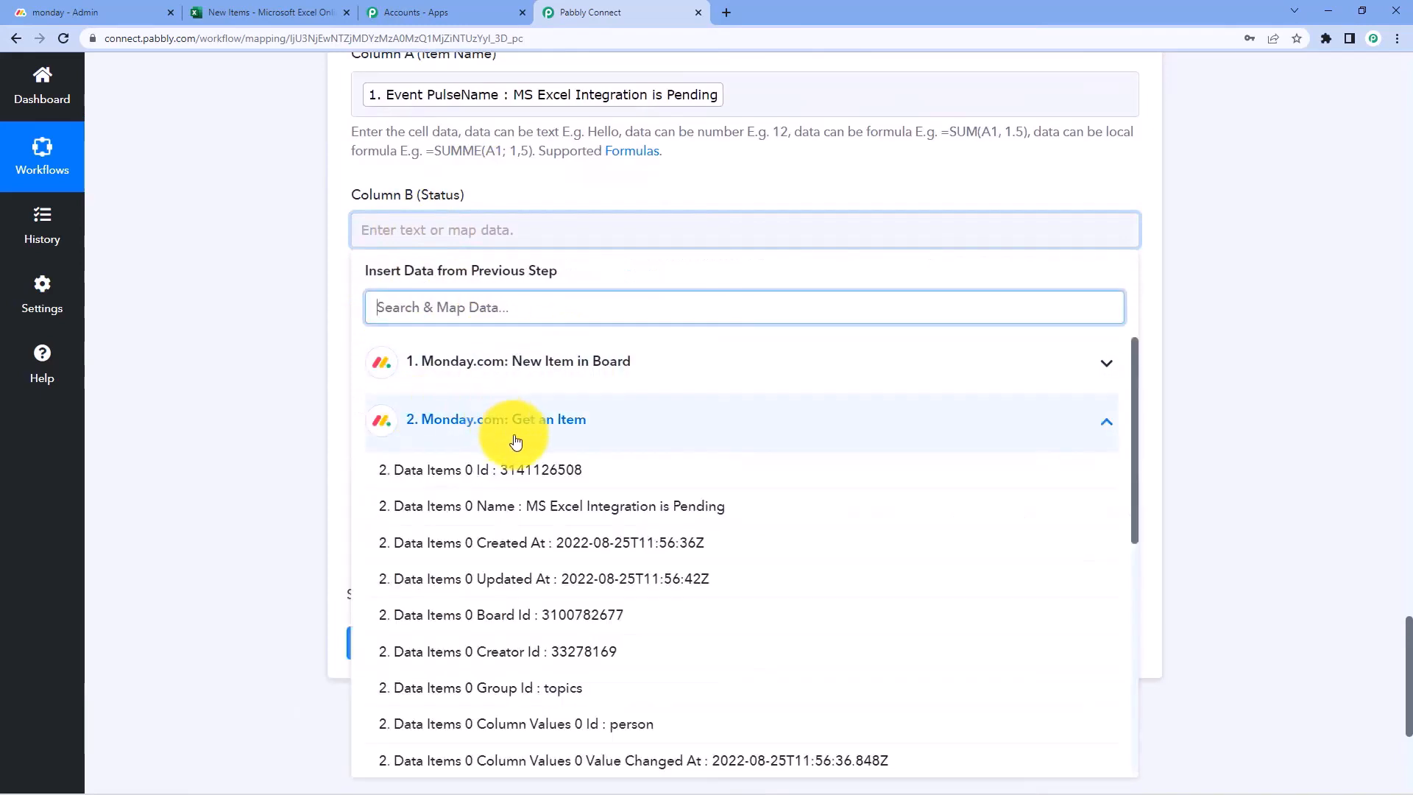
pyautogui.scroll(-5, 524, 449)
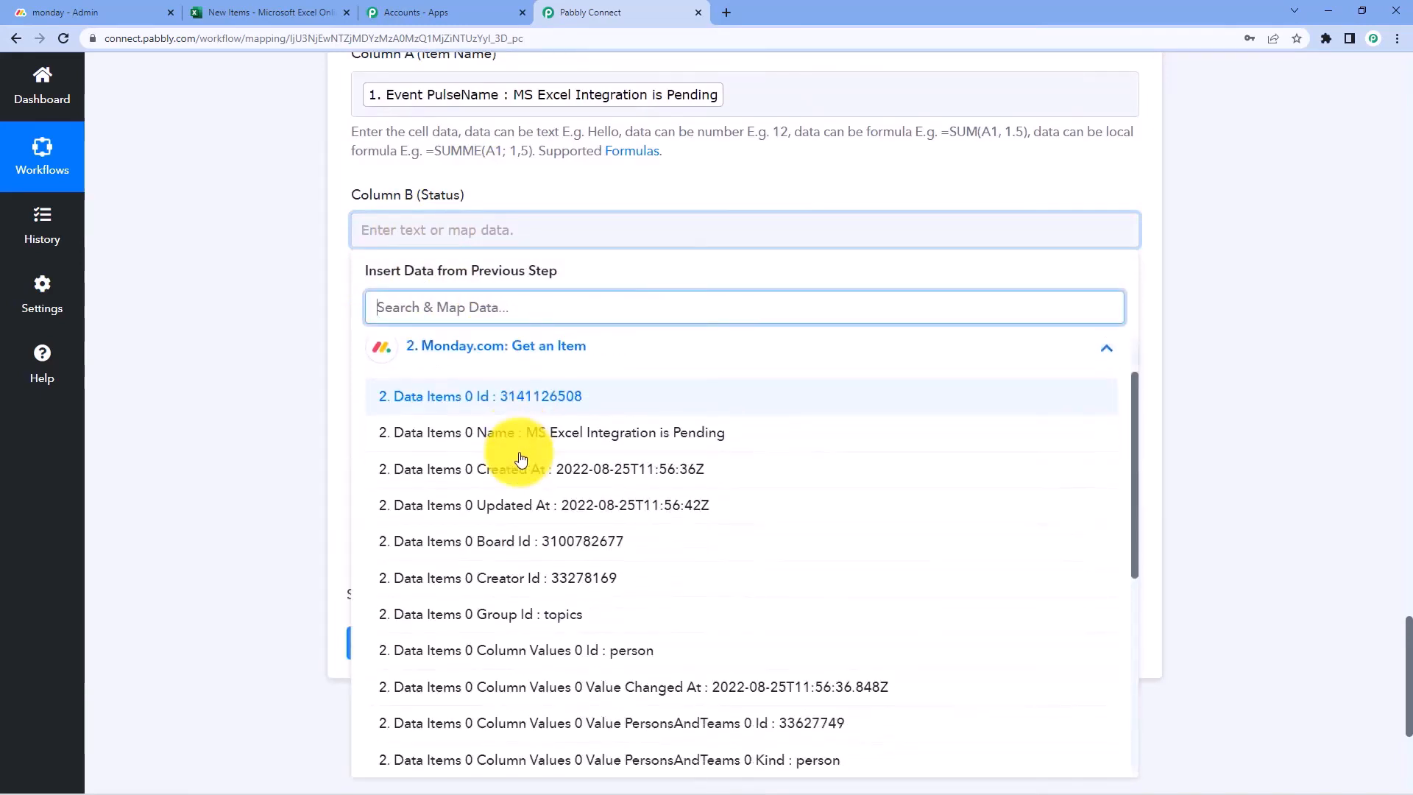
pyautogui.scroll(-5, 537, 430)
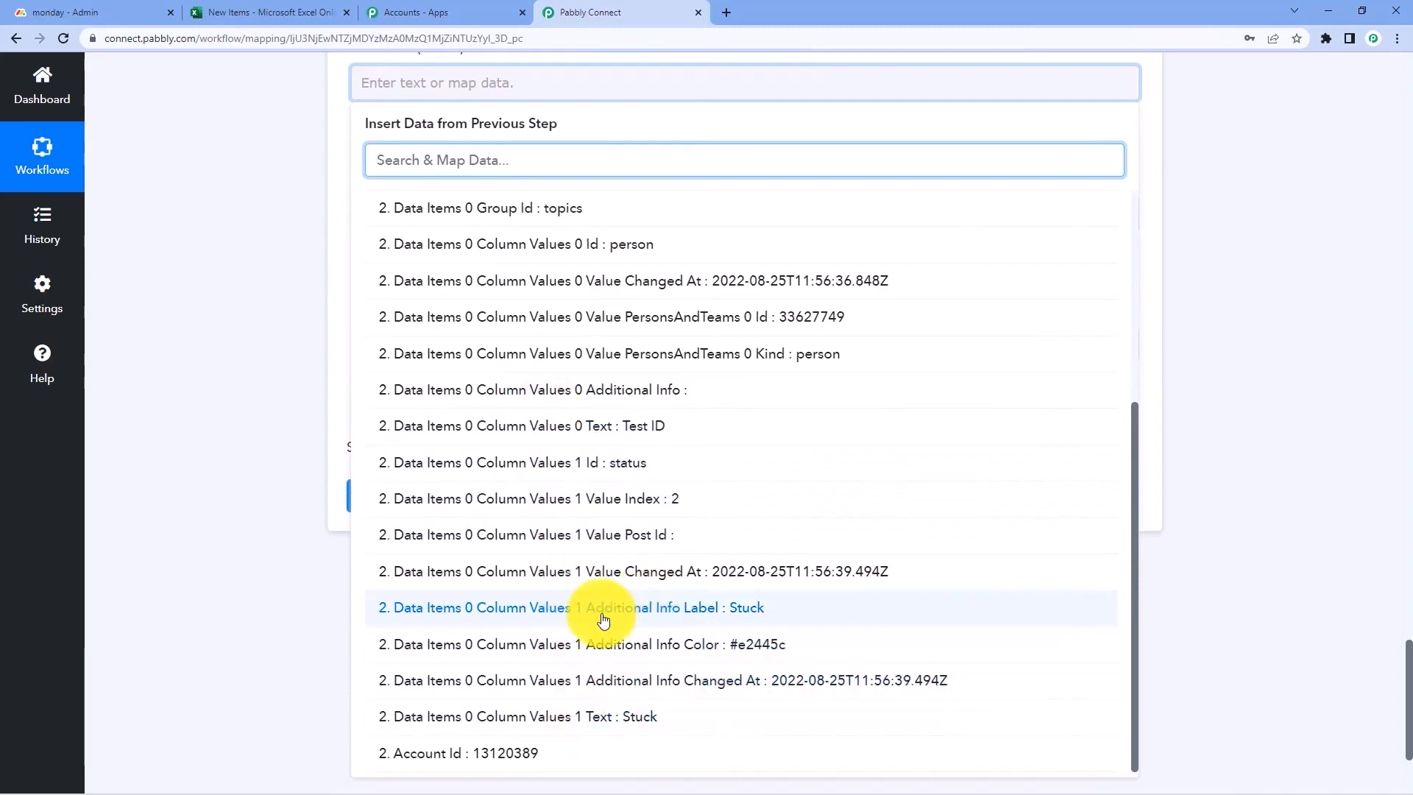
pyautogui.click(638, 608)
pyautogui.click(276, 244)
# Map the Get an Item step's Created At date into Column C
pyautogui.scroll(1, 293, 237)
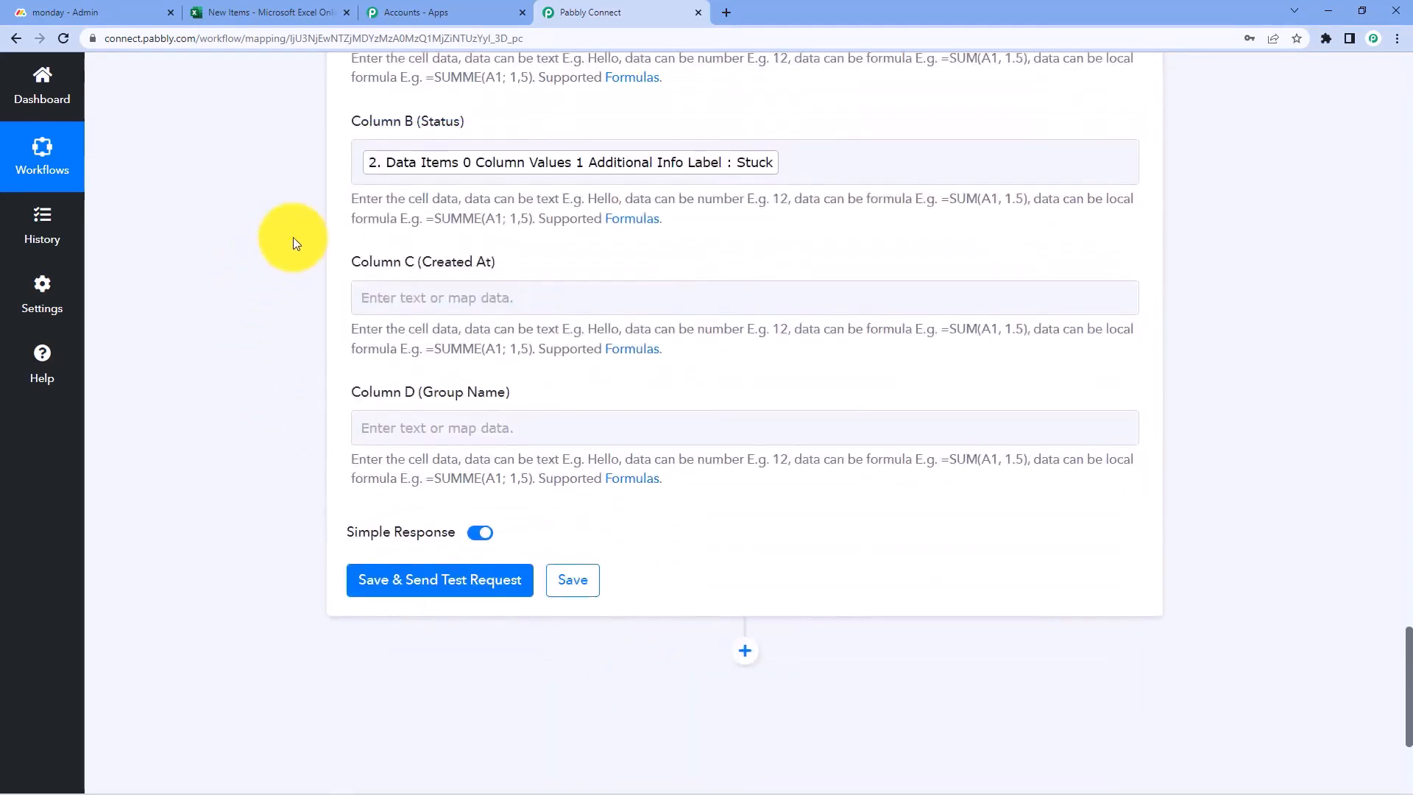
pyautogui.click(402, 297)
pyautogui.click(458, 482)
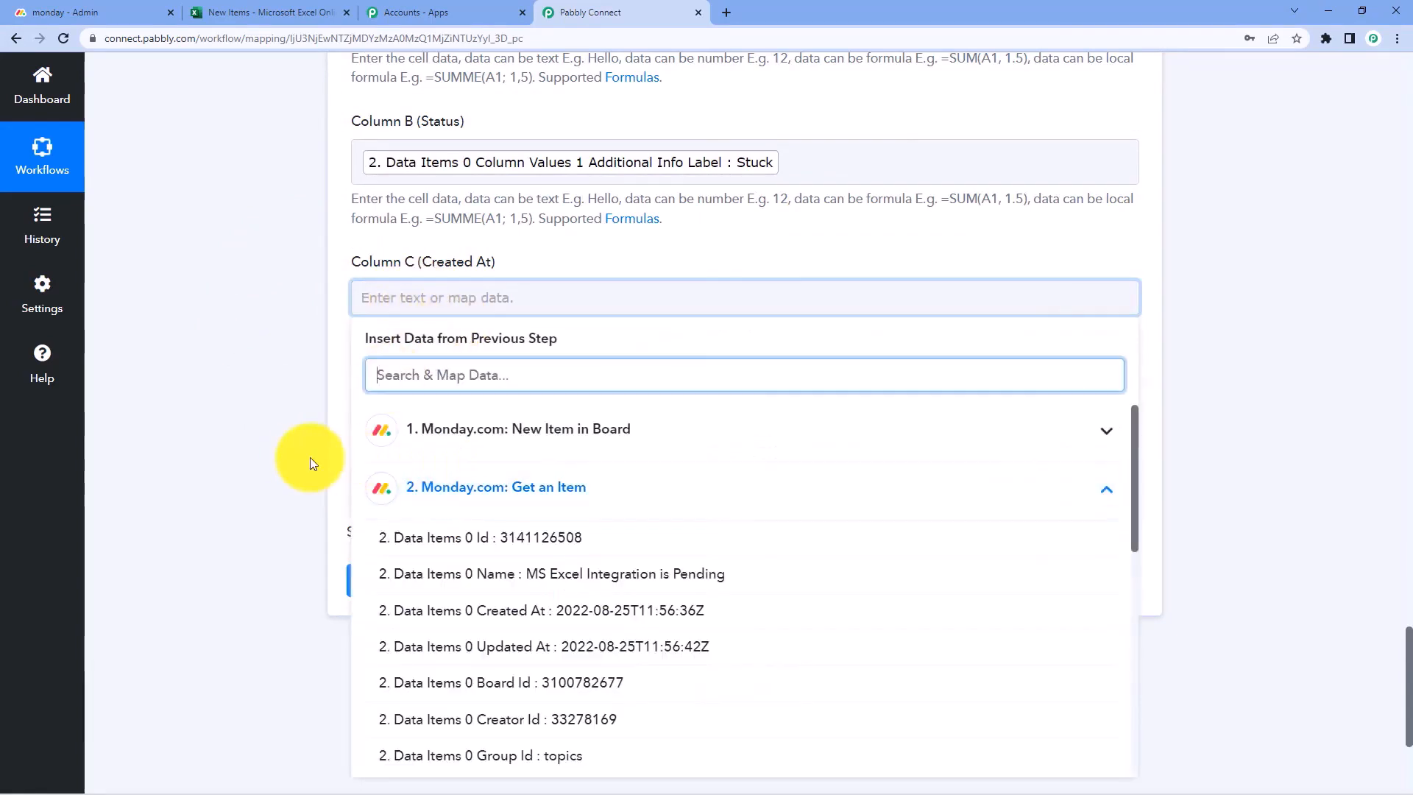
pyautogui.scroll(-3, 302, 460)
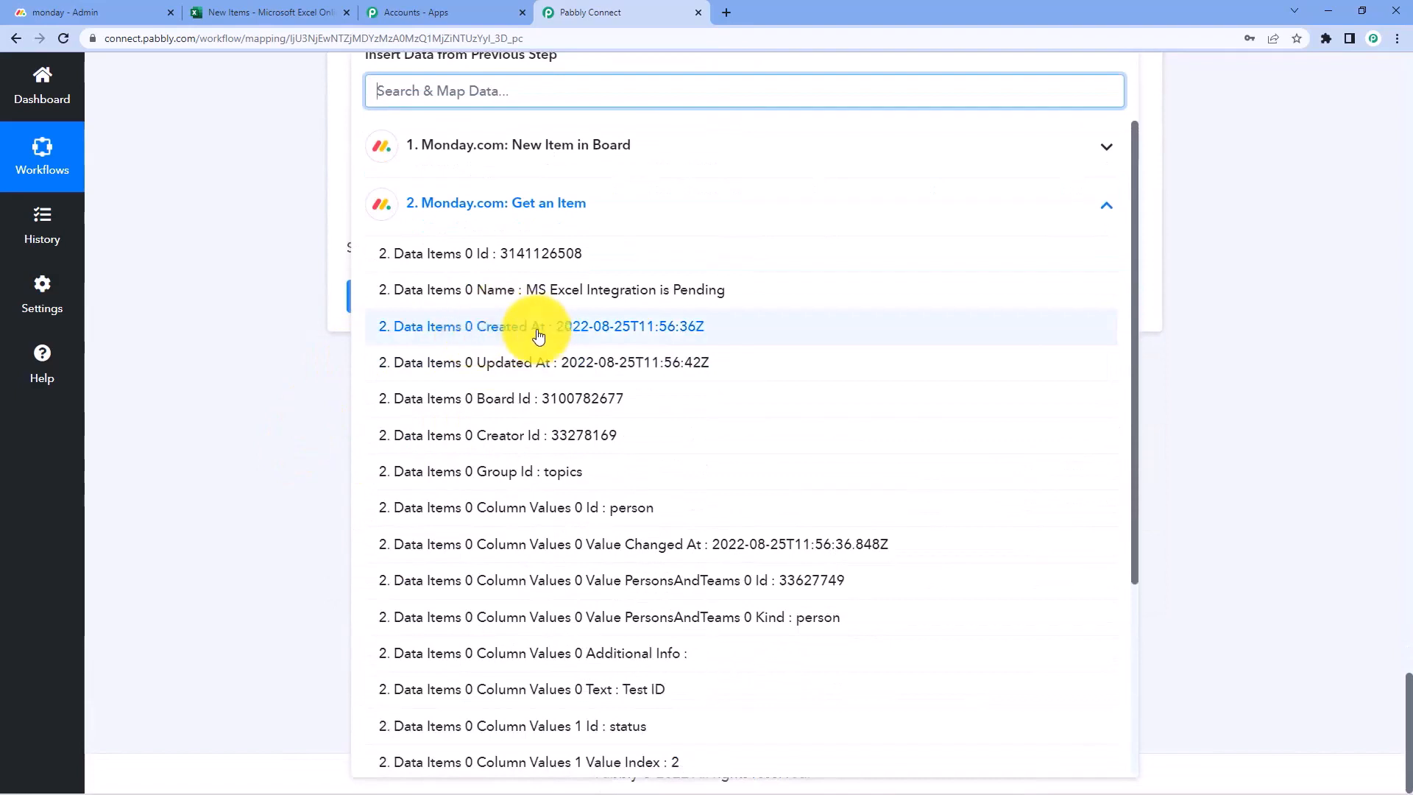
pyautogui.click(522, 333)
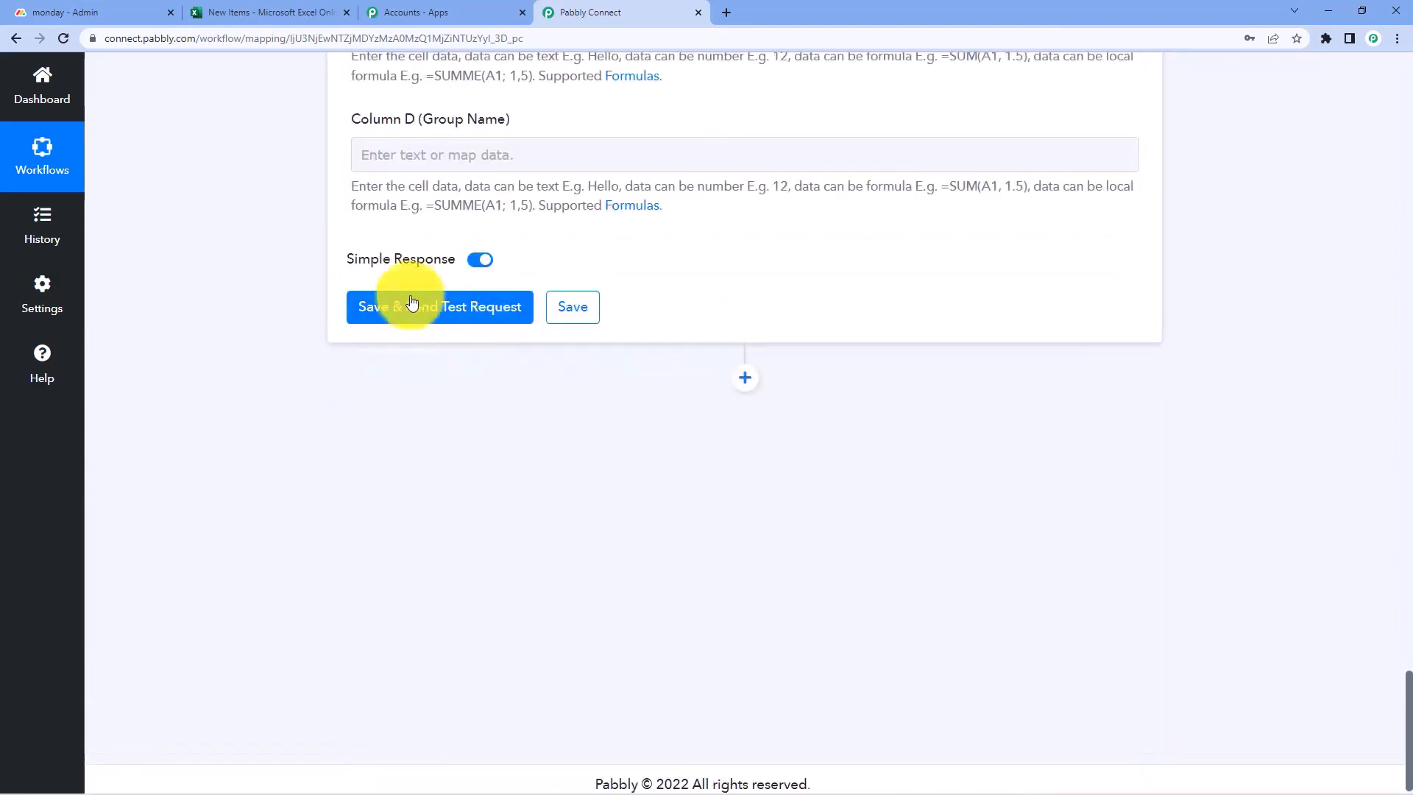
pyautogui.scroll(2, 284, 250)
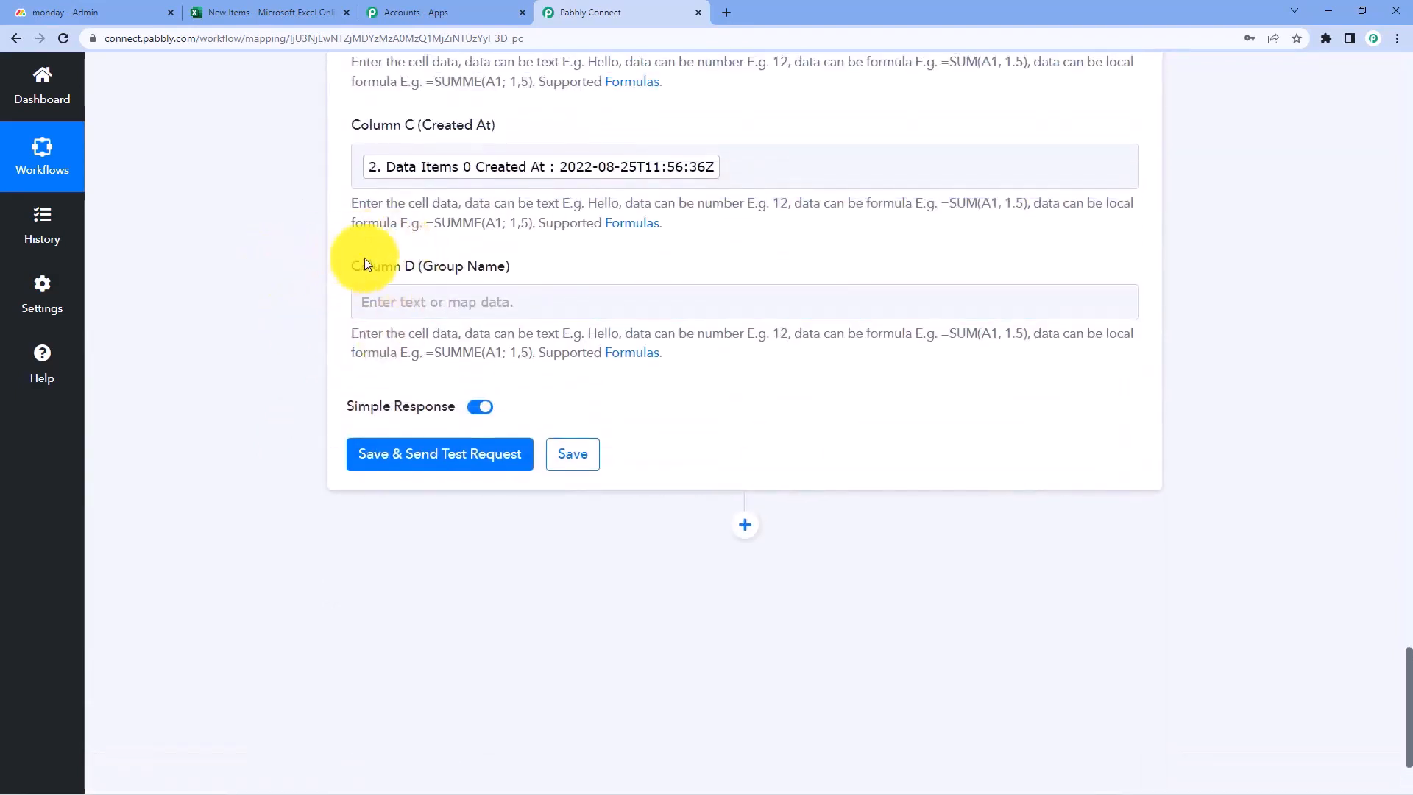
# Map the trigger's Event GroupName into Column D, checking the group on the monday.com board
pyautogui.click(372, 303)
pyautogui.scroll(-2, 536, 267)
pyautogui.click(535, 266)
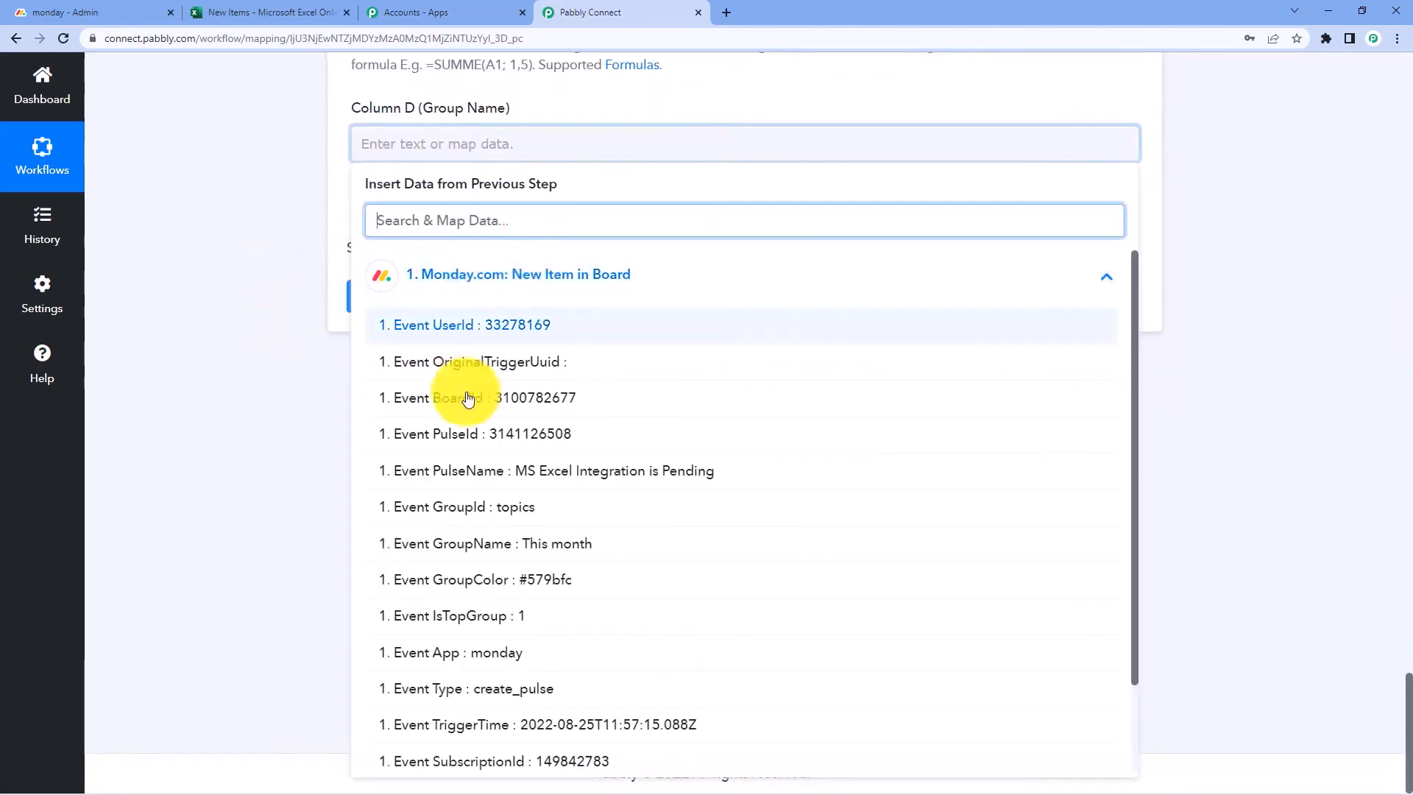
pyautogui.click(513, 545)
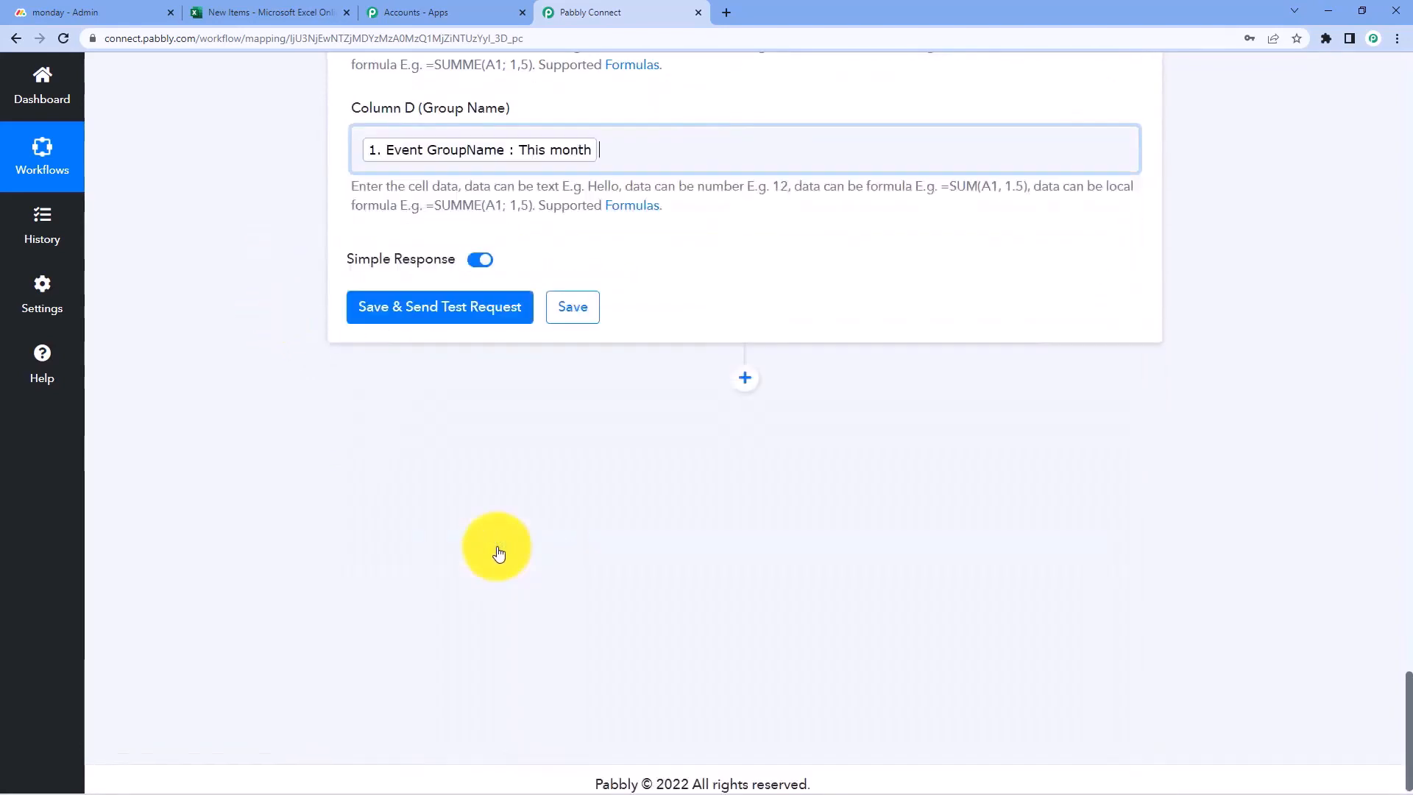
pyautogui.click(73, 11)
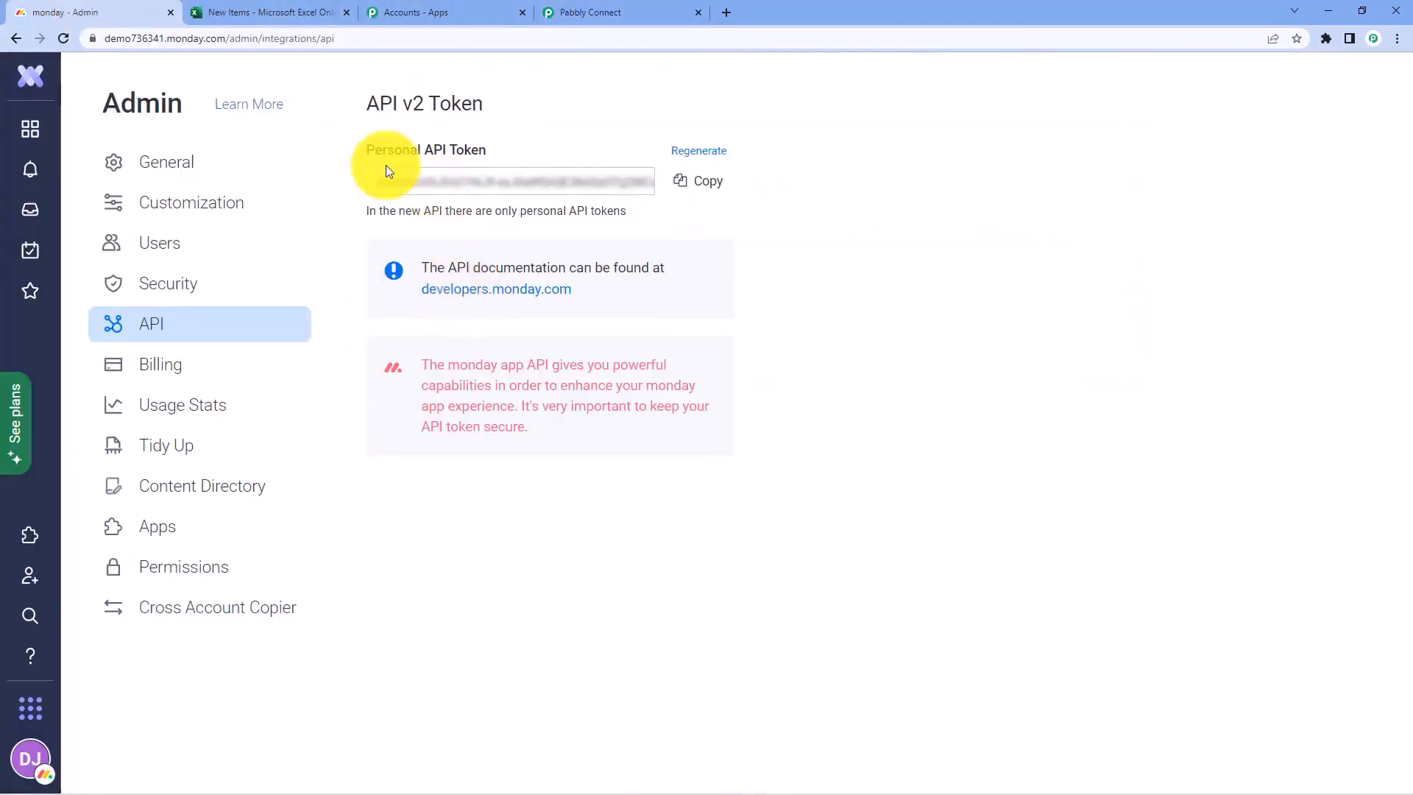
pyautogui.click(28, 131)
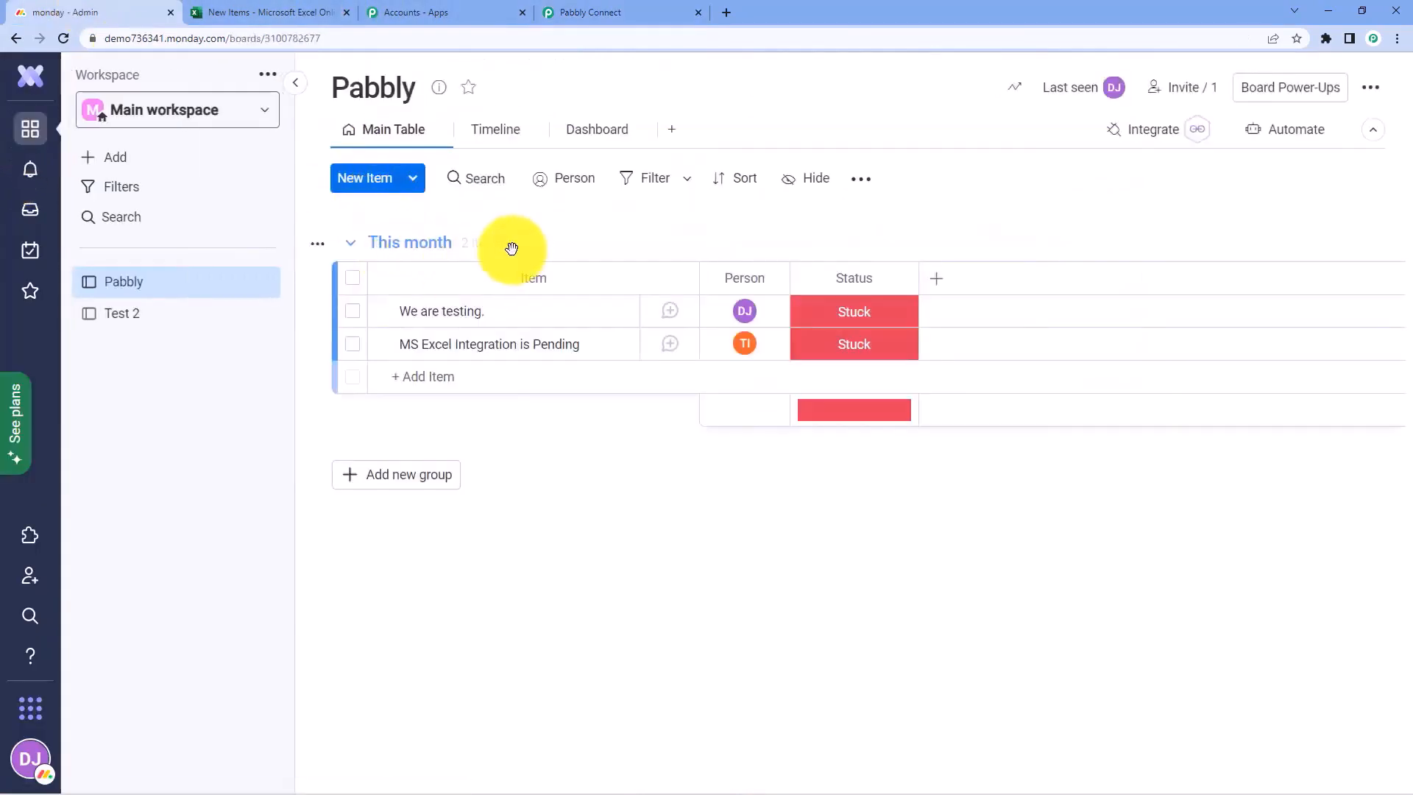
pyautogui.click(632, 9)
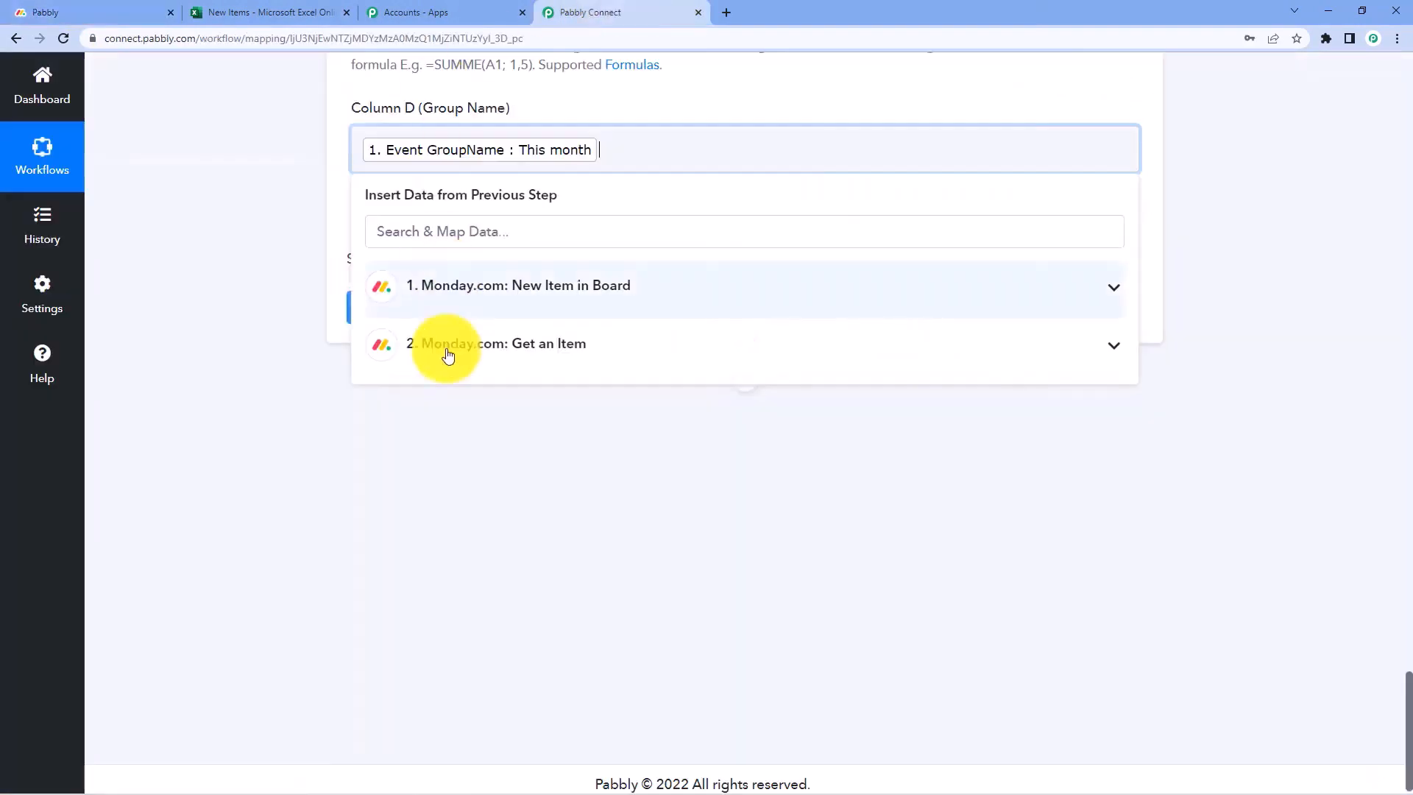
pyautogui.click(307, 237)
pyautogui.scroll(1, 338, 269)
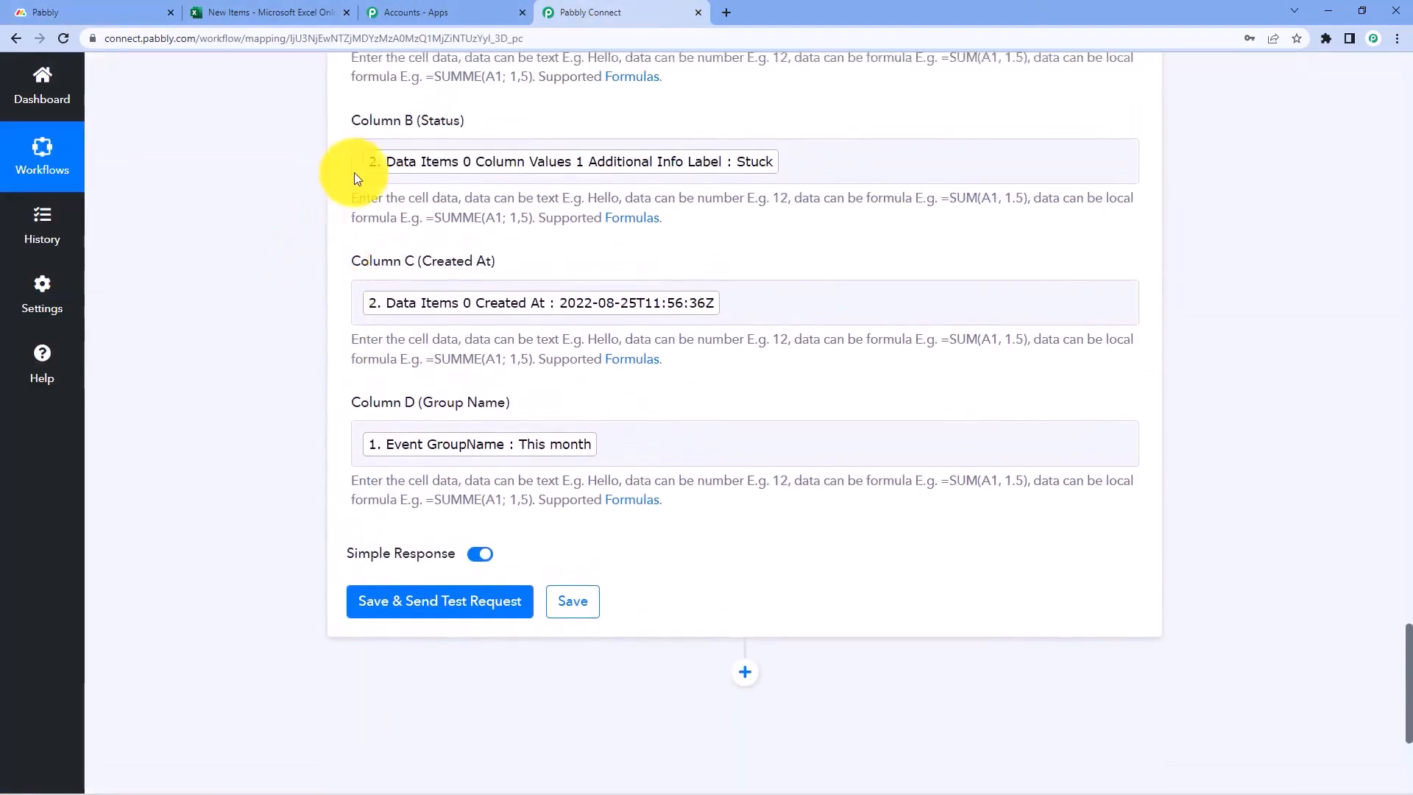
# Save the Excel step, send a test request, and review the Sheet1 A2:D2 response
pyautogui.scroll(-2, 302, 458)
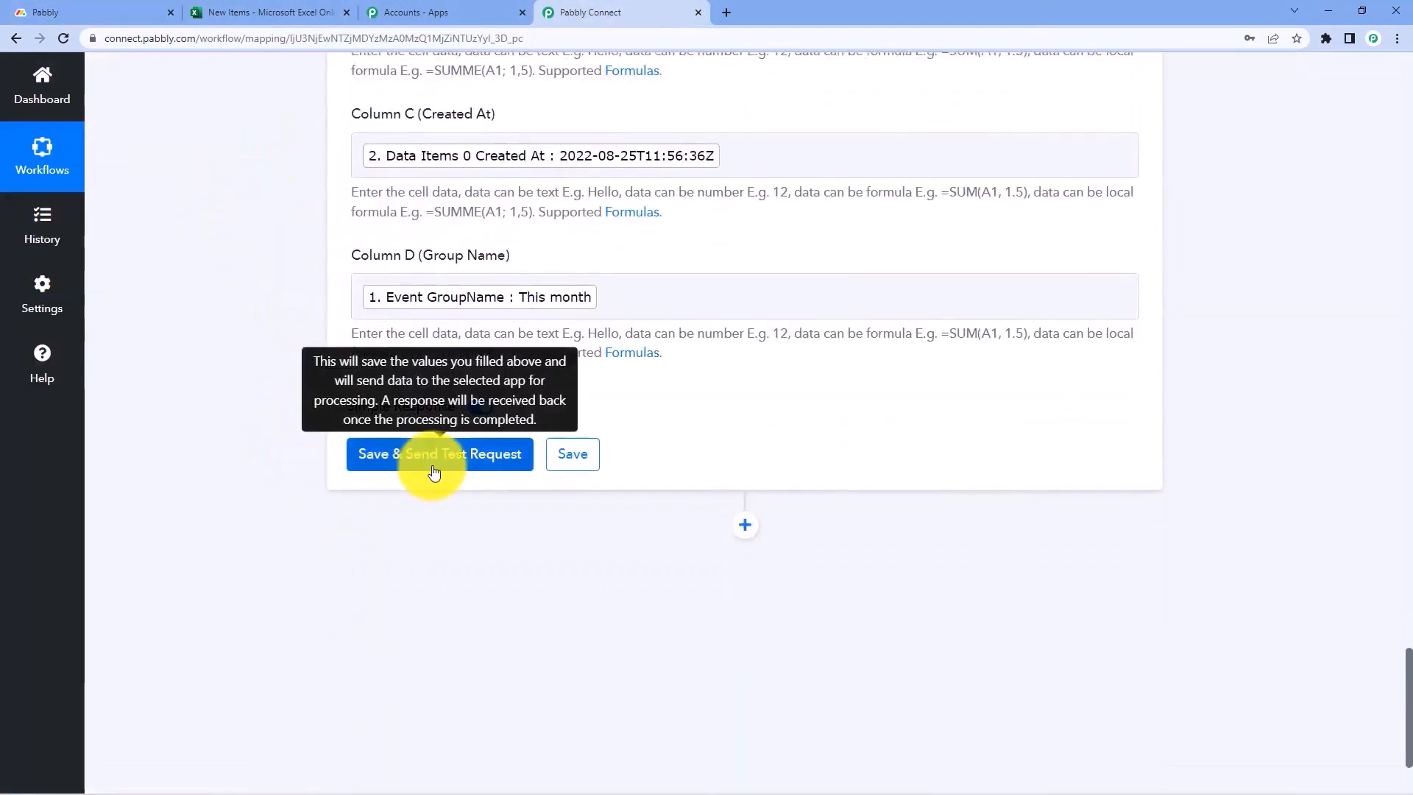
pyautogui.click(435, 458)
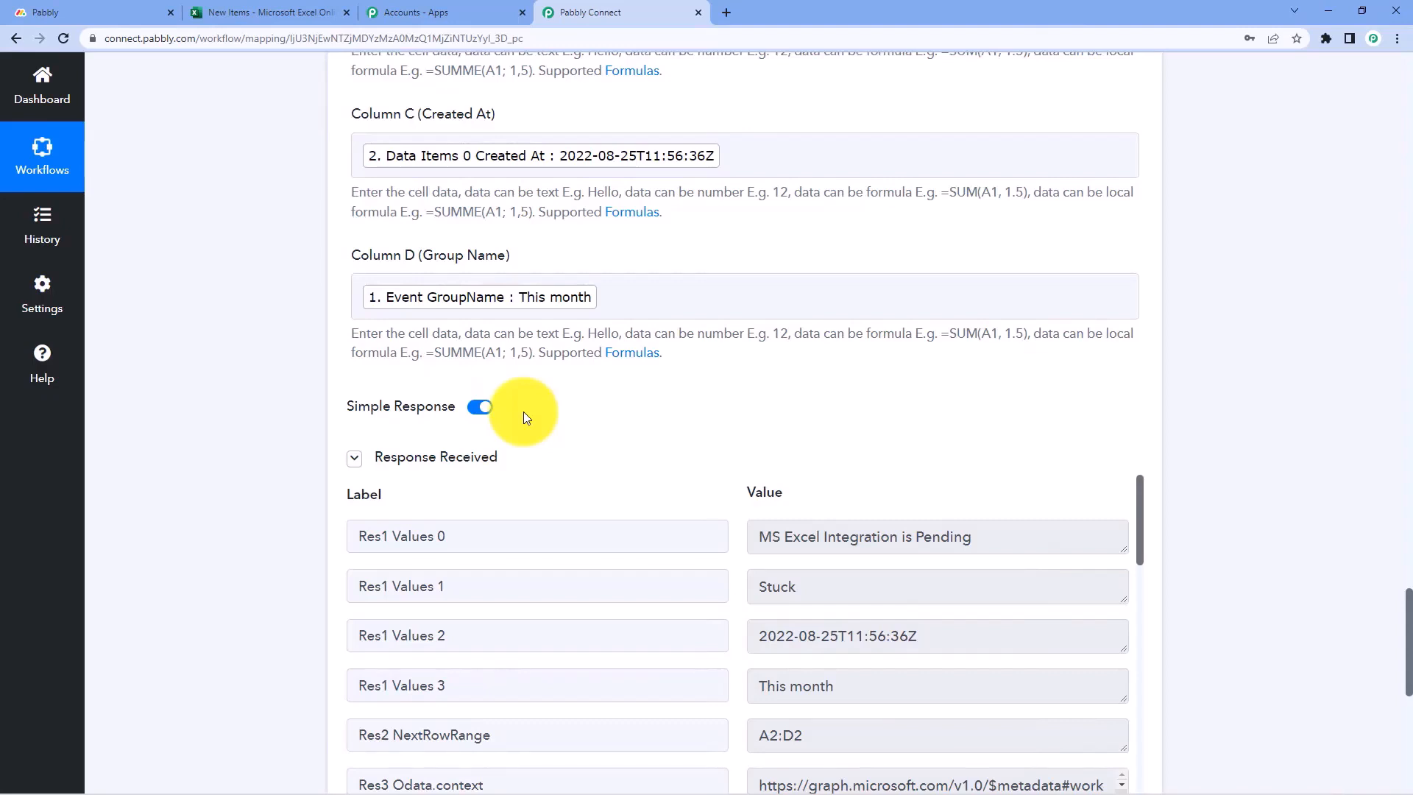
pyautogui.scroll(-1, 527, 420)
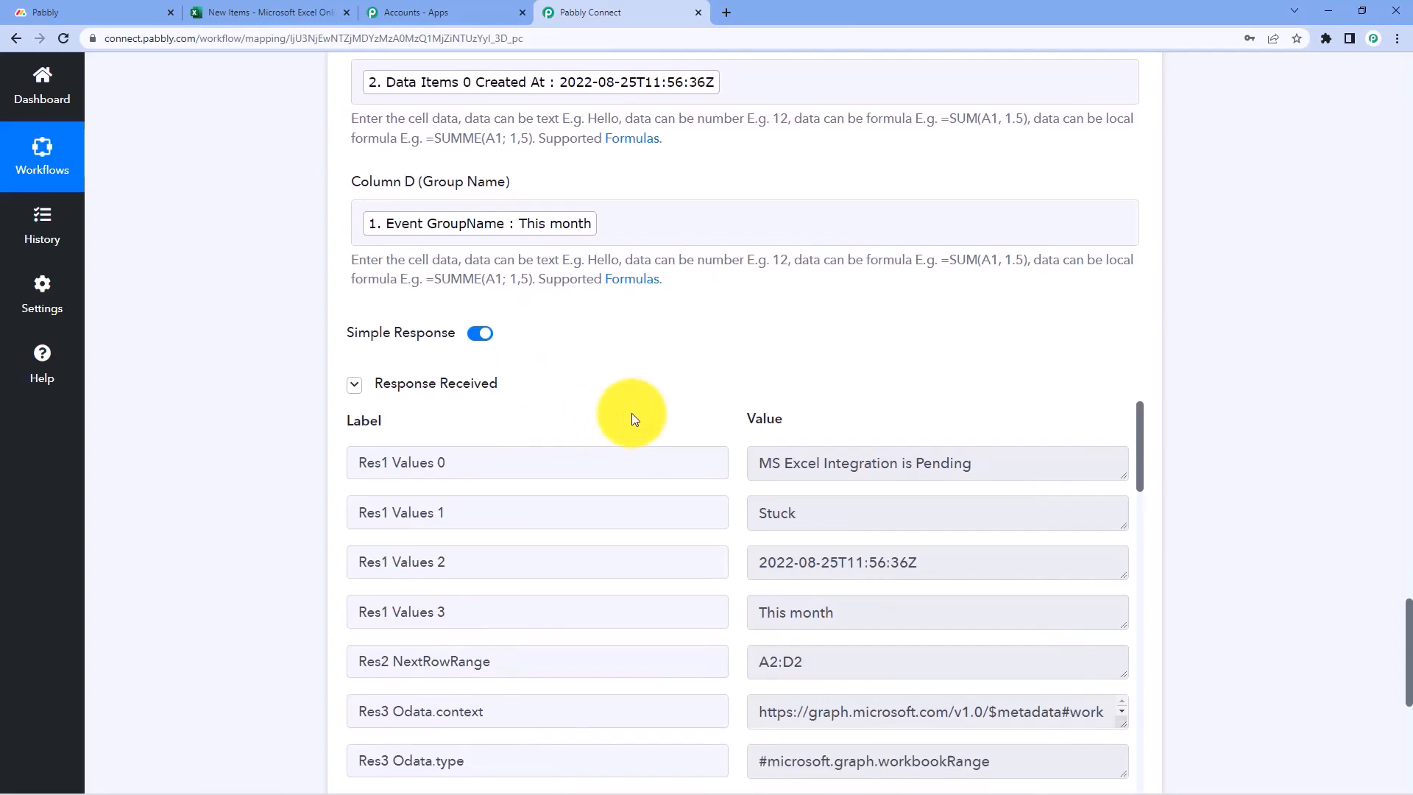
pyautogui.scroll(-2, 631, 412)
pyautogui.scroll(2, 657, 484)
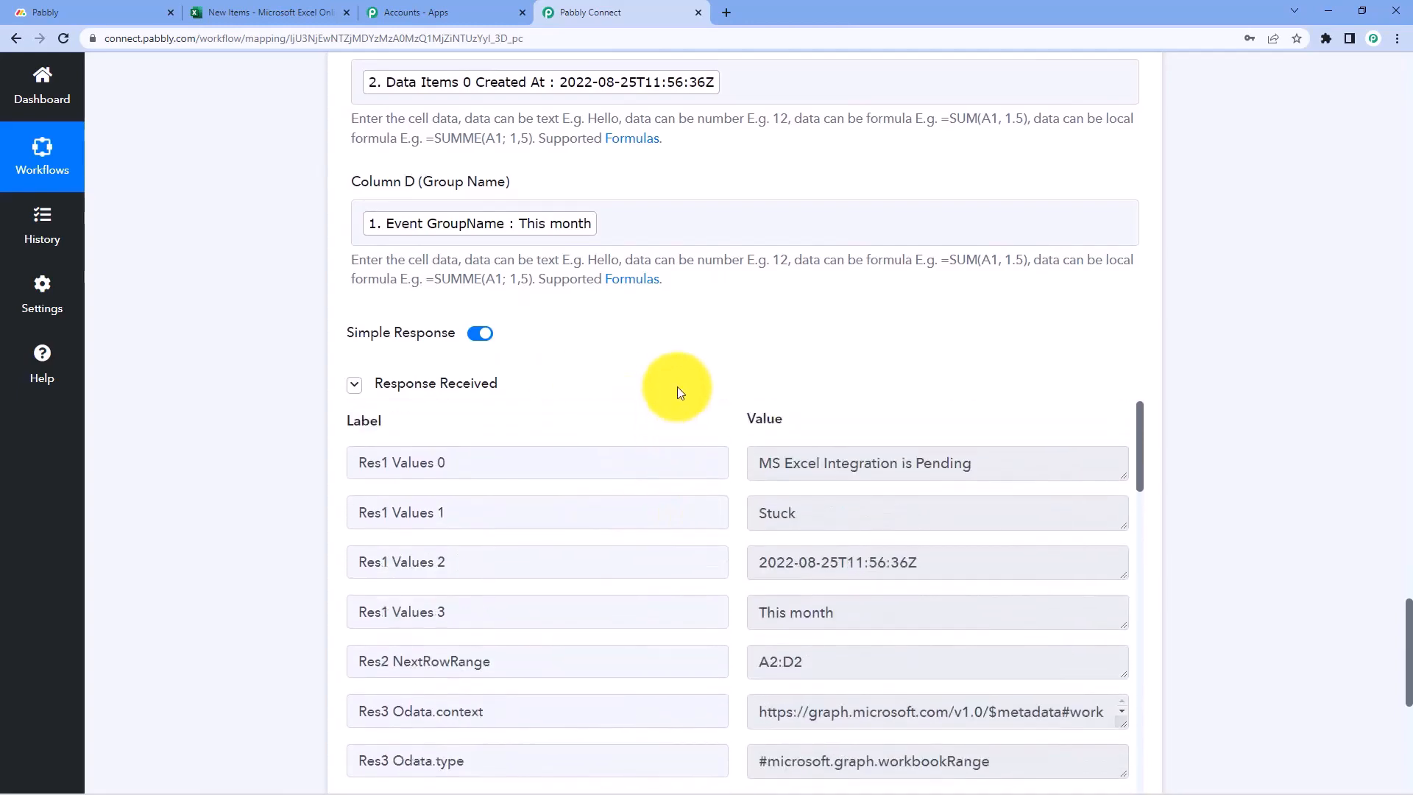
pyautogui.scroll(-1, 677, 386)
pyautogui.scroll(5, 663, 316)
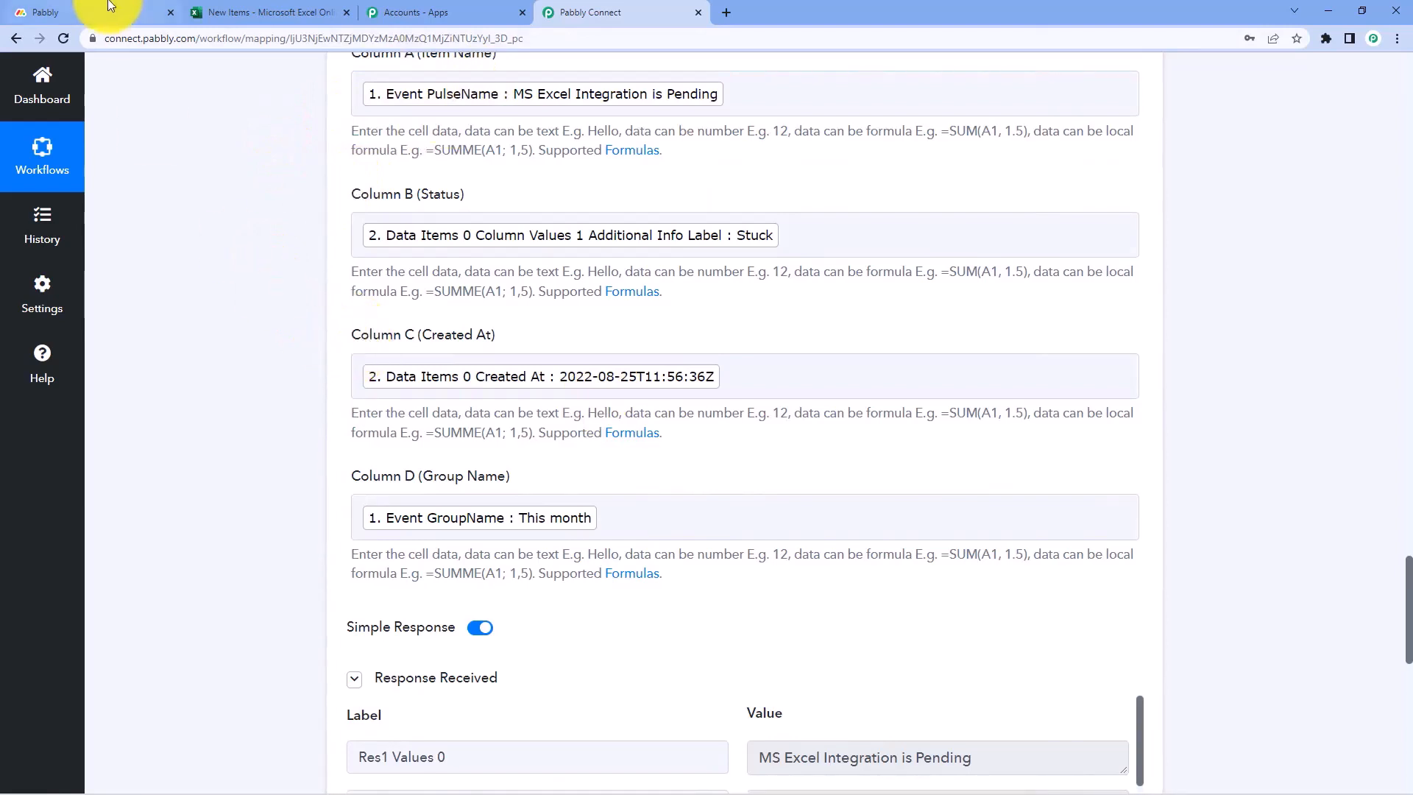
# Reload the New Items spreadsheet and widen columns A and C
pyautogui.click(74, 12)
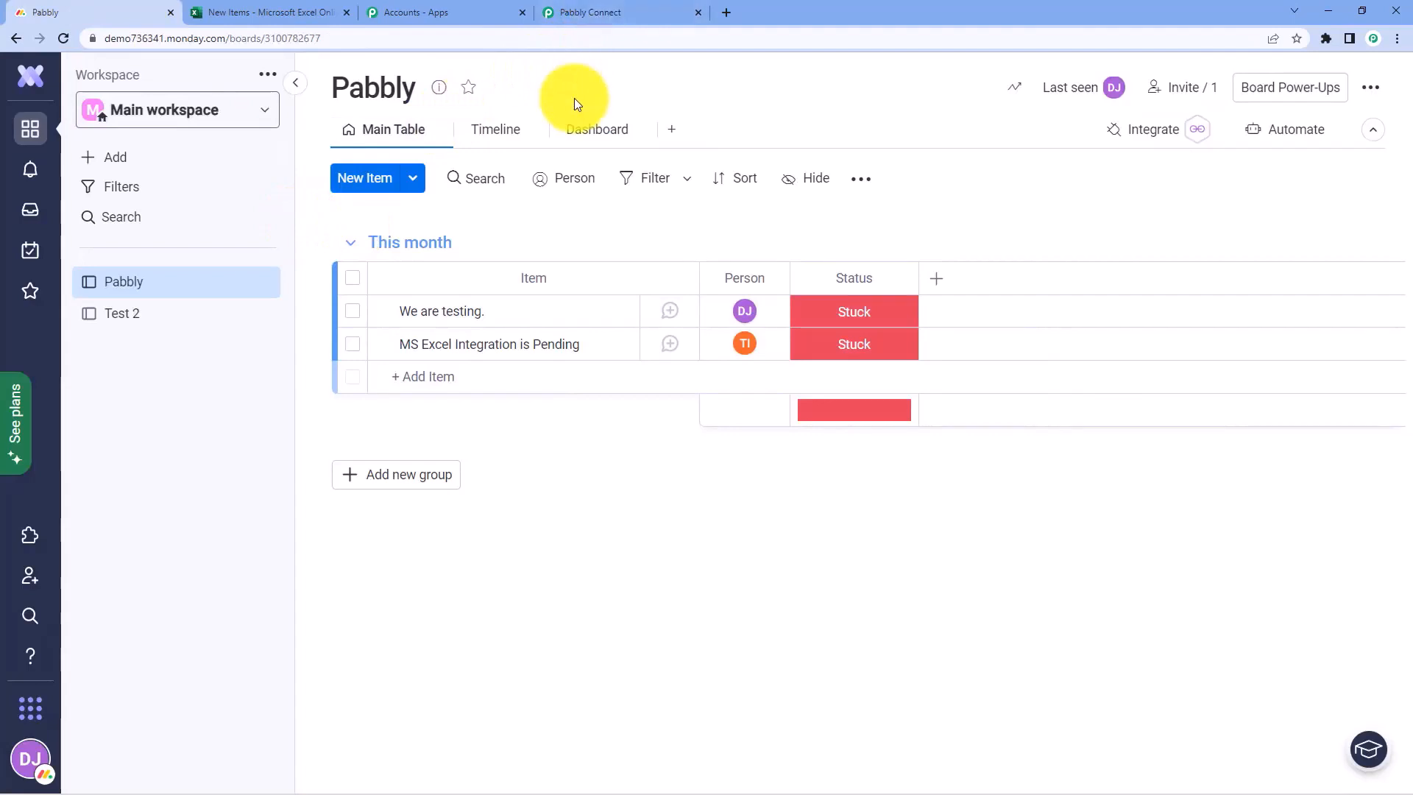
pyautogui.click(234, 12)
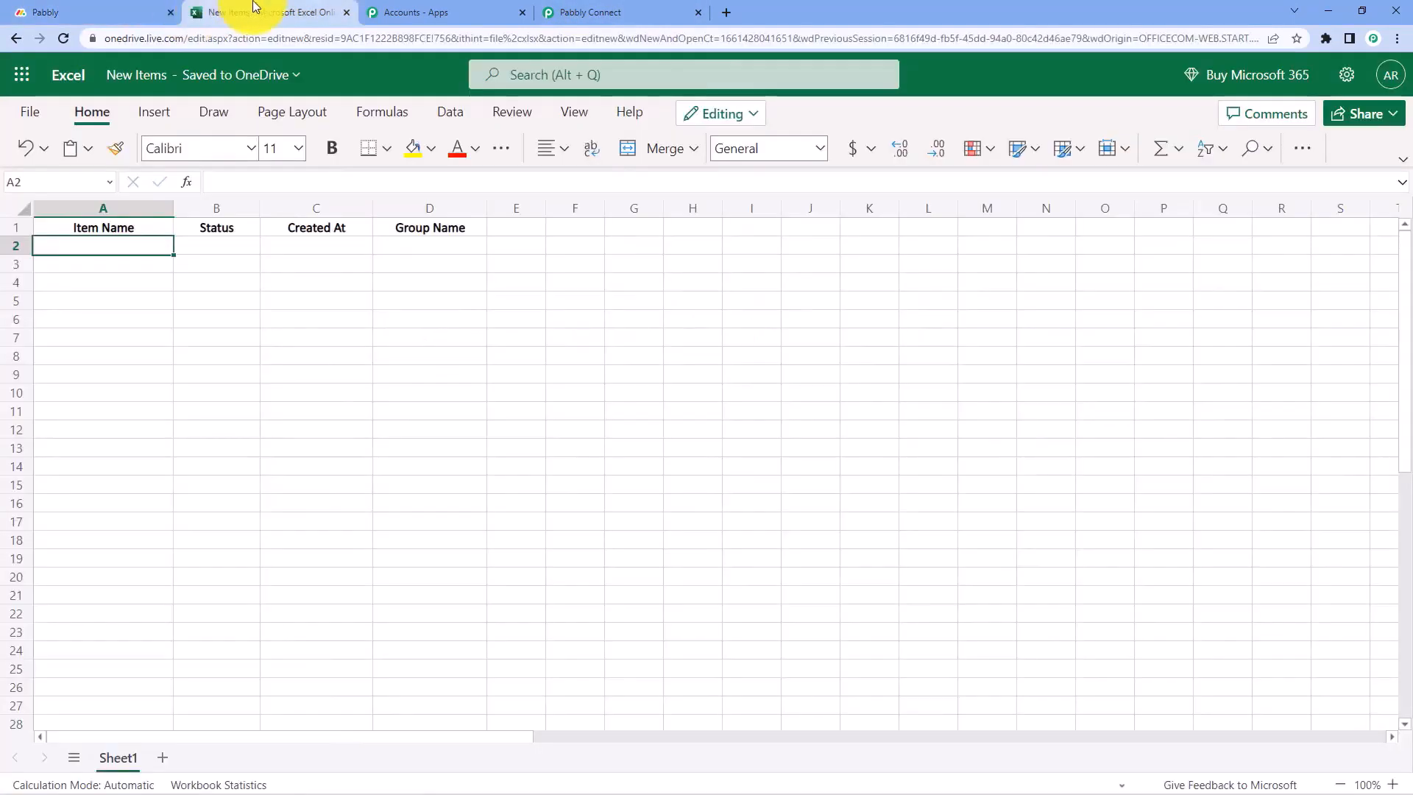
pyautogui.click(63, 38)
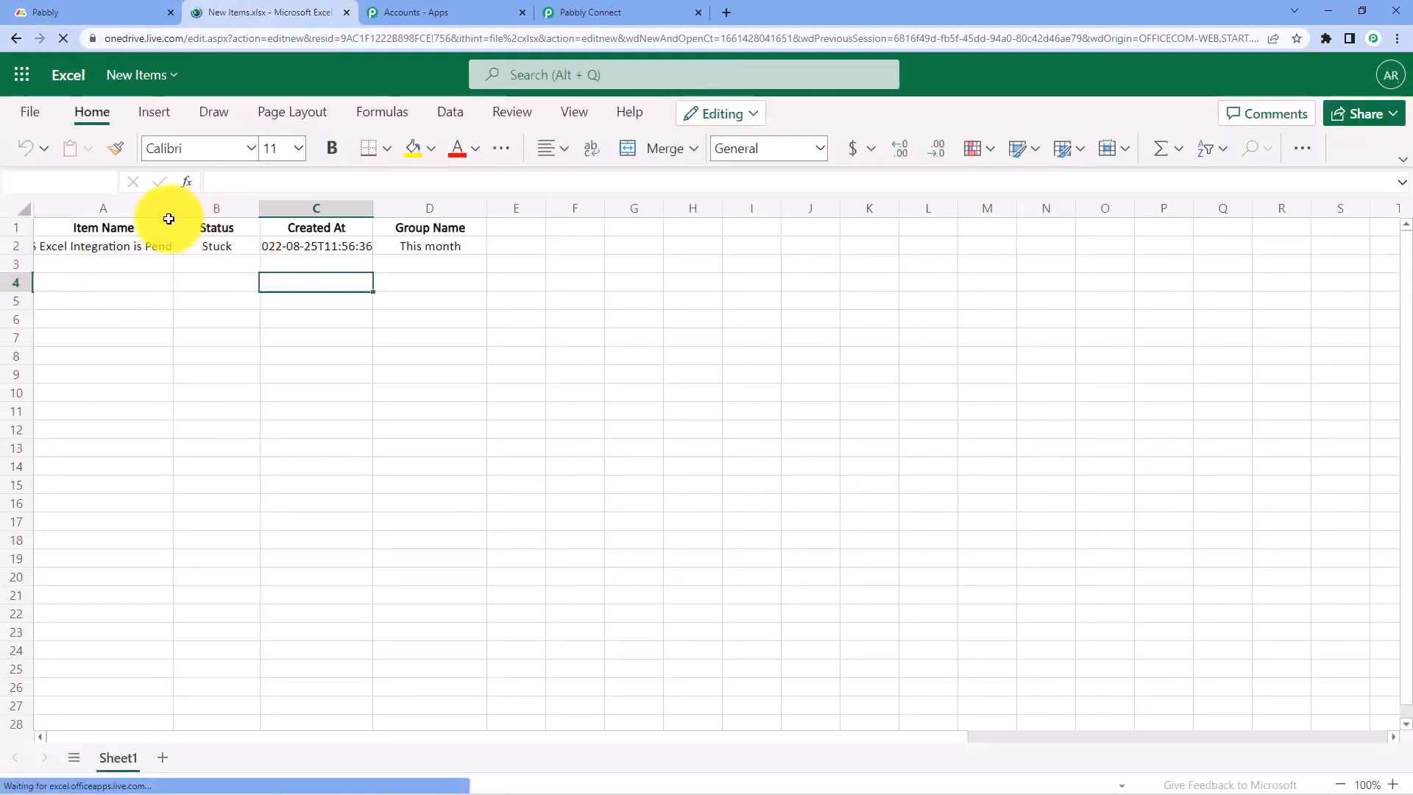
pyautogui.moveTo(173, 214); pyautogui.dragTo(255, 210)
pyautogui.moveTo(453, 208); pyautogui.dragTo(517, 209)
pyautogui.click(212, 267)
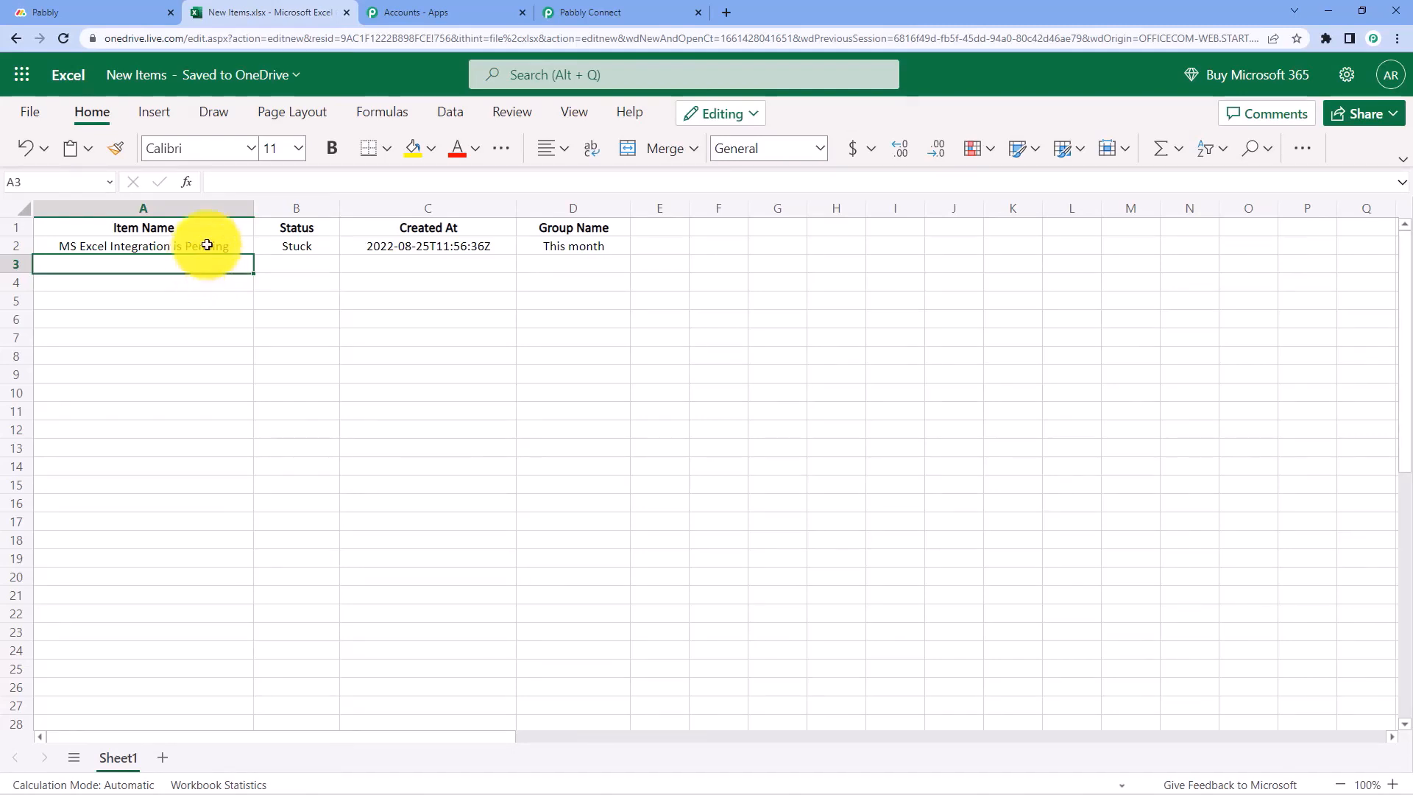
# Verify row 2: MS Excel Integration is Pending, Stuck, 2022-08-25T11:56:36Z, This month
pyautogui.click(206, 246)
pyautogui.click(331, 246)
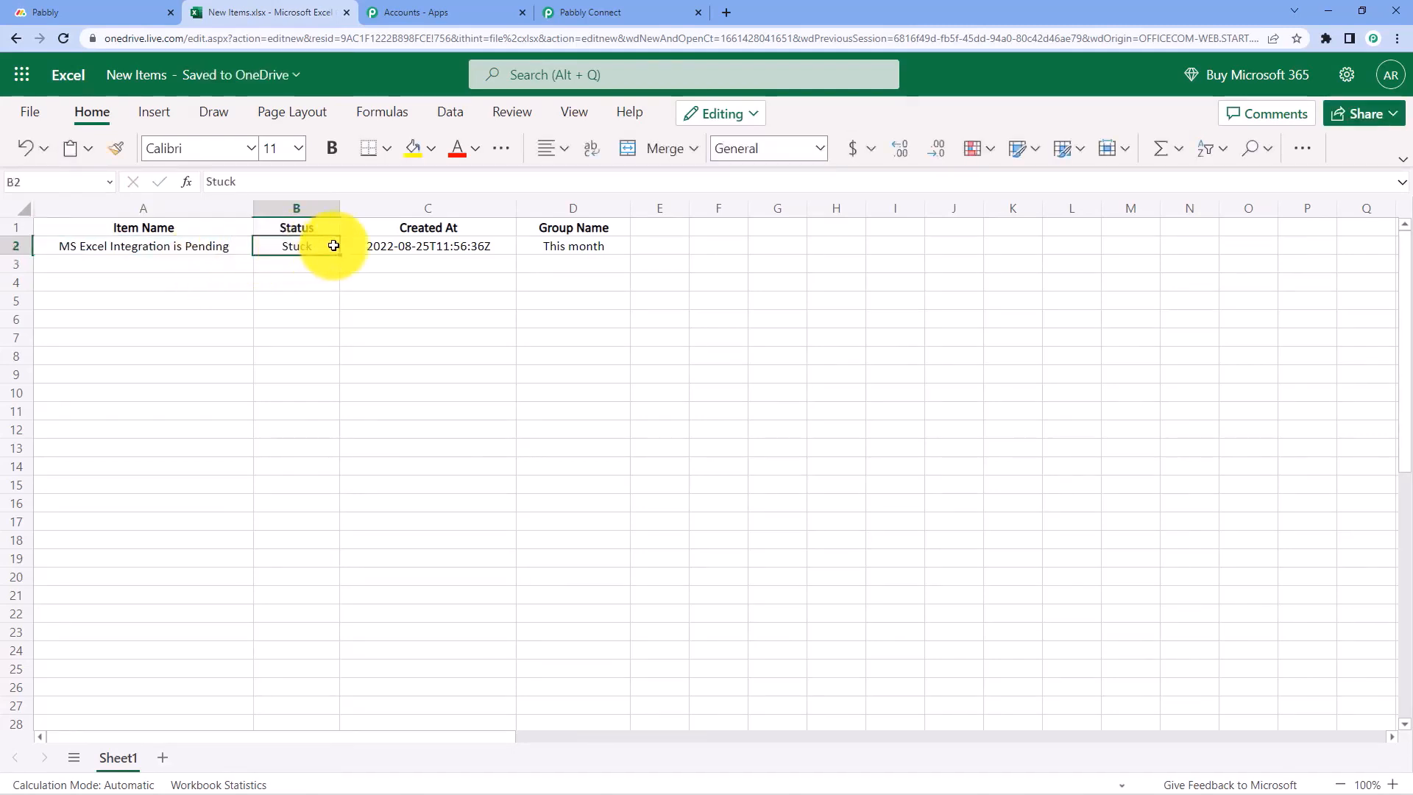
pyautogui.click(418, 247)
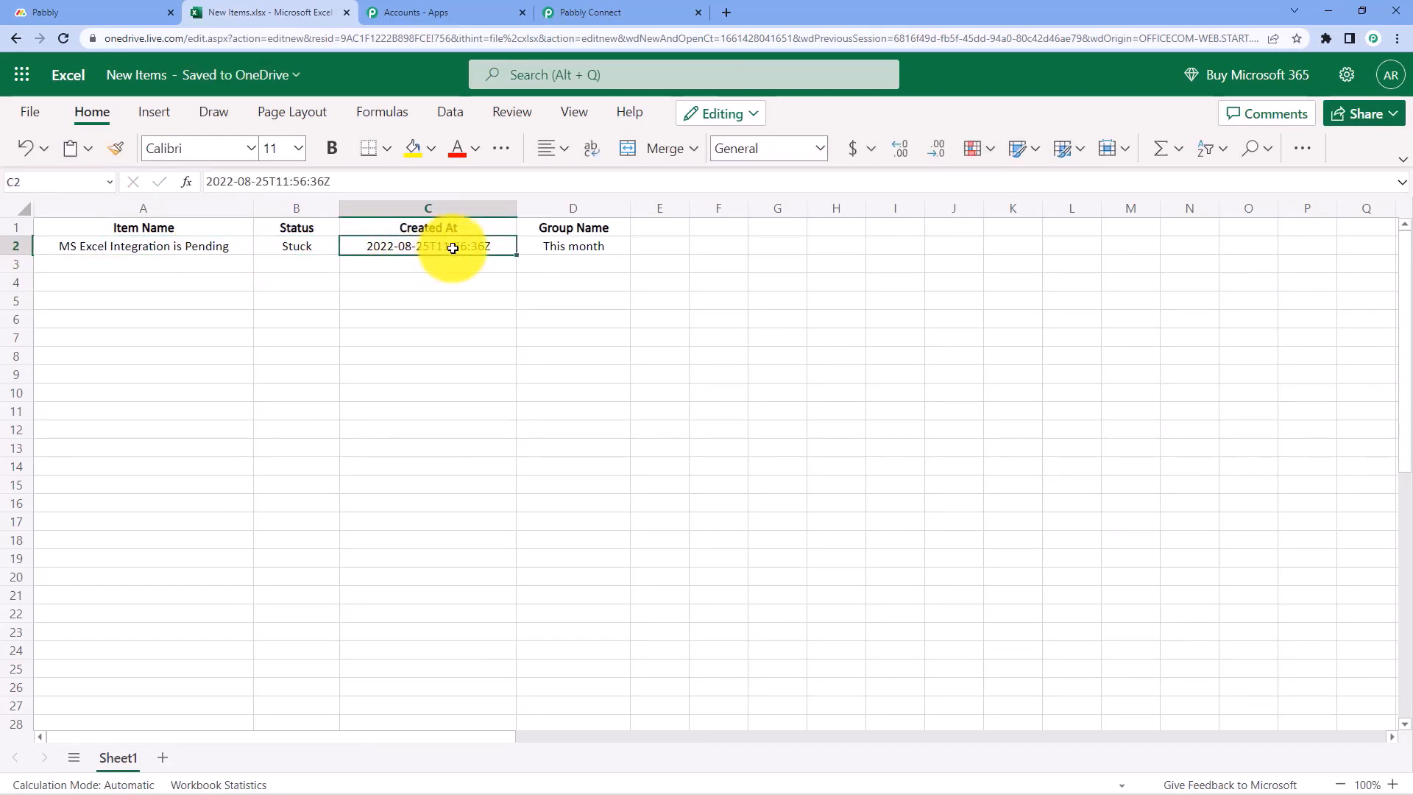
pyautogui.click(578, 250)
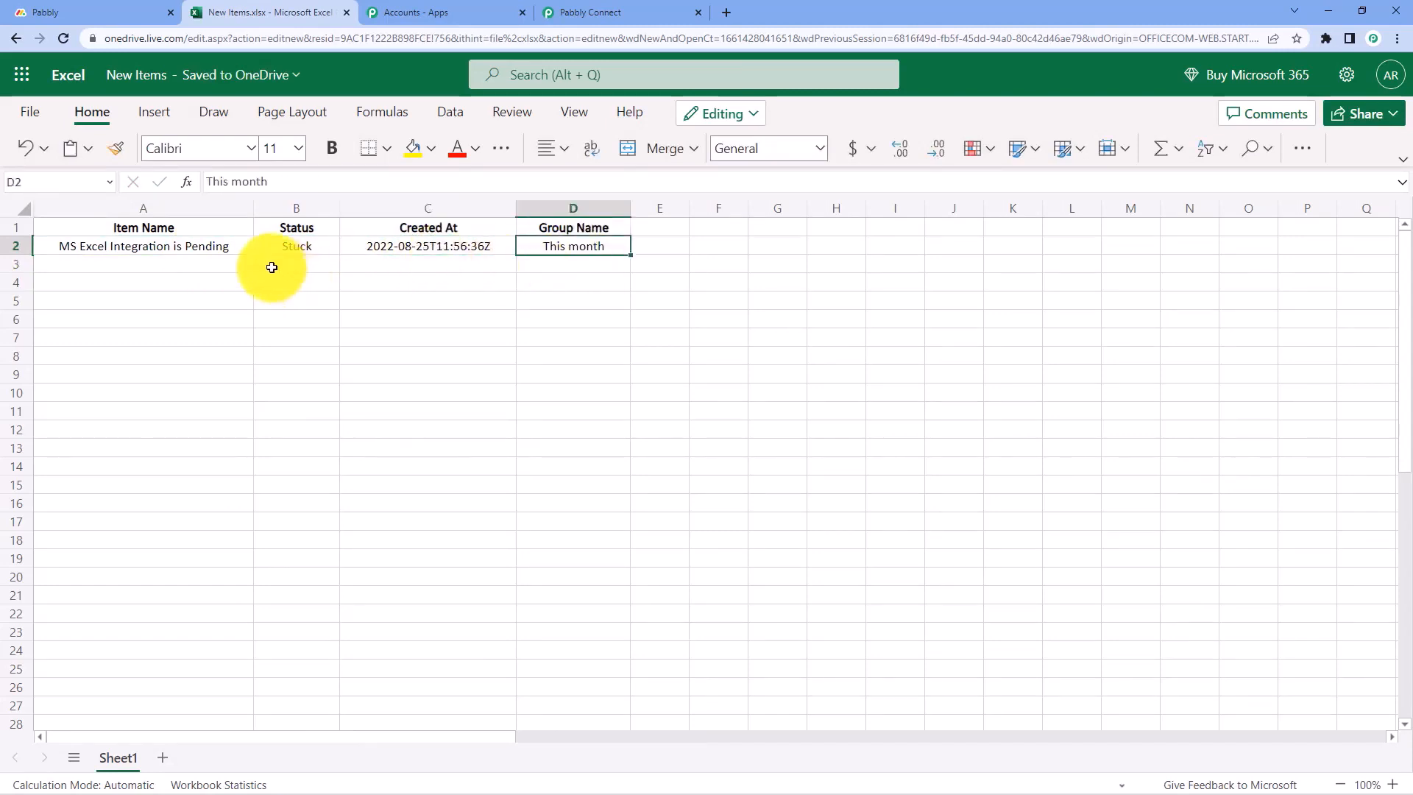
pyautogui.click(212, 272)
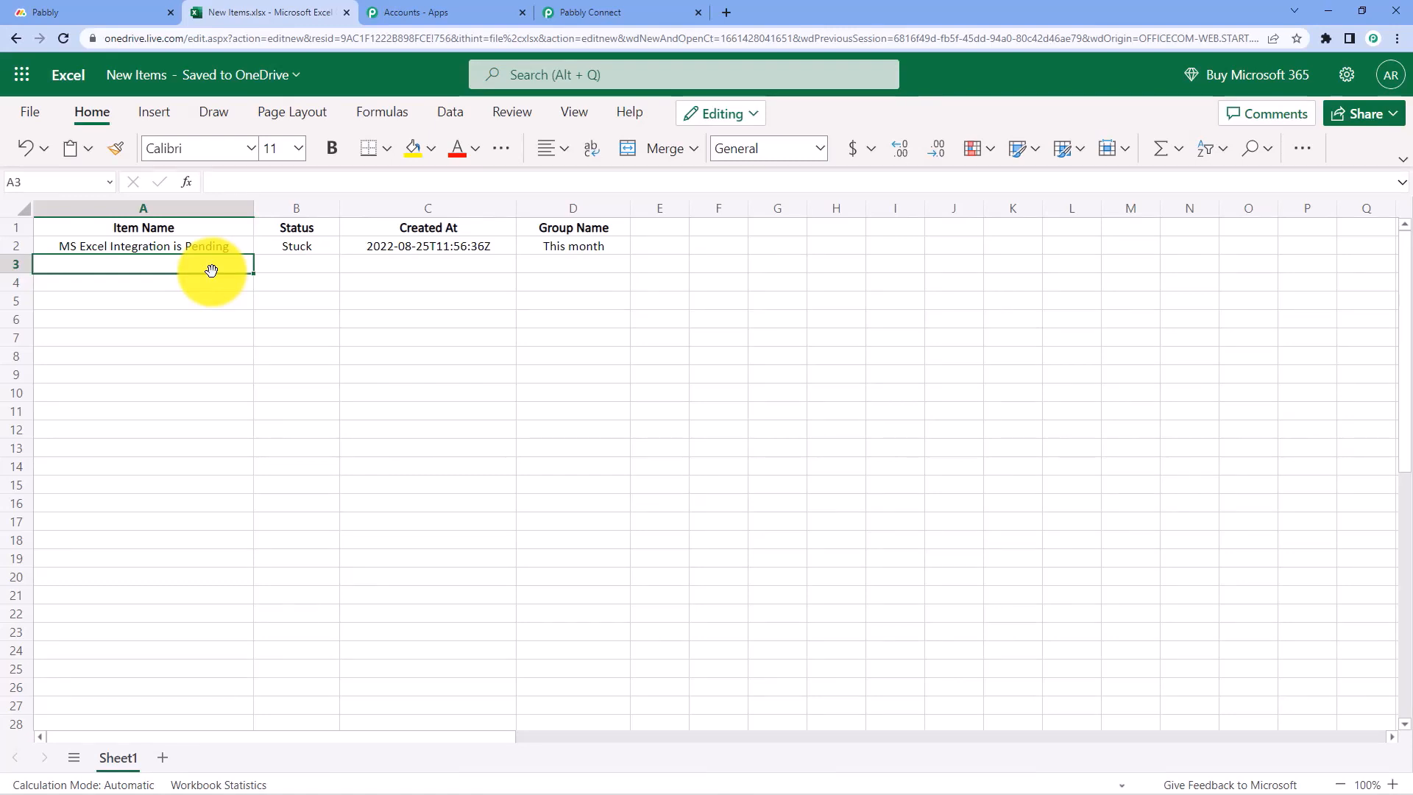
# Collapse the Excel, Get an Item and trigger steps to show the whole Monday.com to MS Excel workflow
pyautogui.click(663, 13)
pyautogui.scroll(10, 1258, 306)
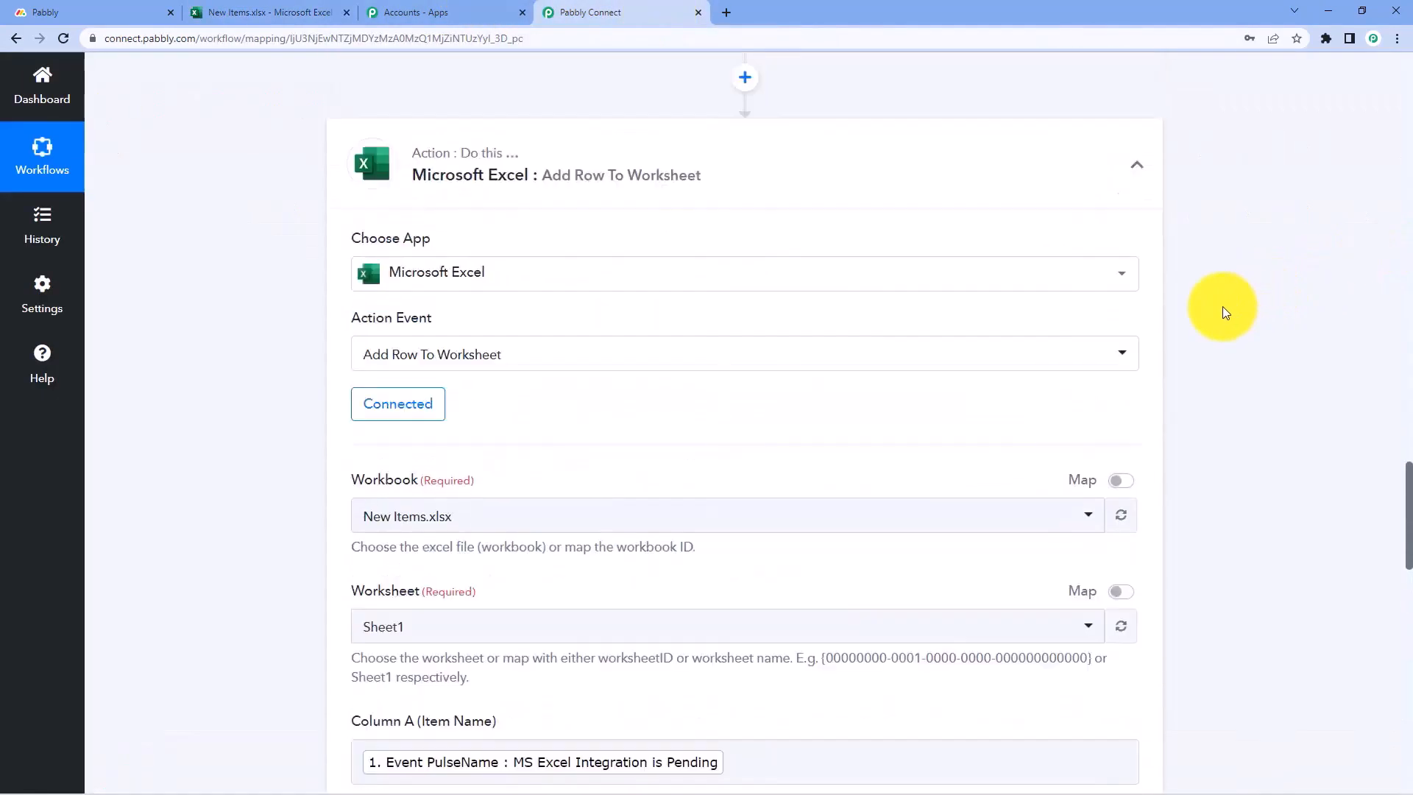
pyautogui.click(1137, 232)
pyautogui.scroll(10, 1198, 230)
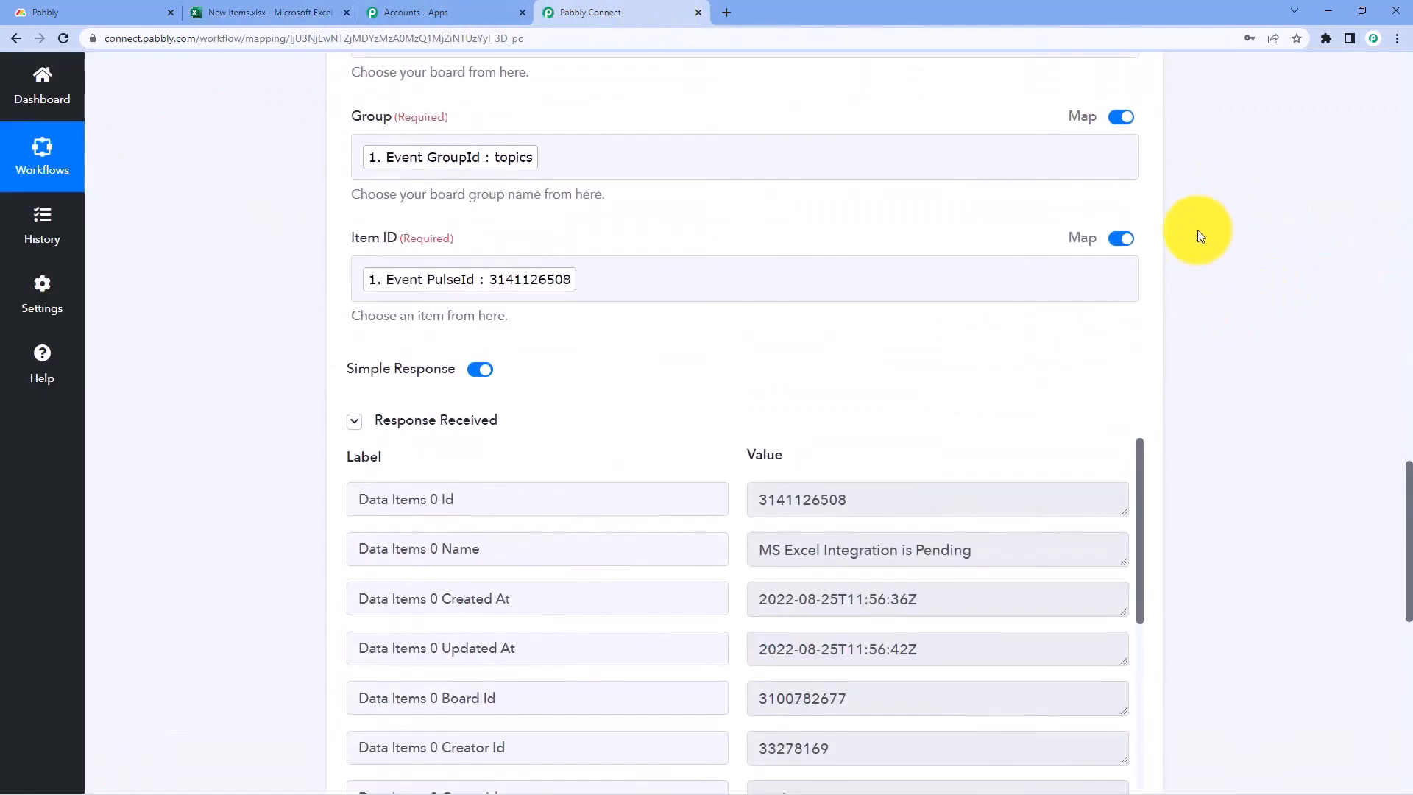
pyautogui.click(1152, 153)
pyautogui.scroll(10, 1200, 221)
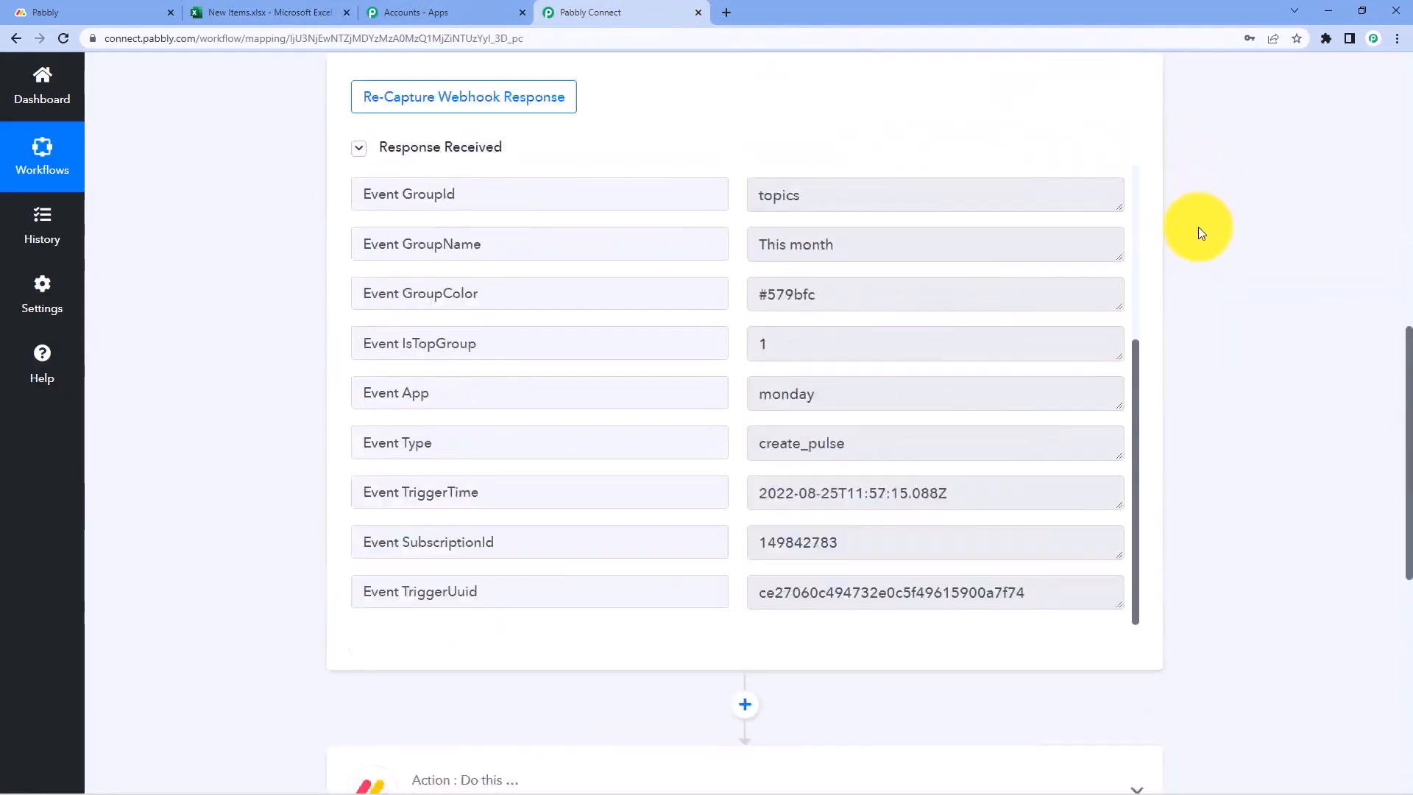
pyautogui.scroll(3, 1169, 236)
pyautogui.click(1137, 287)
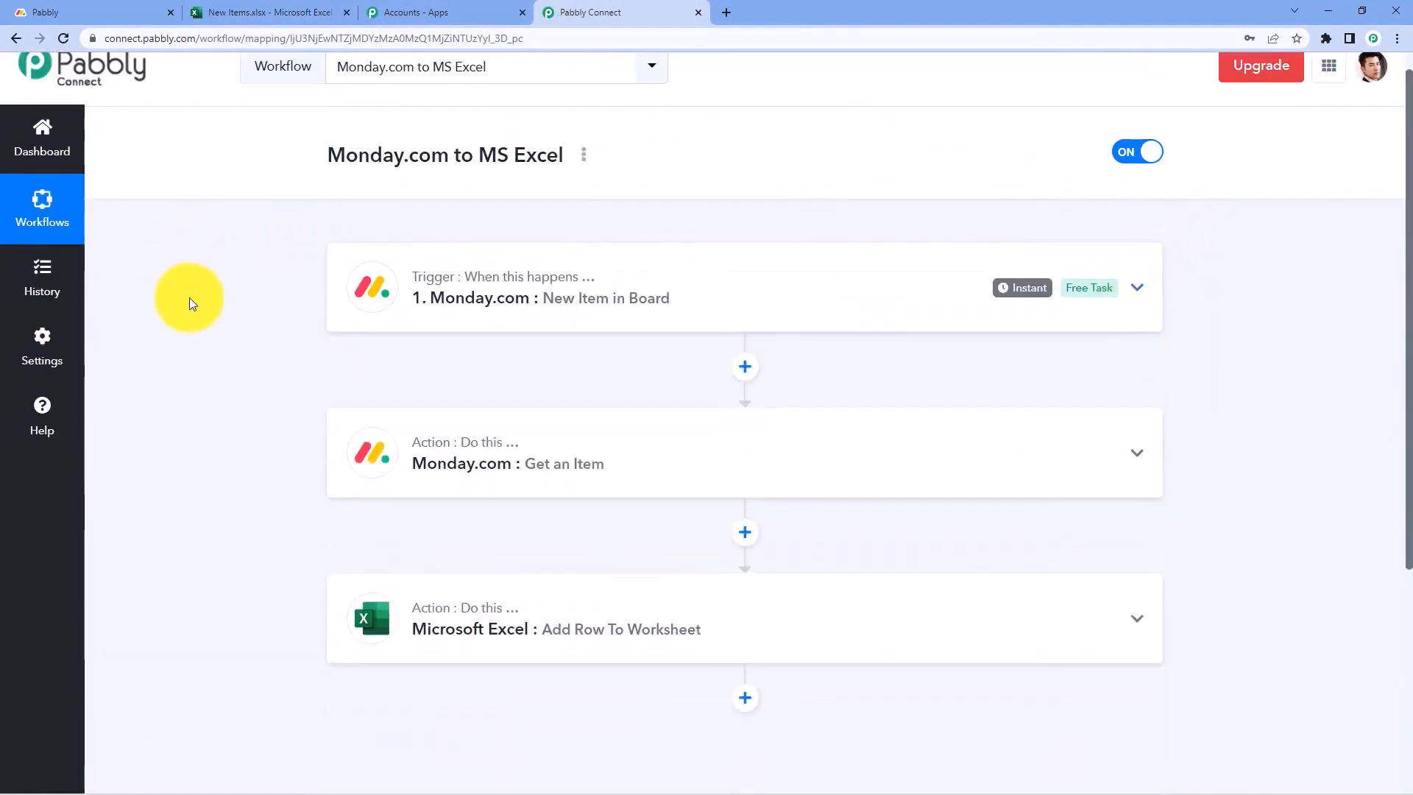
pyautogui.scroll(-1, 219, 297)
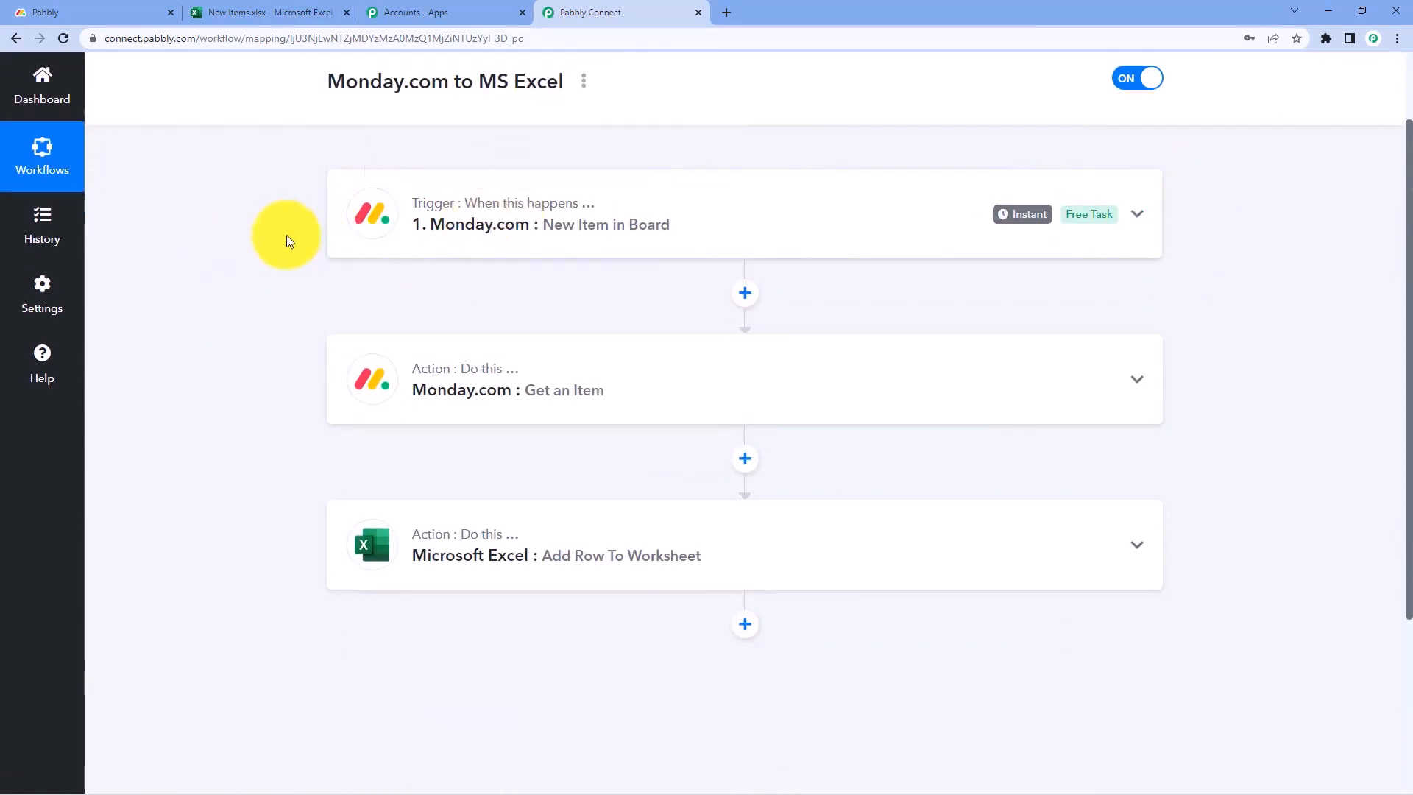
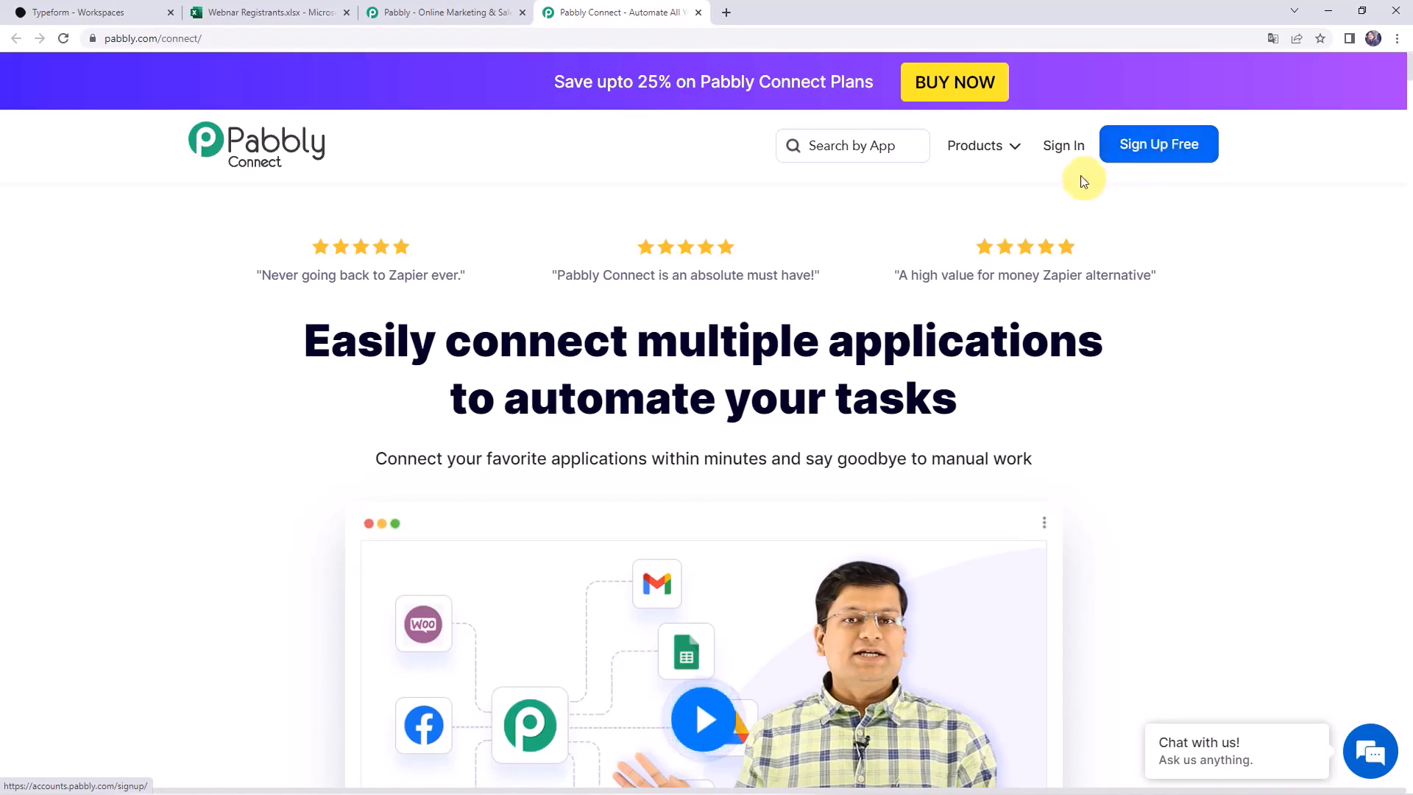
# Sign in to Pabbly and open the Pabbly Connect dashboard
pyautogui.click(1061, 153)
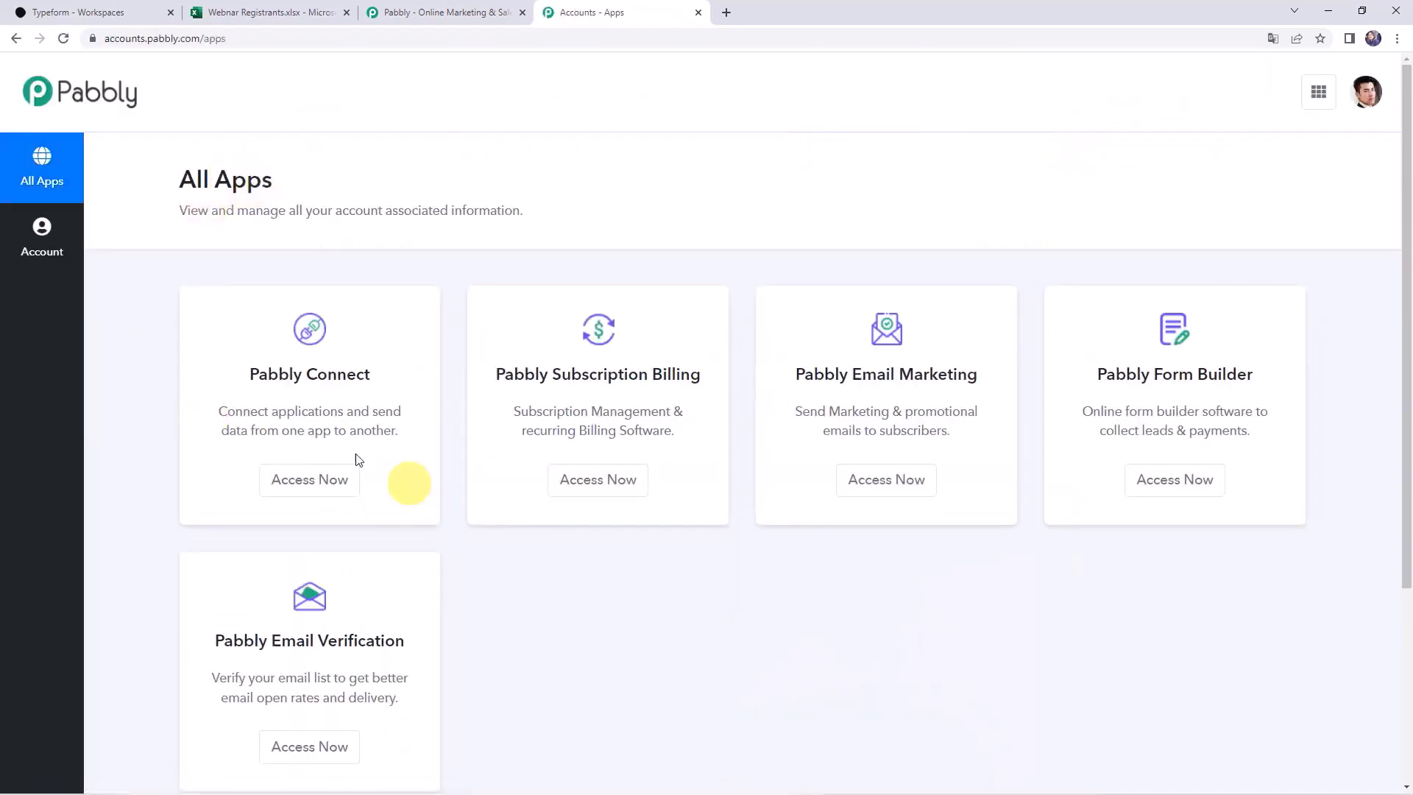
pyautogui.click(310, 489)
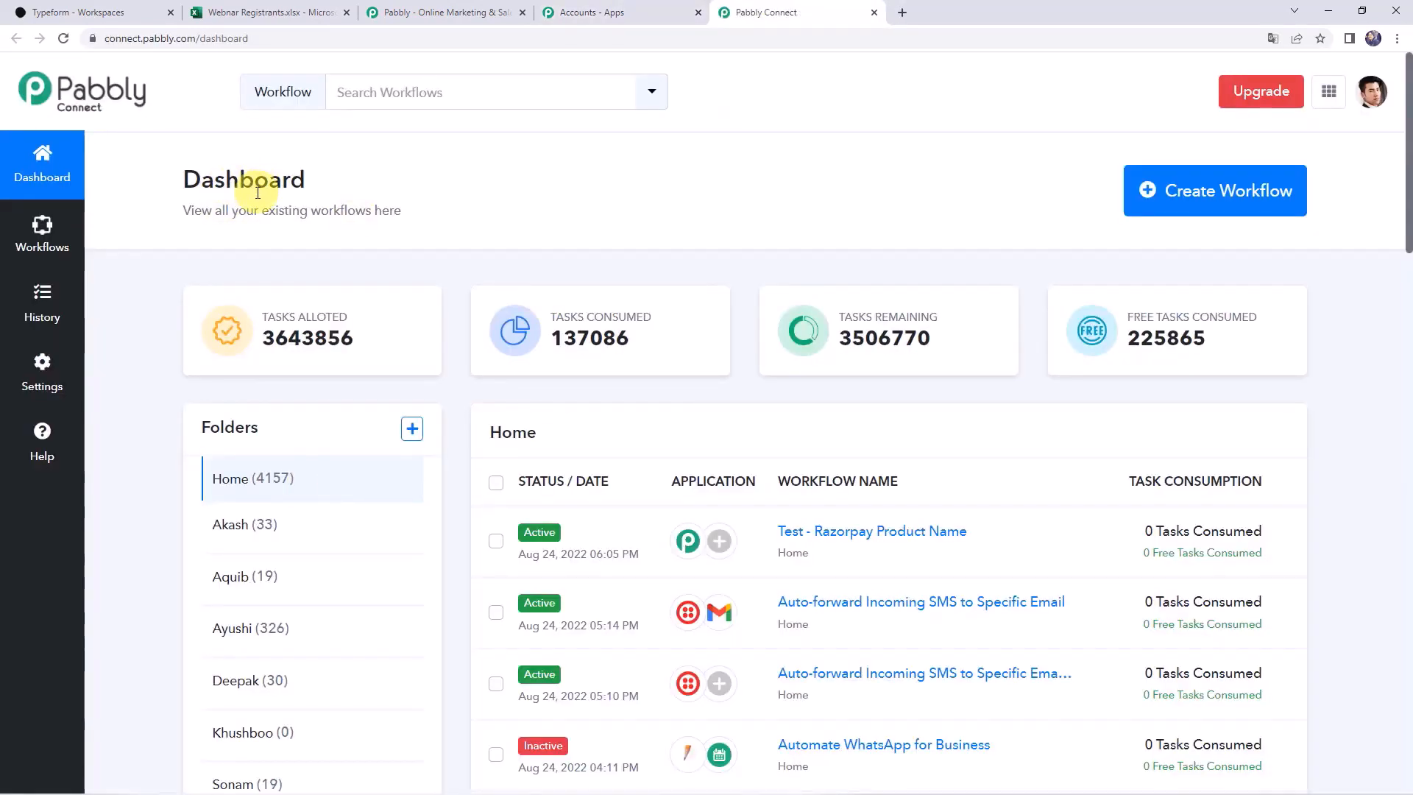
pyautogui.scroll(-7, 757, 530)
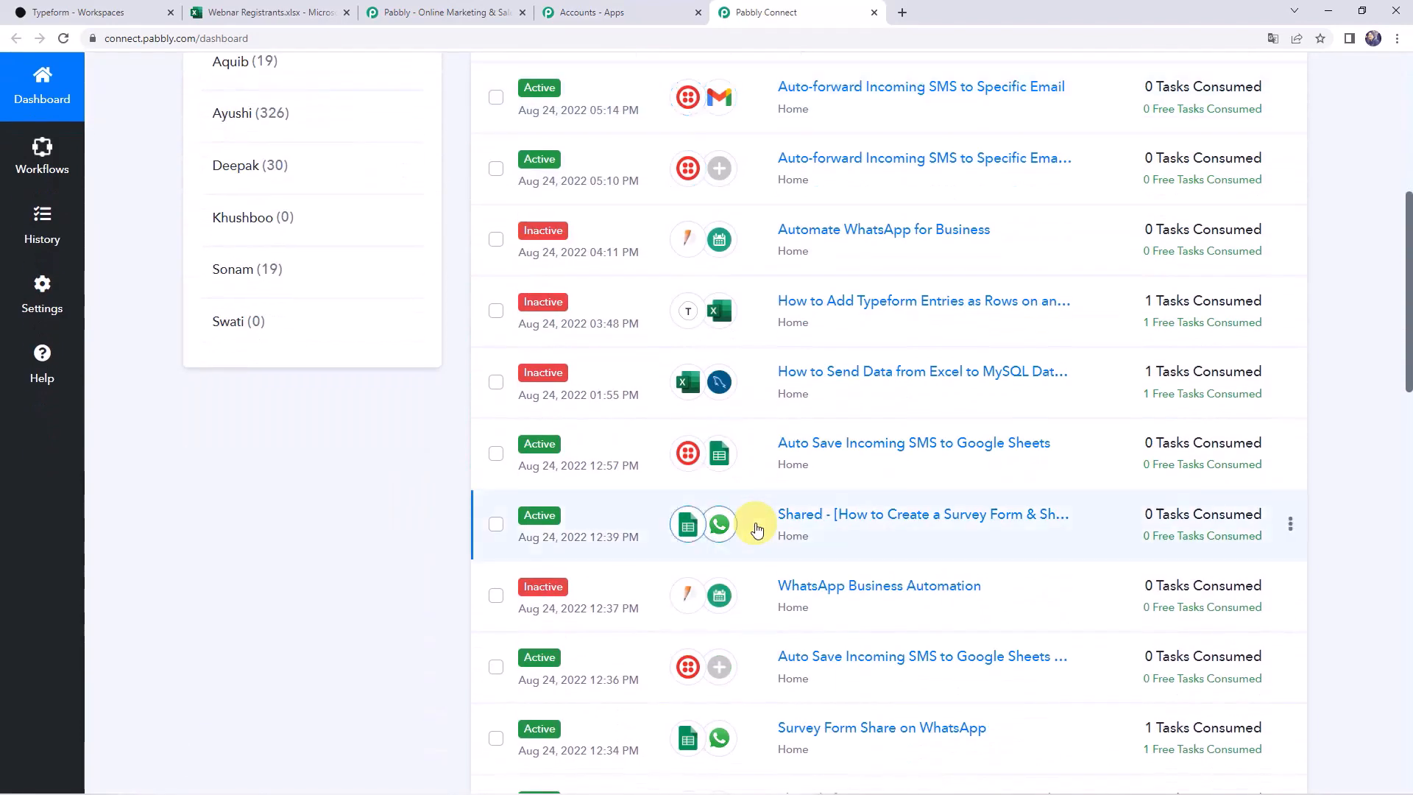
pyautogui.scroll(7, 757, 530)
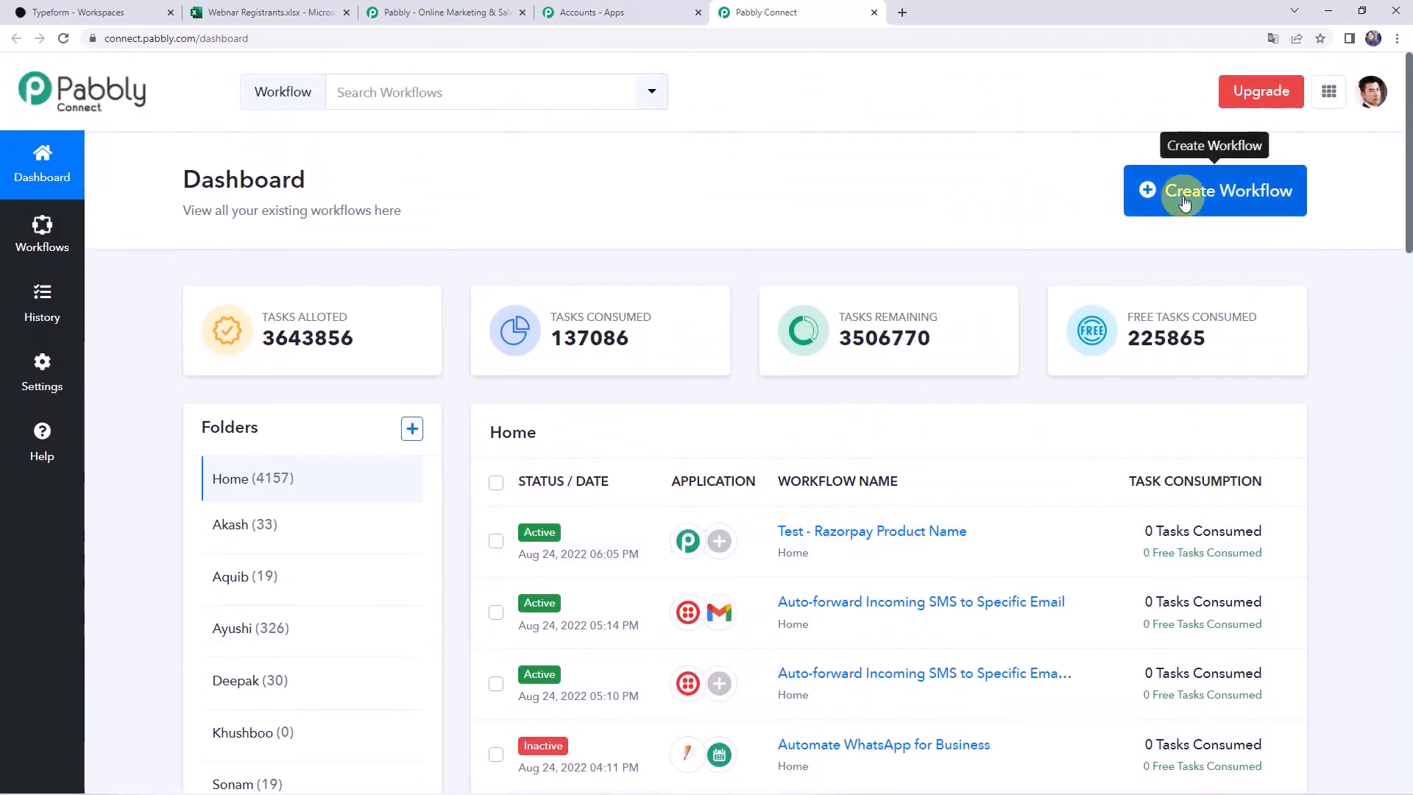
# Create a workflow named 'Add Typeform Entries as Rows on an Excel Spreadsheet'
pyautogui.click(1185, 203)
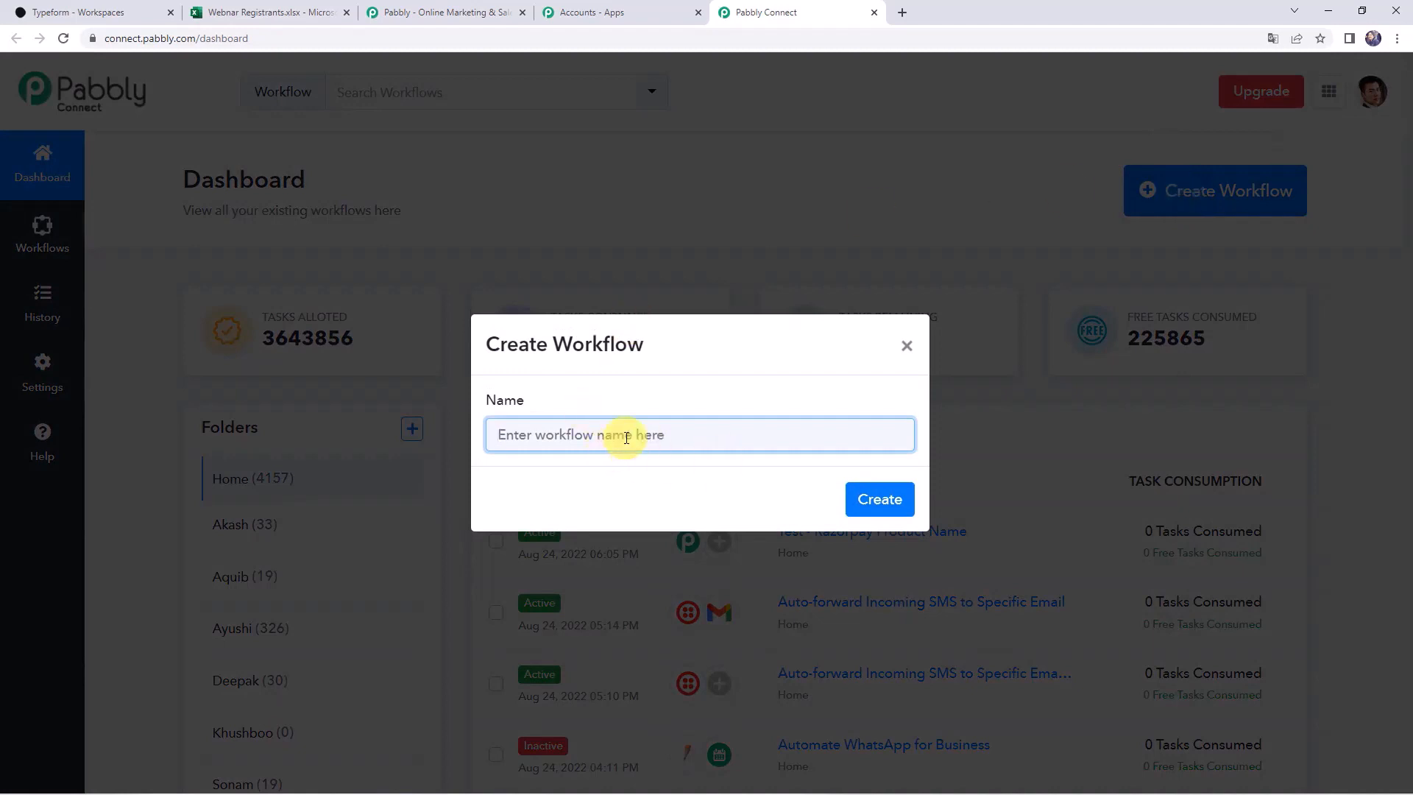
pyautogui.write('Add Typeform Entries as Rows on an Excel Spreadsheet')
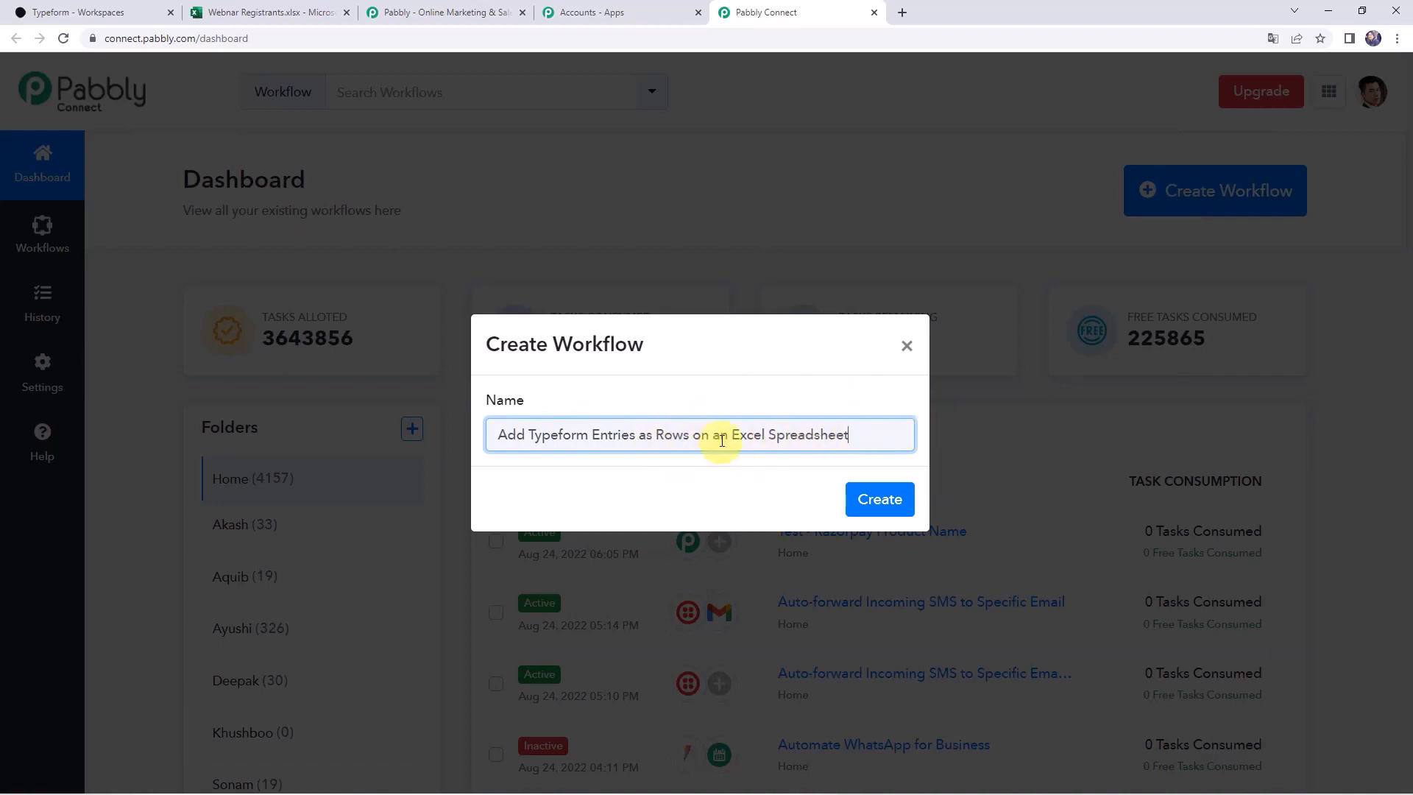
pyautogui.click(883, 503)
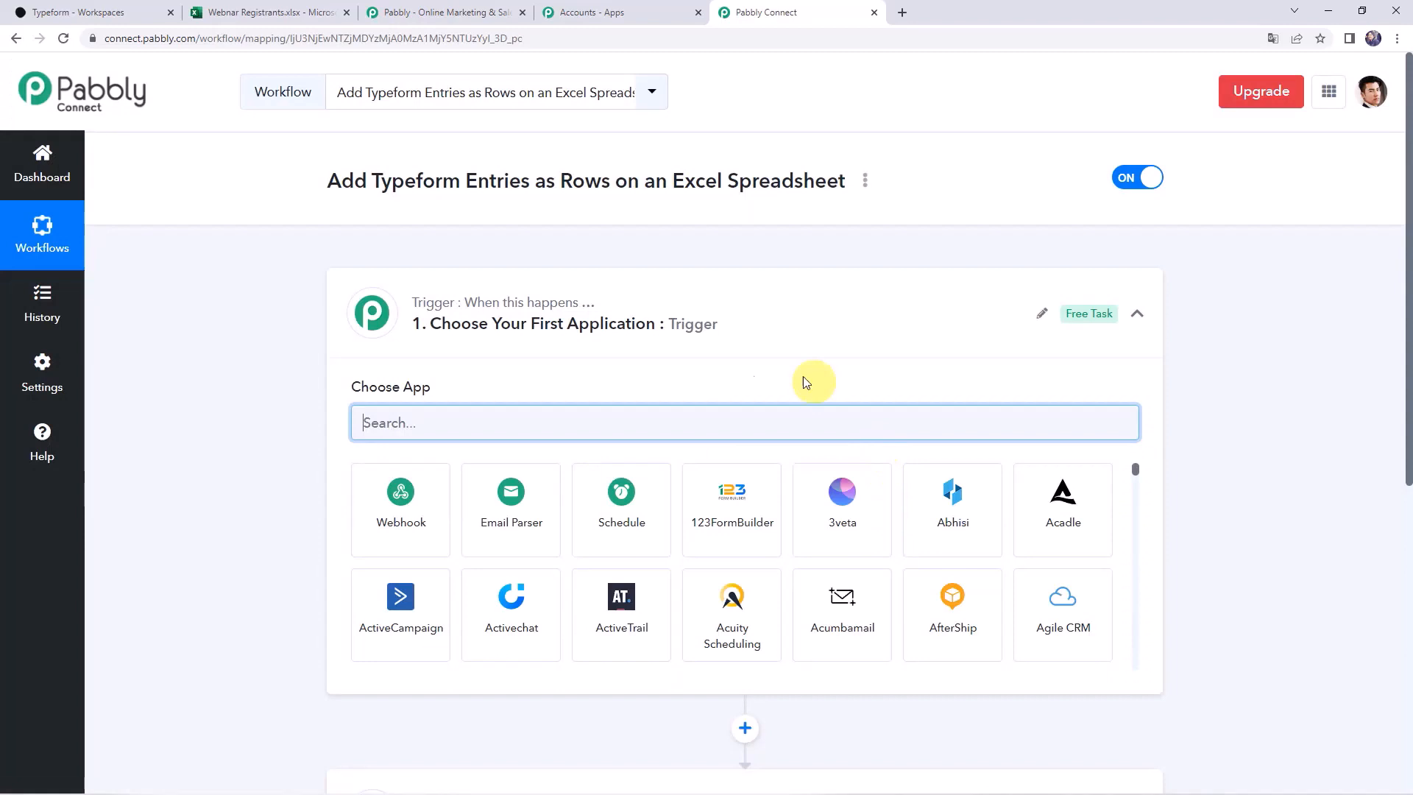
# Make Typeform's New Entry the trigger event and bring up its account connection panel
pyautogui.click(717, 326)
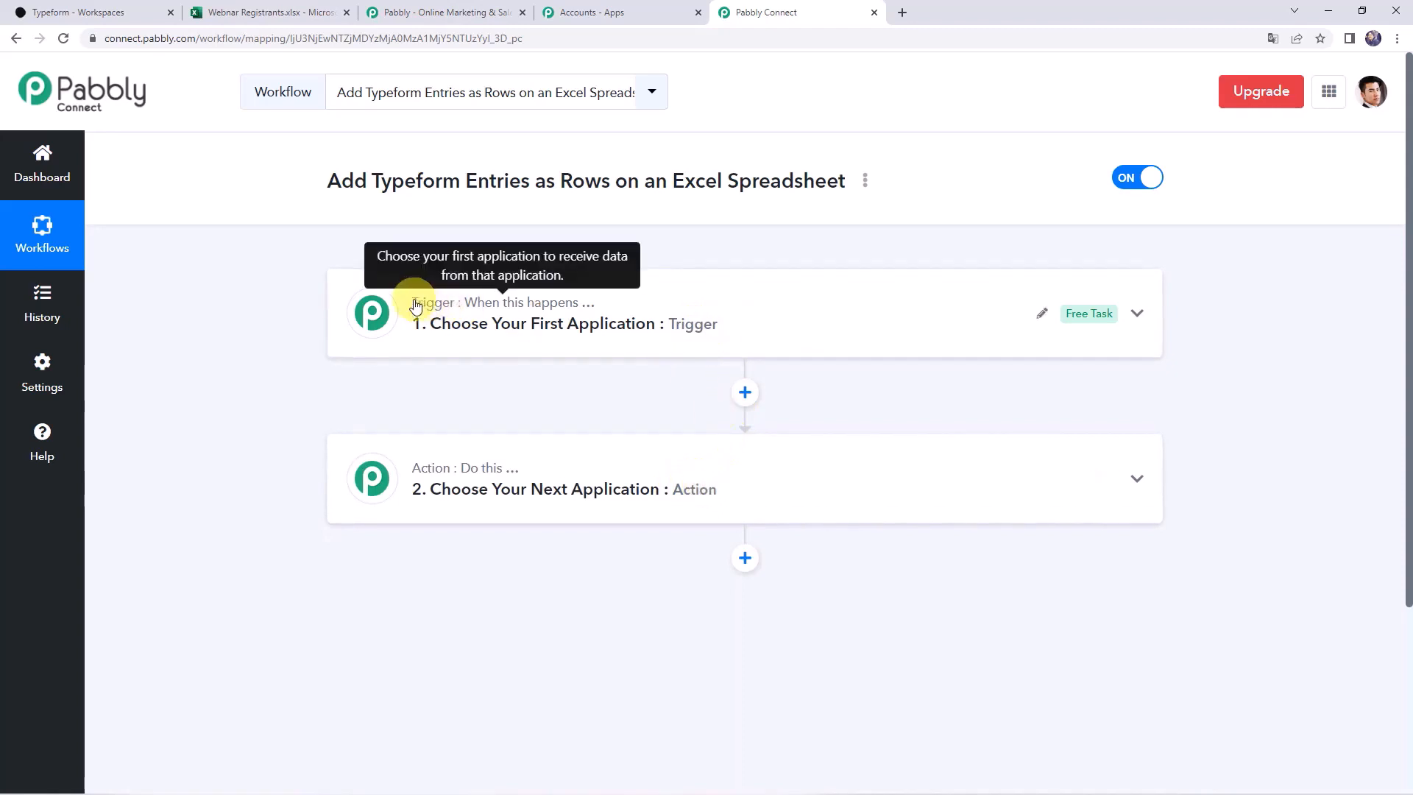
pyautogui.moveTo(426, 472)
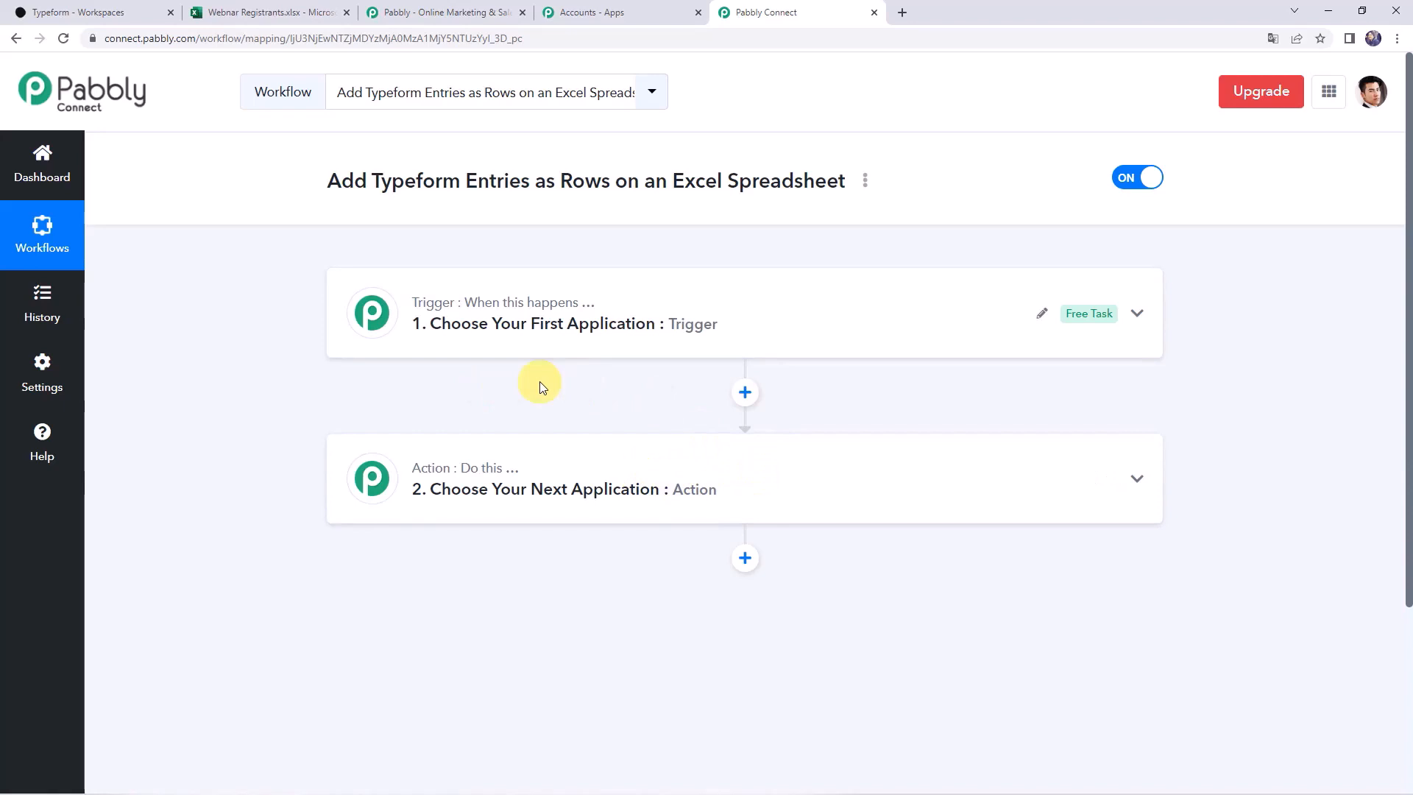
pyautogui.click(695, 317)
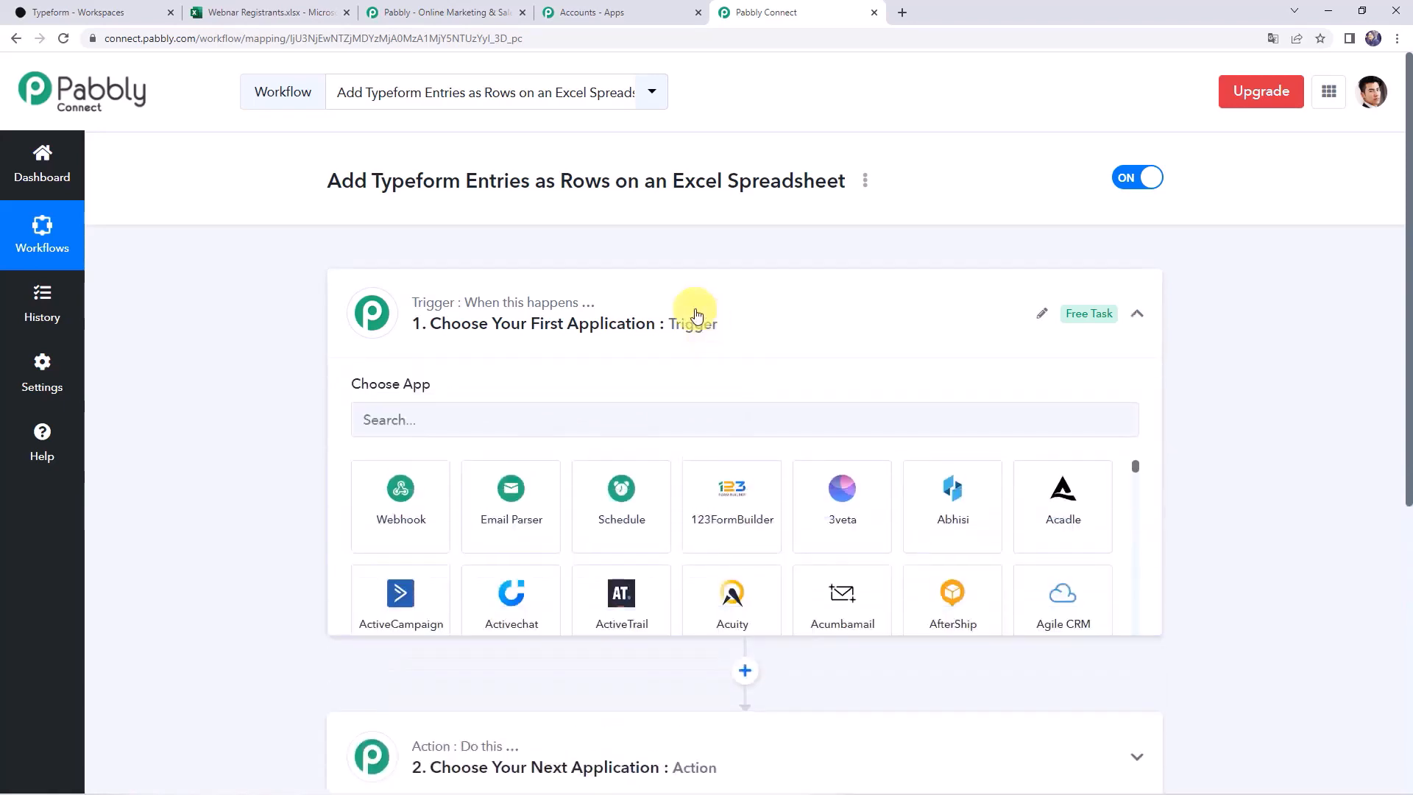
pyautogui.click(520, 425)
pyautogui.write('type')
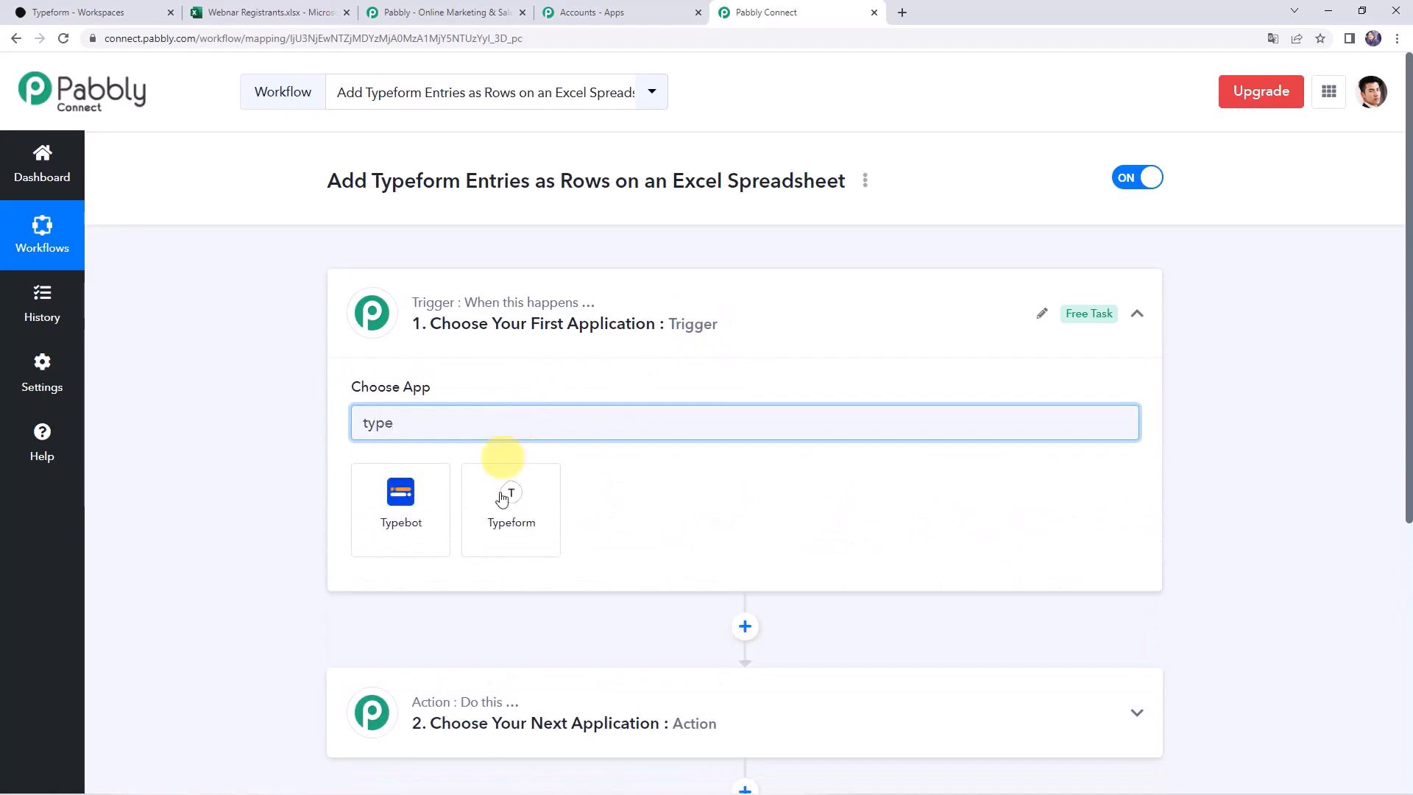
pyautogui.click(501, 499)
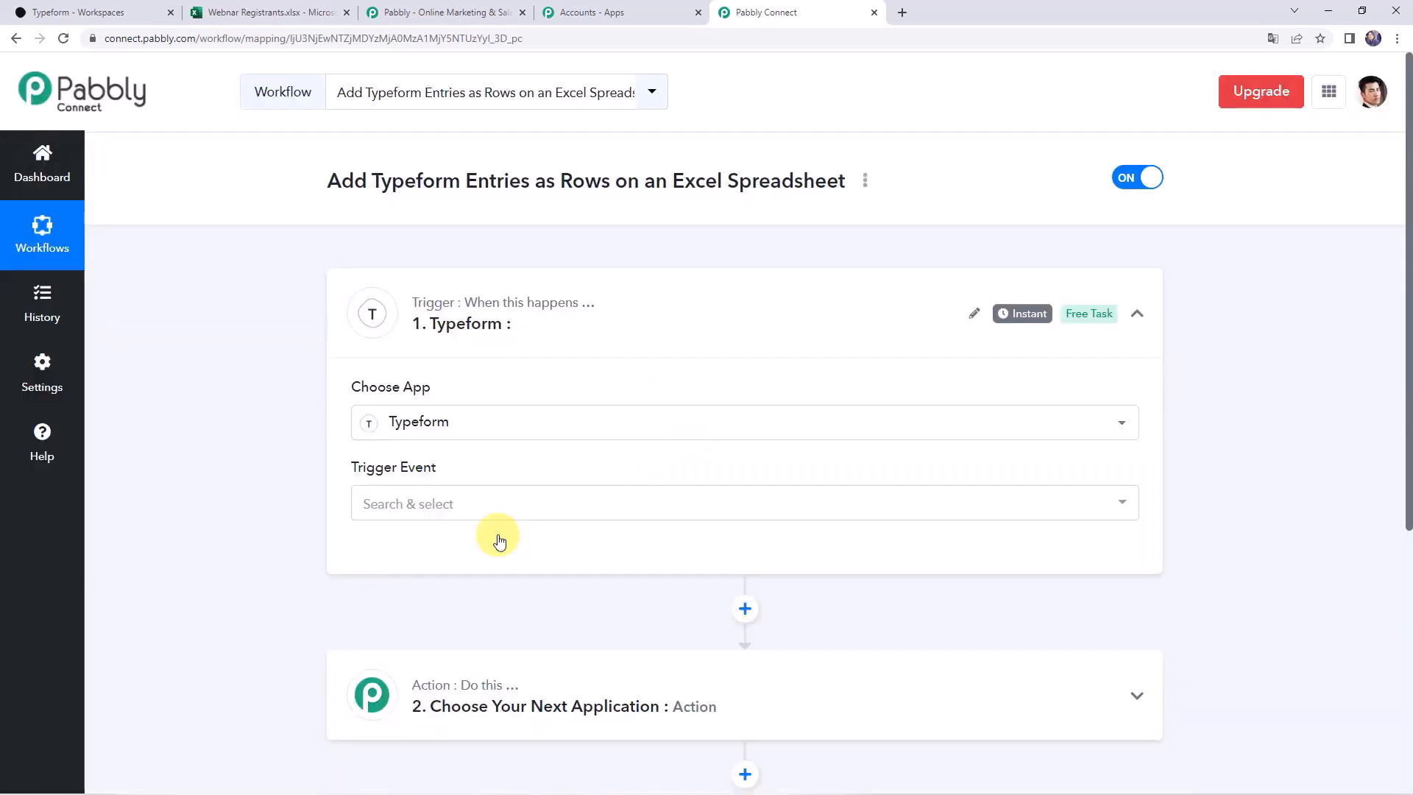
pyautogui.click(412, 511)
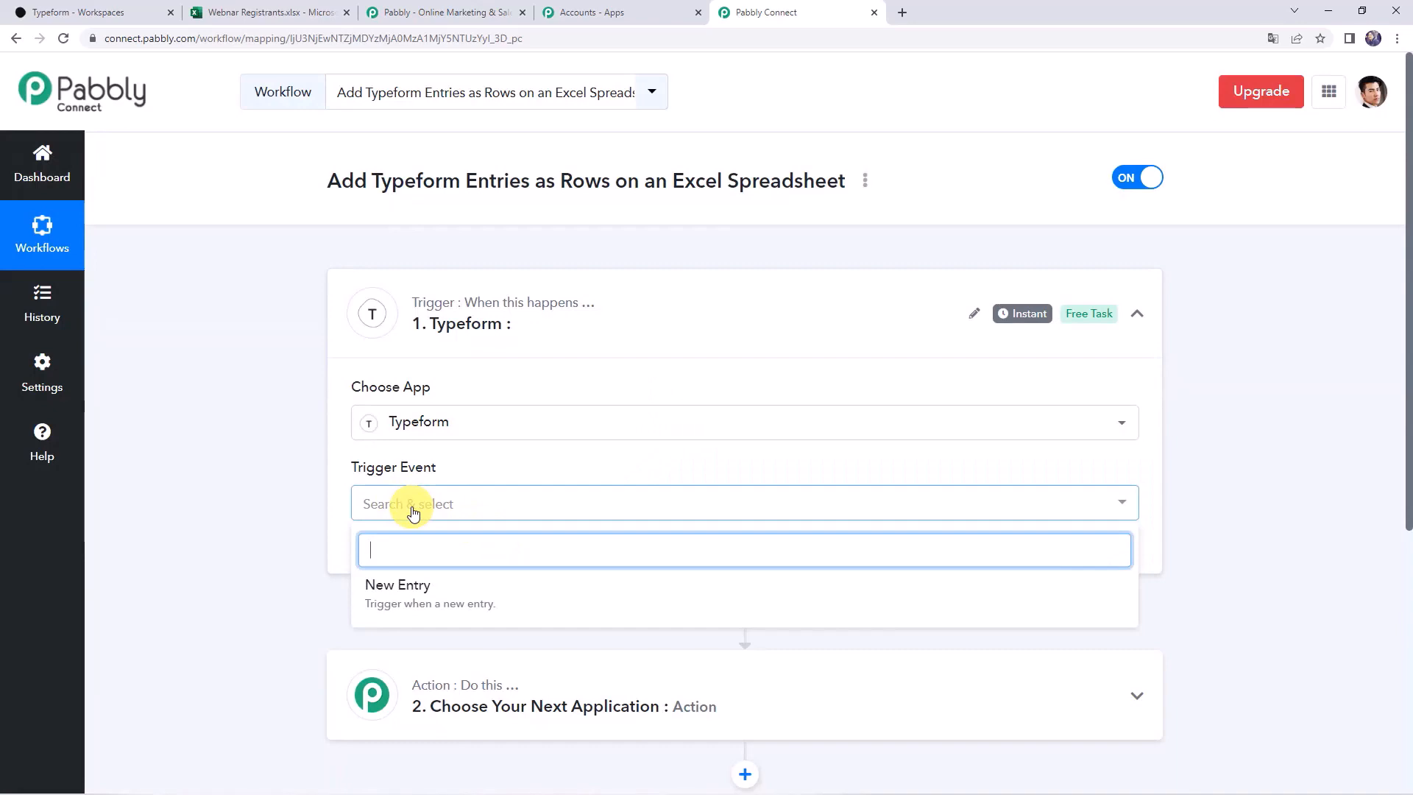
pyautogui.click(408, 593)
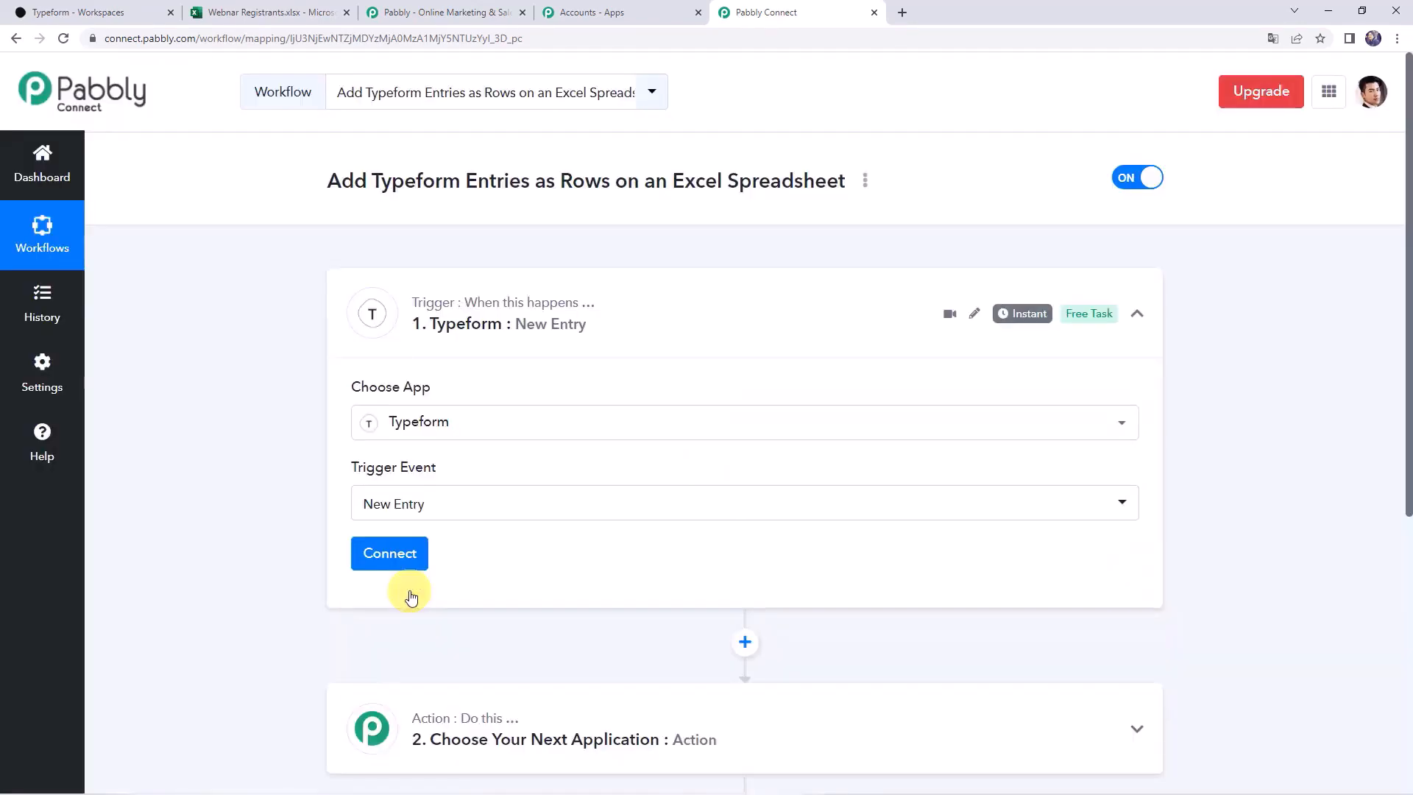
pyautogui.click(406, 556)
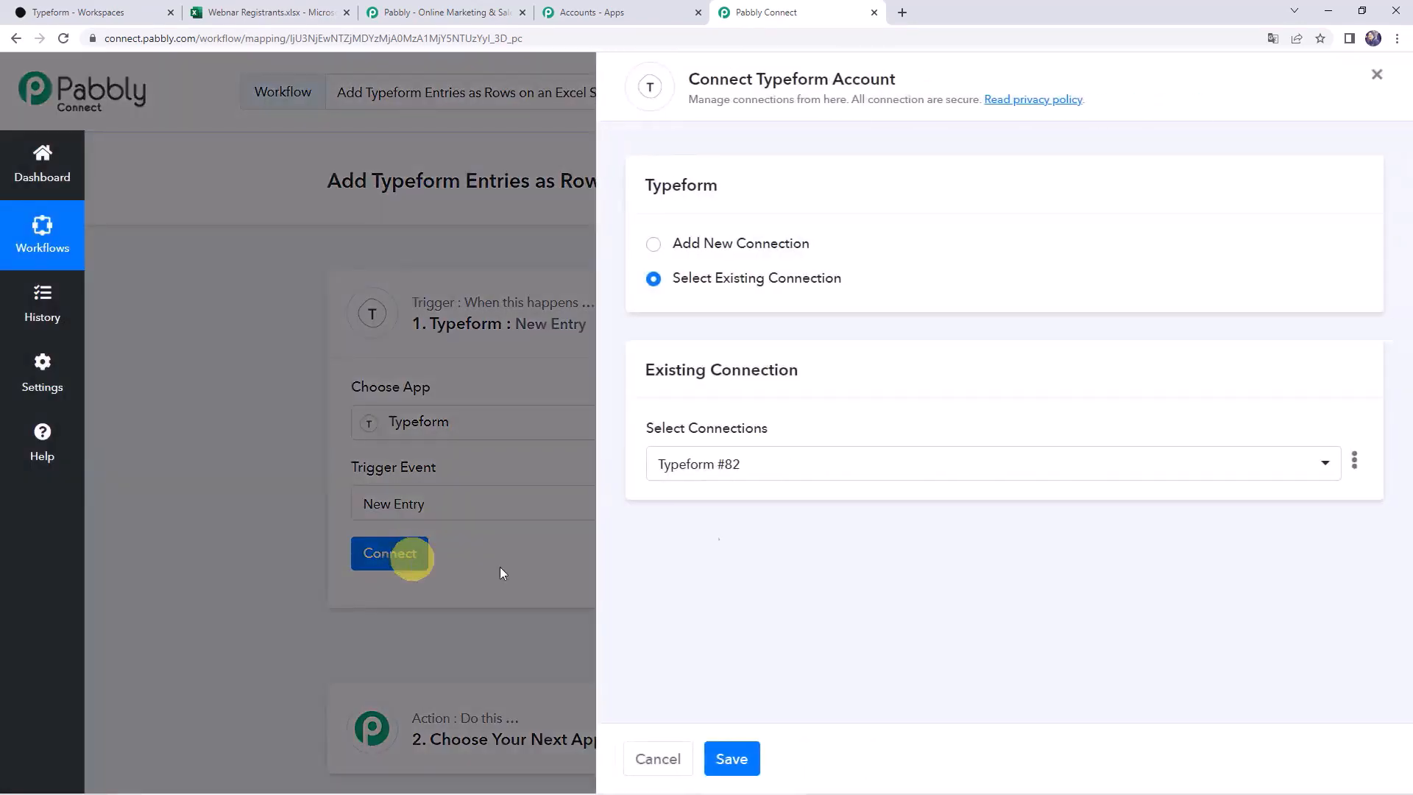
# Add a new Typeform connection and accept Typeform's authorization request
pyautogui.click(758, 245)
pyautogui.click(750, 442)
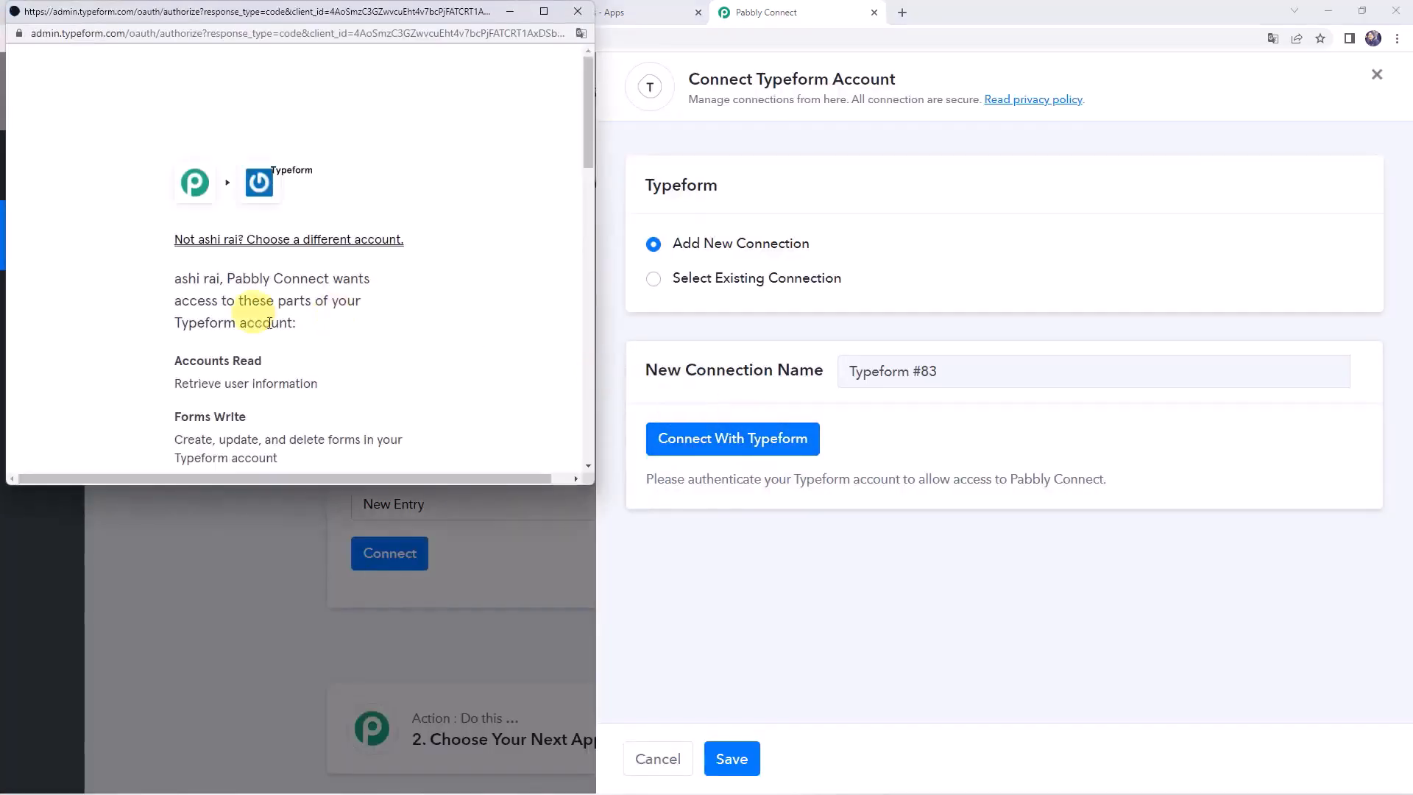
pyautogui.scroll(-2, 377, 331)
pyautogui.scroll(-8, 377, 335)
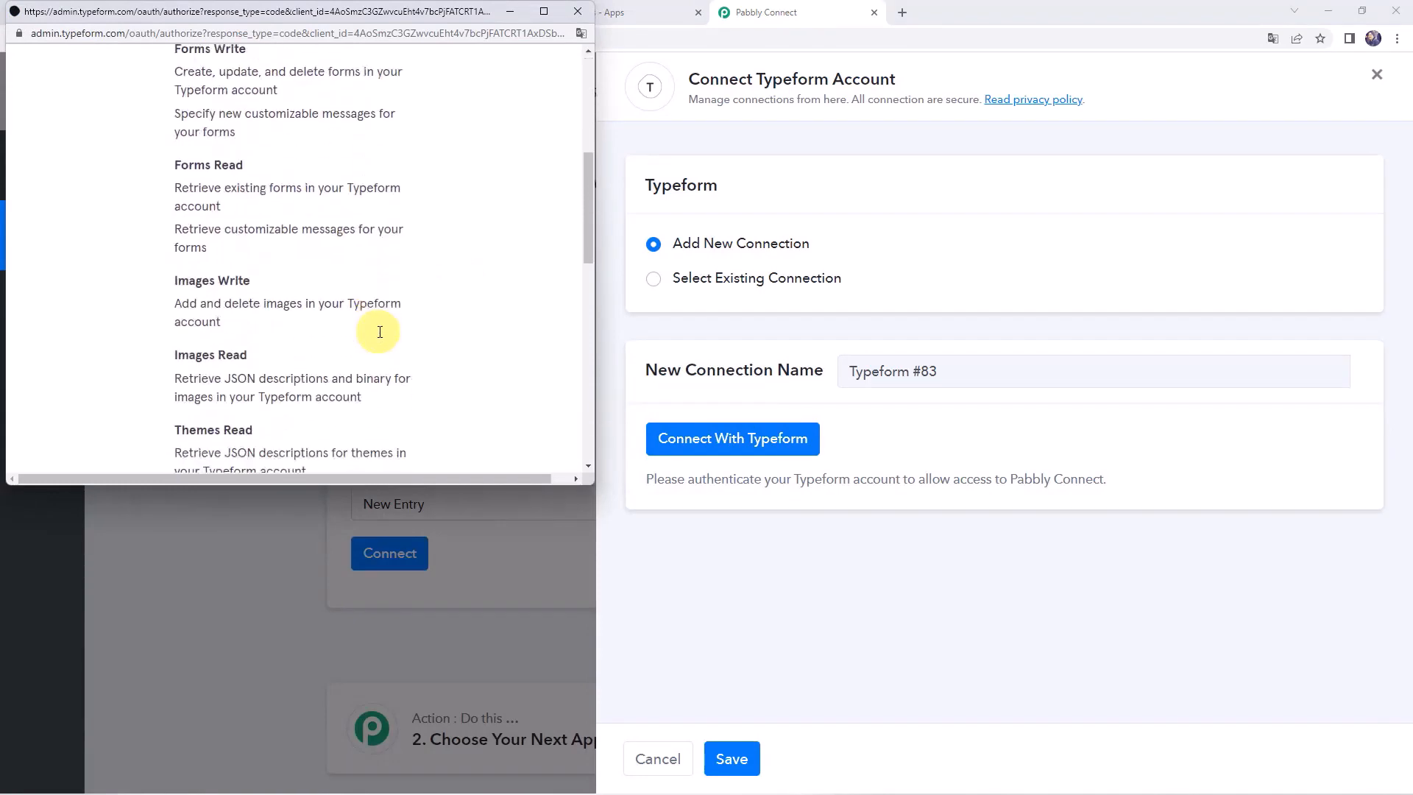
pyautogui.click(295, 275)
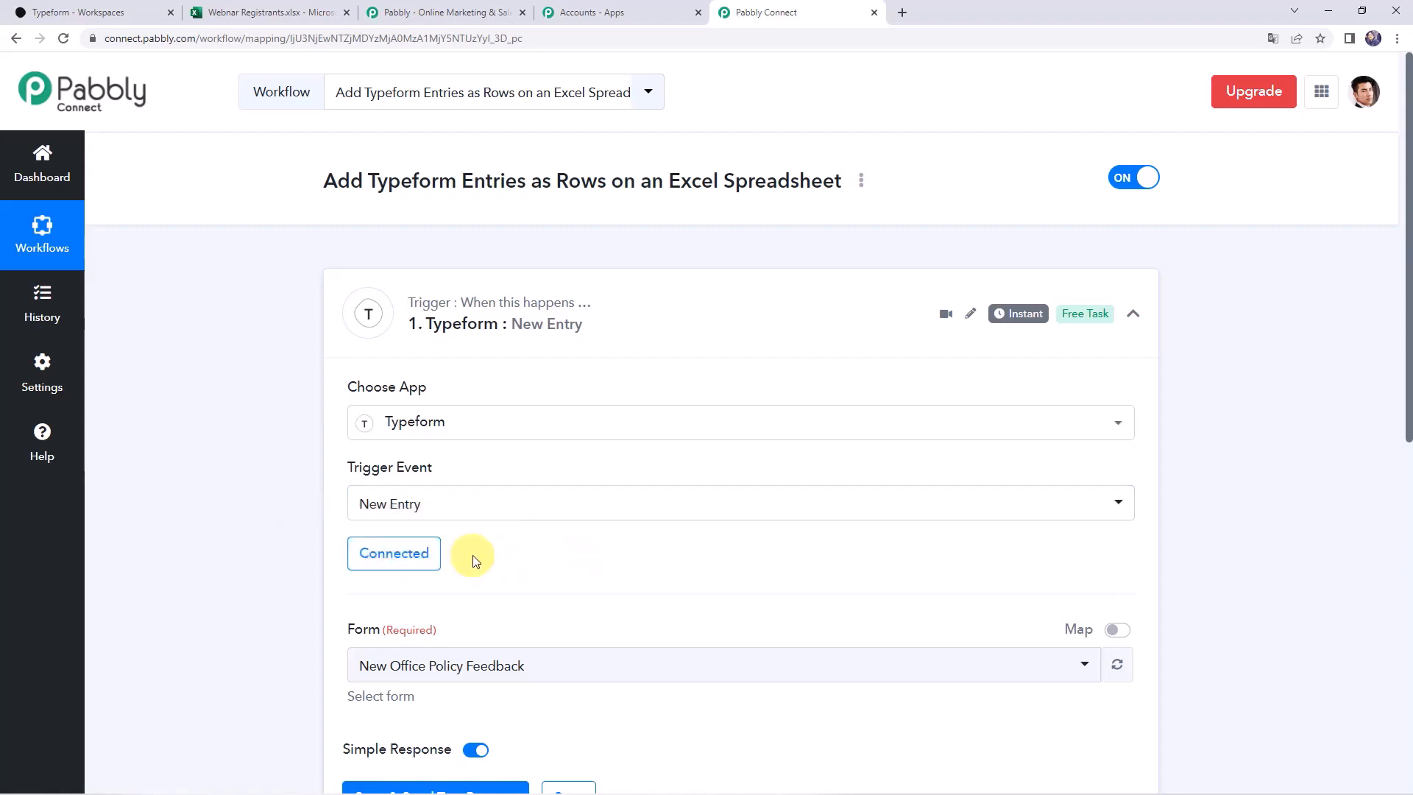
# Check the Typeform workspace's forms, then pick Registration Form for Webinar as the trigger form
pyautogui.scroll(-1, 473, 559)
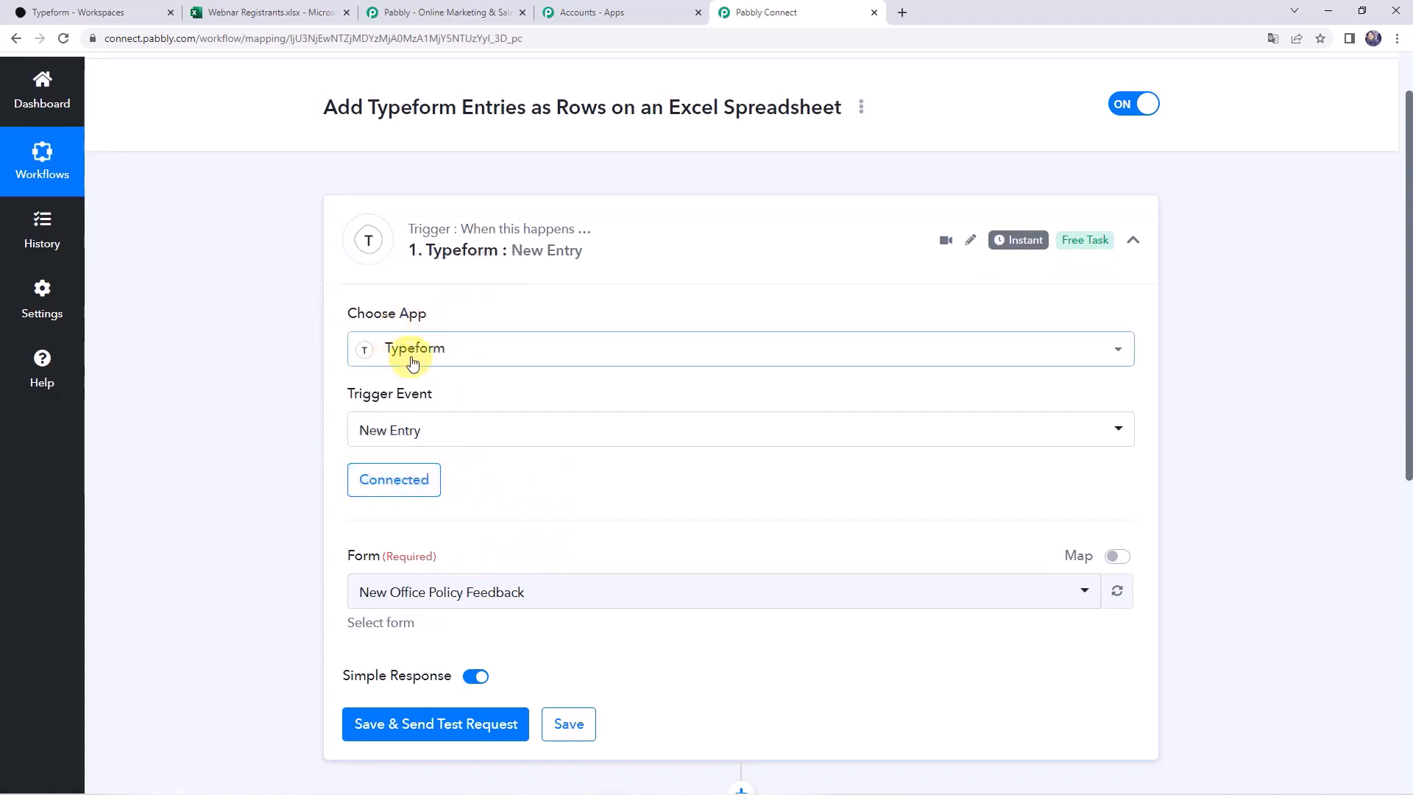
pyautogui.scroll(-2, 614, 451)
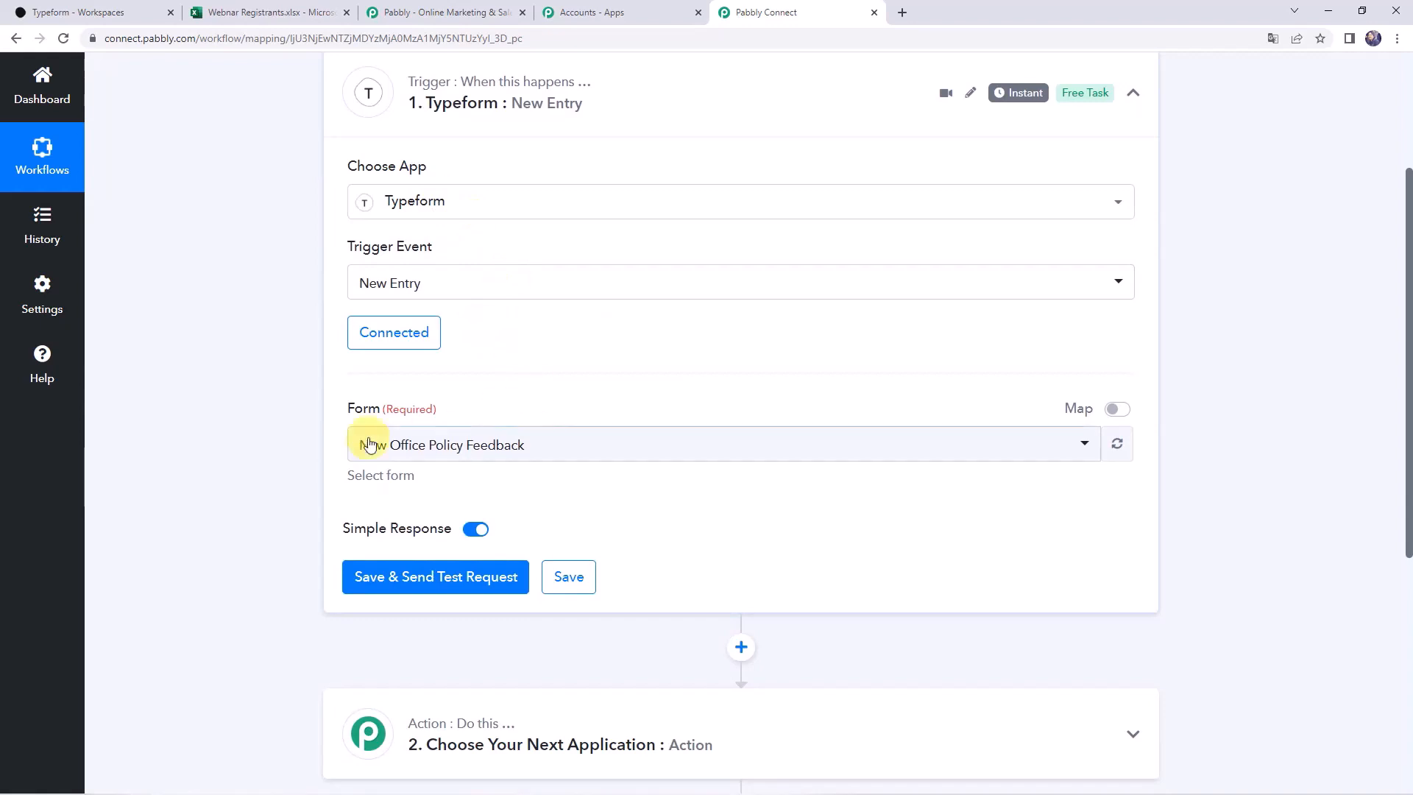
pyautogui.click(414, 447)
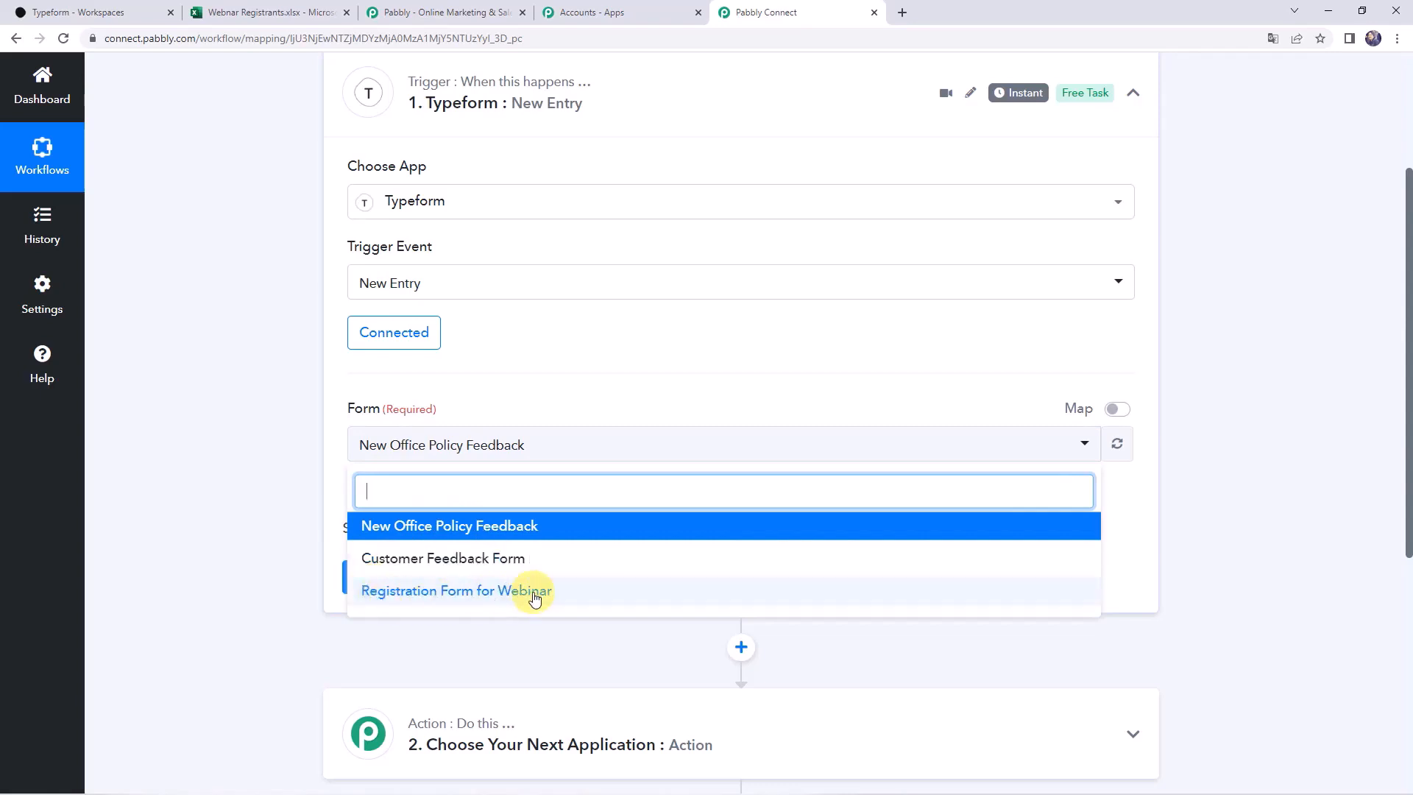
pyautogui.click(114, 12)
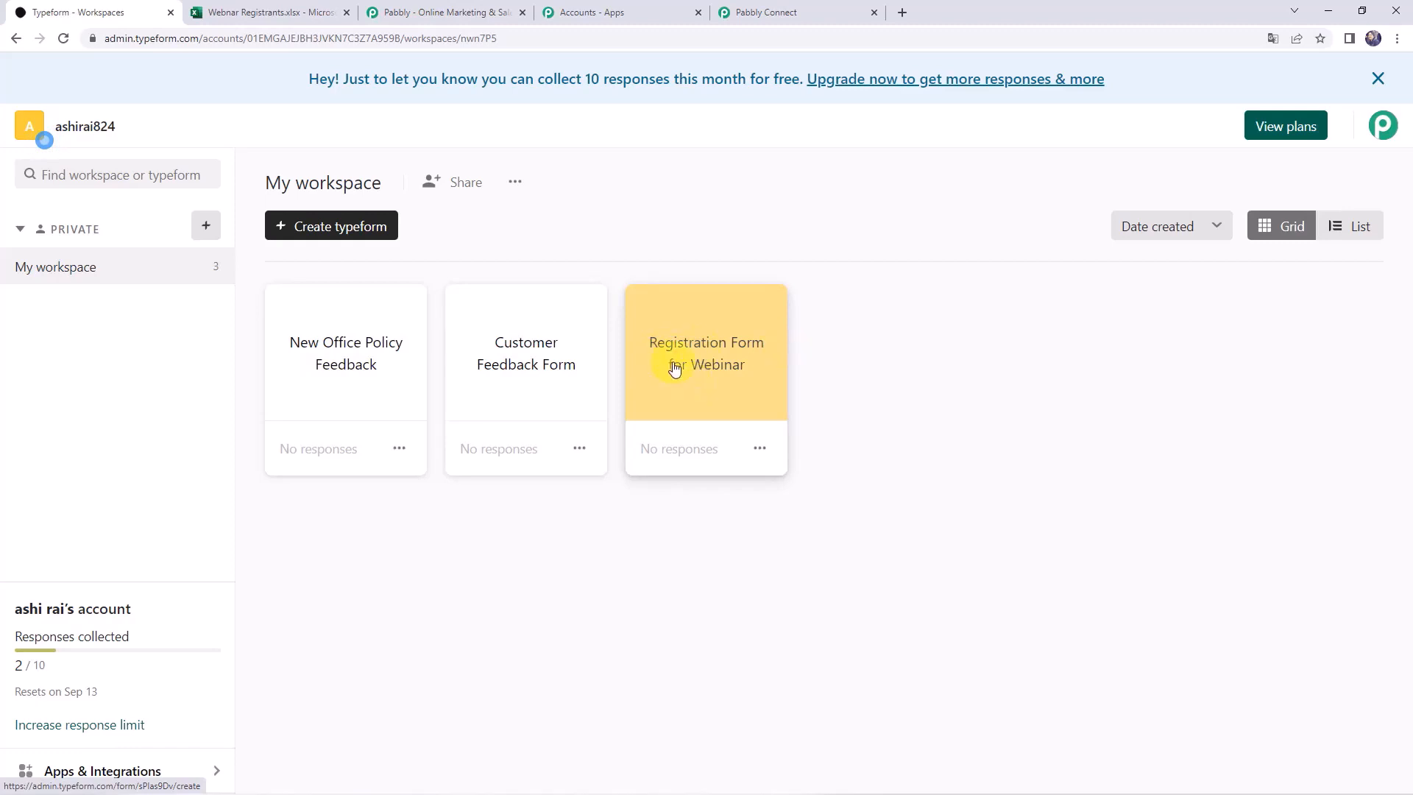
pyautogui.click(816, 10)
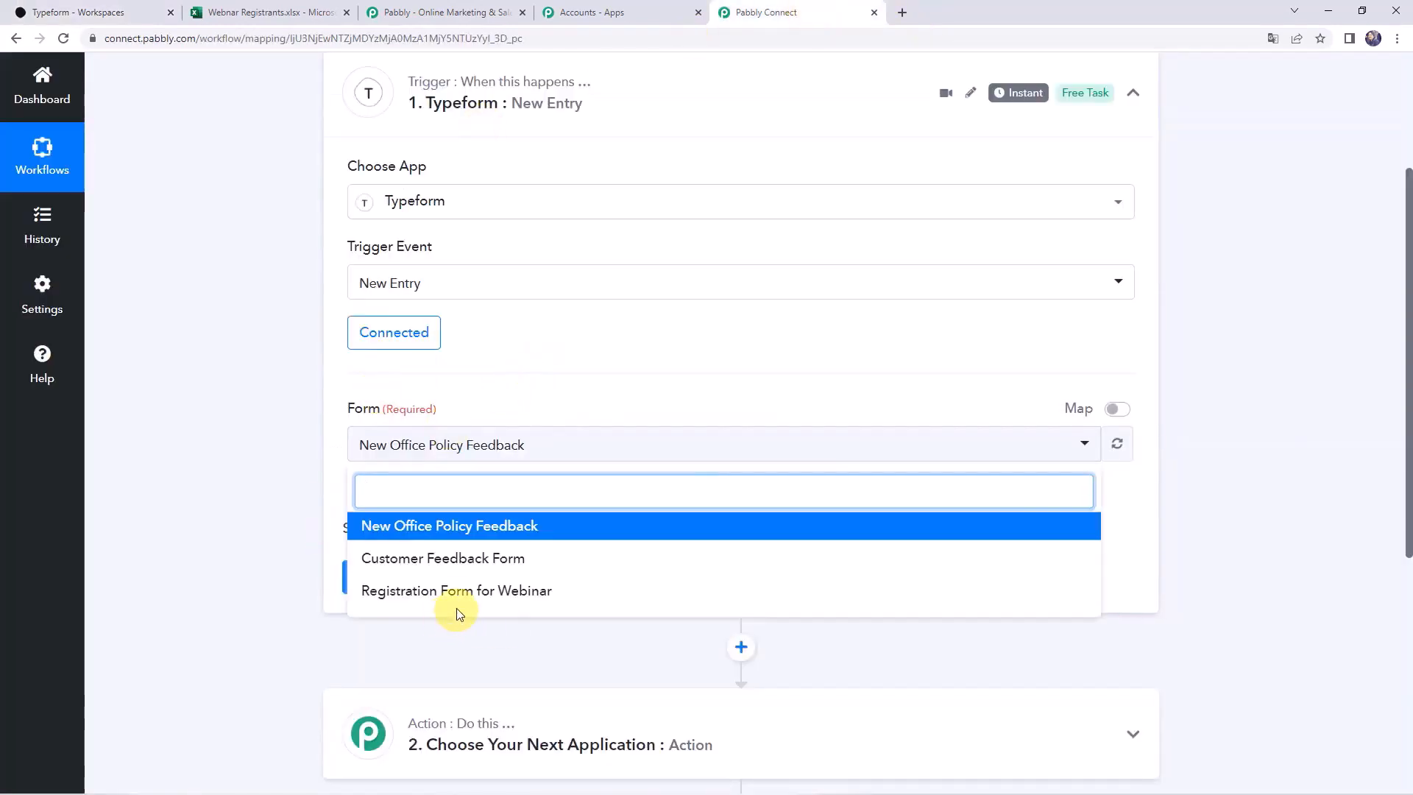
pyautogui.click(399, 592)
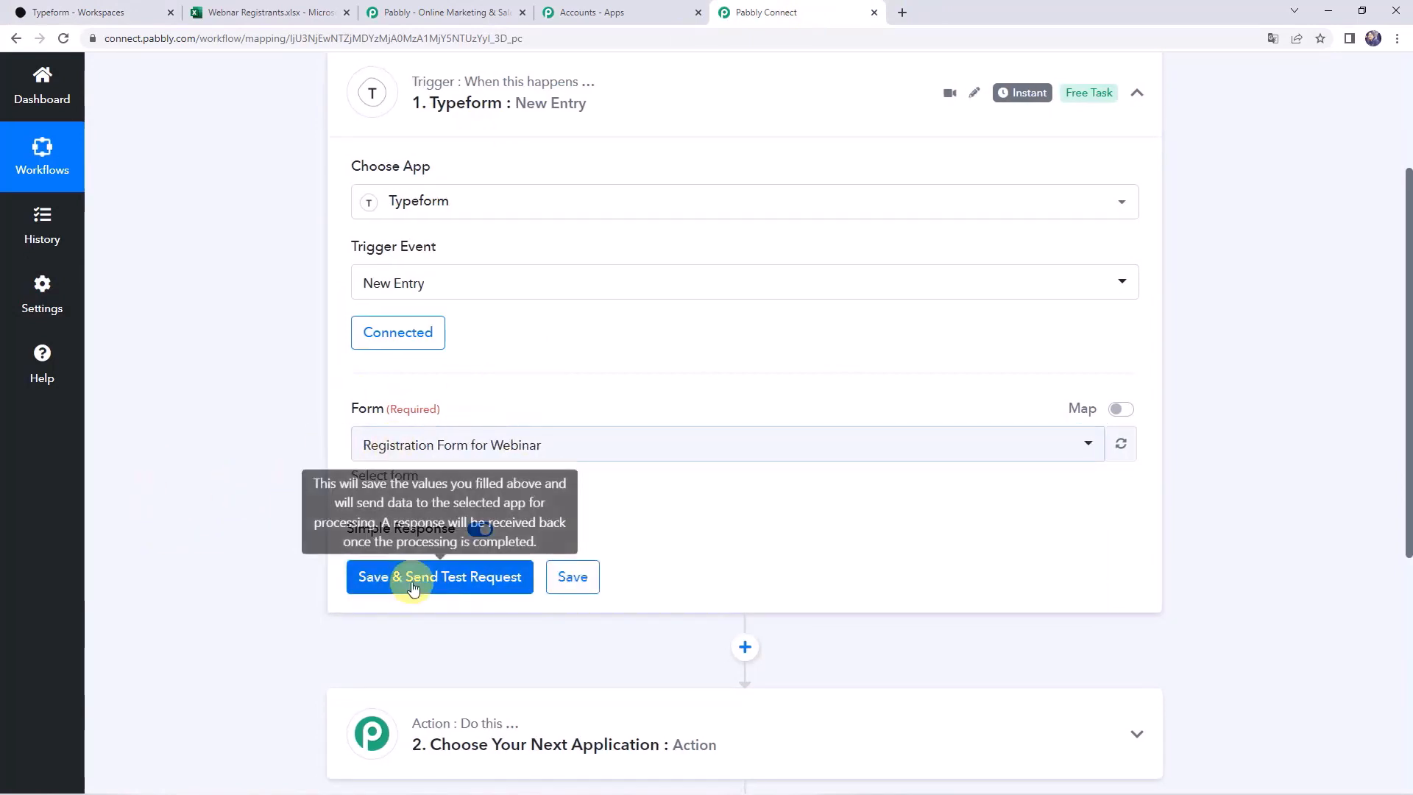
# Save the trigger, confirm sending a test request, and go to the Typeform workspace
pyautogui.click(413, 579)
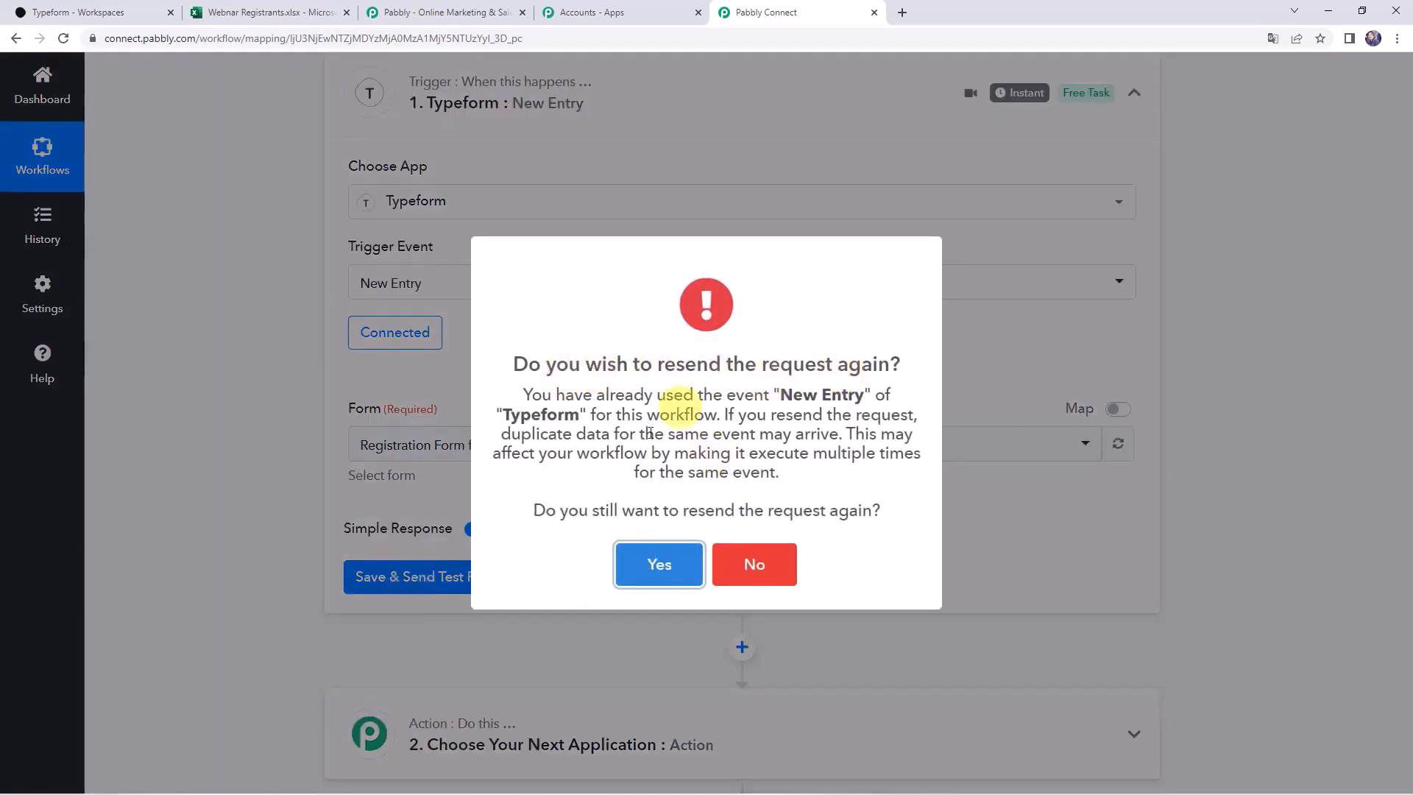
pyautogui.click(636, 577)
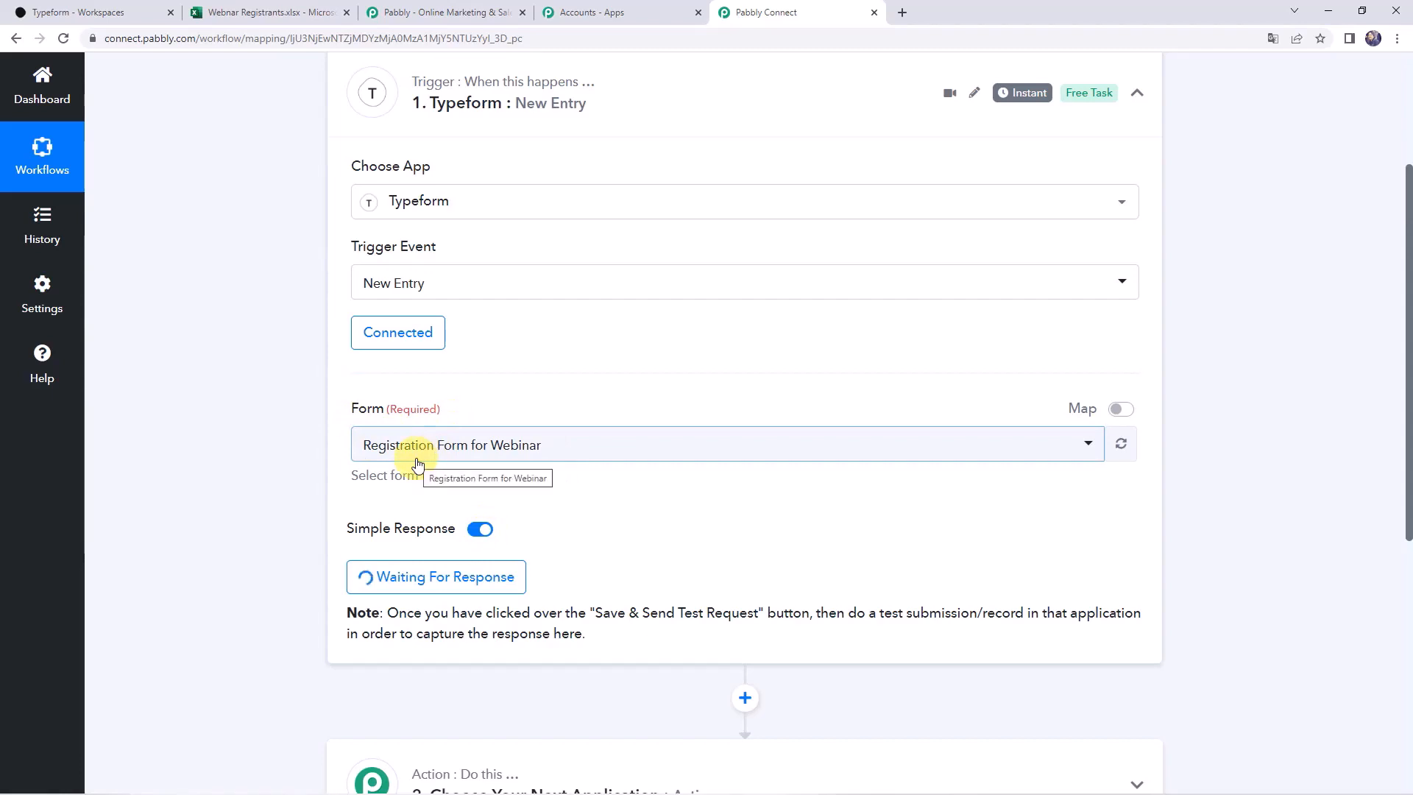
pyautogui.click(107, 10)
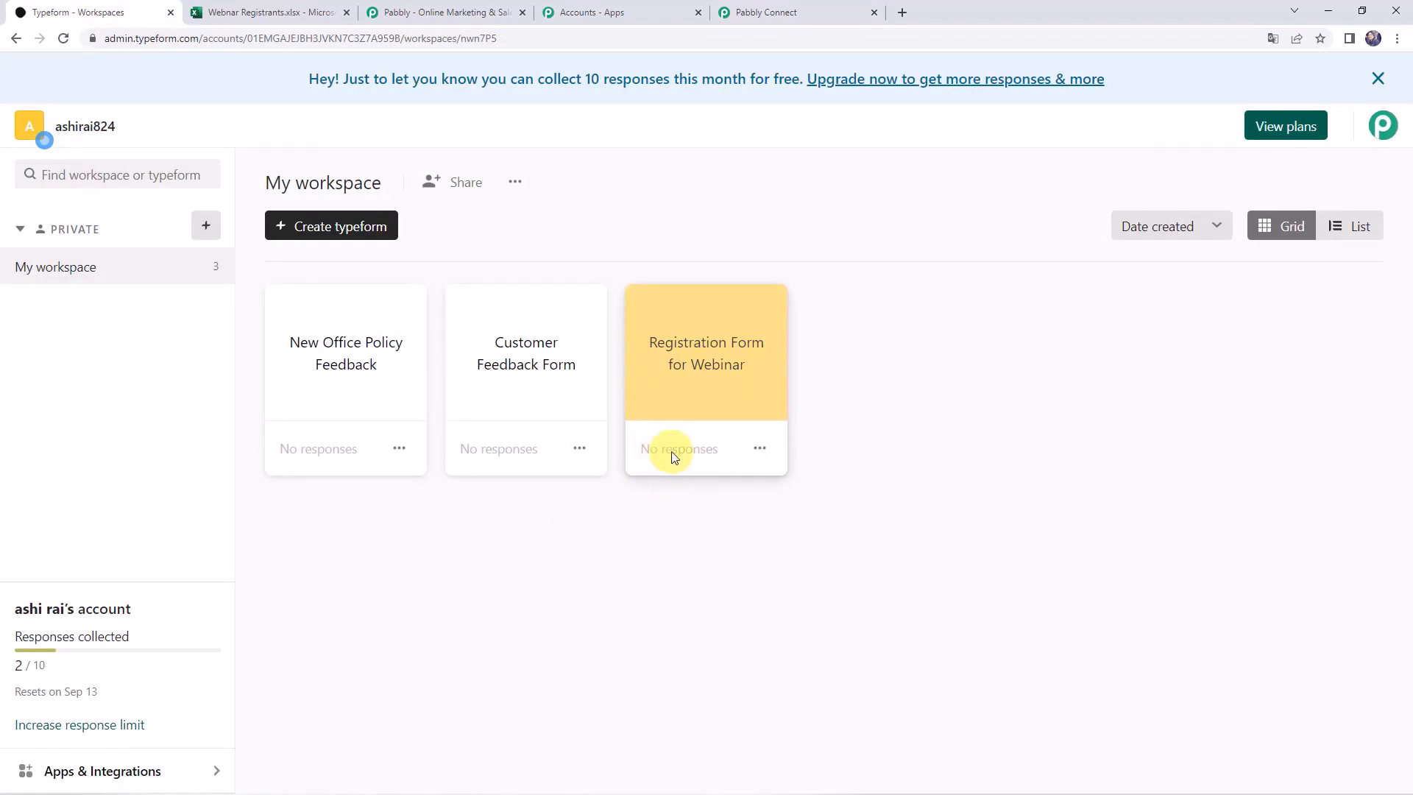
# Copy the Registration Form for Webinar's share link and load it in a new tab
pyautogui.click(706, 363)
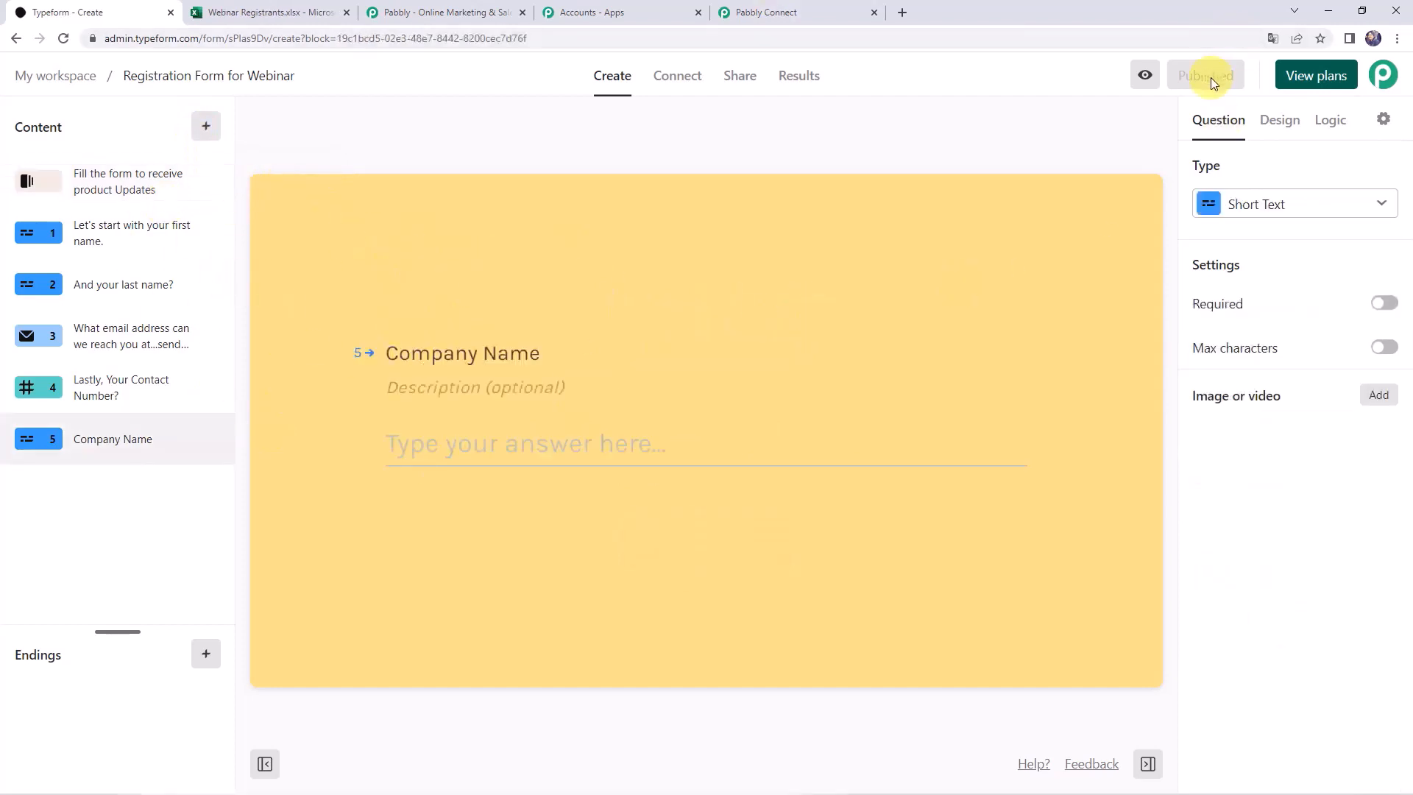
pyautogui.click(741, 77)
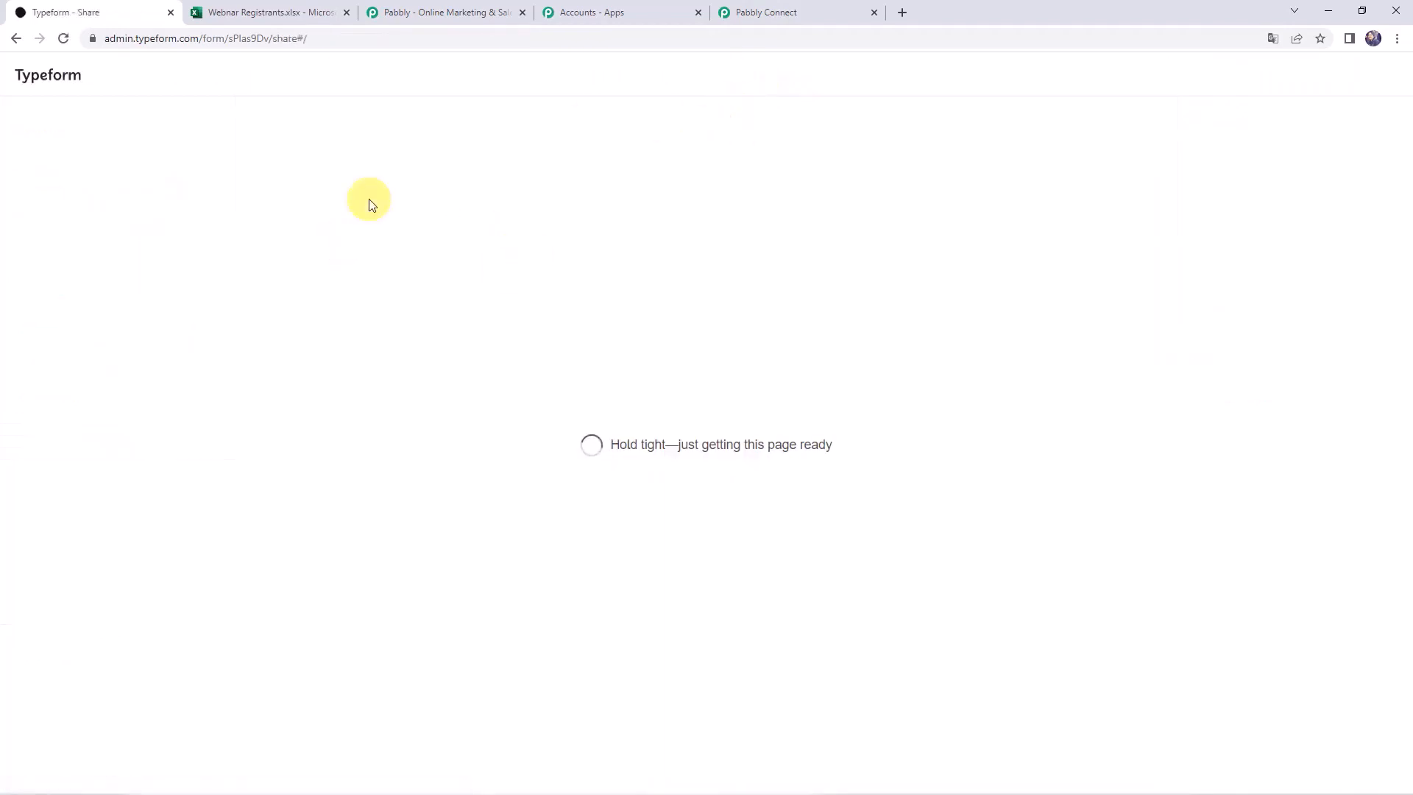
pyautogui.click(631, 280)
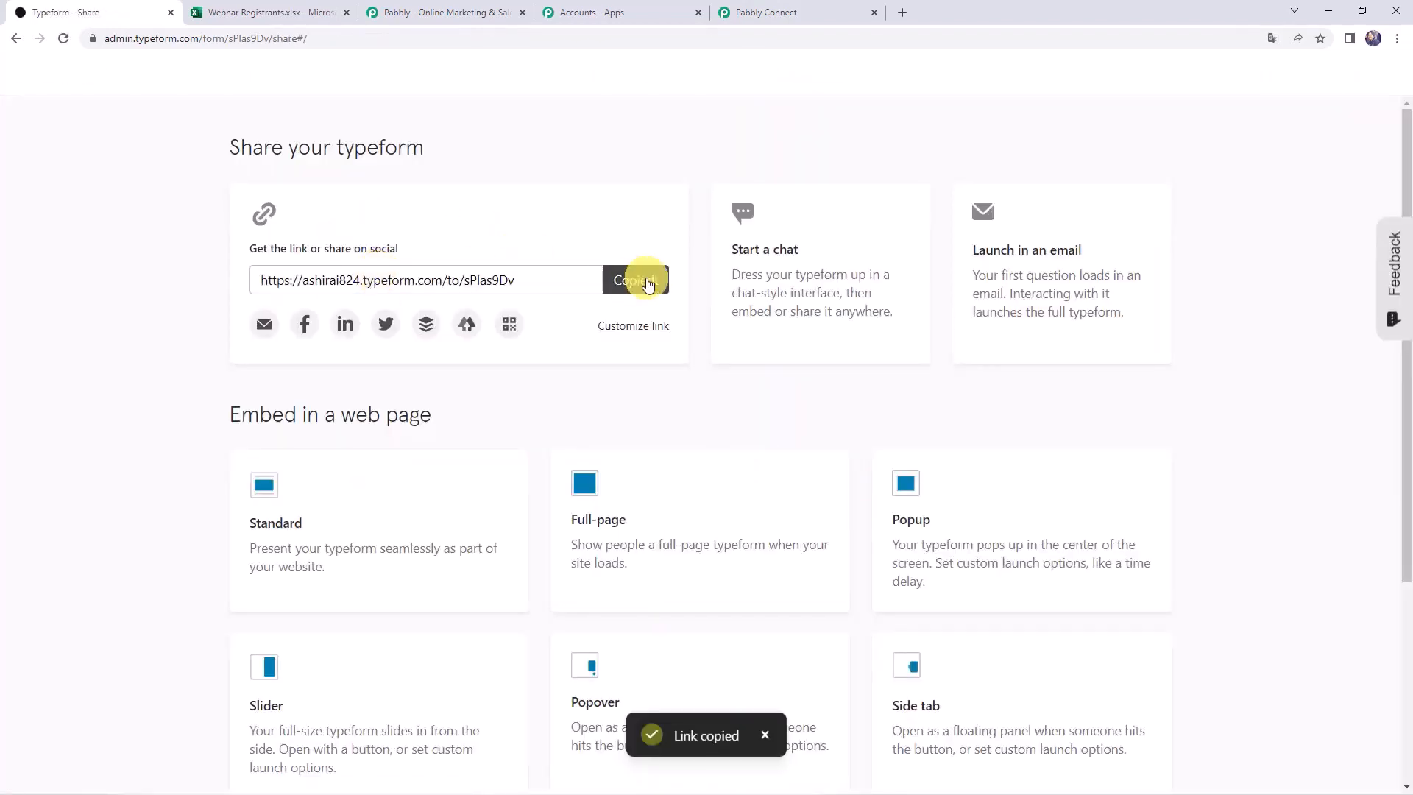
pyautogui.click(903, 18)
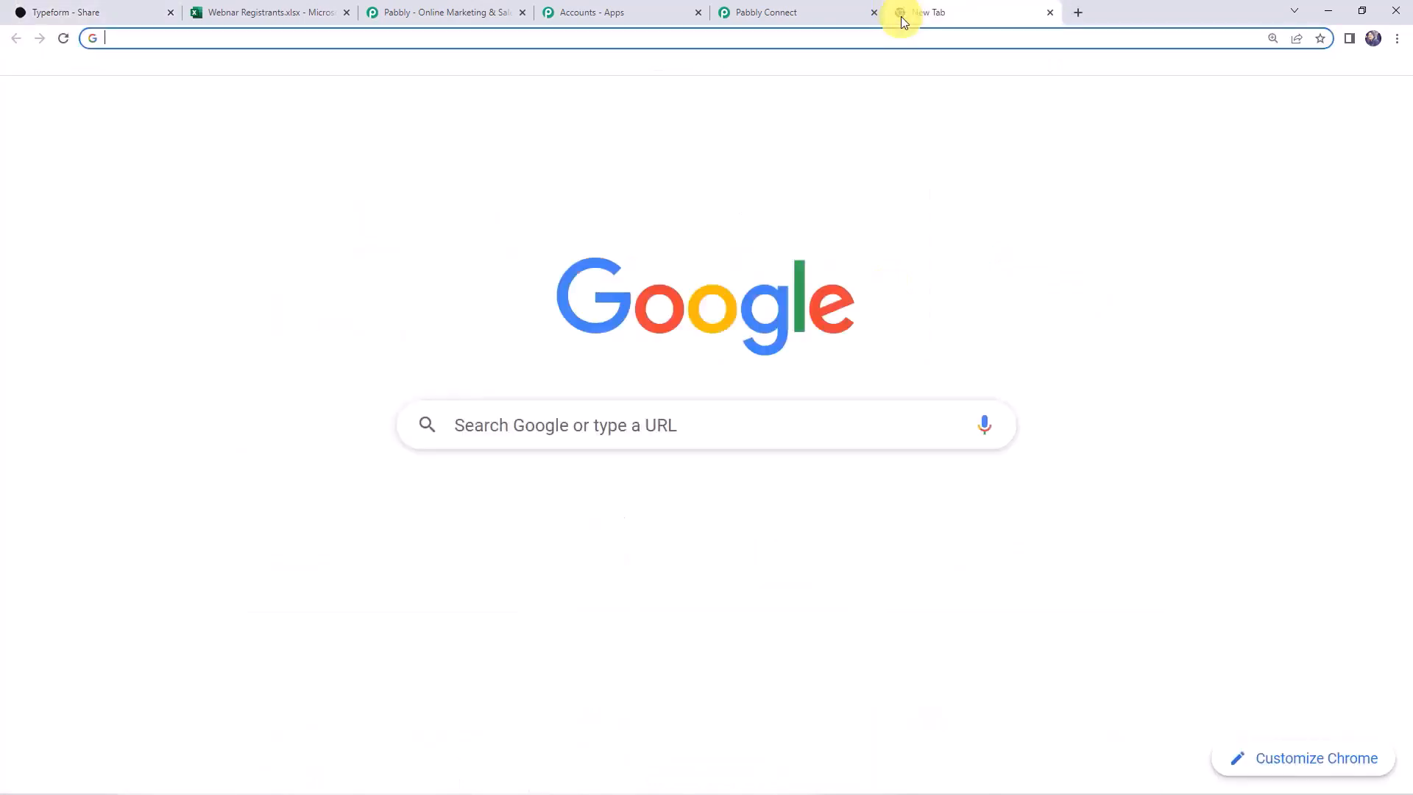
pyautogui.hotkey('ctrl', 'v')
pyautogui.press('Return')
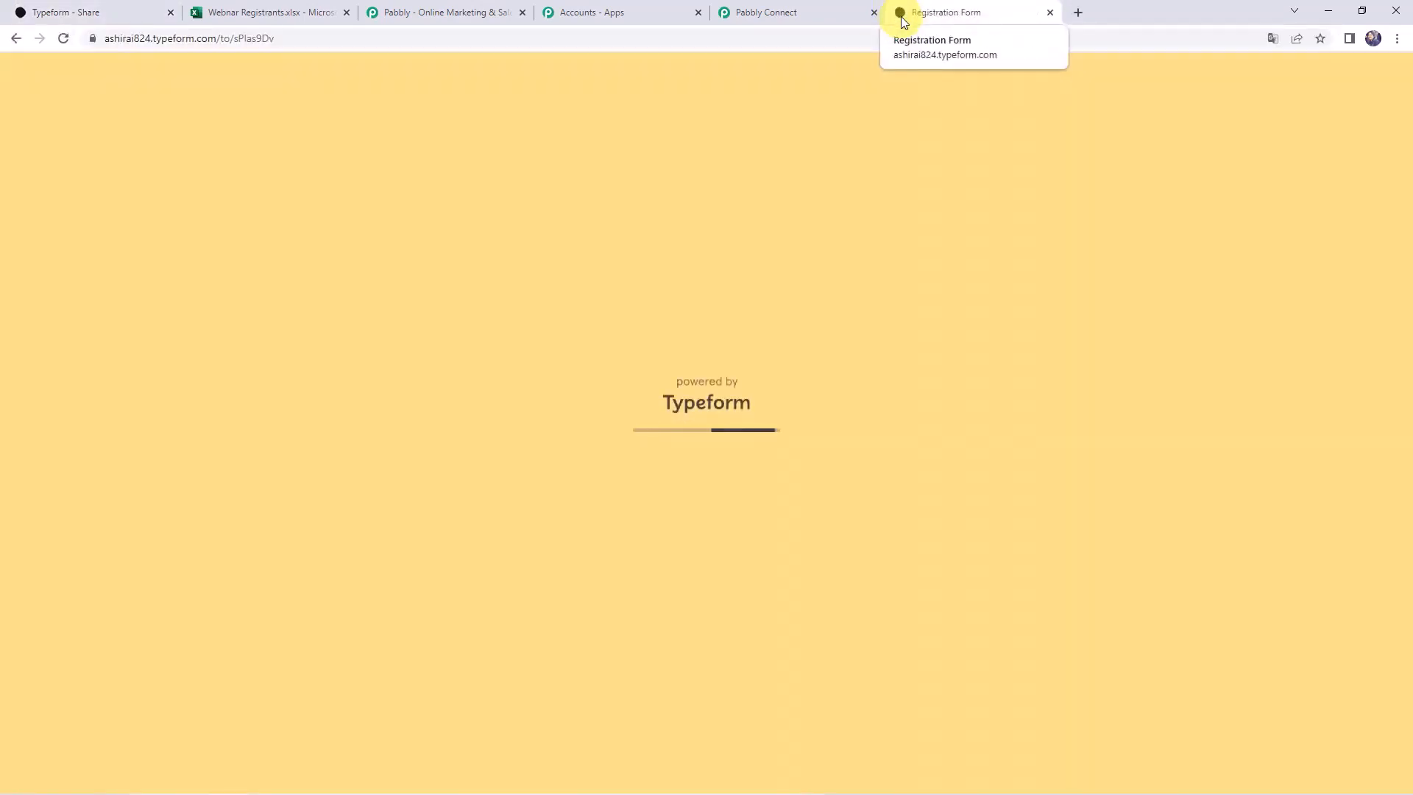
# Submit the form with test name, email, contact number and company Pabbly, then return to Pabbly Connect
pyautogui.press('Return')
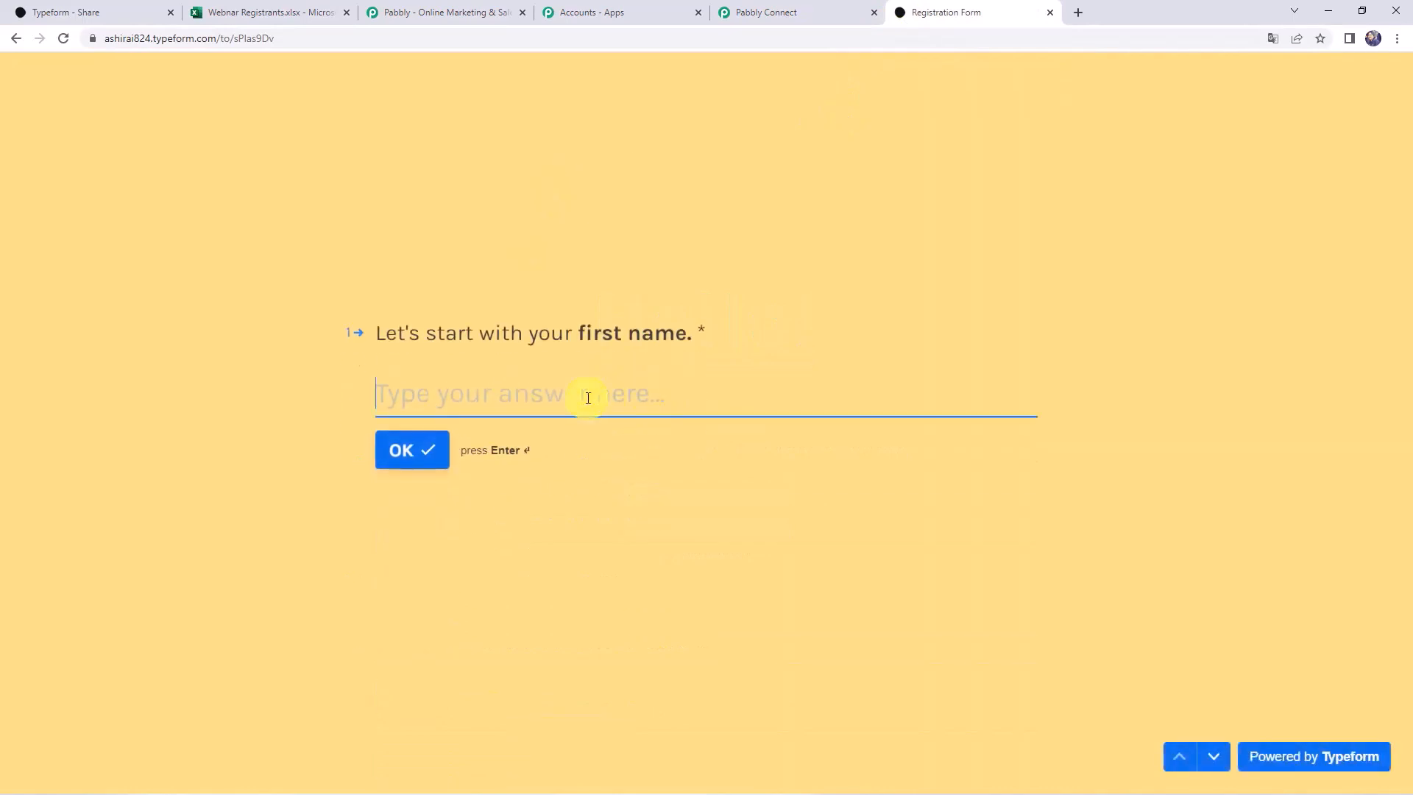
pyautogui.write('Demo')
pyautogui.press('Return')
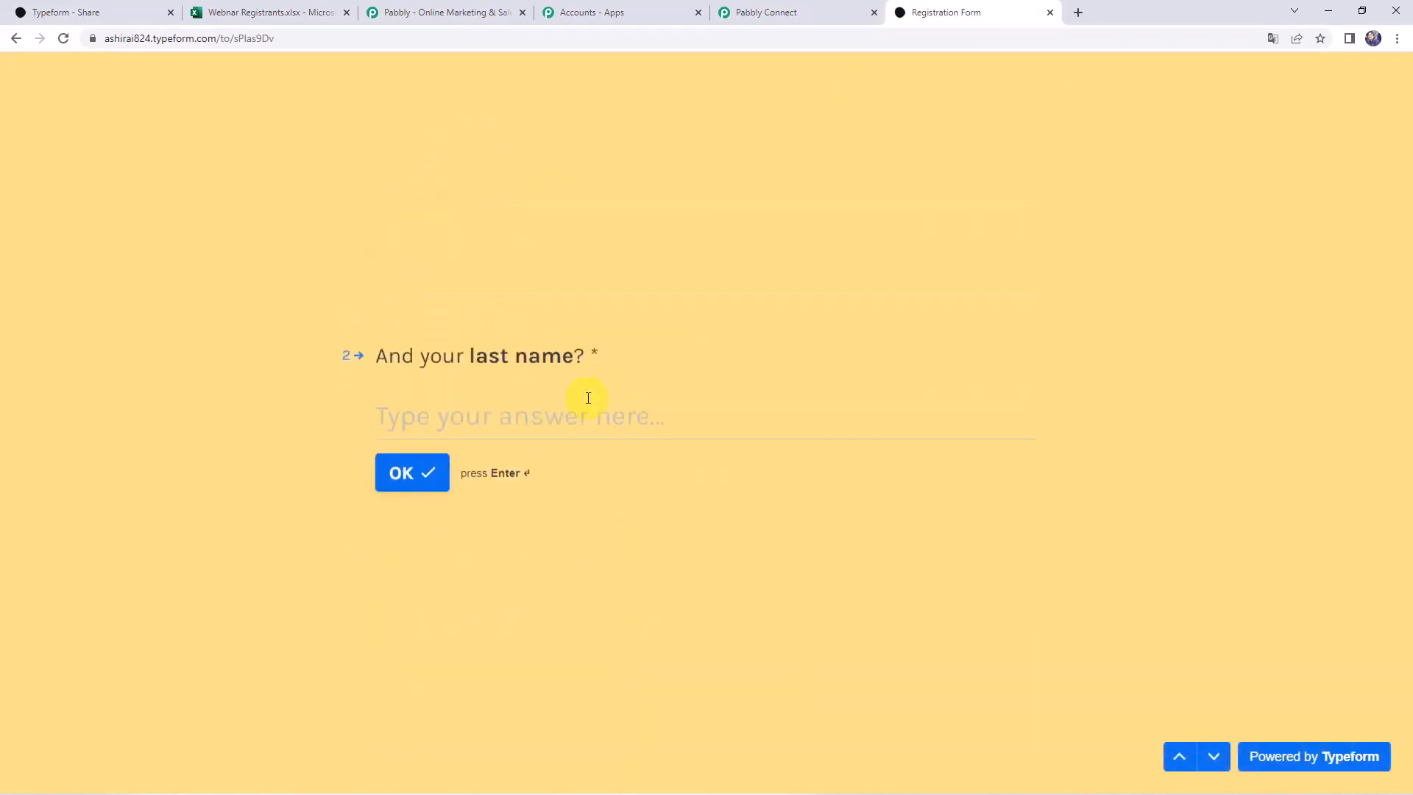
pyautogui.write('Name')
pyautogui.press('Return')
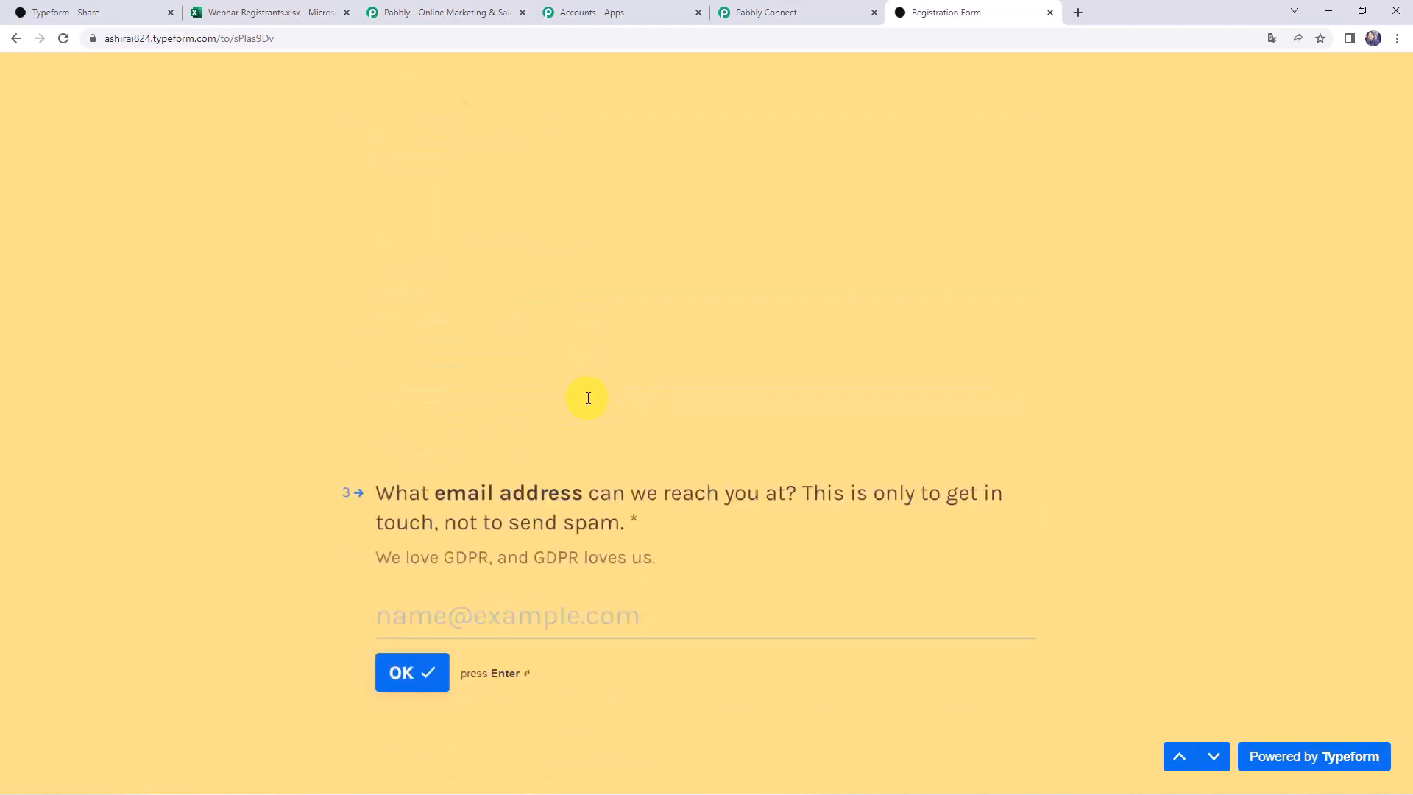
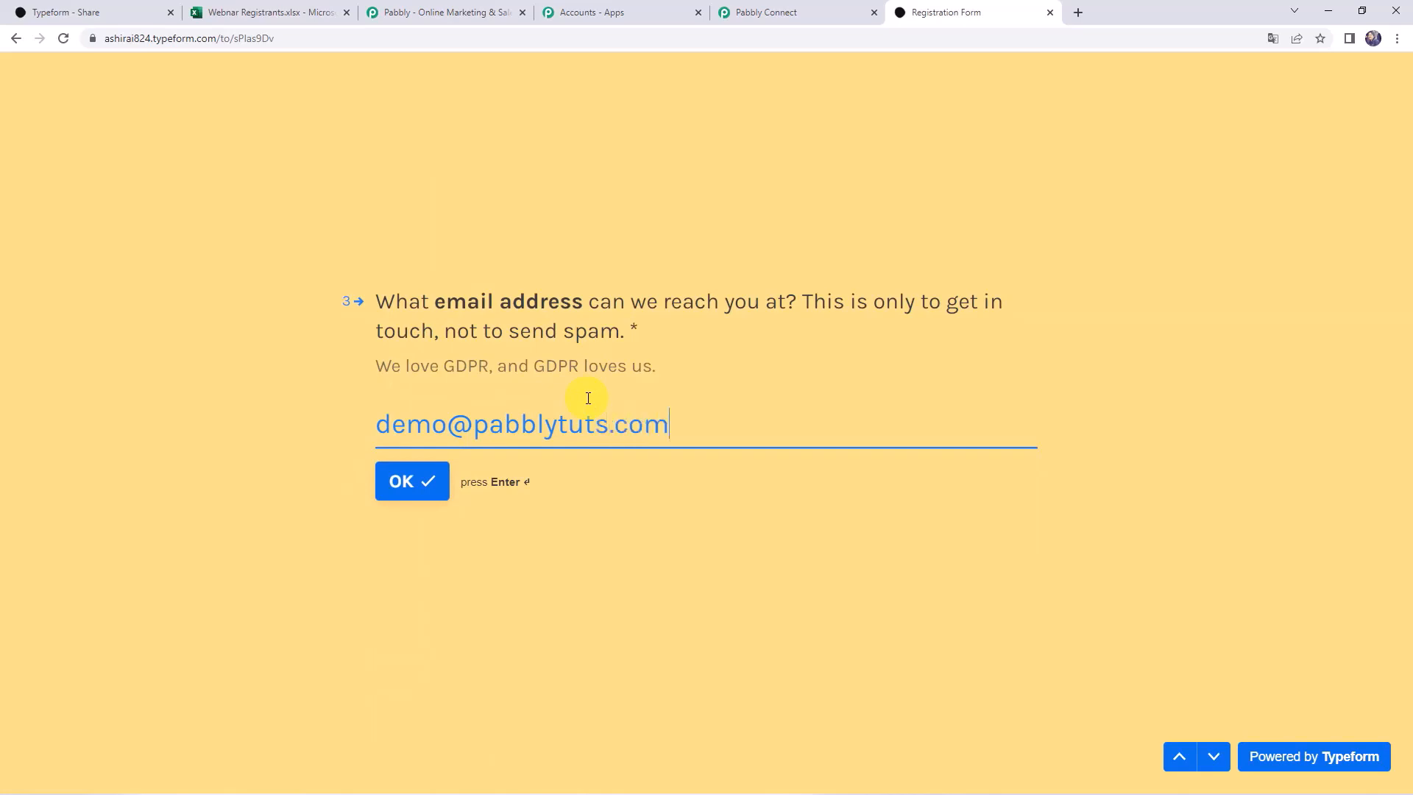
pyautogui.press('Return')
pyautogui.click(588, 398)
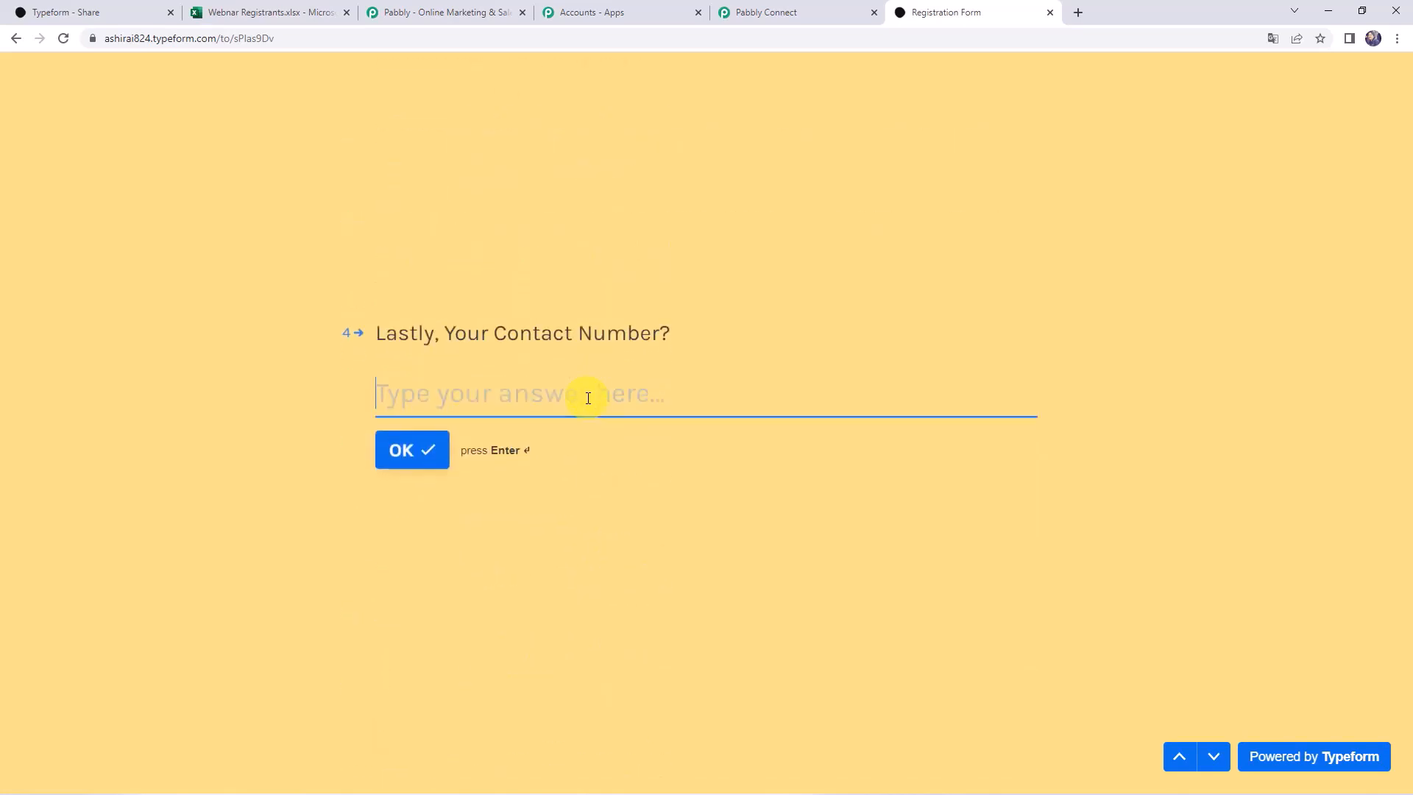
pyautogui.write('90000')
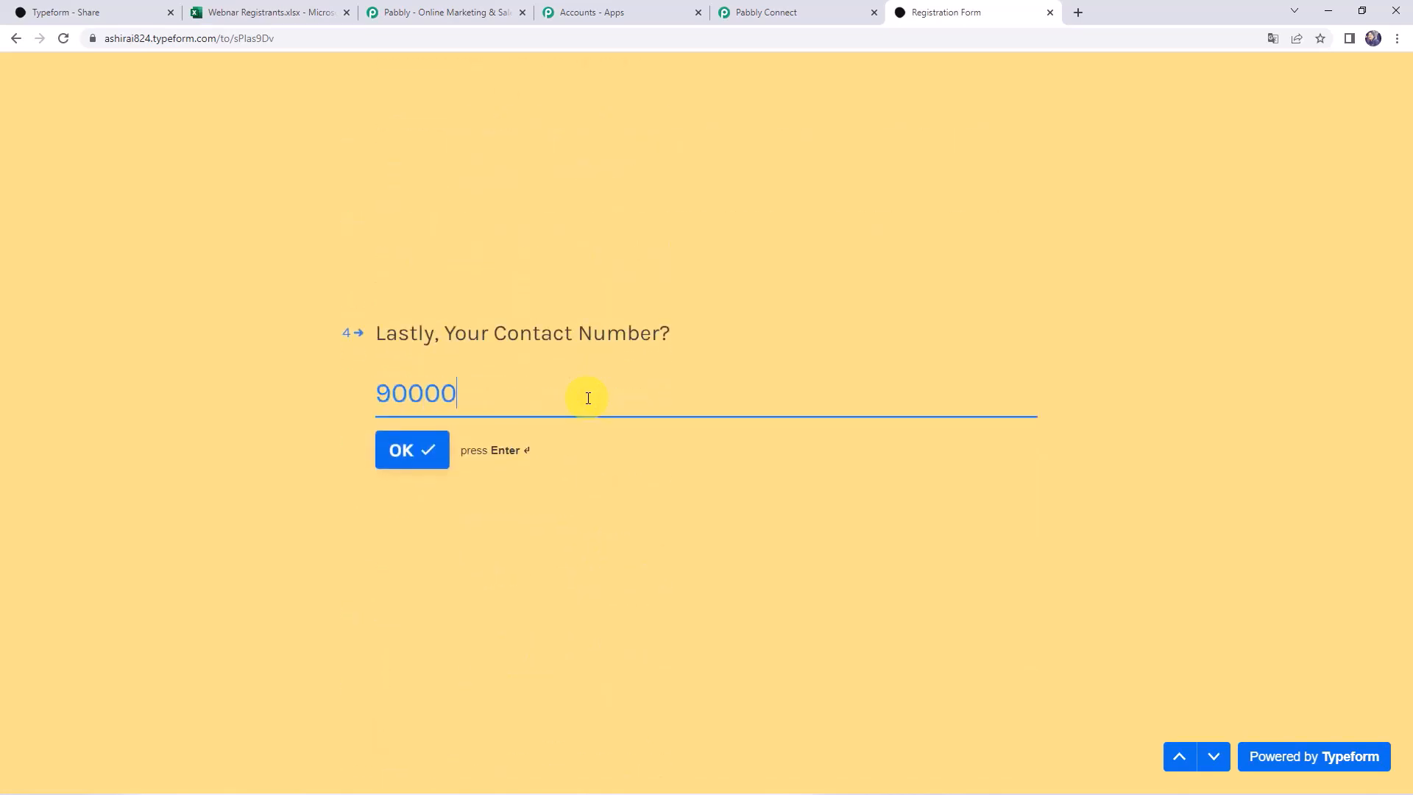
pyautogui.write('00000')
pyautogui.press('Return')
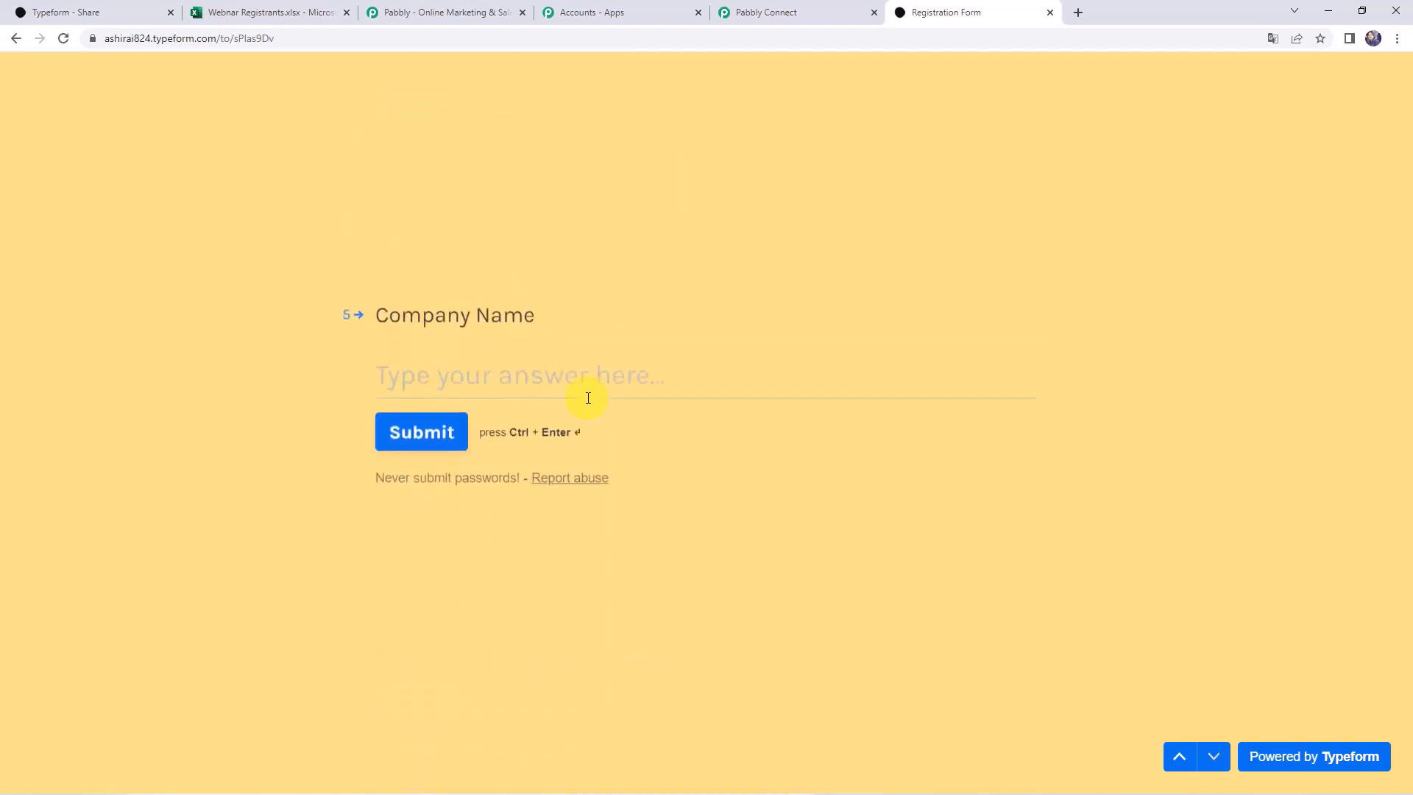
pyautogui.write('Pabbly')
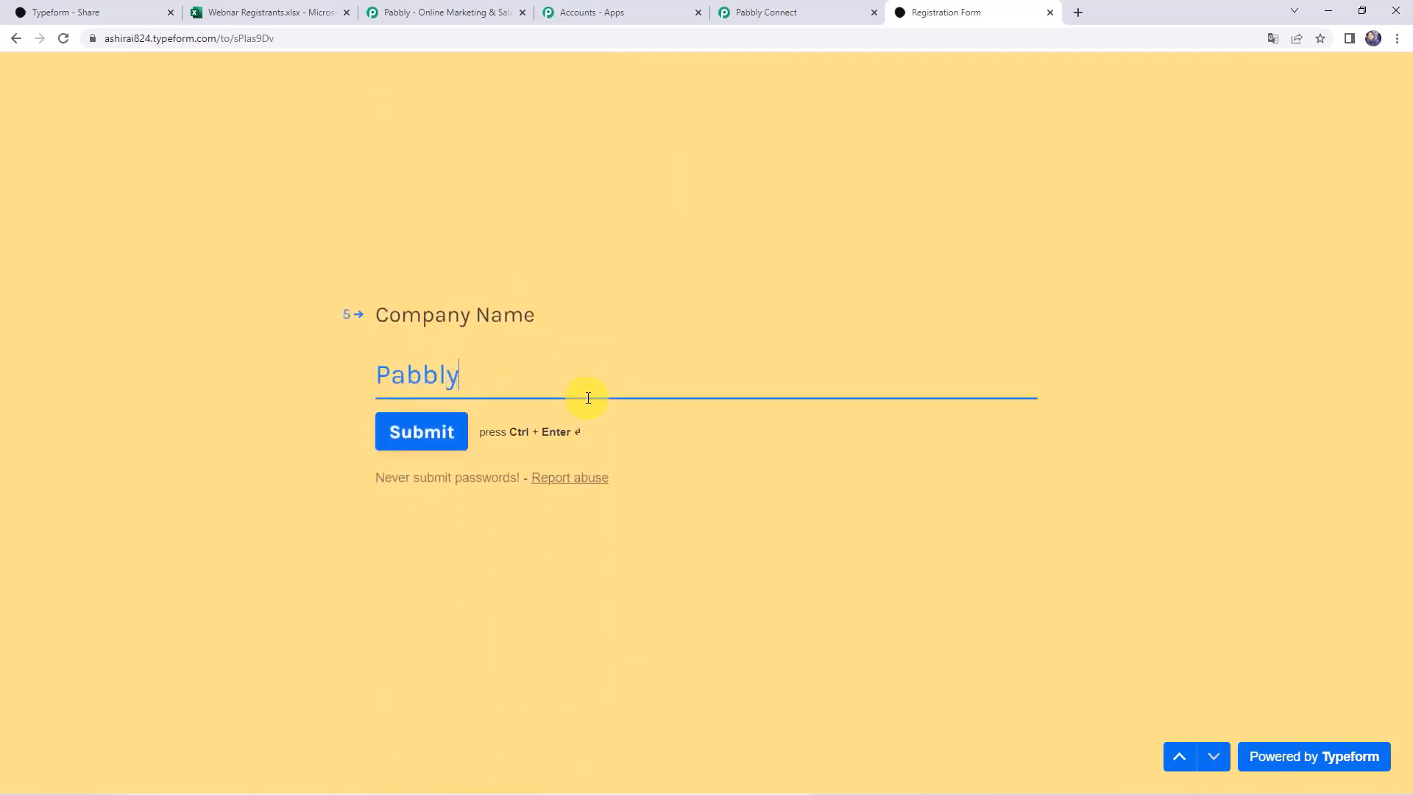
pyautogui.click(452, 438)
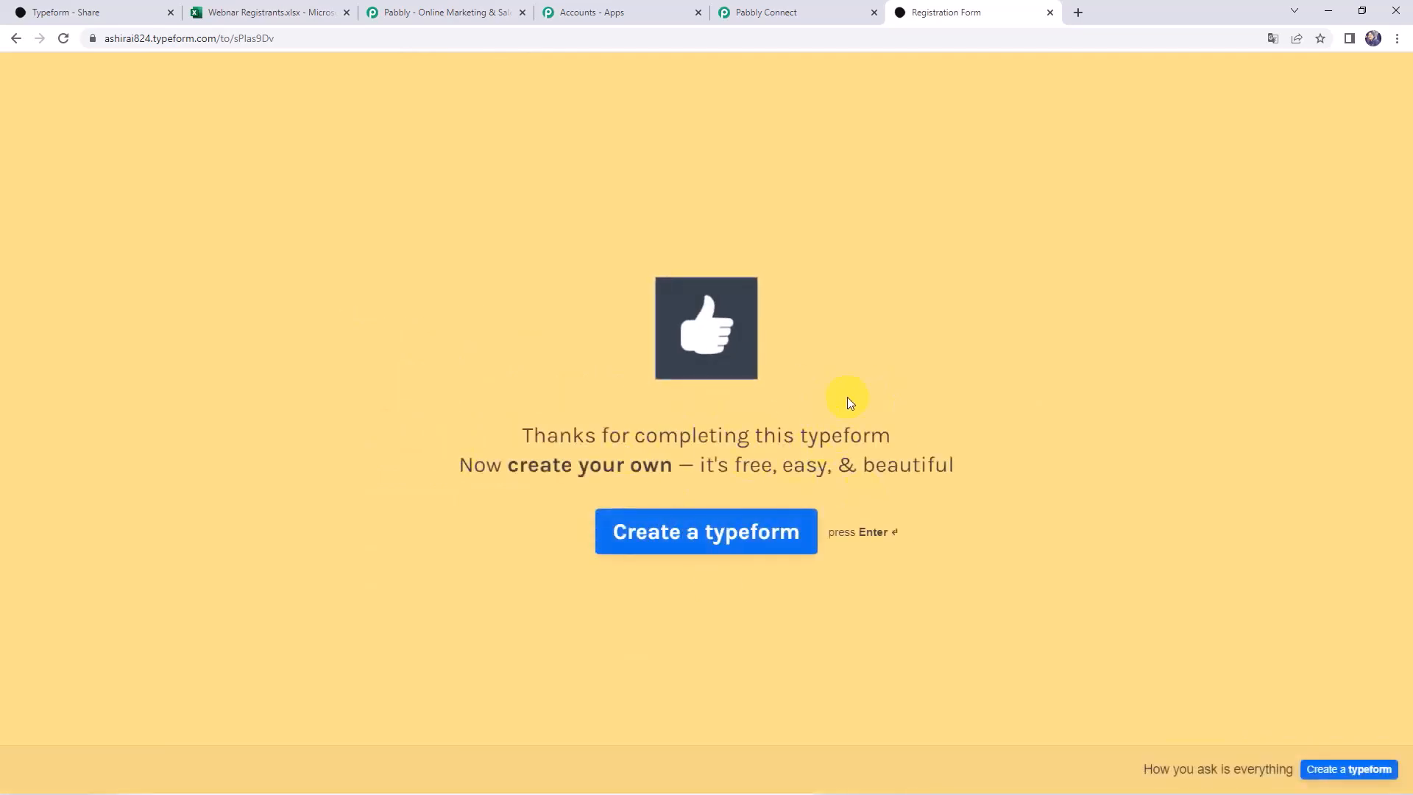
pyautogui.click(841, 14)
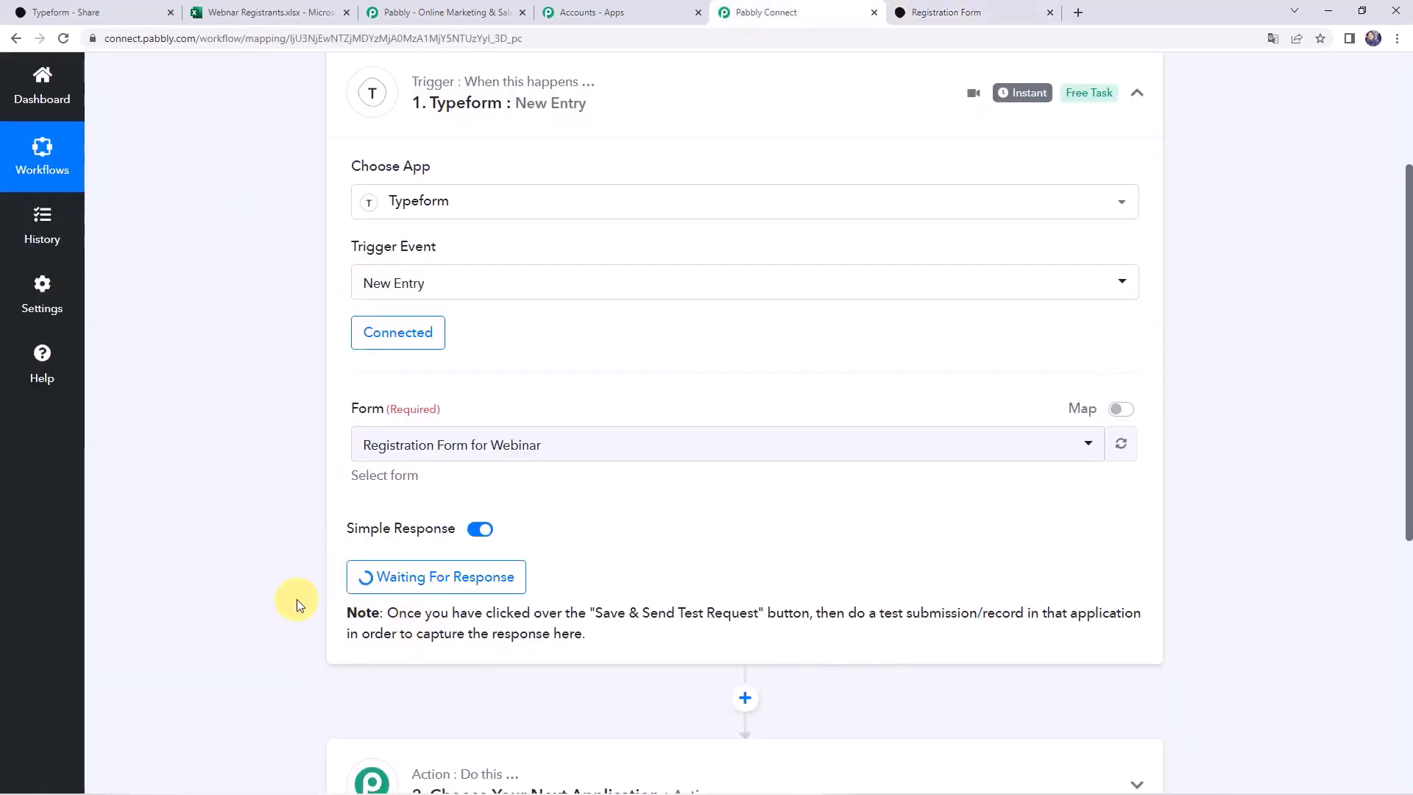
# Review the received Typeform answers, highlighting the form title, email and contact number values
pyautogui.scroll(-5, 297, 600)
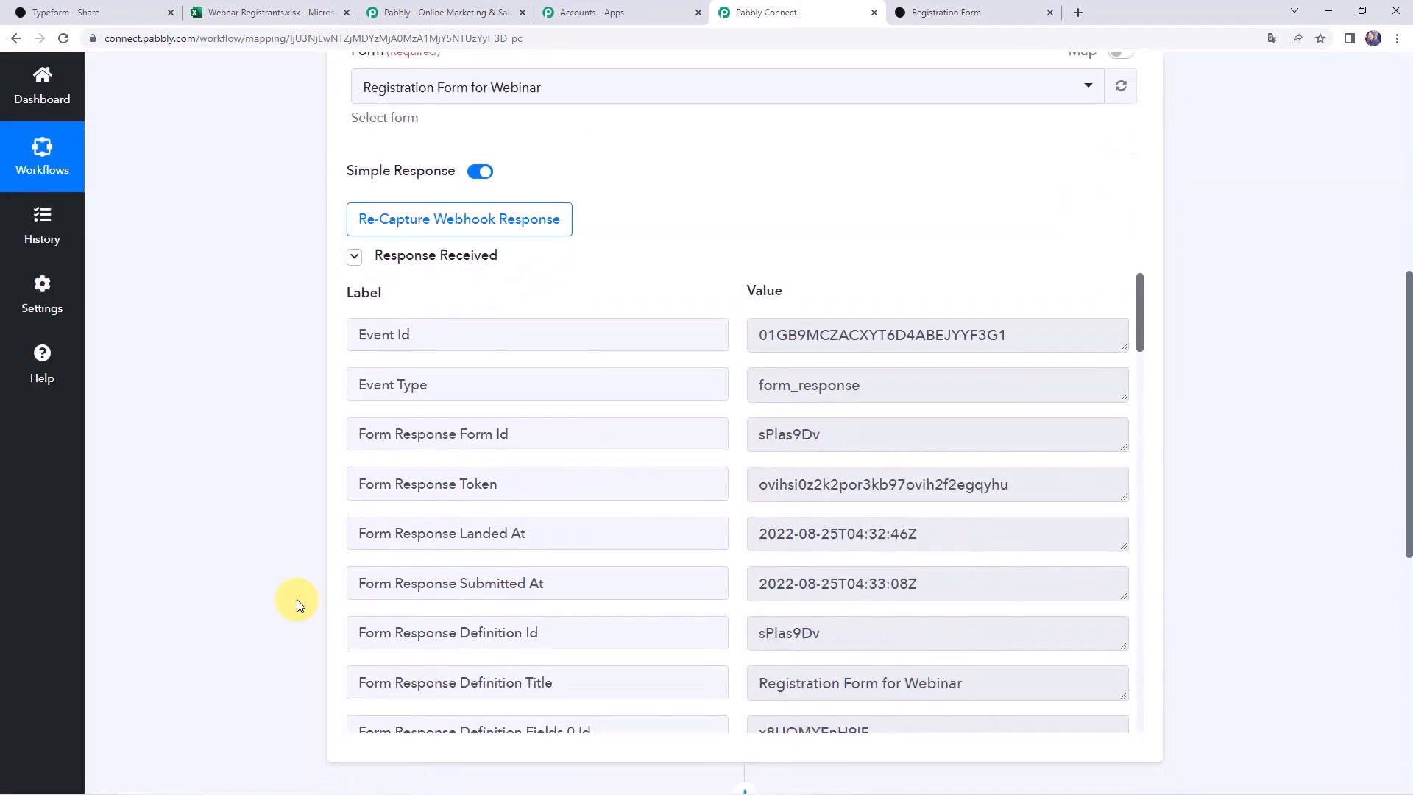
pyautogui.scroll(-2, 297, 599)
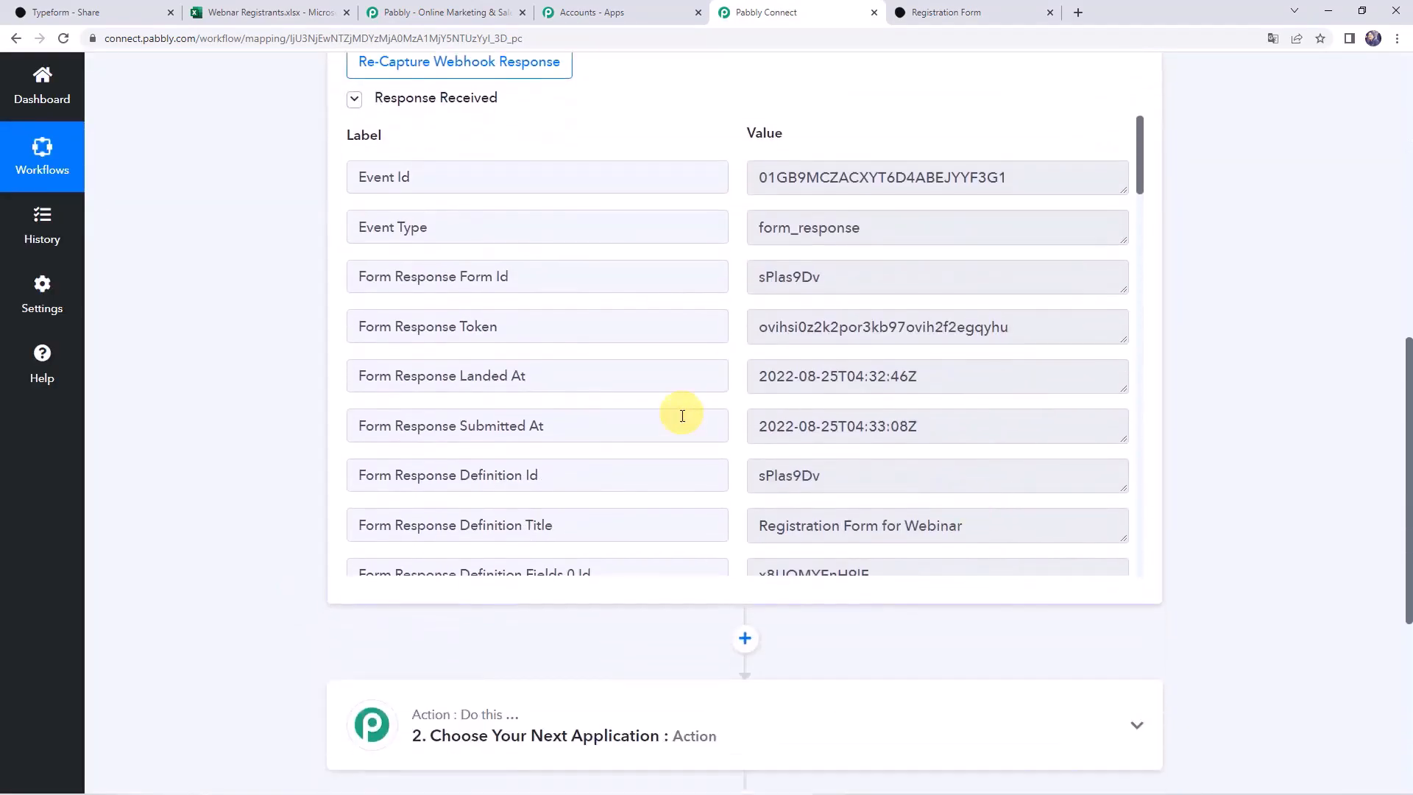
pyautogui.scroll(-2, 682, 420)
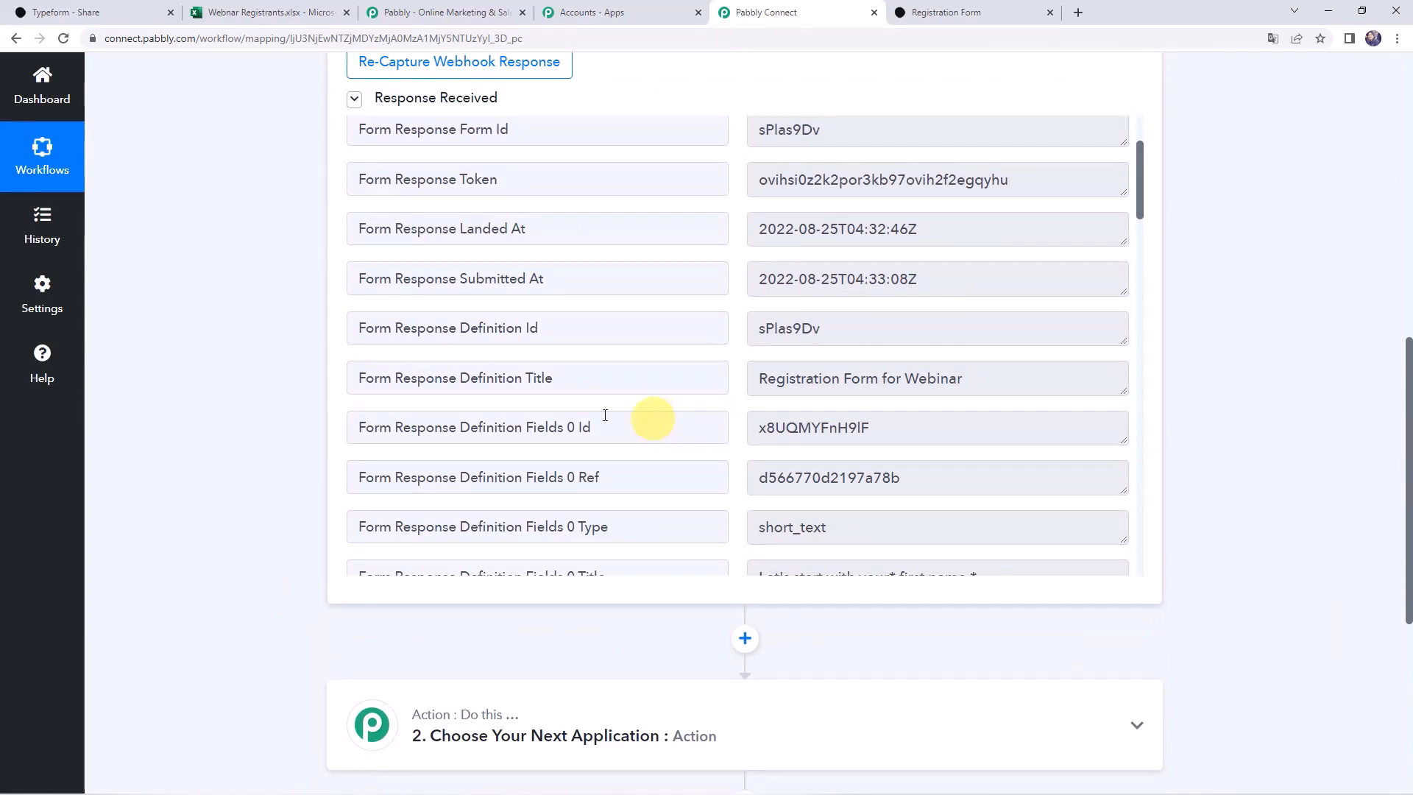
pyautogui.moveTo(997, 377); pyautogui.dragTo(705, 378)
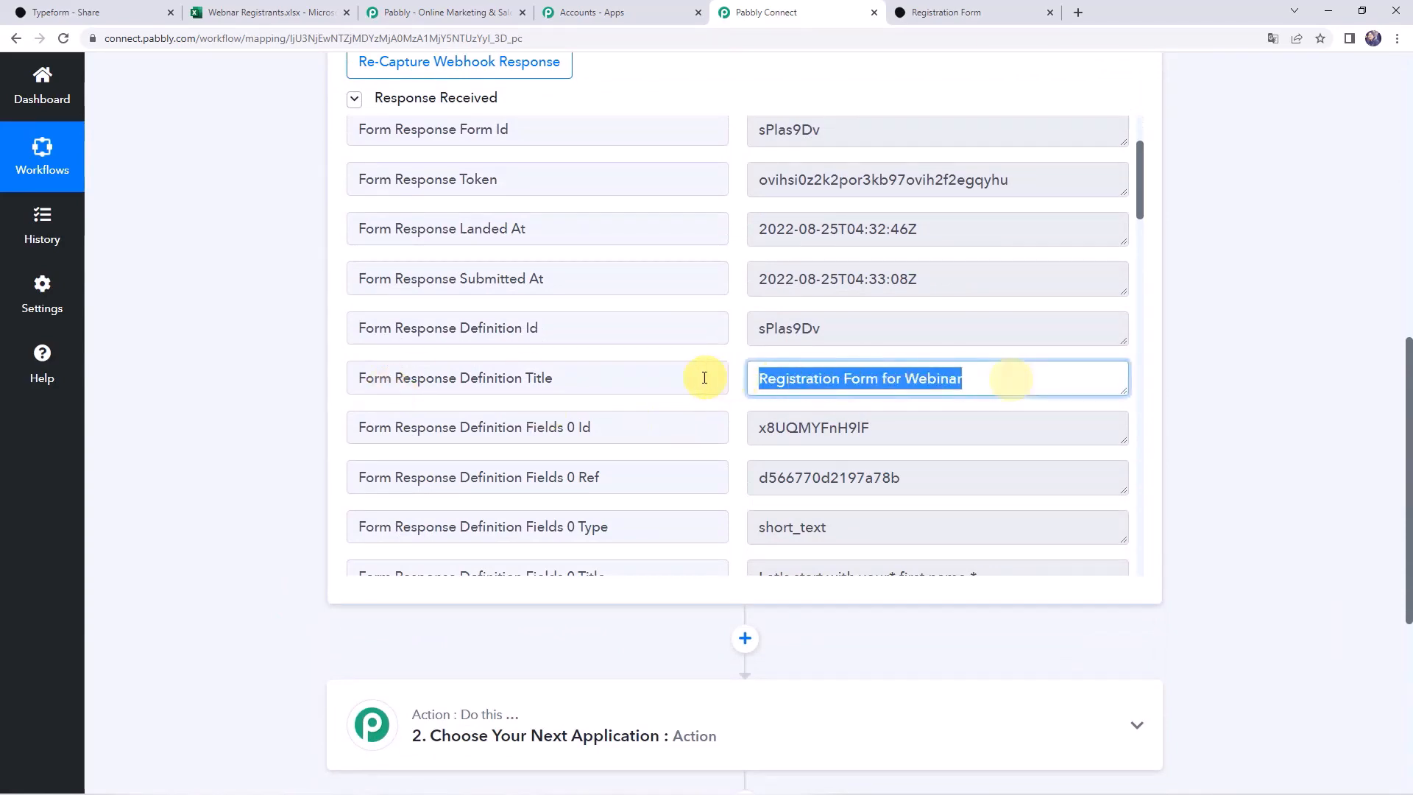
pyautogui.scroll(-10, 693, 376)
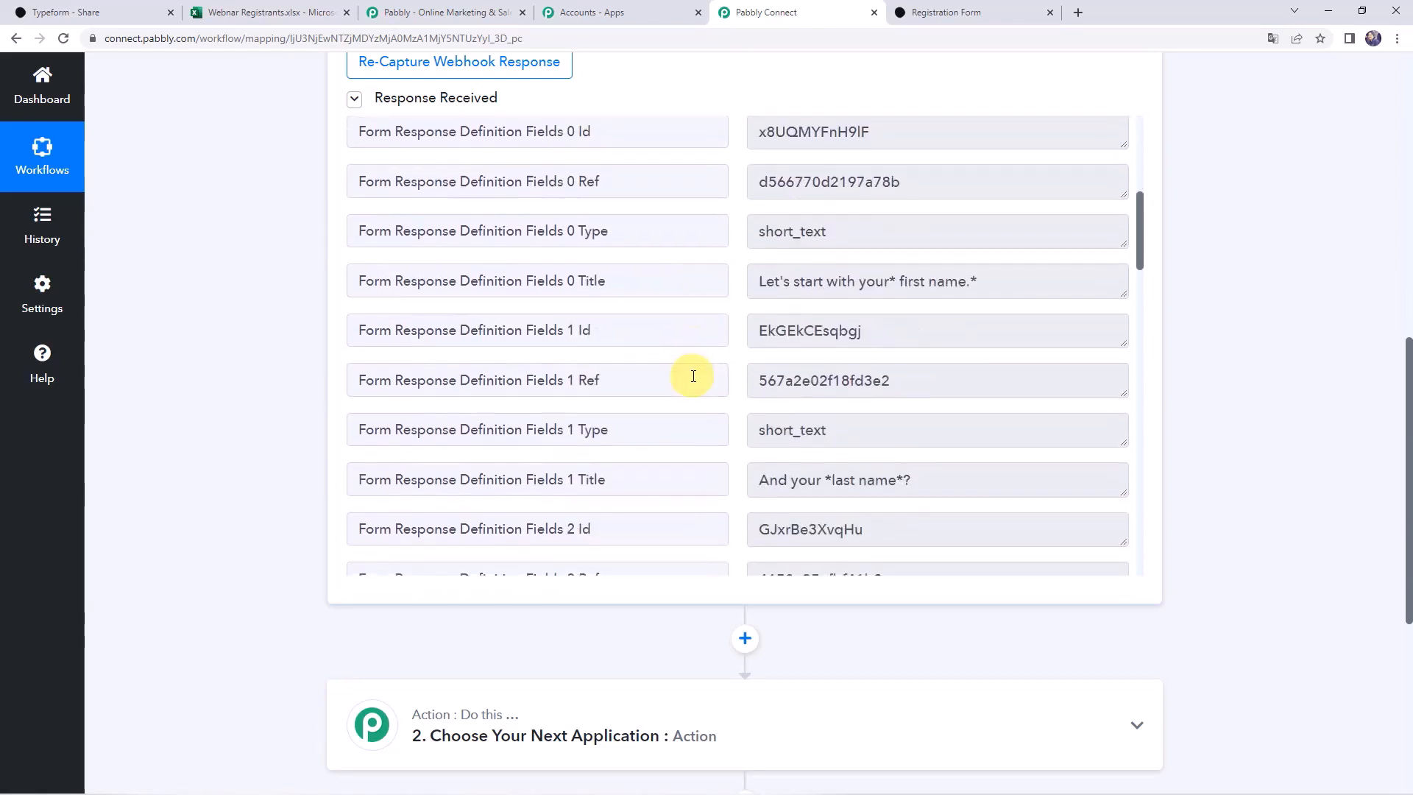
pyautogui.scroll(-6, 693, 376)
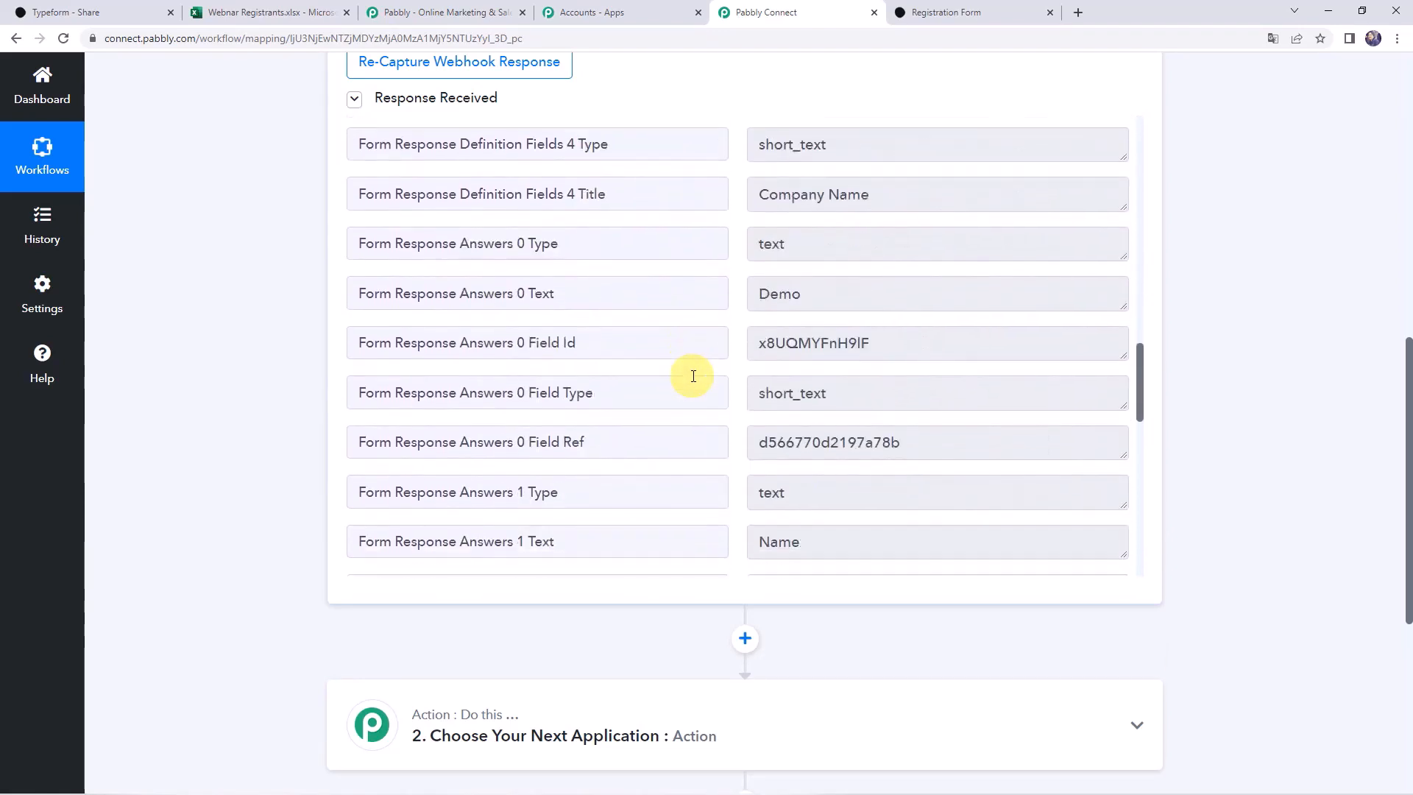
pyautogui.moveTo(888, 296); pyautogui.dragTo(678, 284)
pyautogui.scroll(-2, 678, 284)
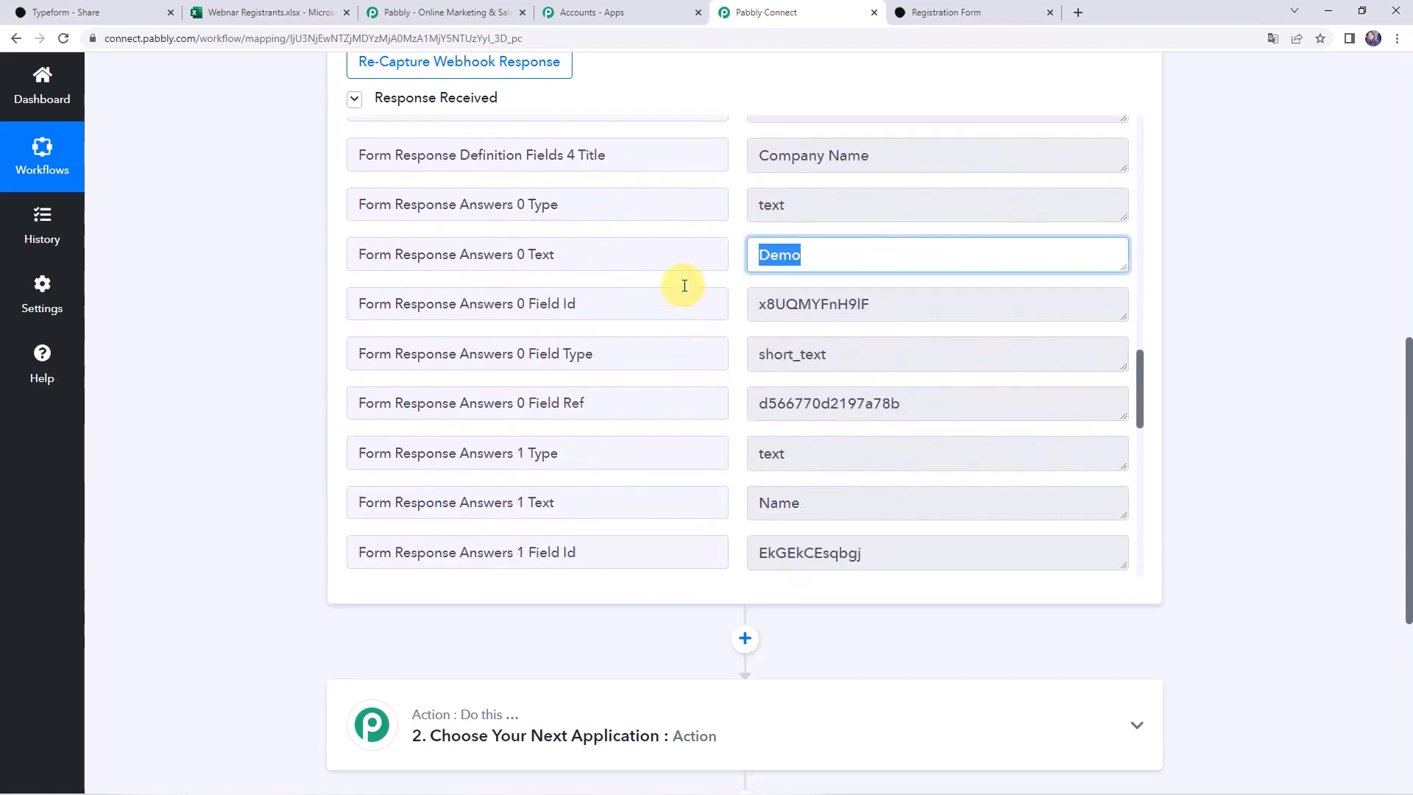
pyautogui.moveTo(845, 395); pyautogui.dragTo(719, 398)
pyautogui.scroll(-4, 633, 397)
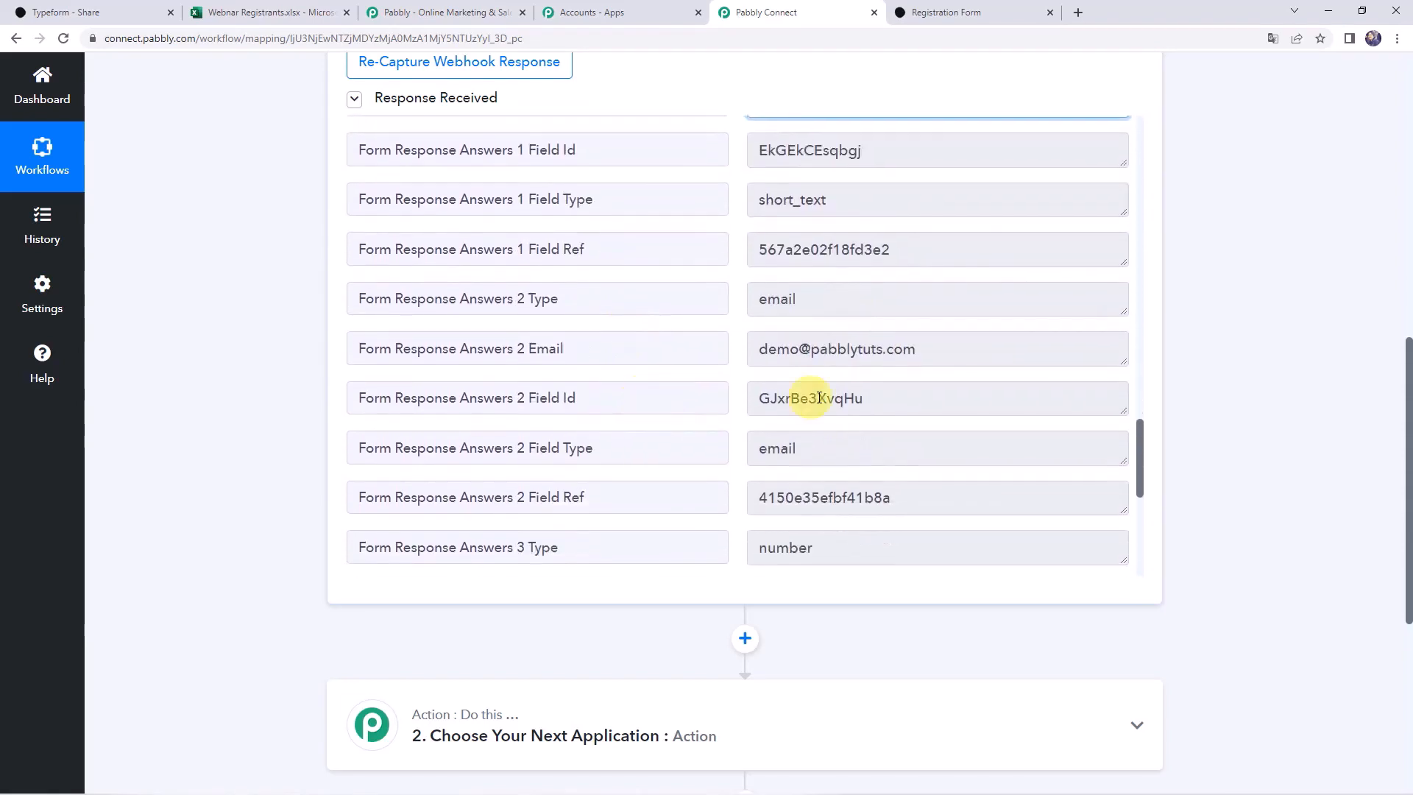
pyautogui.moveTo(933, 350); pyautogui.dragTo(618, 324)
pyautogui.scroll(-4, 619, 325)
pyautogui.moveTo(942, 302); pyautogui.dragTo(563, 313)
pyautogui.scroll(-2, 563, 313)
pyautogui.moveTo(874, 410); pyautogui.dragTo(578, 406)
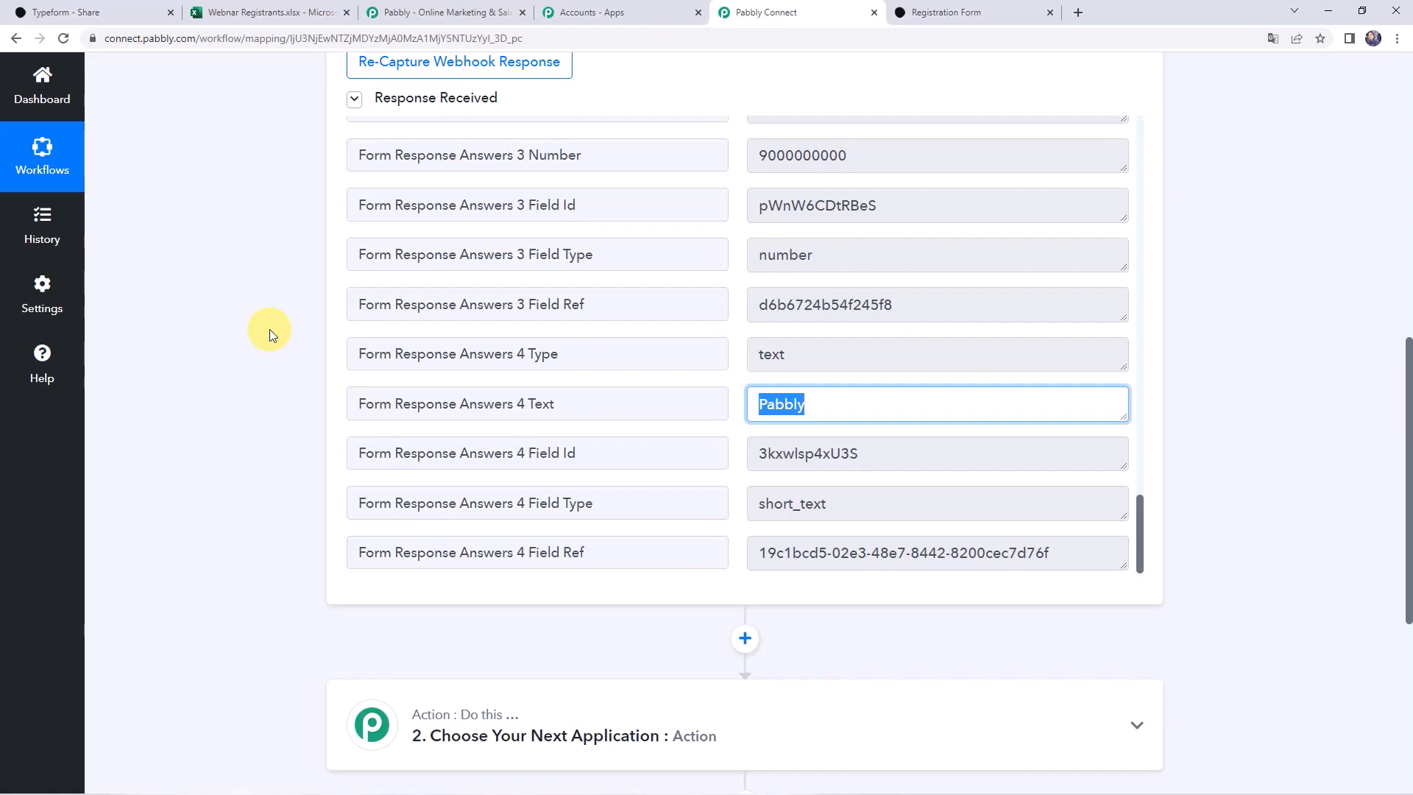
pyautogui.scroll(-5, 253, 343)
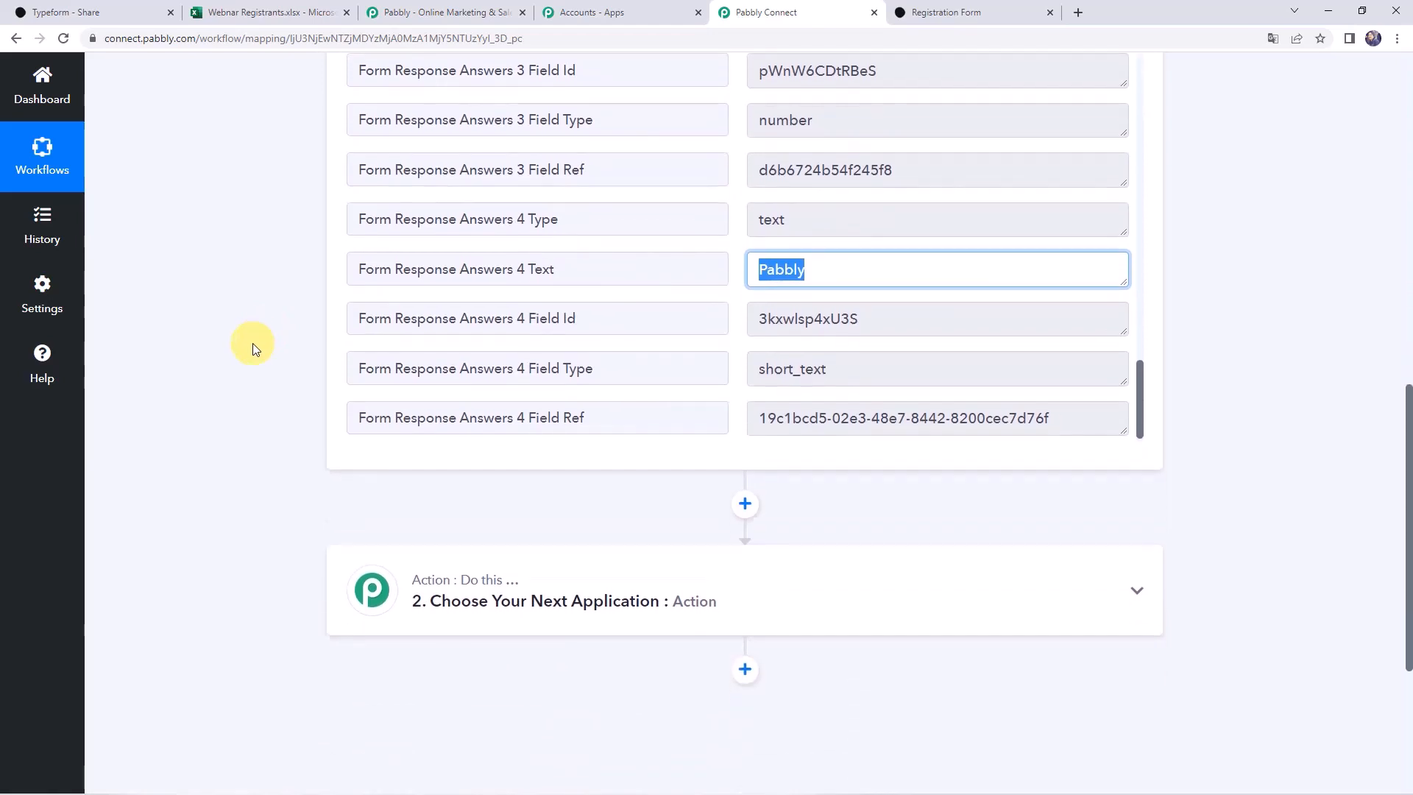
pyautogui.scroll(-1, 254, 343)
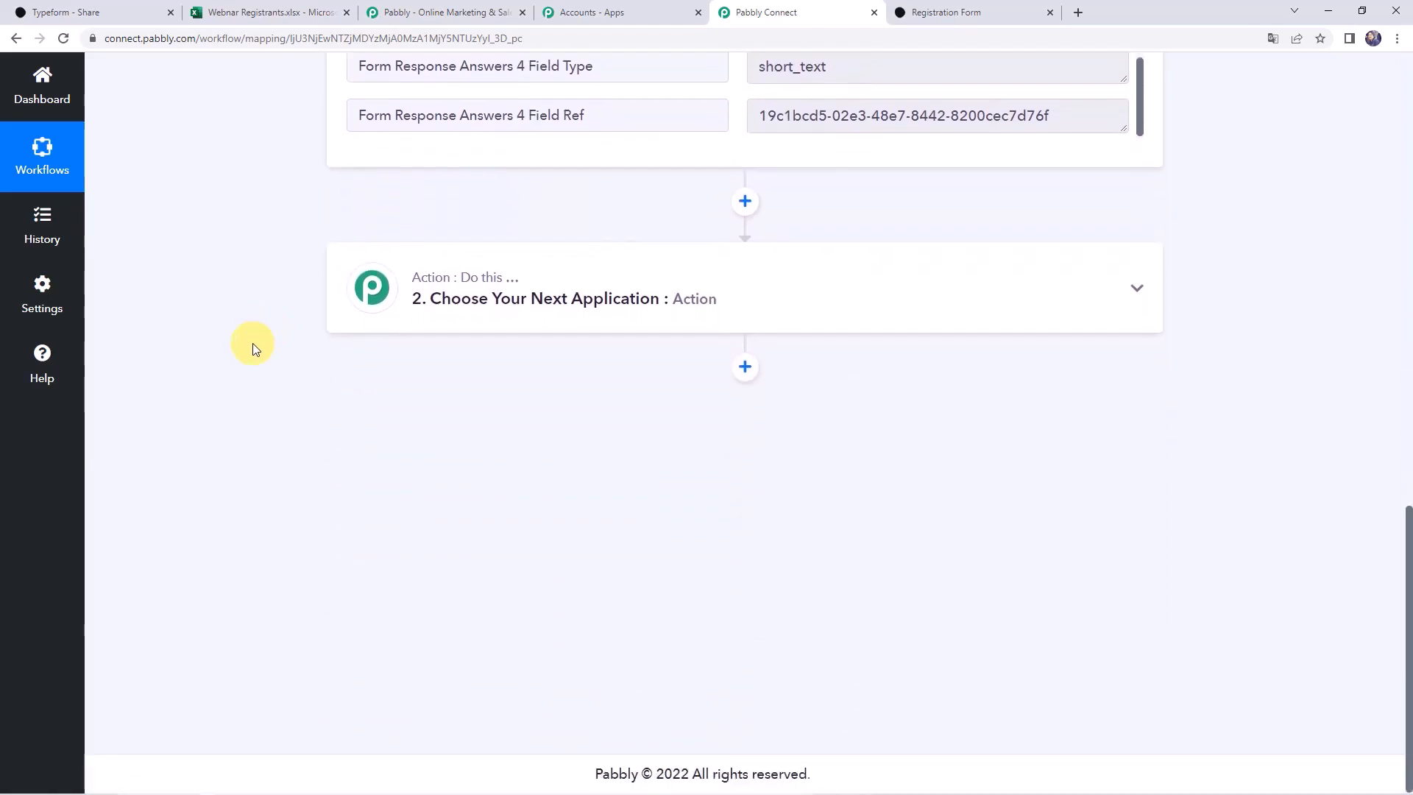
# Set the action to Microsoft Excel's Add Row To Worksheet, searching 'Exce', and open its connection settings
pyautogui.click(706, 288)
pyautogui.click(532, 385)
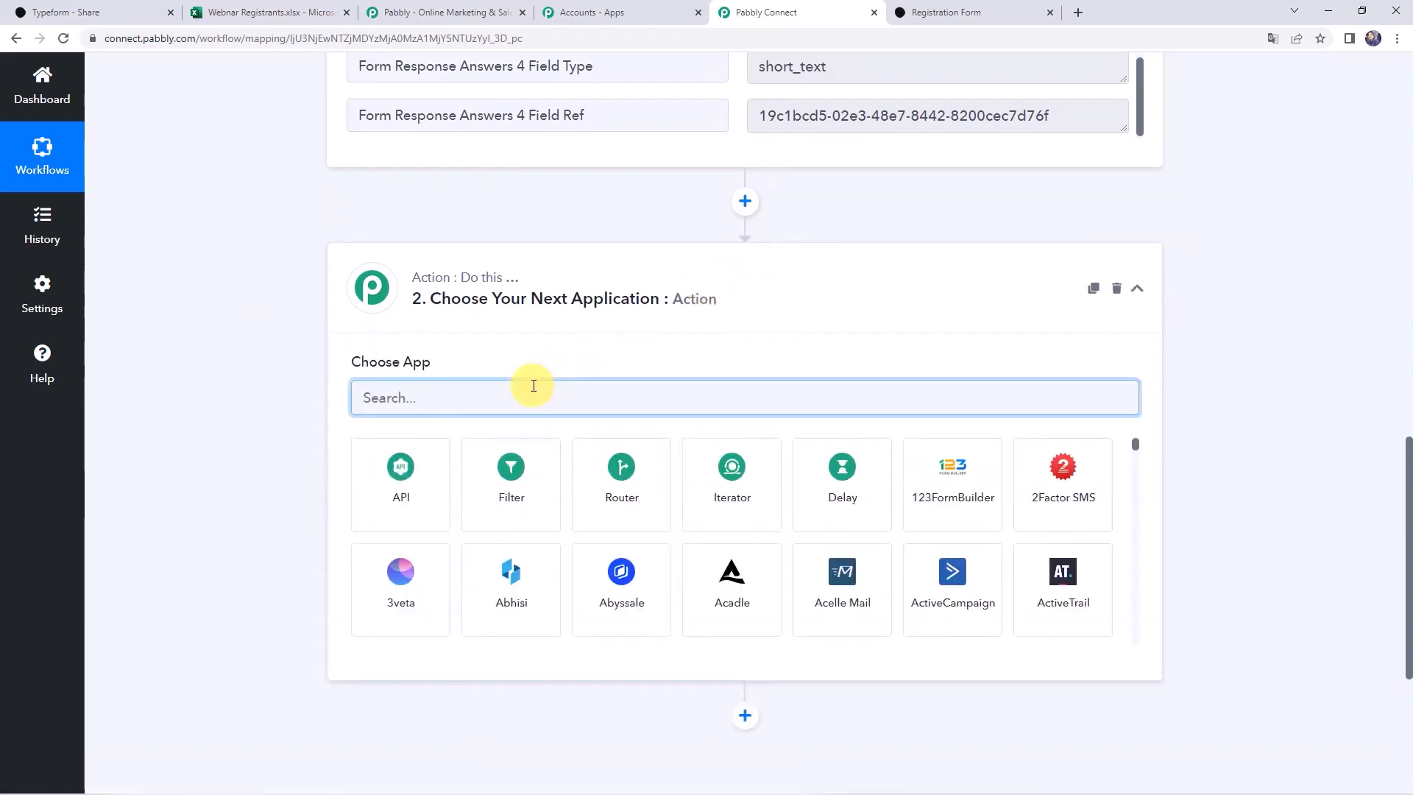
pyautogui.write('Excel')
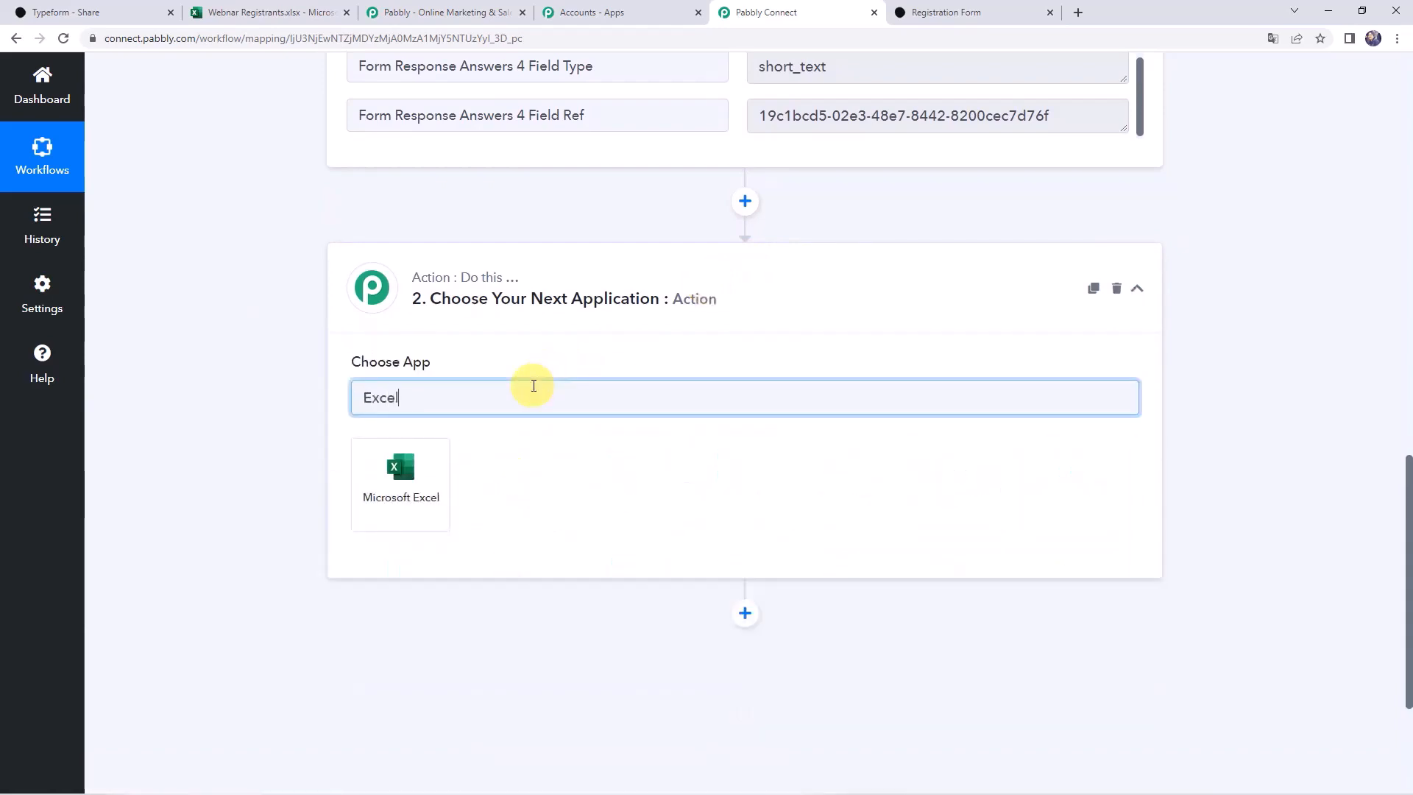
pyautogui.click(380, 501)
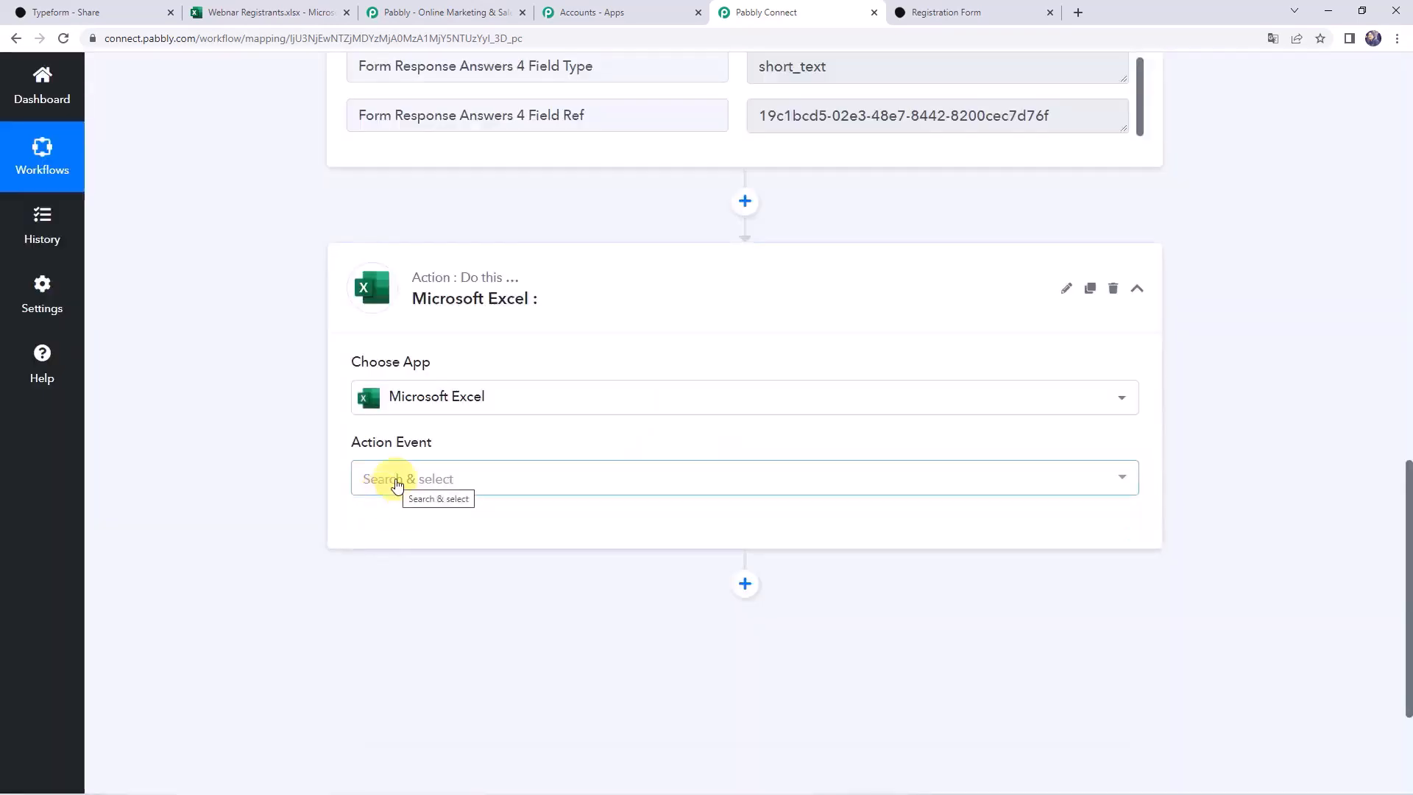
pyautogui.click(397, 480)
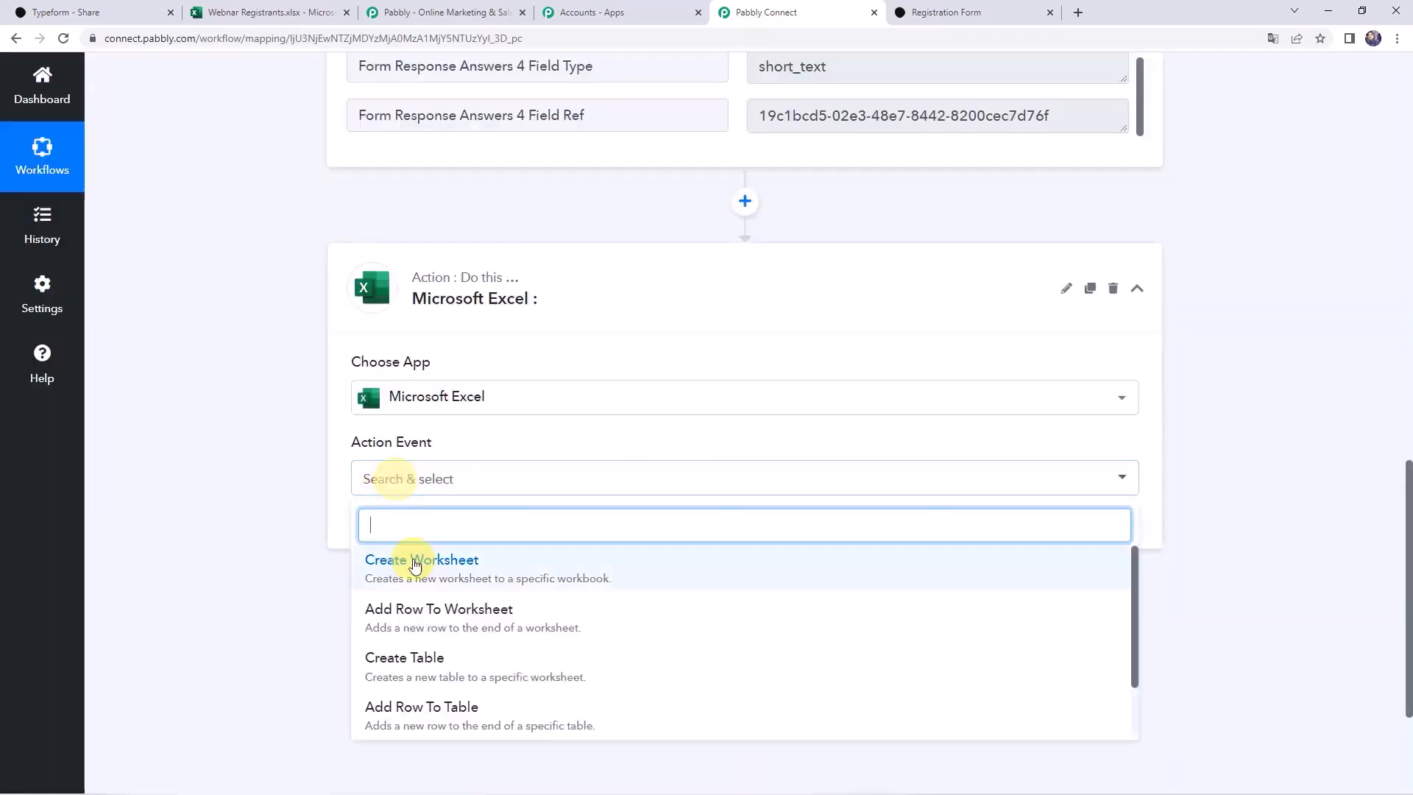
pyautogui.click(456, 616)
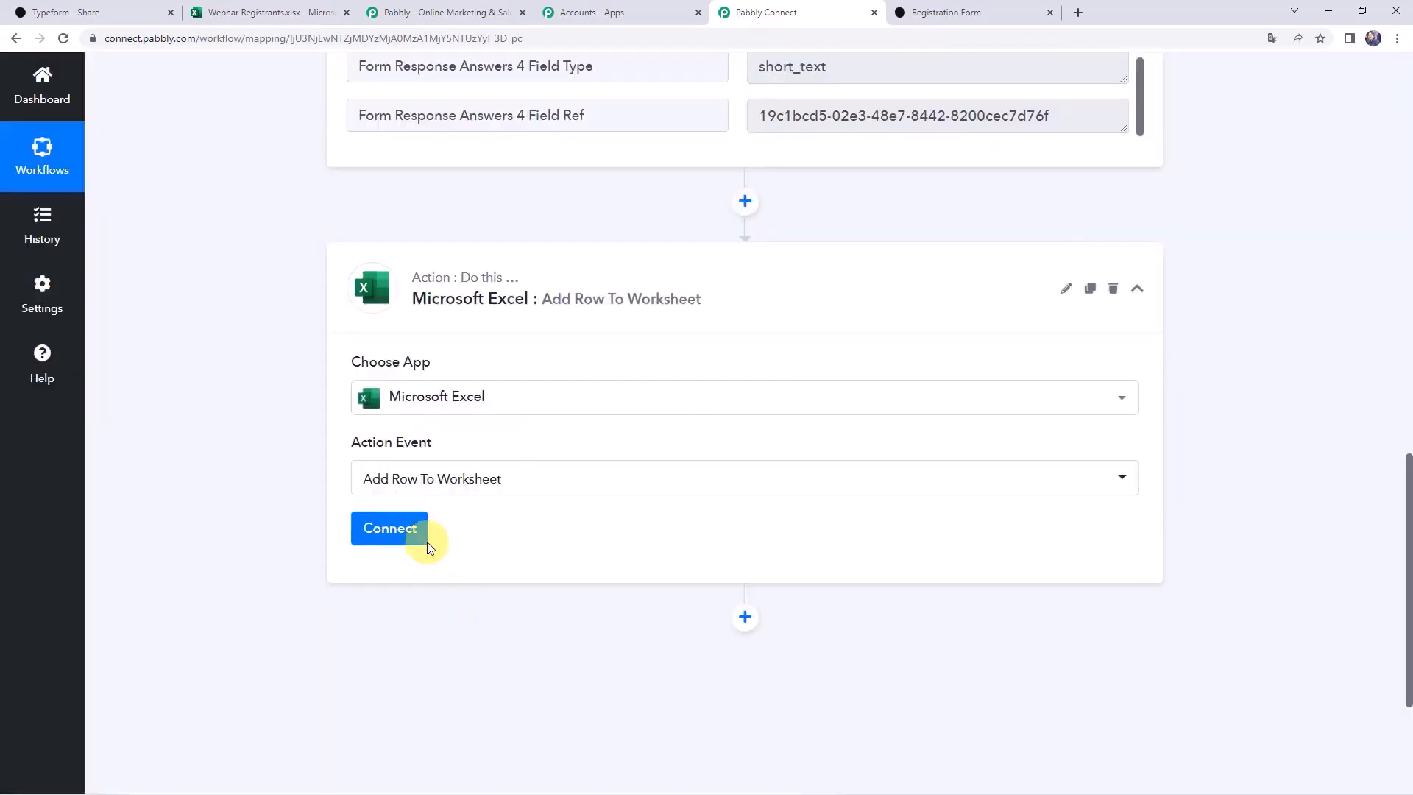
pyautogui.click(390, 524)
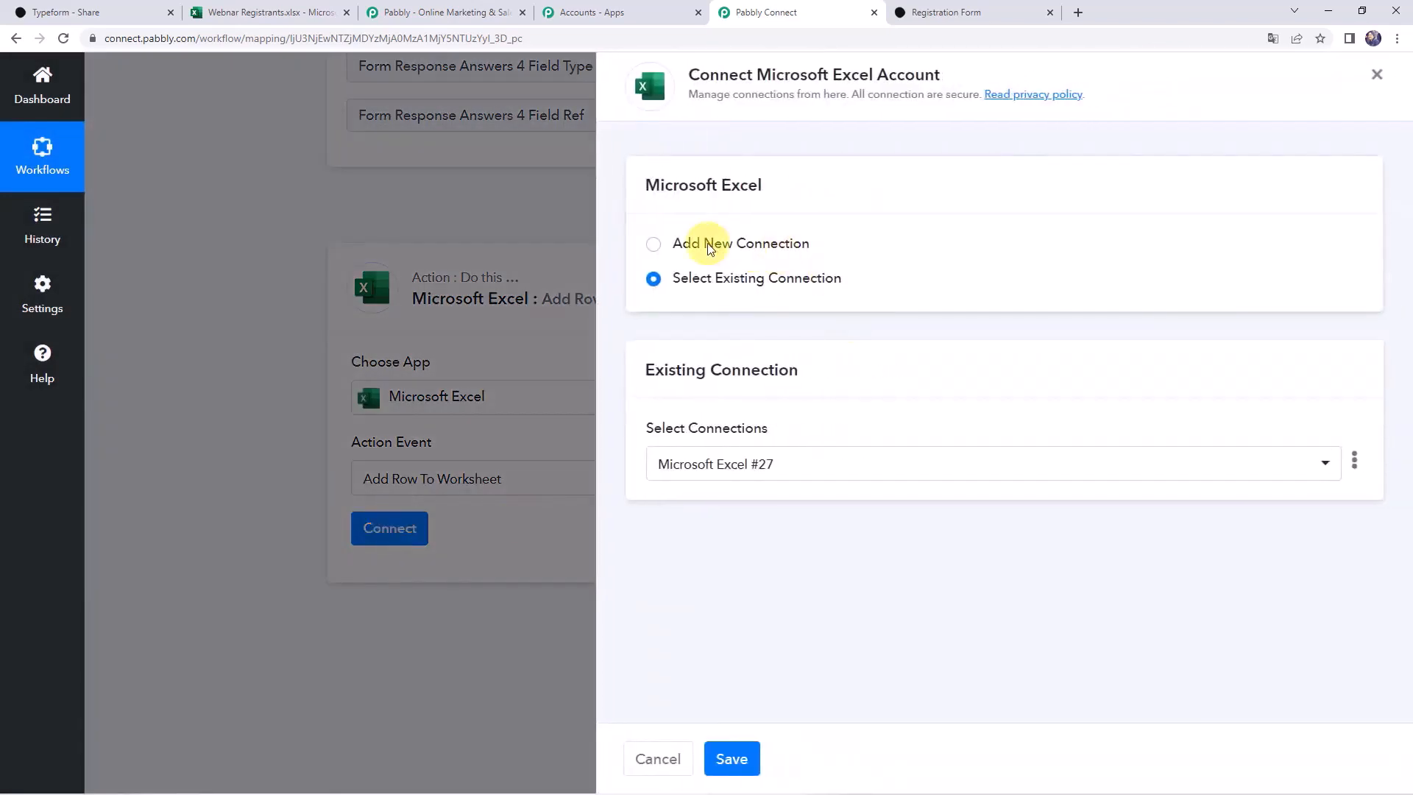
# Add a new Excel connection and grant Pabbly Connect access to the Microsoft account
pyautogui.click(710, 248)
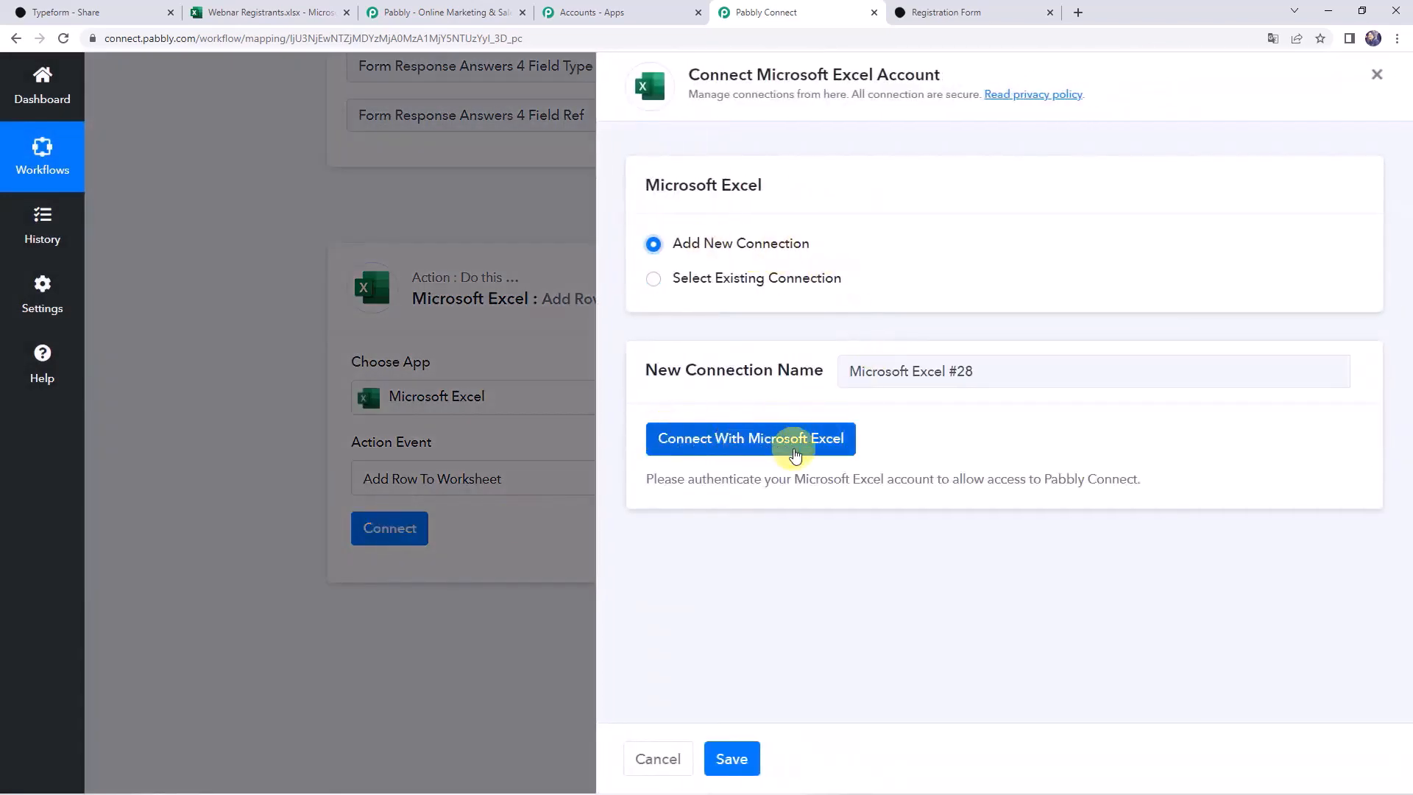
pyautogui.click(795, 454)
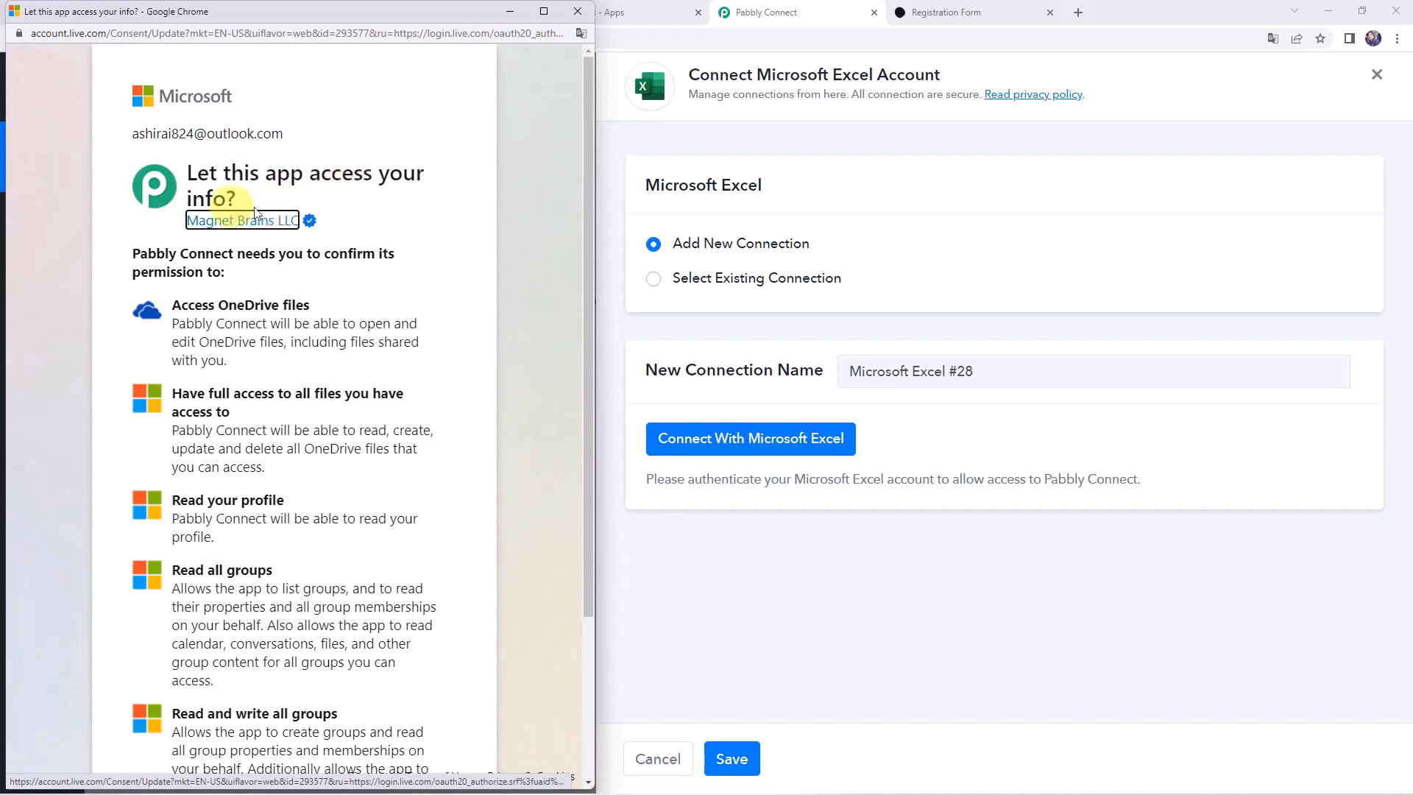
pyautogui.scroll(-3, 328, 381)
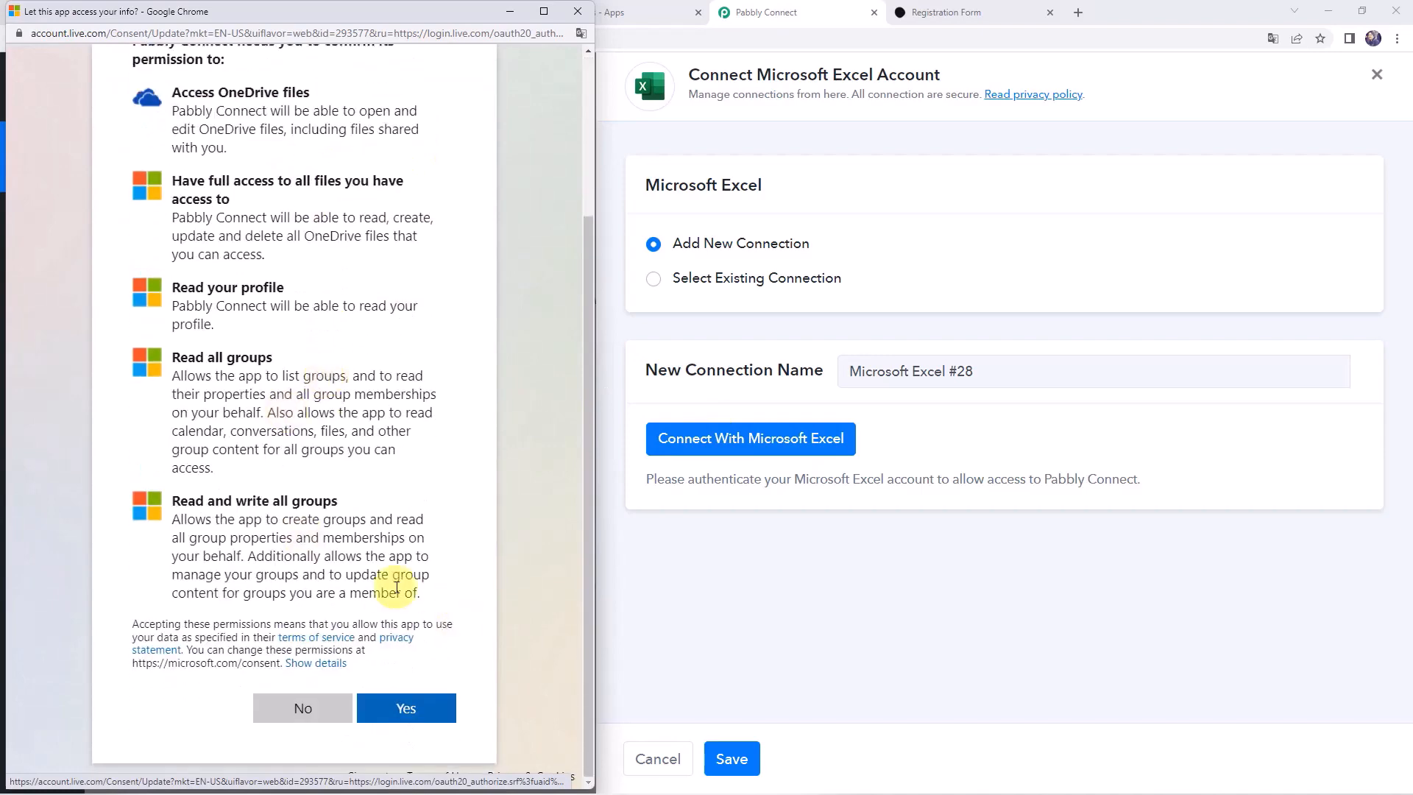
pyautogui.click(402, 707)
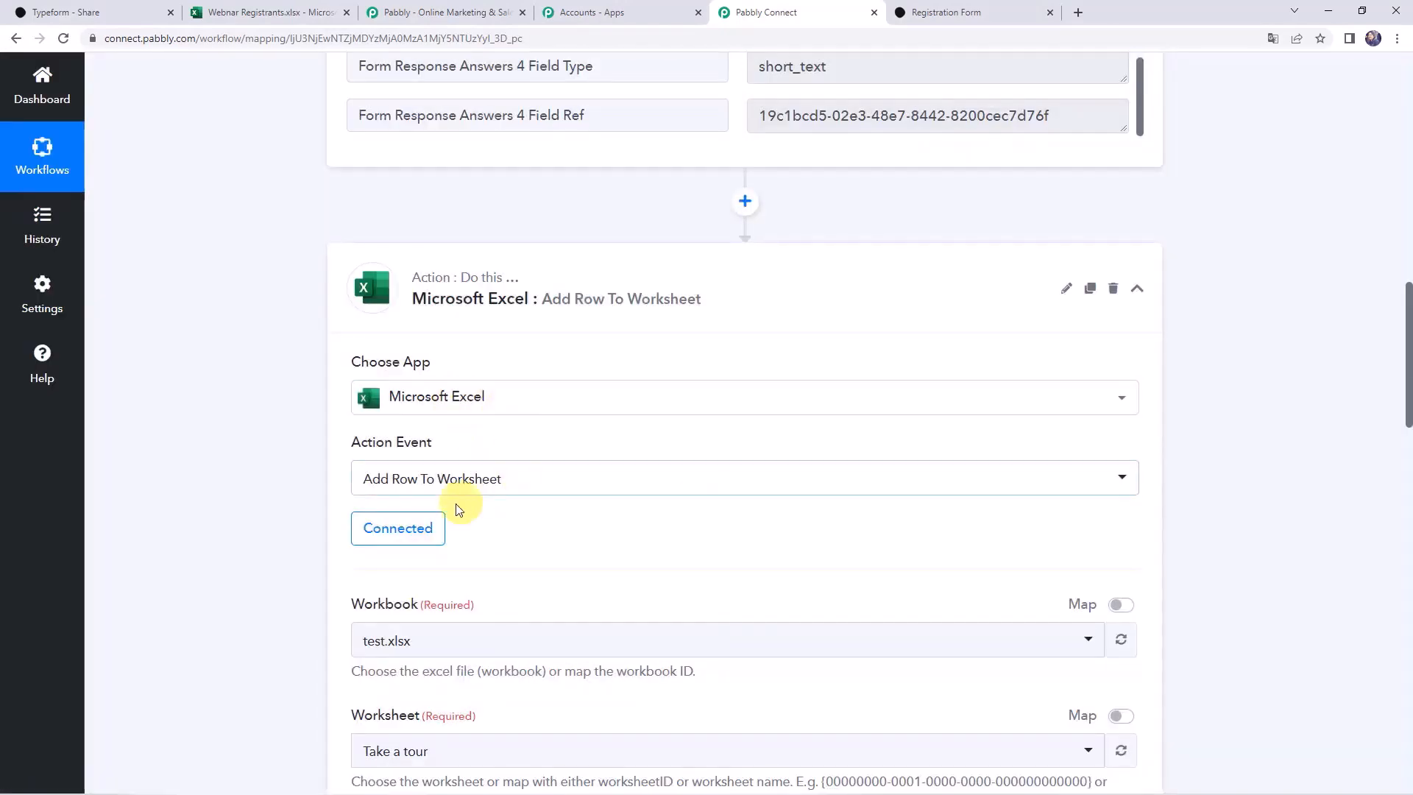
# Show the Workbook dropdown's list, then view the Webinar Registrants spreadsheet in Excel
pyautogui.scroll(-3, 719, 521)
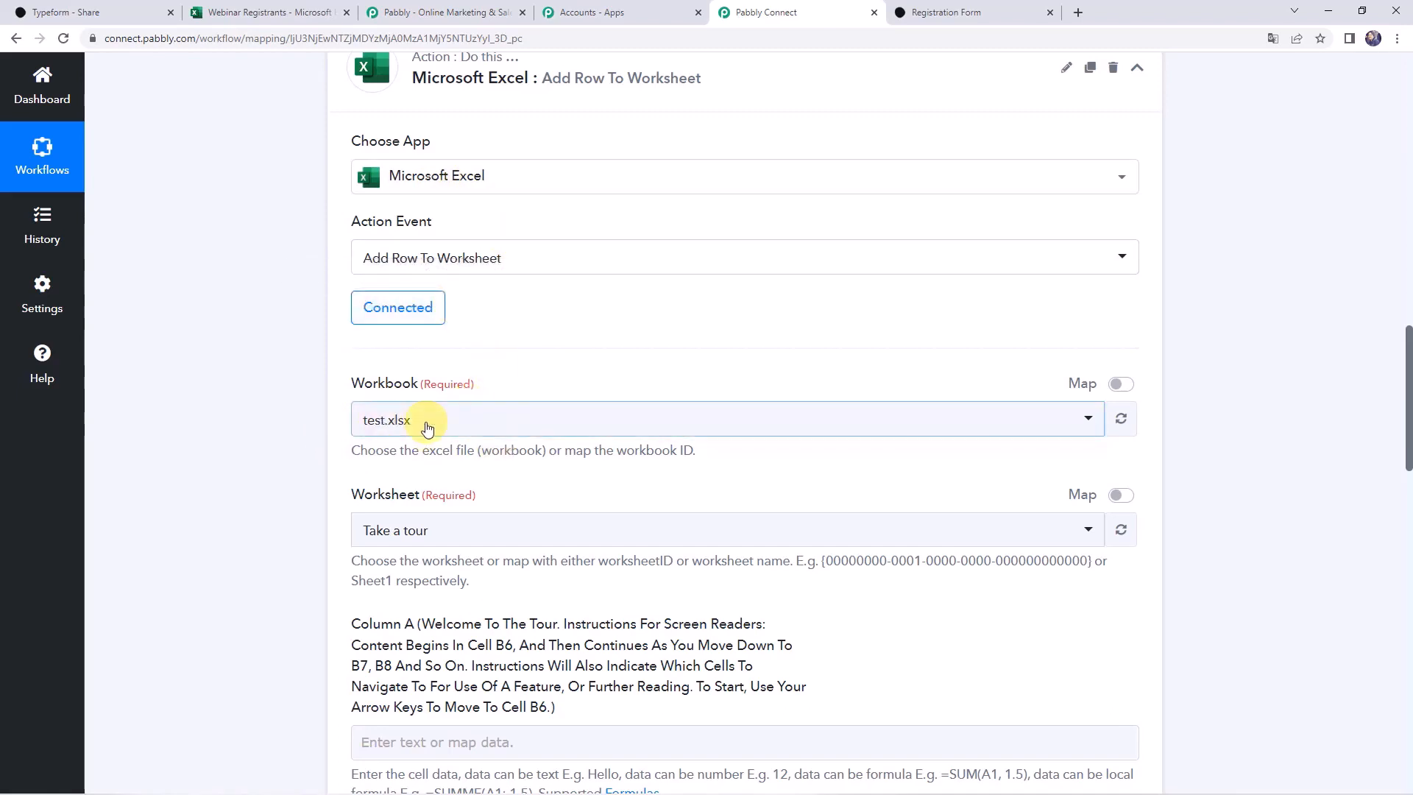
pyautogui.click(428, 428)
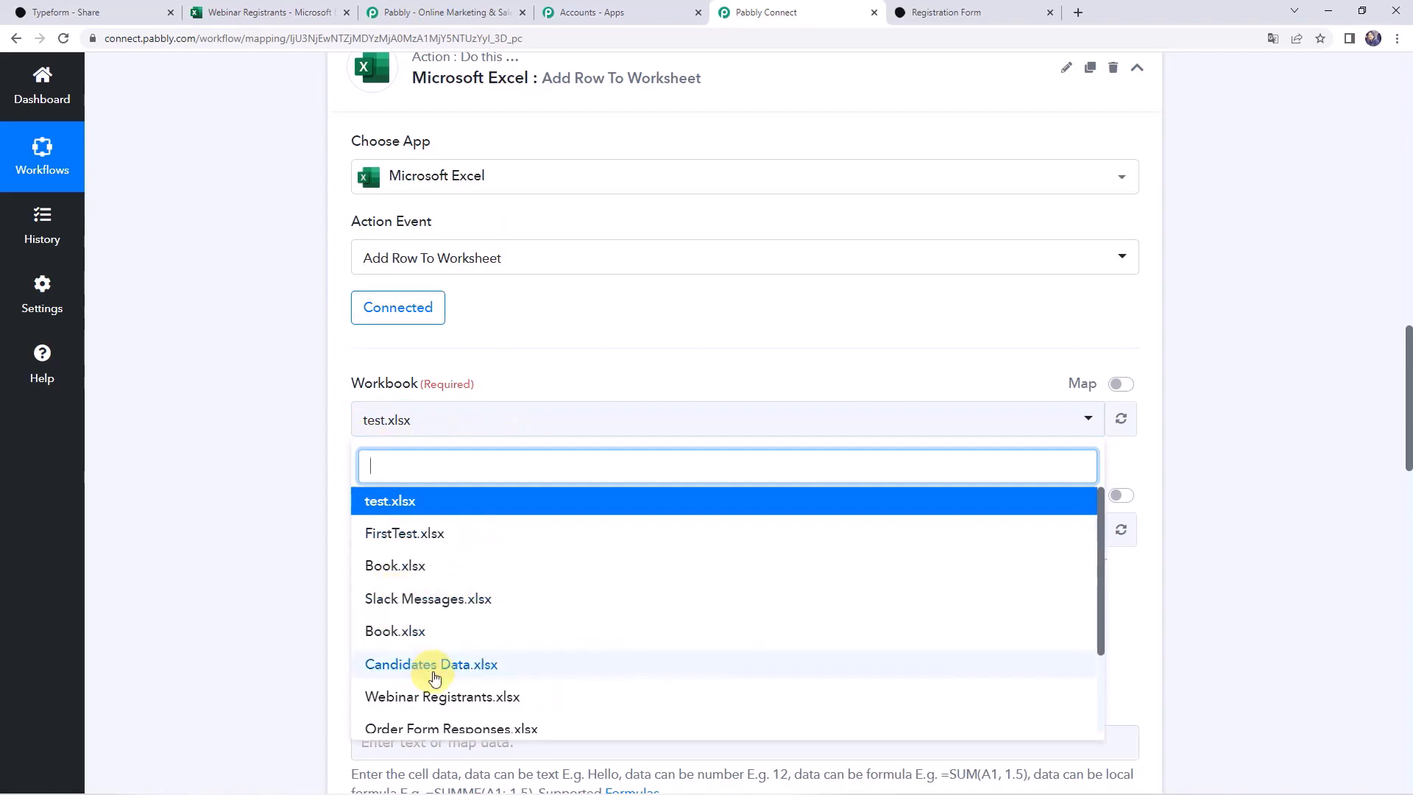
pyautogui.click(250, 10)
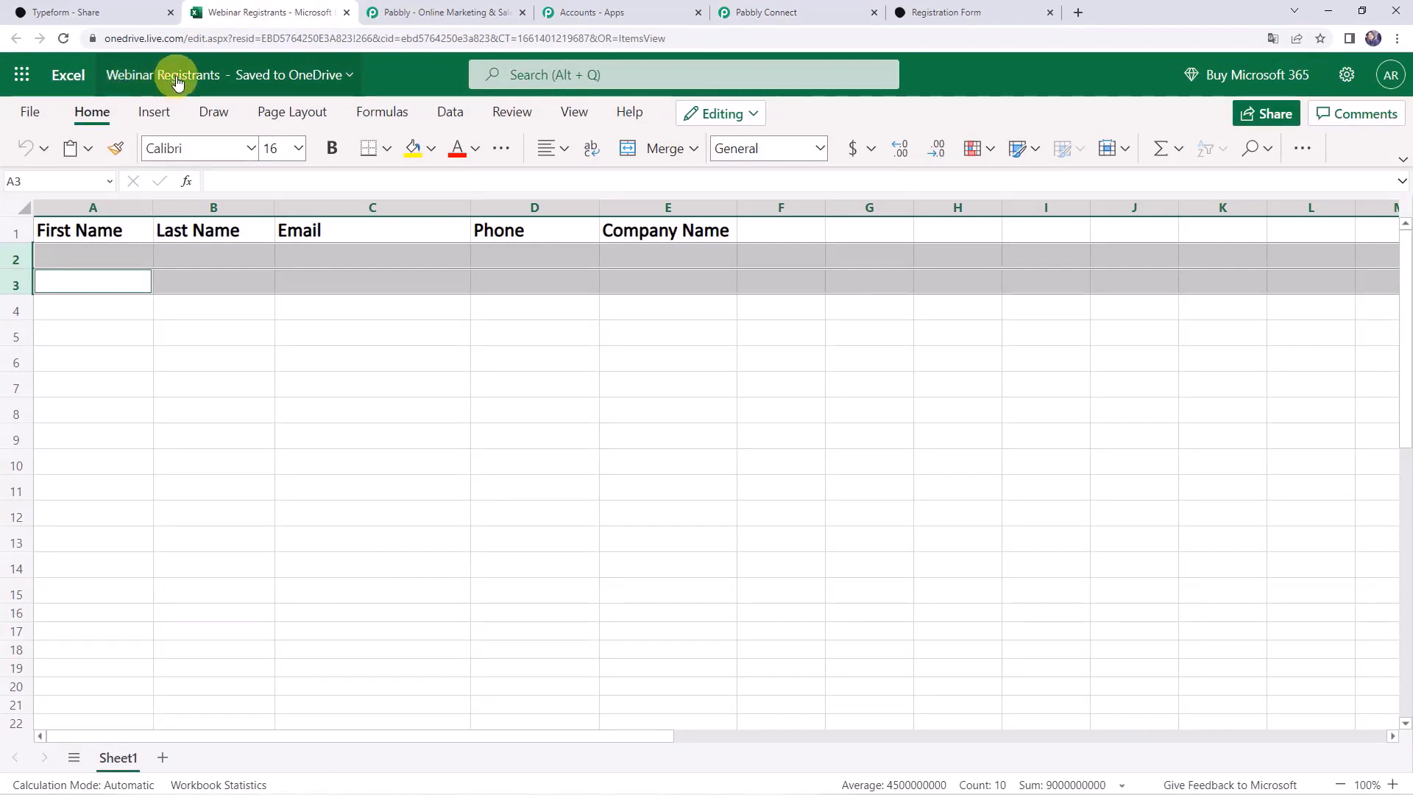
# Look over the Webinar Registrants headers, then go back to the Pabbly Connect workbook list
pyautogui.click(180, 382)
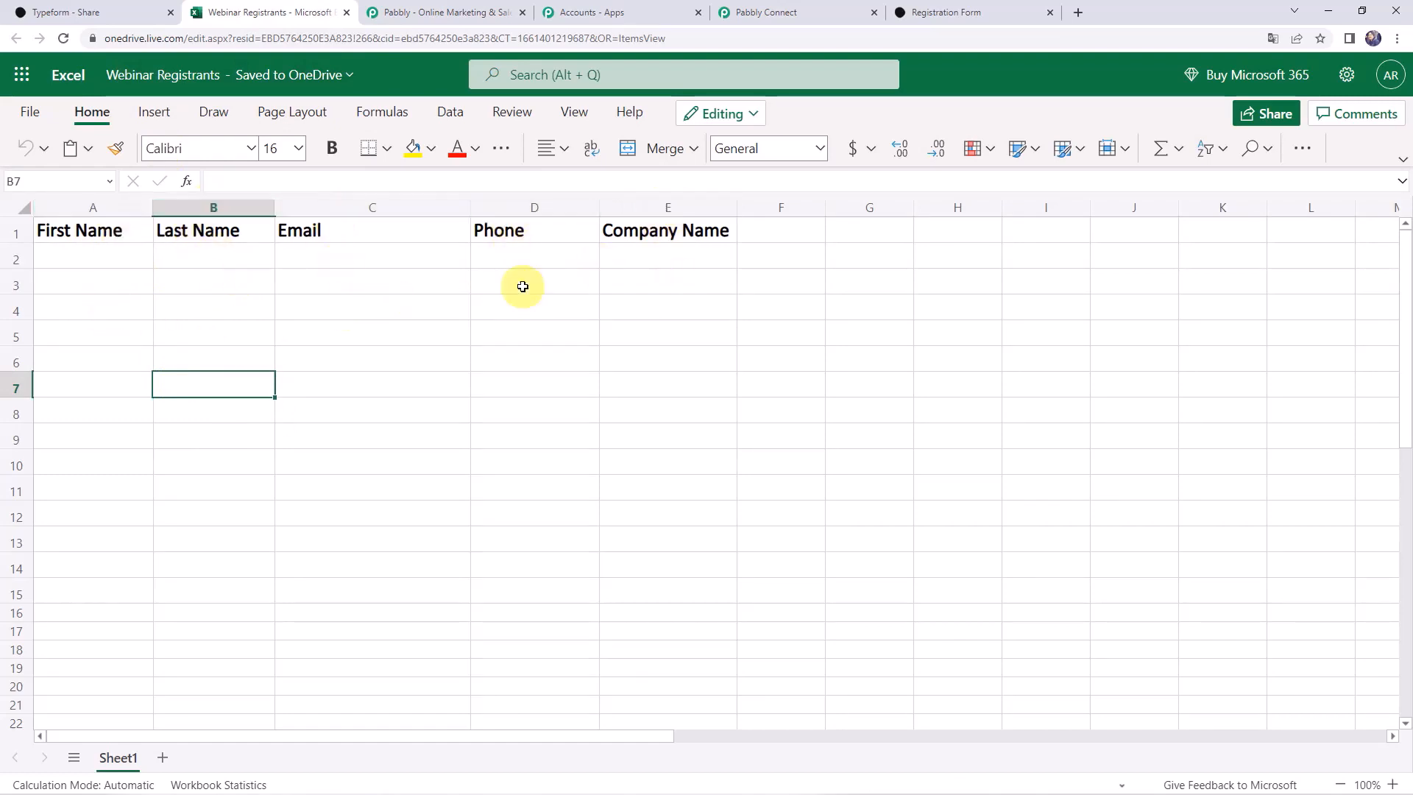
pyautogui.click(422, 548)
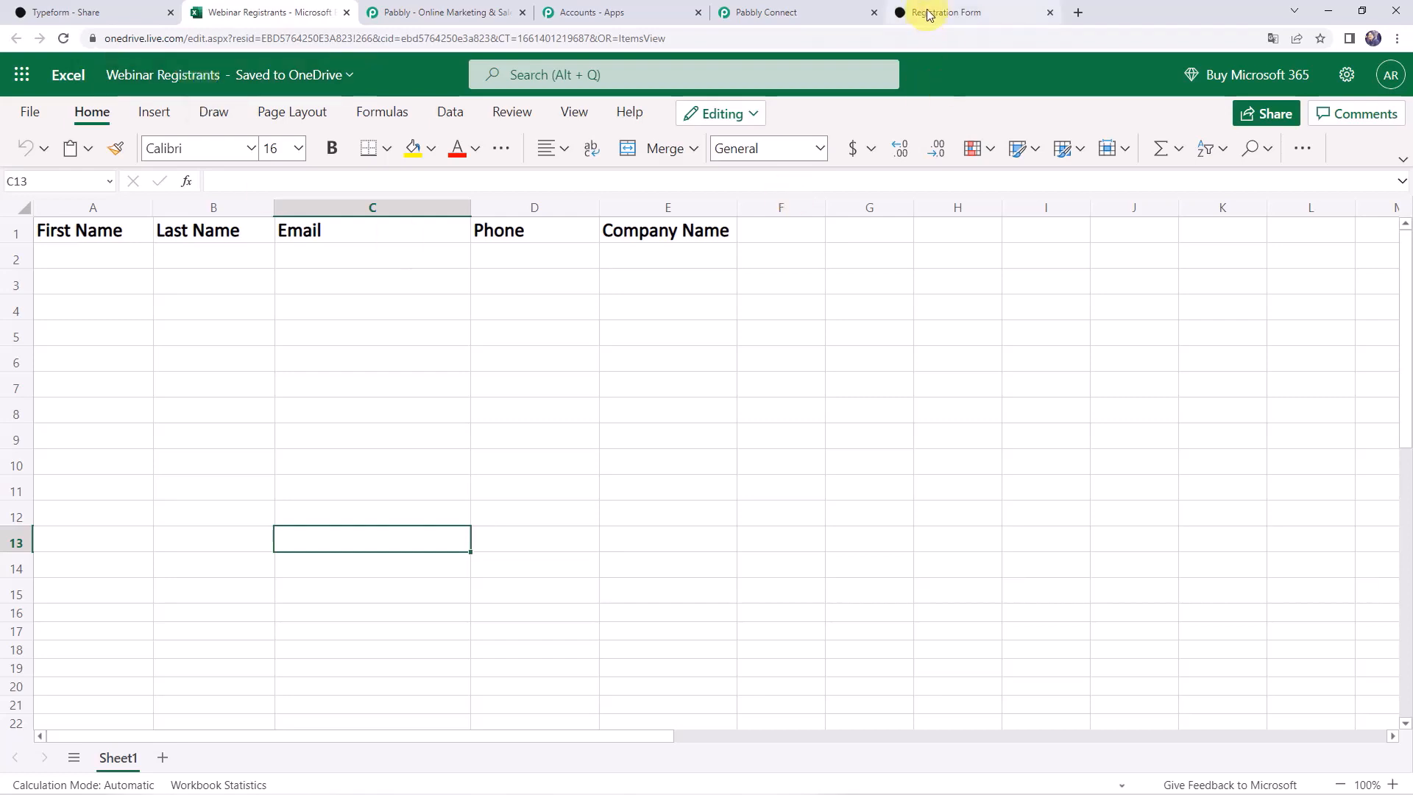
pyautogui.click(817, 14)
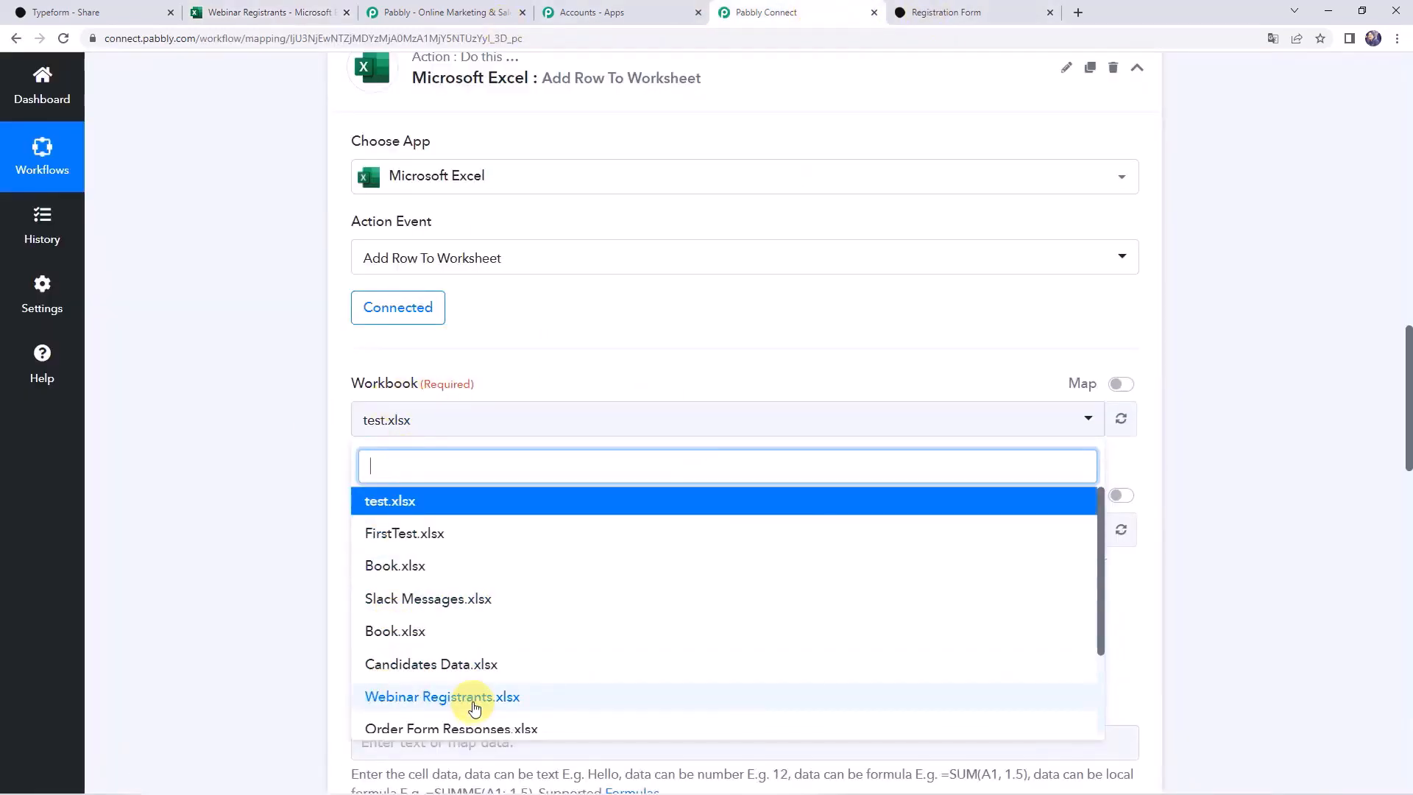
# Point the Excel action at workbook Webinar Registrants.xlsx and worksheet Sheet1, showing Columns A–E
pyautogui.click(474, 706)
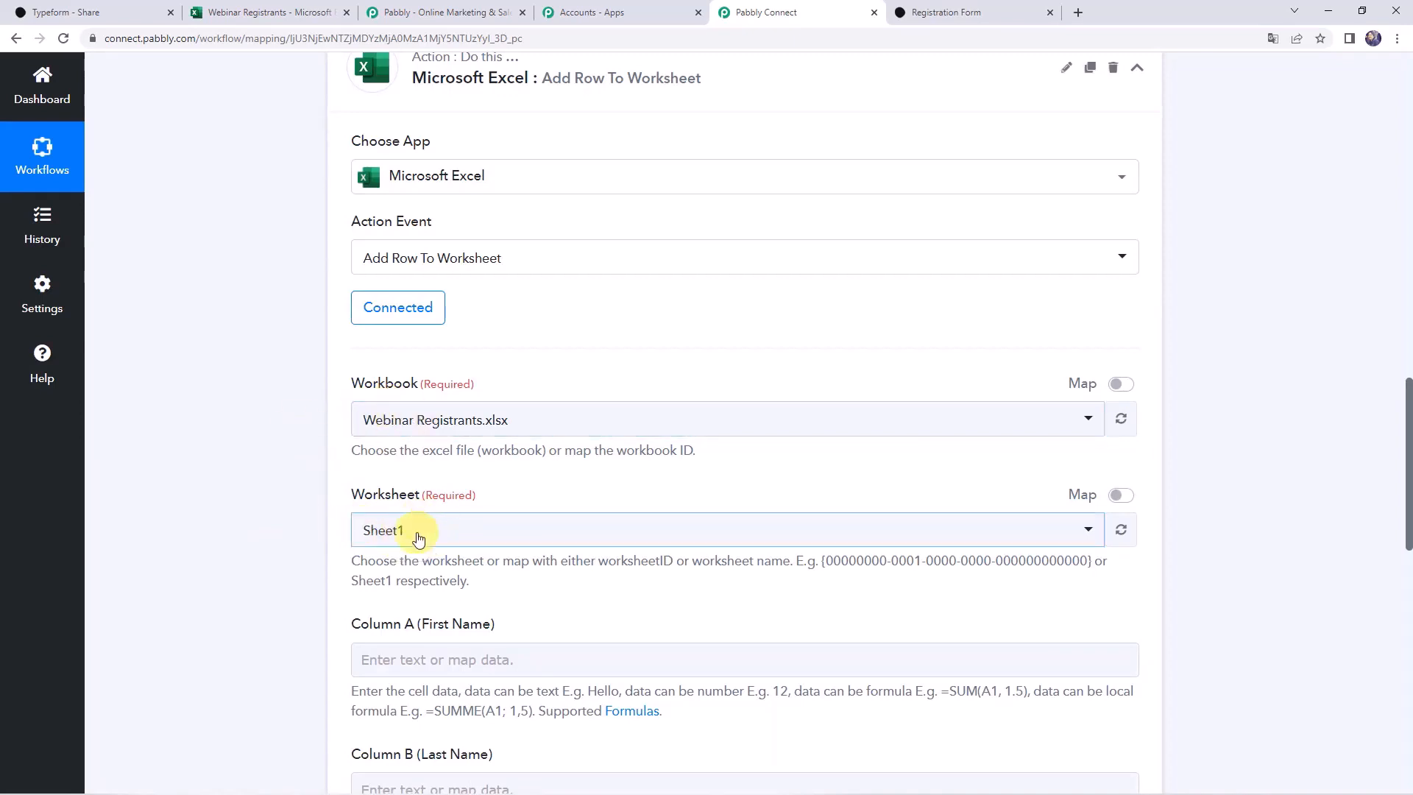
pyautogui.click(419, 538)
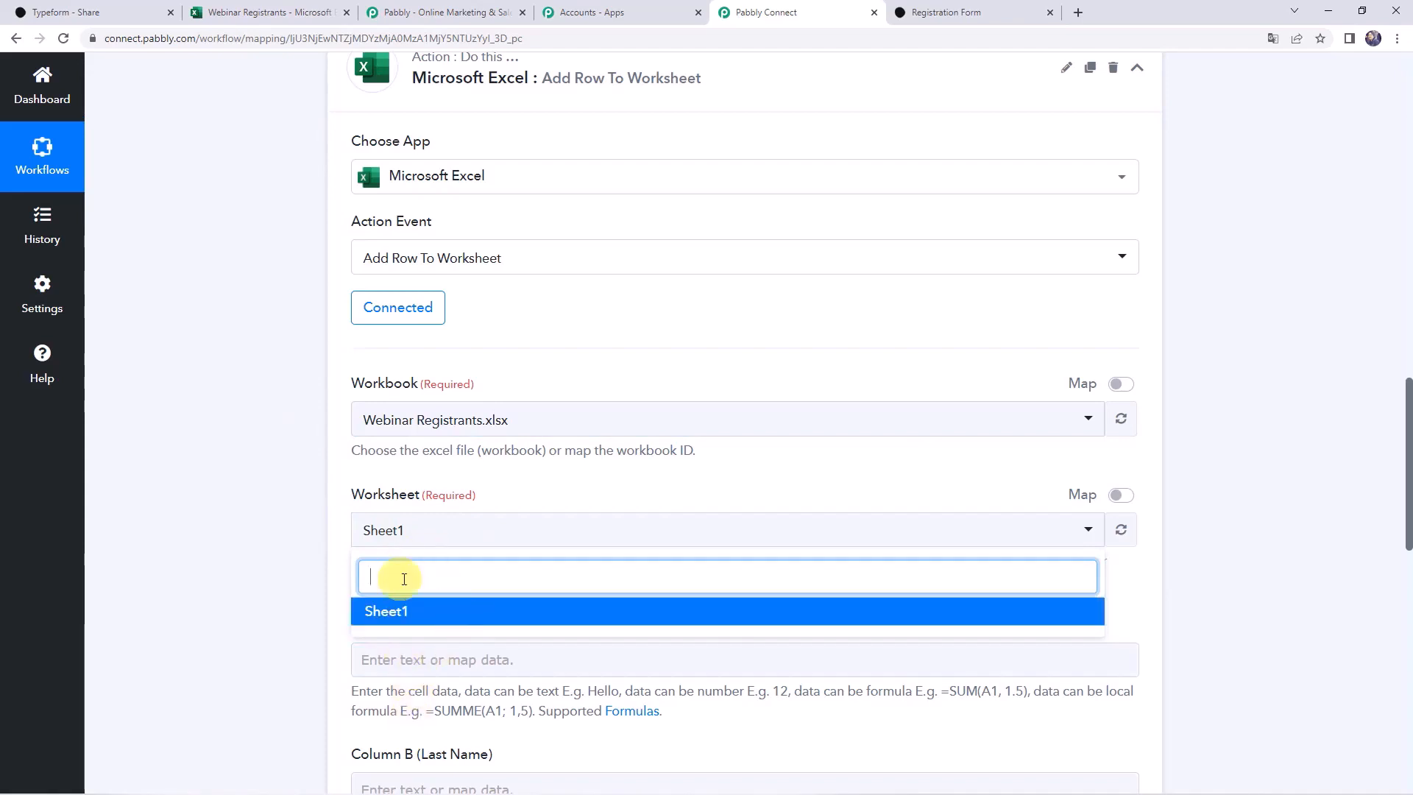
pyautogui.click(419, 615)
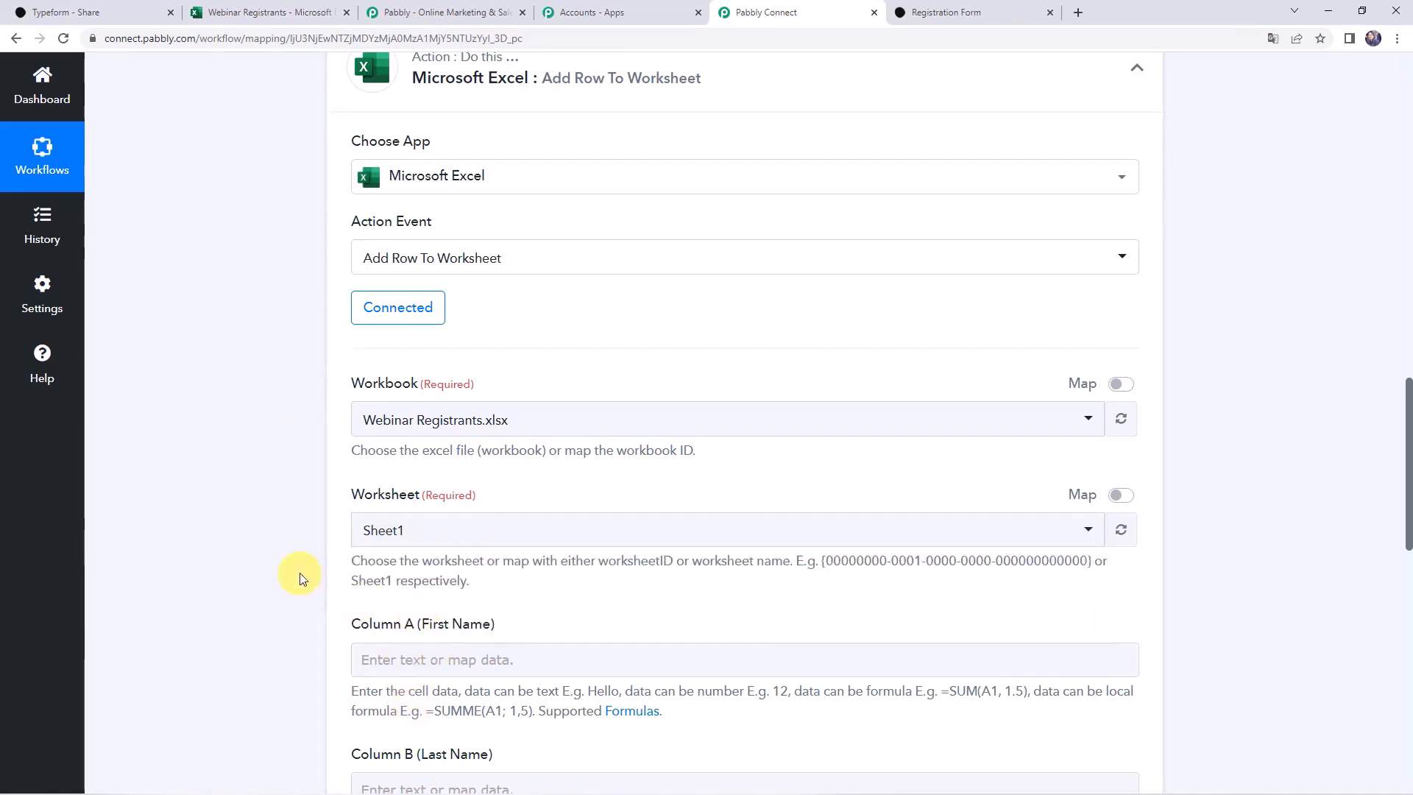
pyautogui.scroll(-4, 299, 572)
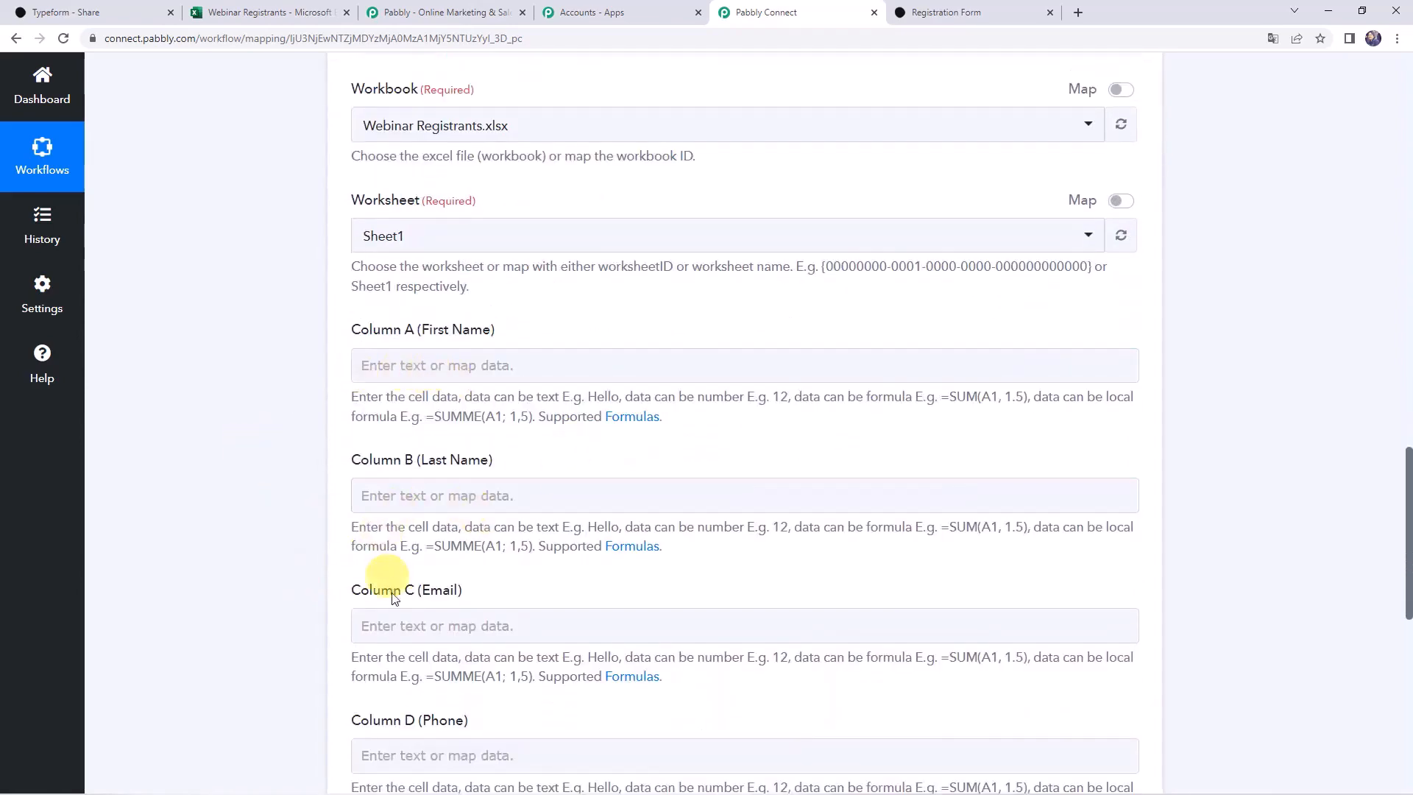
pyautogui.scroll(-6, 324, 662)
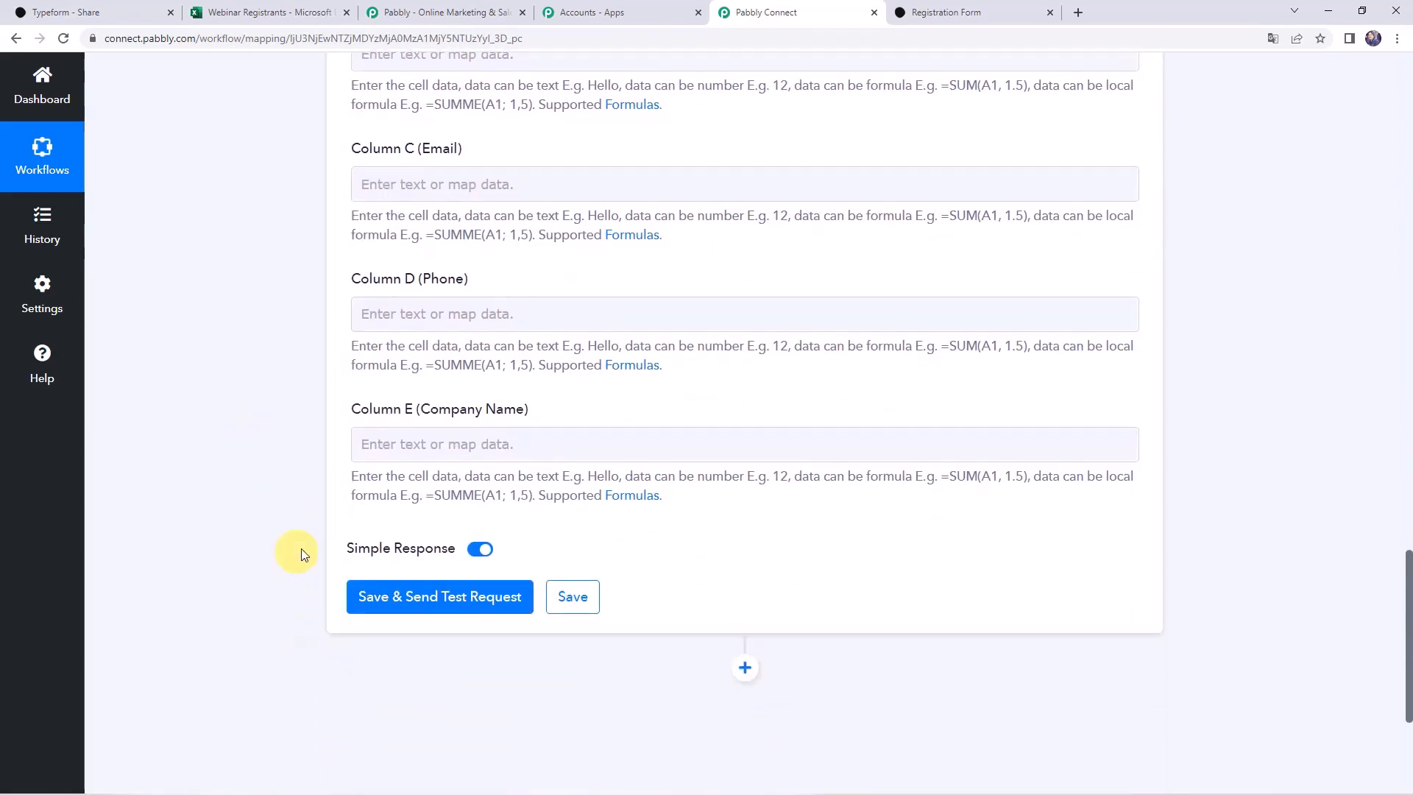
pyautogui.scroll(3, 326, 523)
pyautogui.scroll(16, 304, 324)
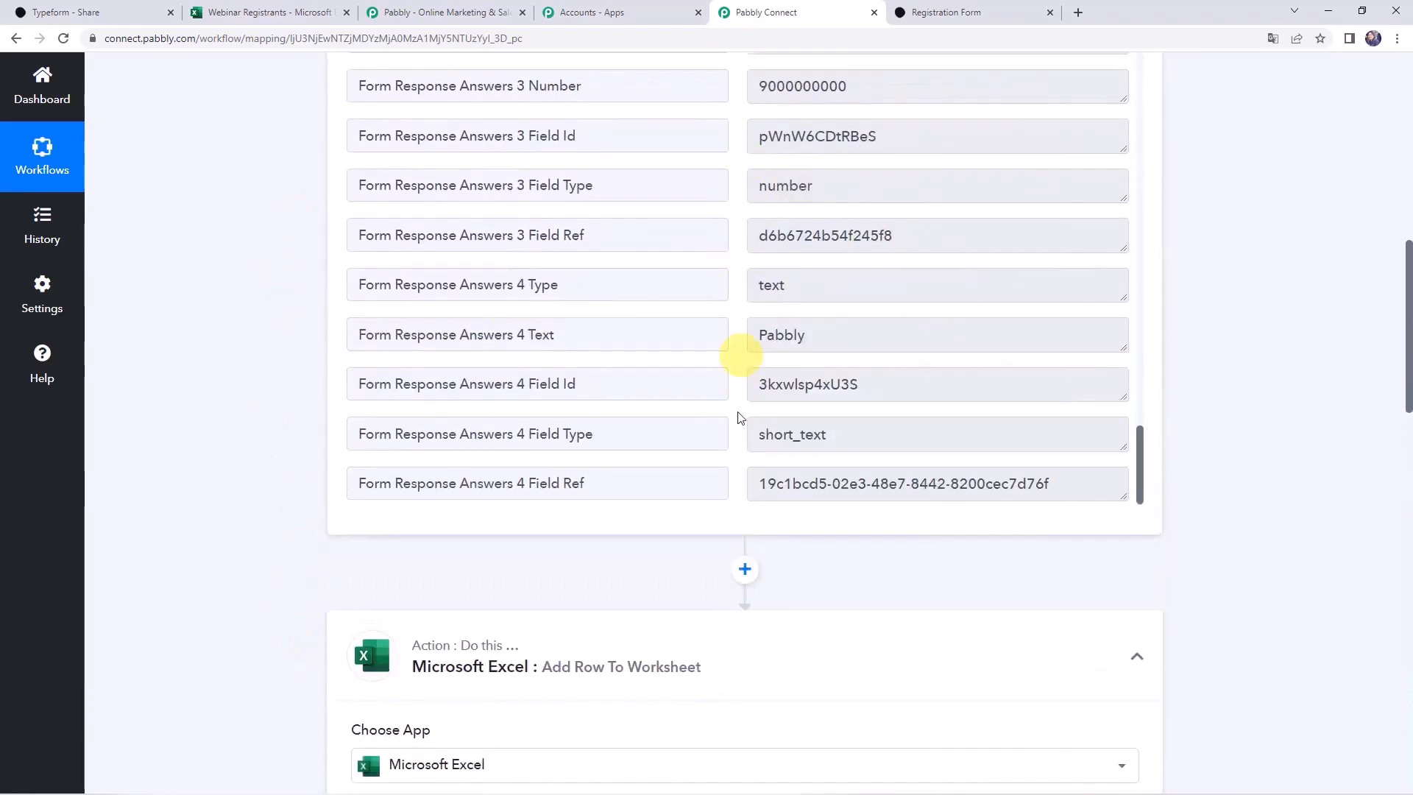
pyautogui.scroll(-12, 230, 533)
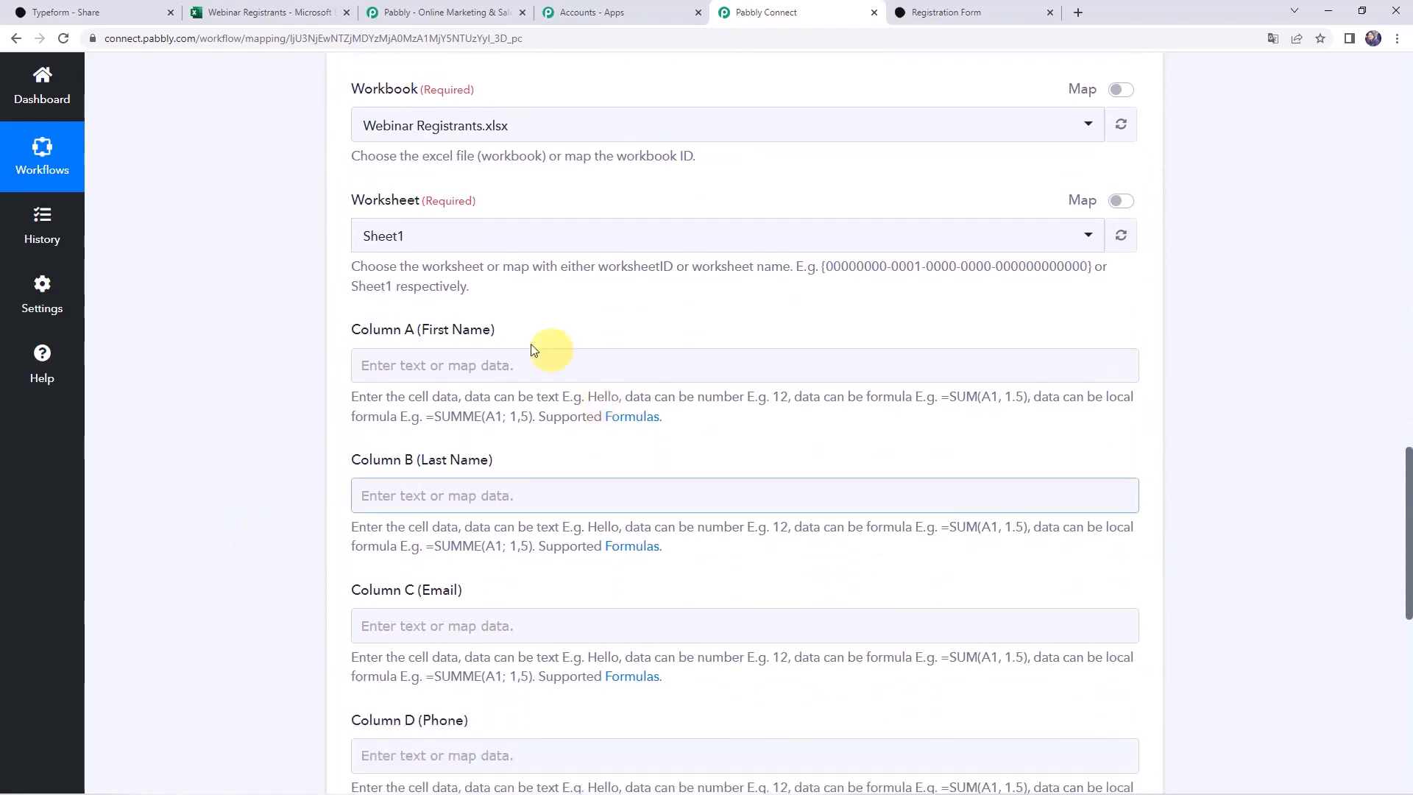
# Map the Typeform first-name answer to Column A and the last-name answer to Column B
pyautogui.click(404, 366)
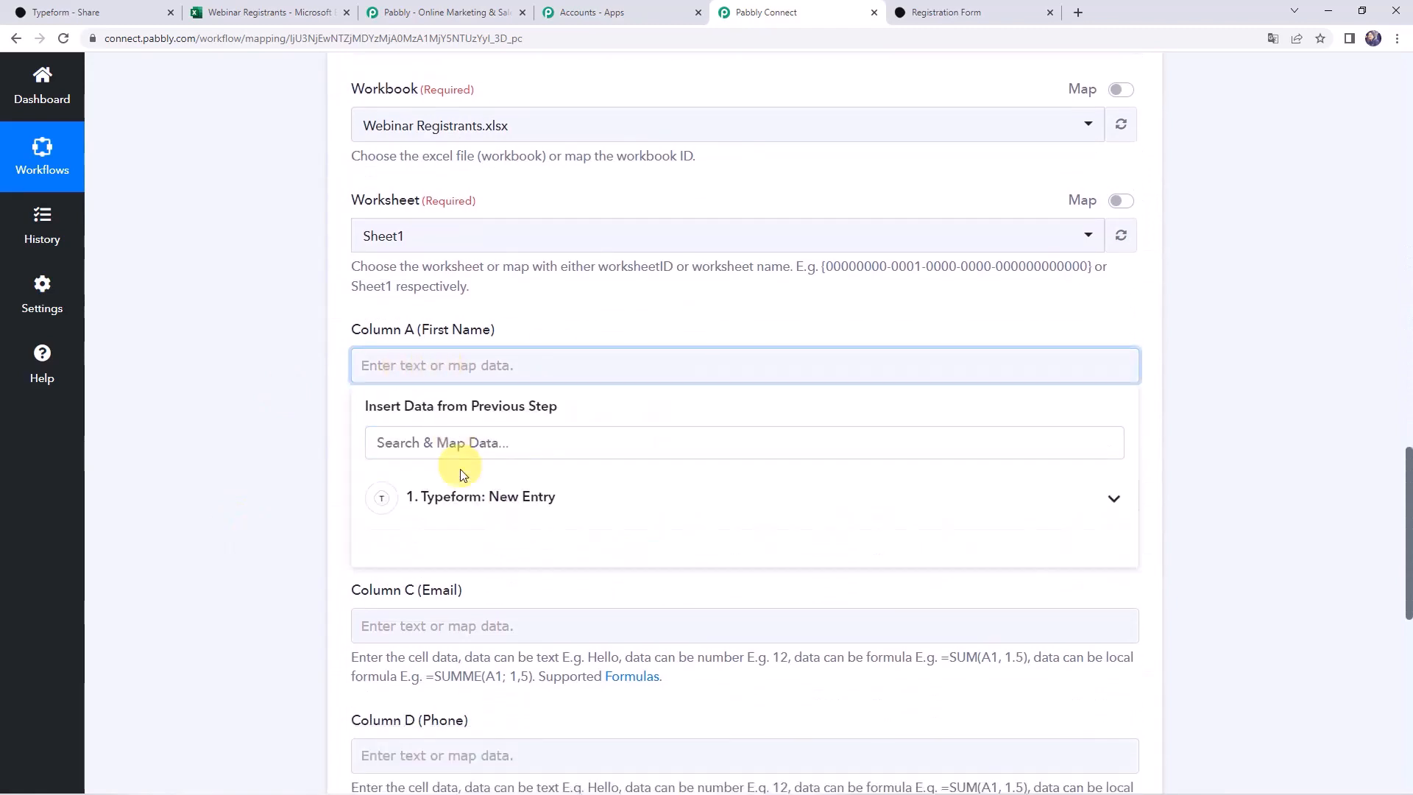
pyautogui.click(436, 512)
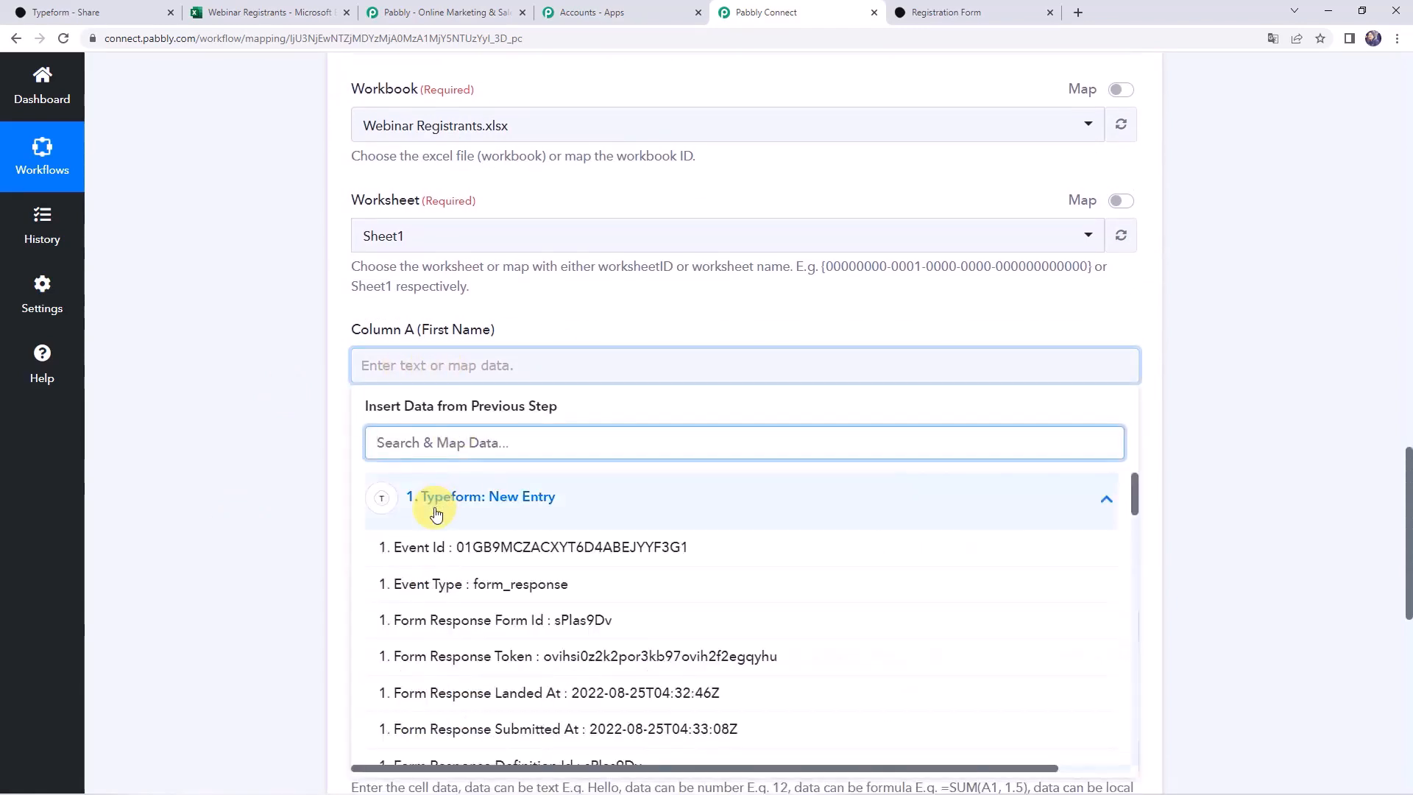
pyautogui.write('demo')
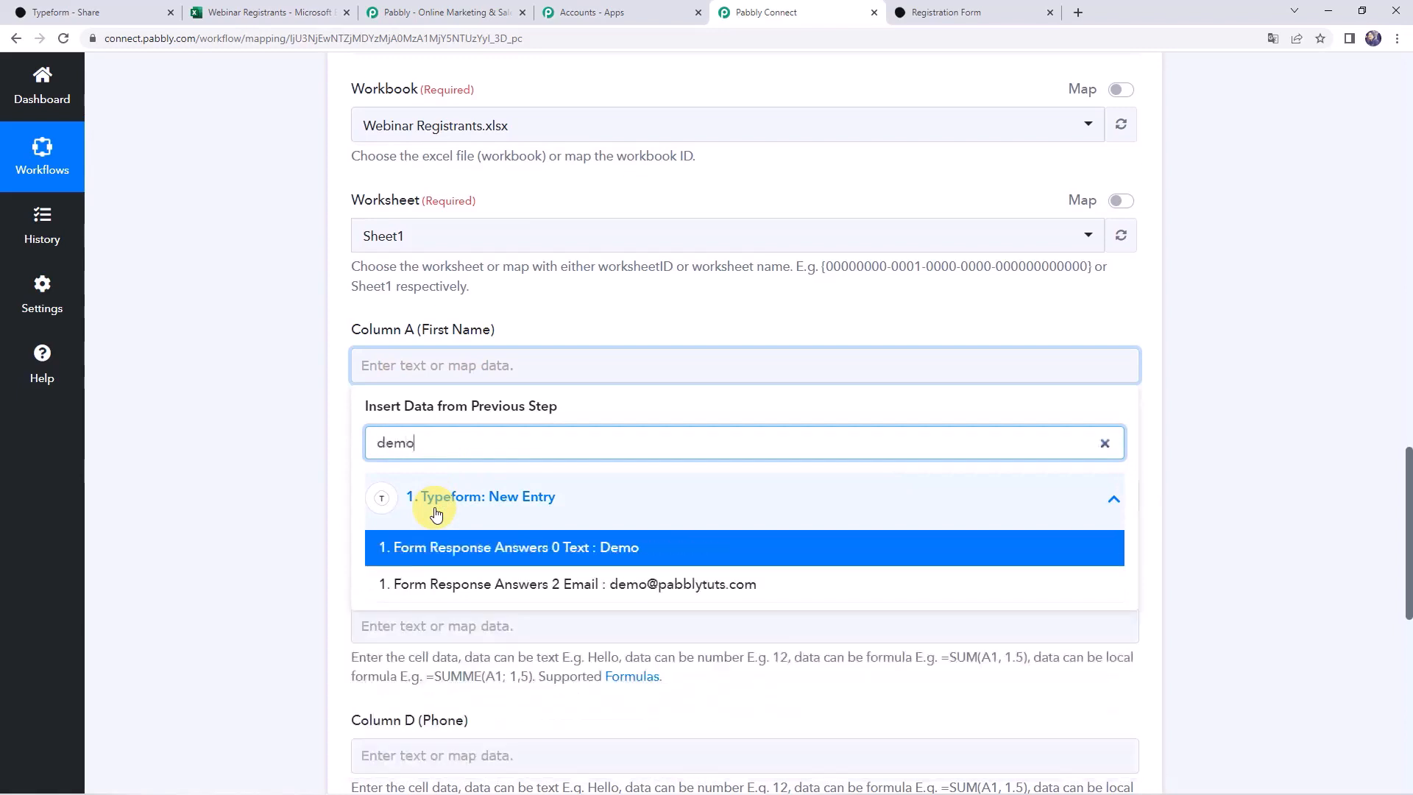
pyautogui.click(441, 546)
pyautogui.click(258, 473)
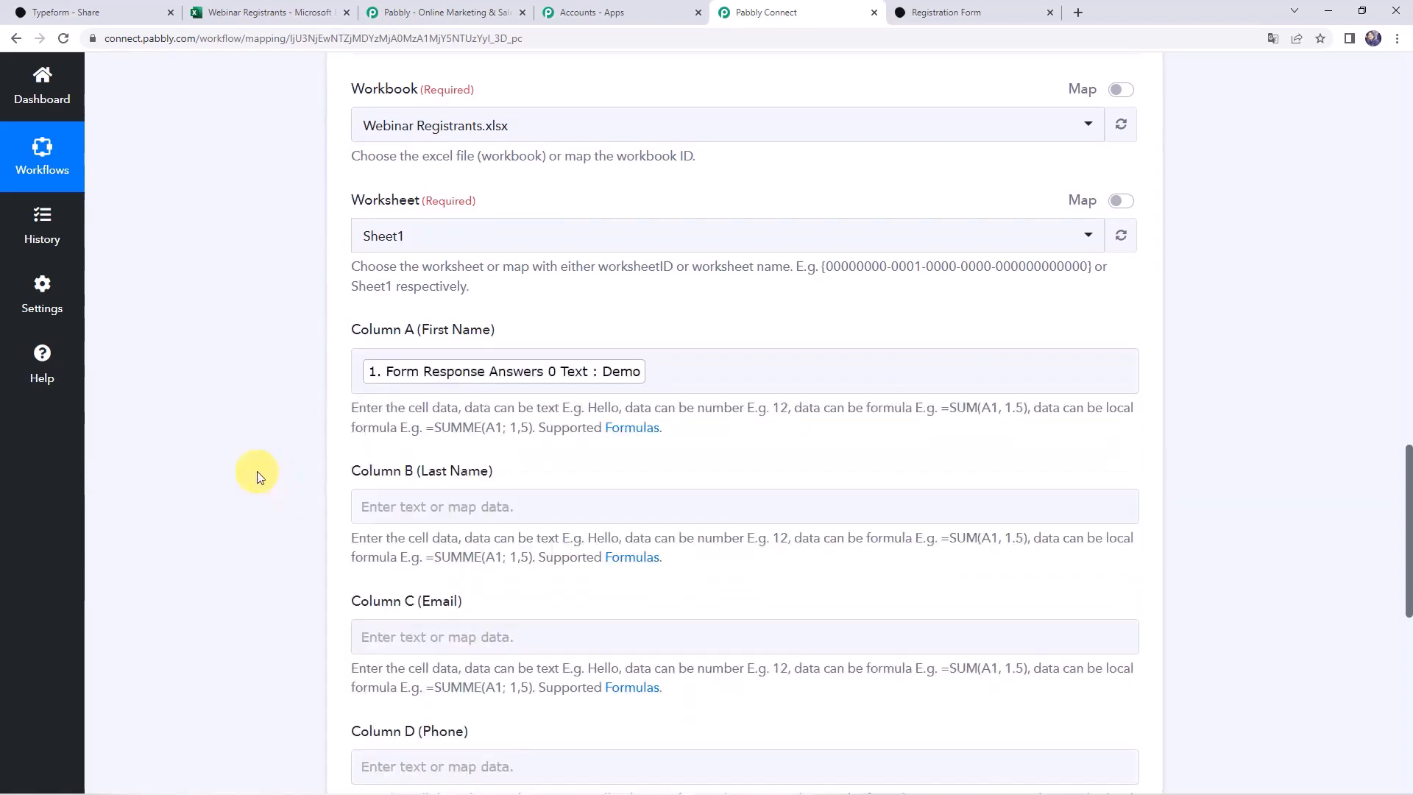
pyautogui.scroll(-2, 355, 425)
pyautogui.click(399, 367)
pyautogui.click(414, 493)
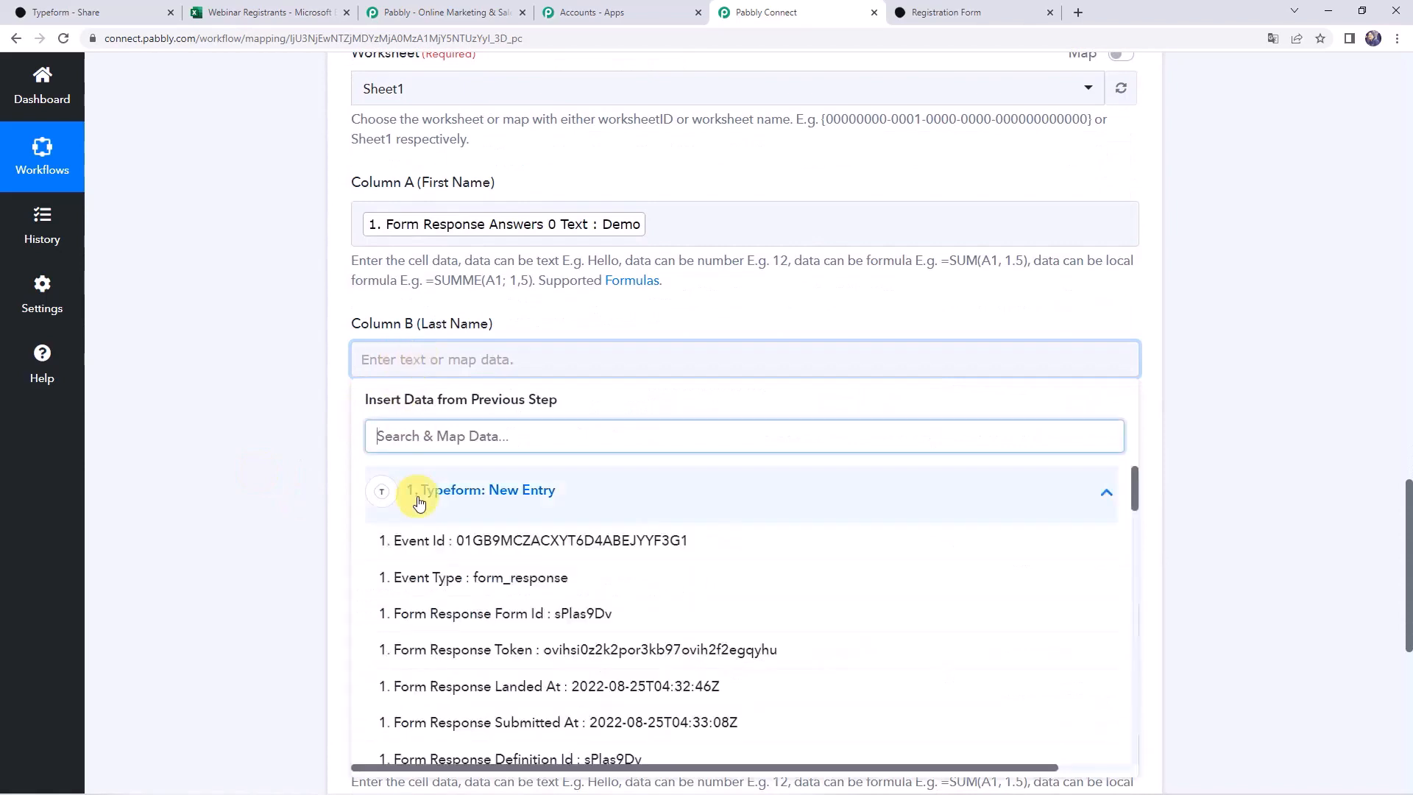
pyautogui.write('name')
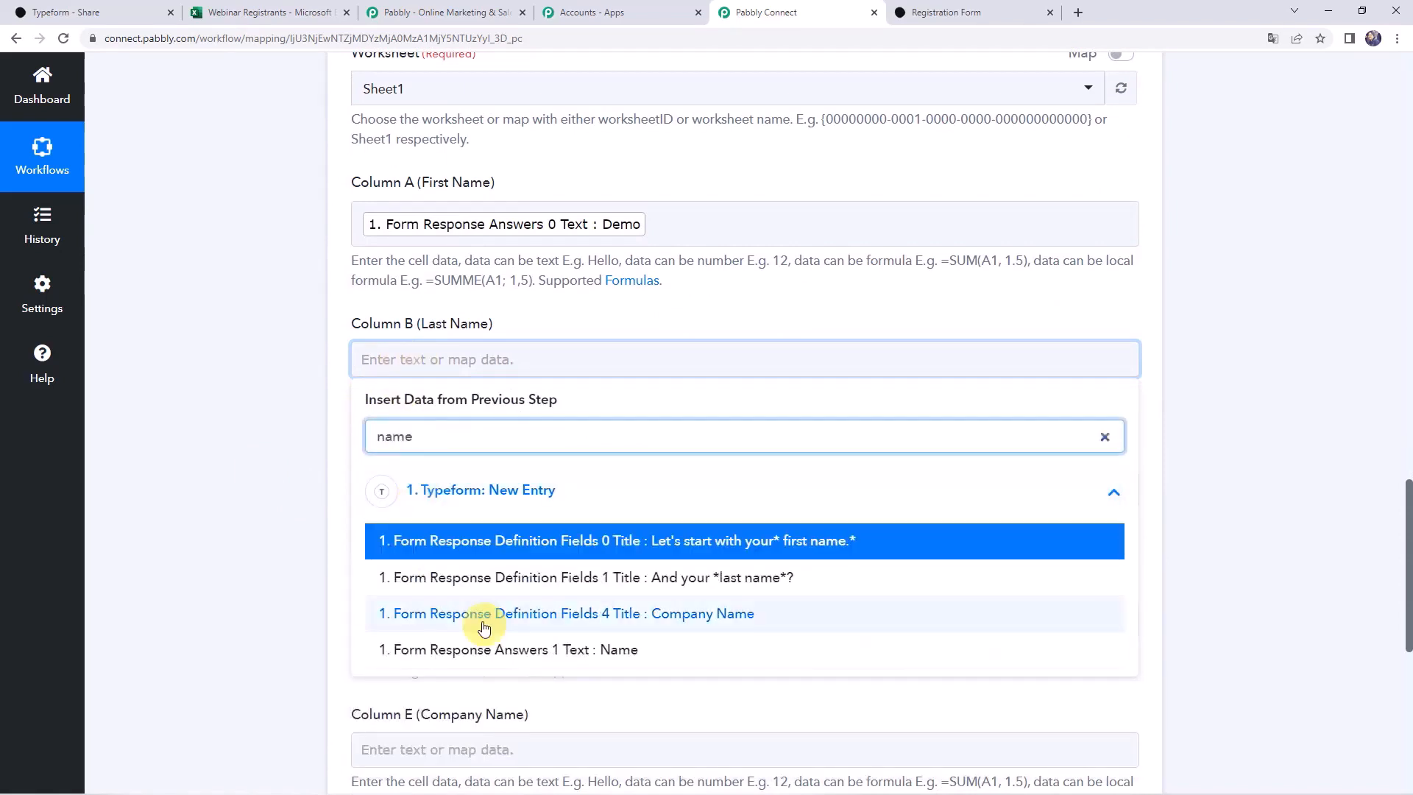
pyautogui.click(491, 651)
pyautogui.click(277, 523)
# Map the Typeform email answer to Column C and the phone number answer to Column D
pyautogui.scroll(-2, 280, 515)
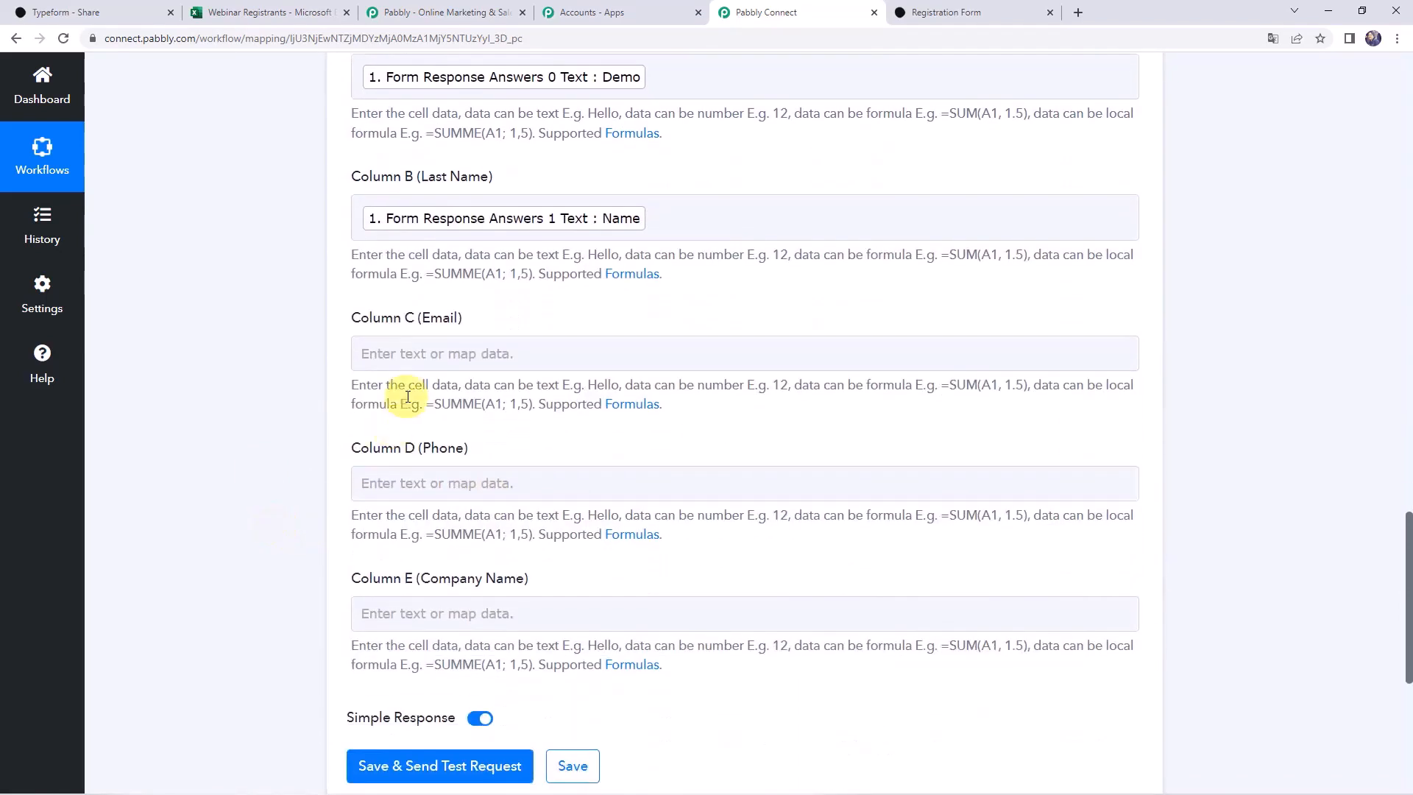
pyautogui.click(406, 352)
pyautogui.click(456, 484)
pyautogui.write('@')
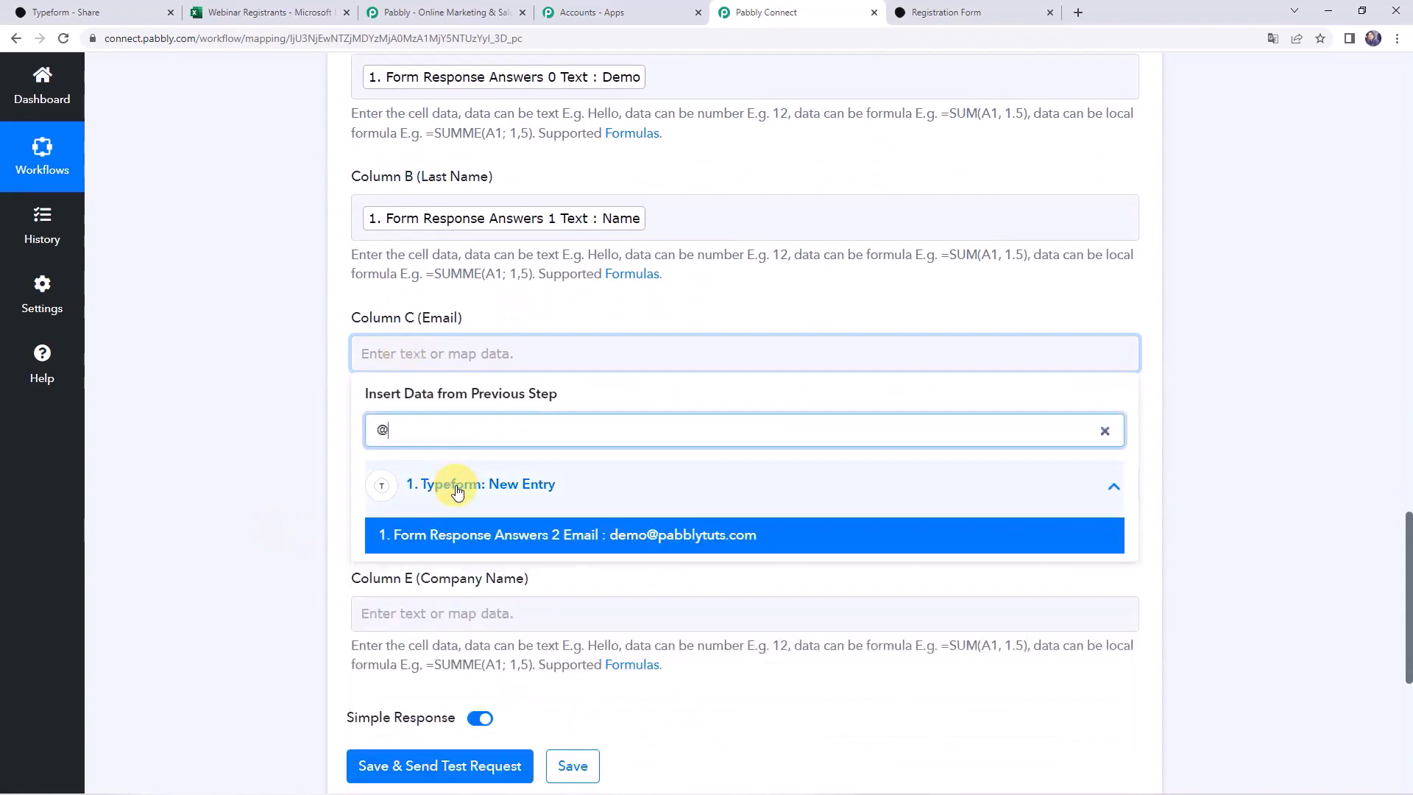
pyautogui.click(460, 535)
pyautogui.click(173, 483)
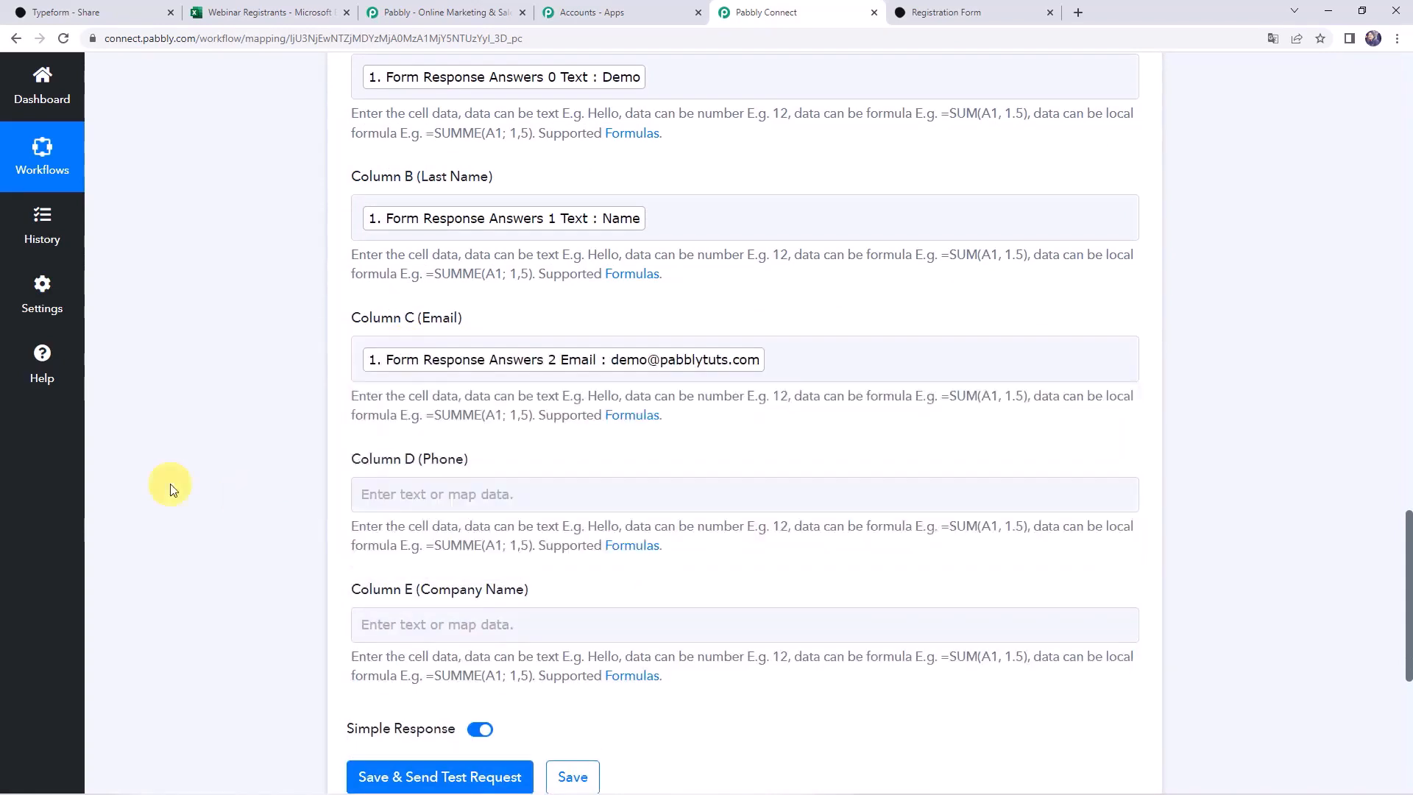
pyautogui.click(463, 496)
pyautogui.click(474, 622)
pyautogui.write('000')
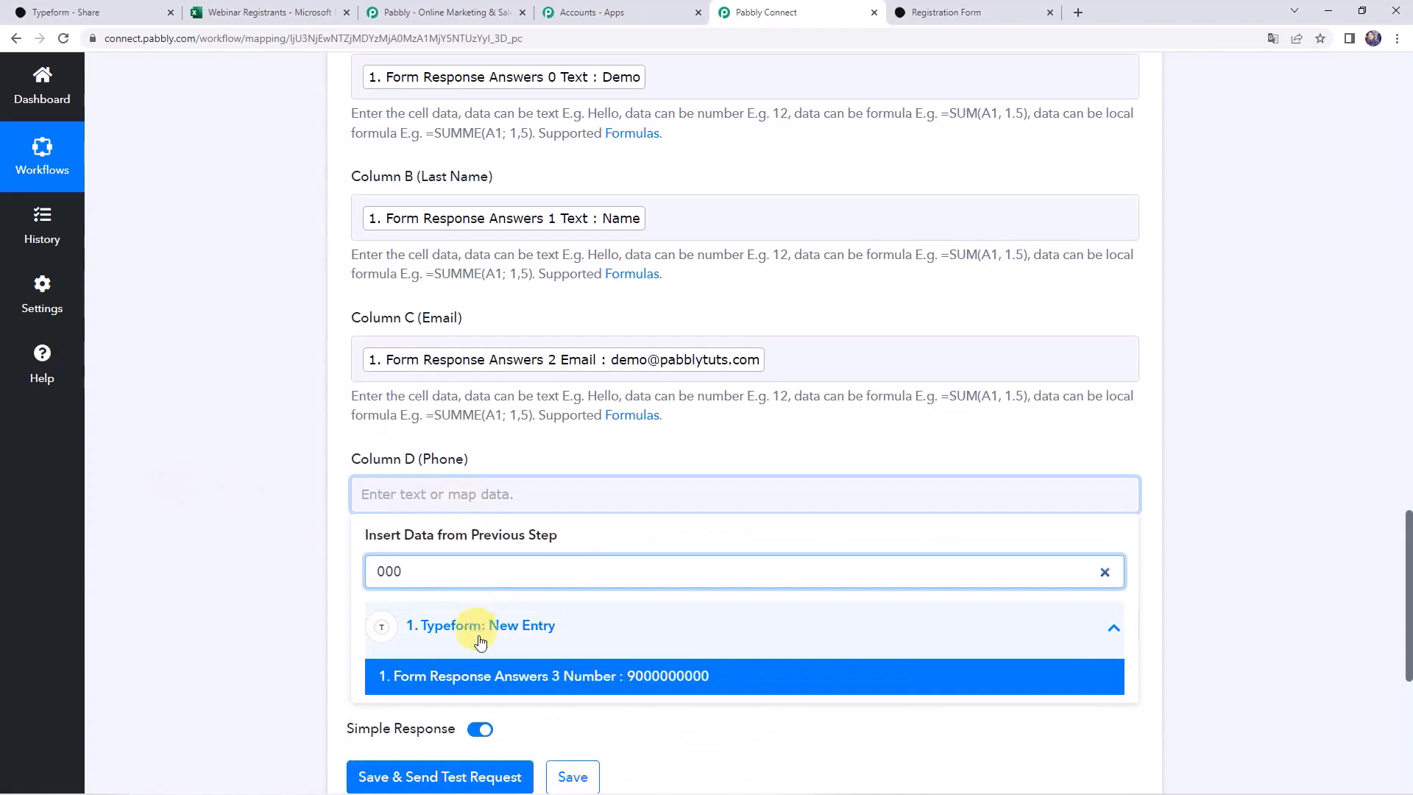
pyautogui.click(486, 675)
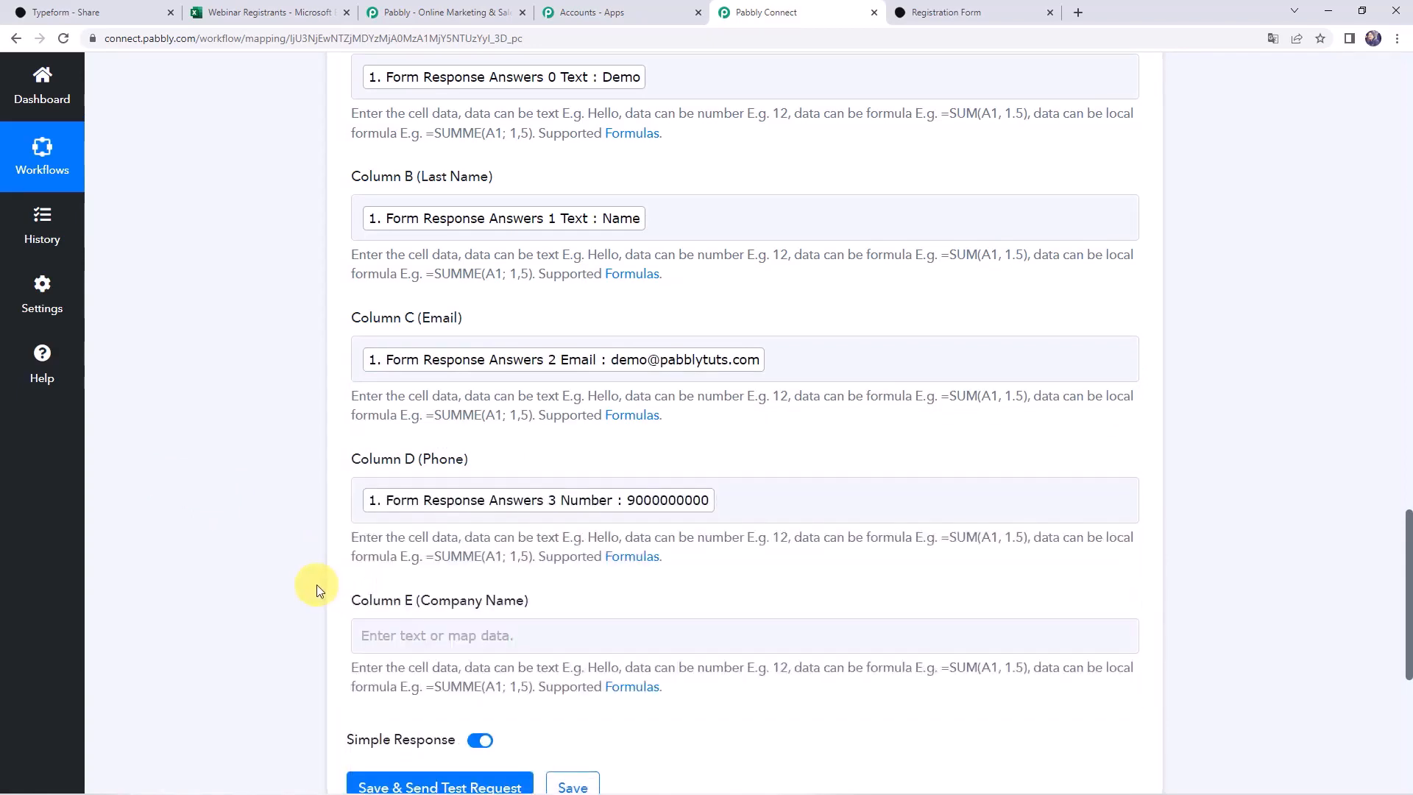
# Map the Typeform company name answer (Pabbly) to Column E
pyautogui.scroll(-2, 317, 585)
pyautogui.click(401, 486)
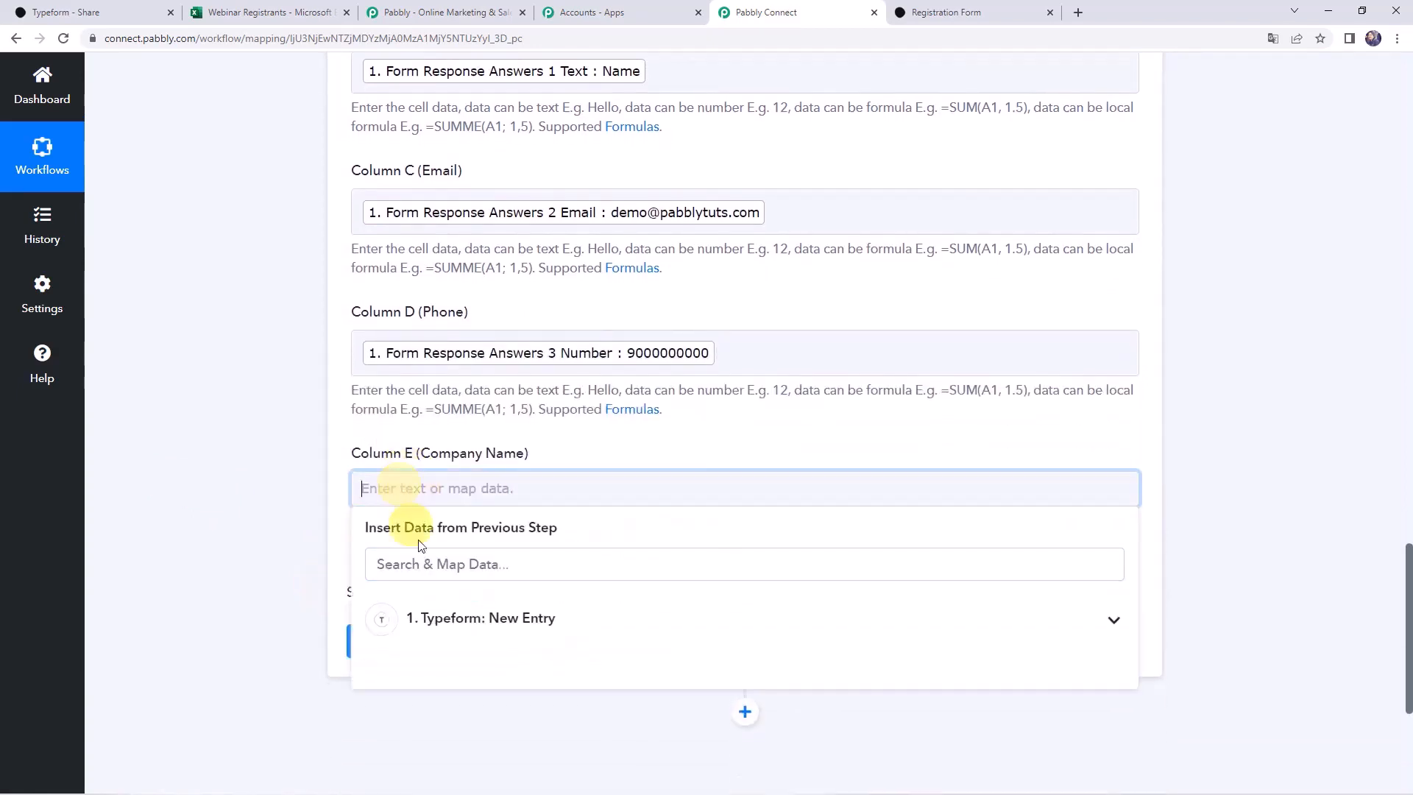
pyautogui.click(435, 634)
pyautogui.write('pab')
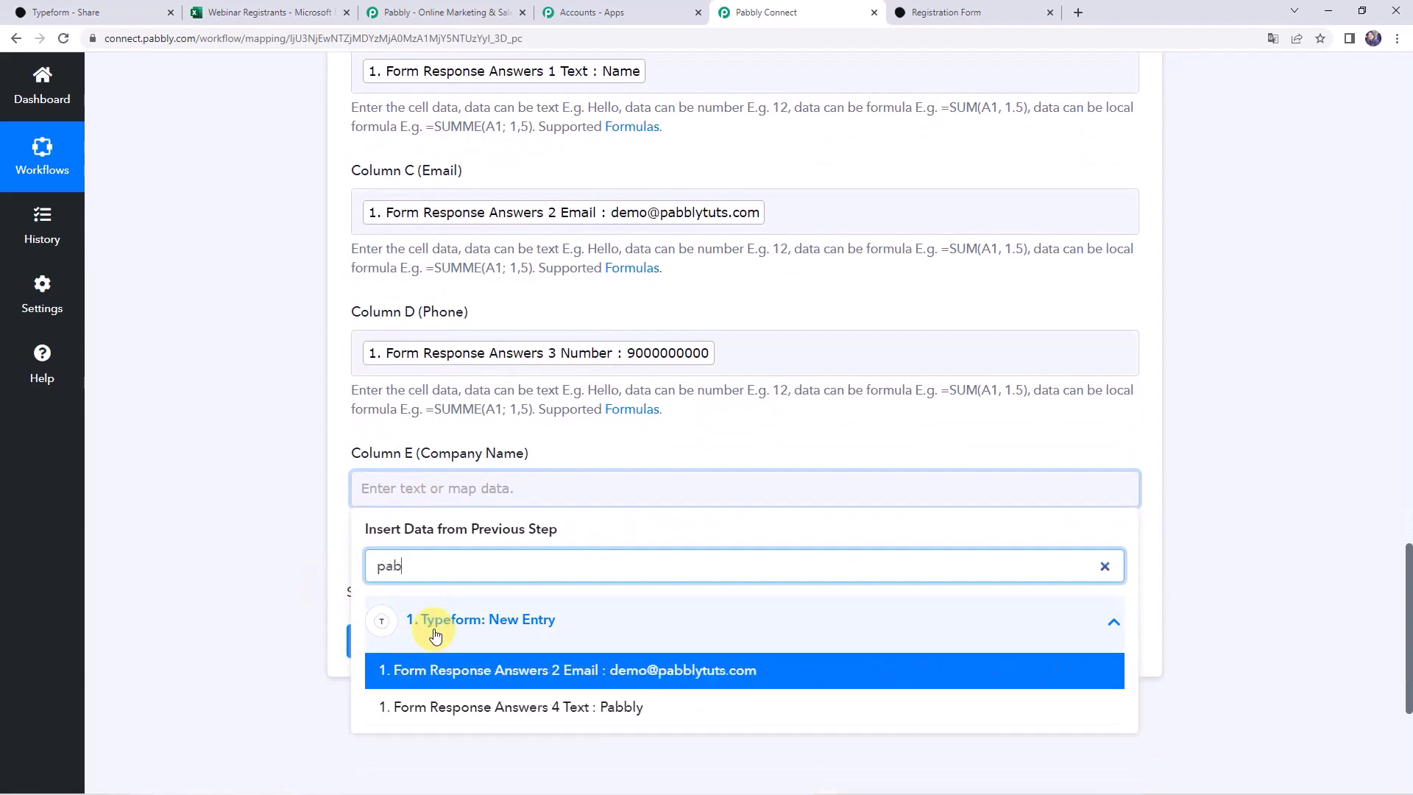
pyautogui.click(447, 706)
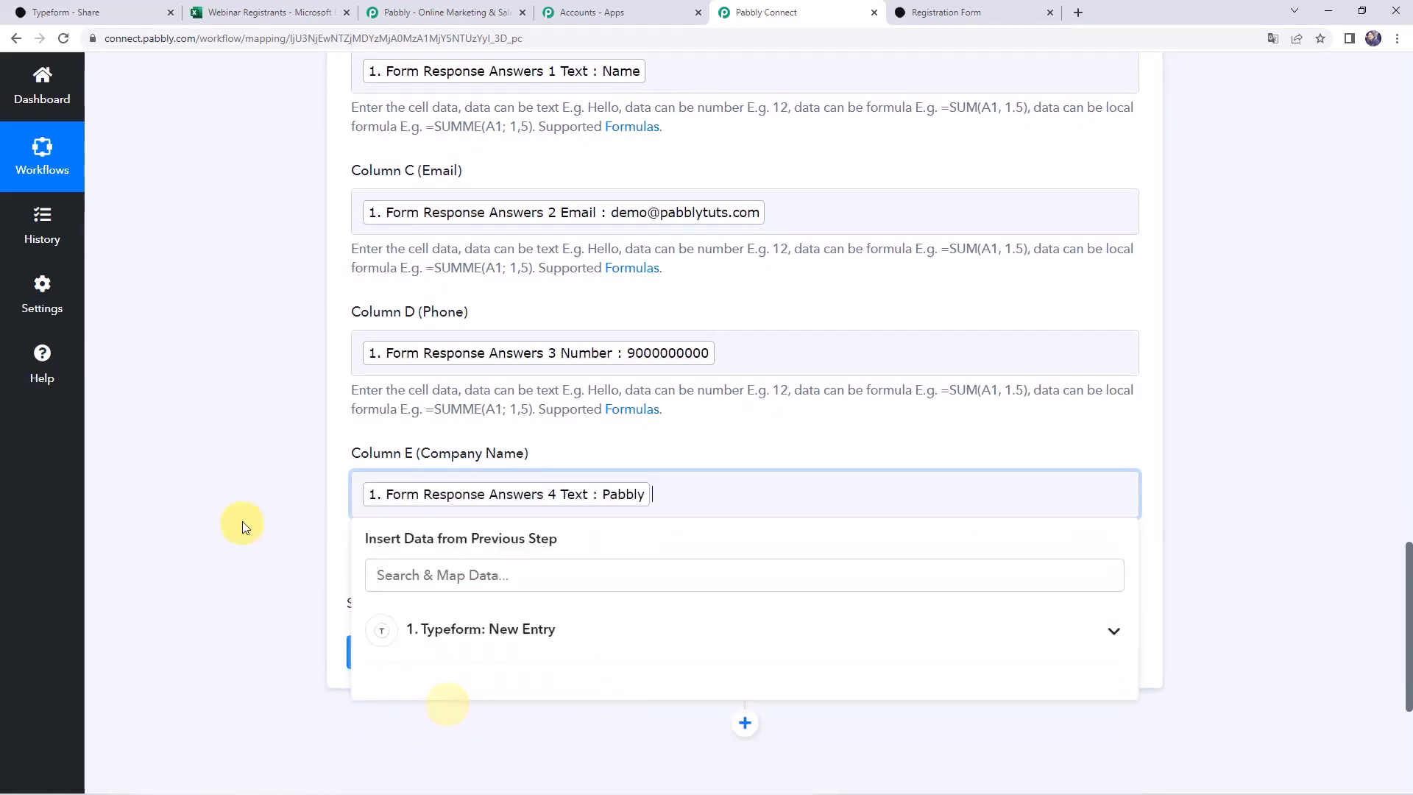
pyautogui.click(241, 526)
pyautogui.scroll(5, 241, 519)
pyautogui.scroll(-5, 241, 520)
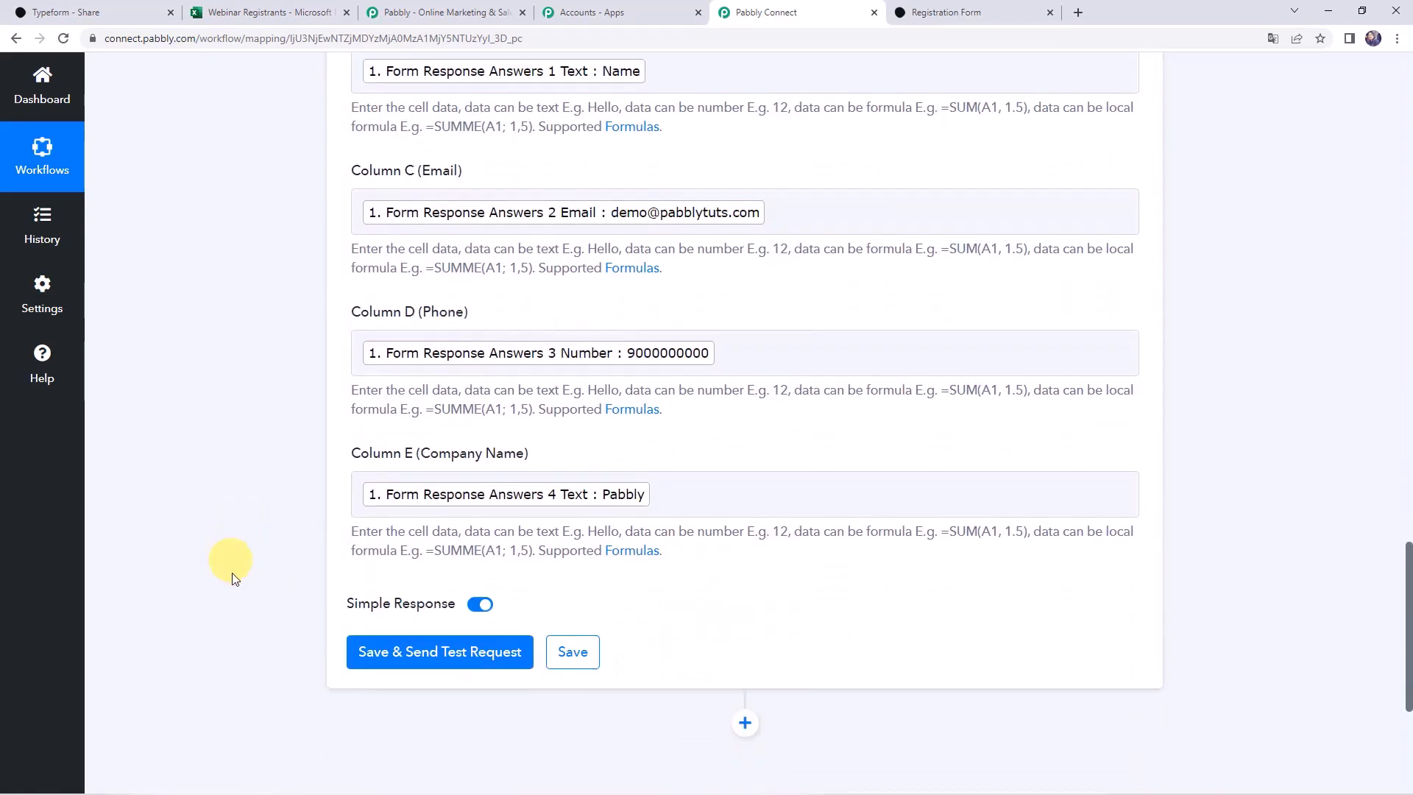
# Save the Excel step and send a test row, confirming the A2:E2 response
pyautogui.click(404, 657)
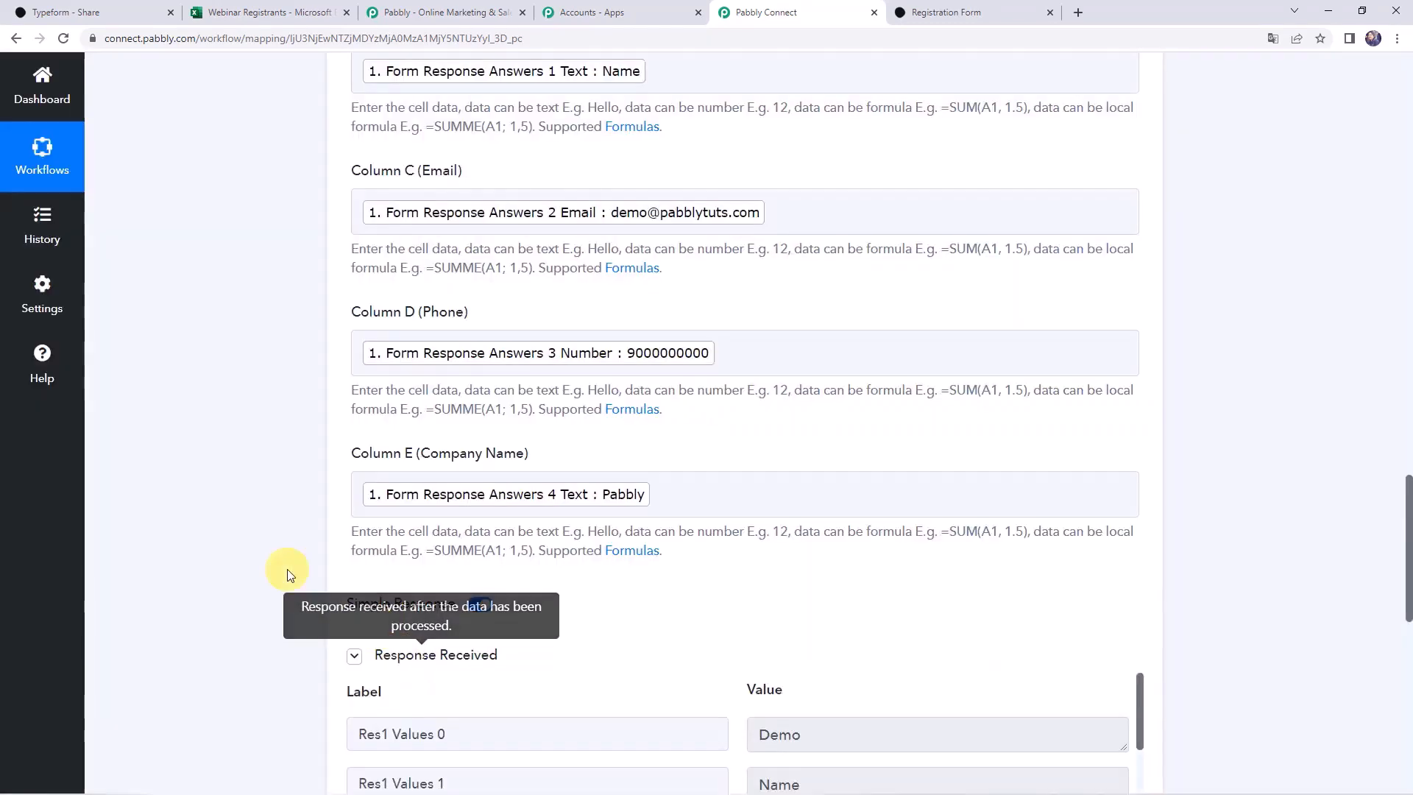
pyautogui.scroll(-2, 284, 567)
pyautogui.scroll(-4, 284, 568)
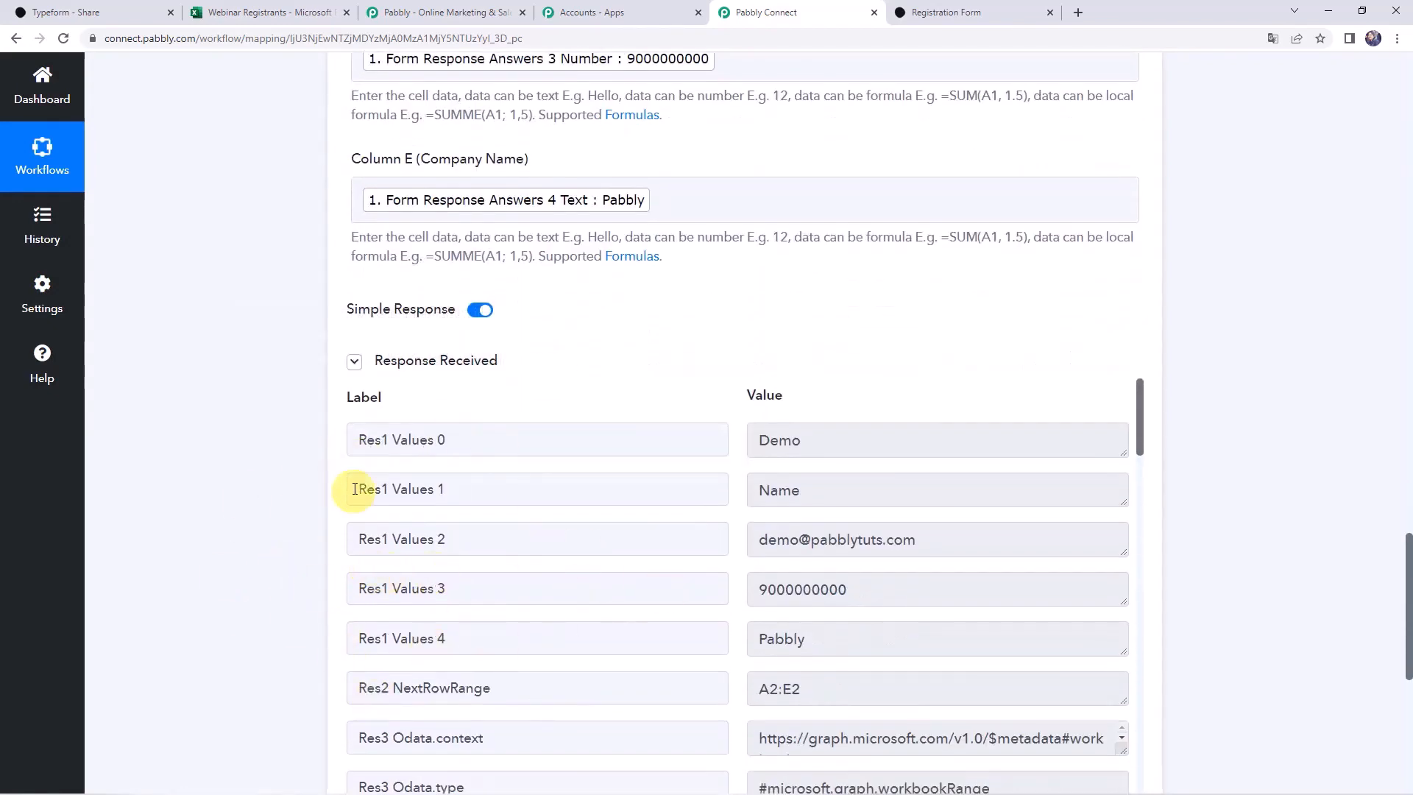
# Reload the Webinar Registrants sheet to see the test row, then save the Excel step
pyautogui.click(281, 16)
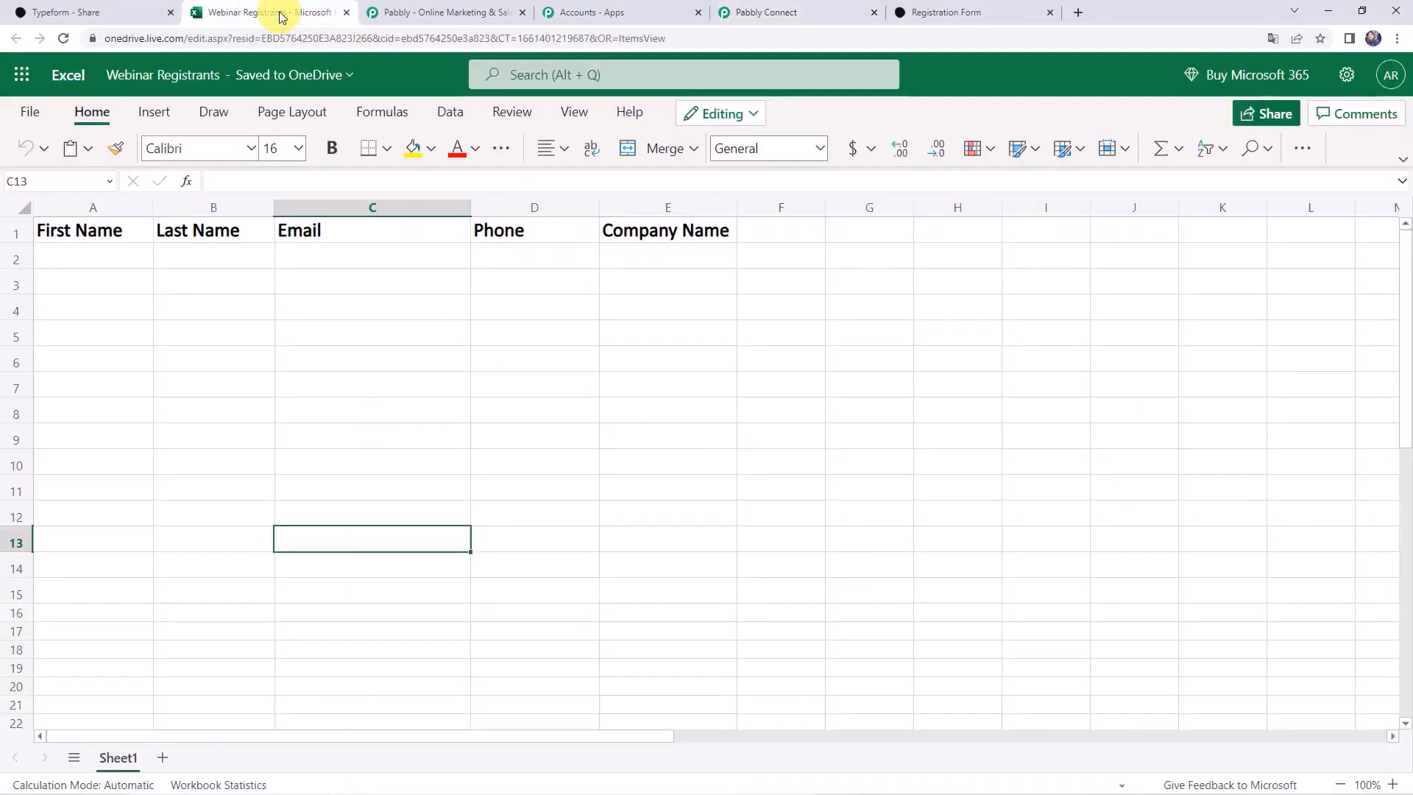
pyautogui.click(64, 39)
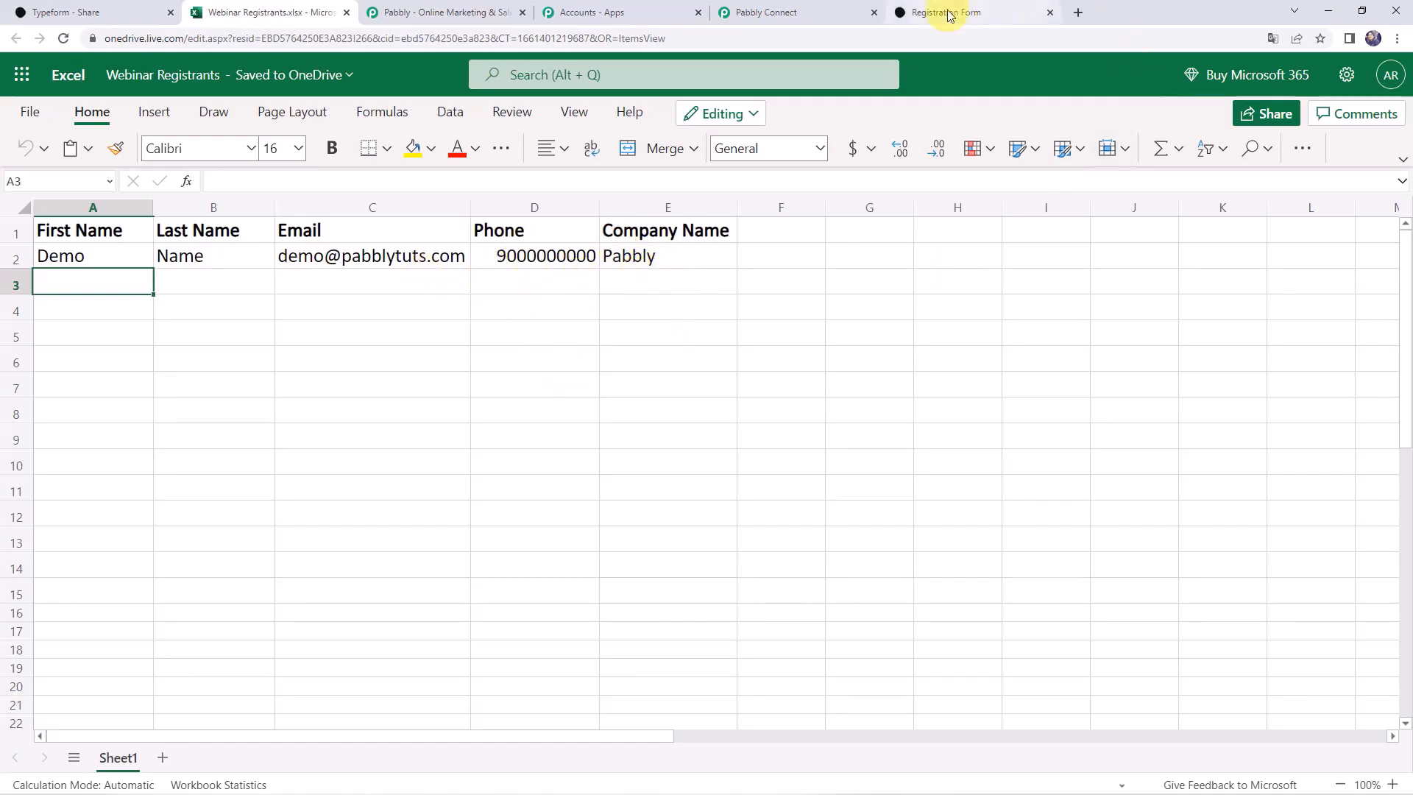
pyautogui.click(808, 11)
pyautogui.scroll(-4, 215, 382)
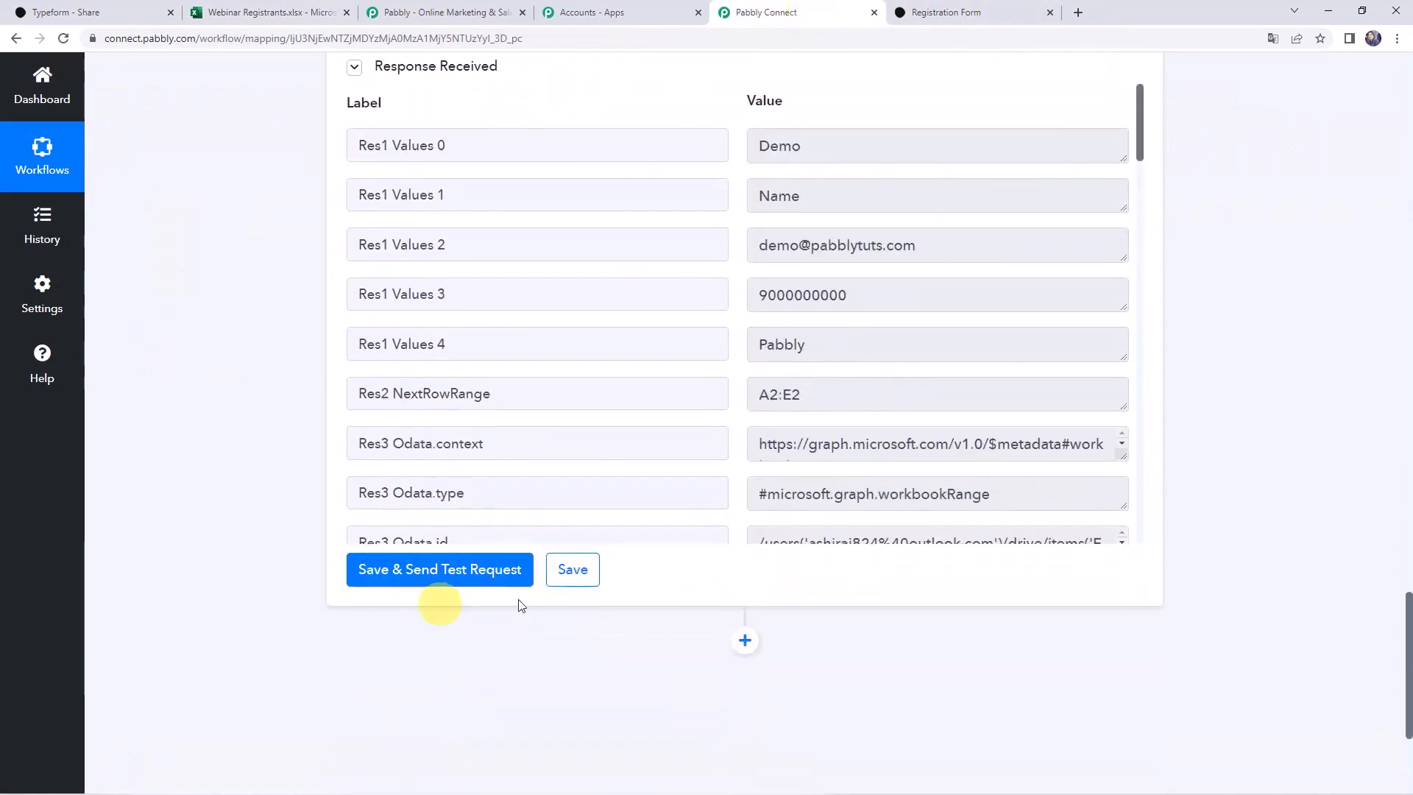
pyautogui.click(567, 575)
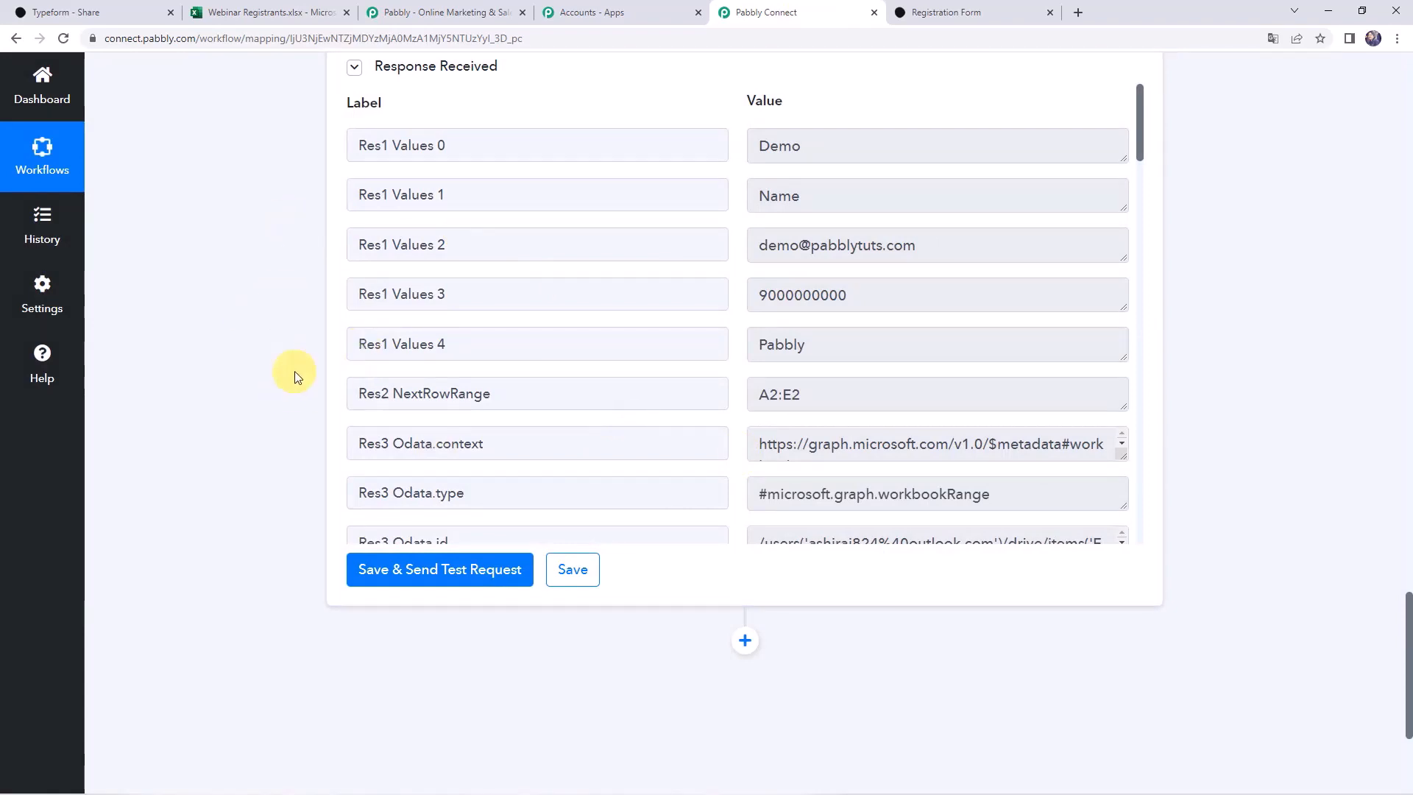
# Reload the registration form and enter a test first and last name
pyautogui.click(970, 14)
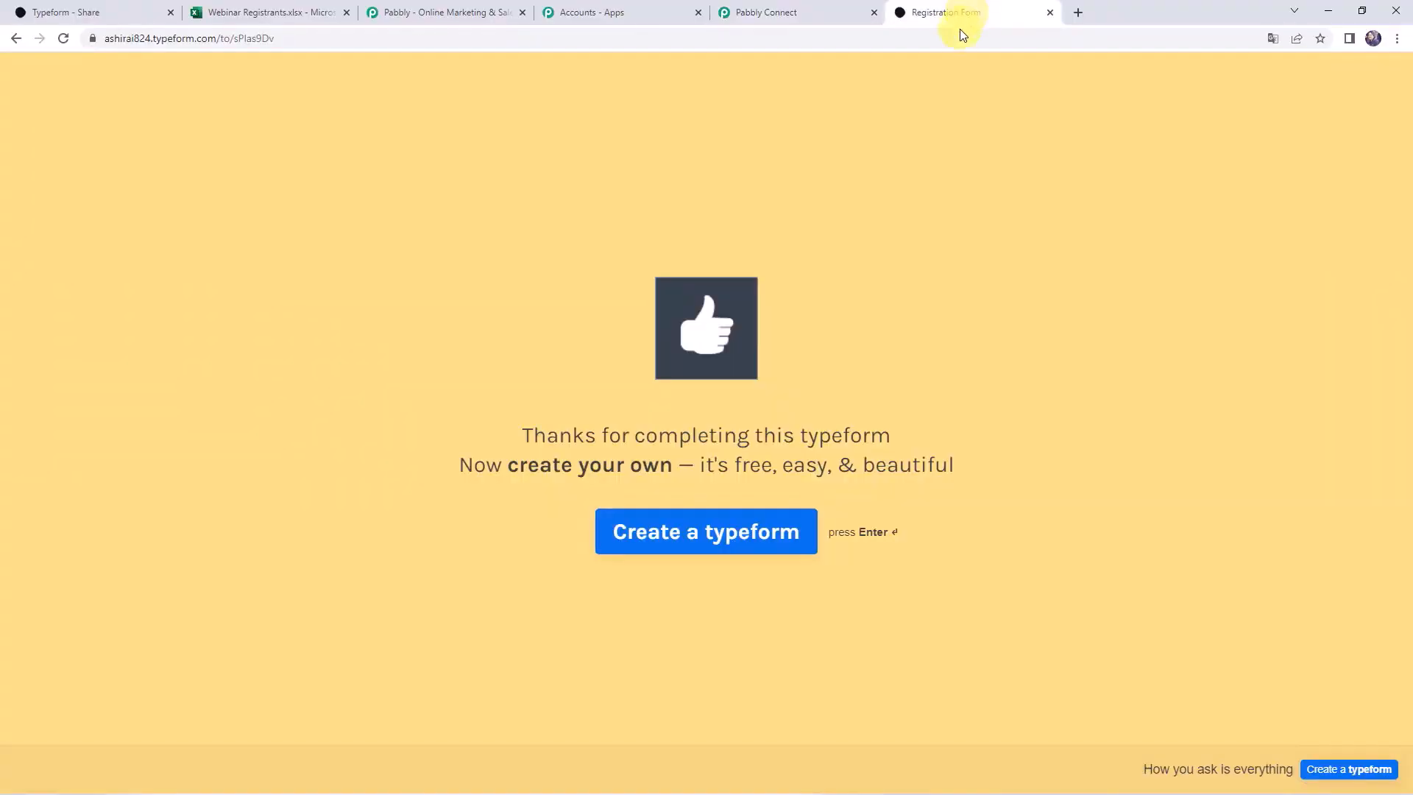
pyautogui.click(960, 37)
pyautogui.press('Return')
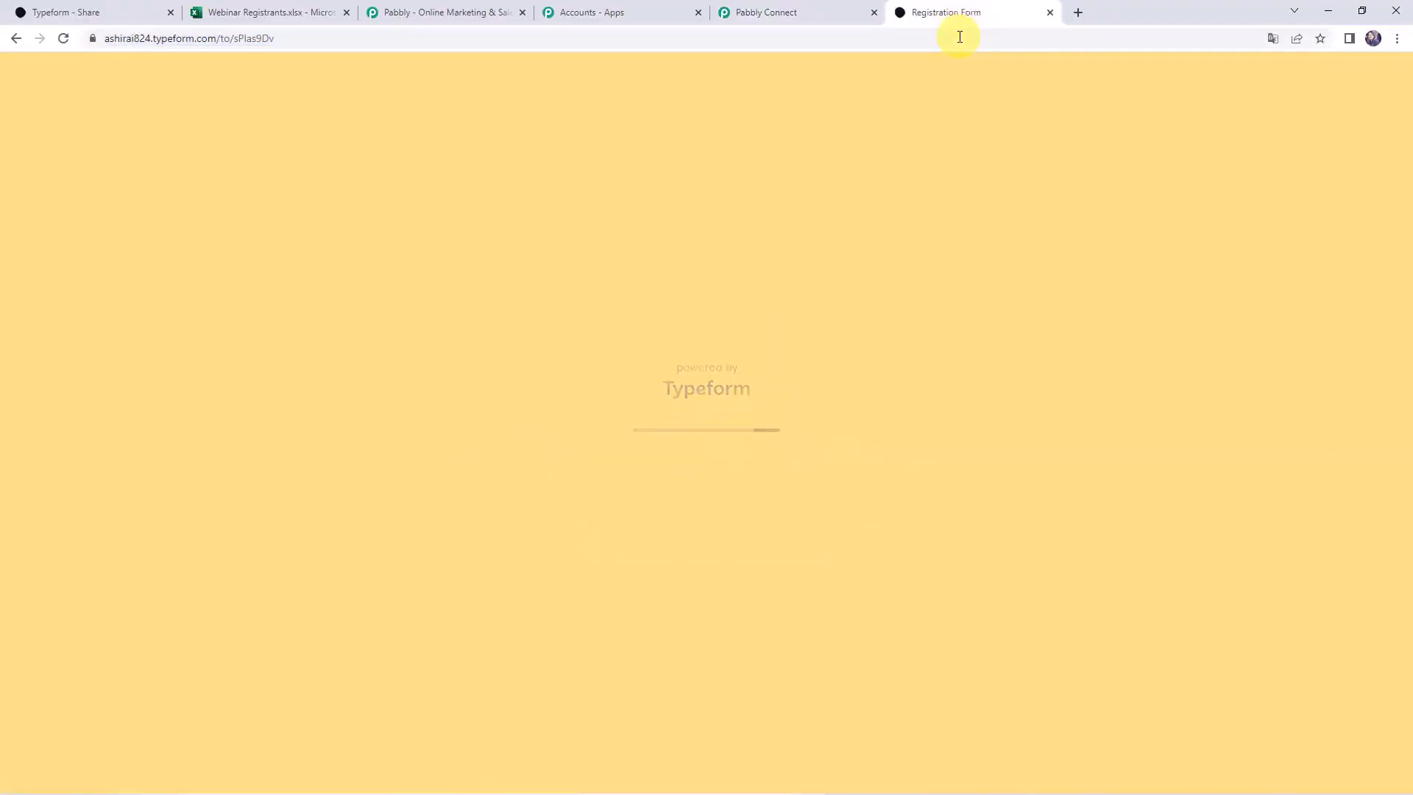
pyautogui.press('Return')
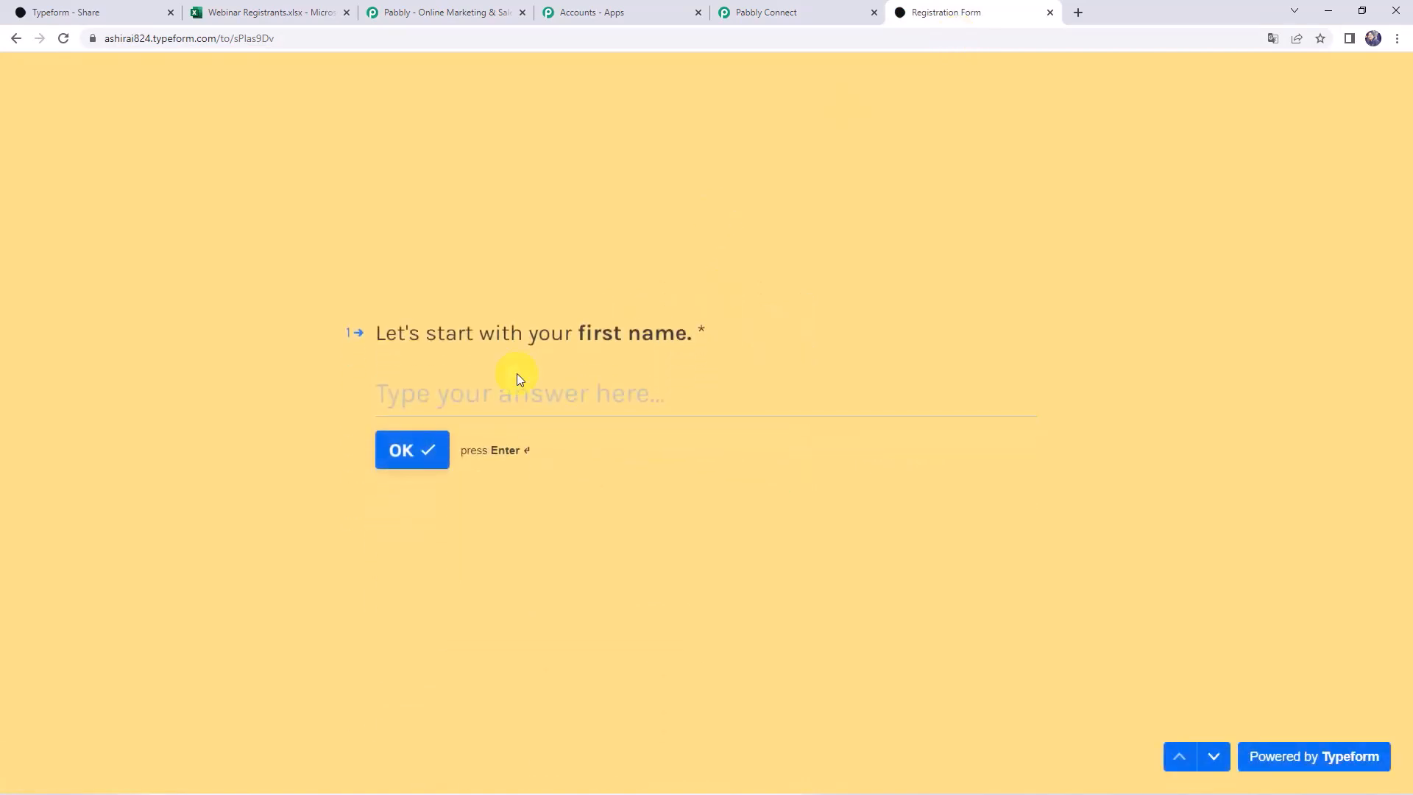
pyautogui.click(514, 389)
pyautogui.write('Dummy')
pyautogui.press('Return')
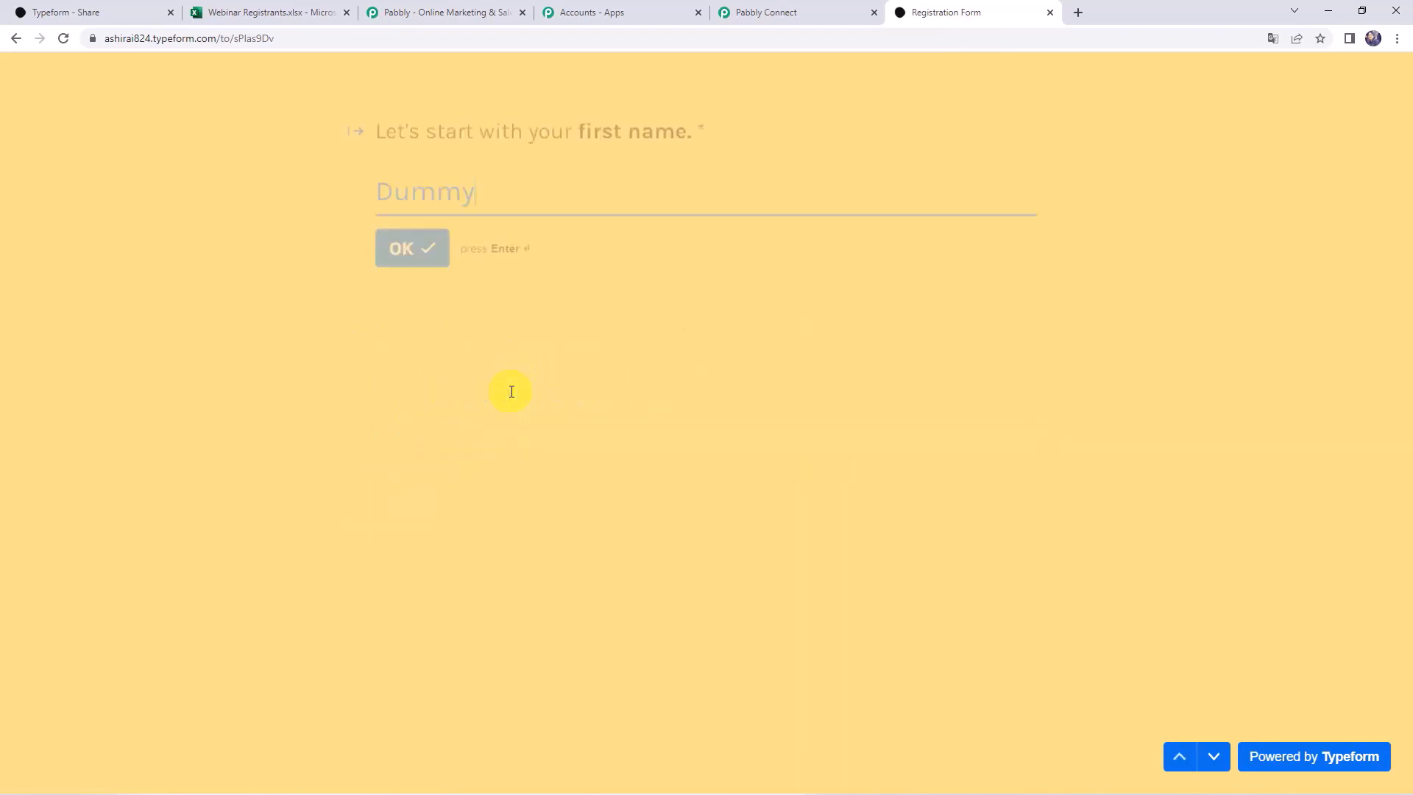
pyautogui.write('Cus')
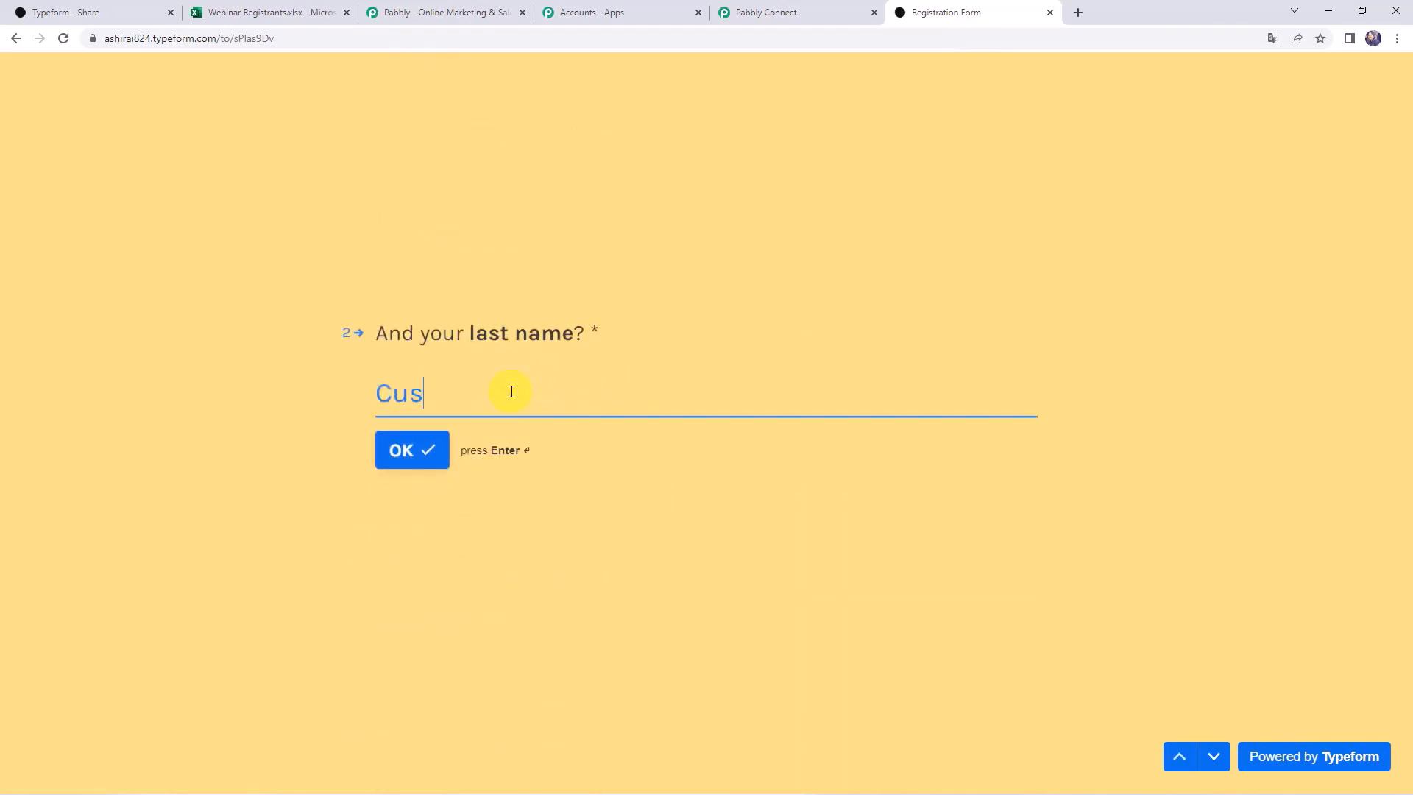
pyautogui.write('tomer')
pyautogui.press('Return')
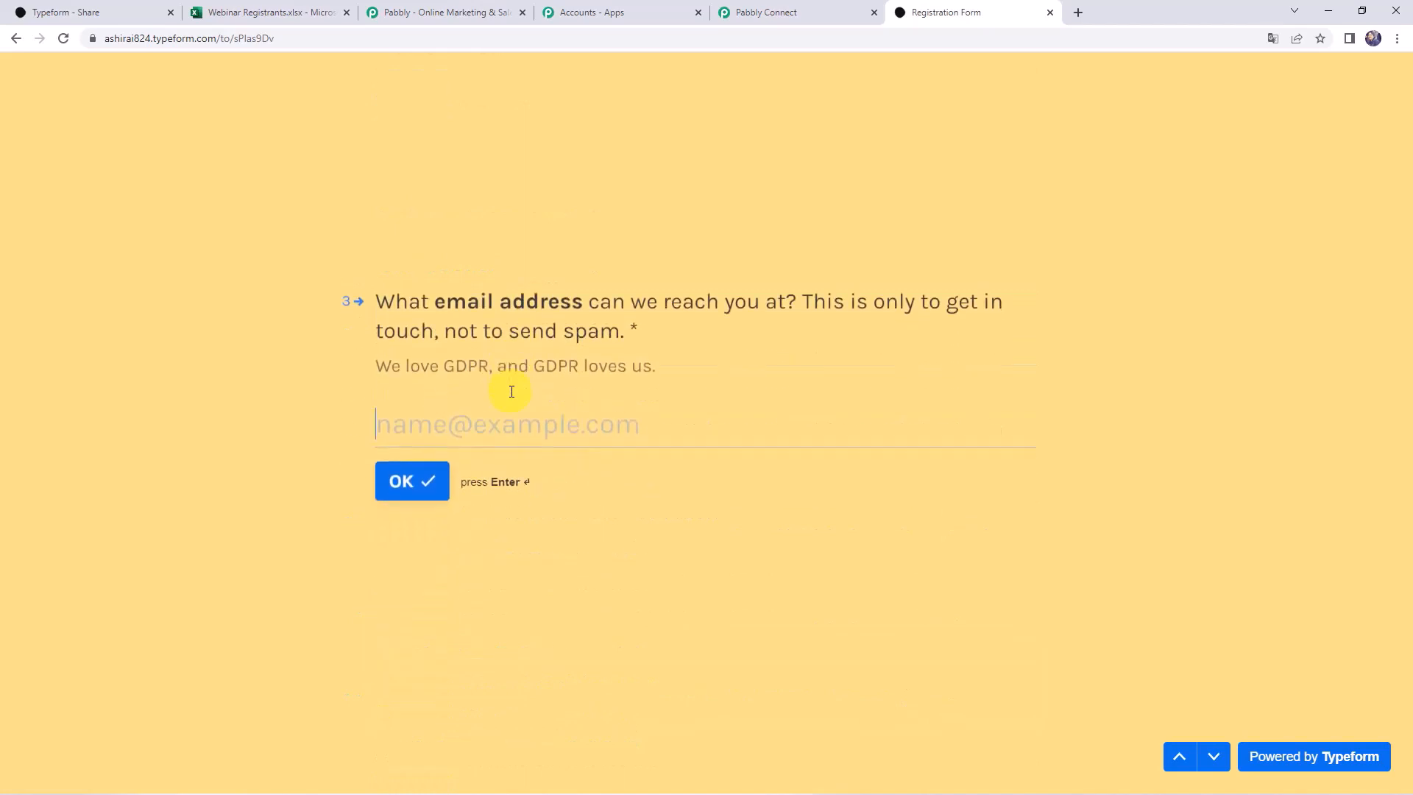
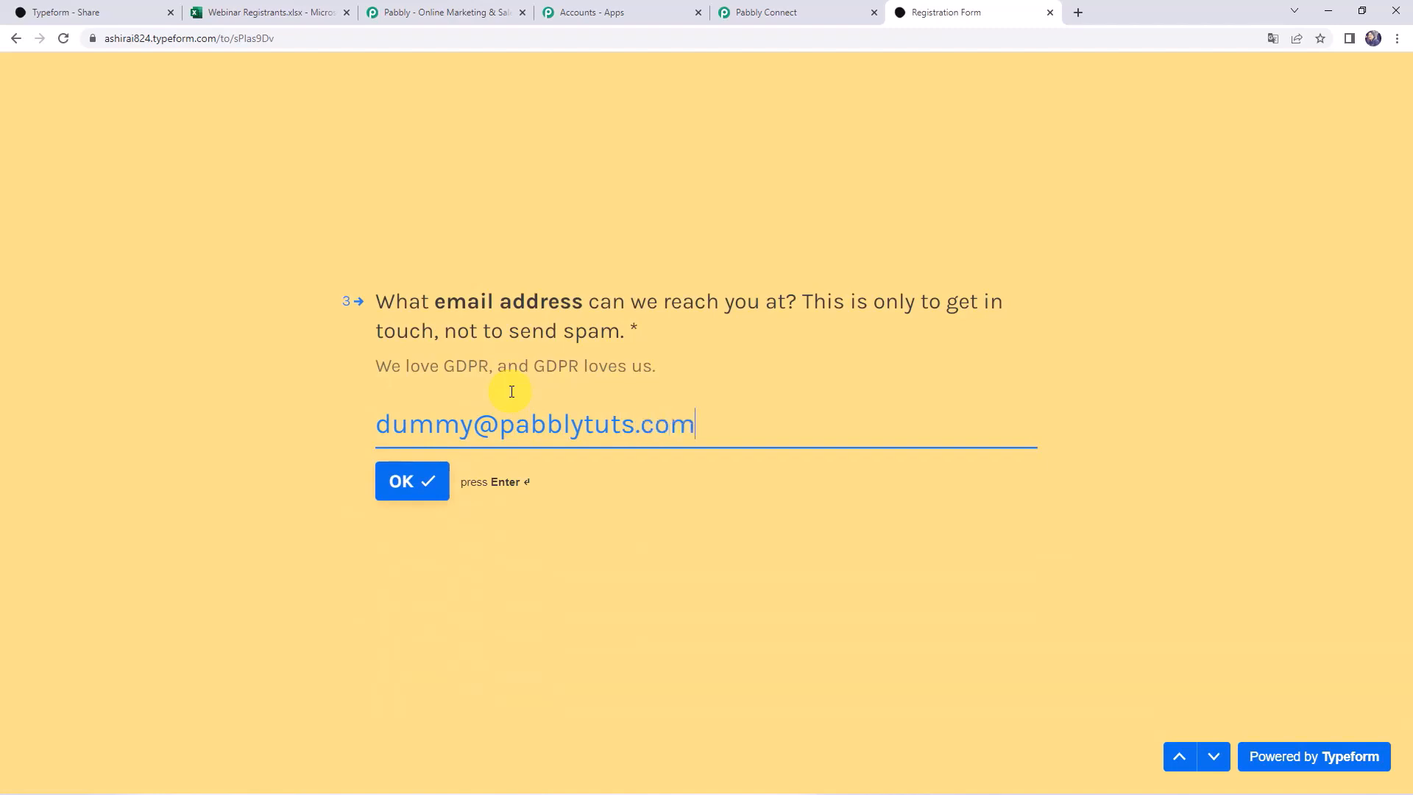
# Enter the email, contact number and company Magnet Brains, then submit the form
pyautogui.press('Return')
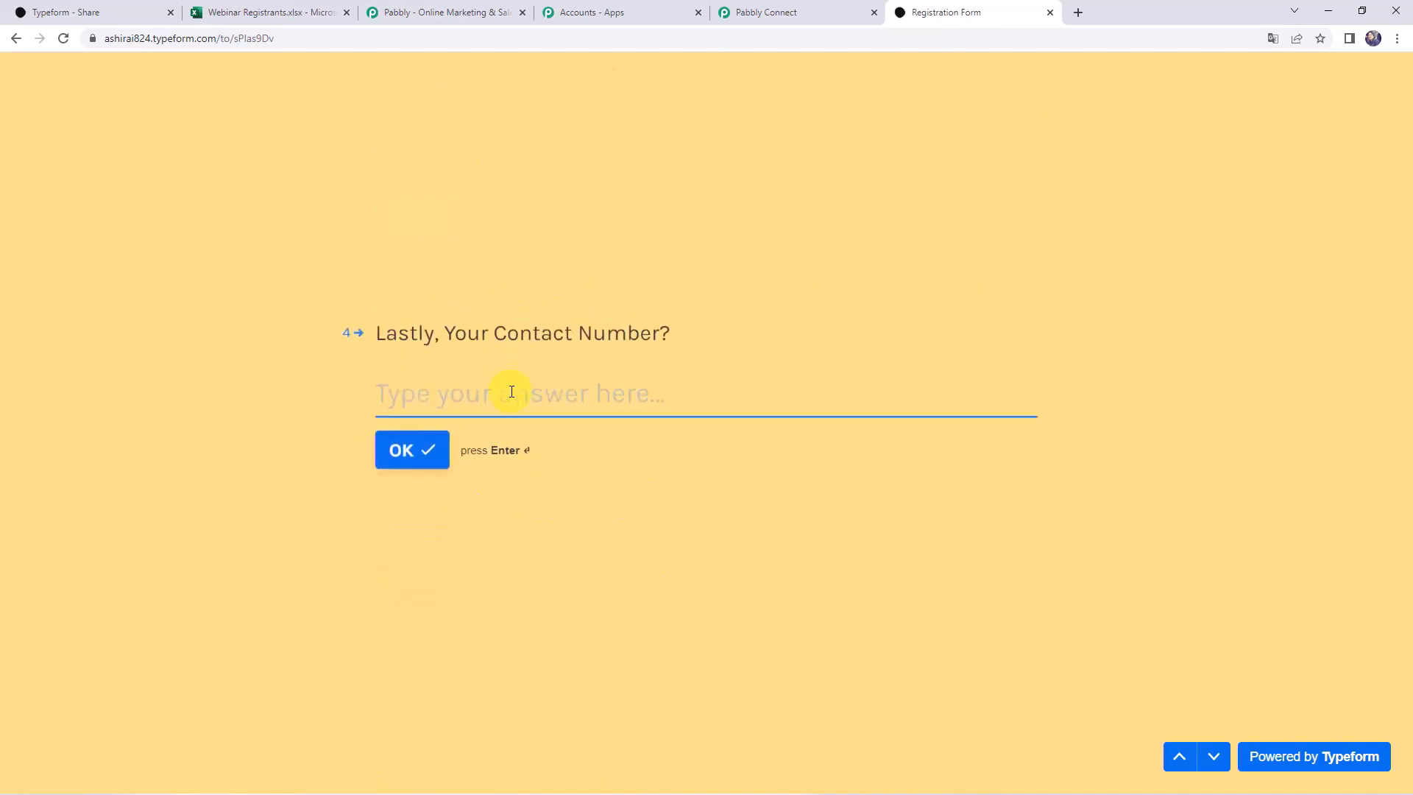
pyautogui.write('8000000000')
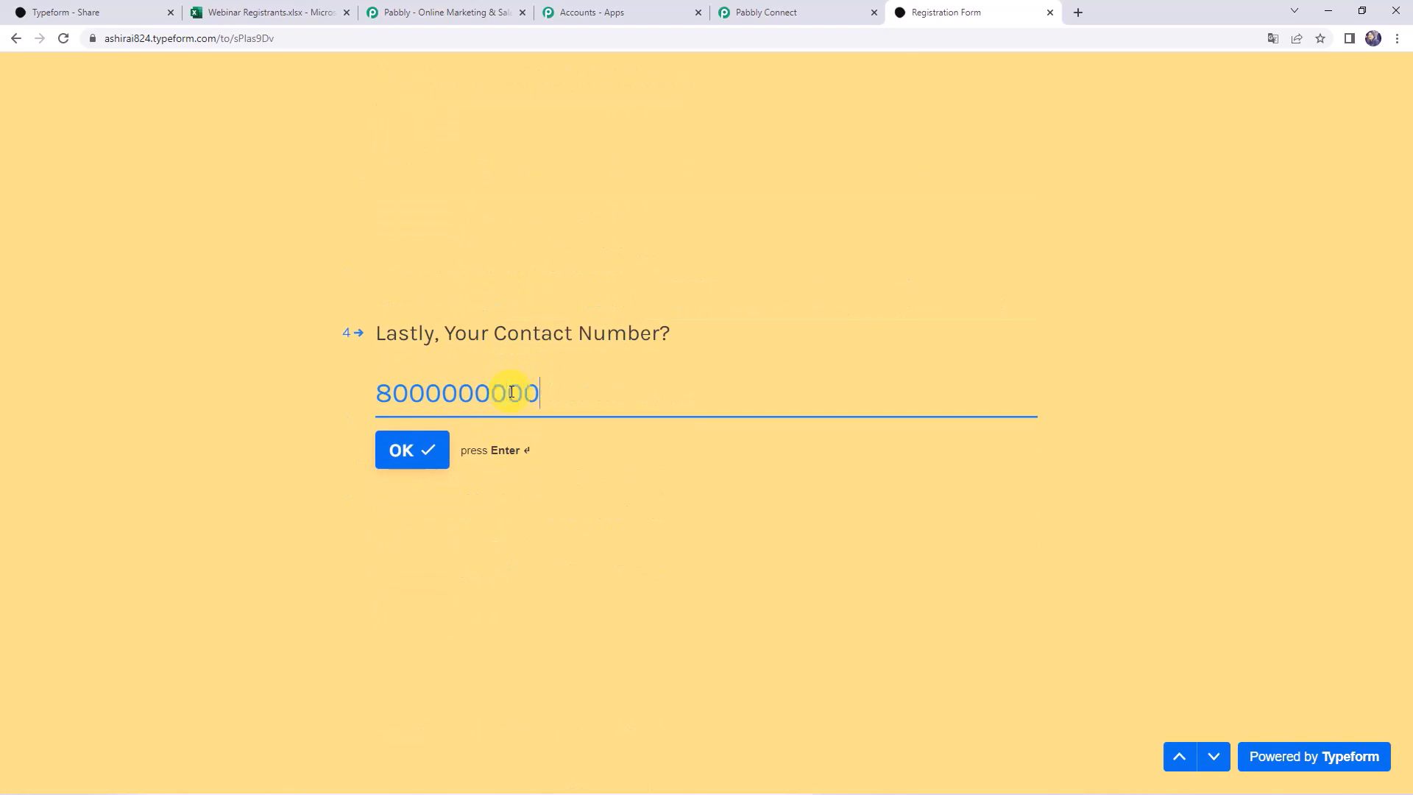
pyautogui.press('Return')
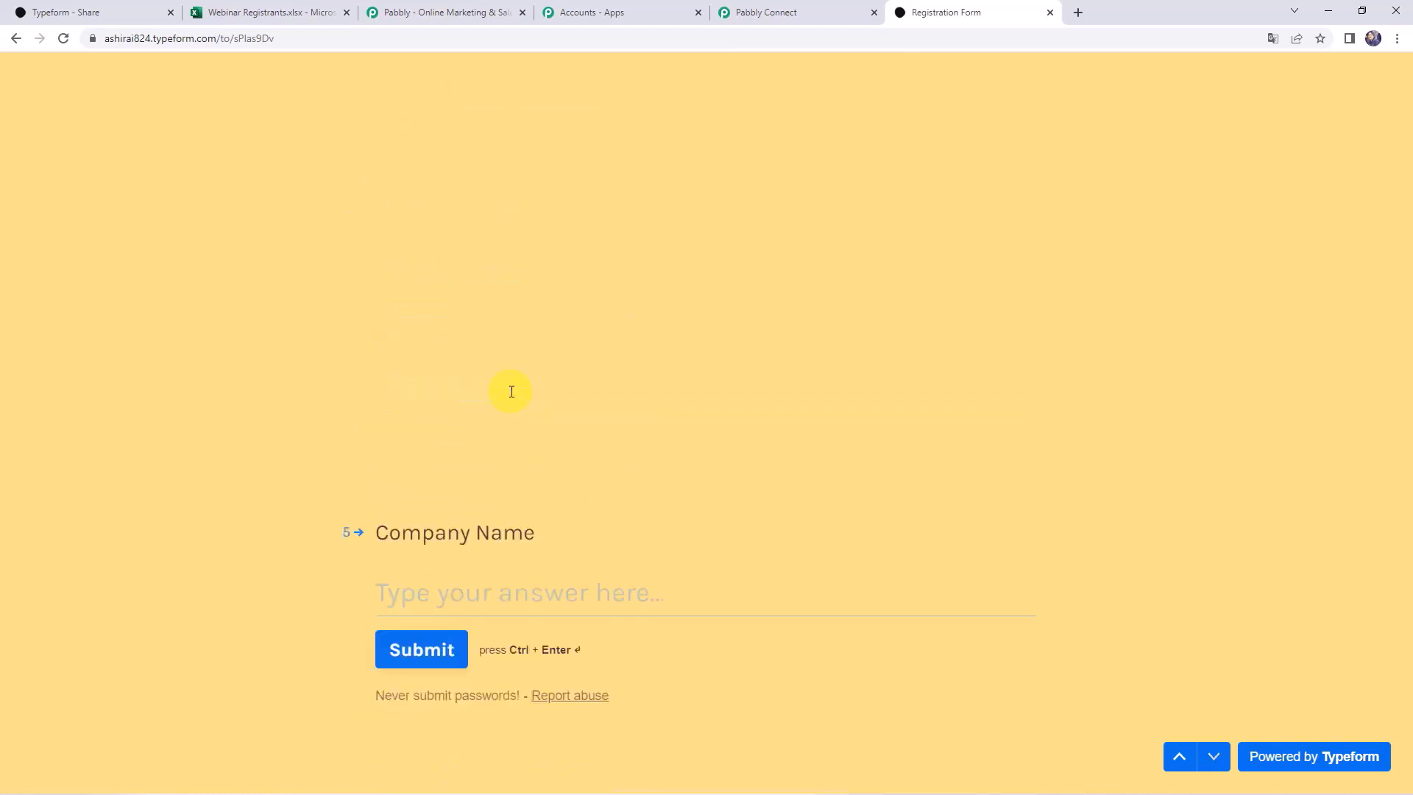
pyautogui.write('Magnet Brains')
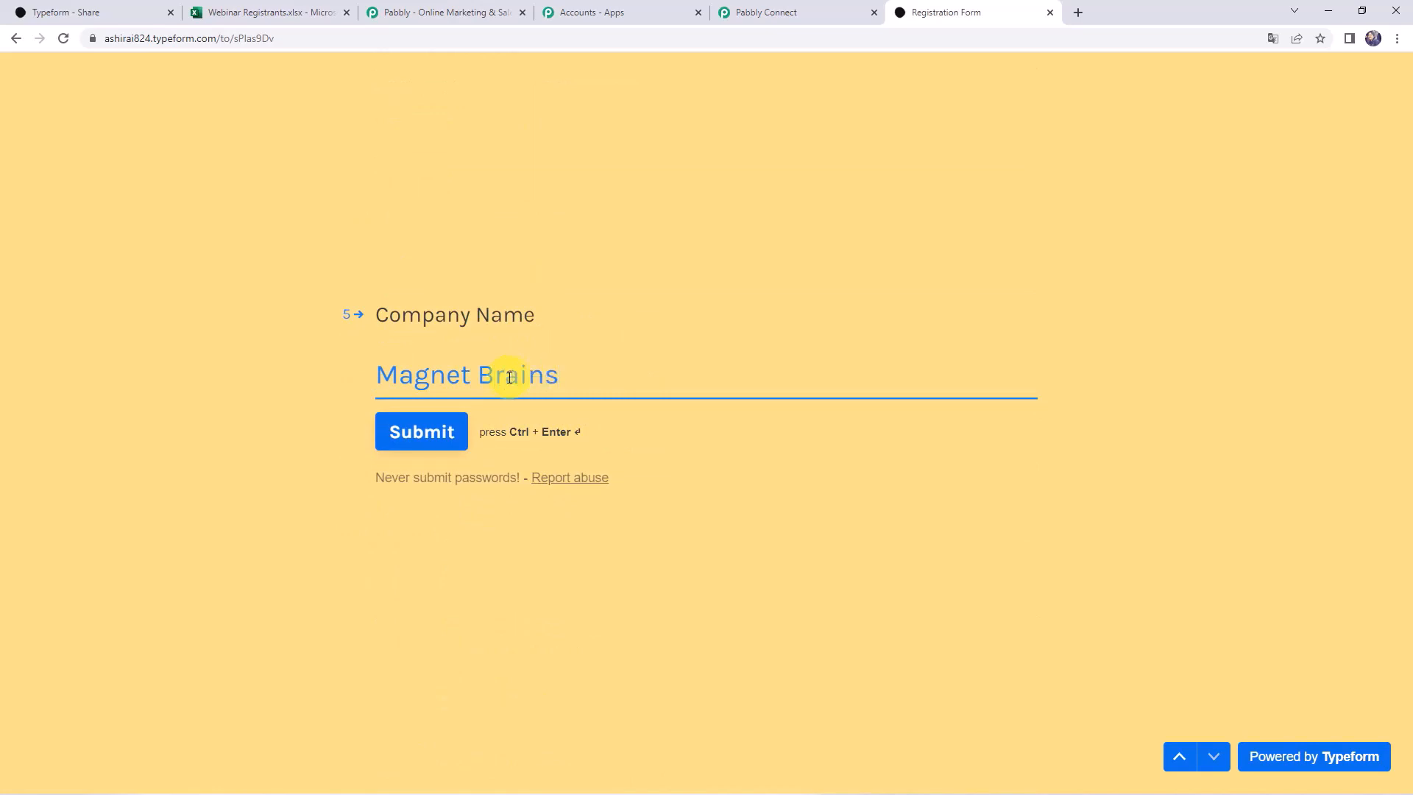
pyautogui.click(440, 435)
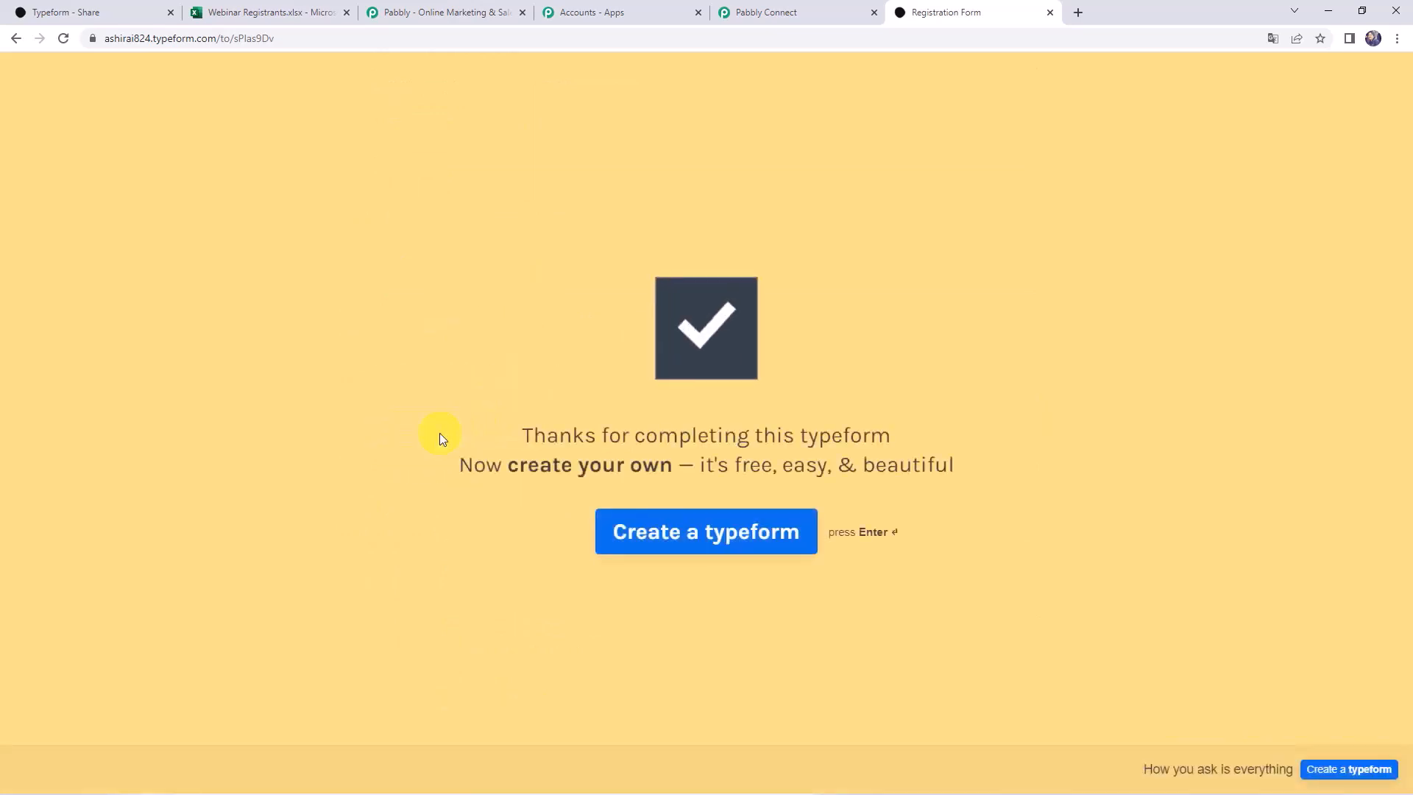
pyautogui.moveTo(440, 433); pyautogui.dragTo(915, 435)
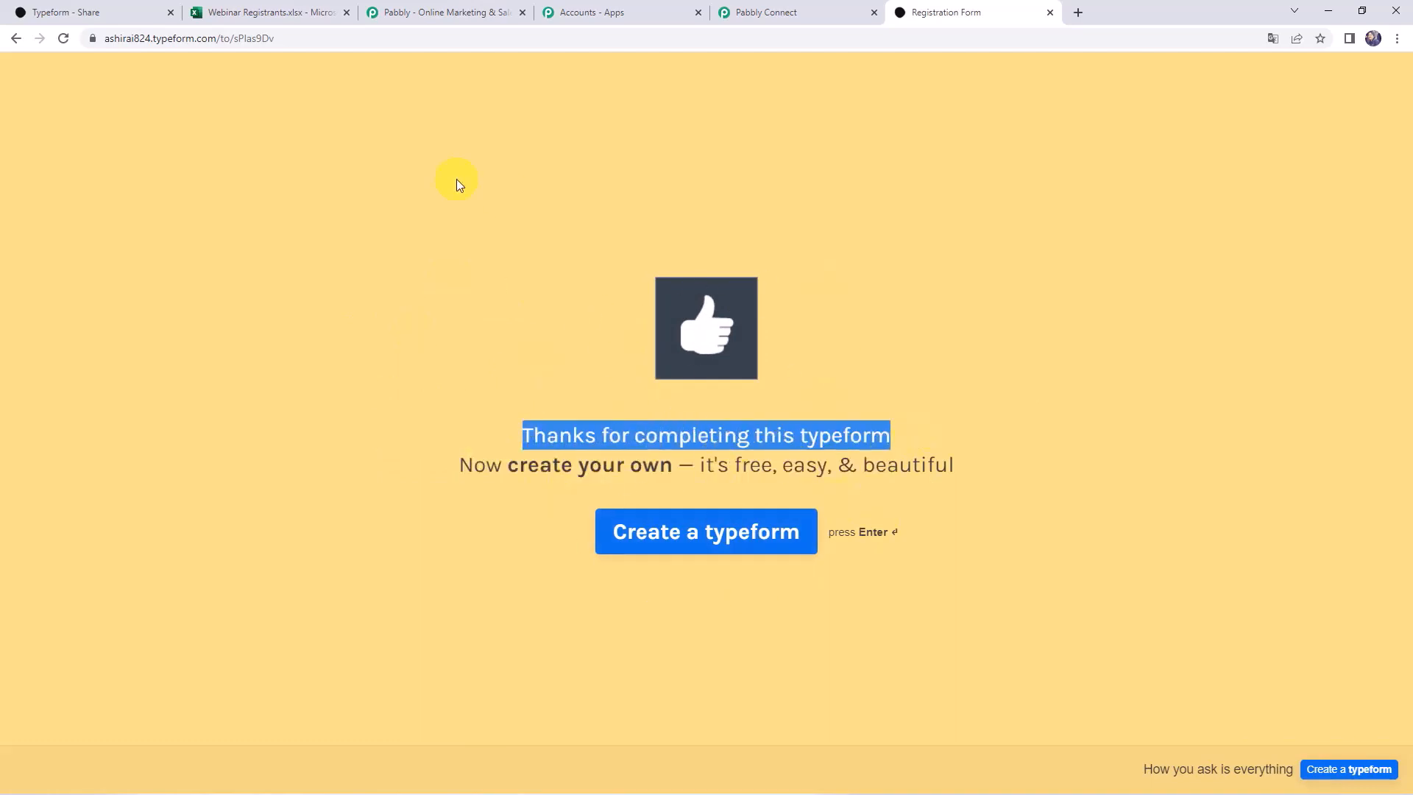
pyautogui.click(263, 11)
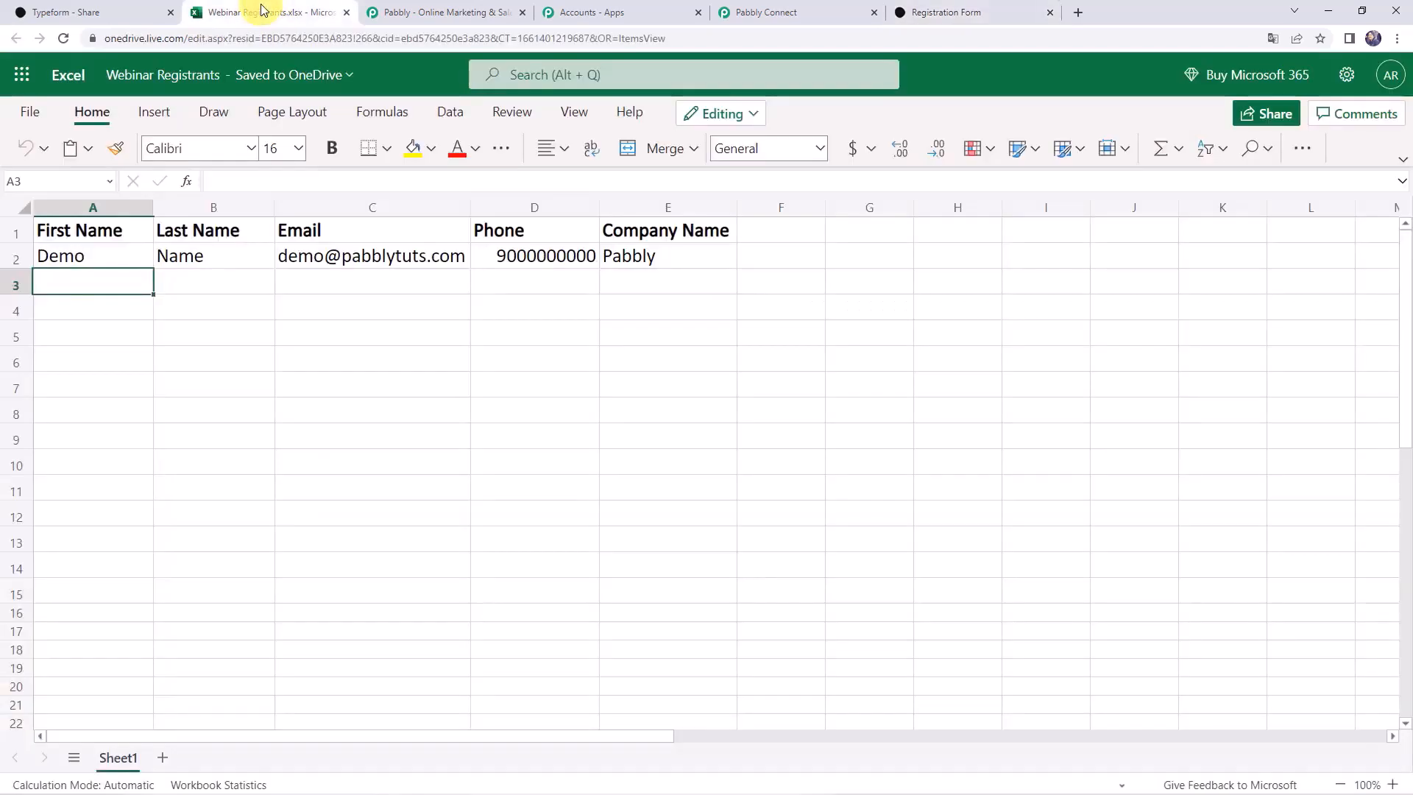
# Reload the Webinar Registrants sheet and check the Magnet Brains company in cell E3
pyautogui.click(65, 38)
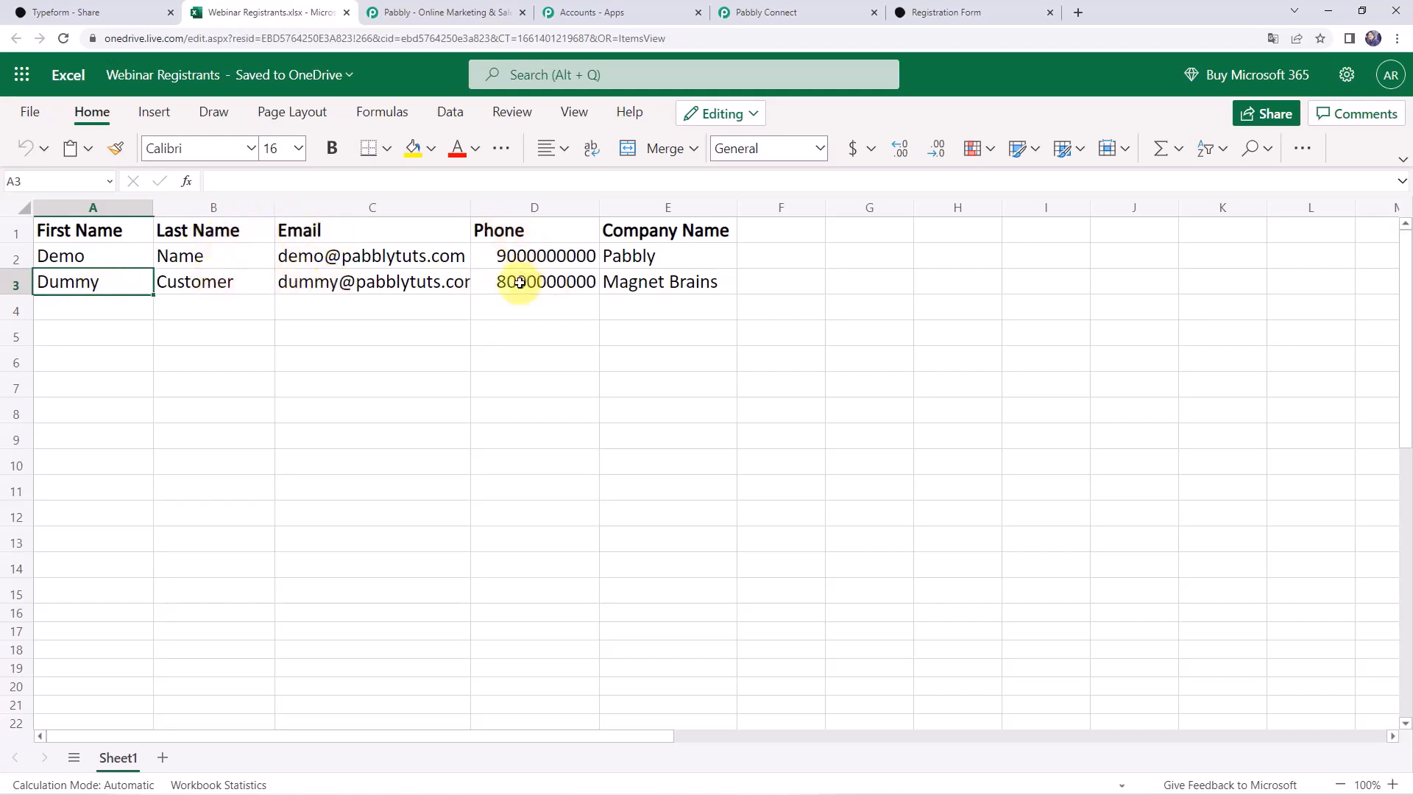
pyautogui.click(636, 285)
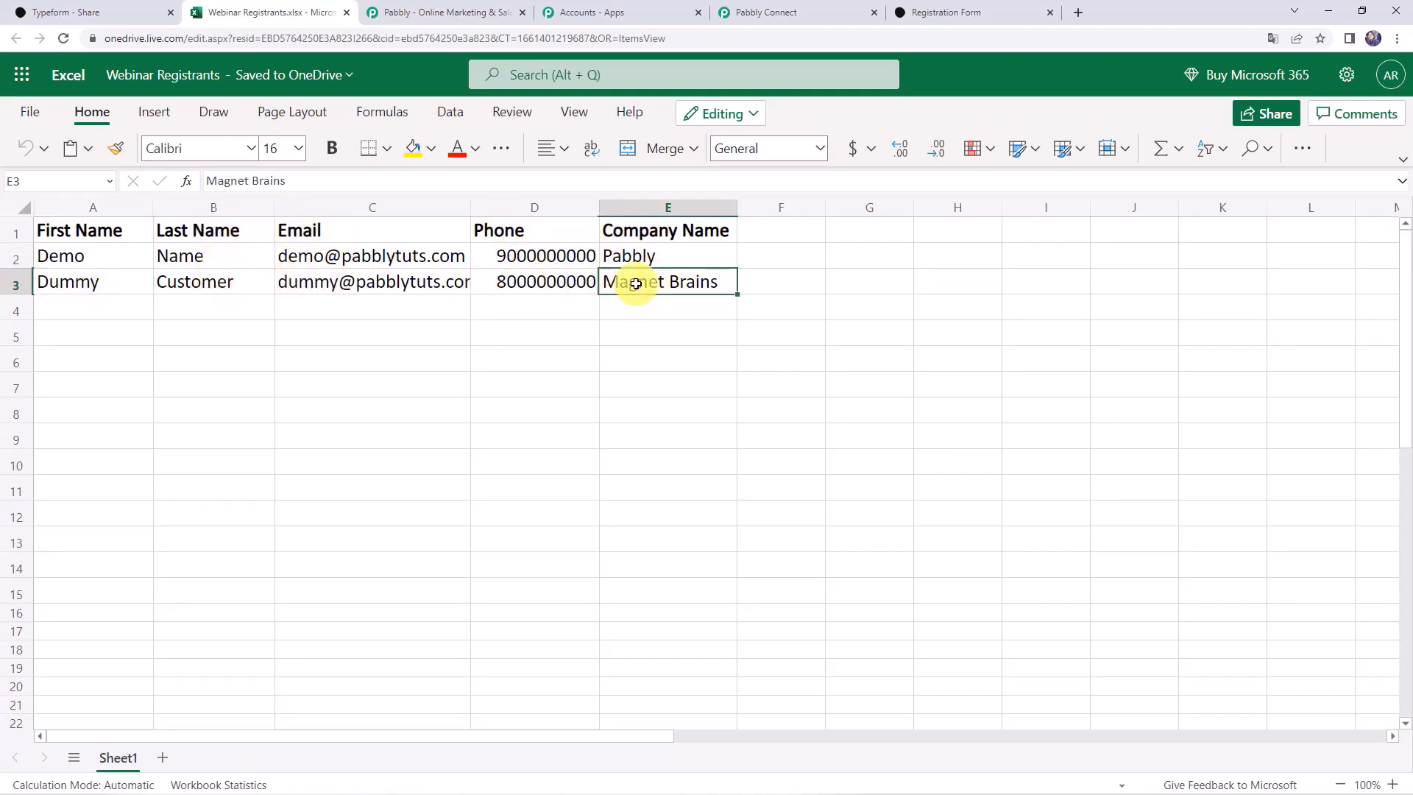
pyautogui.click(605, 386)
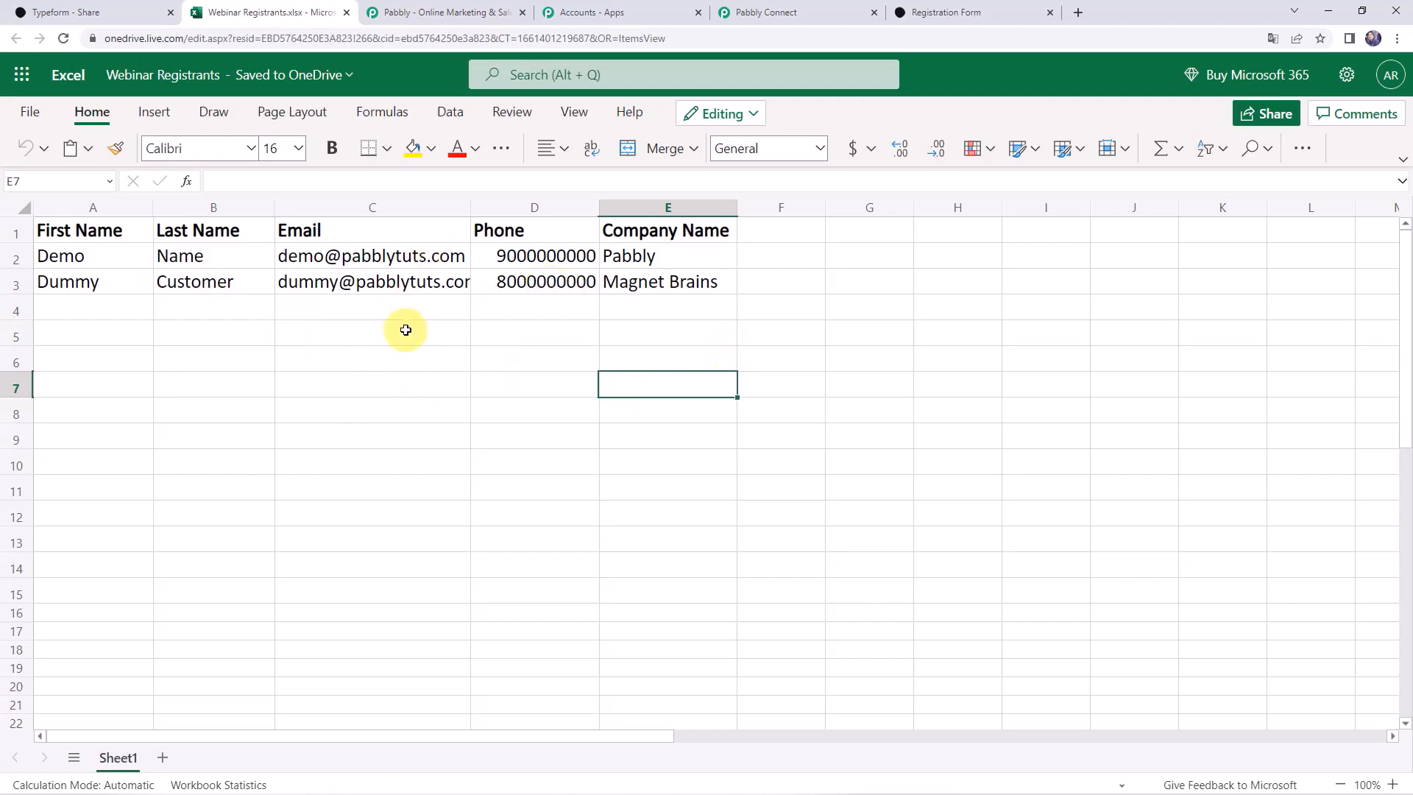
# Collapse the Excel action and Typeform trigger steps of the Pabbly Connect workflow
pyautogui.click(803, 13)
pyautogui.scroll(15, 294, 303)
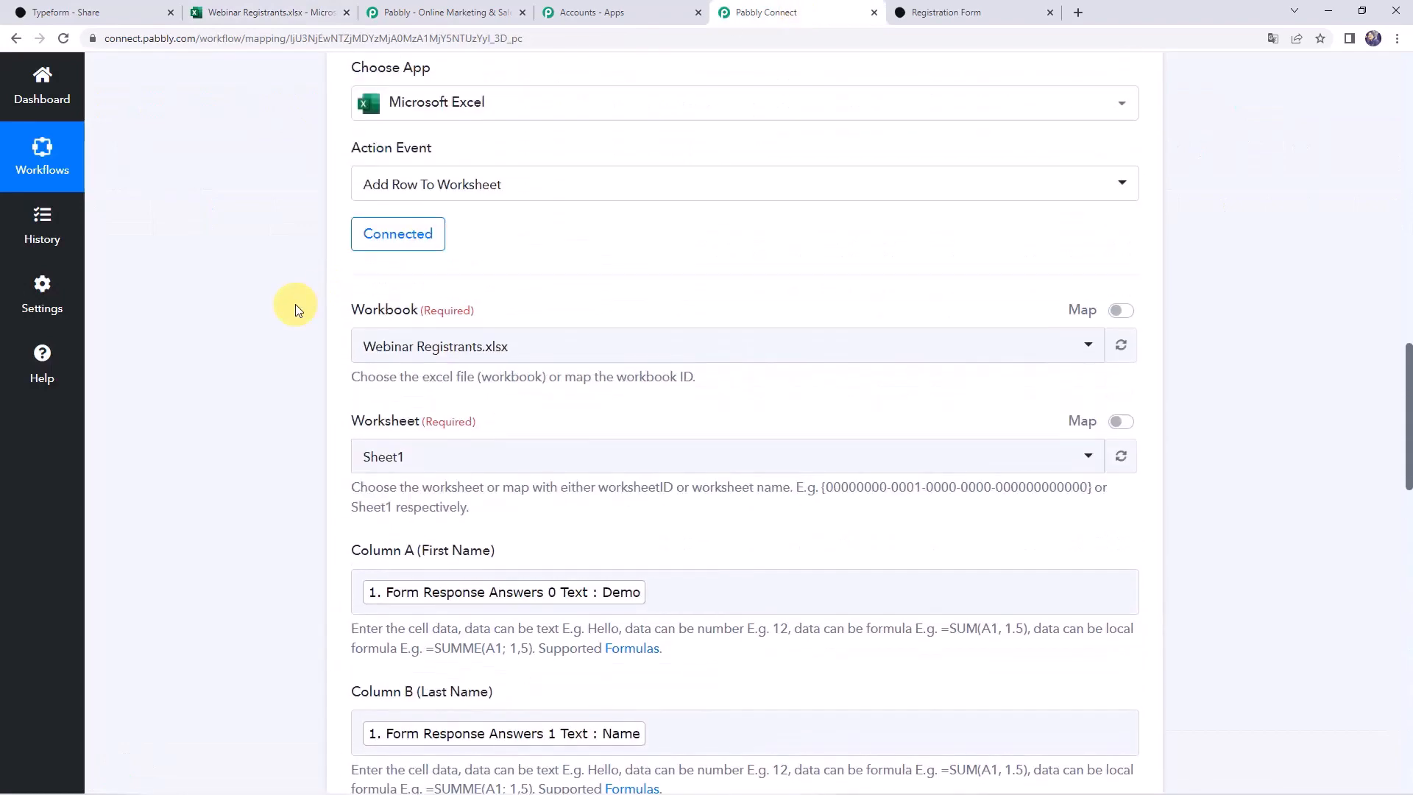
pyautogui.scroll(3, 294, 303)
pyautogui.click(653, 284)
pyautogui.scroll(5, 655, 289)
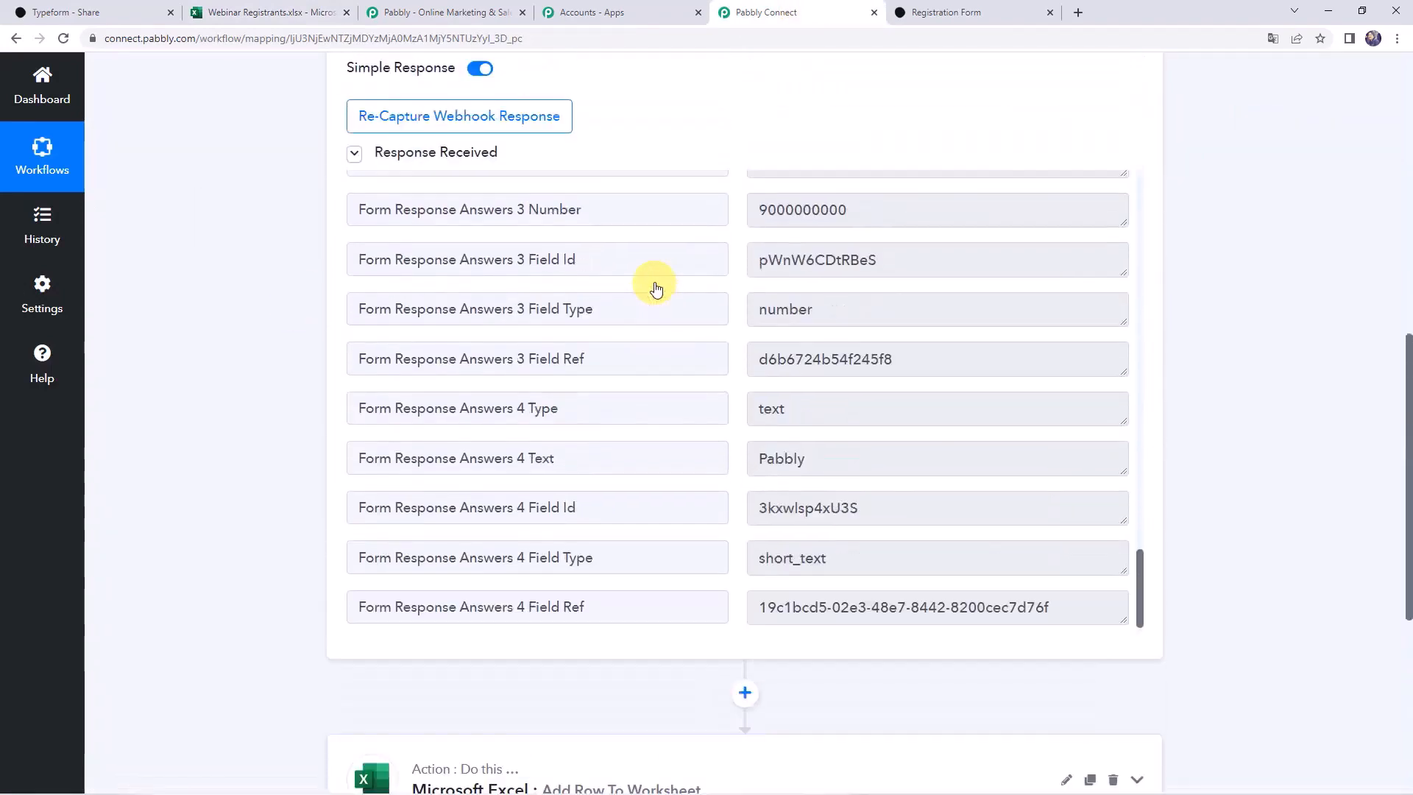
pyautogui.scroll(10, 656, 287)
pyautogui.click(658, 295)
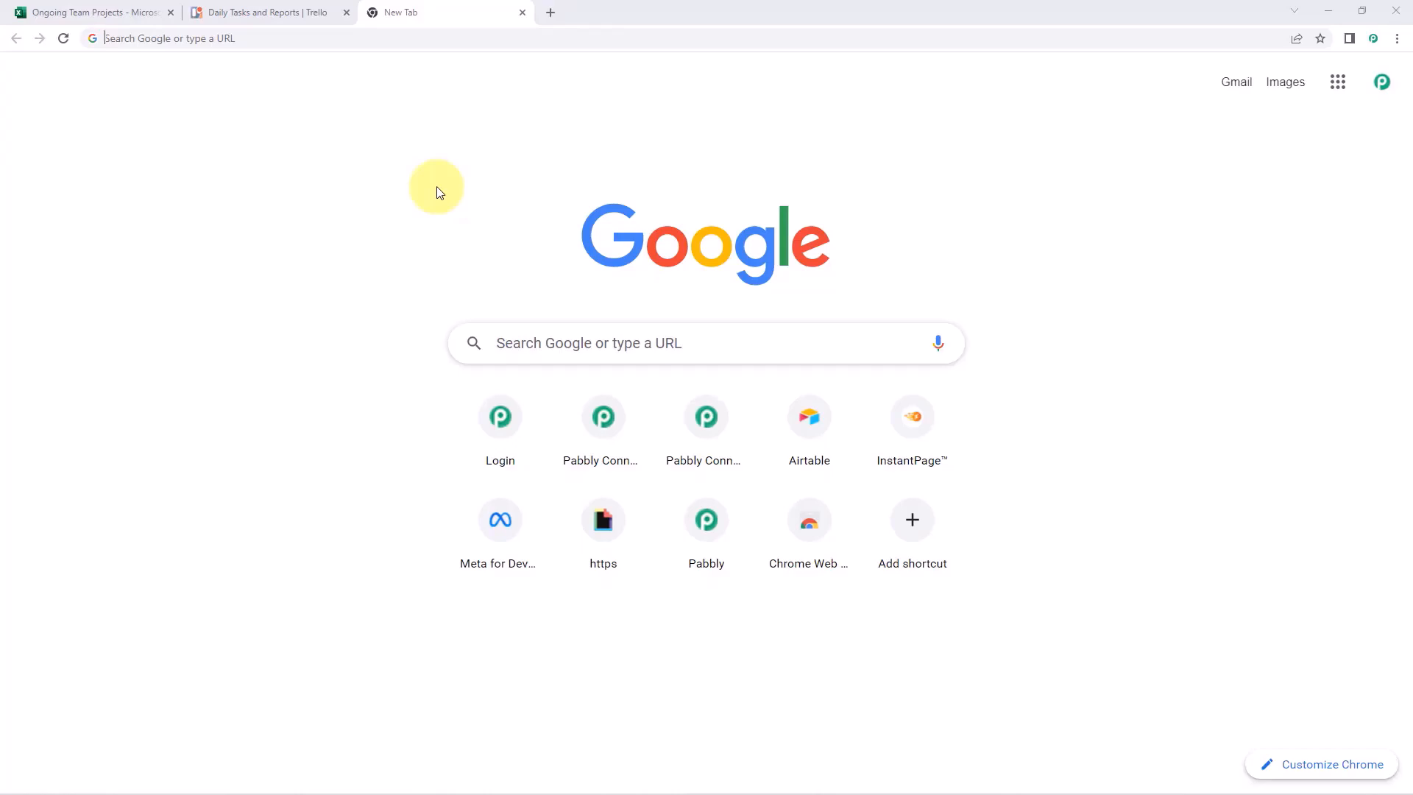
# Go to pabbly.com/connect, sign in, and open Pabbly Connect from the apps list
pyautogui.write('pabbly')
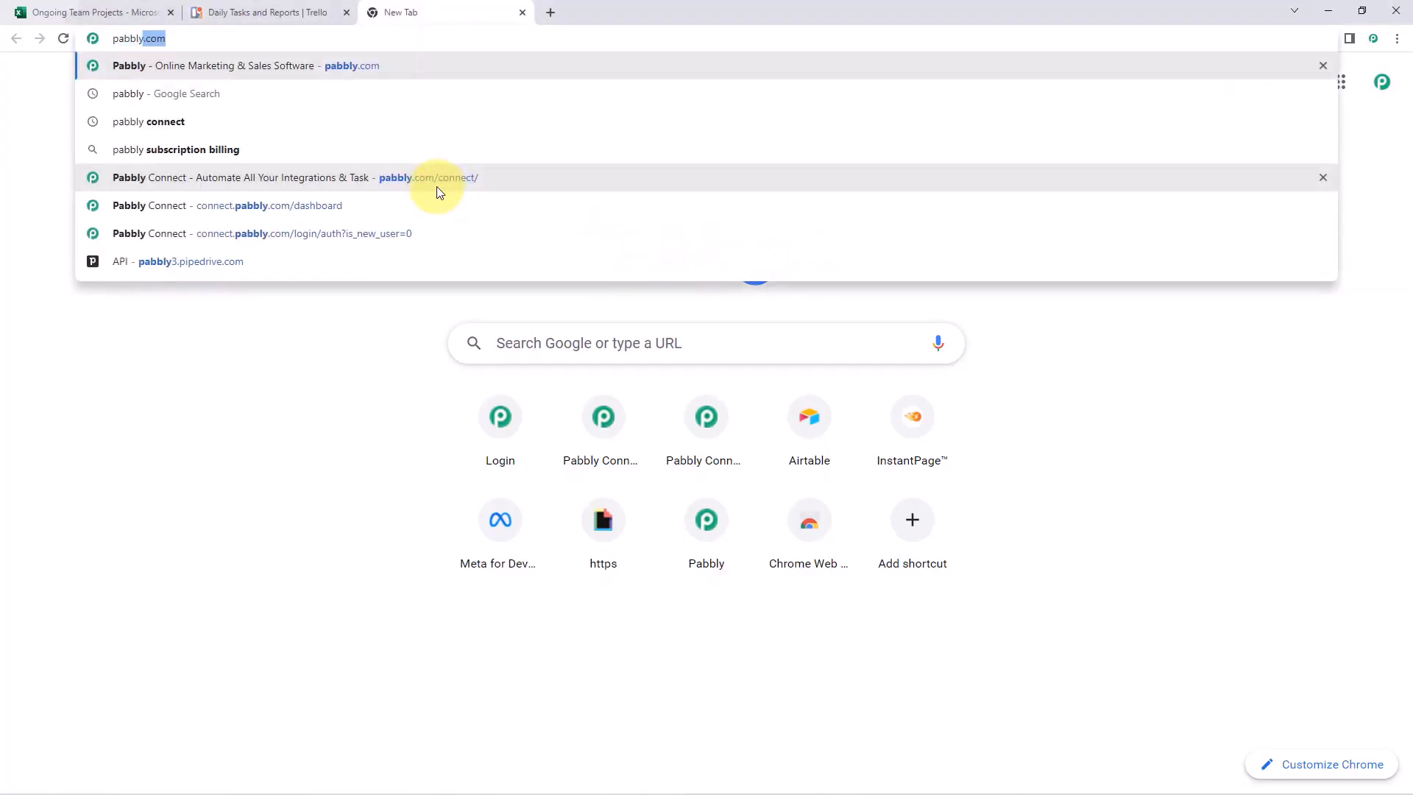
pyautogui.write('.com/connect')
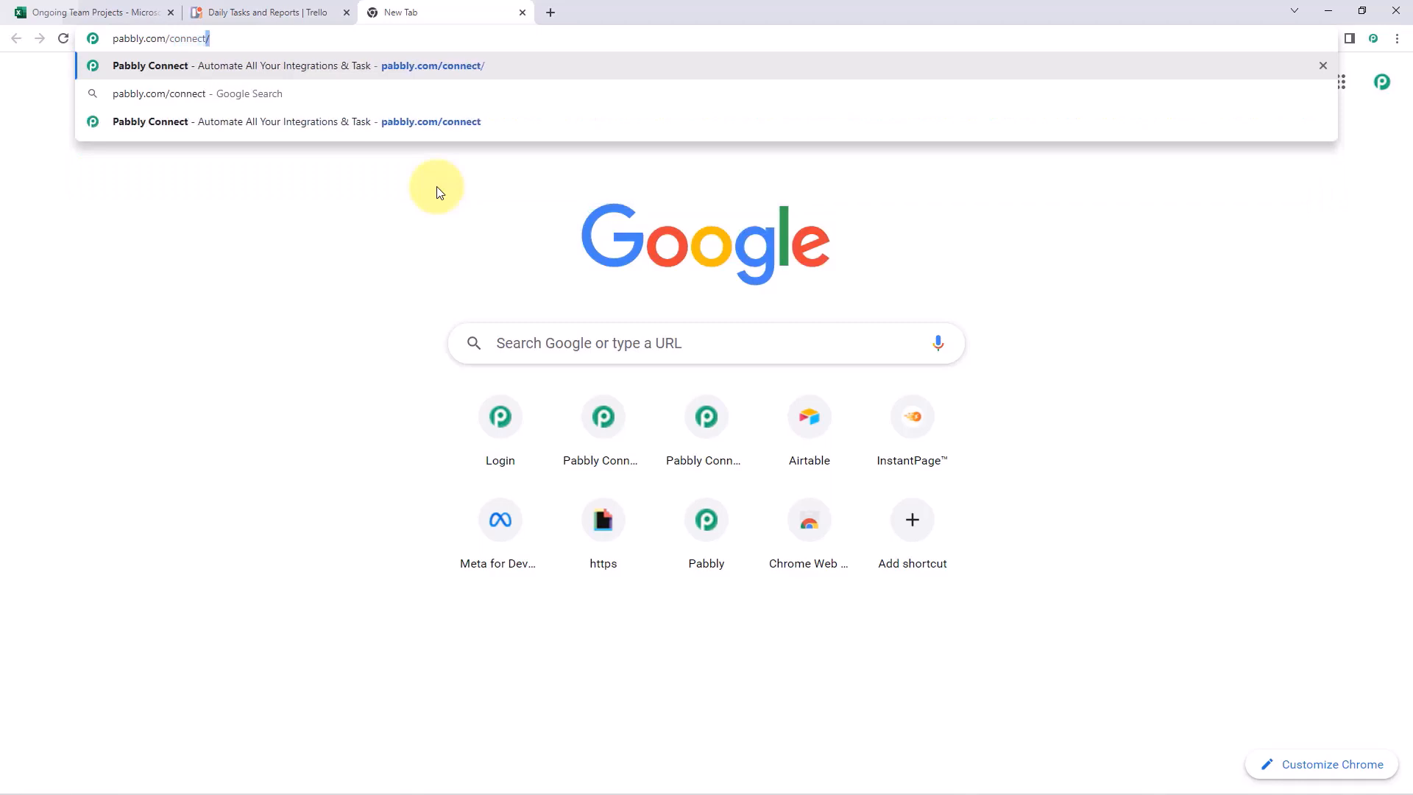
pyautogui.press('Return')
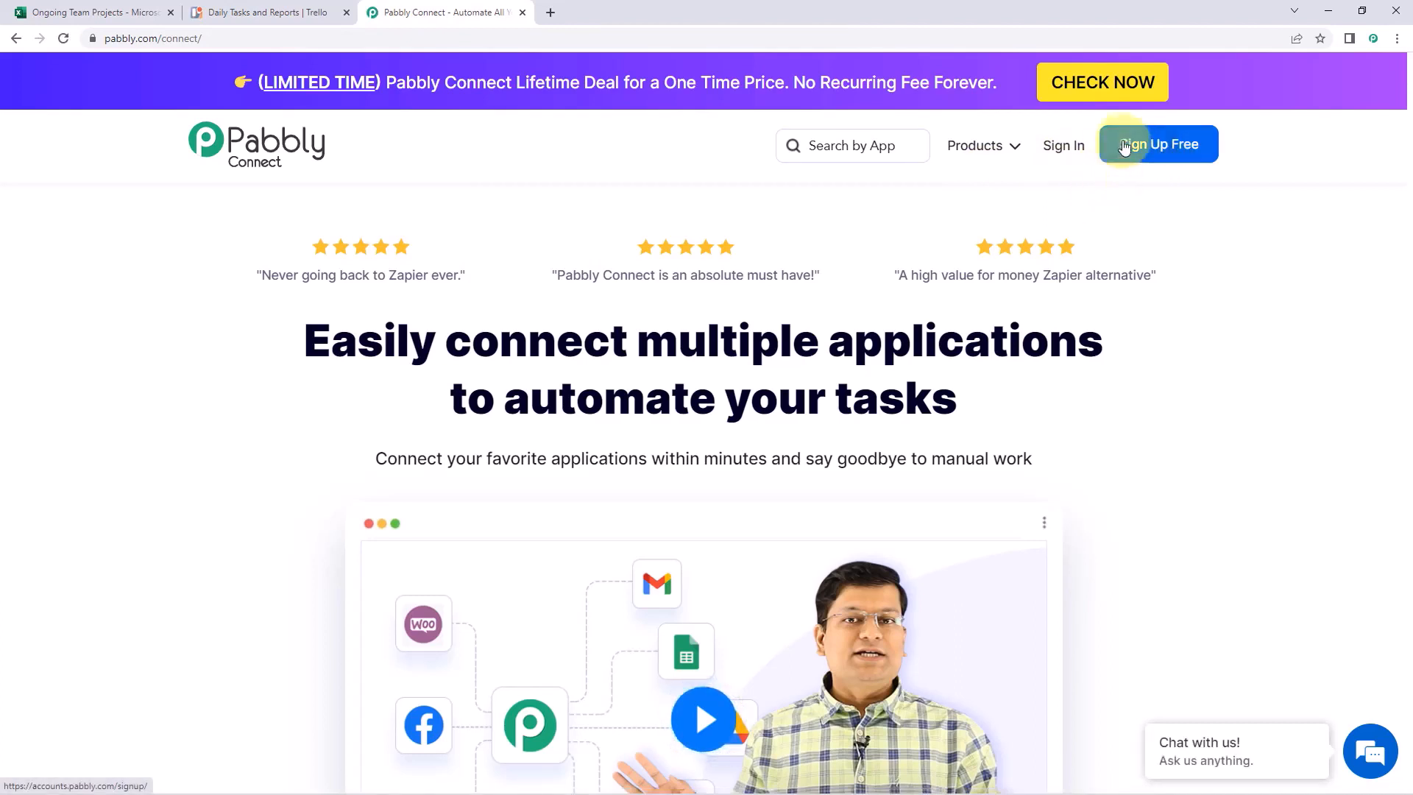
pyautogui.click(1068, 149)
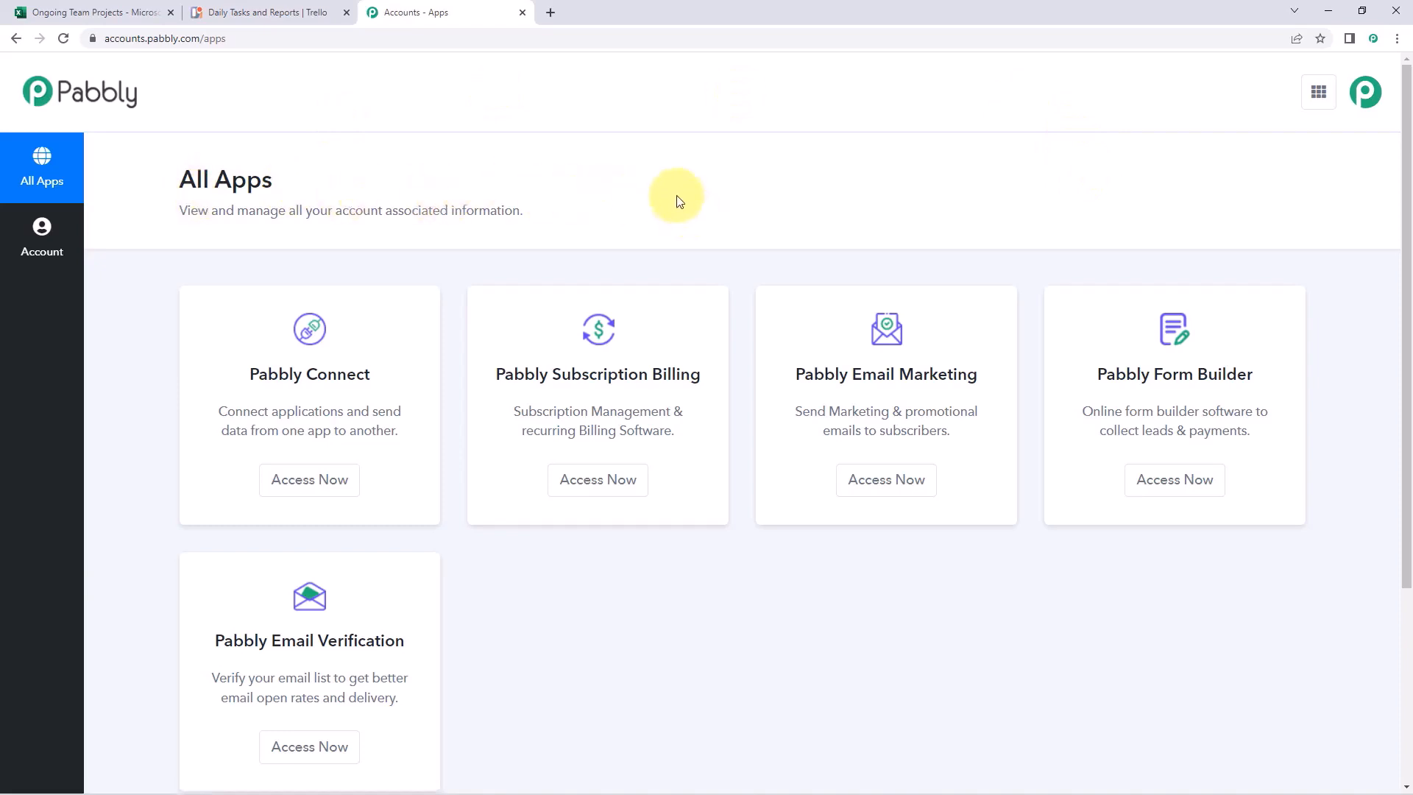
pyautogui.click(307, 489)
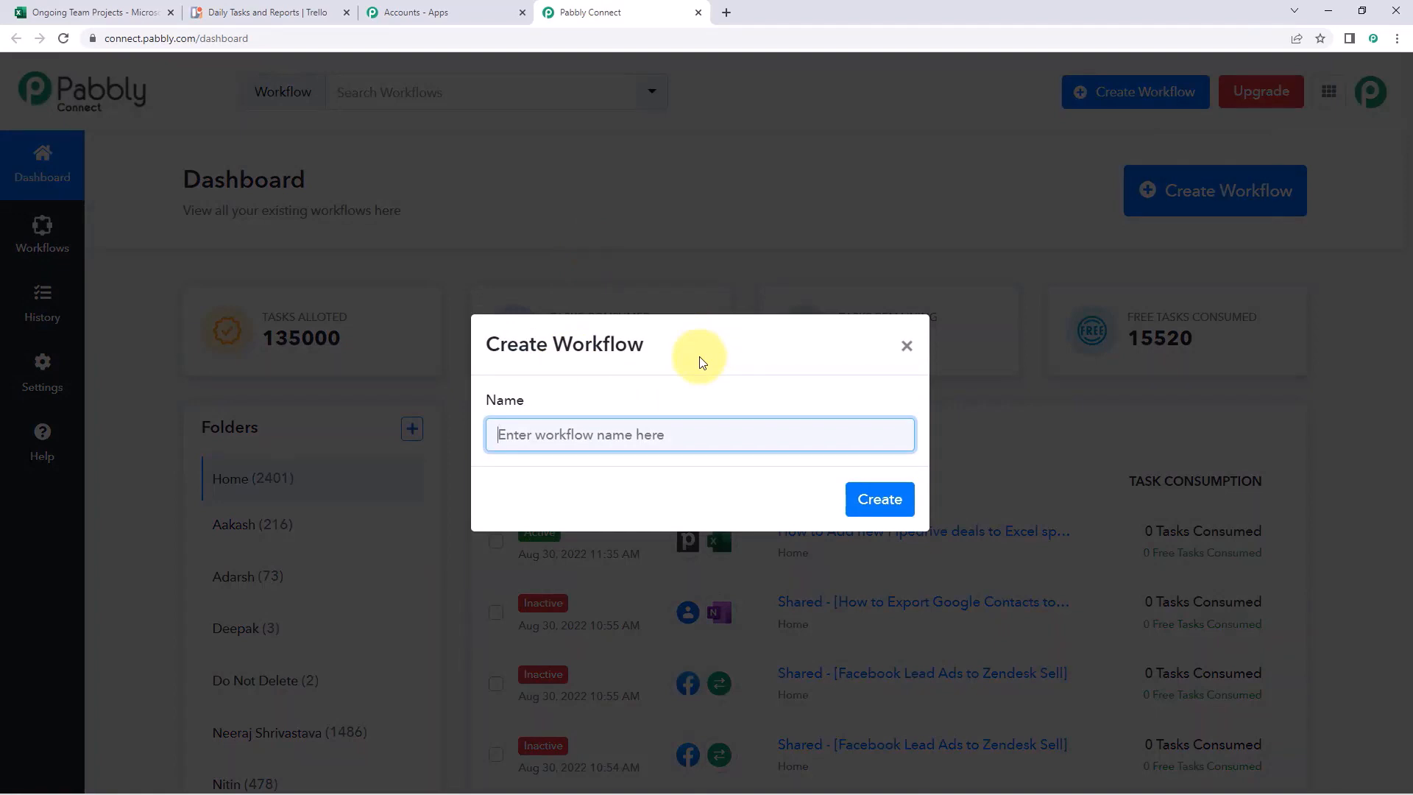
# Create a workflow named 'MS Excel to Trello' and collapse the trigger's app chooser
pyautogui.write('MS Excel to Trello')
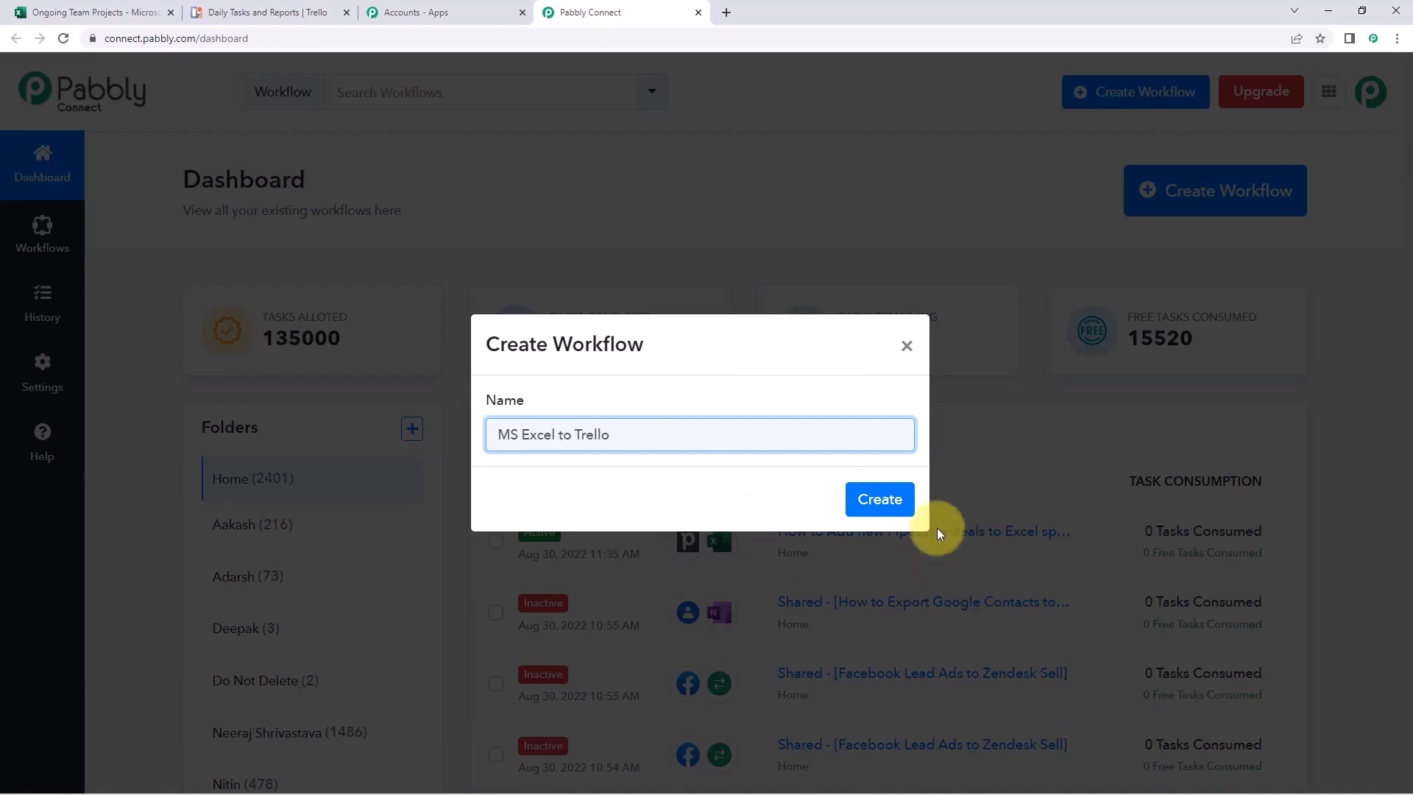
pyautogui.click(868, 499)
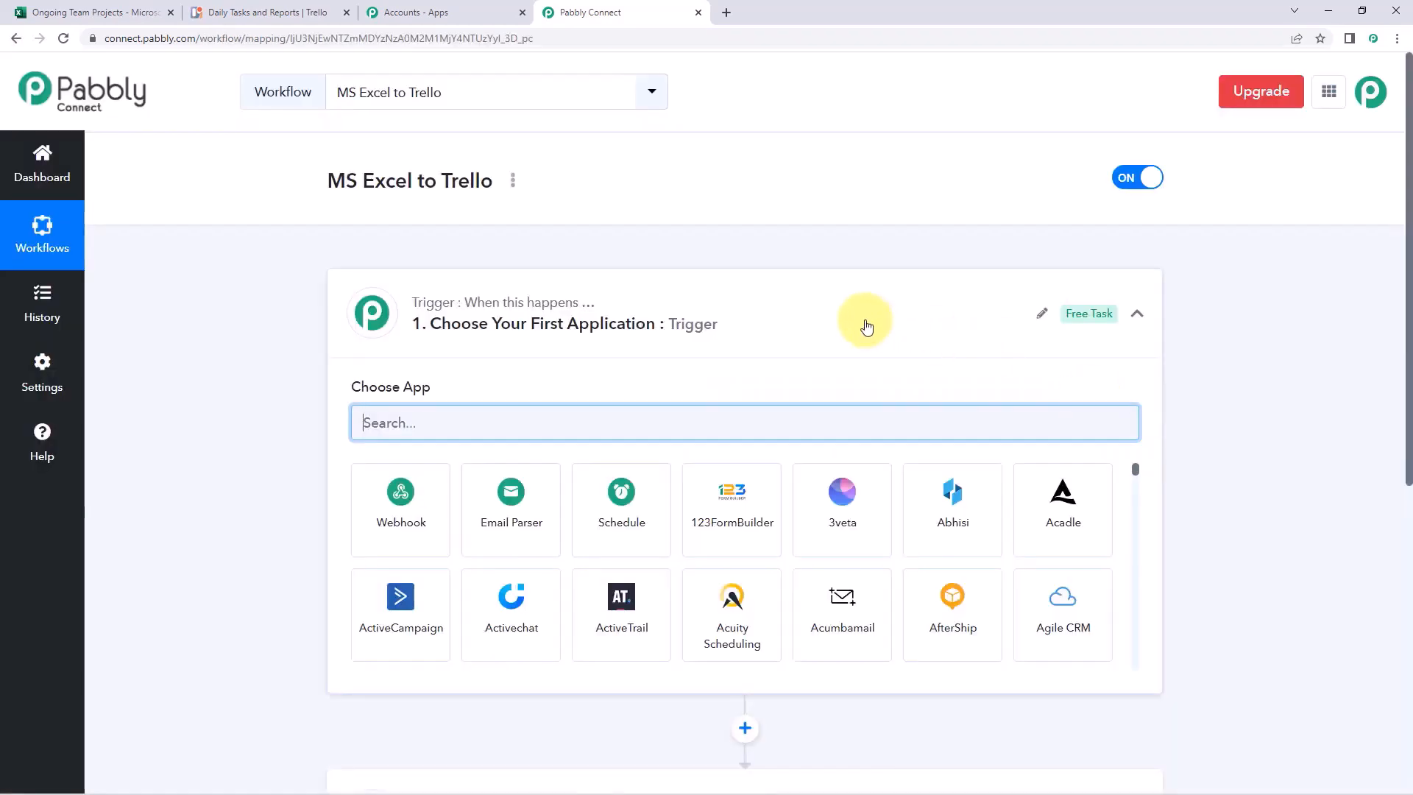
pyautogui.click(864, 322)
pyautogui.scroll(-1, 320, 340)
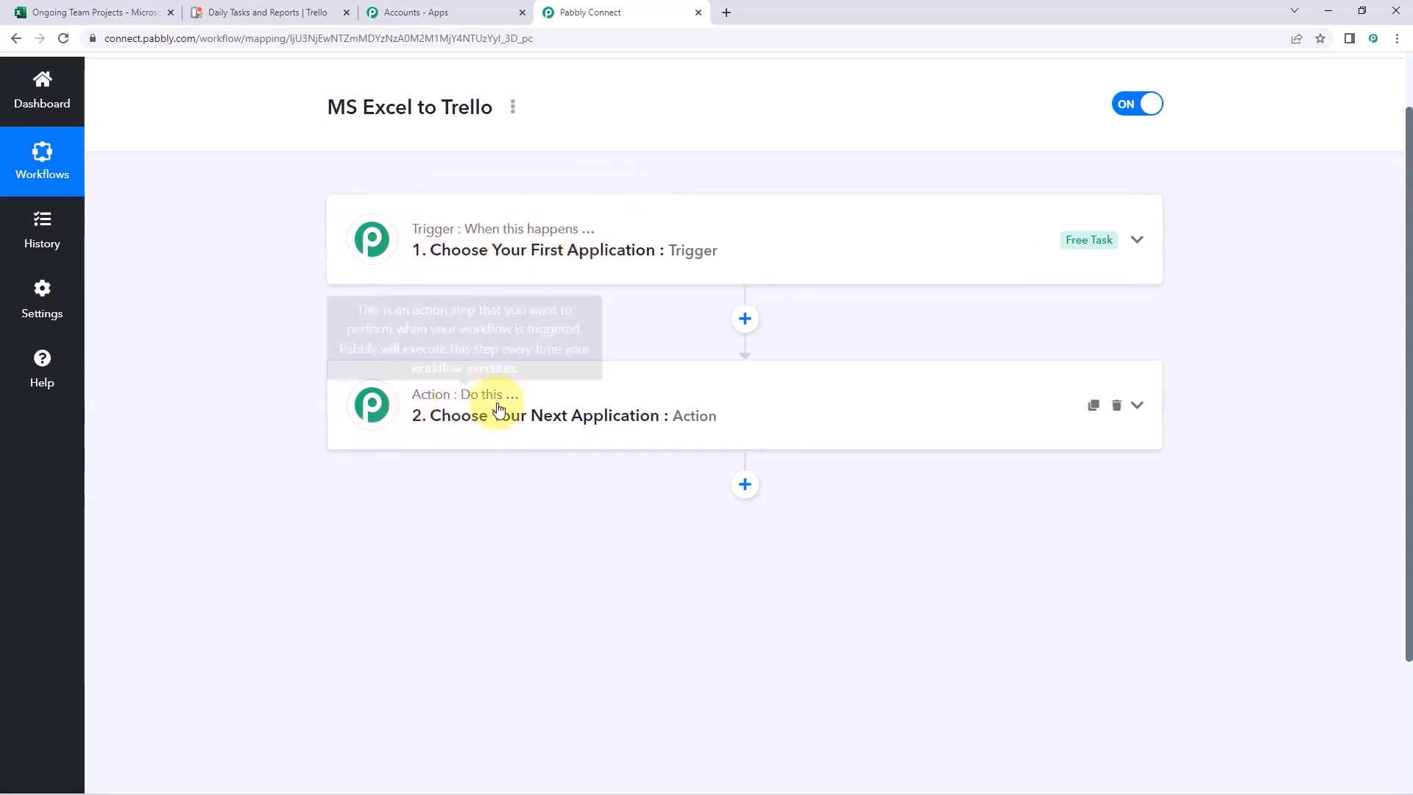
# Set the trigger to Microsoft Excel's New Row in Worksheet event and begin connecting an account
pyautogui.click(616, 230)
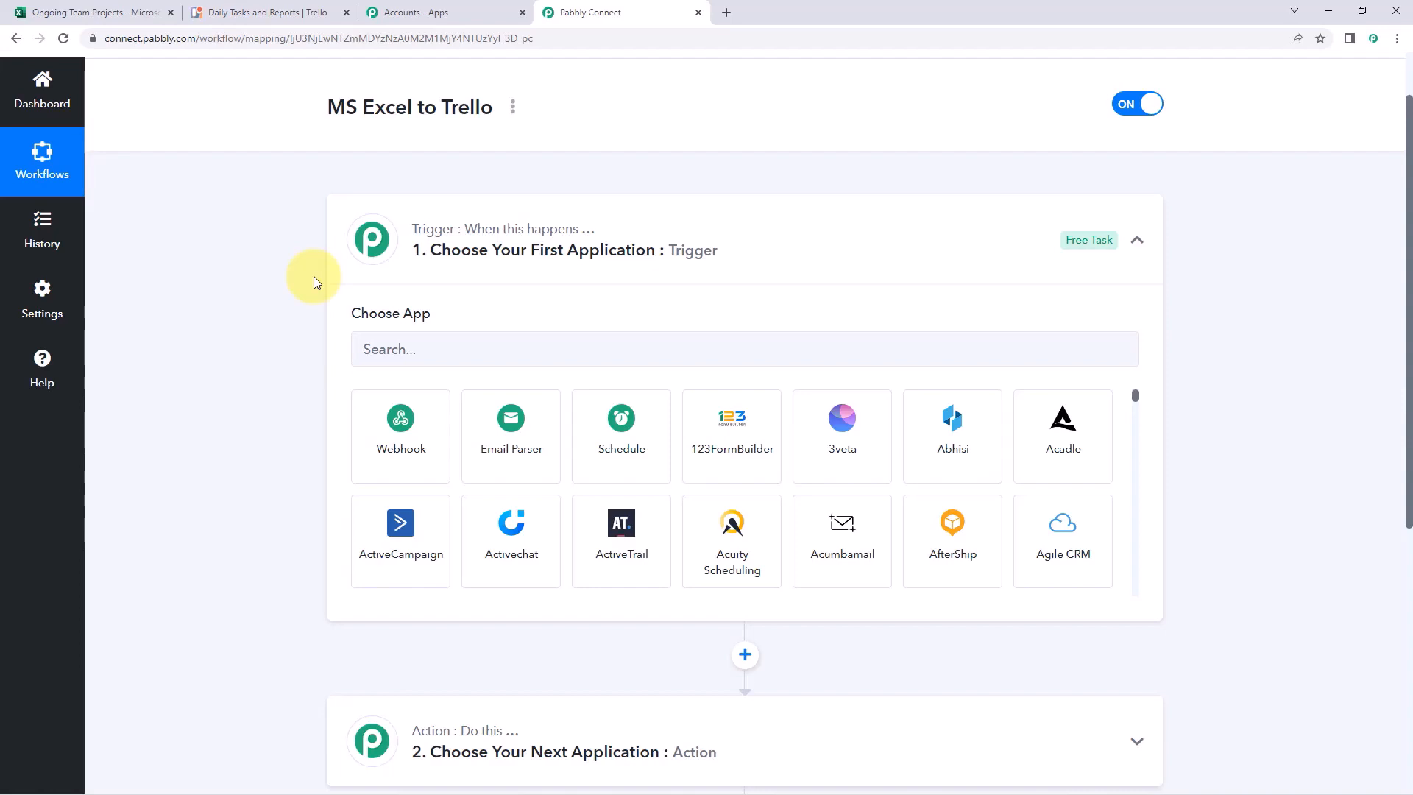
pyautogui.scroll(-1, 309, 279)
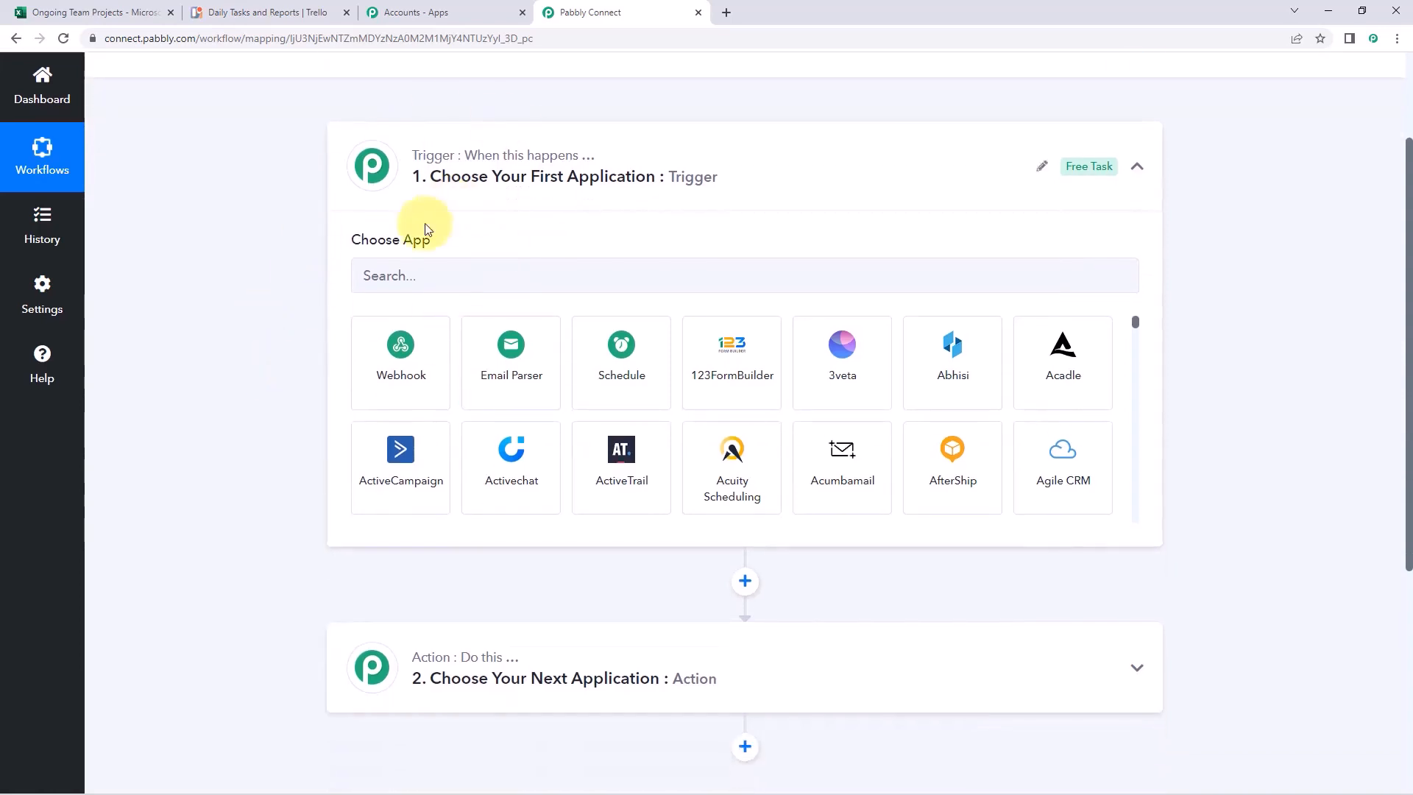
pyautogui.click(438, 276)
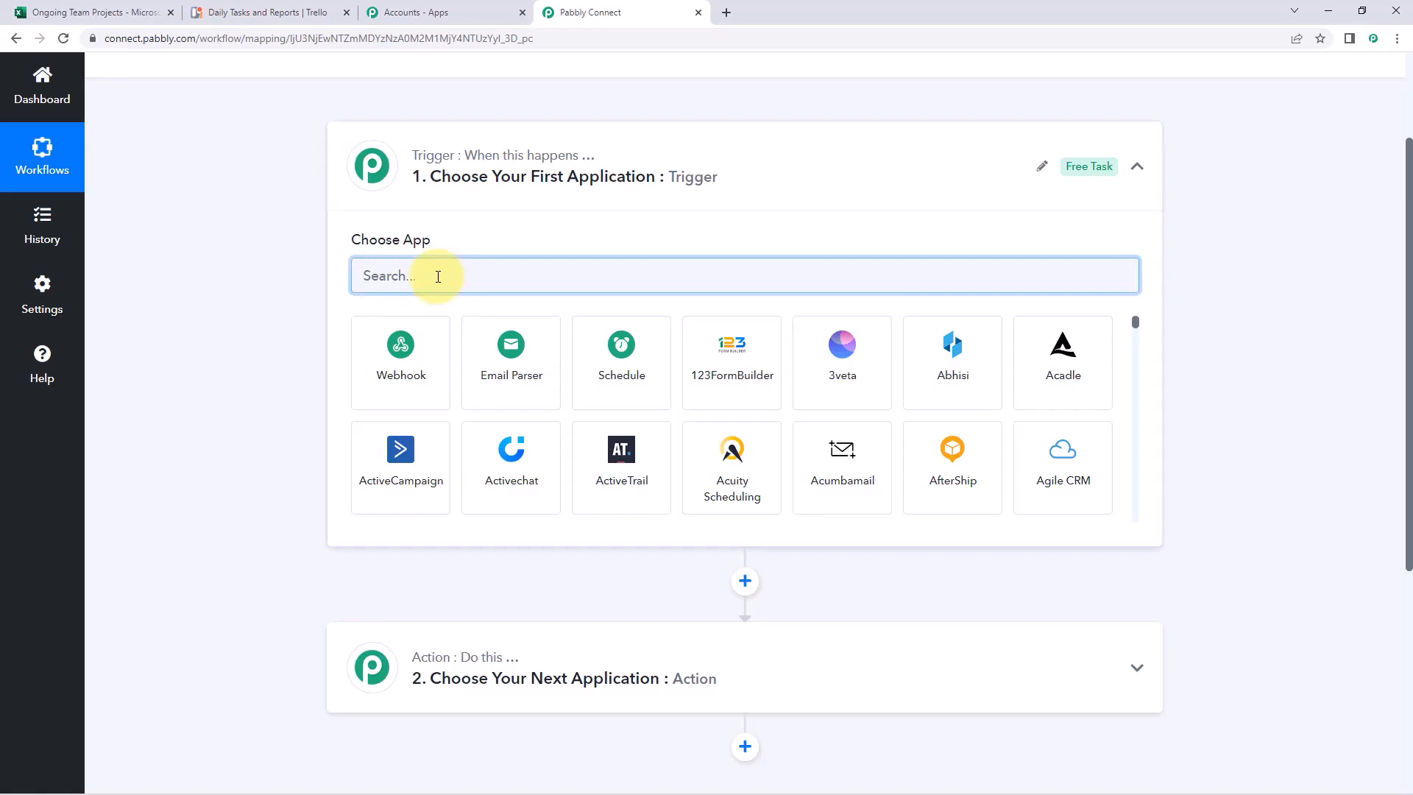
pyautogui.write('Microso')
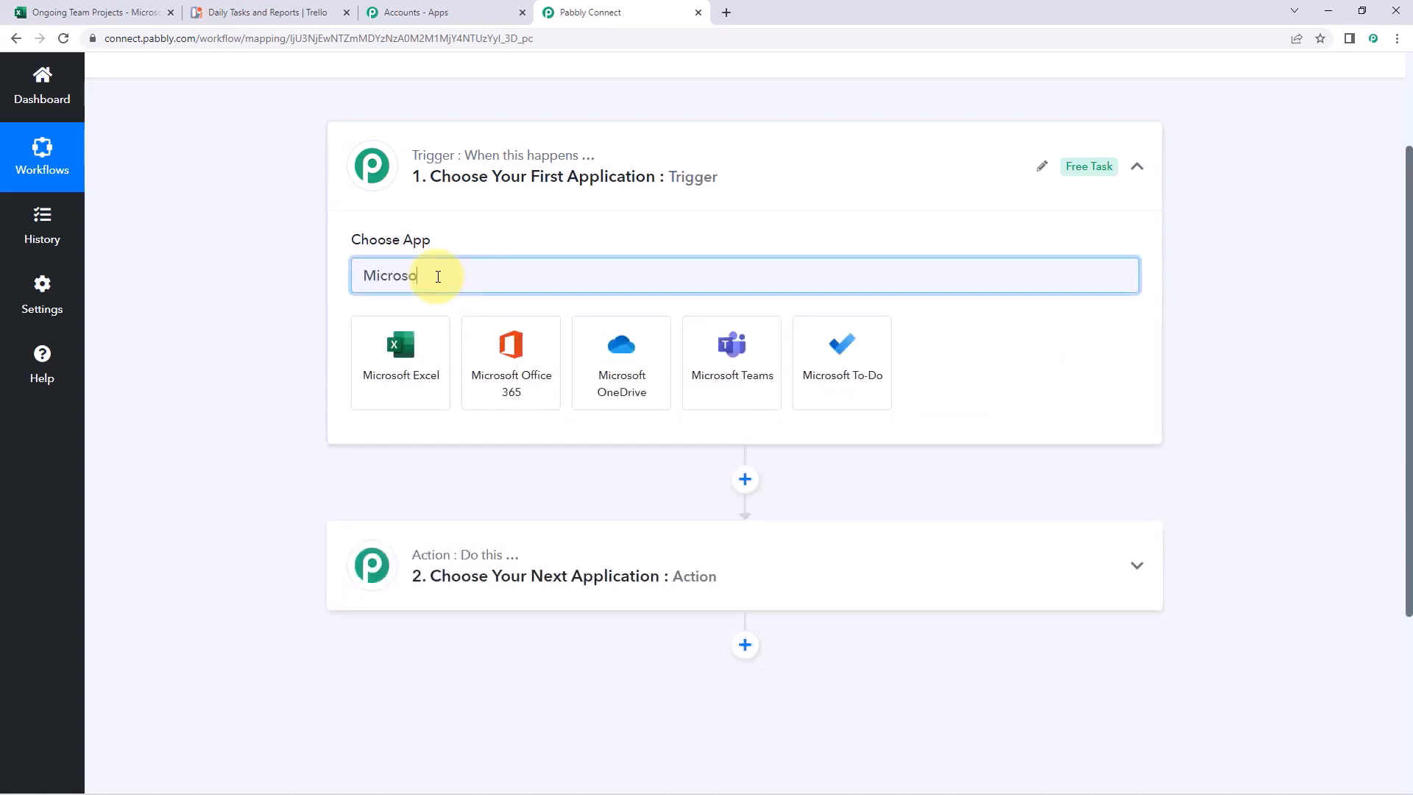
pyautogui.click(403, 352)
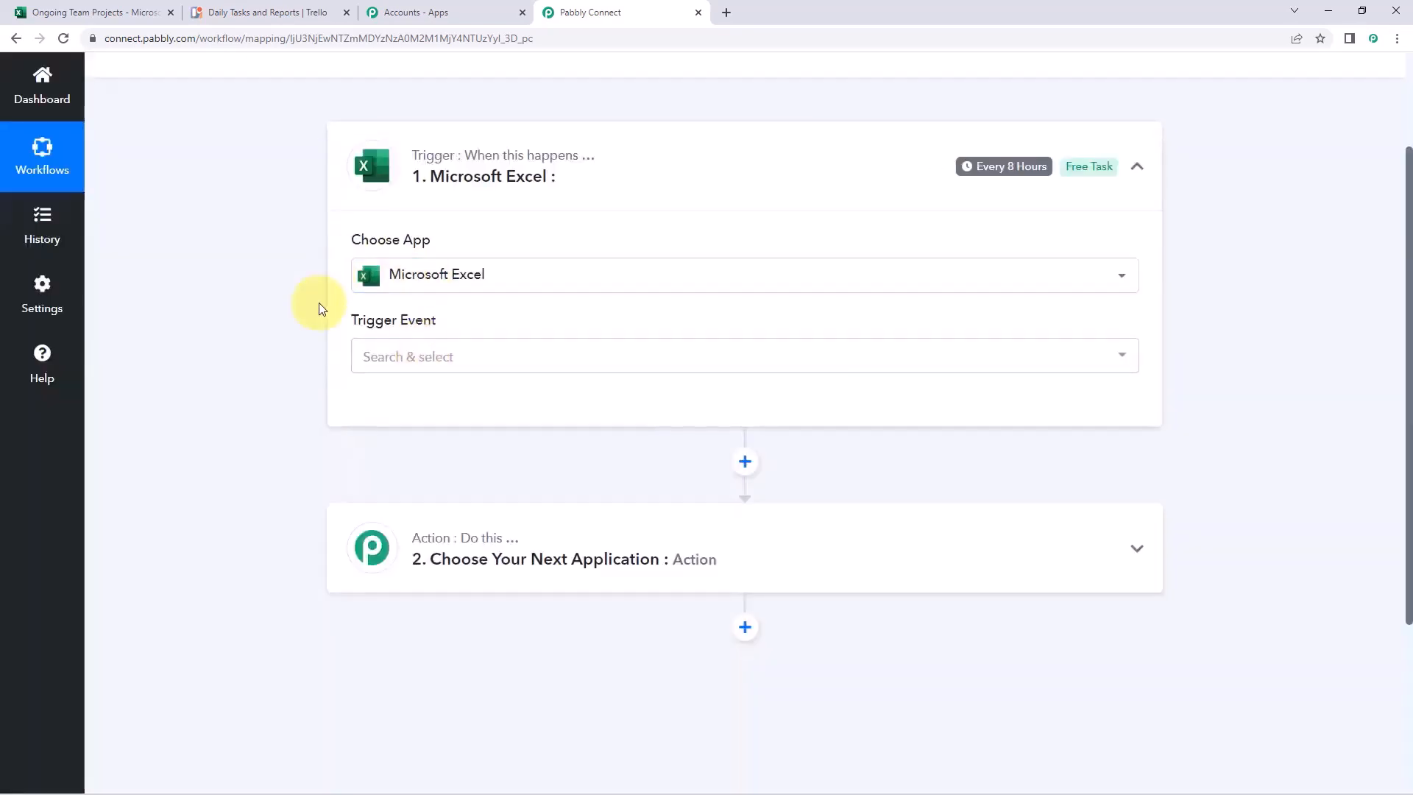
pyautogui.click(445, 360)
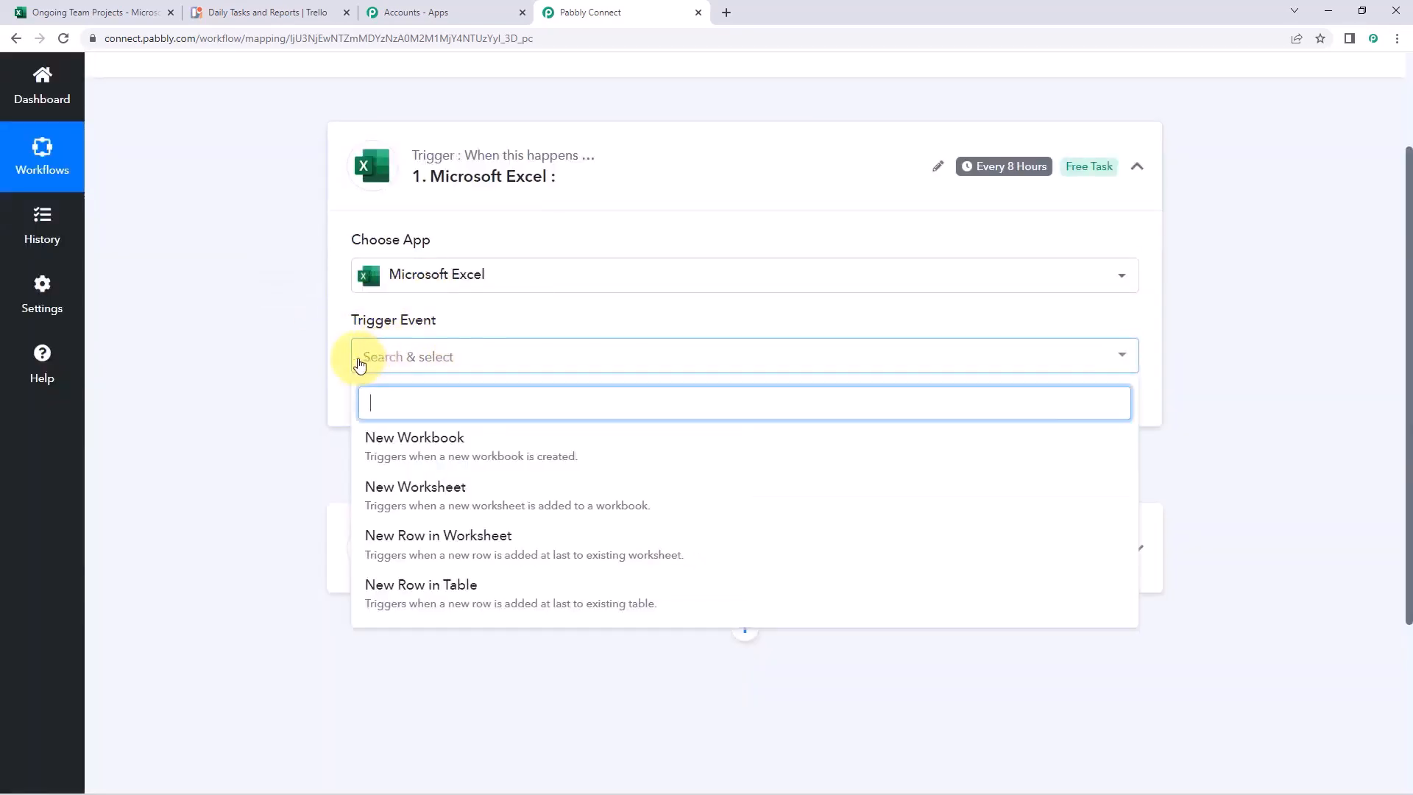
pyautogui.scroll(-1, 309, 359)
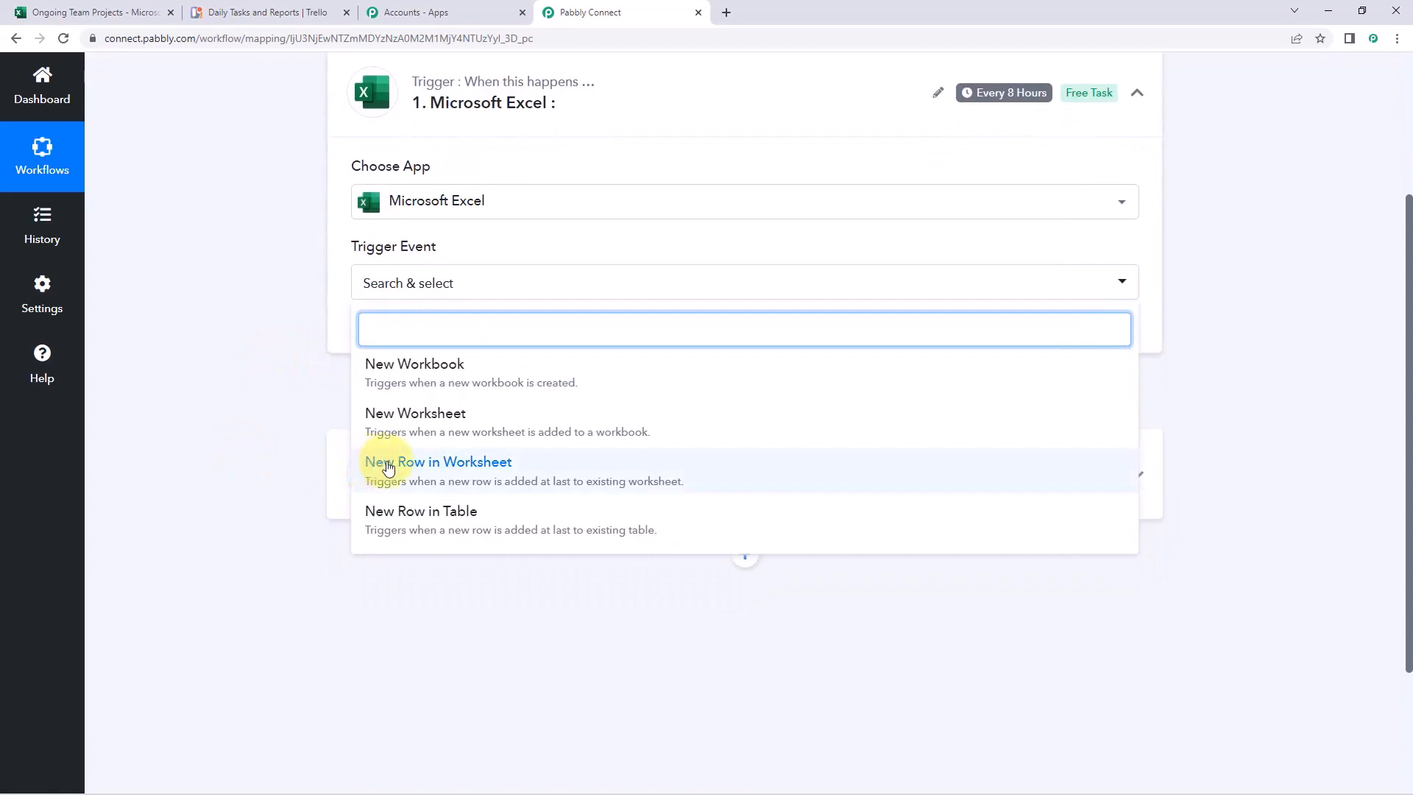
pyautogui.click(389, 468)
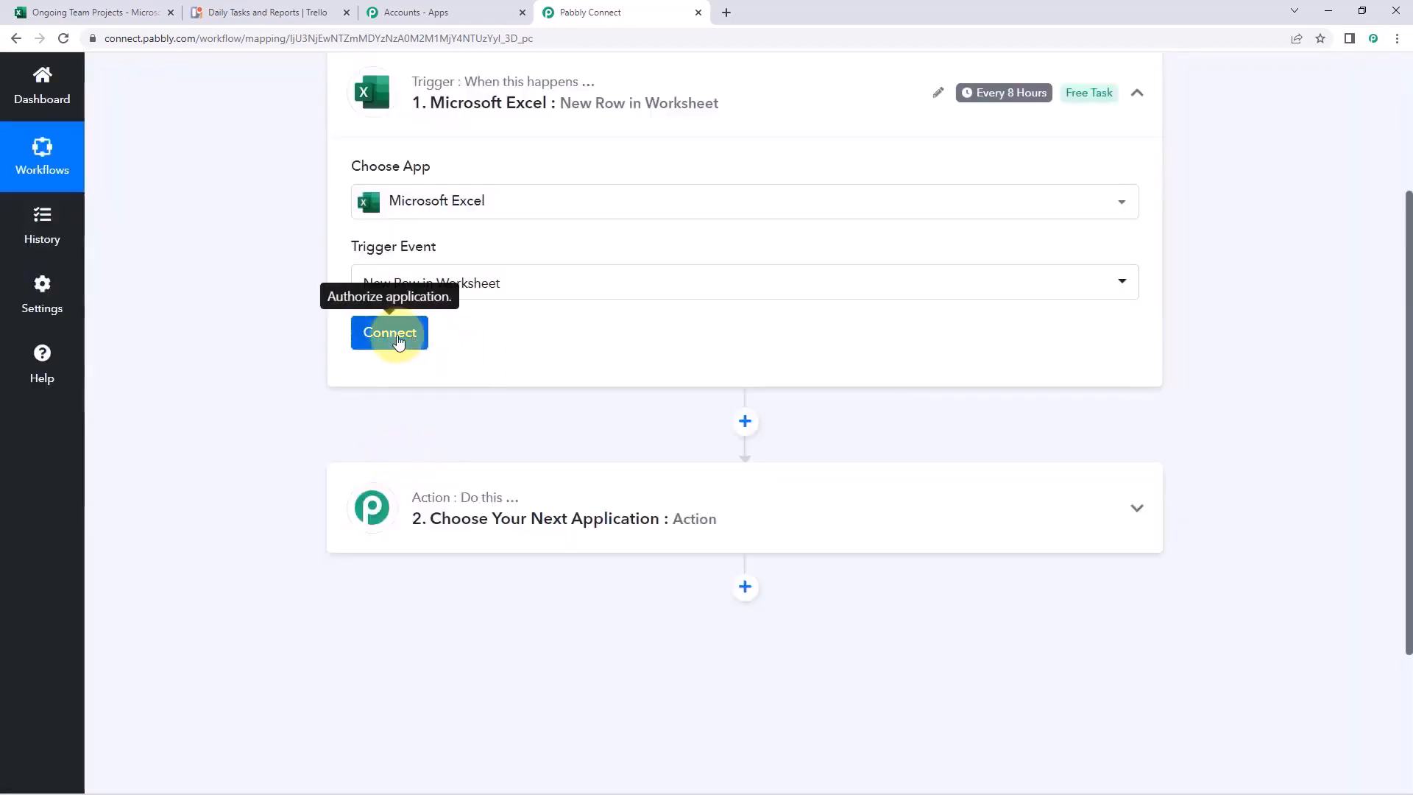
pyautogui.click(387, 334)
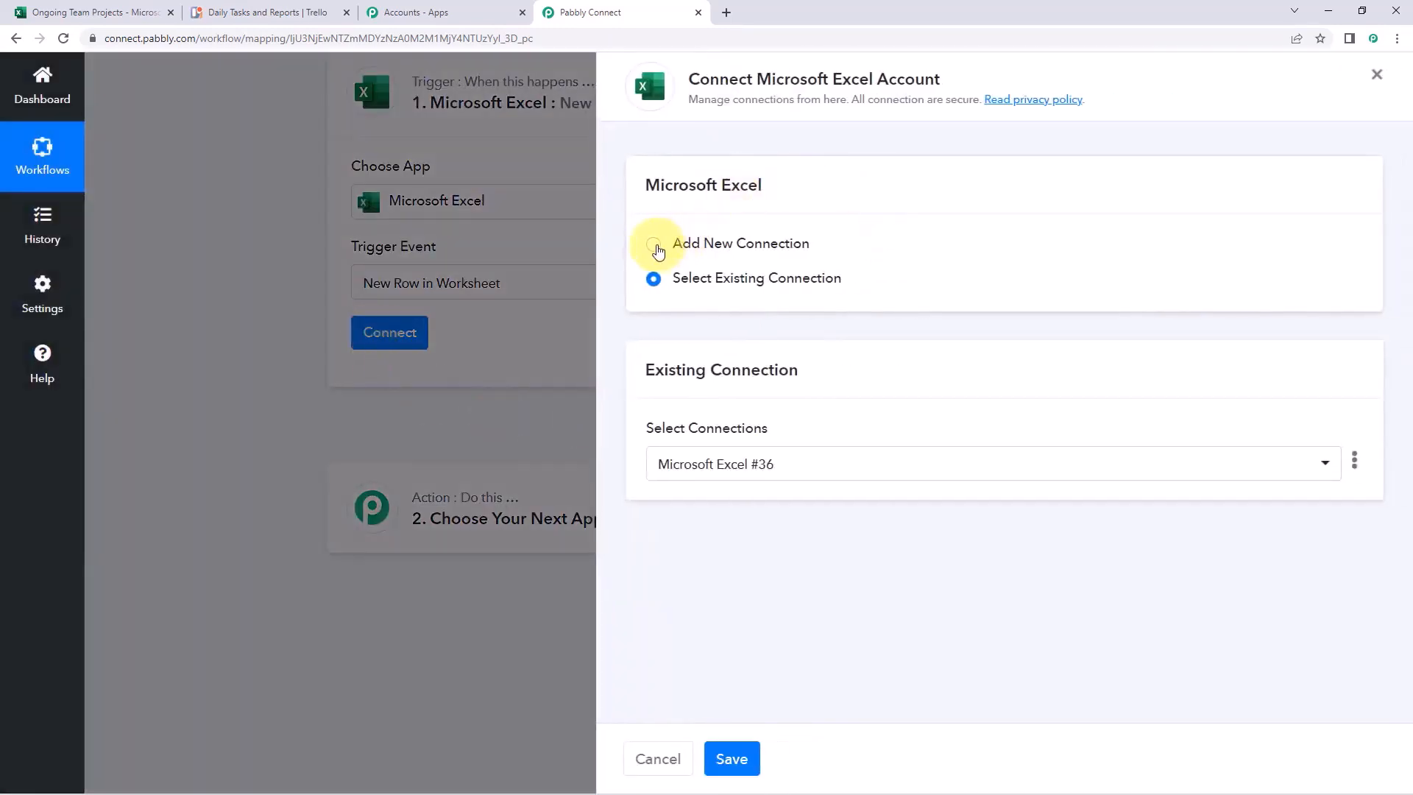
# Add a new Microsoft Excel connection and grant Pabbly Connect access in the consent popup
pyautogui.click(653, 245)
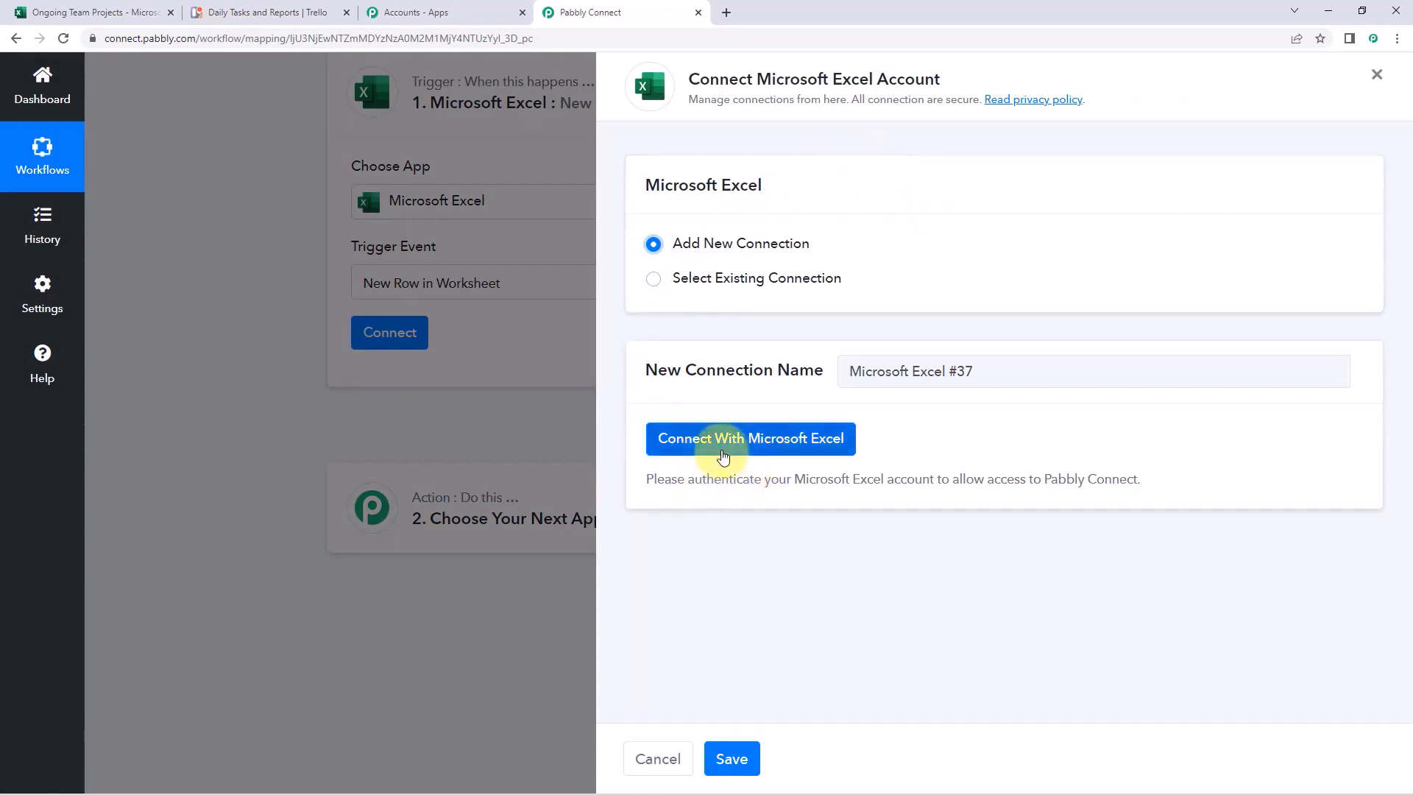
pyautogui.click(722, 454)
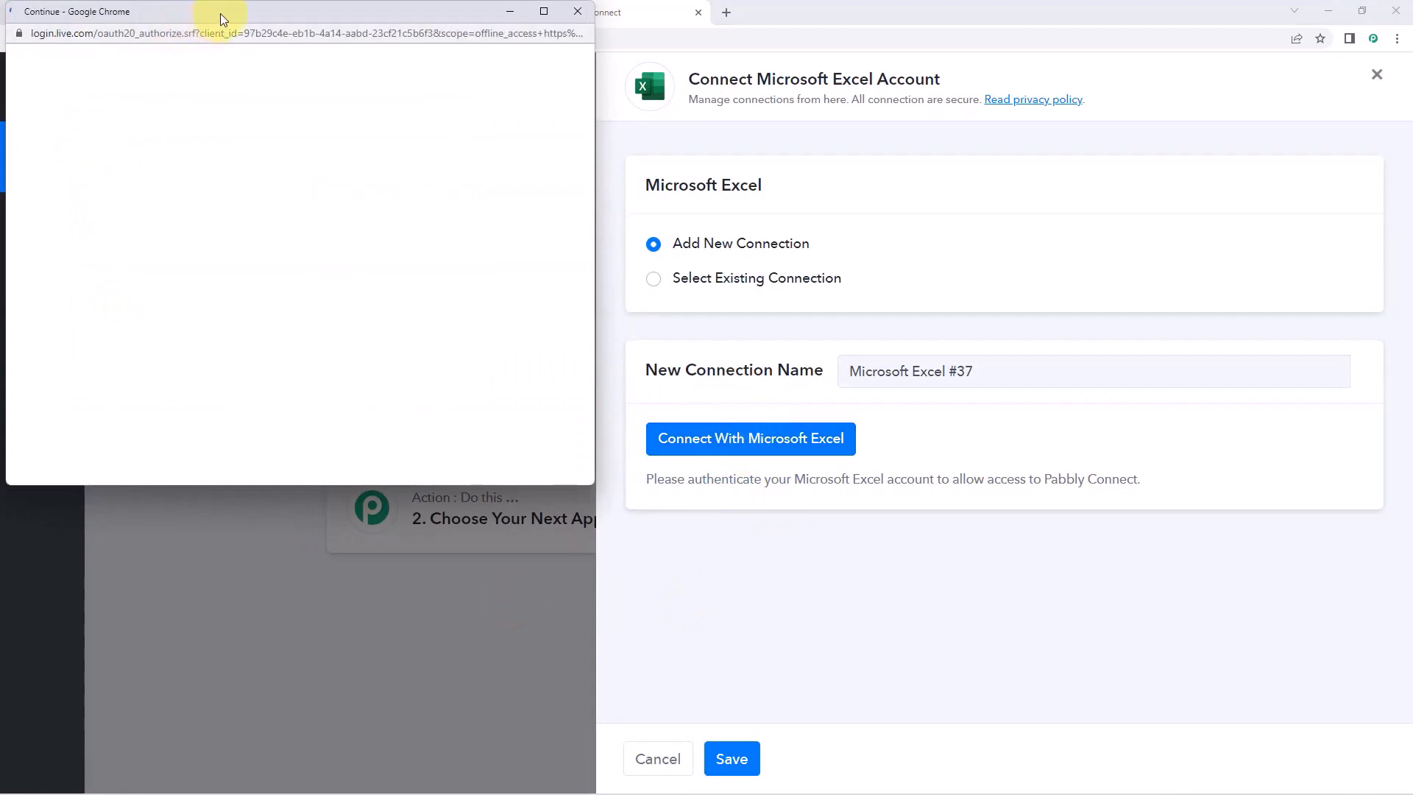
pyautogui.click(92, 6)
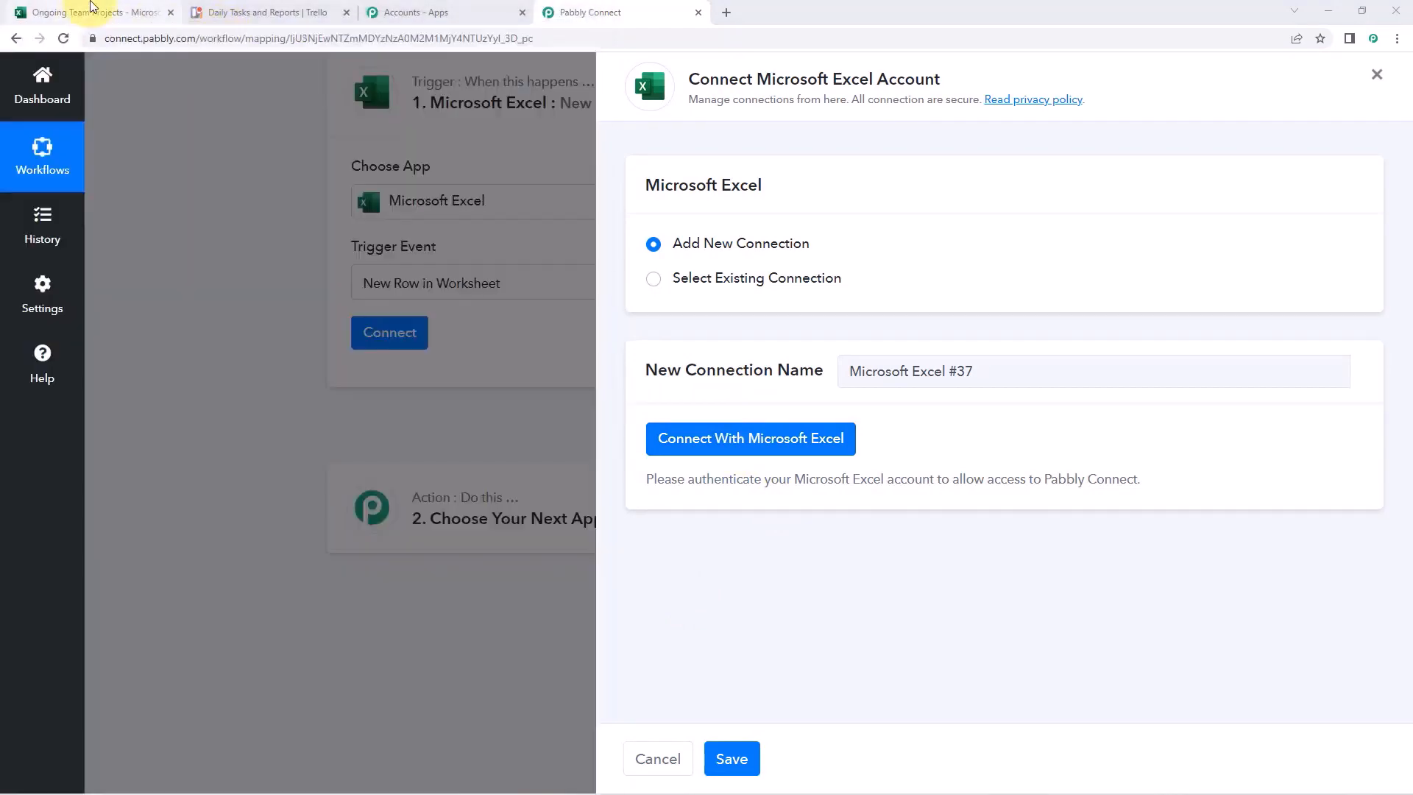
pyautogui.click(92, 6)
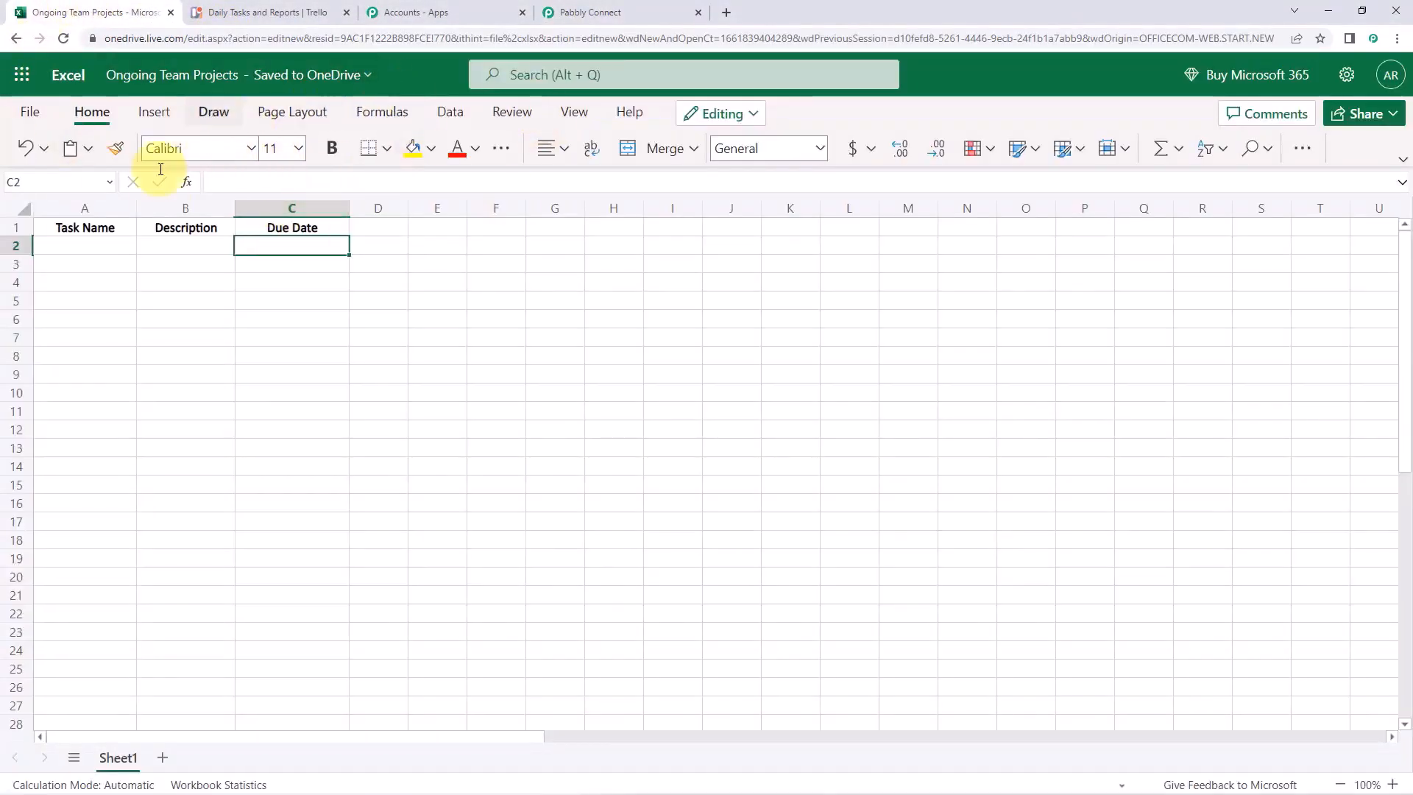
pyautogui.click(548, 10)
pyautogui.hotkey('alt', 'Tab')
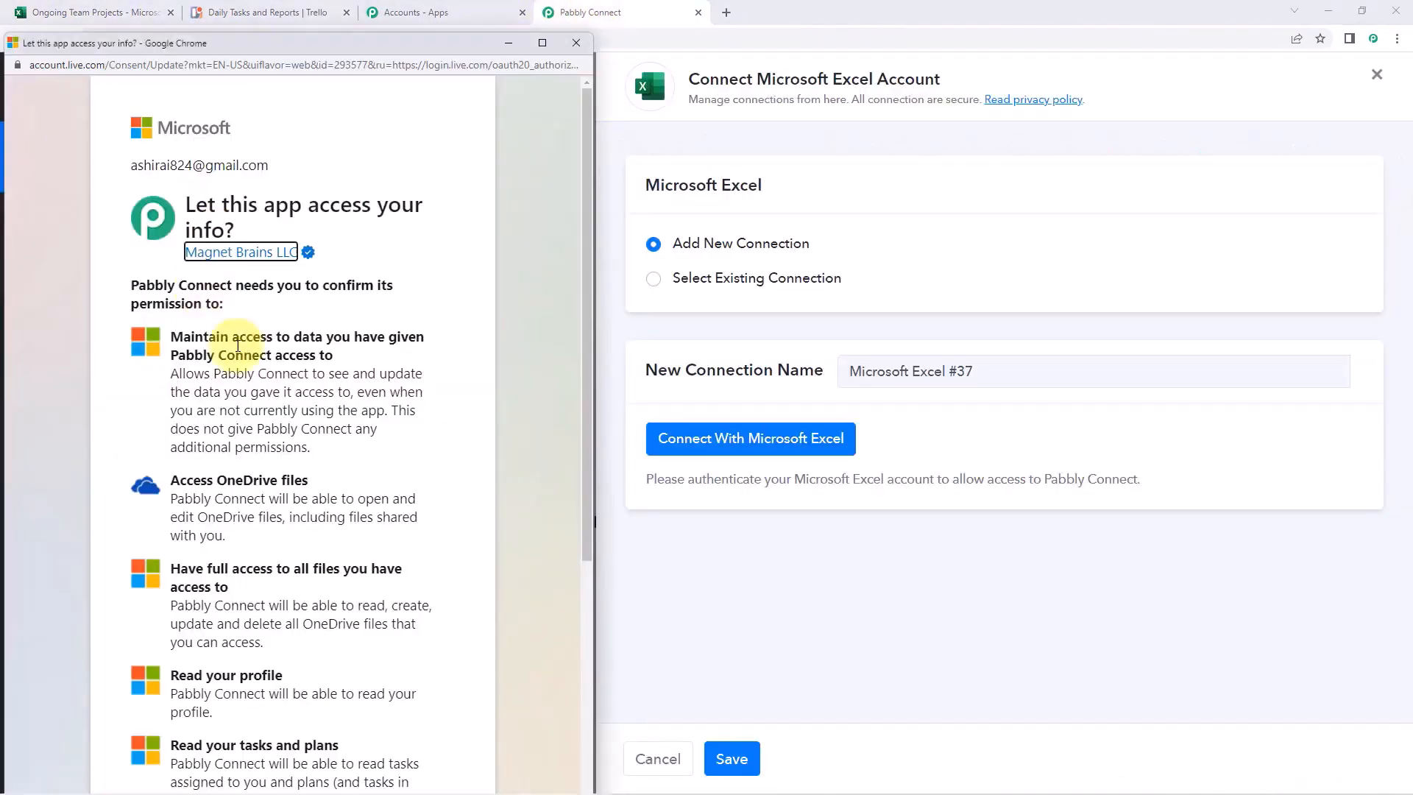
pyautogui.click(456, 284)
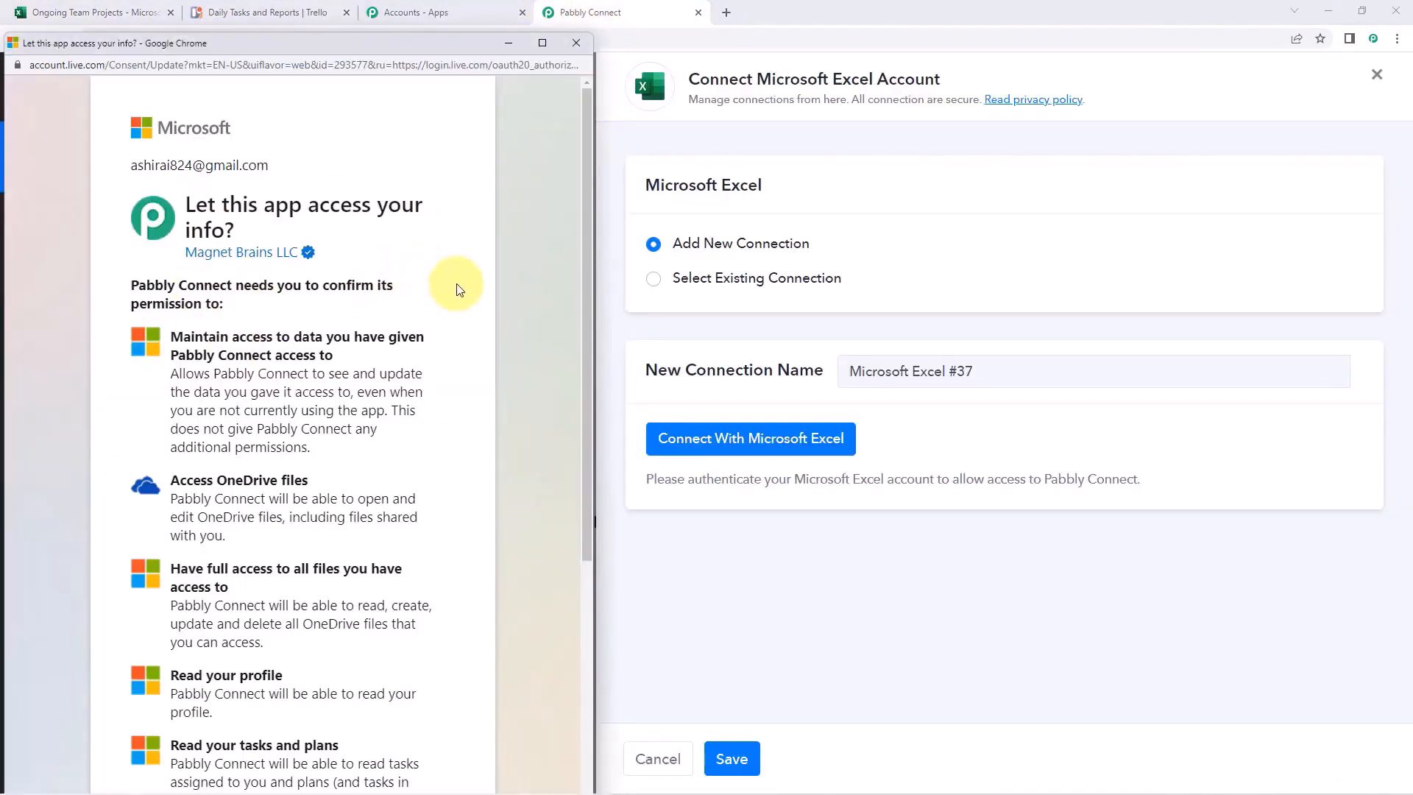
pyautogui.scroll(-5, 456, 287)
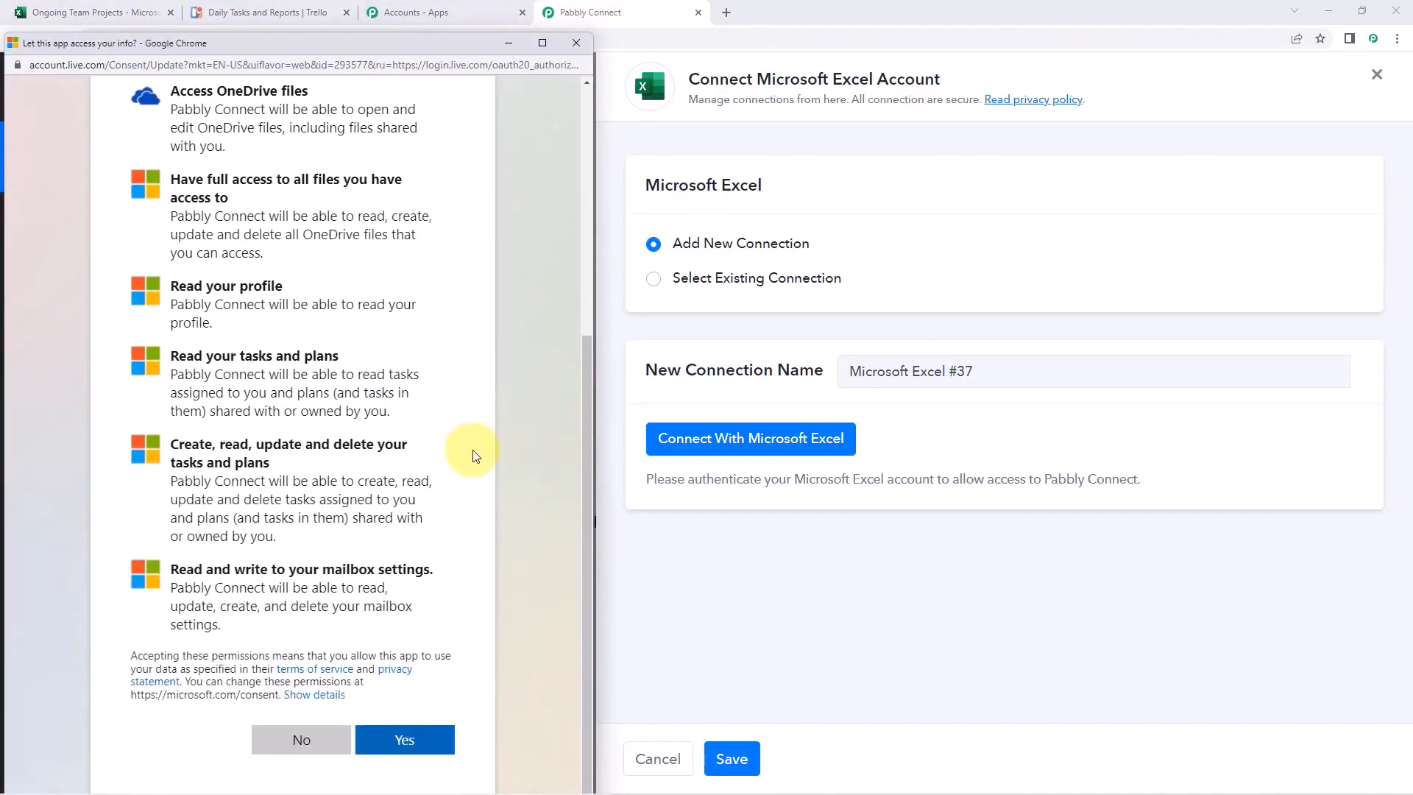
pyautogui.click(402, 738)
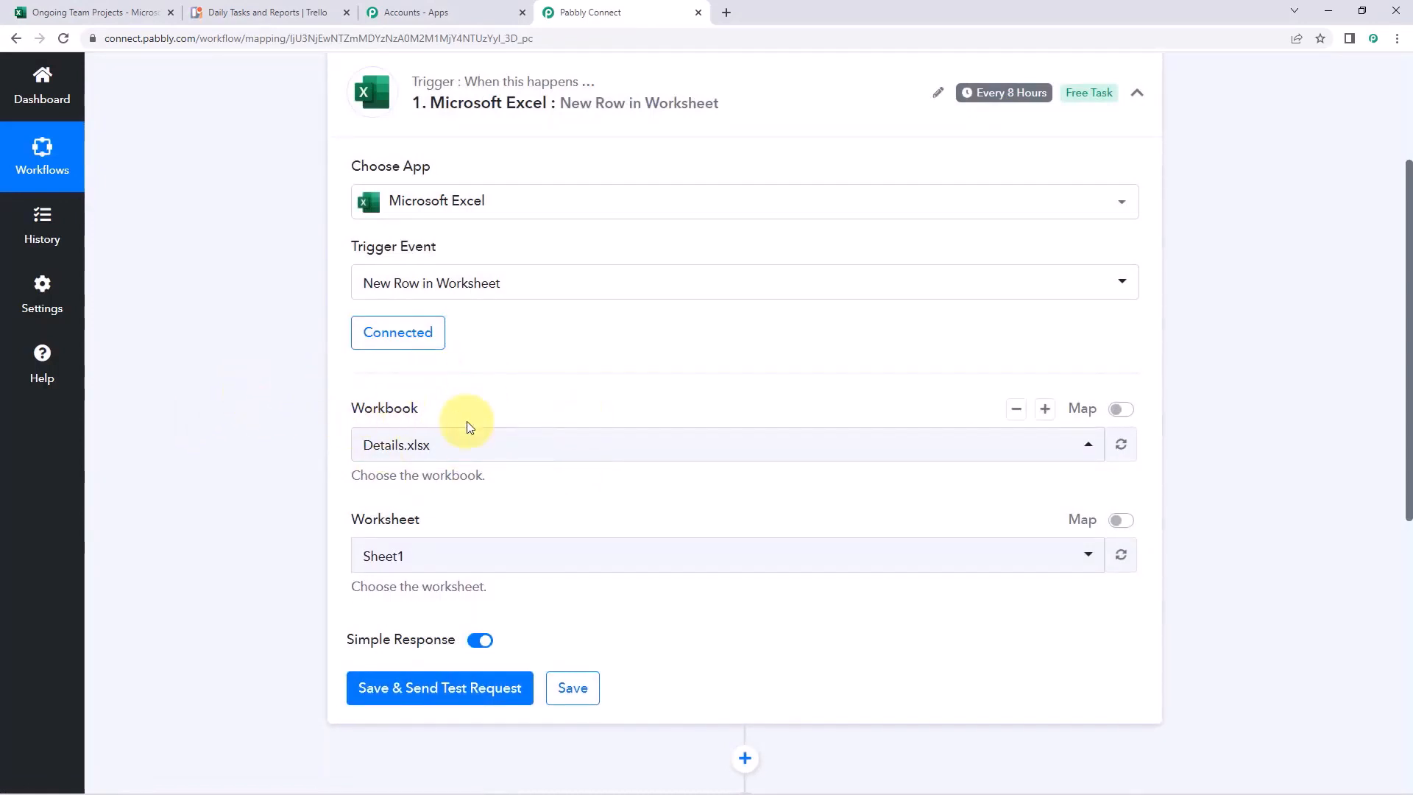
# Open the Workbook dropdown, then review the spreadsheet's empty Project Name, Description and Due Date cells
pyautogui.click(469, 446)
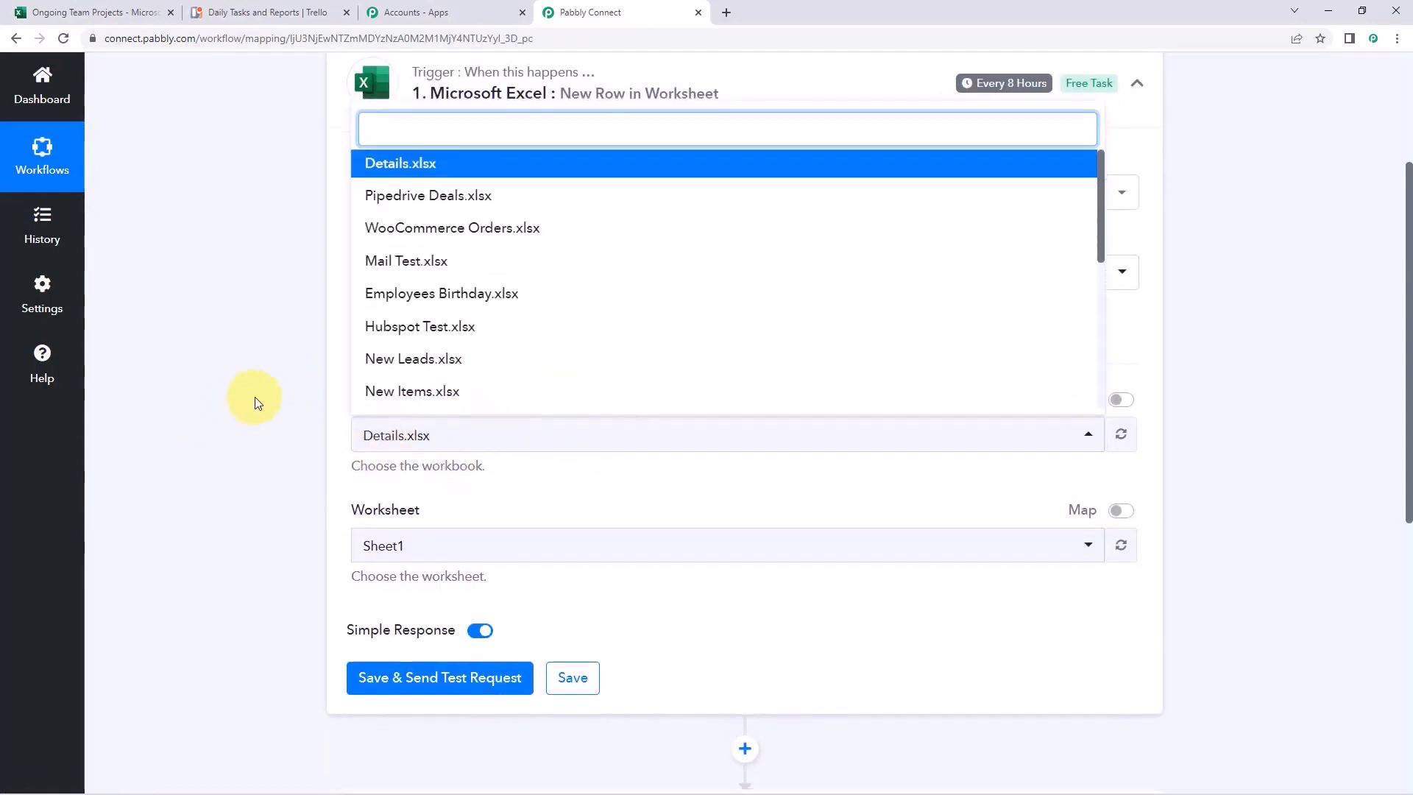
pyautogui.scroll(-3, 306, 381)
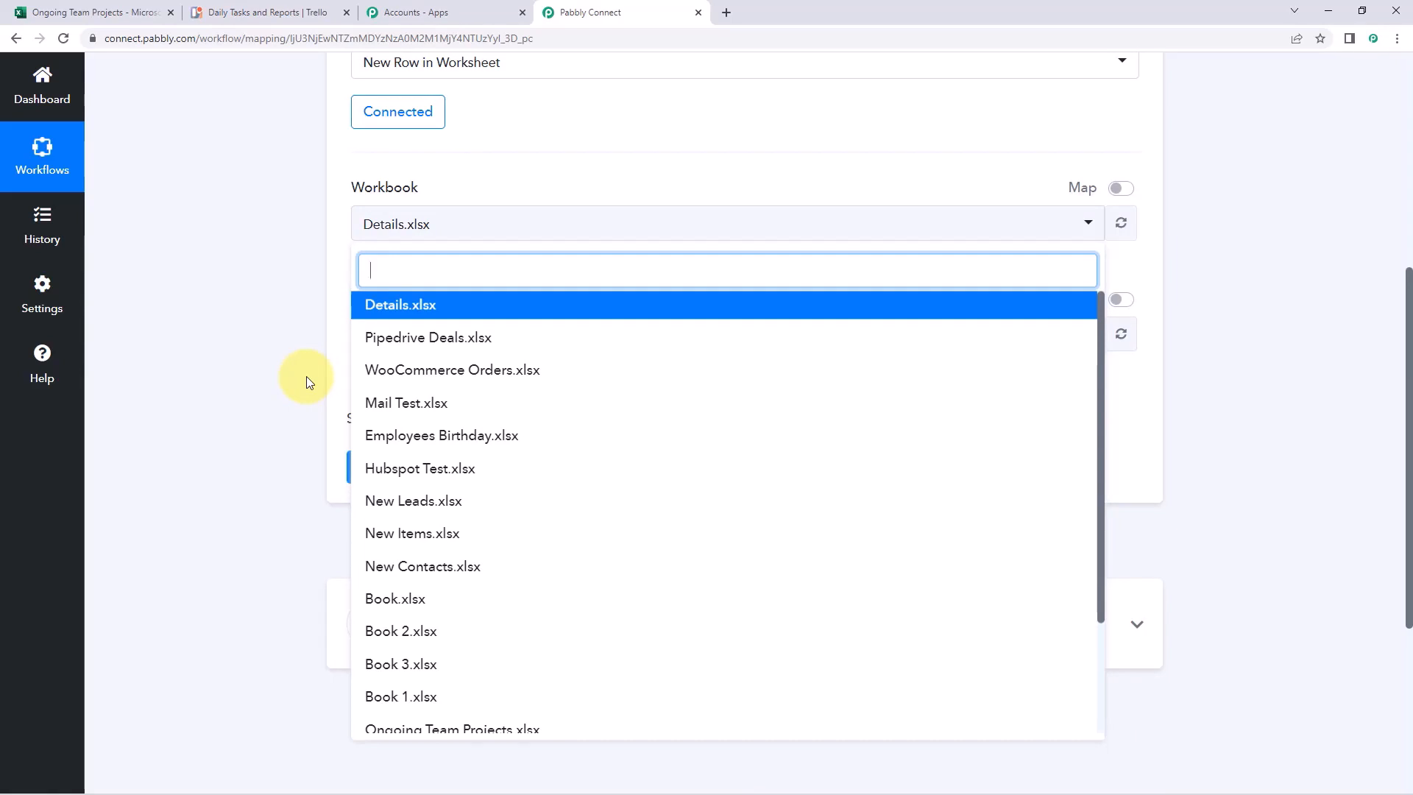
pyautogui.click(82, 7)
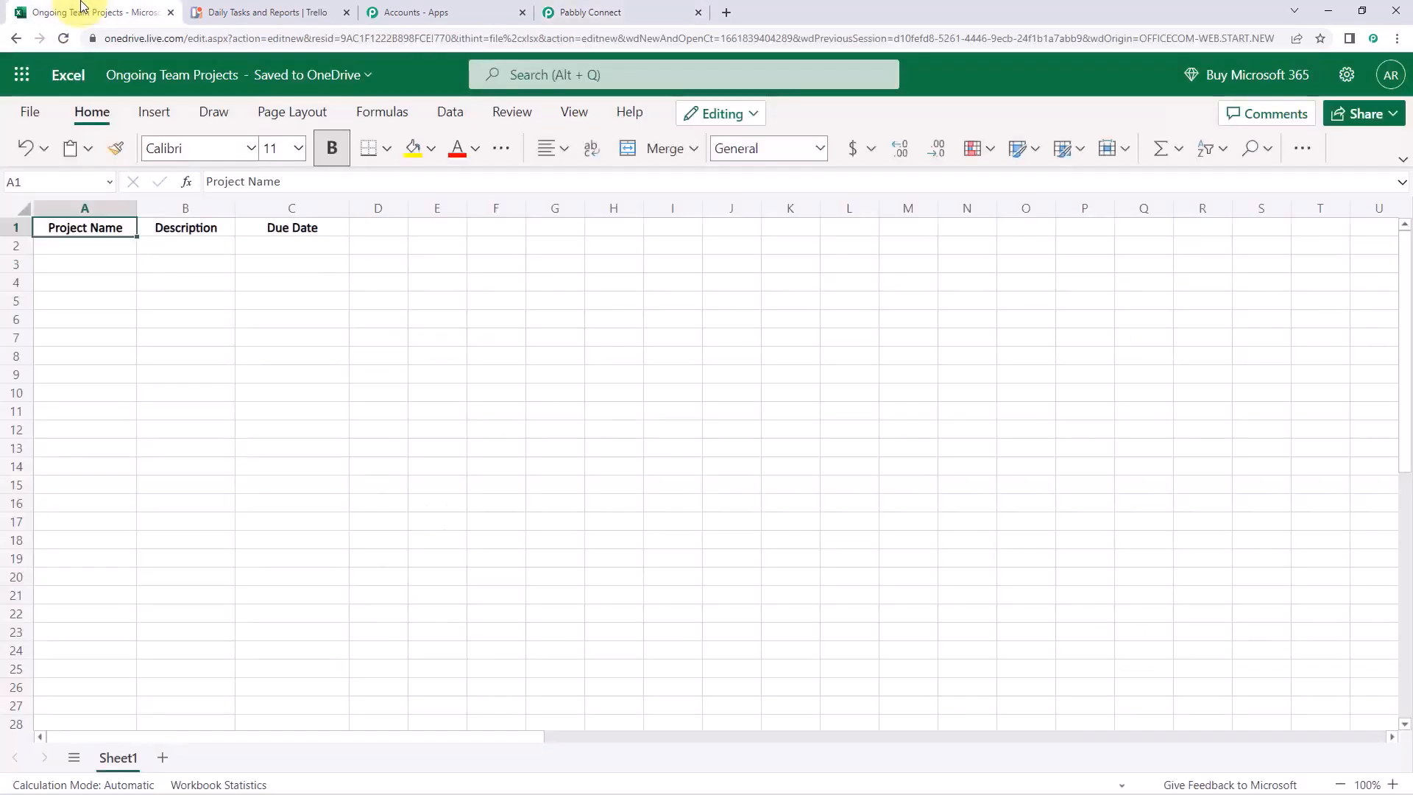
pyautogui.click(119, 245)
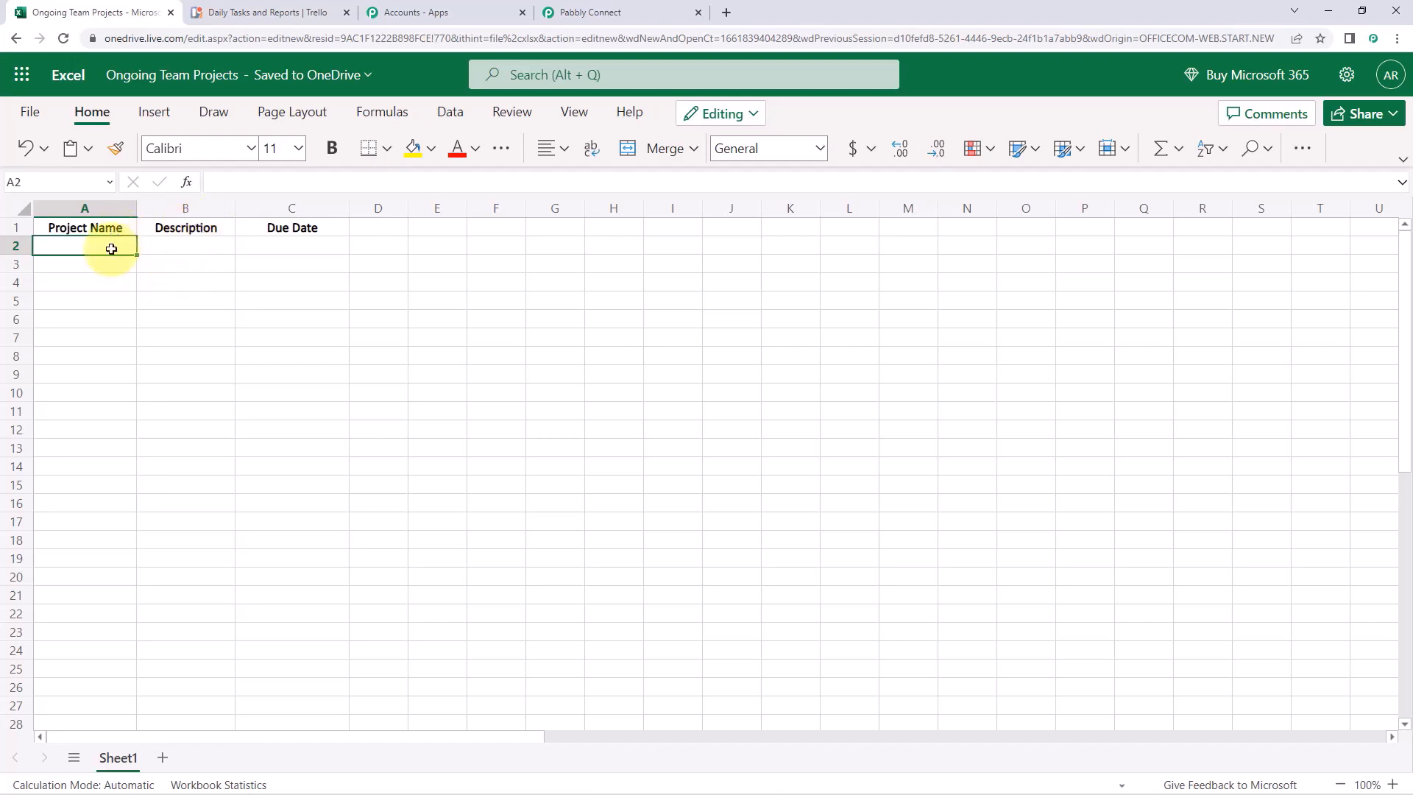
pyautogui.click(181, 247)
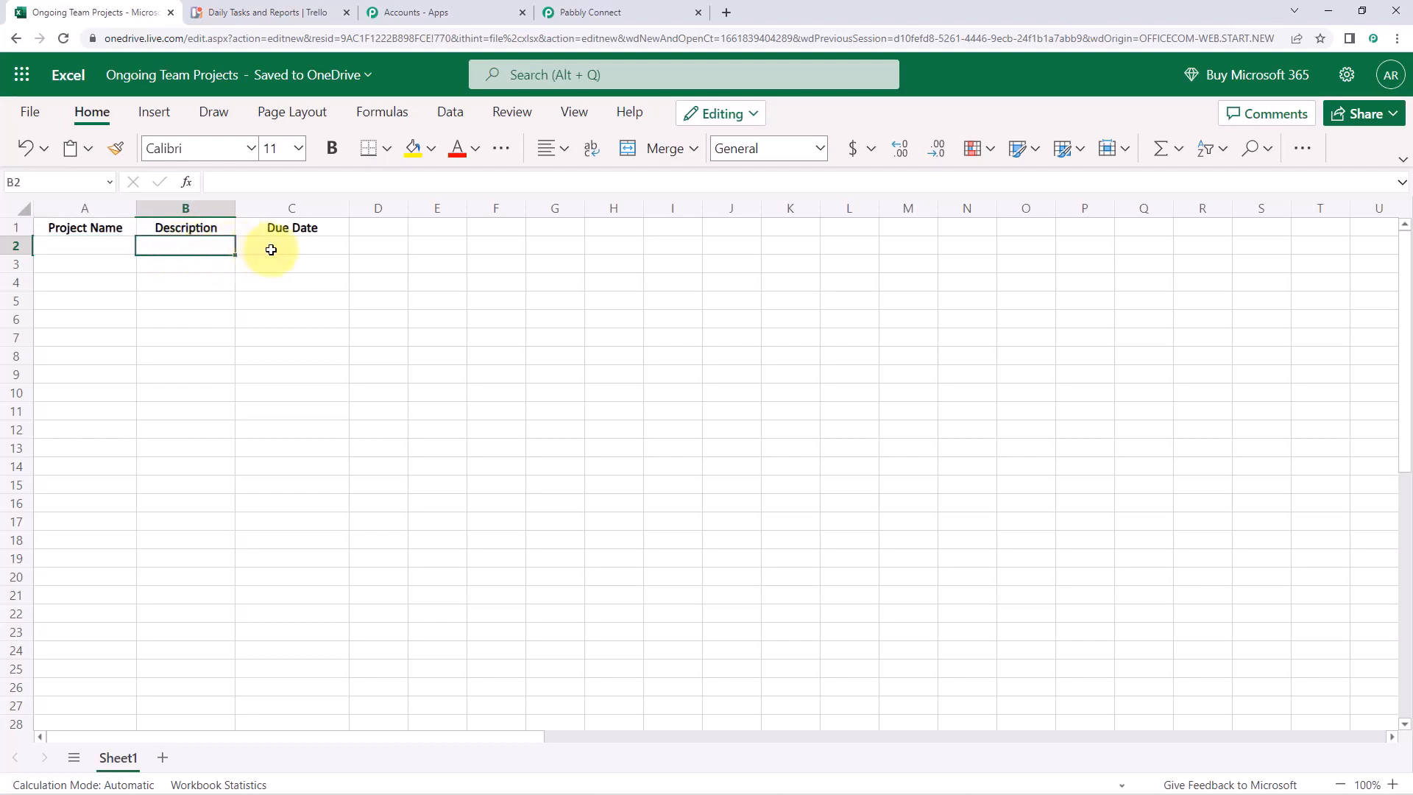
pyautogui.click(294, 247)
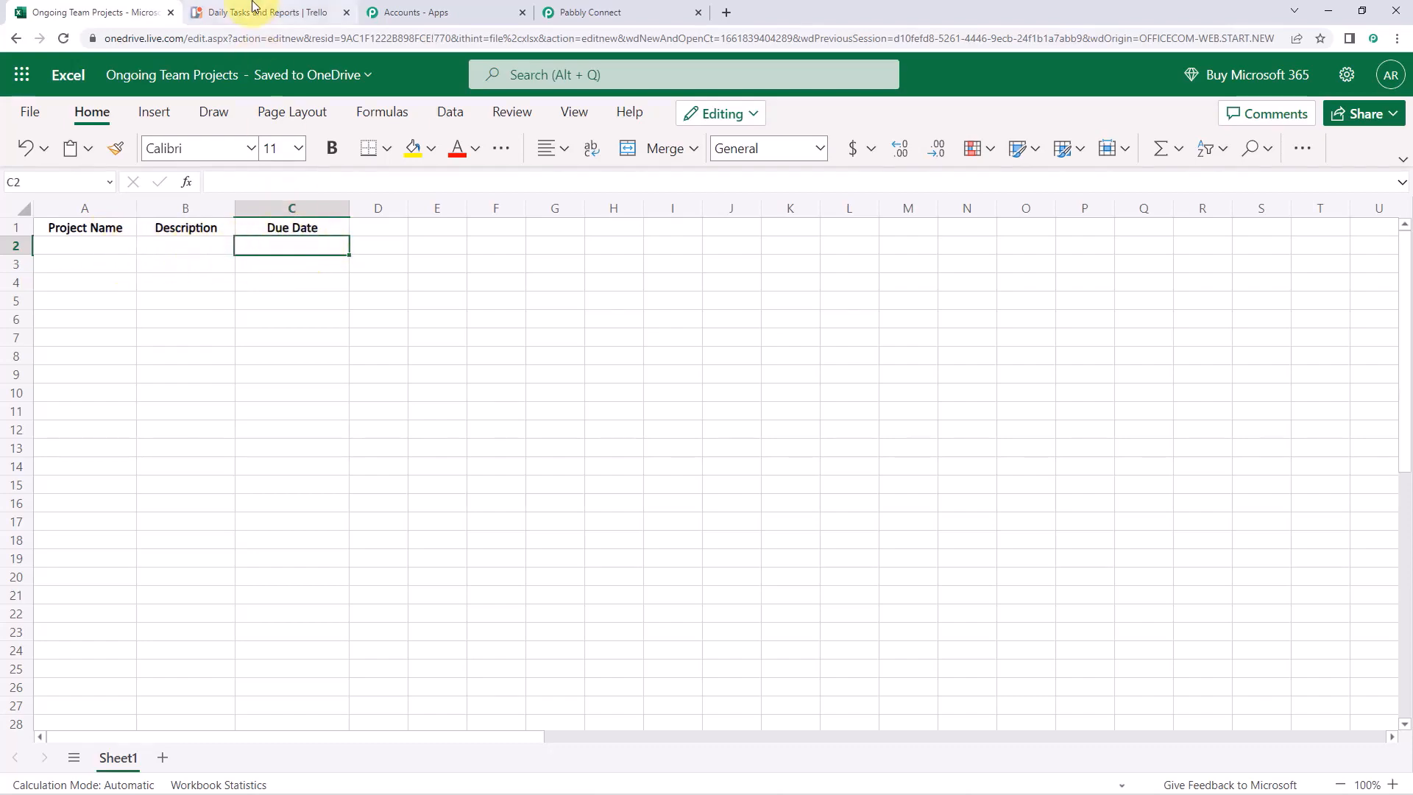
# Look over the Daily Tasks and Reports Trello board, then return to the workbook list
pyautogui.click(253, 12)
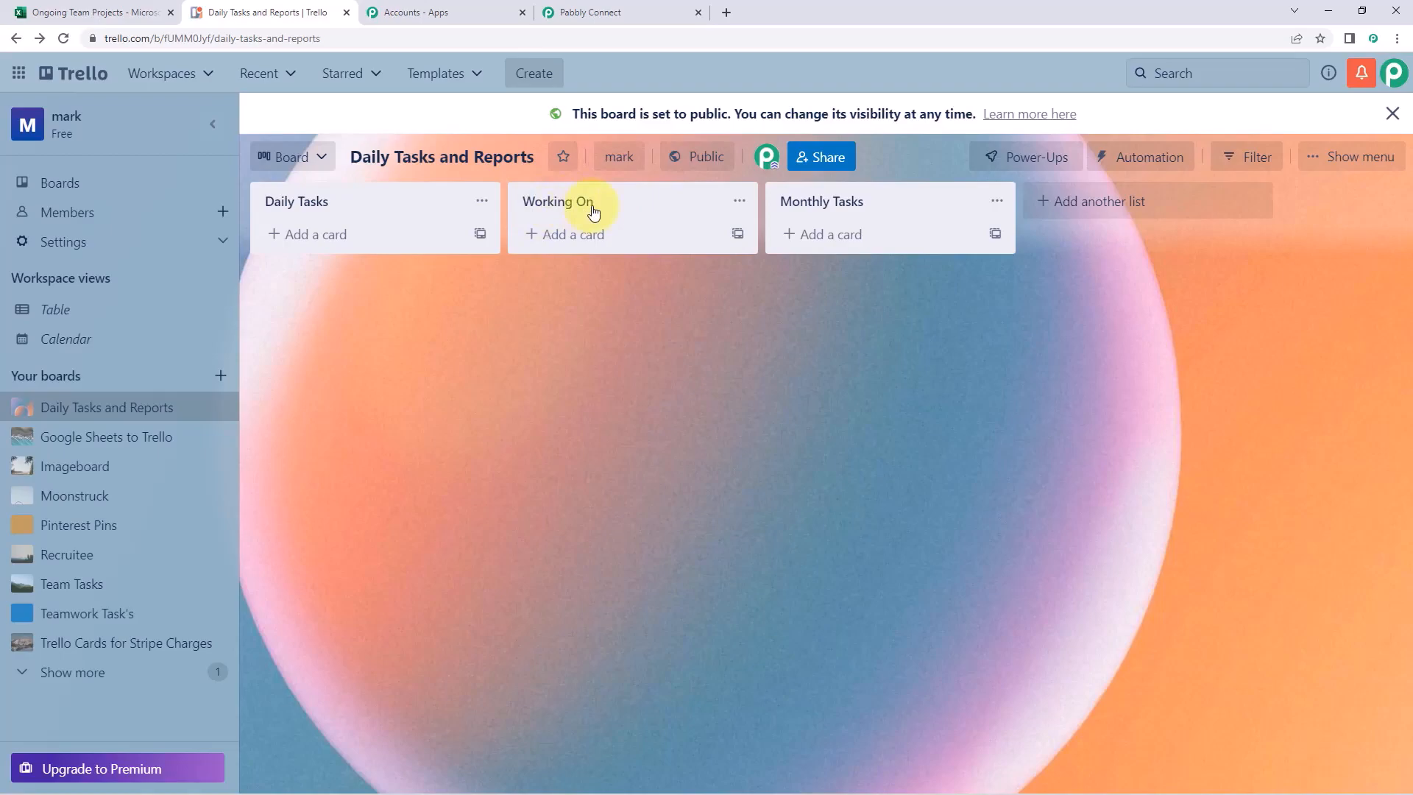
pyautogui.click(44, 13)
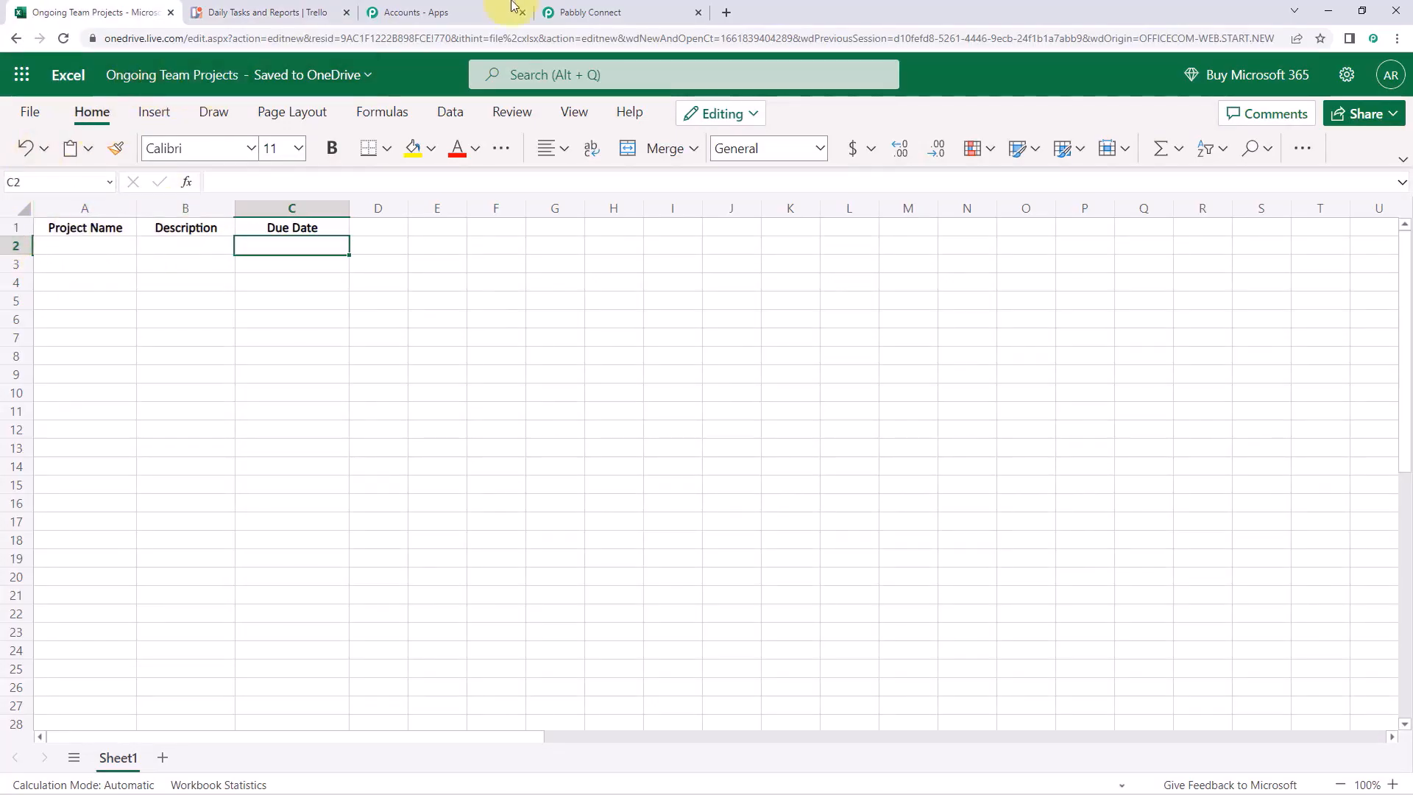
pyautogui.click(569, 11)
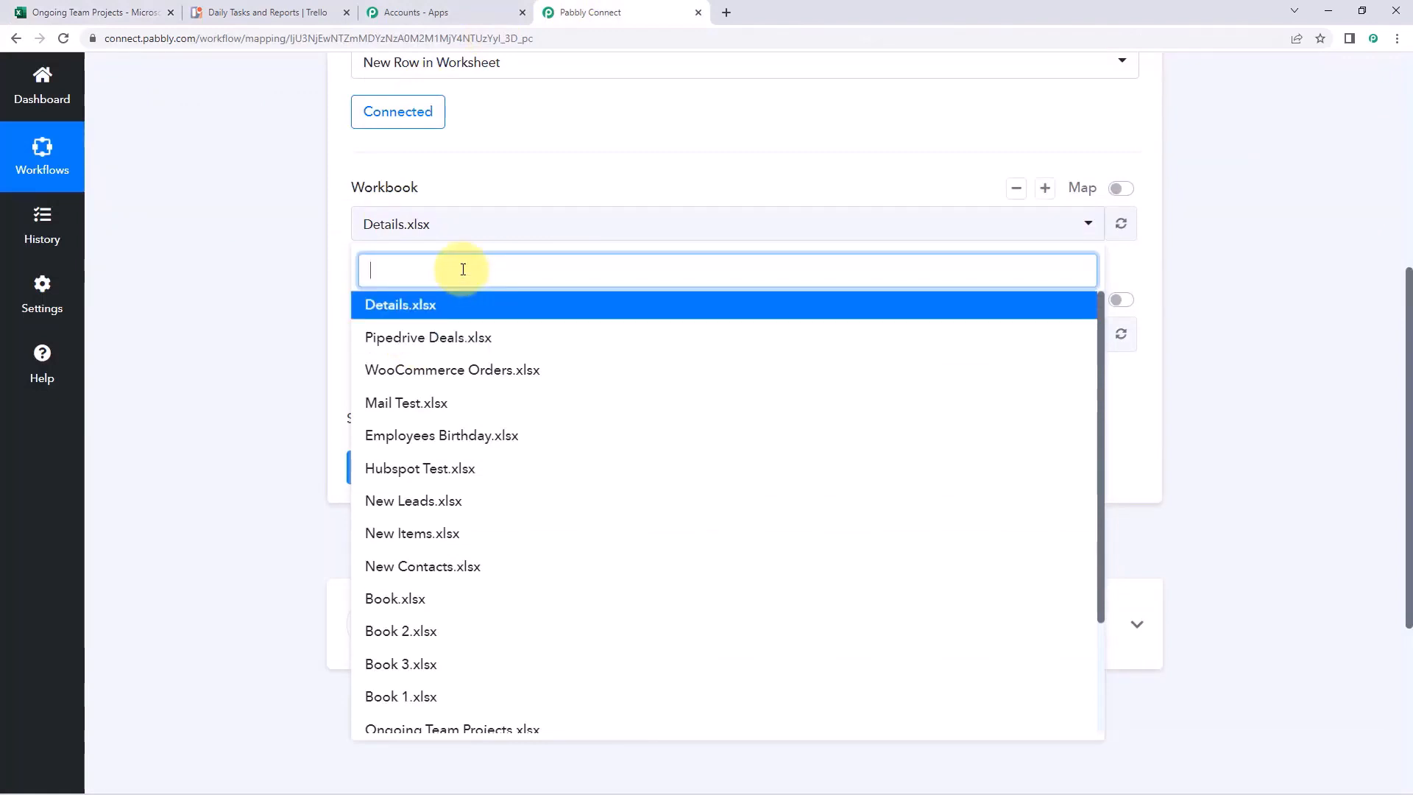
# Pick Ongoing Team Projects.xlsx as the trigger workbook
pyautogui.write('on')
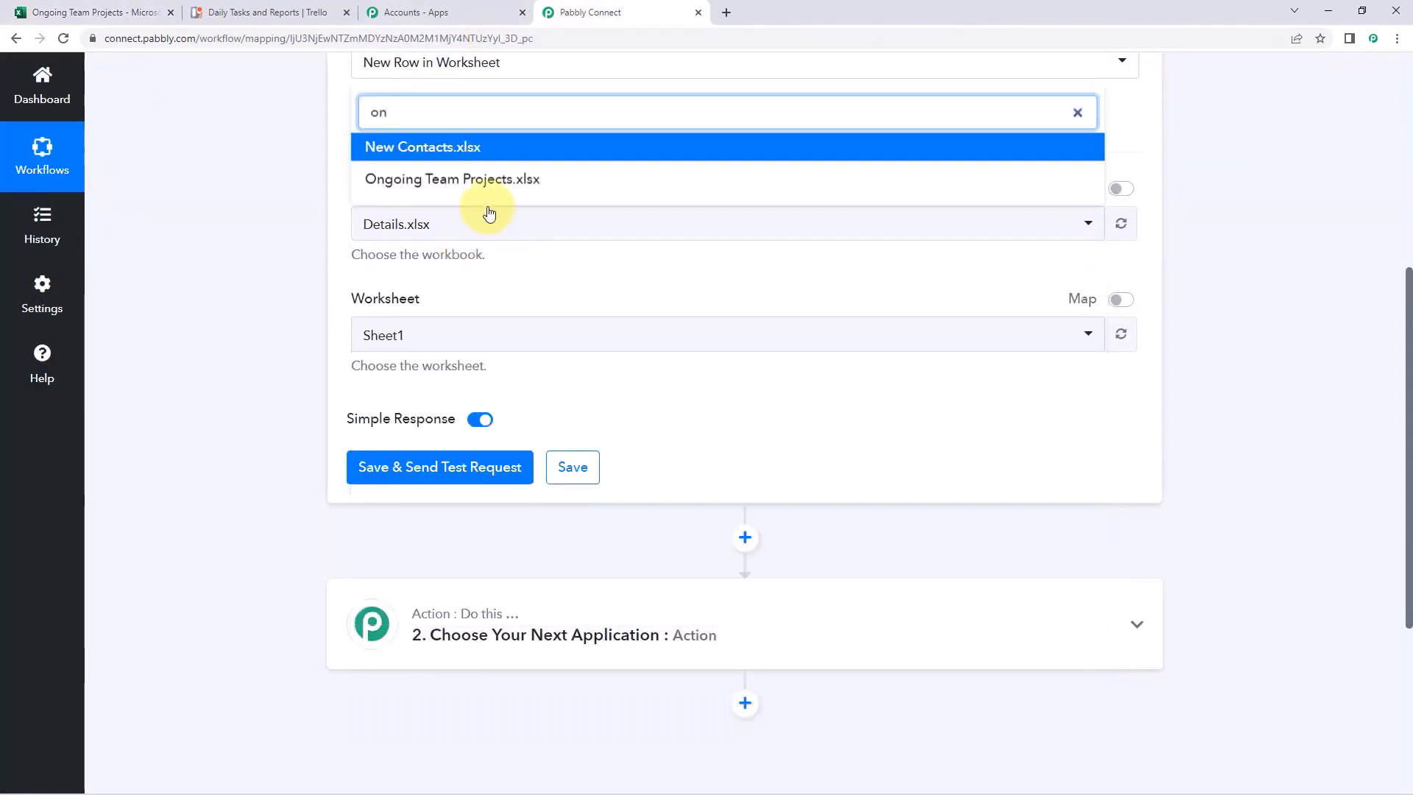
pyautogui.click(495, 180)
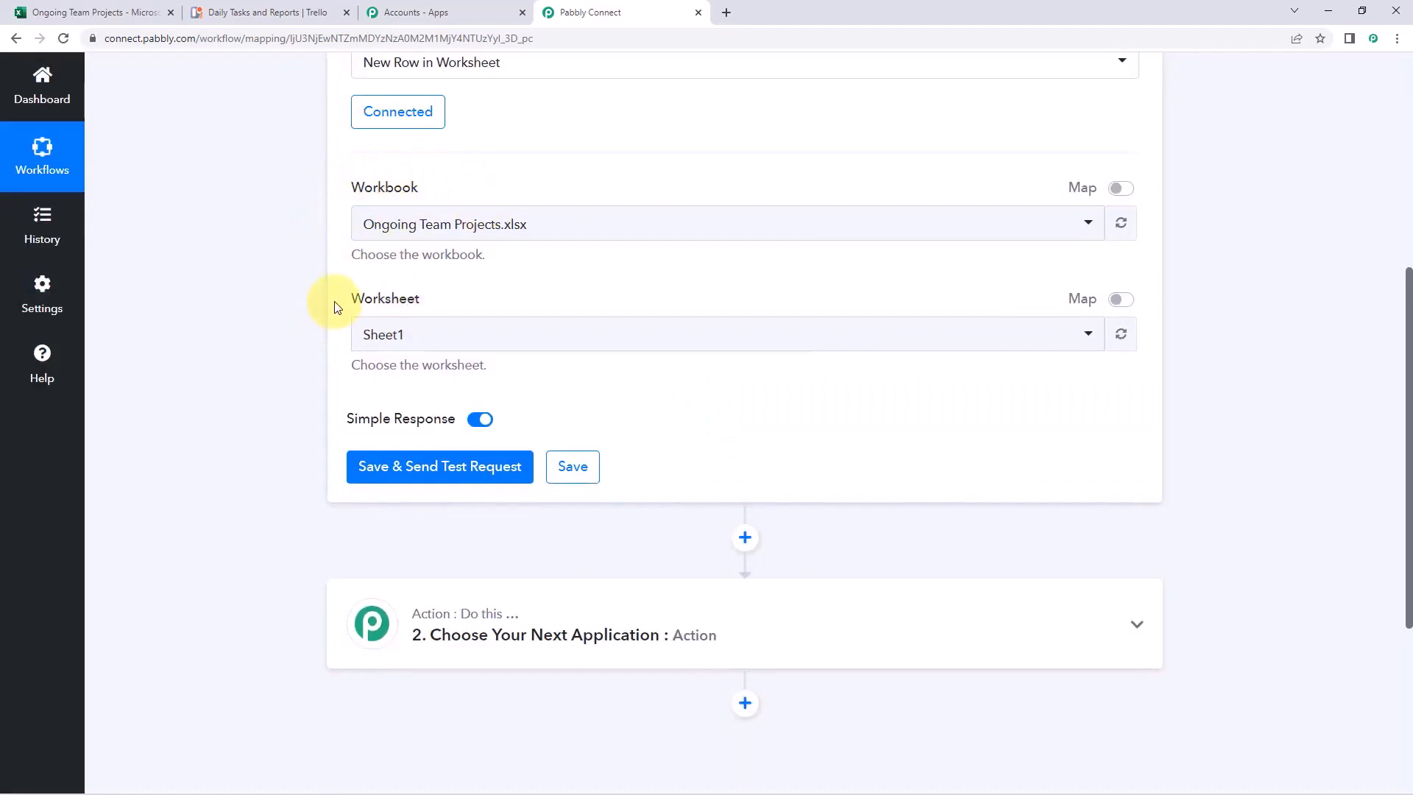
pyautogui.click(92, 11)
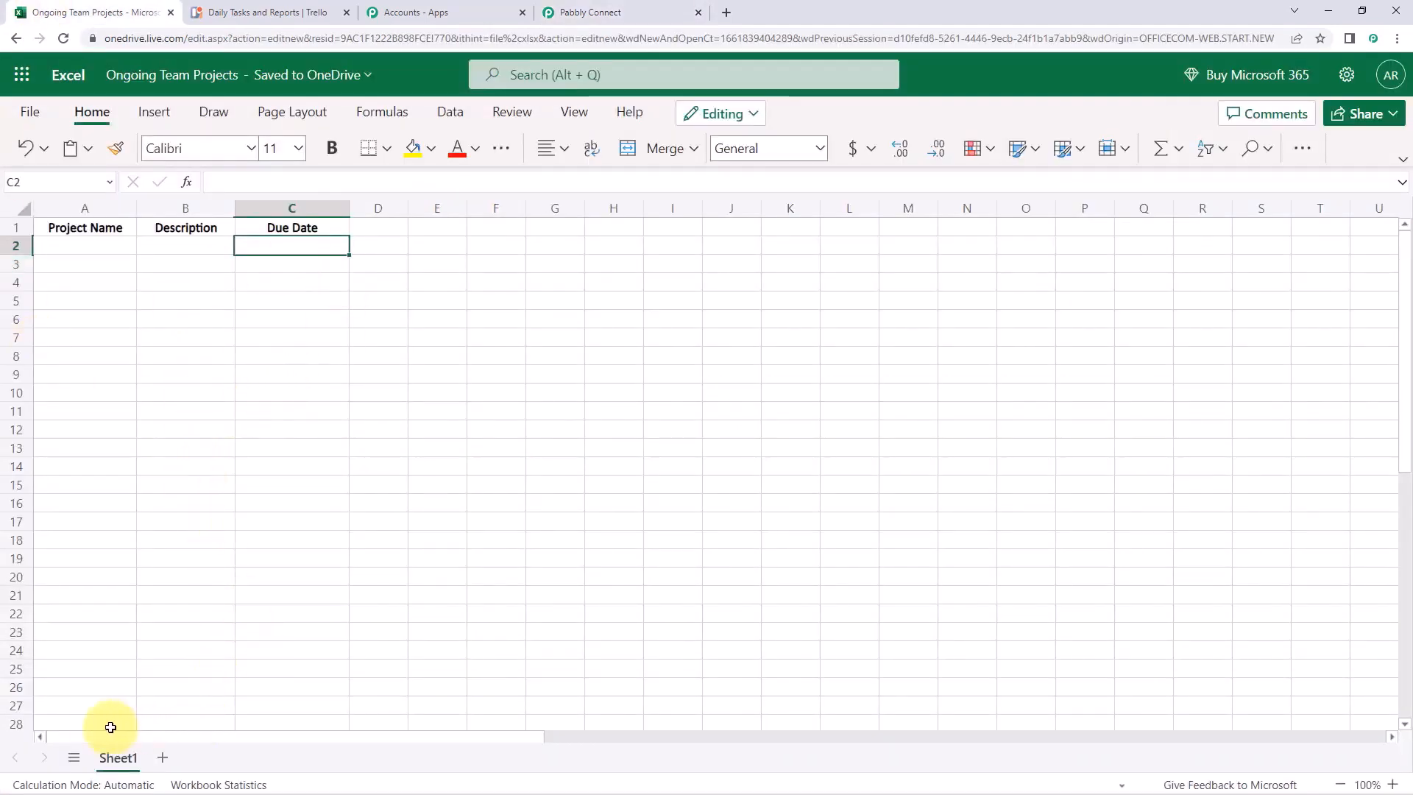
pyautogui.click(574, 11)
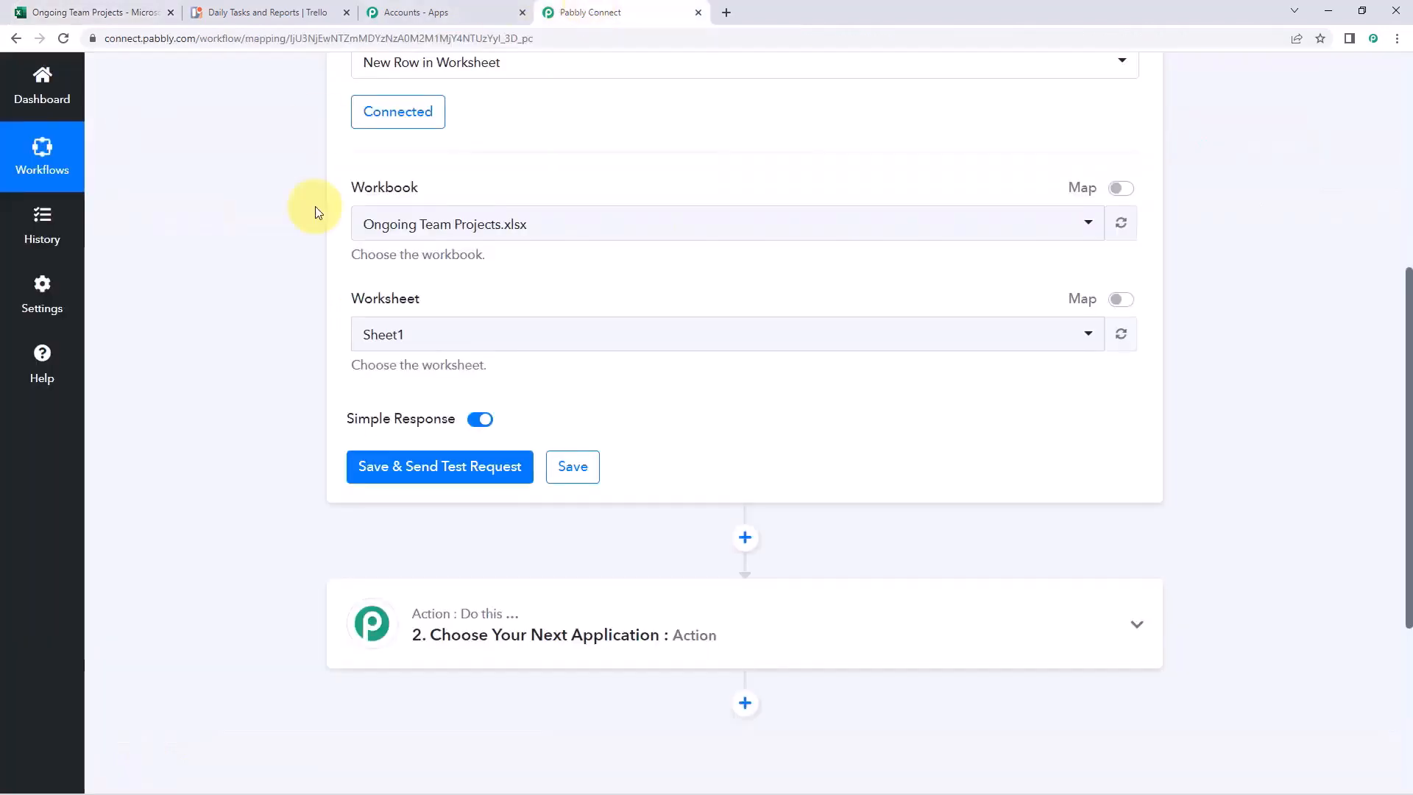
# Set the trigger worksheet to Sheet1
pyautogui.click(442, 340)
pyautogui.click(390, 417)
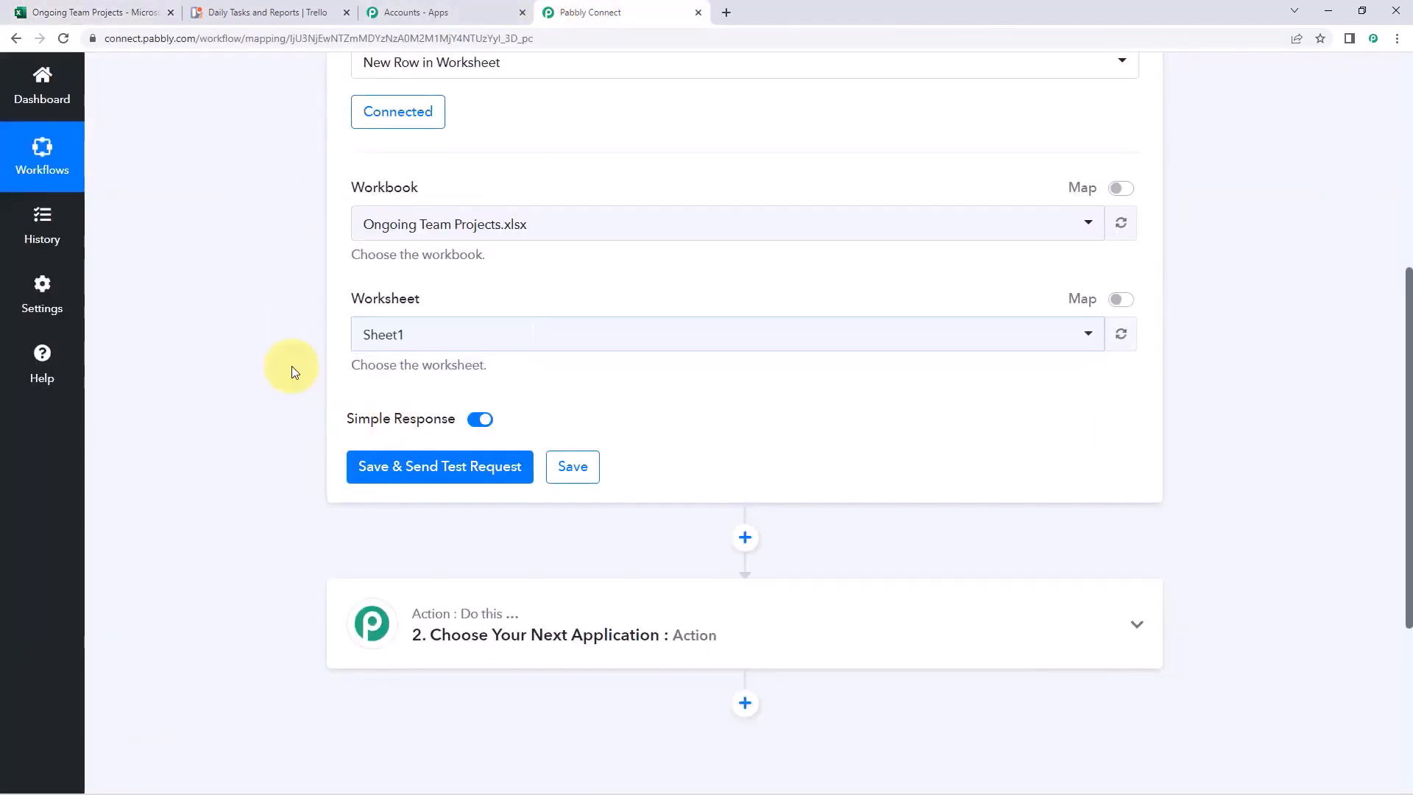
pyautogui.scroll(-1, 291, 370)
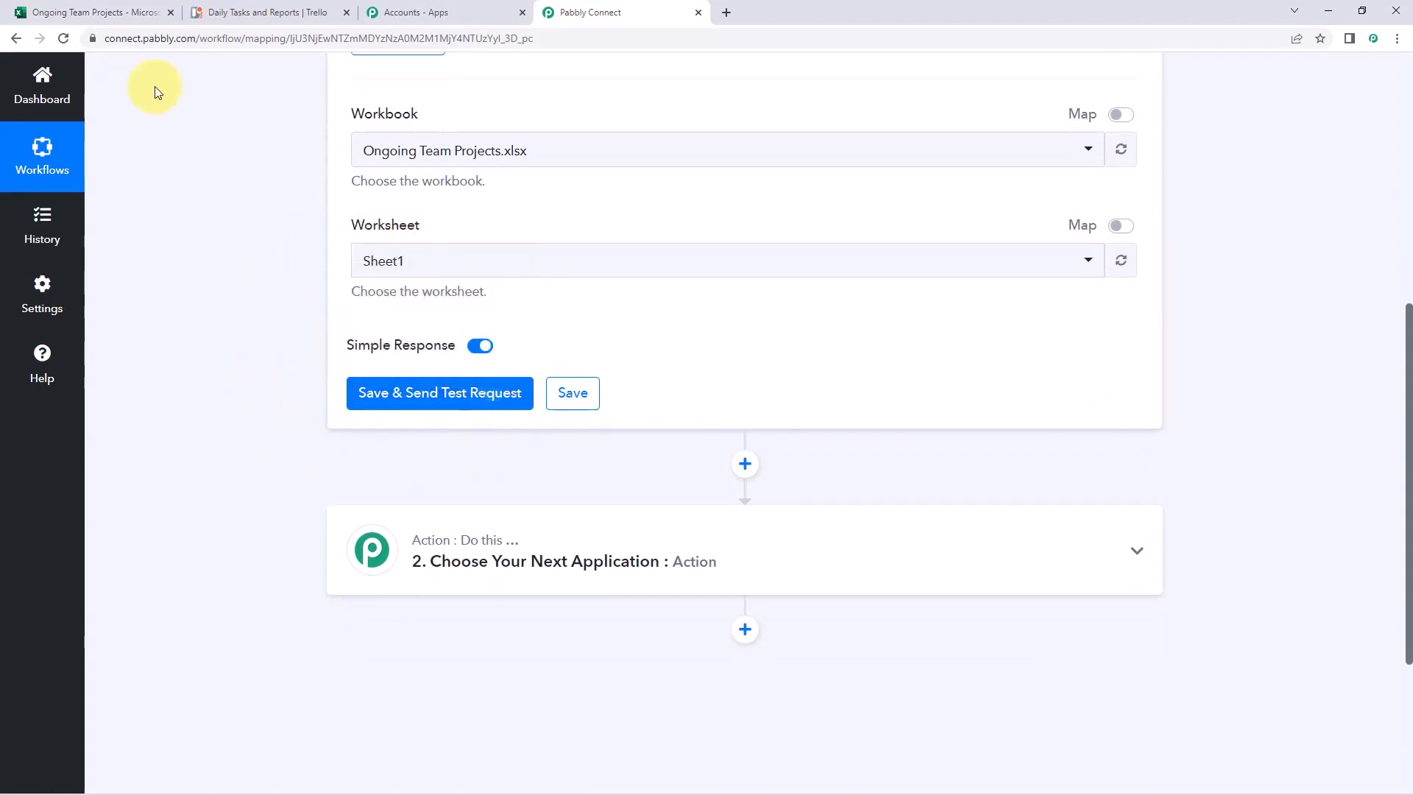
# In the Excel workbook, select the empty row 2, ending on cell A2 under Project Name
pyautogui.click(144, 9)
pyautogui.click(163, 245)
pyautogui.click(44, 245)
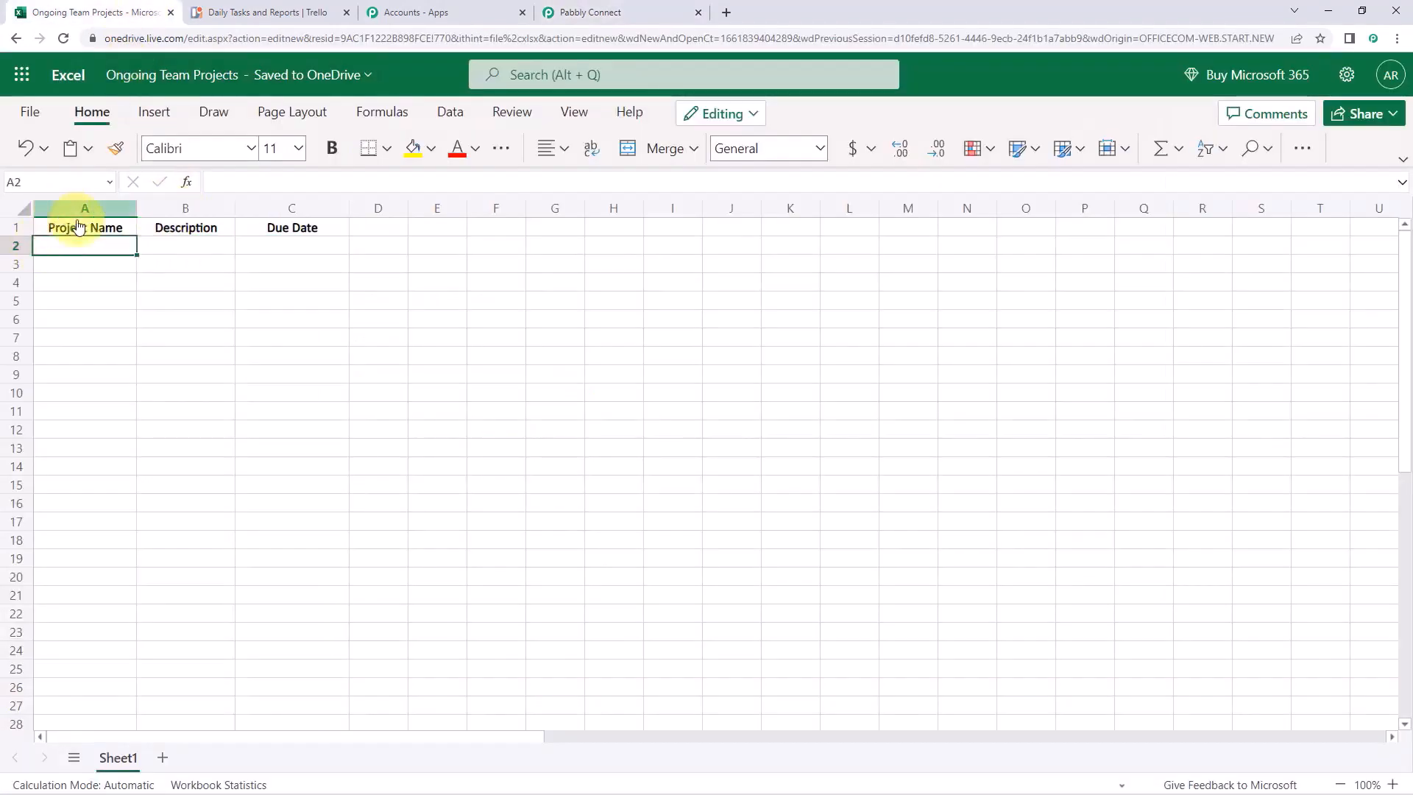
pyautogui.moveTo(88, 250); pyautogui.dragTo(281, 251)
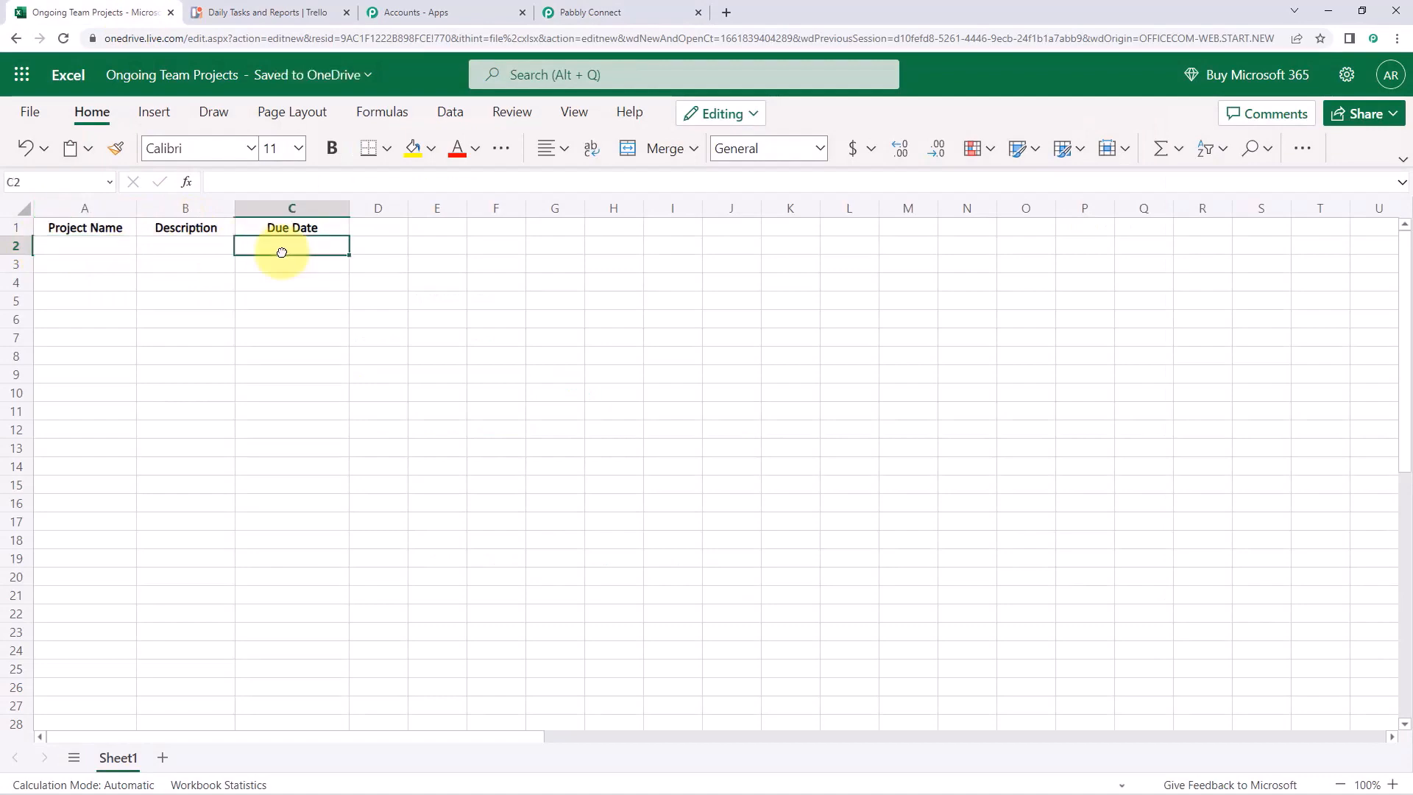
pyautogui.click(559, 9)
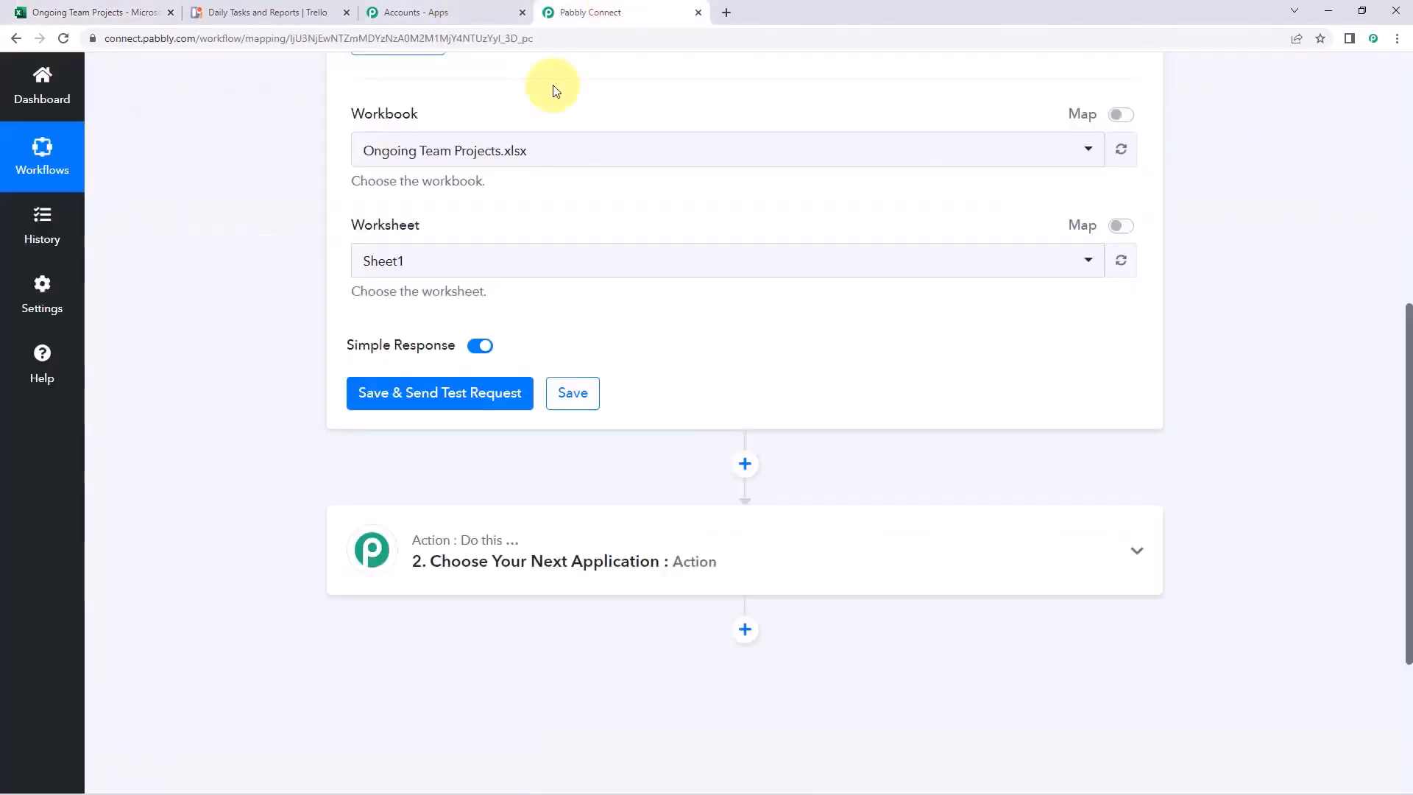
pyautogui.click(140, 9)
pyautogui.click(96, 244)
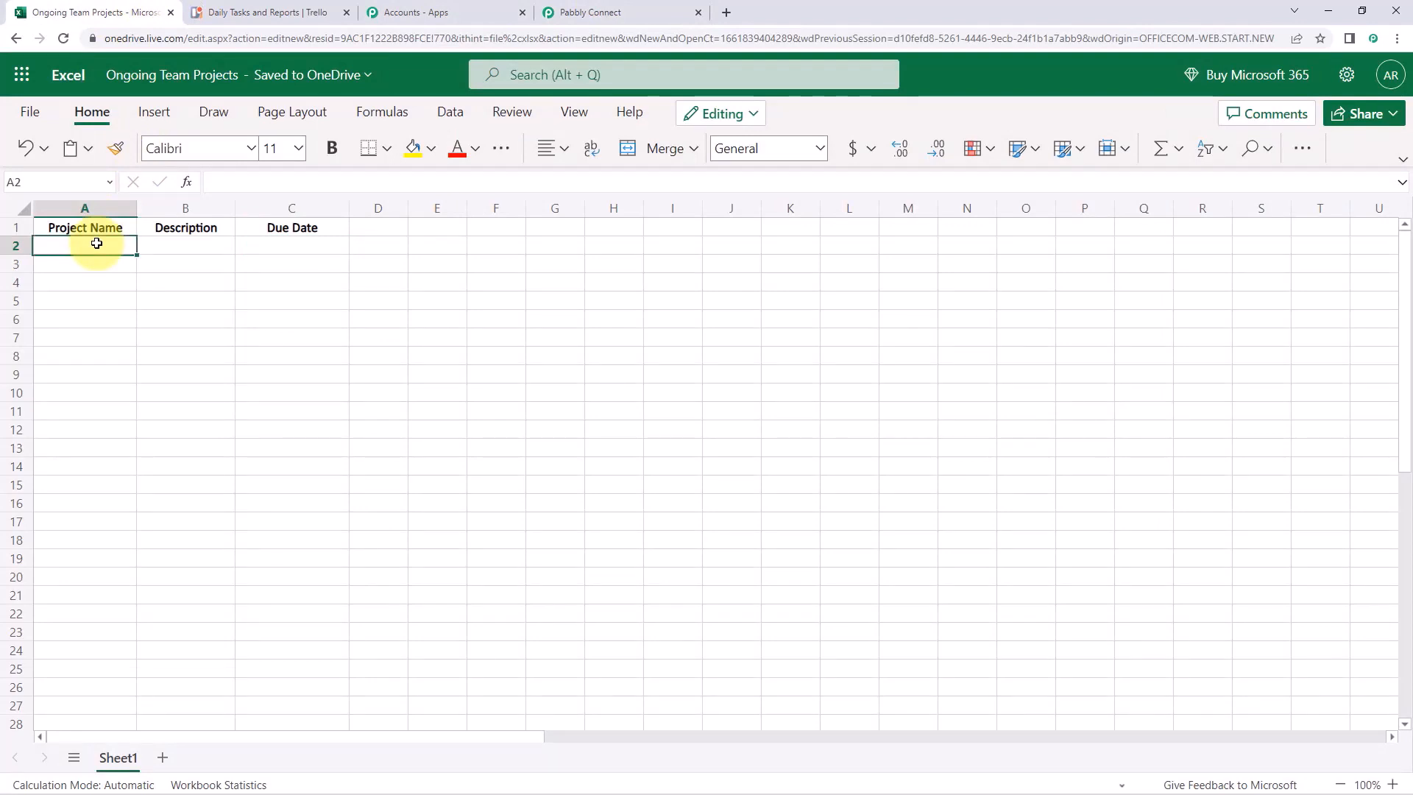
# Enter 'Microsoft To Do Integration' in A2 and a Pabbly Connect integration description in B2
pyautogui.write('Mic')
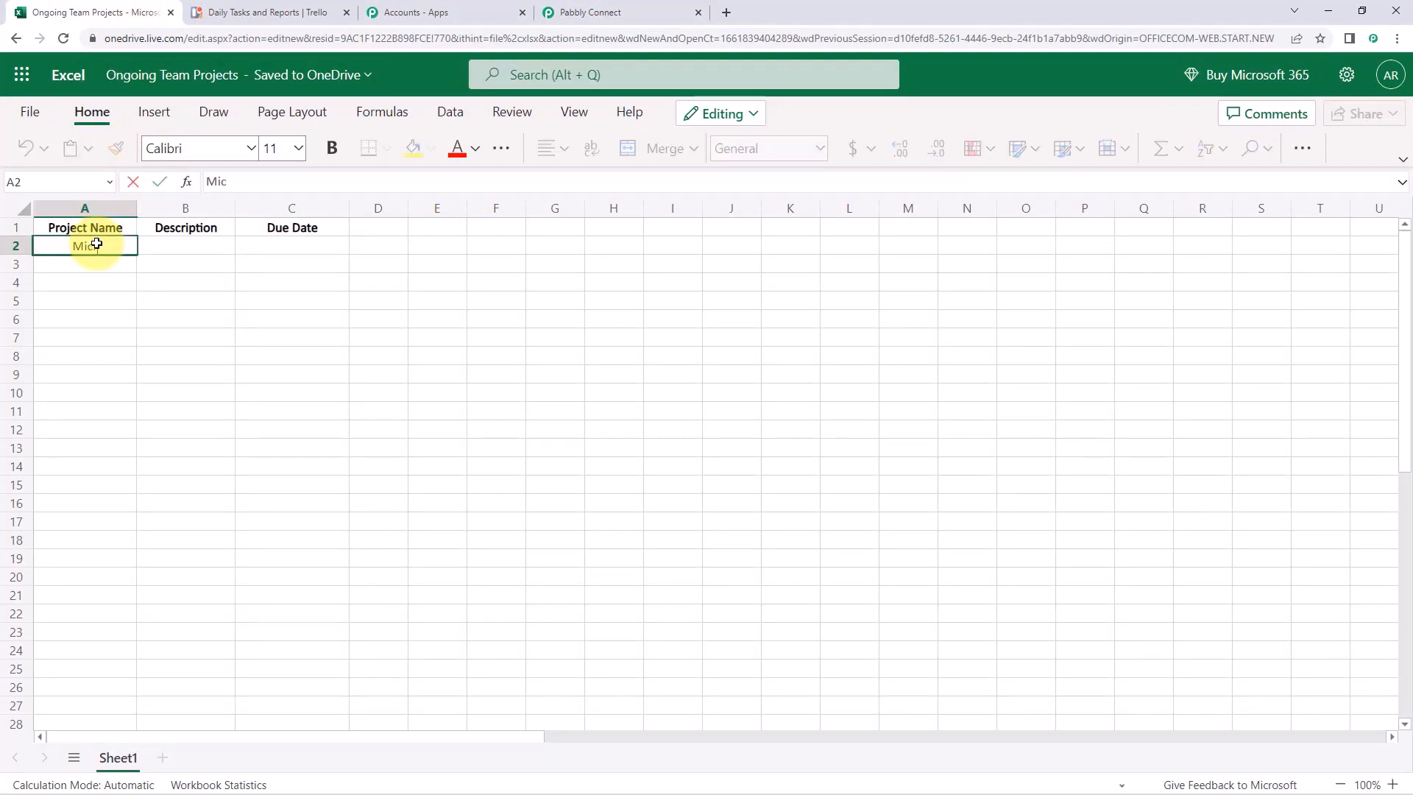
pyautogui.write('rosoft To Do Integration')
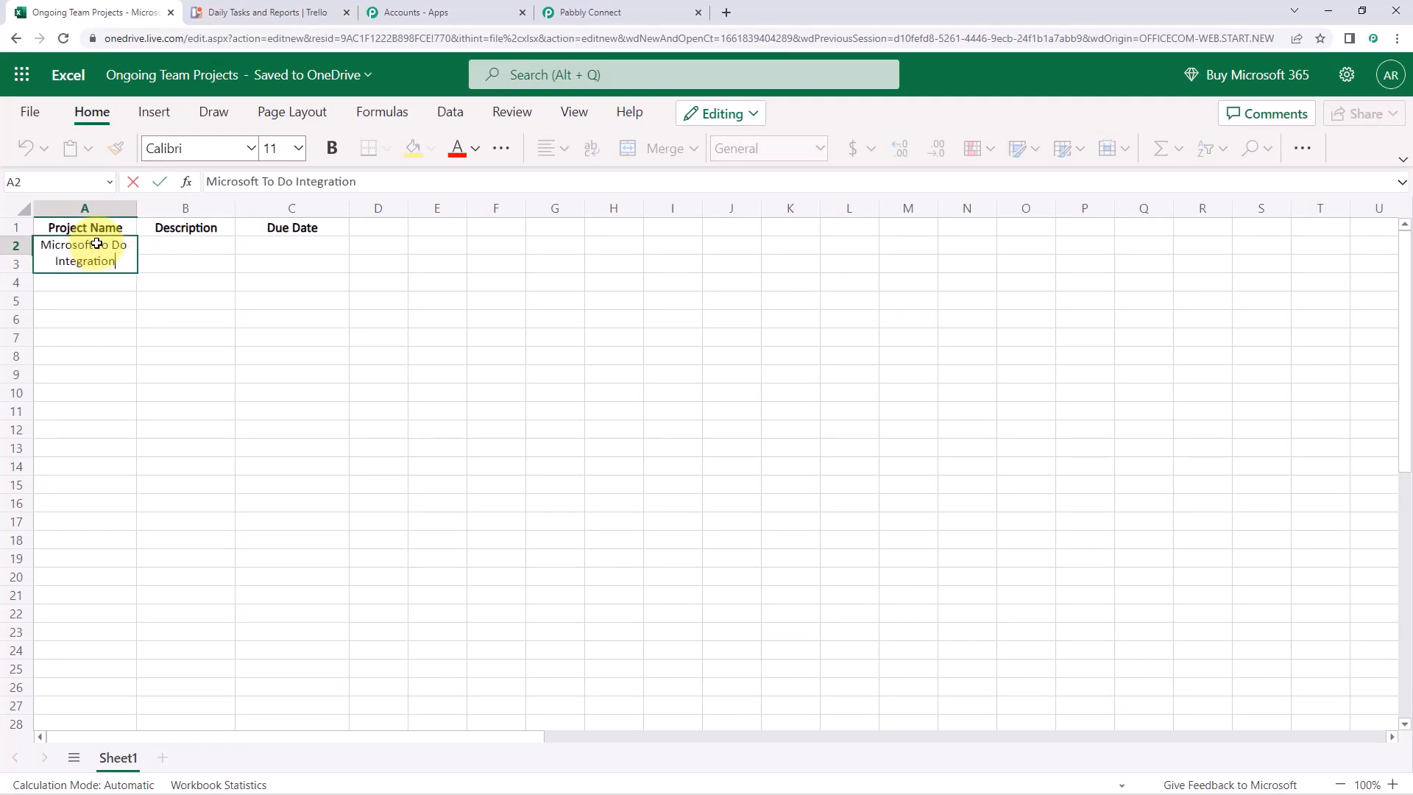
pyautogui.press('Tab')
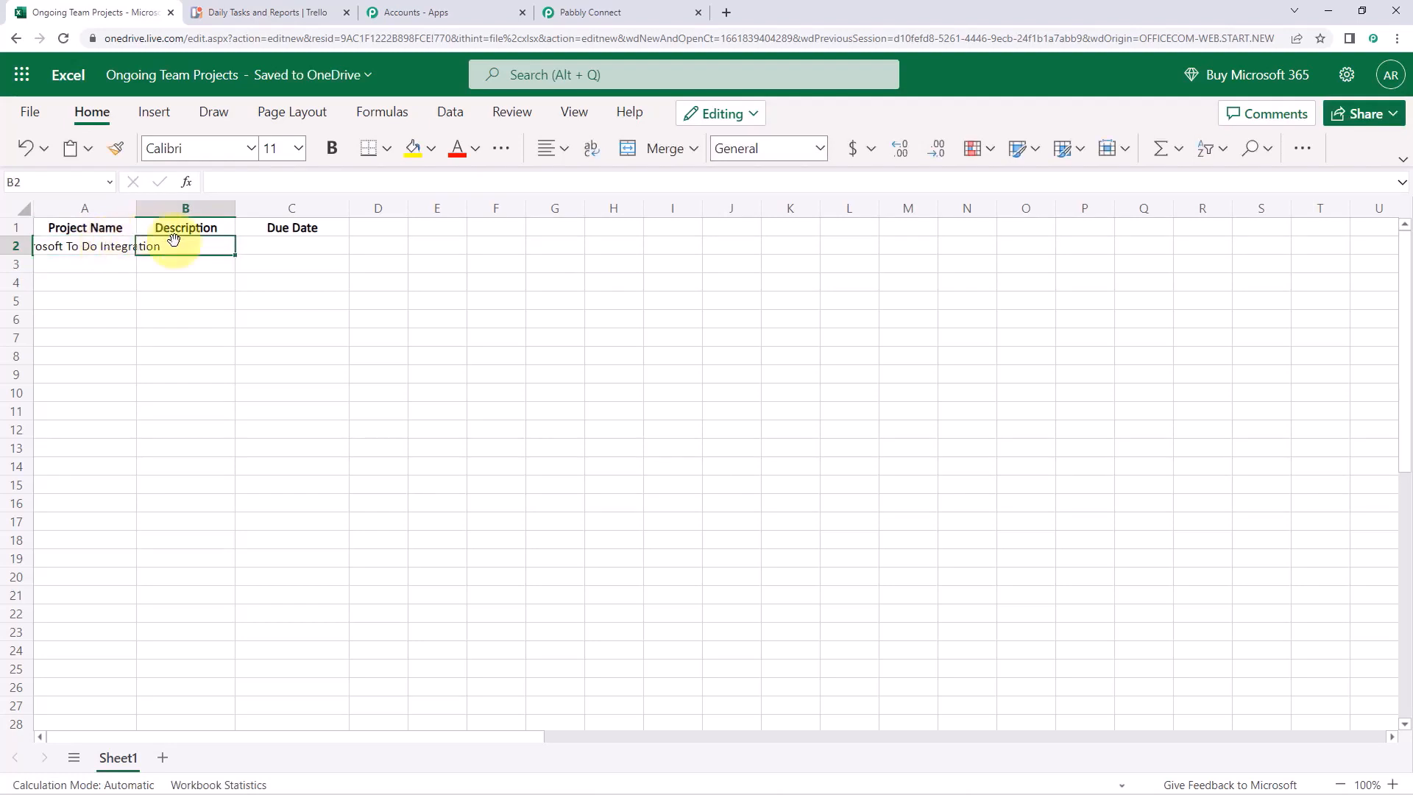
pyautogui.doubleClick(175, 243)
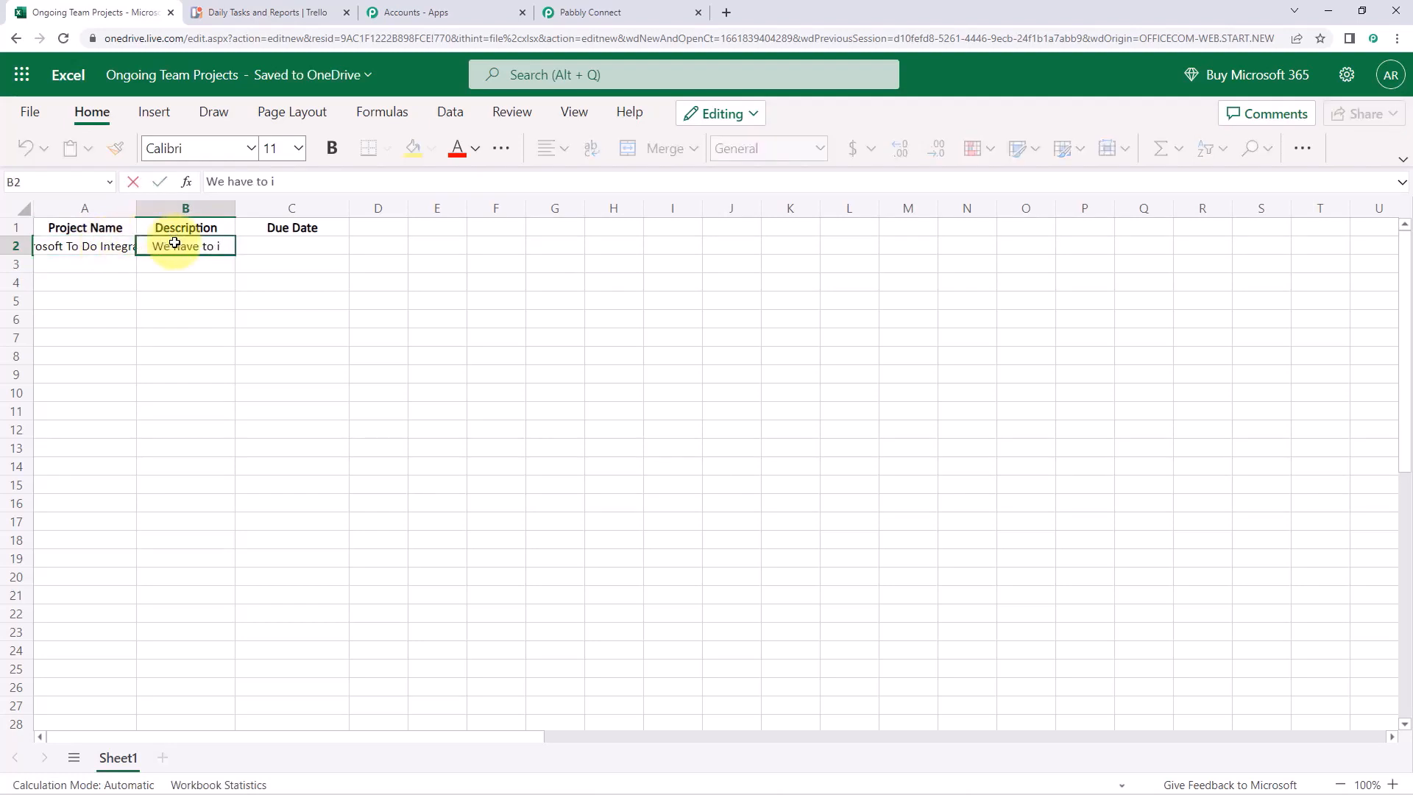
pyautogui.write('We have to integration Micr')
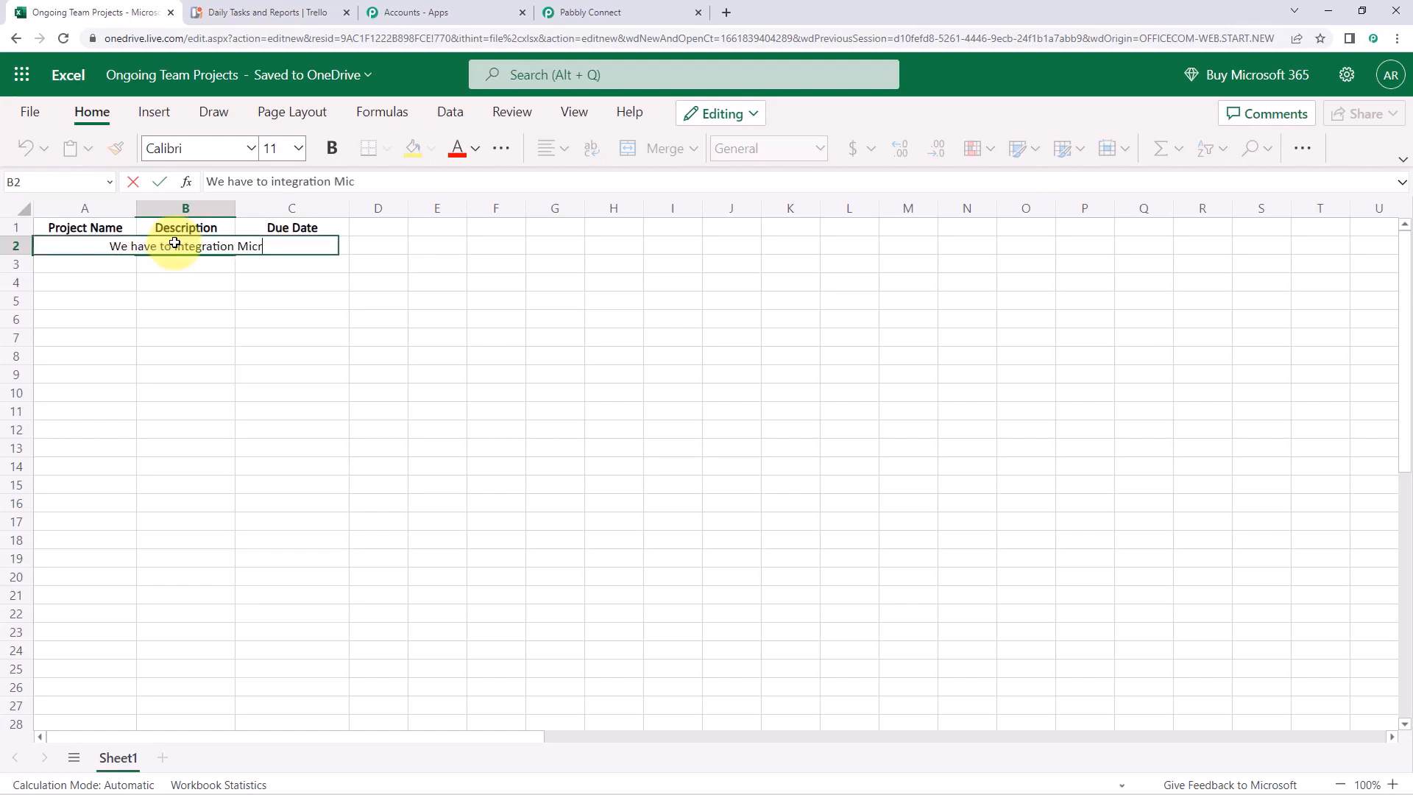
pyautogui.write('osoft')
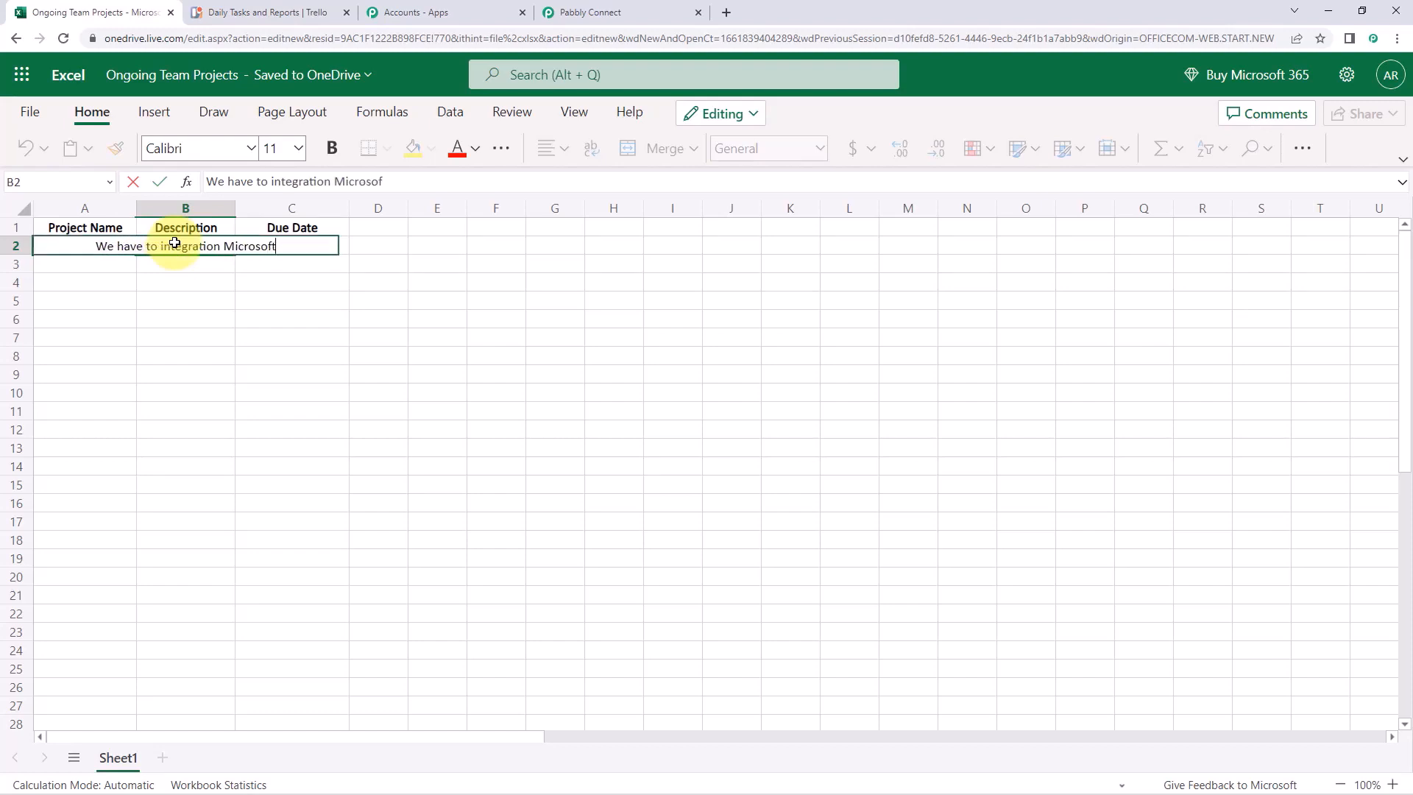
pyautogui.write(' To Do wit')
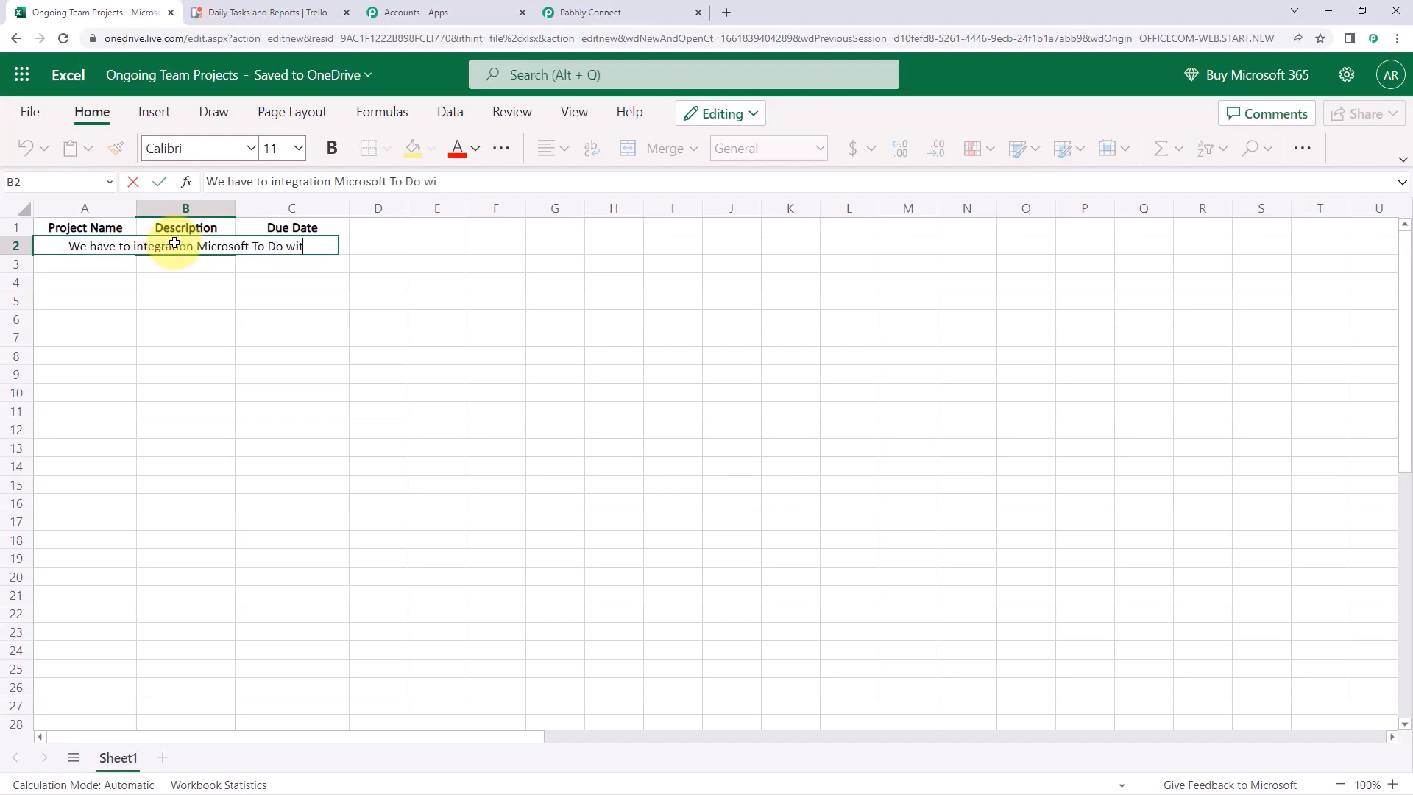
pyautogui.write('h Pabbly Connect')
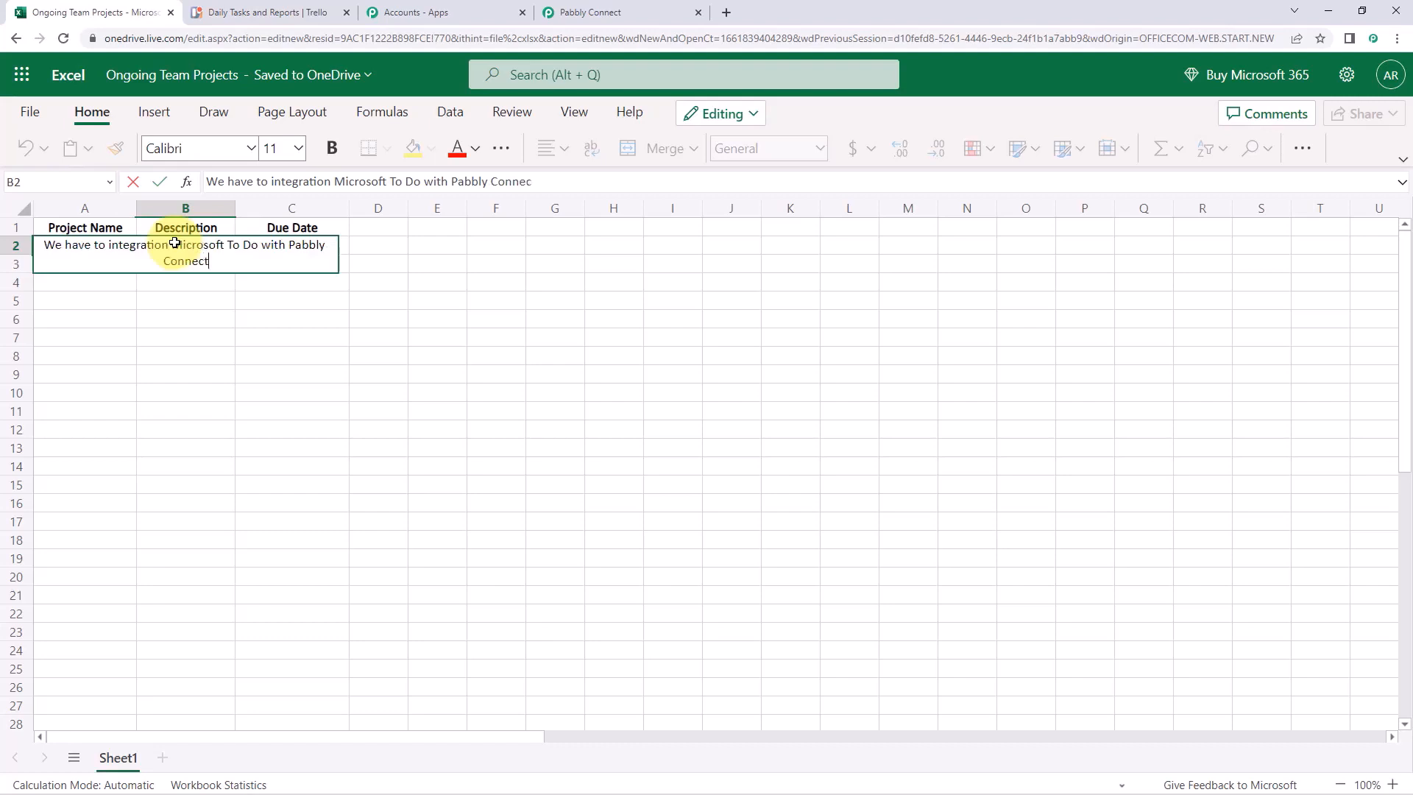
pyautogui.click(245, 296)
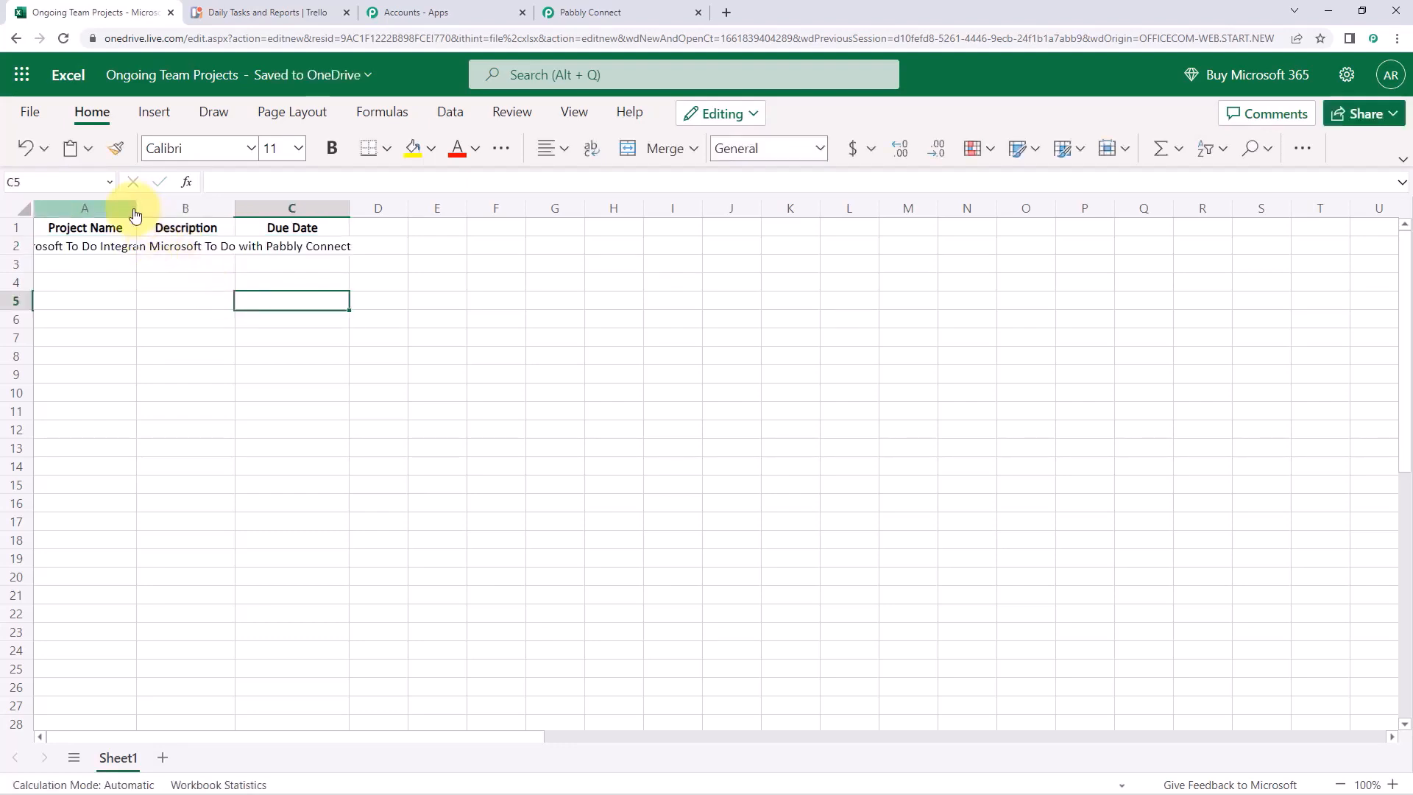
# Widen columns A and B and wrap the text in row 2
pyautogui.moveTo(136, 212); pyautogui.dragTo(172, 215)
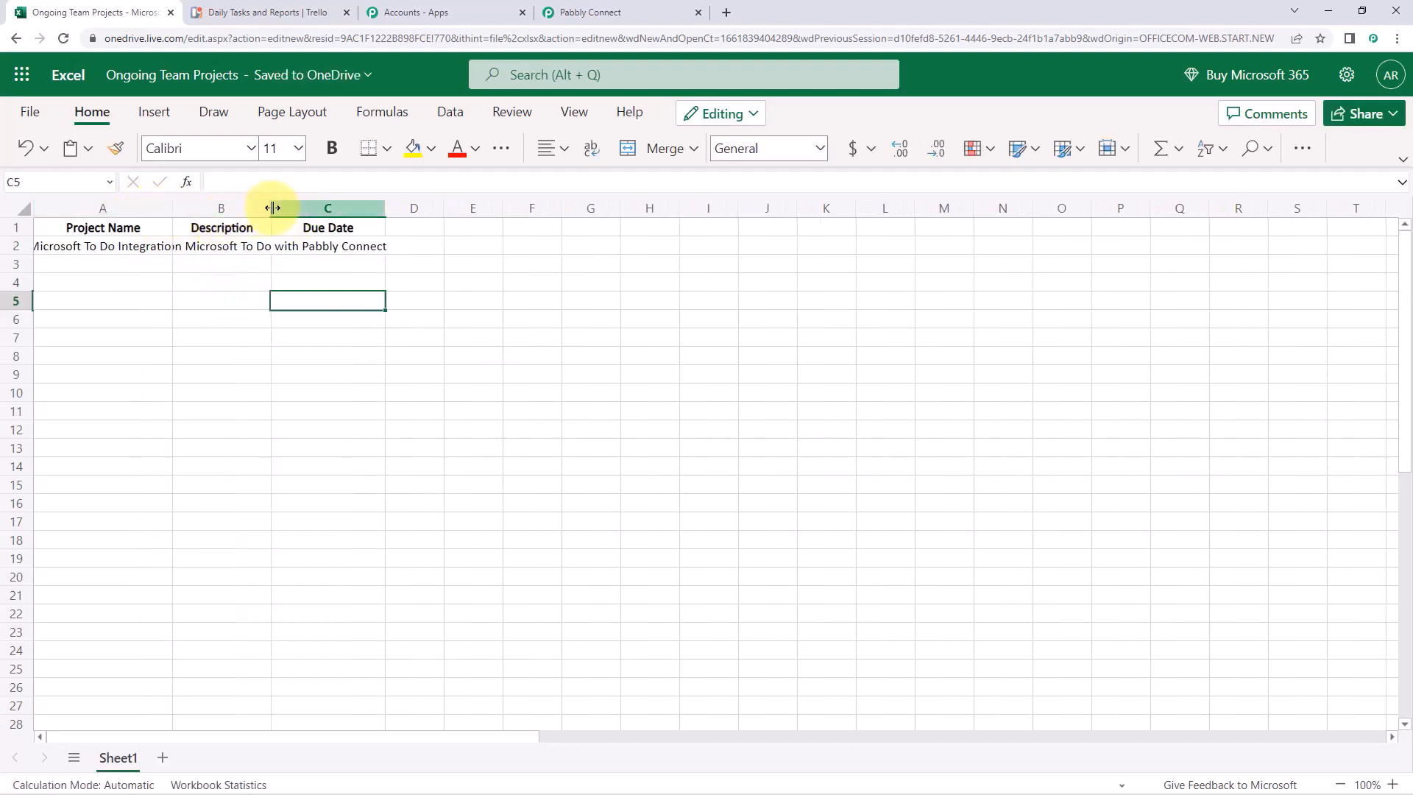
pyautogui.moveTo(273, 208); pyautogui.dragTo(302, 208)
pyautogui.click(16, 246)
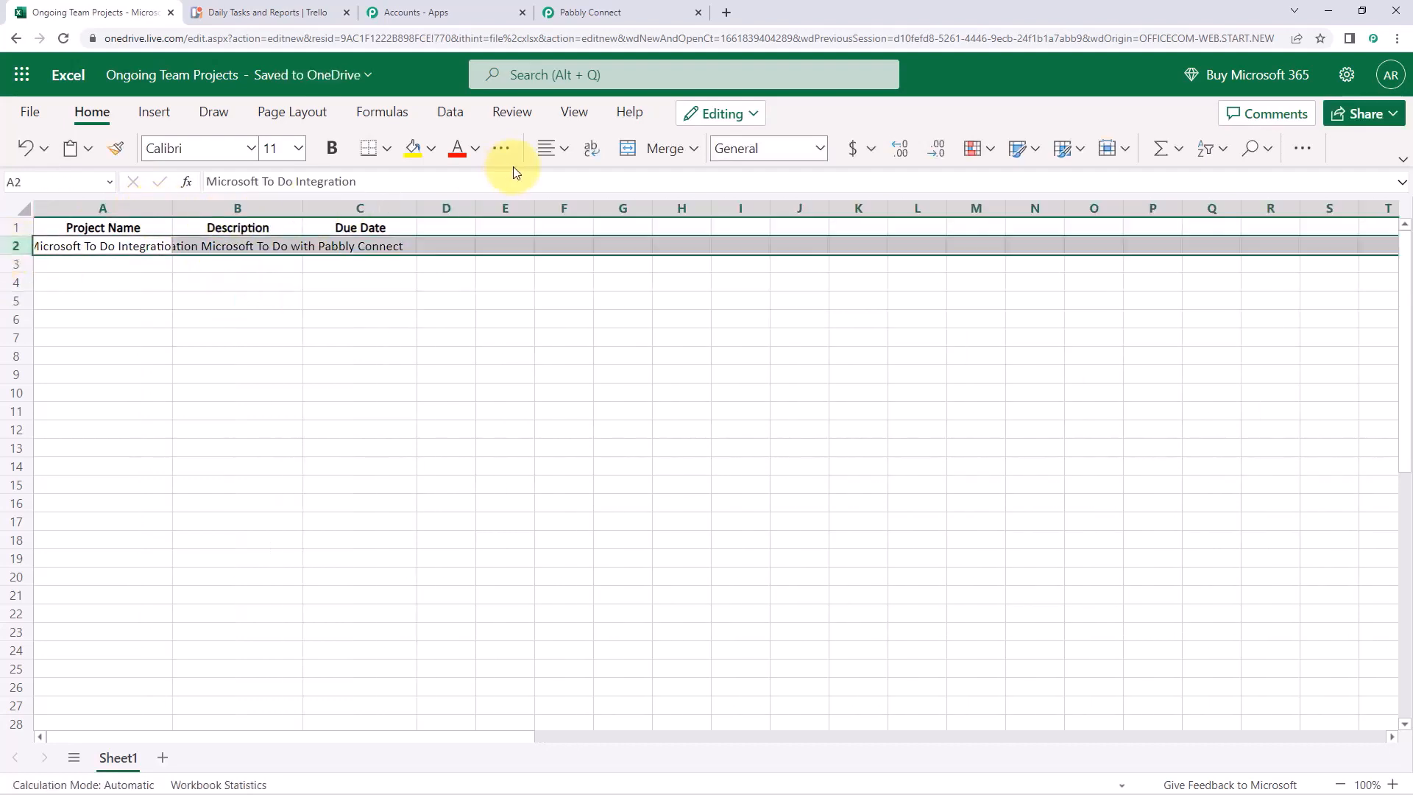
pyautogui.click(591, 148)
pyautogui.click(298, 284)
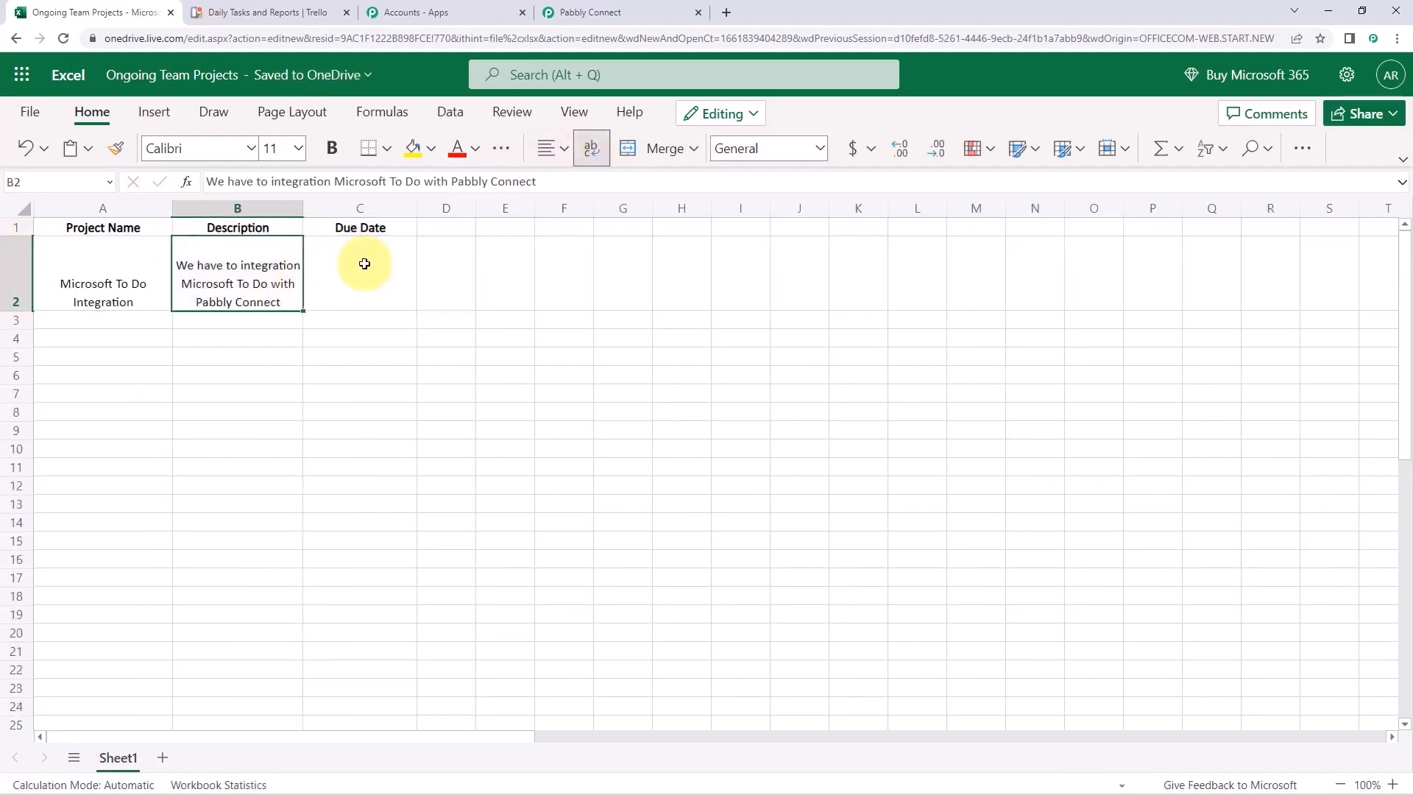
pyautogui.click(15, 268)
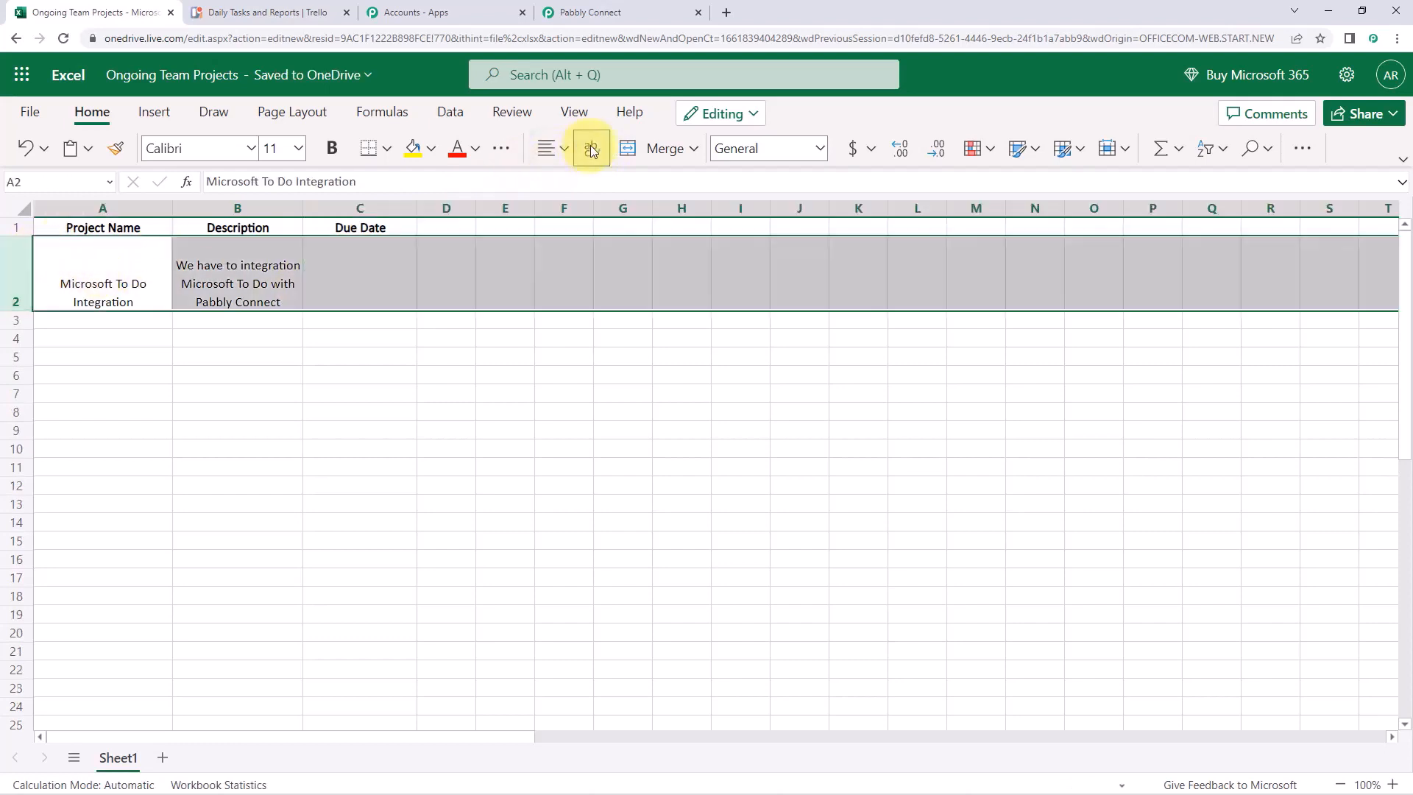
pyautogui.click(436, 333)
# Enter the due date 09/04/2022 in cell C2
pyautogui.click(379, 267)
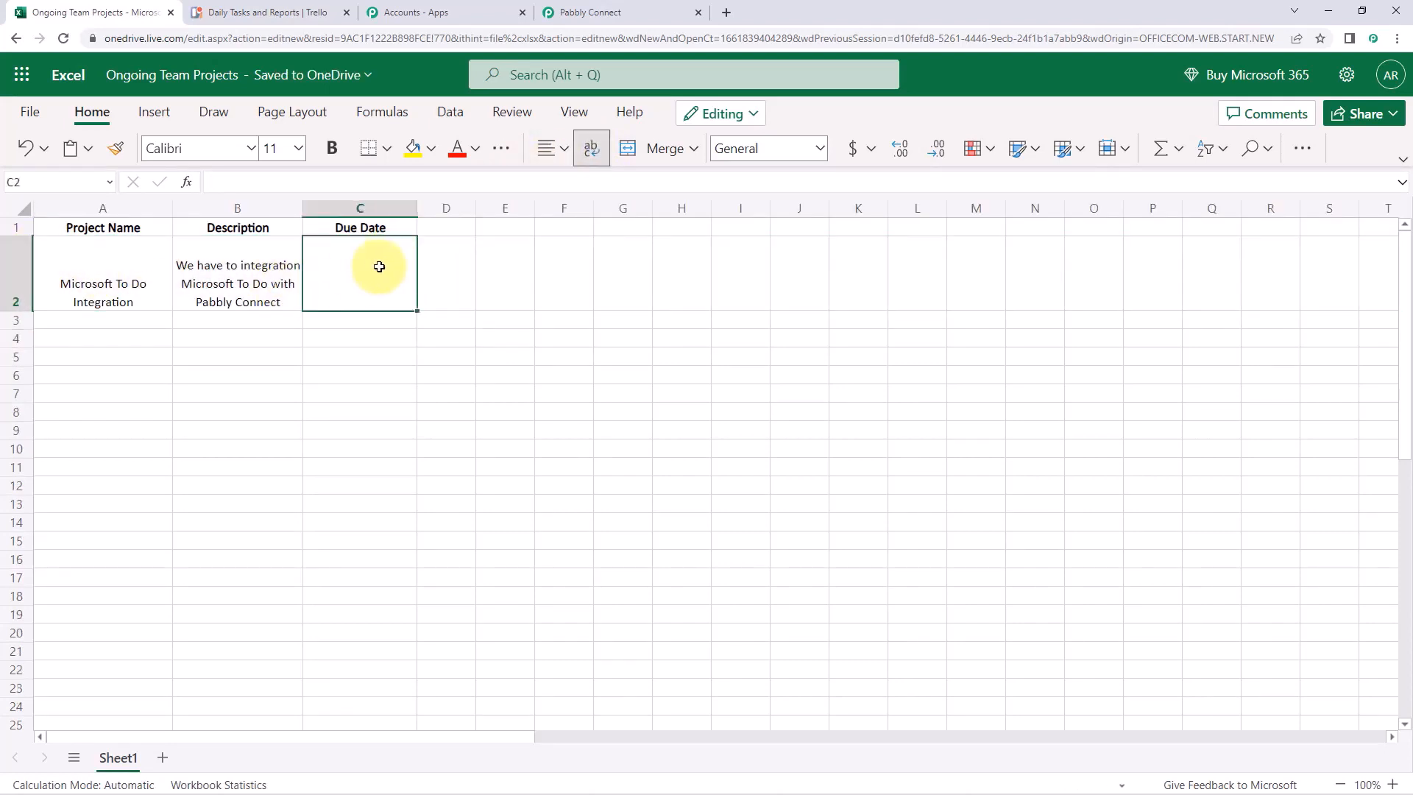
pyautogui.doubleClick(379, 266)
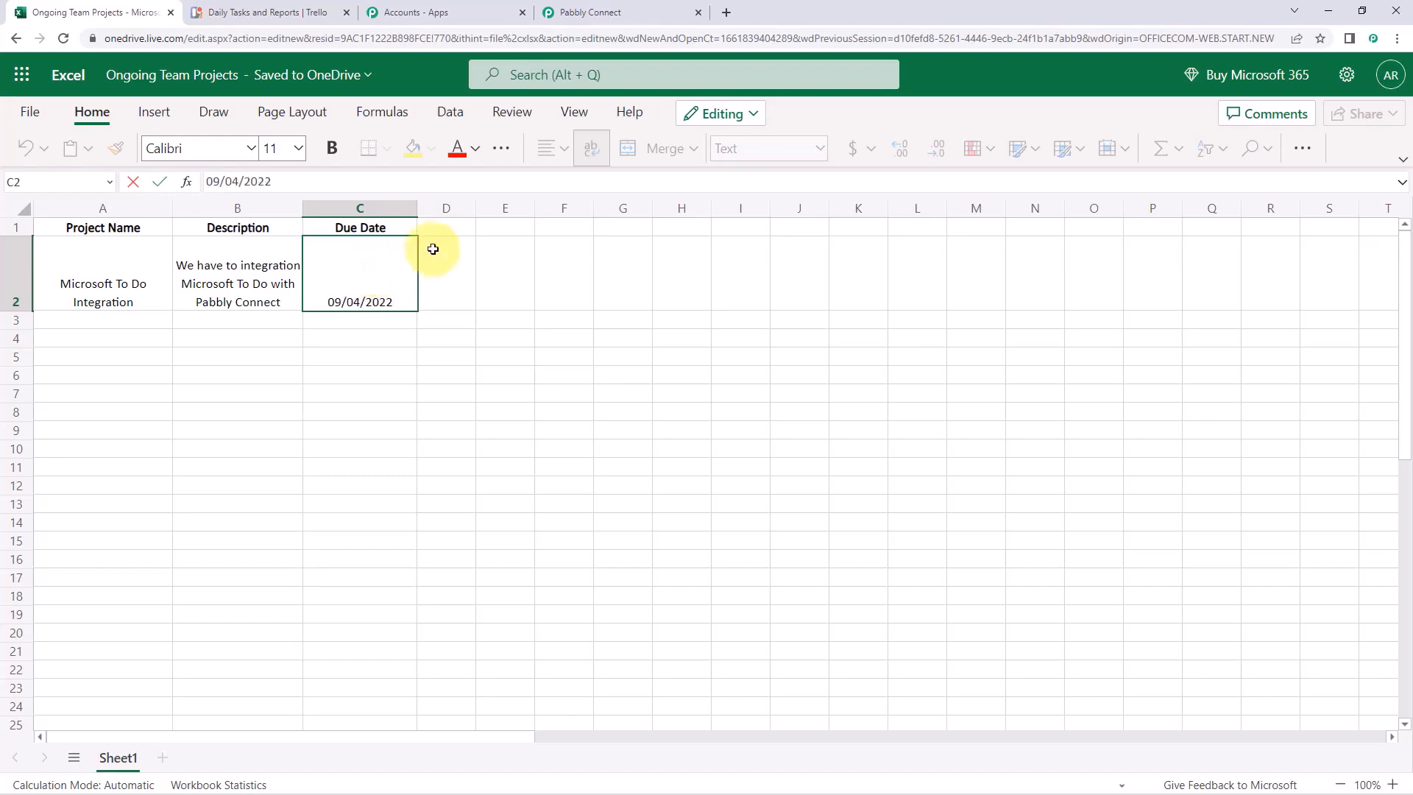
pyautogui.click(401, 331)
pyautogui.click(346, 271)
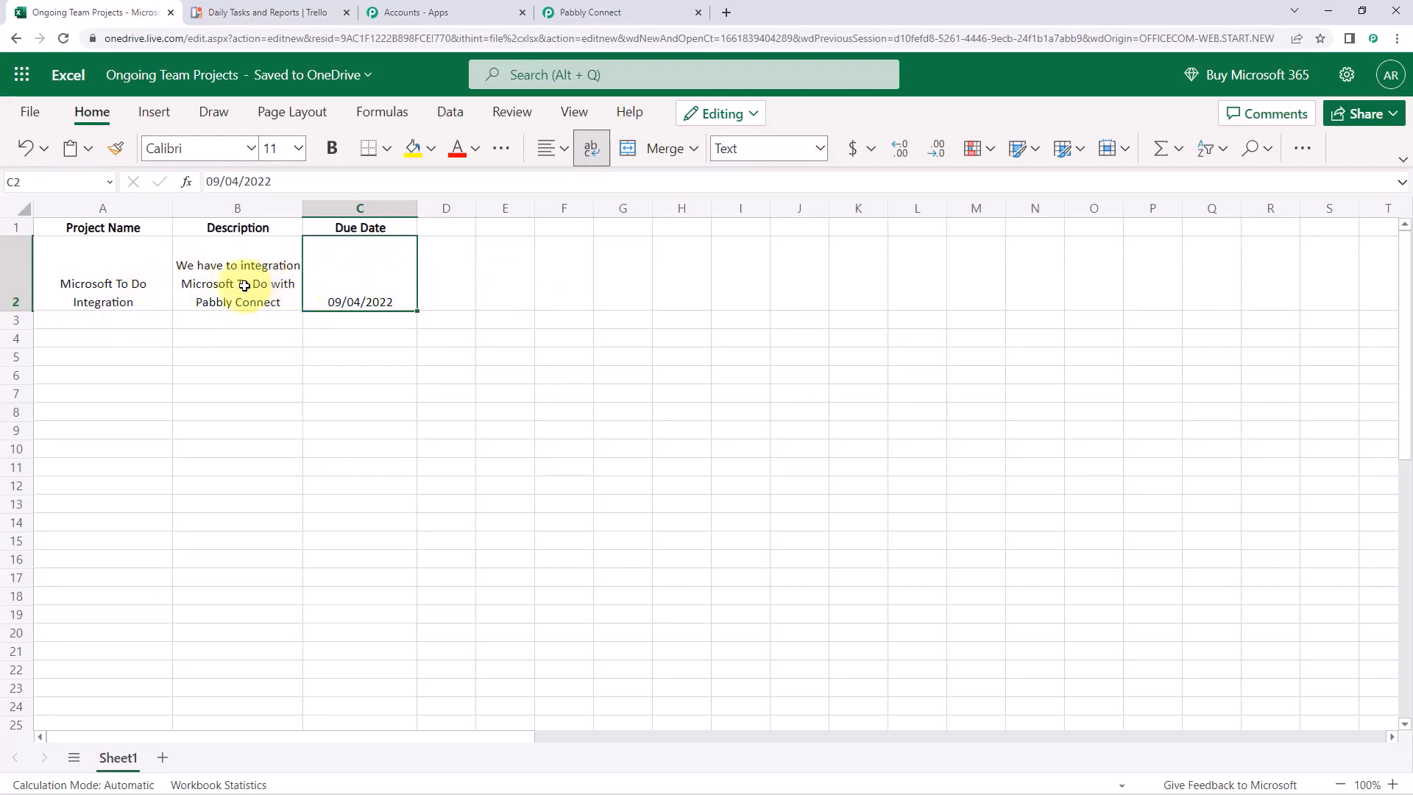
# Save the Excel trigger and fetch a test response for the new row
pyautogui.click(589, 12)
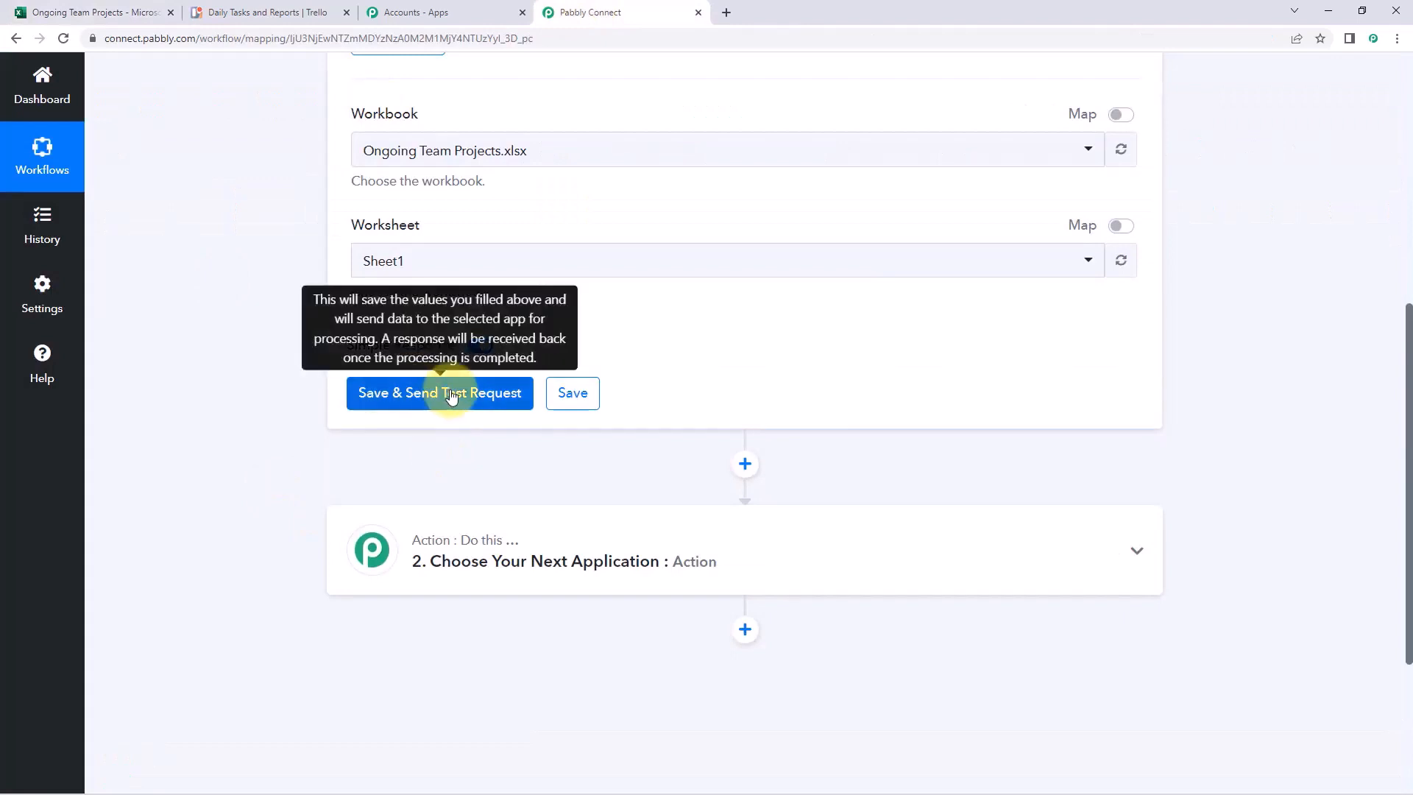
pyautogui.click(438, 397)
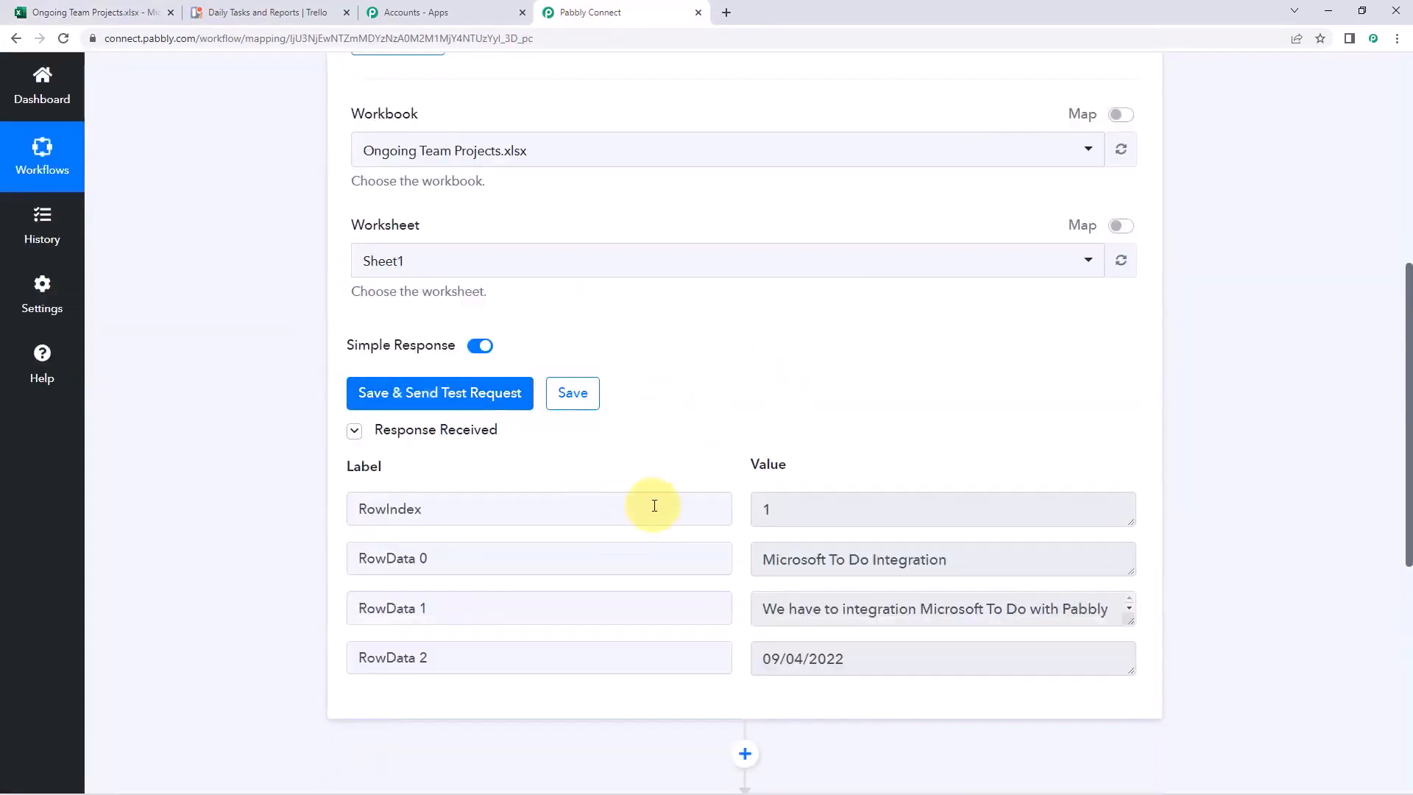
pyautogui.scroll(-2, 774, 383)
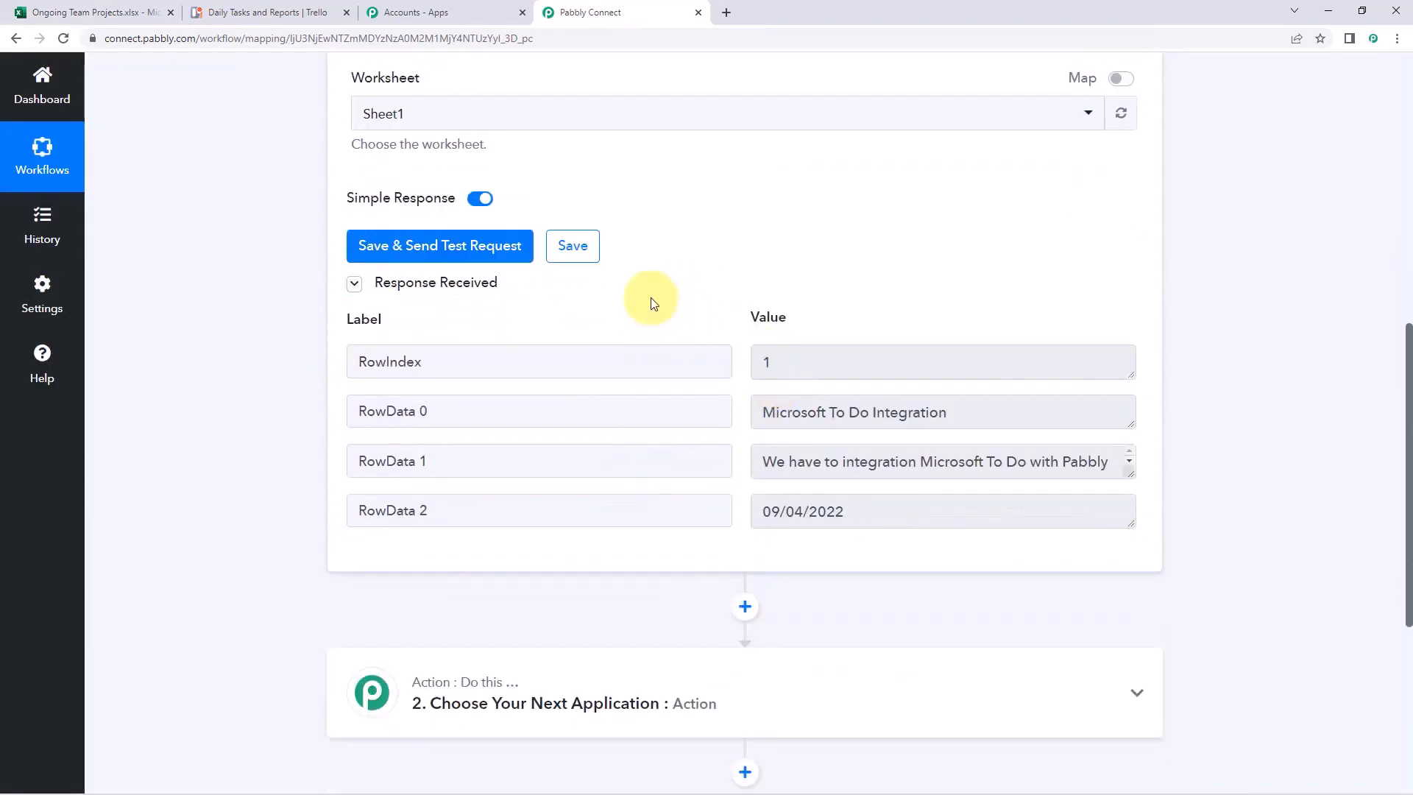
pyautogui.click(94, 14)
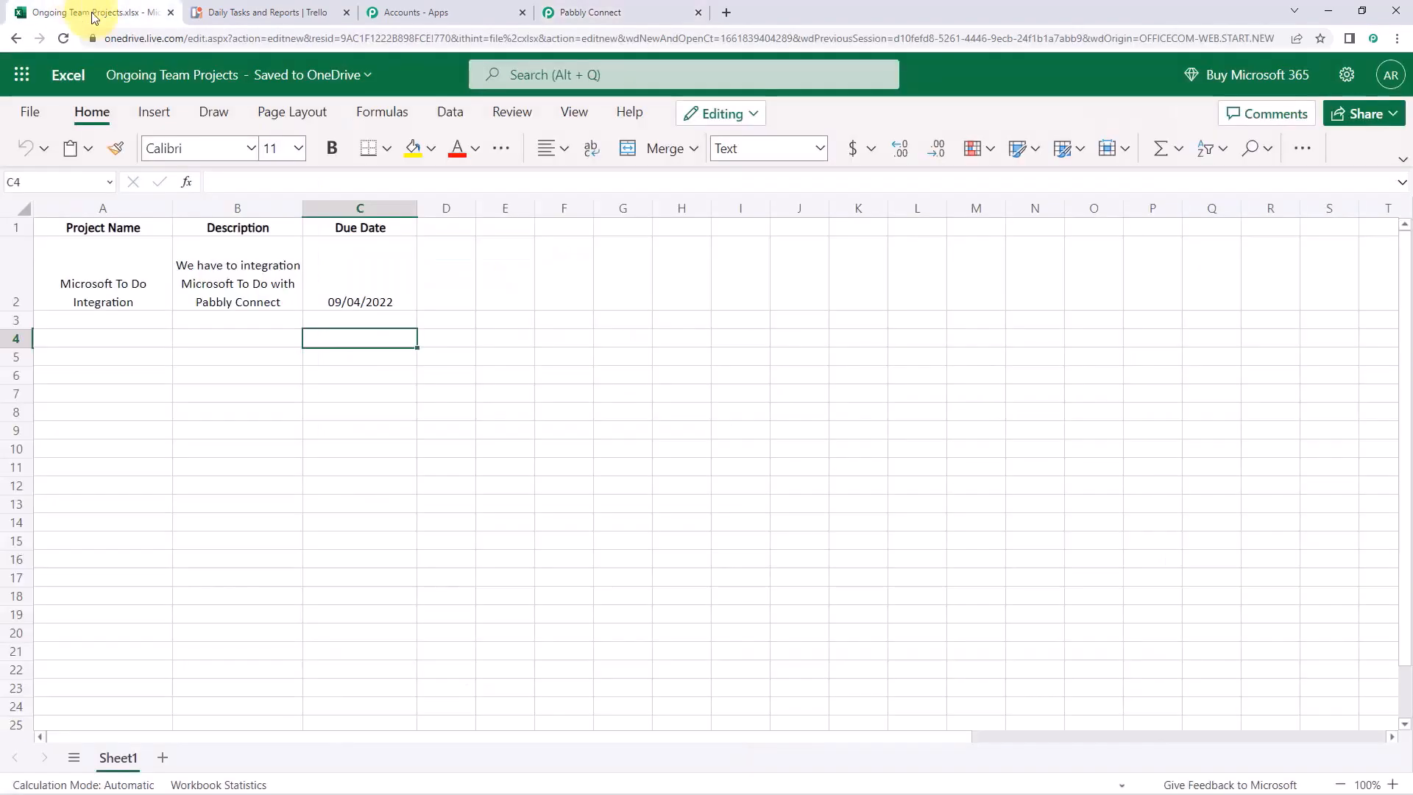
pyautogui.click(598, 18)
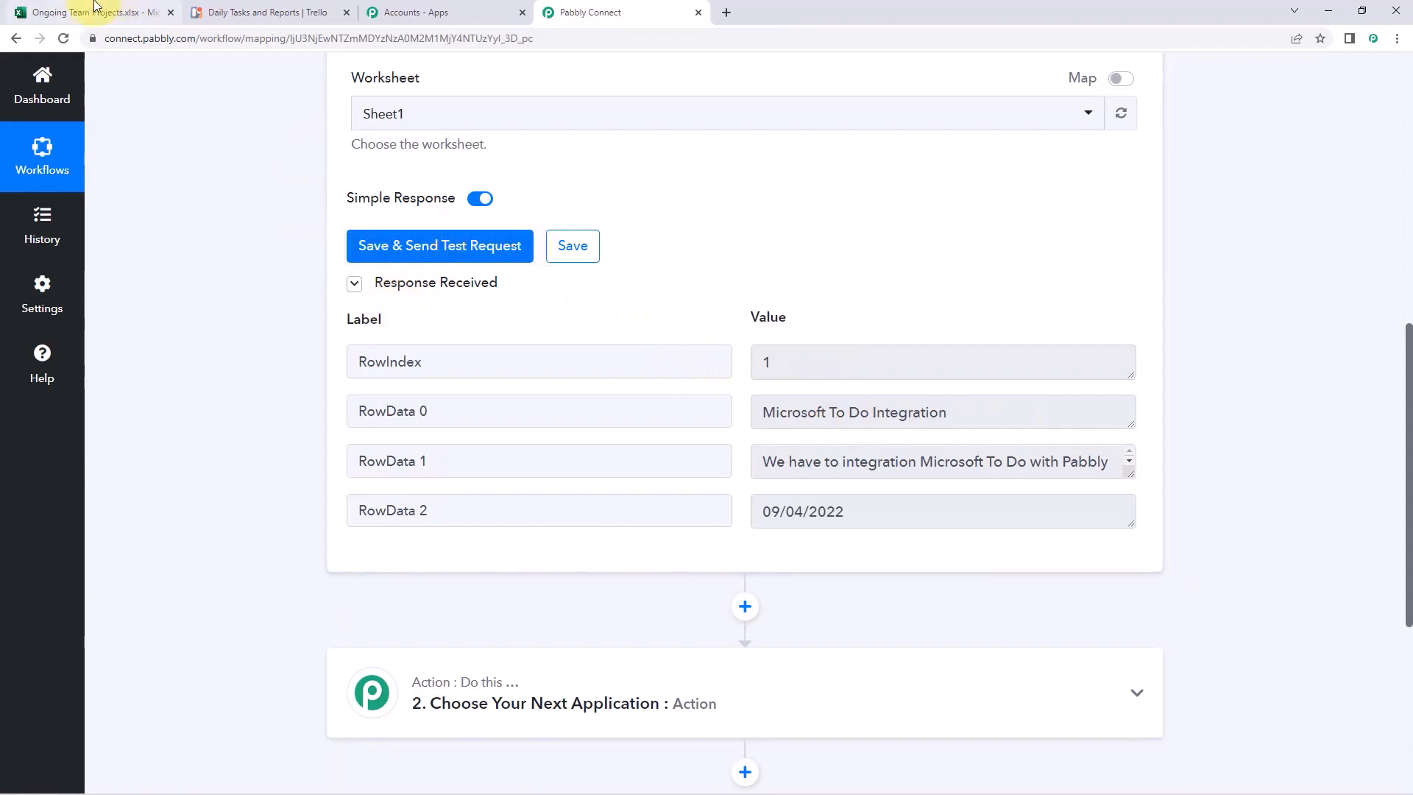
# Check the received project name, description and 09/04/2022 due date against the Excel row
pyautogui.click(118, 10)
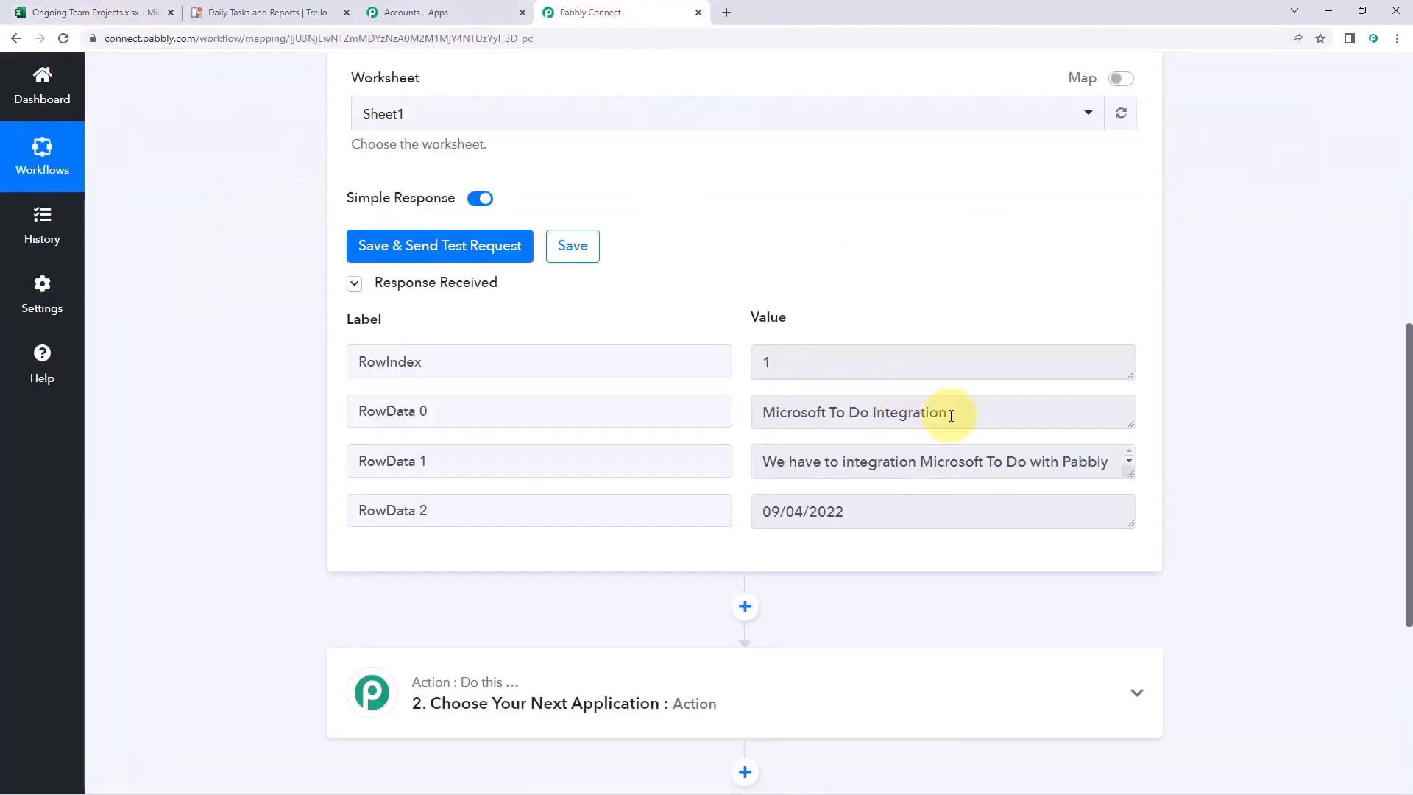
pyautogui.moveTo(945, 412); pyautogui.dragTo(761, 412)
pyautogui.click(1126, 473)
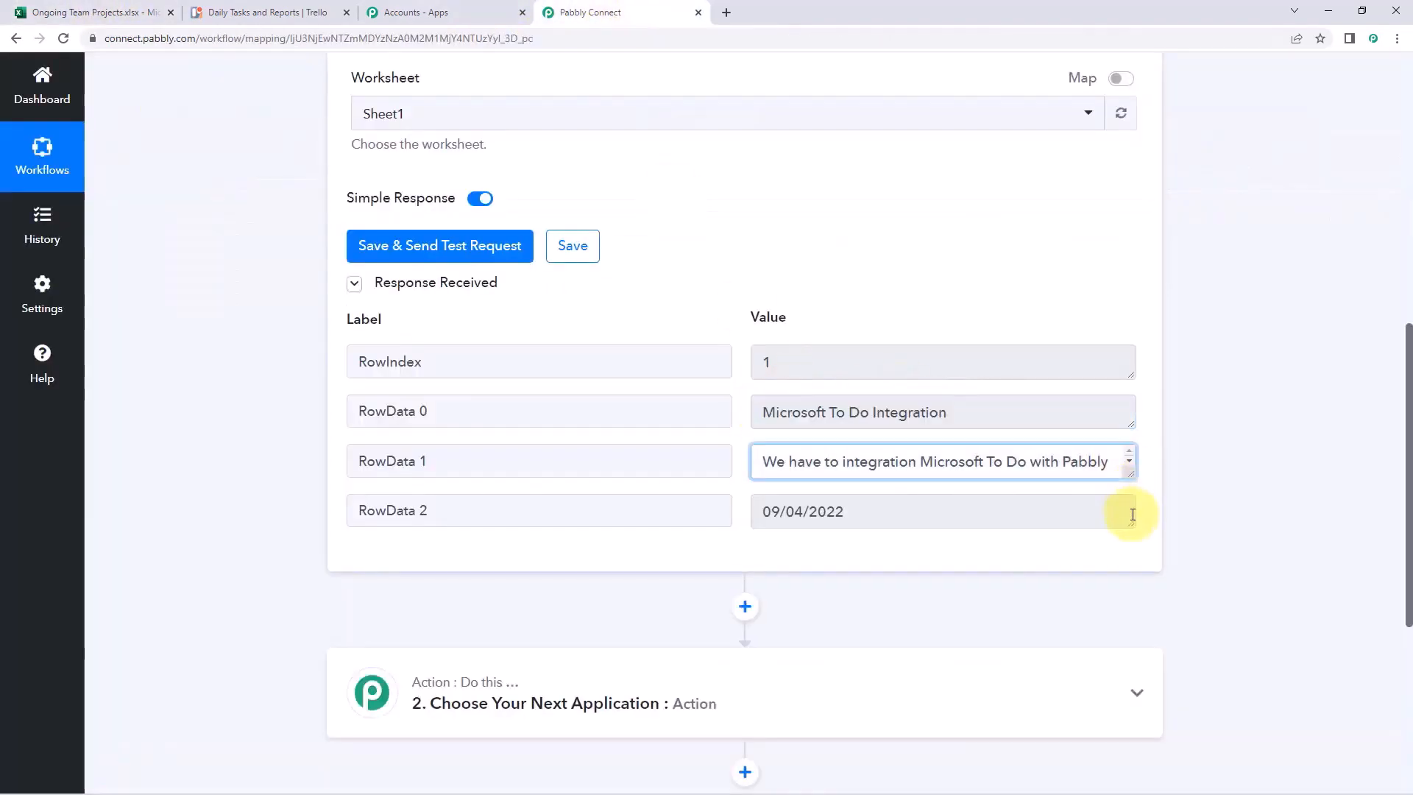
pyautogui.moveTo(1130, 479); pyautogui.dragTo(1131, 531)
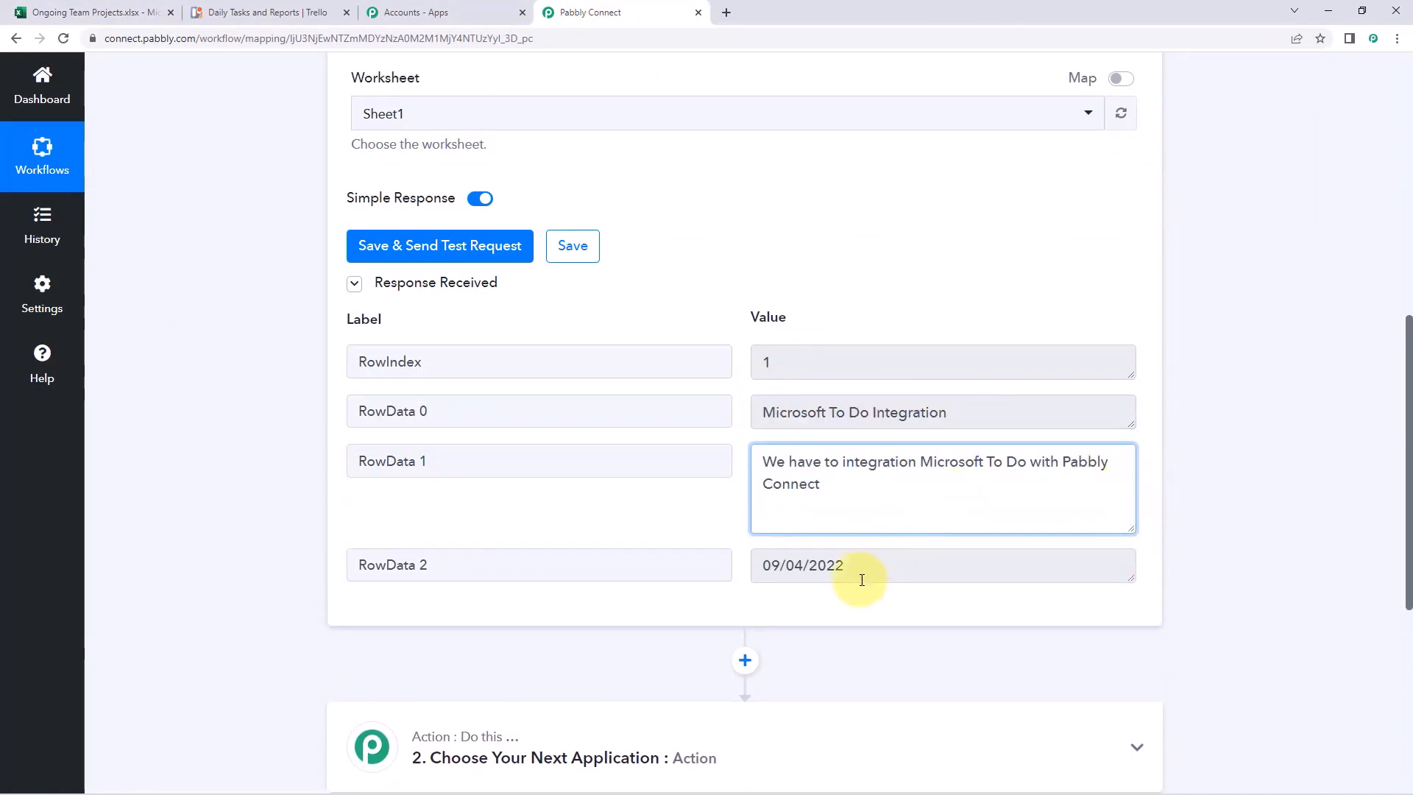
pyautogui.click(884, 574)
pyautogui.click(59, 12)
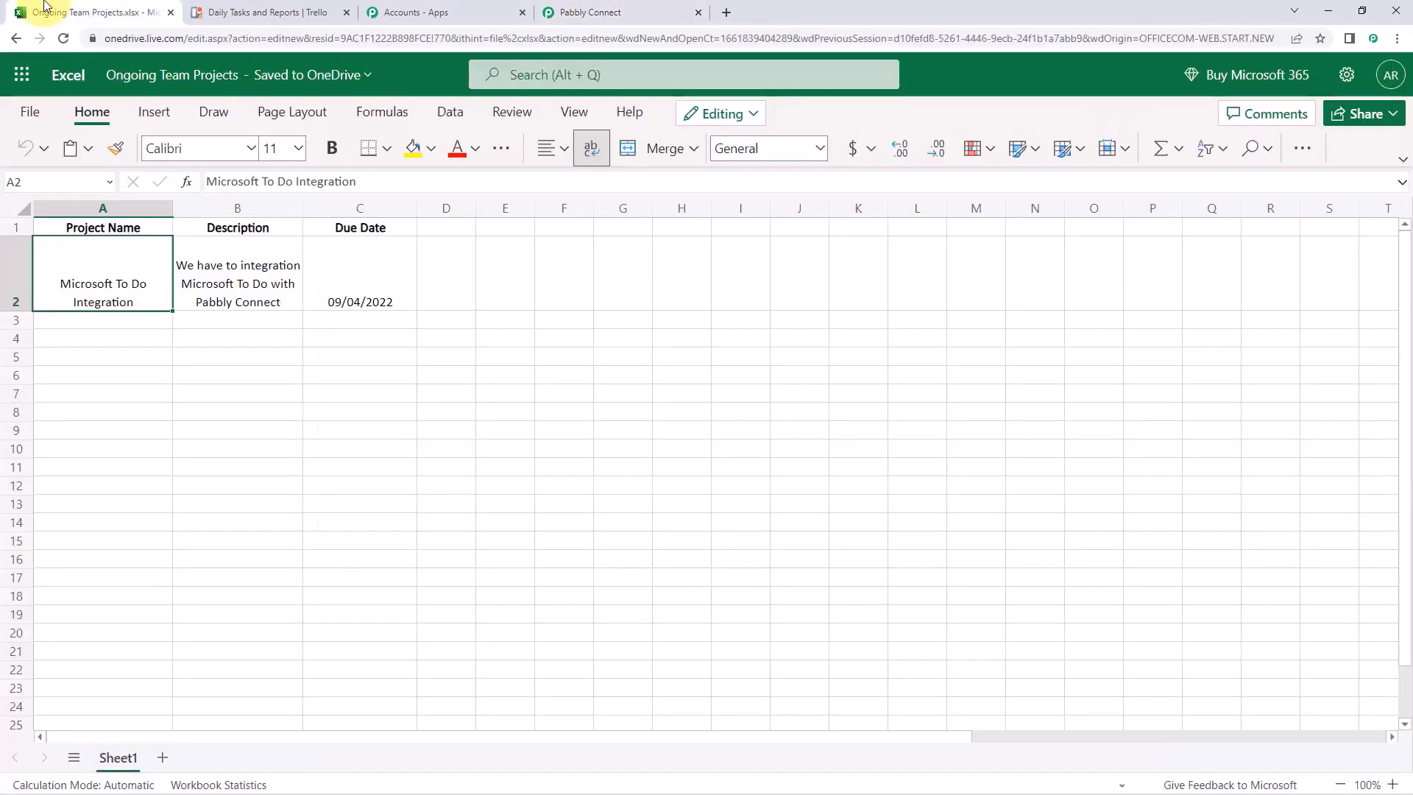
pyautogui.click(585, 12)
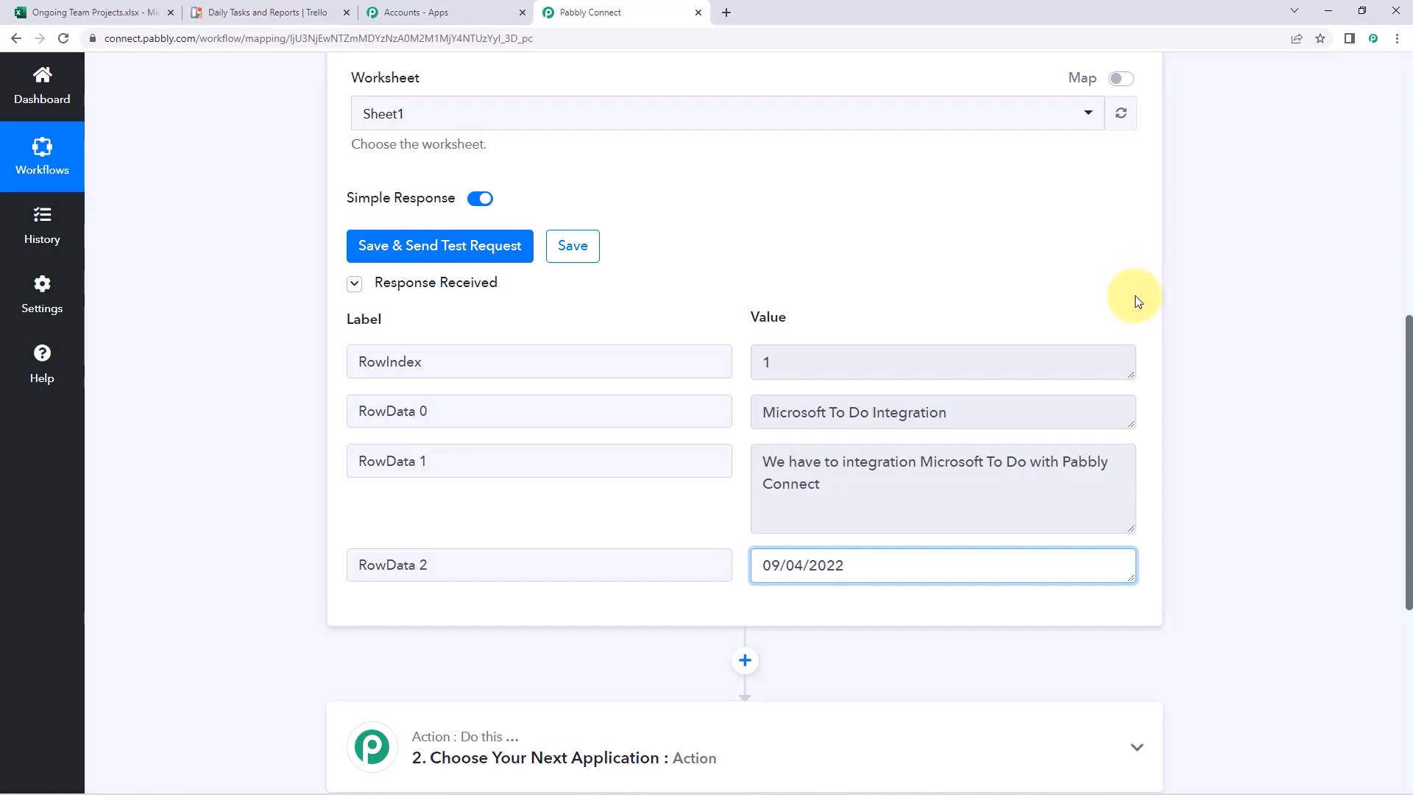
pyautogui.scroll(-6, 1133, 294)
# Choose Trello as the action app by searching 'Tre'
pyautogui.click(760, 284)
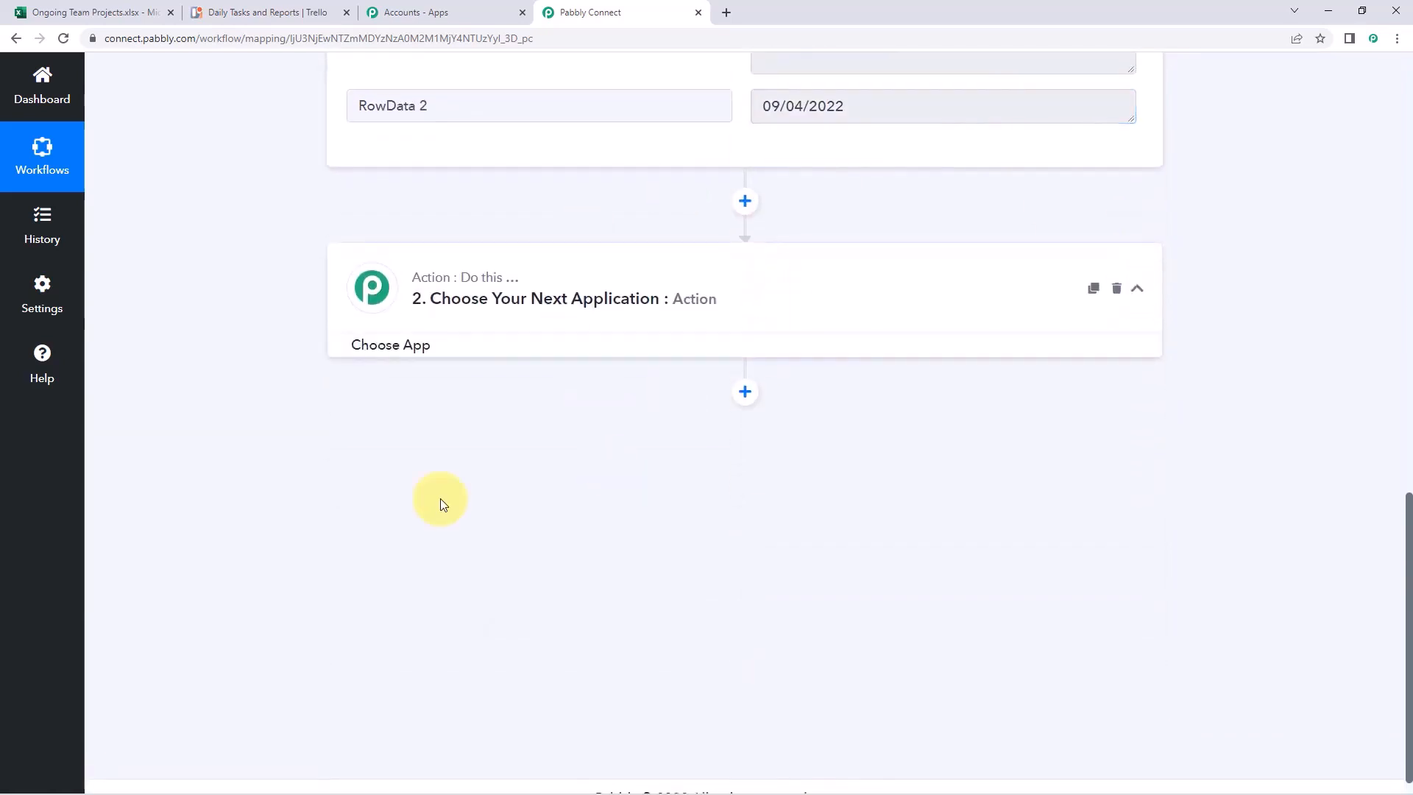
pyautogui.click(408, 337)
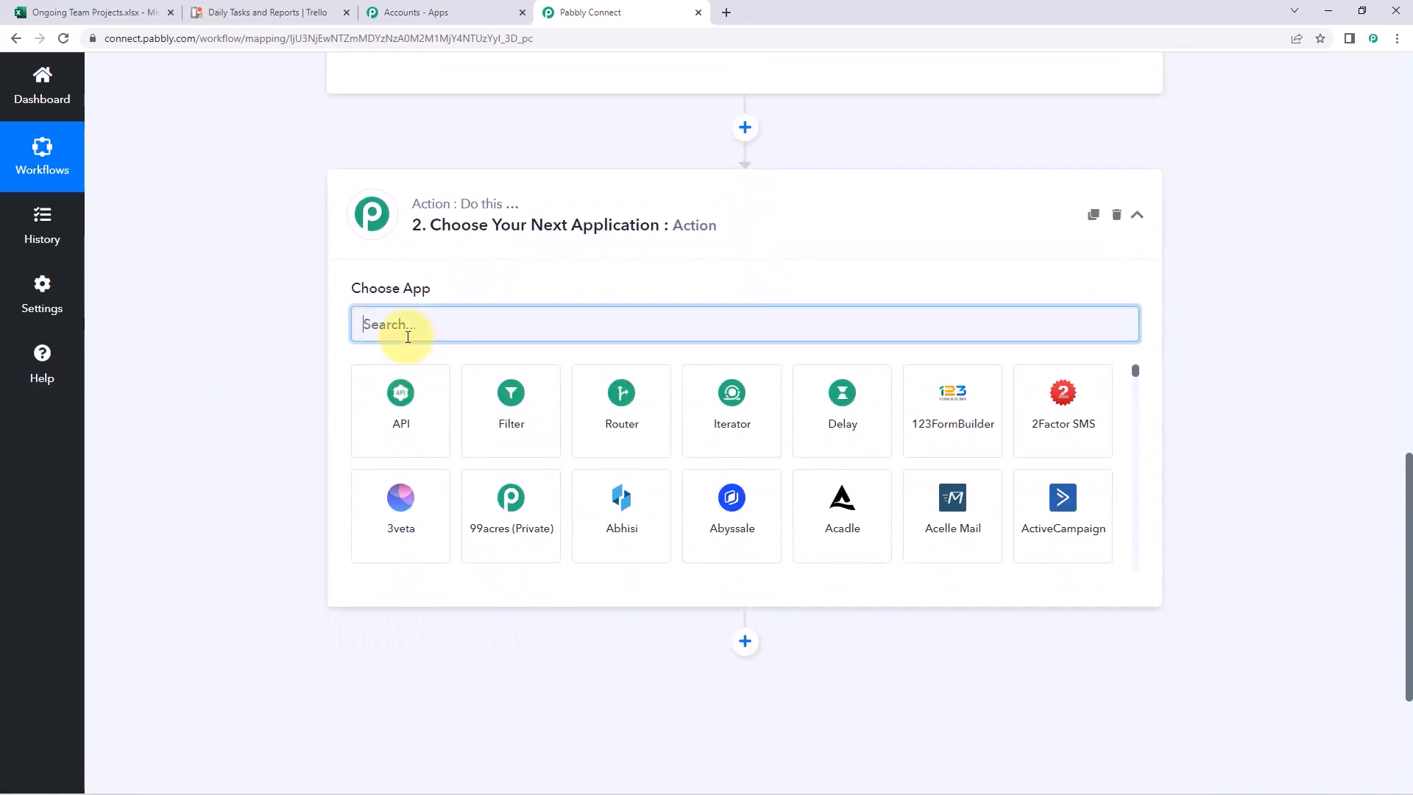
pyautogui.write('Te')
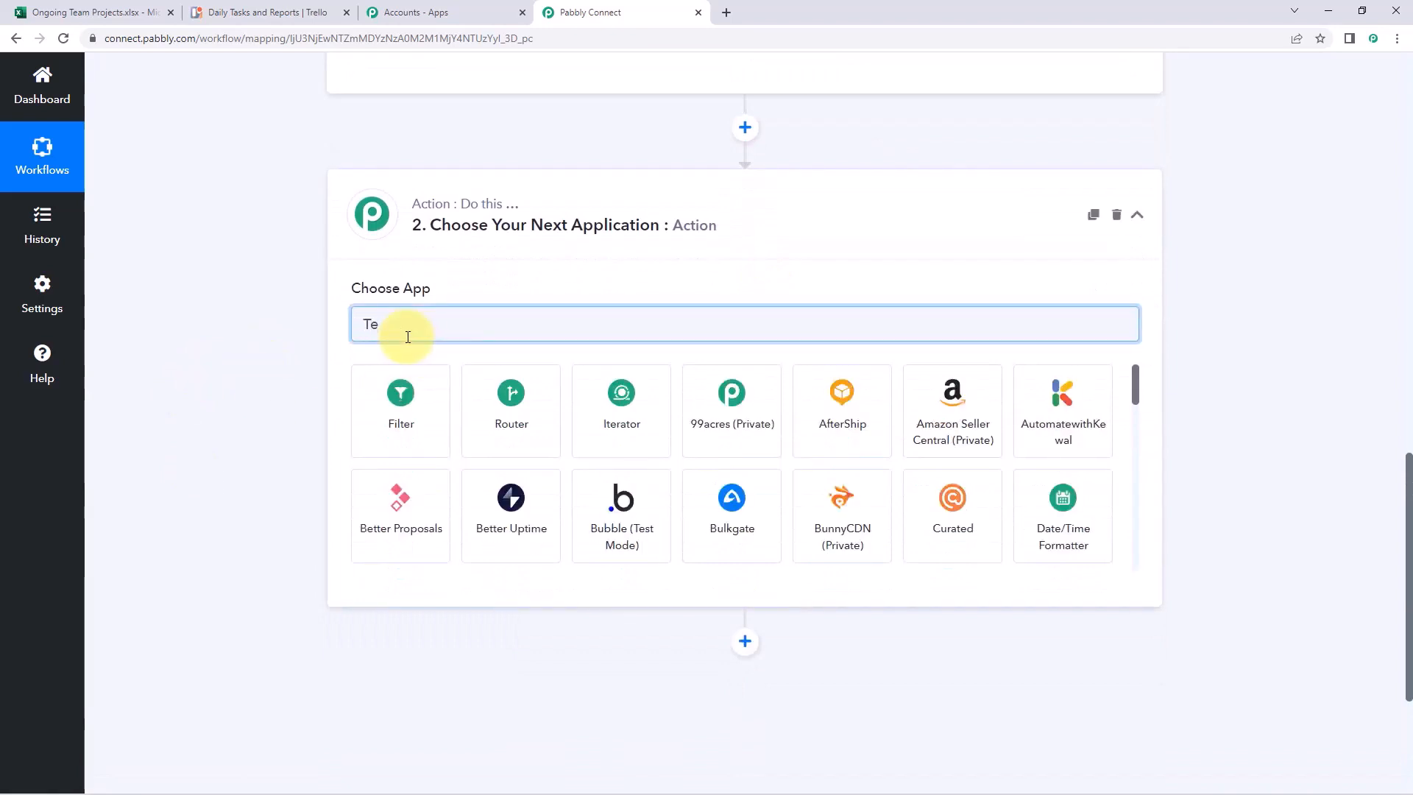
pyautogui.press('BackSpace')
pyautogui.write('re')
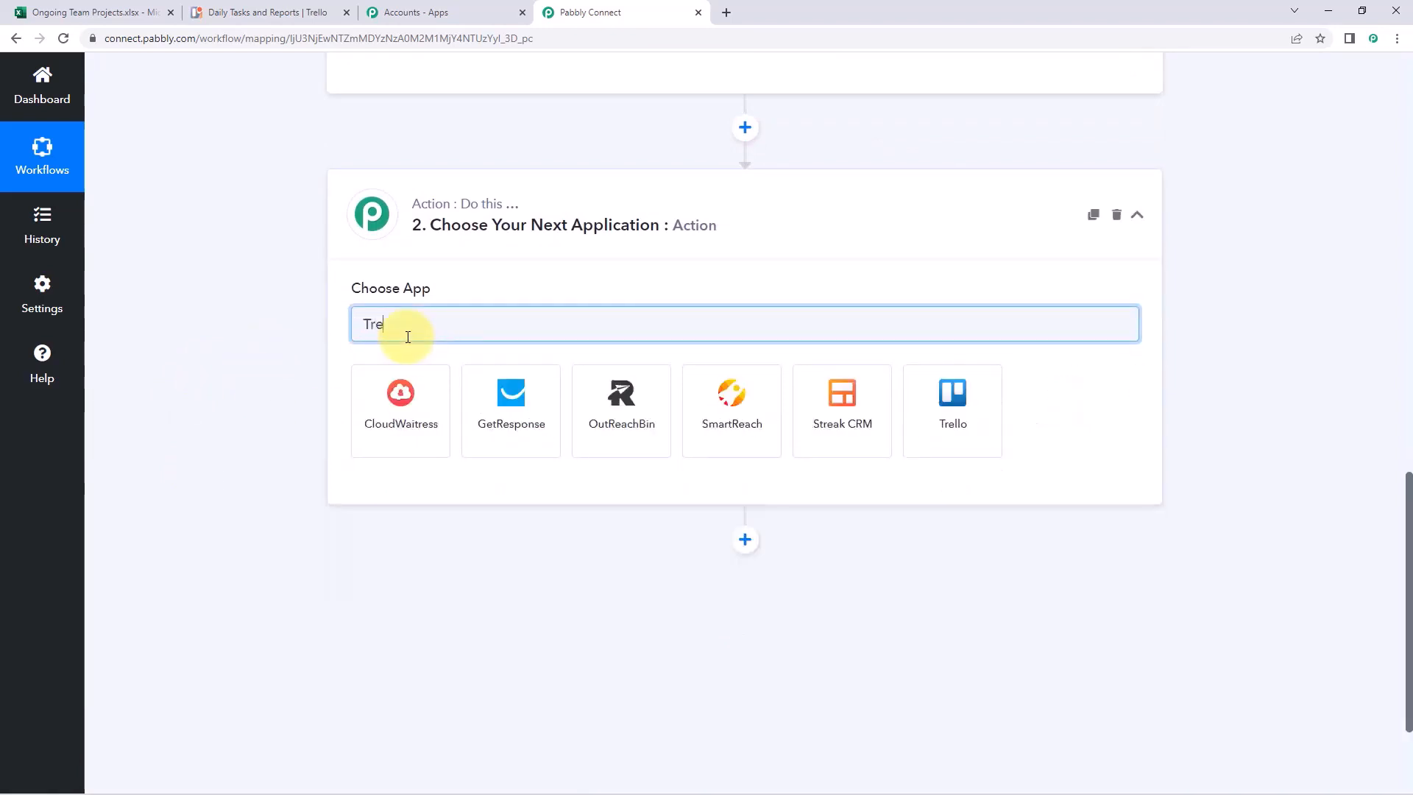
pyautogui.click(941, 402)
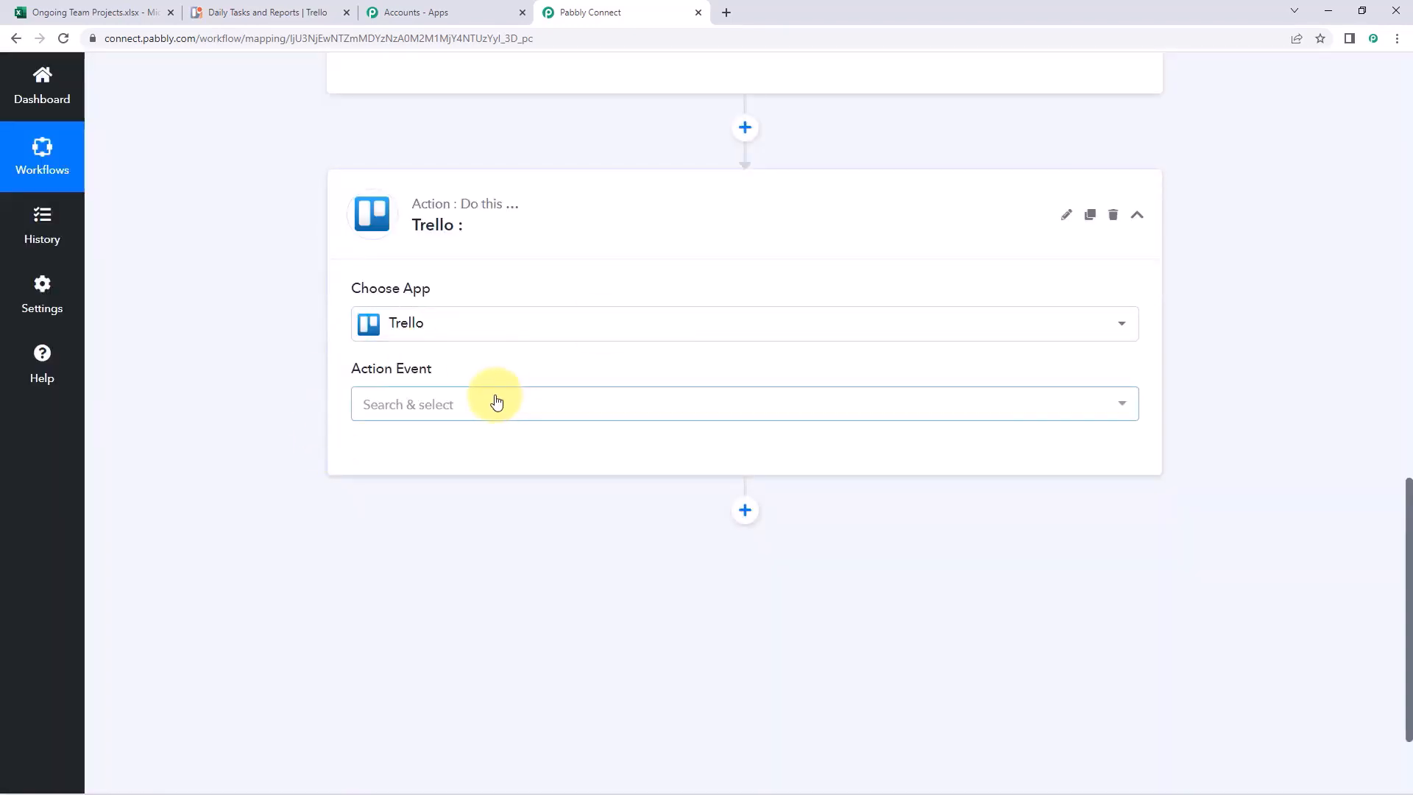
# Set the action event to Create a Card (With Plain Text type Description) and start connecting
pyautogui.click(496, 401)
pyautogui.scroll(-2, 221, 374)
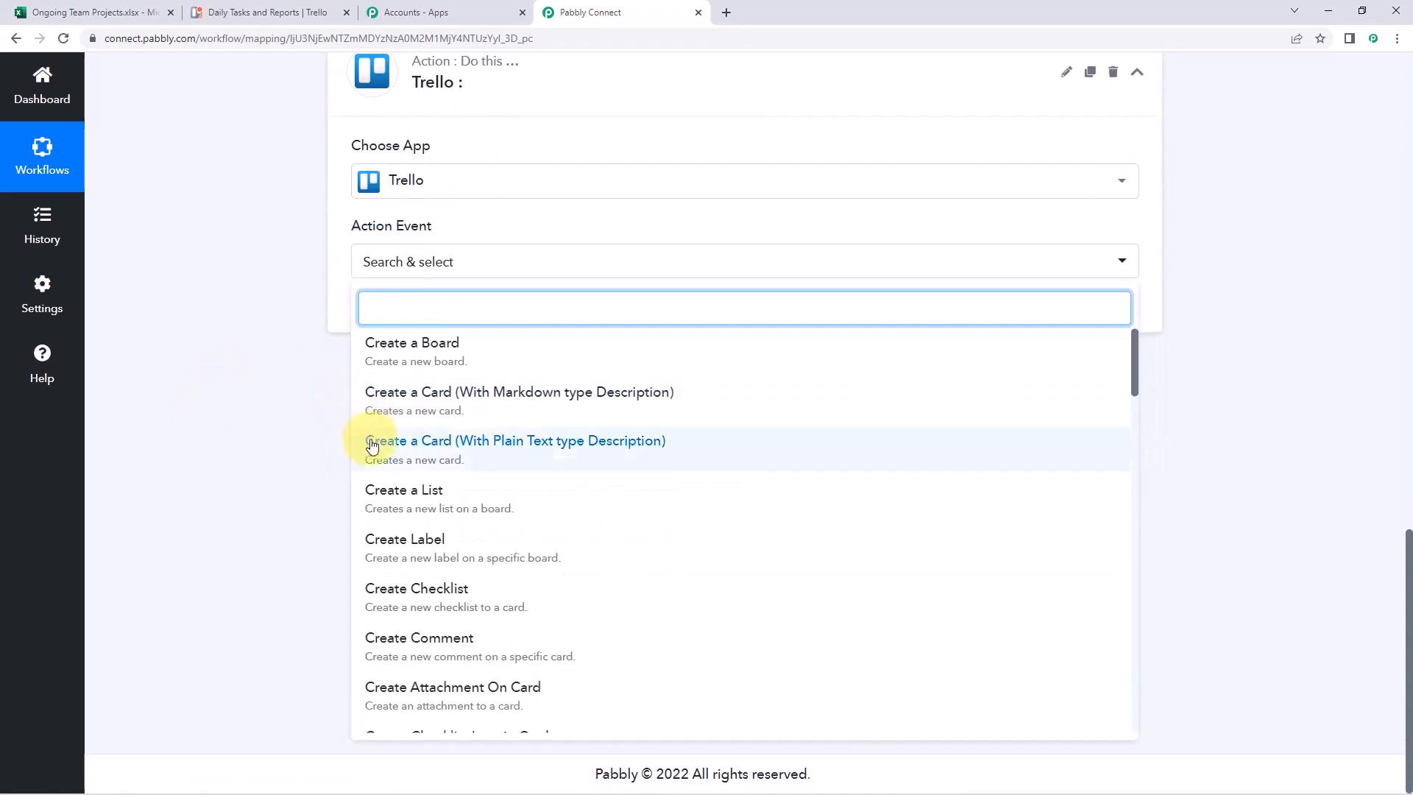
pyautogui.click(411, 452)
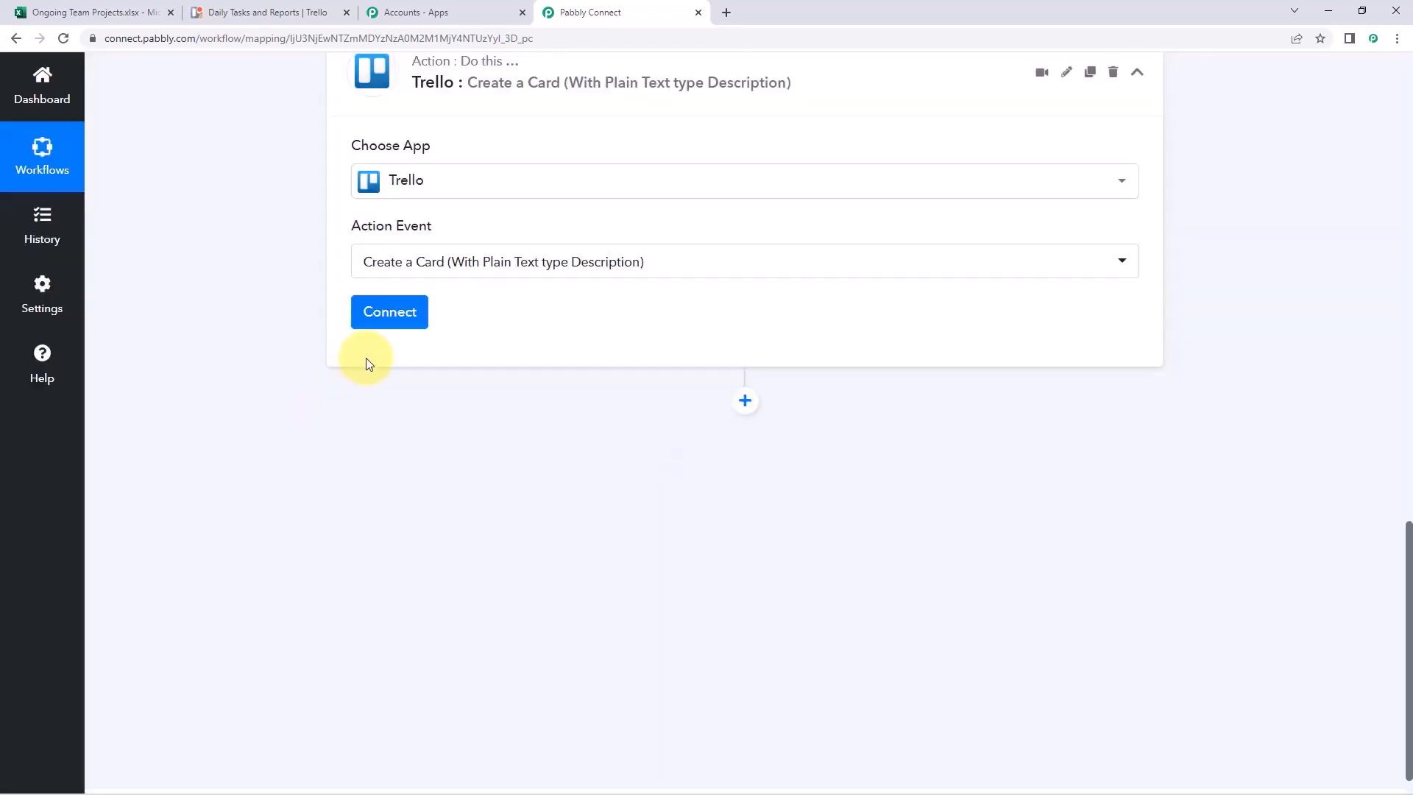
pyautogui.click(391, 315)
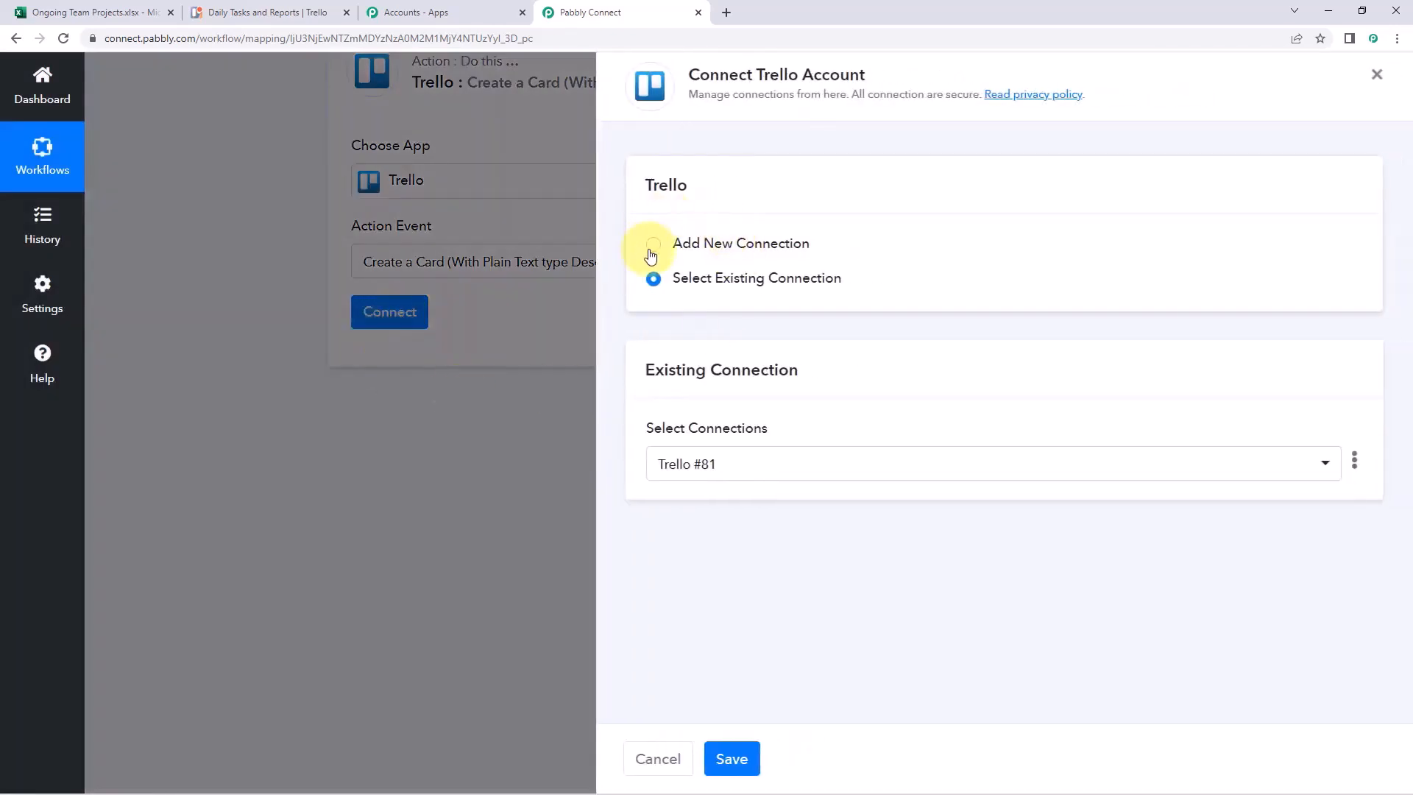
# Add new connection Trello #82 and view its empty Username, API Key and Token fields
pyautogui.click(652, 244)
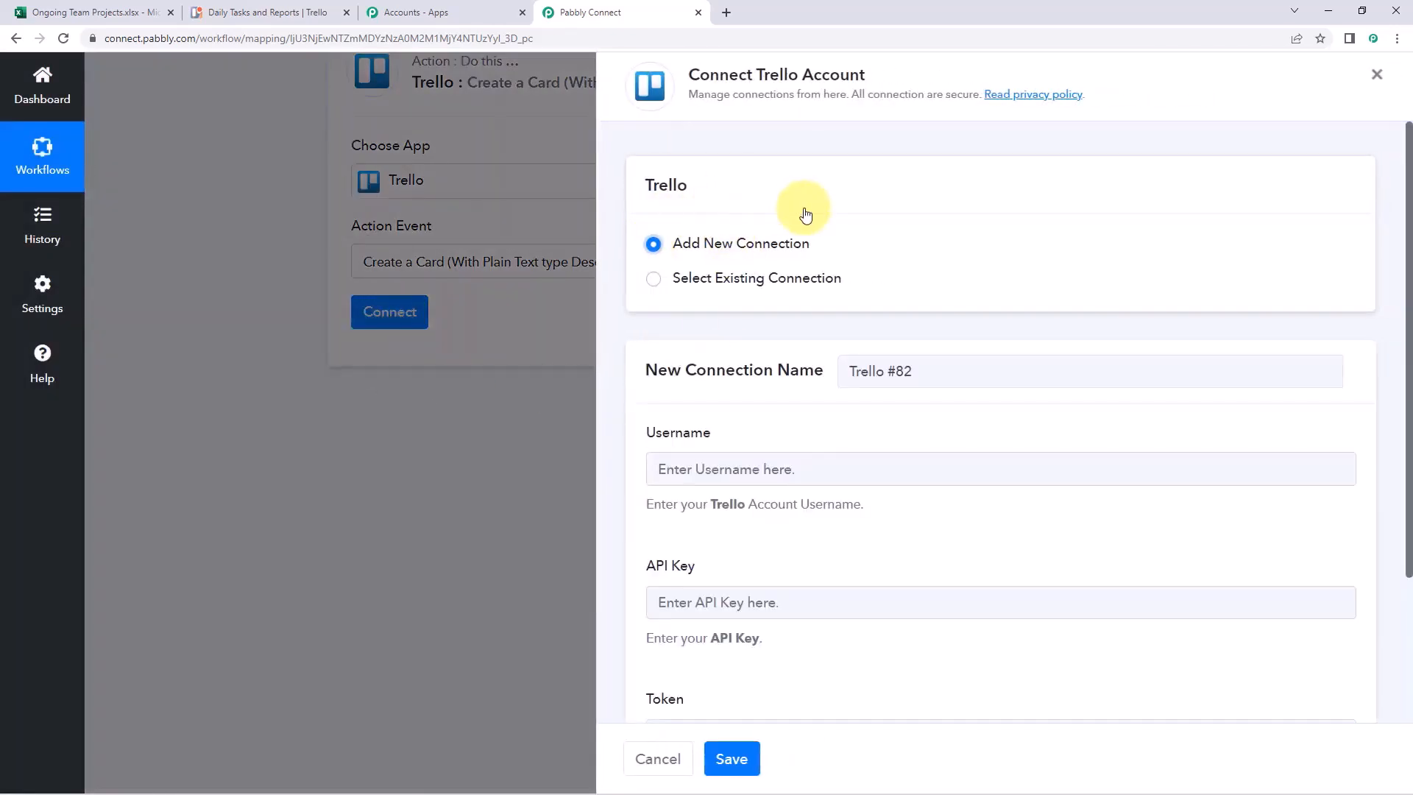
pyautogui.scroll(-3, 805, 215)
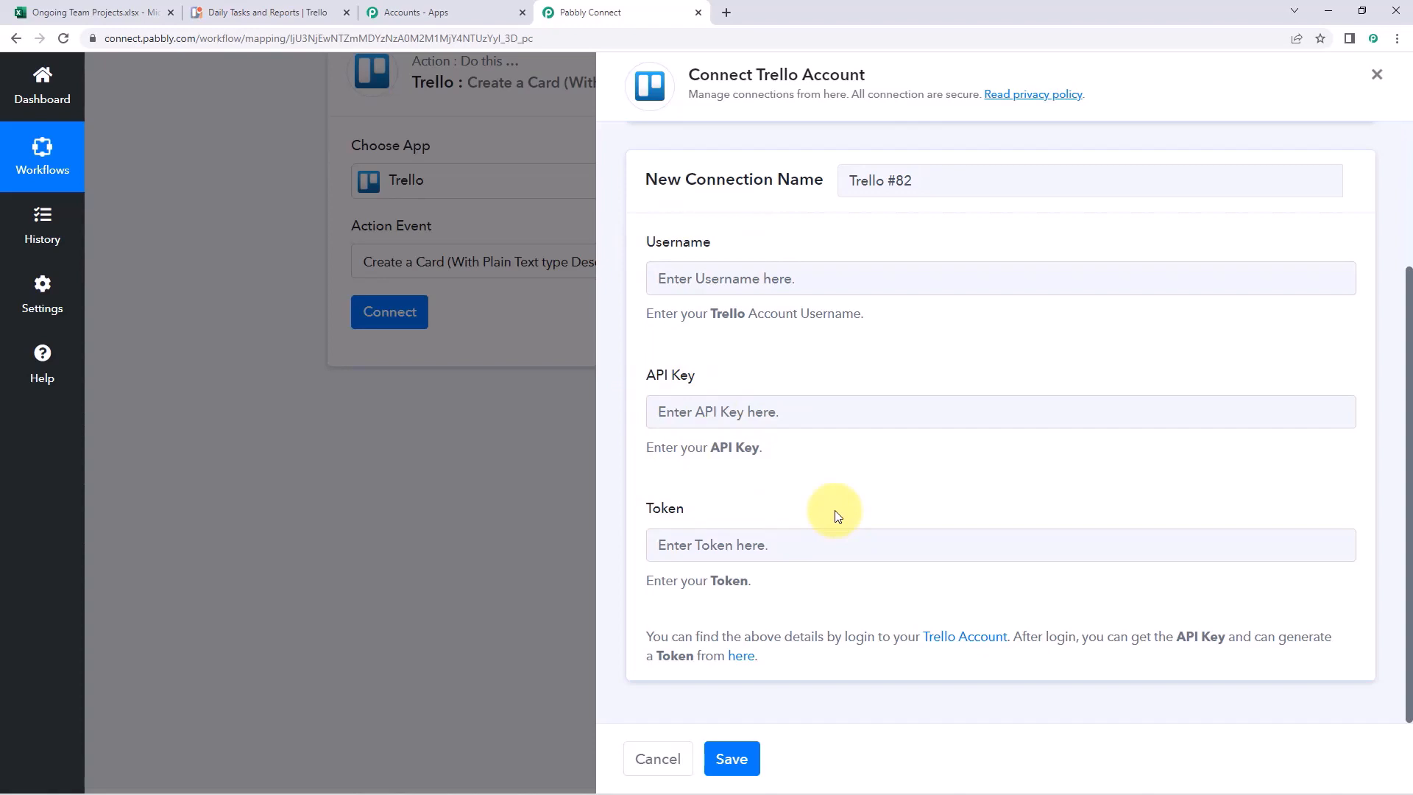
pyautogui.click(324, 13)
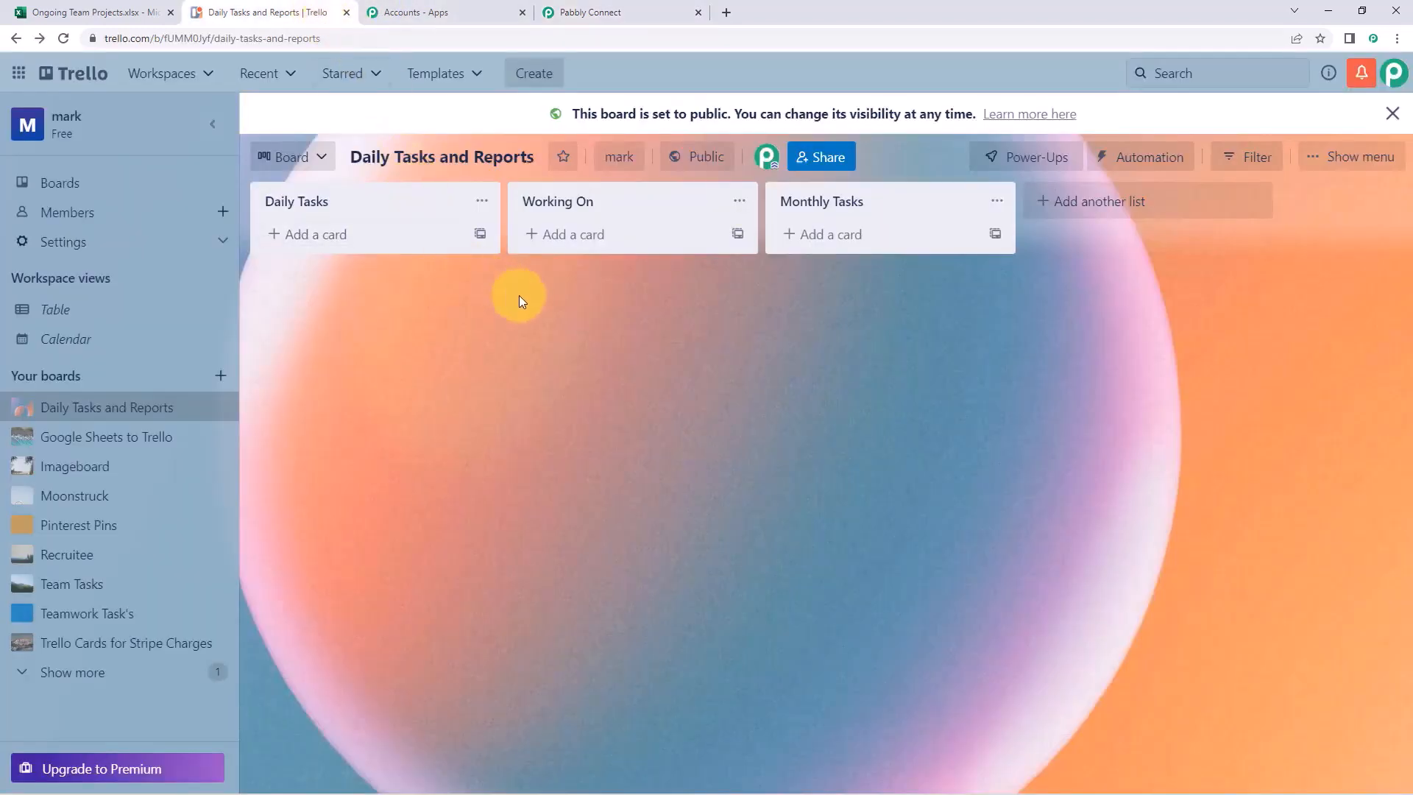
pyautogui.click(581, 12)
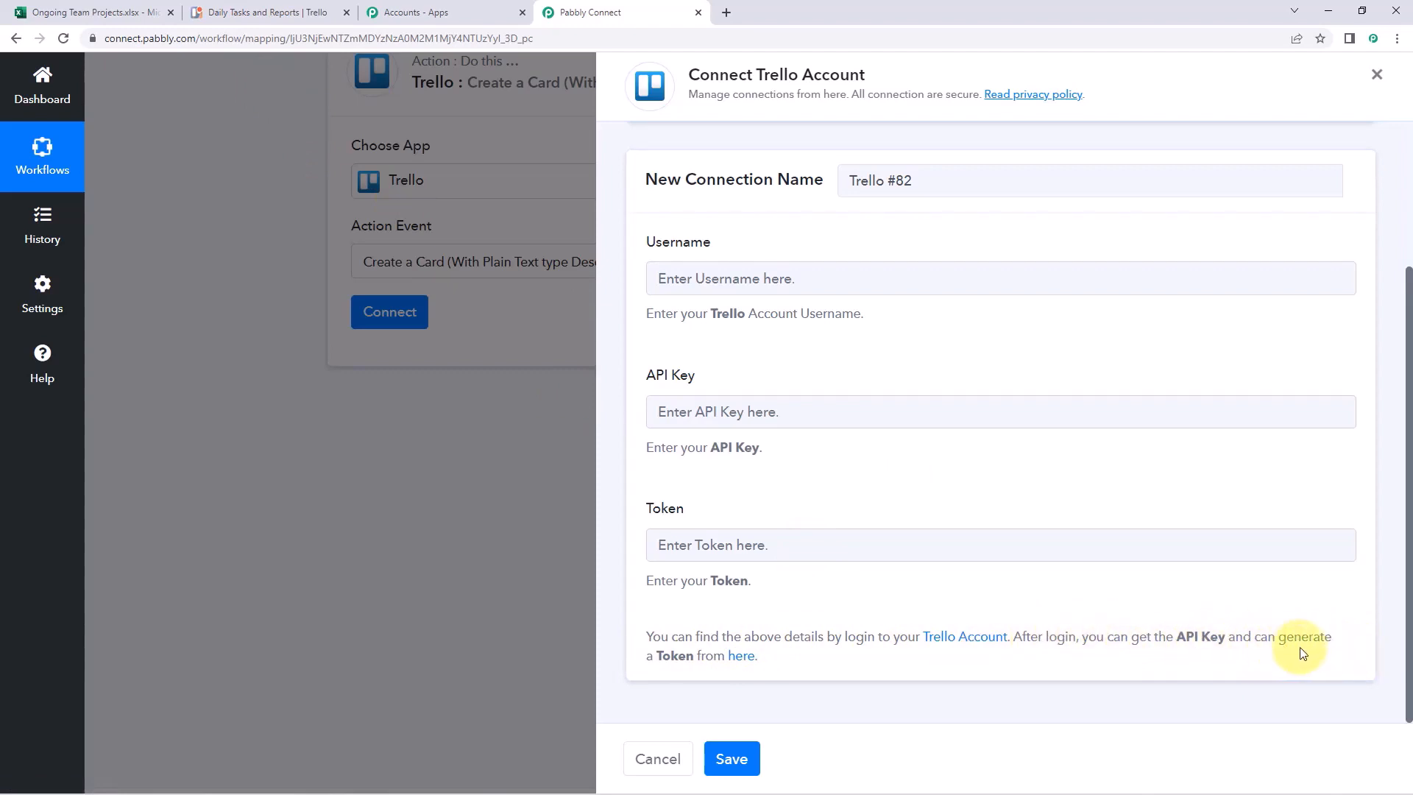
# Copy the key from Trello's Developer API Keys page into the connection's API Key field
pyautogui.click(752, 665)
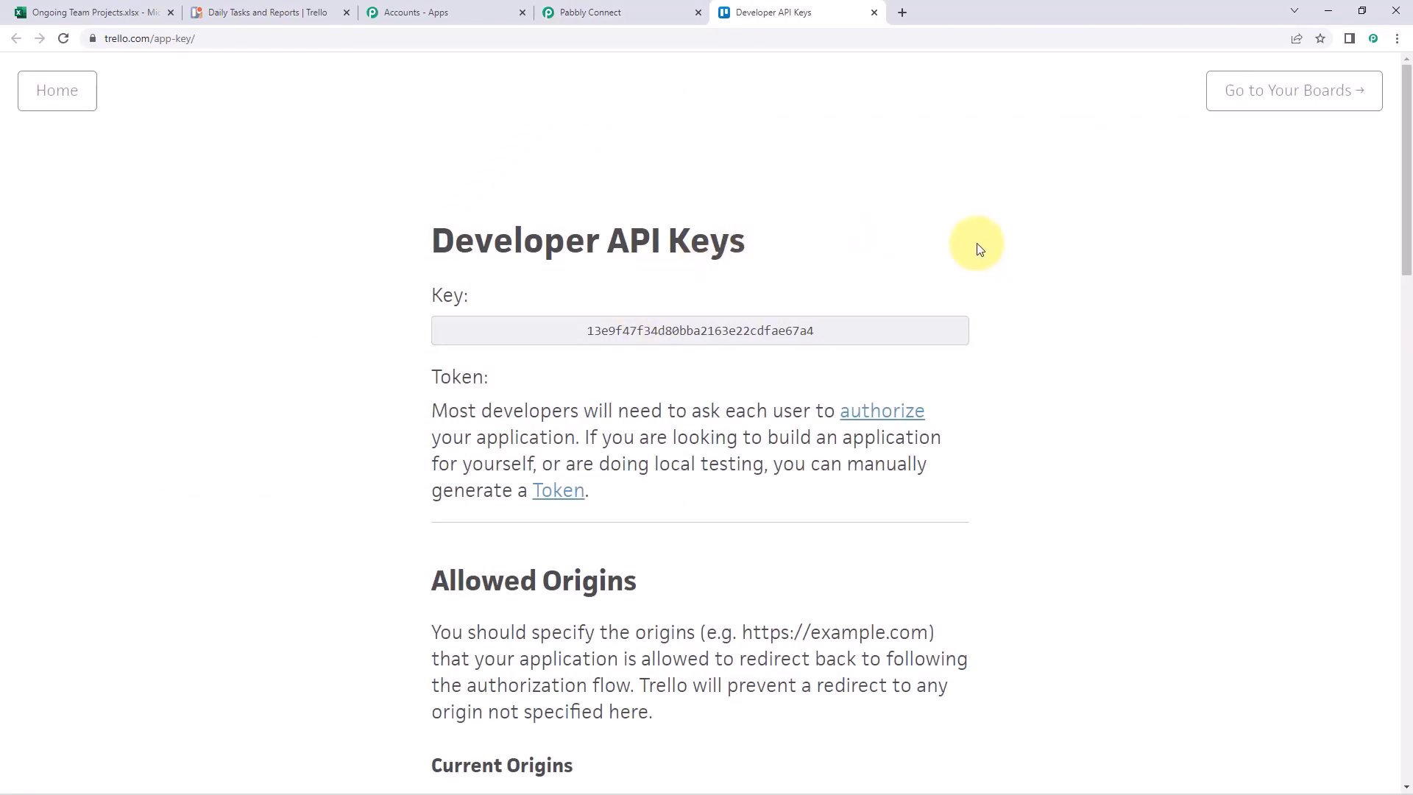
pyautogui.moveTo(571, 325); pyautogui.dragTo(819, 324)
pyautogui.rightClick(711, 328)
pyautogui.click(772, 346)
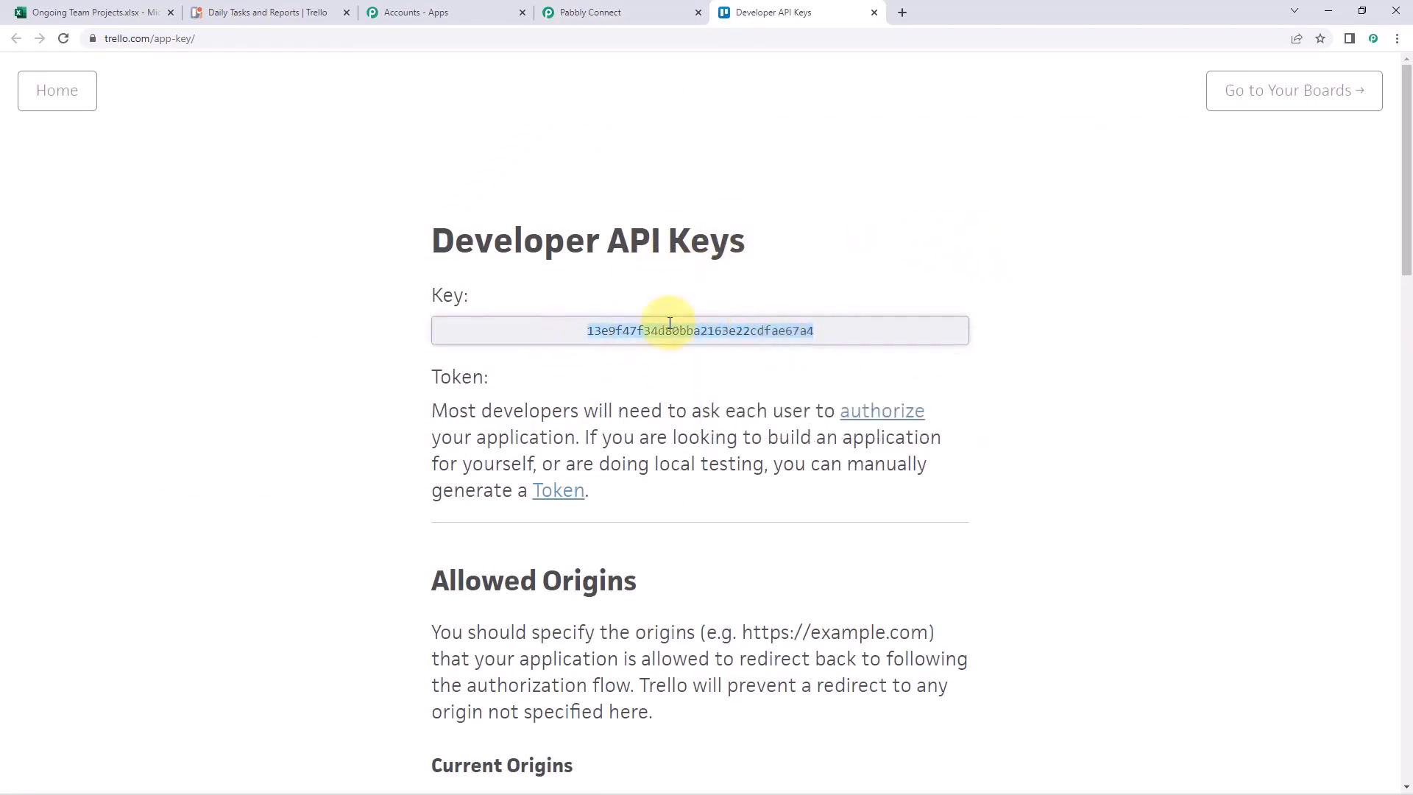
pyautogui.click(641, 11)
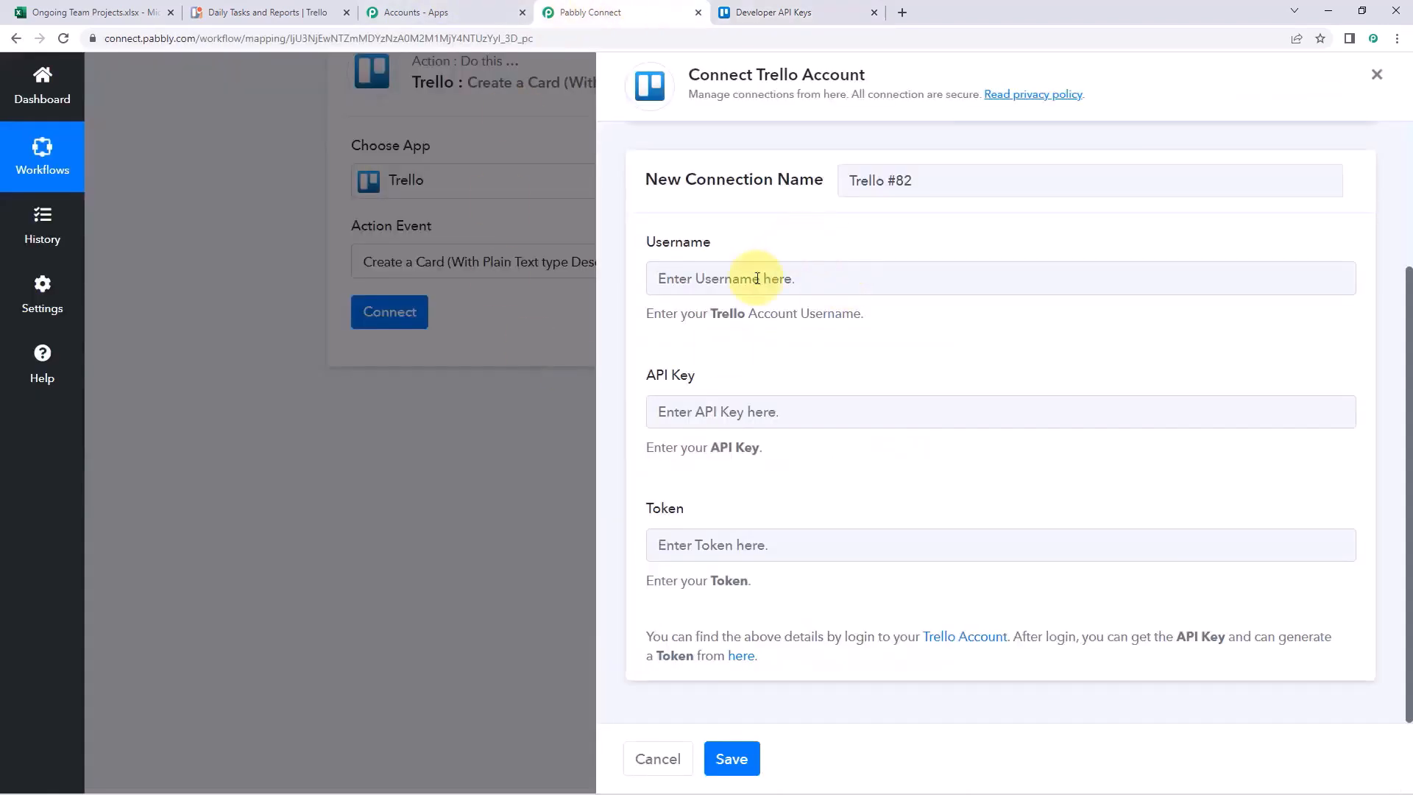
pyautogui.click(706, 411)
pyautogui.rightClick(713, 413)
pyautogui.click(758, 527)
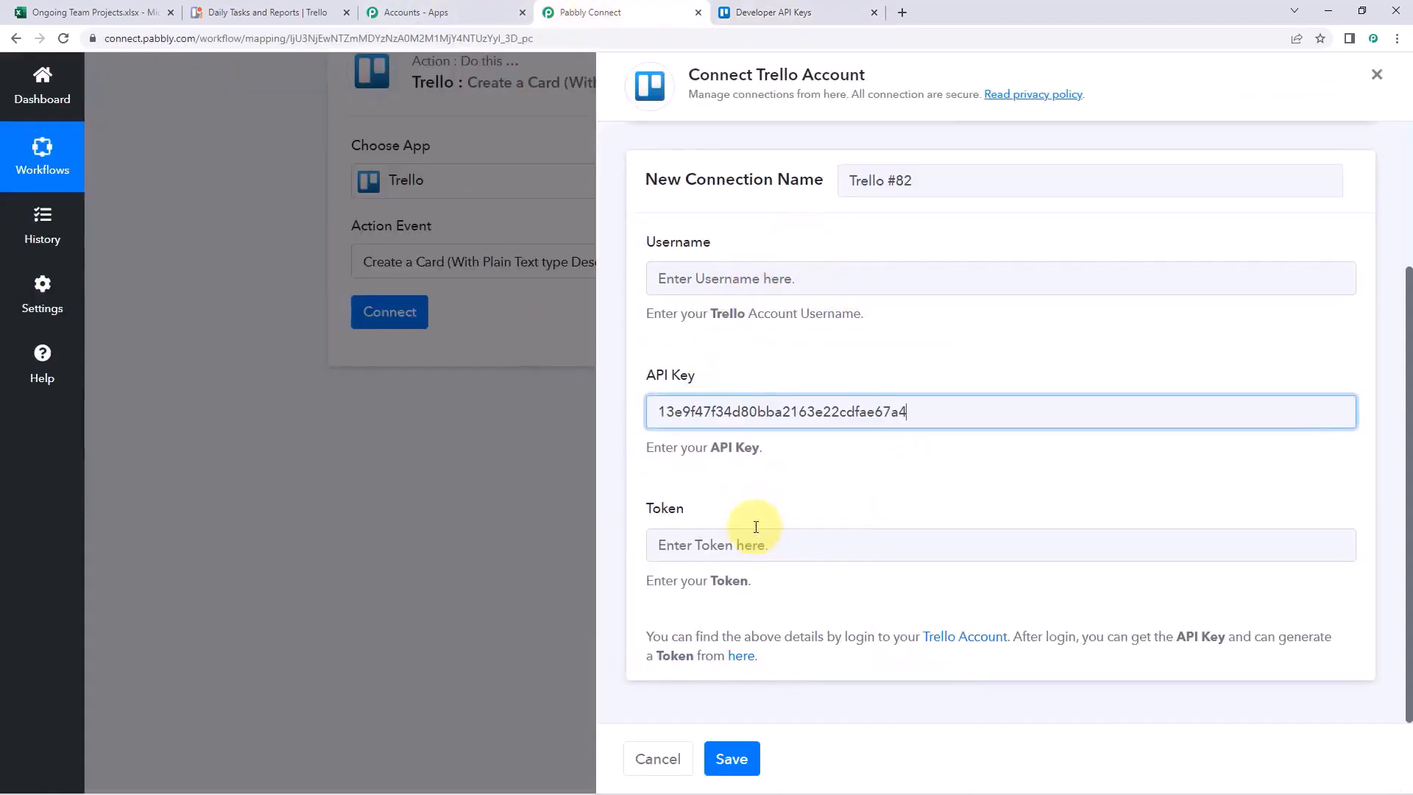
# Open the Trello page for generating a server token
pyautogui.click(773, 12)
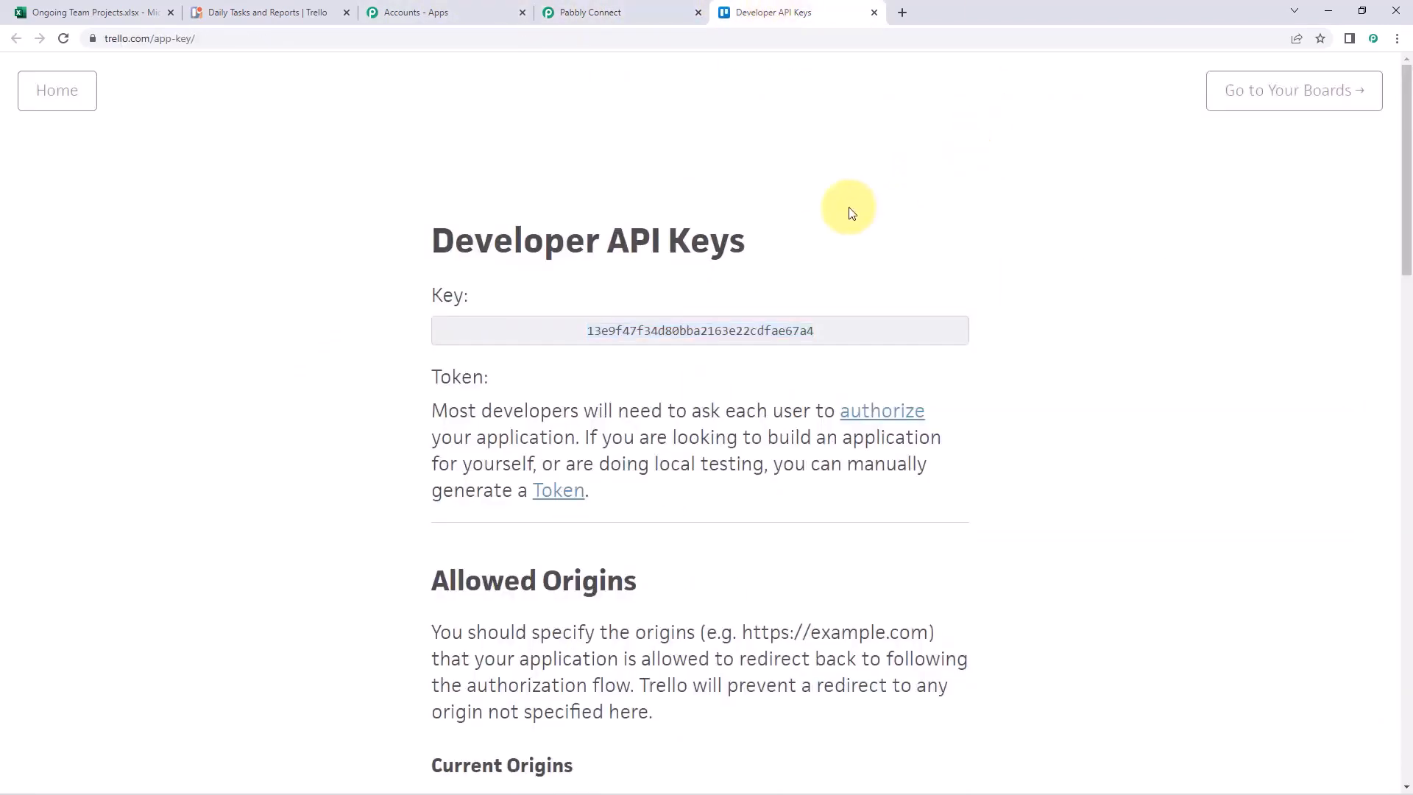
pyautogui.scroll(-1, 848, 212)
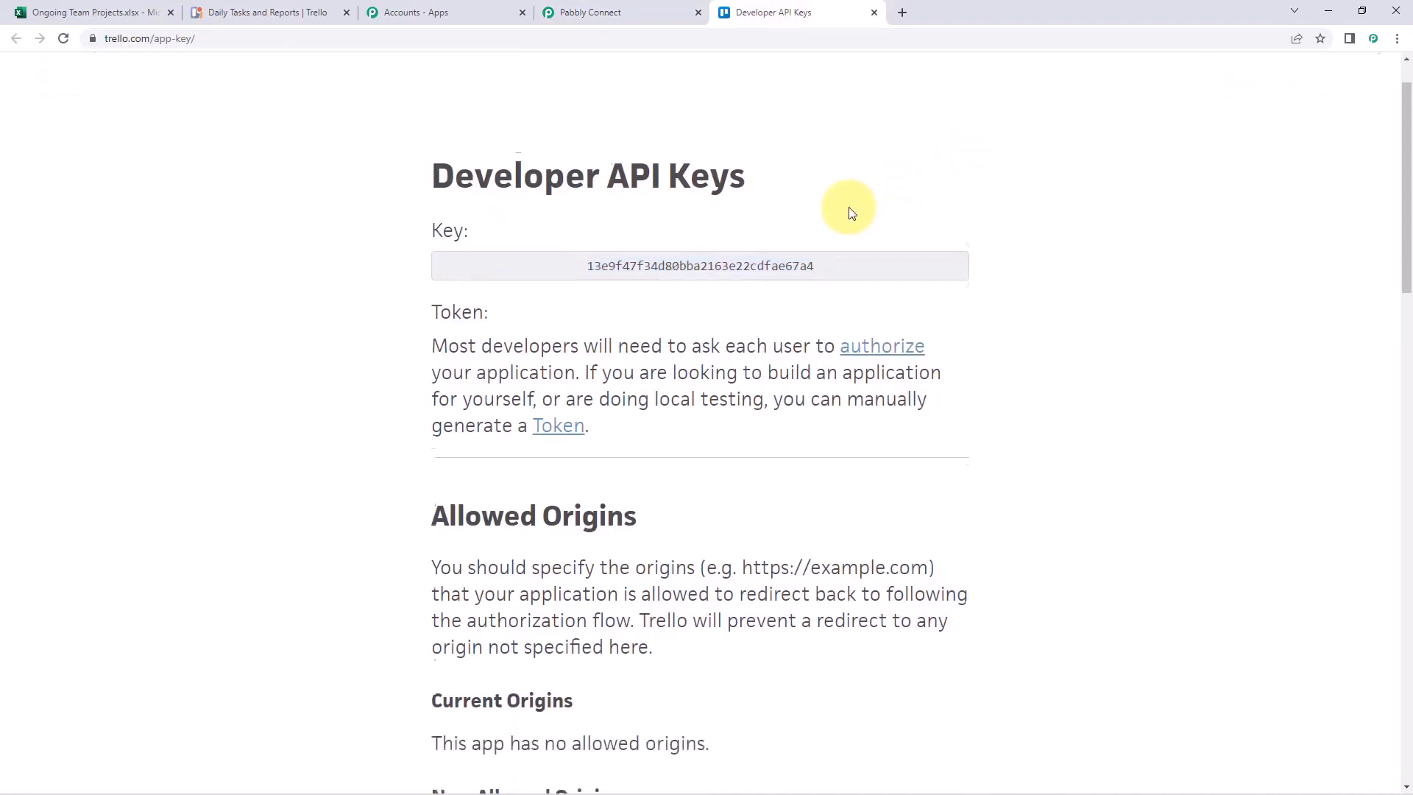
pyautogui.click(559, 423)
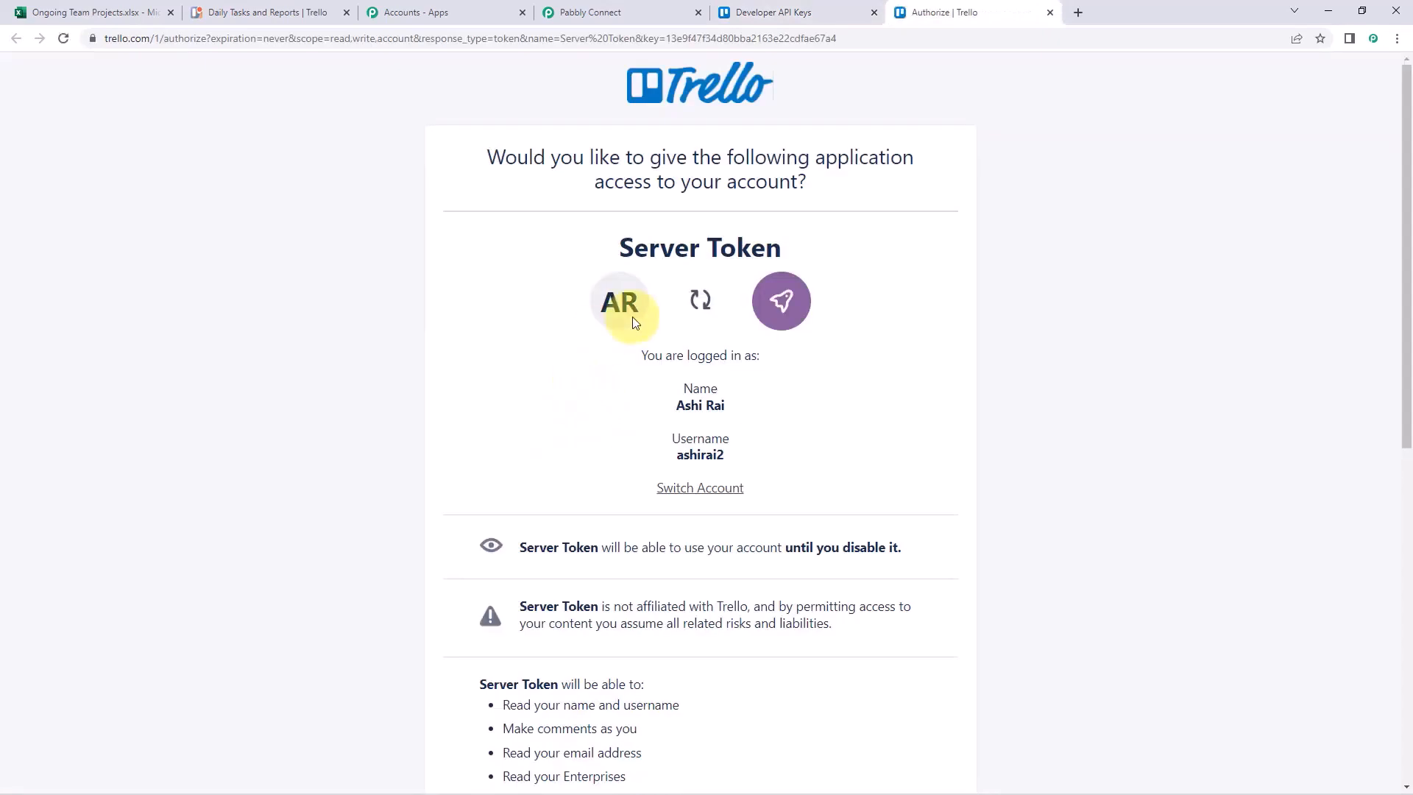
# Copy the Trello account username into the connection's Username field
pyautogui.scroll(-1, 911, 324)
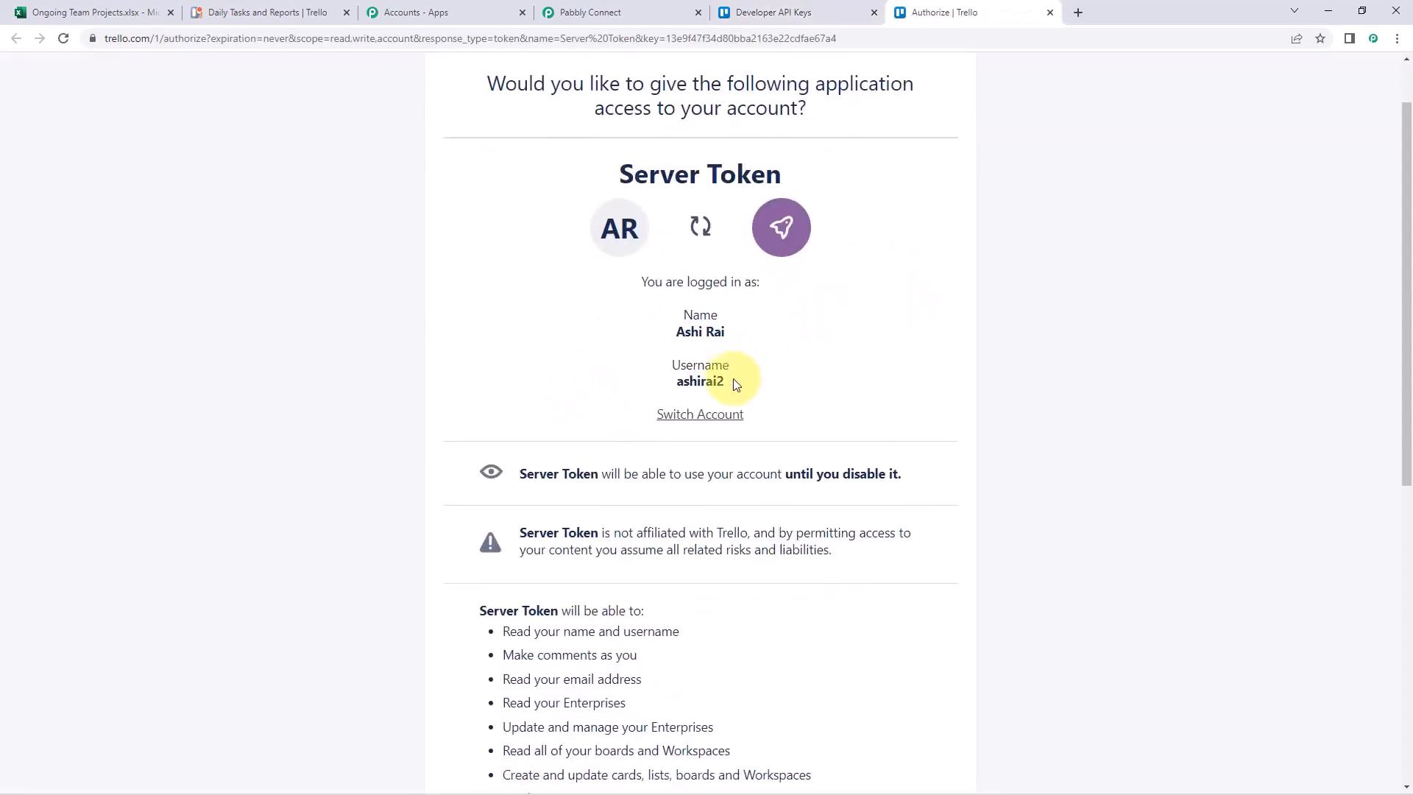
pyautogui.moveTo(733, 378); pyautogui.dragTo(666, 383)
pyautogui.rightClick(708, 382)
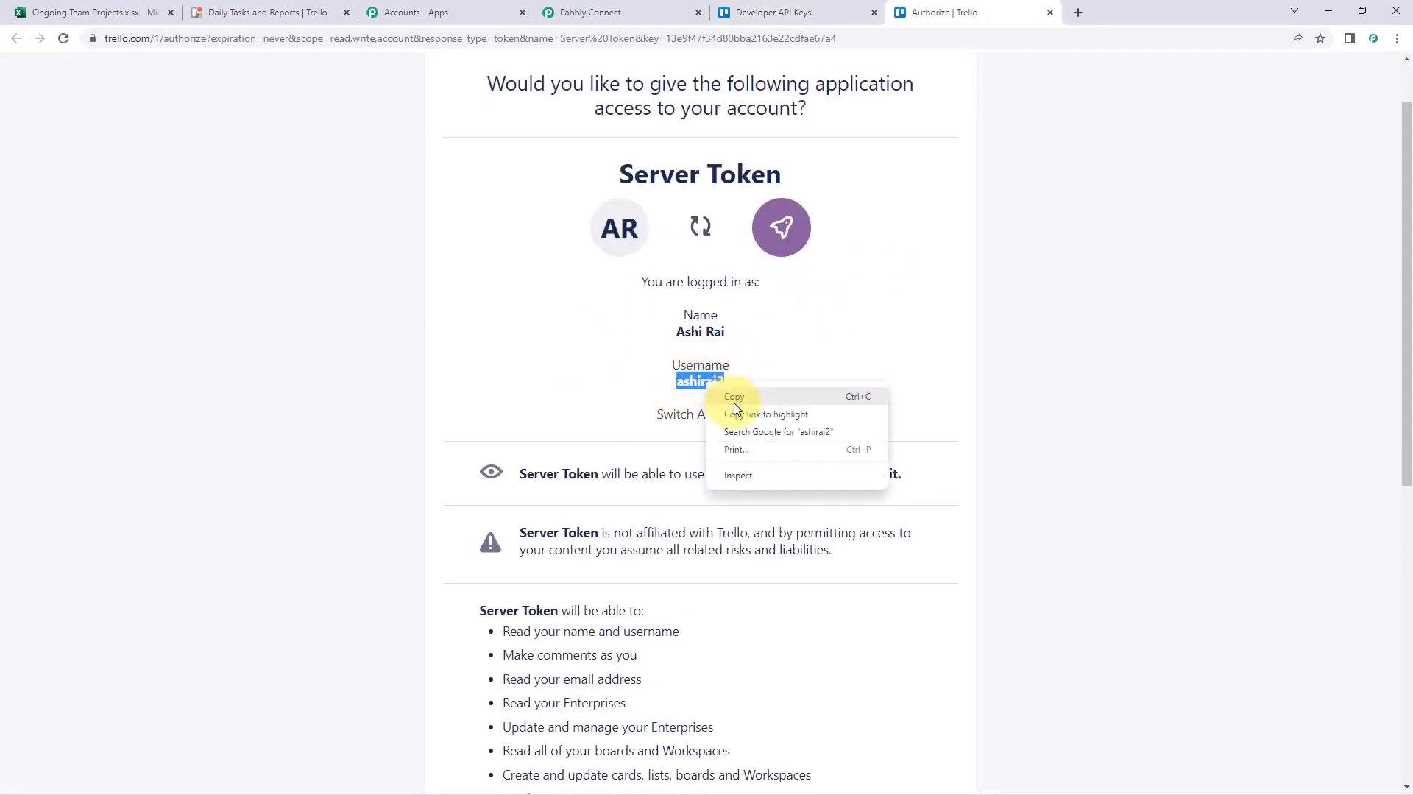
pyautogui.click(734, 398)
pyautogui.click(596, 12)
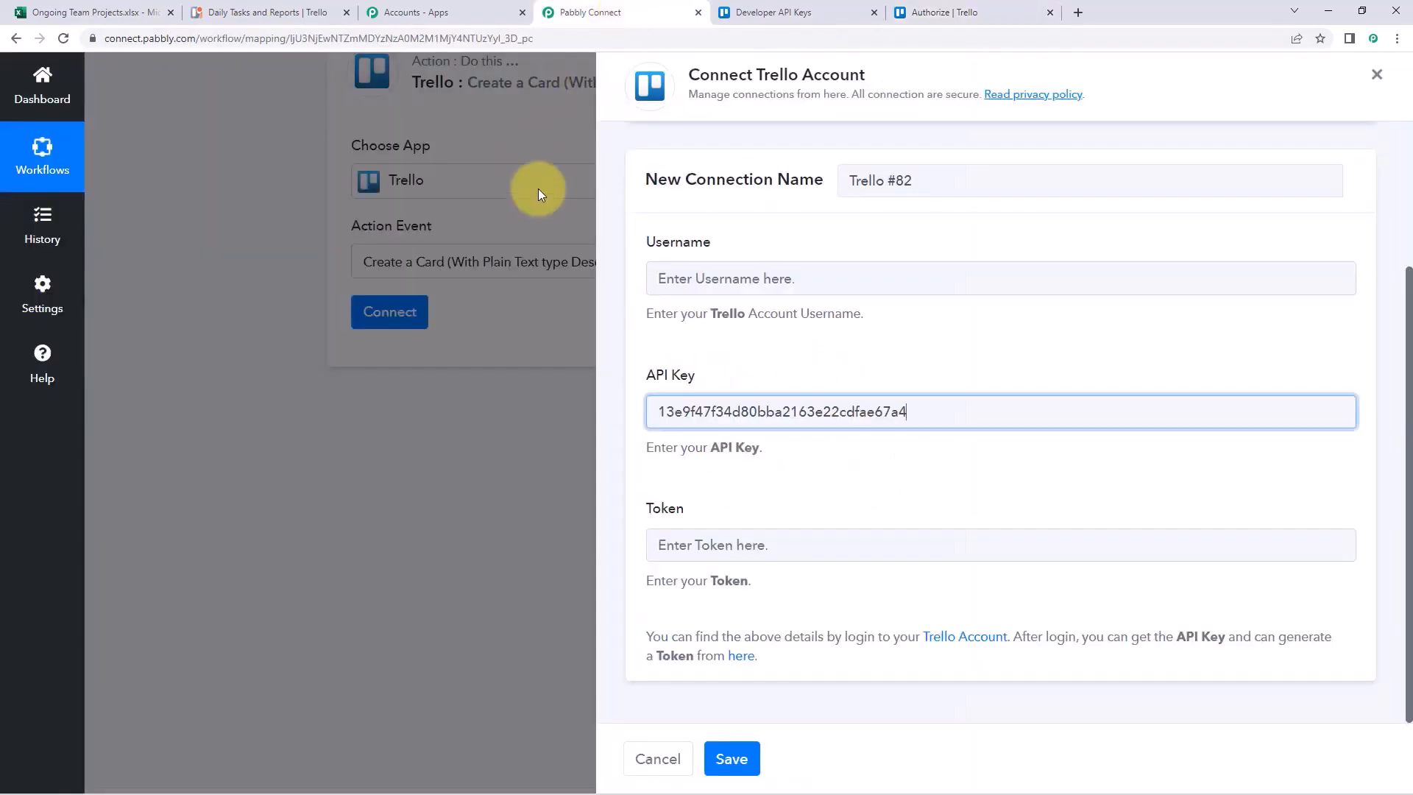
pyautogui.rightClick(672, 276)
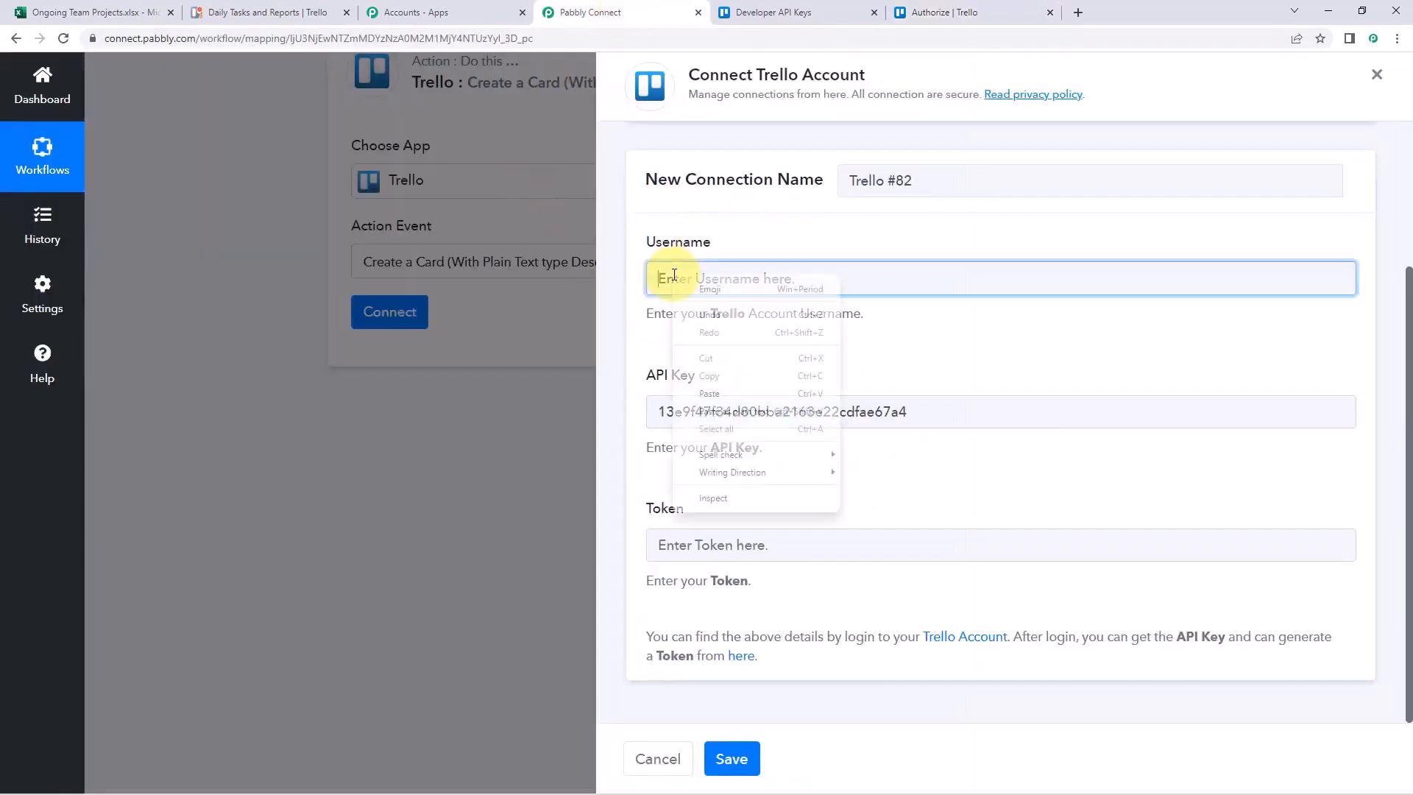
pyautogui.click(736, 393)
# Allow the server token and paste the generated token into the Token field
pyautogui.click(957, 13)
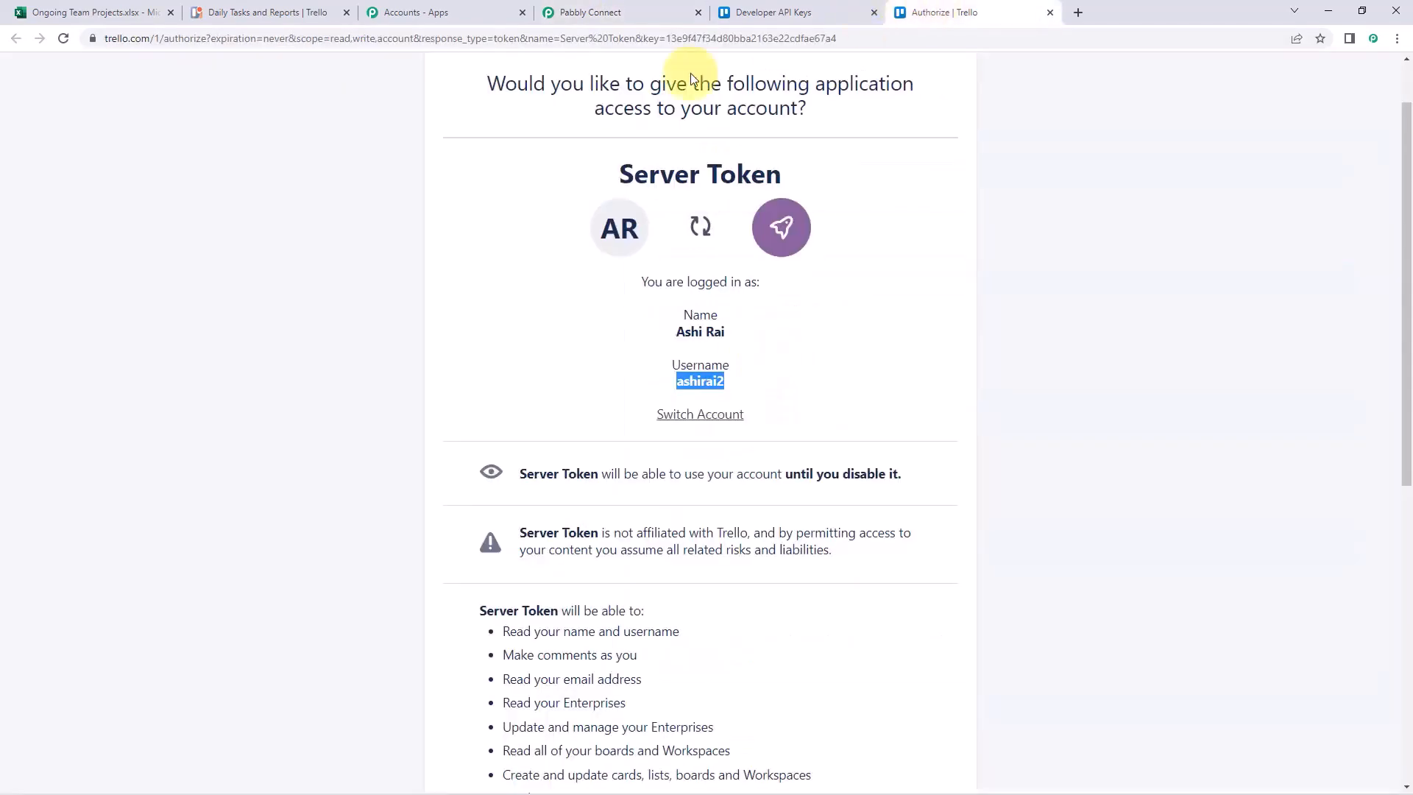
pyautogui.click(839, 345)
pyautogui.scroll(-8, 845, 368)
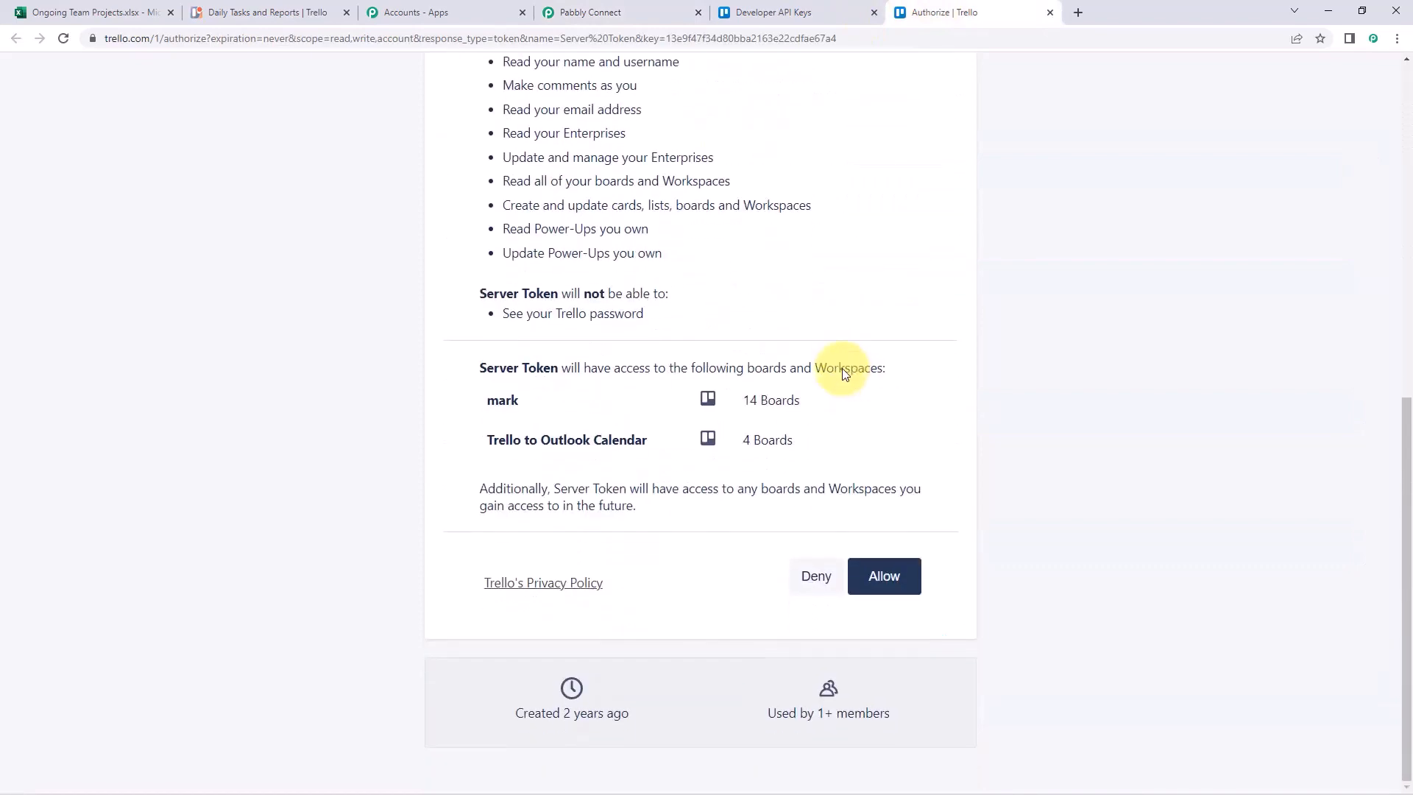
pyautogui.click(872, 571)
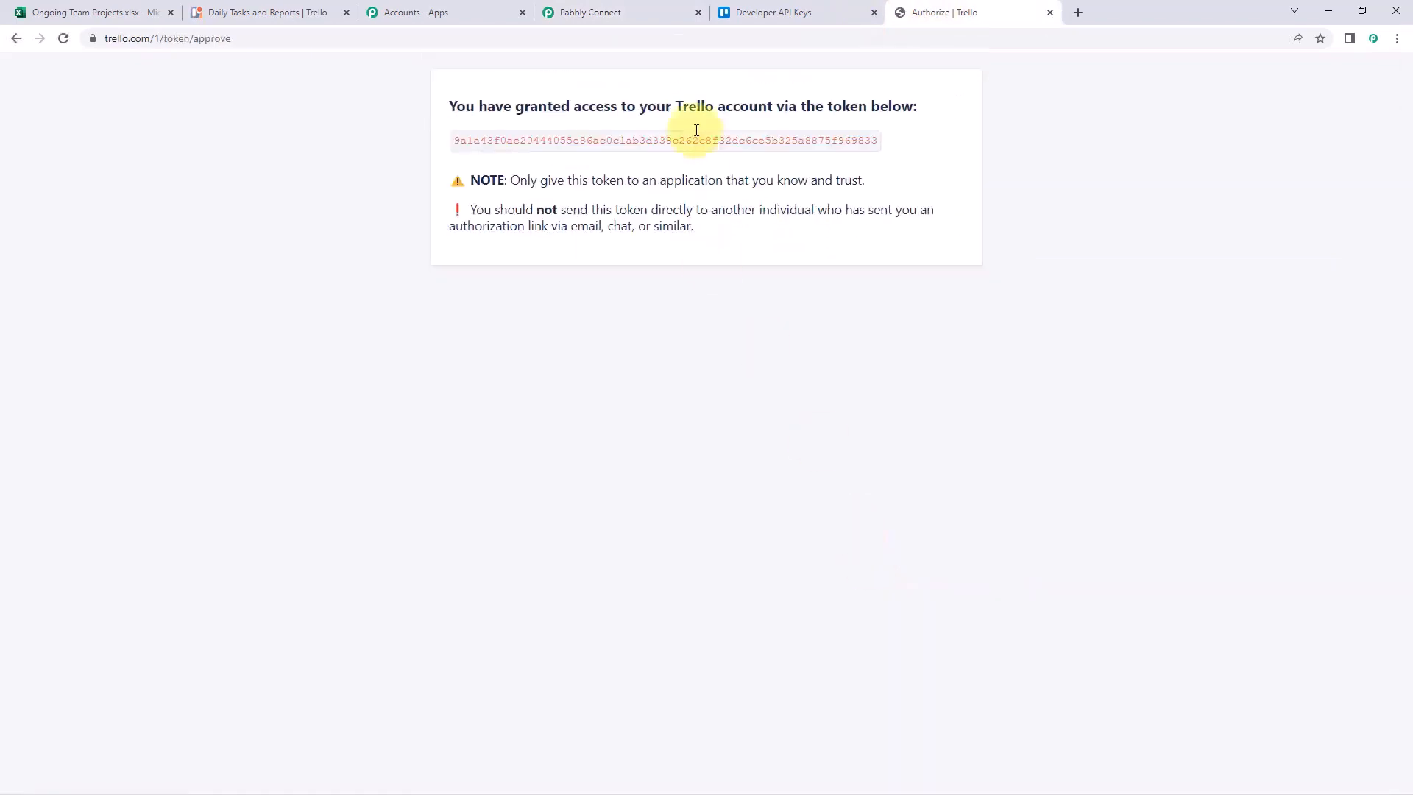
pyautogui.doubleClick(700, 140)
pyautogui.rightClick(700, 141)
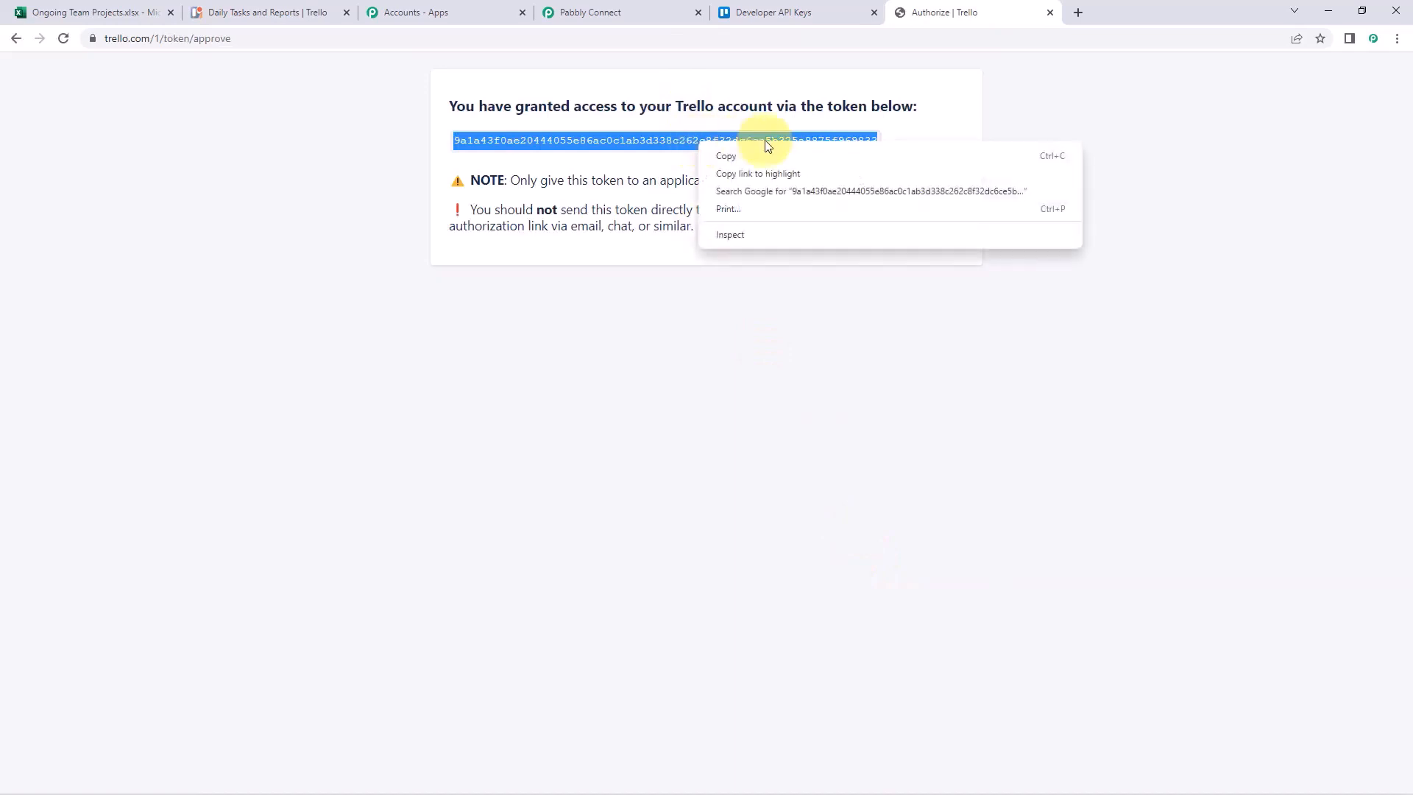
pyautogui.click(760, 152)
pyautogui.click(639, 10)
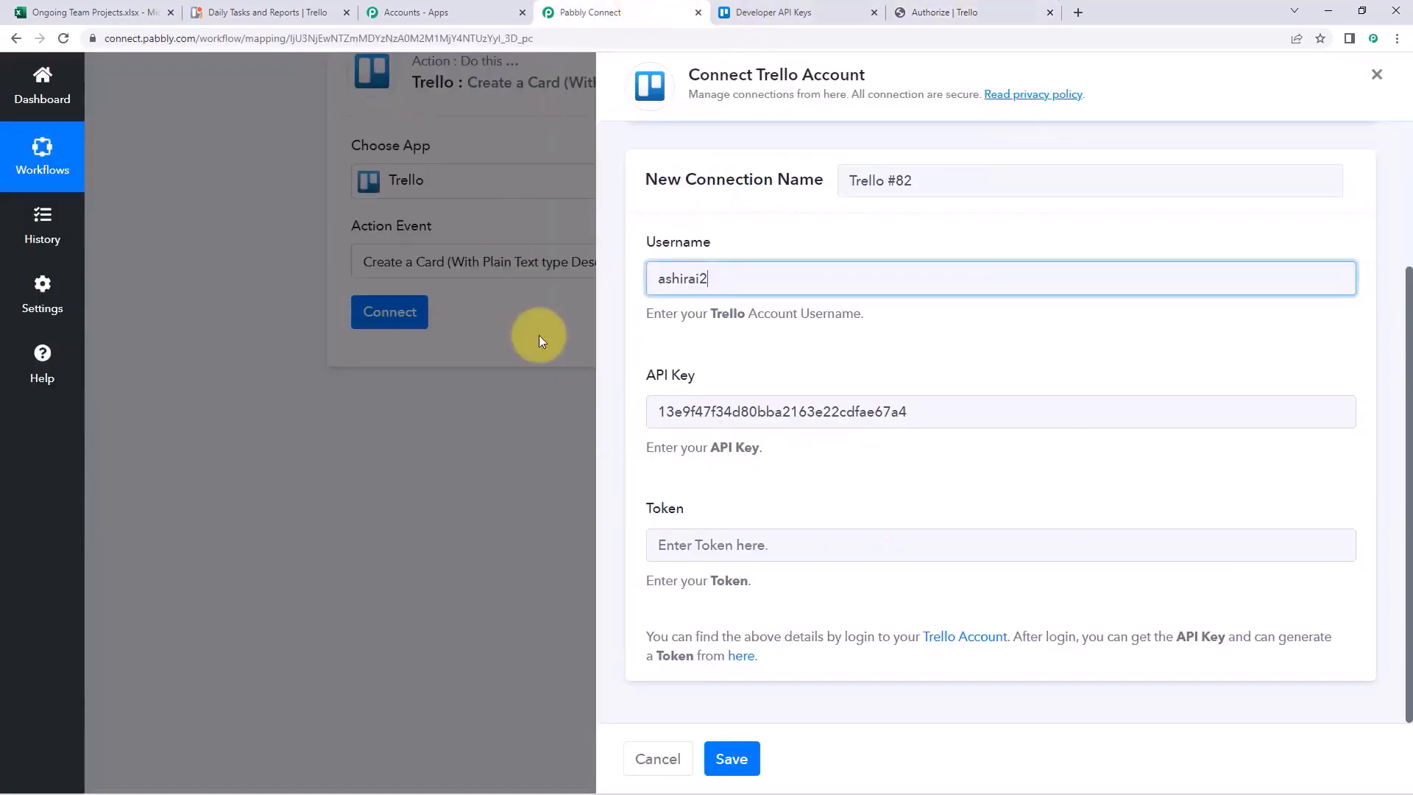
pyautogui.click(679, 543)
pyautogui.rightClick(679, 543)
pyautogui.click(744, 413)
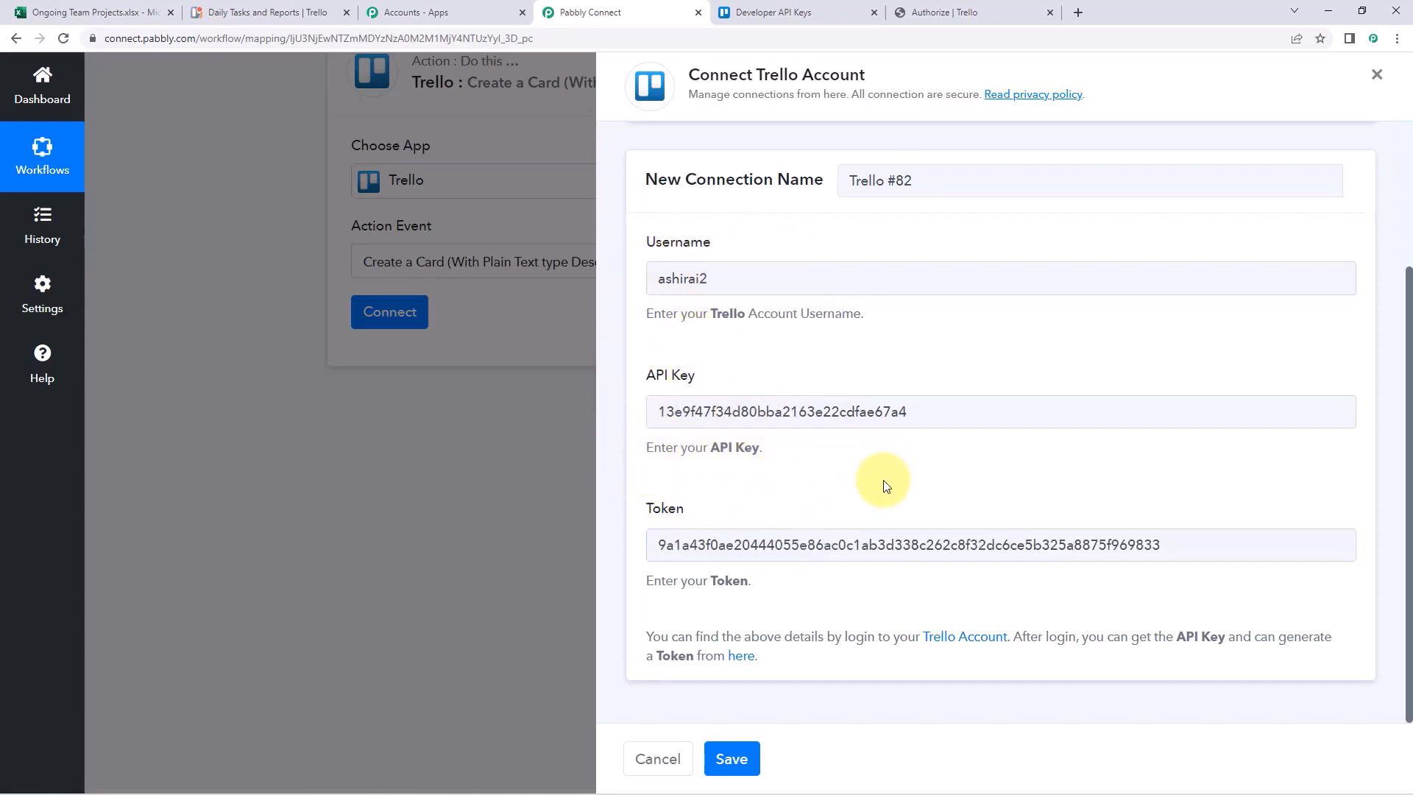
# Save the Trello #82 connection so the action shows Connected with board Daily Tasks and Reports
pyautogui.click(732, 758)
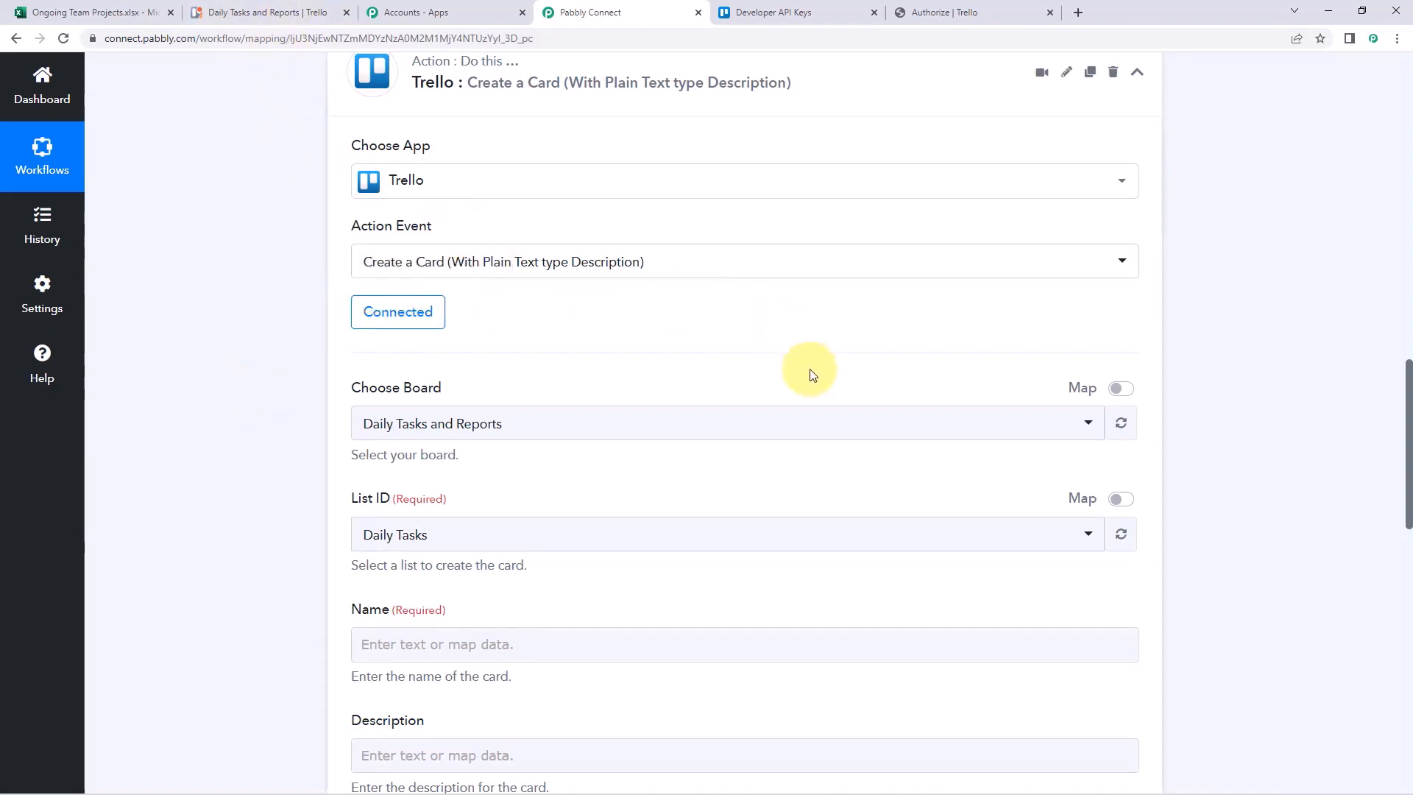
pyautogui.click(766, 12)
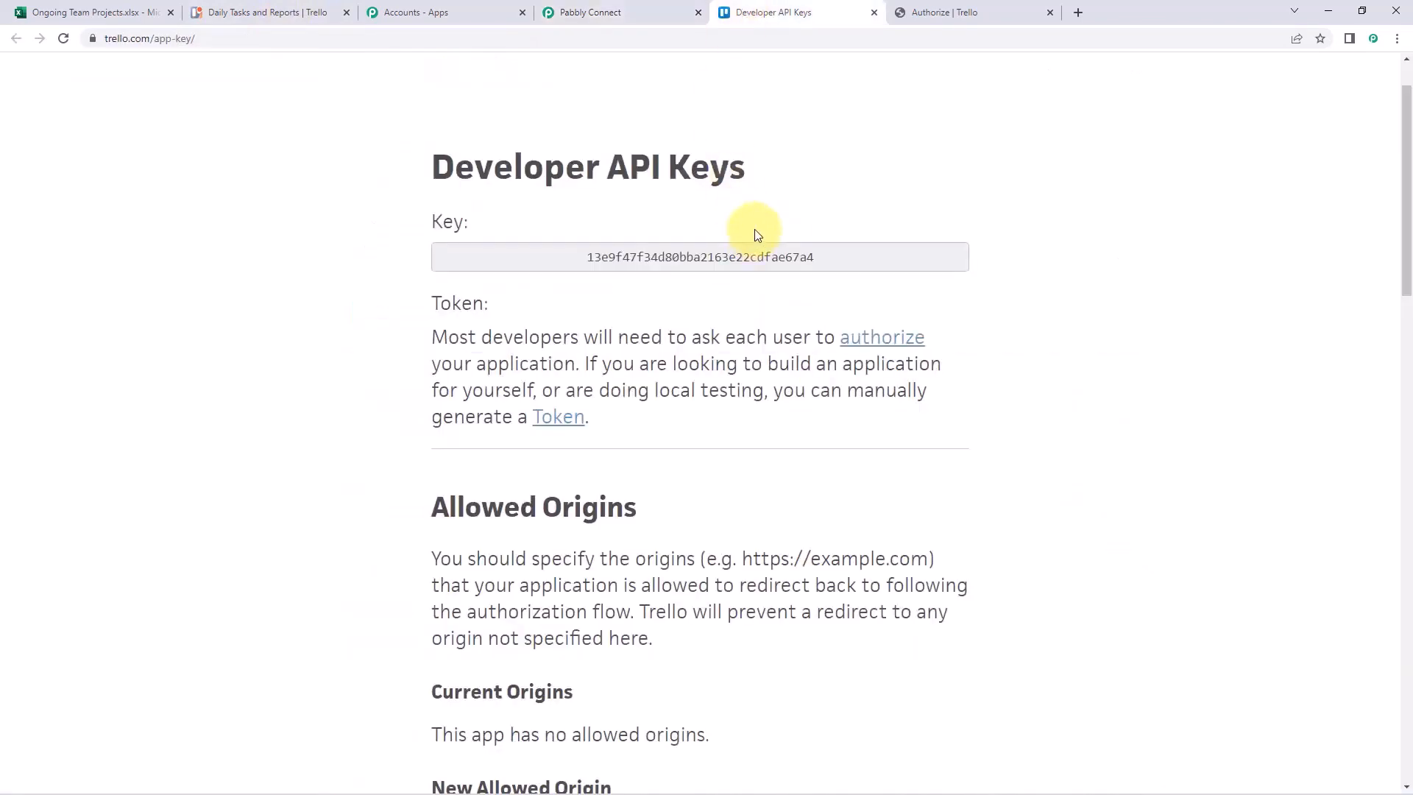
pyautogui.click(945, 13)
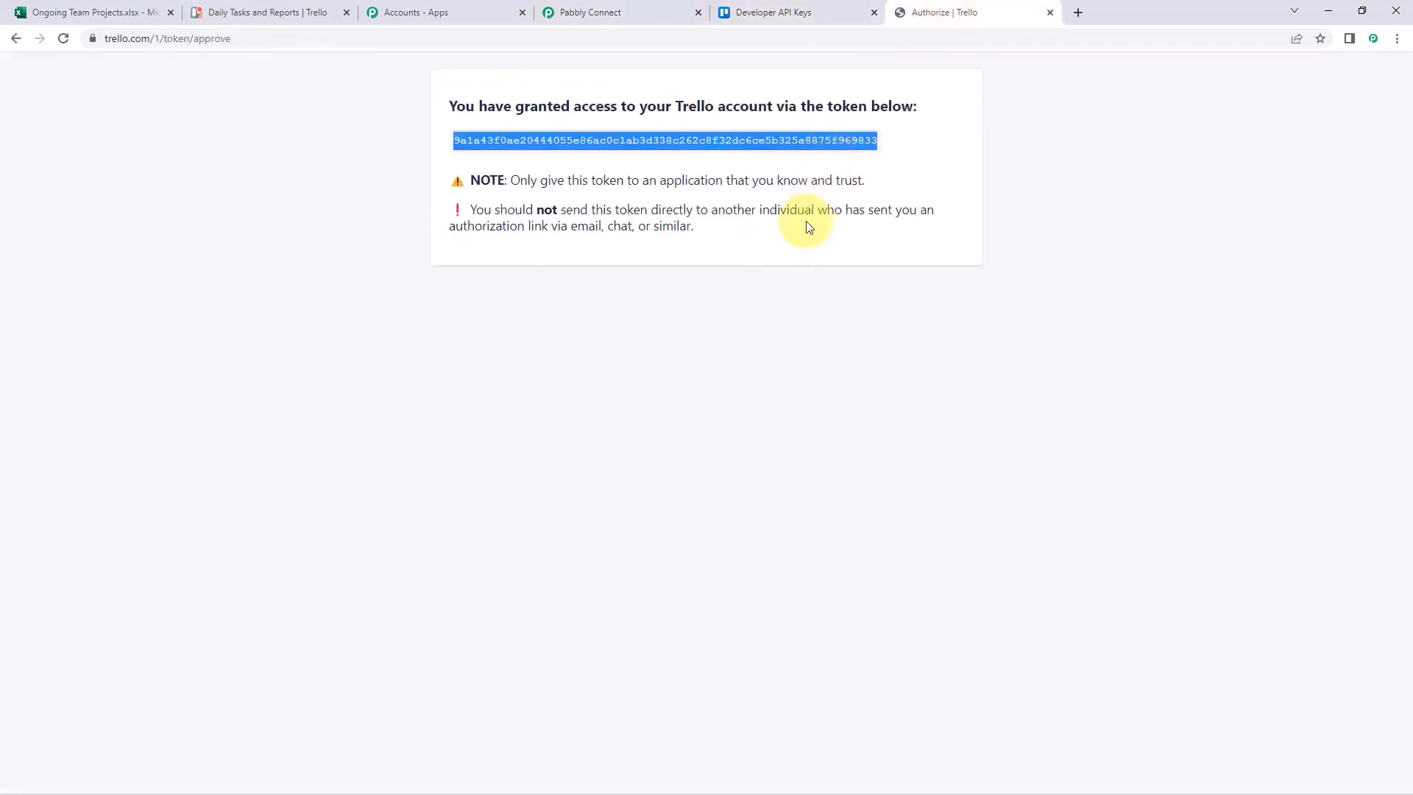
pyautogui.click(585, 15)
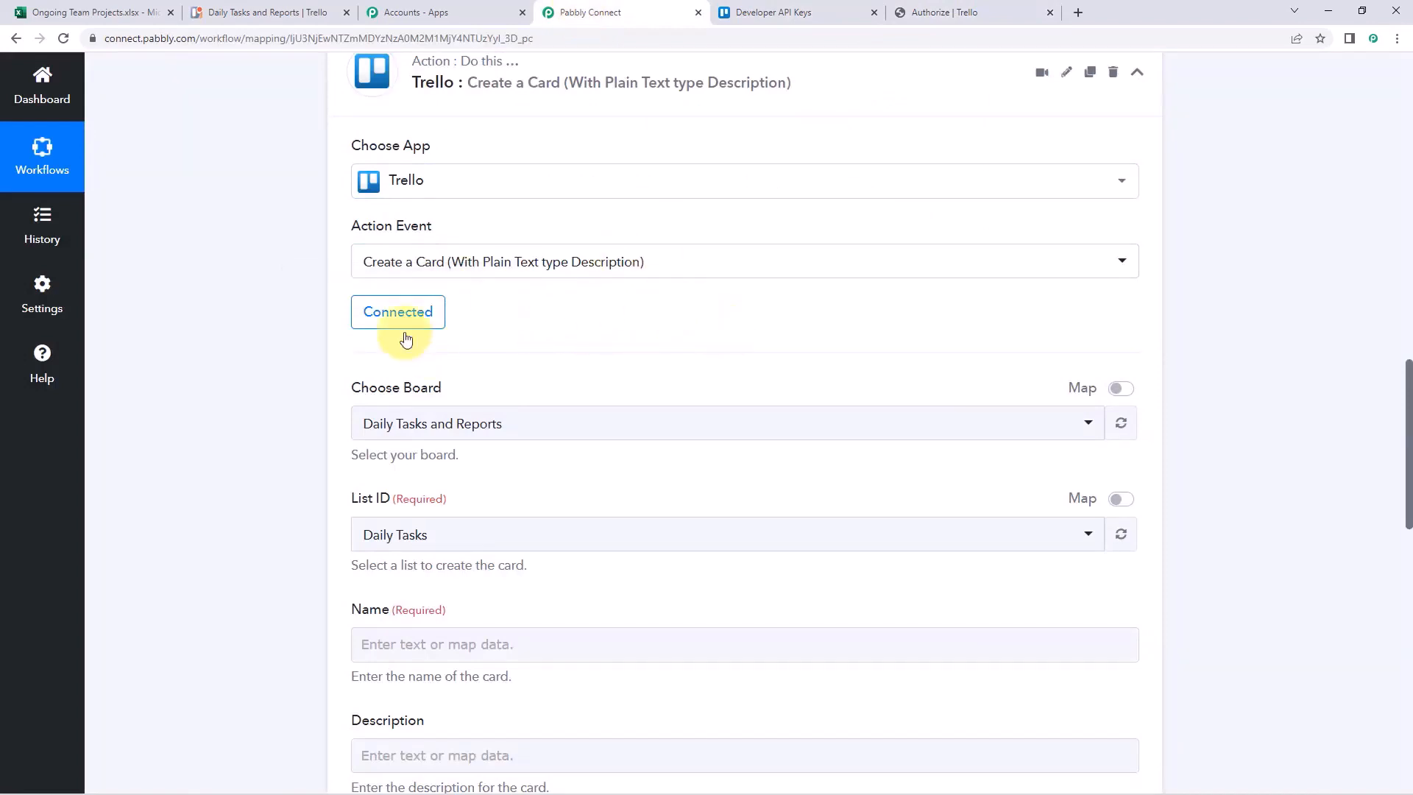
# Choose the Daily Tasks and Reports board for the Trello card
pyautogui.scroll(-2, 330, 358)
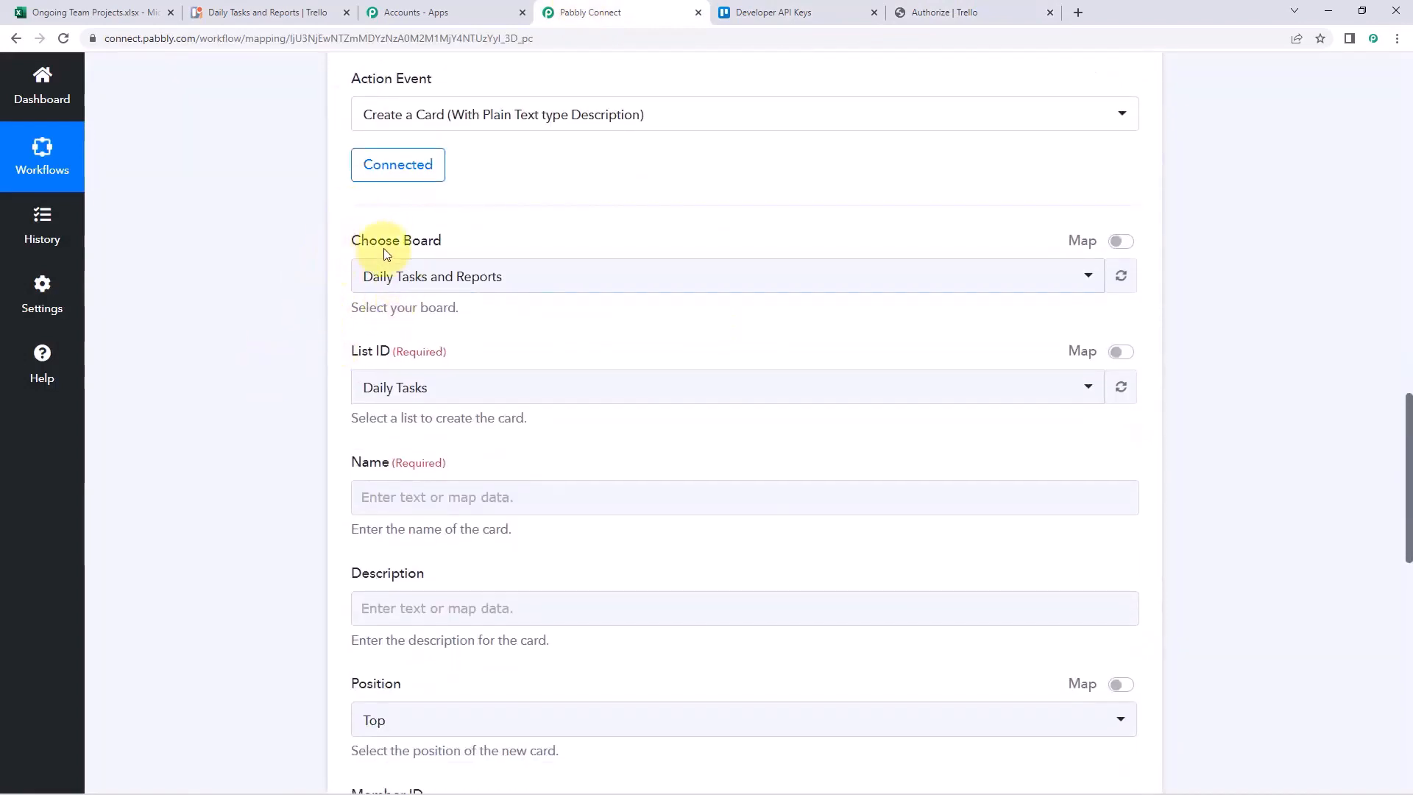
pyautogui.click(535, 282)
pyautogui.scroll(-2, 404, 287)
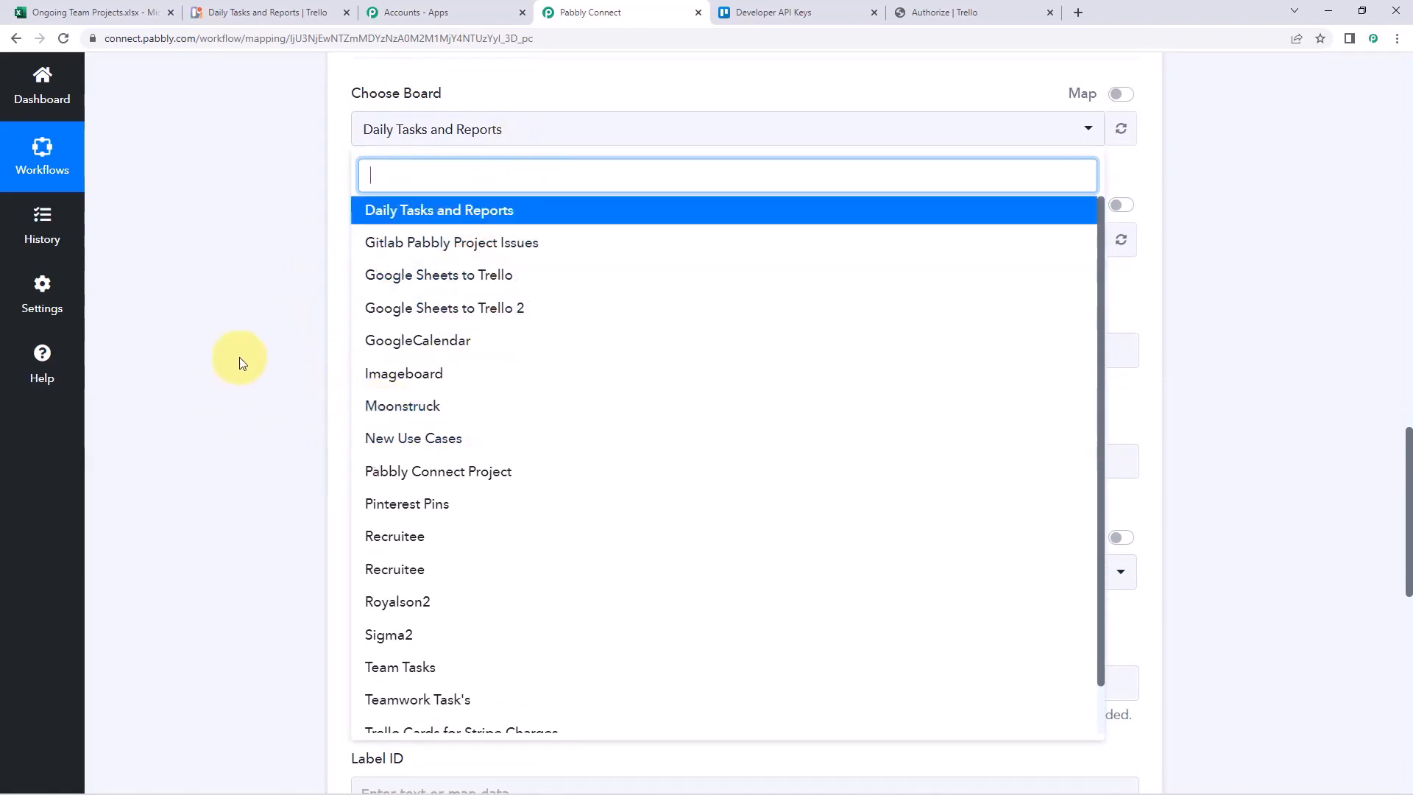
pyautogui.click(275, 14)
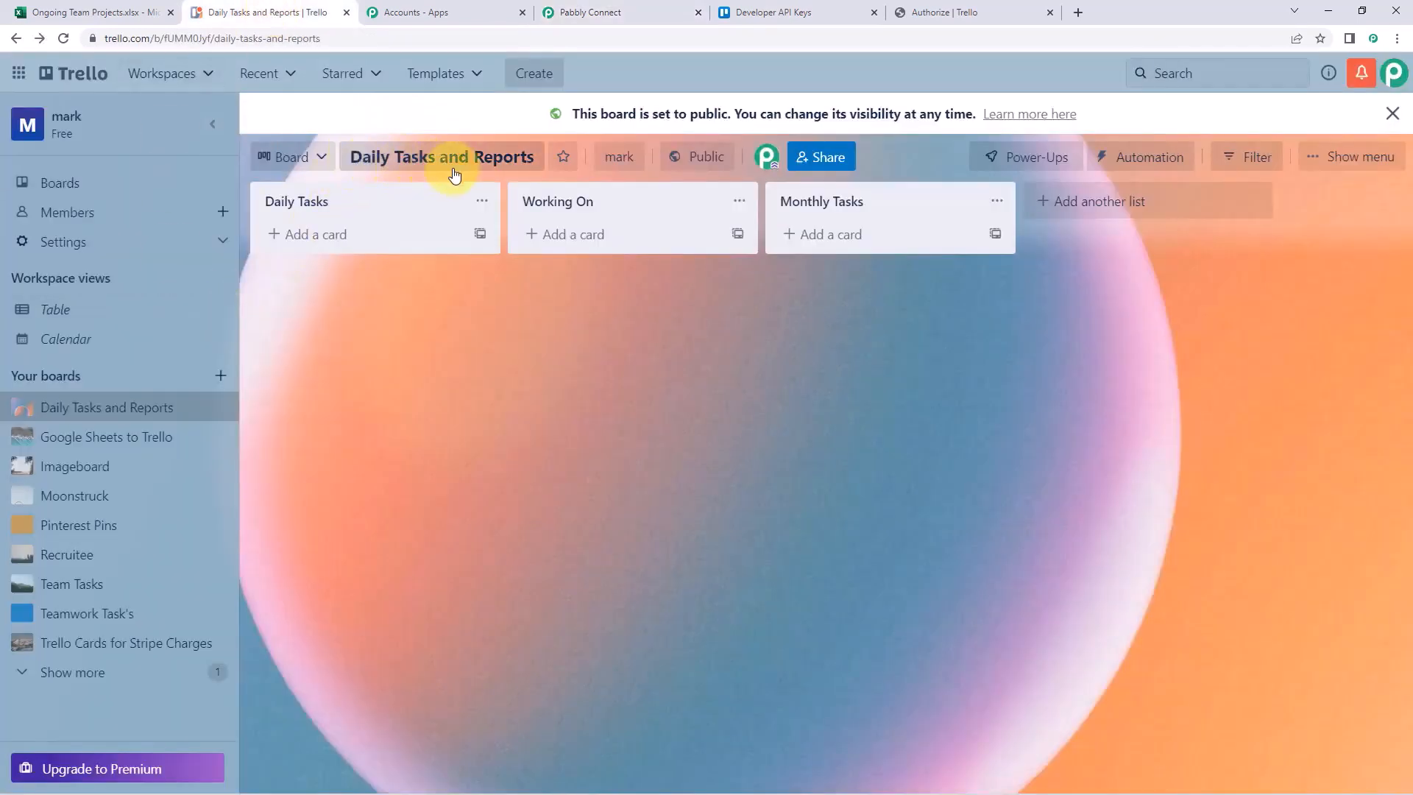
pyautogui.click(618, 15)
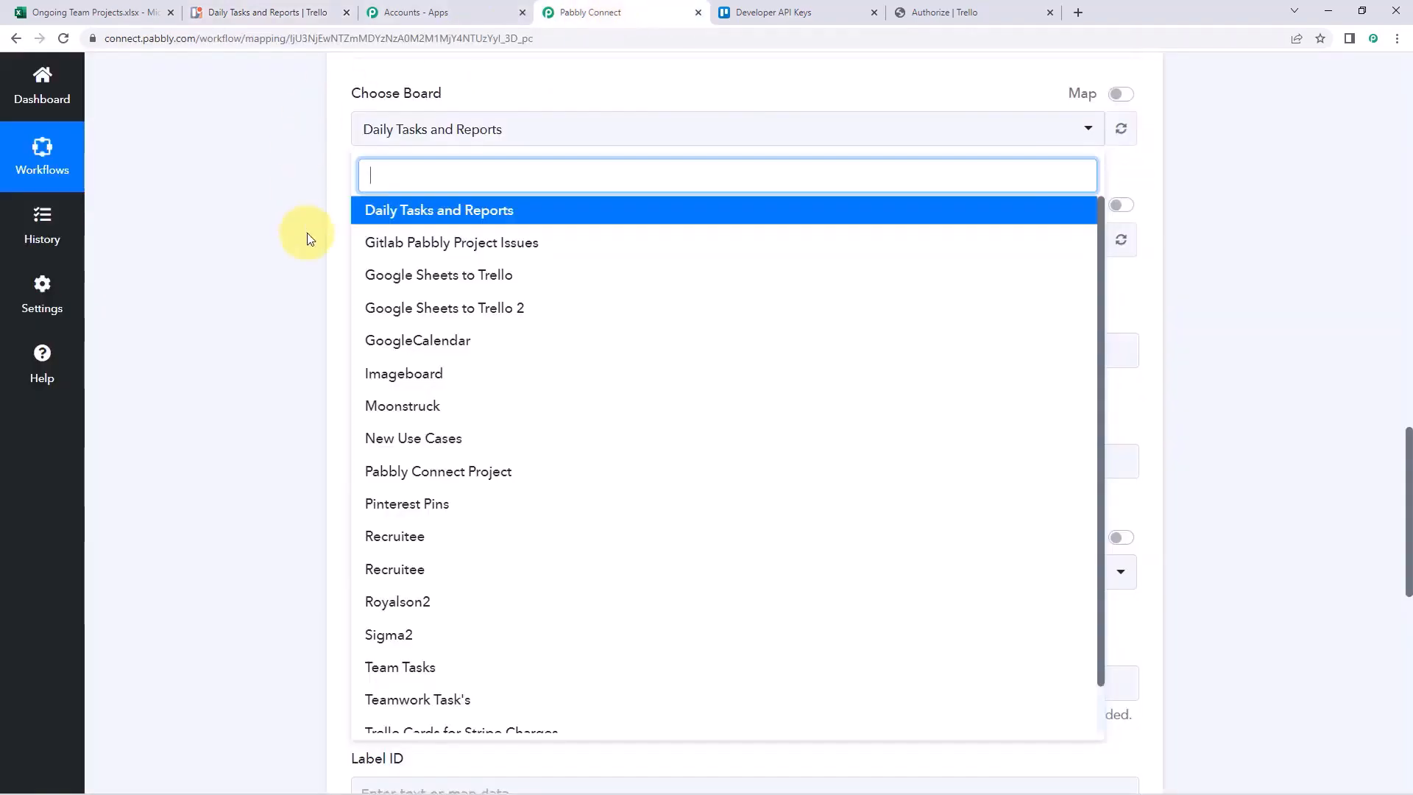
pyautogui.click(401, 212)
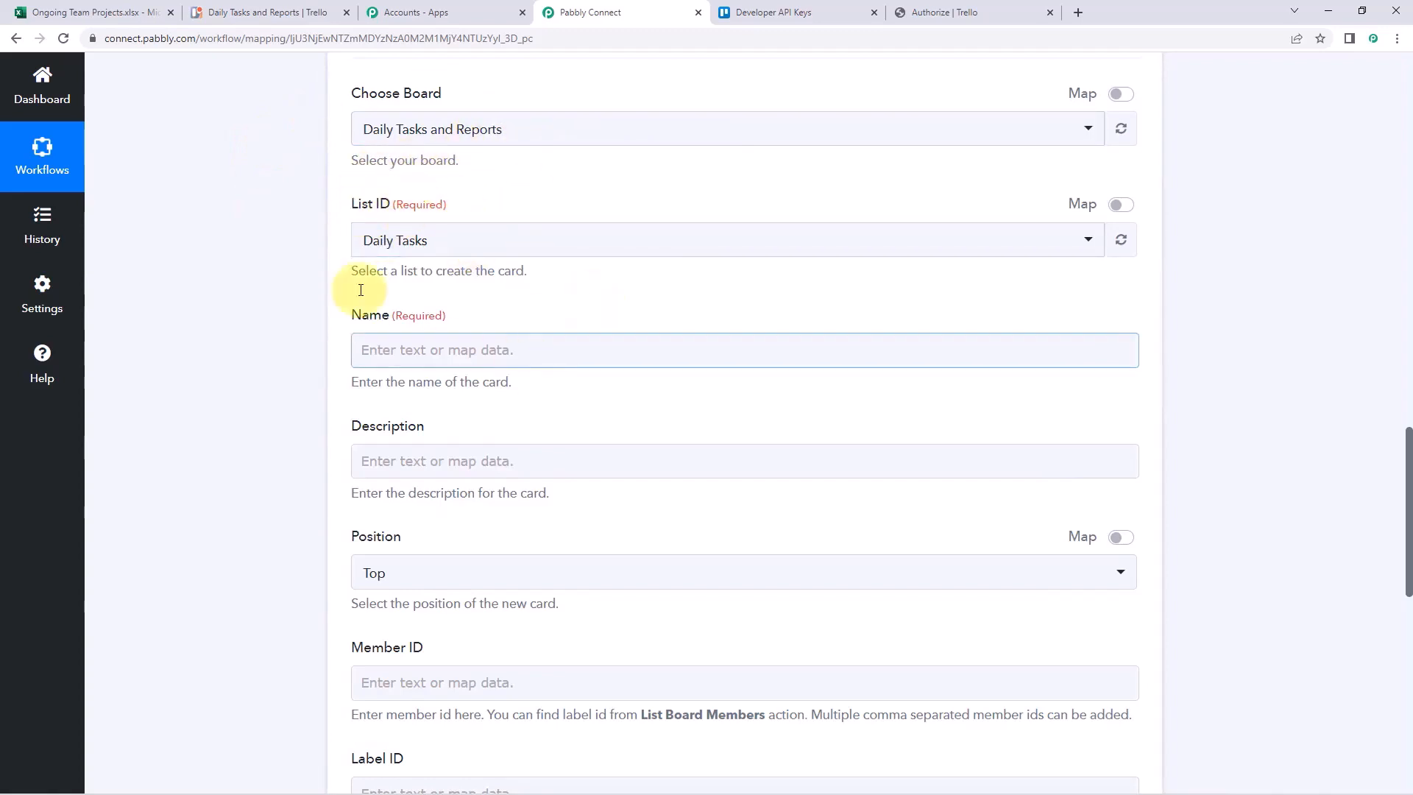
# Set the card's list to Working On, then scroll through the remaining card fields
pyautogui.click(295, 12)
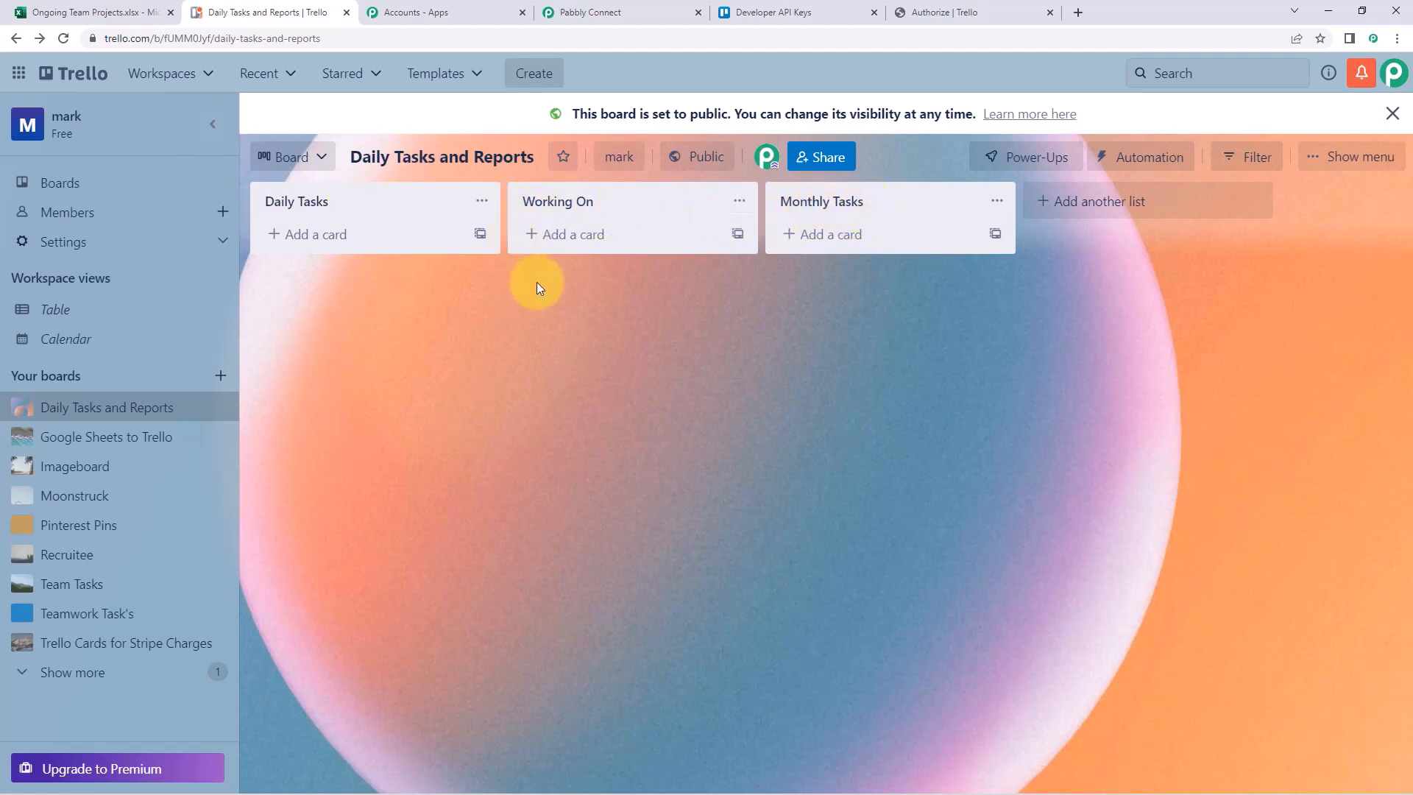
pyautogui.click(140, 13)
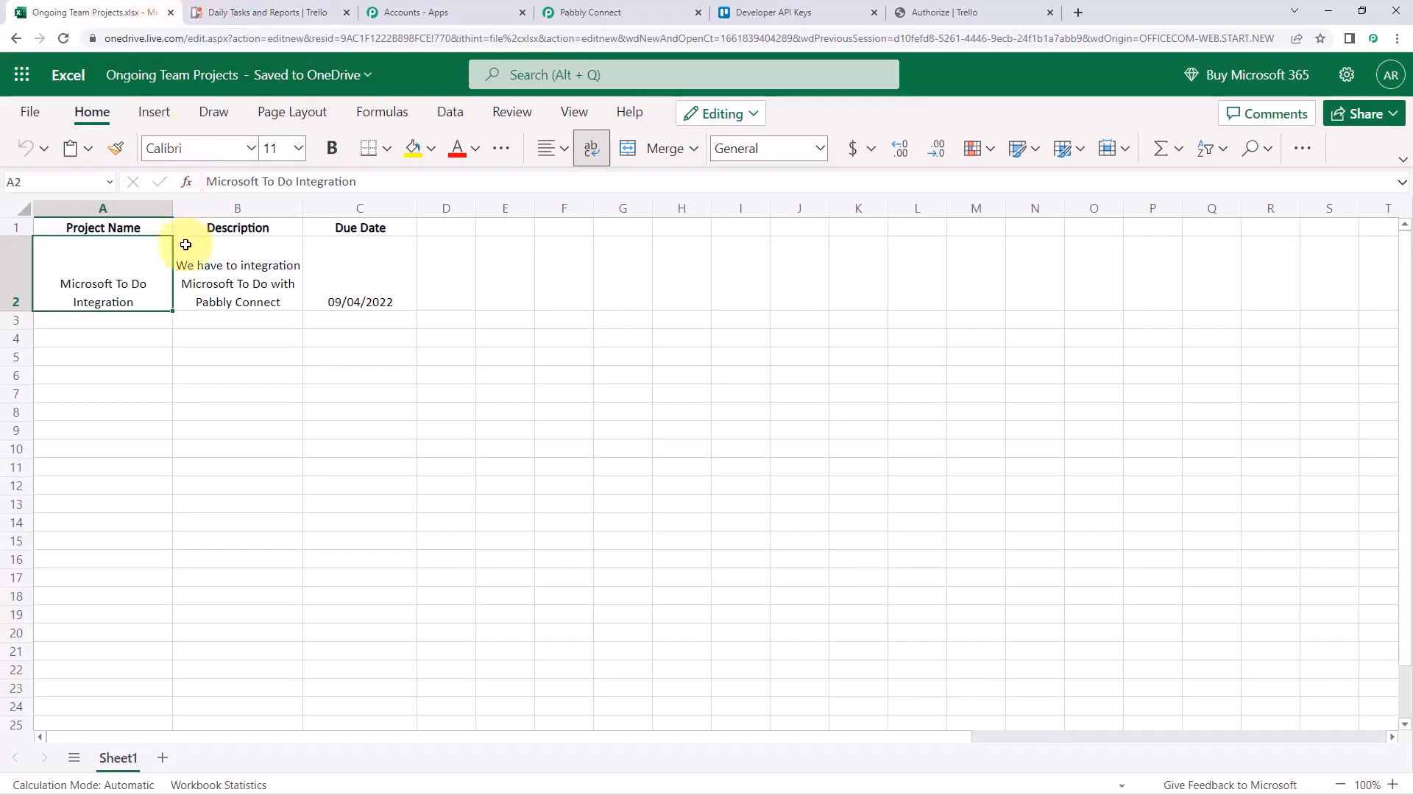
pyautogui.click(597, 12)
pyautogui.click(278, 10)
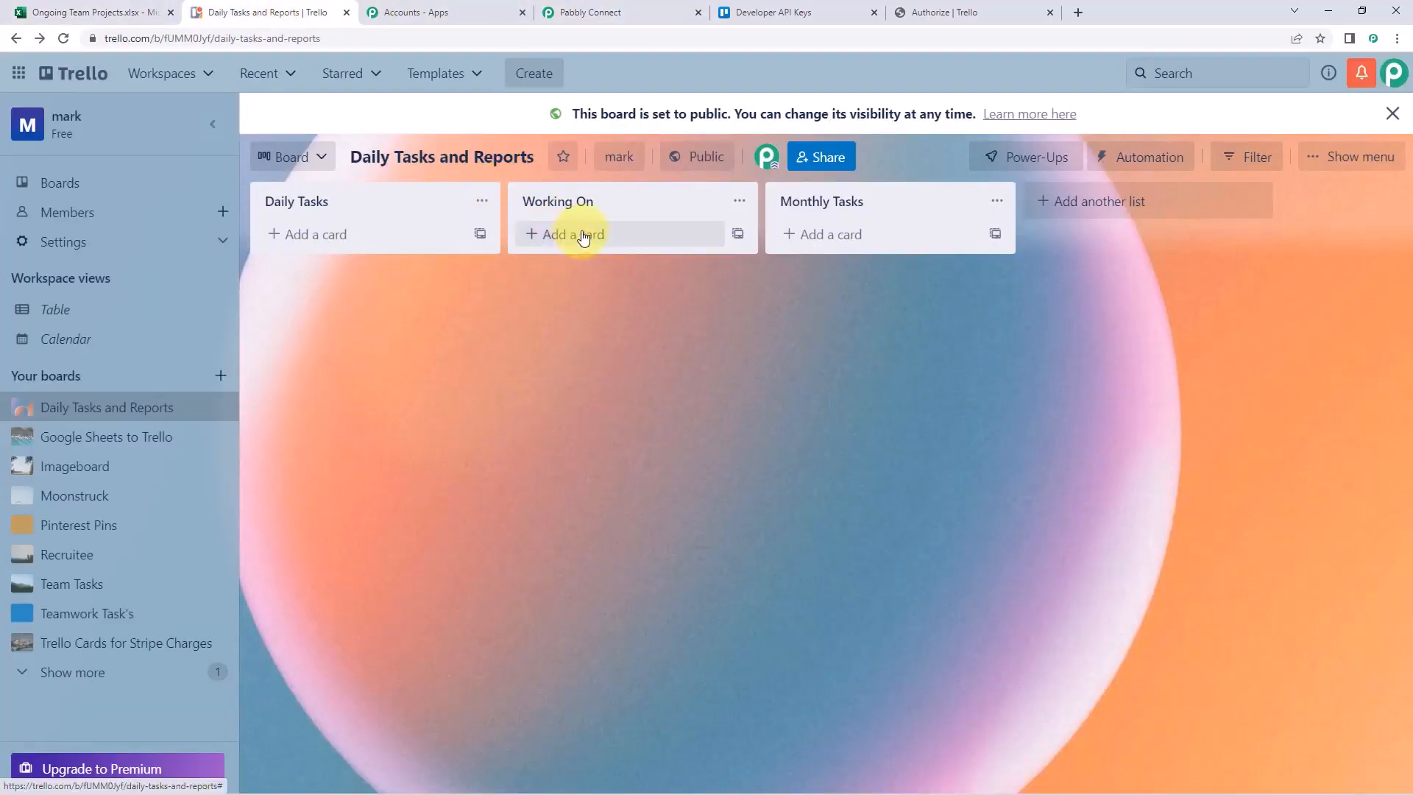
pyautogui.click(621, 9)
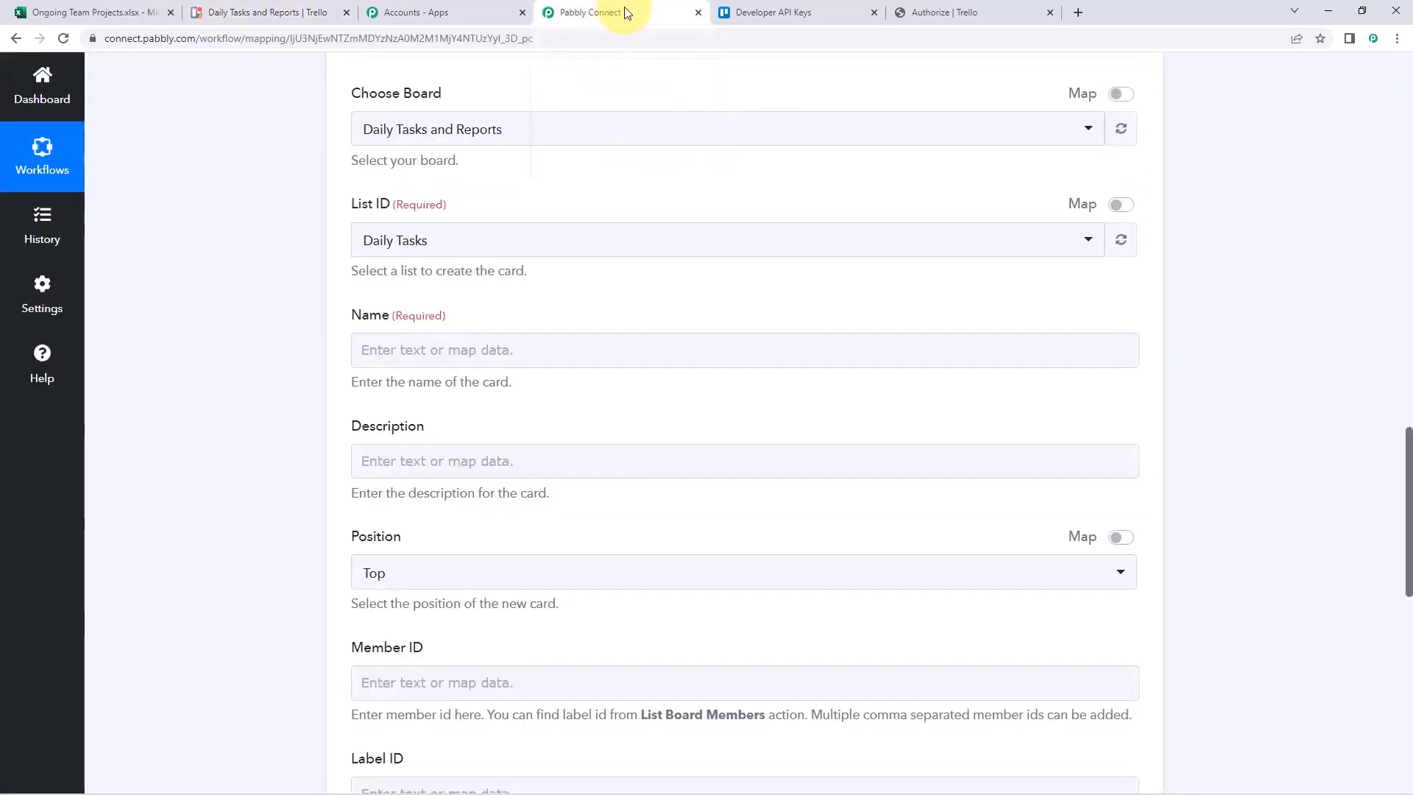
pyautogui.click(454, 245)
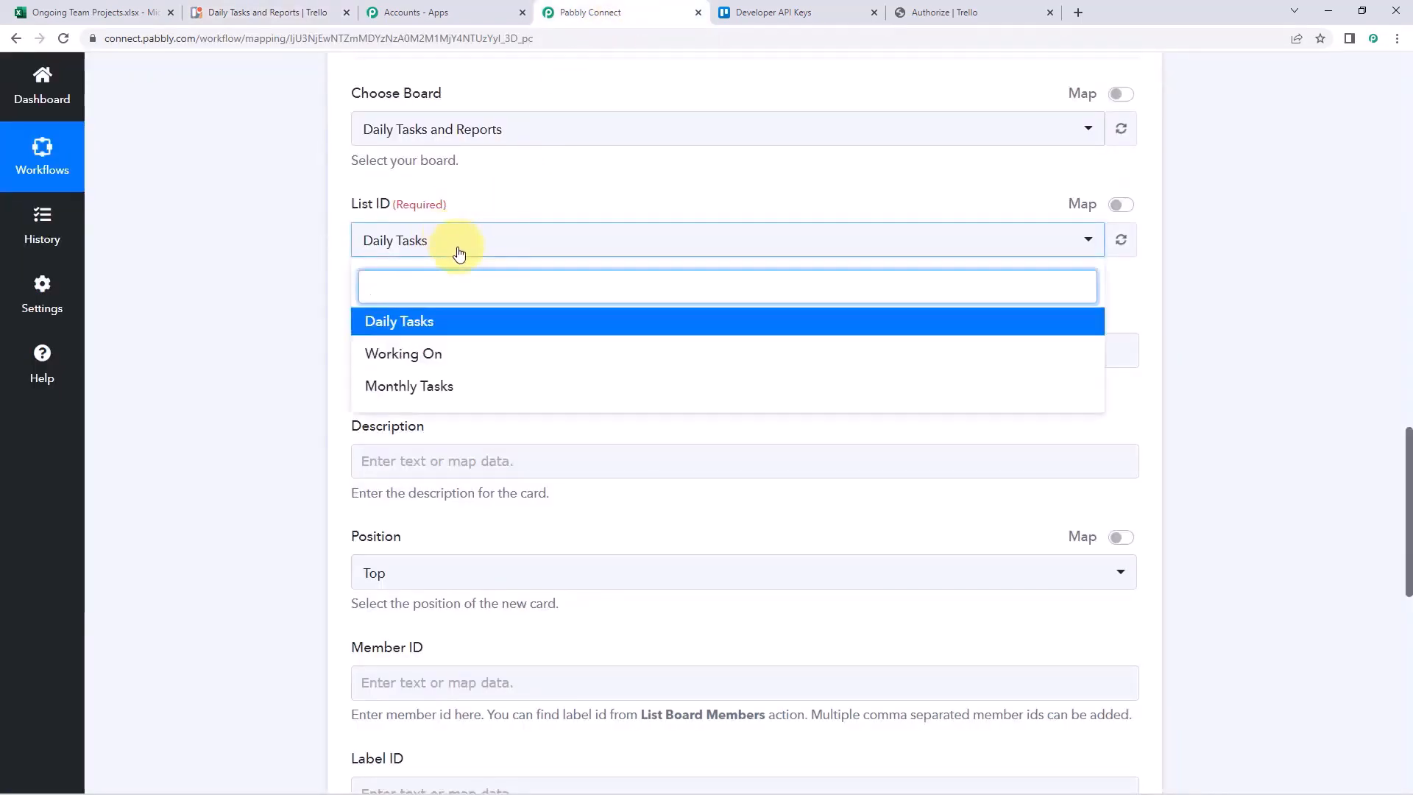
pyautogui.click(410, 358)
pyautogui.scroll(-1, 316, 327)
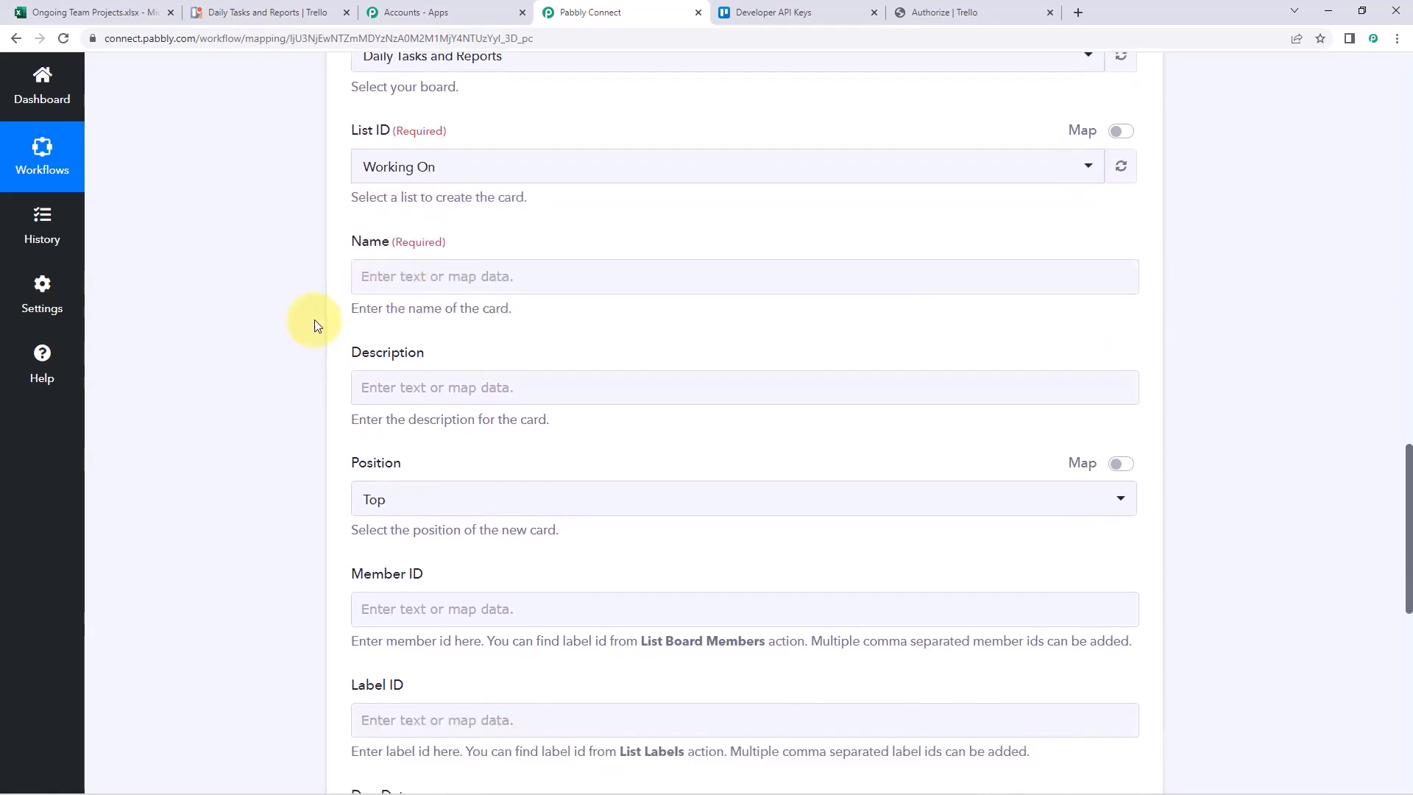
pyautogui.scroll(-2, 315, 324)
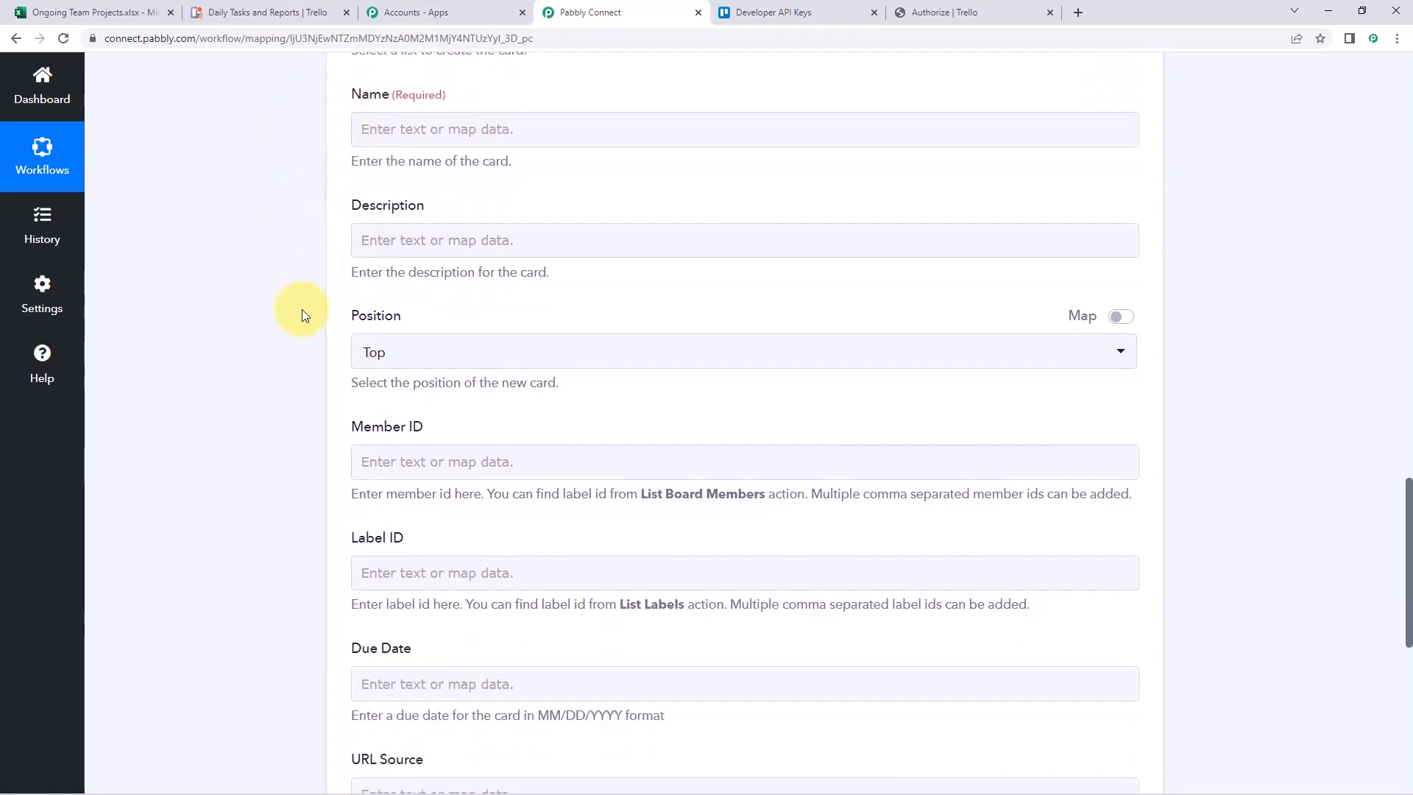
pyautogui.scroll(-1, 335, 243)
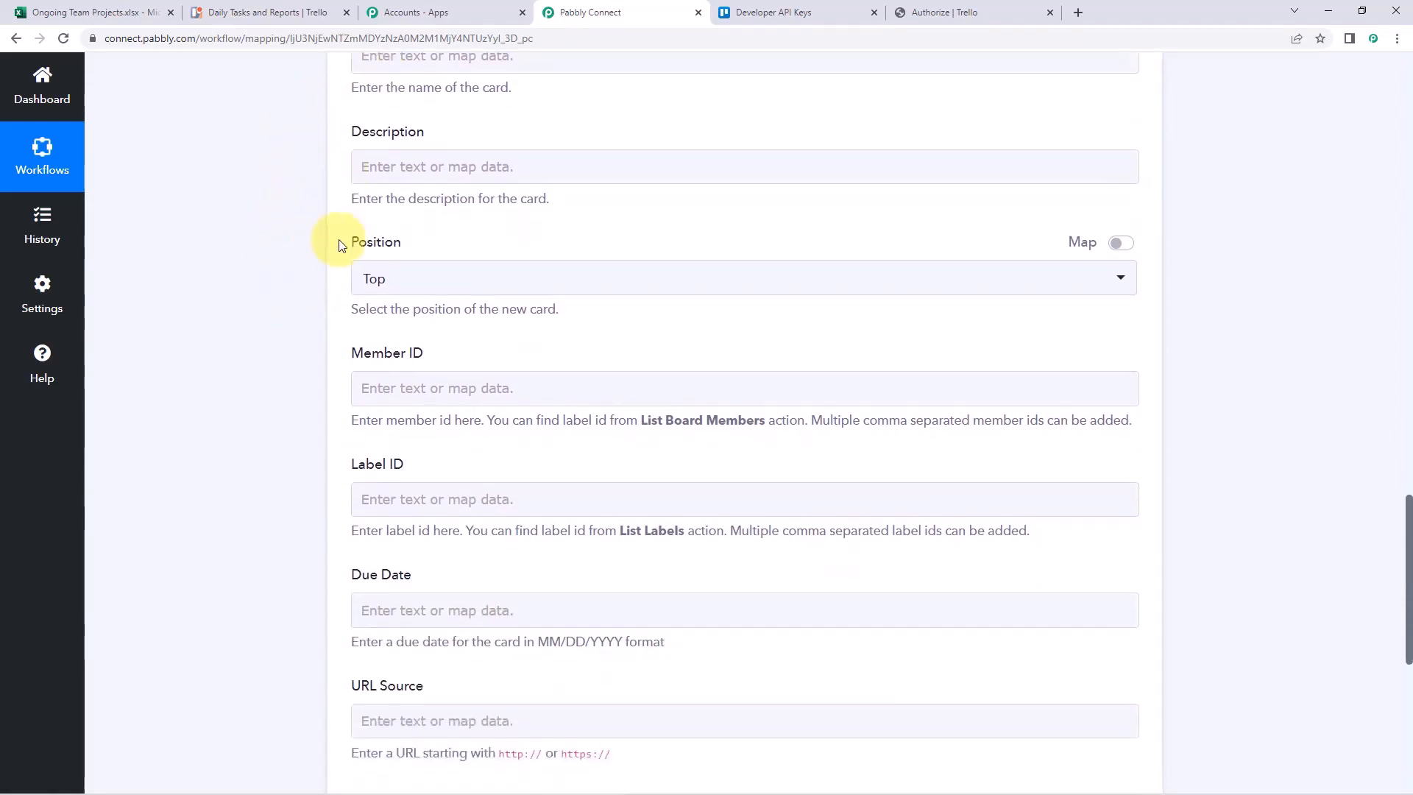
pyautogui.scroll(-1, 318, 284)
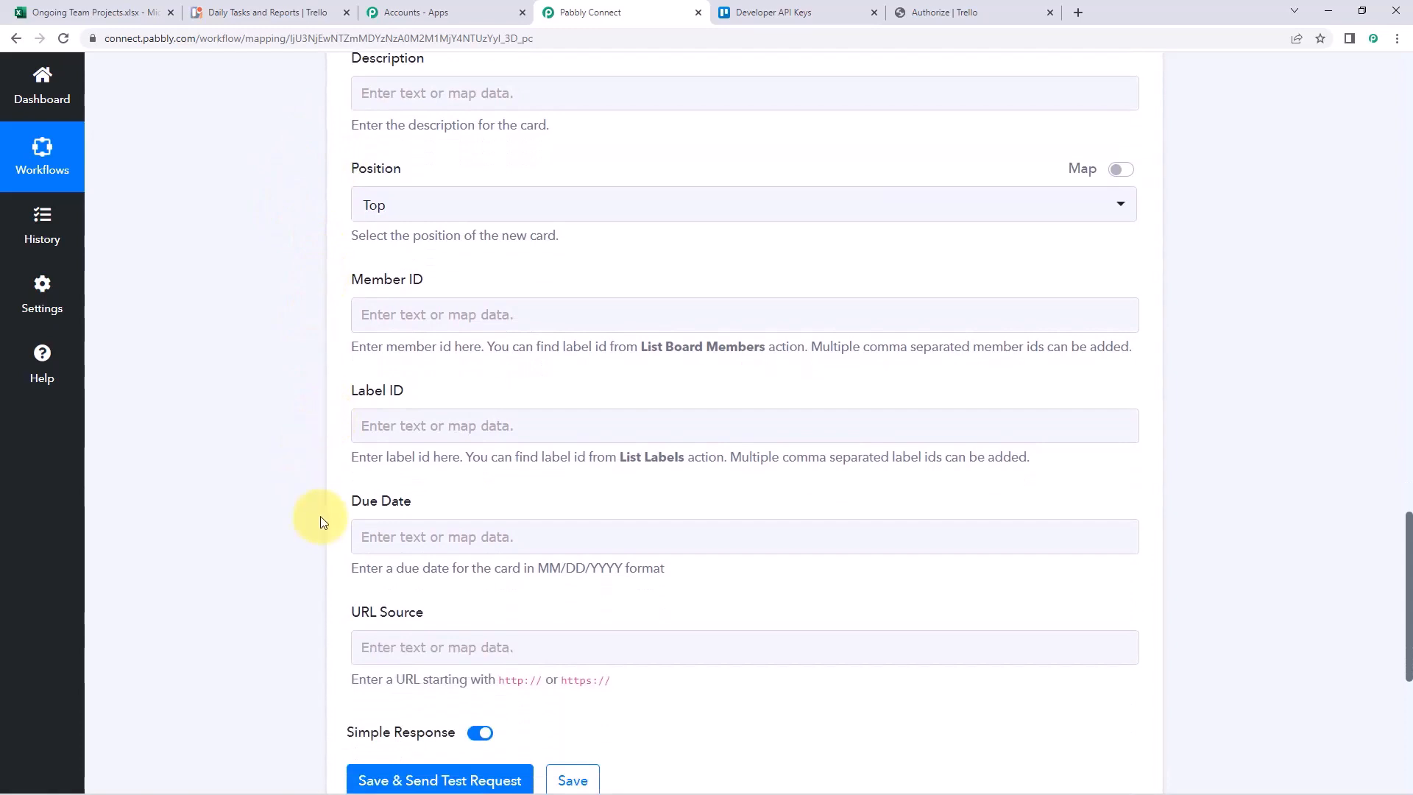
pyautogui.scroll(3, 309, 449)
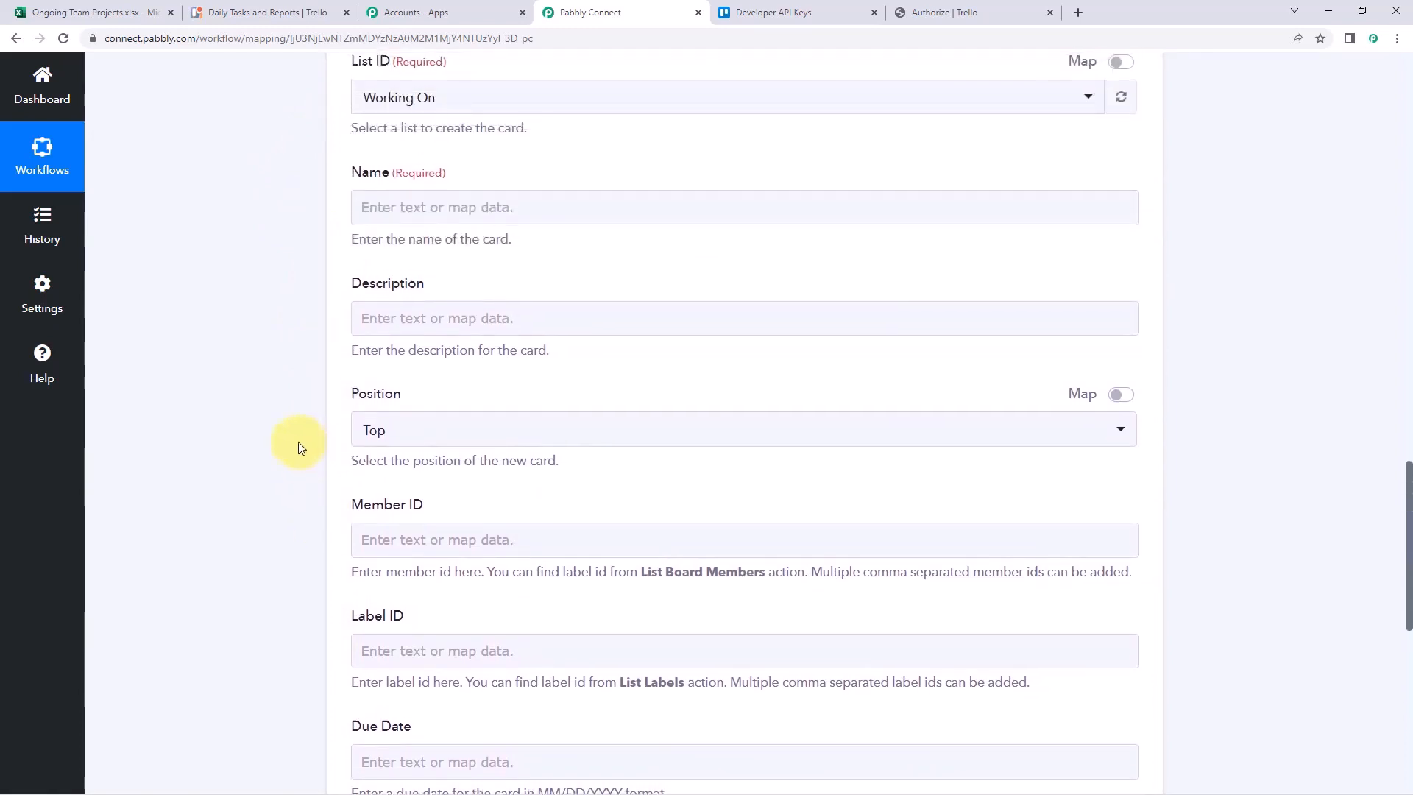
pyautogui.scroll(2, 298, 447)
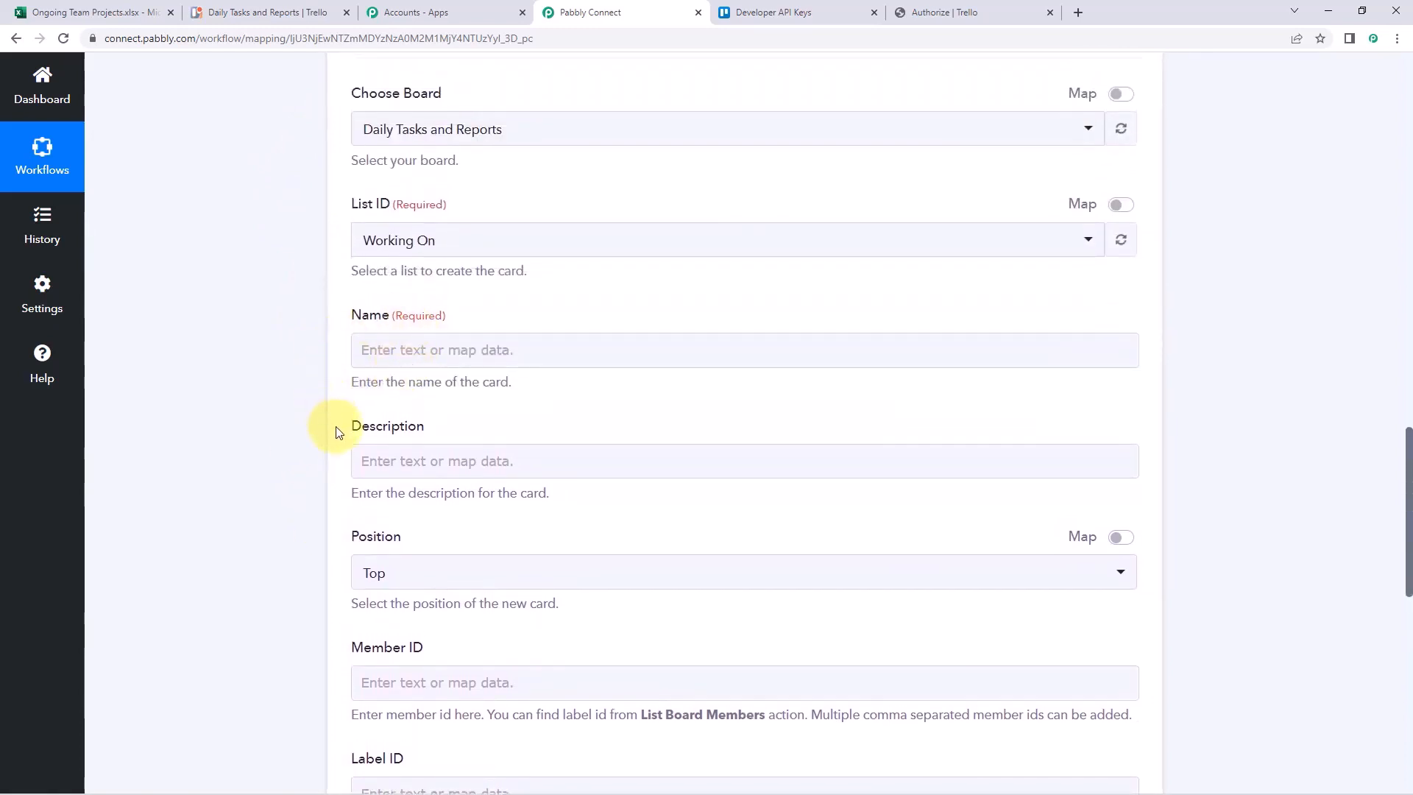
pyautogui.scroll(12, 318, 453)
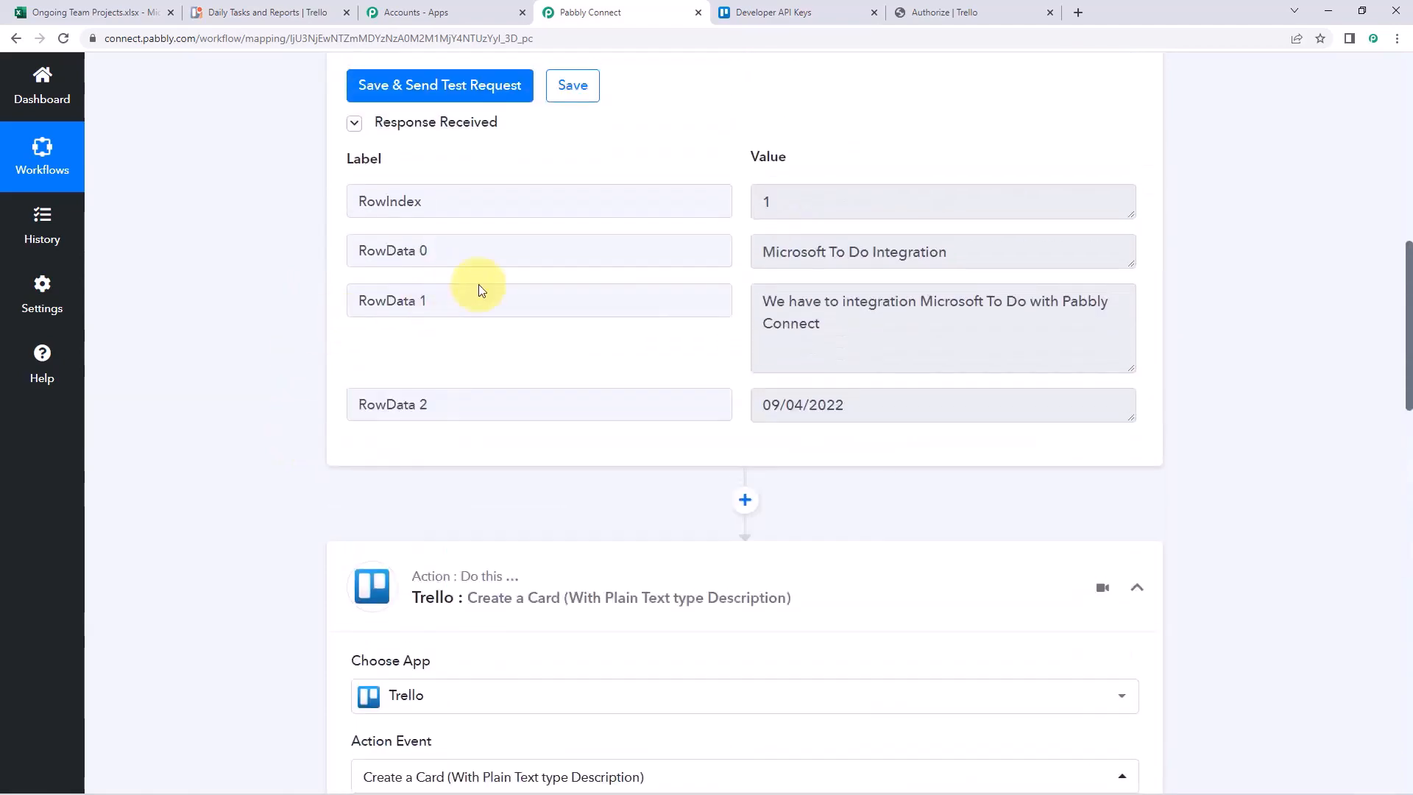
pyautogui.moveTo(983, 397); pyautogui.dragTo(745, 403)
pyautogui.click(745, 404)
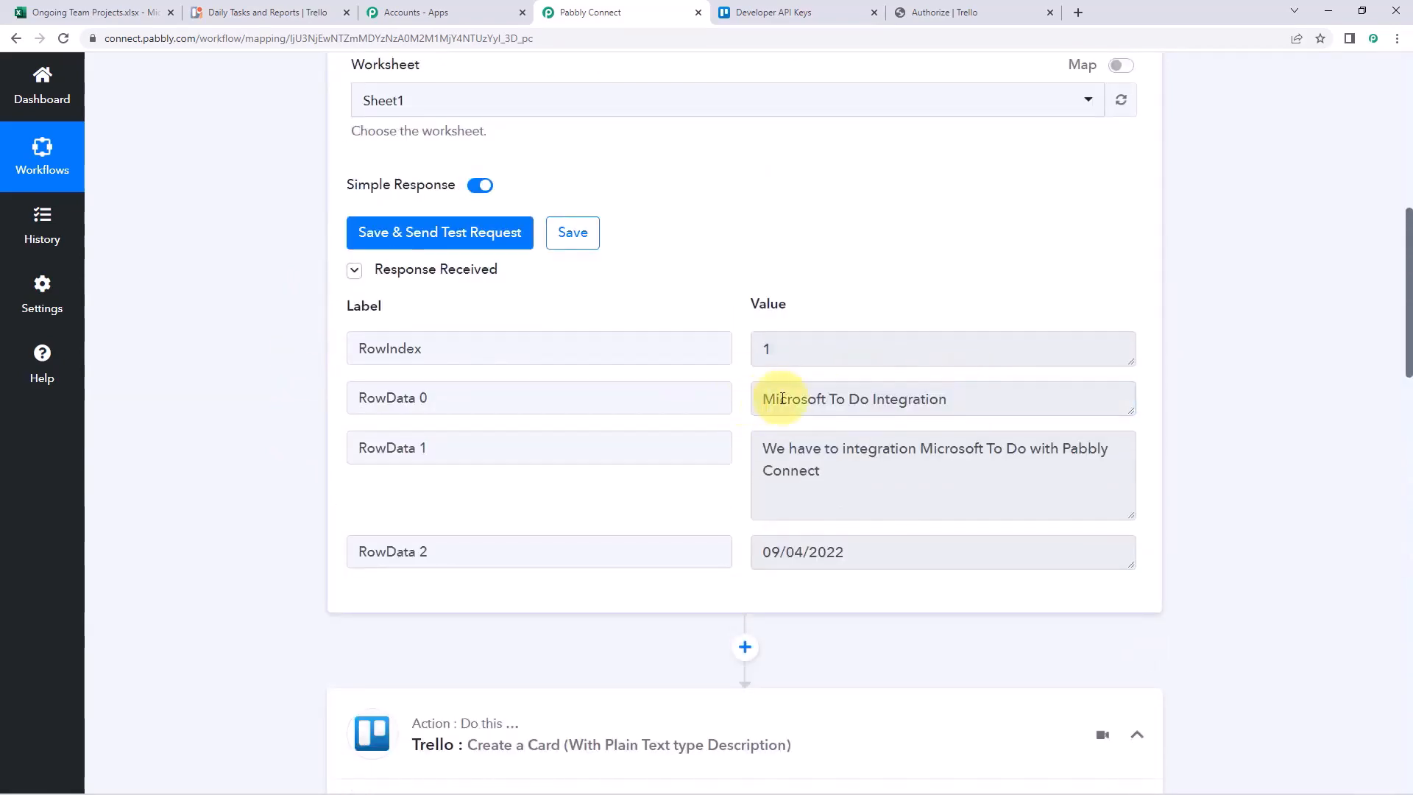
pyautogui.tripleClick(798, 401)
pyautogui.moveTo(913, 480); pyautogui.dragTo(731, 429)
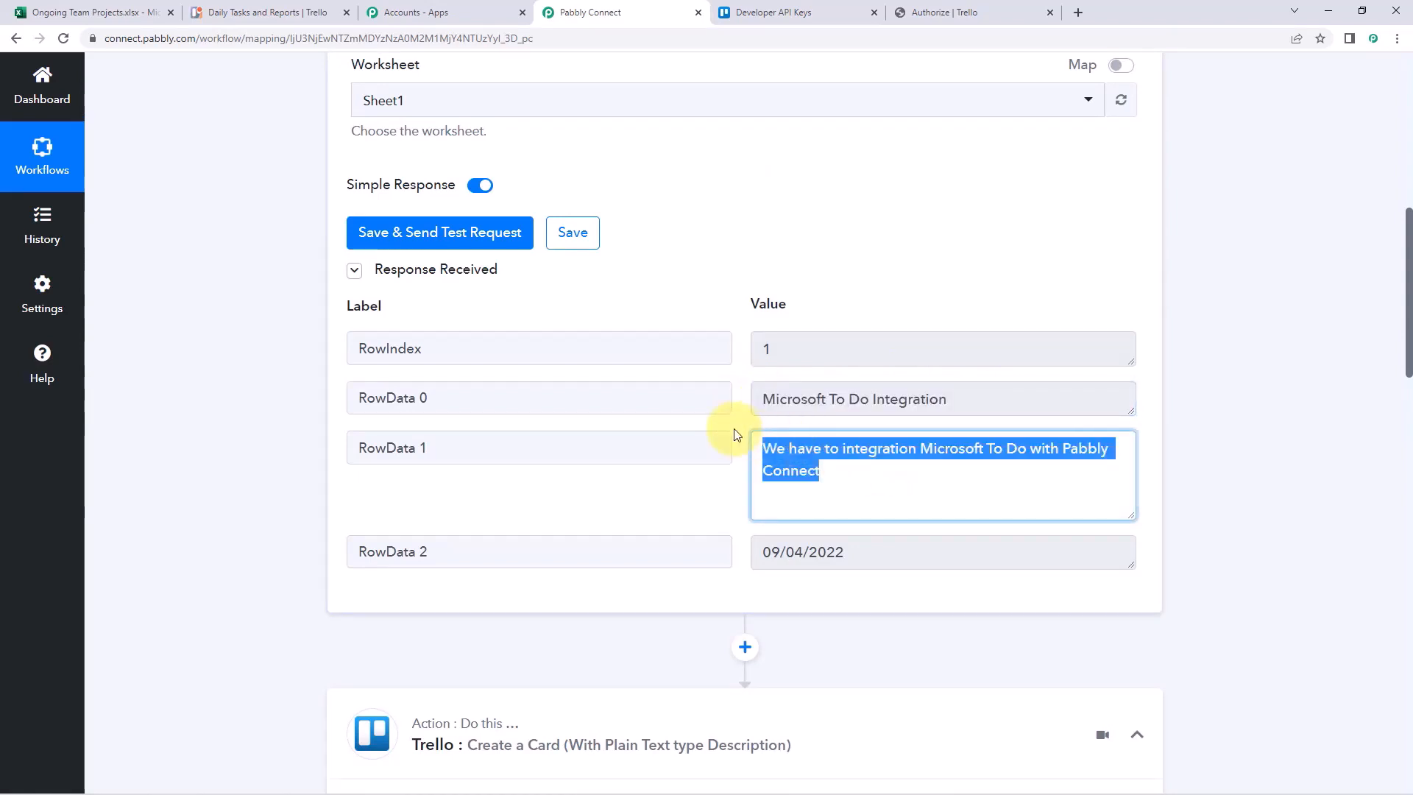
pyautogui.click(734, 429)
pyautogui.scroll(-3, 758, 424)
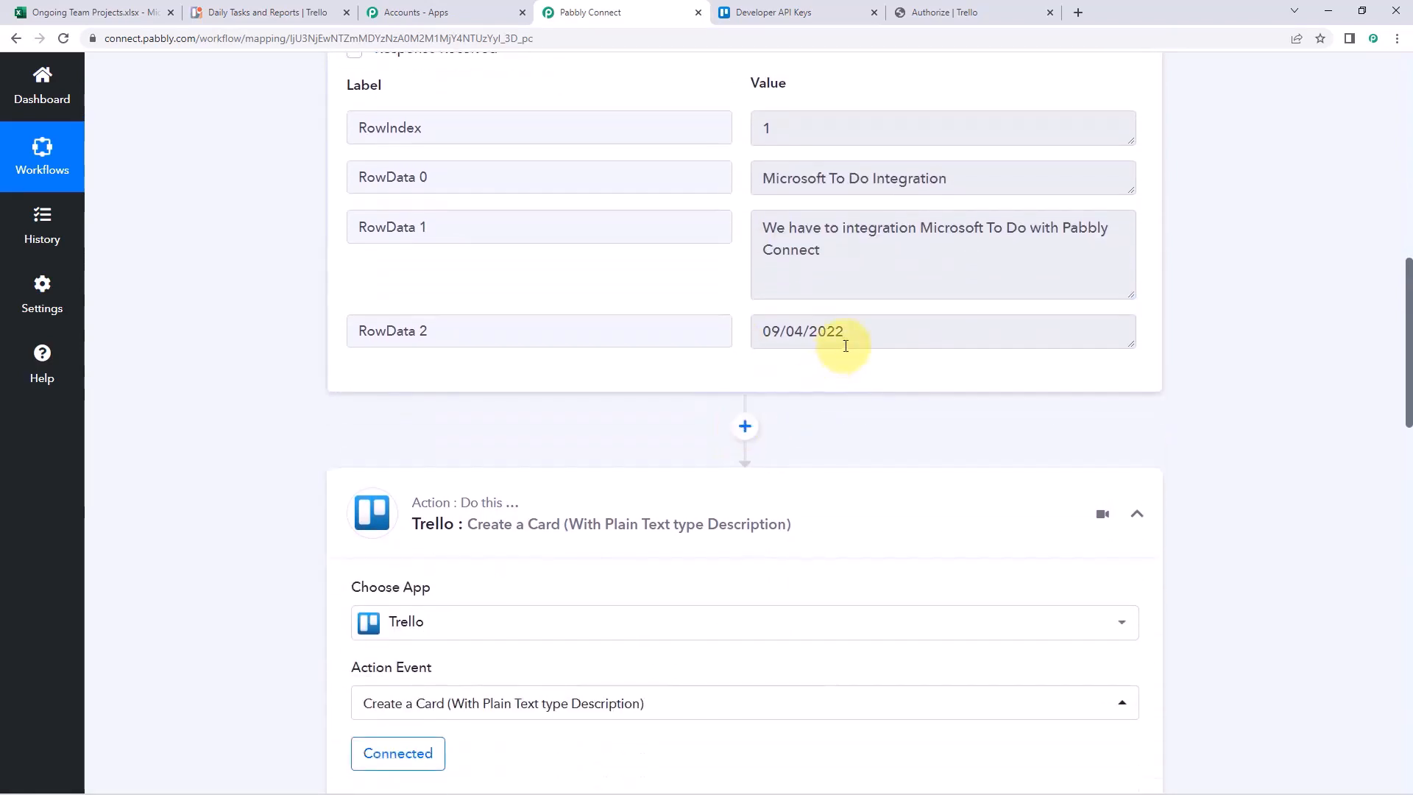
pyautogui.moveTo(846, 345); pyautogui.dragTo(684, 338)
pyautogui.click(505, 340)
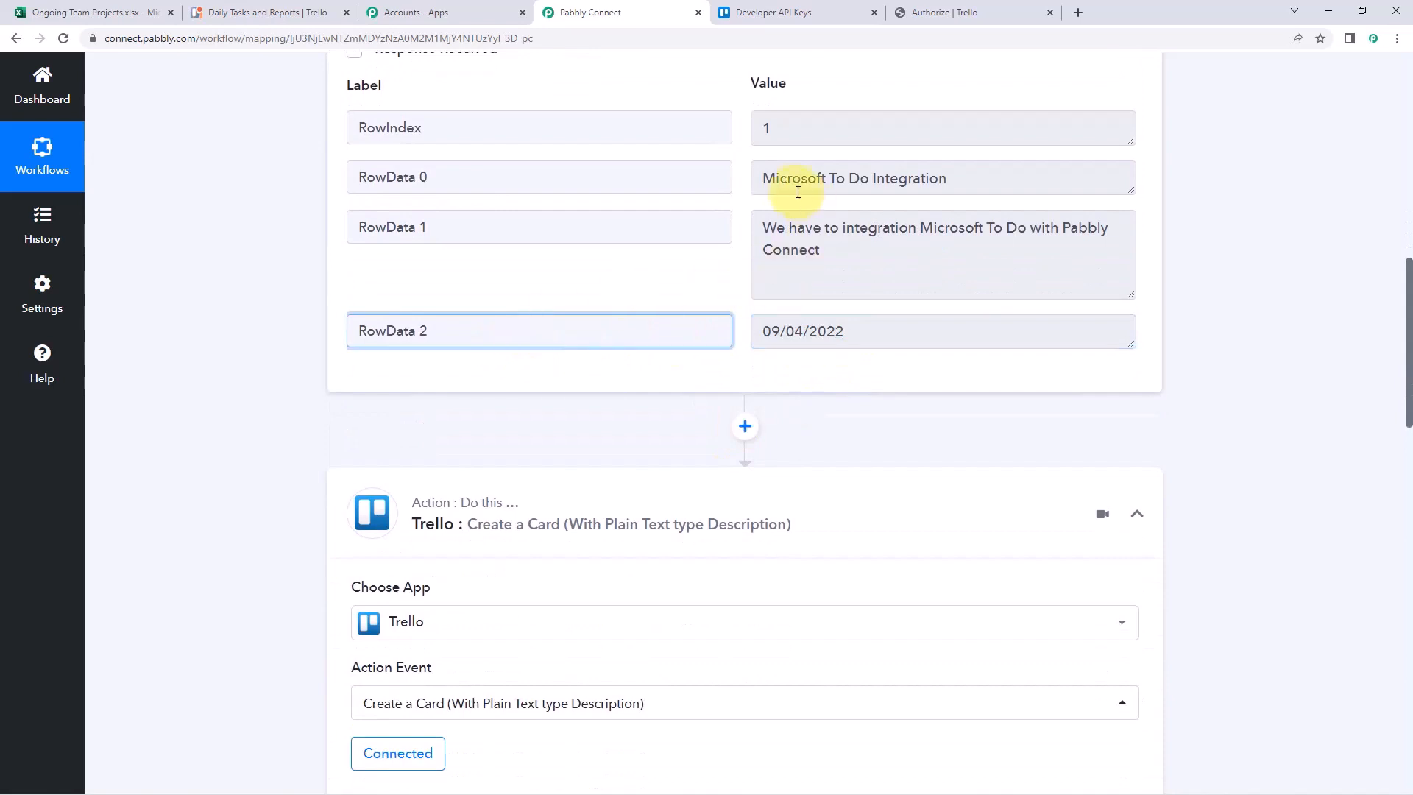
pyautogui.moveTo(760, 178); pyautogui.dragTo(966, 183)
pyautogui.click(747, 184)
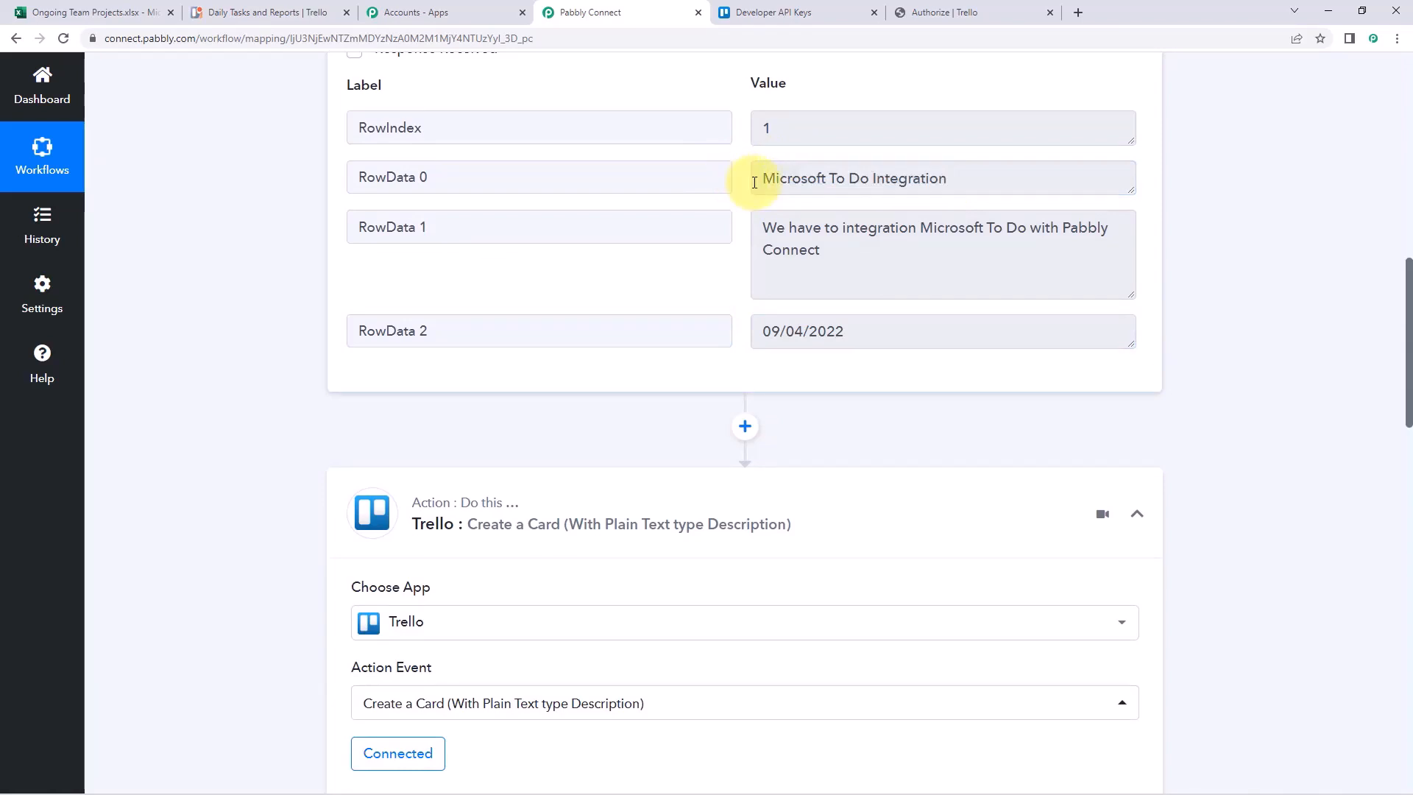
pyautogui.scroll(-7, 744, 236)
pyautogui.scroll(-4, 572, 274)
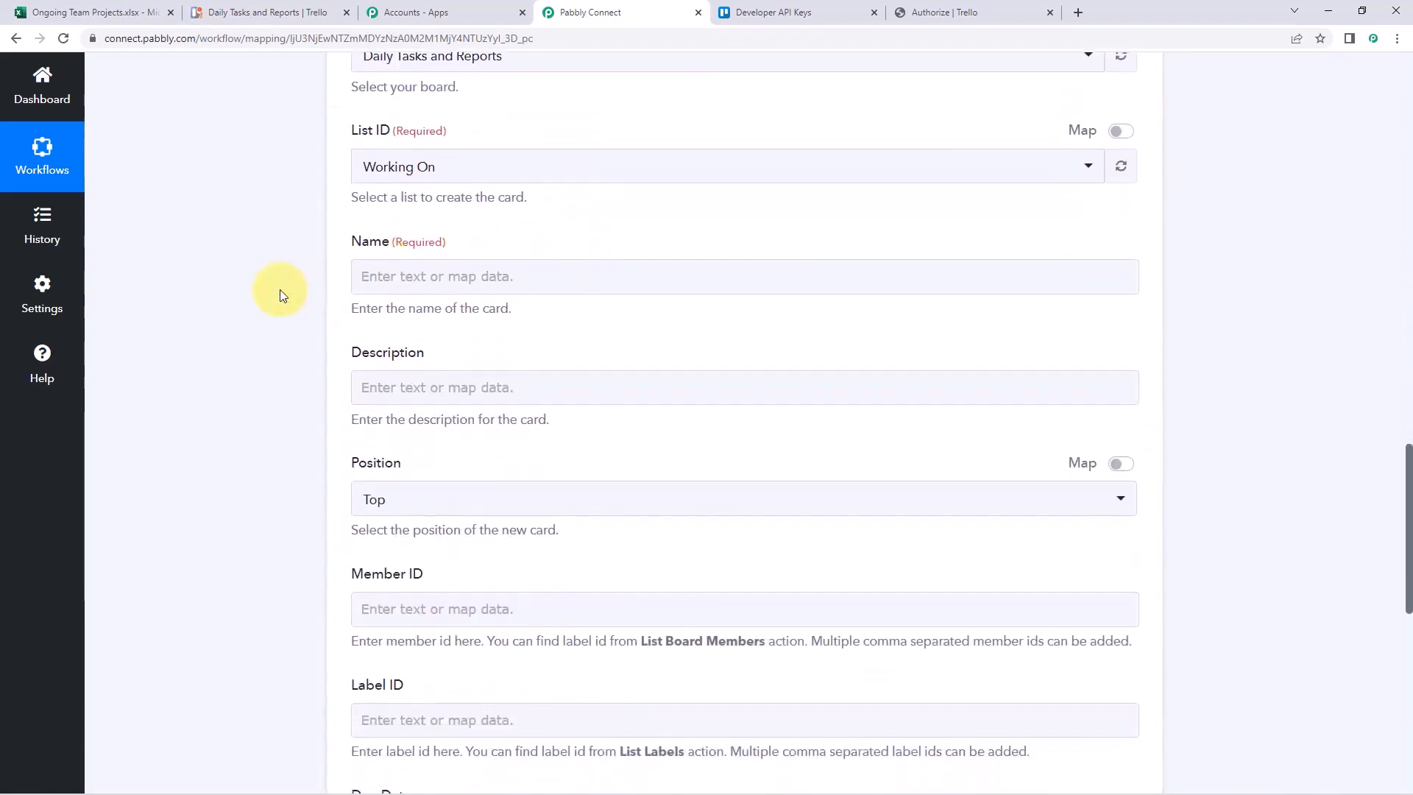
pyautogui.scroll(-1, 280, 295)
pyautogui.click(400, 203)
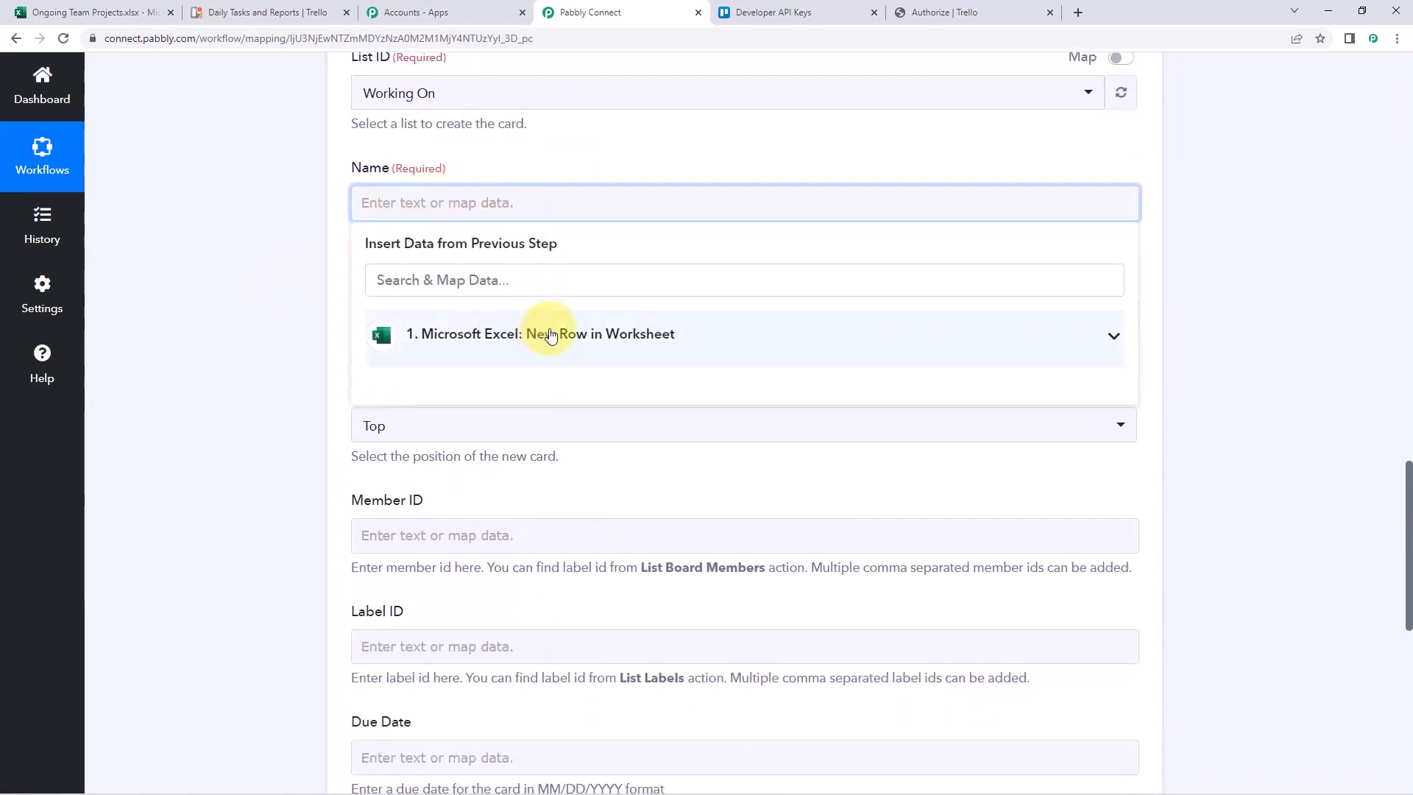
pyautogui.click(551, 336)
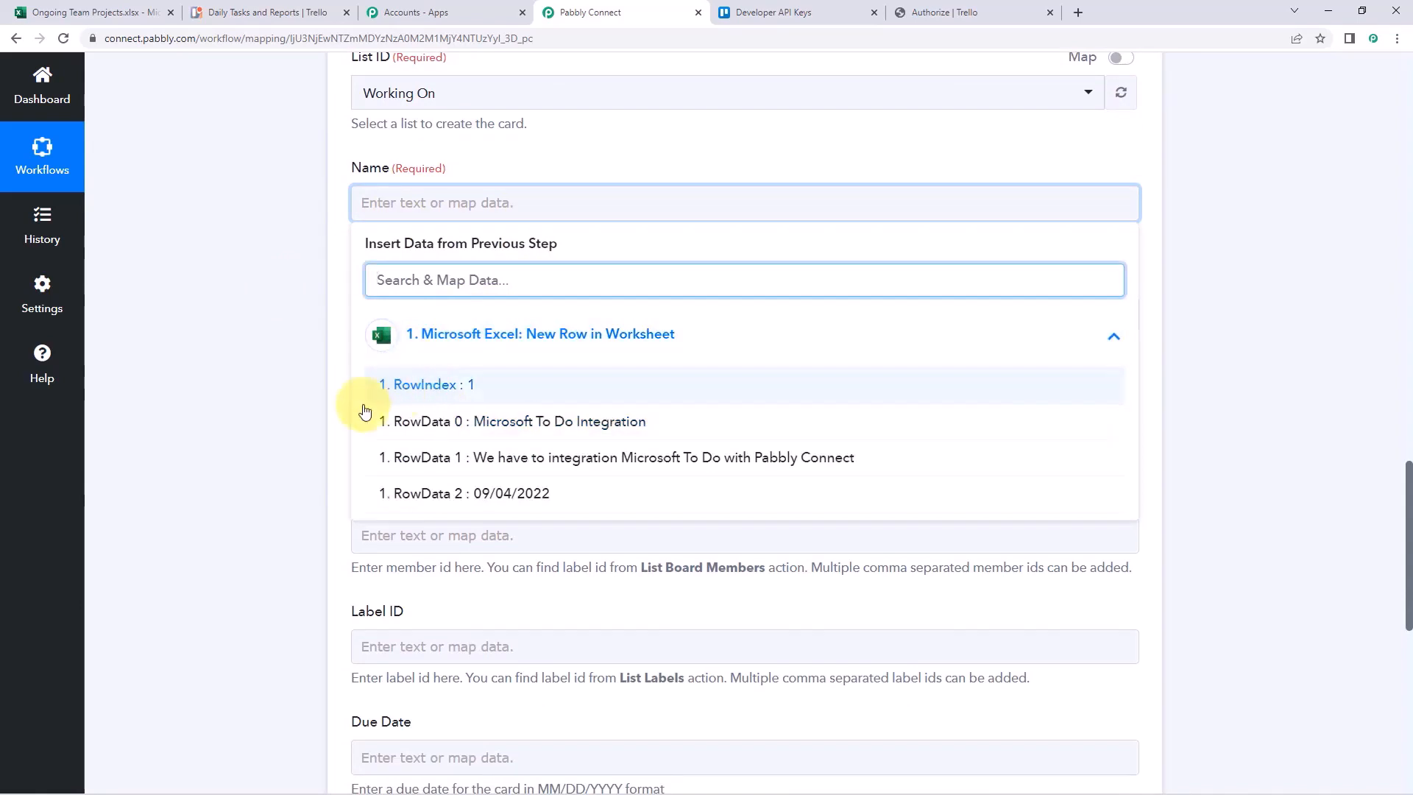
pyautogui.click(467, 422)
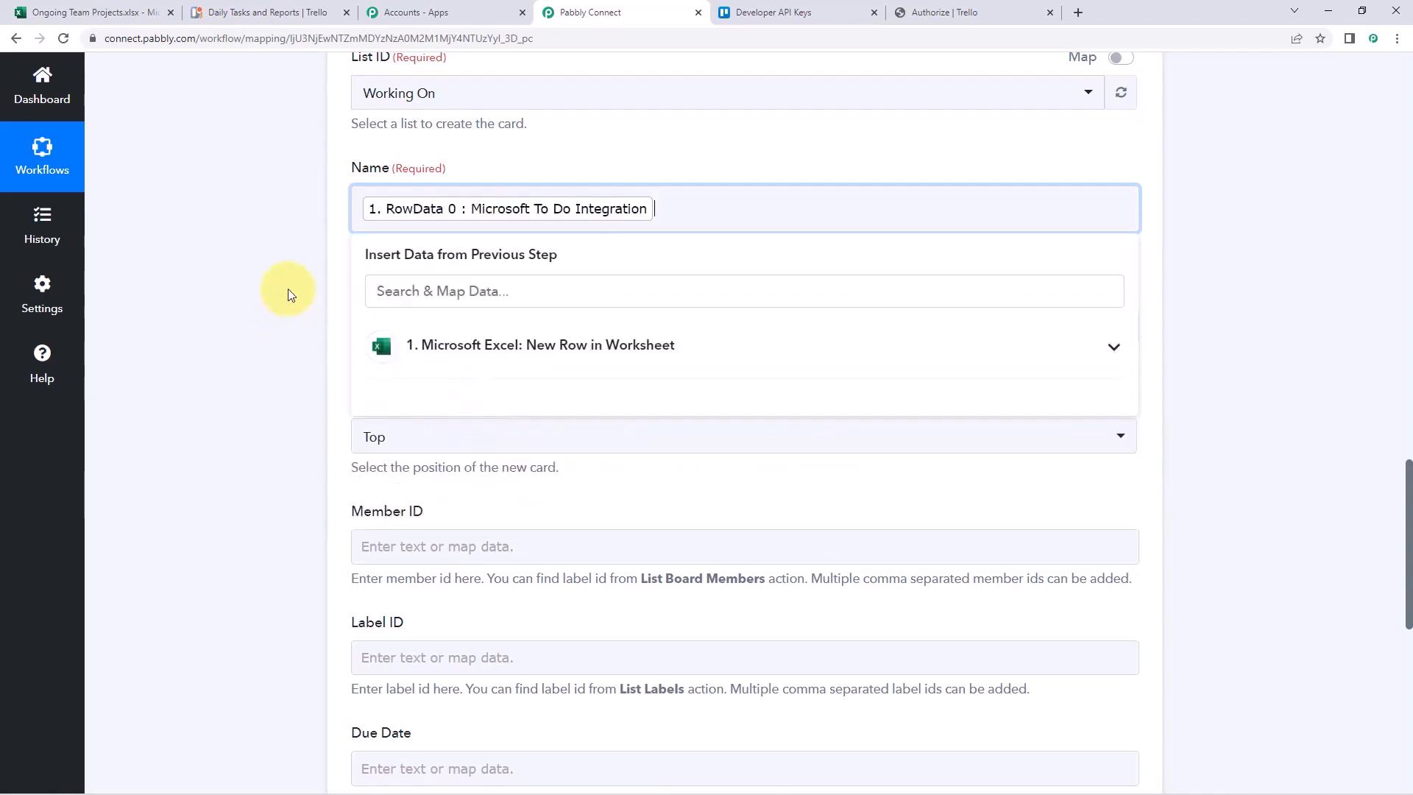
pyautogui.click(135, 8)
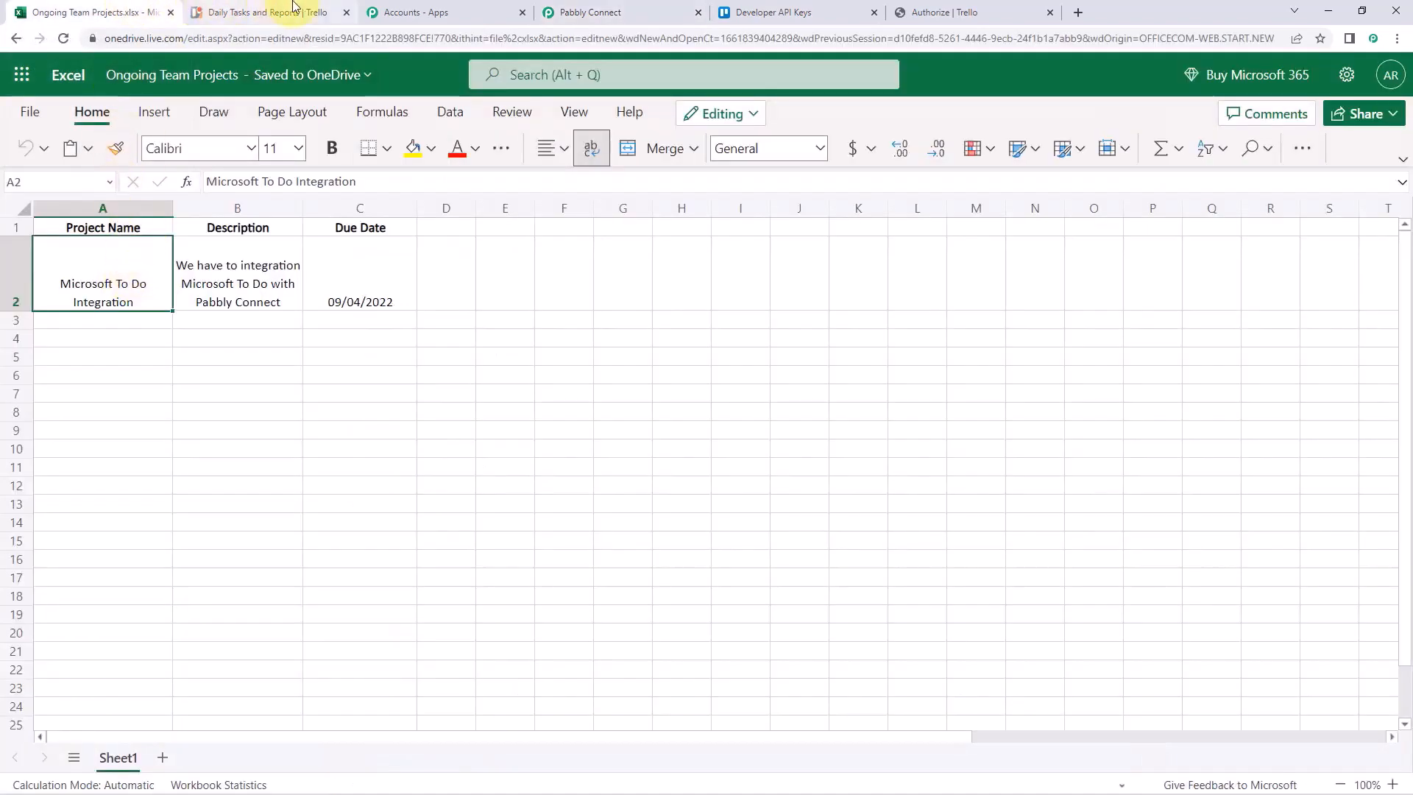
pyautogui.click(581, 11)
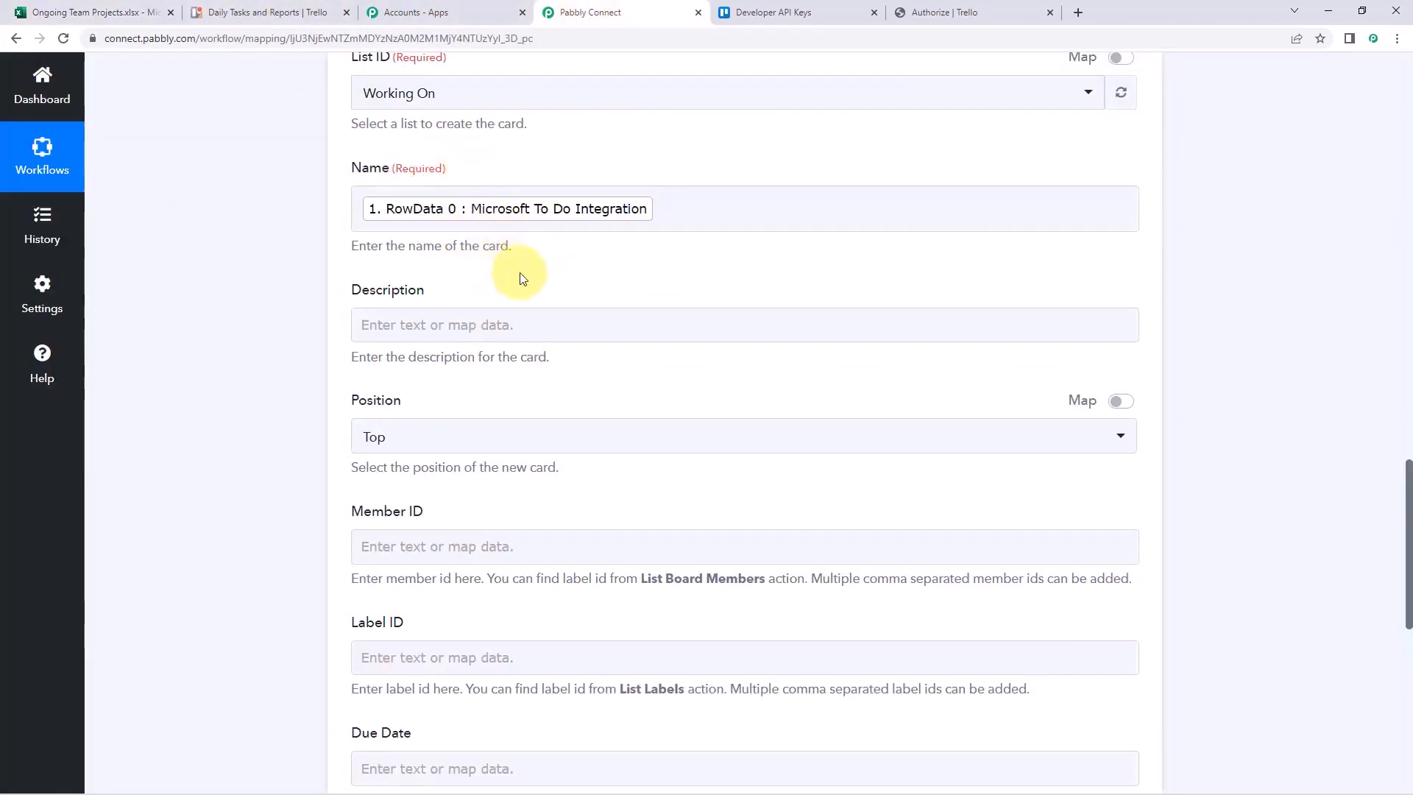
pyautogui.scroll(5, 741, 284)
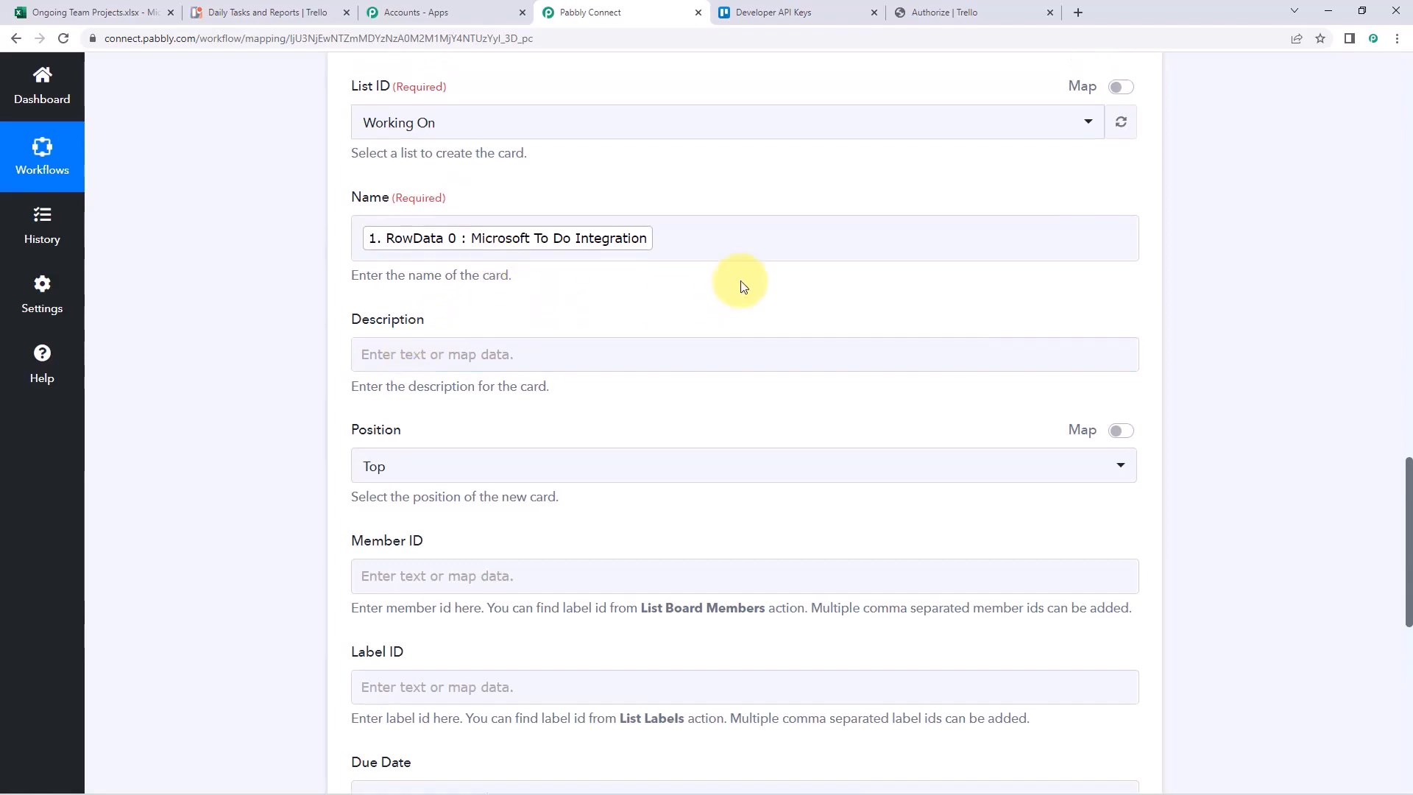
pyautogui.scroll(7, 741, 284)
pyautogui.click(877, 252)
pyautogui.tripleClick(919, 239)
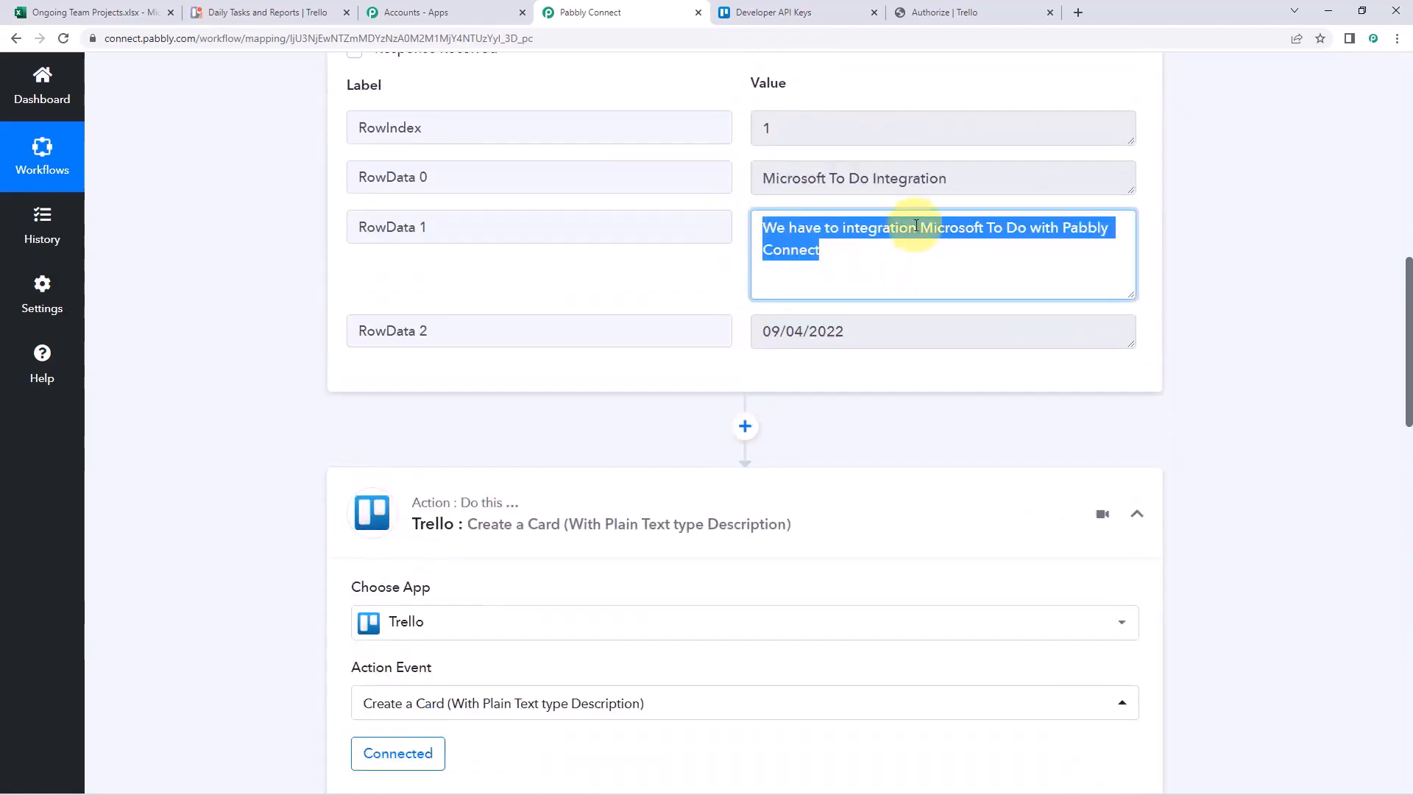
pyautogui.scroll(-9, 339, 287)
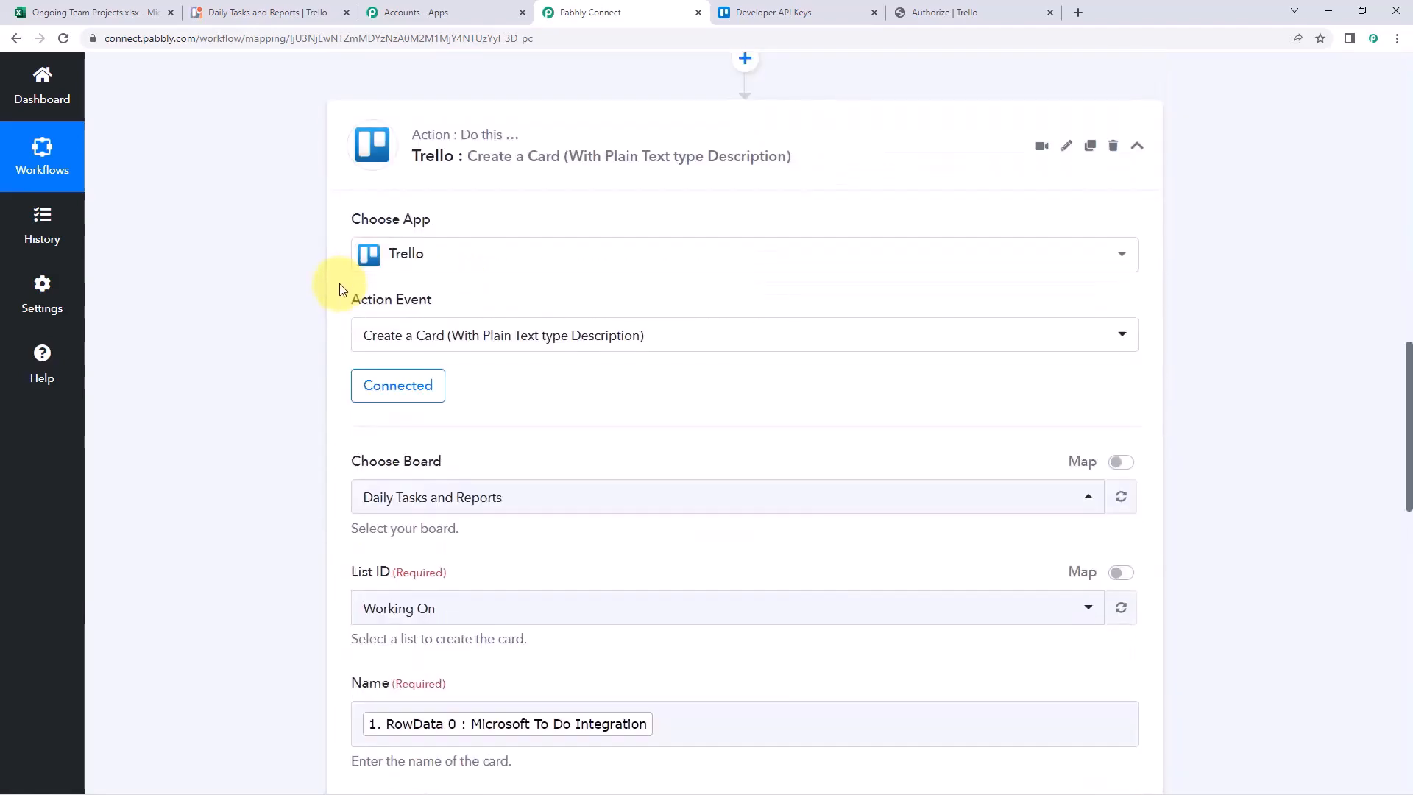
pyautogui.scroll(-4, 339, 287)
pyautogui.click(393, 253)
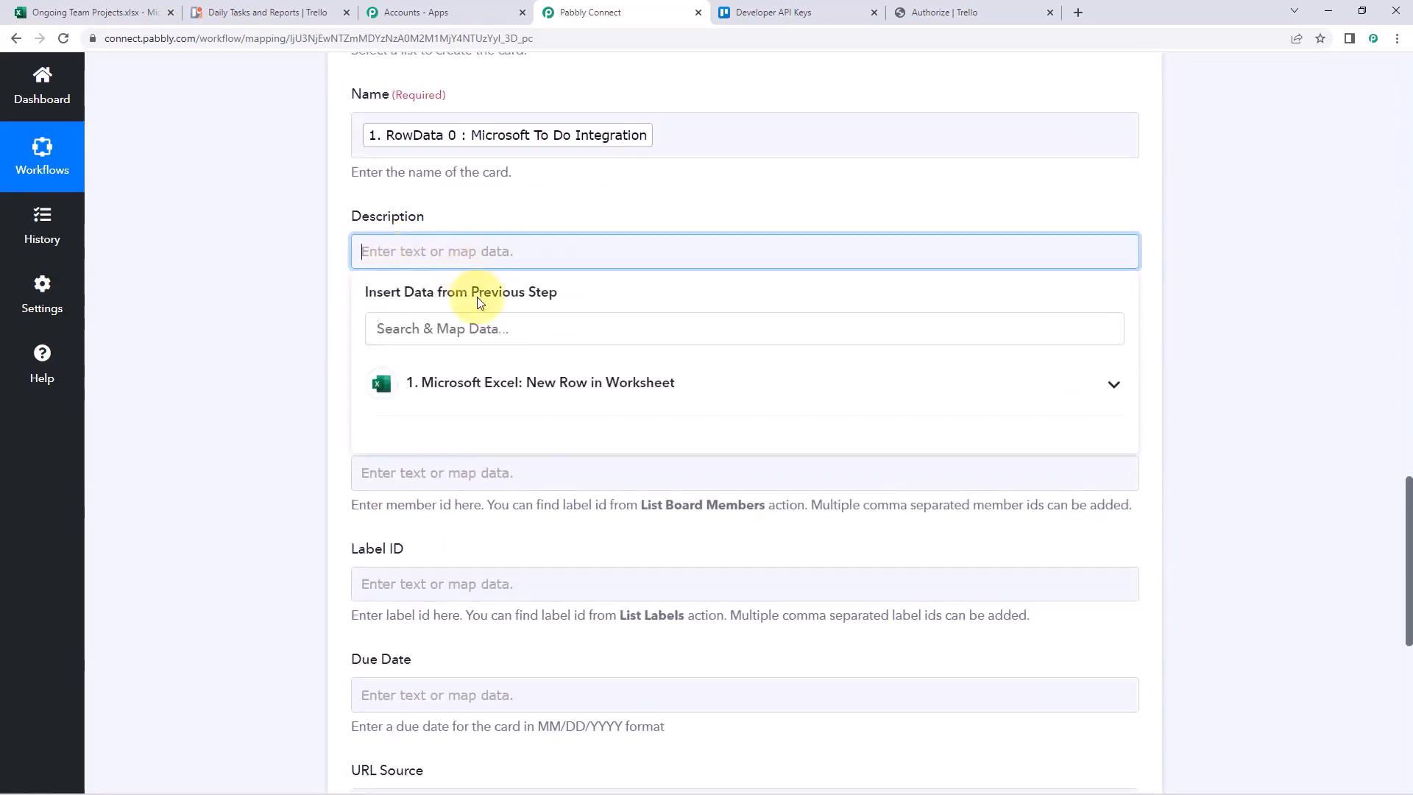
# Map the Trello card Description to the Excel row's RowData 1 text
pyautogui.click(529, 390)
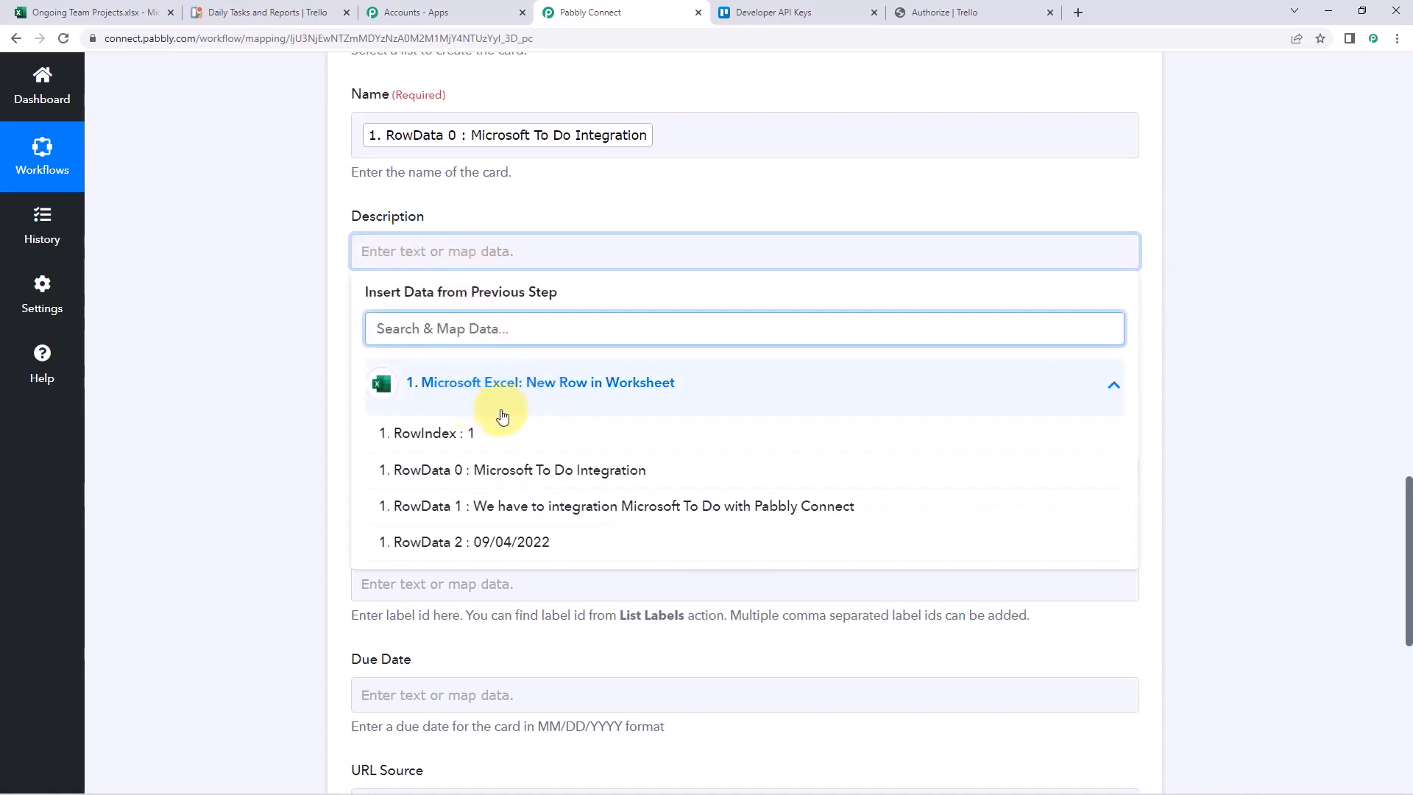
pyautogui.click(487, 506)
pyautogui.click(268, 347)
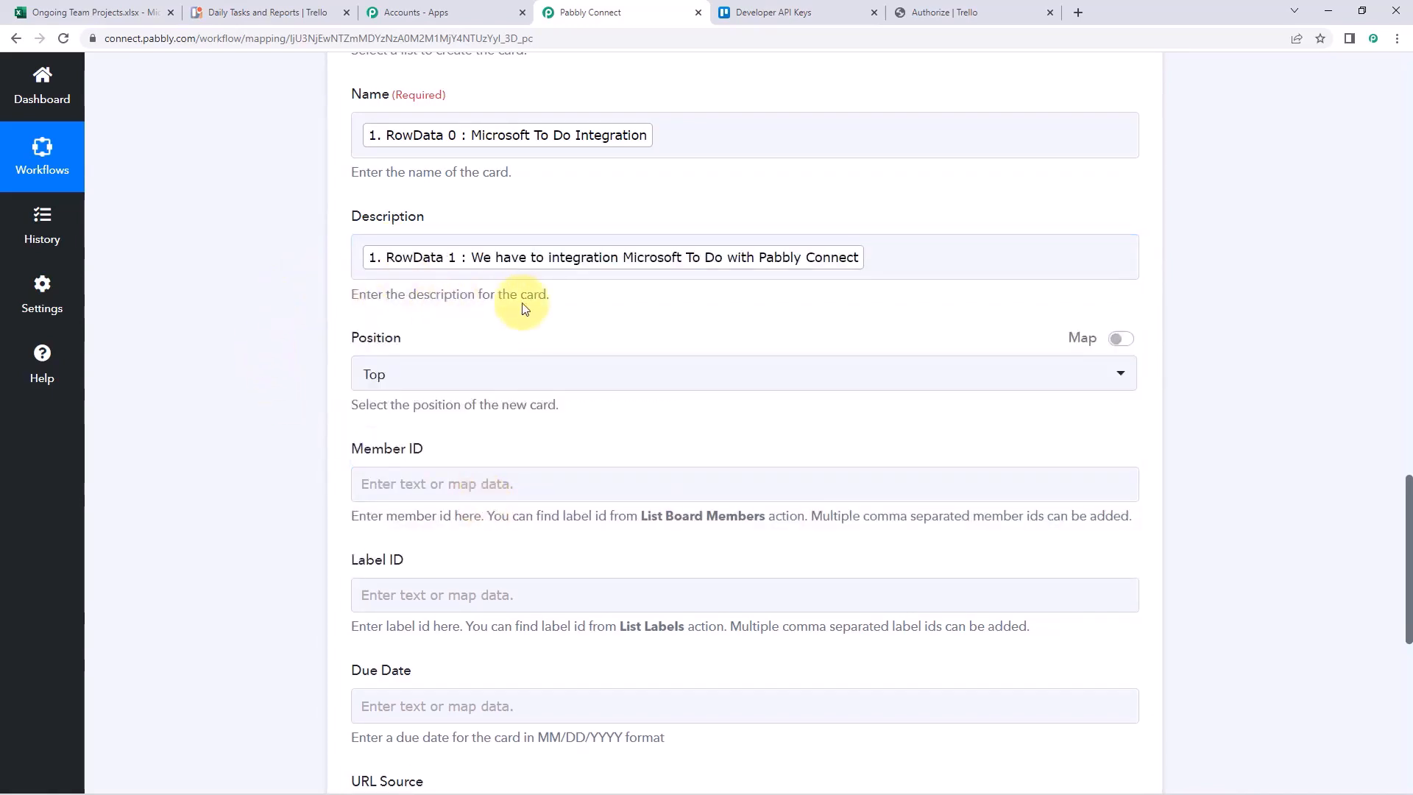
pyautogui.scroll(-1, 525, 307)
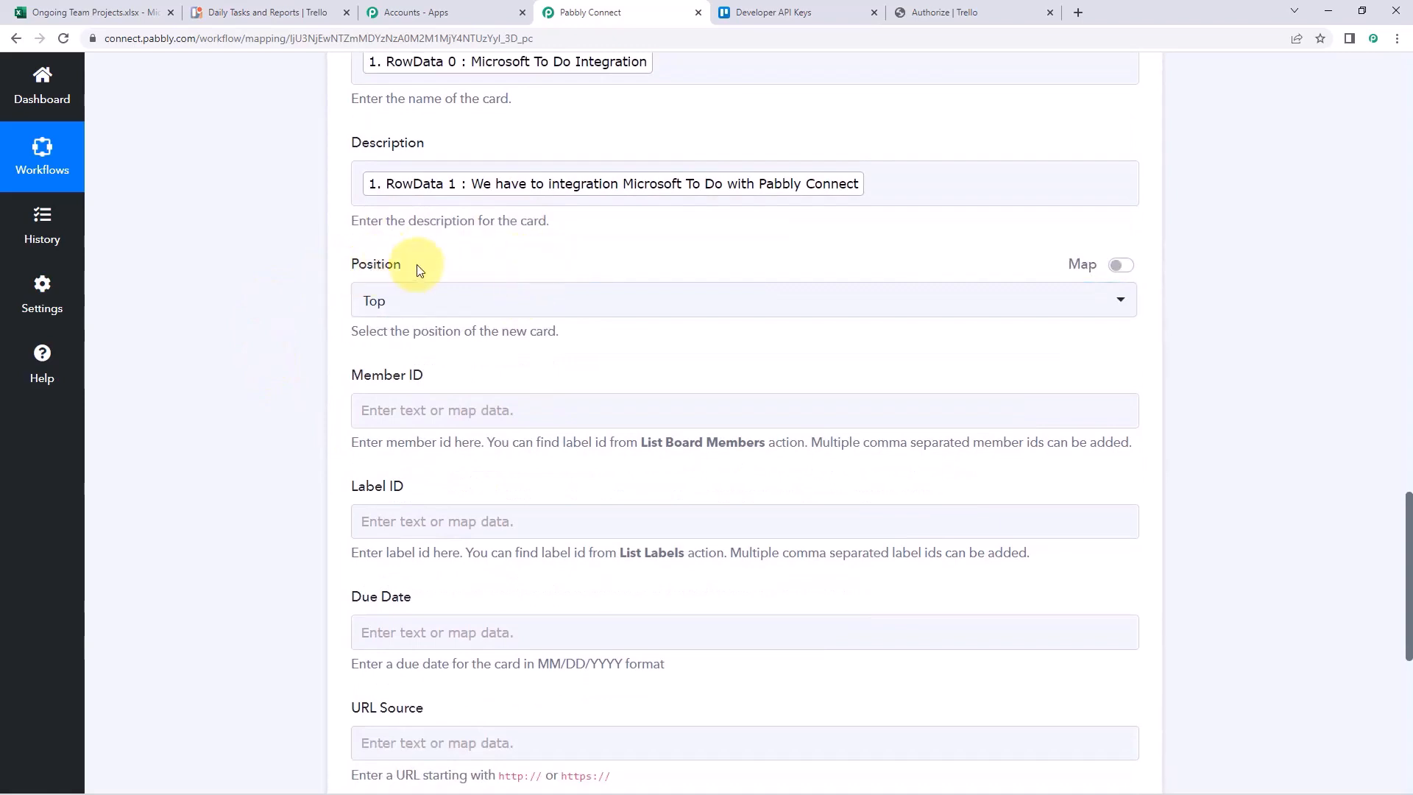
# Keep the Trello card Position set to Top
pyautogui.click(517, 312)
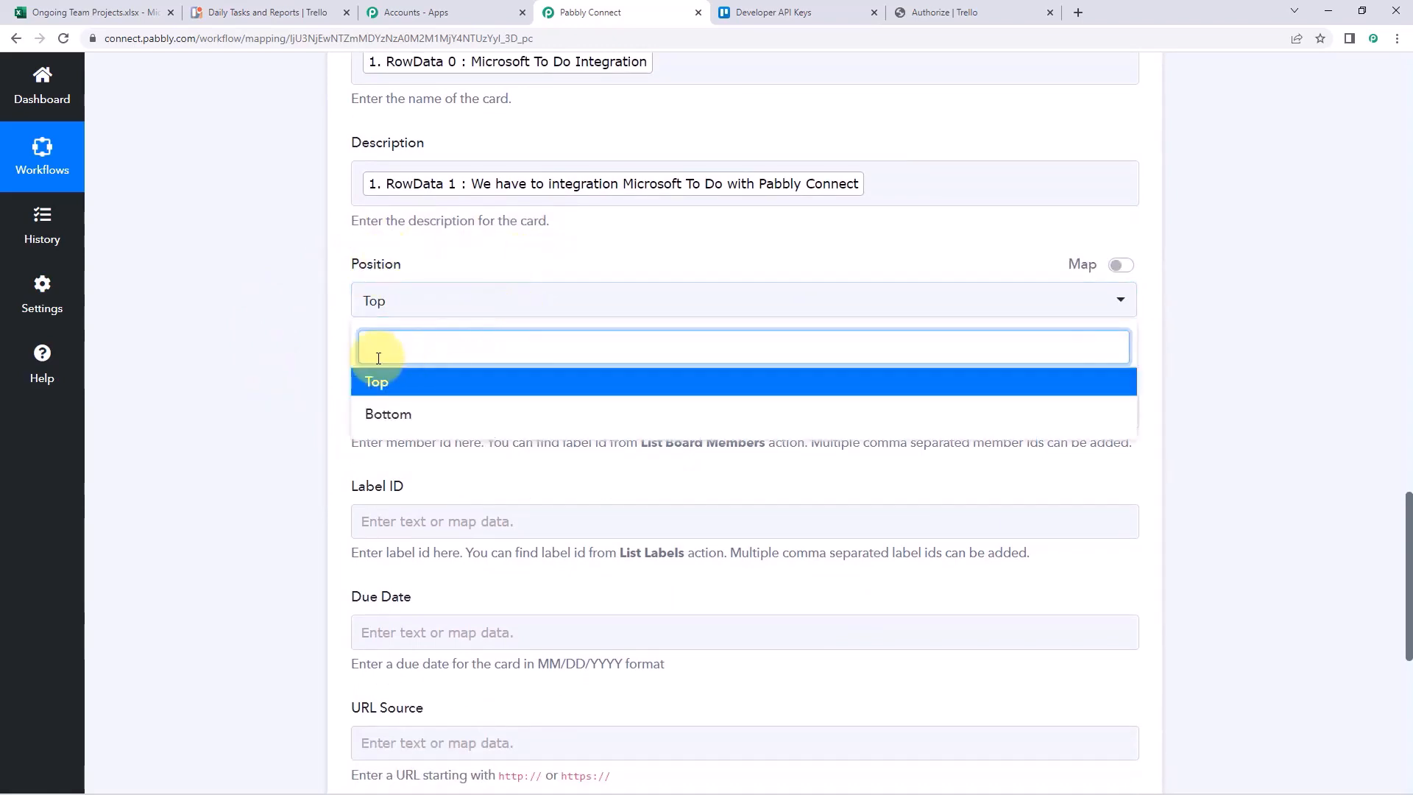
pyautogui.click(409, 397)
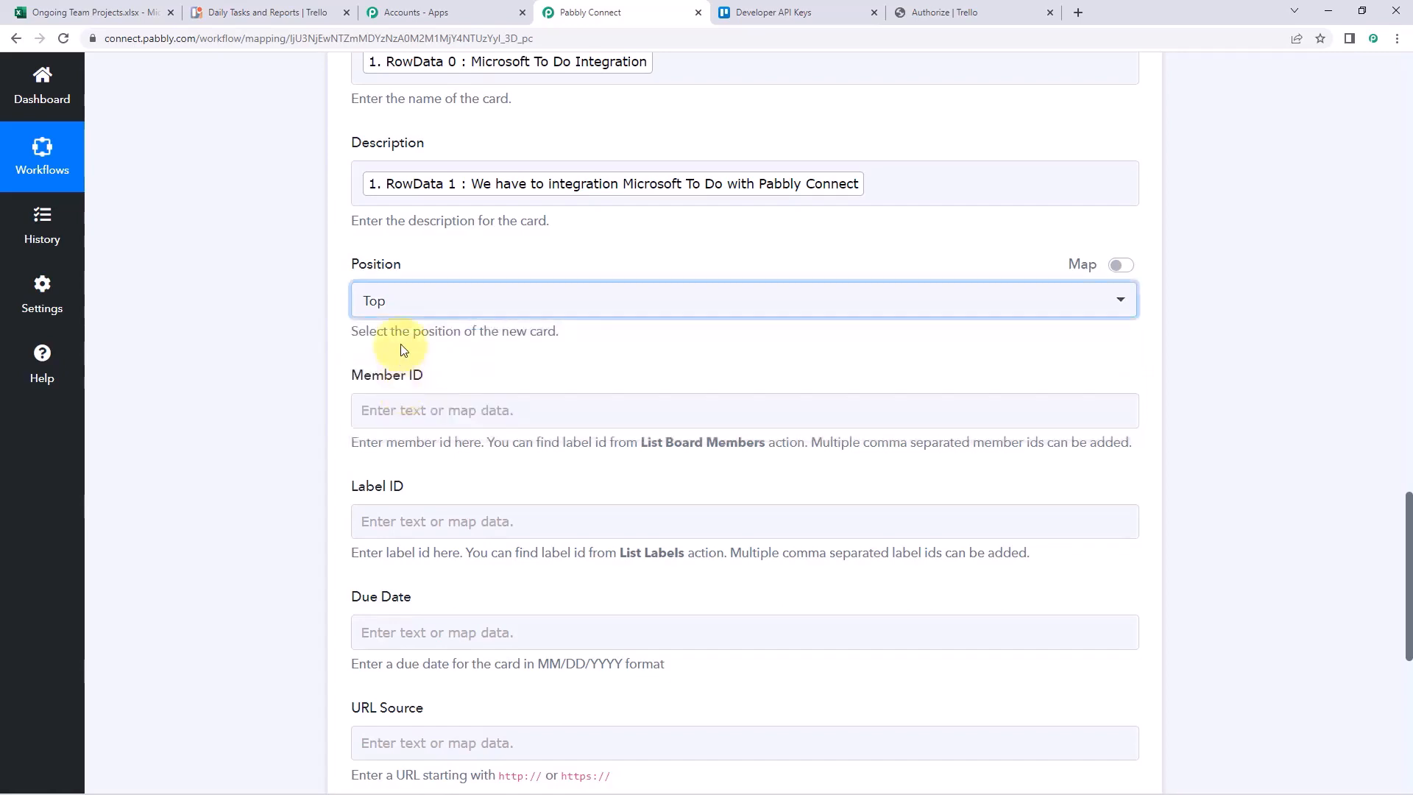
pyautogui.scroll(-2, 495, 354)
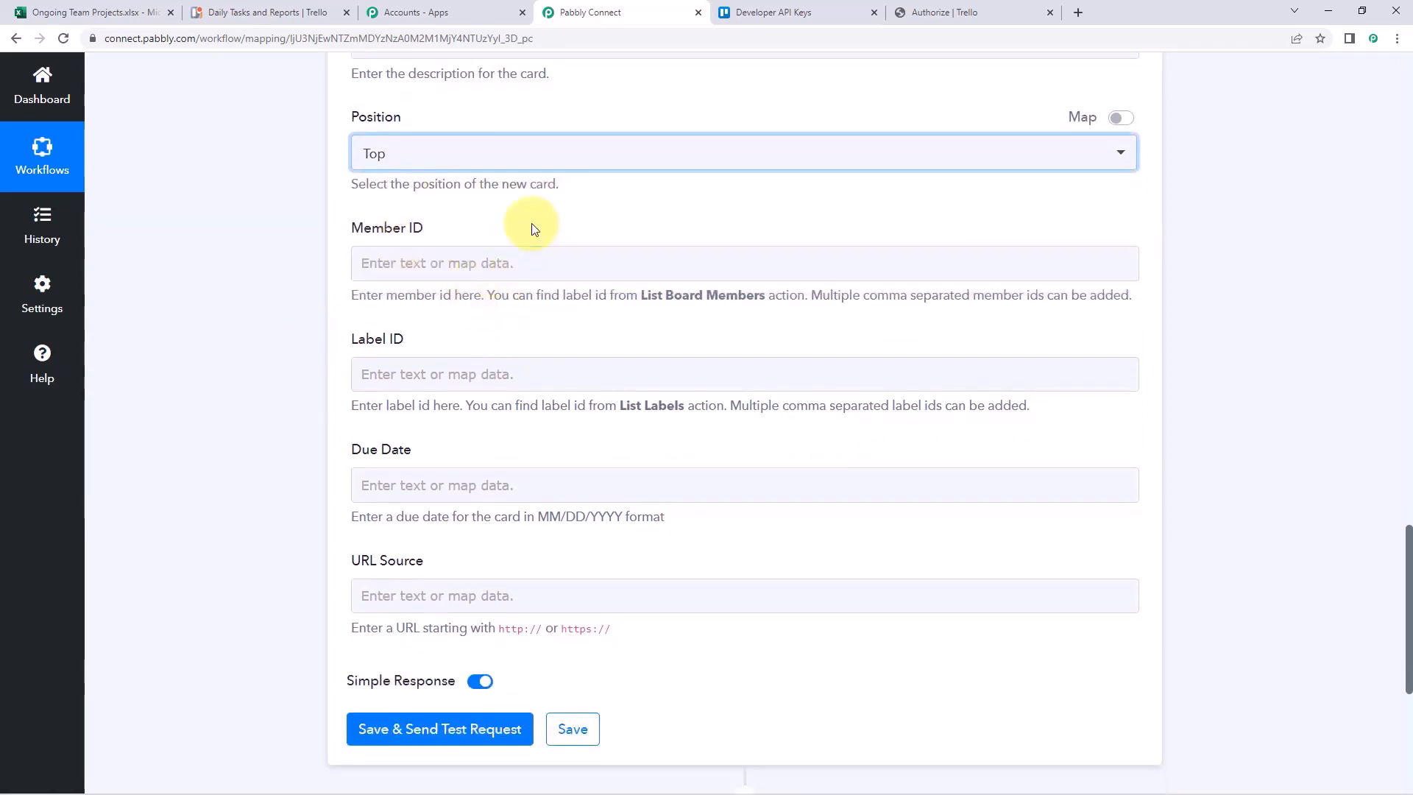
pyautogui.click(471, 234)
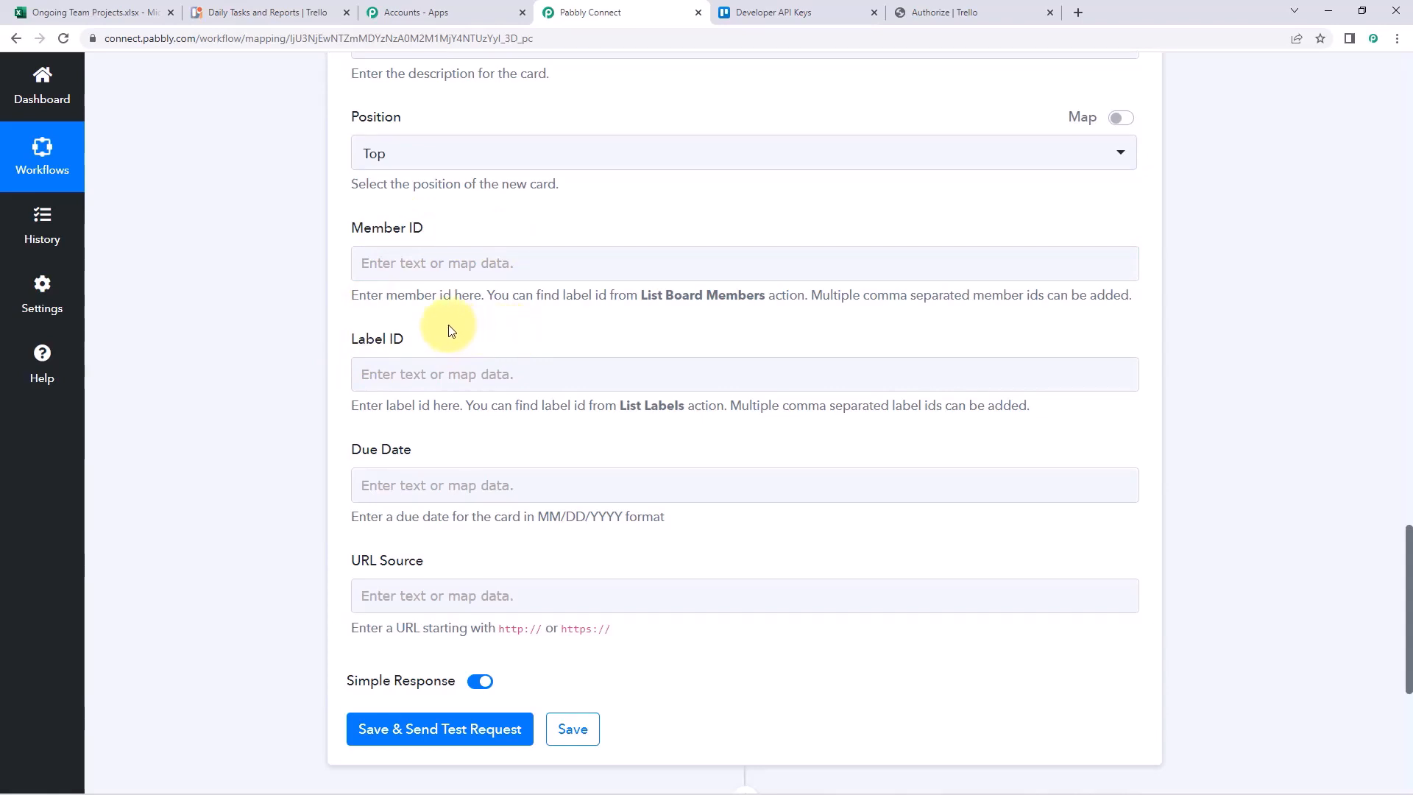
pyautogui.scroll(-1, 445, 329)
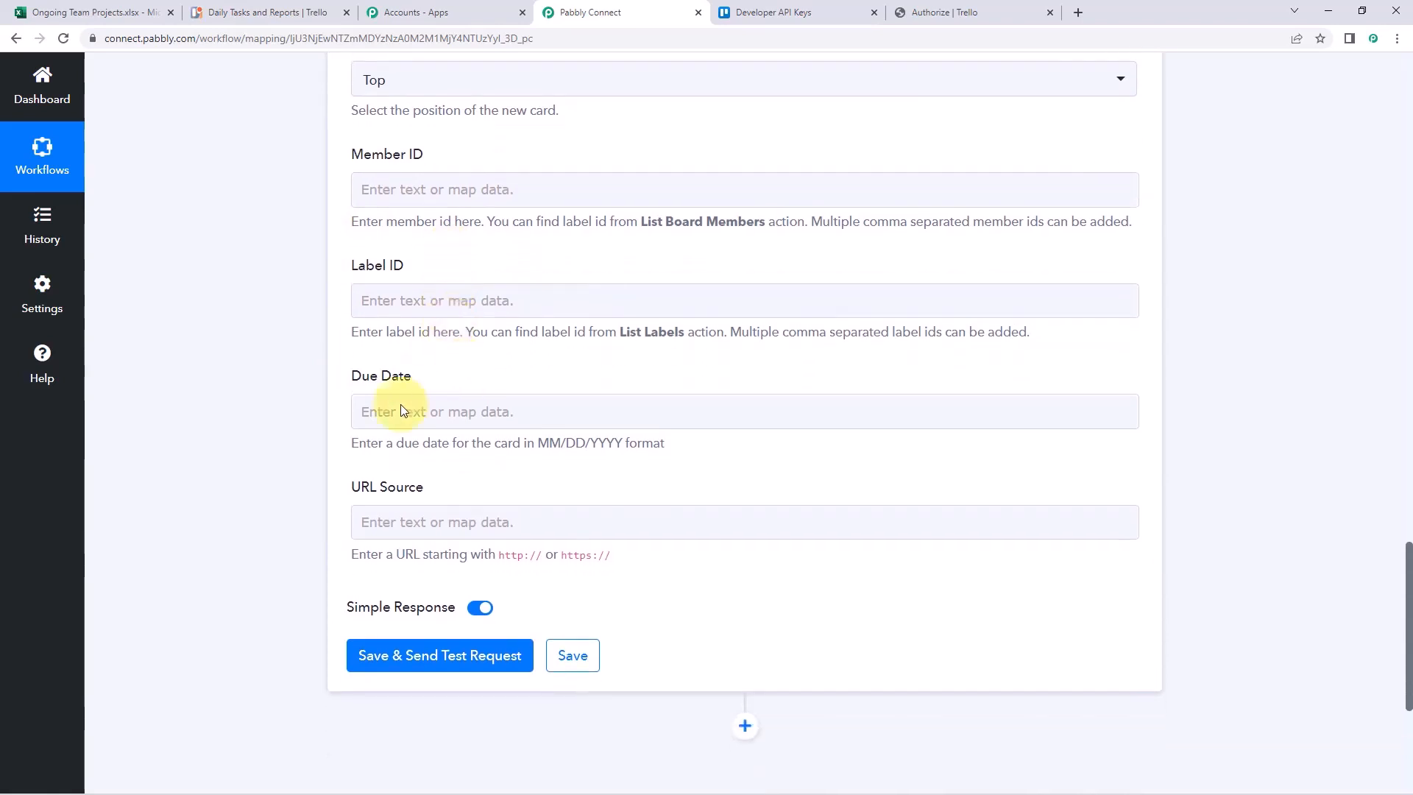
pyautogui.click(479, 418)
# Check the Due Date's MM/DD/YYYY format against cell C2 in the Ongoing Team Projects spreadsheet
pyautogui.scroll(15, 634, 401)
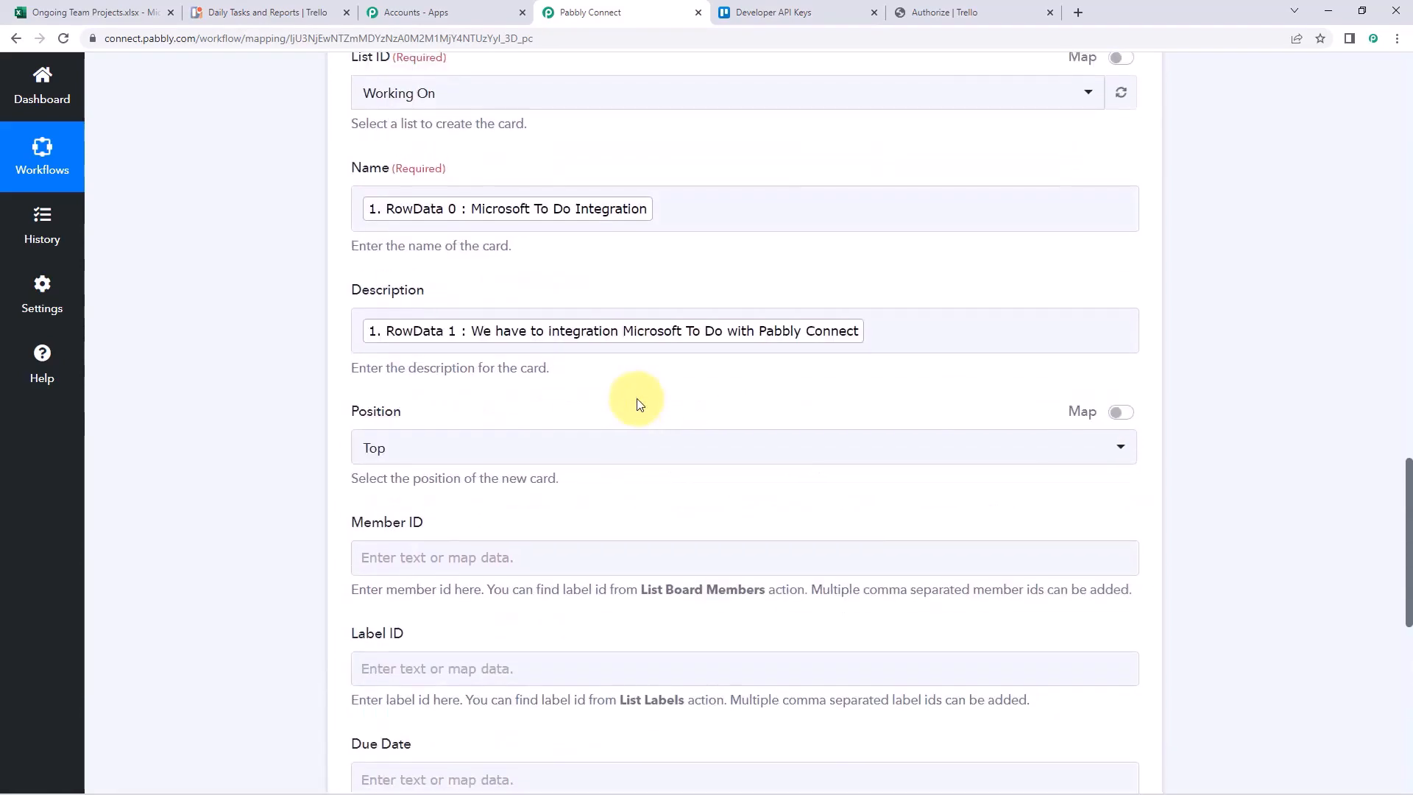
pyautogui.moveTo(854, 262); pyautogui.dragTo(760, 261)
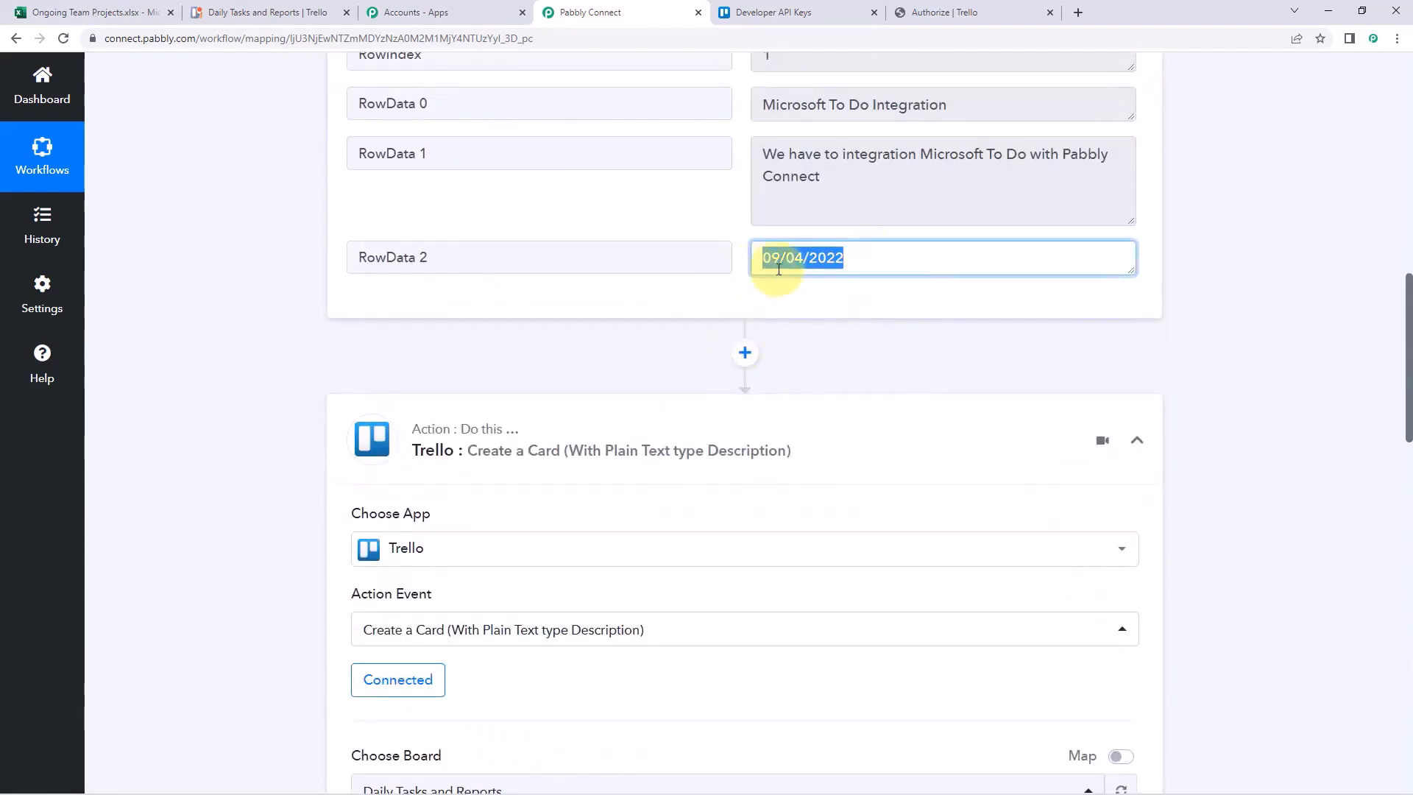
pyautogui.click(806, 289)
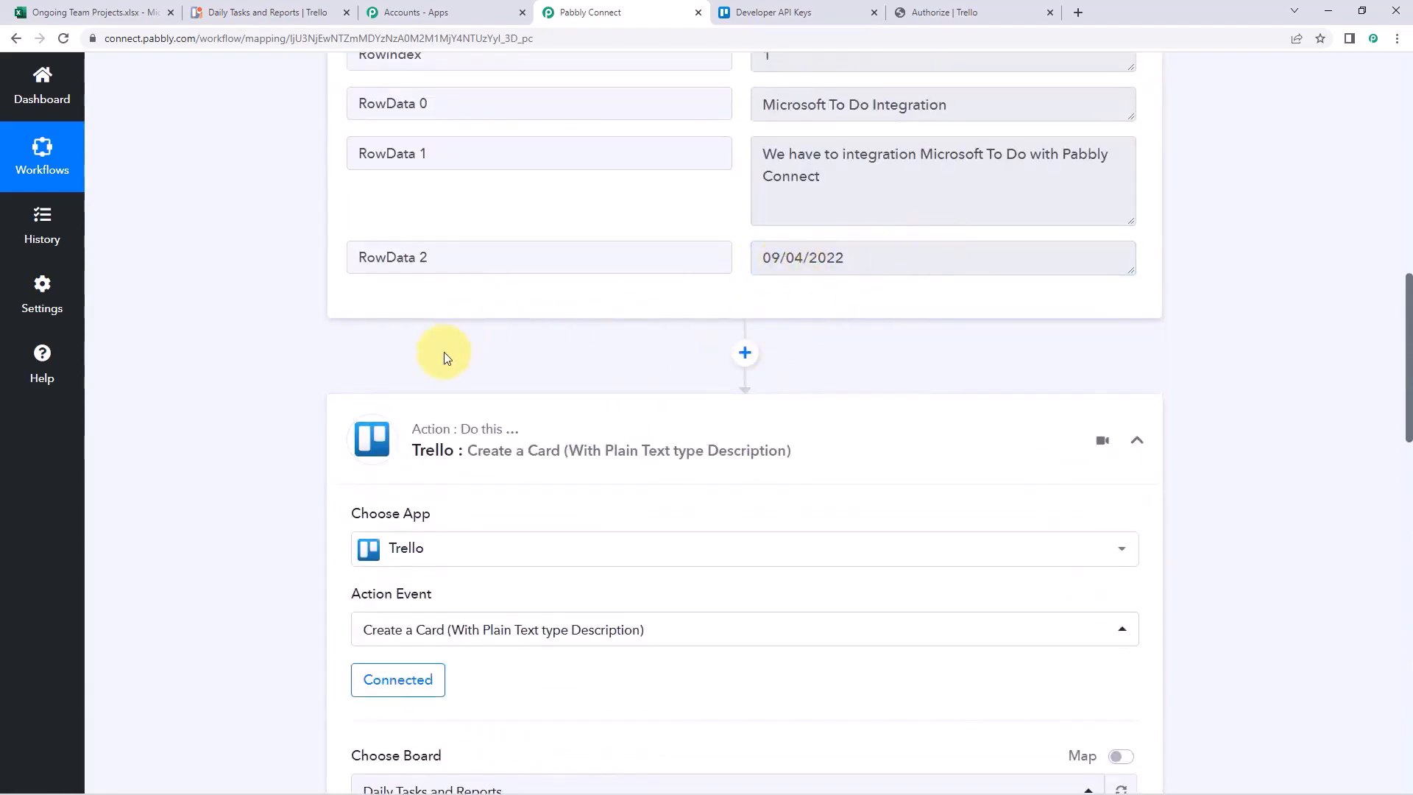
pyautogui.scroll(-15, 441, 353)
pyautogui.click(401, 557)
pyautogui.scroll(-3, 401, 557)
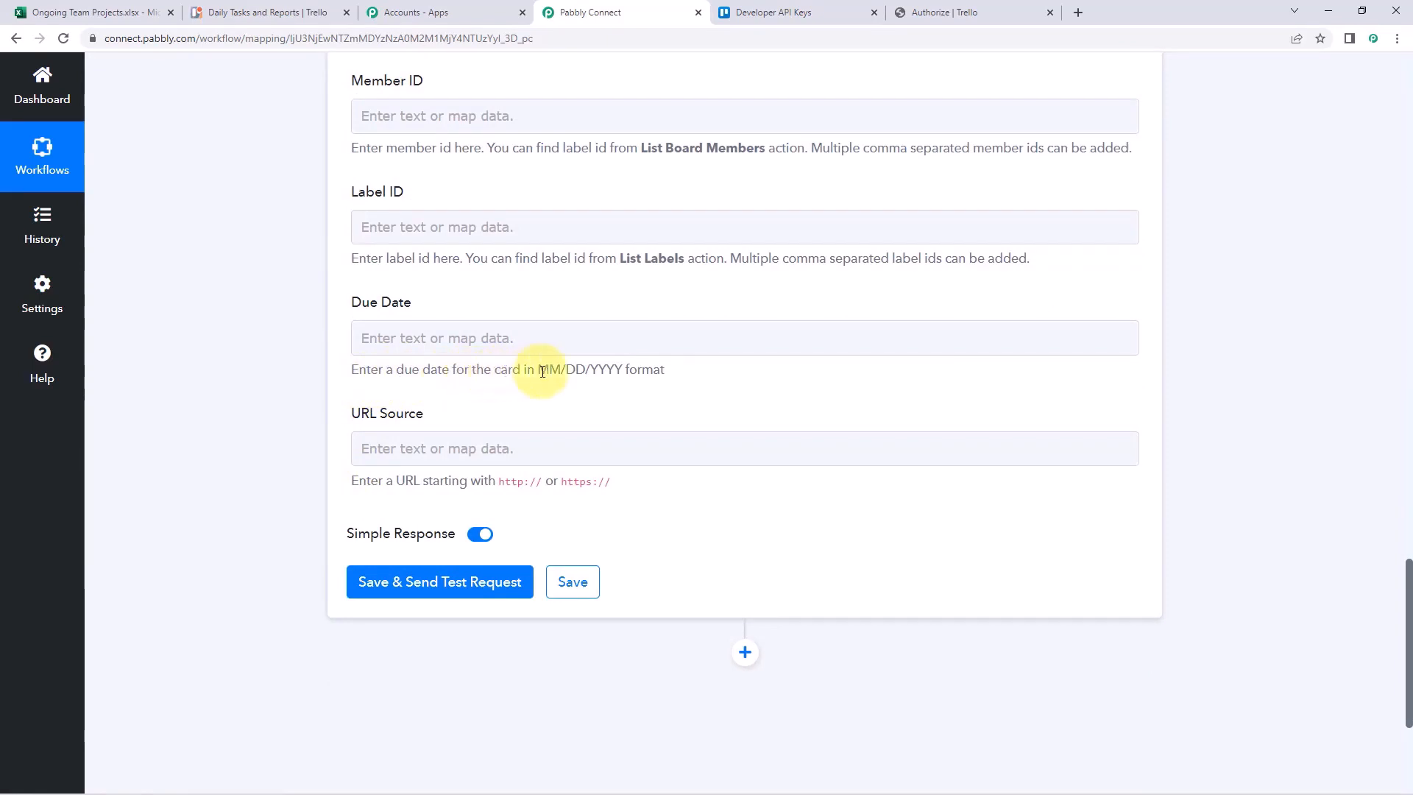
pyautogui.moveTo(536, 369); pyautogui.dragTo(612, 382)
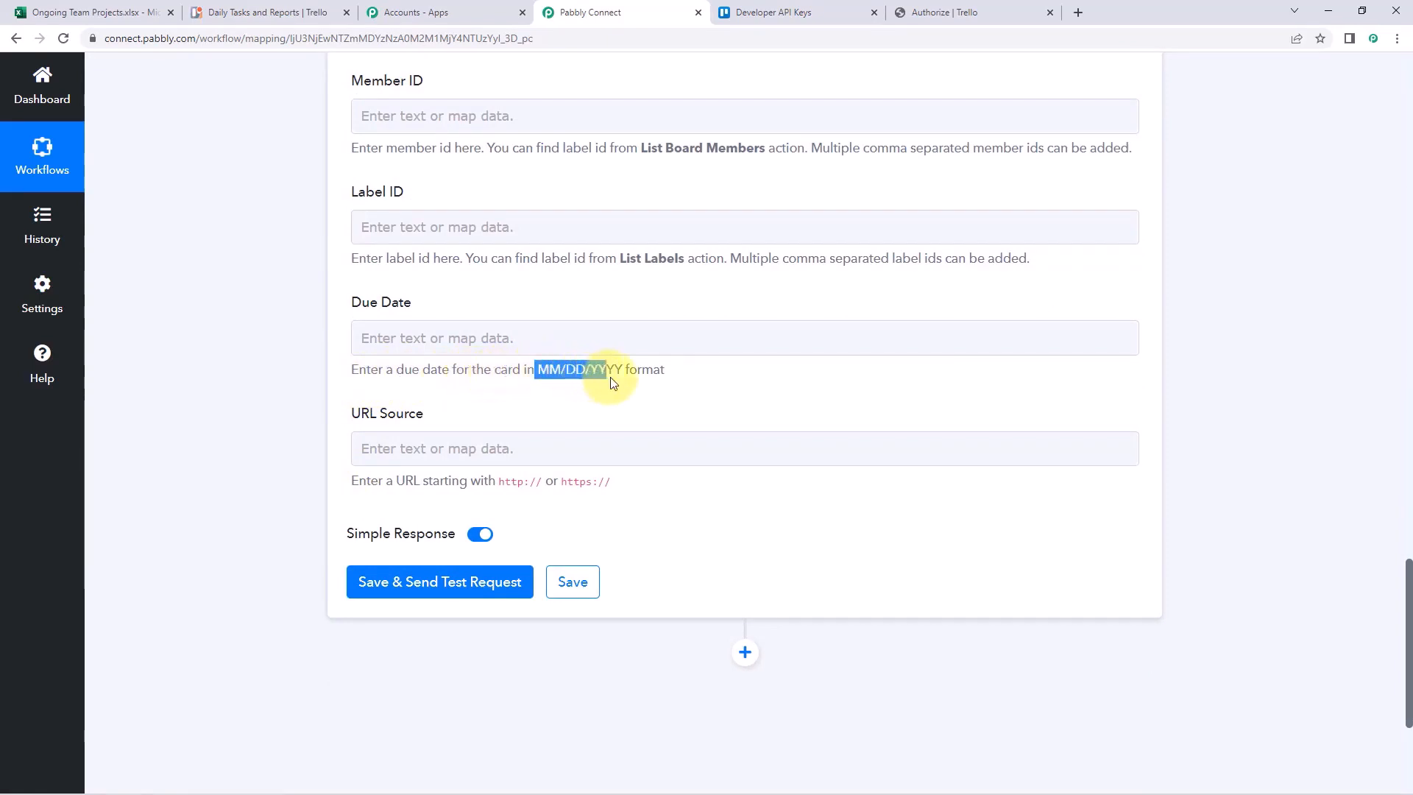
pyautogui.click(610, 378)
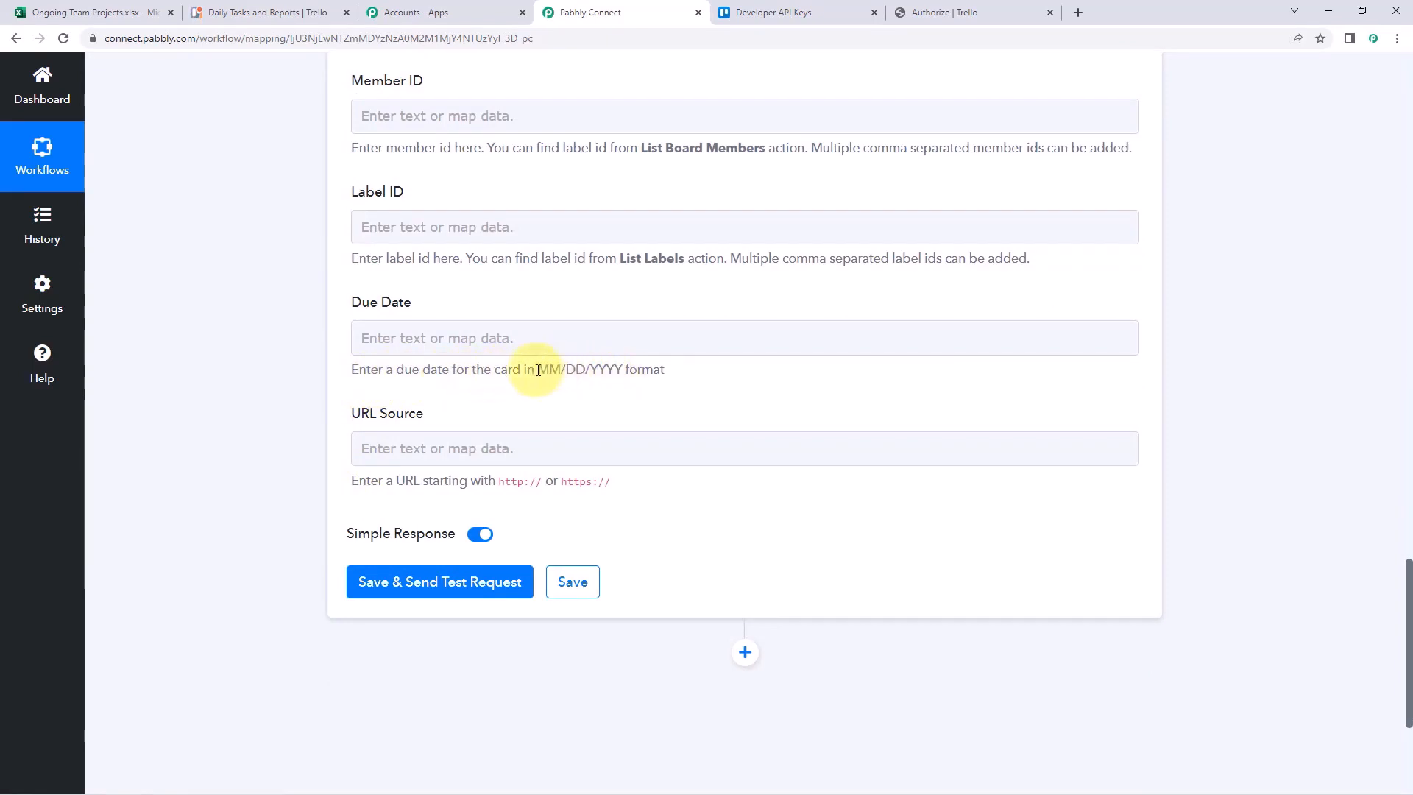
pyautogui.scroll(2, 653, 319)
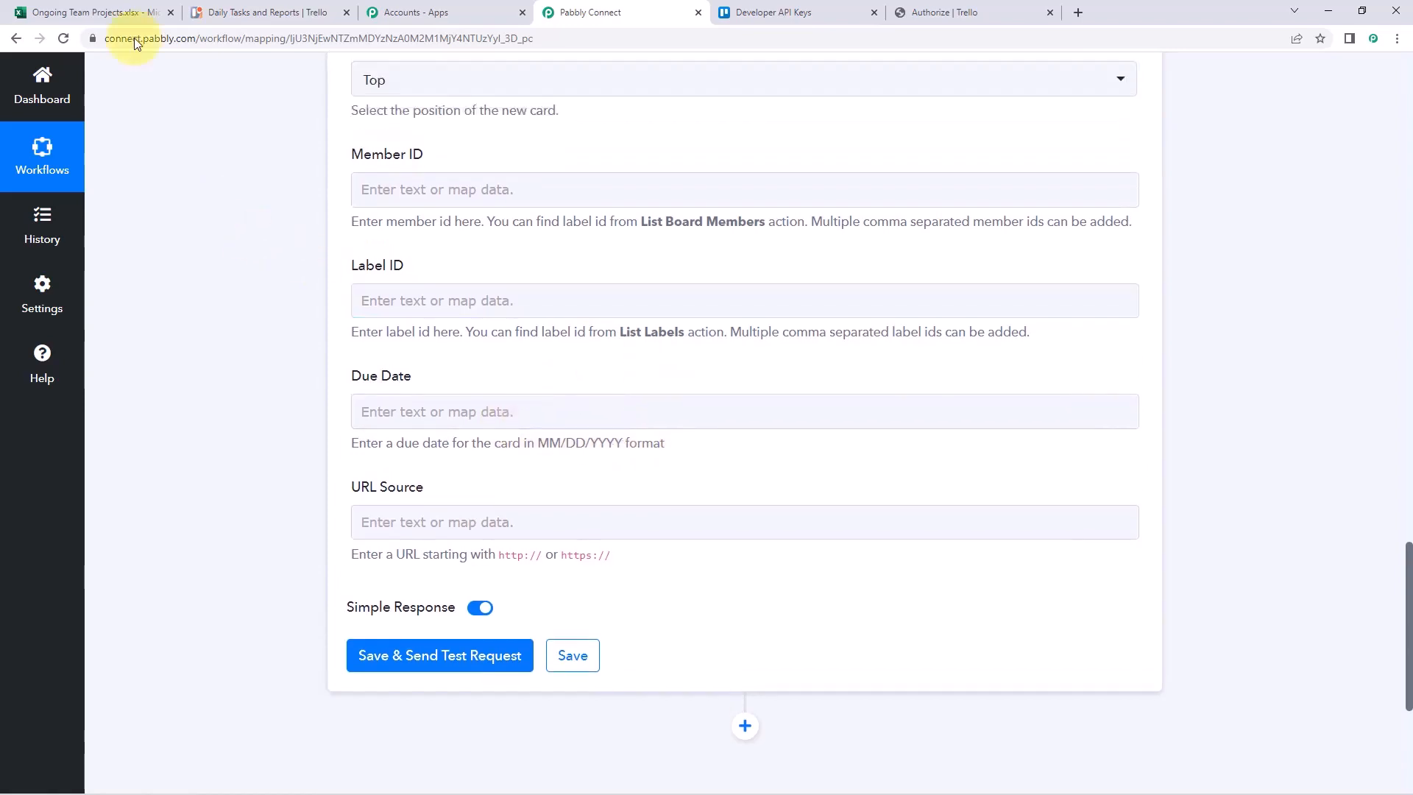
pyautogui.click(116, 12)
pyautogui.click(353, 276)
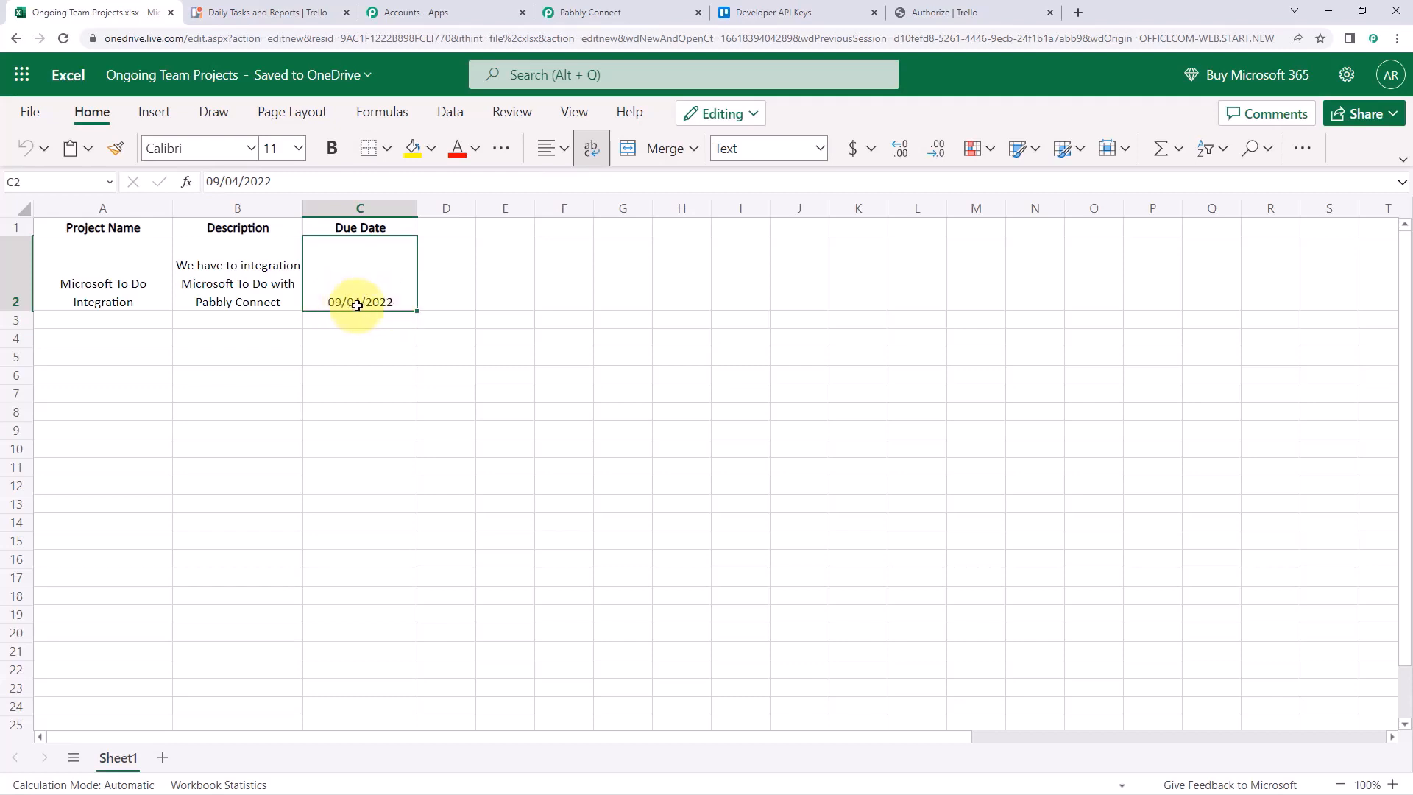
pyautogui.click(548, 6)
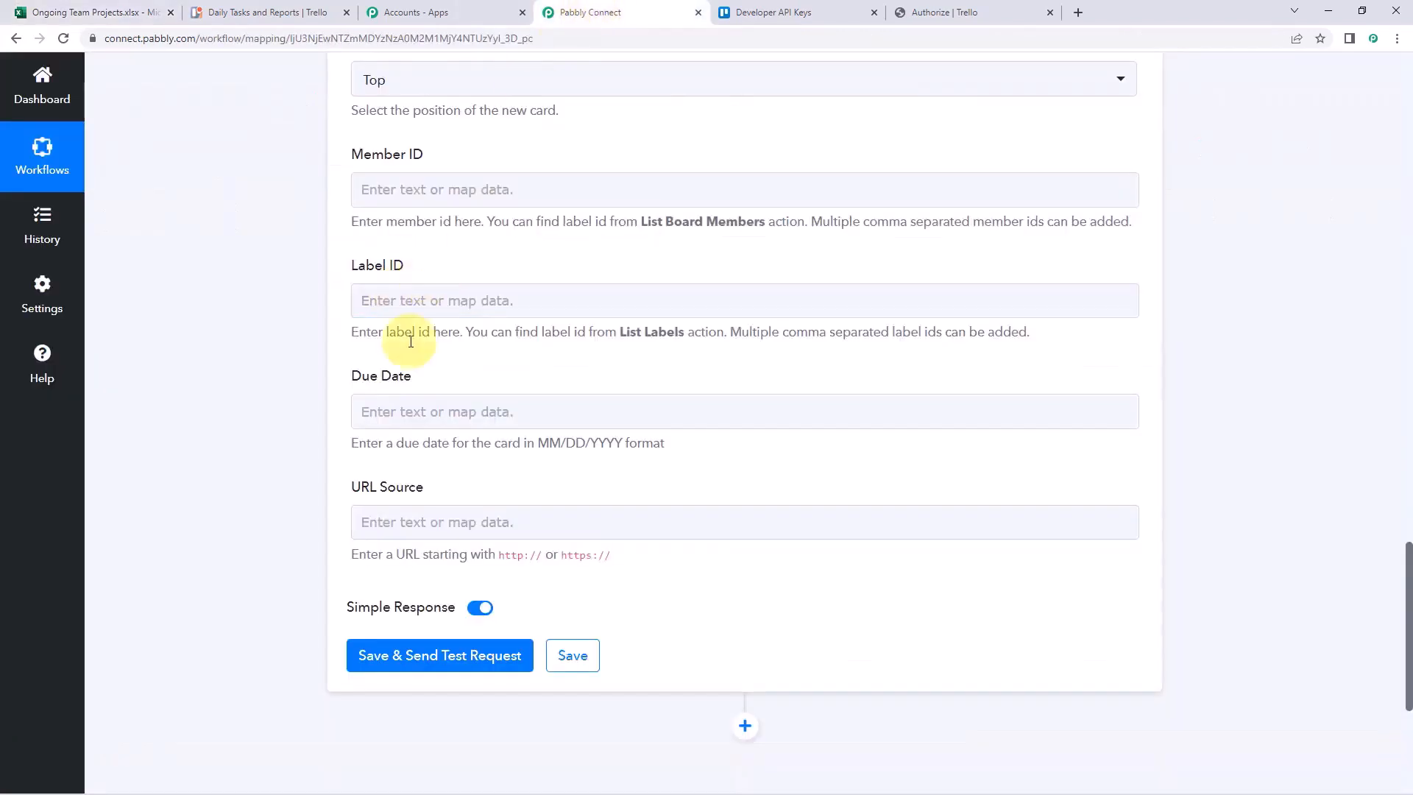
# Map Due Date to the Excel RowData 2 date (09/04/2022), then save and send a test request to Trello
pyautogui.click(410, 413)
pyautogui.click(467, 543)
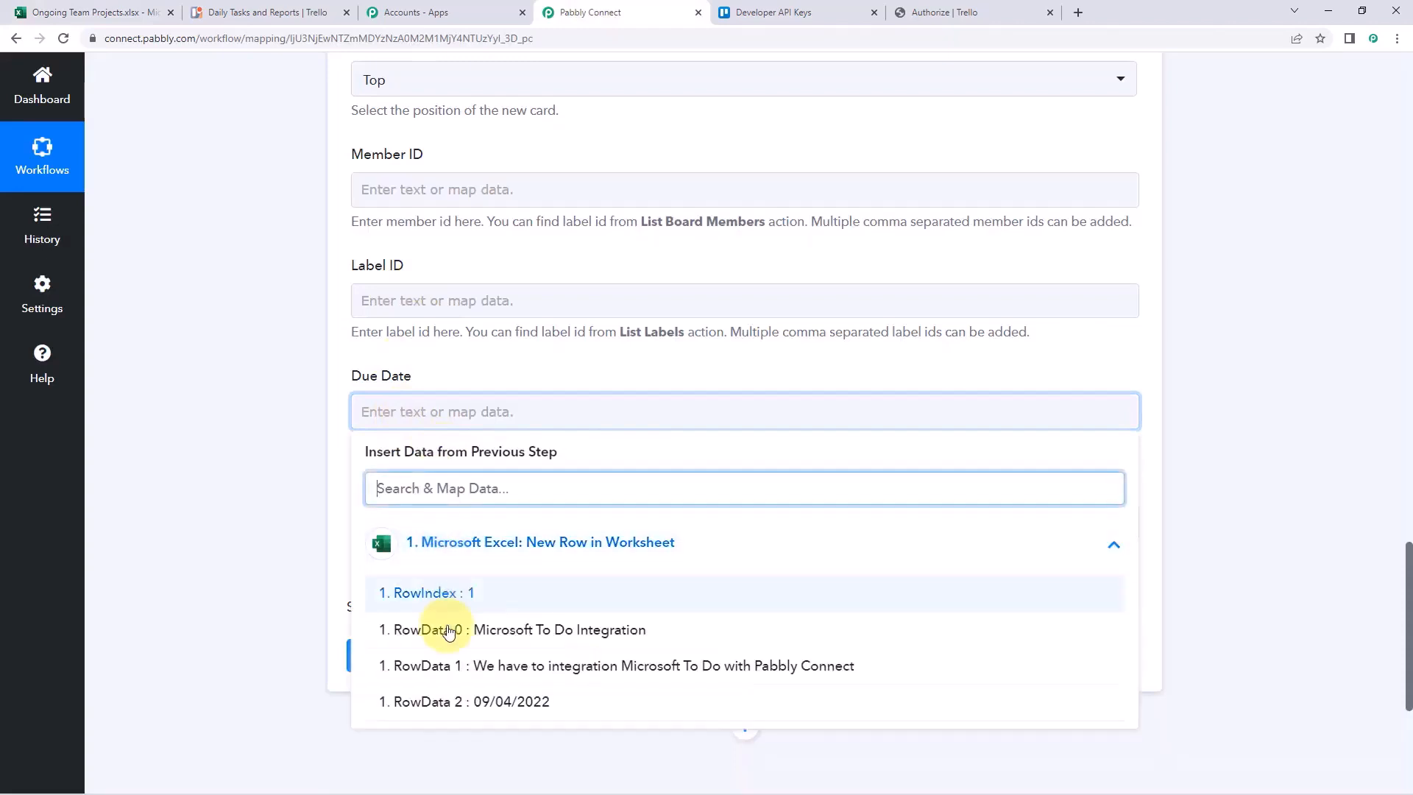
pyautogui.click(465, 726)
pyautogui.click(303, 501)
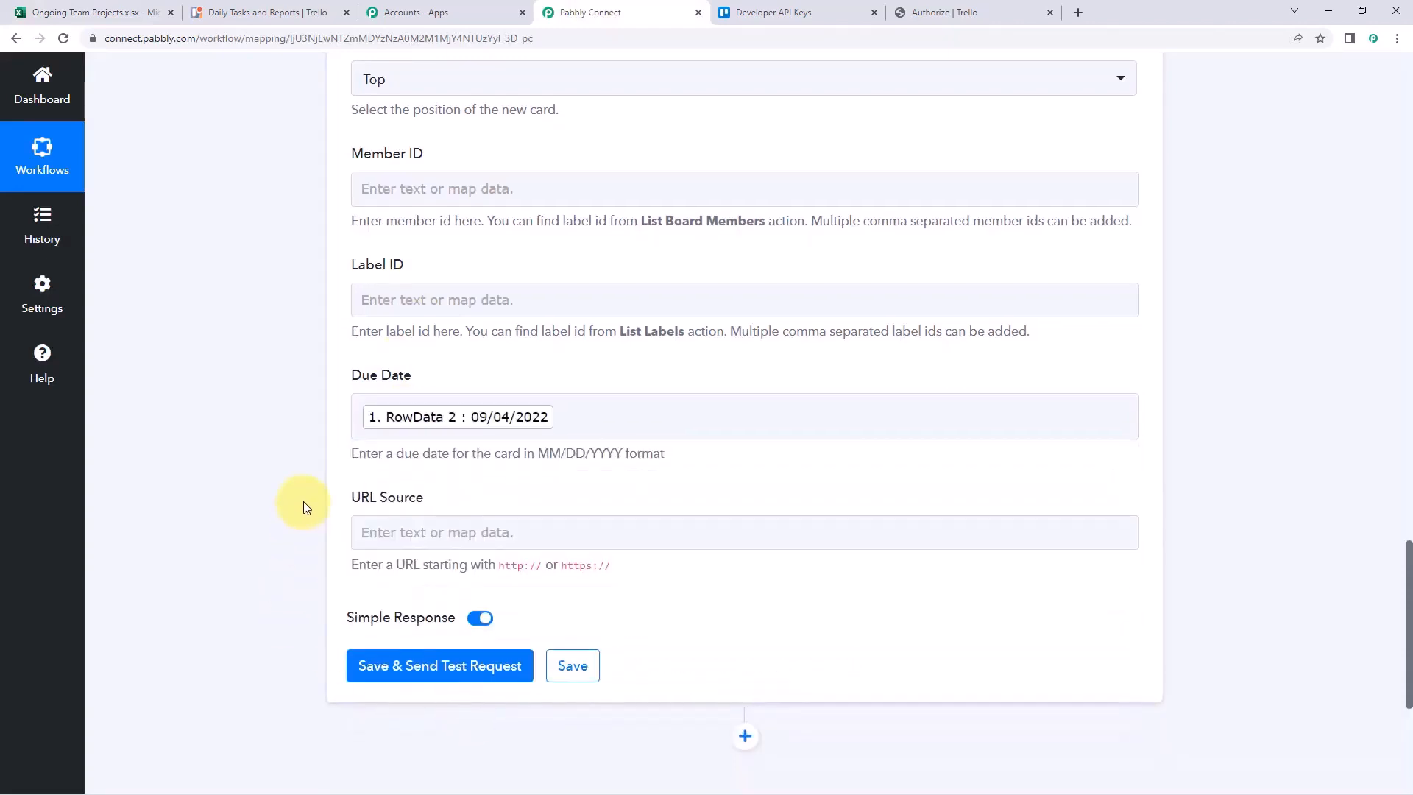
pyautogui.scroll(-2, 298, 441)
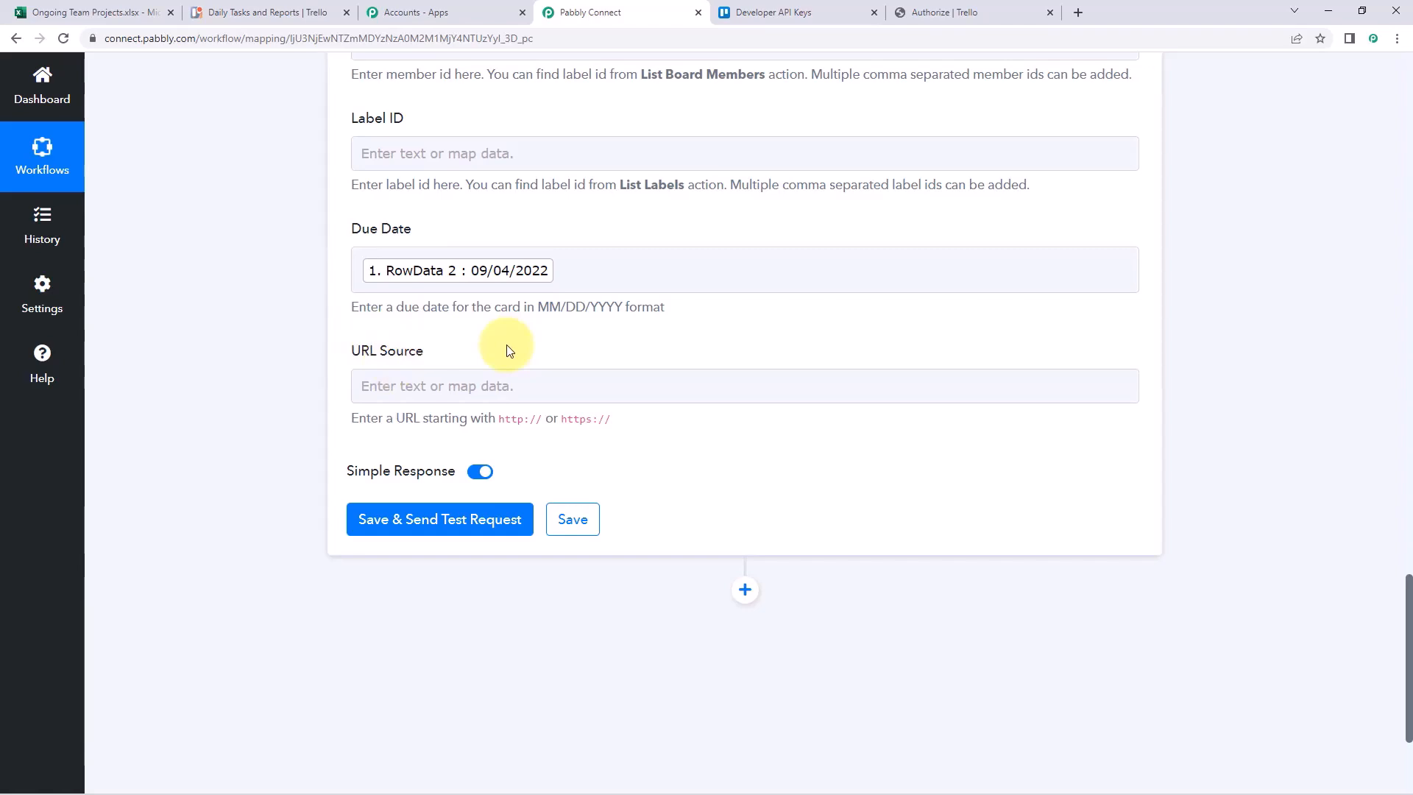
pyautogui.scroll(9, 500, 346)
pyautogui.scroll(-7, 215, 378)
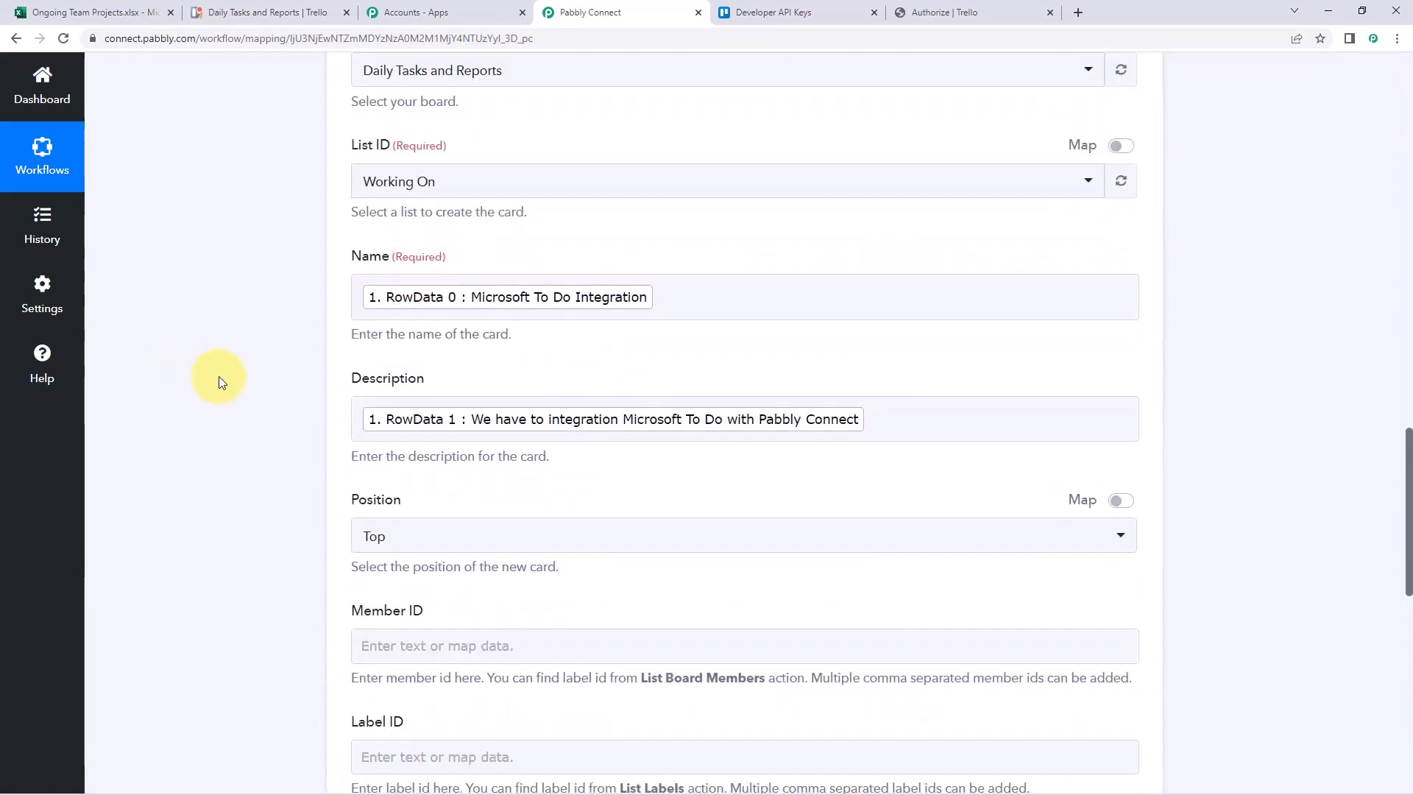
pyautogui.scroll(-3, 218, 377)
pyautogui.click(408, 374)
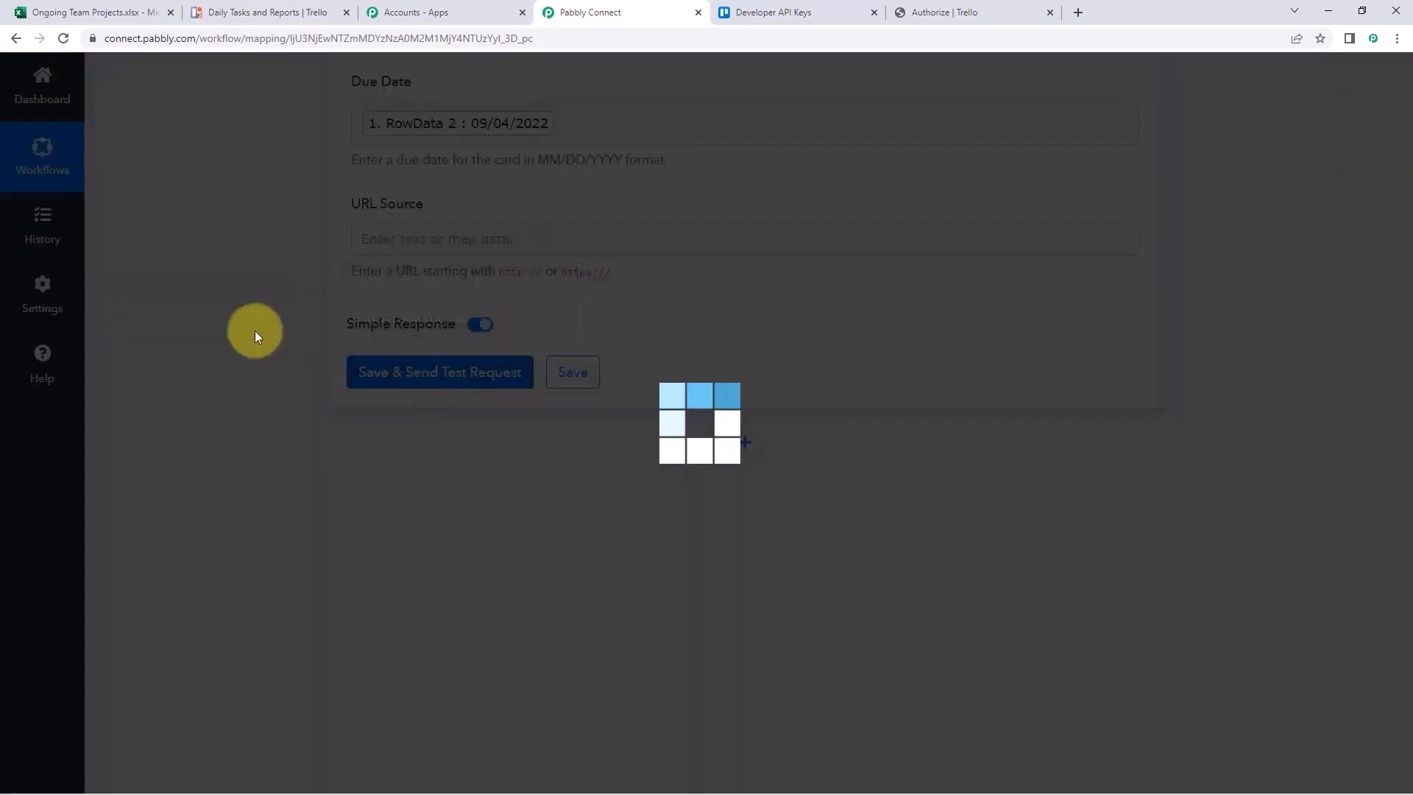
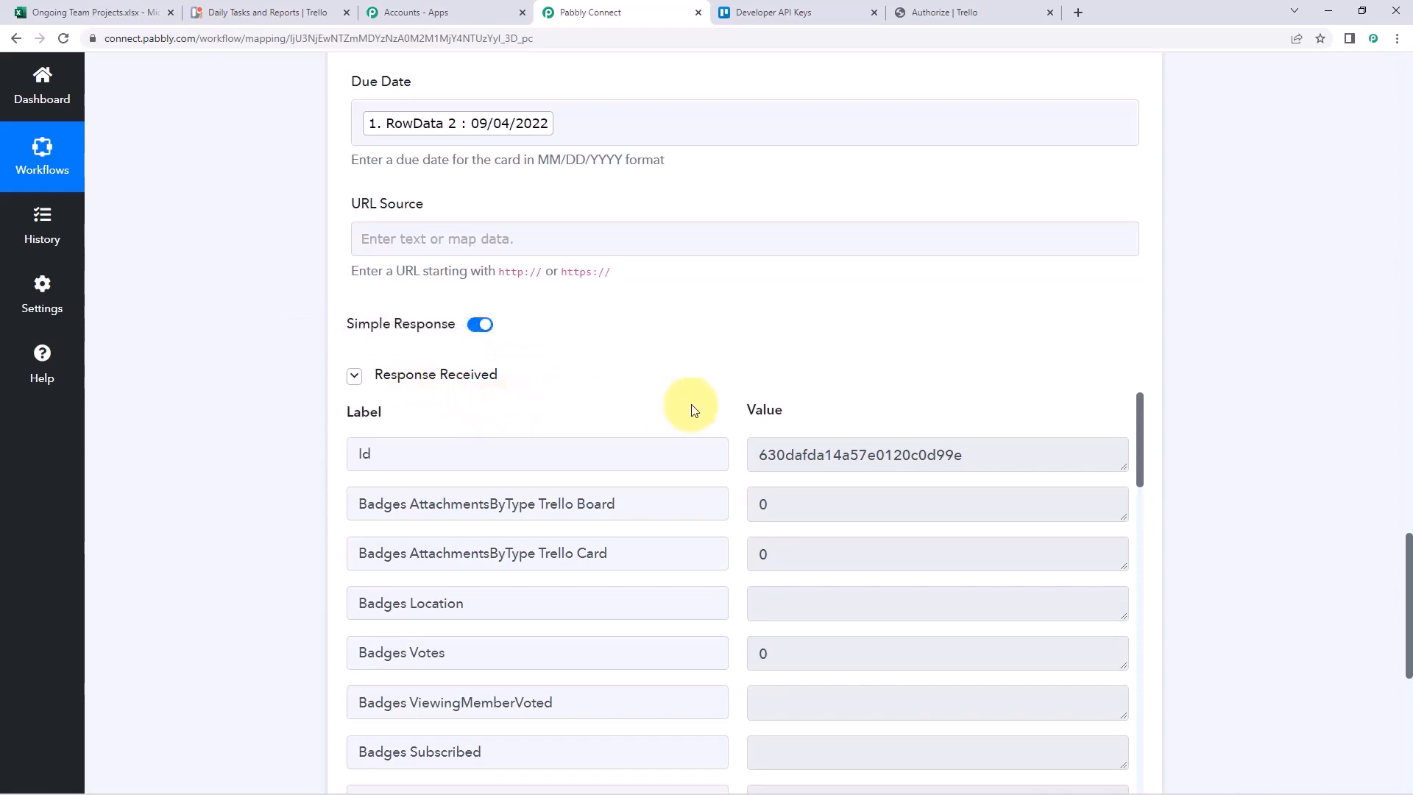
# Scroll back over the Trello card mapping, then bring up the Ongoing Team Projects spreadsheet's row 2
pyautogui.scroll(-2, 699, 403)
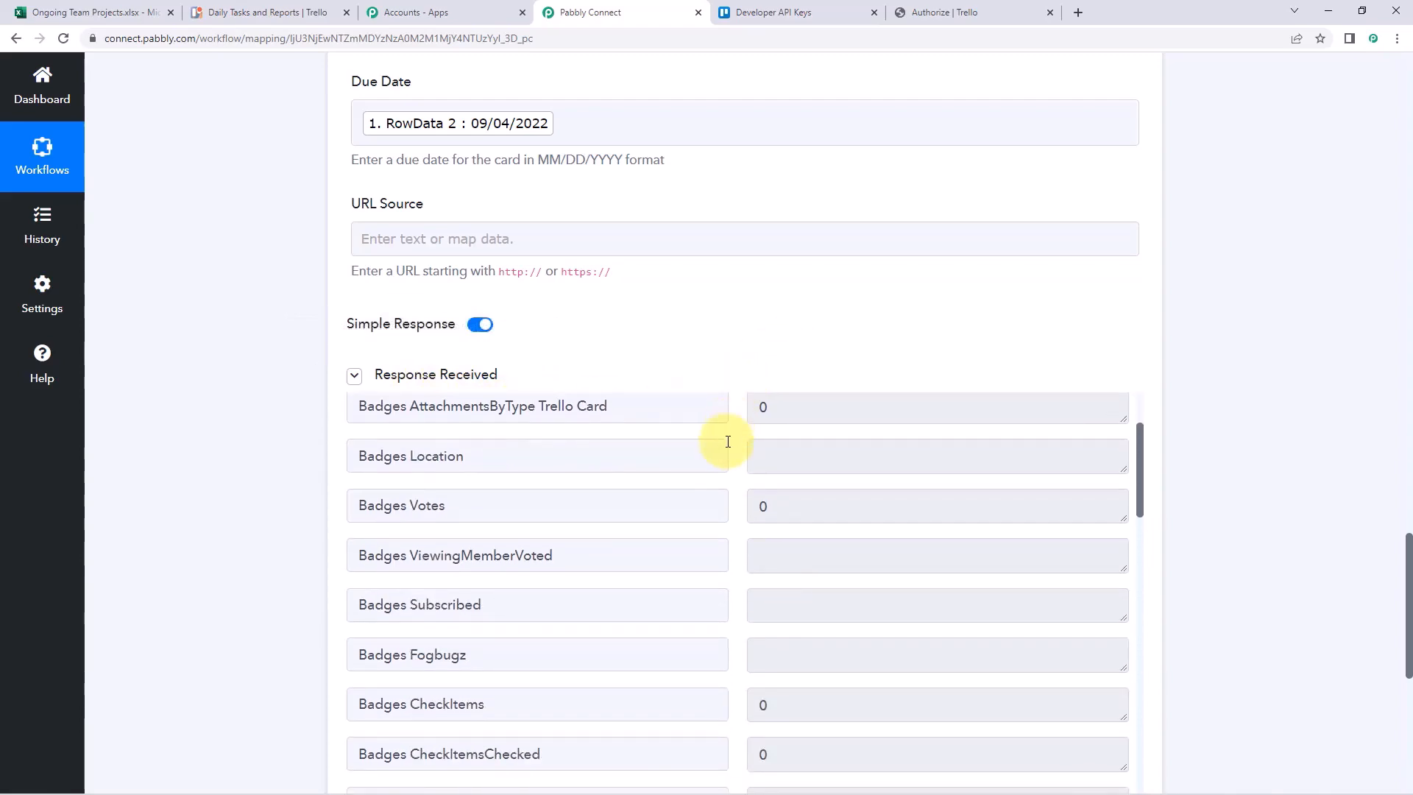
pyautogui.scroll(2, 726, 439)
pyautogui.scroll(4, 541, 447)
pyautogui.scroll(5, 541, 447)
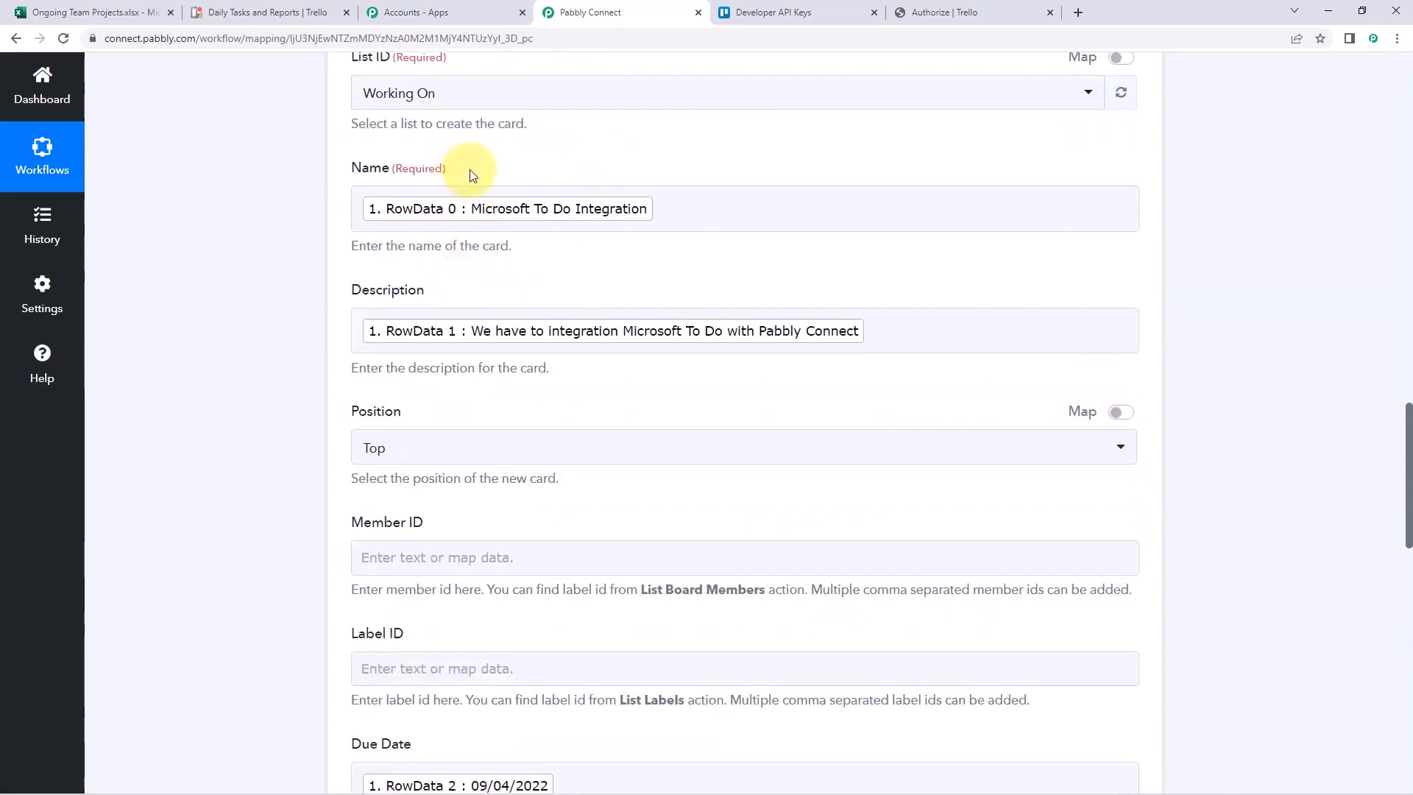
pyautogui.click(44, 13)
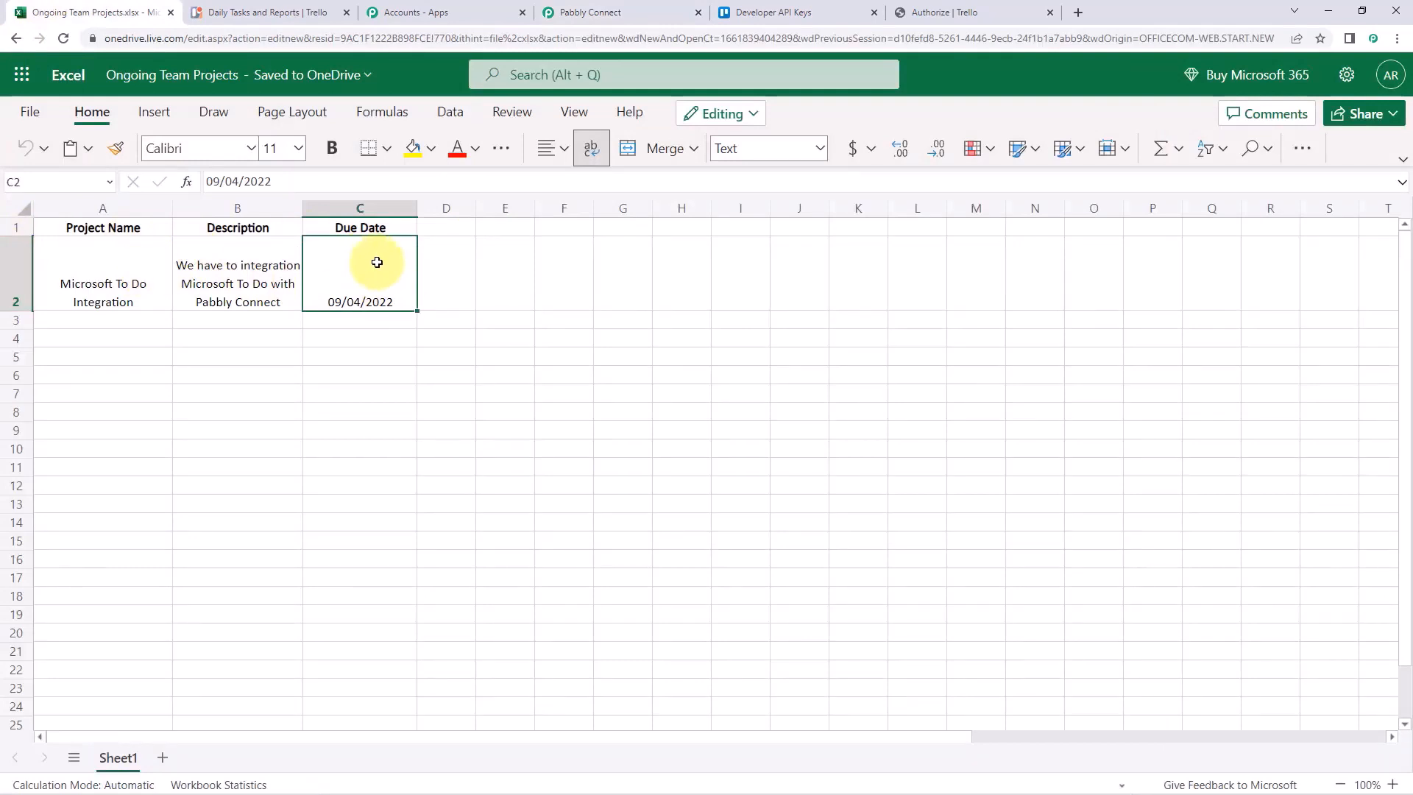
# Look at the Daily Tasks and Reports board and recheck the workflow's field mapping
pyautogui.click(259, 8)
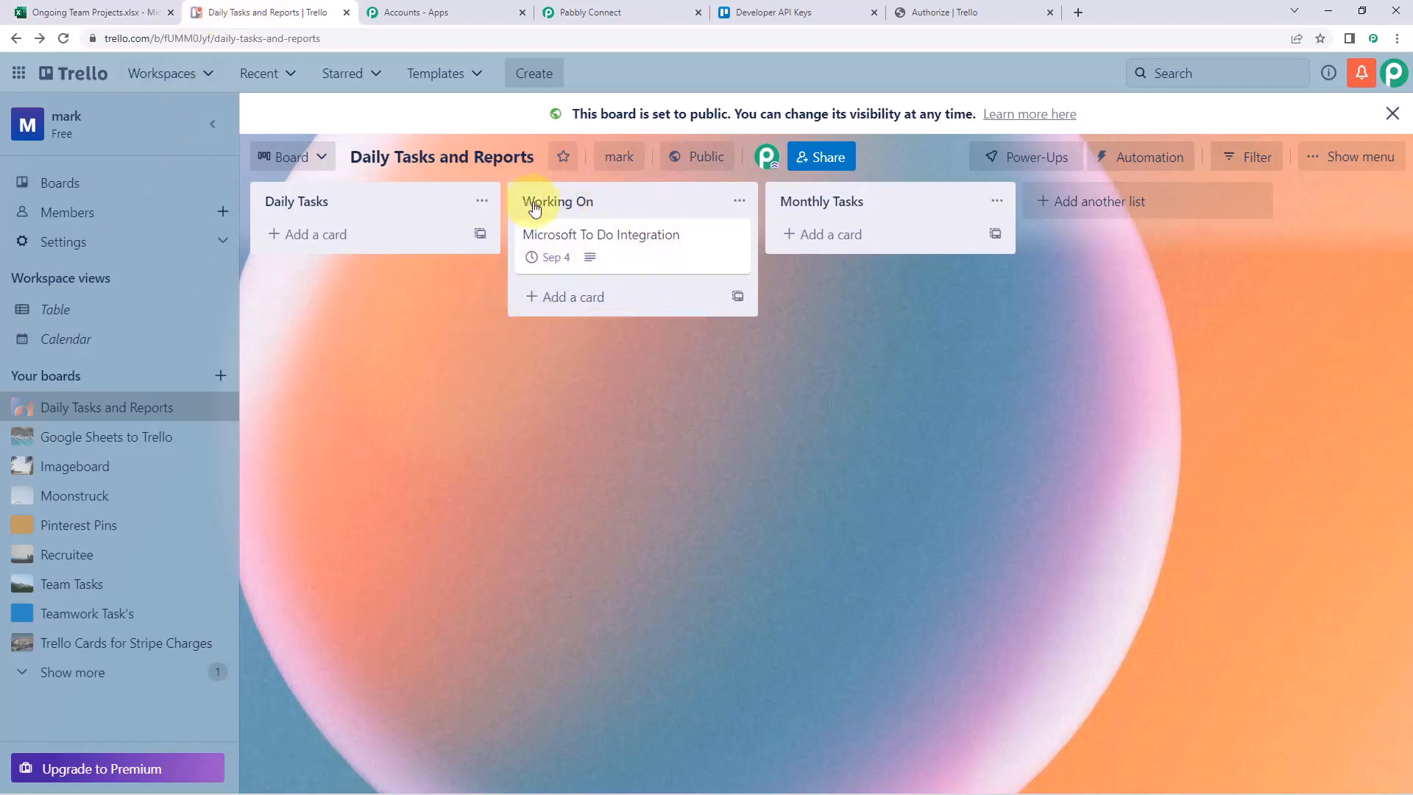
pyautogui.click(582, 12)
pyautogui.scroll(3, 397, 294)
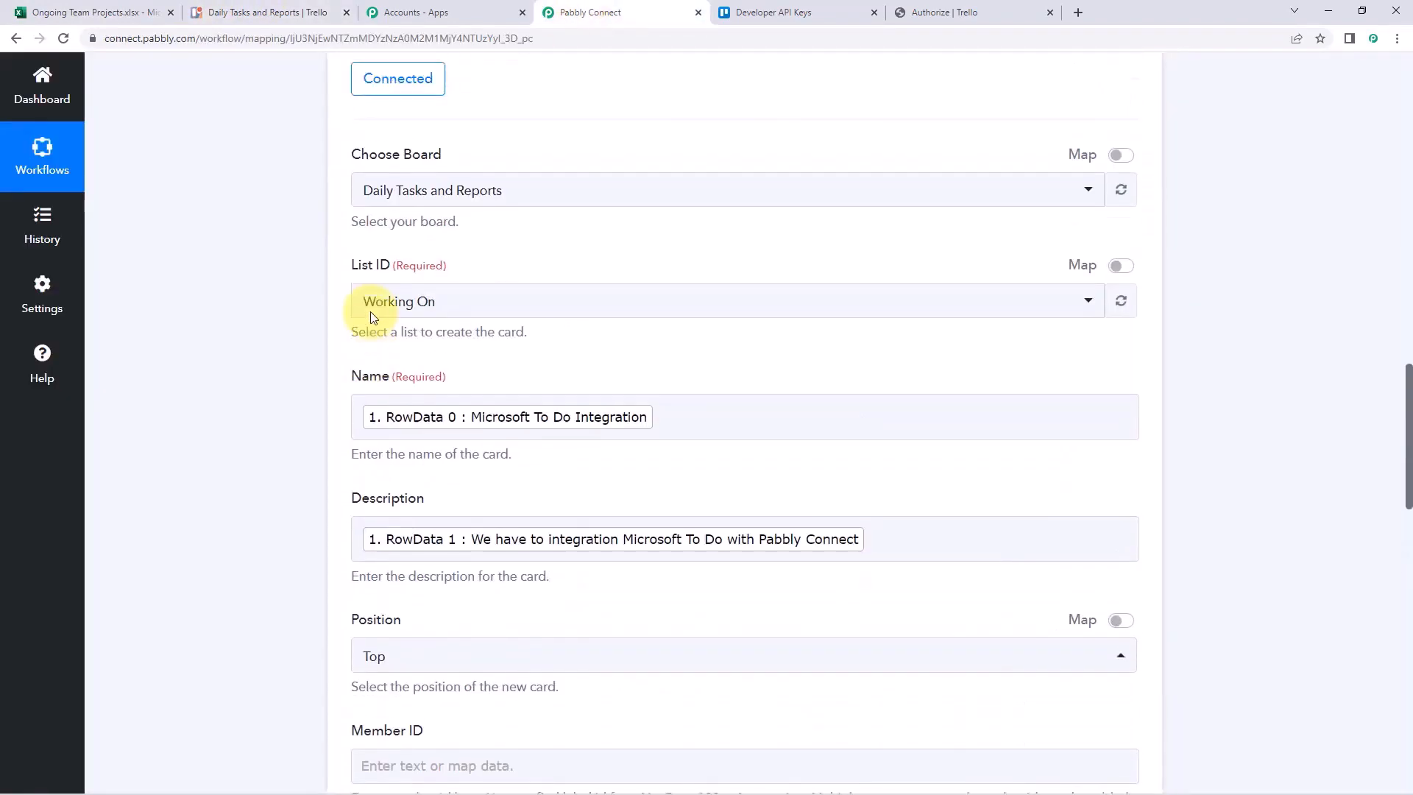
pyautogui.scroll(-1, 371, 318)
pyautogui.click(284, 11)
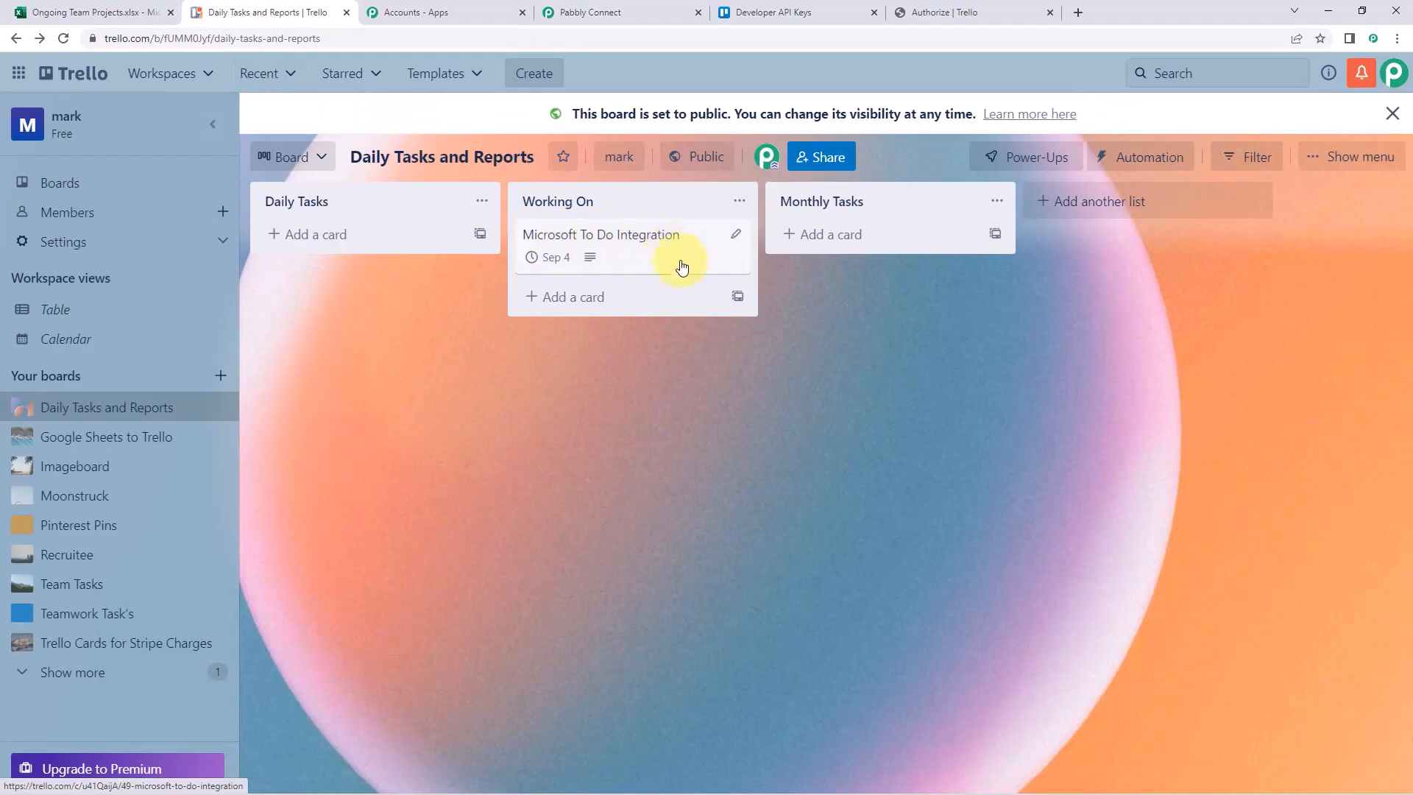
# Open the Microsoft To Do Integration card and compare it with spreadsheet cells A2, B2 and C2
pyautogui.click(88, 12)
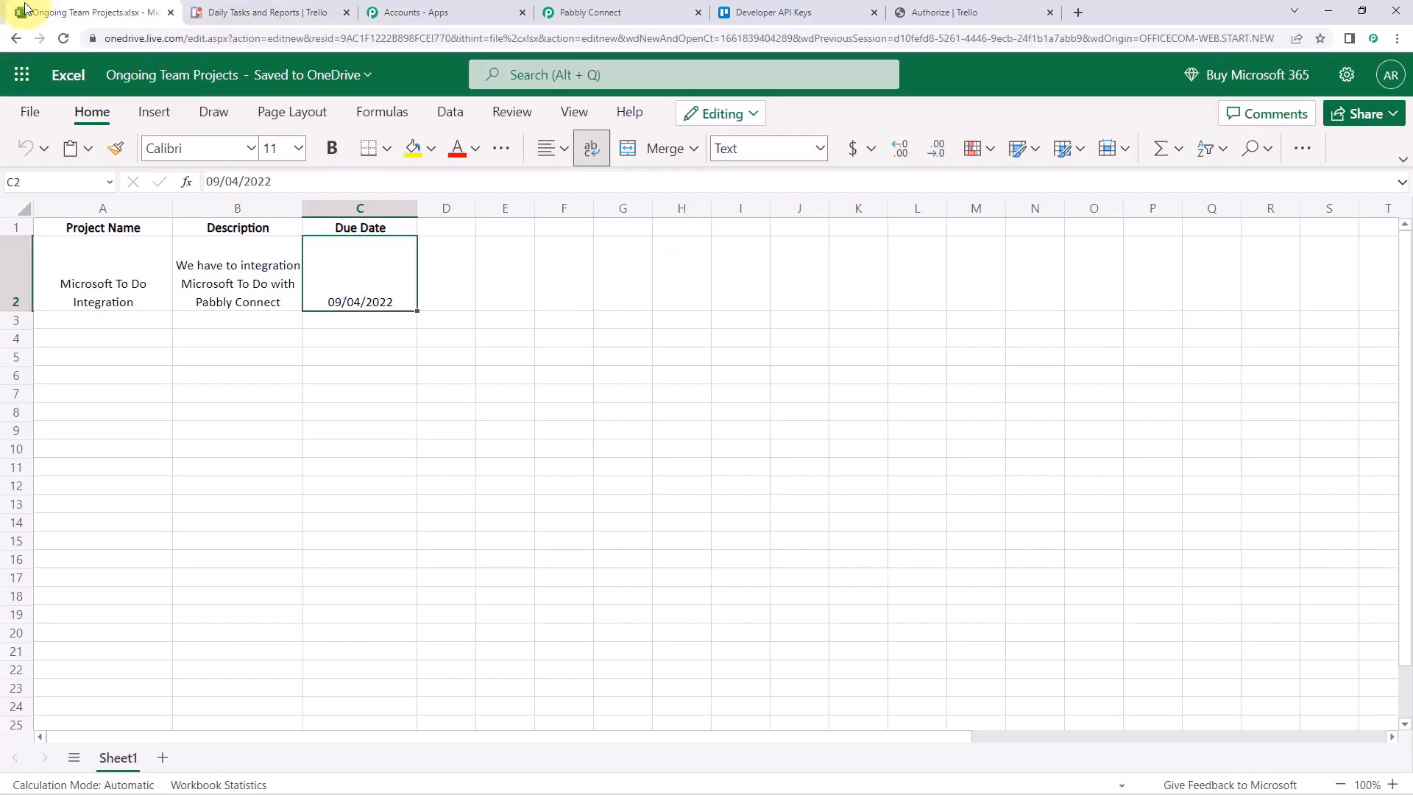
pyautogui.click(100, 248)
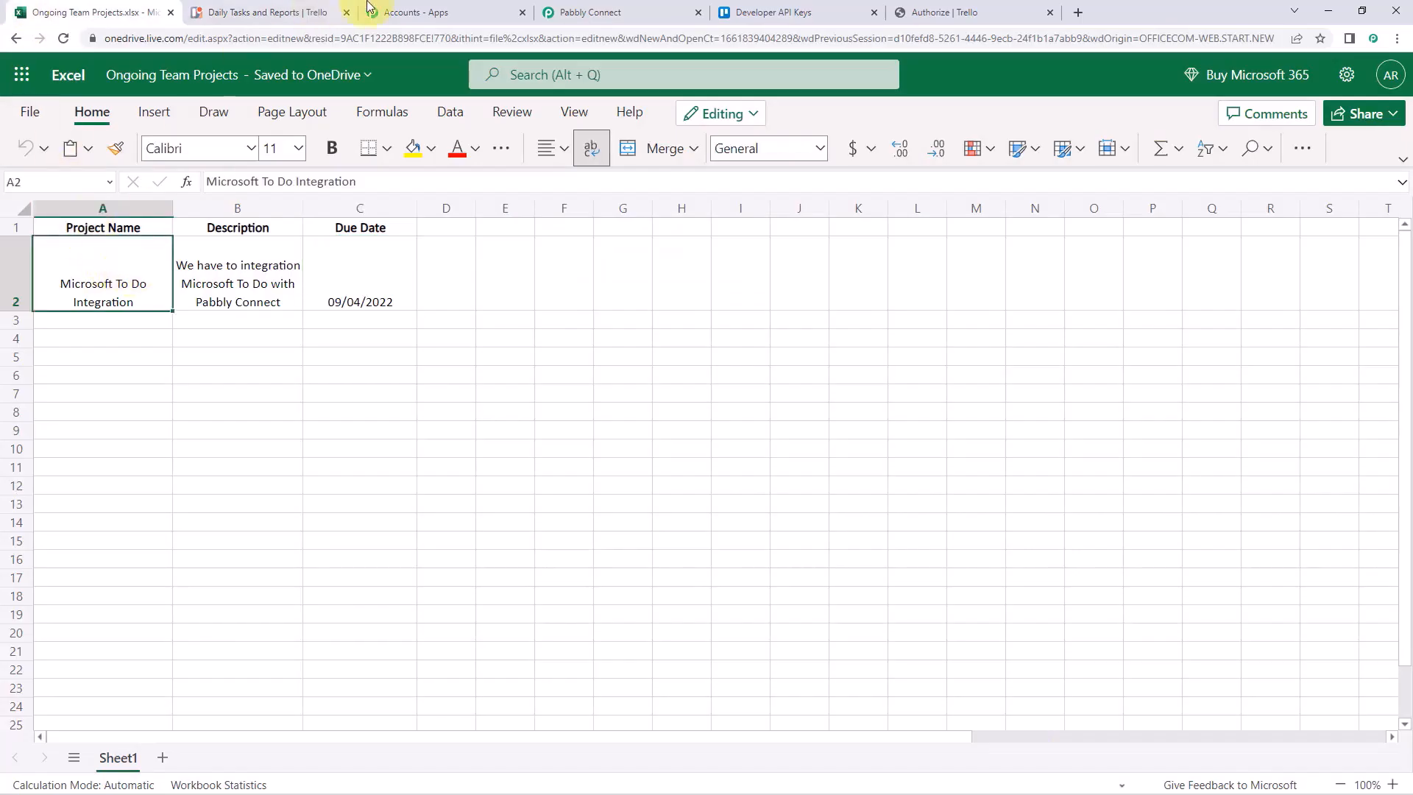
pyautogui.click(221, 12)
pyautogui.click(625, 239)
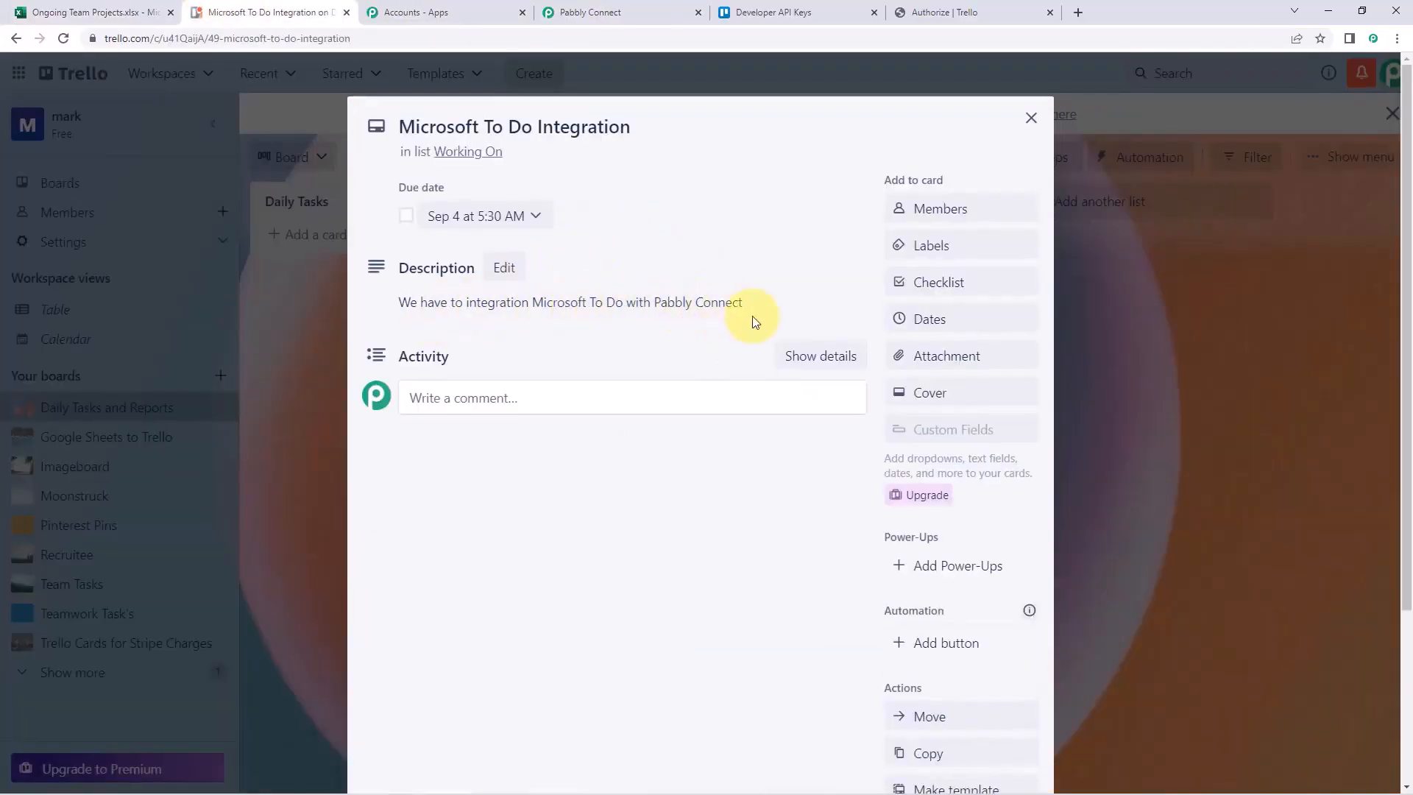
pyautogui.click(94, 12)
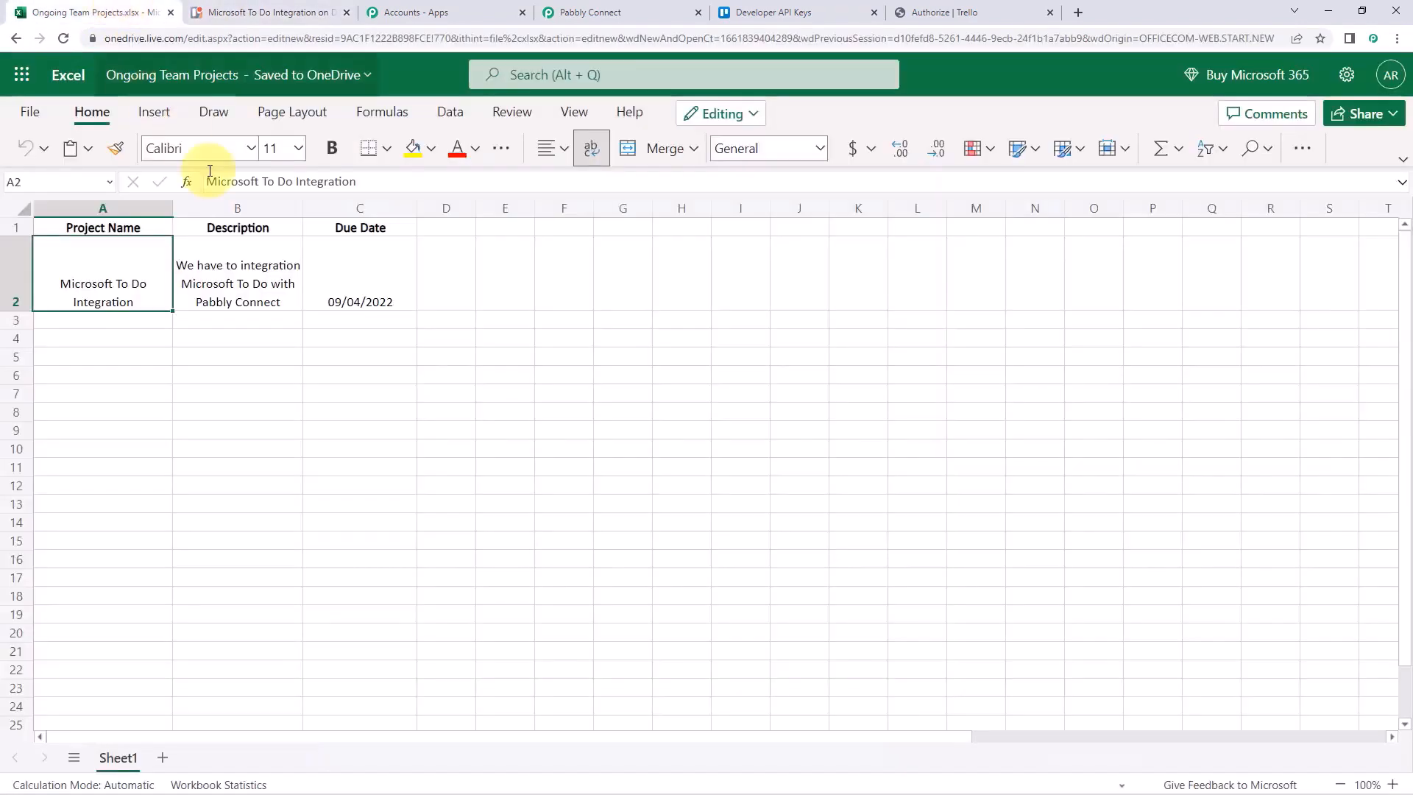
pyautogui.click(252, 288)
pyautogui.click(341, 277)
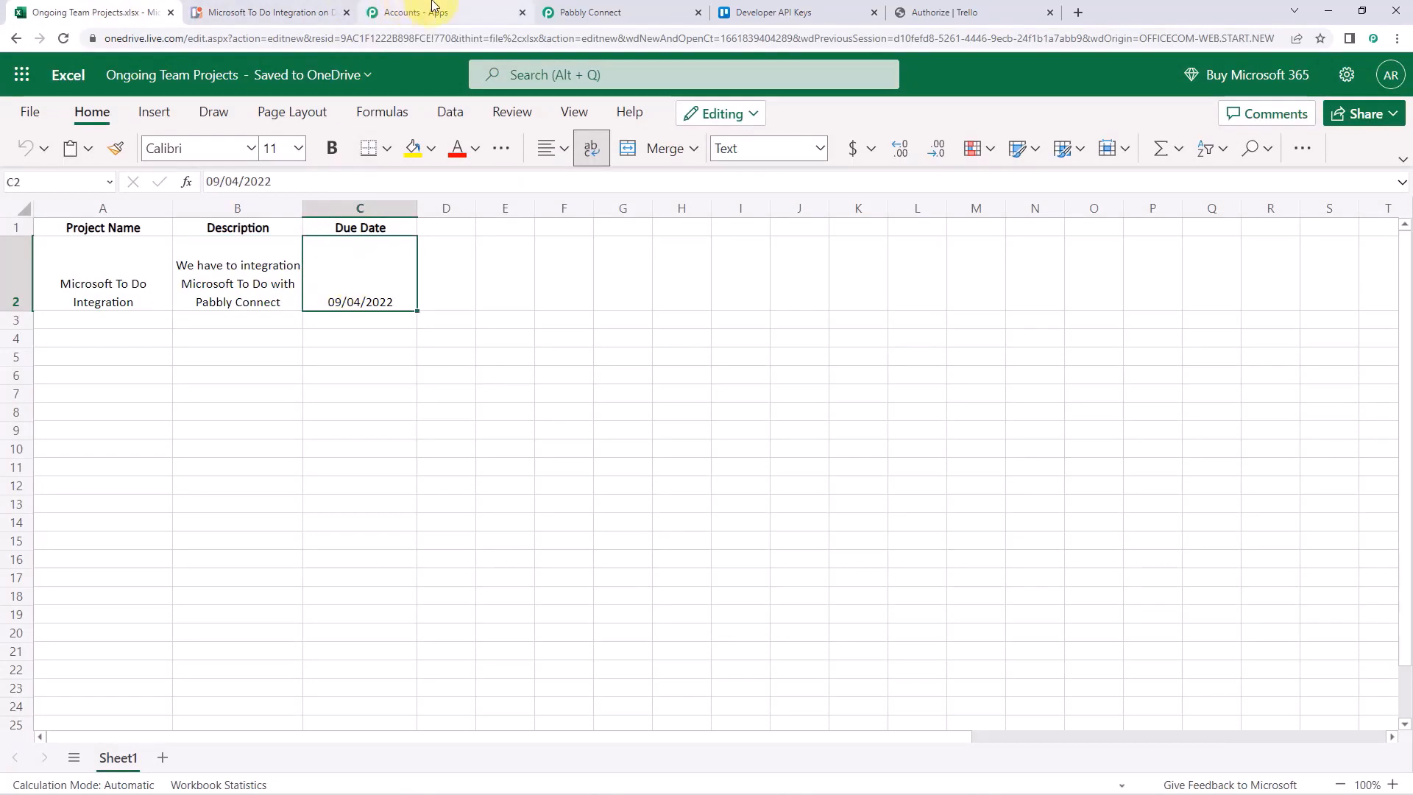
# Recheck the workflow mapping against the card's name, description and due date
pyautogui.click(550, 9)
pyautogui.click(310, 10)
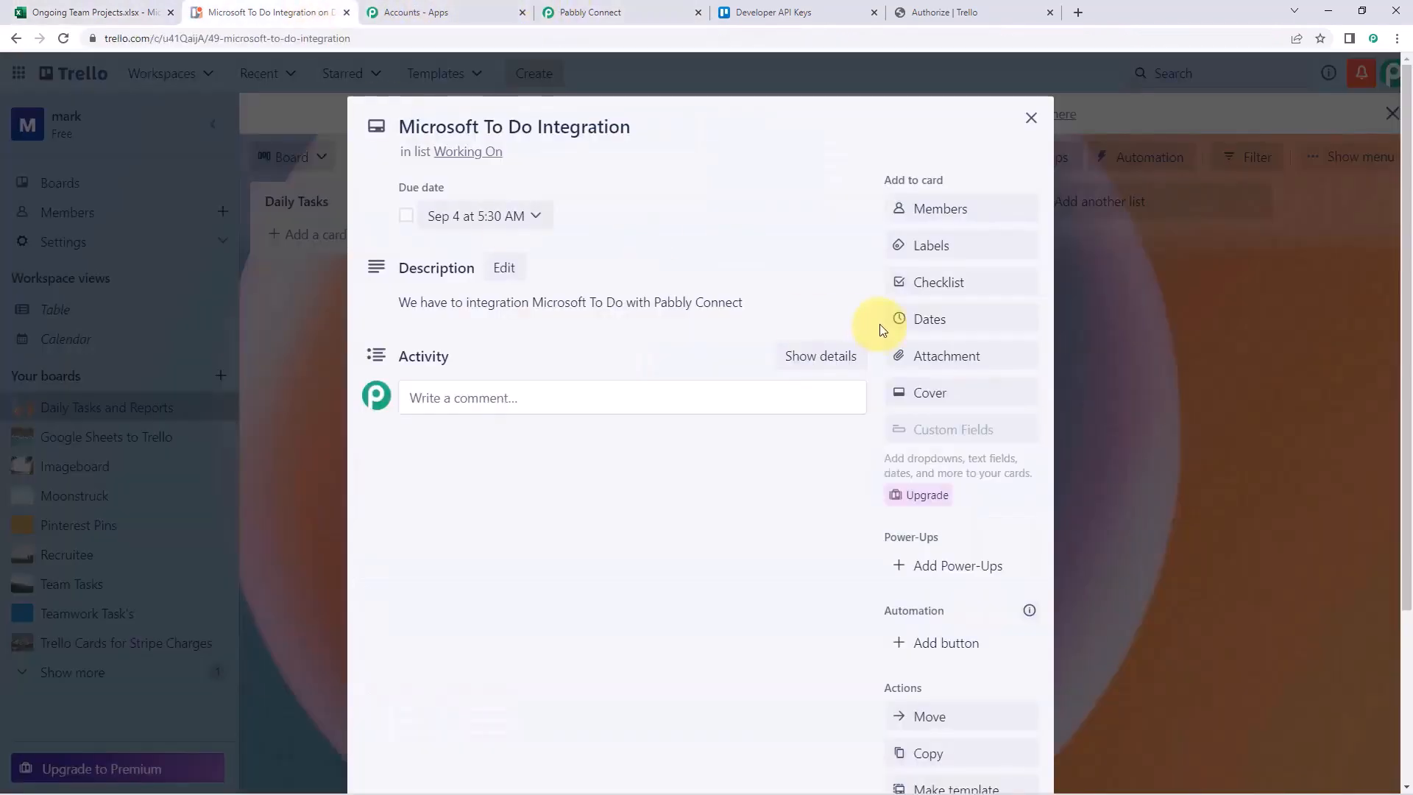
pyautogui.scroll(-3, 809, 412)
pyautogui.scroll(2, 784, 392)
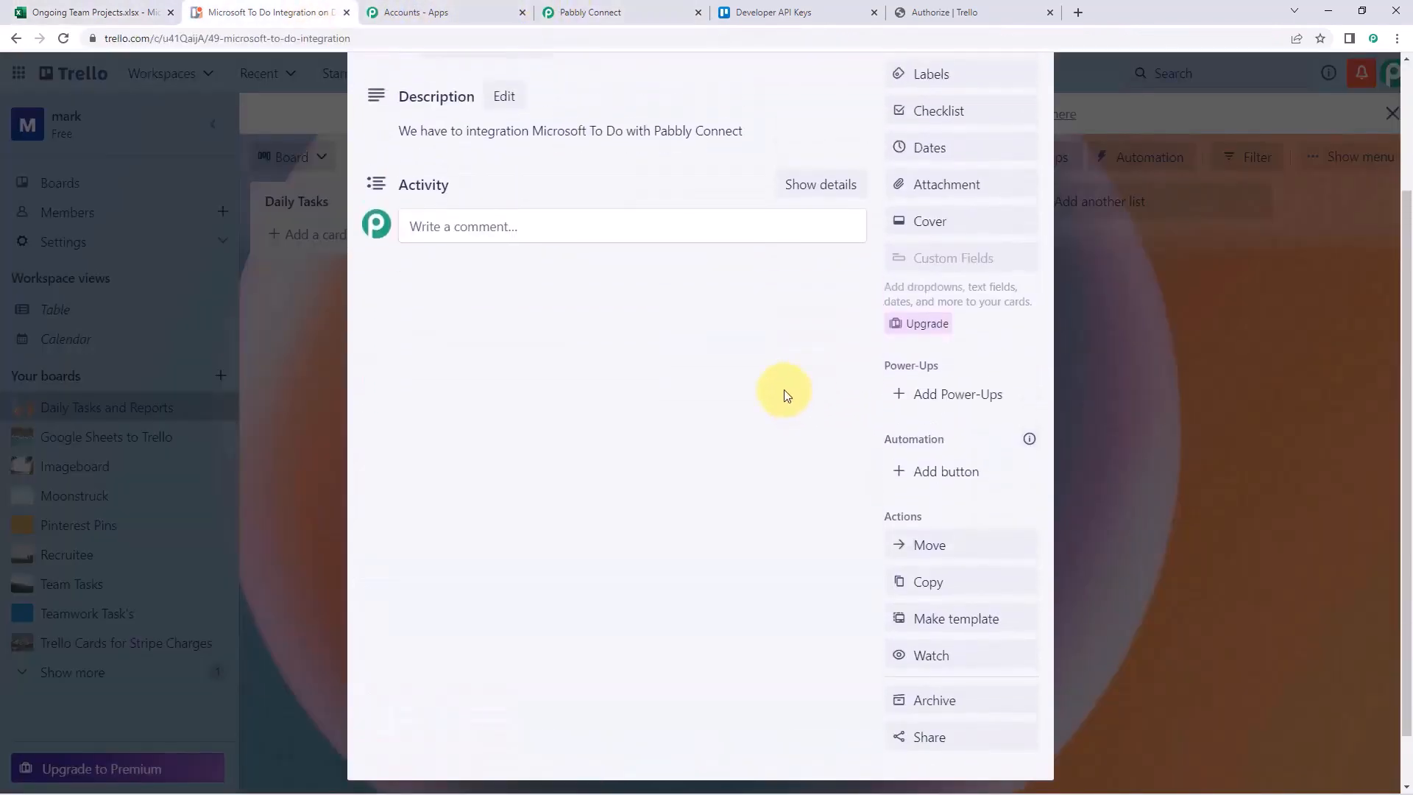
pyautogui.scroll(1, 784, 394)
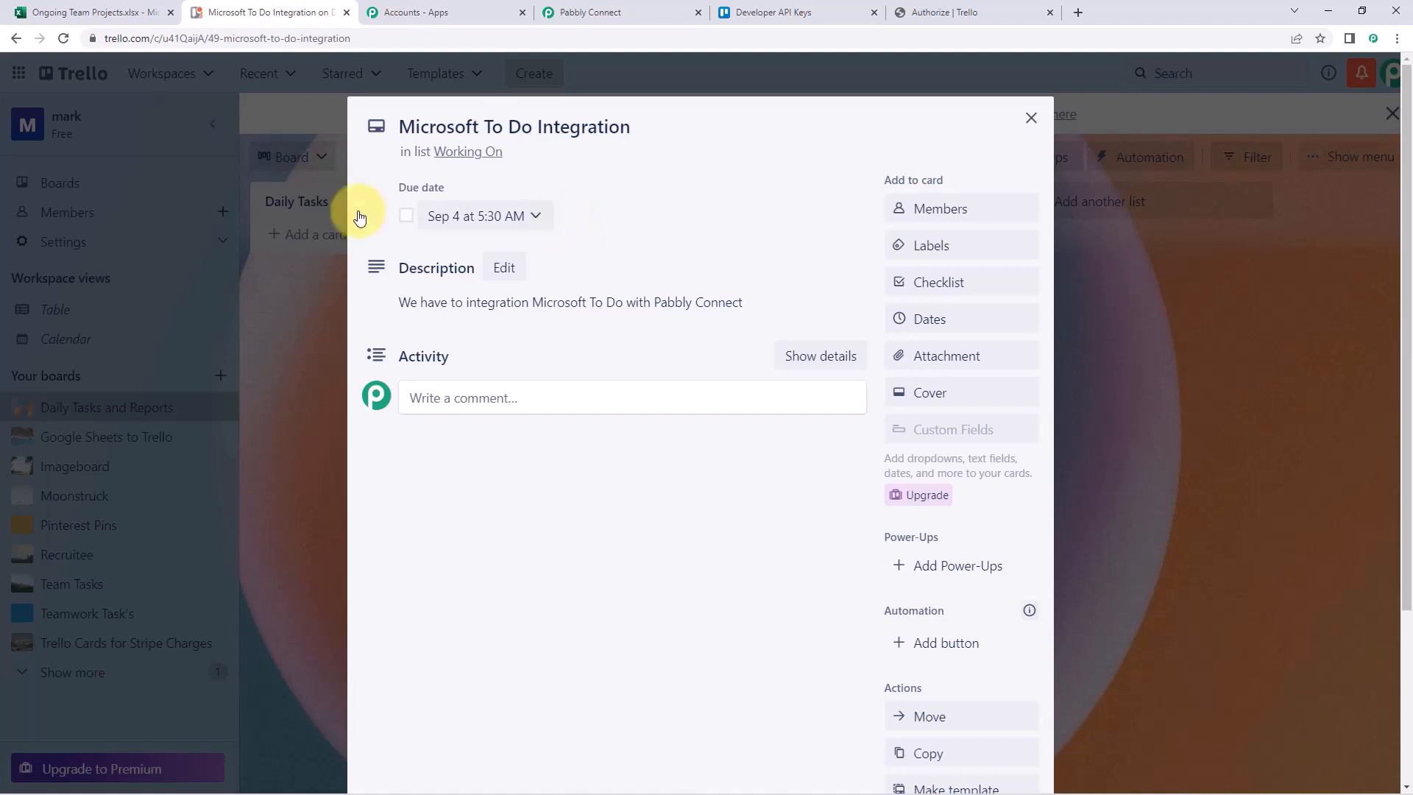
# Close the Microsoft To Do Integration card details and return to the Pabbly Connect workflow
pyautogui.click(92, 6)
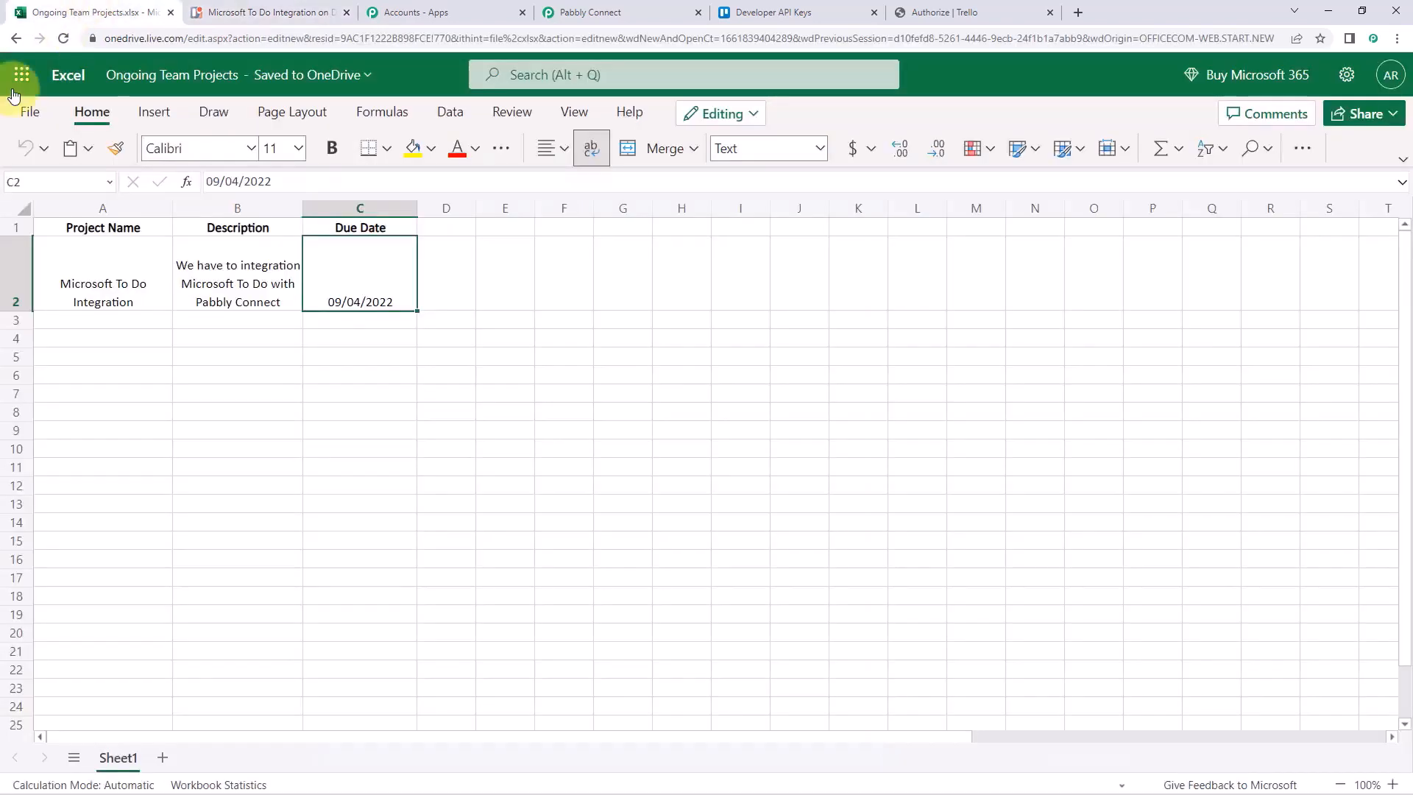
pyautogui.click(102, 321)
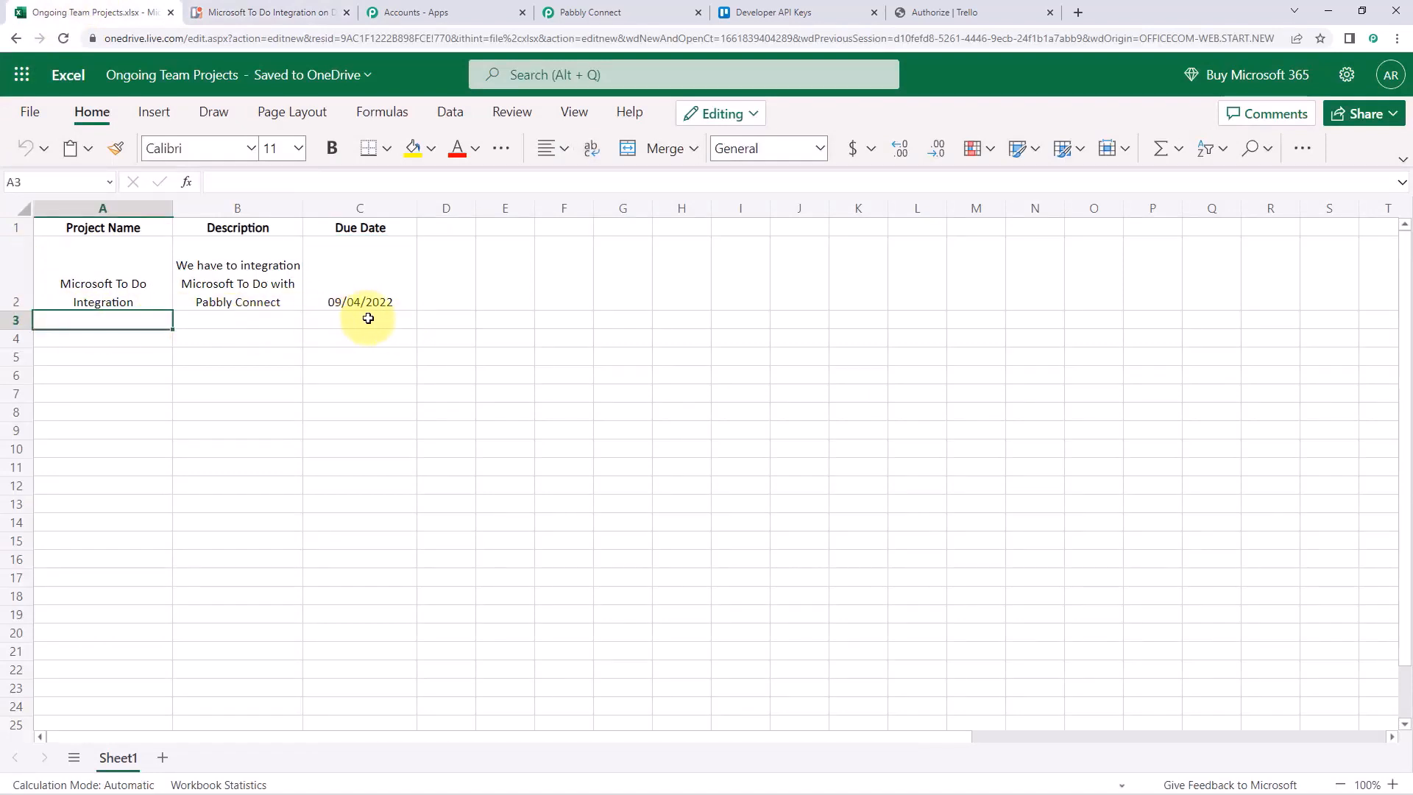
pyautogui.click(276, 8)
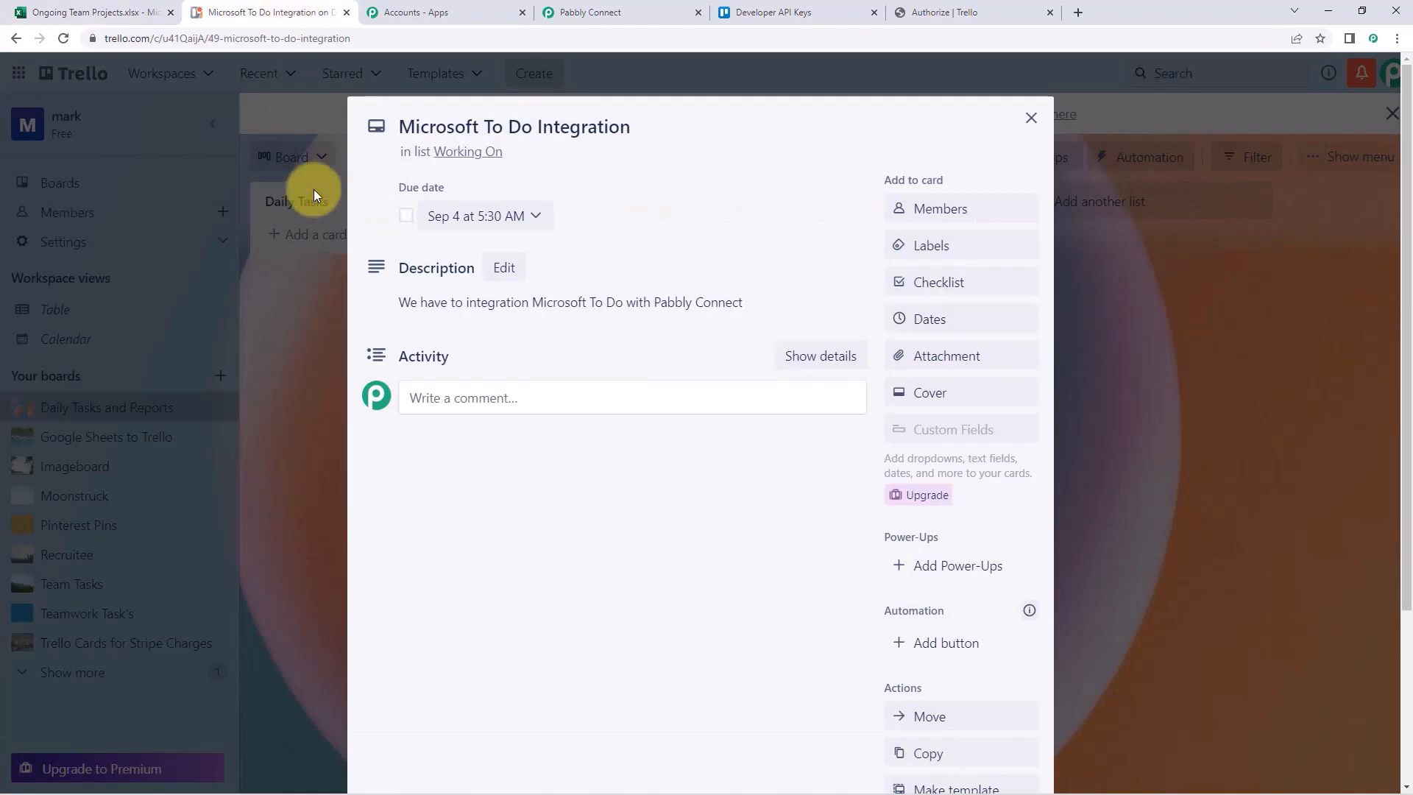
pyautogui.click(1029, 119)
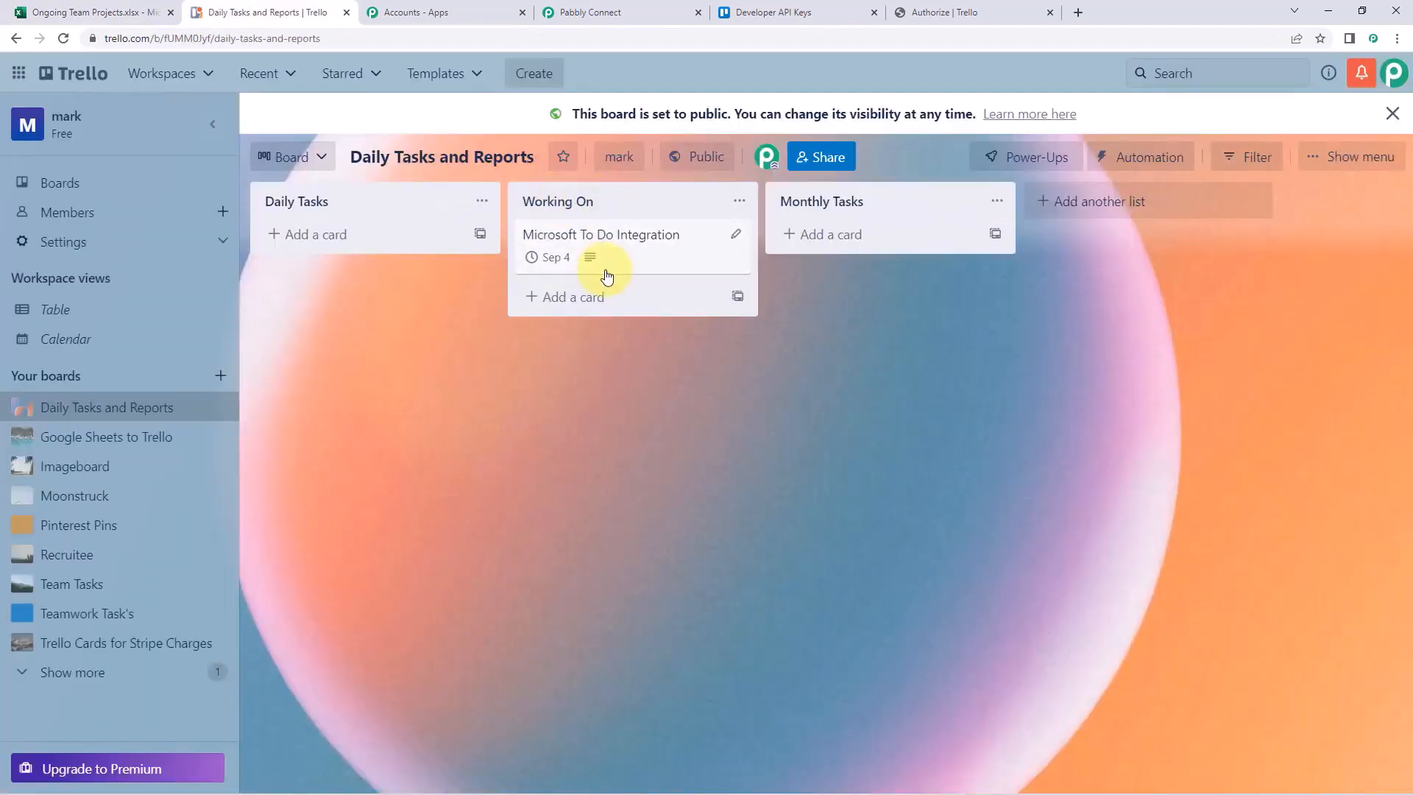
pyautogui.click(647, 11)
pyautogui.scroll(5, 1215, 193)
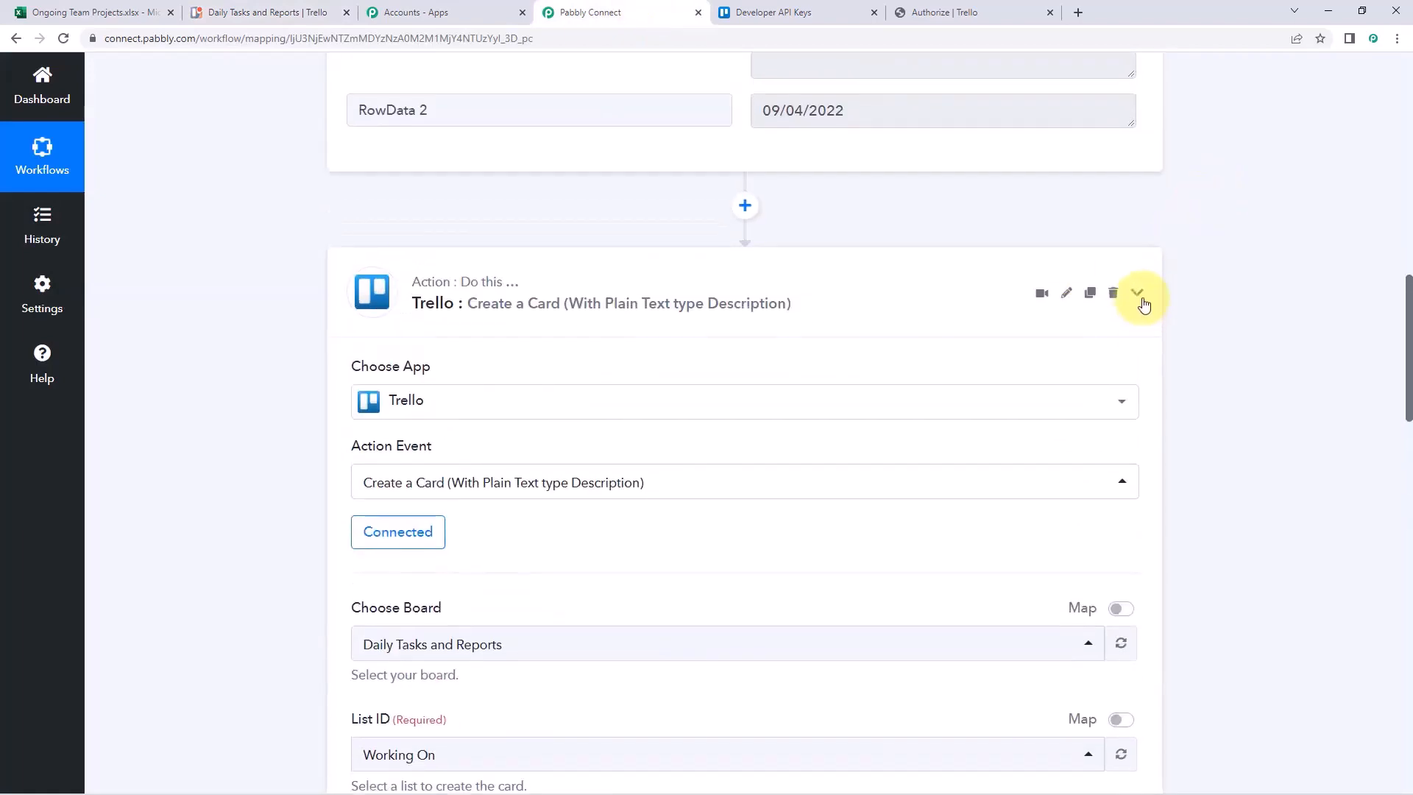
# Collapse the Excel trigger step and check row A2:C2 in the Ongoing Team Projects spreadsheet
pyautogui.scroll(10, 1145, 299)
pyautogui.scroll(3, 1170, 280)
pyautogui.click(1137, 226)
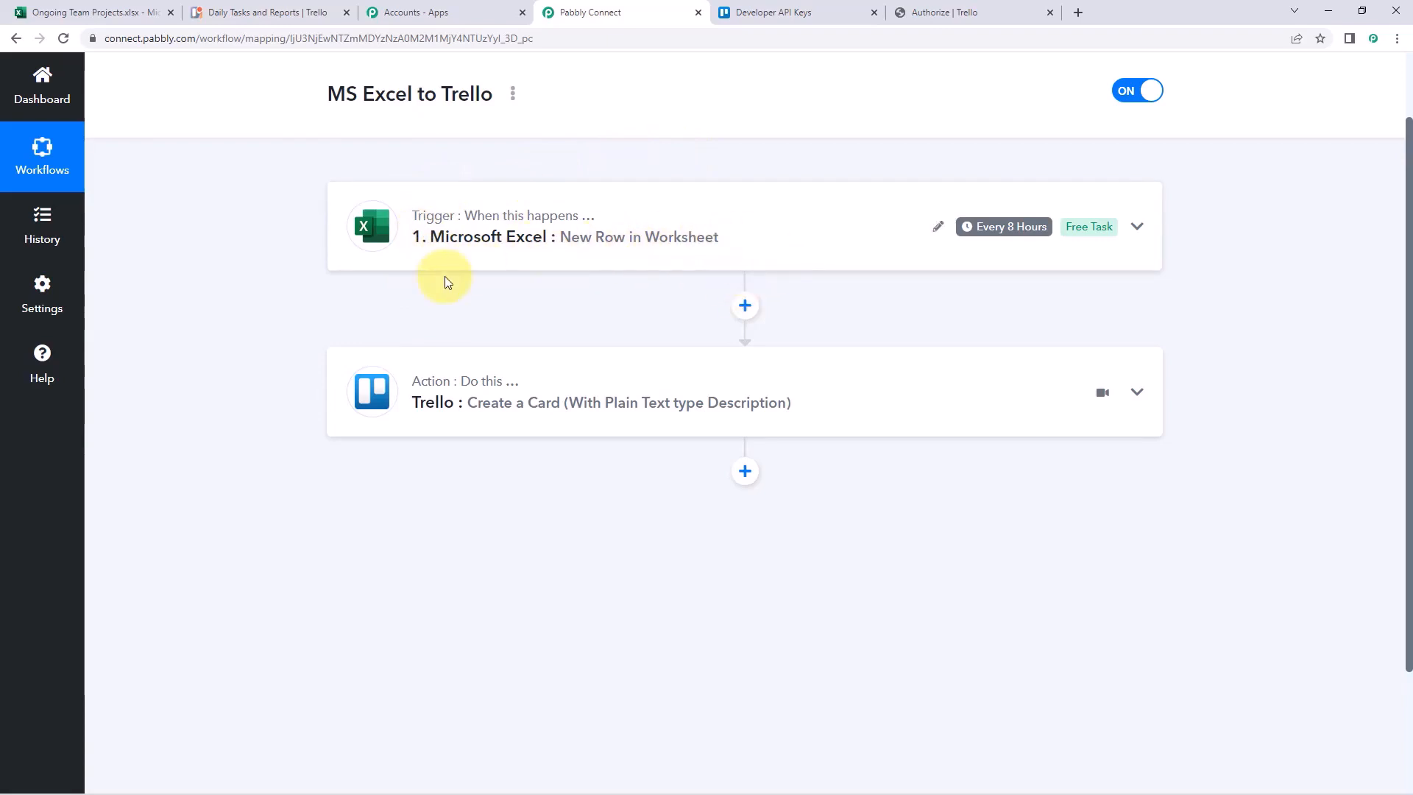
pyautogui.click(116, 6)
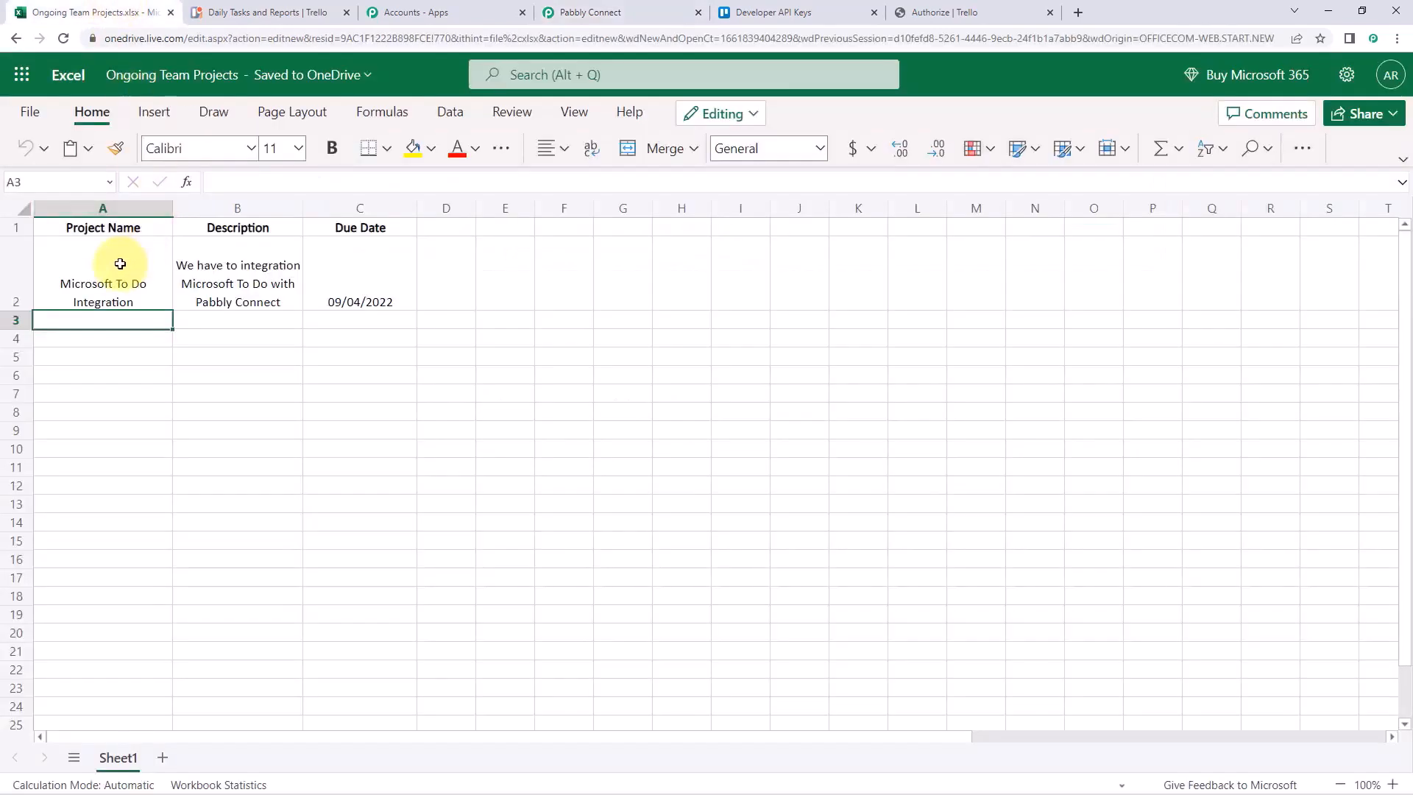
pyautogui.moveTo(116, 265); pyautogui.dragTo(371, 268)
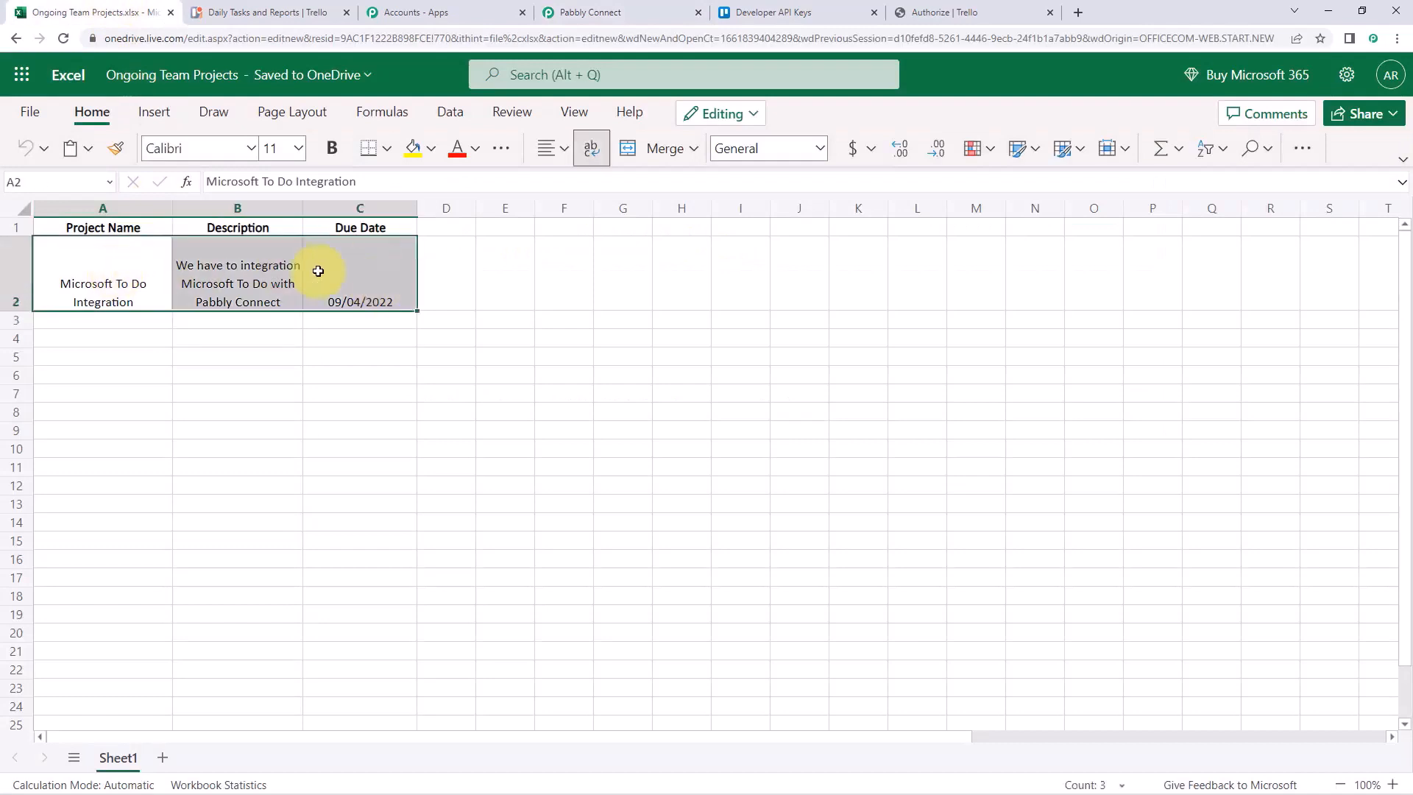
pyautogui.click(616, 10)
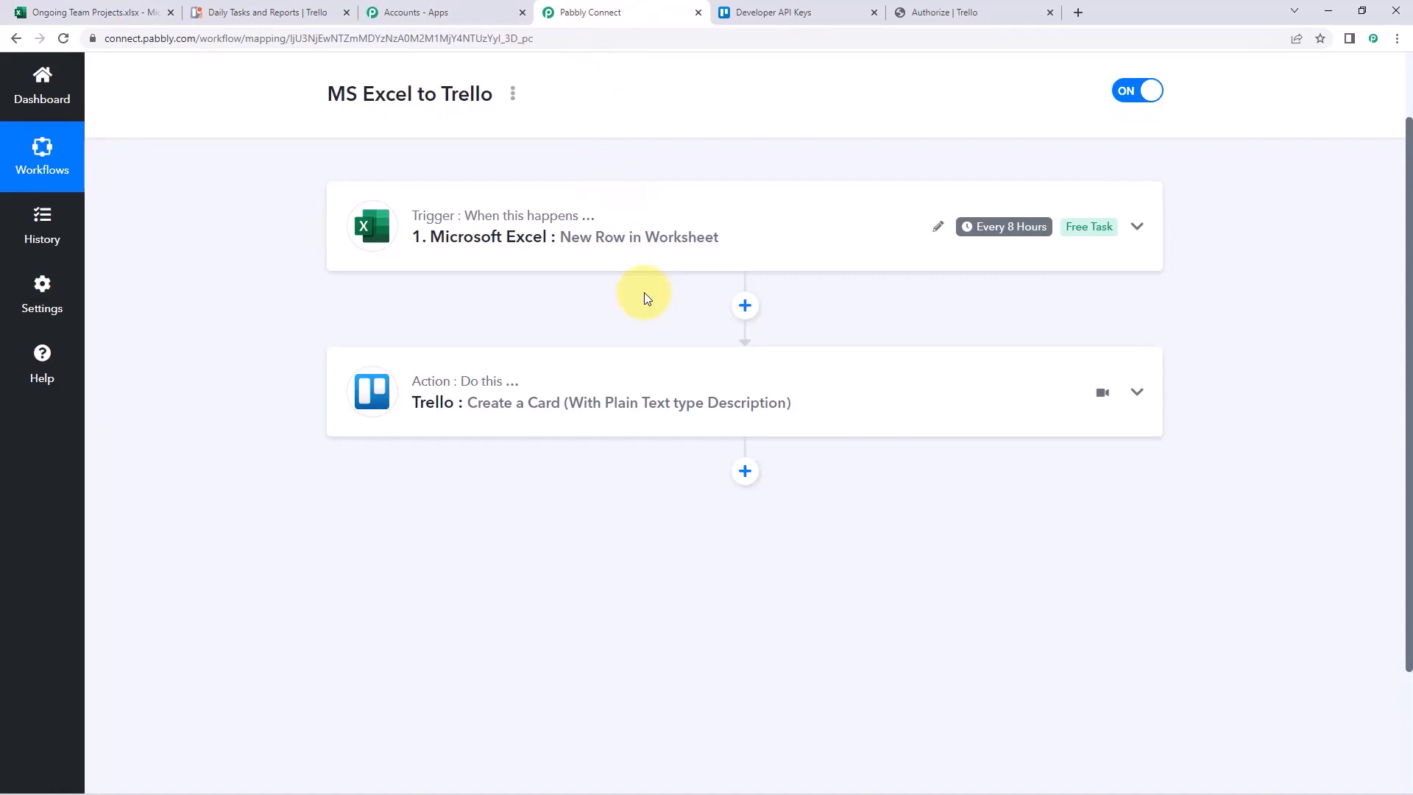
# Scroll up to the top of the MS Excel to Trello workflow page
pyautogui.scroll(1, 643, 293)
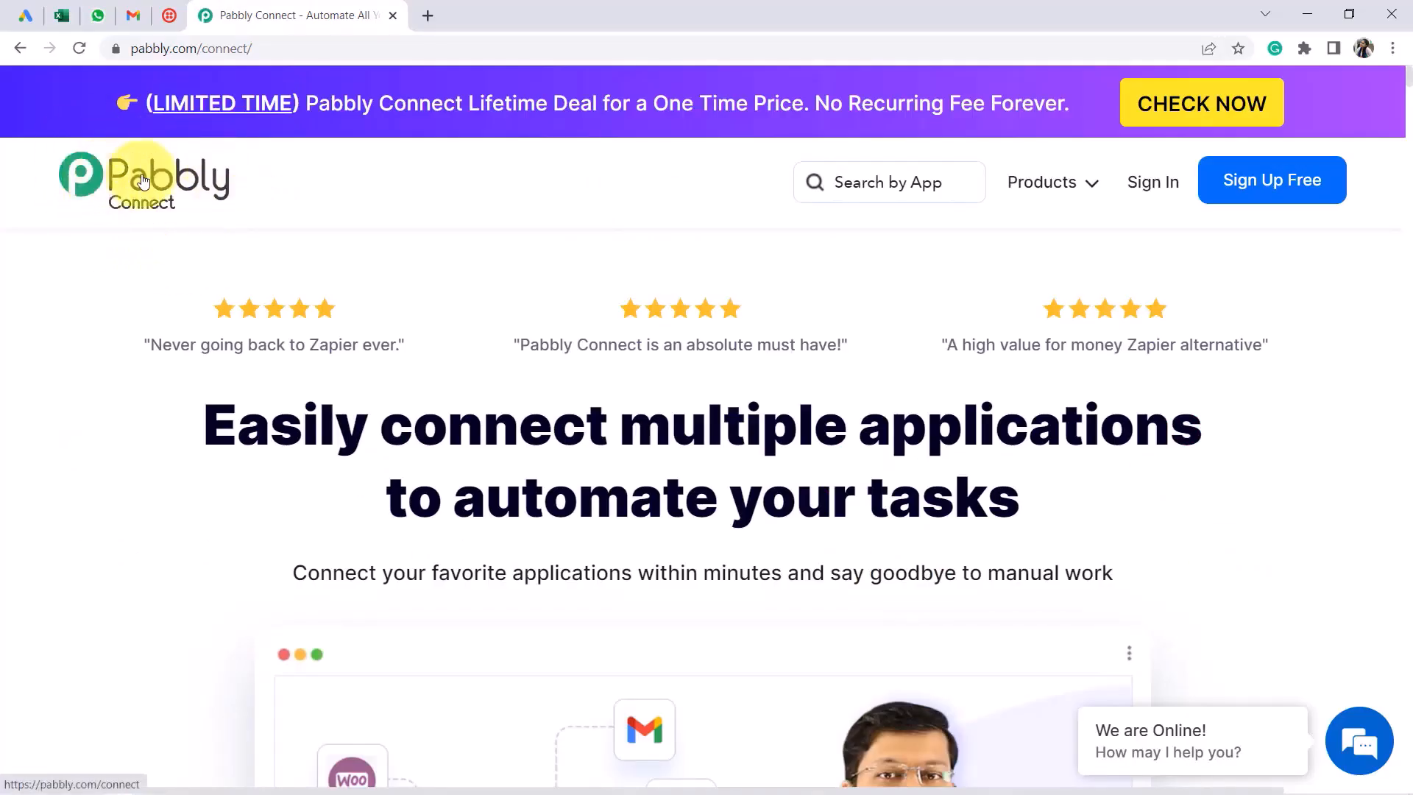
# Glance over the Google Ads, Excel, WhatsApp and Gmail tabs, then sign in to Pabbly
pyautogui.click(22, 16)
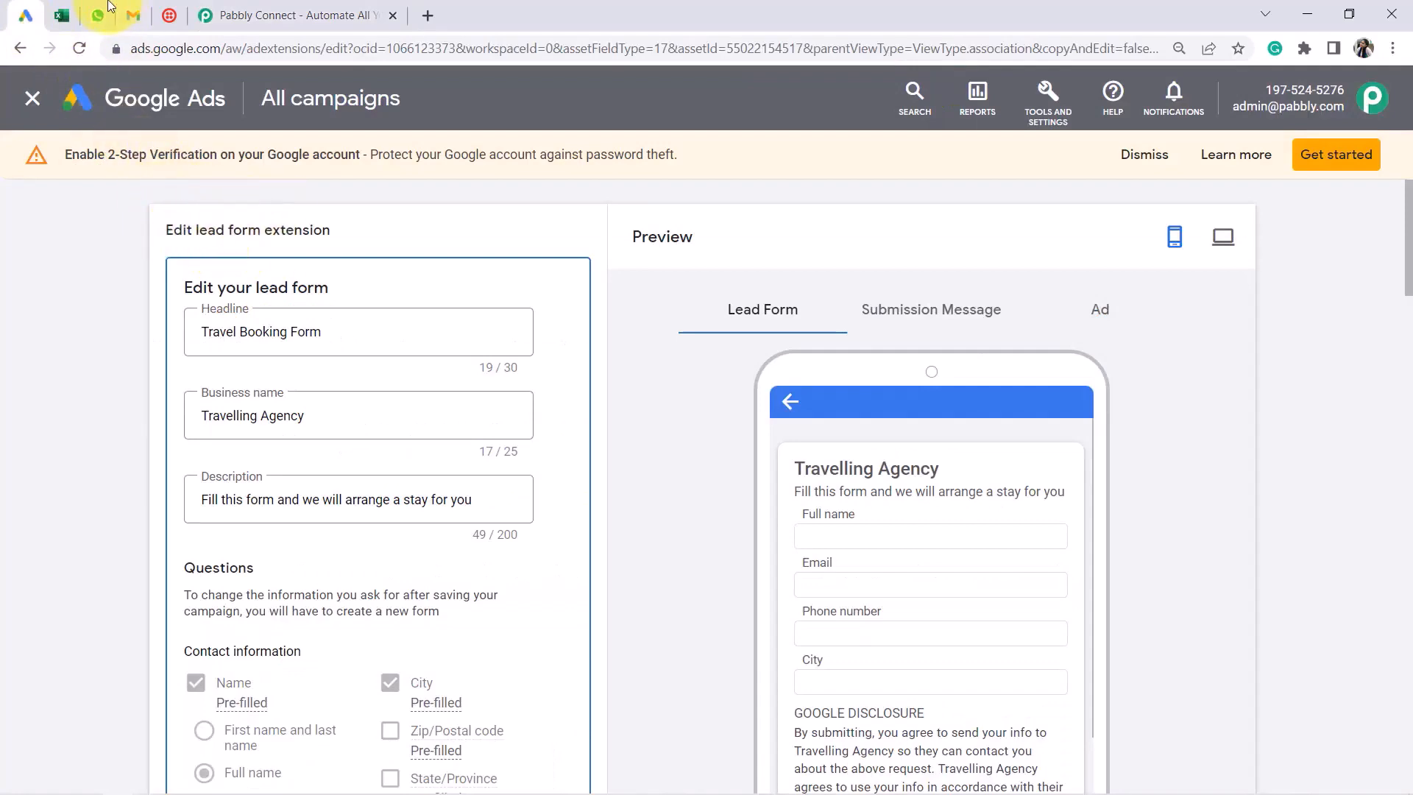
pyautogui.click(59, 15)
pyautogui.click(97, 15)
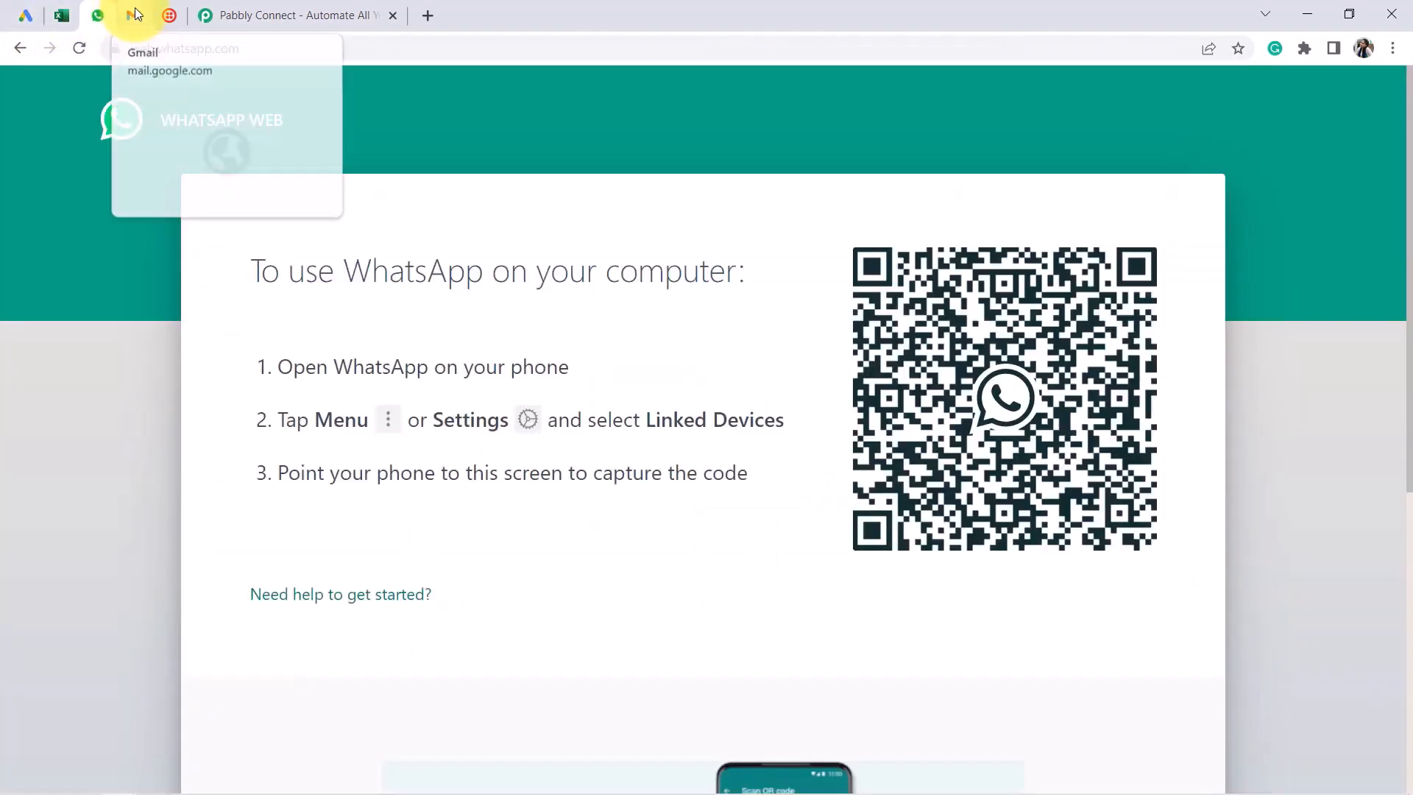
pyautogui.click(133, 14)
pyautogui.click(168, 15)
pyautogui.click(210, 7)
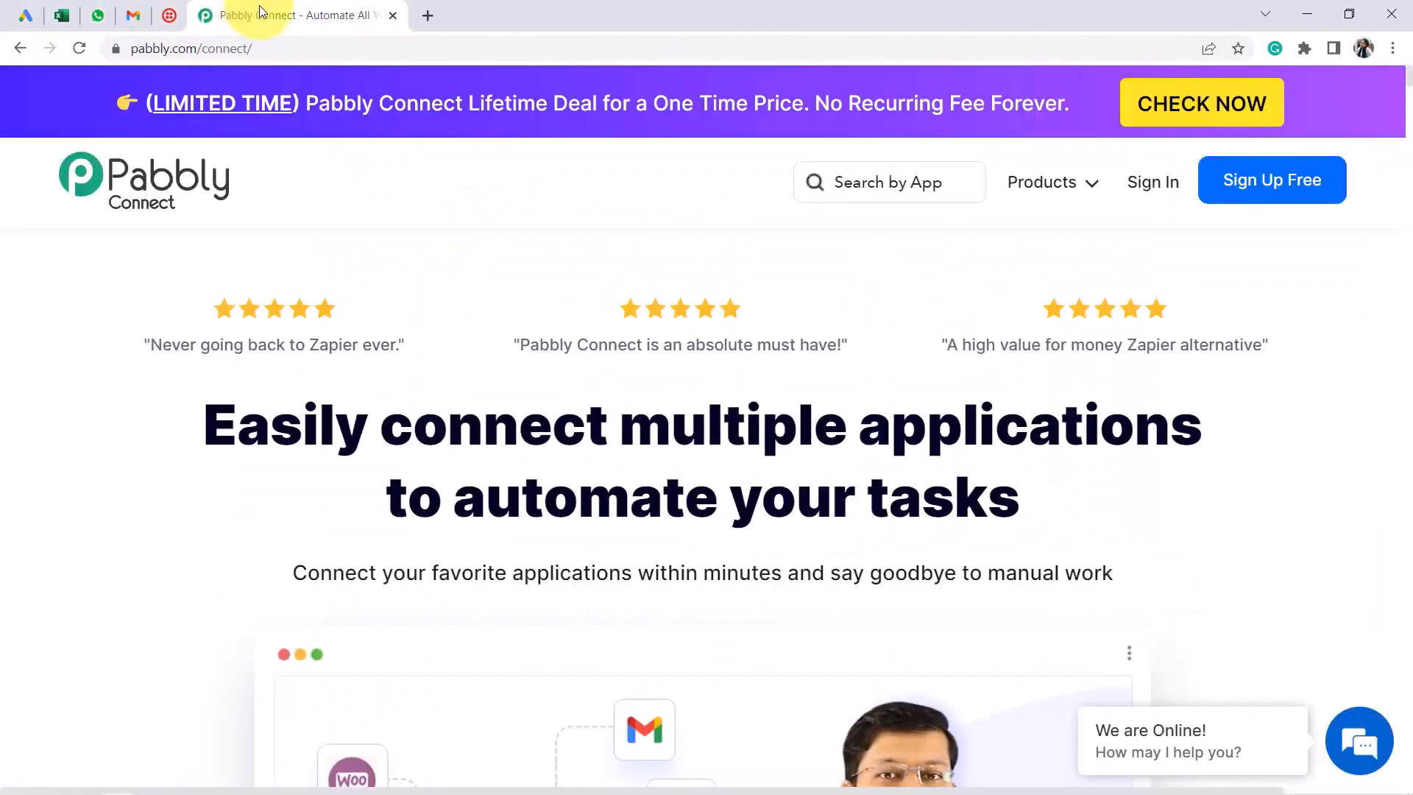
pyautogui.moveTo(144, 48); pyautogui.dragTo(324, 50)
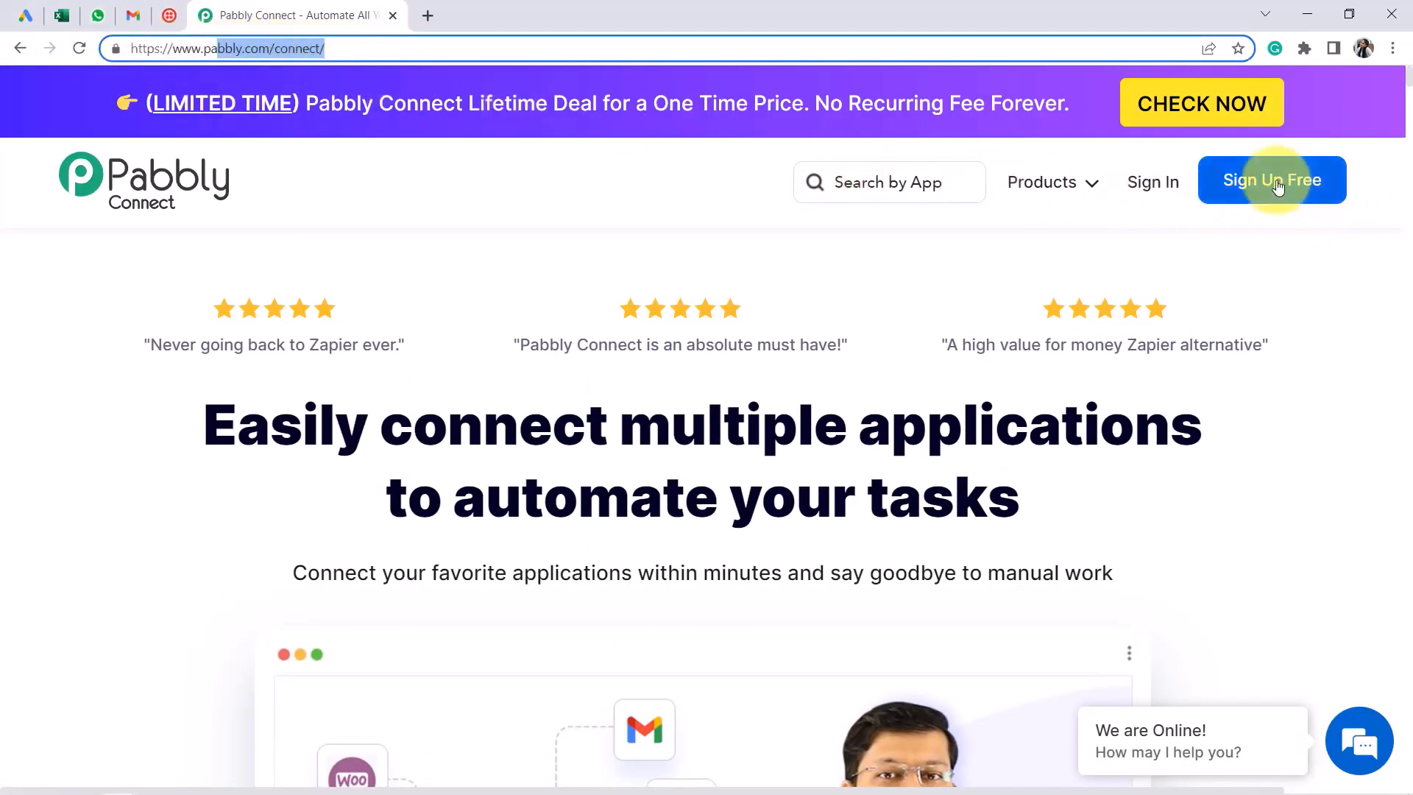
pyautogui.click(1147, 184)
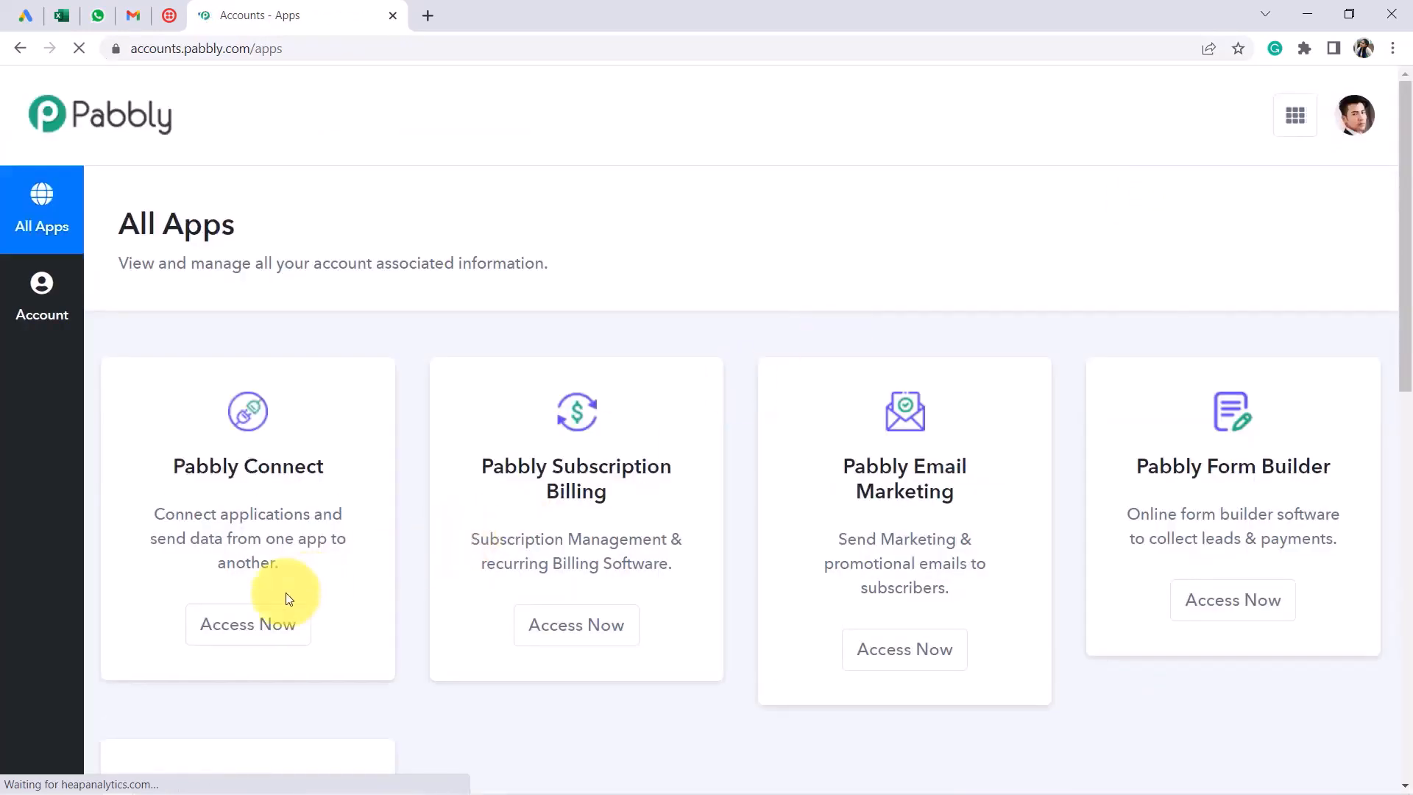
# Open Pabbly Connect and create a workflow named 'Send Google Ads Leads to MS Excel, Gmail, WhatsApp & SMS'
pyautogui.click(246, 630)
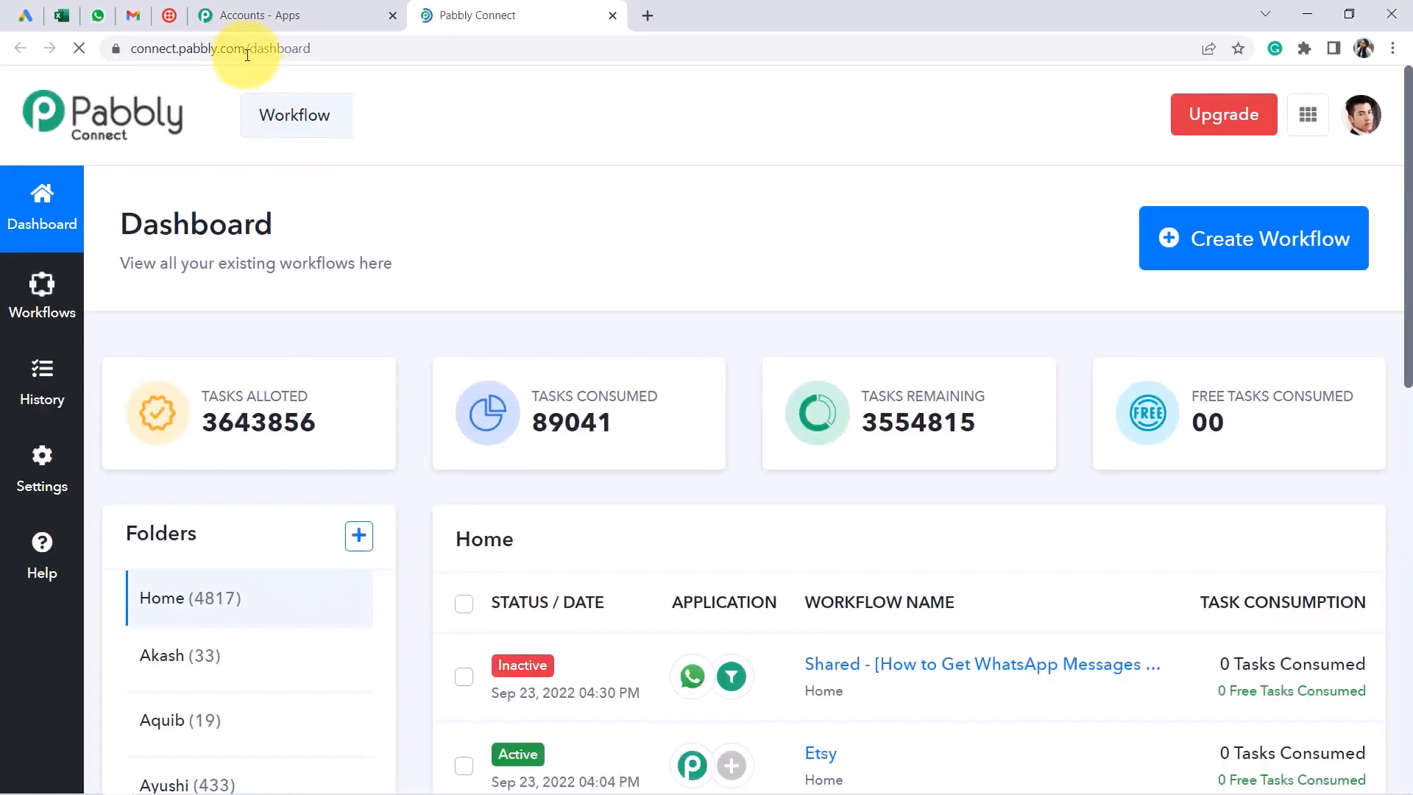
pyautogui.moveTo(245, 48); pyautogui.dragTo(334, 58)
pyautogui.click(1204, 243)
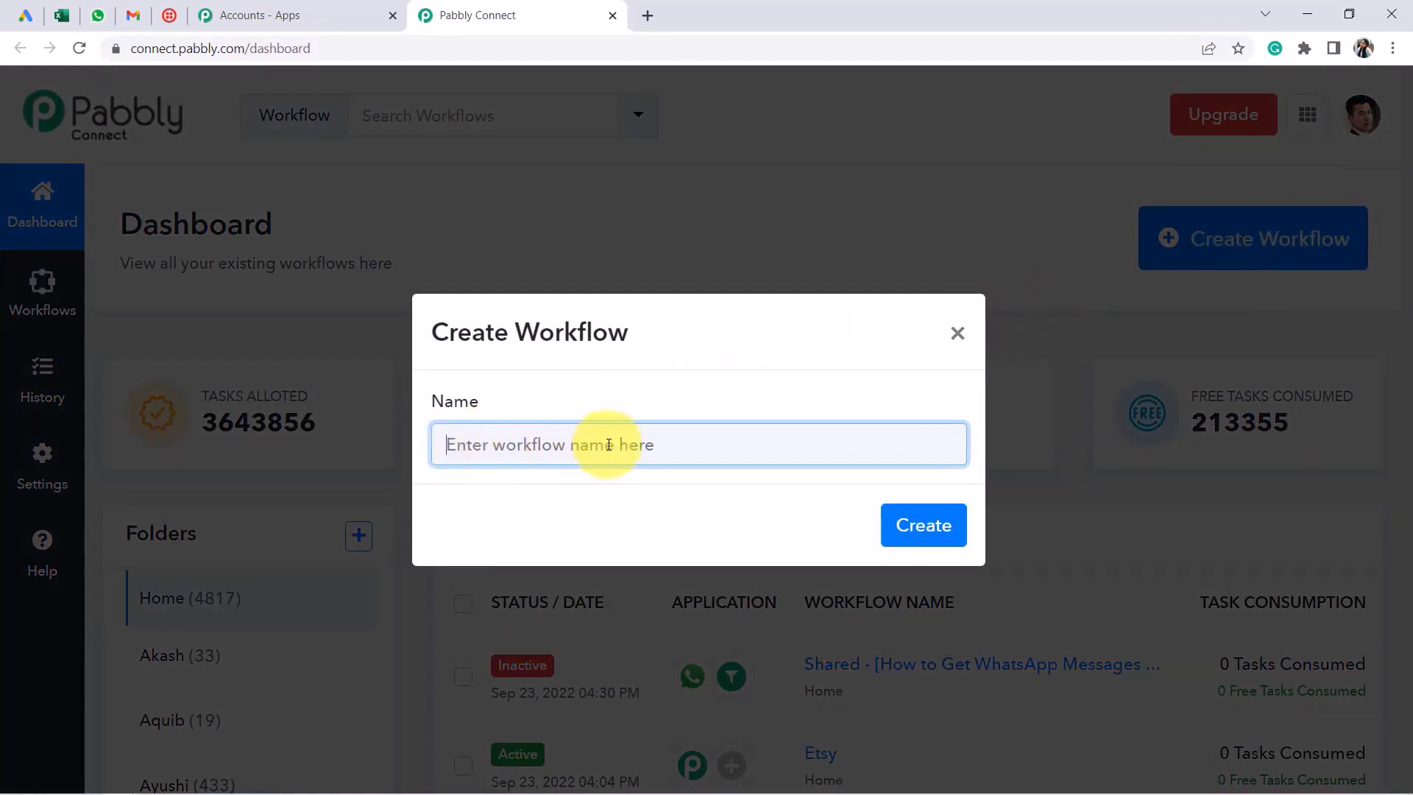
pyautogui.write('Send Google Ads Leads to MS Excel, Gmail, WhatsApp & SMS')
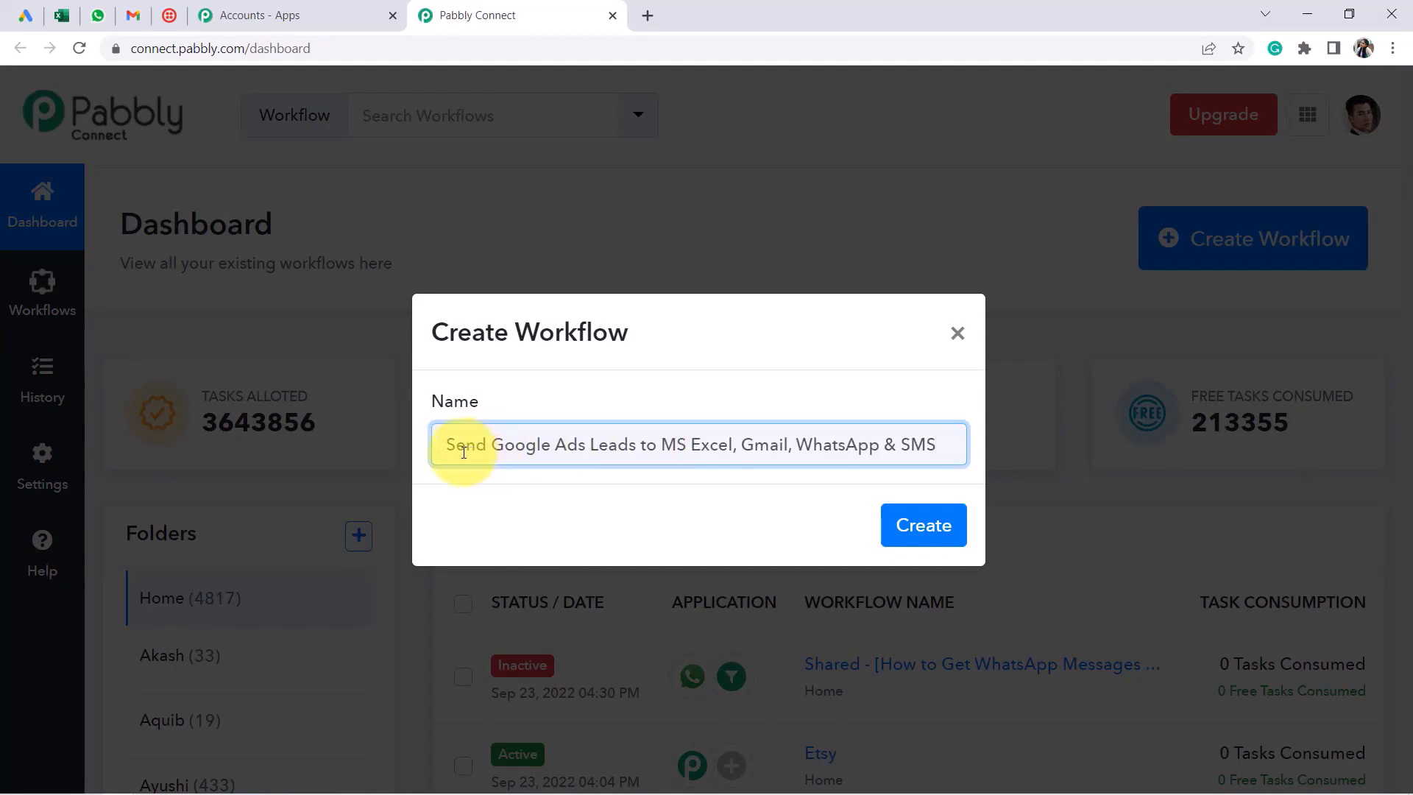
pyautogui.moveTo(465, 446); pyautogui.dragTo(901, 445)
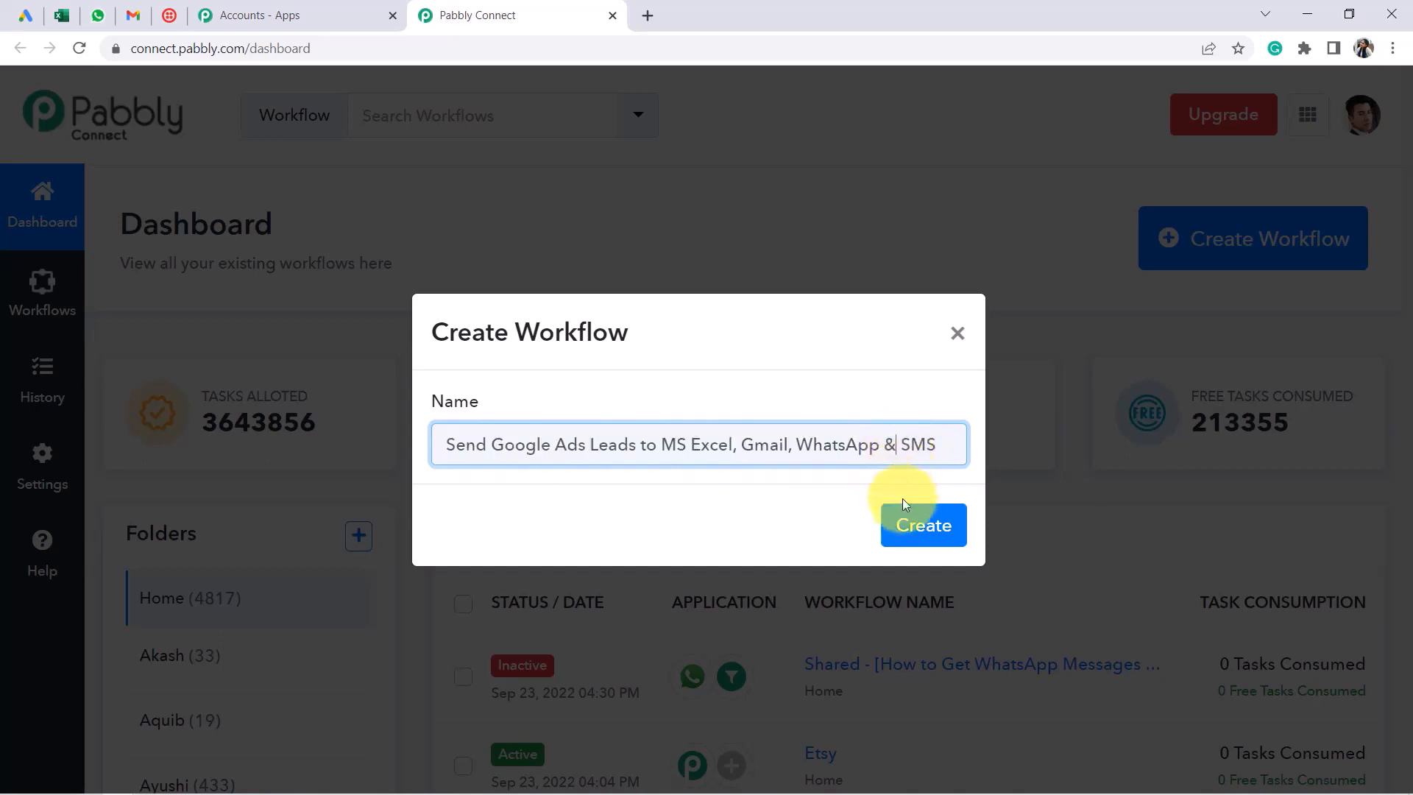
pyautogui.click(912, 524)
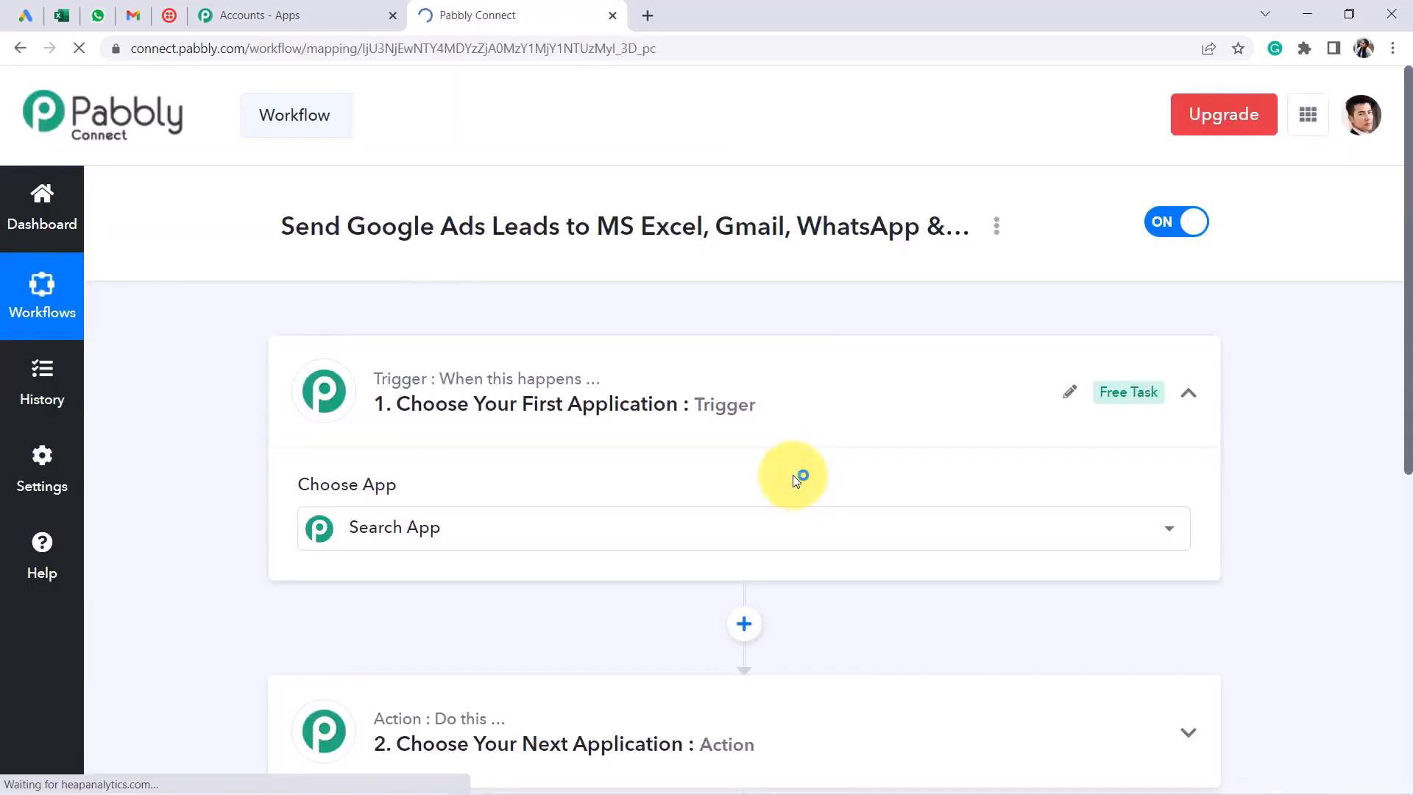
# Expand and collapse the trigger, then add an empty third action step below the second action
pyautogui.click(395, 395)
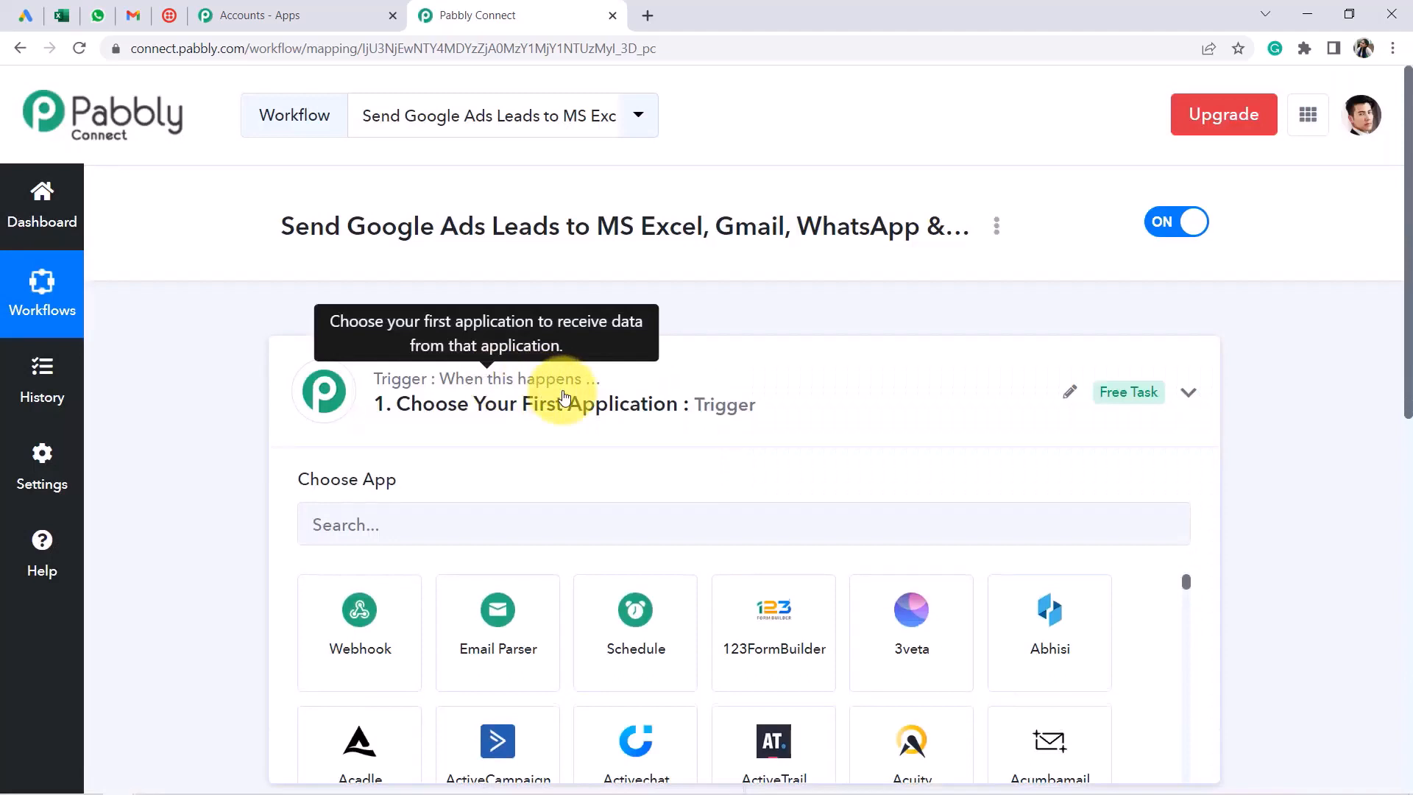
pyautogui.click(562, 385)
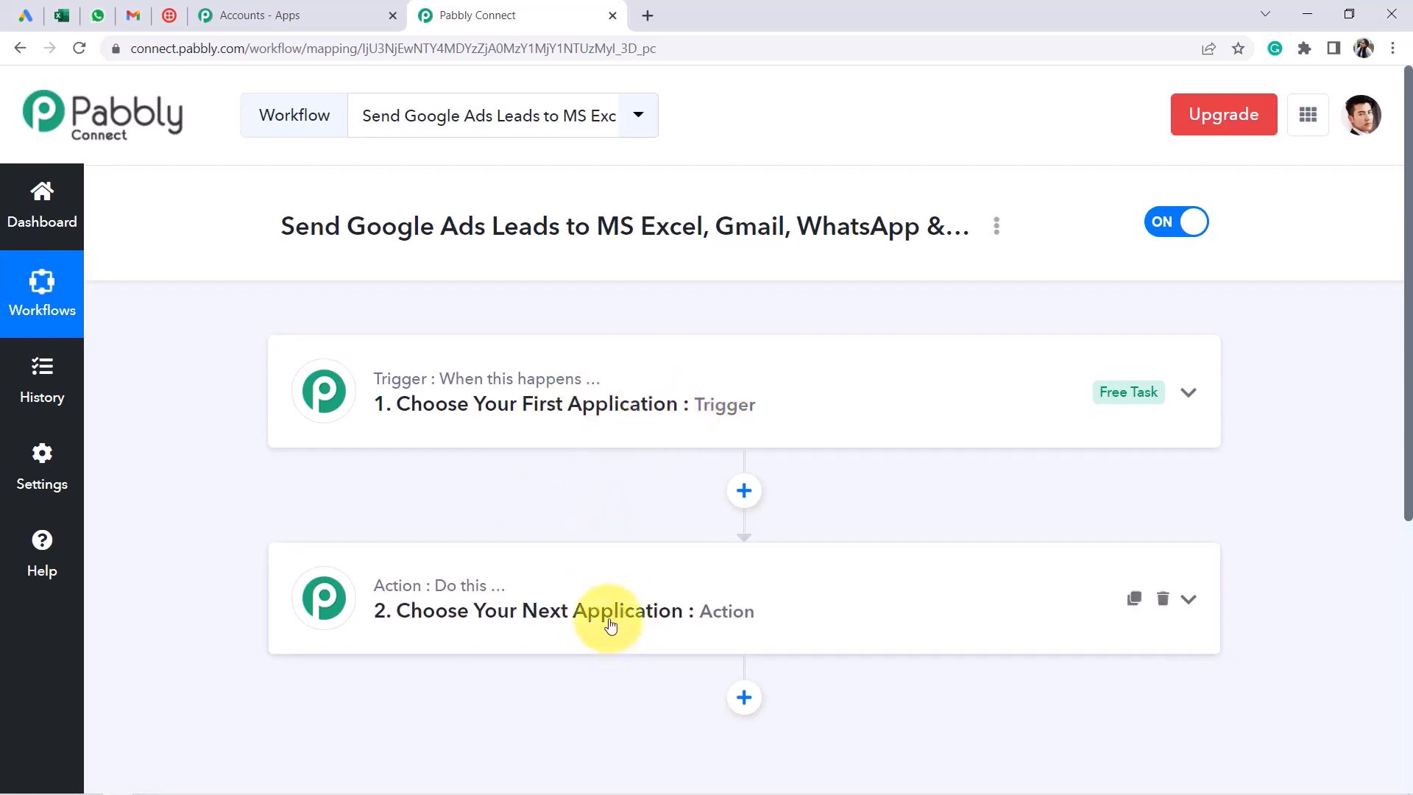
pyautogui.moveTo(340, 228); pyautogui.dragTo(887, 228)
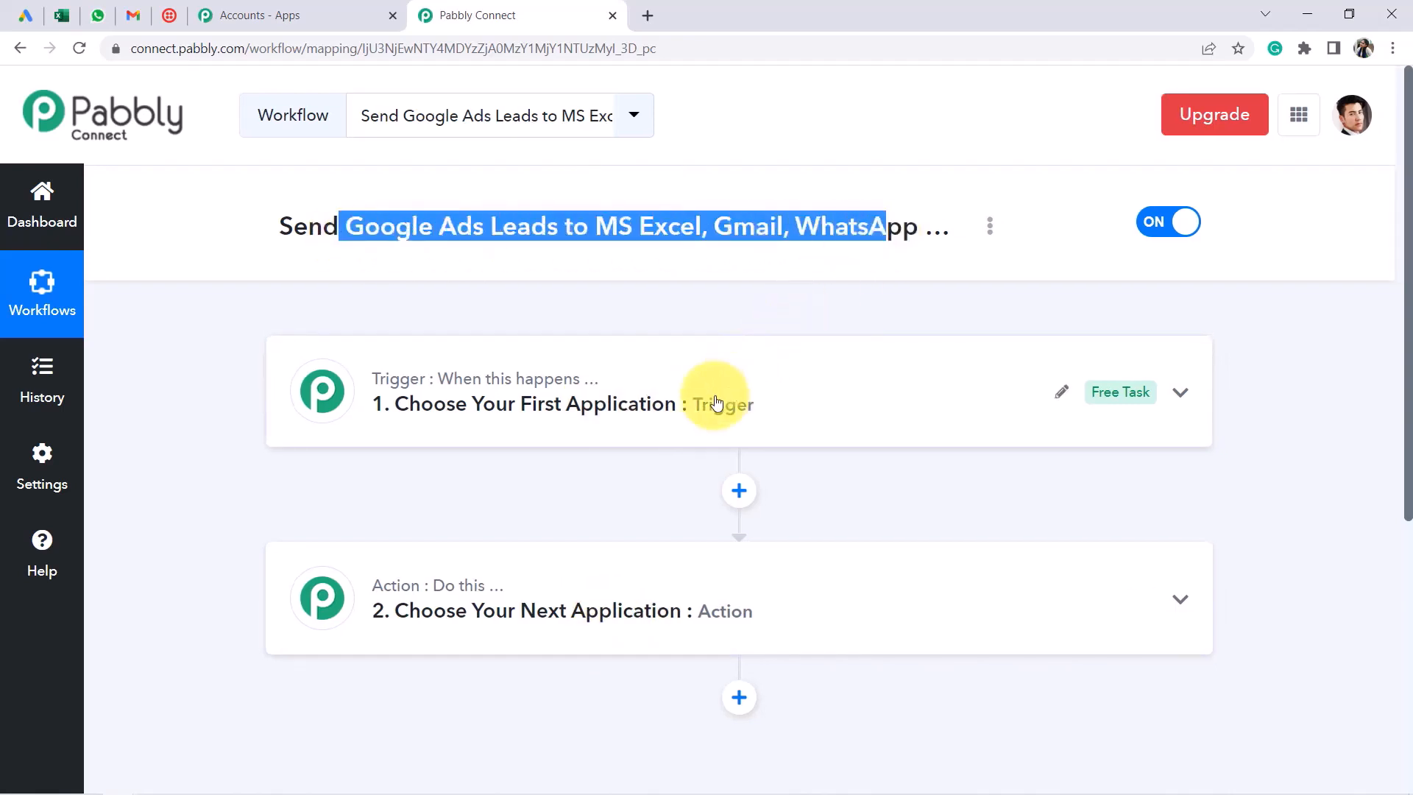
pyautogui.scroll(-2, 701, 407)
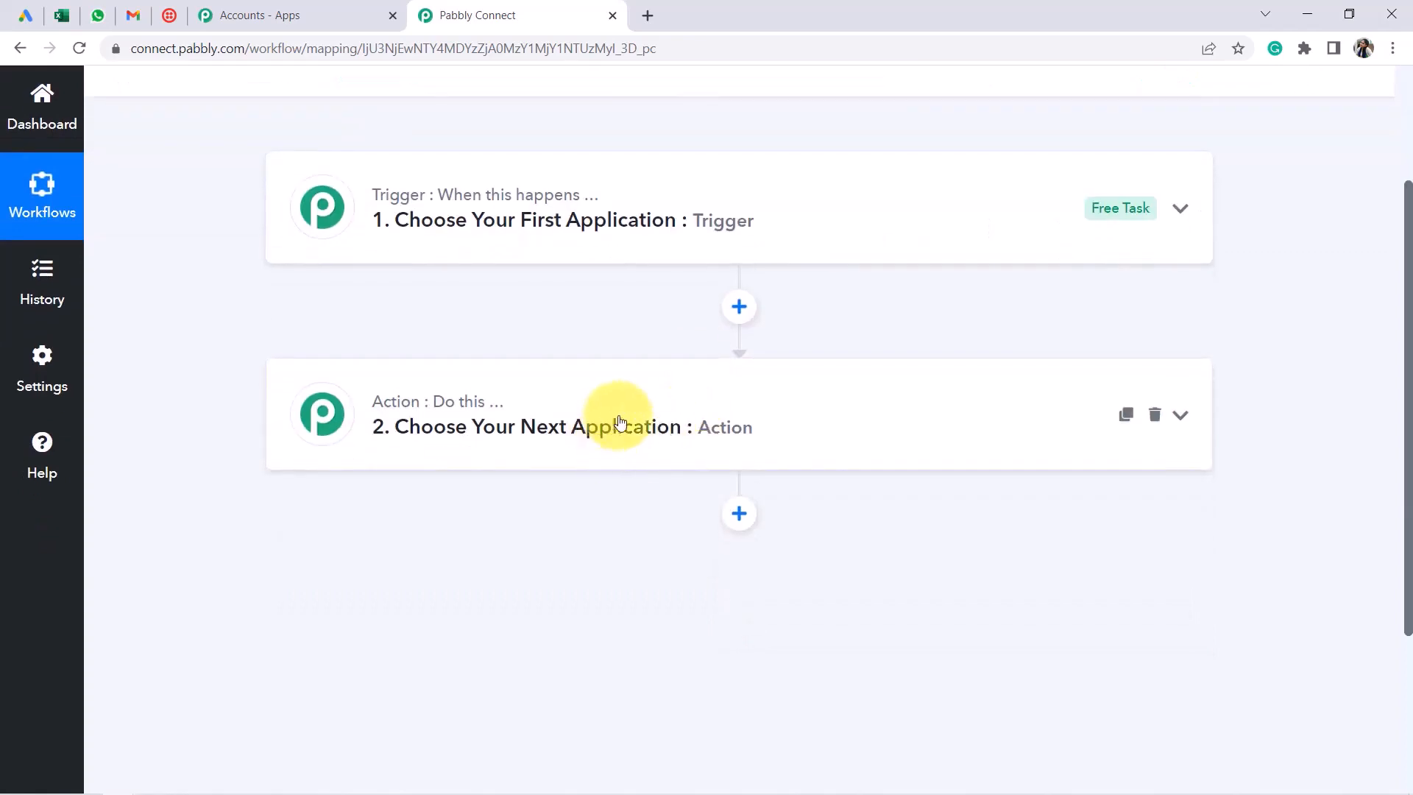
pyautogui.click(738, 514)
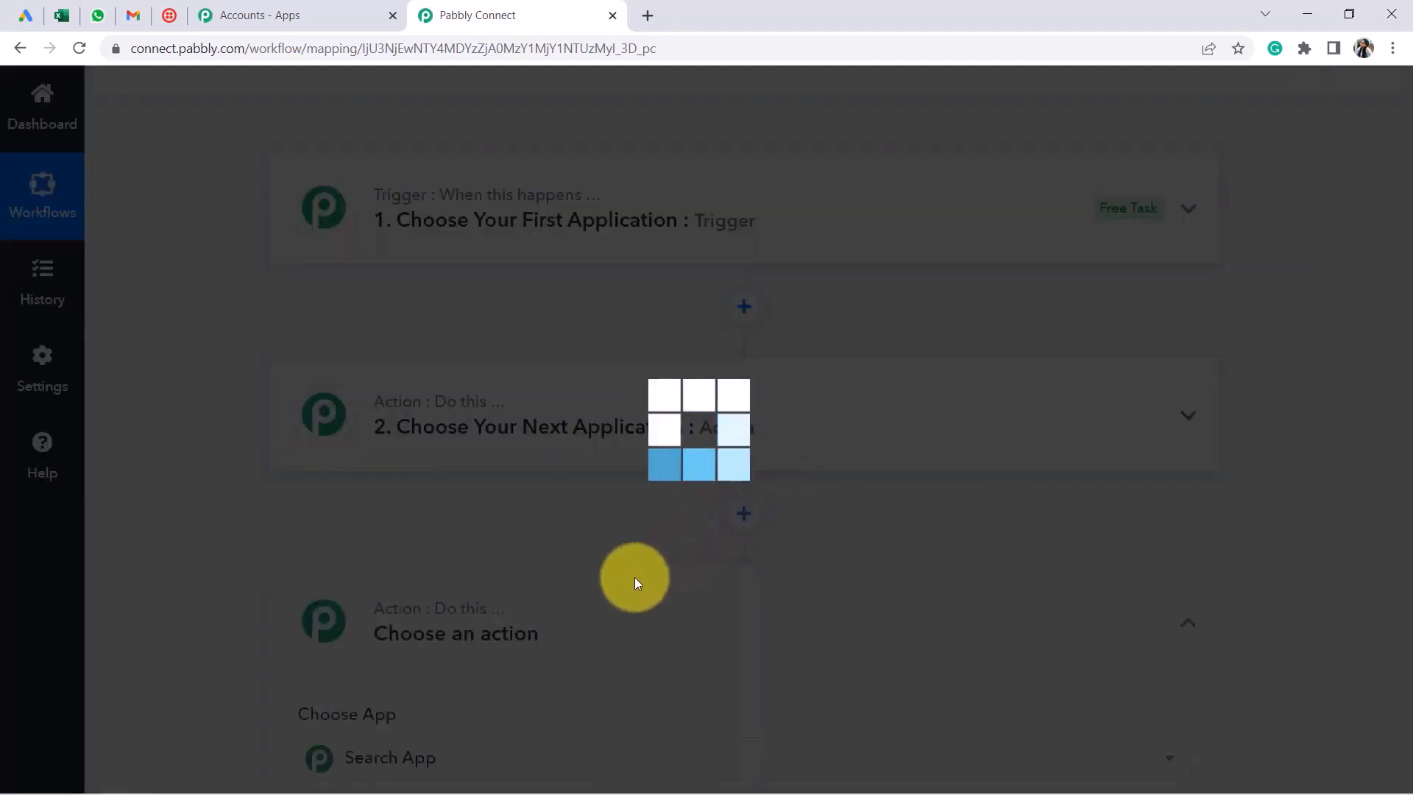
pyautogui.scroll(2, 750, 556)
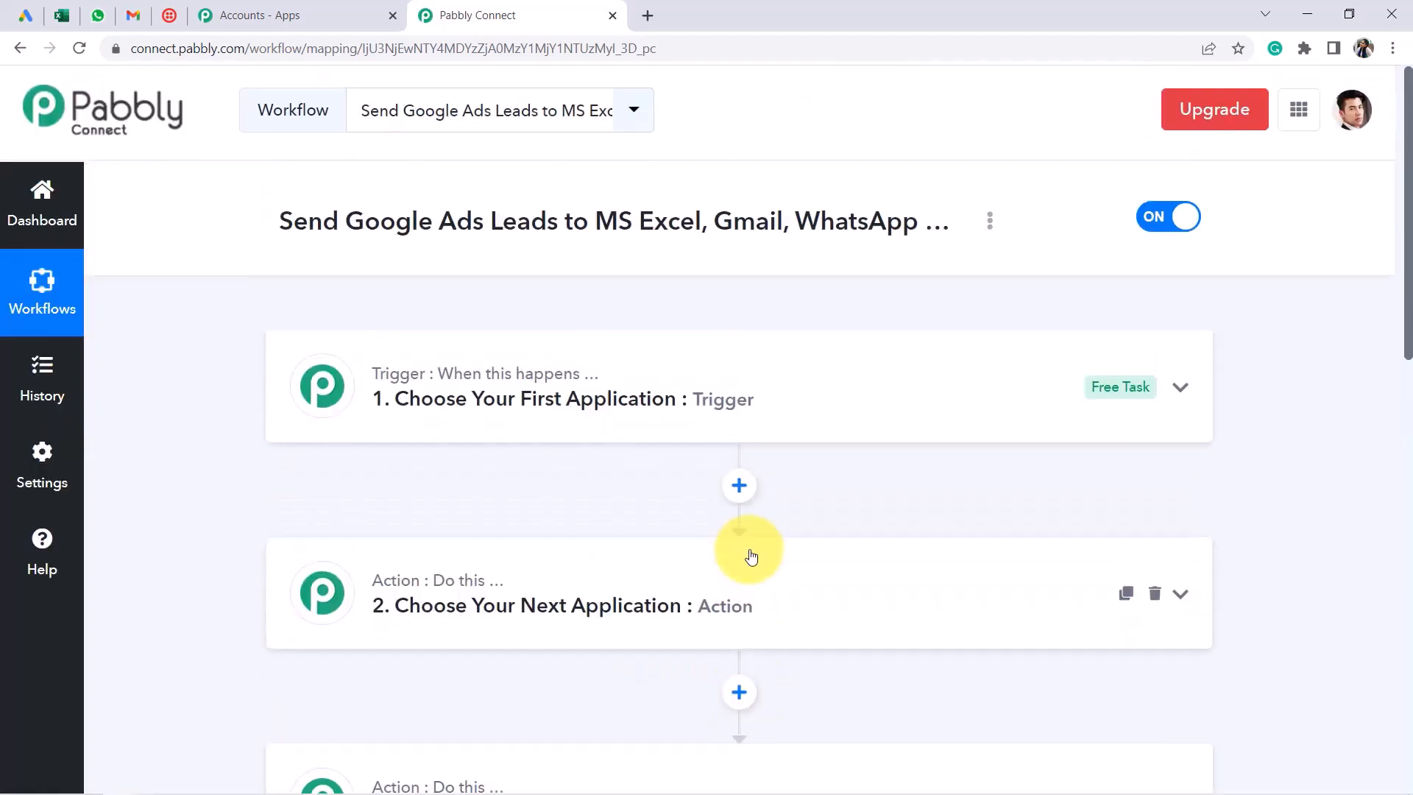
pyautogui.scroll(-6, 677, 339)
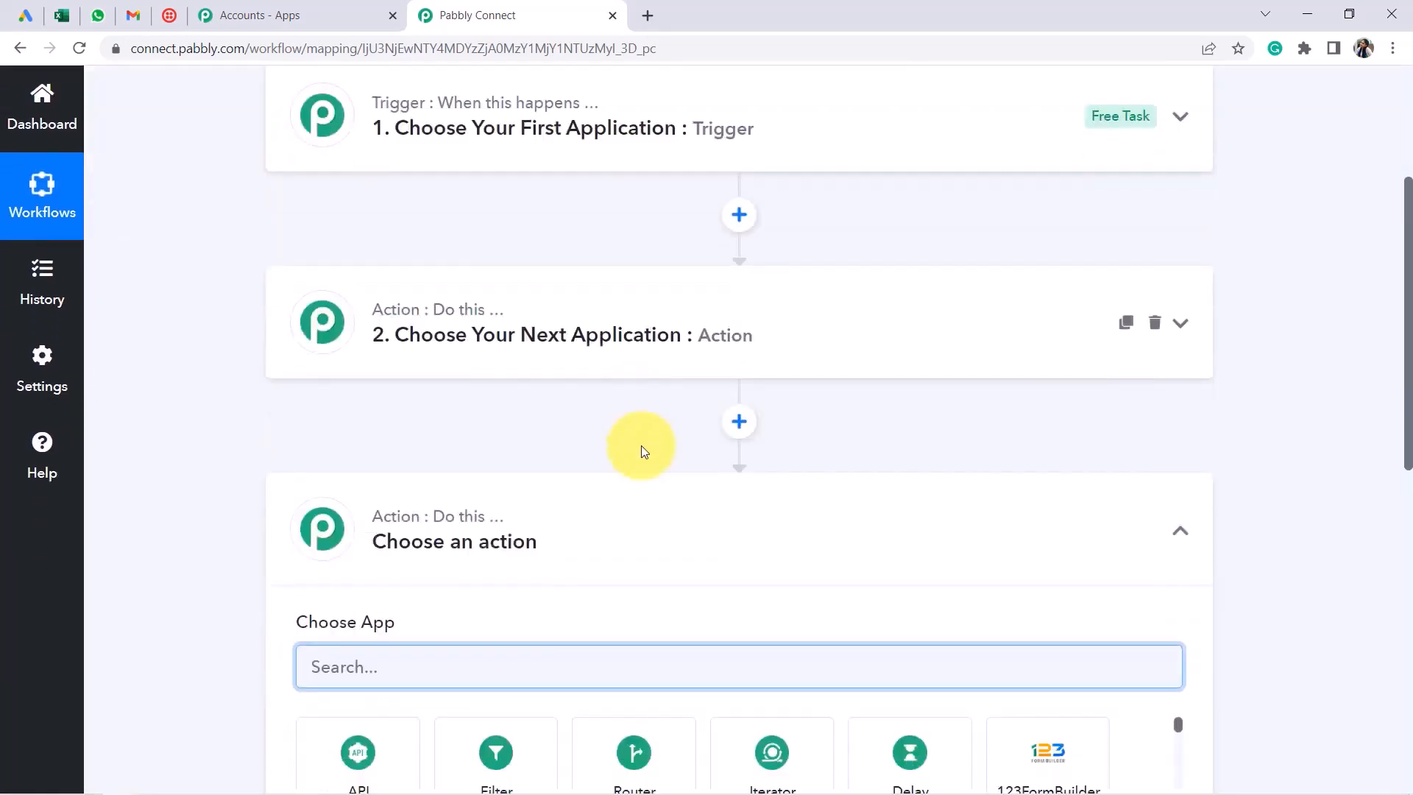
pyautogui.scroll(4, 634, 284)
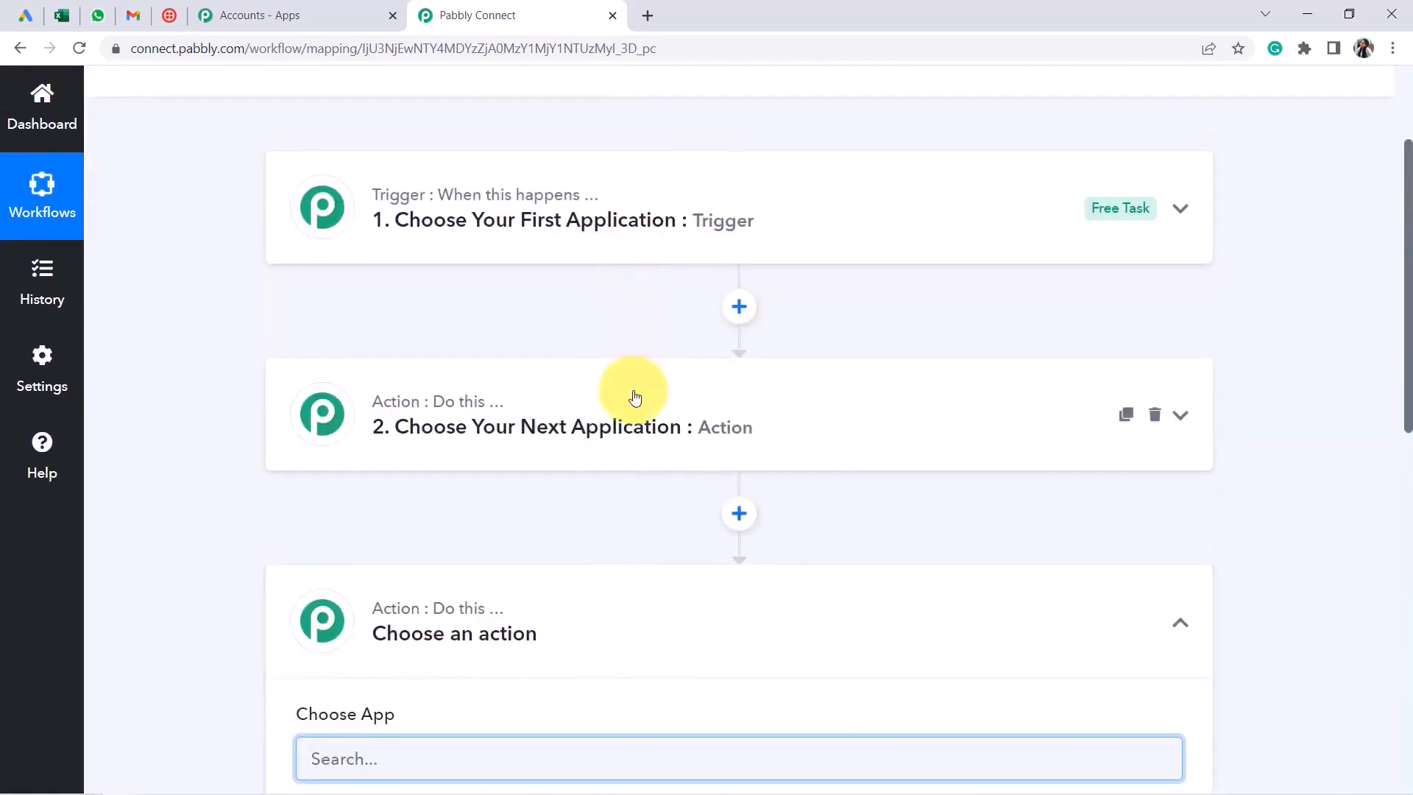
# Set the trigger to Google Lead Form with the New Lead event
pyautogui.scroll(2, 497, 312)
pyautogui.moveTo(324, 230); pyautogui.dragTo(869, 230)
pyautogui.click(467, 378)
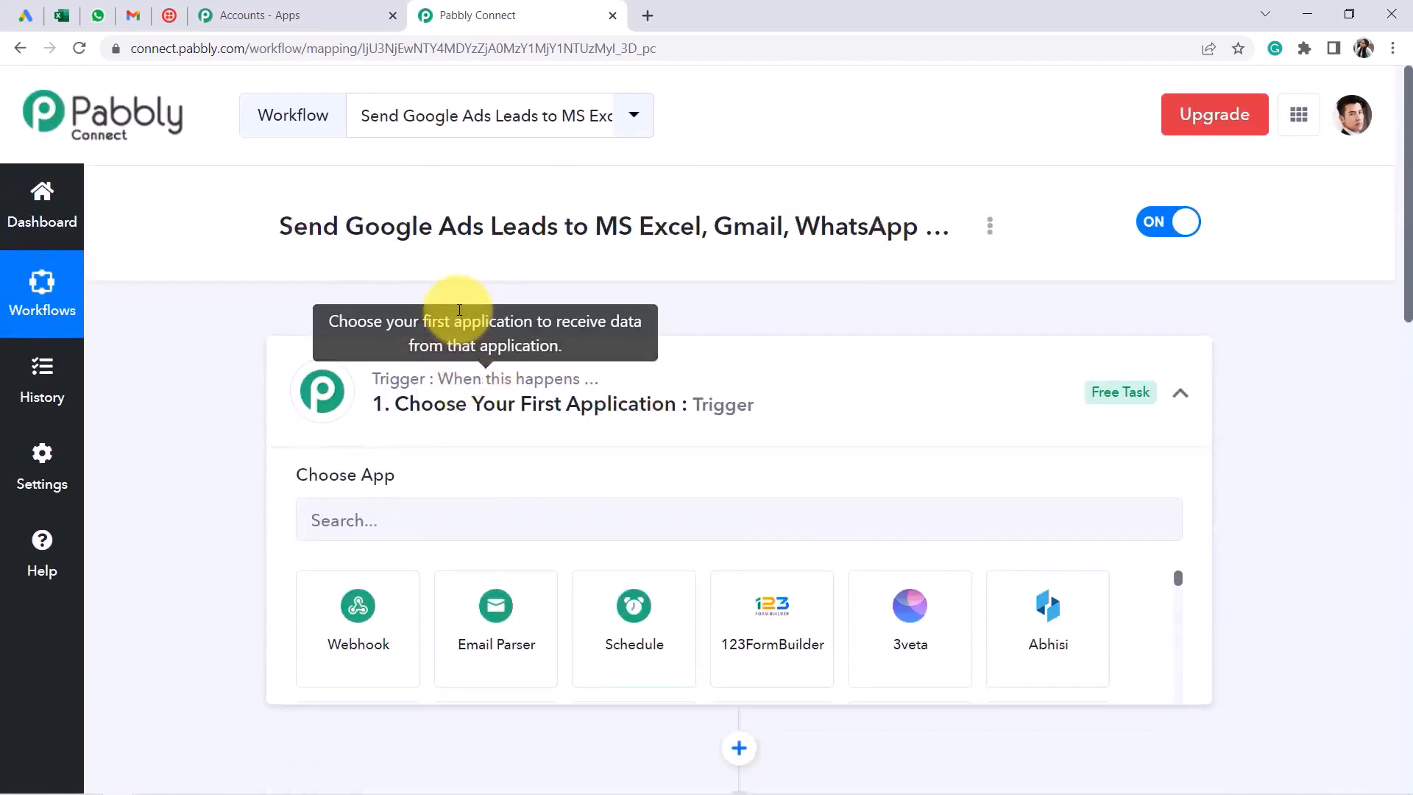
pyautogui.click(346, 449)
pyautogui.write('google lea')
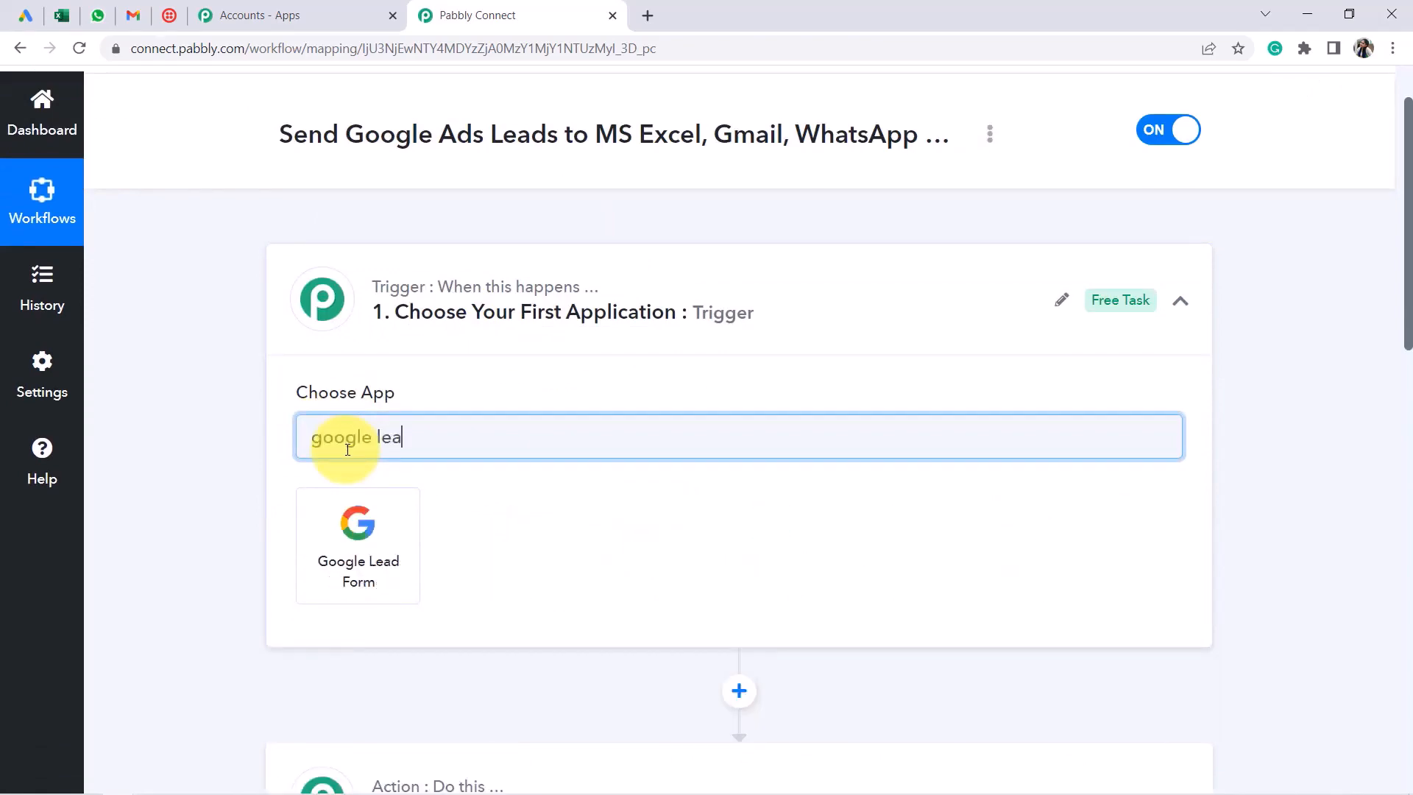
pyautogui.click(332, 516)
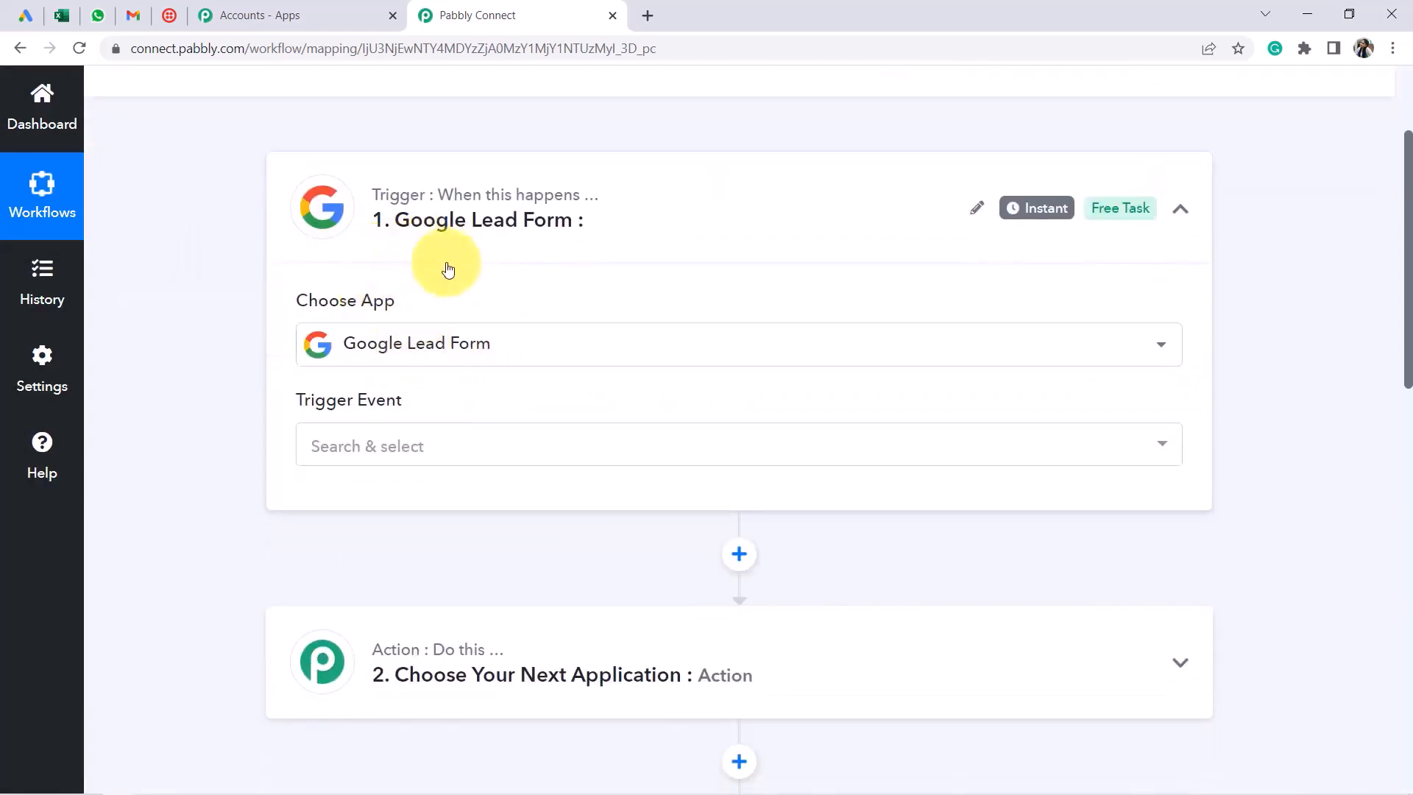
pyautogui.click(331, 458)
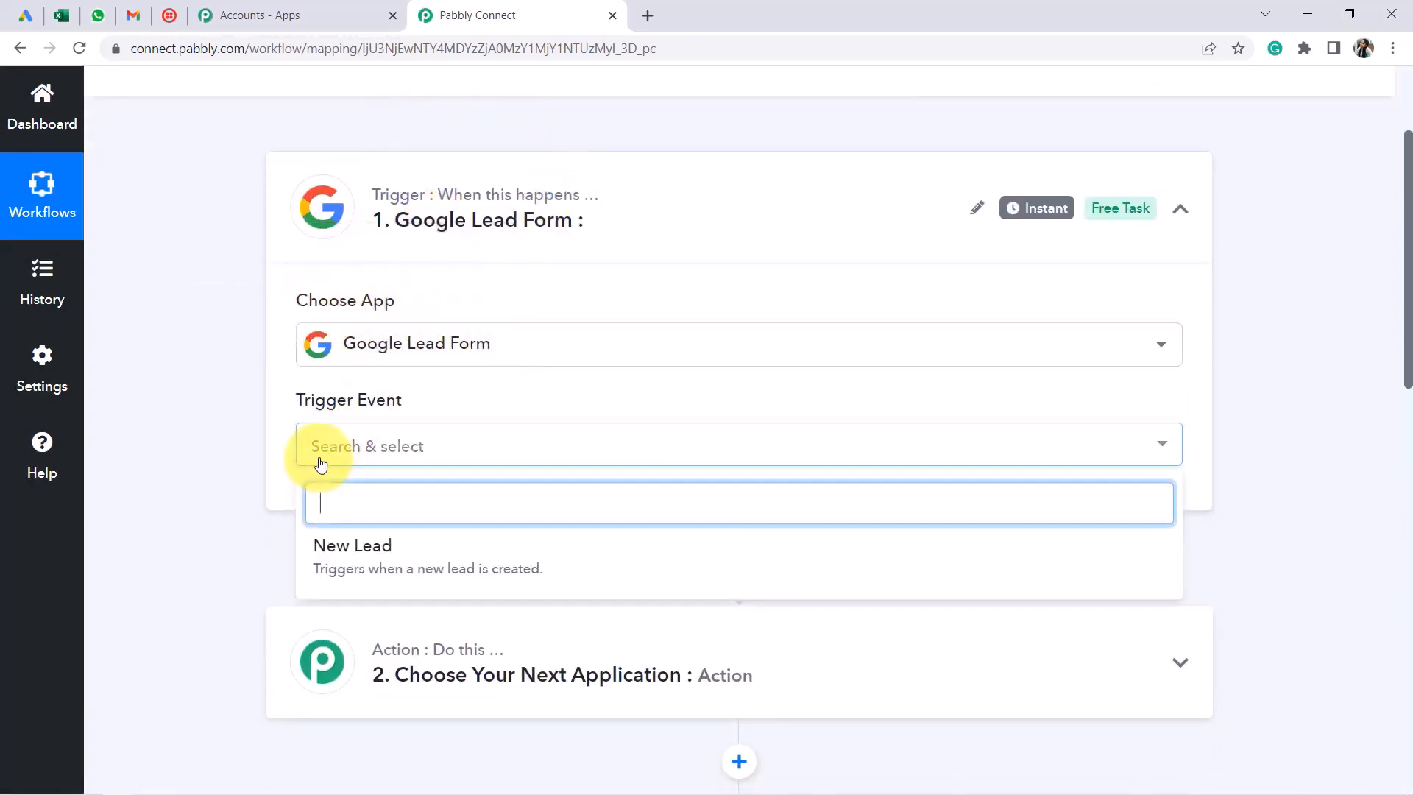
pyautogui.click(356, 555)
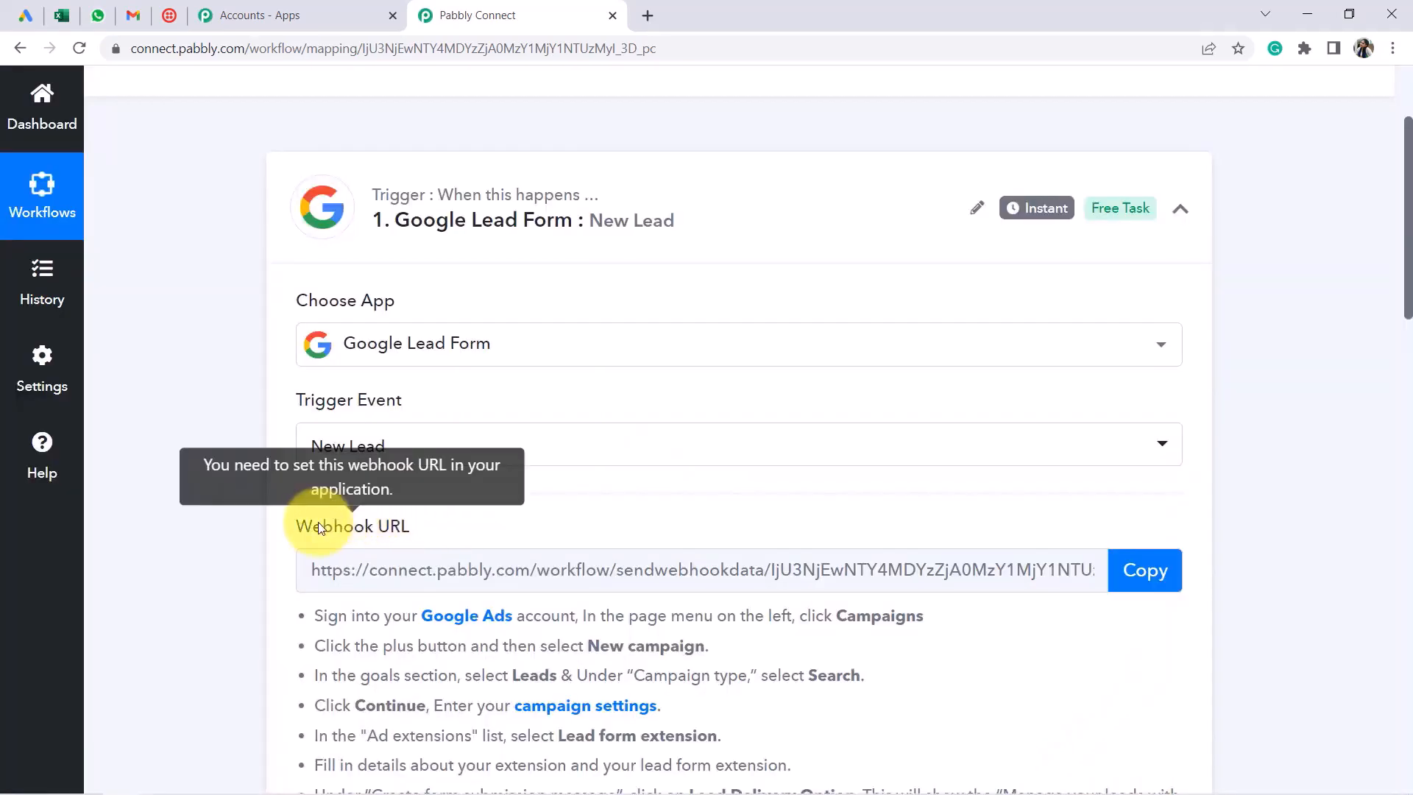
# Read the Google Ads setup instructions and copy the trigger's webhook URL
pyautogui.moveTo(318, 524); pyautogui.dragTo(368, 533)
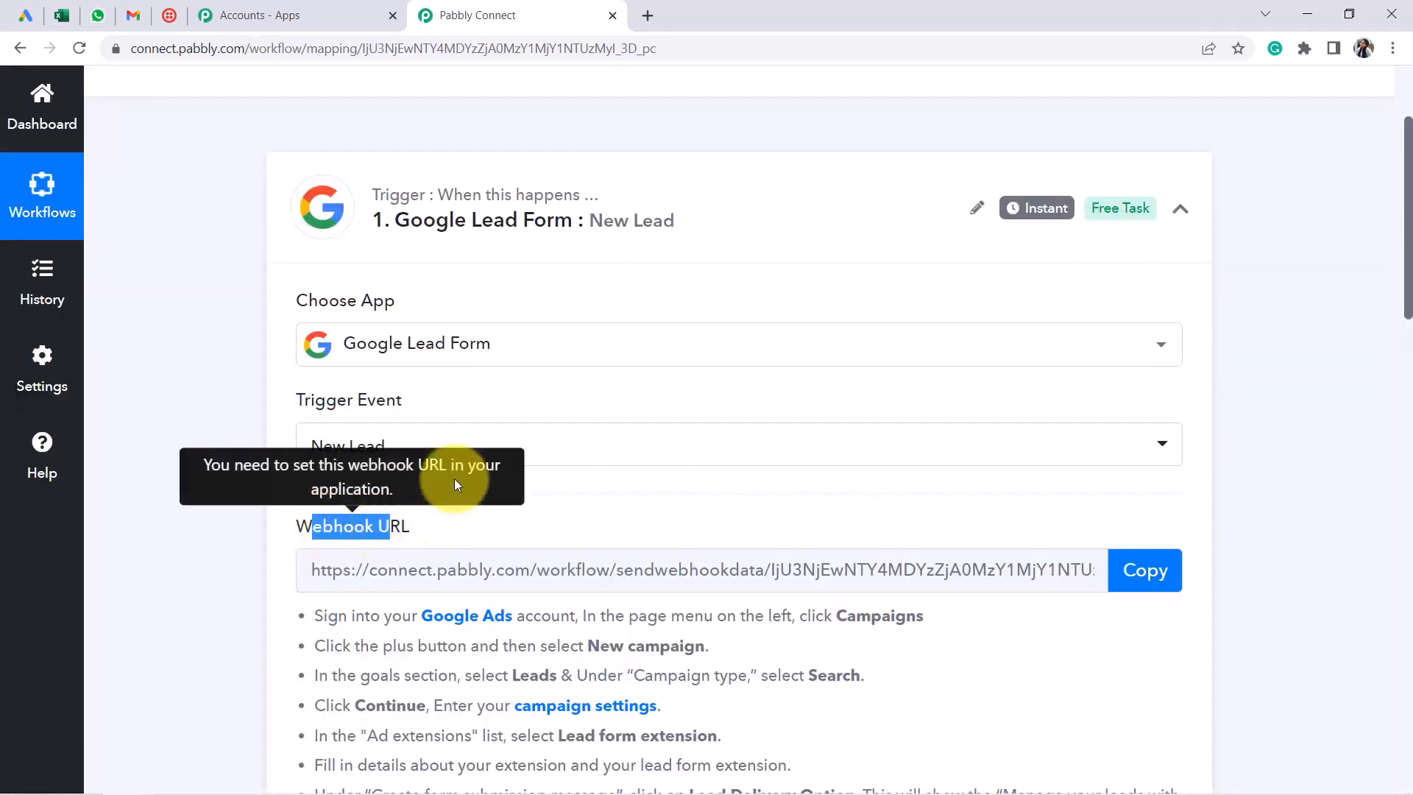
pyautogui.scroll(-2, 580, 367)
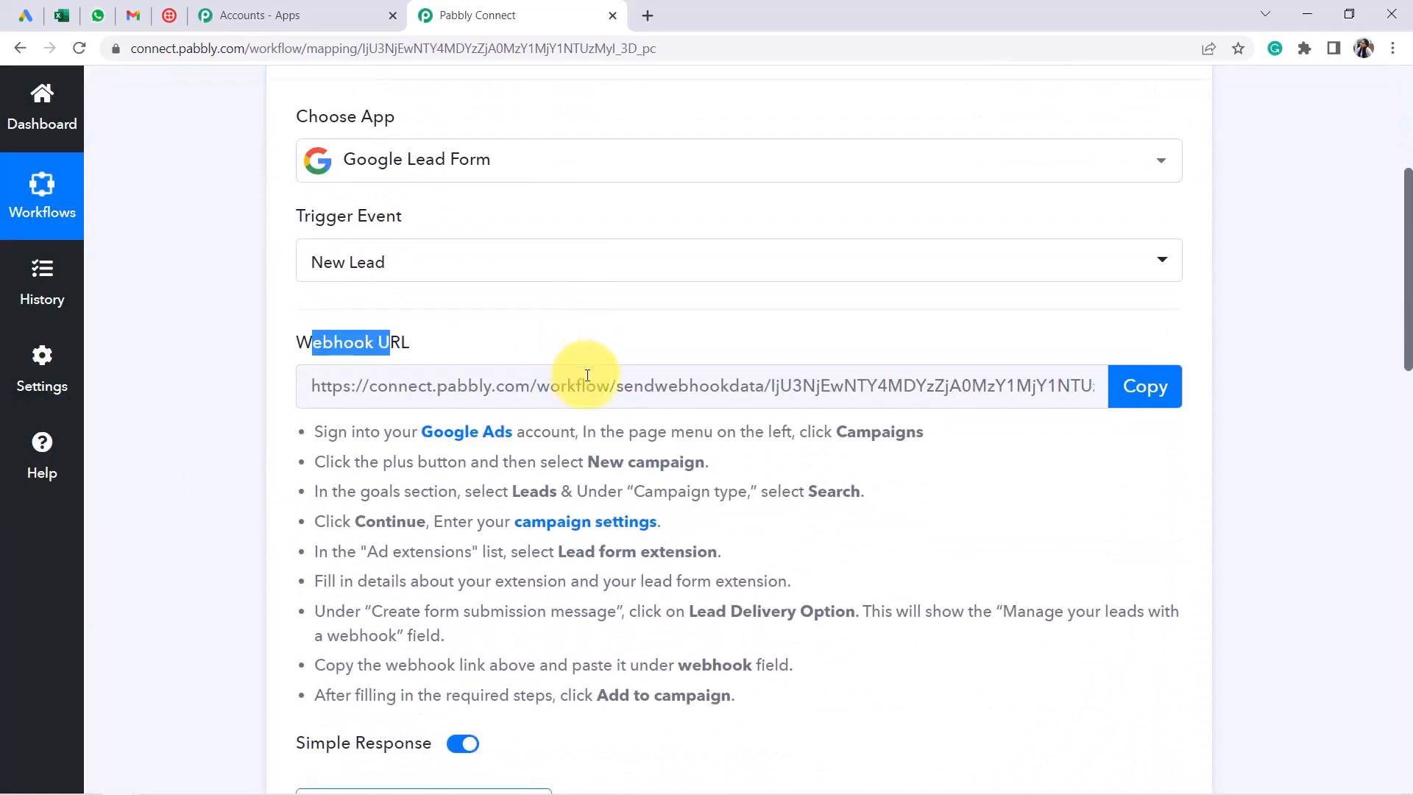
pyautogui.moveTo(406, 120)
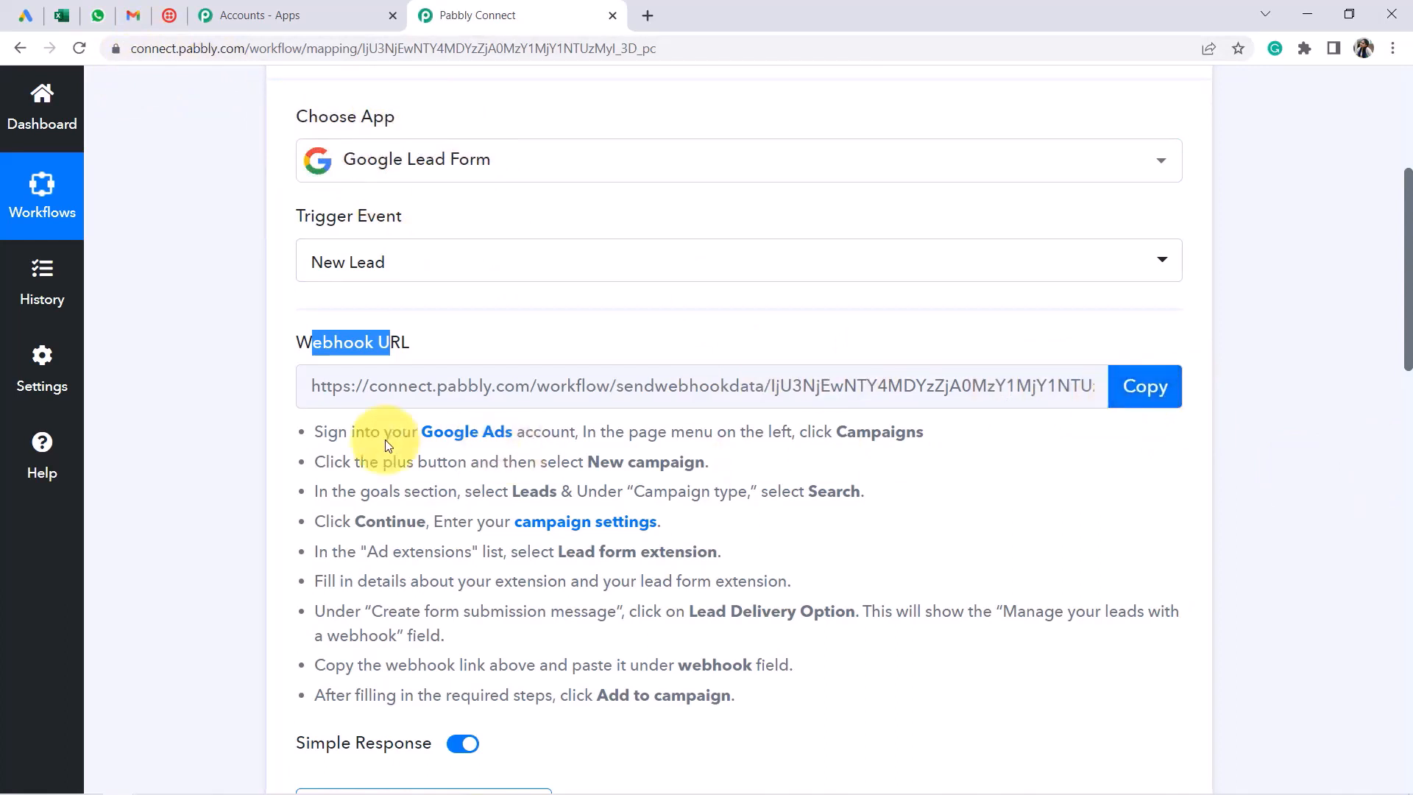
pyautogui.moveTo(327, 432); pyautogui.dragTo(744, 697)
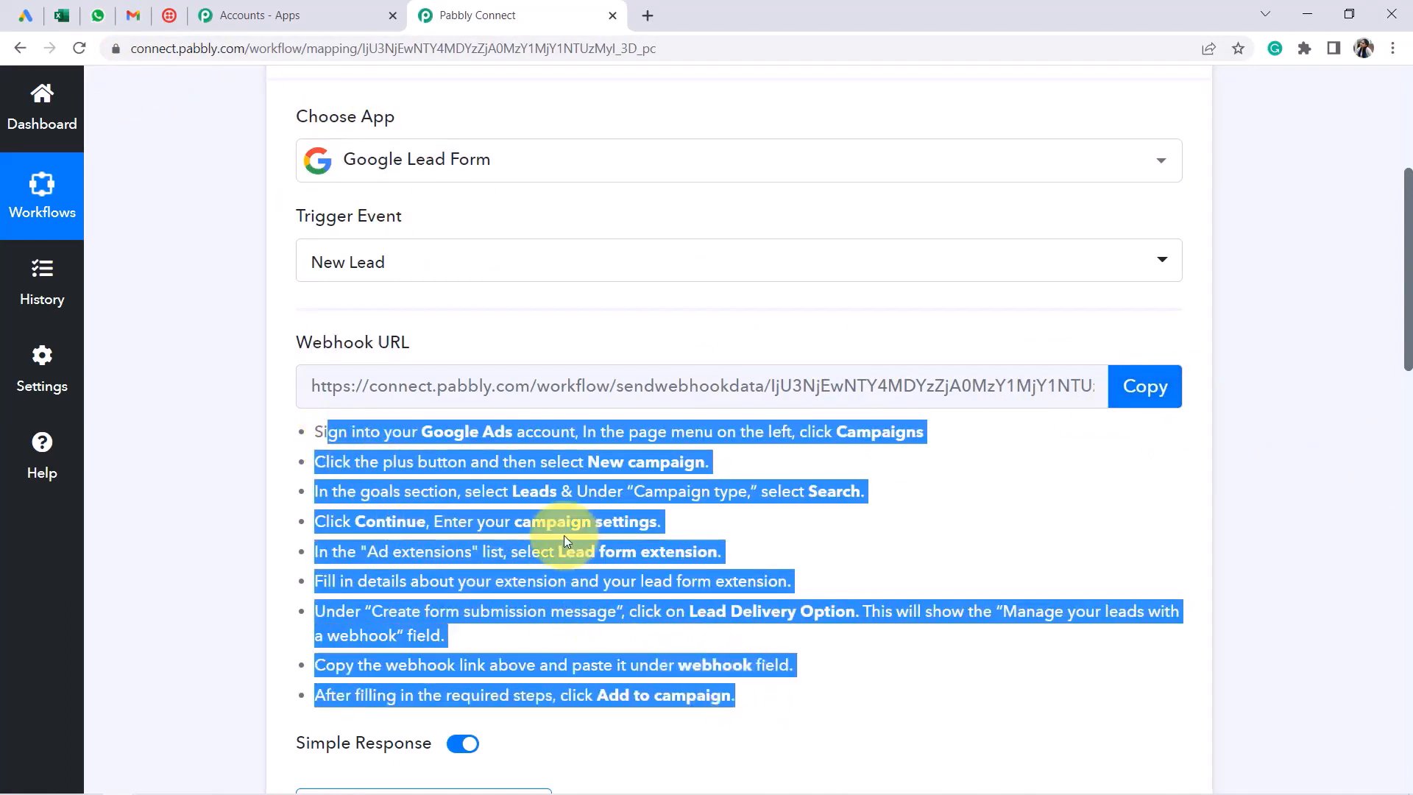
pyautogui.click(1145, 390)
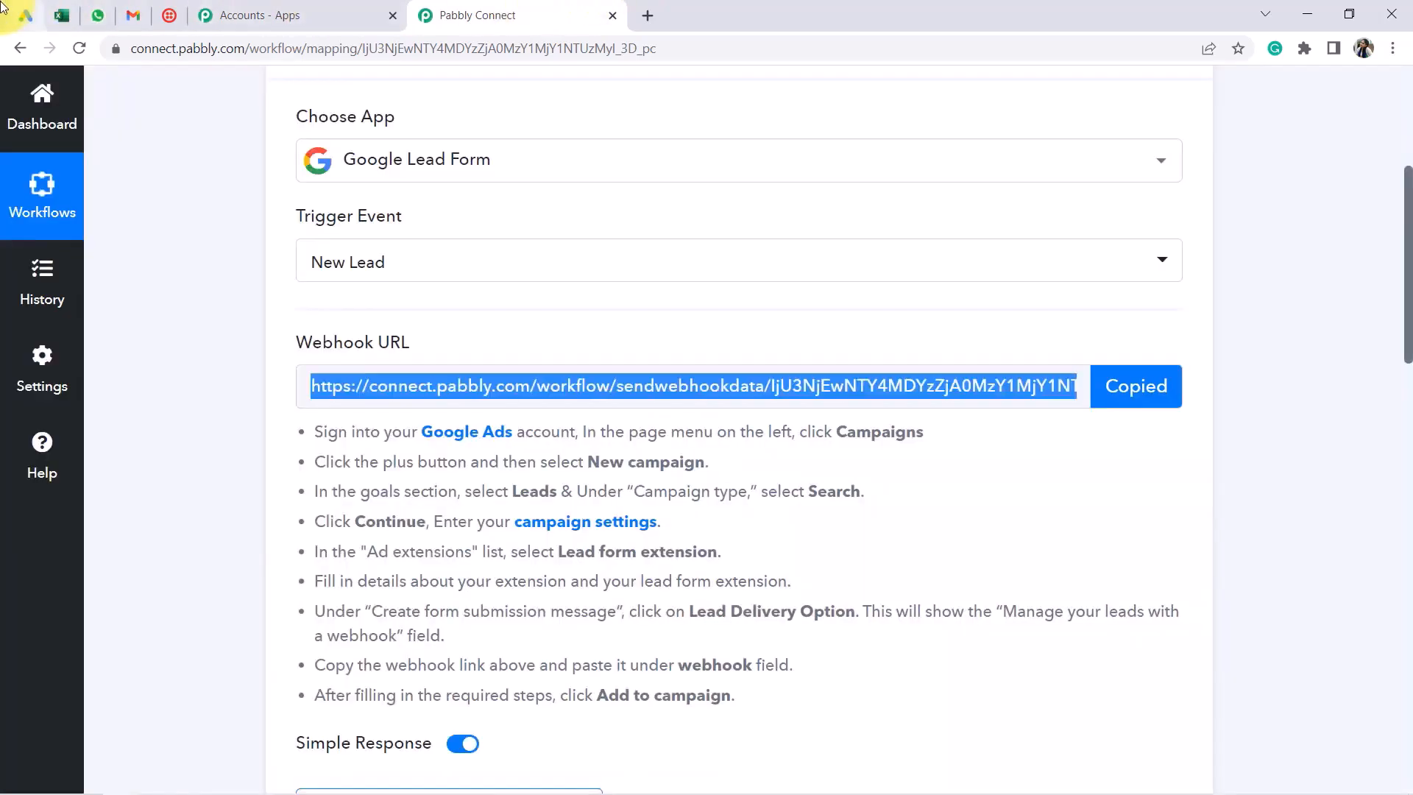
# Look over the Google Ads lead form extension settings
pyautogui.click(25, 16)
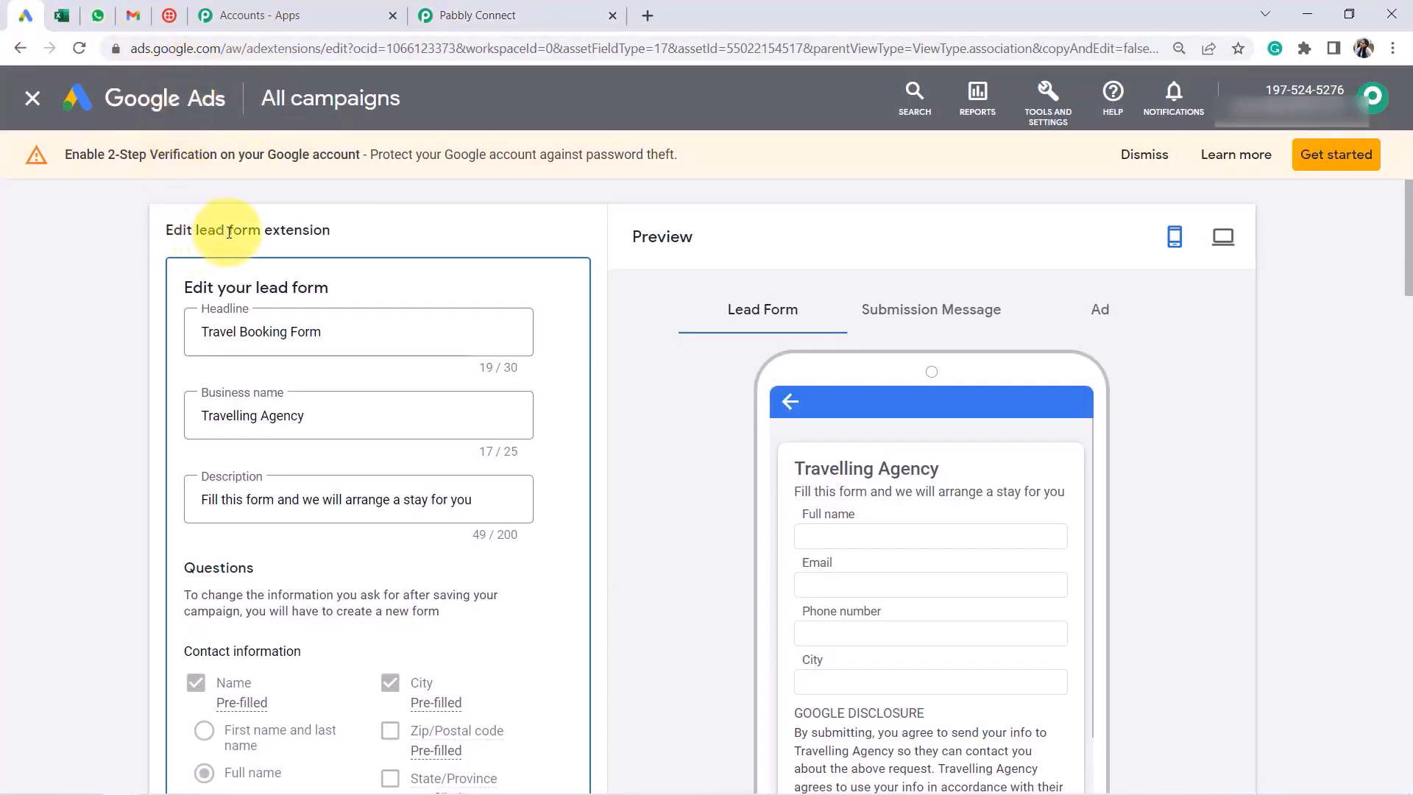
pyautogui.moveTo(208, 231); pyautogui.dragTo(309, 234)
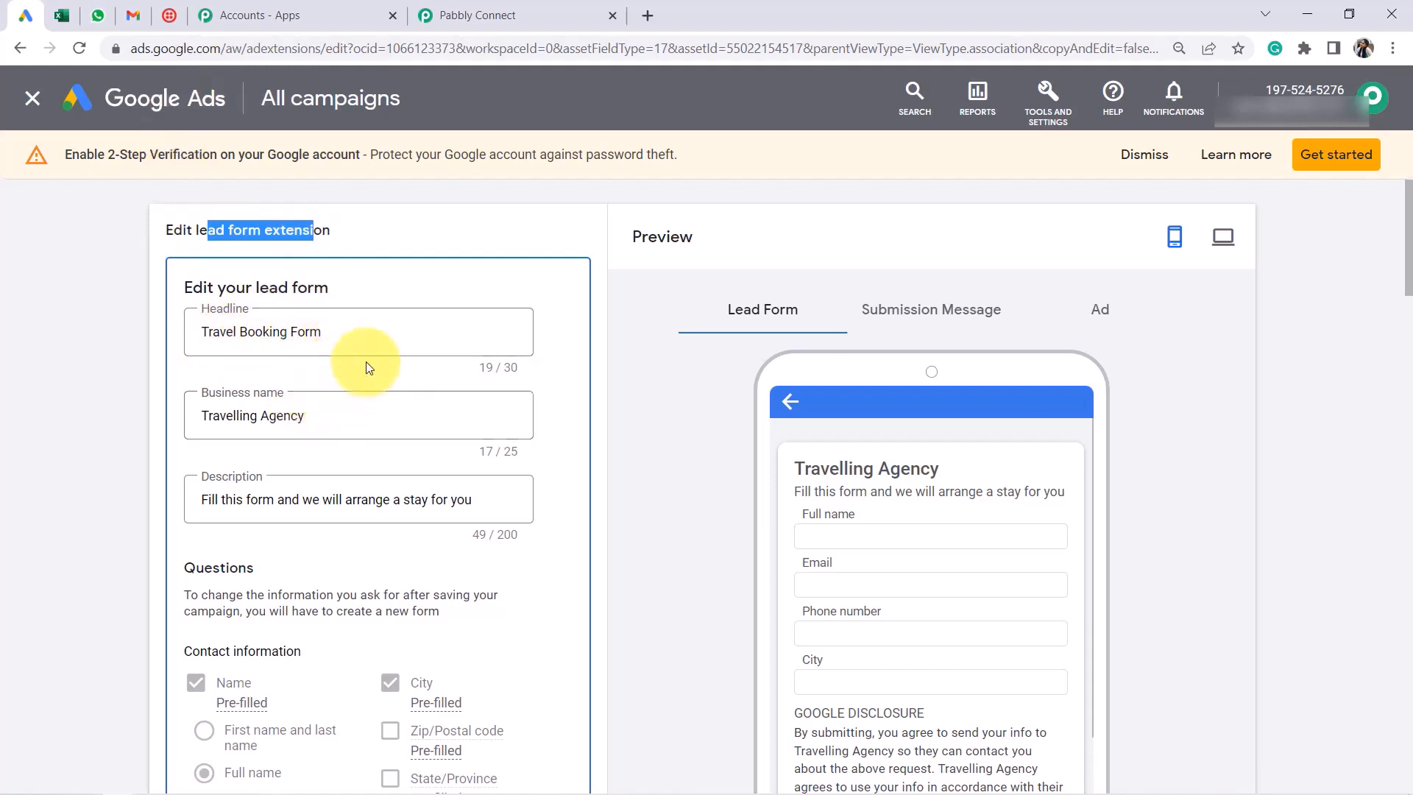
pyautogui.scroll(-2, 368, 368)
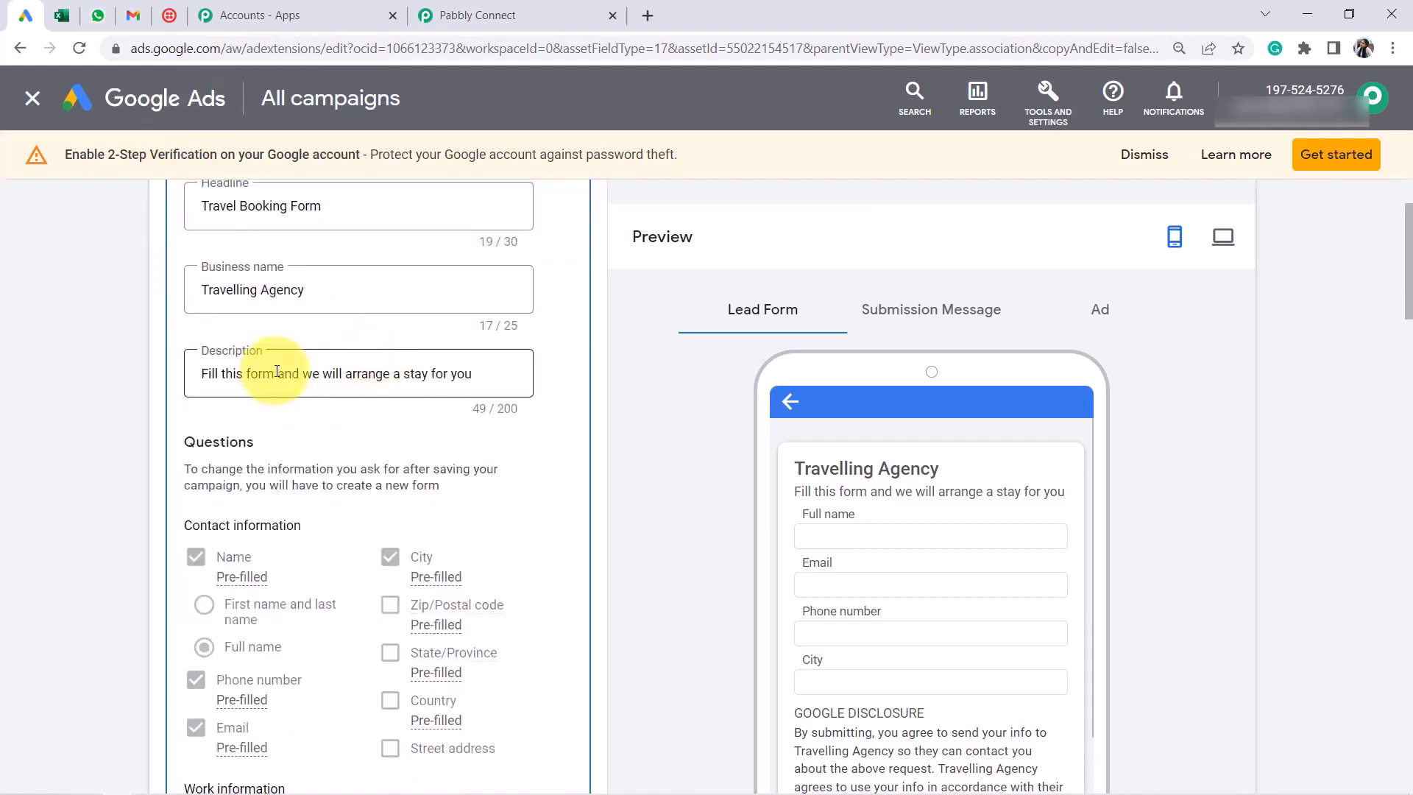
pyautogui.moveTo(276, 371); pyautogui.dragTo(425, 373)
pyautogui.scroll(2, 544, 471)
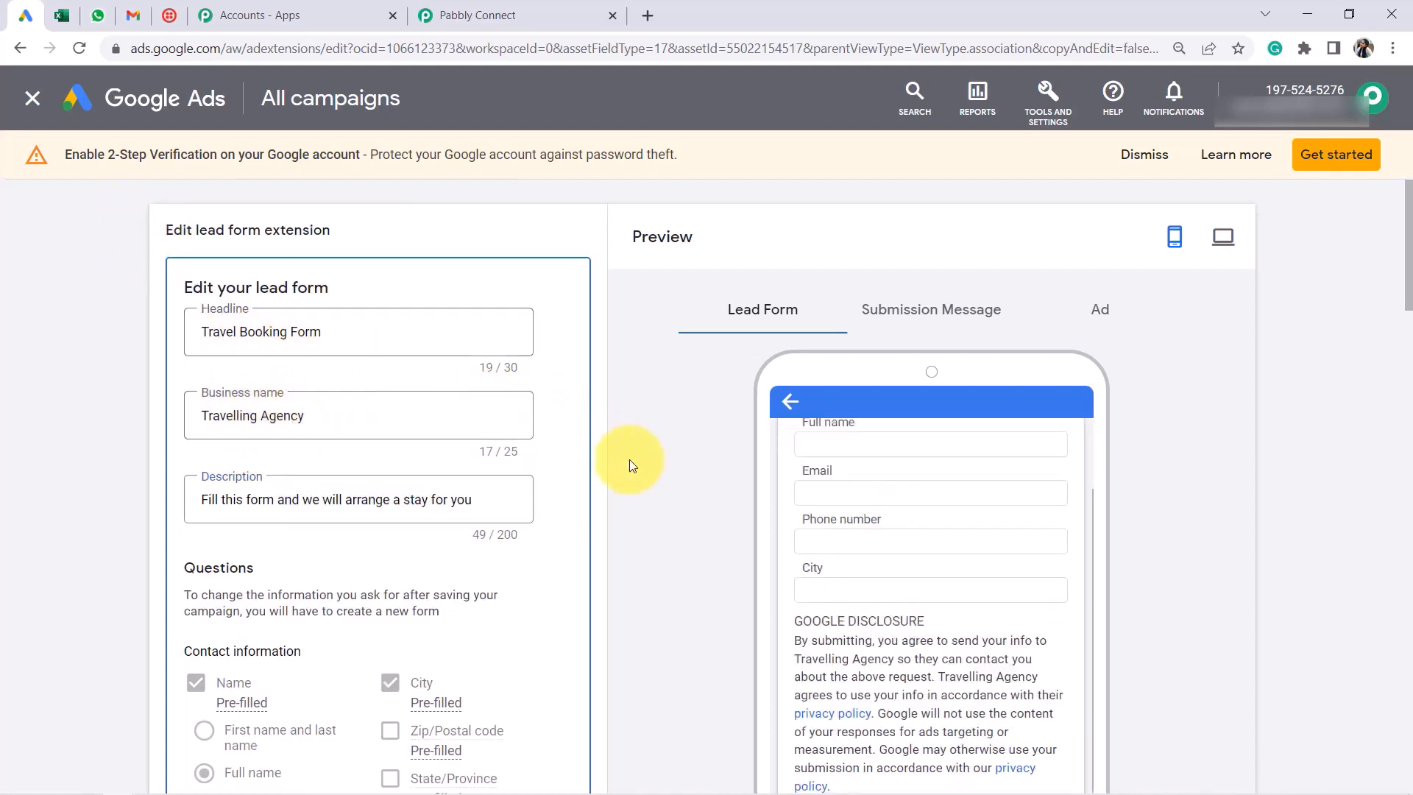
pyautogui.scroll(-15, 651, 486)
pyautogui.scroll(-10, 651, 486)
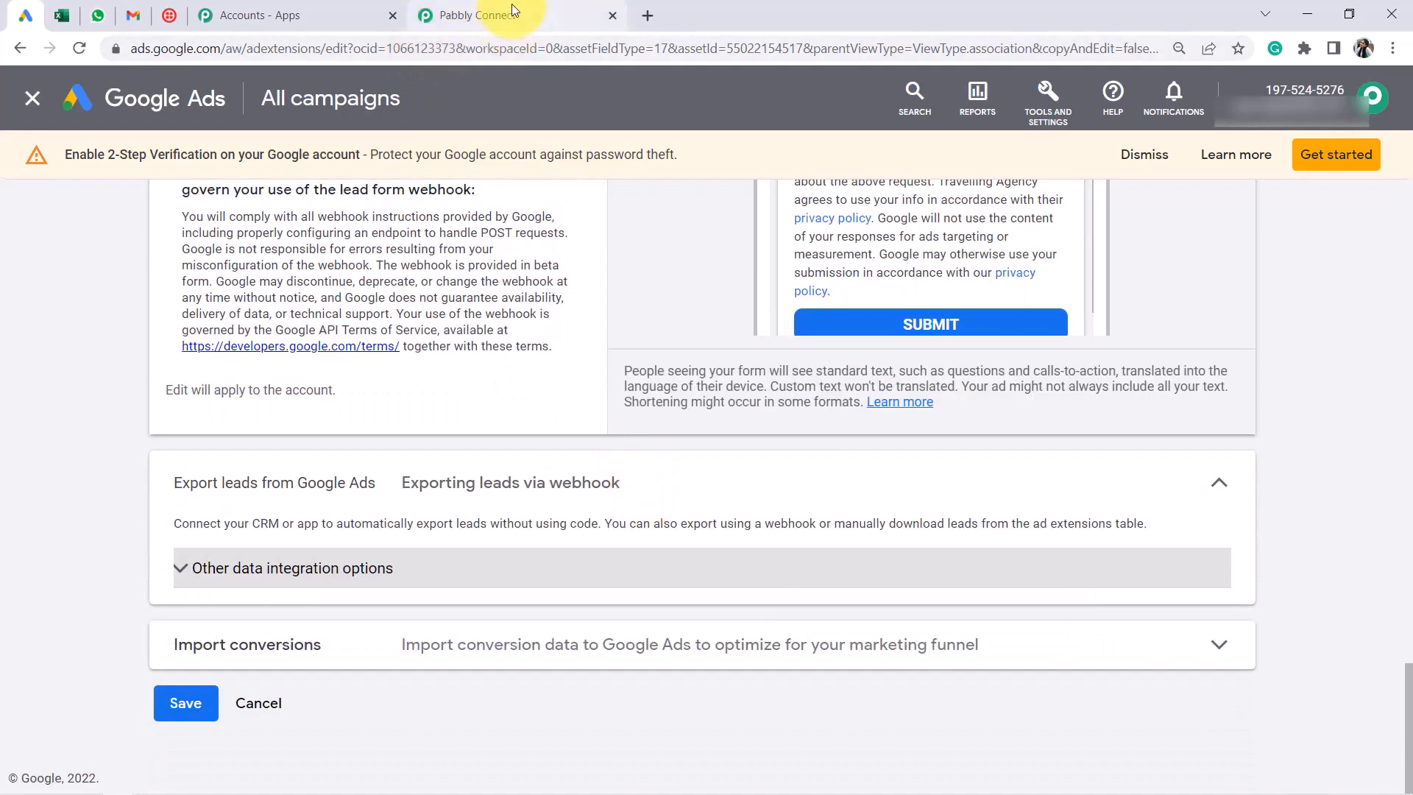
pyautogui.click(511, 28)
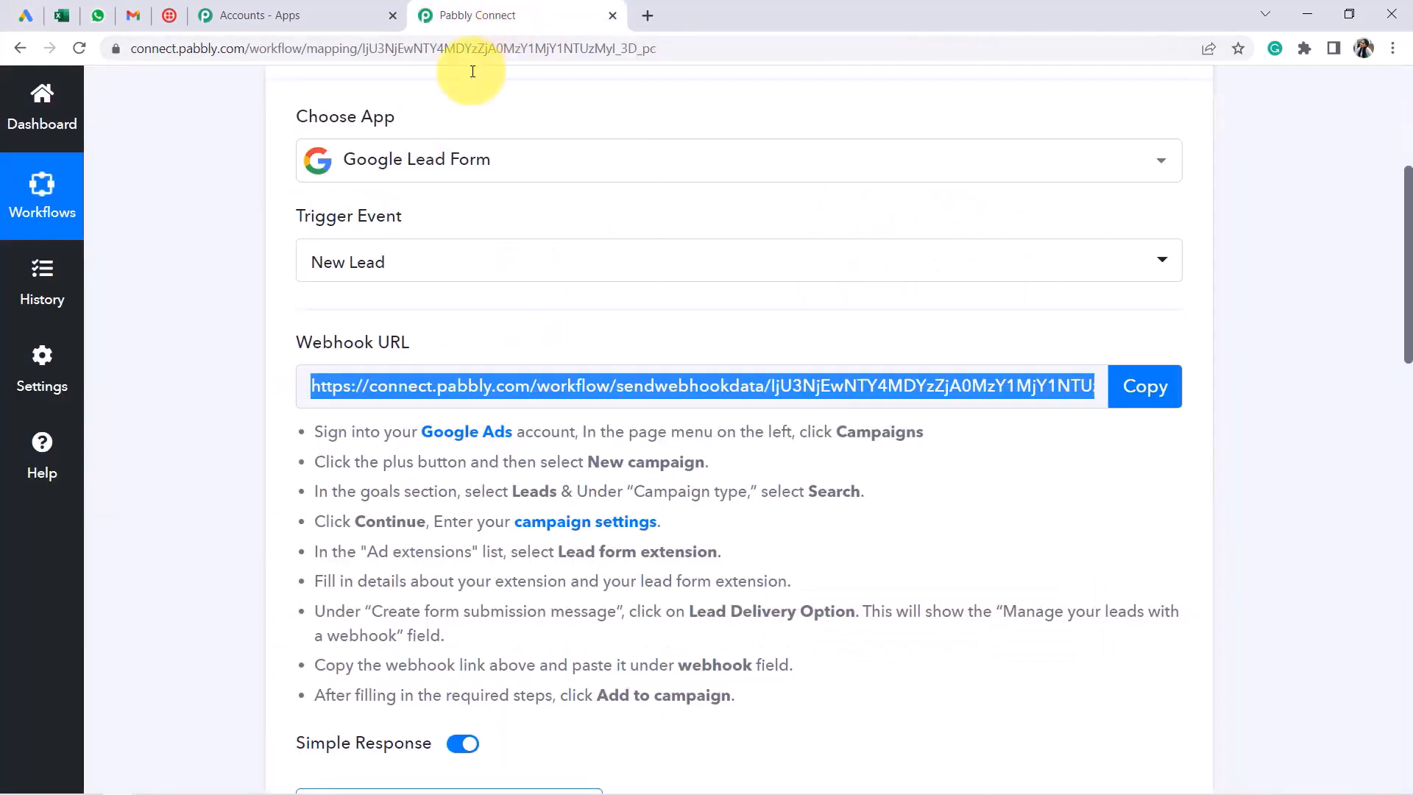
# Under Export leads' other integration options, replace the old webhook URL with the Pabbly webhook URL
pyautogui.click(23, 14)
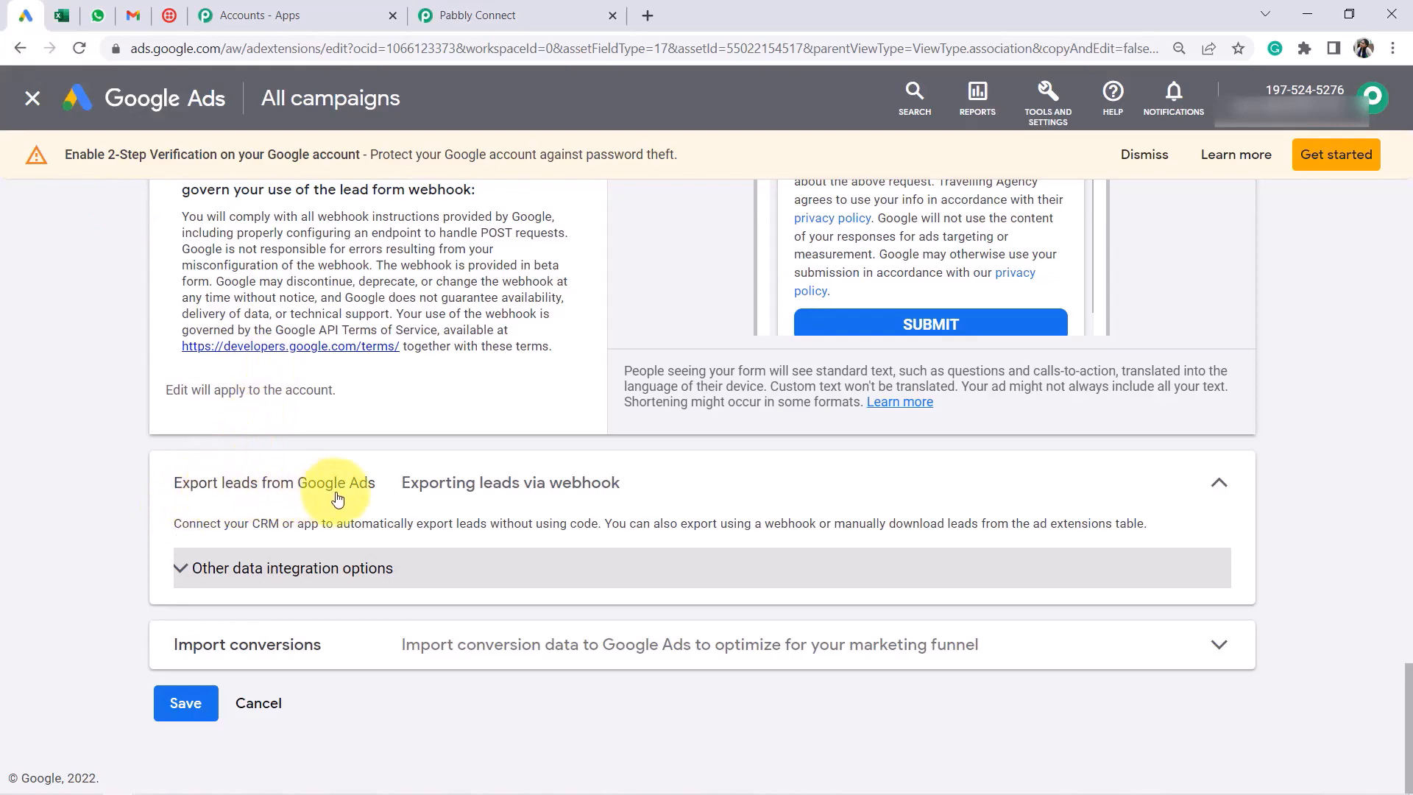
pyautogui.click(304, 462)
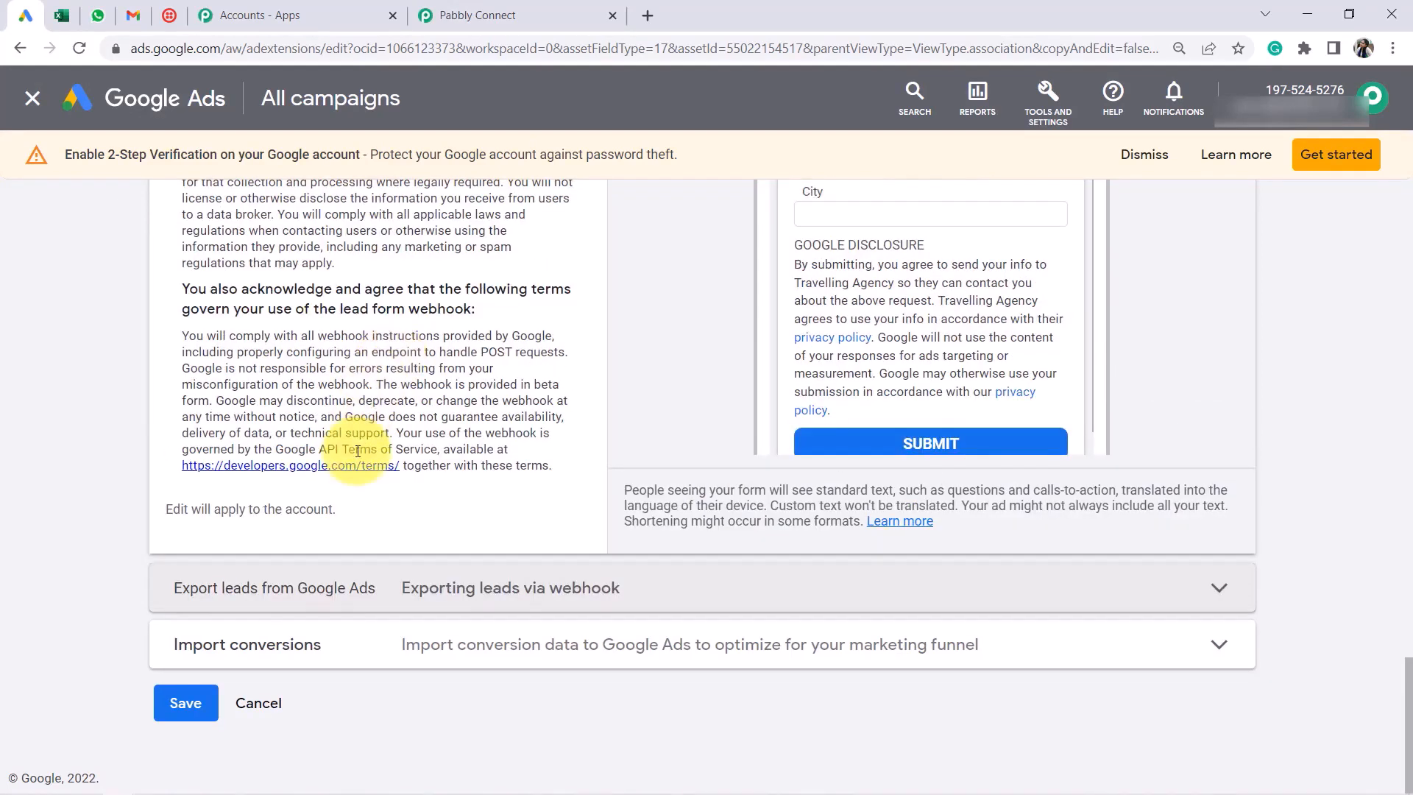
pyautogui.click(186, 592)
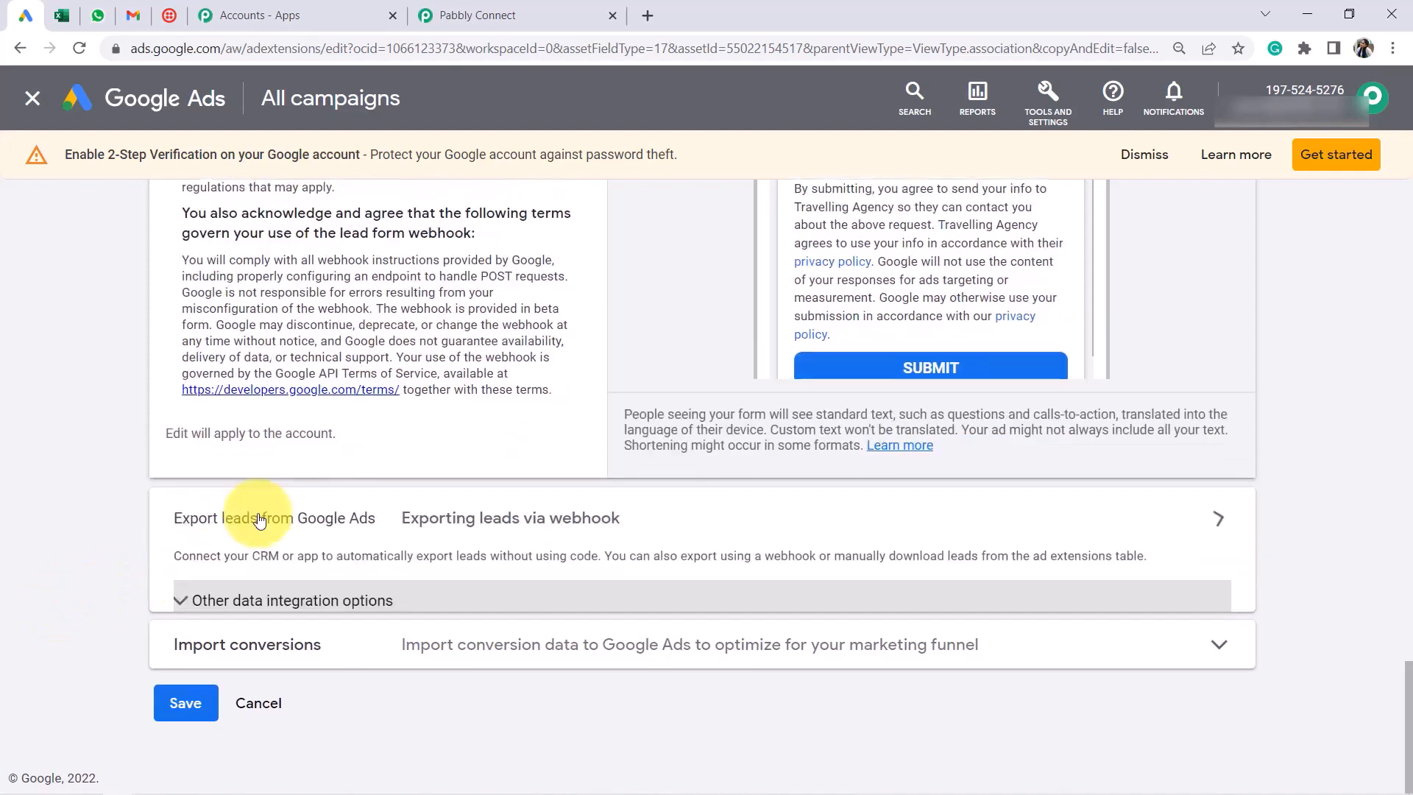
pyautogui.click(251, 567)
pyautogui.scroll(-5, 249, 477)
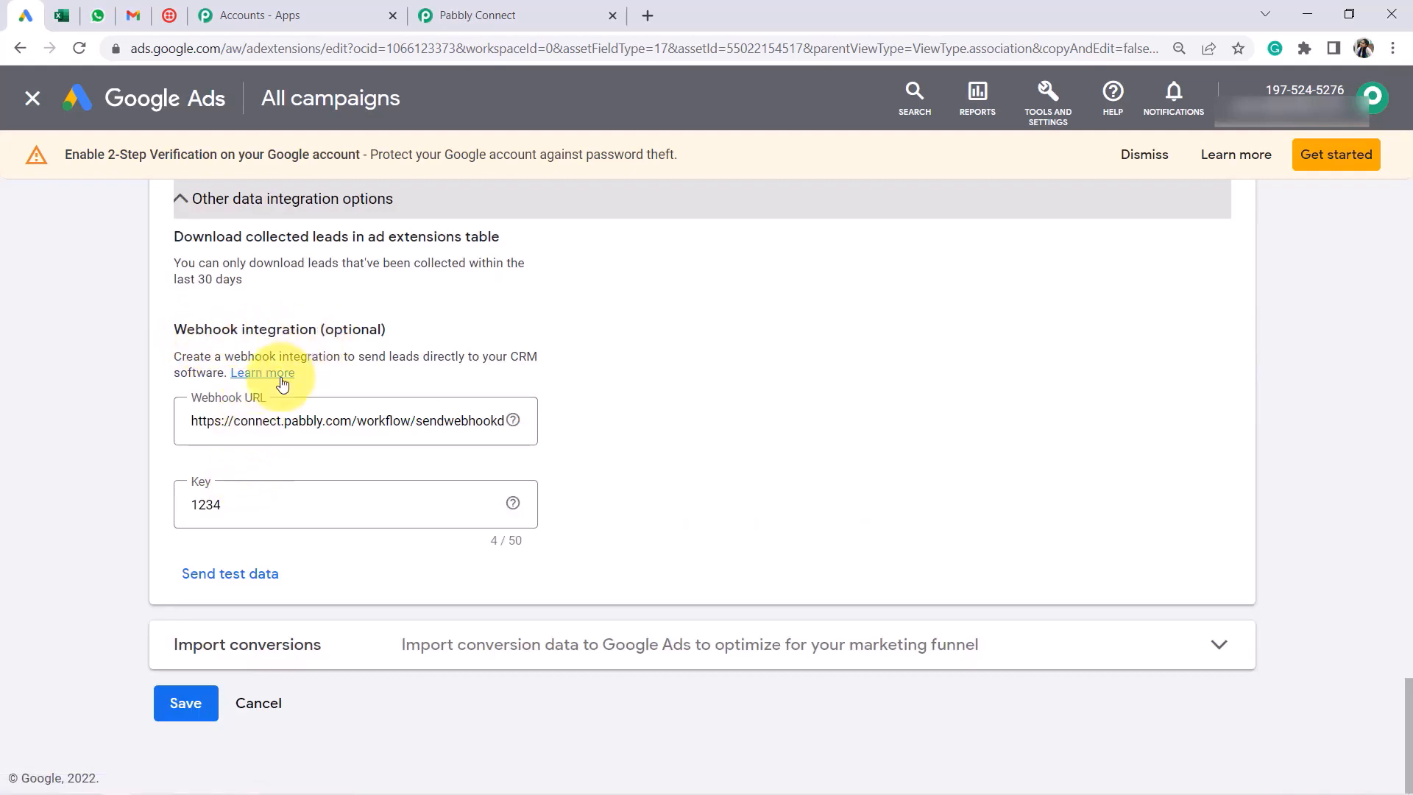
pyautogui.tripleClick(268, 420)
pyautogui.press('BackSpace')
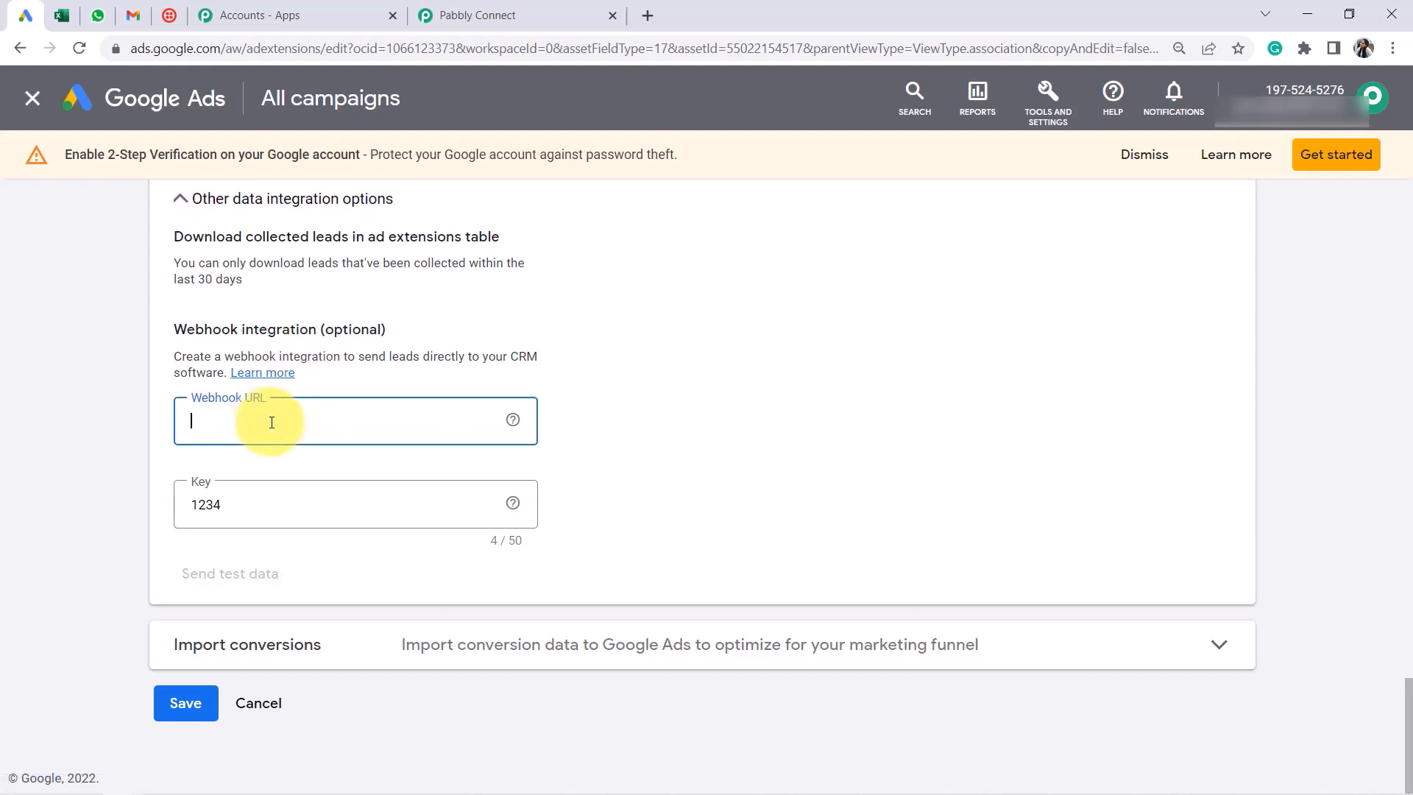
pyautogui.hotkey('ctrl', 'v')
pyautogui.click(460, 14)
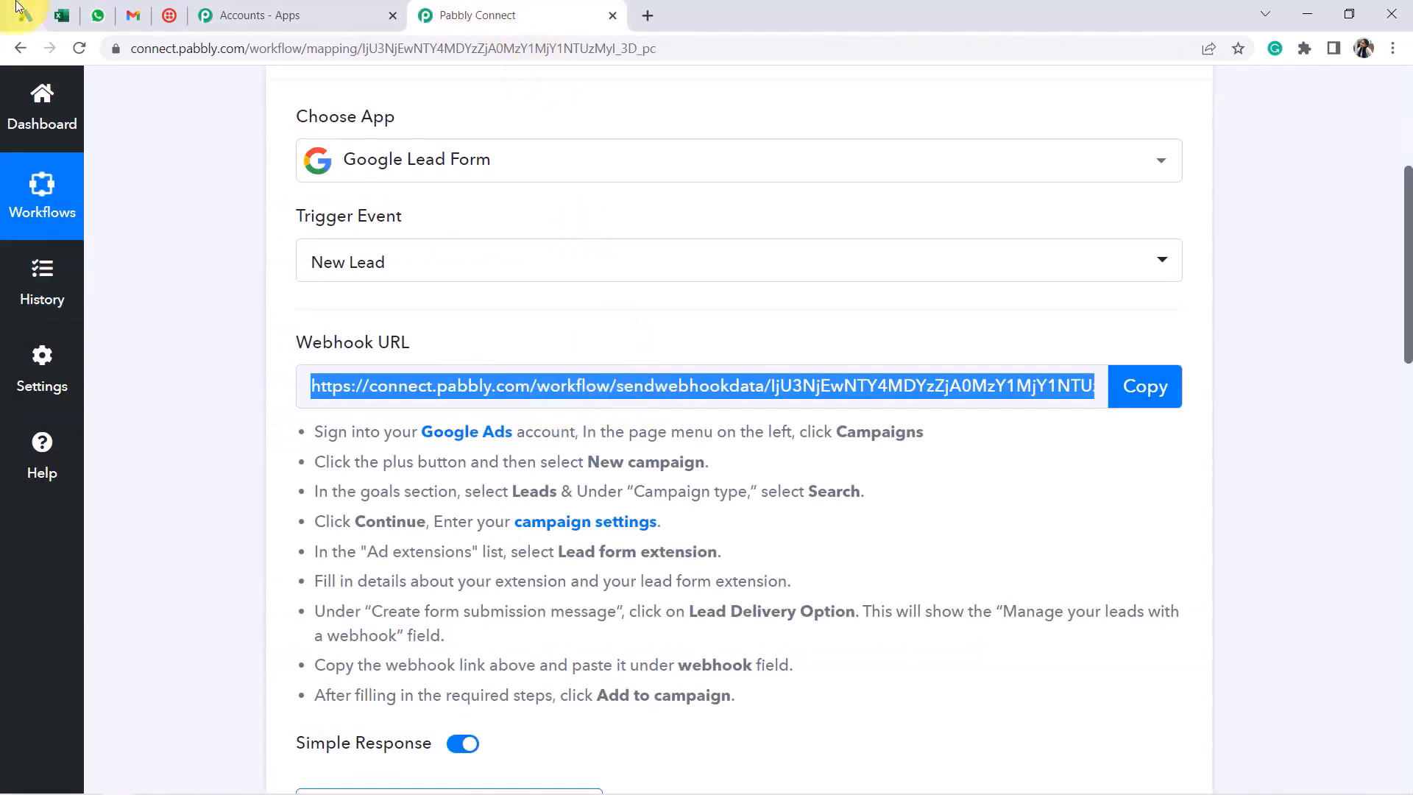
# Send test data from Google Ads and check Pabbly Connect for the webhook response
pyautogui.click(40, 13)
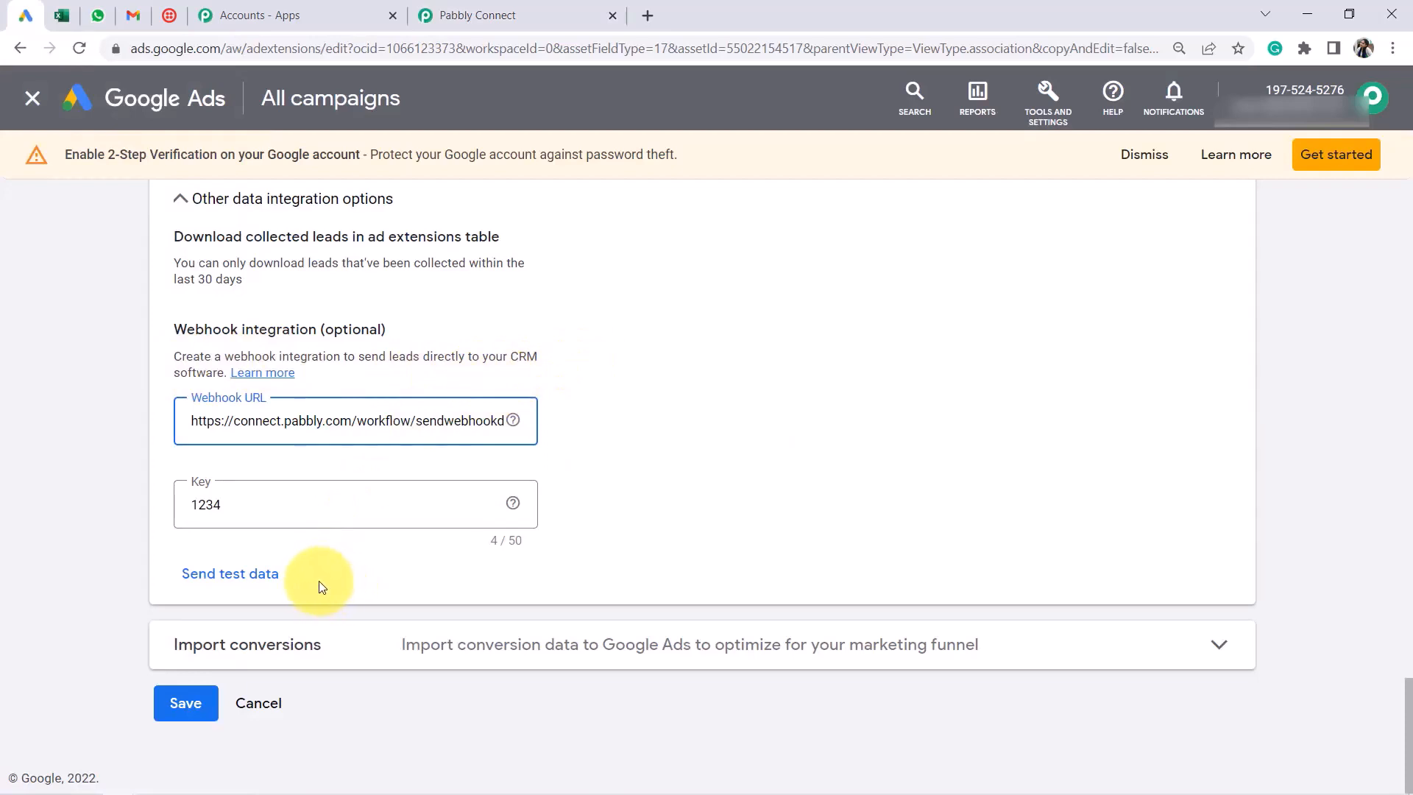
pyautogui.click(214, 583)
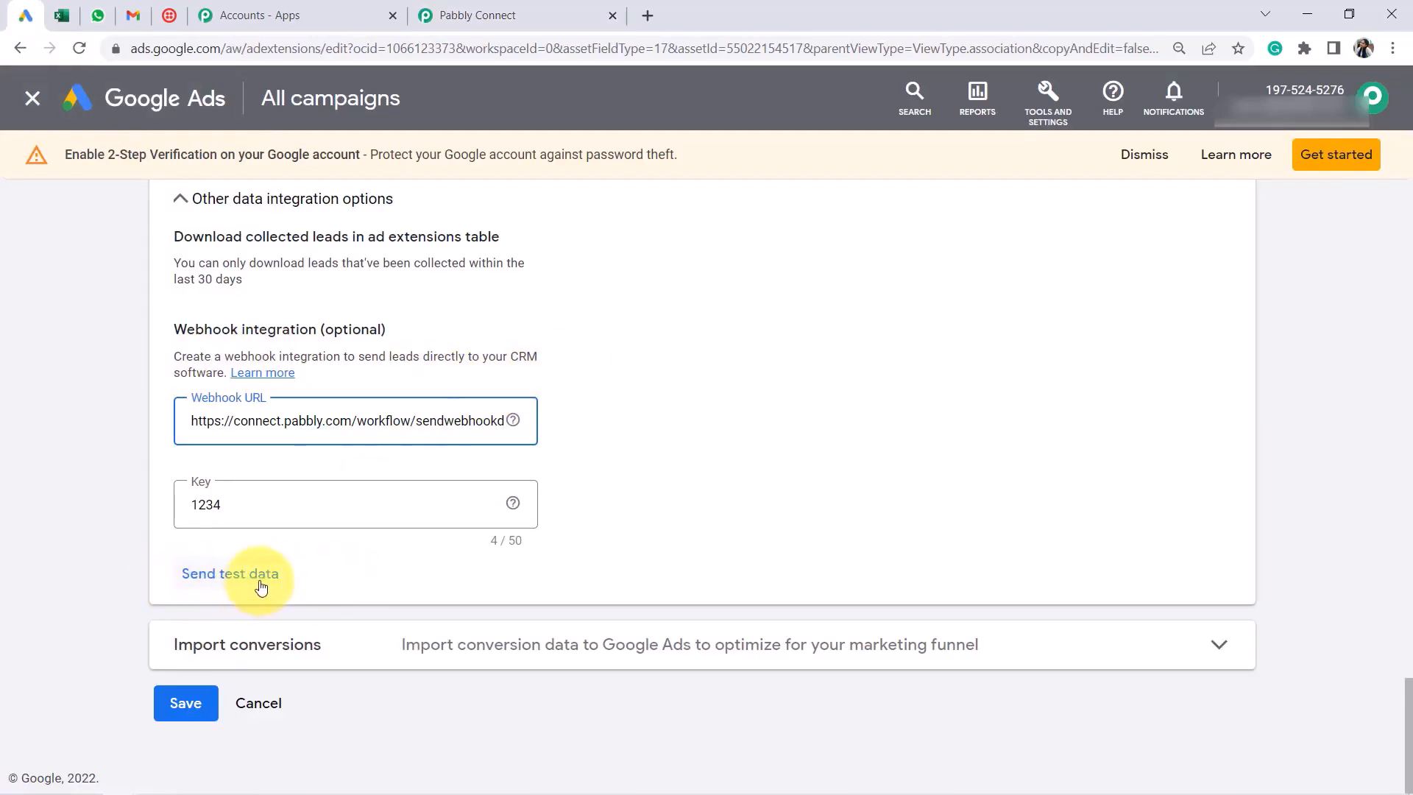
pyautogui.click(473, 17)
pyautogui.scroll(-1, 566, 329)
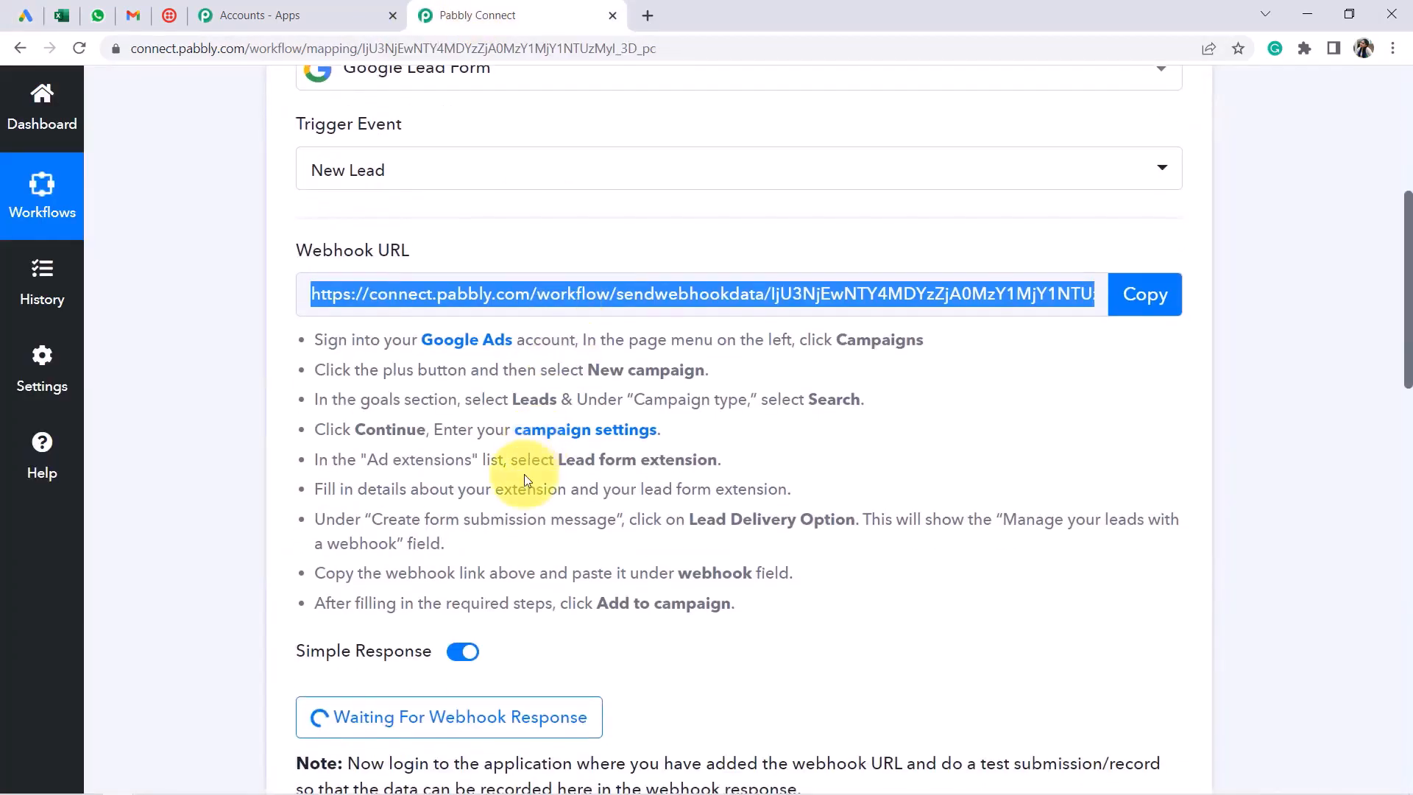
pyautogui.scroll(-3, 524, 474)
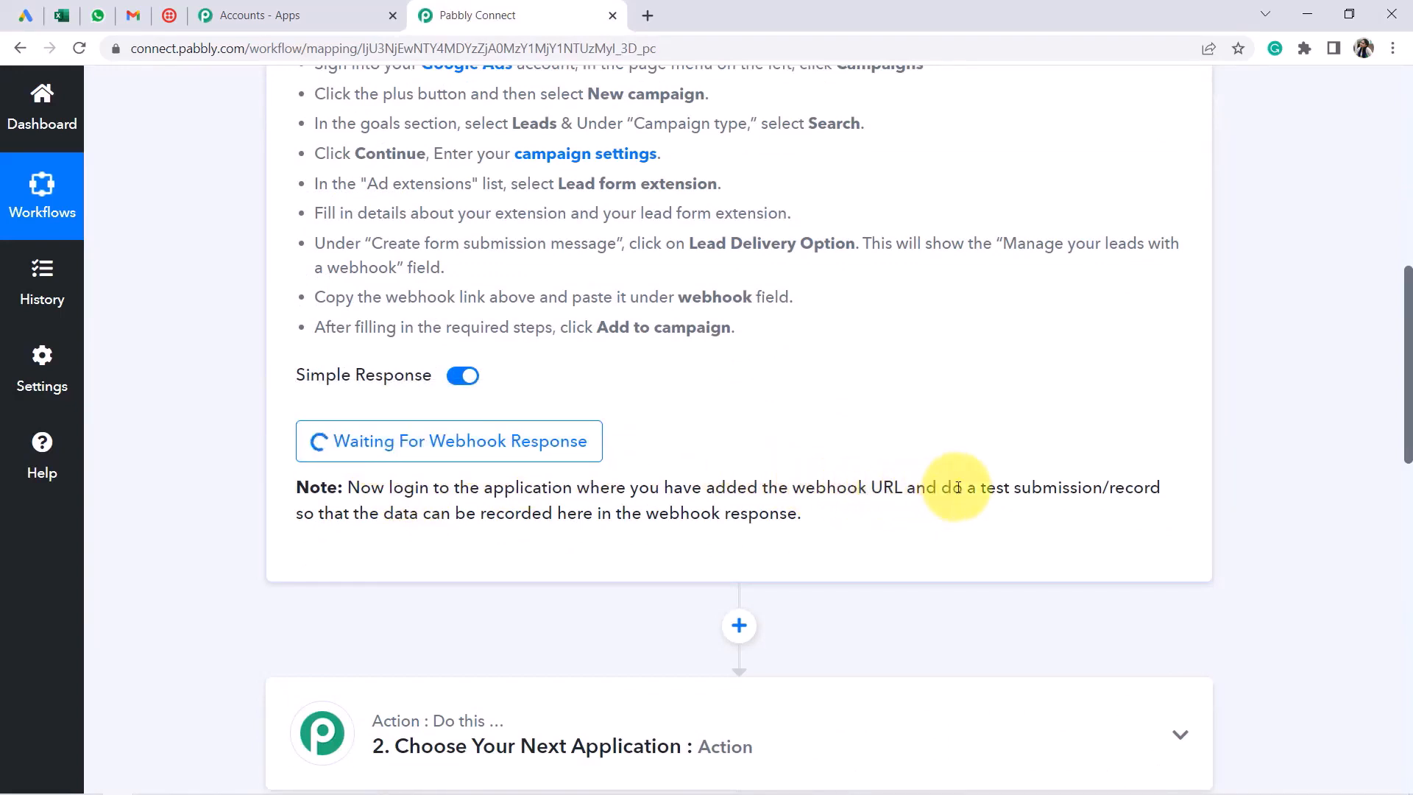
pyautogui.moveTo(952, 487); pyautogui.dragTo(557, 513)
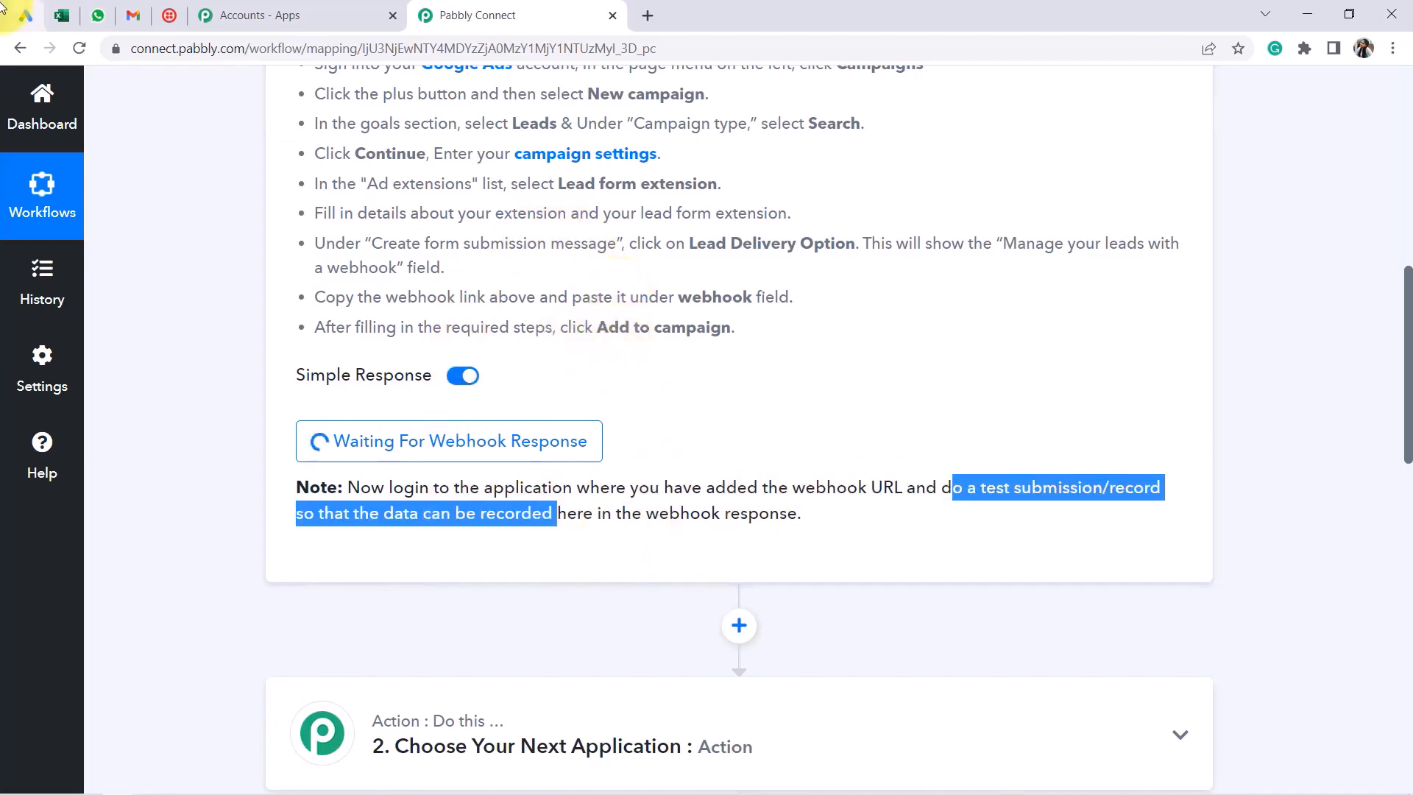
pyautogui.click(25, 14)
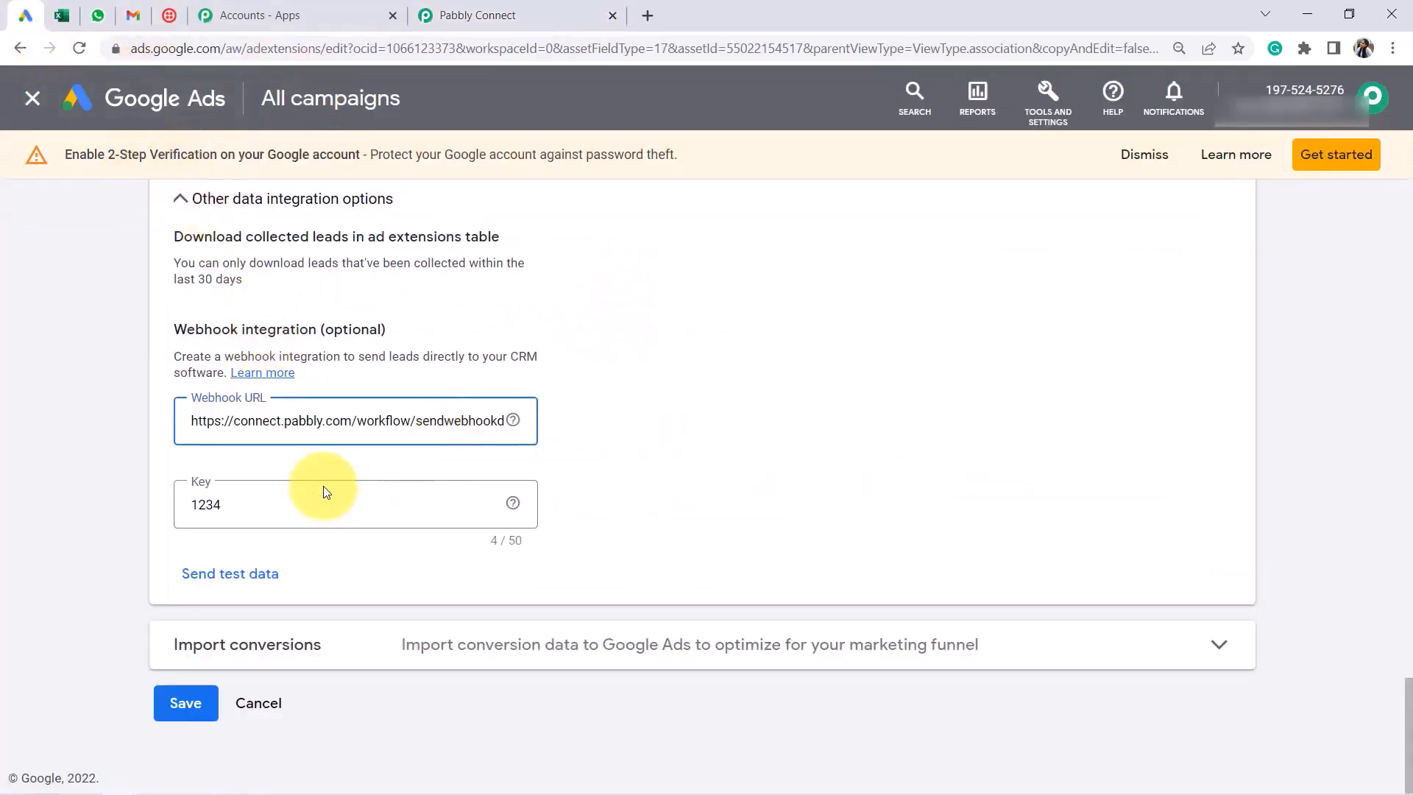
pyautogui.click(228, 502)
pyautogui.click(170, 513)
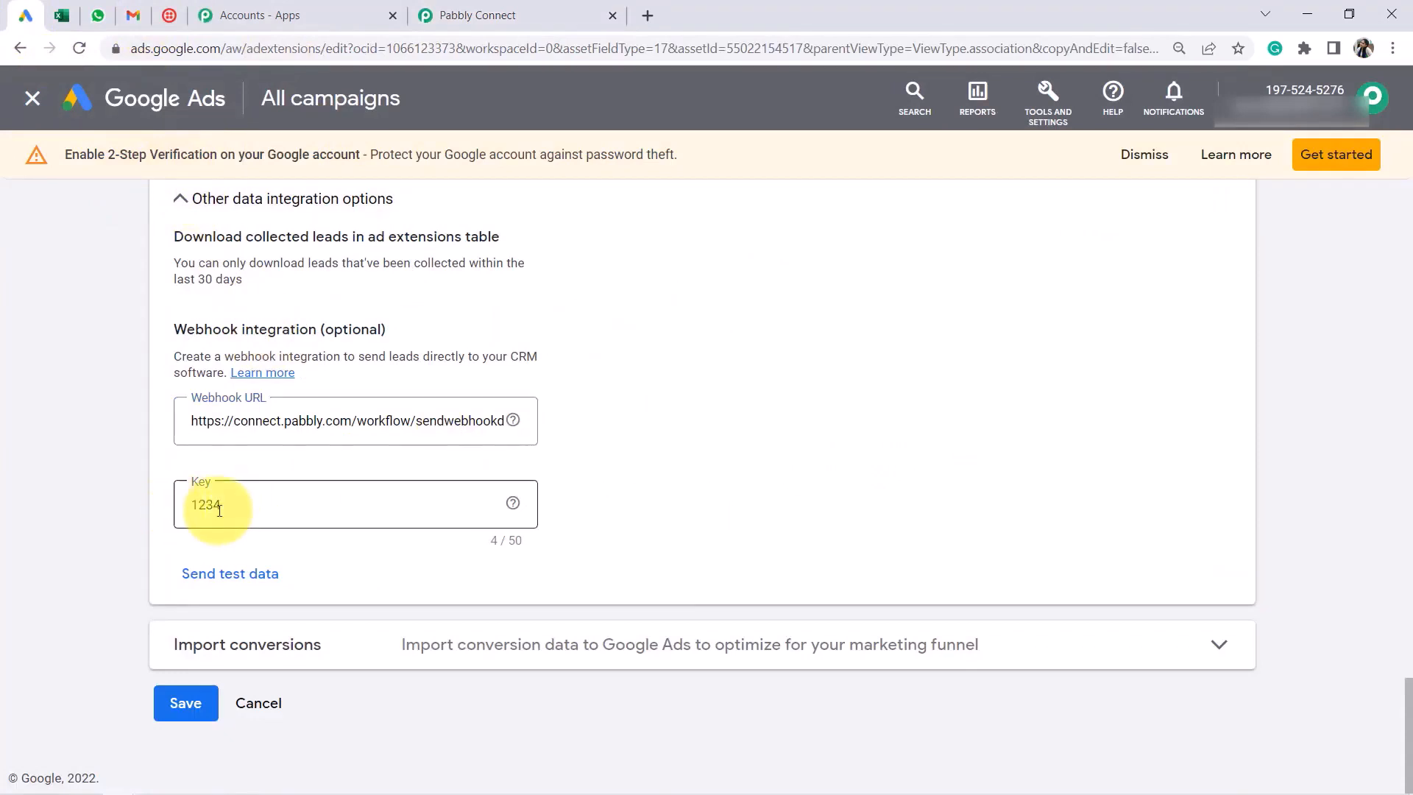
pyautogui.doubleClick(223, 505)
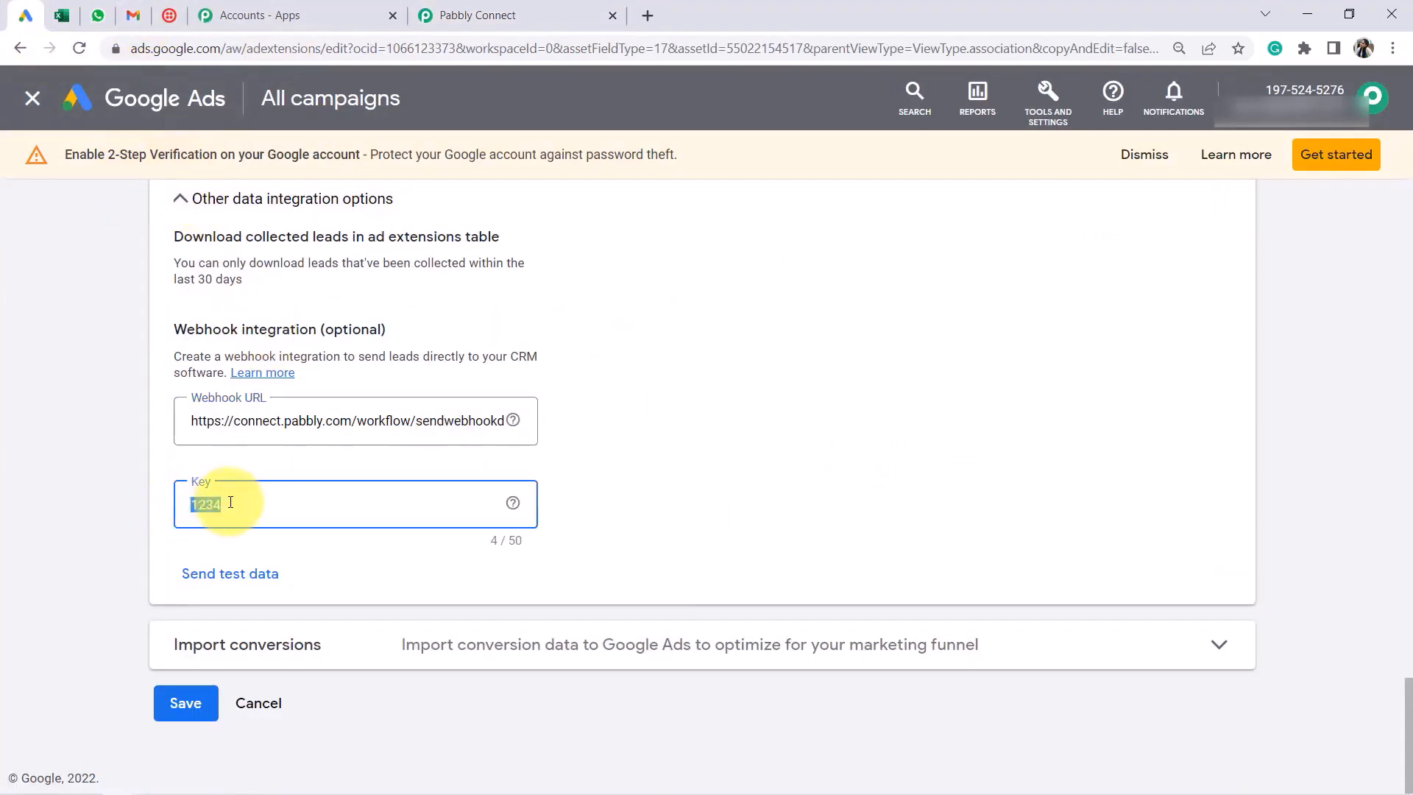
pyautogui.click(229, 582)
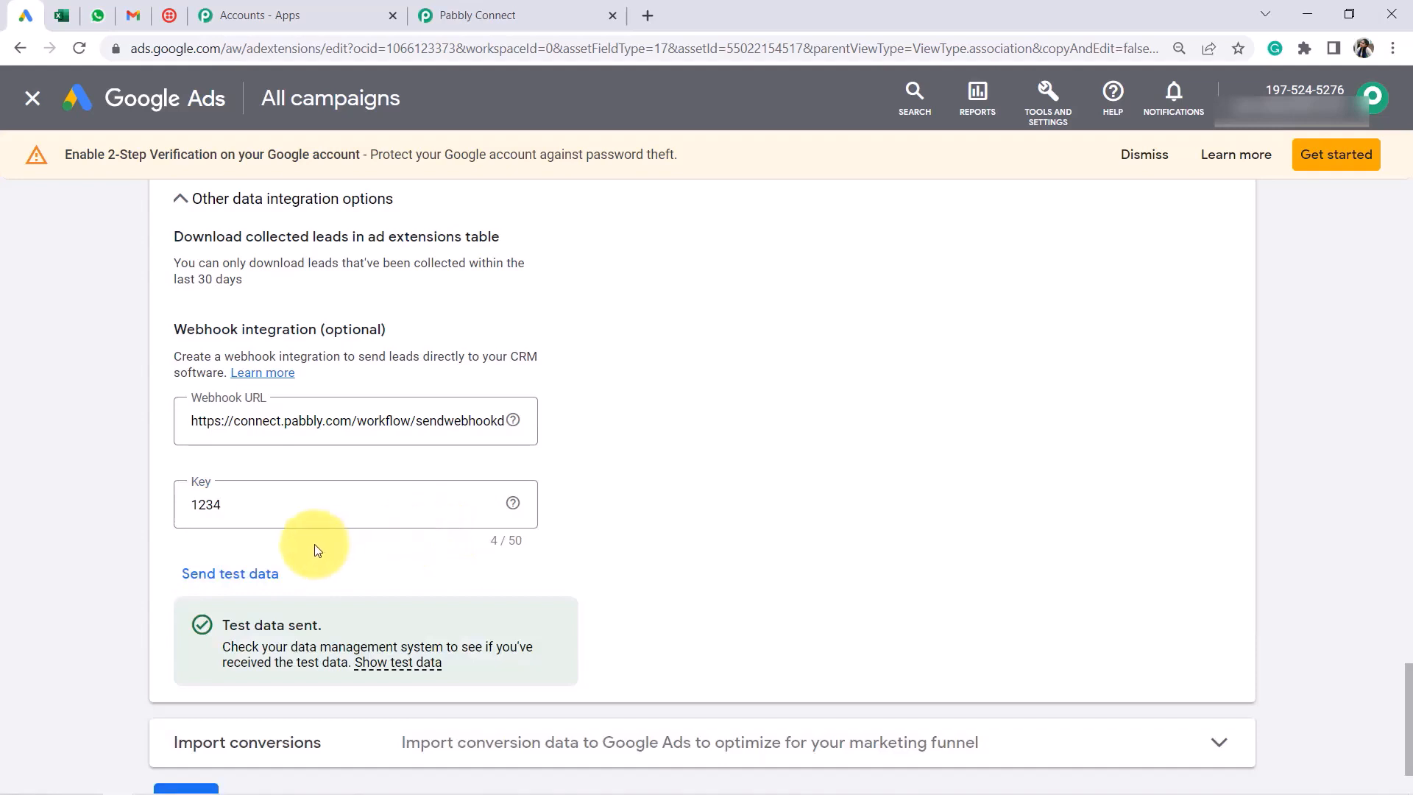
pyautogui.scroll(-2, 309, 571)
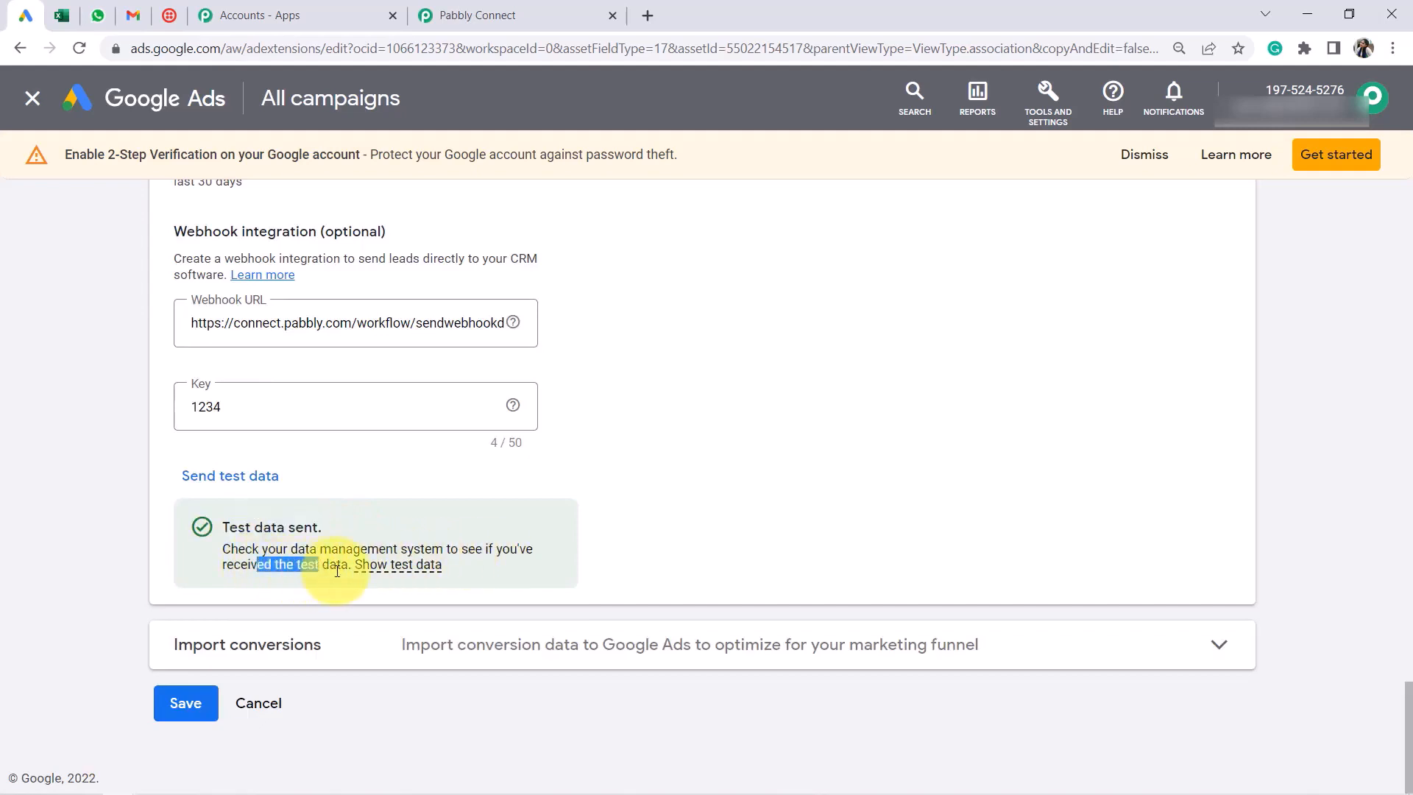
pyautogui.click(202, 702)
pyautogui.click(545, 9)
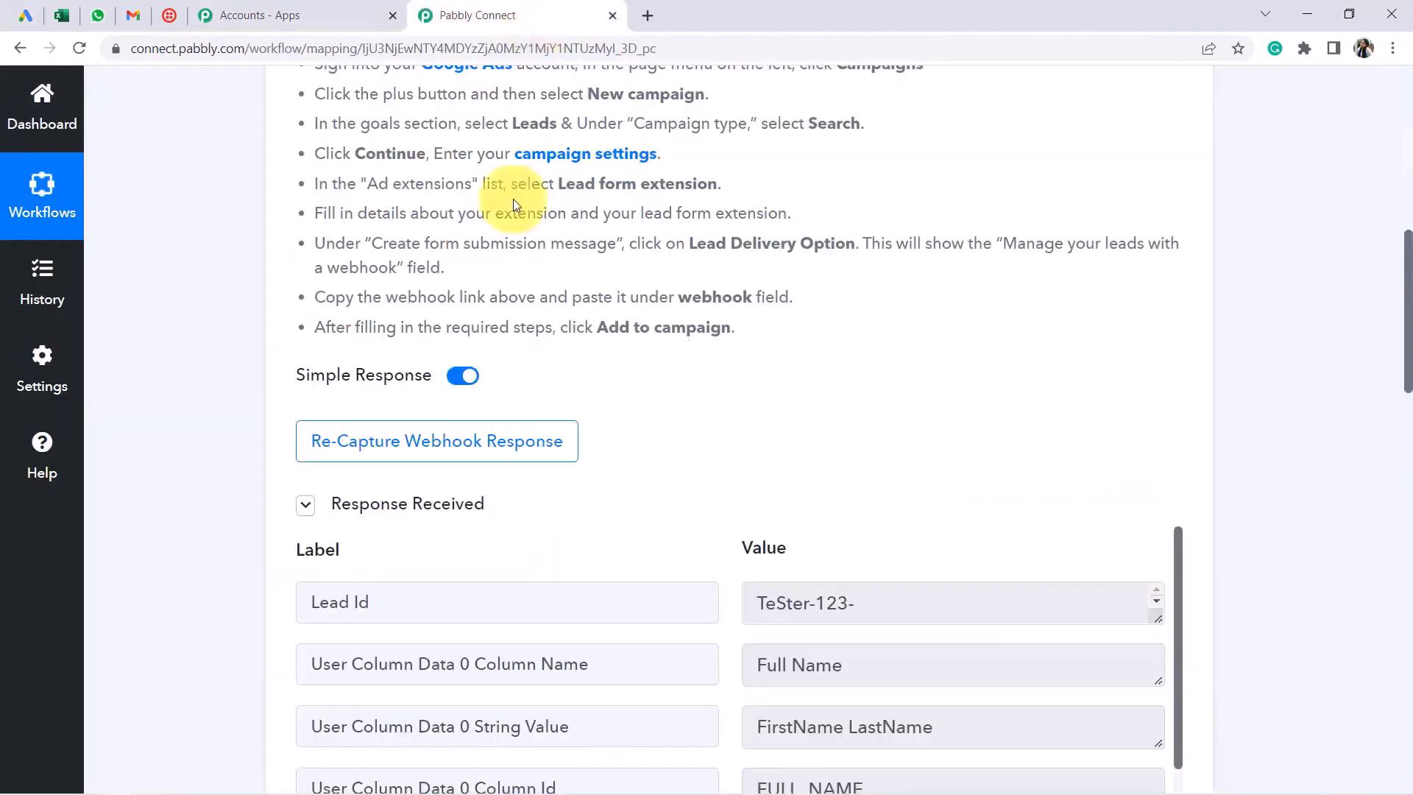
pyautogui.scroll(-2, 581, 331)
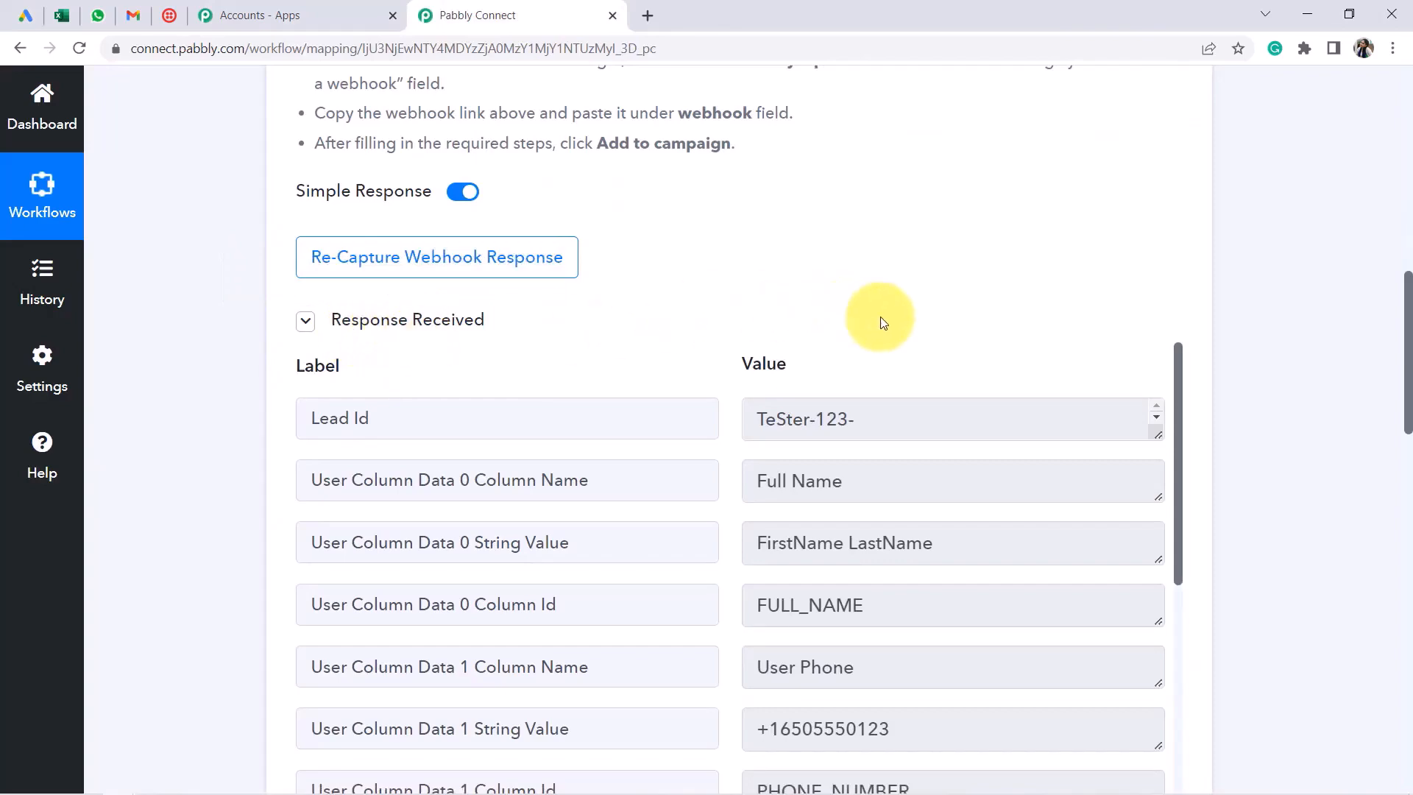
pyautogui.click(27, 16)
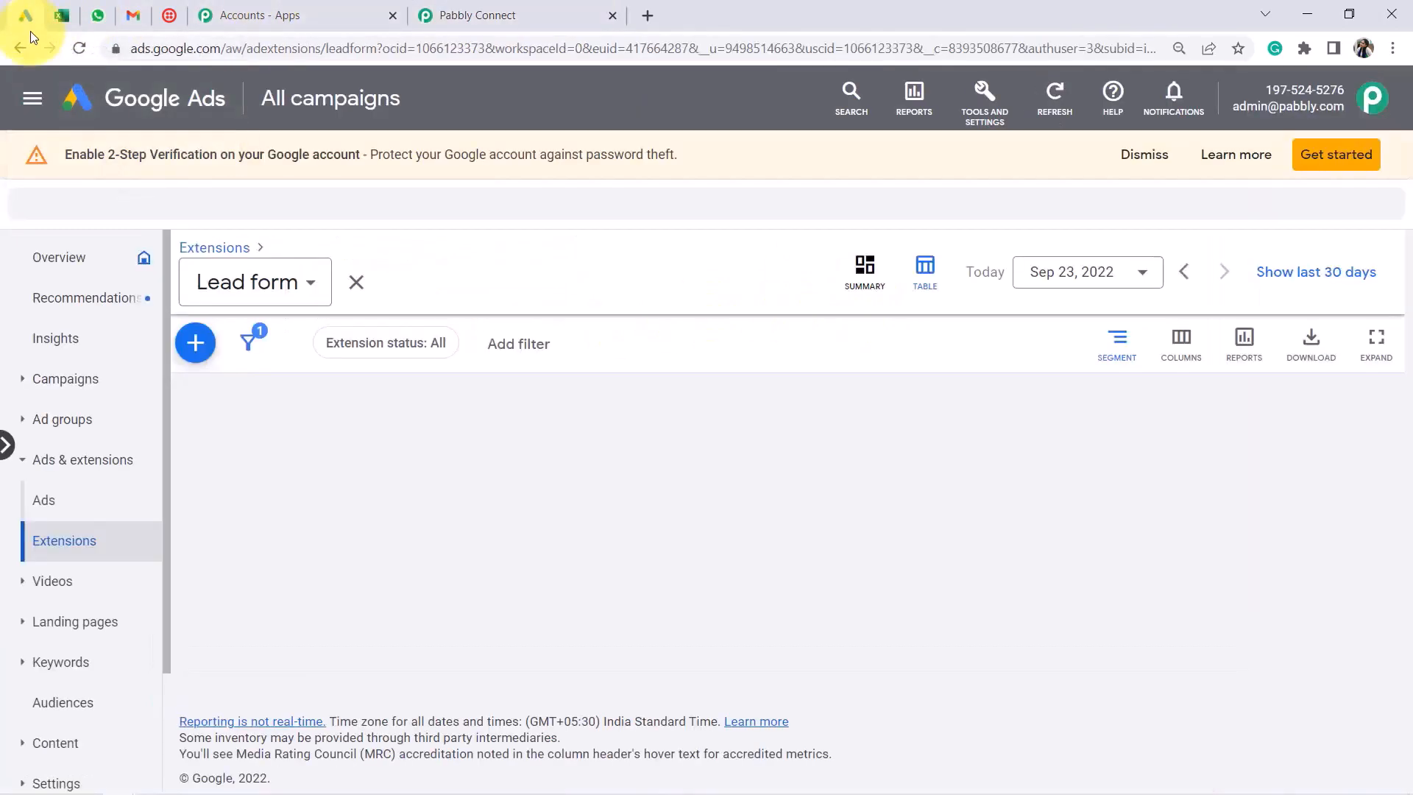
pyautogui.click(508, 16)
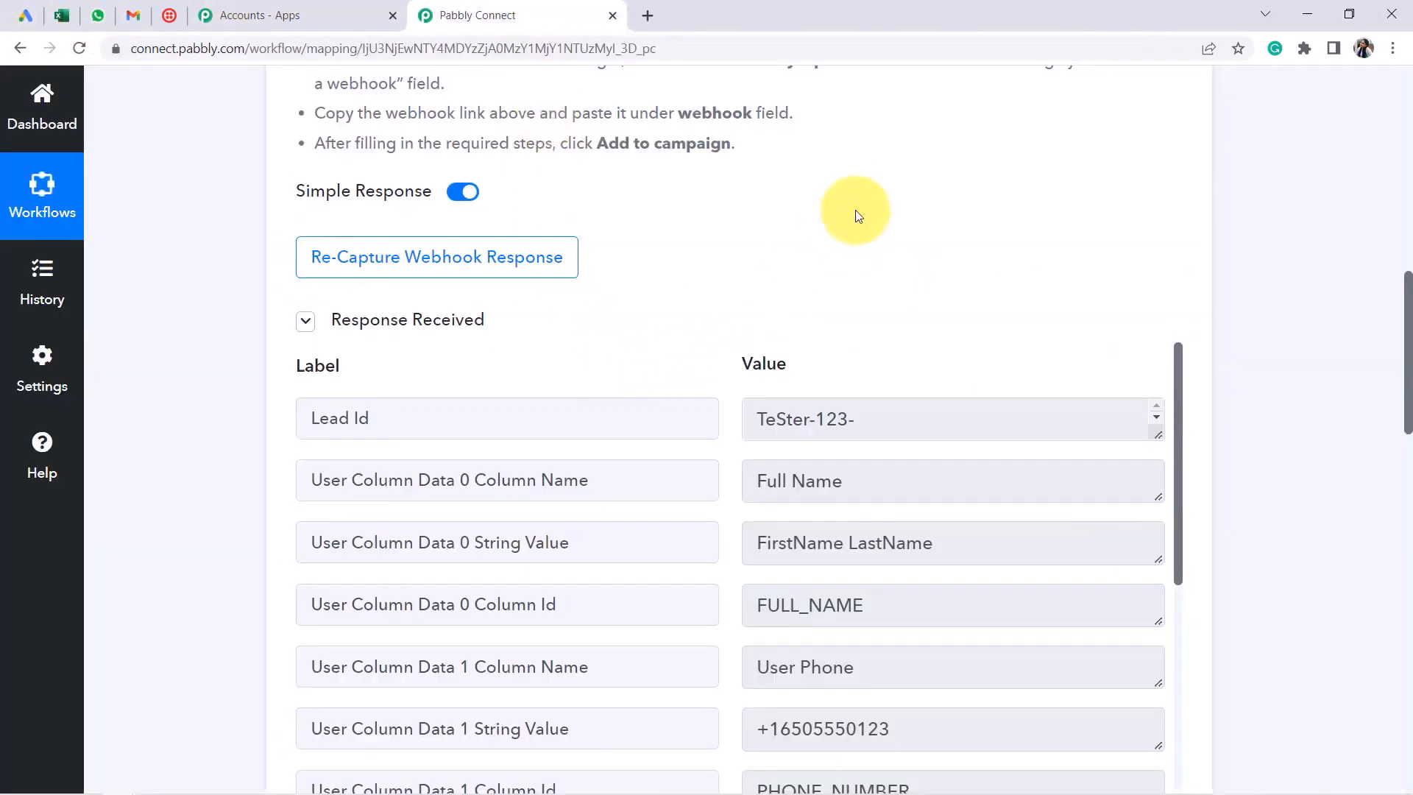
pyautogui.scroll(-3, 875, 236)
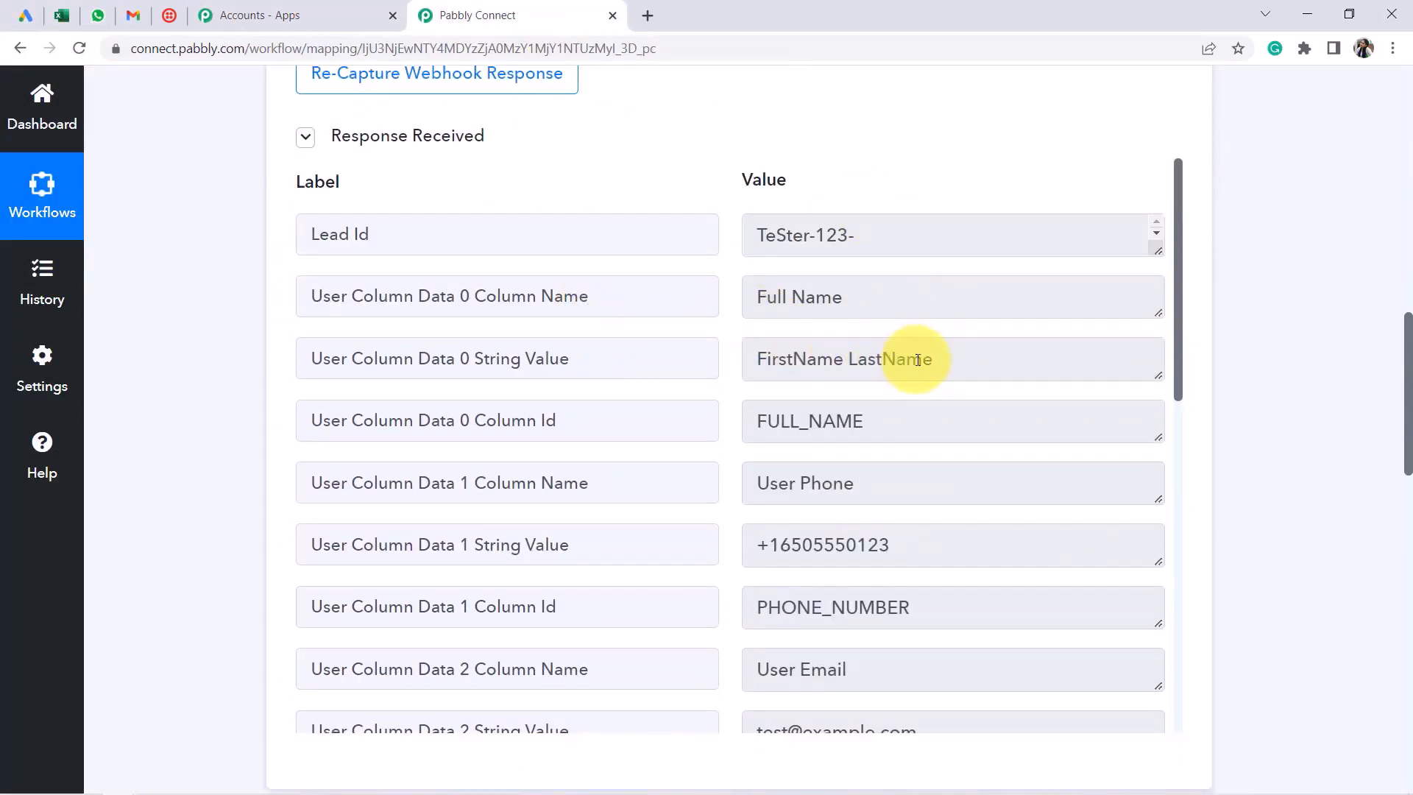
pyautogui.moveTo(925, 360)
pyautogui.mouseDown()
pyautogui.moveTo(827, 358)
pyautogui.moveTo(943, 360)
pyautogui.mouseUp()
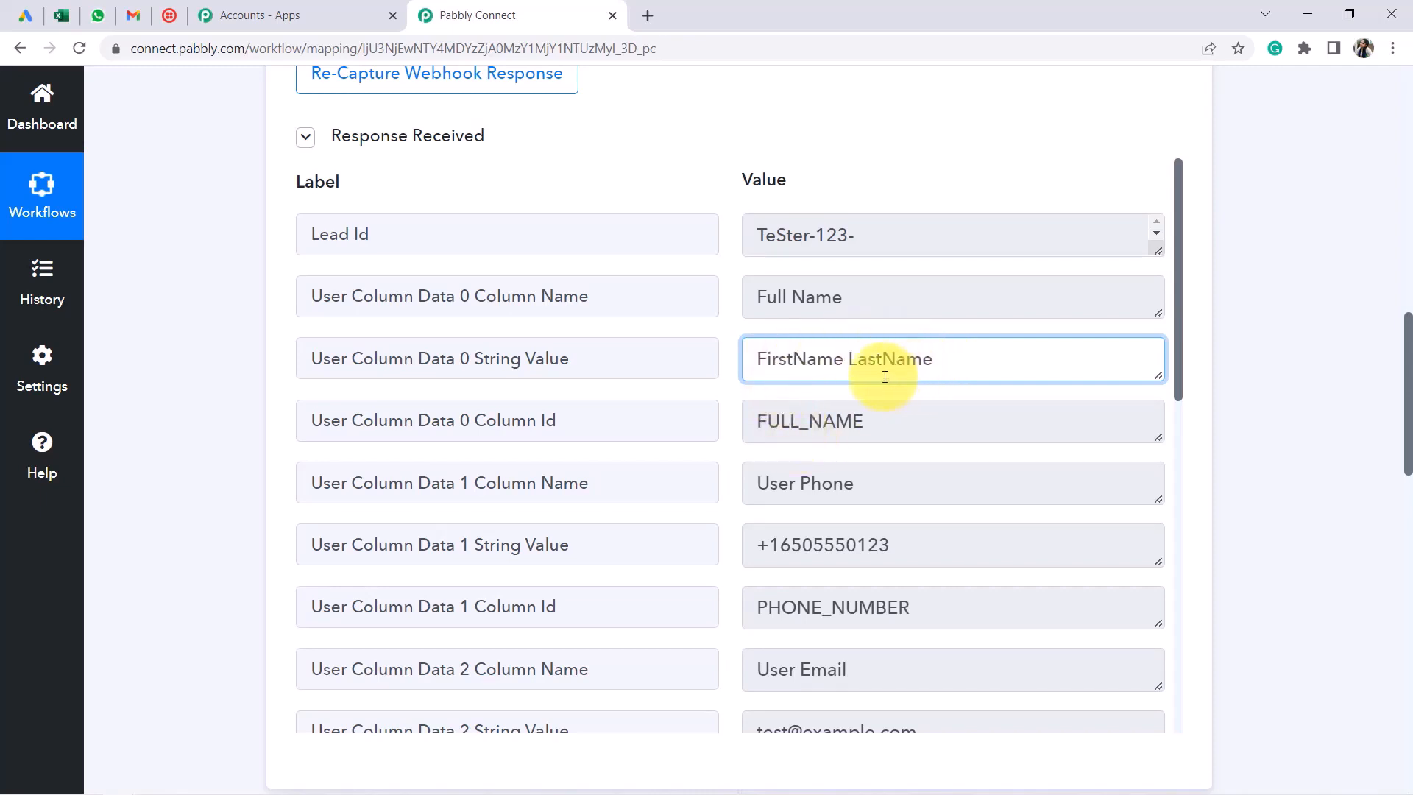
pyautogui.tripleClick(883, 369)
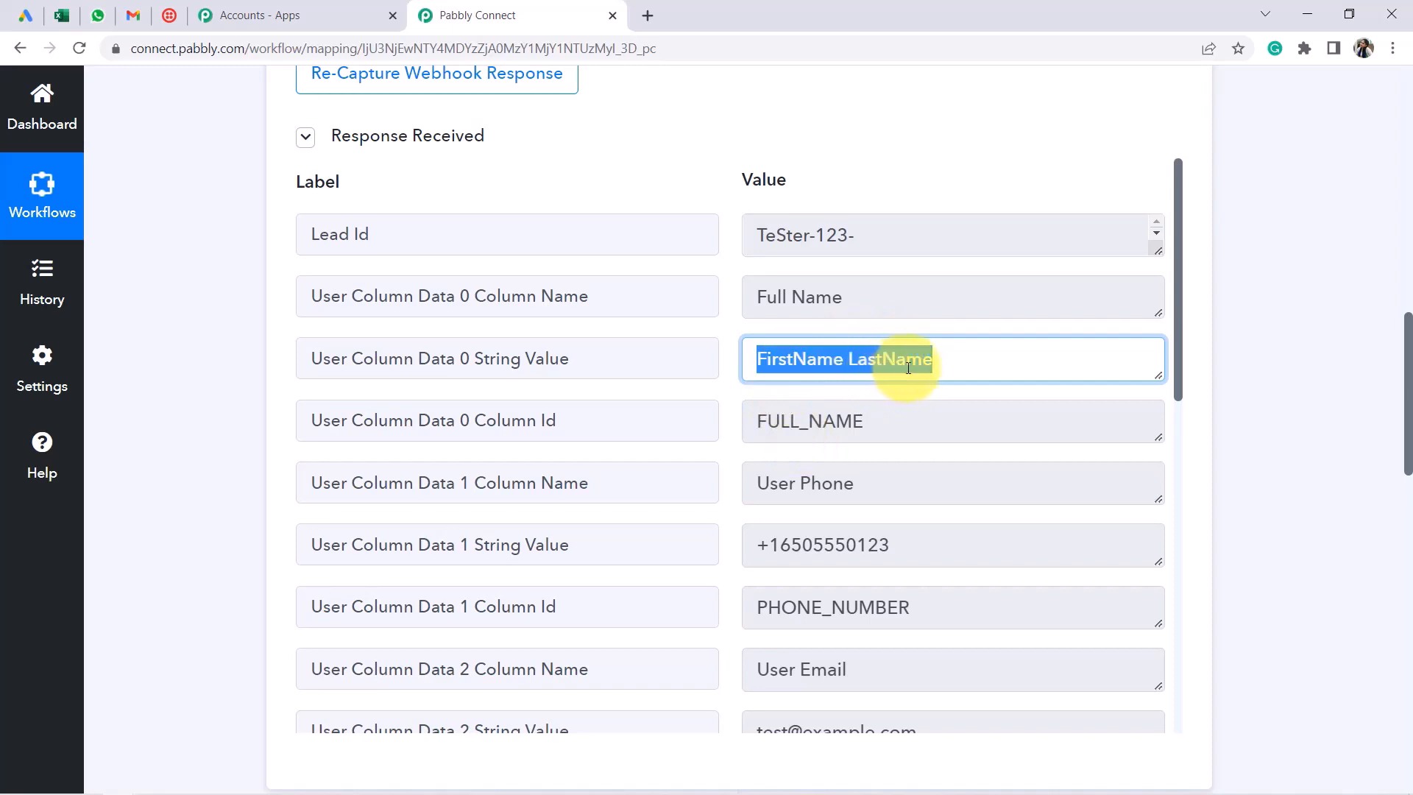
pyautogui.scroll(-2, 908, 368)
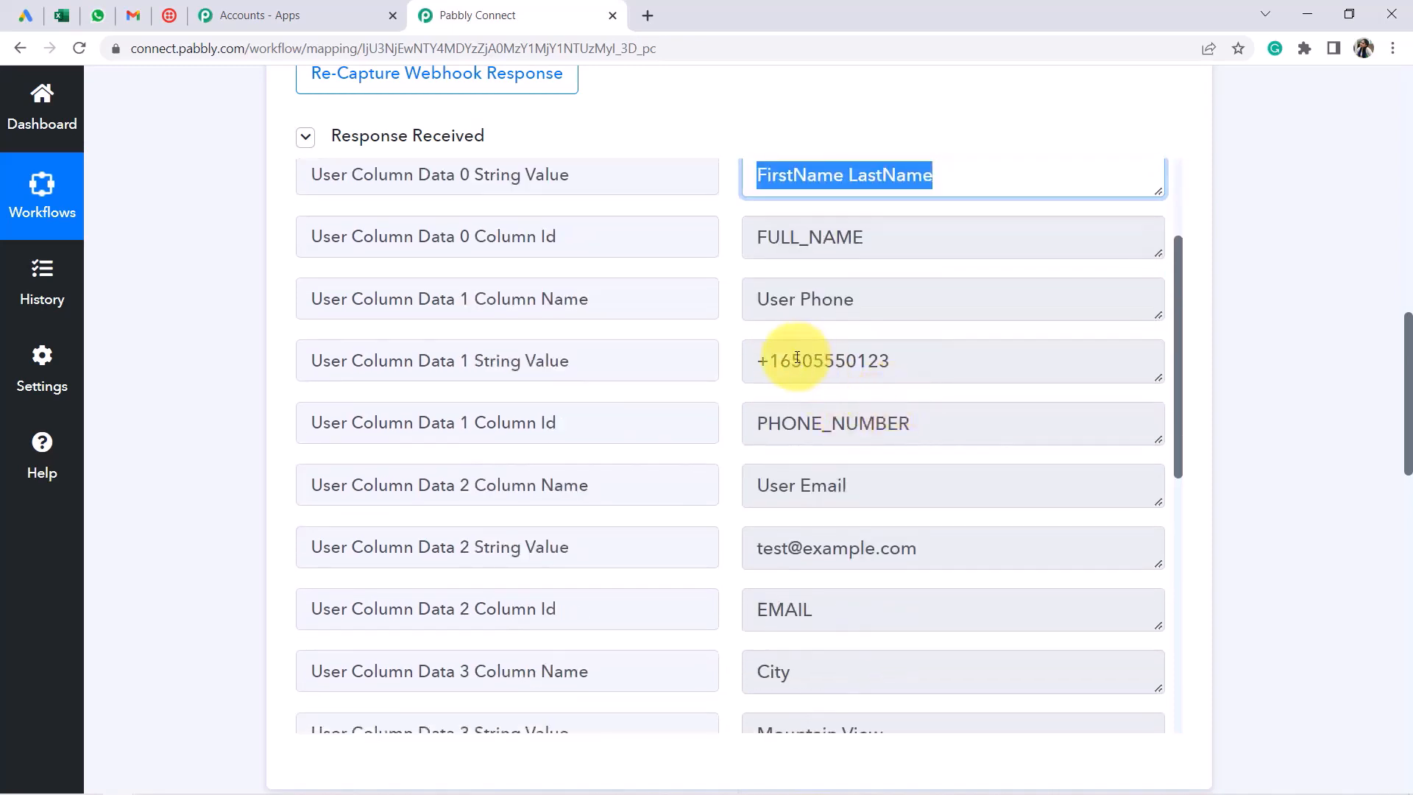
pyautogui.moveTo(793, 360); pyautogui.dragTo(903, 358)
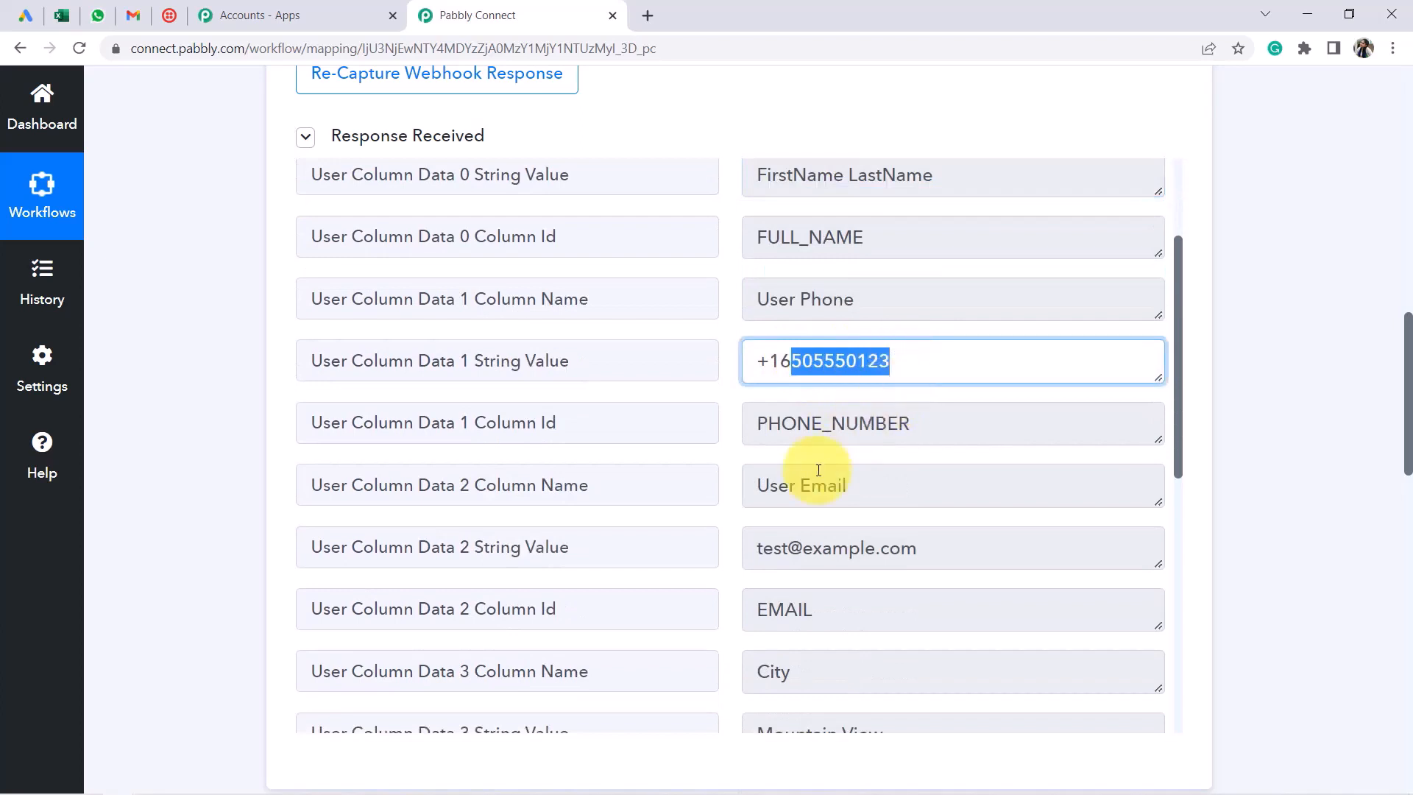
pyautogui.moveTo(776, 549); pyautogui.dragTo(917, 545)
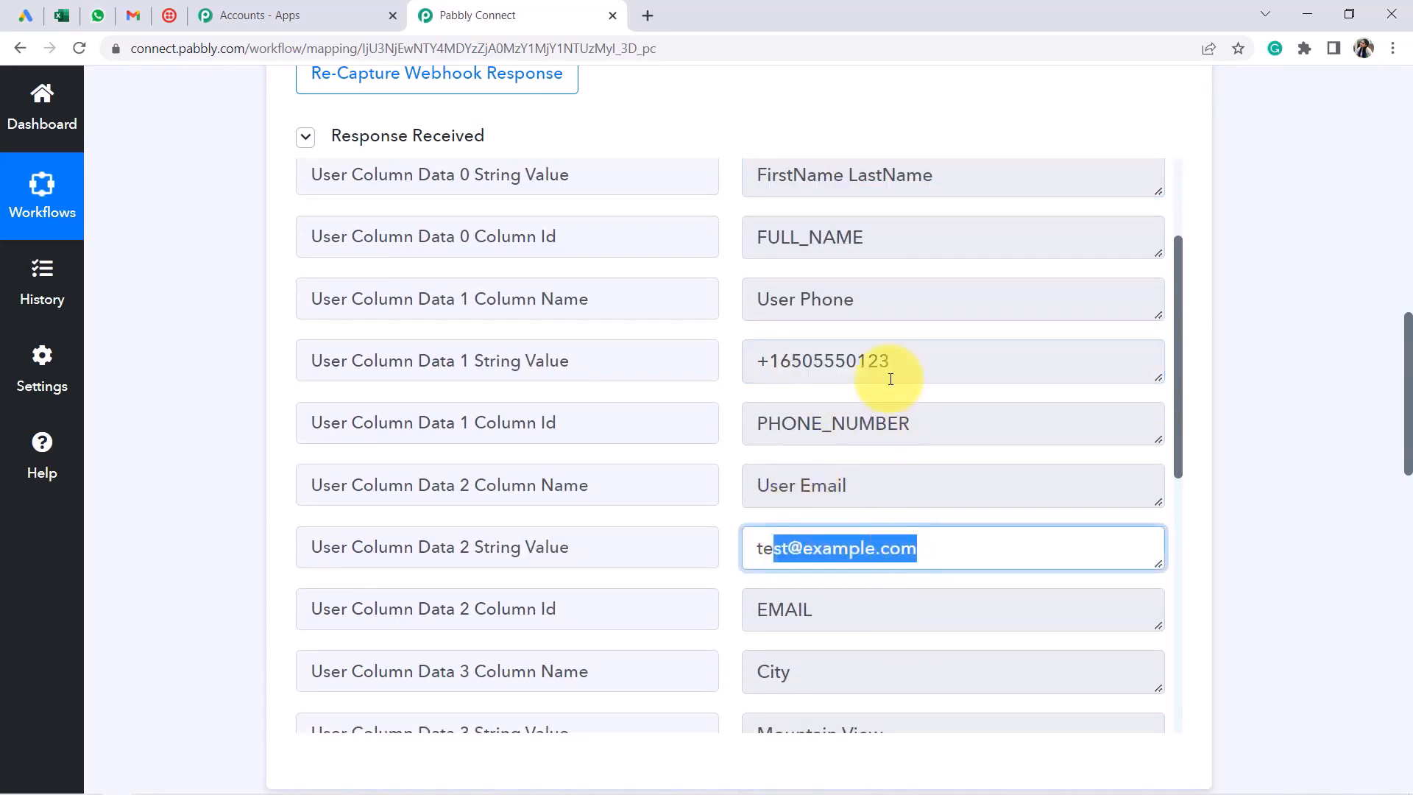
pyautogui.scroll(-2, 891, 379)
pyautogui.scroll(-2, 890, 379)
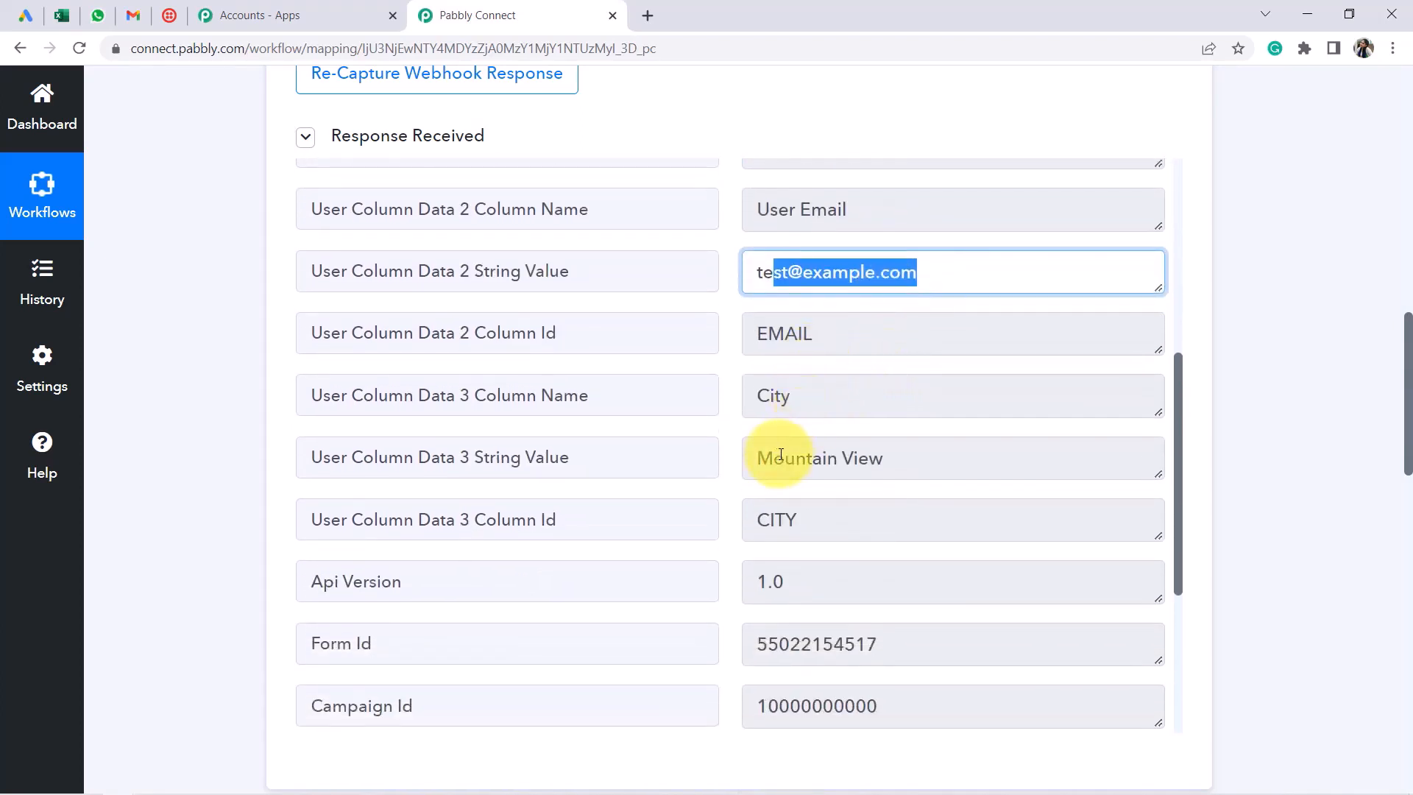
pyautogui.moveTo(781, 454); pyautogui.dragTo(934, 457)
pyautogui.scroll(-4, 934, 460)
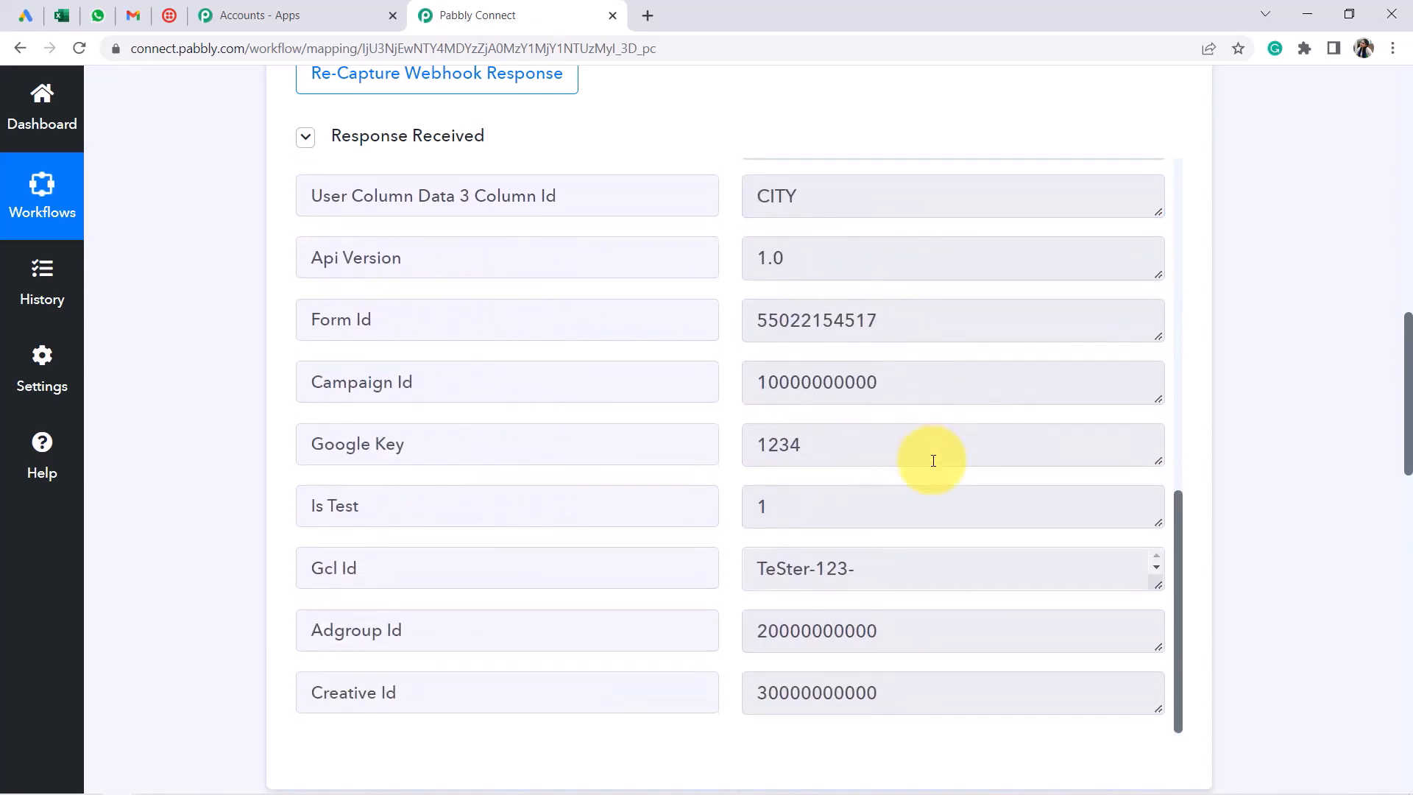
pyautogui.scroll(-3, 934, 461)
pyautogui.scroll(10, 933, 461)
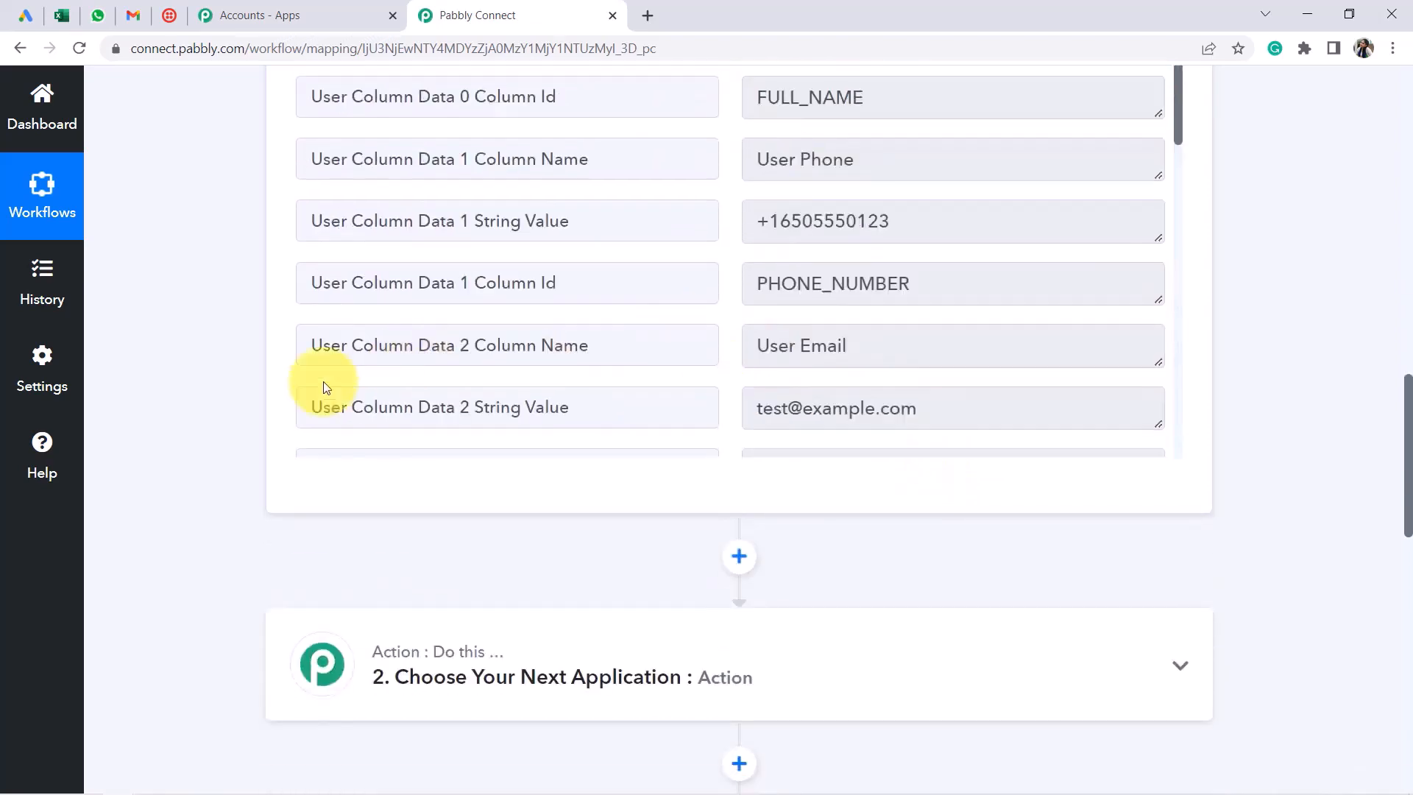
pyautogui.scroll(2, 248, 347)
pyautogui.scroll(12, 217, 308)
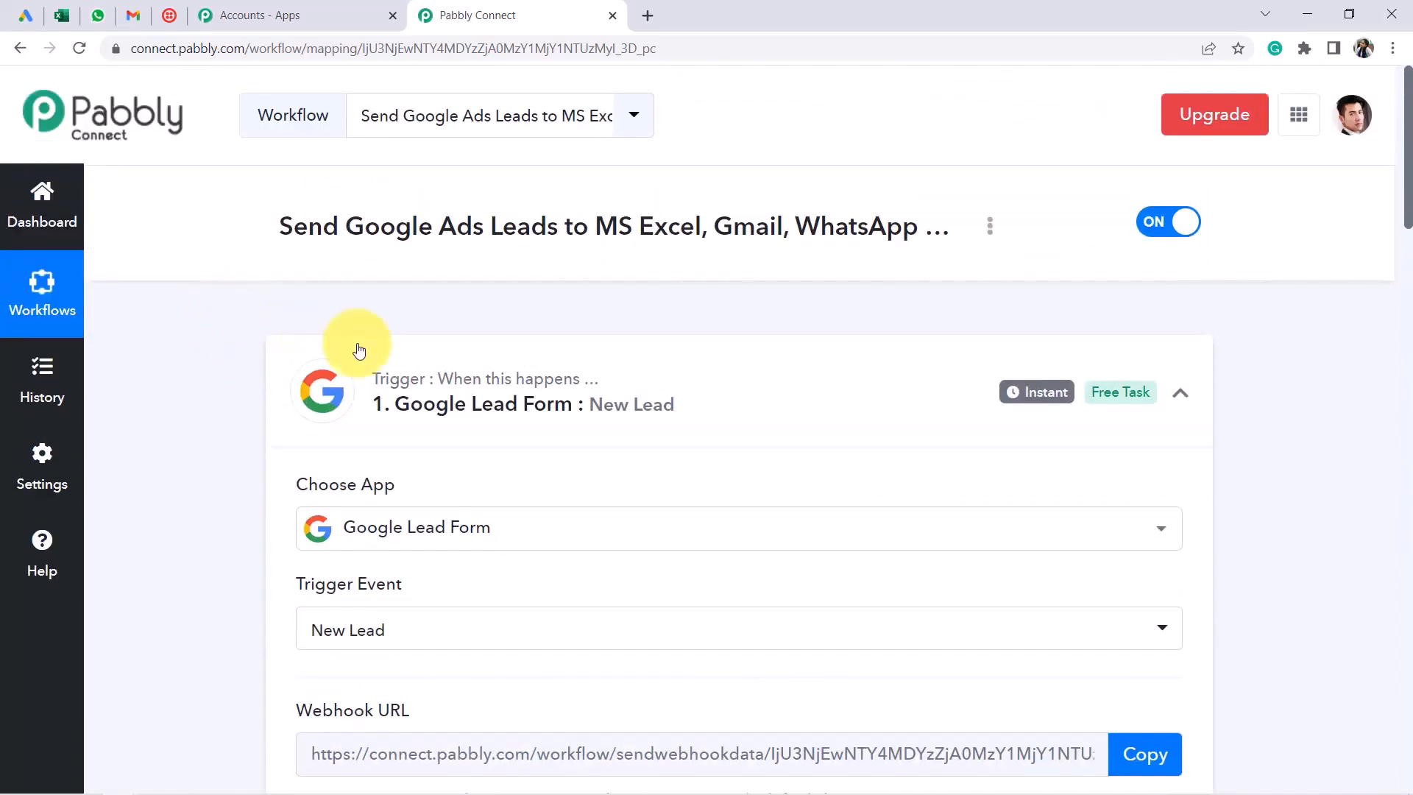
# Collapse the trigger and set step 2's app to Microsoft Excel via a 'micros' search
pyautogui.click(475, 376)
pyautogui.scroll(-3, 585, 448)
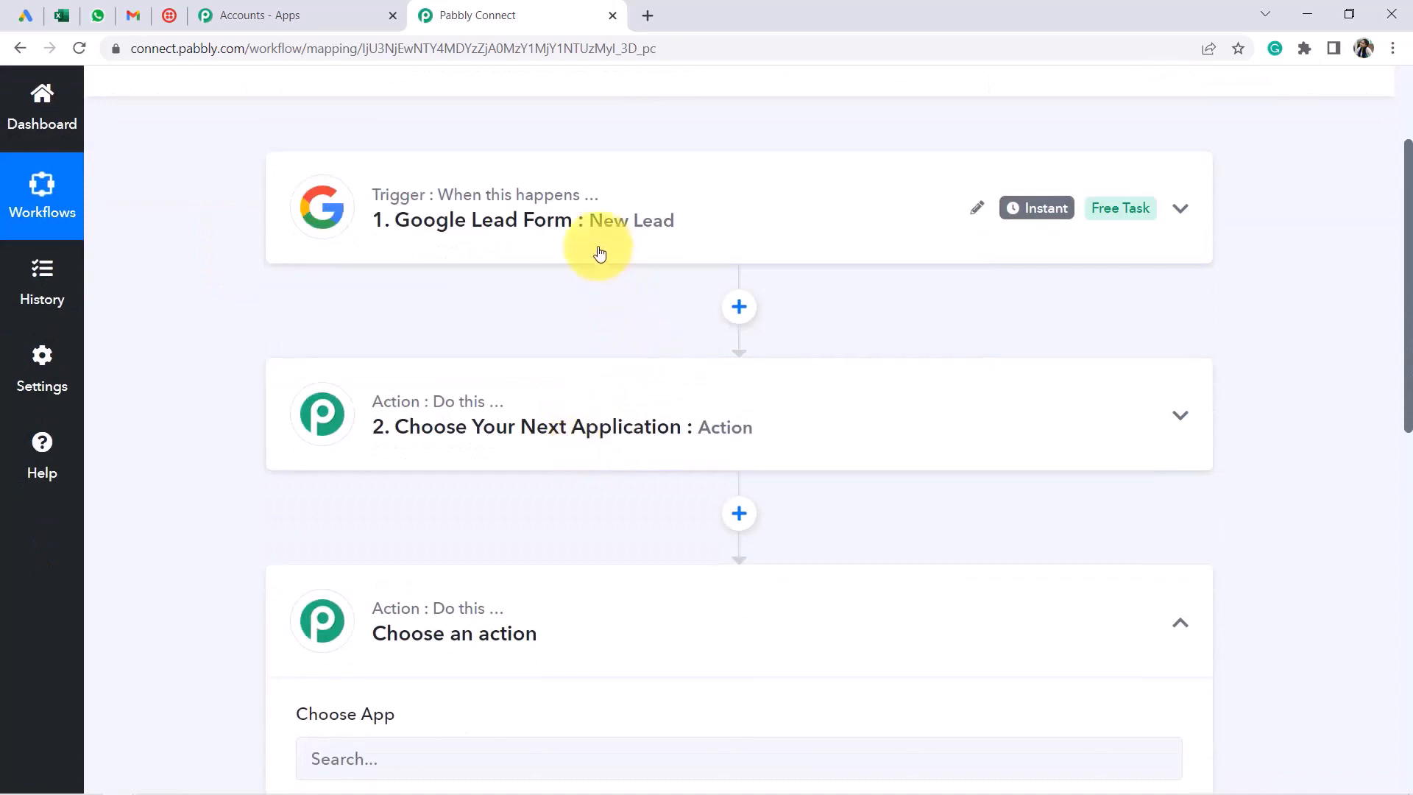
pyautogui.click(491, 429)
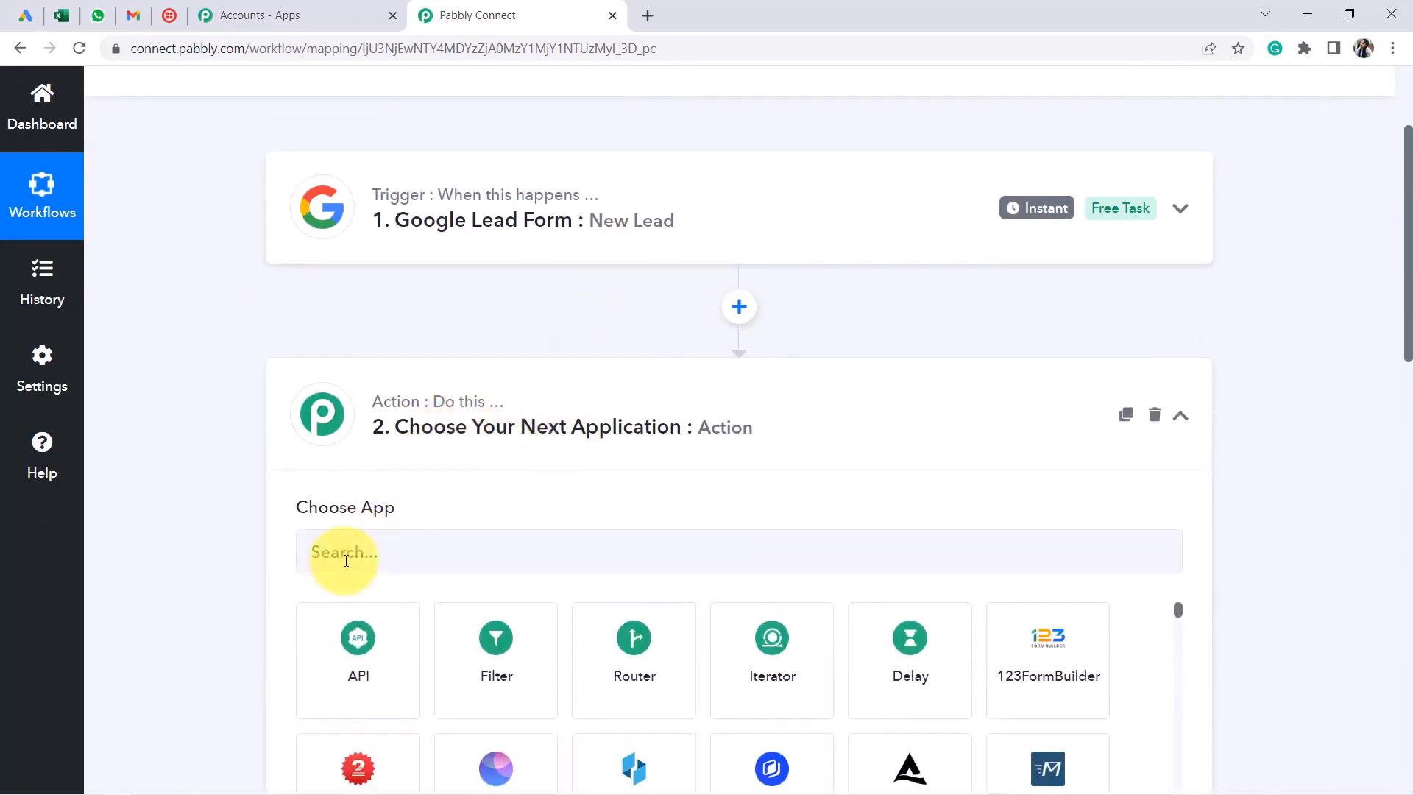
pyautogui.click(342, 553)
pyautogui.write('micros')
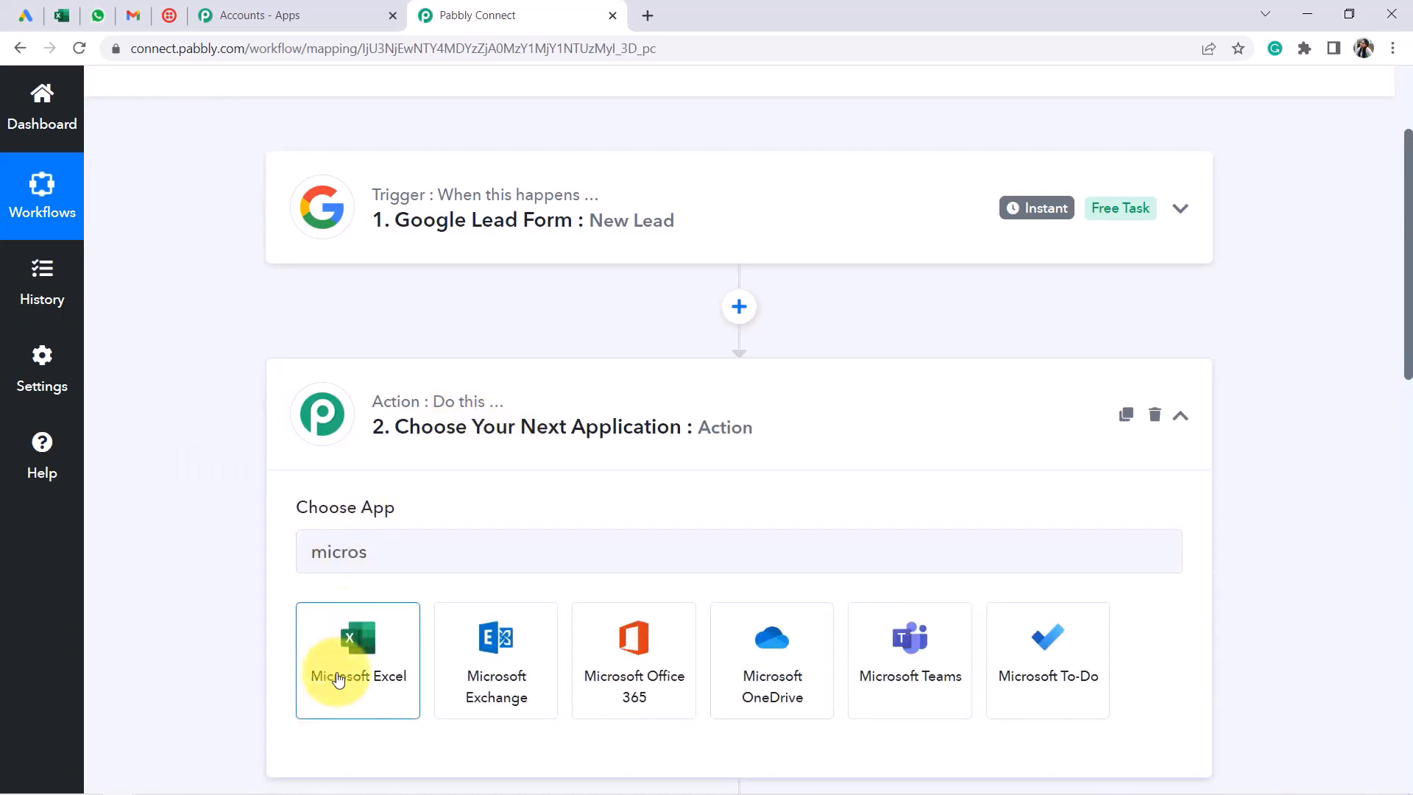
pyautogui.click(337, 677)
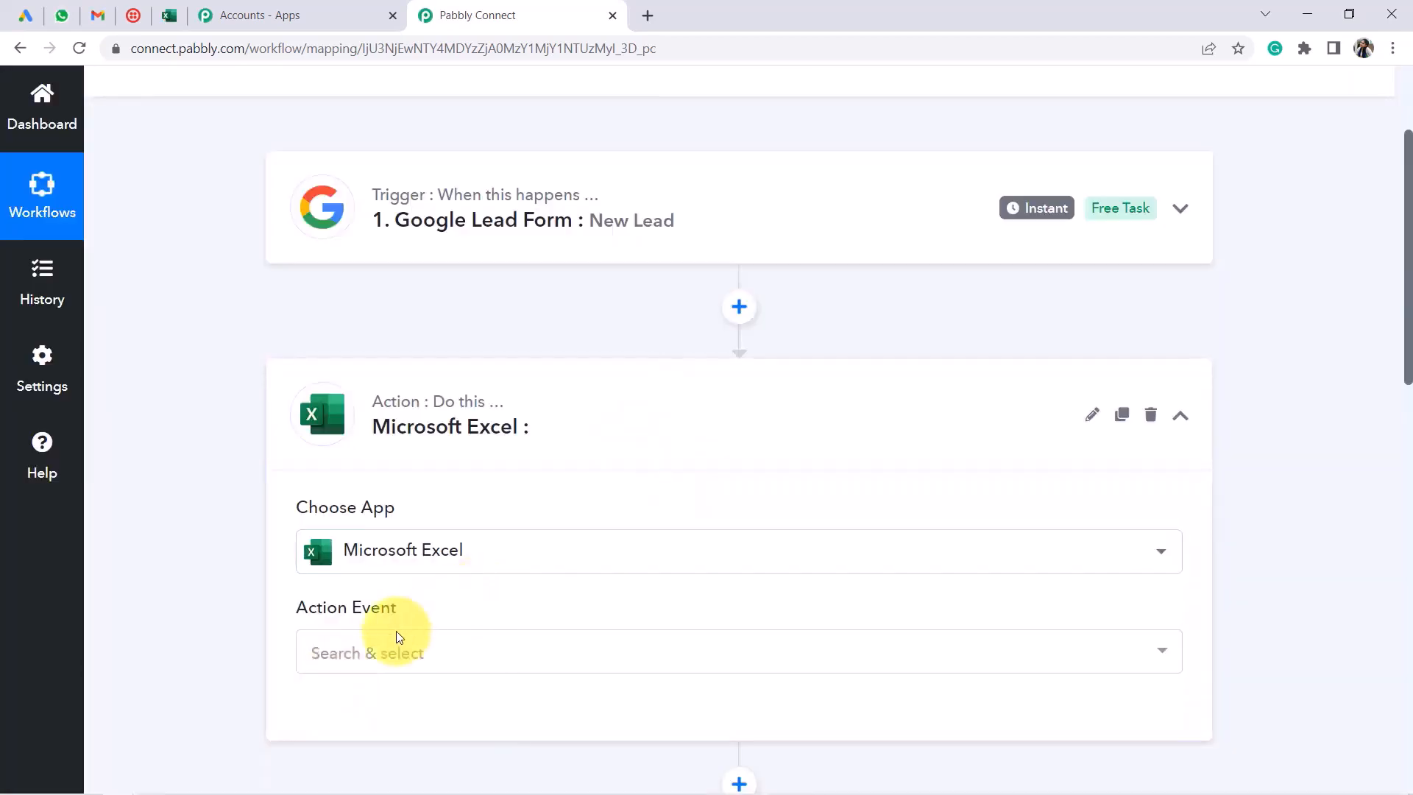
# Choose Add Row To Worksheet as the action event and start connecting the Excel account
pyautogui.click(366, 654)
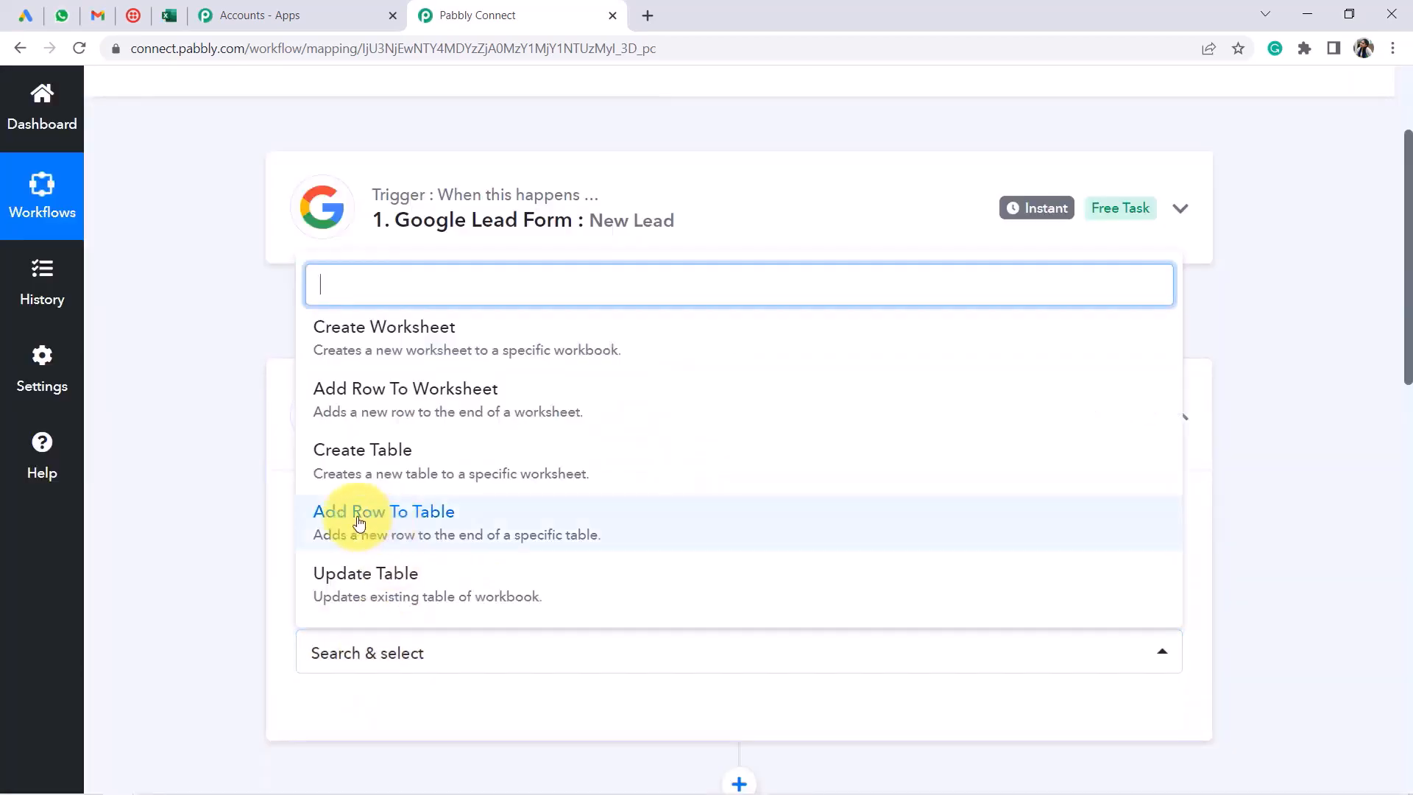
pyautogui.click(399, 406)
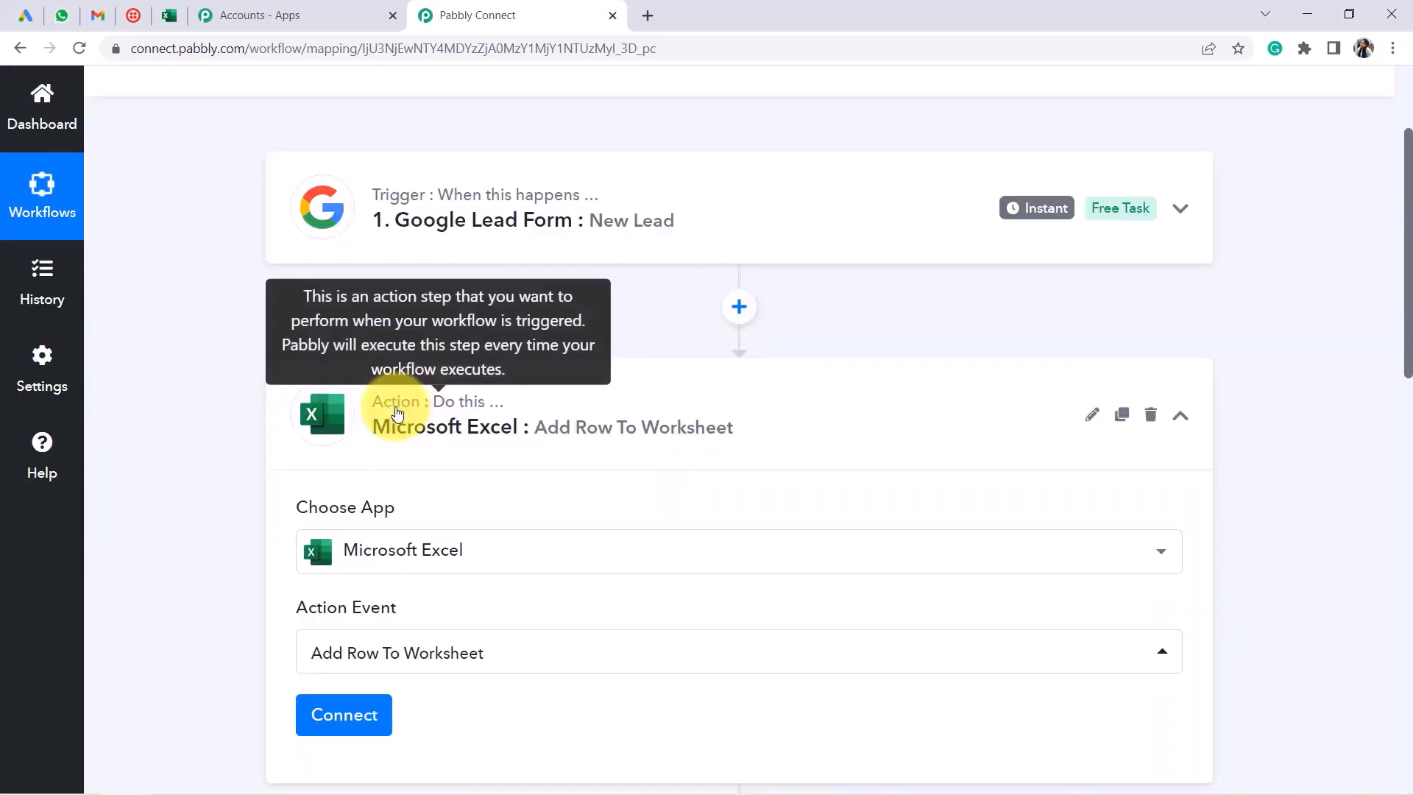
pyautogui.scroll(-3, 396, 457)
pyautogui.click(352, 530)
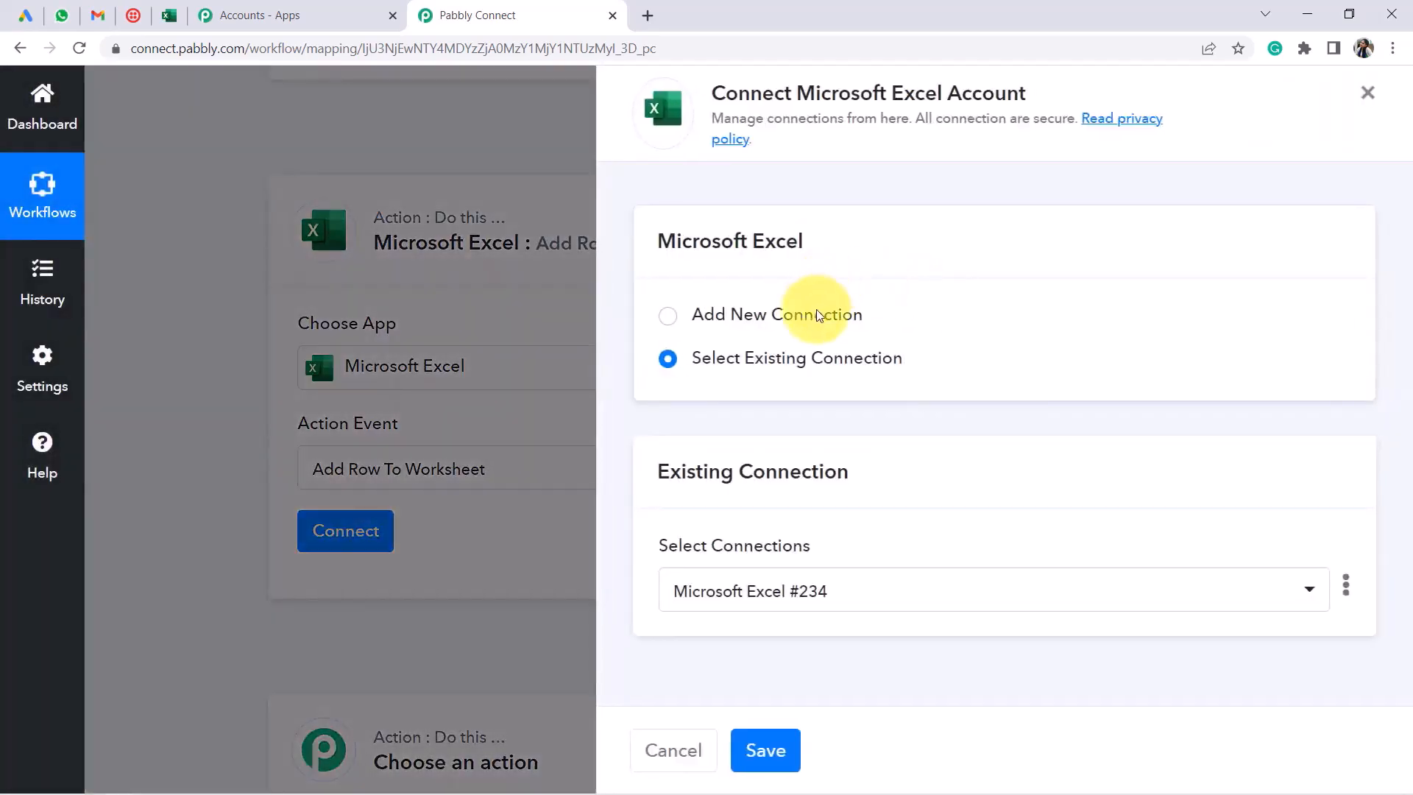
# Add a new Microsoft Excel connection, accept the Microsoft consent request, and dismiss the success message
pyautogui.click(816, 315)
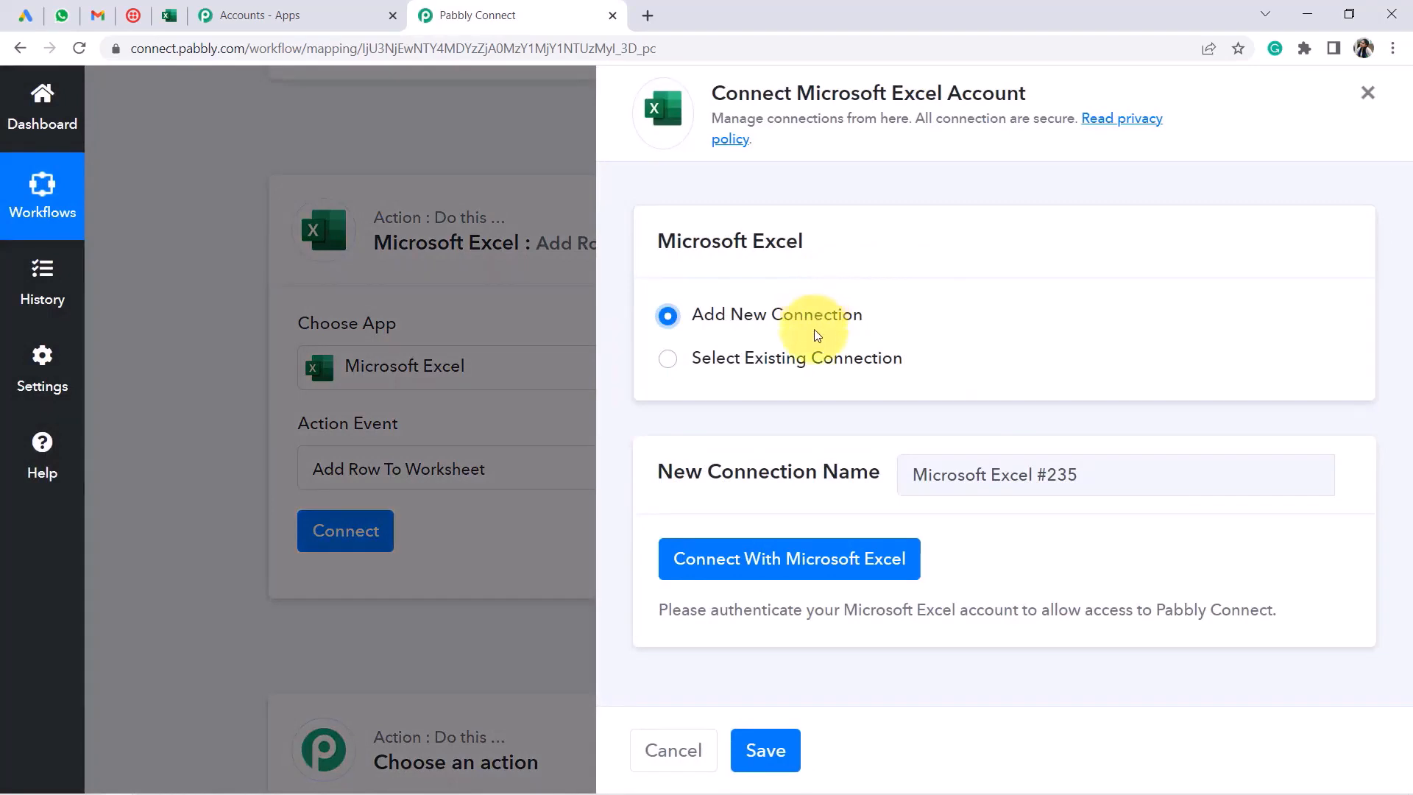
pyautogui.click(768, 550)
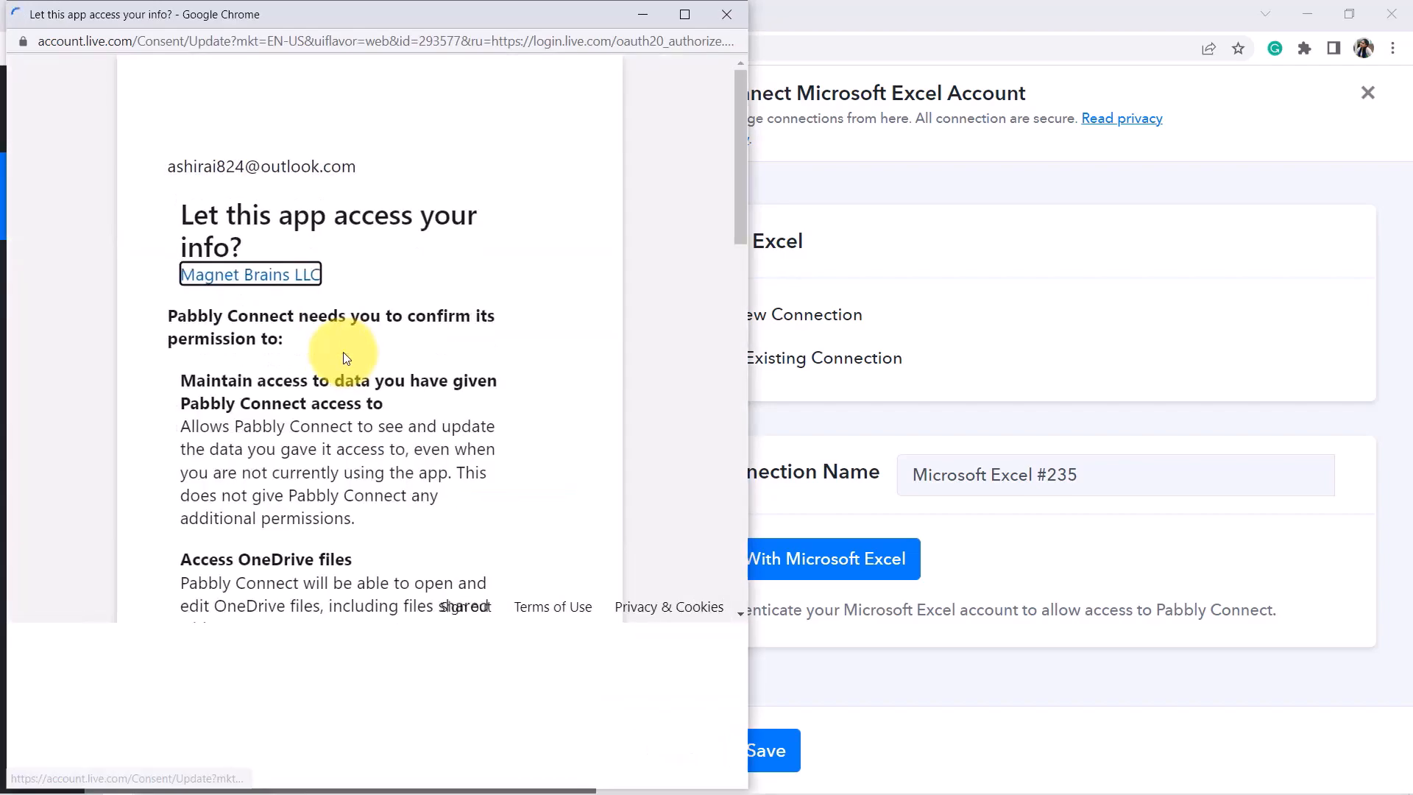
pyautogui.scroll(-8, 519, 598)
pyautogui.scroll(-5, 519, 598)
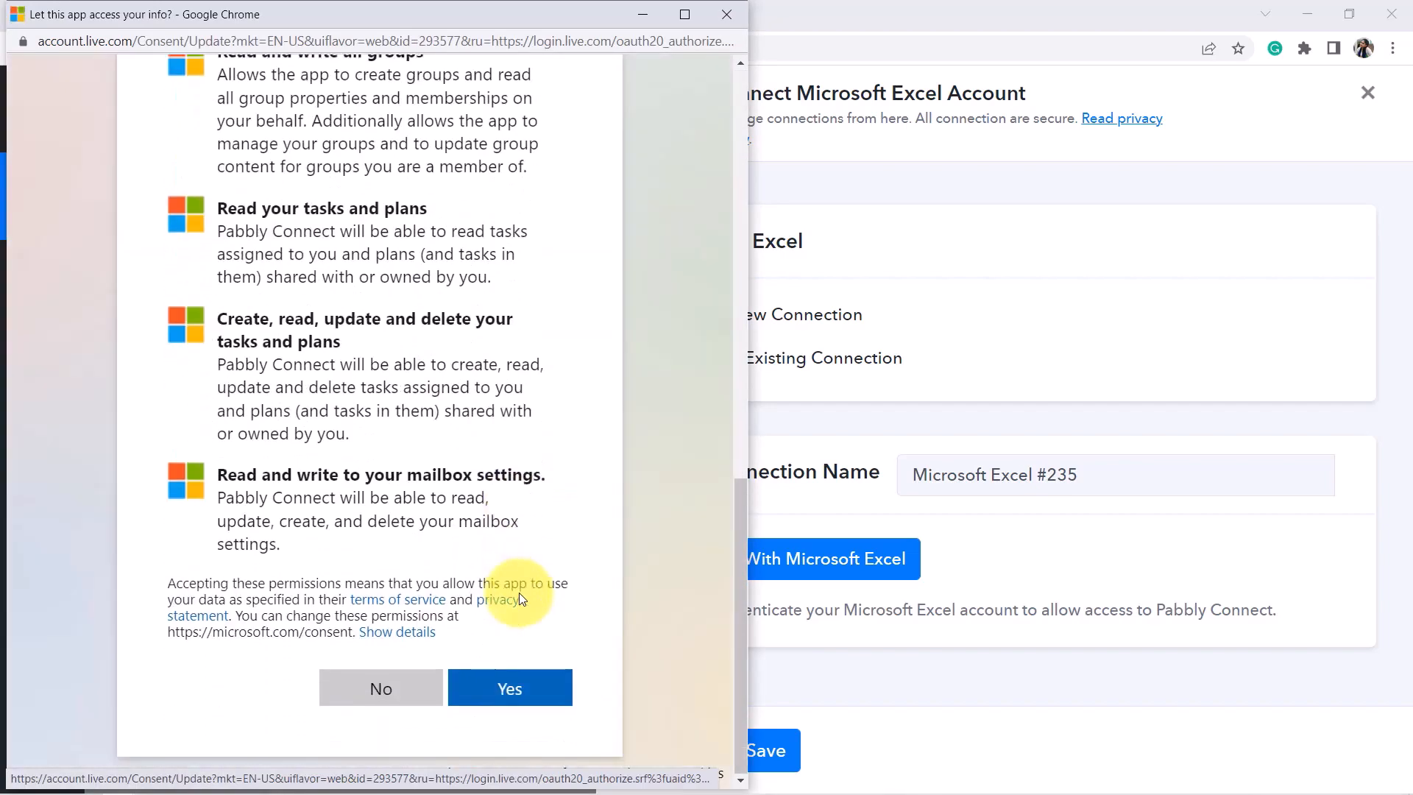
pyautogui.click(524, 673)
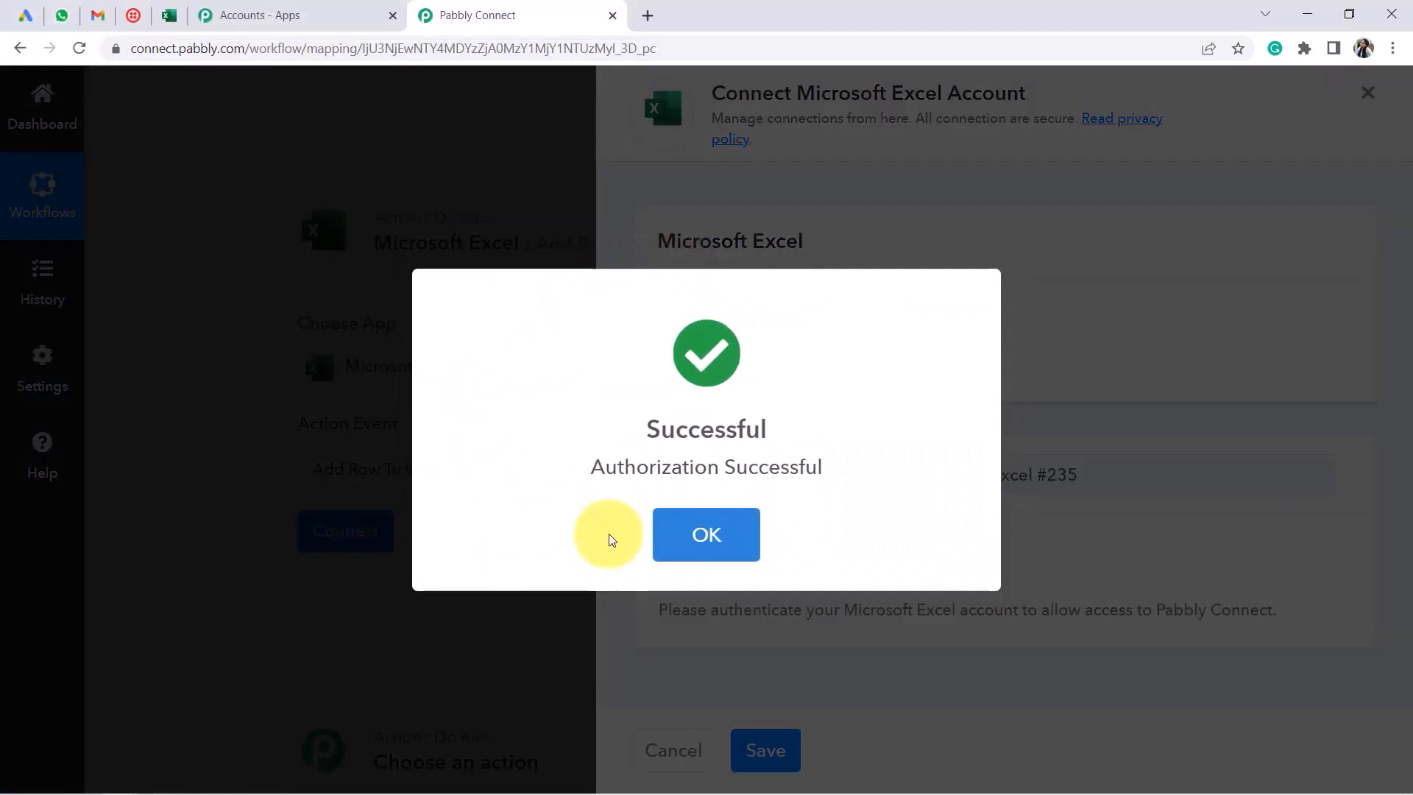
pyautogui.click(703, 533)
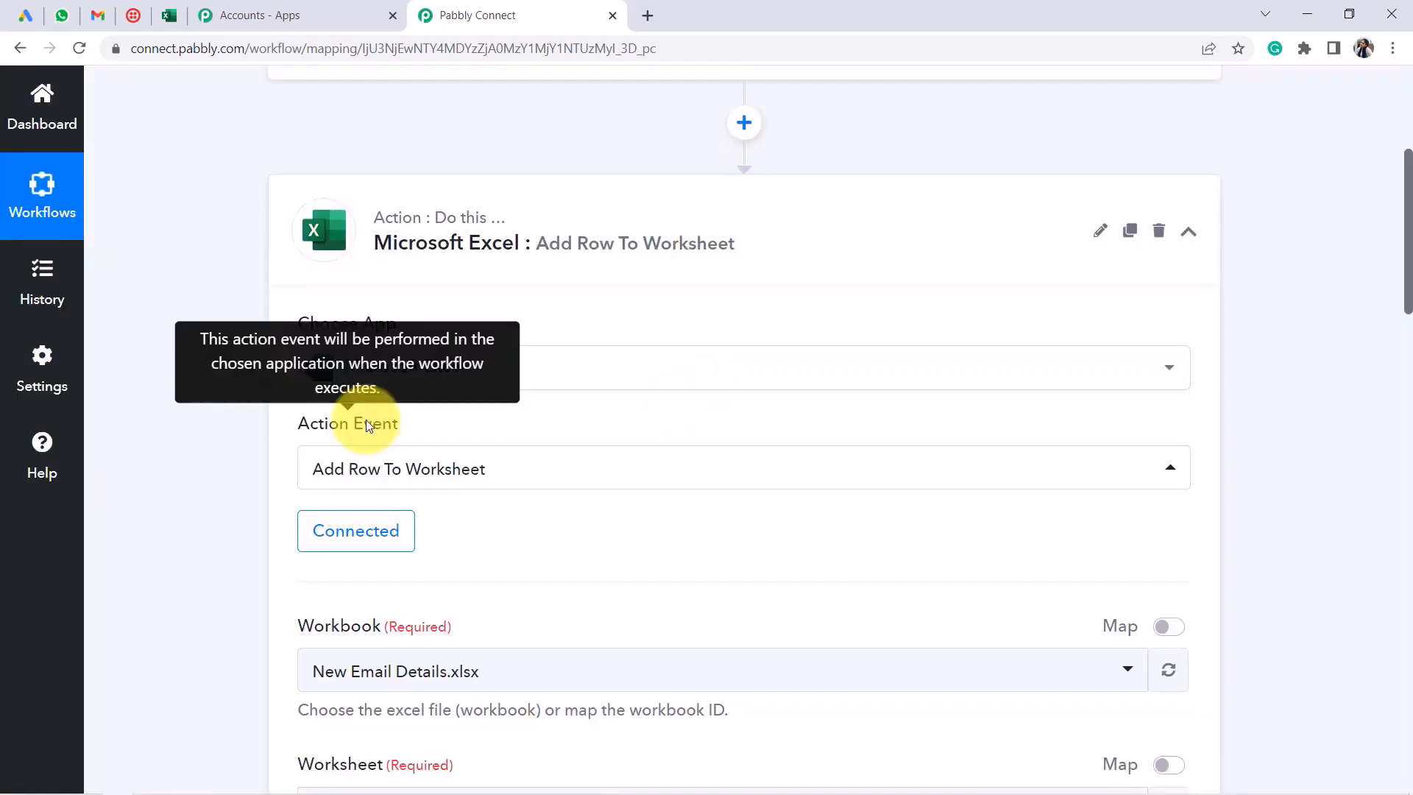
# Review the Excel action's workbook list, then bring up the All TRavelling Enquiry (Leads) sheet
pyautogui.scroll(-5, 546, 408)
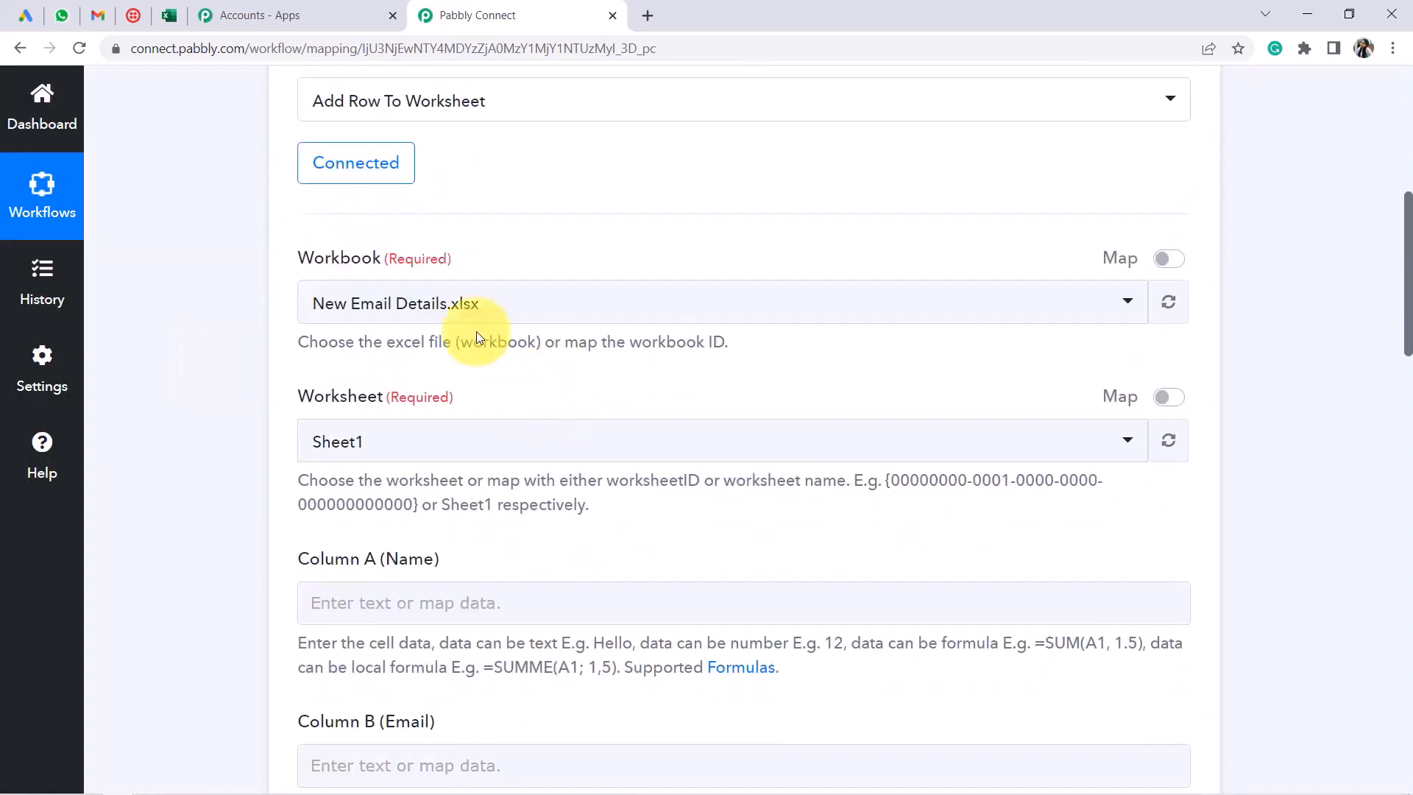
pyautogui.moveTo(305, 258); pyautogui.dragTo(427, 255)
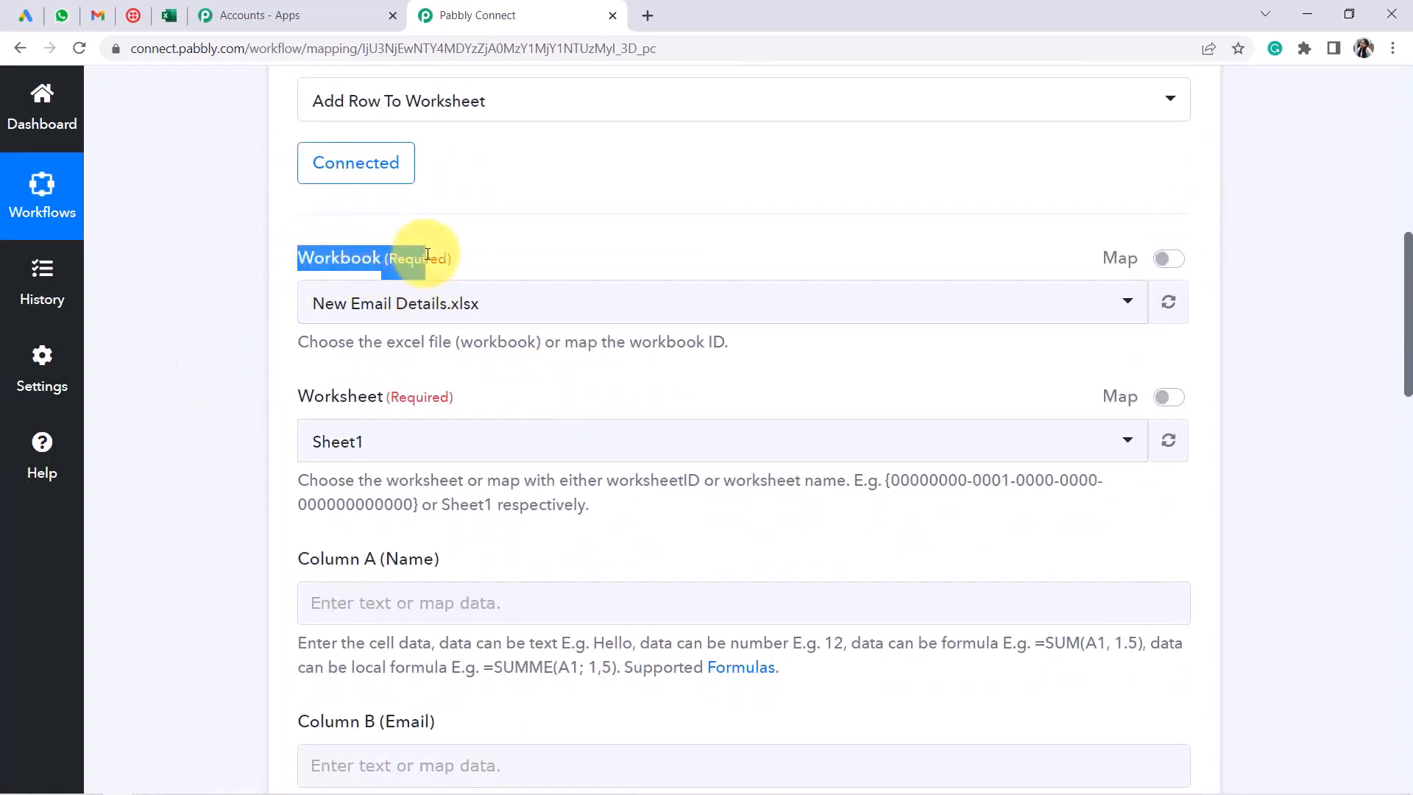
pyautogui.click(372, 303)
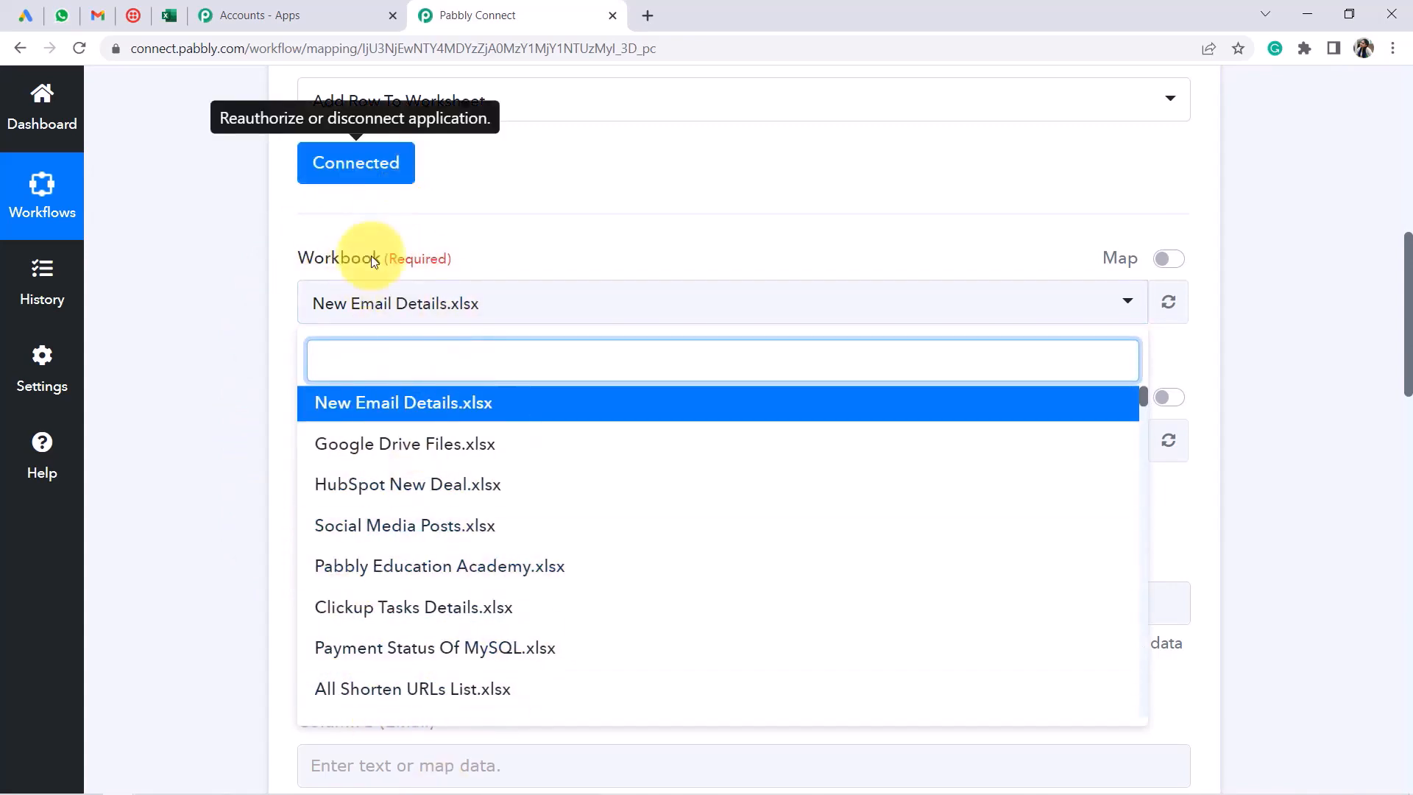
pyautogui.click(163, 16)
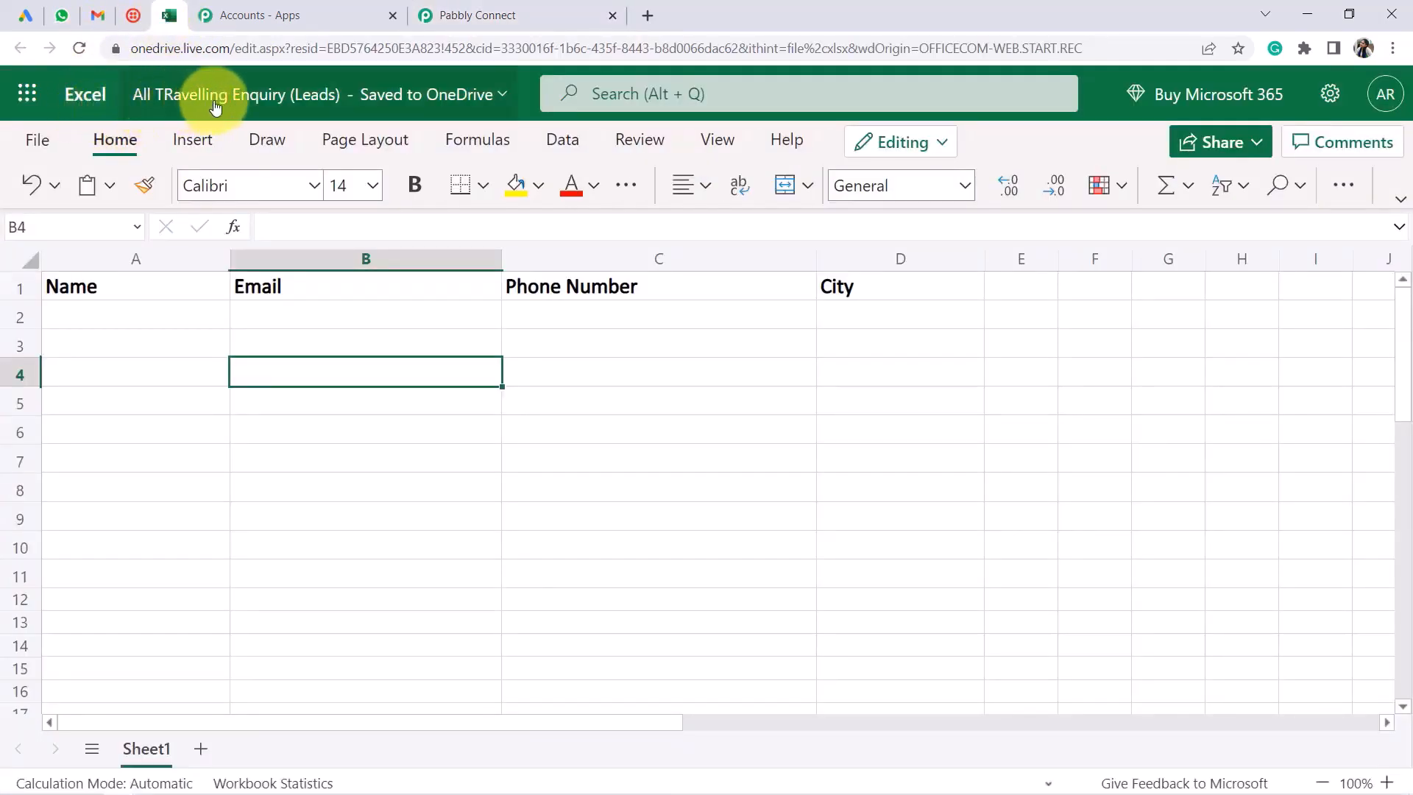
# Rename the Excel Online workbook to 'All Travelling Enquiry (Leads)' and return to Pabbly Connect
pyautogui.click(326, 102)
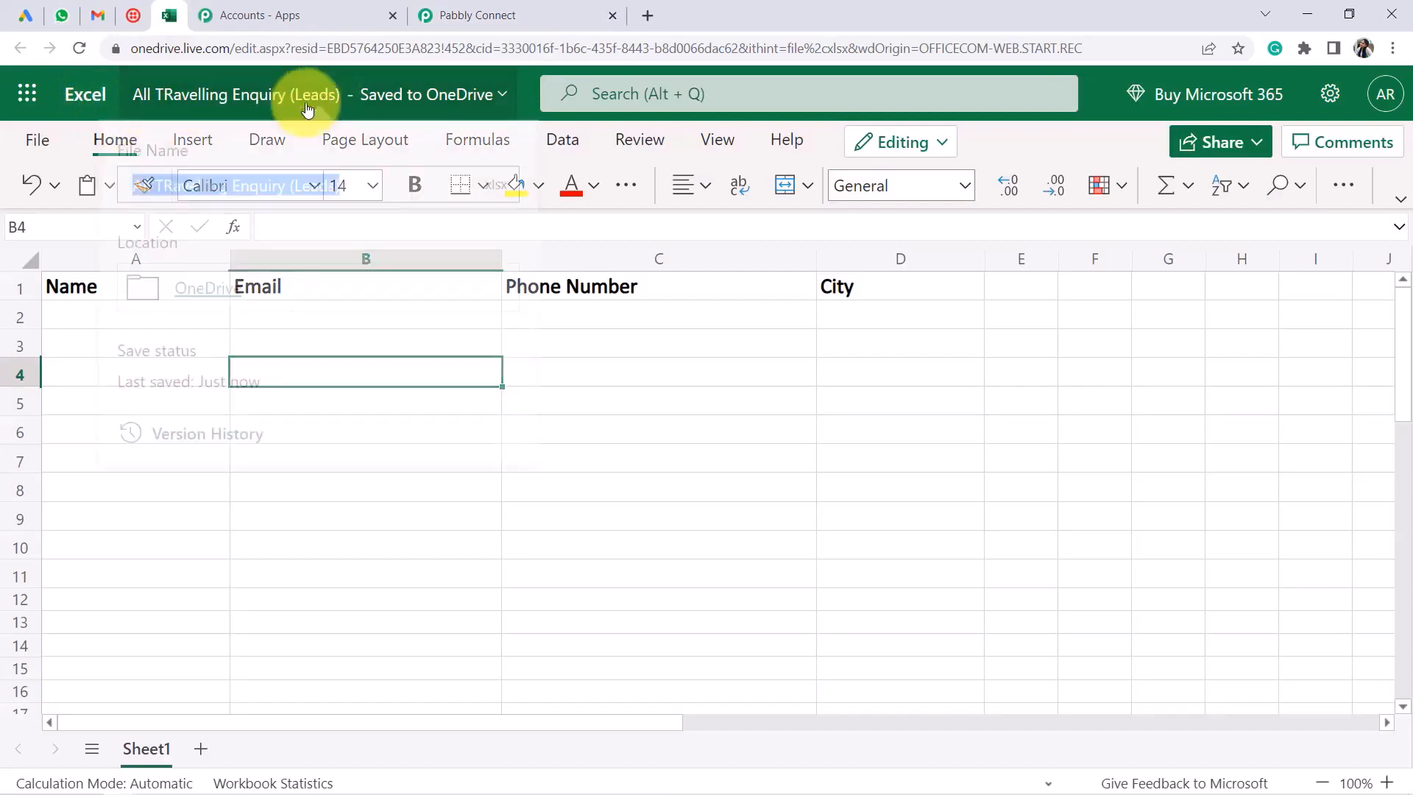
pyautogui.click(172, 195)
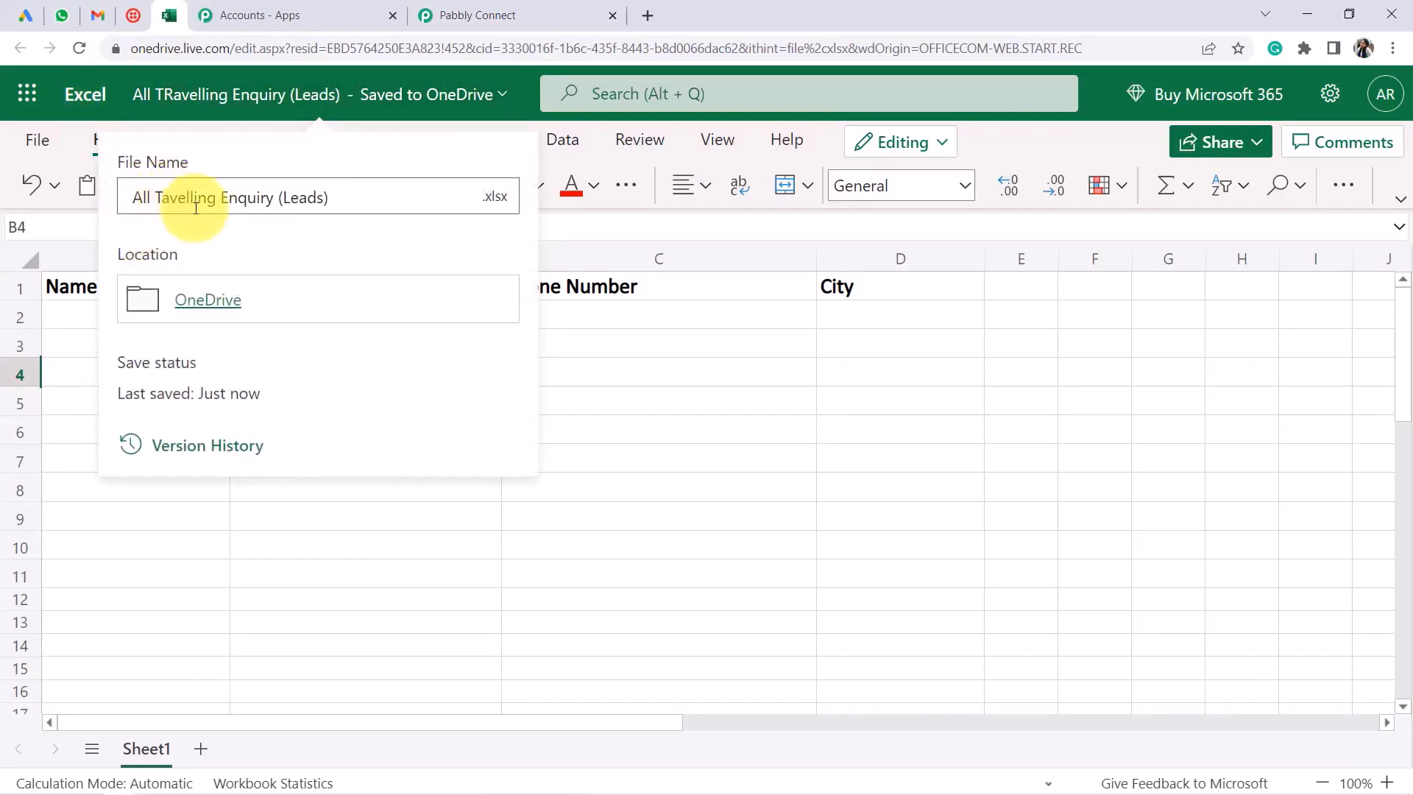
pyautogui.moveTo(182, 201); pyautogui.dragTo(332, 190)
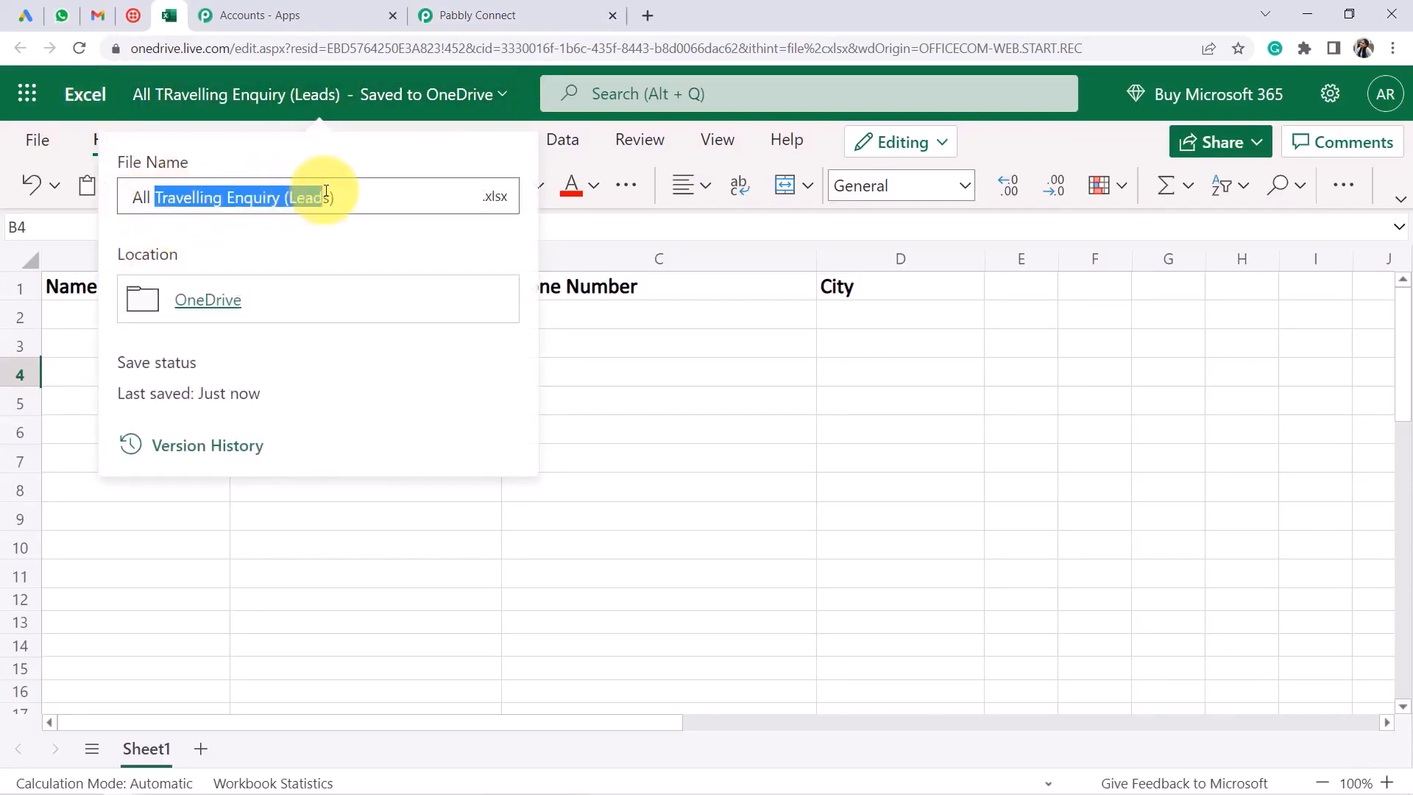
pyautogui.press('Return')
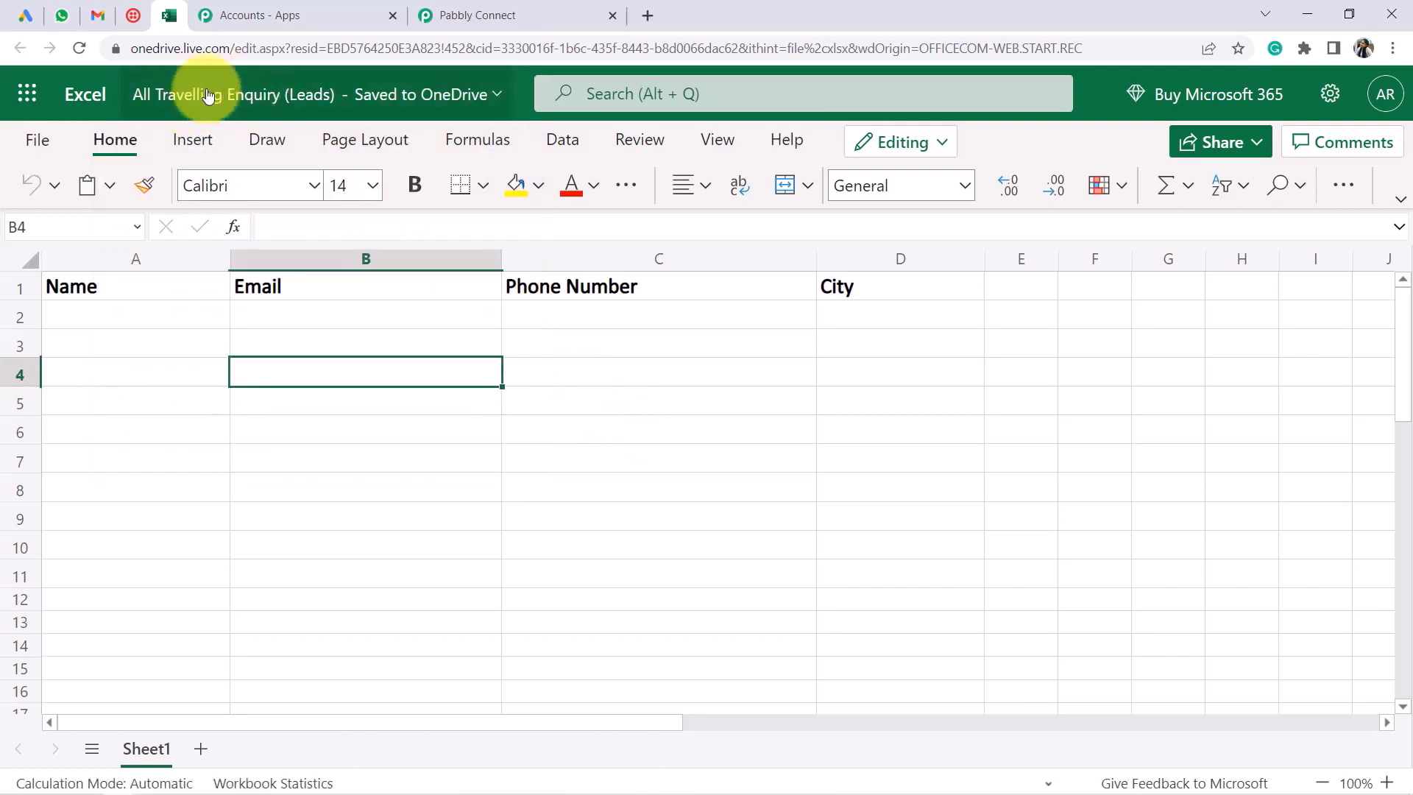
pyautogui.click(142, 456)
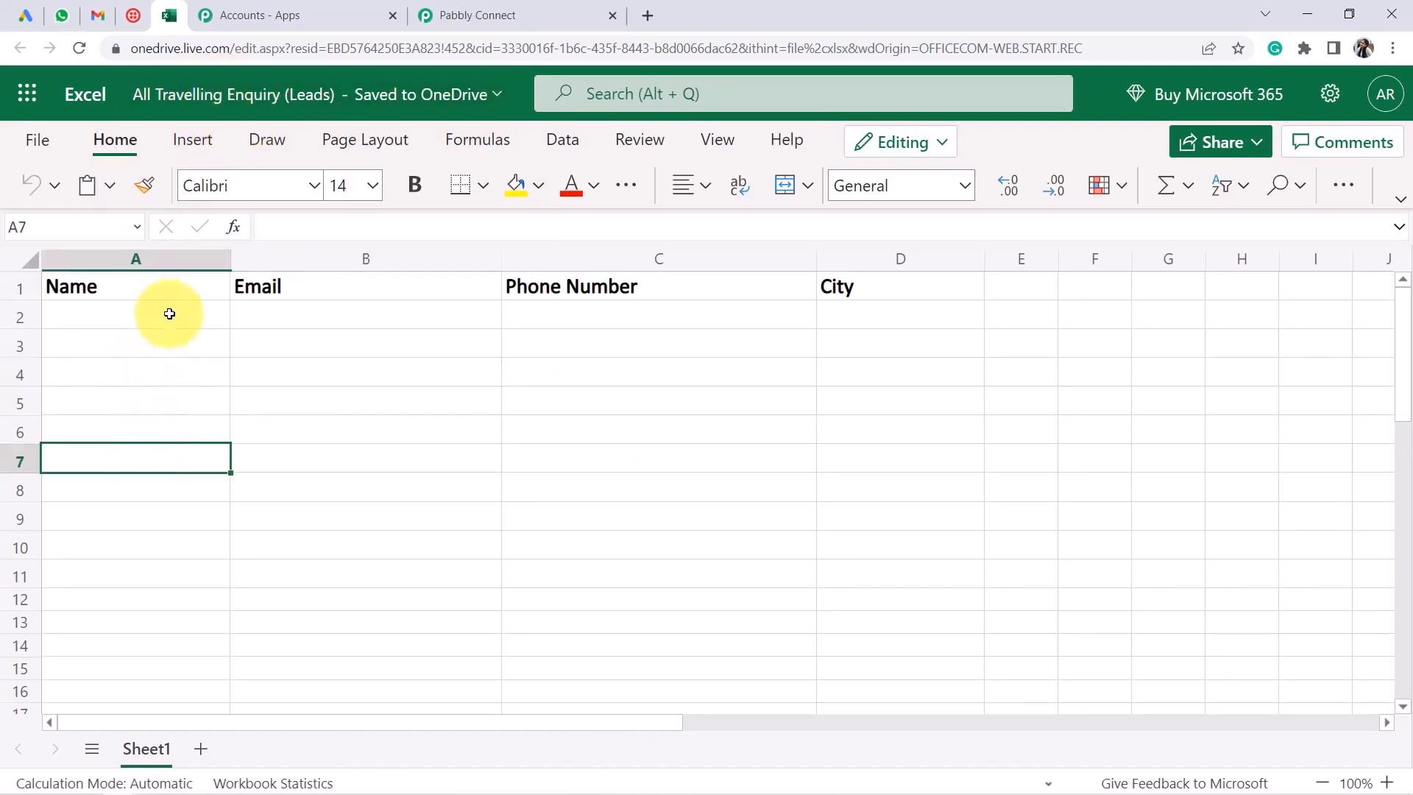
pyautogui.moveTo(170, 311); pyautogui.dragTo(851, 587)
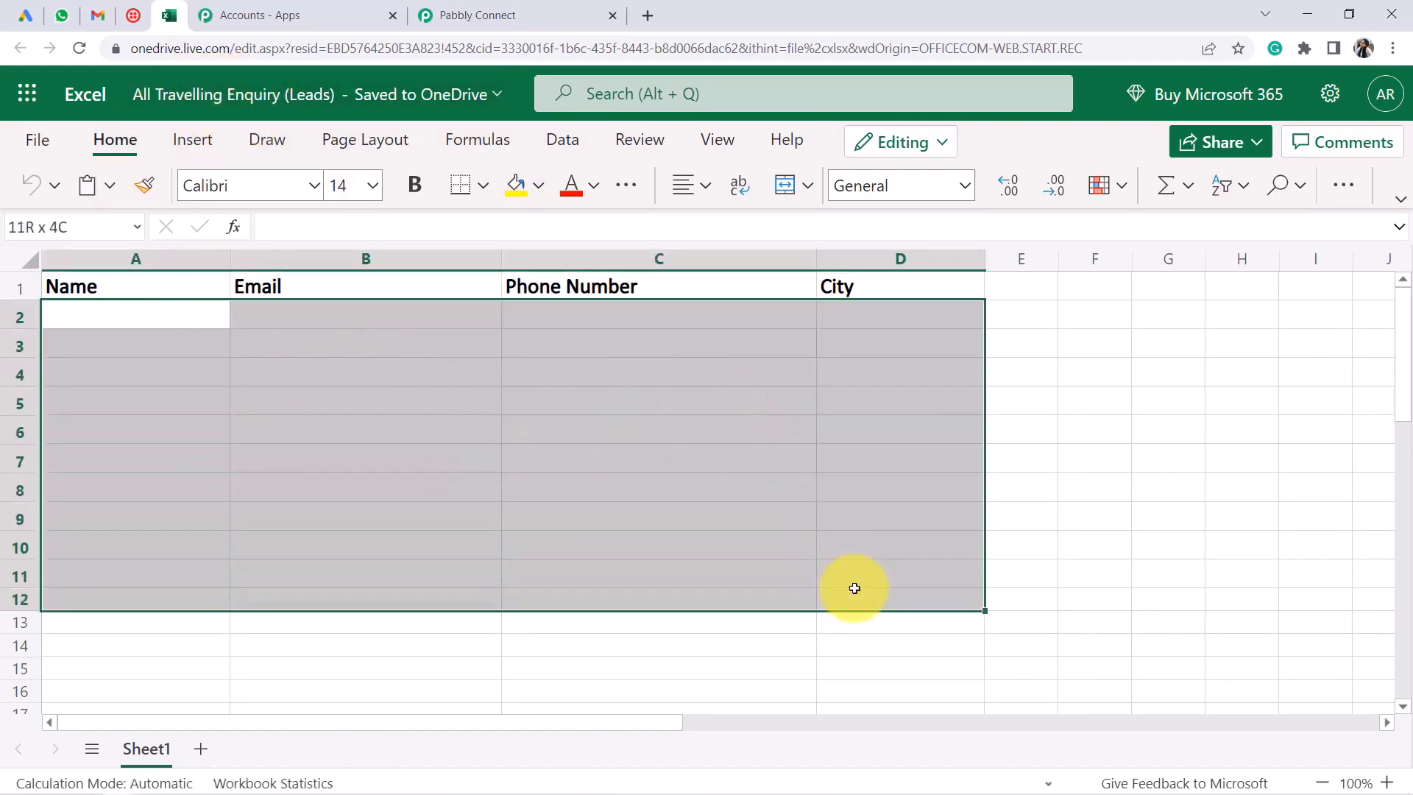
pyautogui.click(471, 15)
# Refresh the workbook list and select All Travelling Enquiry (Leads).xlsx via a 'trav' search
pyautogui.click(350, 357)
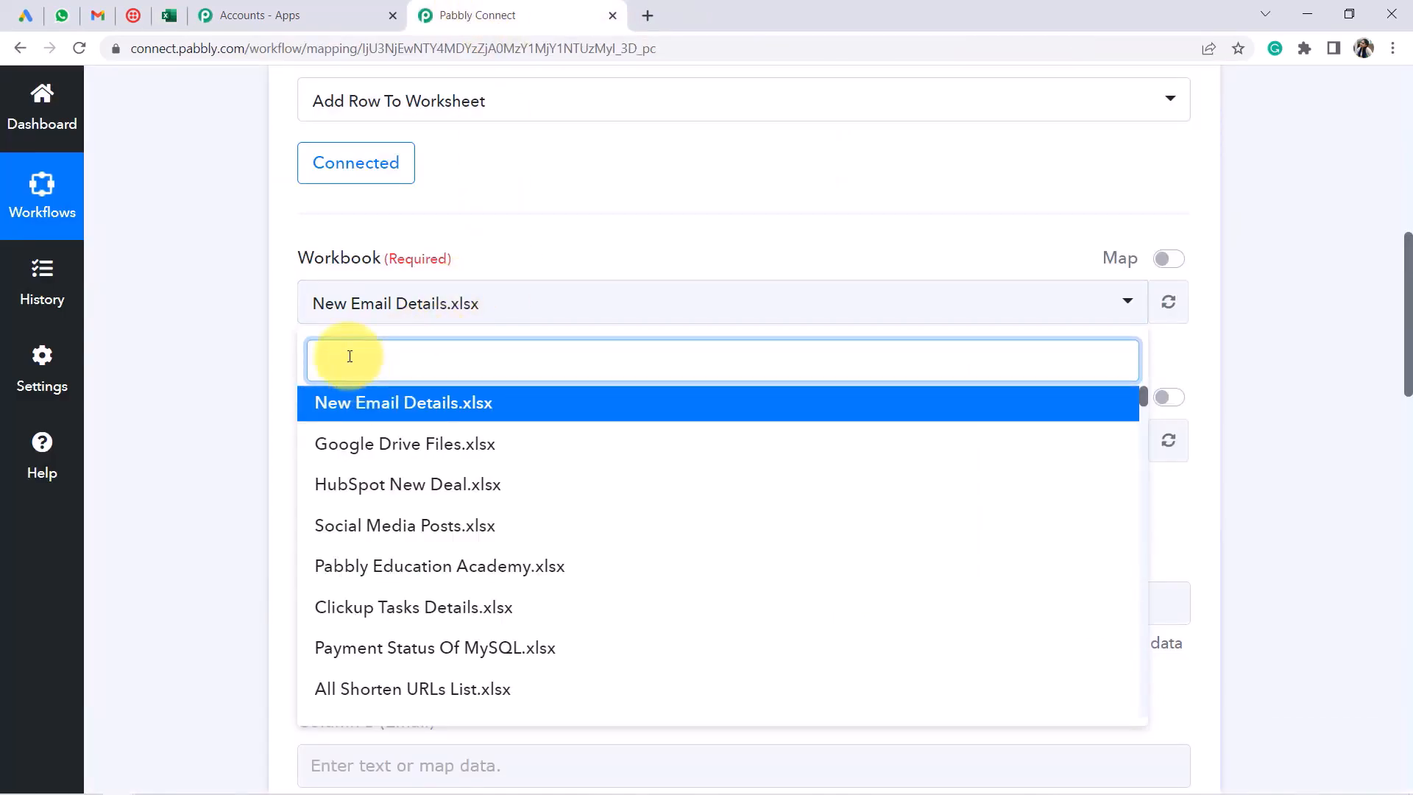
pyautogui.write('trave')
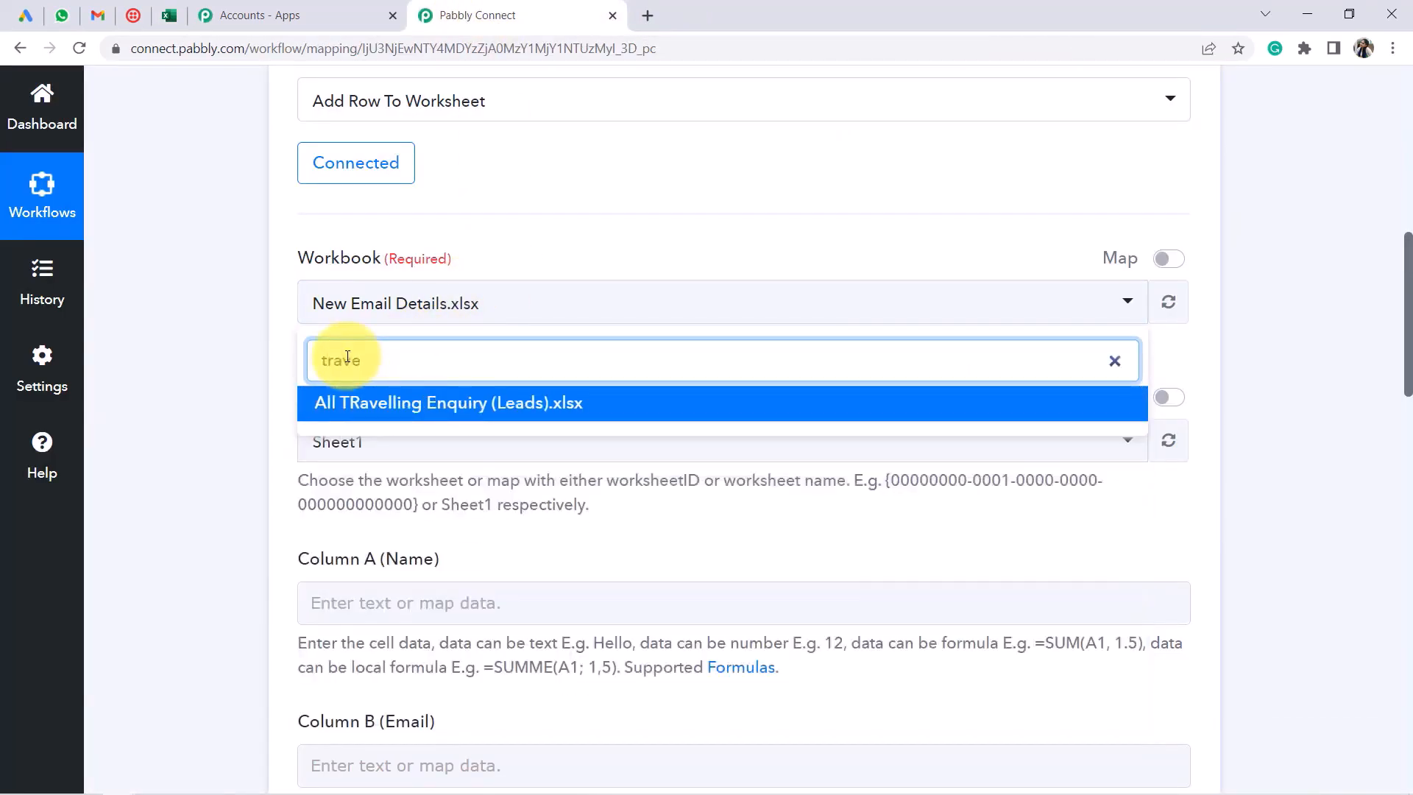
pyautogui.click(1178, 322)
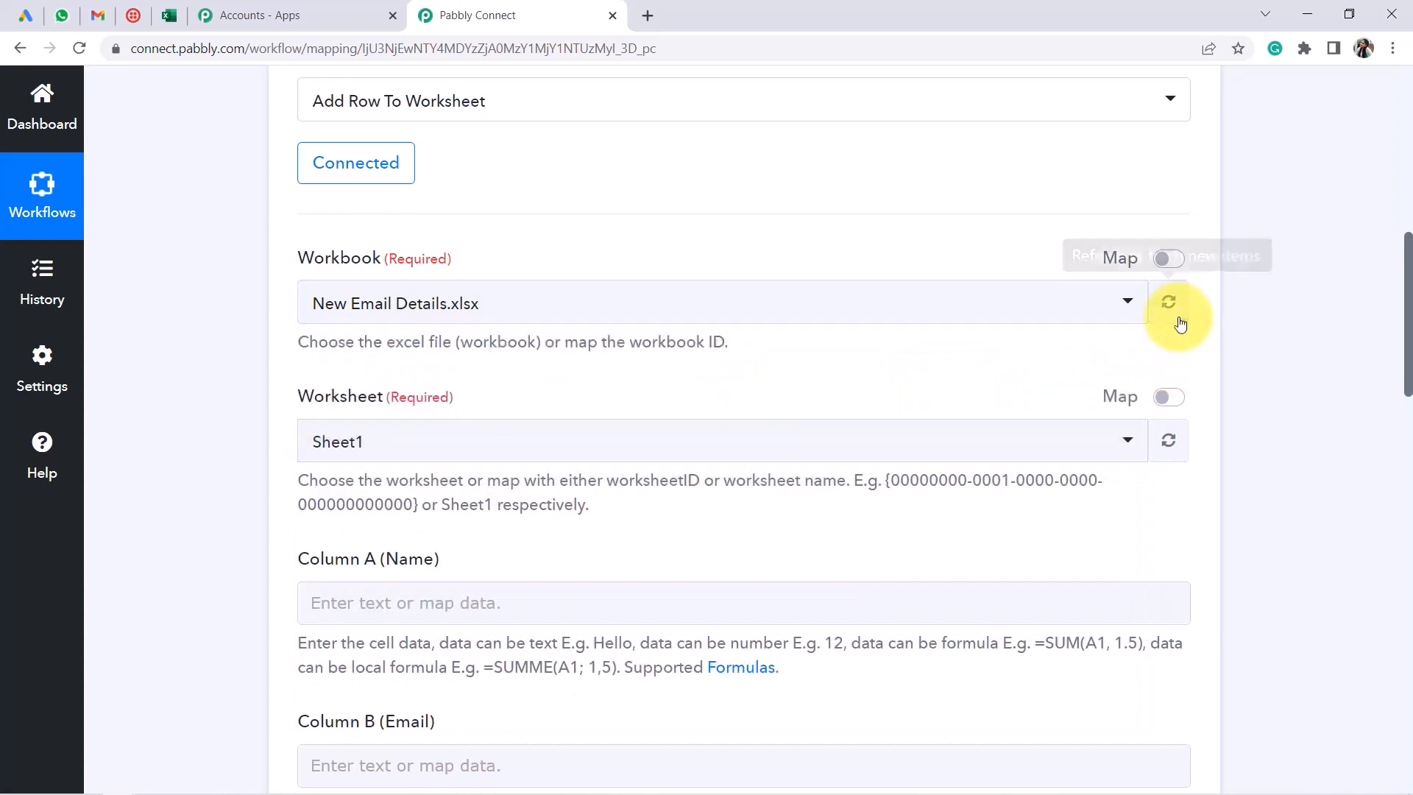
pyautogui.click(1178, 322)
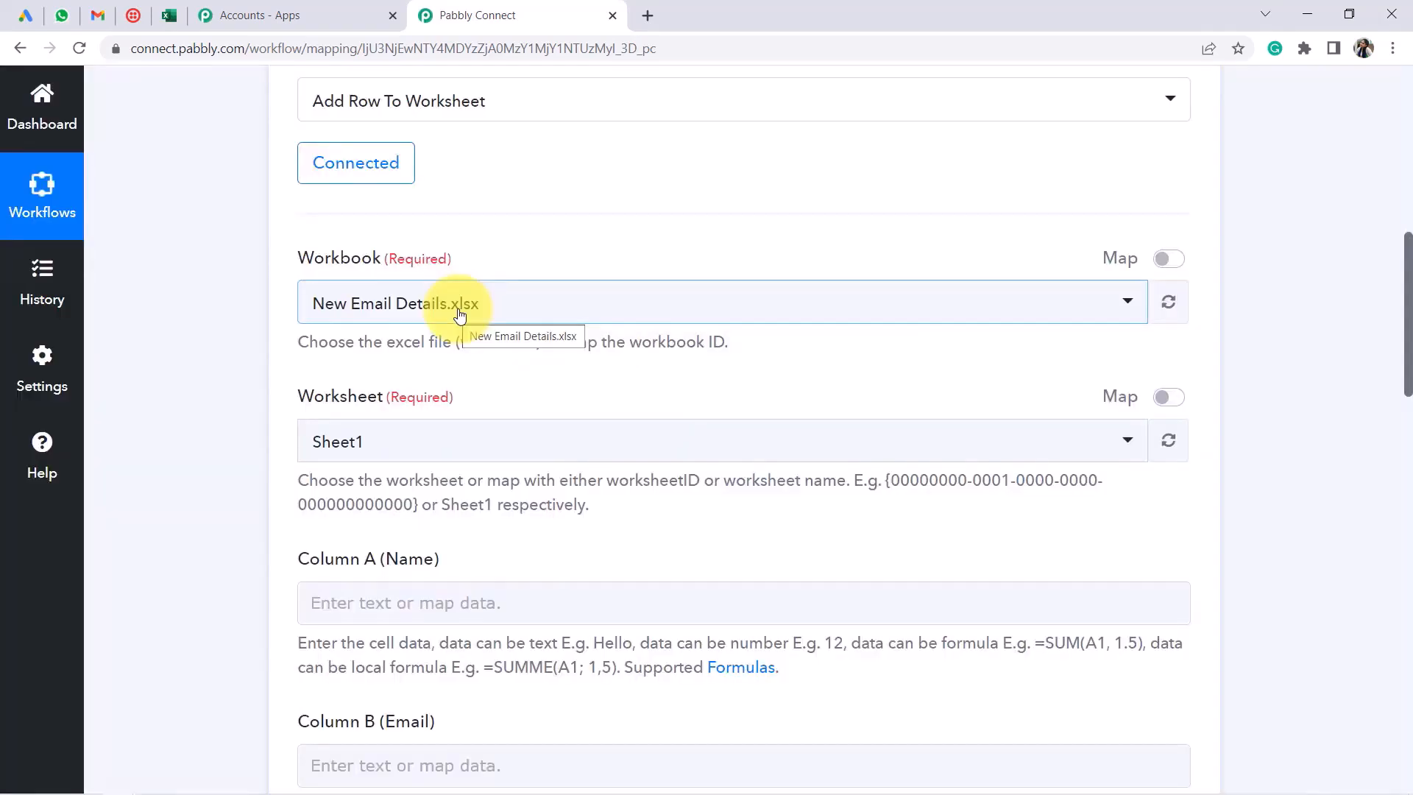
pyautogui.click(460, 315)
pyautogui.write('trav')
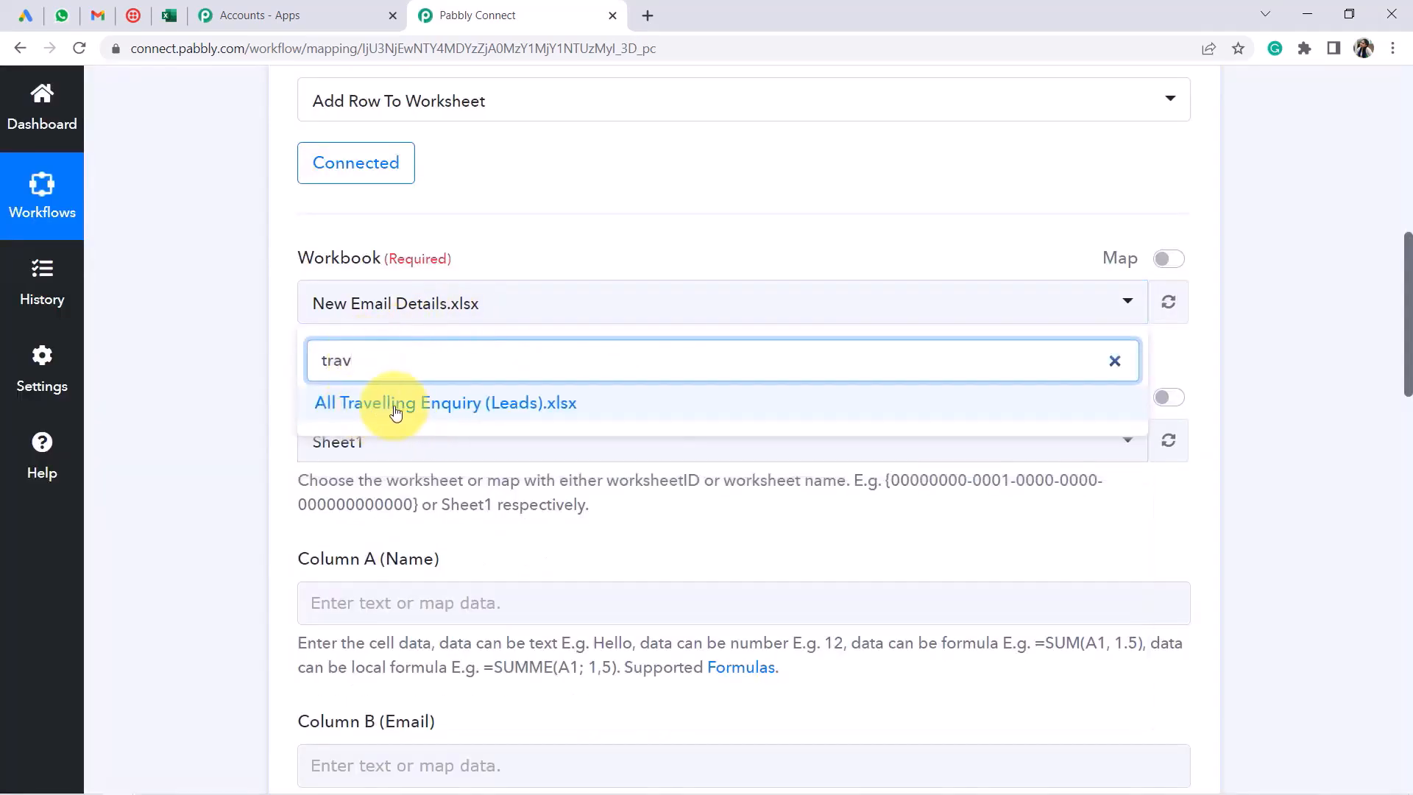
pyautogui.click(396, 410)
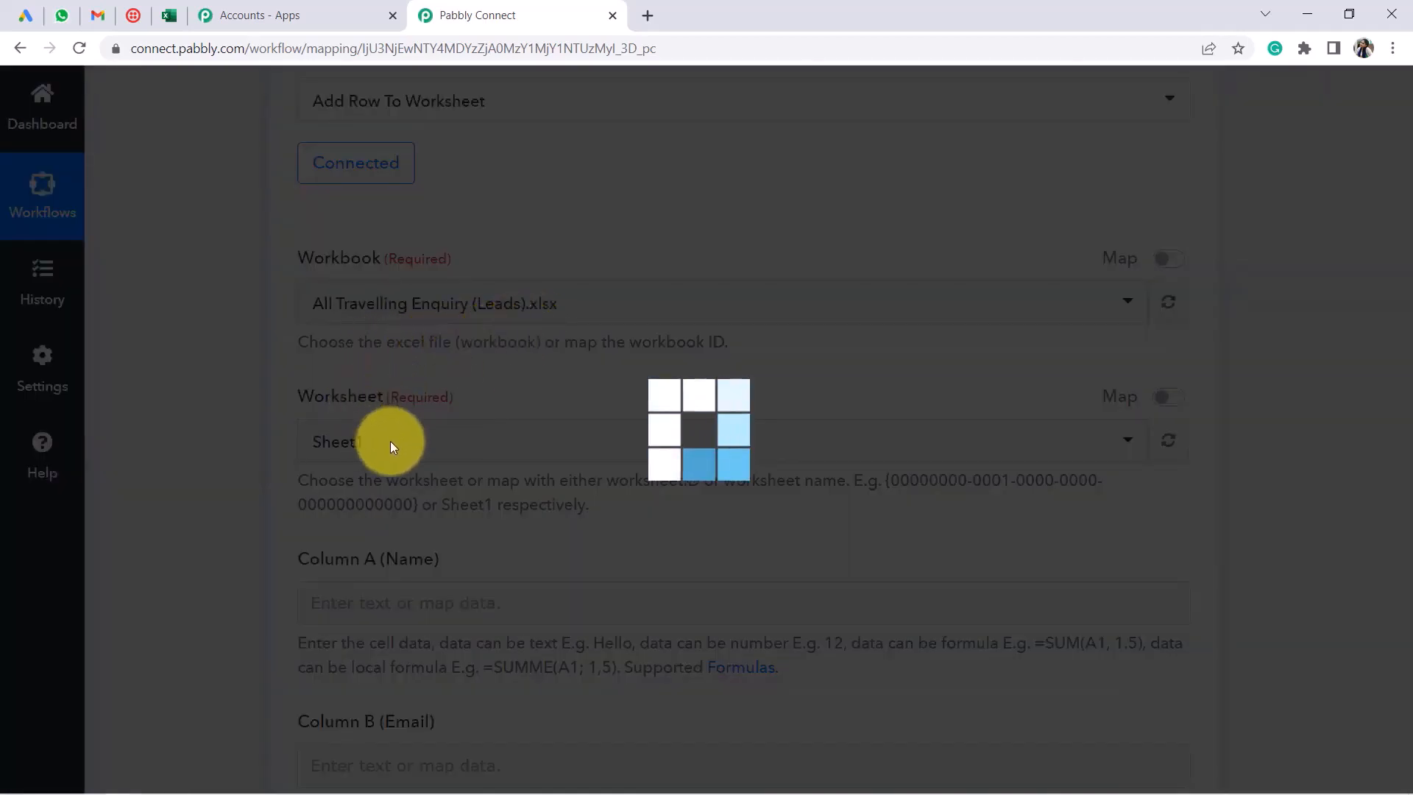
pyautogui.click(170, 15)
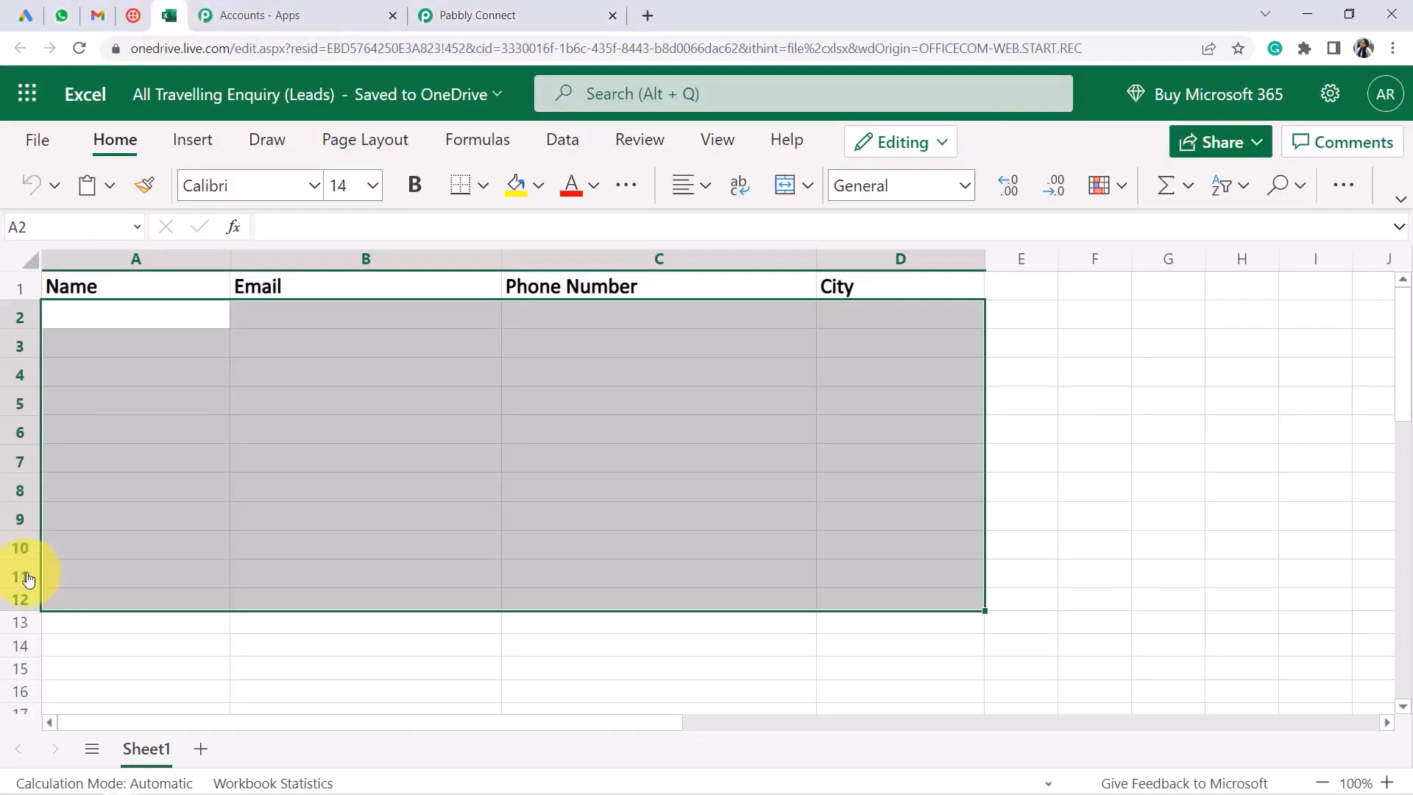
pyautogui.click(473, 13)
pyautogui.scroll(-4, 451, 375)
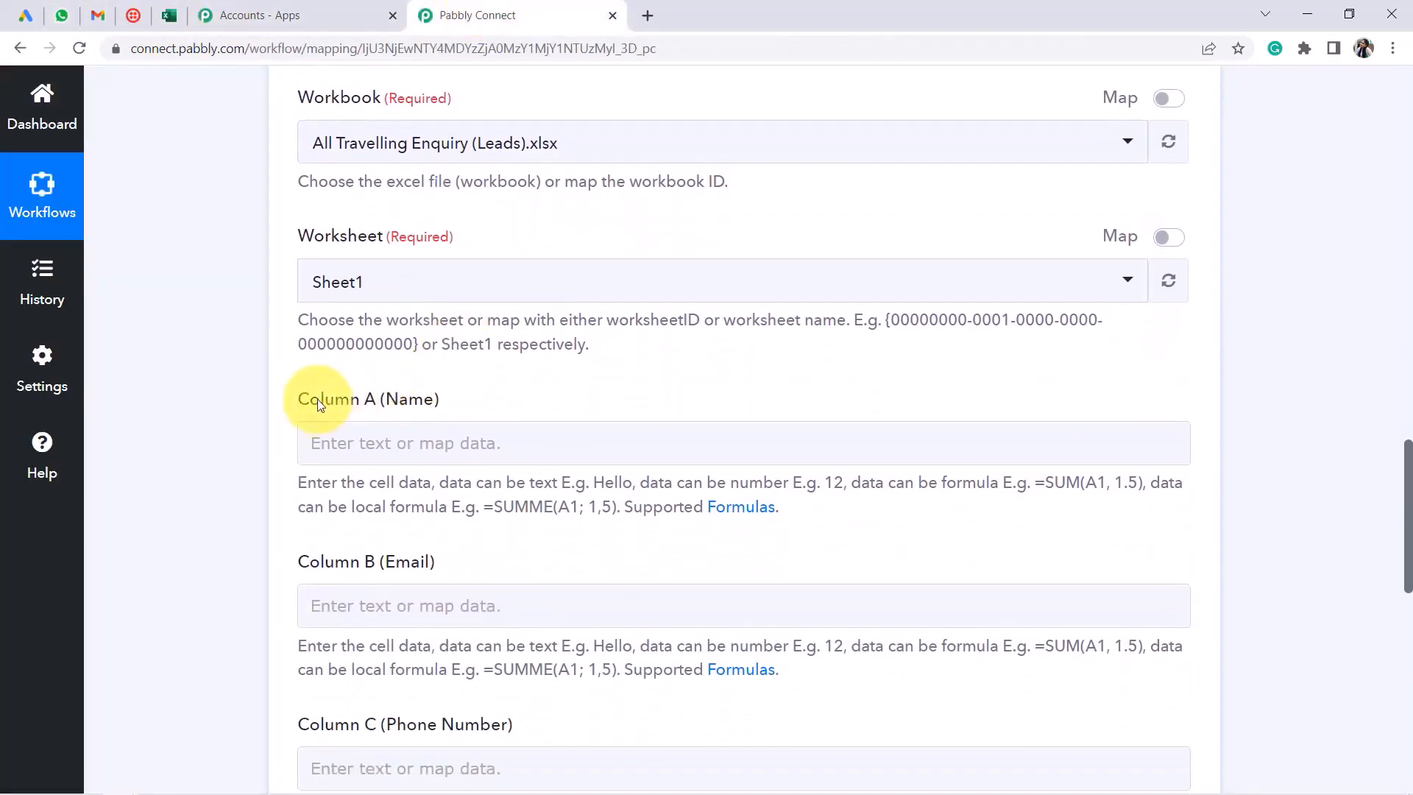
# Compare the Excel action's column fields with the sheet's Name, Email, Phone Number and City columns
pyautogui.moveTo(320, 401); pyautogui.dragTo(360, 398)
pyautogui.moveTo(297, 568); pyautogui.dragTo(536, 555)
pyautogui.scroll(-5, 537, 552)
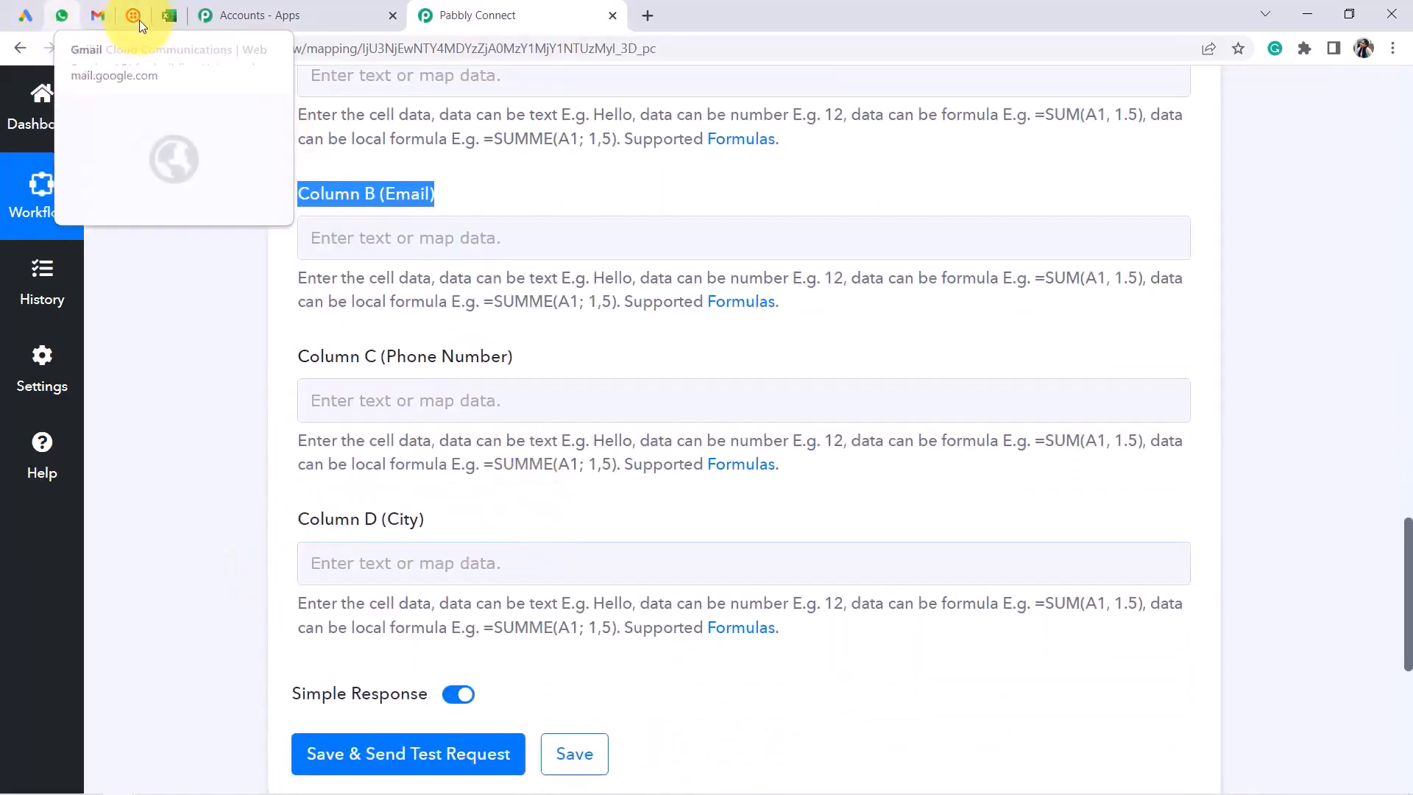
pyautogui.click(168, 15)
pyautogui.click(124, 395)
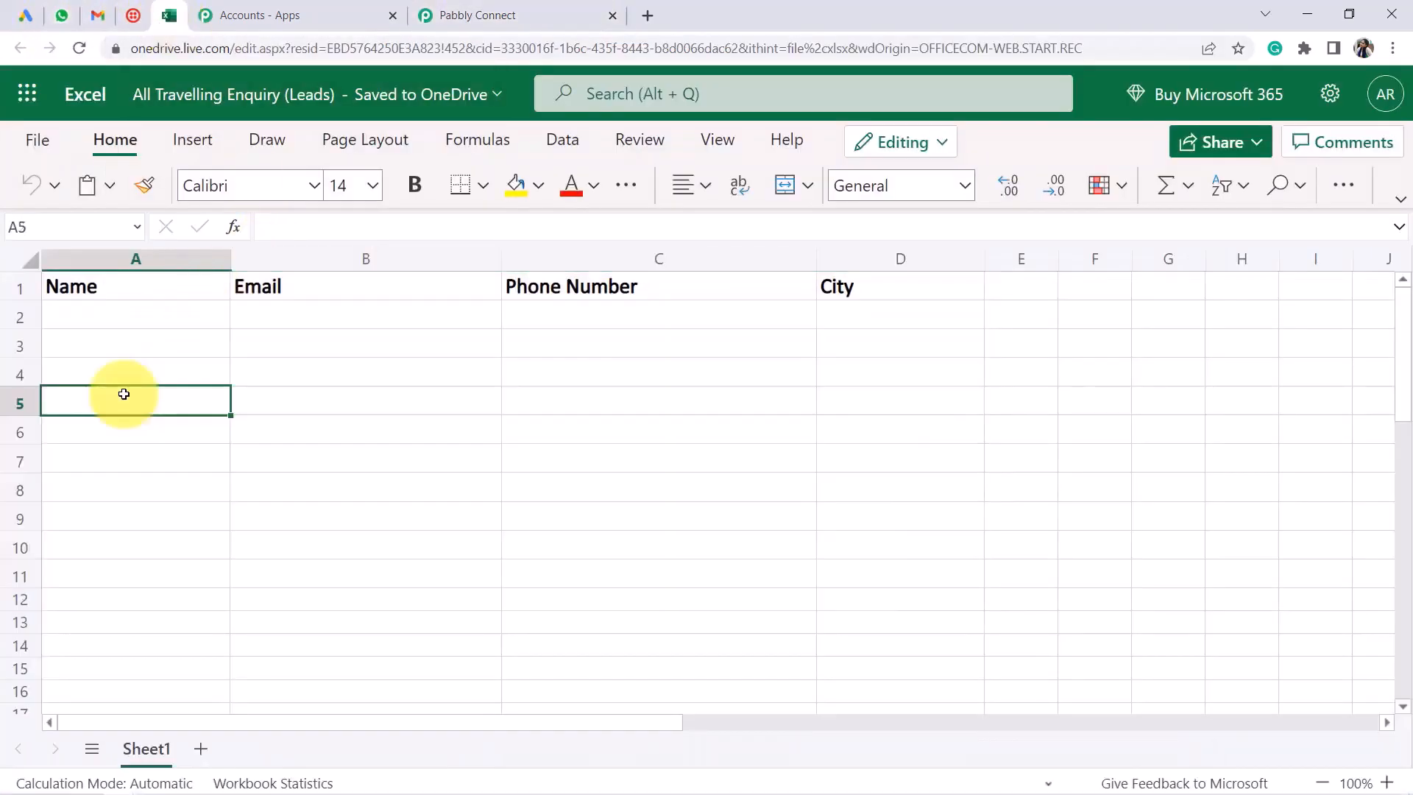
pyautogui.click(432, 344)
pyautogui.click(627, 322)
pyautogui.click(912, 322)
pyautogui.click(412, 9)
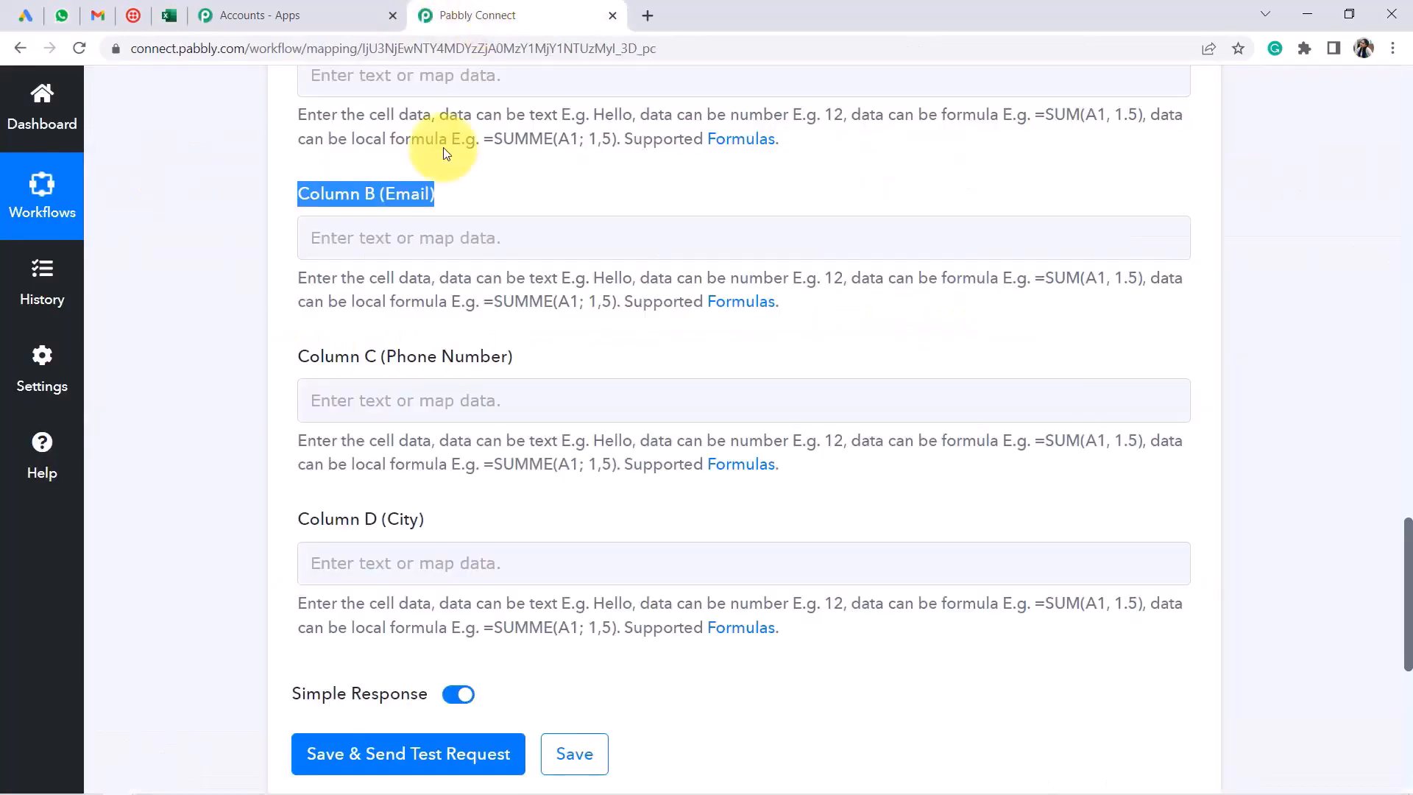
# Show the empty sheet rows under the headers where new leads will be added
pyautogui.scroll(8, 441, 278)
pyautogui.scroll(-8, 427, 387)
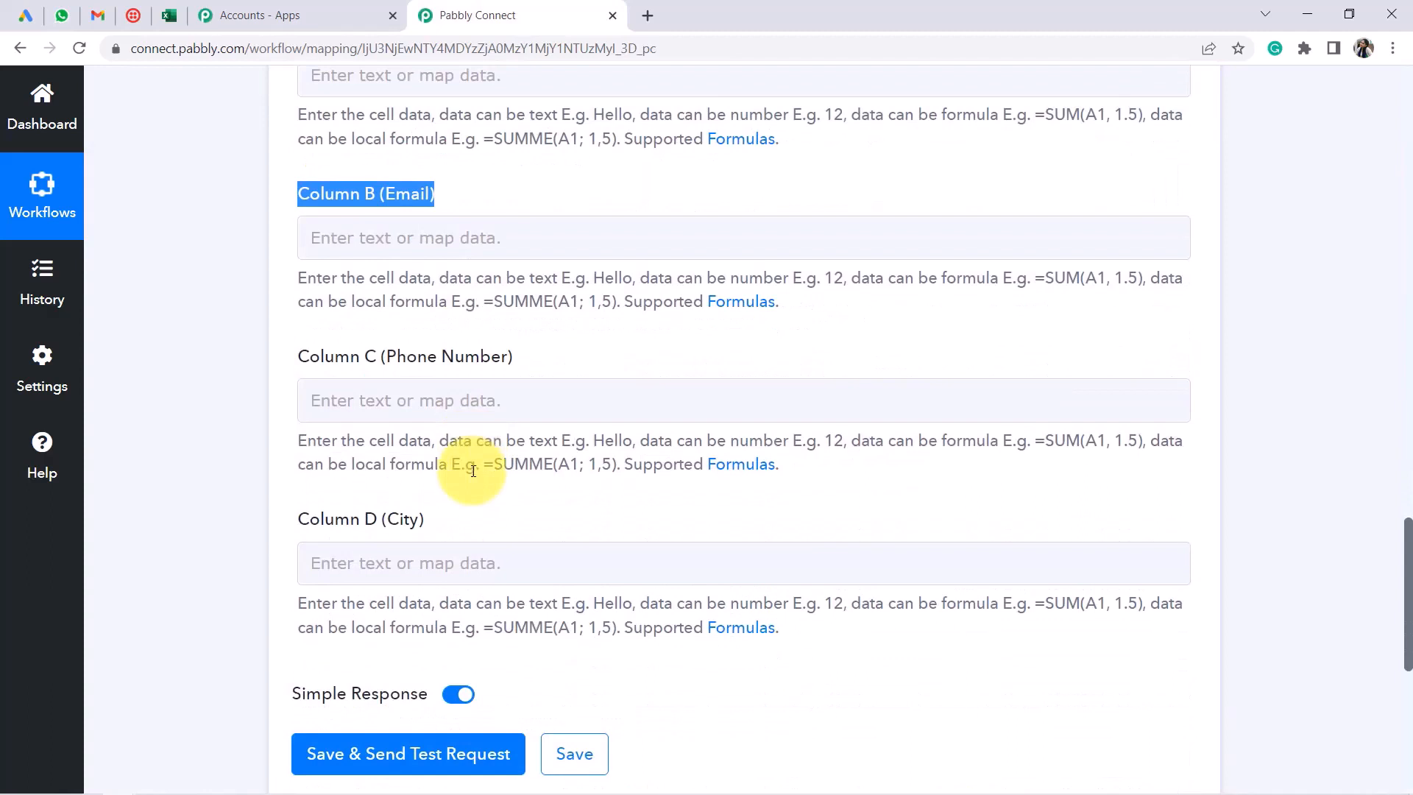
pyautogui.scroll(1, 288, 389)
pyautogui.click(175, 395)
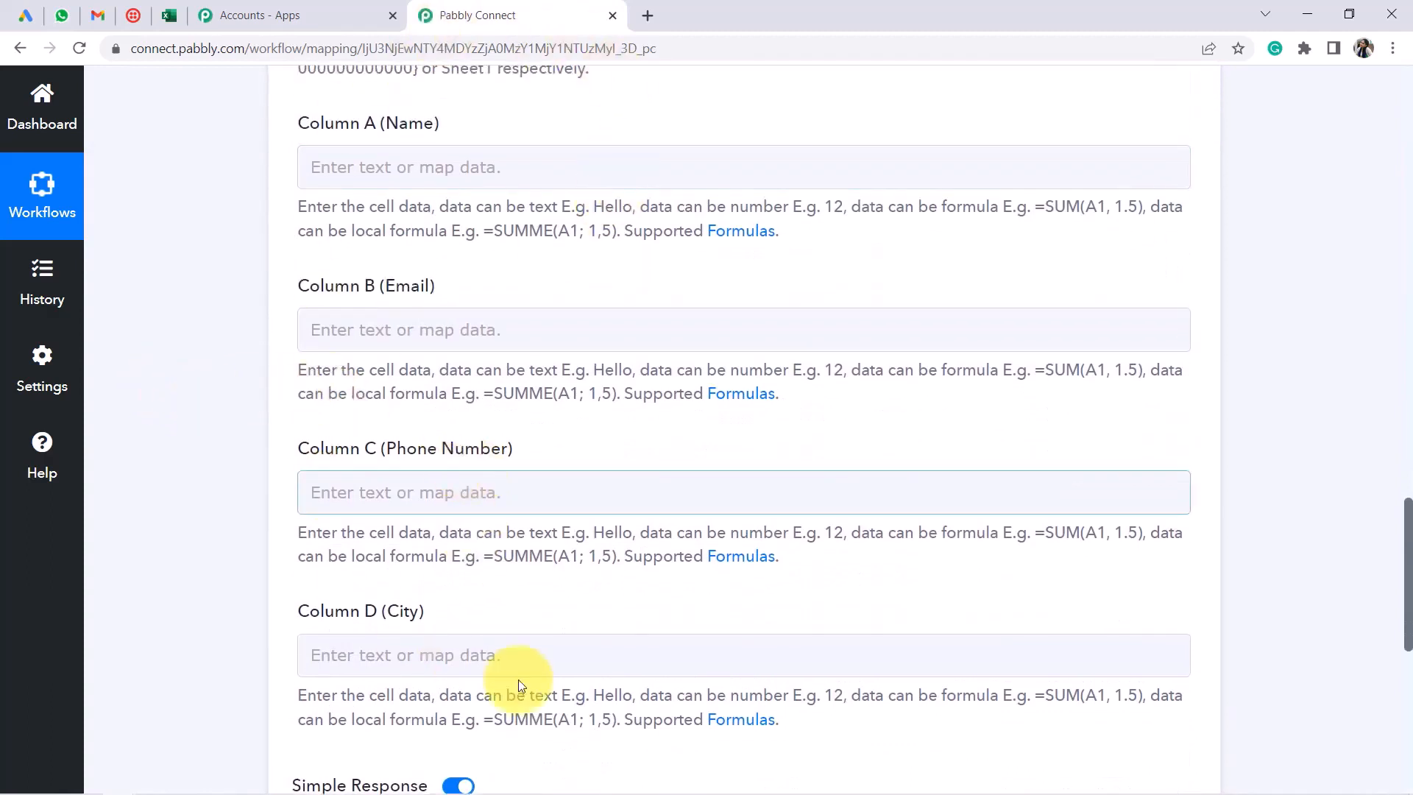
pyautogui.click(174, 15)
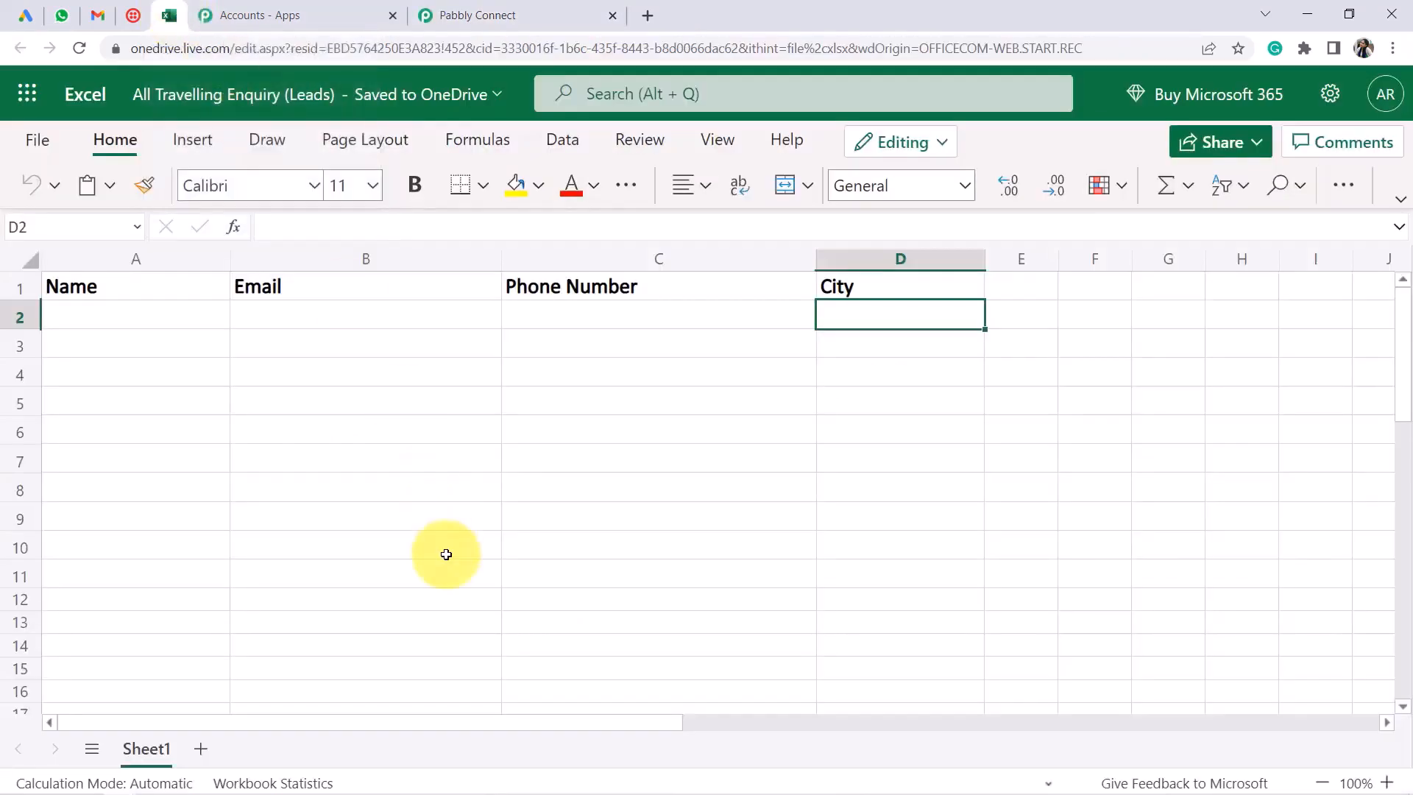
pyautogui.click(442, 548)
pyautogui.moveTo(162, 318); pyautogui.dragTo(773, 627)
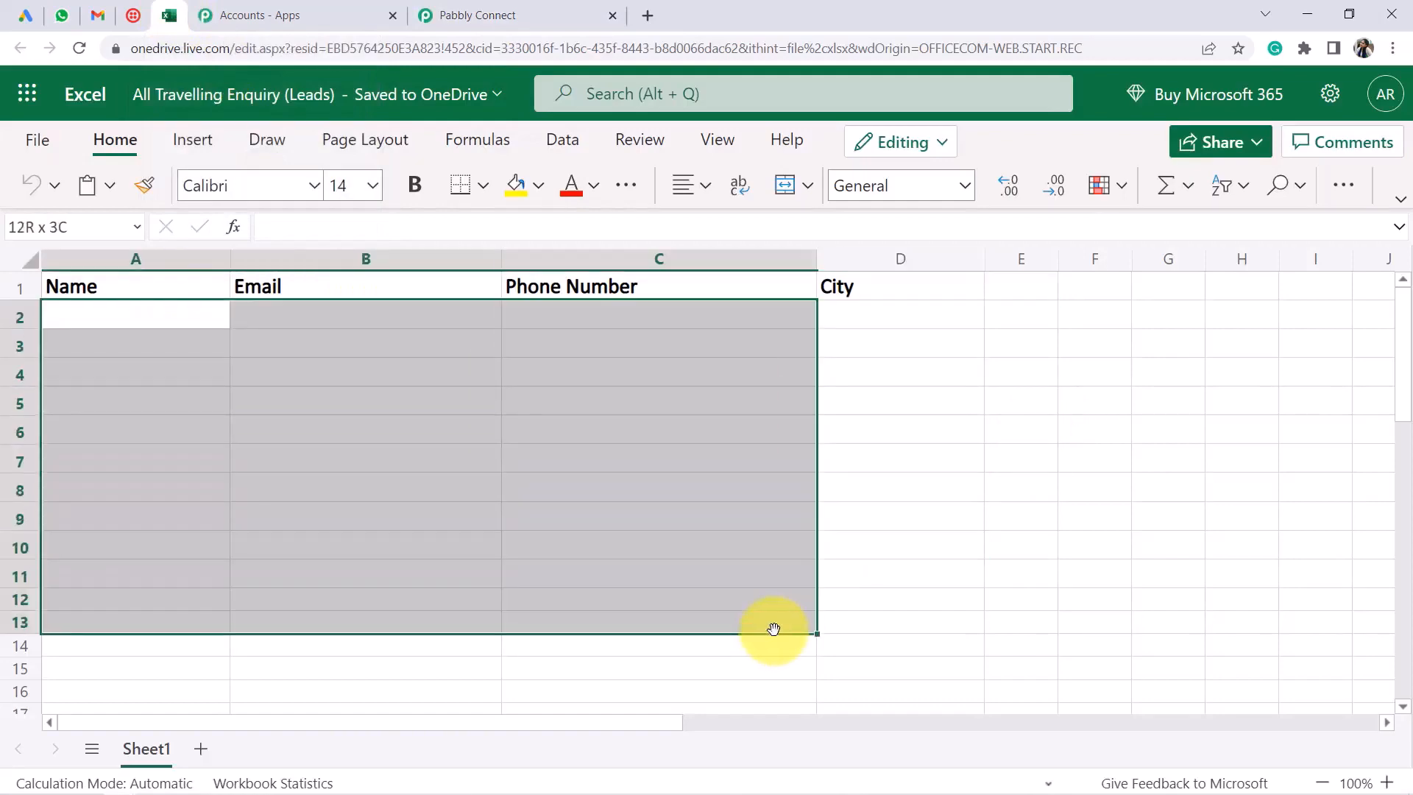
pyautogui.click(495, 13)
pyautogui.scroll(12, 788, 466)
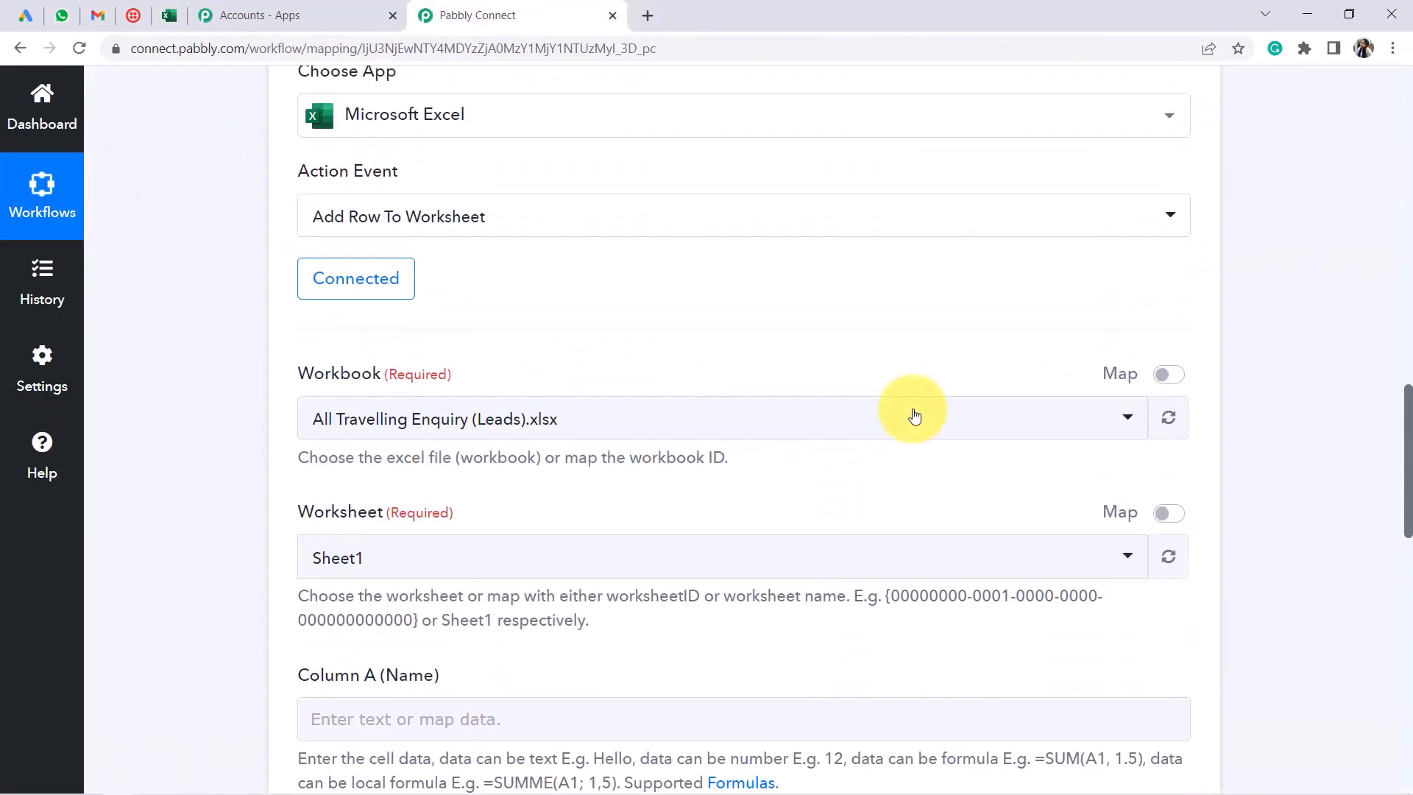
pyautogui.scroll(4, 914, 414)
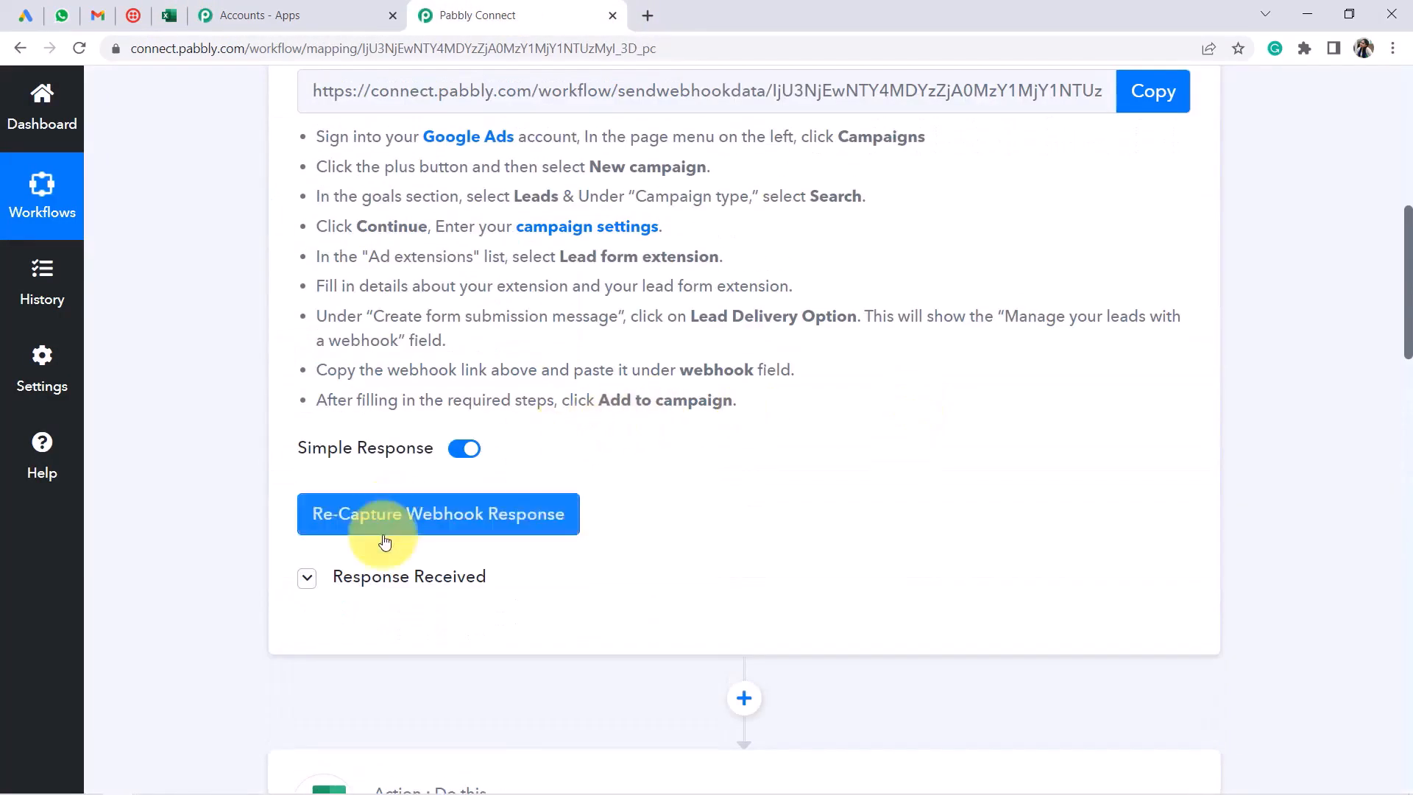
# Expand the captured webhook response and open the mappable data list for Column A (Name)
pyautogui.click(366, 582)
pyautogui.scroll(-6, 917, 370)
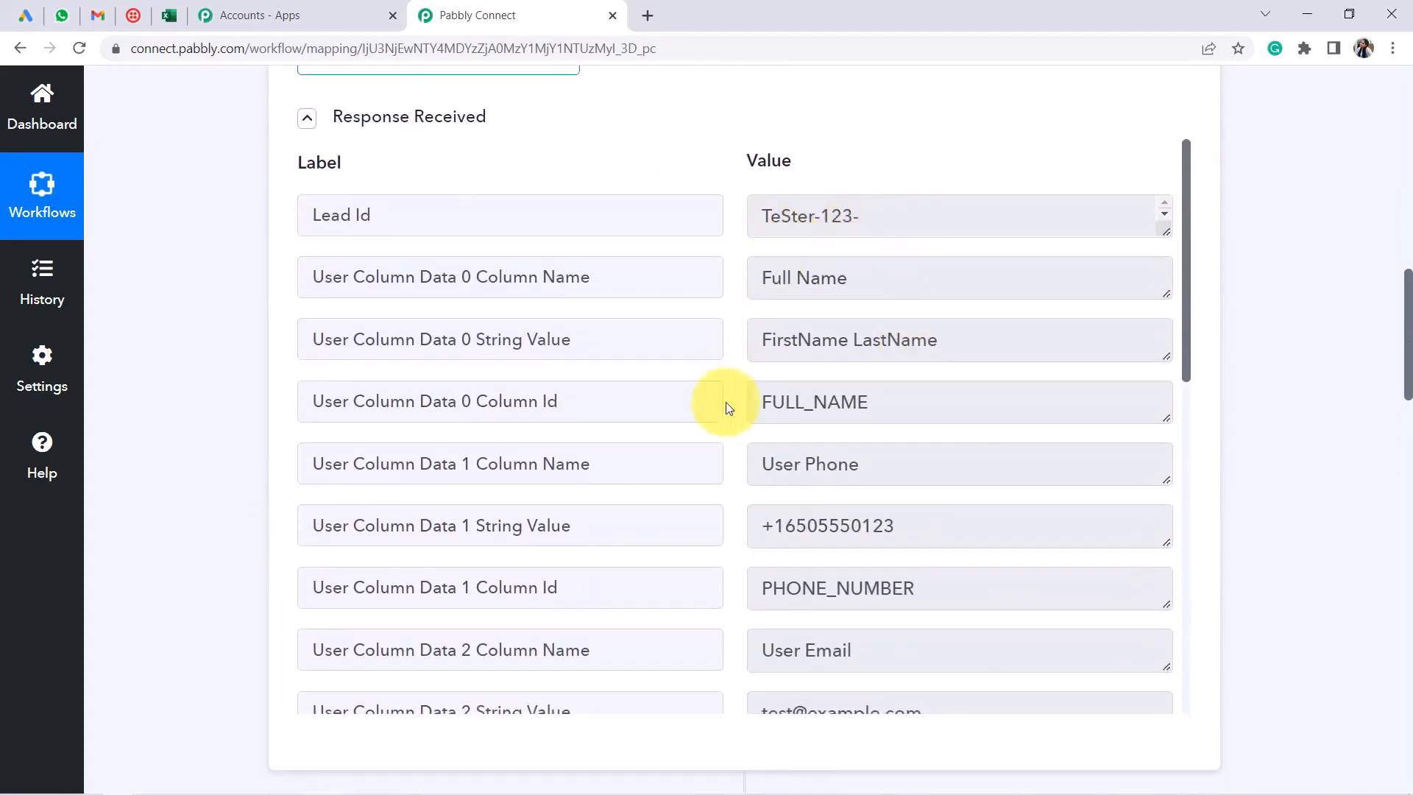
pyautogui.scroll(-14, 176, 552)
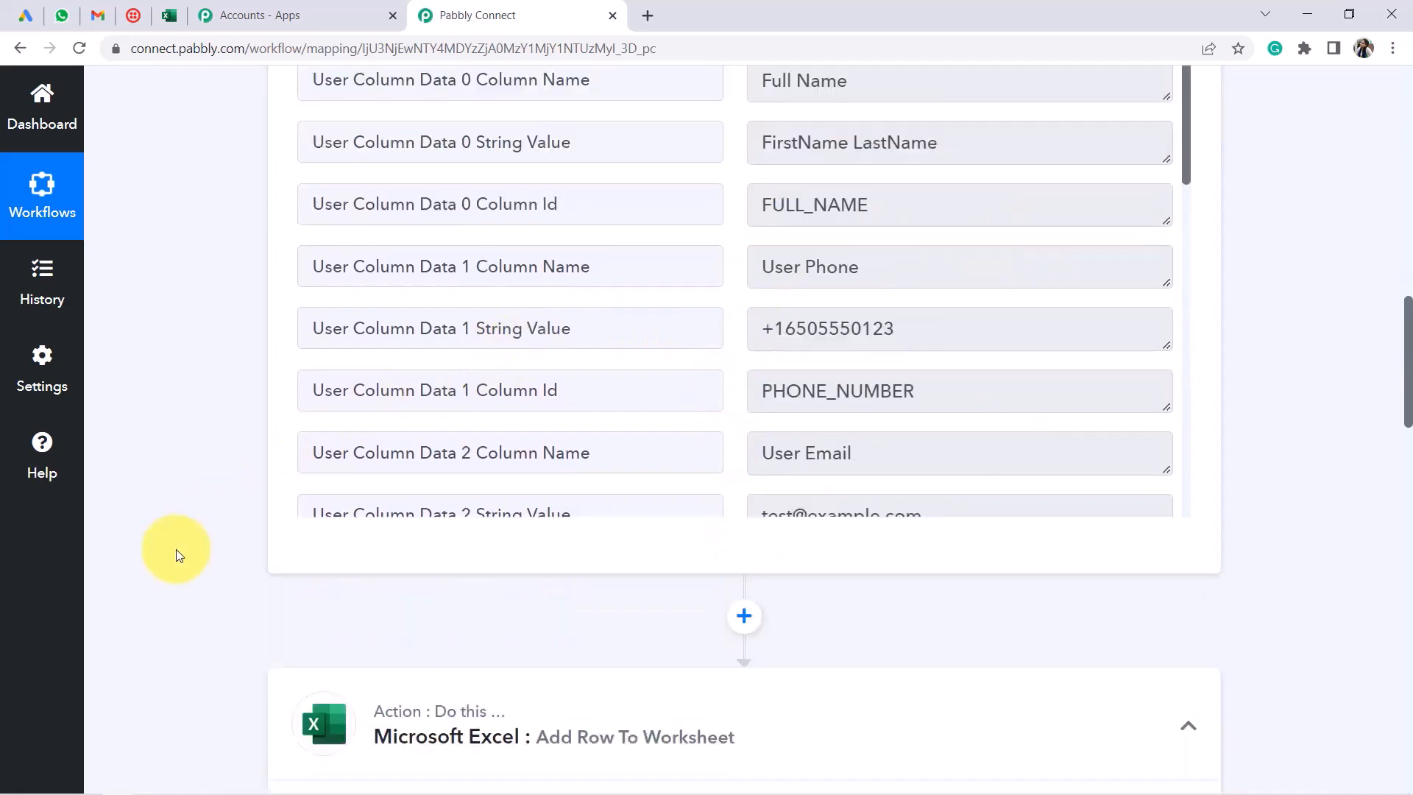
pyautogui.scroll(-3, 226, 454)
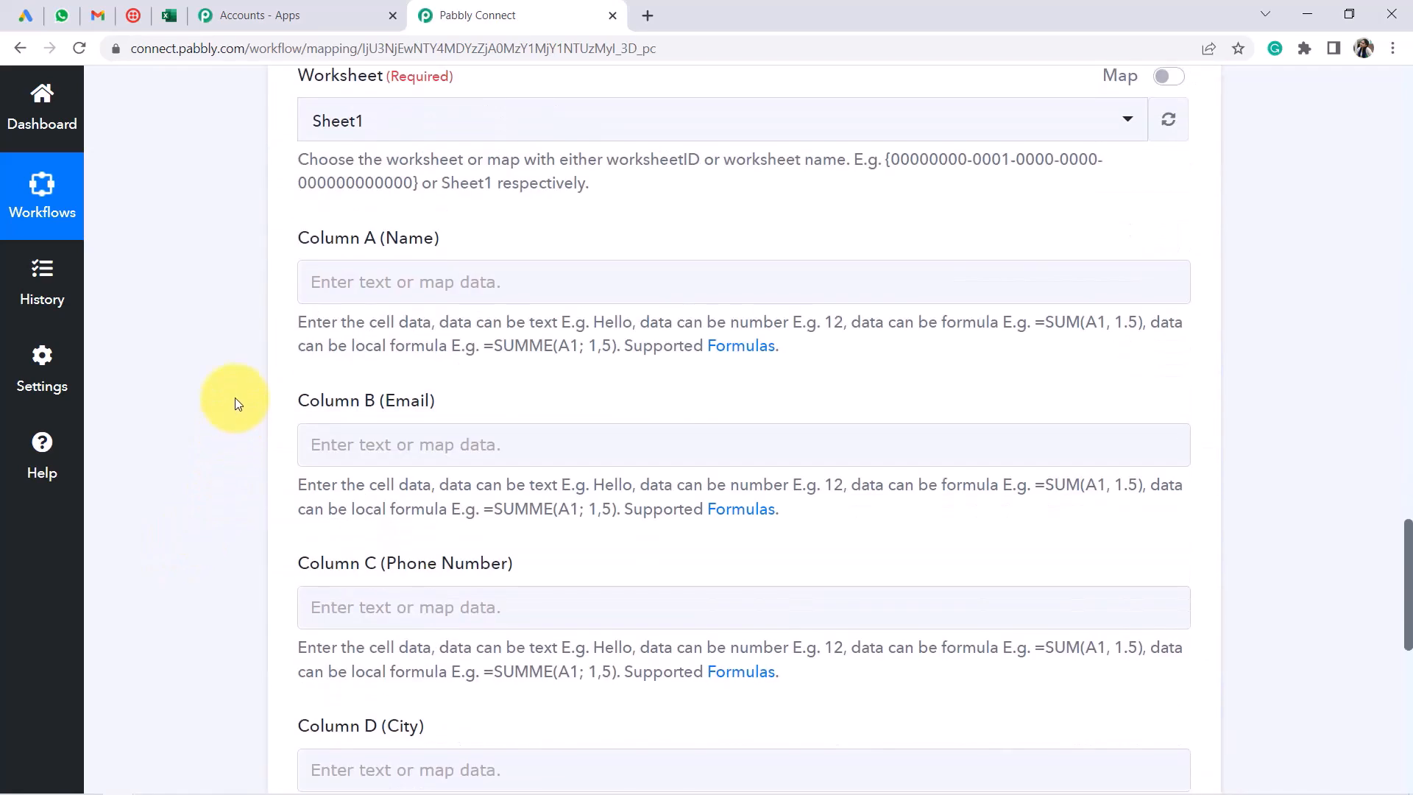
pyautogui.click(338, 281)
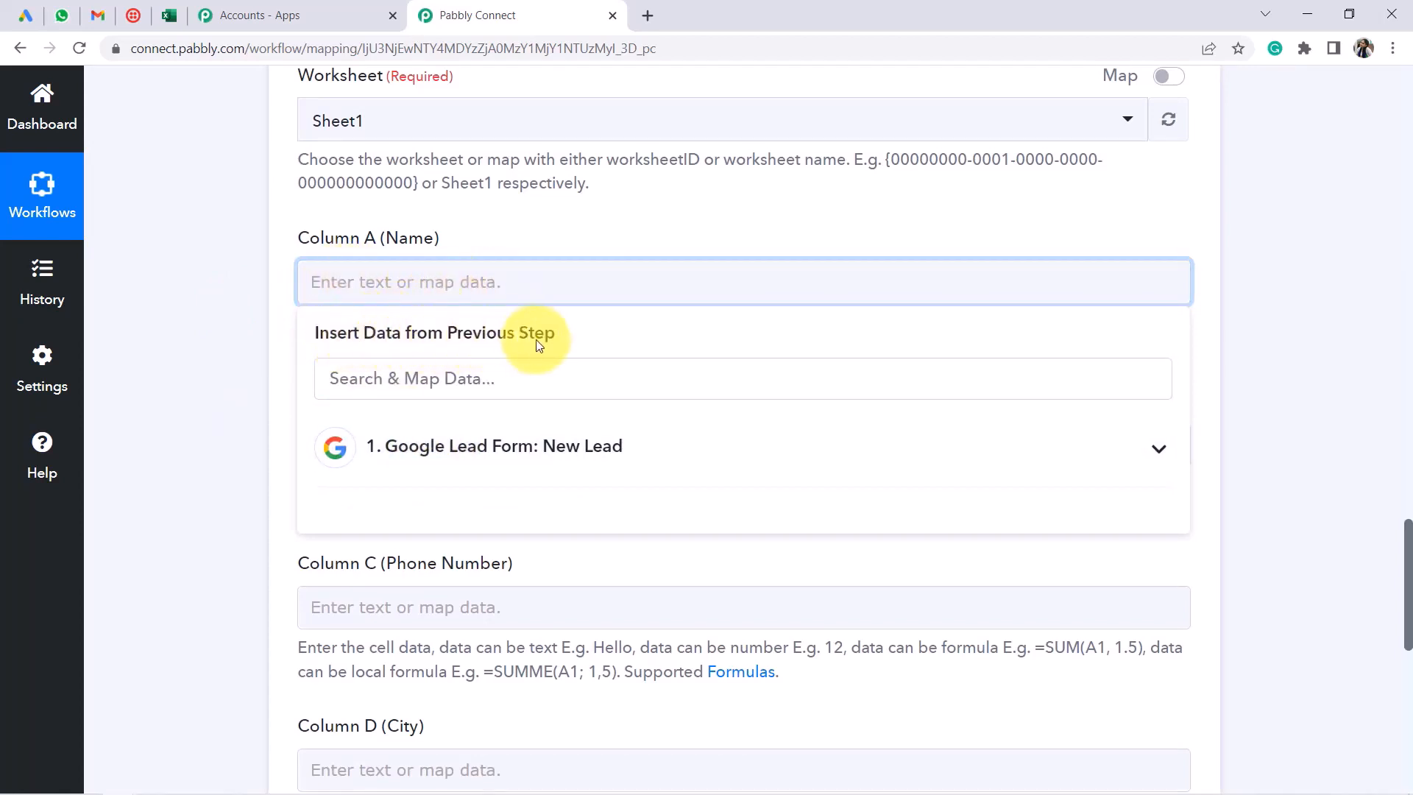
# Map the lead's full name and email values into Columns A and B
pyautogui.click(477, 439)
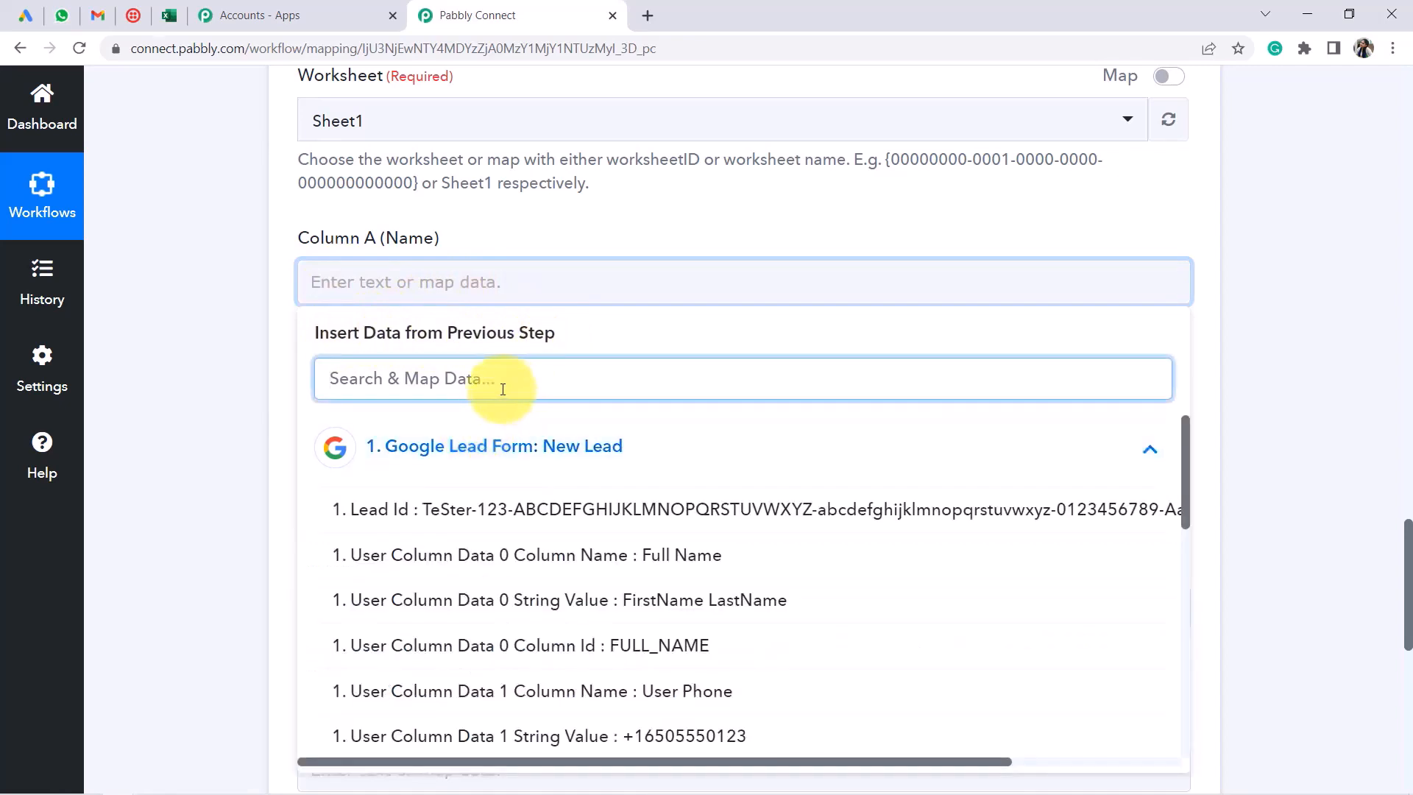
pyautogui.click(697, 605)
pyautogui.click(221, 391)
pyautogui.scroll(-1, 229, 368)
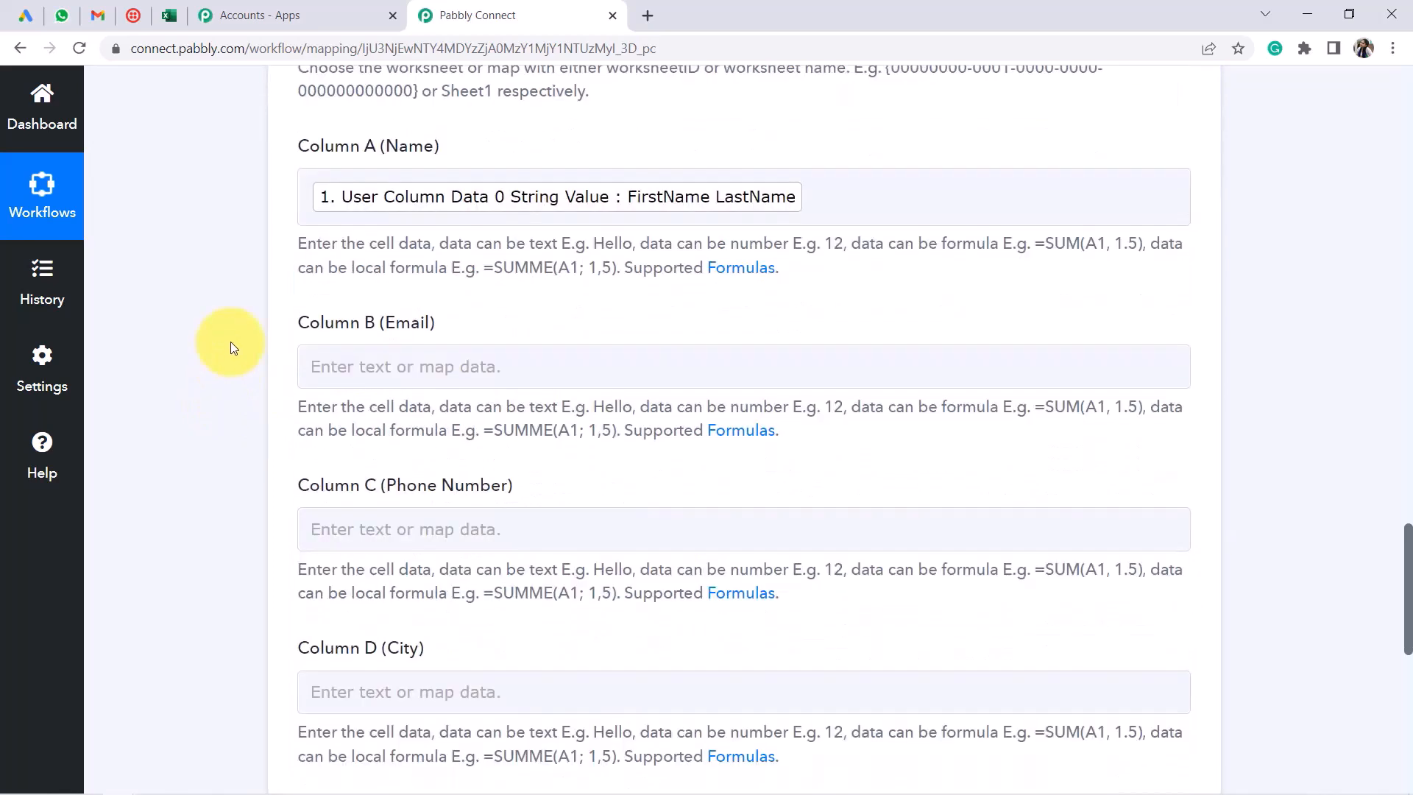
pyautogui.scroll(-4, 231, 341)
pyautogui.scroll(1, 356, 228)
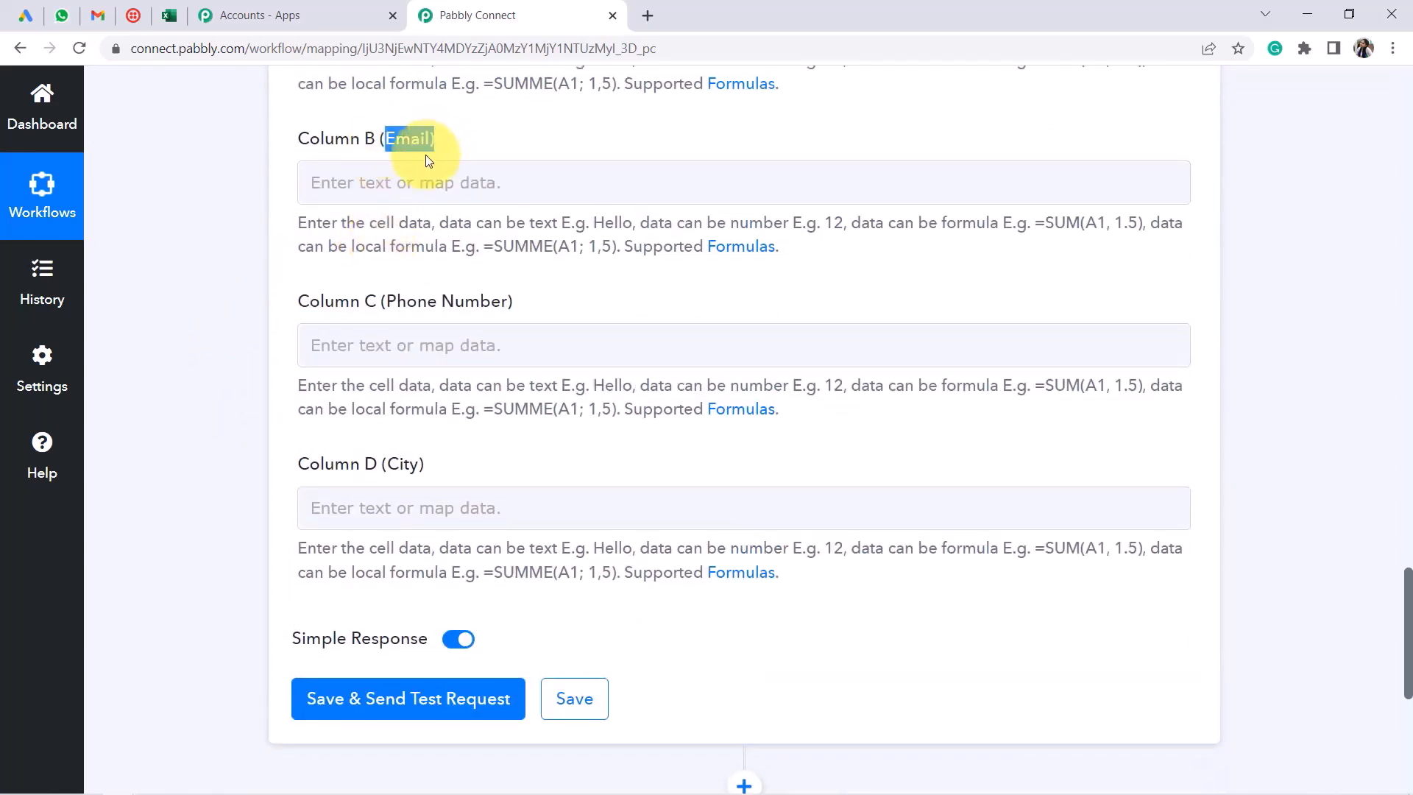
pyautogui.click(404, 180)
pyautogui.click(388, 342)
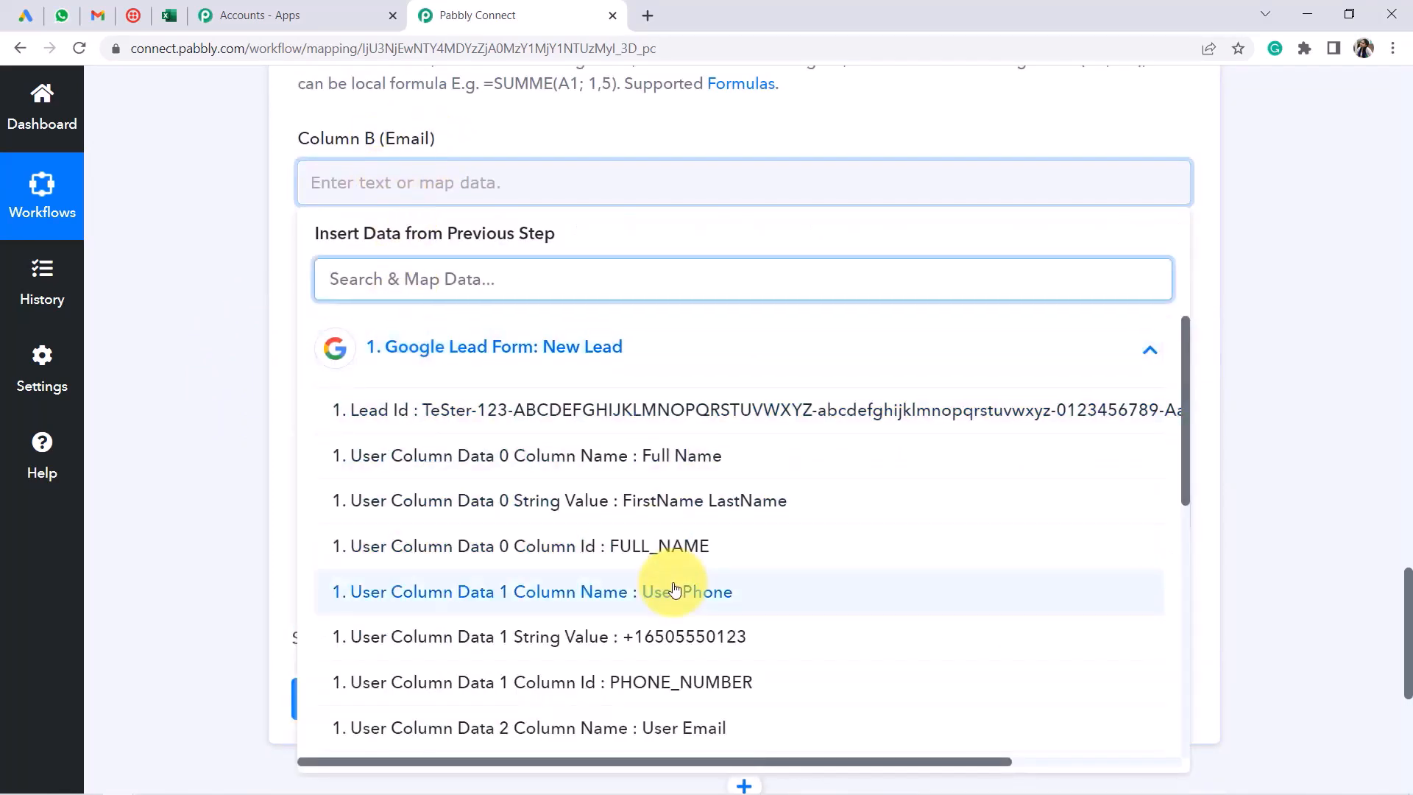
pyautogui.scroll(-4, 648, 596)
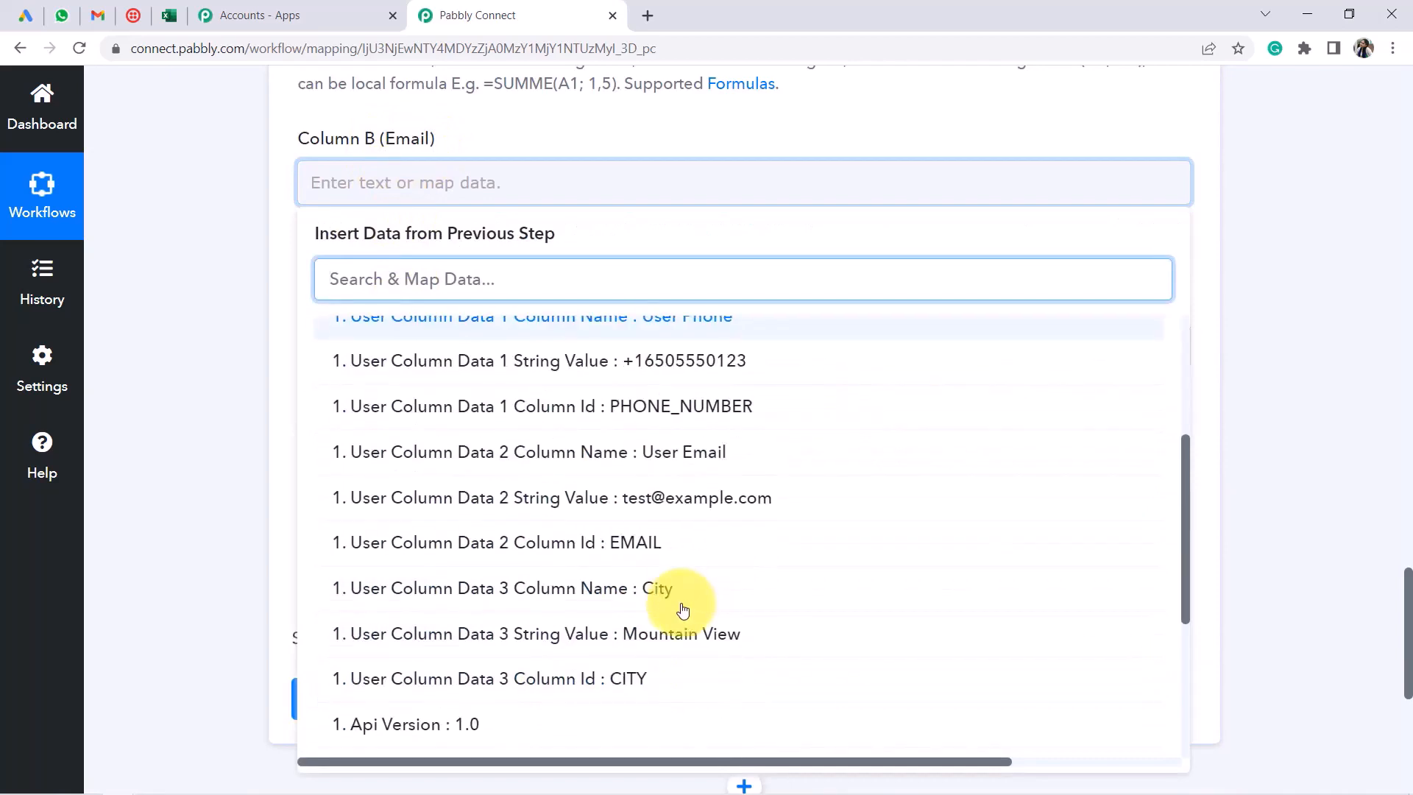
pyautogui.click(652, 506)
pyautogui.click(231, 259)
pyautogui.scroll(-1, 236, 259)
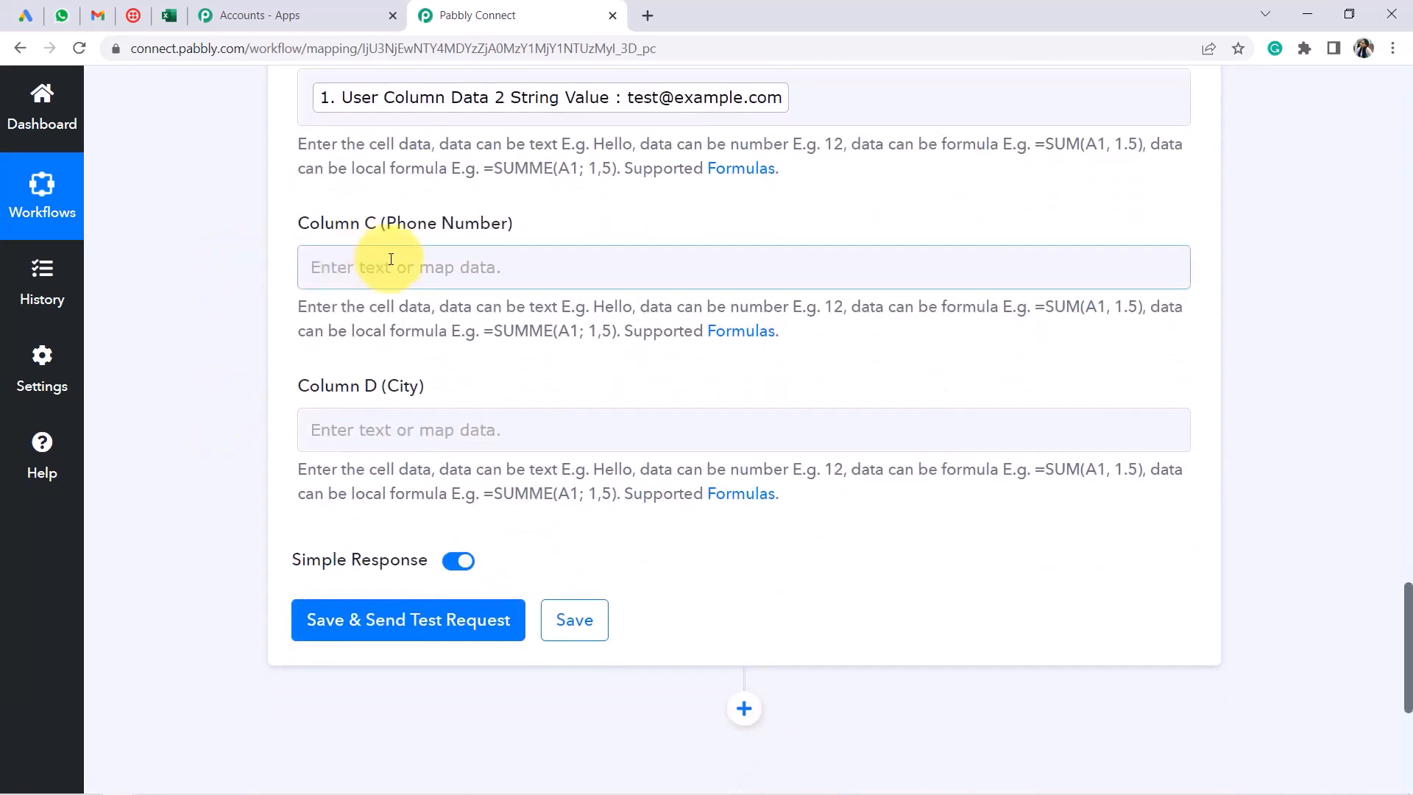
# Map the phone and city values into Columns C and D, then save and send a test row
pyautogui.click(391, 259)
pyautogui.click(474, 430)
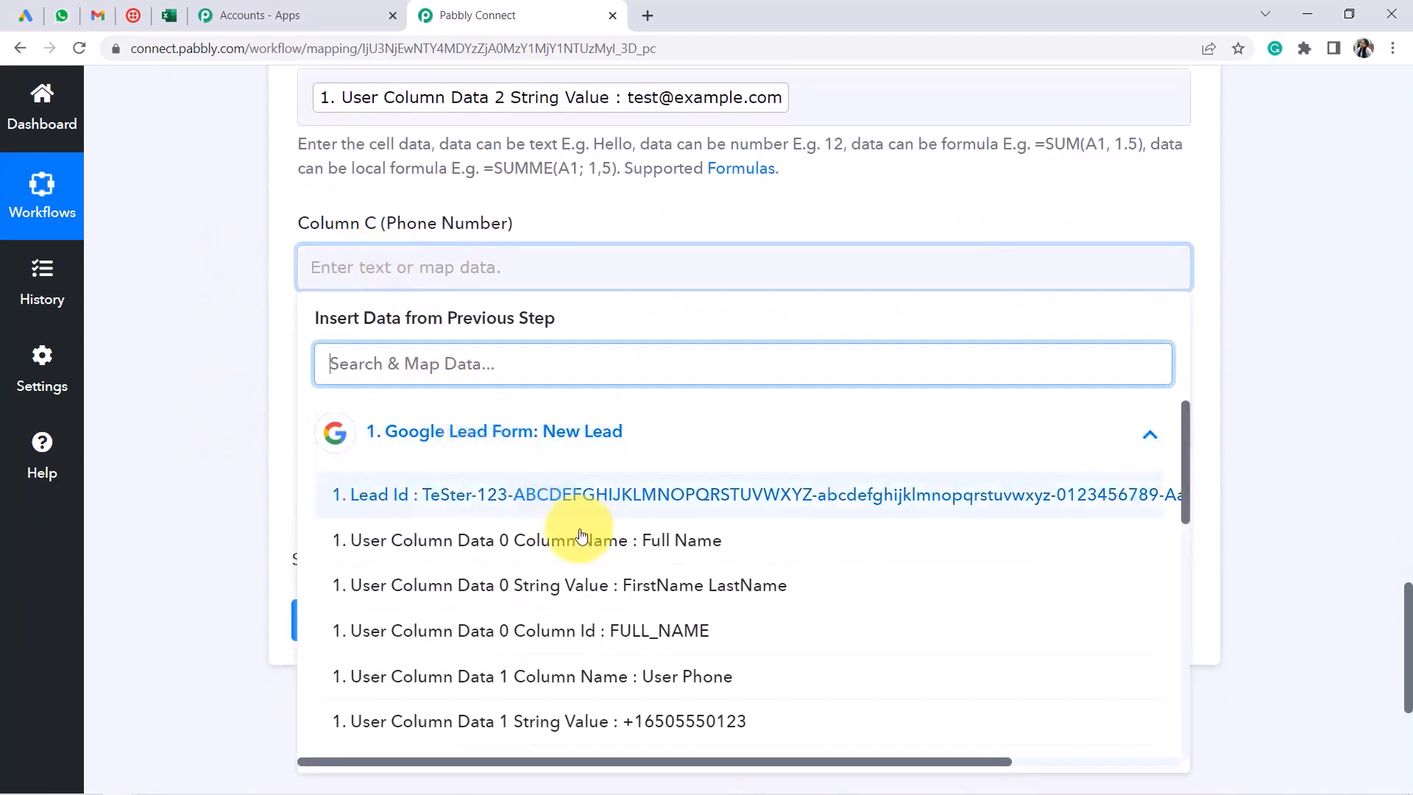
pyautogui.click(695, 724)
pyautogui.click(255, 385)
pyautogui.scroll(-1, 302, 376)
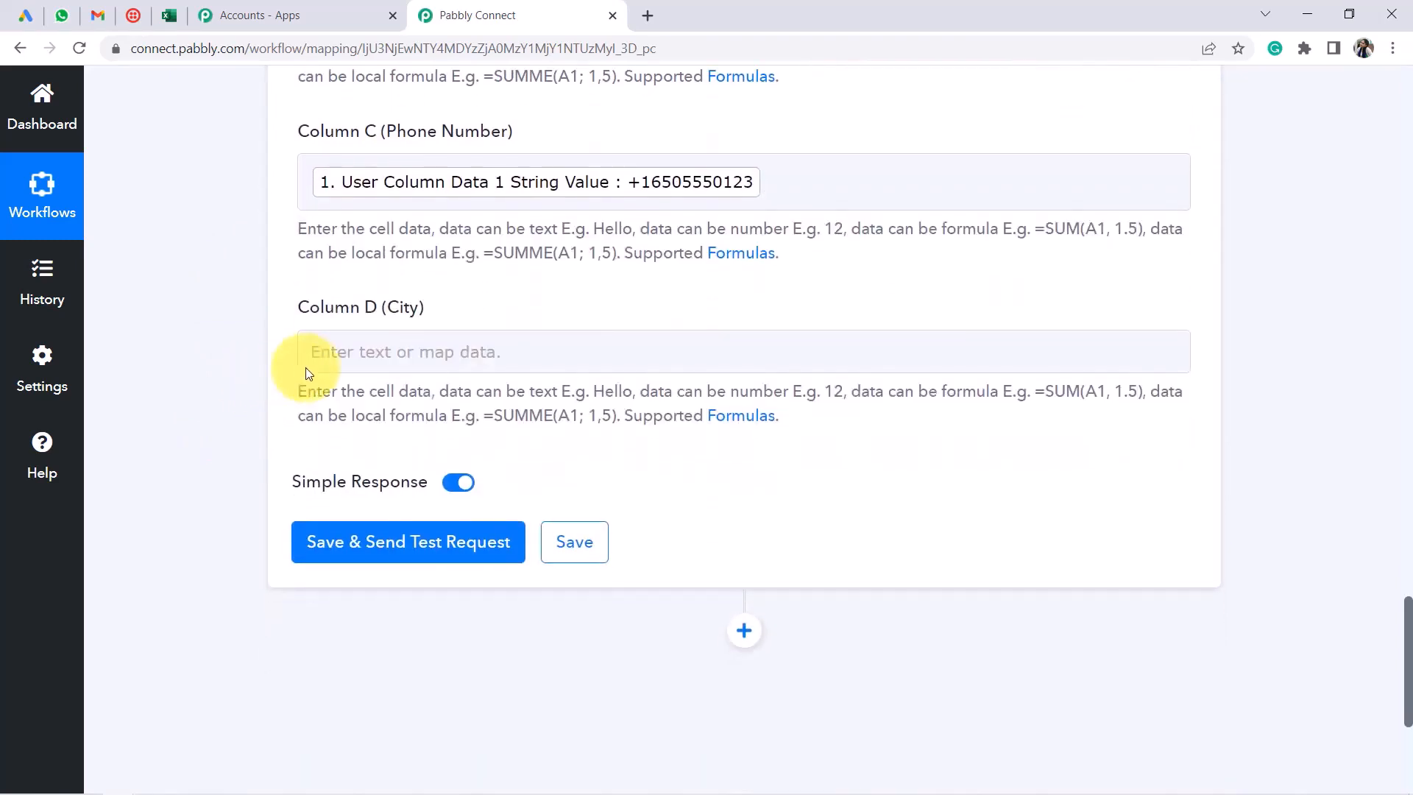
pyautogui.click(367, 364)
pyautogui.click(552, 515)
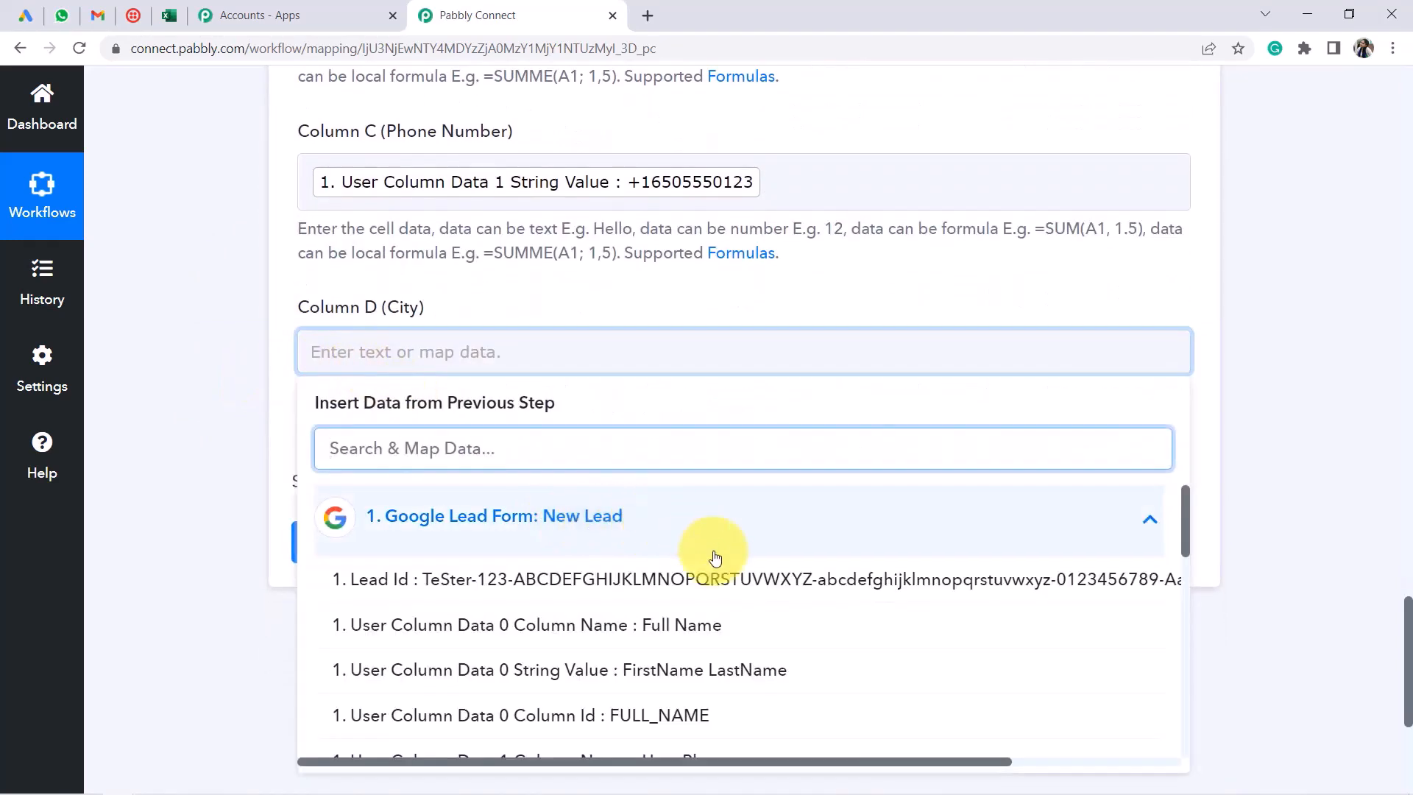
pyautogui.scroll(-4, 766, 615)
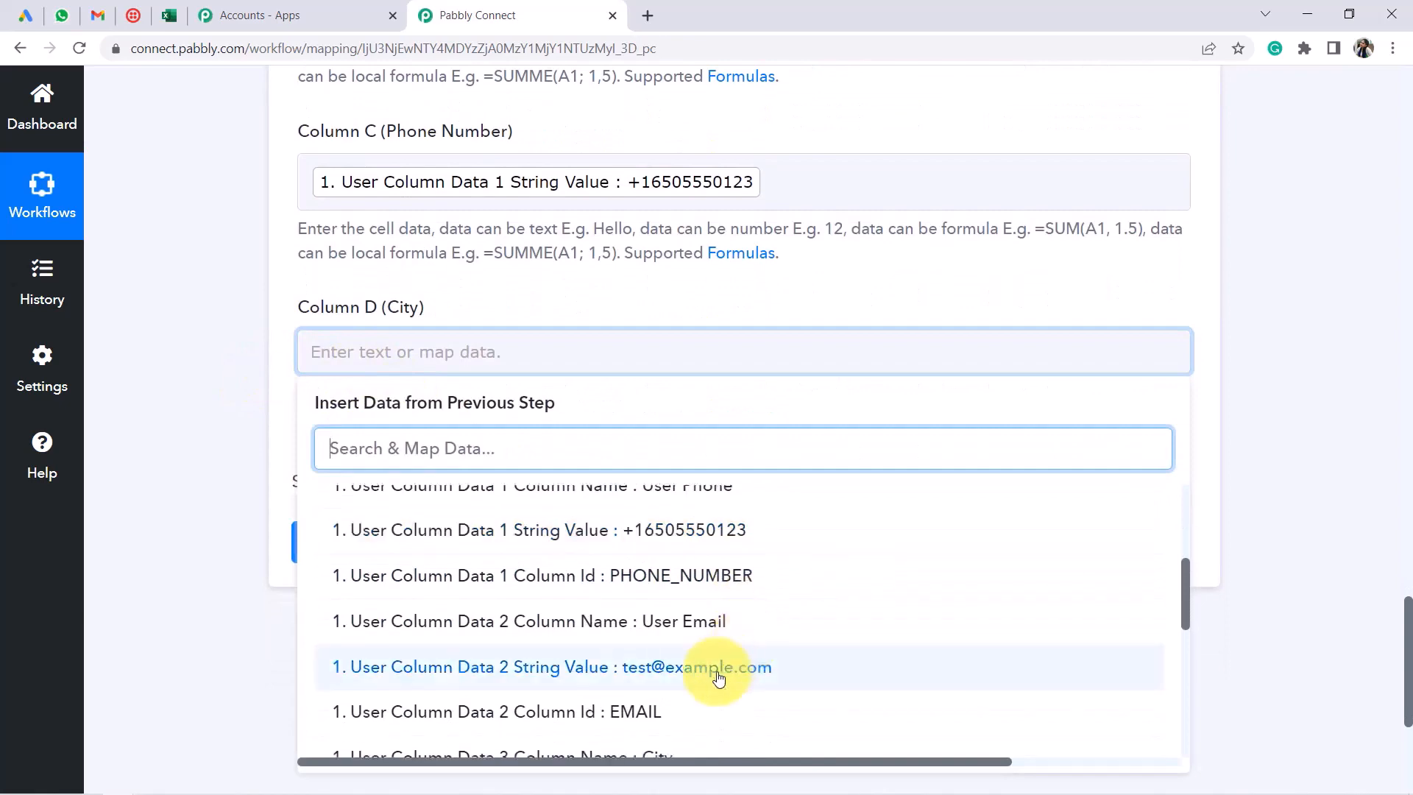
pyautogui.scroll(-3, 810, 577)
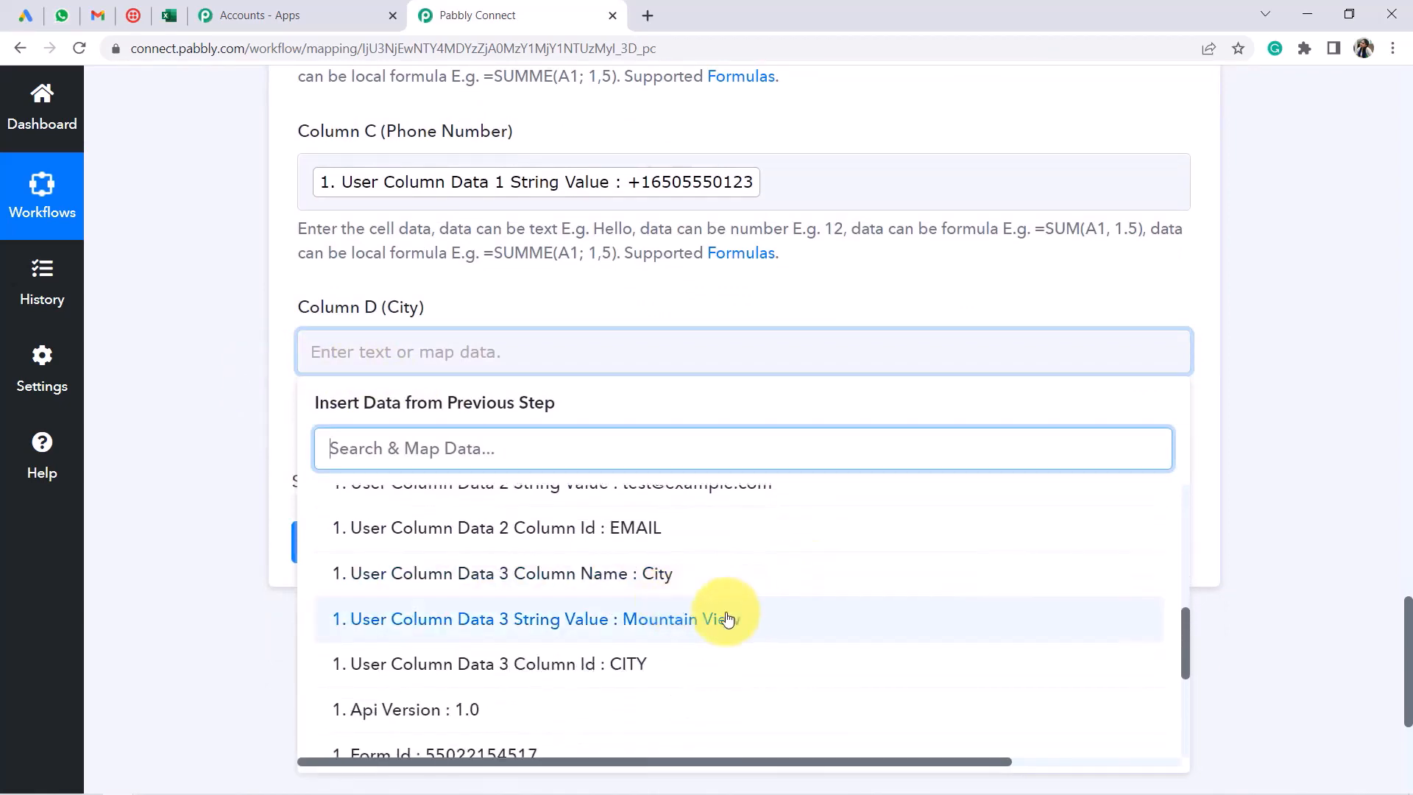
pyautogui.click(727, 618)
pyautogui.click(220, 306)
pyautogui.scroll(-3, 358, 364)
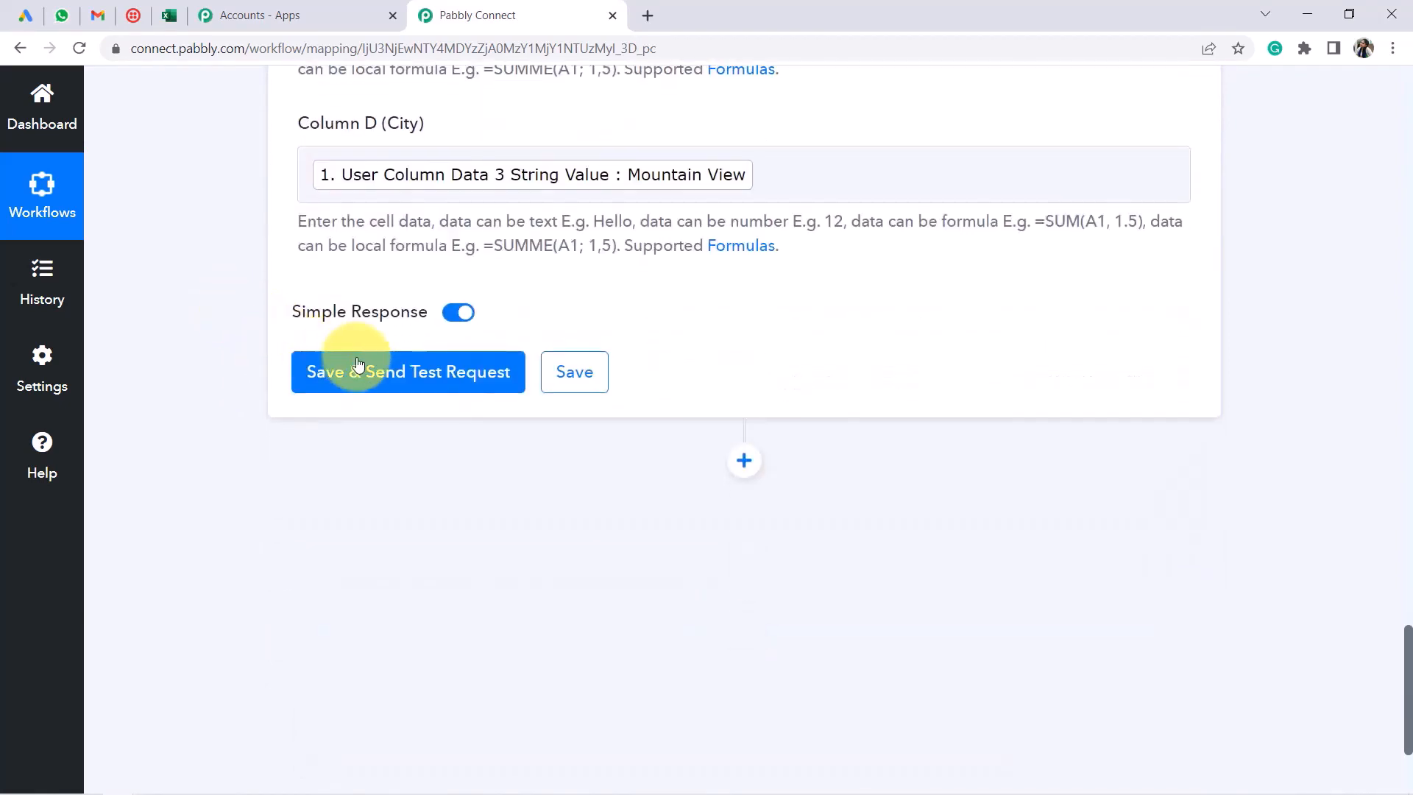
pyautogui.click(382, 372)
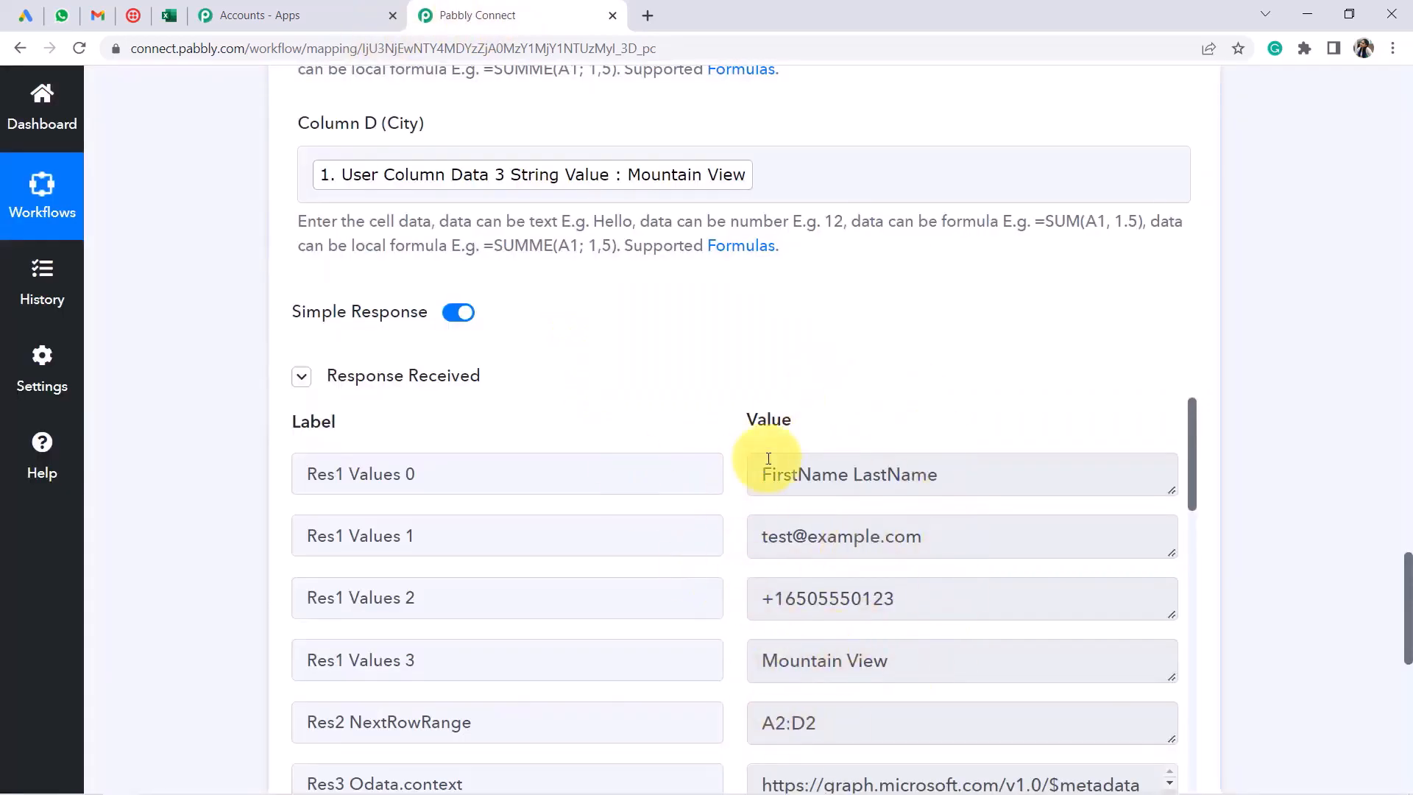
pyautogui.click(168, 20)
# Reload the leads workbook and check that the test lead now appears in row 2
pyautogui.click(81, 50)
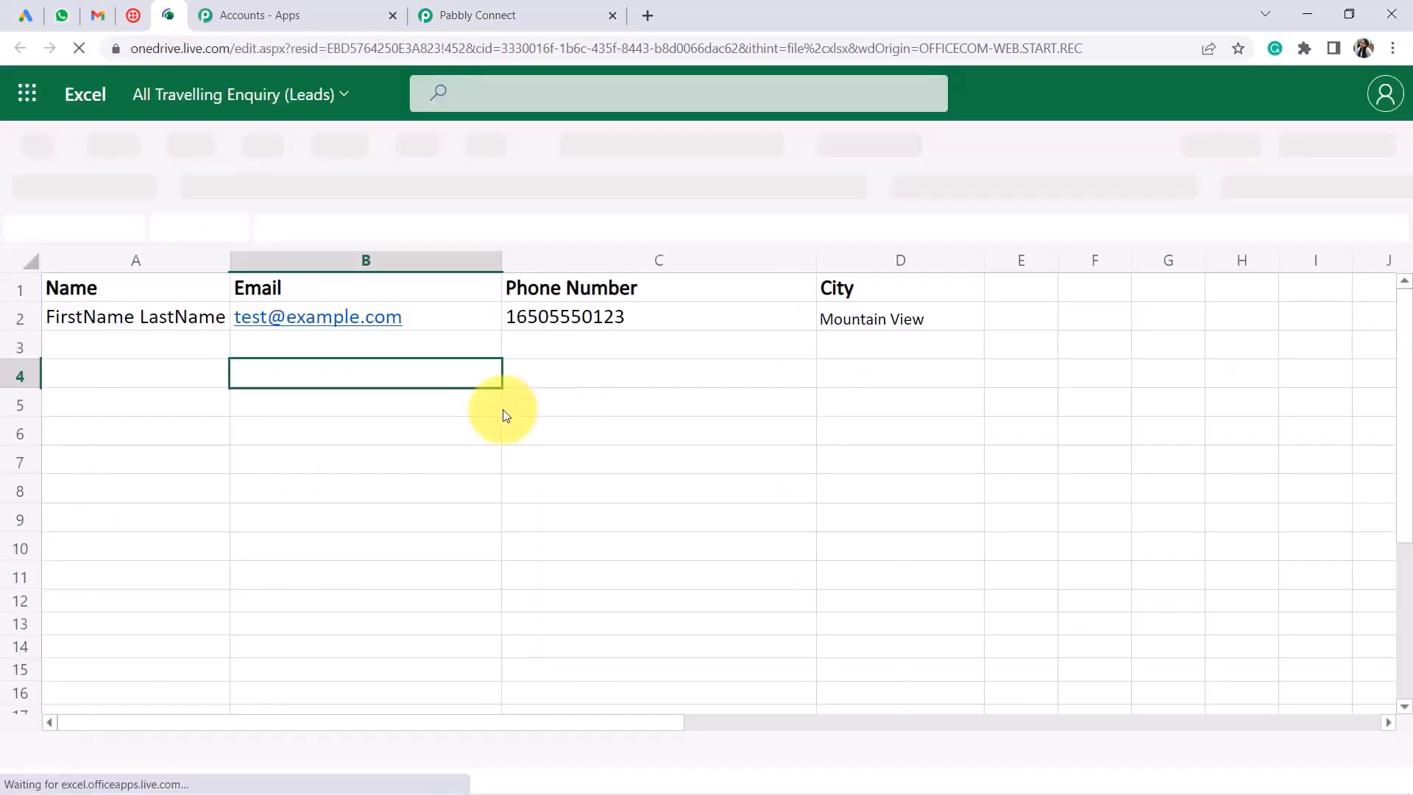
pyautogui.click(183, 426)
pyautogui.moveTo(163, 317); pyautogui.dragTo(918, 470)
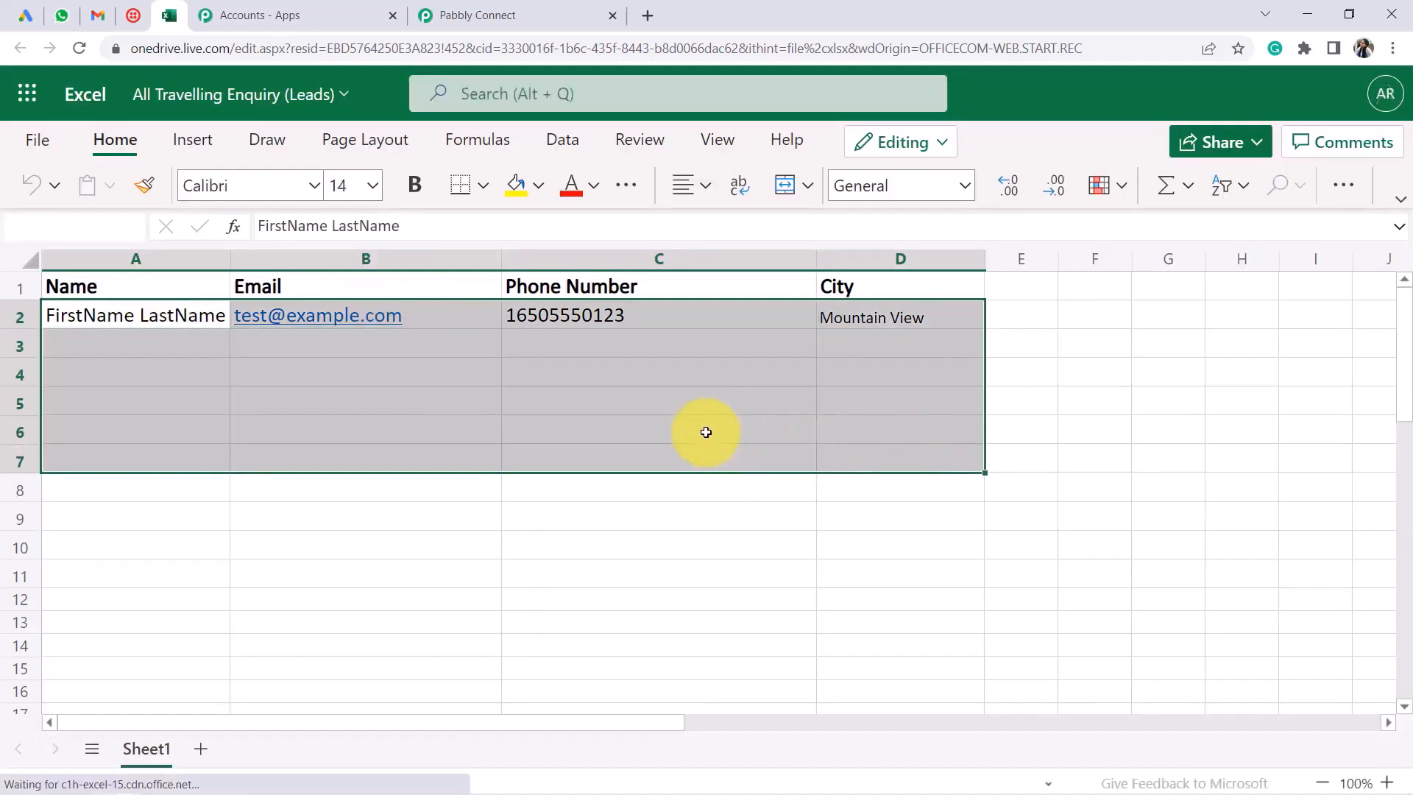
pyautogui.click(414, 373)
# Collapse the Excel step and add a new WhatsApp Cloud API action step below it
pyautogui.click(479, 13)
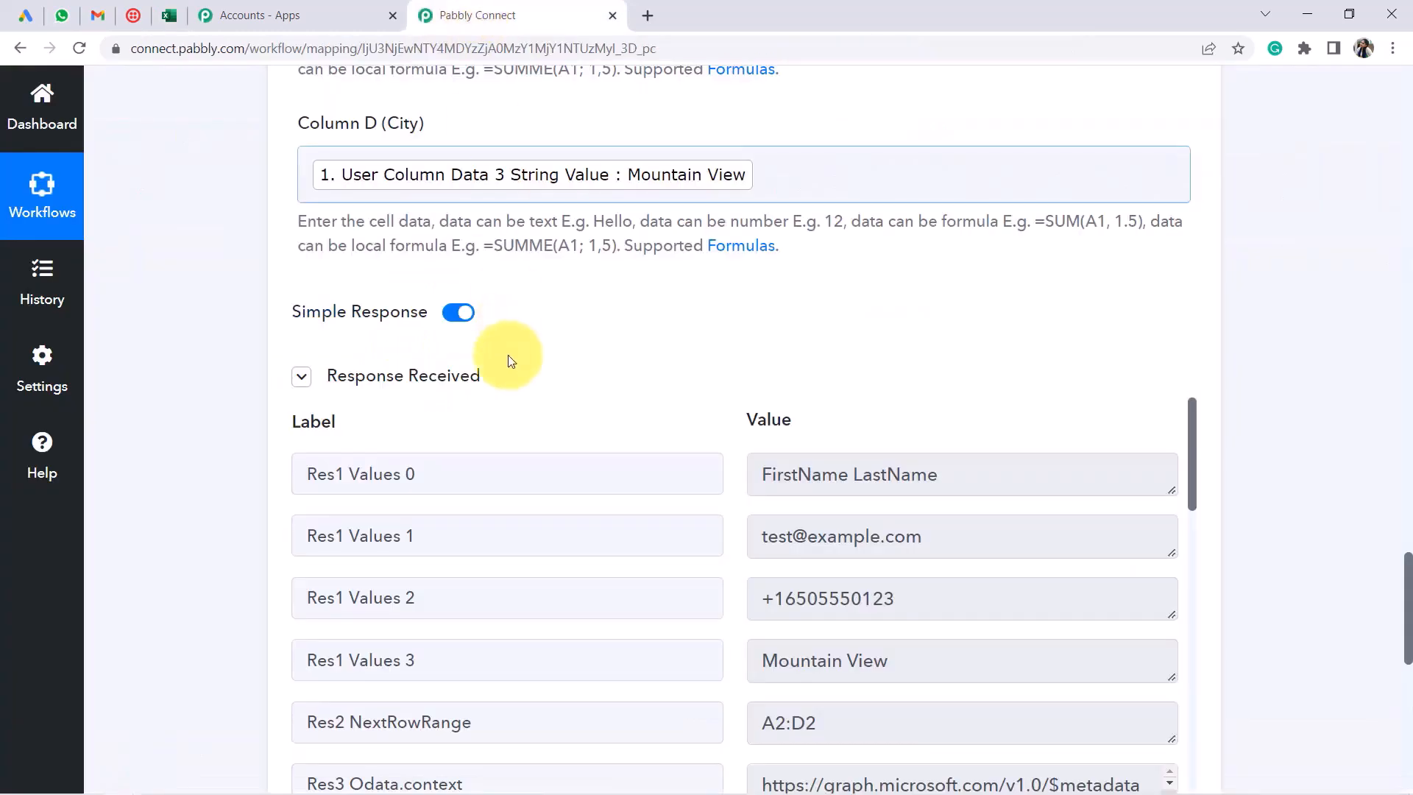
pyautogui.scroll(10, 611, 412)
pyautogui.scroll(8, 625, 419)
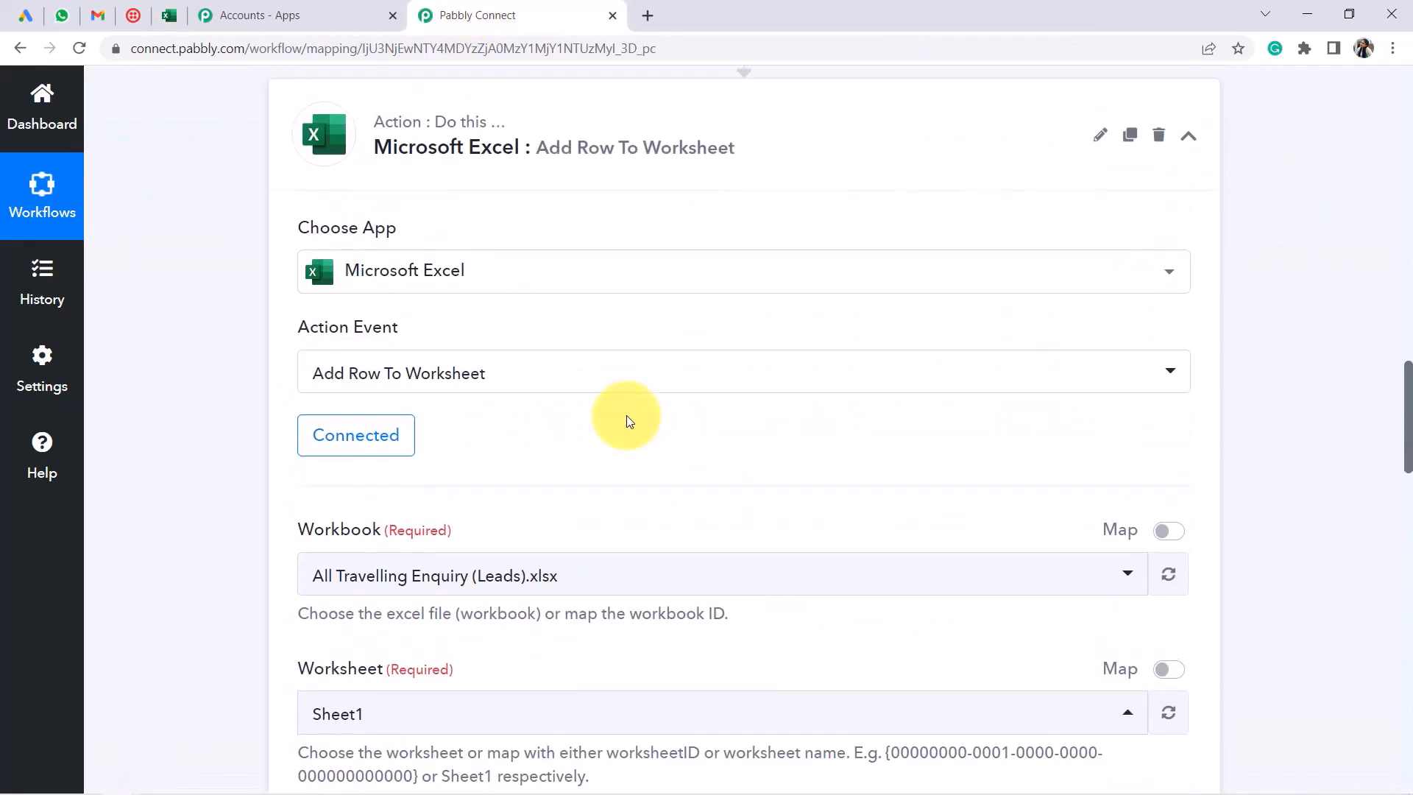
pyautogui.click(562, 325)
pyautogui.scroll(-1, 662, 353)
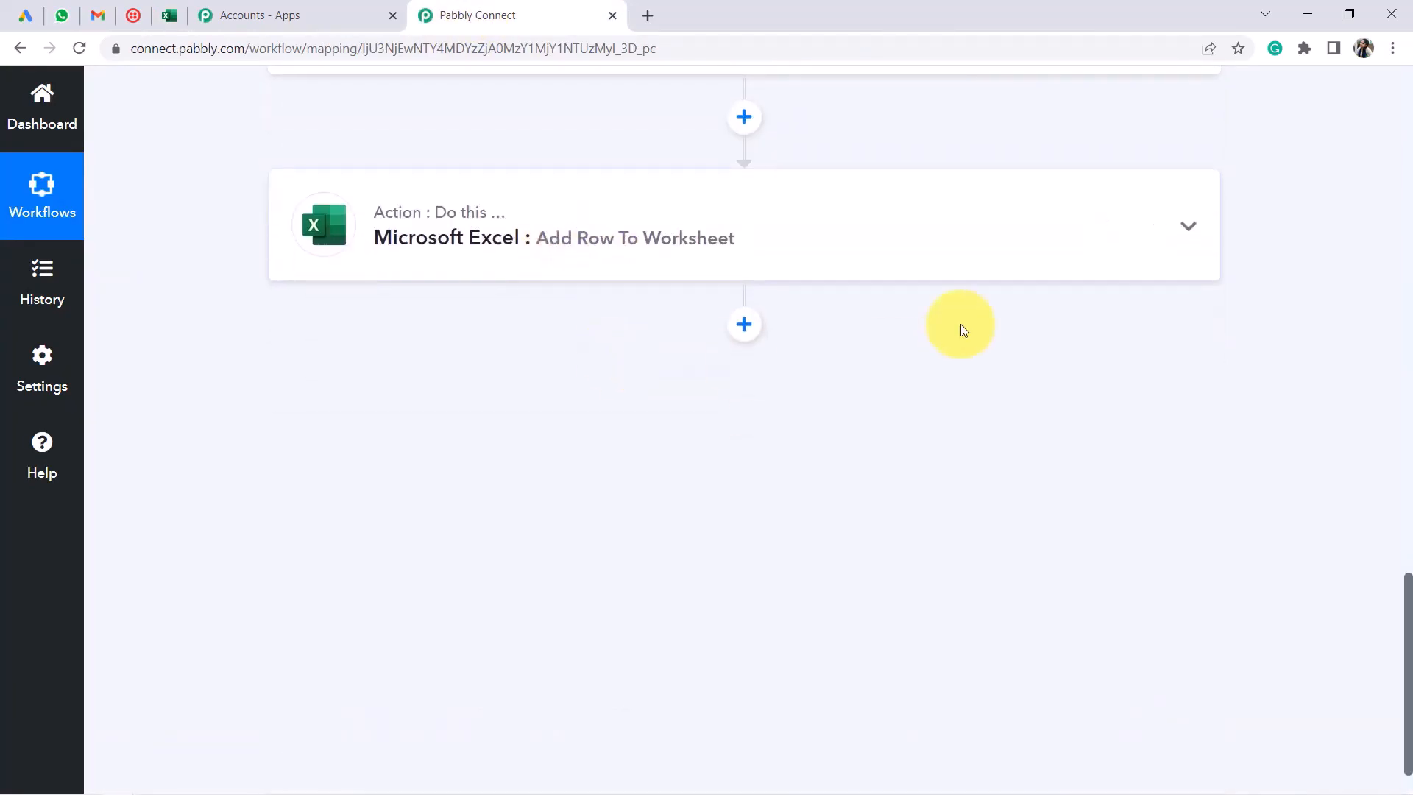
pyautogui.scroll(1, 790, 342)
pyautogui.click(744, 352)
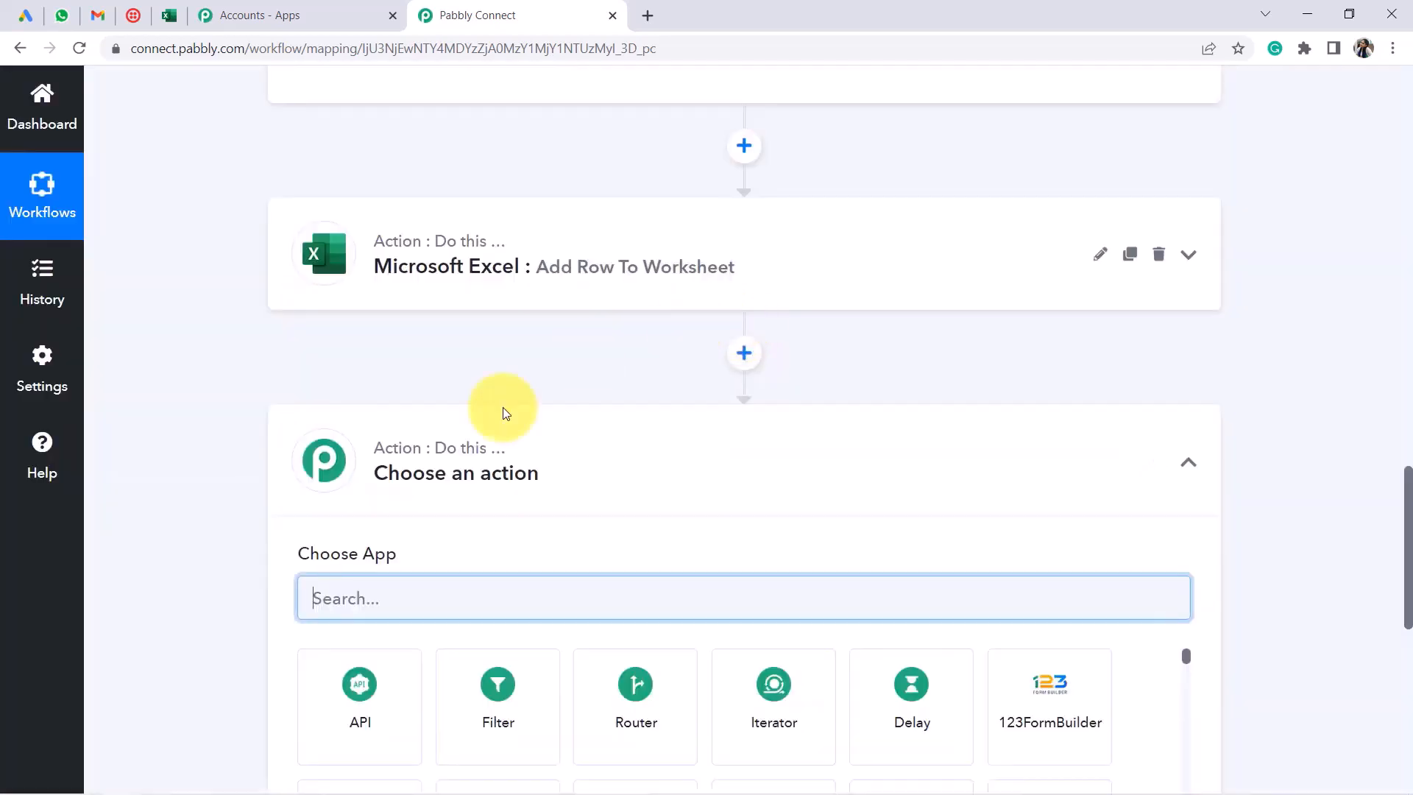
pyautogui.write('what')
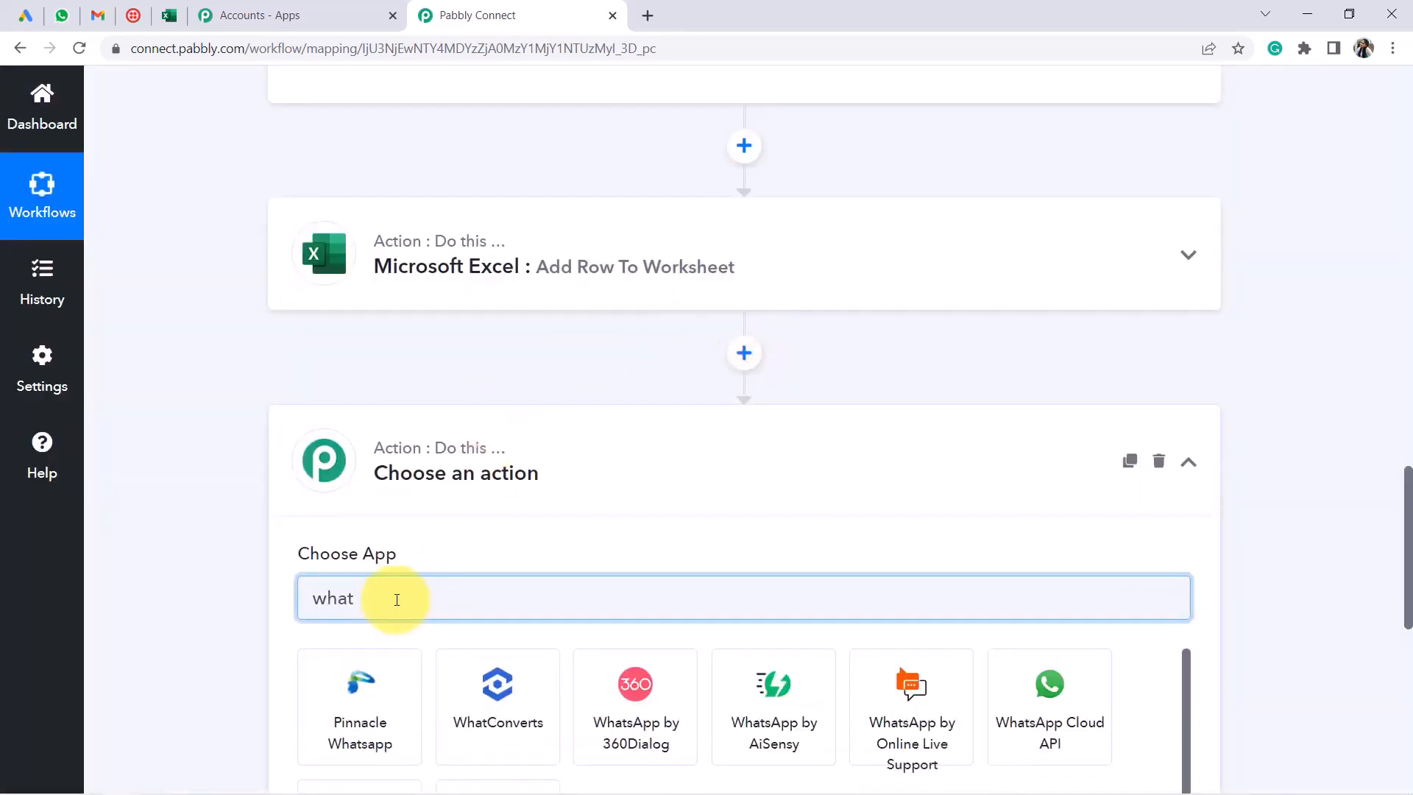
pyautogui.write('s')
pyautogui.scroll(-2, 549, 375)
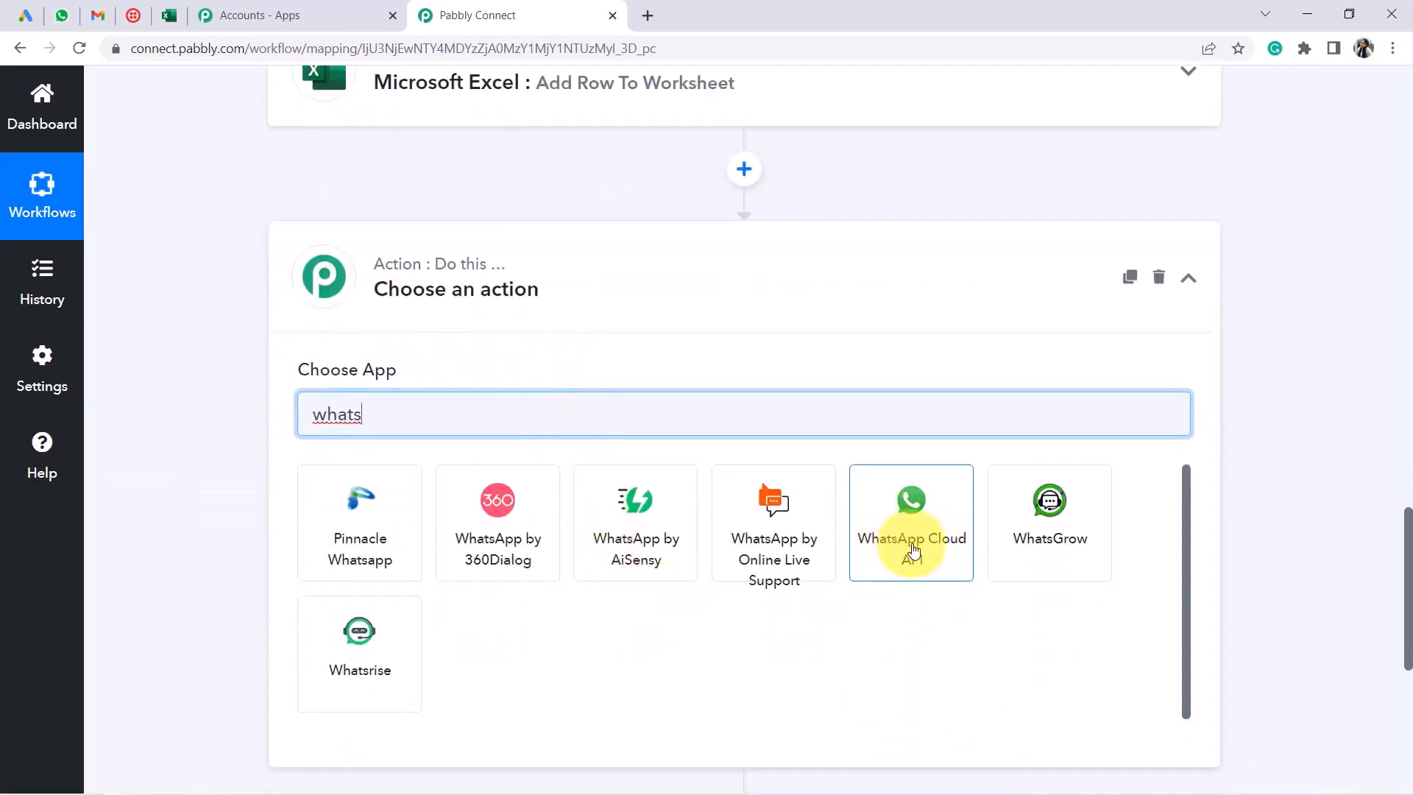
pyautogui.click(914, 548)
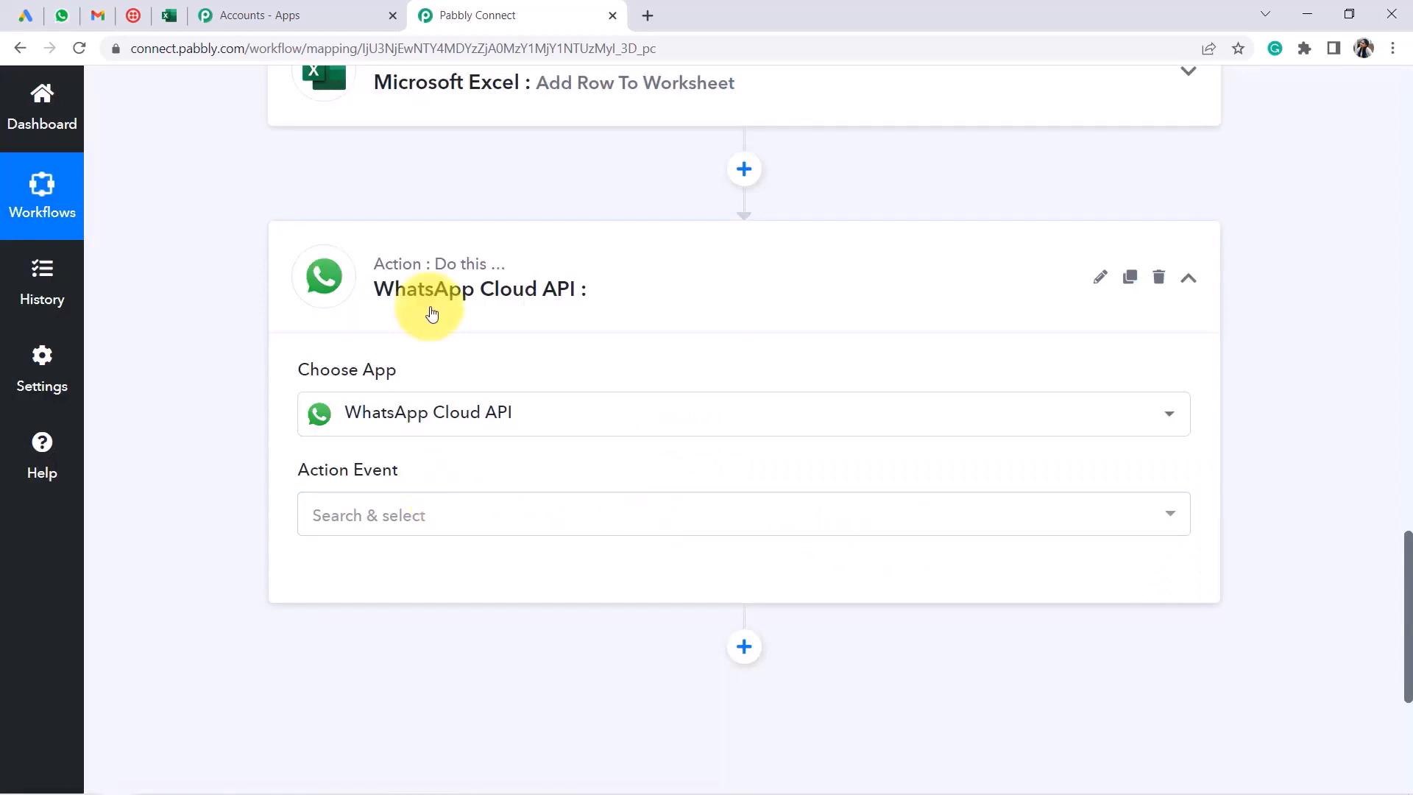
# Set the event to Send Template Message and start a new account connection
pyautogui.scroll(-1, 407, 375)
pyautogui.click(341, 431)
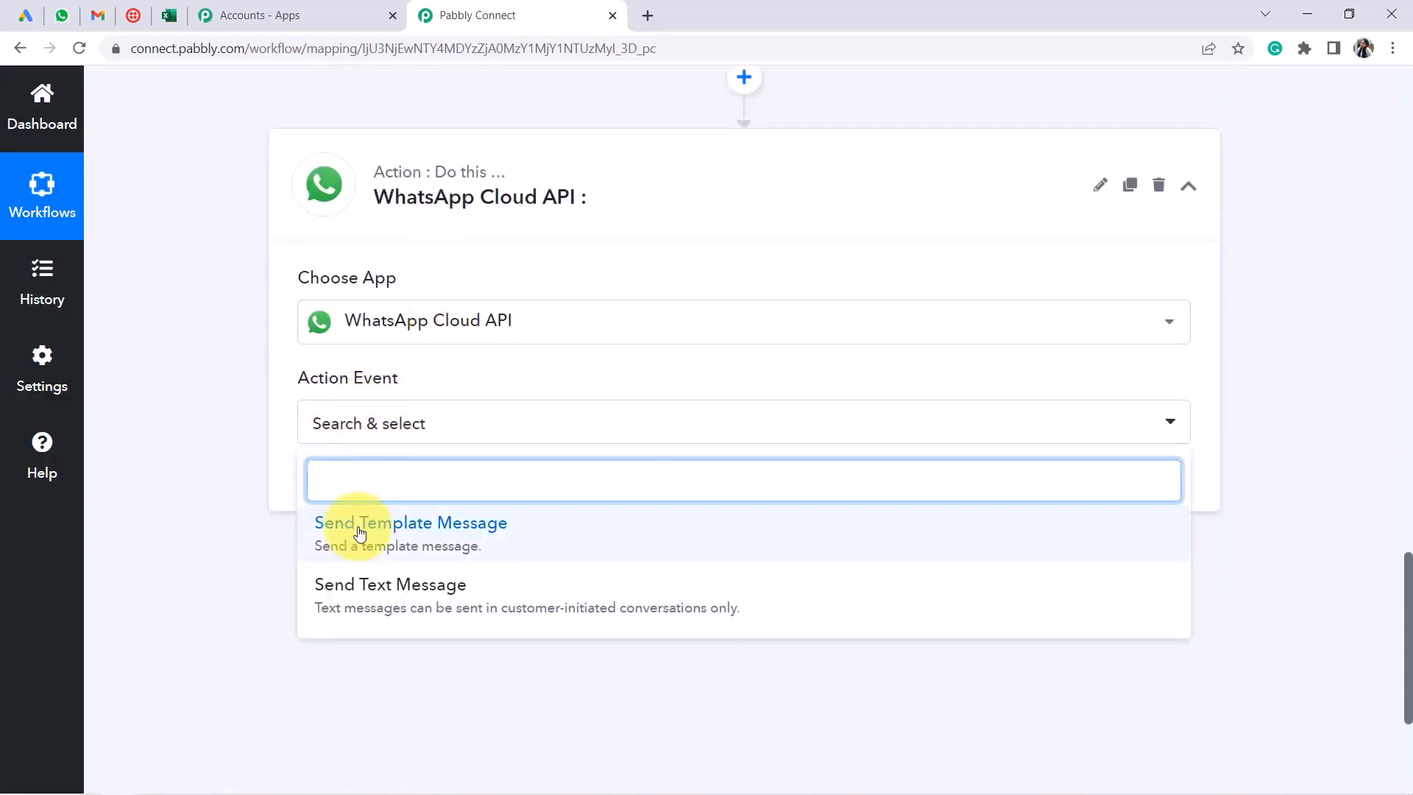
pyautogui.click(356, 524)
pyautogui.click(343, 486)
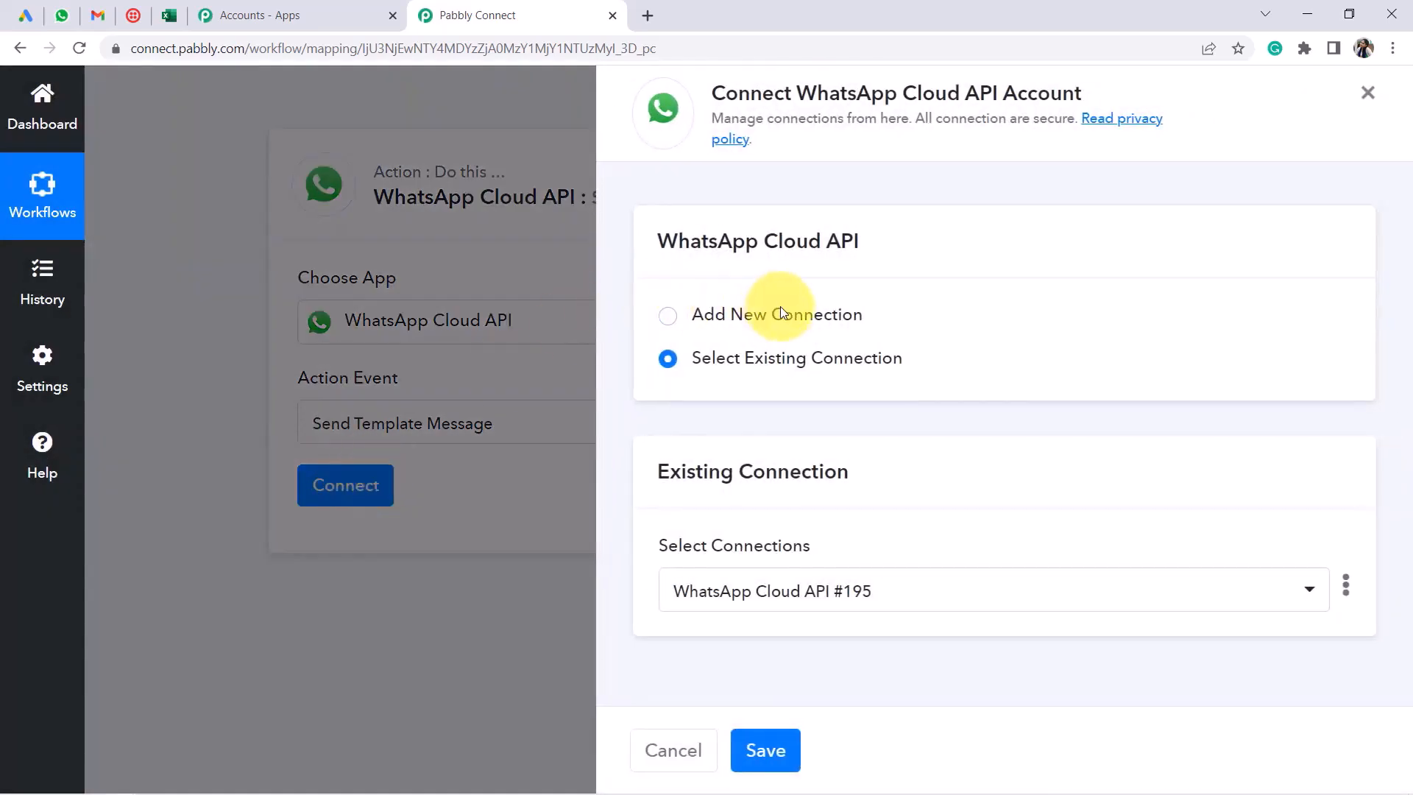
pyautogui.click(782, 309)
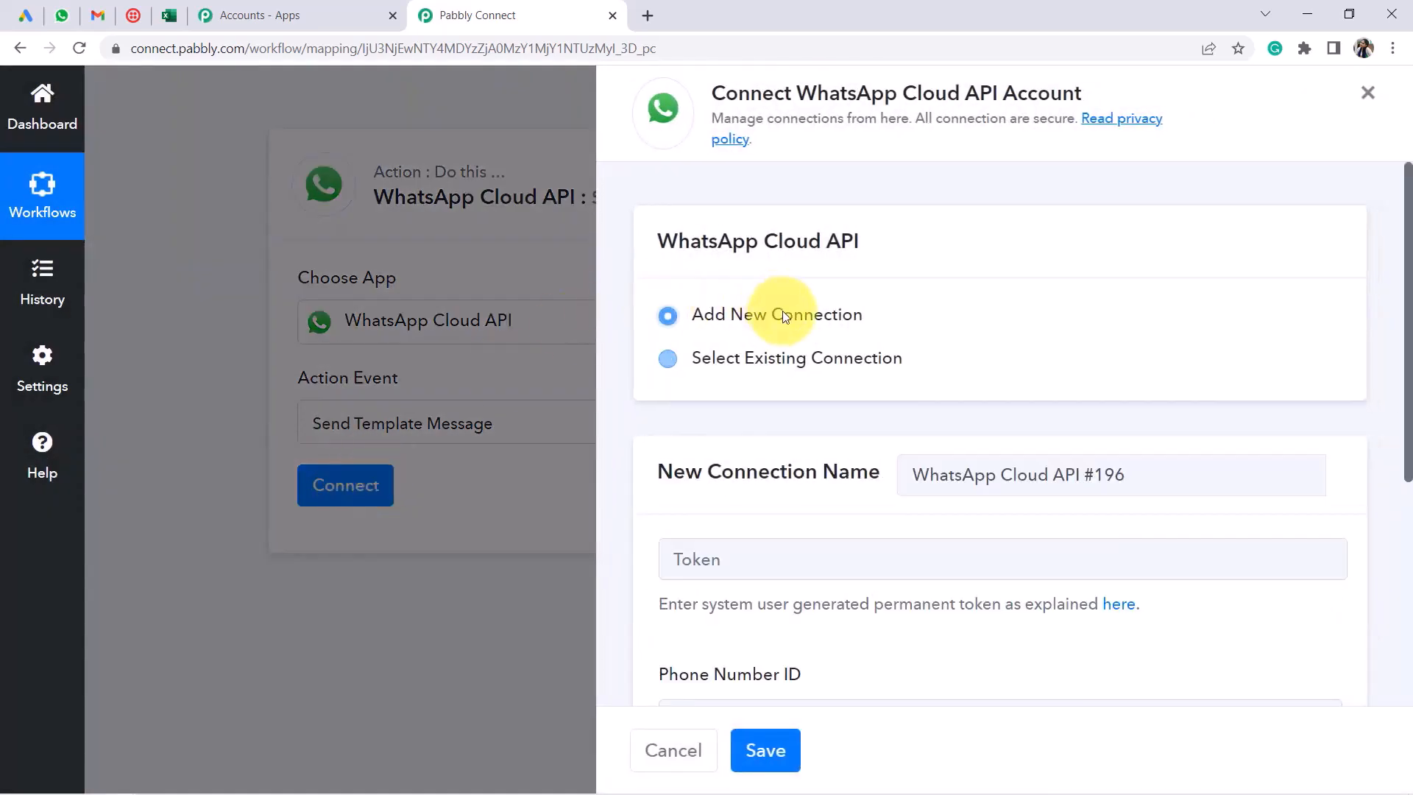
pyautogui.scroll(-3, 810, 375)
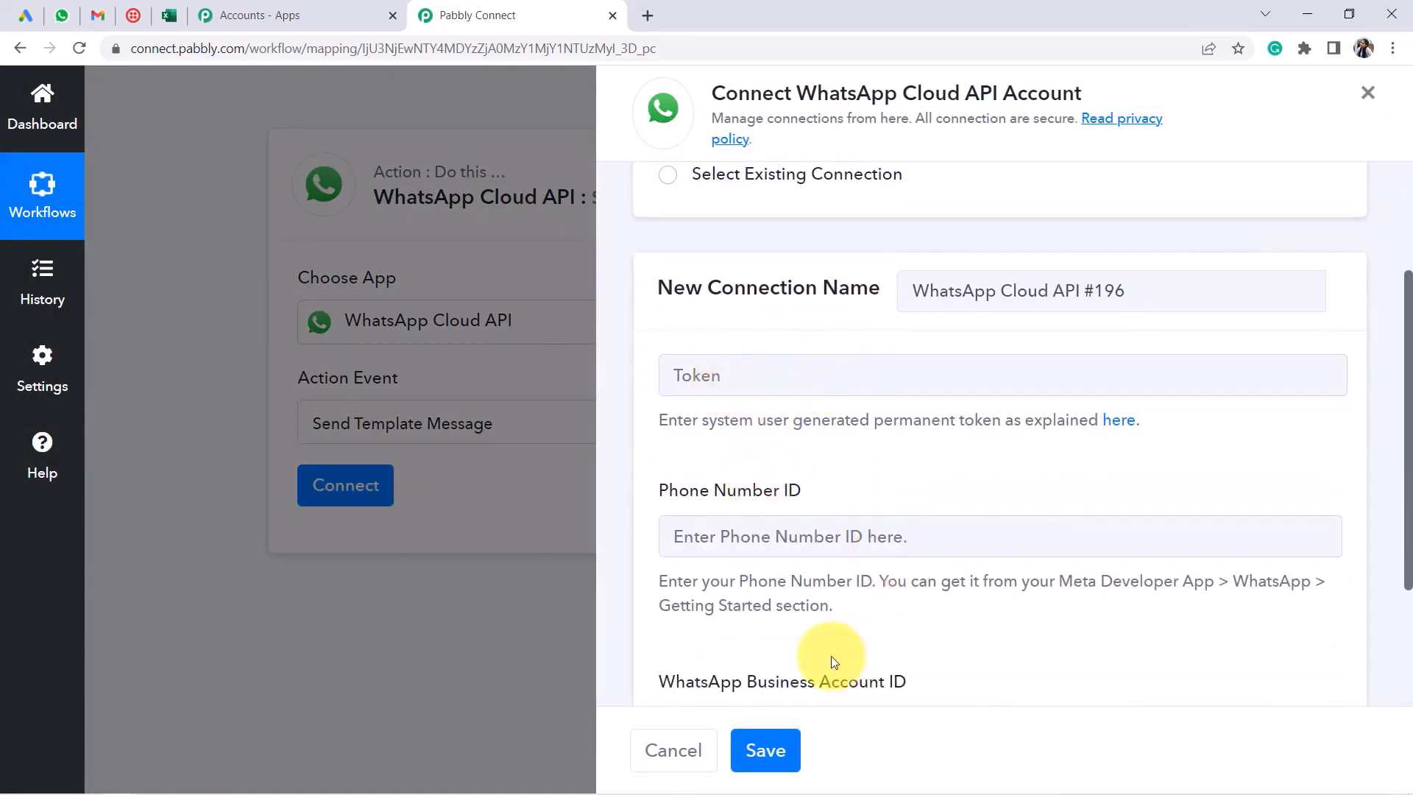
pyautogui.moveTo(817, 93); pyautogui.dragTo(1096, 96)
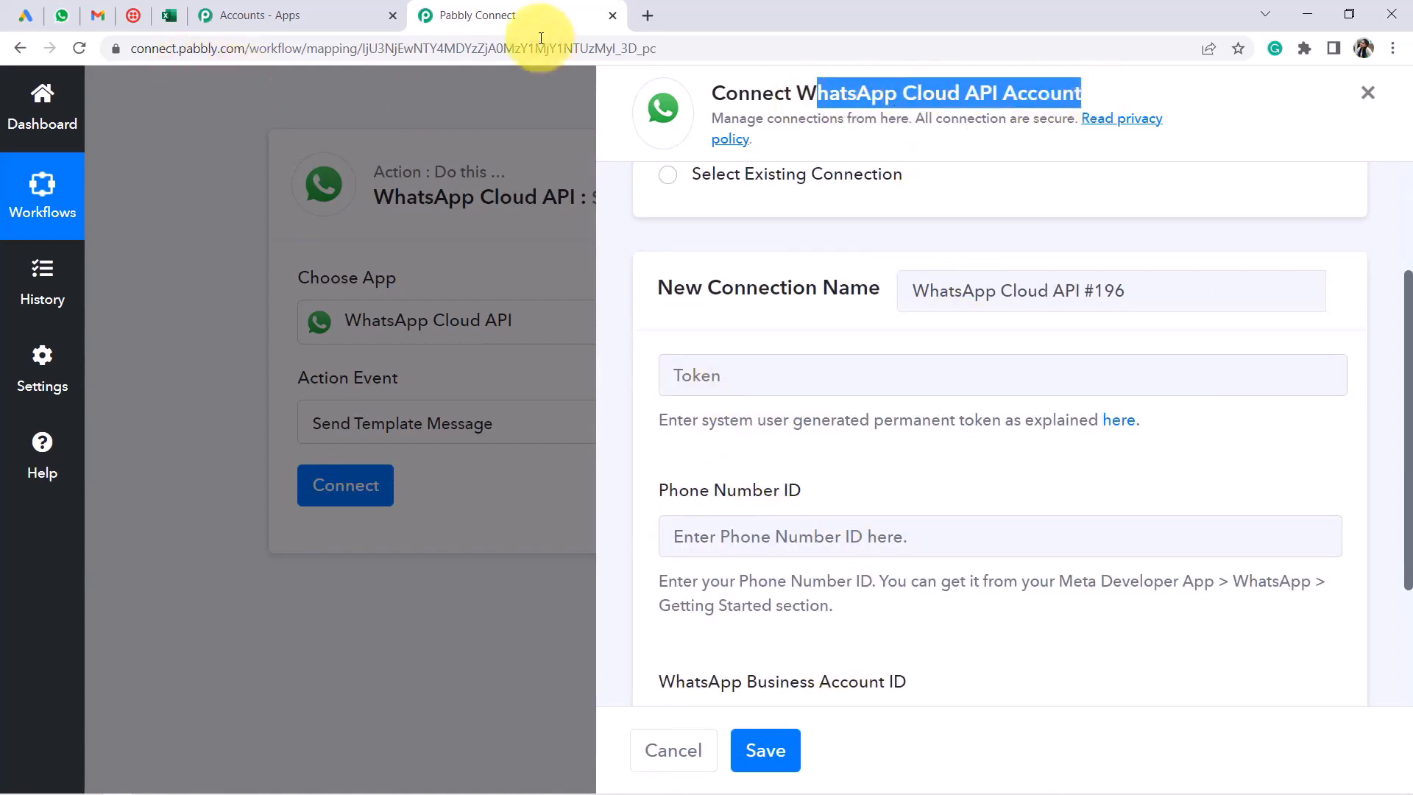
# Load developers.facebook.com in a new browser tab and go to My Apps
pyautogui.click(652, 13)
pyautogui.write('de')
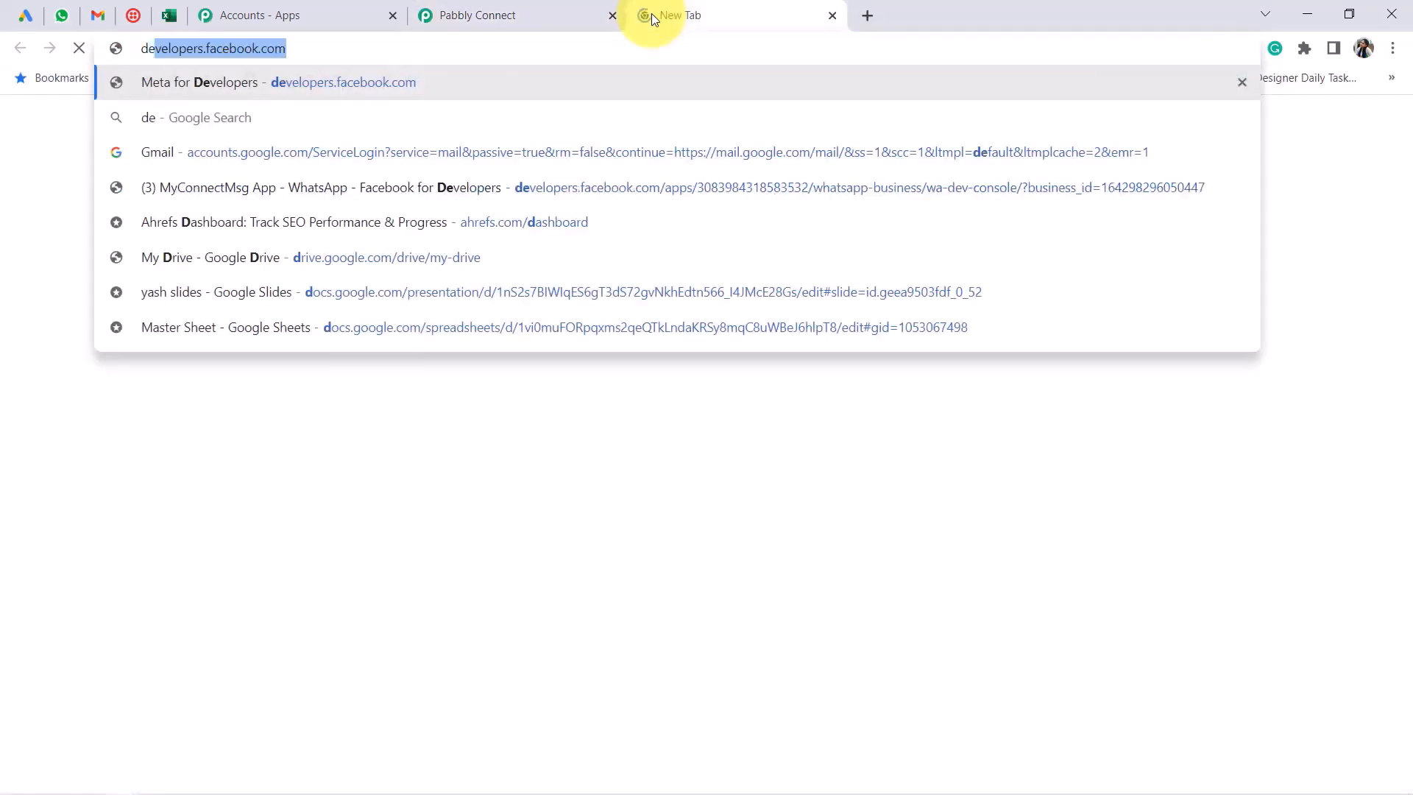
pyautogui.write('velopers.facebook.com')
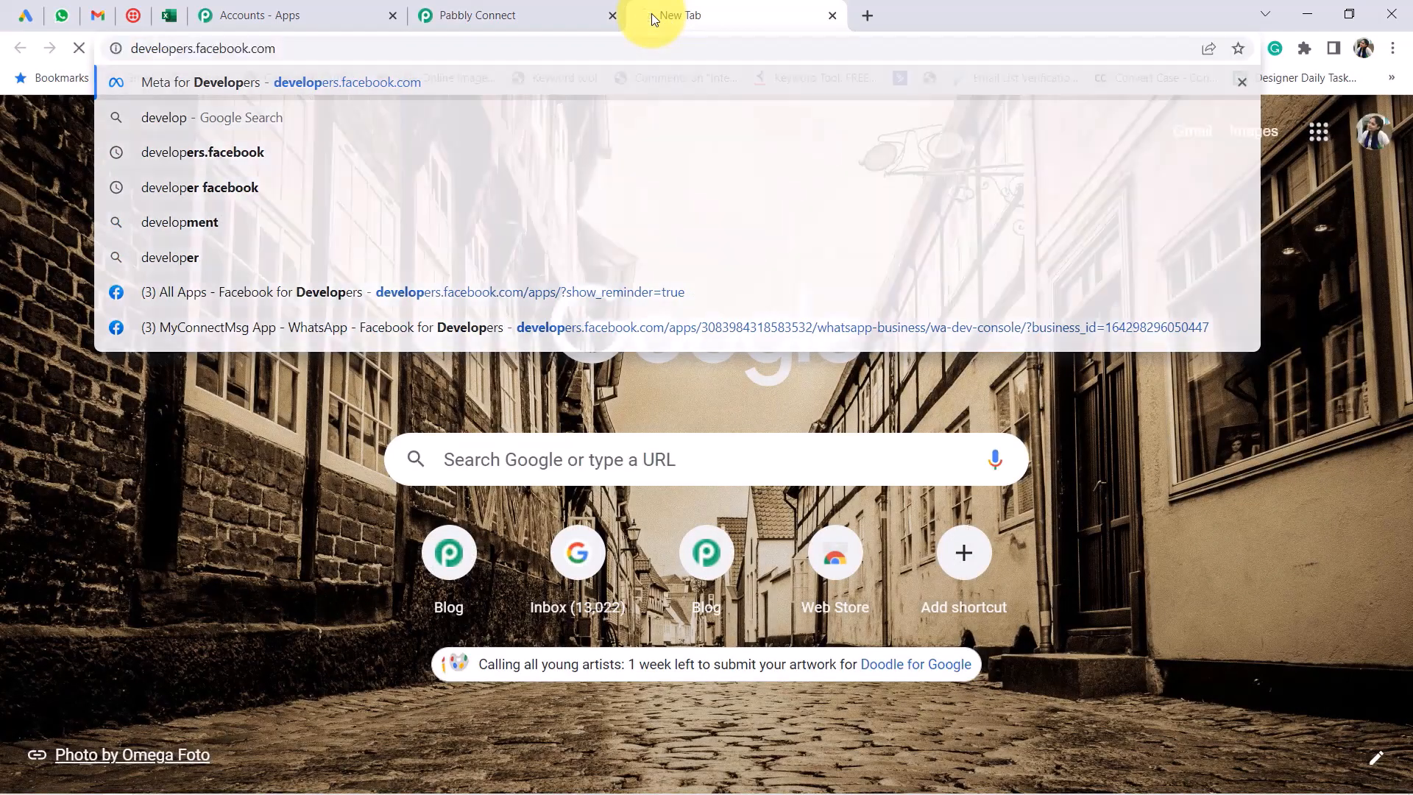
pyautogui.press('Return')
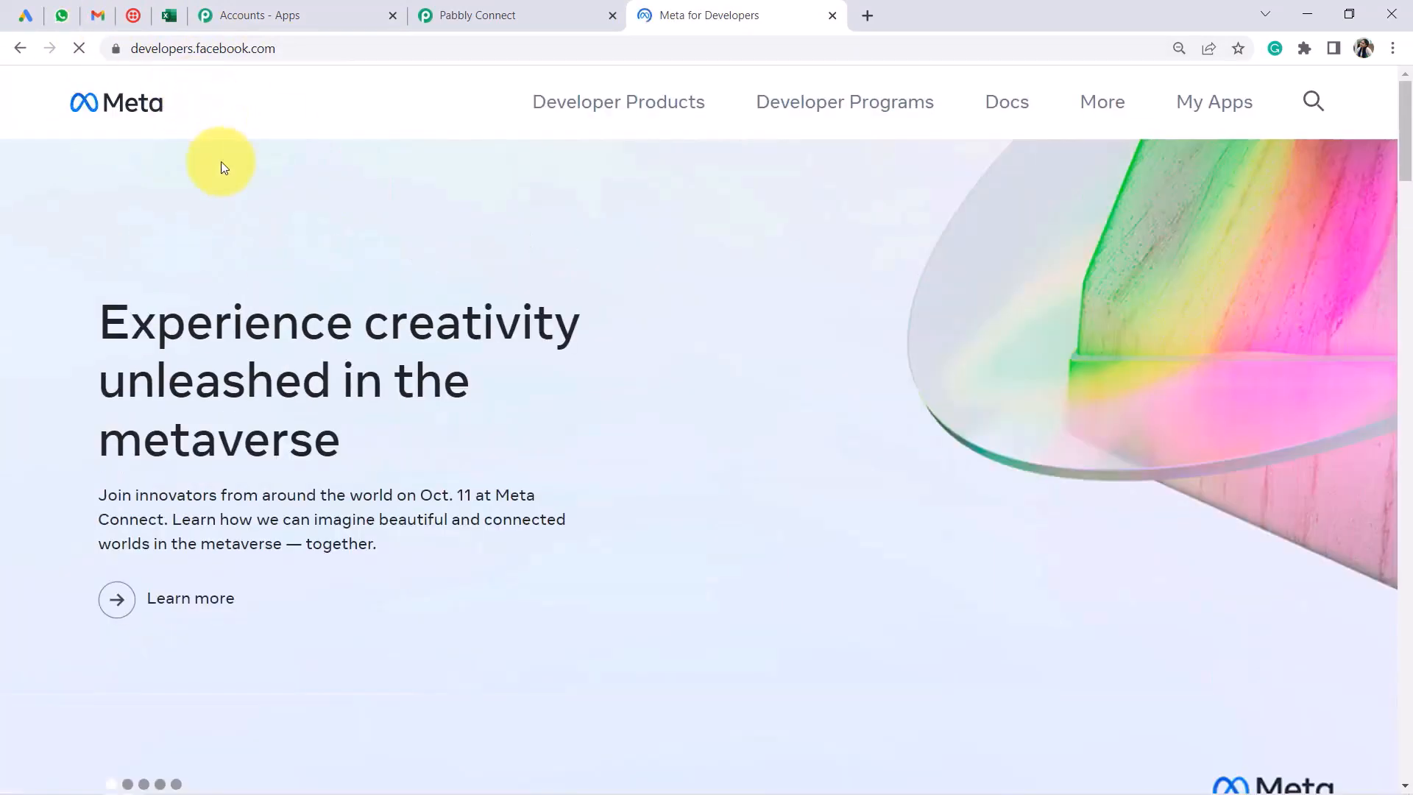
pyautogui.moveTo(206, 48); pyautogui.dragTo(315, 48)
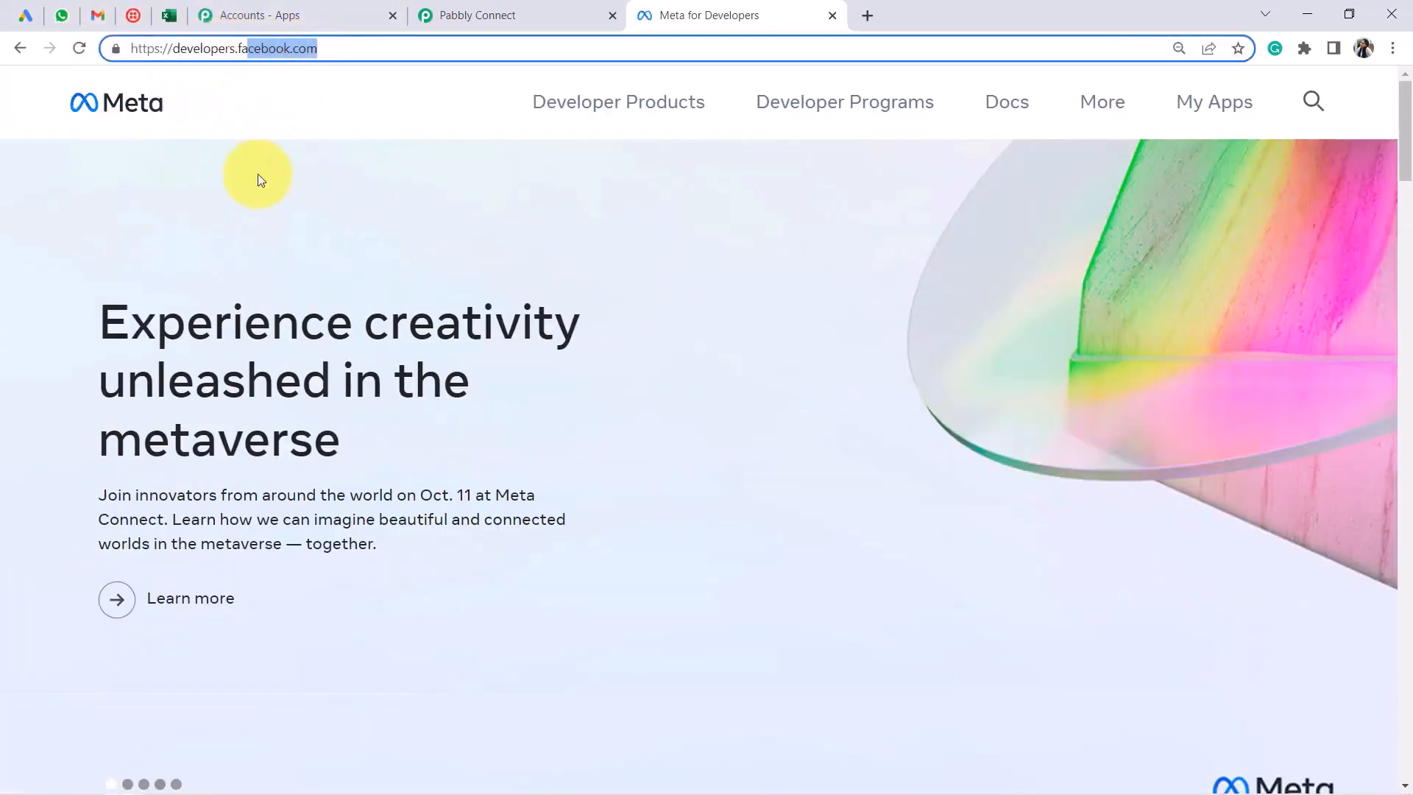
pyautogui.click(1205, 109)
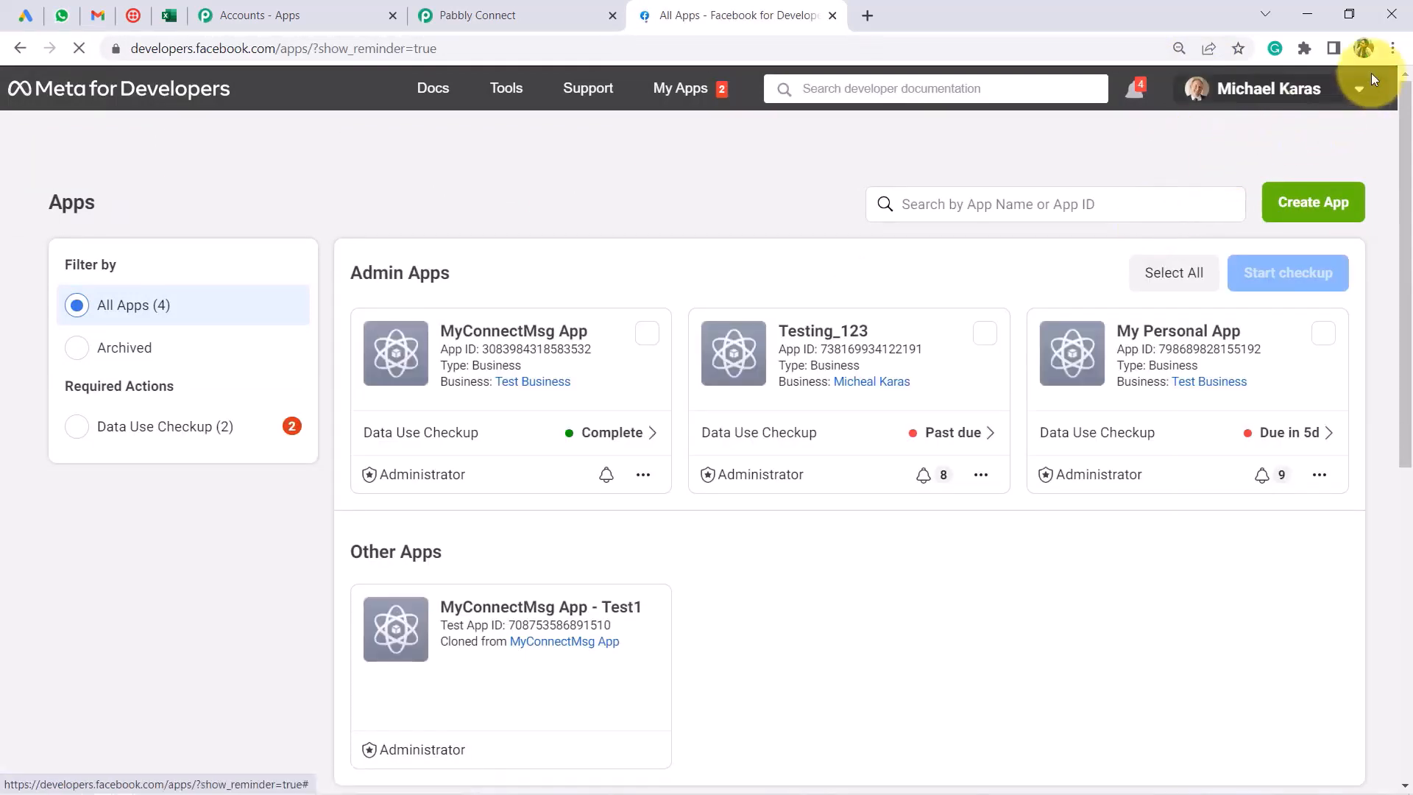
pyautogui.click(160, 48)
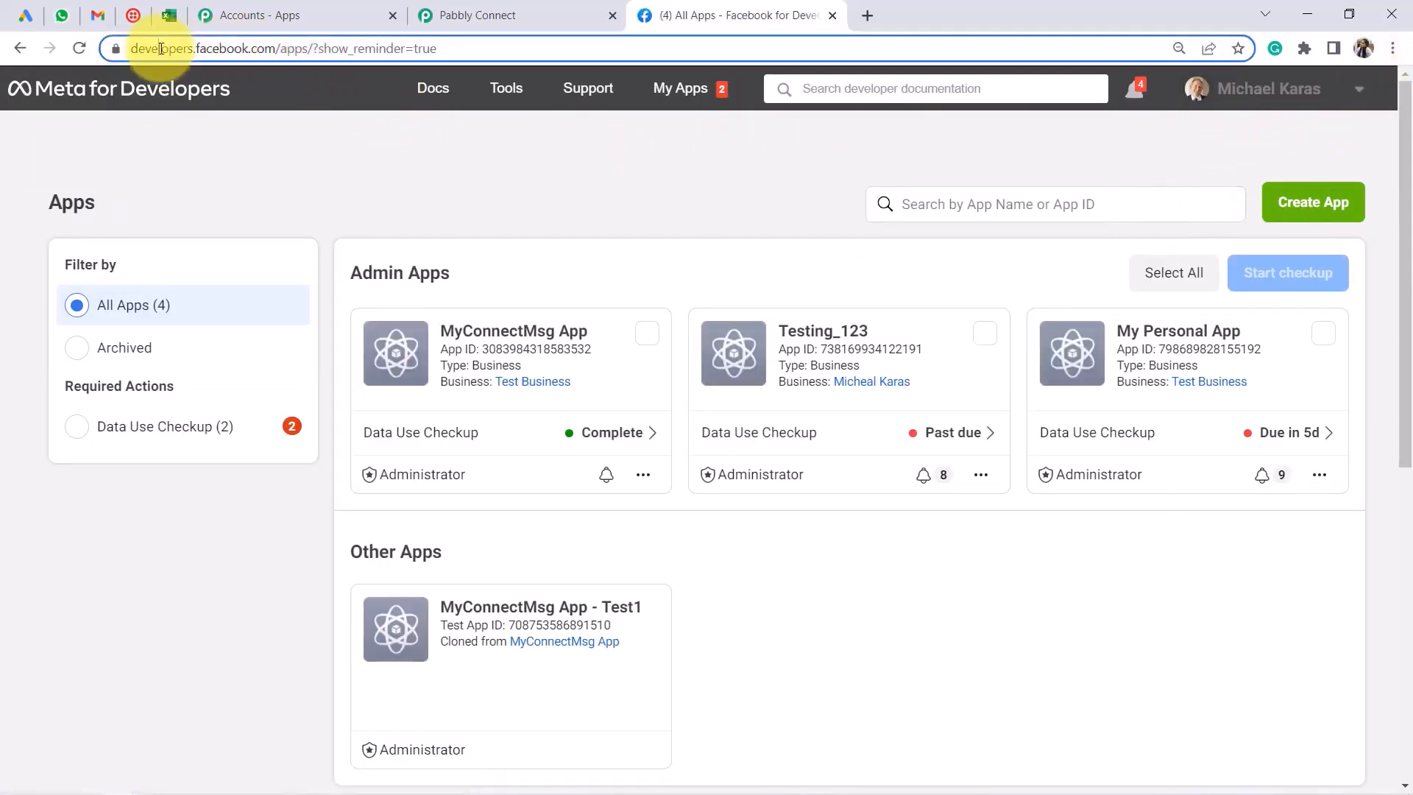
pyautogui.moveTo(161, 49); pyautogui.dragTo(474, 167)
pyautogui.click(474, 167)
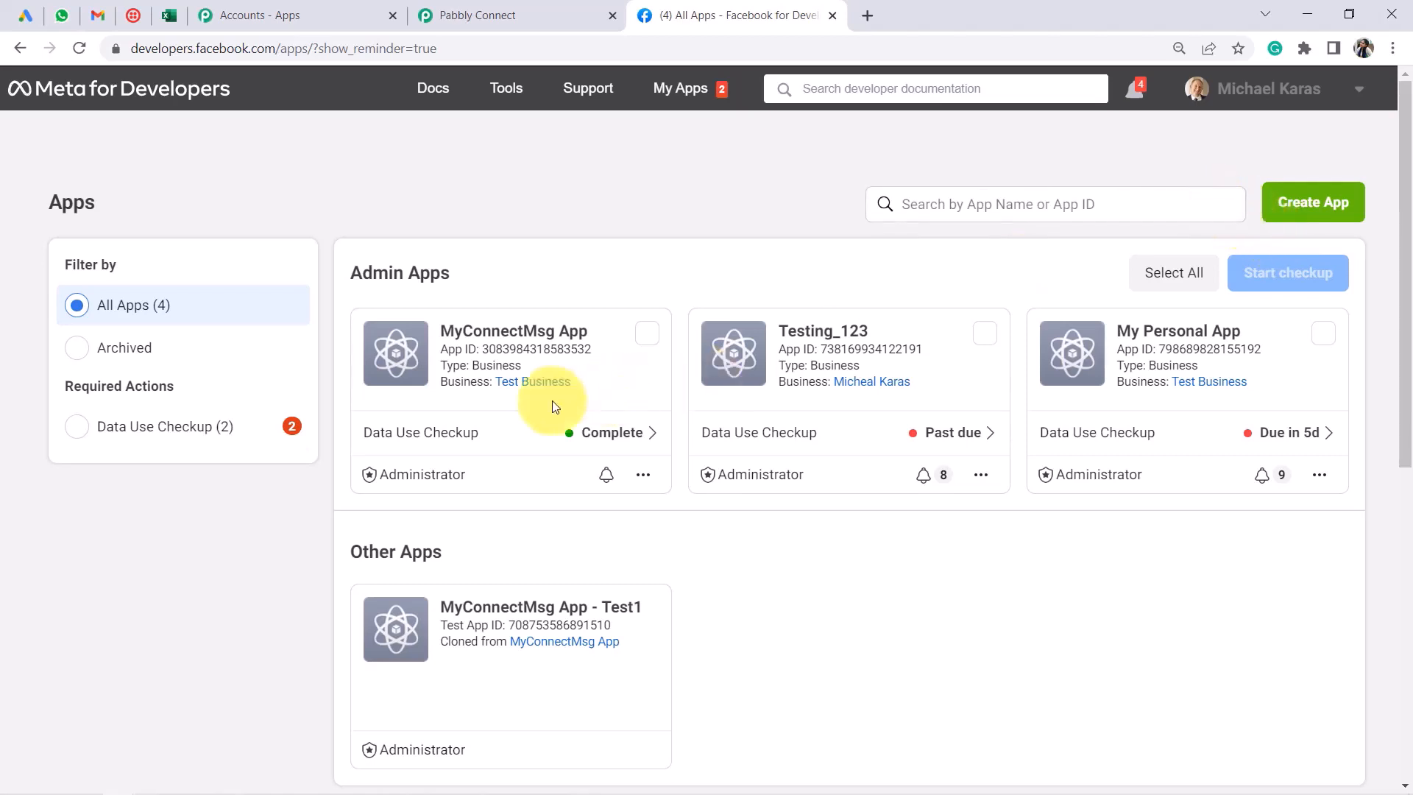
# Open the MyConnectMsg App dashboard and its WhatsApp Getting Started page
pyautogui.click(549, 338)
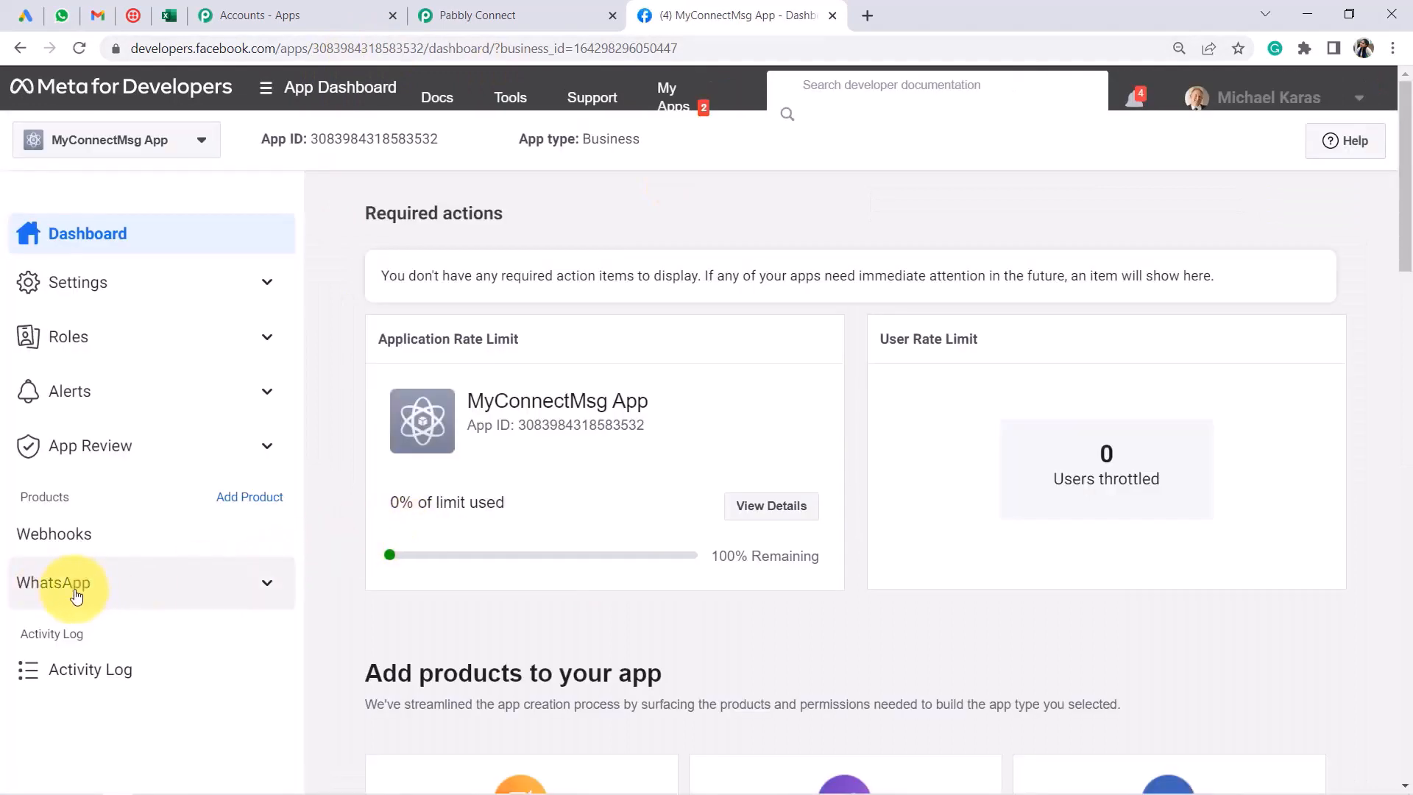
pyautogui.click(74, 589)
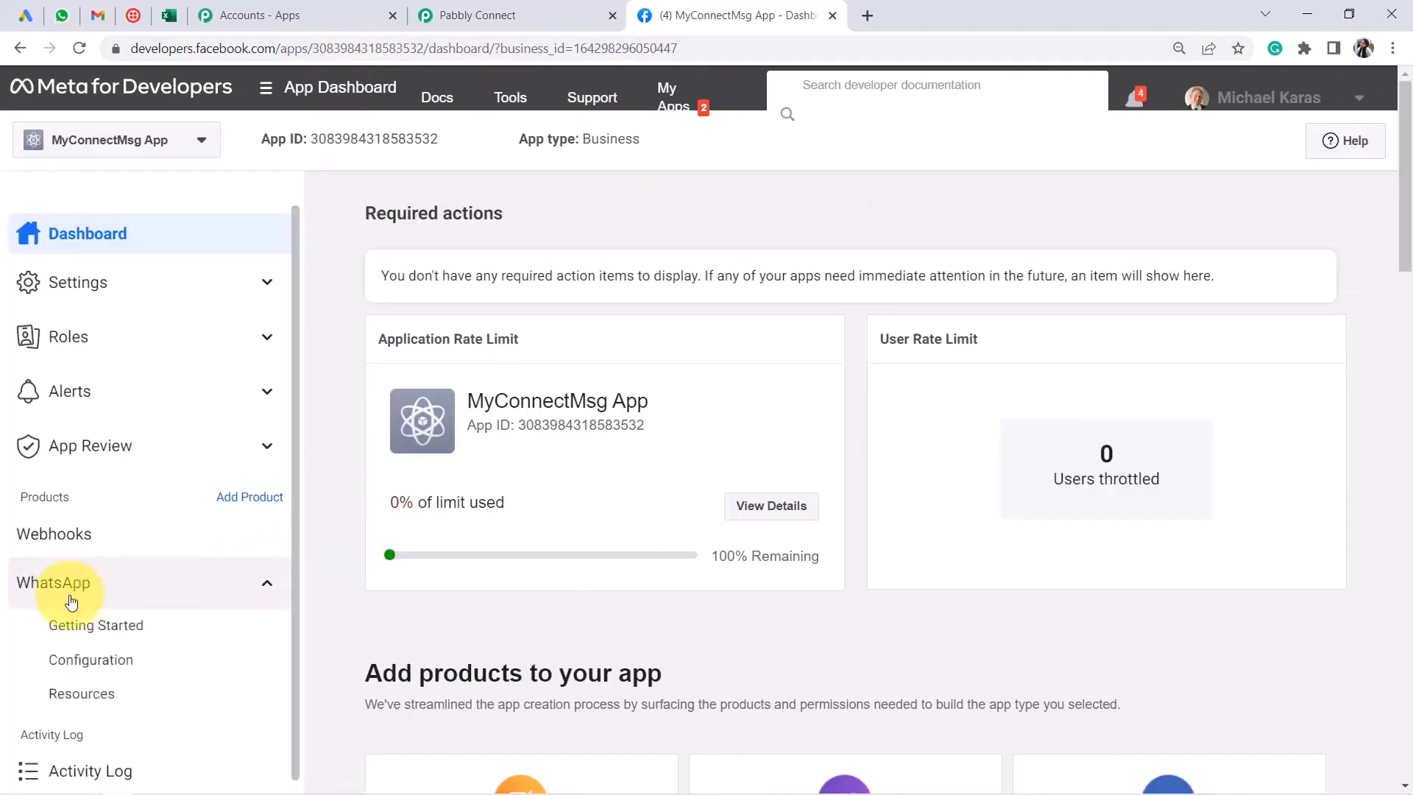
pyautogui.click(68, 629)
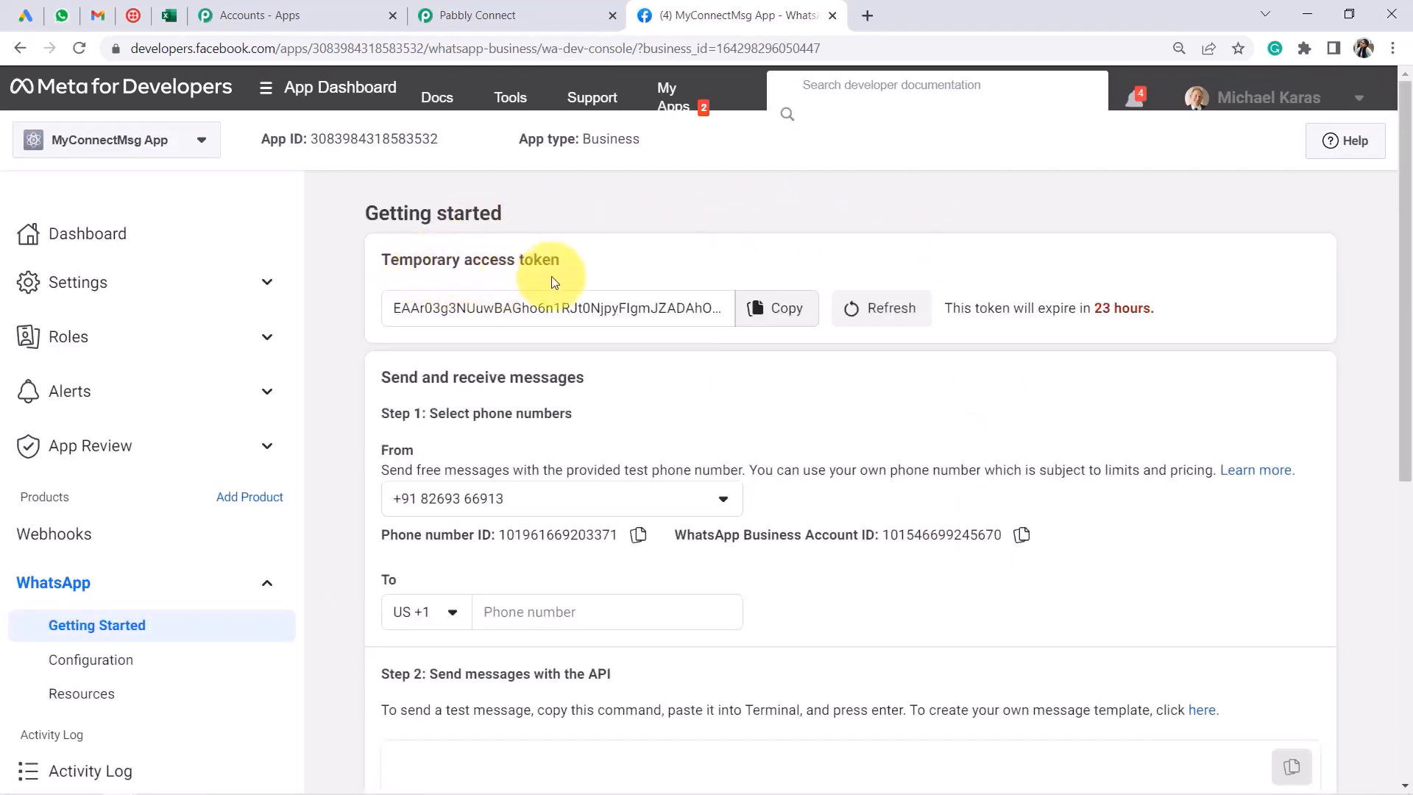
# Paste Meta's temporary access token into the connection's access token field
pyautogui.click(773, 307)
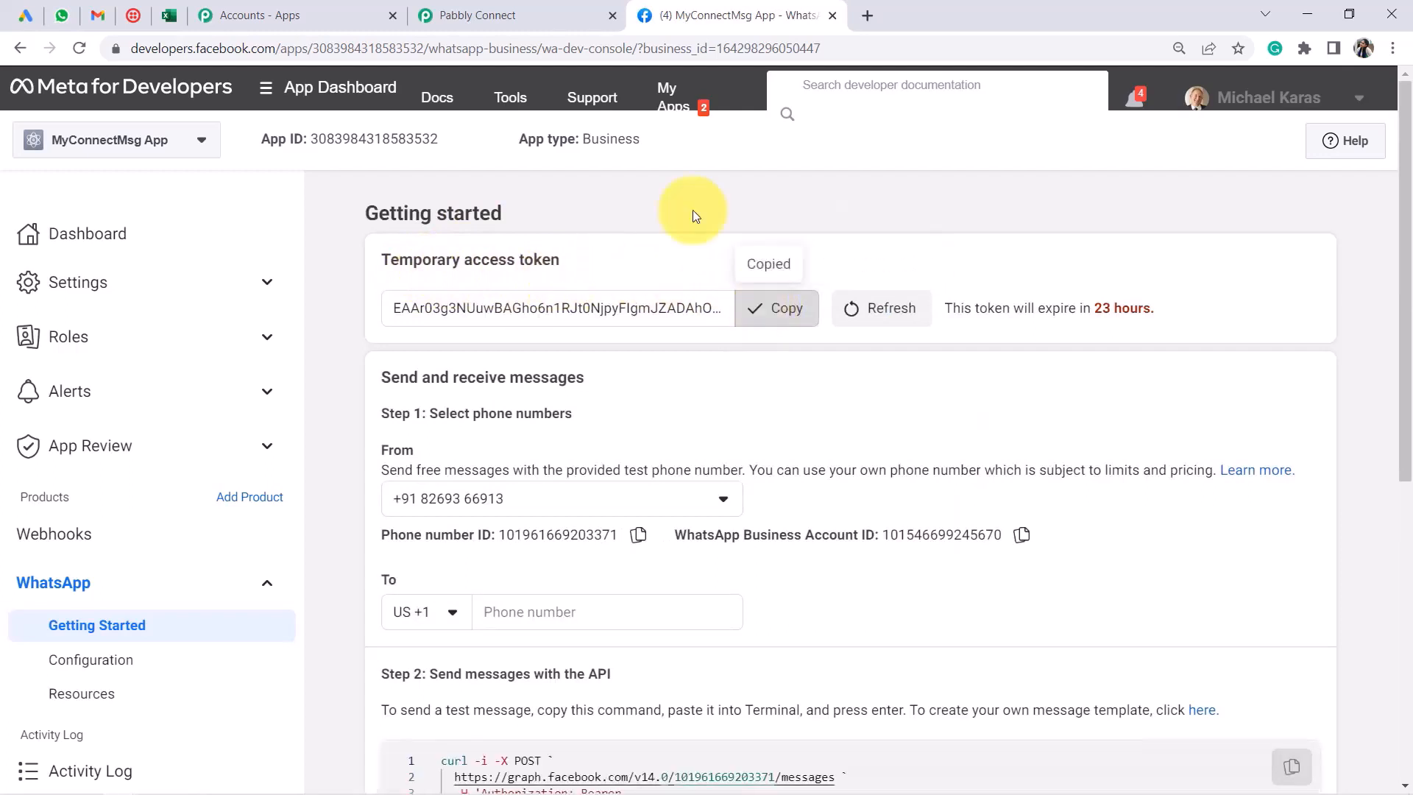
pyautogui.click(471, 15)
pyautogui.click(696, 371)
pyautogui.hotkey('ctrl', 'v')
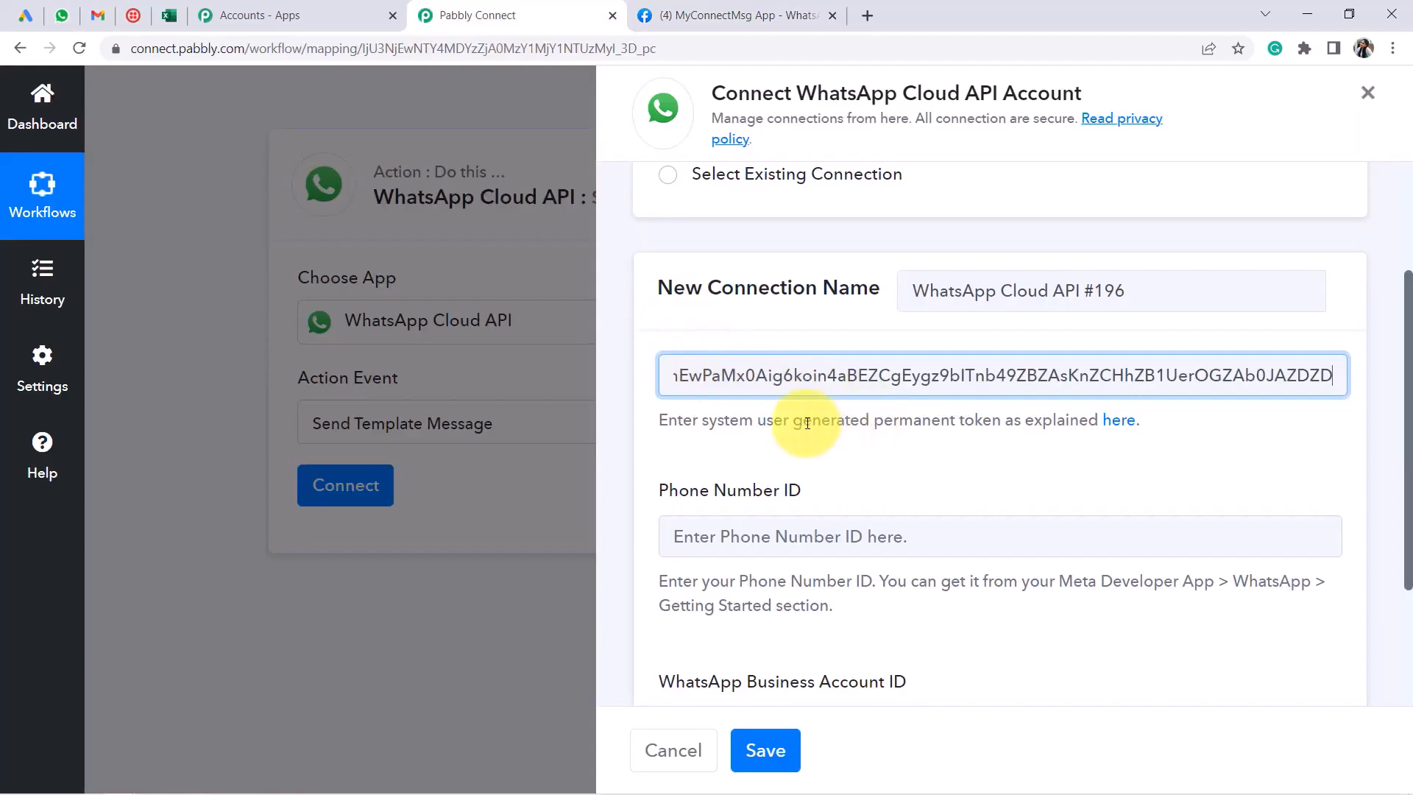
pyautogui.moveTo(807, 423); pyautogui.dragTo(999, 417)
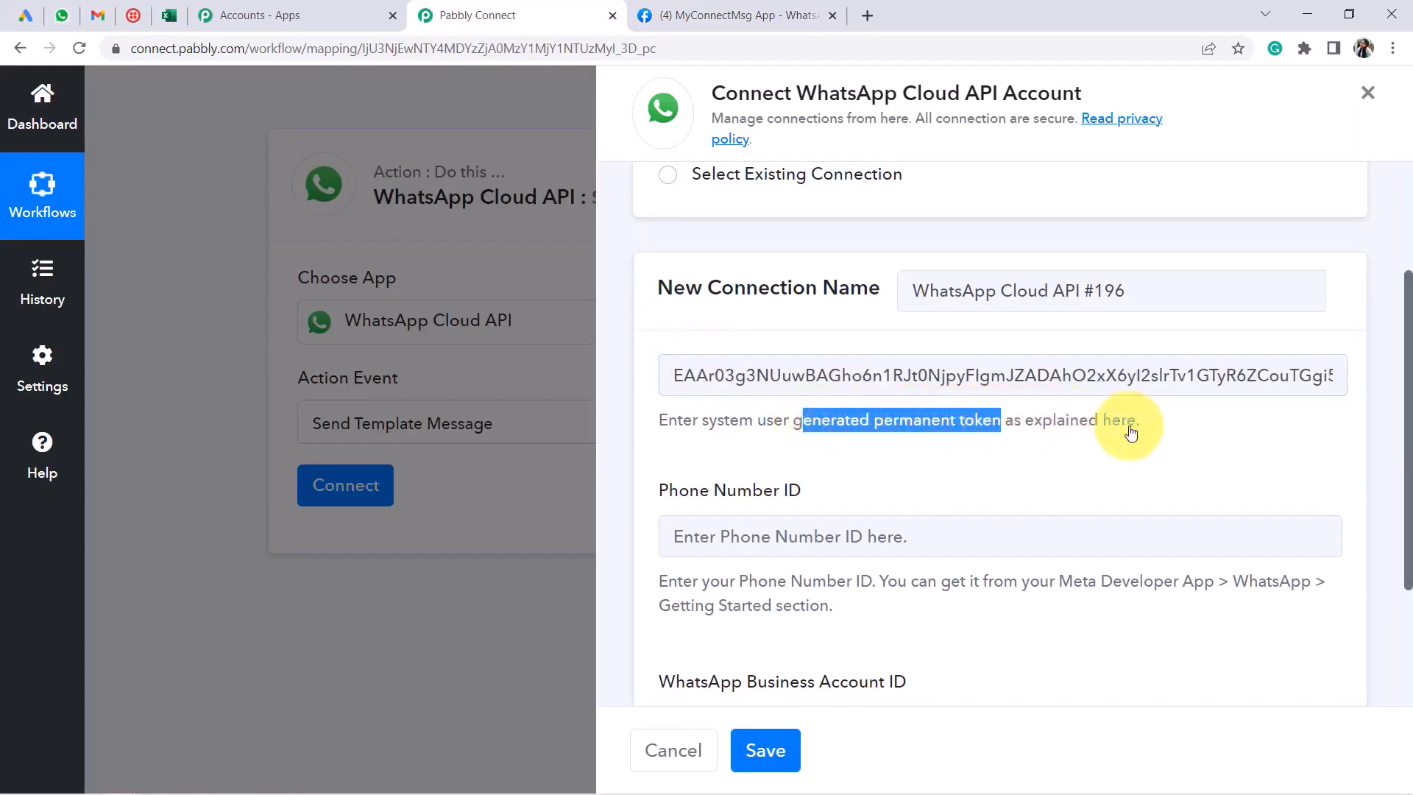
pyautogui.click(728, 15)
pyautogui.moveTo(964, 309); pyautogui.dragTo(1079, 315)
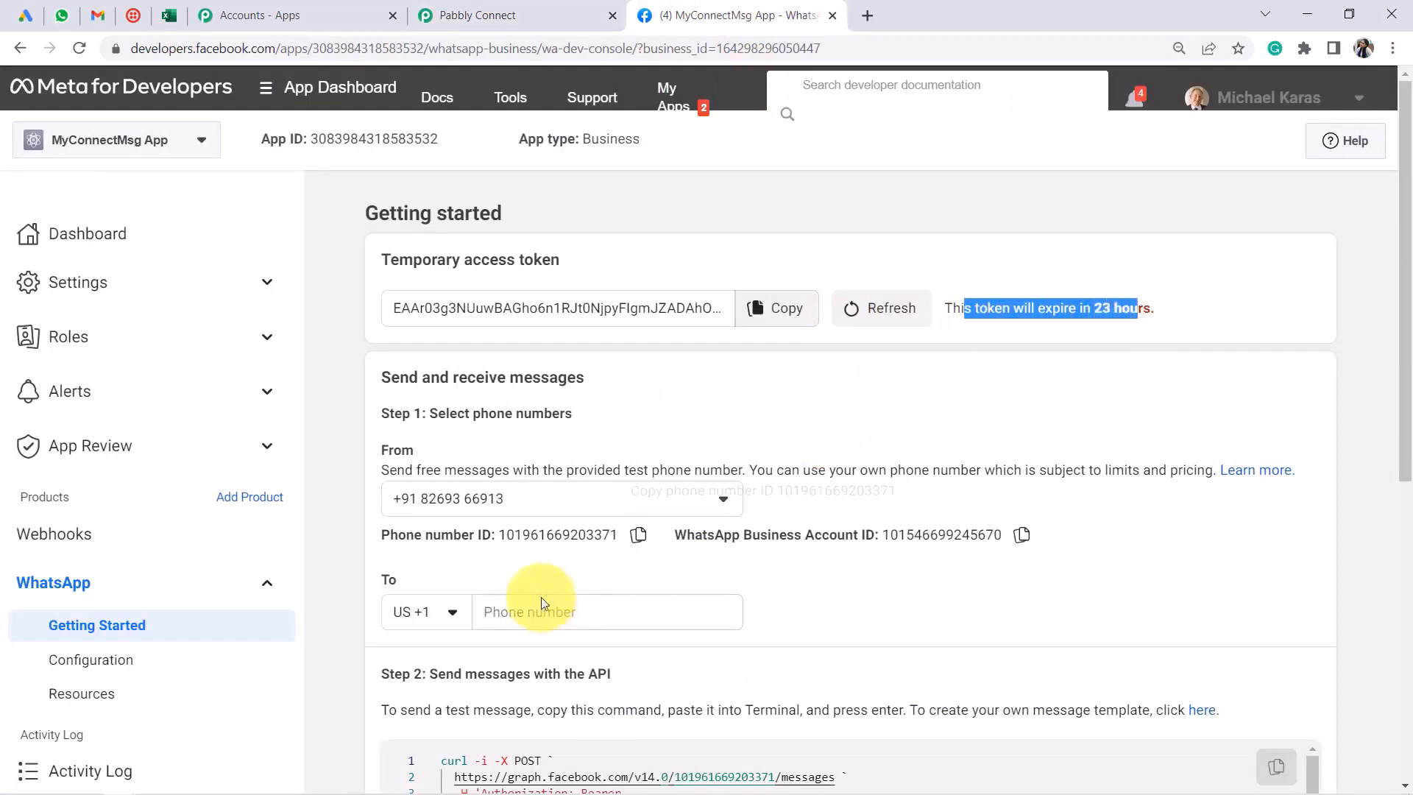
# Paste the Phone Number ID from Meta into the Phone Number ID field
pyautogui.click(638, 535)
pyautogui.click(516, 16)
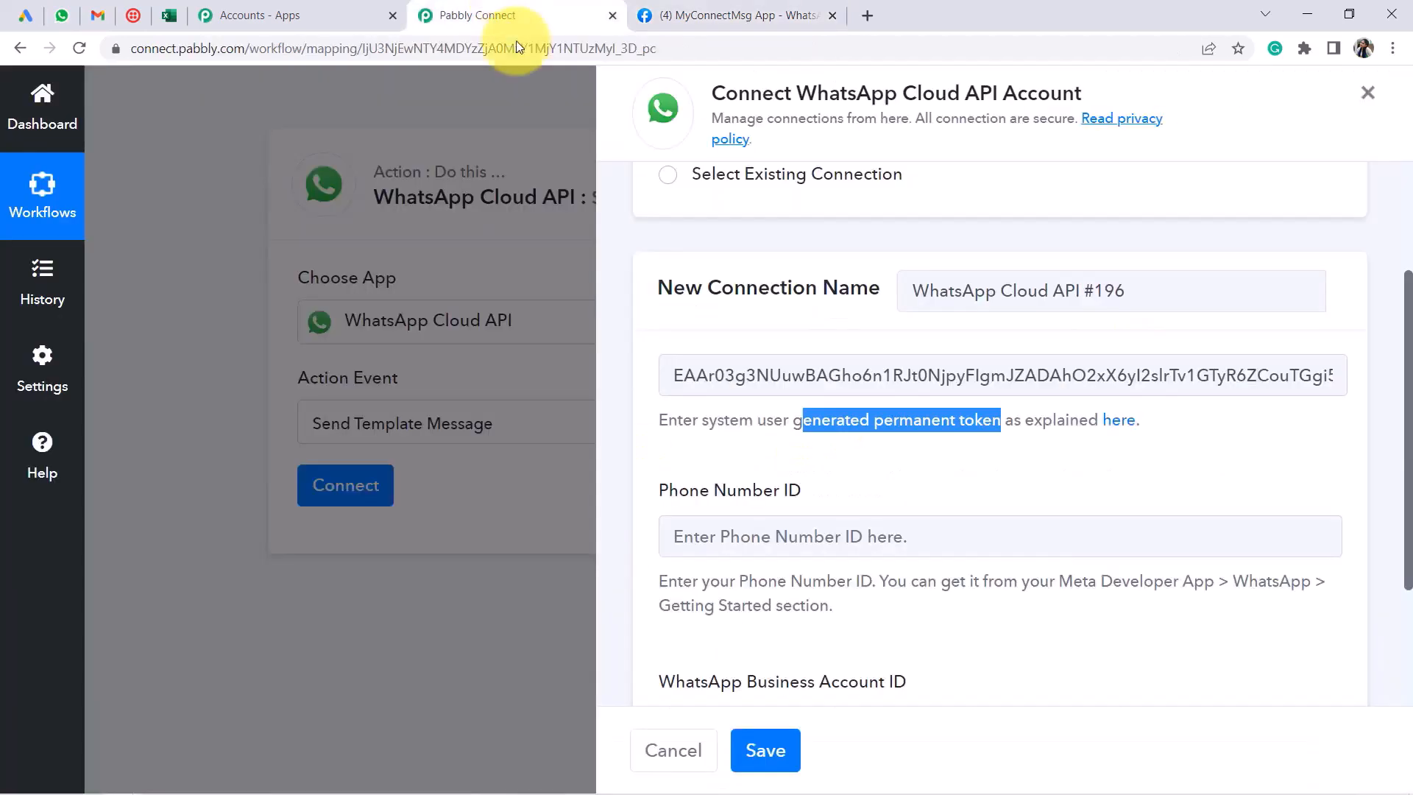
pyautogui.click(711, 525)
pyautogui.hotkey('ctrl', 'v')
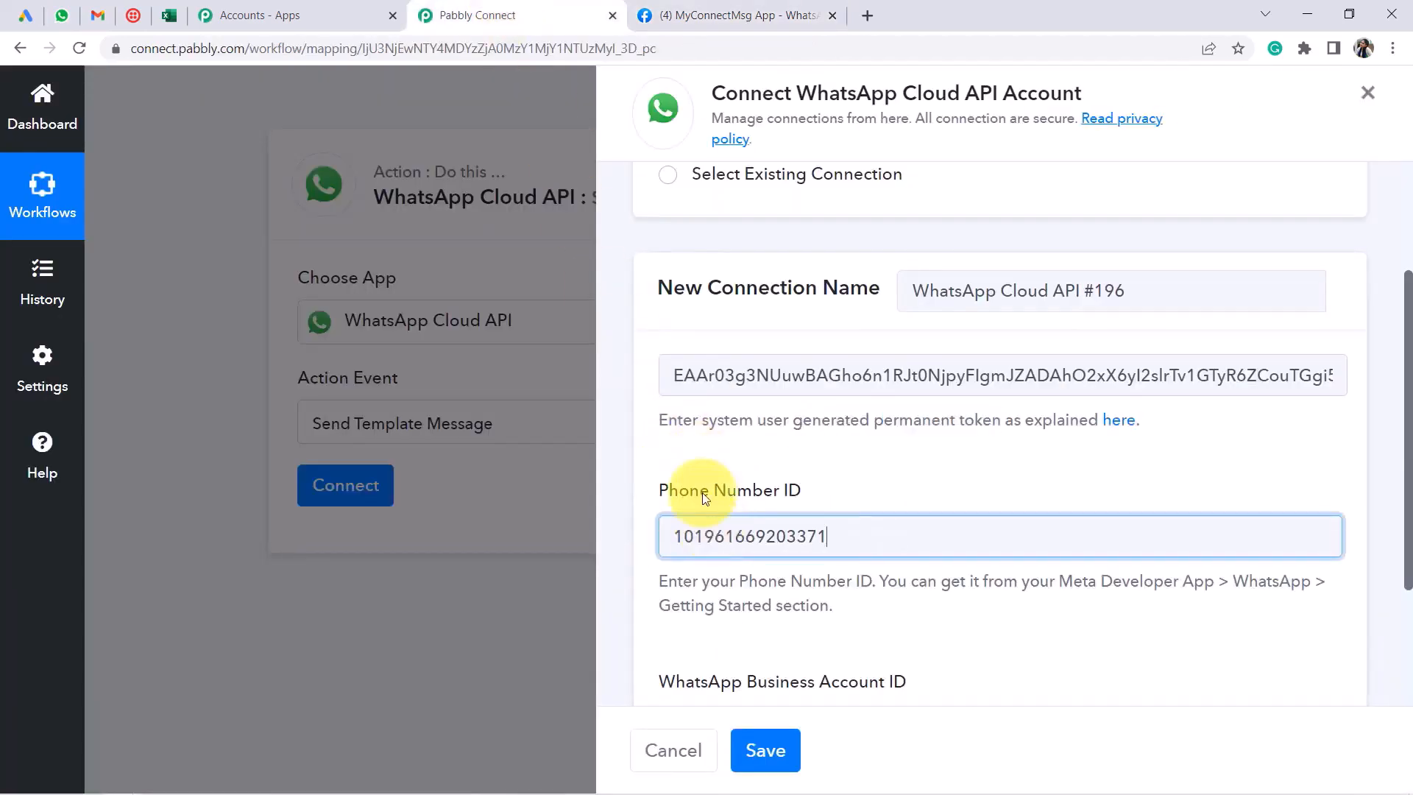
# Add the WhatsApp Business Account ID and save the connection
pyautogui.click(633, 9)
pyautogui.click(1021, 535)
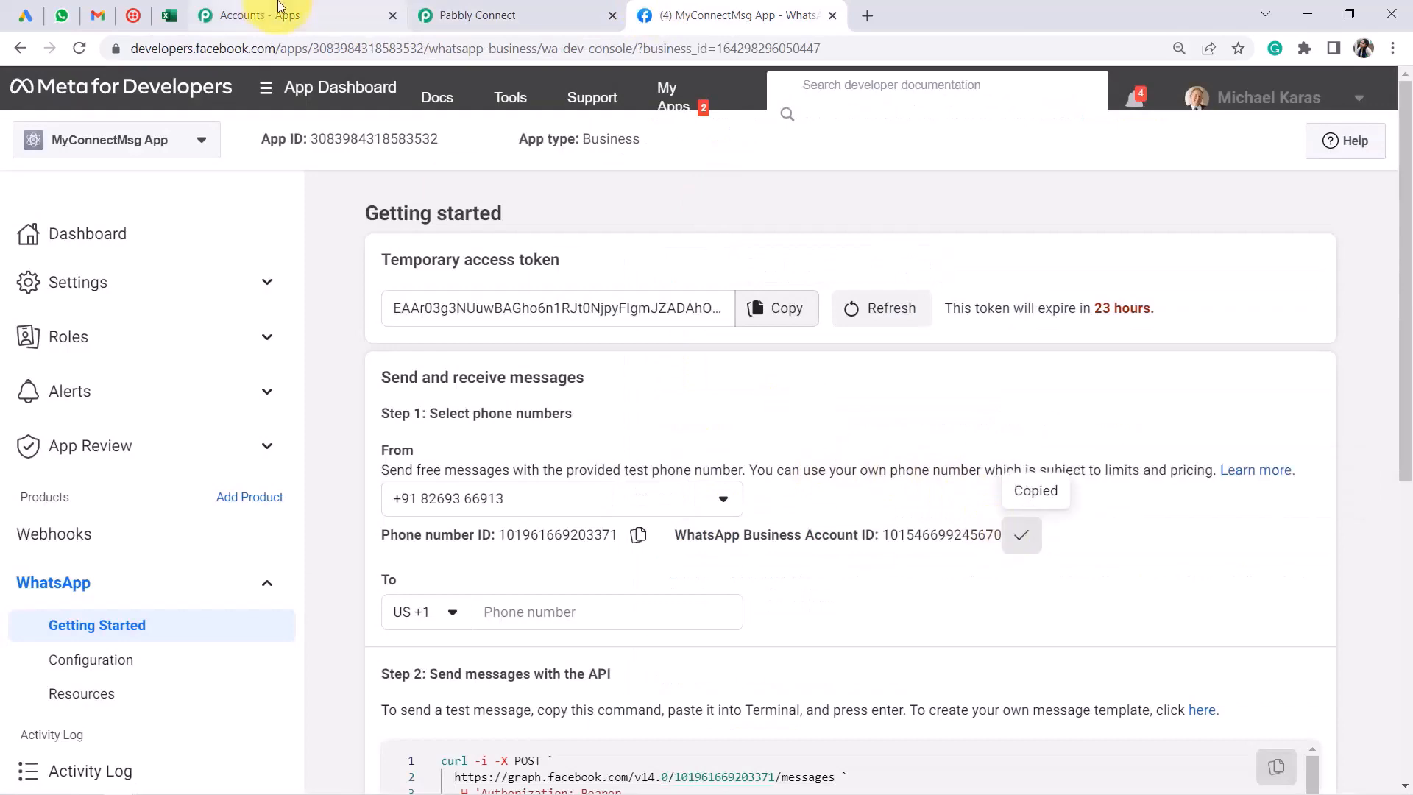
pyautogui.click(474, 15)
pyautogui.scroll(-3, 789, 530)
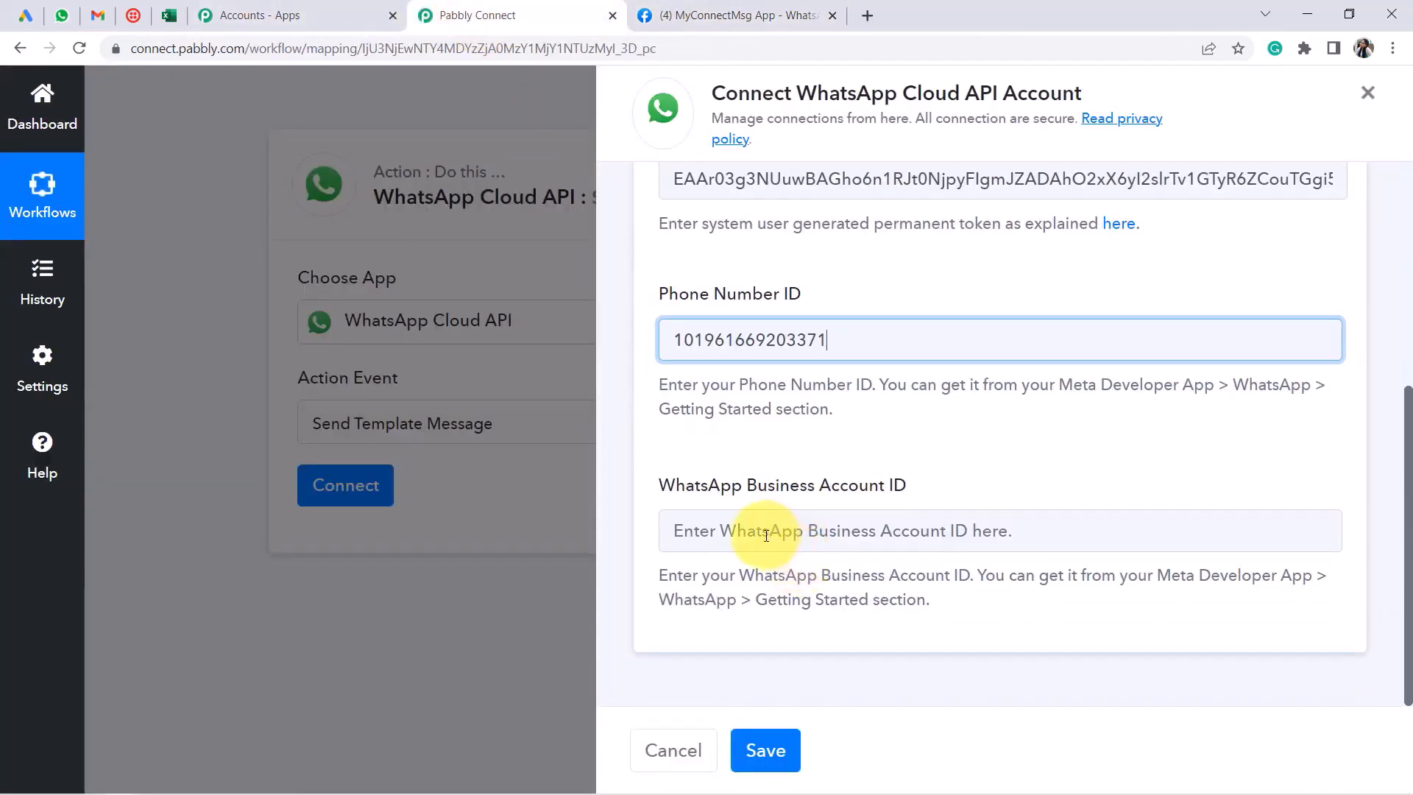
pyautogui.click(766, 536)
pyautogui.click(782, 758)
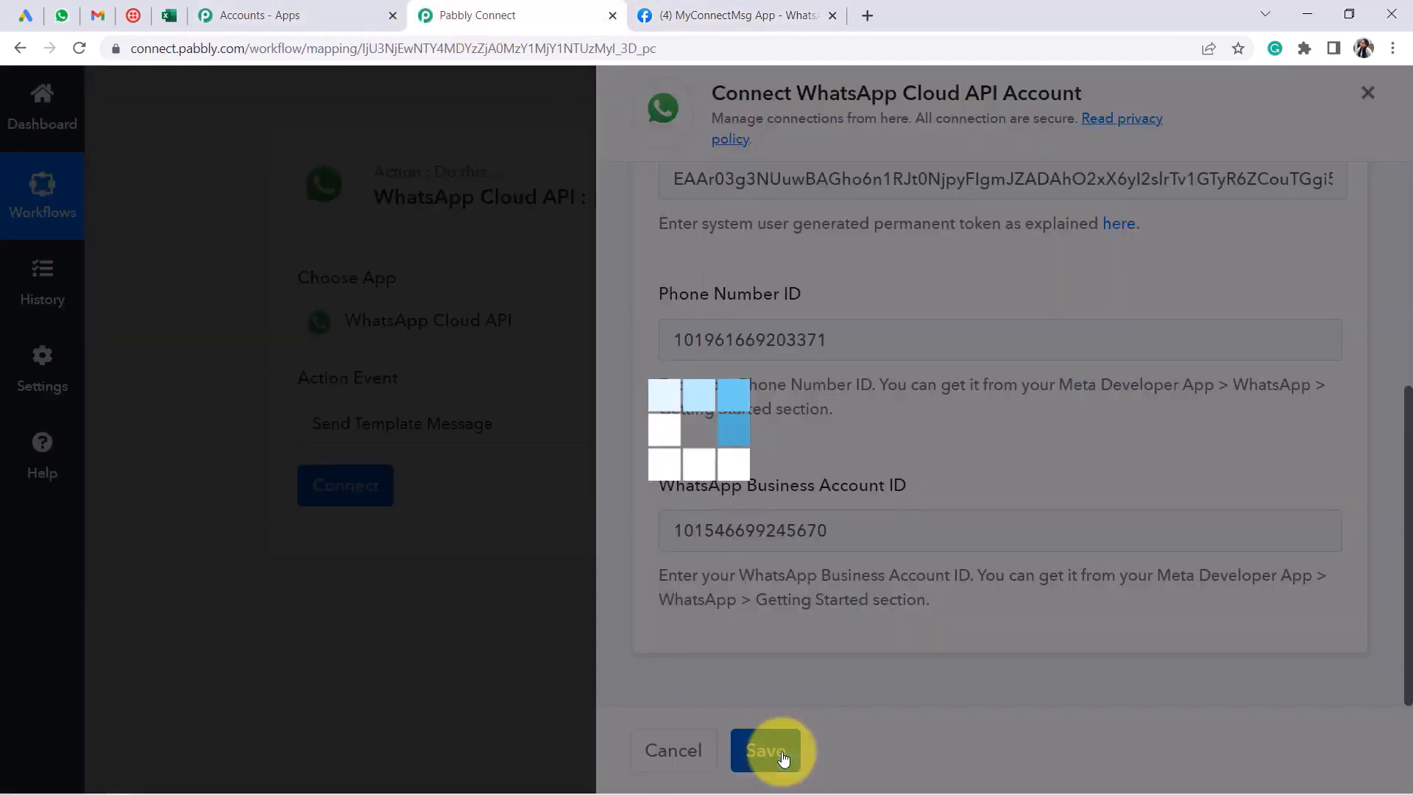
pyautogui.click(674, 16)
# Open the Template Name dropdown to see the available message templates
pyautogui.click(538, 18)
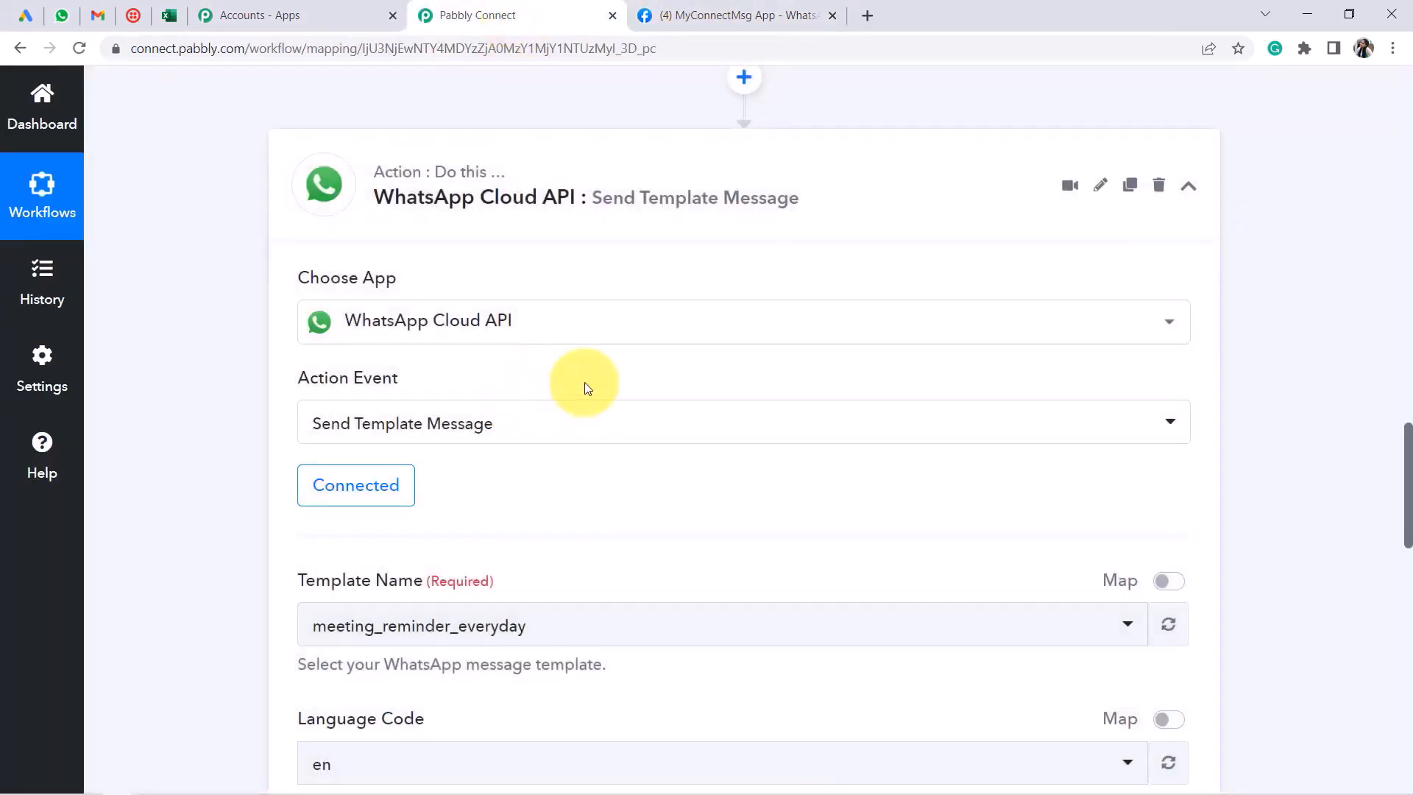
pyautogui.scroll(-3, 585, 382)
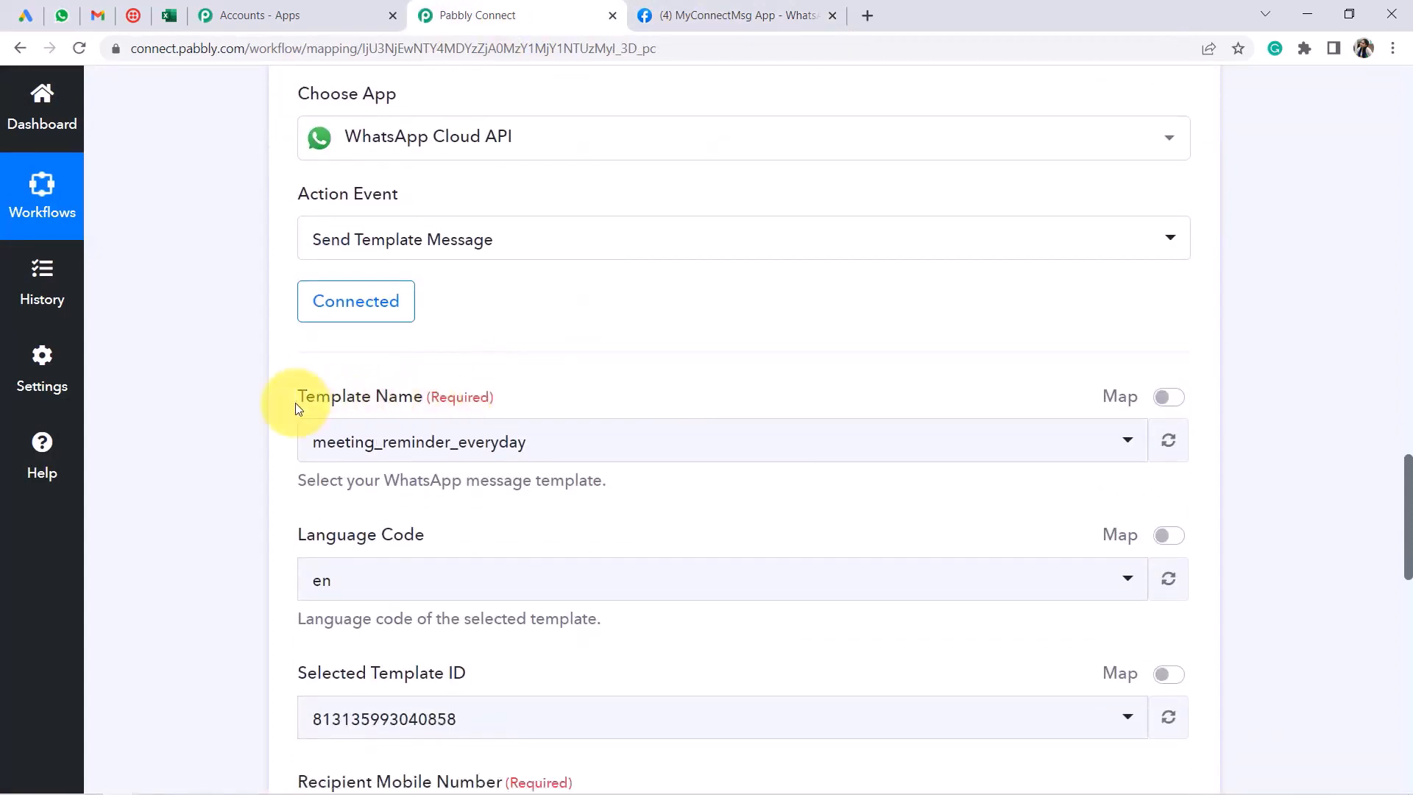
pyautogui.moveTo(298, 410); pyautogui.dragTo(388, 401)
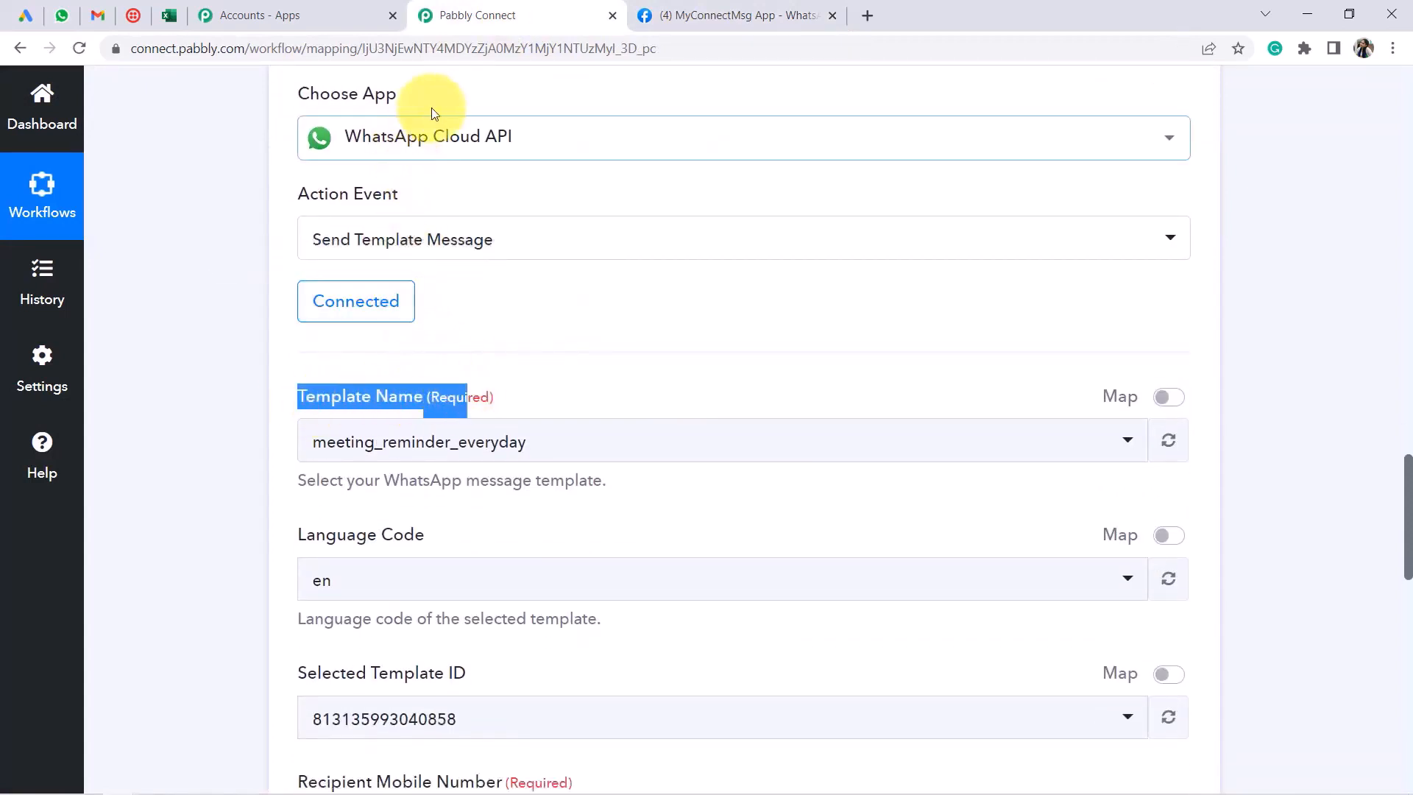
pyautogui.scroll(-1, 441, 370)
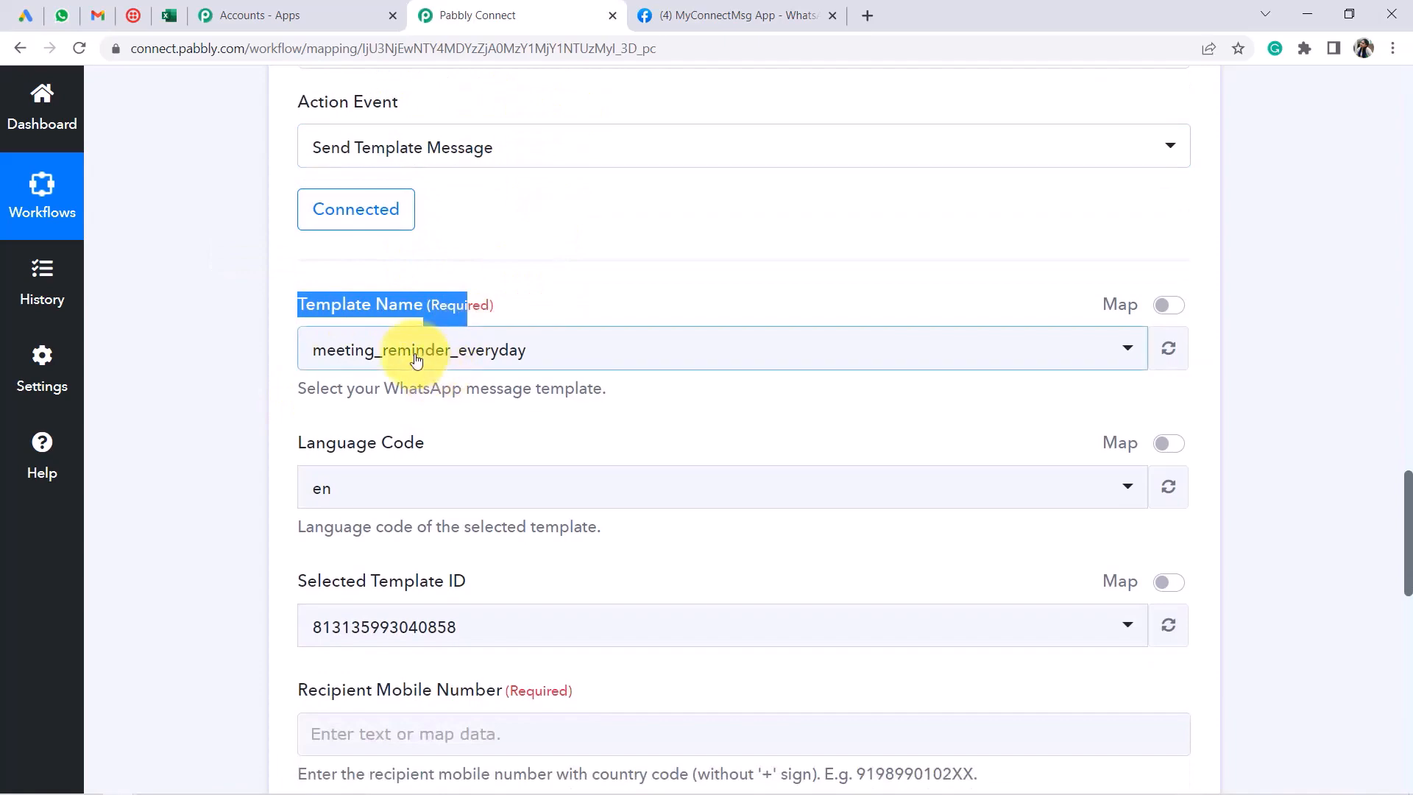
pyautogui.click(410, 357)
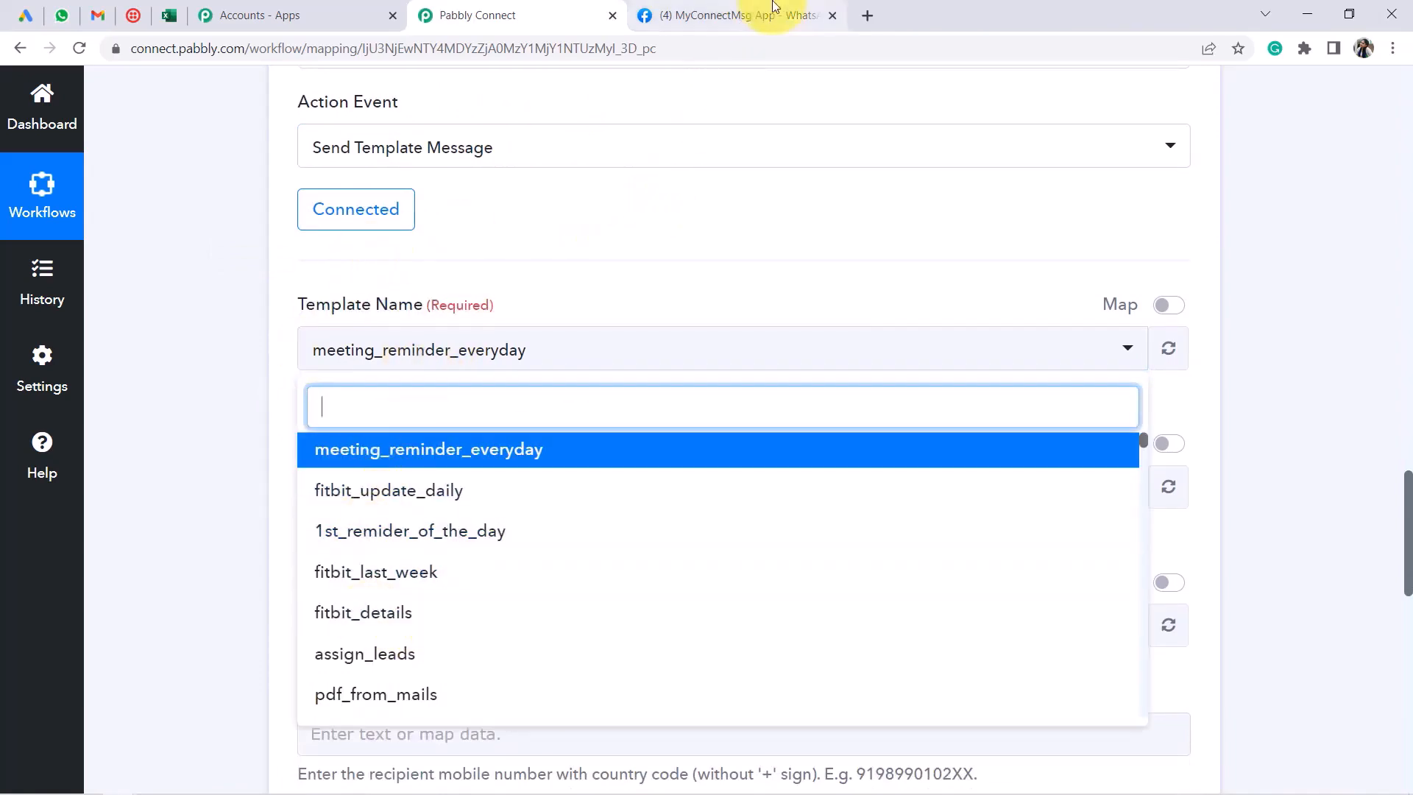
# Open WhatsApp Manager's message templates page through the Step 2 'here' link
pyautogui.click(681, 22)
pyautogui.scroll(-2, 784, 508)
pyautogui.scroll(-1, 785, 510)
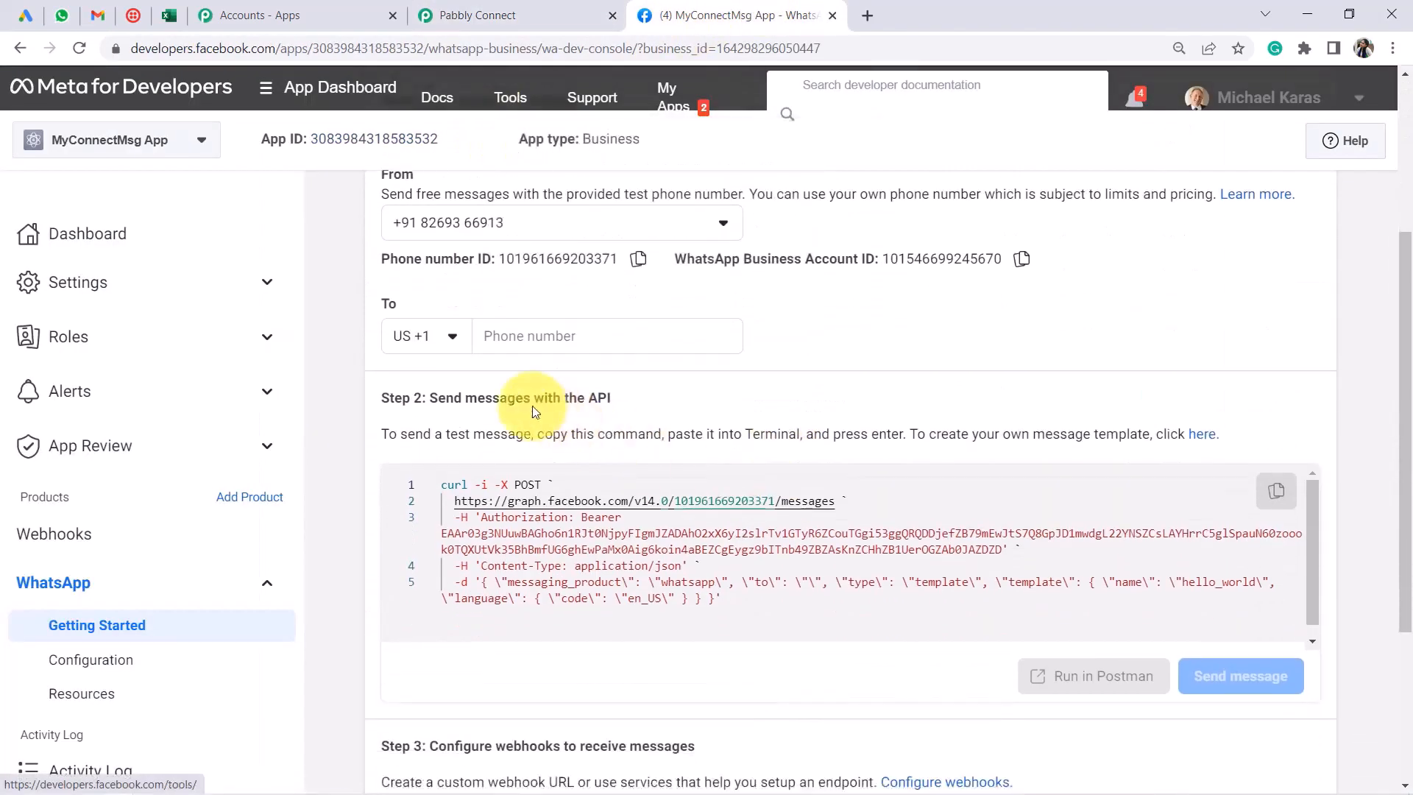
pyautogui.moveTo(384, 391); pyautogui.dragTo(601, 395)
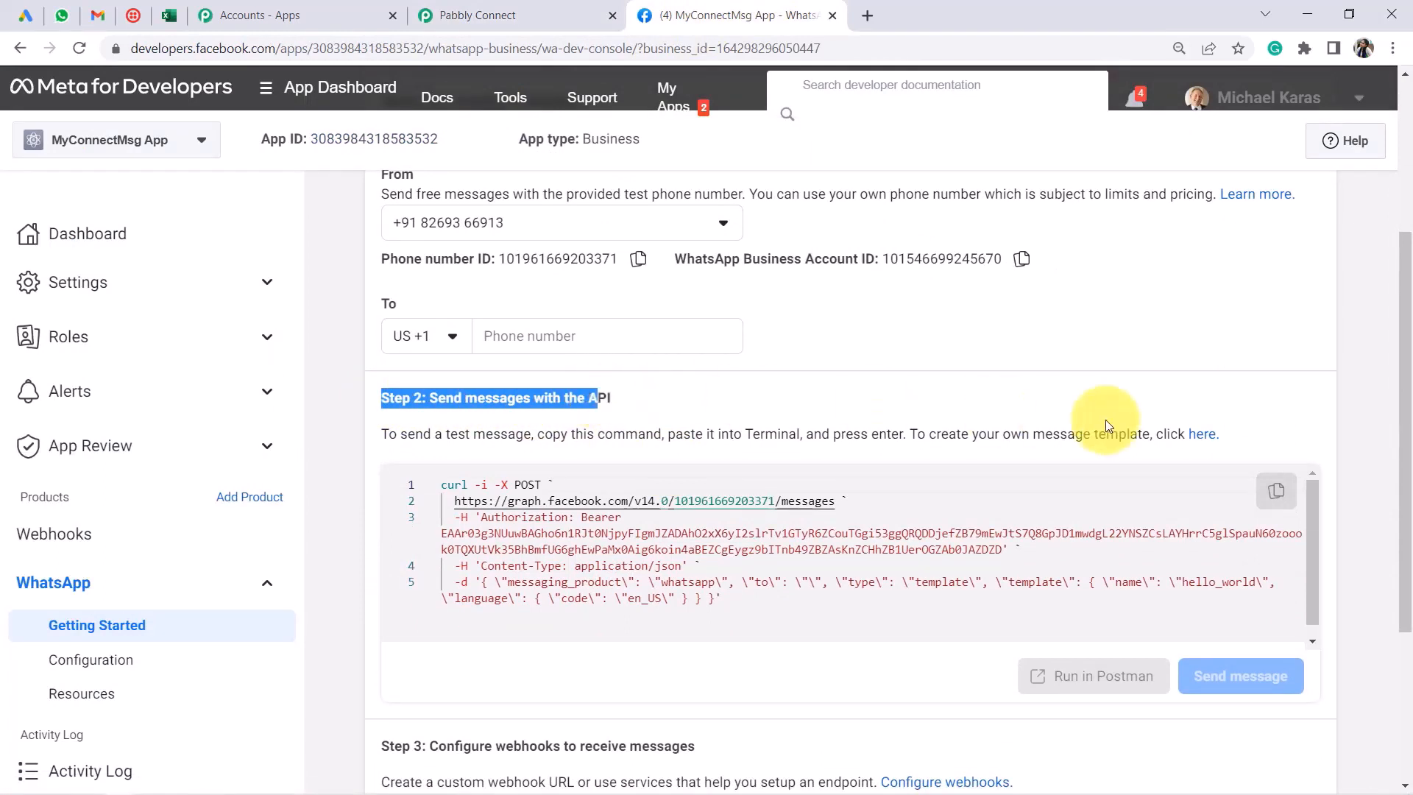
pyautogui.click(1210, 435)
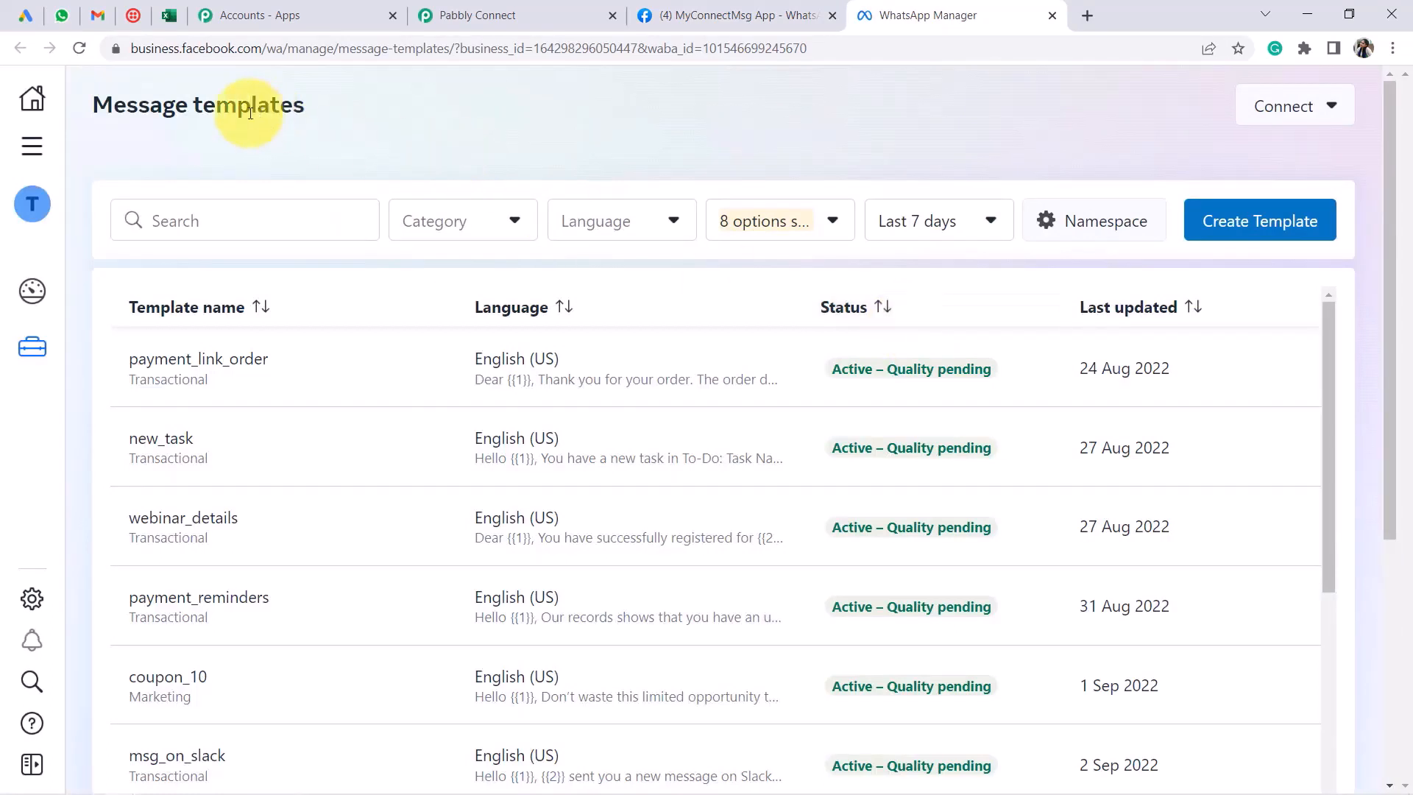
# Browse the Message templates list and filter it by searching new_lead_received
pyautogui.moveTo(126, 104); pyautogui.dragTo(307, 122)
pyautogui.moveTo(127, 105); pyautogui.dragTo(264, 100)
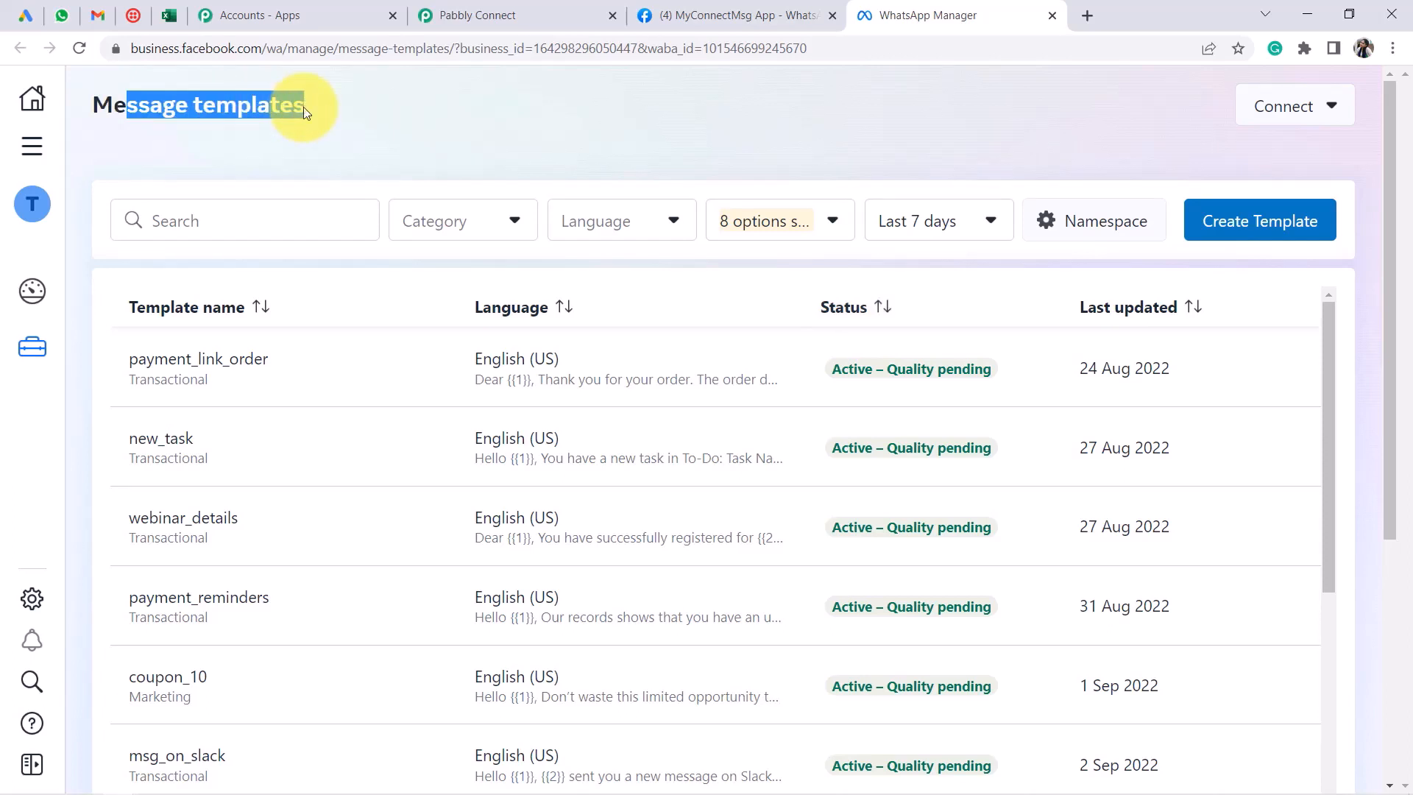
pyautogui.click(123, 102)
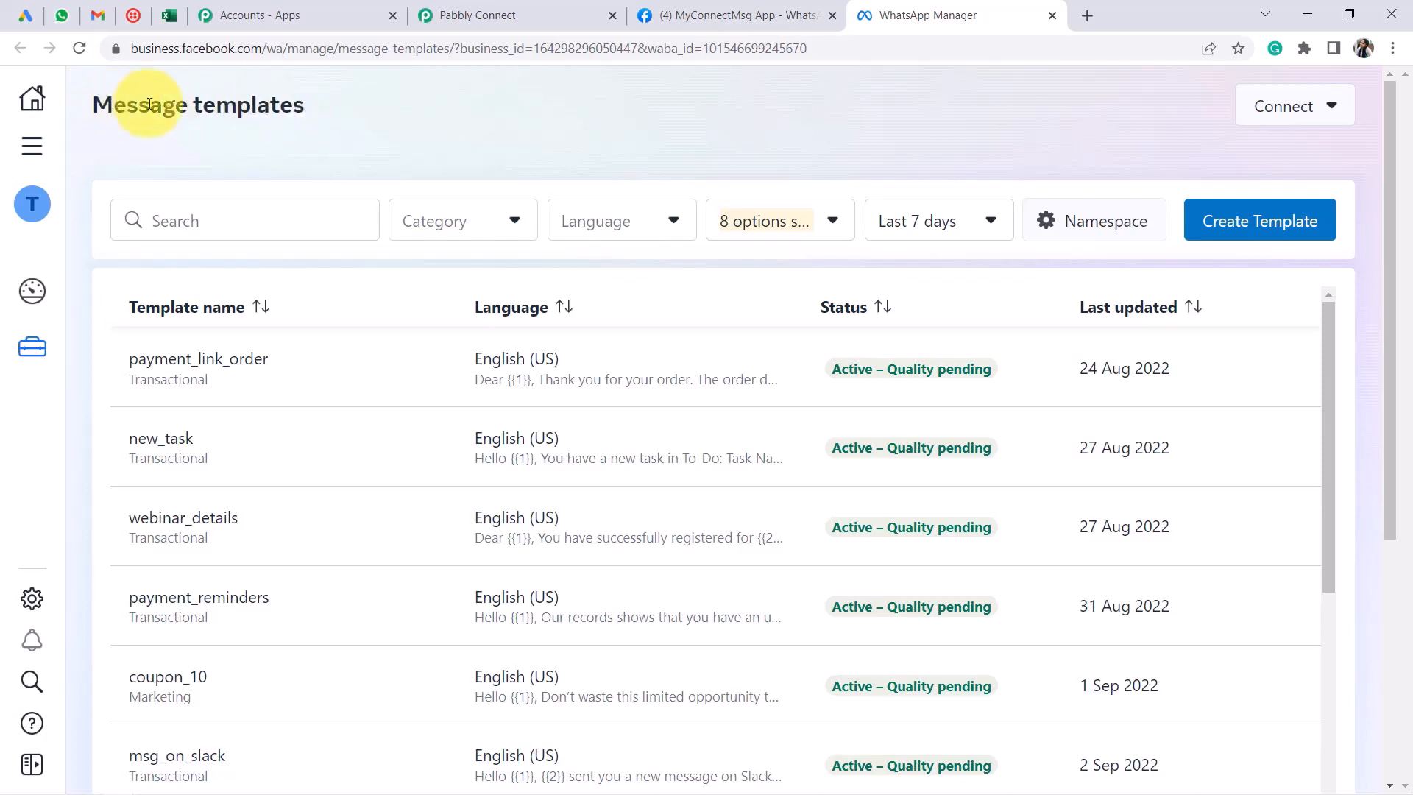
pyautogui.moveTo(114, 105); pyautogui.dragTo(302, 92)
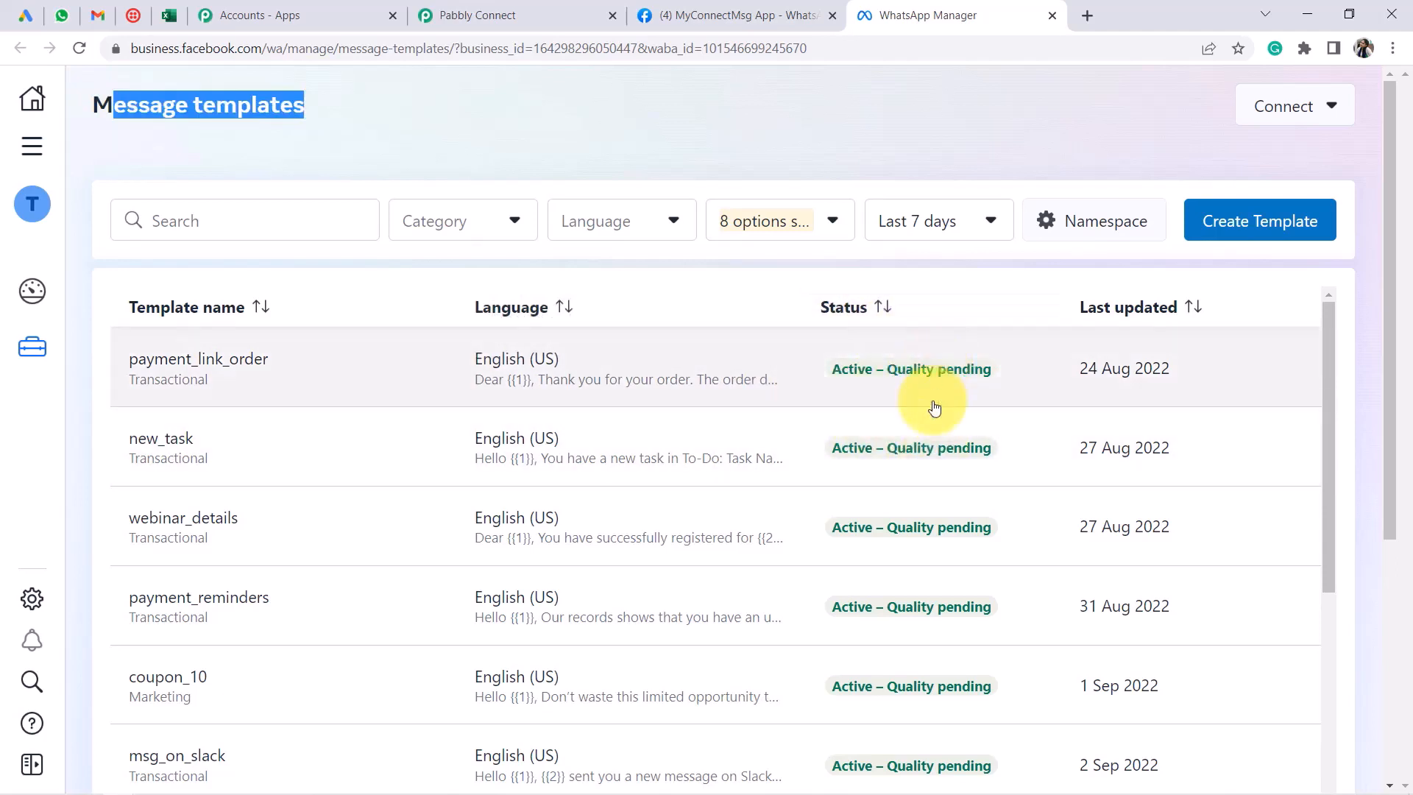
pyautogui.scroll(-2, 934, 412)
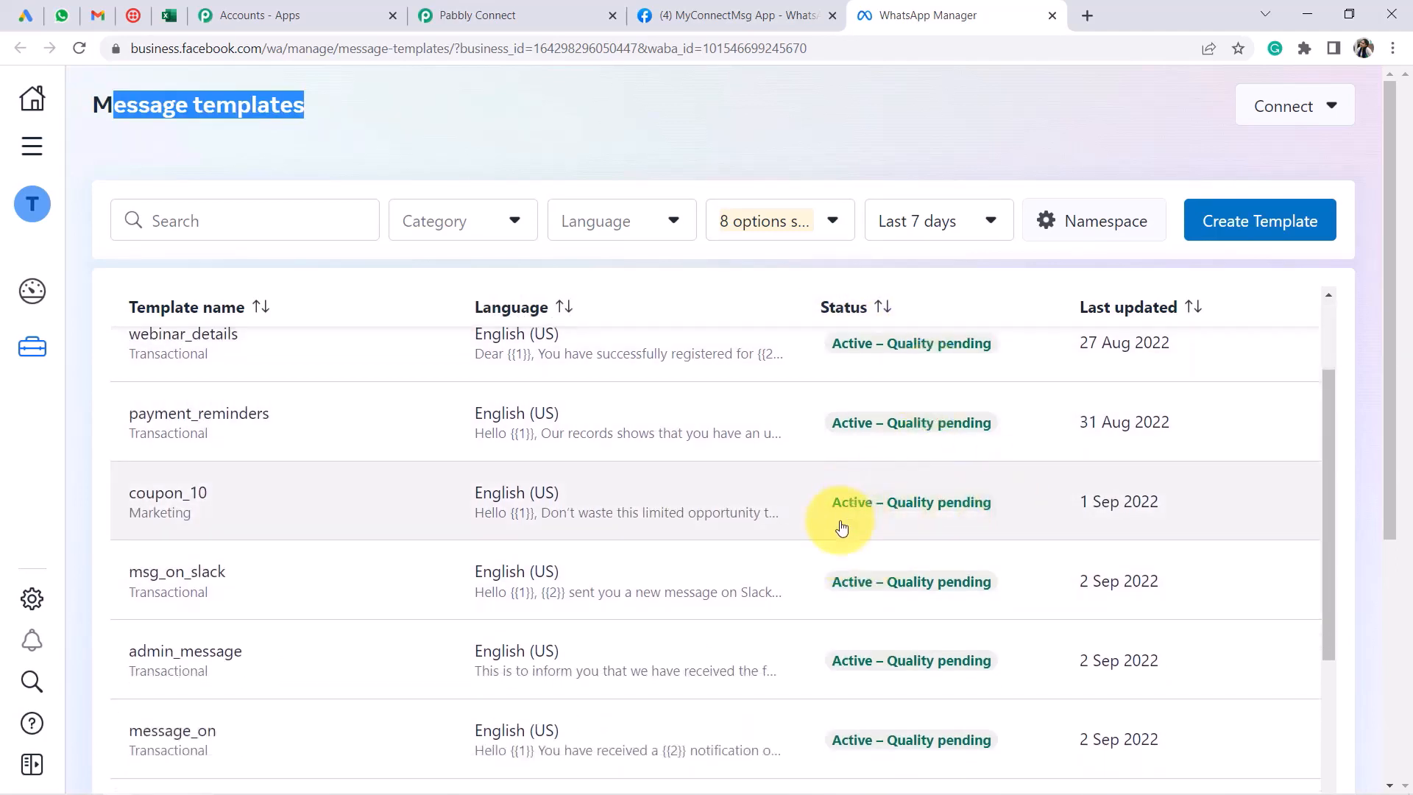
pyautogui.scroll(-10, 858, 505)
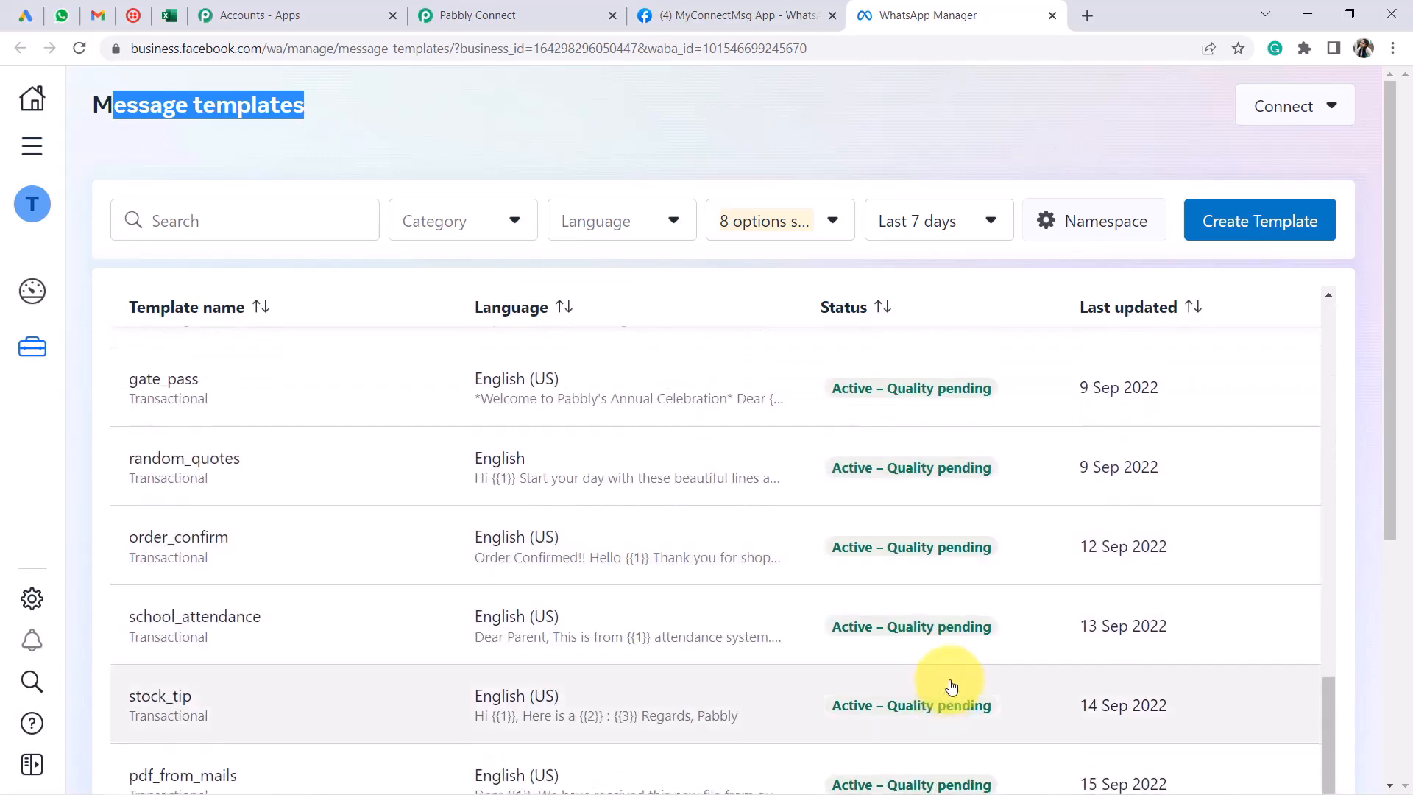
pyautogui.scroll(-5, 968, 678)
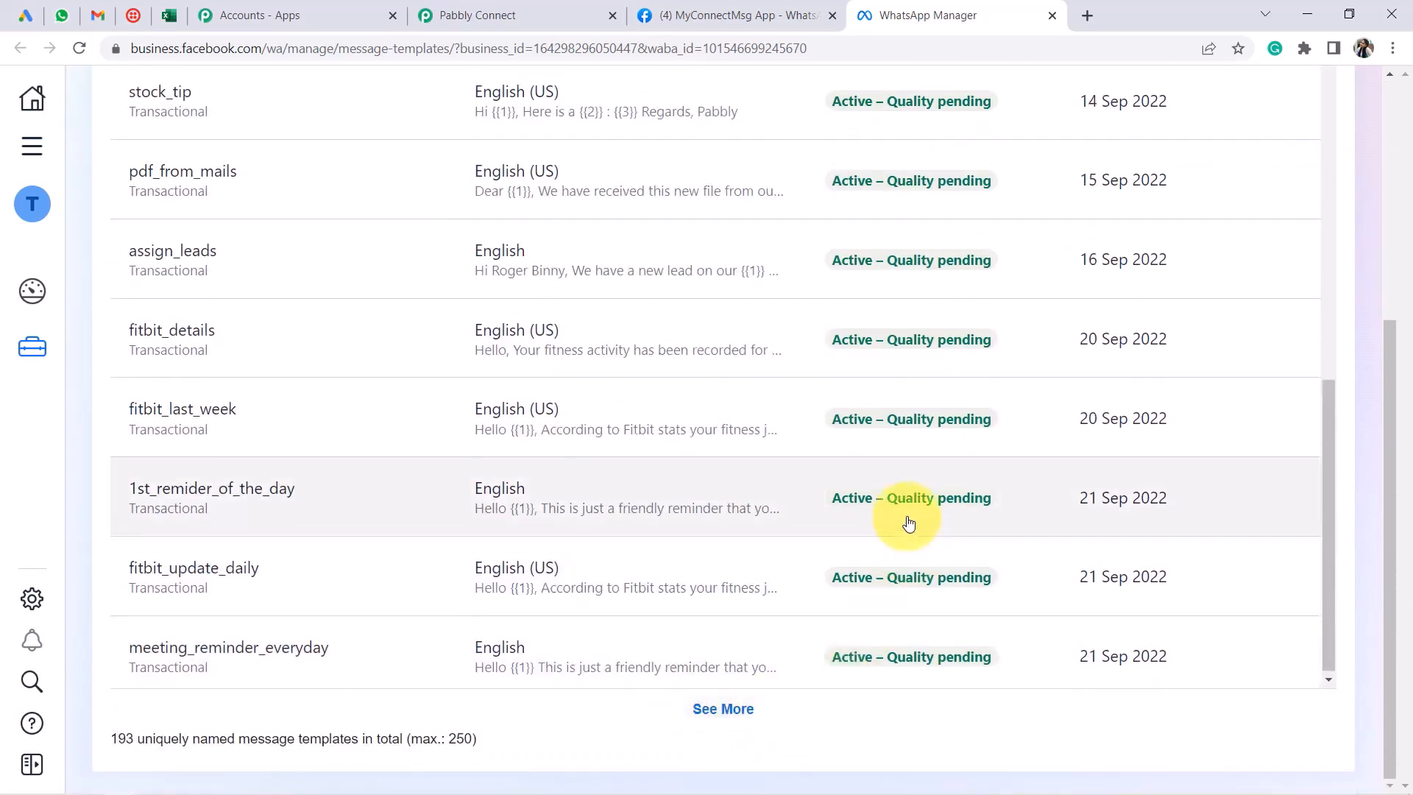
pyautogui.scroll(15, 931, 426)
pyautogui.scroll(5, 895, 335)
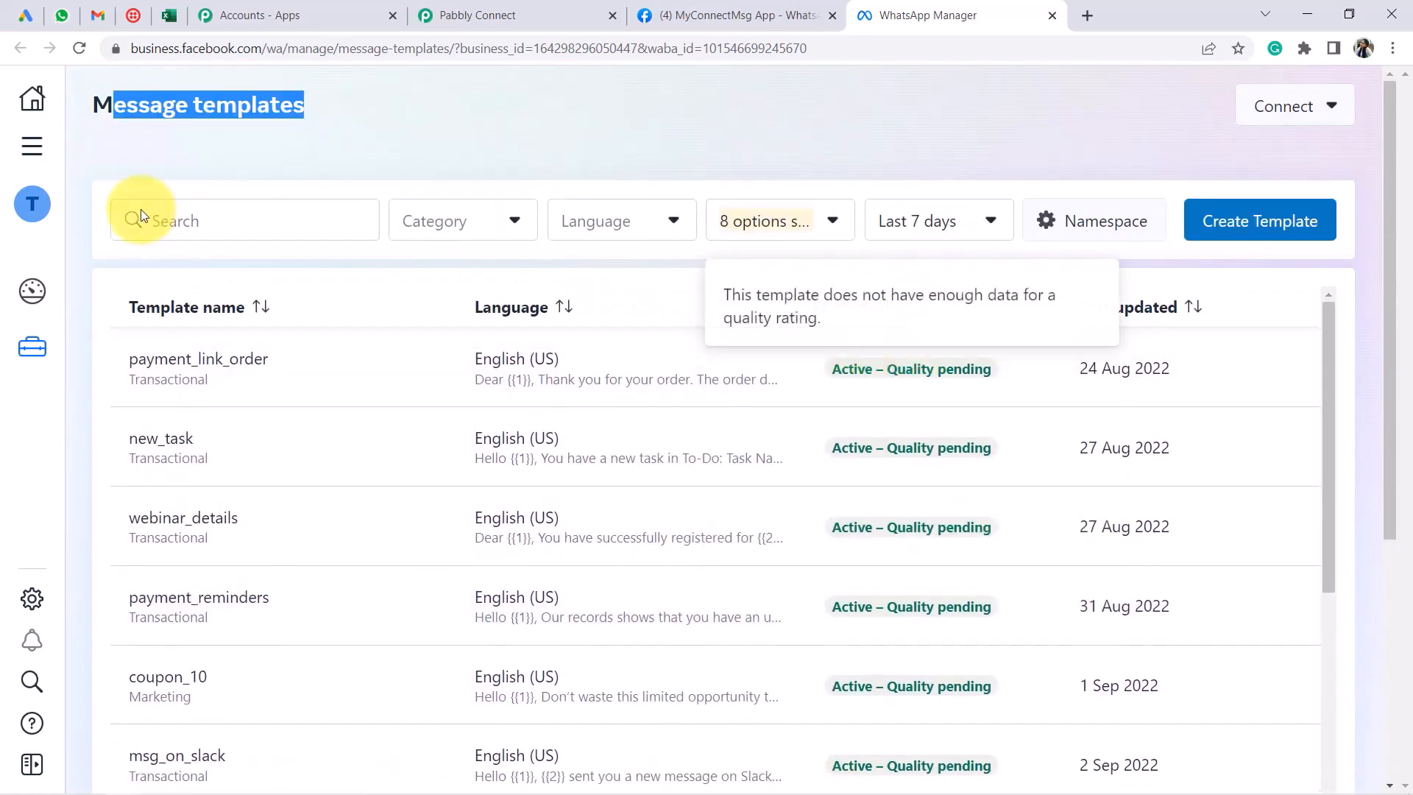
pyautogui.click(179, 221)
pyautogui.write('new_lead_received')
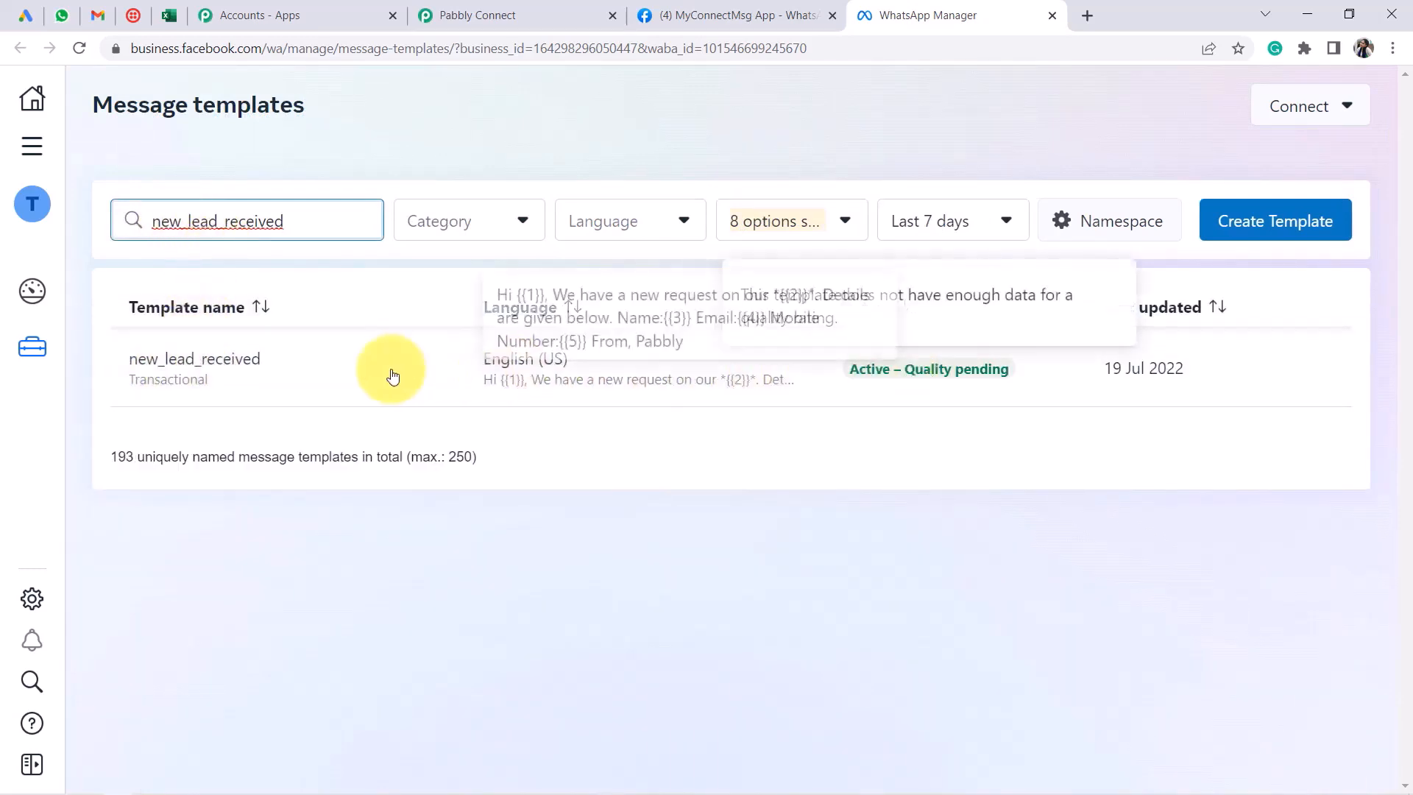
pyautogui.click(228, 361)
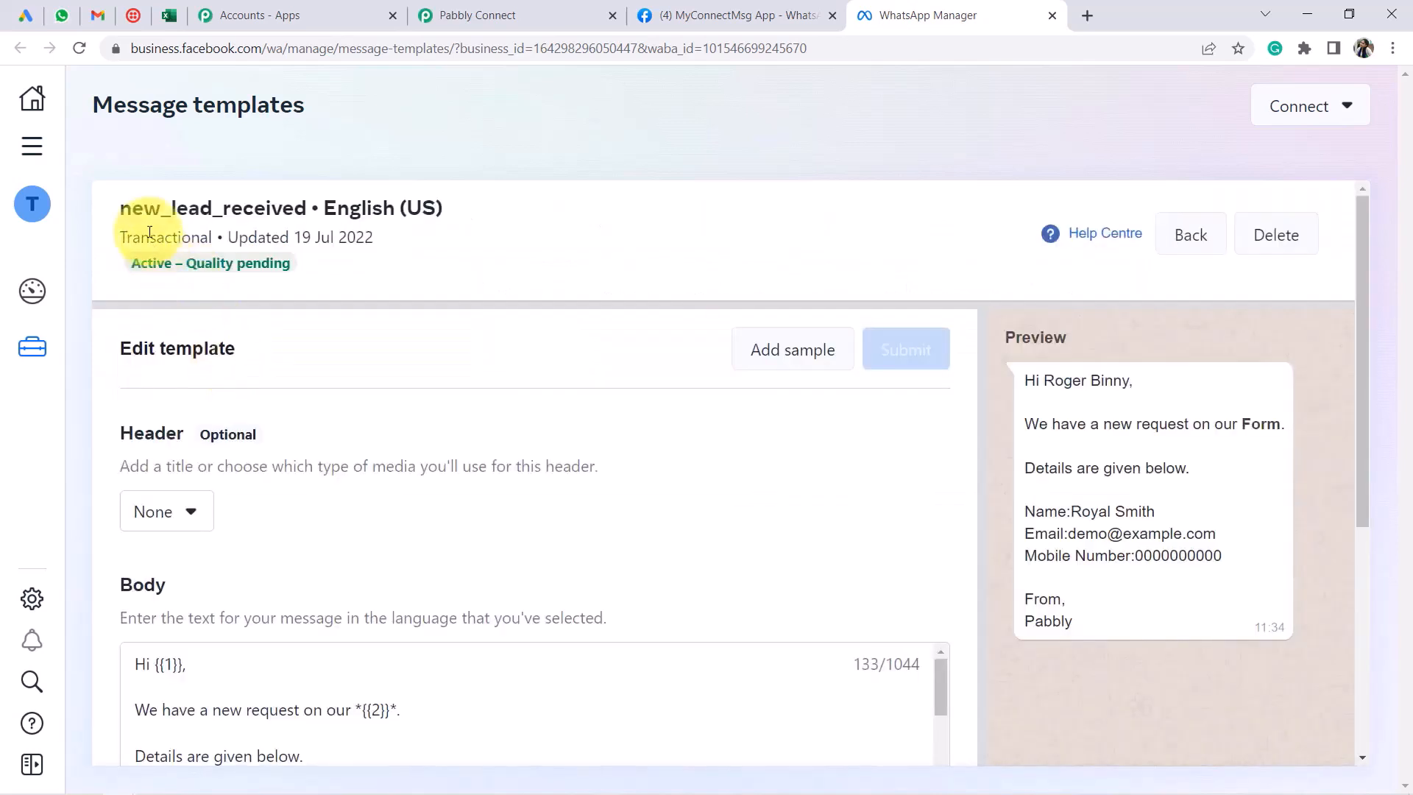
pyautogui.moveTo(121, 209); pyautogui.dragTo(439, 200)
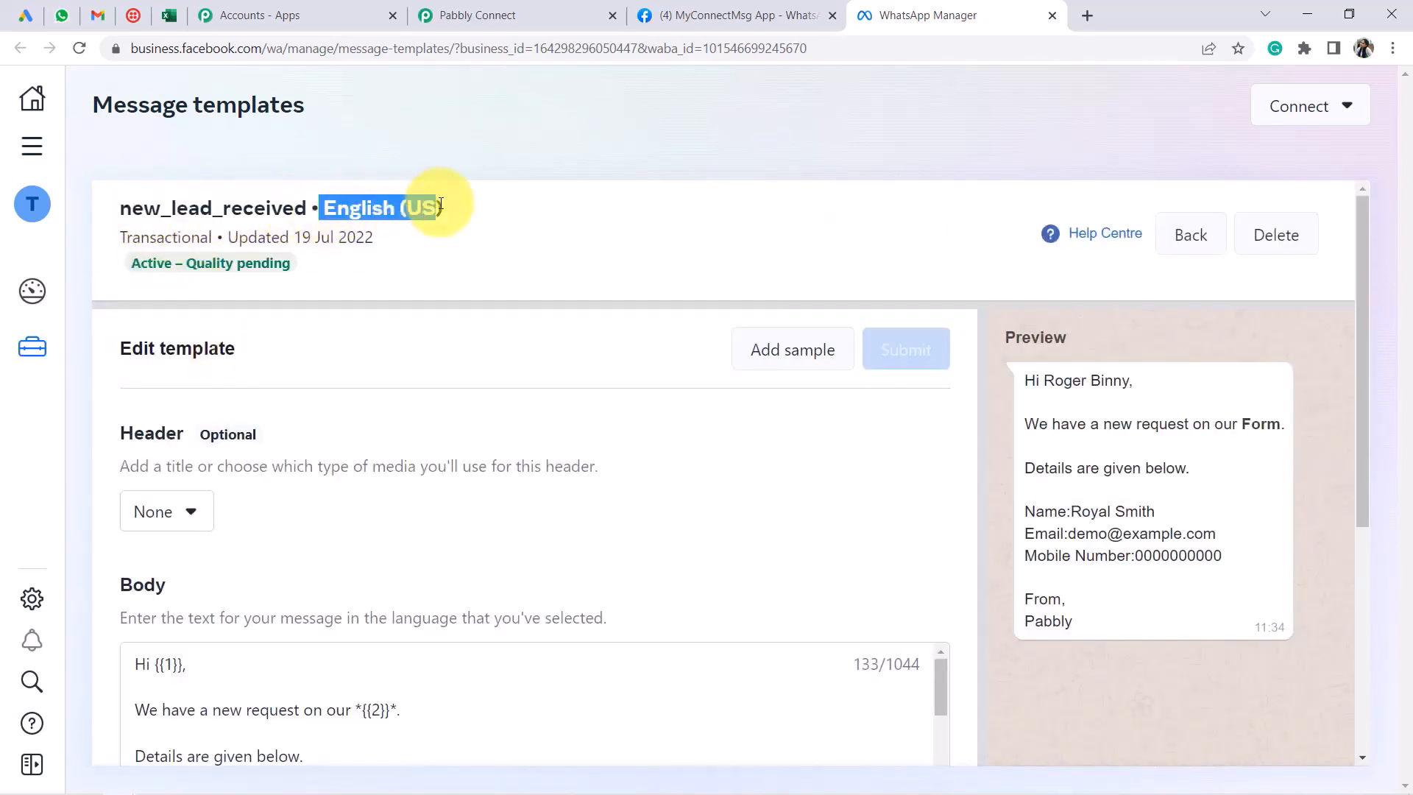
pyautogui.scroll(-1, 423, 228)
pyautogui.moveTo(132, 346); pyautogui.dragTo(277, 391)
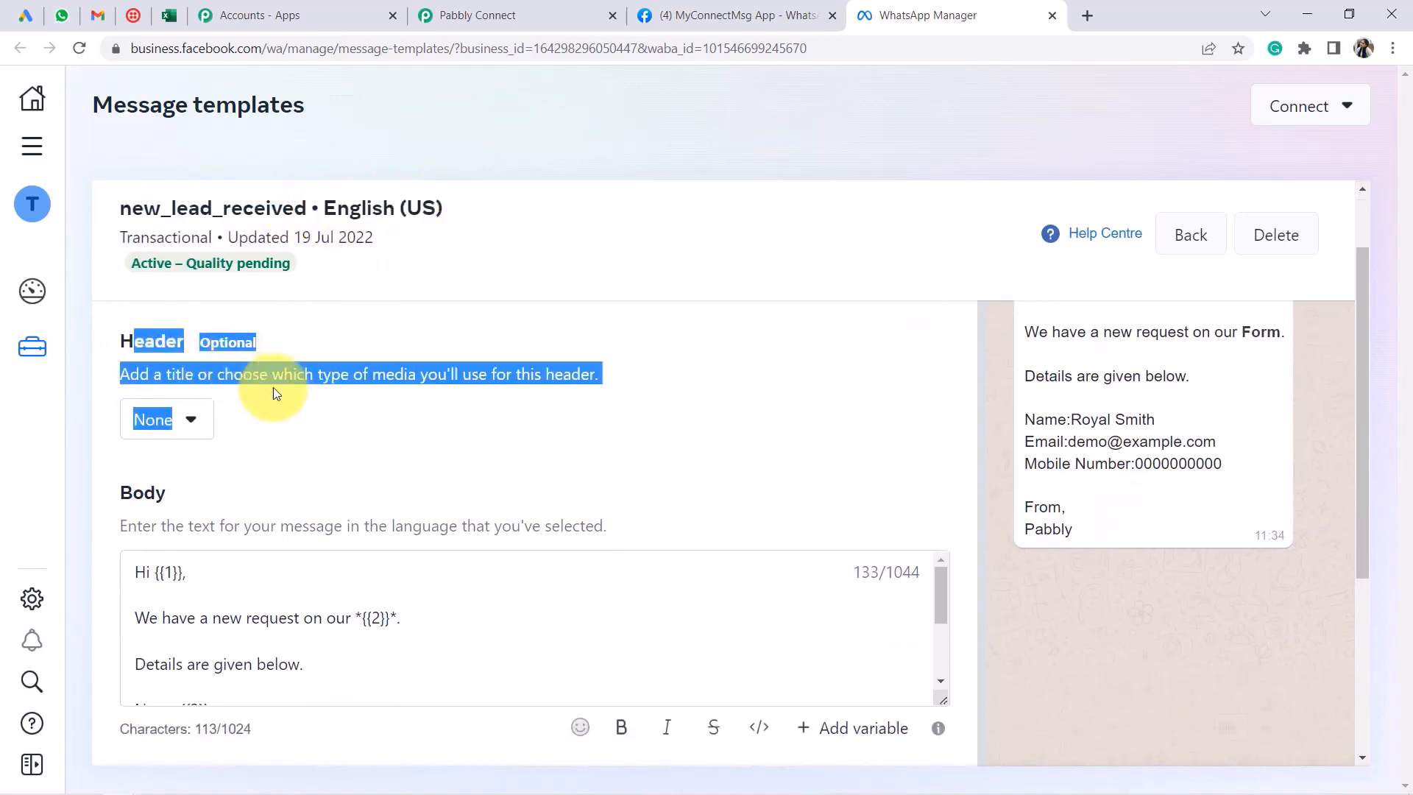
pyautogui.click(284, 406)
pyautogui.scroll(1, 318, 430)
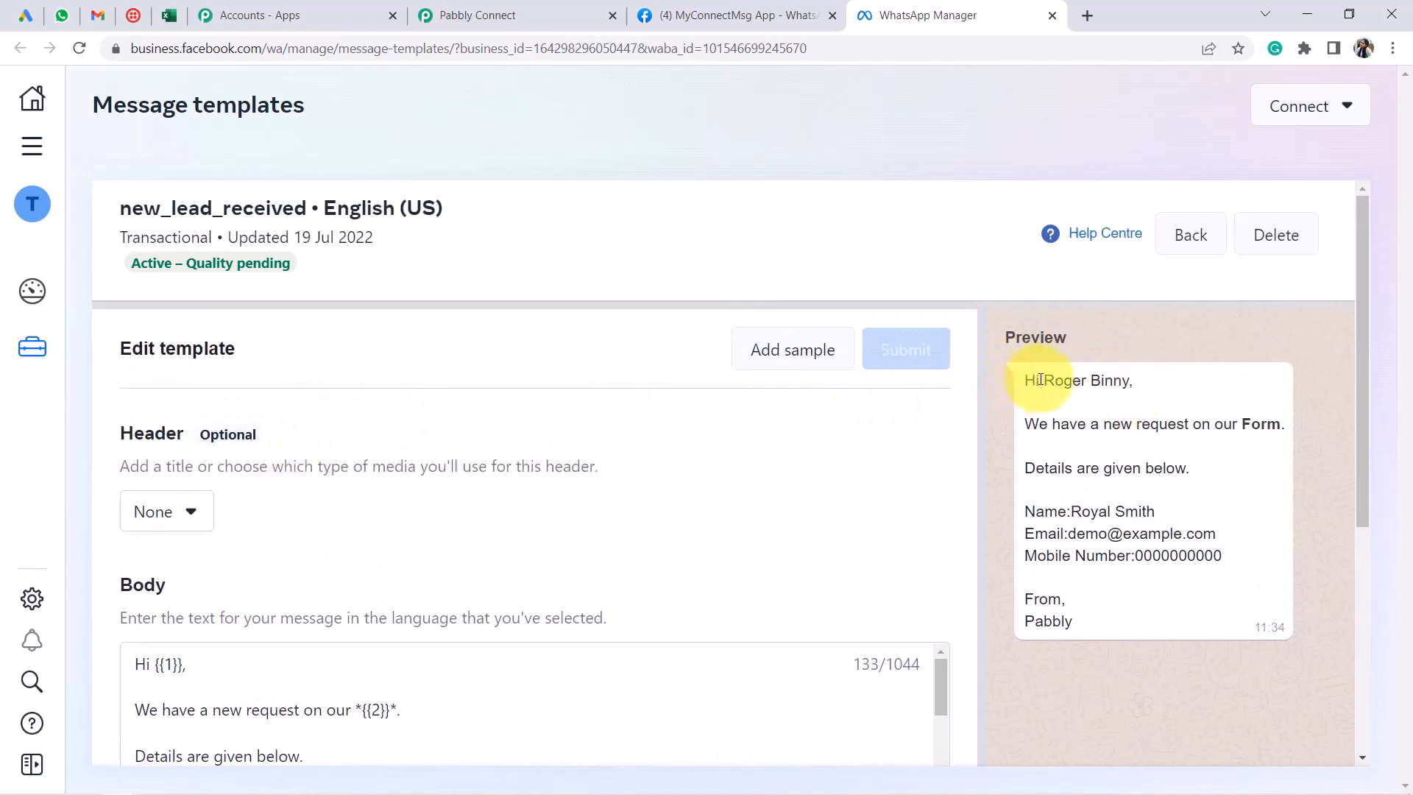
pyautogui.moveTo(1040, 380); pyautogui.dragTo(1067, 600)
pyautogui.scroll(-1, 243, 416)
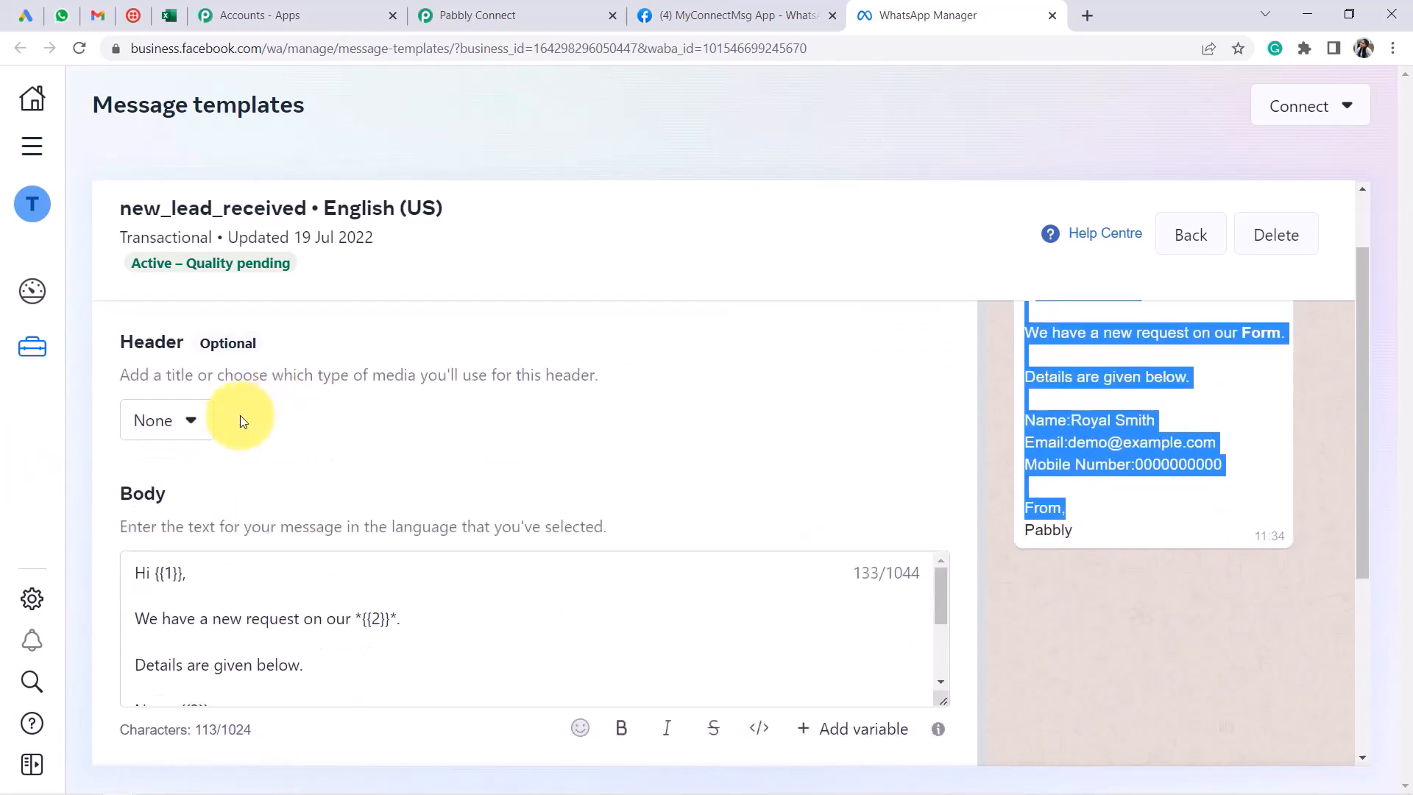
pyautogui.click(155, 425)
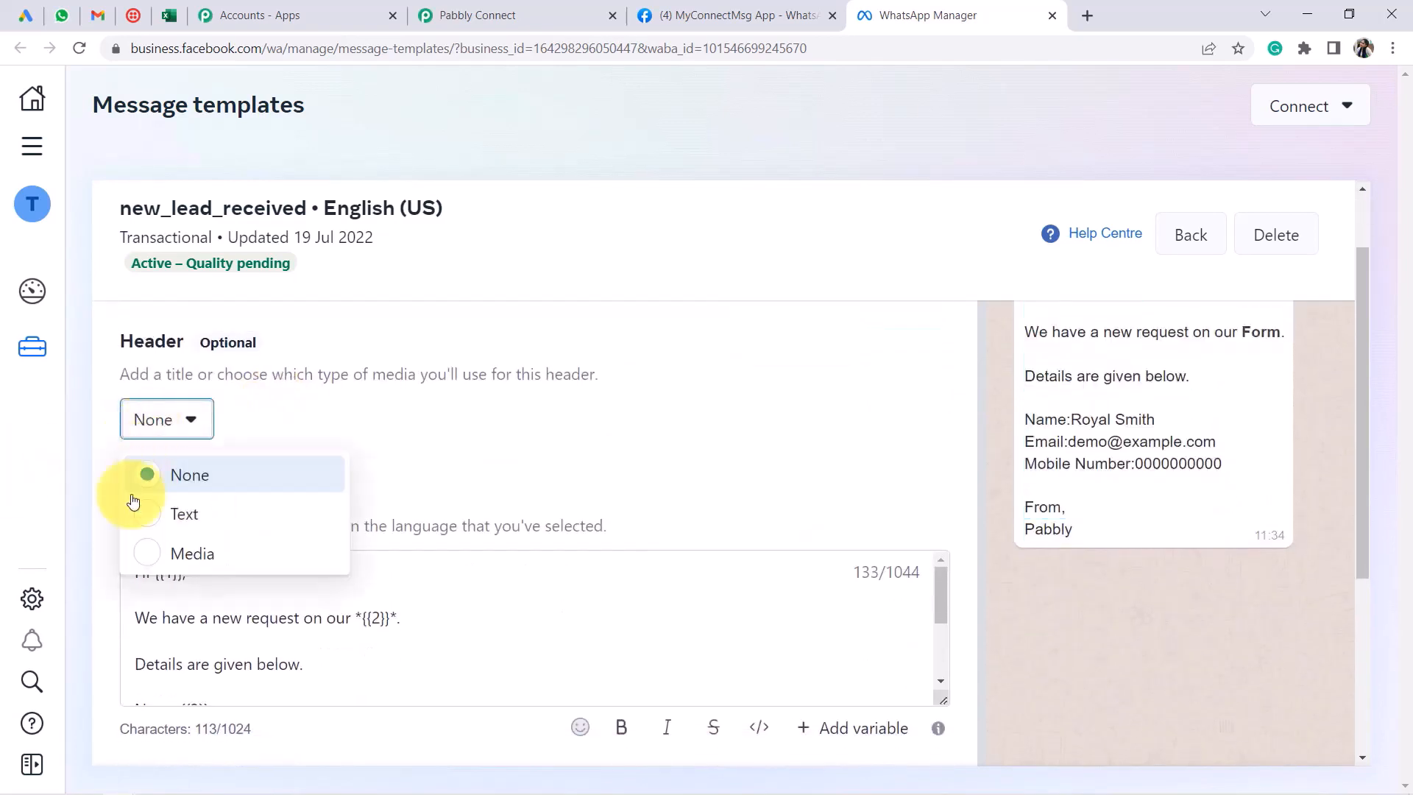
pyautogui.click(206, 554)
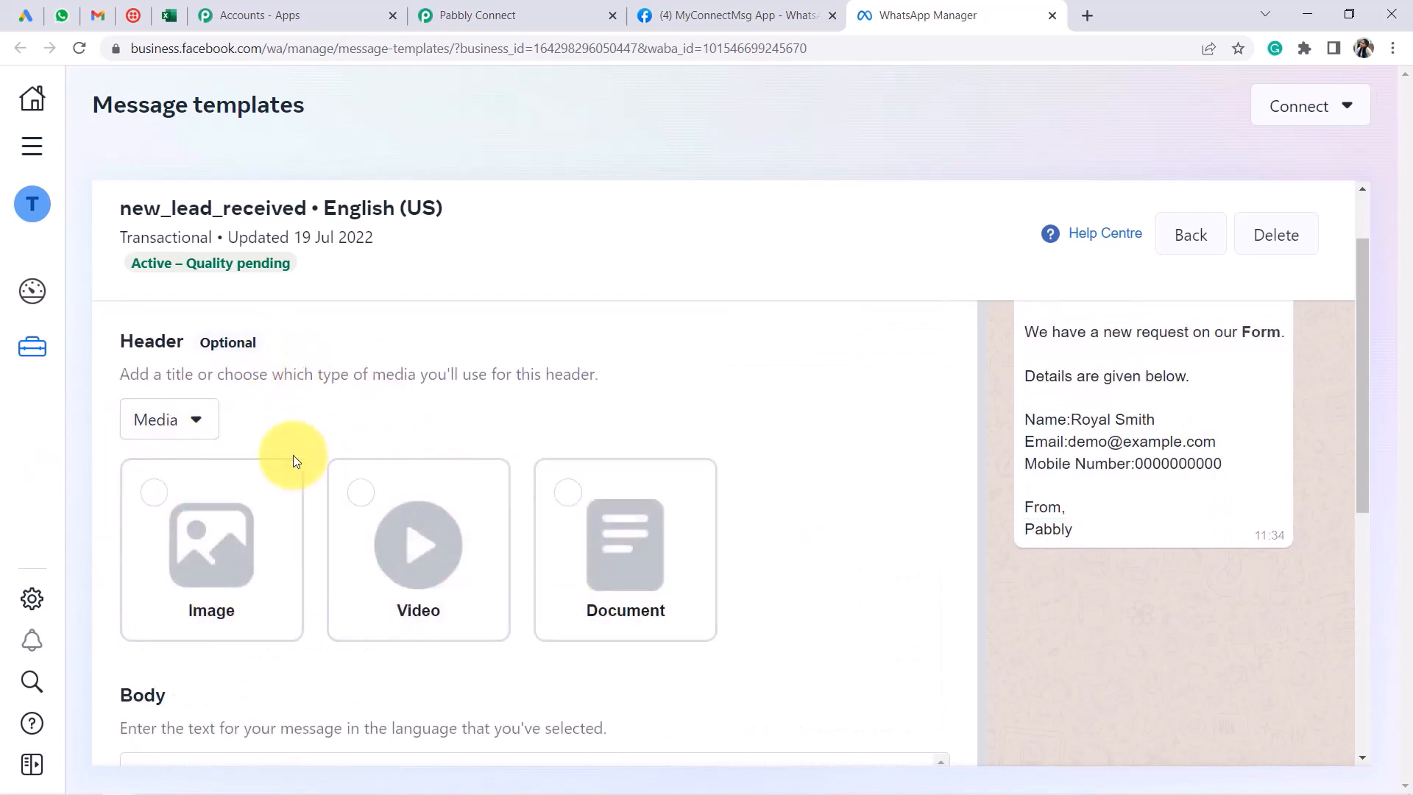
pyautogui.click(180, 433)
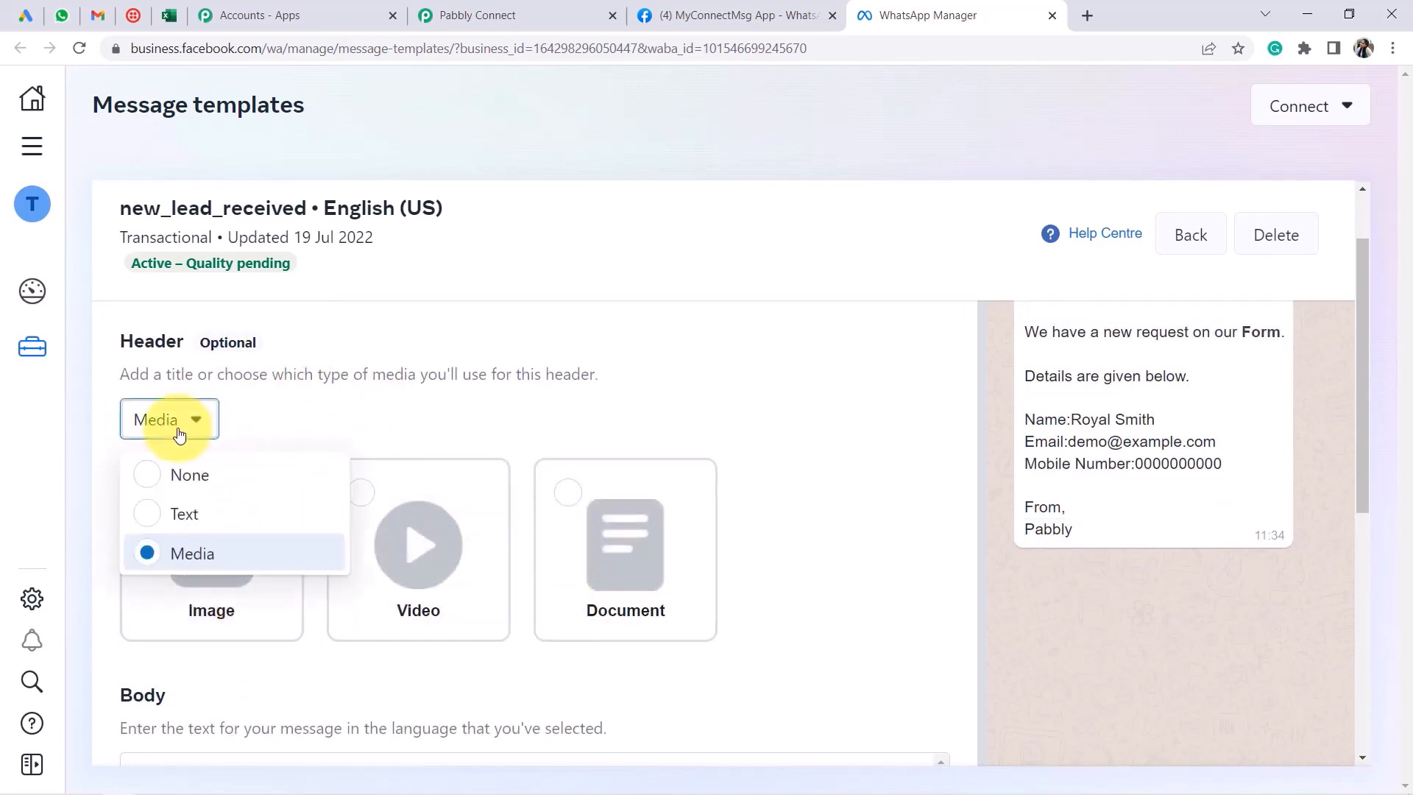
pyautogui.click(179, 483)
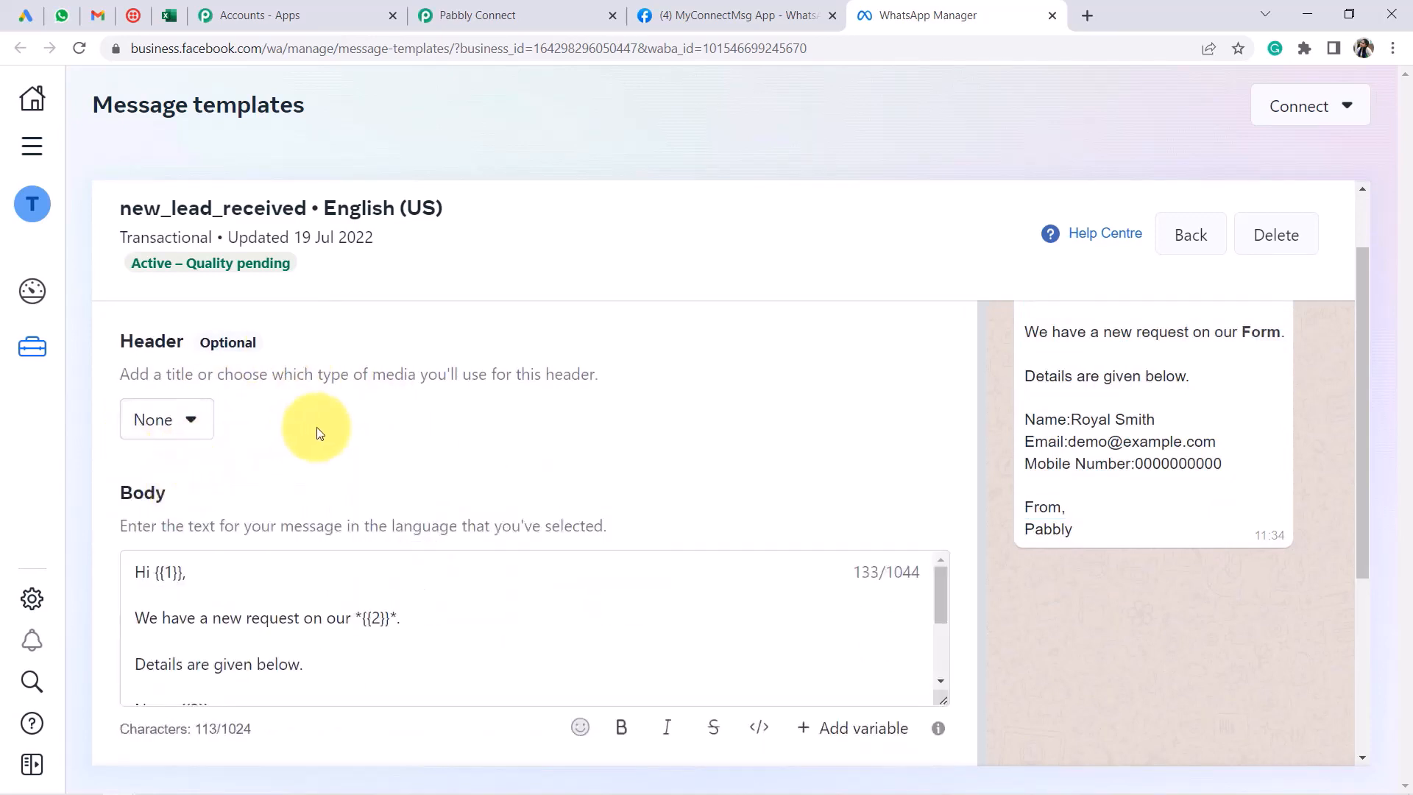
pyautogui.scroll(-4, 315, 426)
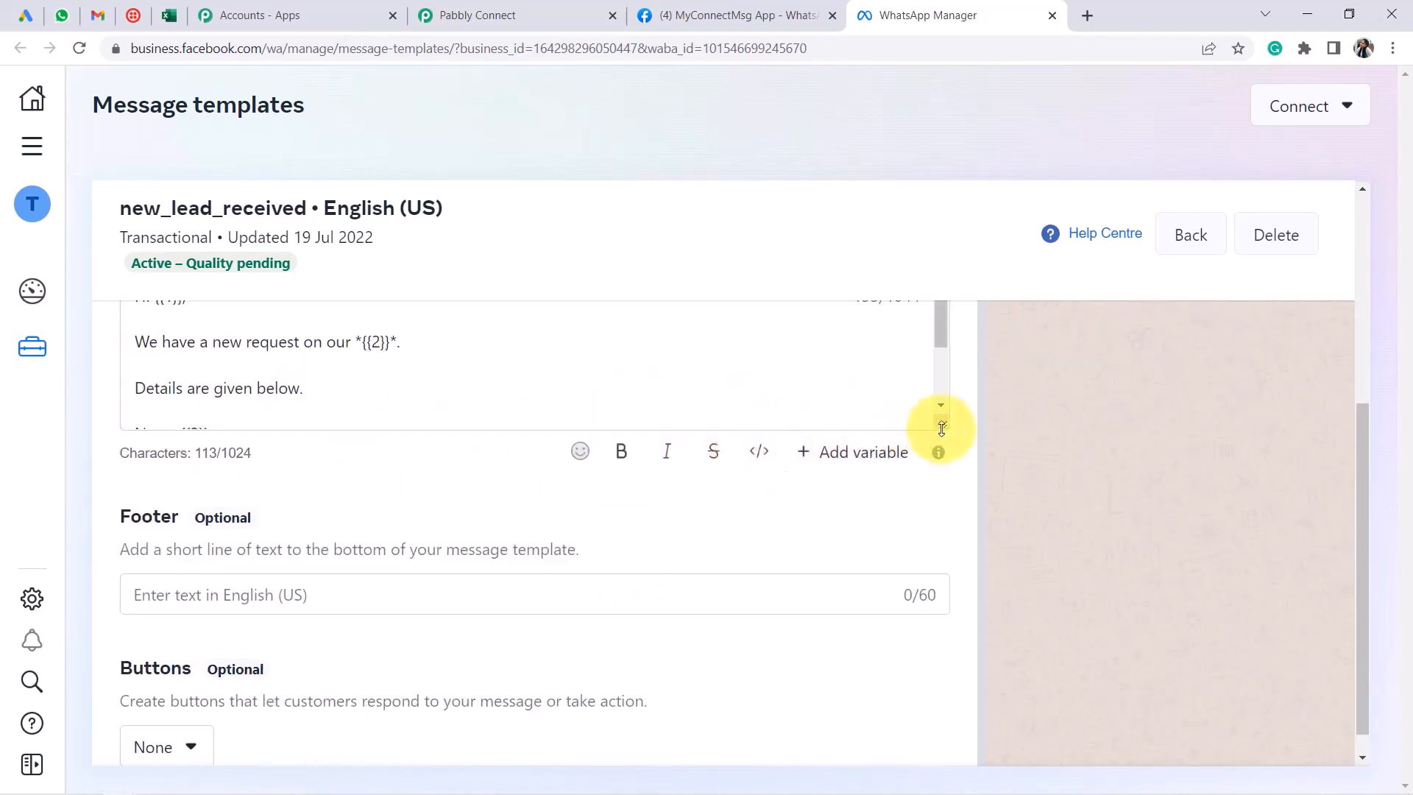
pyautogui.moveTo(945, 437); pyautogui.dragTo(652, 562)
pyautogui.scroll(1, 505, 483)
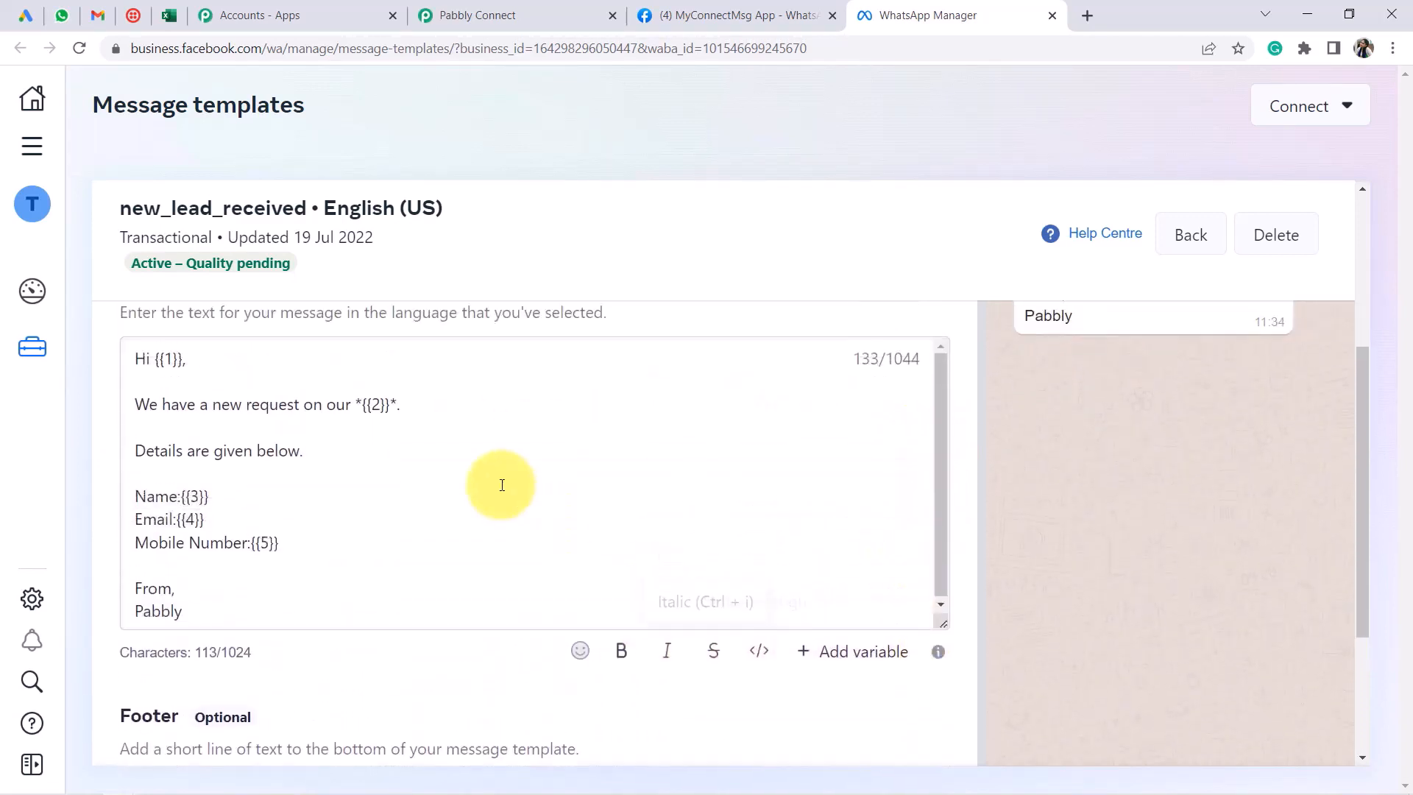
pyautogui.moveTo(170, 434); pyautogui.dragTo(416, 431)
pyautogui.click(357, 431)
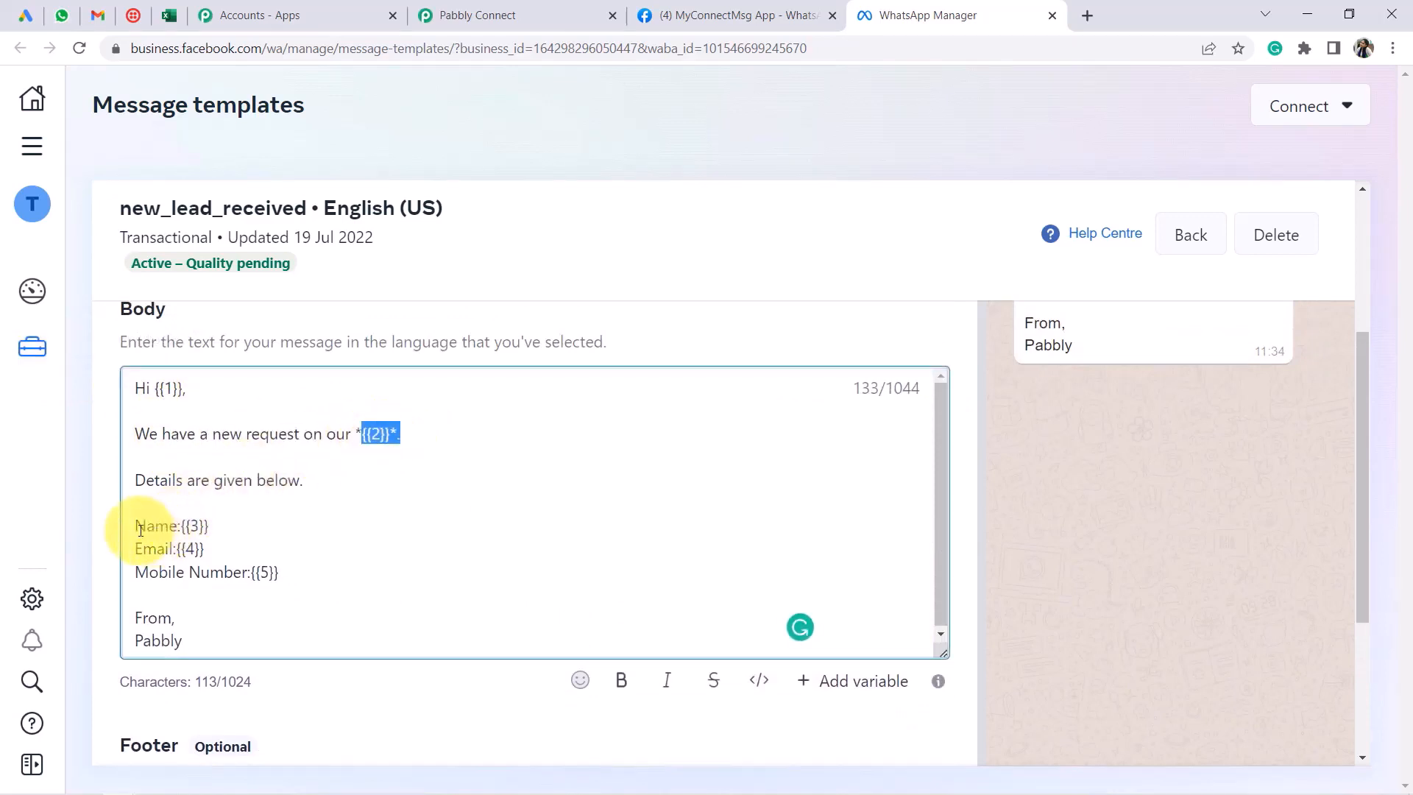
pyautogui.moveTo(137, 527); pyautogui.dragTo(289, 568)
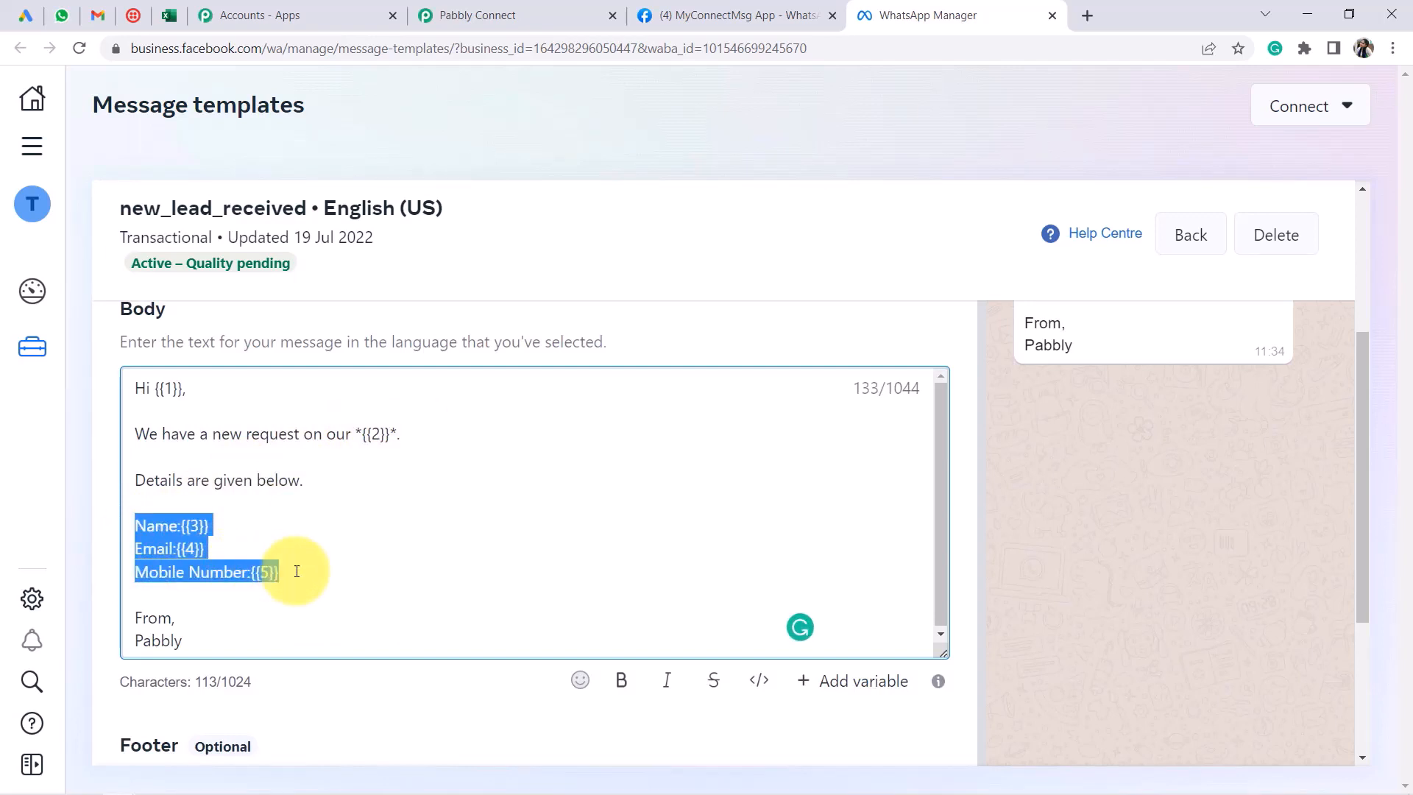
pyautogui.click(297, 571)
pyautogui.moveTo(160, 390); pyautogui.dragTo(199, 401)
pyautogui.moveTo(352, 432); pyautogui.dragTo(379, 433)
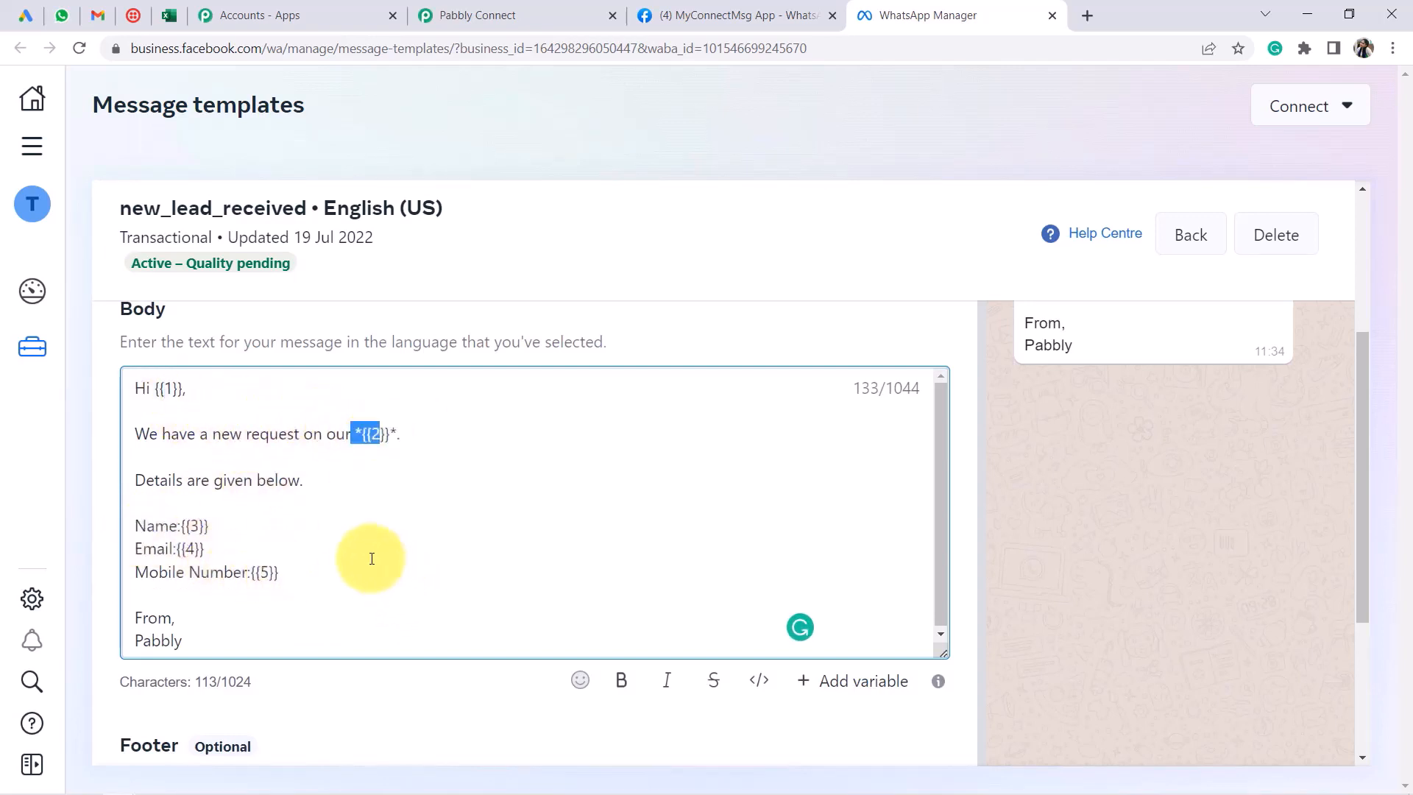
pyautogui.click(198, 401)
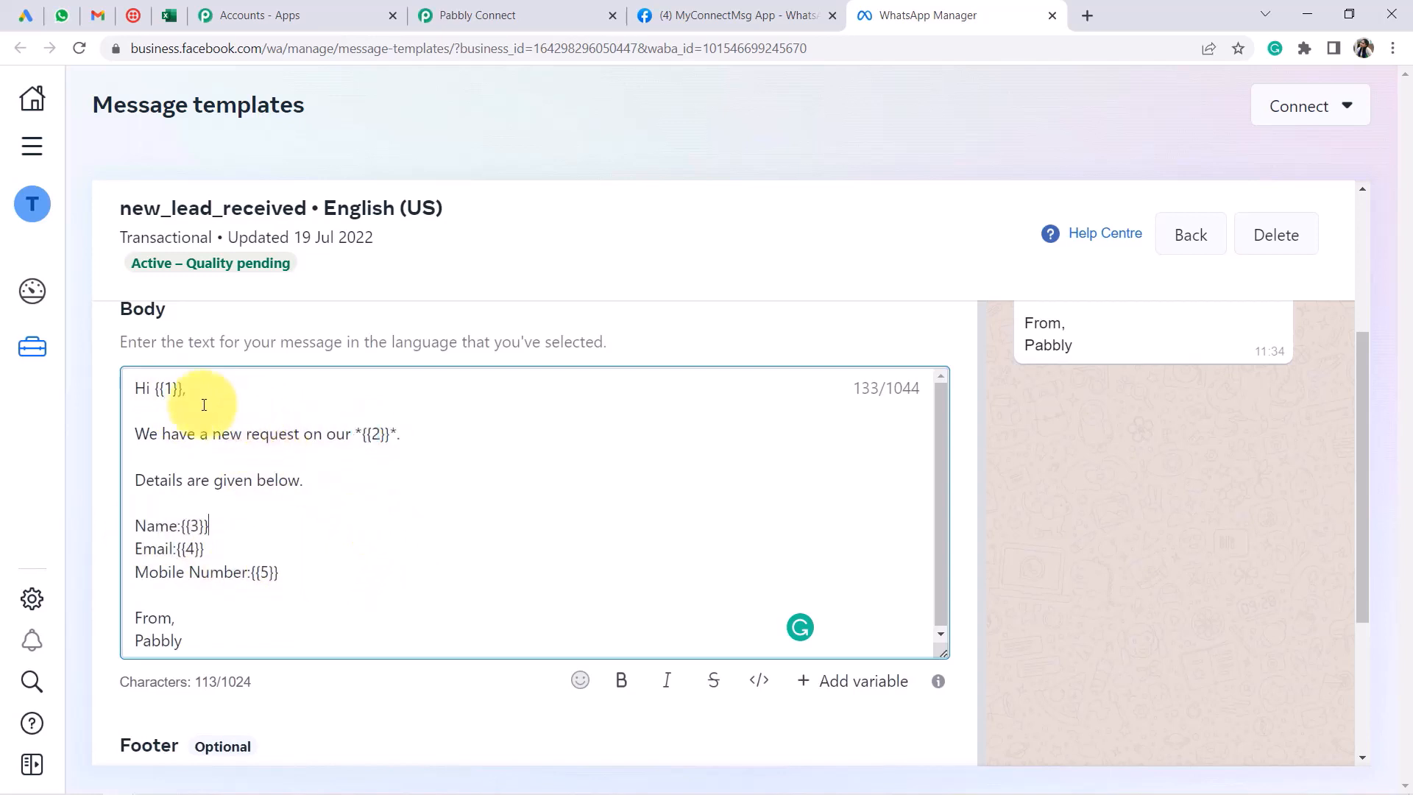
pyautogui.moveTo(160, 389); pyautogui.dragTo(198, 389)
pyautogui.moveTo(361, 435); pyautogui.dragTo(401, 434)
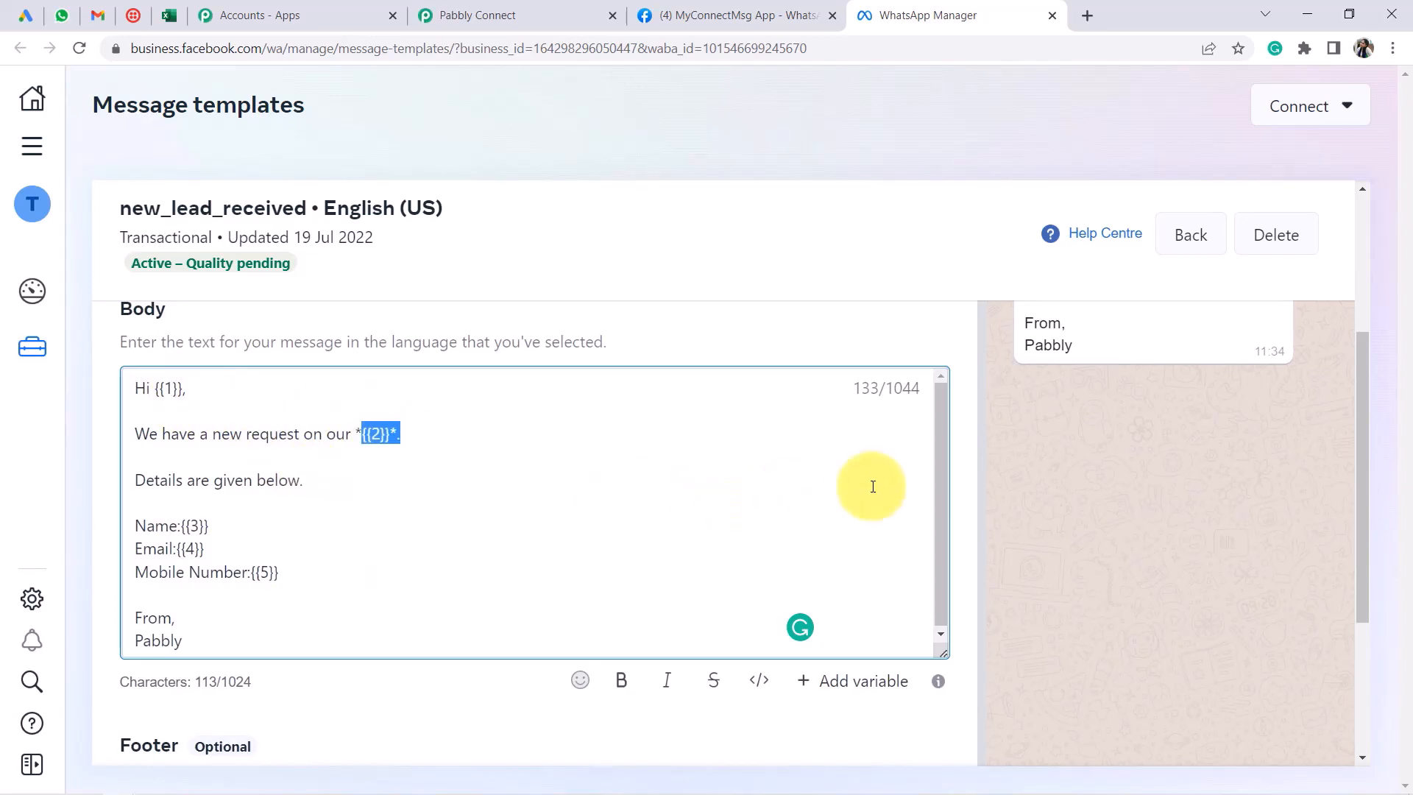
pyautogui.scroll(2, 1142, 498)
pyautogui.scroll(1, 1142, 497)
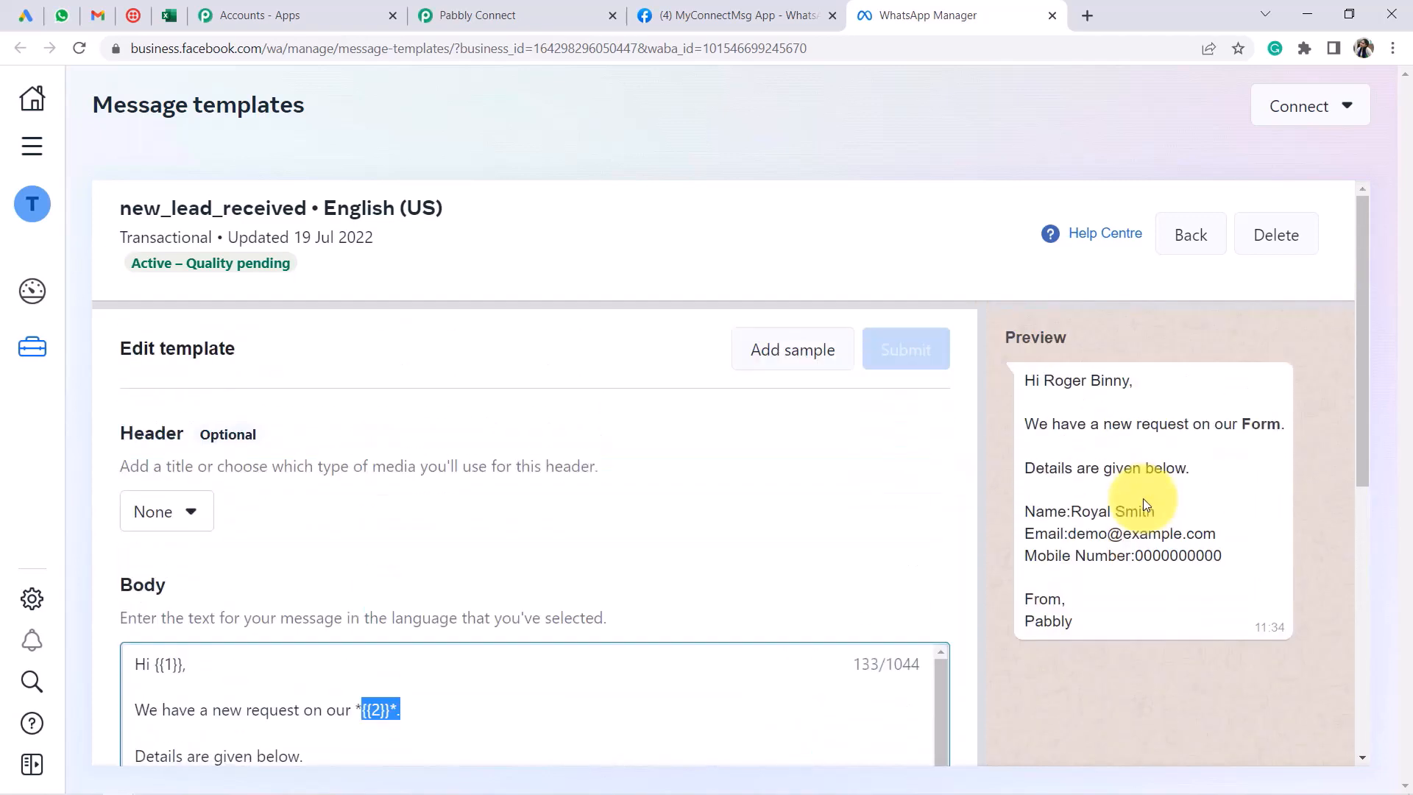
pyautogui.moveTo(1042, 379); pyautogui.dragTo(1085, 618)
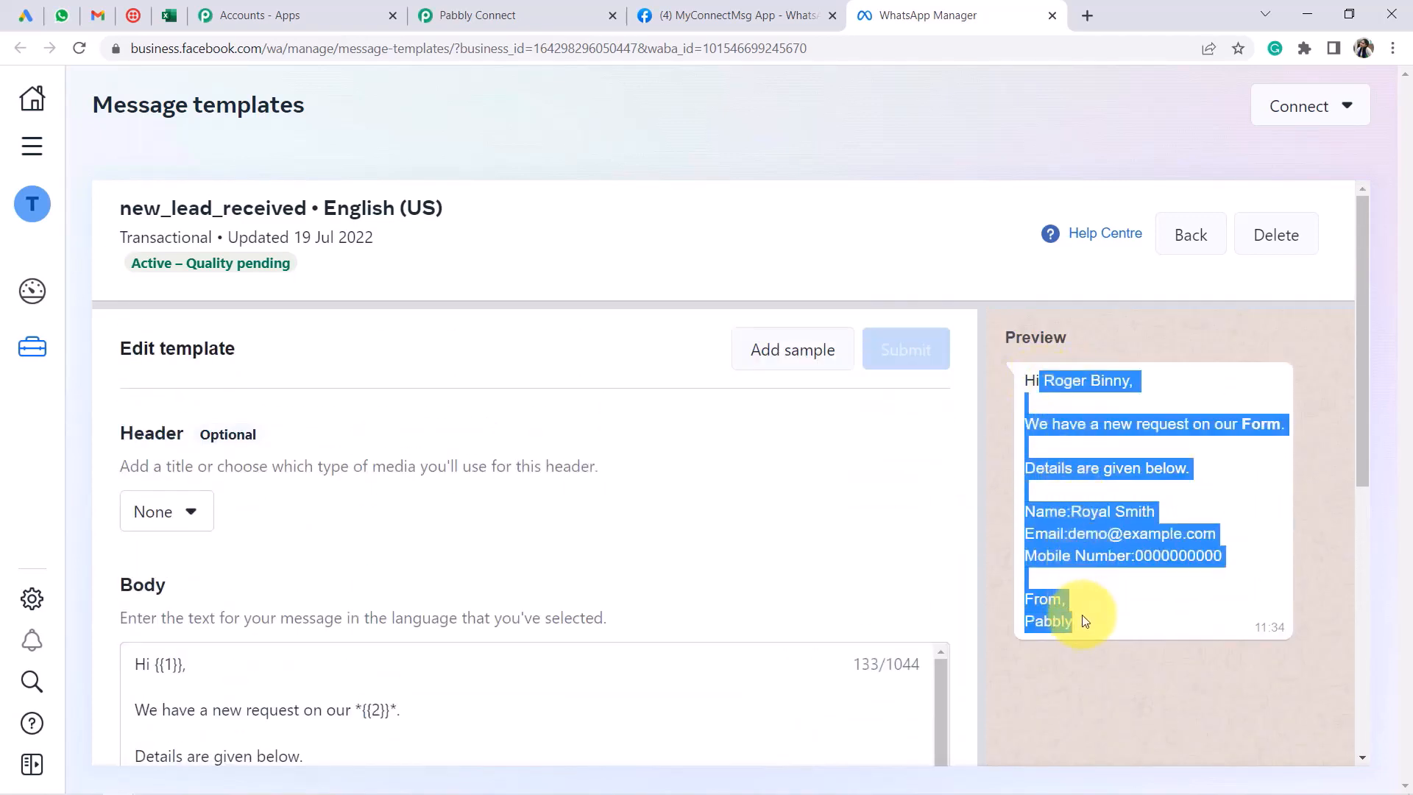
pyautogui.click(759, 363)
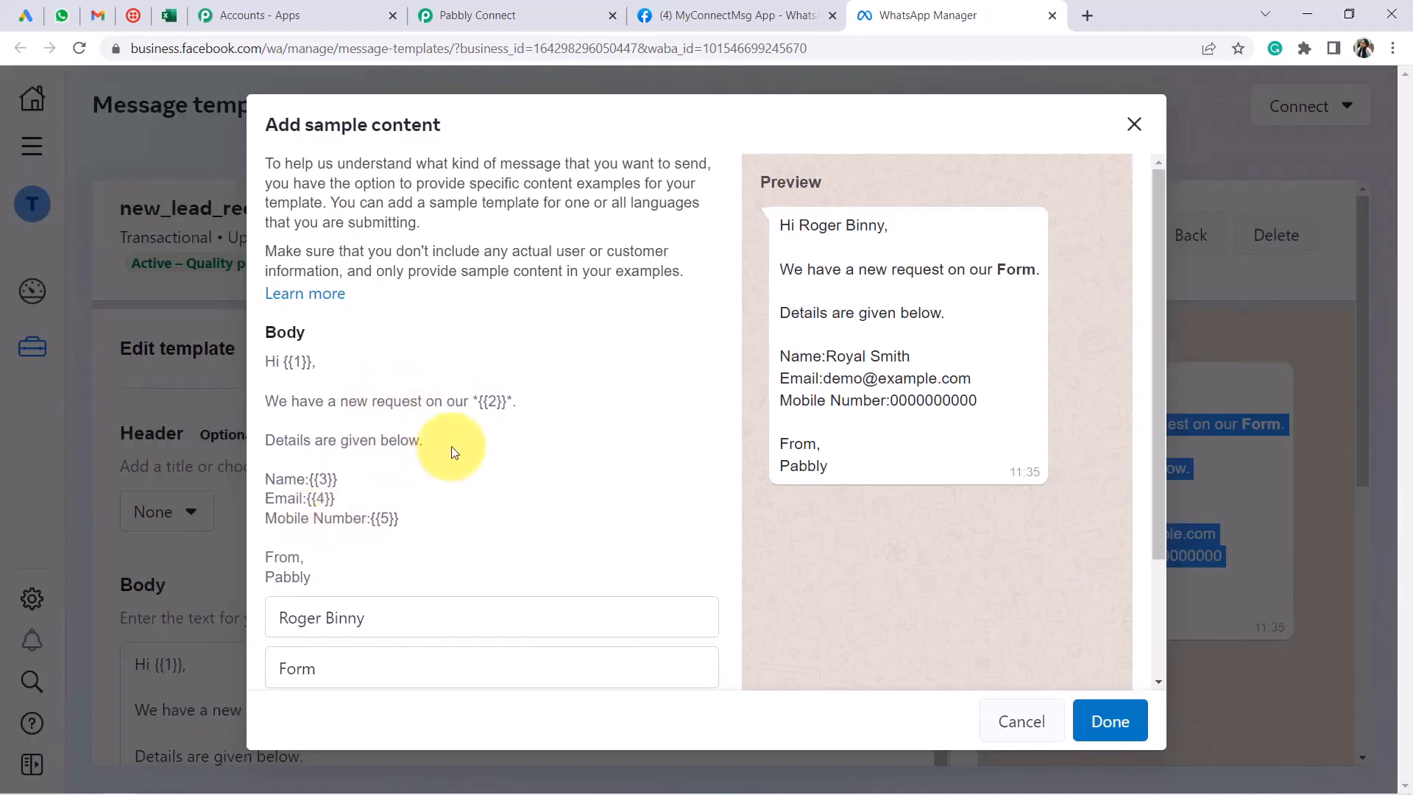
pyautogui.scroll(-2, 458, 503)
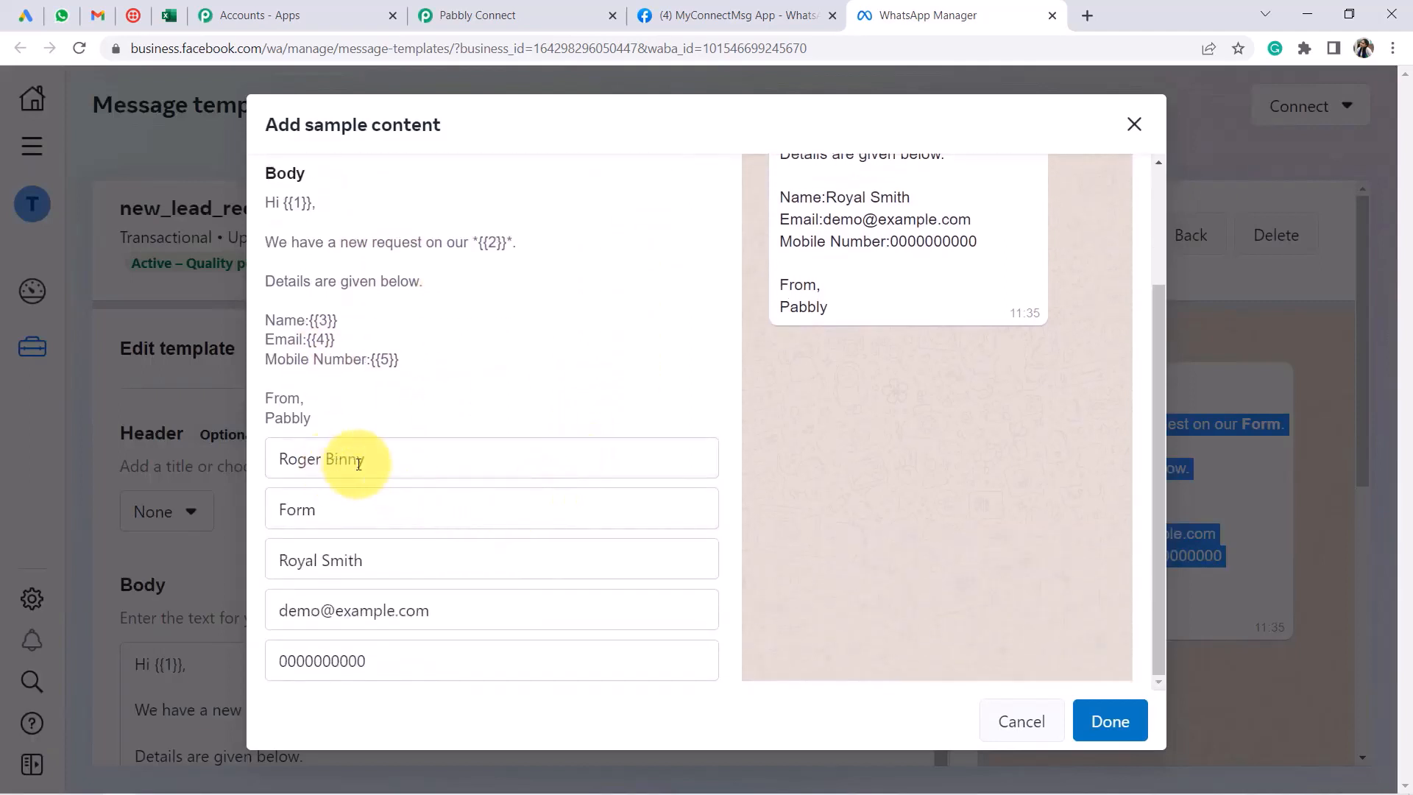
pyautogui.moveTo(362, 464); pyautogui.dragTo(270, 465)
pyautogui.moveTo(319, 511); pyautogui.dragTo(285, 511)
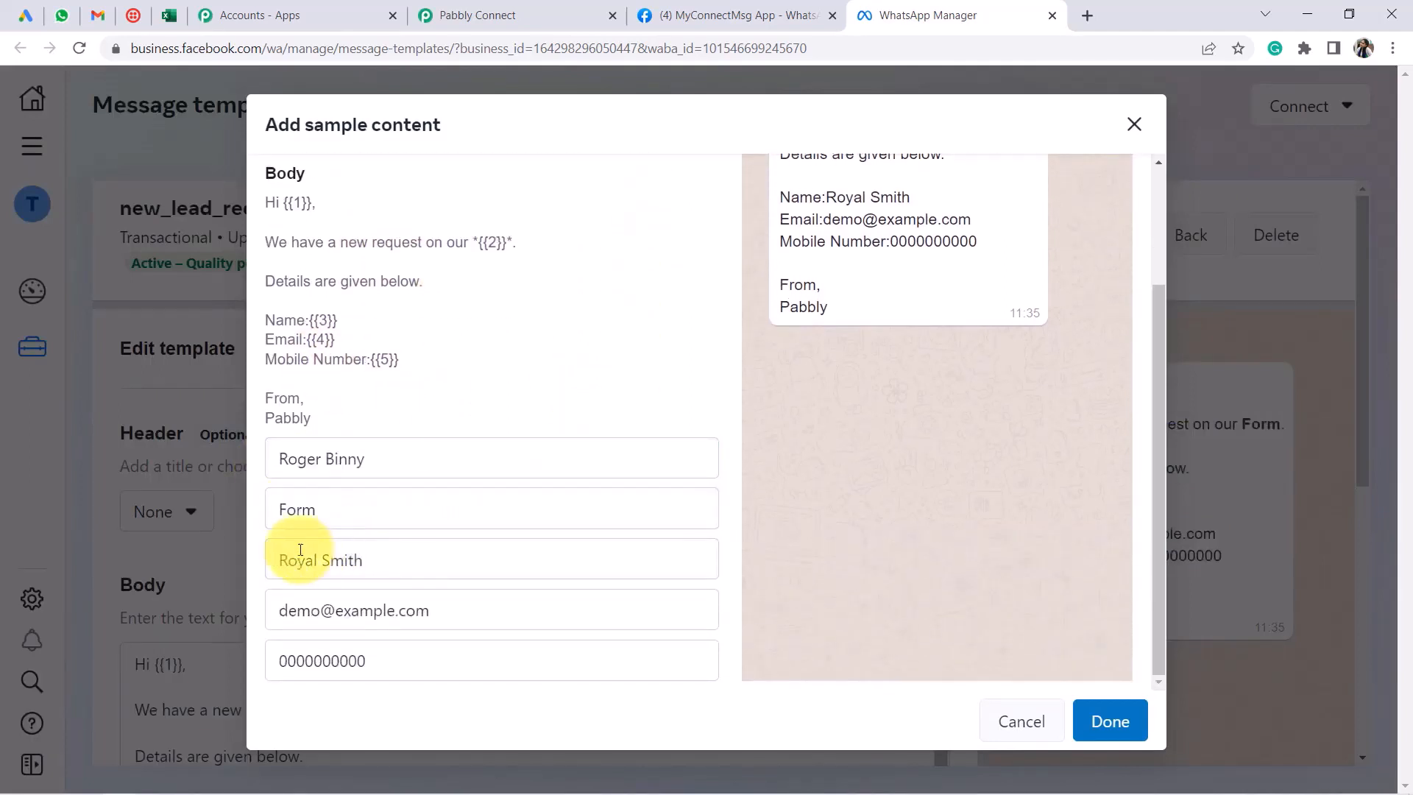
pyautogui.moveTo(373, 610); pyautogui.dragTo(279, 610)
pyautogui.moveTo(339, 660); pyautogui.dragTo(322, 661)
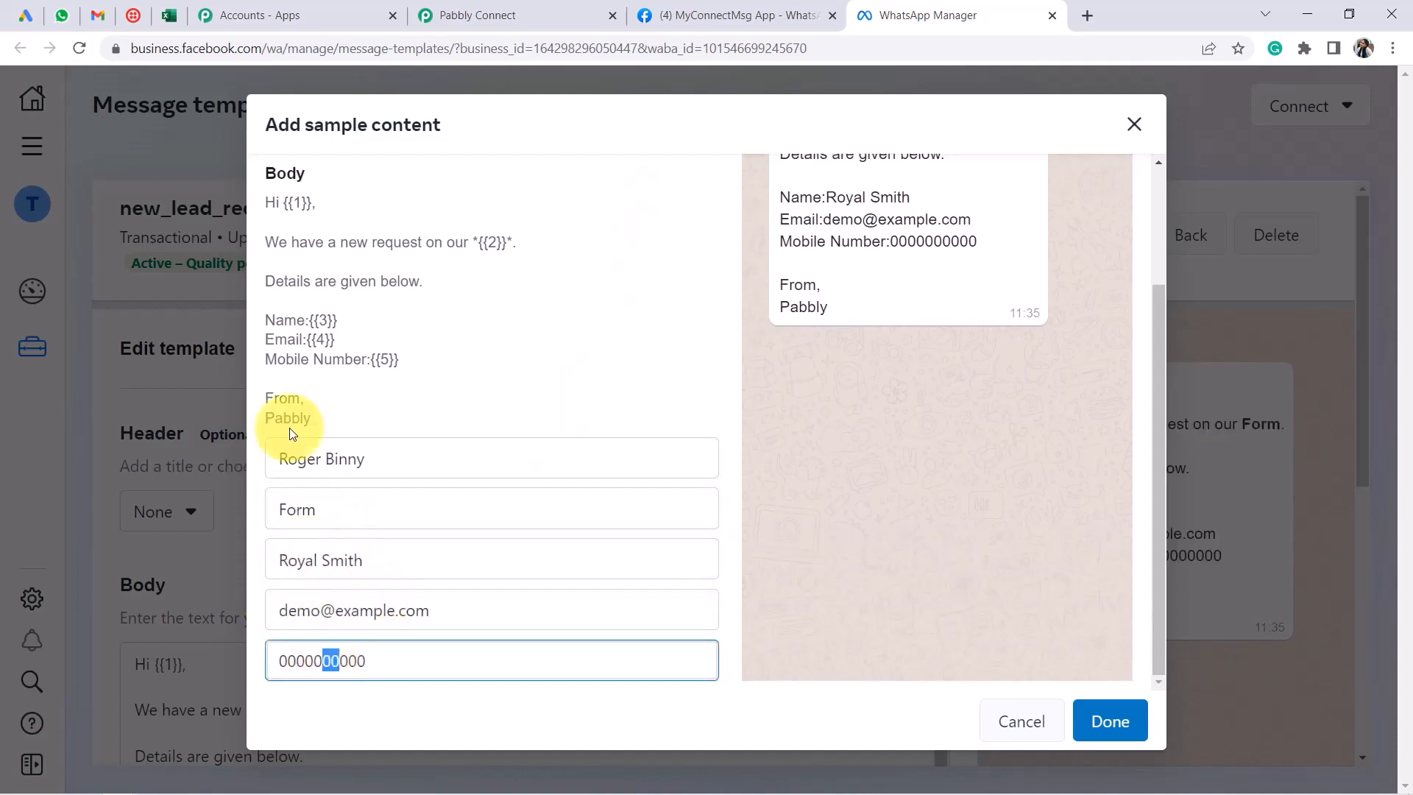
pyautogui.moveTo(314, 321)
pyautogui.mouseDown()
pyautogui.moveTo(337, 322)
pyautogui.moveTo(329, 341)
pyautogui.mouseUp()
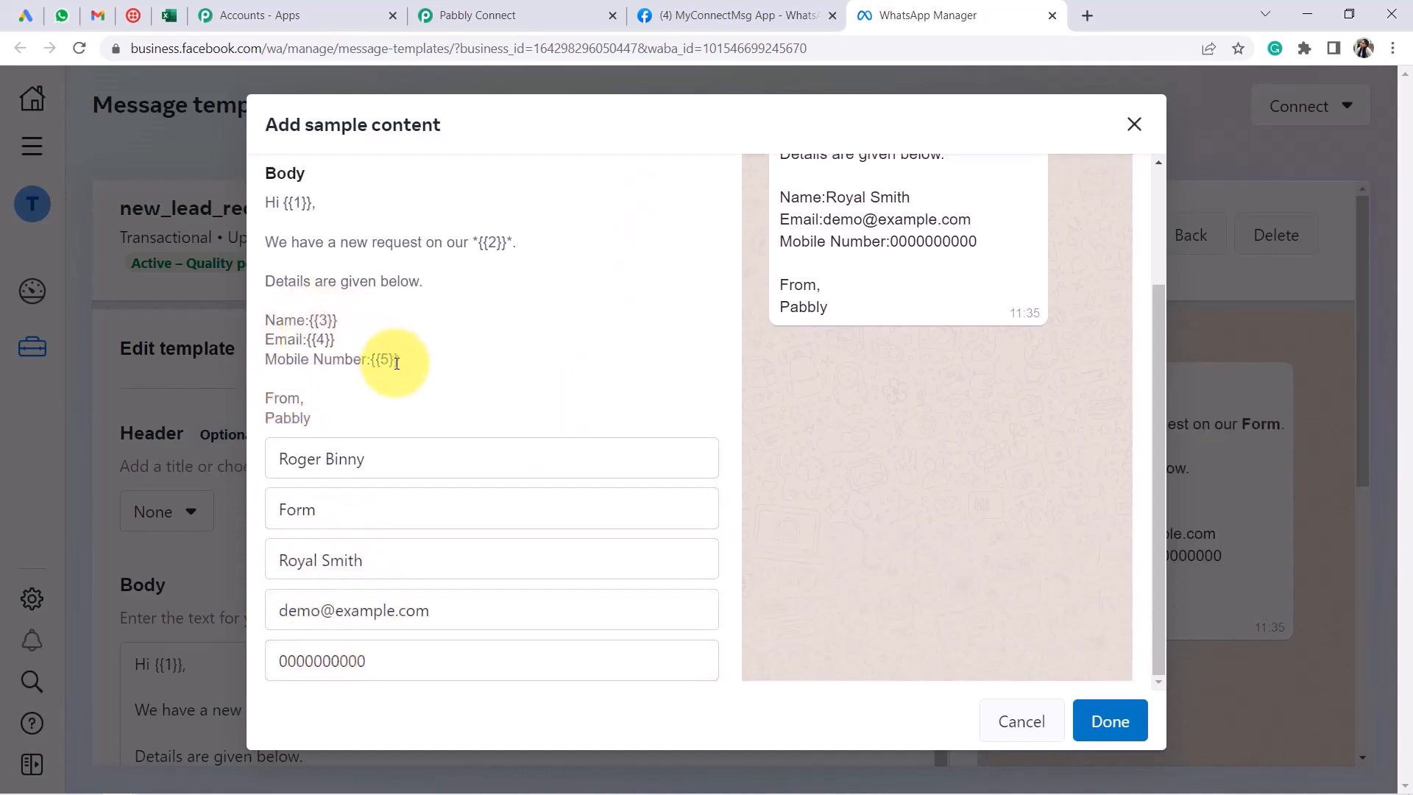
pyautogui.click(998, 721)
pyautogui.scroll(-5, 653, 549)
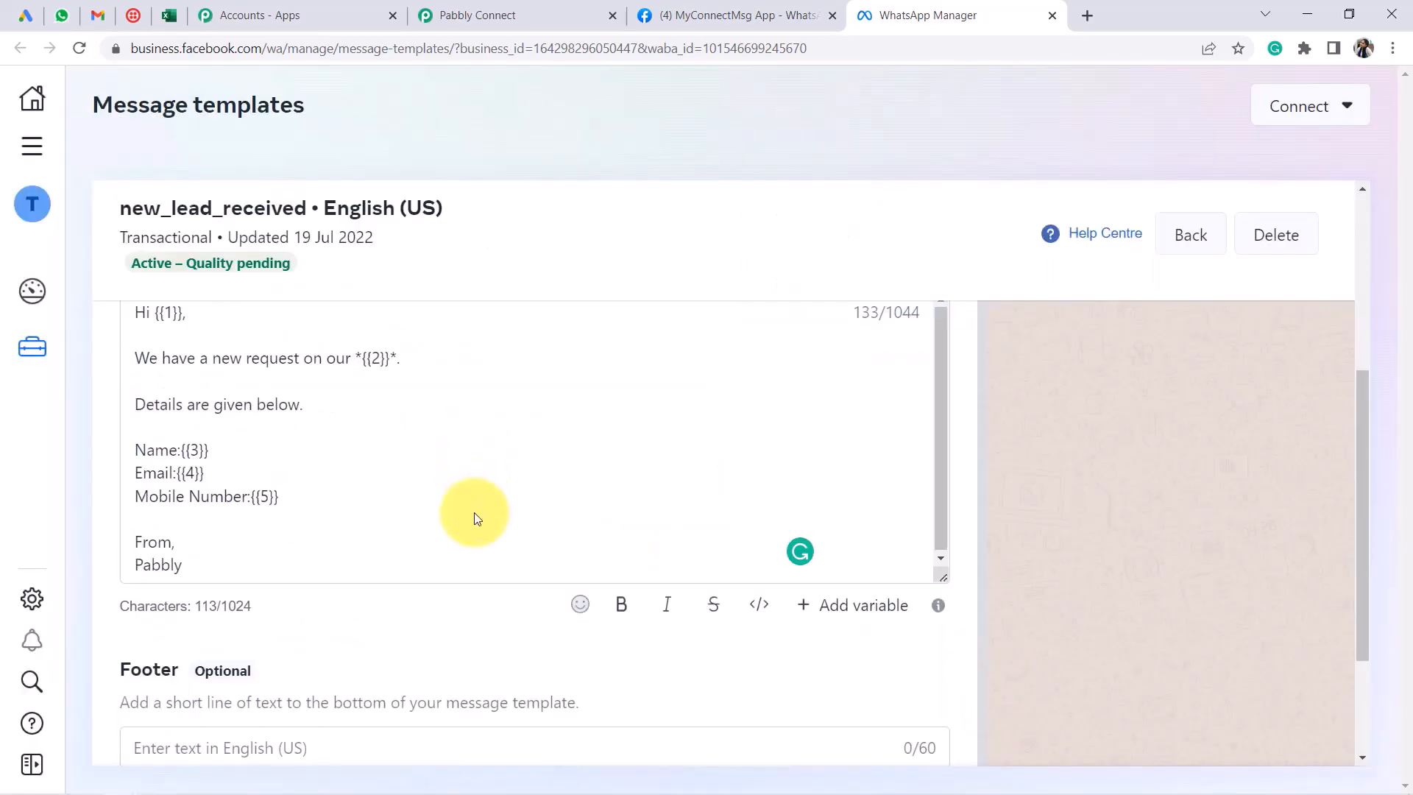
pyautogui.scroll(-3, 475, 518)
pyautogui.scroll(1, 290, 572)
pyautogui.moveTo(114, 561); pyautogui.dragTo(286, 576)
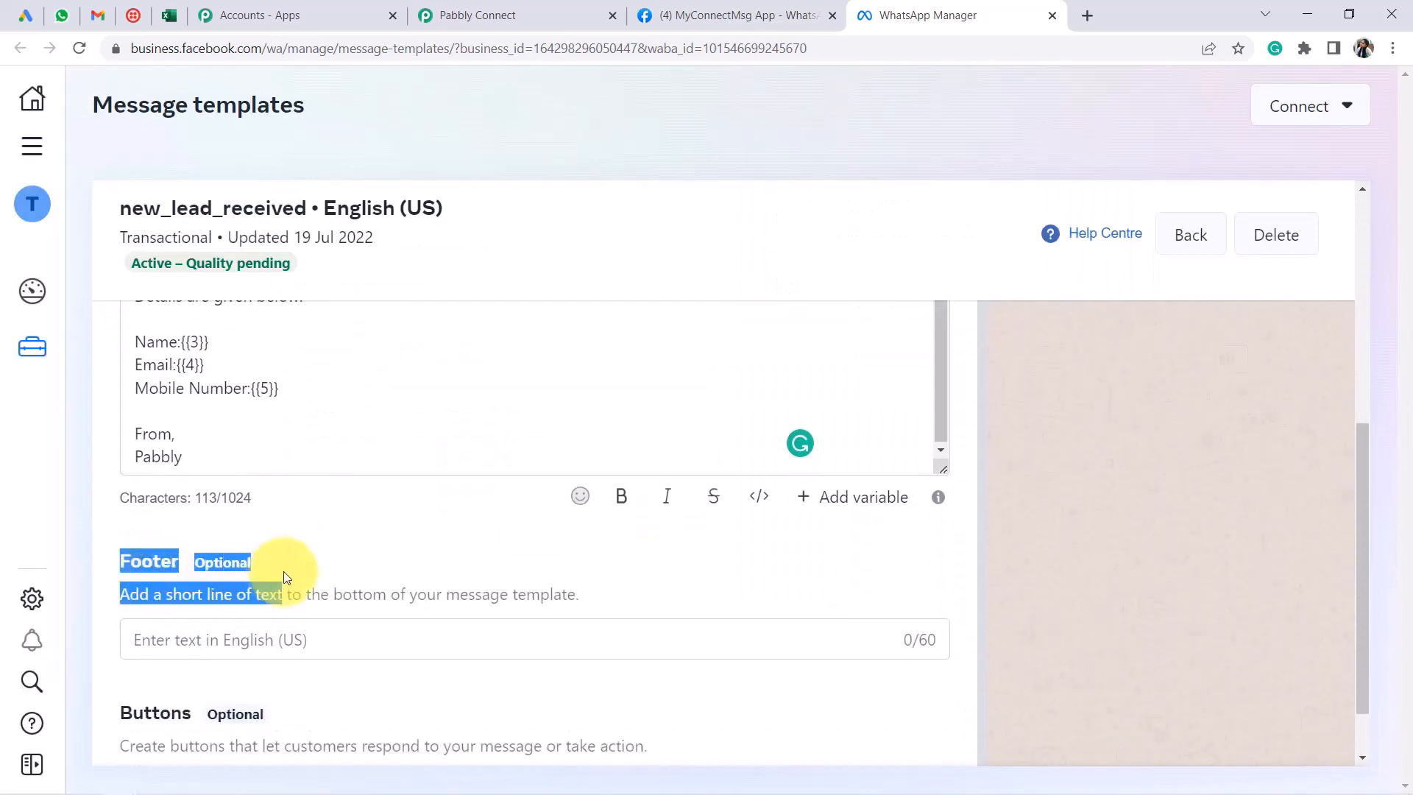
pyautogui.scroll(-1, 284, 577)
pyautogui.moveTo(119, 634); pyautogui.dragTo(258, 637)
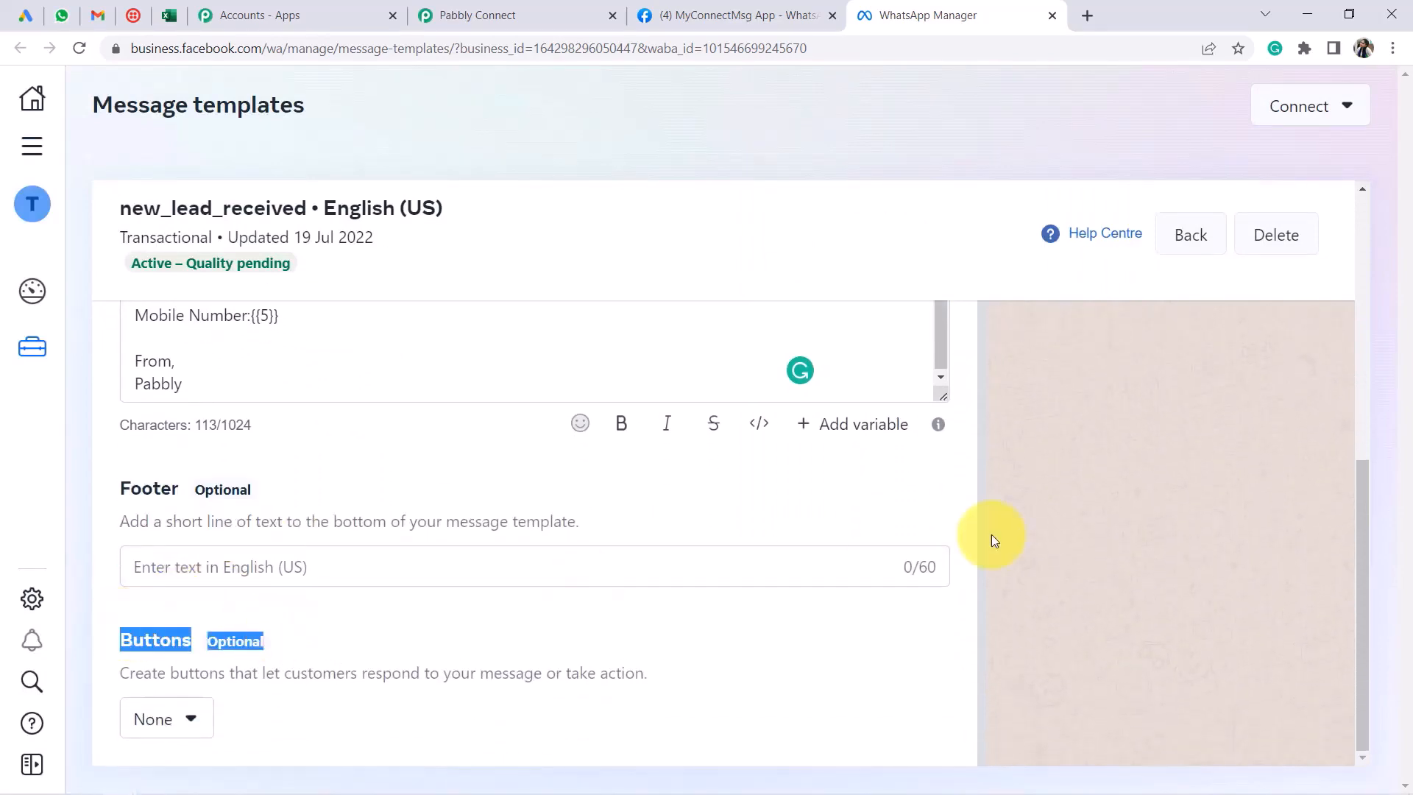
pyautogui.scroll(7, 1282, 488)
pyautogui.click(1192, 237)
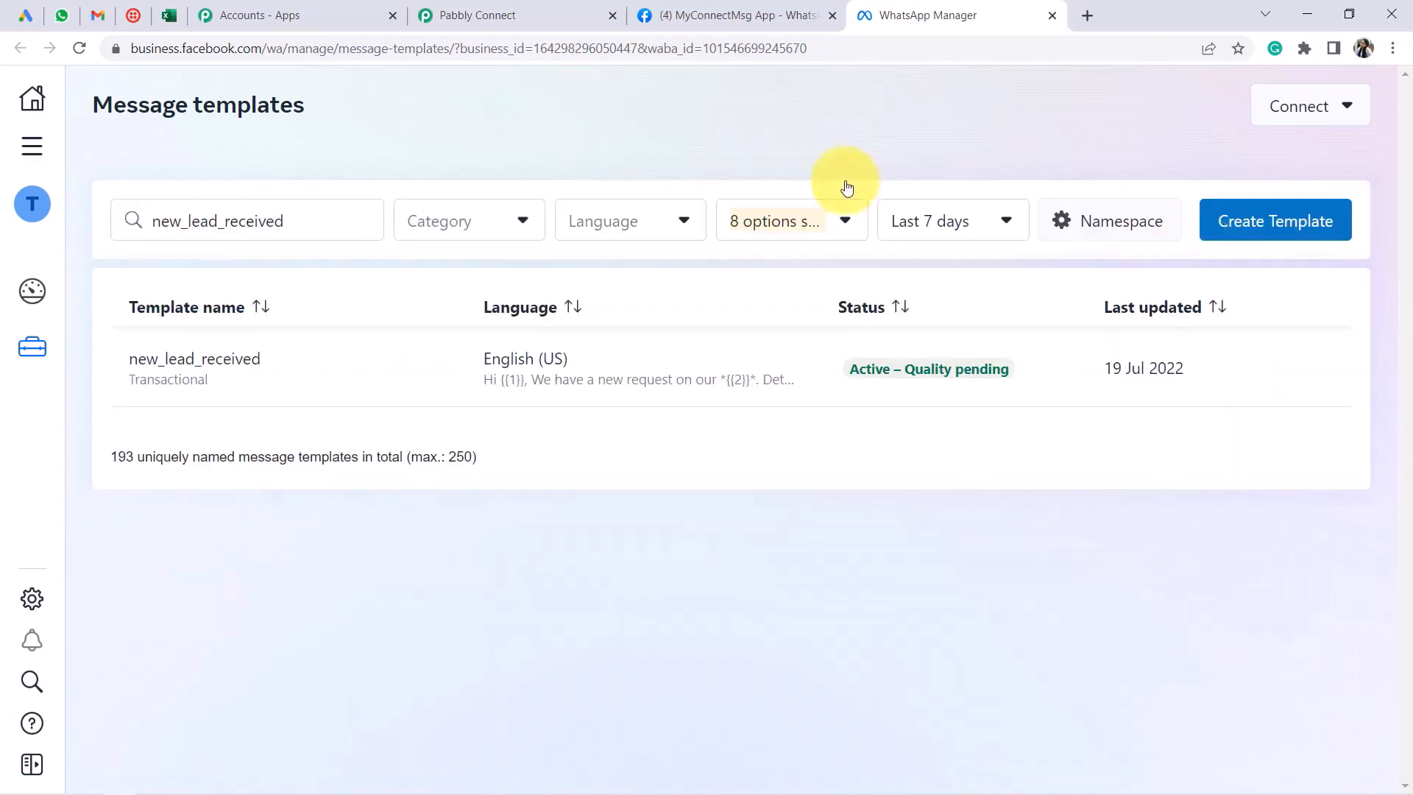
pyautogui.doubleClick(269, 225)
pyautogui.hotkey('ctrl', 'c')
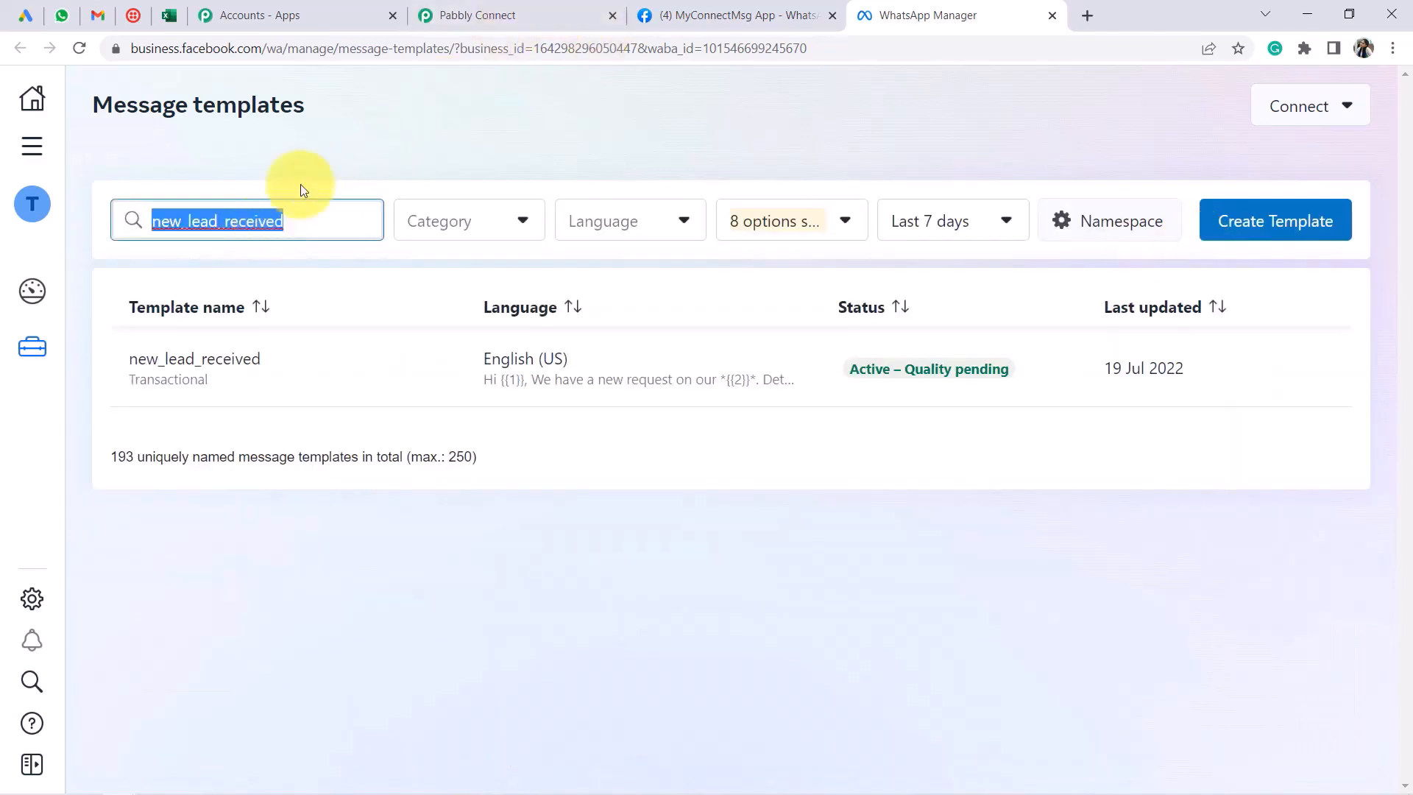
# Choose new_lead_received as the Template Name, with language code en_US
pyautogui.click(433, 9)
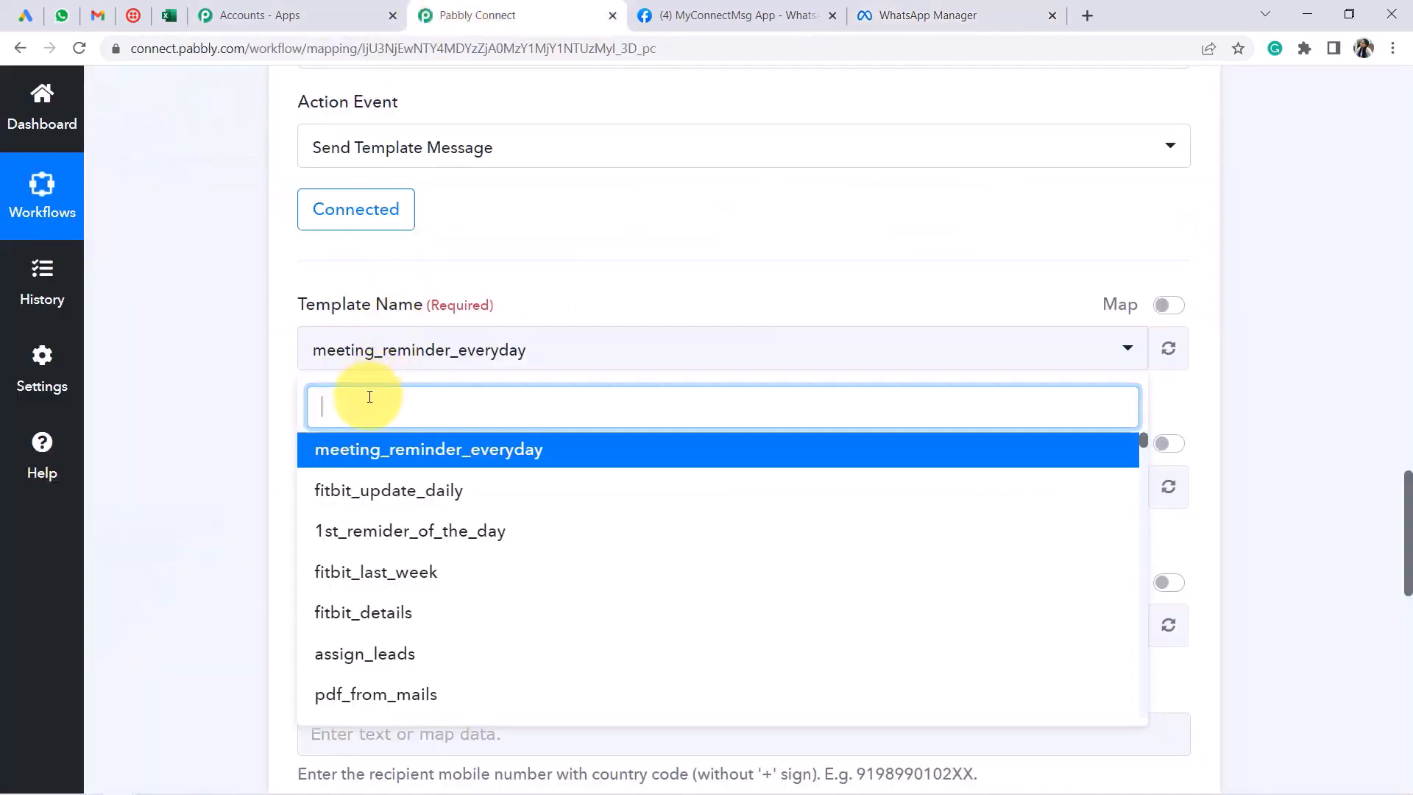
pyautogui.hotkey('ctrl', 'v')
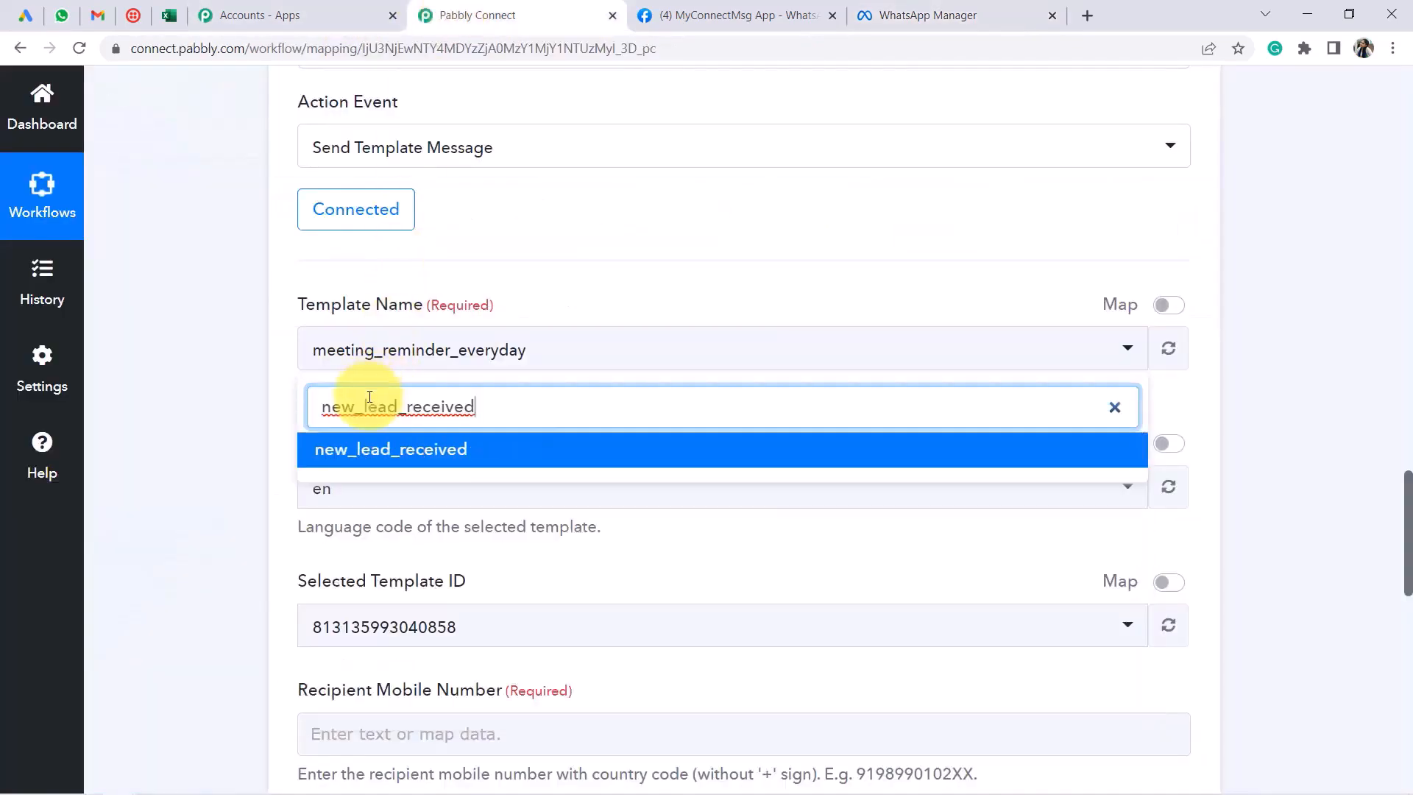
pyautogui.click(356, 452)
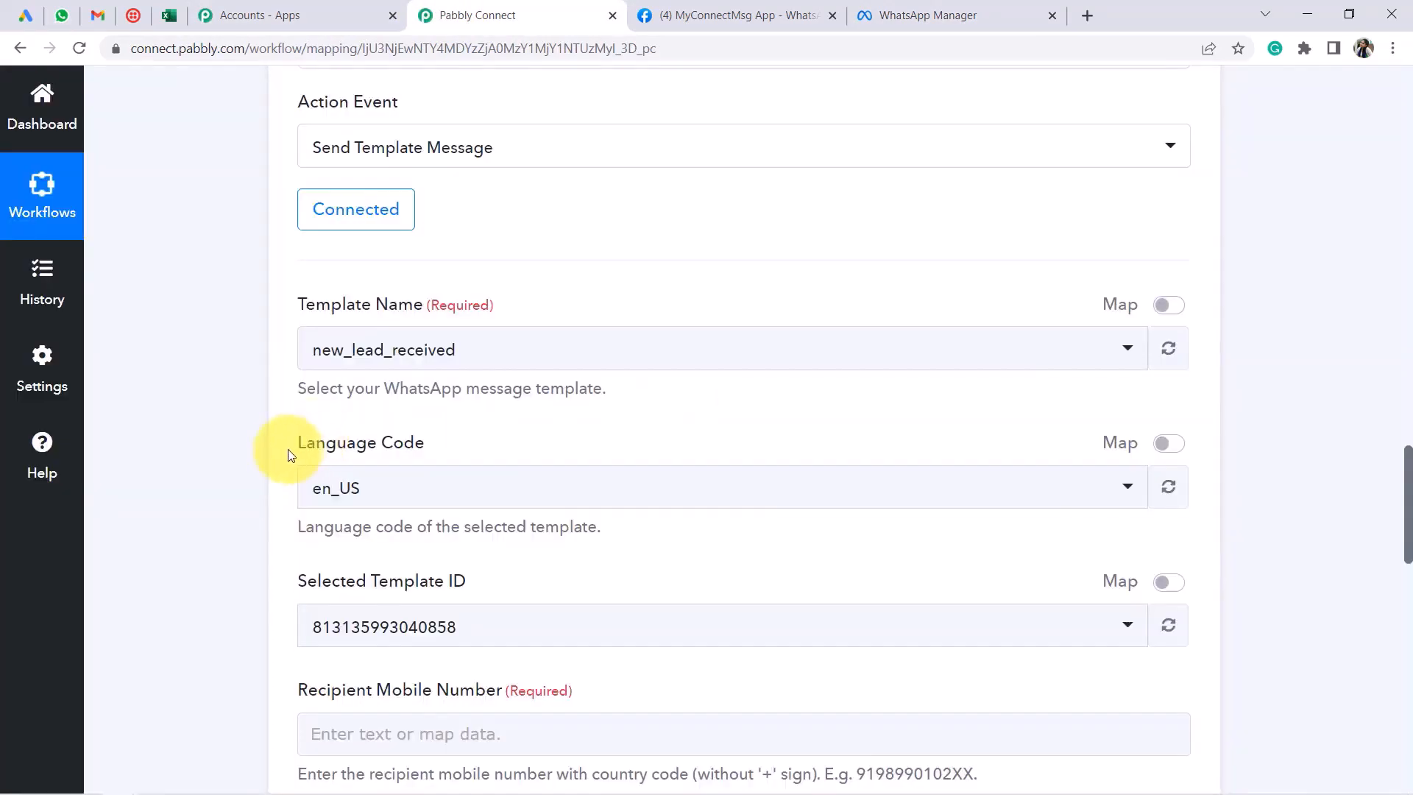
pyautogui.moveTo(284, 448); pyautogui.dragTo(432, 455)
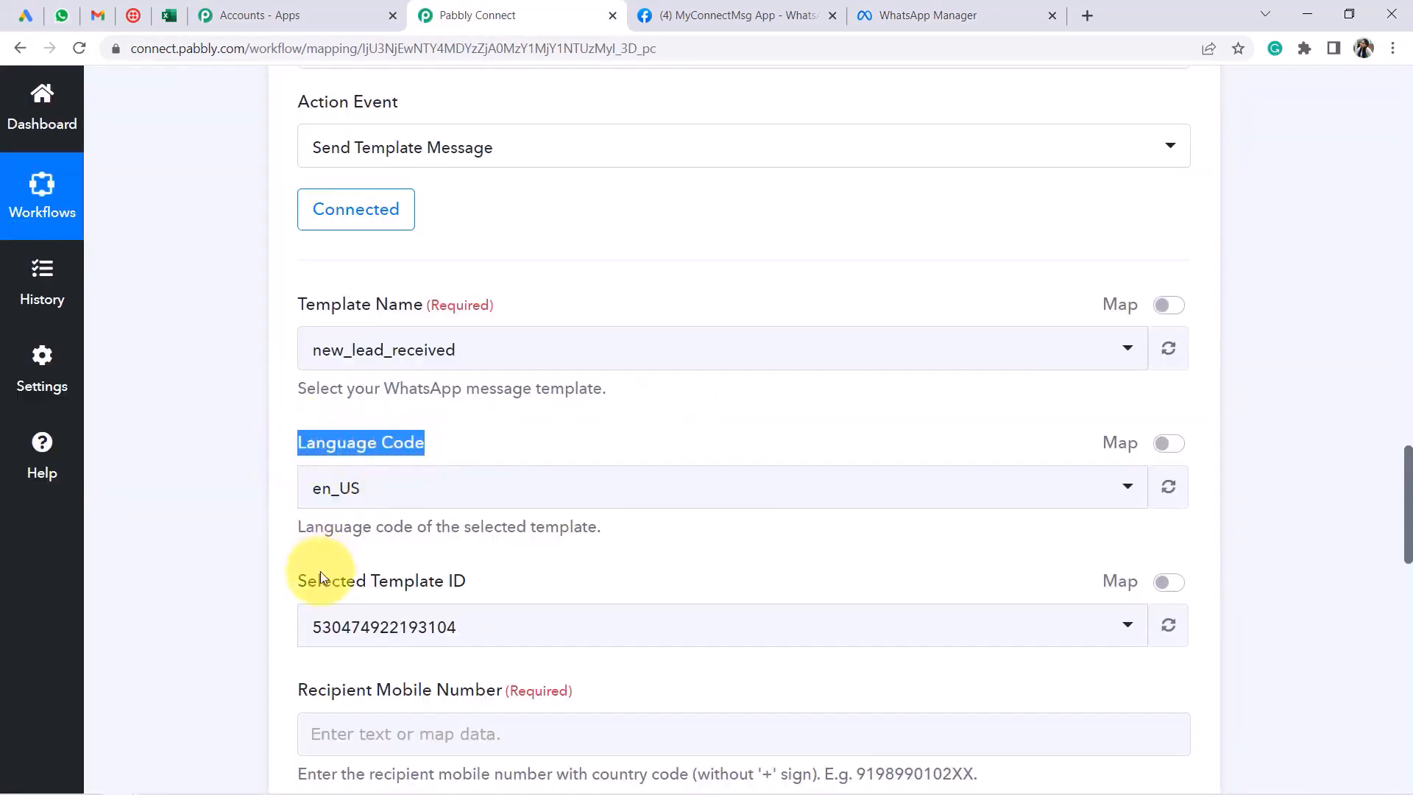
pyautogui.moveTo(308, 580); pyautogui.dragTo(434, 580)
pyautogui.scroll(-2, 416, 458)
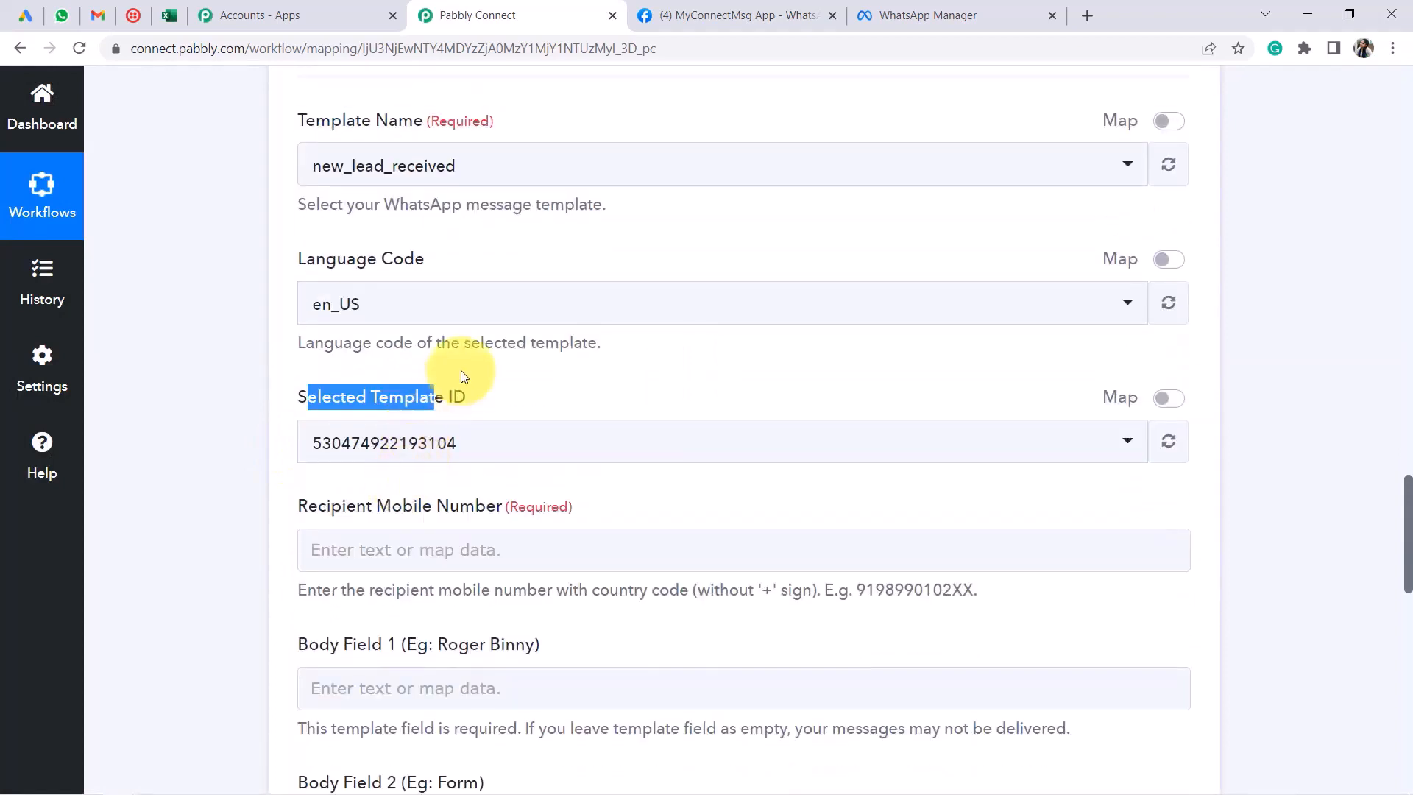
pyautogui.scroll(-1, 465, 381)
pyautogui.moveTo(325, 409); pyautogui.dragTo(530, 422)
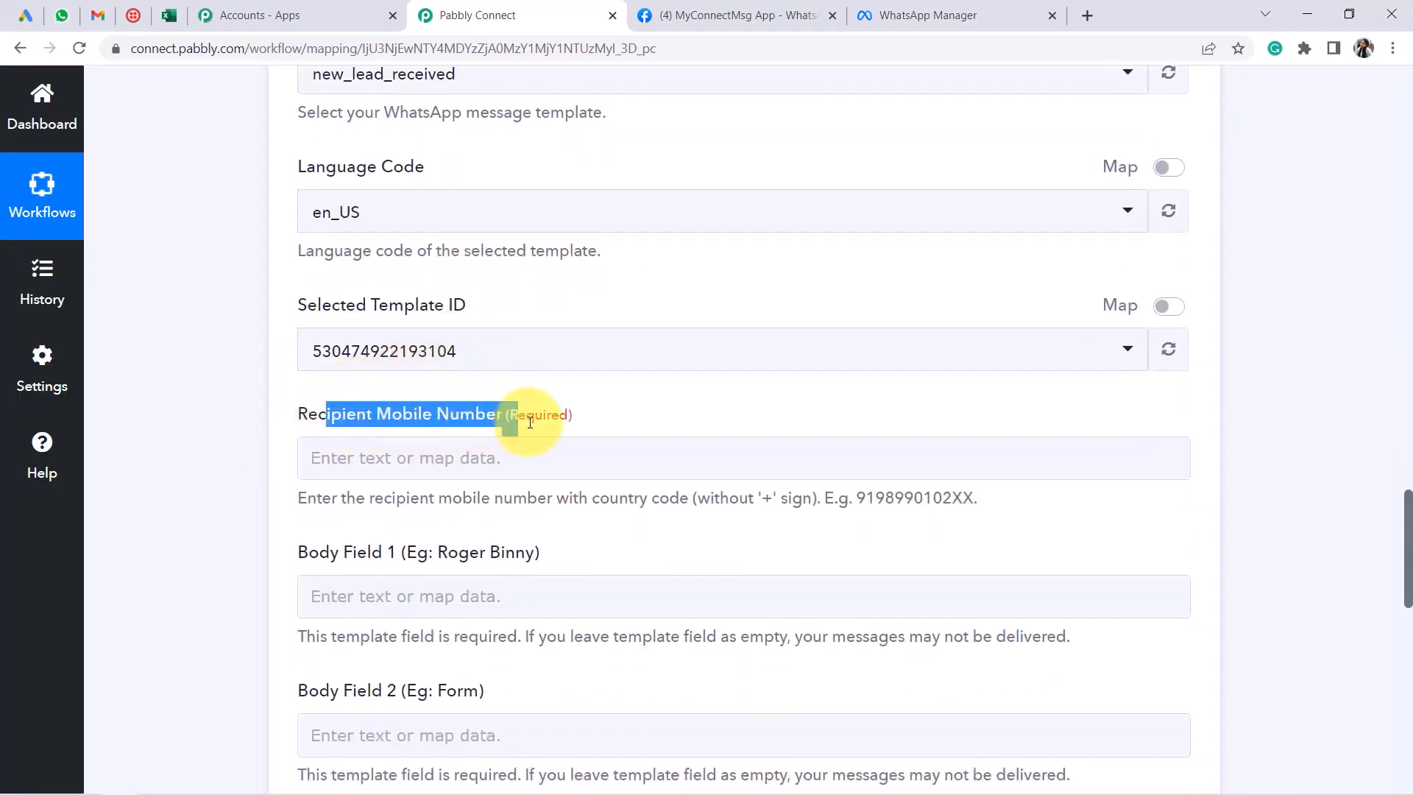
# Enter the recipient's mobile number with country code in Recipient Mobile Number
pyautogui.click(342, 458)
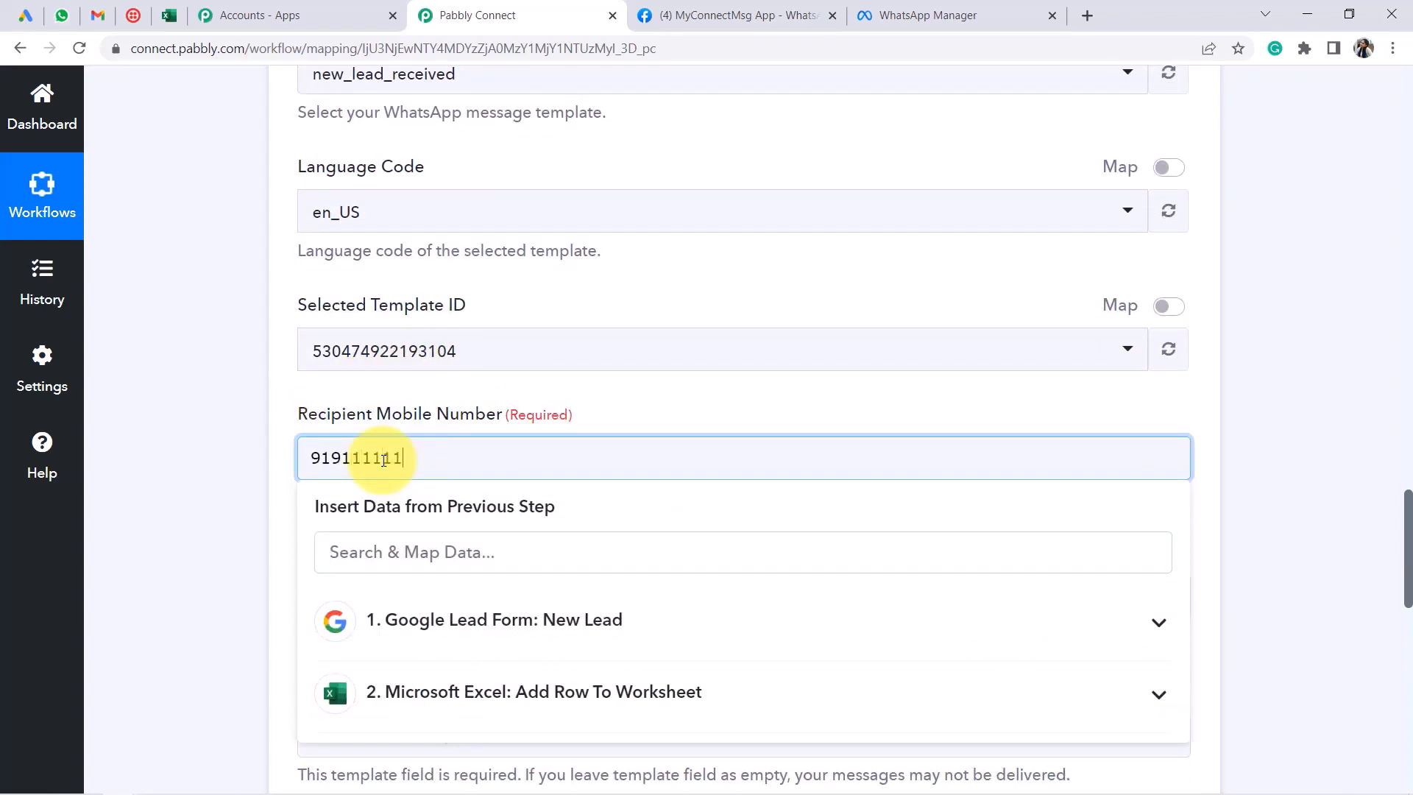
pyautogui.click(262, 461)
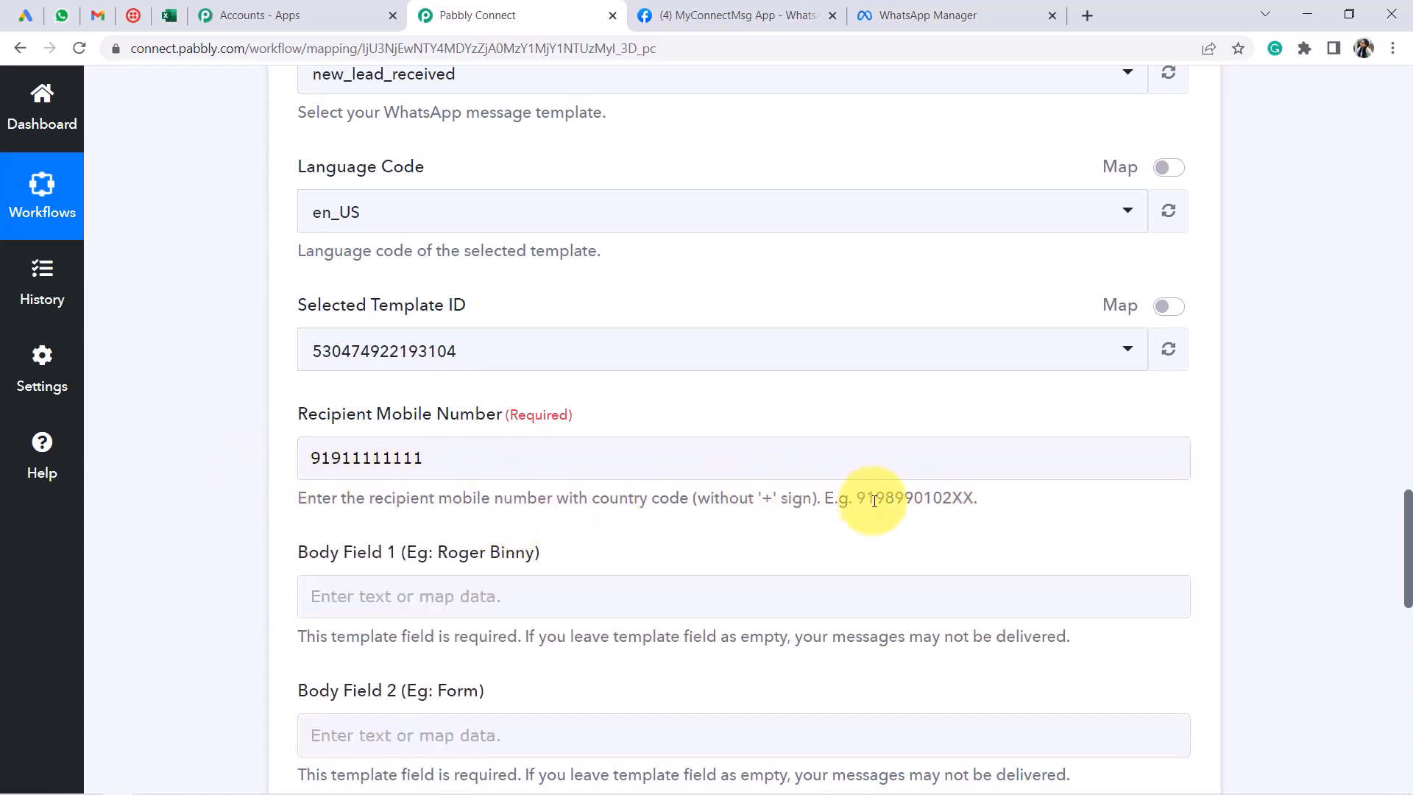
pyautogui.moveTo(857, 499); pyautogui.dragTo(970, 501)
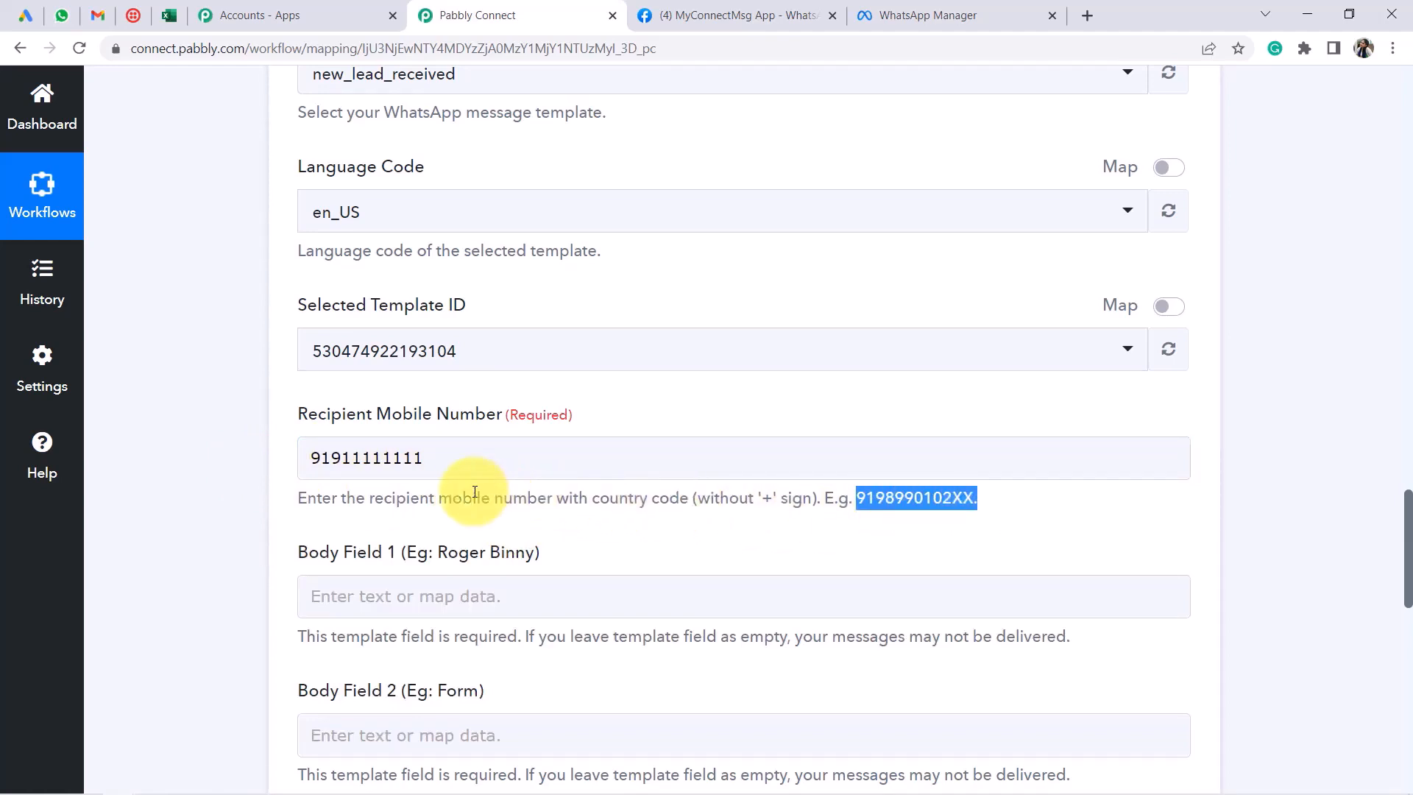
pyautogui.moveTo(429, 501); pyautogui.dragTo(812, 498)
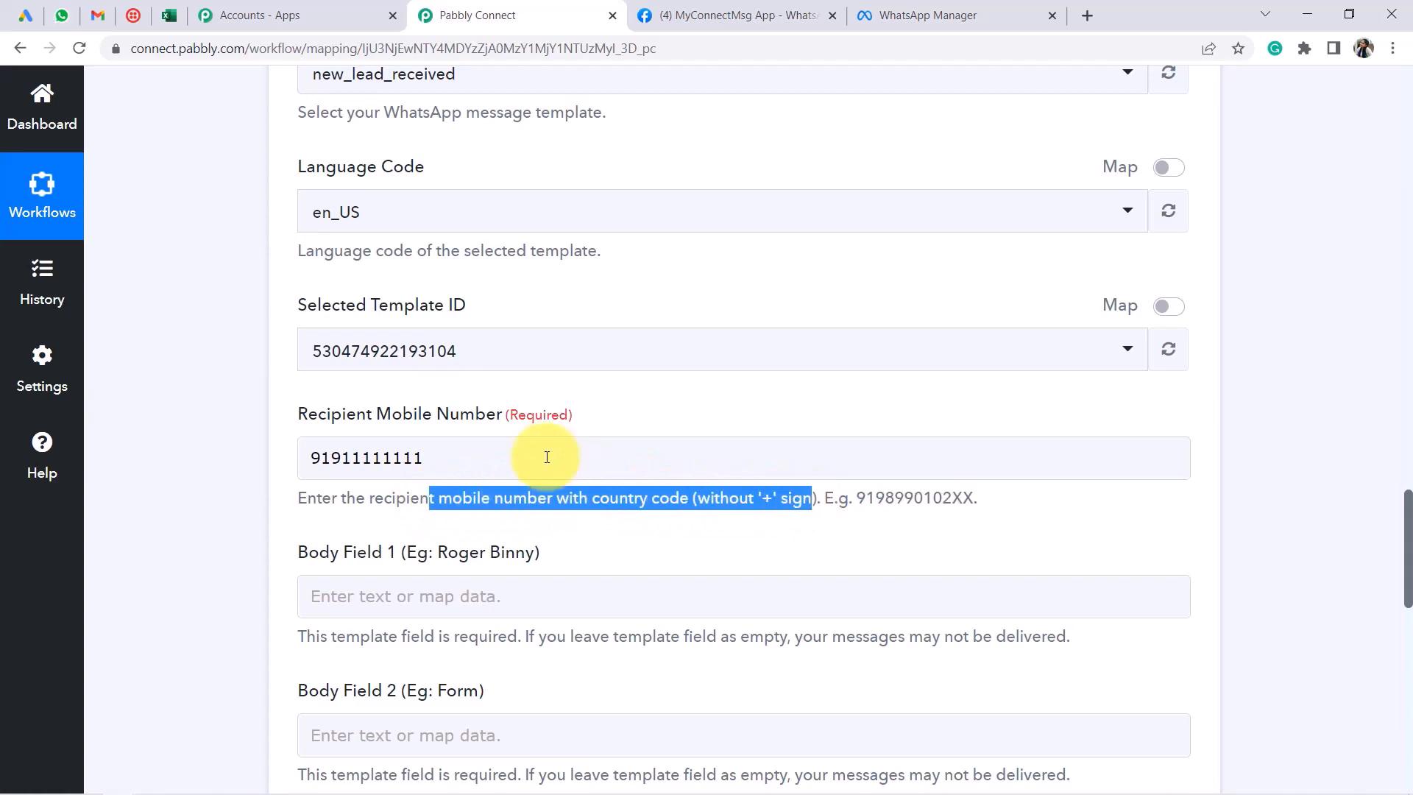
pyautogui.doubleClick(379, 460)
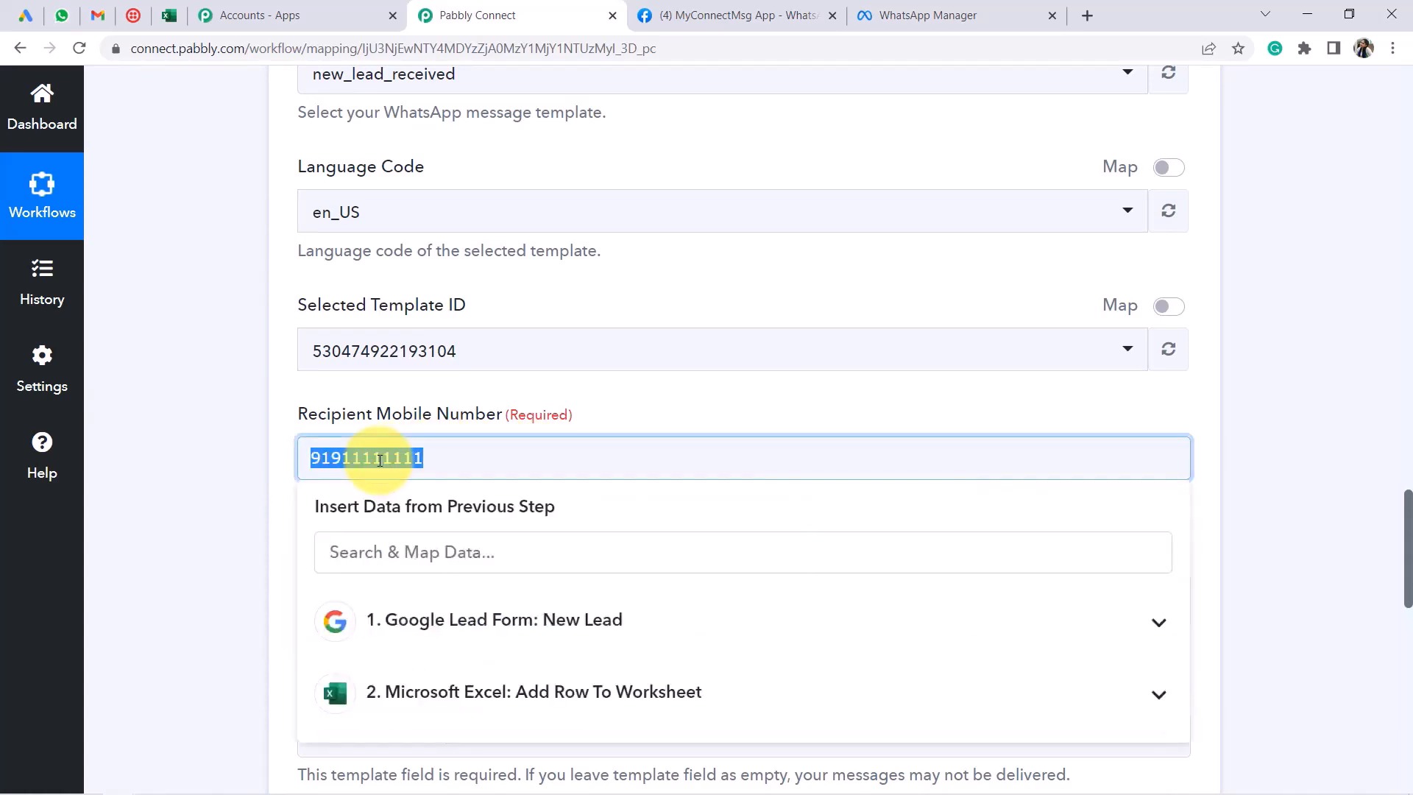
pyautogui.click(382, 459)
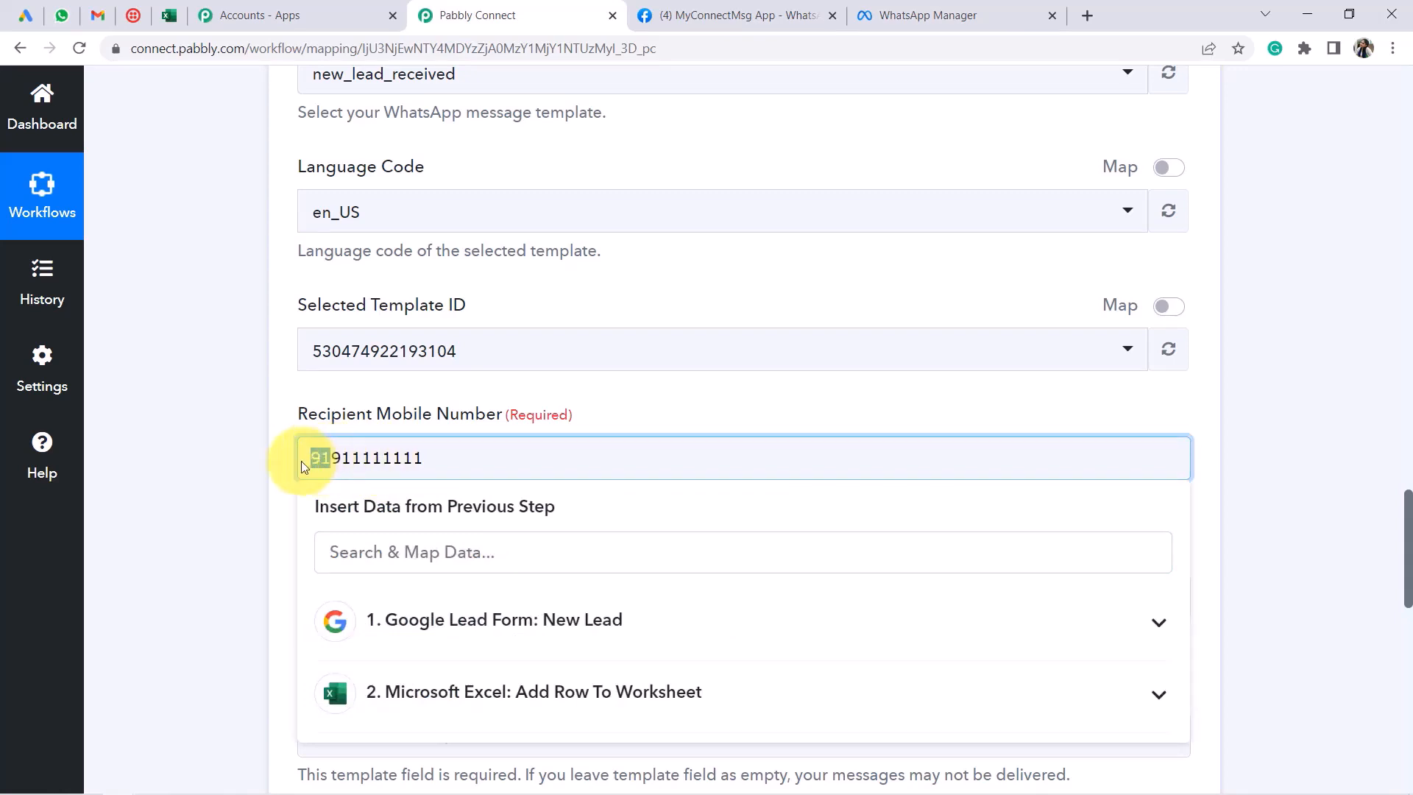
# Close the data-mapping options and review the remaining WhatsApp step fields
pyautogui.click(247, 494)
pyautogui.scroll(-2, 249, 496)
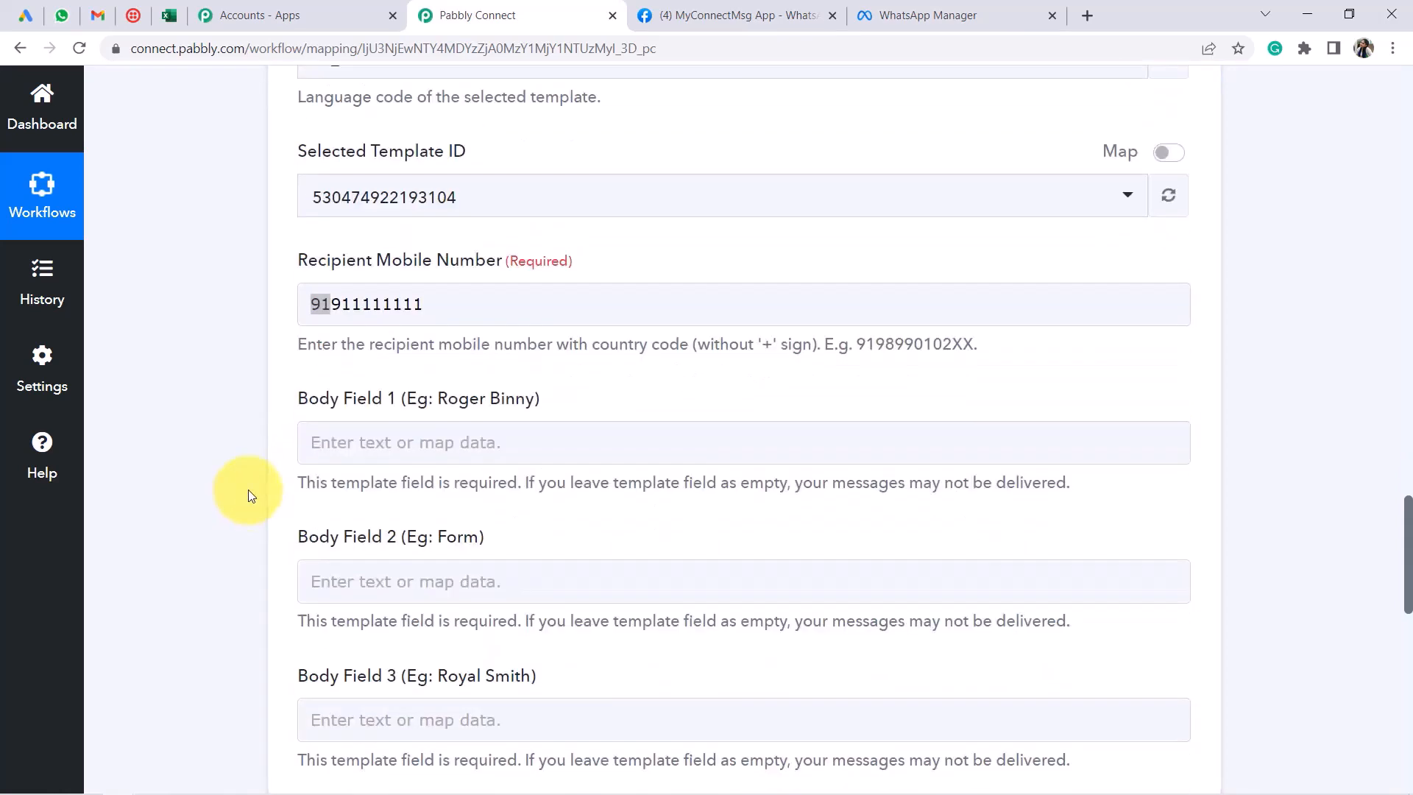
pyautogui.scroll(-2, 280, 456)
pyautogui.moveTo(320, 285); pyautogui.dragTo(370, 322)
pyautogui.moveTo(344, 415); pyautogui.dragTo(457, 447)
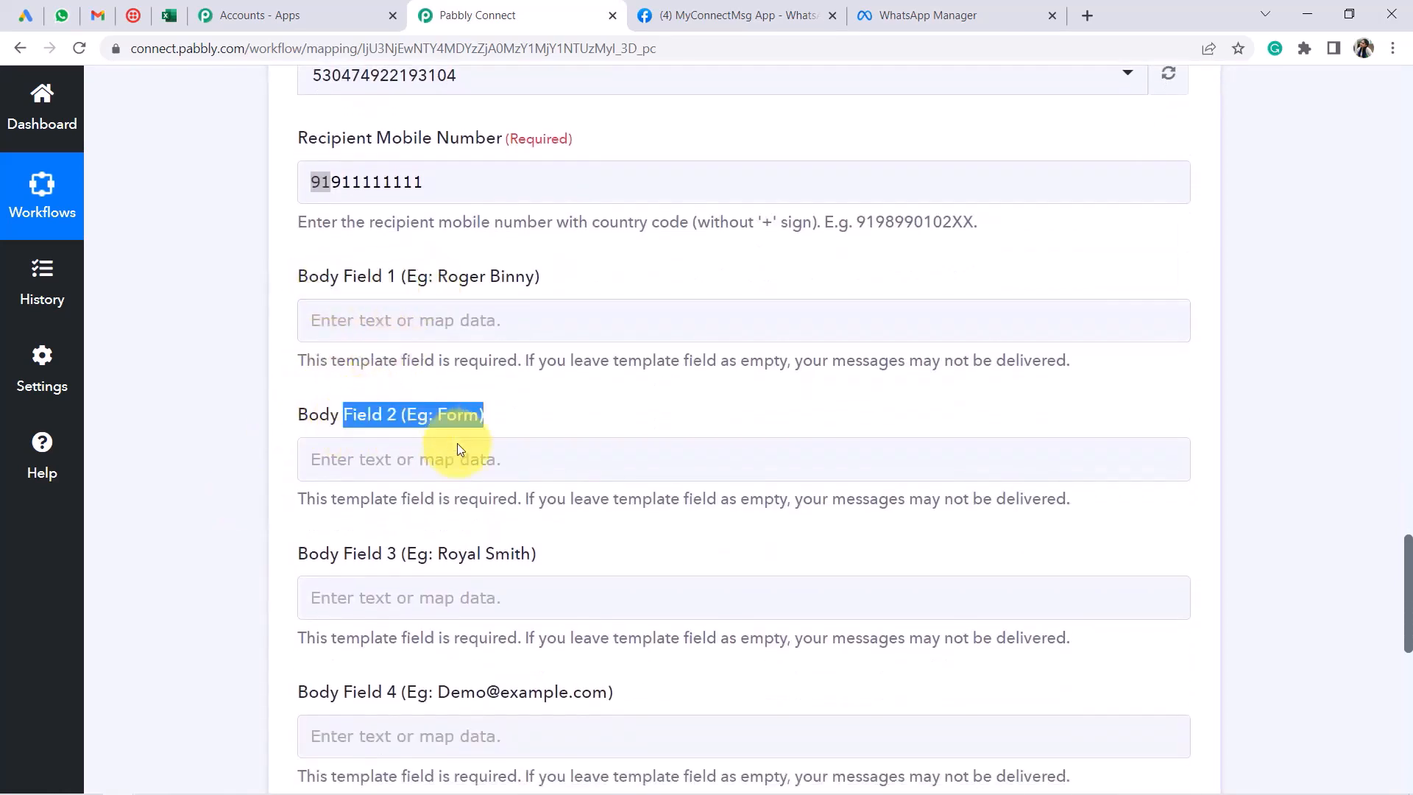
pyautogui.moveTo(537, 553); pyautogui.dragTo(468, 561)
pyautogui.scroll(-3, 467, 577)
pyautogui.scroll(4, 524, 440)
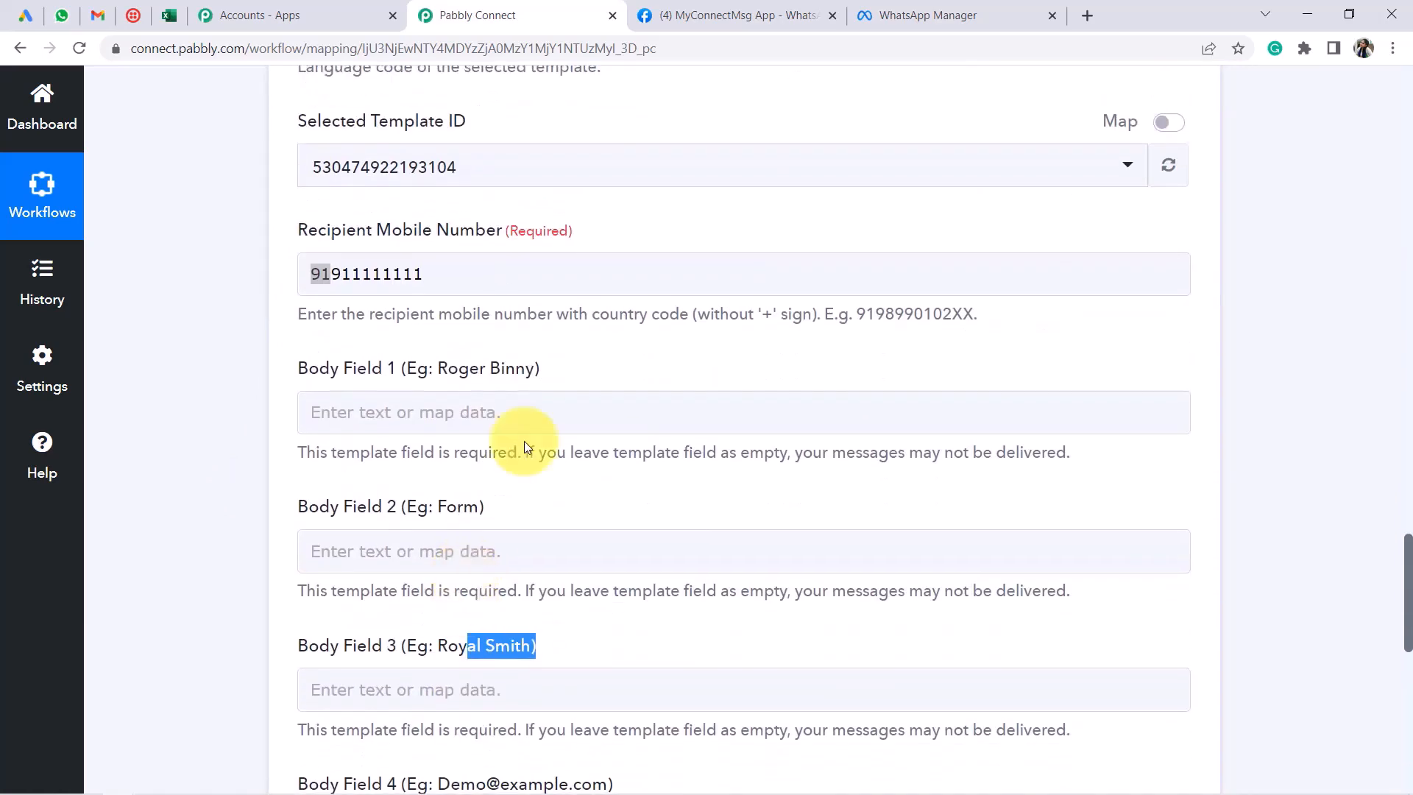
pyautogui.click(675, 15)
# Open the new_lead_received template and enlarge its body to read variables {{1}}–{{5}}
pyautogui.moveTo(905, 13); pyautogui.dragTo(700, 10)
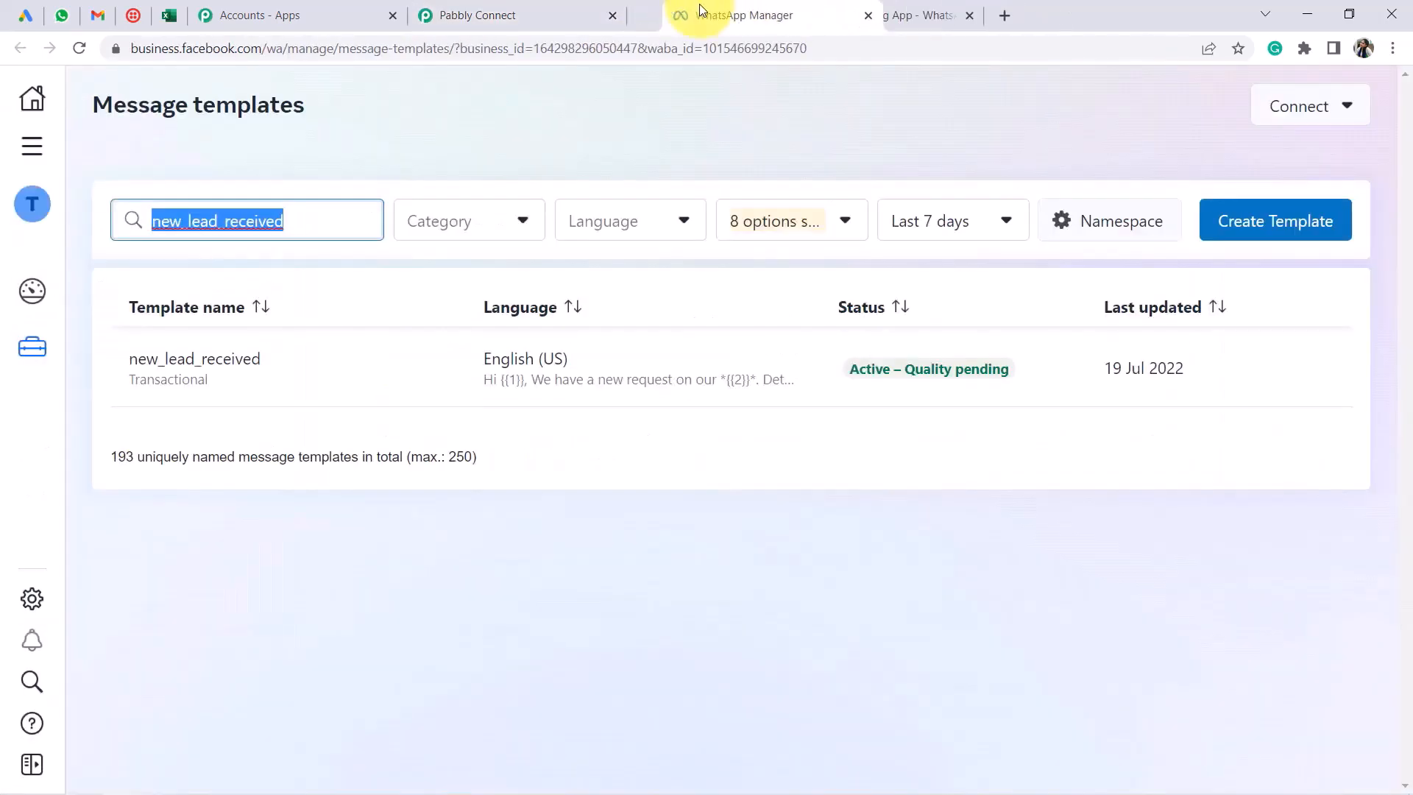
pyautogui.click(140, 360)
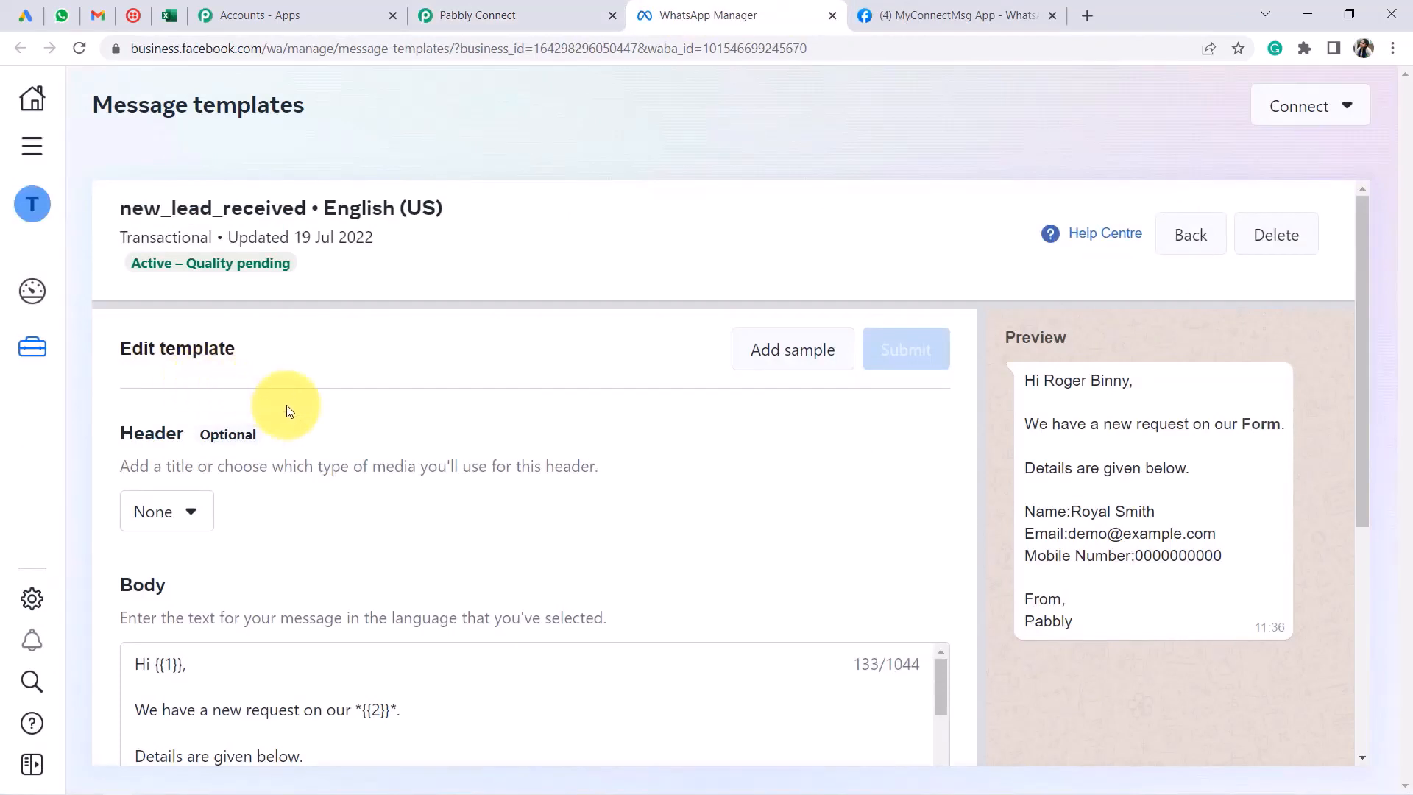
pyautogui.scroll(-3, 498, 515)
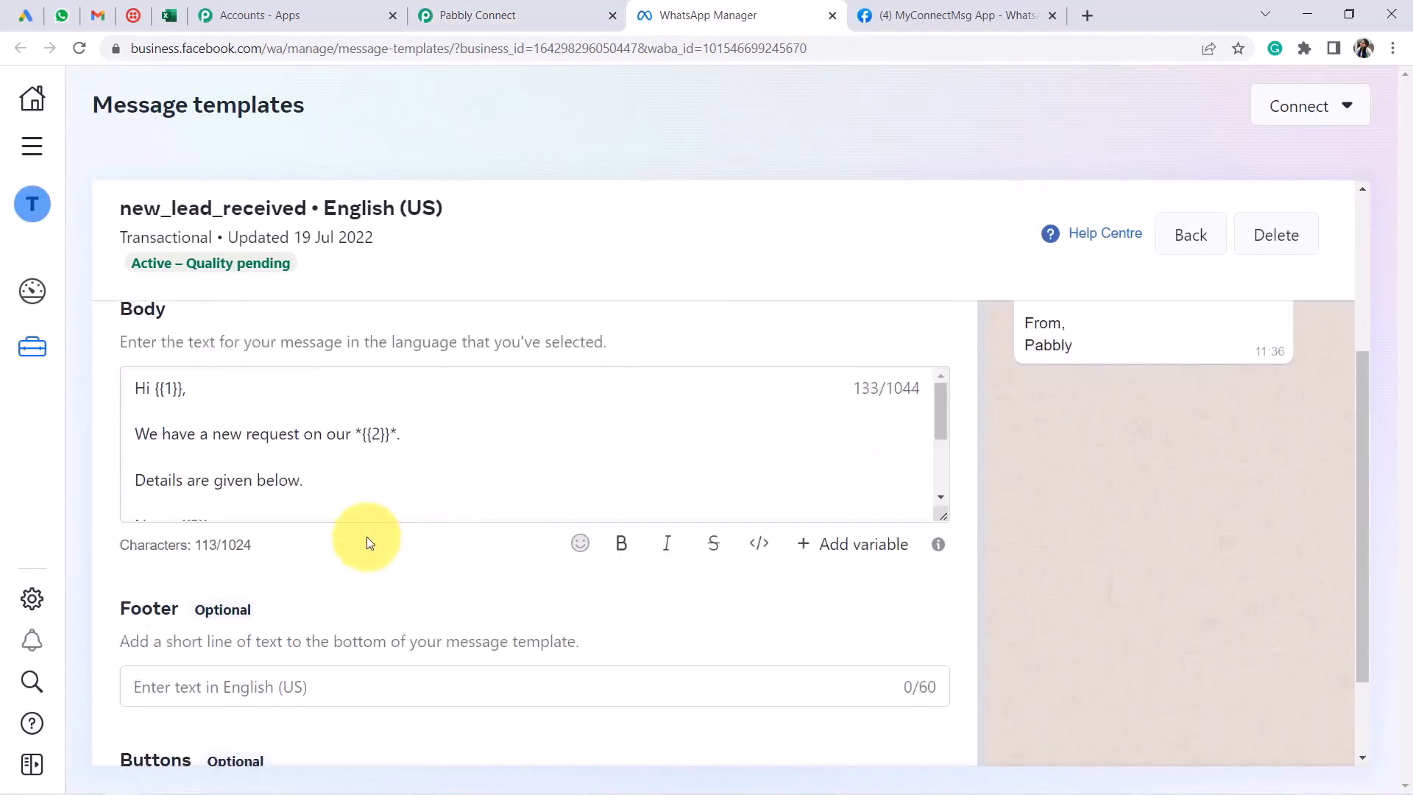
pyautogui.moveTo(943, 517); pyautogui.dragTo(943, 668)
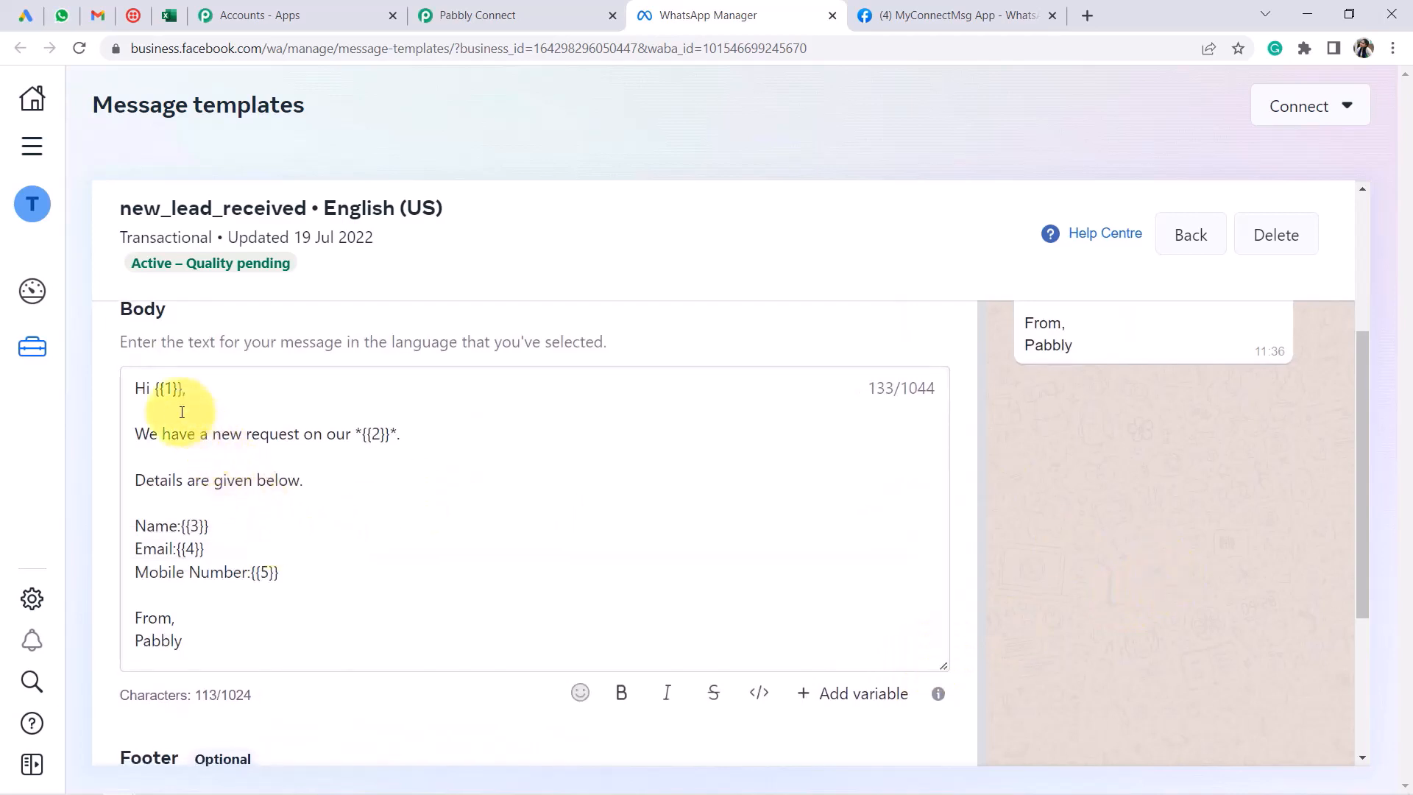
pyautogui.doubleClick(174, 388)
pyautogui.click(483, 458)
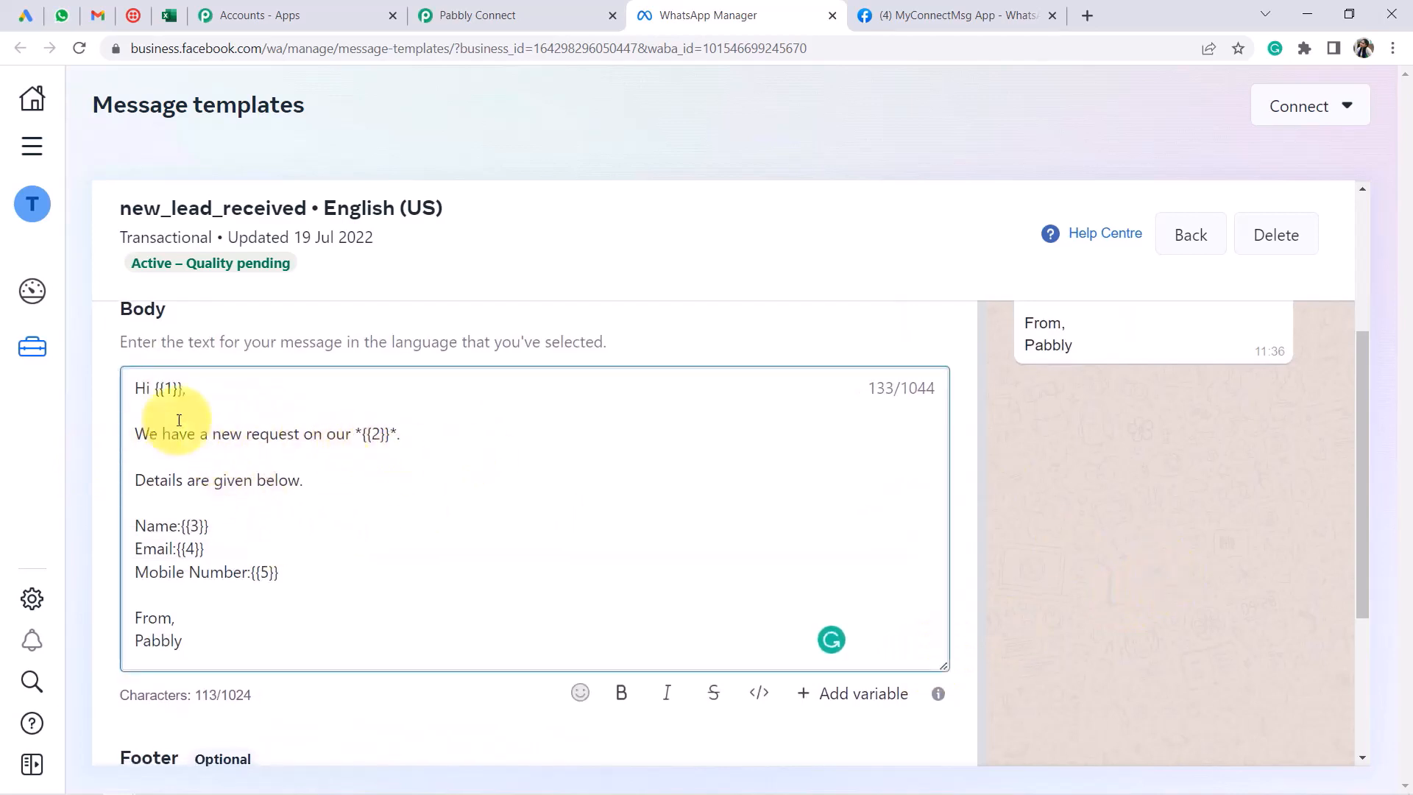
# Match Pabbly's Body Field 1 to the template greeting's {{1}} variable
pyautogui.click(537, 13)
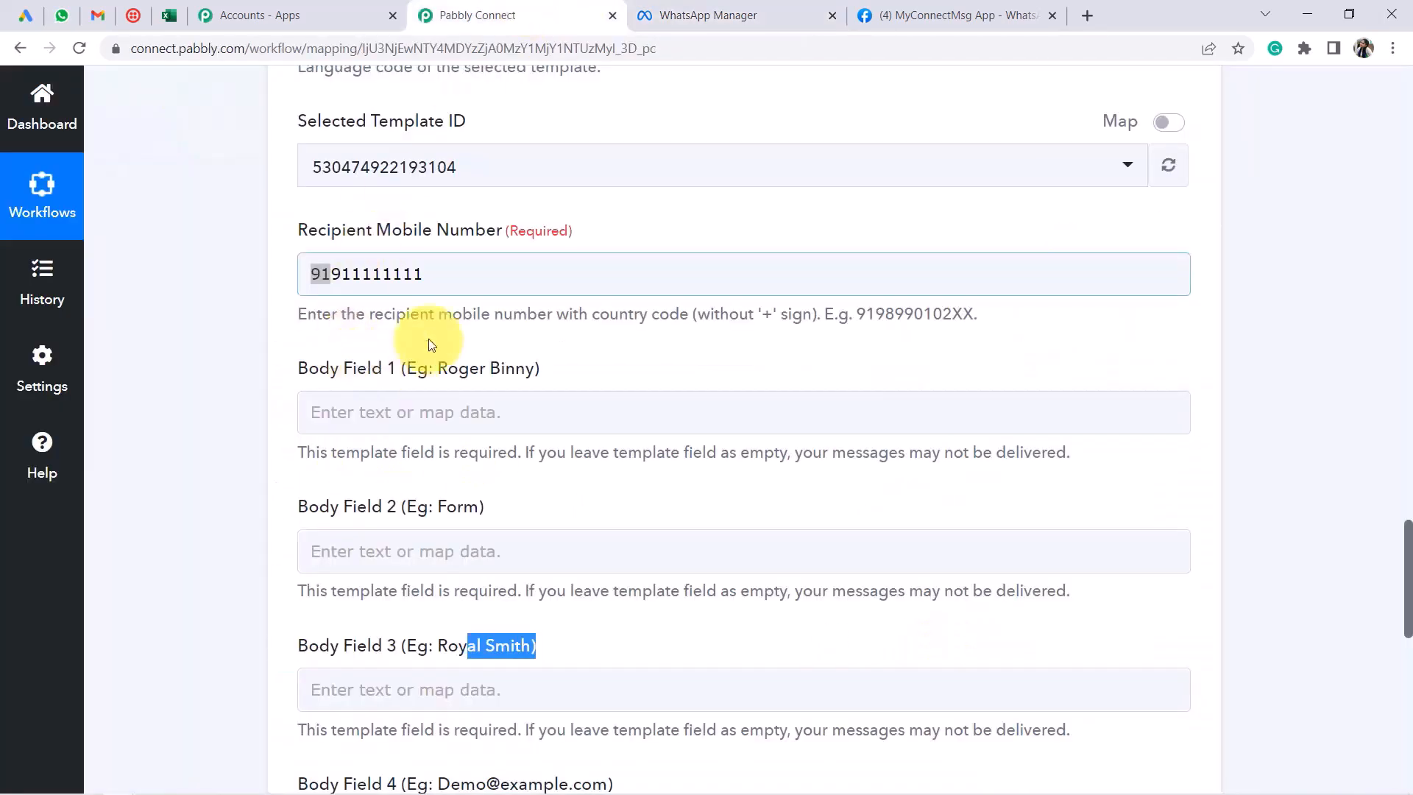
pyautogui.click(341, 414)
pyautogui.click(168, 483)
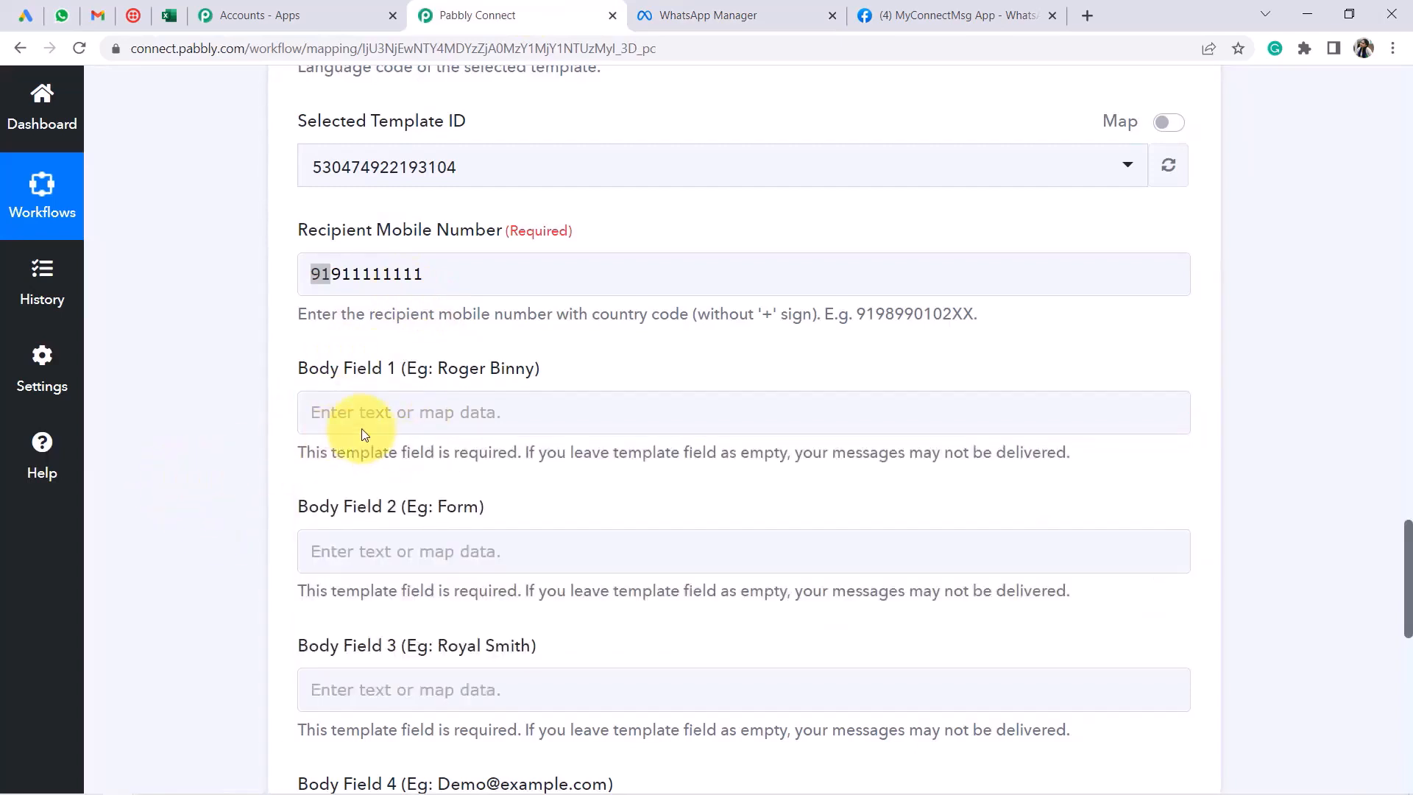
pyautogui.click(717, 12)
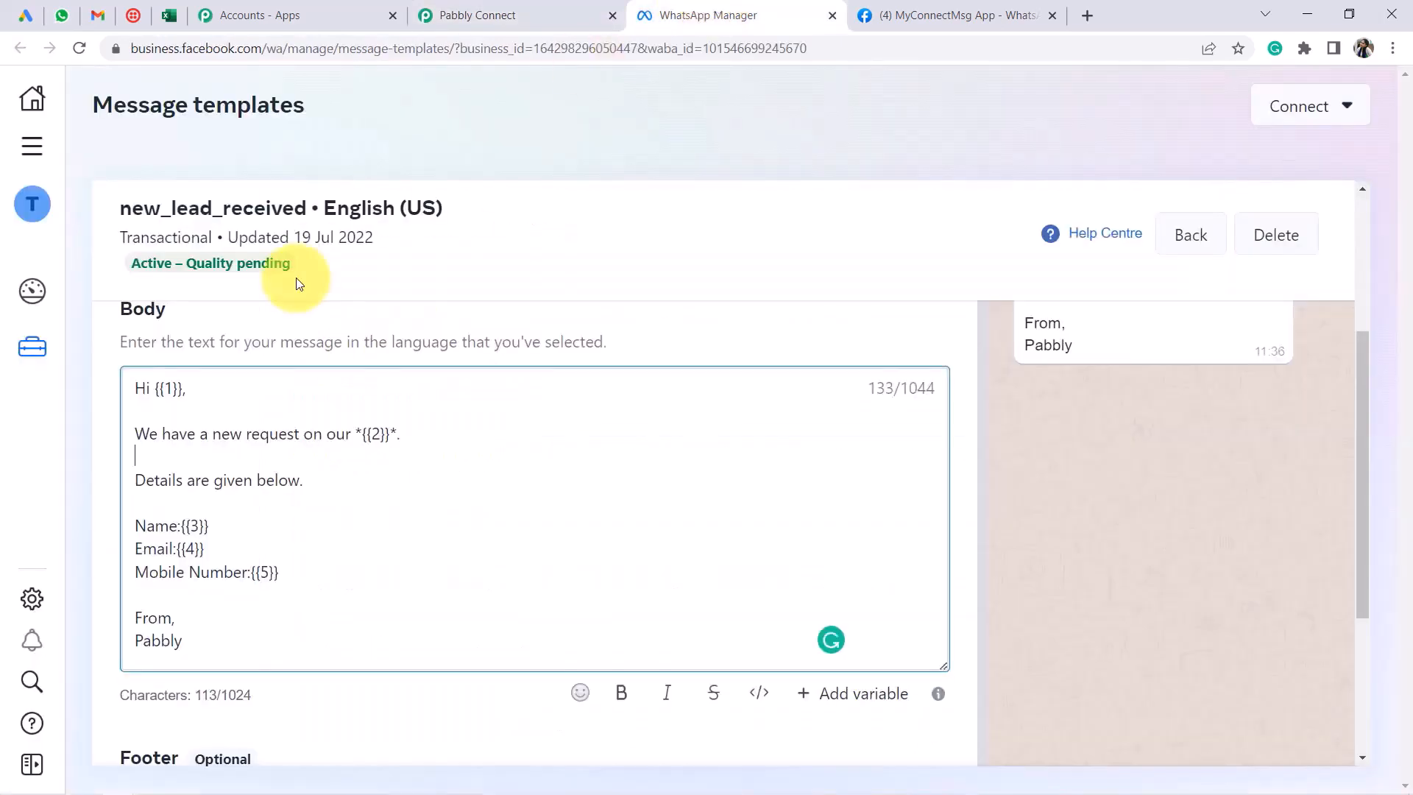
pyautogui.moveTo(146, 389); pyautogui.dragTo(235, 401)
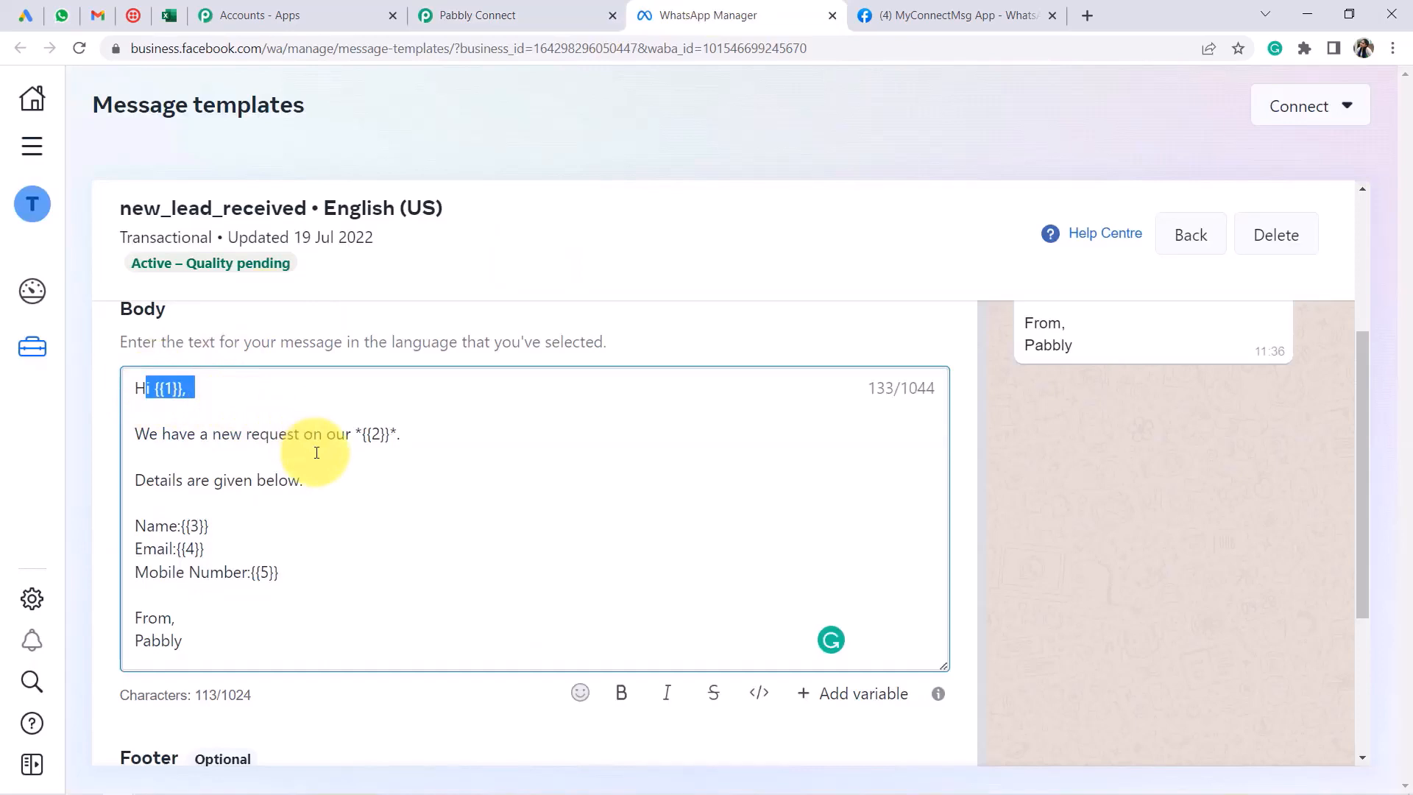
pyautogui.click(471, 8)
# Show Body Field 1's mapping list of Google Lead Form and Excel Add Row data
pyautogui.scroll(-1, 447, 265)
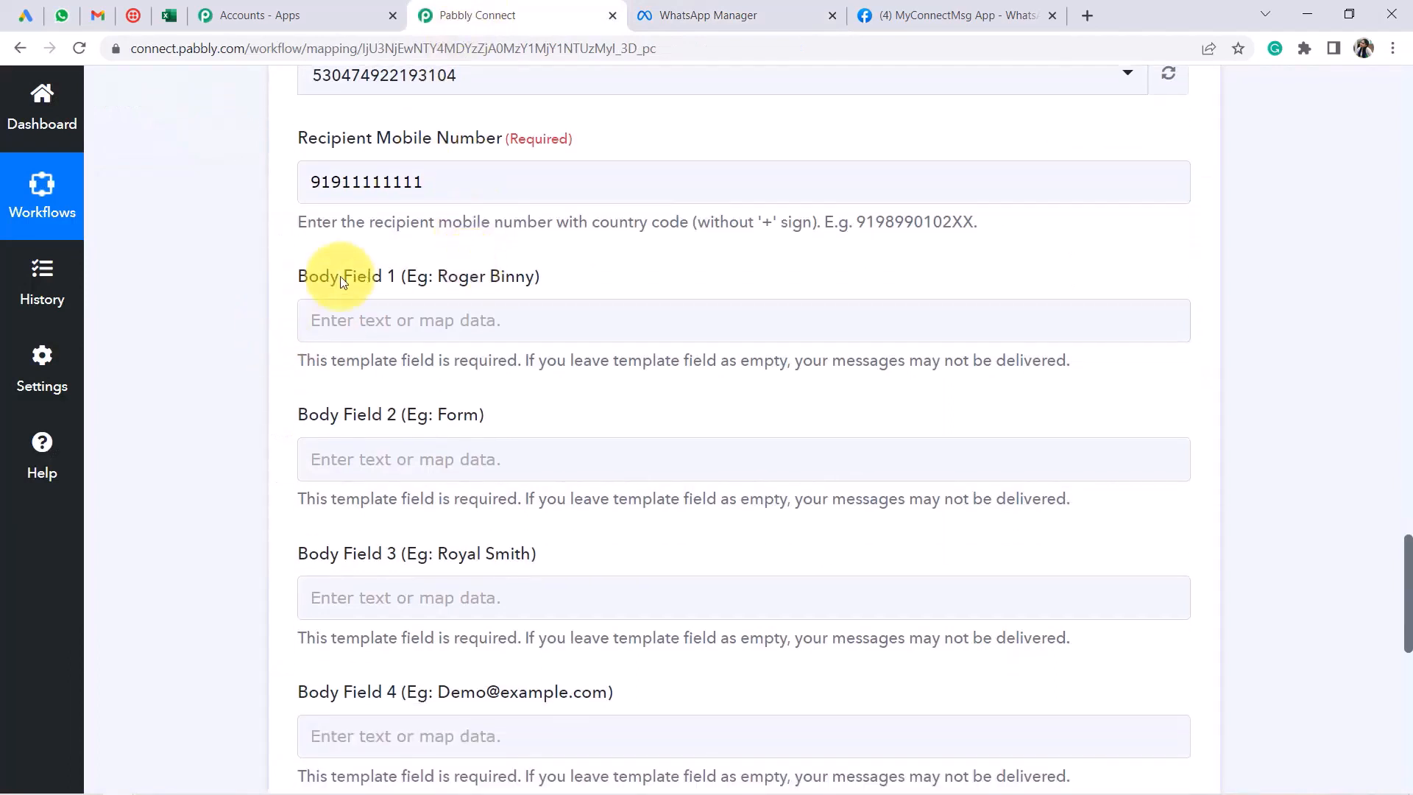
pyautogui.click(437, 339)
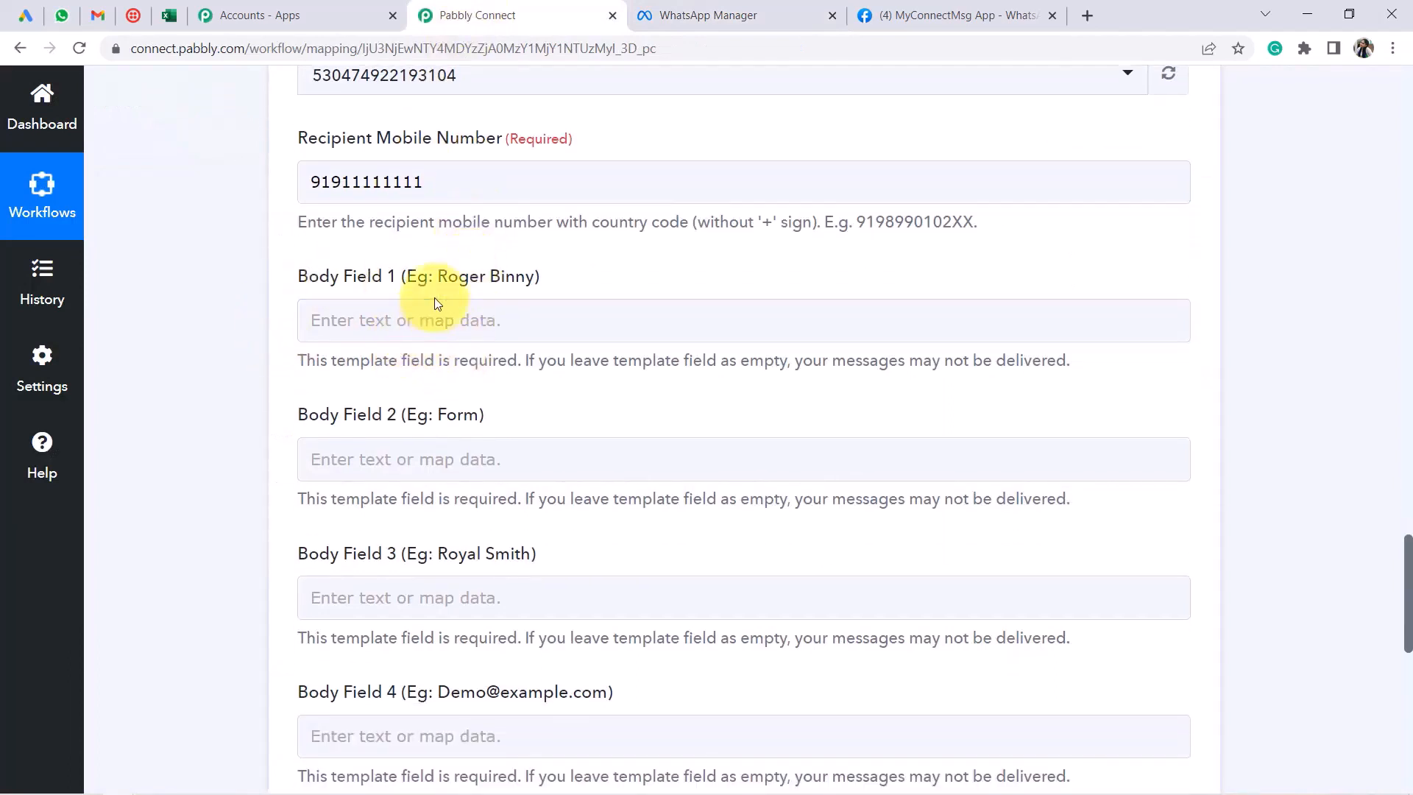
pyautogui.click(371, 331)
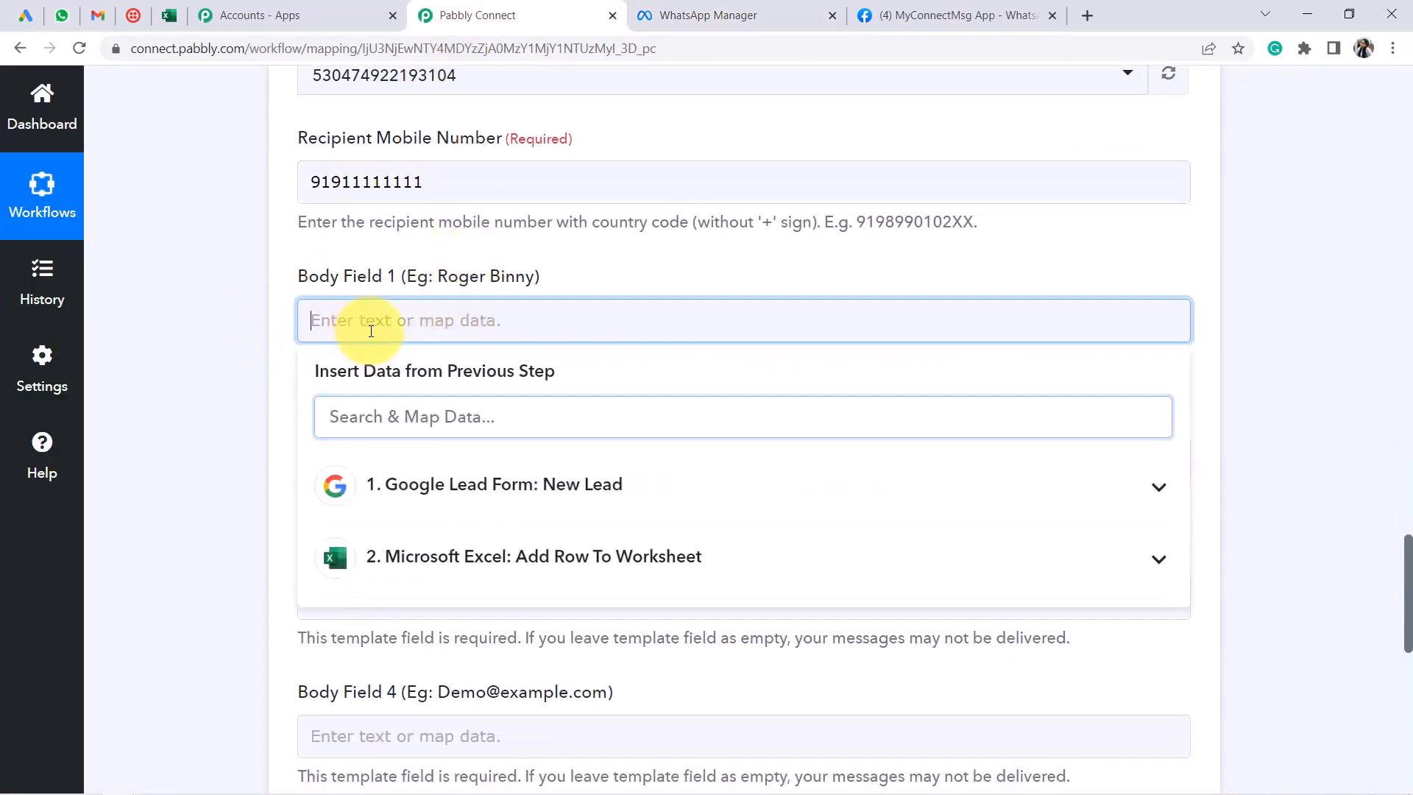
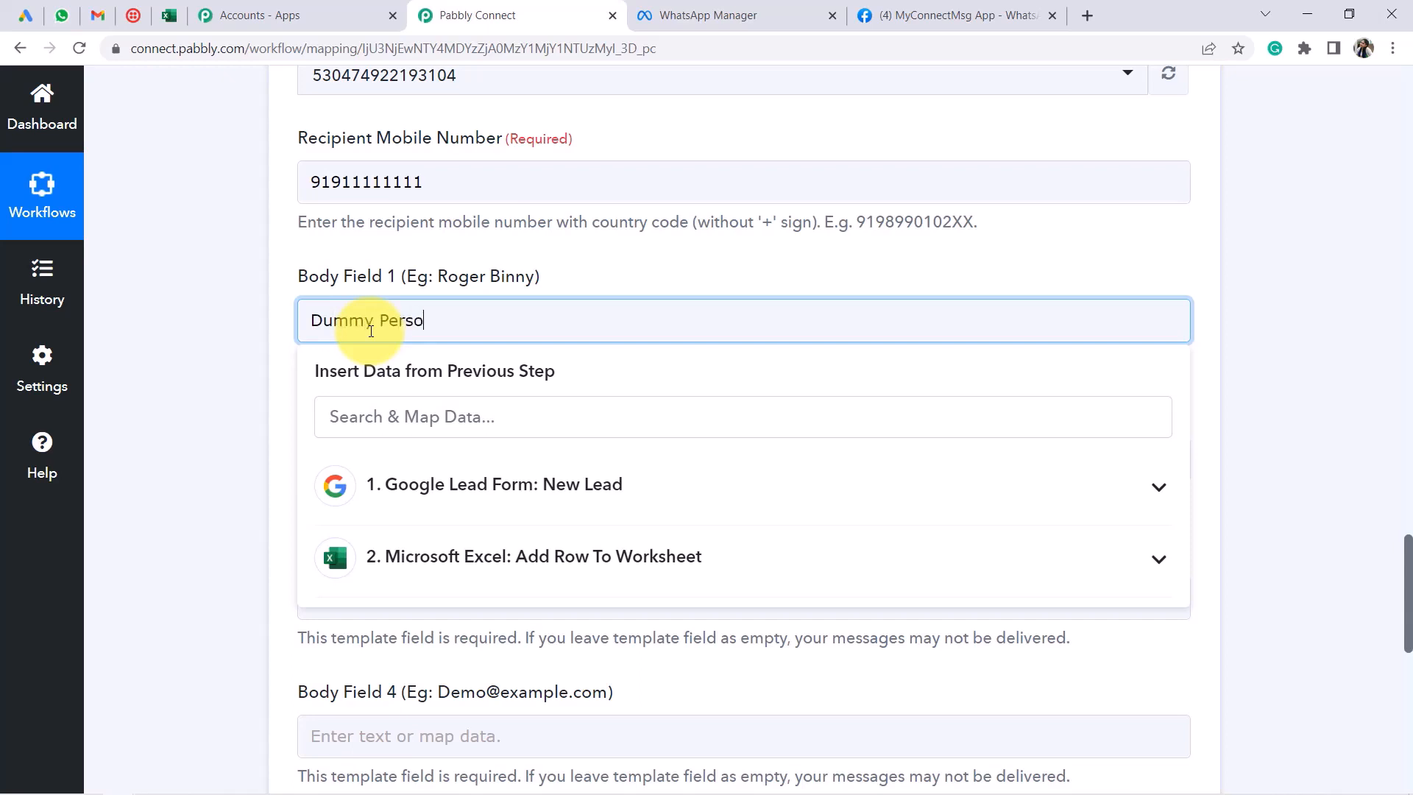
# Type 'Travel Booking Form' into Body Field 2
pyautogui.click(211, 384)
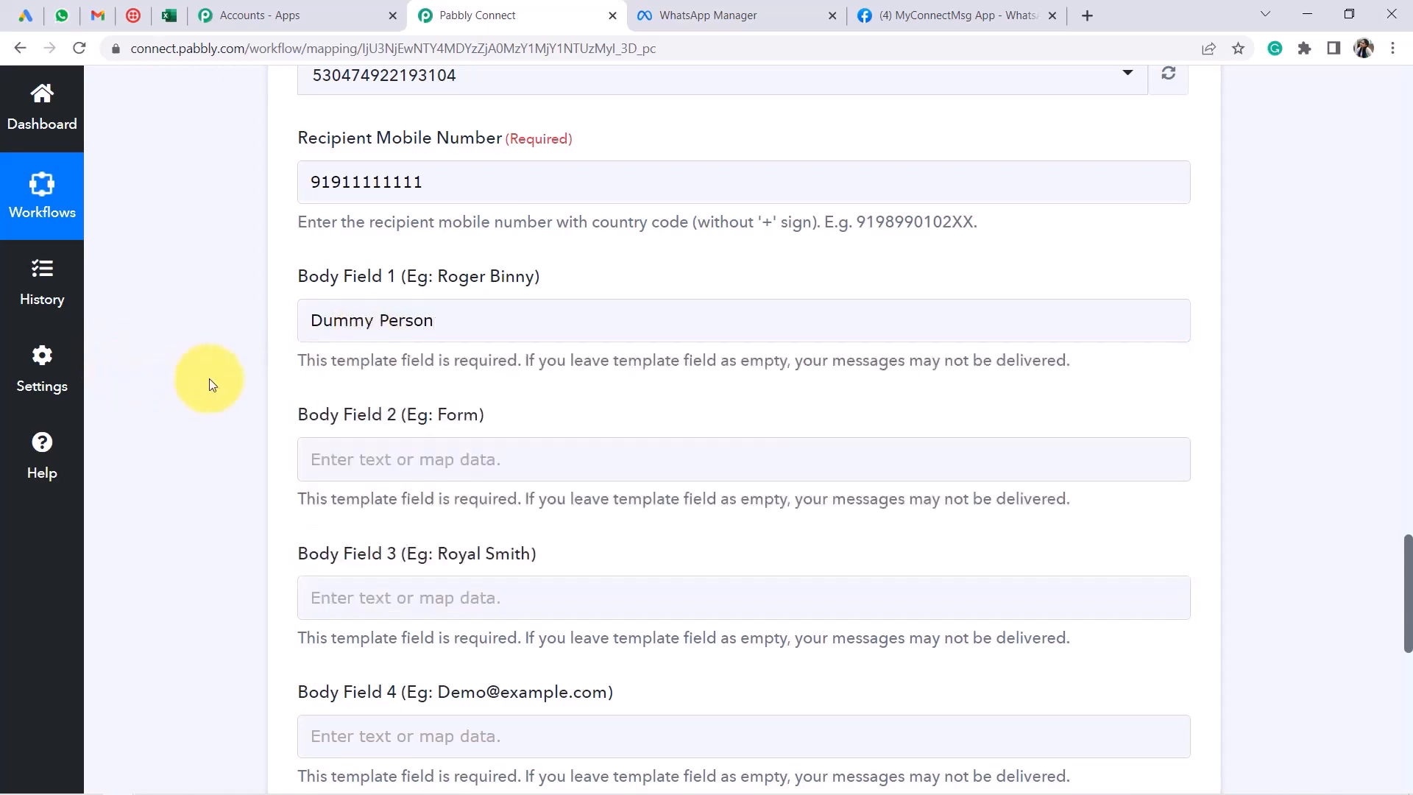
pyautogui.scroll(-2, 309, 331)
pyautogui.click(405, 277)
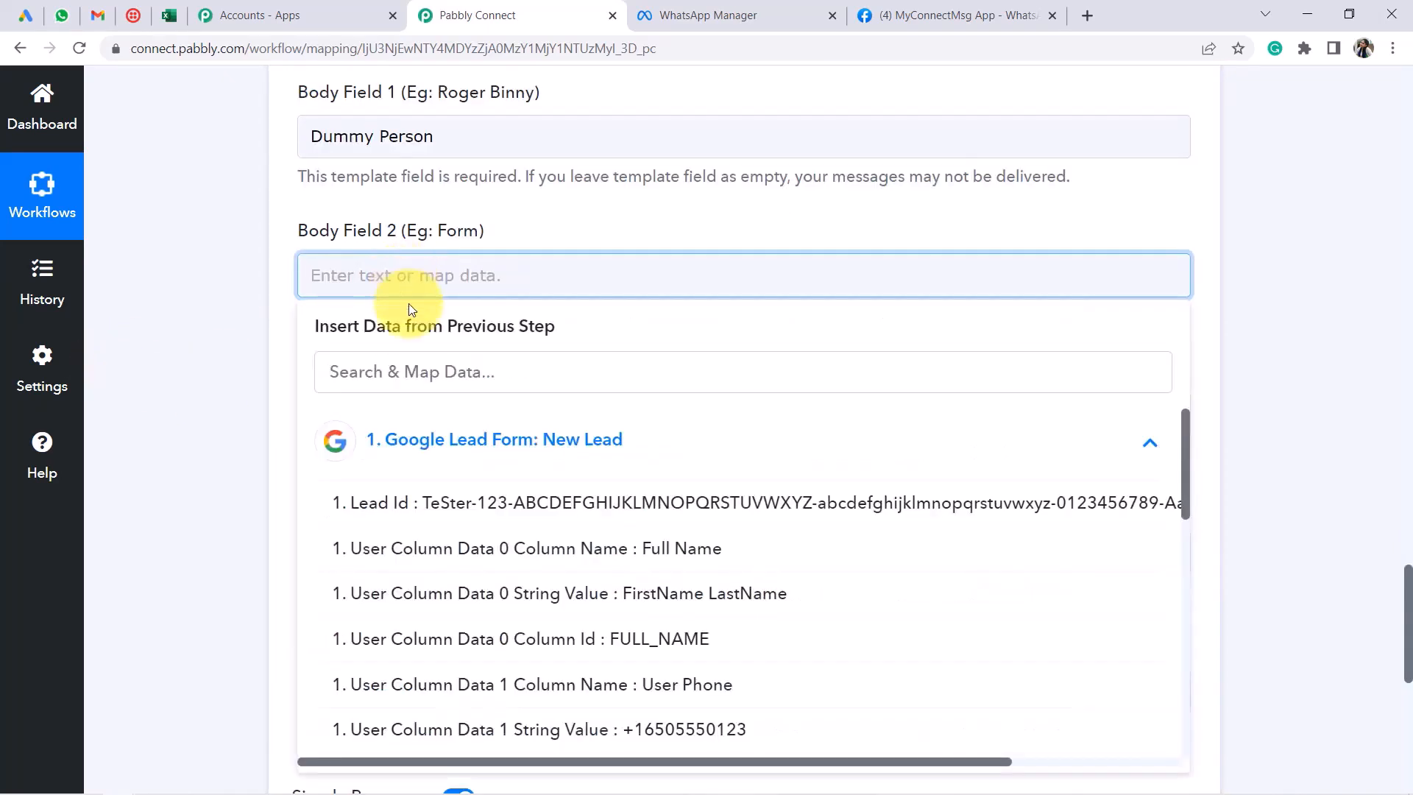
pyautogui.click(519, 446)
pyautogui.click(528, 446)
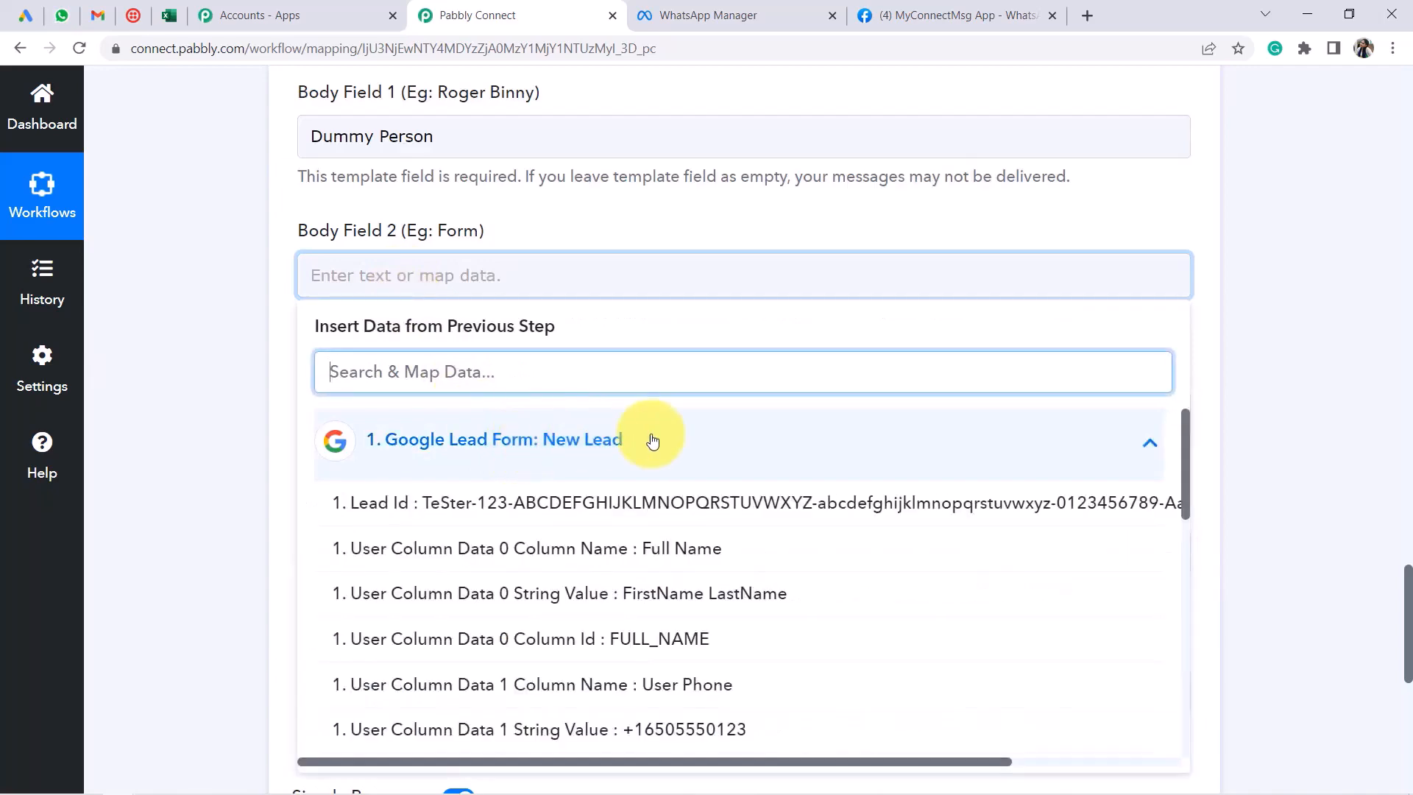
pyautogui.scroll(-1, 812, 317)
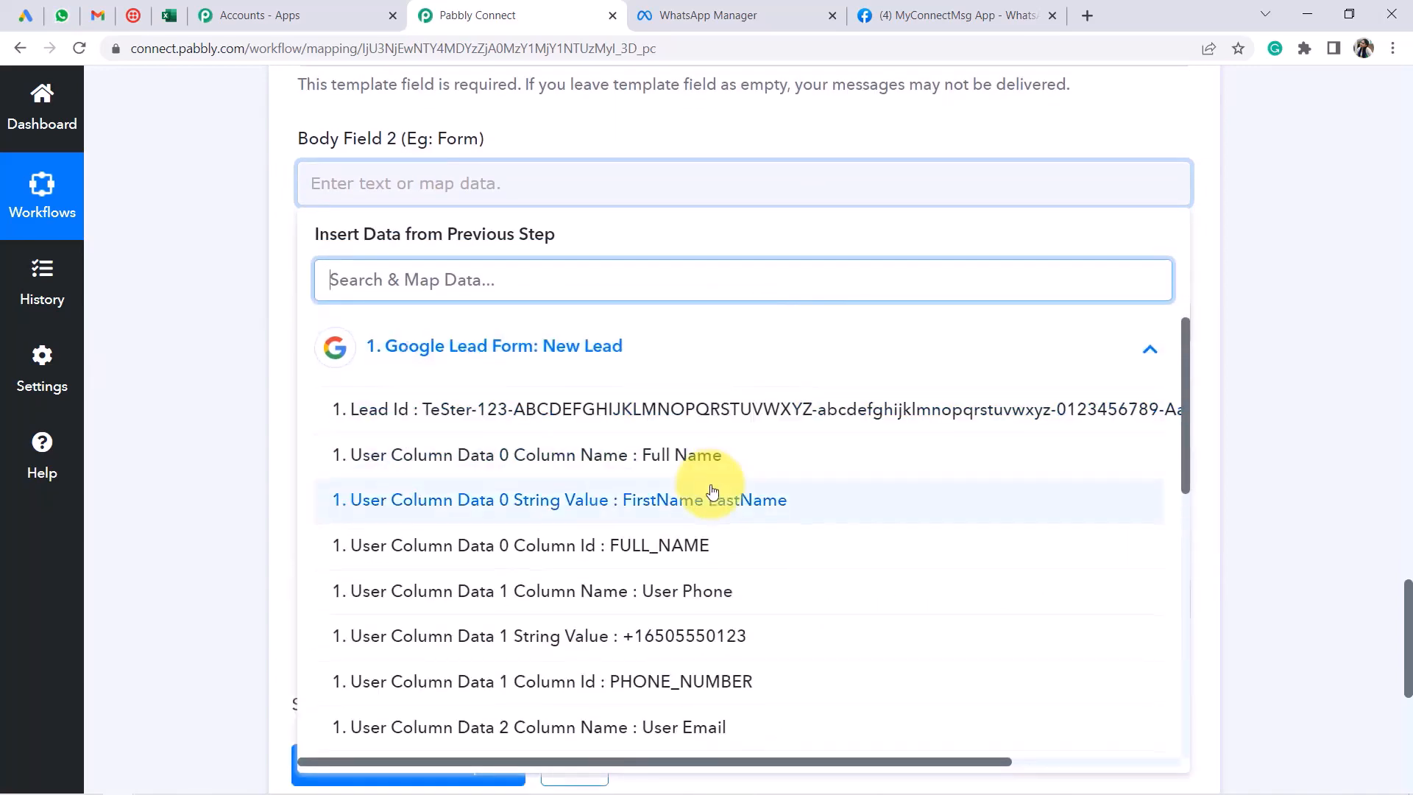
pyautogui.scroll(-5, 713, 486)
pyautogui.scroll(-4, 756, 457)
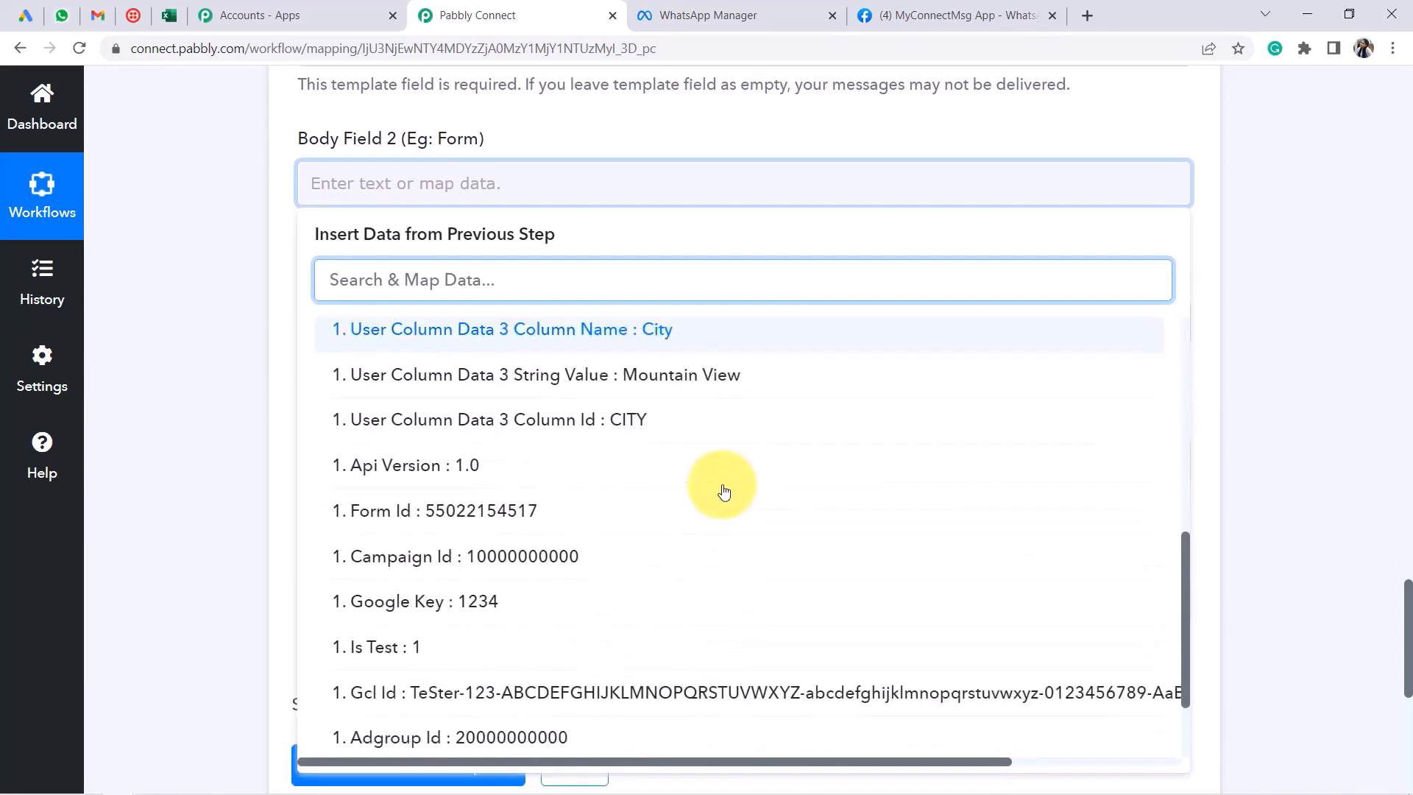
pyautogui.scroll(4, 724, 493)
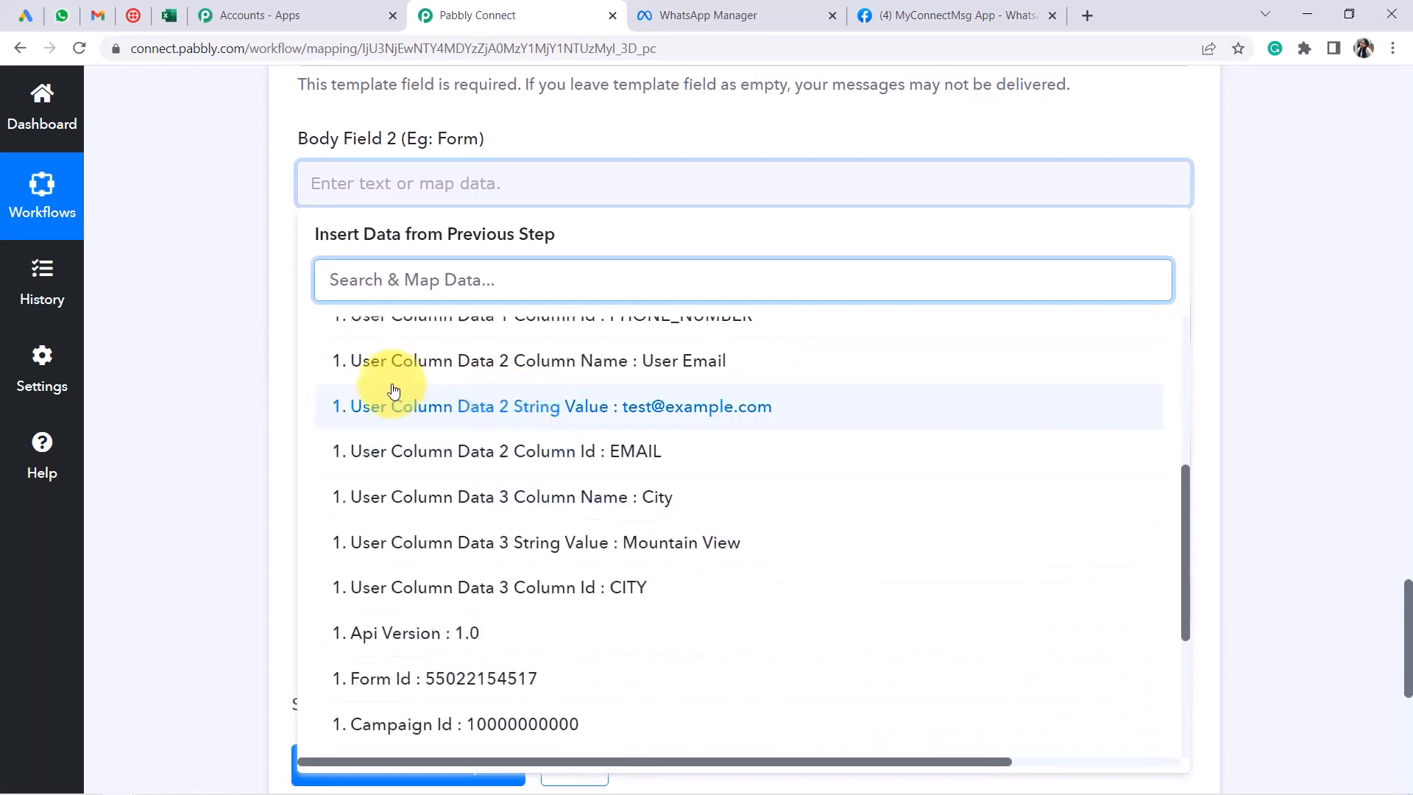
pyautogui.click(227, 403)
pyautogui.click(355, 188)
pyautogui.click(355, 188)
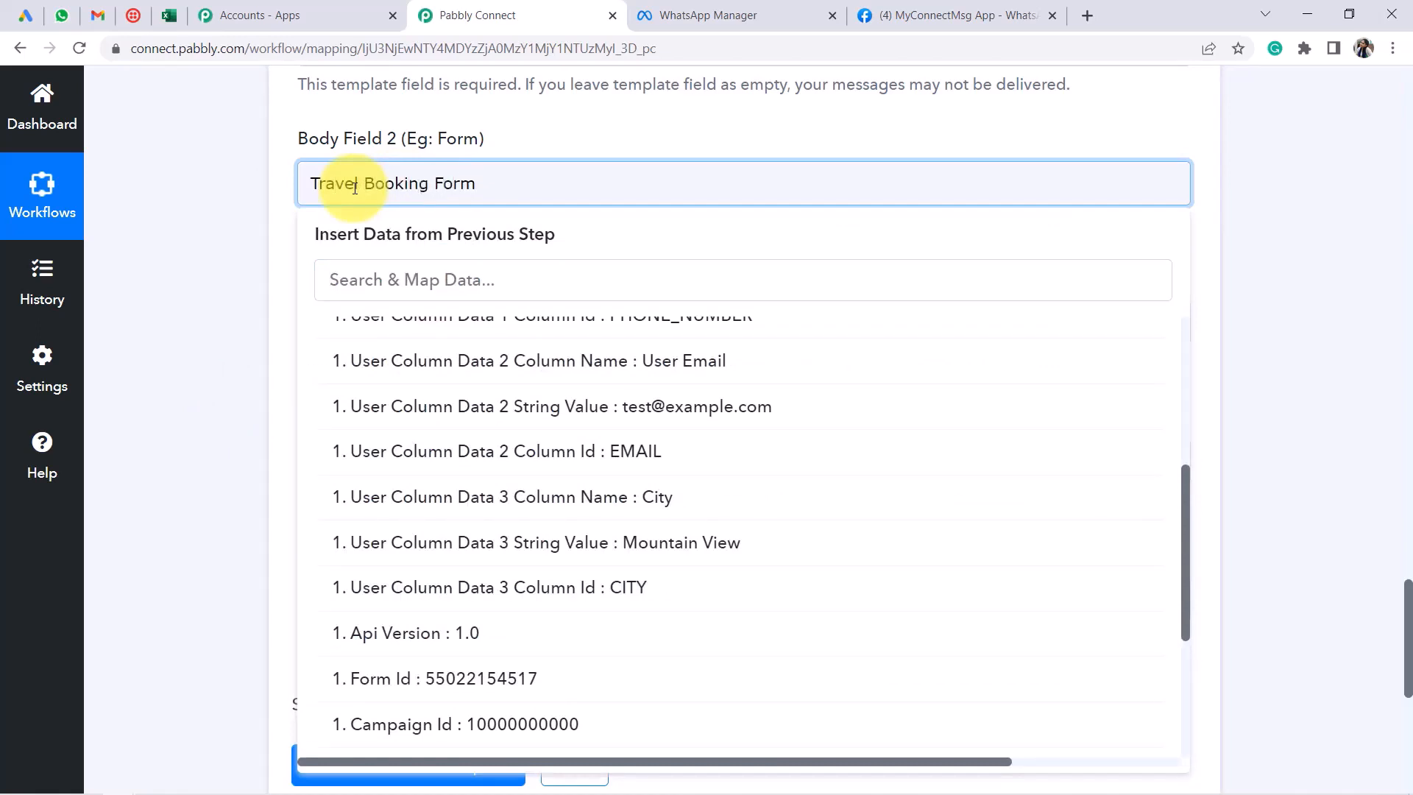
pyautogui.click(217, 320)
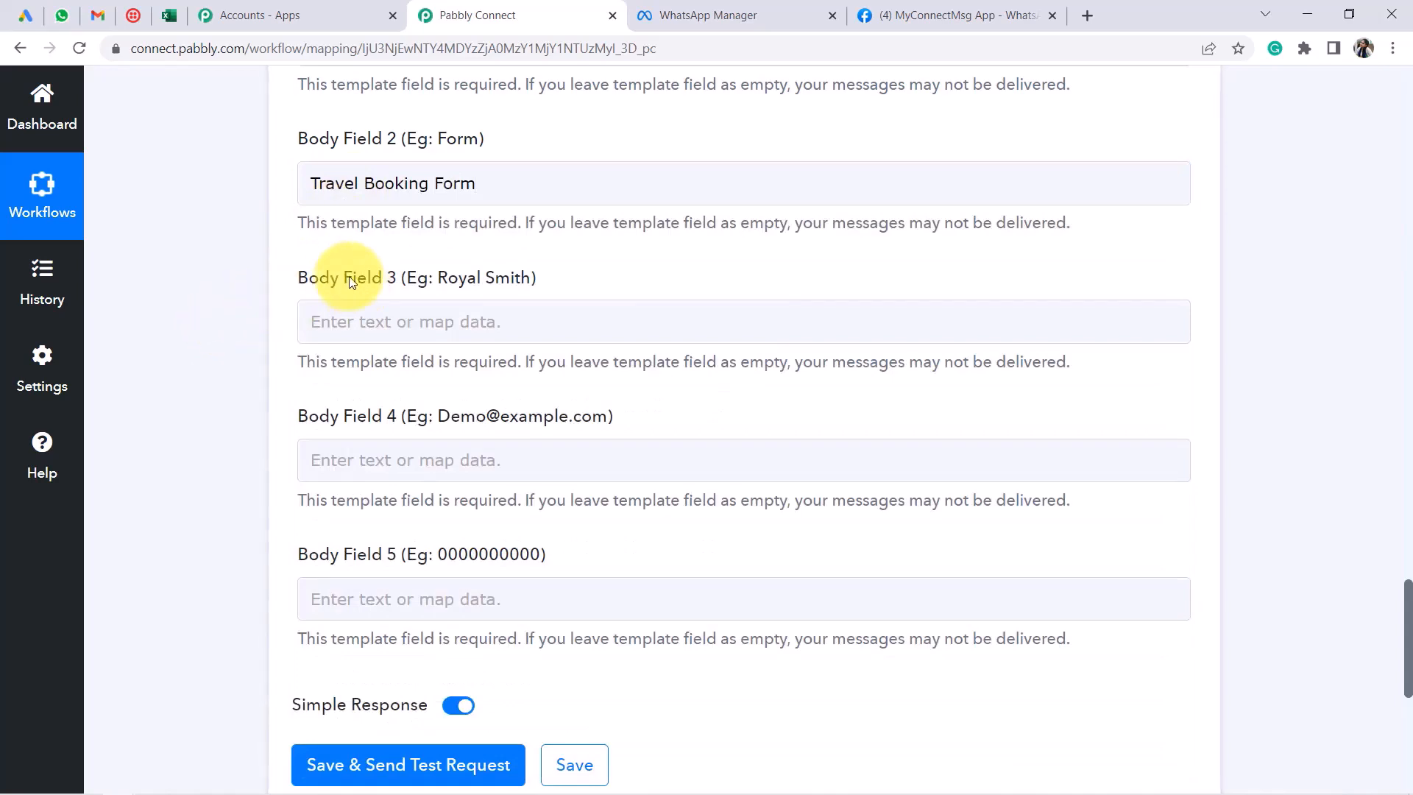
# Compare against the WhatsApp template, then map the lead's FirstName LastName into Body Field 3
pyautogui.click(718, 15)
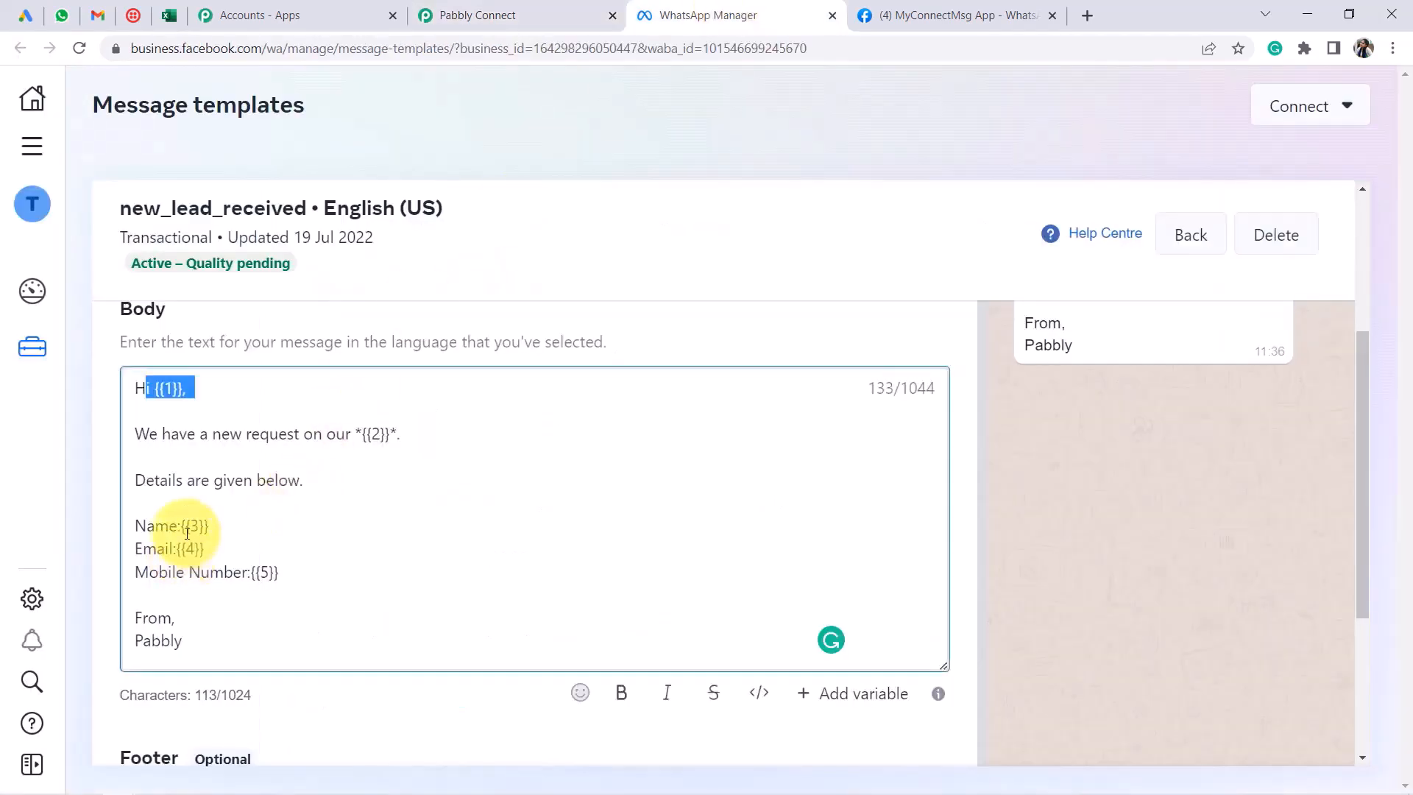
pyautogui.click(478, 14)
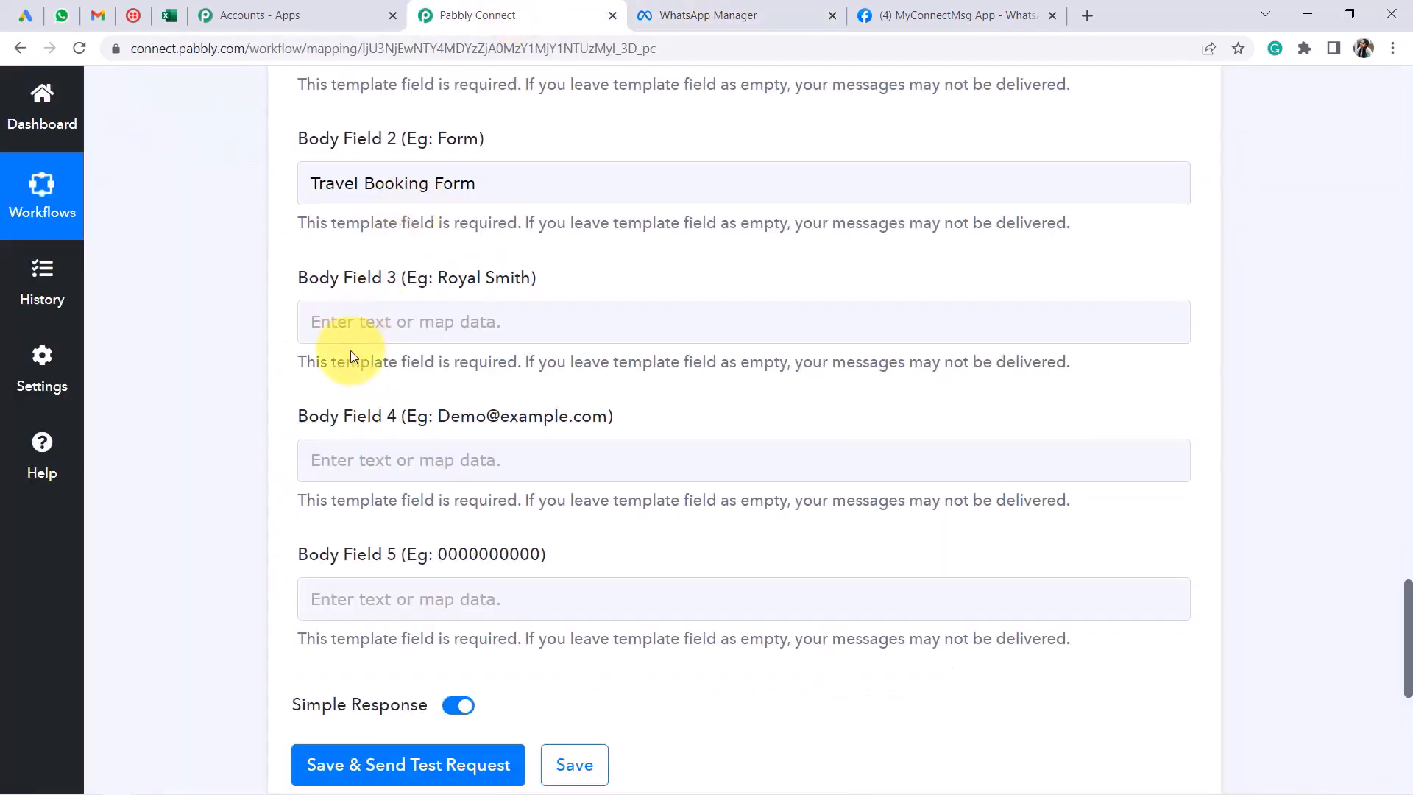
pyautogui.click(315, 320)
pyautogui.click(471, 475)
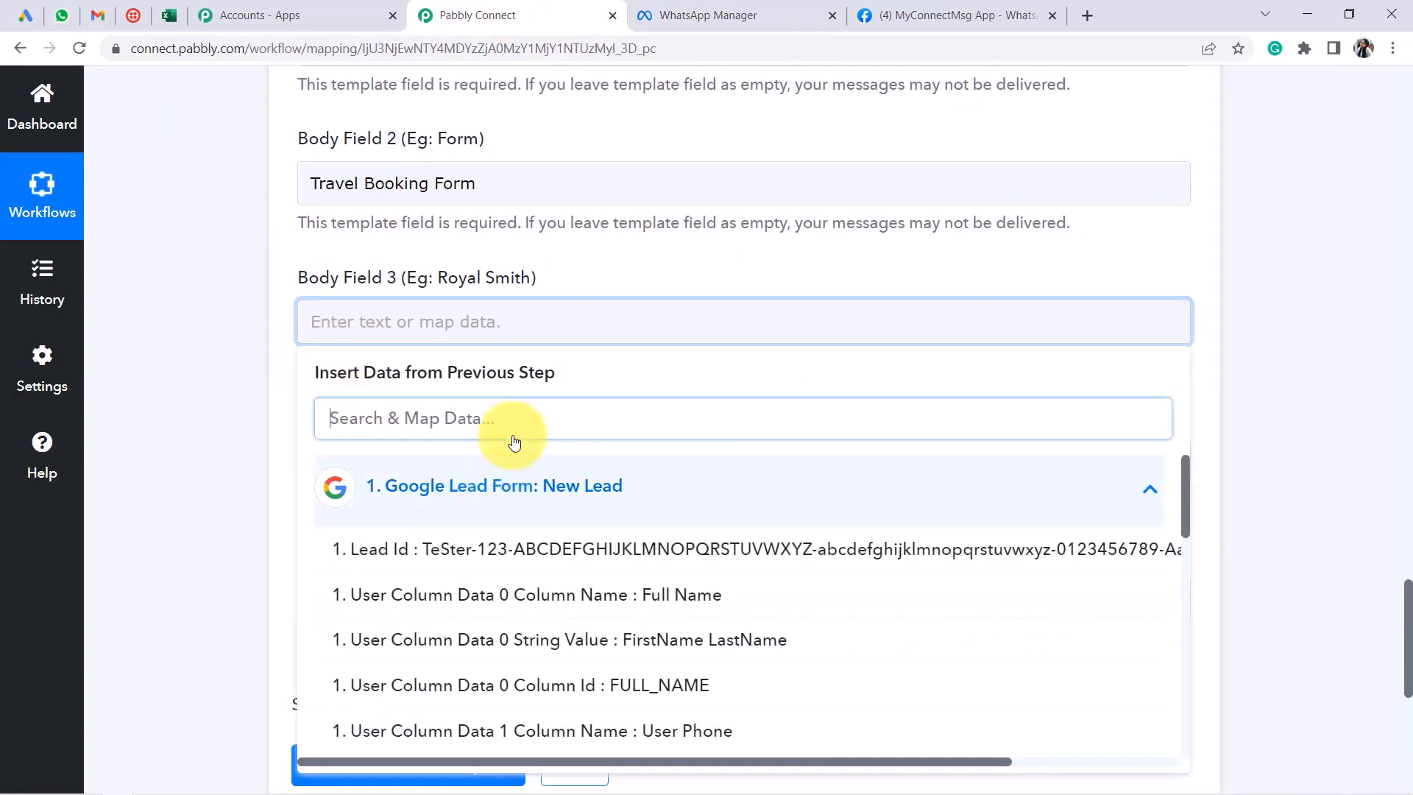
pyautogui.scroll(-3, 515, 309)
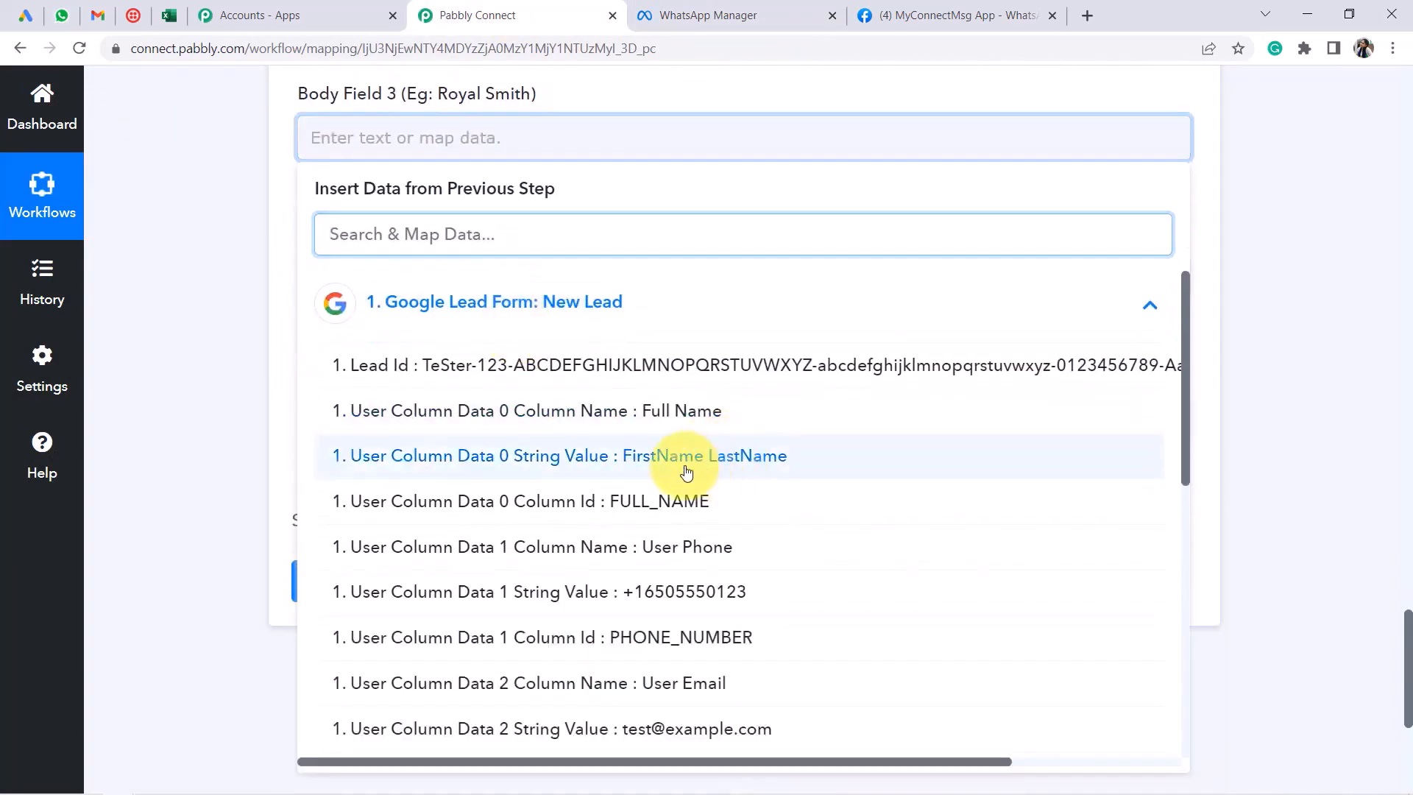
pyautogui.click(687, 472)
pyautogui.click(214, 284)
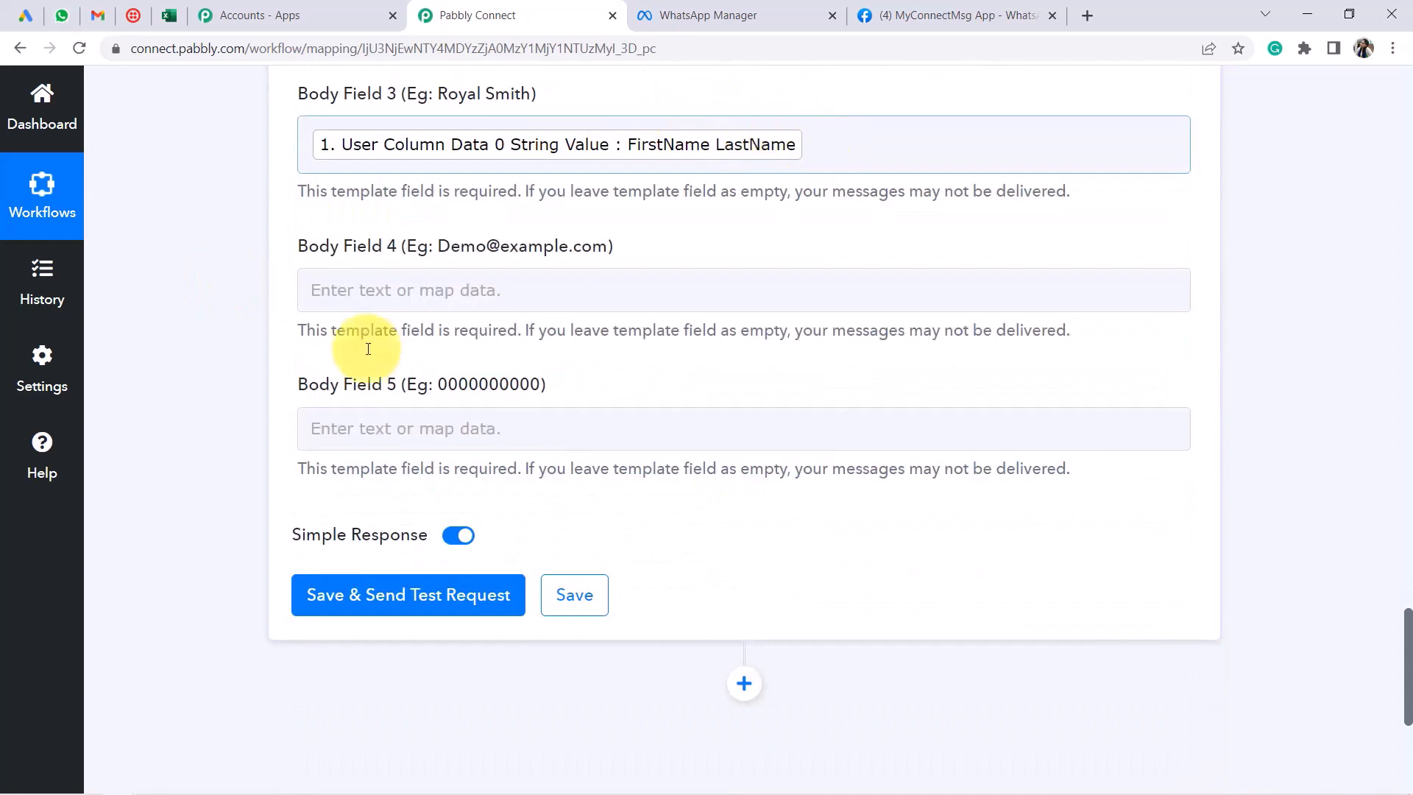
# Map the lead's email into Body Field 4 and phone number into Body Field 5
pyautogui.click(372, 293)
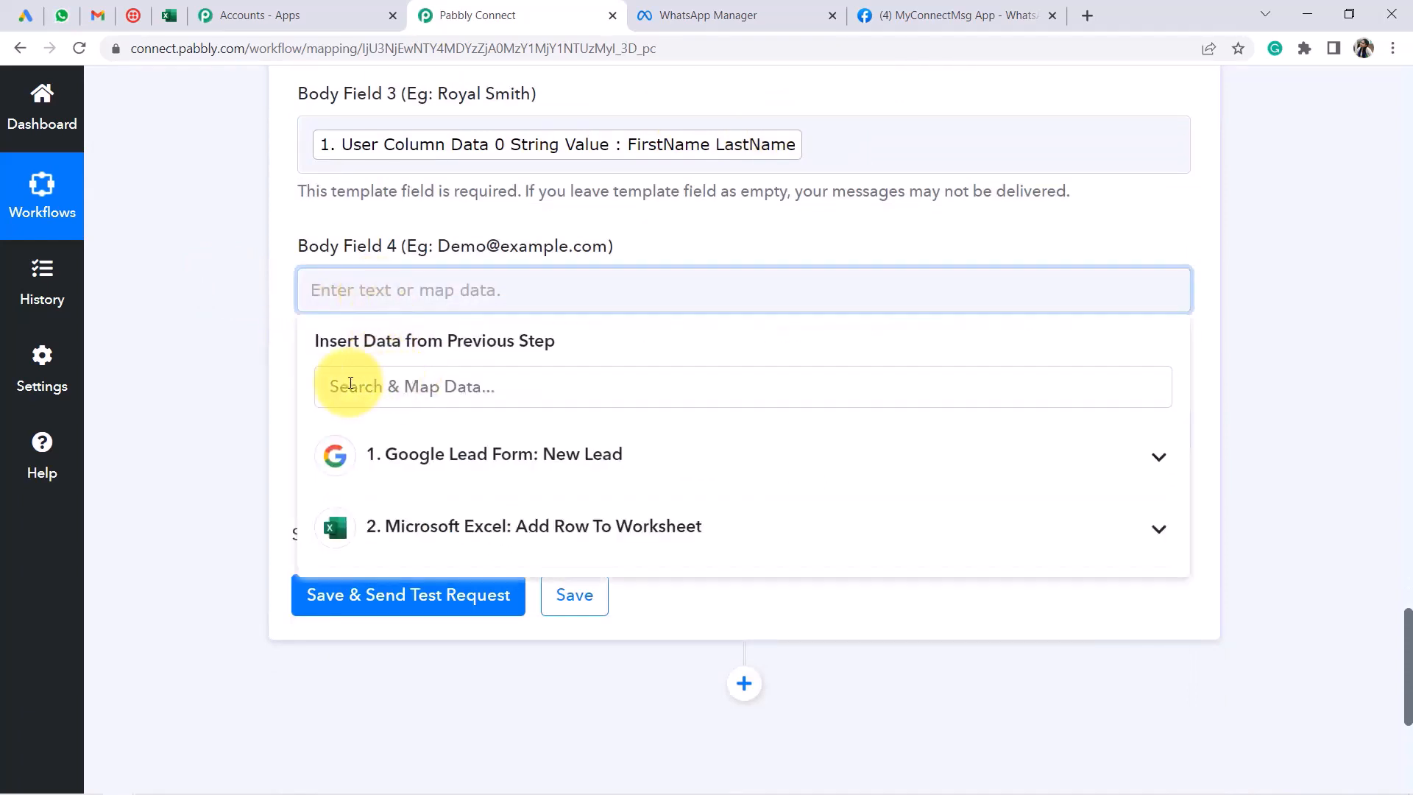
pyautogui.click(350, 383)
pyautogui.write('@')
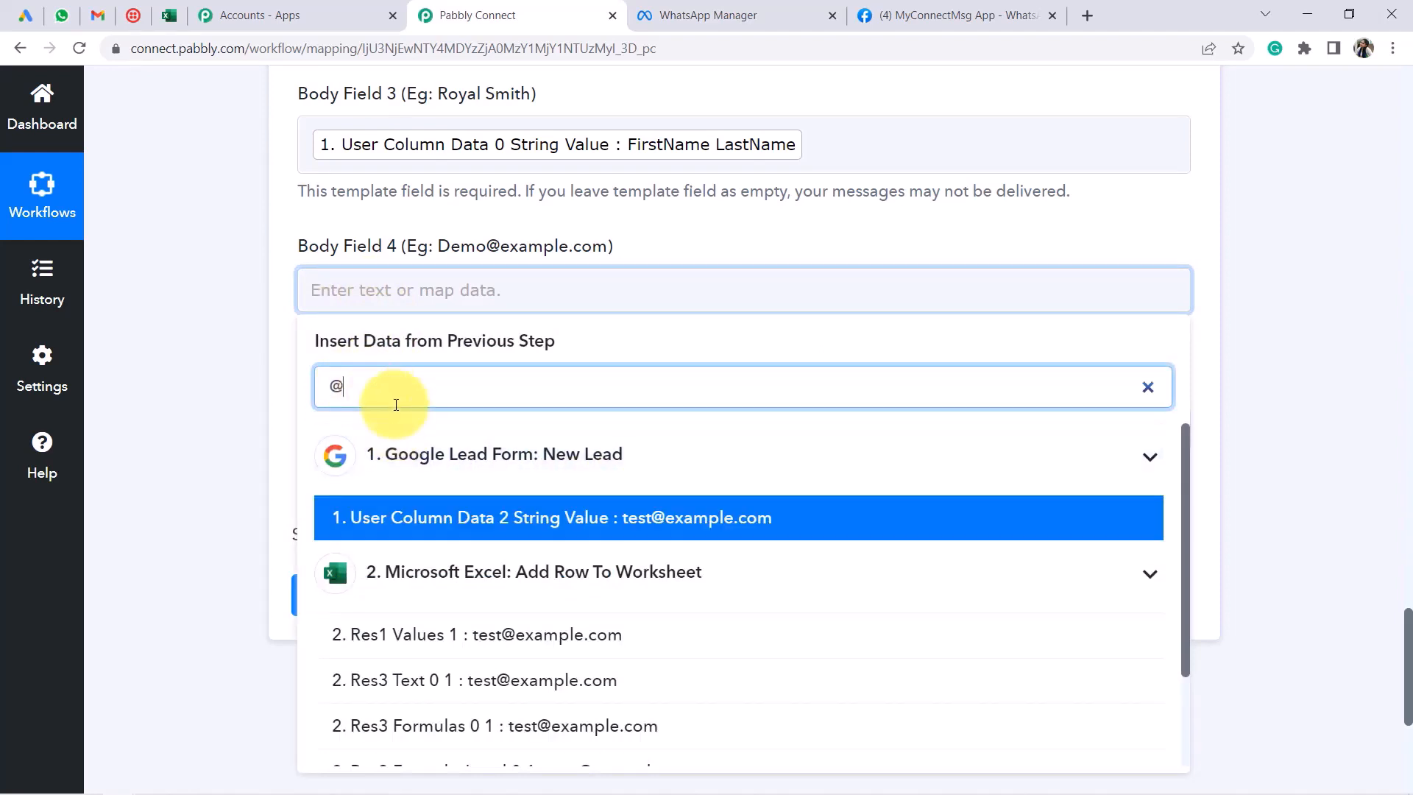
pyautogui.click(679, 514)
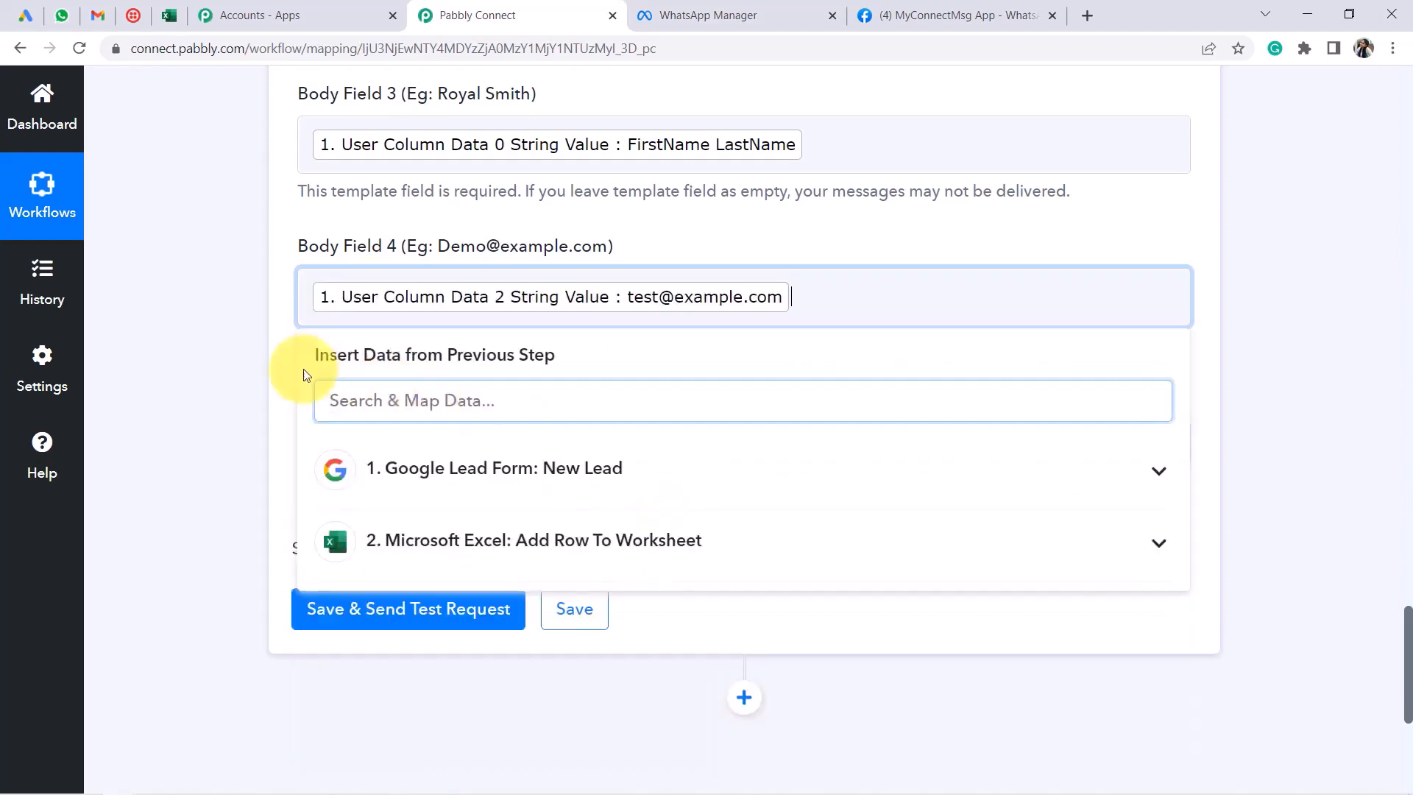
pyautogui.click(201, 347)
pyautogui.scroll(-3, 722, 282)
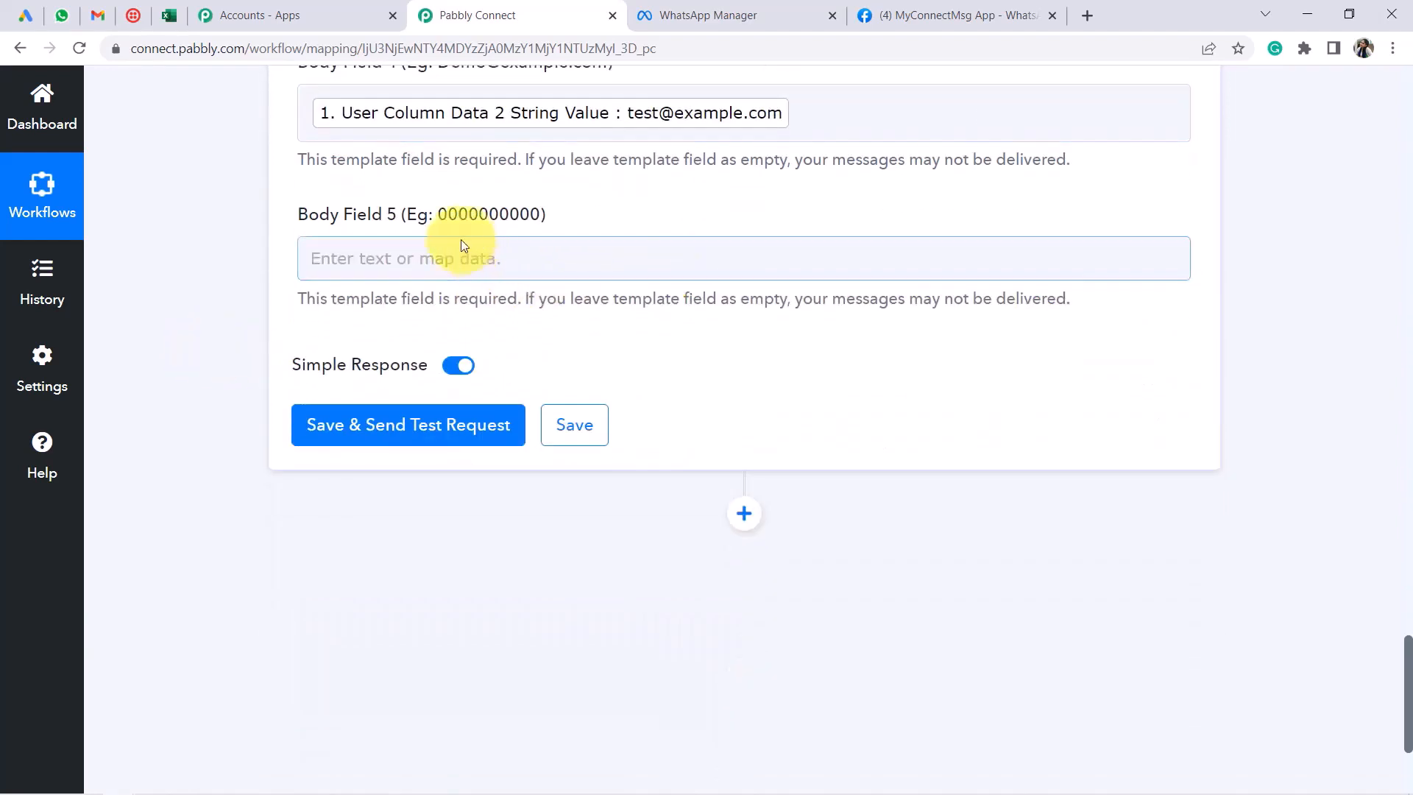
pyautogui.click(421, 271)
pyautogui.click(410, 421)
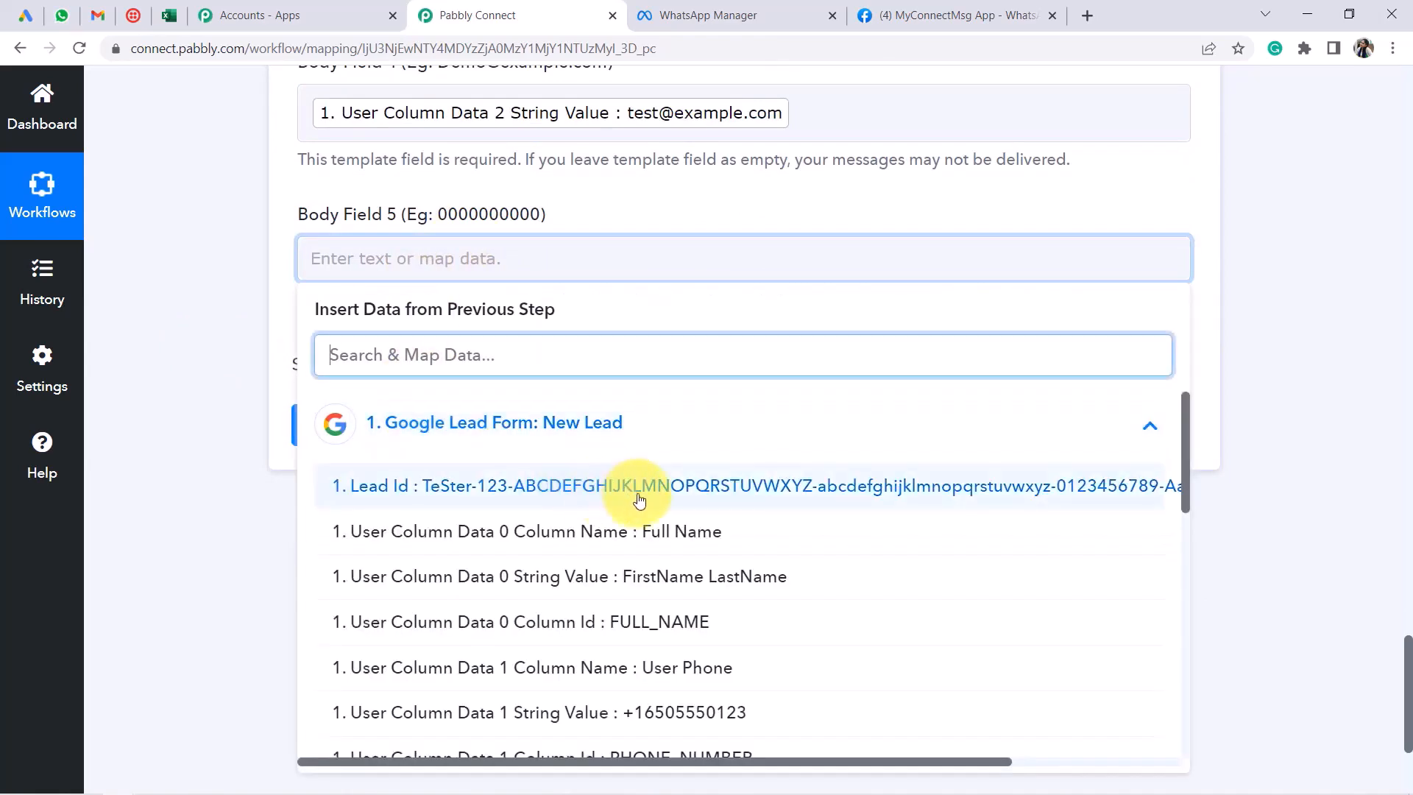
pyautogui.scroll(-1, 584, 625)
pyautogui.click(577, 622)
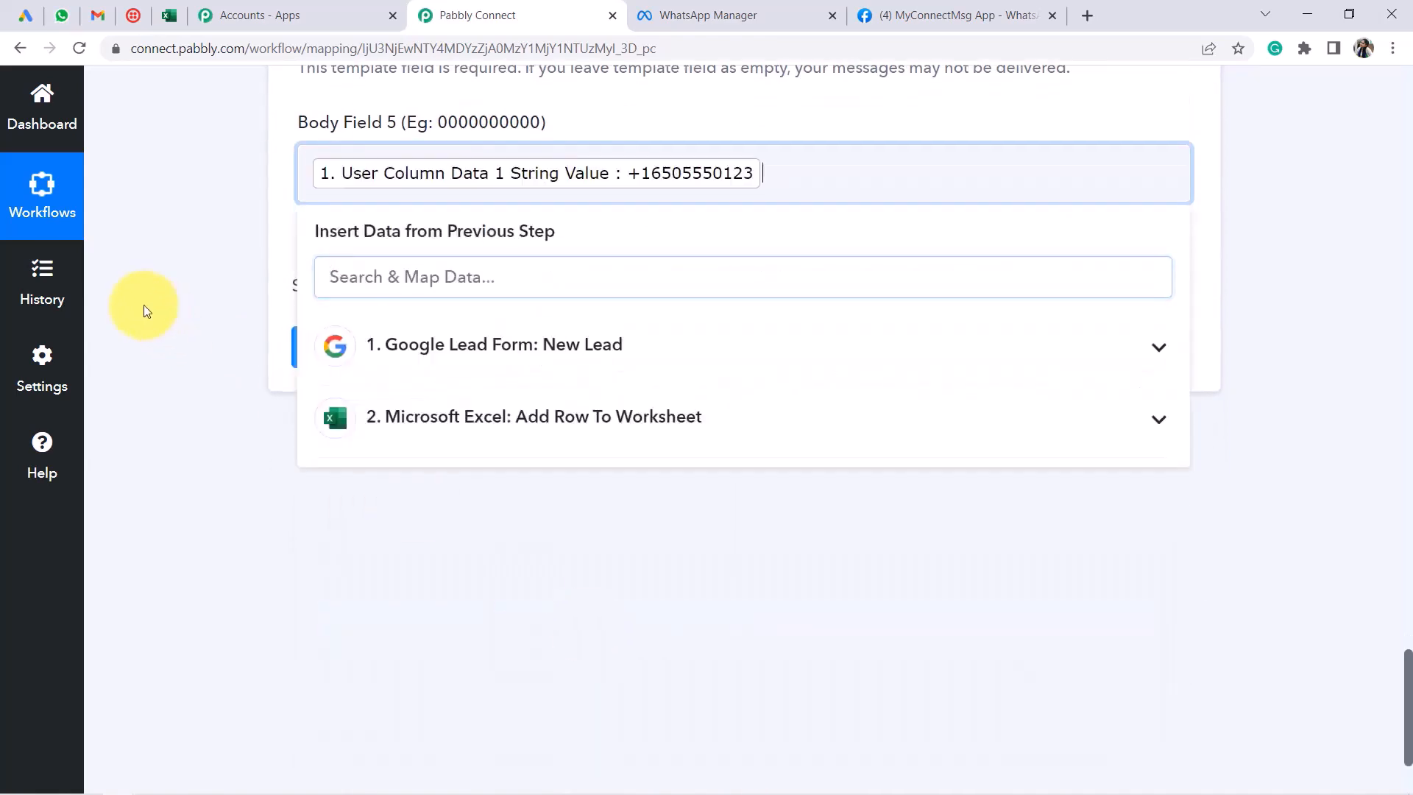
pyautogui.click(153, 315)
pyautogui.scroll(1, 221, 346)
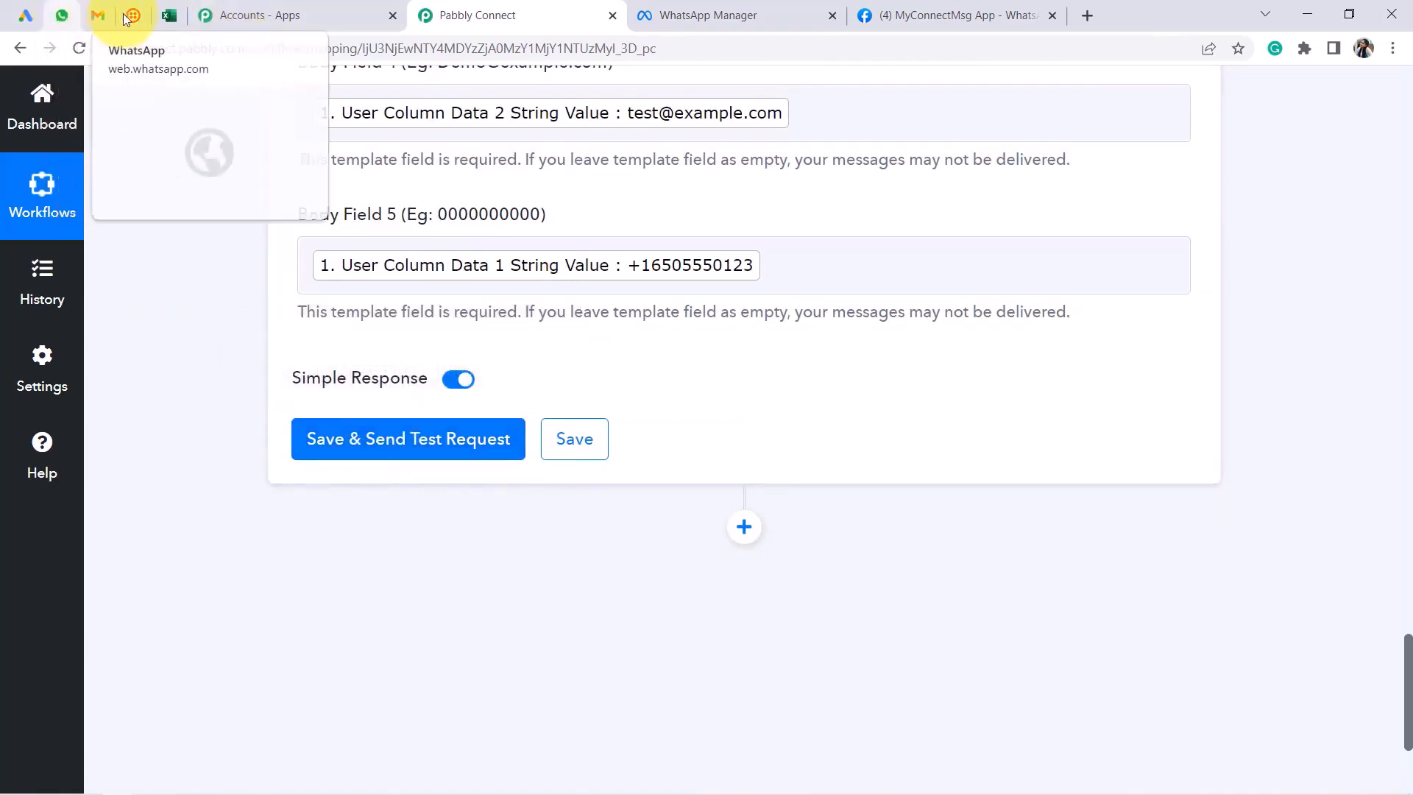
# Review the recipient mobile number, then save the WhatsApp step and send a test request
pyautogui.moveTo(63, 16); pyautogui.dragTo(167, 22)
pyautogui.click(61, 16)
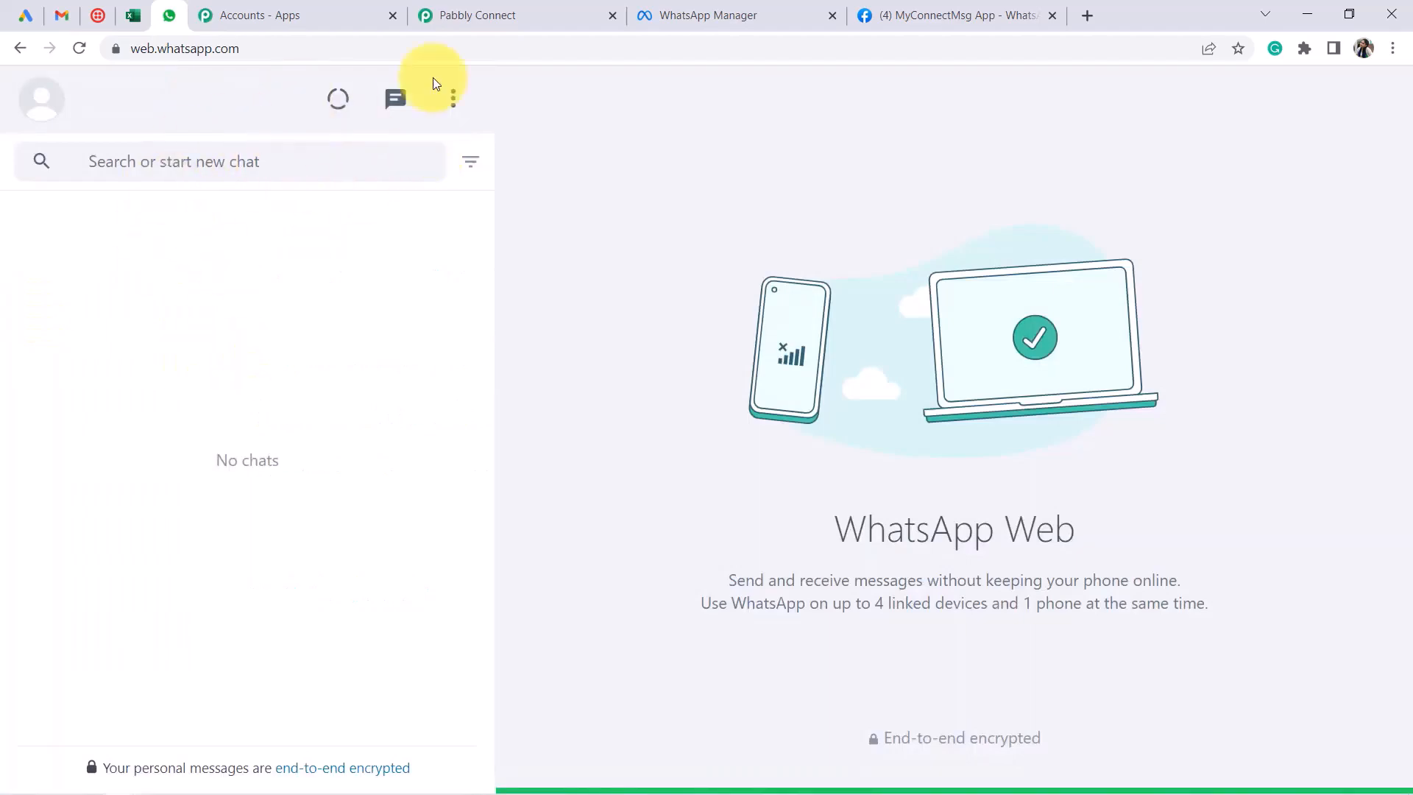
pyautogui.click(482, 15)
pyautogui.scroll(3, 688, 534)
pyautogui.scroll(3, 706, 508)
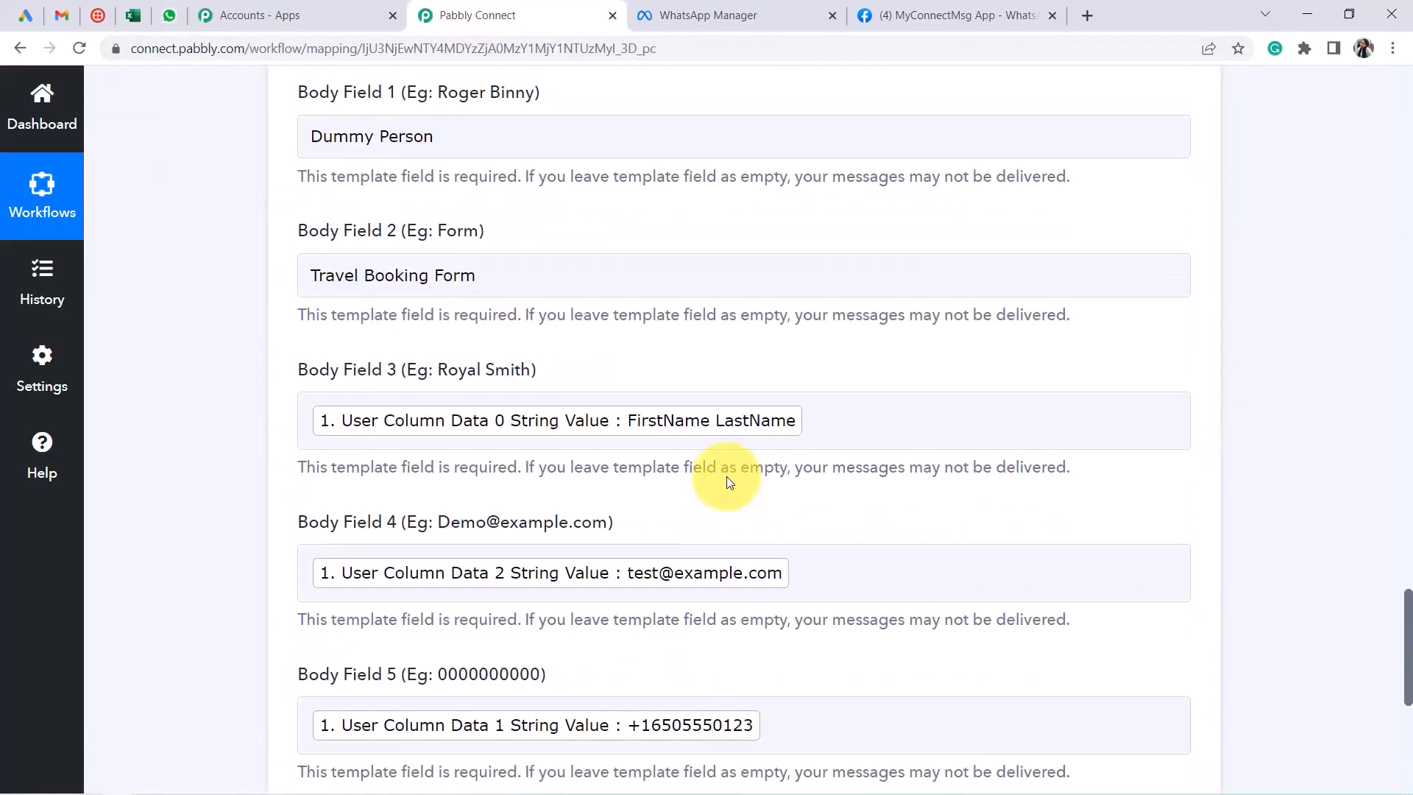
pyautogui.scroll(3, 609, 442)
pyautogui.click(377, 183)
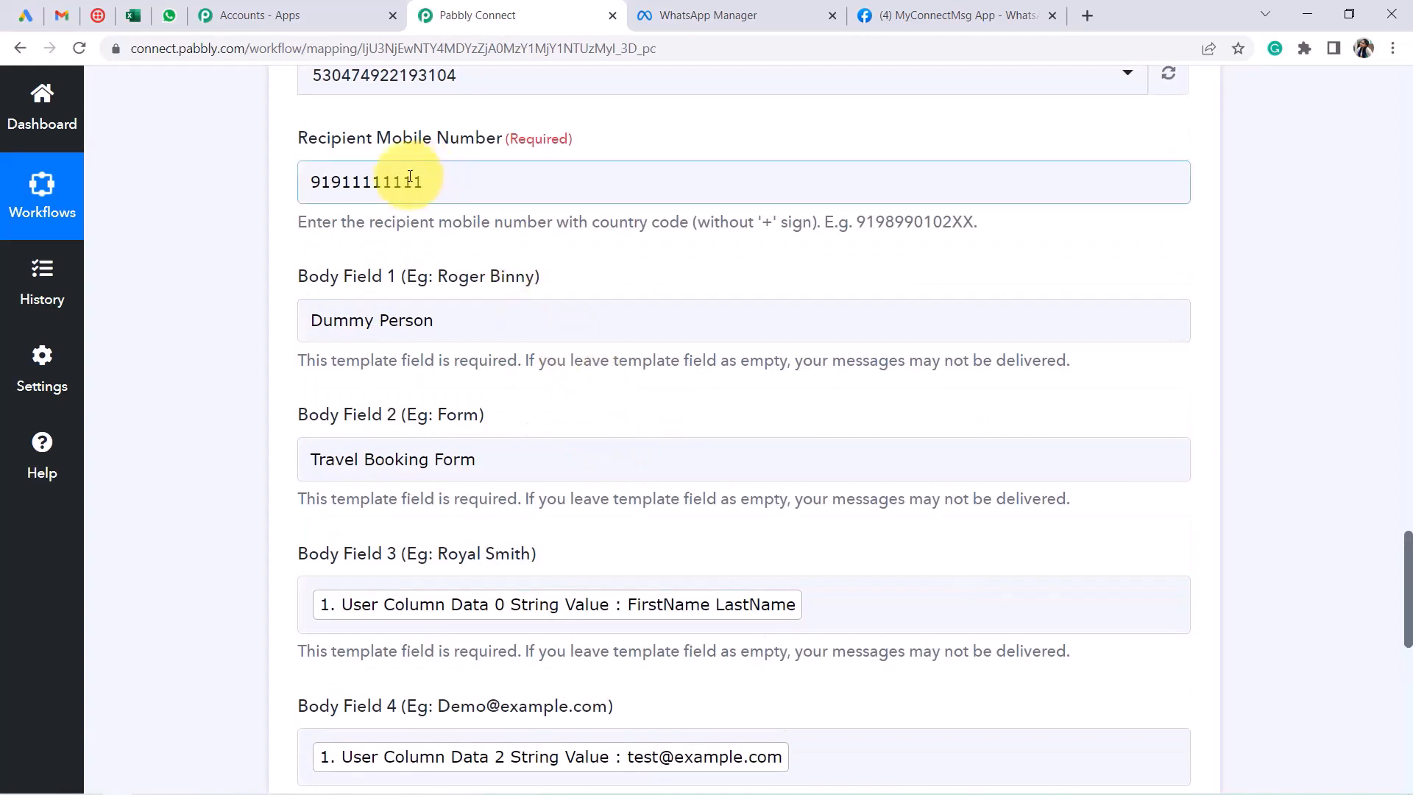
pyautogui.moveTo(333, 179); pyautogui.dragTo(536, 182)
pyautogui.scroll(-10, 442, 331)
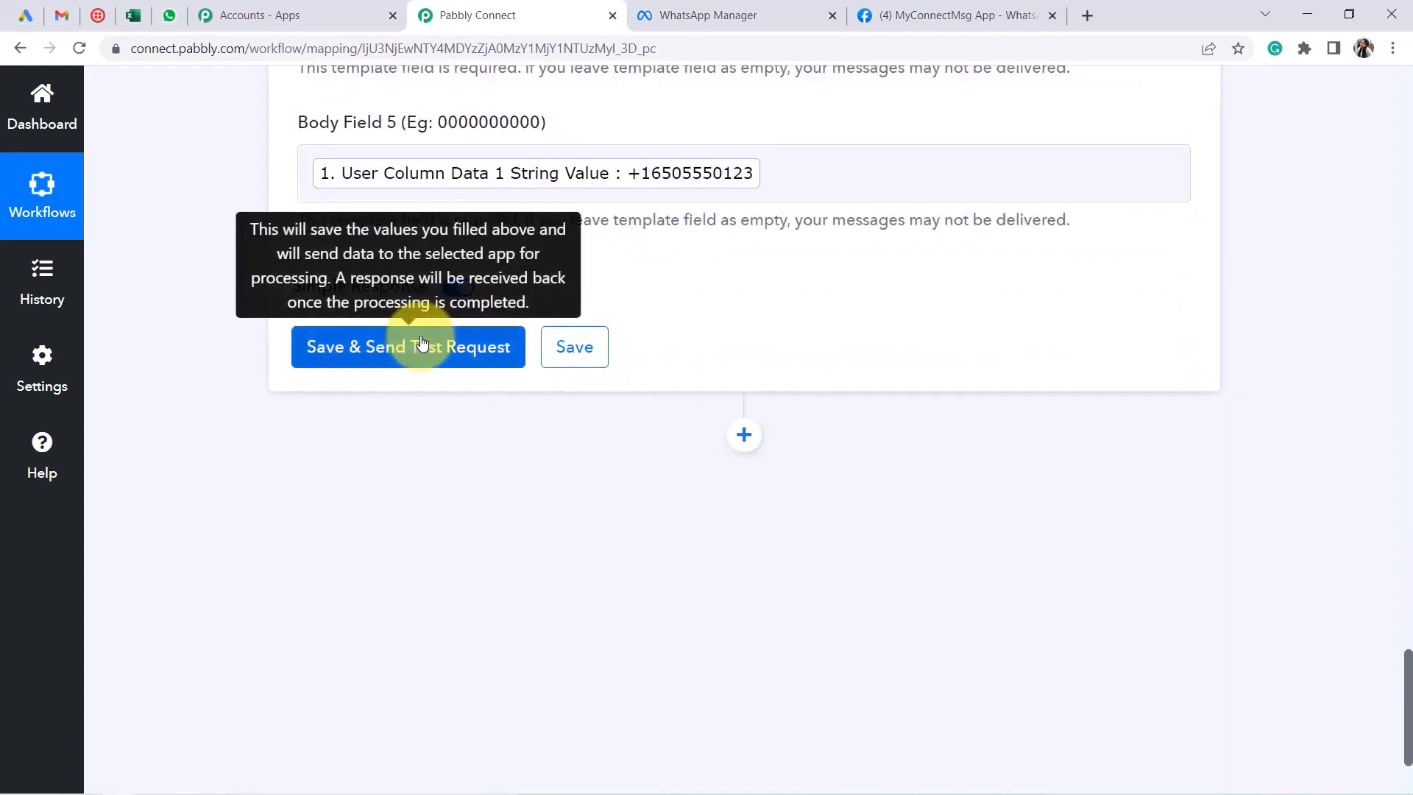
pyautogui.click(410, 348)
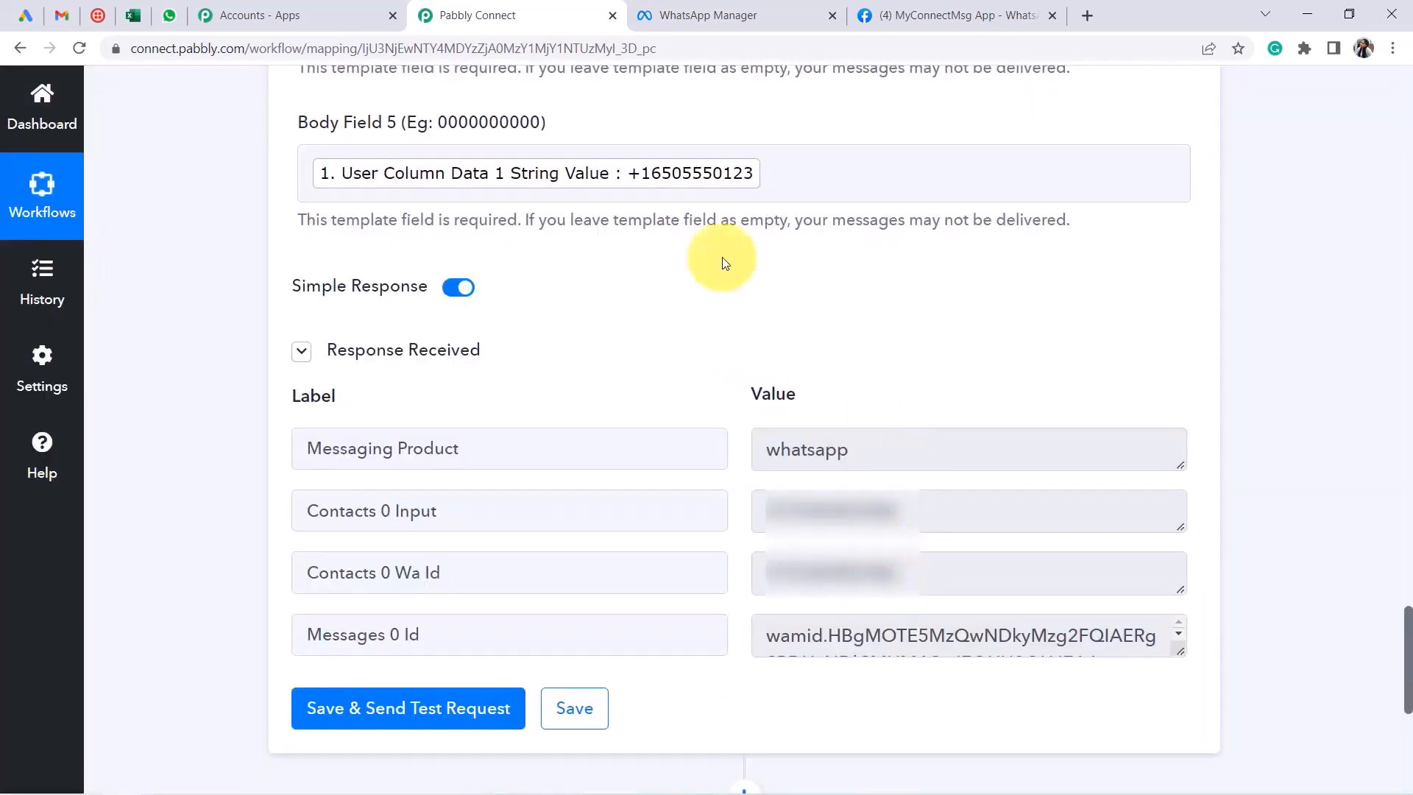
# Reload WhatsApp Web and open the Pabbly Team chat
pyautogui.click(175, 16)
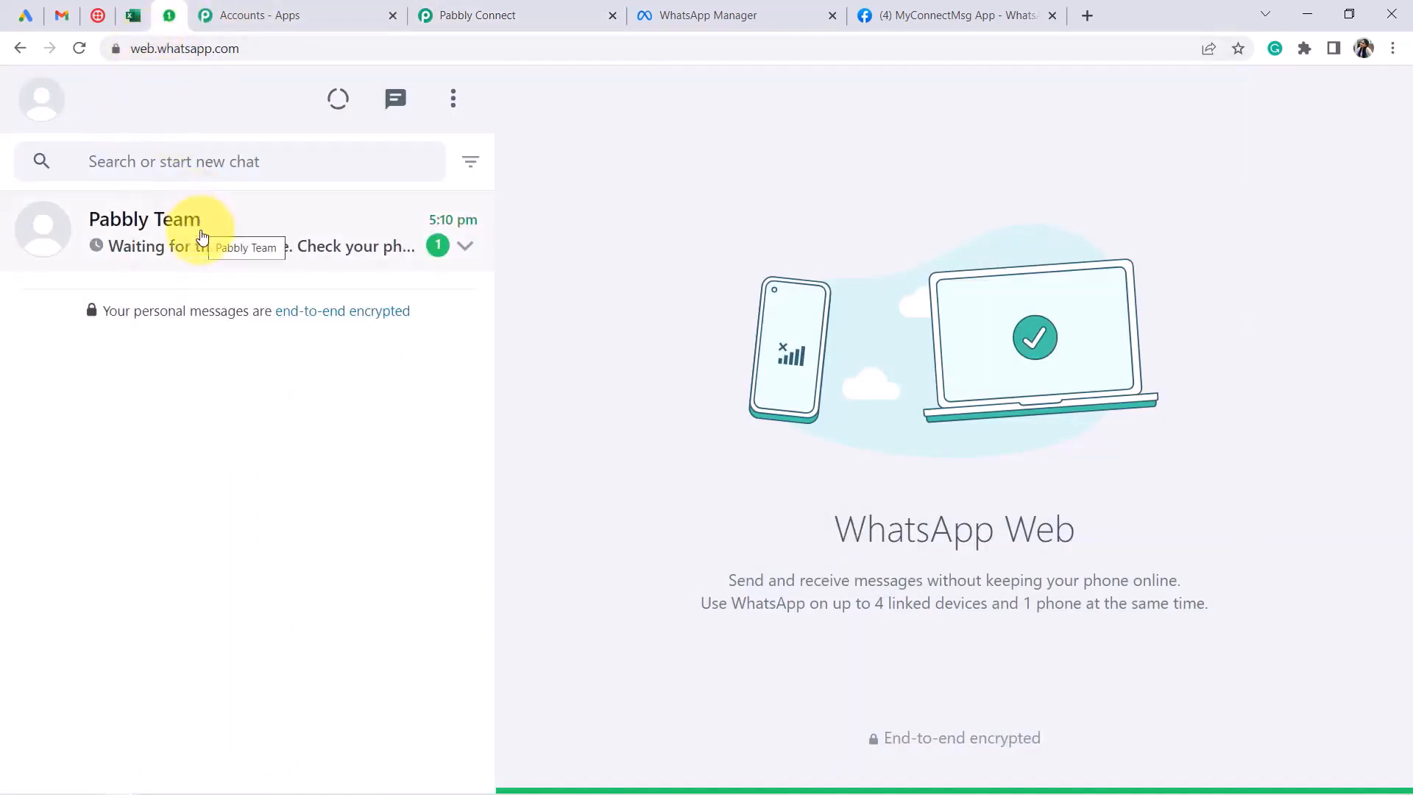
pyautogui.click(76, 49)
pyautogui.click(278, 244)
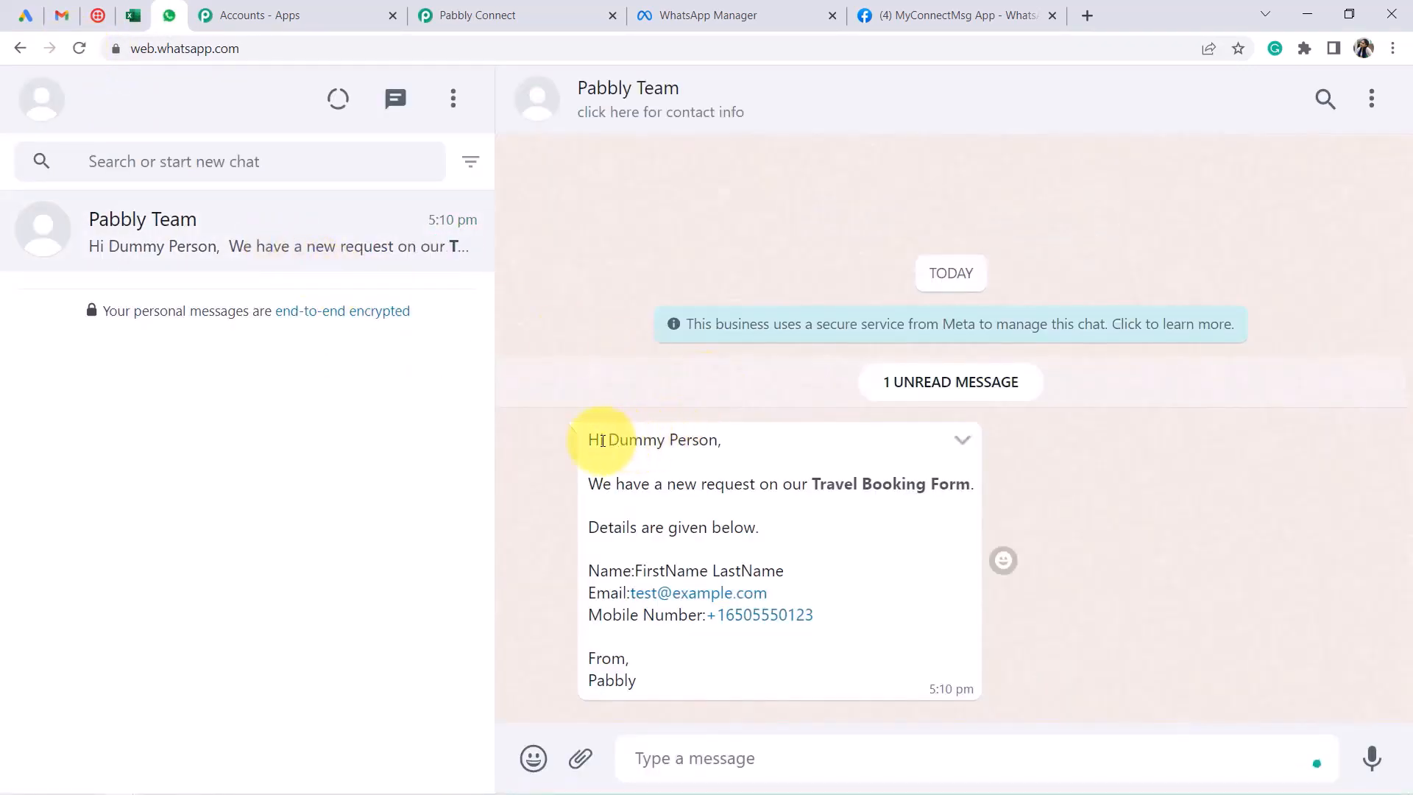
# Read through the greeting, Travel Booking Form line, lead's name and email, and sign-off
pyautogui.moveTo(599, 440); pyautogui.dragTo(736, 458)
pyautogui.moveTo(633, 483); pyautogui.dragTo(954, 501)
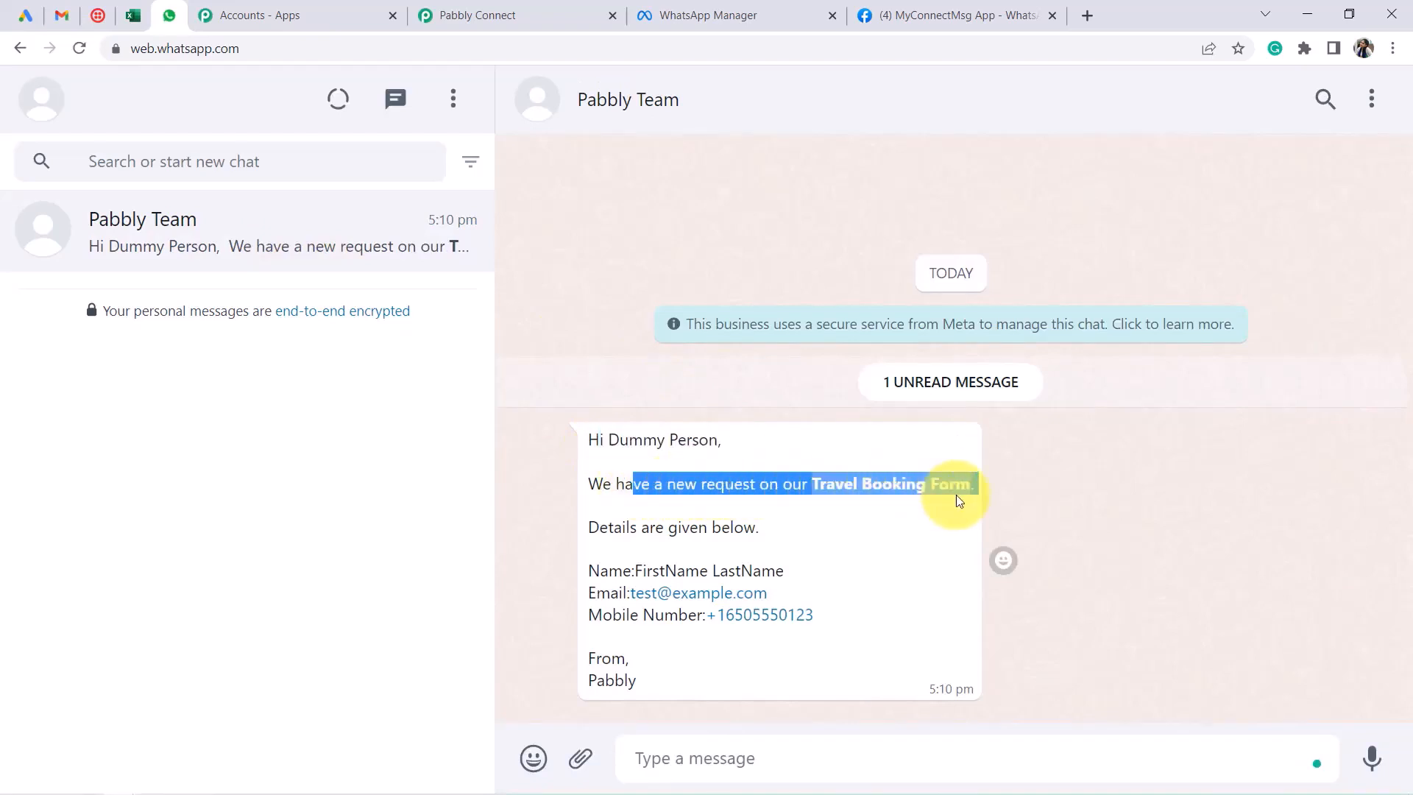
pyautogui.moveTo(631, 527); pyautogui.dragTo(733, 528)
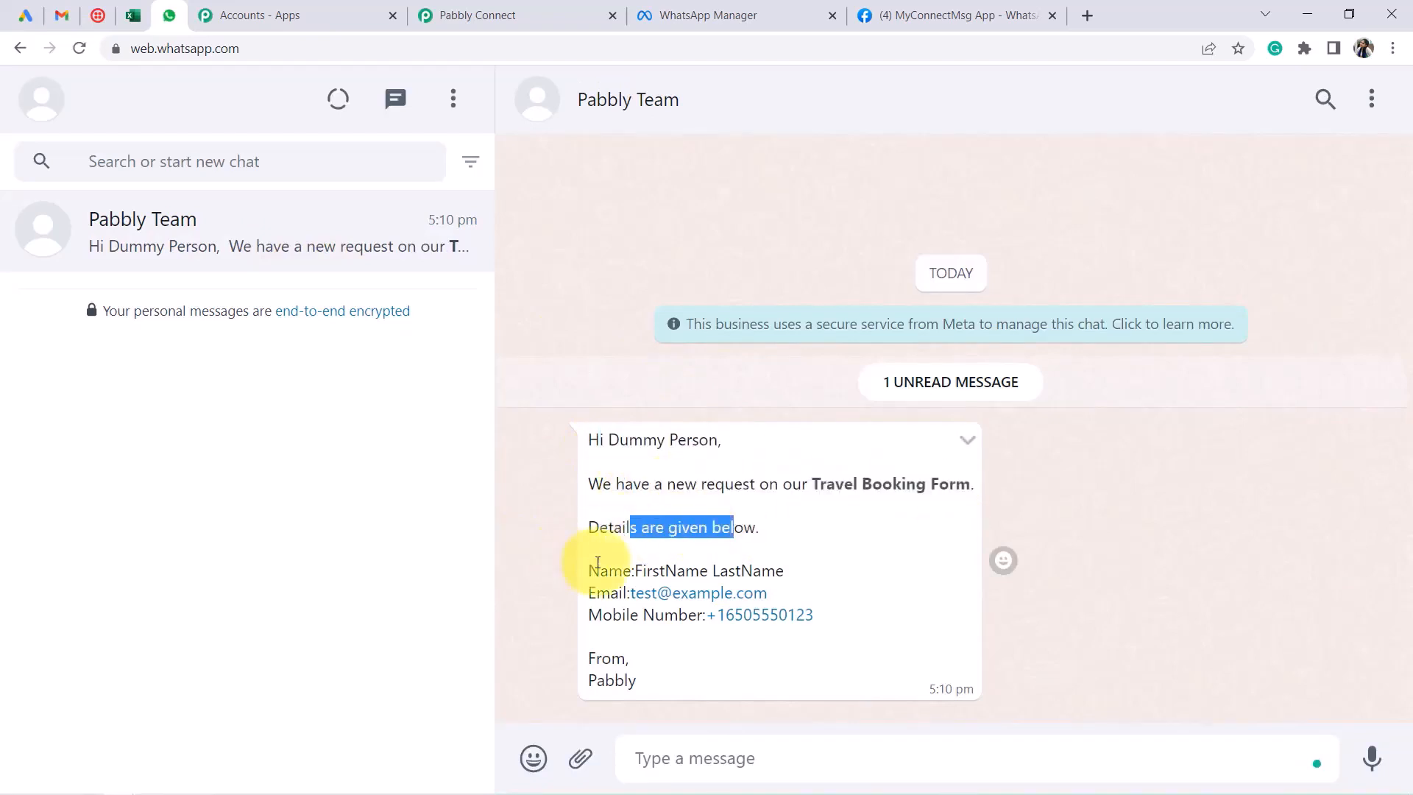
pyautogui.moveTo(649, 565); pyautogui.dragTo(736, 566)
pyautogui.moveTo(587, 591); pyautogui.dragTo(665, 617)
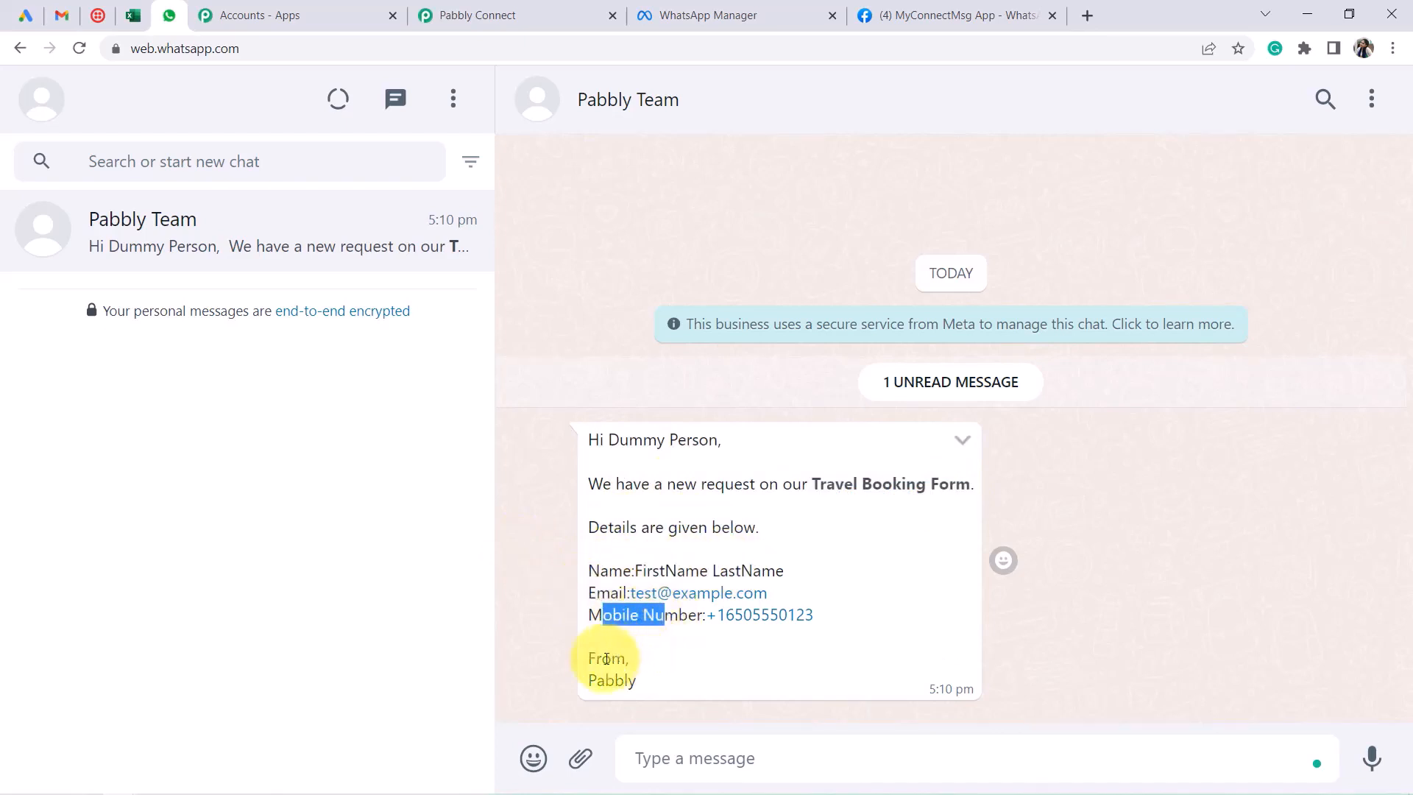
pyautogui.moveTo(613, 664); pyautogui.dragTo(629, 681)
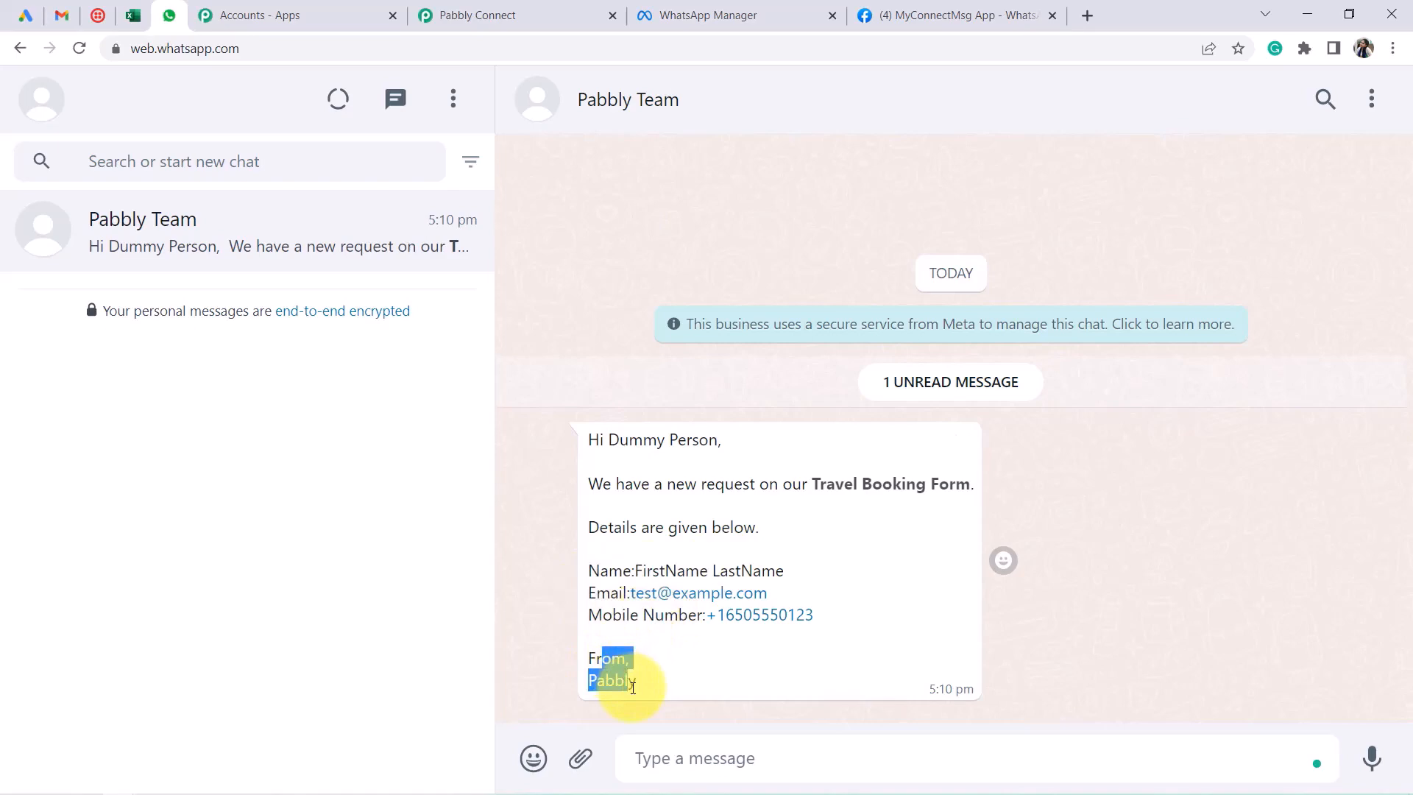
# Collapse the WhatsApp step and add a new action step below it
pyautogui.click(486, 16)
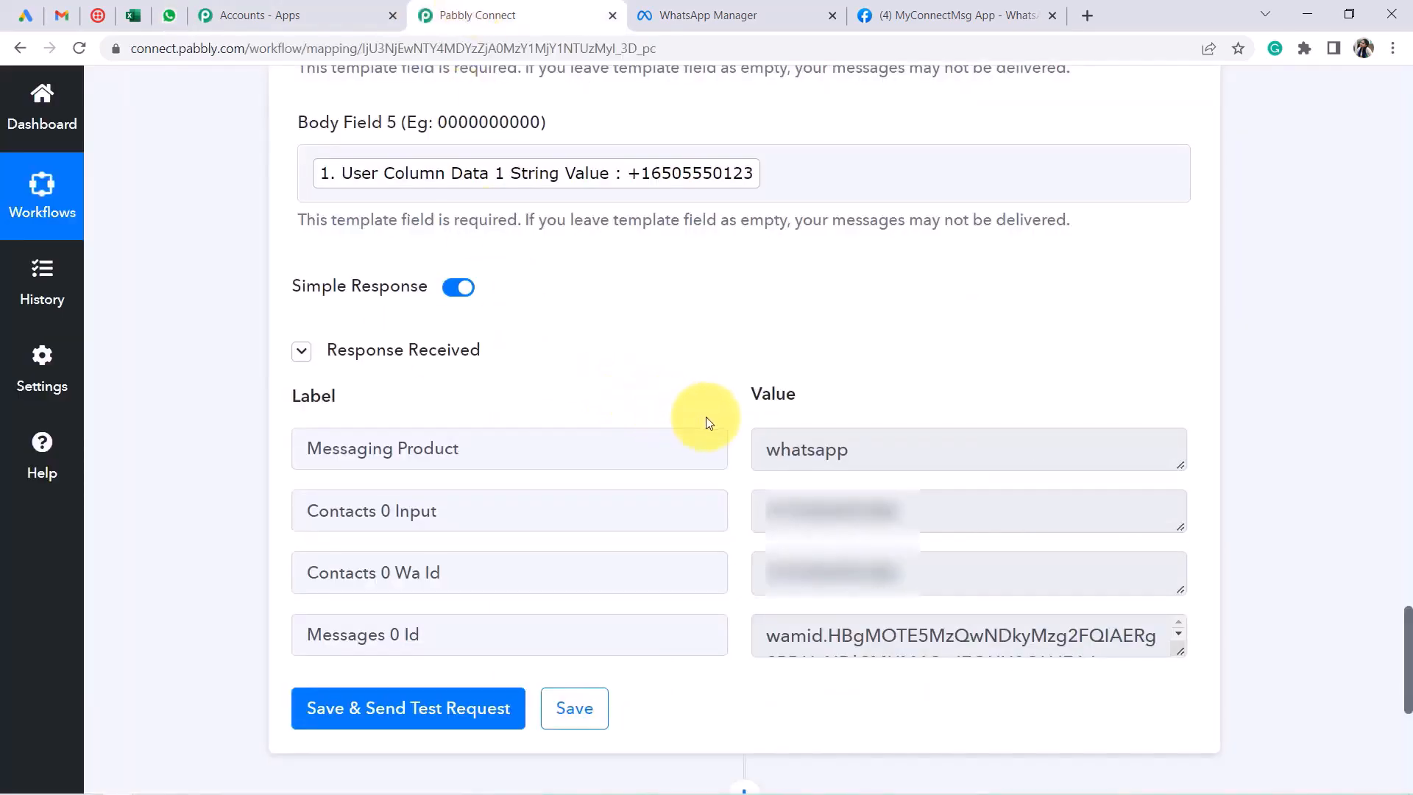
pyautogui.scroll(6, 750, 405)
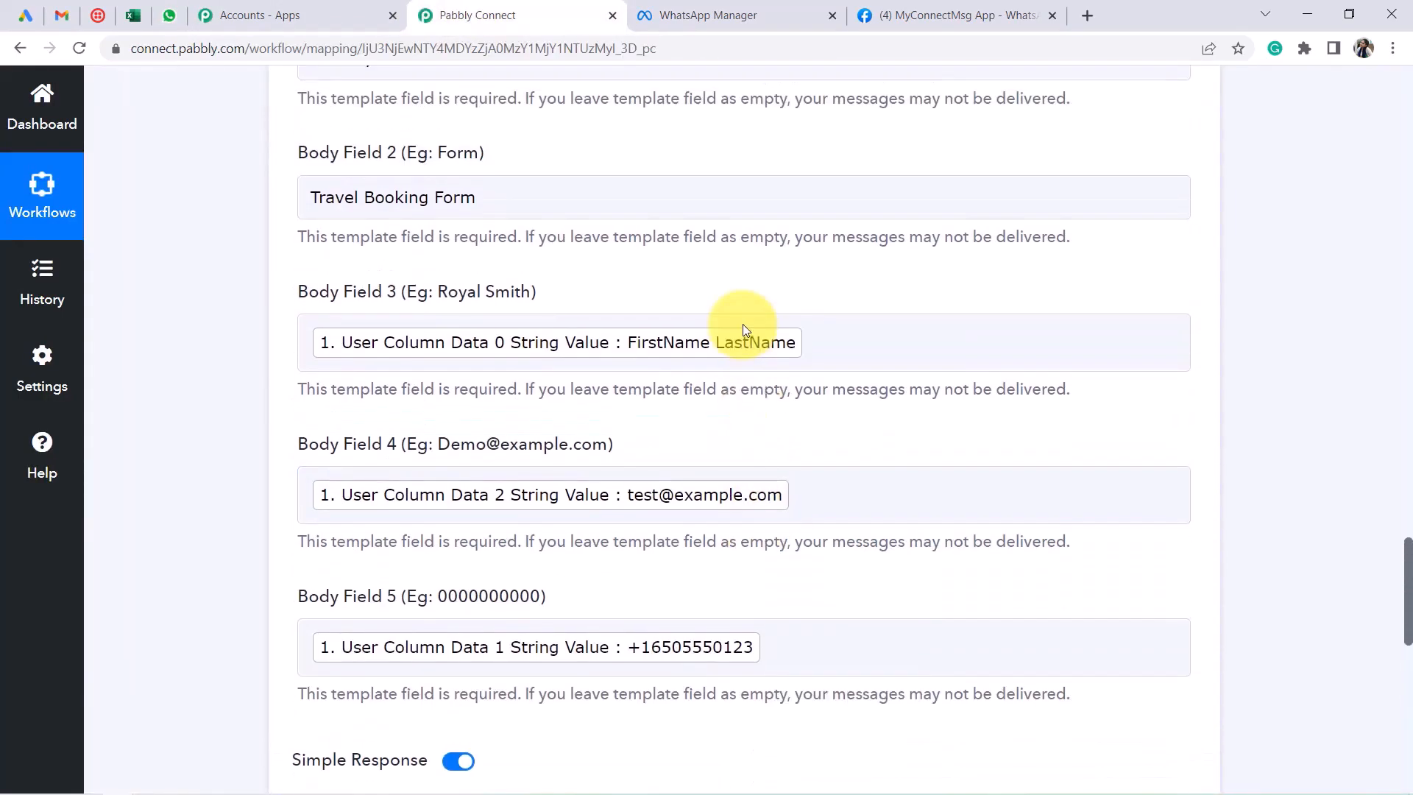
pyautogui.scroll(17, 743, 330)
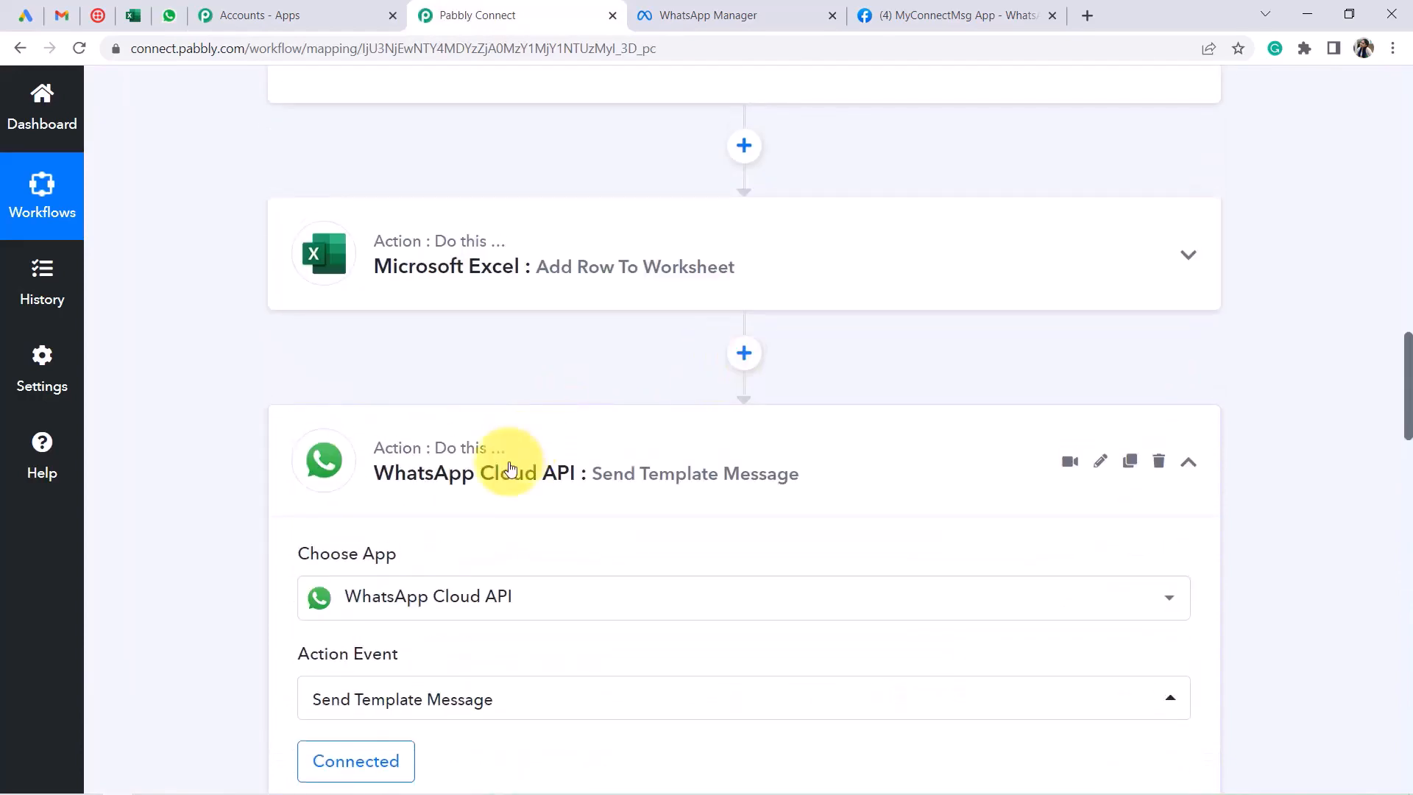
pyautogui.click(510, 468)
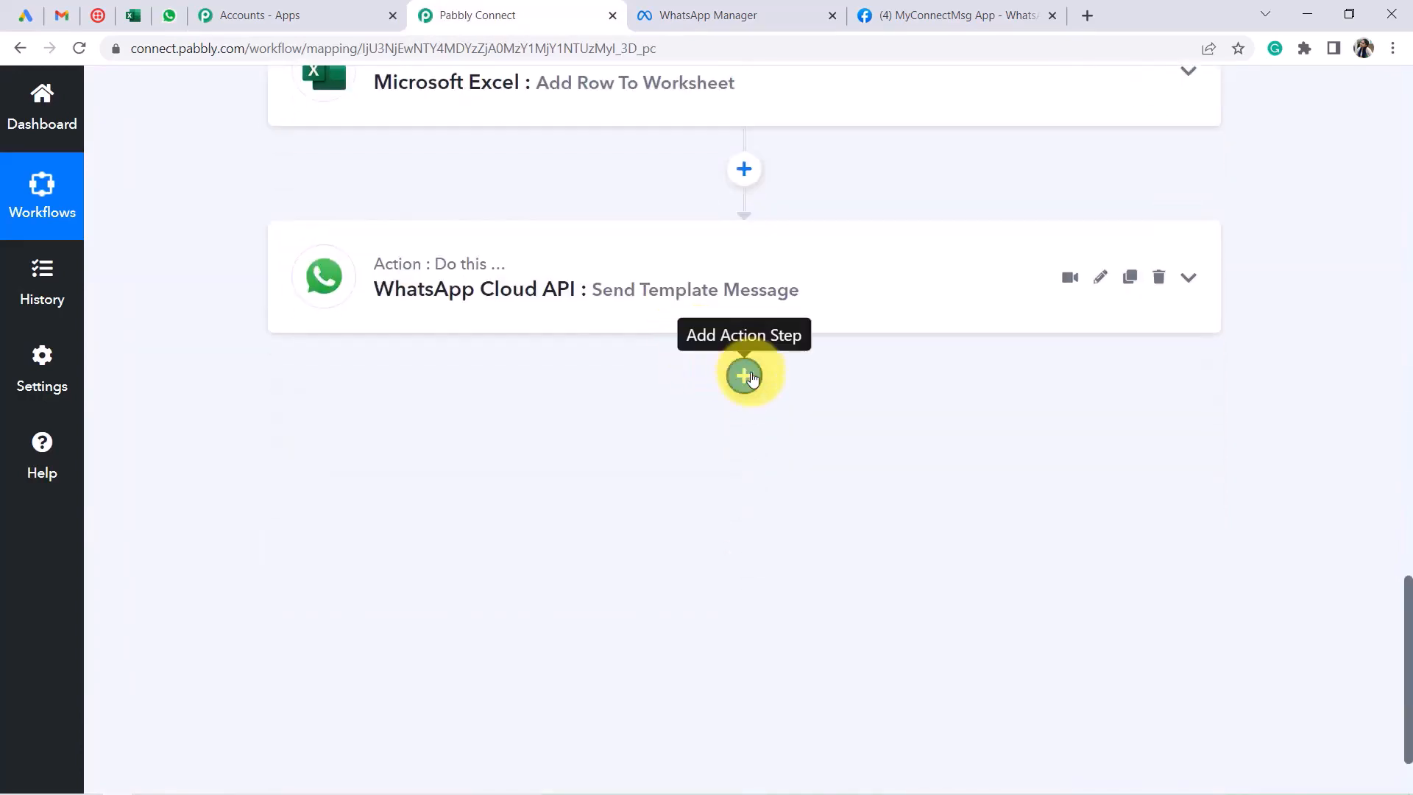
pyautogui.click(748, 376)
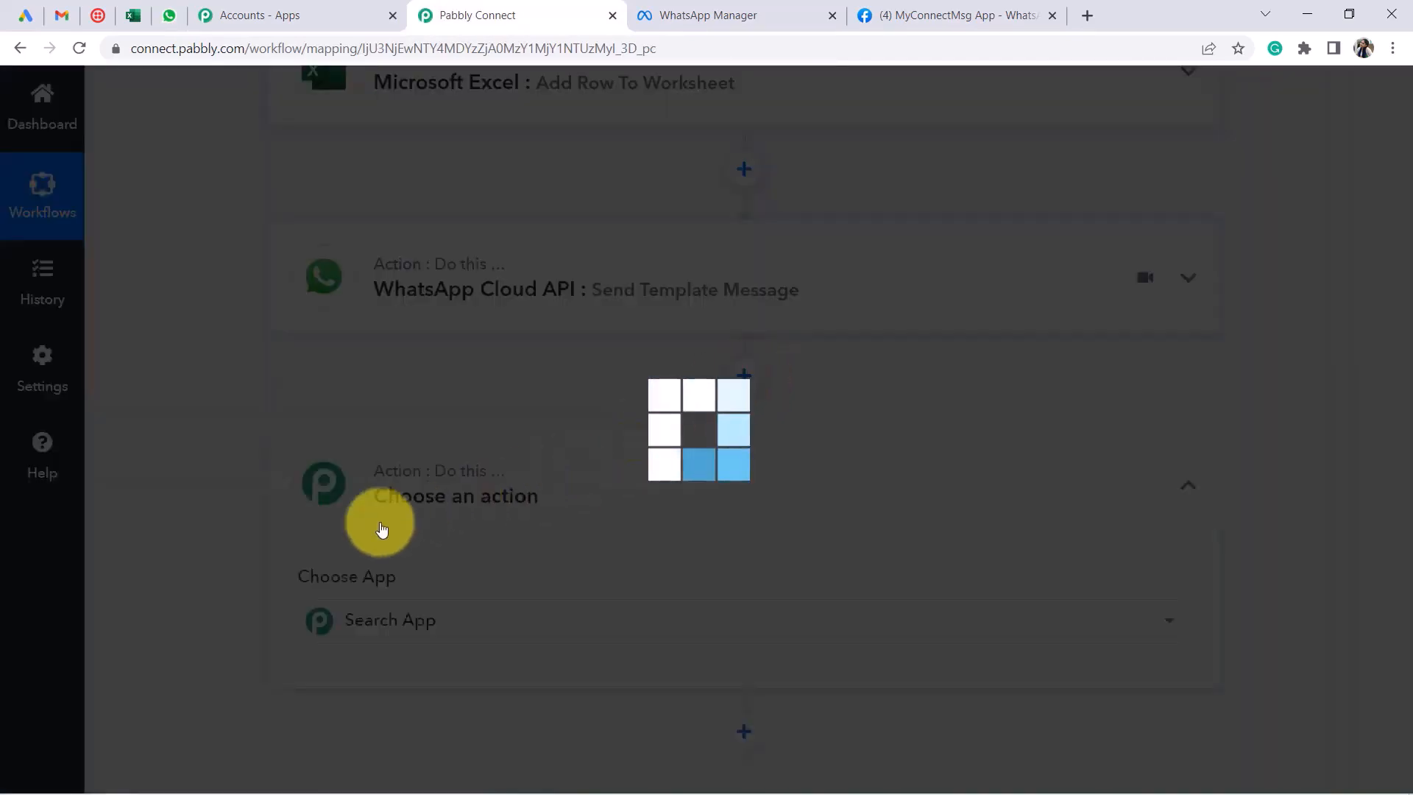
# Choose Gmail as the app with Send Email as its action event
pyautogui.write('gma')
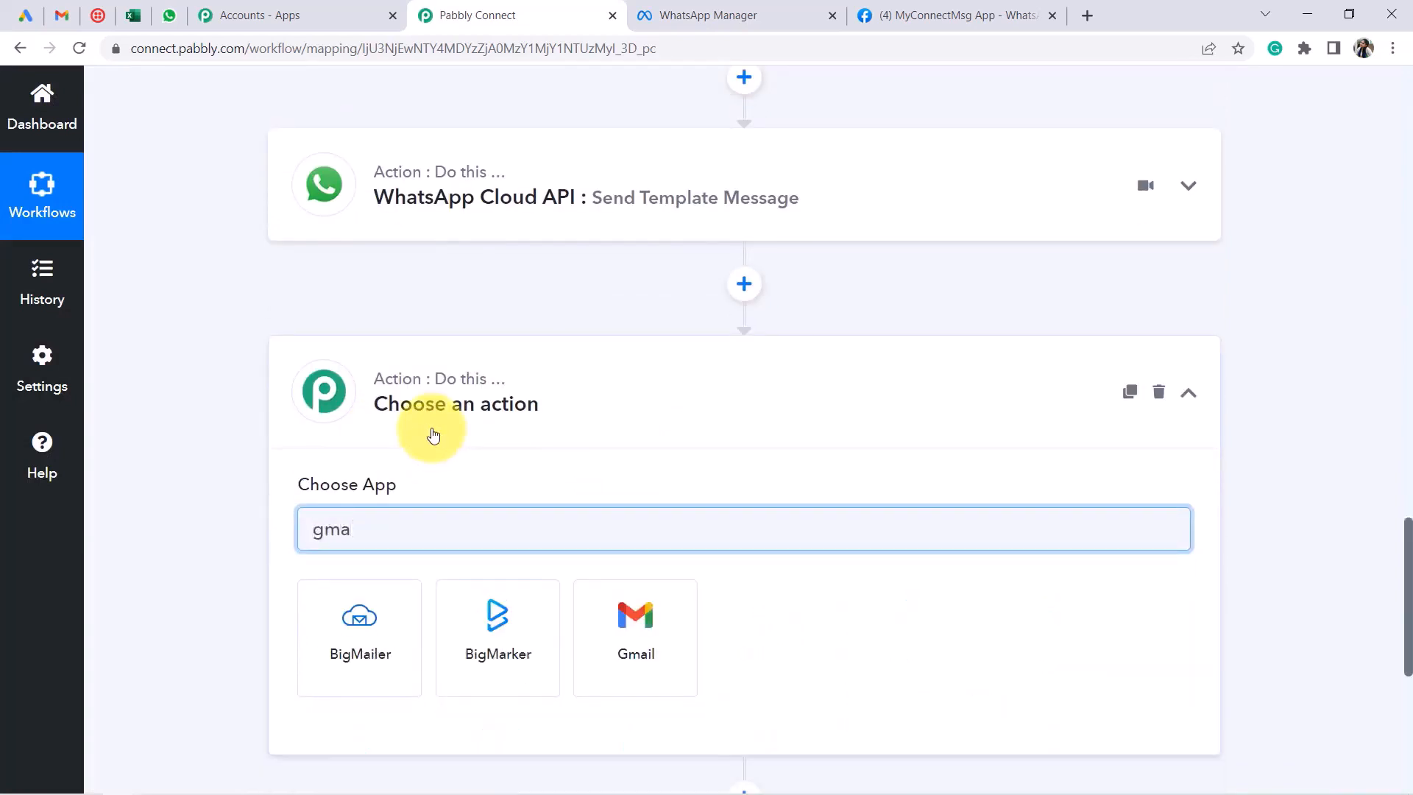
pyautogui.click(607, 612)
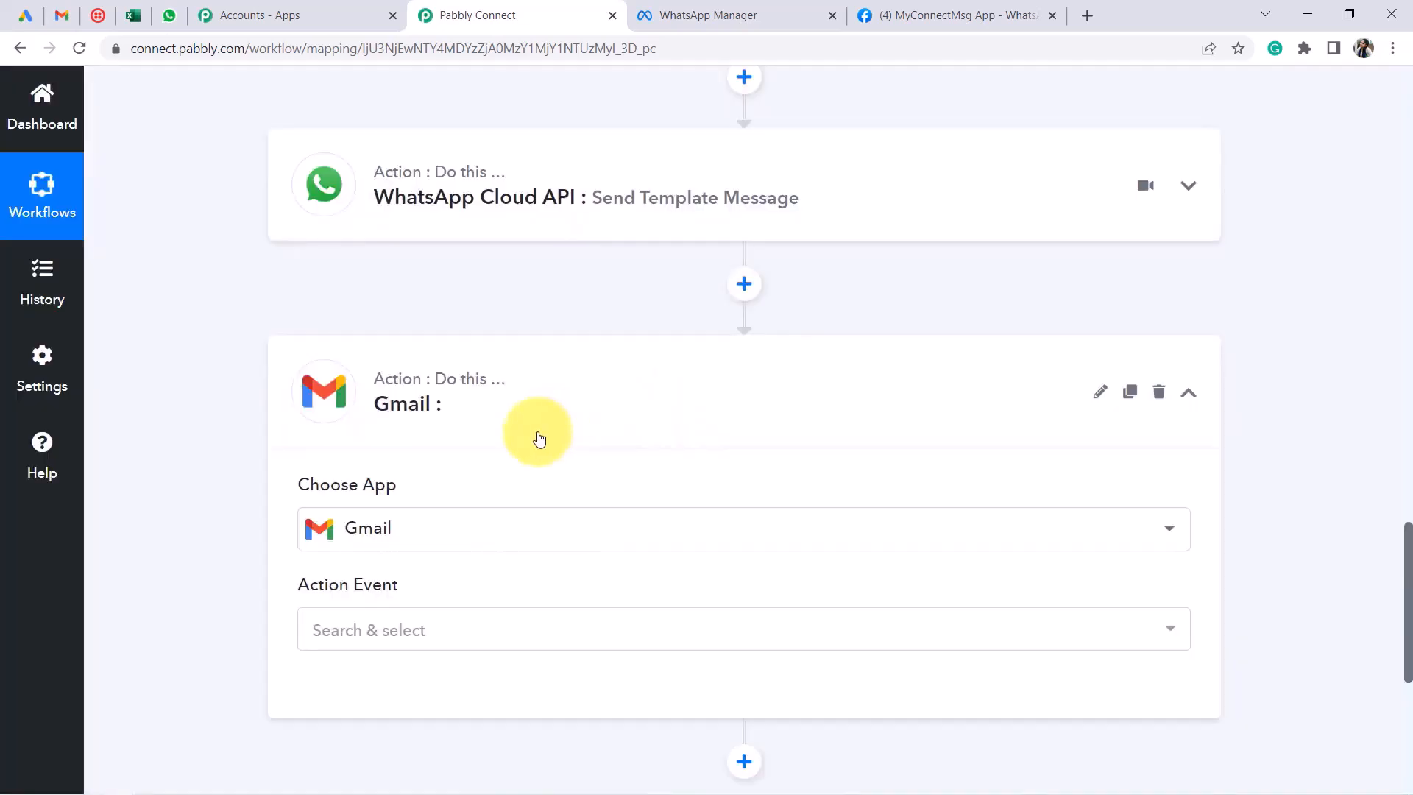
pyautogui.scroll(-2, 511, 464)
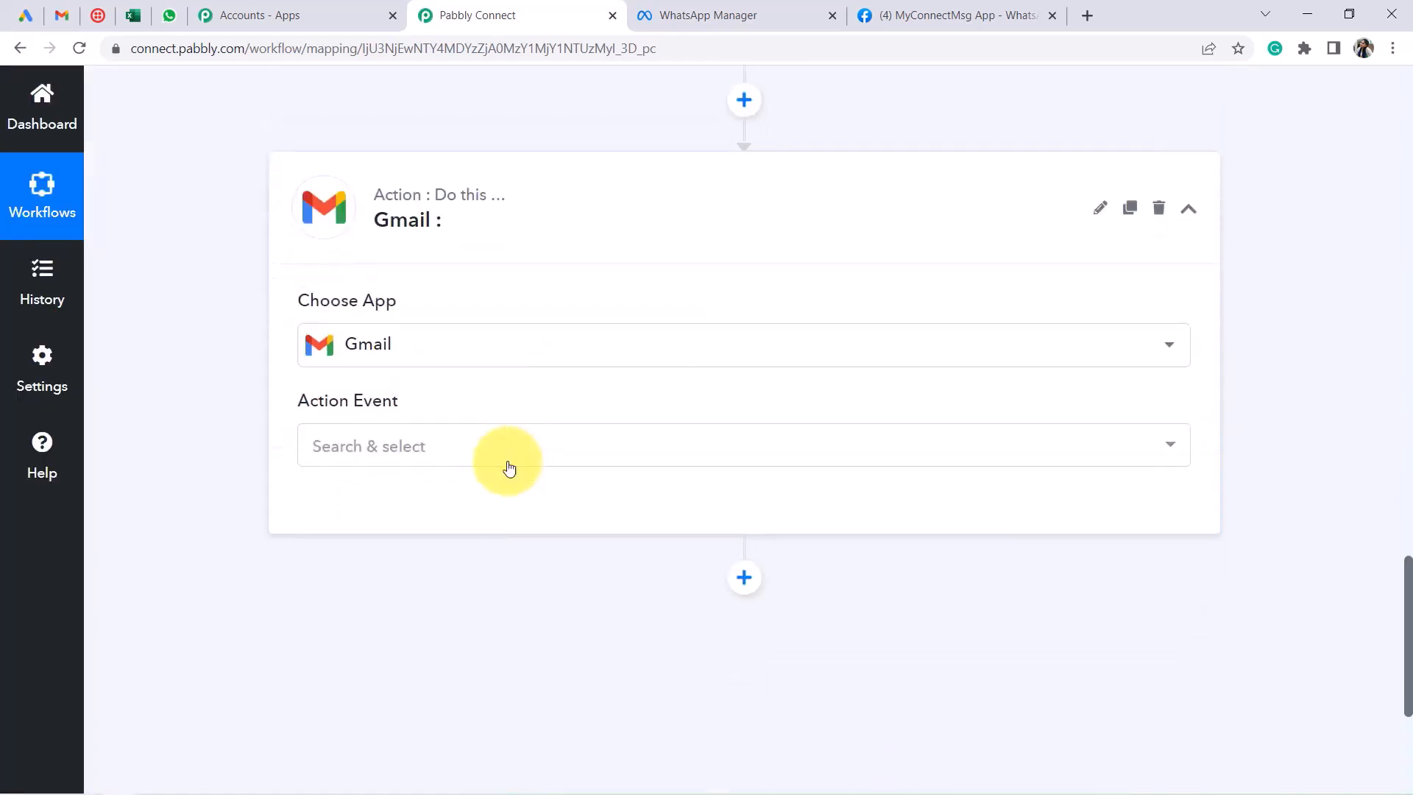
pyautogui.click(355, 450)
pyautogui.click(360, 554)
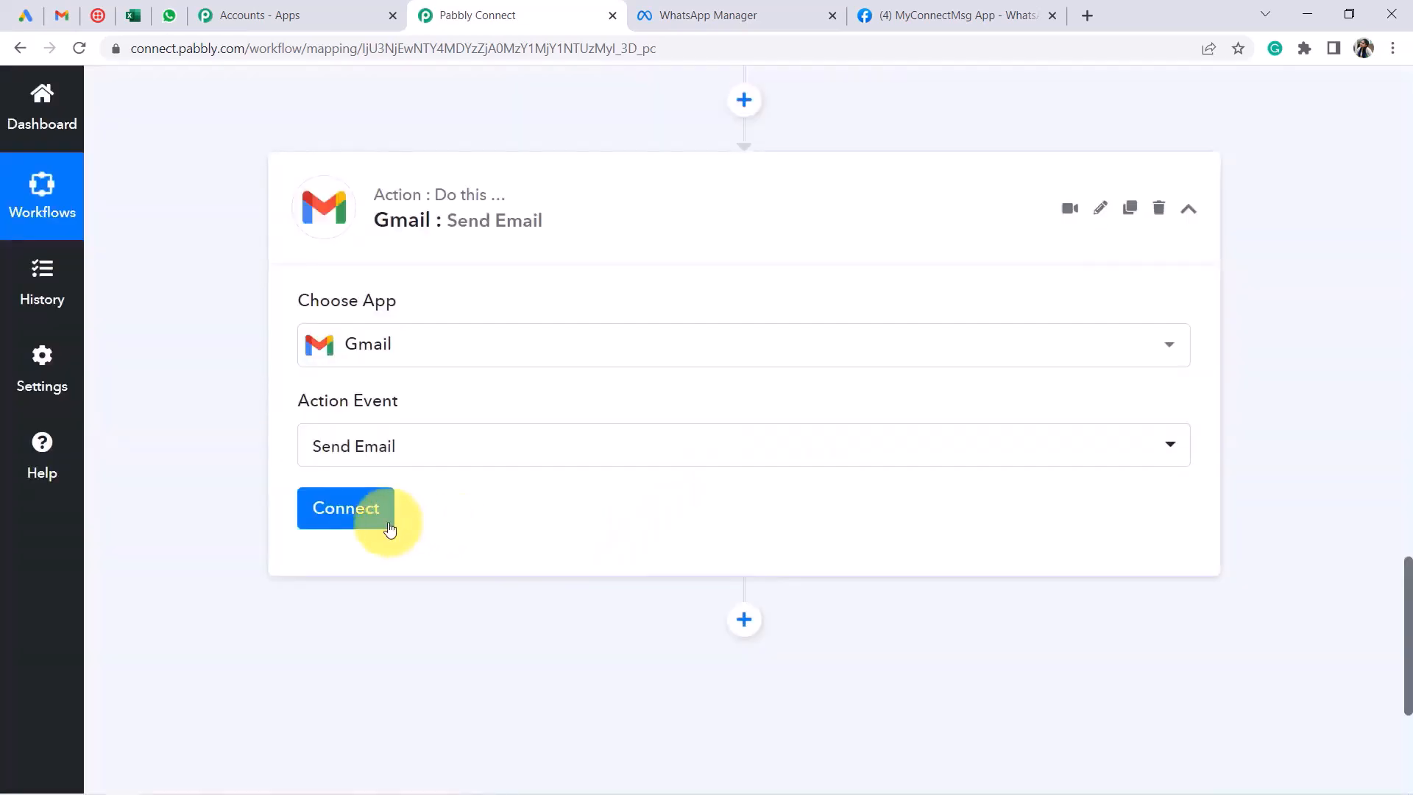
# Add a new Gmail connection by authorising the Google account and granting Pabbly access
pyautogui.click(359, 502)
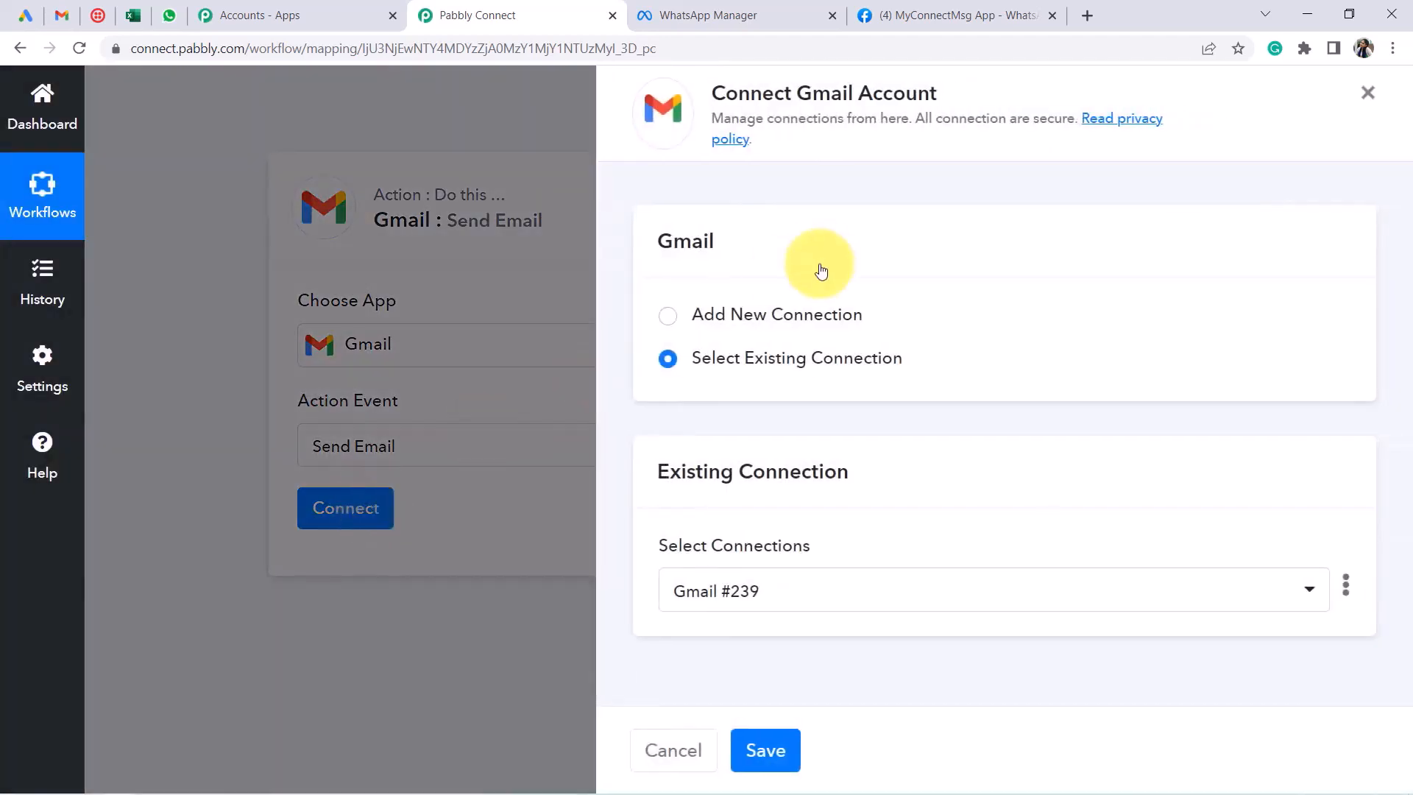
pyautogui.click(766, 315)
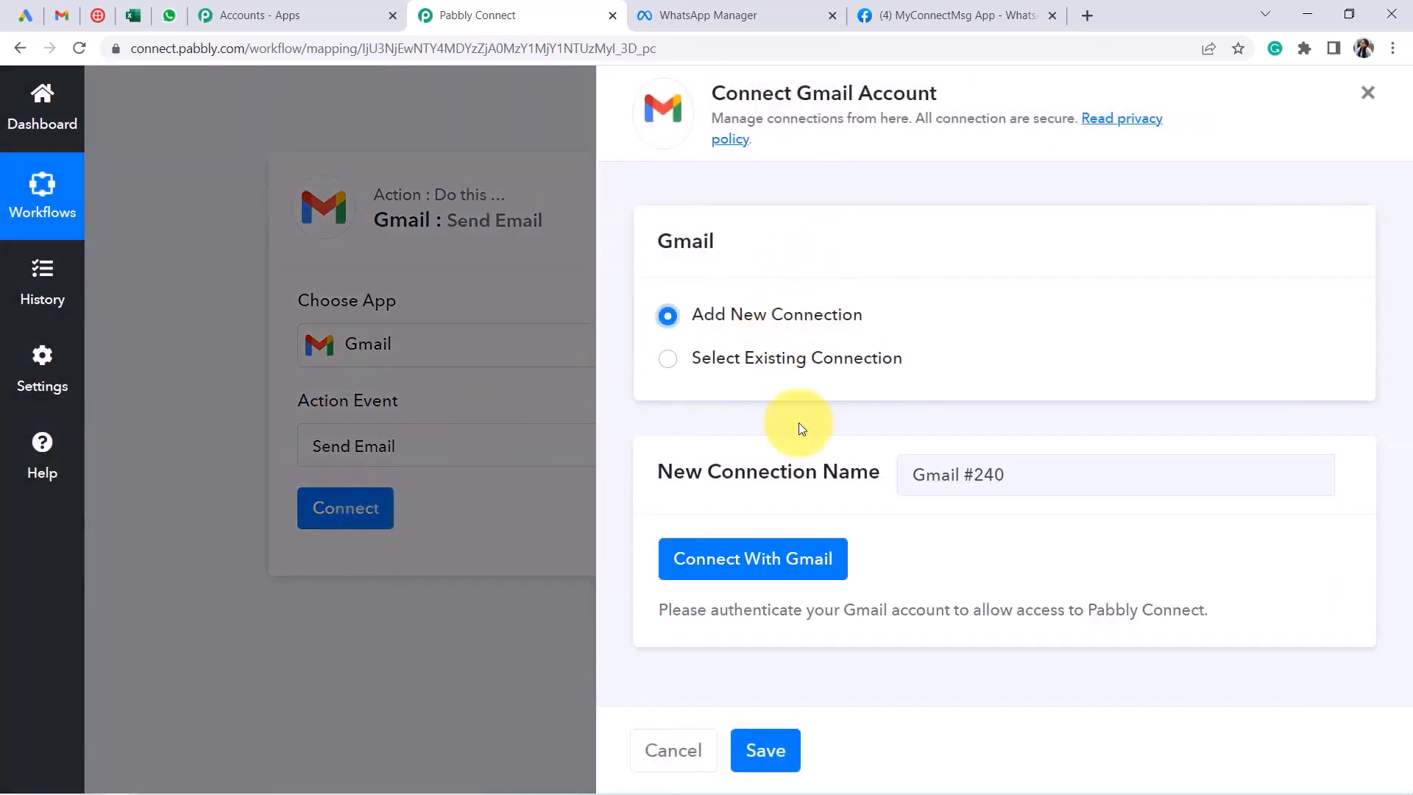
pyautogui.click(789, 561)
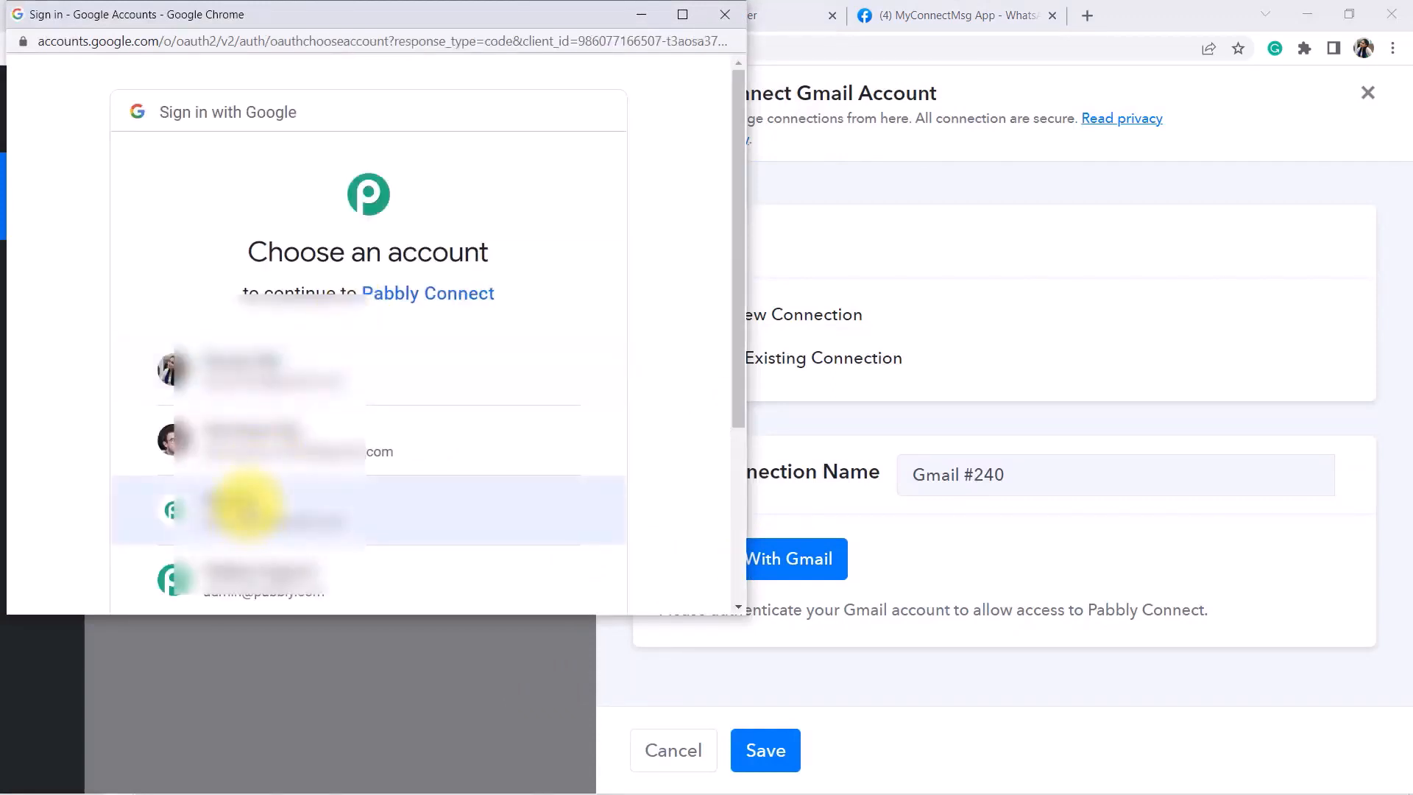
pyautogui.click(247, 507)
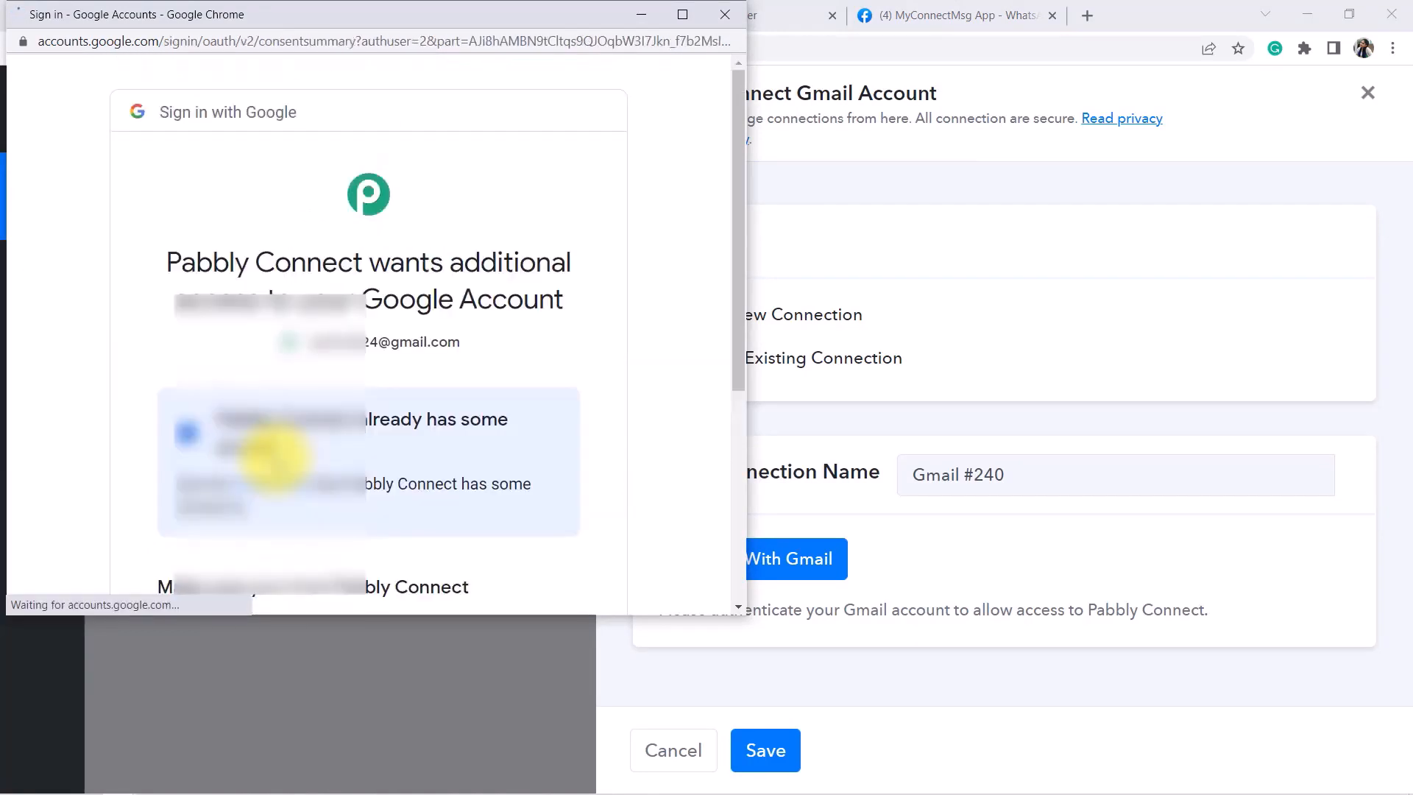
pyautogui.scroll(-5, 410, 413)
pyautogui.click(474, 443)
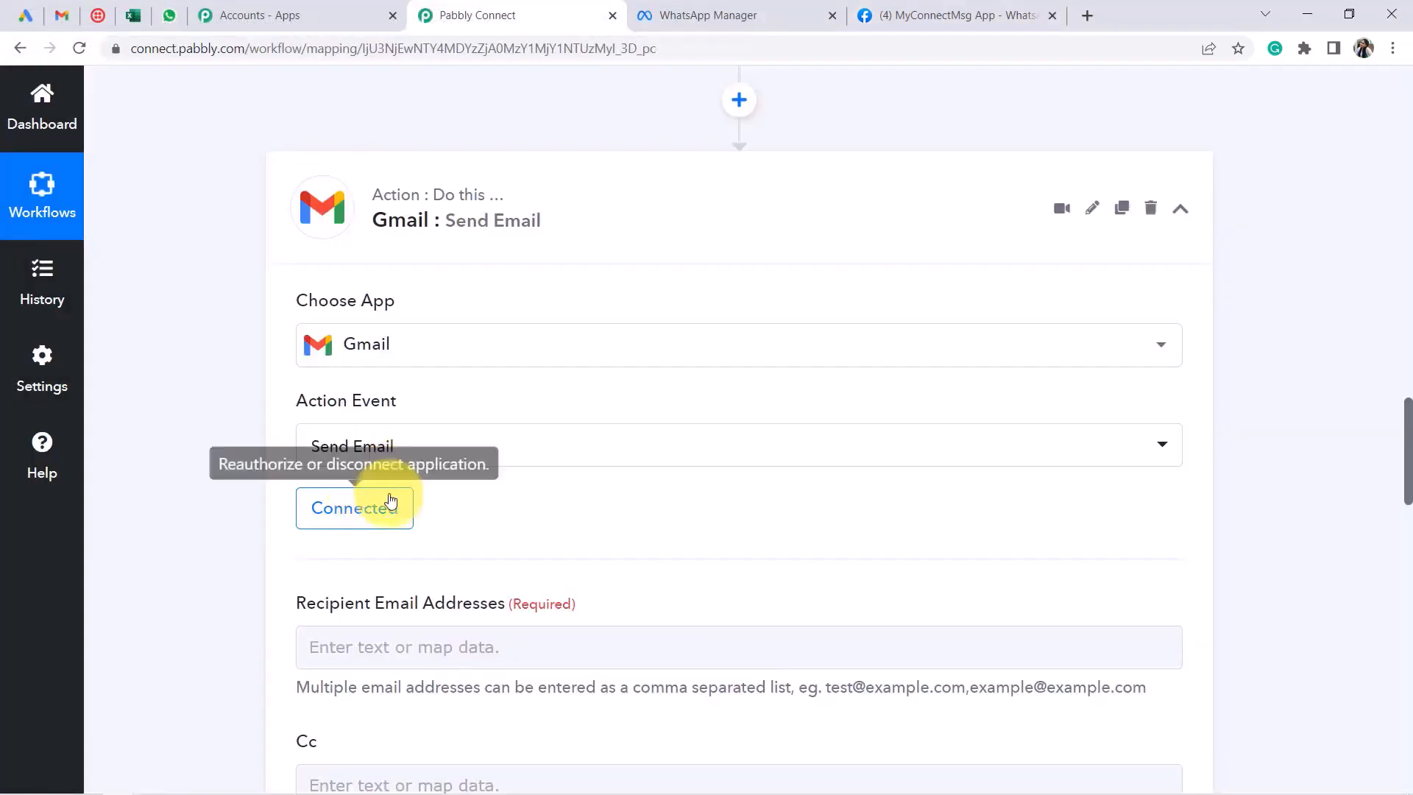
pyautogui.scroll(-5, 647, 362)
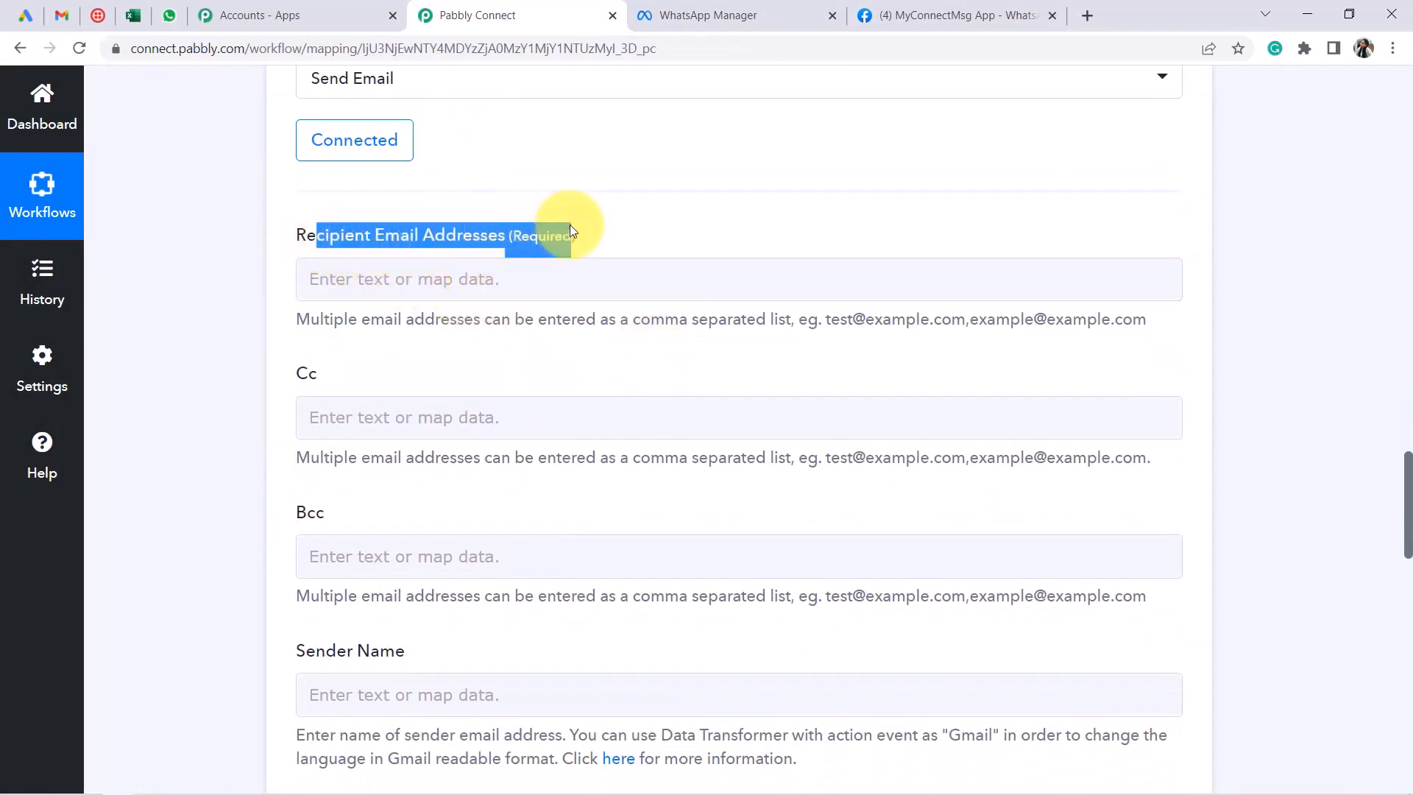
# Enter the recipient email address and a sender name in the Gmail step
pyautogui.moveTo(830, 322); pyautogui.dragTo(1113, 326)
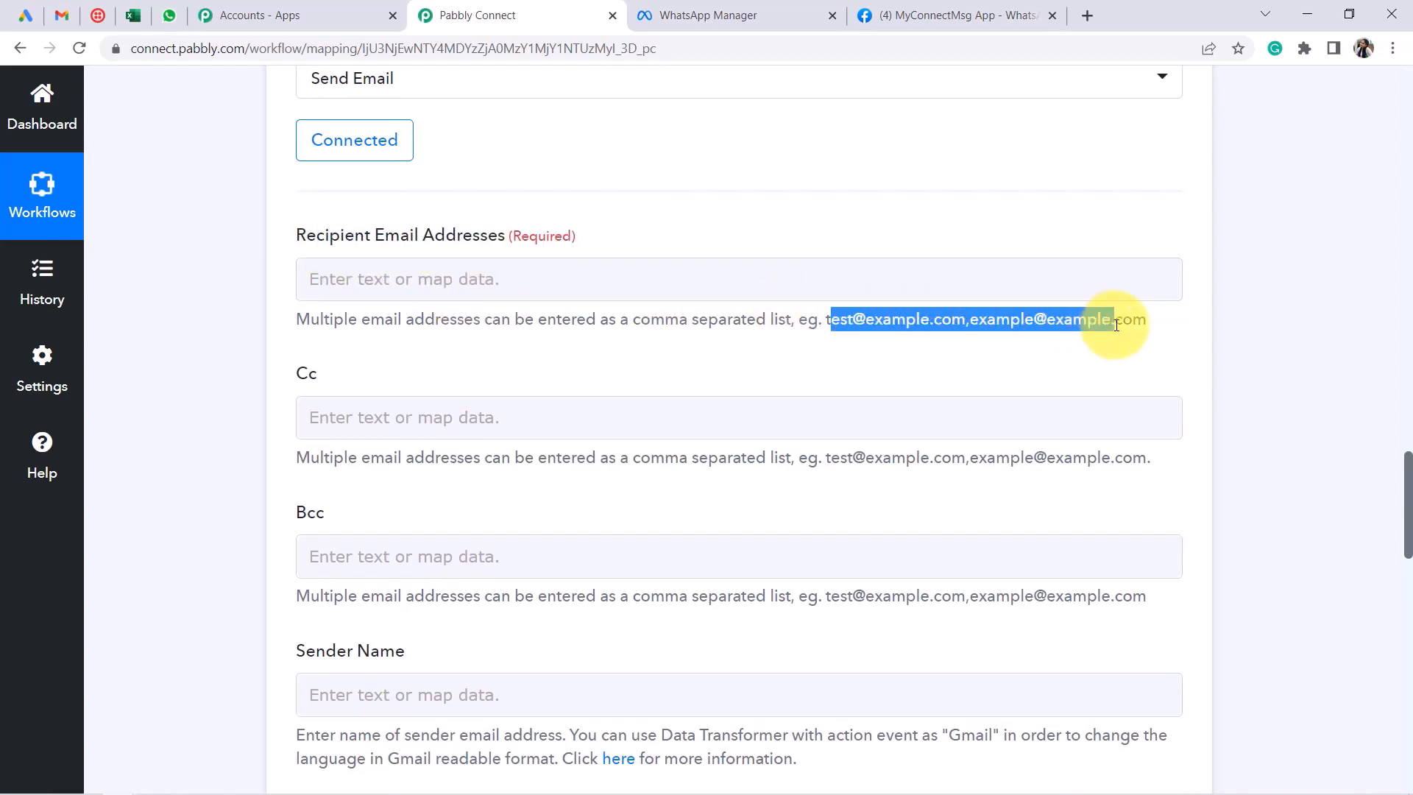
pyautogui.click(331, 282)
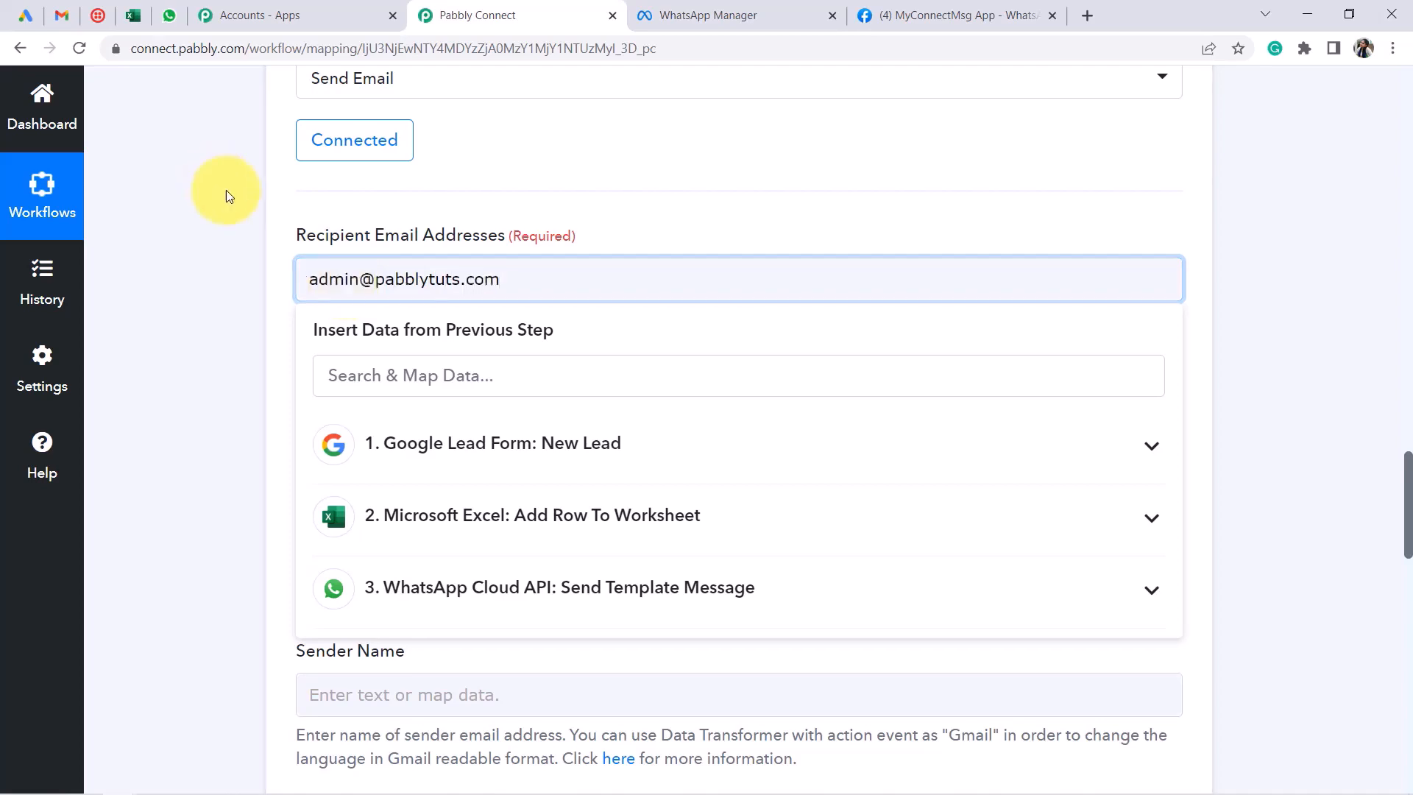
pyautogui.click(243, 250)
pyautogui.scroll(-3, 250, 250)
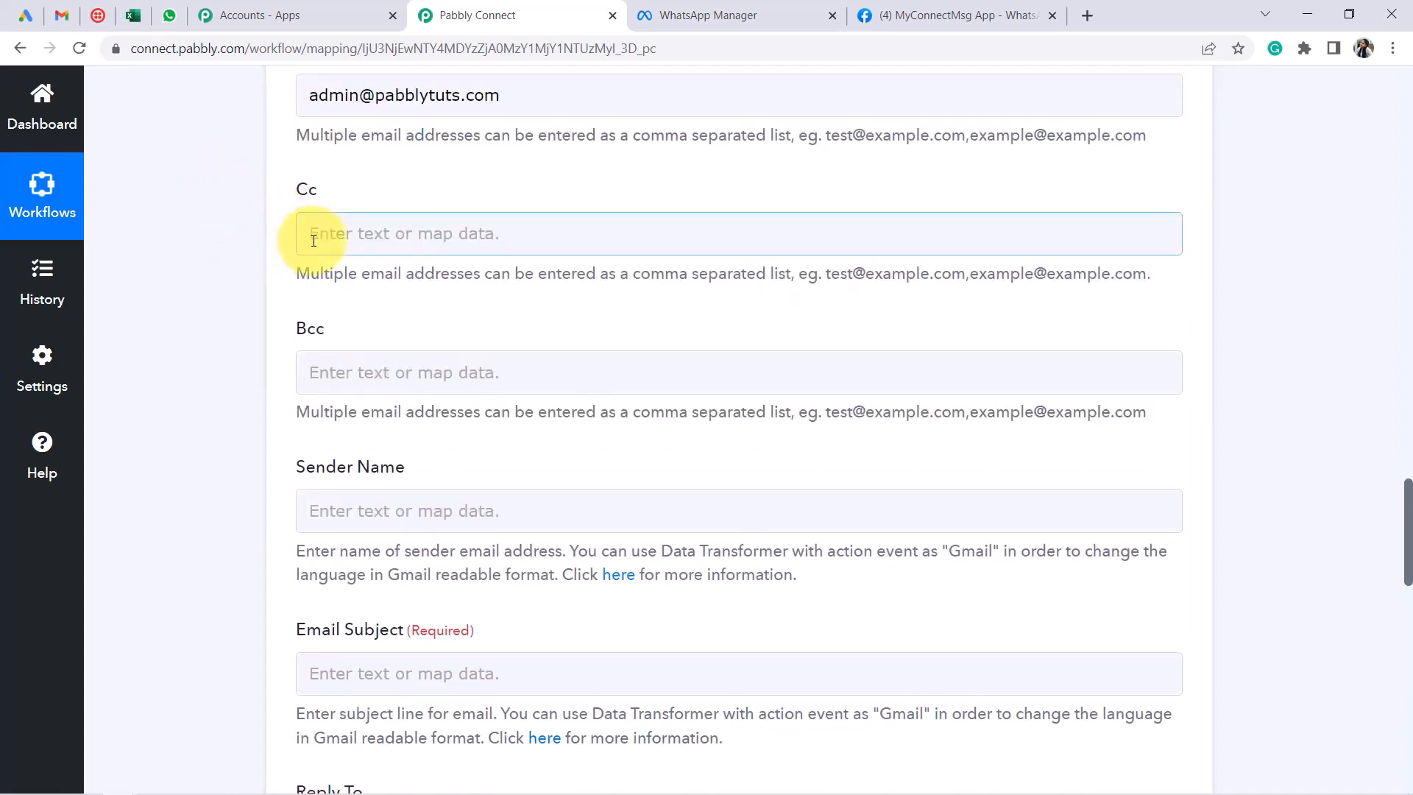
pyautogui.scroll(-1, 329, 312)
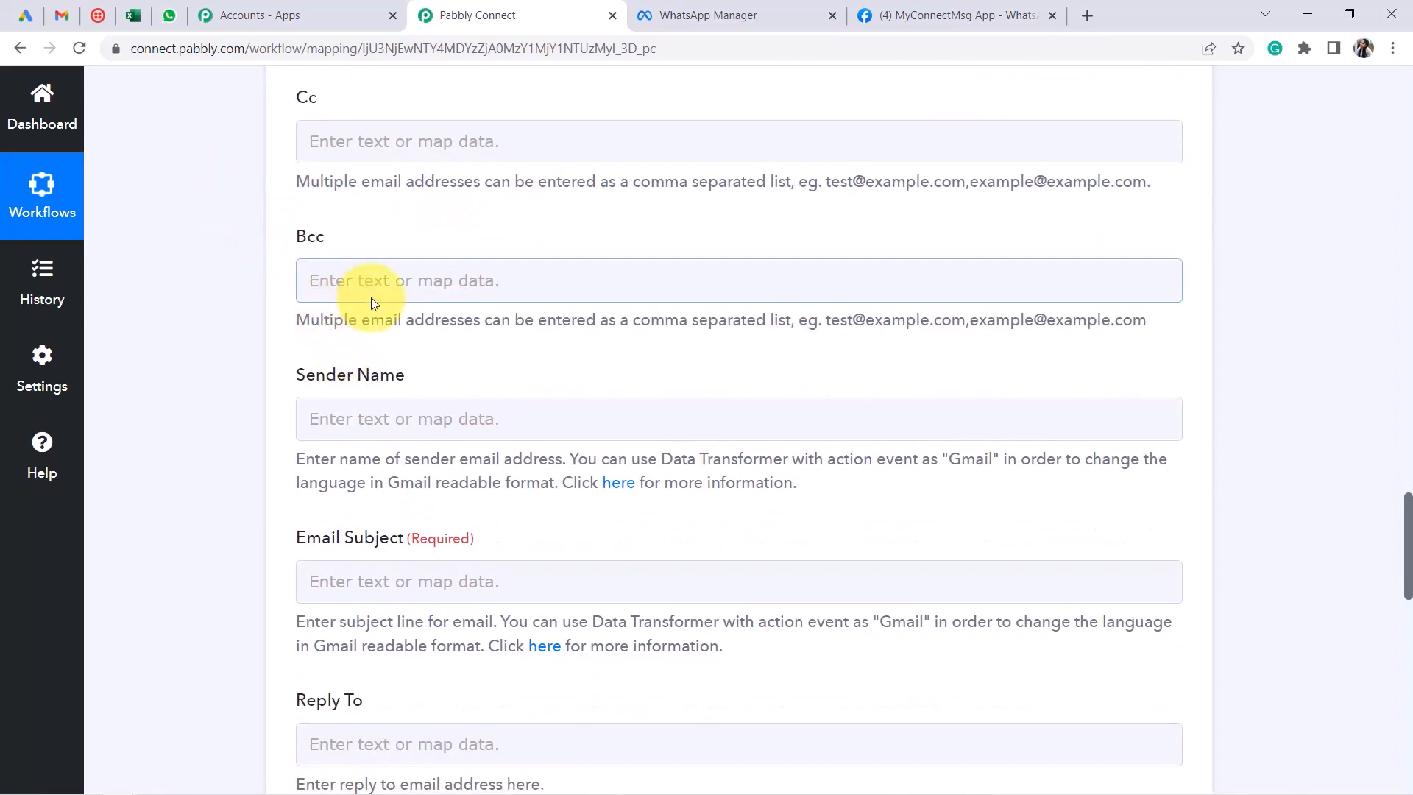
pyautogui.scroll(-2, 370, 297)
pyautogui.click(296, 229)
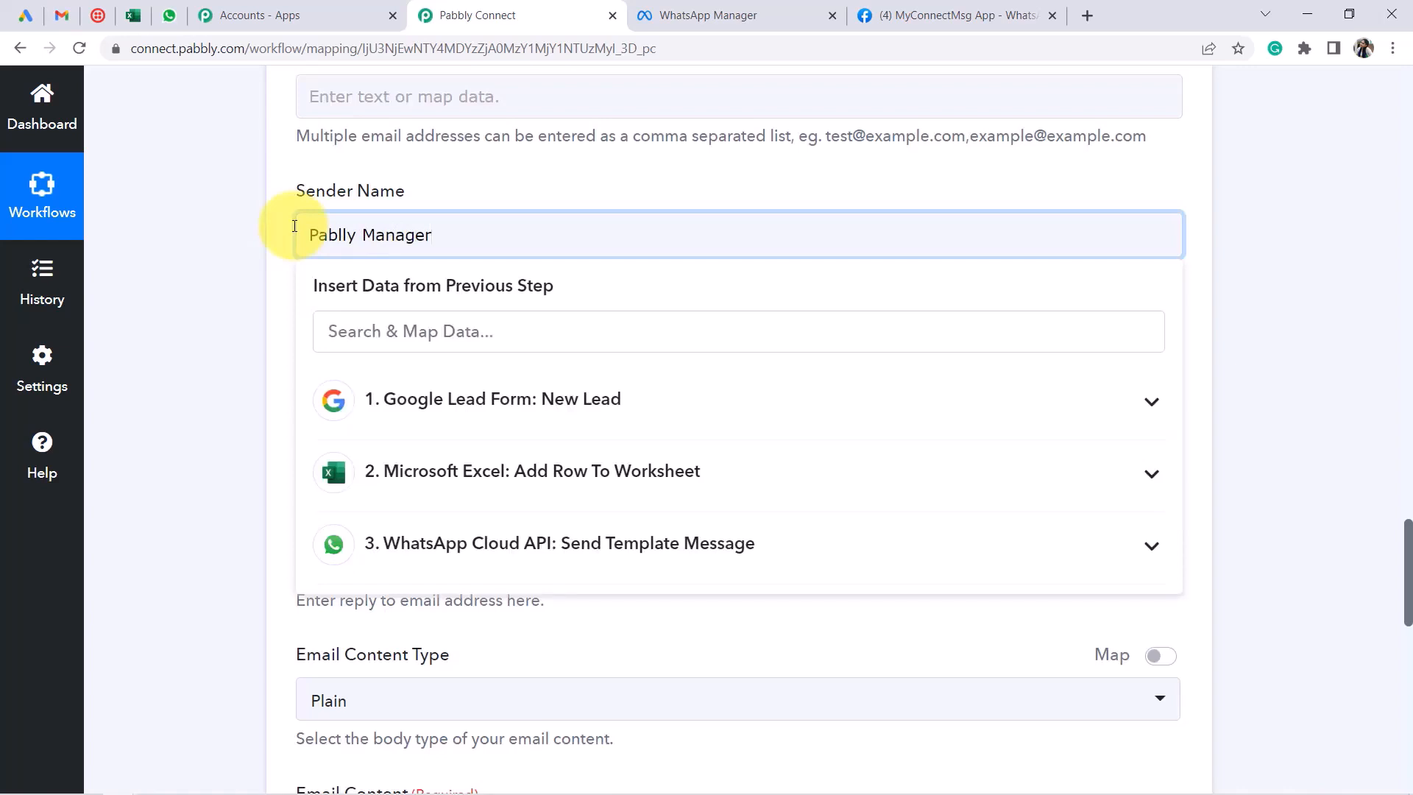
pyautogui.click(225, 293)
pyautogui.scroll(-2, 227, 295)
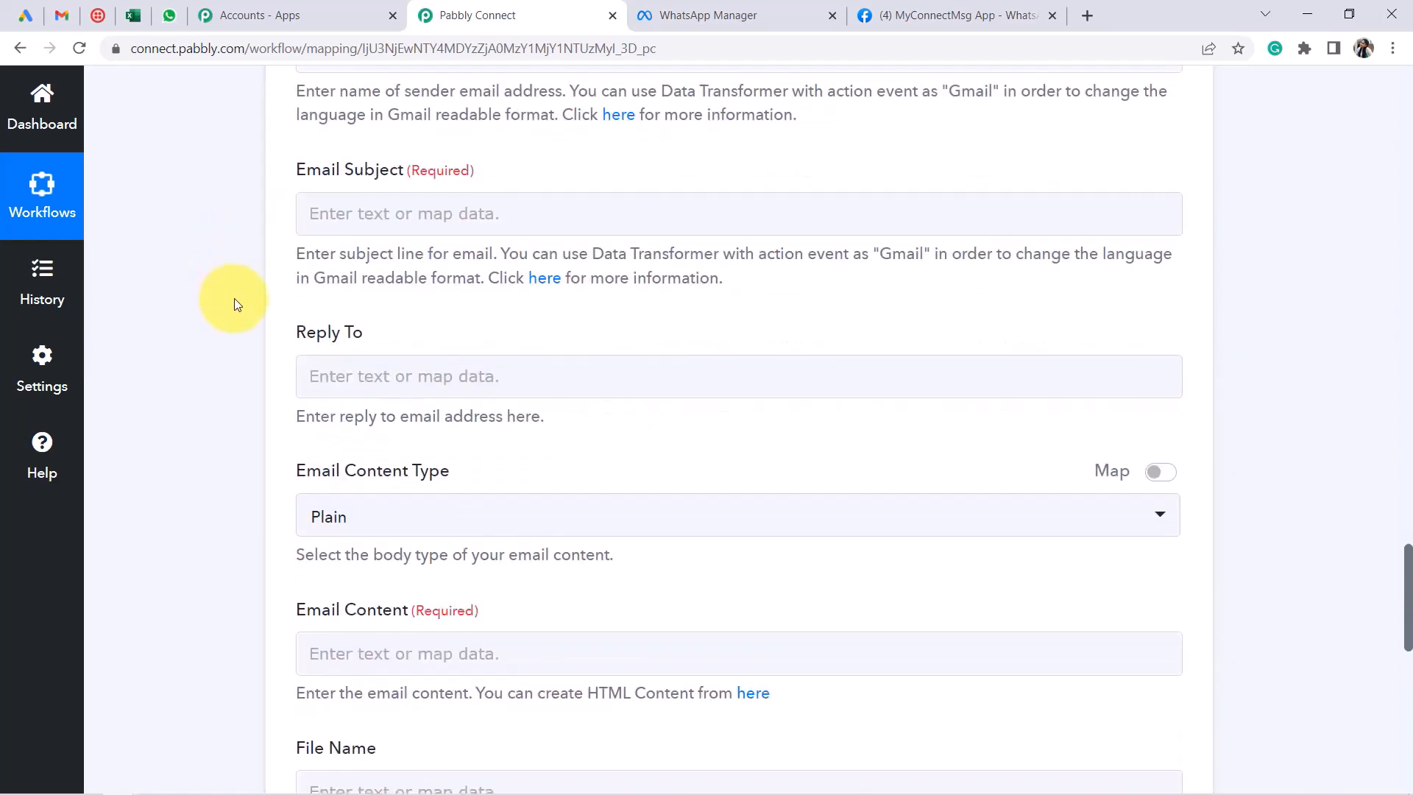
# Set the subject to 'New Lead is Arrived via Google Ads' and keep content type Plain
pyautogui.click(354, 213)
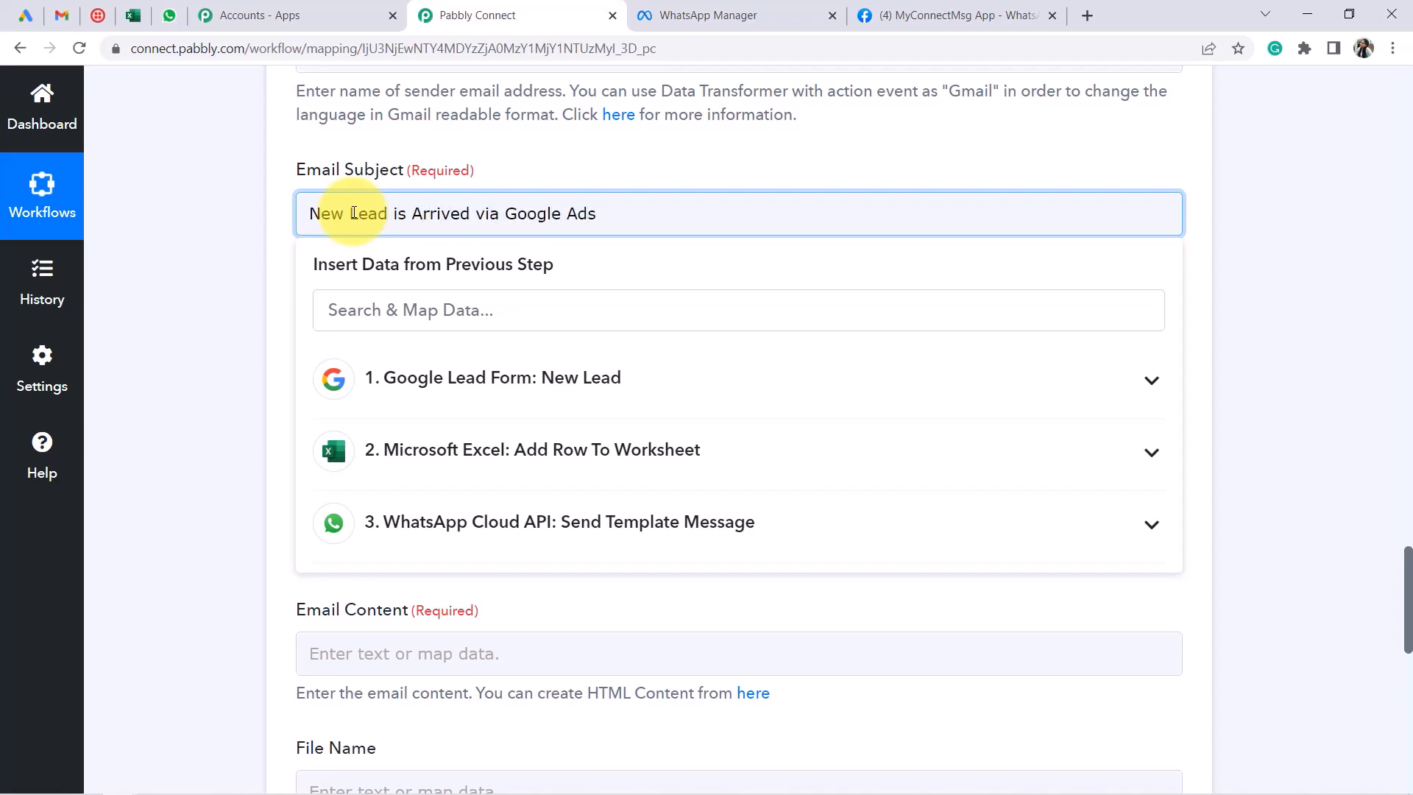
pyautogui.click(207, 340)
pyautogui.scroll(-2, 222, 340)
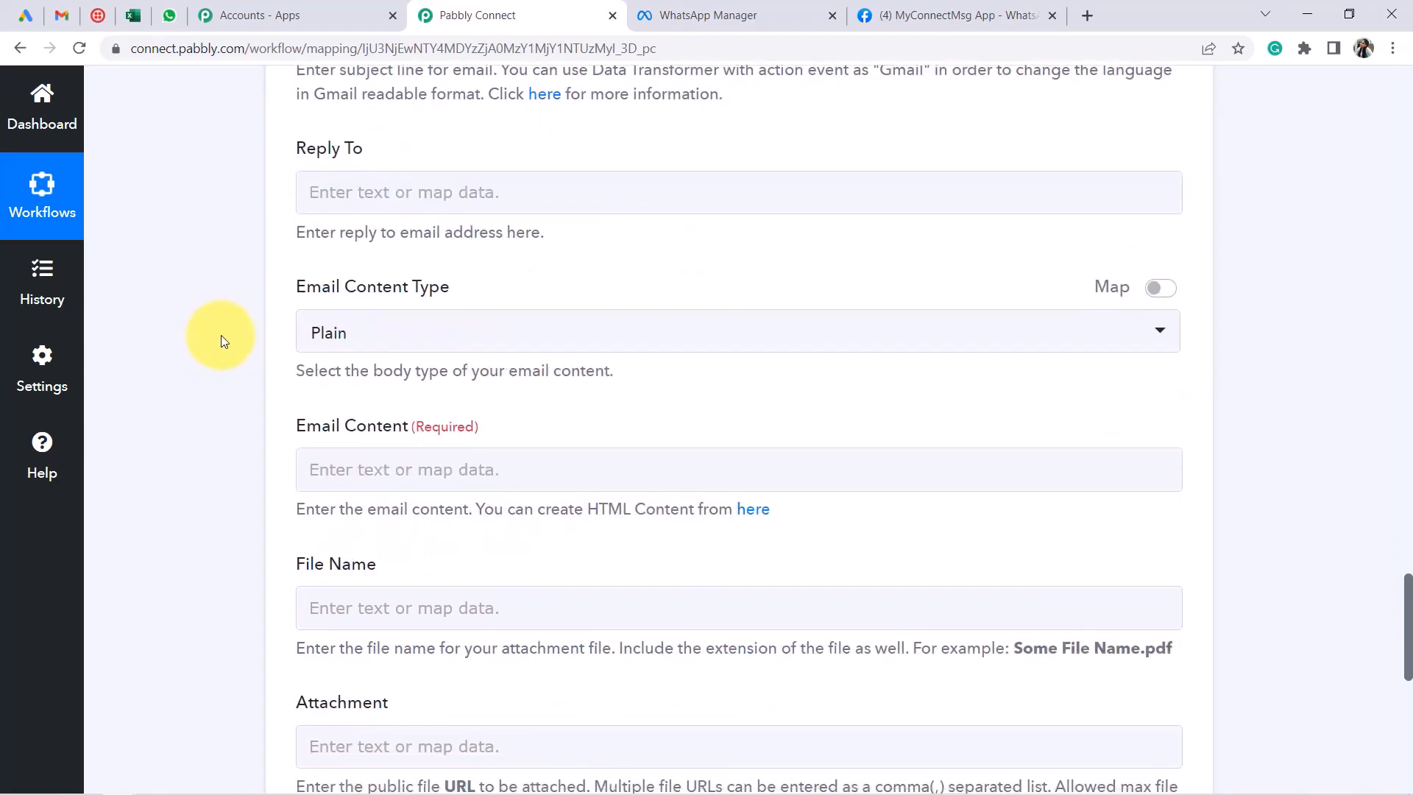
pyautogui.scroll(-2, 373, 118)
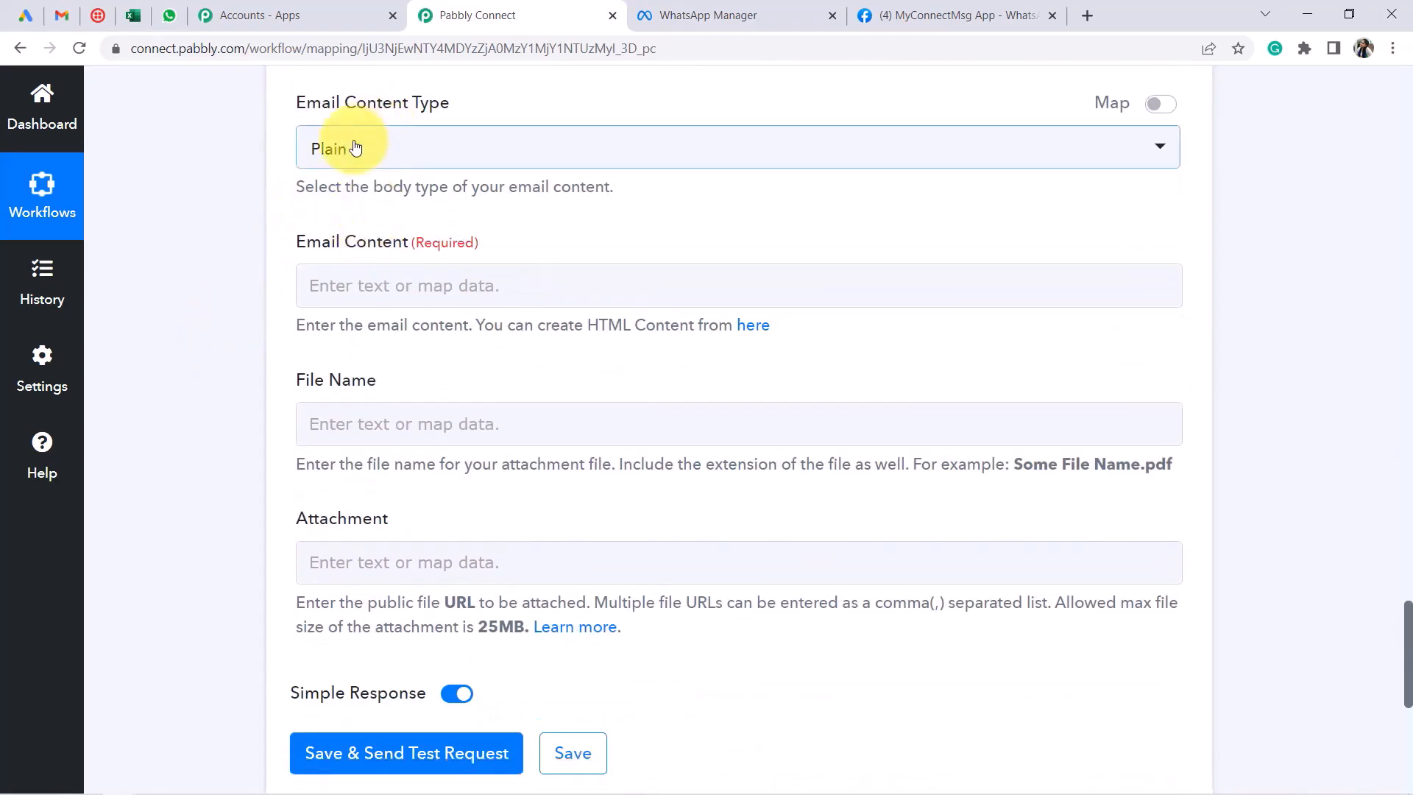
pyautogui.click(355, 148)
pyautogui.click(272, 236)
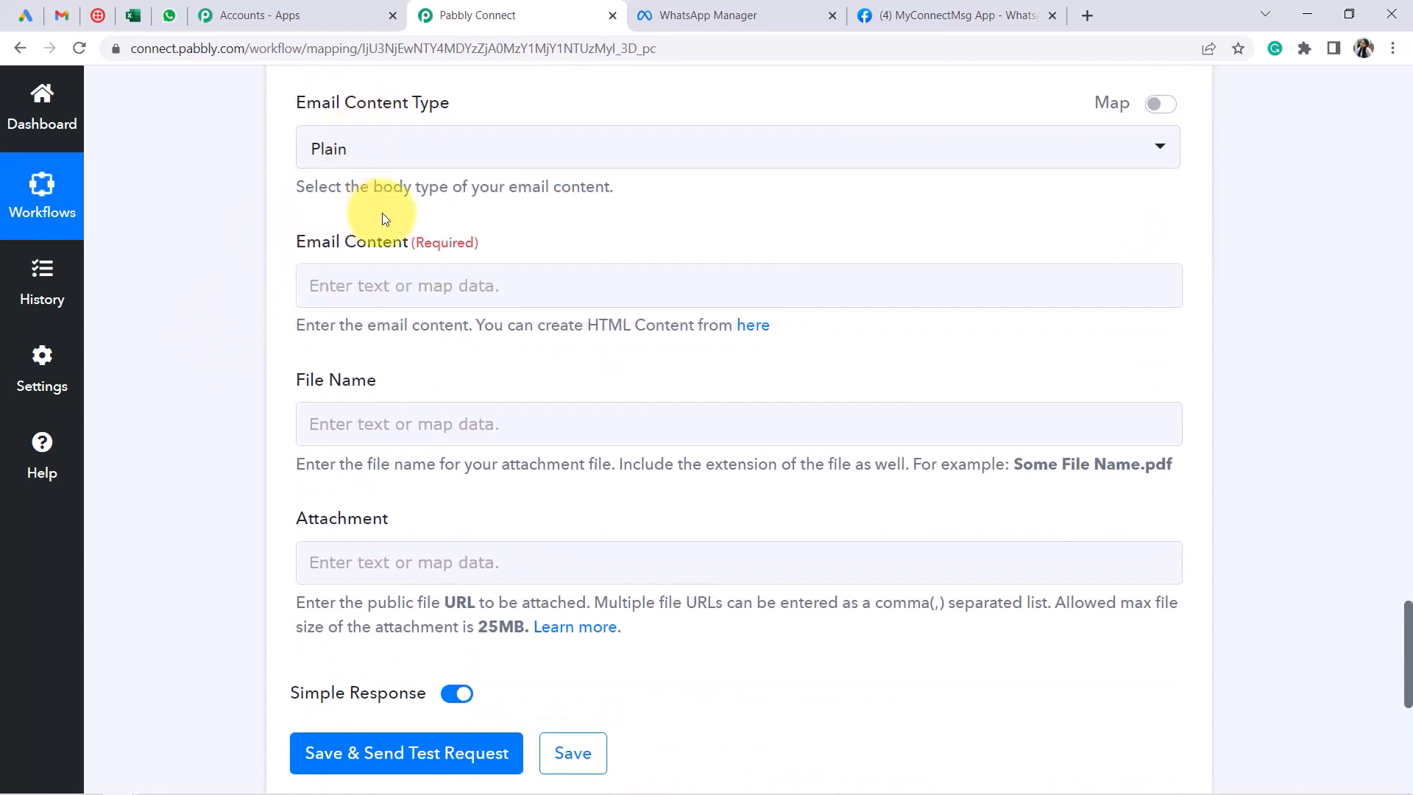
# Write the new-lead intro in Email Content and map the lead's name after 'Name:'
pyautogui.click(433, 280)
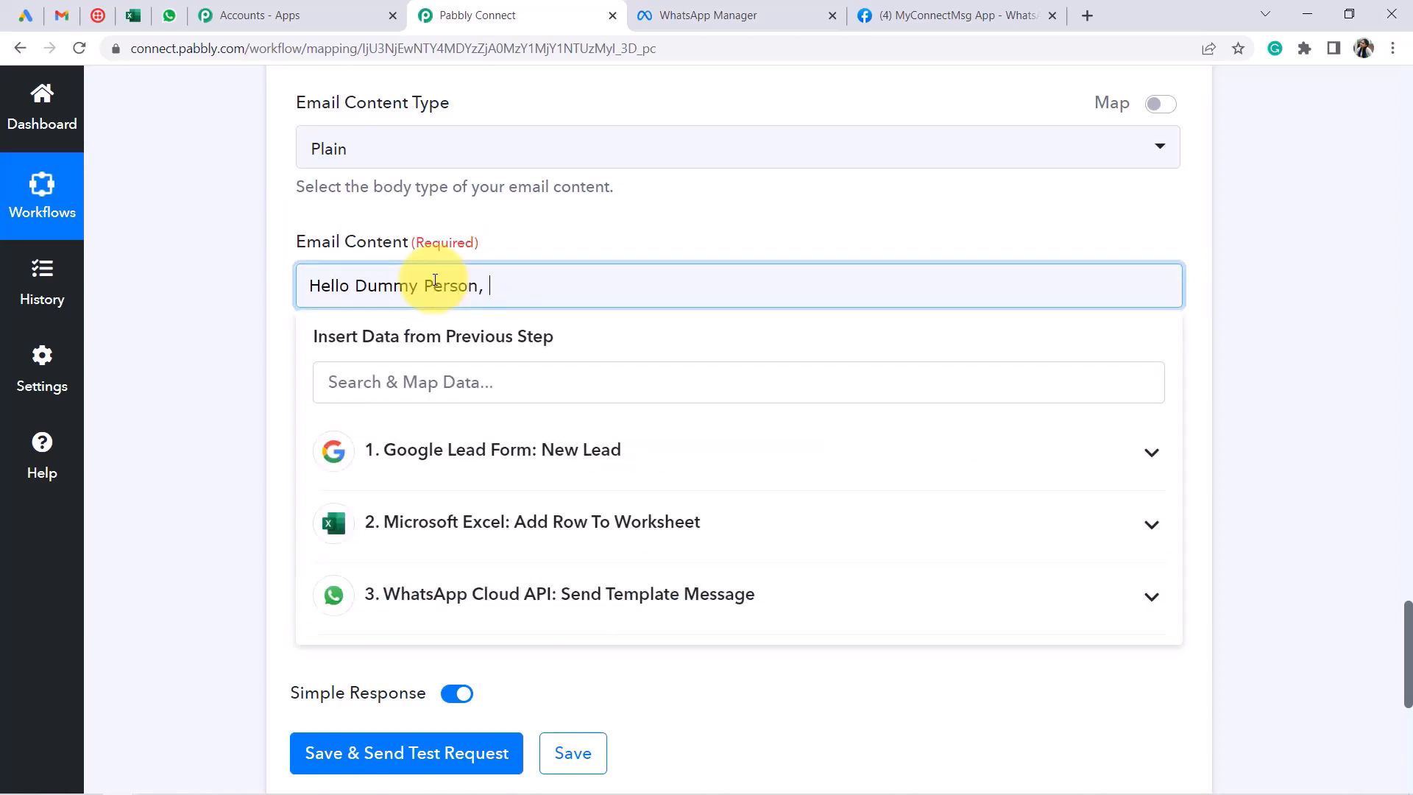
pyautogui.press('Return')
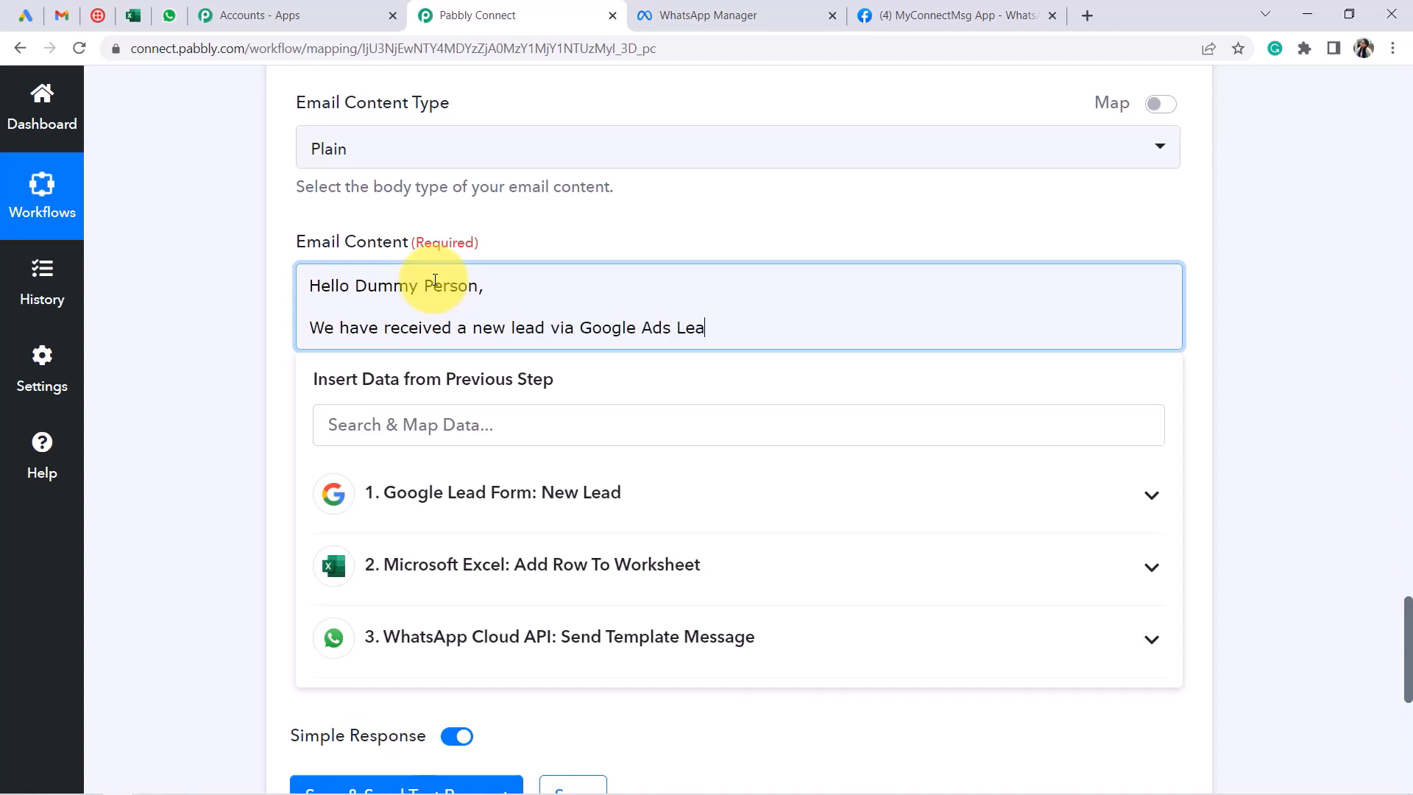
pyautogui.press('Return')
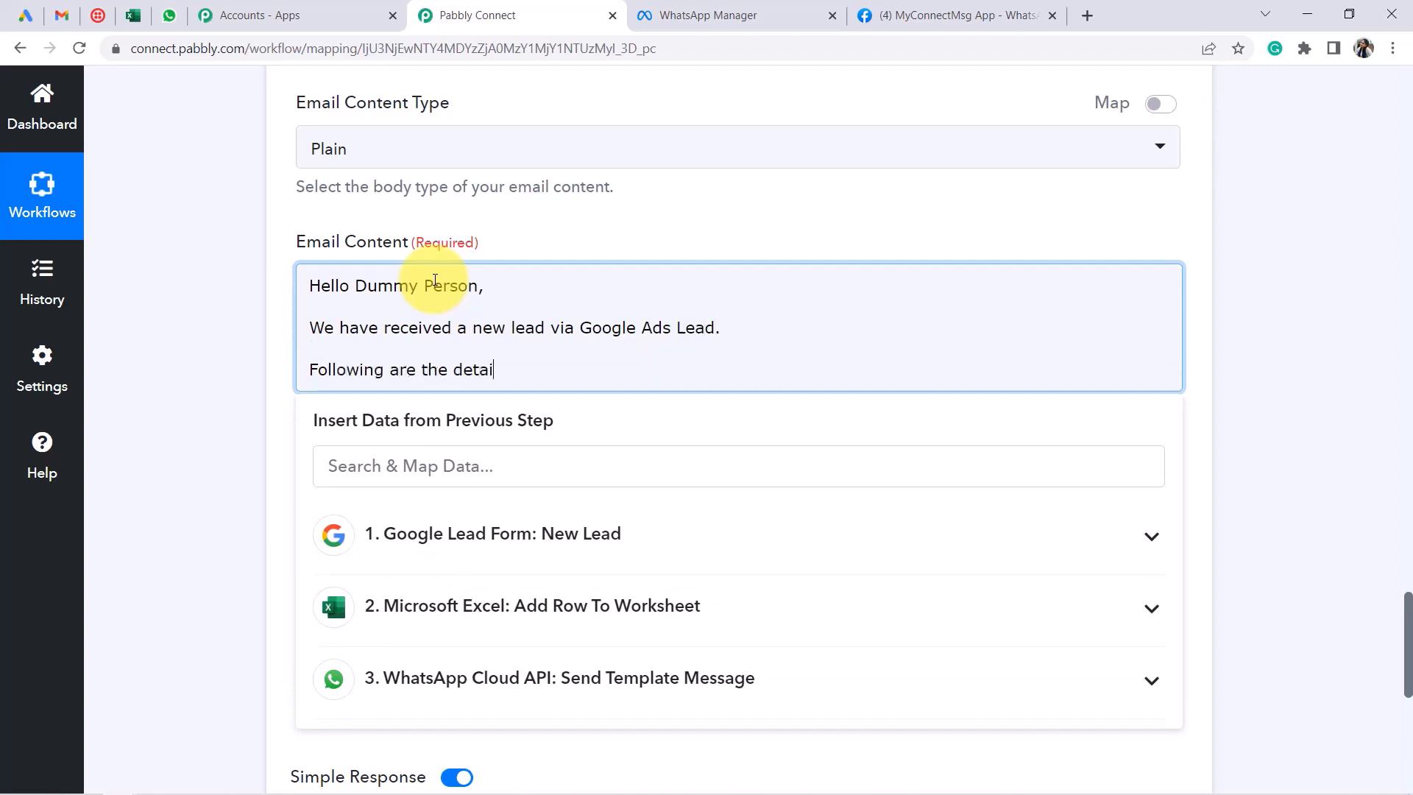
pyautogui.press('Return')
pyautogui.press('Return')
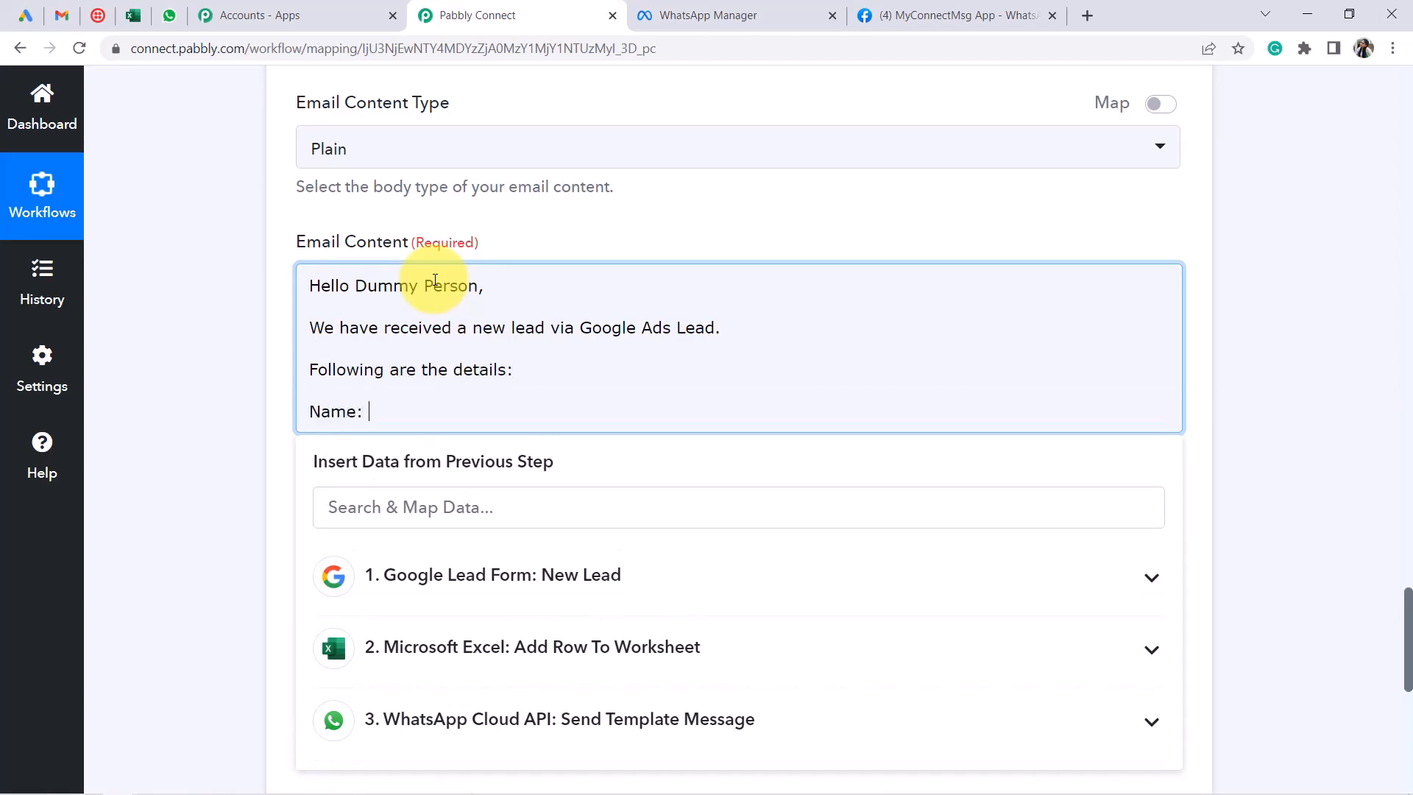
pyautogui.write('Name:')
pyautogui.click(373, 575)
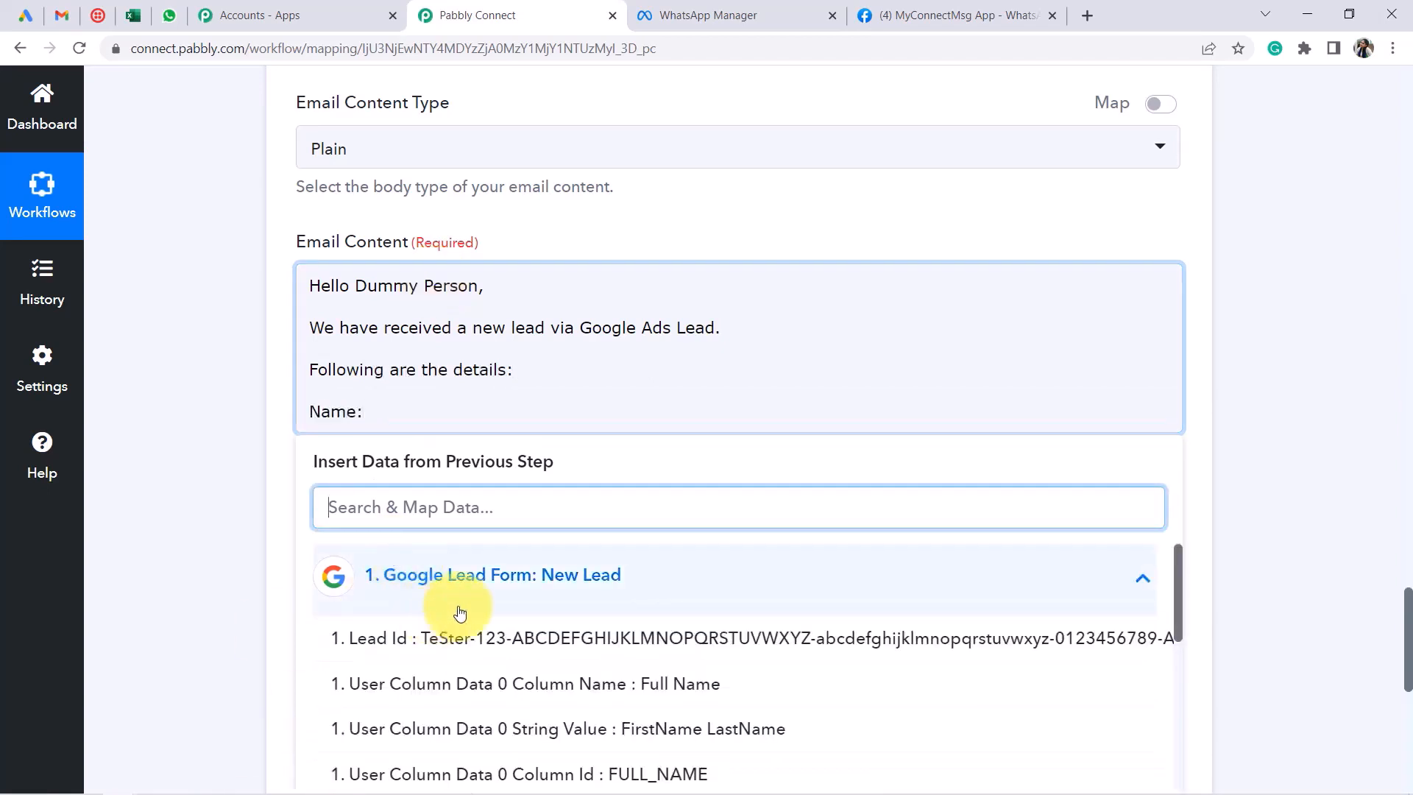
pyautogui.click(643, 725)
pyautogui.click(524, 439)
pyautogui.press('Return')
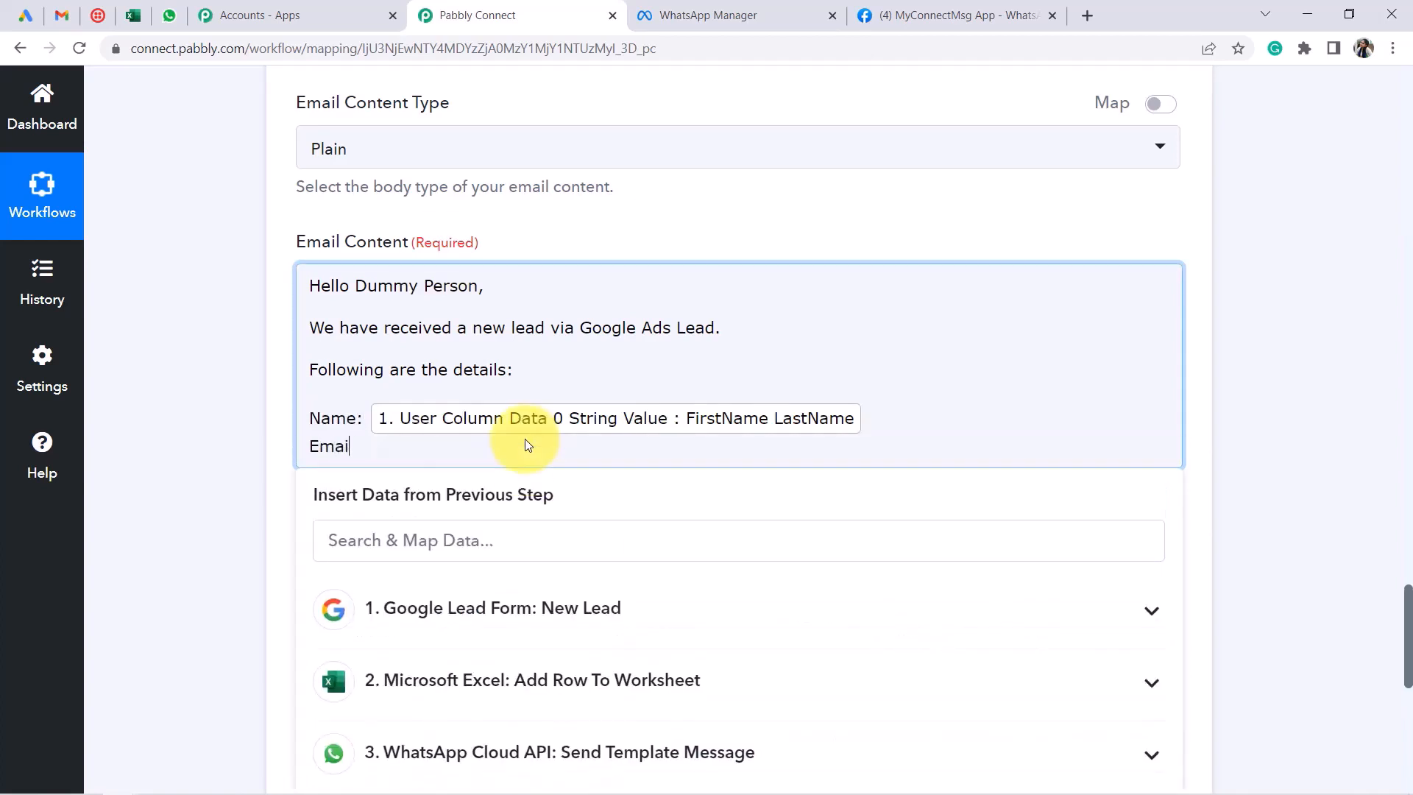
# Insert the lead's mapped email address after 'Email:'
pyautogui.click(609, 622)
pyautogui.click(609, 542)
pyautogui.write('W')
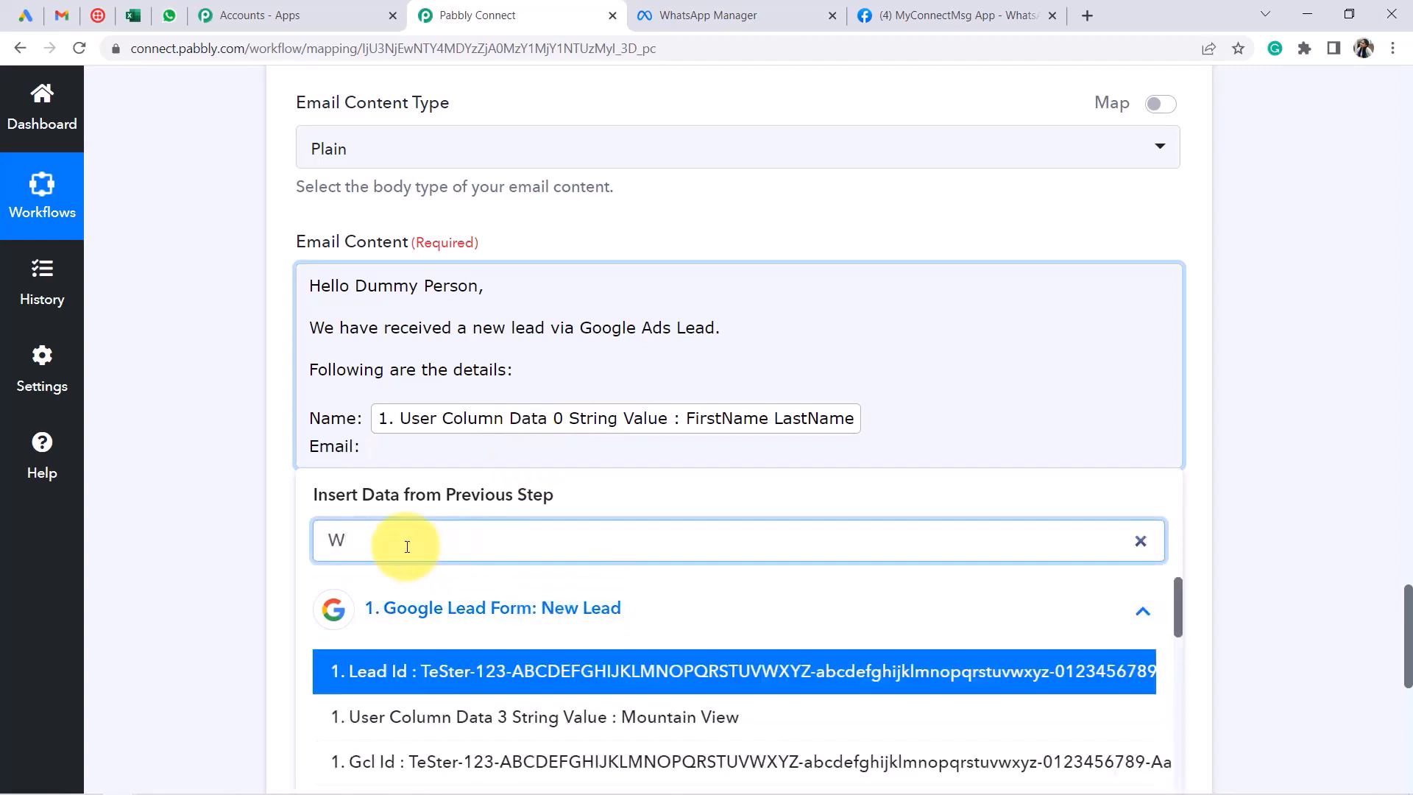
pyautogui.press('BackSpace')
pyautogui.write('@')
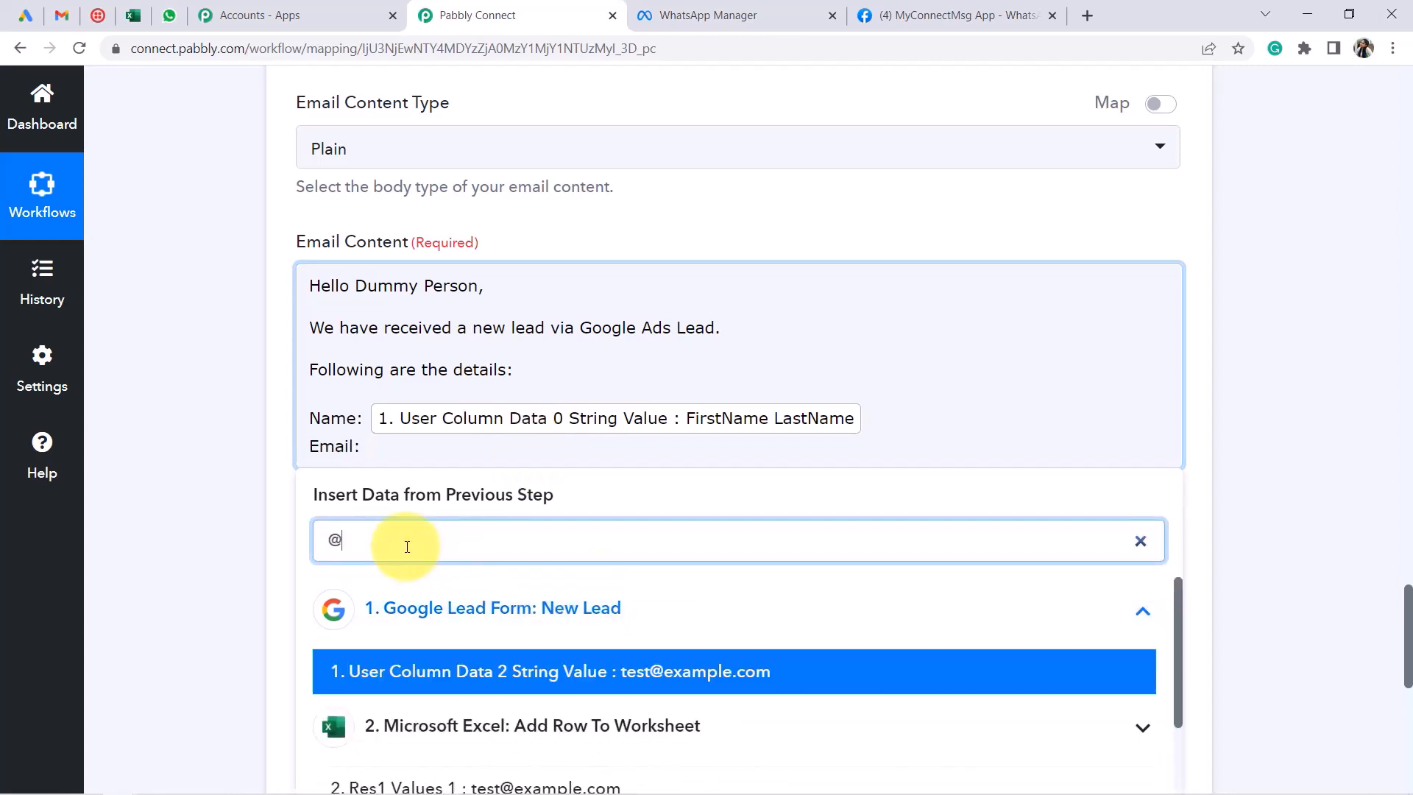
pyautogui.click(736, 672)
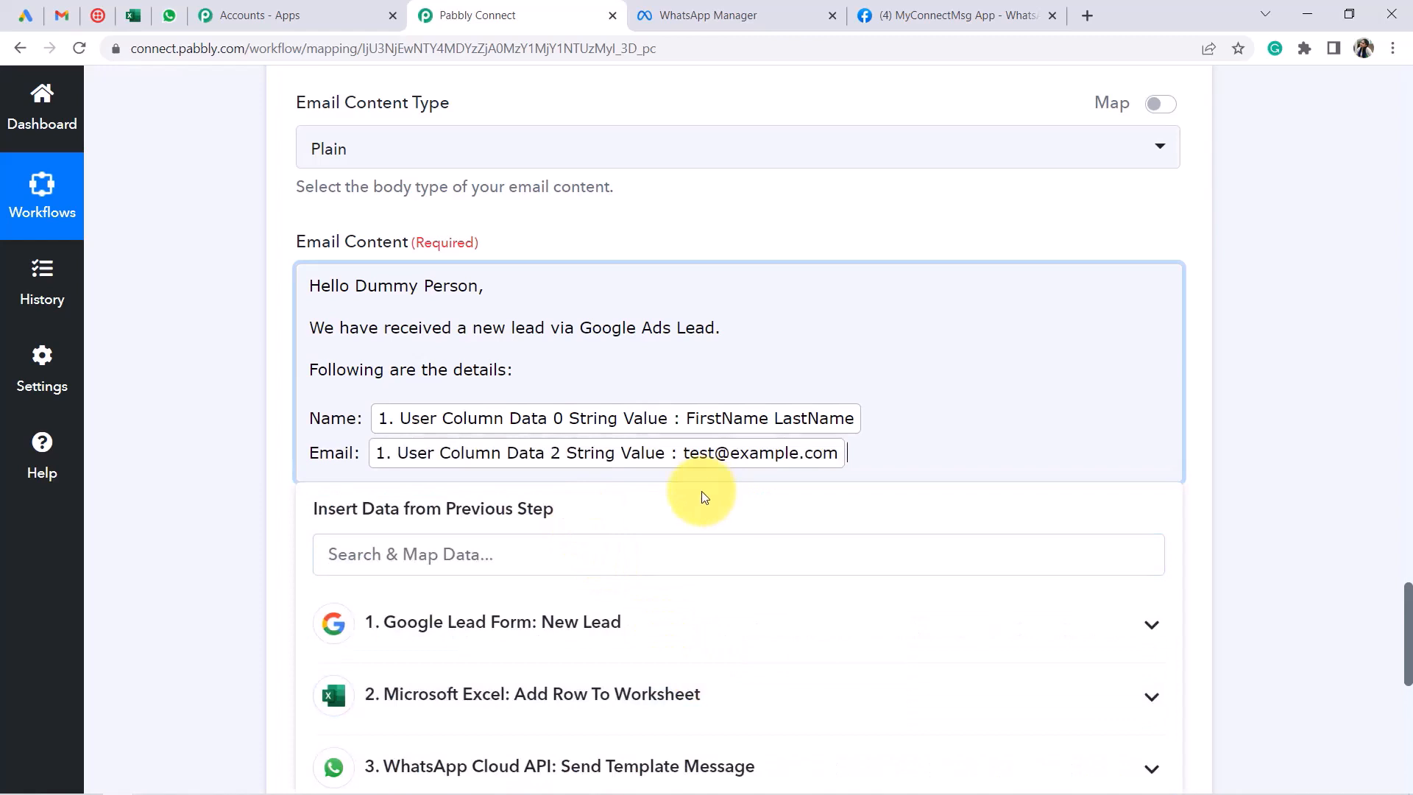
pyautogui.press('Return')
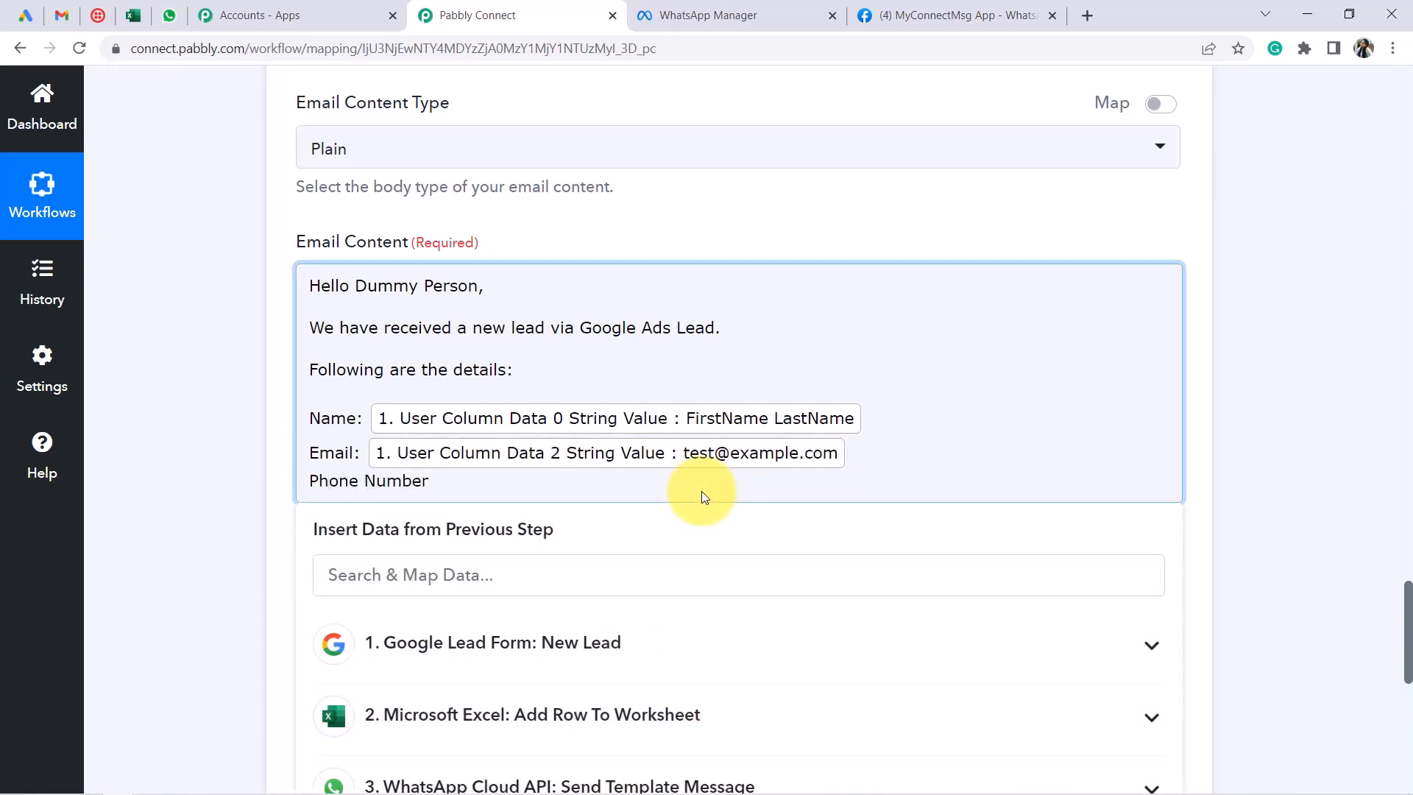
# Insert the lead's phone number and add the 'From / Team Pabbly' sign-off
pyautogui.click(567, 574)
pyautogui.scroll(-3, 495, 574)
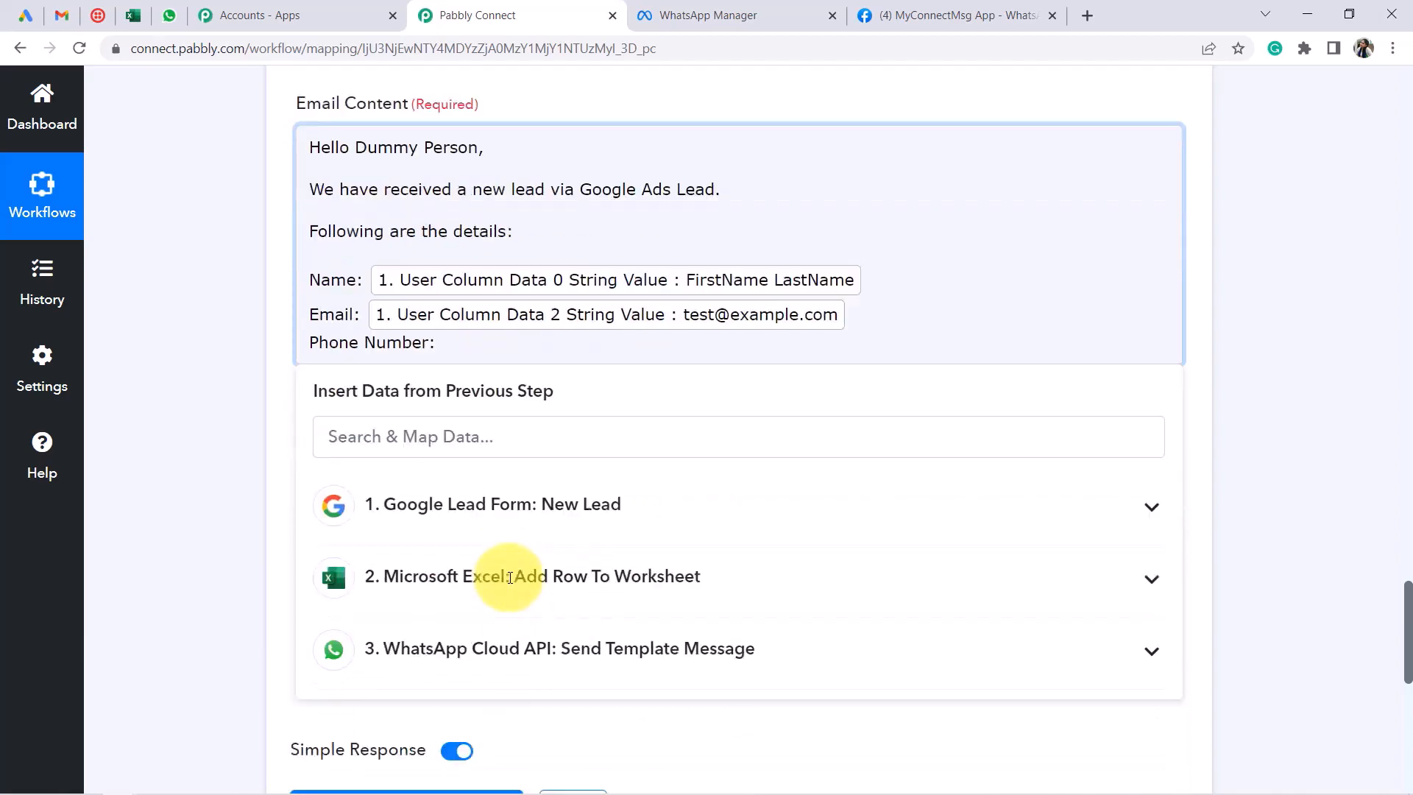
pyautogui.click(545, 460)
pyautogui.scroll(-1, 562, 496)
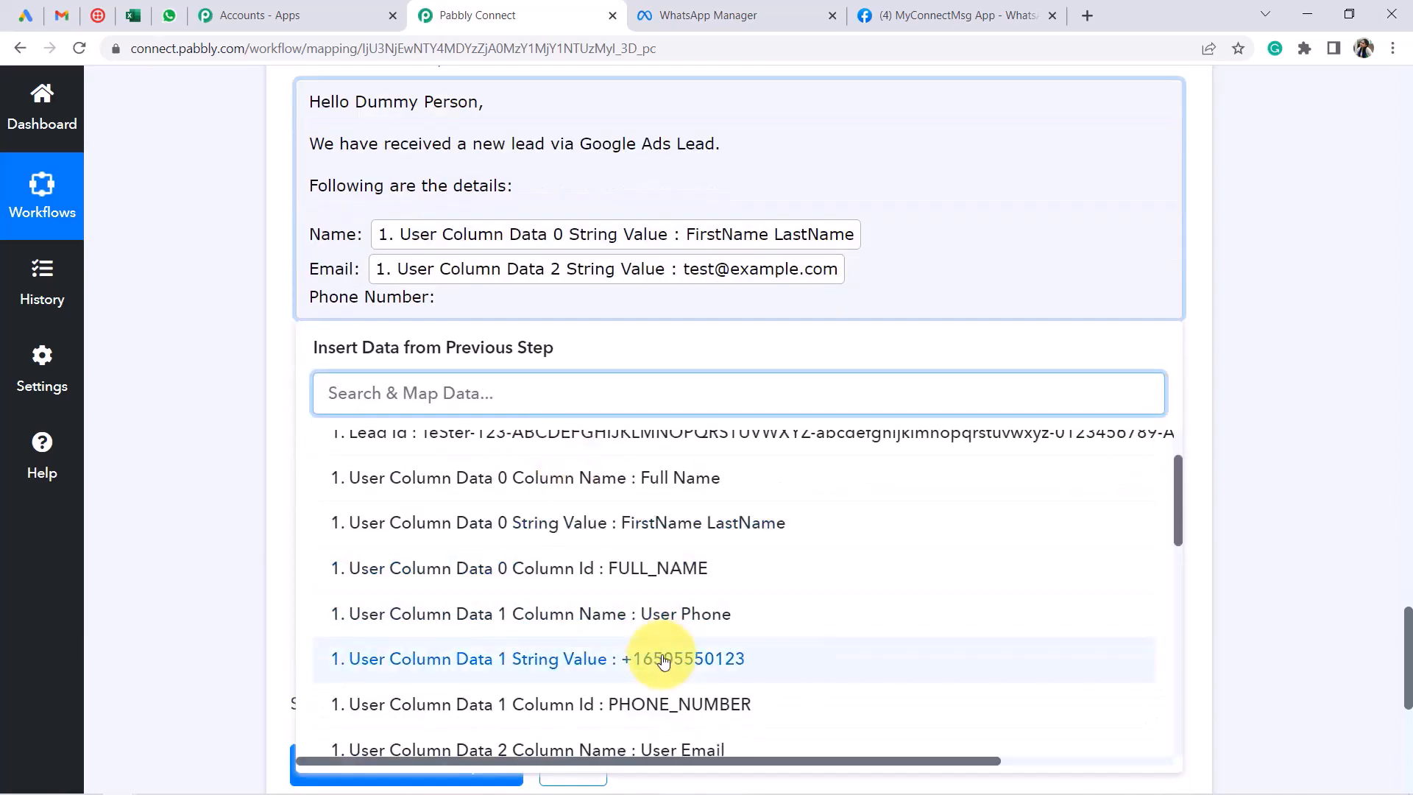
pyautogui.click(653, 568)
pyautogui.press('Return')
pyautogui.write('F')
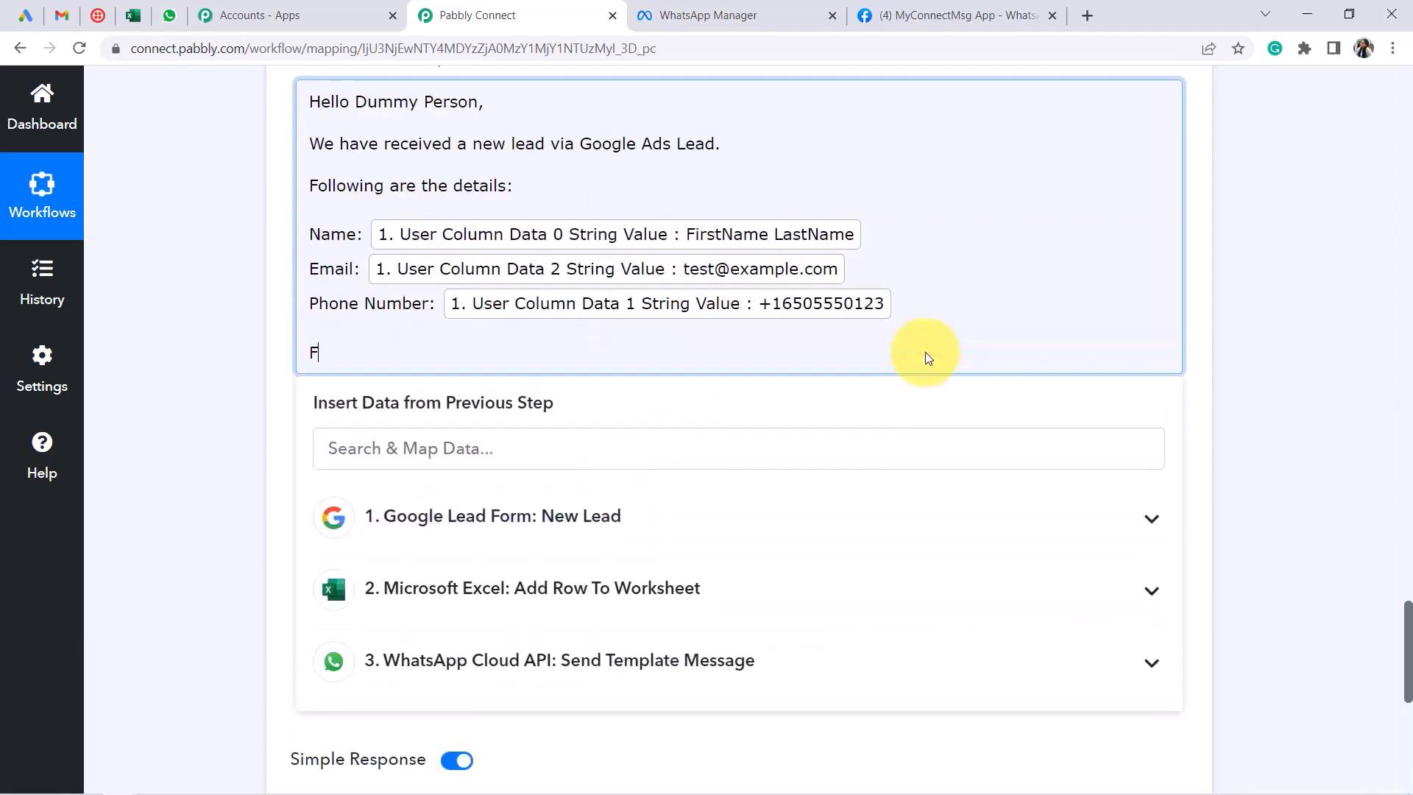
pyautogui.write('rom')
pyautogui.press('Return')
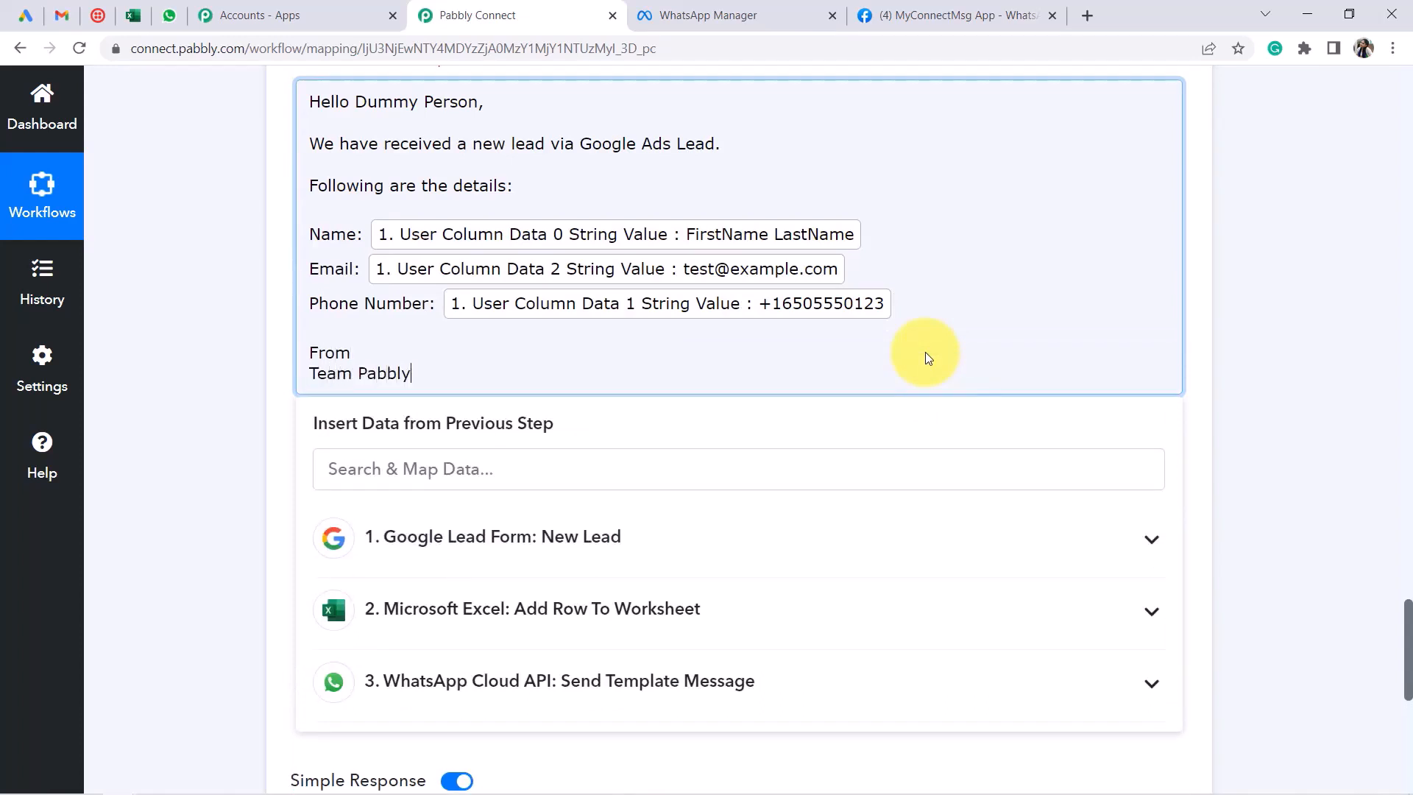
pyautogui.click(264, 316)
# Review the filled Gmail step fields and glance at the Gmail inbox
pyautogui.scroll(2, 274, 340)
pyautogui.scroll(-3, 316, 345)
pyautogui.scroll(2, 495, 294)
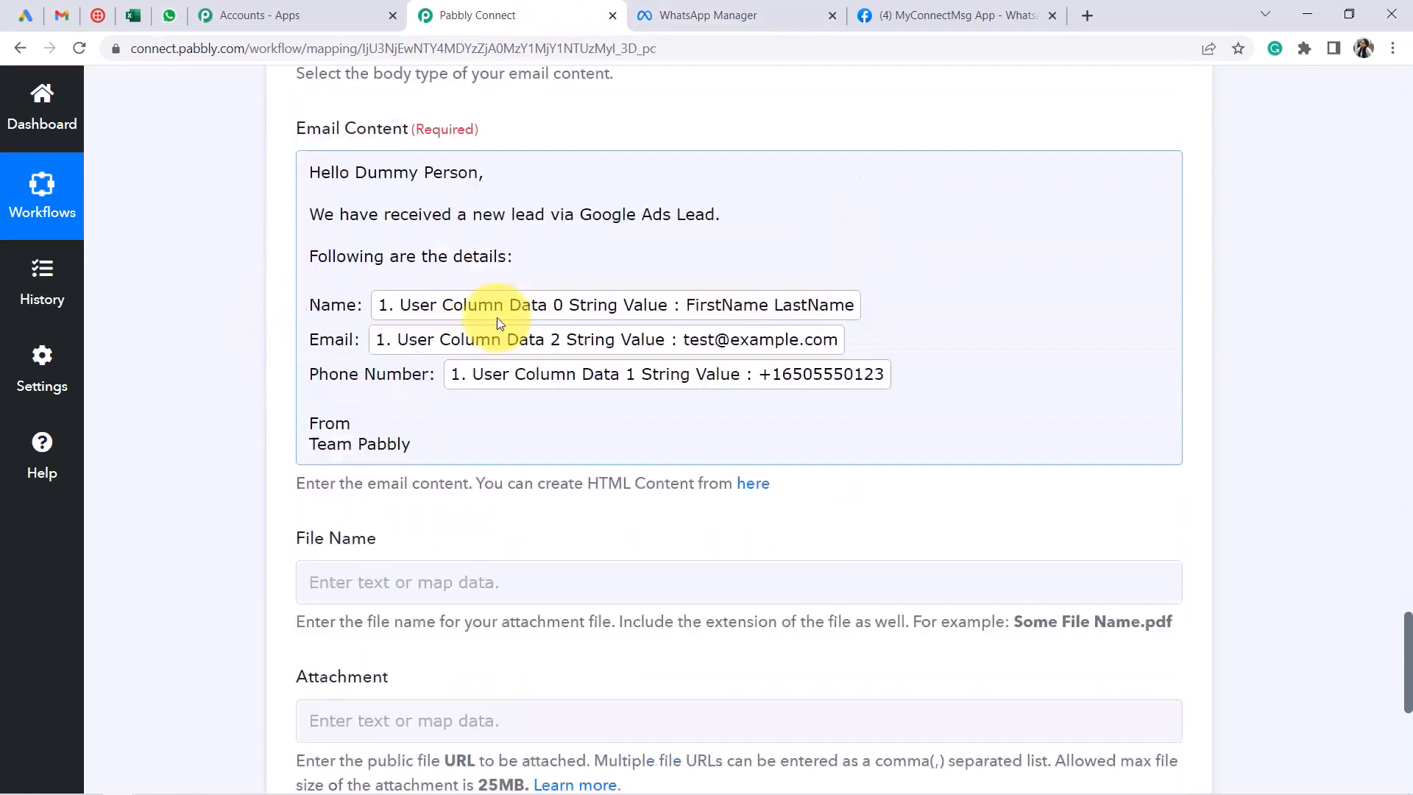
pyautogui.scroll(1, 497, 318)
pyautogui.scroll(-3, 520, 328)
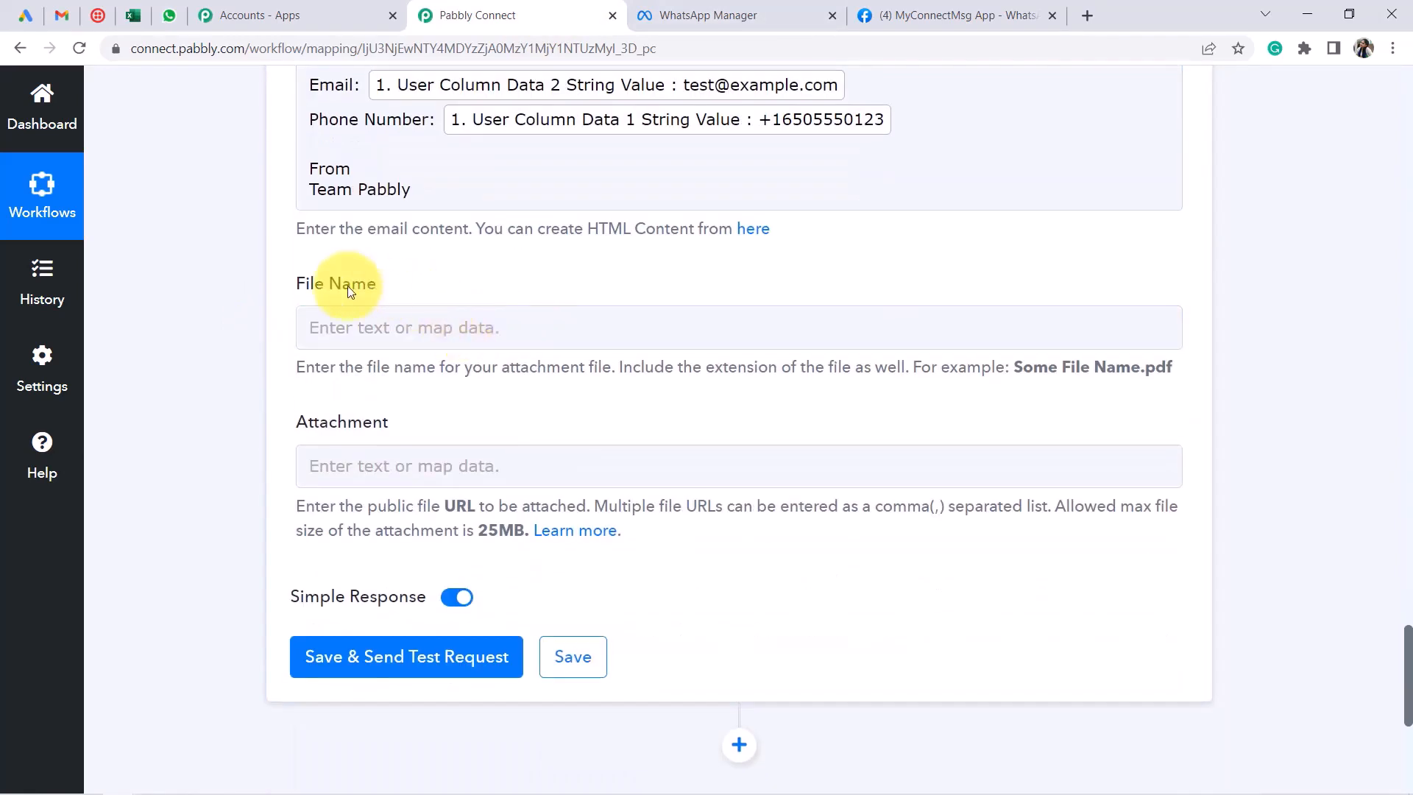
pyautogui.moveTo(310, 282); pyautogui.dragTo(365, 283)
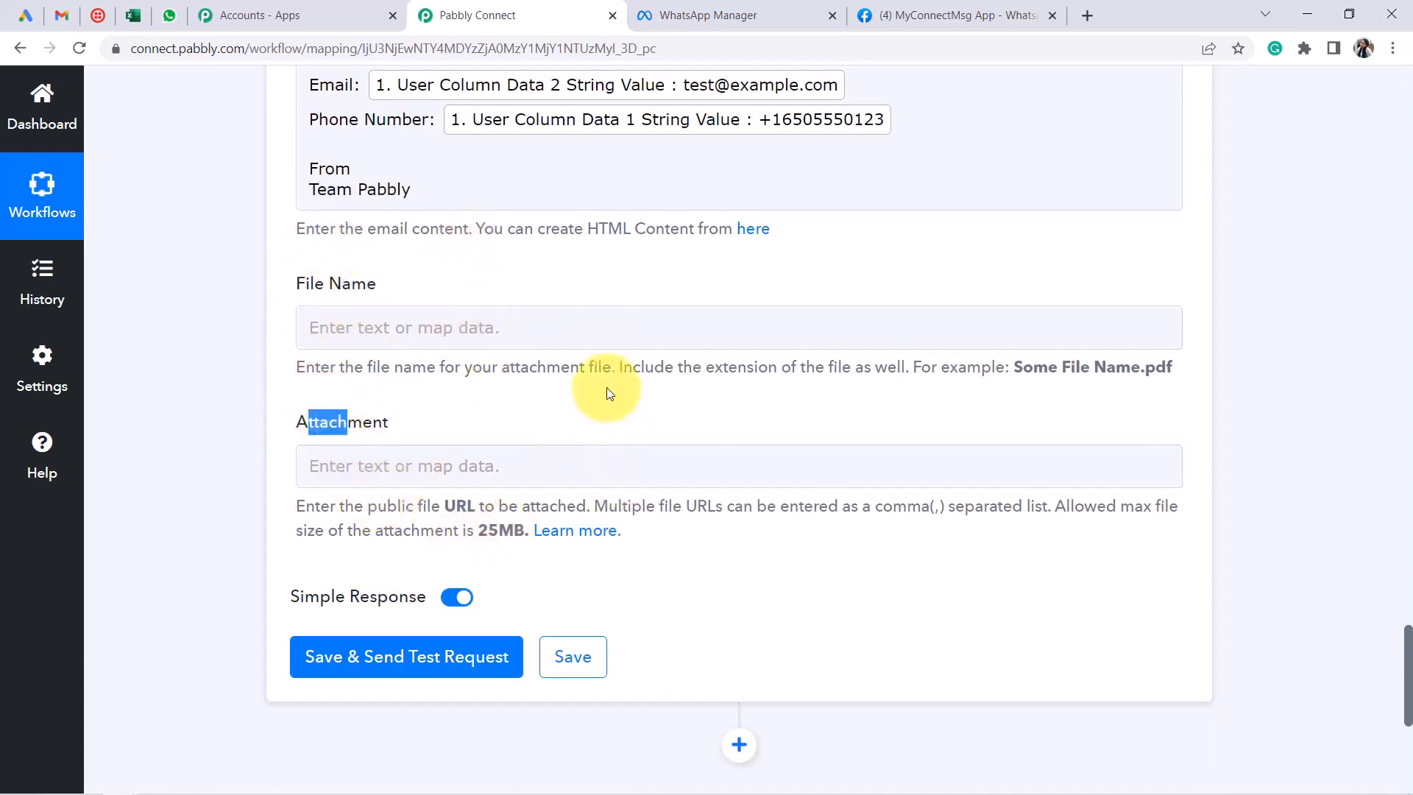
pyautogui.scroll(-4, 699, 410)
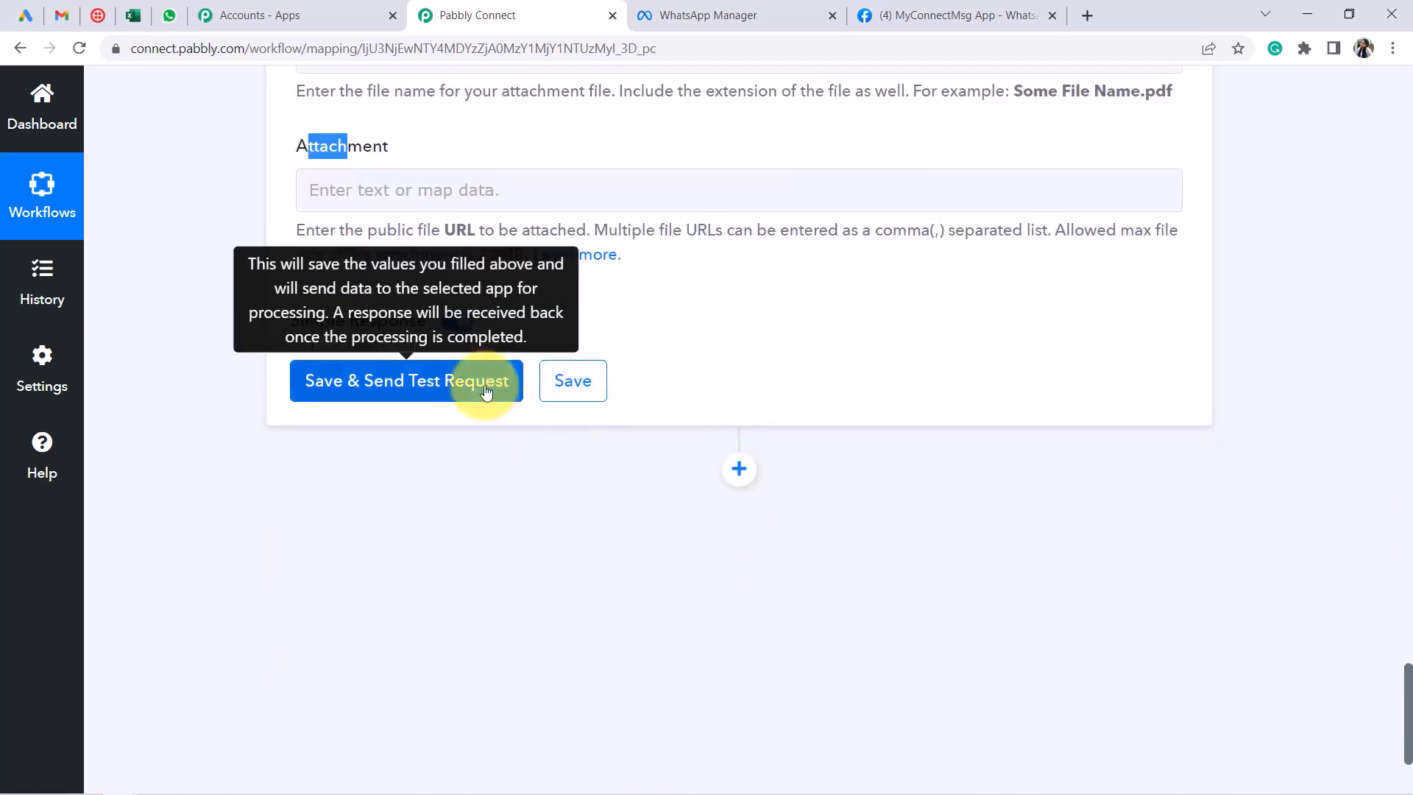
pyautogui.click(63, 13)
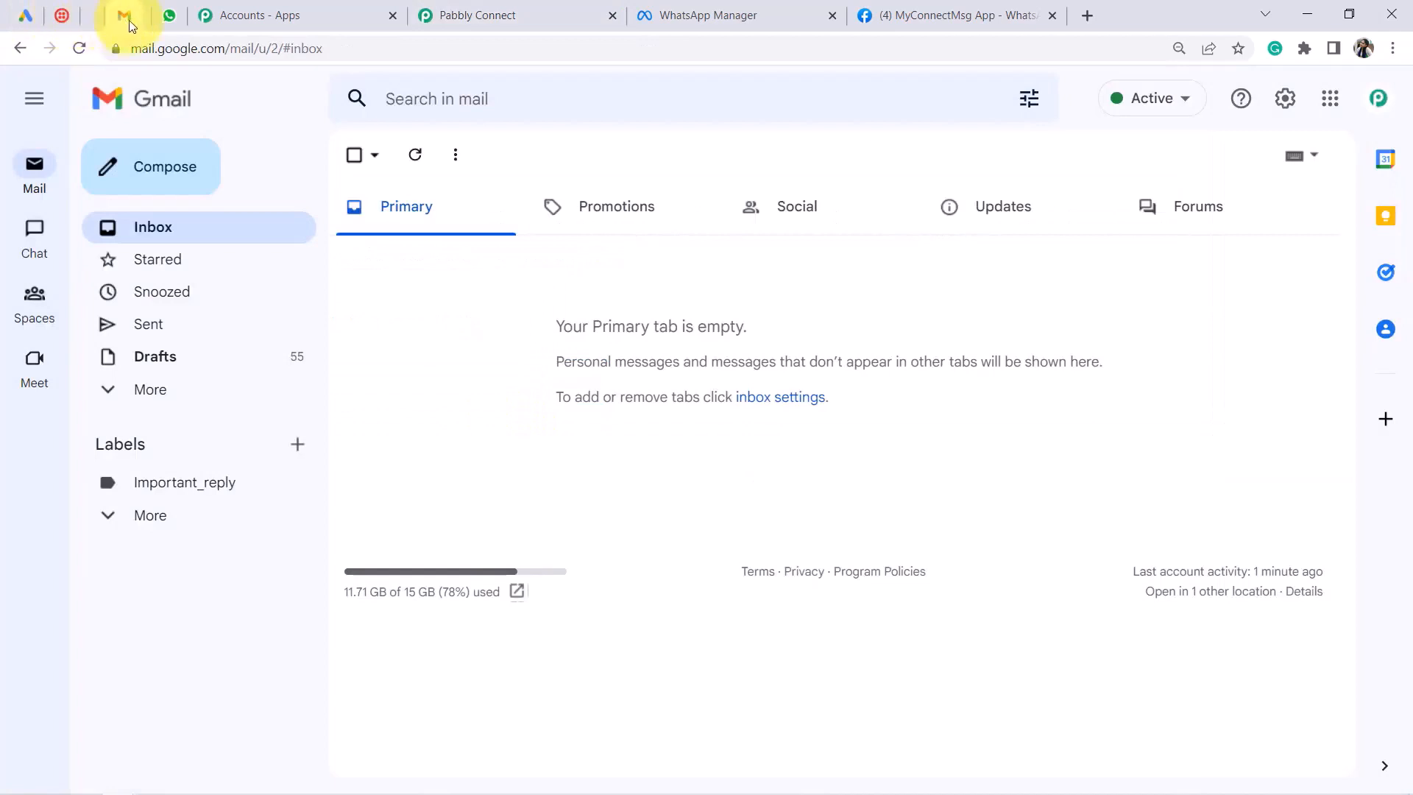
pyautogui.click(552, 14)
# Save and send a test email, confirming the response status reads sent
pyautogui.click(394, 391)
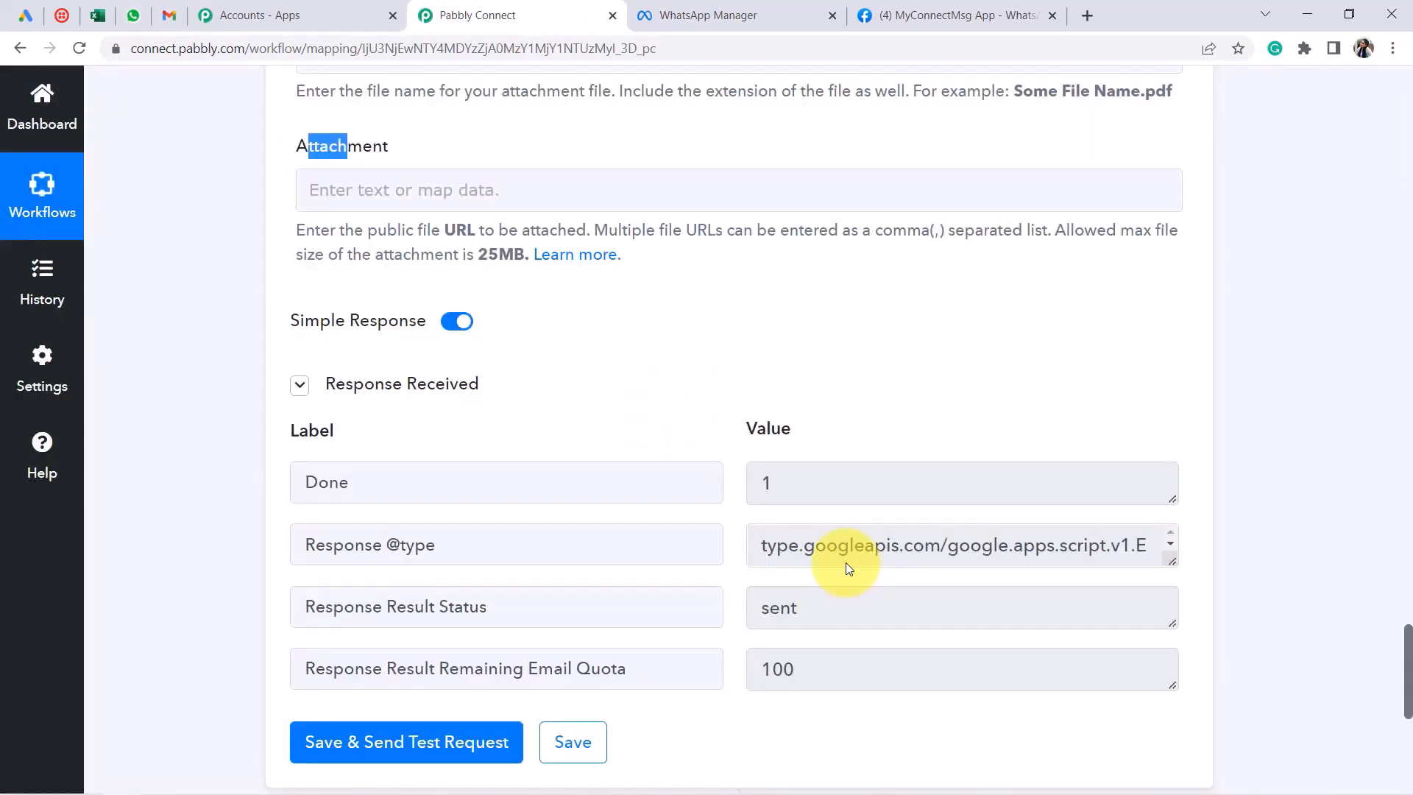
pyautogui.moveTo(833, 606); pyautogui.dragTo(759, 608)
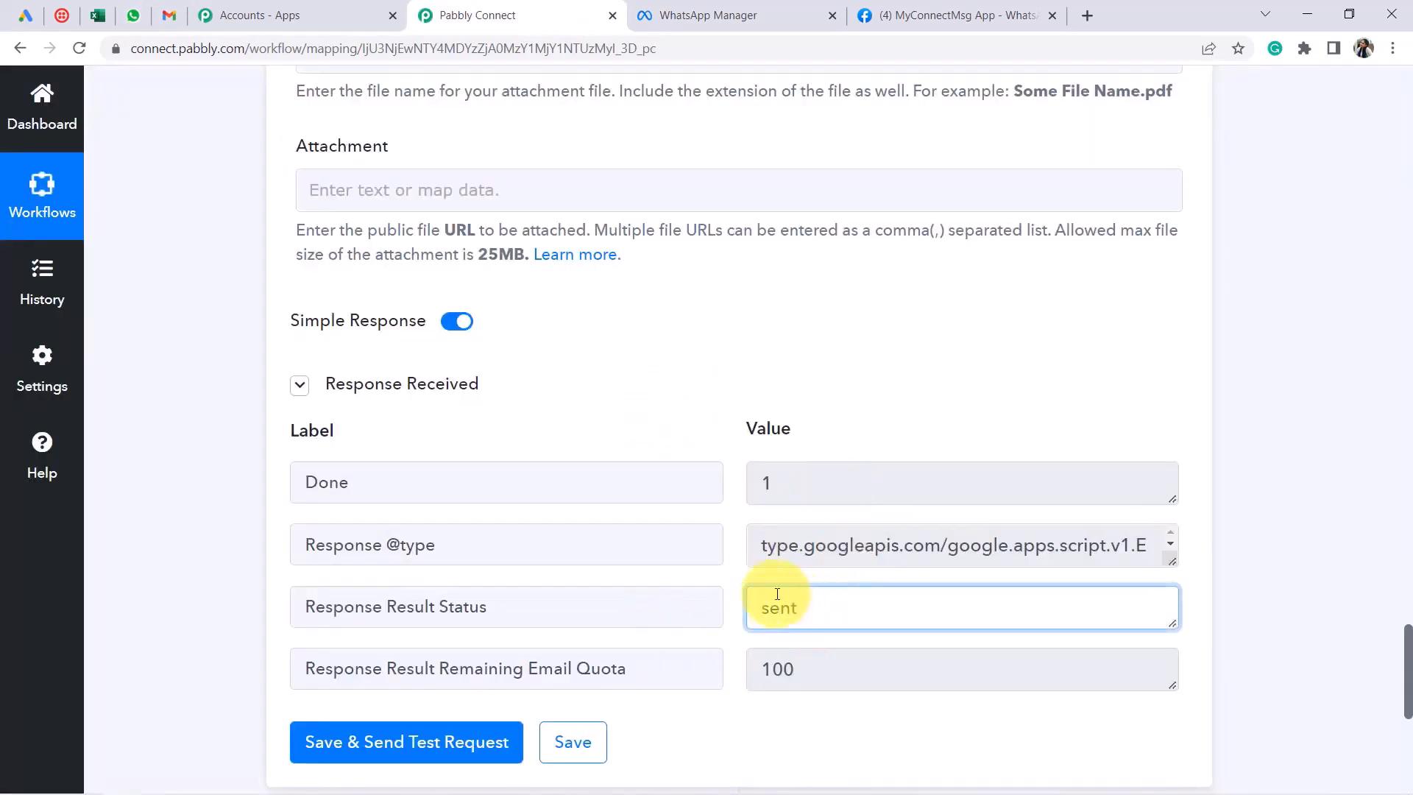
pyautogui.click(169, 20)
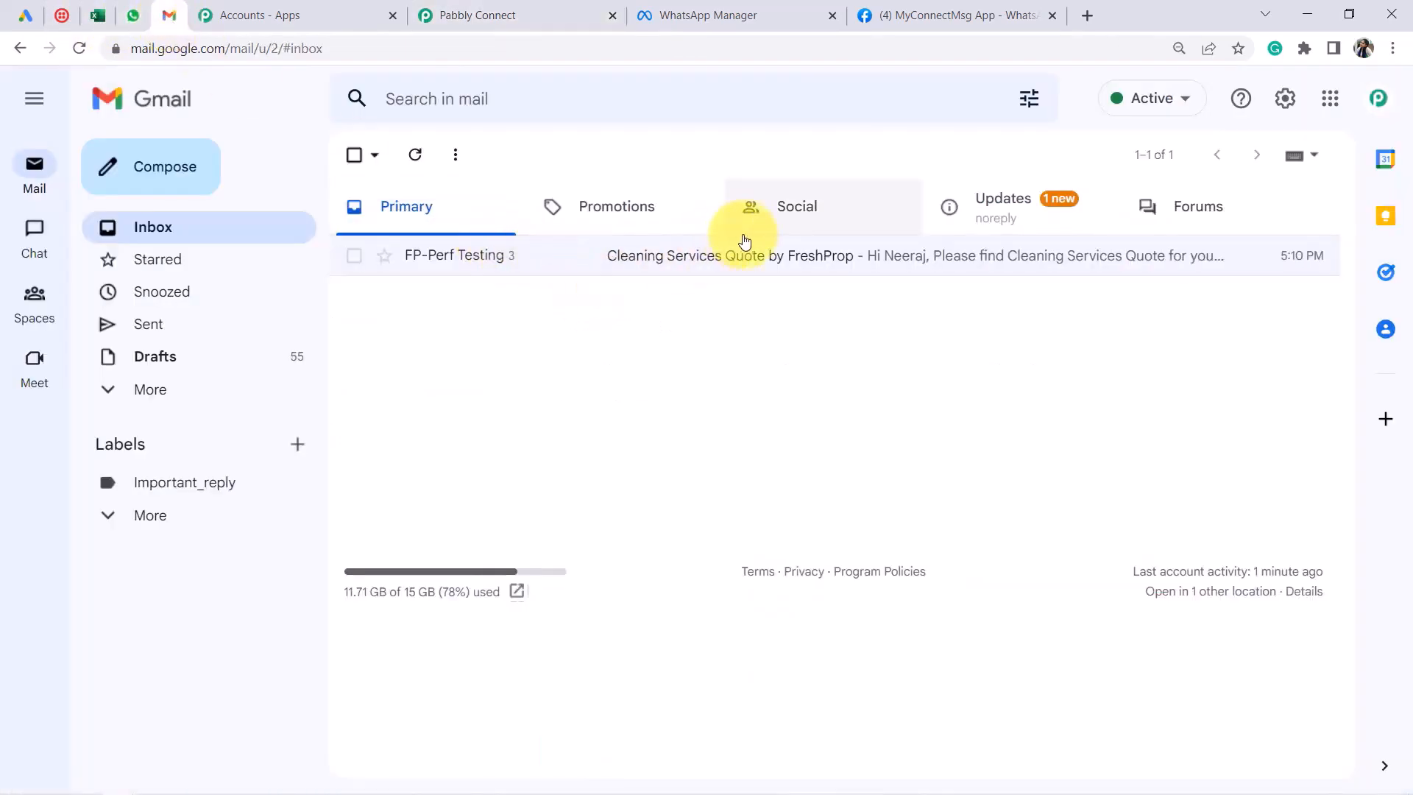
# Refresh the inbox, enlarge the page zoom and open the new lead email
pyautogui.click(422, 160)
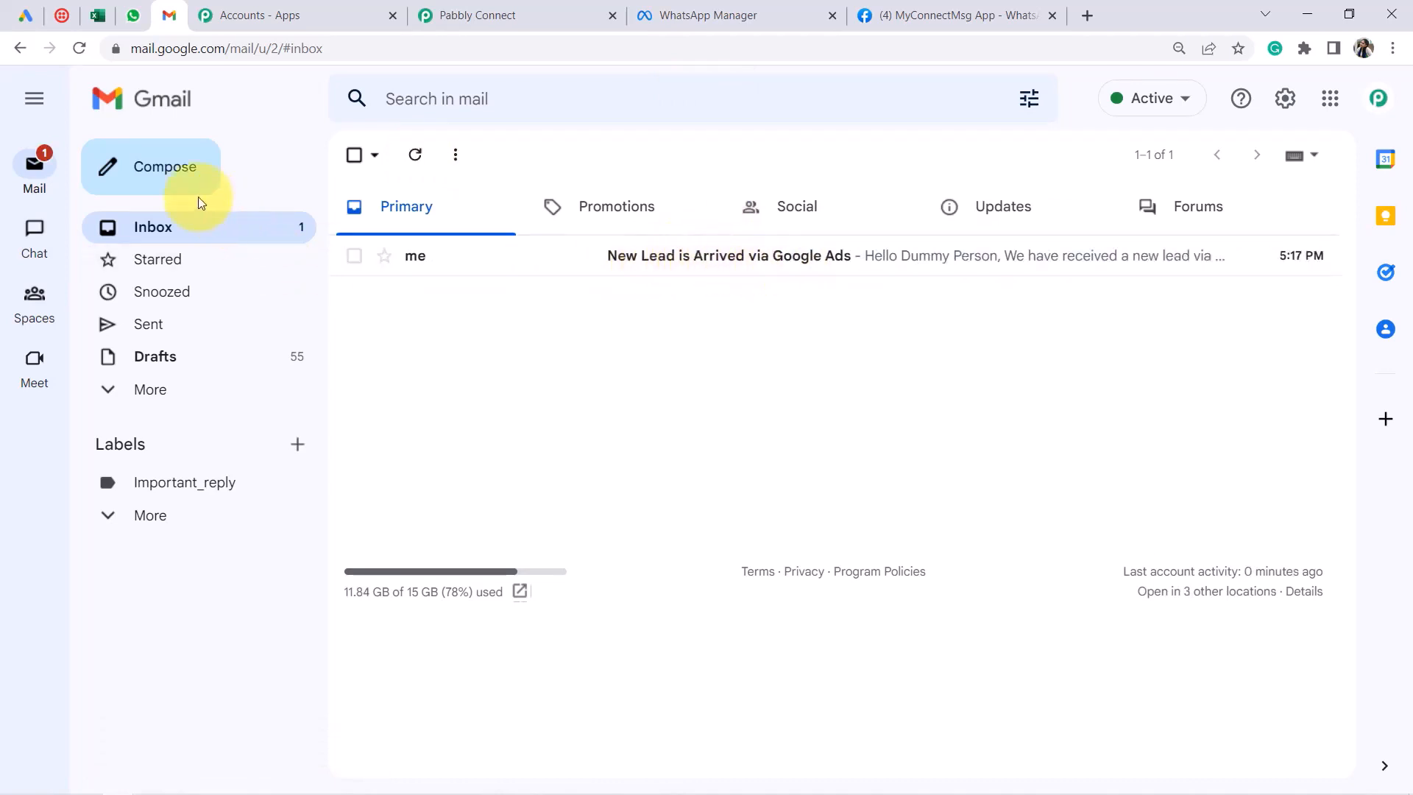
pyautogui.click(28, 110)
pyautogui.click(1393, 49)
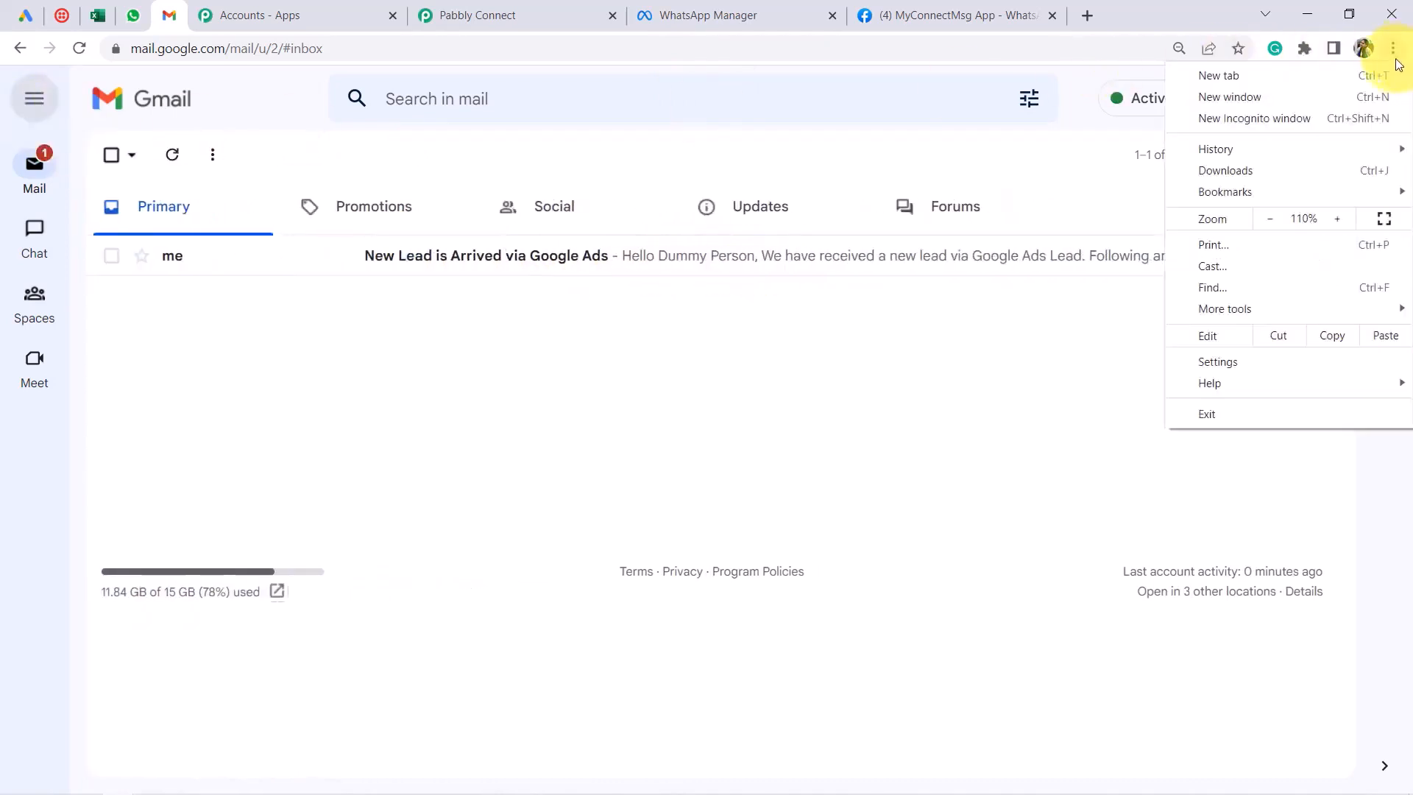
pyautogui.click(1338, 218)
pyautogui.click(877, 336)
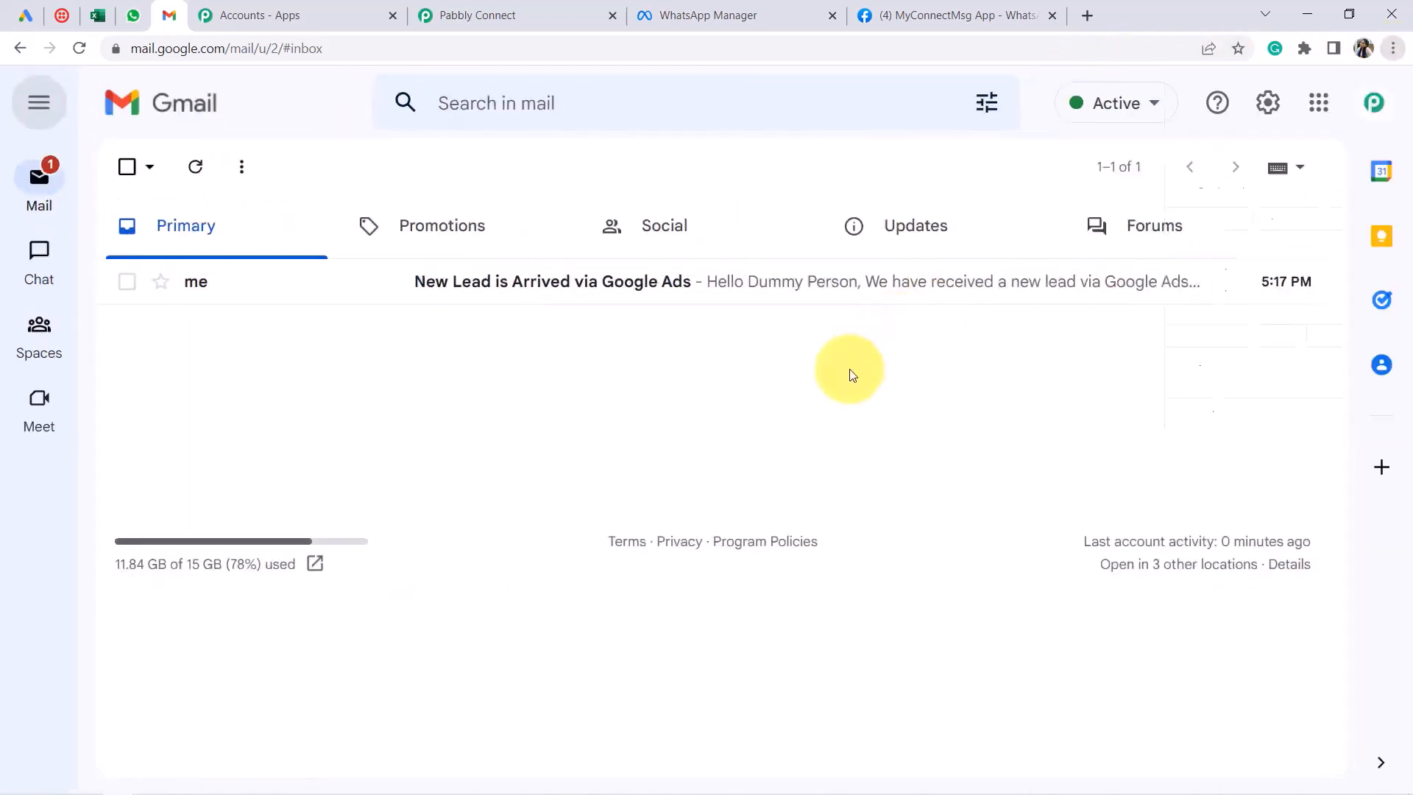
pyautogui.click(803, 296)
# Check the subject, greeting and the lead's name, email and phone, then return to the workflow
pyautogui.moveTo(180, 234); pyautogui.dragTo(510, 241)
pyautogui.doubleClick(300, 351)
pyautogui.moveTo(342, 346); pyautogui.dragTo(525, 398)
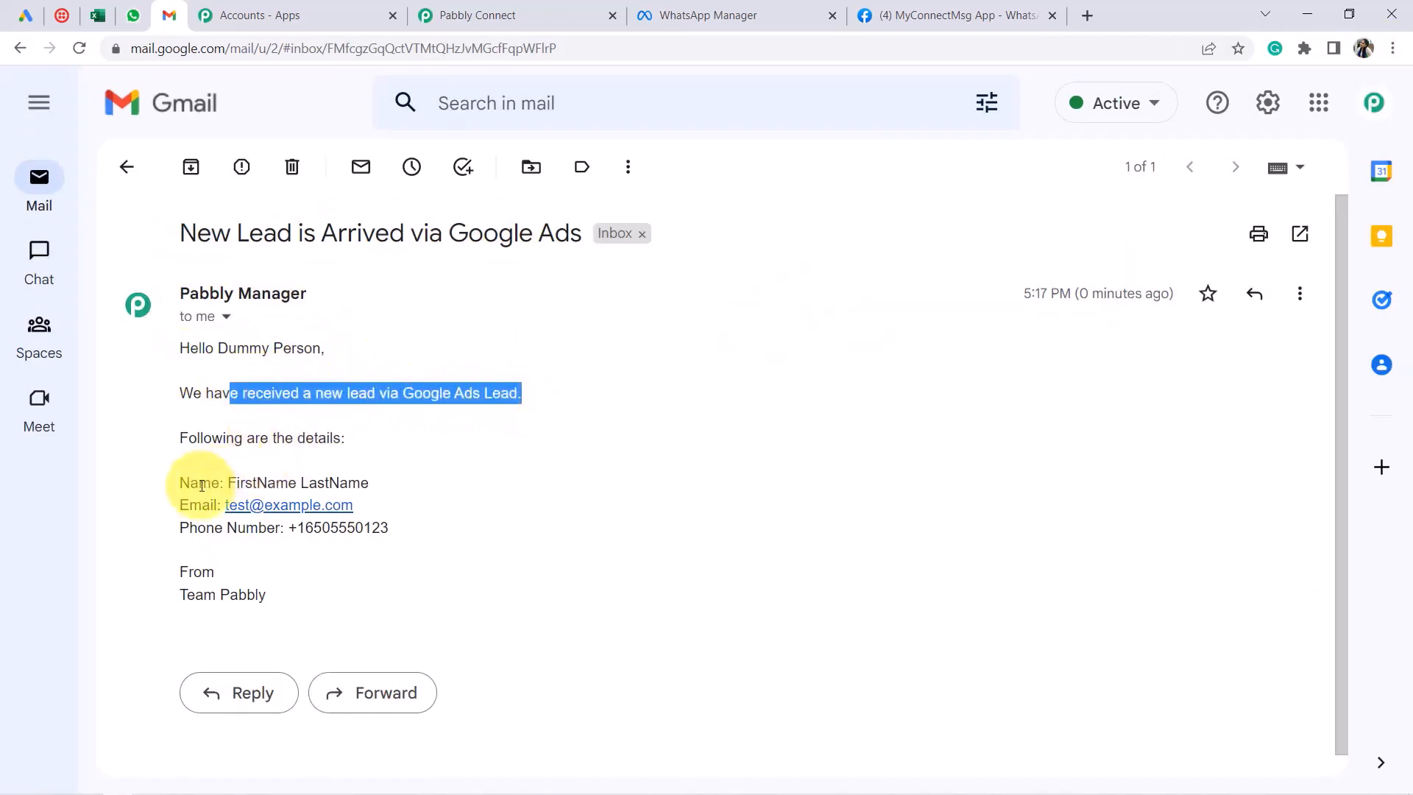
pyautogui.moveTo(195, 479); pyautogui.dragTo(245, 547)
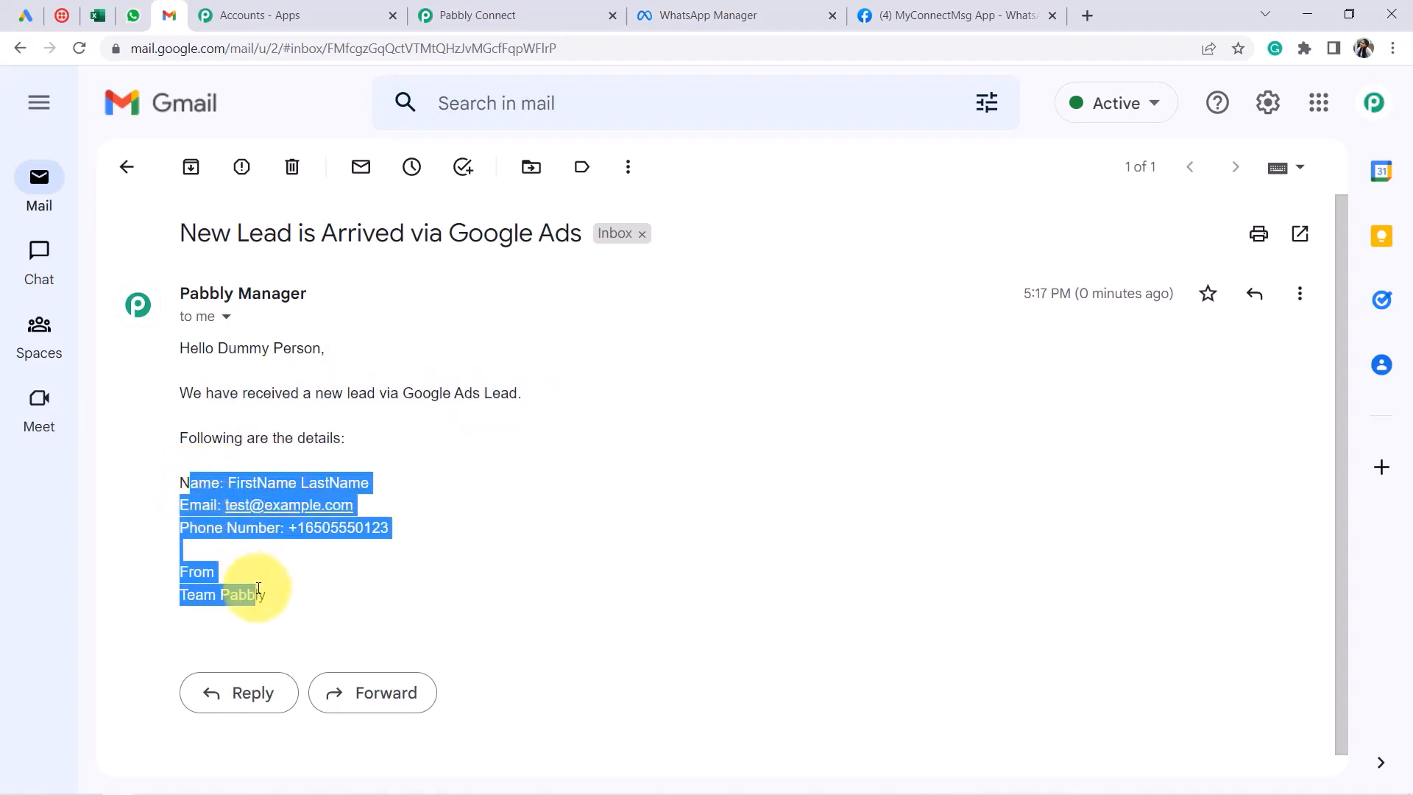
pyautogui.moveTo(266, 594); pyautogui.dragTo(266, 595)
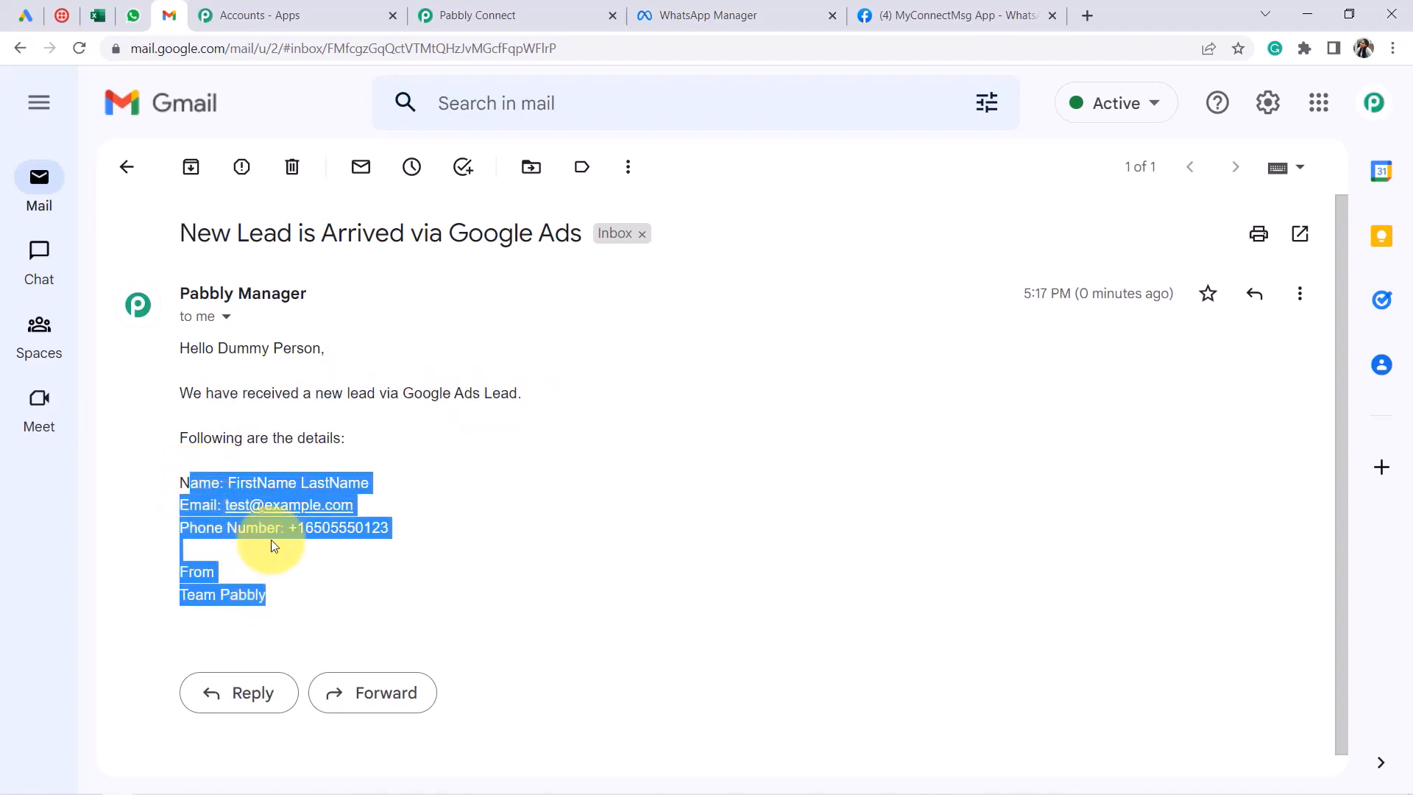
pyautogui.click(478, 11)
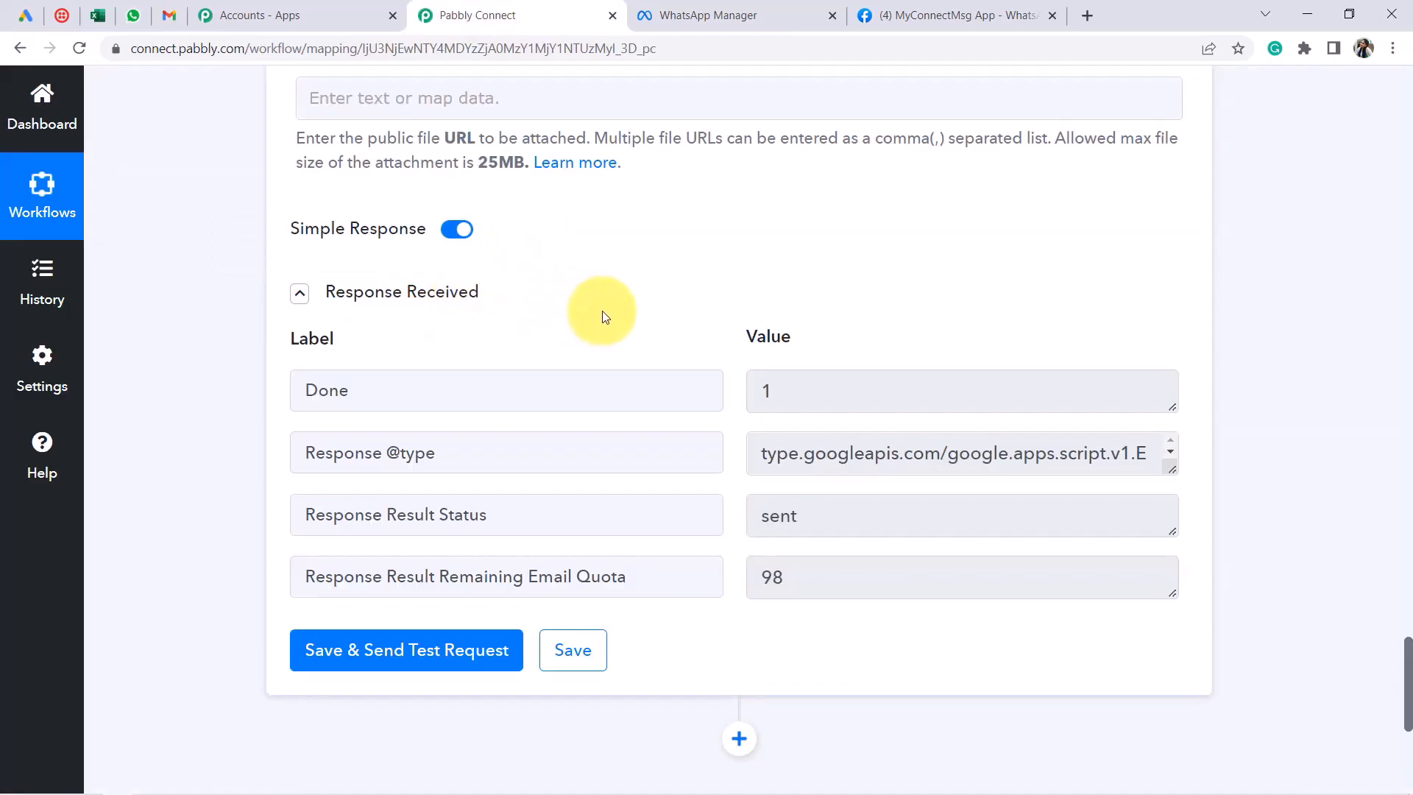
# Collapse the Gmail step and add a new Twilio action step below it
pyautogui.scroll(20, 588, 331)
pyautogui.scroll(9, 595, 356)
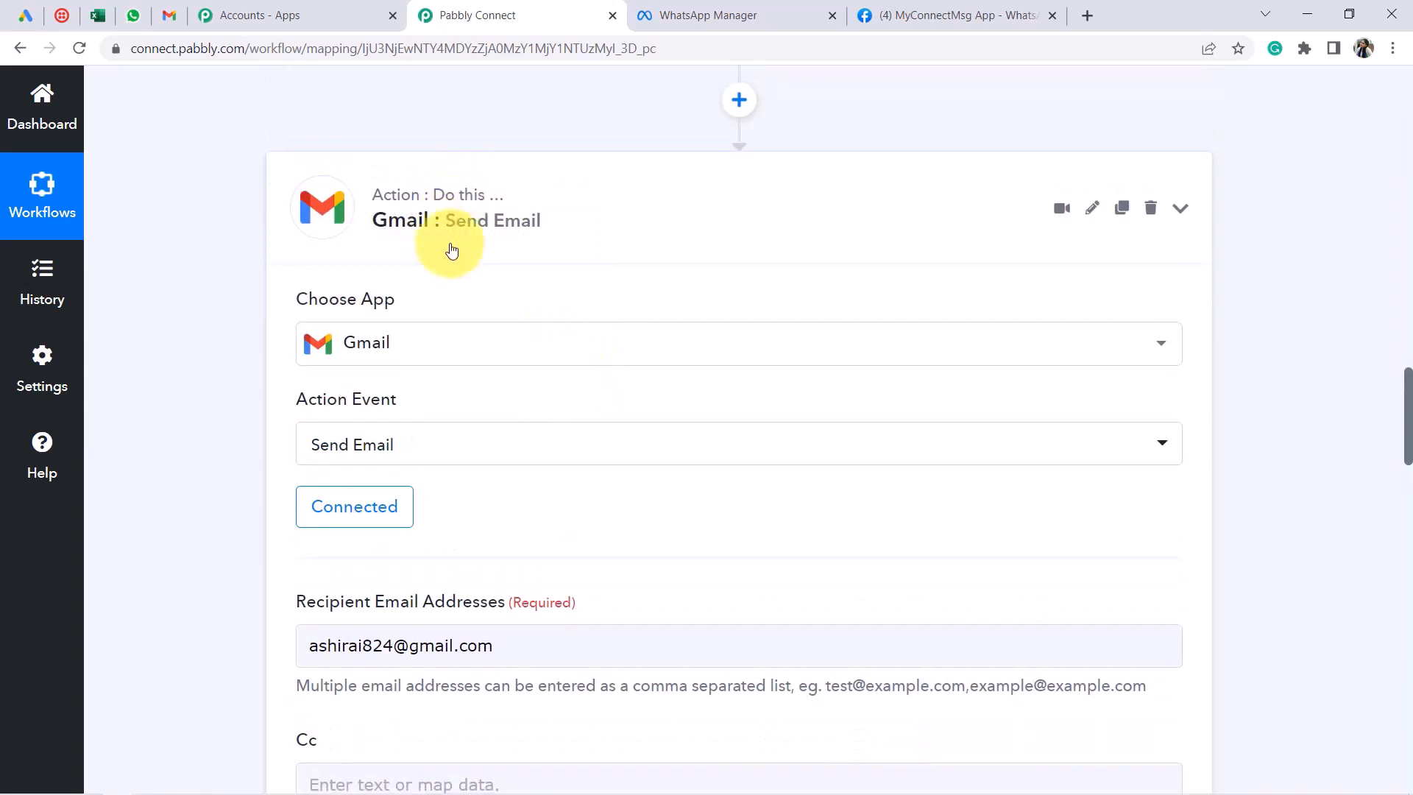
pyautogui.click(451, 246)
pyautogui.click(736, 271)
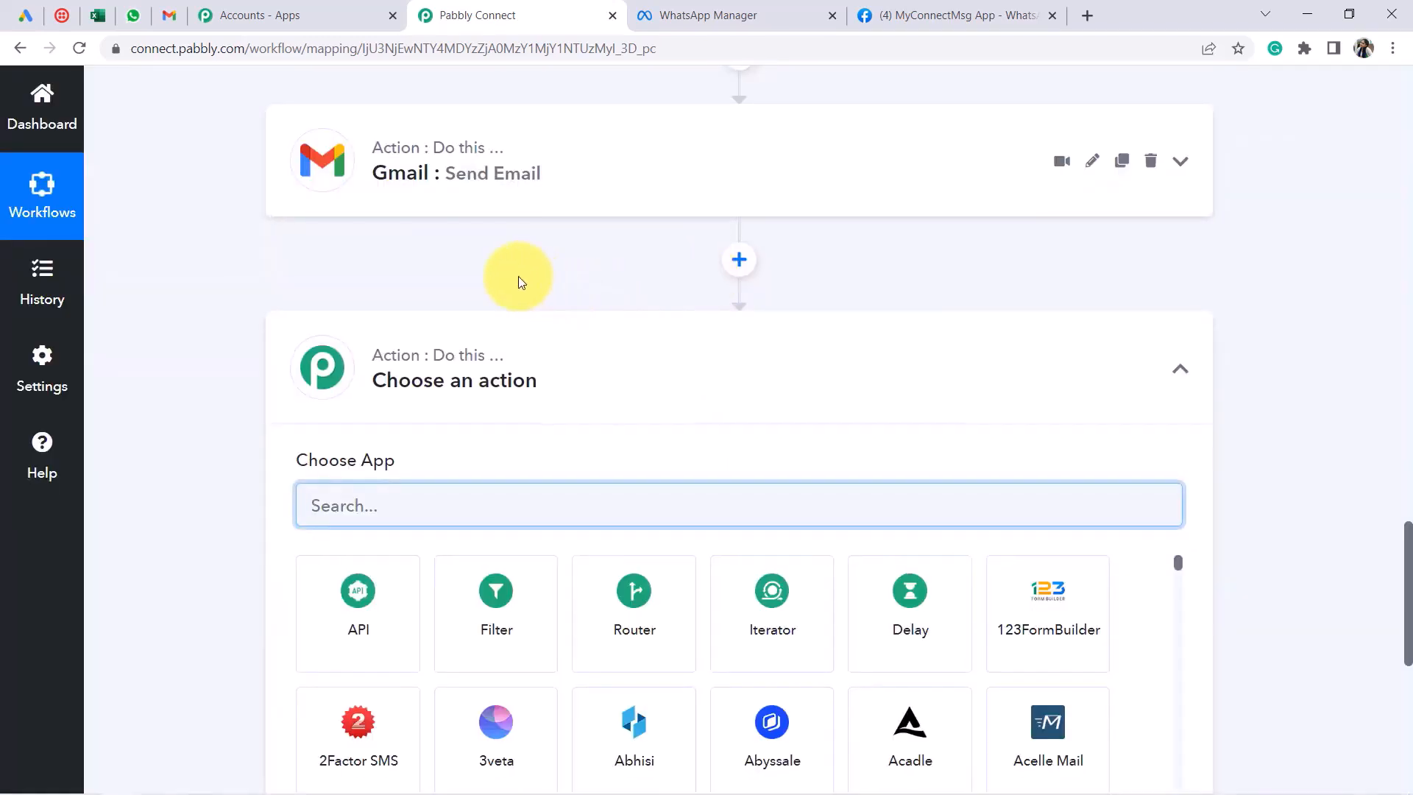
pyautogui.write('twili')
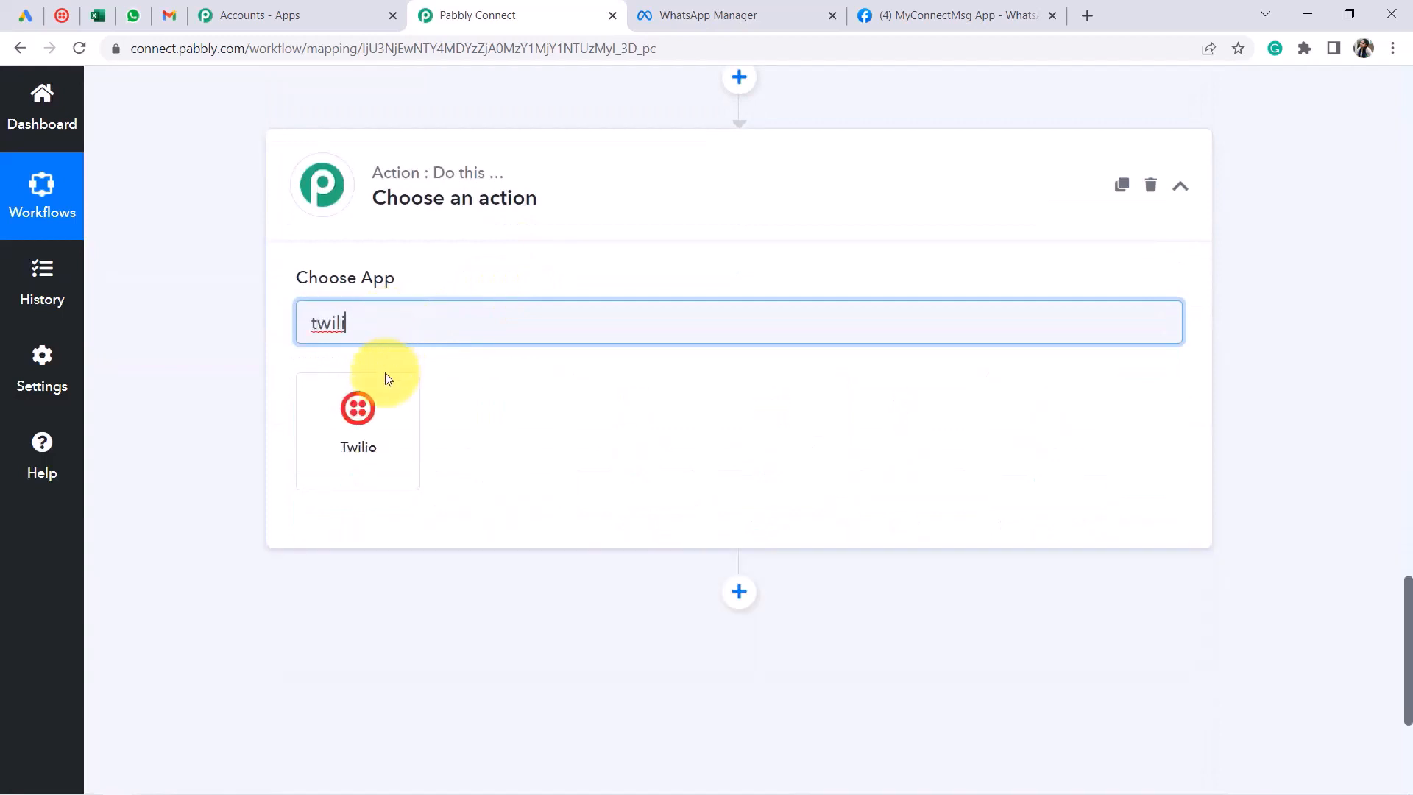
pyautogui.click(358, 405)
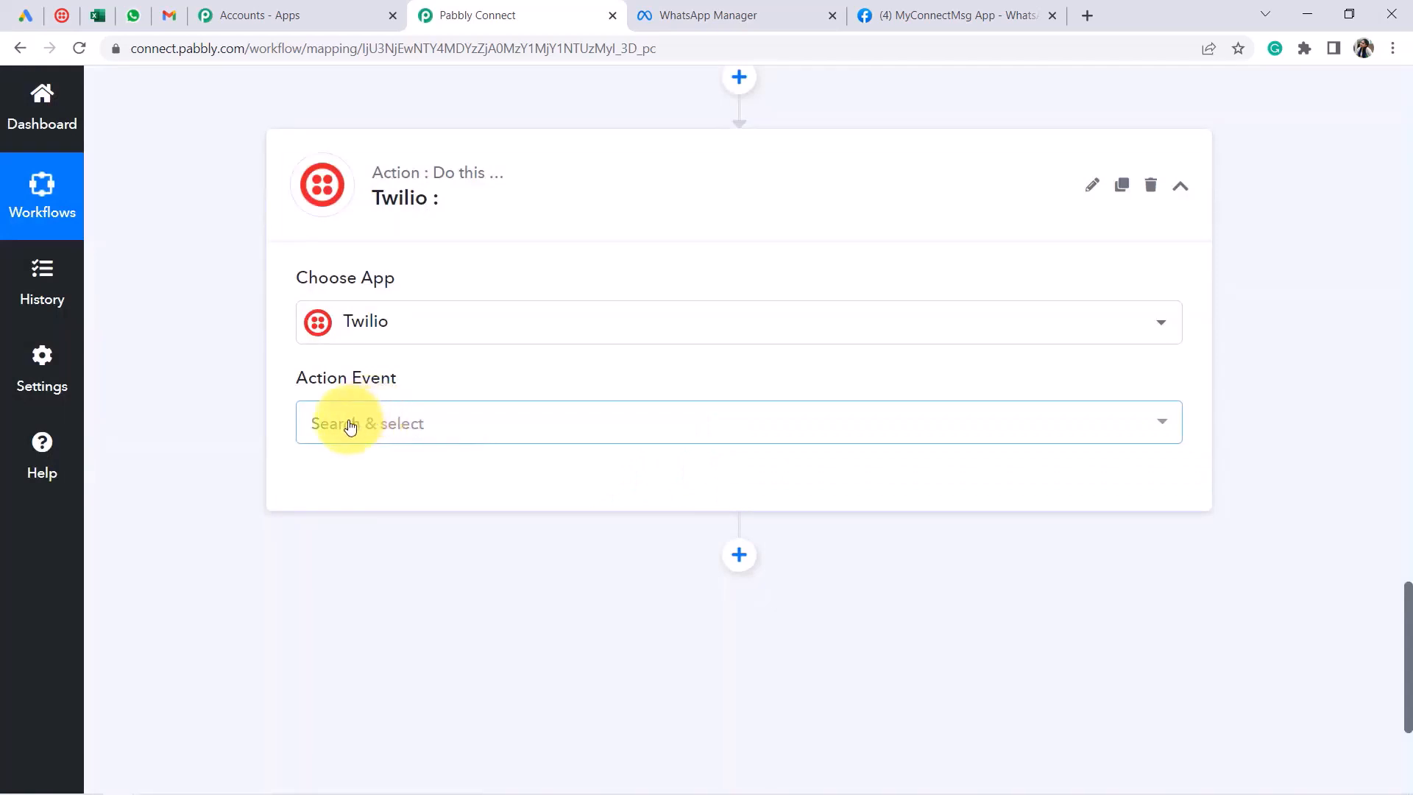
# Set the Twilio step's action event to Send SMS Message and bring up its account connection
pyautogui.click(373, 416)
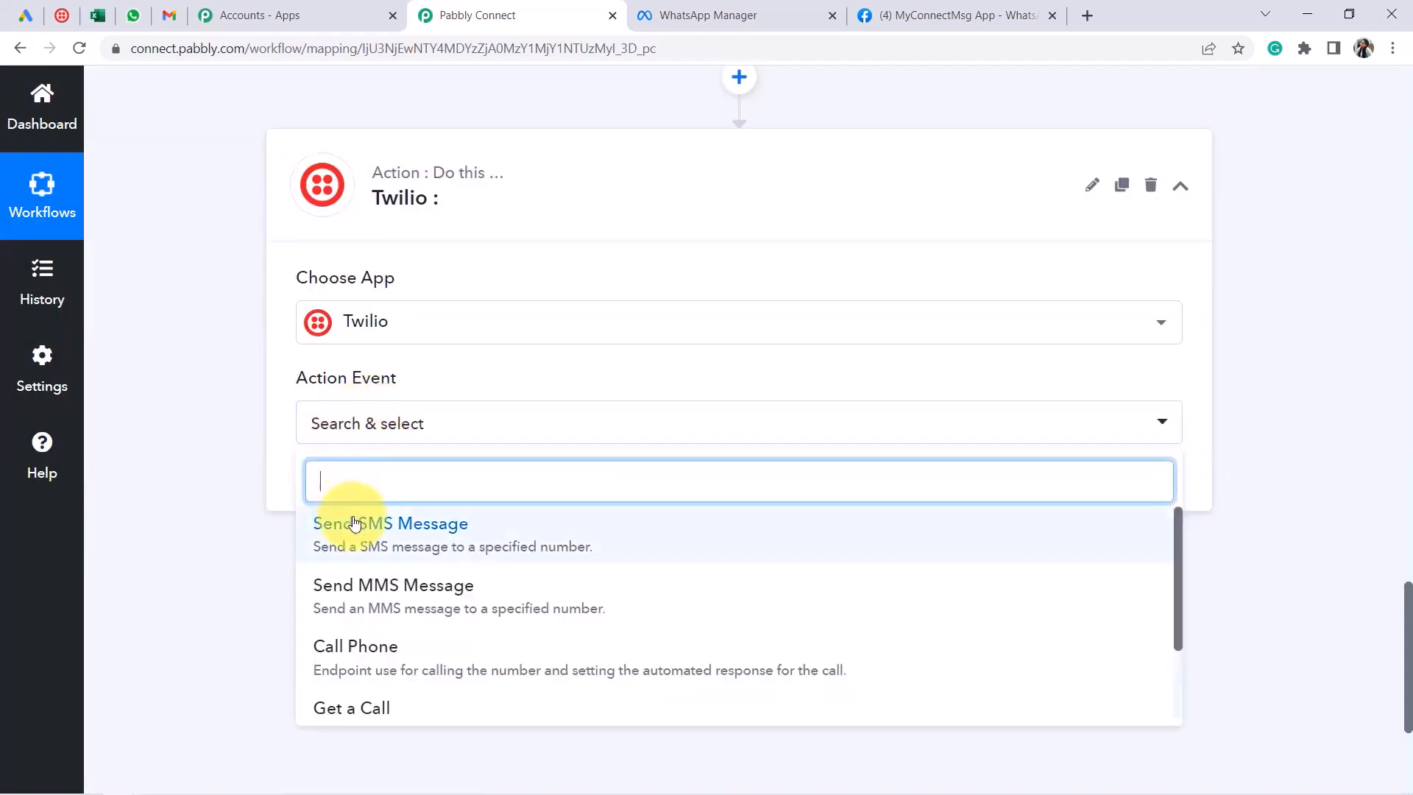
pyautogui.click(352, 521)
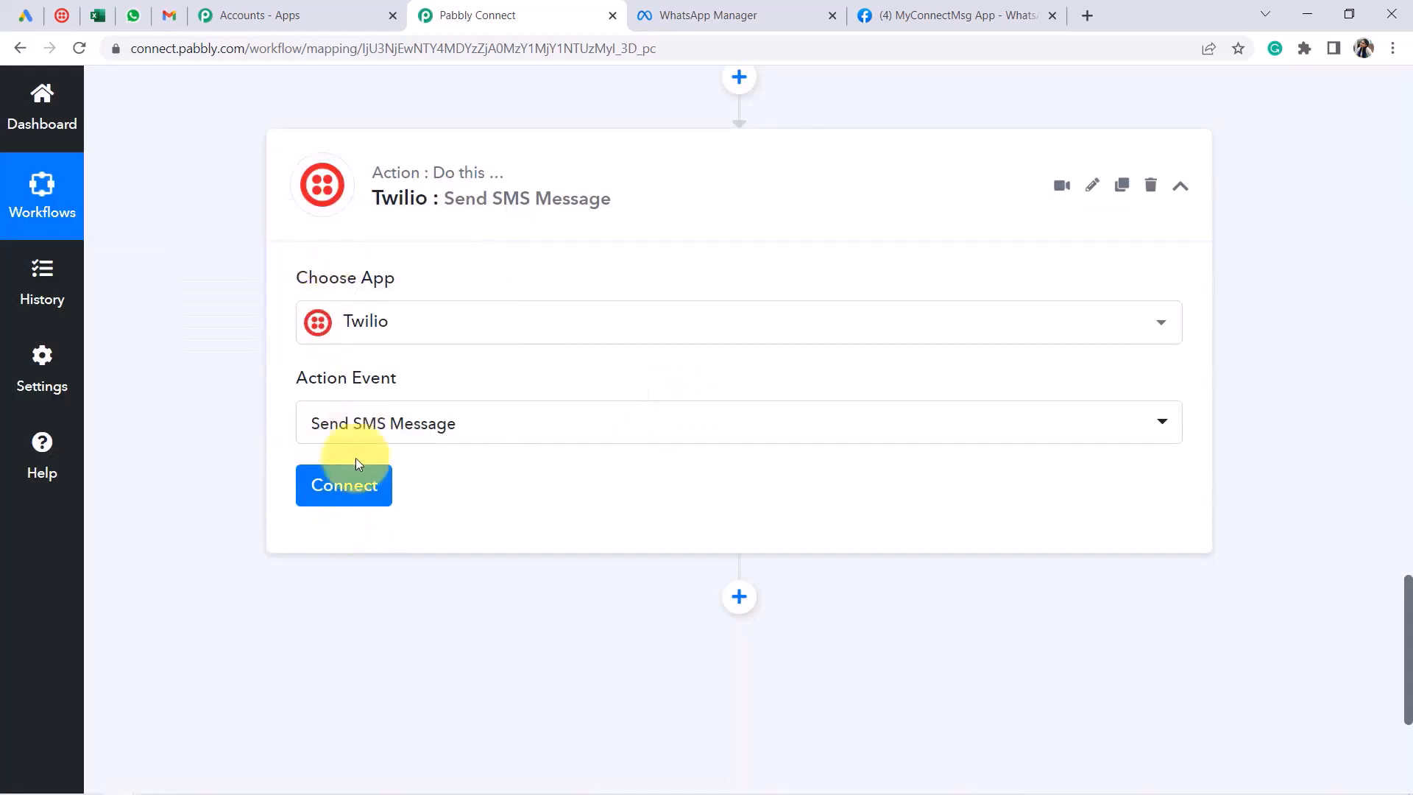
pyautogui.click(346, 491)
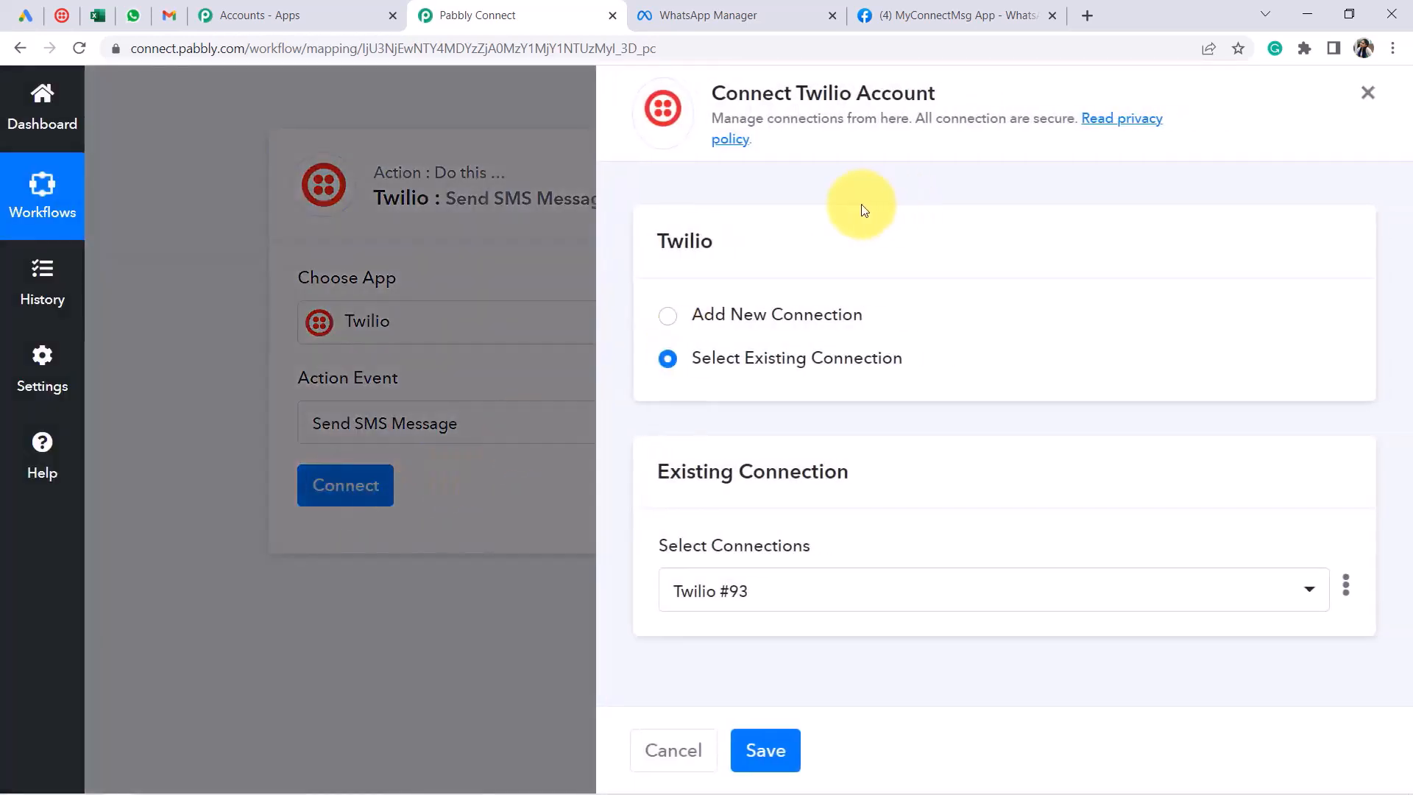
# Start a new Twilio connection and skip Twilio's two-factor setup for now
pyautogui.click(736, 315)
pyautogui.scroll(-1, 772, 363)
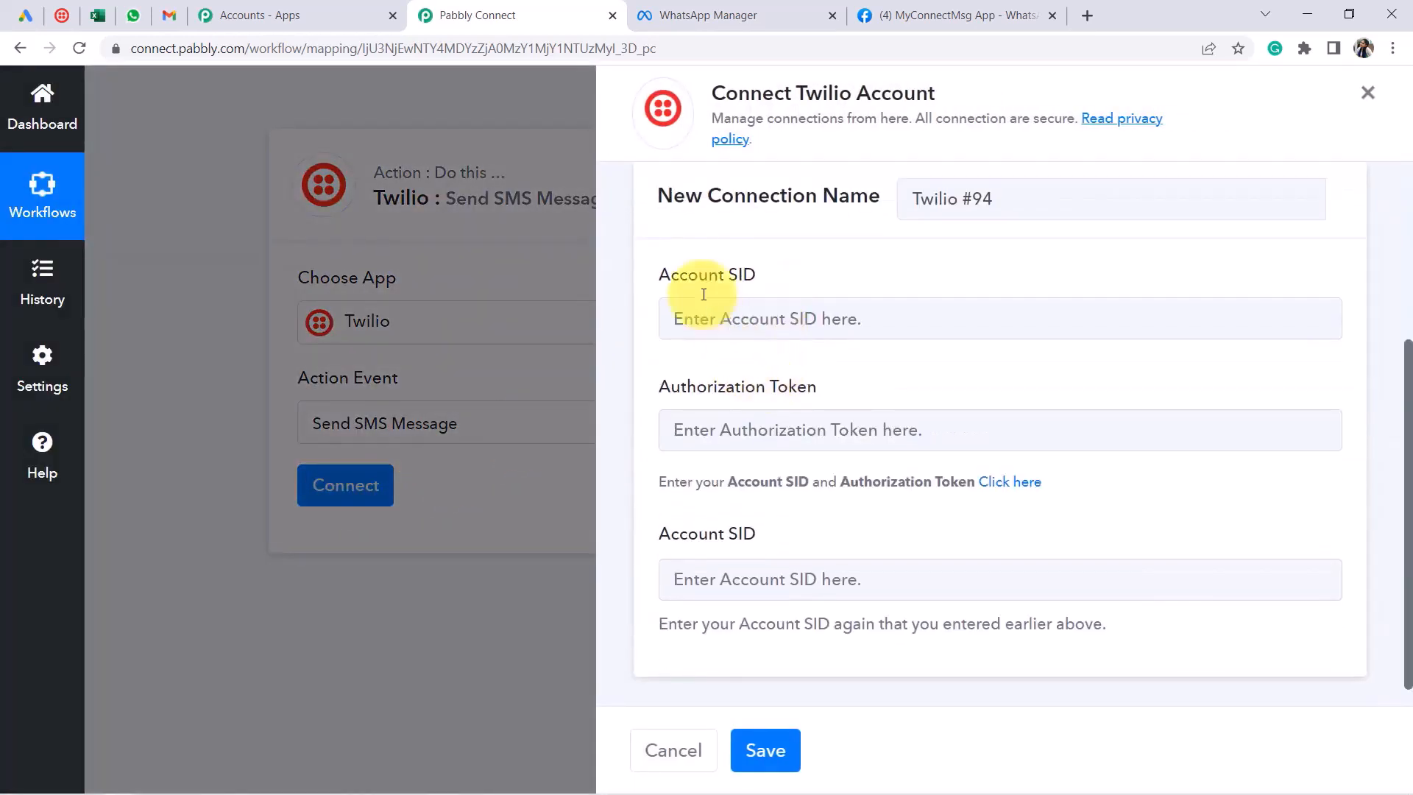
pyautogui.moveTo(670, 276); pyautogui.dragTo(738, 286)
pyautogui.moveTo(688, 384); pyautogui.dragTo(816, 389)
pyautogui.moveTo(688, 534); pyautogui.dragTo(756, 532)
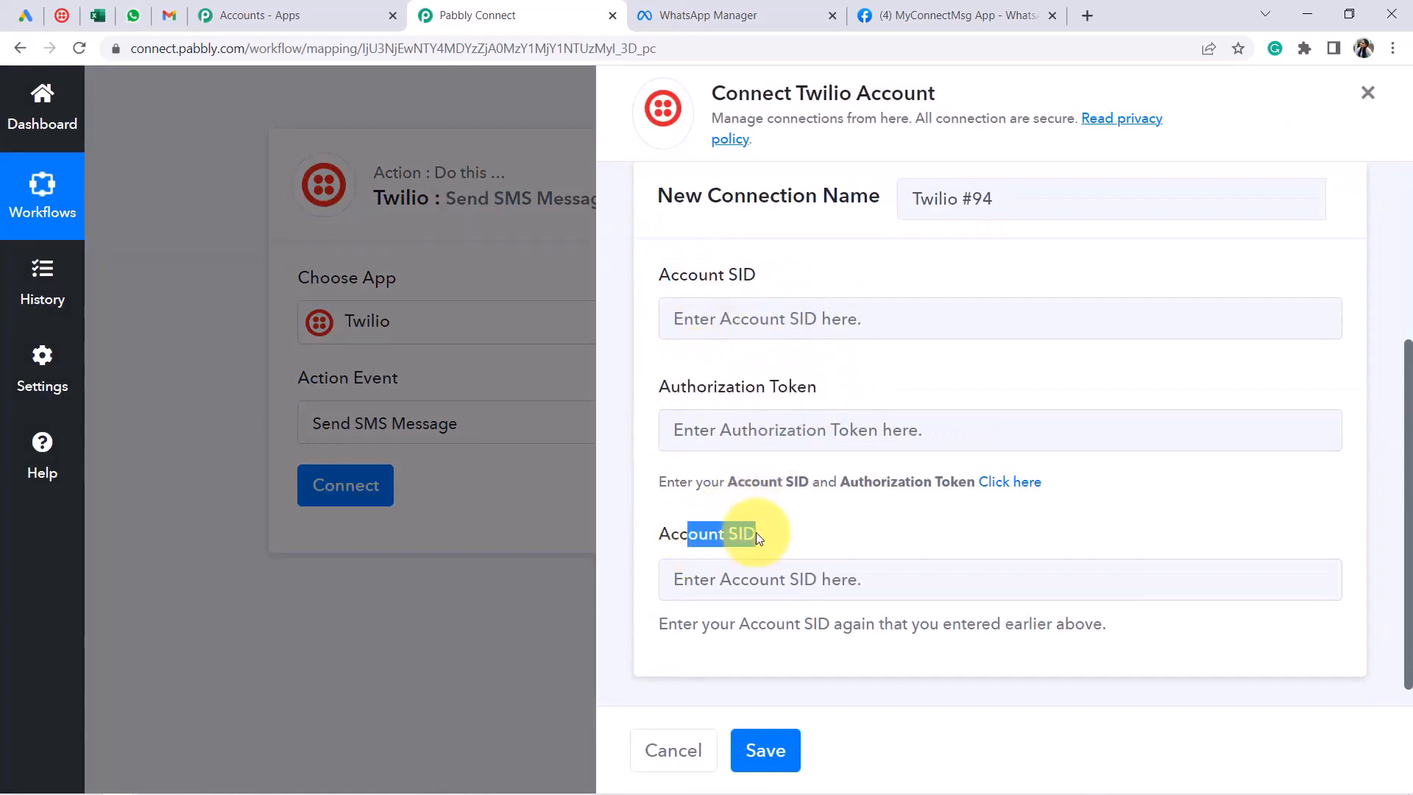
pyautogui.moveTo(55, 21); pyautogui.dragTo(164, 32)
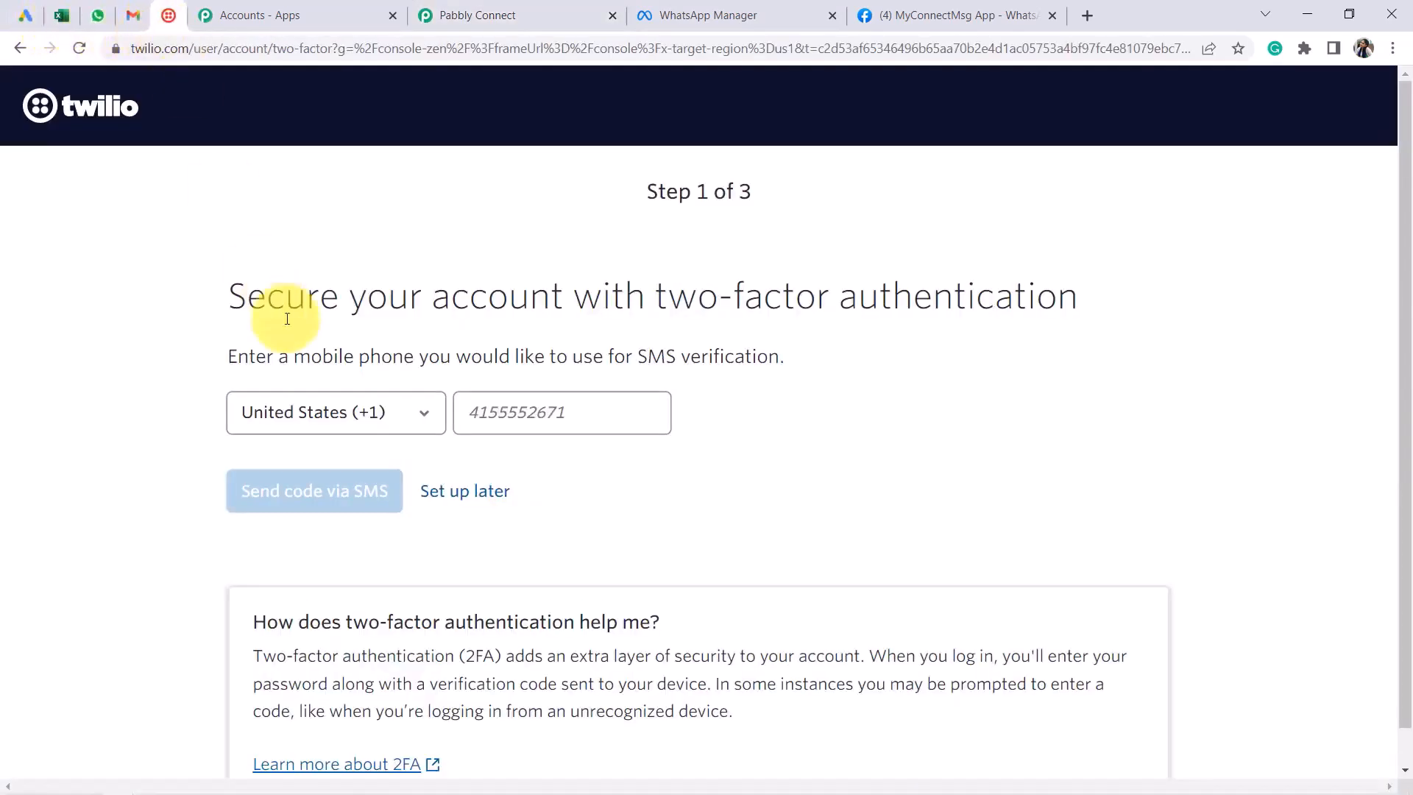
pyautogui.click(437, 493)
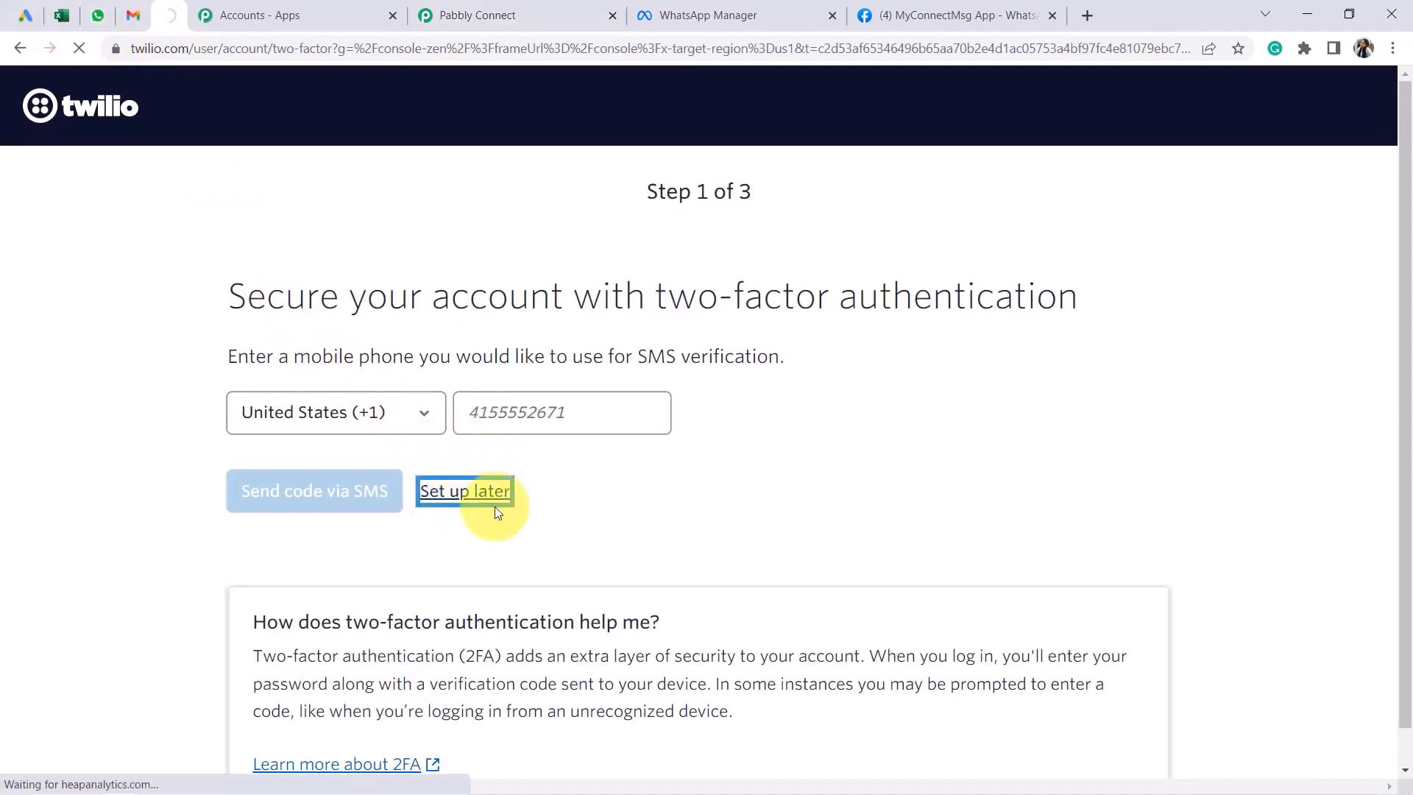
pyautogui.click(537, 10)
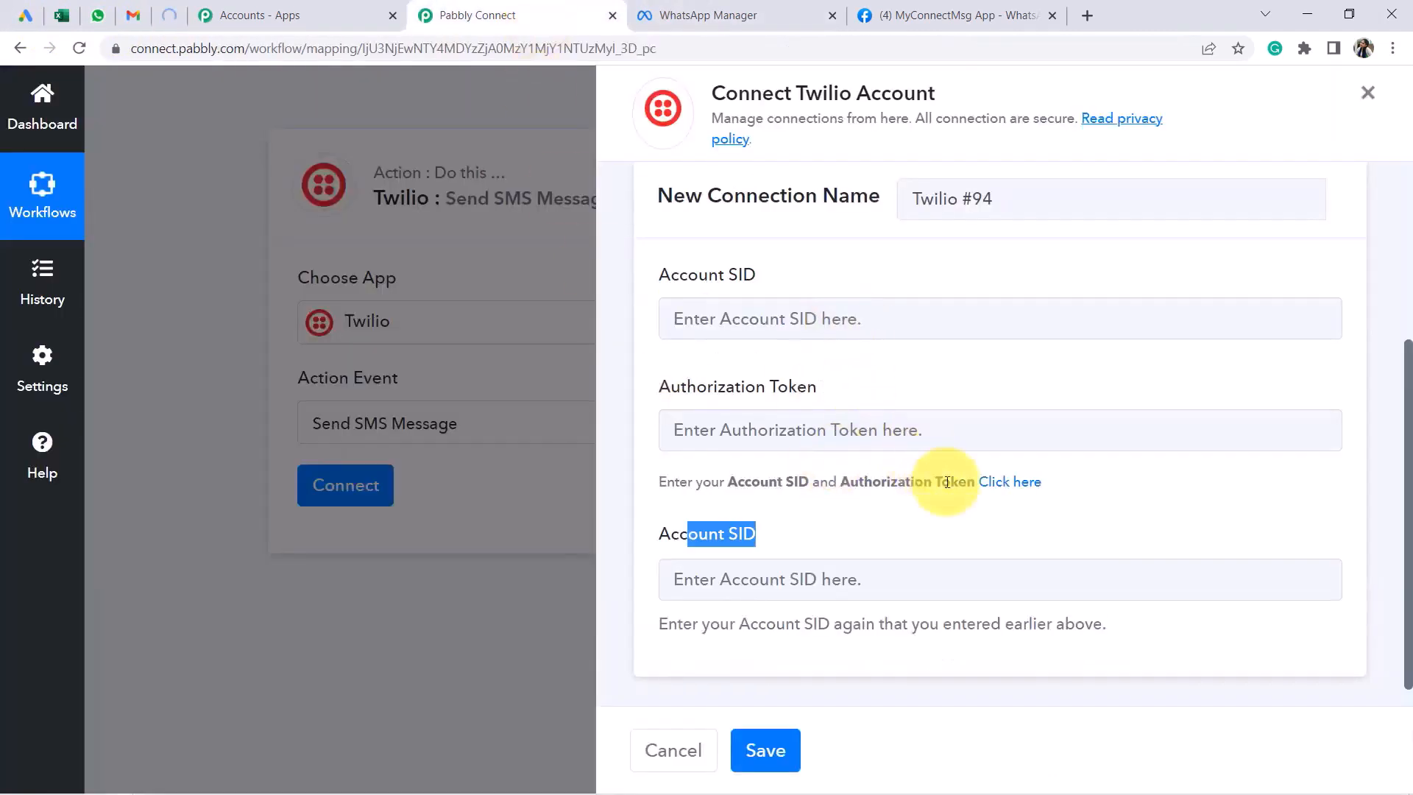
# Open the Twilio credentials help link in a new tab, reaching the email verification page
pyautogui.rightClick(1006, 493)
pyautogui.click(1023, 495)
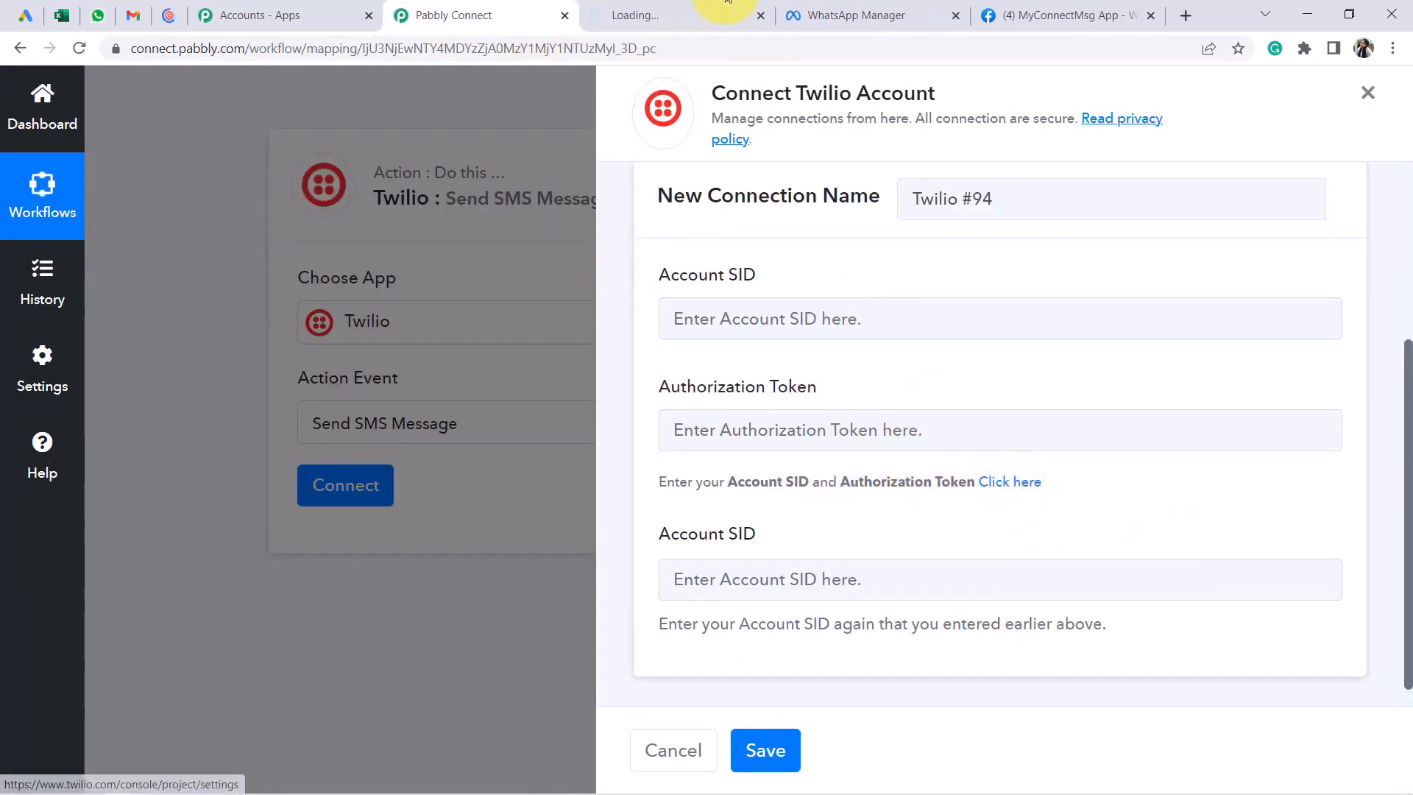
pyautogui.click(609, 19)
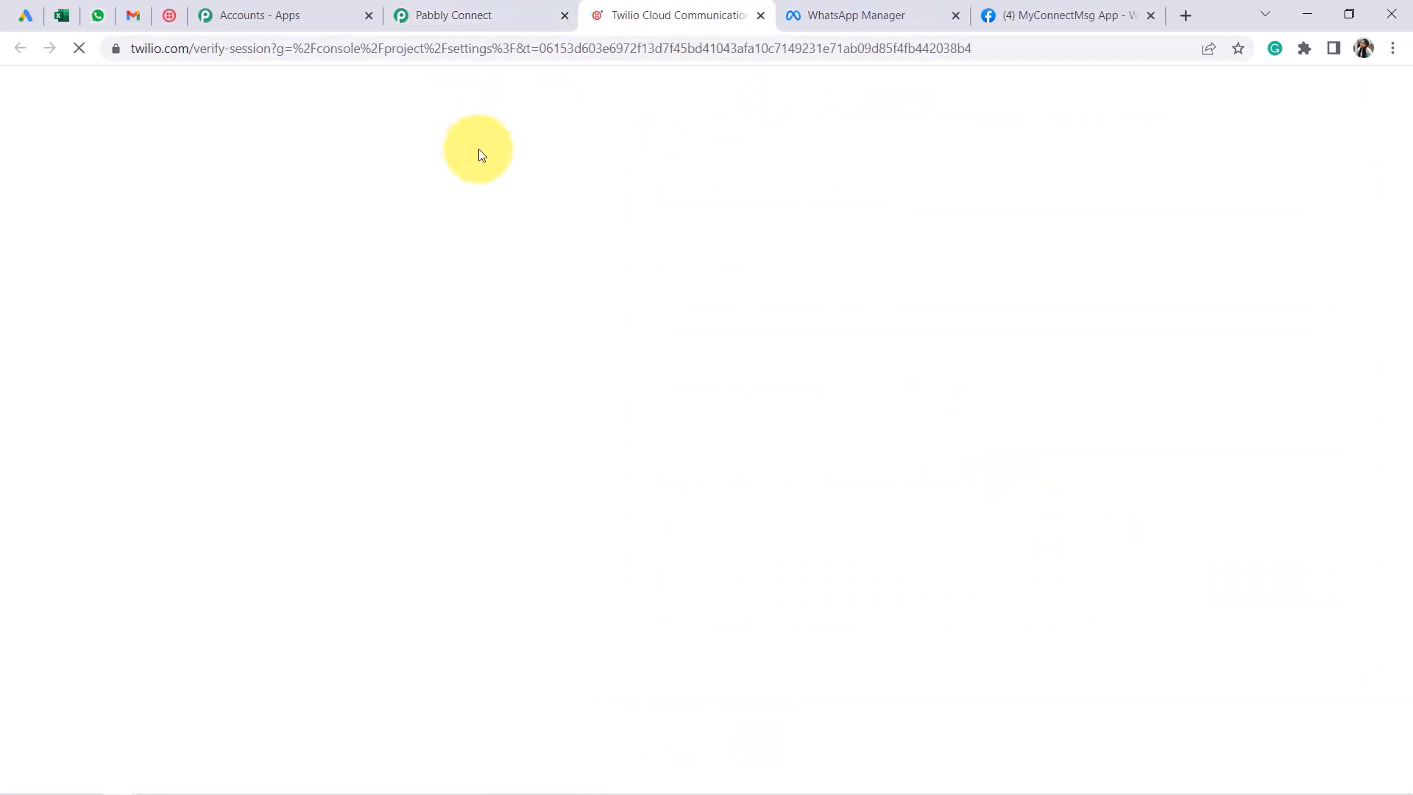
pyautogui.click(406, 14)
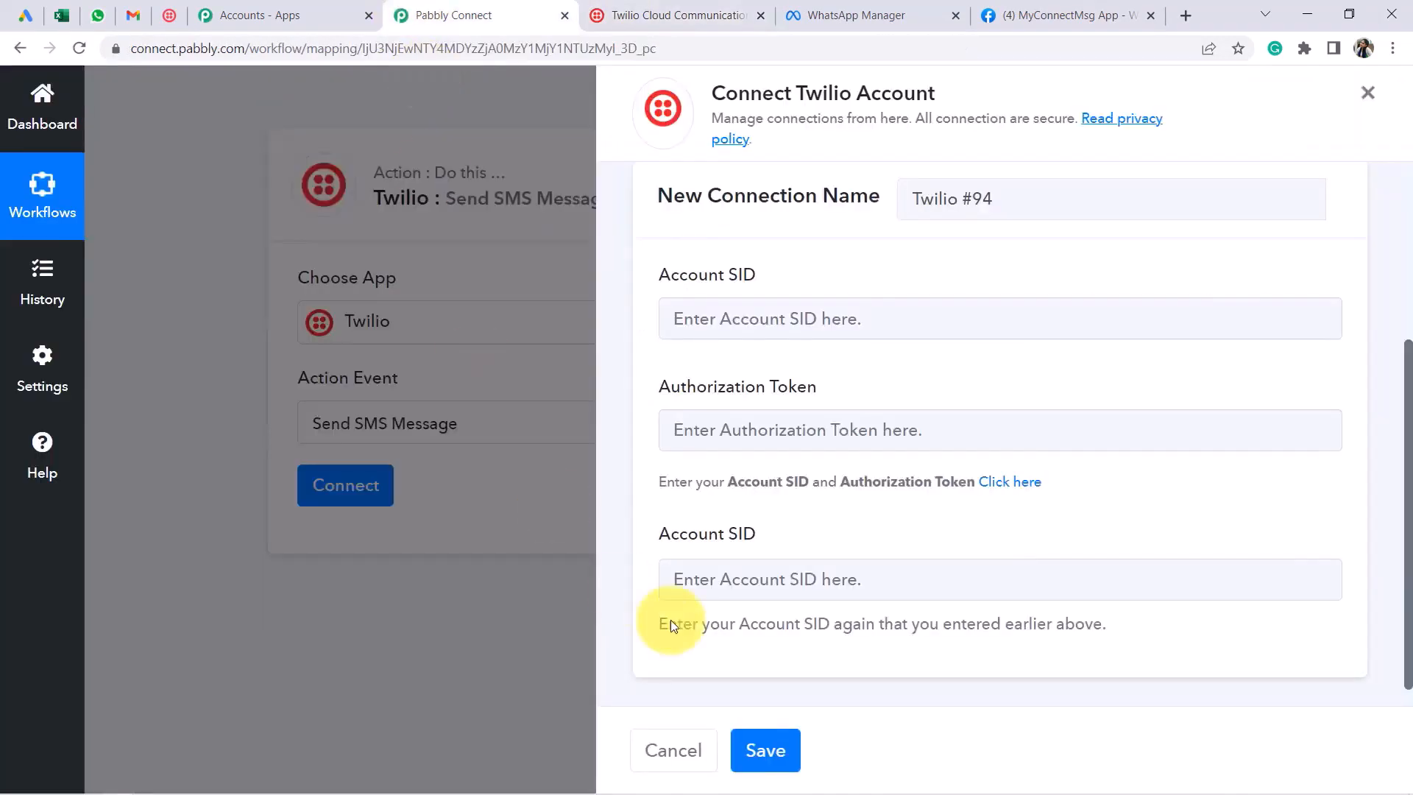
pyautogui.click(688, 15)
# Enter the emailed verification code and verify access to the Twilio Console
pyautogui.click(417, 248)
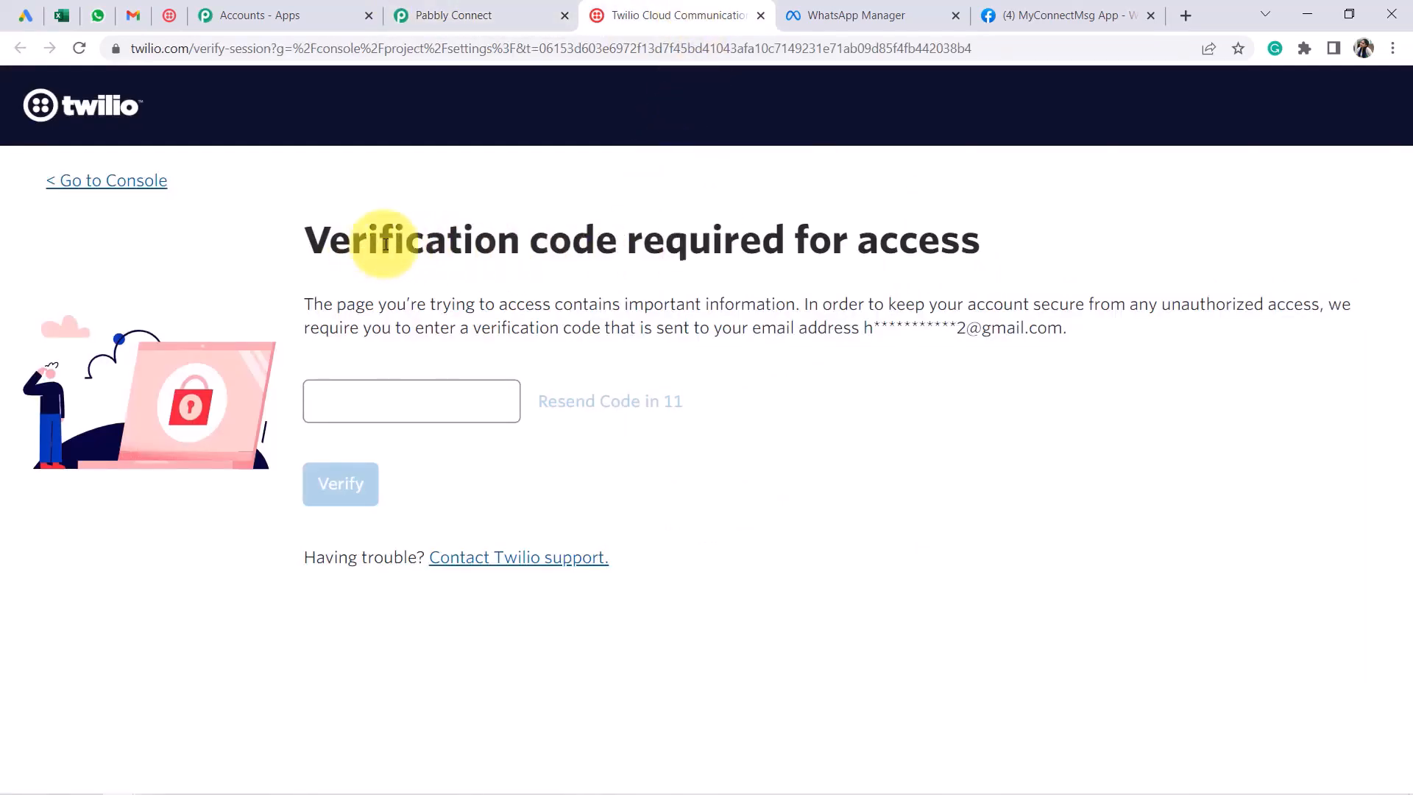
pyautogui.moveTo(368, 243); pyautogui.dragTo(744, 385)
pyautogui.click(491, 402)
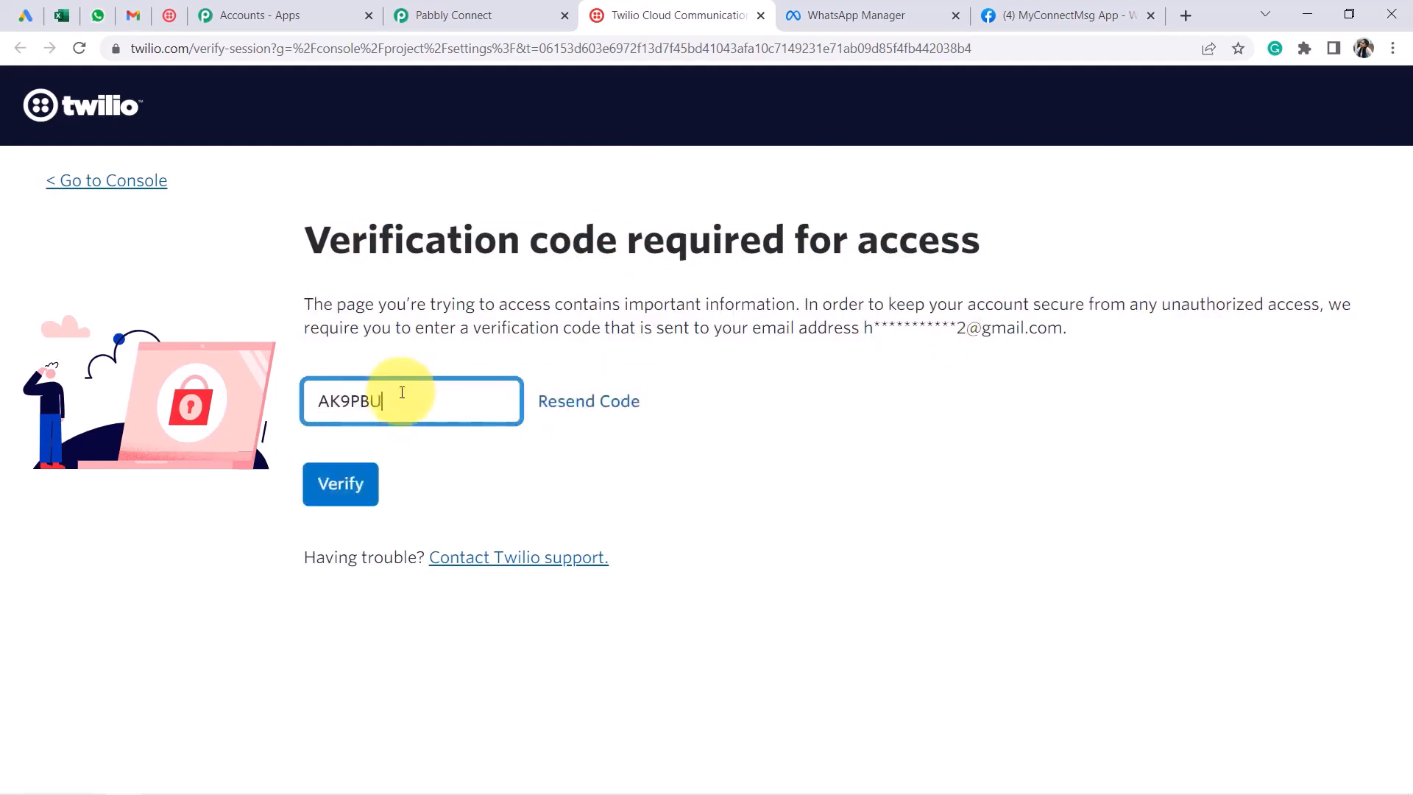
pyautogui.click(332, 496)
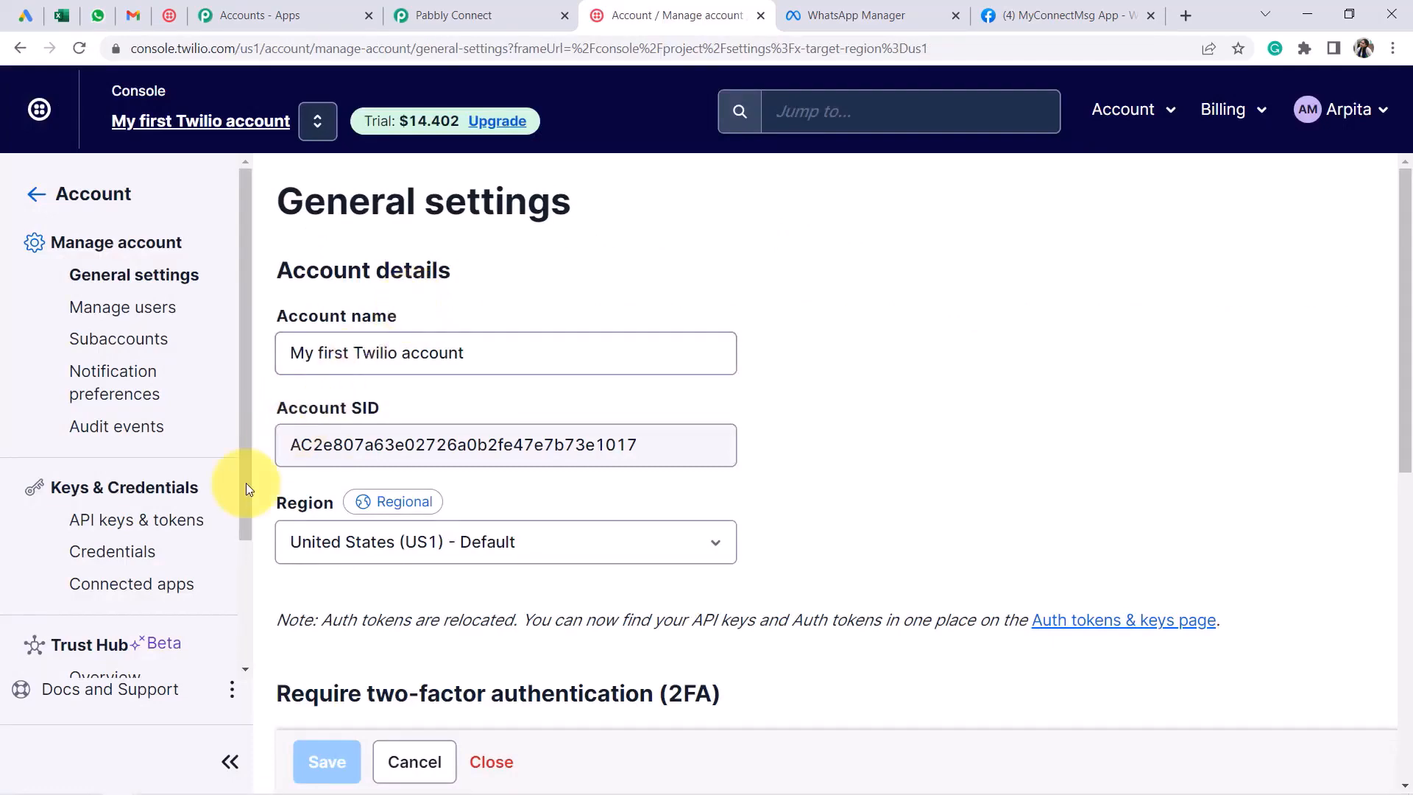
# Copy the live Account SID from API keys & tokens and target Pabbly's first Account SID field
pyautogui.click(86, 532)
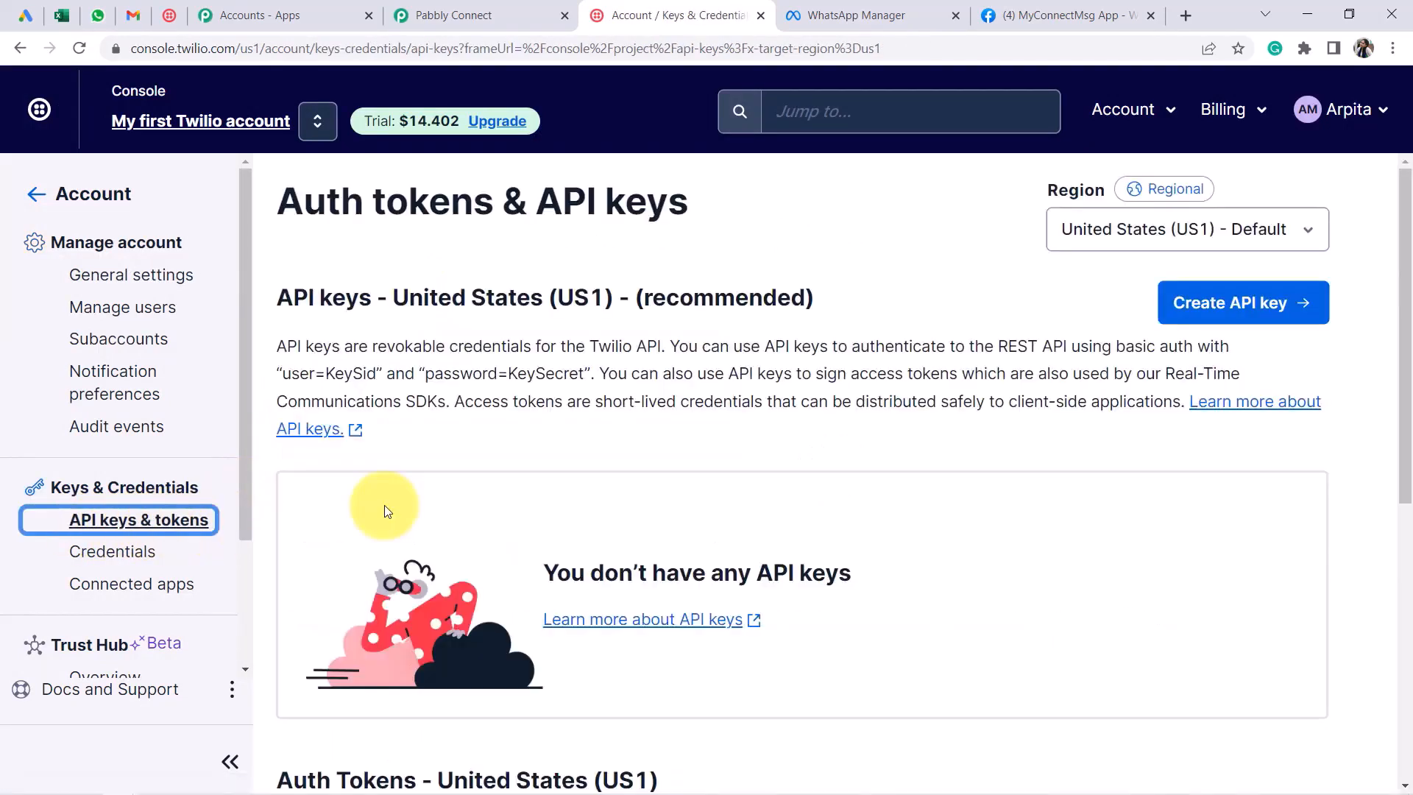
pyautogui.scroll(-7, 382, 504)
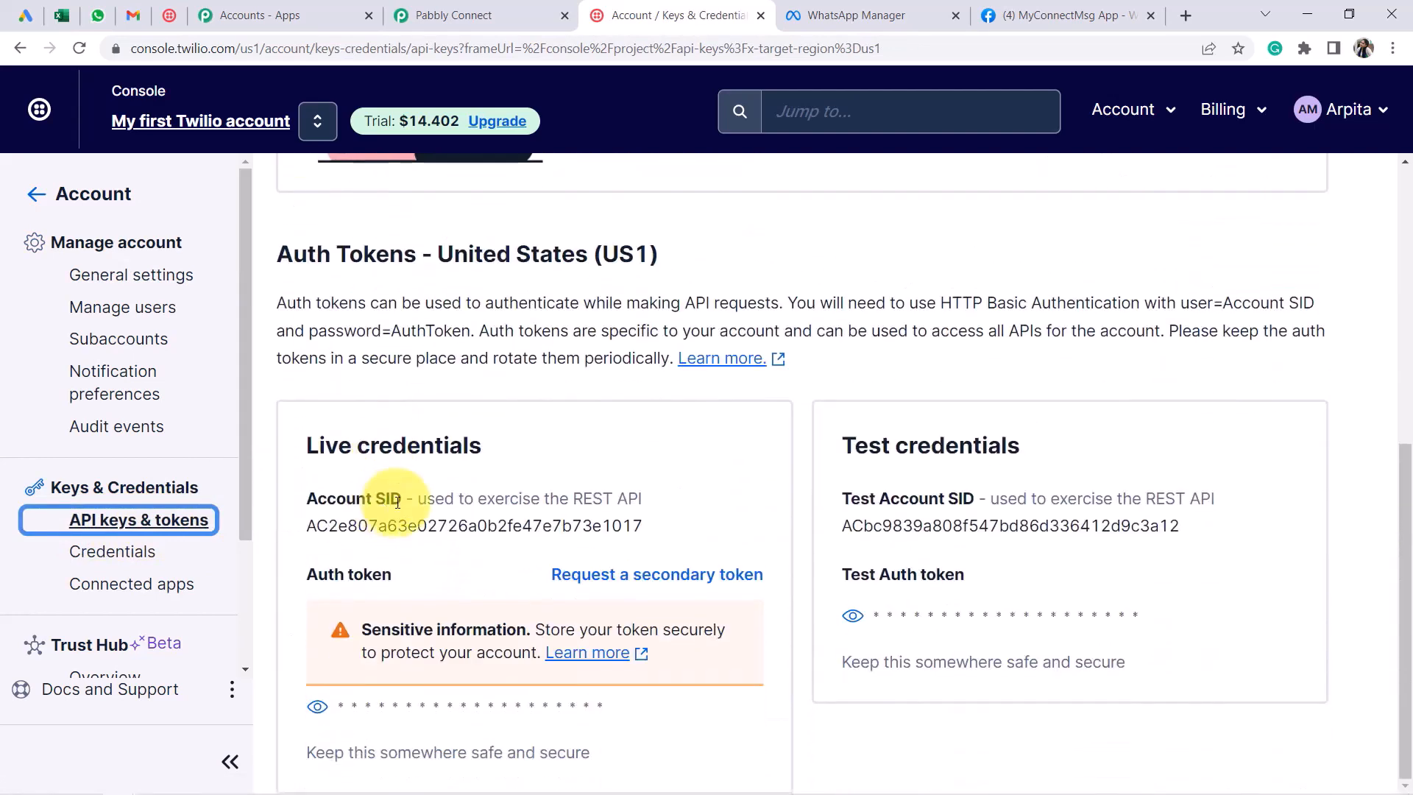
pyautogui.doubleClick(323, 527)
pyautogui.hotkey('ctrl', 'c')
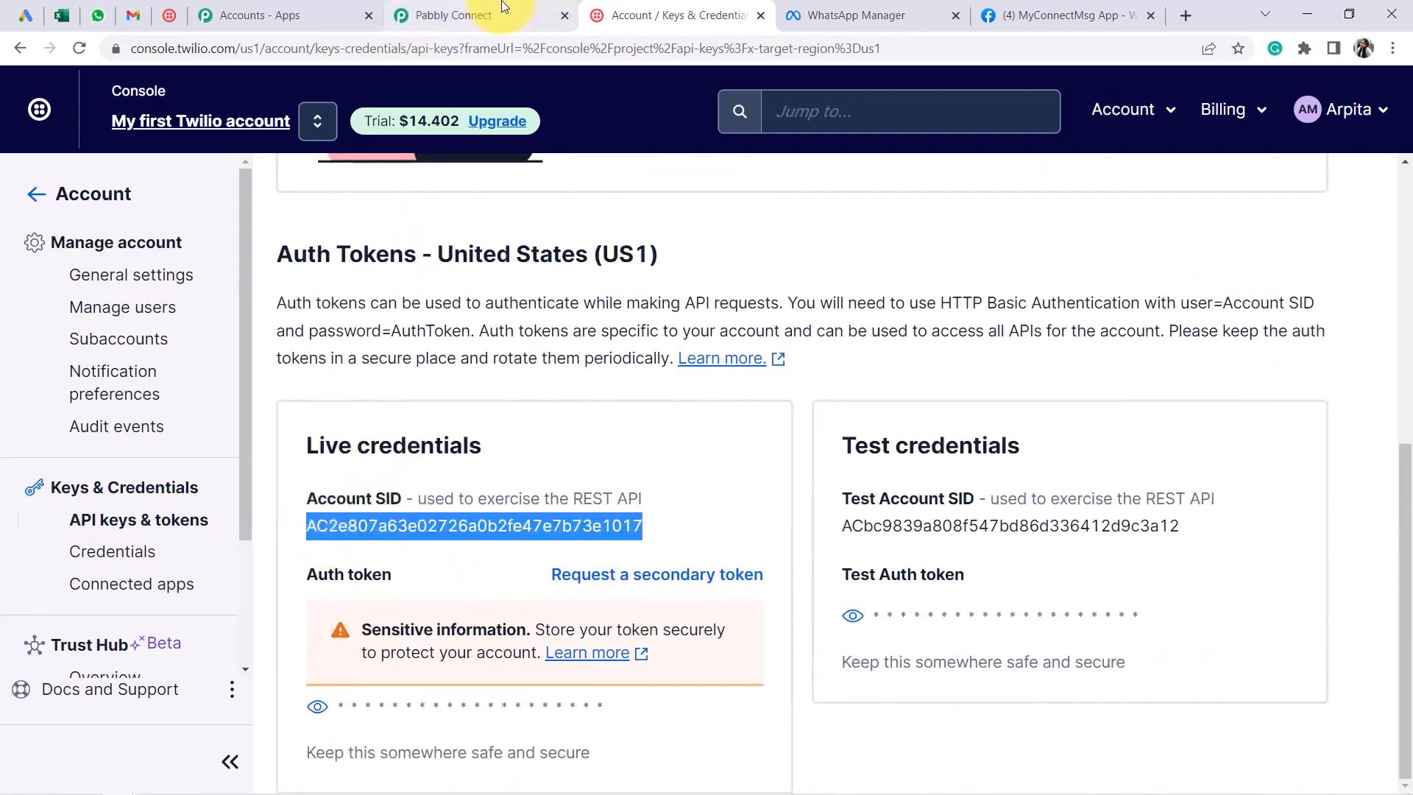
pyautogui.click(449, 14)
pyautogui.click(731, 322)
# Fill both Account SID fields and the live auth token, then save the Twilio connection
pyautogui.hotkey('ctrl', 'v')
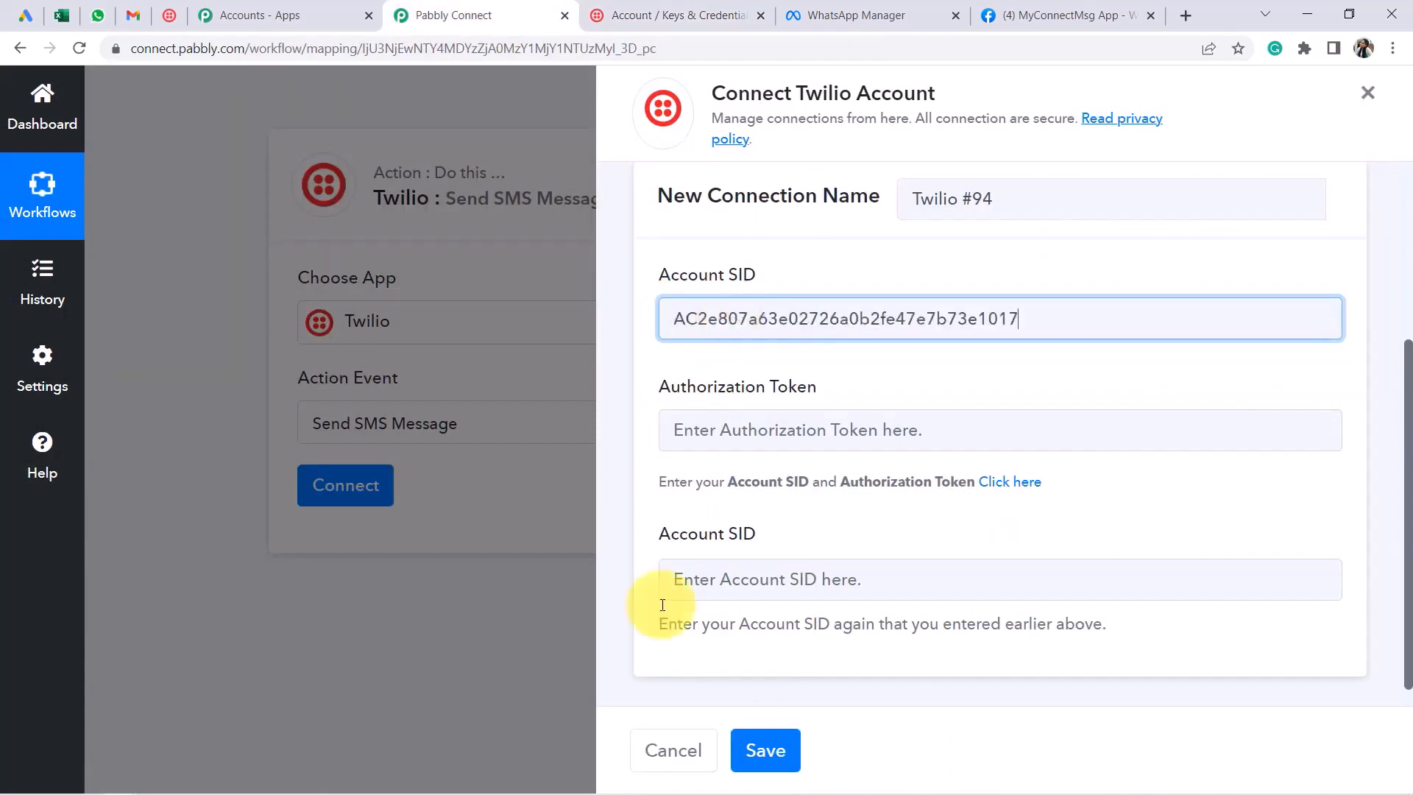
pyautogui.click(718, 578)
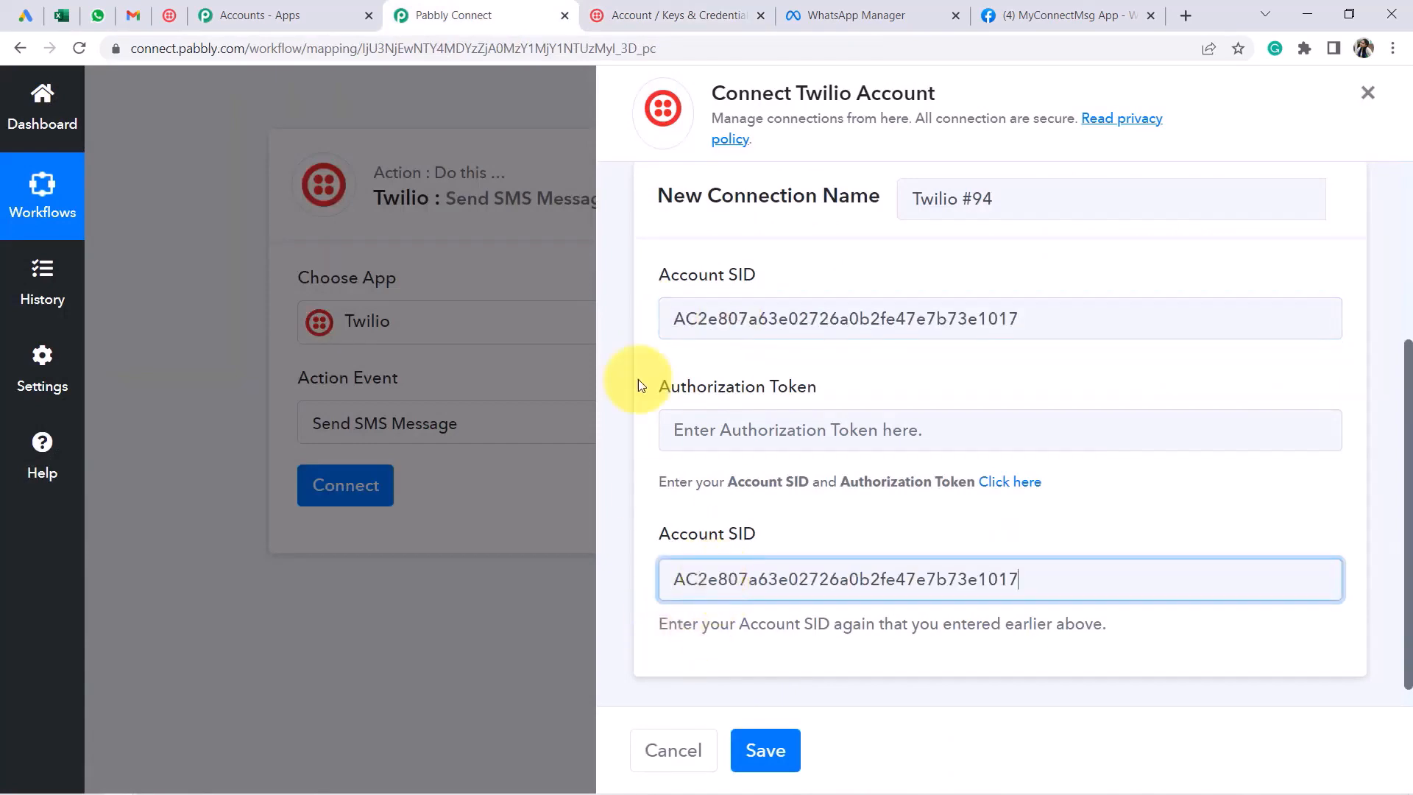
pyautogui.click(633, 15)
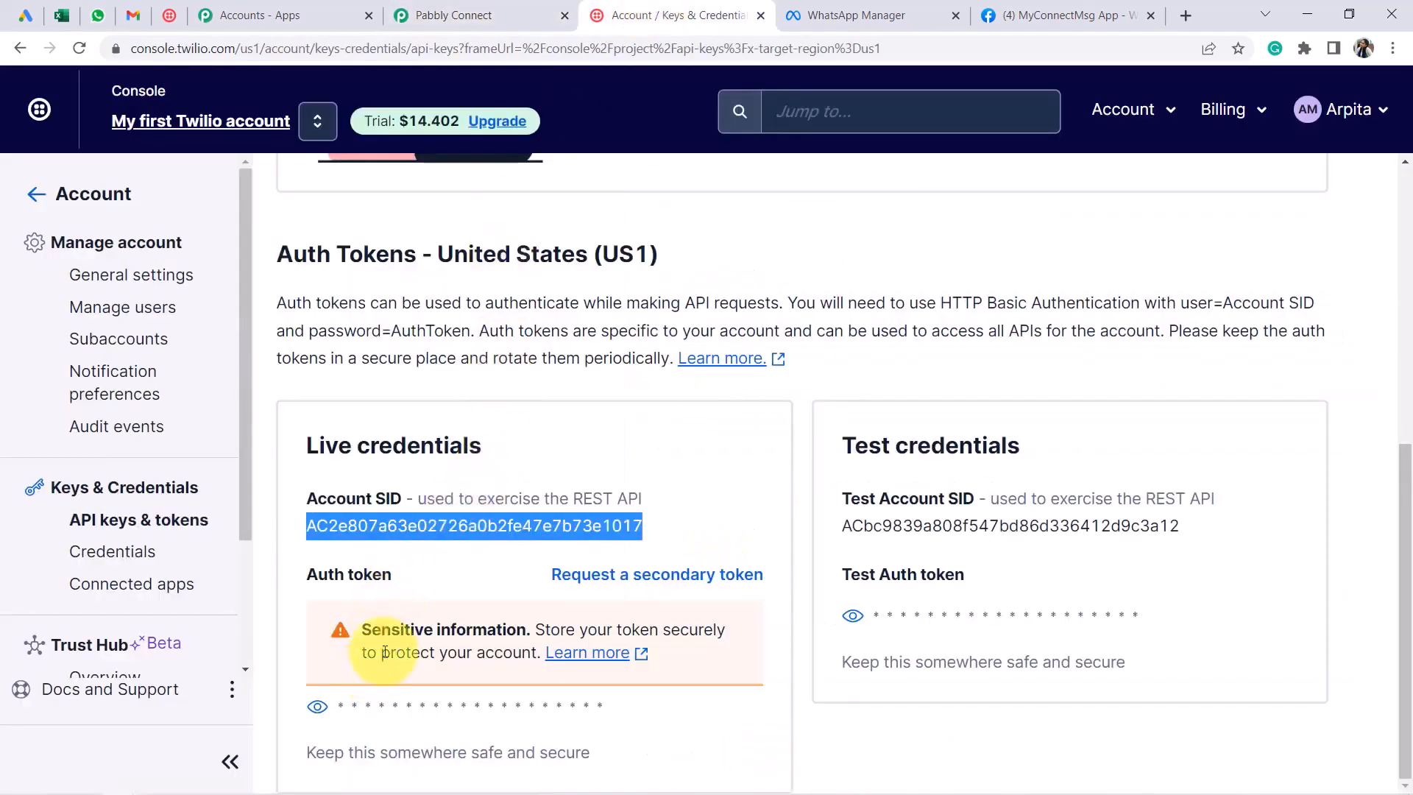
pyautogui.click(318, 707)
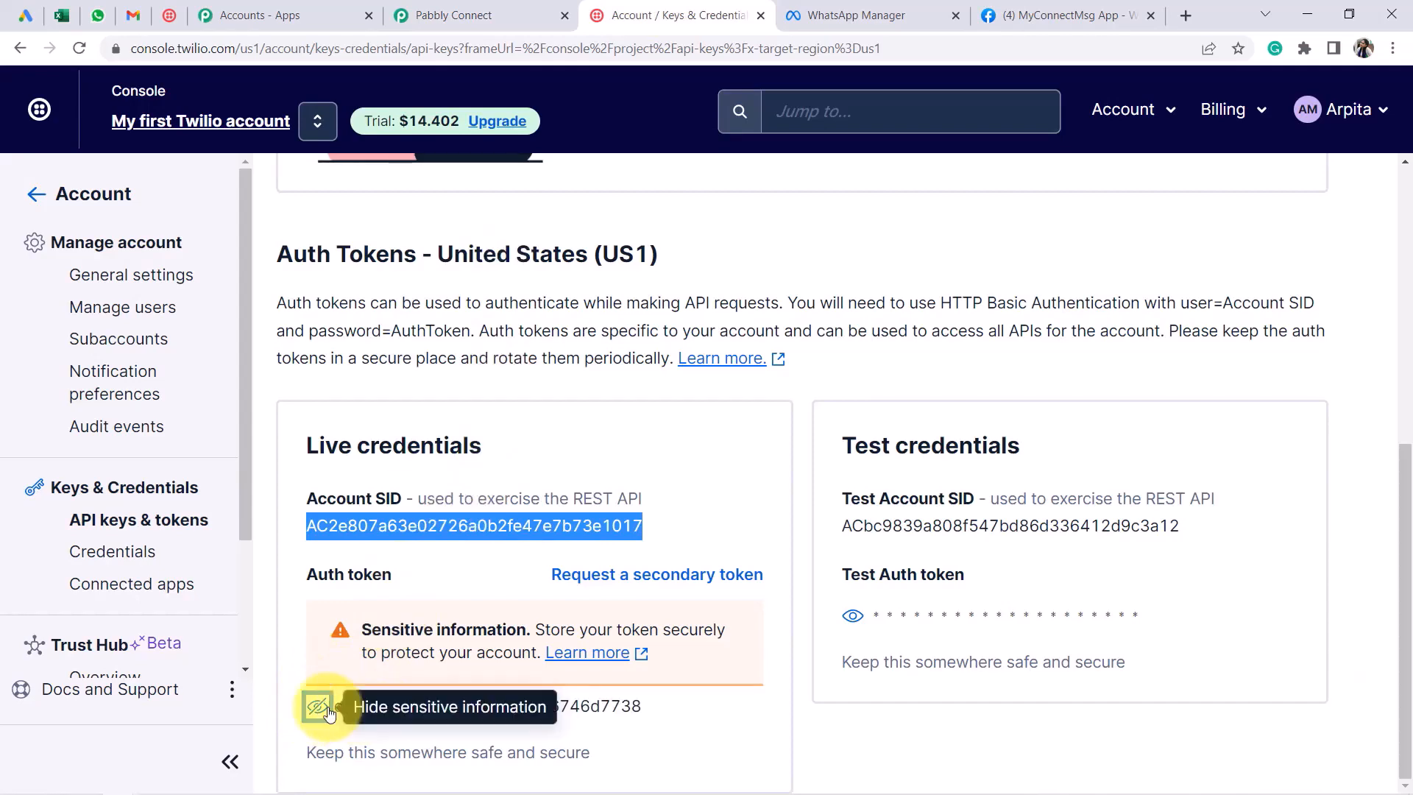
pyautogui.doubleClick(339, 708)
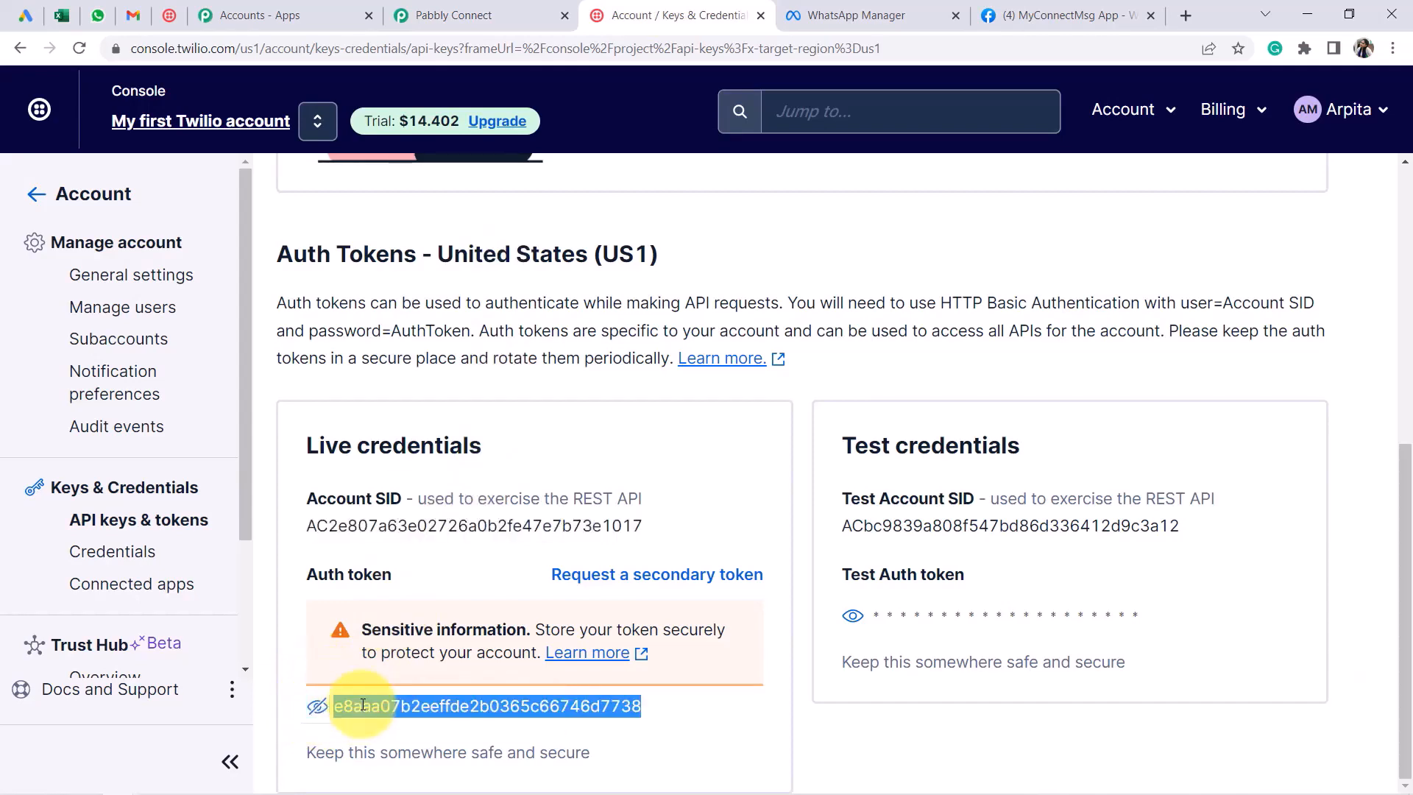
pyautogui.click(449, 14)
pyautogui.hotkey('ctrl', 'v')
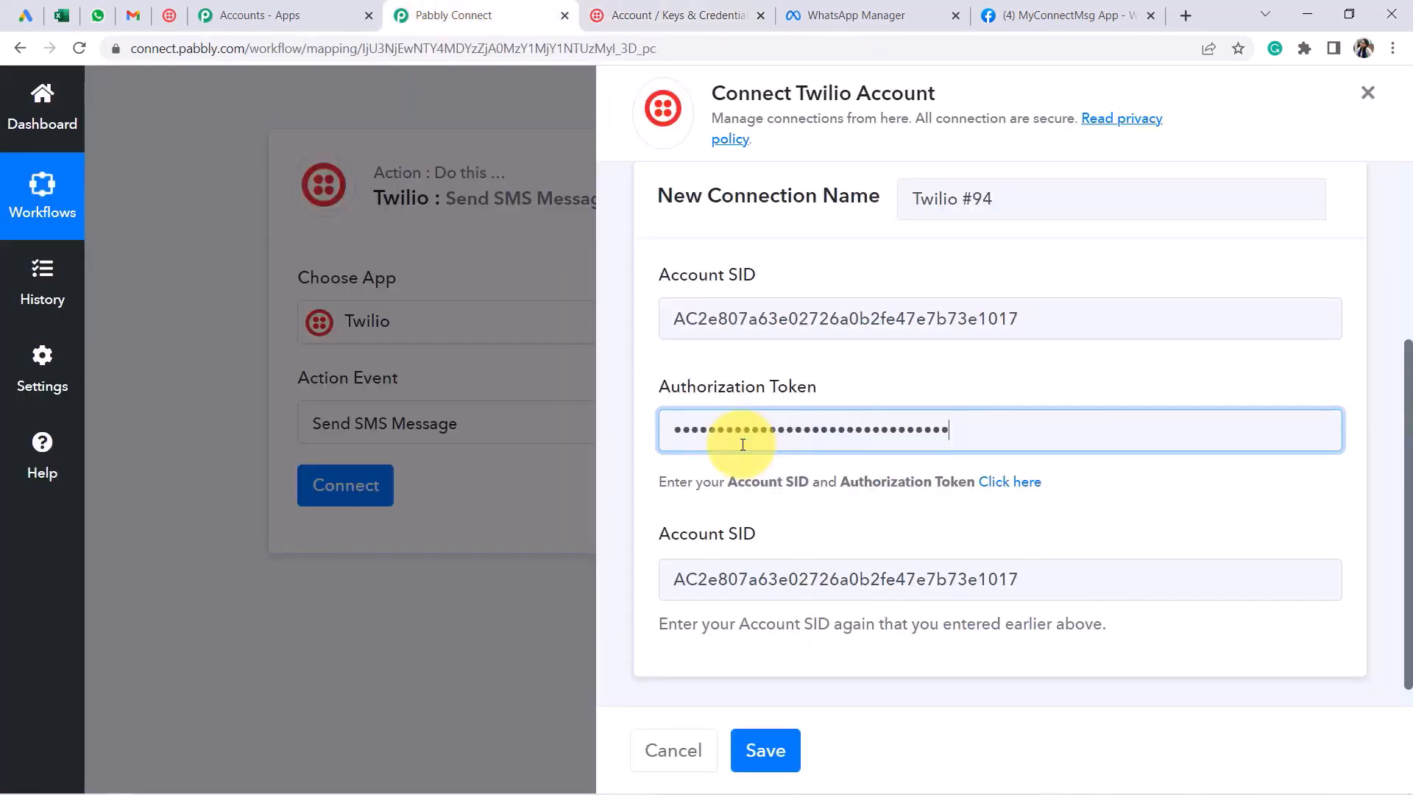
pyautogui.click(764, 751)
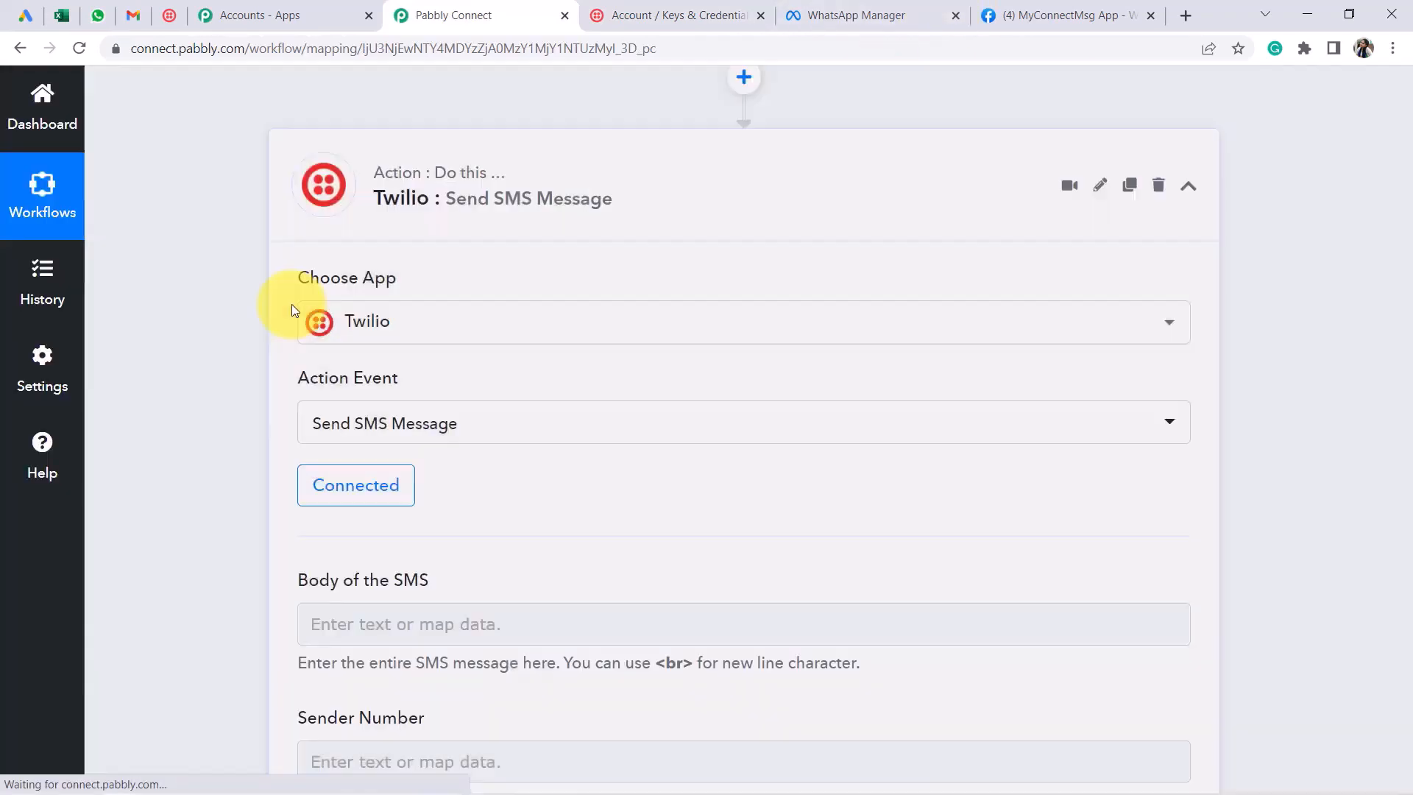
# Select and copy the whole message text from the Gmail step's Email Content
pyautogui.scroll(-4, 471, 401)
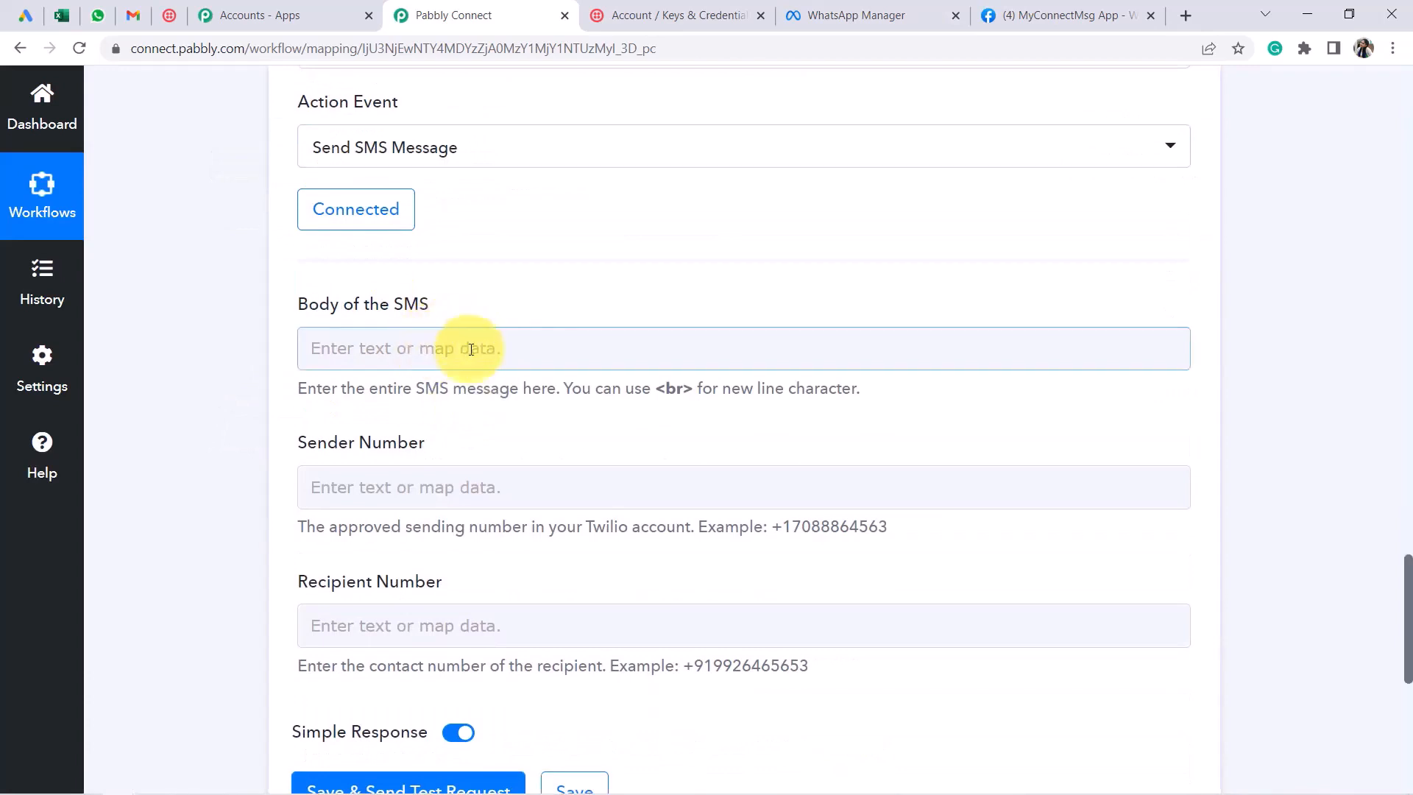
pyautogui.click(445, 345)
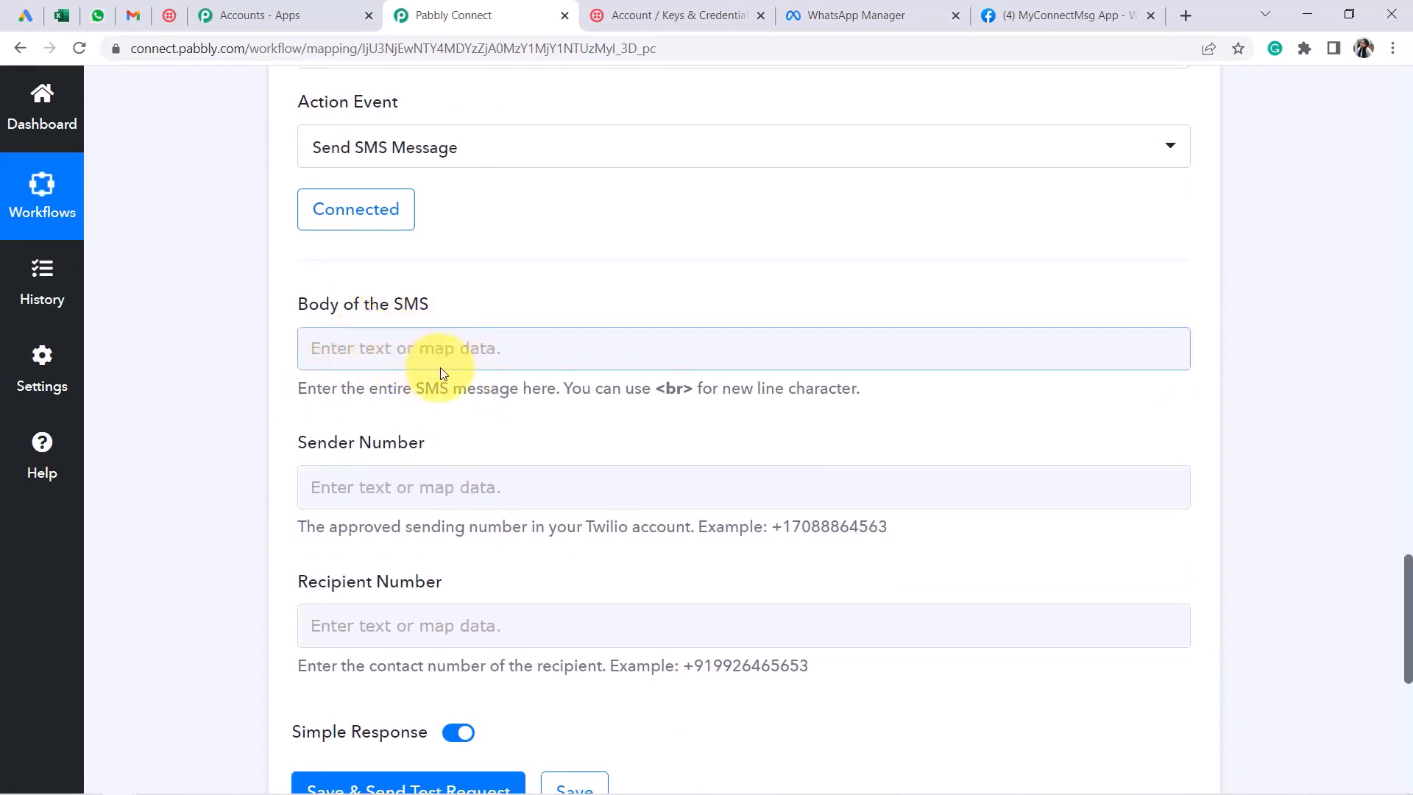
pyautogui.scroll(5, 582, 430)
pyautogui.scroll(1, 592, 437)
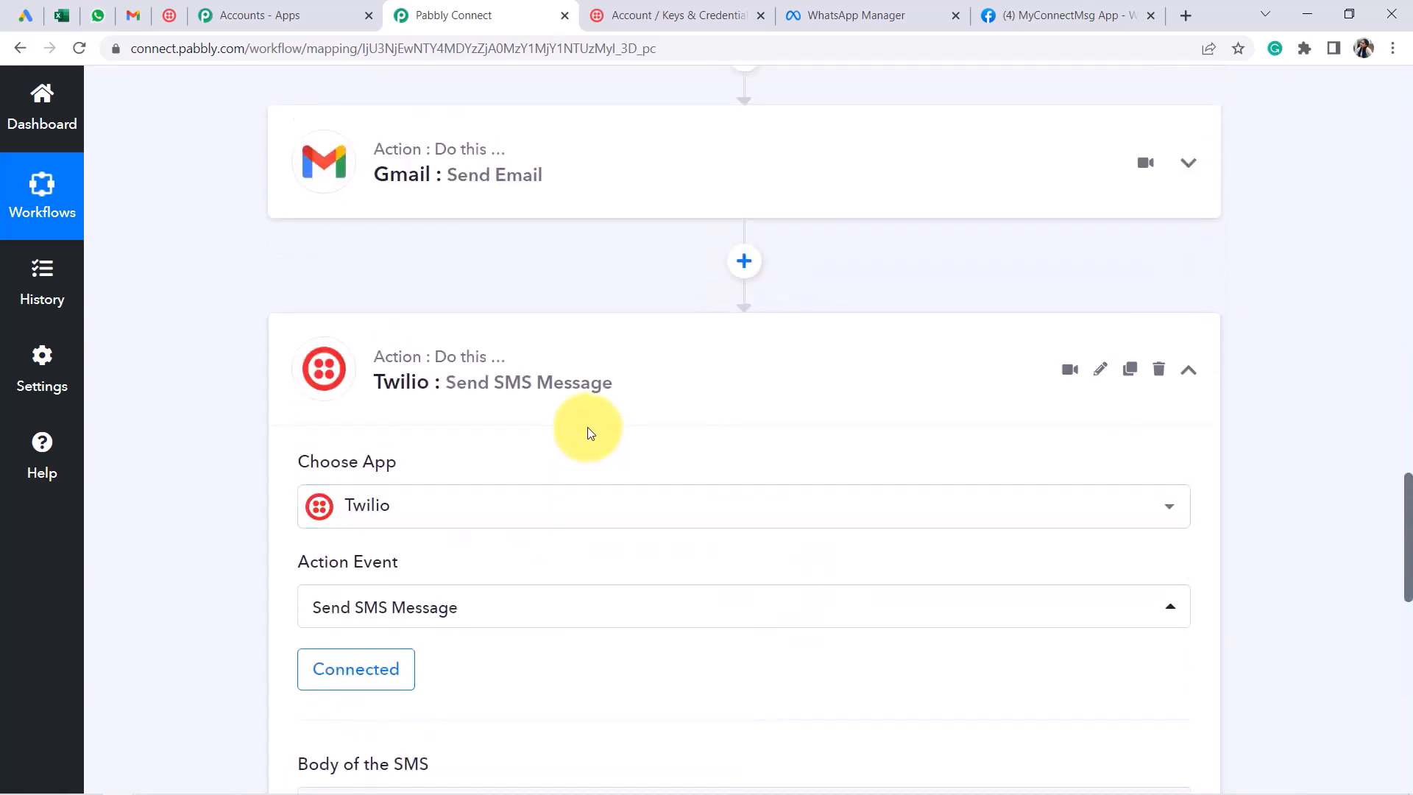
pyautogui.scroll(2, 581, 390)
pyautogui.click(544, 371)
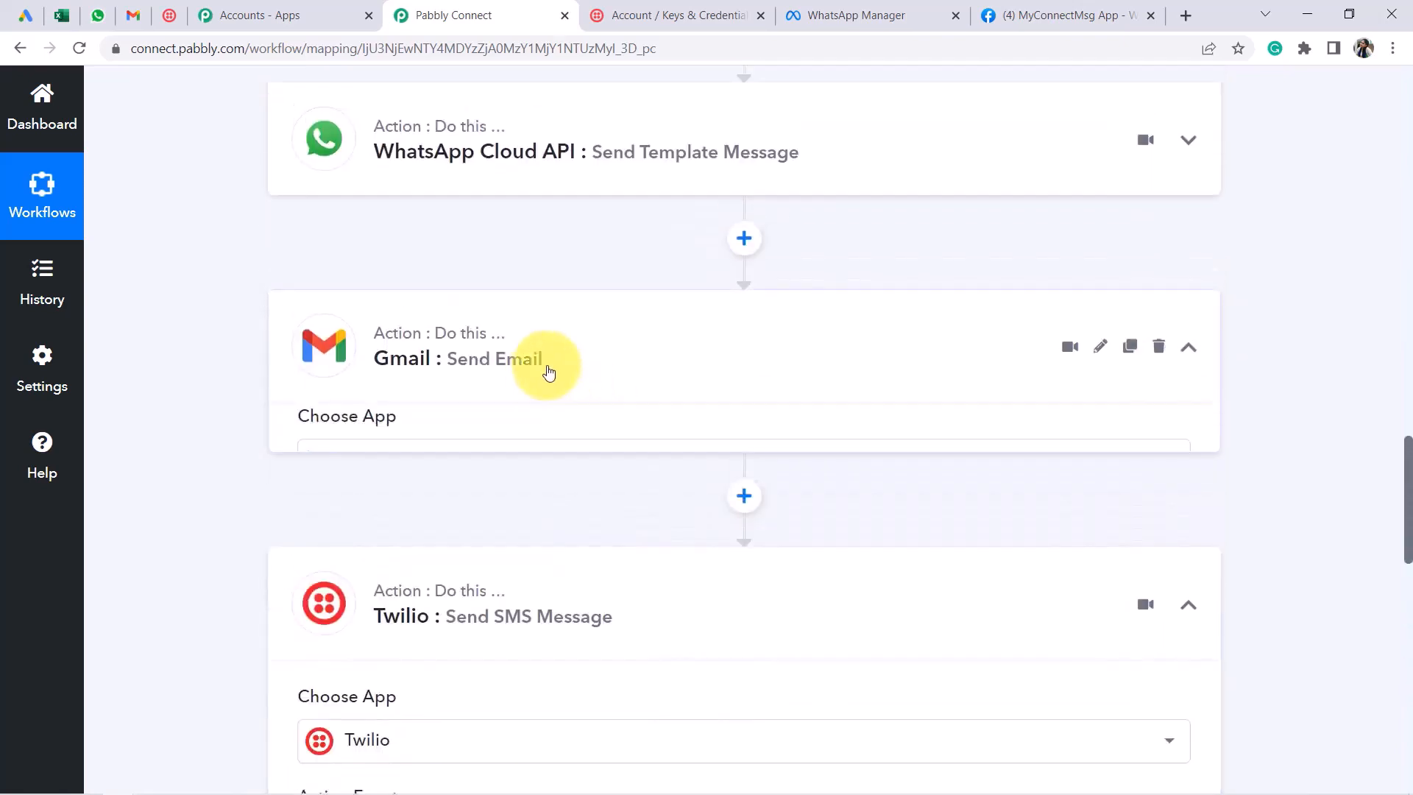
pyautogui.scroll(-4, 599, 373)
pyautogui.scroll(-16, 597, 371)
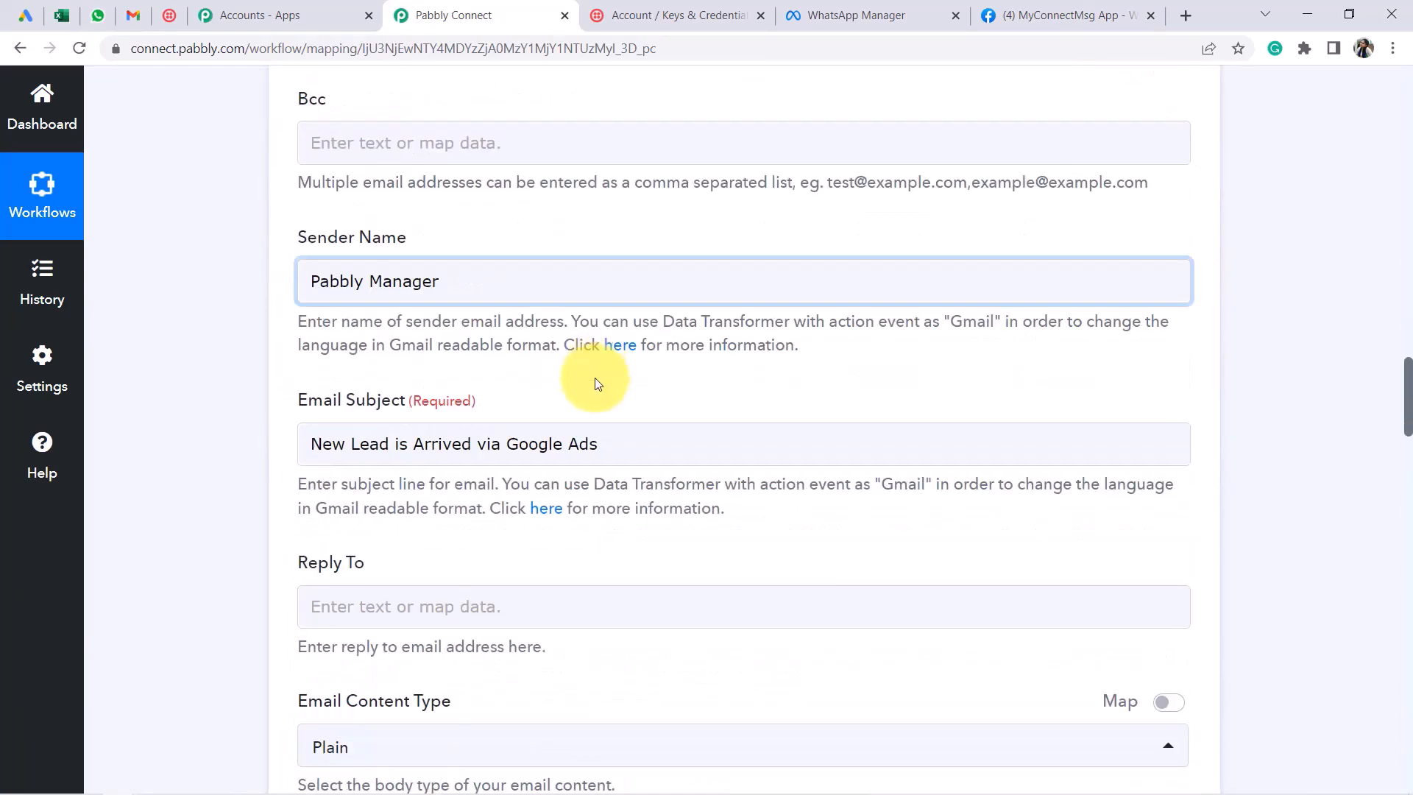
pyautogui.scroll(-1, 589, 394)
pyautogui.click(371, 368)
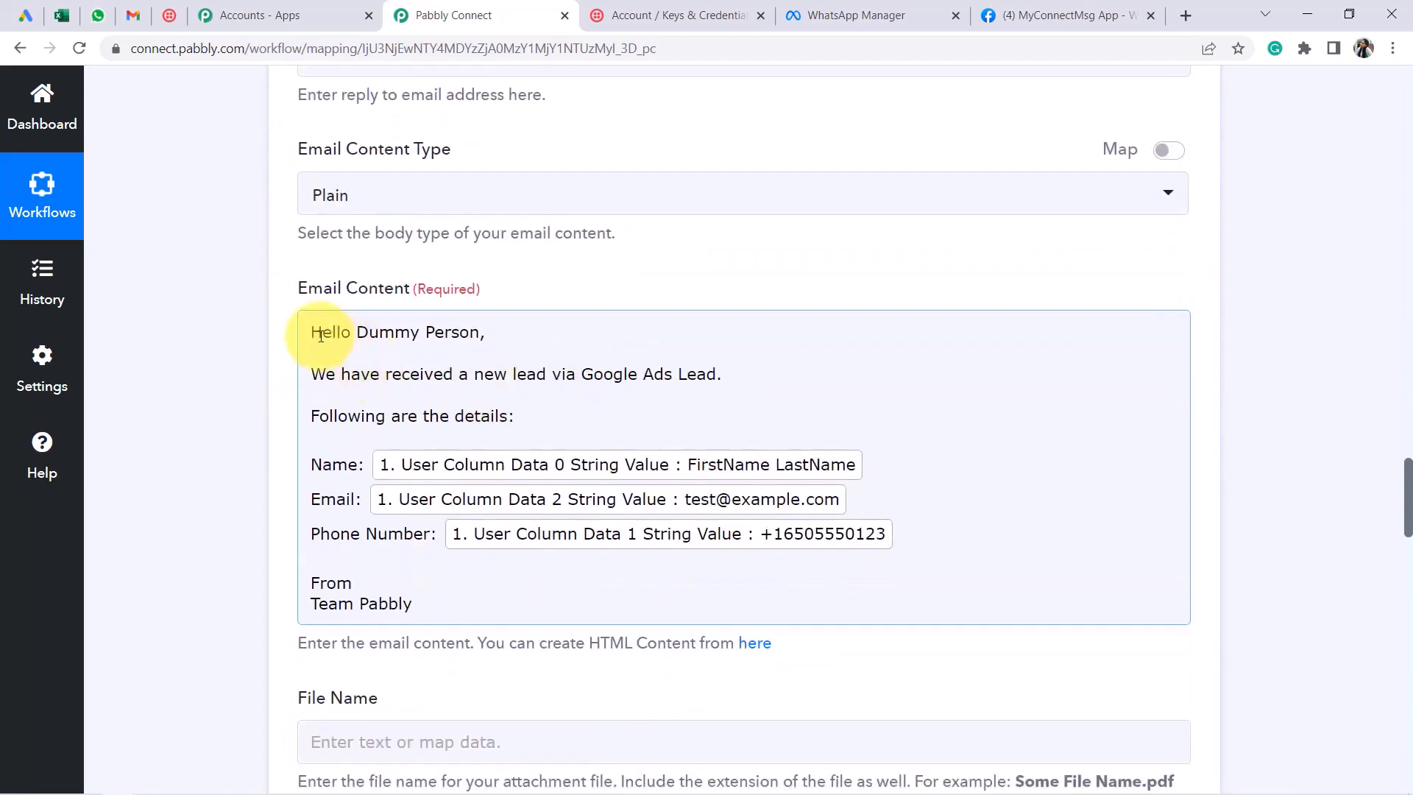
pyautogui.moveTo(316, 333); pyautogui.dragTo(481, 610)
pyautogui.hotkey('ctrl', 'c')
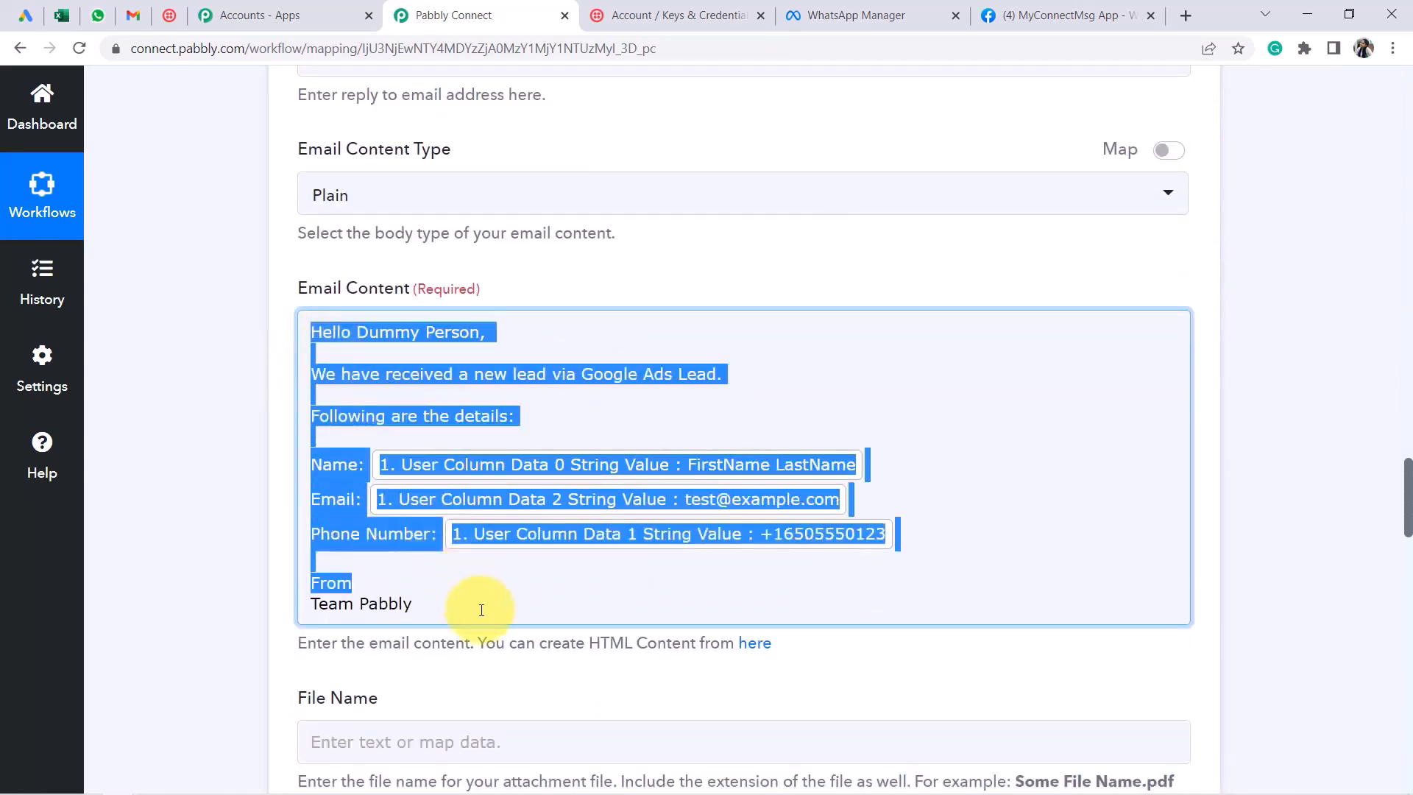
pyautogui.scroll(-9, 157, 487)
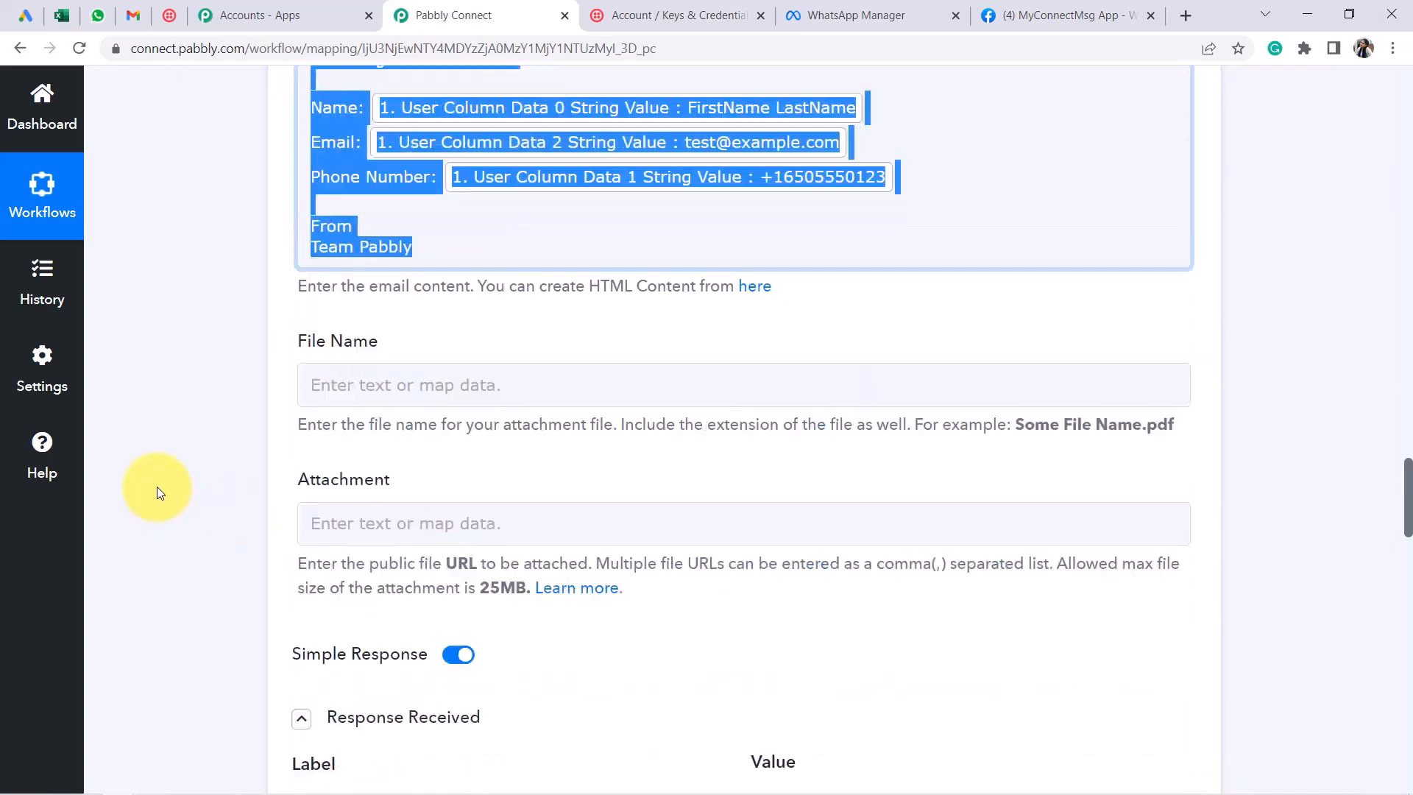
pyautogui.scroll(-11, 175, 462)
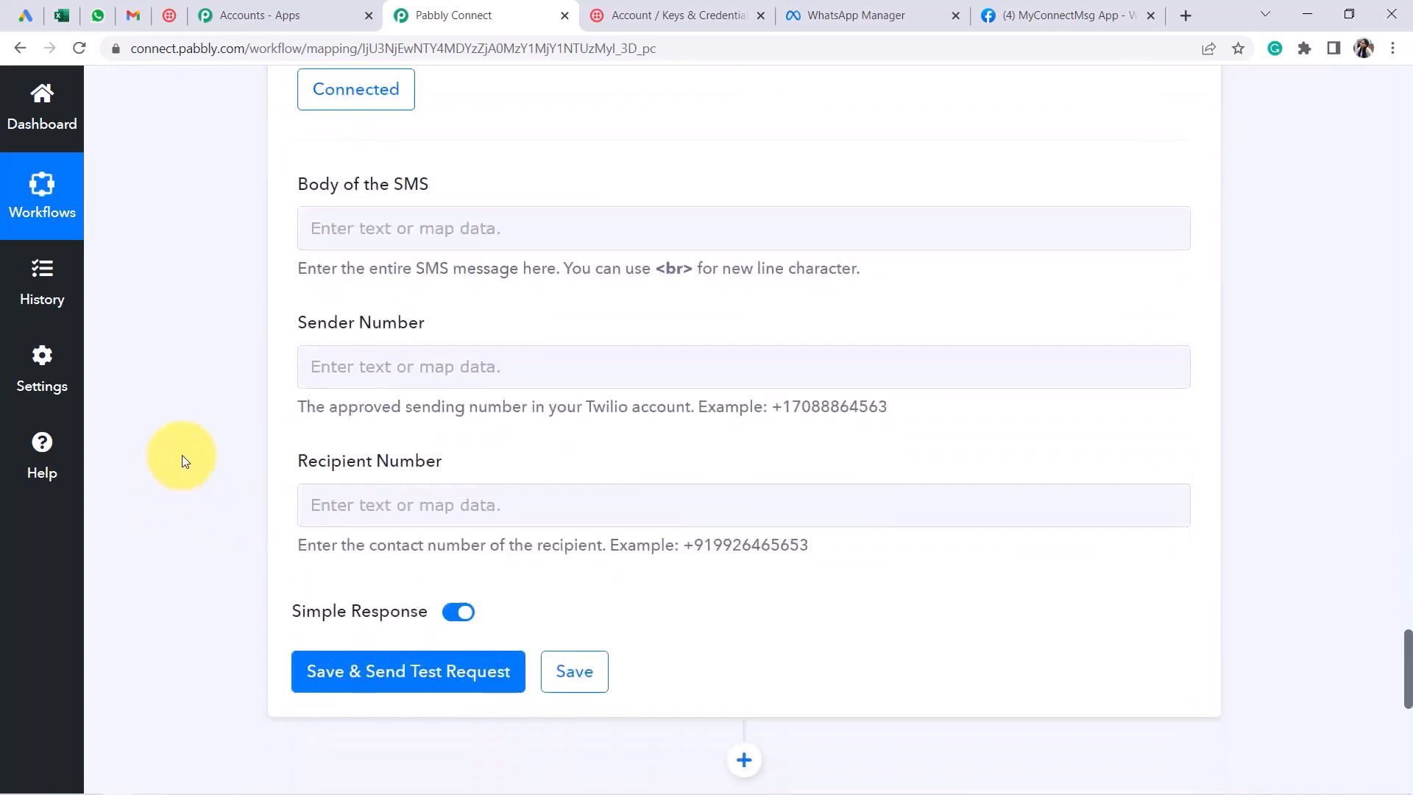
# Paste the email message into Body of the SMS and put the greeting on its own line
pyautogui.click(324, 228)
pyautogui.hotkey('ctrl', 'v')
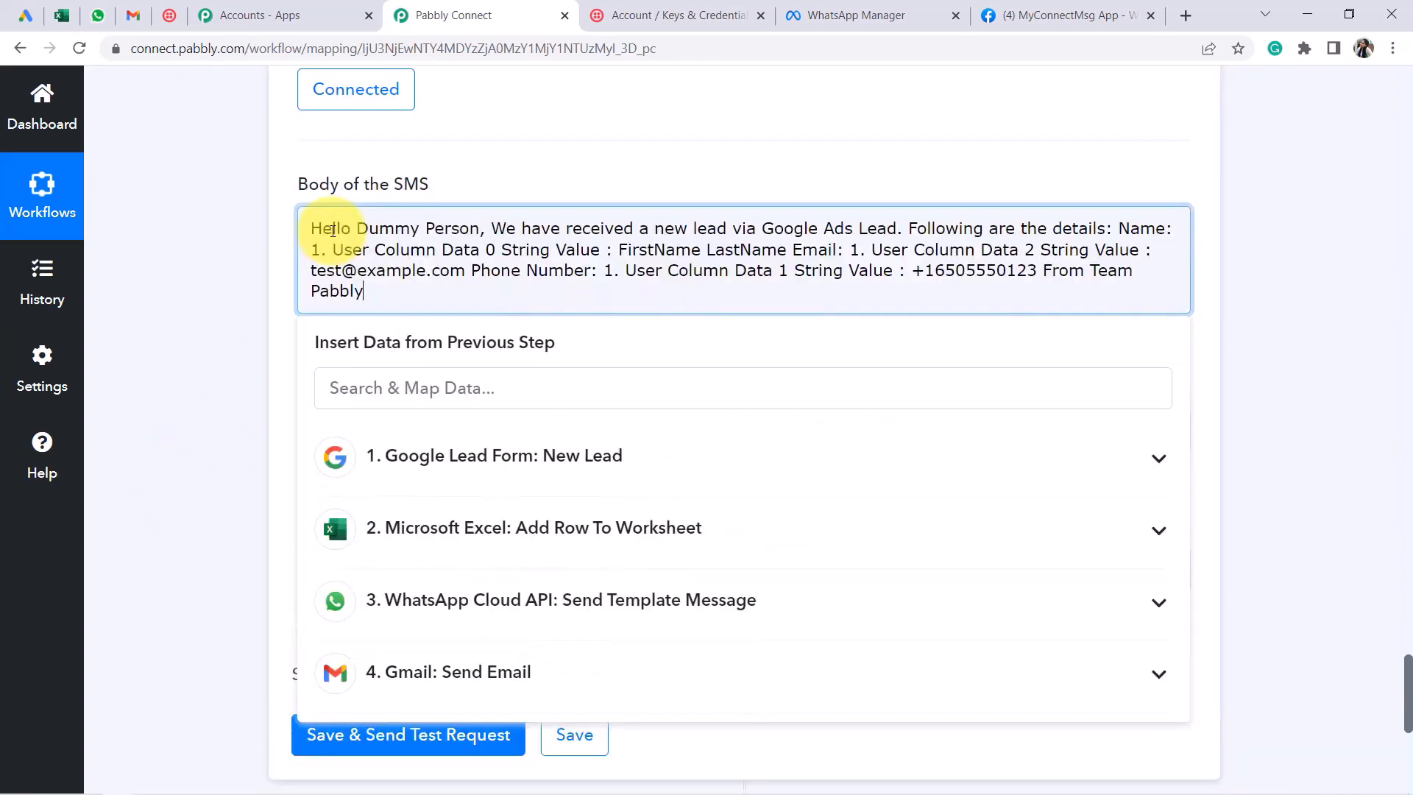
pyautogui.click(491, 228)
pyautogui.press('Return')
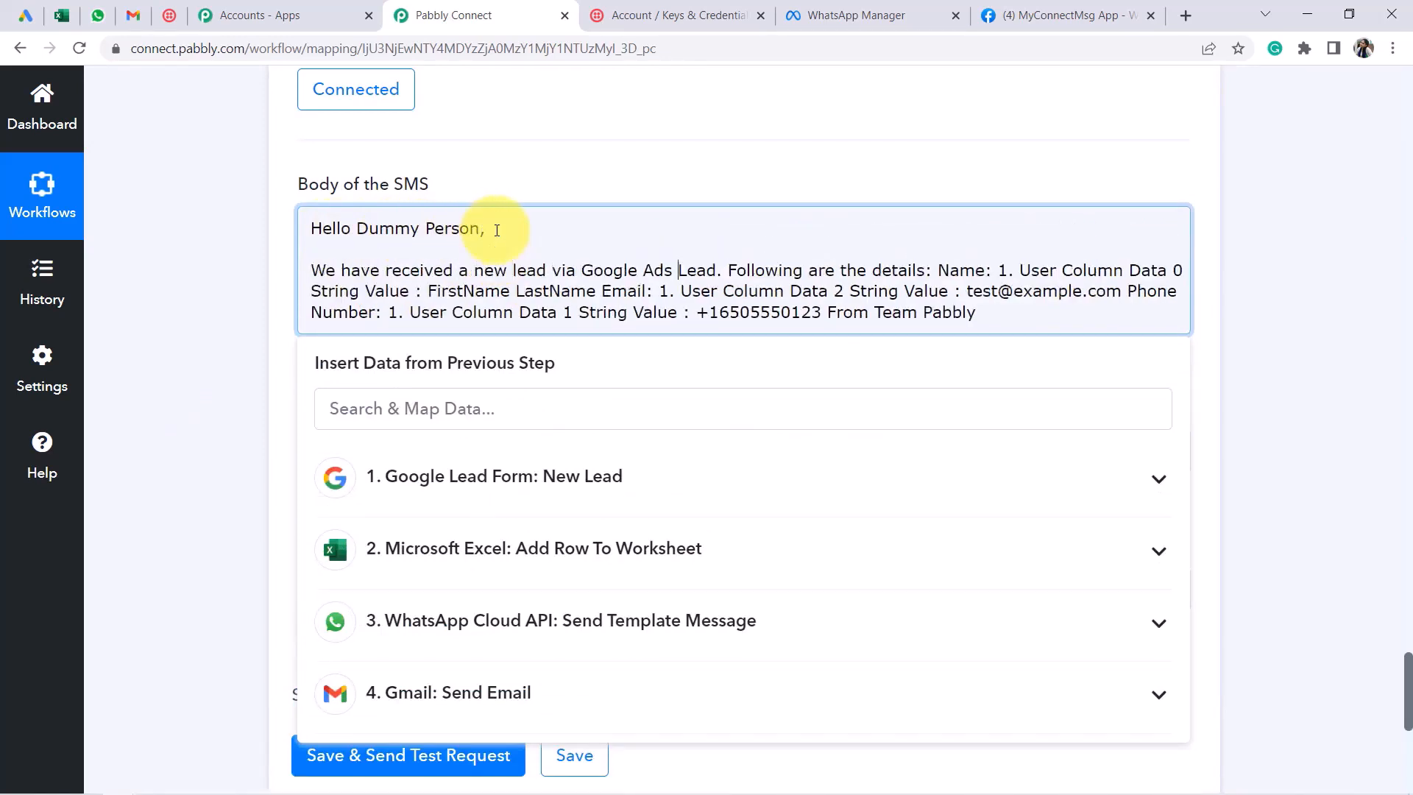
pyautogui.press('Return')
pyautogui.press('Return')
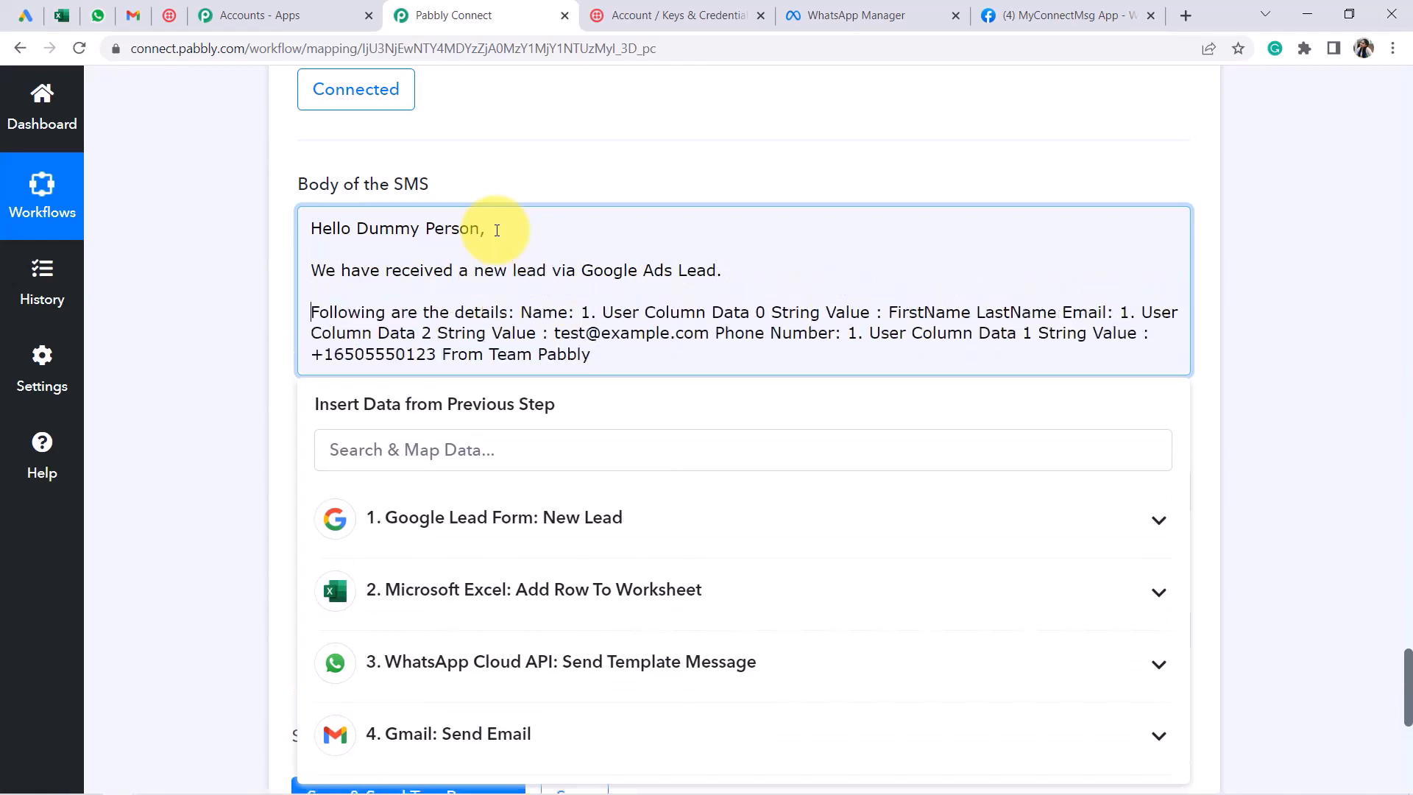
# Clear the sample values after Name, Email and Phone Number and split the From Team Pabbly sign-off
pyautogui.press('Return')
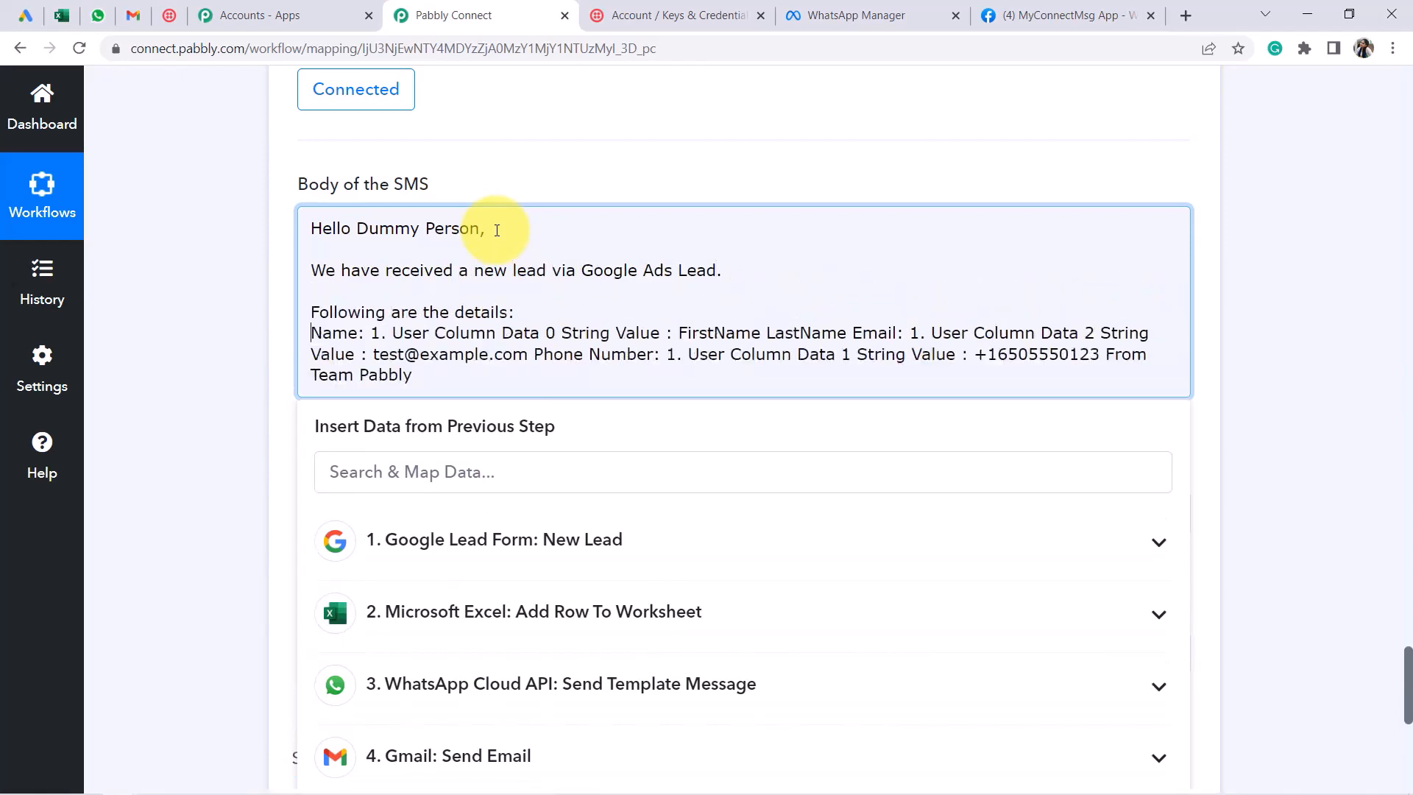
pyautogui.press('Delete')
pyautogui.press('Return')
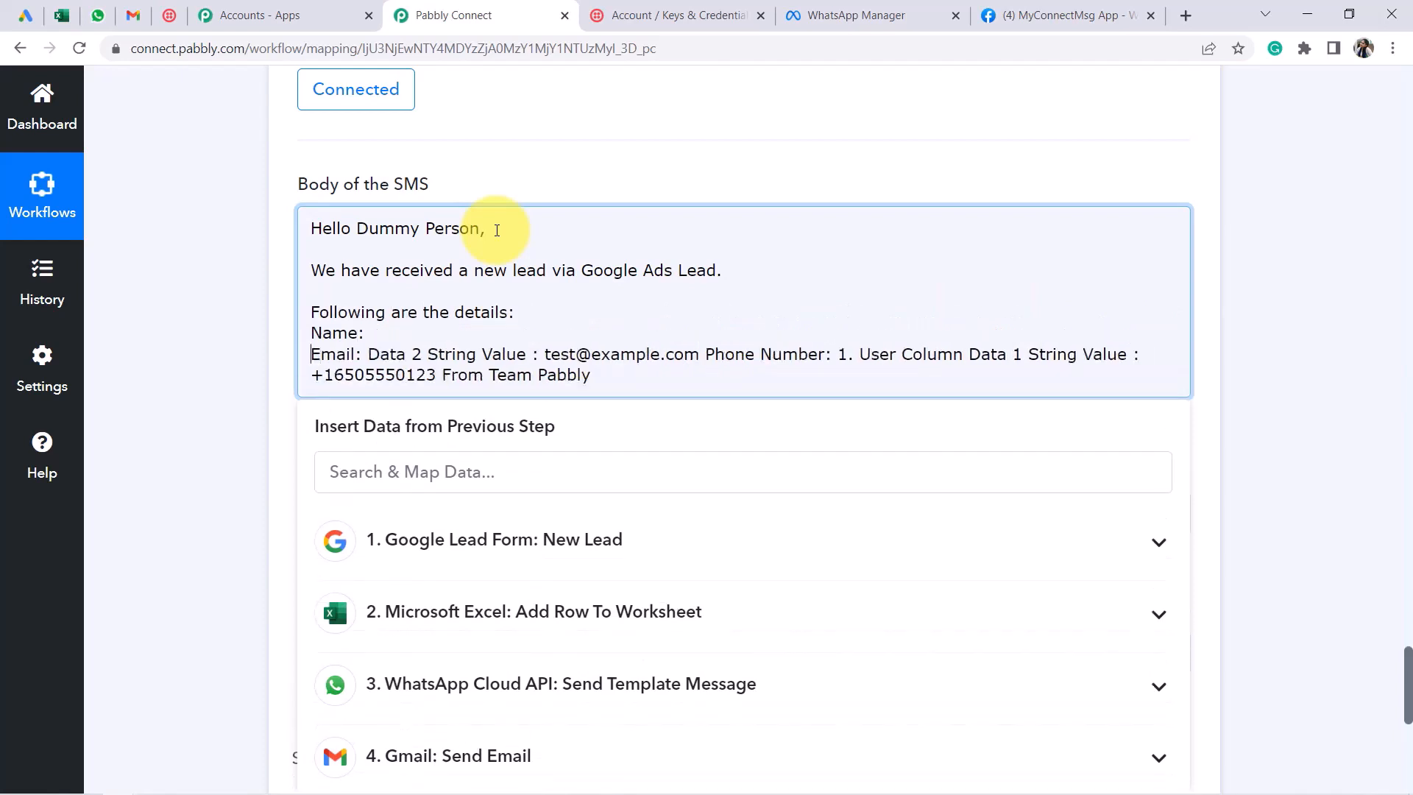
pyautogui.press('BackSpace')
pyautogui.press('Return')
pyautogui.press('Return')
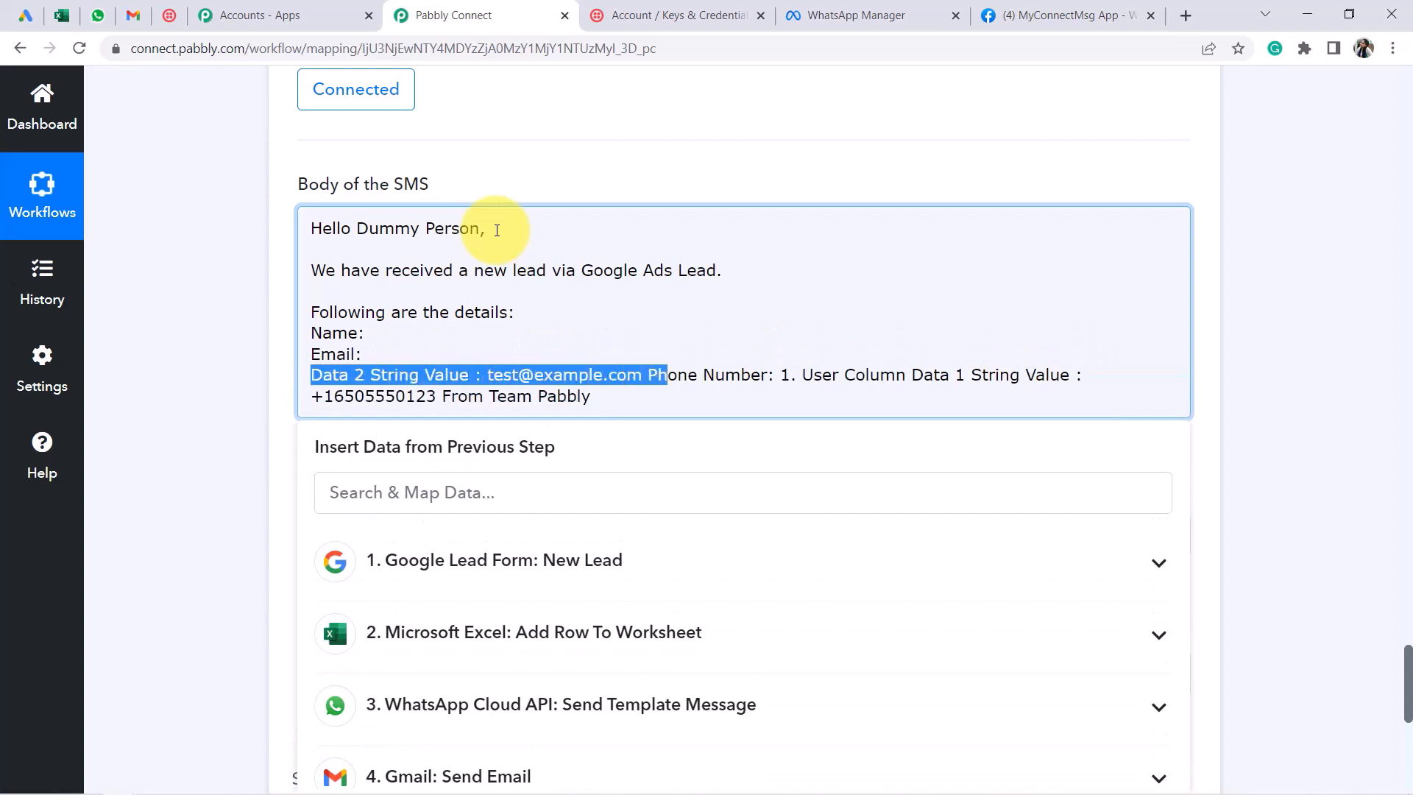
pyautogui.press('BackSpace')
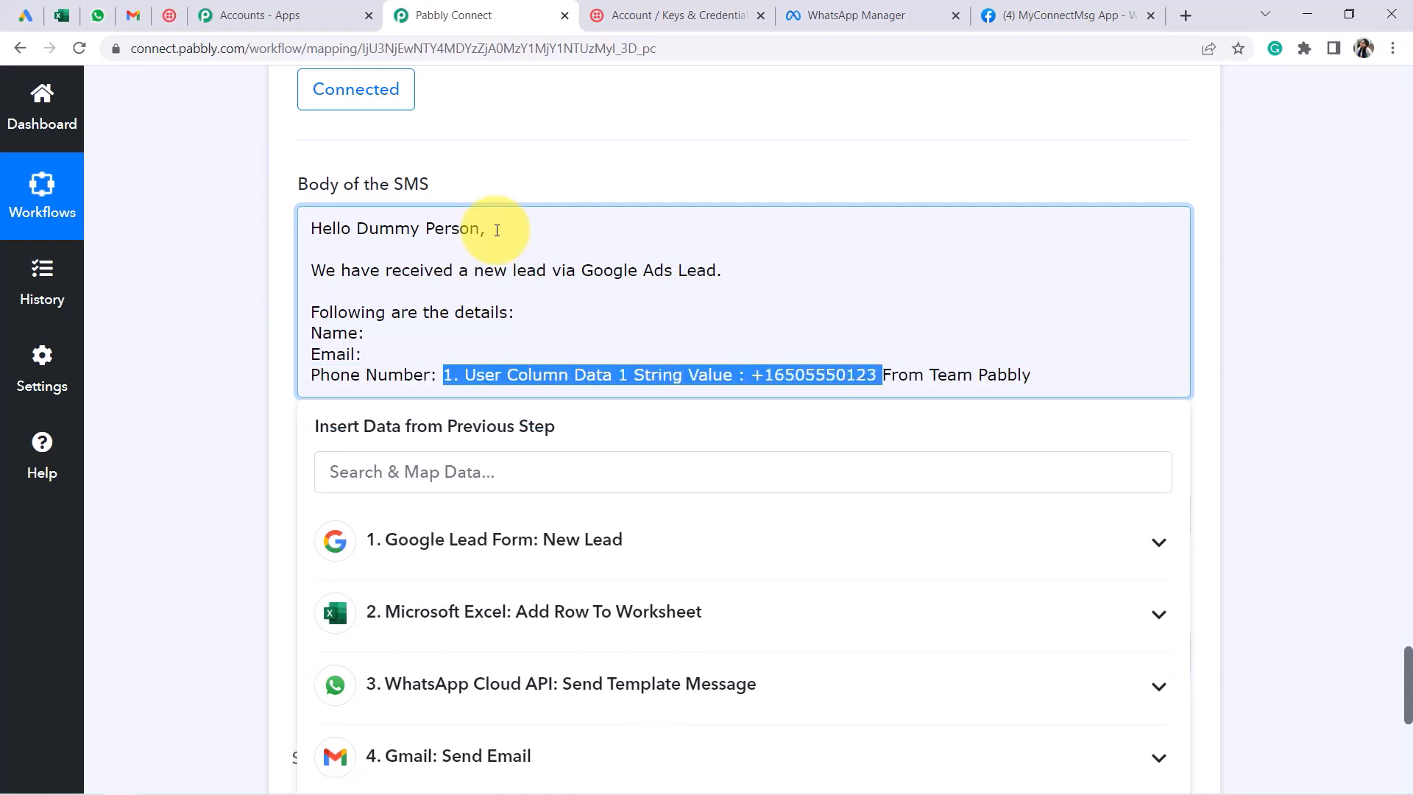
pyautogui.press('BackSpace')
pyautogui.press('Return')
pyautogui.press('Return')
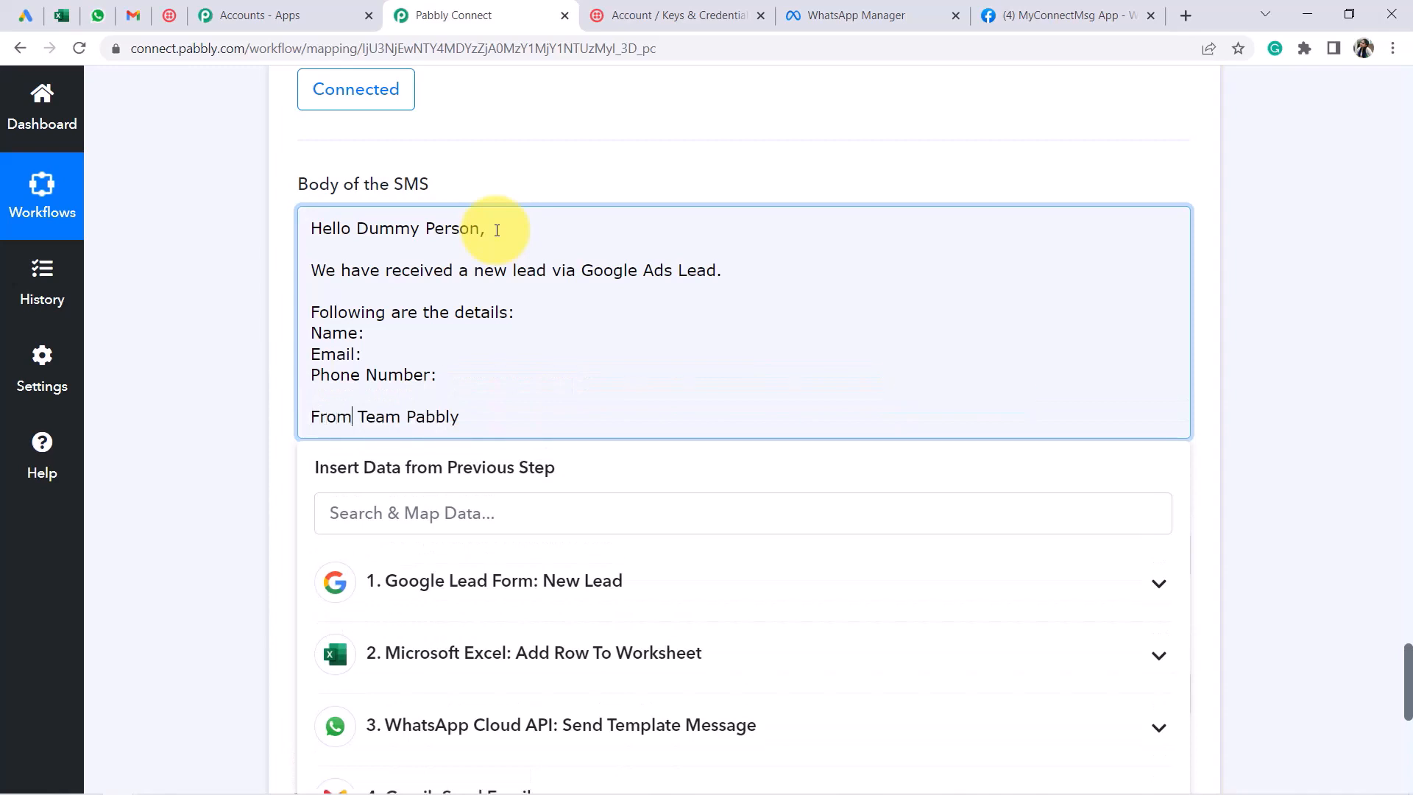
pyautogui.press('Return')
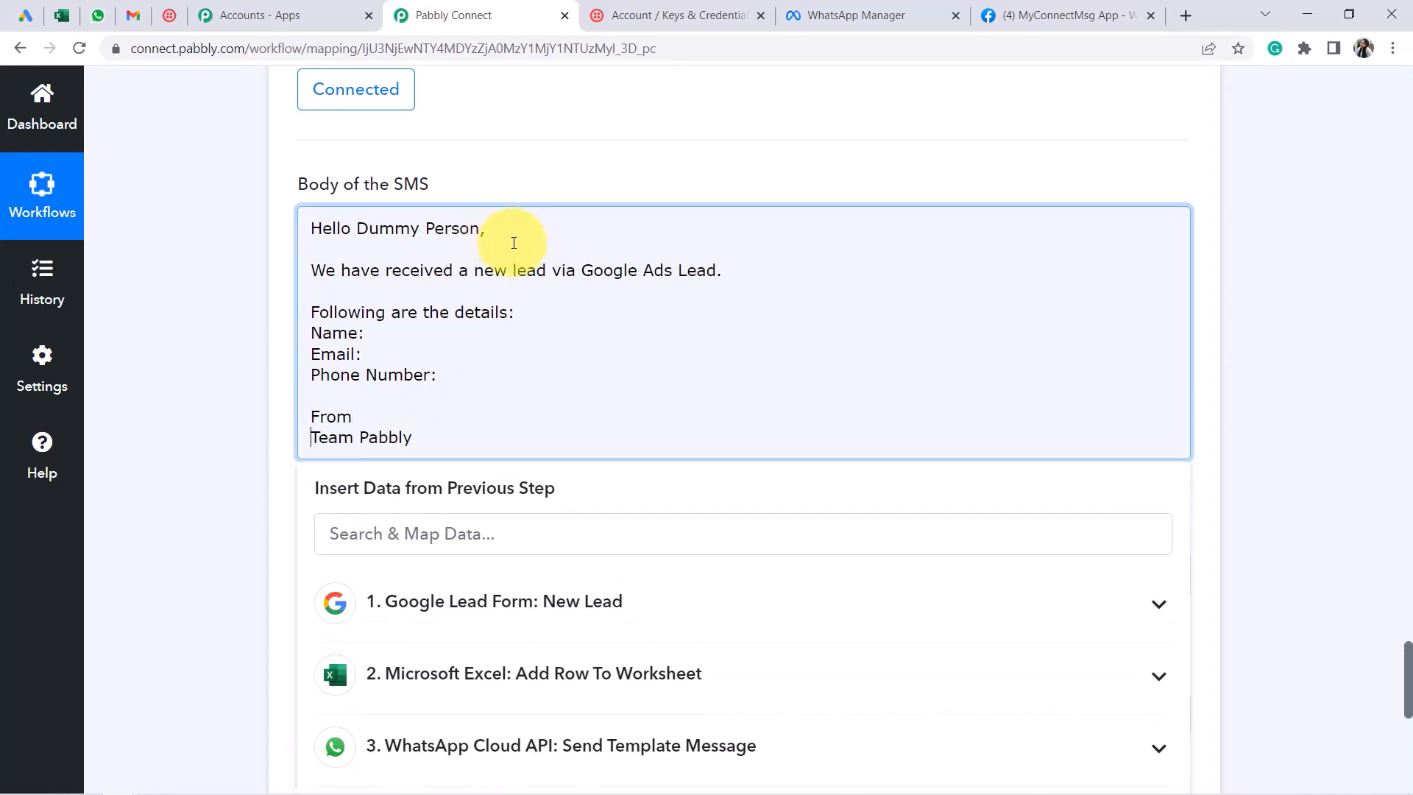
# Insert the lead form's full name field after Name: in the SMS body
pyautogui.click(522, 310)
pyautogui.press('Return')
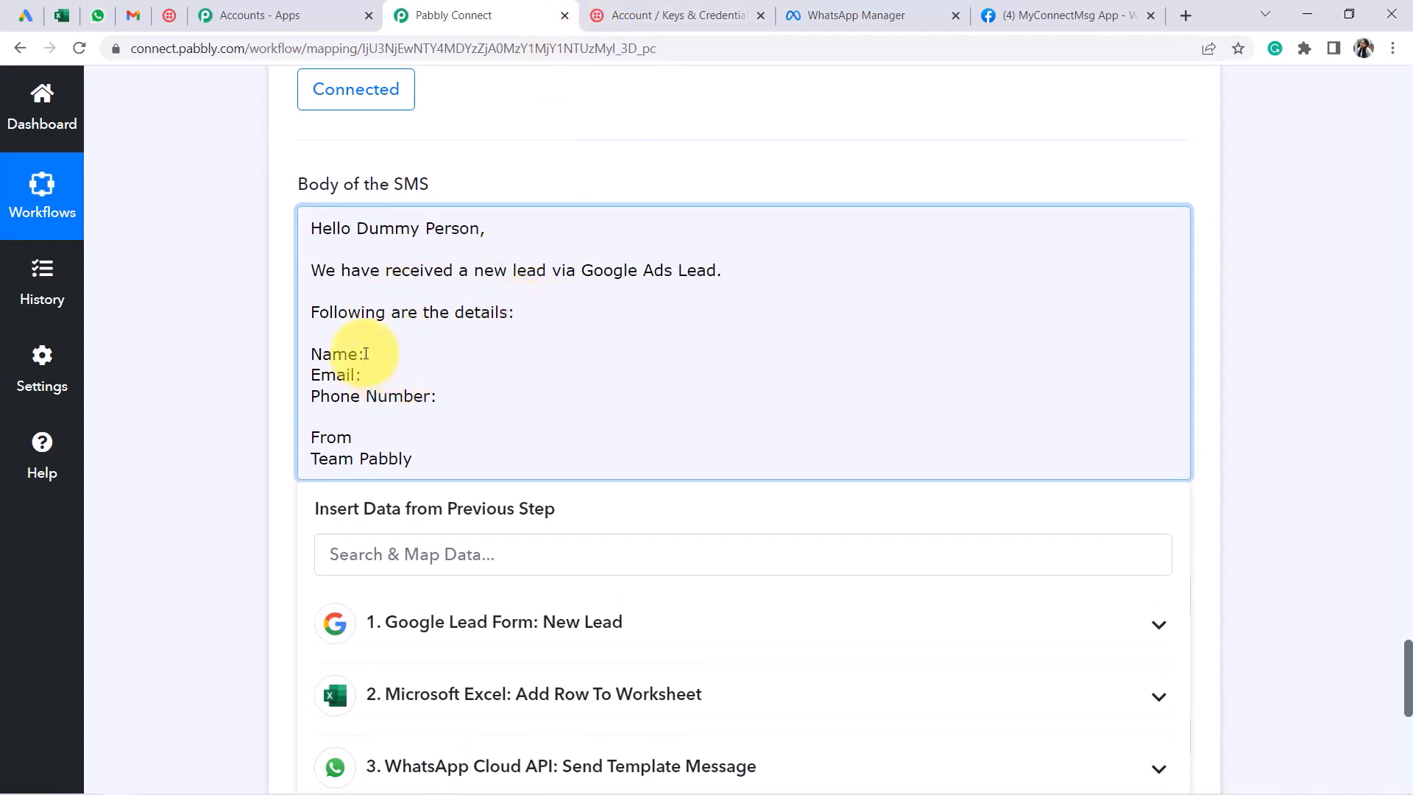
pyautogui.click(366, 354)
pyautogui.click(485, 621)
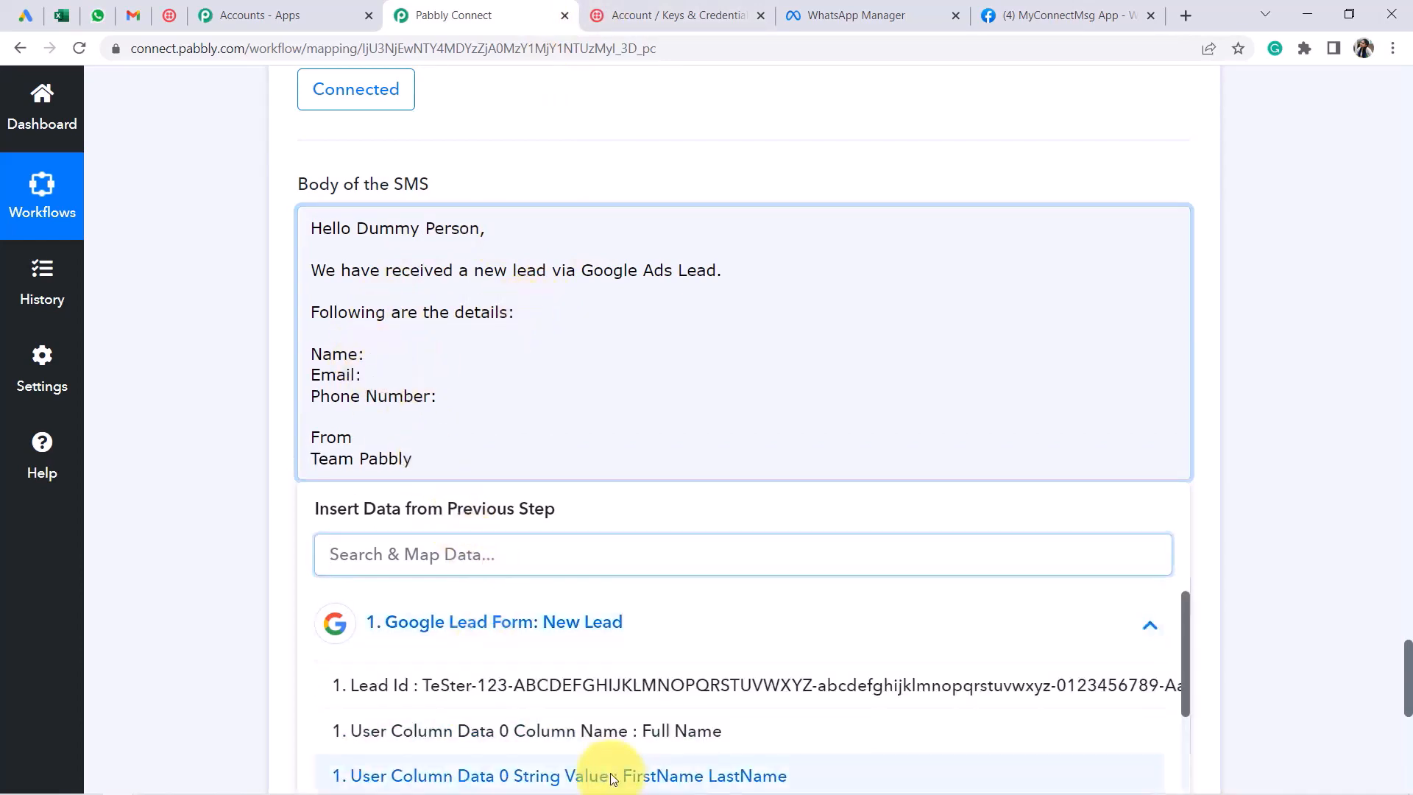
pyautogui.click(610, 779)
pyautogui.click(259, 393)
pyautogui.scroll(-3, 262, 377)
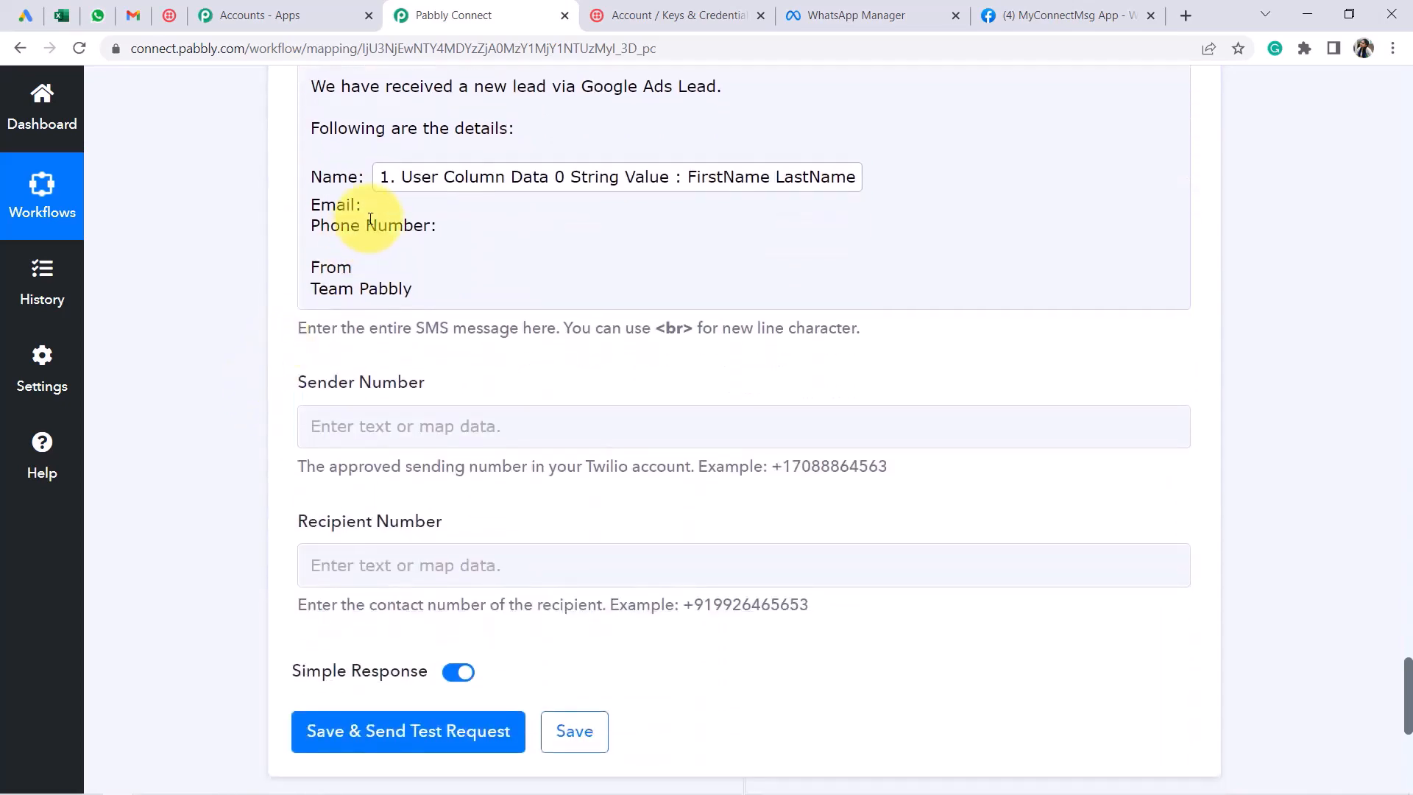
# Insert the lead's email and phone fields after Email: and Phone Number:
pyautogui.click(364, 206)
pyautogui.write('@')
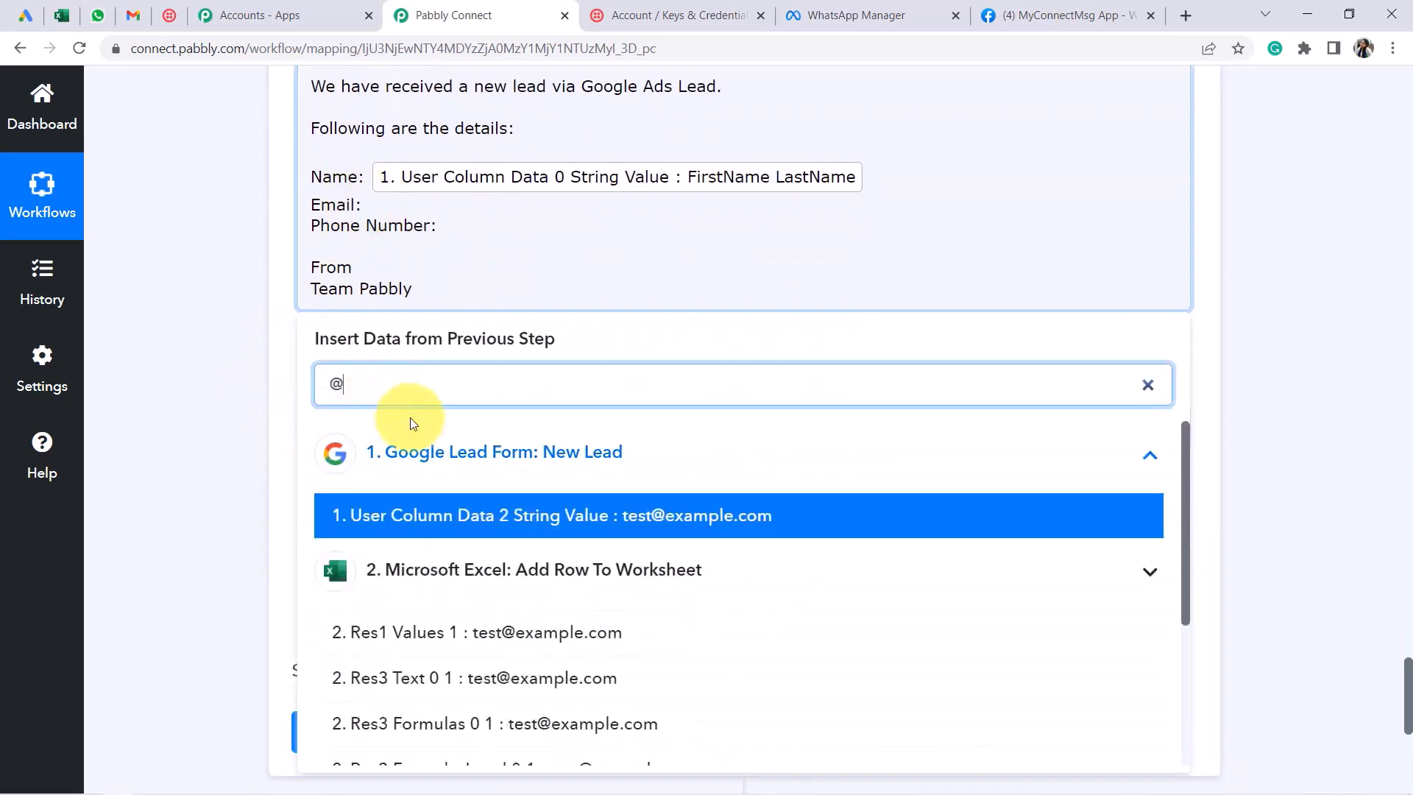
pyautogui.click(662, 513)
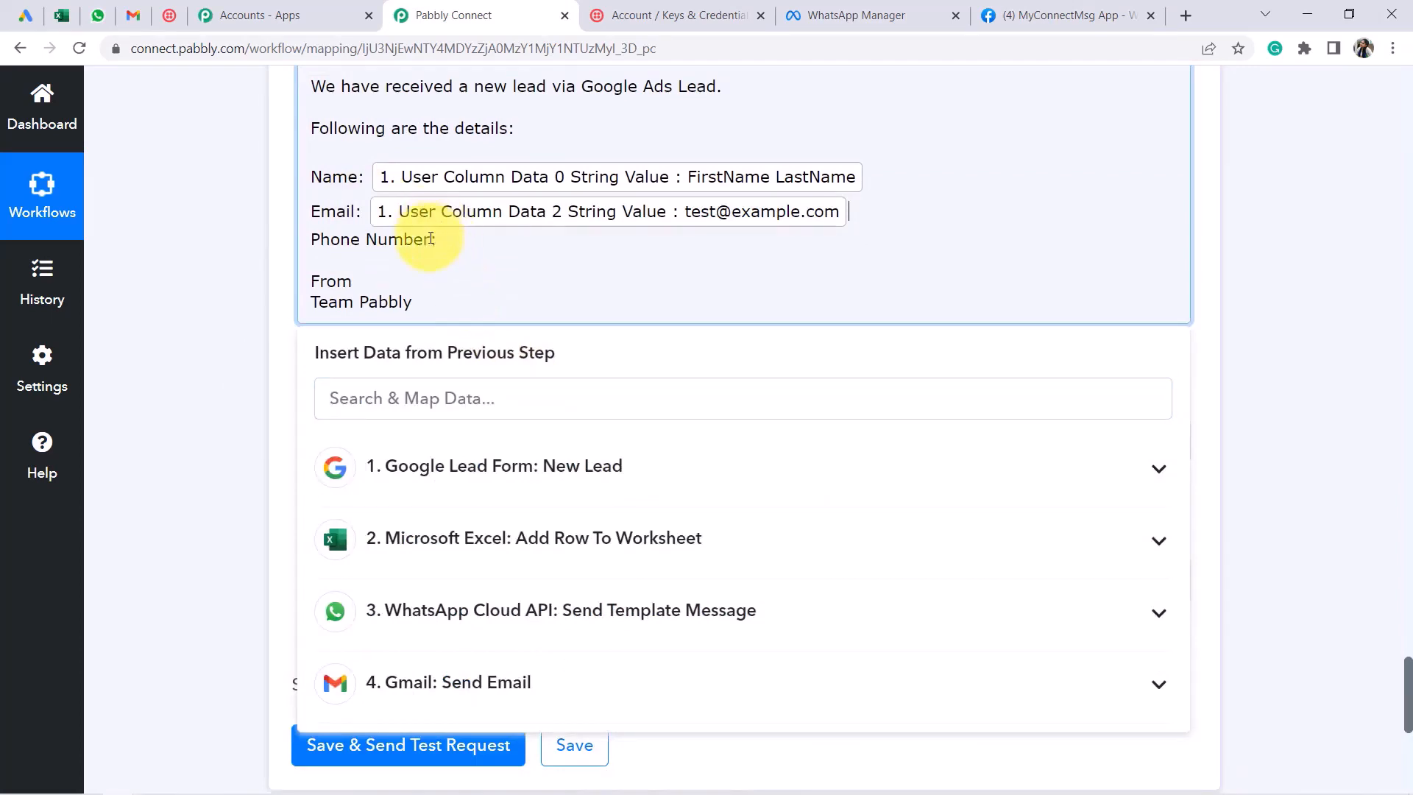
pyautogui.click(410, 466)
pyautogui.scroll(-2, 545, 526)
pyautogui.click(674, 573)
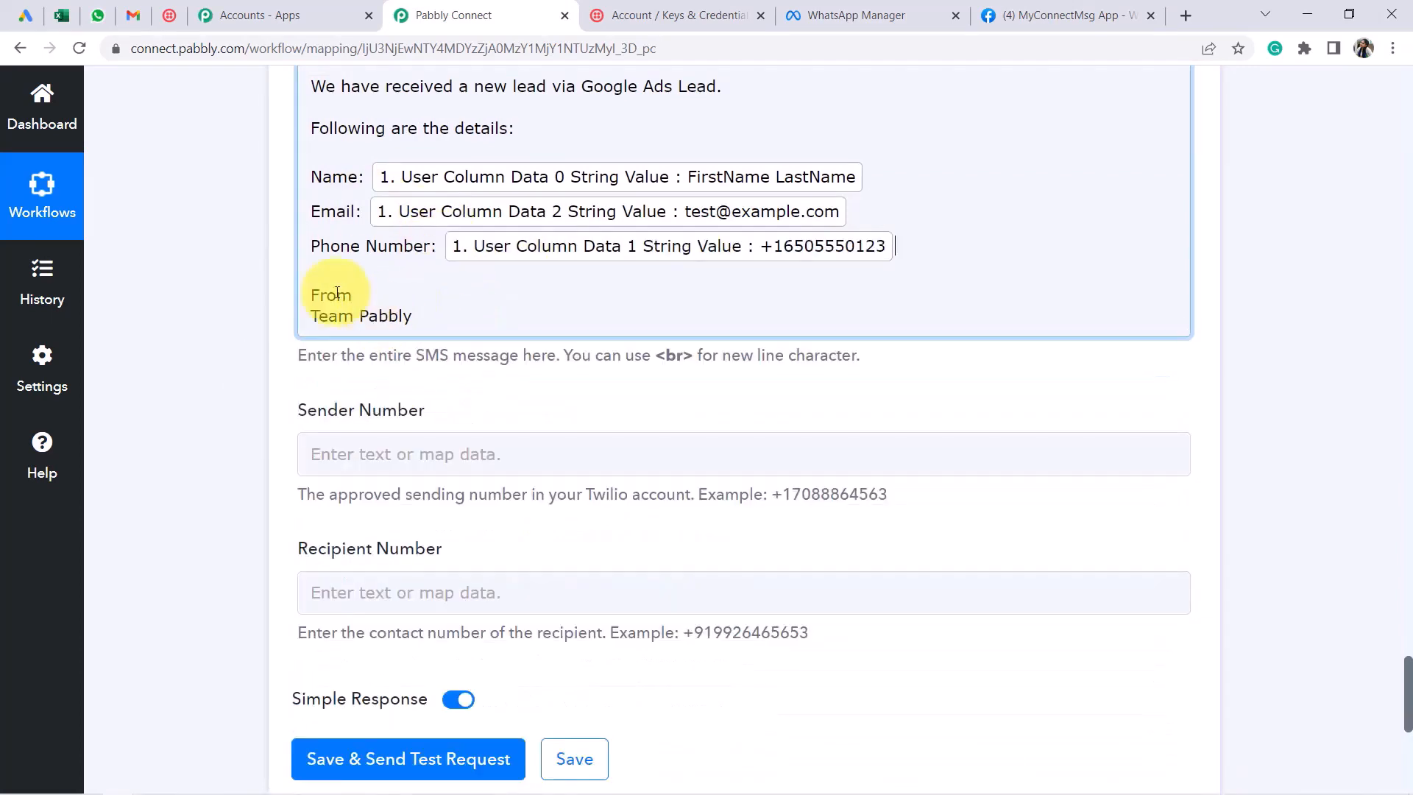
pyautogui.click(222, 354)
# Move to the Recipient and Sender Number fields and switch to the Twilio Console
pyautogui.scroll(4, 581, 360)
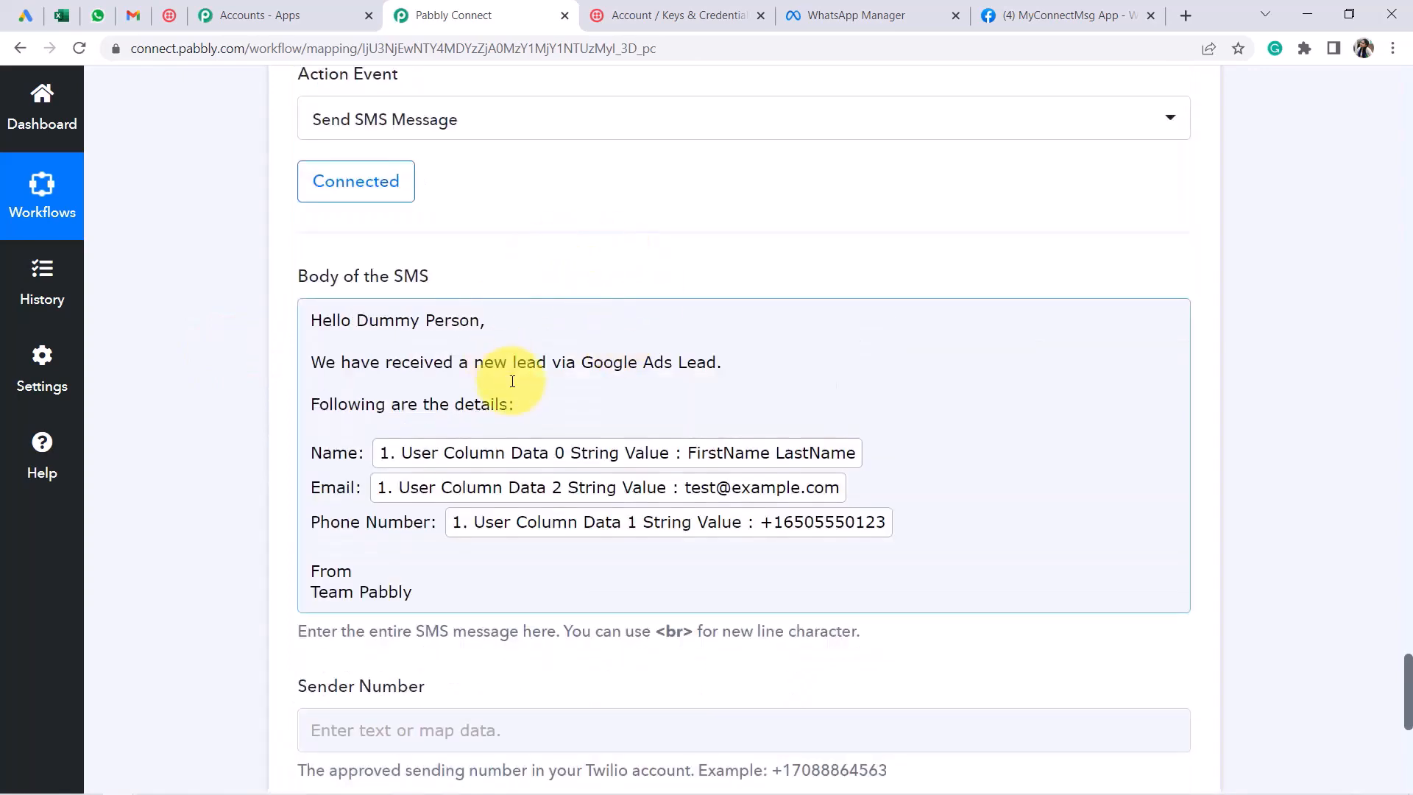
pyautogui.scroll(-5, 568, 379)
pyautogui.scroll(-1, 513, 381)
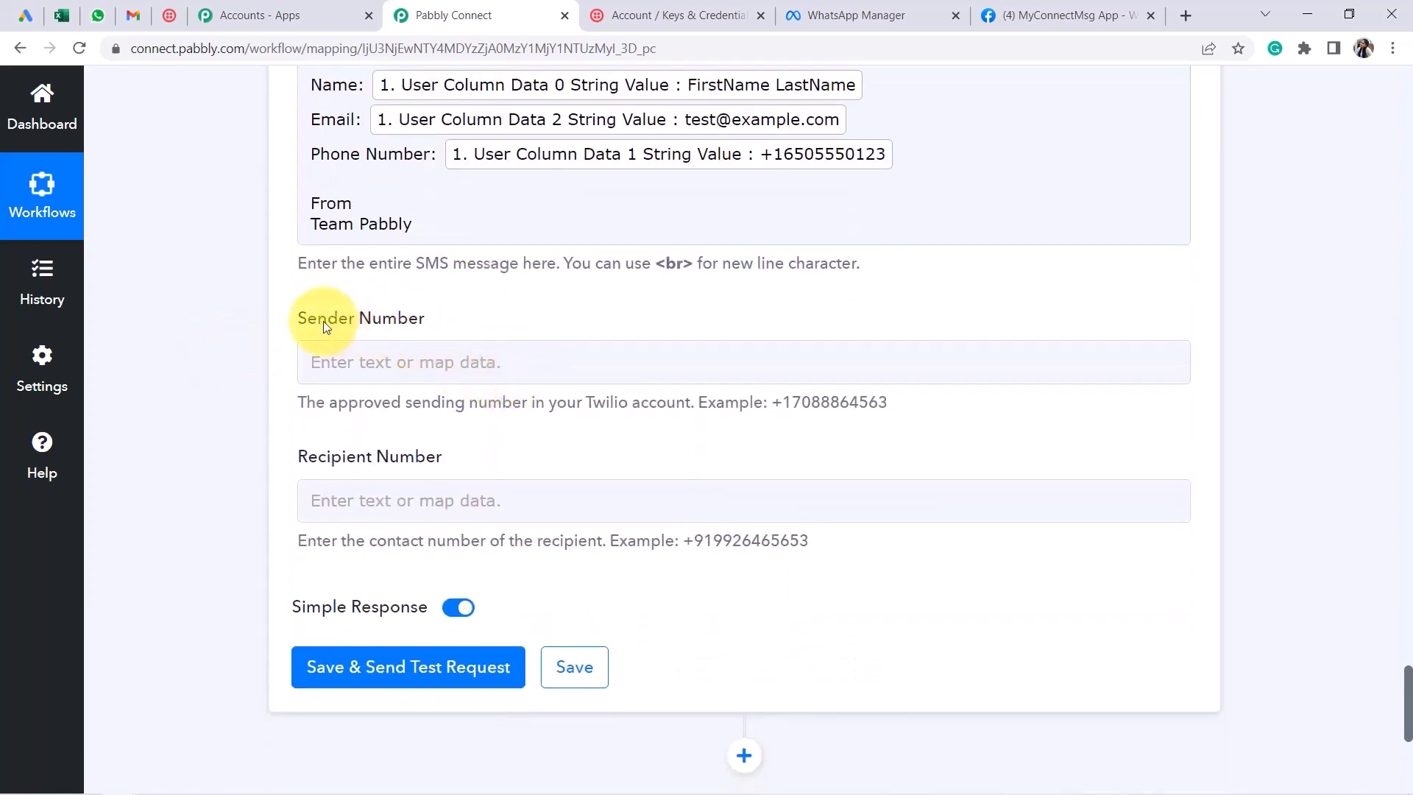
pyautogui.click(355, 462)
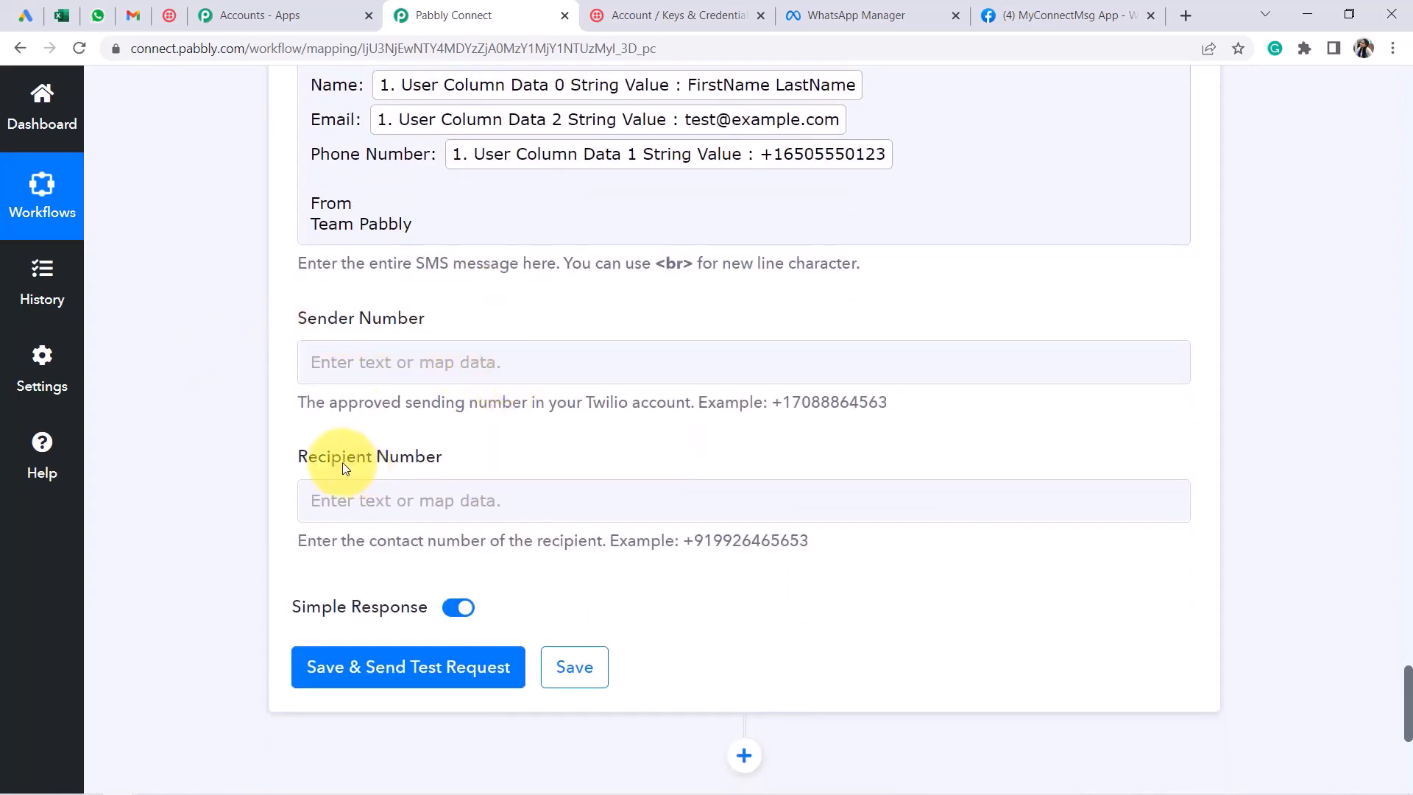
pyautogui.moveTo(332, 460); pyautogui.dragTo(464, 471)
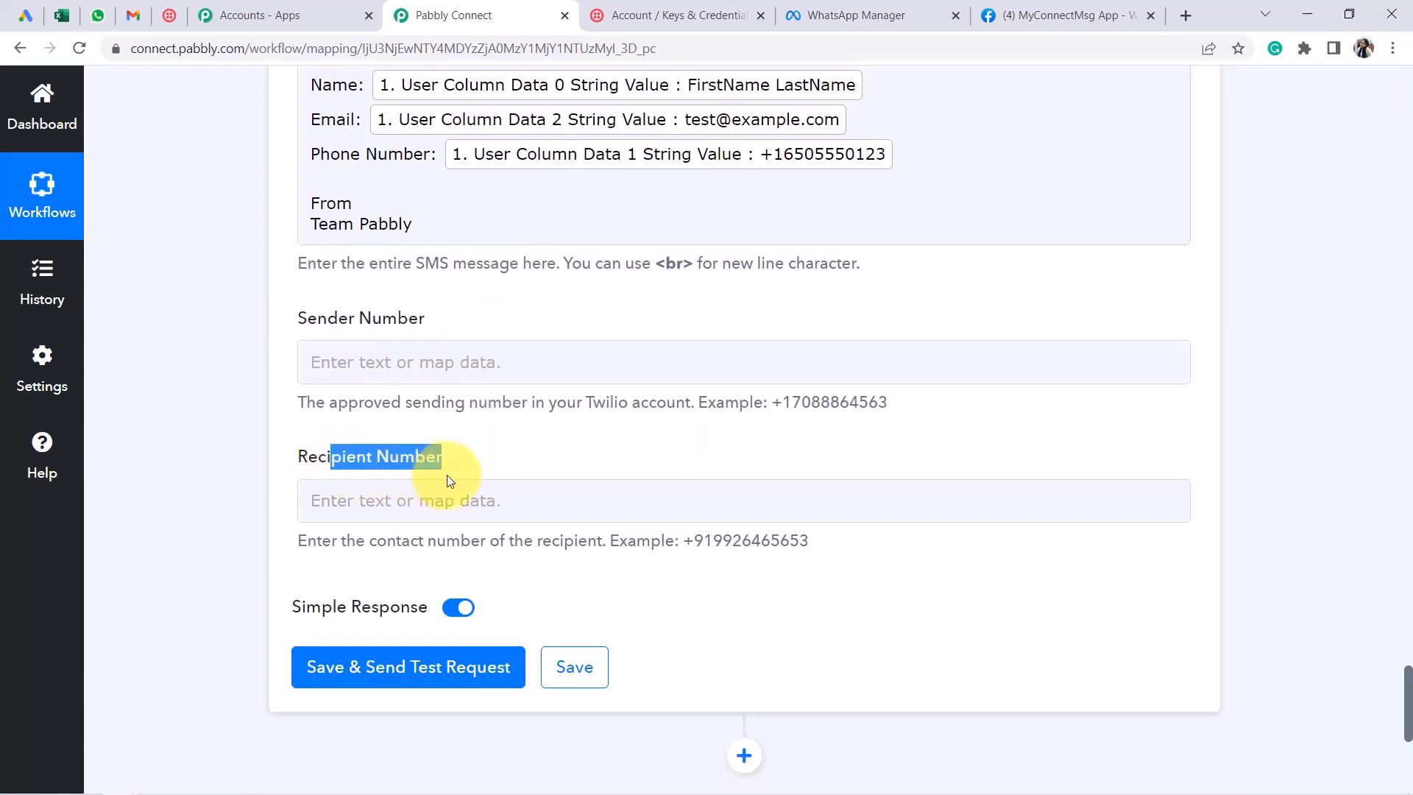
pyautogui.click(637, 518)
pyautogui.click(332, 358)
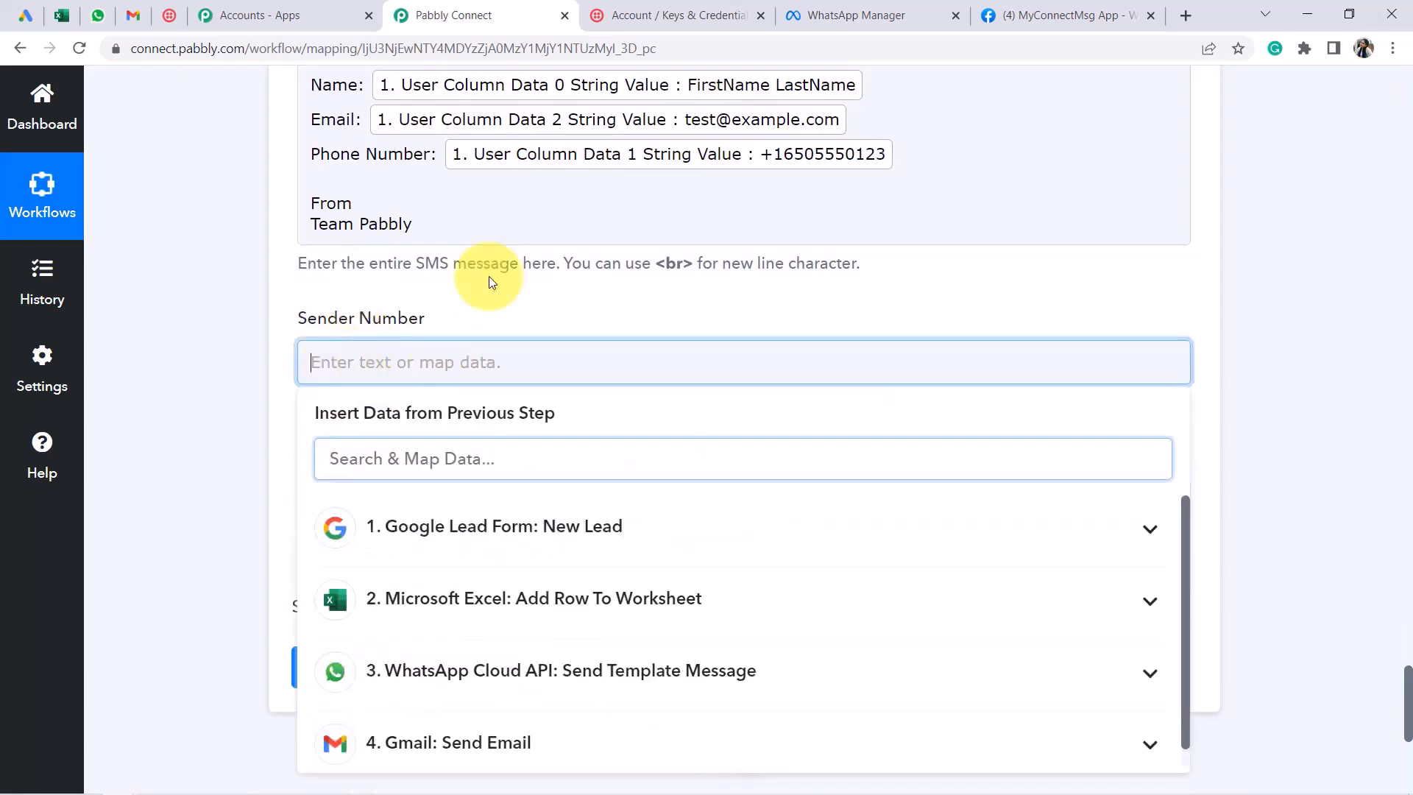
pyautogui.click(633, 6)
# Copy the account's Twilio phone number from the console dashboard's Account Info
pyautogui.scroll(2, 315, 214)
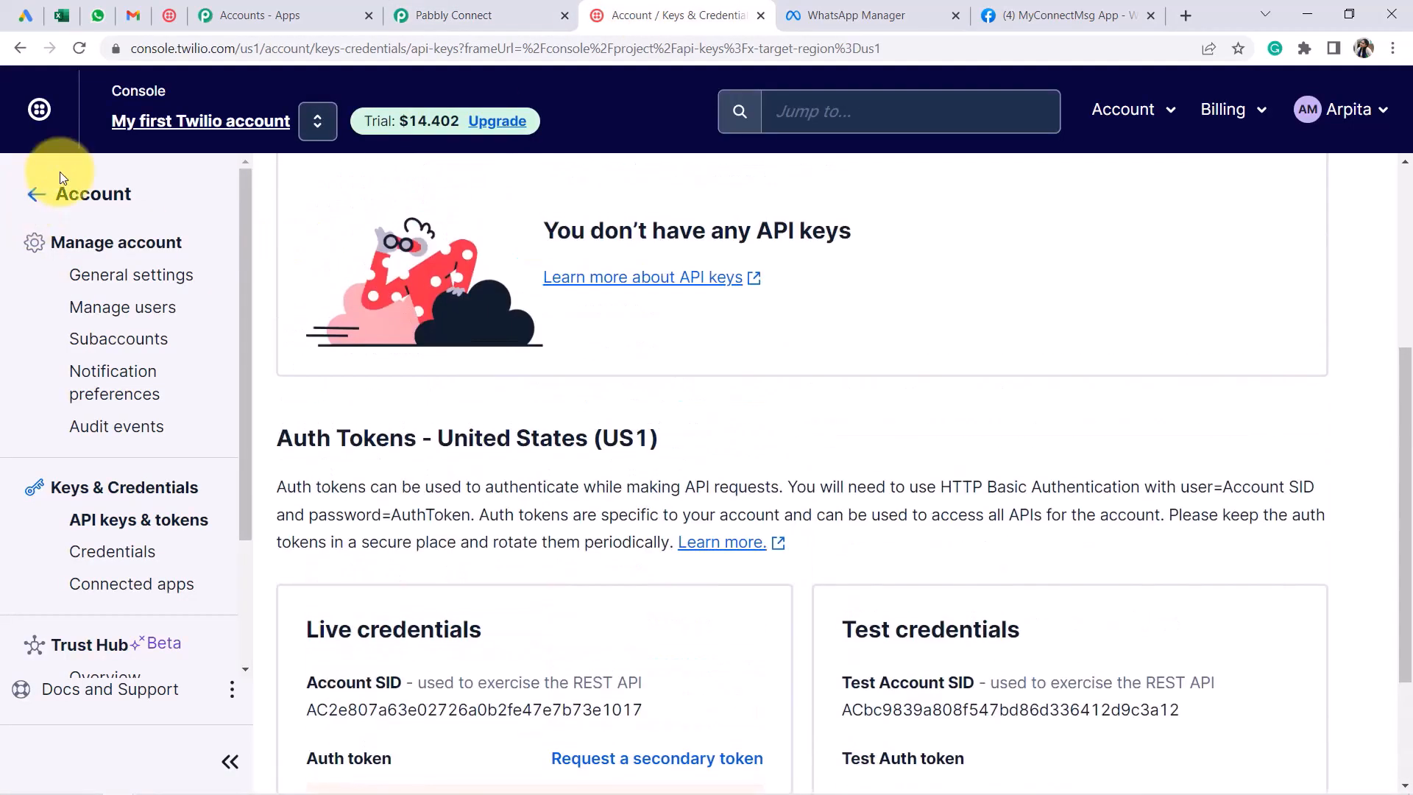
pyautogui.click(155, 131)
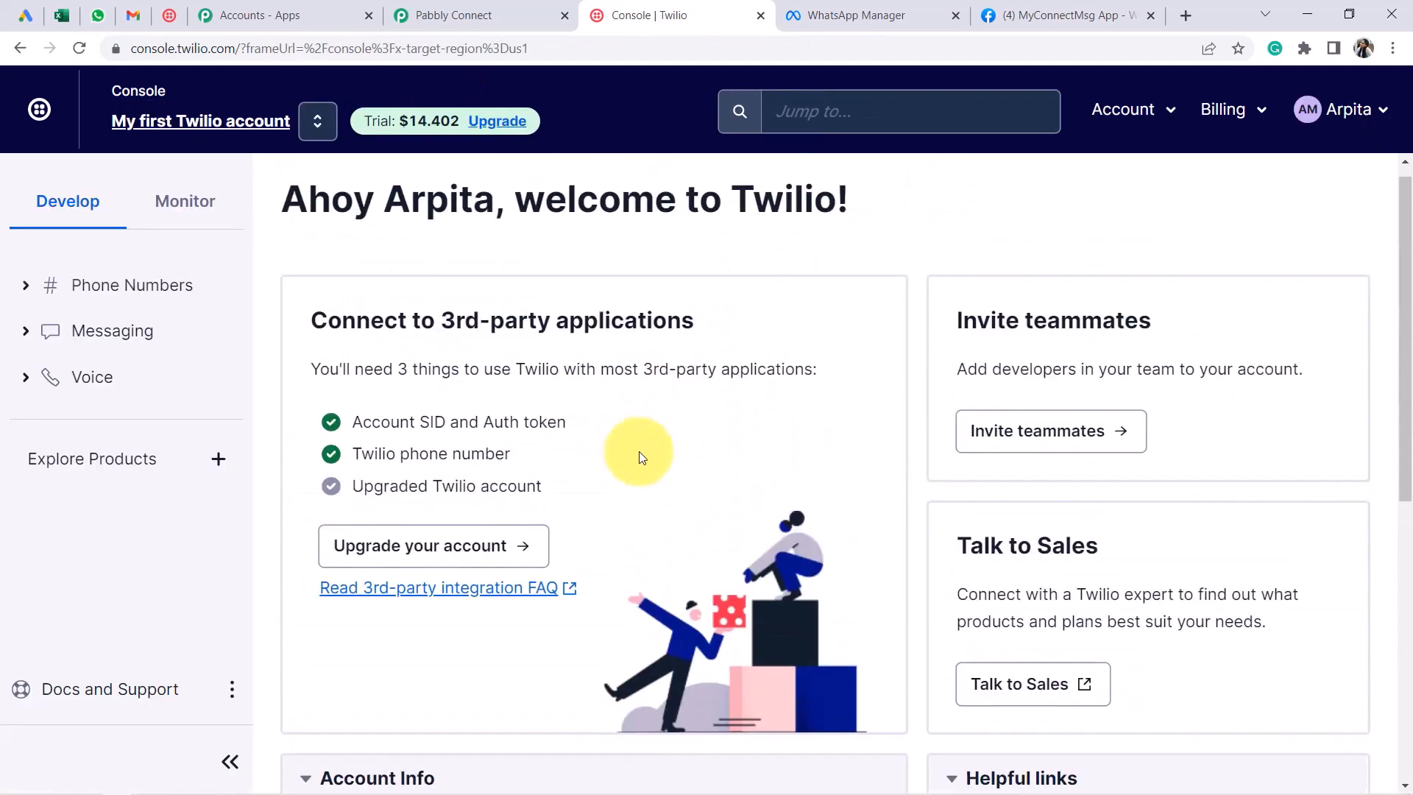
pyautogui.scroll(-8, 638, 452)
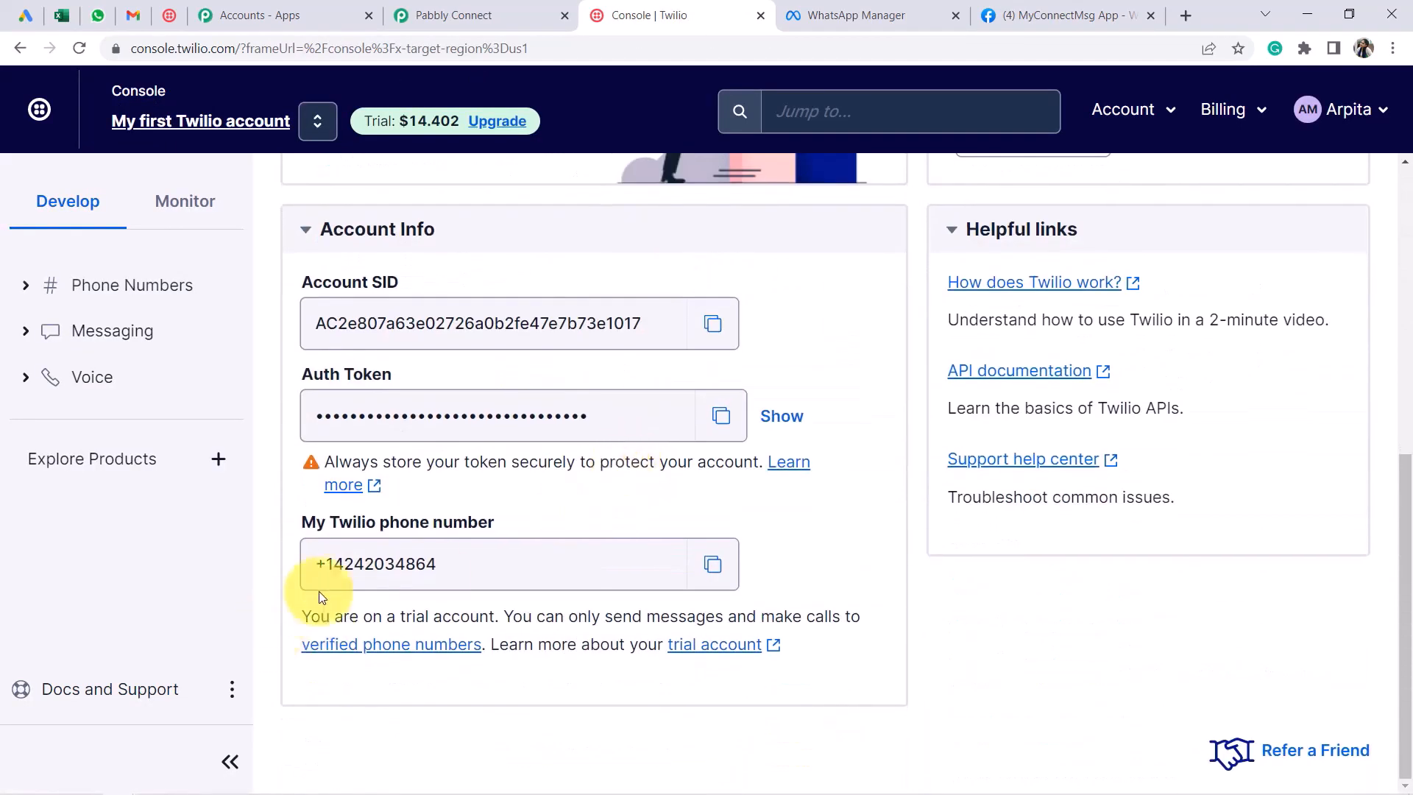
pyautogui.click(393, 567)
pyautogui.hotkey('ctrl', 'c')
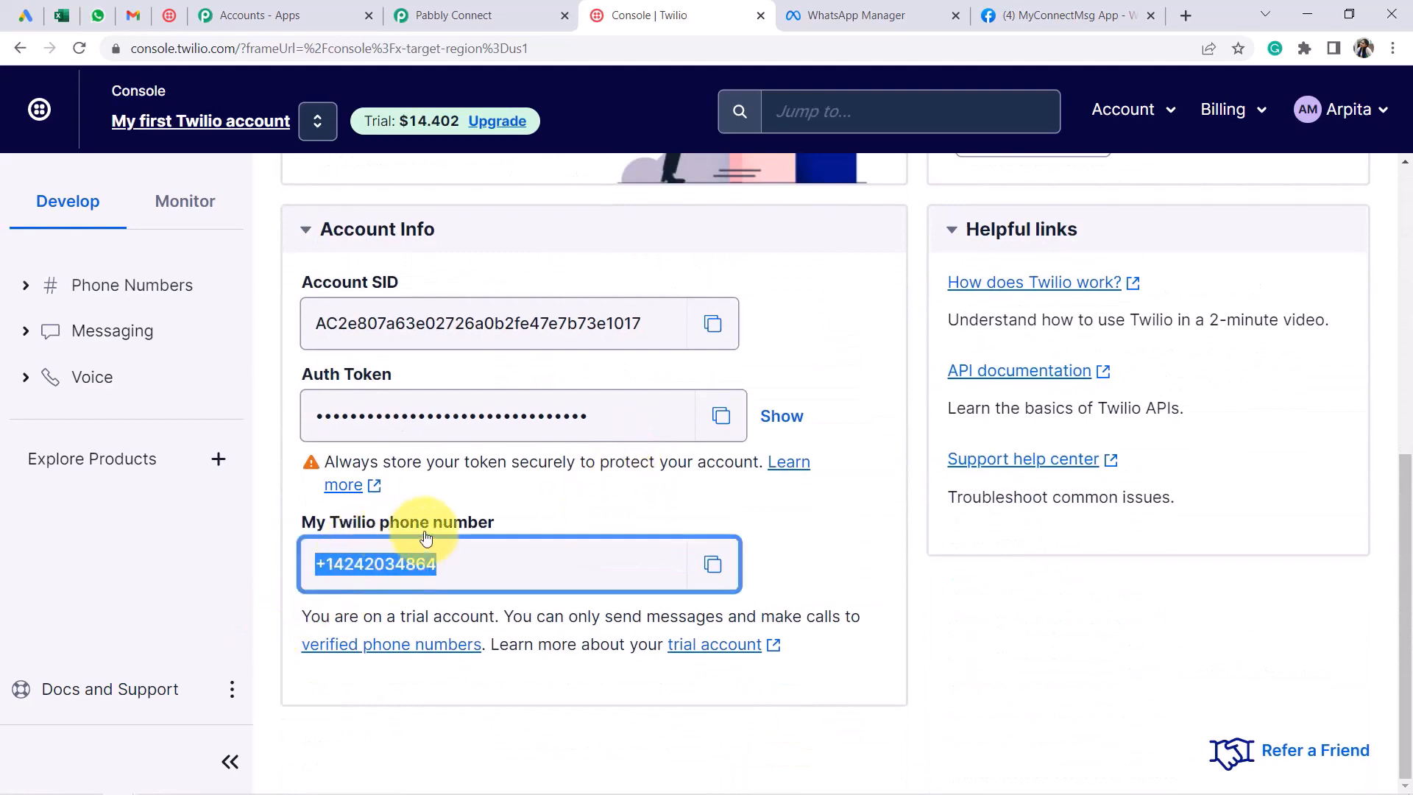
pyautogui.click(541, 9)
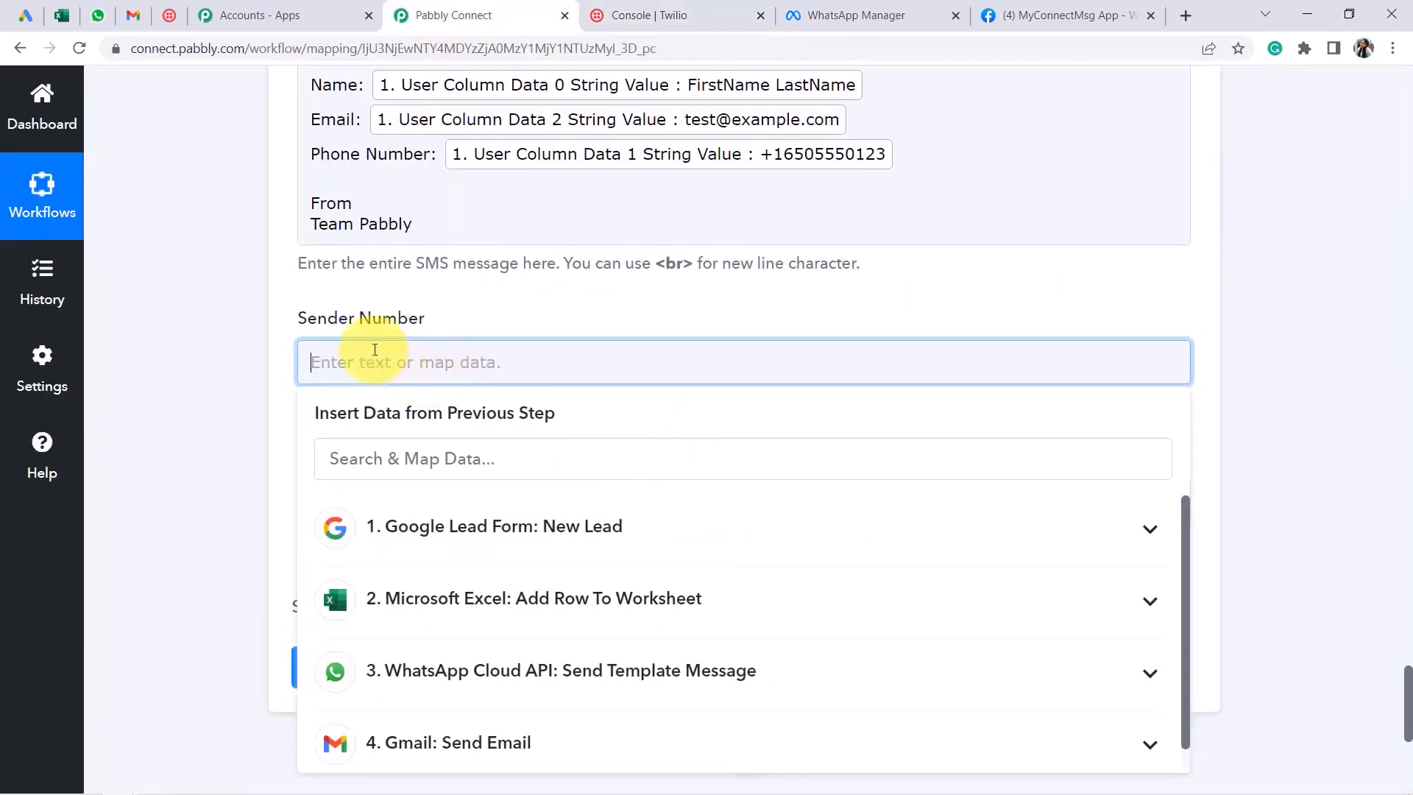
# Paste the Twilio number as Sender Number and save the step with a test SMS request
pyautogui.hotkey('ctrl', 'v')
pyautogui.click(196, 434)
pyautogui.scroll(-6, 196, 435)
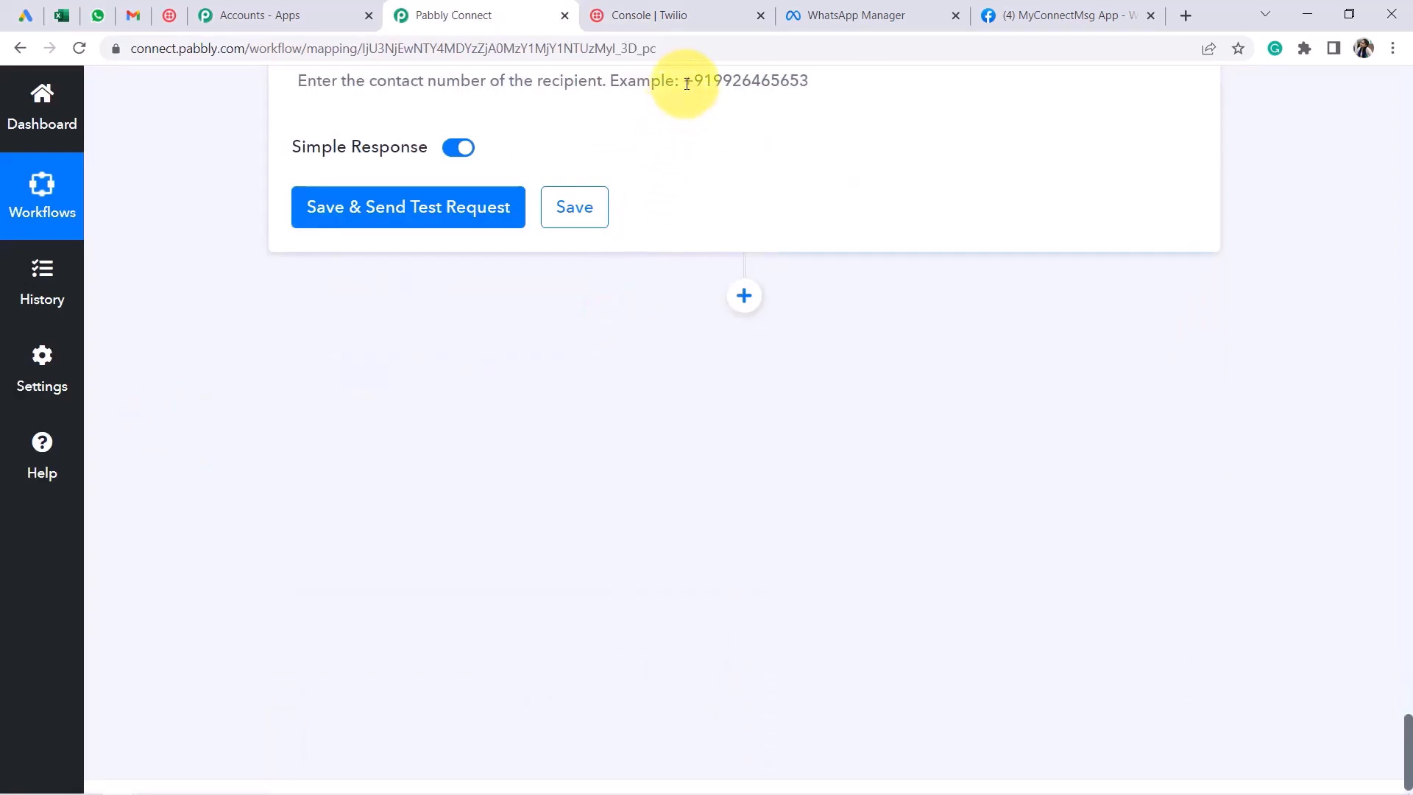
pyautogui.moveTo(687, 83); pyautogui.dragTo(807, 86)
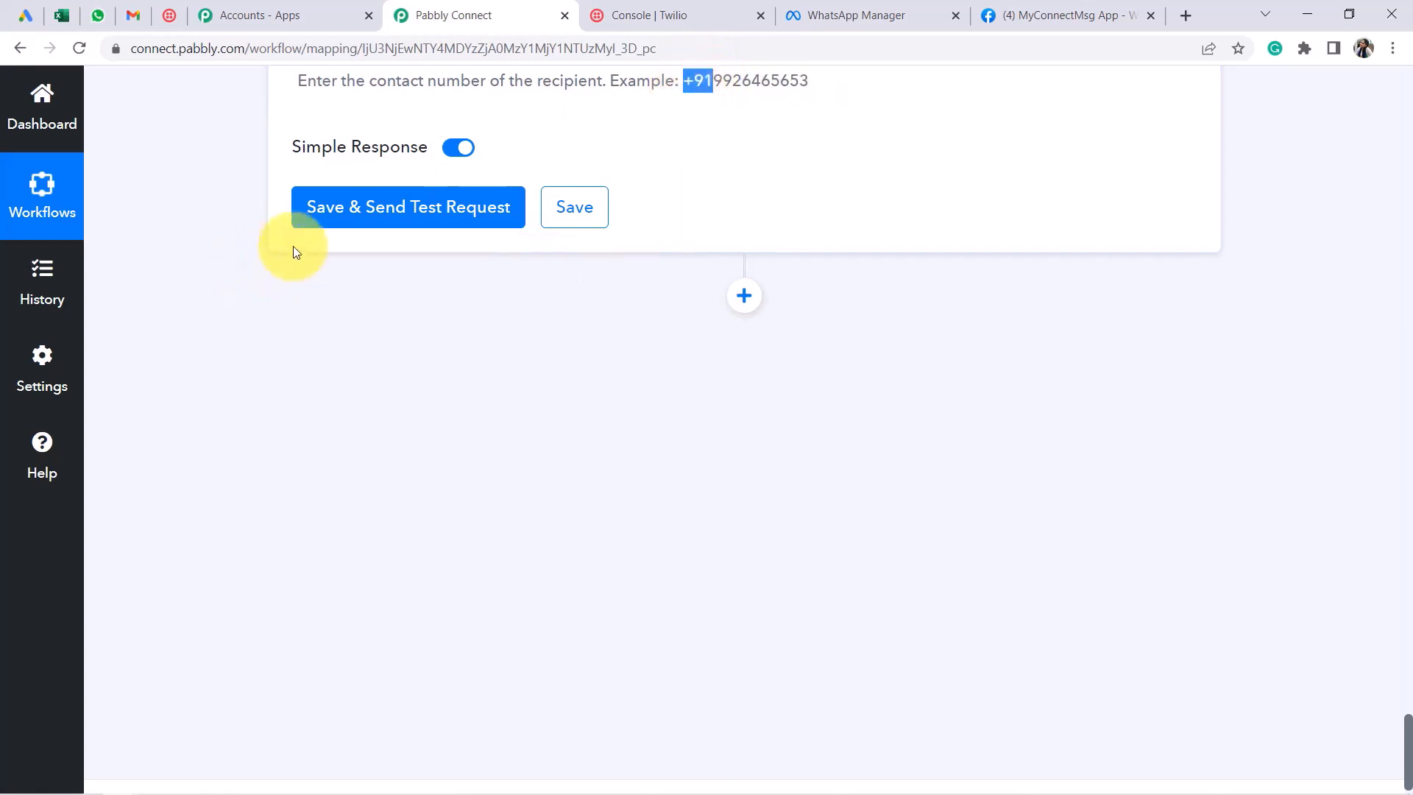
pyautogui.click(352, 221)
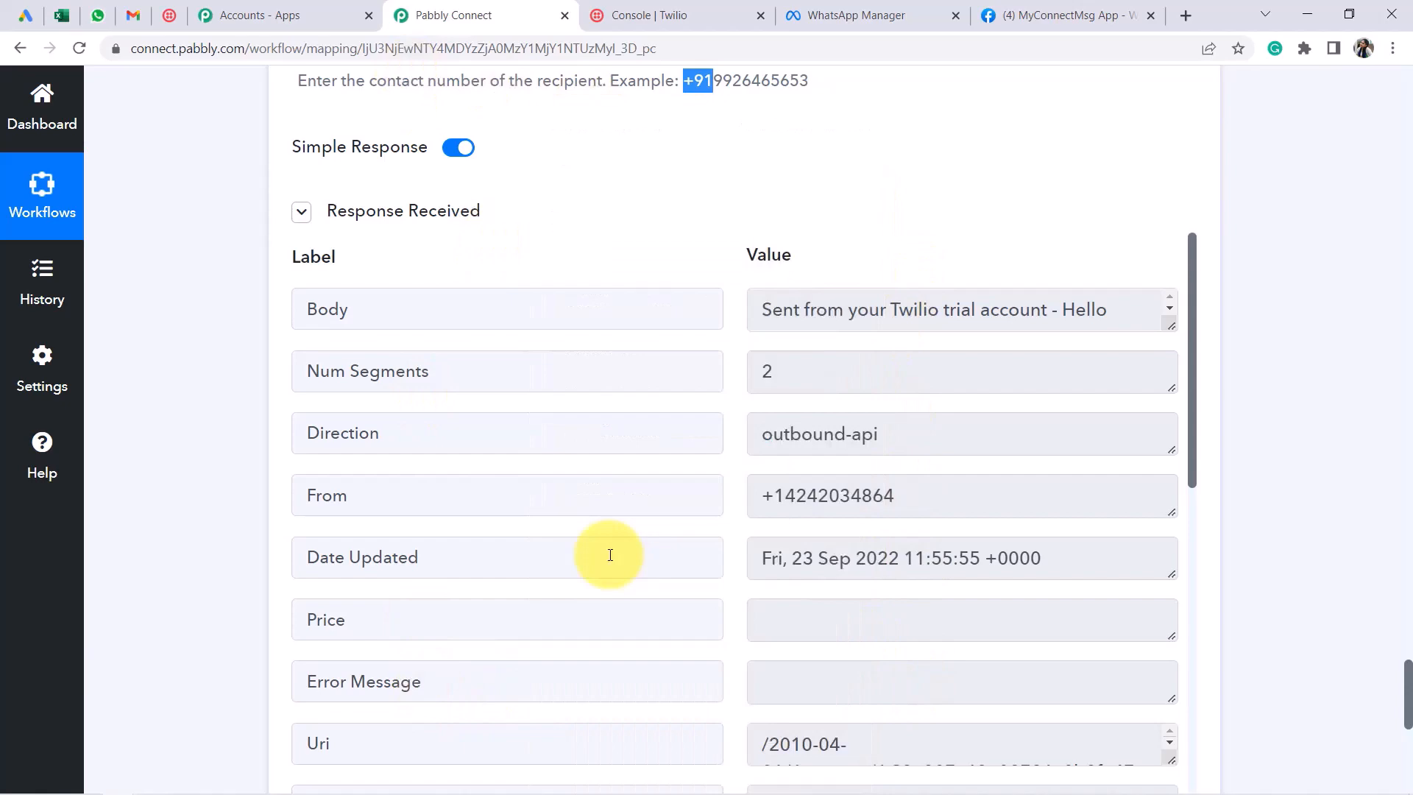
# Collapse the Twilio SMS step and the Google Lead Form trigger step
pyautogui.scroll(10, 610, 554)
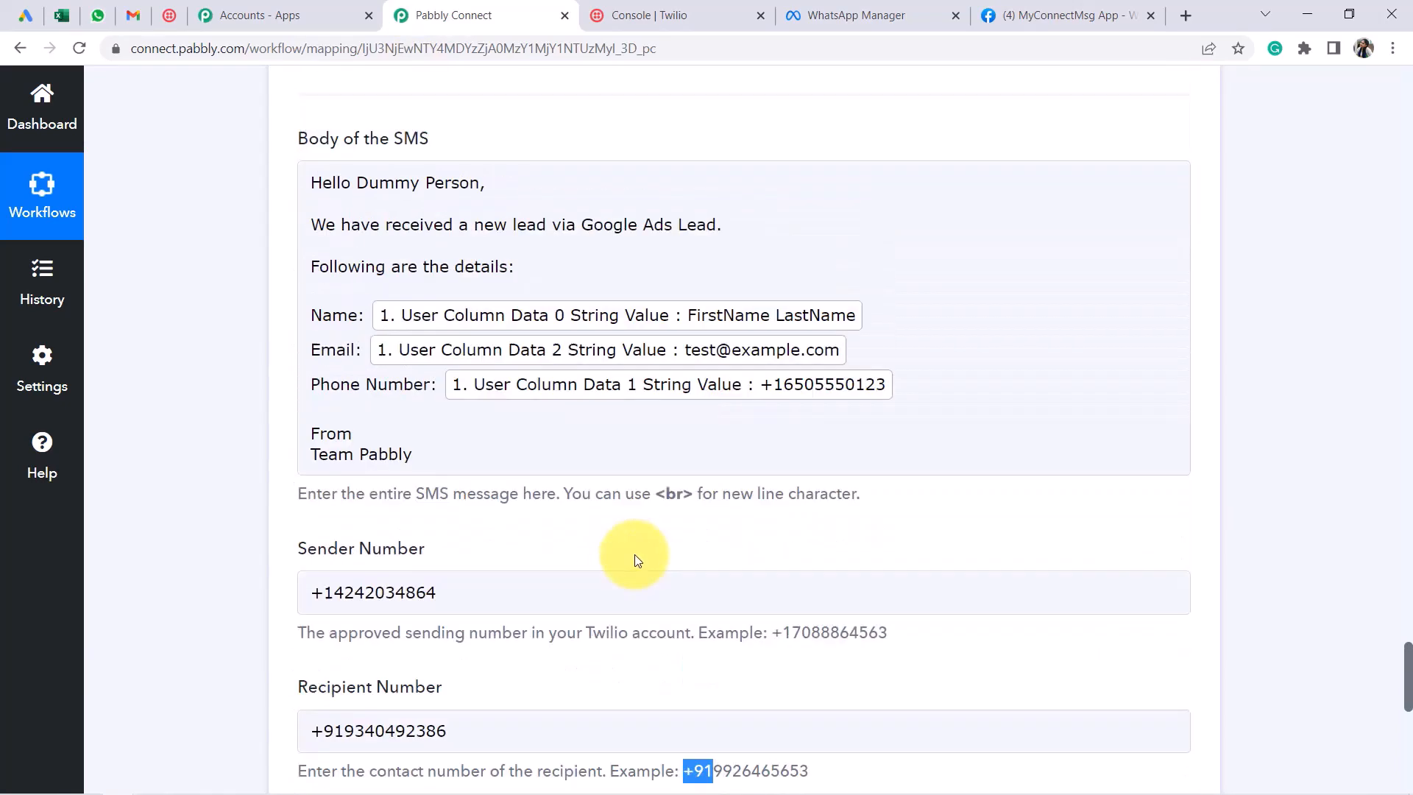
pyautogui.scroll(6, 639, 510)
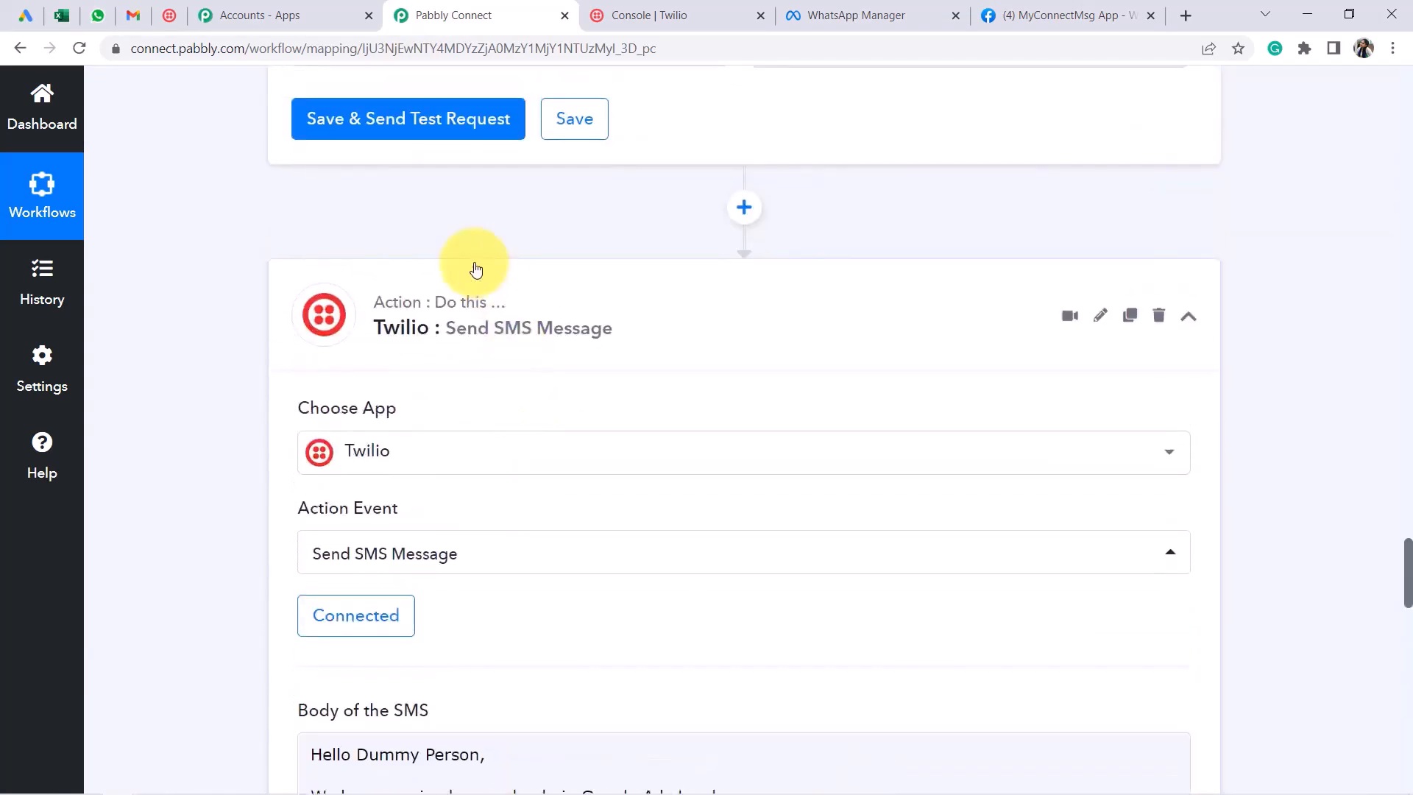
pyautogui.click(455, 322)
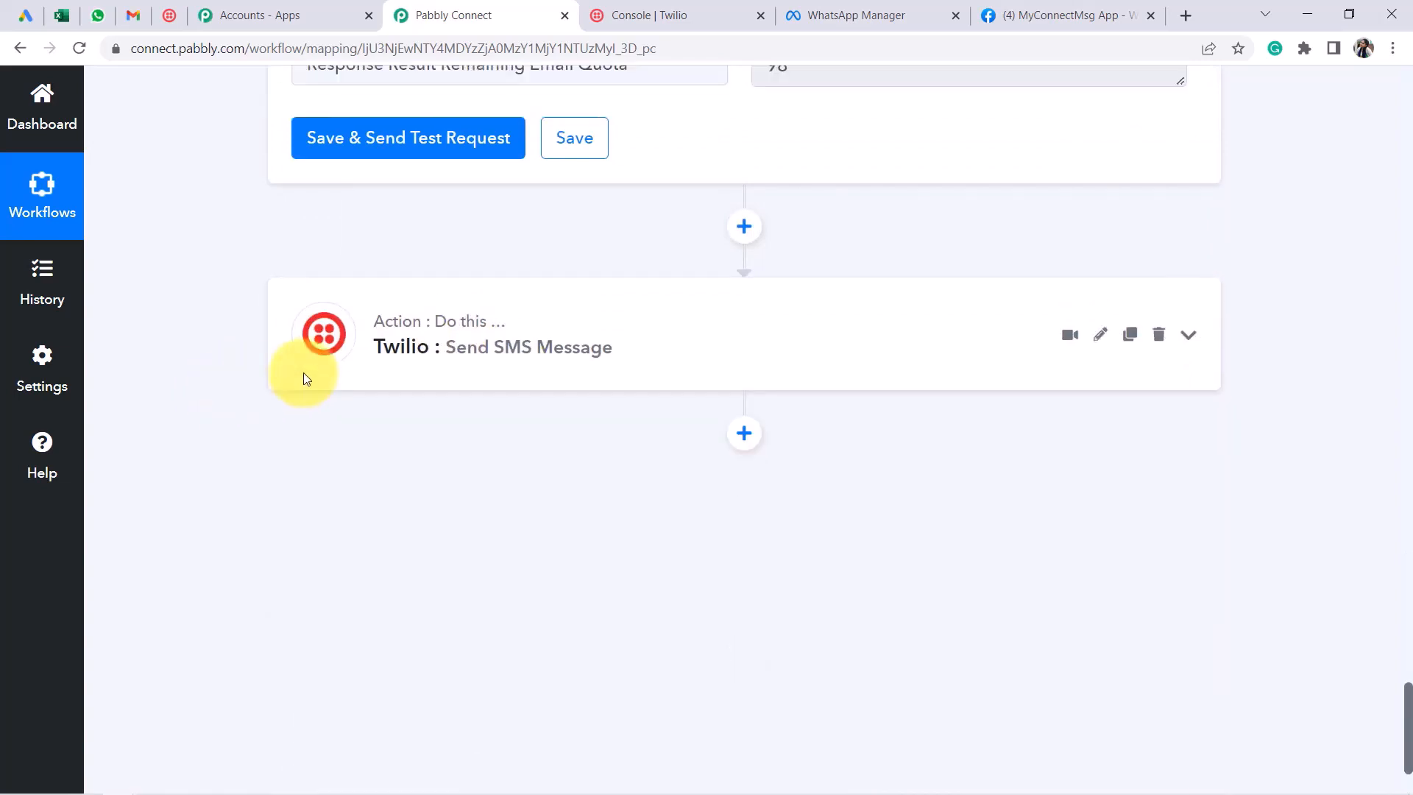
pyautogui.scroll(8, 345, 368)
pyautogui.scroll(20, 348, 370)
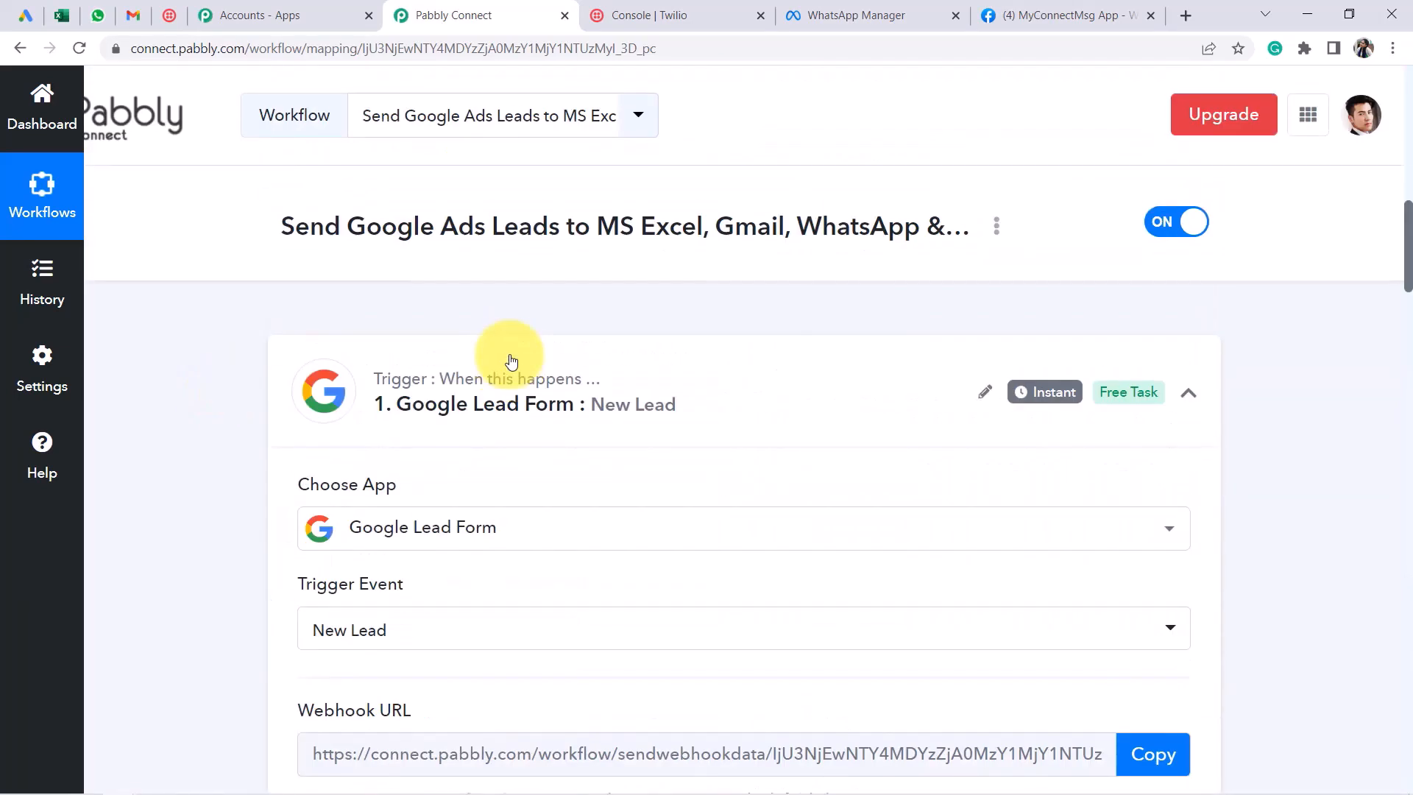
pyautogui.click(530, 401)
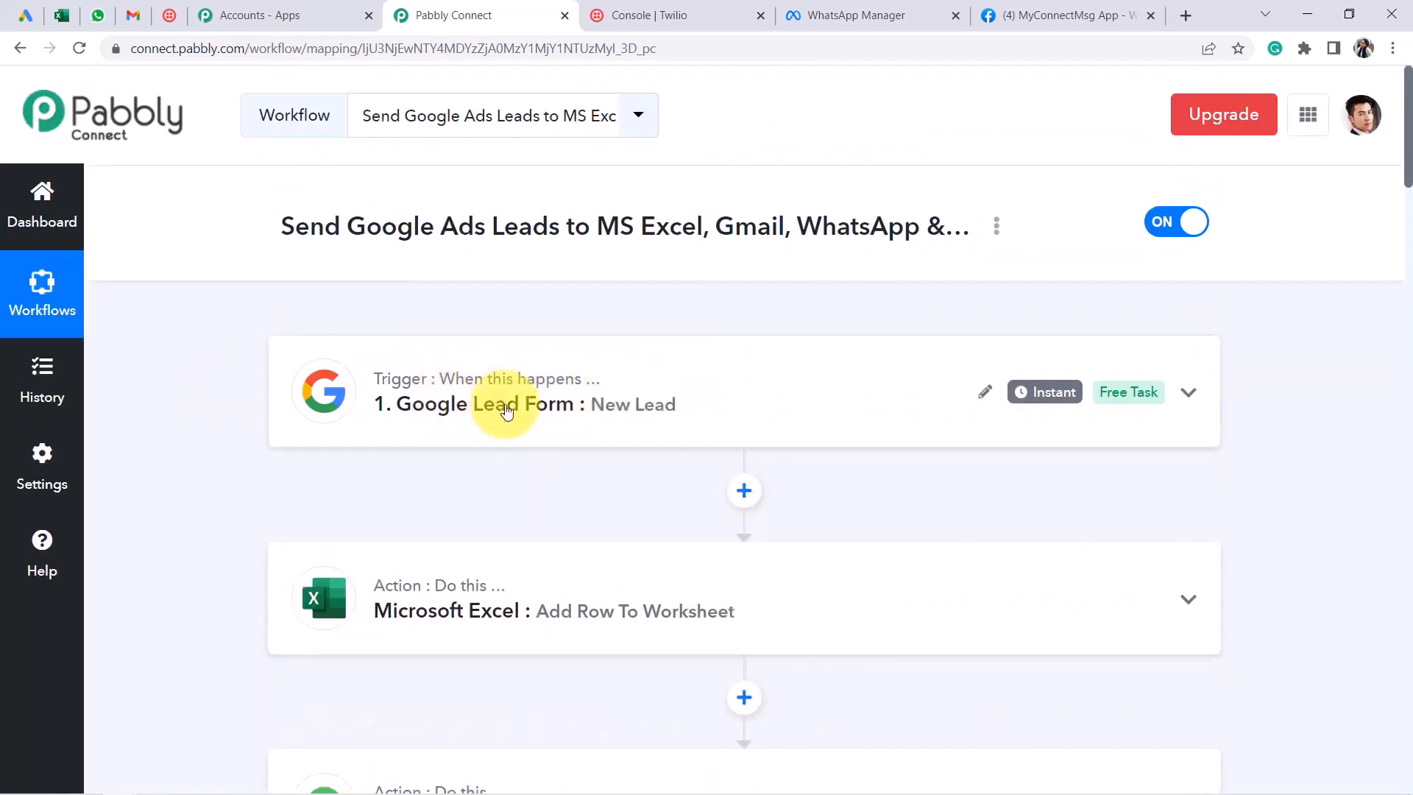
# Expand and re-collapse the Excel and WhatsApp steps to review their settings
pyautogui.scroll(-3, 574, 342)
pyautogui.click(524, 356)
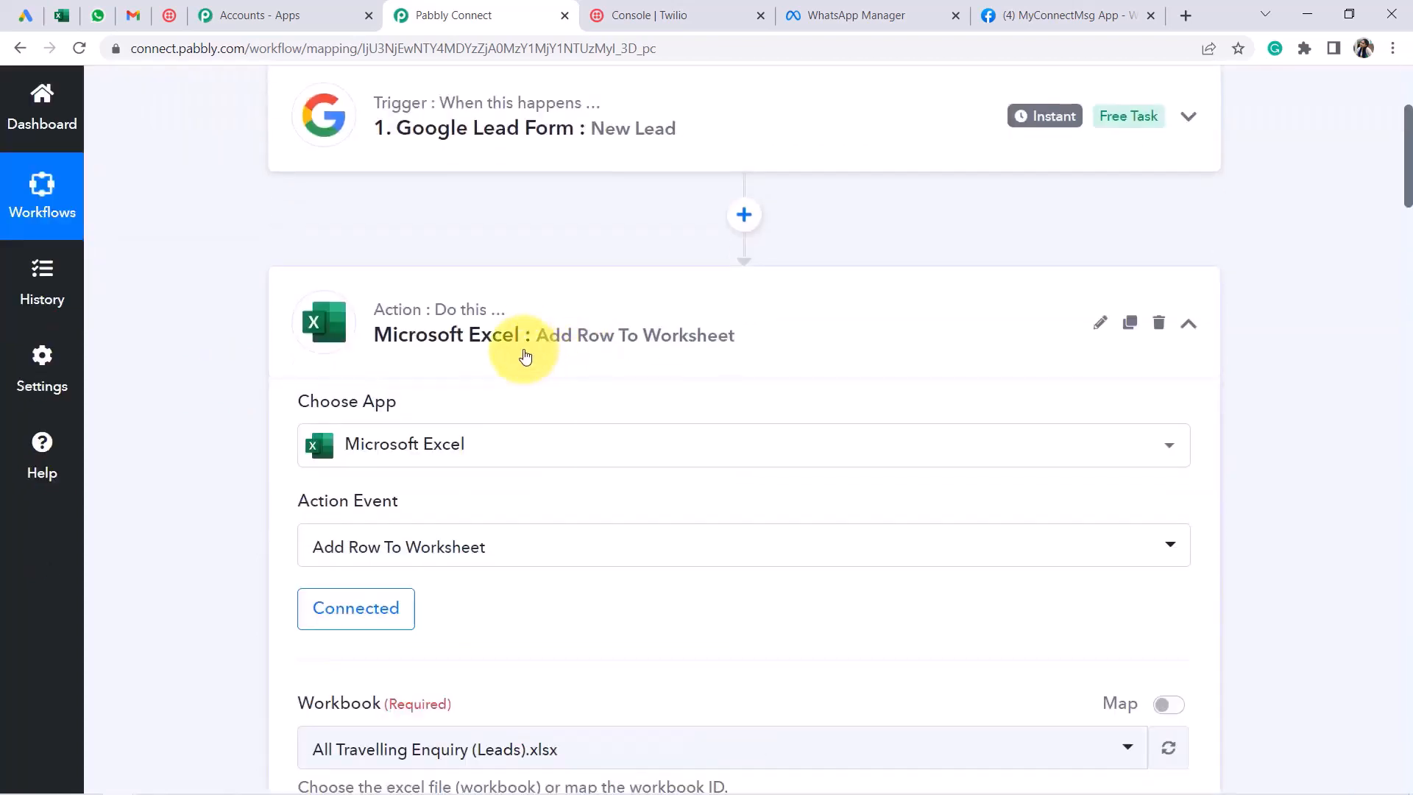
pyautogui.click(557, 351)
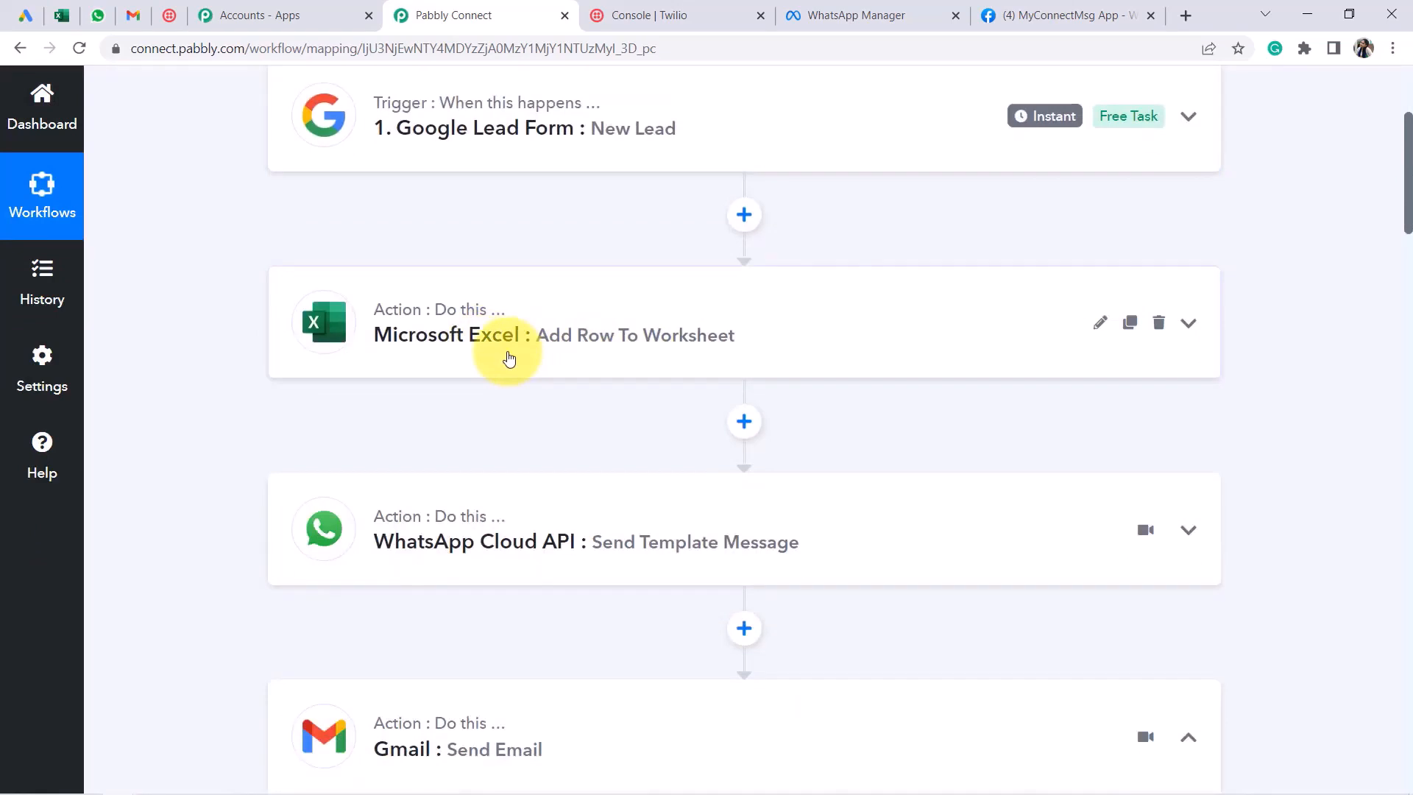
pyautogui.scroll(-1, 520, 359)
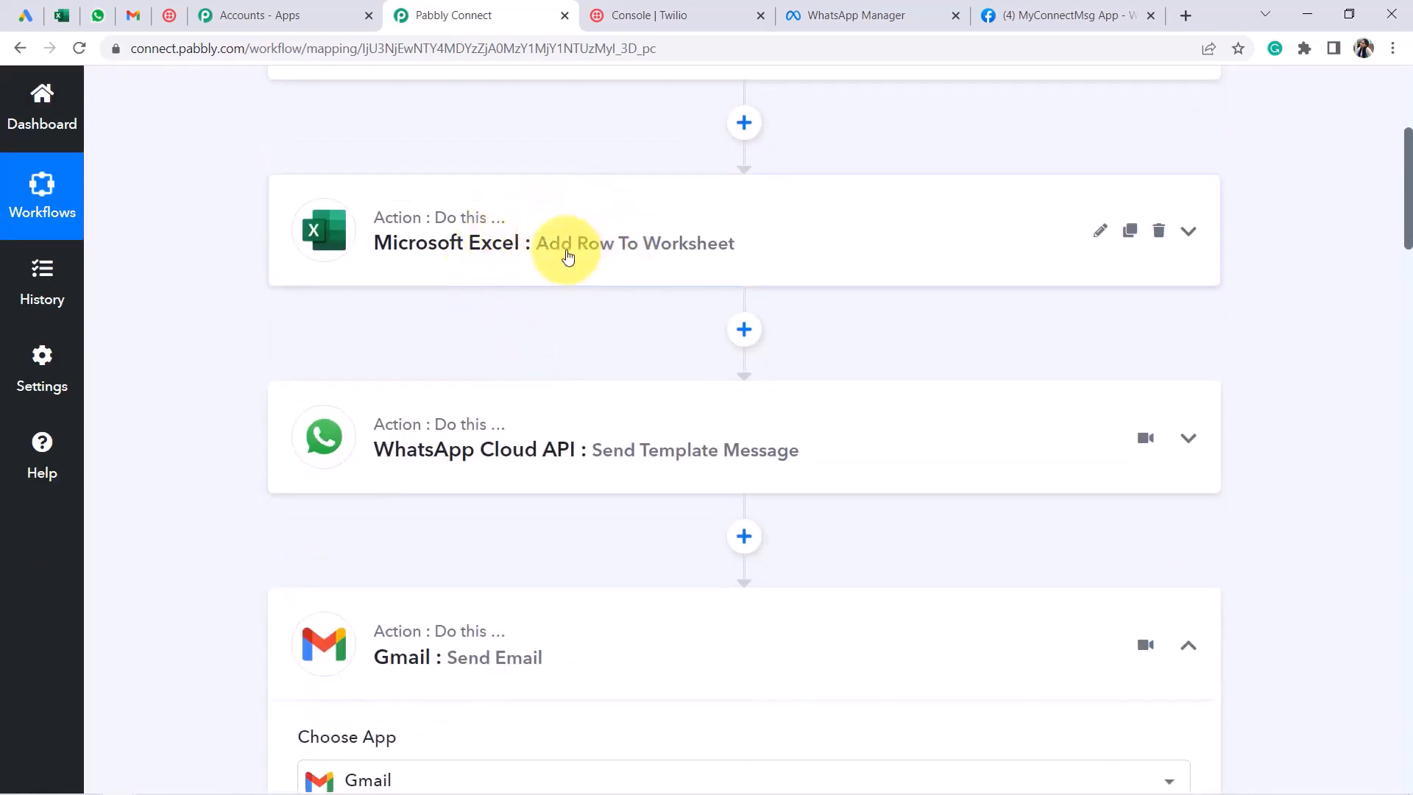
pyautogui.click(506, 444)
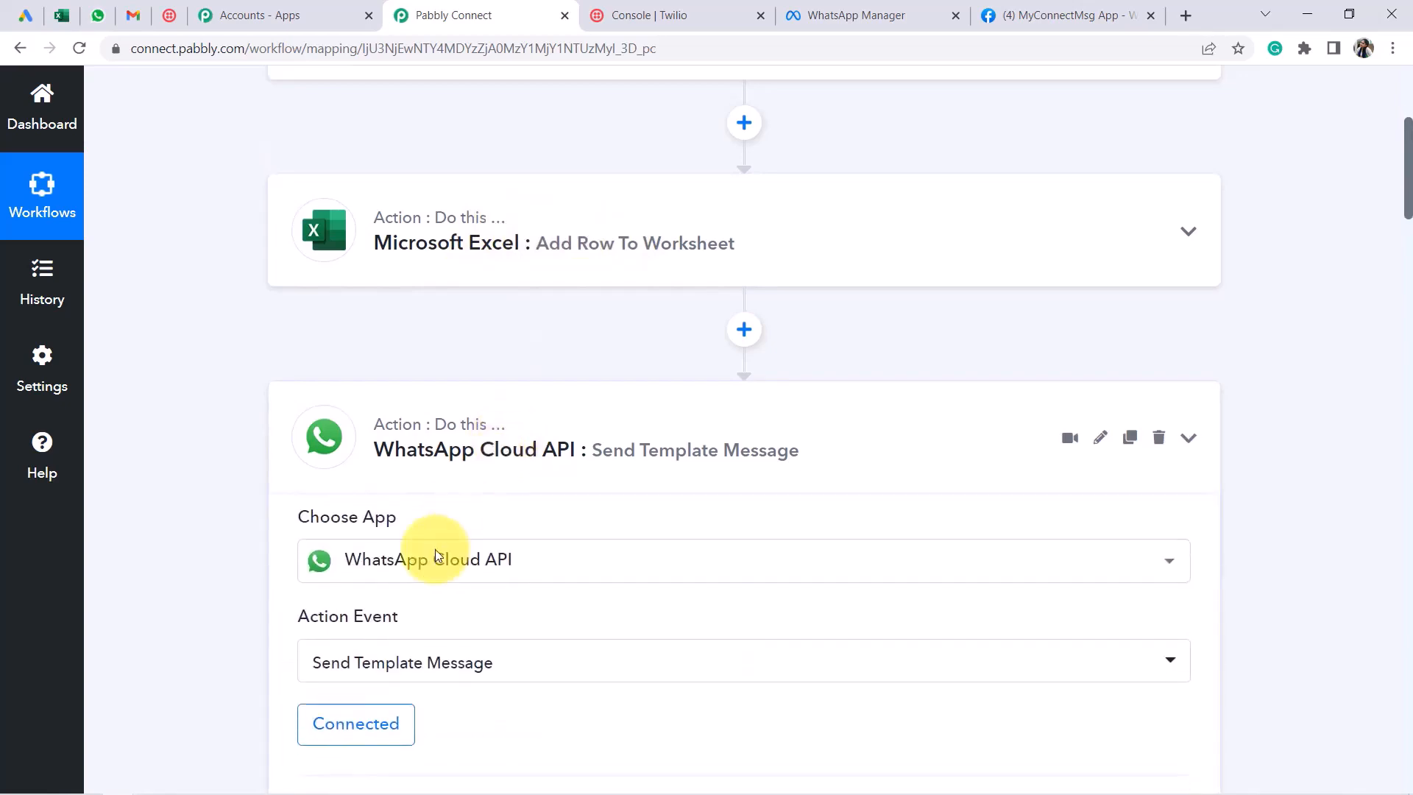
pyautogui.click(471, 445)
pyautogui.scroll(-6, 577, 400)
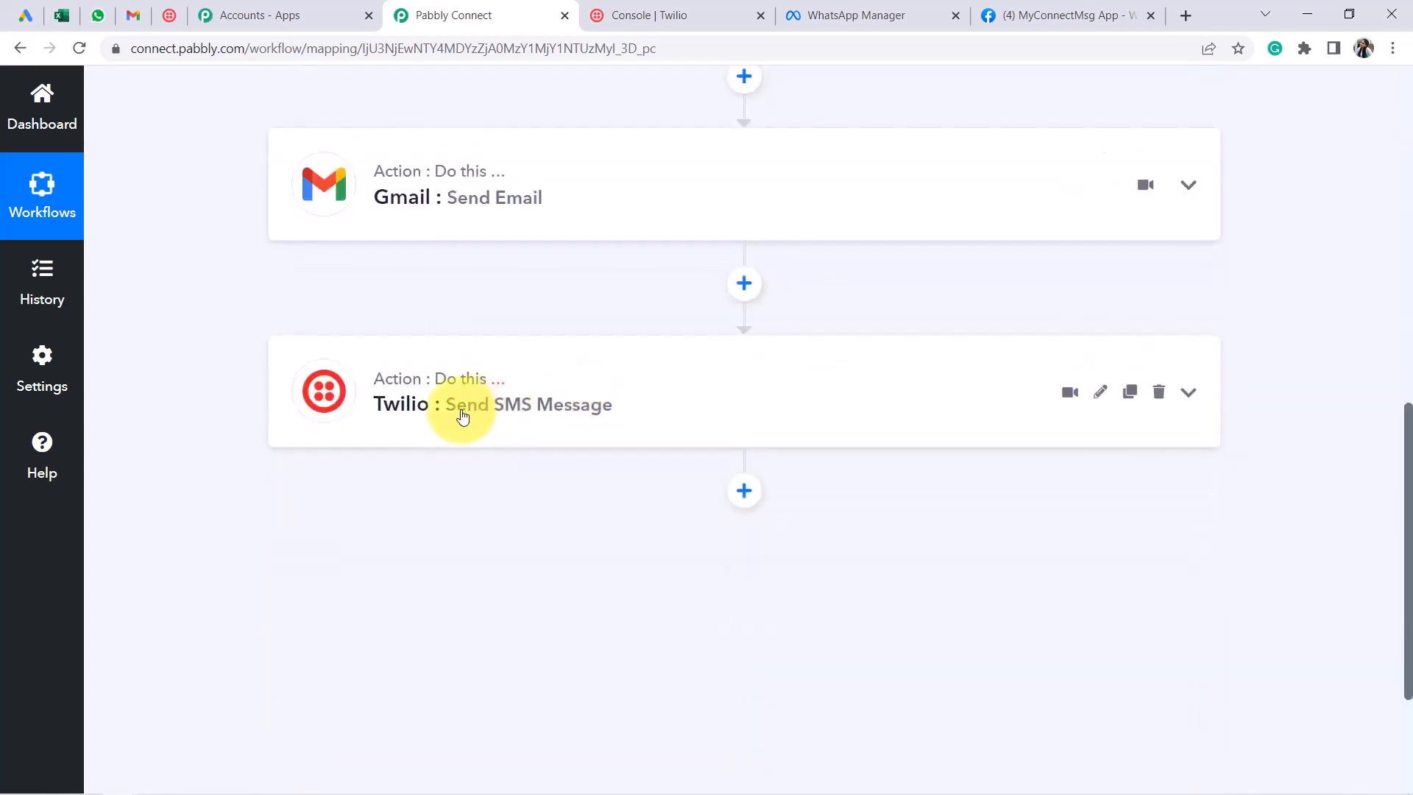
pyautogui.scroll(8, 625, 411)
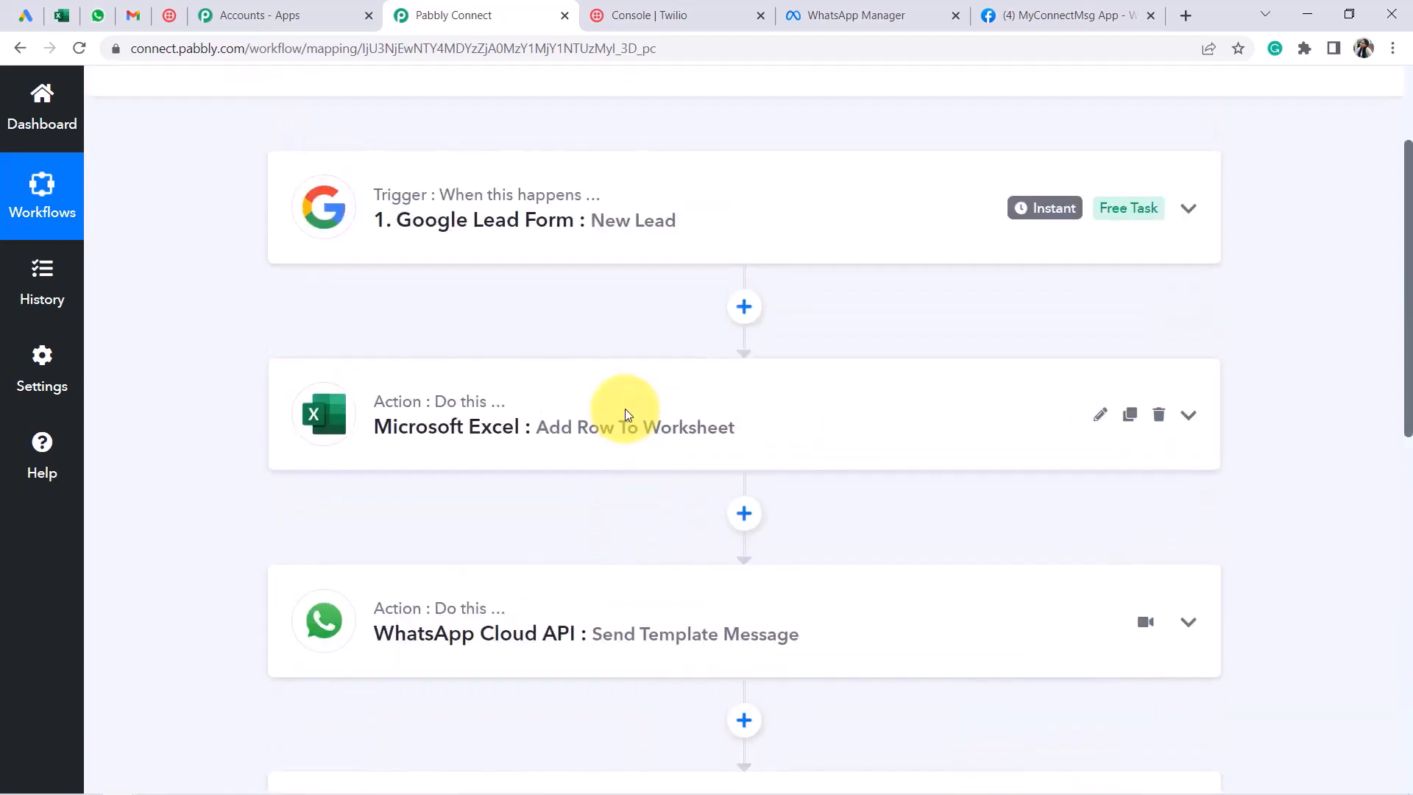
pyautogui.scroll(3, 642, 379)
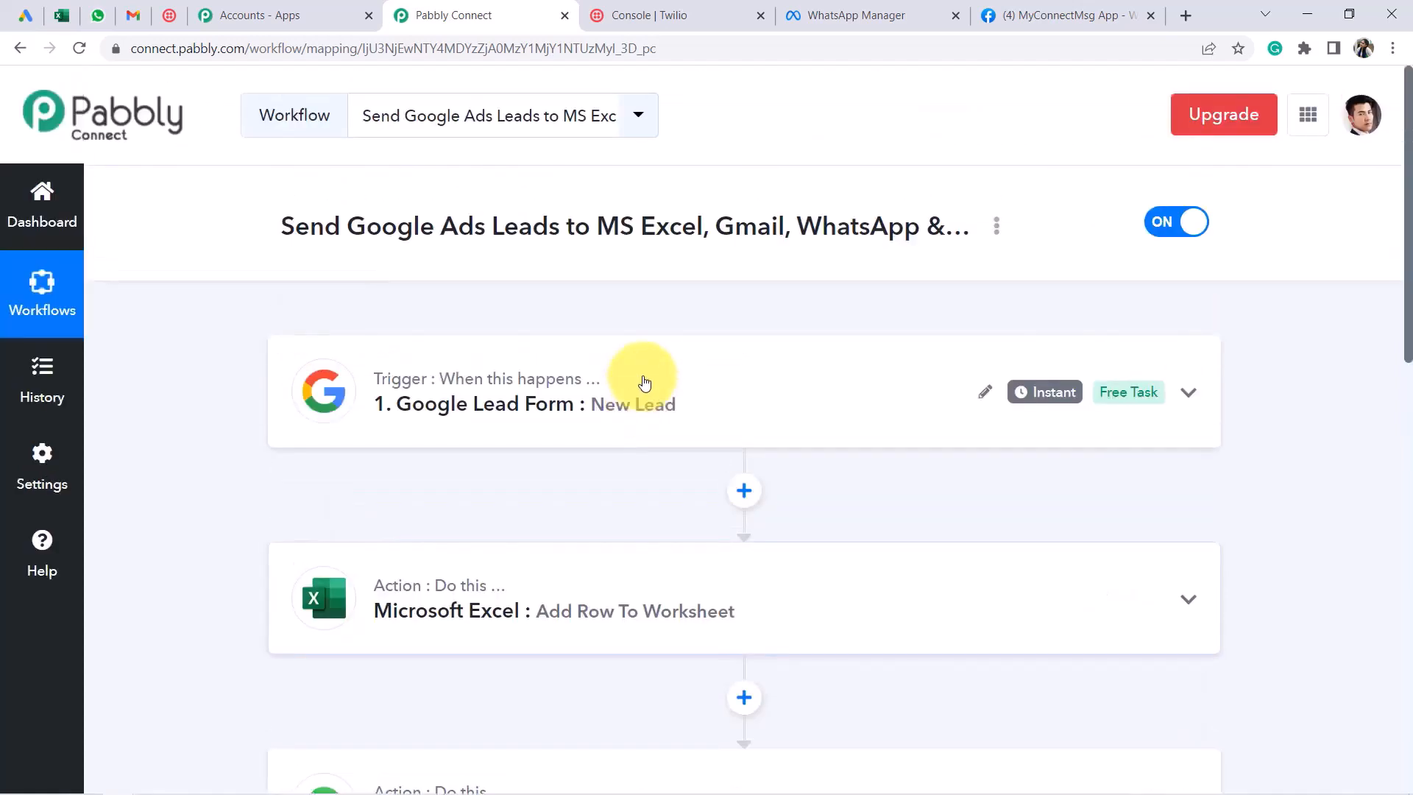
pyautogui.scroll(-10, 637, 379)
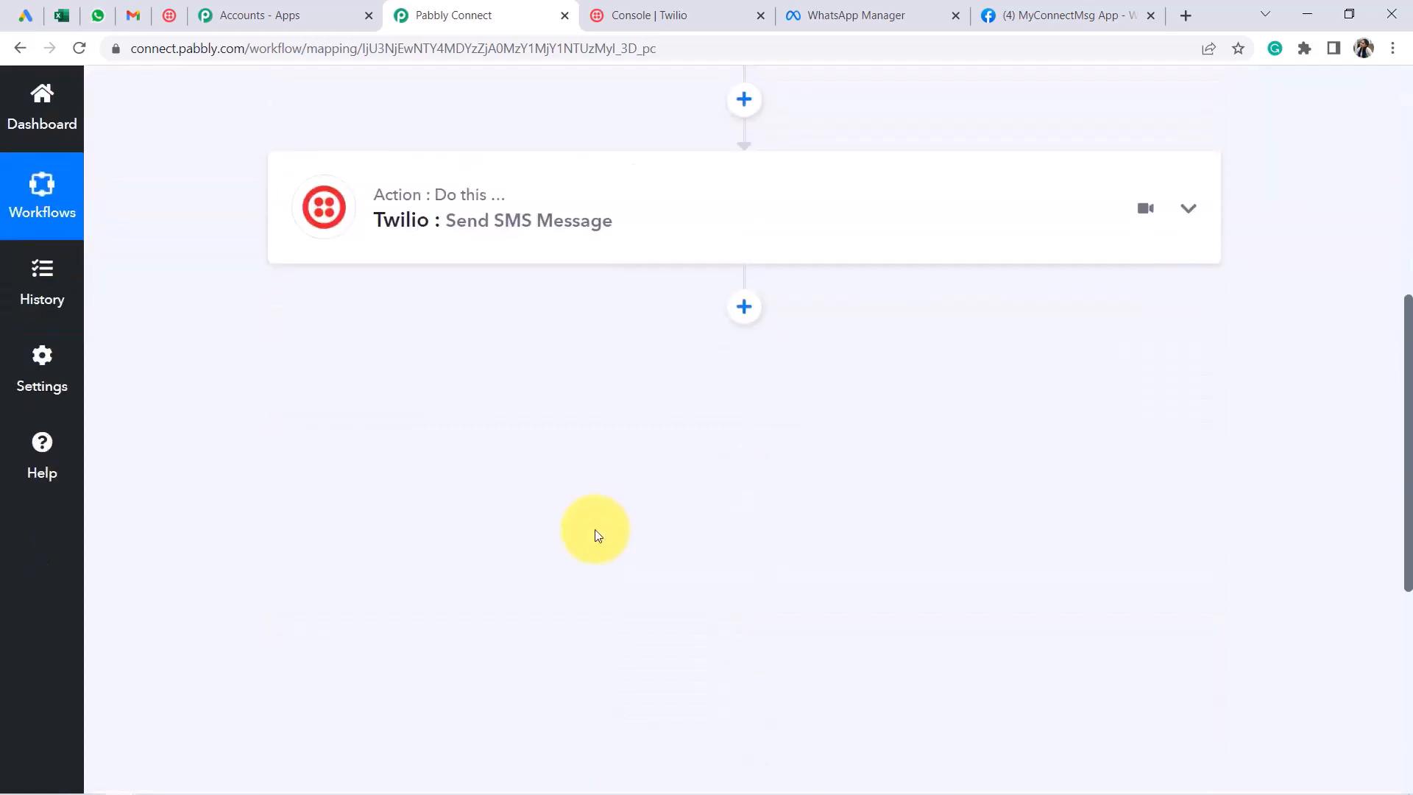
pyautogui.scroll(10, 545, 381)
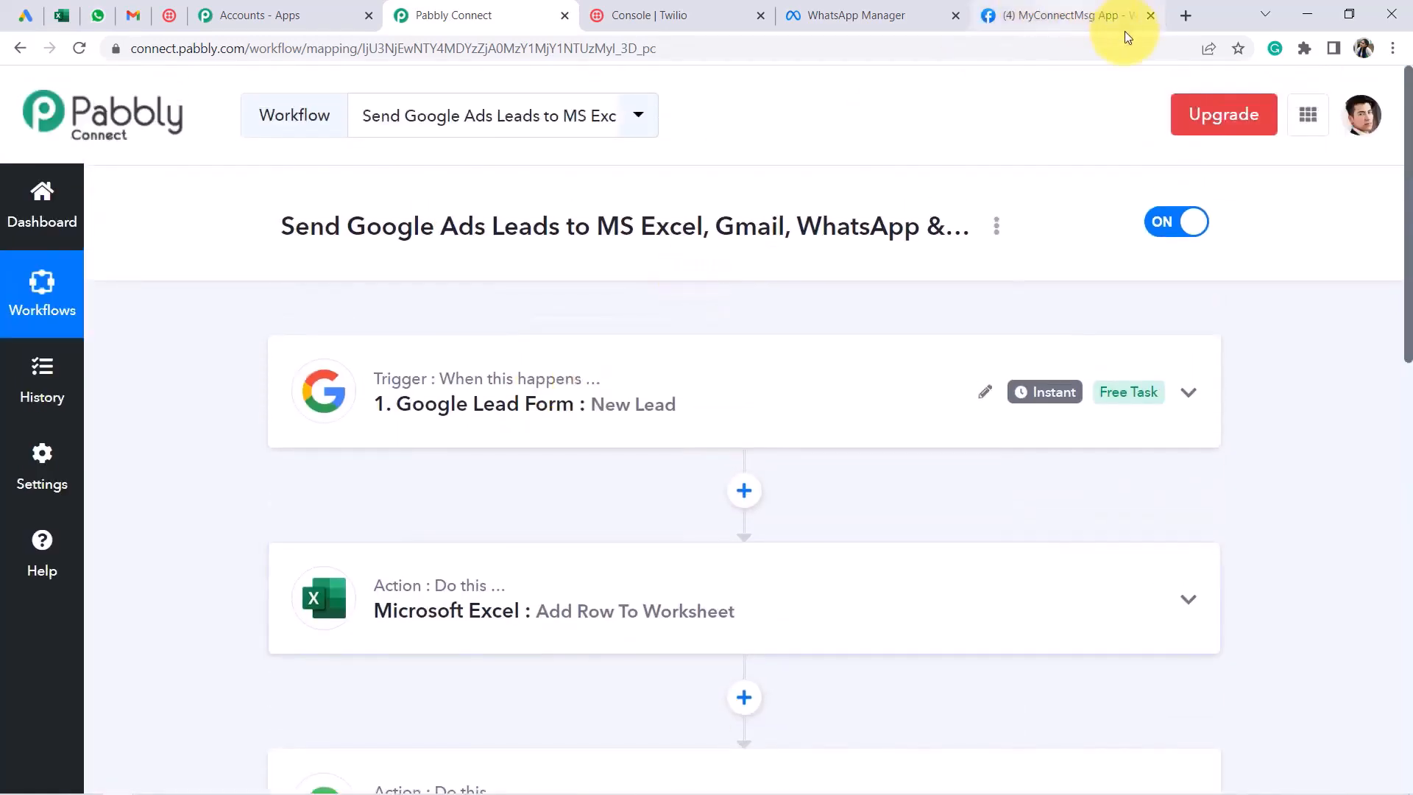
# Select the Google Ads leads workflow's share link in its Share Workflow Link dialog, then close it
pyautogui.click(996, 227)
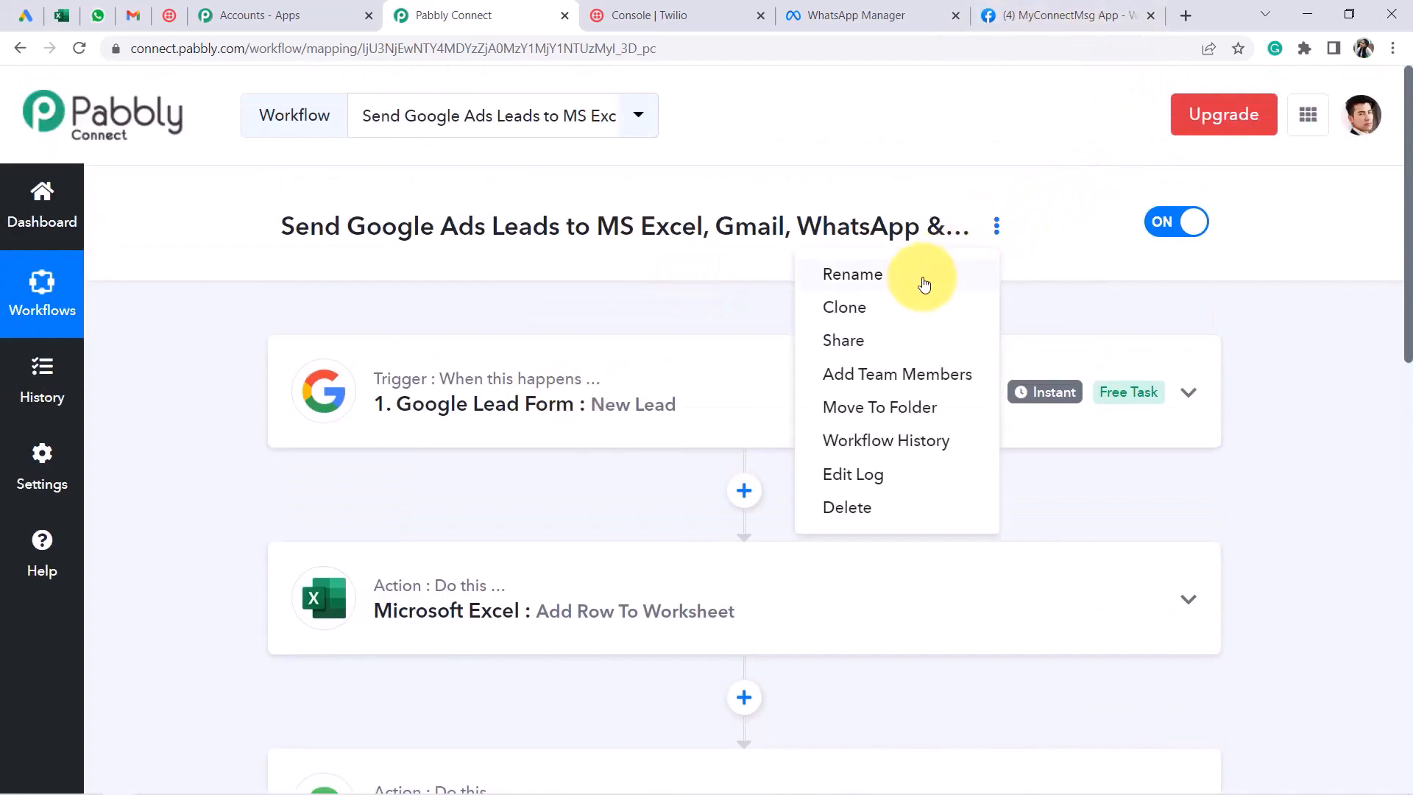
pyautogui.click(861, 337)
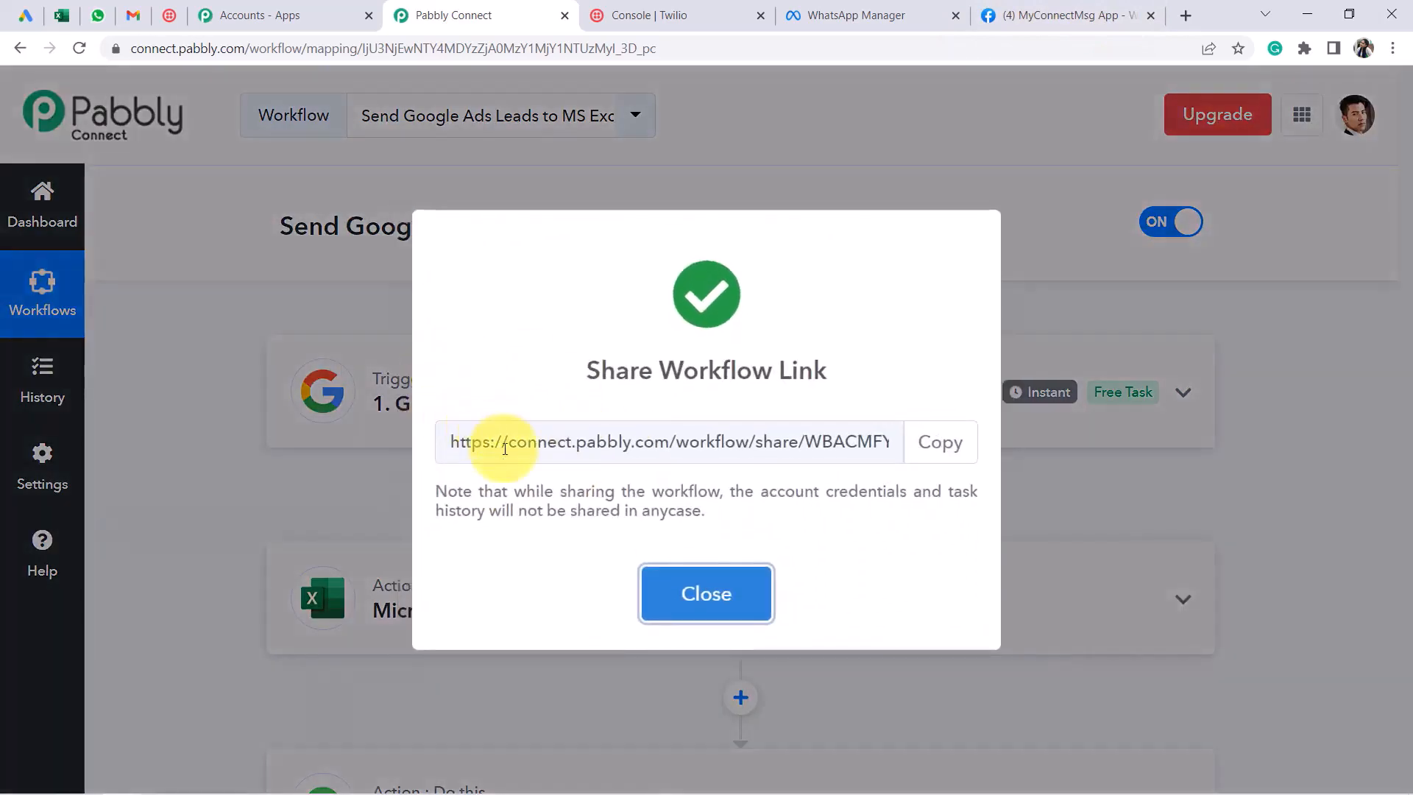
pyautogui.moveTo(504, 441); pyautogui.dragTo(871, 441)
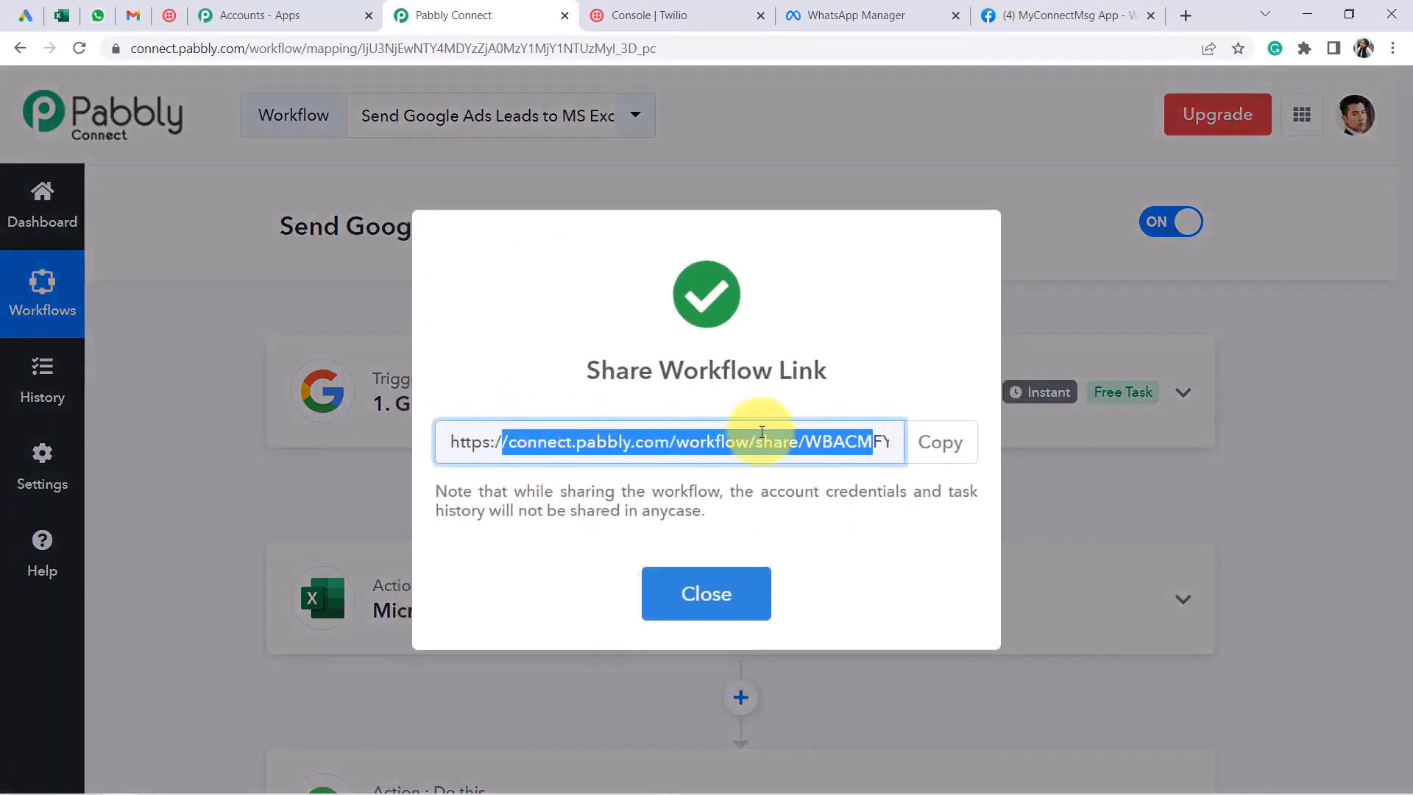
pyautogui.click(707, 599)
pyautogui.scroll(-5, 474, 498)
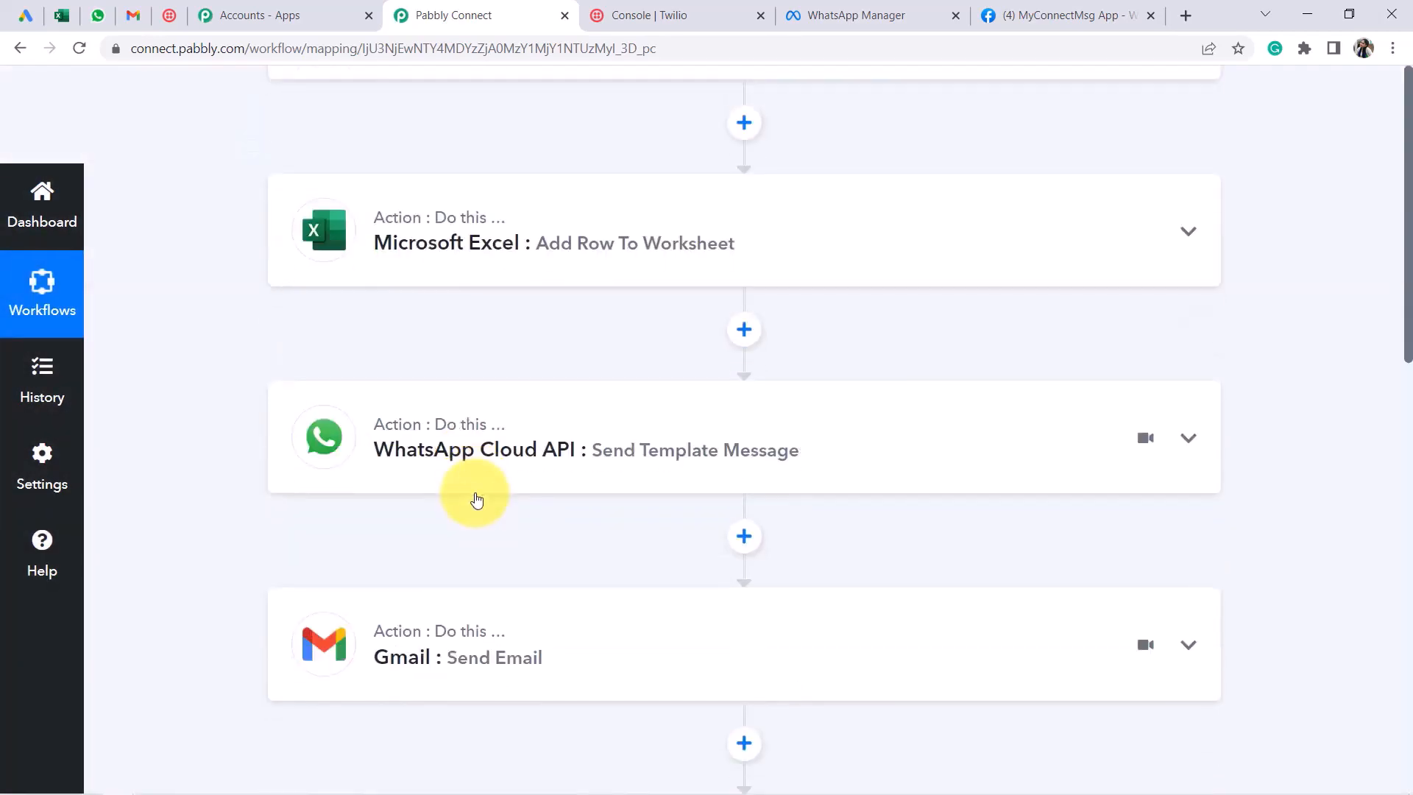
pyautogui.scroll(5, 543, 461)
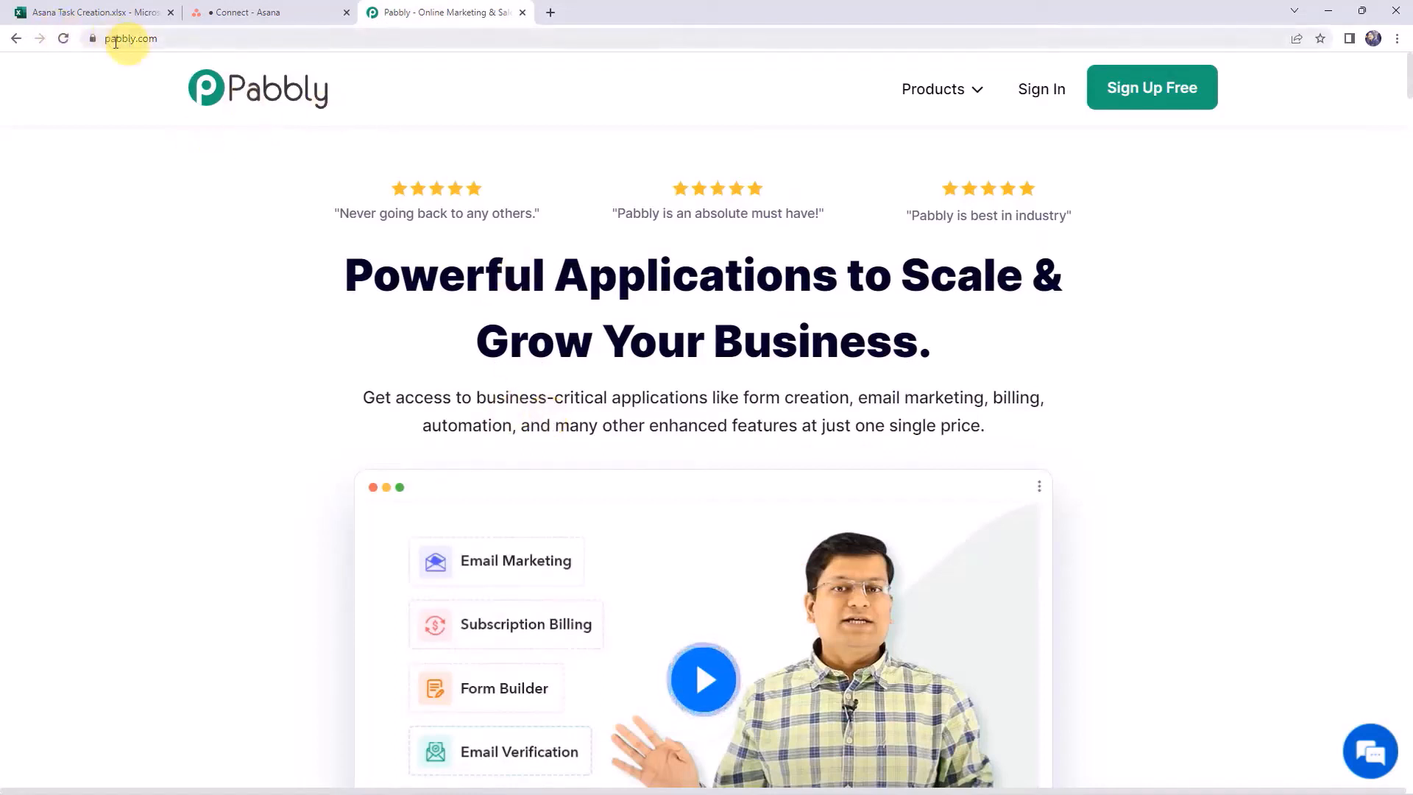
# Sign in from pabbly.com and open Pabbly Connect from the All Apps page
pyautogui.click(156, 34)
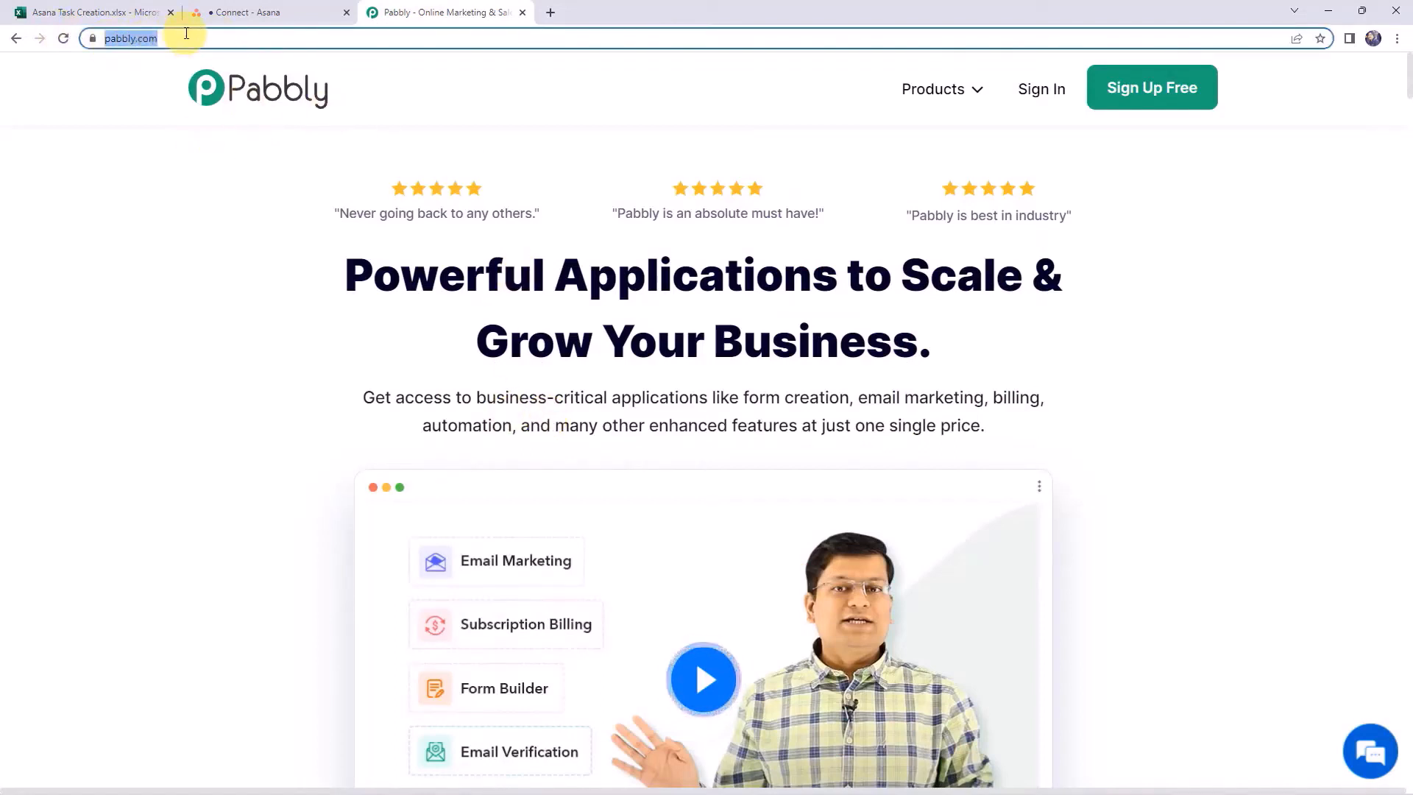
pyautogui.click(733, 458)
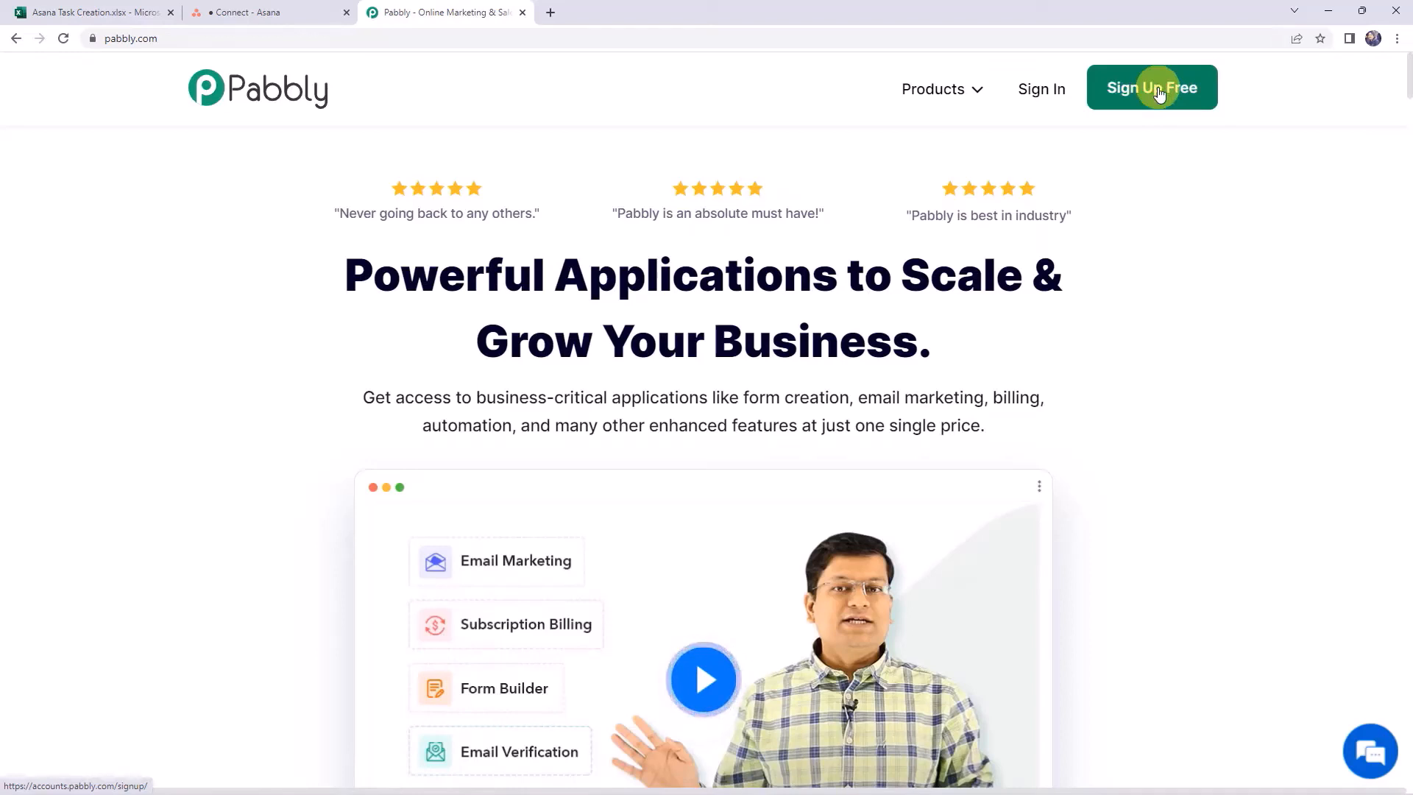
pyautogui.click(1044, 90)
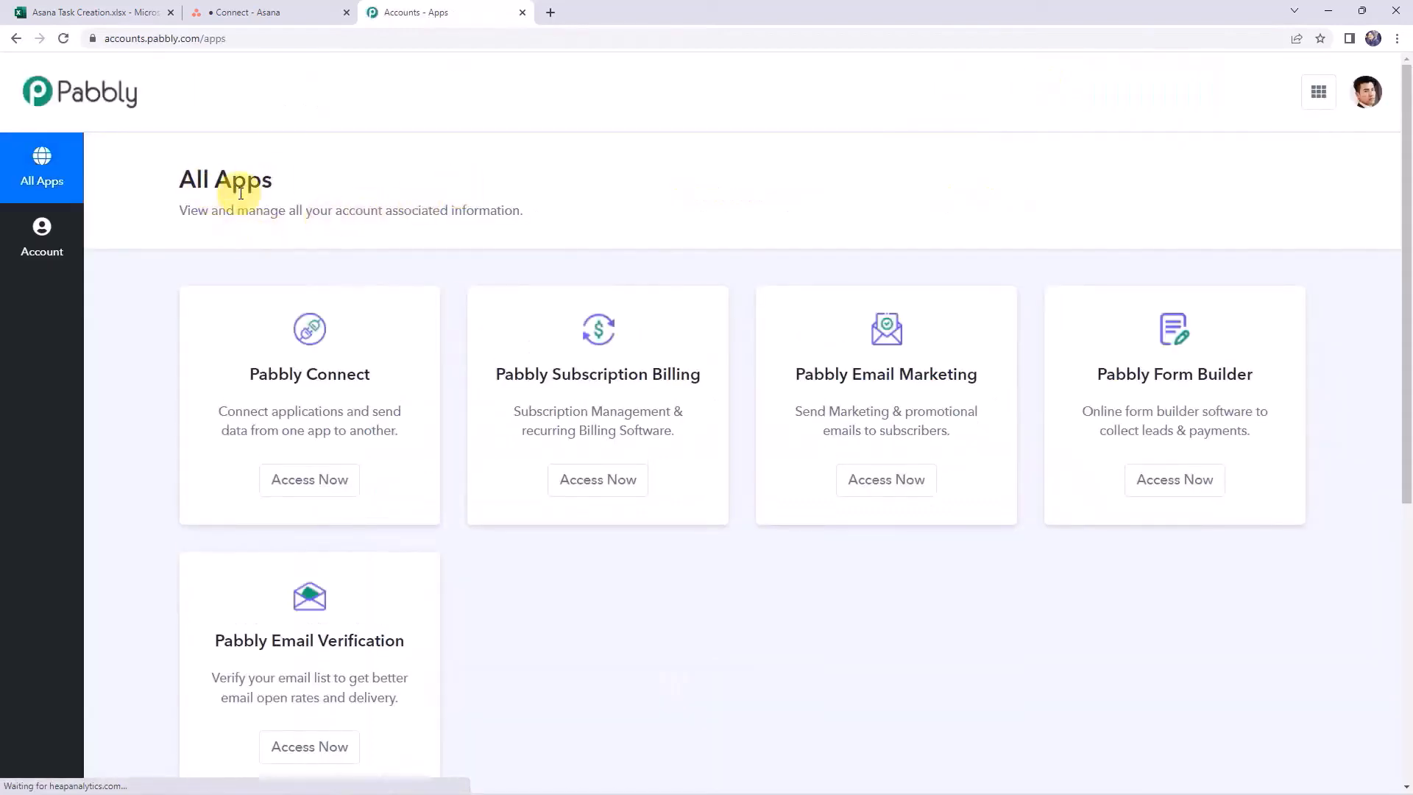
pyautogui.click(331, 491)
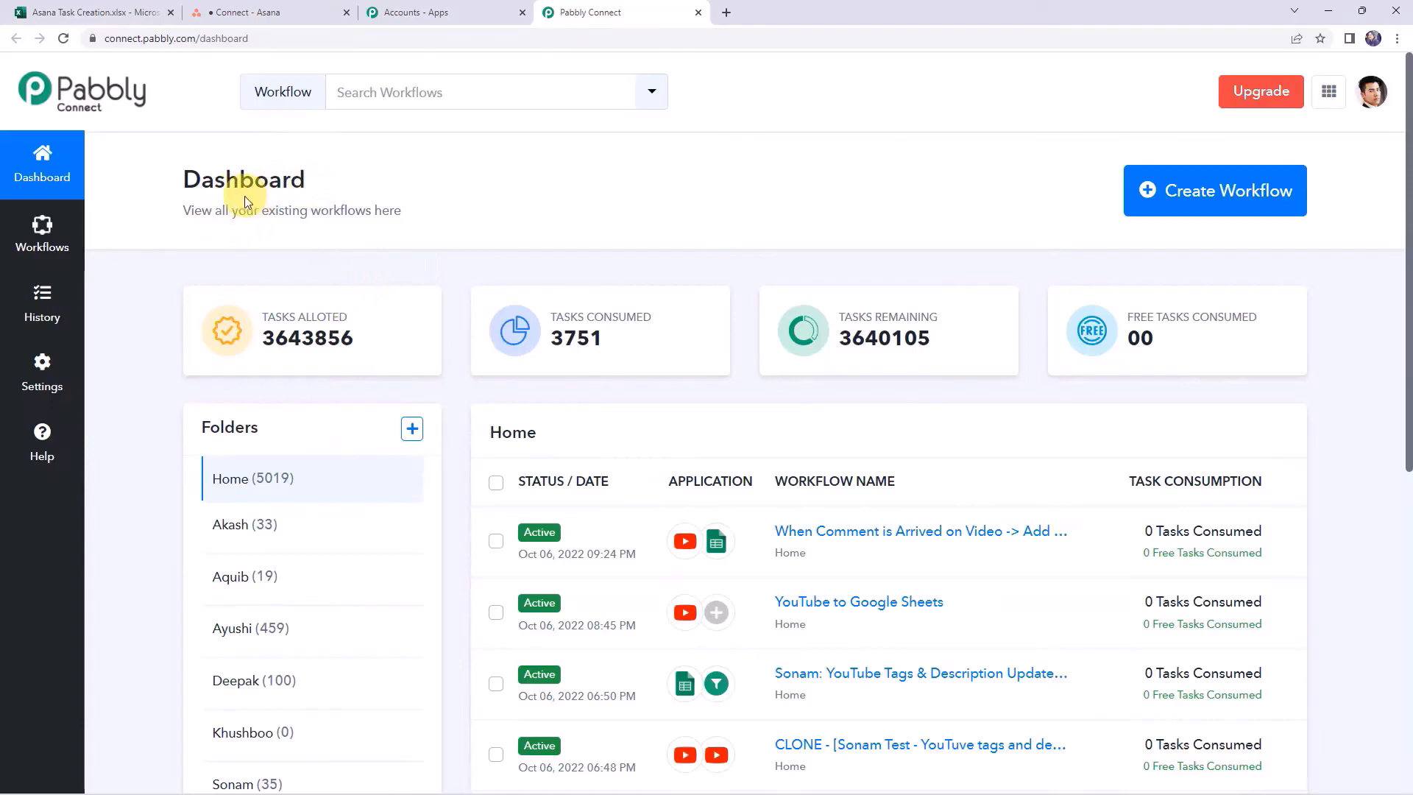
pyautogui.scroll(-5, 736, 514)
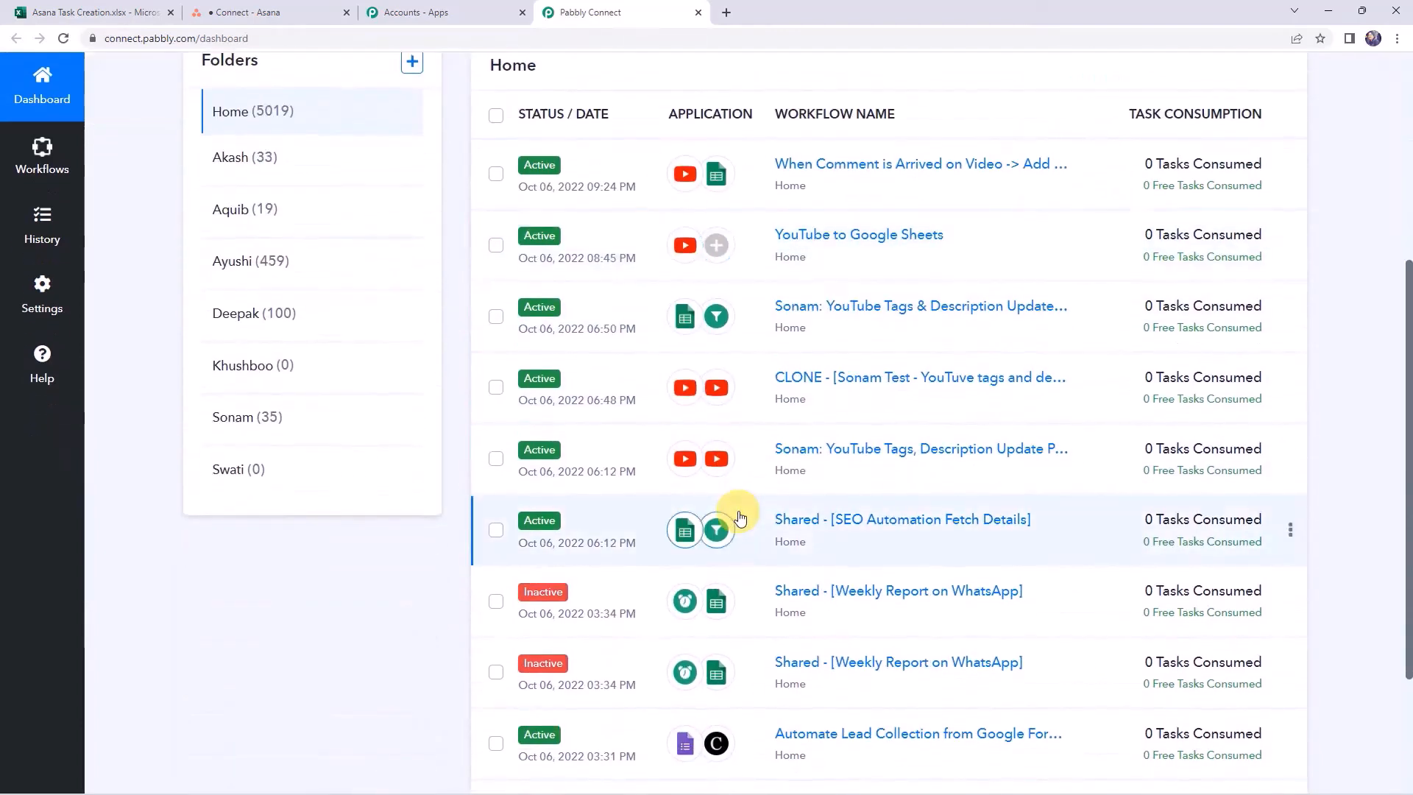
pyautogui.scroll(5, 736, 513)
pyautogui.click(1210, 193)
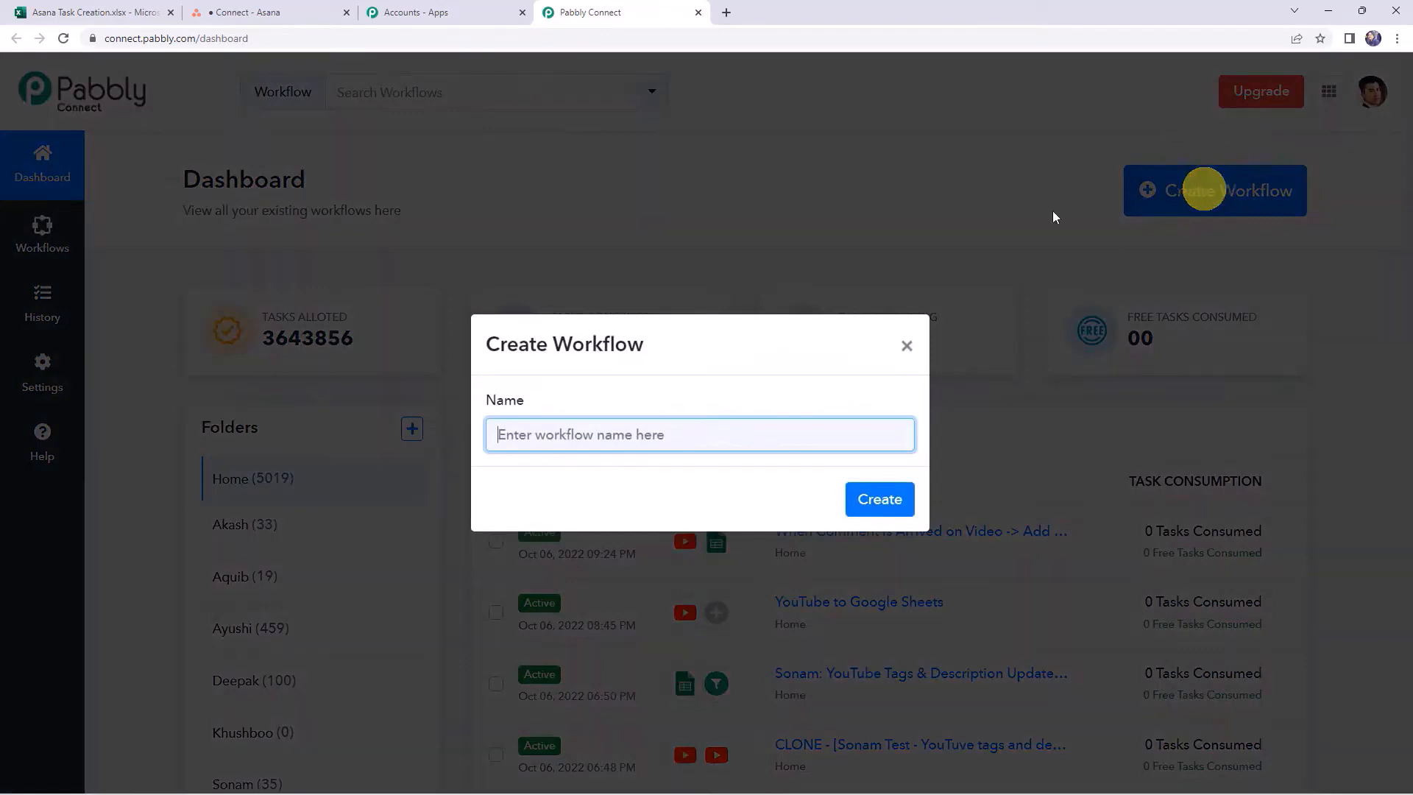
# Create a workflow named 'Microsoft Excel to Asana Integration'
pyautogui.click(552, 438)
pyautogui.click(585, 435)
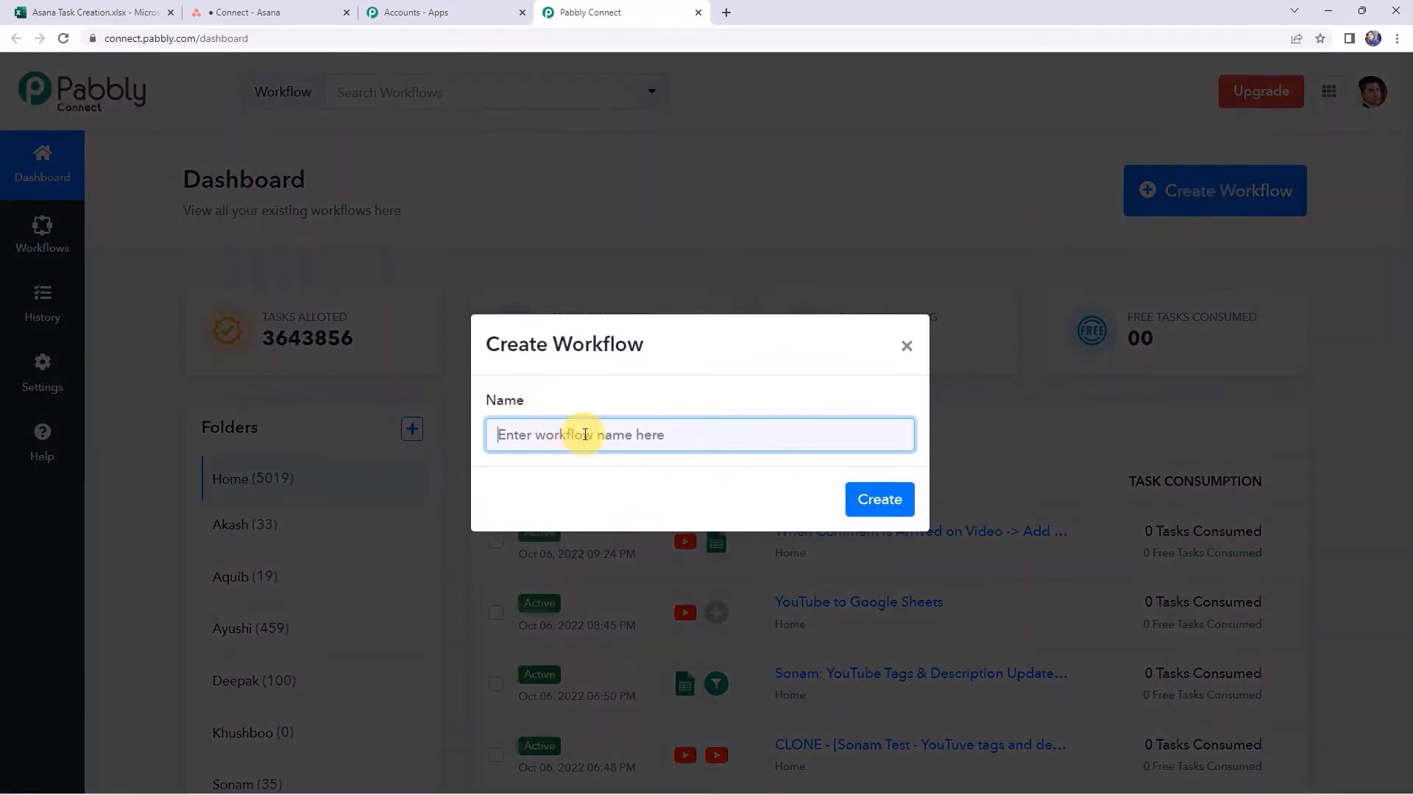
pyautogui.write('Mi')
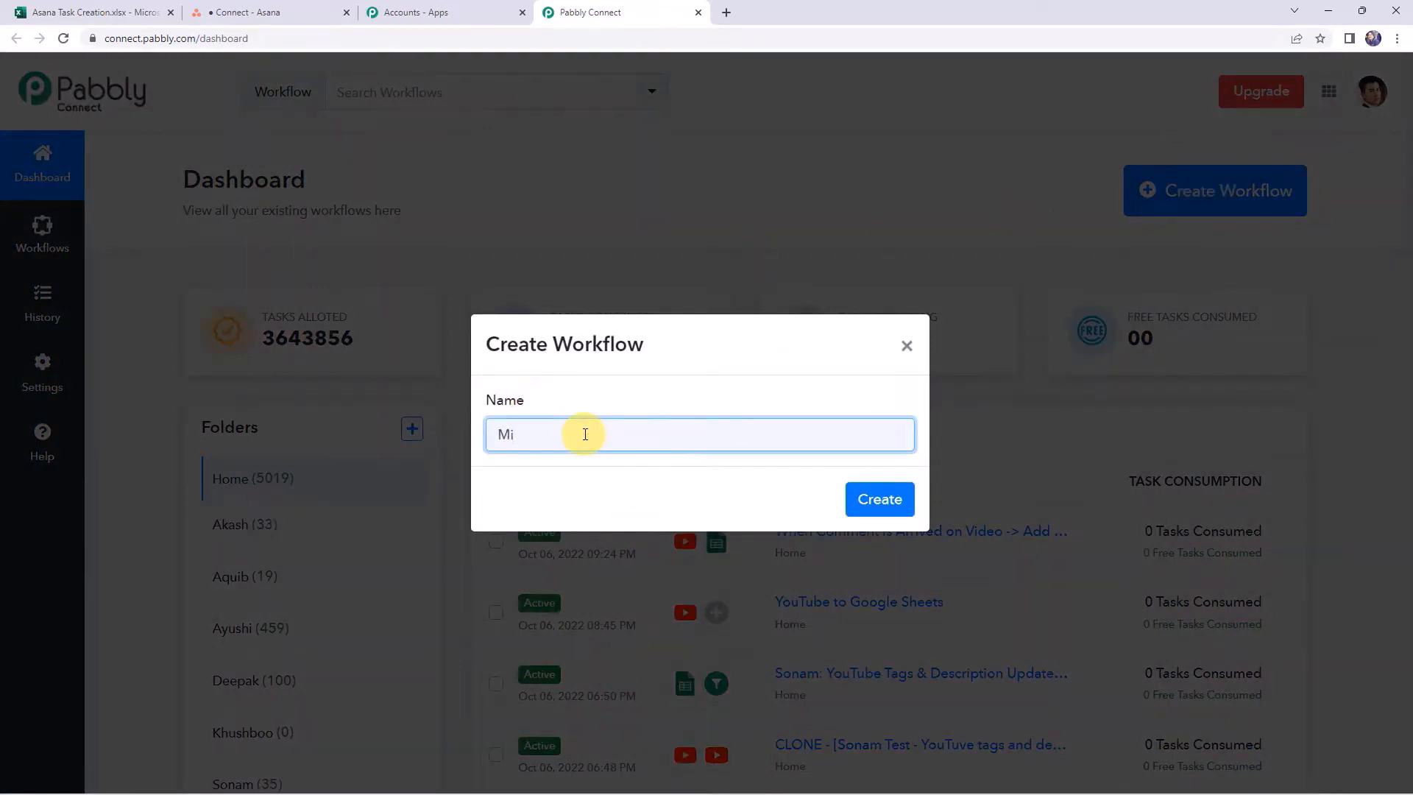
pyautogui.write('c')
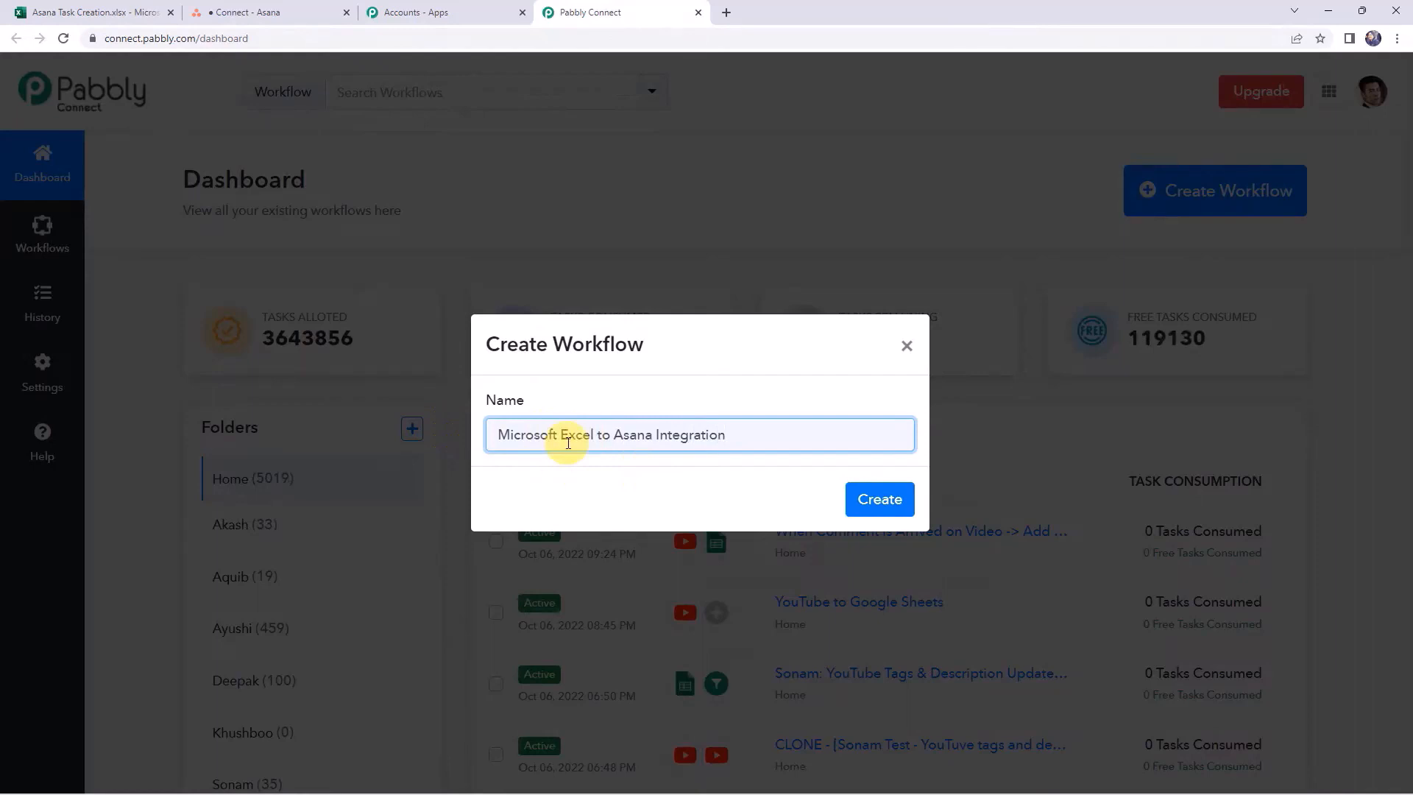
pyautogui.click(874, 497)
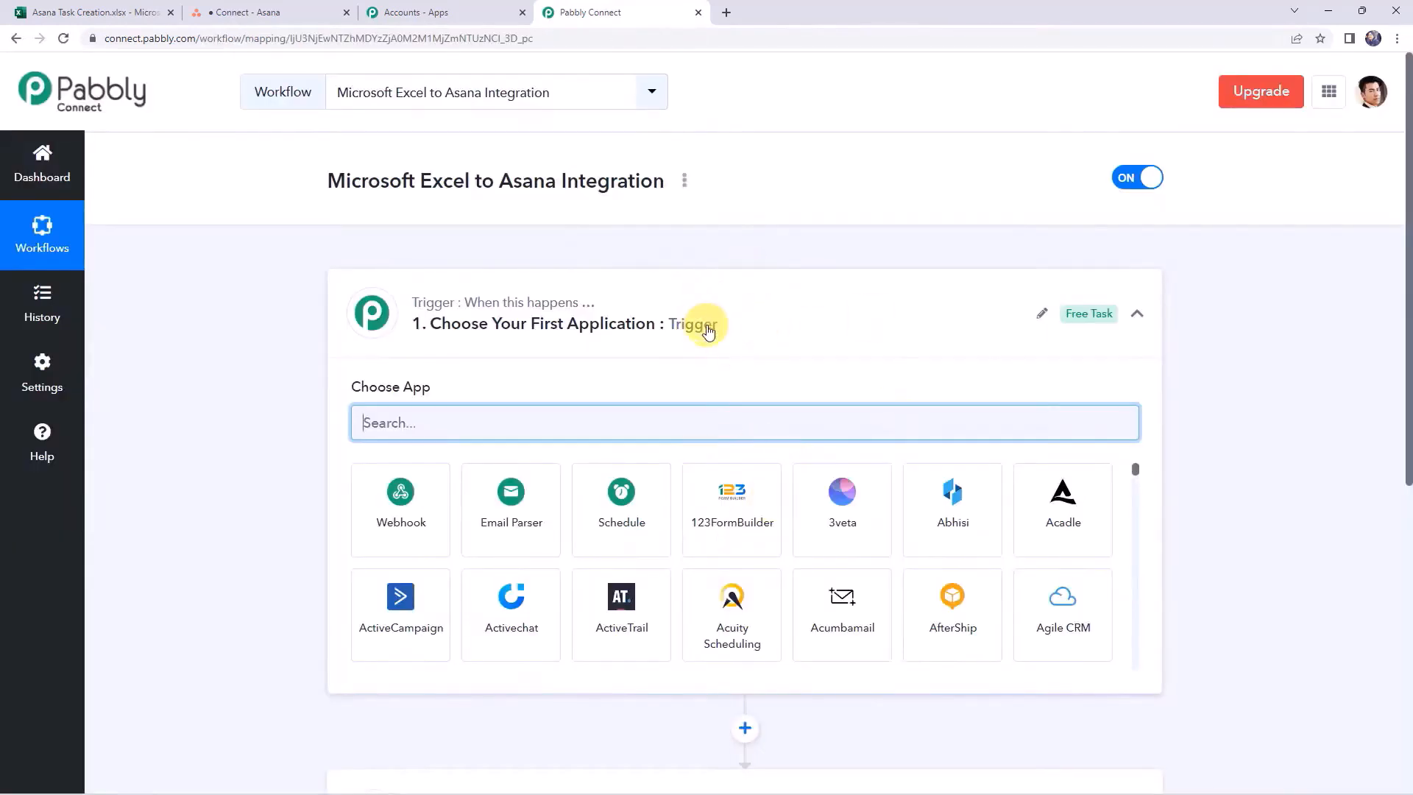
# Search 'exce' and set Microsoft Excel as the trigger app
pyautogui.click(707, 328)
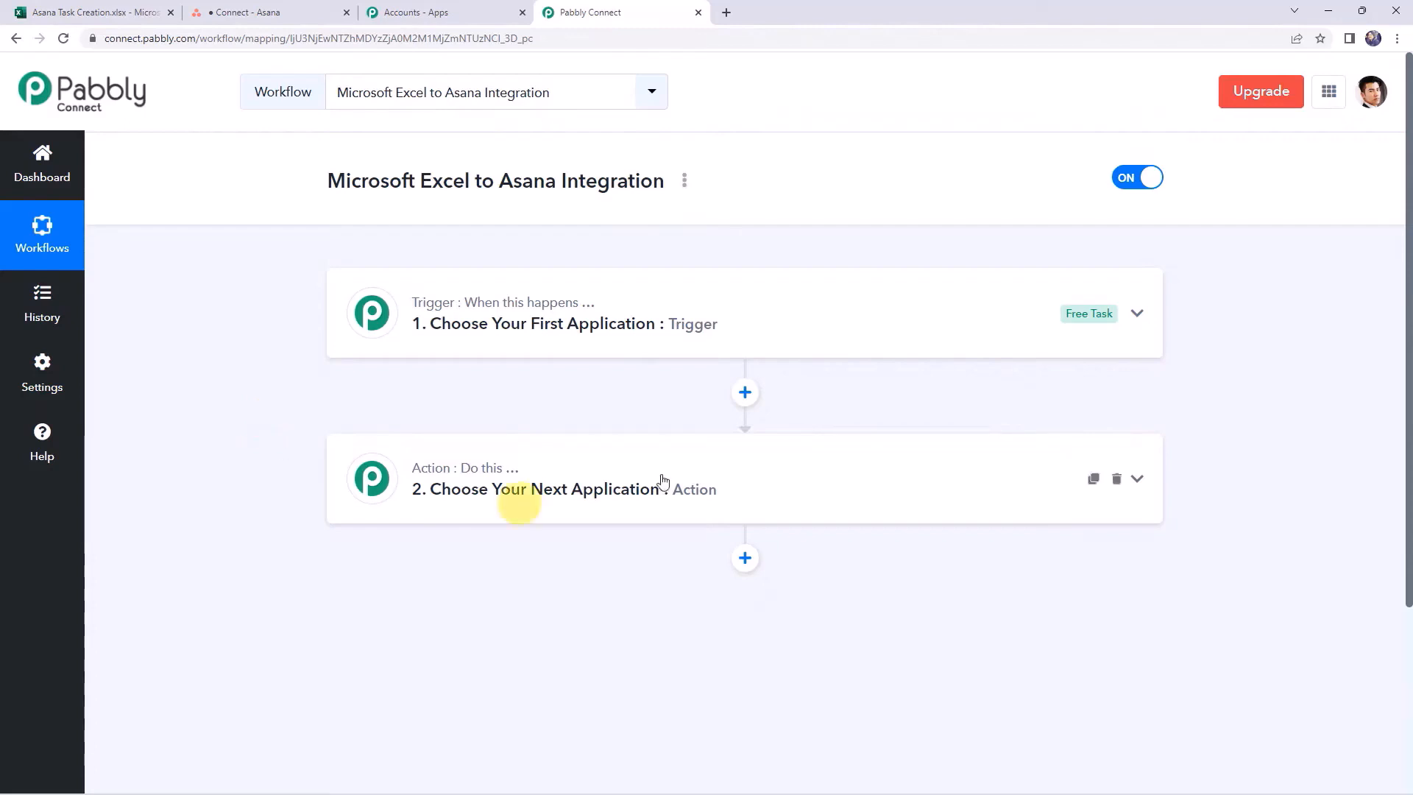
pyautogui.click(733, 331)
pyautogui.click(552, 412)
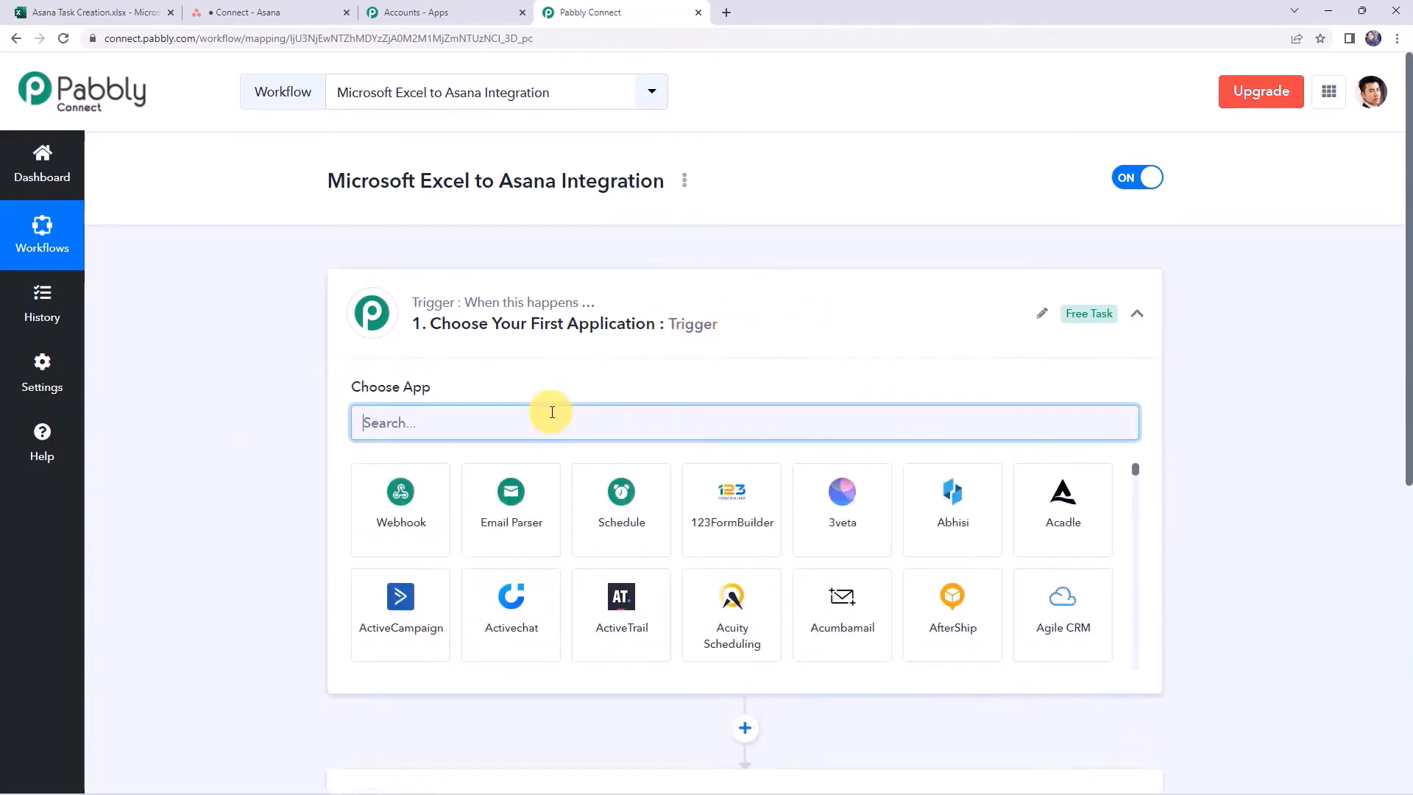
pyautogui.write('exce')
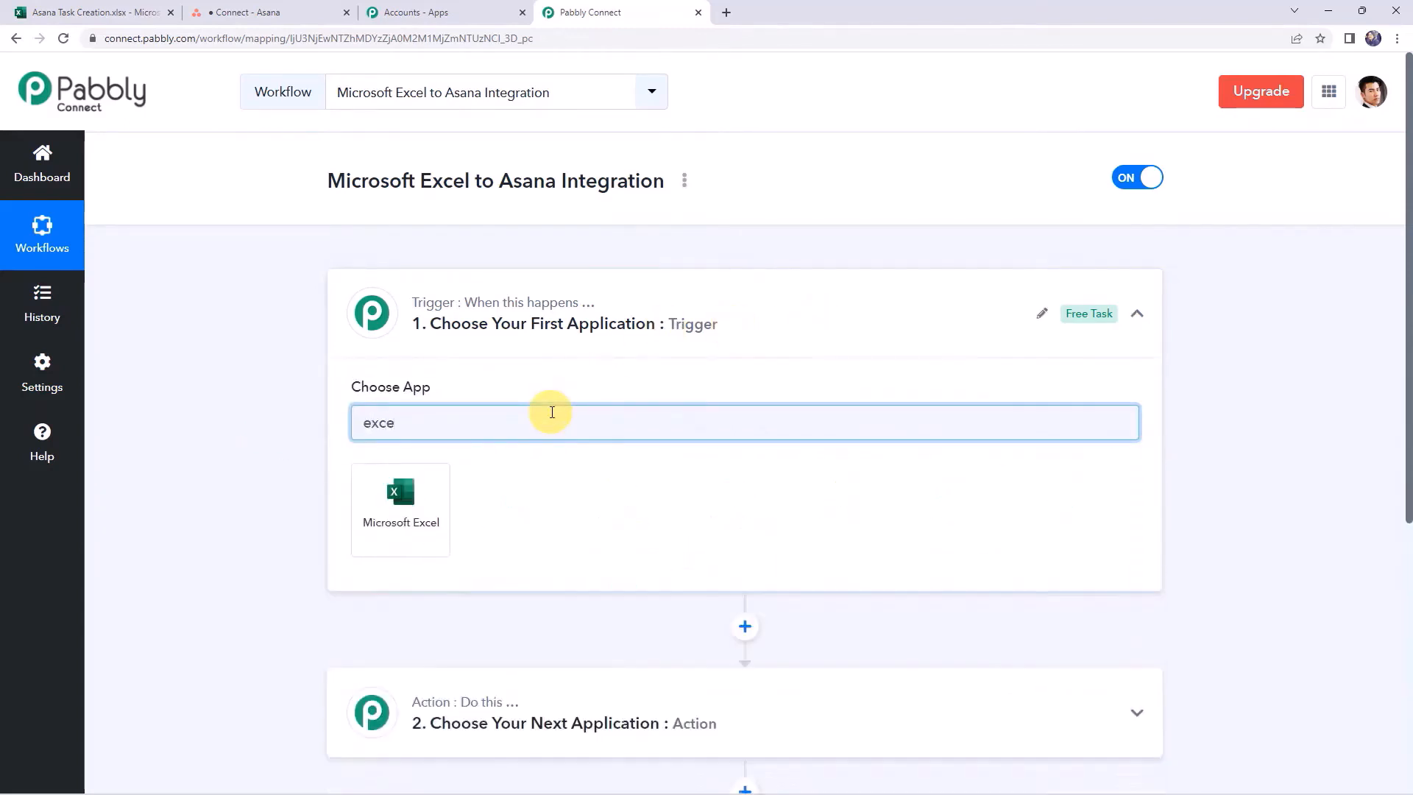
pyautogui.click(434, 483)
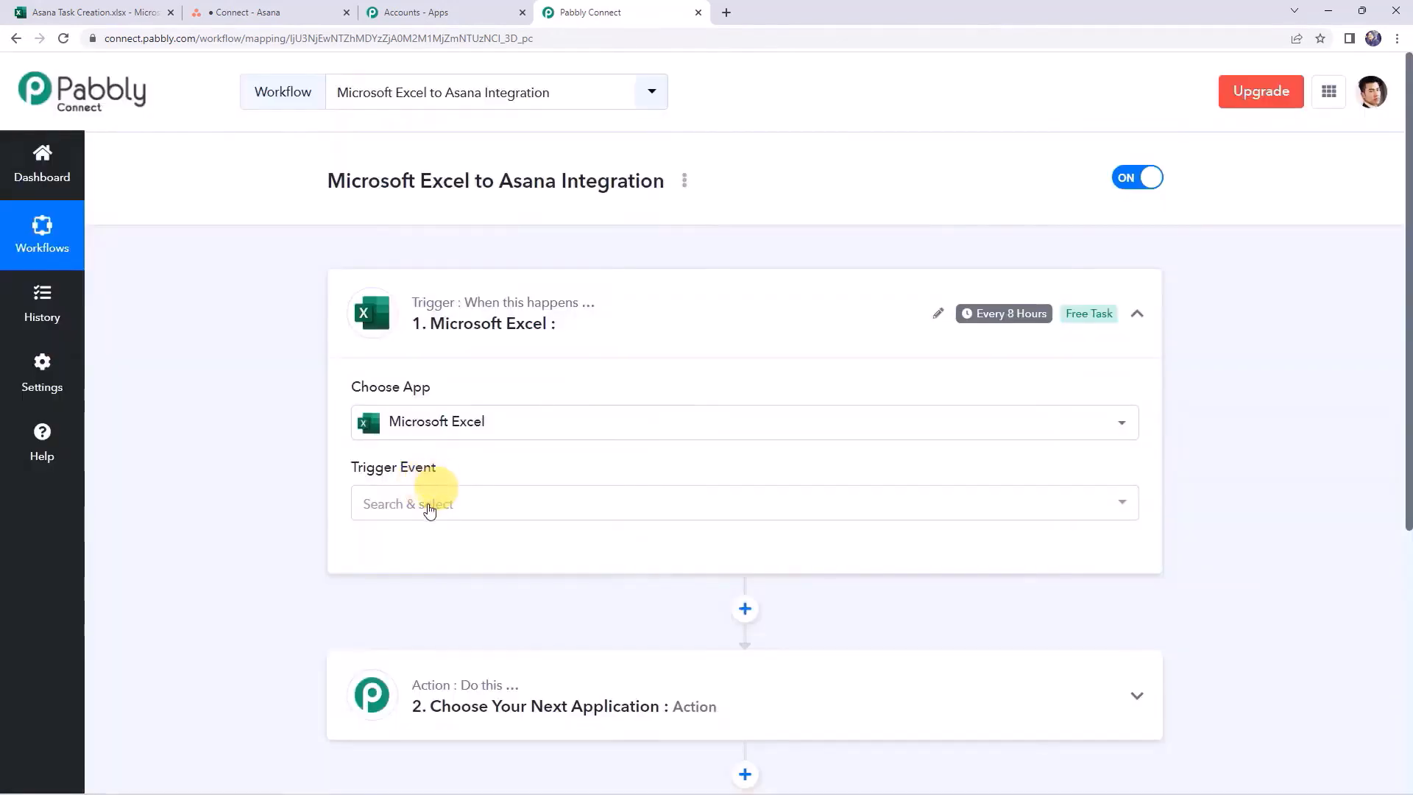
pyautogui.click(428, 508)
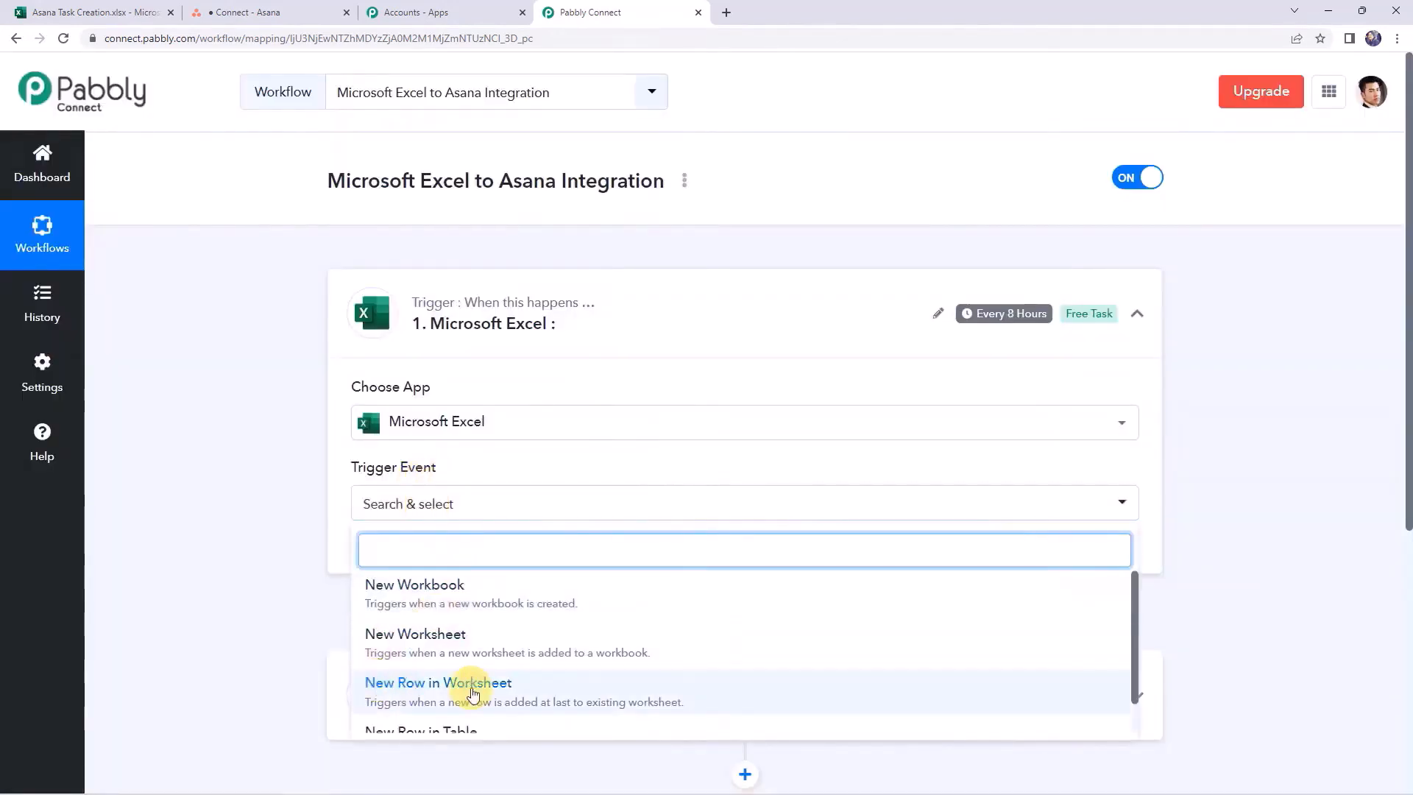
# Set the trigger event to New Row in Worksheet and connect a newly authorized Microsoft Excel account
pyautogui.click(473, 695)
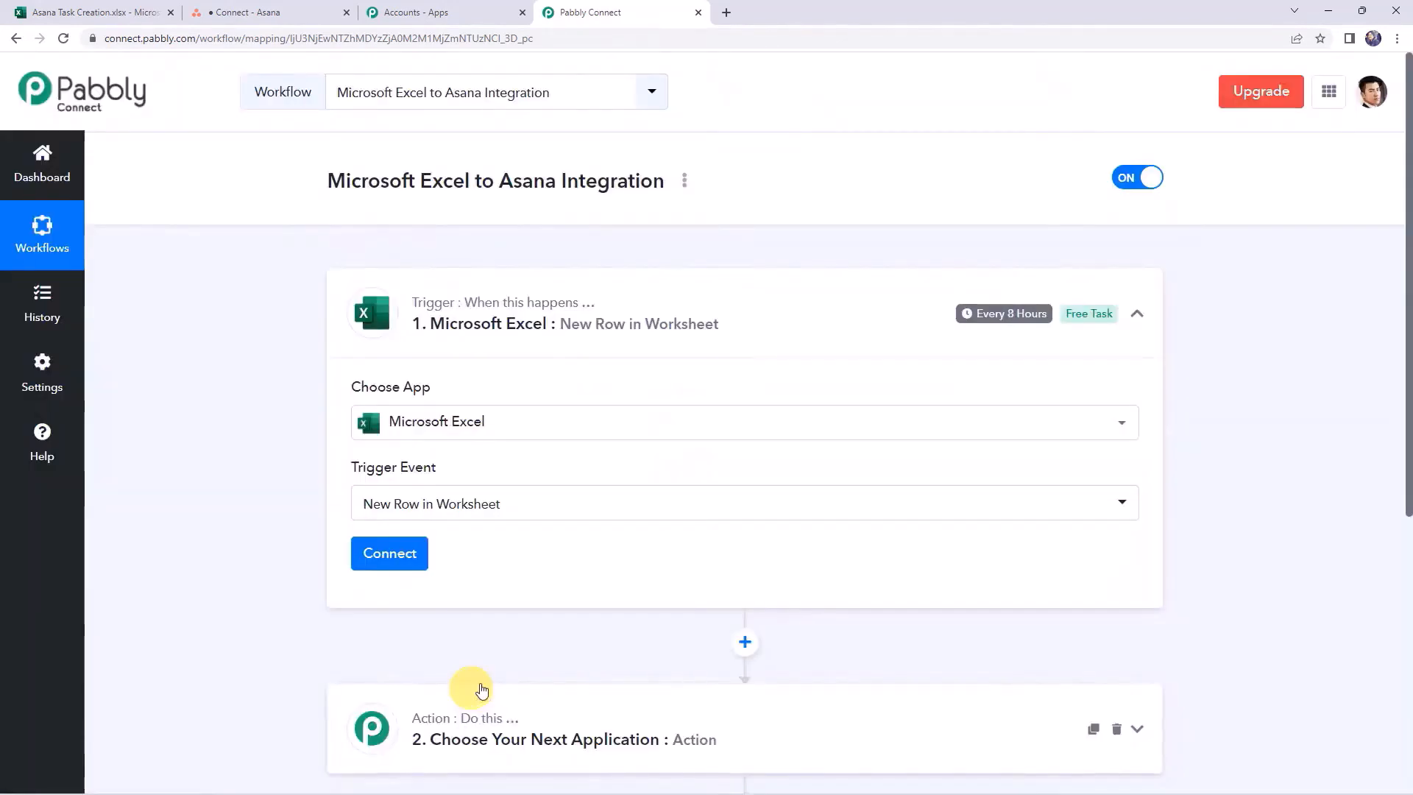
pyautogui.scroll(-1, 581, 499)
pyautogui.click(386, 480)
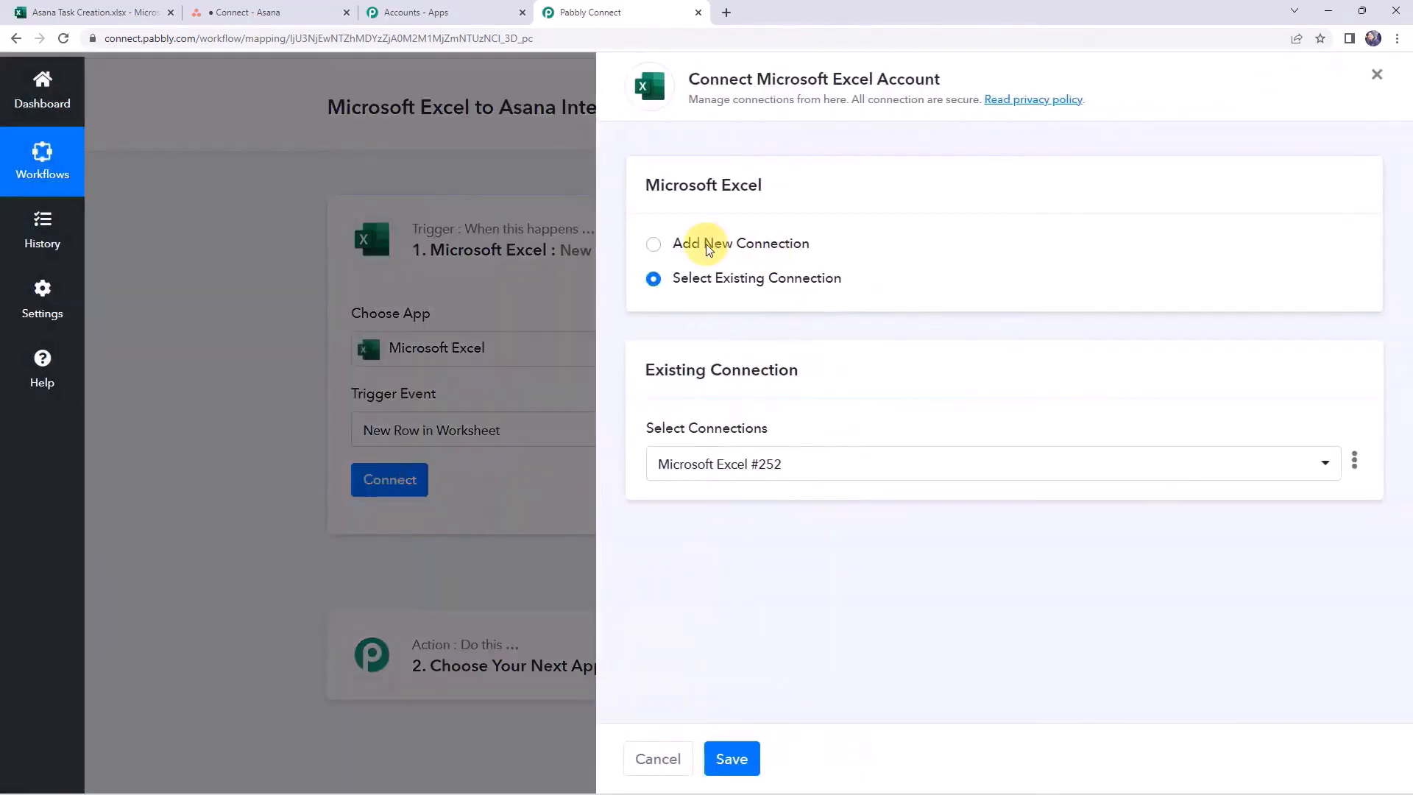
pyautogui.click(706, 246)
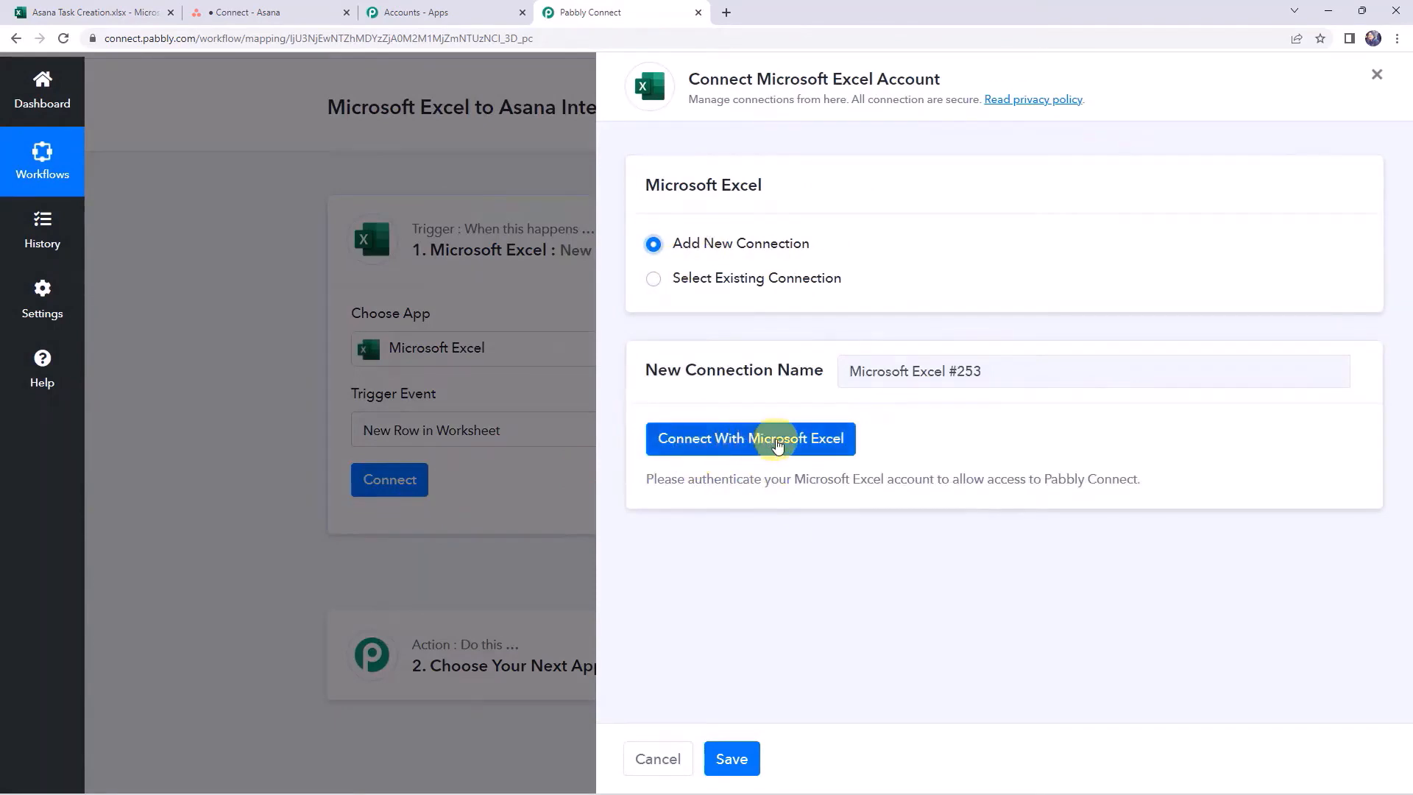
pyautogui.click(778, 445)
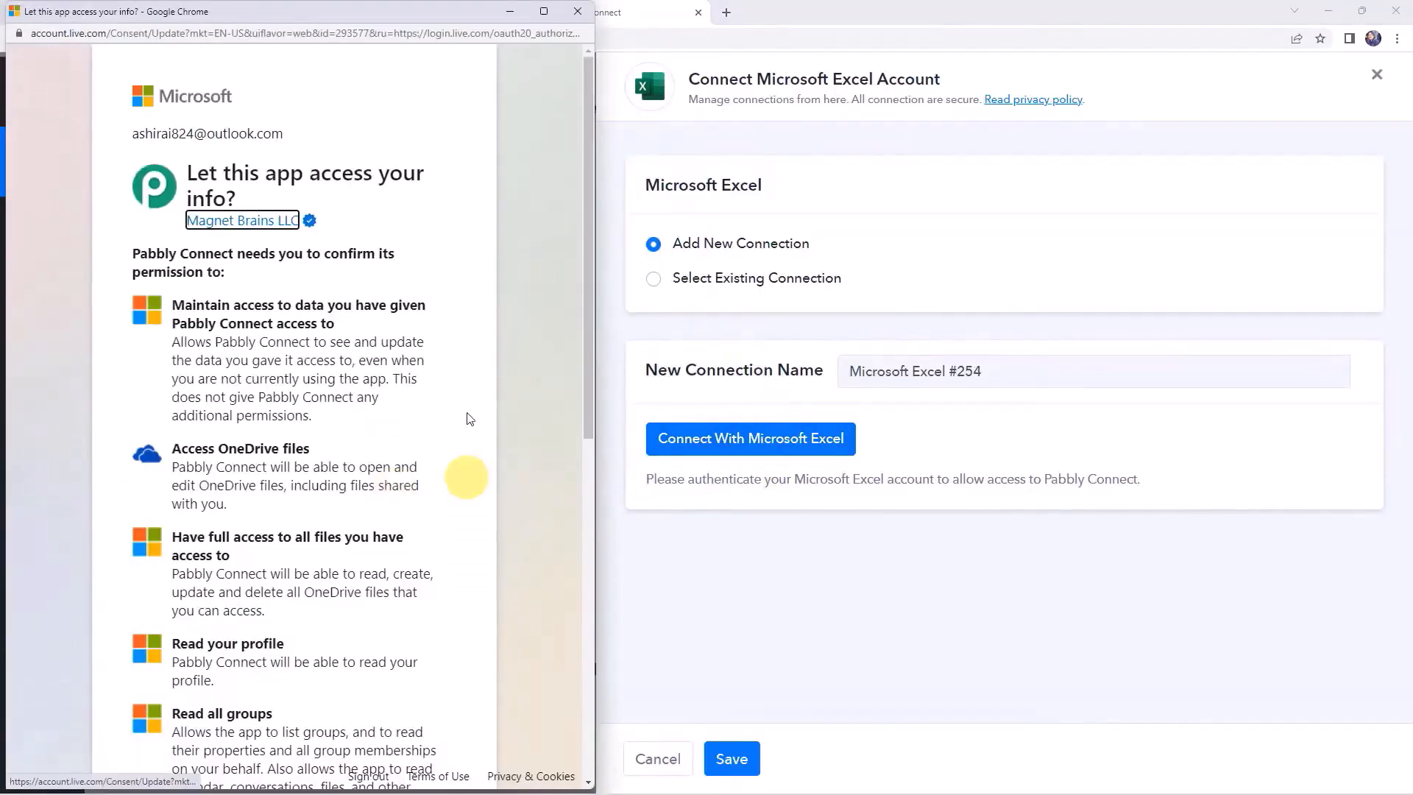
pyautogui.scroll(-9, 410, 418)
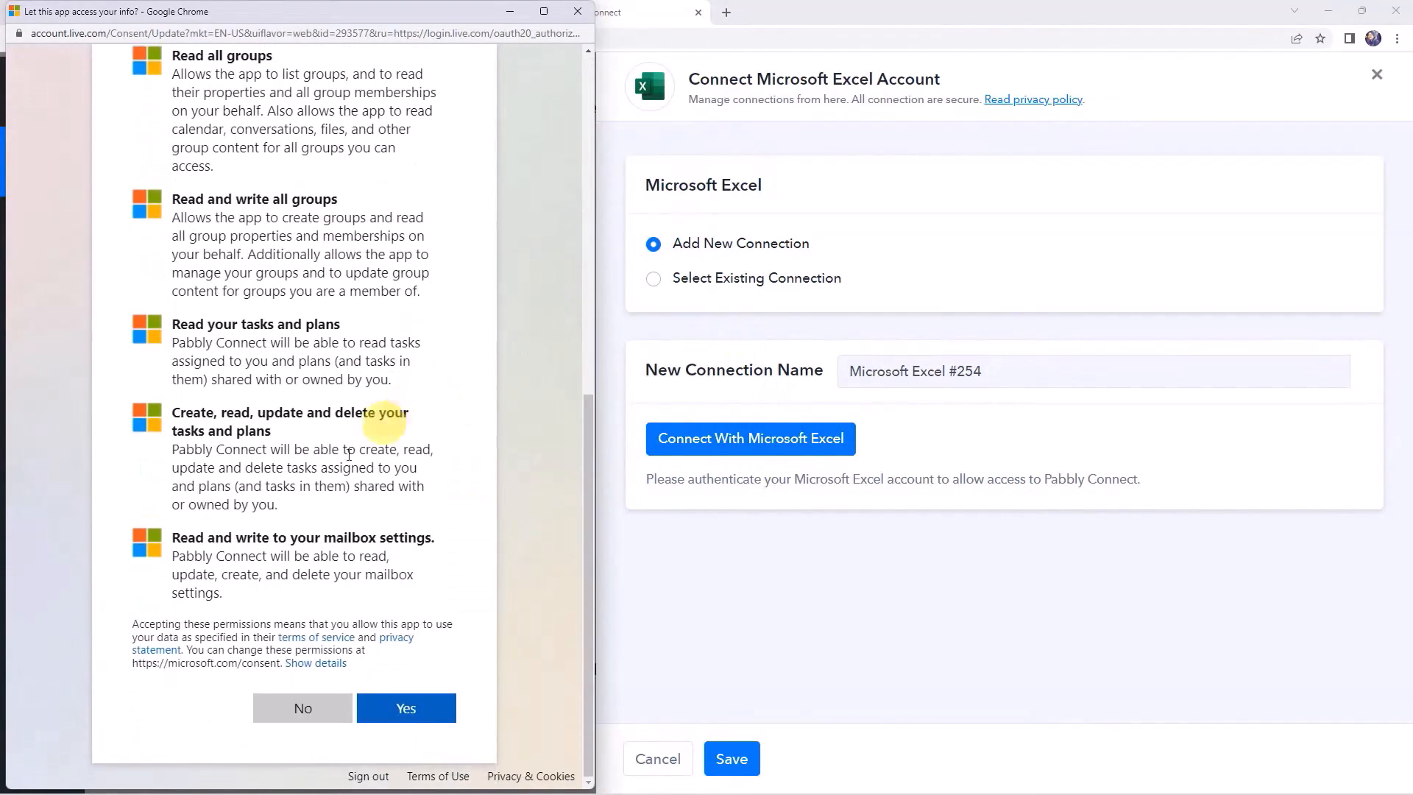
pyautogui.click(401, 706)
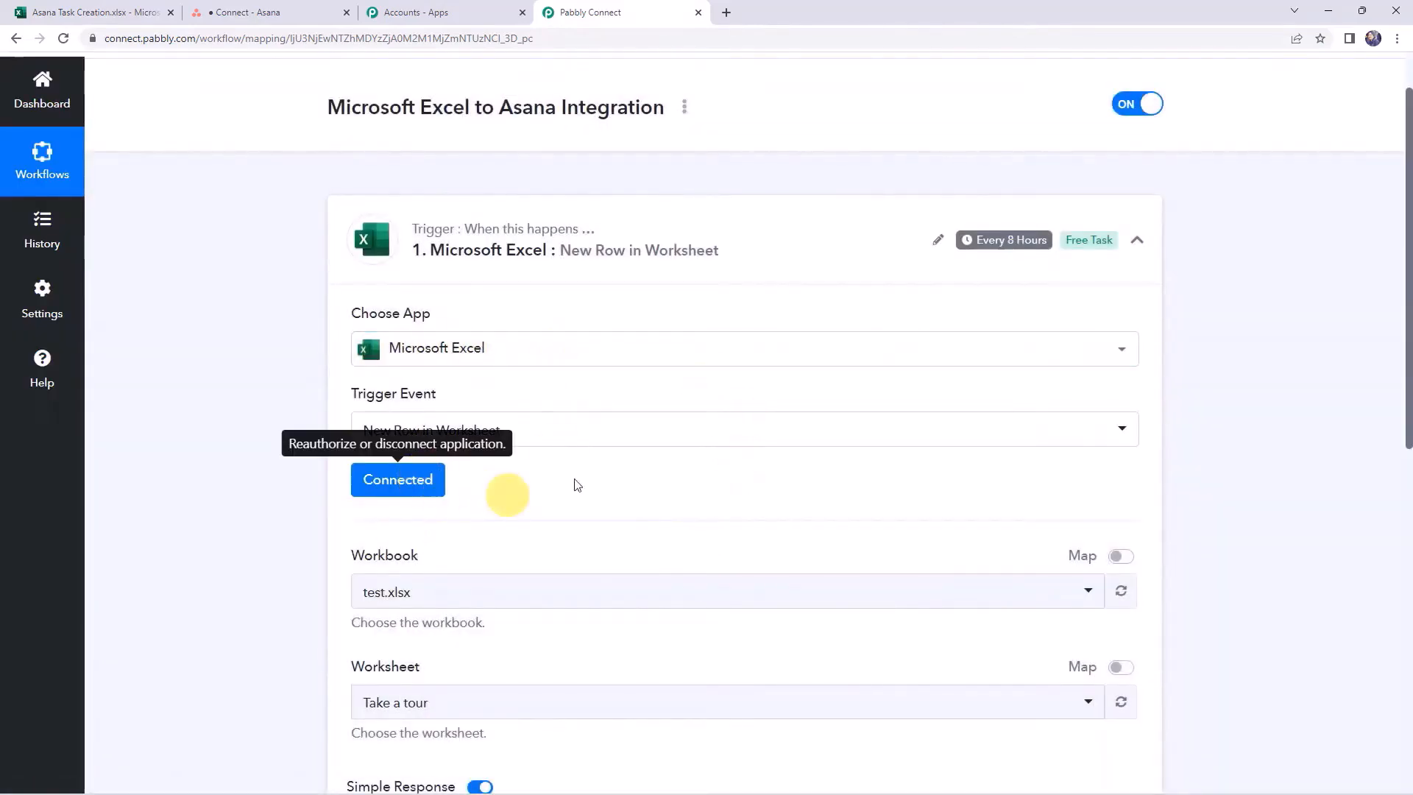
# Select the Asana Task Creation.xlsx workbook after checking the spreadsheet's name and sheet
pyautogui.scroll(-3, 331, 515)
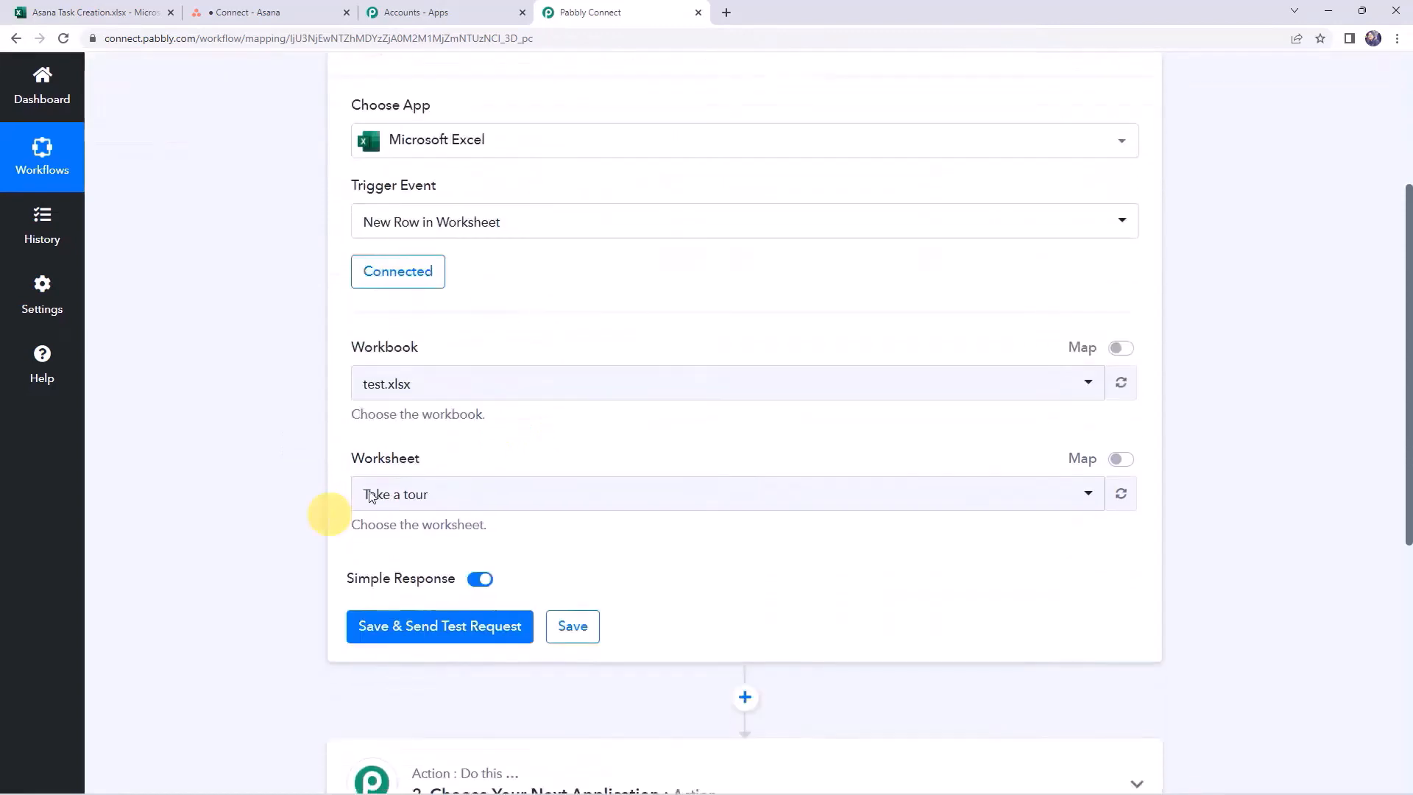
pyautogui.click(384, 371)
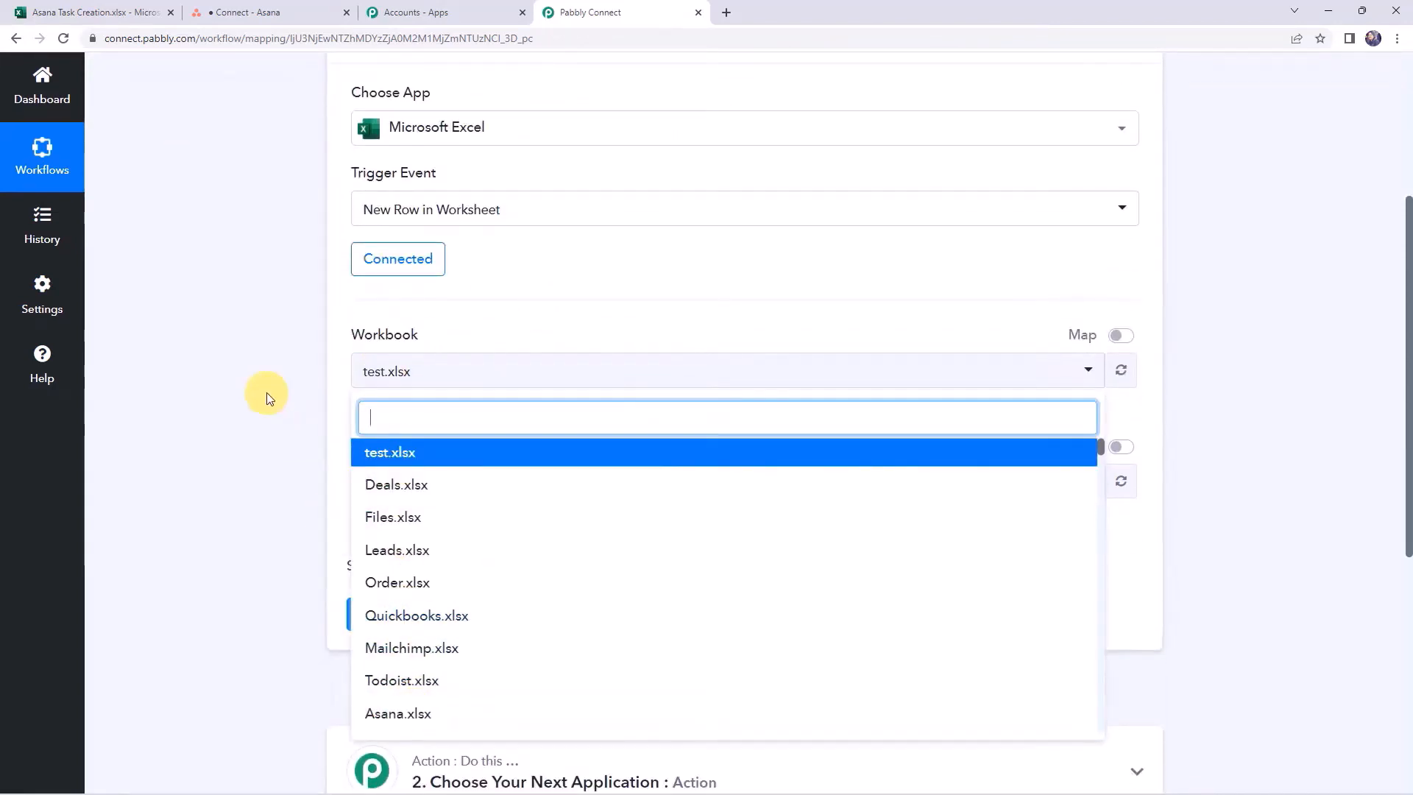
pyautogui.click(123, 22)
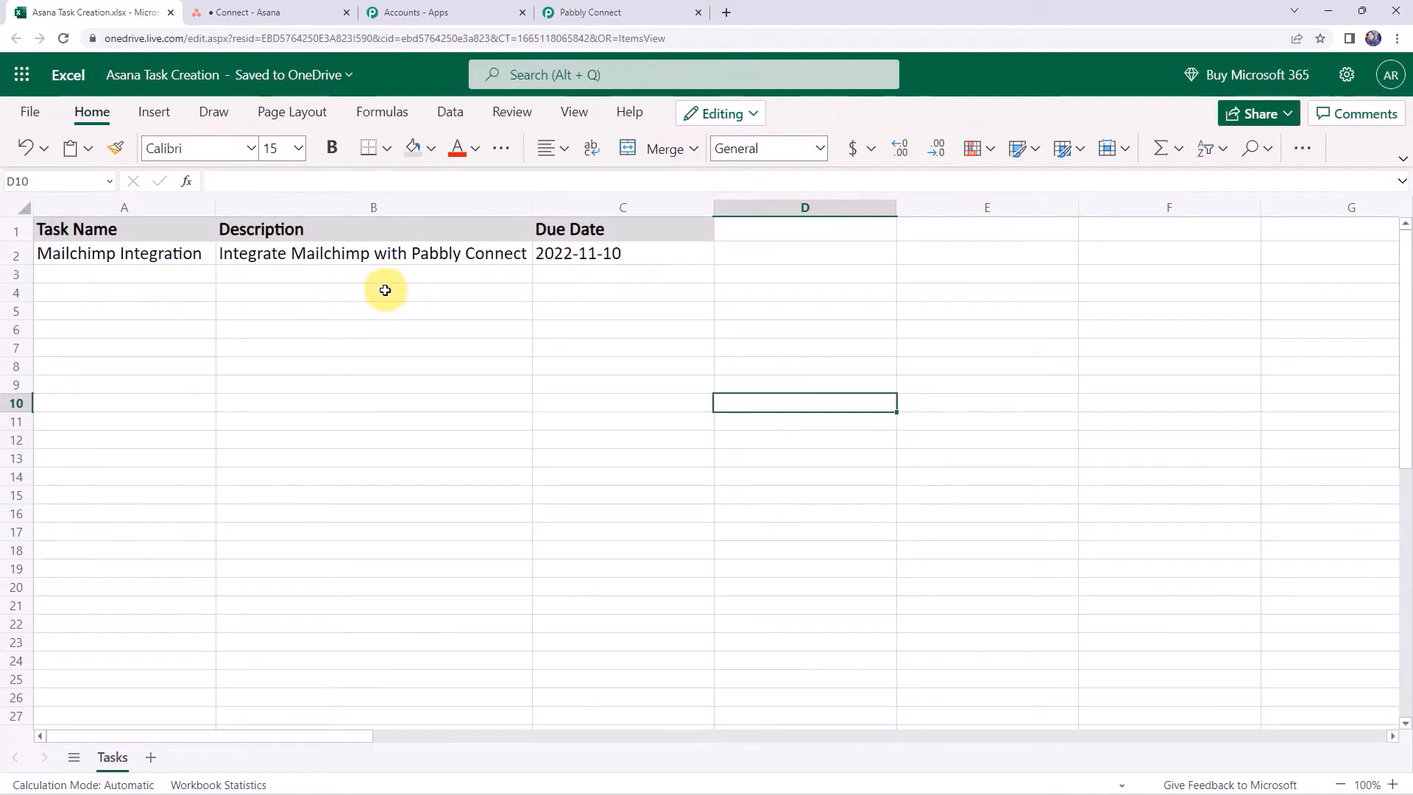
pyautogui.click(647, 11)
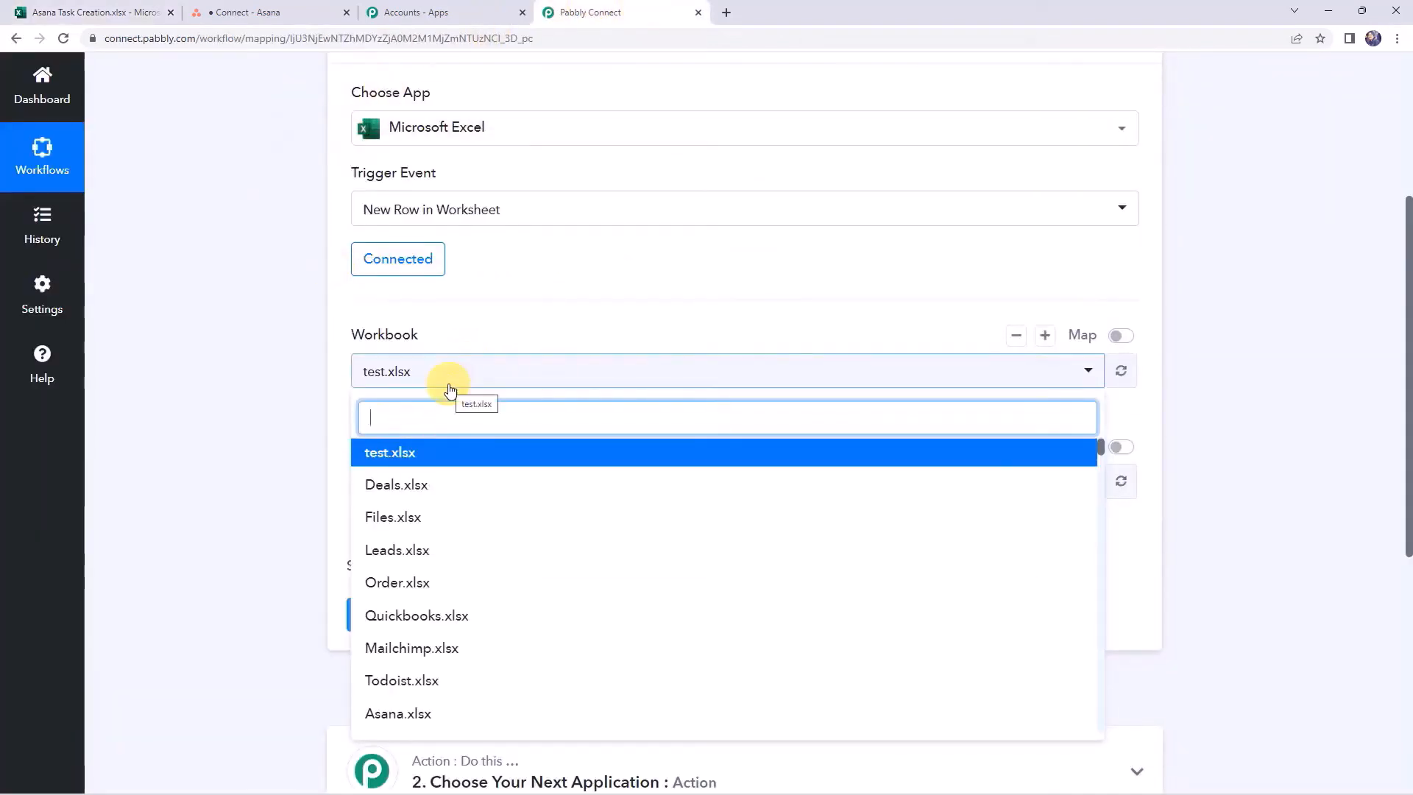
pyautogui.write('as')
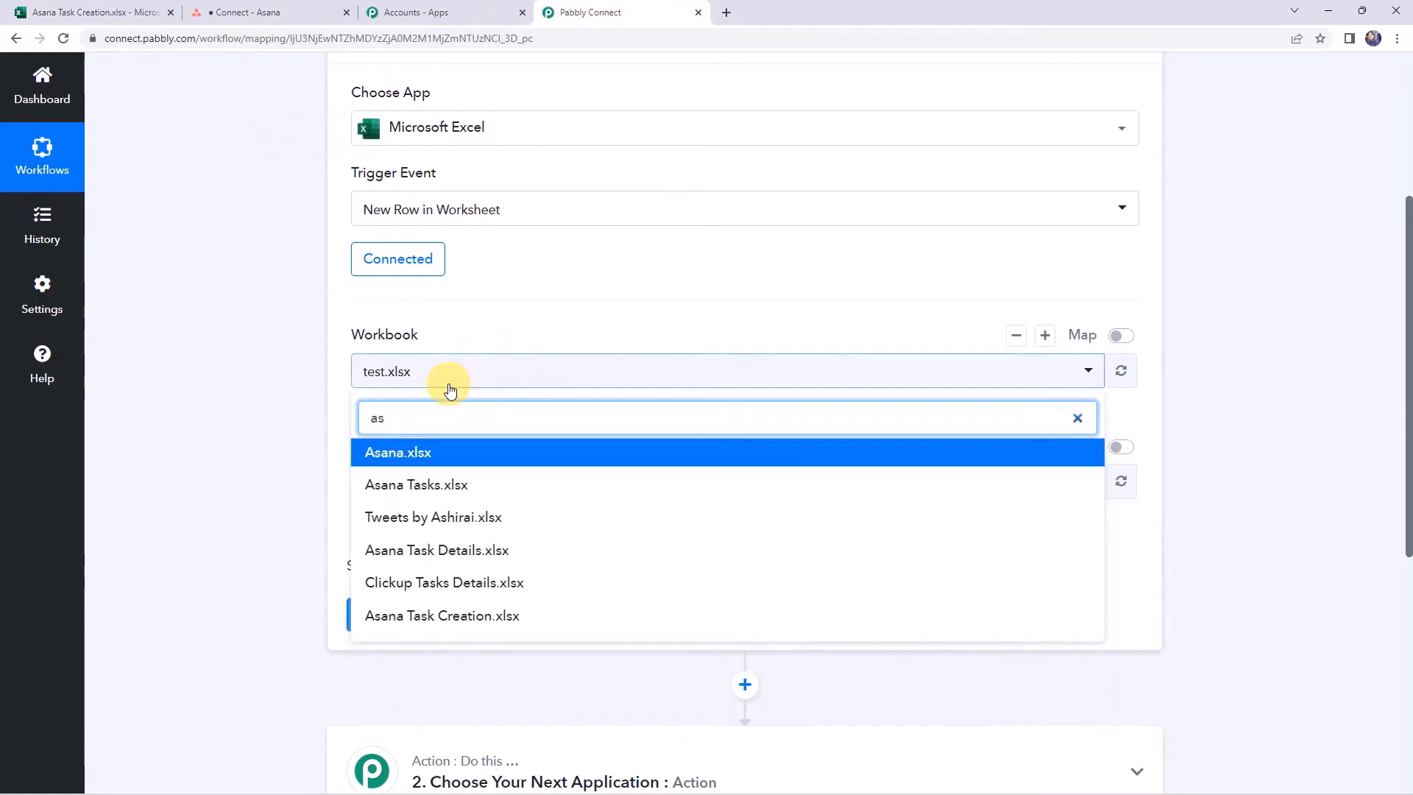
pyautogui.click(386, 615)
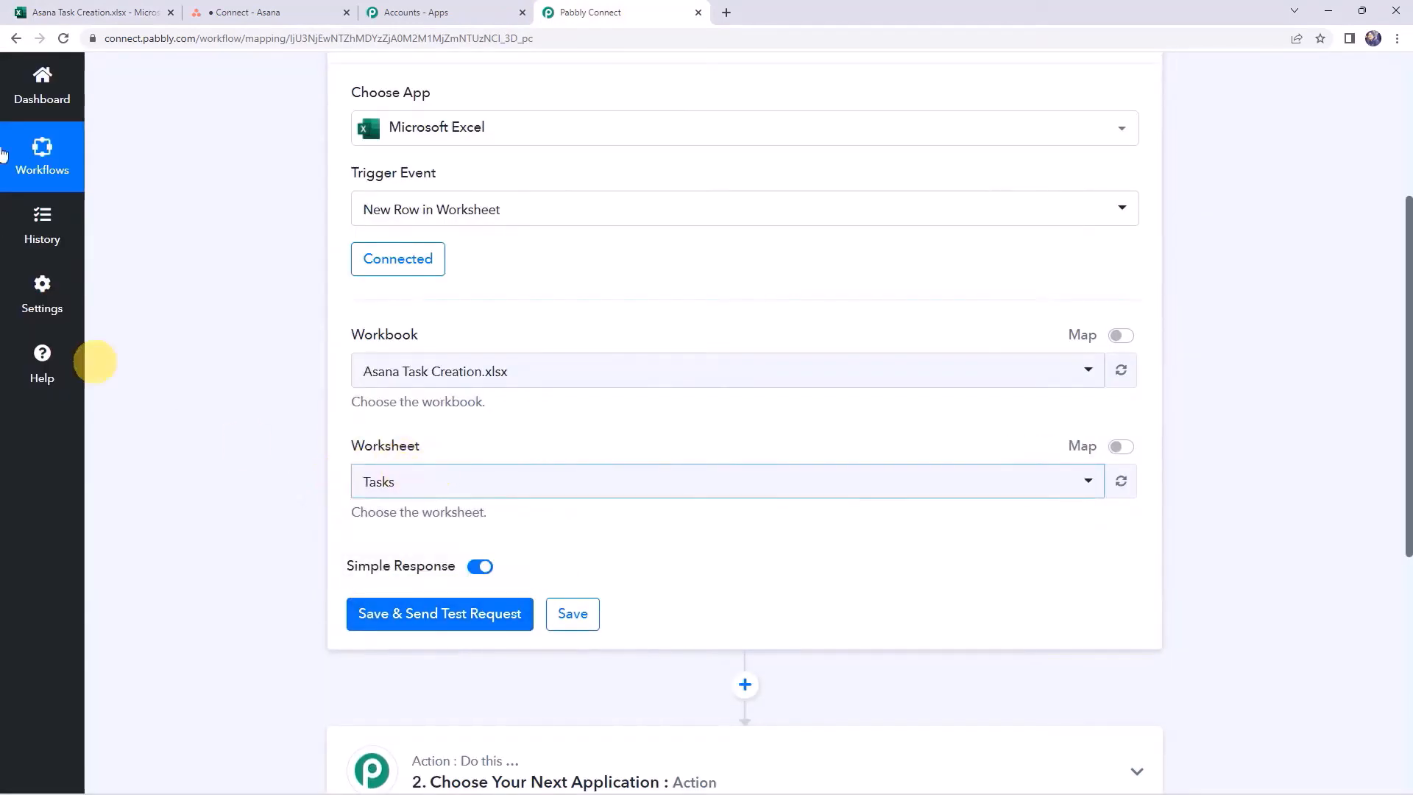
pyautogui.click(89, 12)
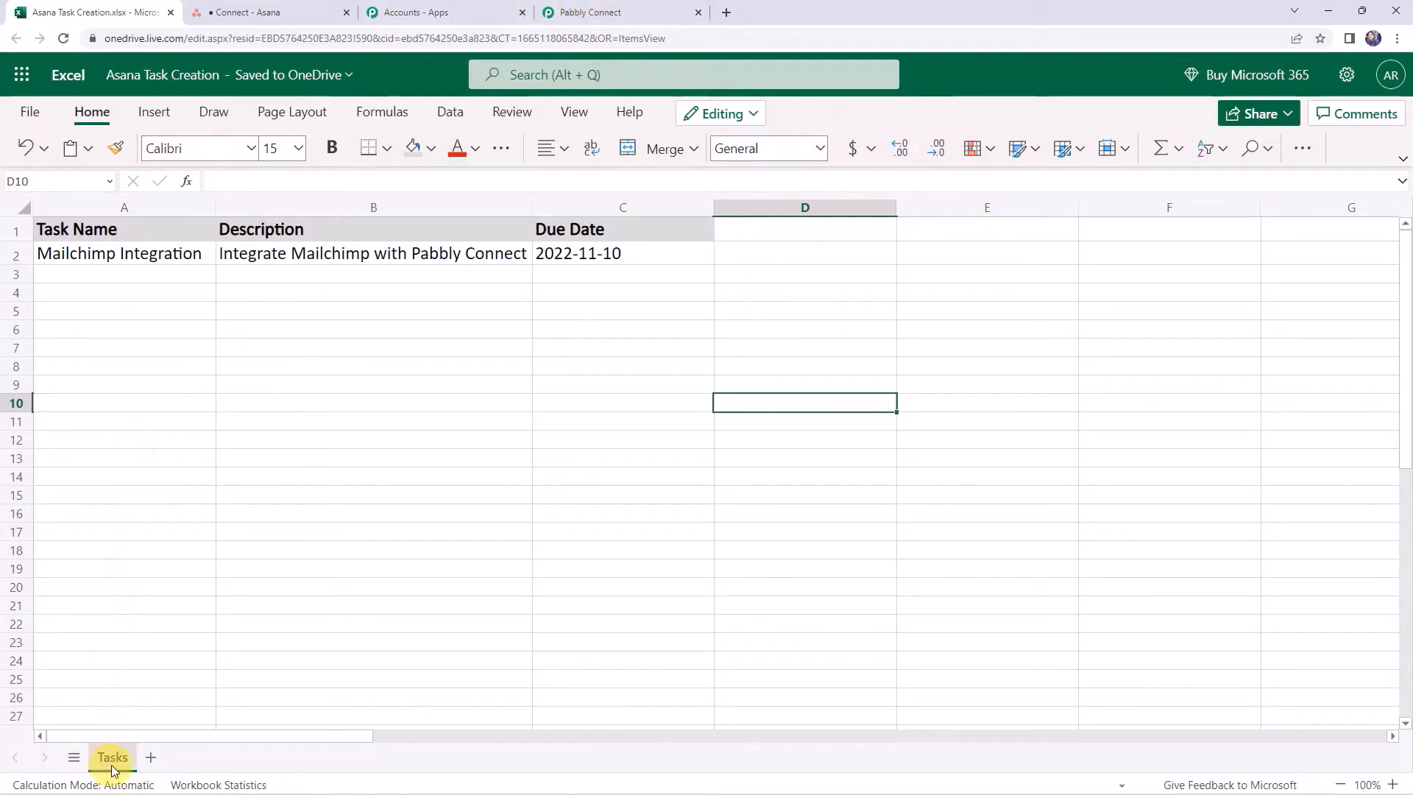
pyautogui.click(597, 12)
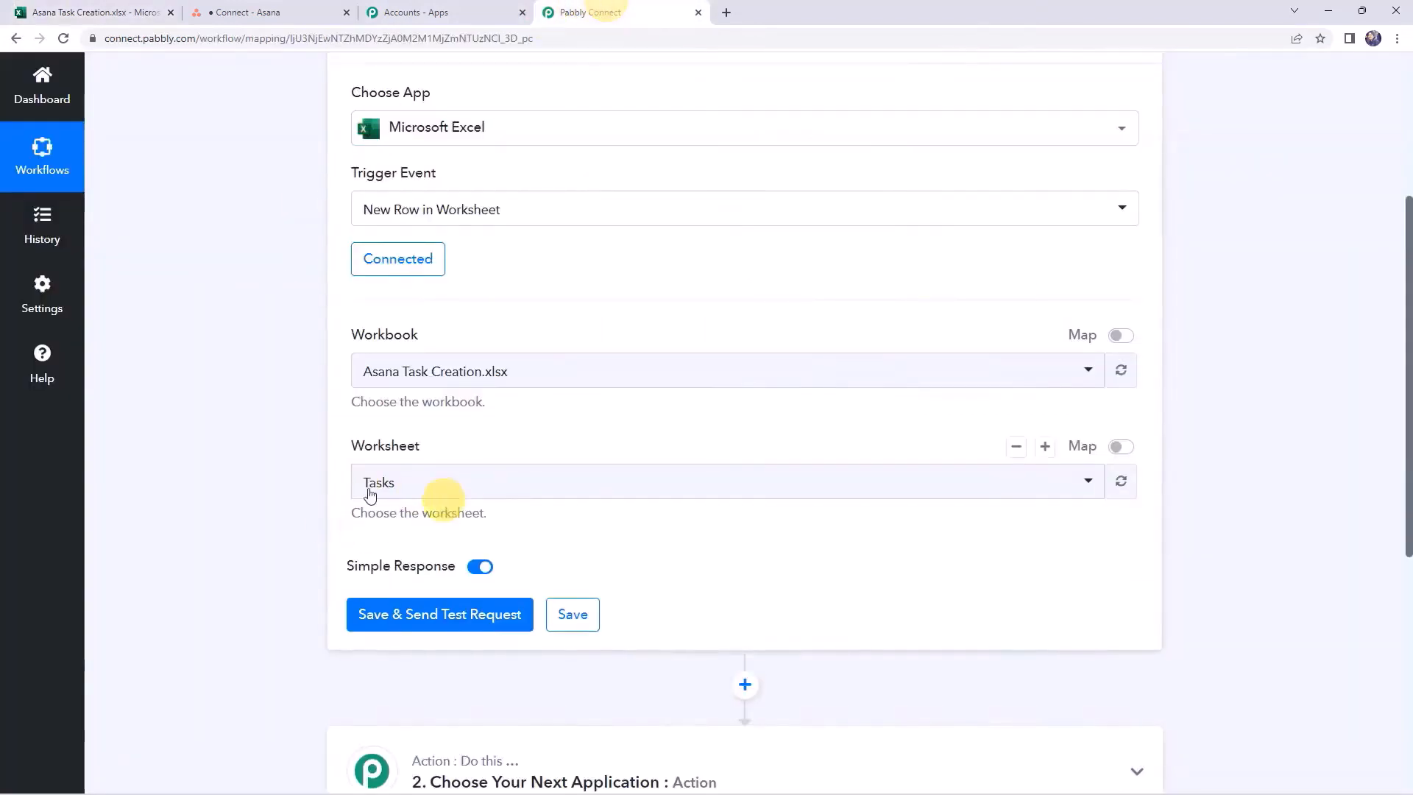
# Set the worksheet to Tasks, then save and send a test request
pyautogui.click(412, 483)
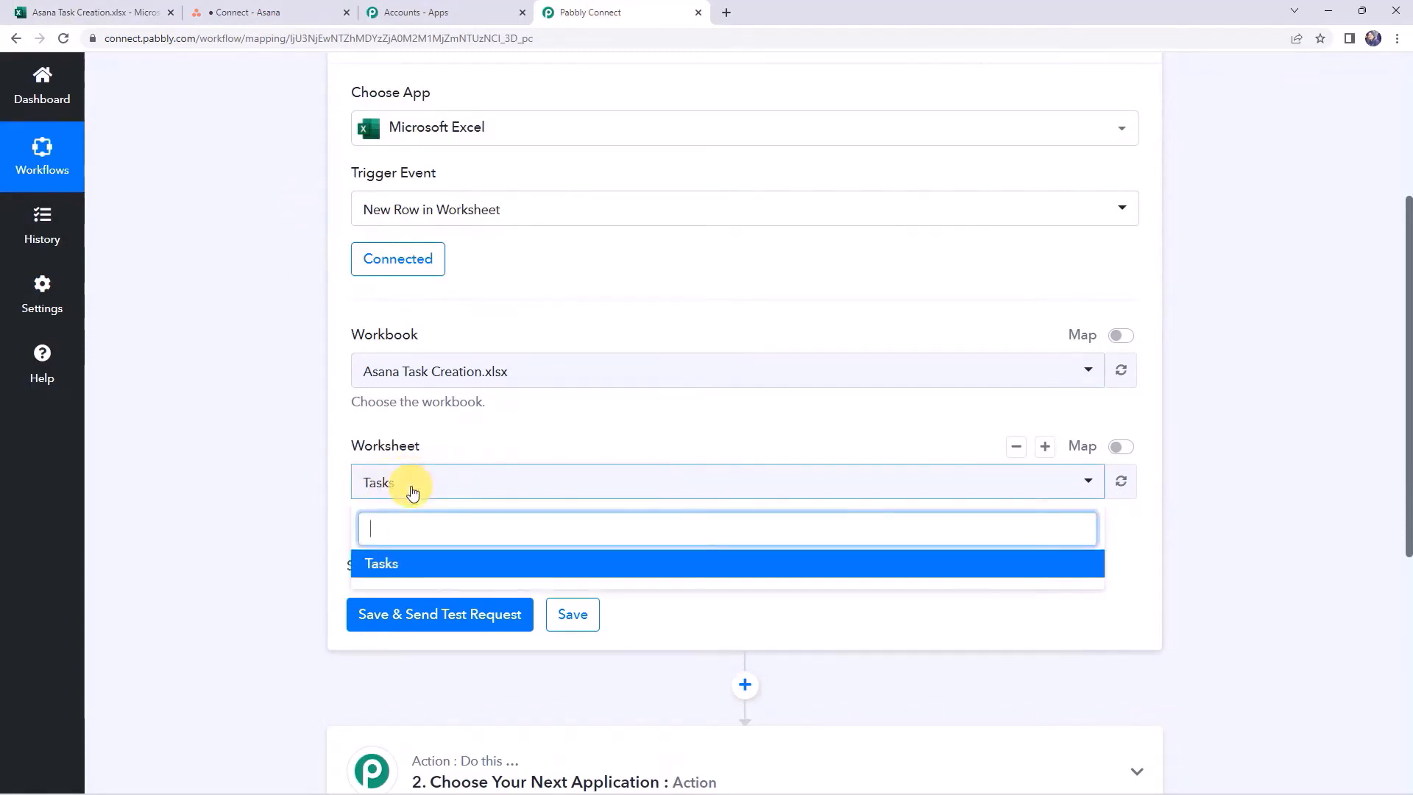
pyautogui.click(410, 565)
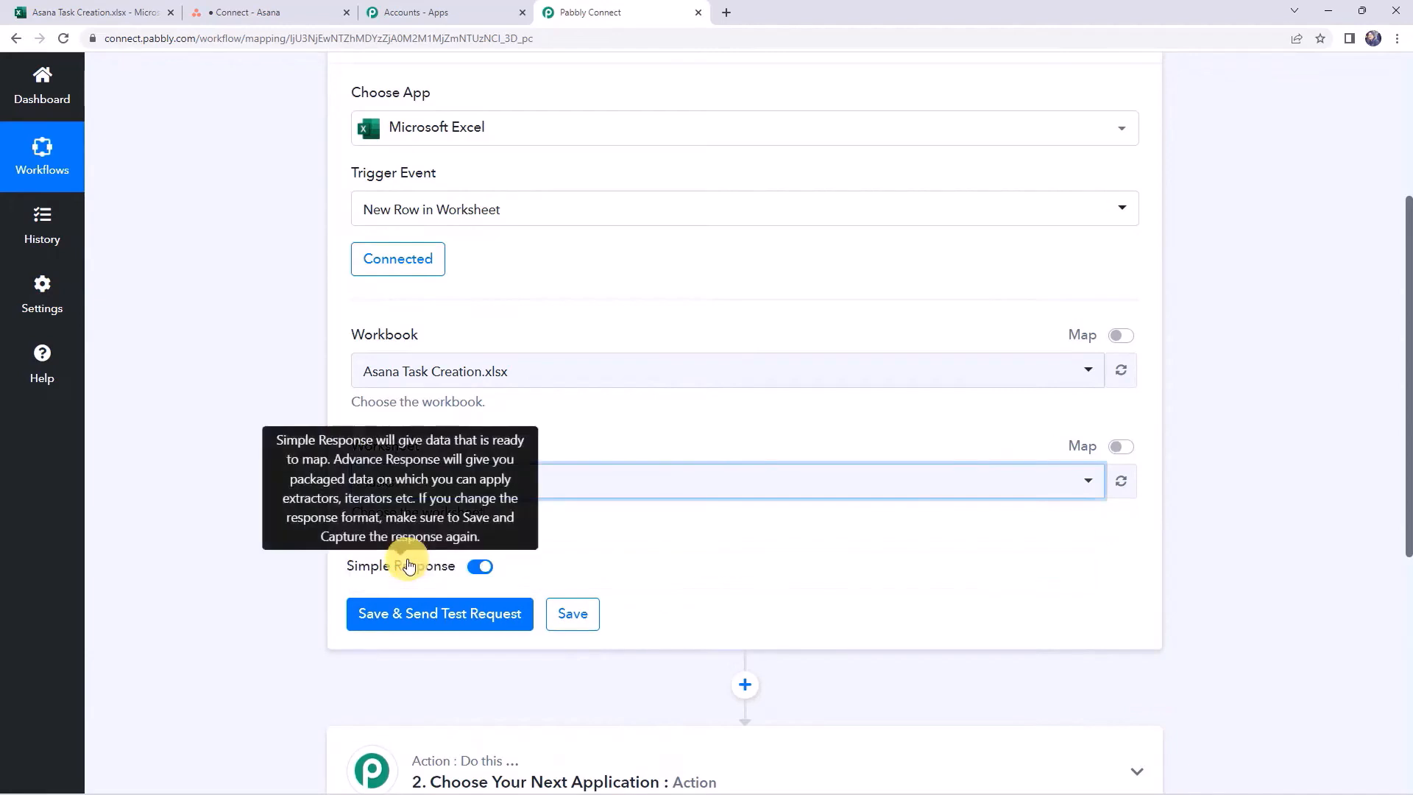
pyautogui.click(456, 615)
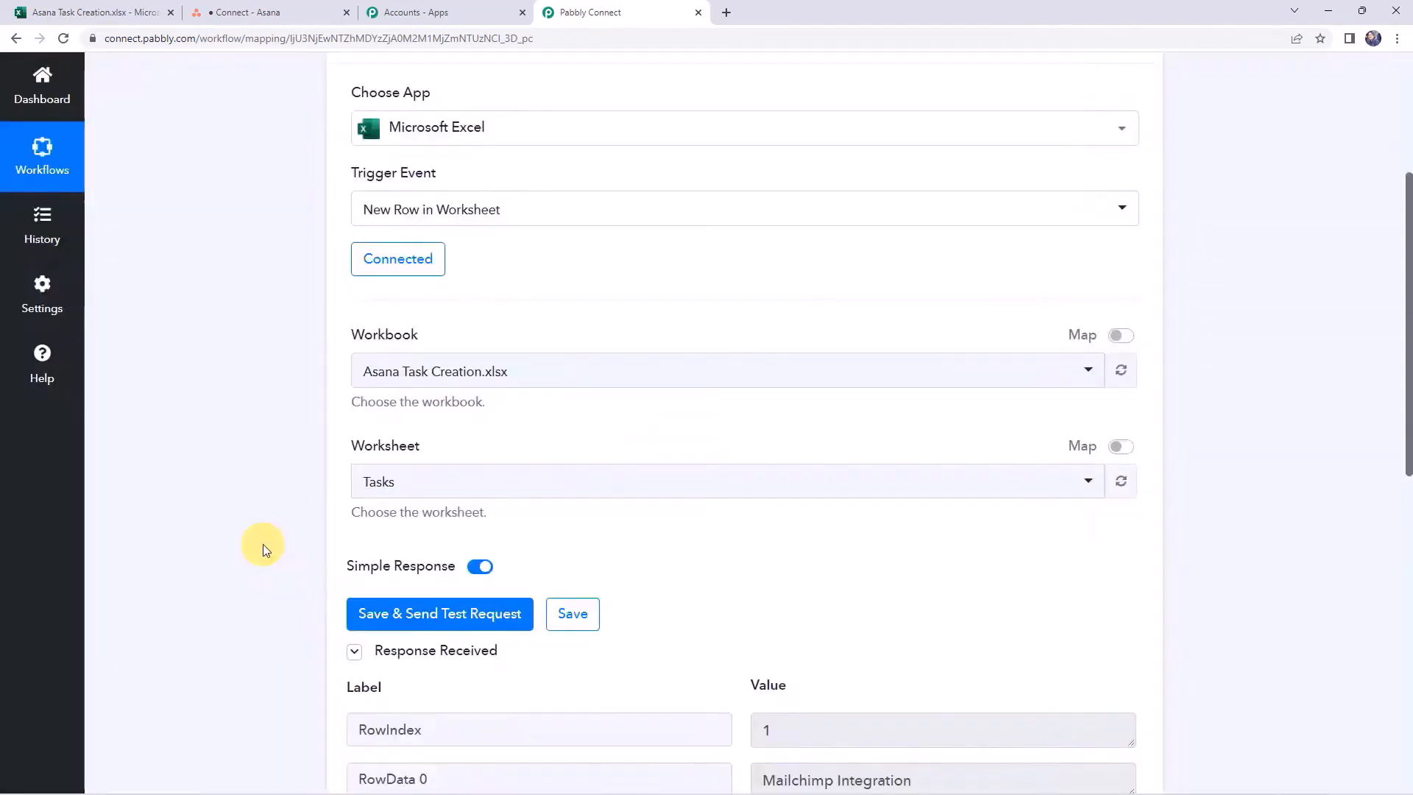
# Review the returned row index, Mailchimp Integration name, description and 2022-11-10 due date
pyautogui.scroll(-5, 264, 547)
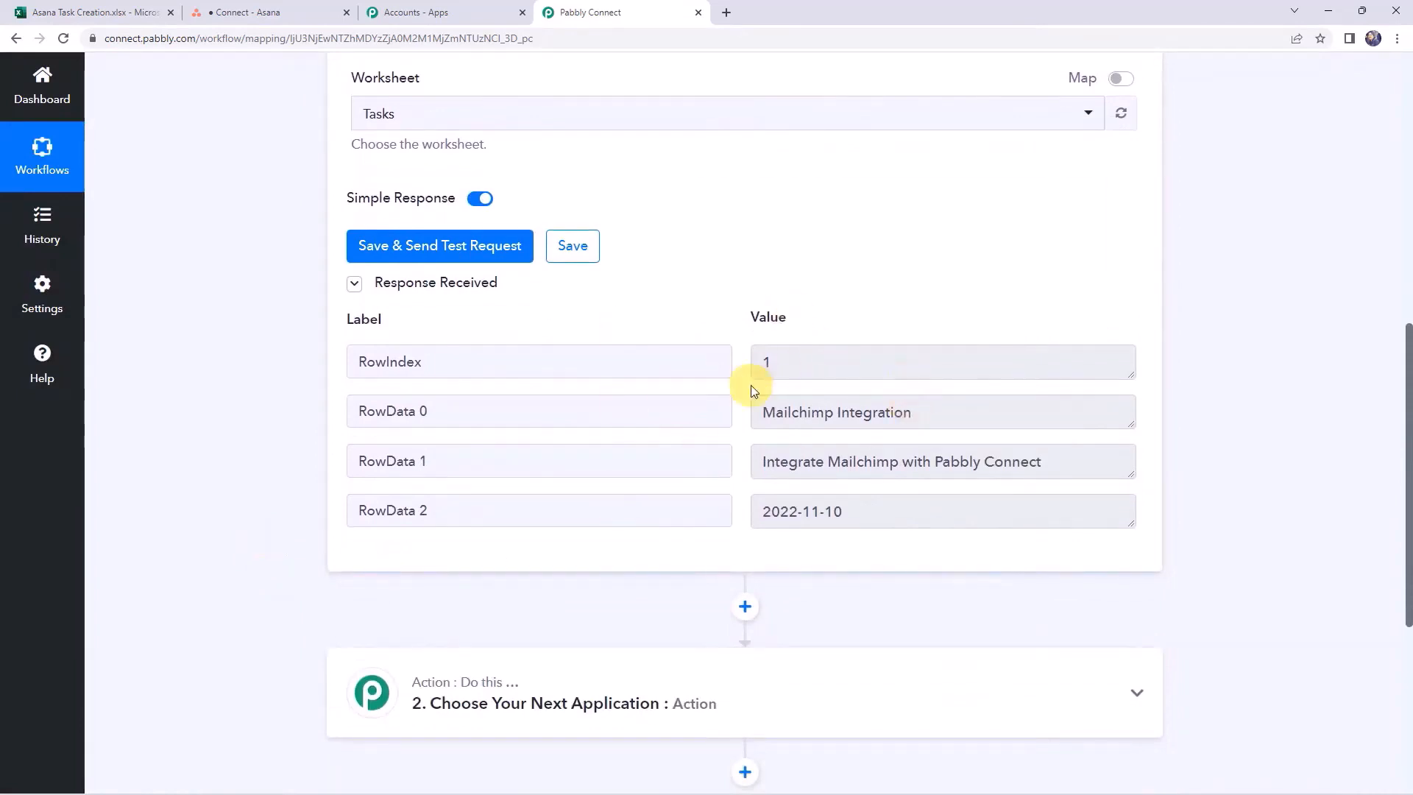
pyautogui.click(836, 370)
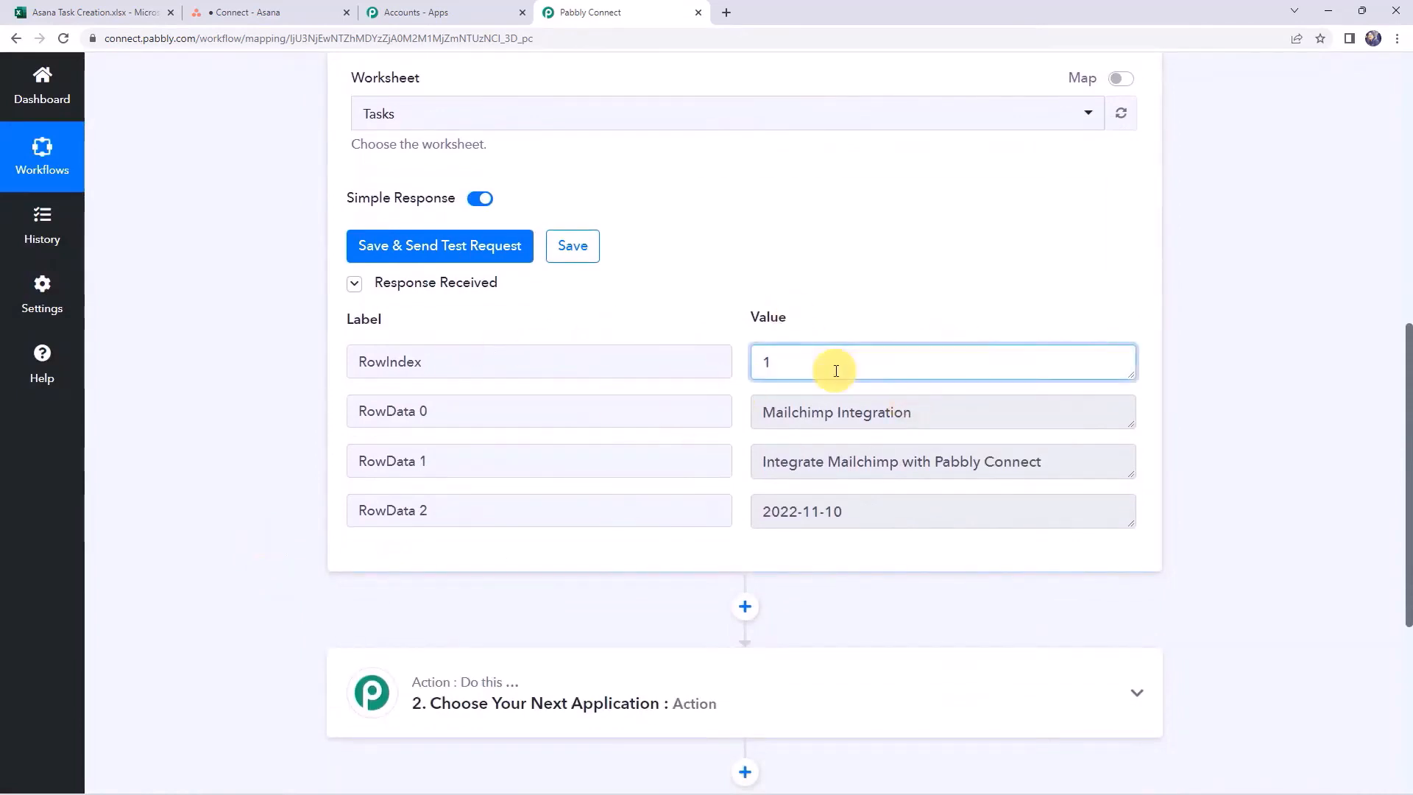
pyautogui.click(961, 412)
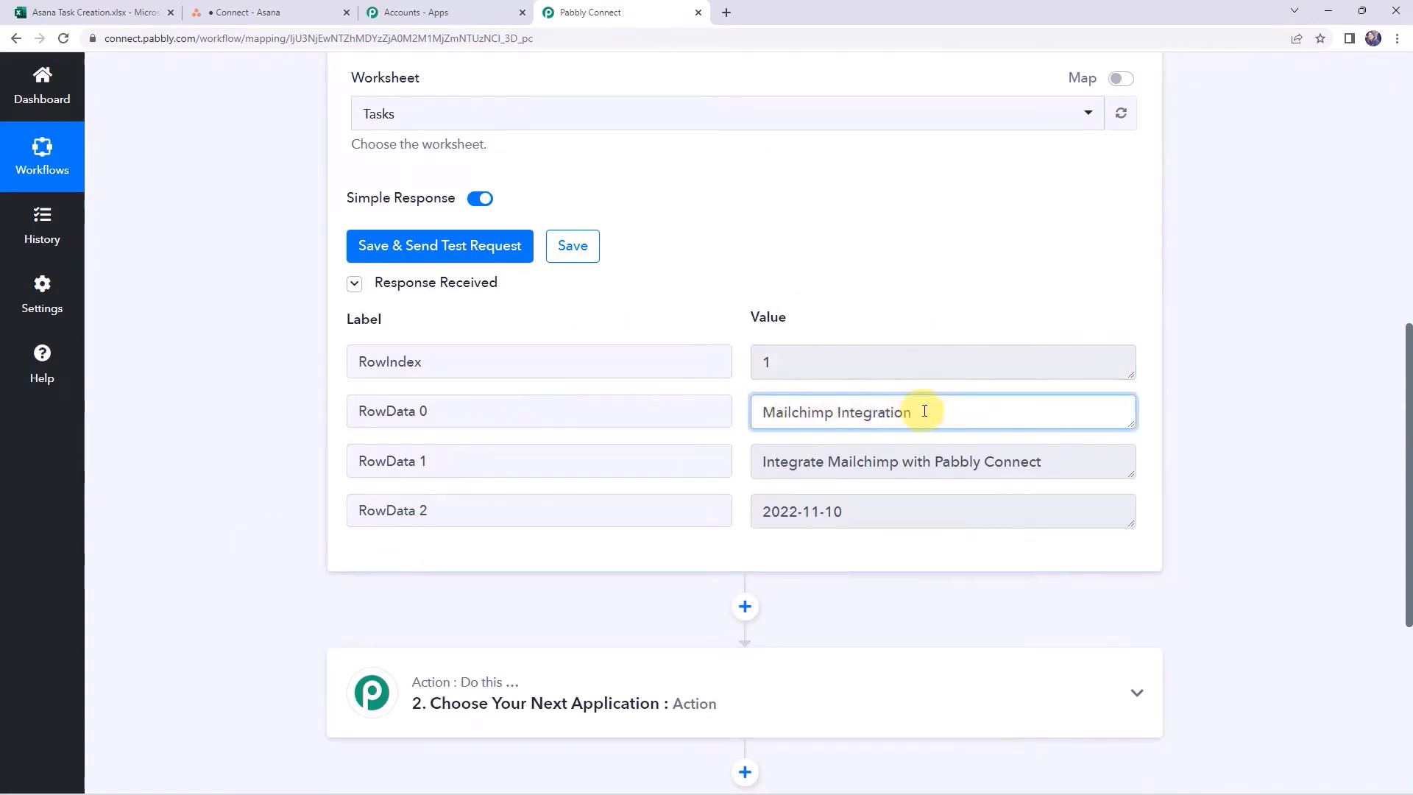
pyautogui.click(1037, 461)
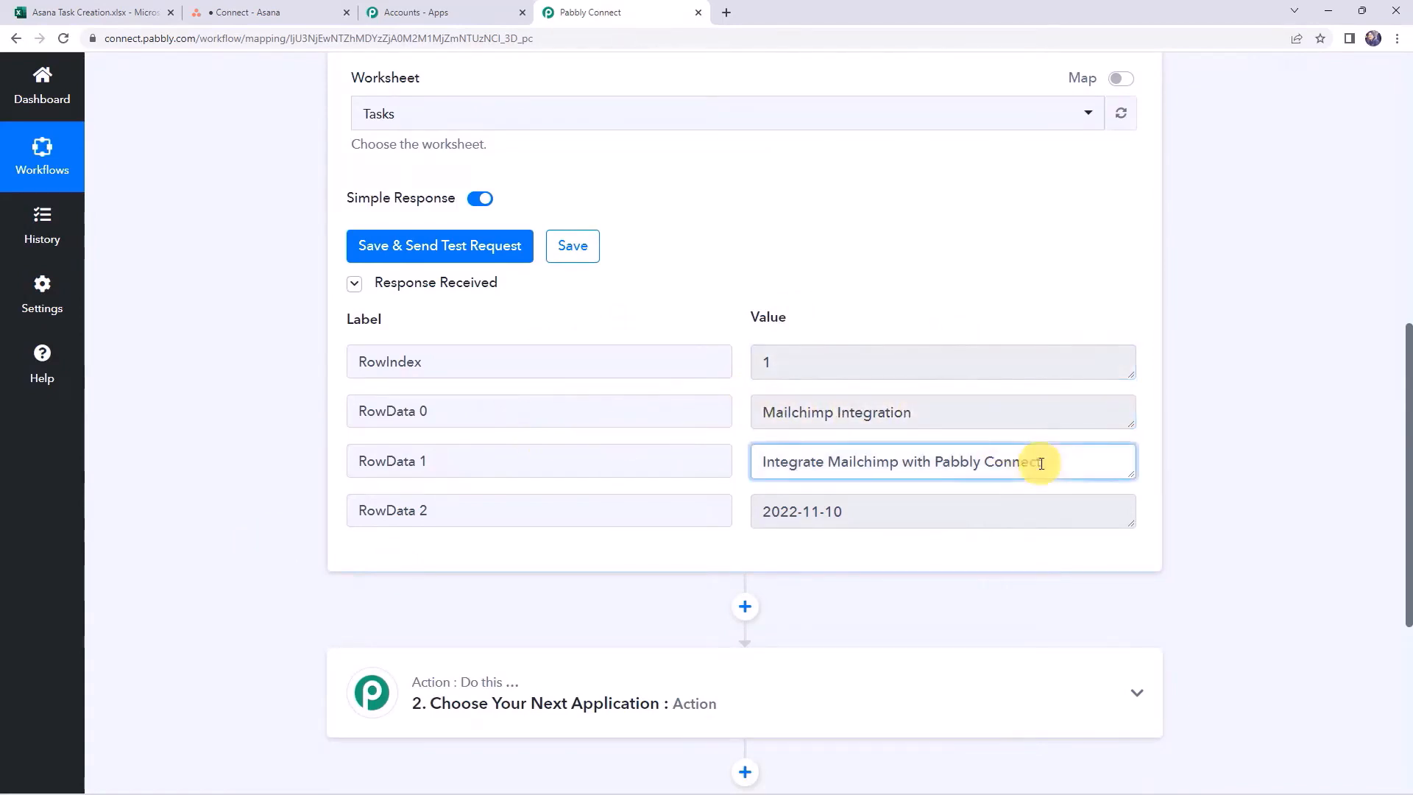
pyautogui.click(848, 507)
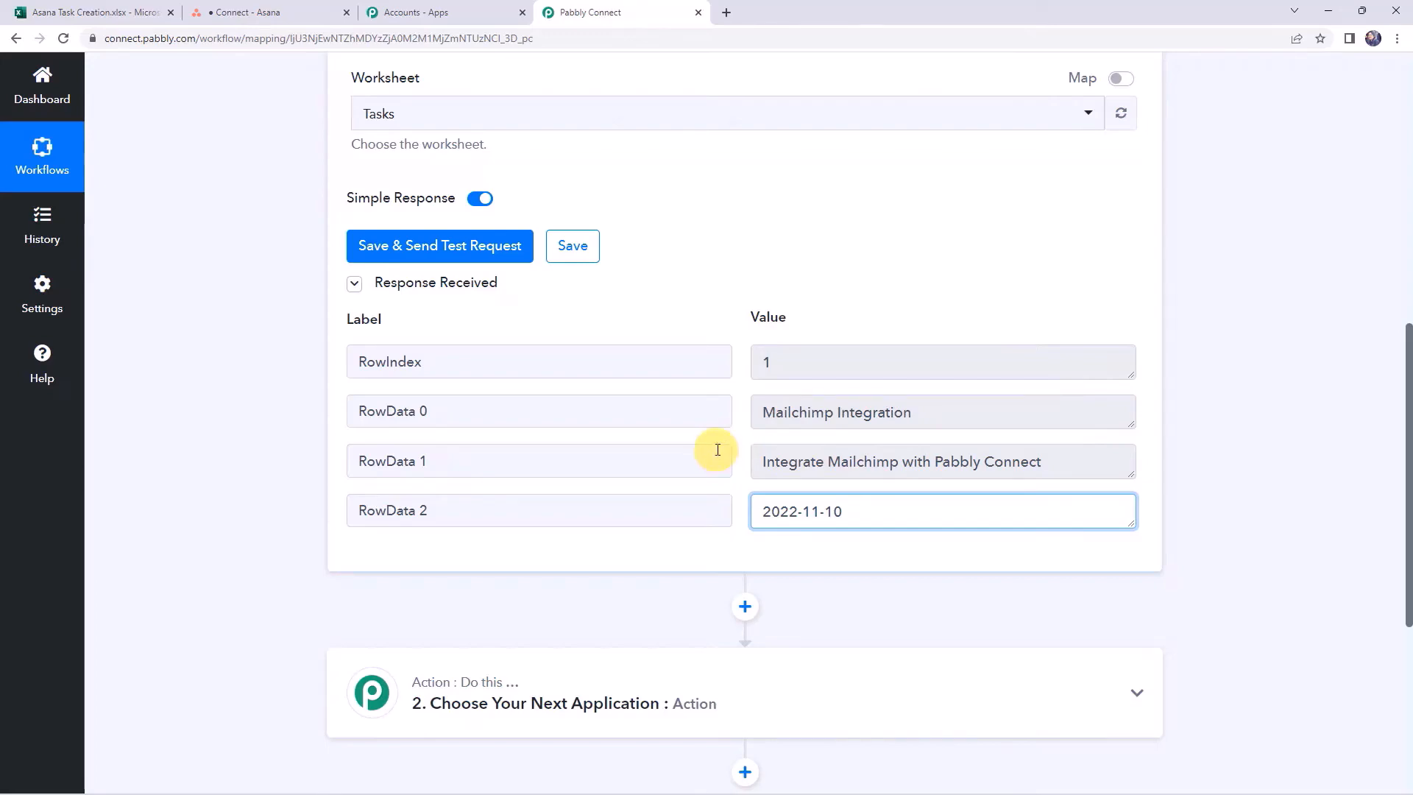
pyautogui.scroll(10, 718, 449)
pyautogui.moveTo(995, 318)
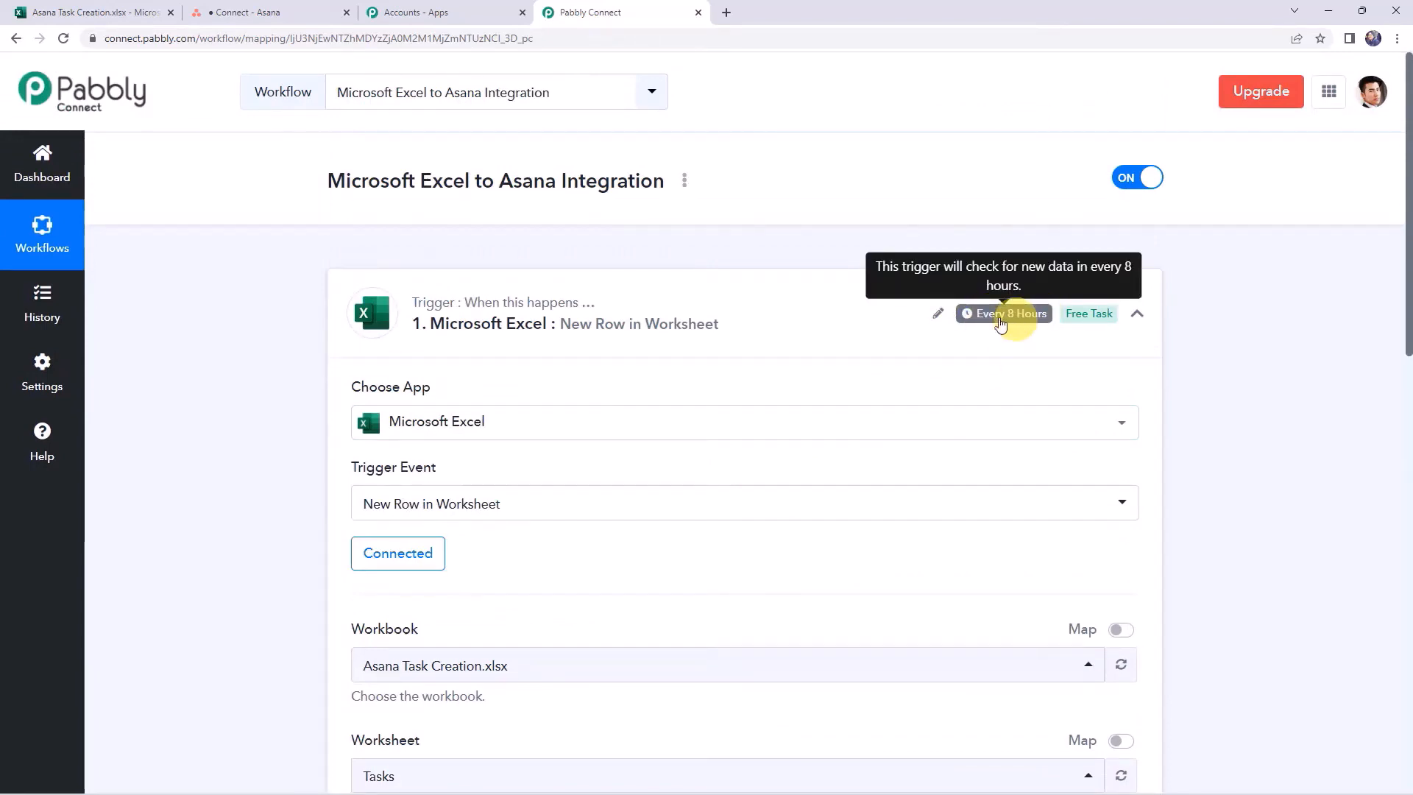
pyautogui.scroll(-4, 297, 425)
pyautogui.scroll(-4, 298, 425)
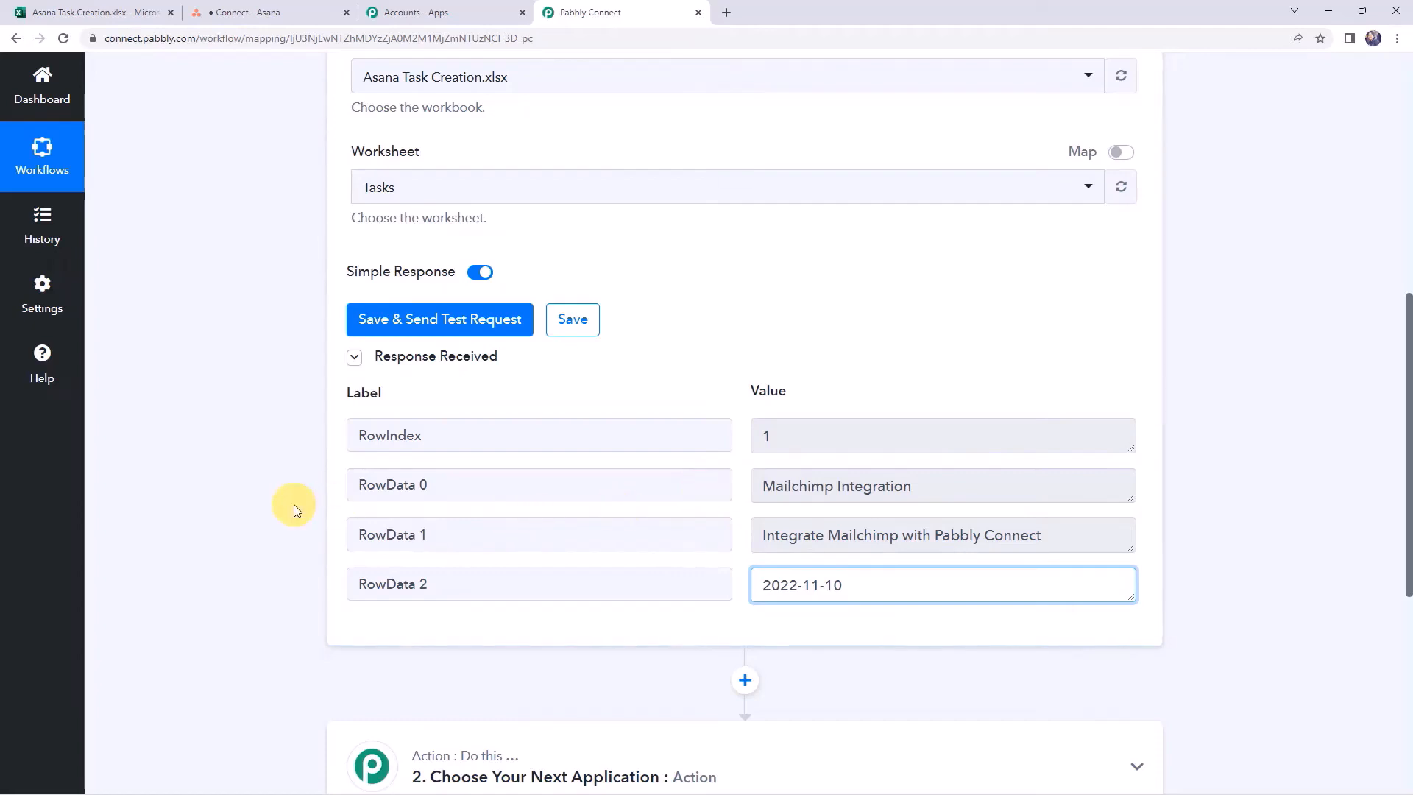
pyautogui.scroll(-6, 294, 505)
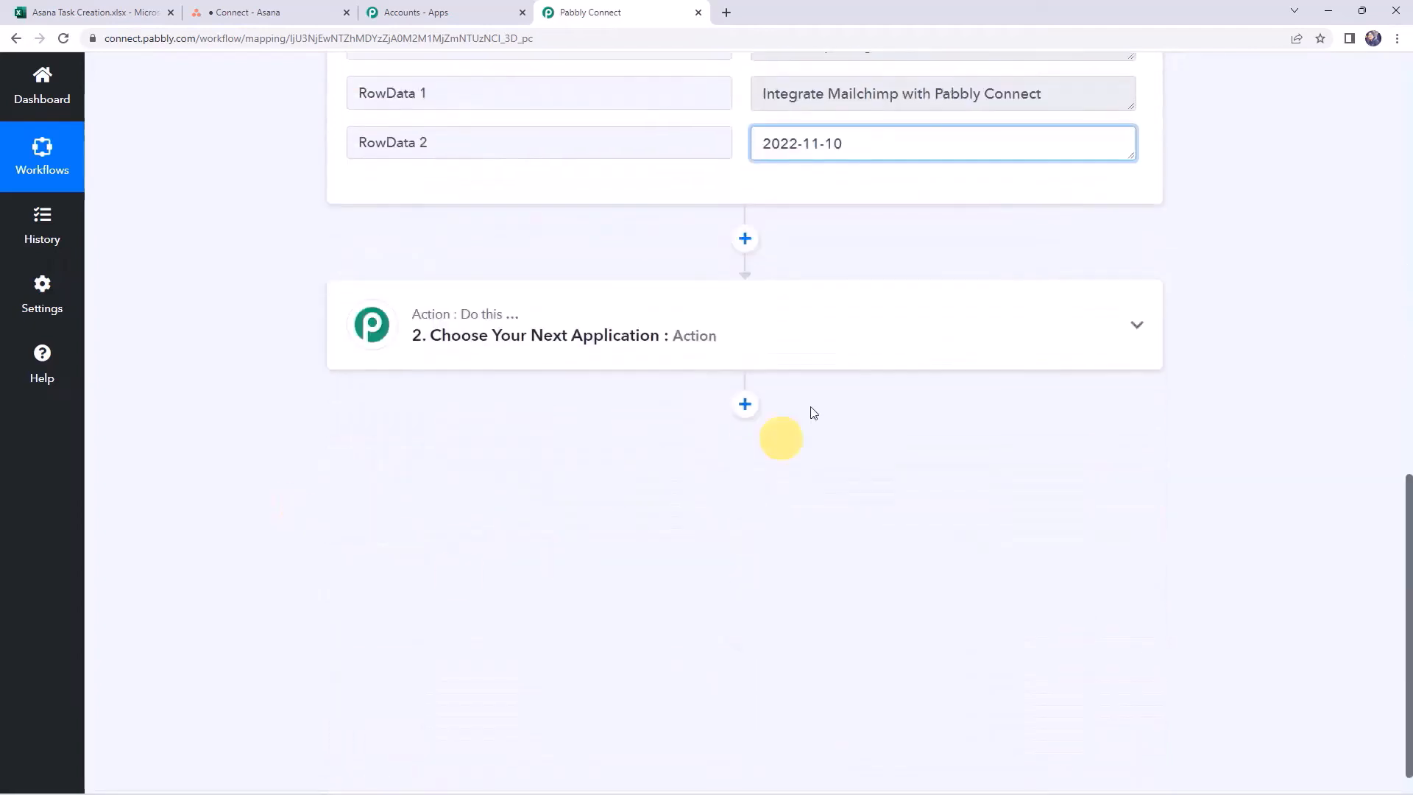
# Add an Asana Create a Task action as the workflow's second step
pyautogui.click(683, 335)
pyautogui.click(471, 424)
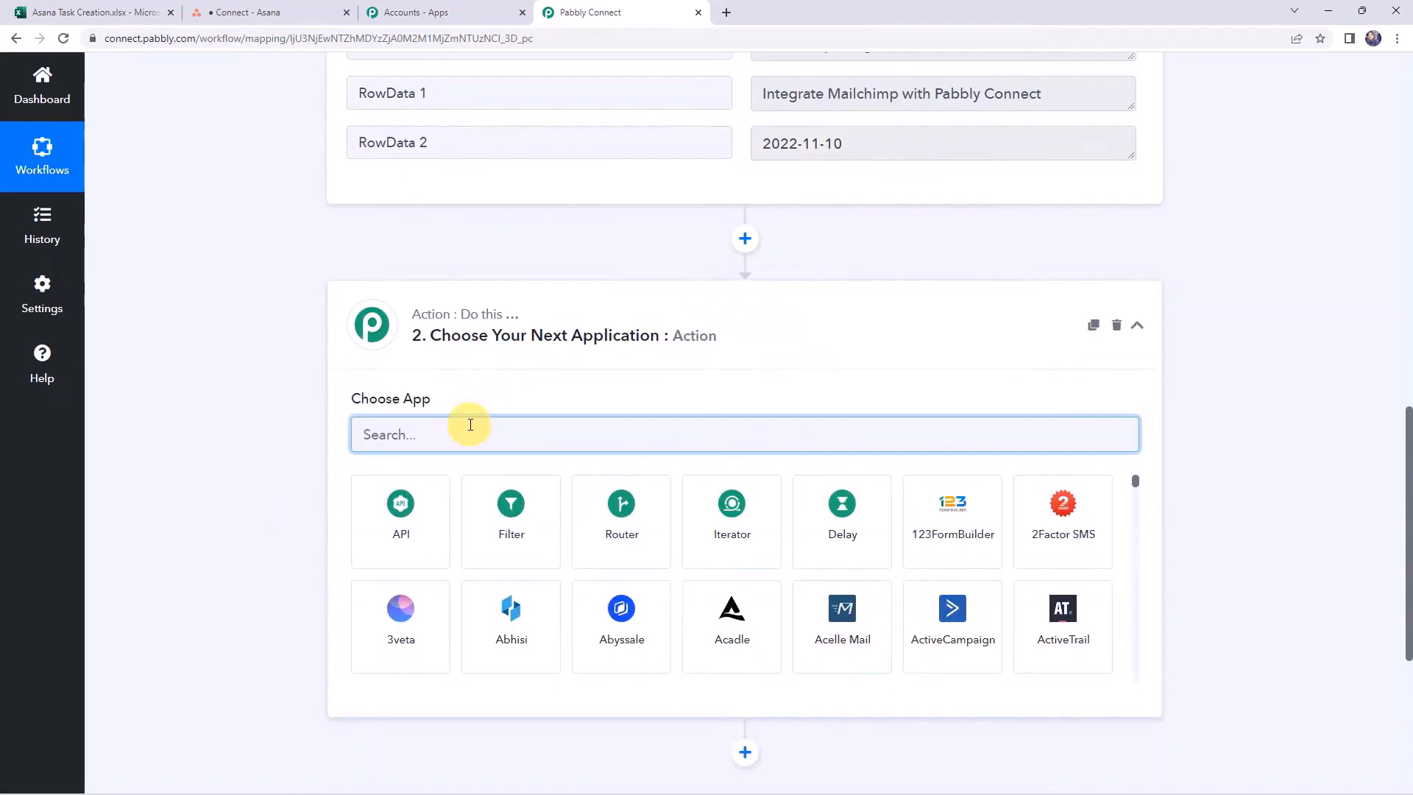
pyautogui.write('asana')
pyautogui.click(424, 475)
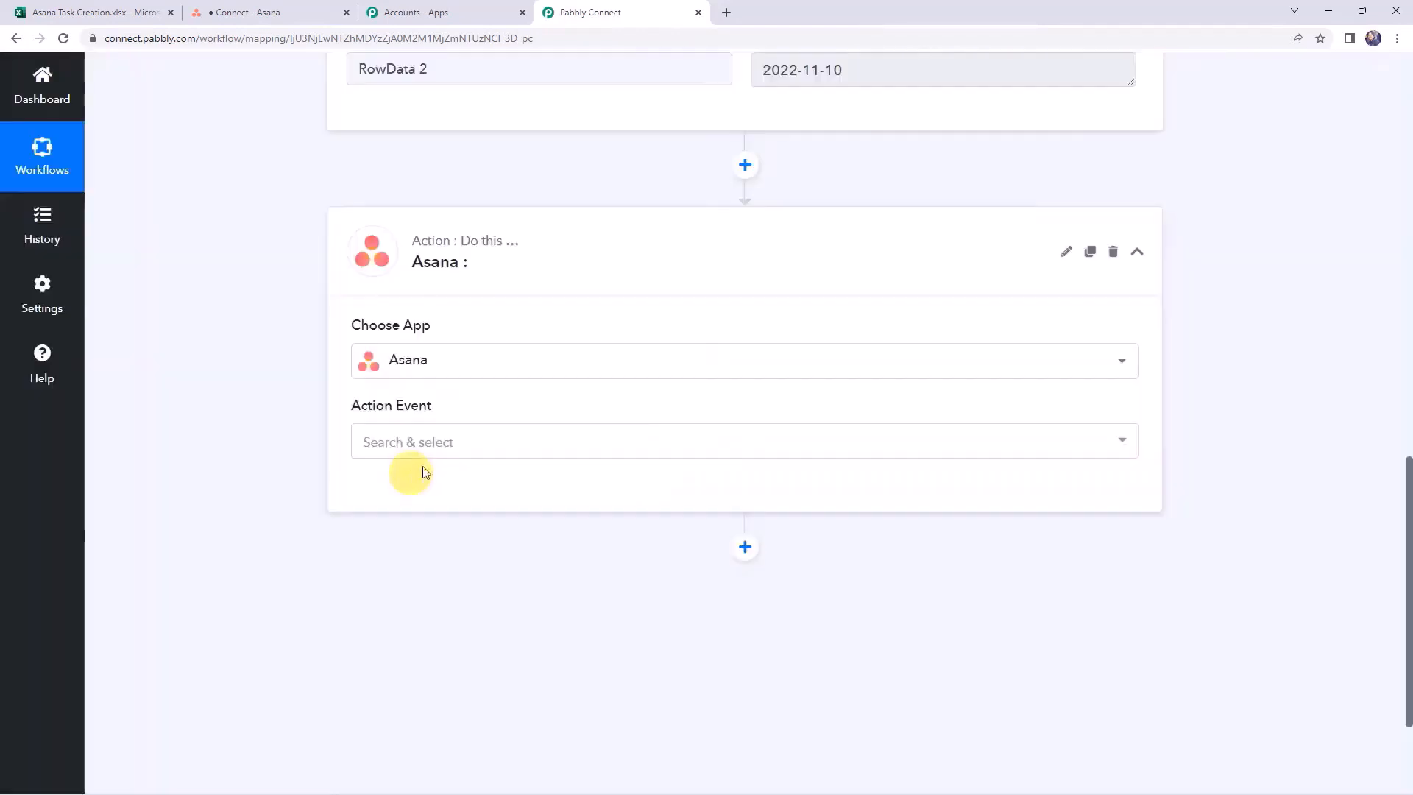
pyautogui.click(388, 442)
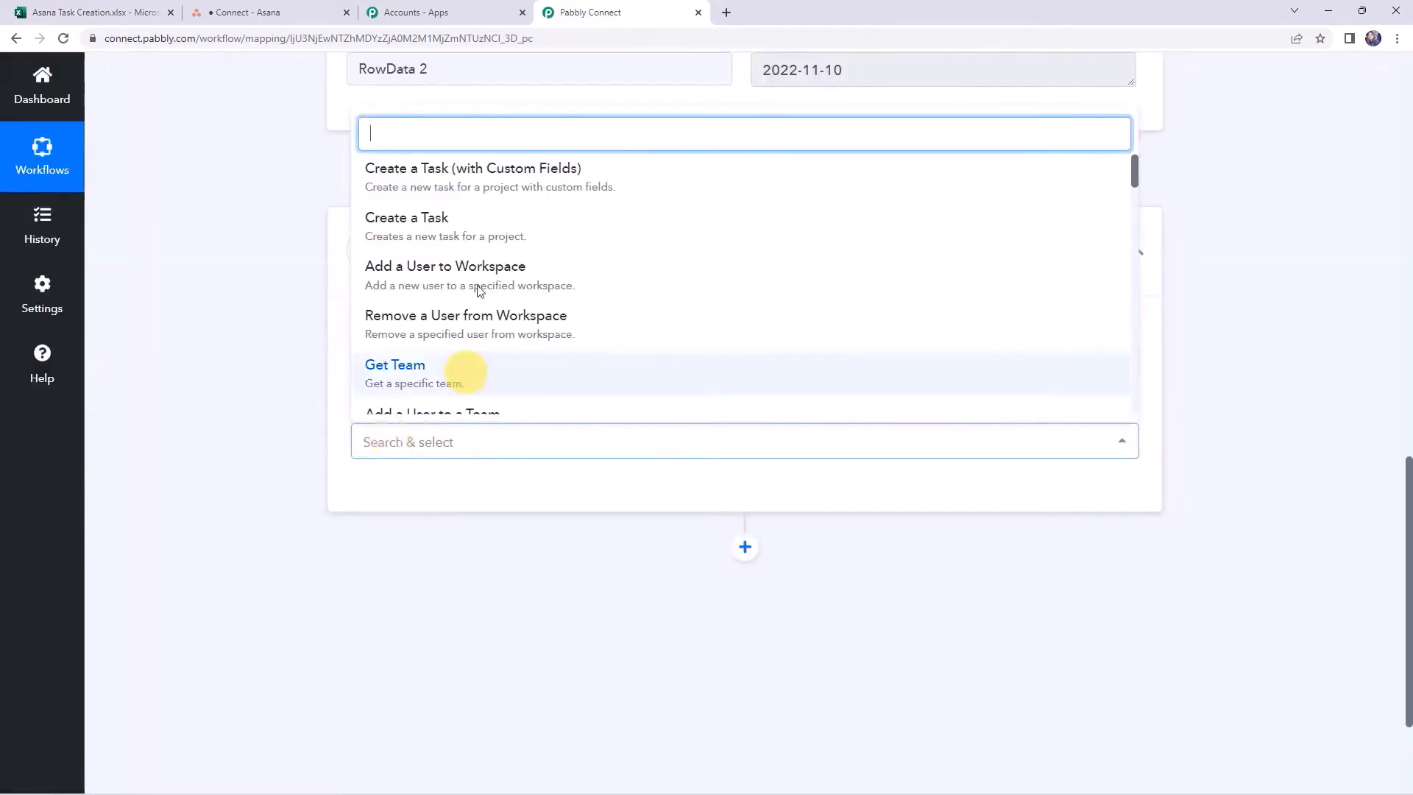
pyautogui.click(410, 224)
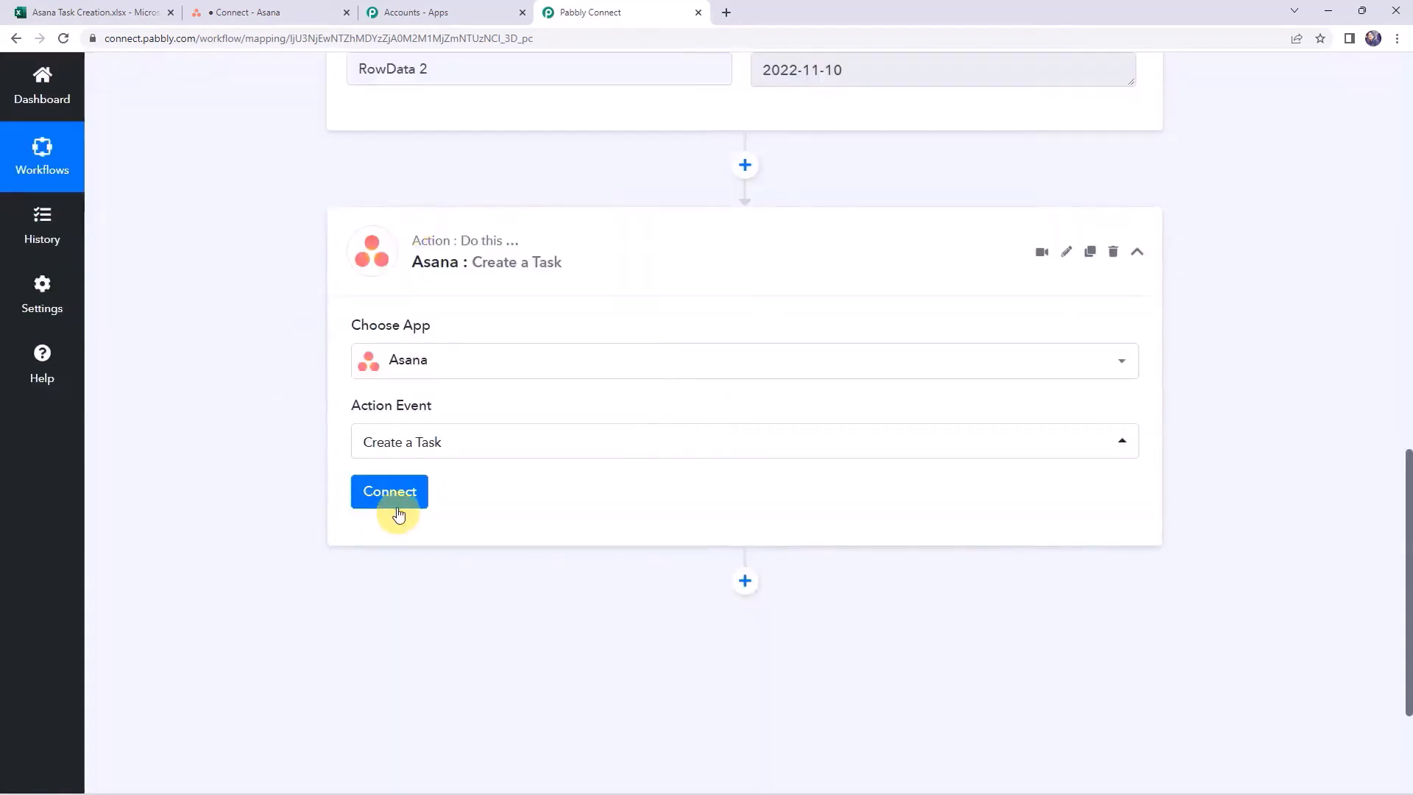
# Connect and authorize a new Asana account for the action
pyautogui.click(398, 501)
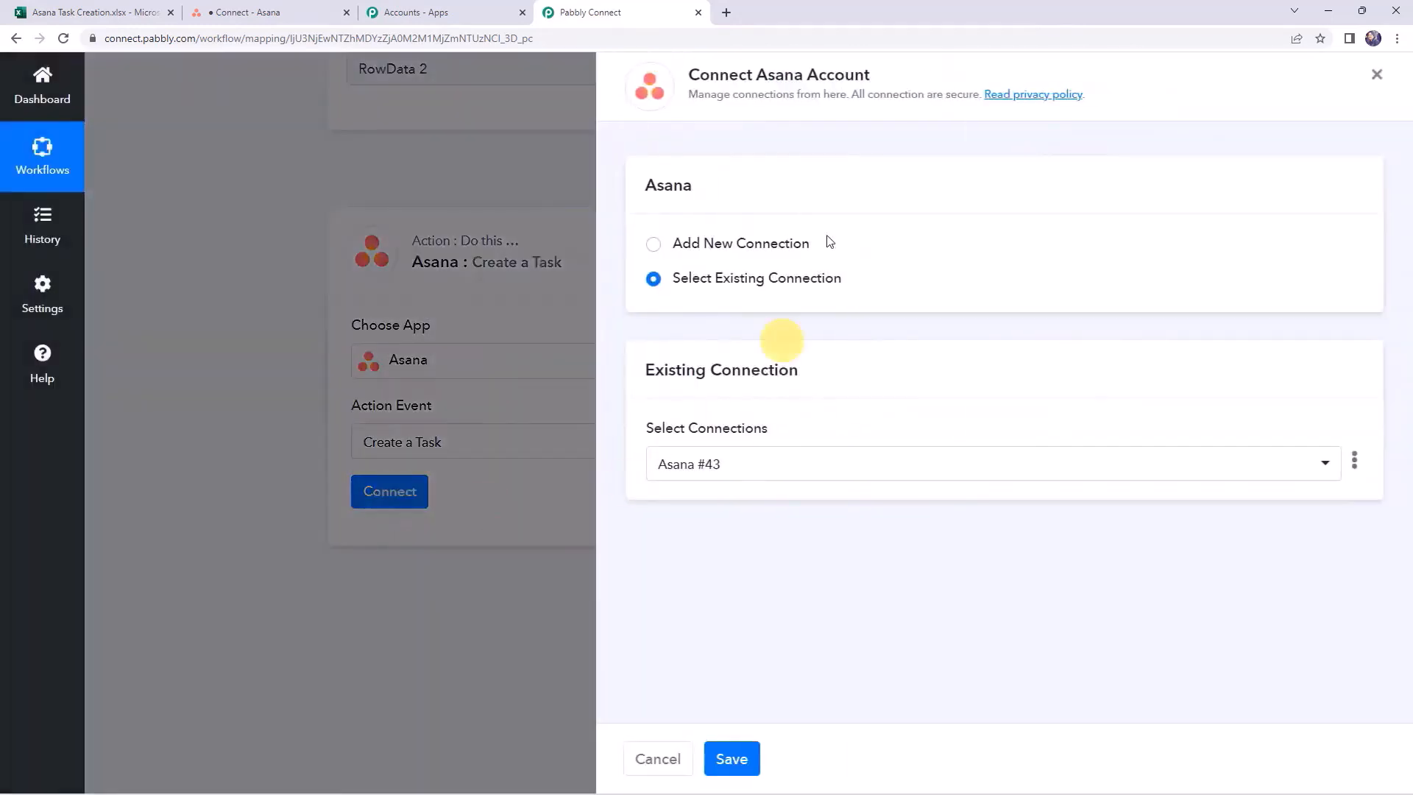
pyautogui.click(733, 244)
pyautogui.click(703, 440)
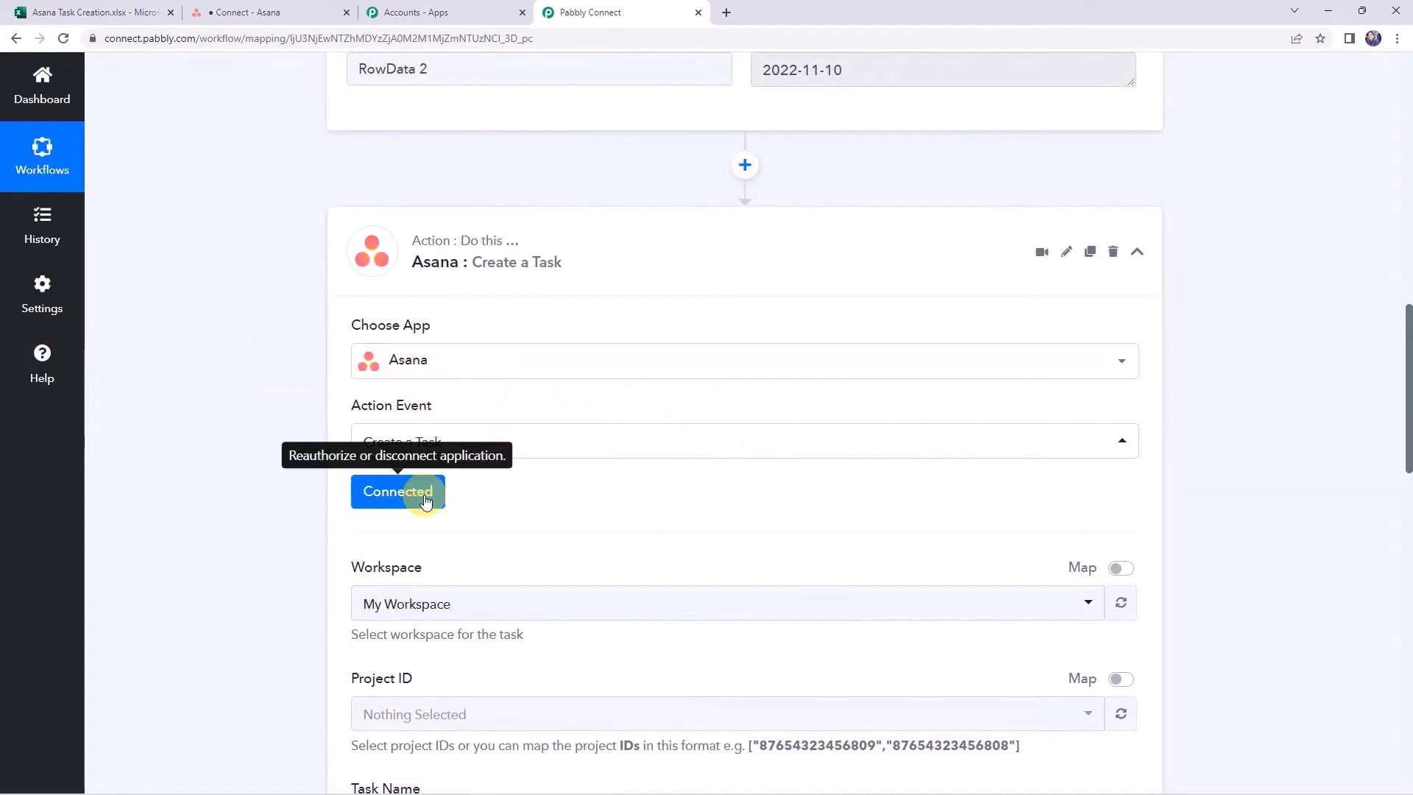
pyautogui.scroll(-4, 537, 489)
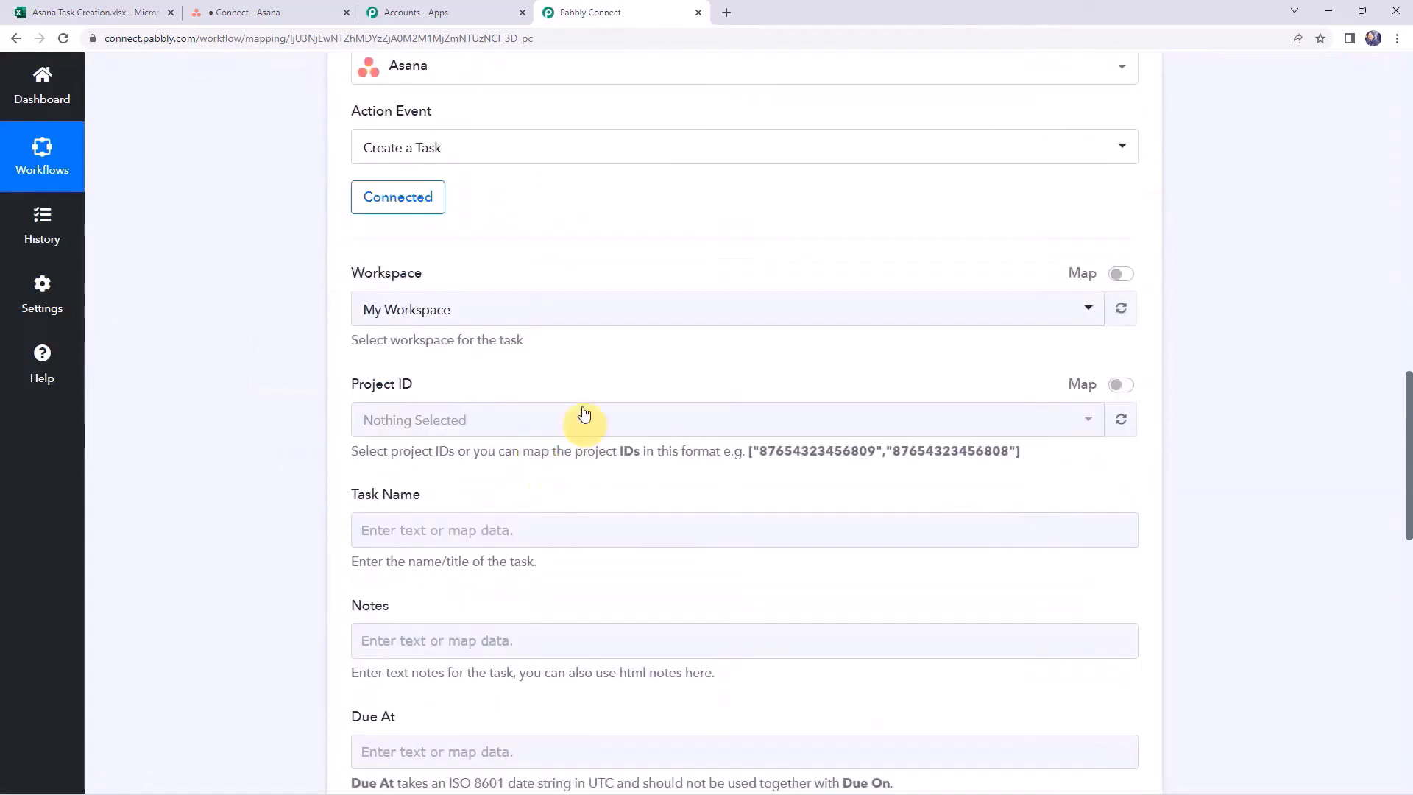
# Set the workspace to My Workspace and the project to Connect
pyautogui.click(375, 318)
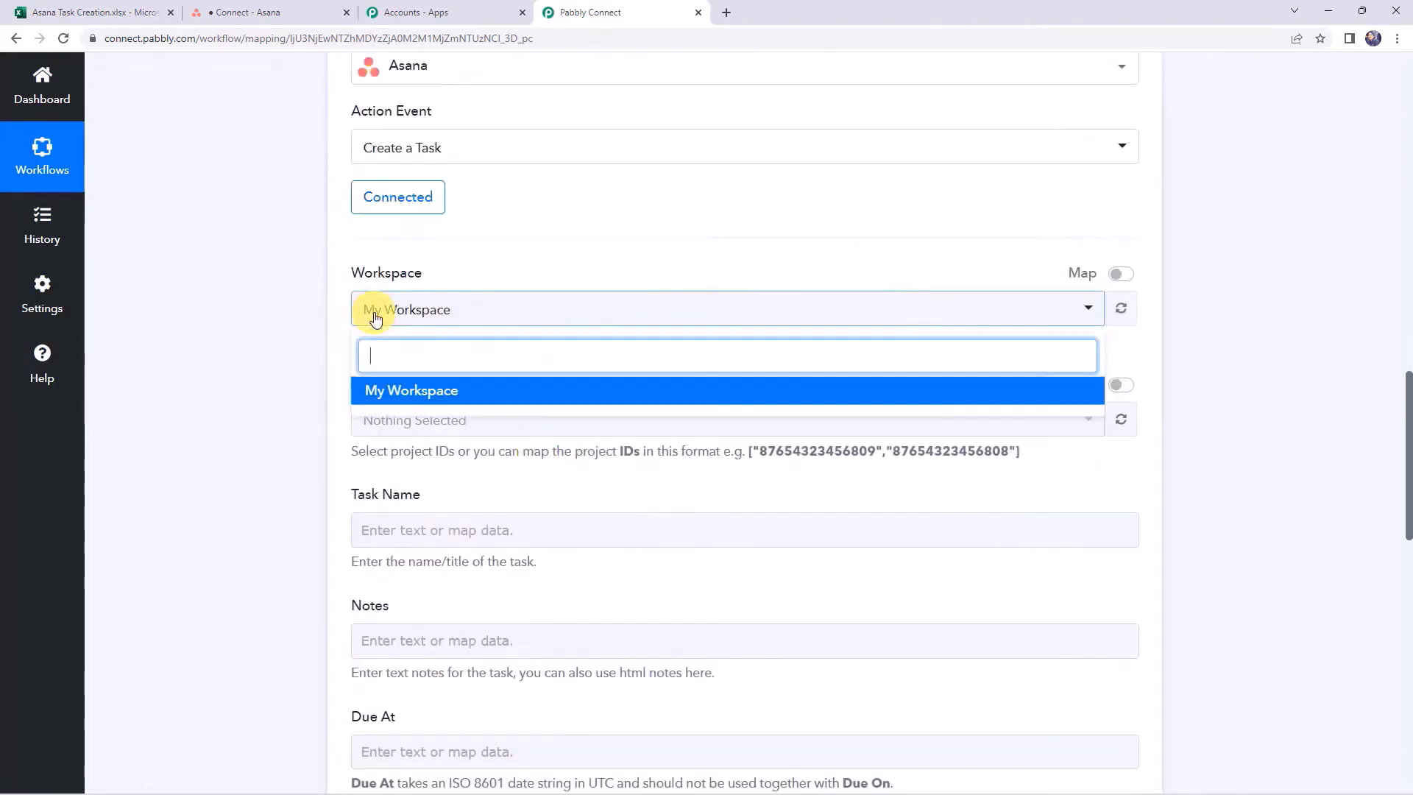
pyautogui.click(446, 394)
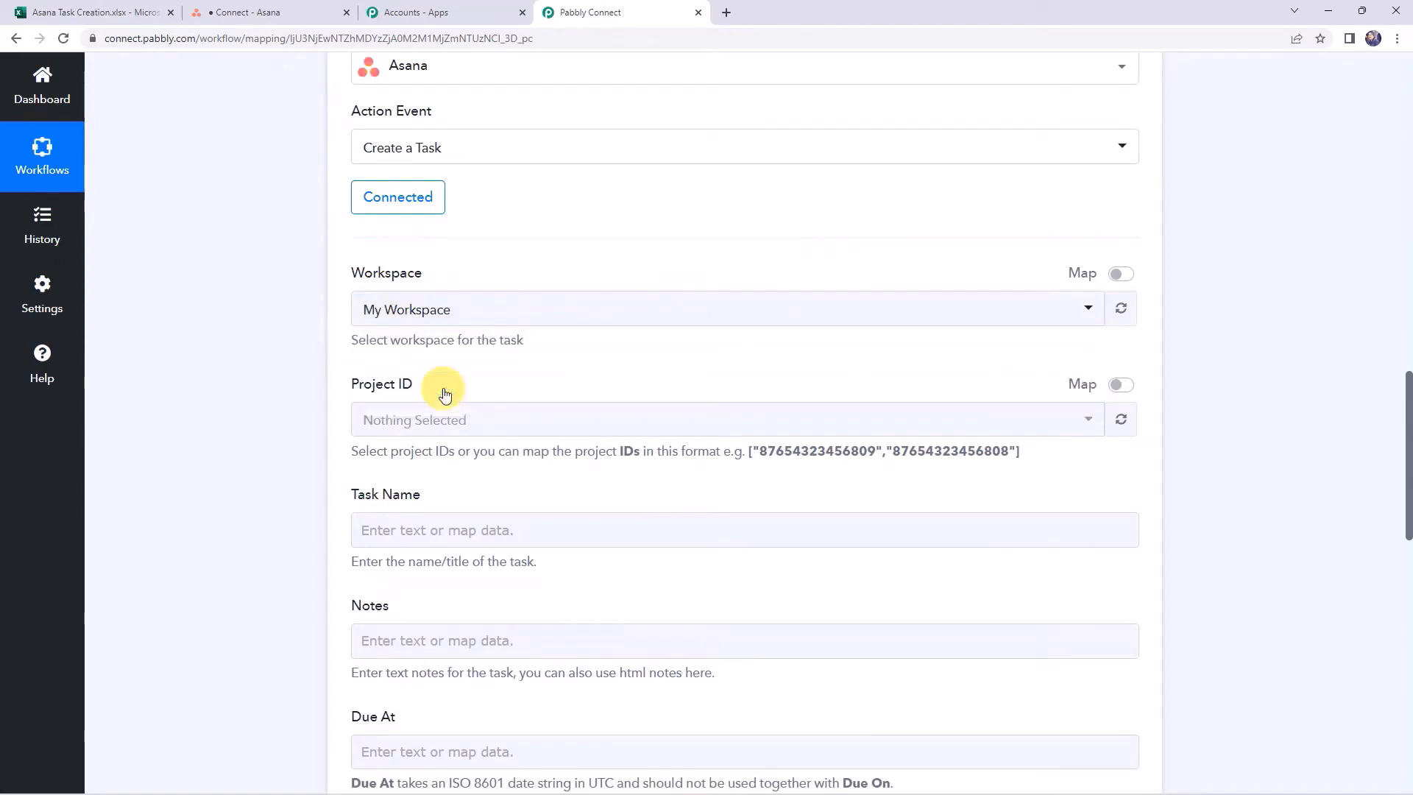
pyautogui.click(430, 432)
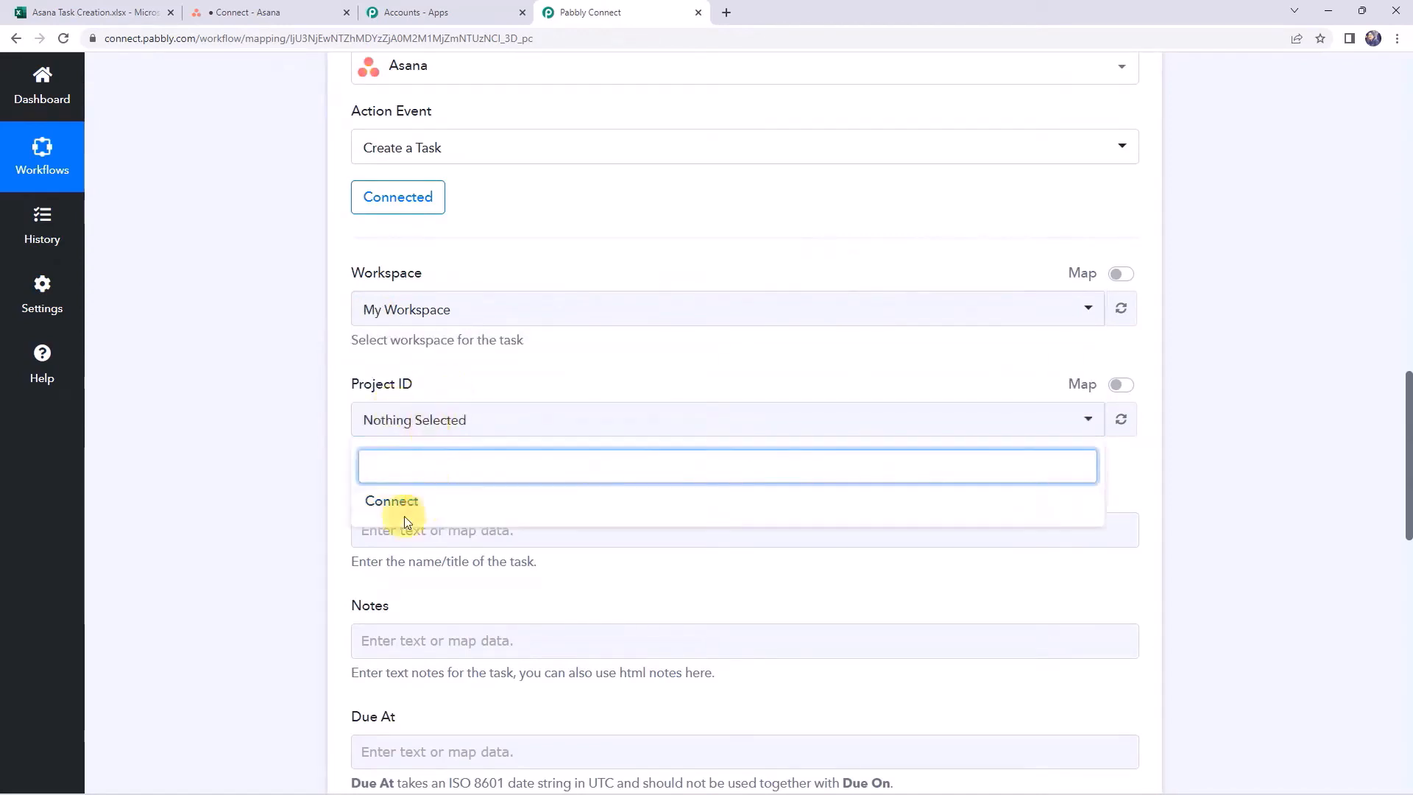
pyautogui.click(416, 506)
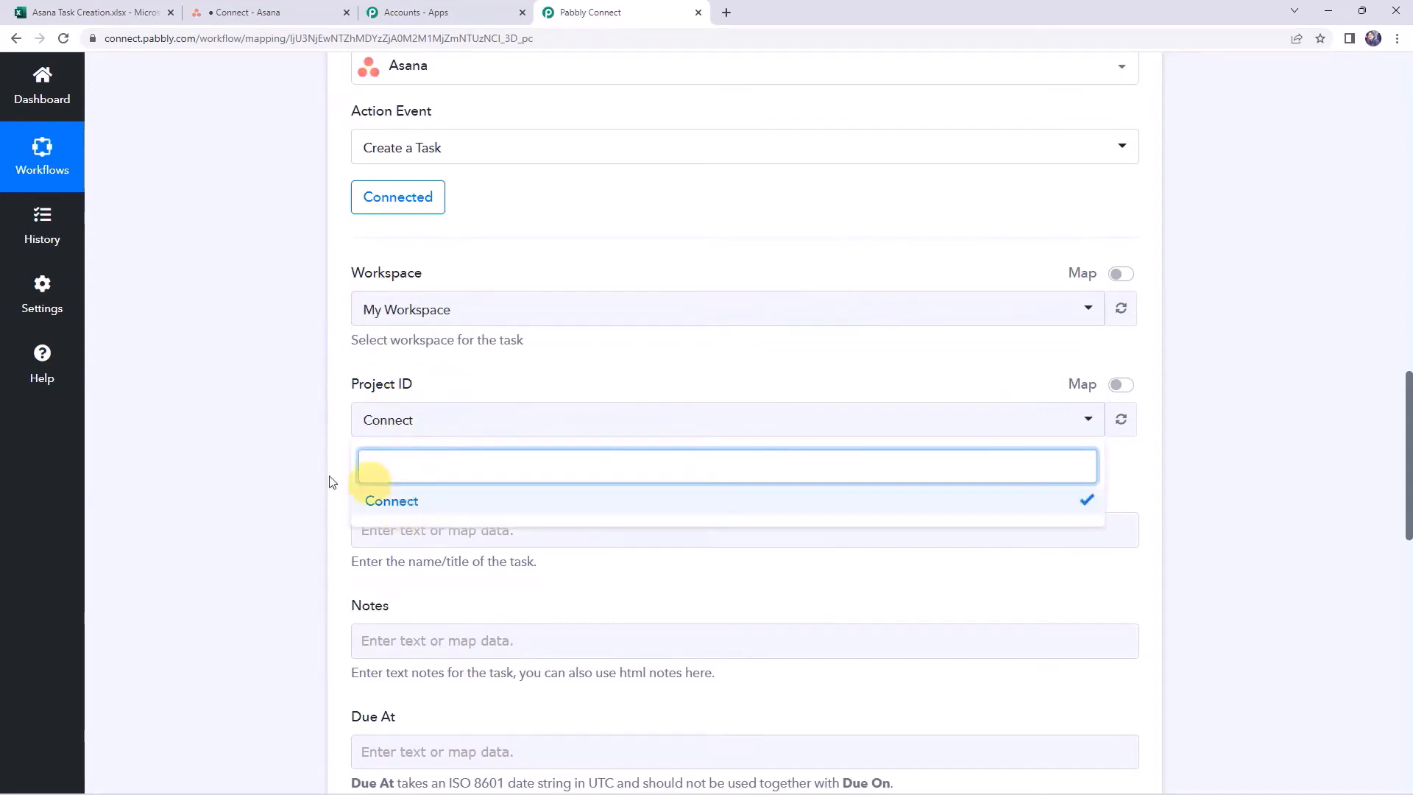
pyautogui.click(293, 474)
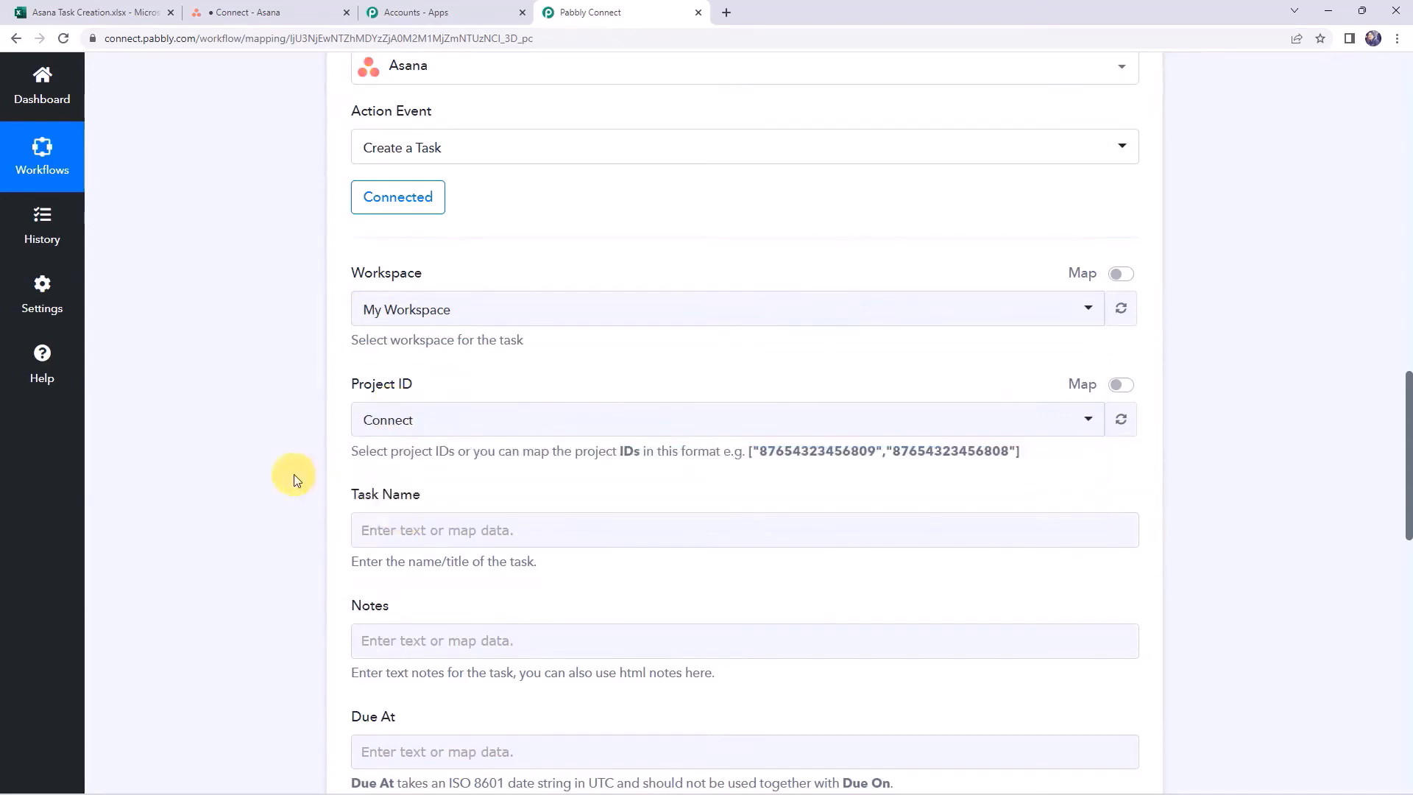
# Map the Excel RowData 0 value into Task Name
pyautogui.click(285, 7)
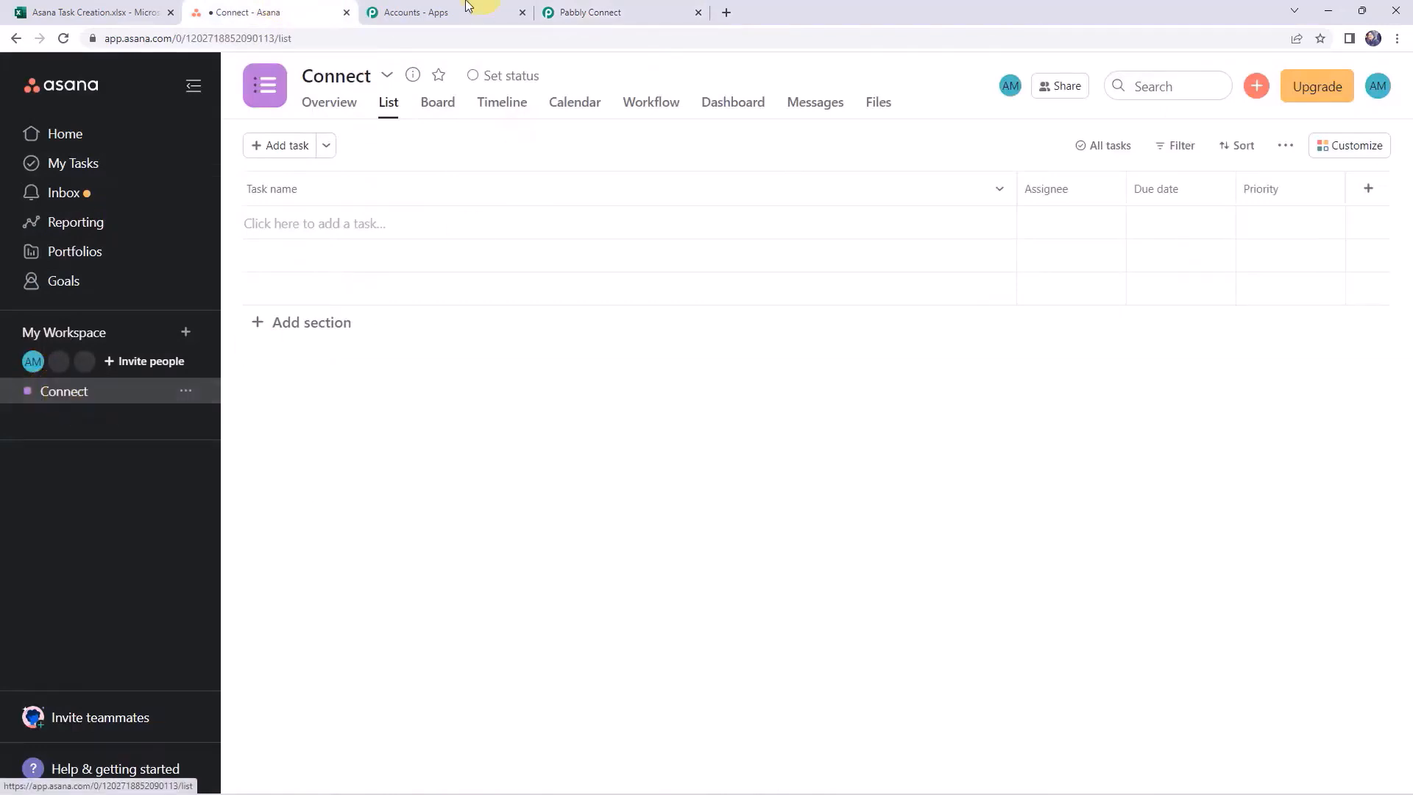
pyautogui.click(668, 9)
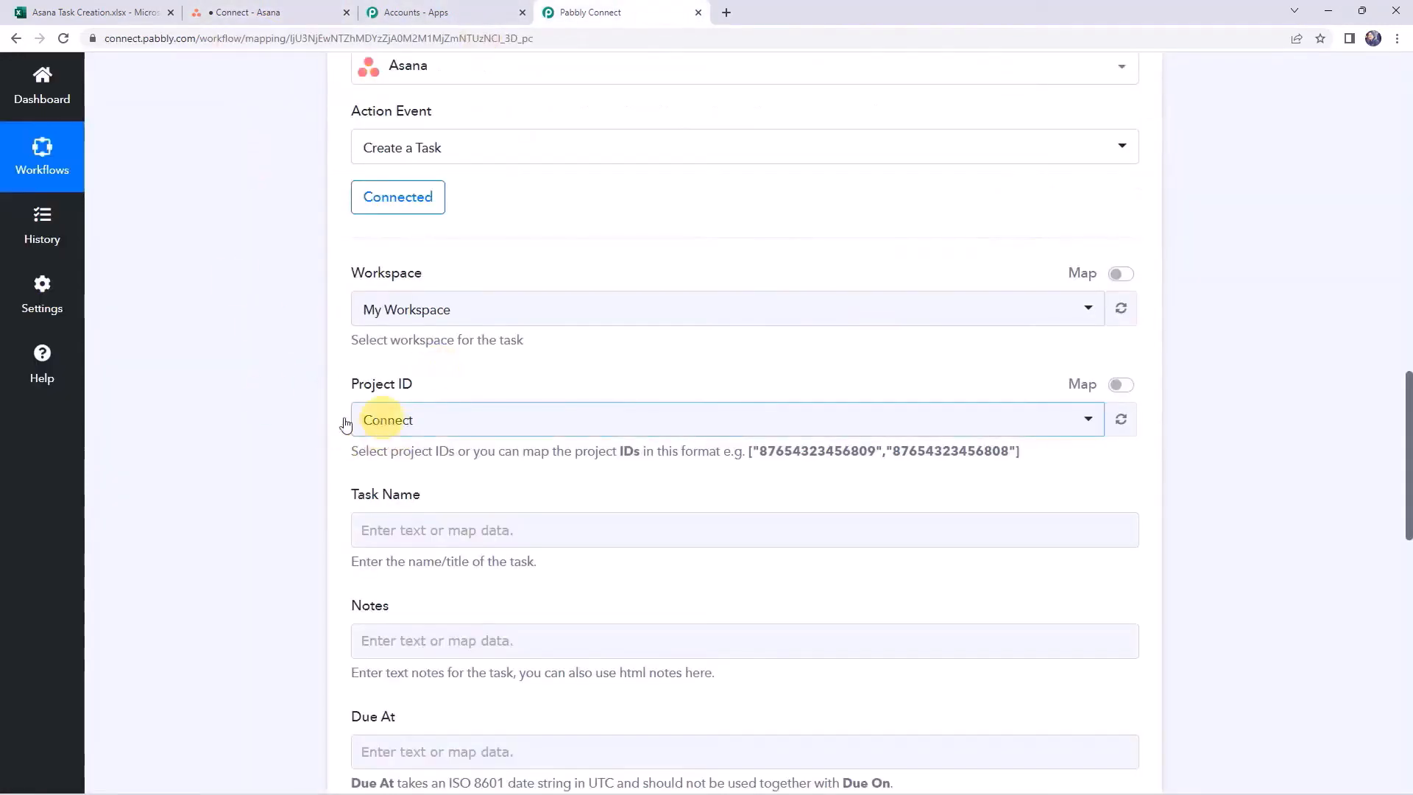
pyautogui.scroll(-2, 281, 417)
pyautogui.click(384, 388)
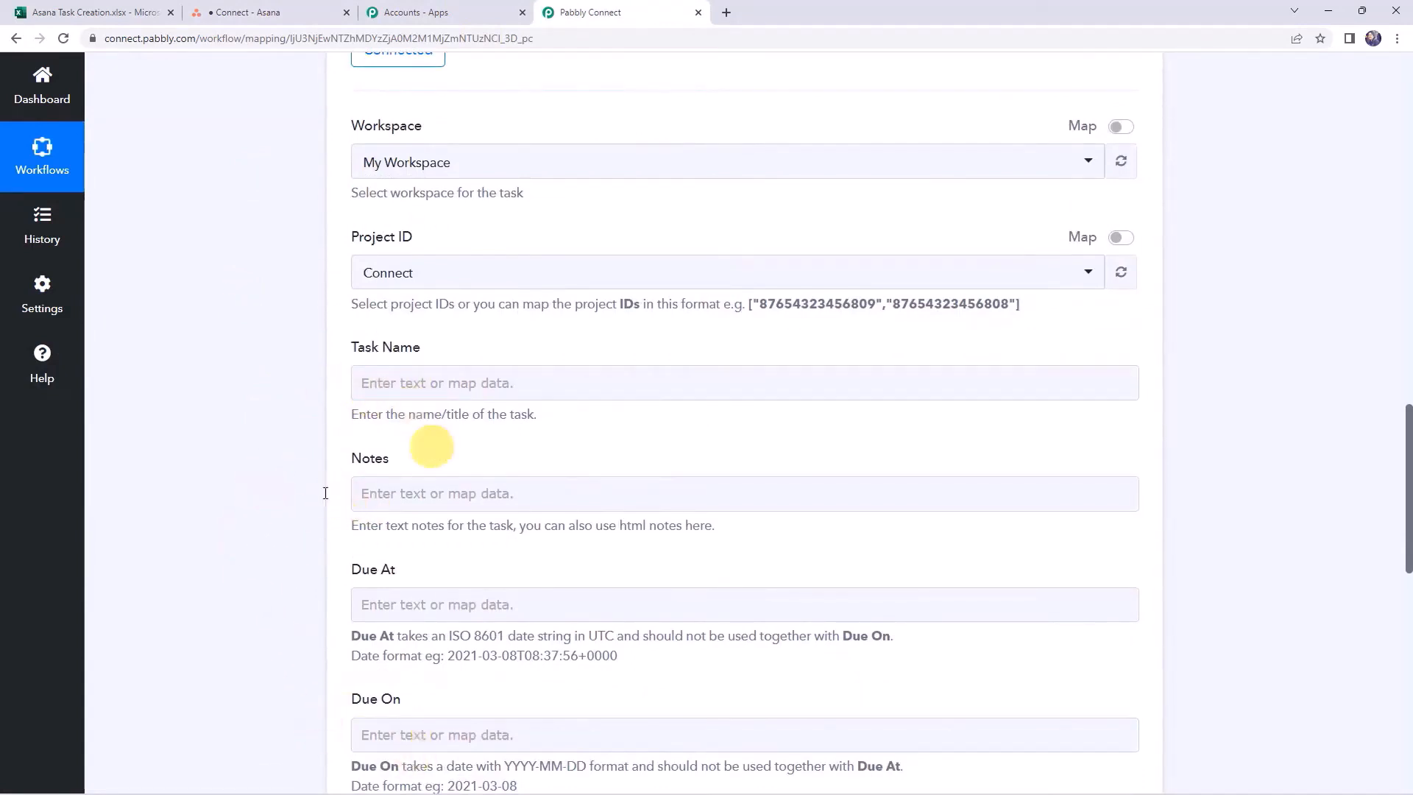
pyautogui.scroll(10, 286, 465)
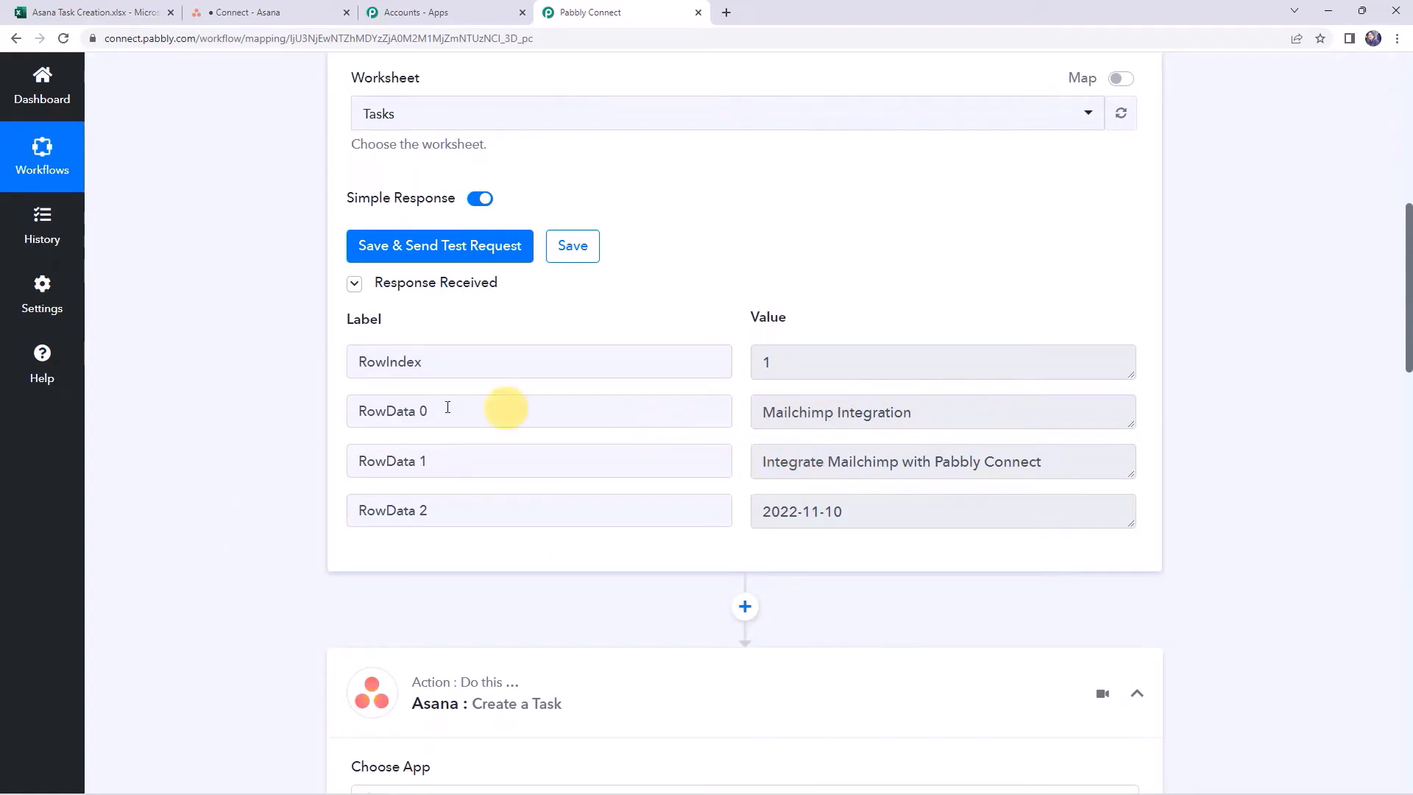
pyautogui.scroll(-9, 265, 464)
pyautogui.scroll(-2, 263, 465)
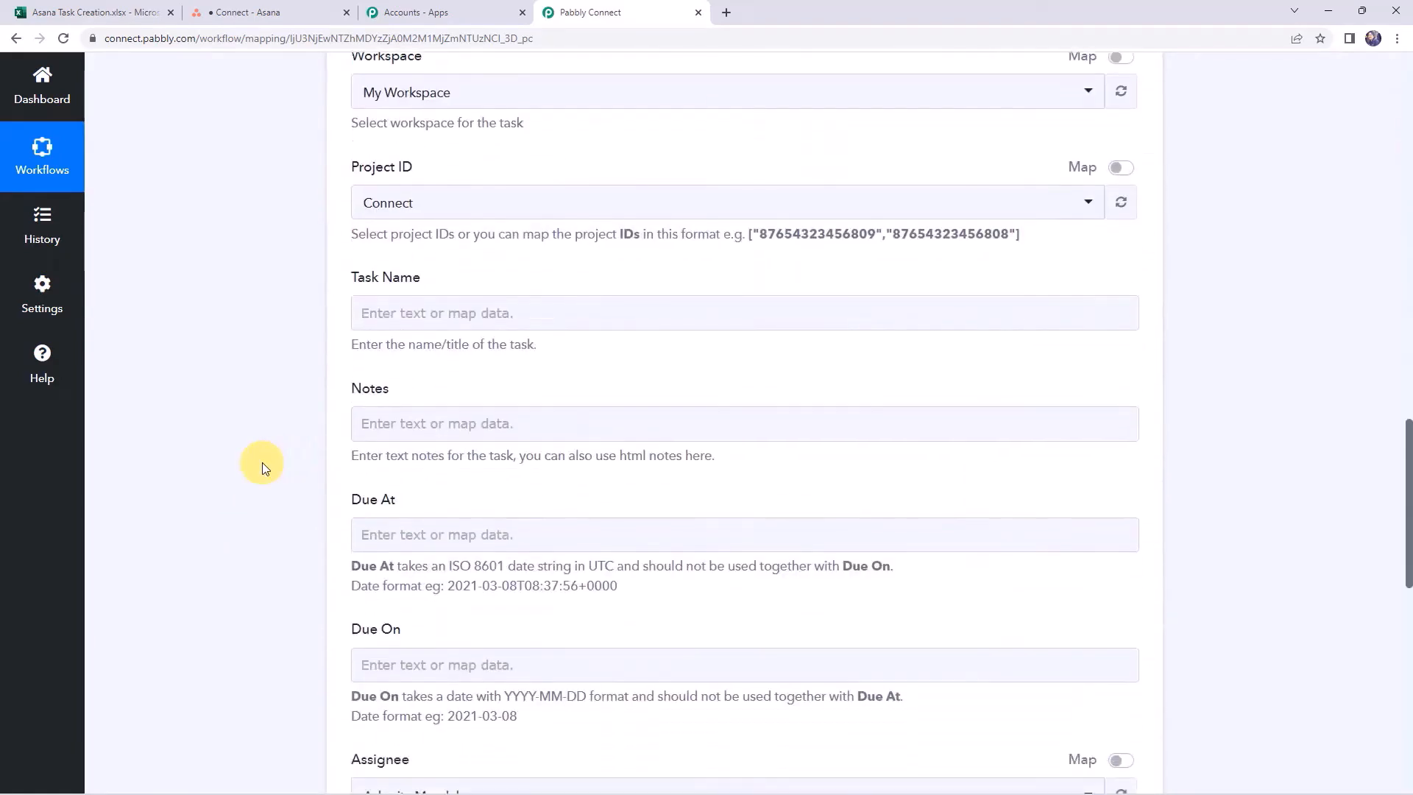
pyautogui.click(390, 305)
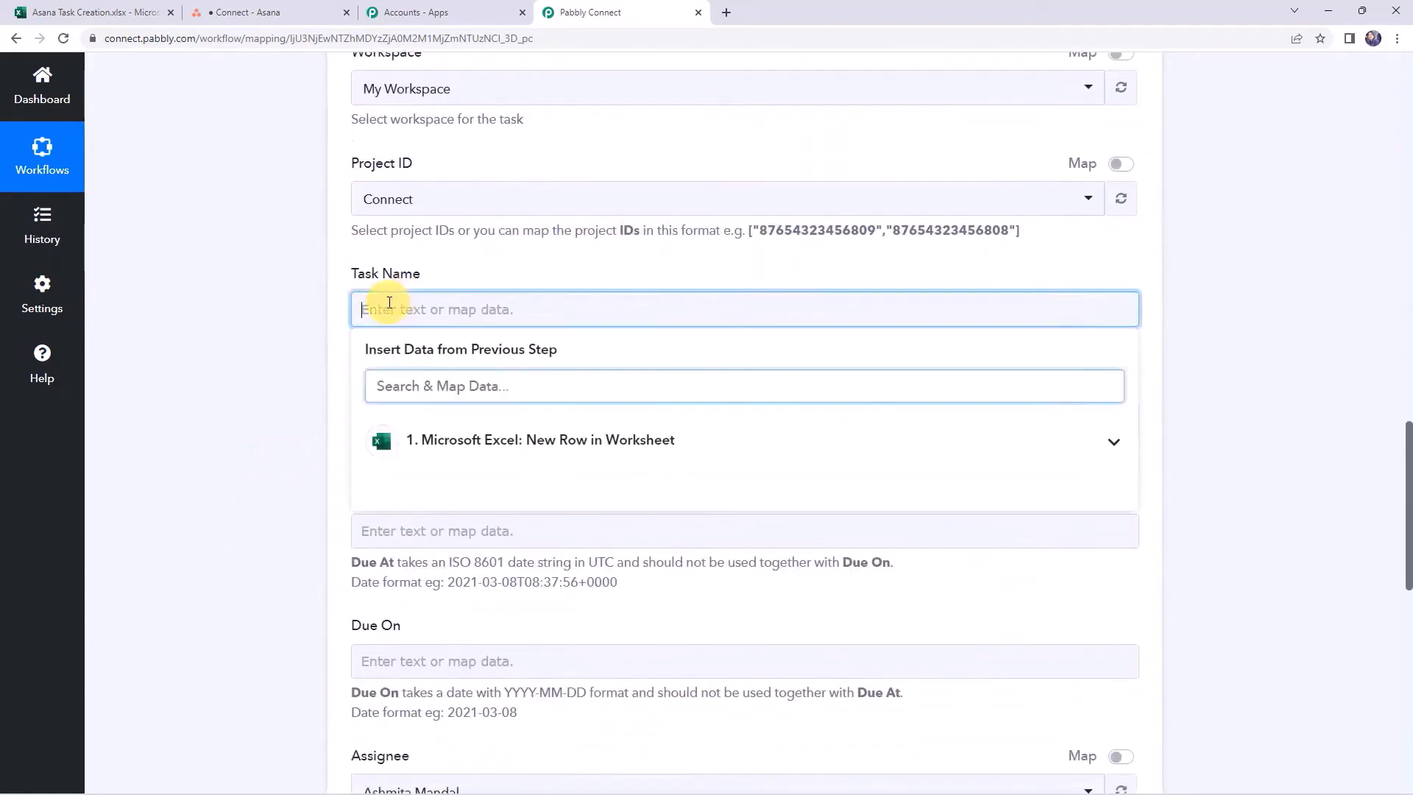
pyautogui.click(466, 440)
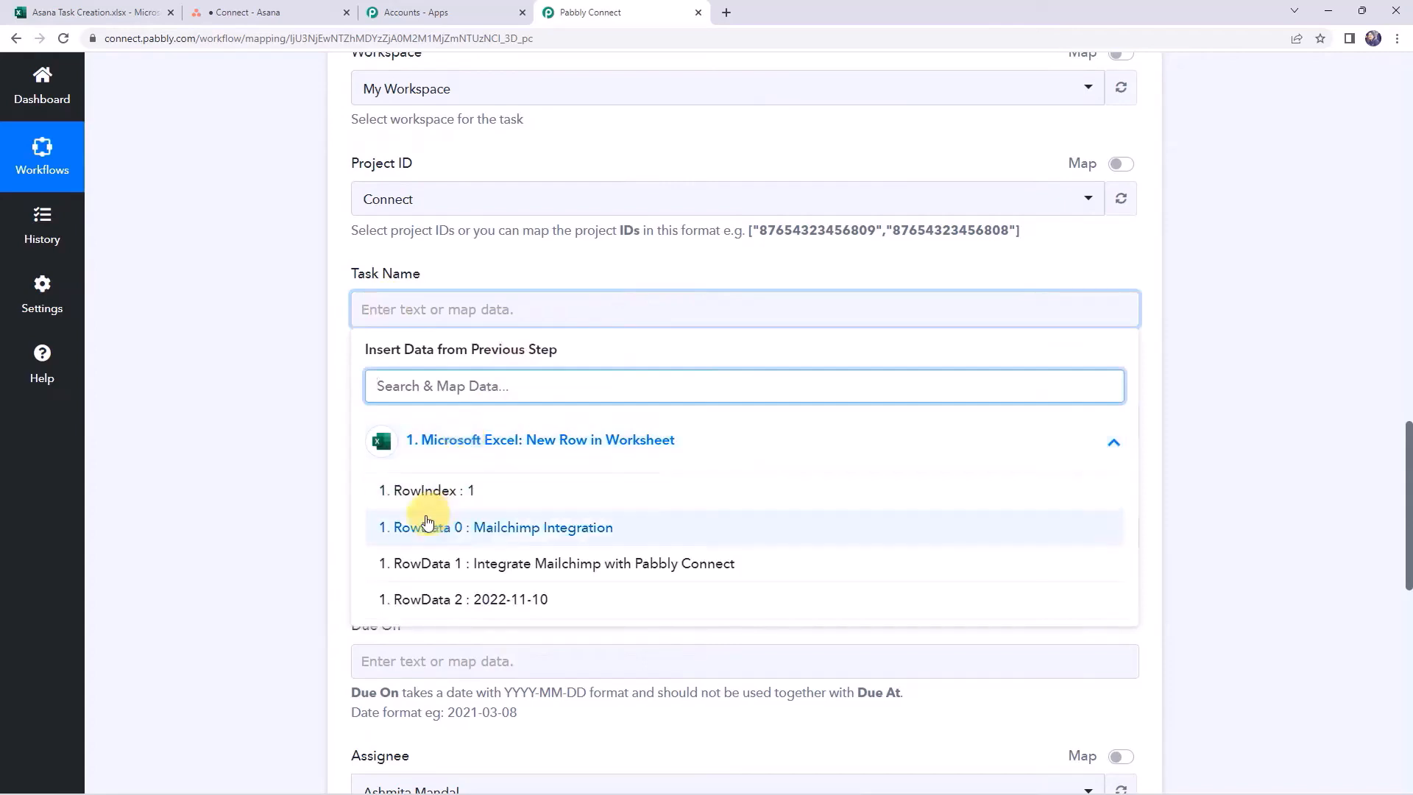
pyautogui.click(488, 527)
pyautogui.click(284, 396)
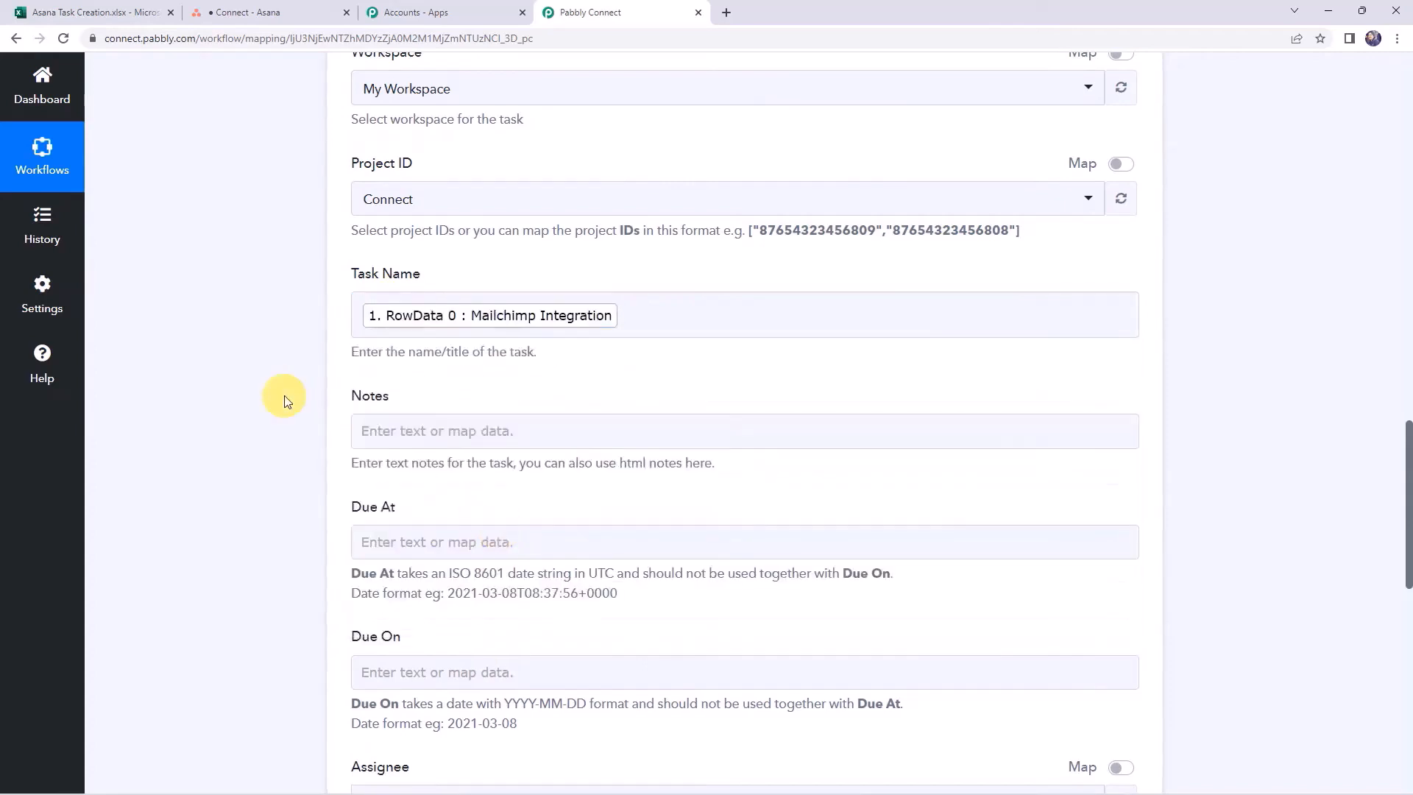
# Map the Excel RowData 1 value into Notes
pyautogui.click(386, 424)
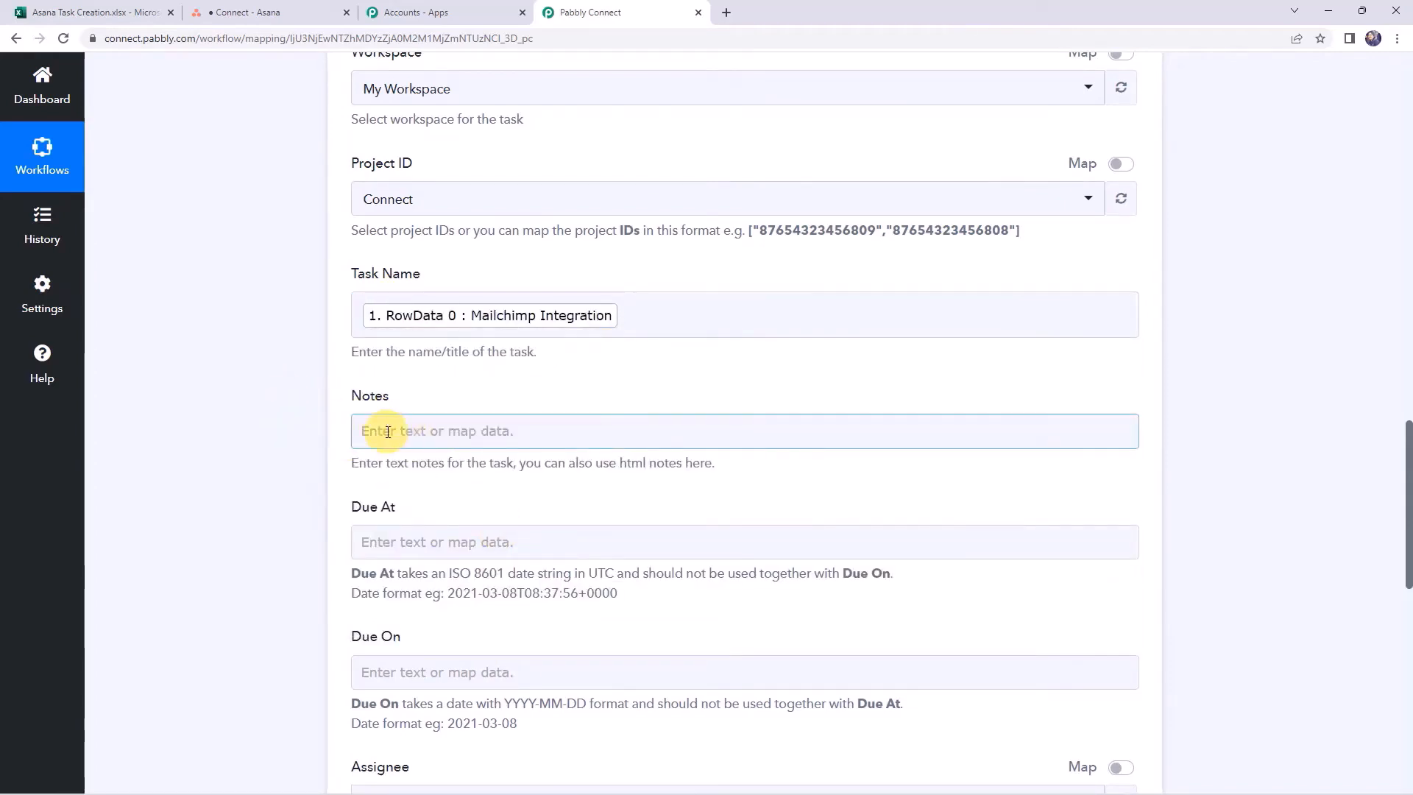
pyautogui.click(387, 432)
pyautogui.click(457, 560)
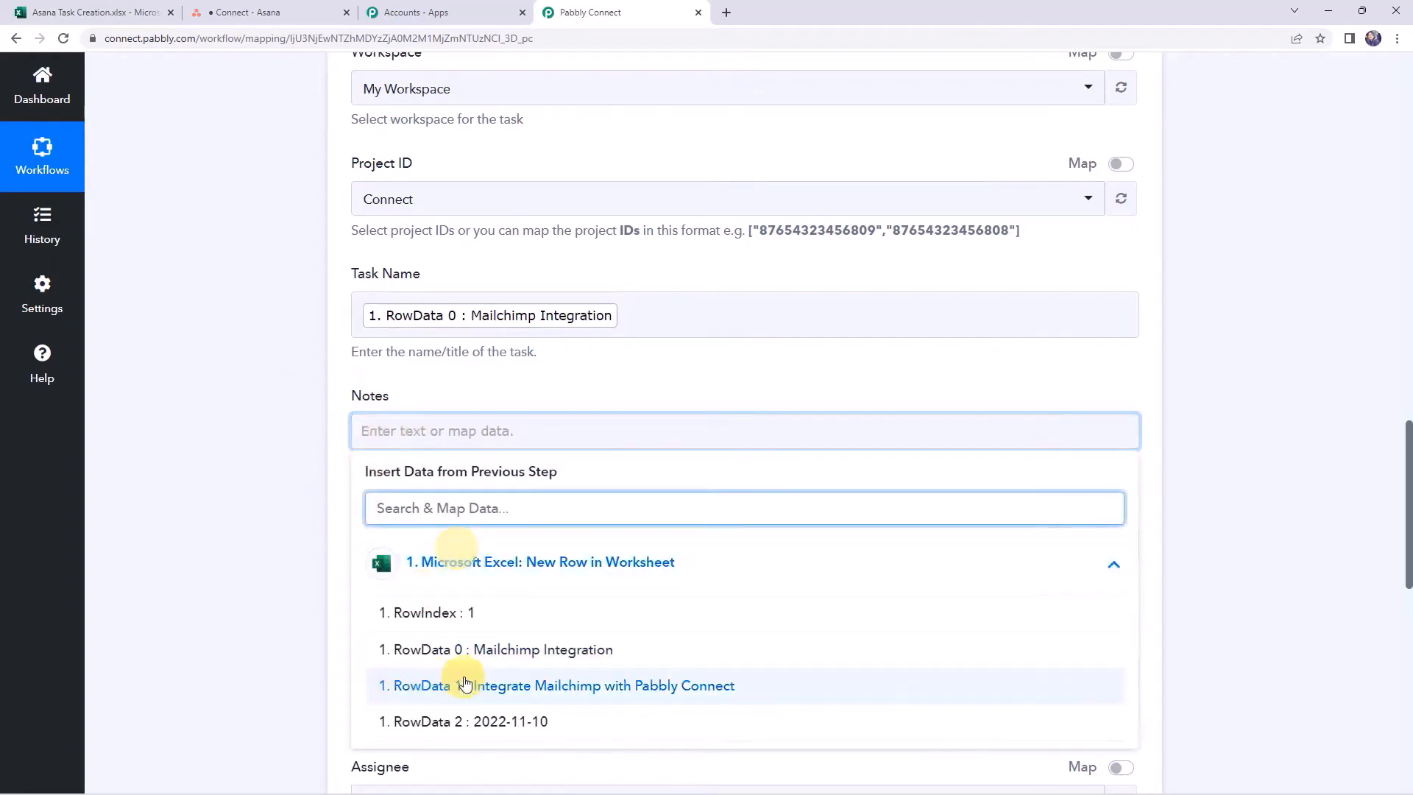
pyautogui.click(489, 685)
pyautogui.click(214, 473)
pyautogui.scroll(-4, 214, 471)
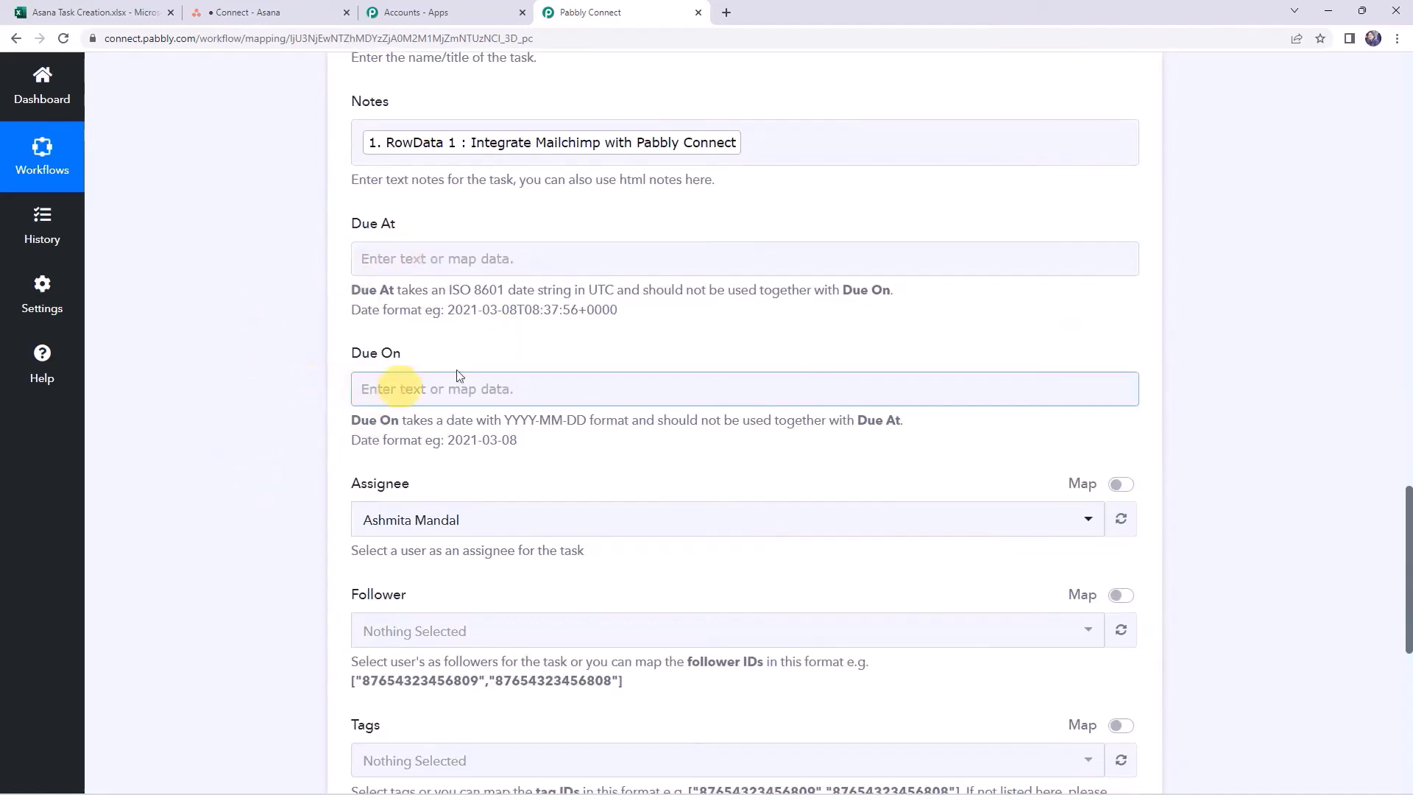
# Review the Due At and Due On date format examples, such as 2021-03-08
pyautogui.moveTo(354, 292); pyautogui.dragTo(883, 305)
pyautogui.click(879, 303)
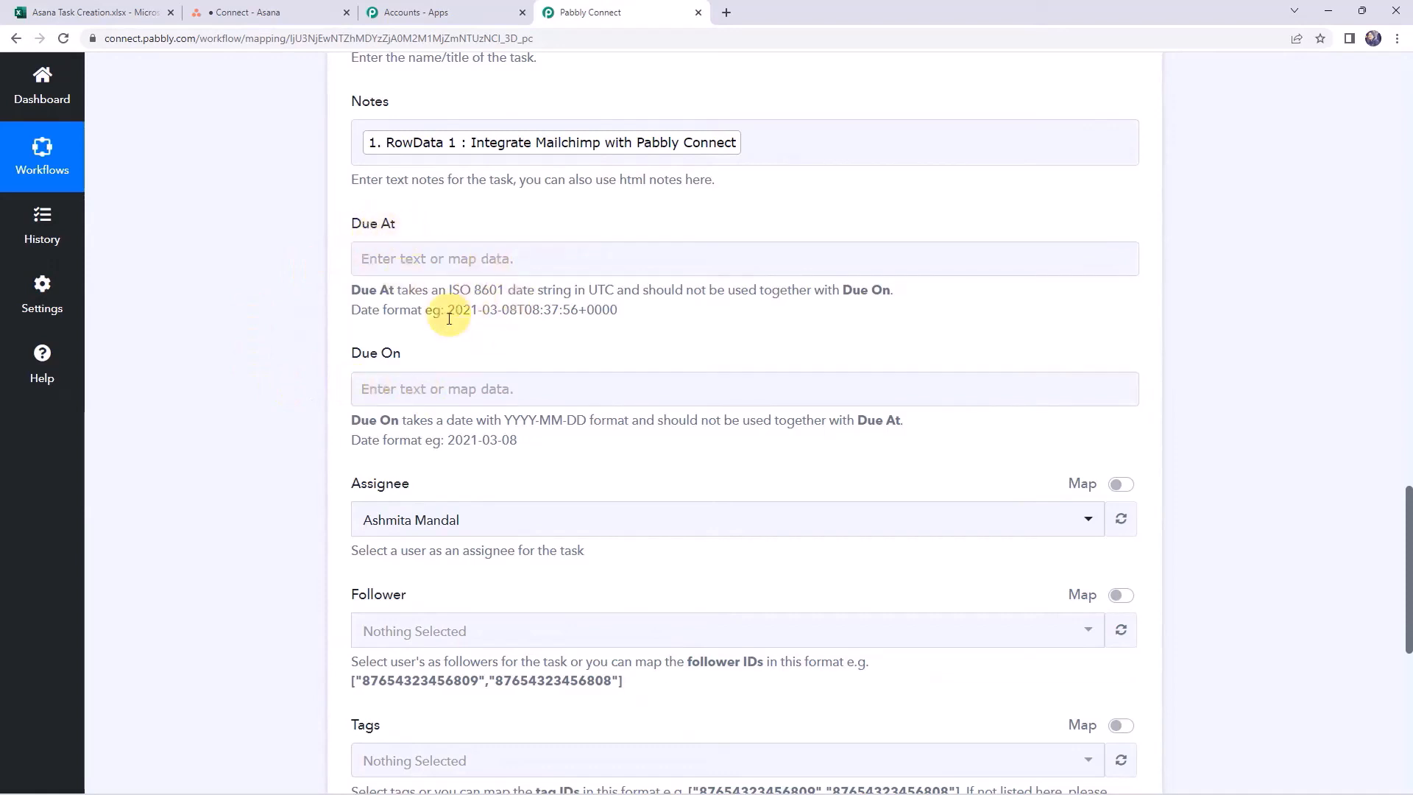
pyautogui.moveTo(471, 309); pyautogui.dragTo(625, 313)
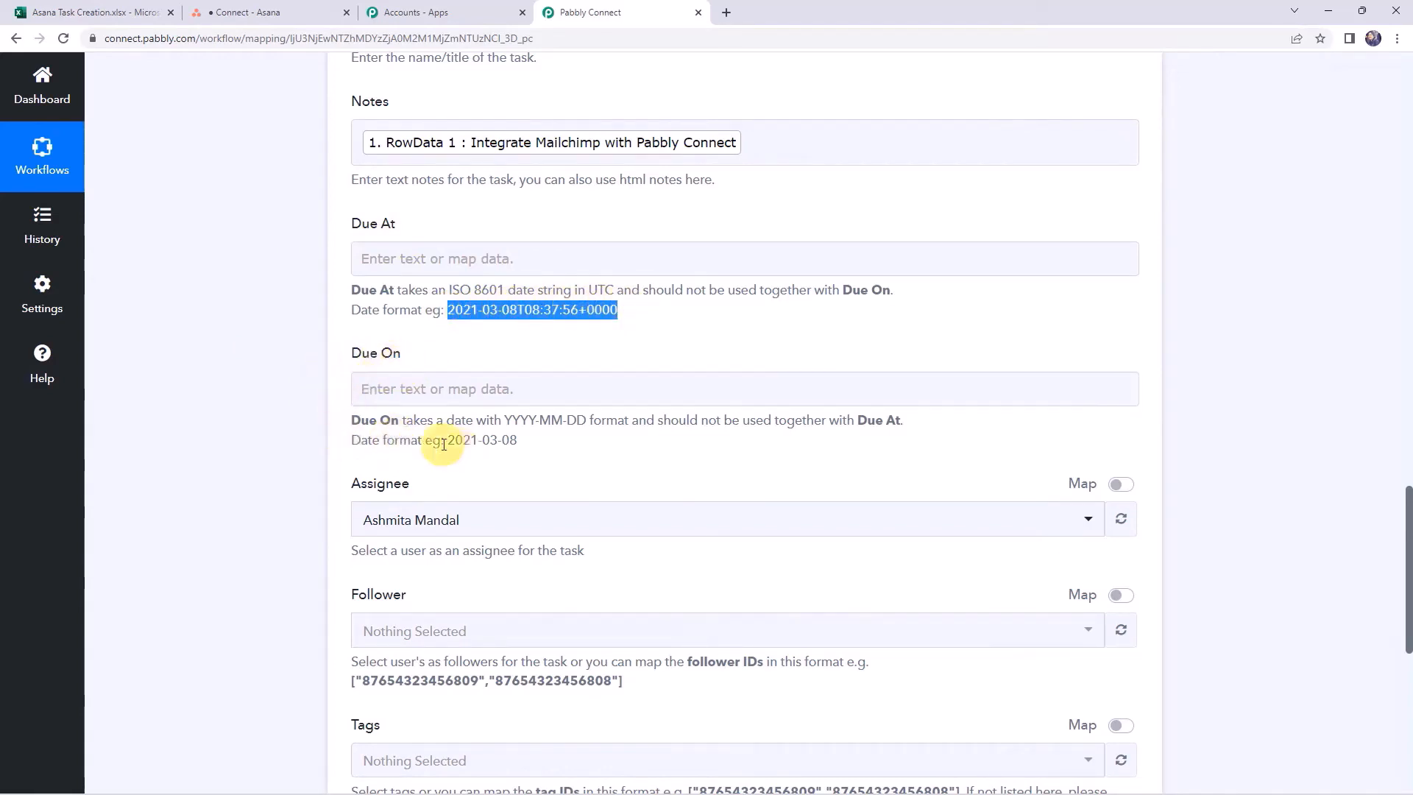
pyautogui.moveTo(448, 440); pyautogui.dragTo(529, 440)
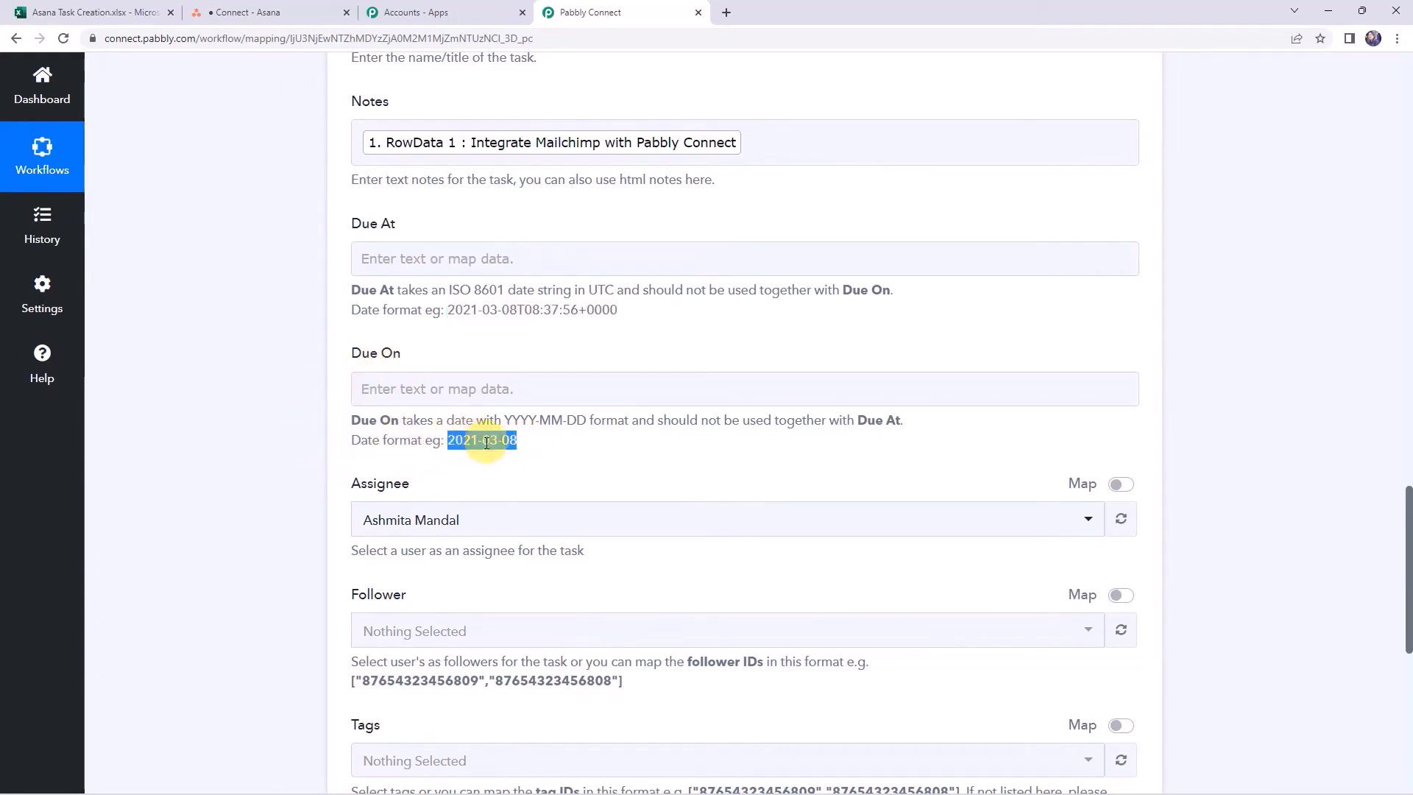
pyautogui.scroll(13, 272, 437)
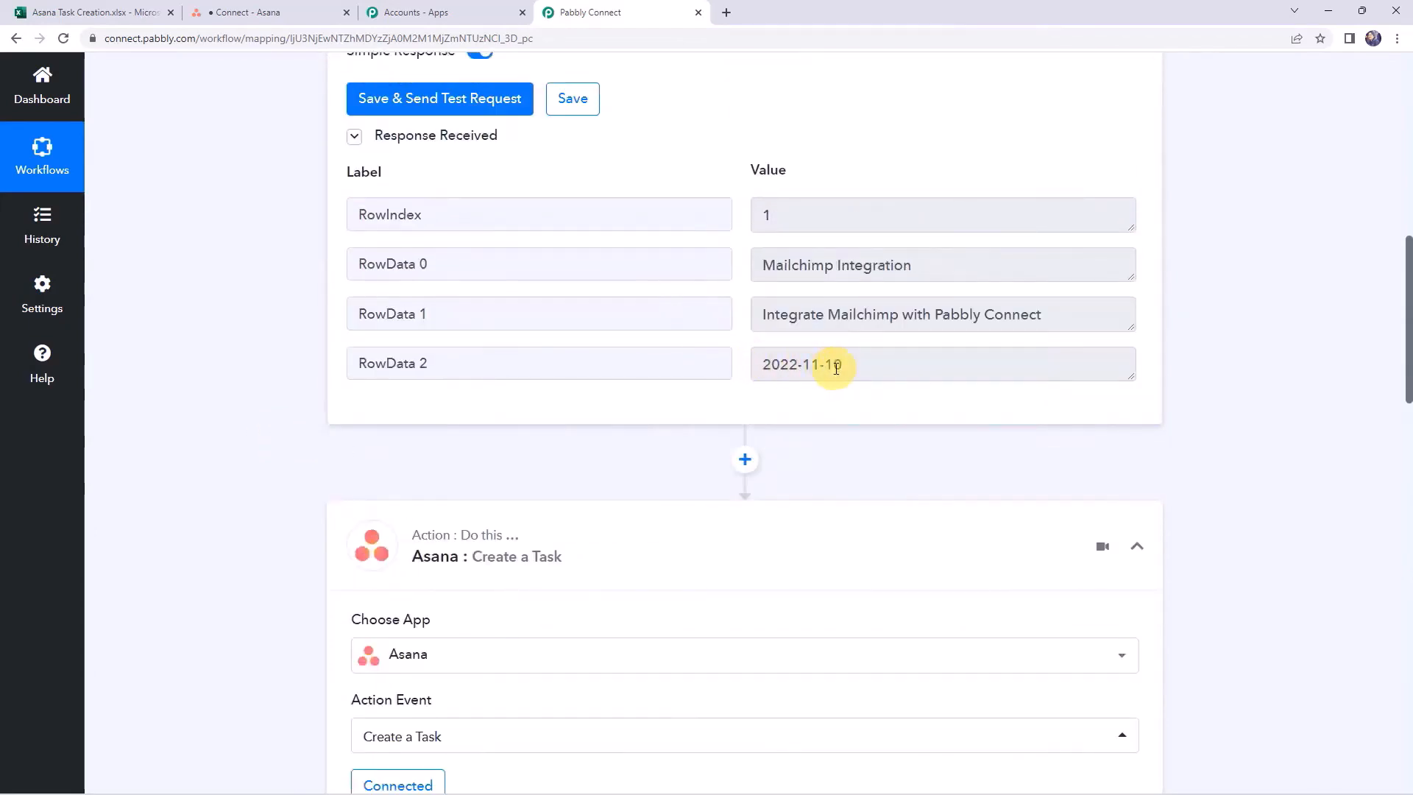
pyautogui.scroll(-15, 221, 407)
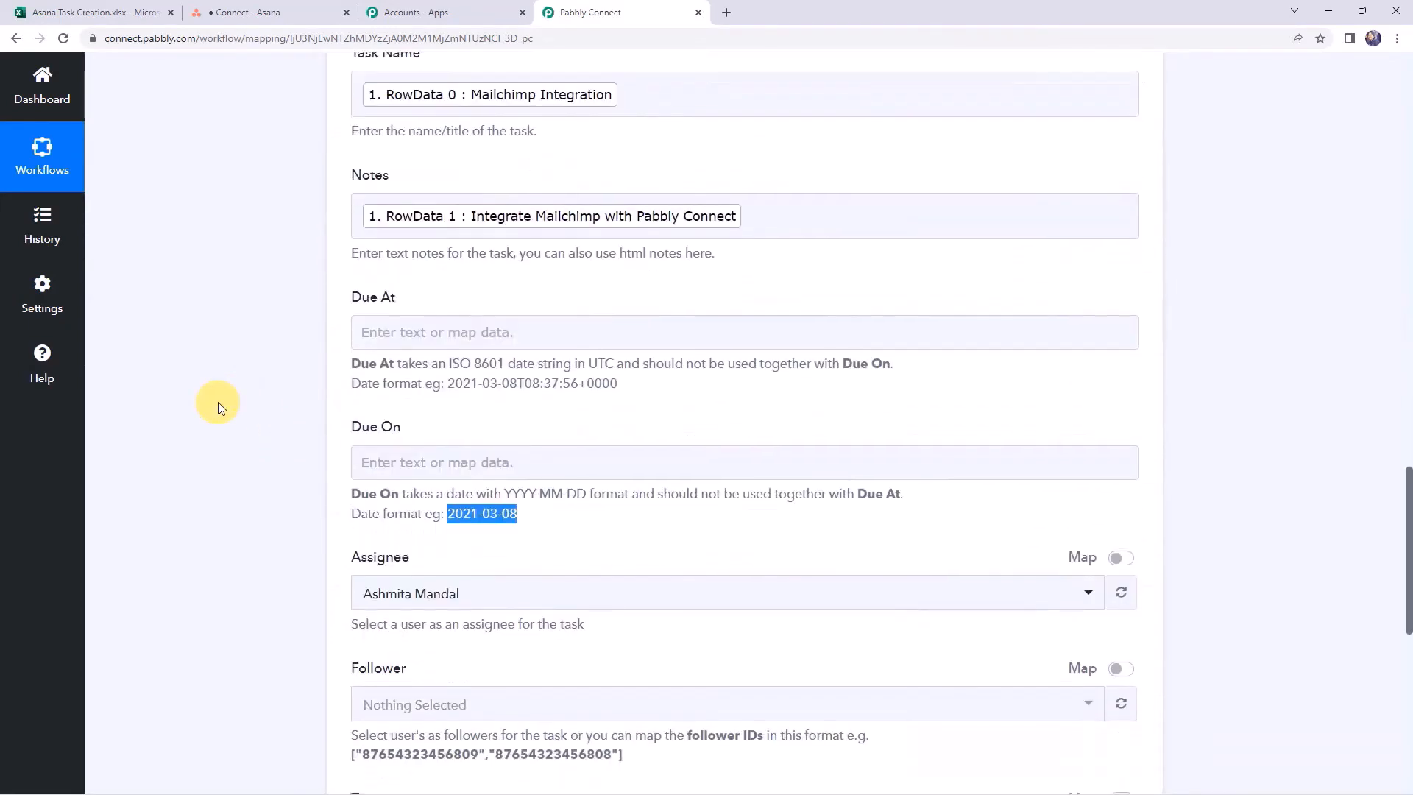
# Map the Excel RowData 2 date, 2022-11-10, into Due On
pyautogui.click(377, 471)
pyautogui.click(420, 589)
pyautogui.scroll(-3, 294, 545)
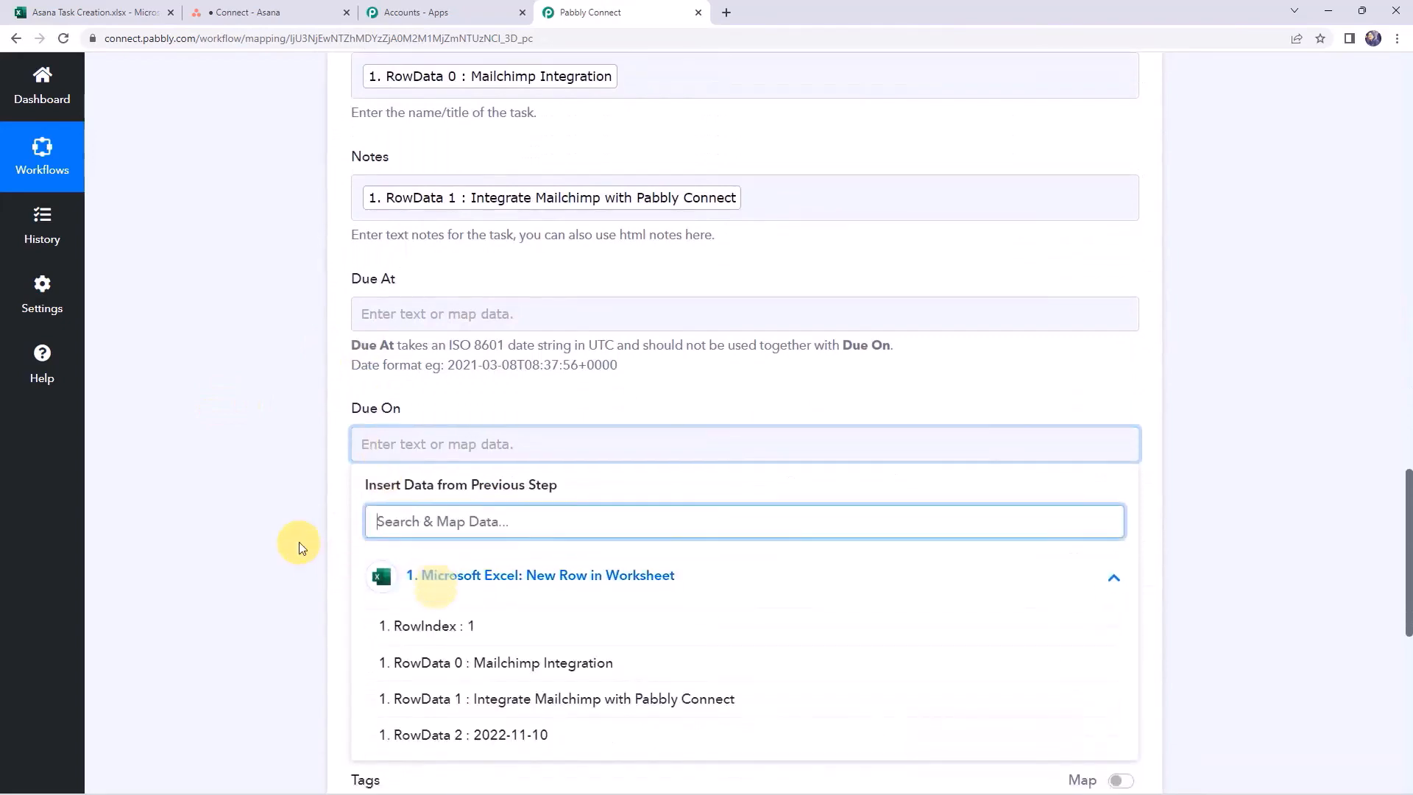
pyautogui.click(442, 532)
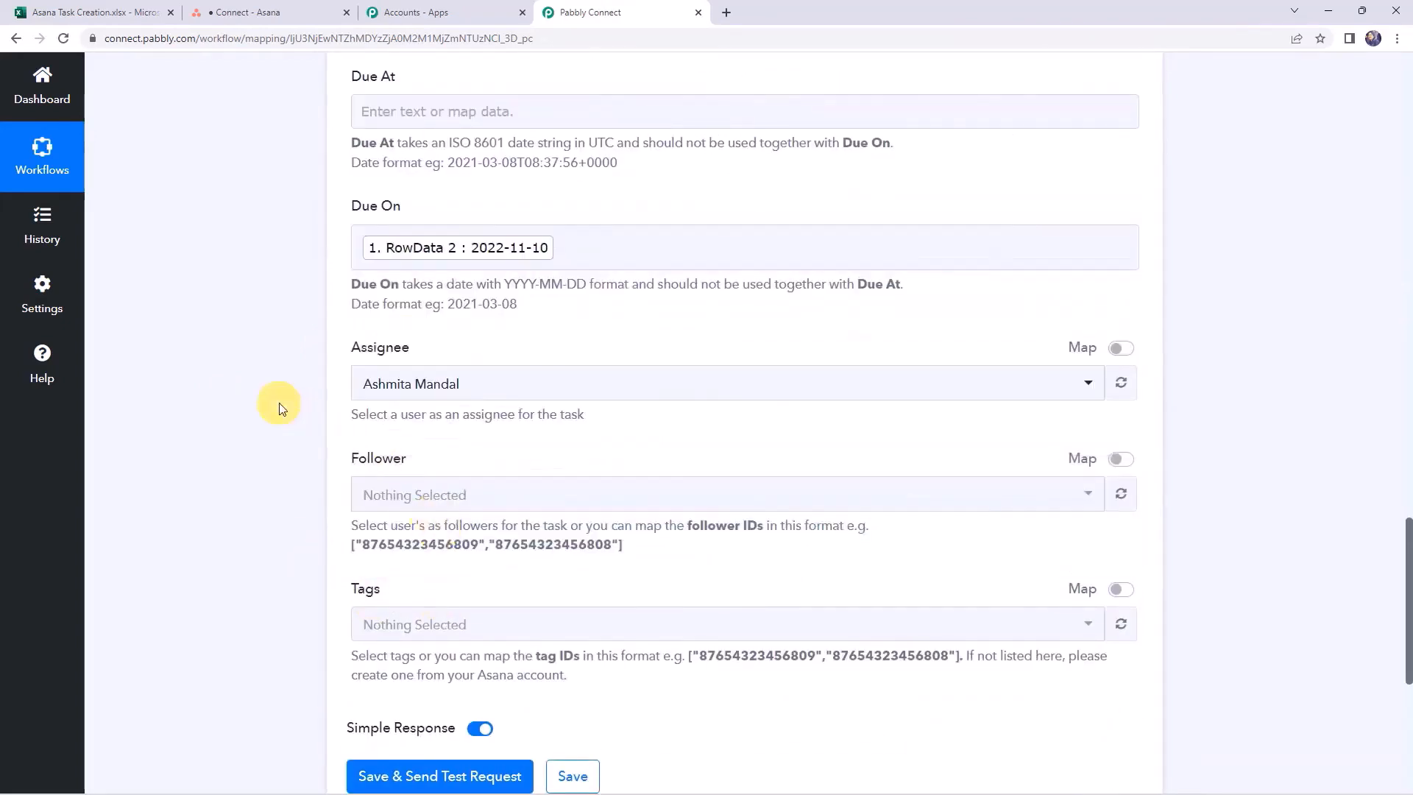
# Keep the existing user as the Asana task's assignee
pyautogui.scroll(-1, 279, 408)
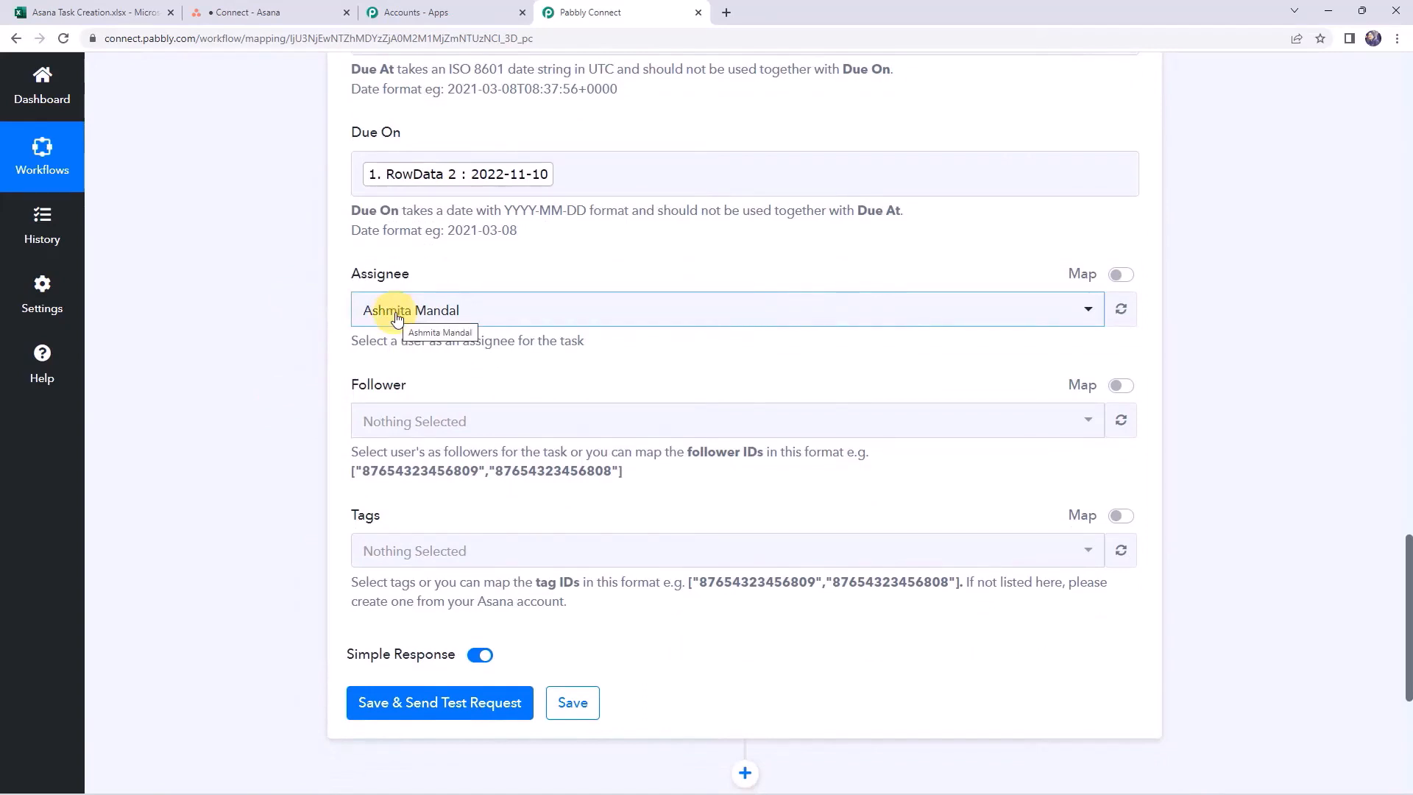
pyautogui.click(396, 318)
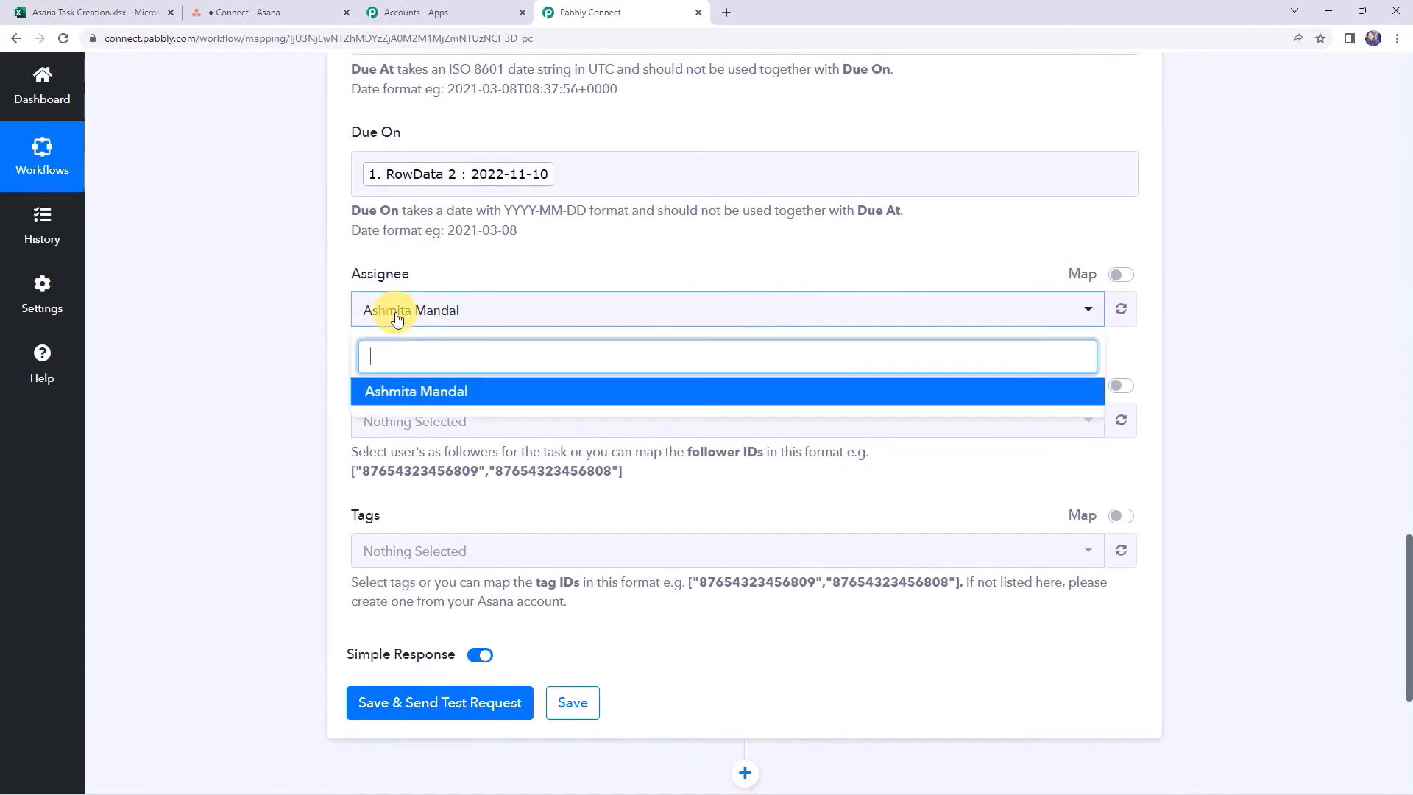
pyautogui.click(418, 395)
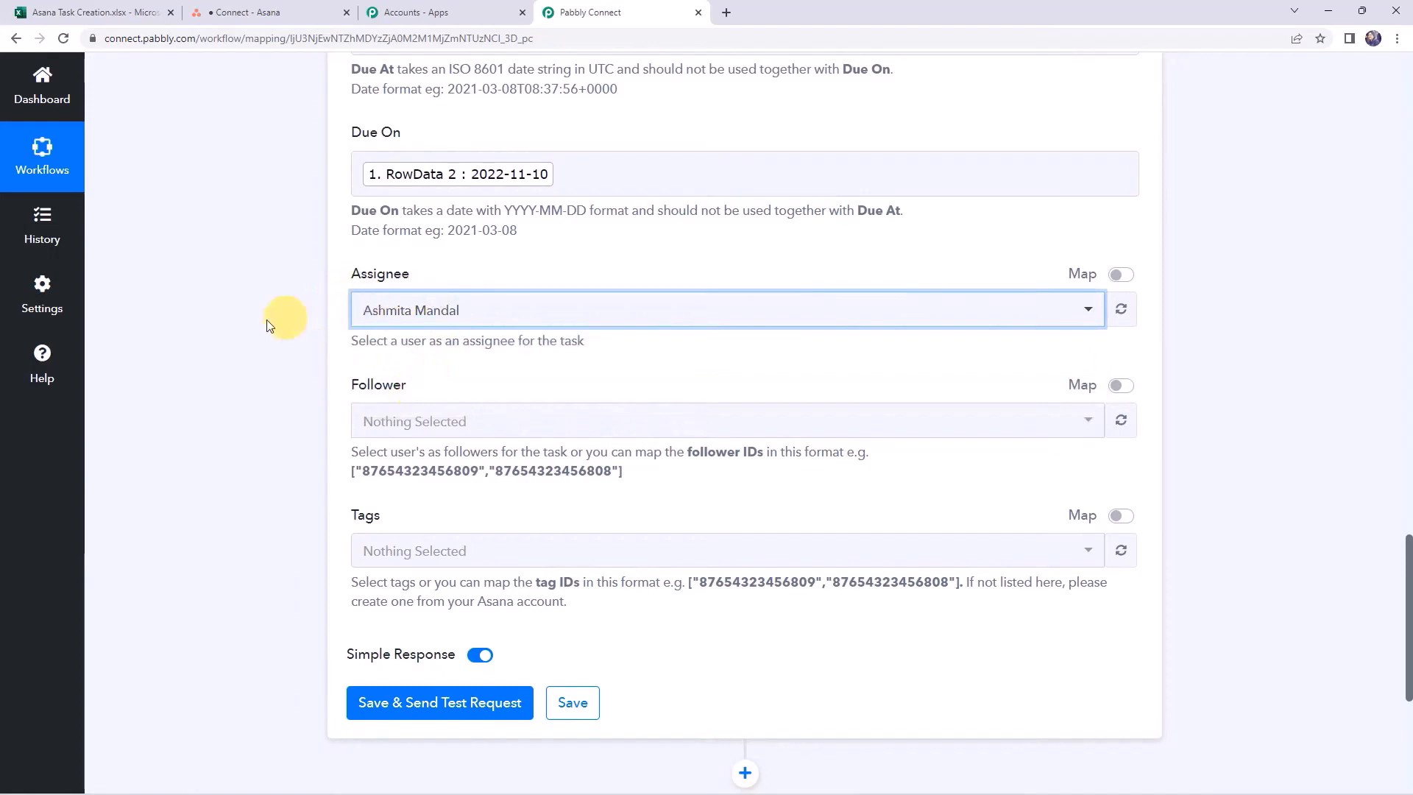
# Save the action and send a test request that creates the Mailchimp Integration task in Asana
pyautogui.scroll(-3, 267, 320)
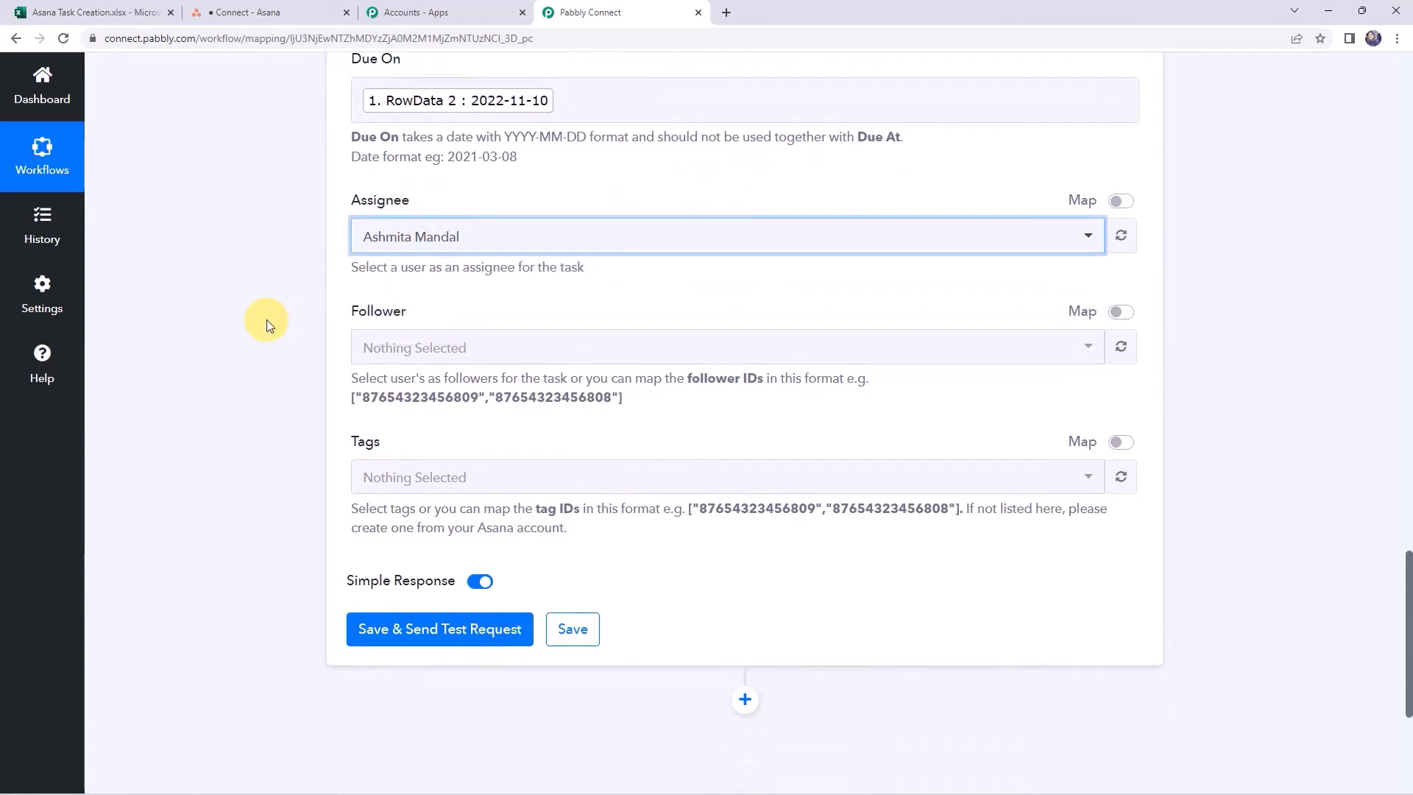
pyautogui.click(410, 487)
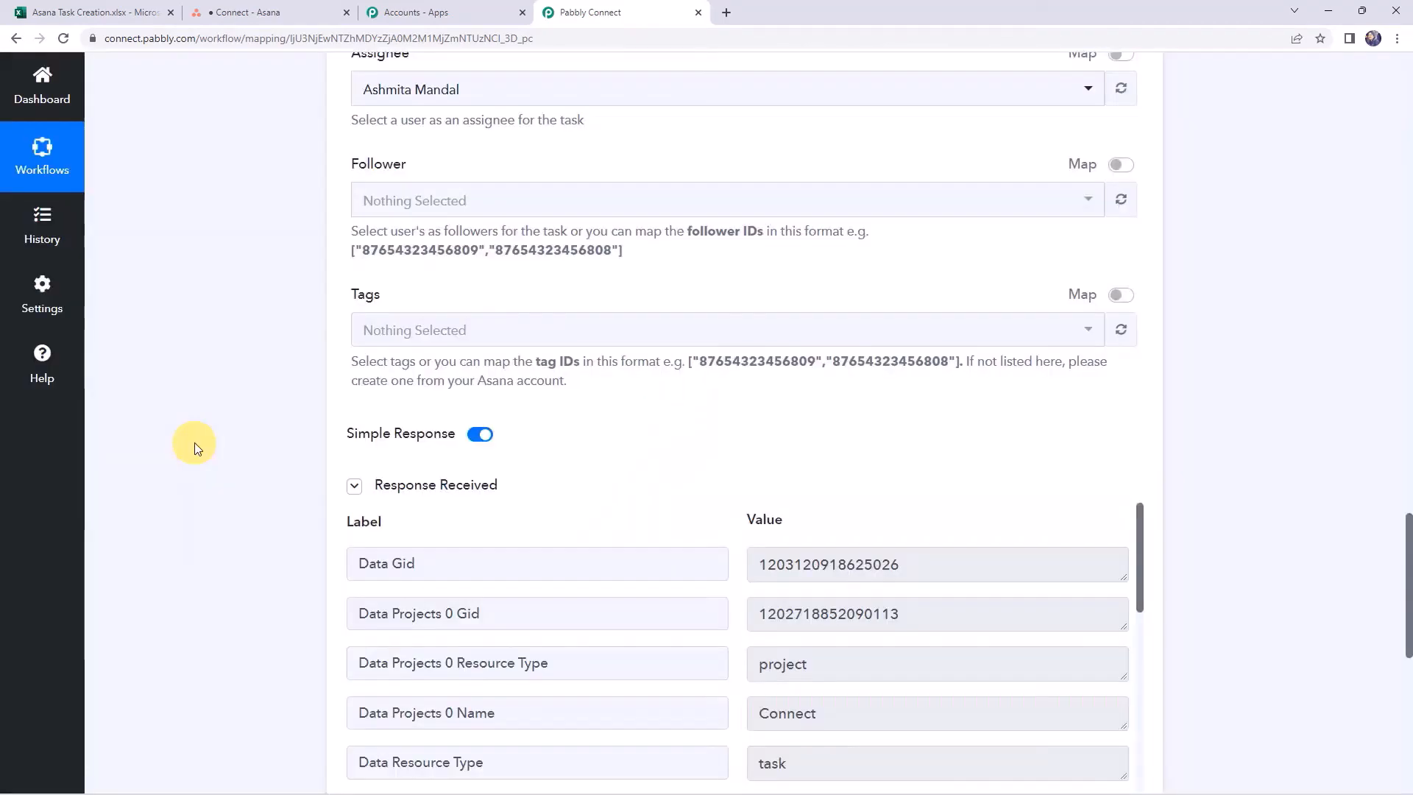
pyautogui.scroll(-4, 194, 443)
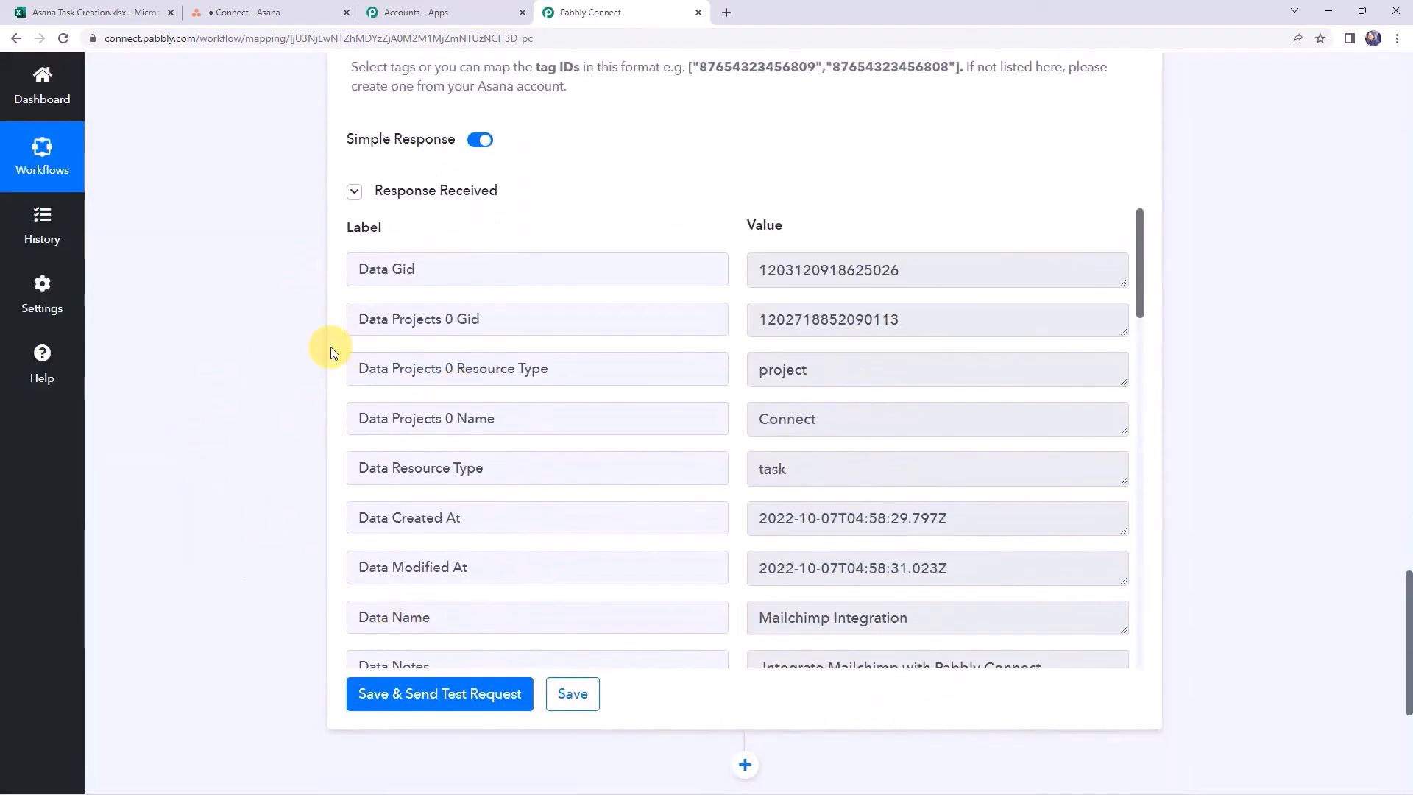
pyautogui.click(287, 9)
pyautogui.click(314, 221)
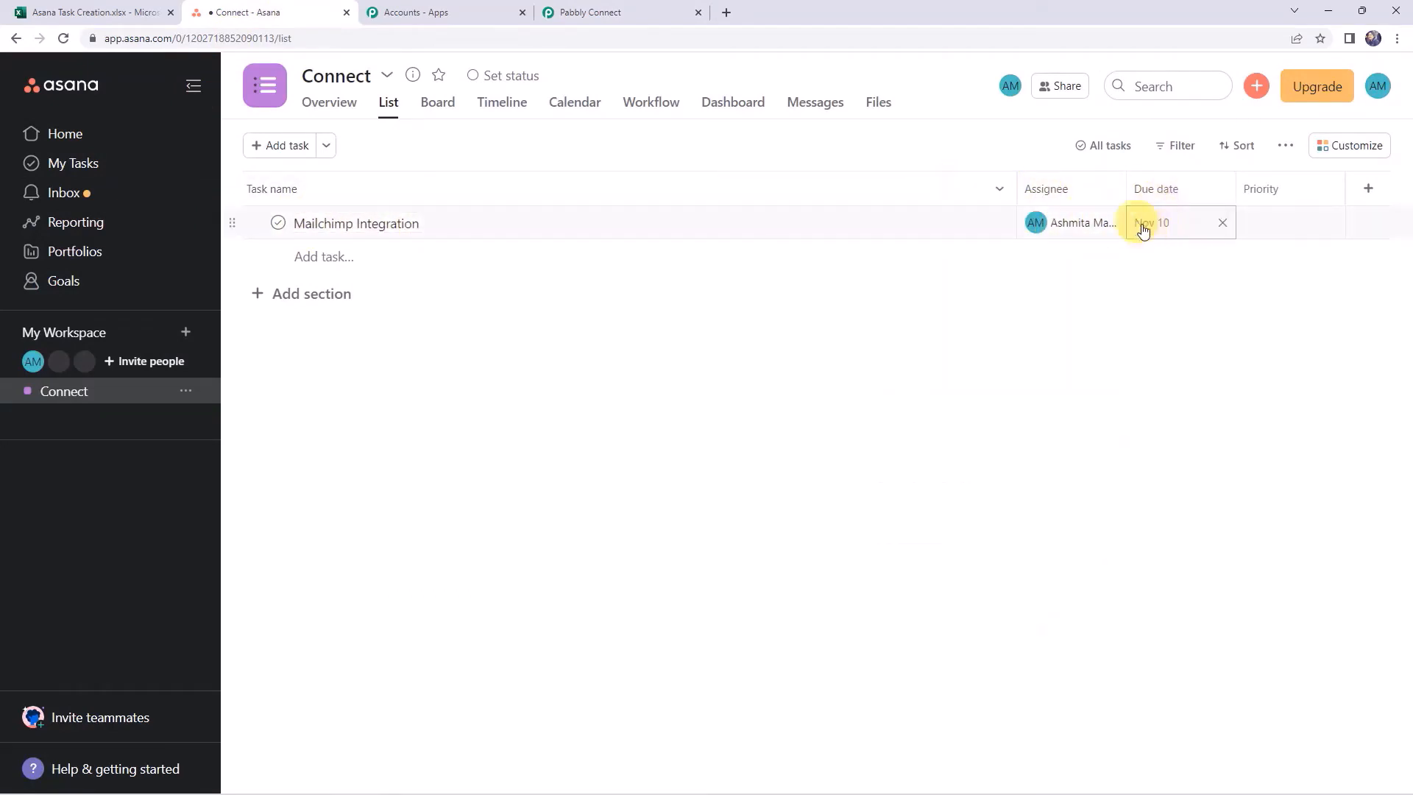
pyautogui.click(55, 12)
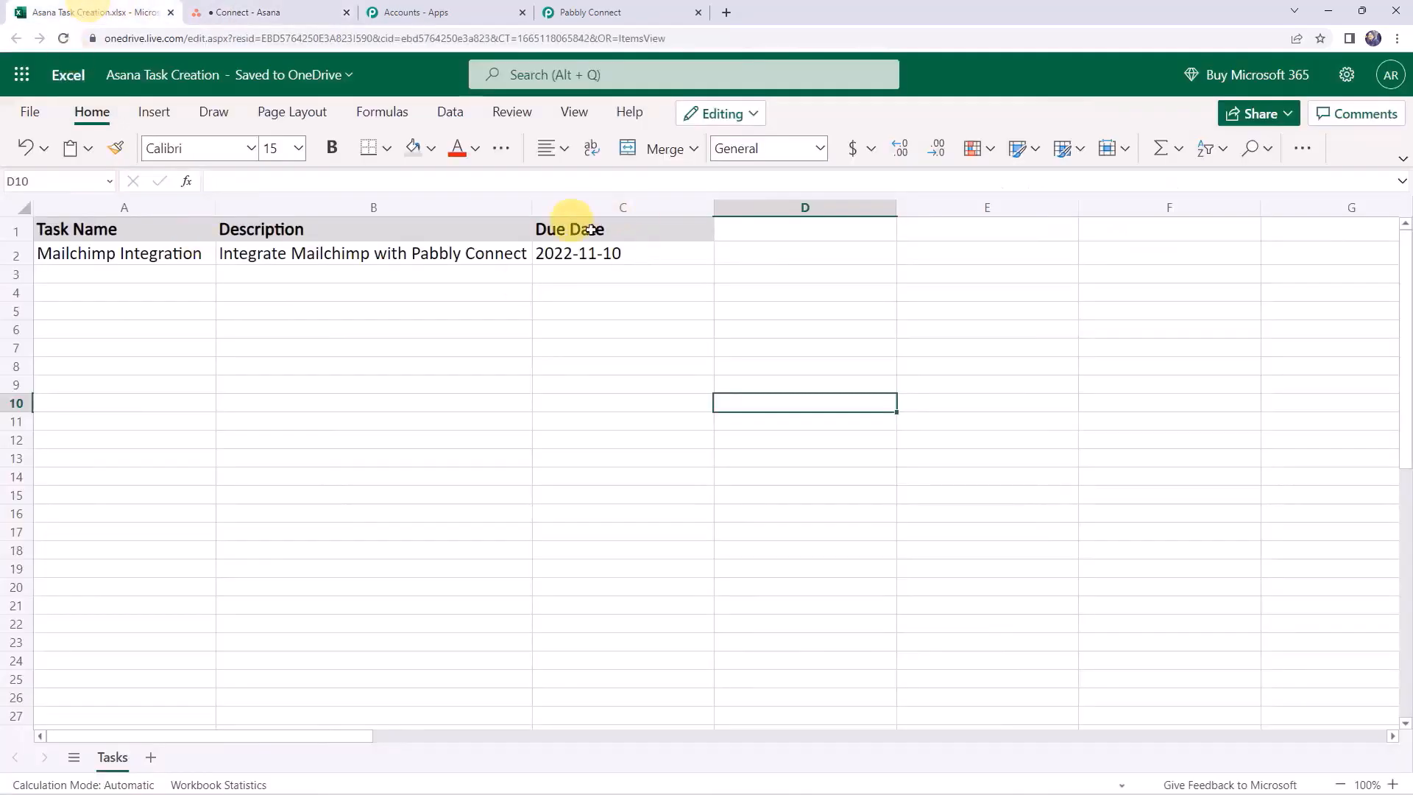
pyautogui.click(635, 8)
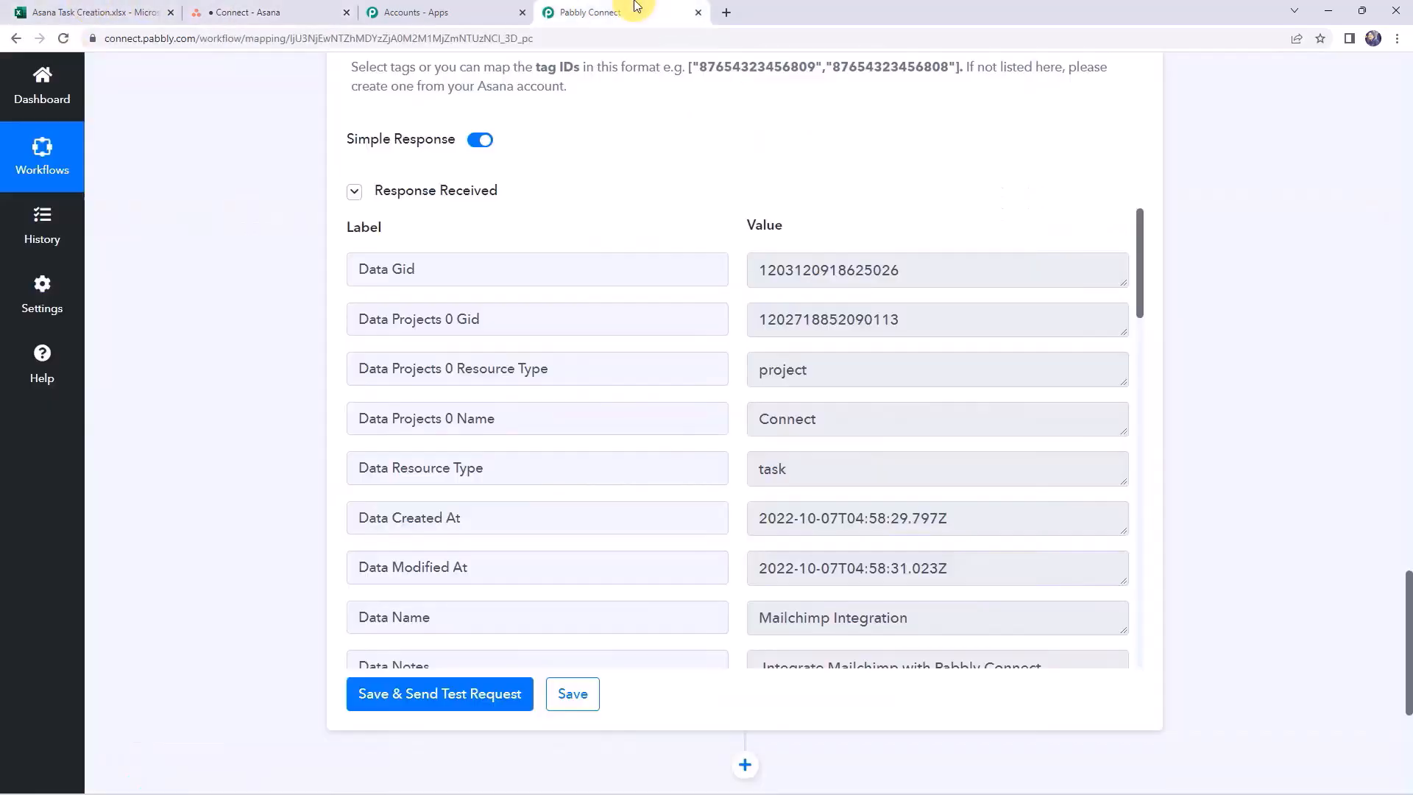
pyautogui.click(309, 15)
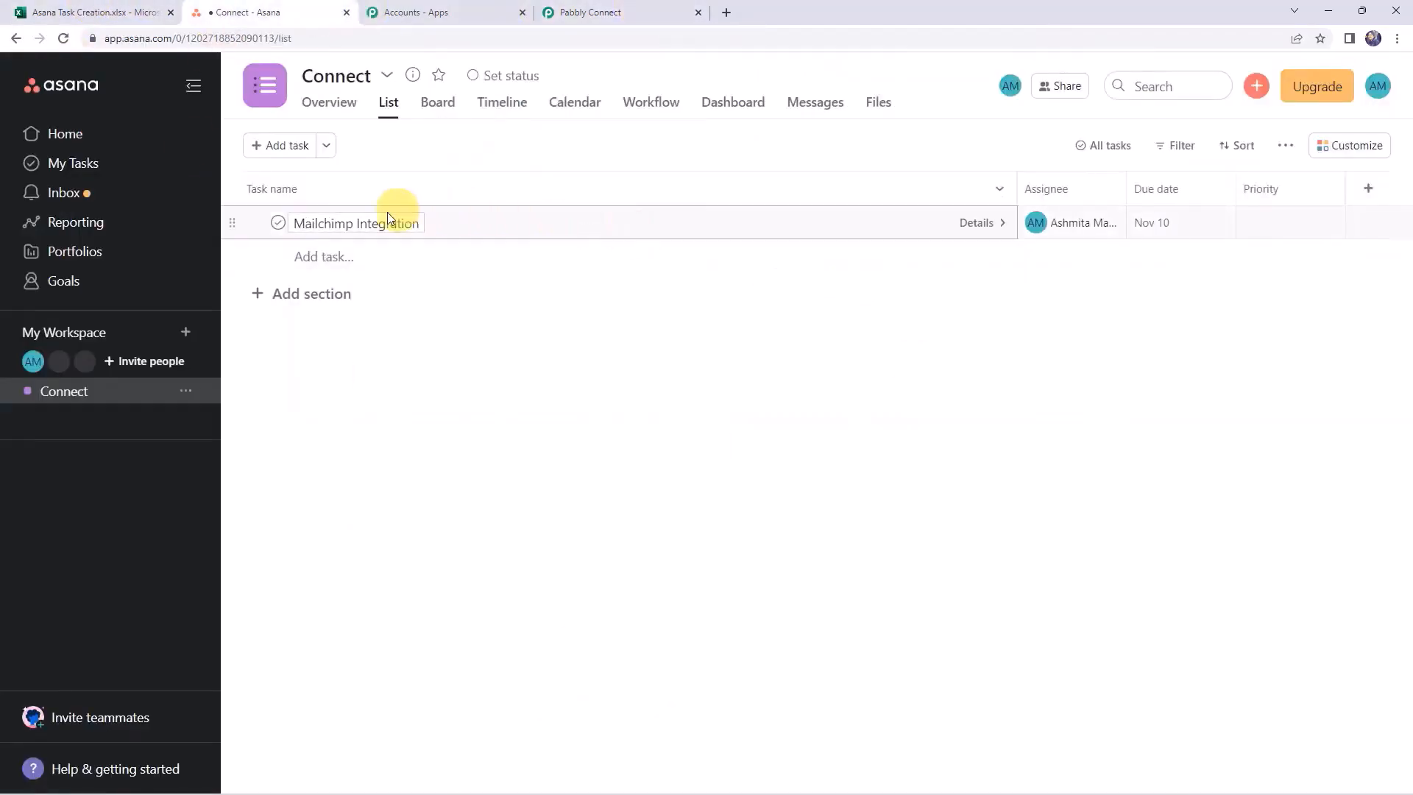
pyautogui.click(432, 231)
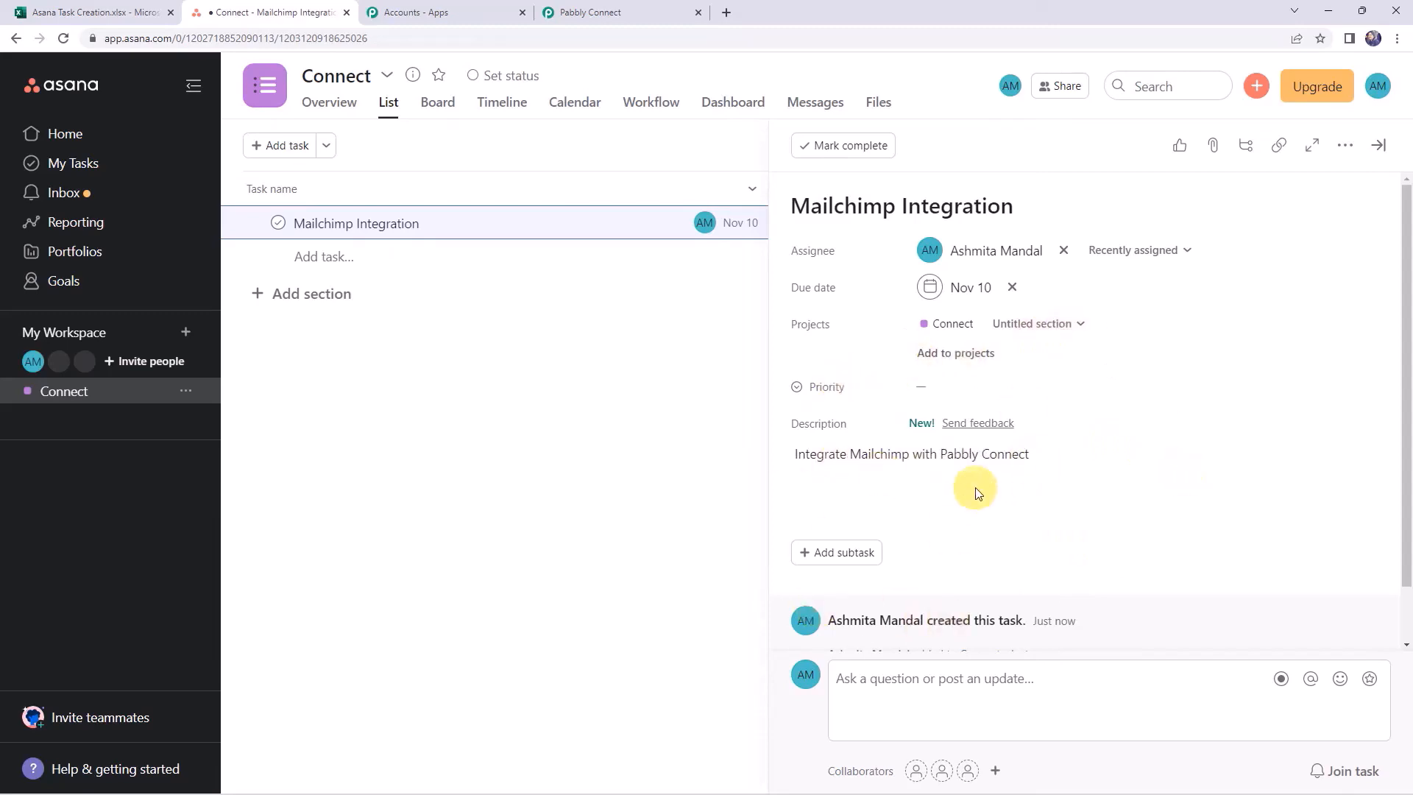
pyautogui.click(589, 11)
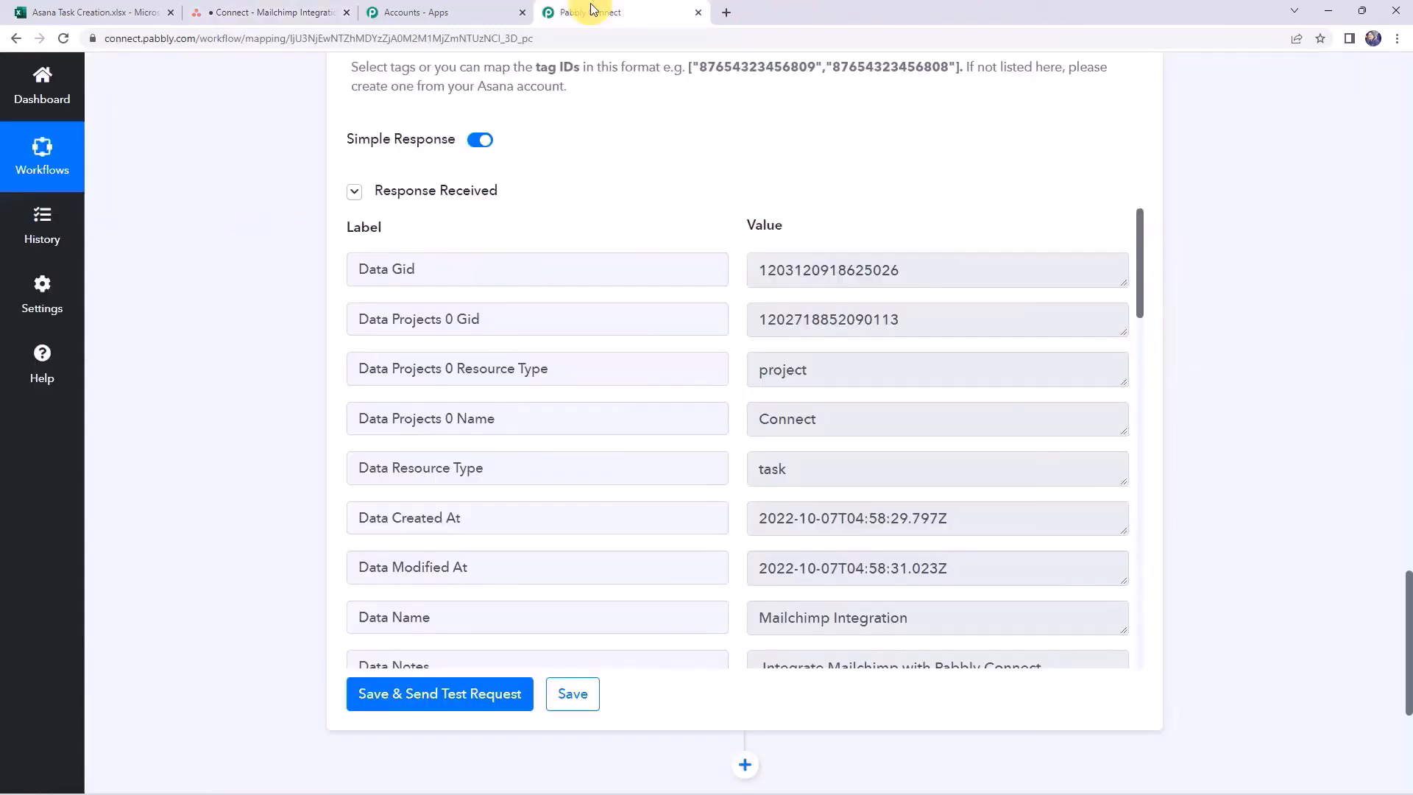
# Save the Asana Create a Task step and dismiss the Data Saved Successfully confirmation
pyautogui.click(572, 695)
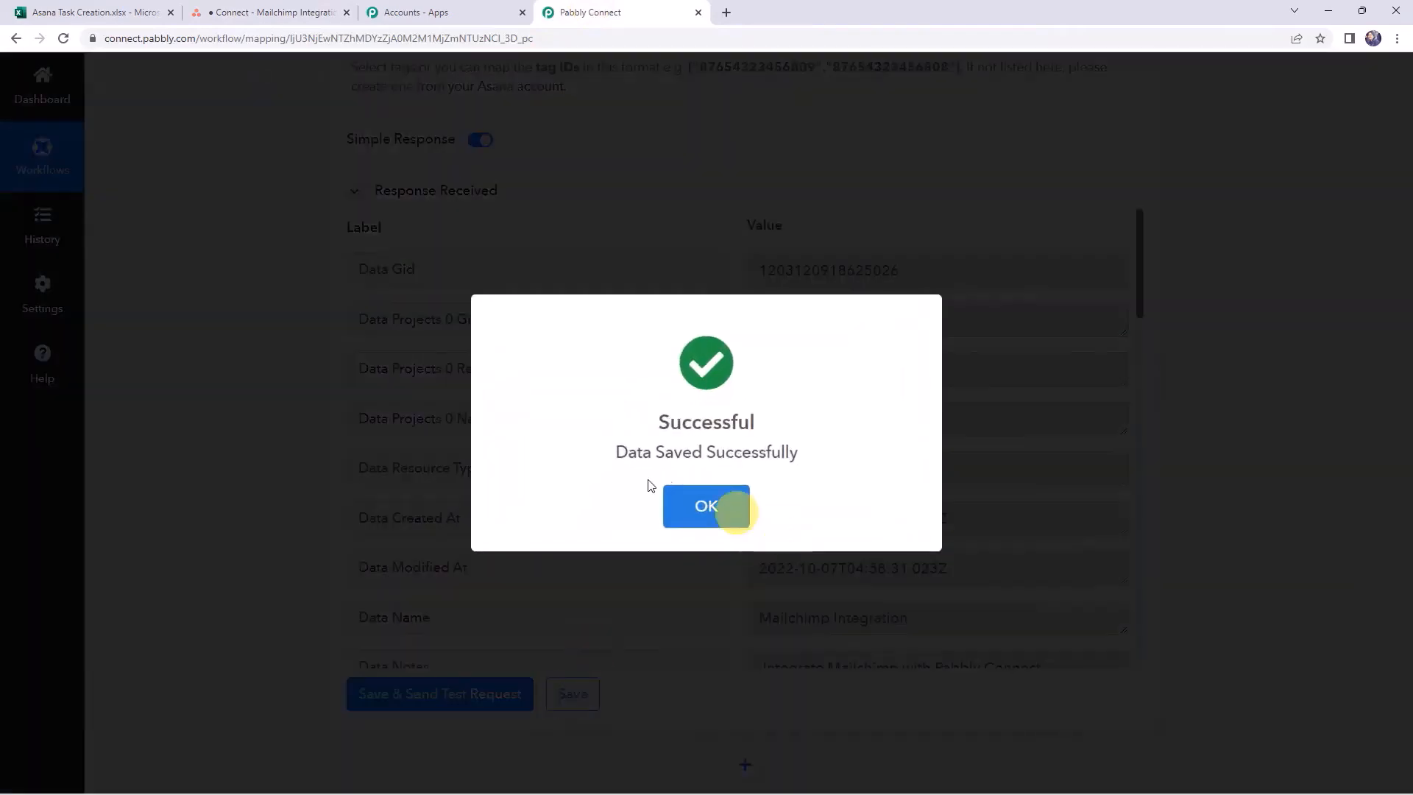
pyautogui.click(730, 502)
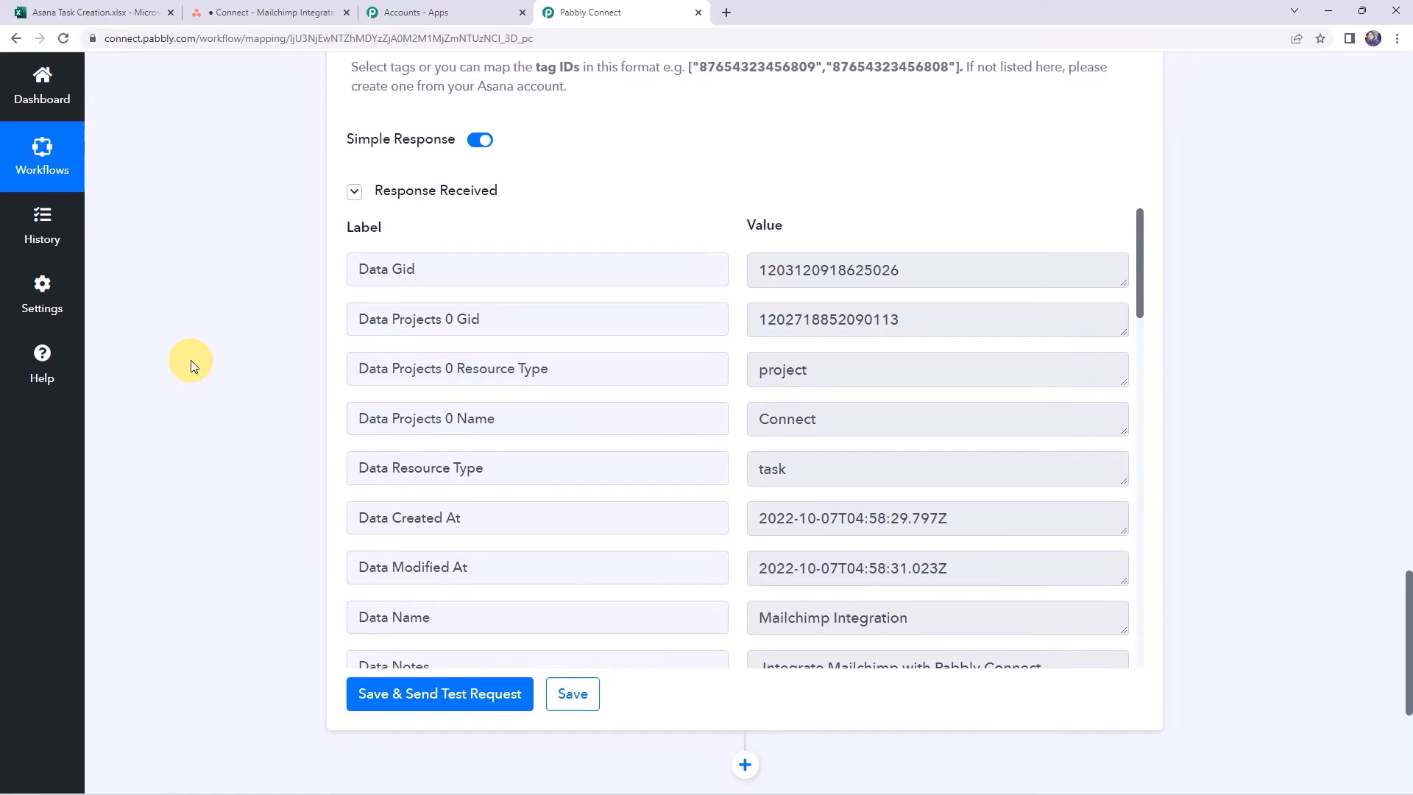
# Enter 'GitHub Integration' as the new task name in cell A3 of the spreadsheet
pyautogui.click(120, 12)
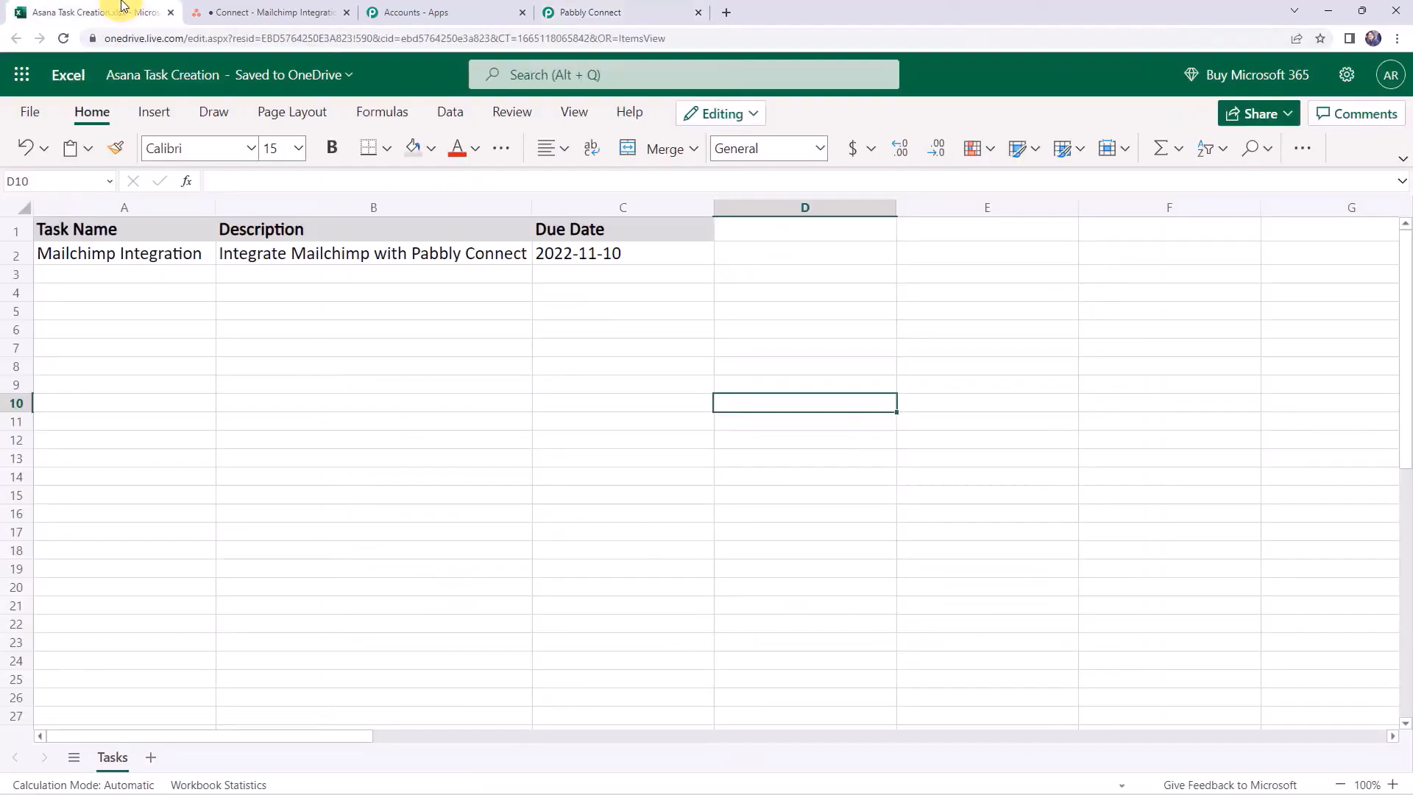
pyautogui.click(144, 276)
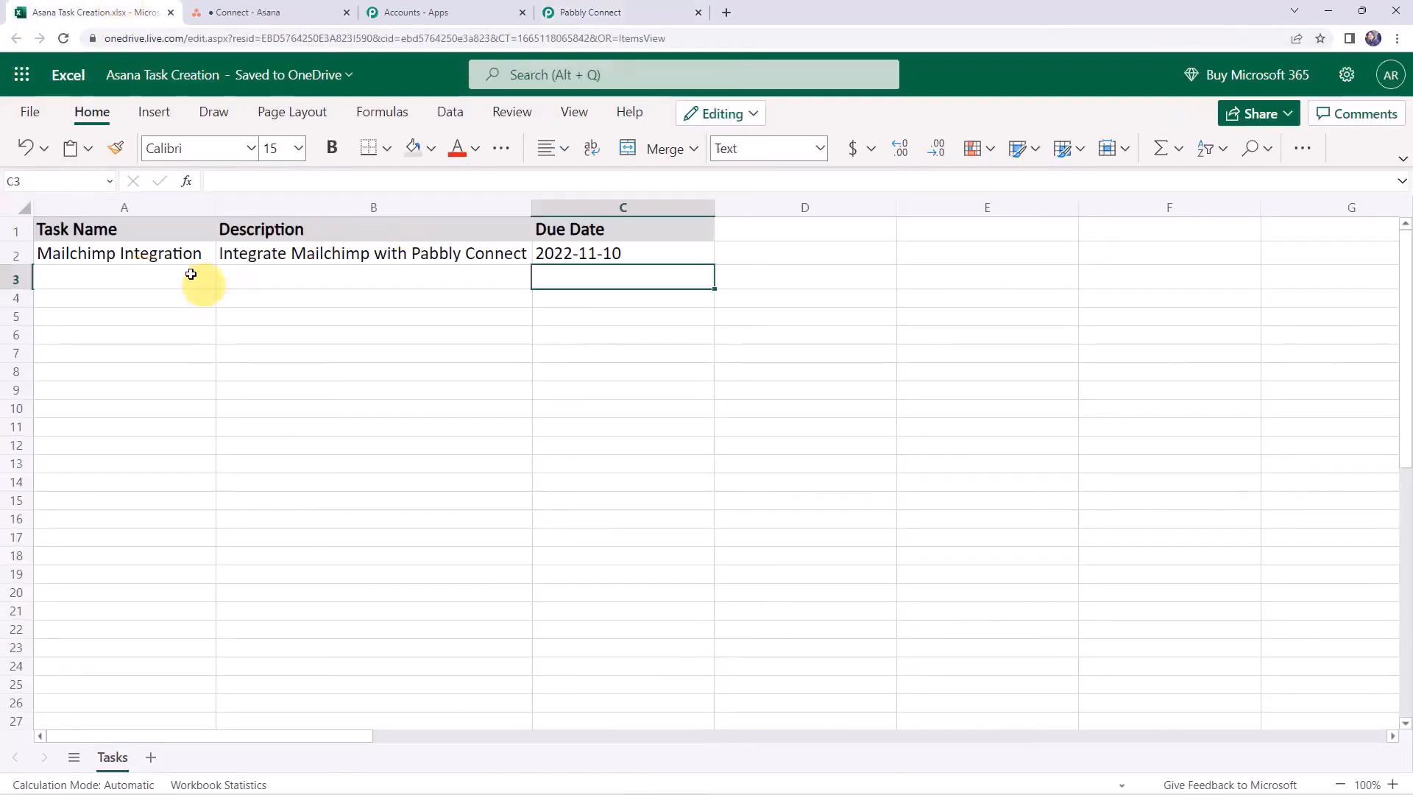
pyautogui.click(170, 271)
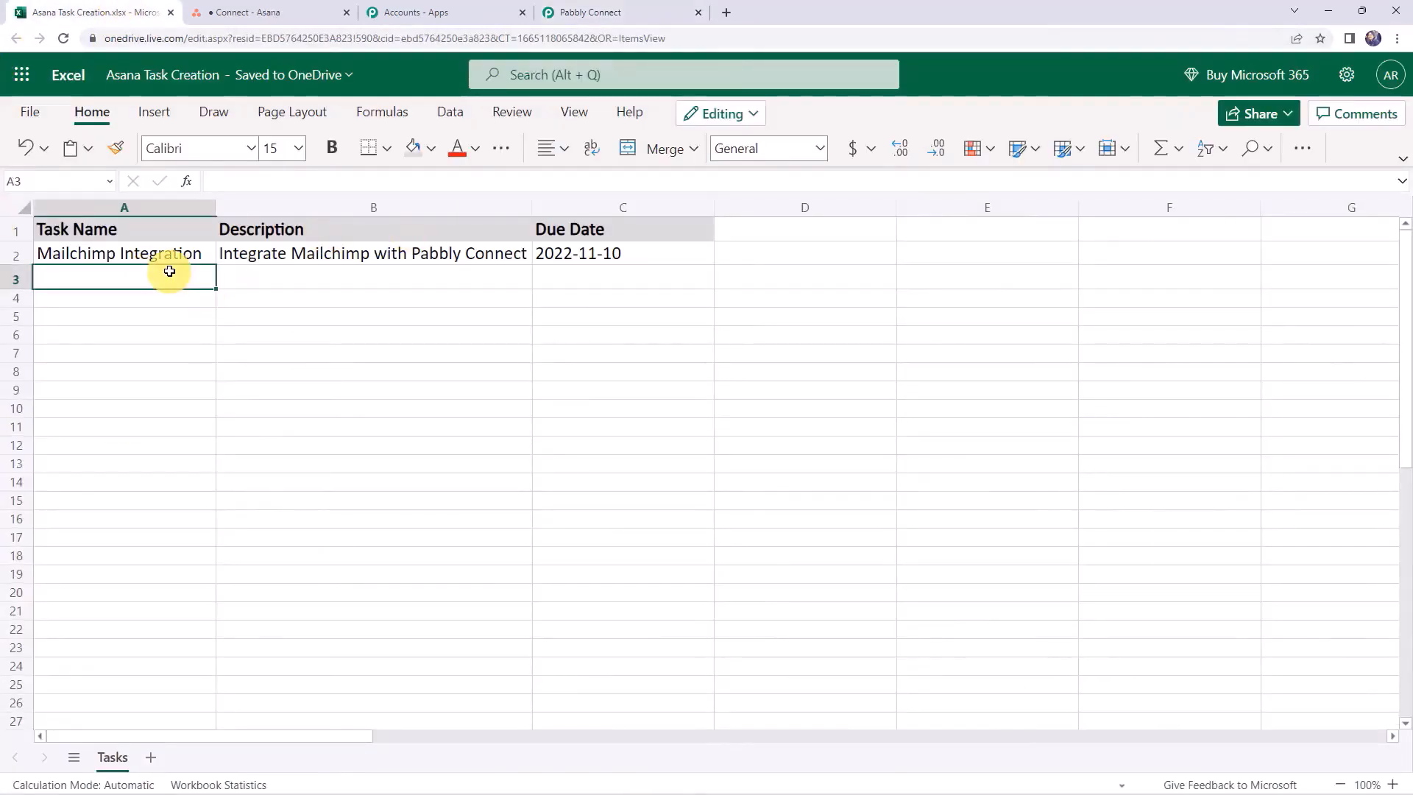
pyautogui.write('GitHub Integration')
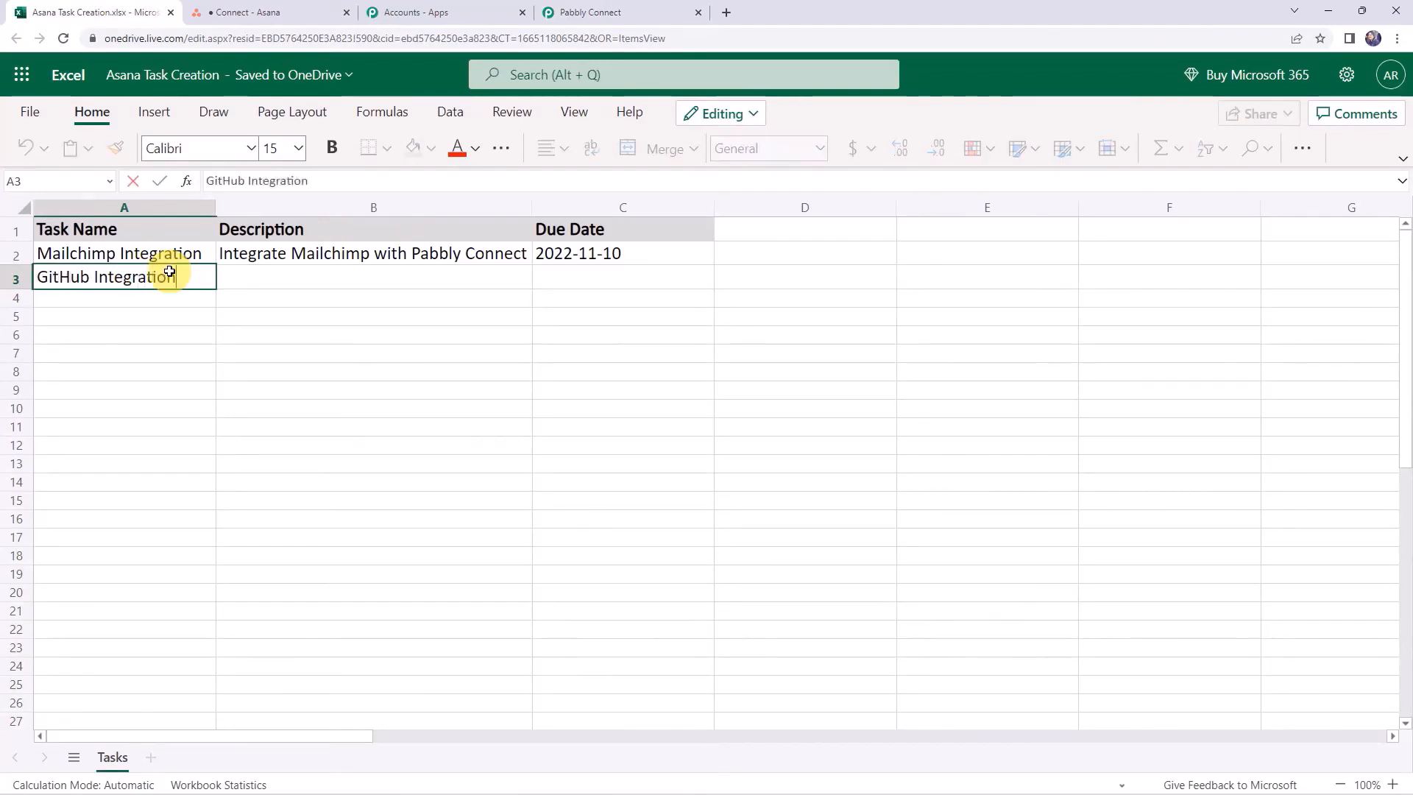
pyautogui.click(253, 281)
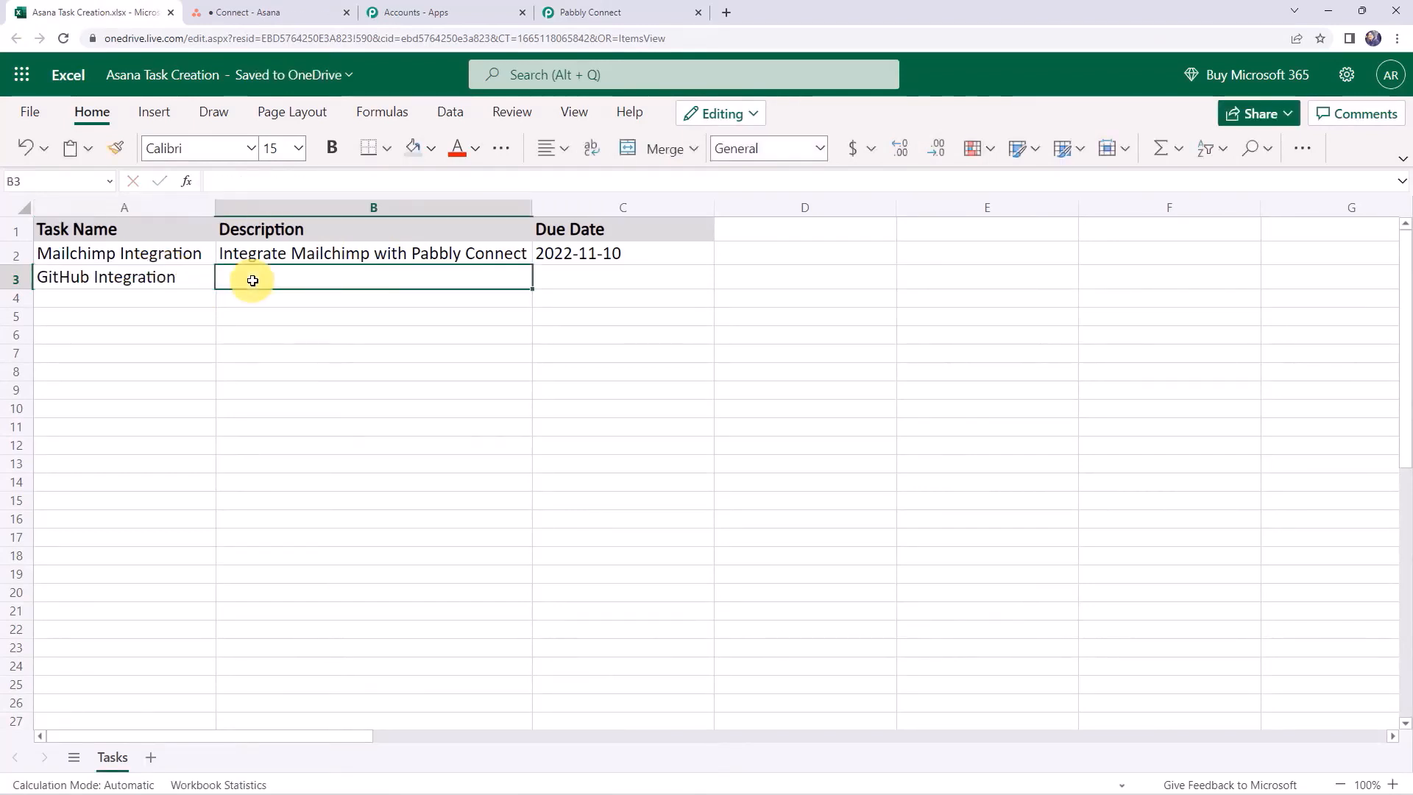
# Set B3 to 'Integrate GitHub with Pabbly Connect' and the C3 due date to 2022-11-15
pyautogui.write('Integrate Mailchimp with Pabbly Connect')
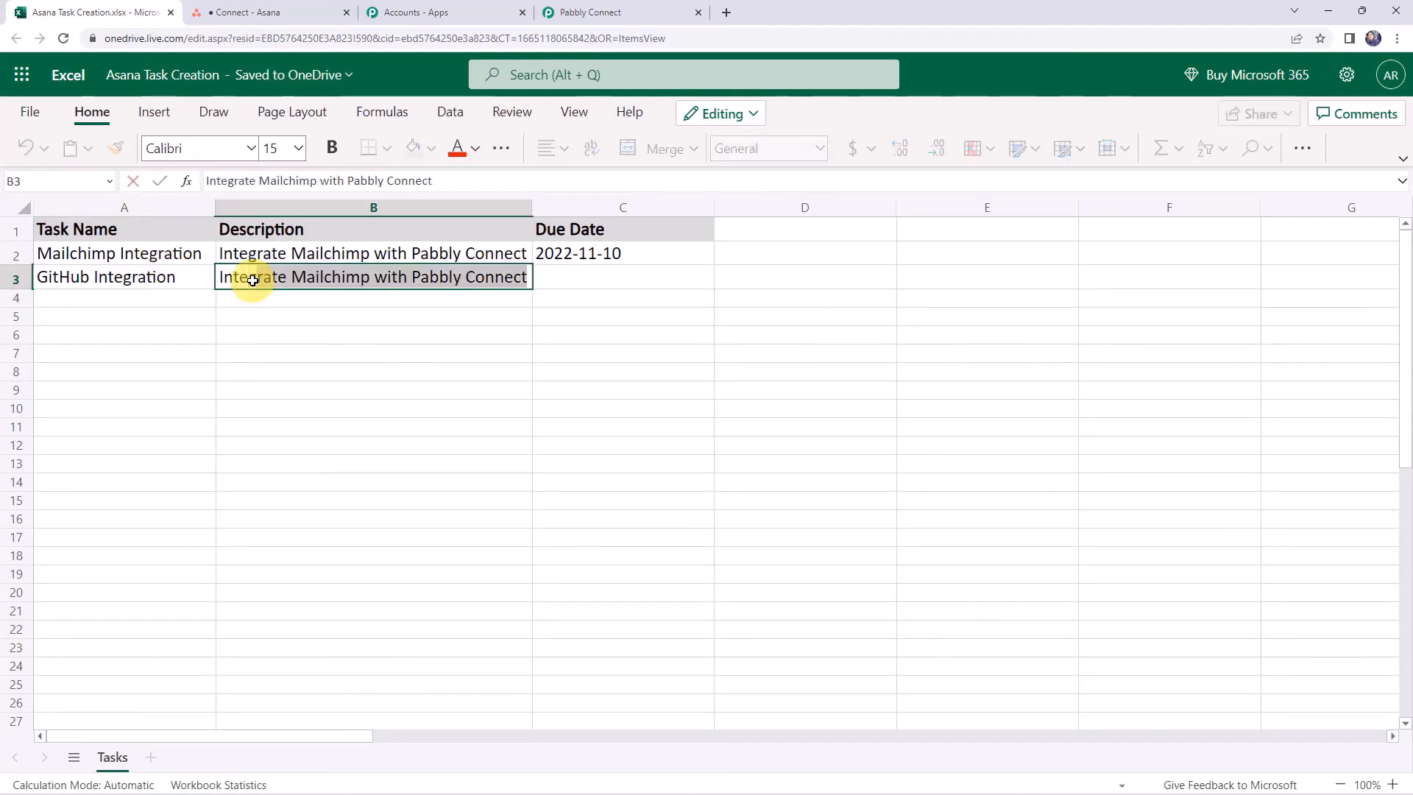
pyautogui.press('Tab')
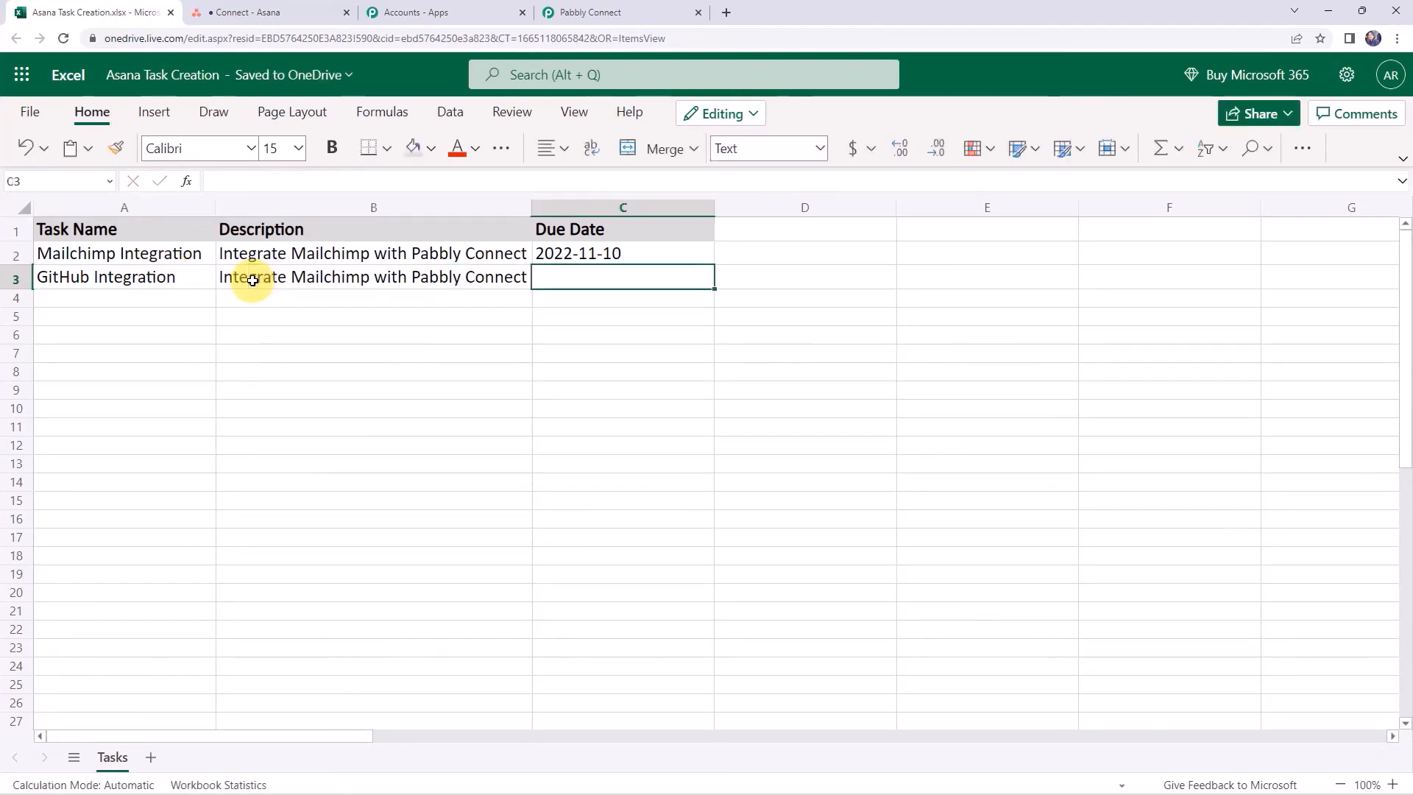
pyautogui.click(331, 274)
pyautogui.doubleClick(331, 275)
pyautogui.write('GitHub')
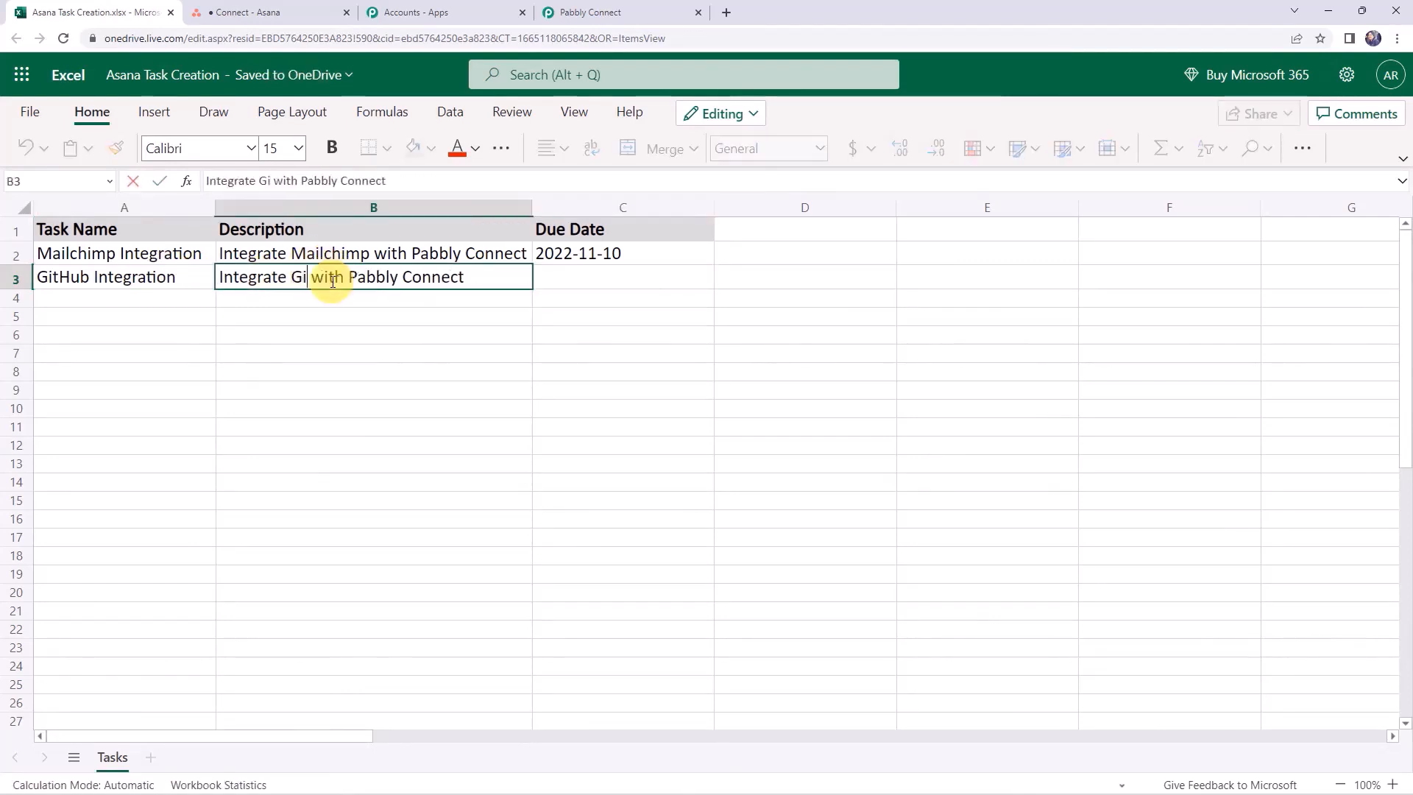
pyautogui.press('Tab')
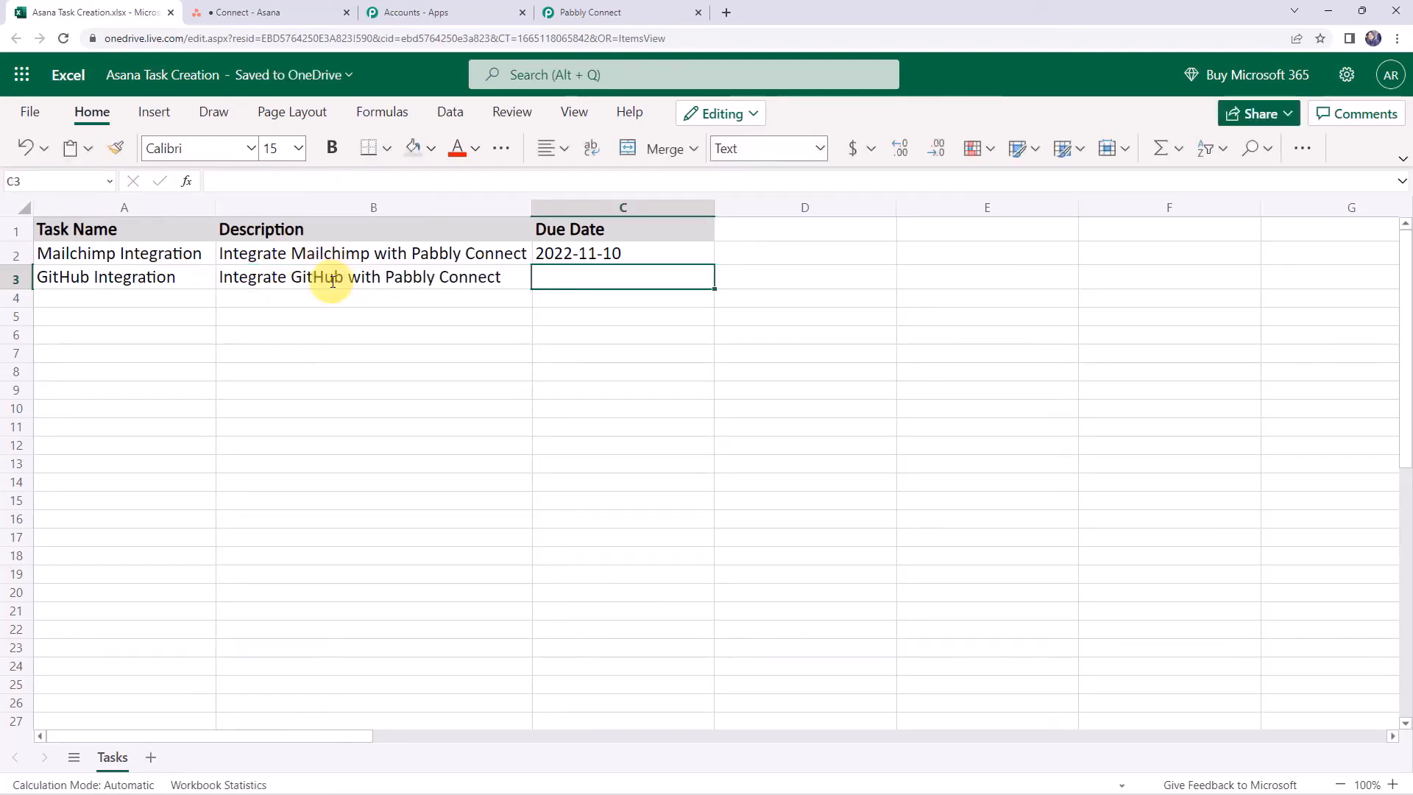
pyautogui.write('2022-11-15')
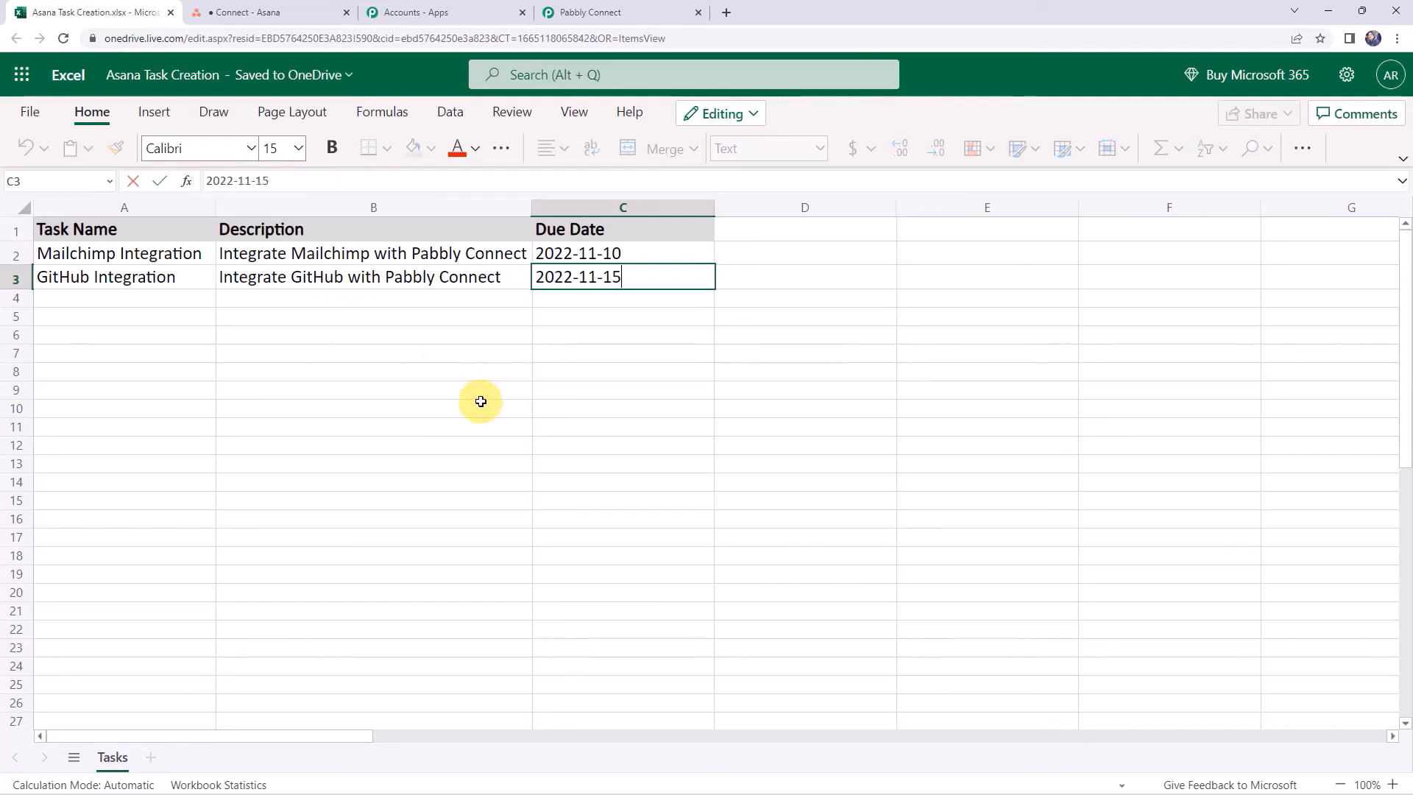
pyautogui.press('Return')
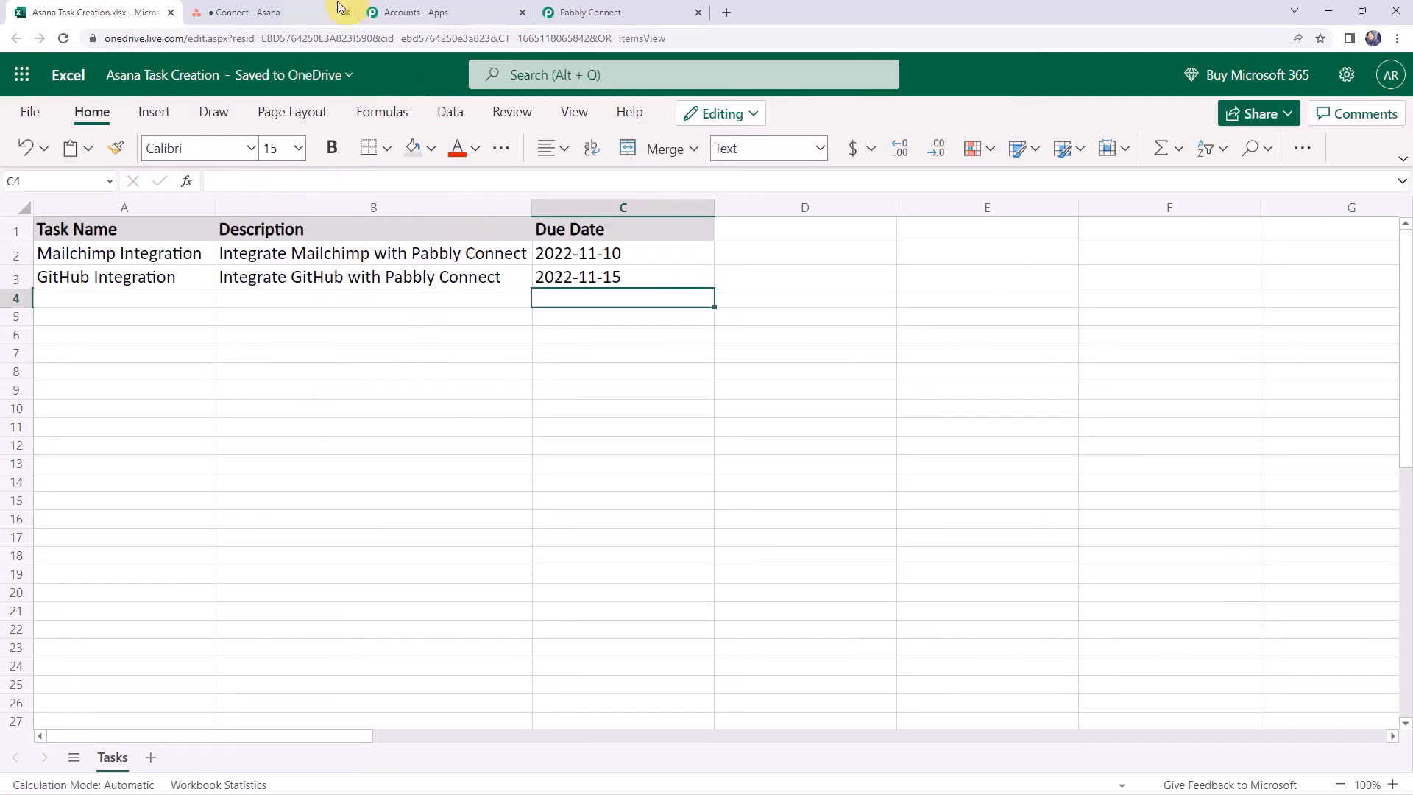
pyautogui.click(307, 8)
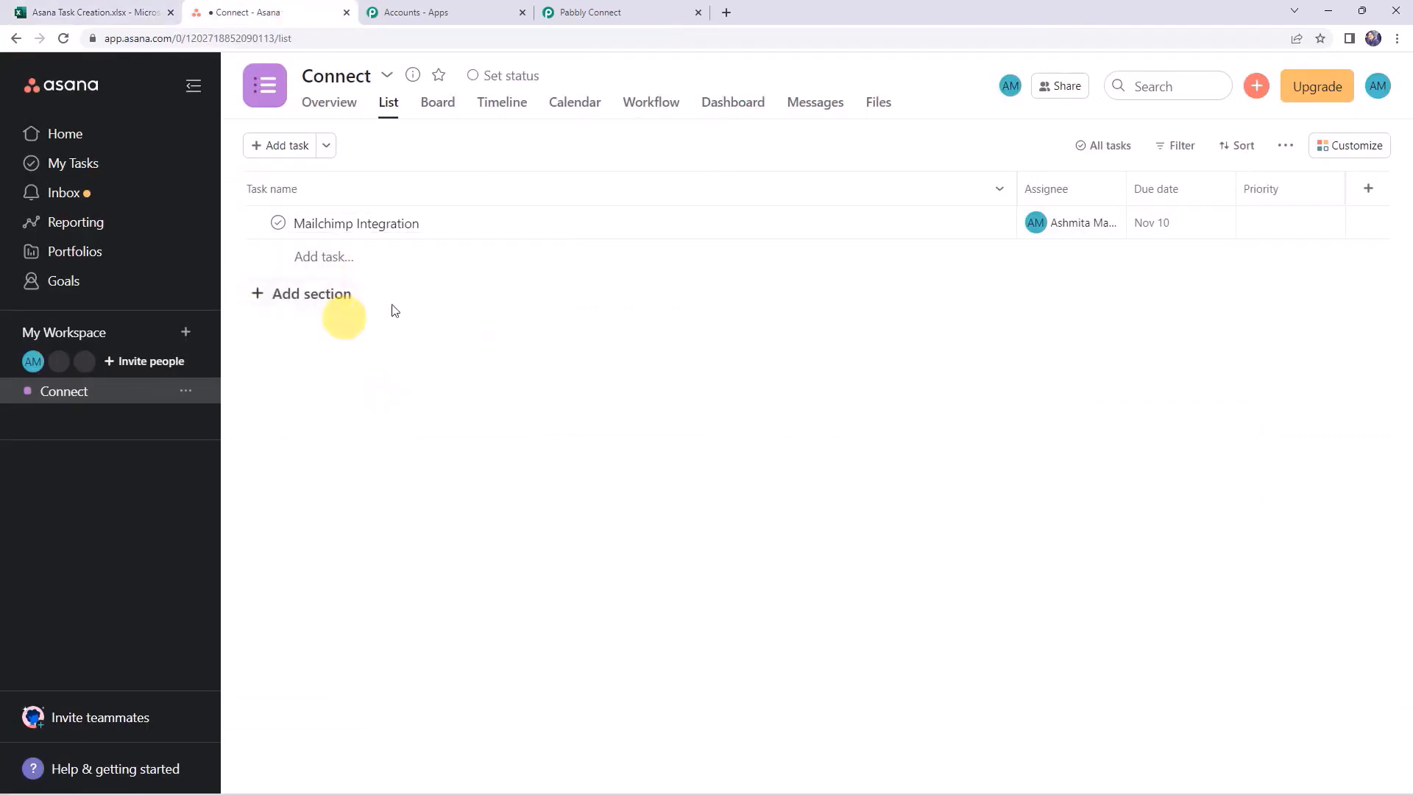
# Reload the Connect project and open the GitHub Integration task, due Nov 15, to verify its description
pyautogui.click(61, 38)
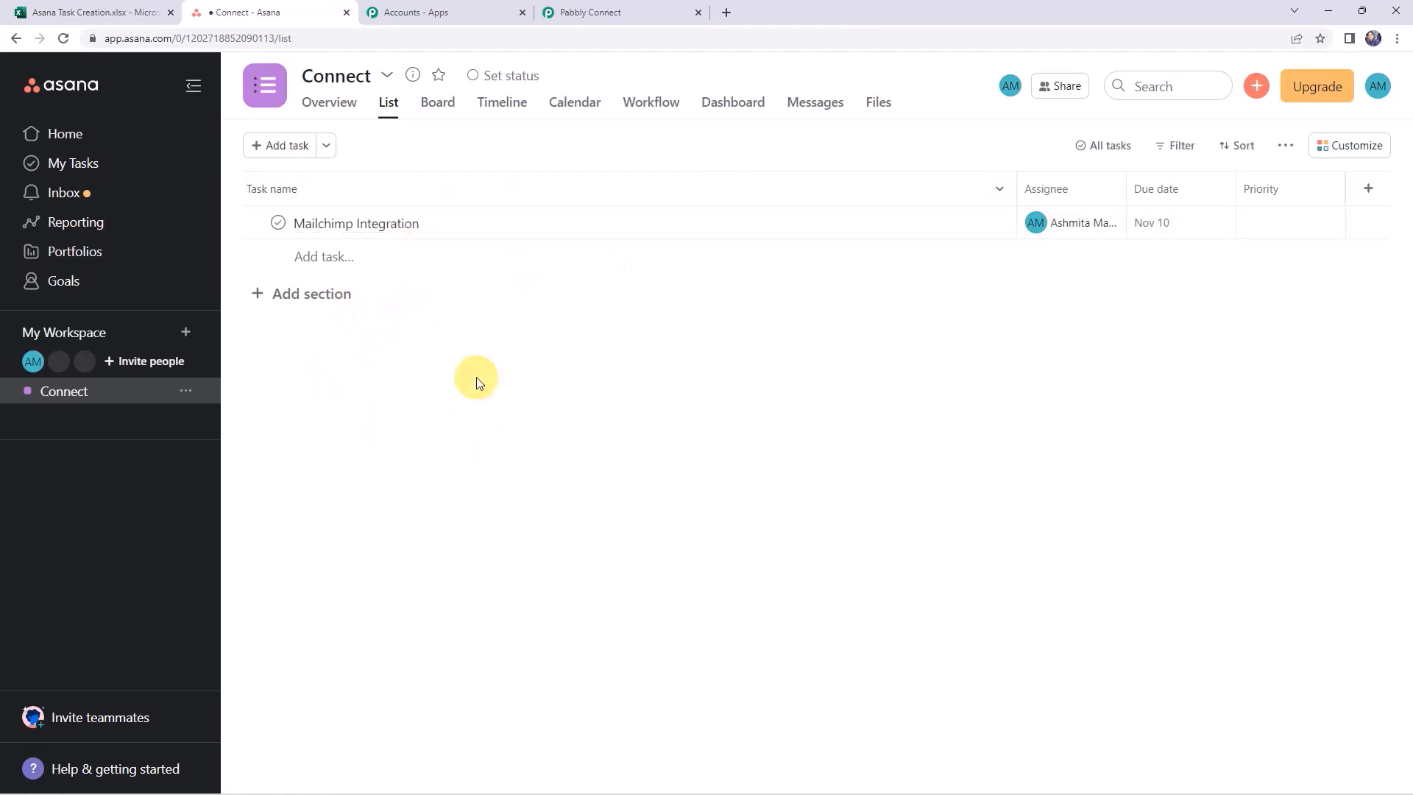
pyautogui.click(64, 37)
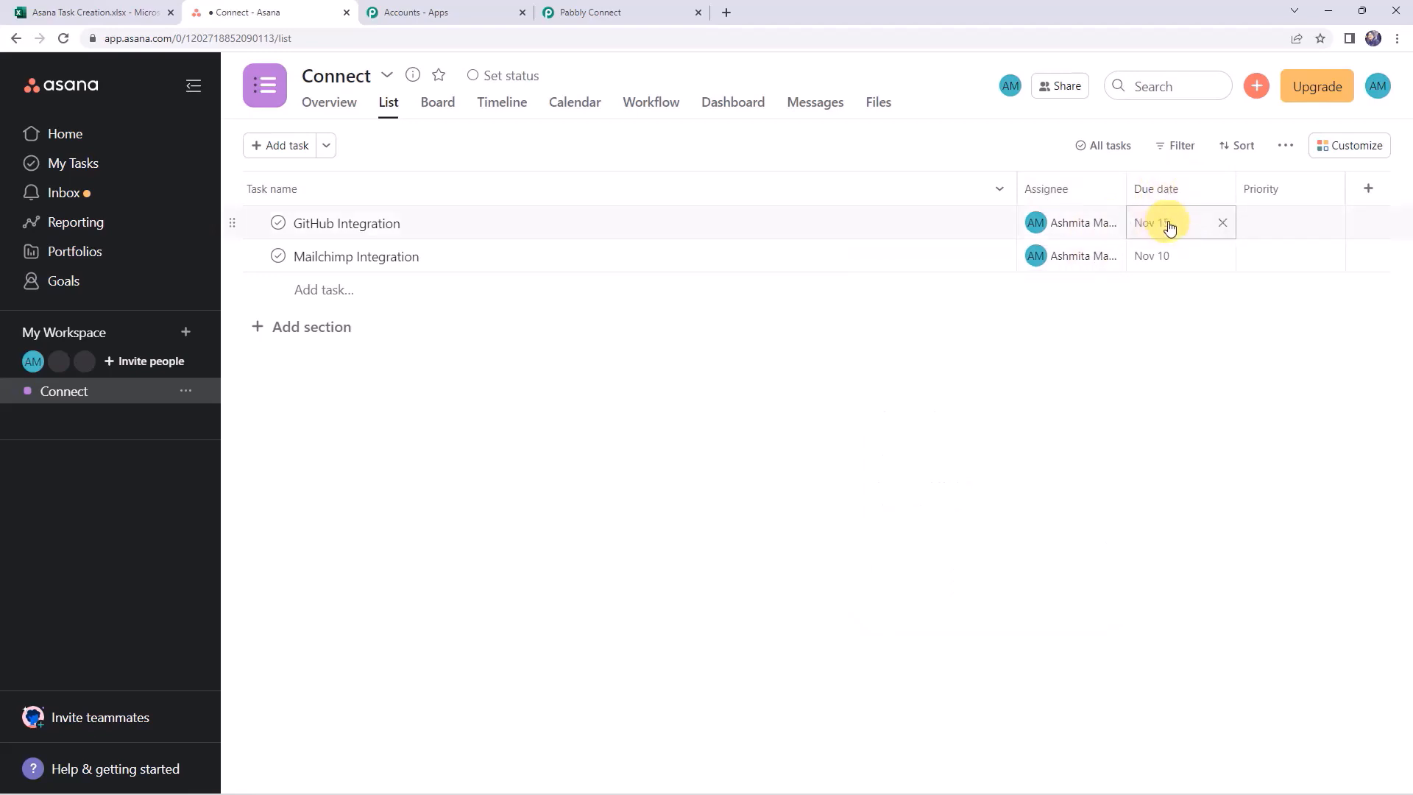
pyautogui.click(420, 227)
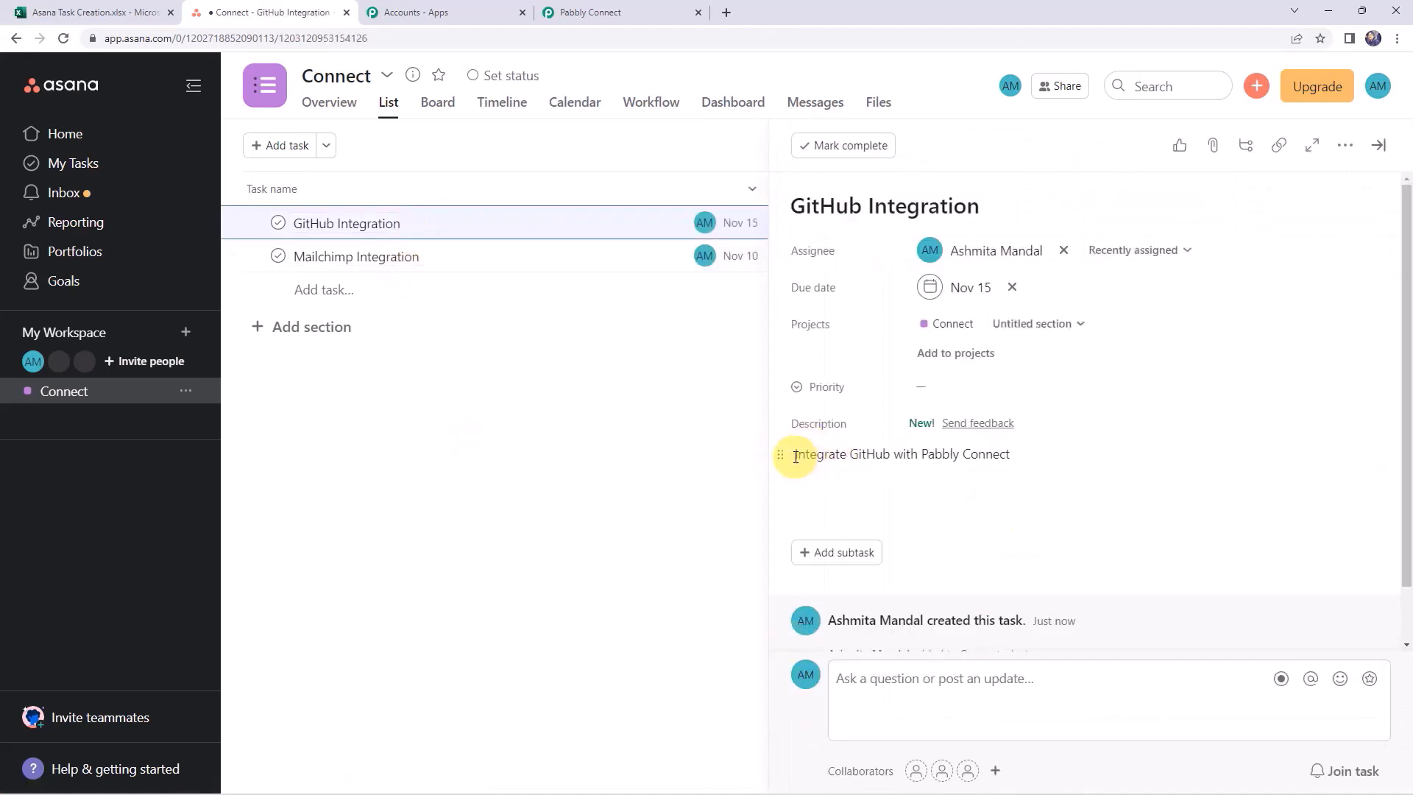
pyautogui.moveTo(796, 456); pyautogui.dragTo(1014, 454)
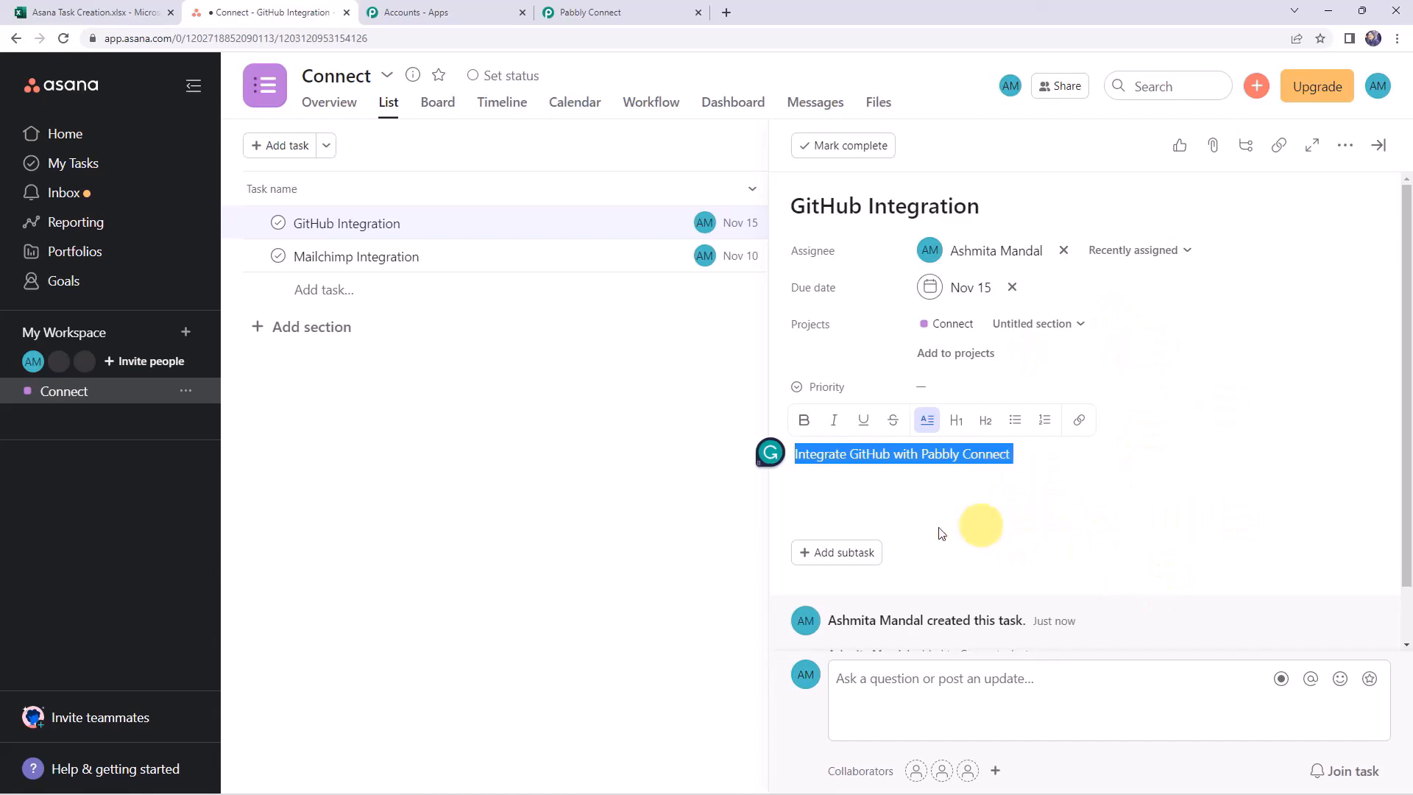
# Collapse the Asana action and Microsoft Excel trigger steps to show the workflow overview
pyautogui.click(622, 11)
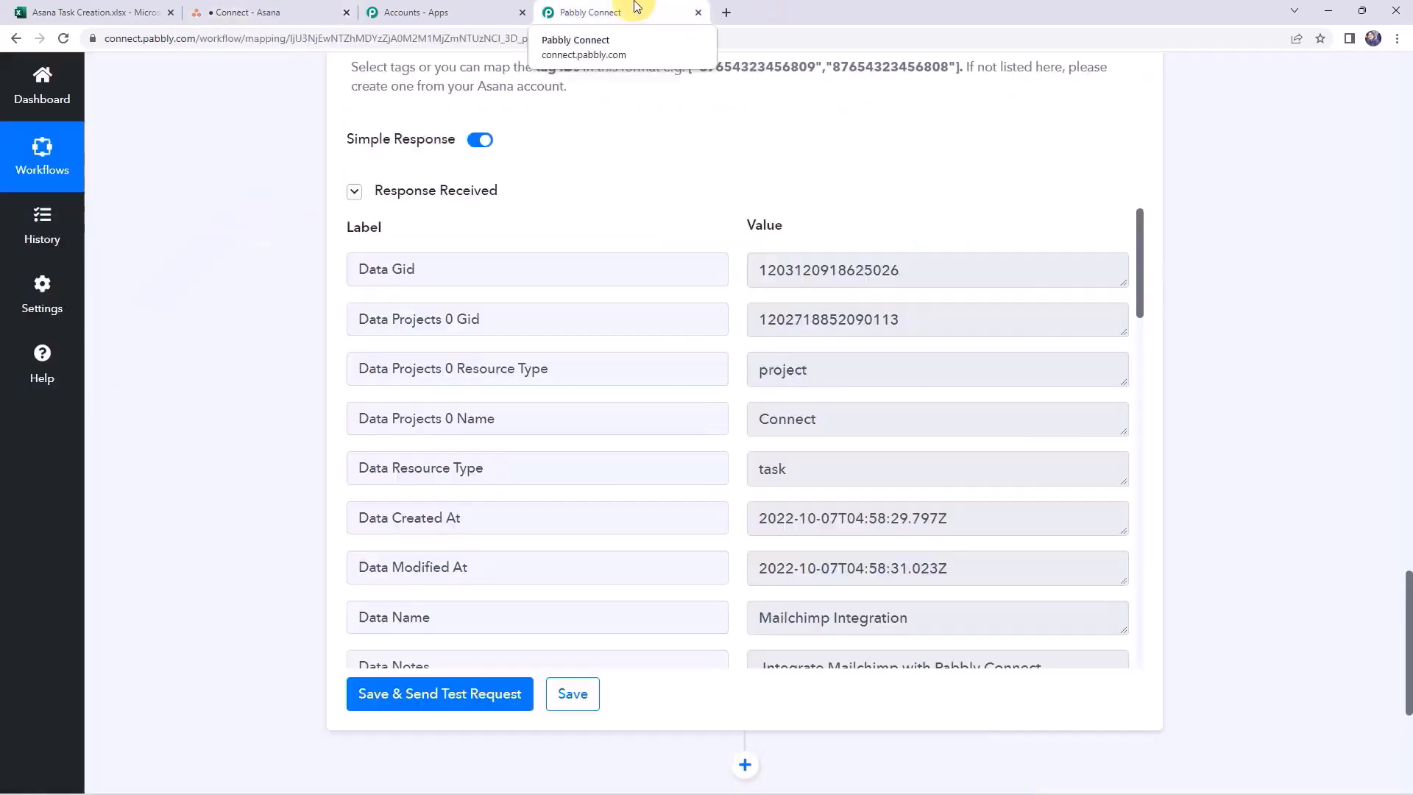
pyautogui.scroll(10, 442, 366)
pyautogui.scroll(15, 446, 364)
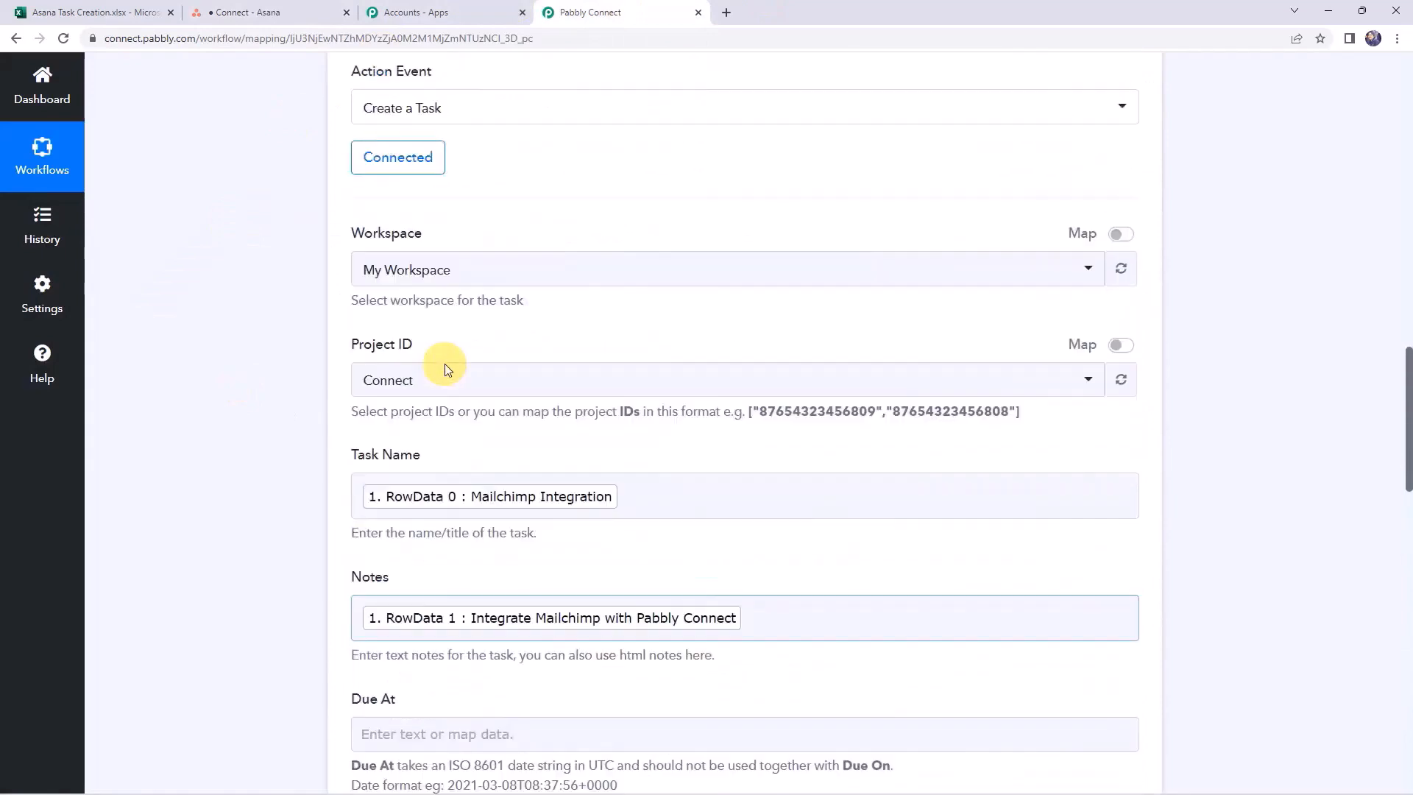
pyautogui.click(600, 535)
pyautogui.scroll(10, 600, 535)
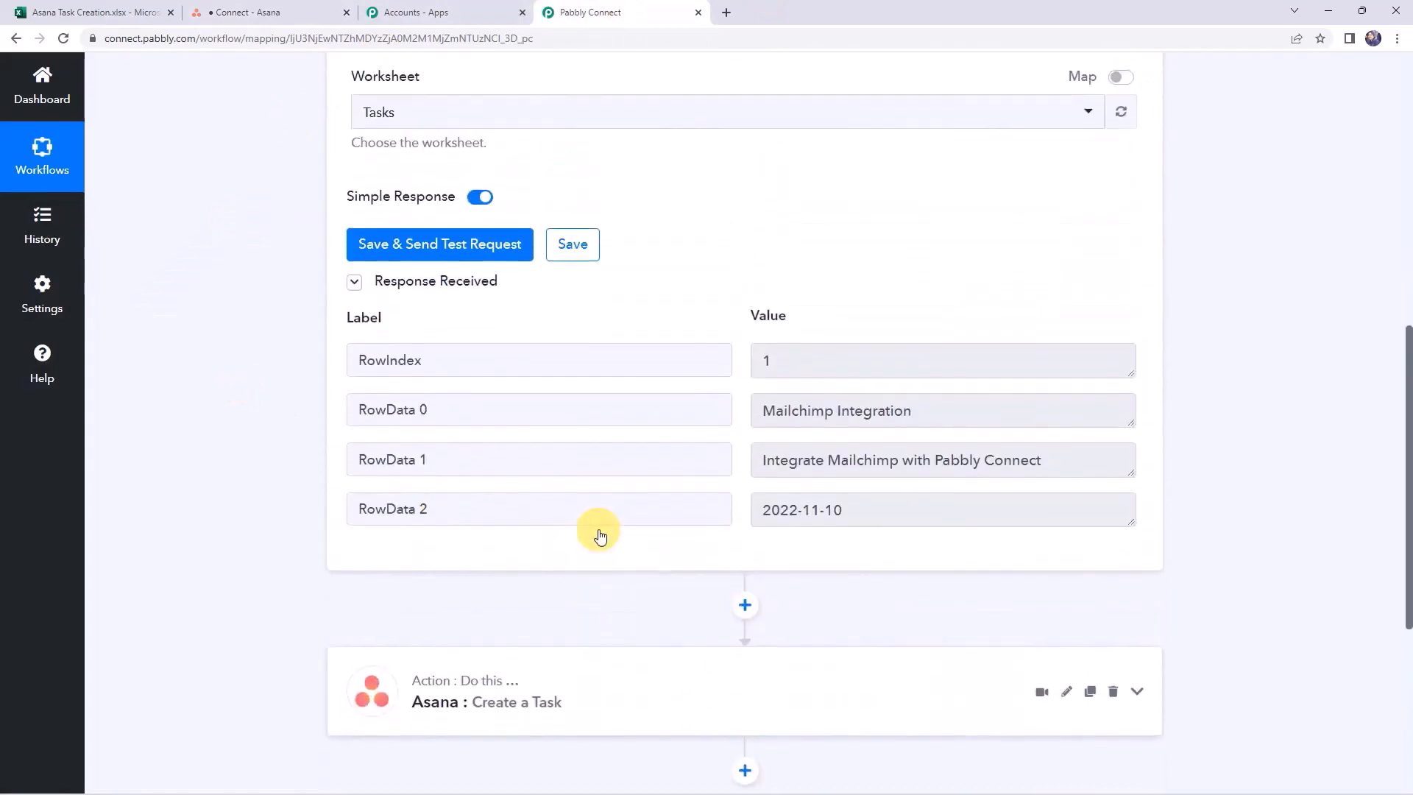
pyautogui.click(633, 313)
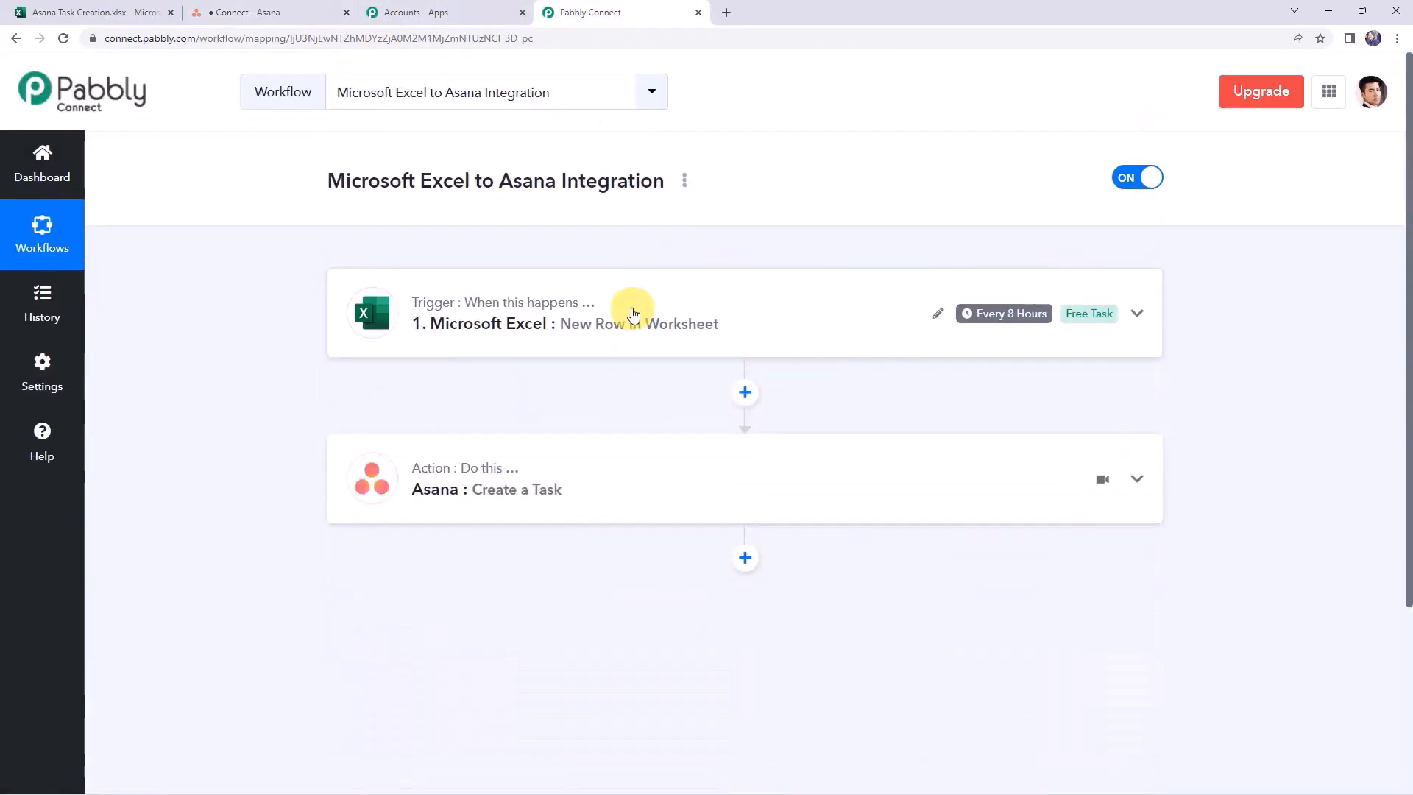
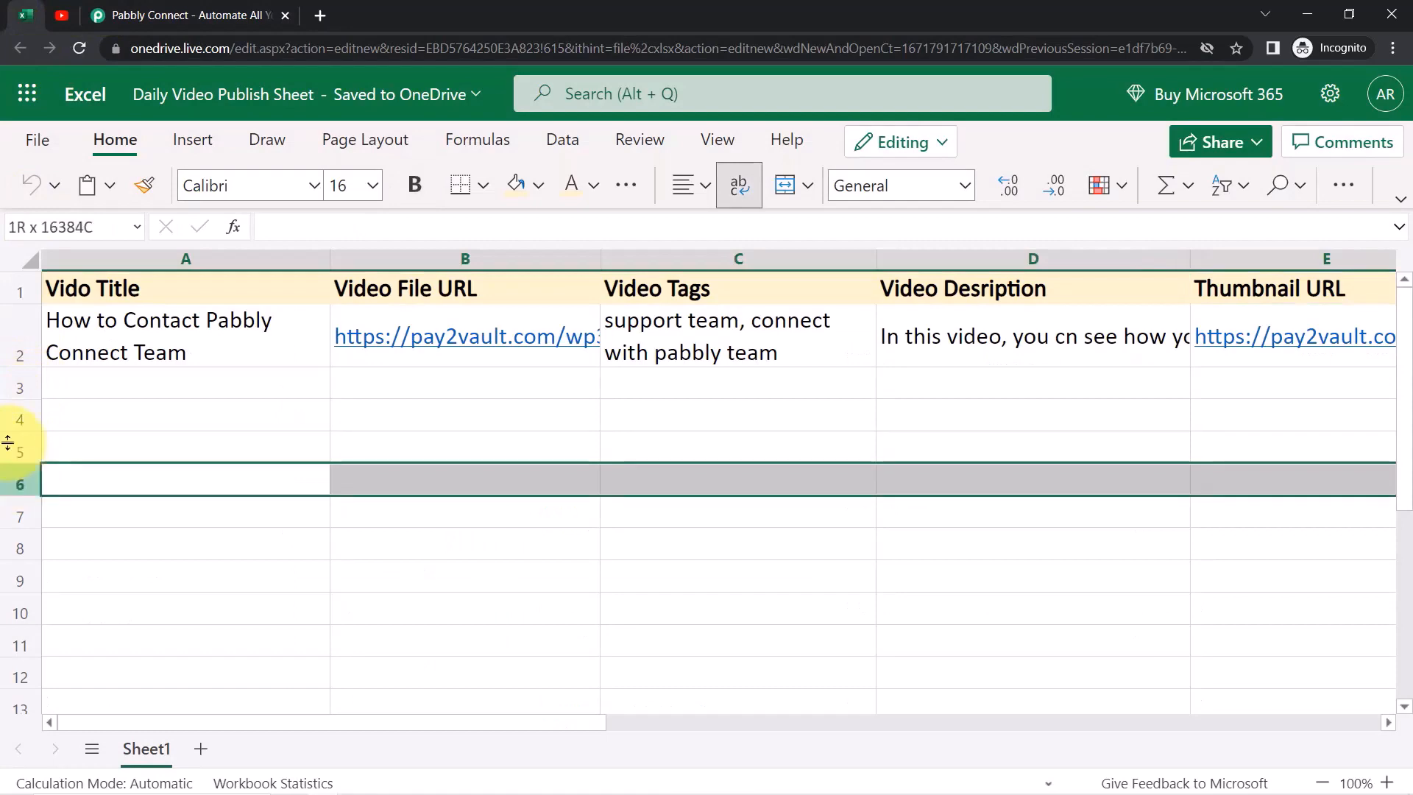
# Compare YouTube Studio's video list with the Excel sheet, then bring up pabbly.com/connect
pyautogui.click(59, 15)
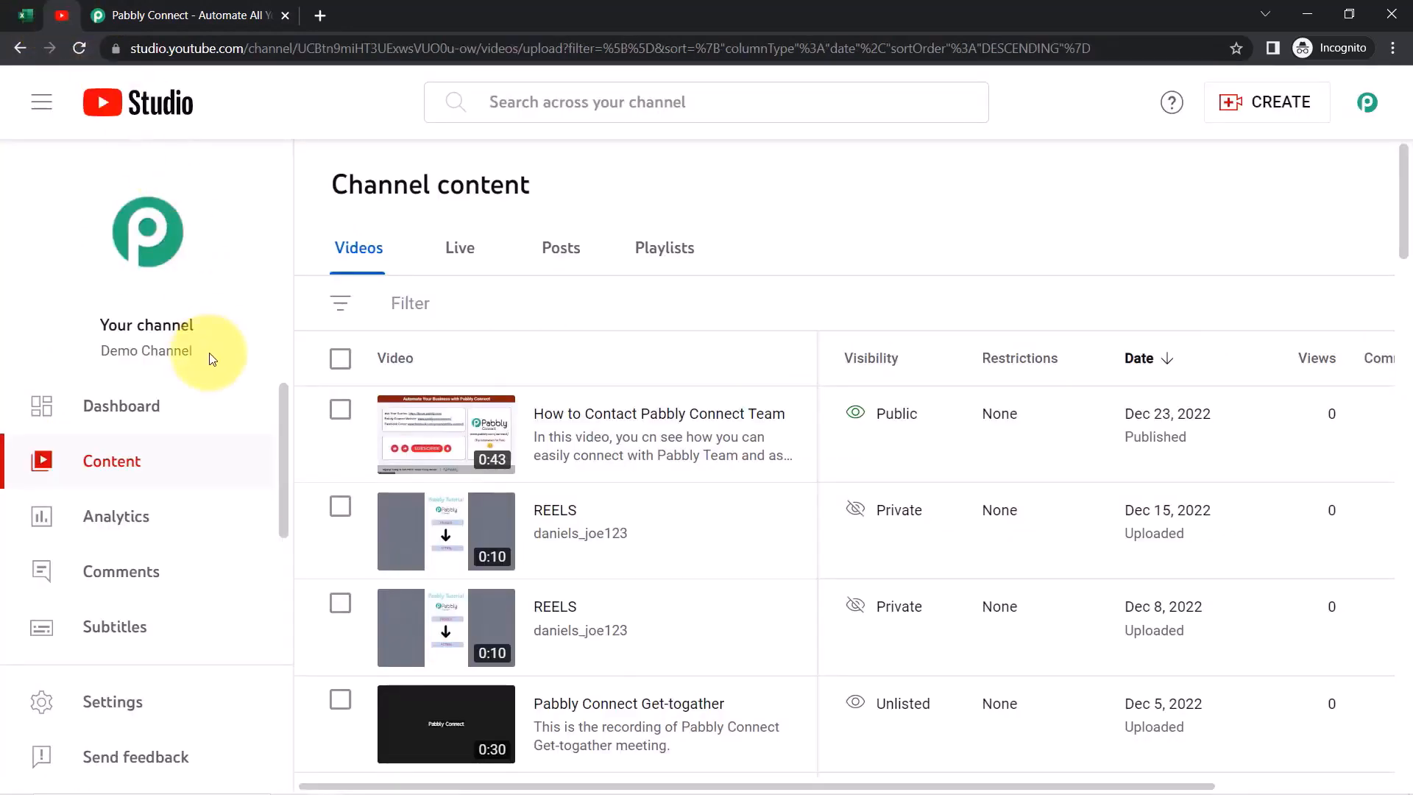
pyautogui.click(26, 15)
pyautogui.click(59, 16)
pyautogui.click(26, 14)
pyautogui.click(61, 16)
pyautogui.click(184, 16)
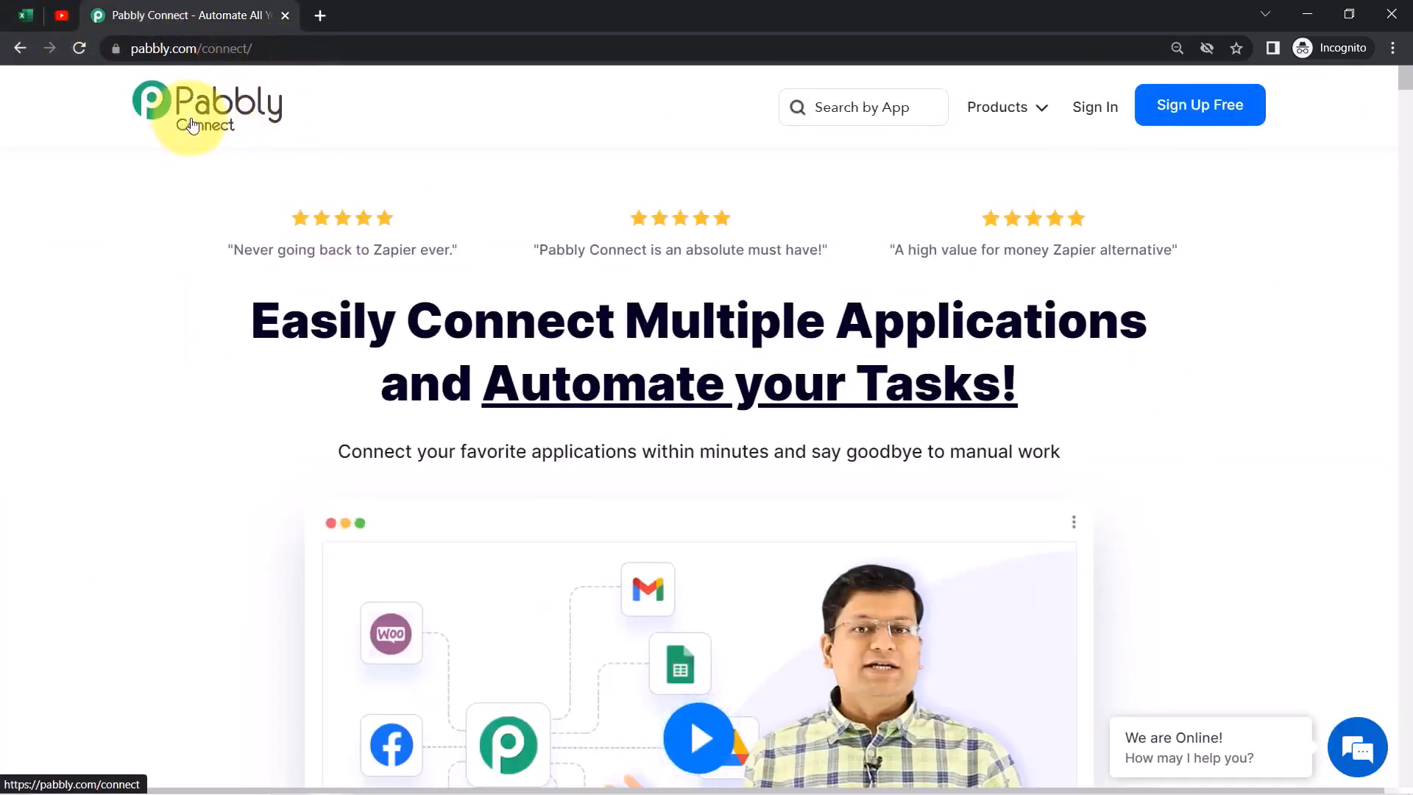
# Launch Pabbly Connect from the account's All Apps page via Access Now
pyautogui.click(275, 50)
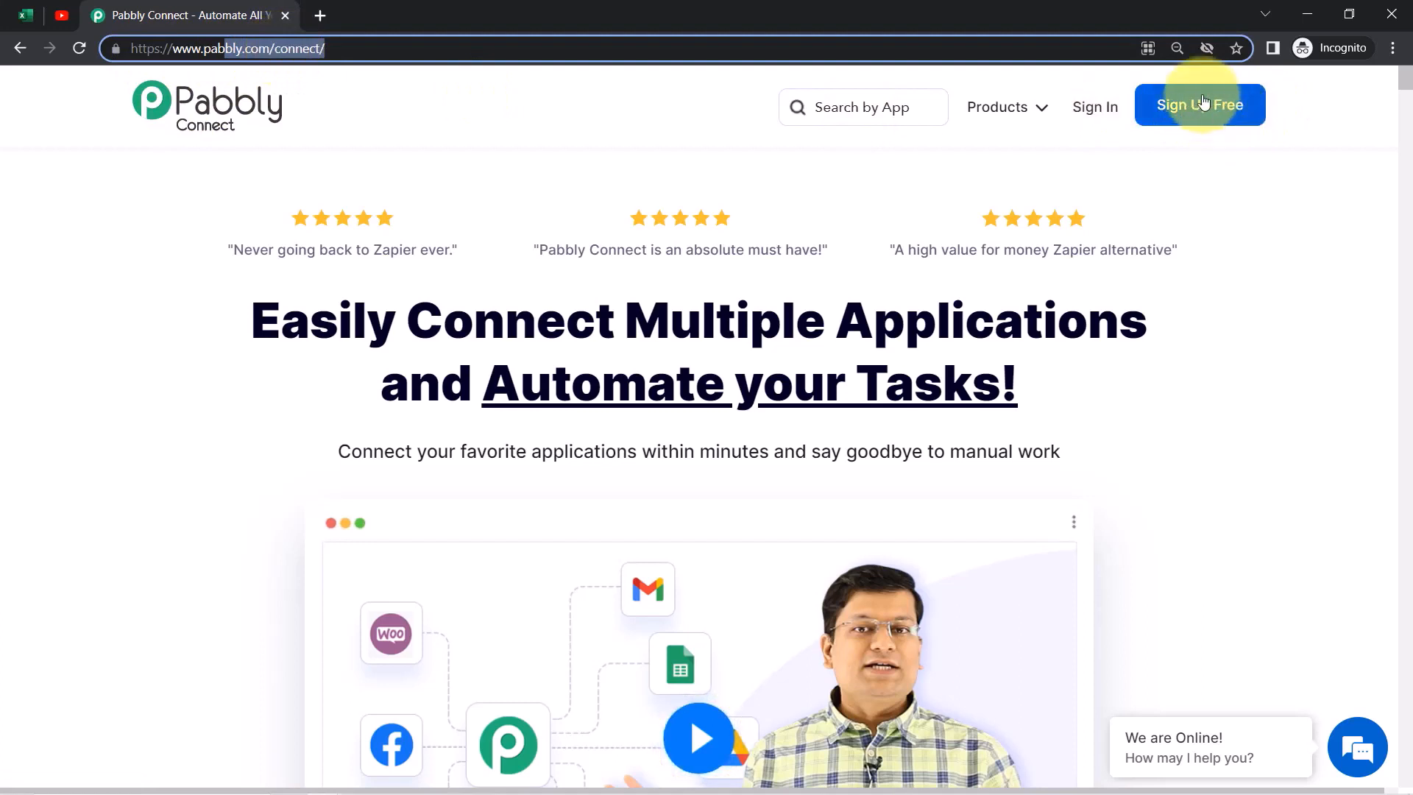
pyautogui.click(1197, 123)
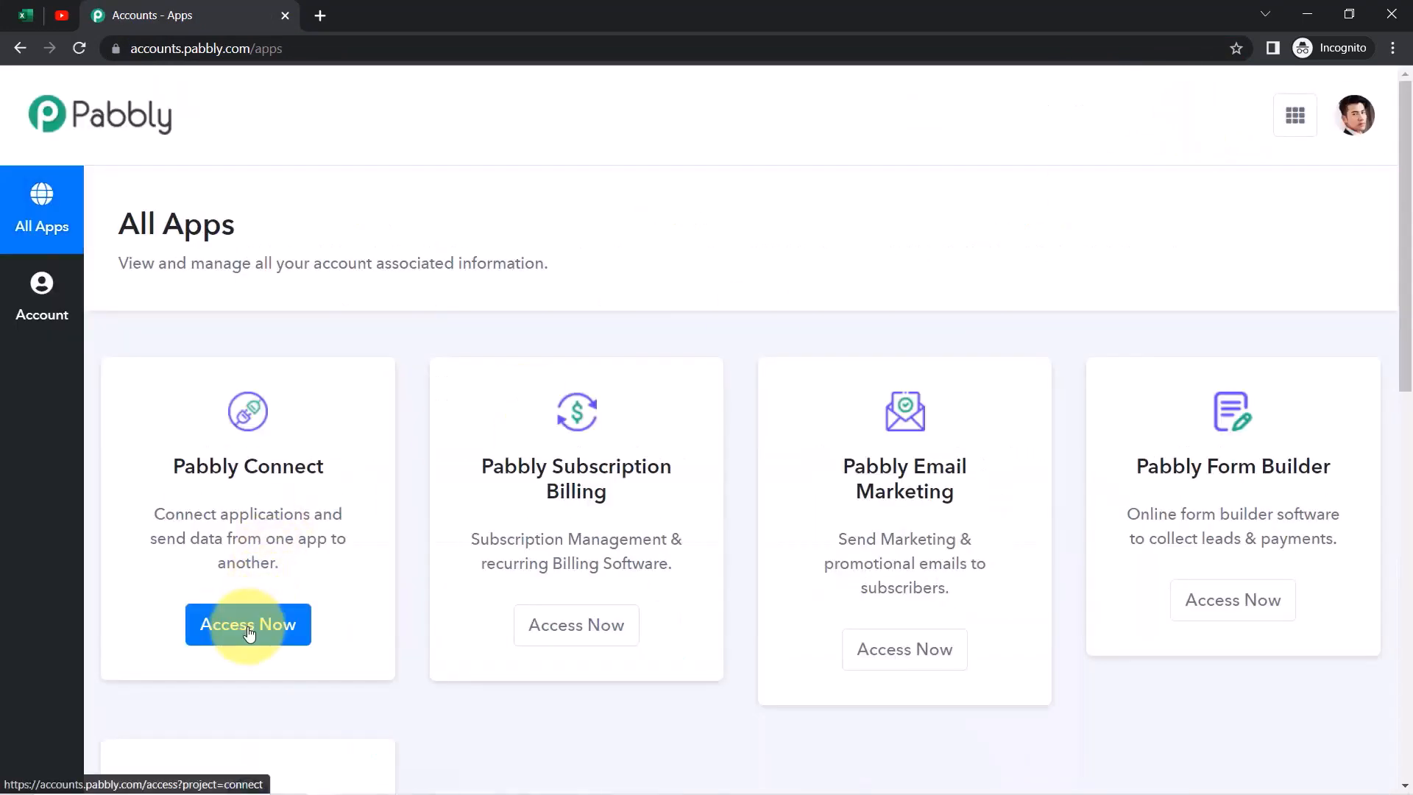
pyautogui.click(249, 626)
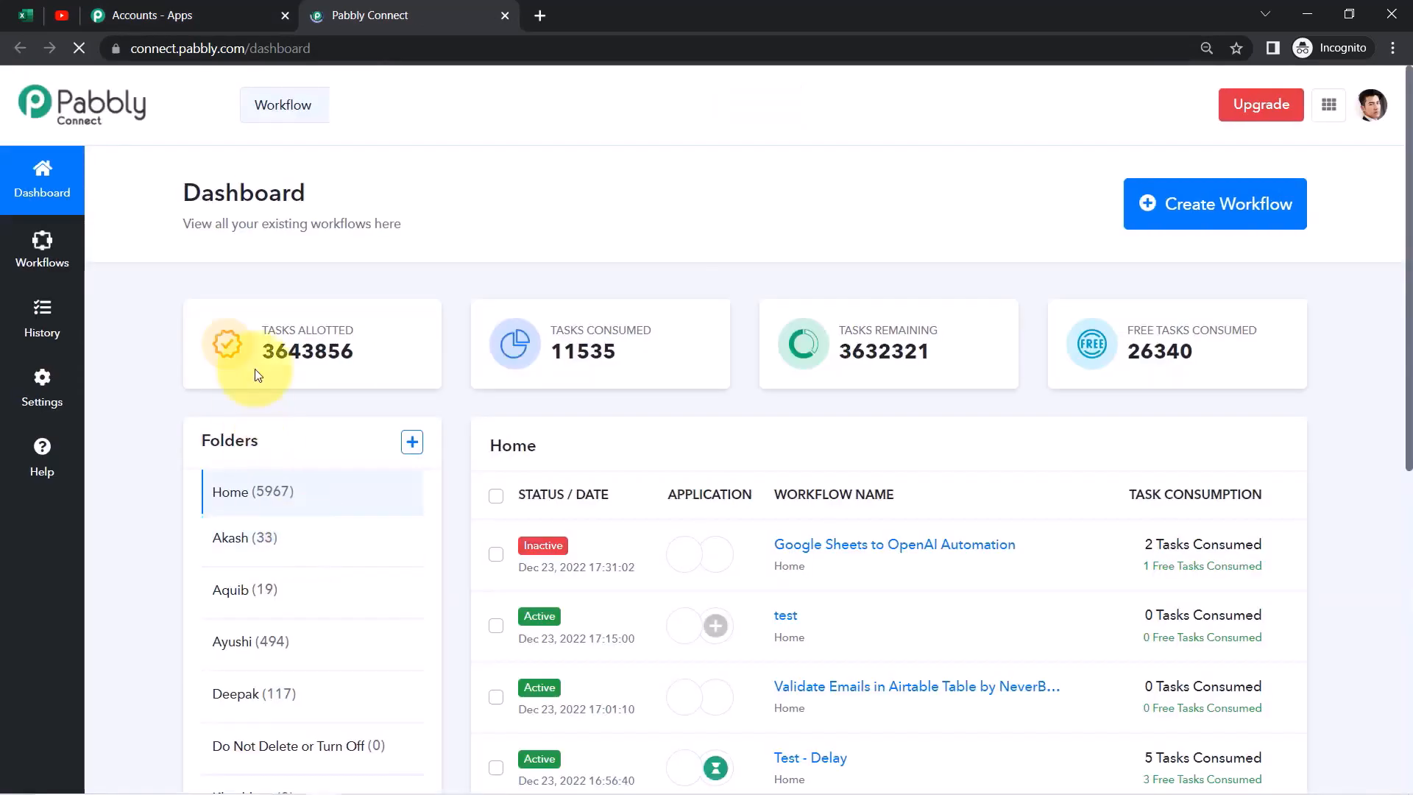
# Zoom the browser in and start a new workflow from the dashboard
pyautogui.click(1393, 48)
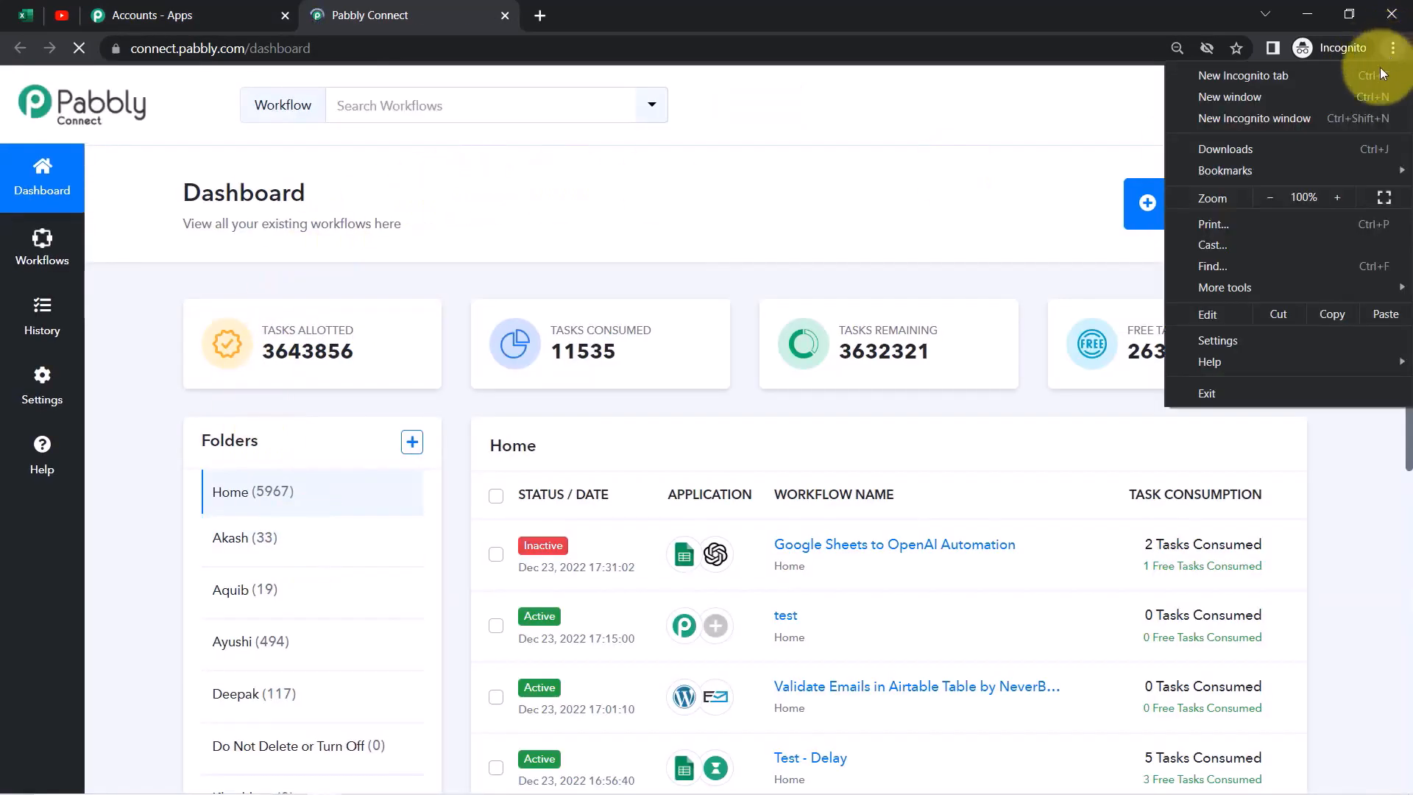
pyautogui.click(1335, 196)
pyautogui.click(552, 237)
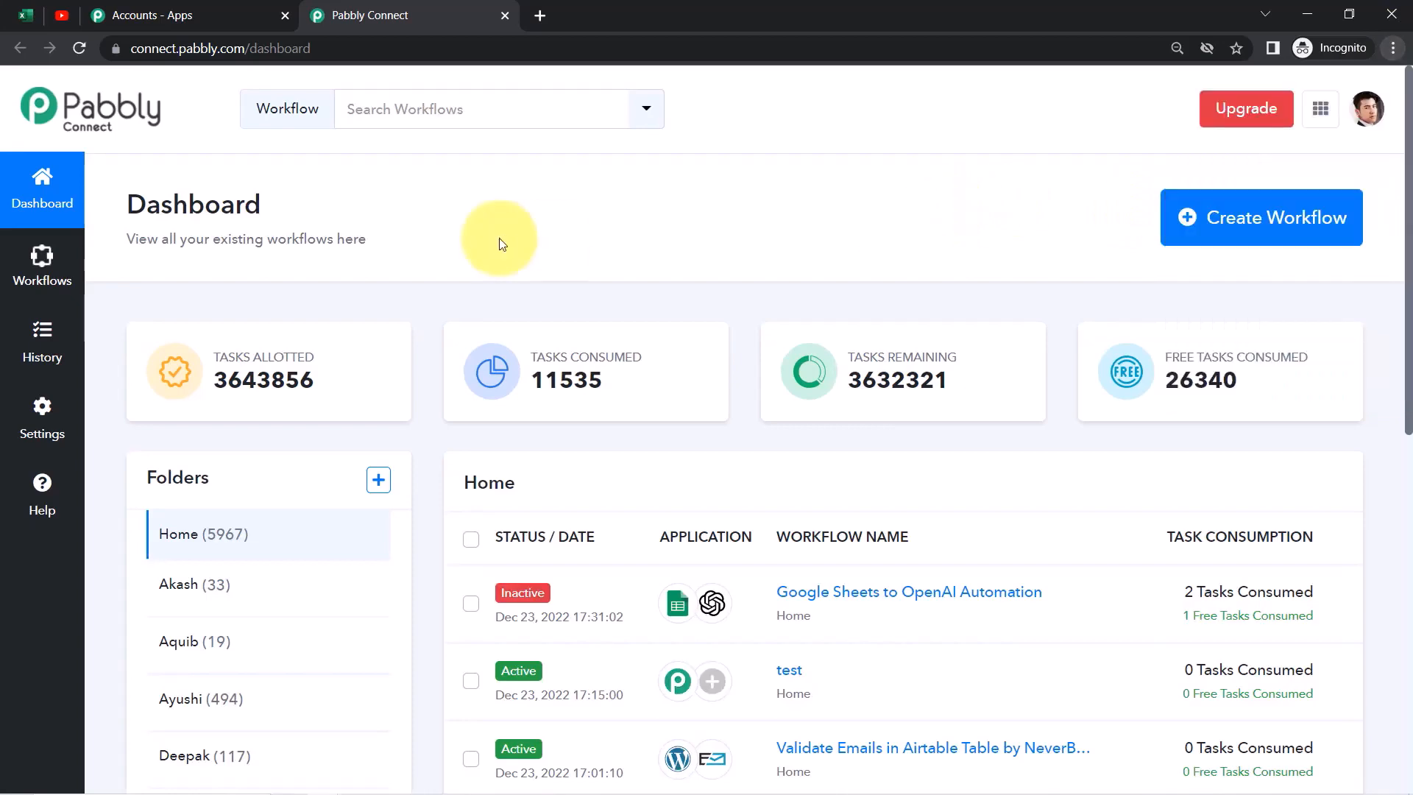
pyautogui.moveTo(115, 225); pyautogui.dragTo(278, 213)
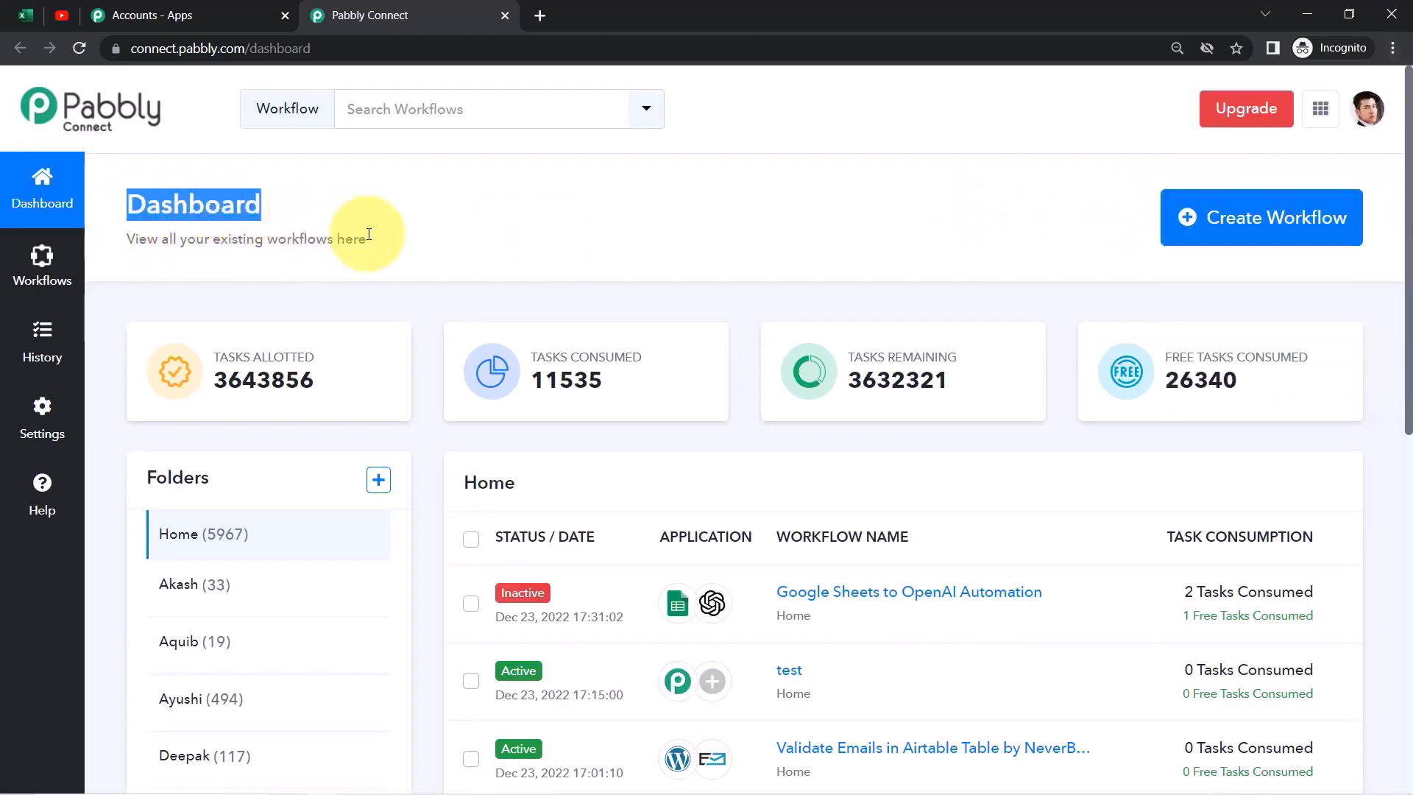
pyautogui.click(1249, 217)
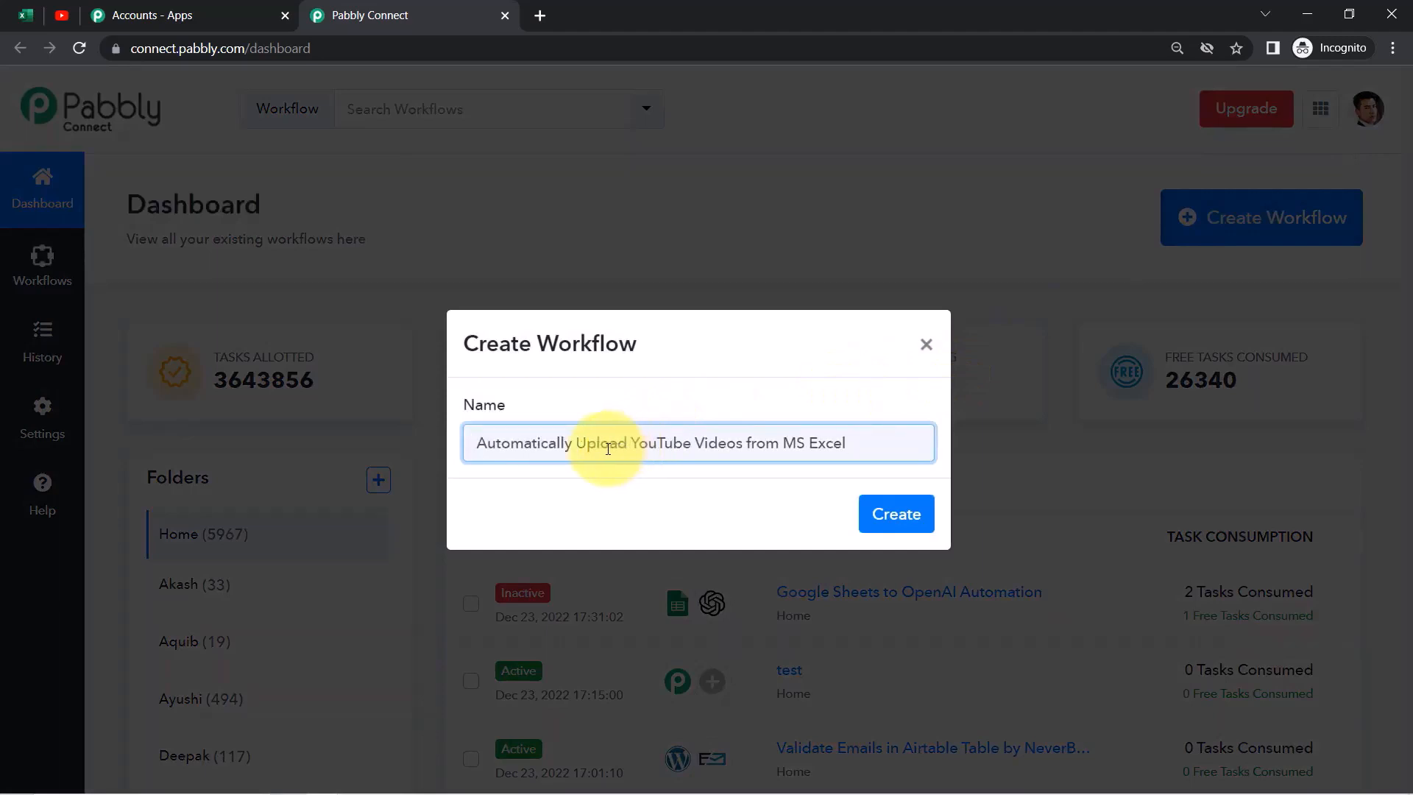
# Create the workflow 'Automatically Upload YouTube Videos from MS Excel' and collapse its trigger step
pyautogui.moveTo(537, 343); pyautogui.dragTo(541, 429)
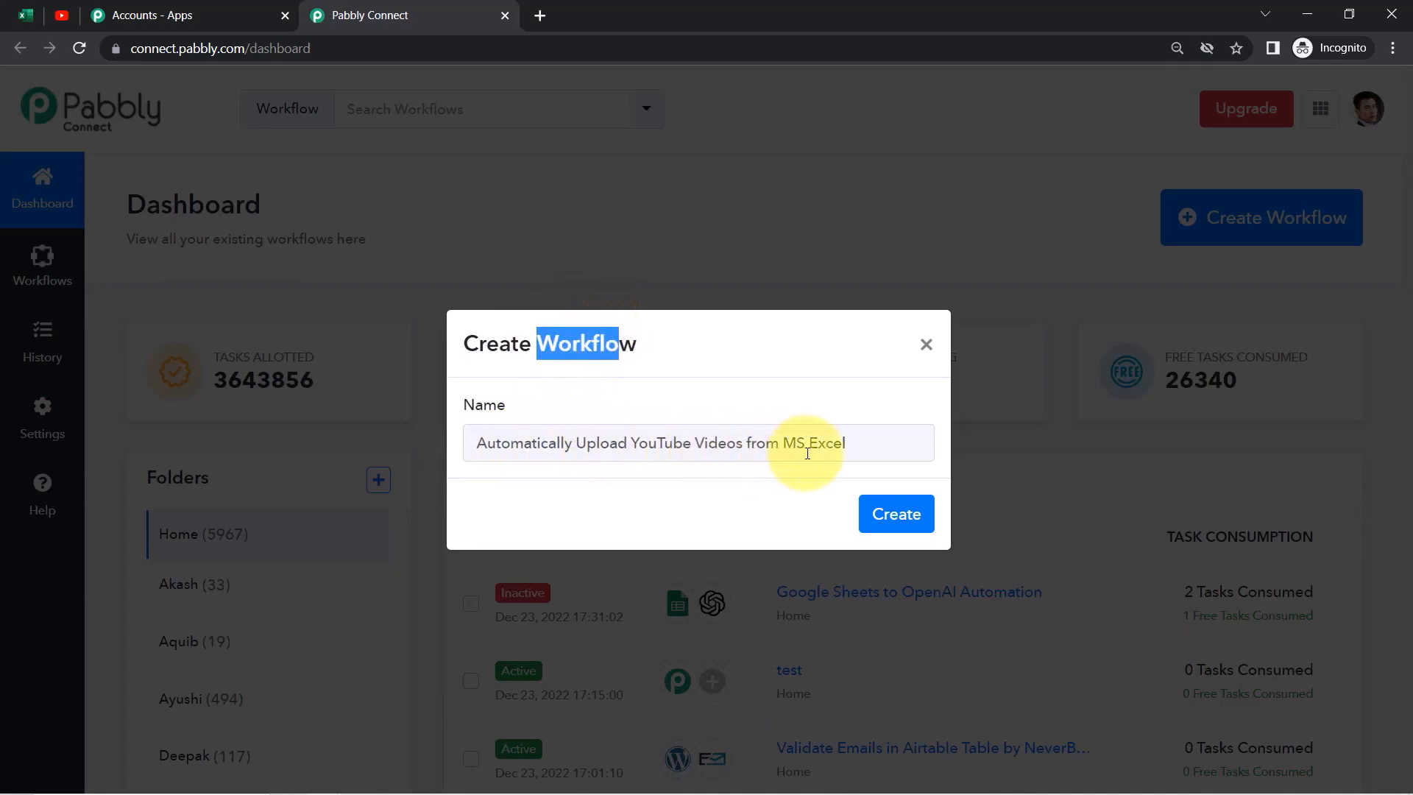
pyautogui.click(896, 514)
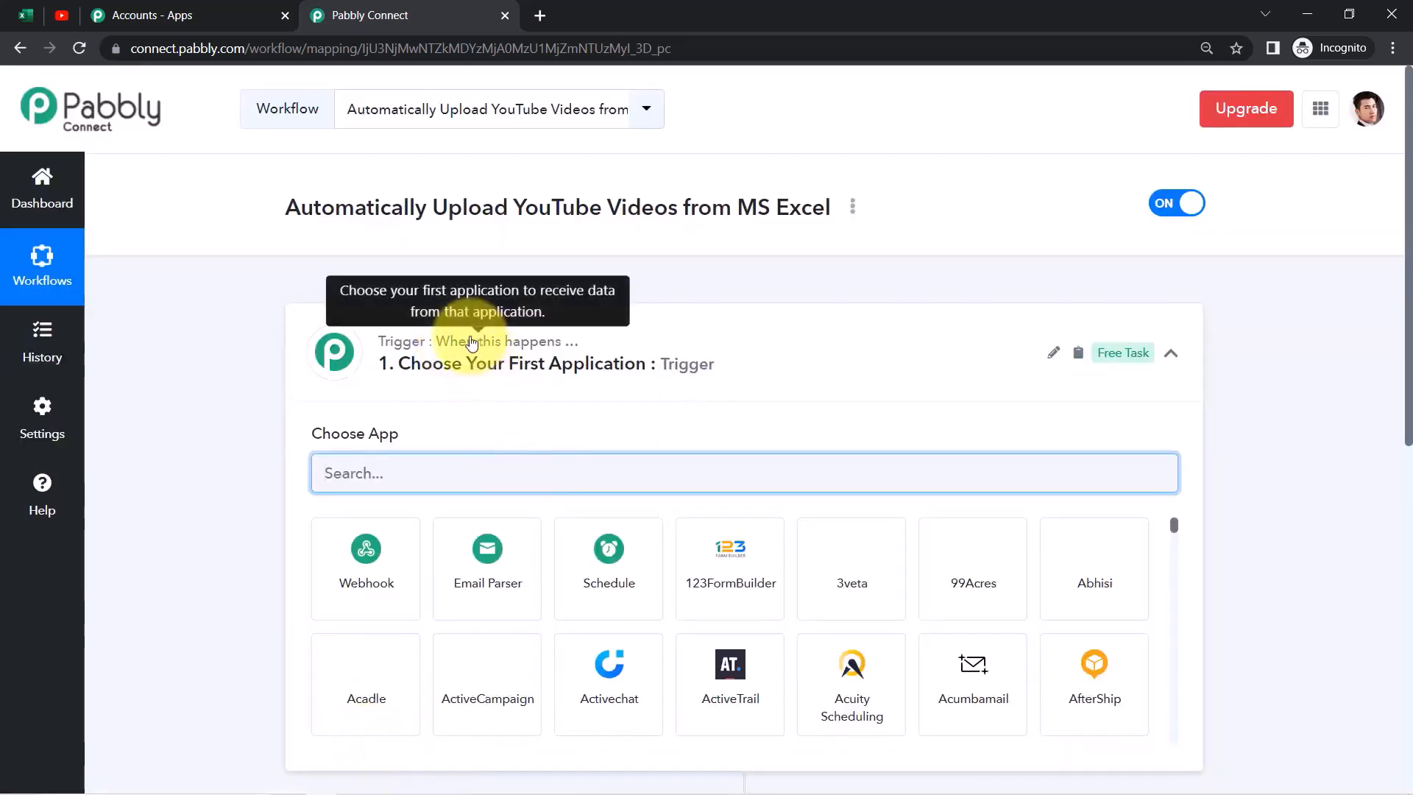
pyautogui.click(471, 342)
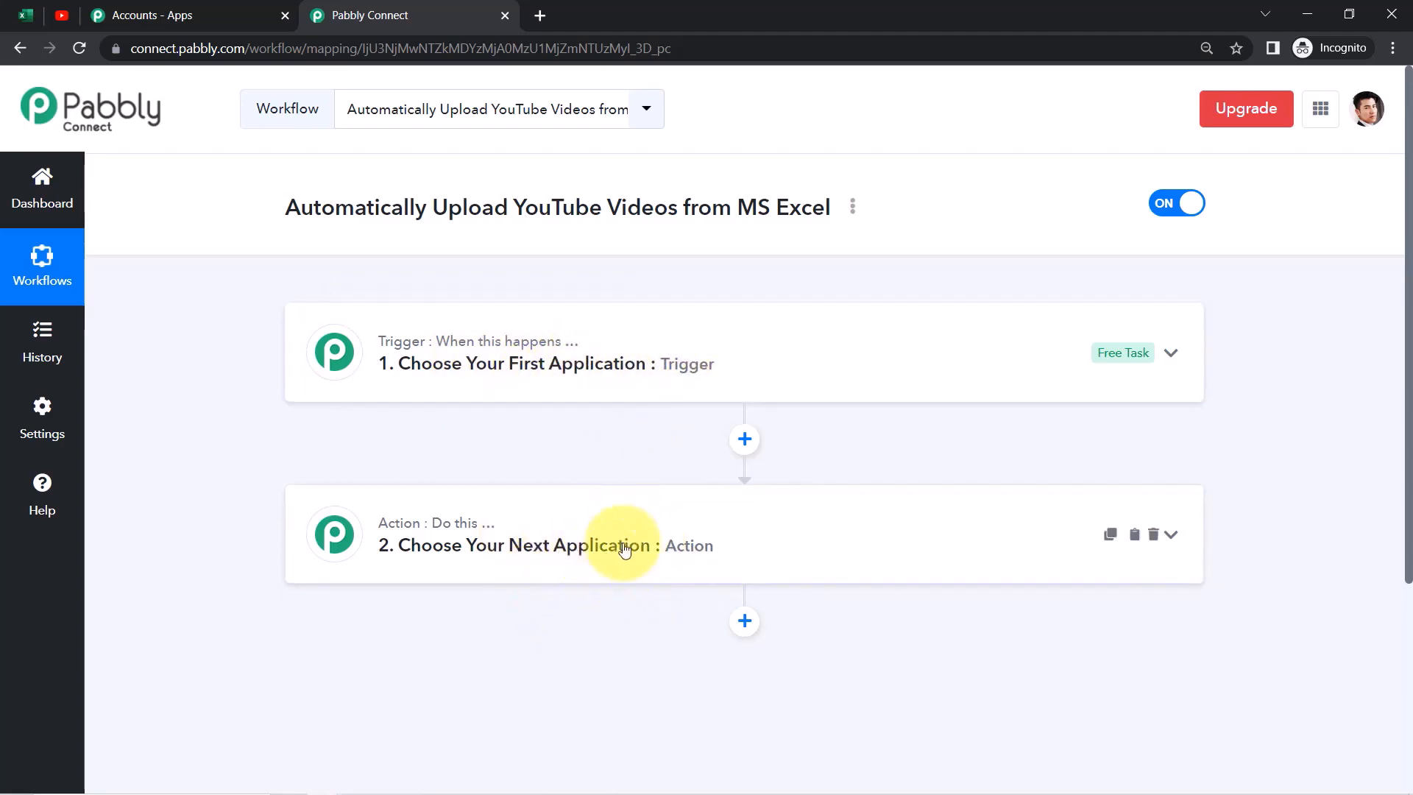
# Set Microsoft Excel, found by searching 'micros', as the trigger app and list its events
pyautogui.moveTo(285, 208); pyautogui.dragTo(747, 209)
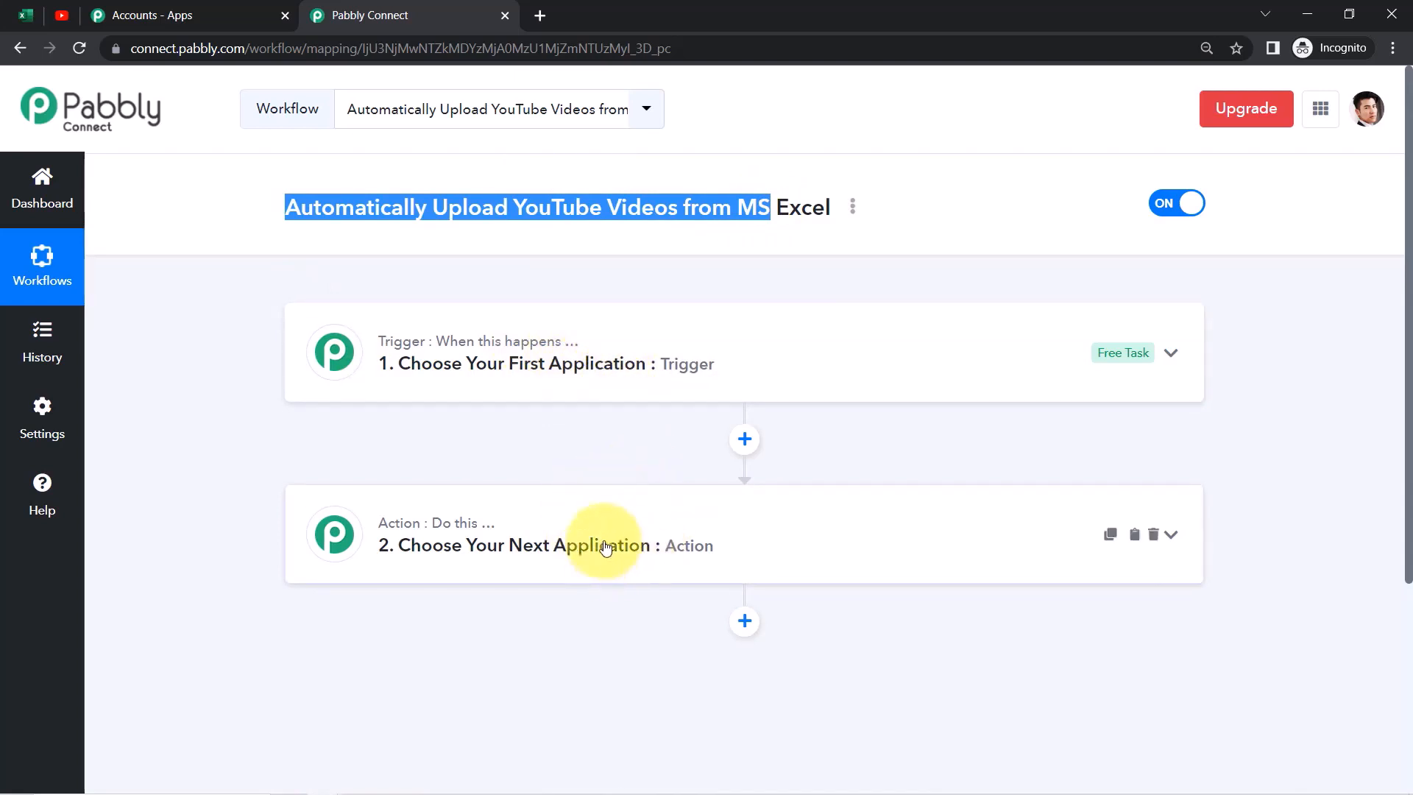
pyautogui.click(544, 387)
pyautogui.click(403, 475)
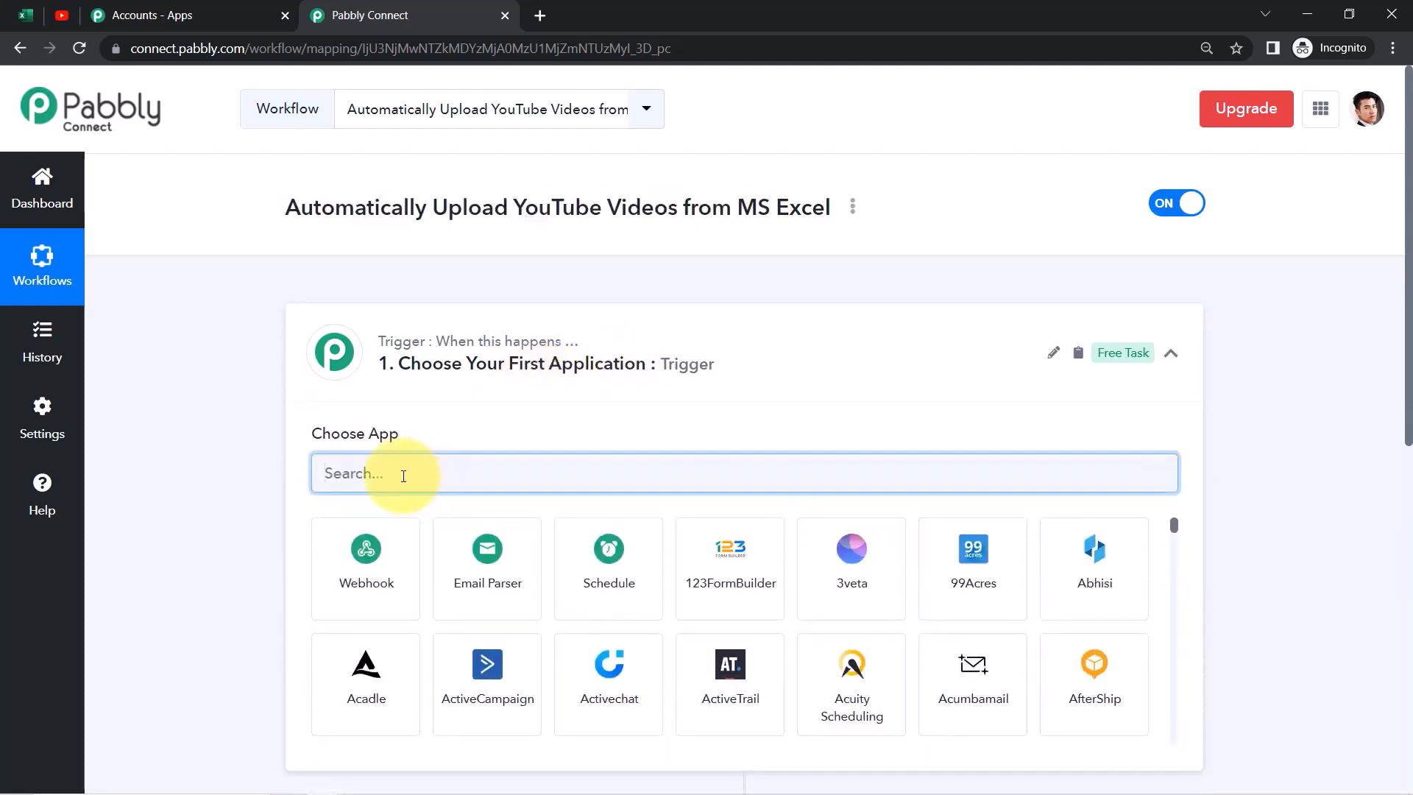
pyautogui.write('micros')
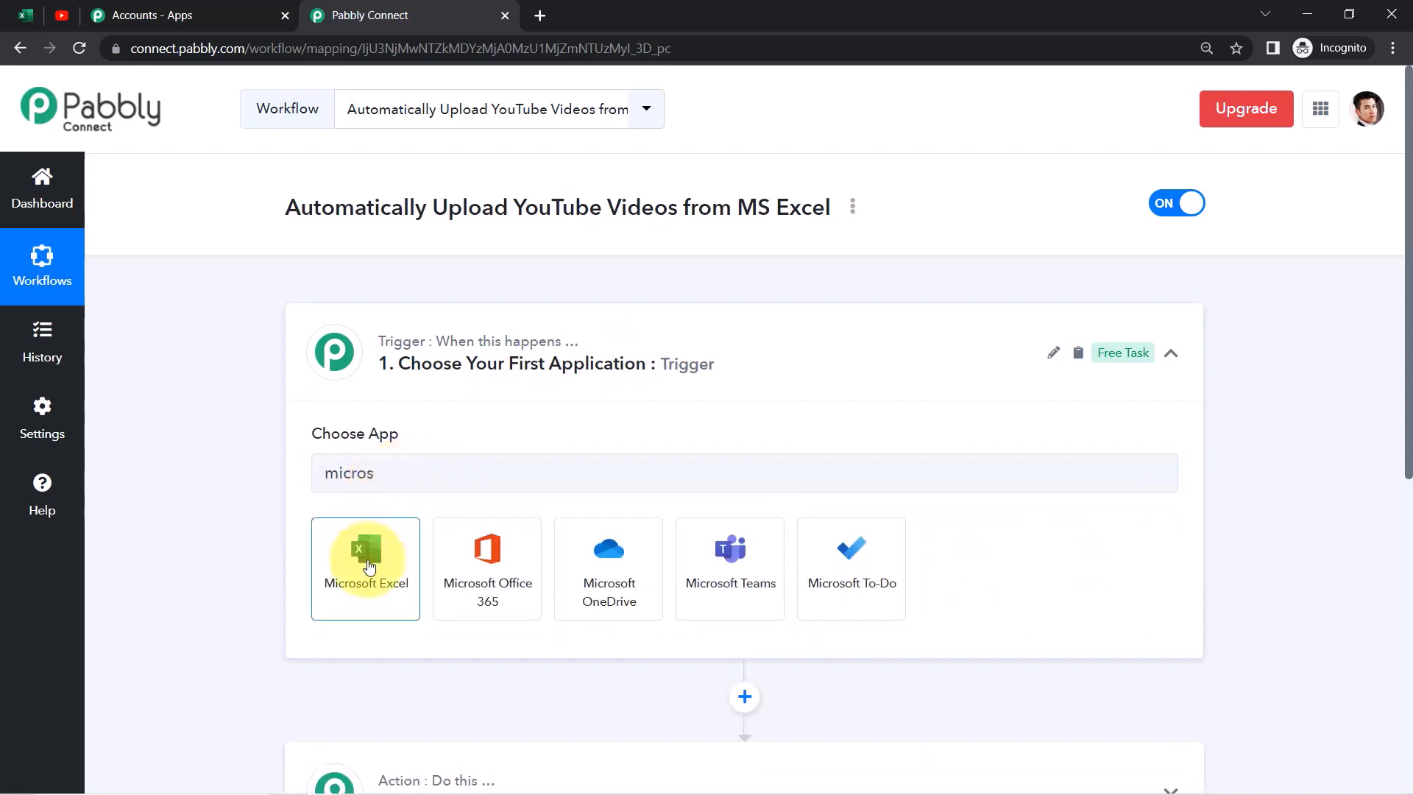
pyautogui.click(368, 553)
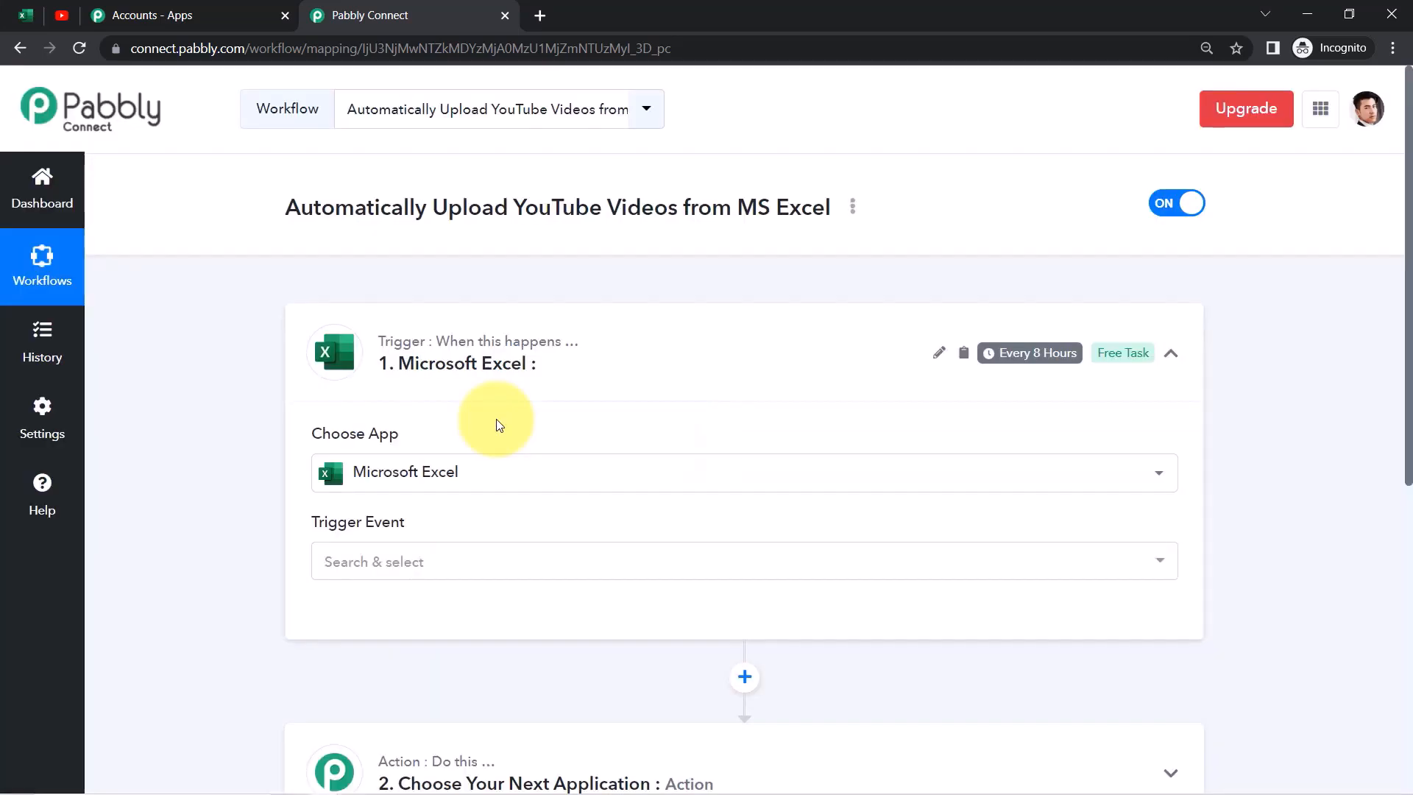
pyautogui.click(395, 569)
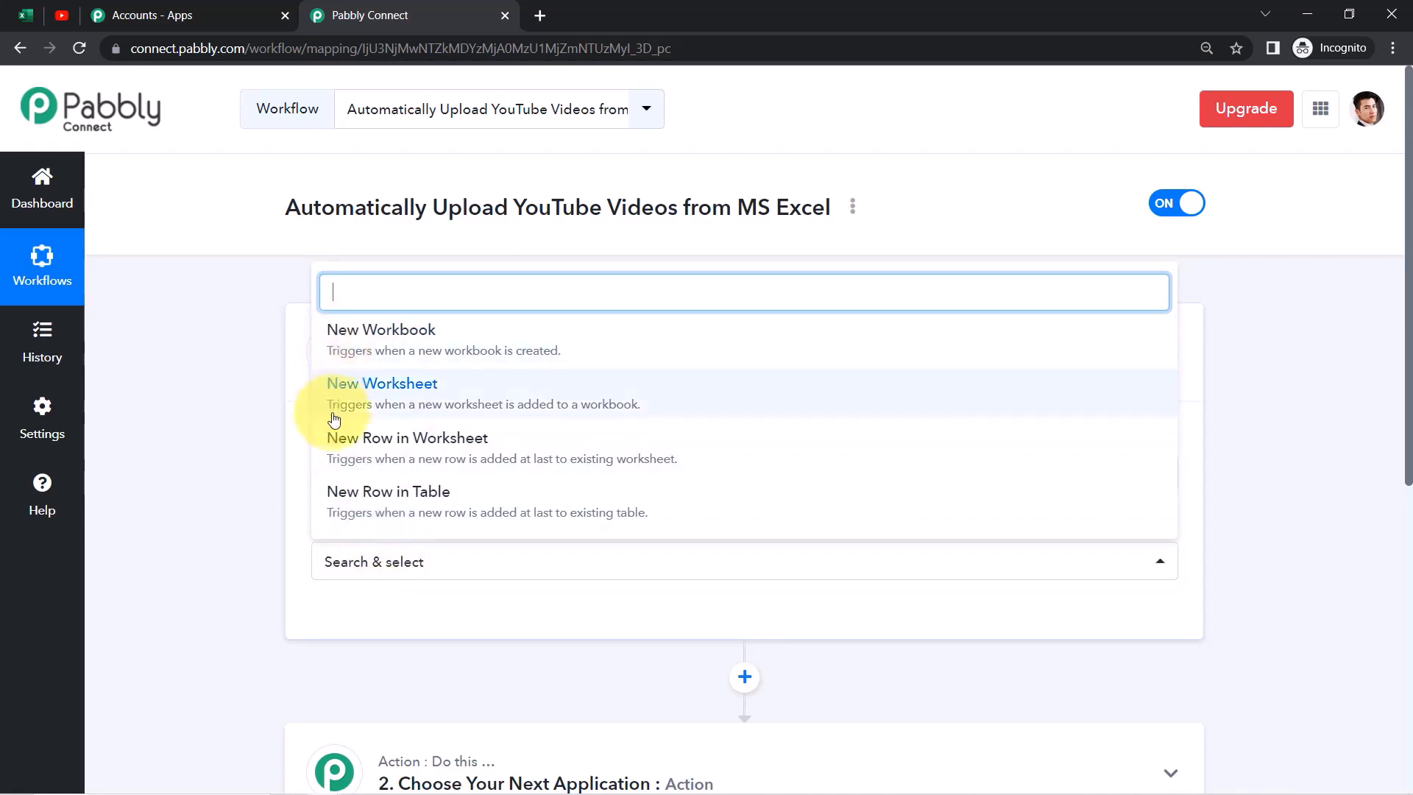
# Choose the New Row in Worksheet trigger and authorize a new Microsoft Excel connection
pyautogui.click(455, 459)
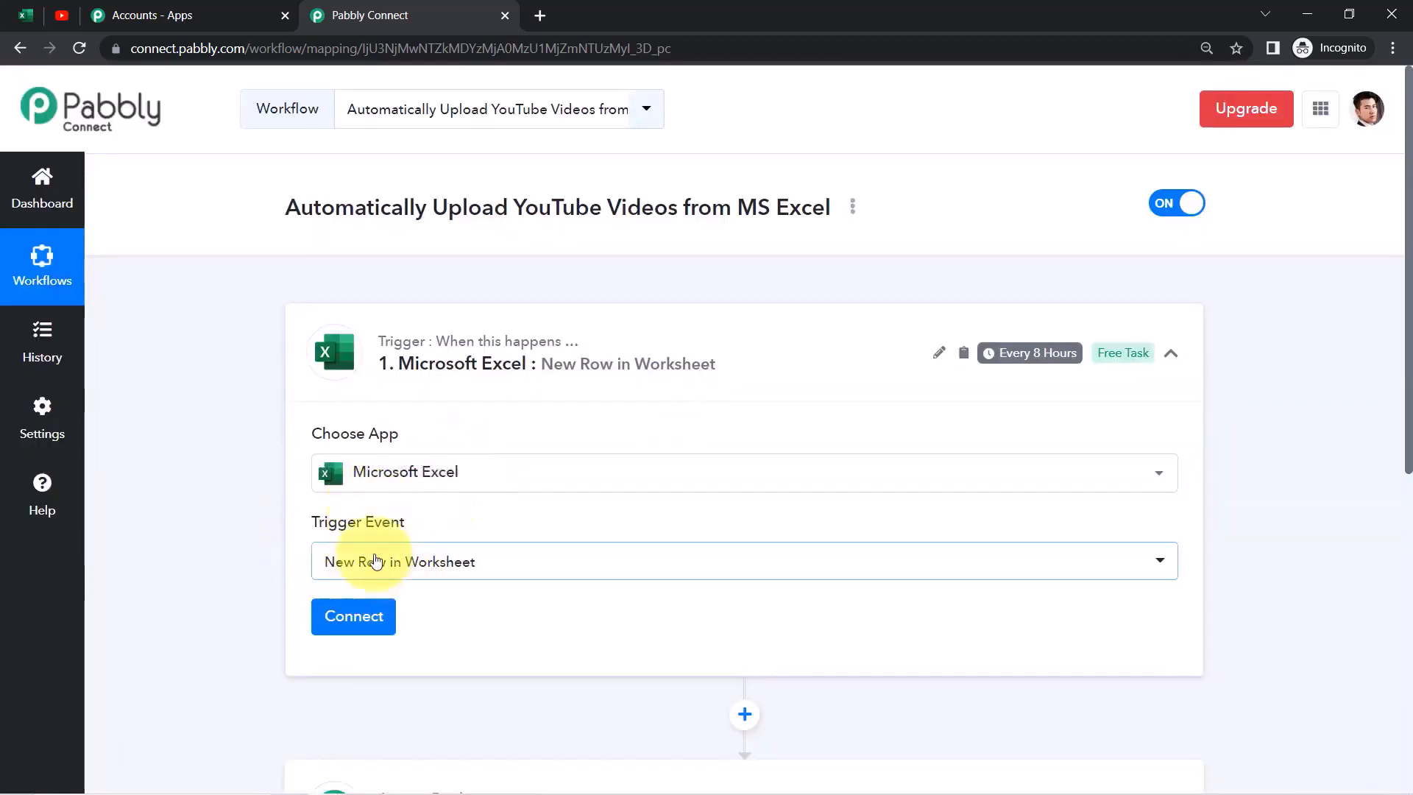
pyautogui.click(334, 627)
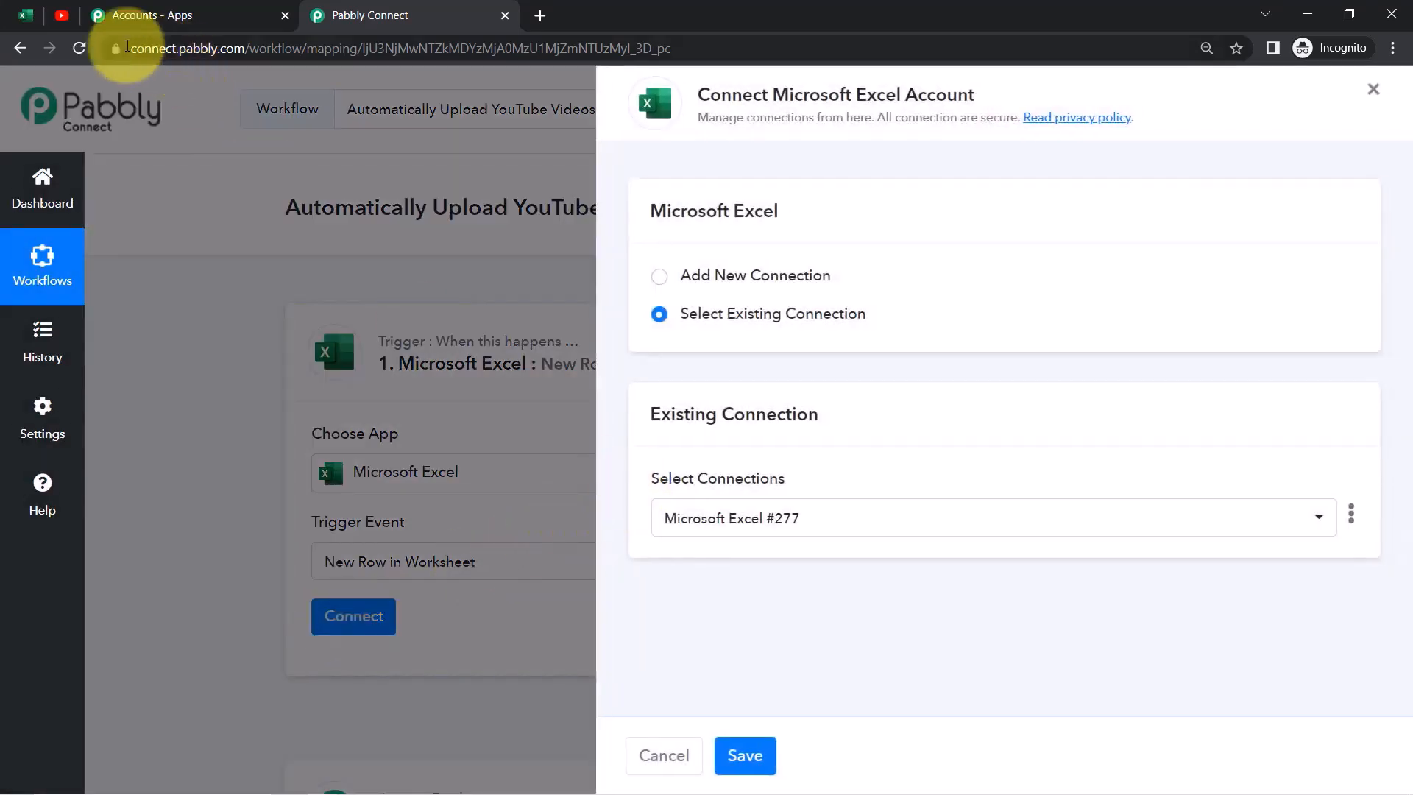
pyautogui.click(26, 14)
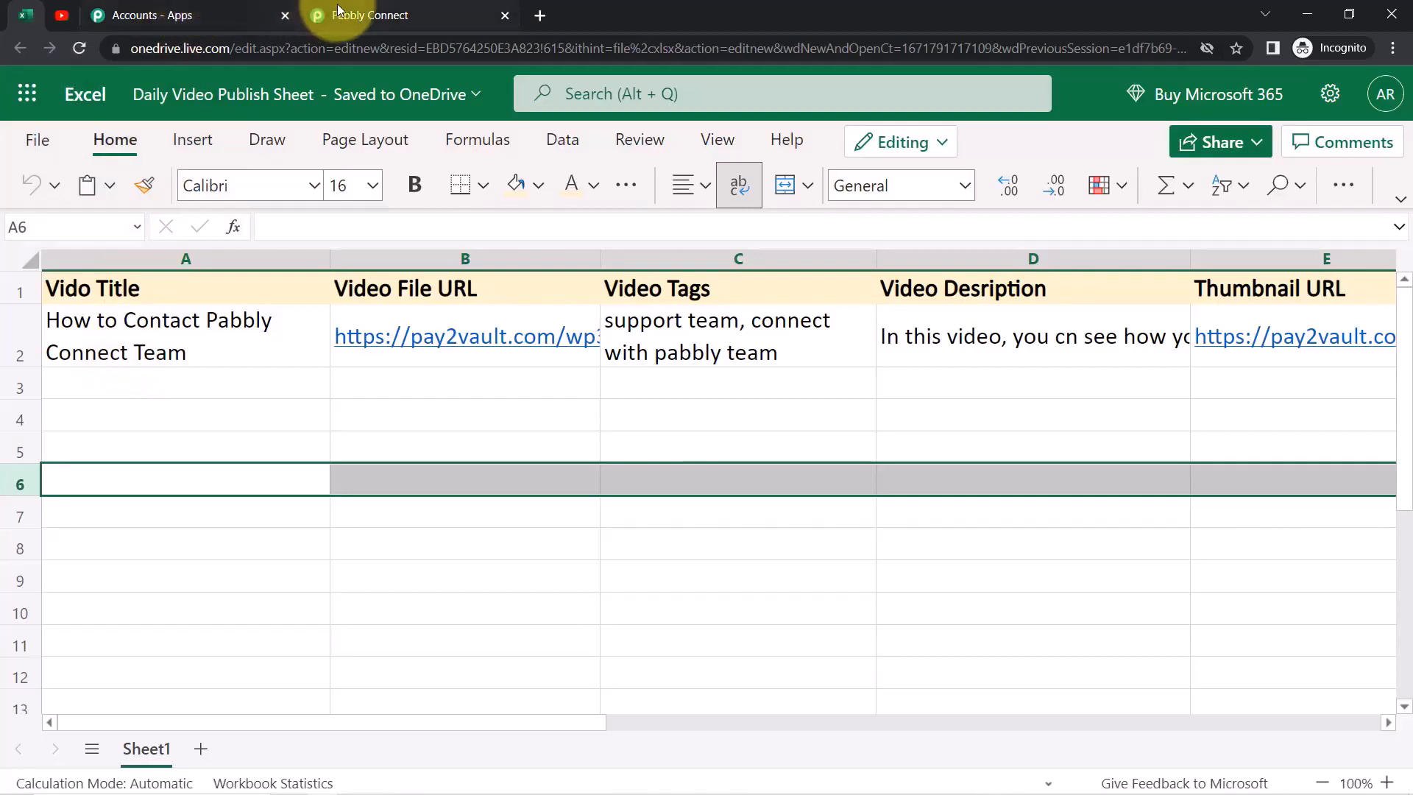
pyautogui.click(317, 16)
pyautogui.click(701, 274)
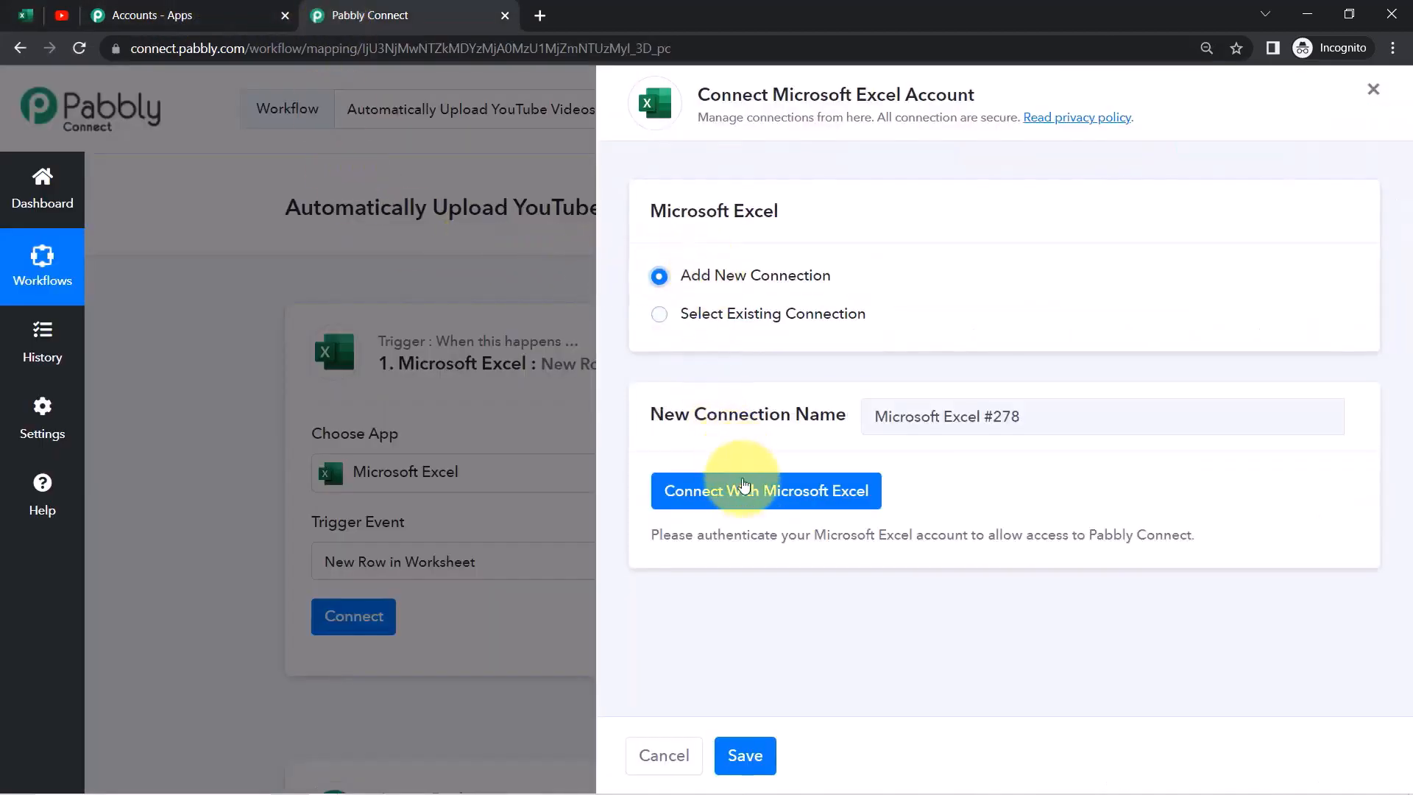
pyautogui.click(744, 491)
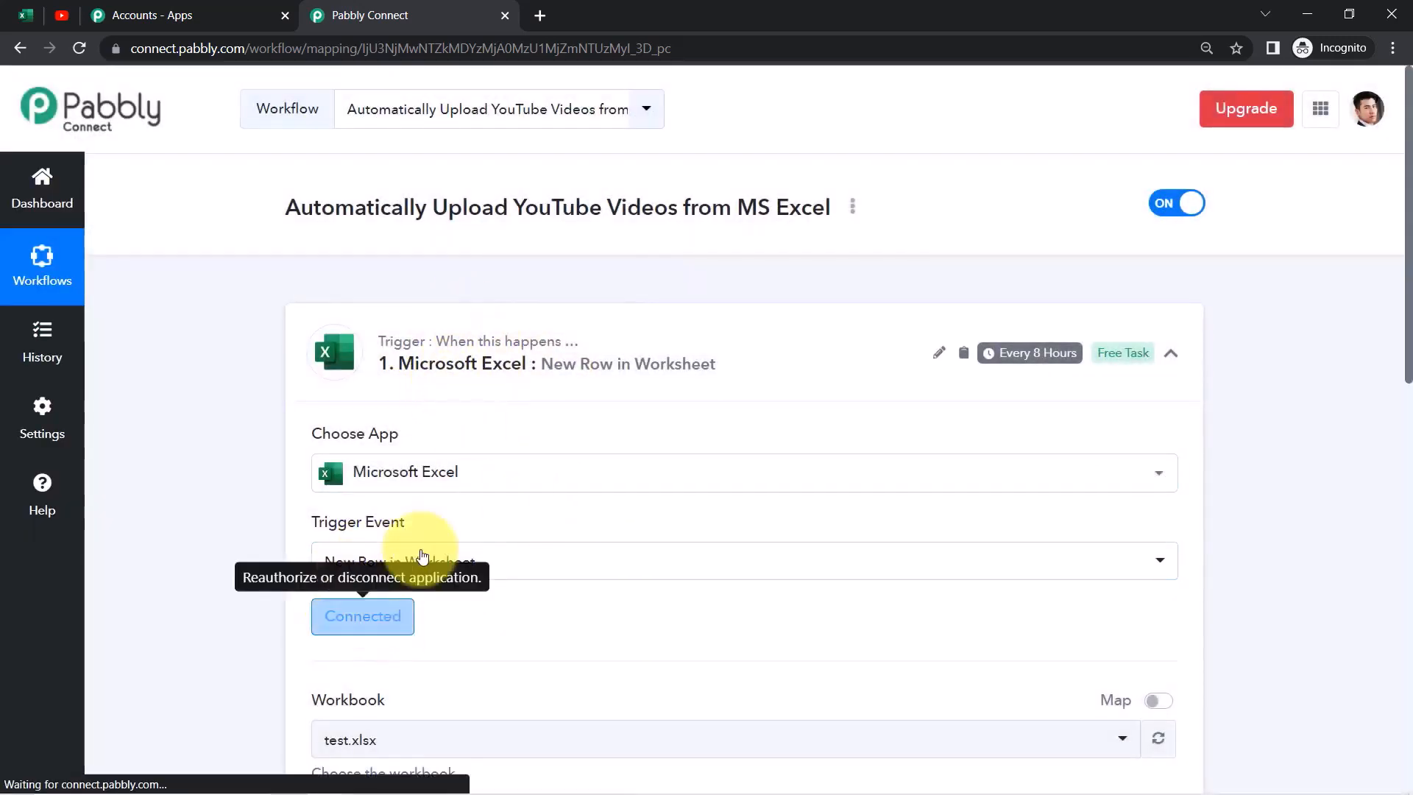
# Select 'Daily Video Publish Sheet.xlsx' as the trigger's workbook, searching 'dai'
pyautogui.moveTo(1407, 291); pyautogui.dragTo(1400, 462)
pyautogui.moveTo(313, 294); pyautogui.dragTo(404, 306)
pyautogui.click(381, 346)
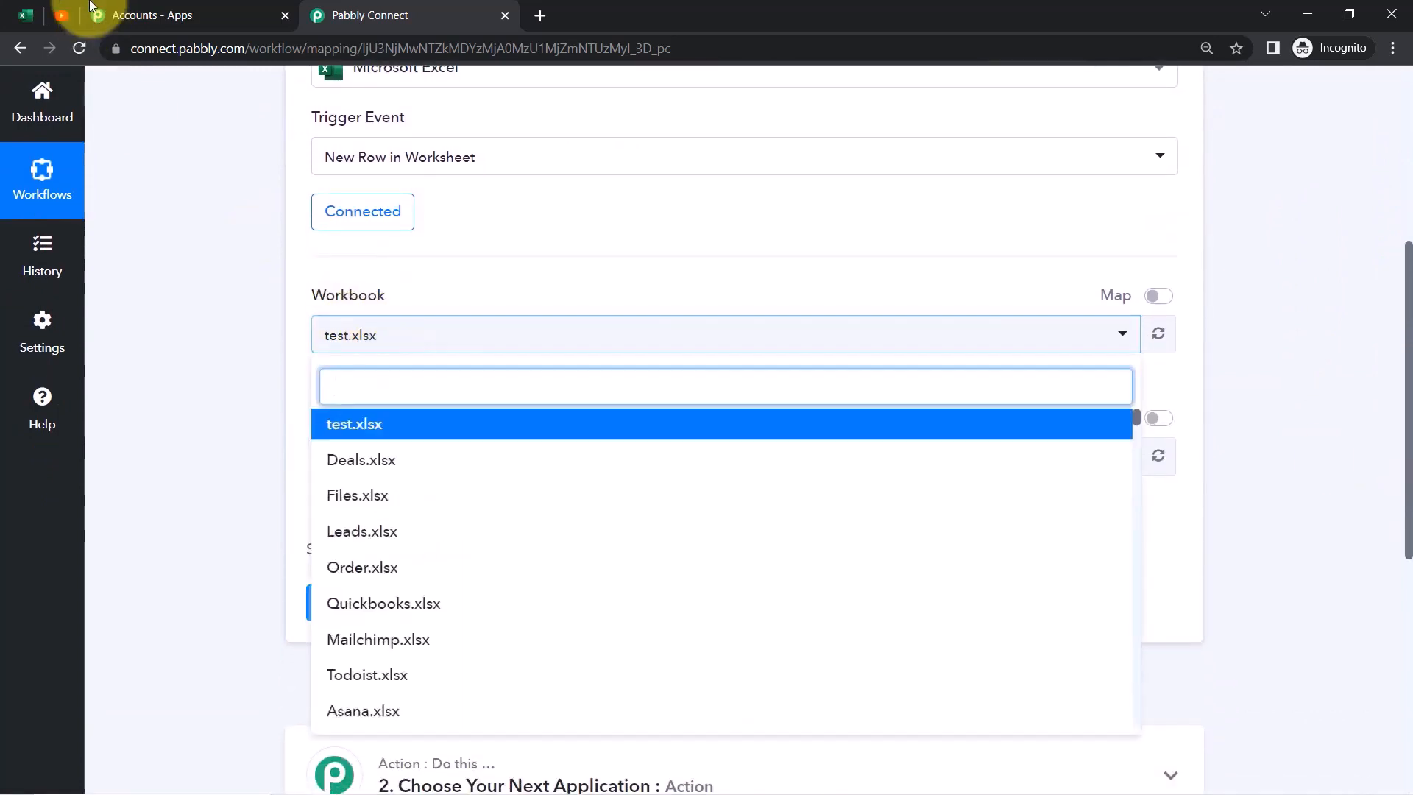
pyautogui.click(26, 14)
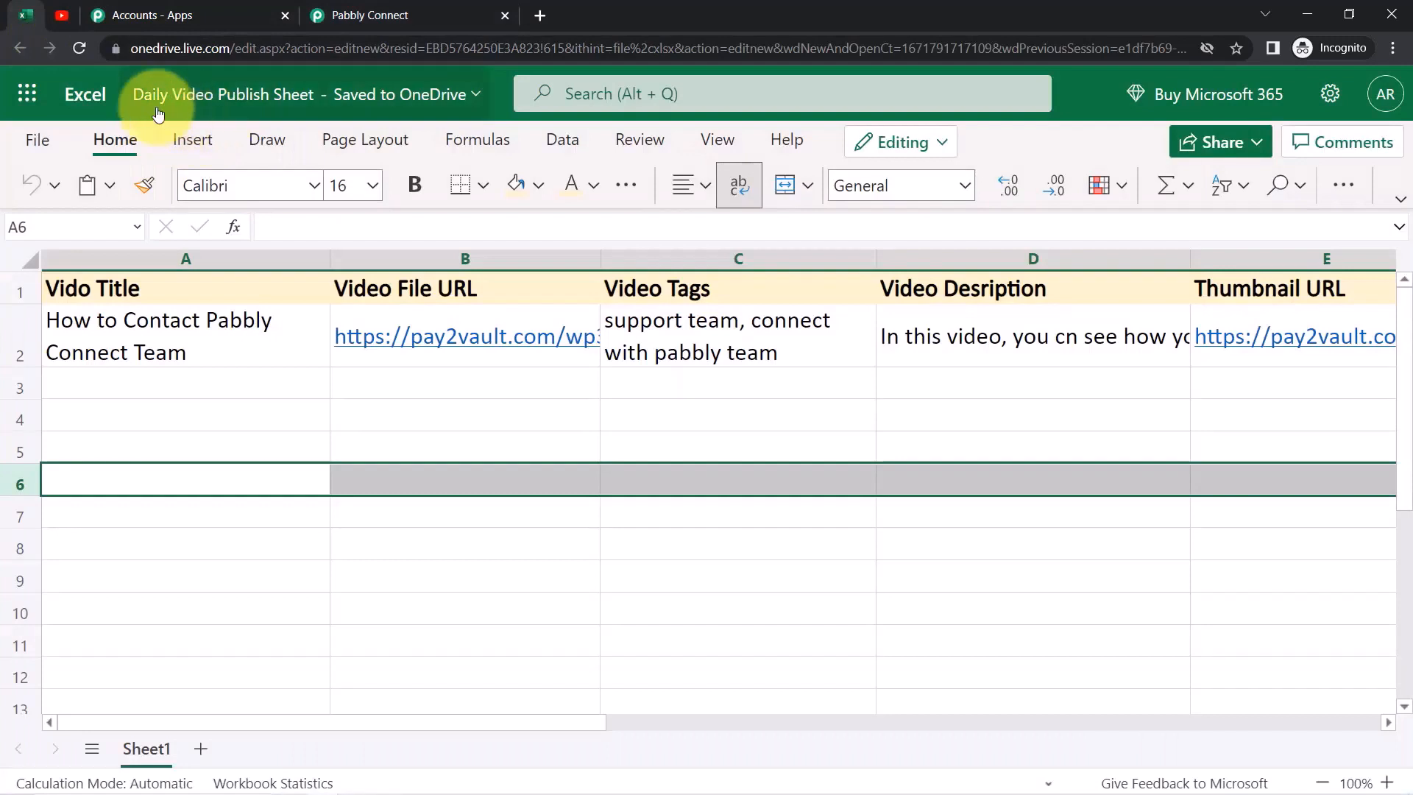
pyautogui.click(369, 14)
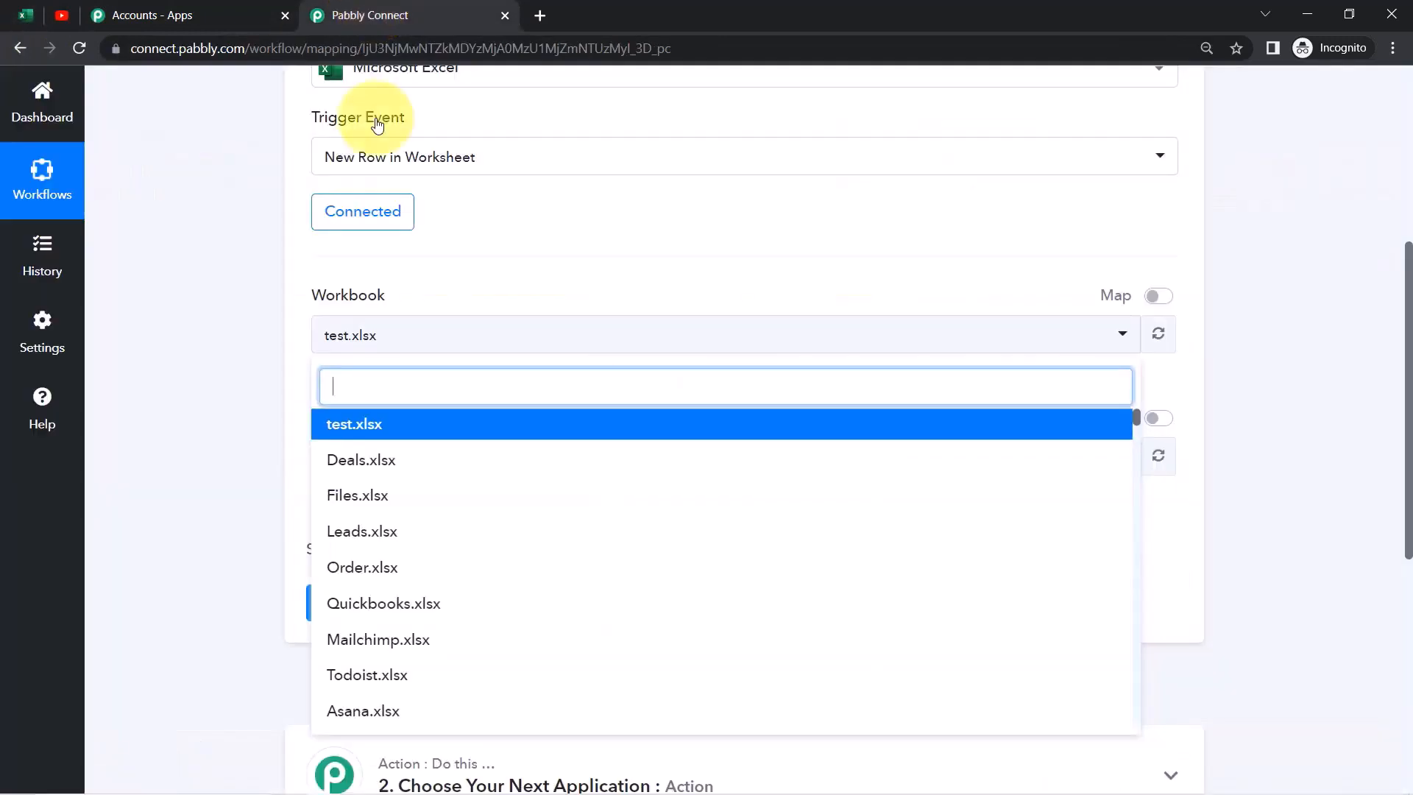
pyautogui.write('daily')
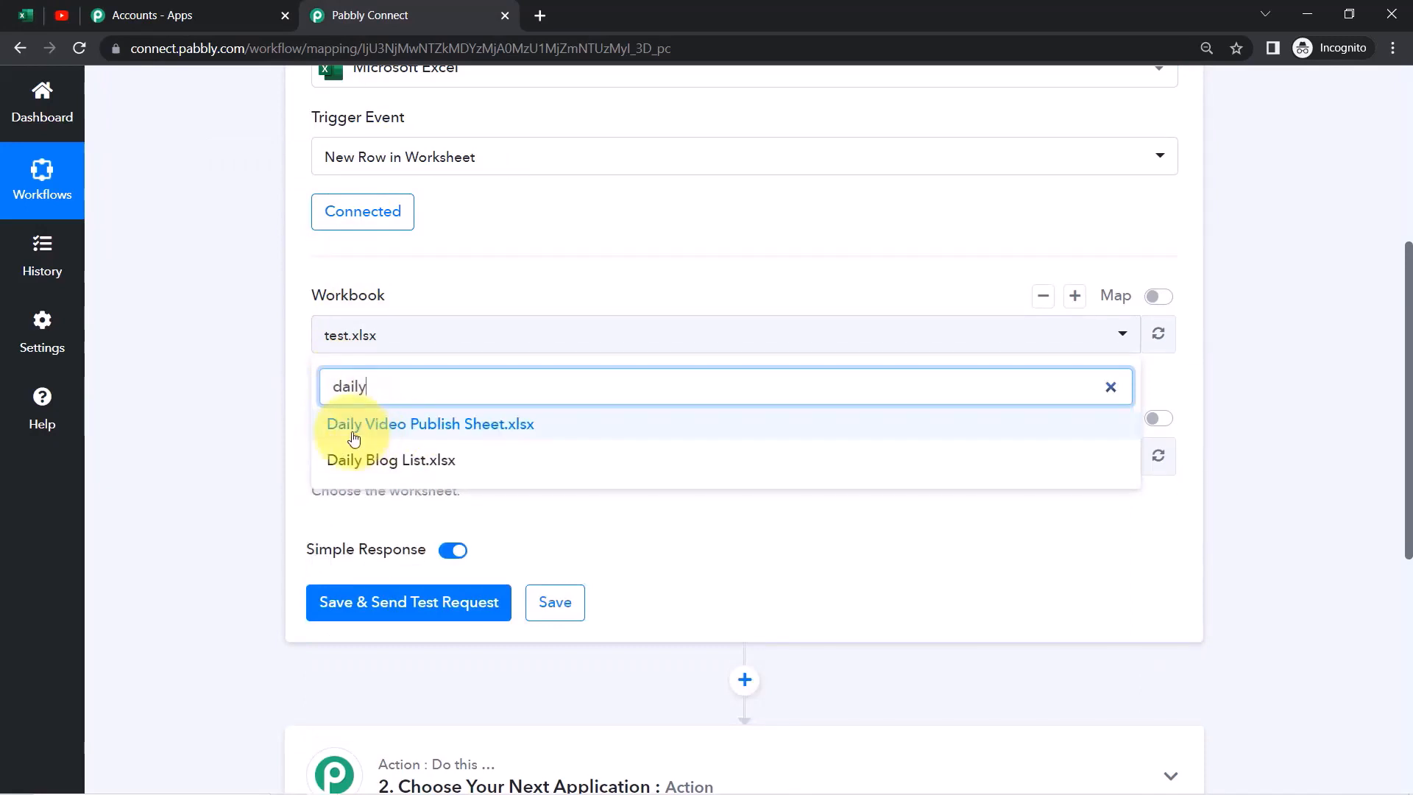
pyautogui.click(381, 434)
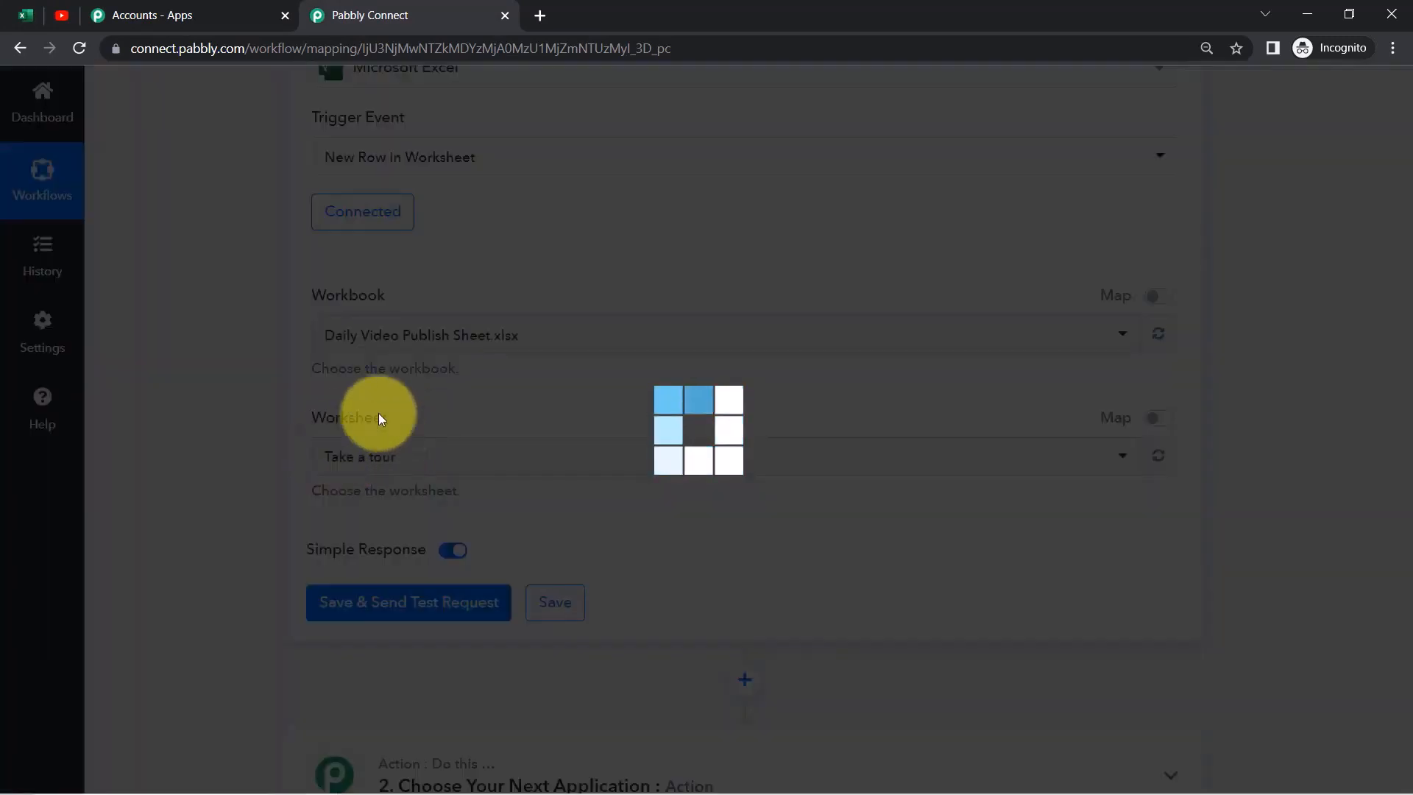
# Set the worksheet to Sheet1 and review row 2's data in the Excel sheet
pyautogui.click(26, 15)
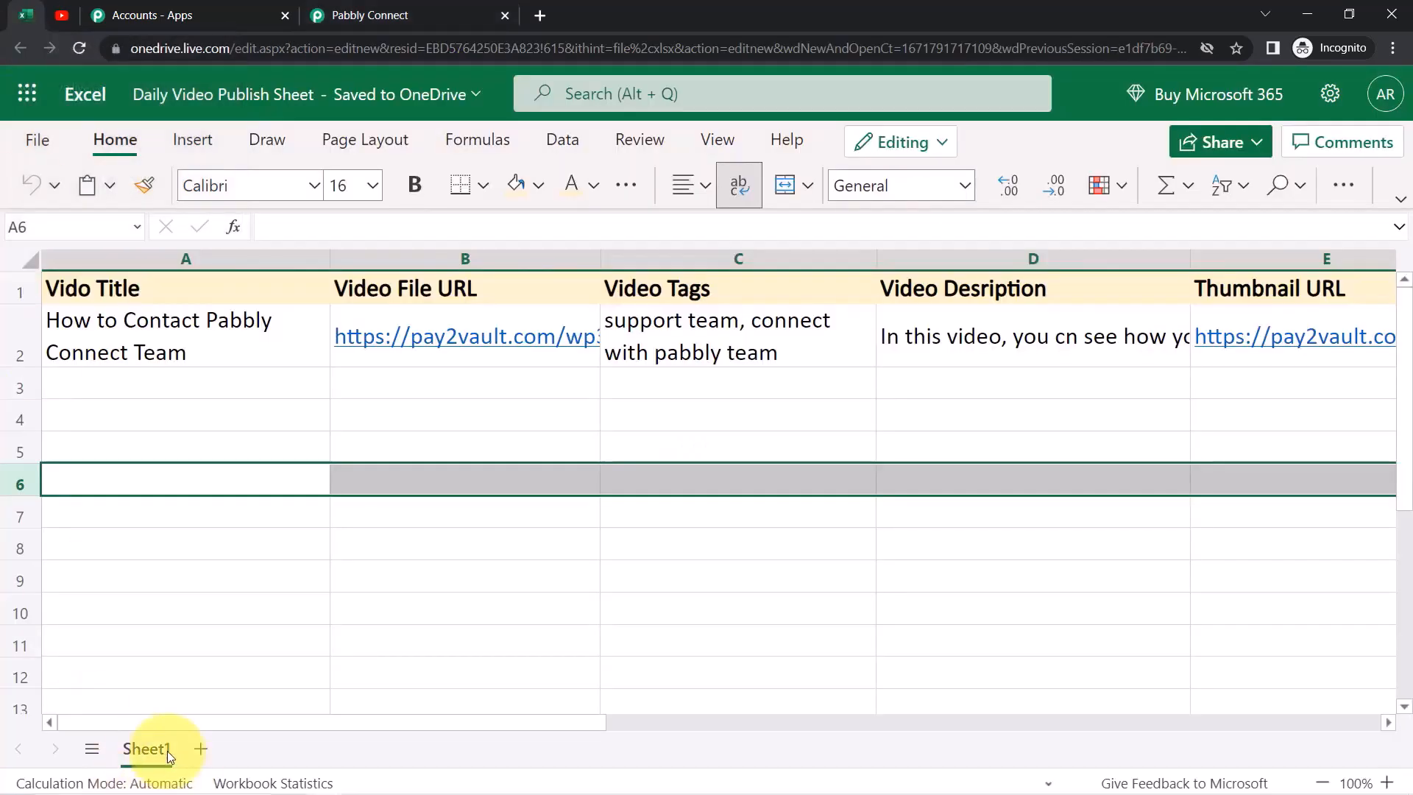
pyautogui.click(375, 15)
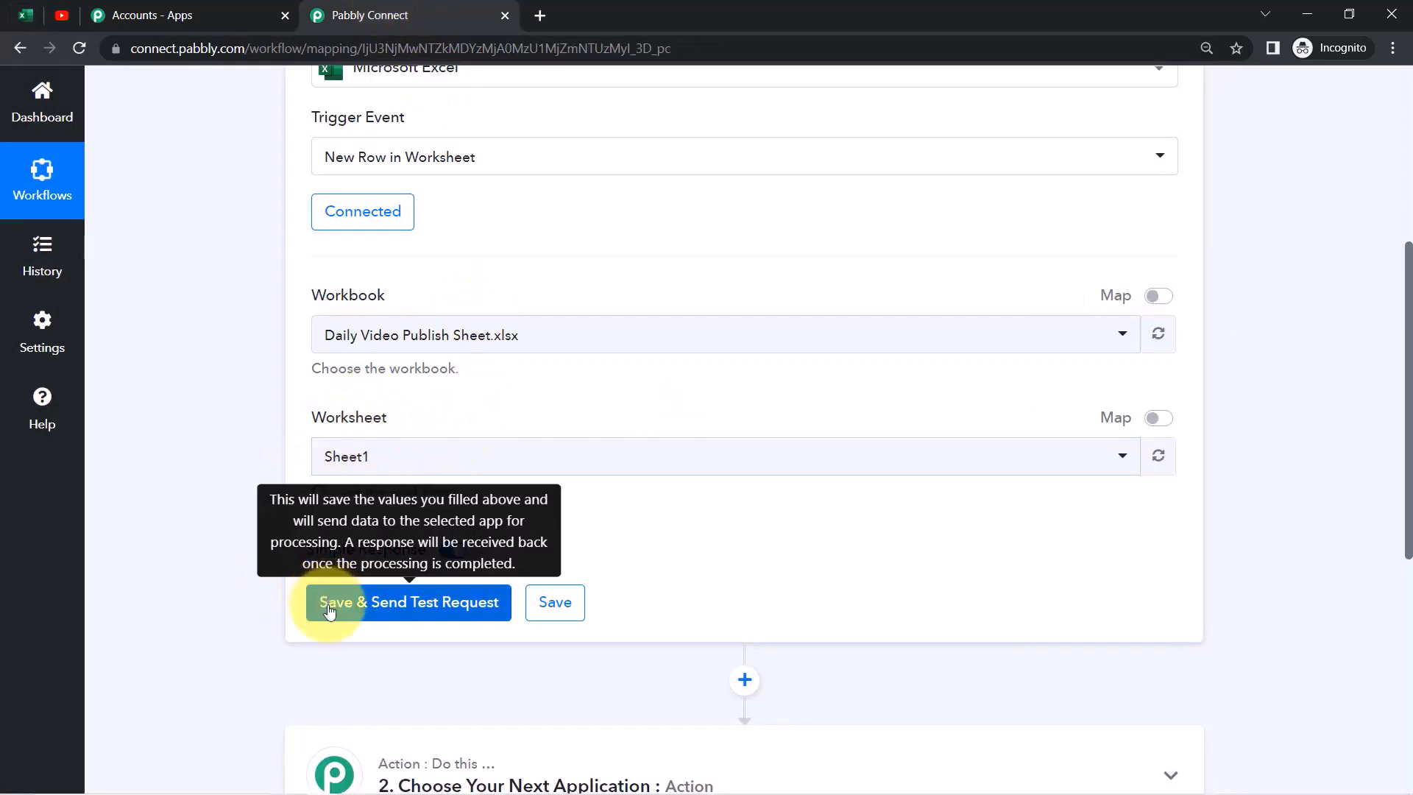
pyautogui.click(25, 14)
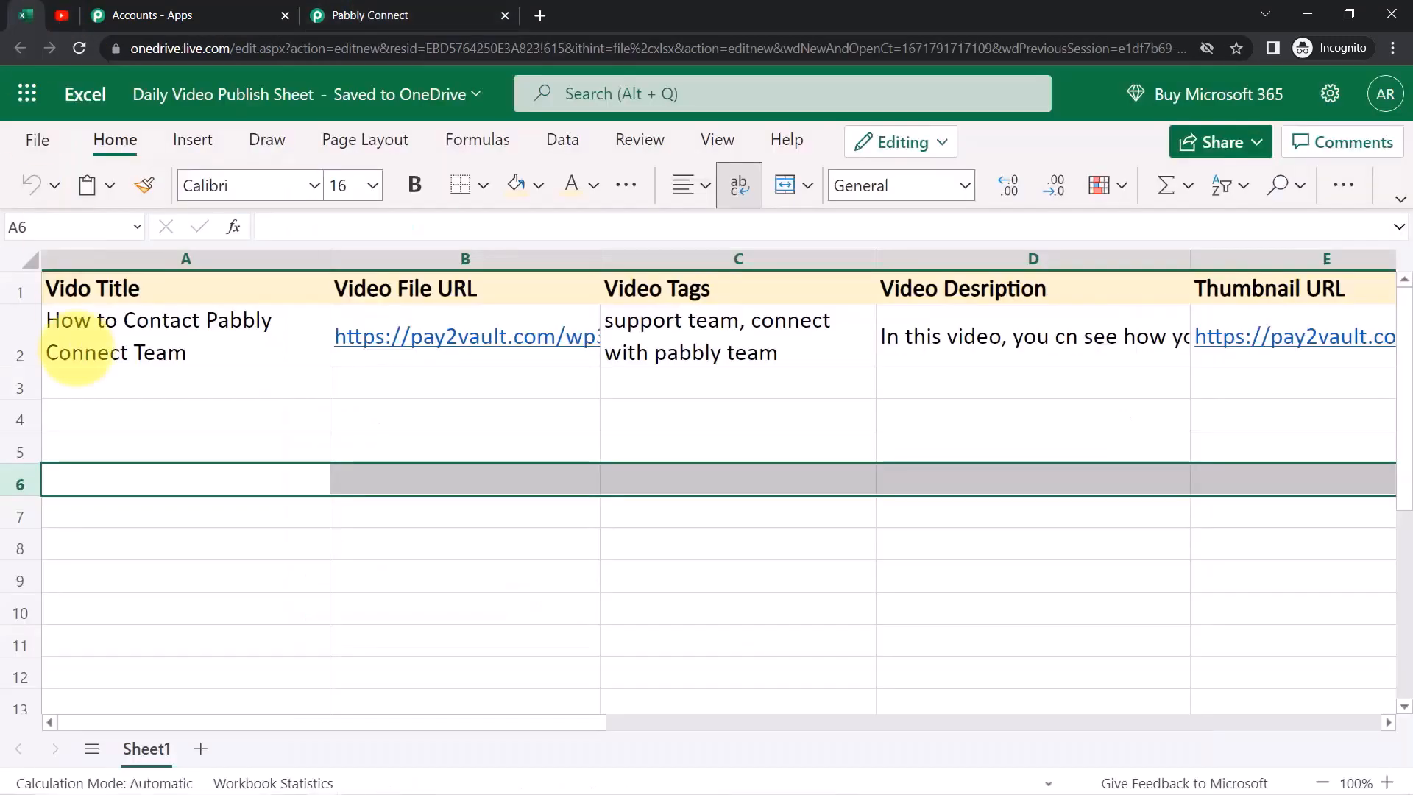
pyautogui.click(4, 349)
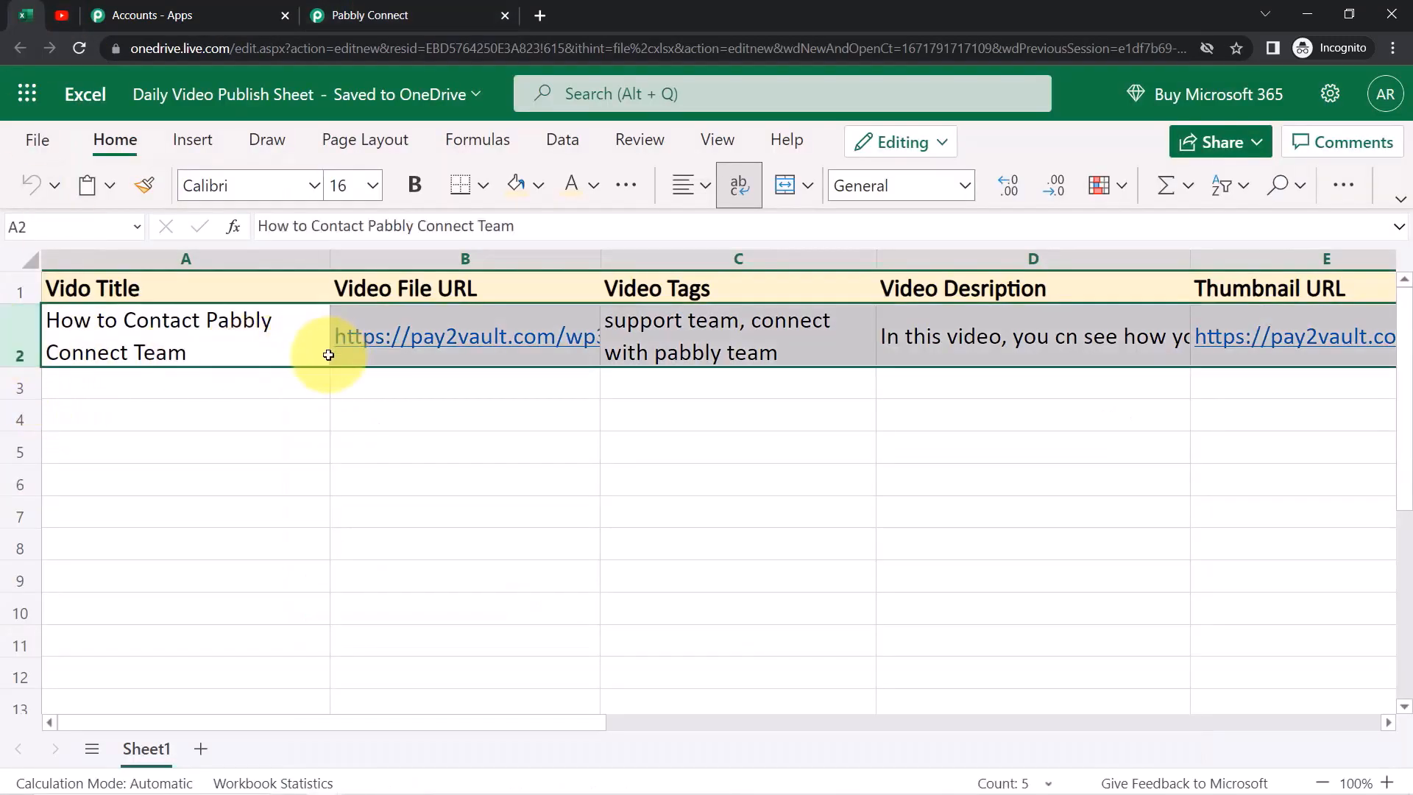
pyautogui.click(171, 477)
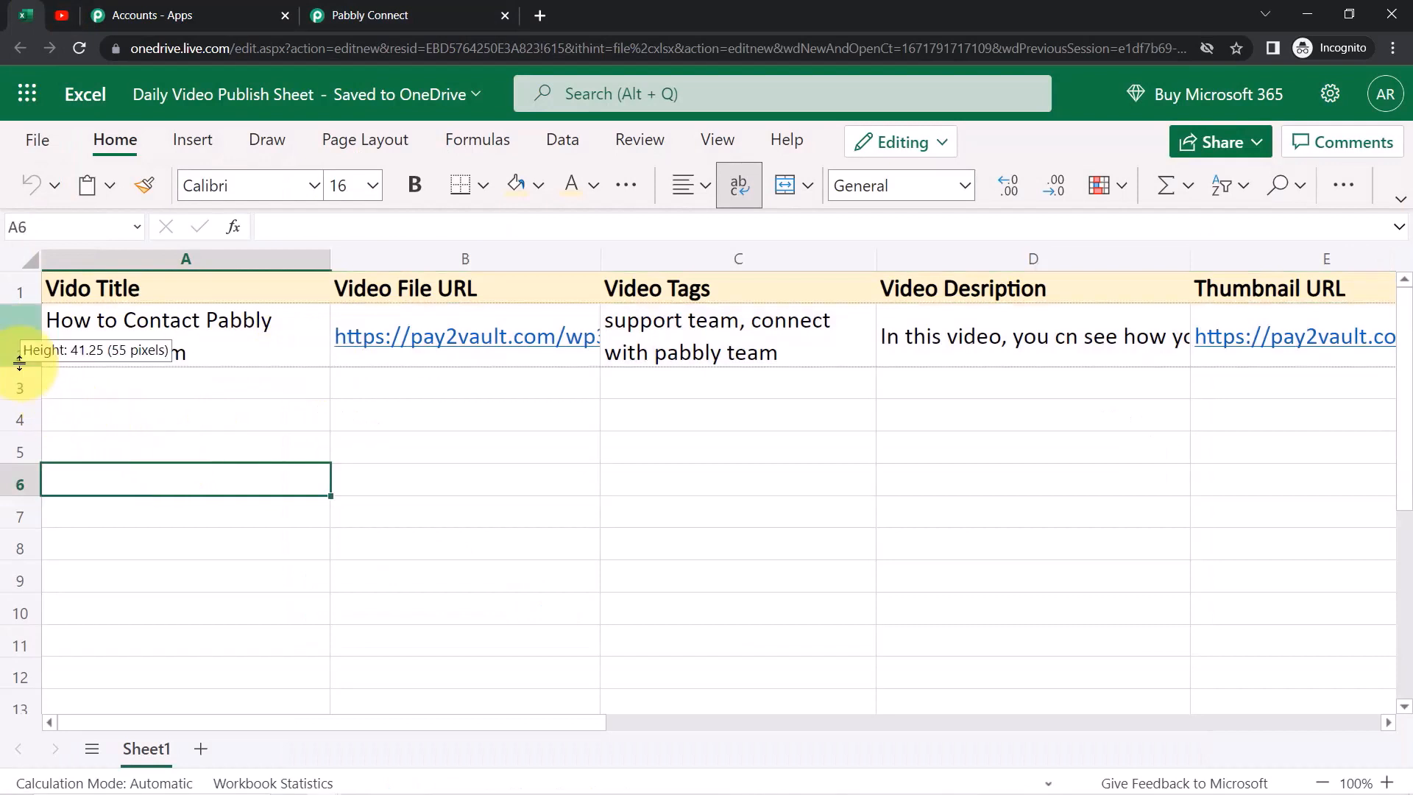
pyautogui.click(379, 9)
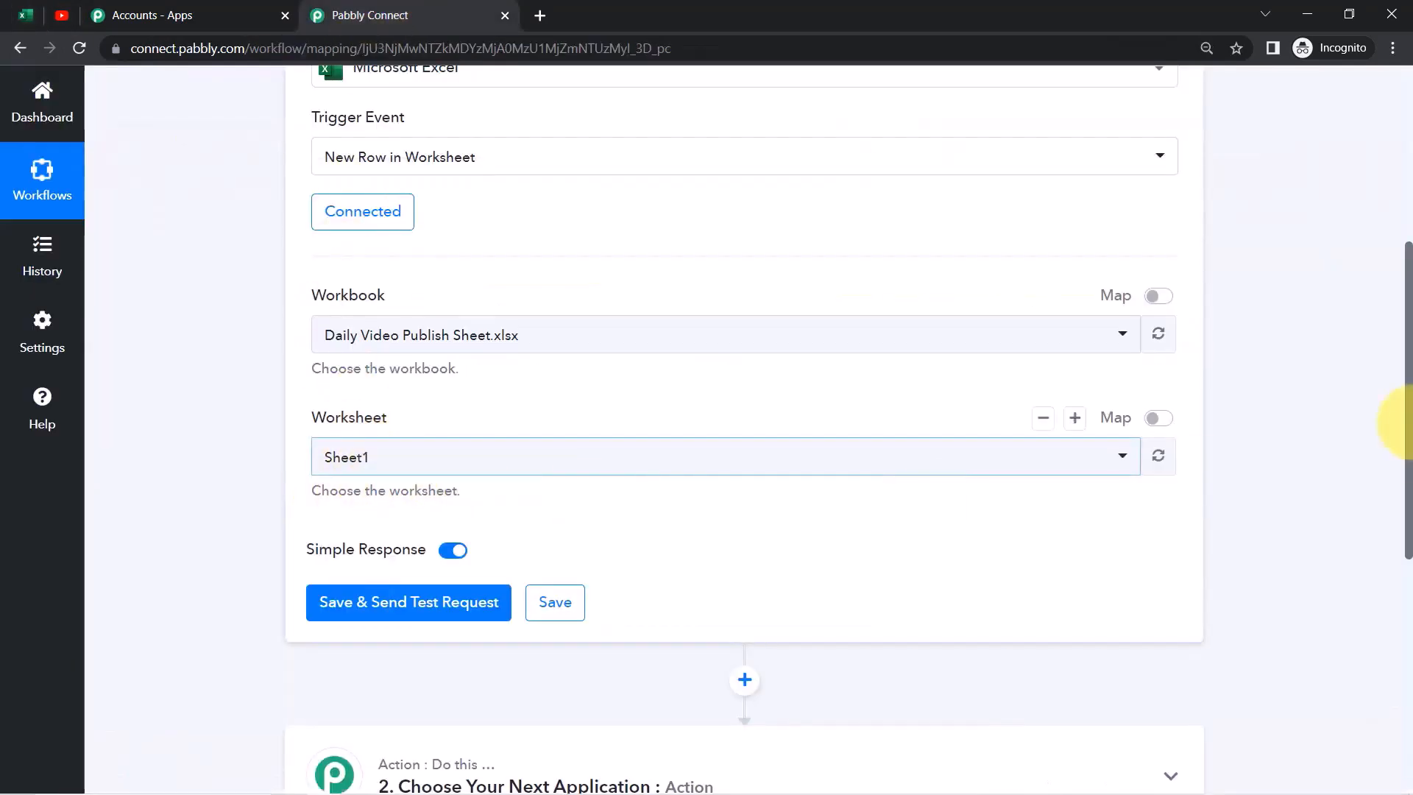
# Send the Excel trigger's test request and compare RowIndex 1 and the title with the sheet
pyautogui.click(418, 604)
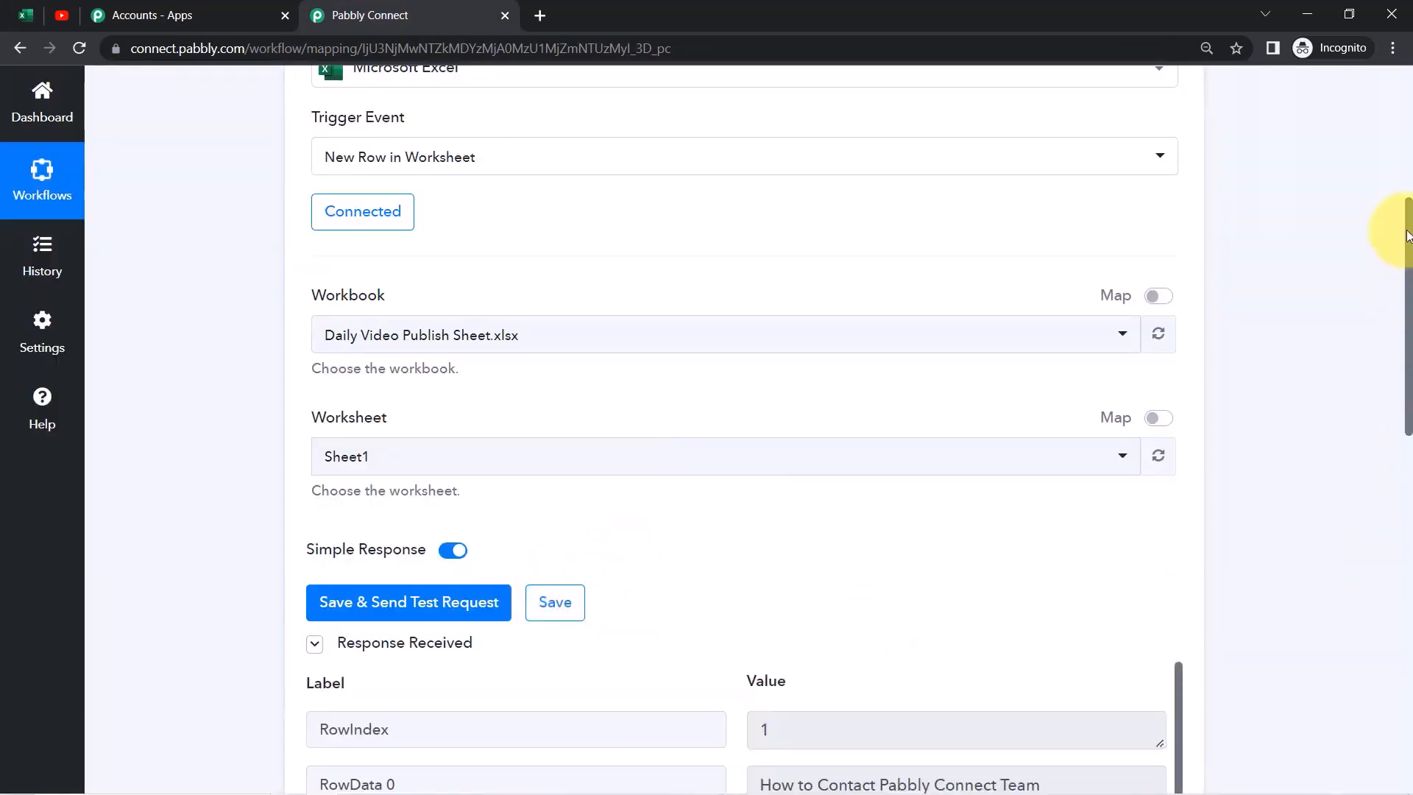
pyautogui.moveTo(1408, 245); pyautogui.dragTo(1407, 409)
pyautogui.moveTo(350, 207); pyautogui.dragTo(434, 214)
pyautogui.click(769, 214)
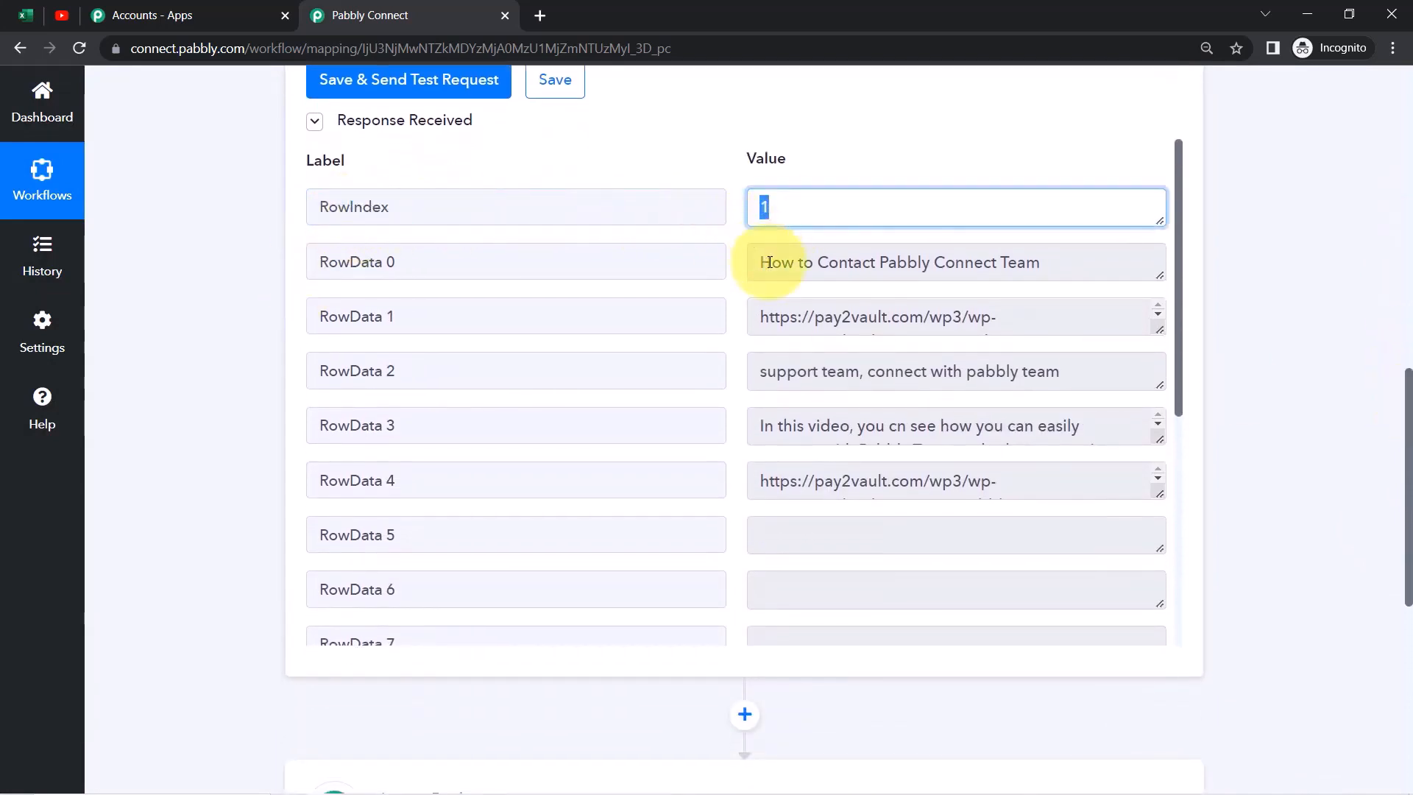
pyautogui.click(814, 262)
pyautogui.moveTo(770, 263); pyautogui.dragTo(973, 263)
pyautogui.click(14, 13)
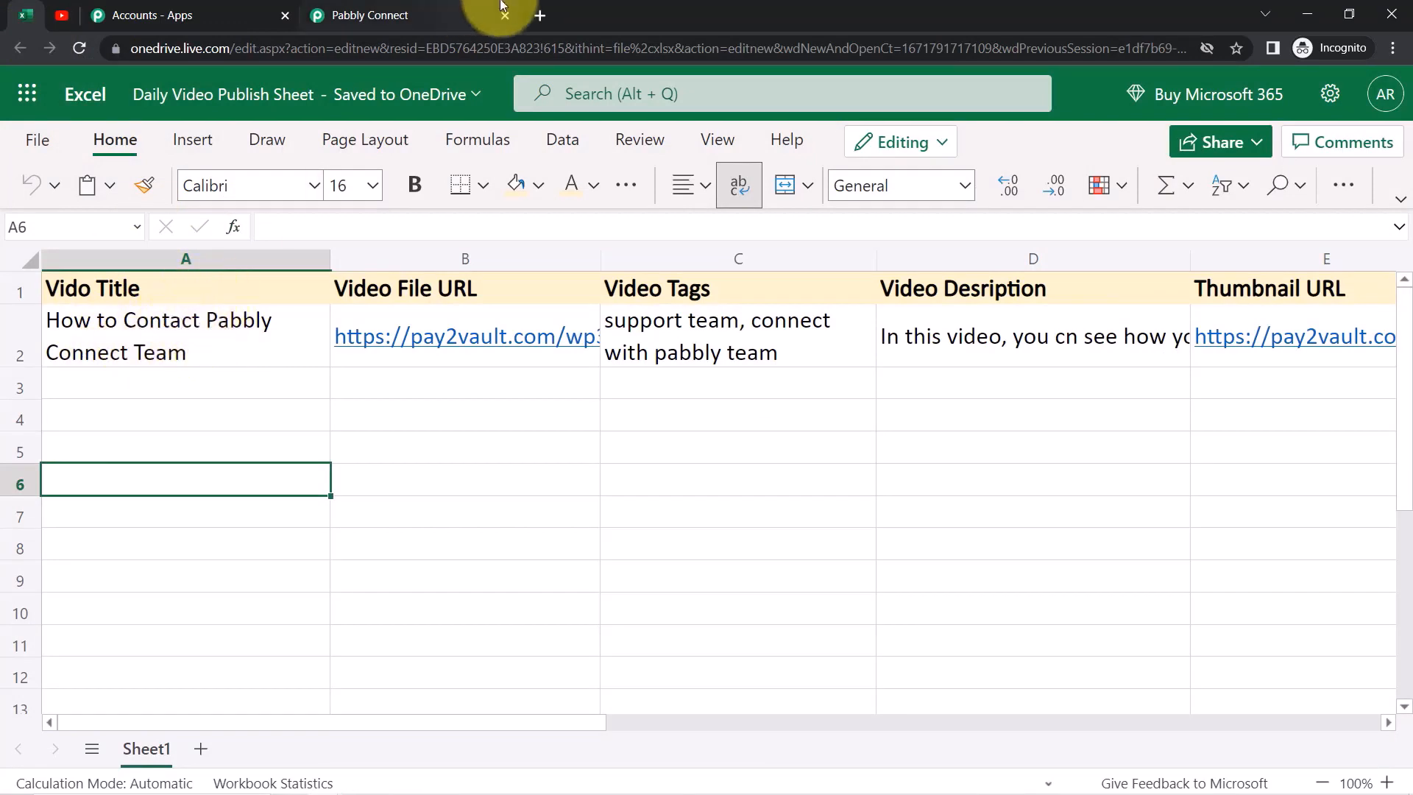
pyautogui.click(471, 15)
# Check the response's video URL, tags, description and thumbnail against the Excel sheet
pyautogui.click(814, 269)
pyautogui.moveTo(814, 269); pyautogui.dragTo(1027, 257)
pyautogui.moveTo(808, 323); pyautogui.dragTo(949, 328)
pyautogui.click(26, 15)
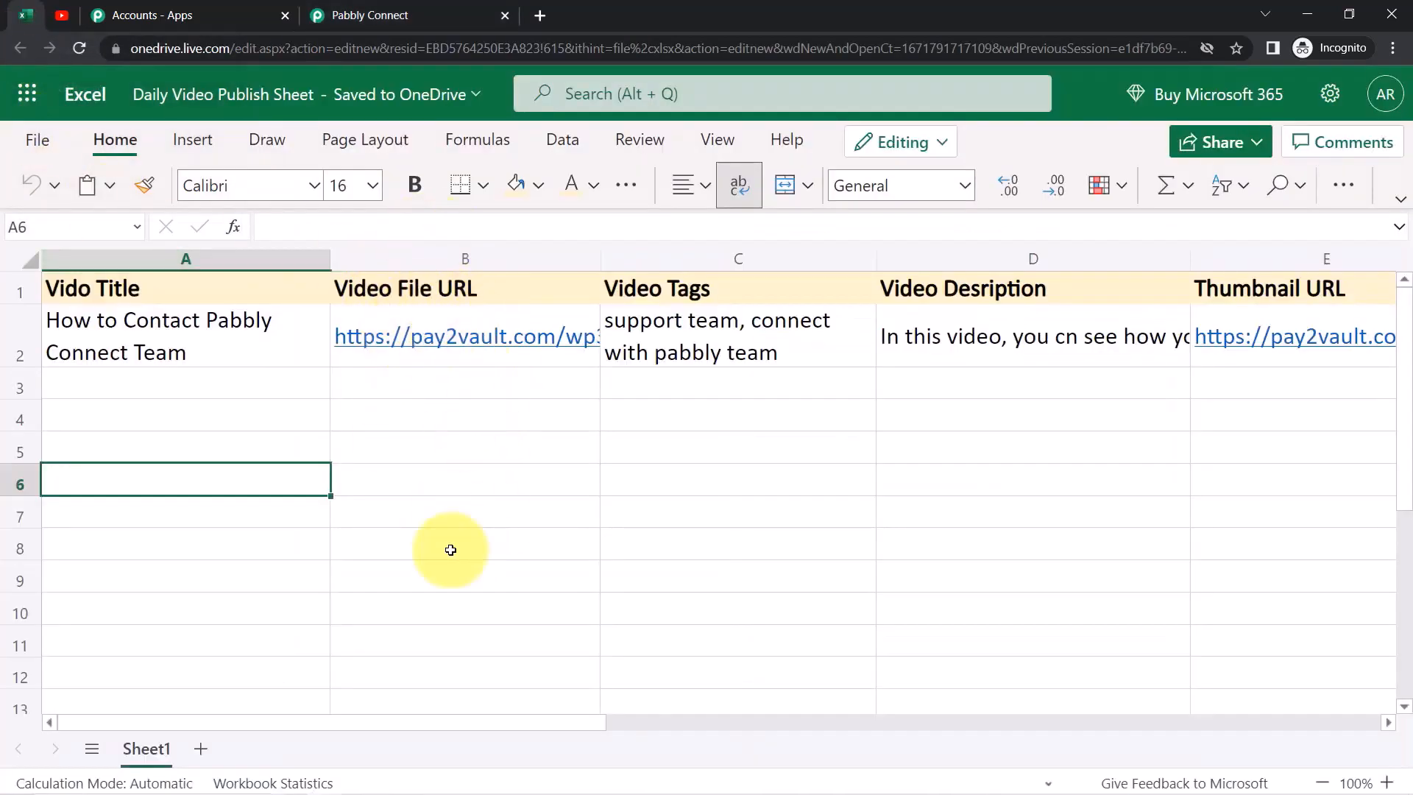
pyautogui.click(368, 13)
pyautogui.moveTo(788, 372); pyautogui.dragTo(1036, 371)
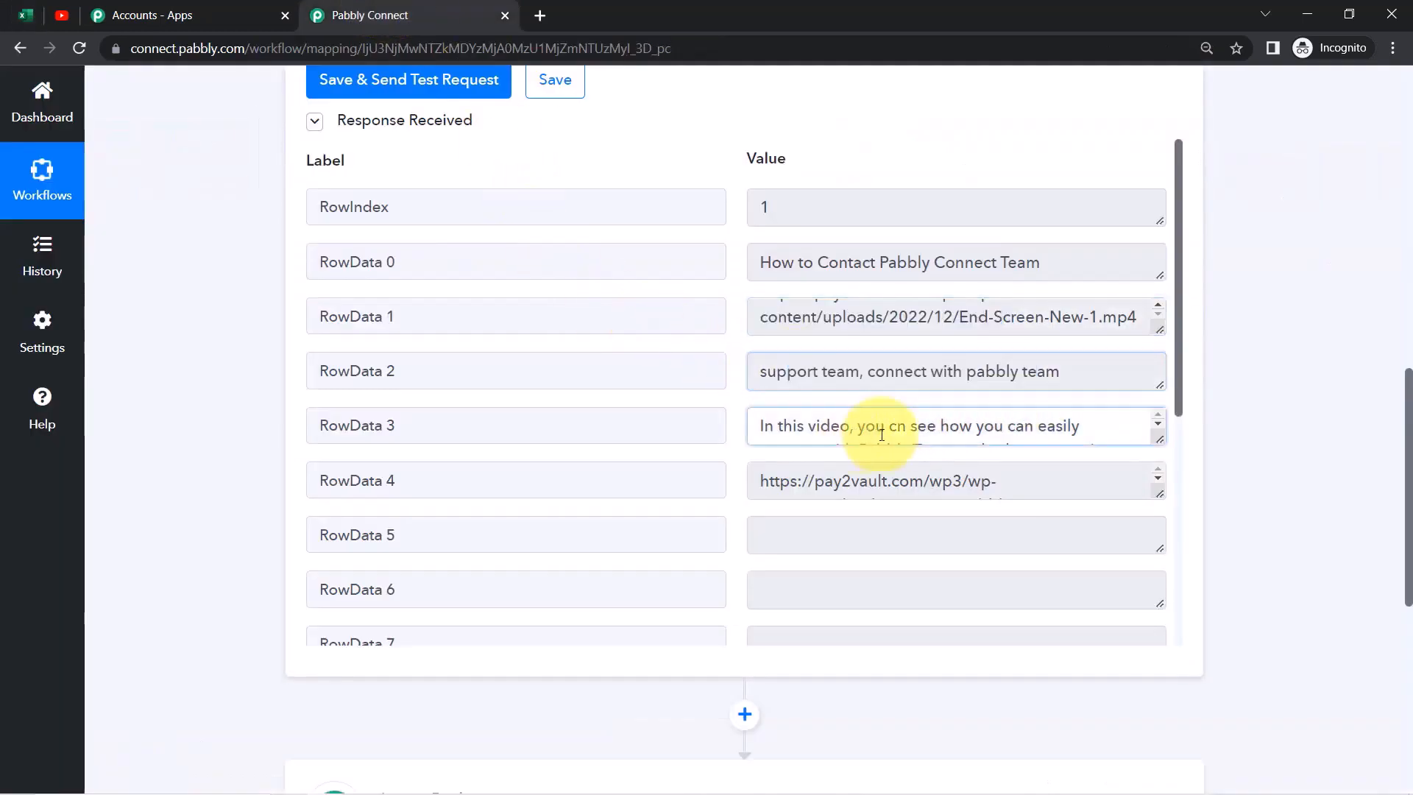
pyautogui.moveTo(799, 435); pyautogui.dragTo(1148, 435)
pyautogui.moveTo(823, 484); pyautogui.dragTo(1010, 482)
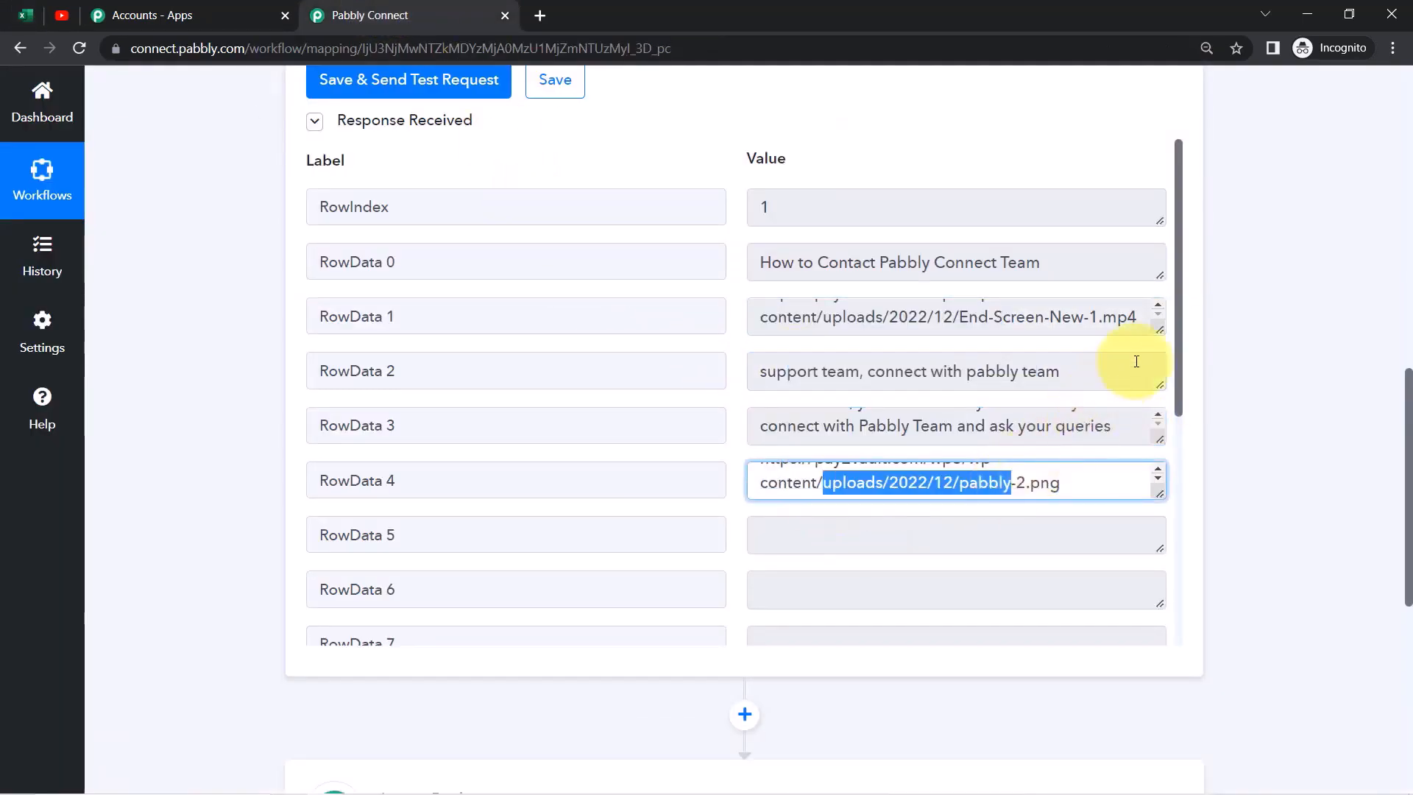
pyautogui.moveTo(1181, 320); pyautogui.dragTo(1175, 257)
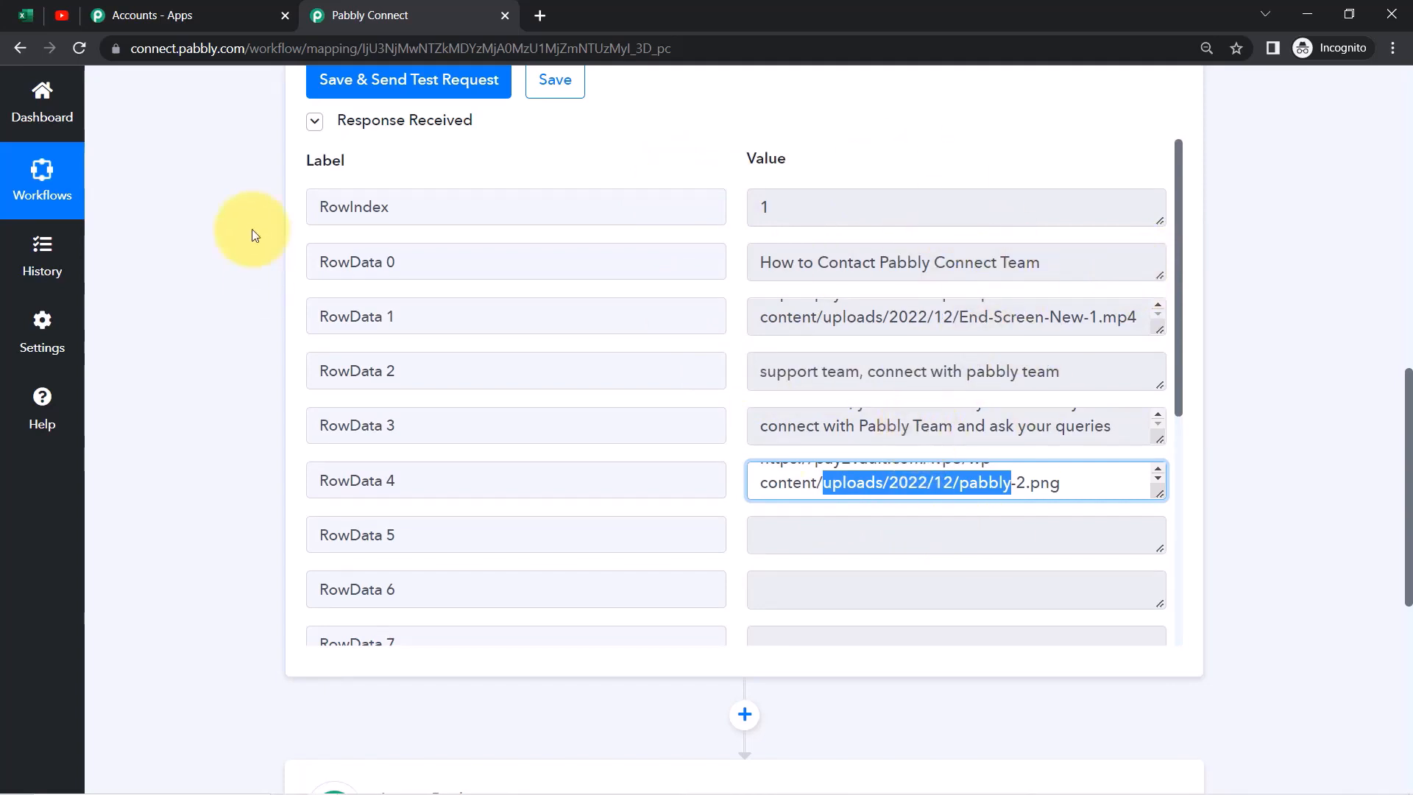
pyautogui.click(25, 13)
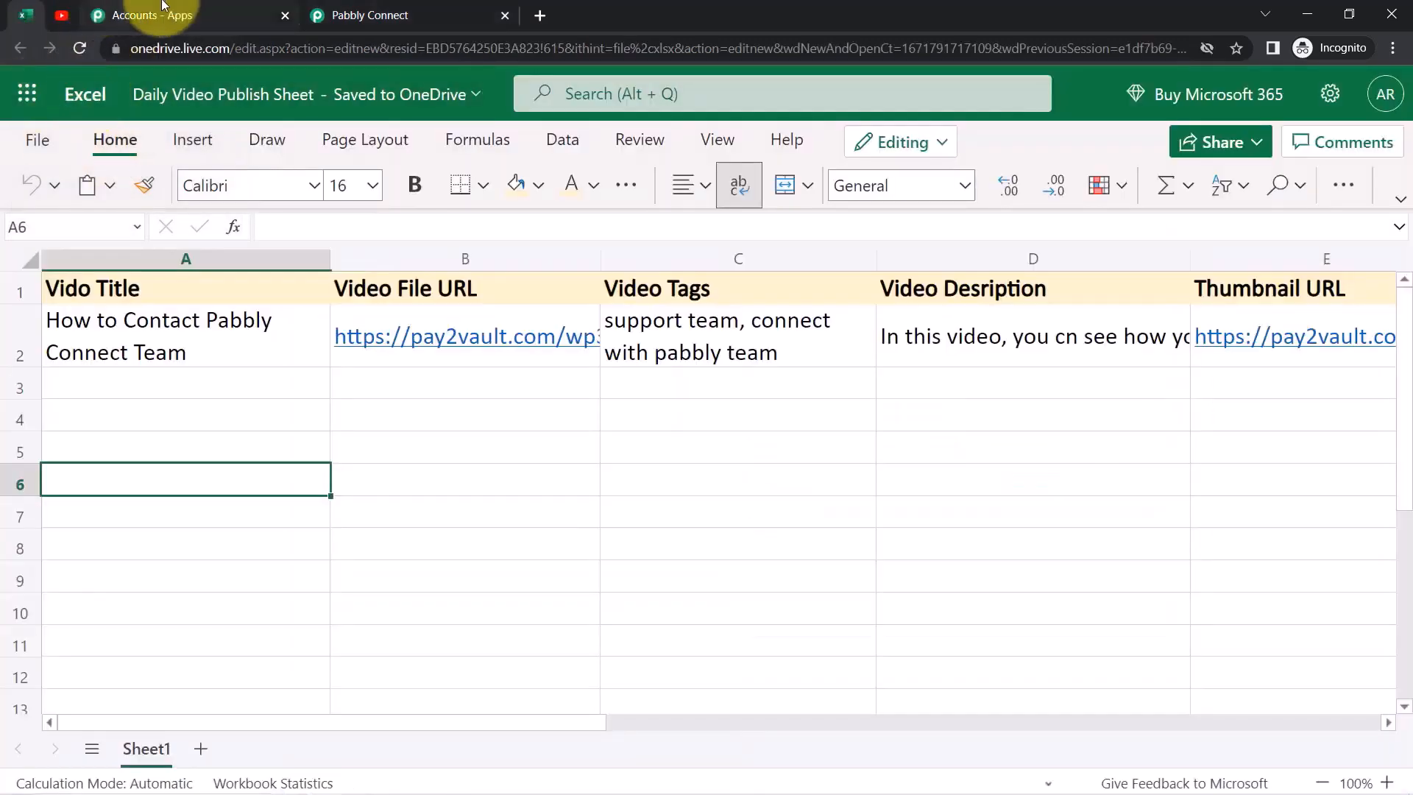
pyautogui.click(375, 8)
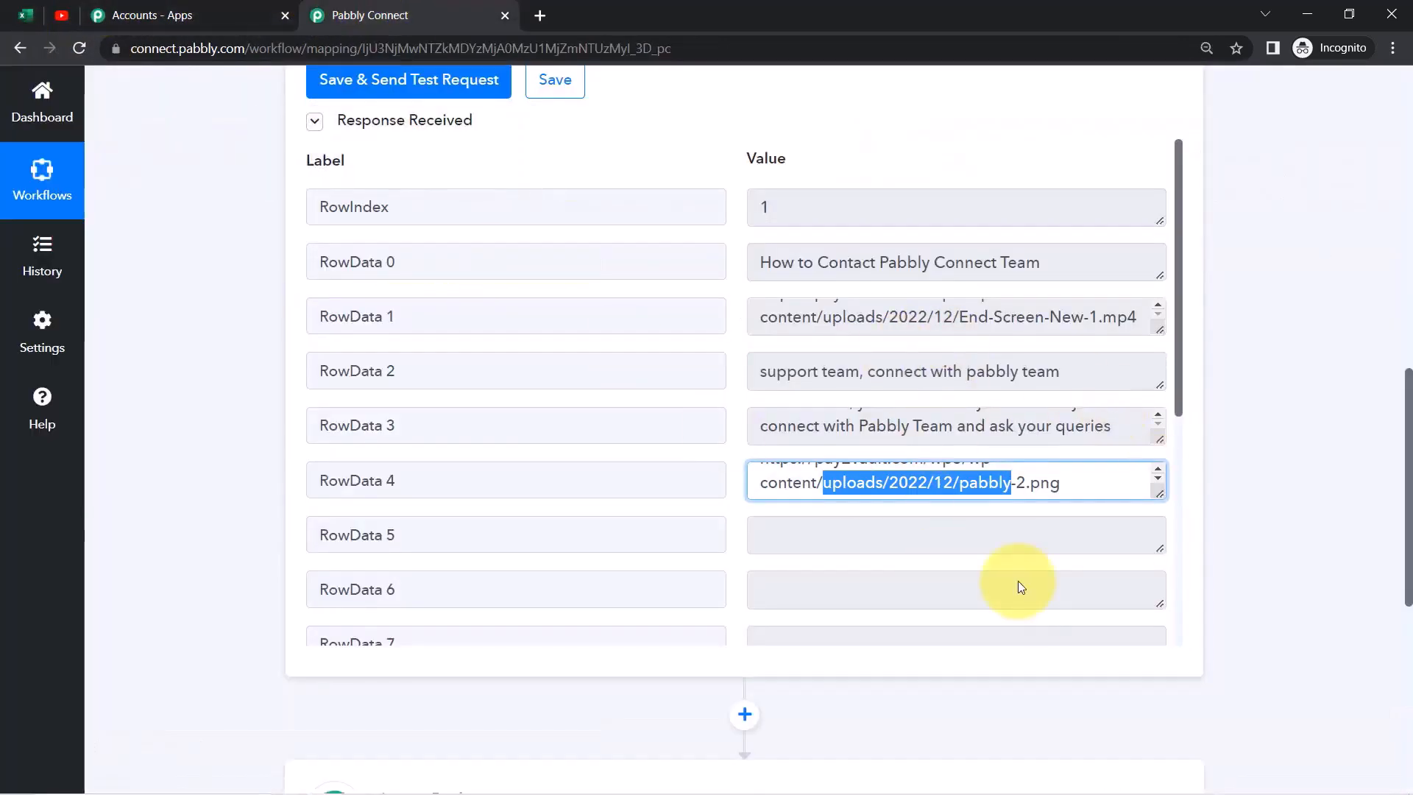
# Set step 2 to YouTube's Upload Video (Beta) action, searching 'you' and 'uplo'
pyautogui.moveTo(1410, 417); pyautogui.dragTo(1403, 591)
pyautogui.click(537, 280)
pyautogui.click(417, 376)
pyautogui.write('you')
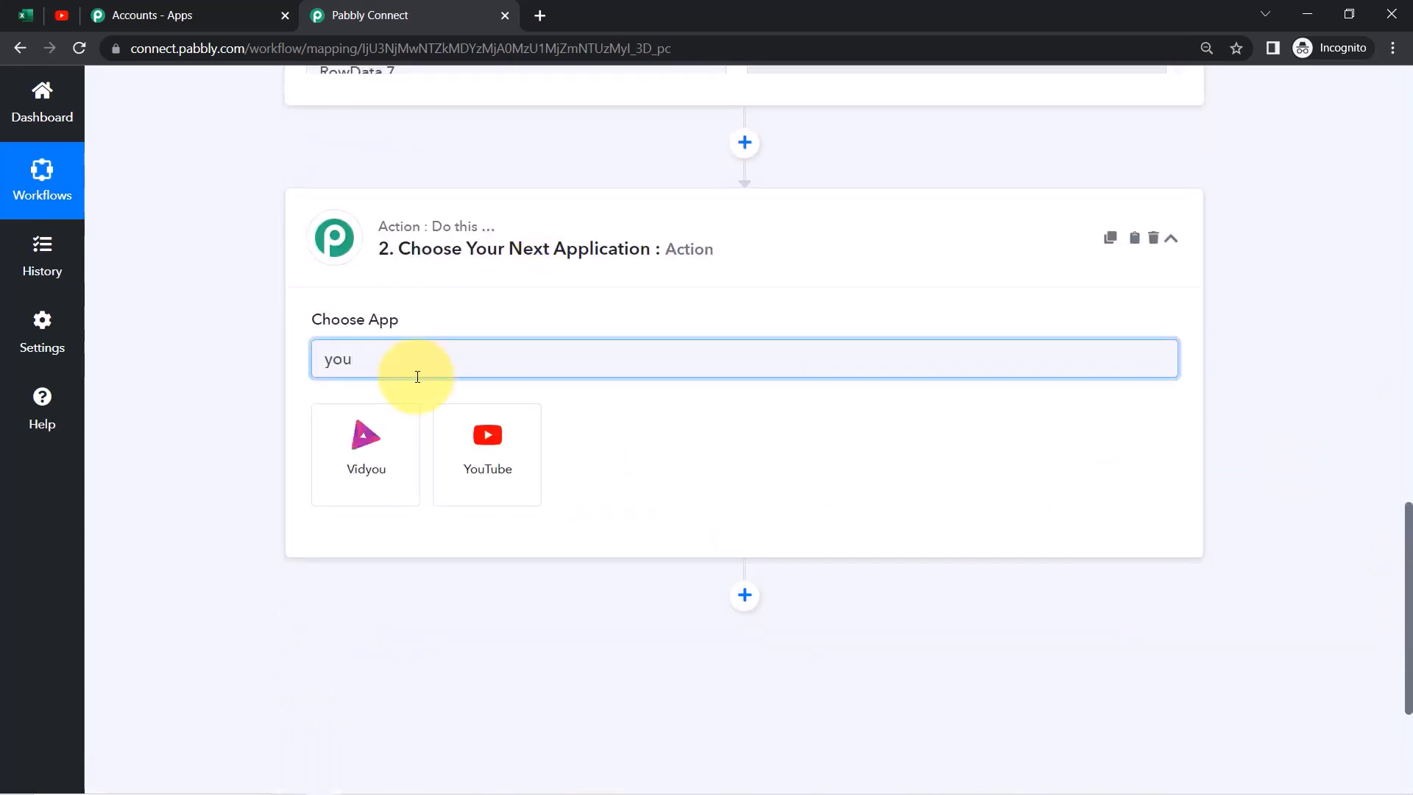
pyautogui.click(443, 435)
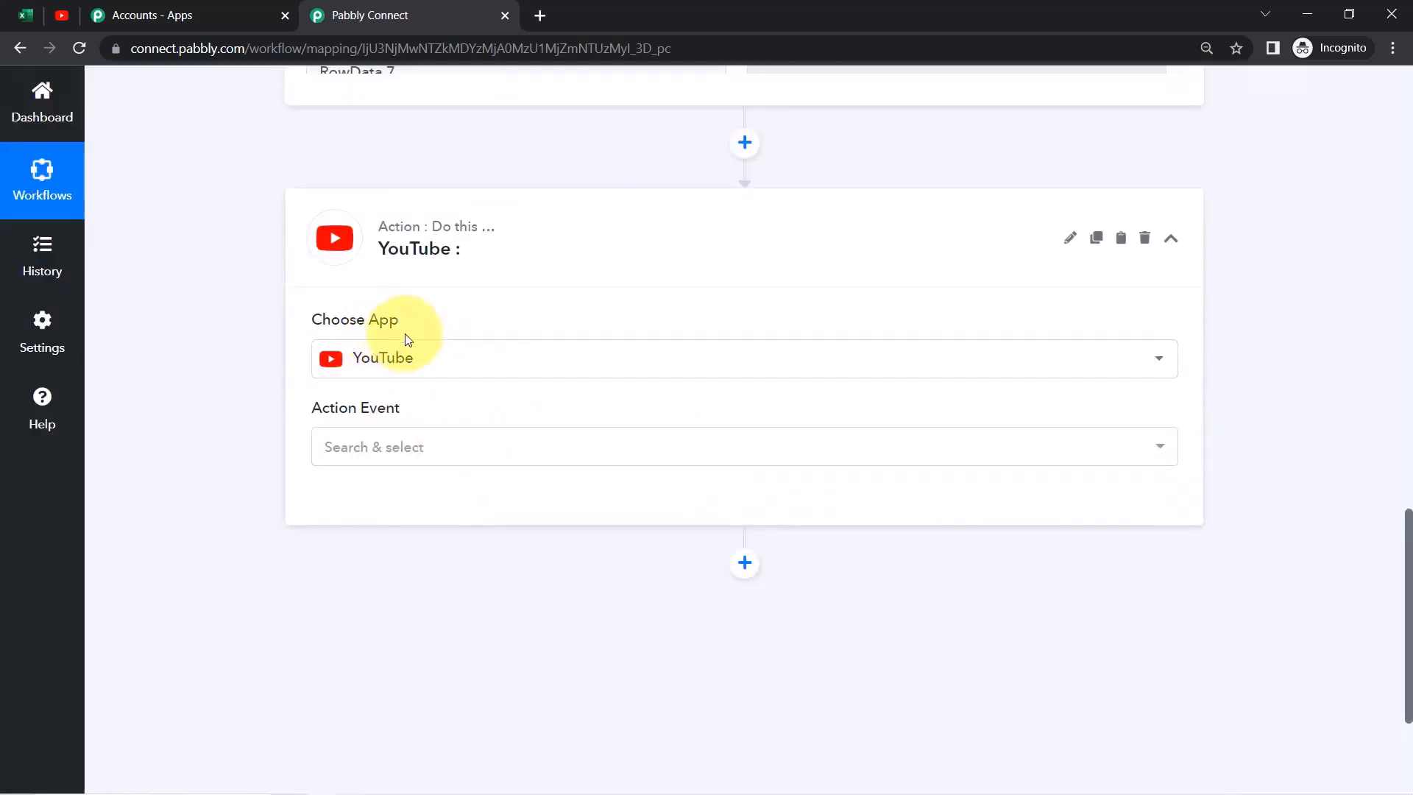
pyautogui.click(331, 451)
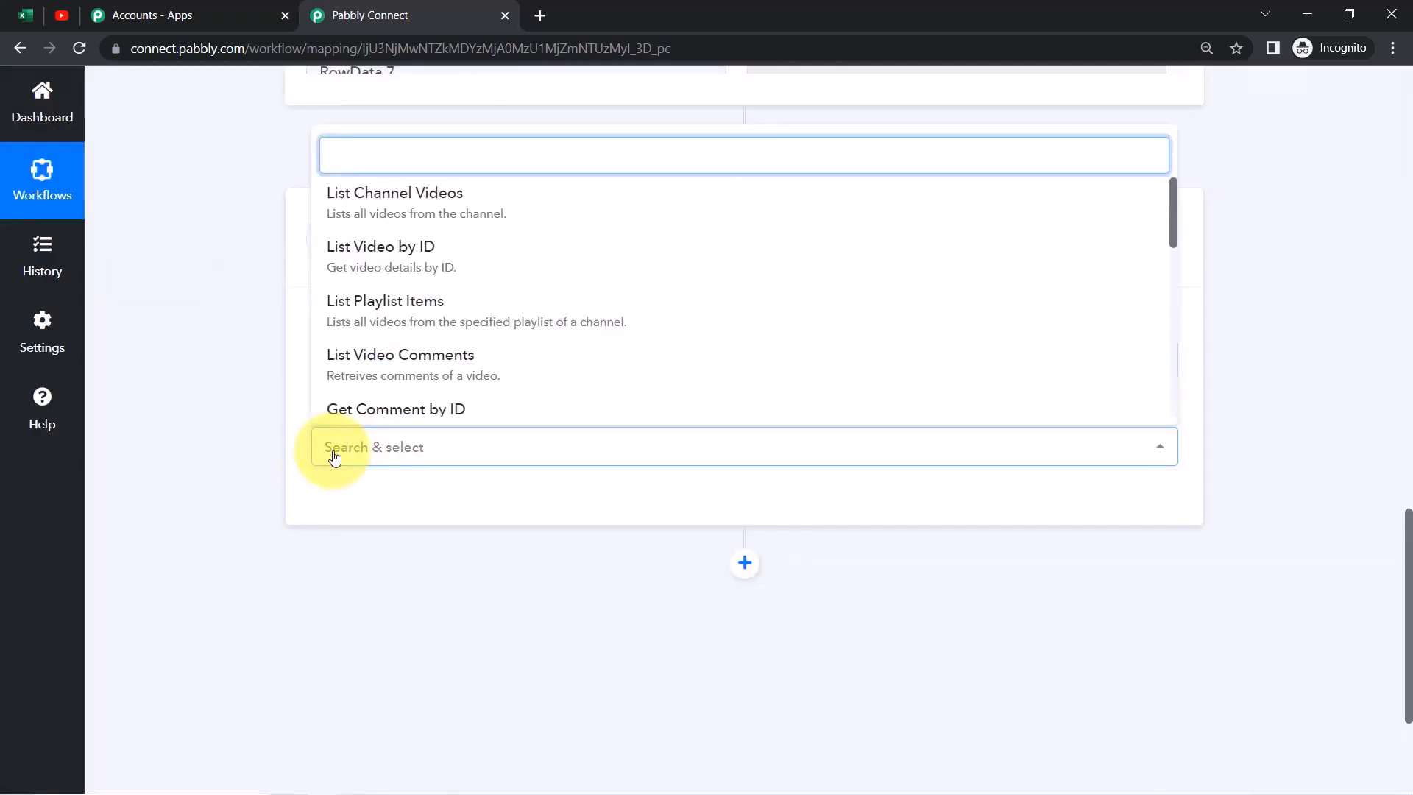
pyautogui.write('uplo')
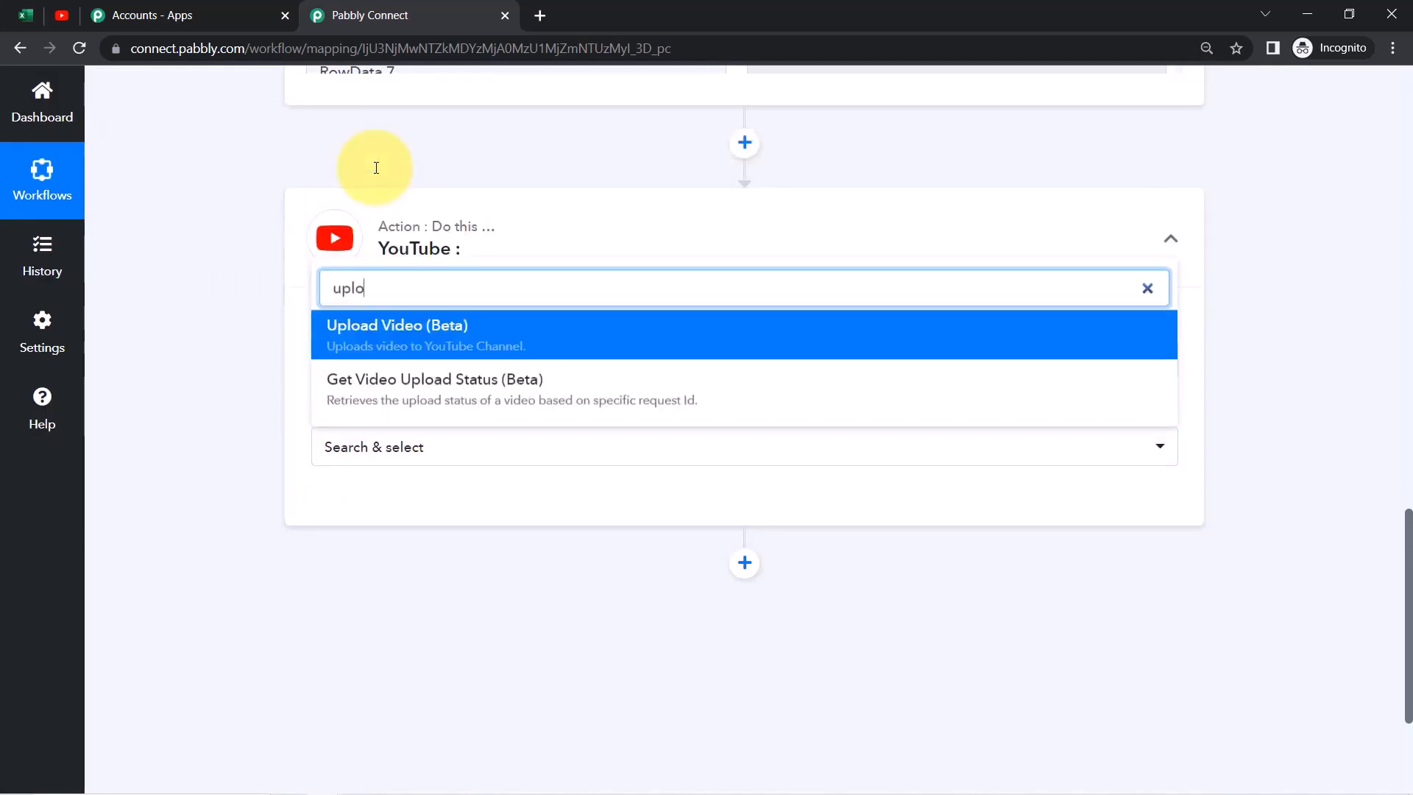
pyautogui.click(428, 344)
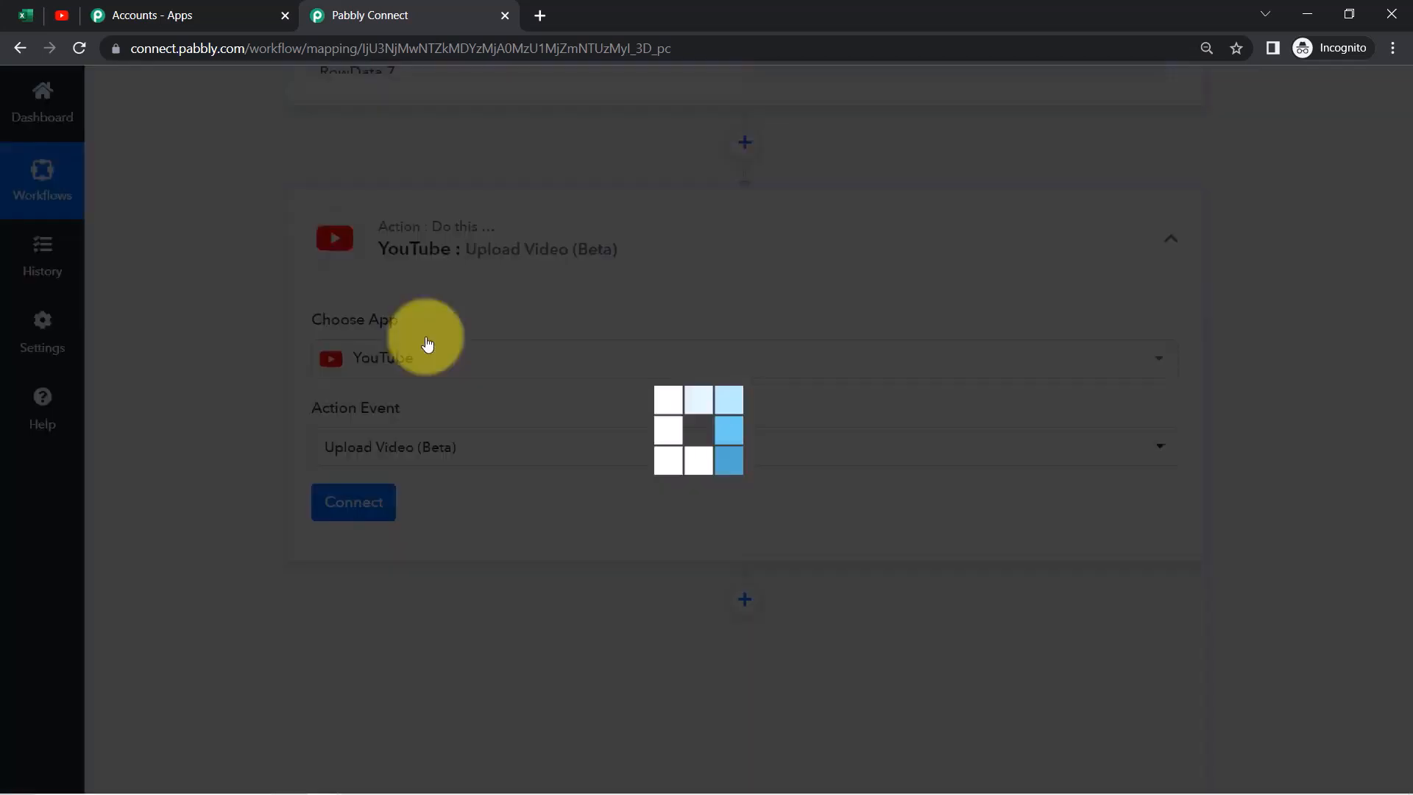
# Link the YouTube action to the existing YouTube connection, with Demo Channel as its channel
pyautogui.click(346, 515)
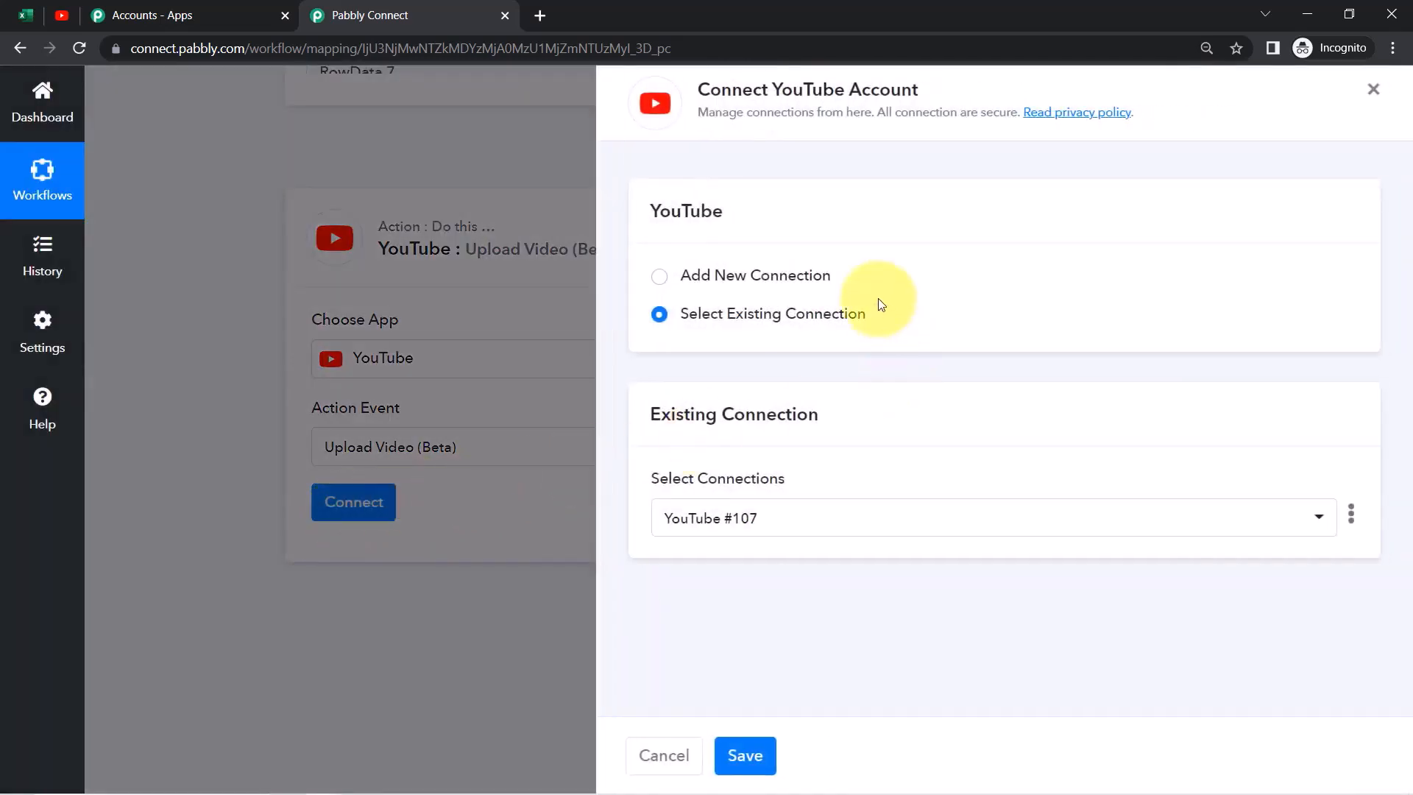
pyautogui.click(810, 276)
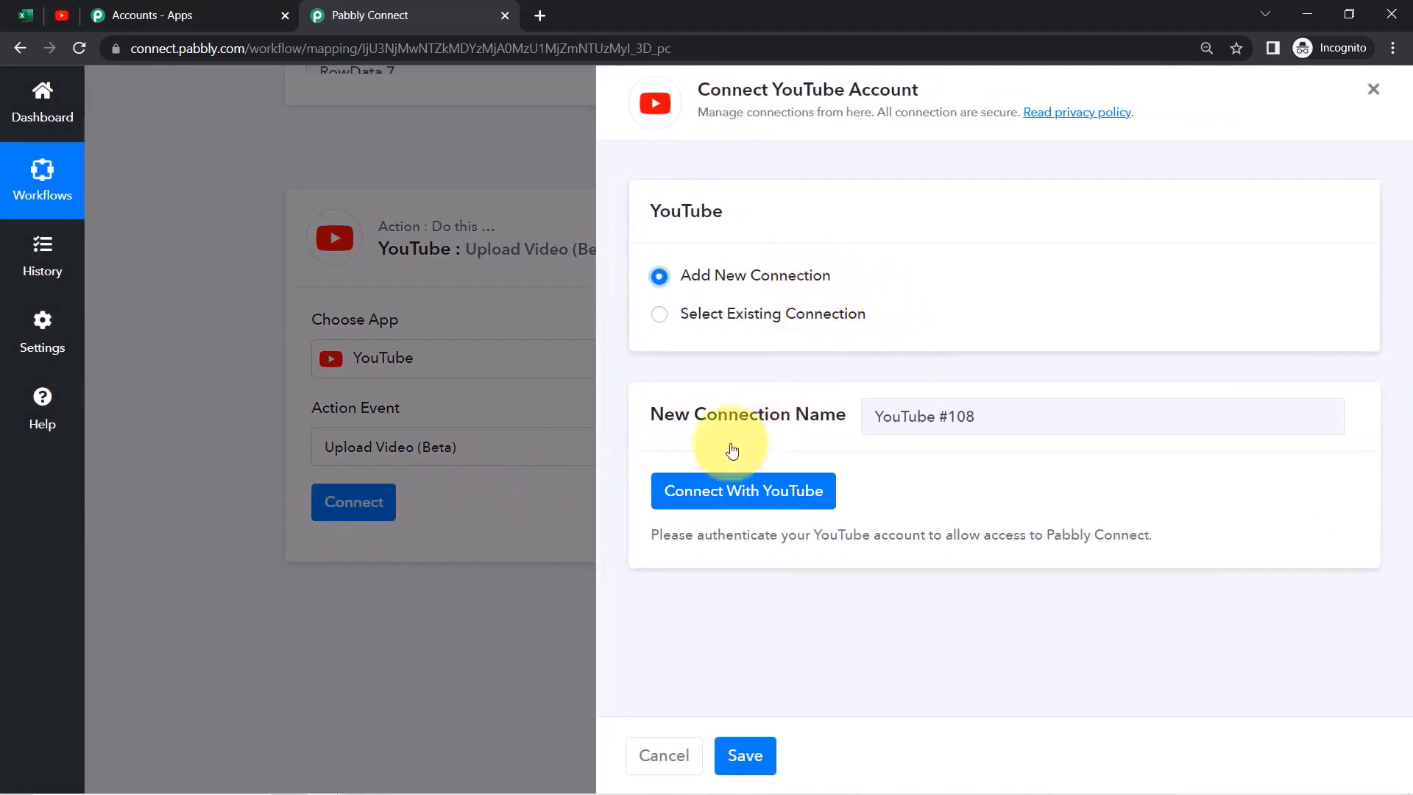
pyautogui.click(760, 502)
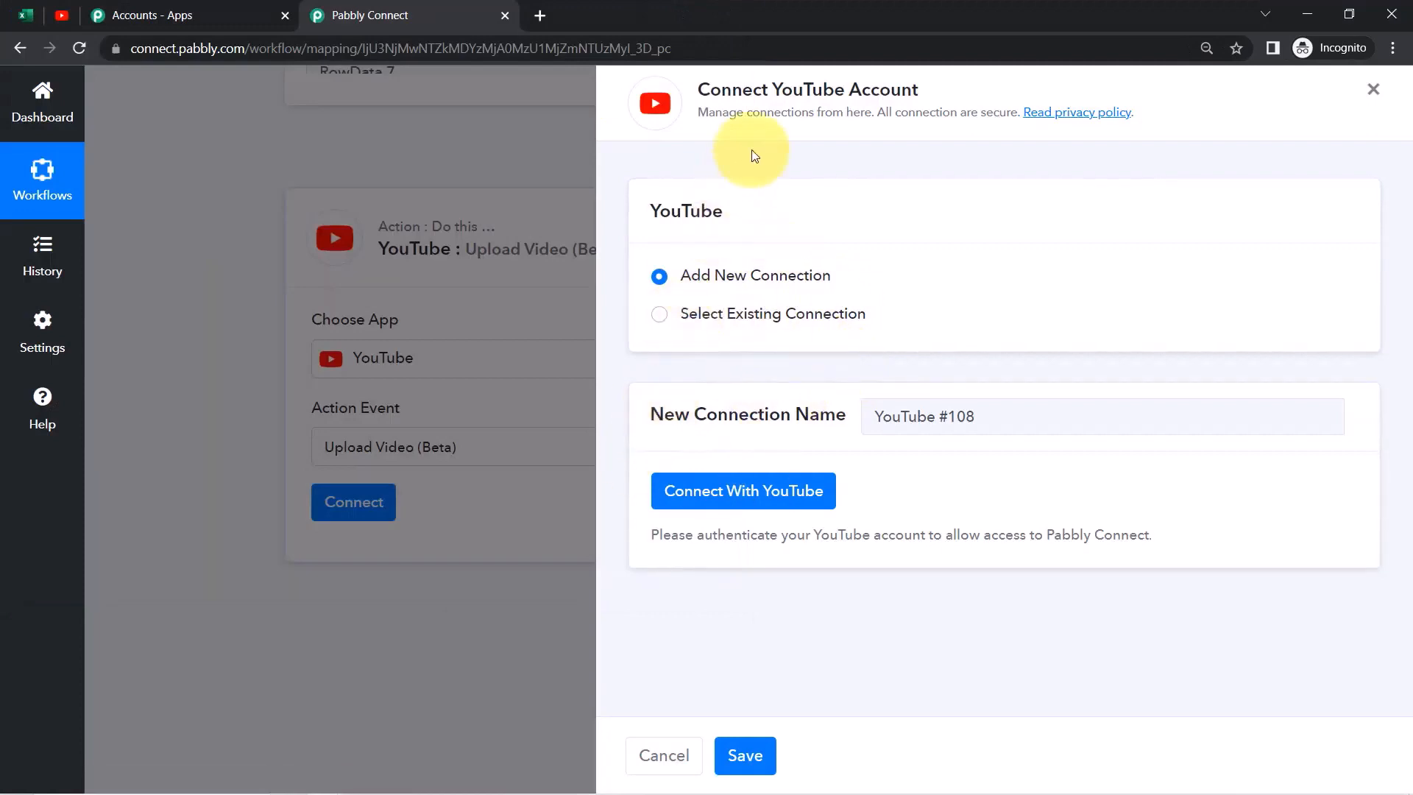
pyautogui.moveTo(753, 89); pyautogui.dragTo(879, 89)
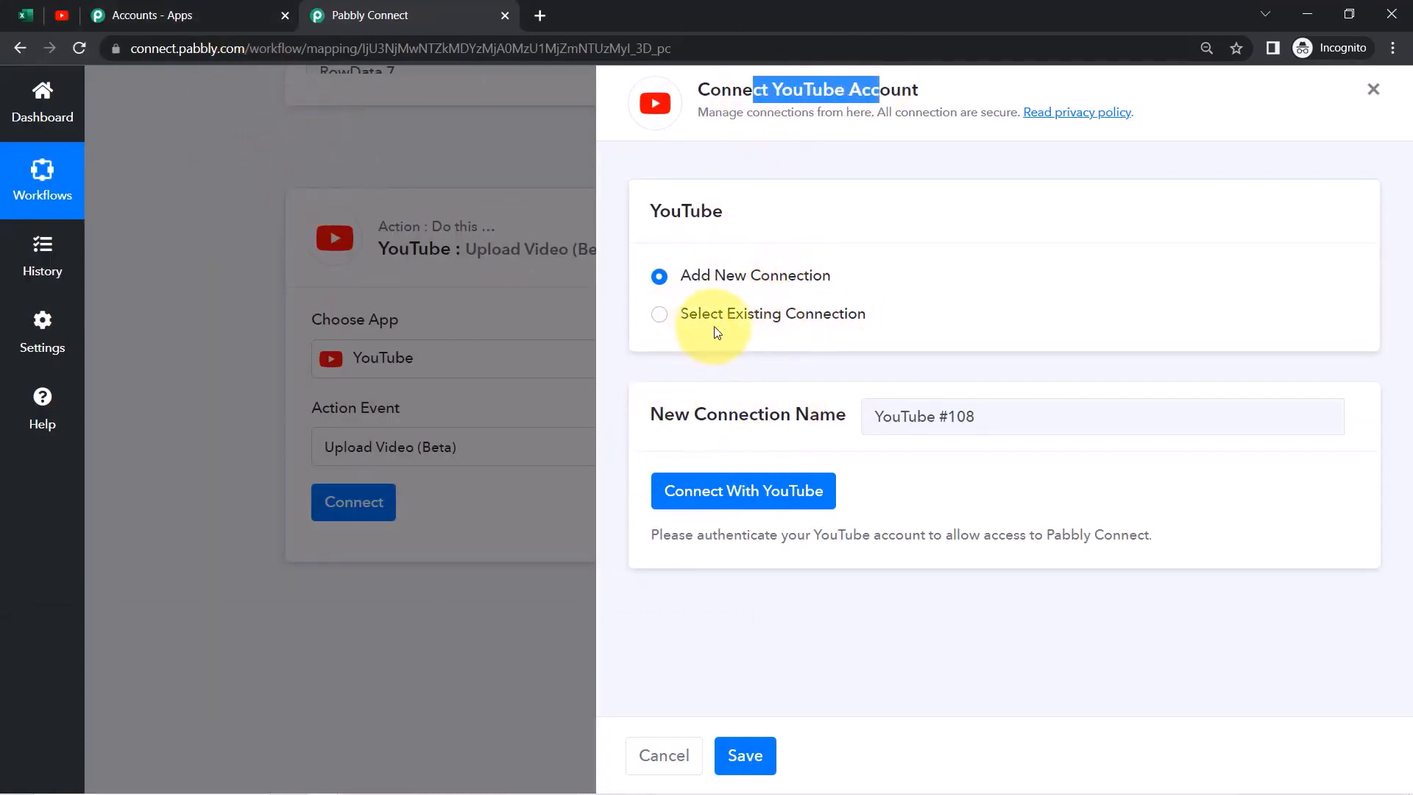
pyautogui.click(666, 317)
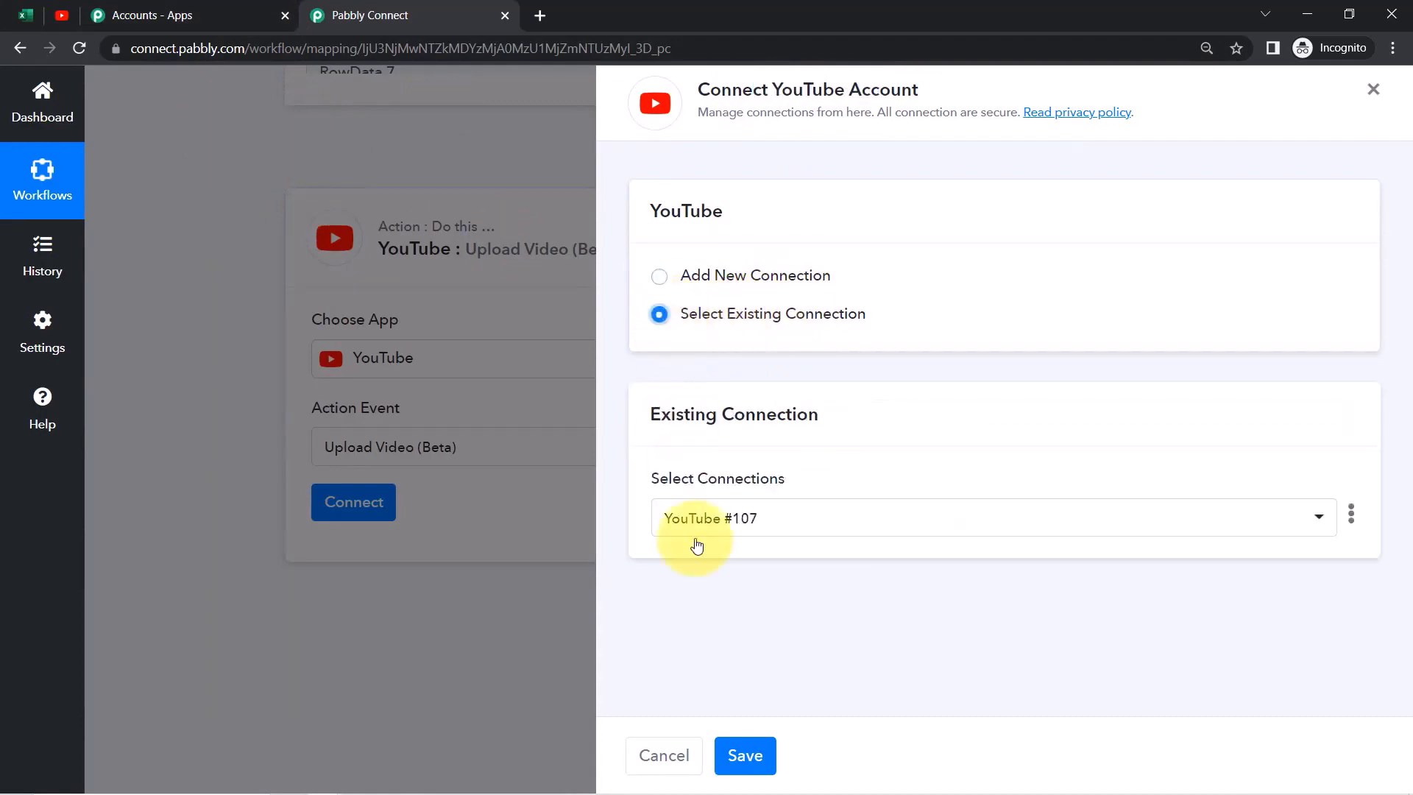
pyautogui.click(742, 750)
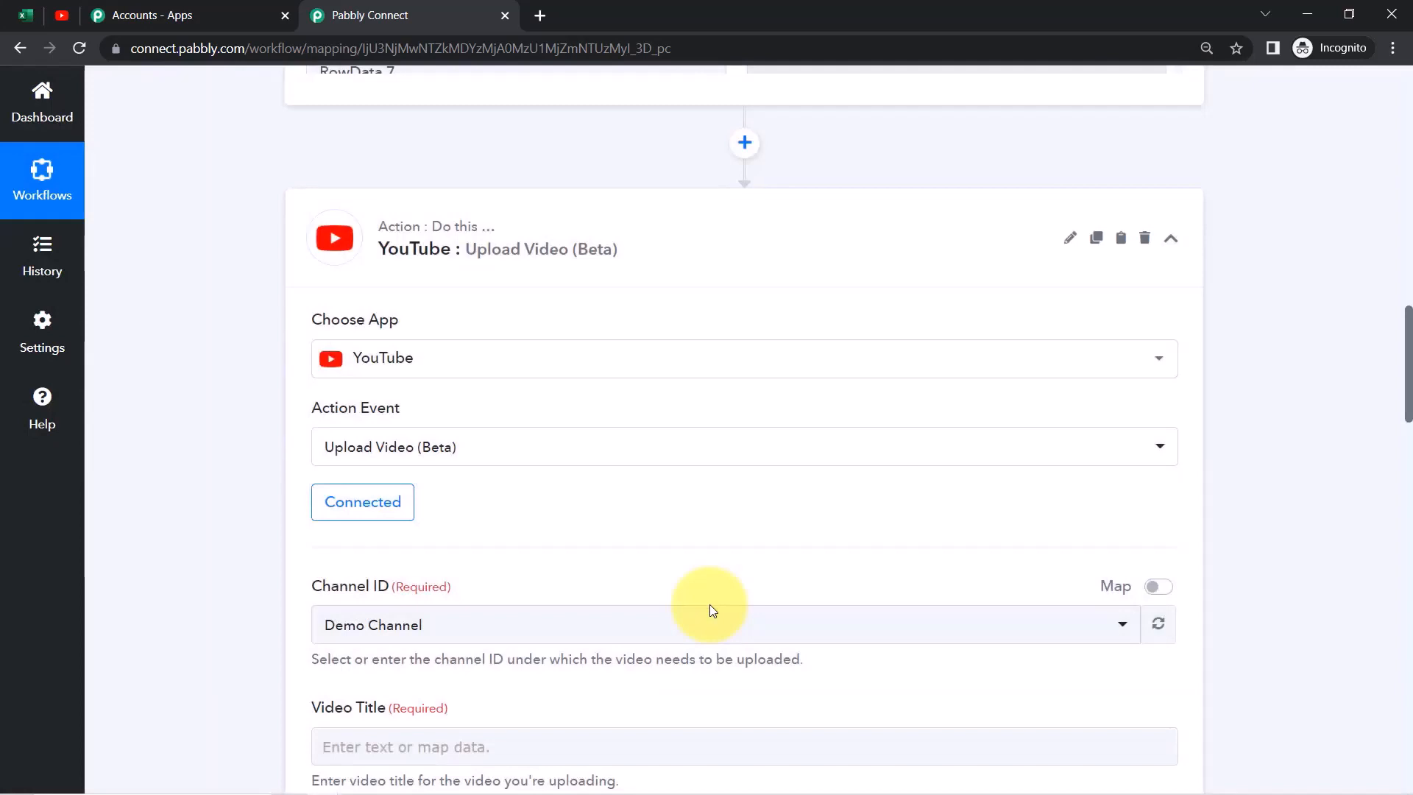
pyautogui.moveTo(1407, 365); pyautogui.dragTo(1409, 432)
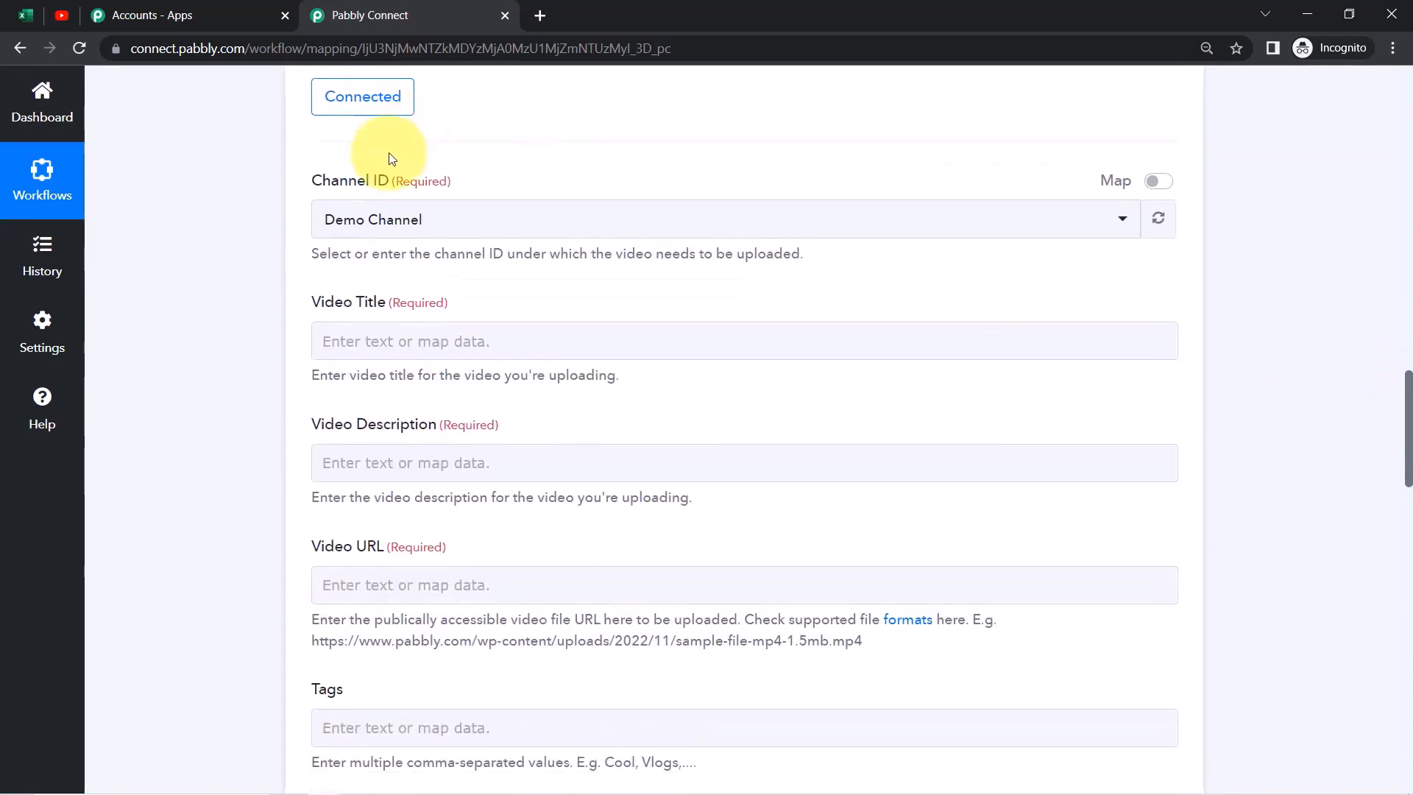
pyautogui.click(59, 18)
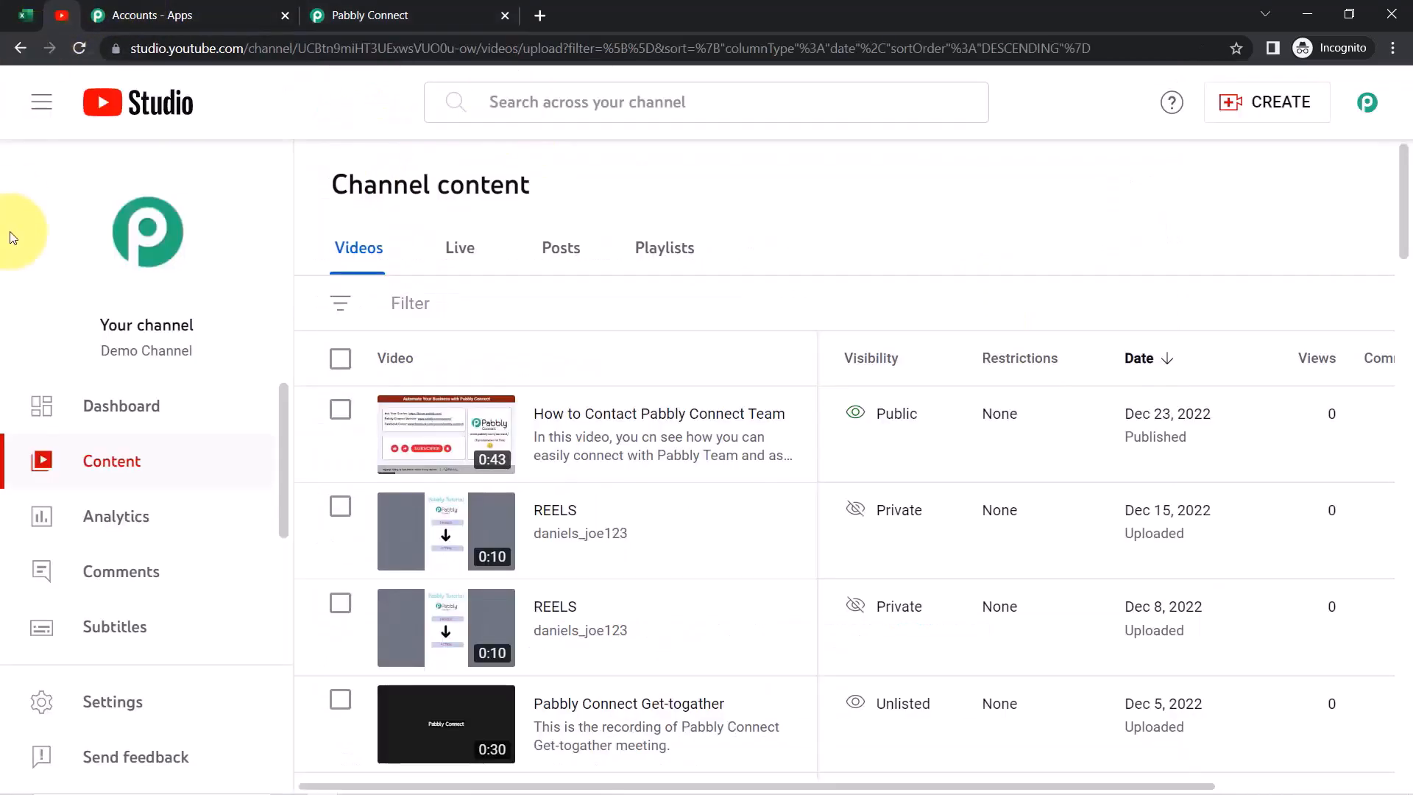
pyautogui.moveTo(101, 351); pyautogui.dragTo(214, 356)
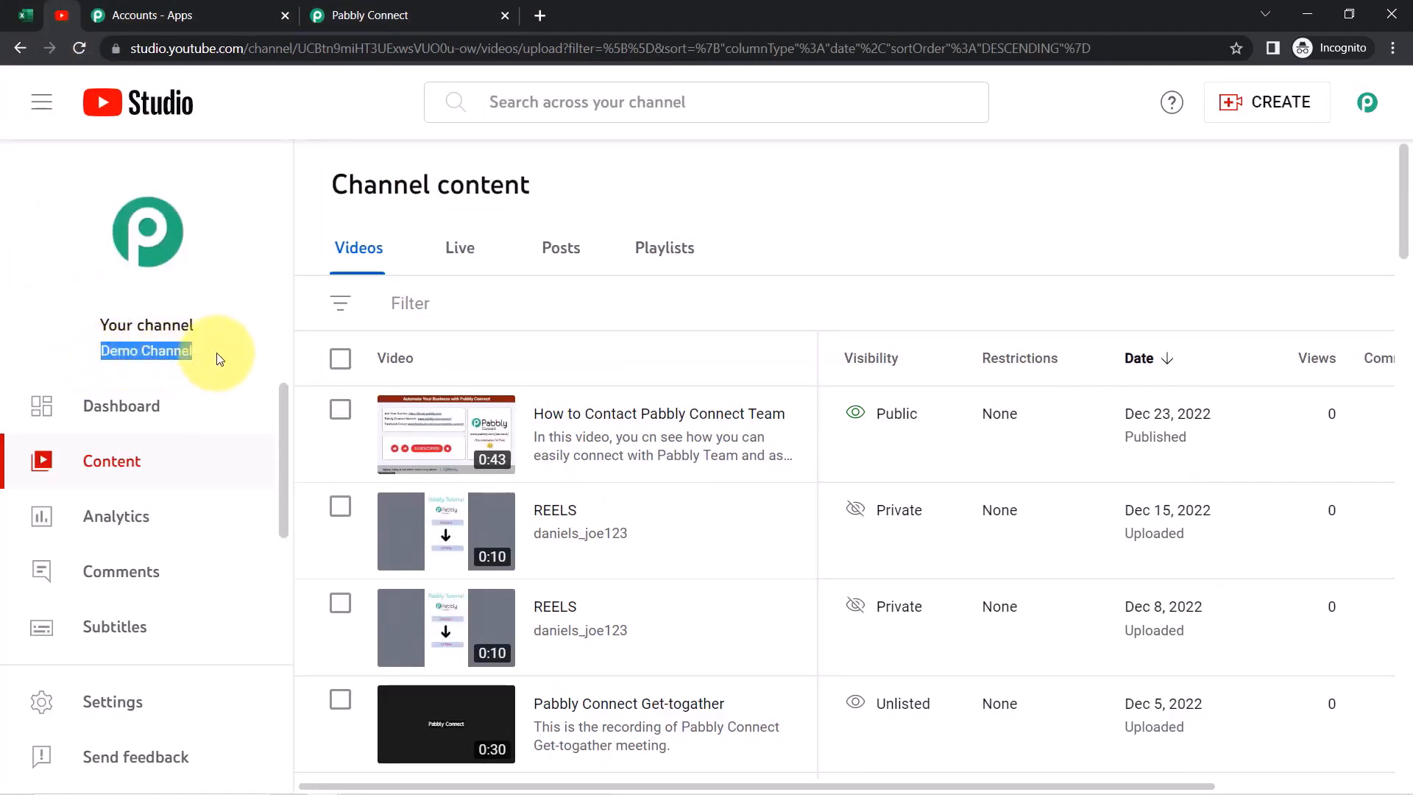
pyautogui.click(357, 16)
pyautogui.click(387, 227)
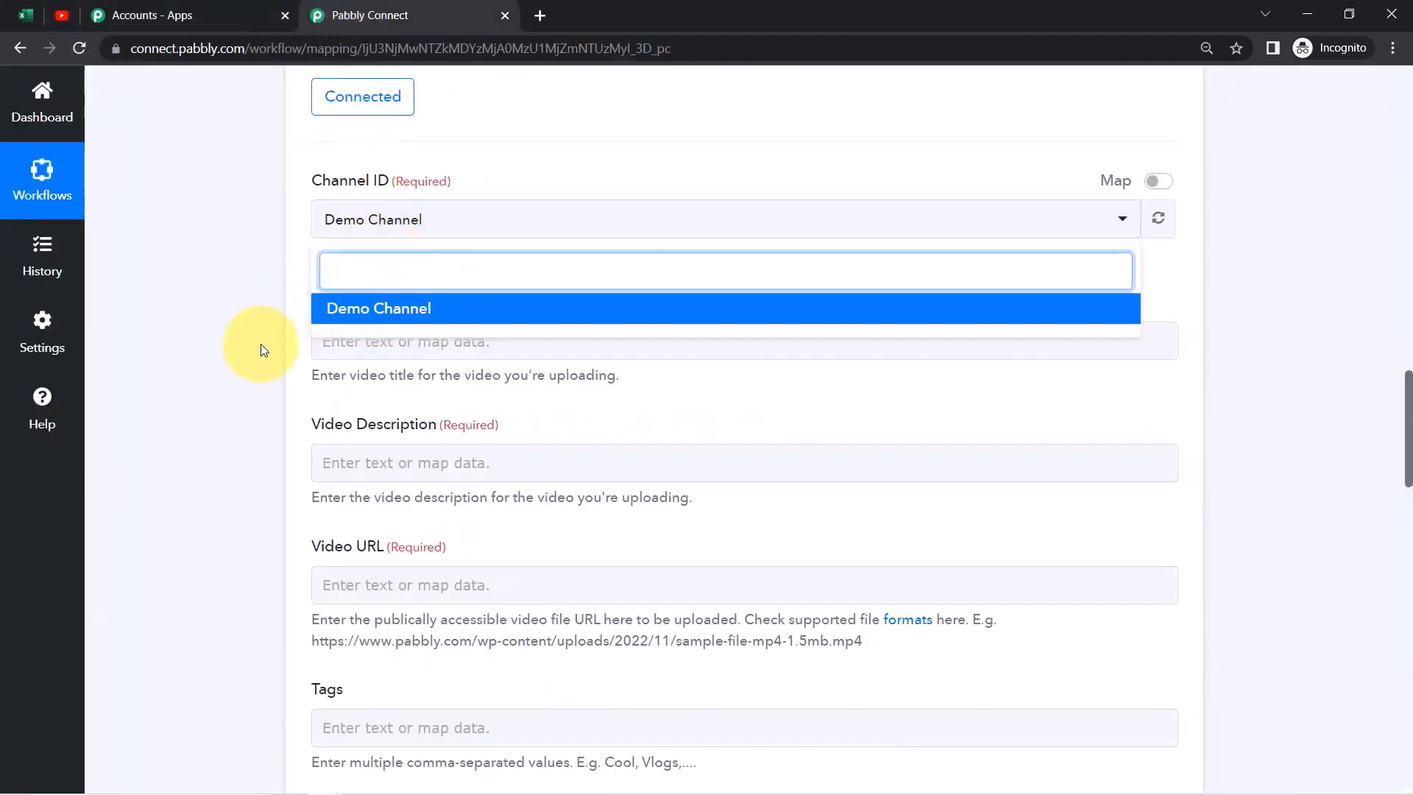
pyautogui.click(302, 304)
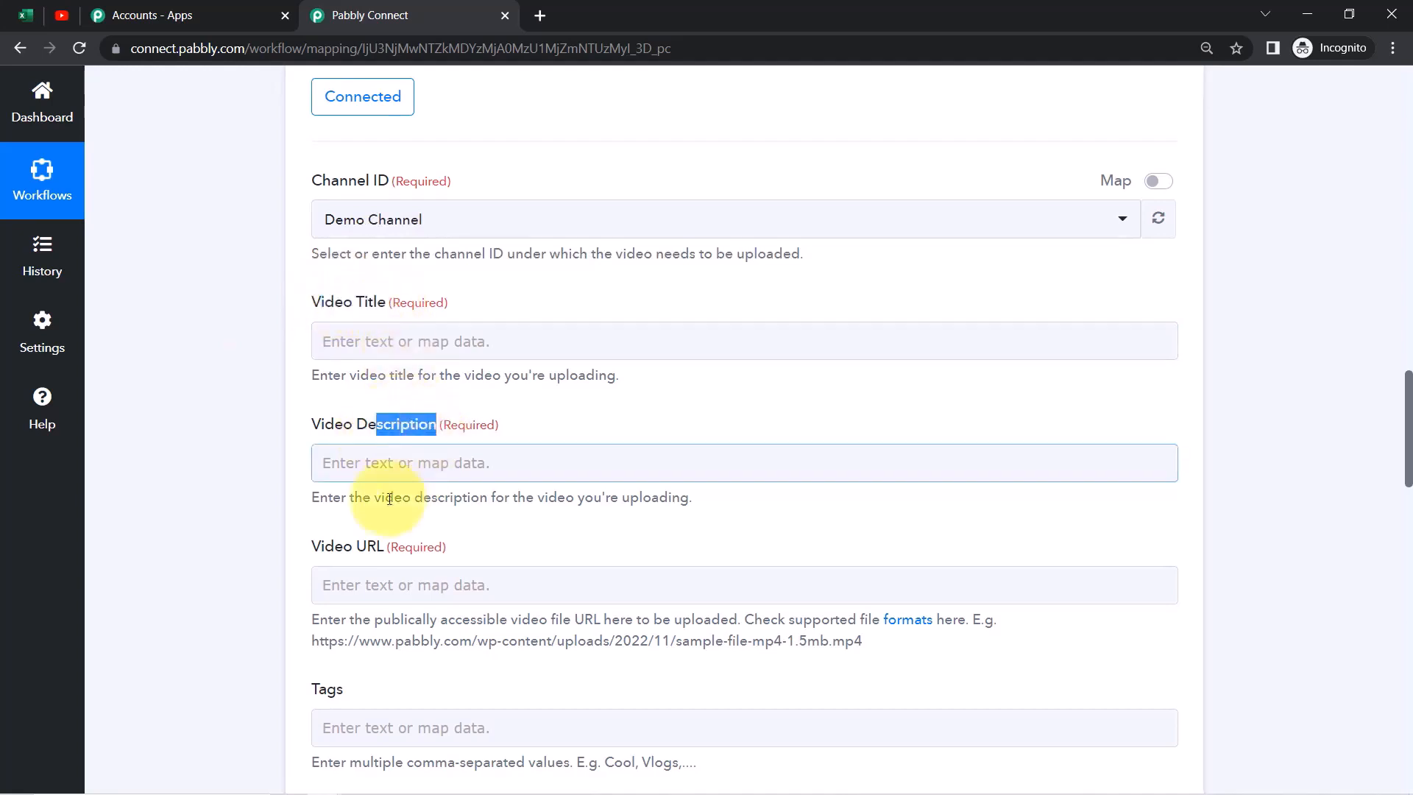
pyautogui.moveTo(351, 549); pyautogui.dragTo(1325, 568)
pyautogui.moveTo(1408, 467); pyautogui.dragTo(1408, 557)
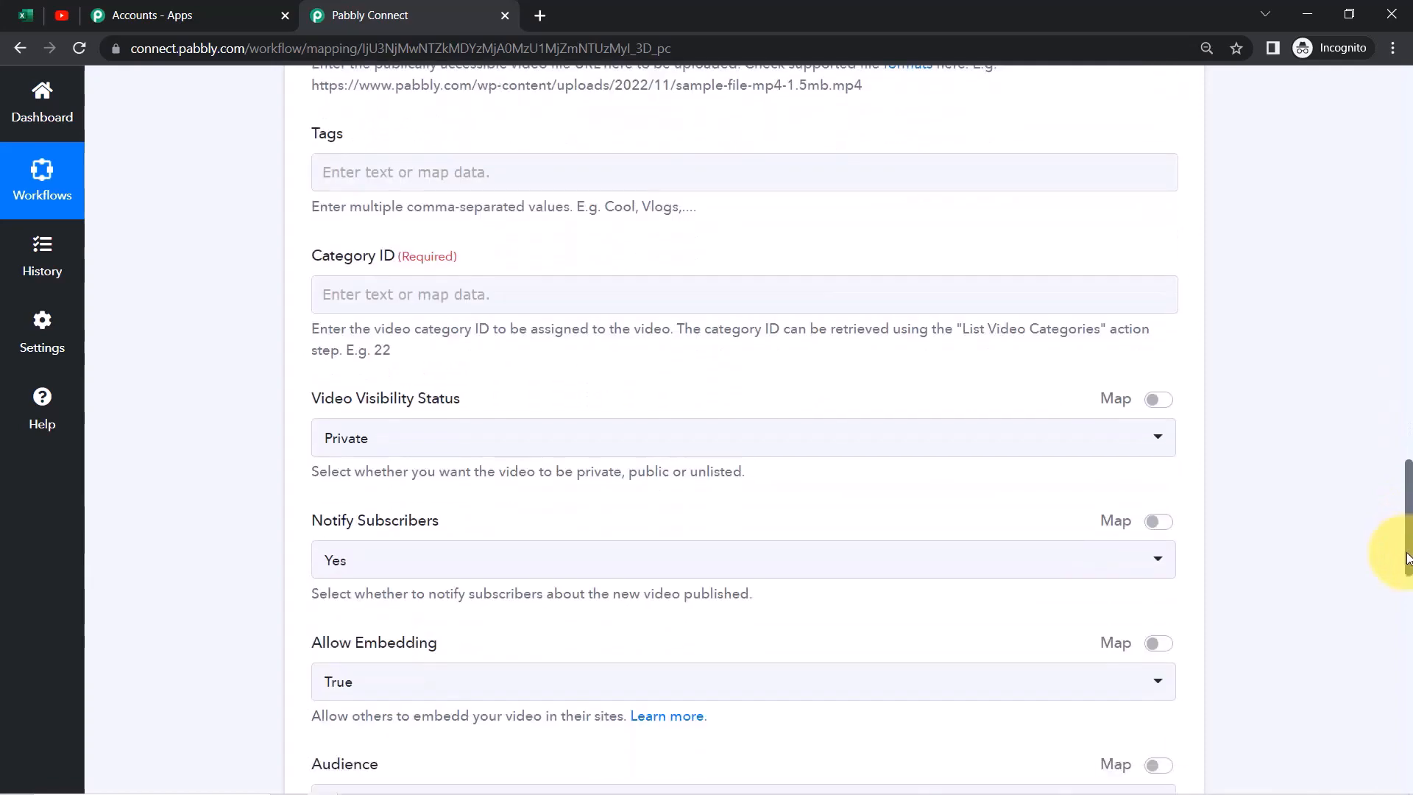
pyautogui.moveTo(1408, 557); pyautogui.dragTo(1397, 475)
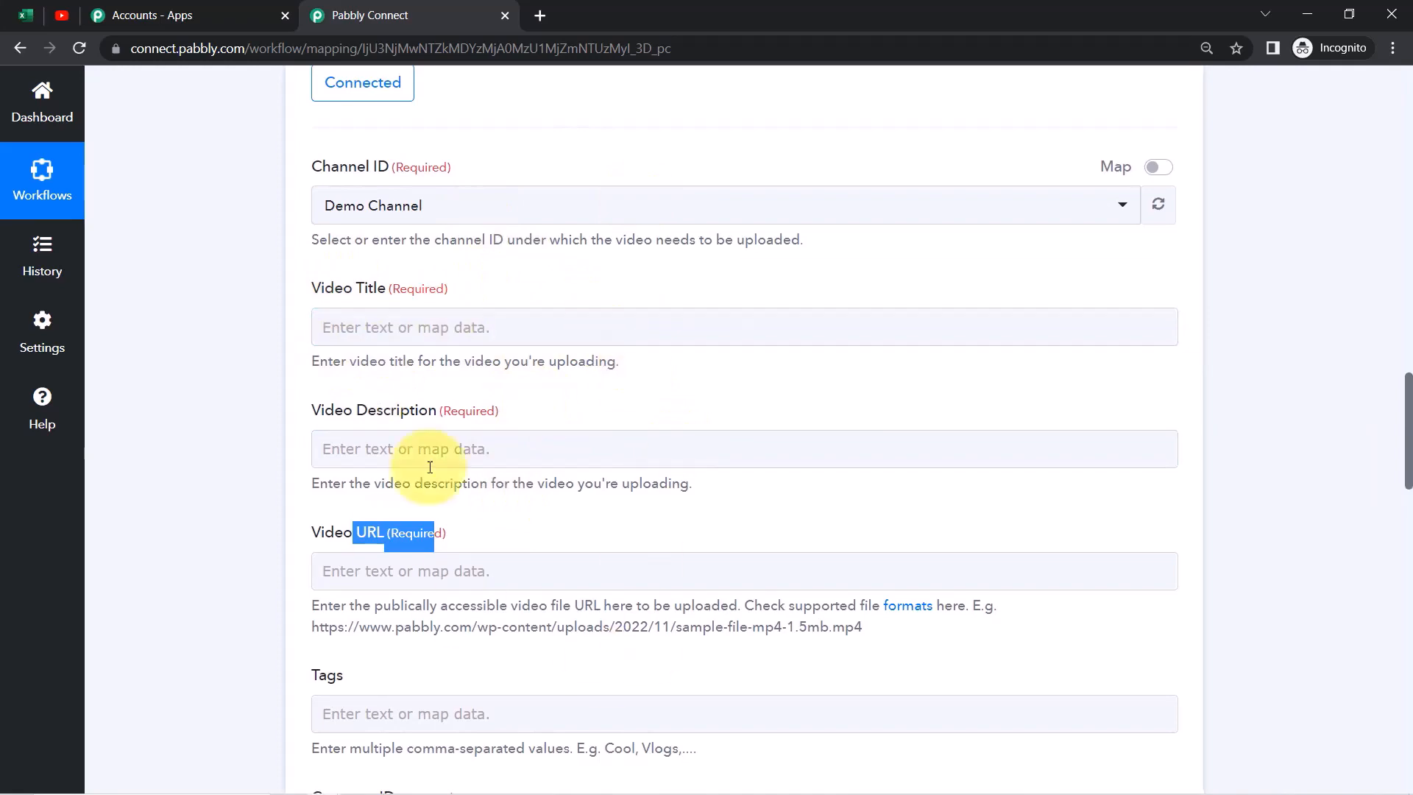
pyautogui.moveTo(1407, 477); pyautogui.dragTo(1406, 319)
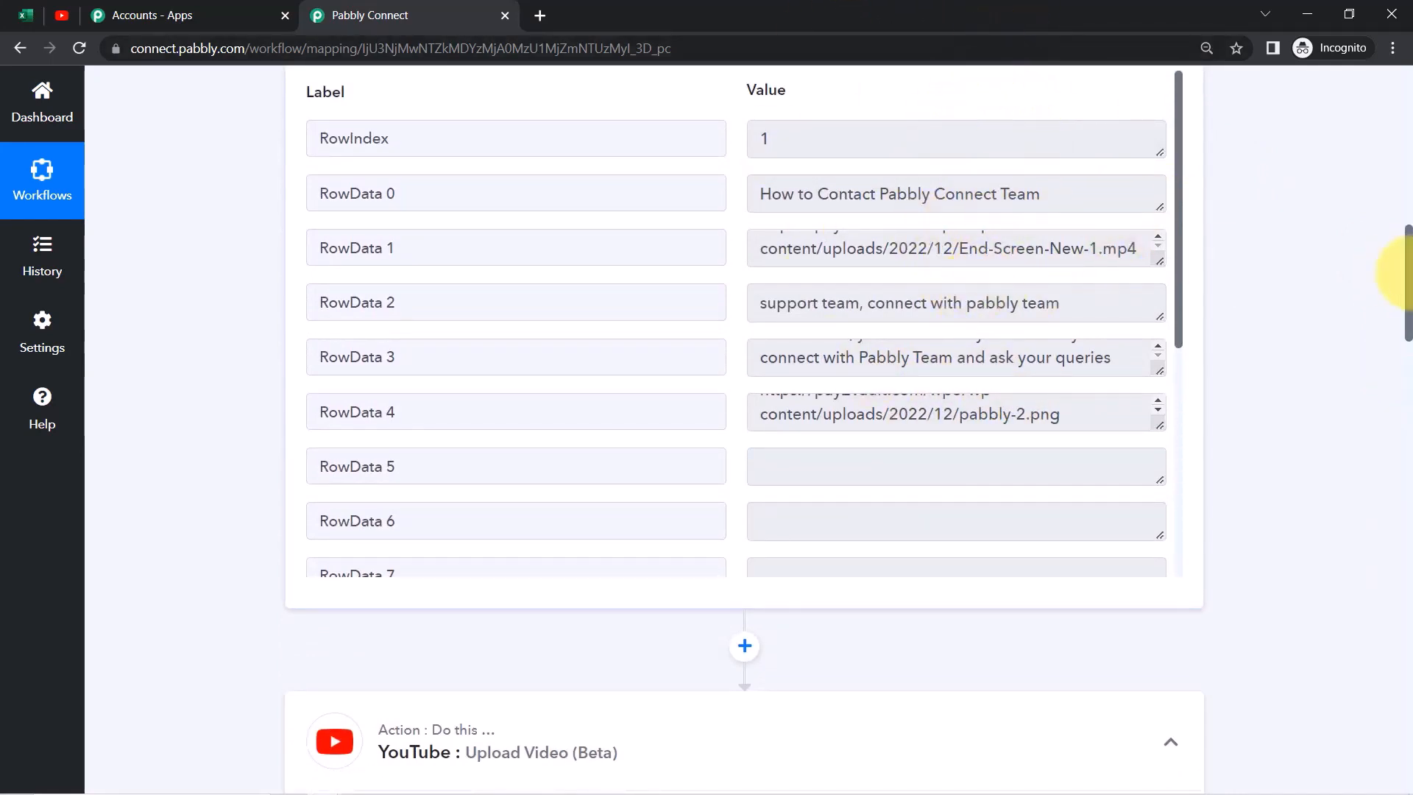
pyautogui.moveTo(1405, 282); pyautogui.dragTo(1409, 412)
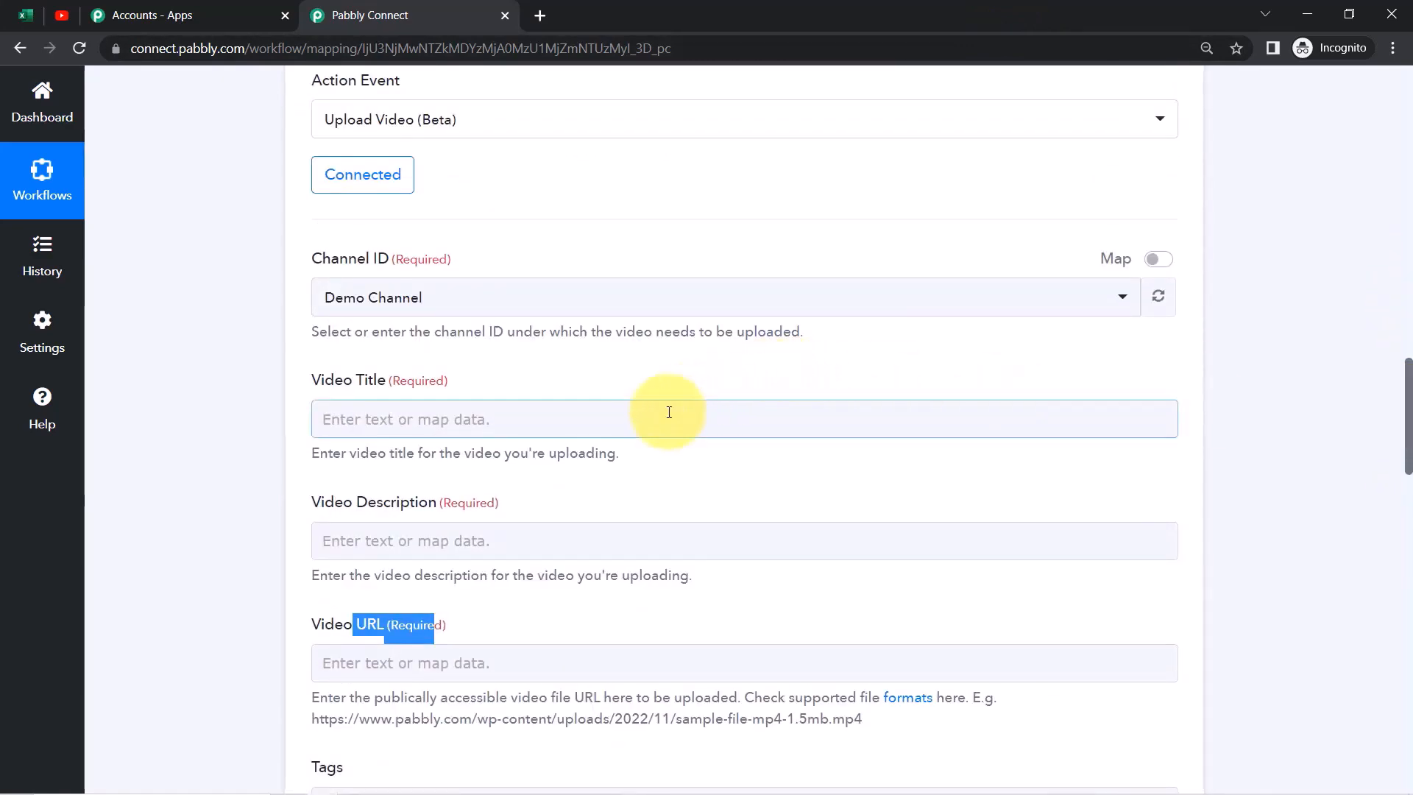
# Map RowData 0 into Video Title and RowData 3 into Video Description
pyautogui.click(653, 418)
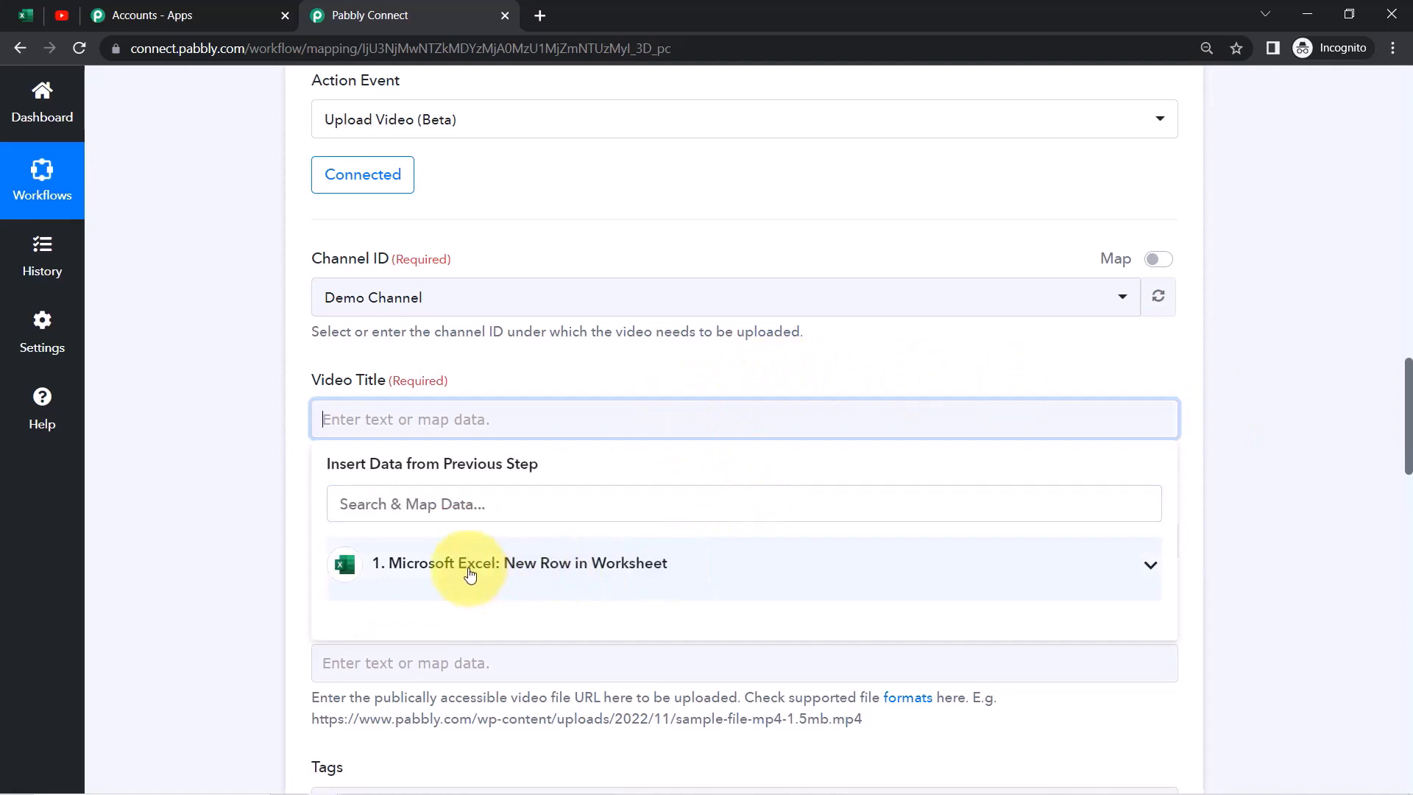
pyautogui.click(471, 577)
pyautogui.moveTo(1409, 390); pyautogui.dragTo(1407, 424)
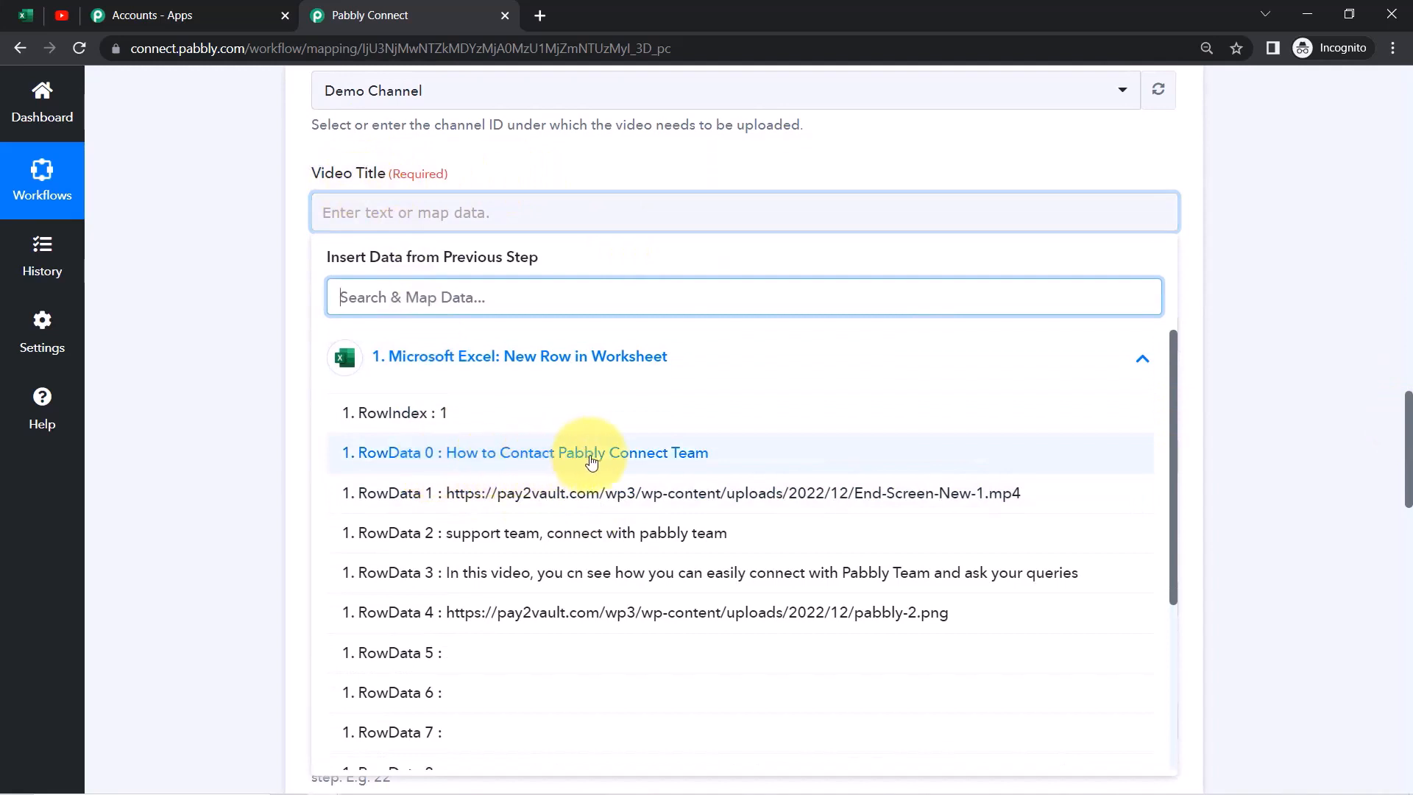
pyautogui.click(508, 453)
pyautogui.click(255, 334)
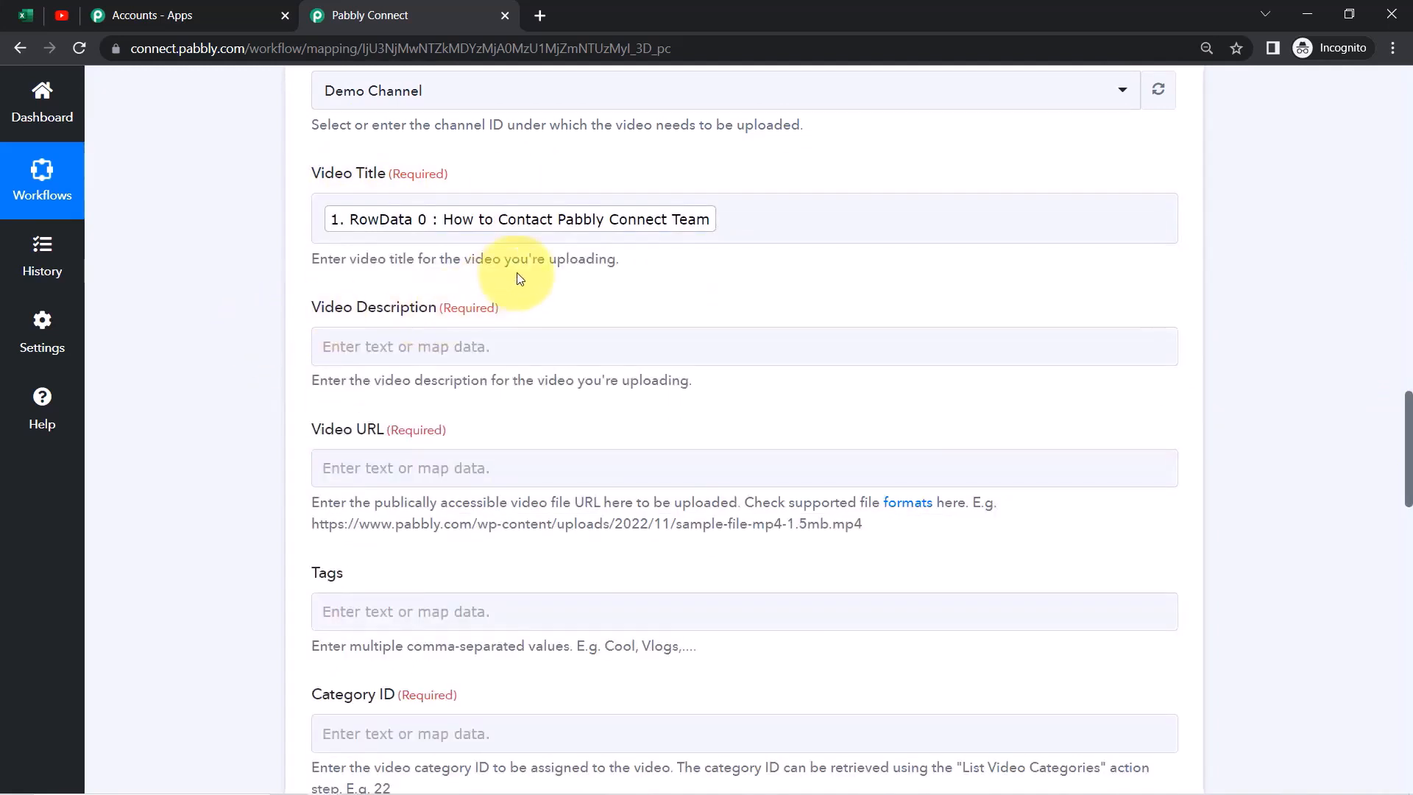
pyautogui.click(591, 340)
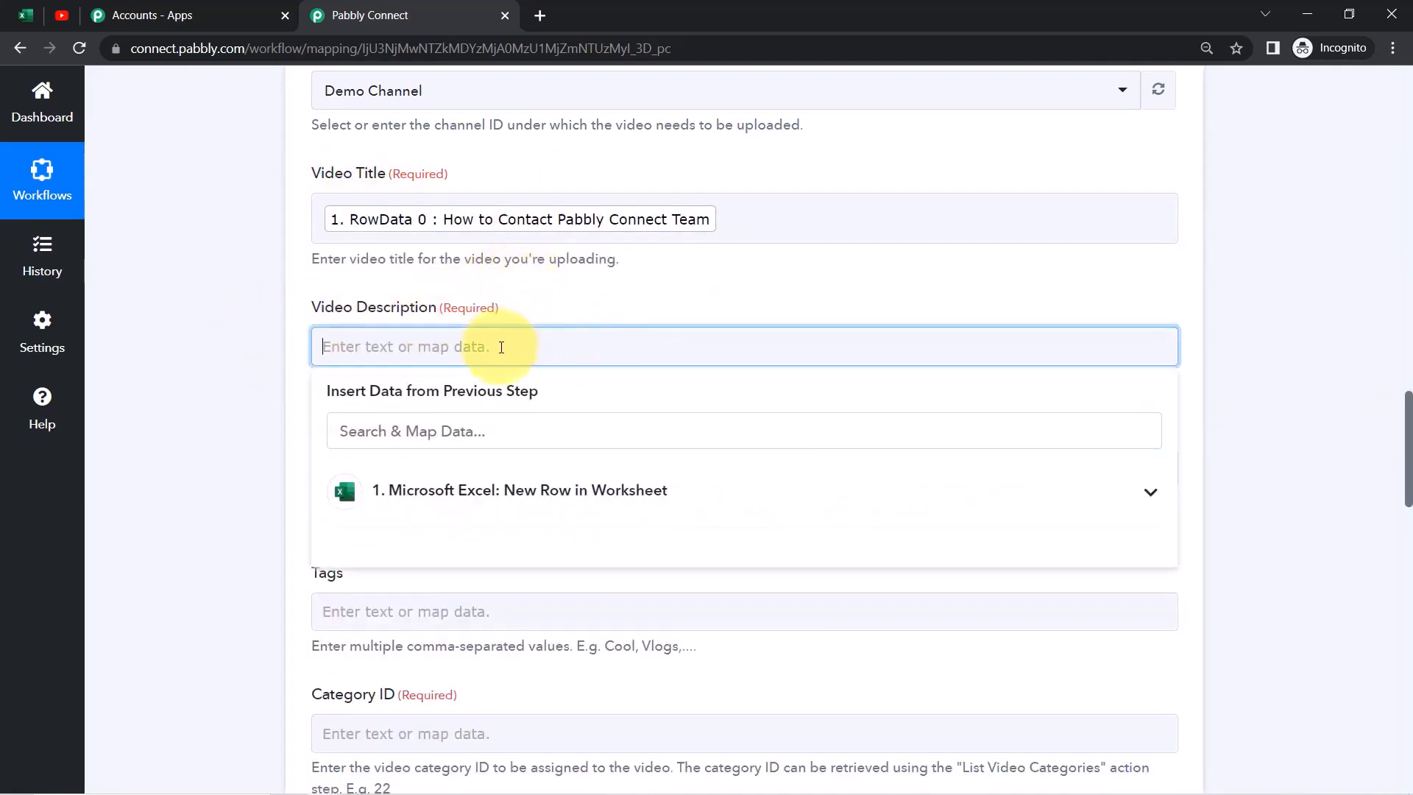
pyautogui.click(490, 489)
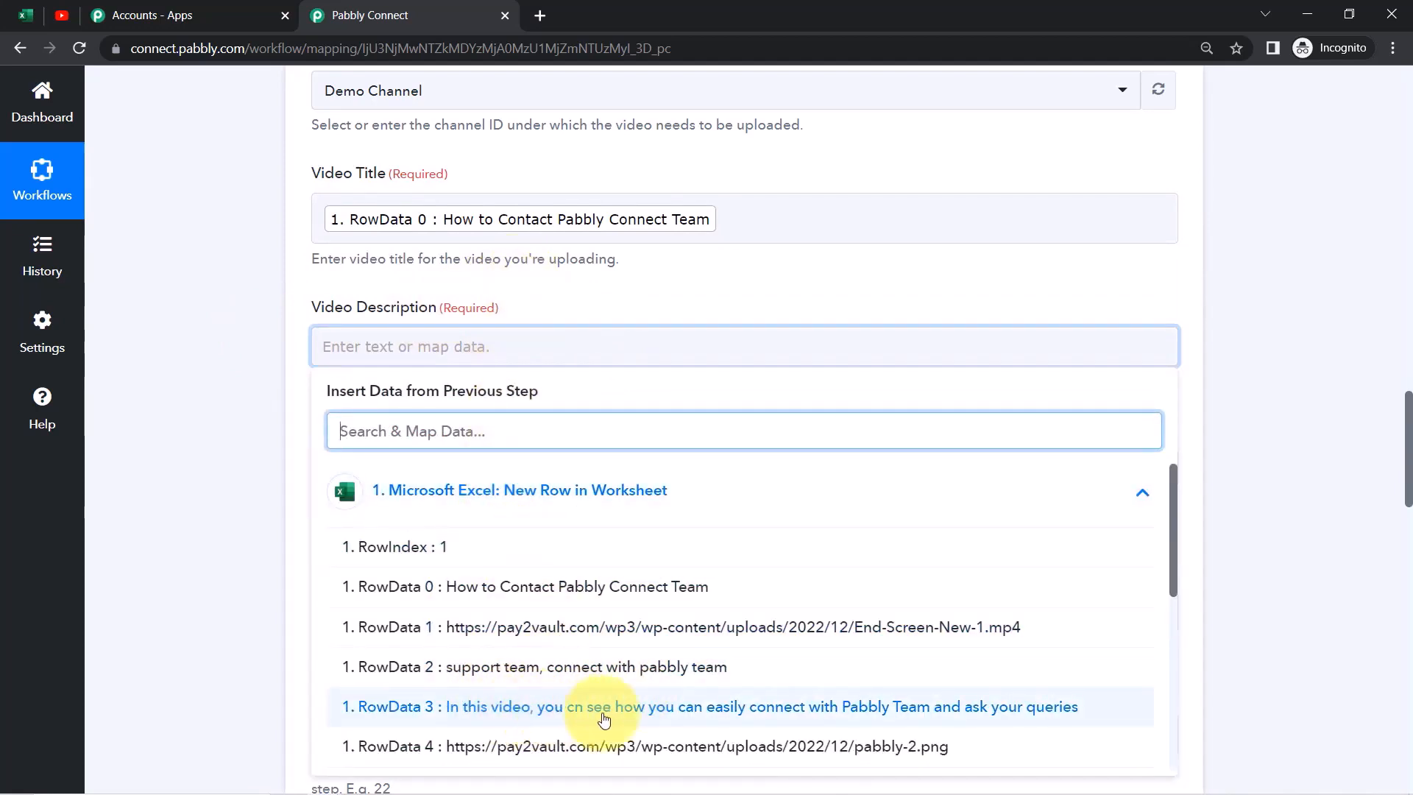
pyautogui.click(729, 712)
pyautogui.click(230, 543)
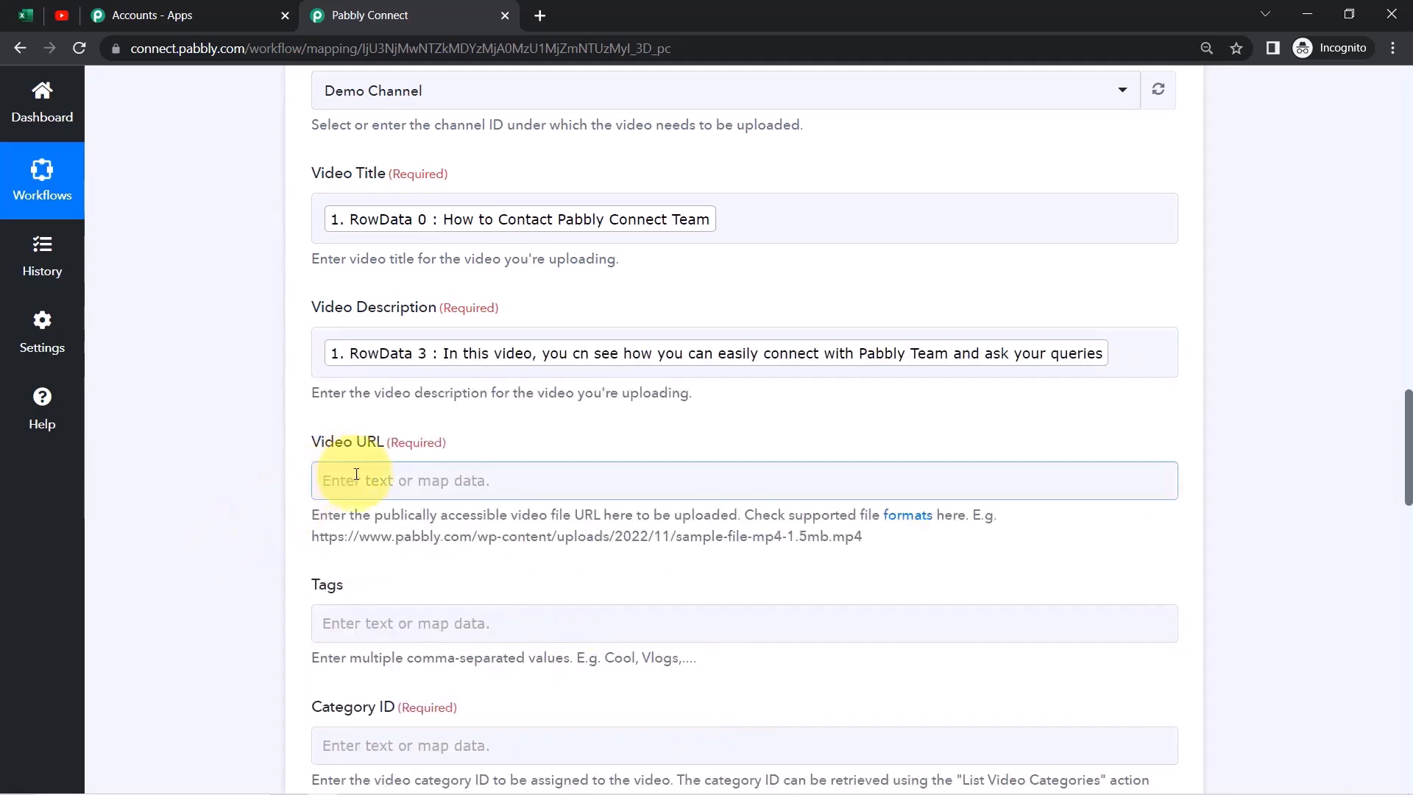
# Map the RowData 1 video link into the Video URL field
pyautogui.moveTo(1410, 442); pyautogui.dragTo(1374, 474)
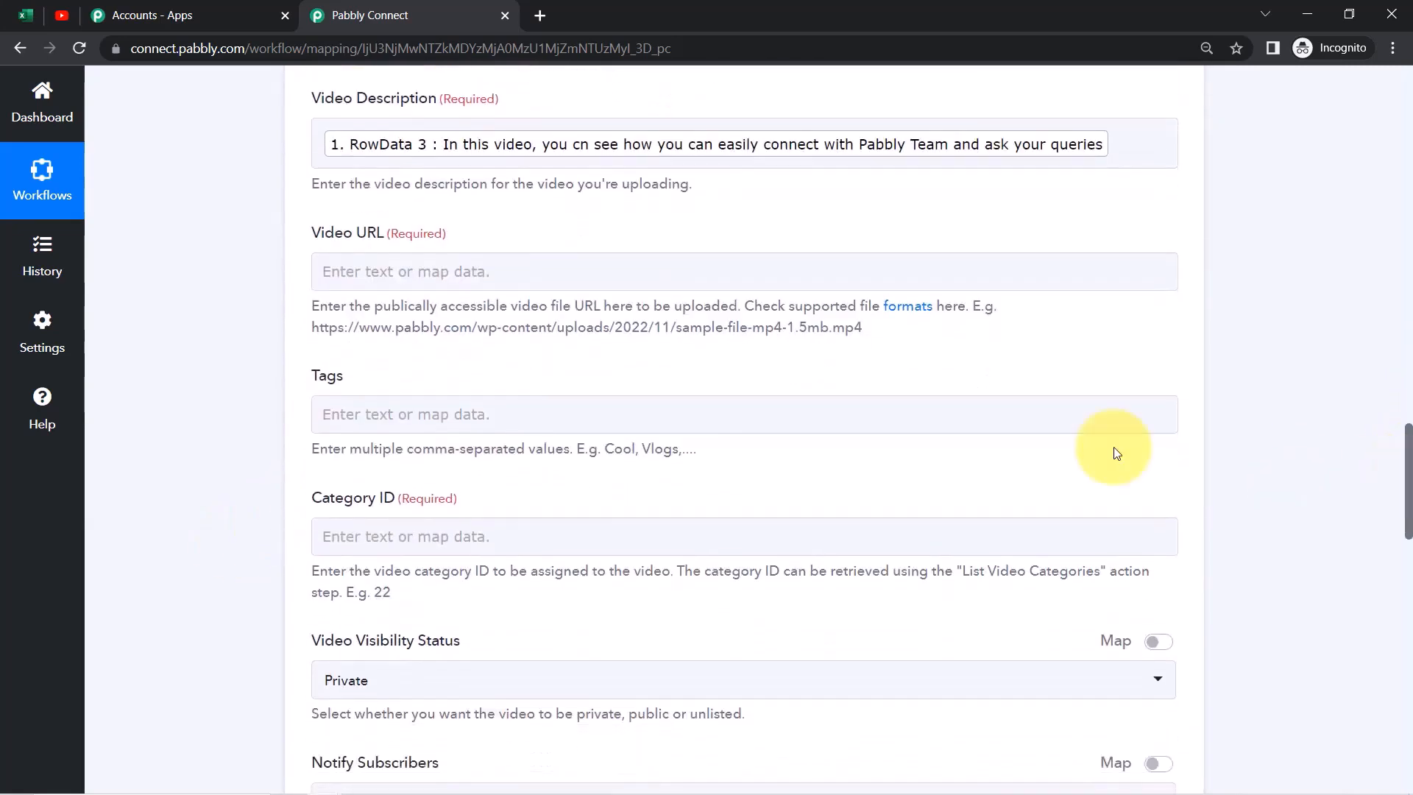
pyautogui.moveTo(344, 318); pyautogui.dragTo(867, 327)
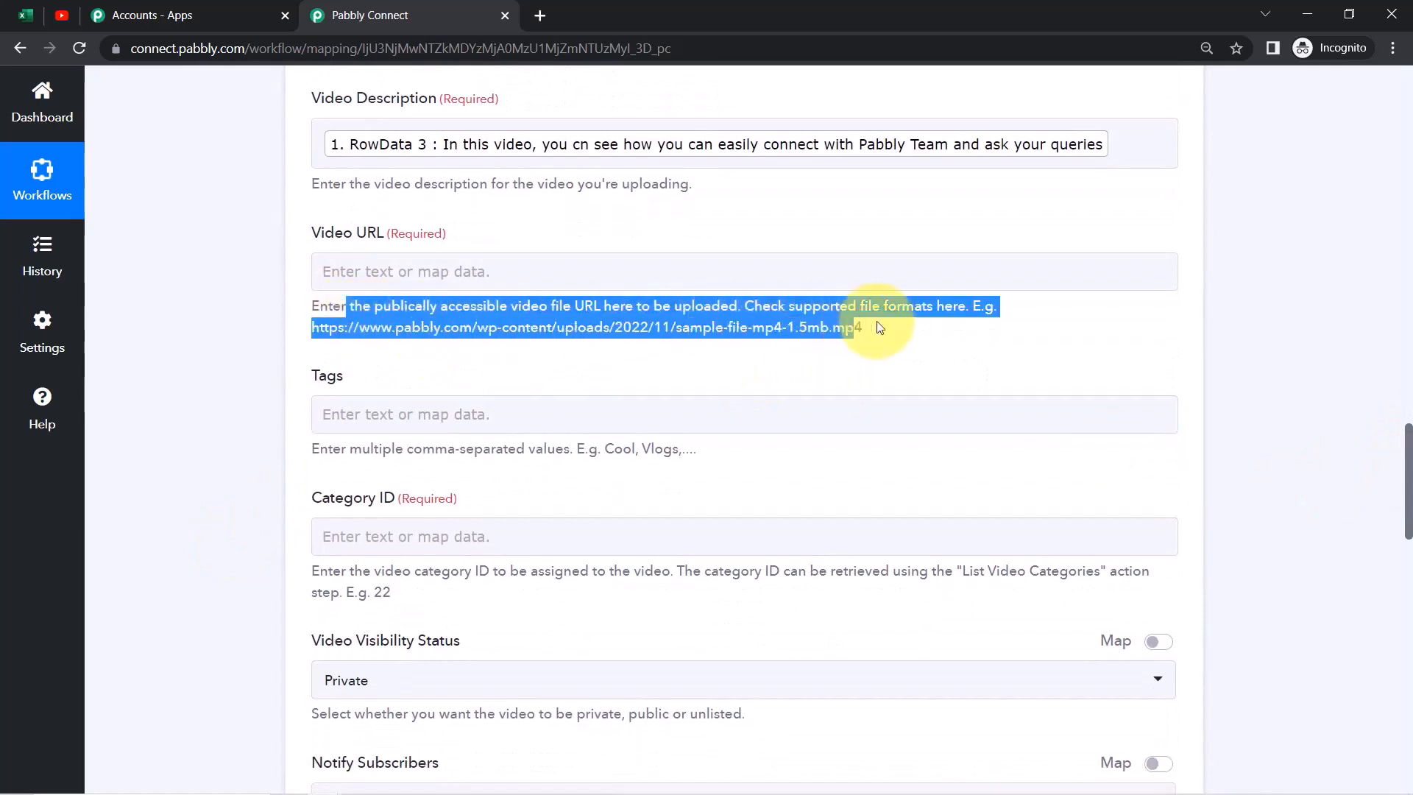
pyautogui.click(824, 301)
pyautogui.moveTo(775, 309); pyautogui.dragTo(966, 308)
pyautogui.click(844, 259)
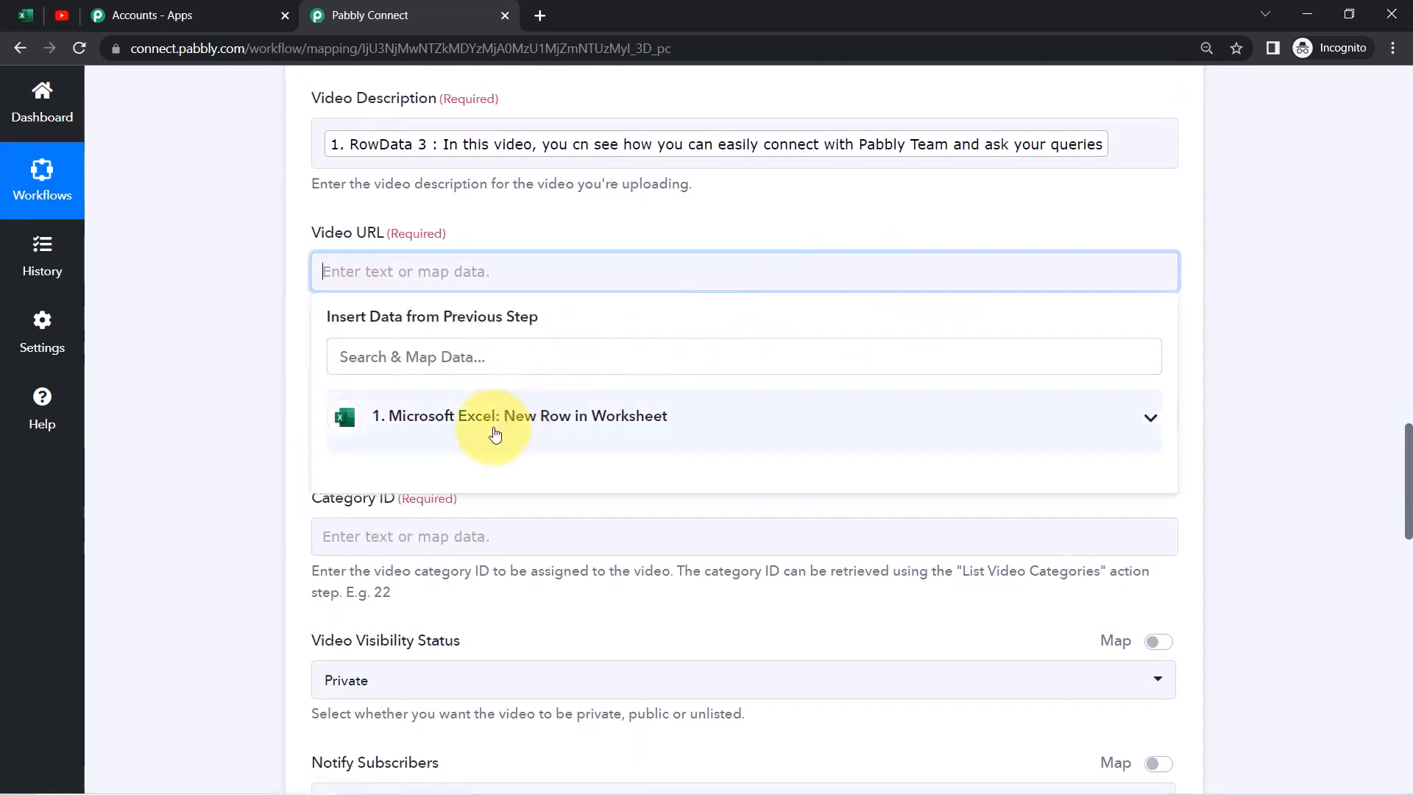
pyautogui.click(495, 435)
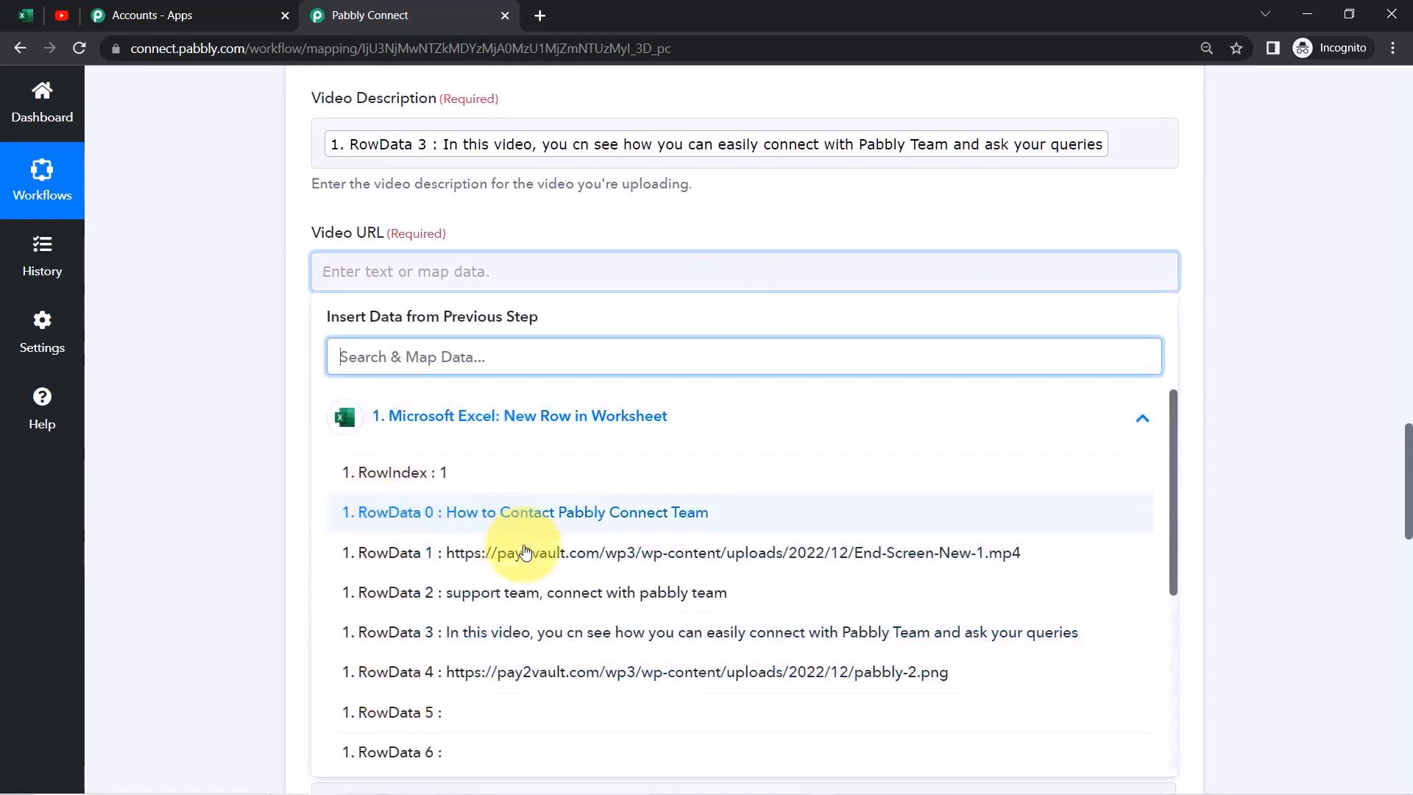
pyautogui.click(686, 564)
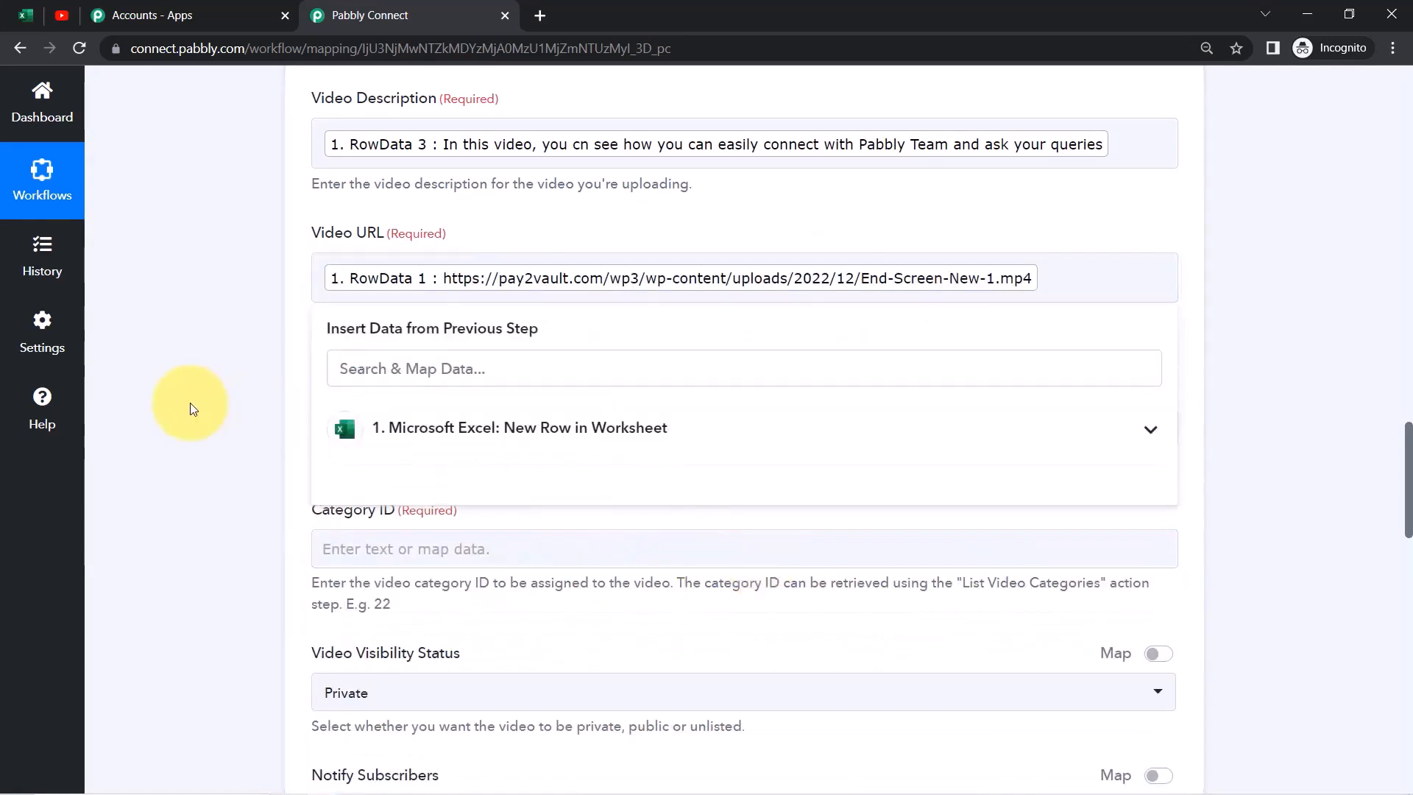
pyautogui.click(190, 403)
# Map the RowData 2 keywords into the Tags field
pyautogui.click(372, 423)
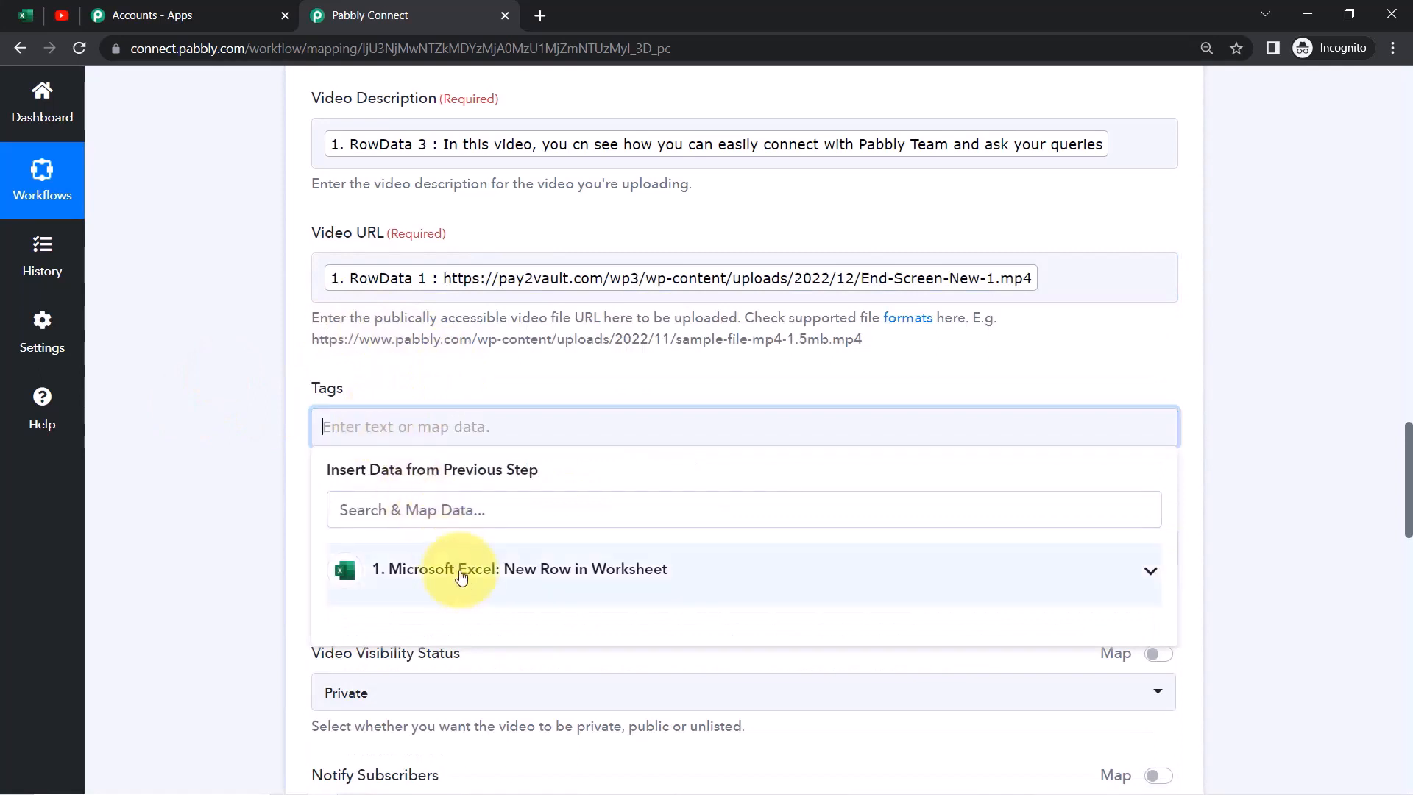
pyautogui.click(464, 582)
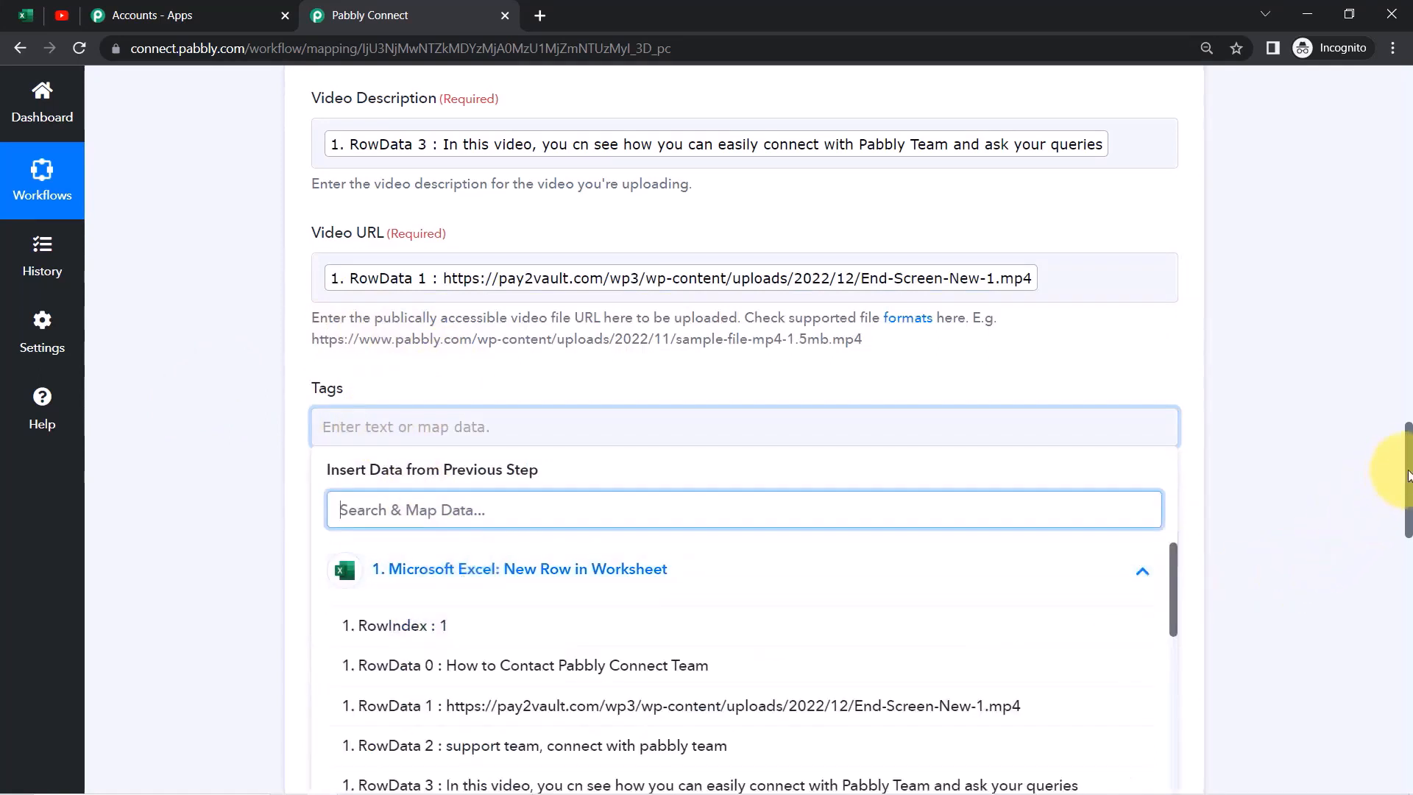
pyautogui.scroll(-2, 1409, 474)
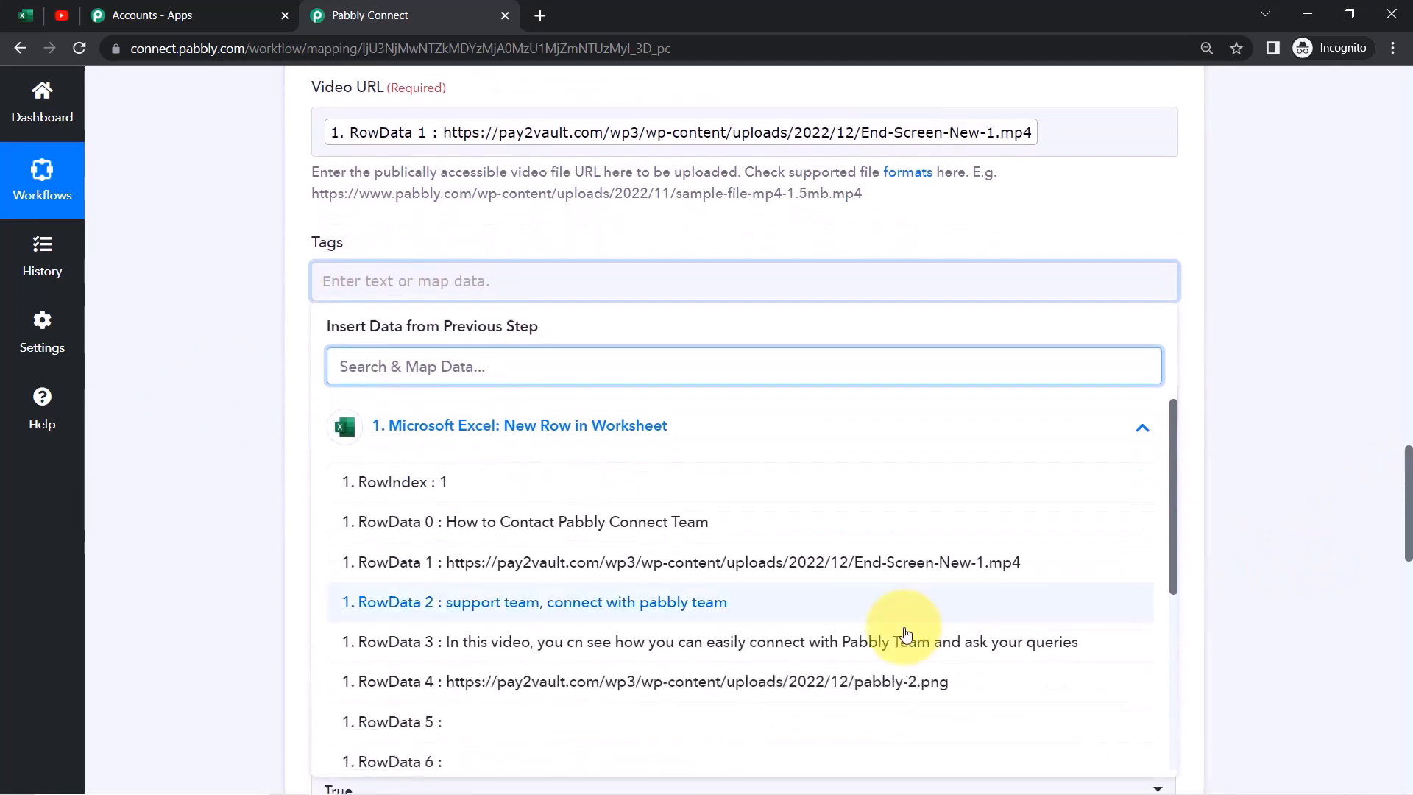
pyautogui.click(543, 610)
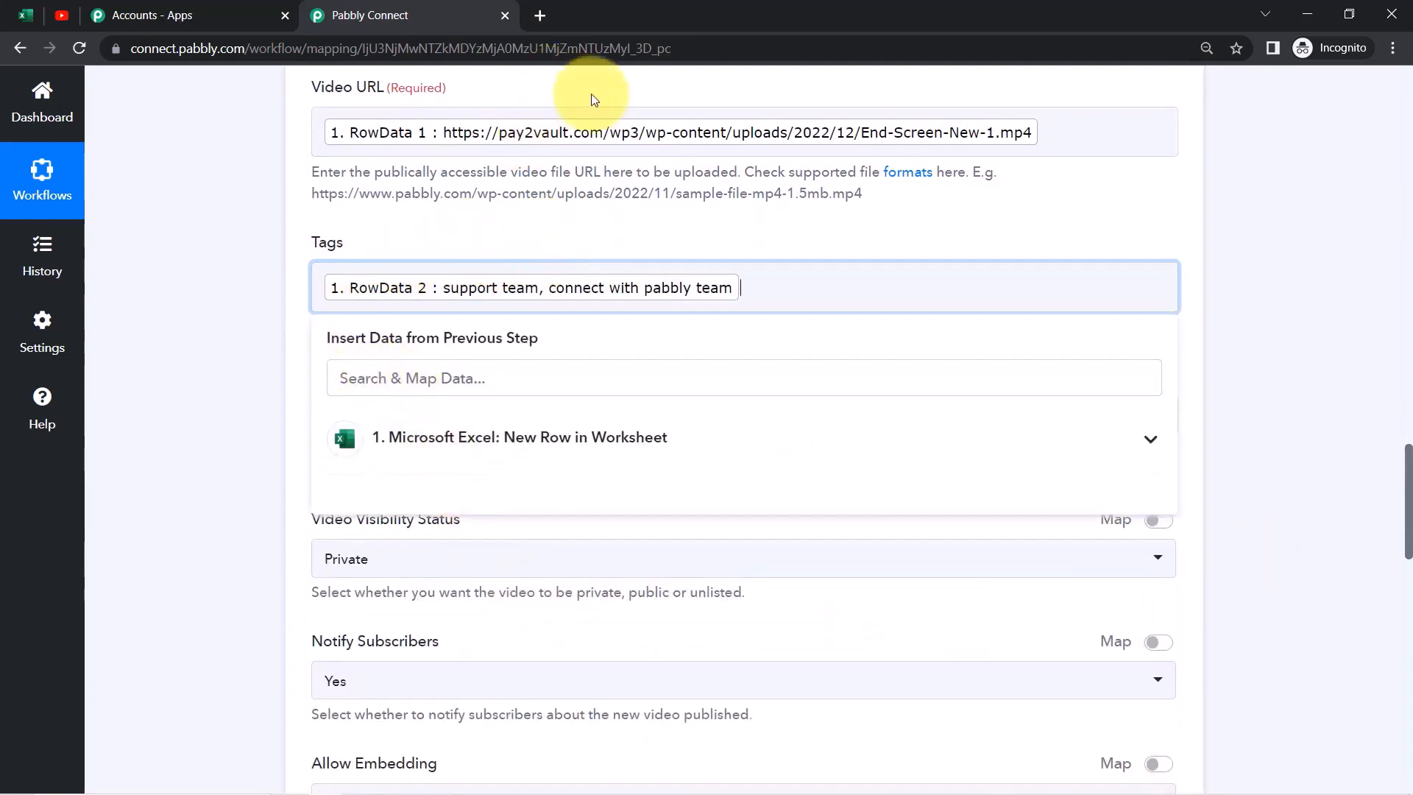
pyautogui.click(298, 320)
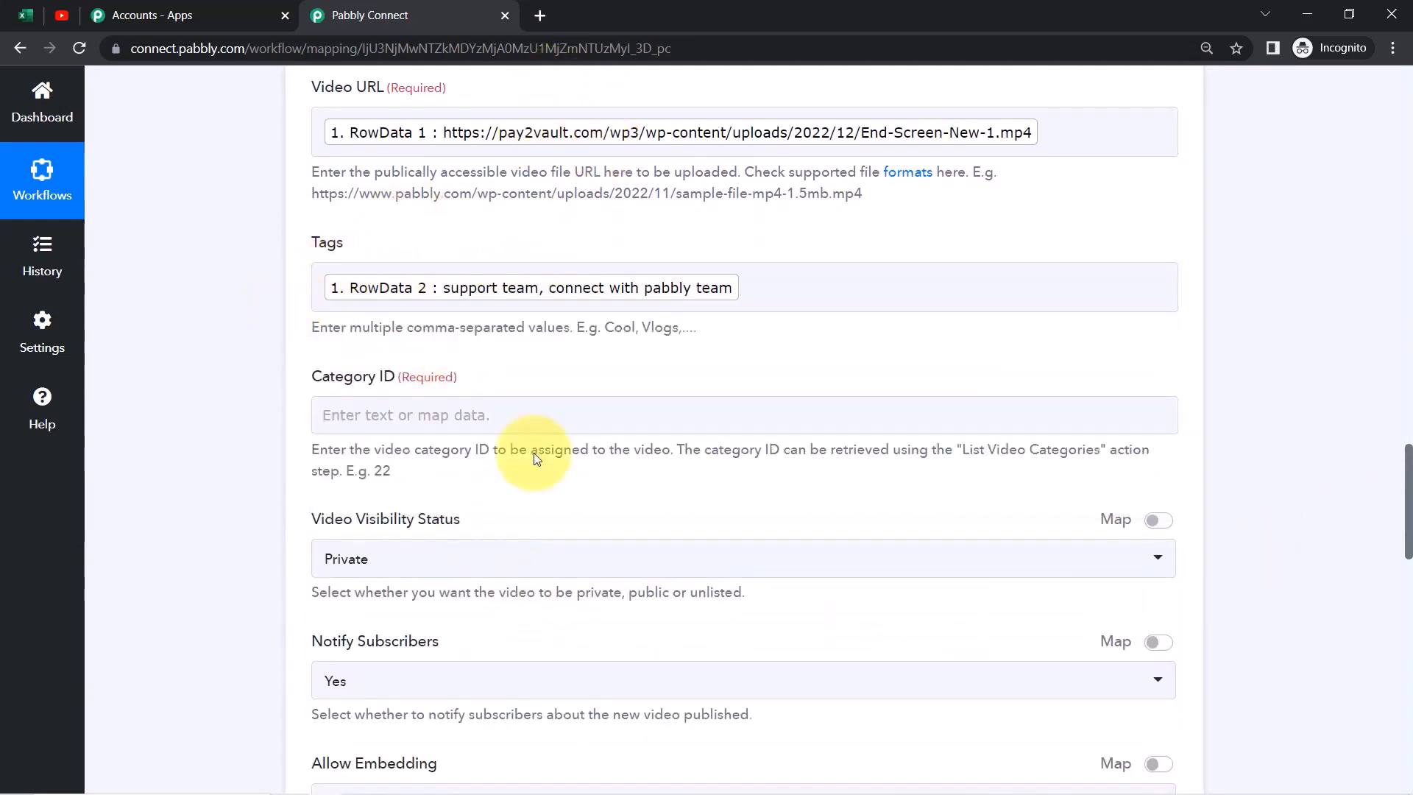
# Compare the remaining video fields with the Excel sheet's columns
pyautogui.scroll(-2, 1409, 493)
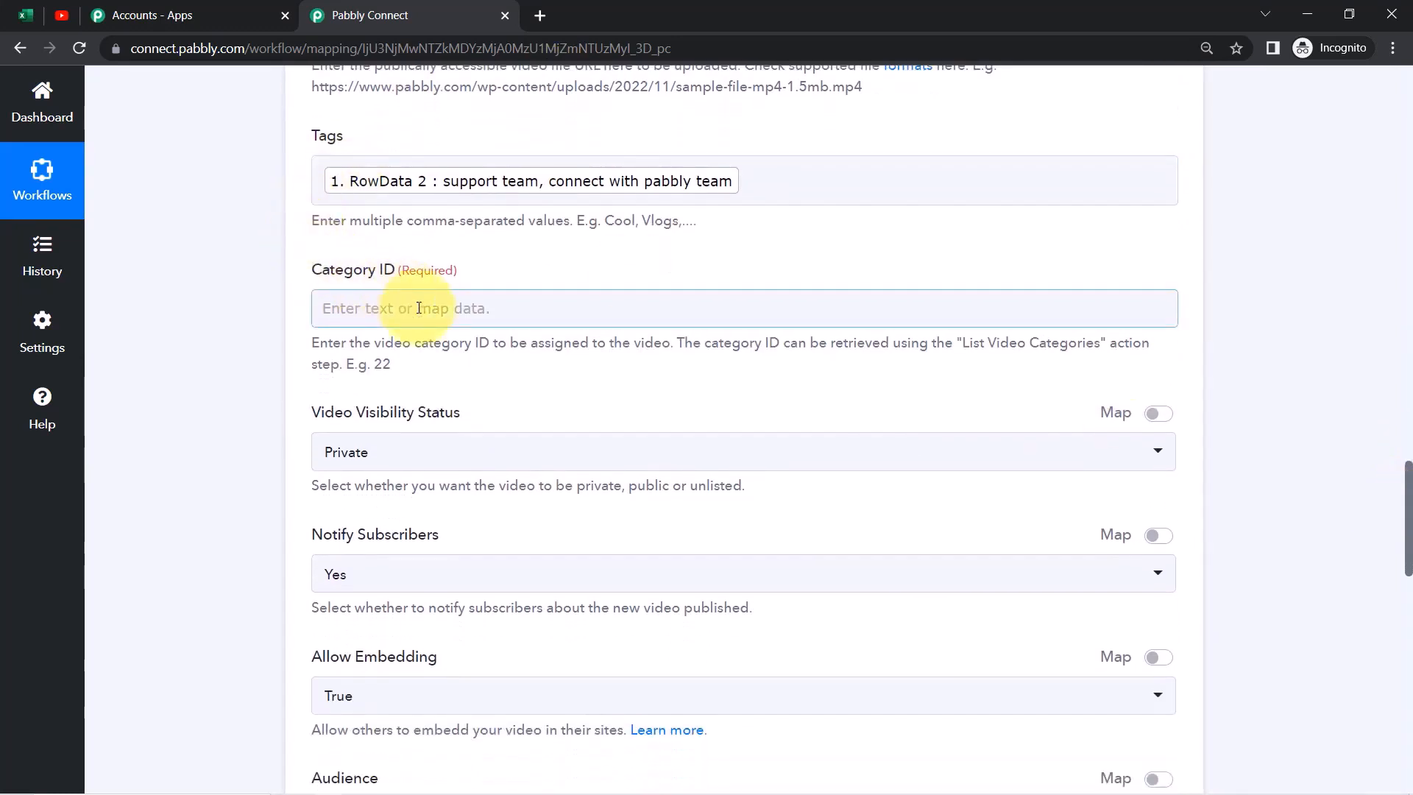
pyautogui.moveTo(1408, 495); pyautogui.dragTo(1409, 436)
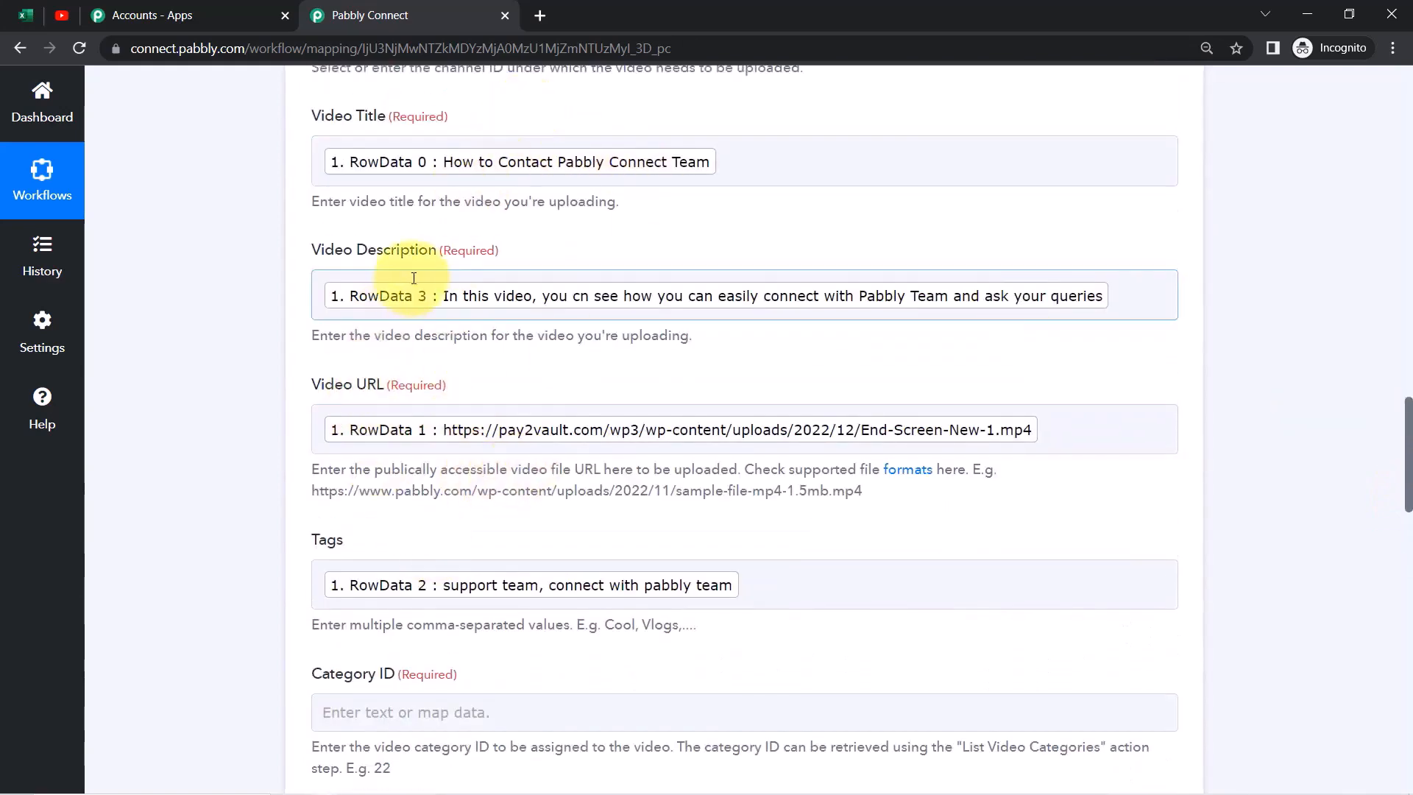
pyautogui.click(24, 14)
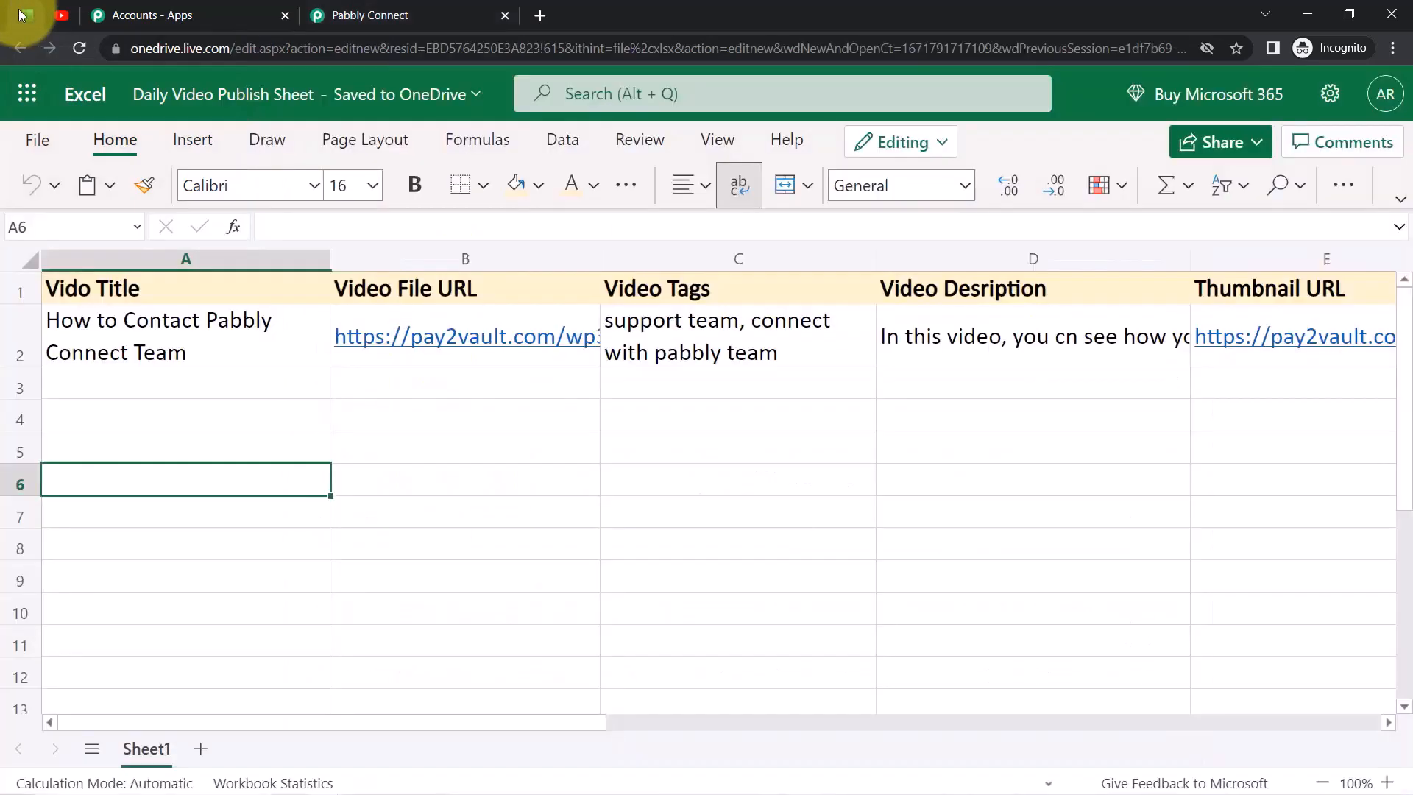
pyautogui.click(114, 391)
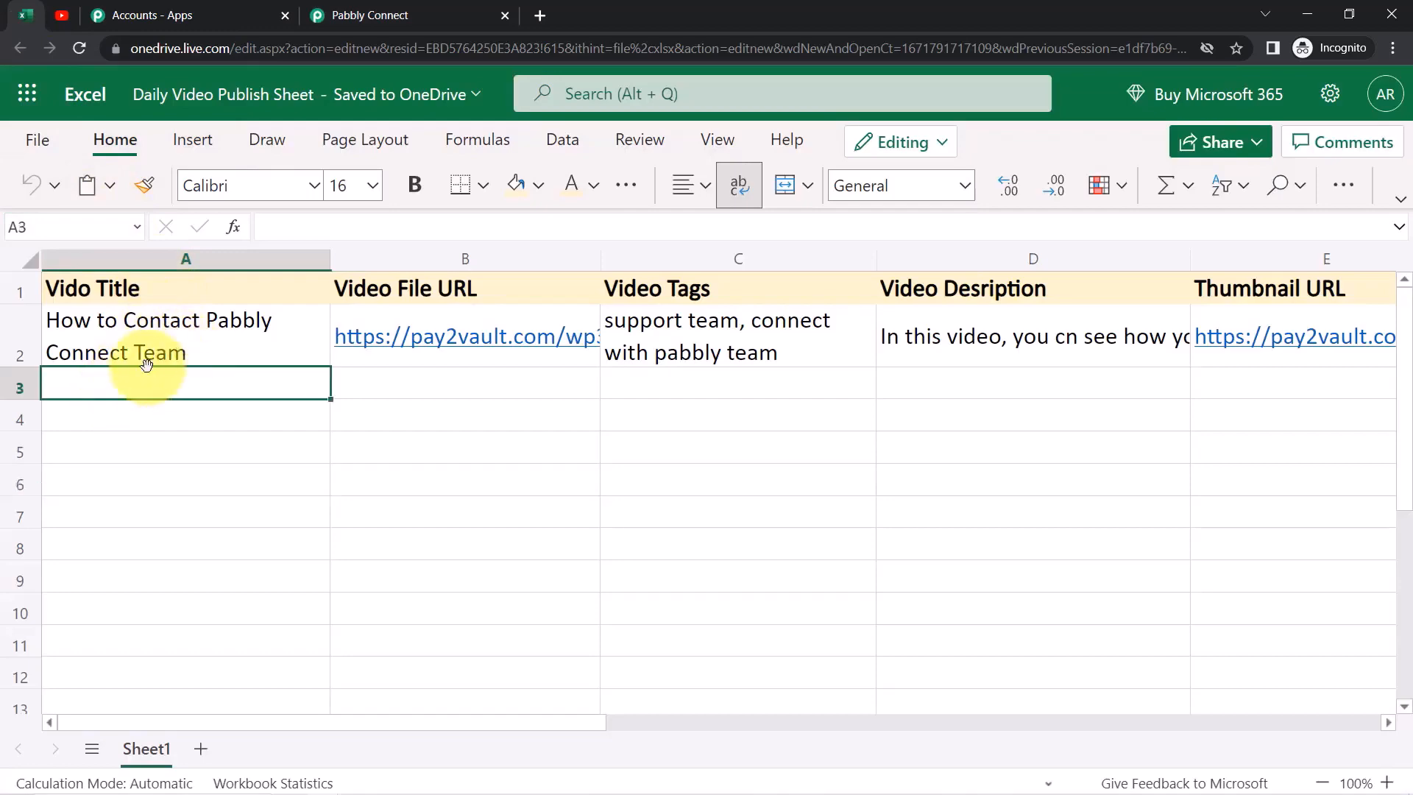
pyautogui.click(346, 14)
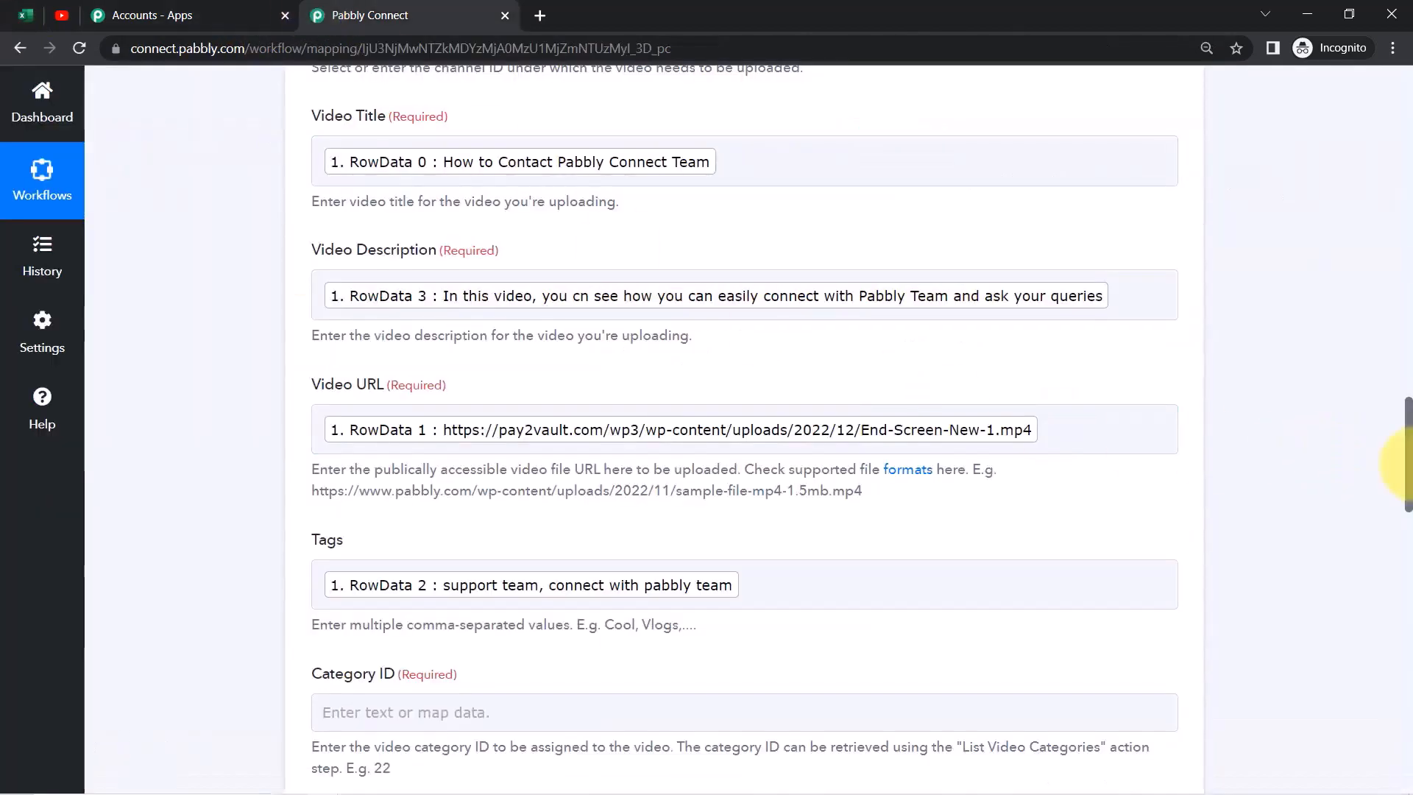
pyautogui.moveTo(1402, 464); pyautogui.dragTo(810, 258)
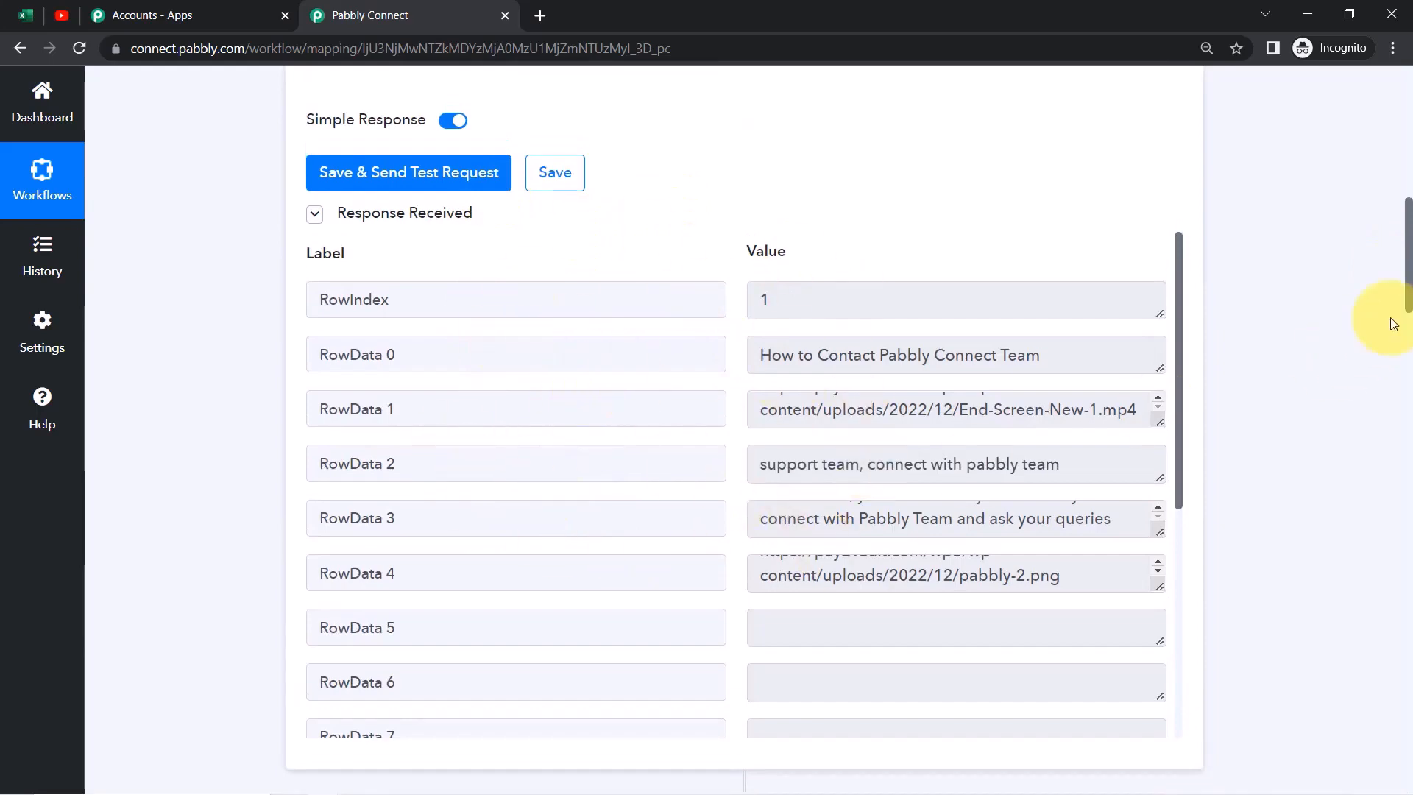
pyautogui.moveTo(1402, 283); pyautogui.dragTo(892, 353)
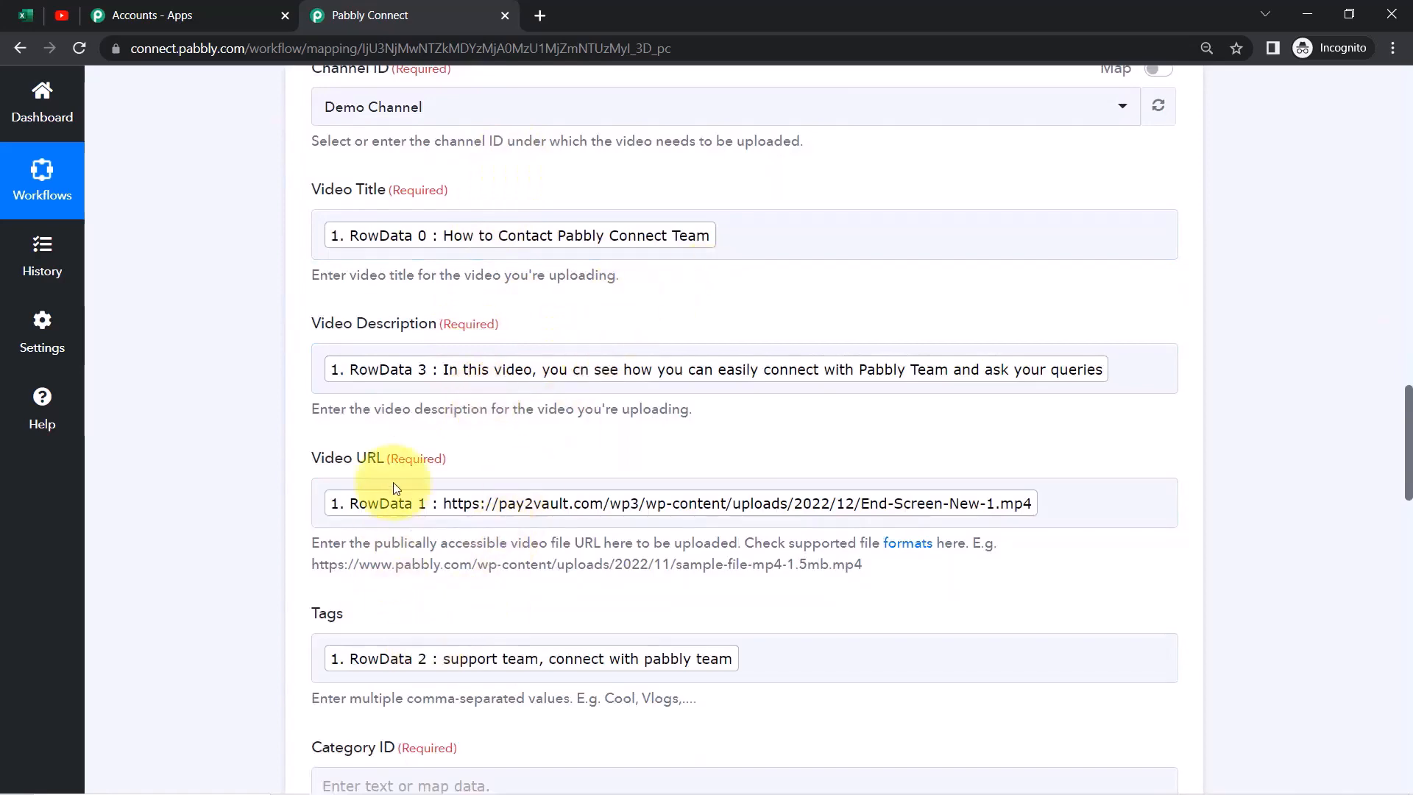
pyautogui.moveTo(1407, 492); pyautogui.dragTo(1404, 521)
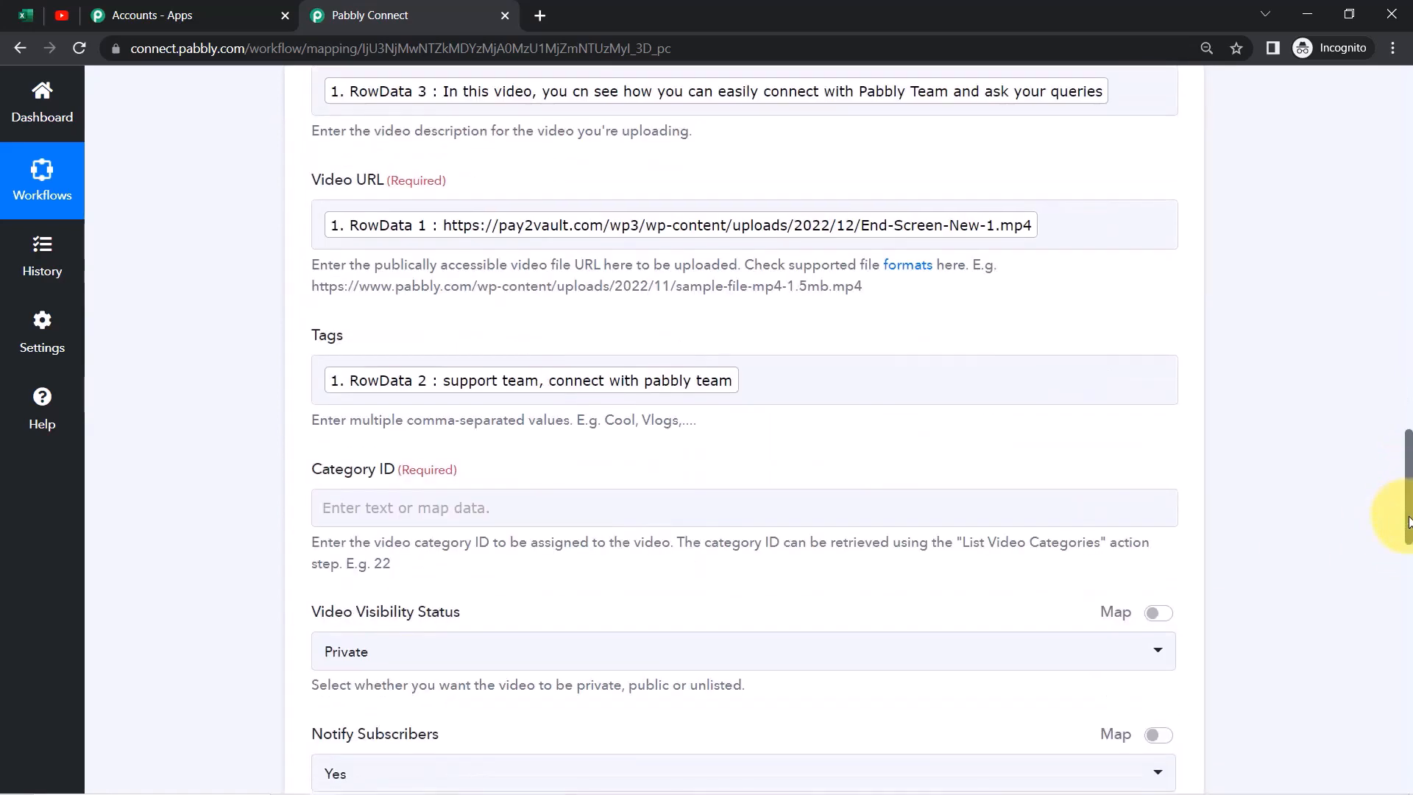
# Leave Category ID empty after clearing test text, and check the trigger's Every 8 Hours schedule
pyautogui.click(422, 514)
pyautogui.write('rgfbdfb')
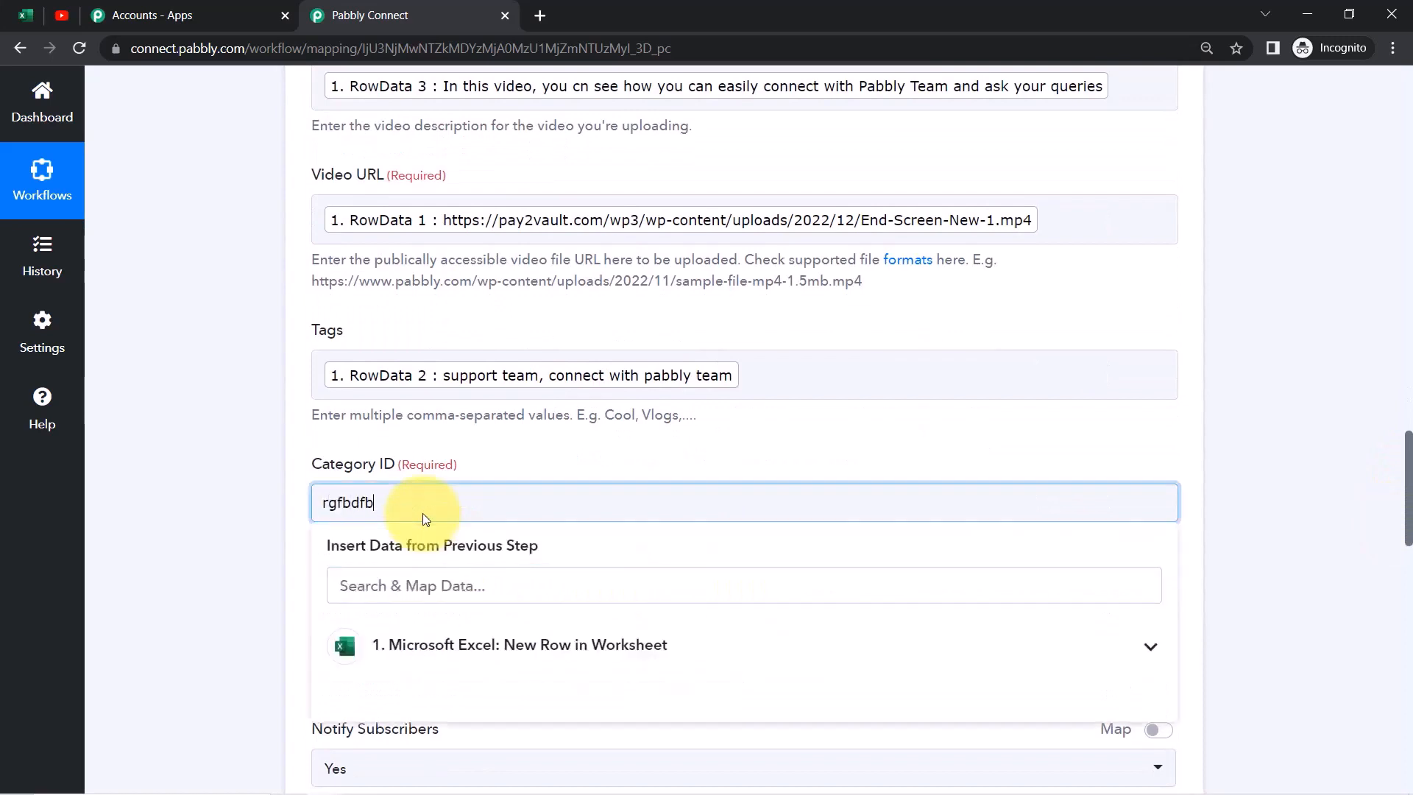
pyautogui.press('BackSpace')
pyautogui.press('BackSpace')
pyautogui.press('BackSpace')
pyautogui.press('BackSpace')
pyautogui.press('BackSpace')
pyautogui.press('BackSpace')
pyautogui.press('BackSpace')
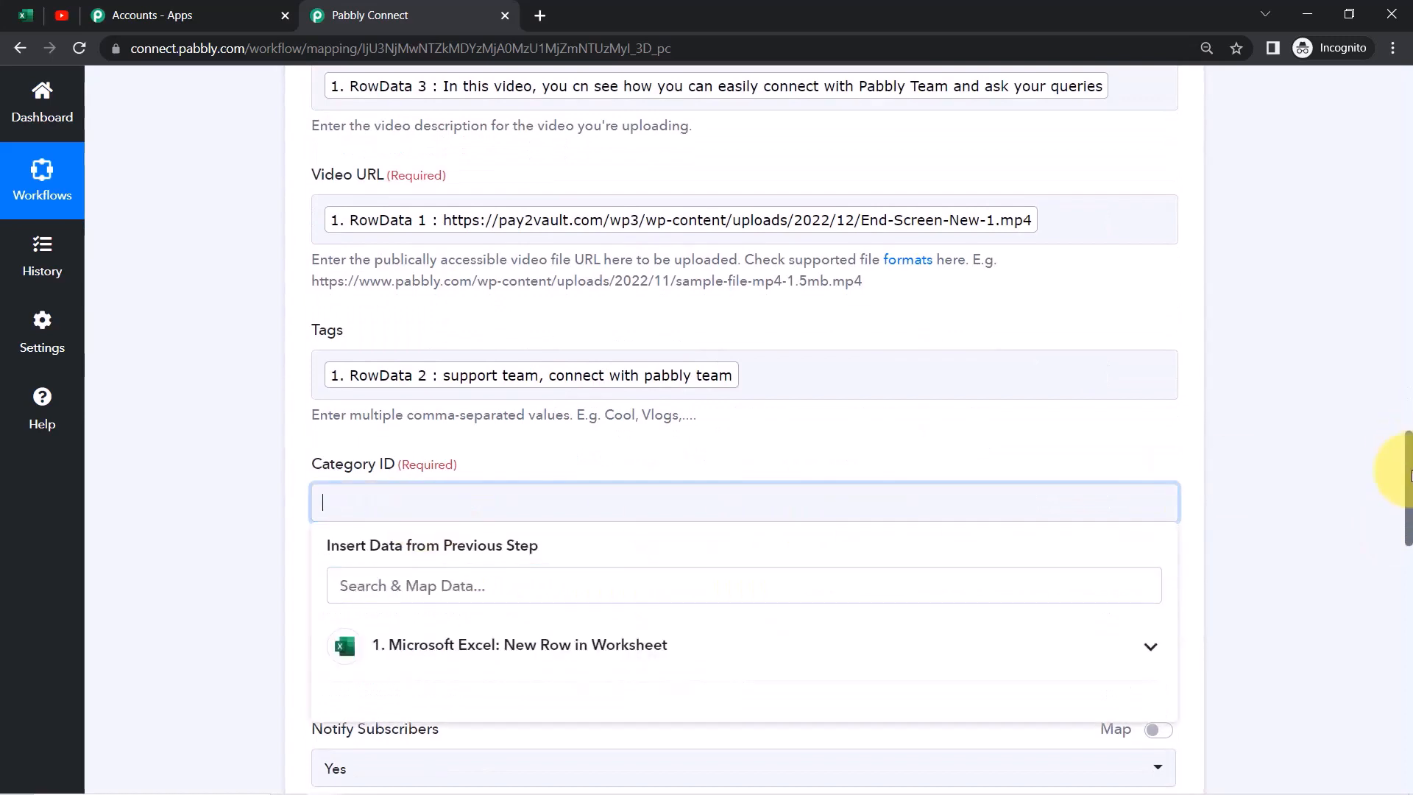
pyautogui.moveTo(1408, 492); pyautogui.dragTo(1391, 142)
pyautogui.moveTo(999, 259)
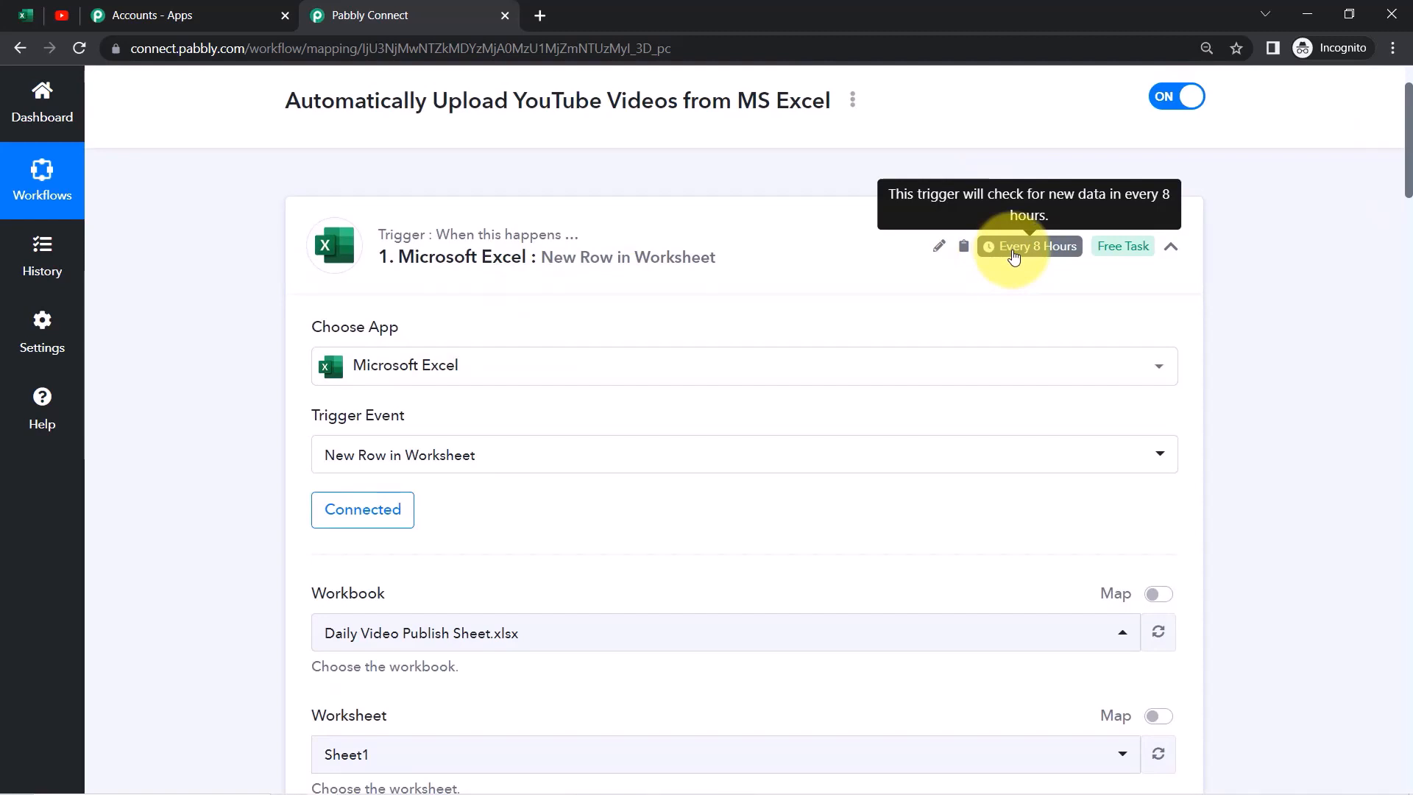
# Confirm in the Excel sheet that title cells A3 to A10 are empty for new rows
pyautogui.click(26, 15)
pyautogui.click(156, 471)
pyautogui.moveTo(140, 383); pyautogui.dragTo(142, 608)
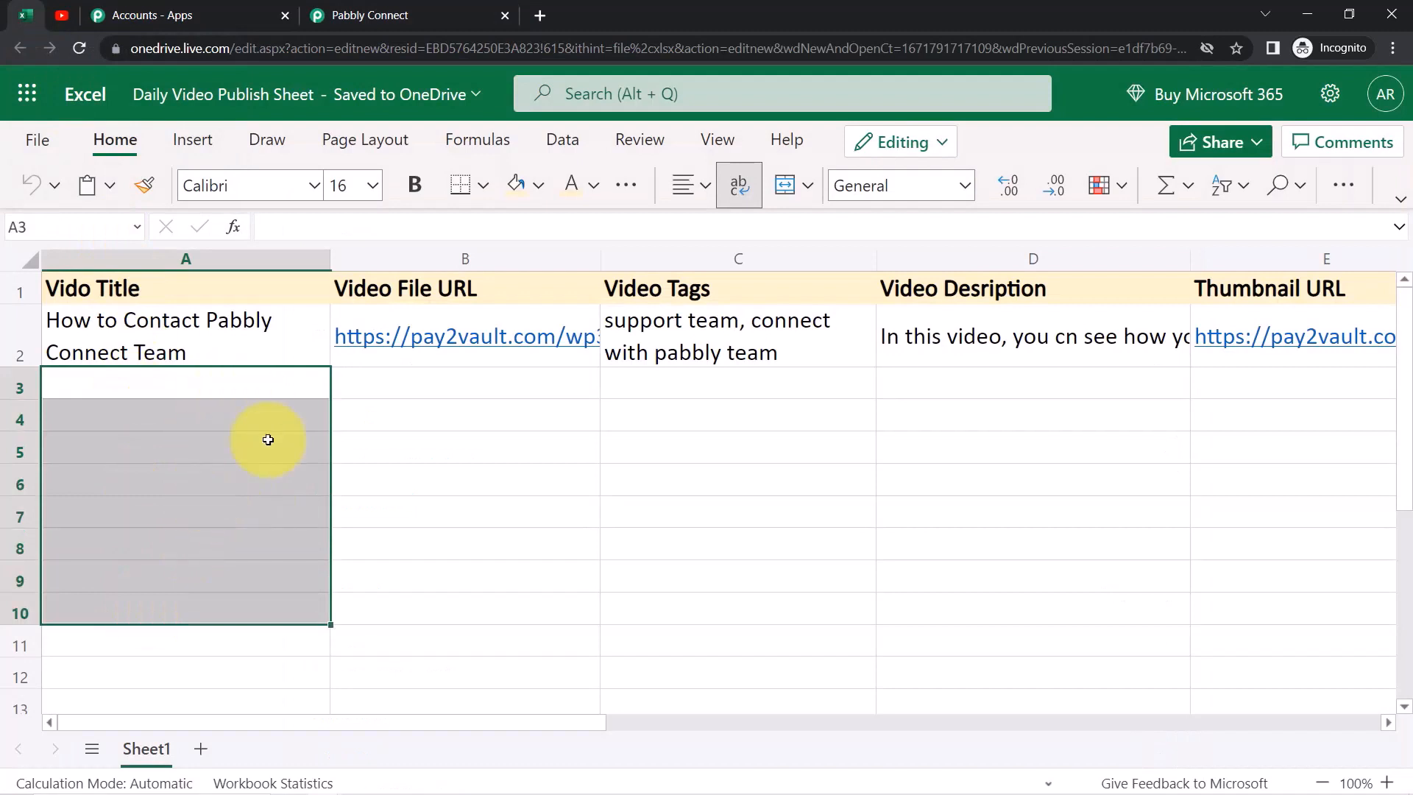
pyautogui.click(223, 443)
pyautogui.click(139, 387)
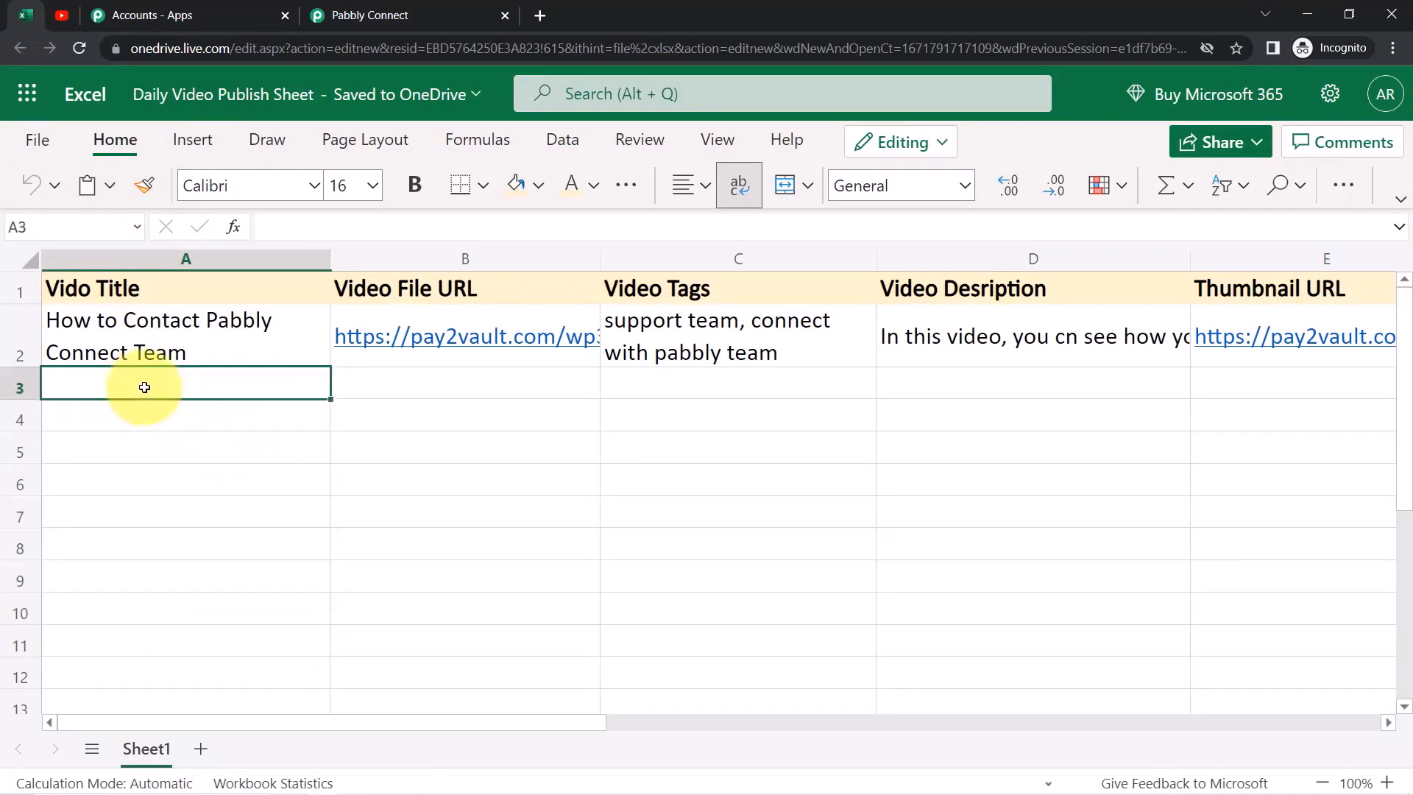
pyautogui.click(330, 6)
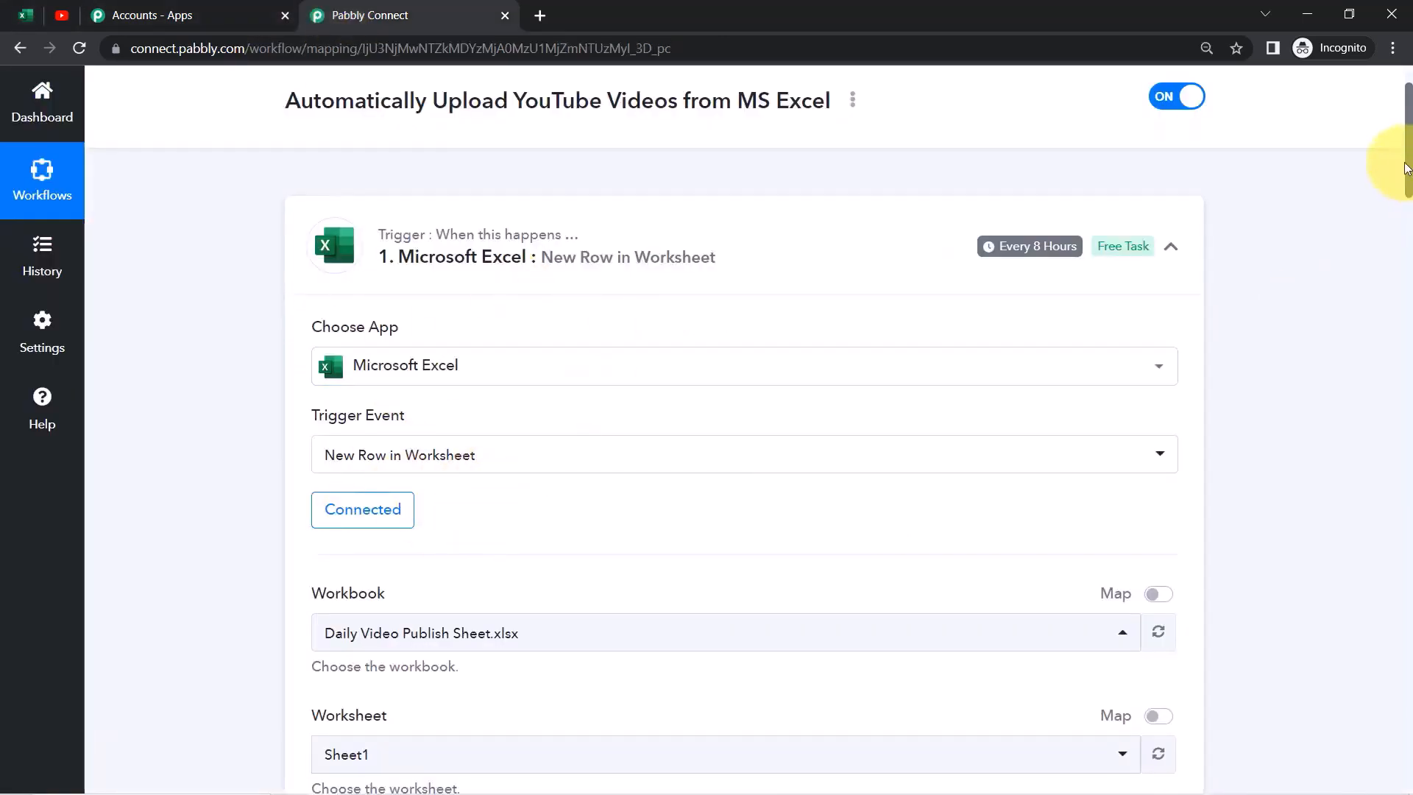
# Choose Public for the Upload Video step's Video Visibility Status
pyautogui.moveTo(1409, 168); pyautogui.dragTo(1356, 558)
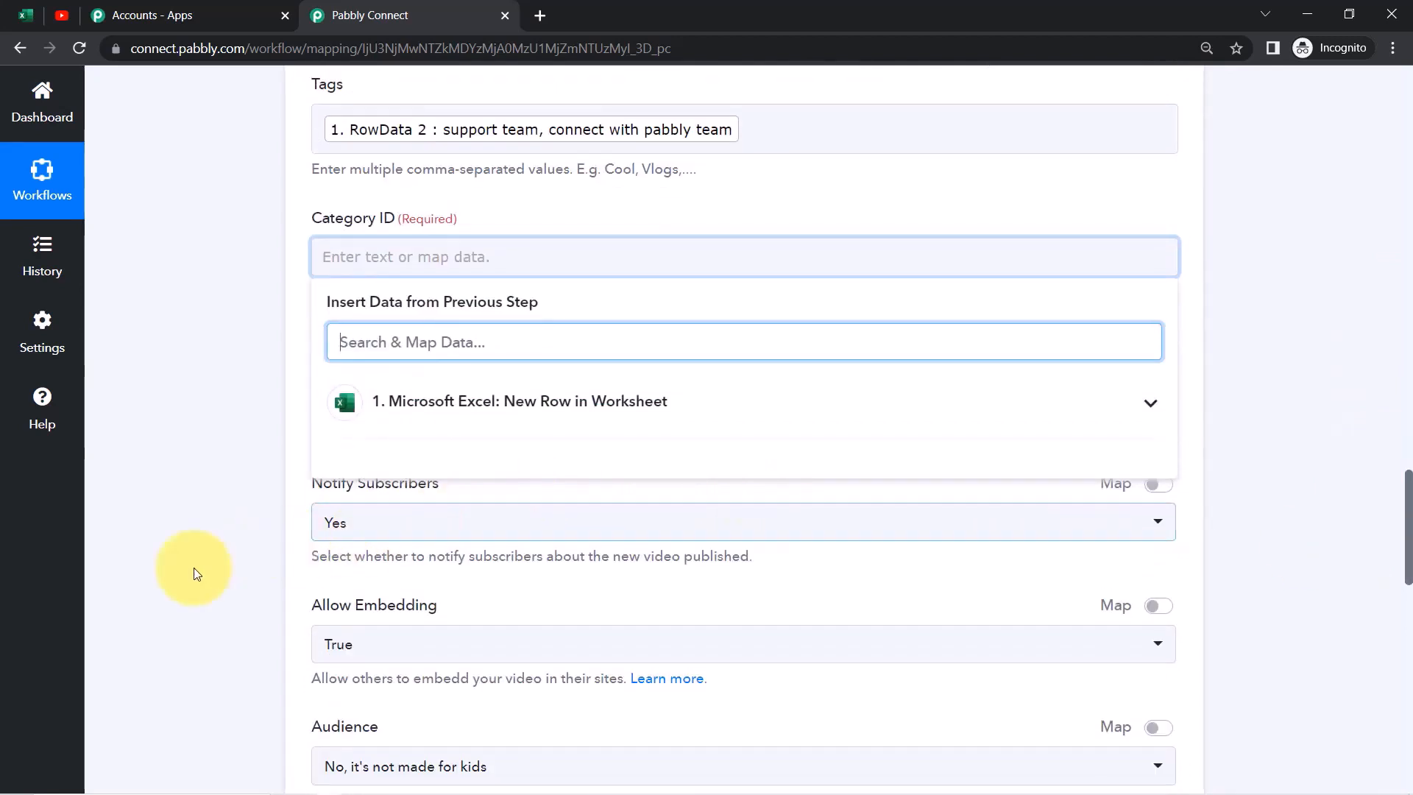
pyautogui.click(206, 574)
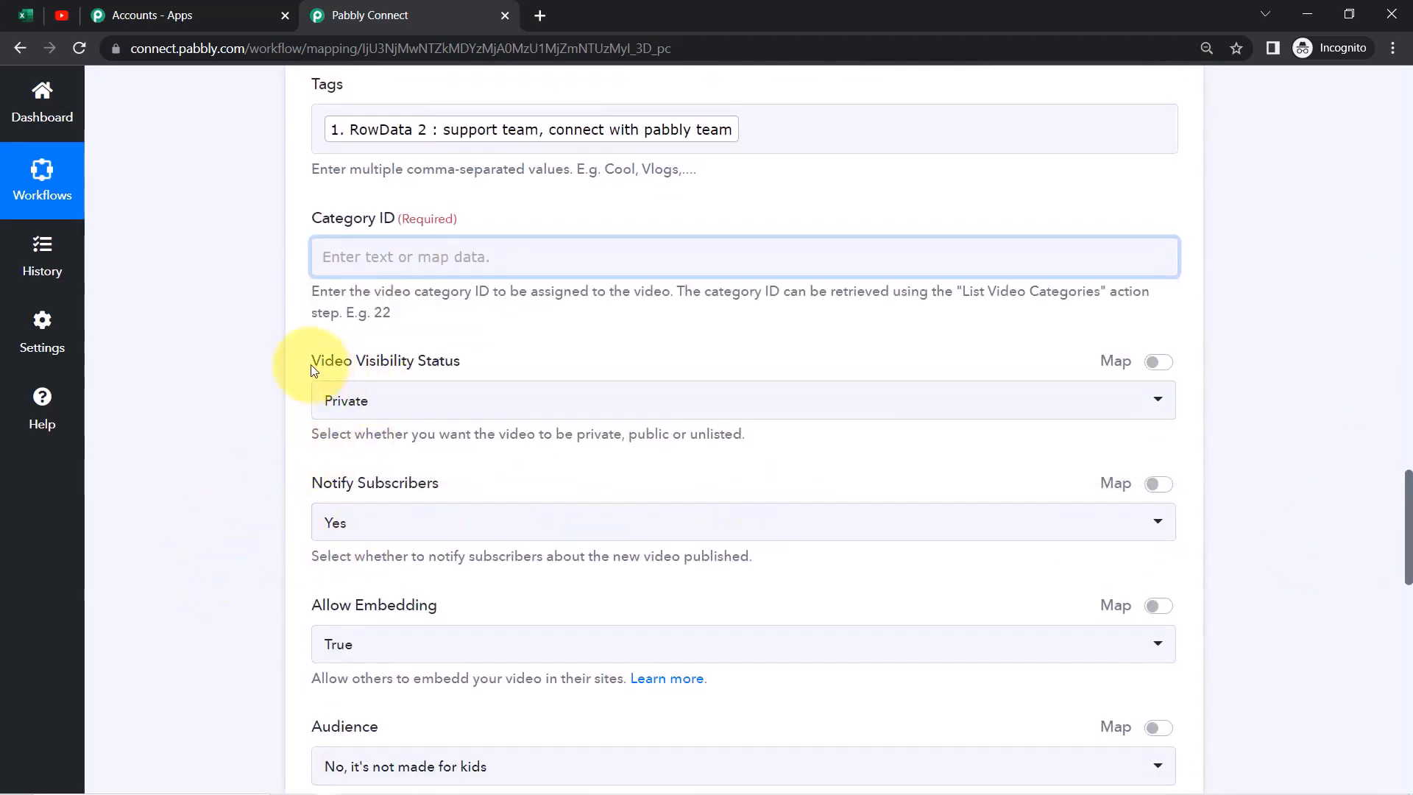
pyautogui.moveTo(311, 364); pyautogui.dragTo(373, 376)
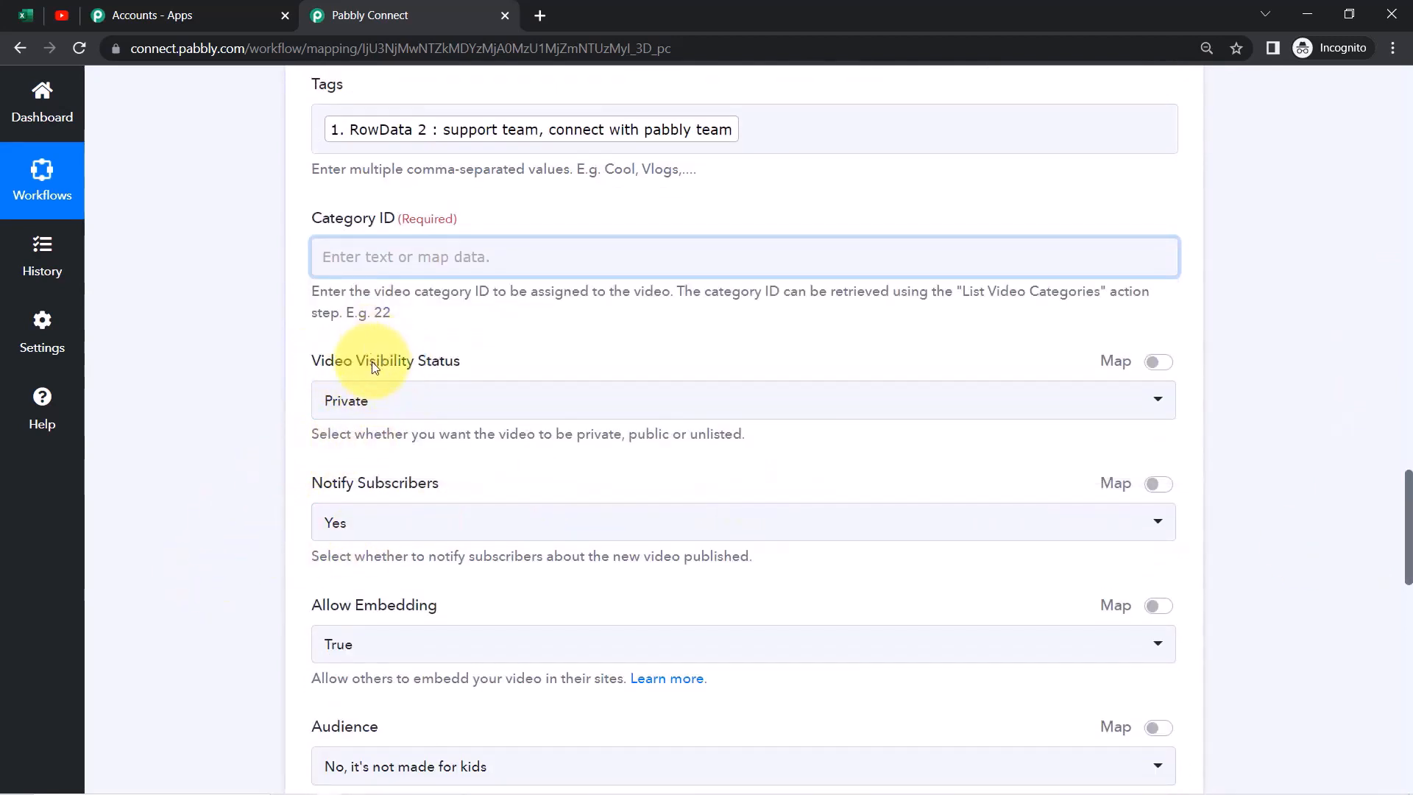
pyautogui.click(385, 400)
pyautogui.click(363, 568)
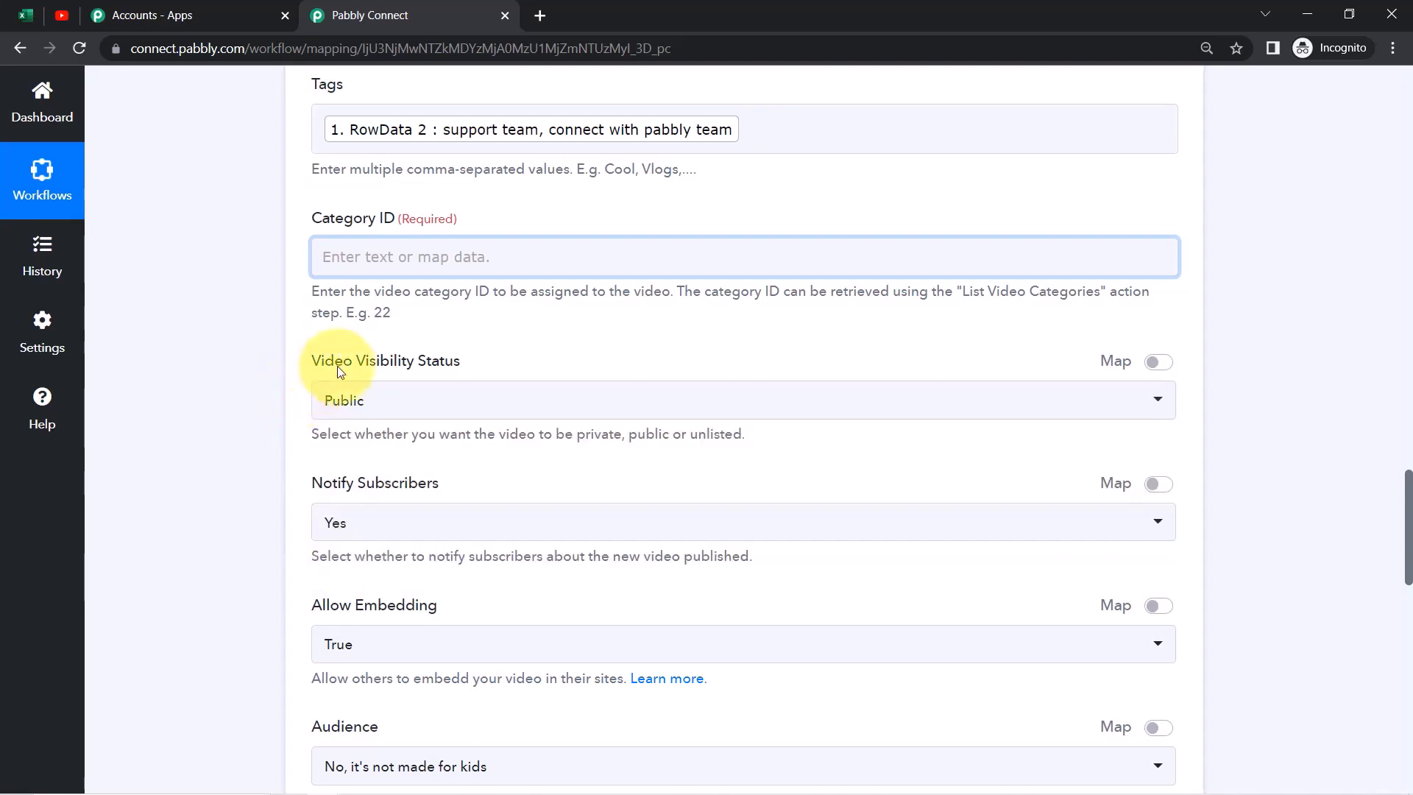
pyautogui.moveTo(337, 365); pyautogui.dragTo(448, 364)
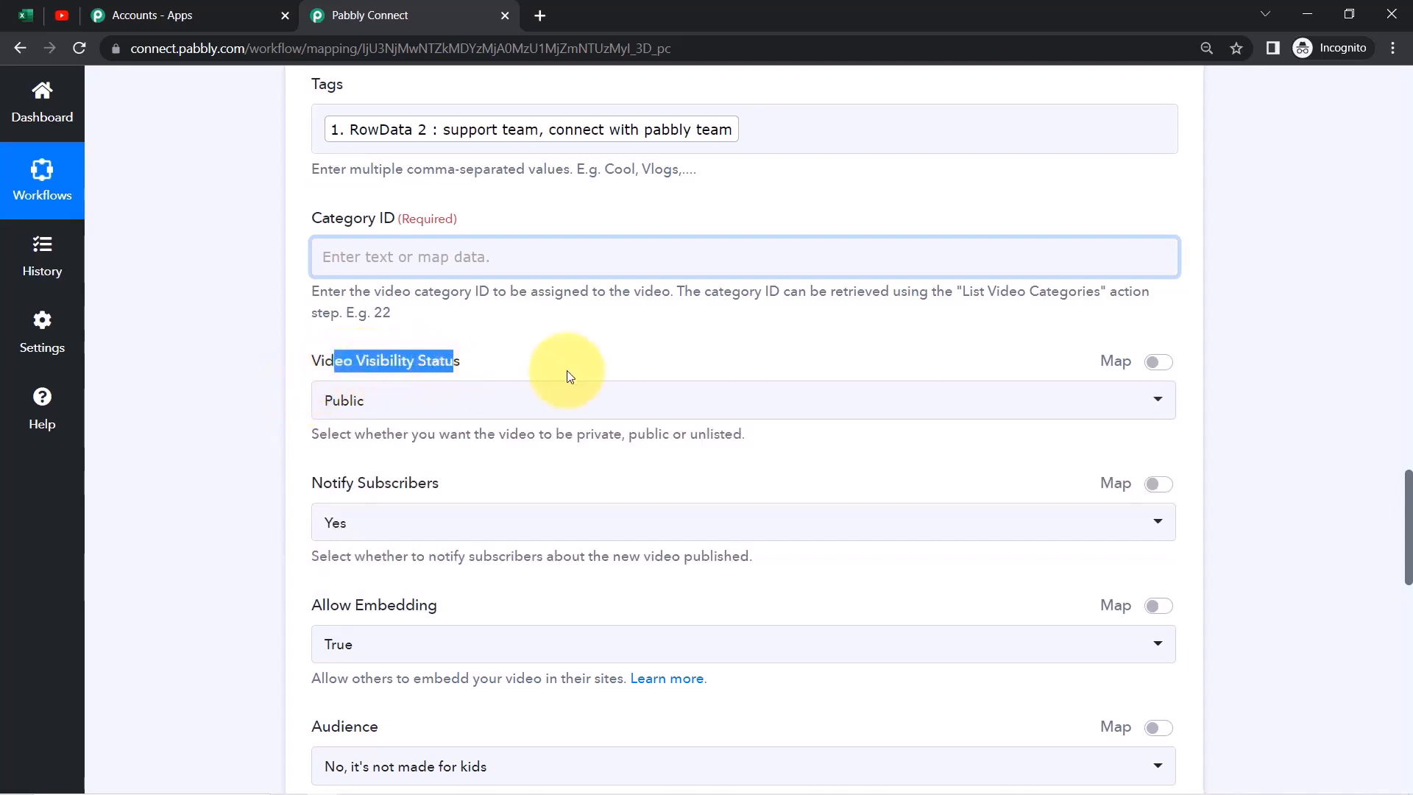
# Review the required Category ID field's help, which points to List Video Categories and example ID 22
pyautogui.moveTo(1409, 504); pyautogui.dragTo(1409, 558)
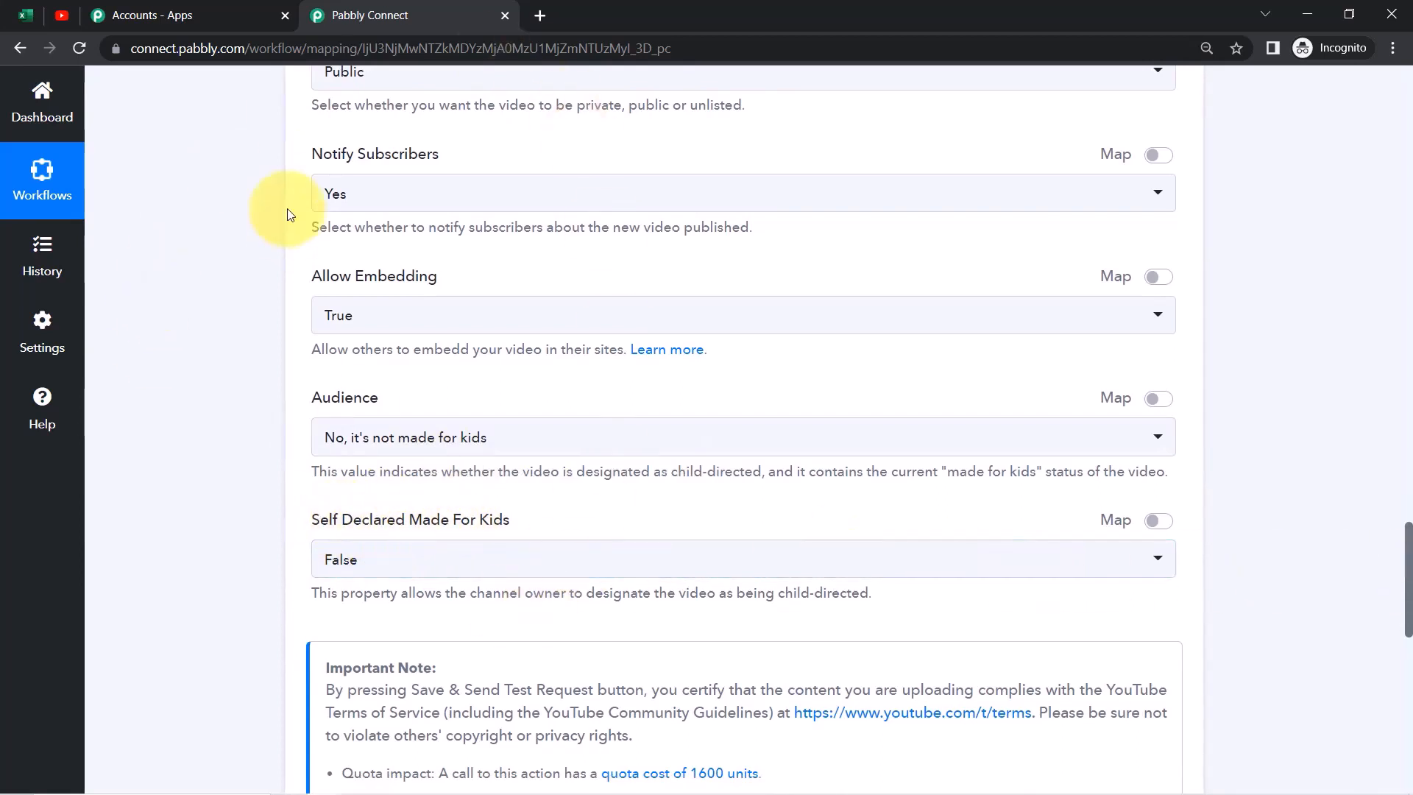
pyautogui.moveTo(1409, 567); pyautogui.dragTo(1403, 482)
pyautogui.moveTo(404, 338); pyautogui.dragTo(466, 354)
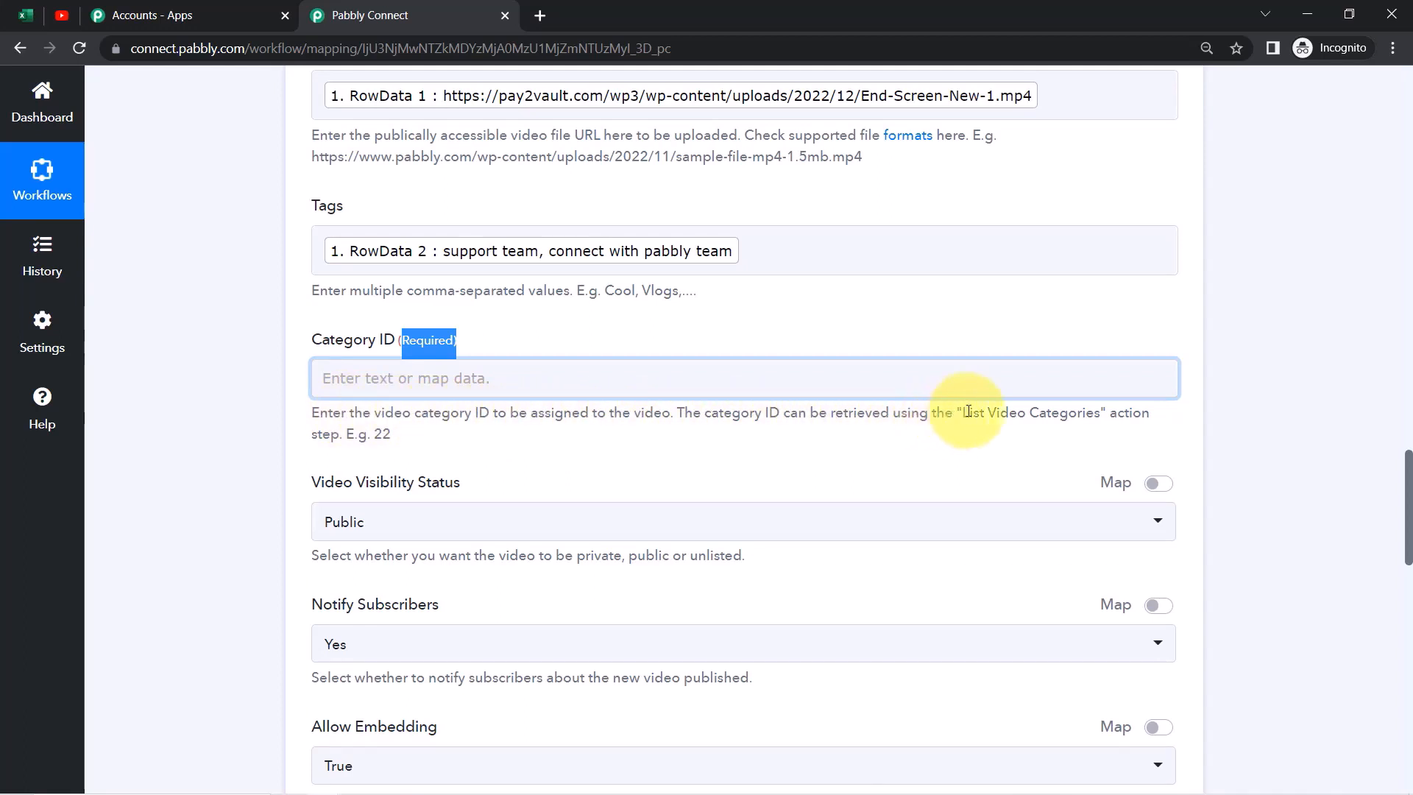
pyautogui.moveTo(996, 414); pyautogui.dragTo(1132, 418)
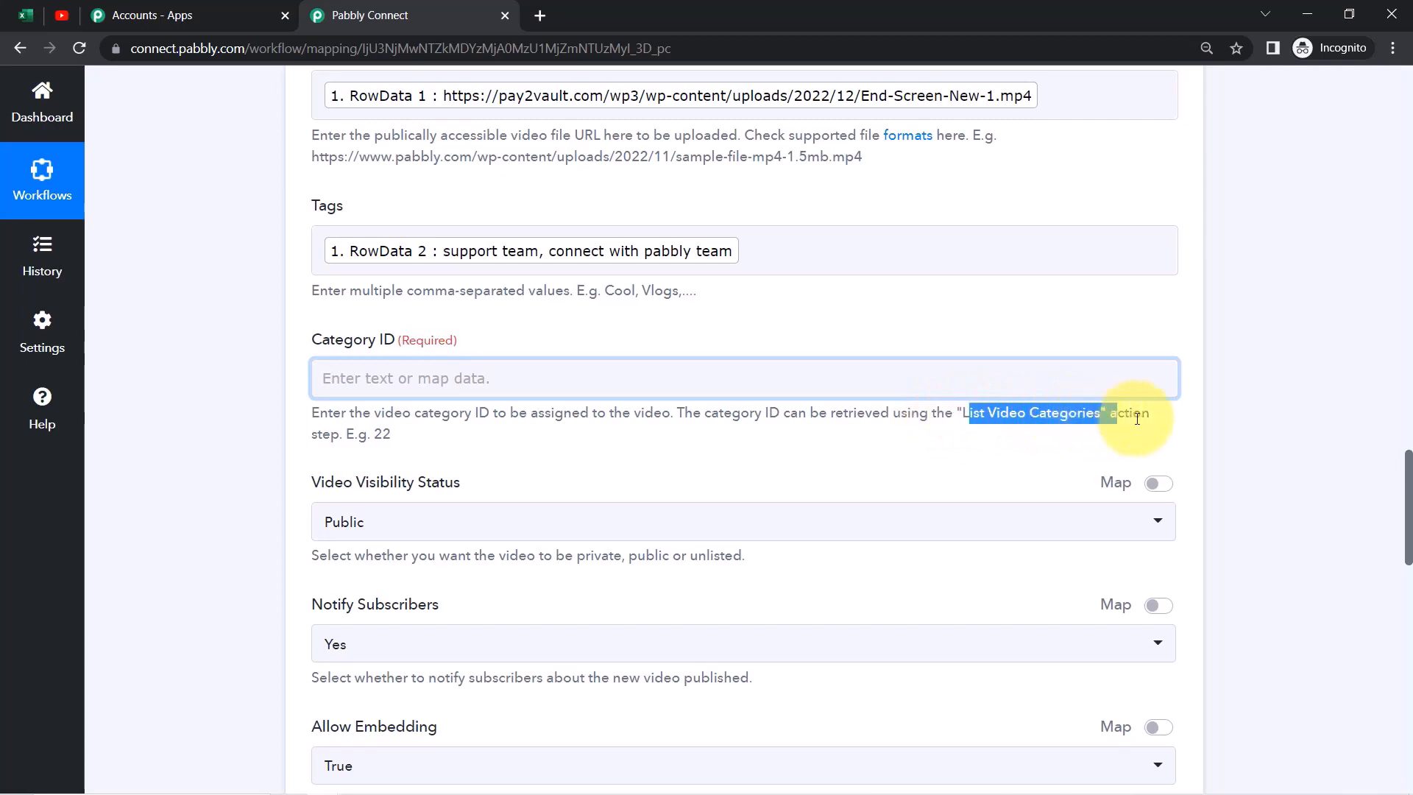
pyautogui.moveTo(359, 434); pyautogui.dragTo(399, 440)
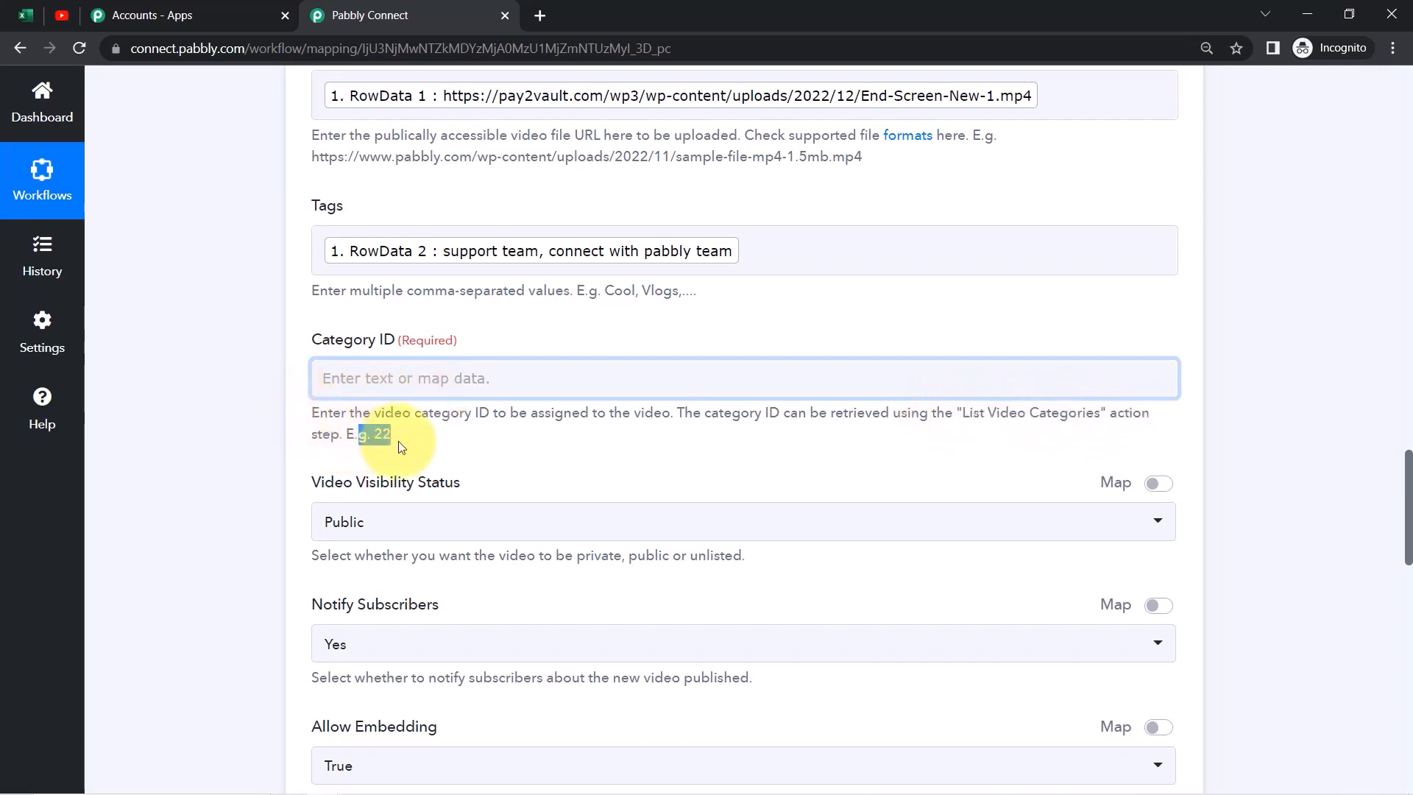
pyautogui.click(488, 380)
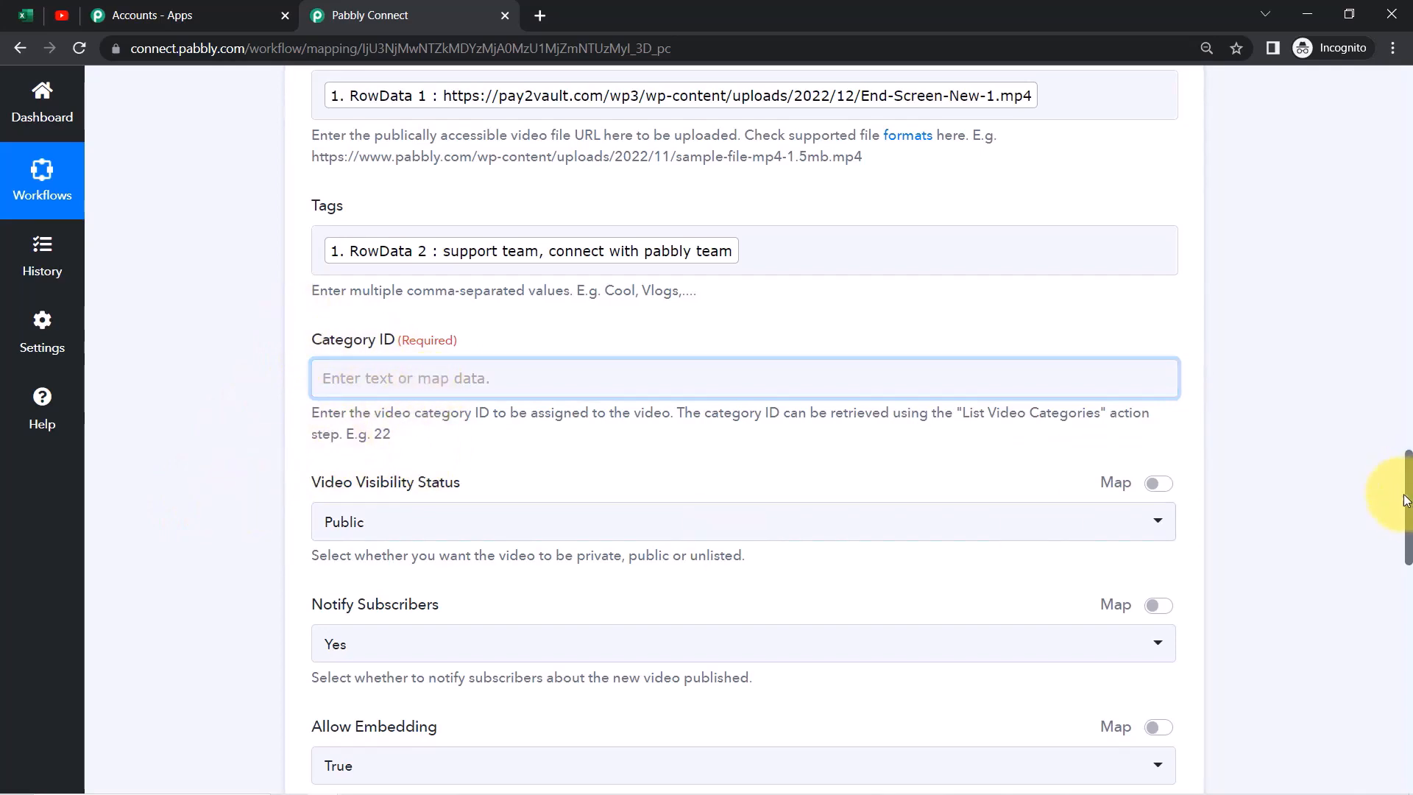
pyautogui.moveTo(1407, 507); pyautogui.dragTo(1407, 357)
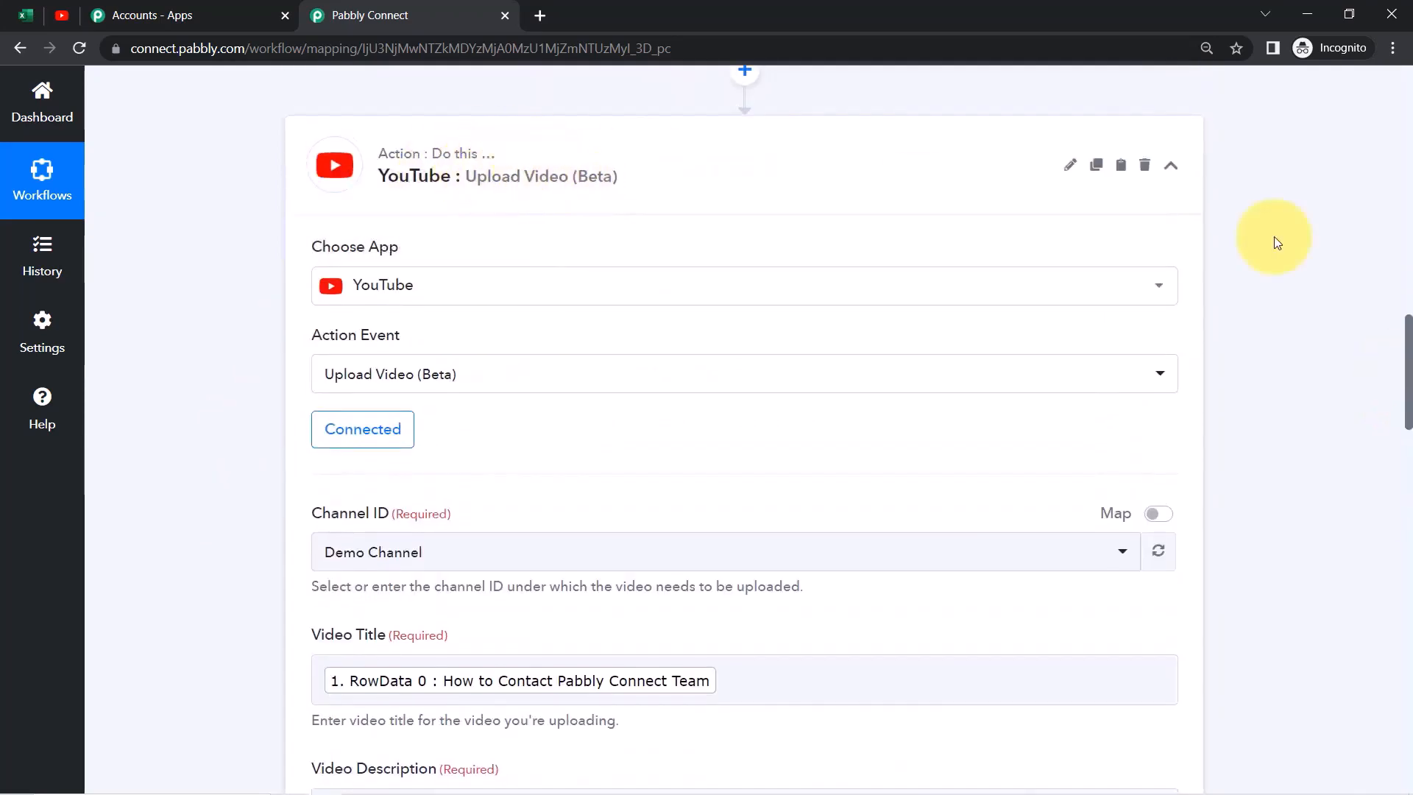
# Insert a new action step above Upload Video and choose YouTube as its app
pyautogui.moveTo(1409, 390); pyautogui.dragTo(1407, 341)
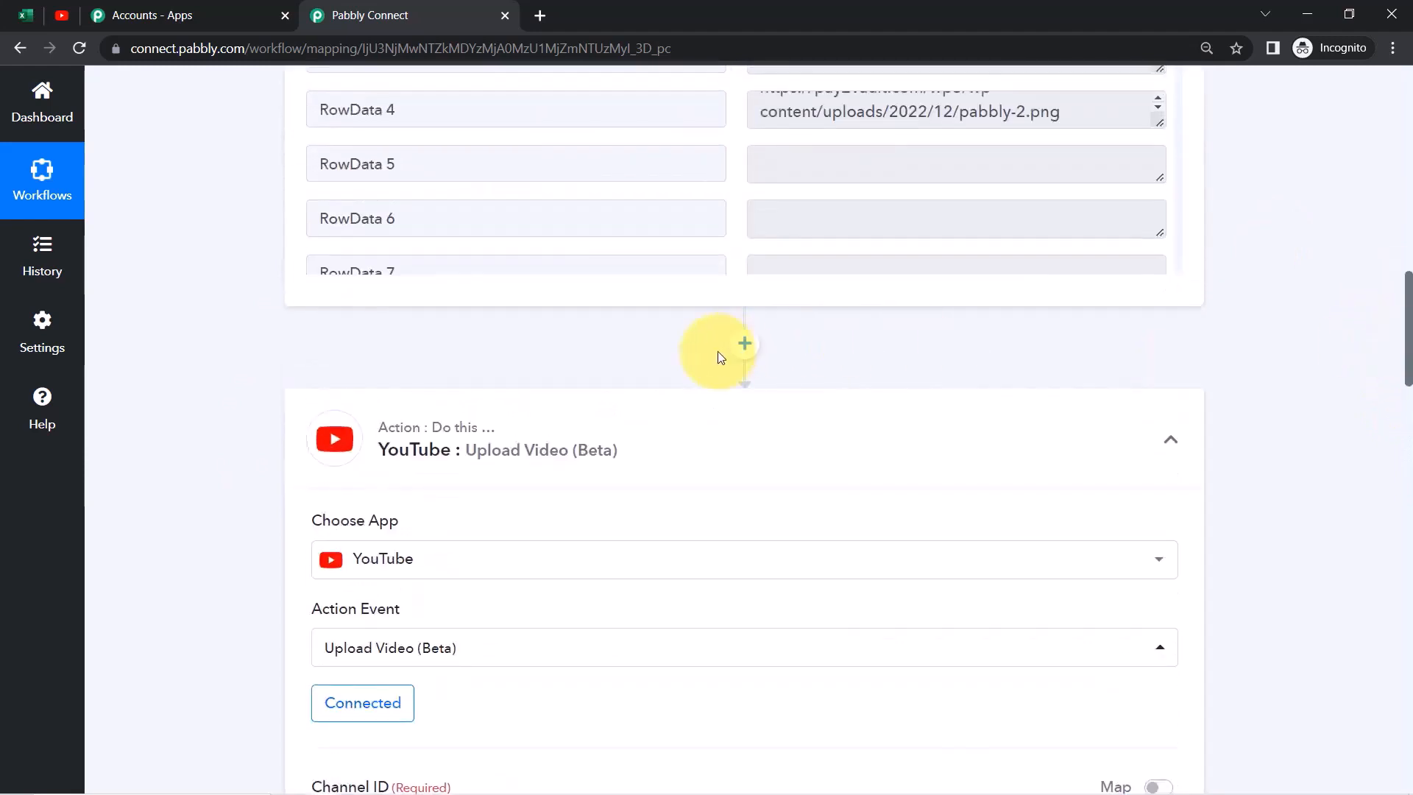
pyautogui.click(744, 359)
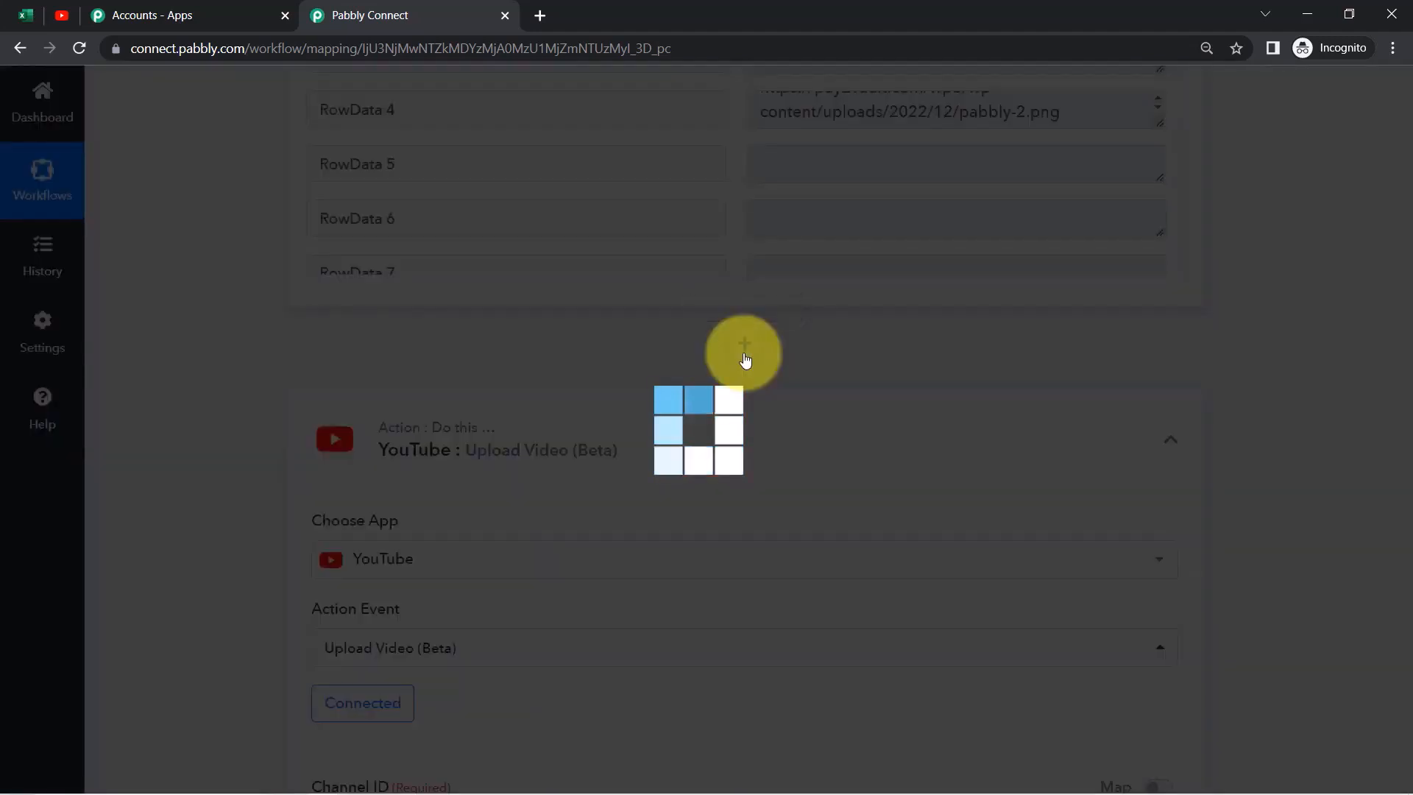
pyautogui.click(397, 561)
pyautogui.write('youtub')
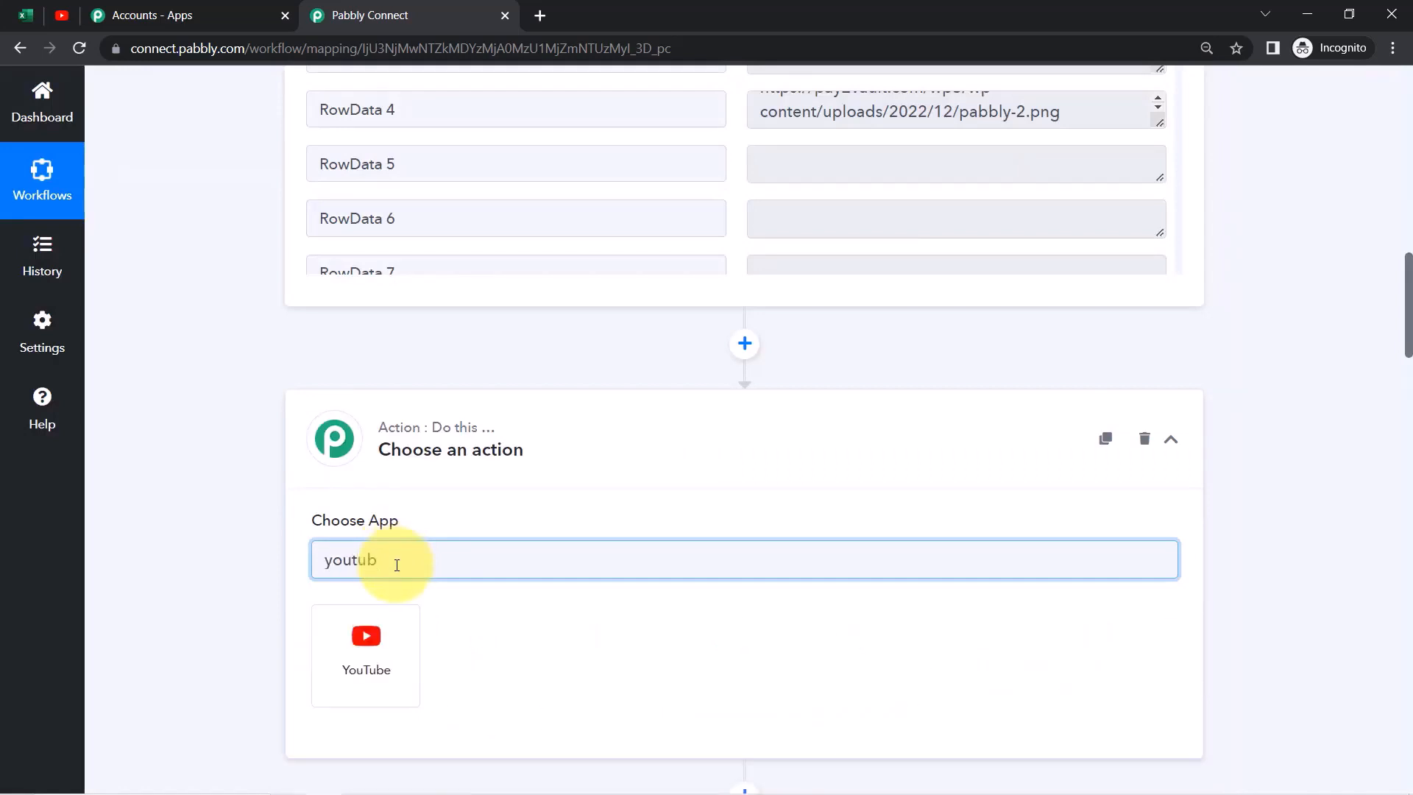
pyautogui.click(380, 630)
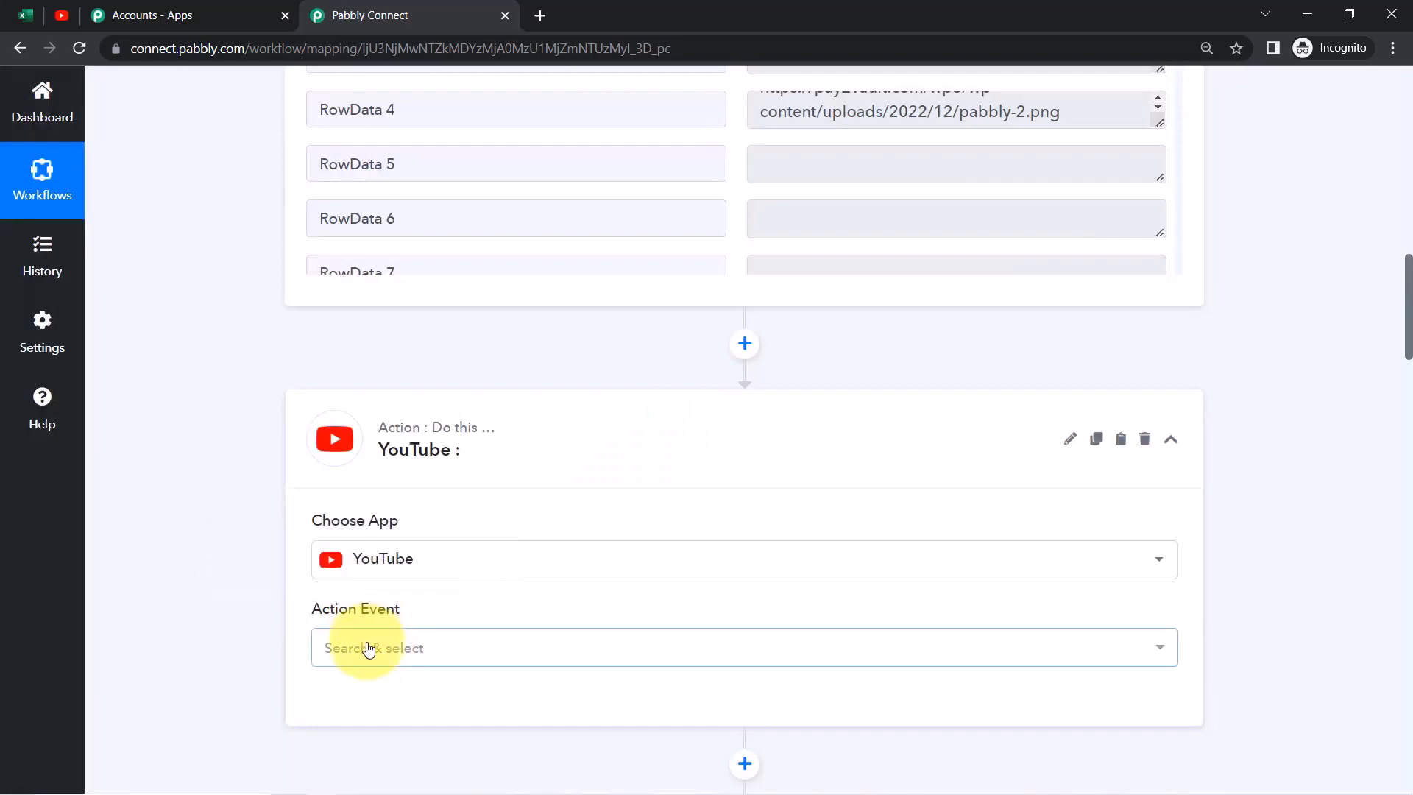
# Select List Video Categories as the action event and review the category ID help text
pyautogui.click(368, 647)
pyautogui.write('list')
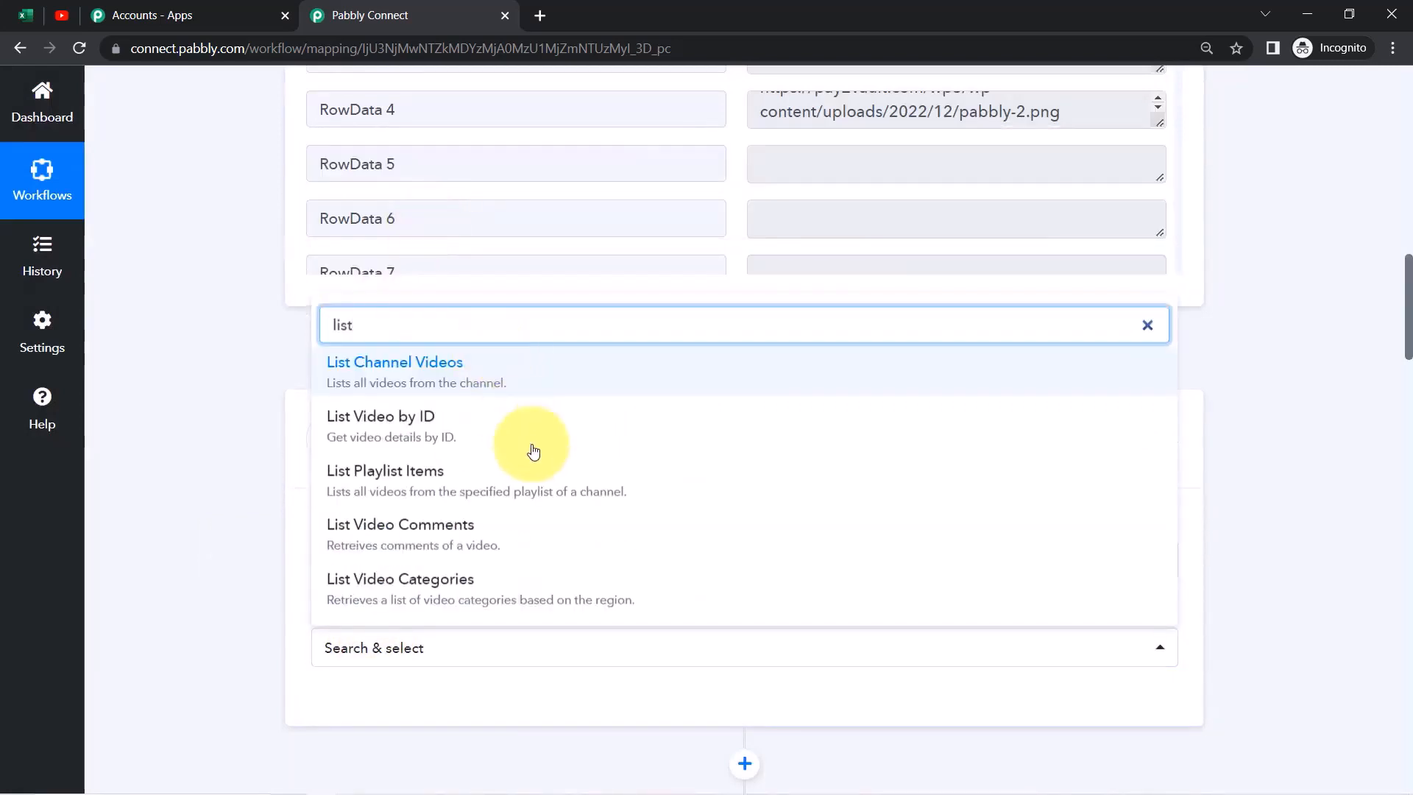
pyautogui.click(438, 589)
pyautogui.moveTo(1408, 363); pyautogui.dragTo(1408, 561)
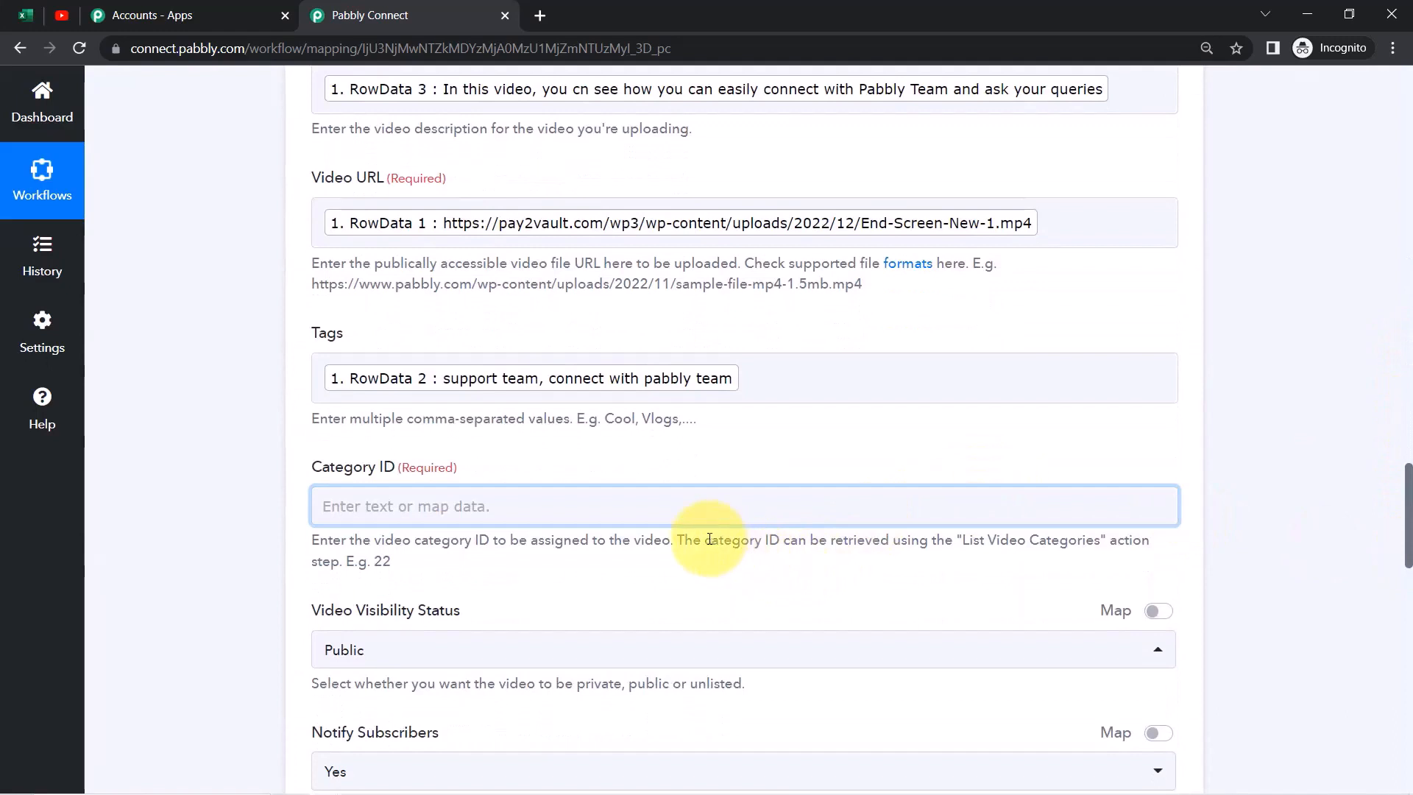
pyautogui.moveTo(748, 540); pyautogui.dragTo(848, 543)
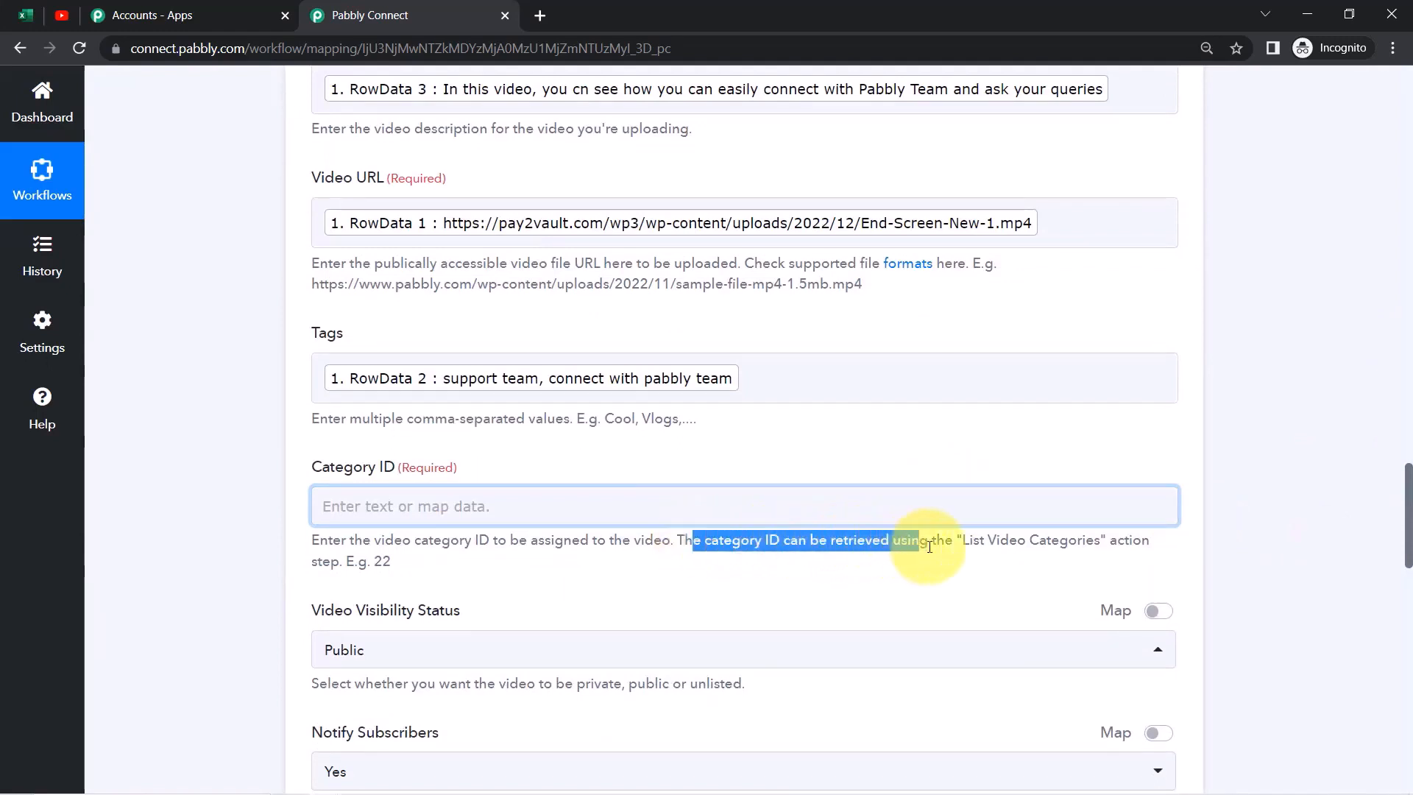
pyautogui.moveTo(968, 545); pyautogui.dragTo(1069, 546)
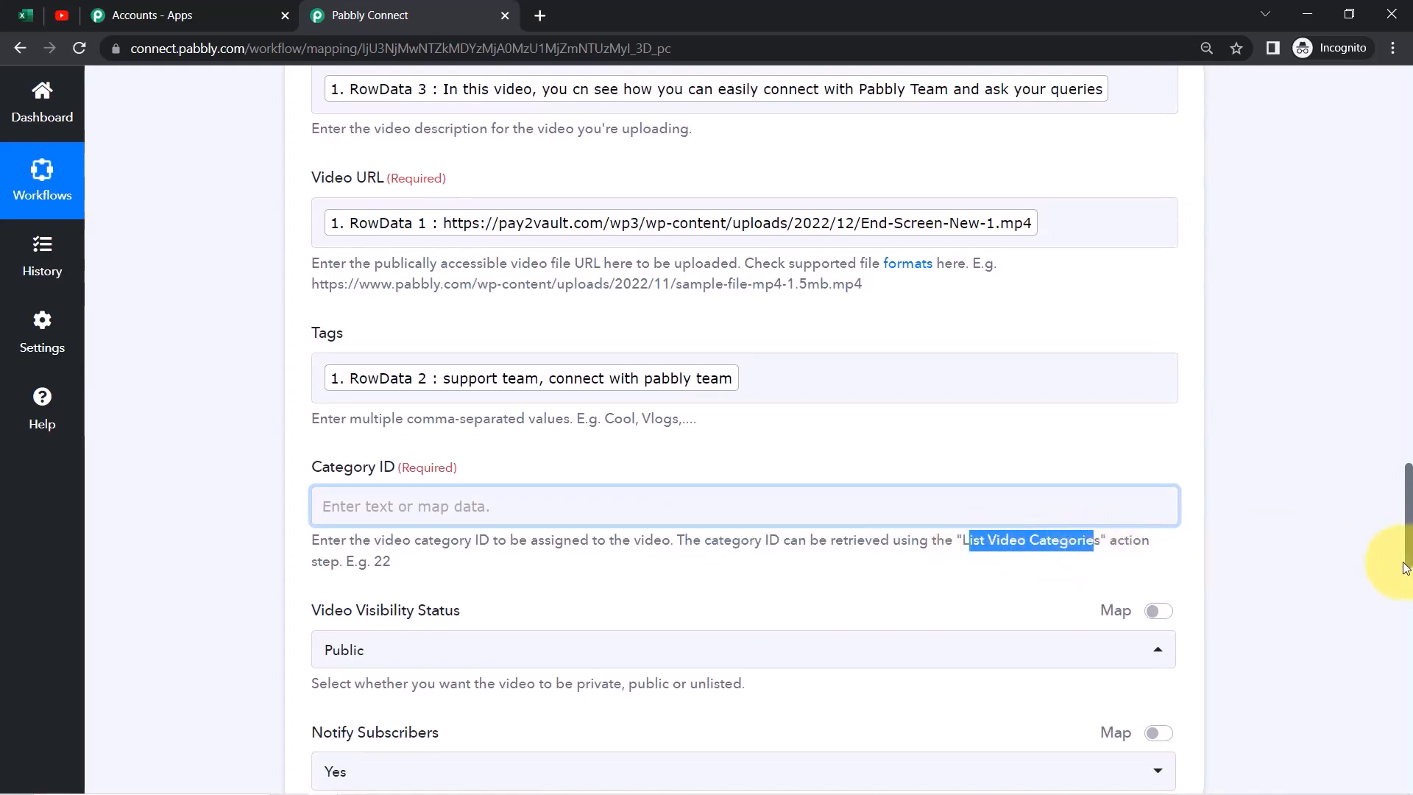
pyautogui.moveTo(1409, 559); pyautogui.dragTo(1408, 396)
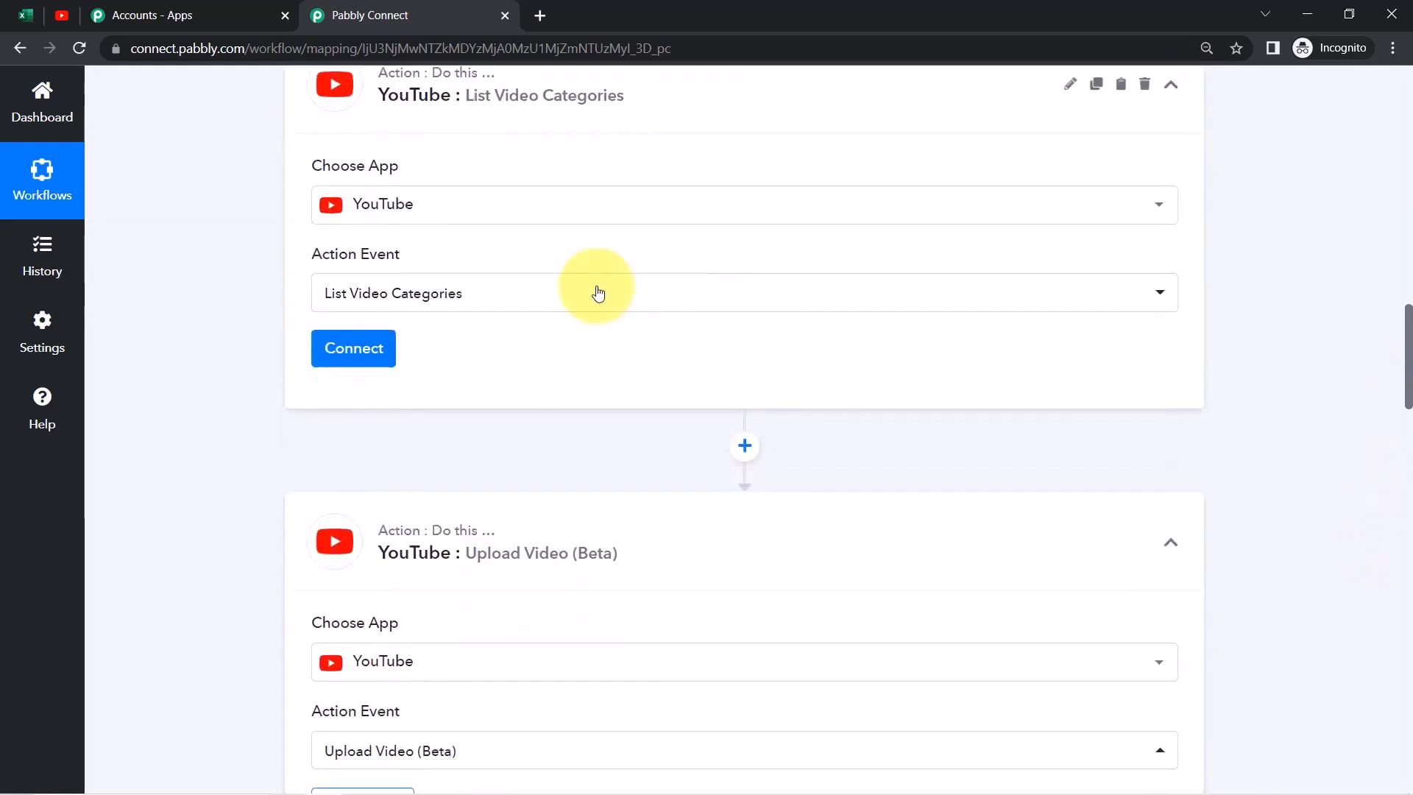
# Connect the existing YouTube account, set Country Code IN, and save and test the step
pyautogui.click(370, 355)
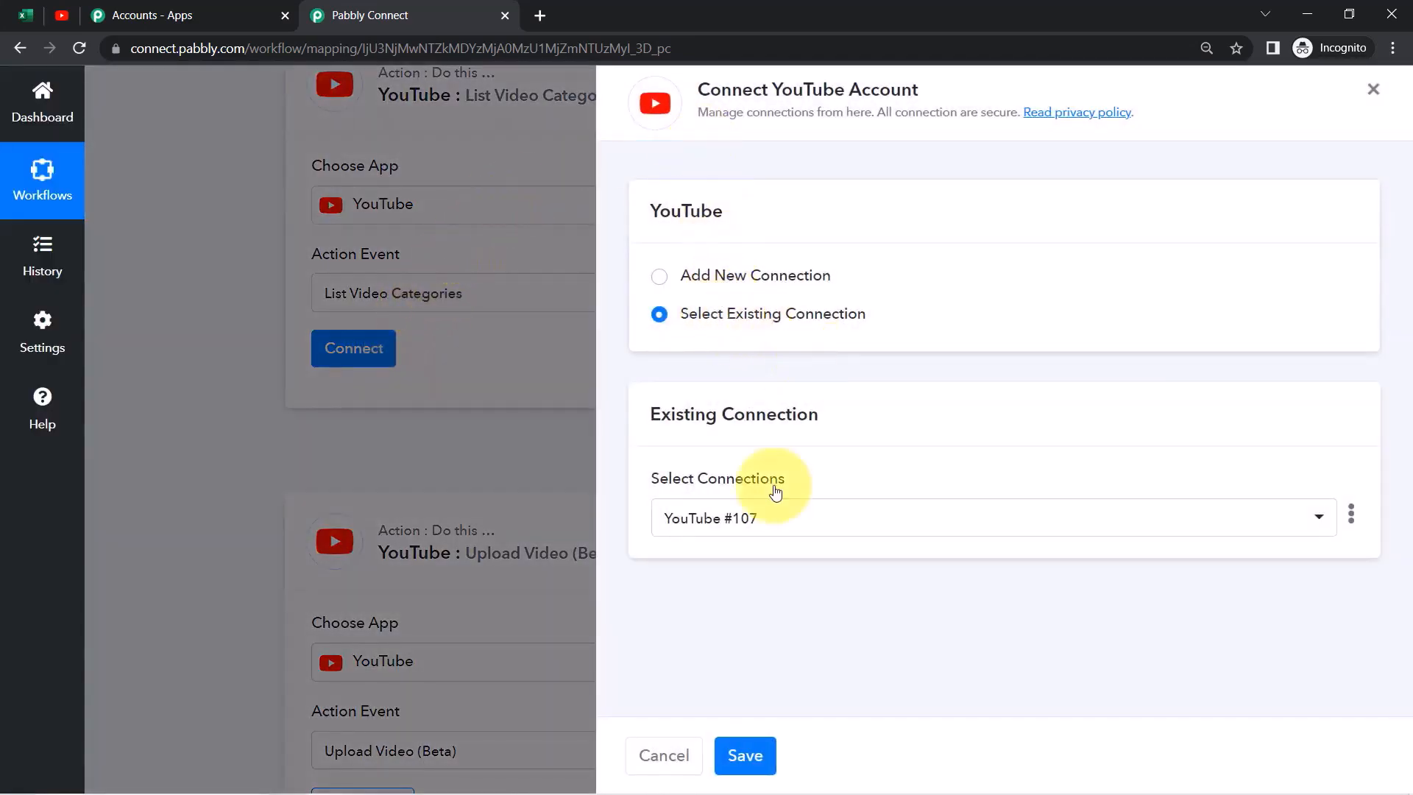
pyautogui.click(745, 758)
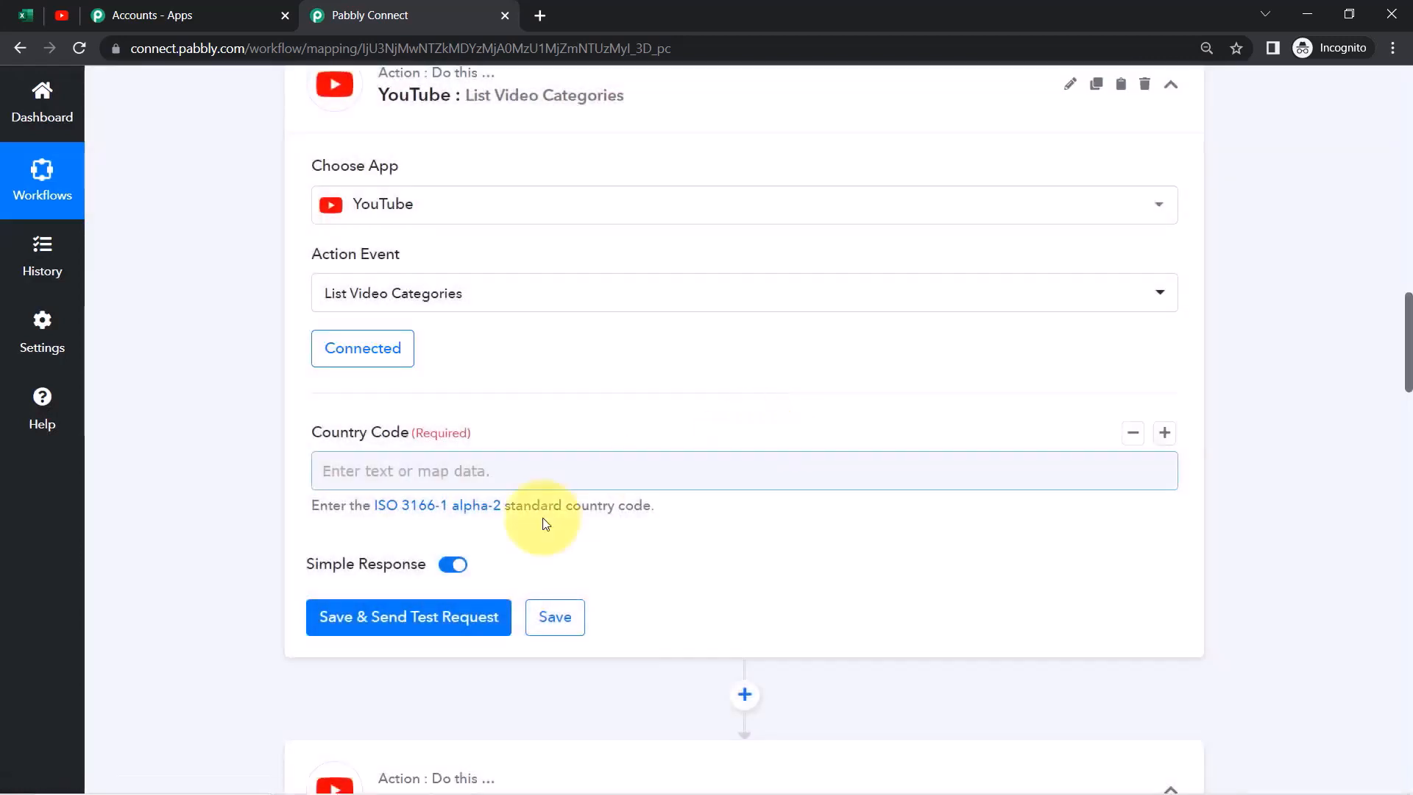
pyautogui.moveTo(321, 449); pyautogui.dragTo(404, 478)
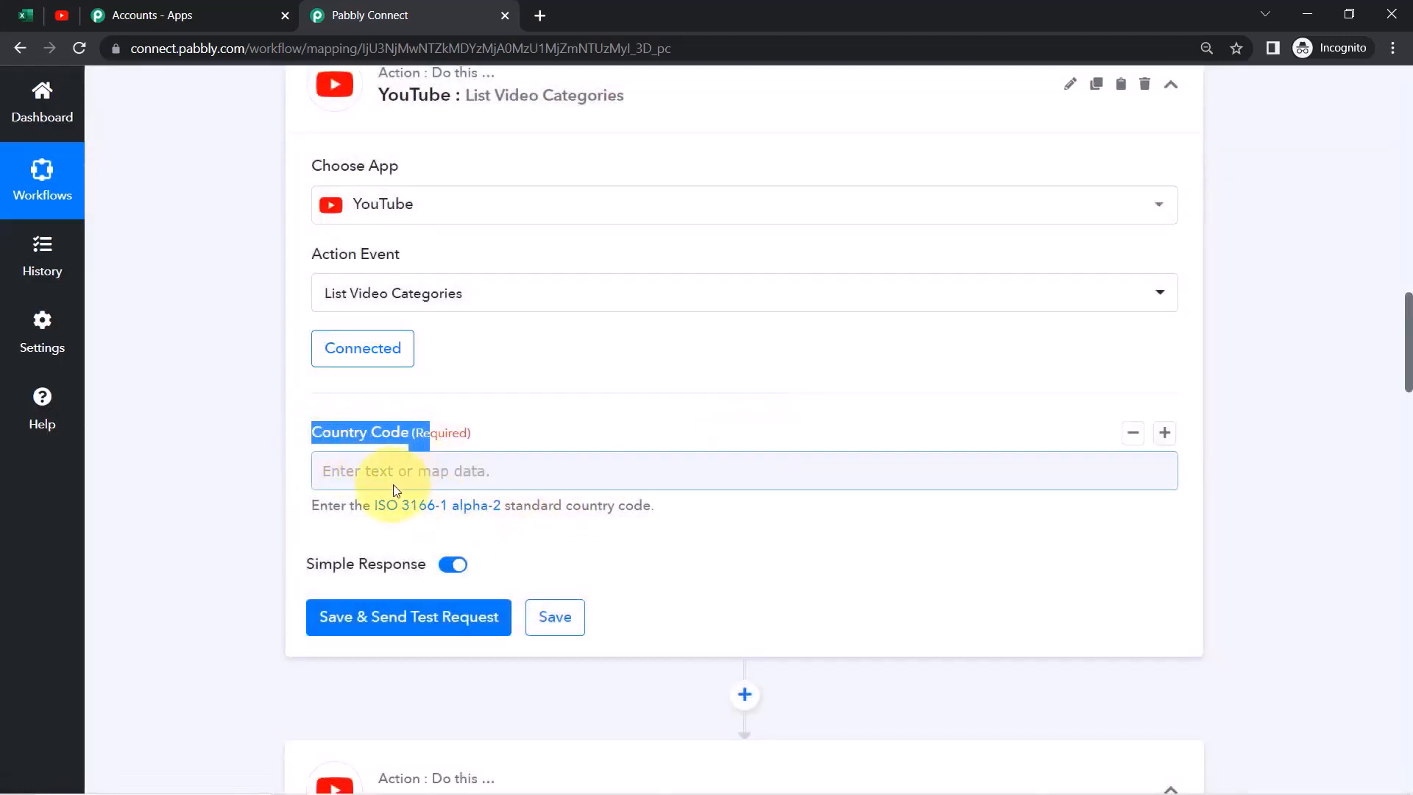
pyautogui.click(364, 476)
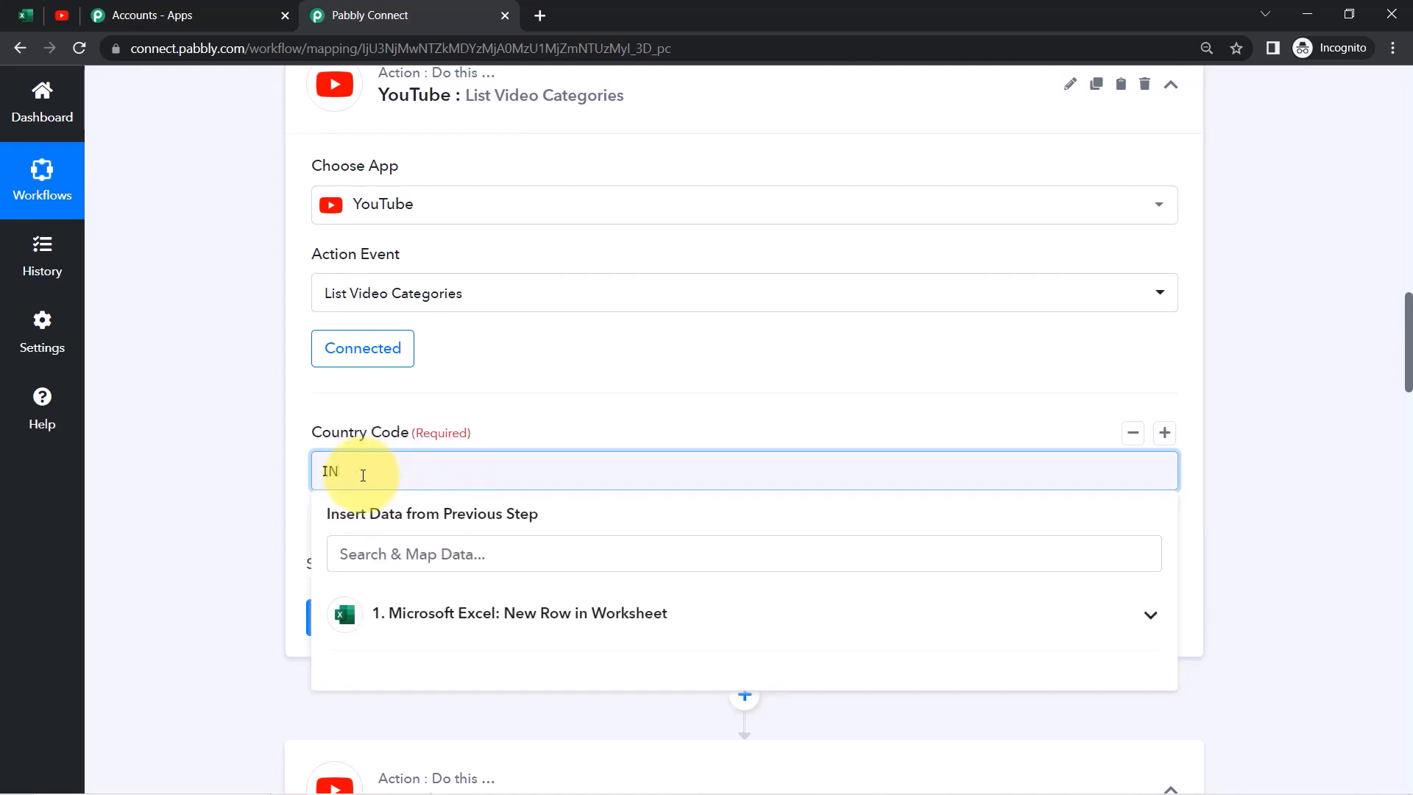
pyautogui.click(203, 497)
pyautogui.click(366, 618)
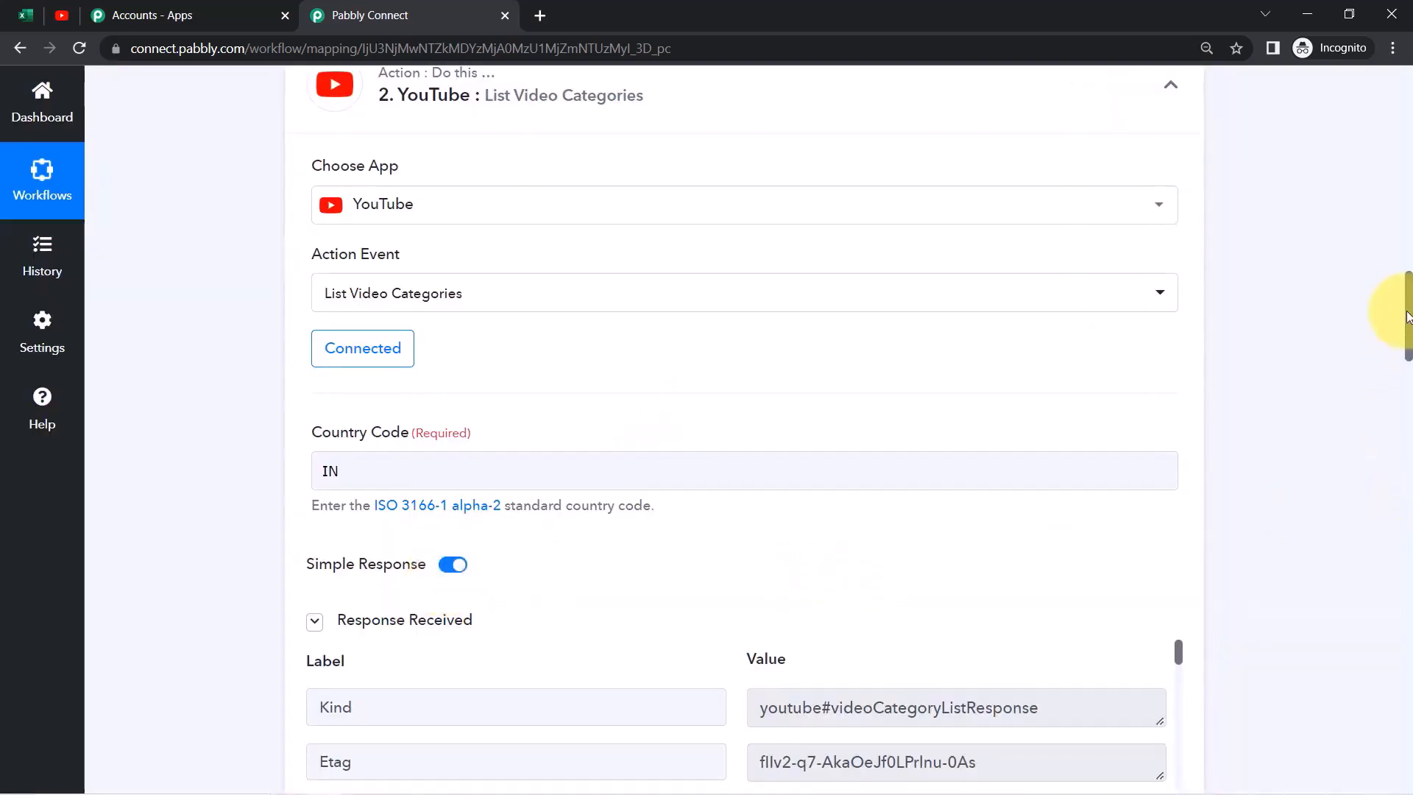
# Browse the returned categories: Film & Animation, Autos & Vehicles, and Sports with ID 17
pyautogui.moveTo(1410, 322); pyautogui.dragTo(1410, 370)
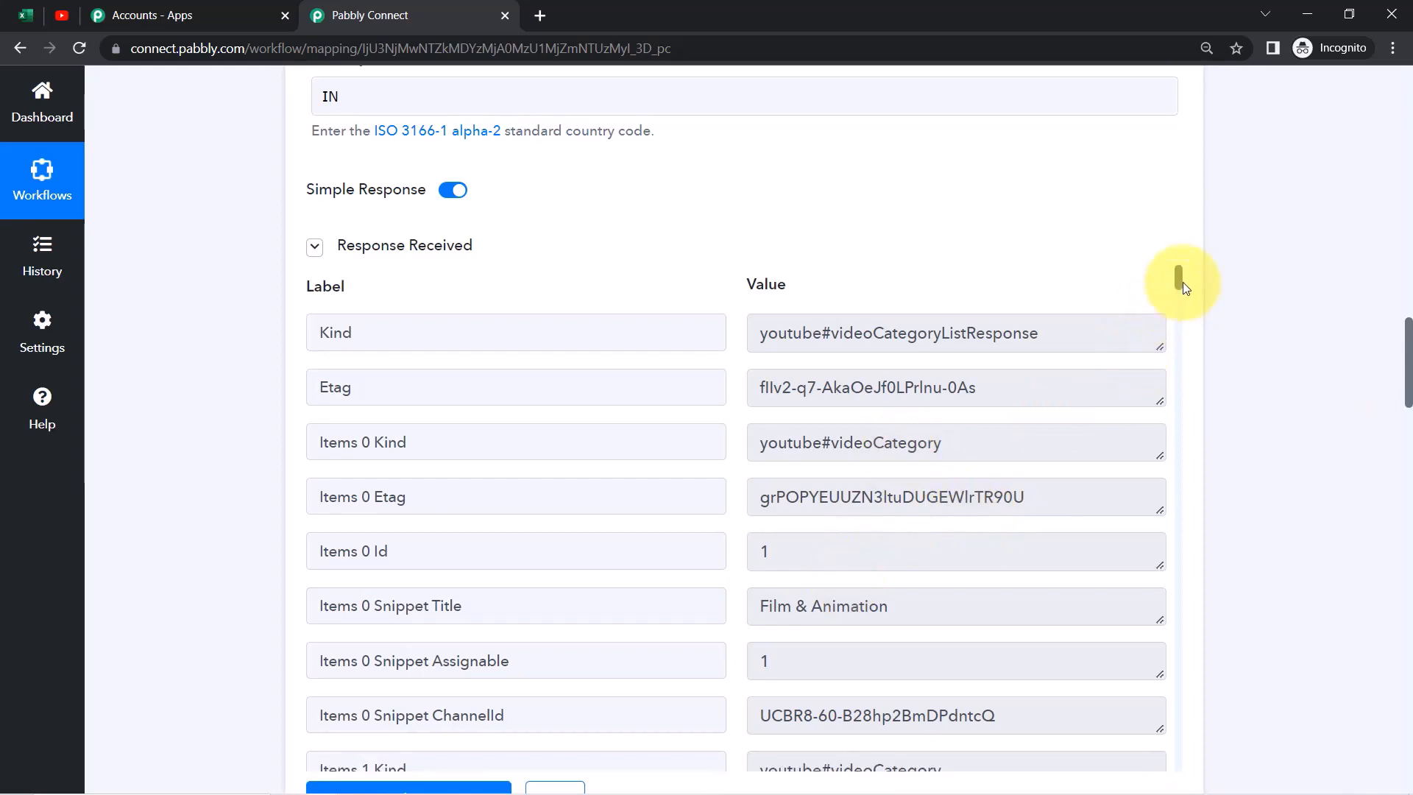
pyautogui.moveTo(792, 605); pyautogui.dragTo(890, 605)
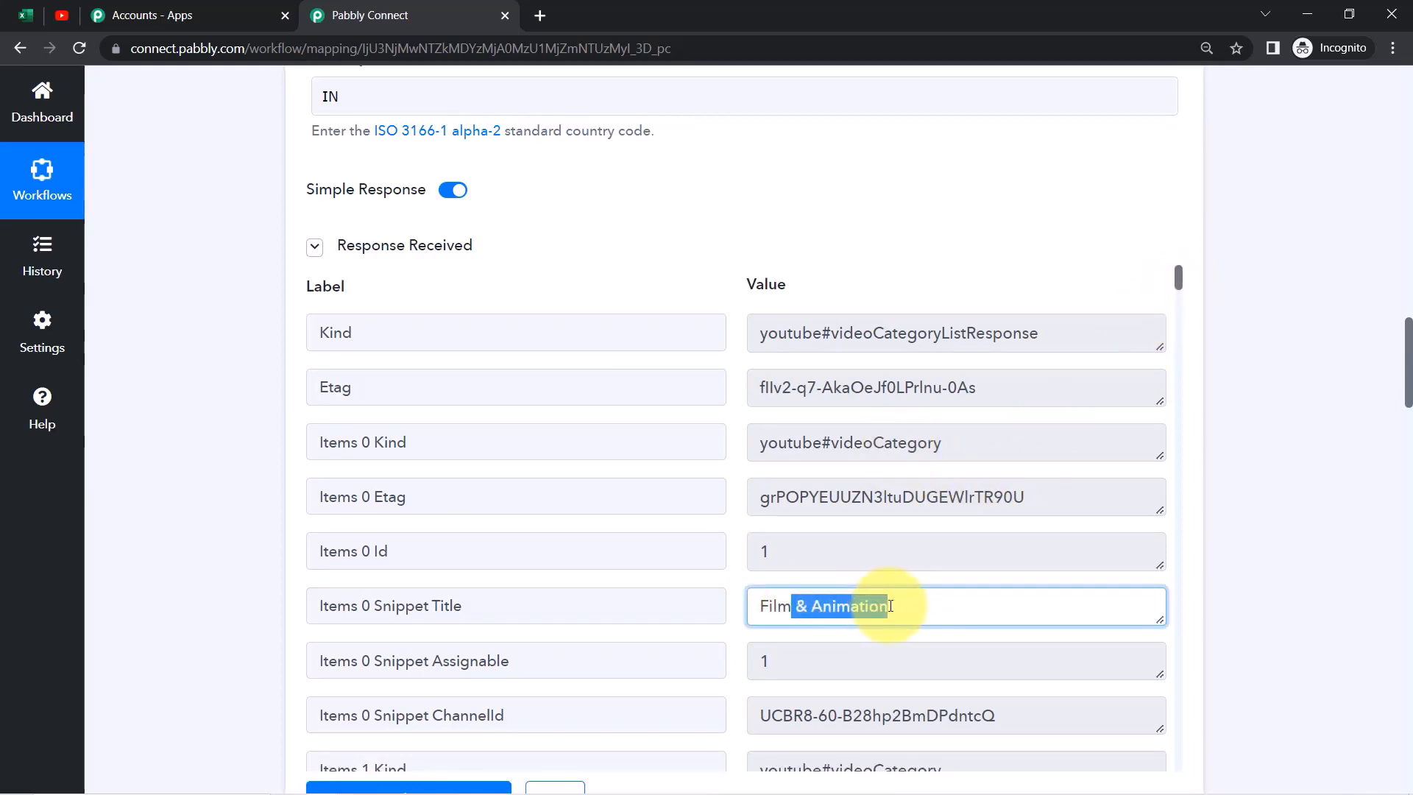
pyautogui.doubleClick(798, 663)
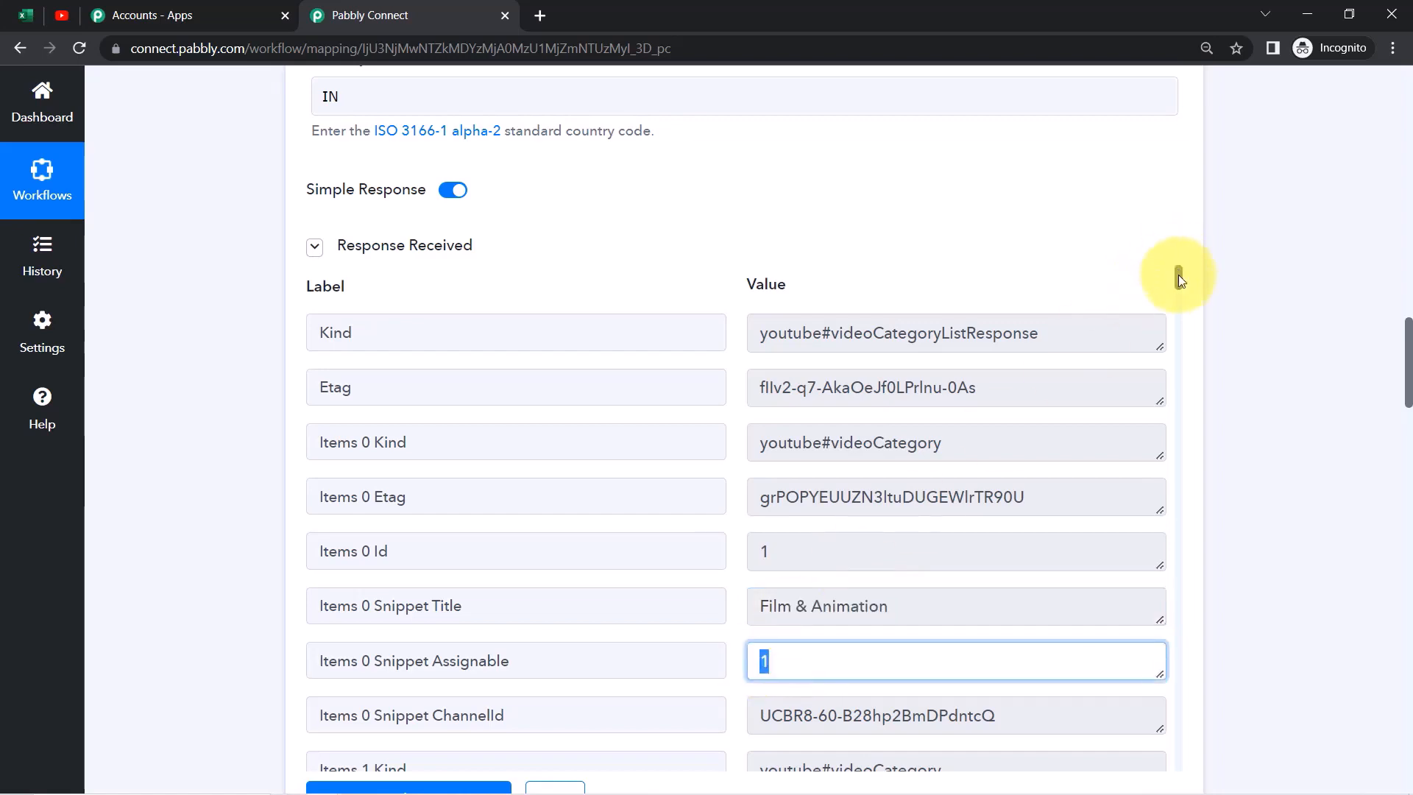
pyautogui.moveTo(1177, 275); pyautogui.dragTo(1180, 300)
pyautogui.moveTo(772, 415); pyautogui.dragTo(899, 413)
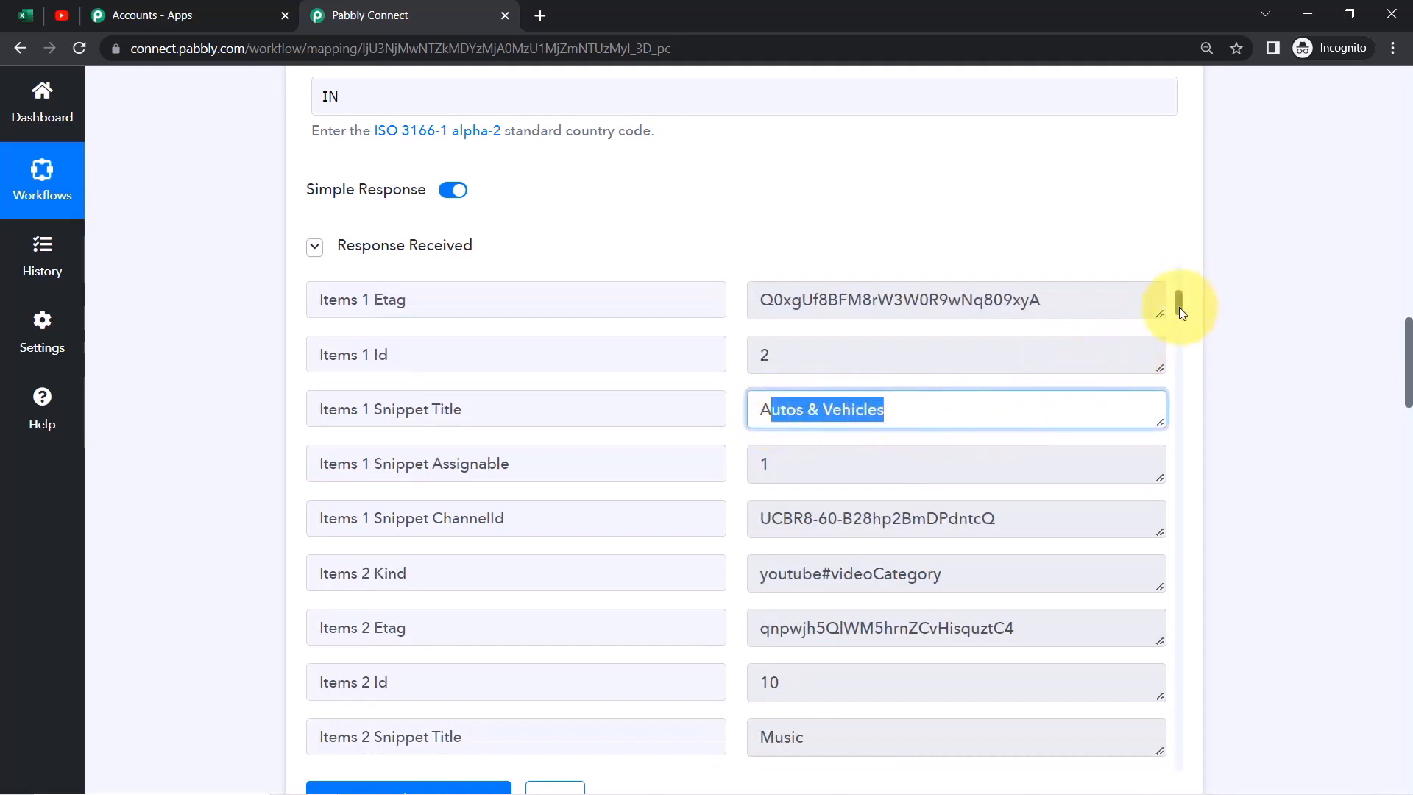
pyautogui.moveTo(749, 359); pyautogui.dragTo(798, 353)
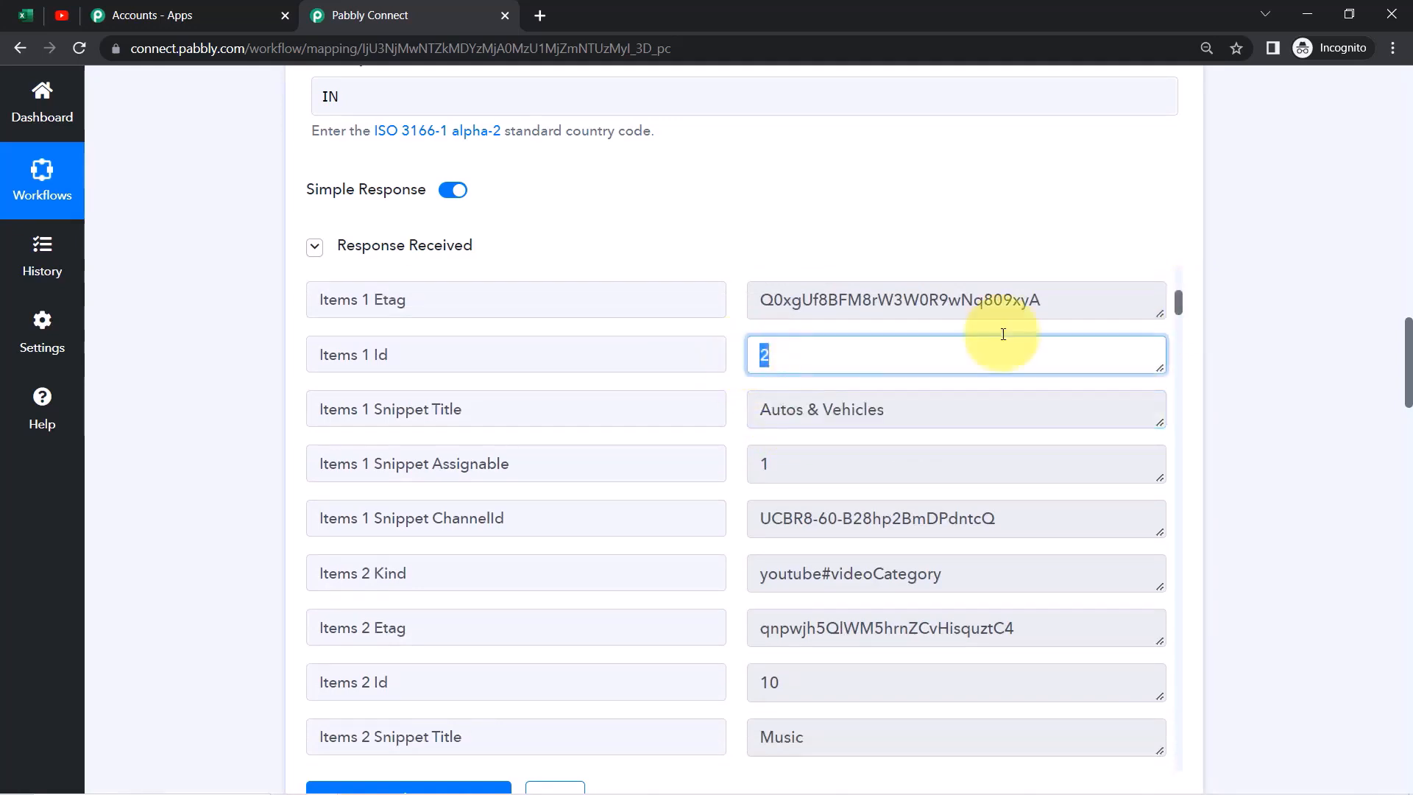
pyautogui.moveTo(1178, 300); pyautogui.dragTo(1178, 352)
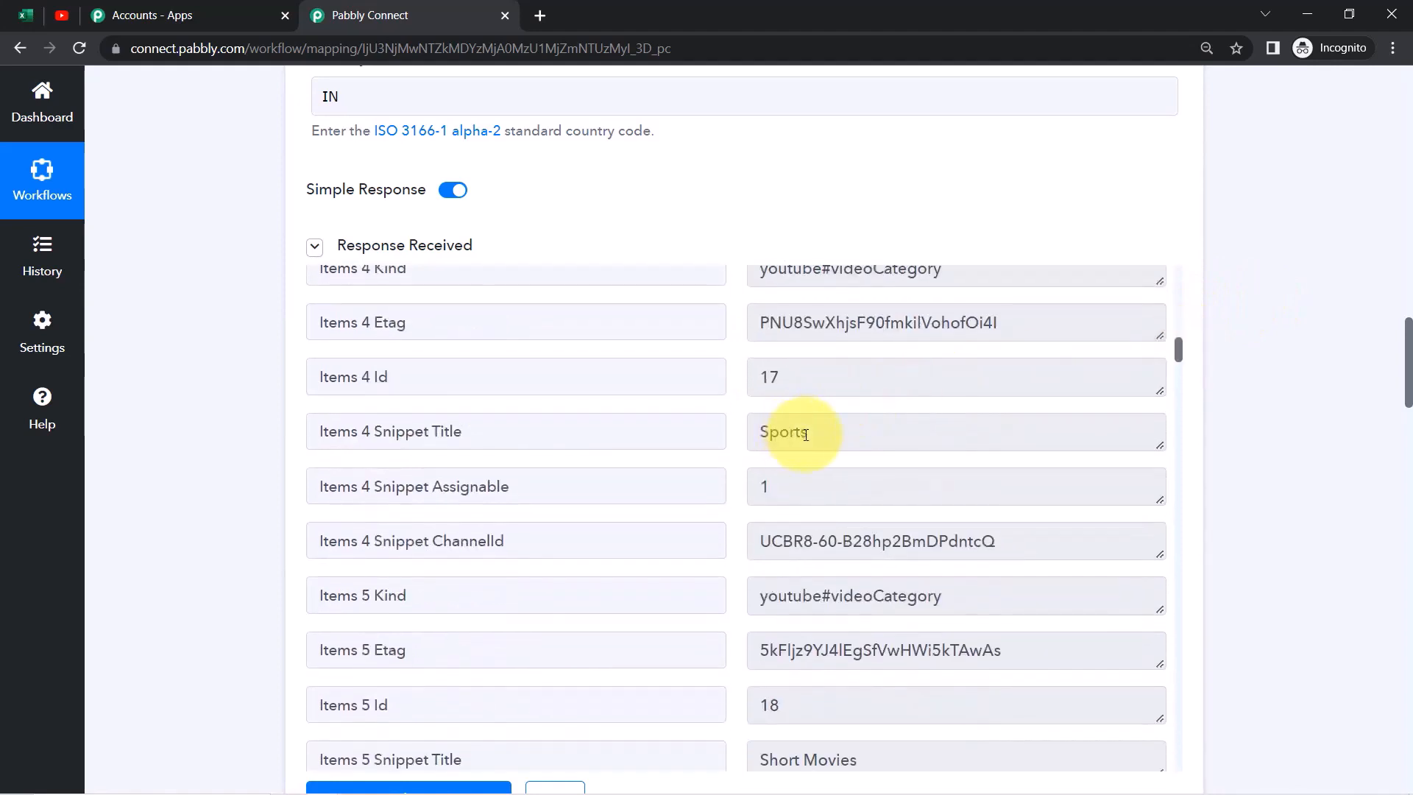
pyautogui.moveTo(814, 435); pyautogui.dragTo(765, 430)
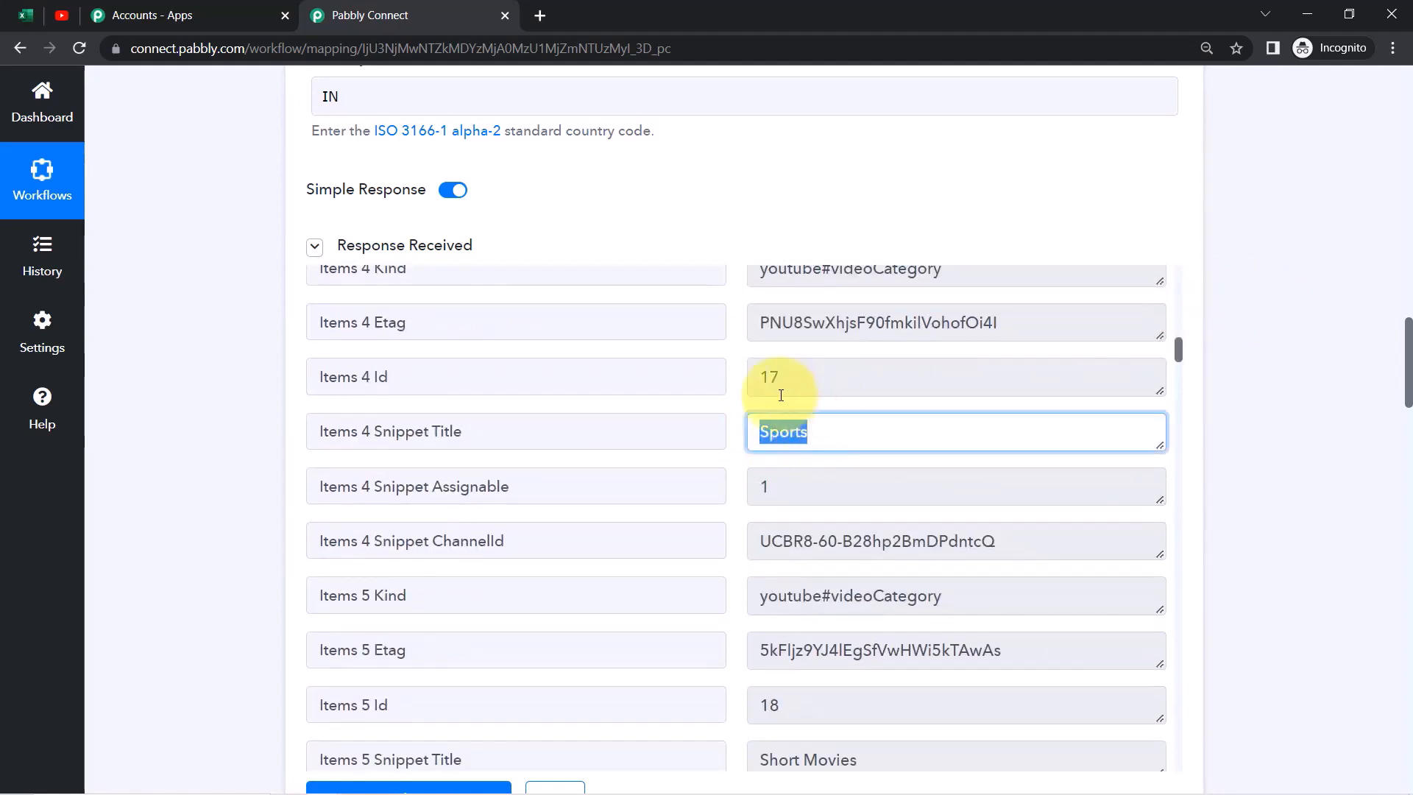
pyautogui.moveTo(787, 378); pyautogui.dragTo(773, 378)
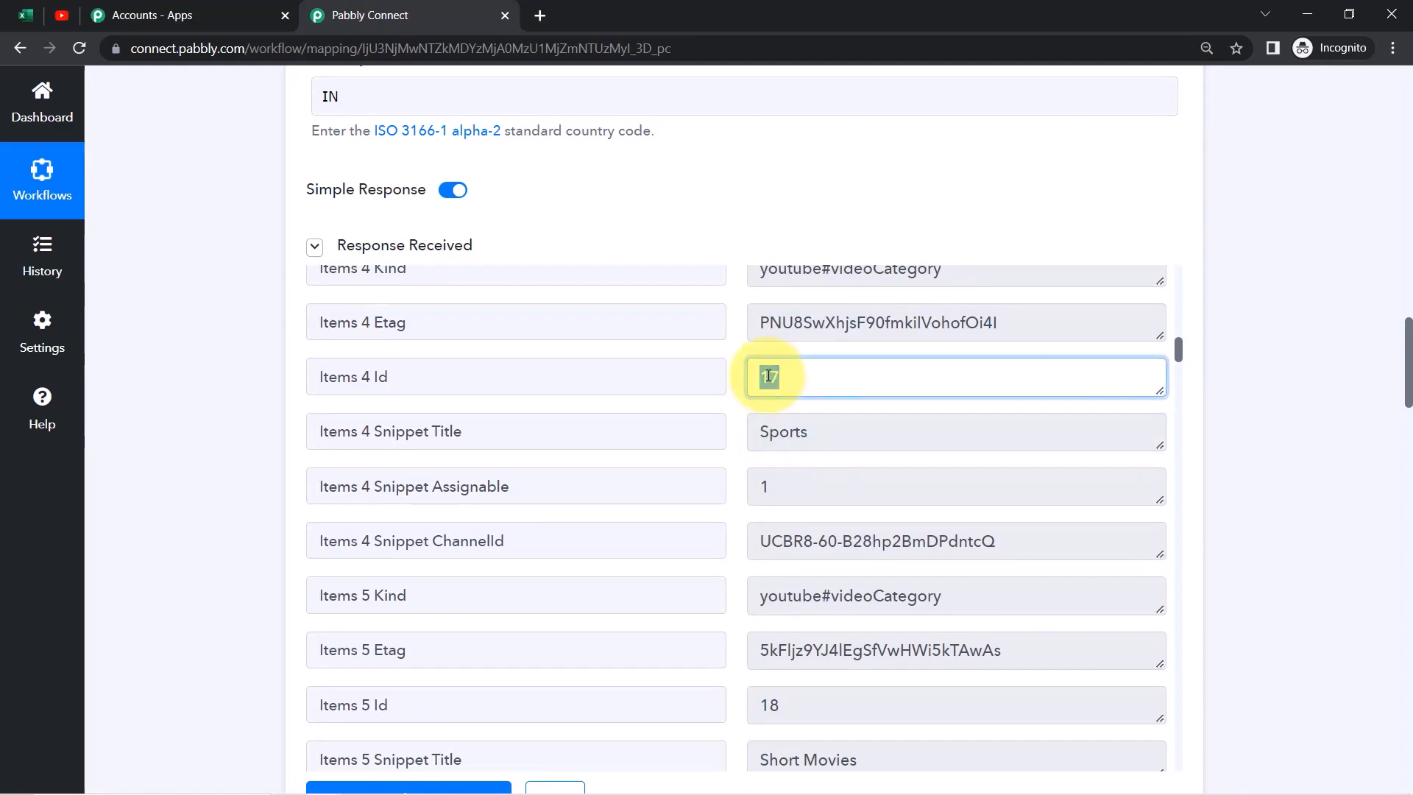
# Search the response for 22 to confirm People & Blogs has category ID 22
pyautogui.hotkey('ctrl', 'f')
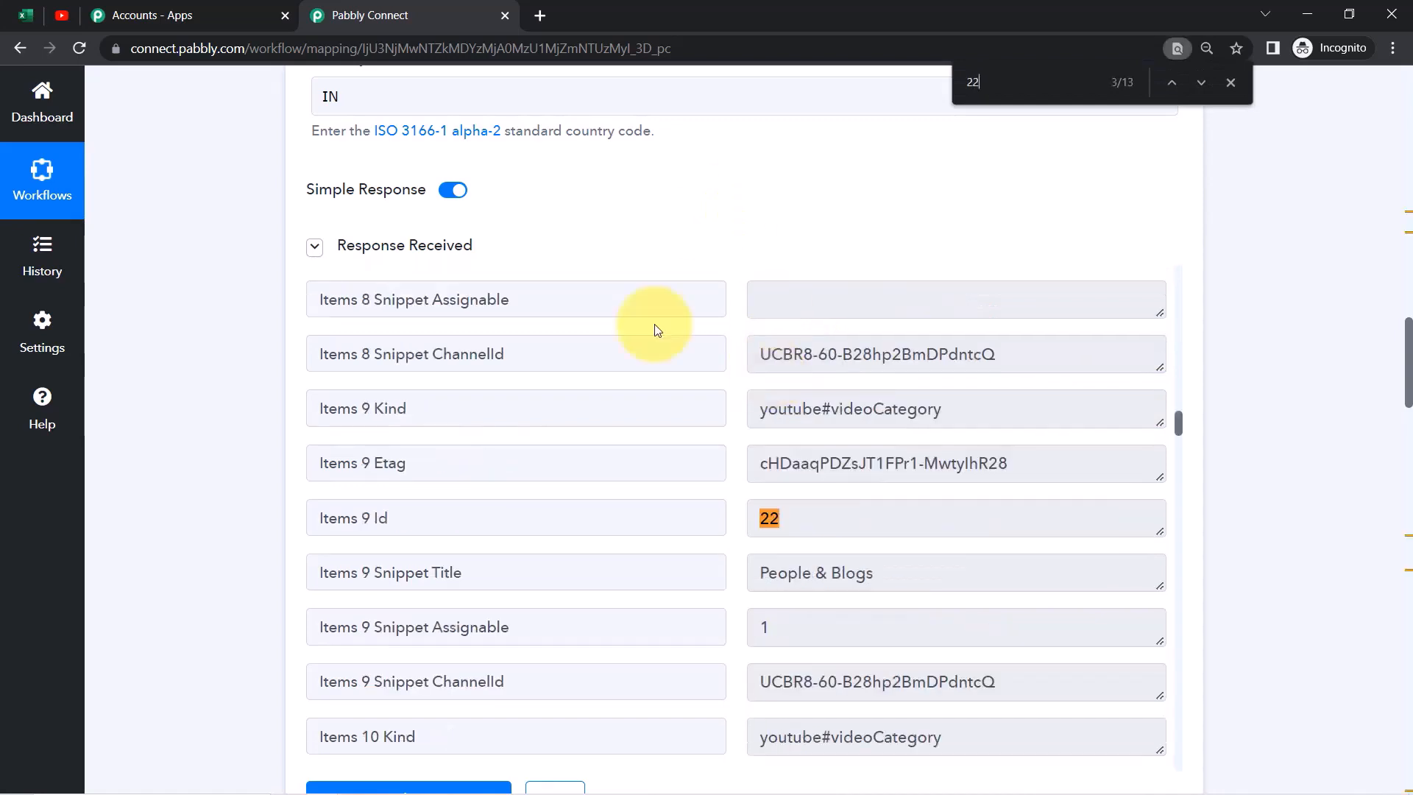
pyautogui.moveTo(773, 574); pyautogui.dragTo(806, 579)
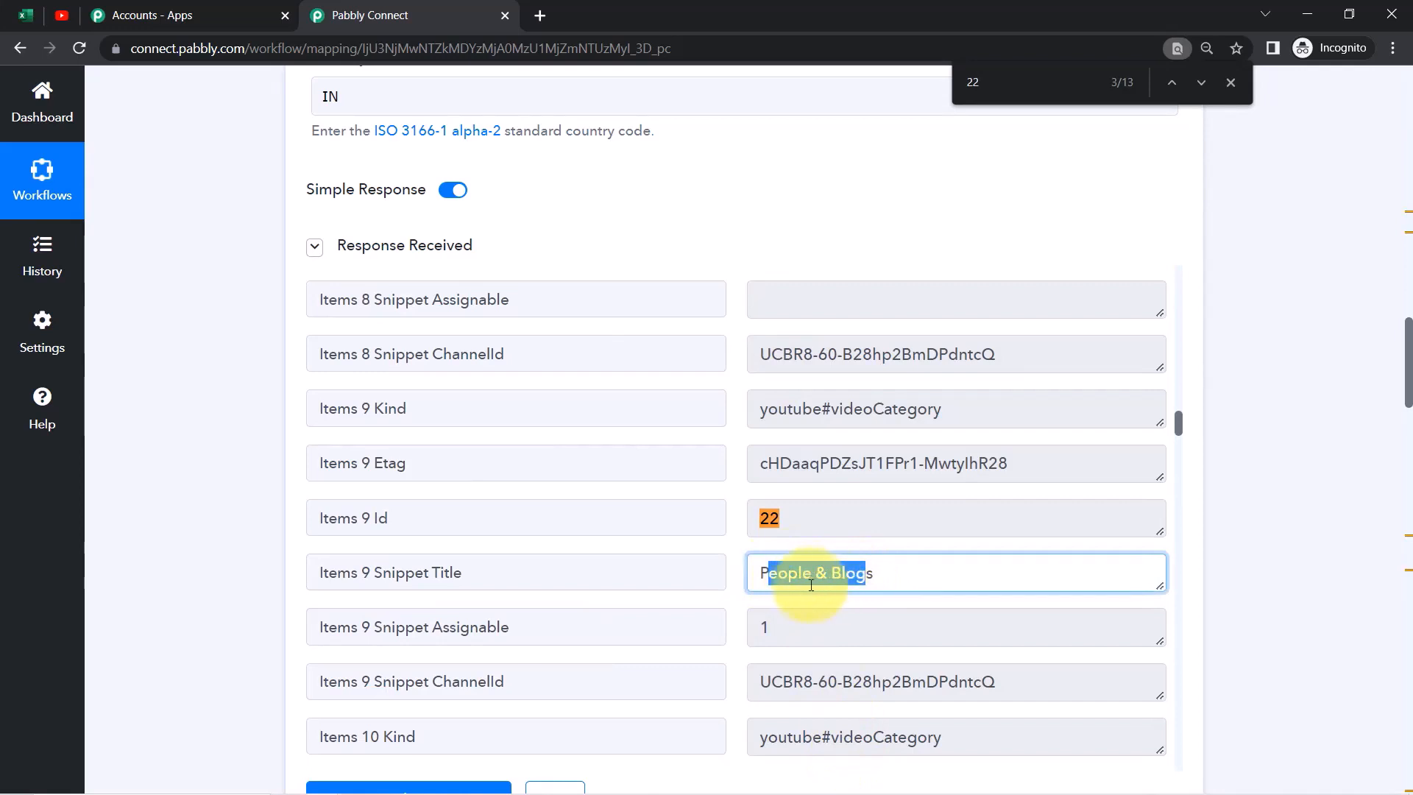
pyautogui.click(807, 576)
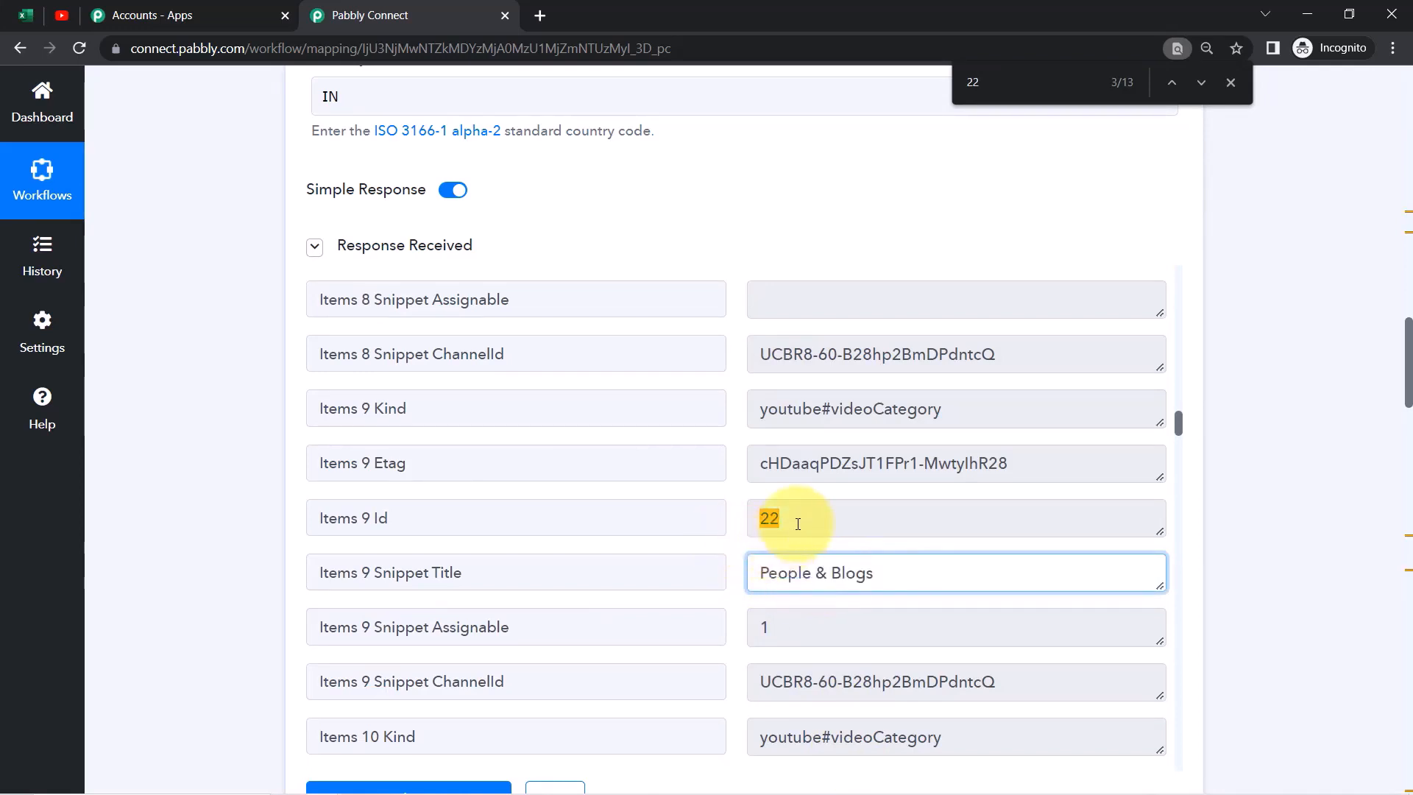
pyautogui.moveTo(788, 523); pyautogui.dragTo(760, 520)
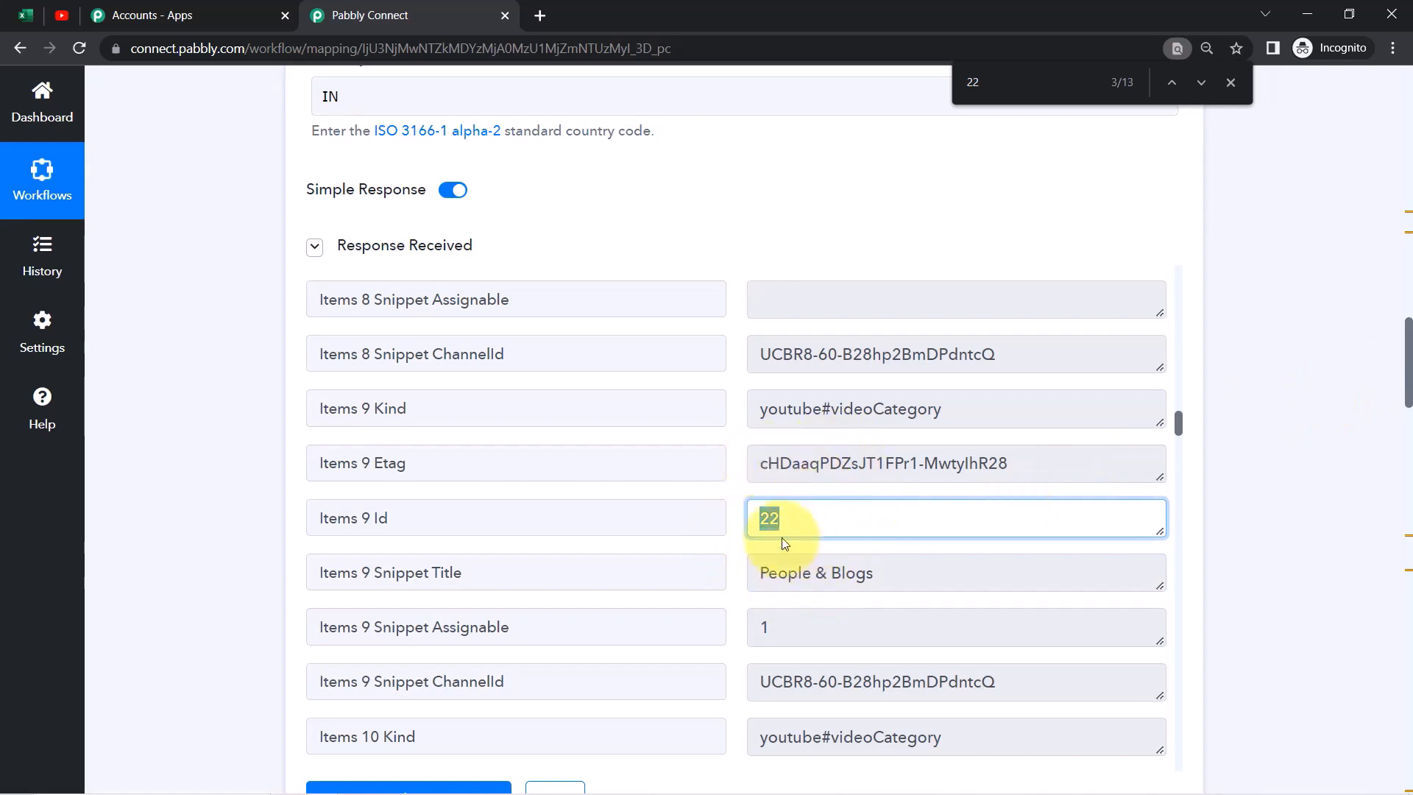
pyautogui.moveTo(1407, 359); pyautogui.dragTo(1380, 537)
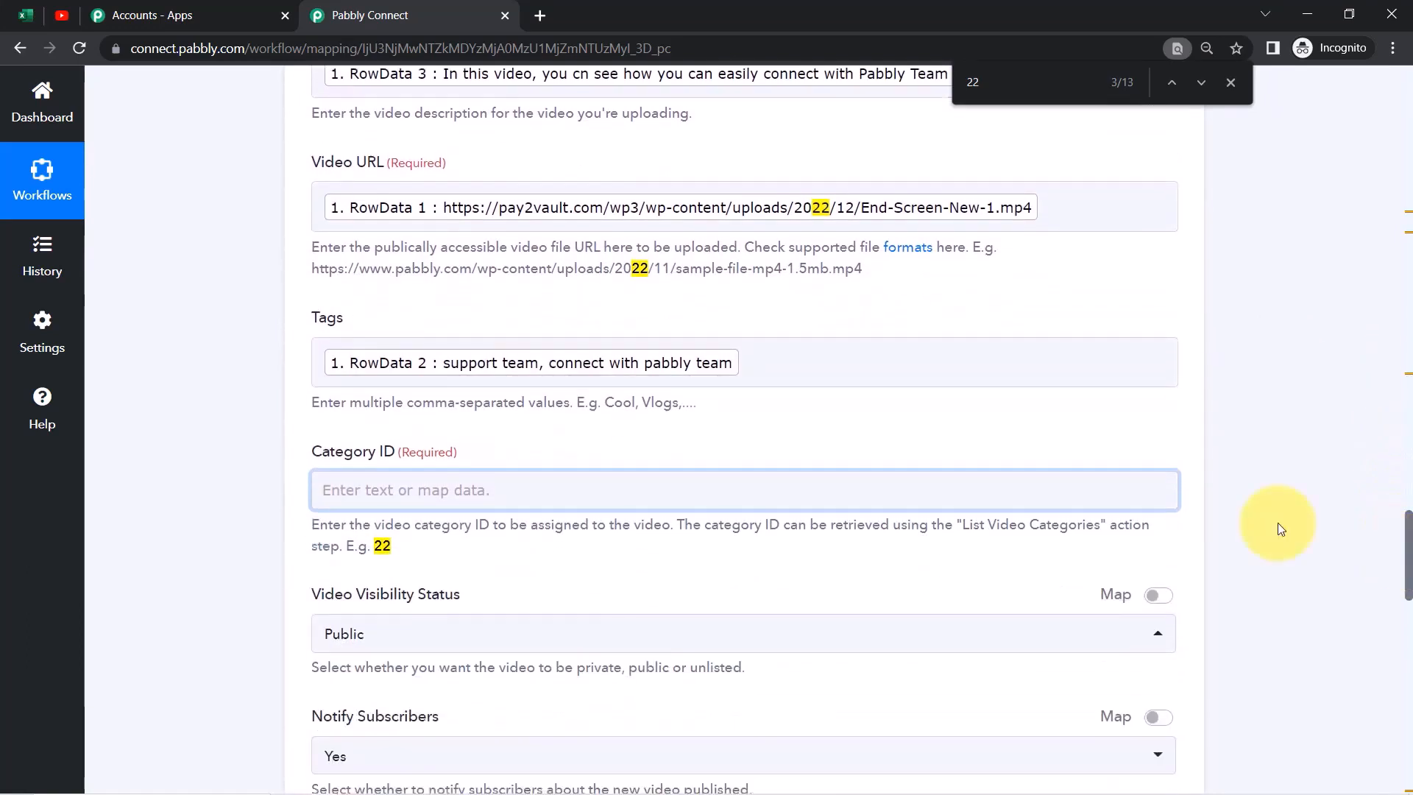
# Paste 22 into the Upload Video step's Category ID field and close the mapping panel
pyautogui.moveTo(394, 546); pyautogui.dragTo(375, 546)
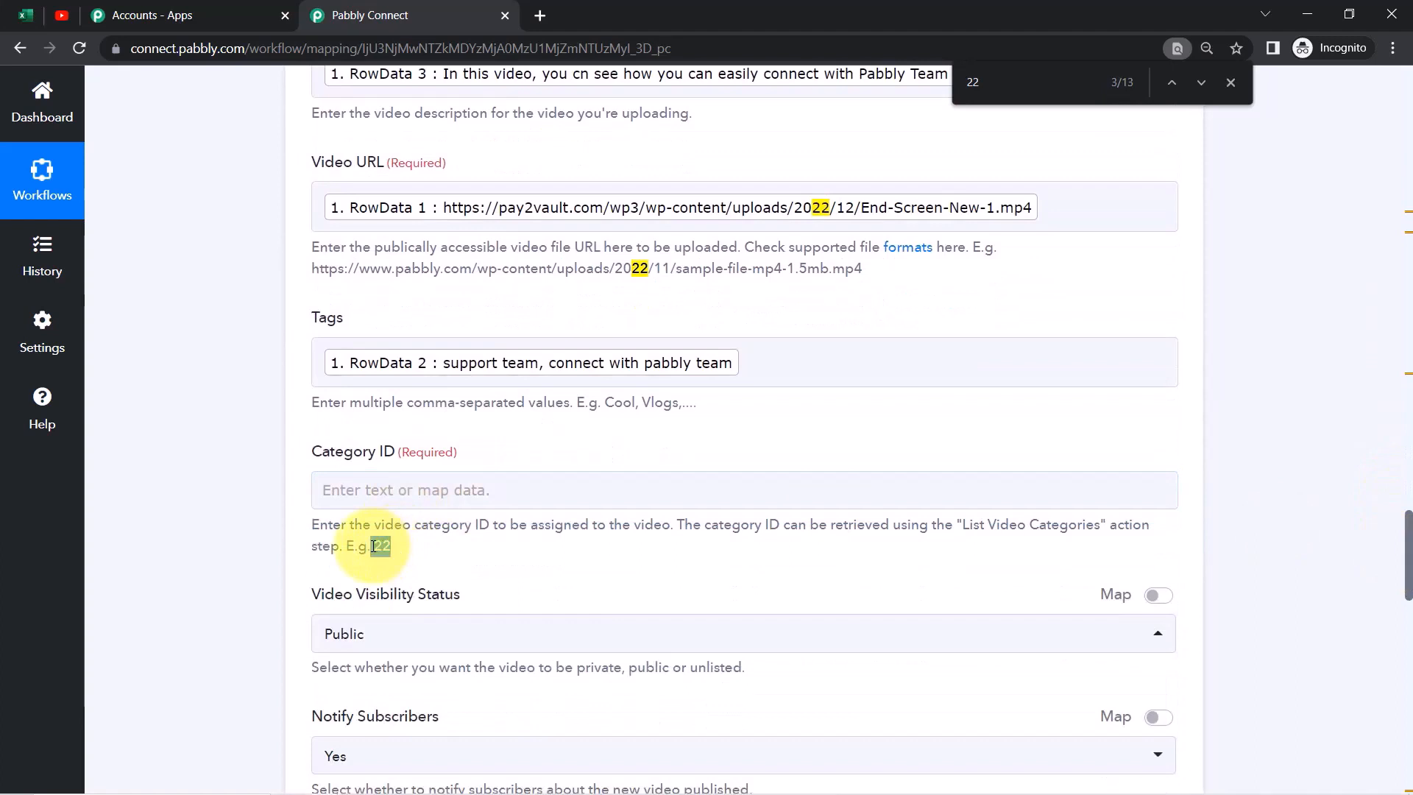
pyautogui.click(330, 488)
pyautogui.write('22')
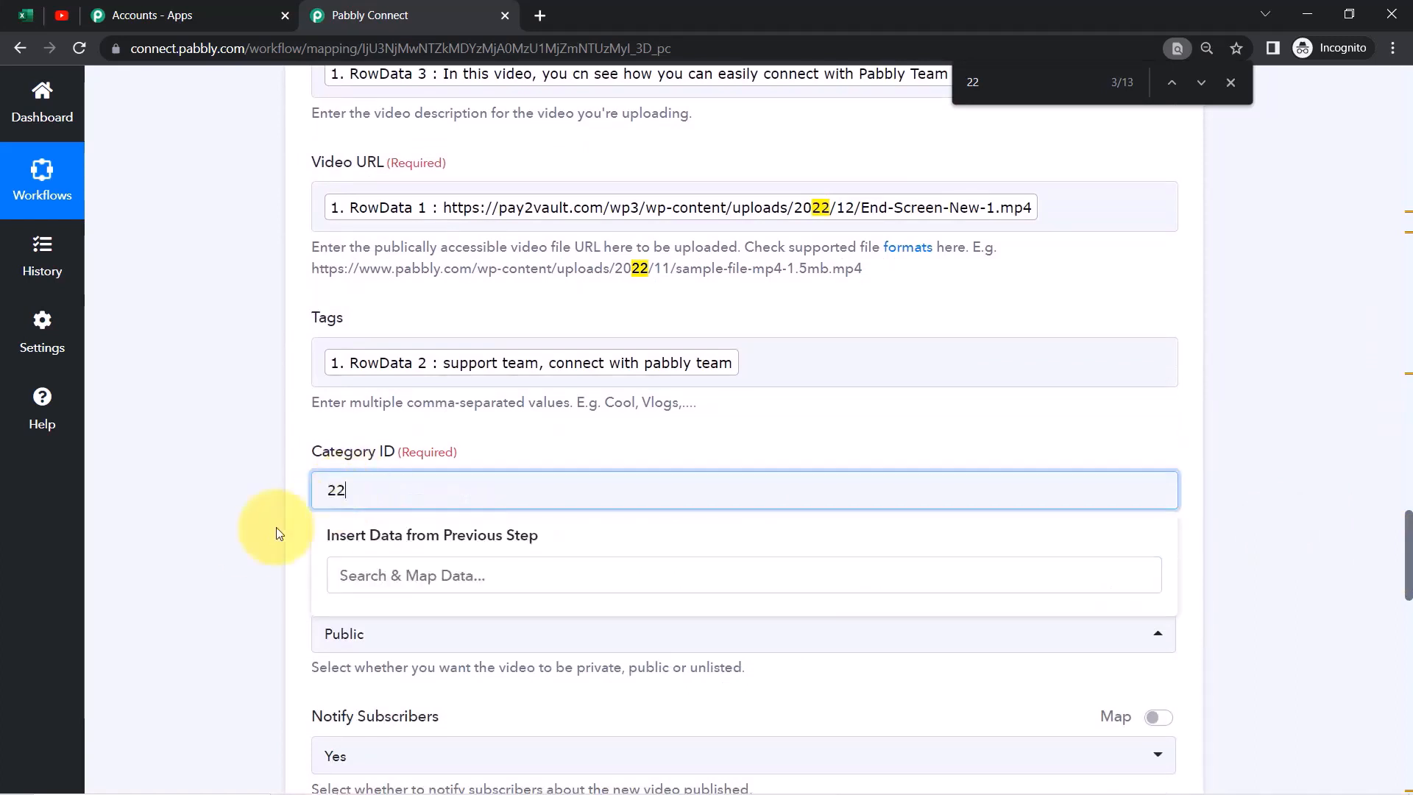
pyautogui.click(303, 524)
pyautogui.moveTo(355, 547); pyautogui.dragTo(401, 556)
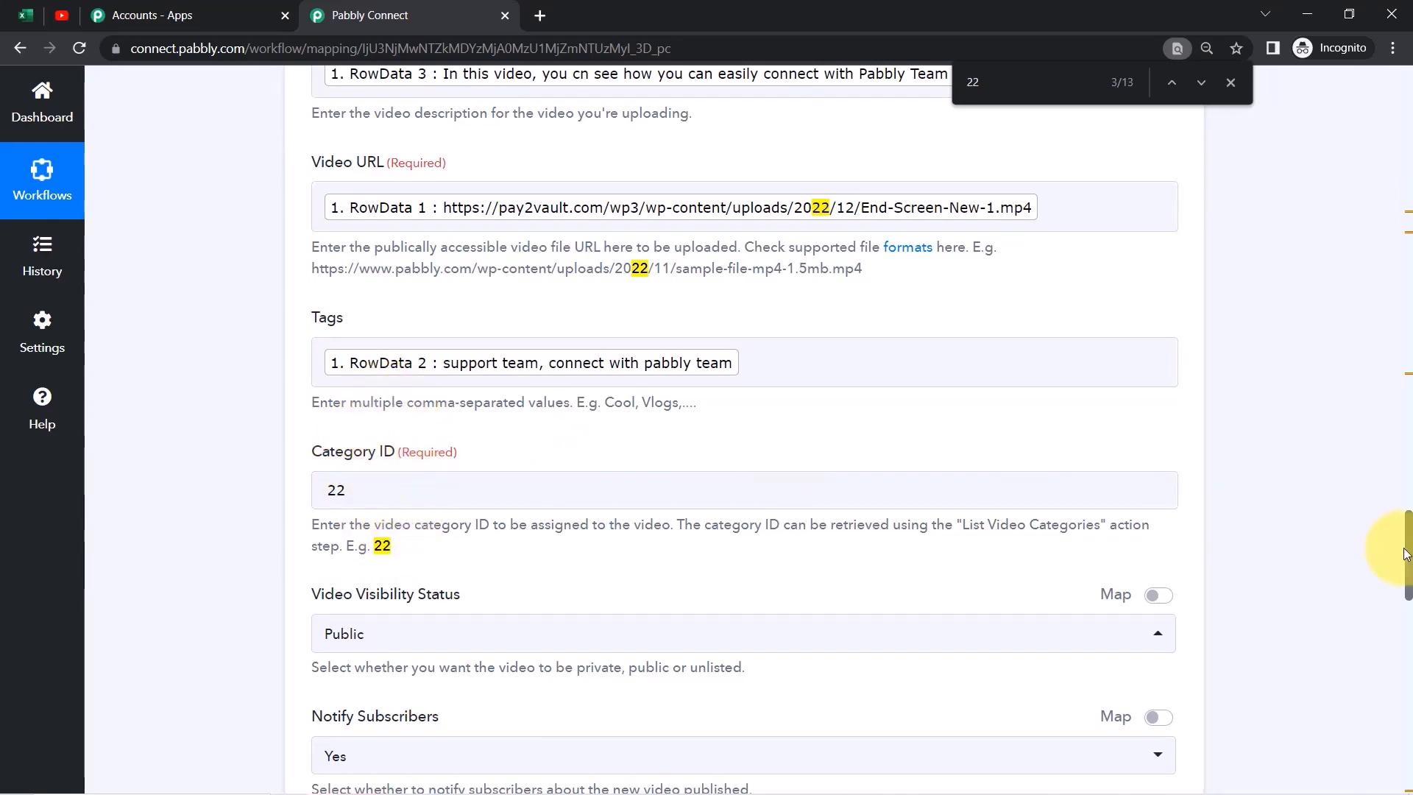
# Scroll down to the help guide link and bring up its link menu
pyautogui.moveTo(1410, 555); pyautogui.dragTo(1406, 754)
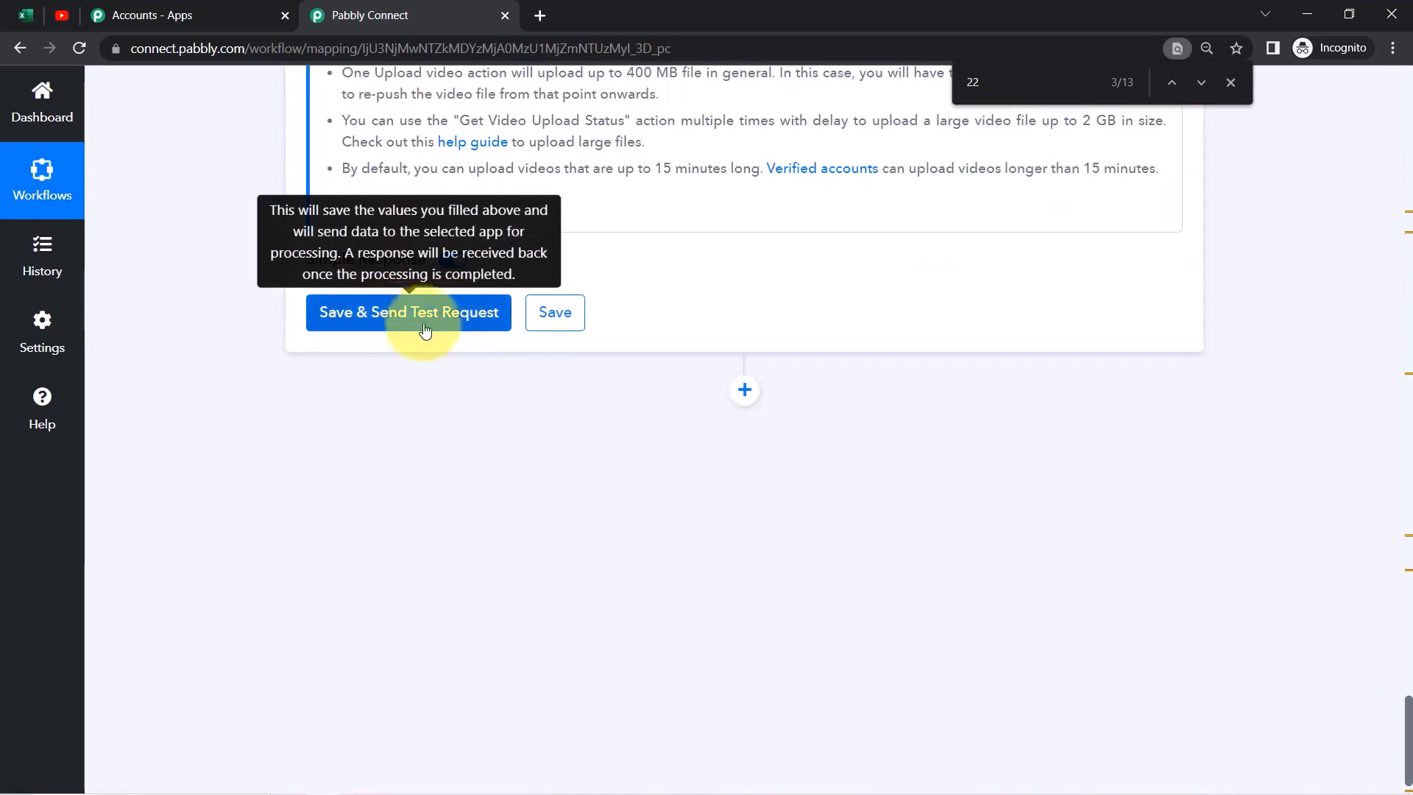
pyautogui.moveTo(1408, 710); pyautogui.dragTo(1406, 670)
pyautogui.moveTo(361, 191); pyautogui.dragTo(463, 190)
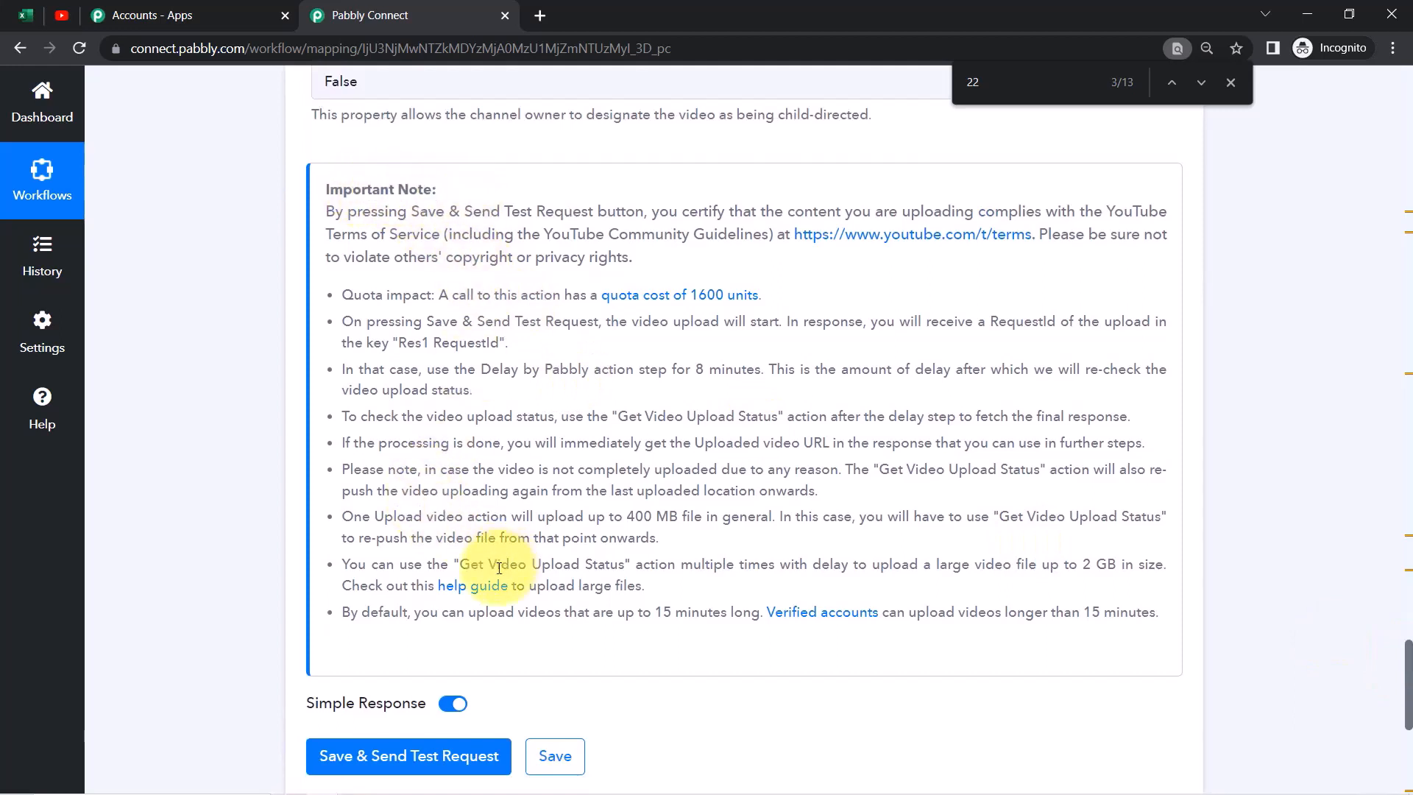
pyautogui.rightClick(470, 596)
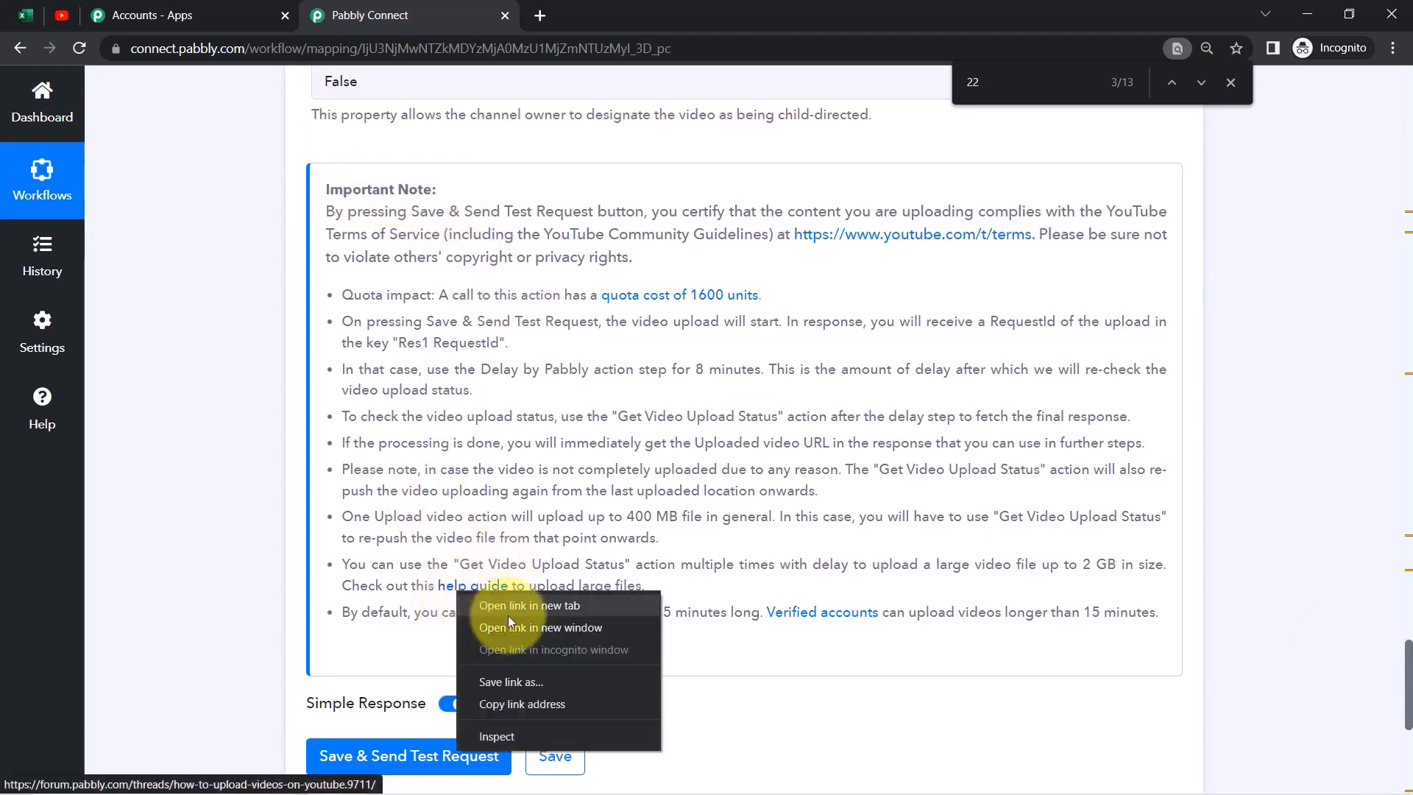
# Open the YouTube upload help guide in a new tab and read Scenario I for videos under 1GB
pyautogui.click(496, 603)
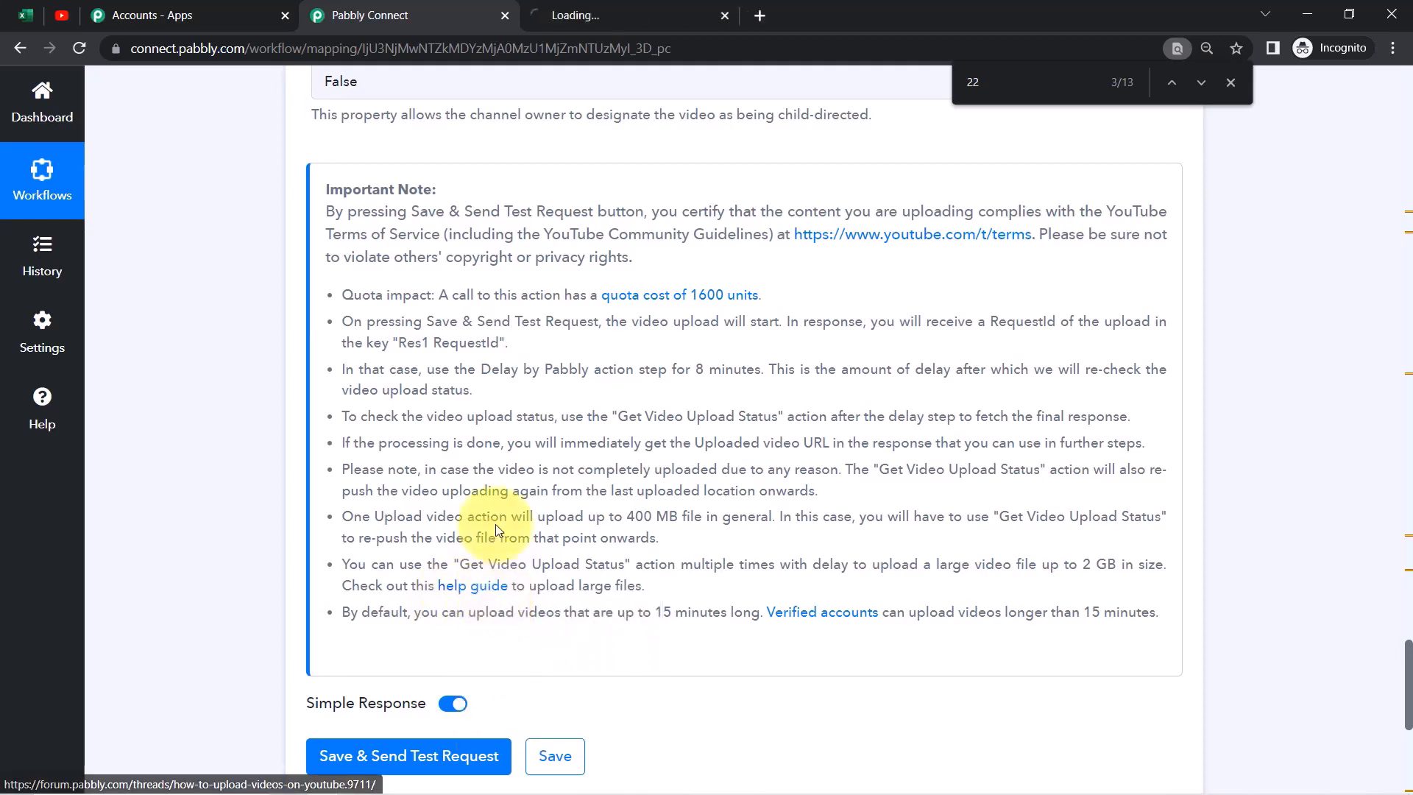
pyautogui.click(583, 6)
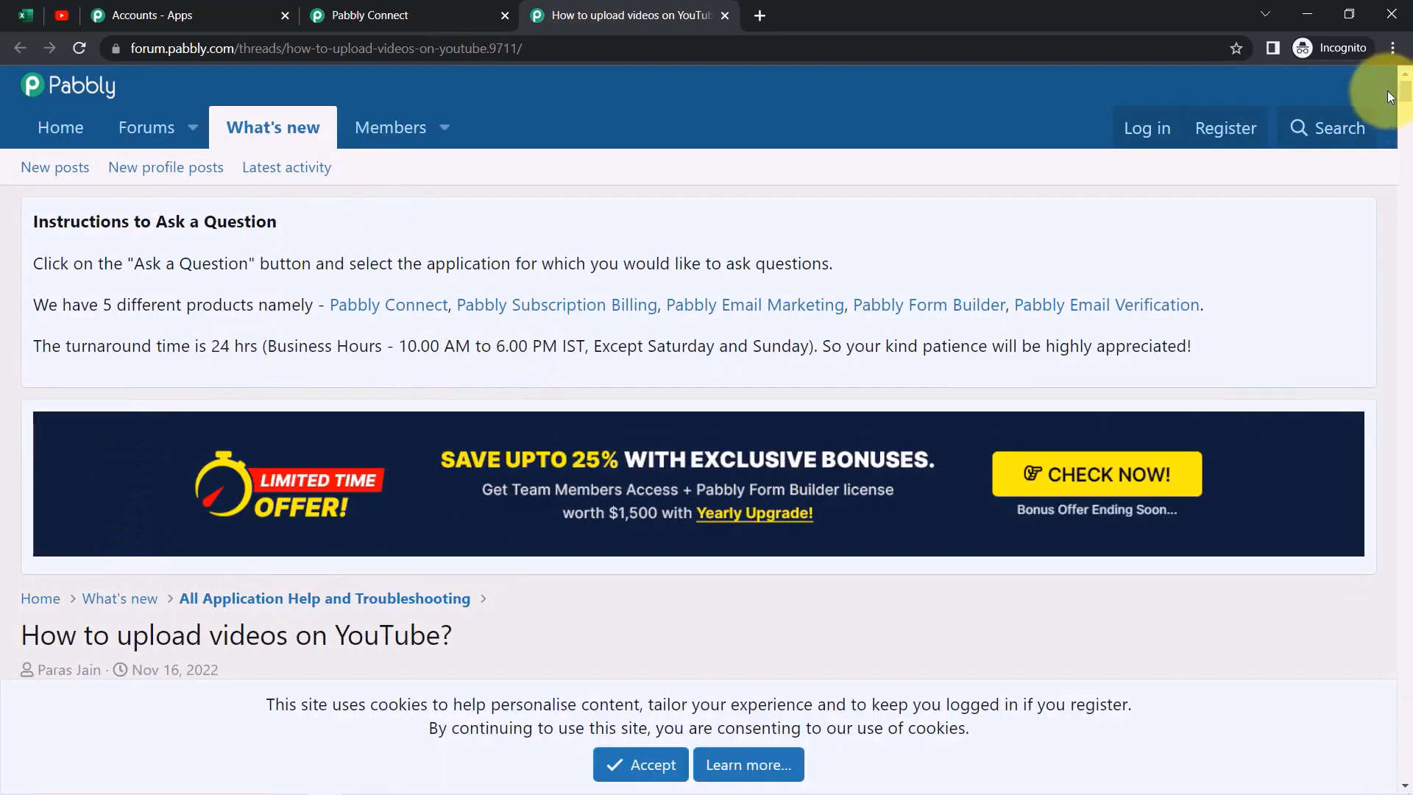
pyautogui.moveTo(1406, 103); pyautogui.dragTo(1389, 116)
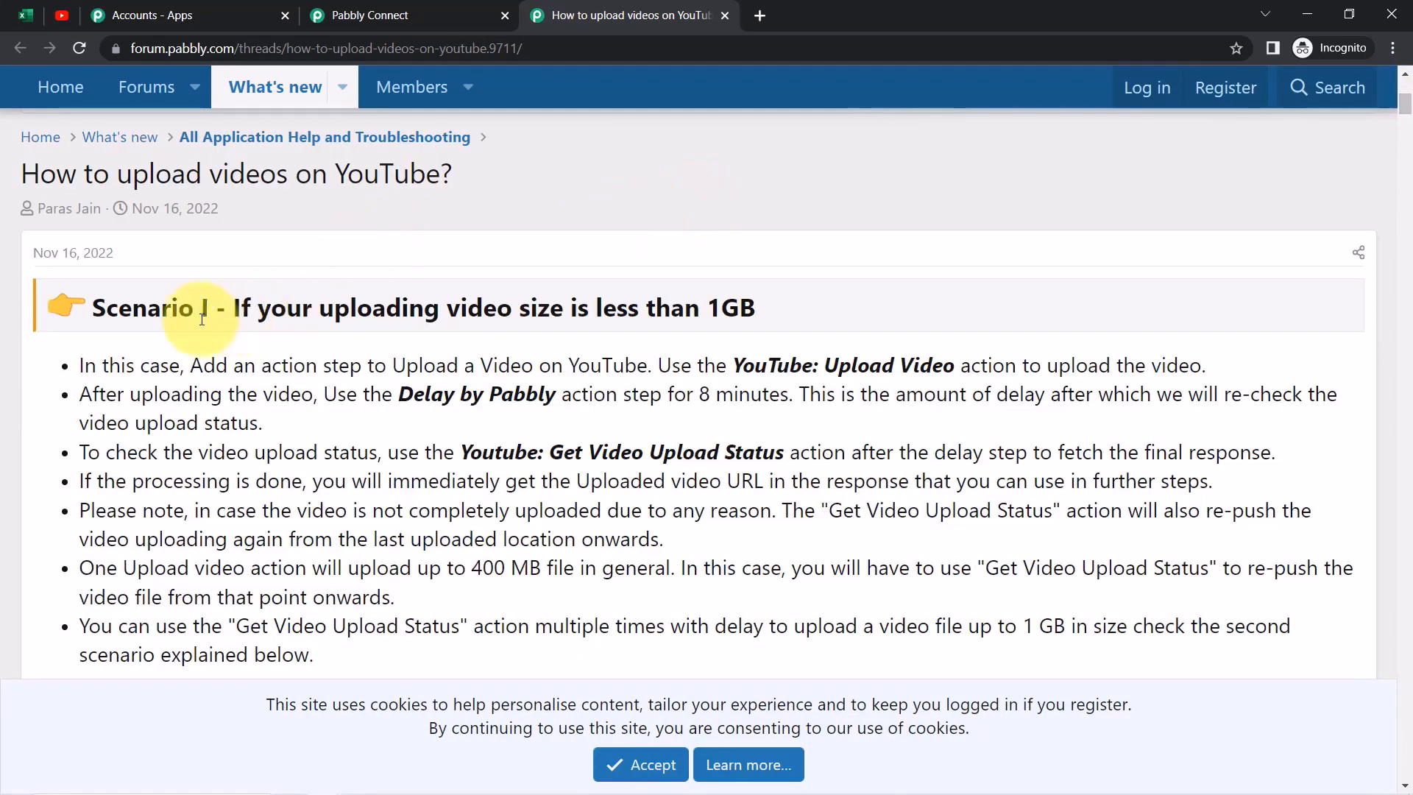
pyautogui.moveTo(239, 320); pyautogui.dragTo(744, 306)
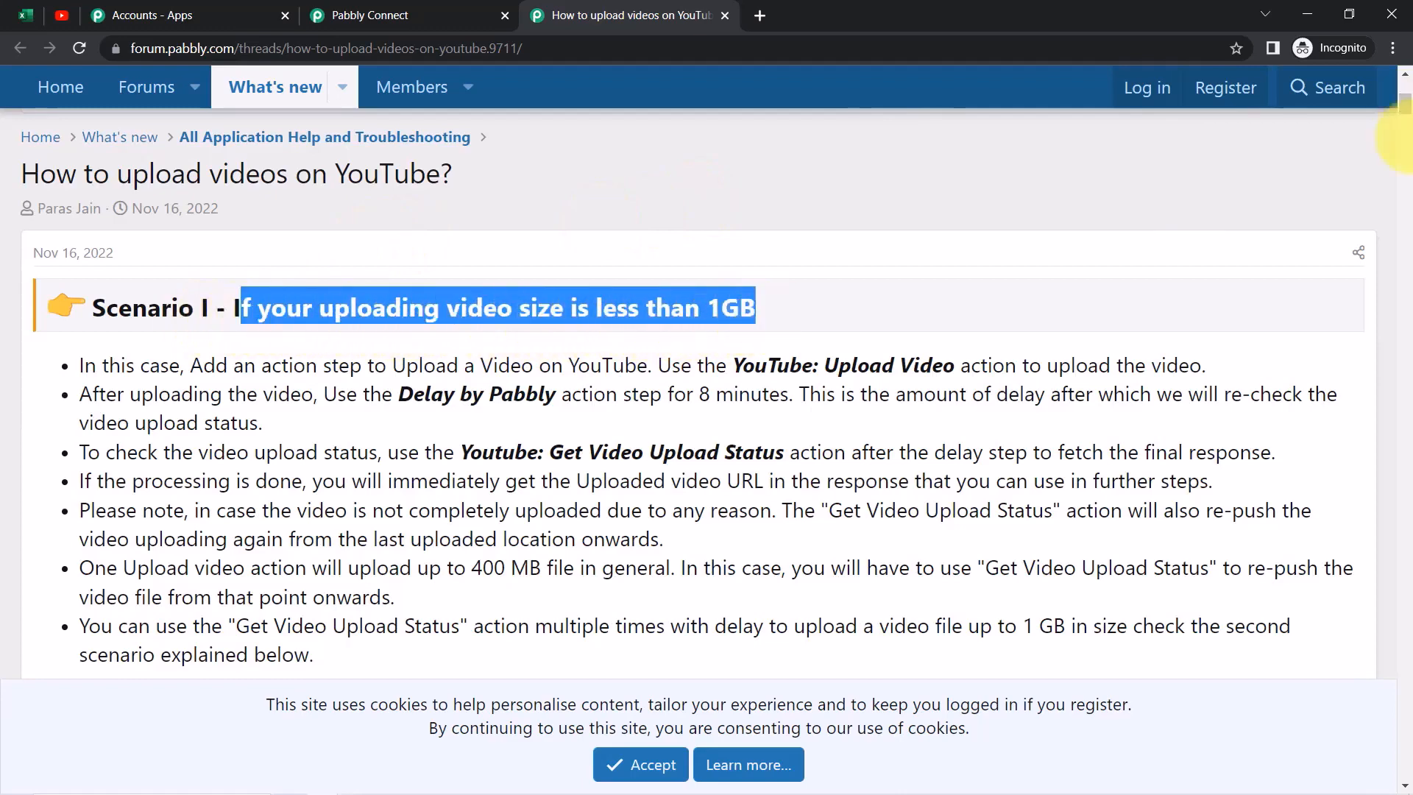
pyautogui.moveTo(1406, 110); pyautogui.dragTo(1405, 281)
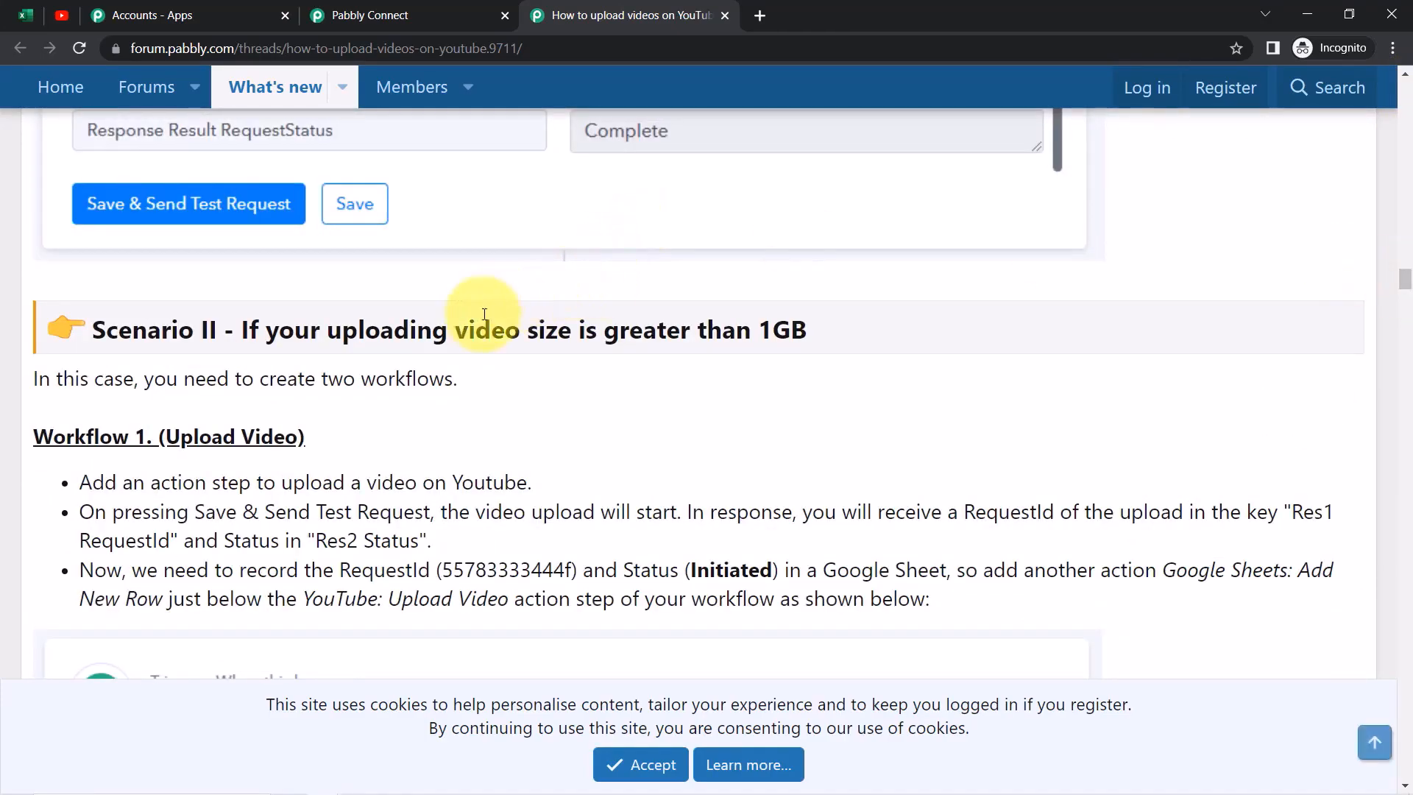
pyautogui.moveTo(566, 341); pyautogui.dragTo(819, 348)
pyautogui.click(820, 347)
pyautogui.moveTo(1407, 280); pyautogui.dragTo(1393, 109)
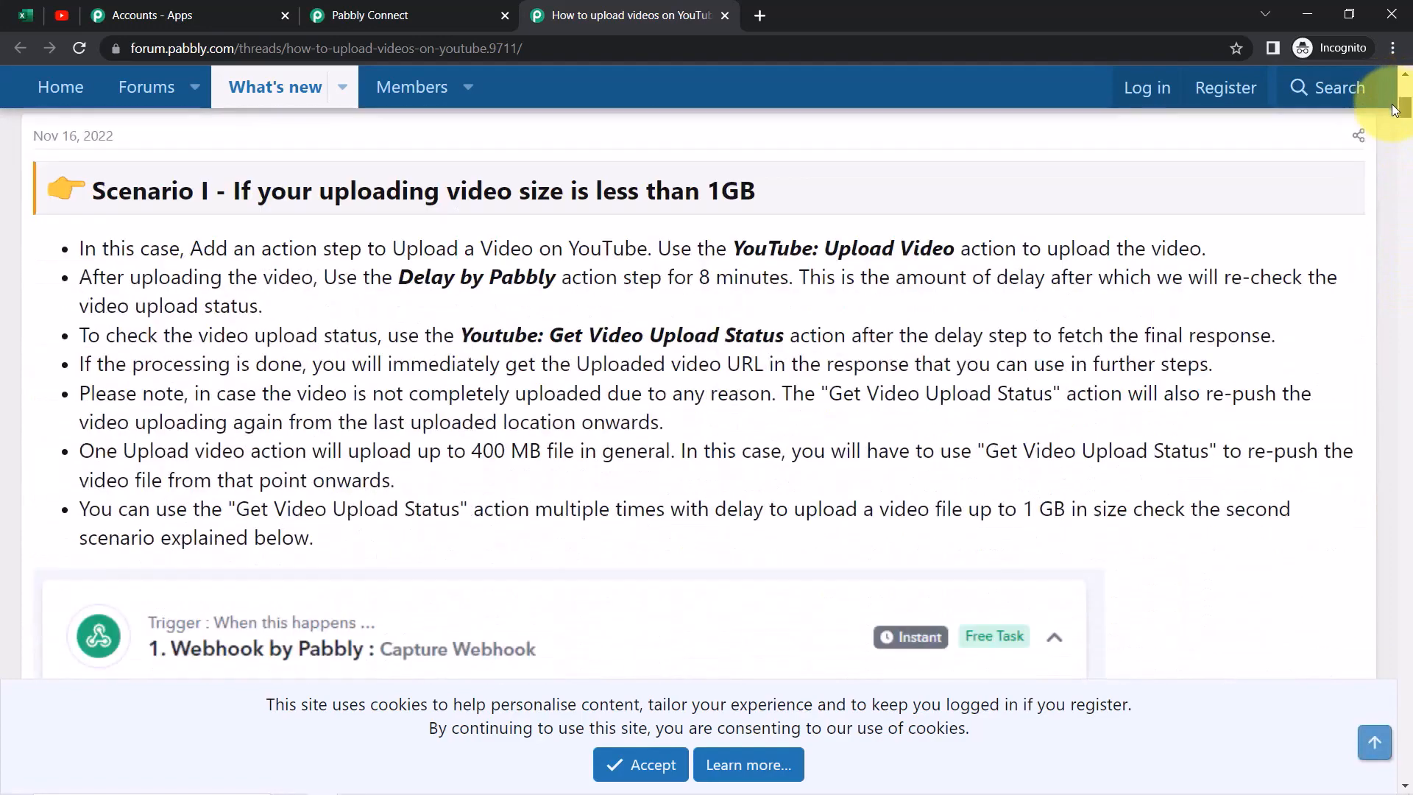
# Note the advice to add an 8-minute delay after uploading, then return to Pabbly Connect
pyautogui.moveTo(672, 249); pyautogui.dragTo(1071, 249)
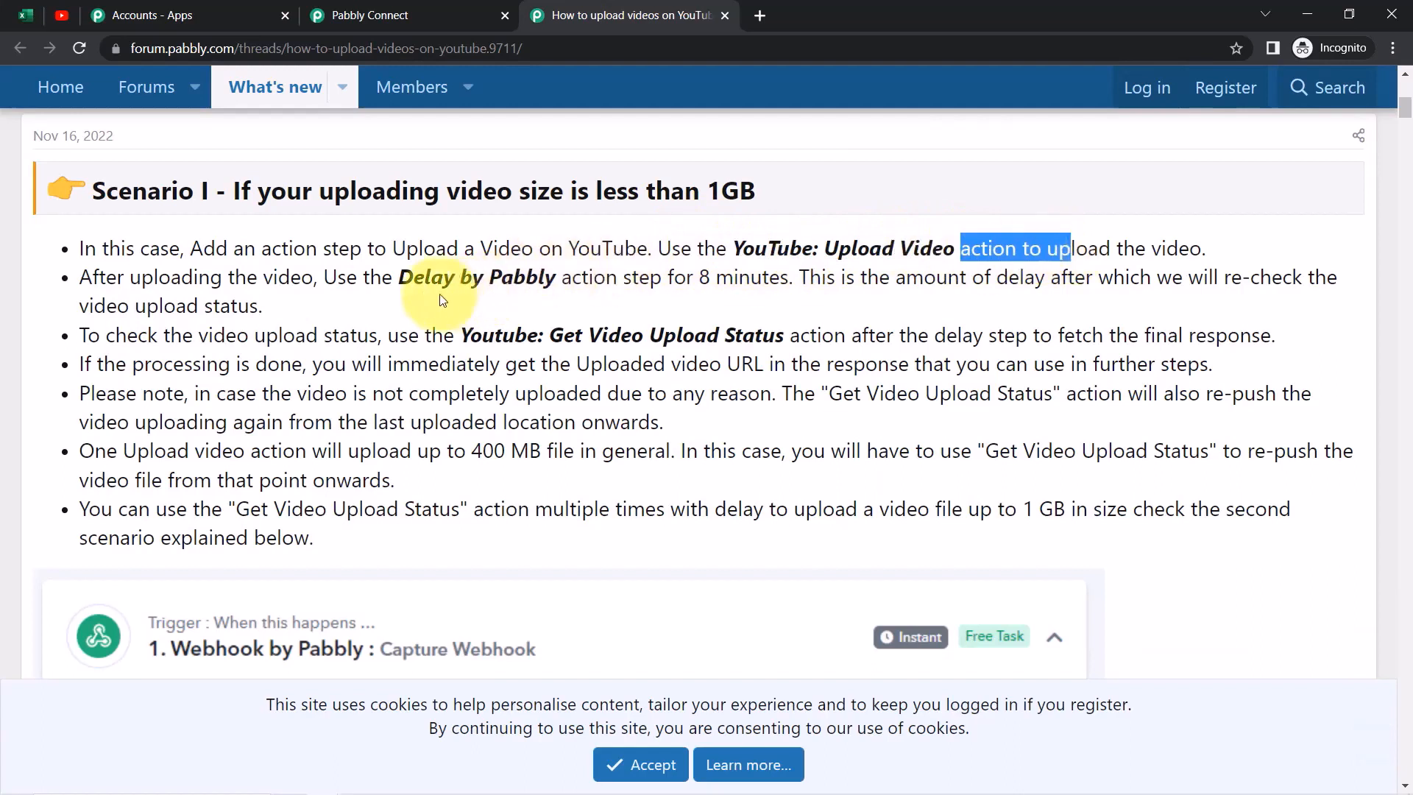
pyautogui.moveTo(92, 278); pyautogui.dragTo(519, 277)
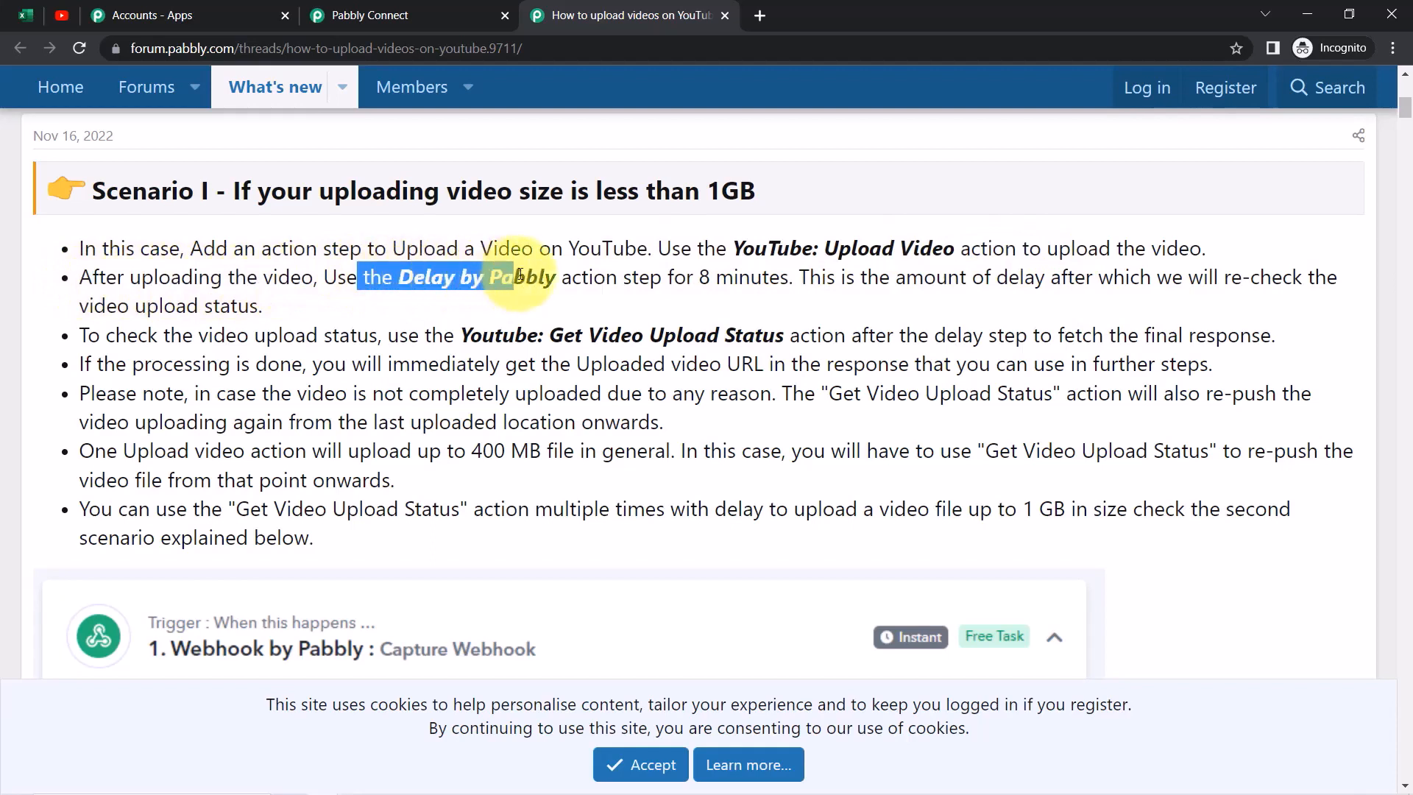
pyautogui.moveTo(621, 278); pyautogui.dragTo(709, 280)
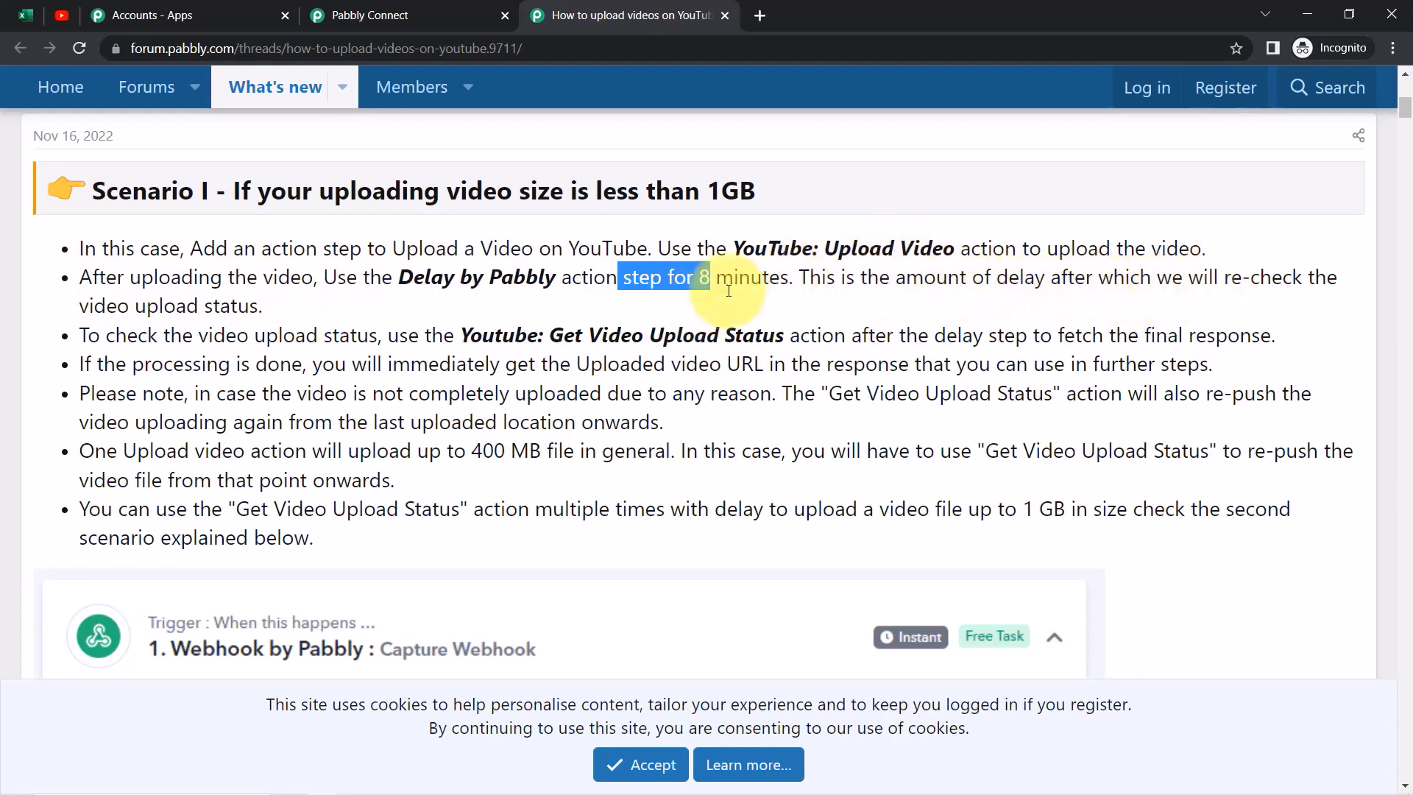
pyautogui.click(354, 13)
pyautogui.moveTo(1408, 644); pyautogui.dragTo(1405, 776)
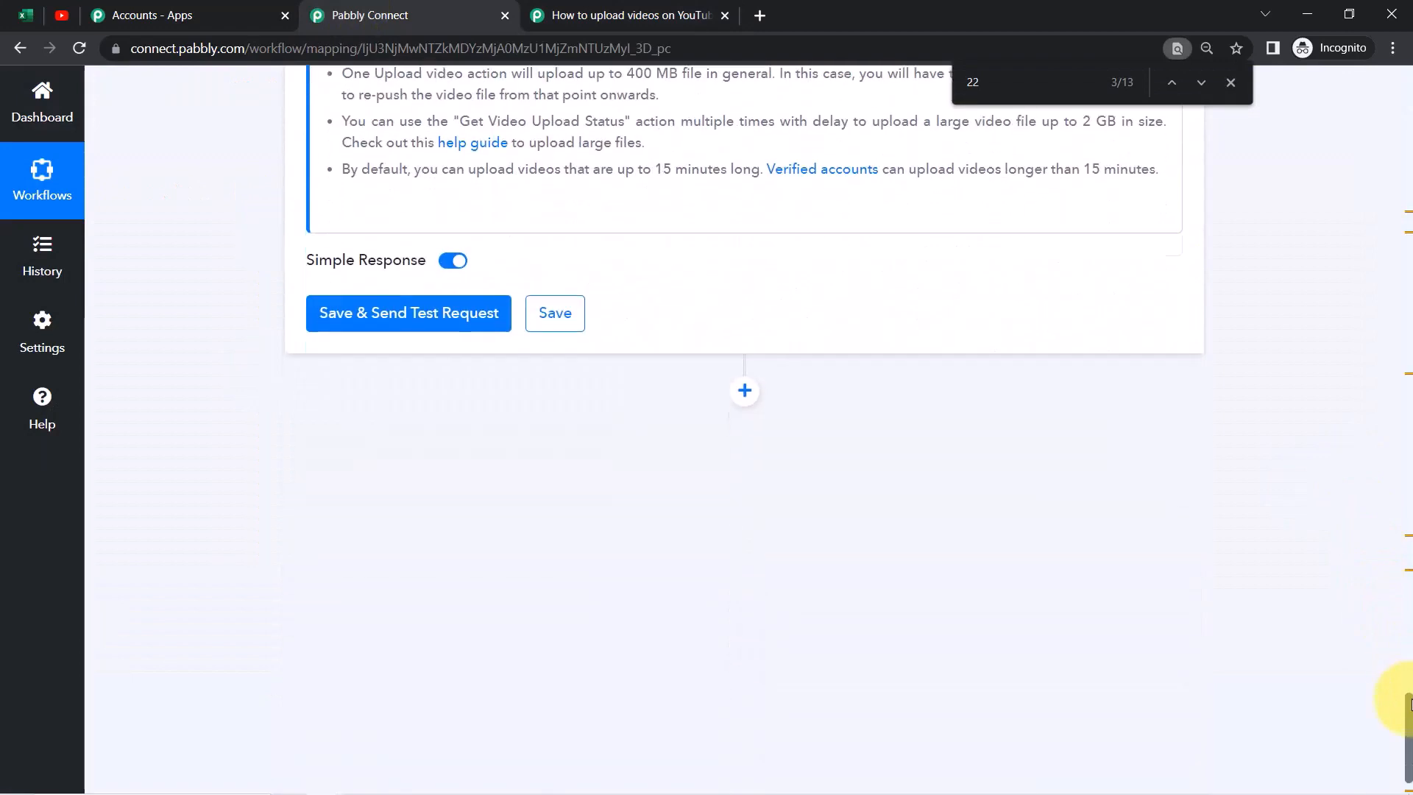
# Test the Upload Video step, then add a new action step using the Delay app
pyautogui.click(345, 312)
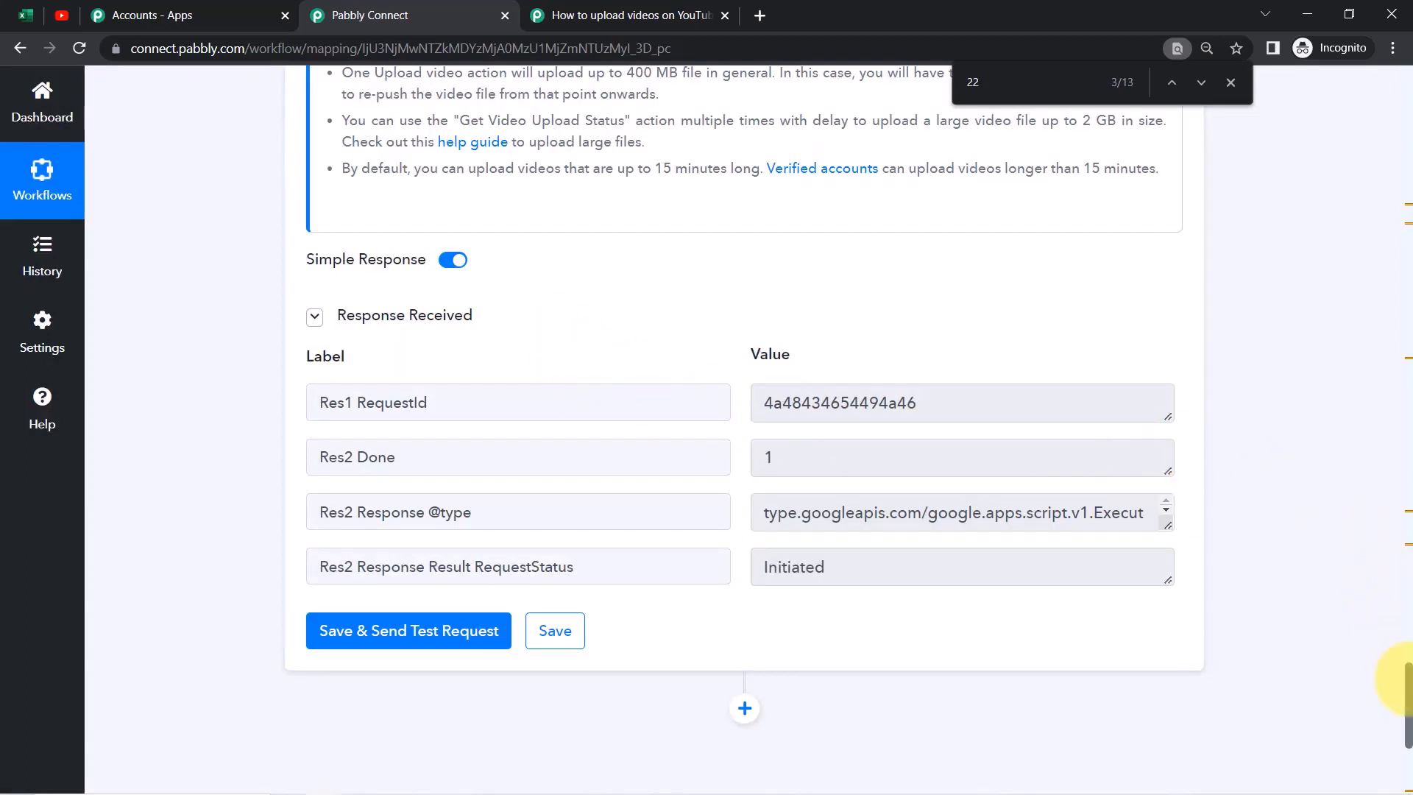
pyautogui.moveTo(1407, 681); pyautogui.dragTo(1408, 715)
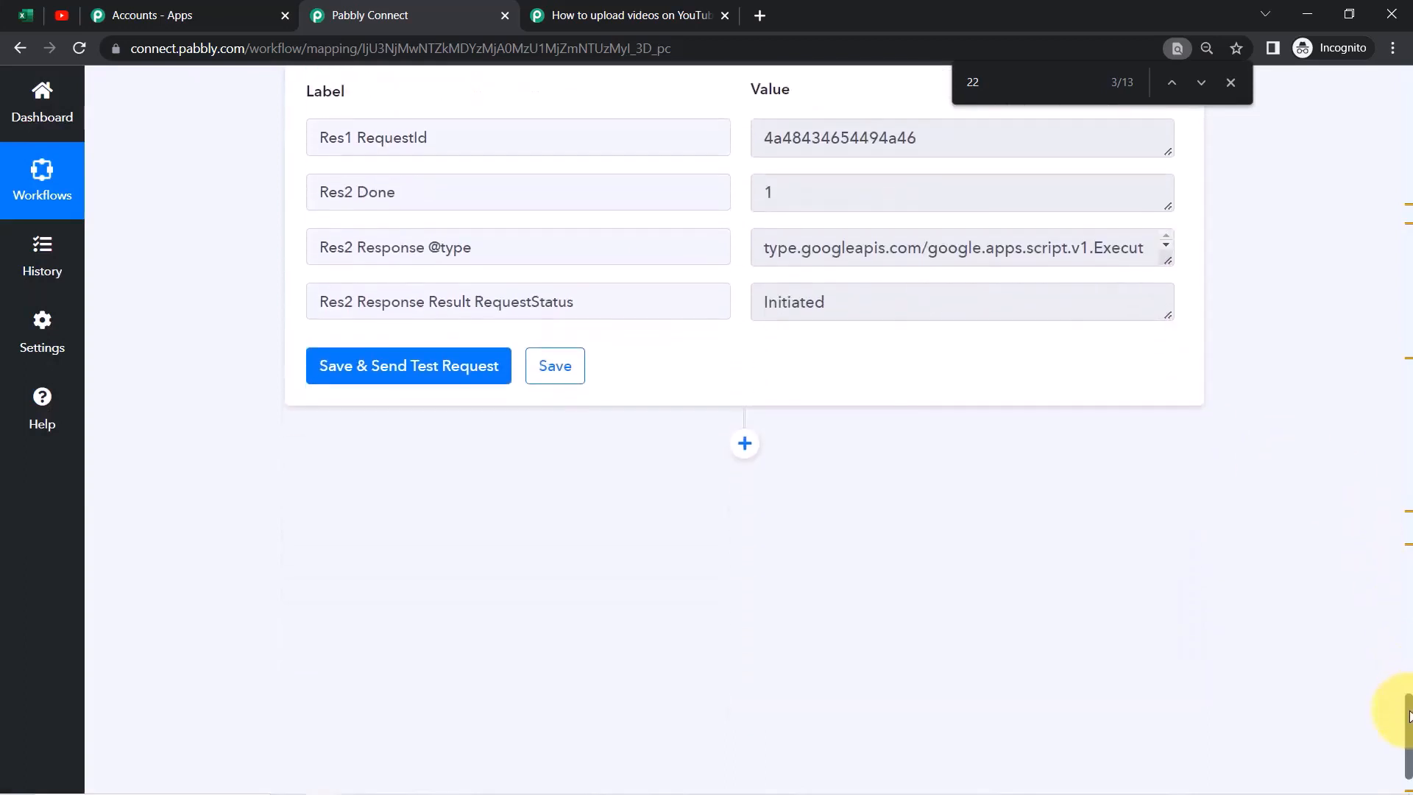
pyautogui.click(744, 444)
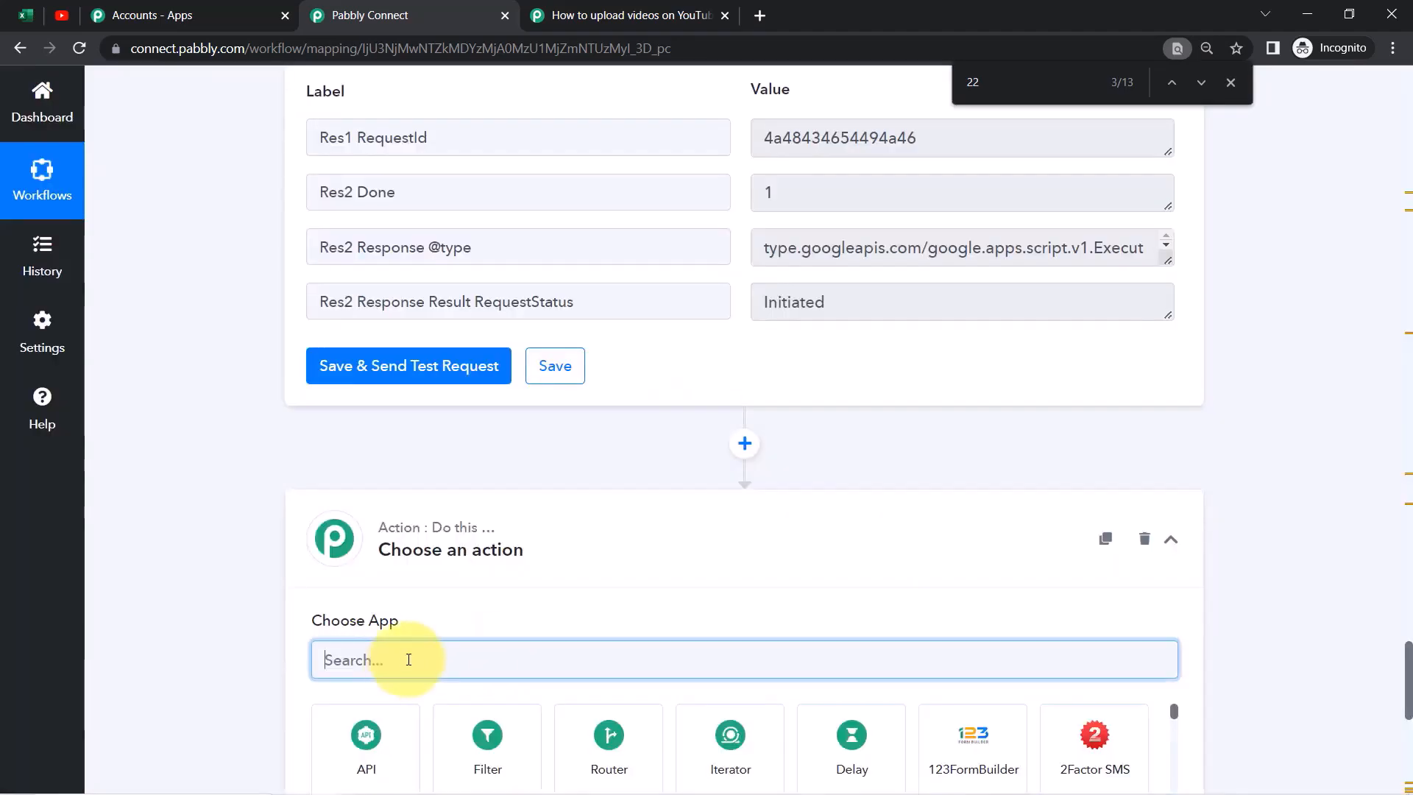
pyautogui.write('deka')
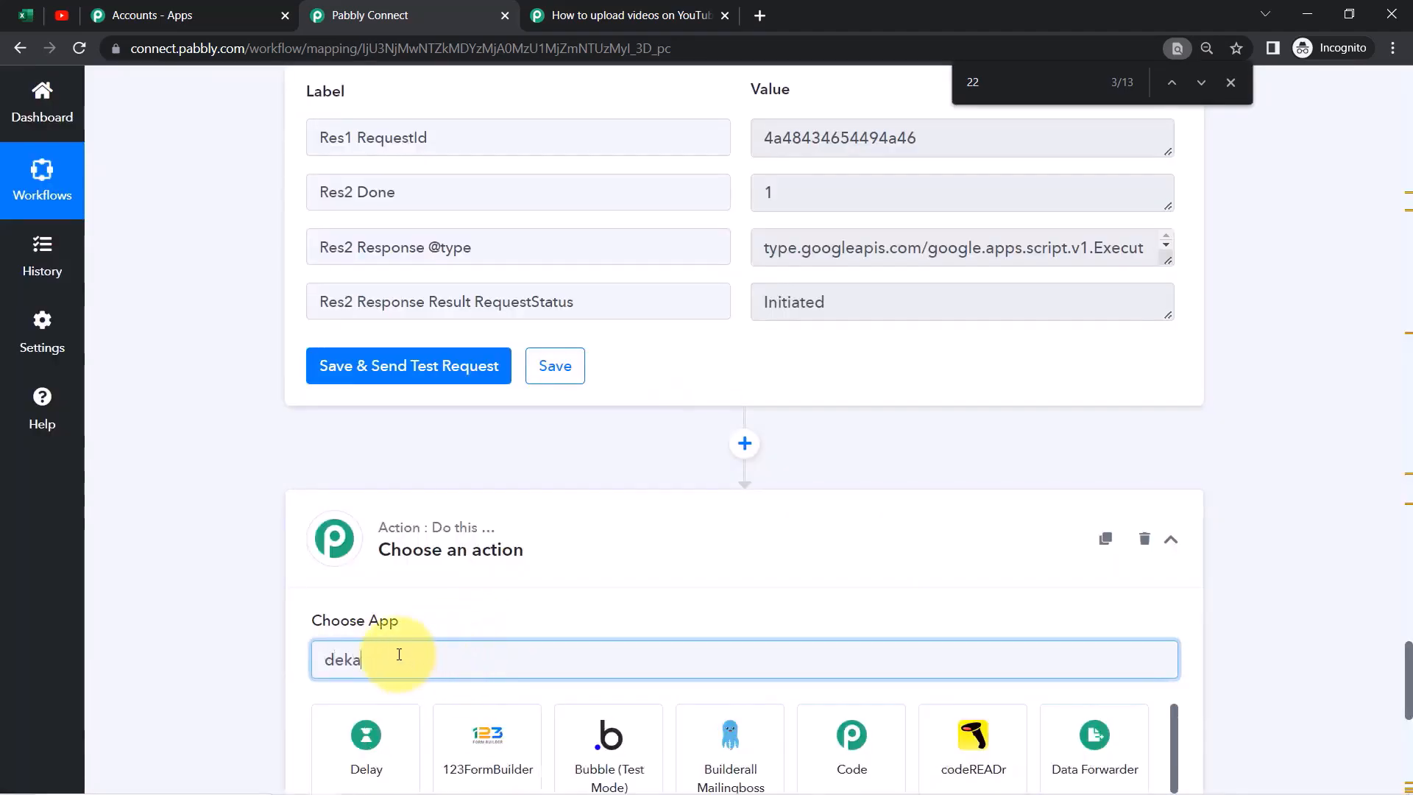
pyautogui.press('BackSpace')
pyautogui.press('BackSpace')
pyautogui.write('l')
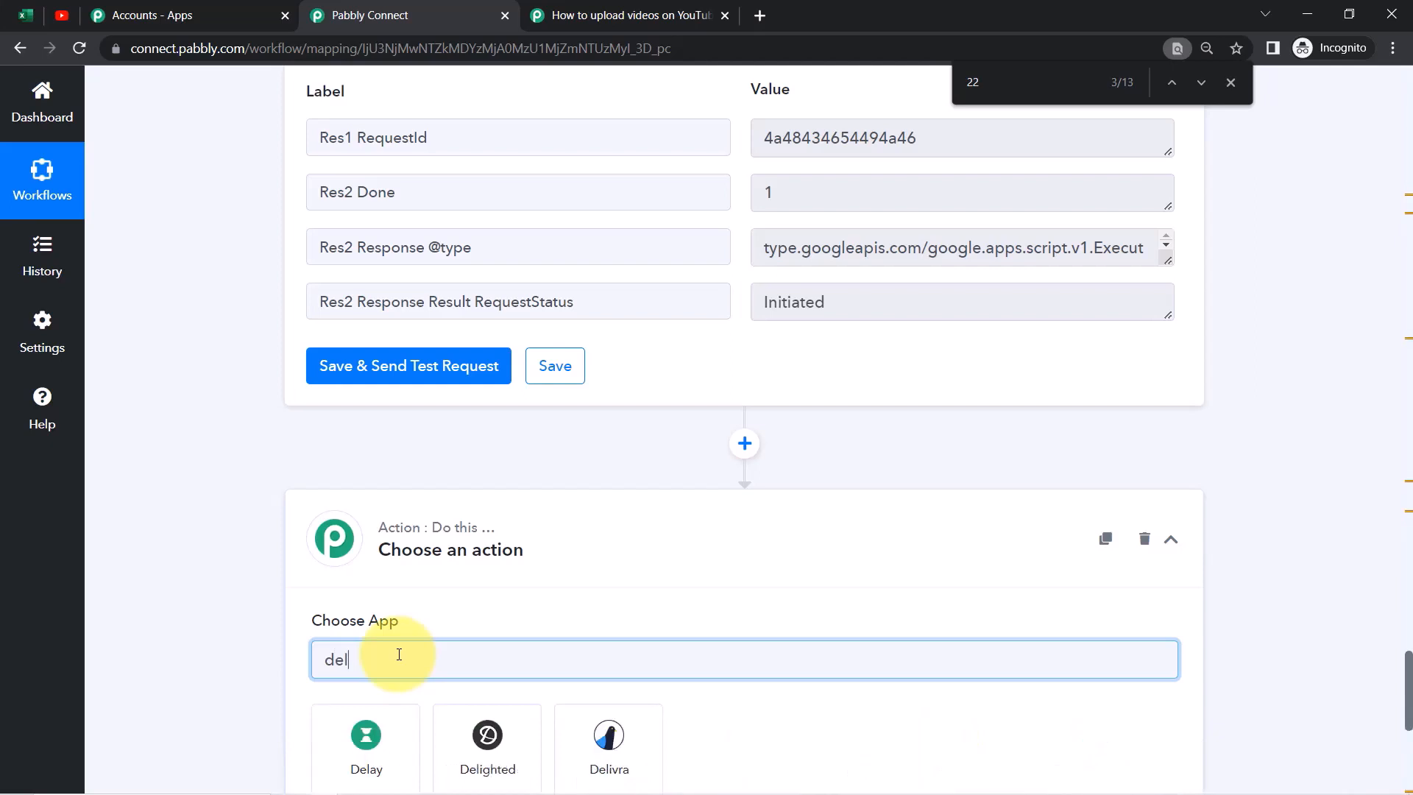
pyautogui.write('ay')
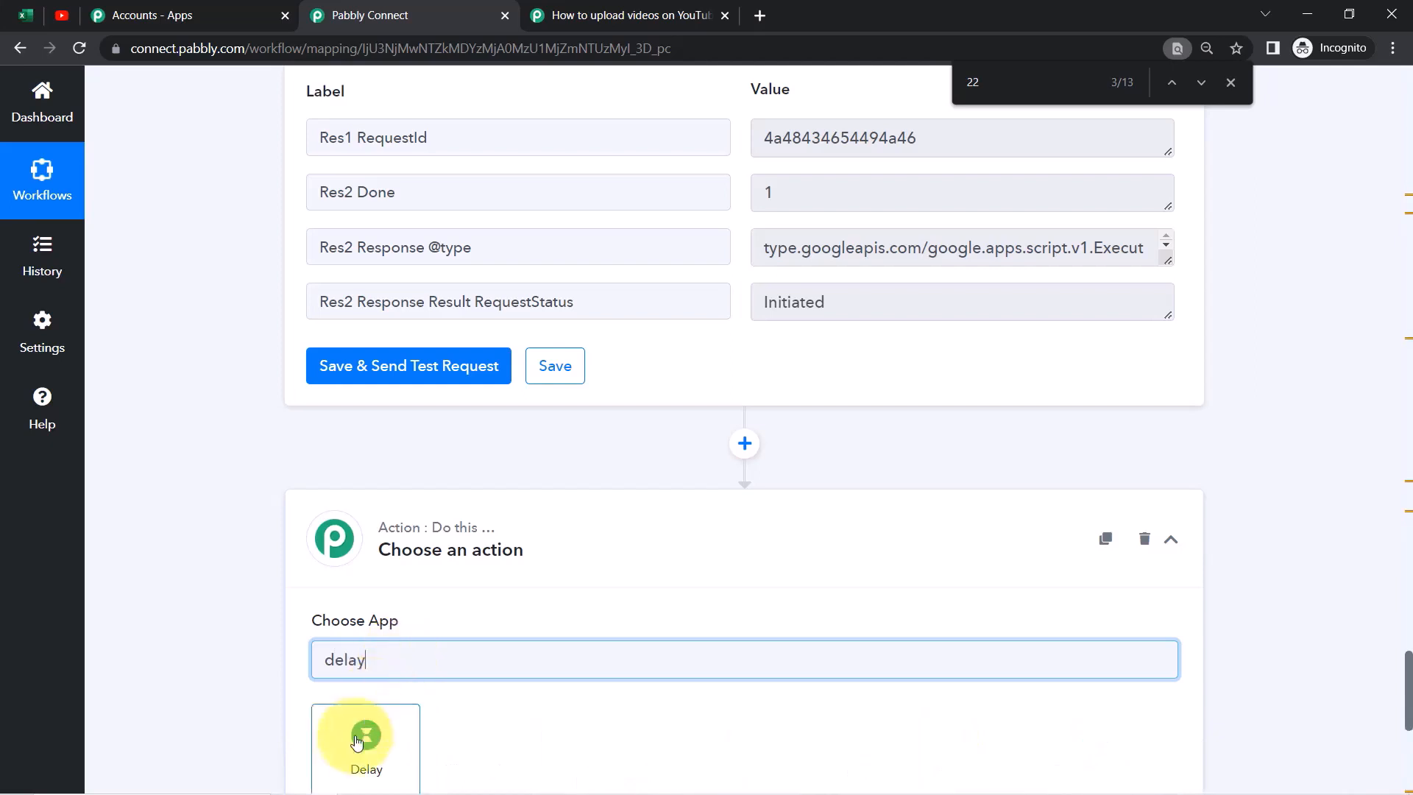
pyautogui.click(360, 740)
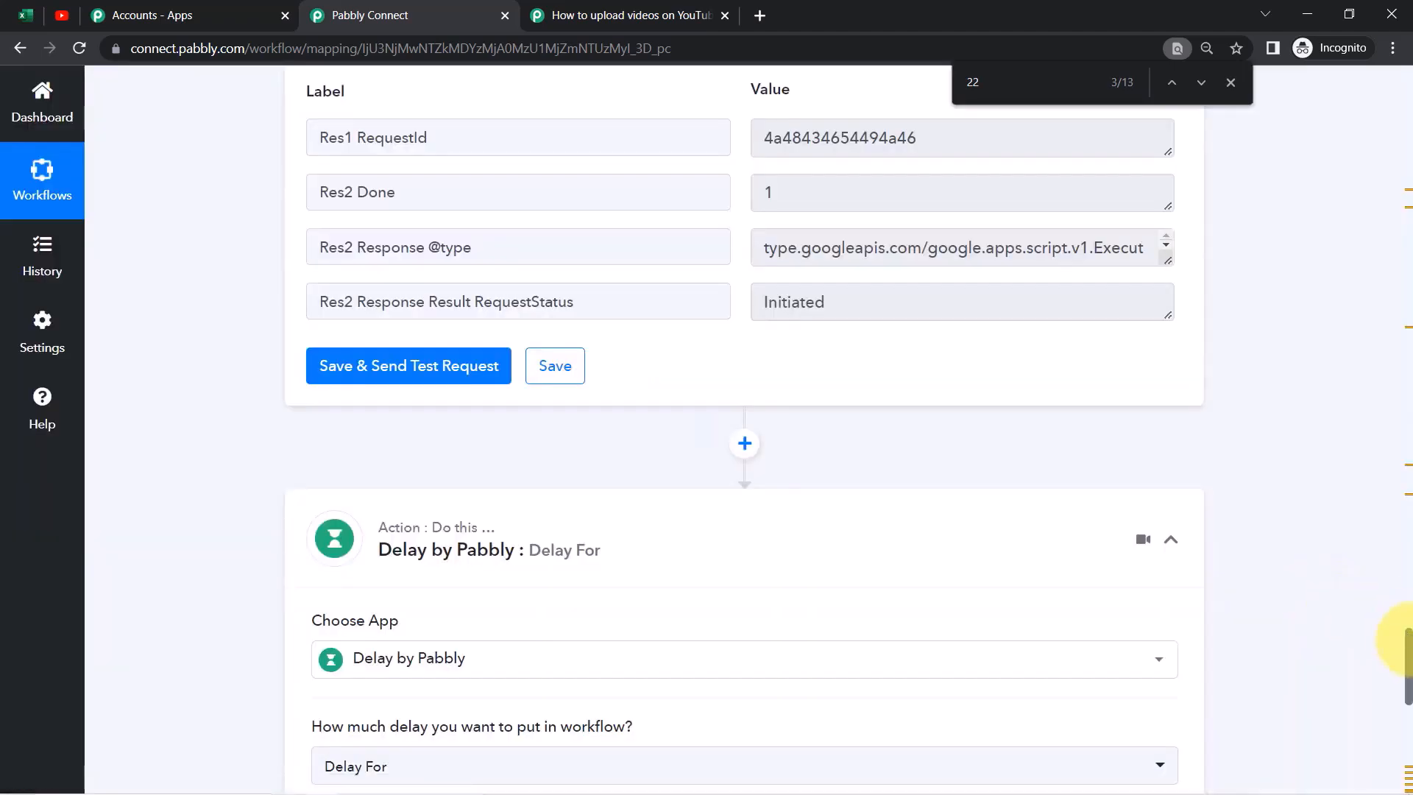
# Keep Delay Unit as Minutes, set Delay Value to 8, and test for 'Delayed for 8 Minutes'
pyautogui.scroll(-6, 1408, 650)
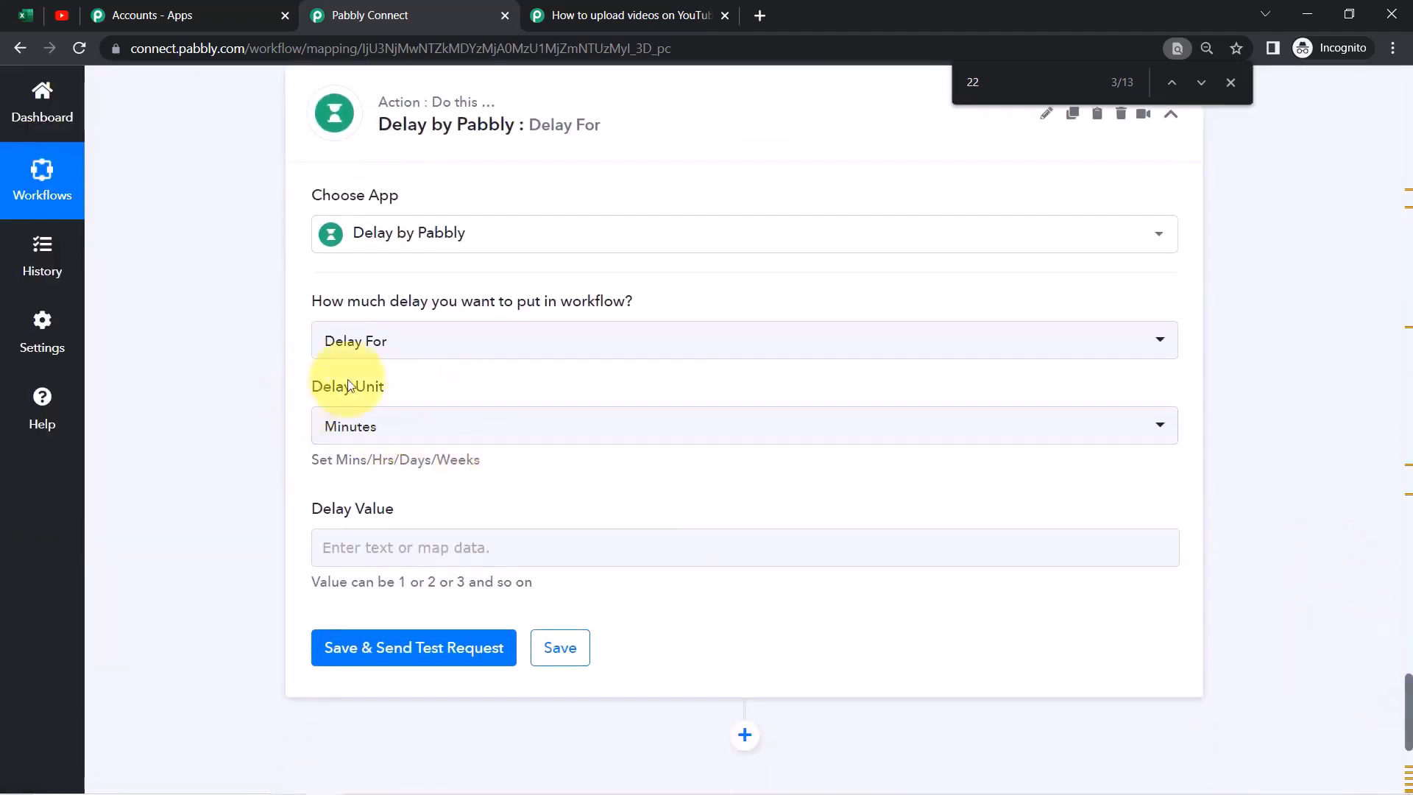
pyautogui.click(362, 433)
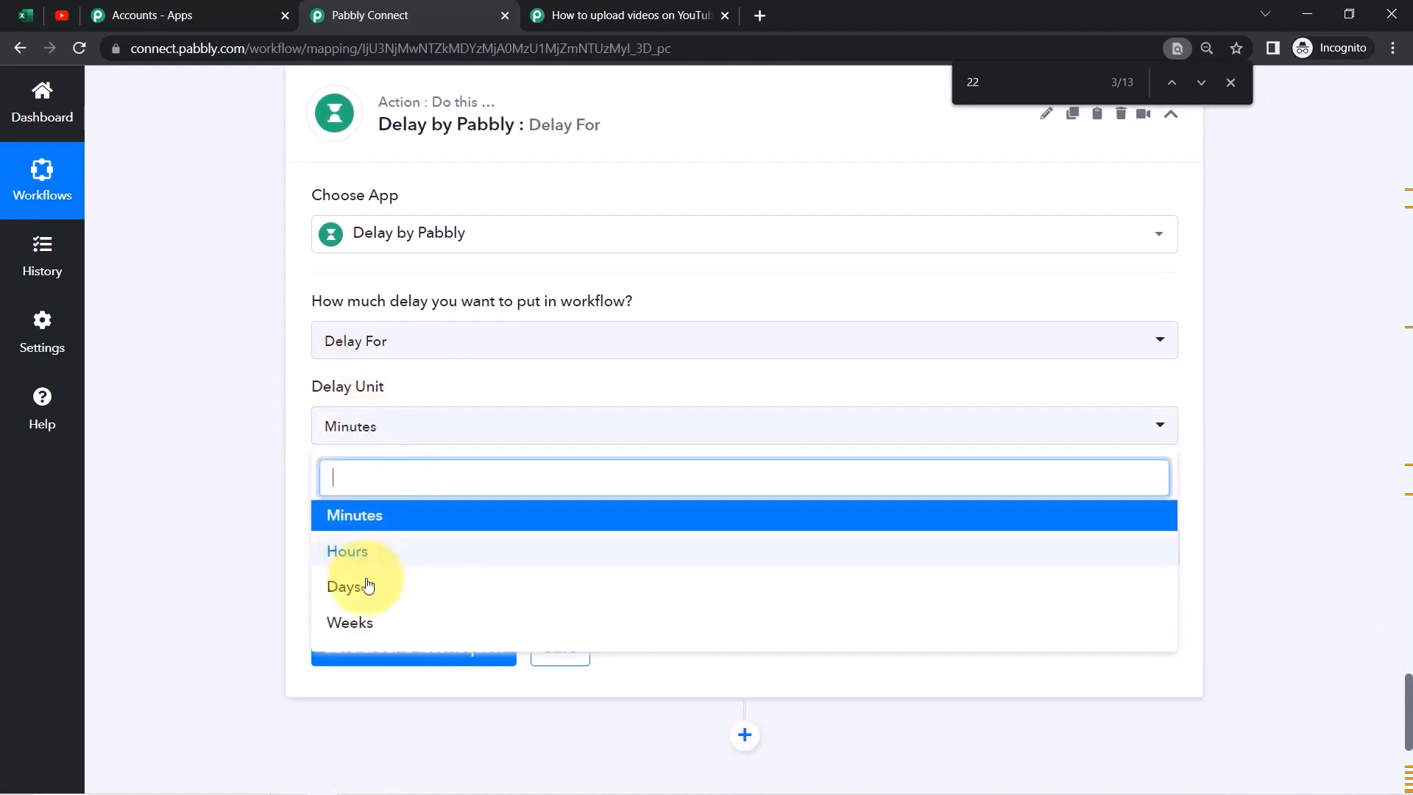
pyautogui.click(237, 483)
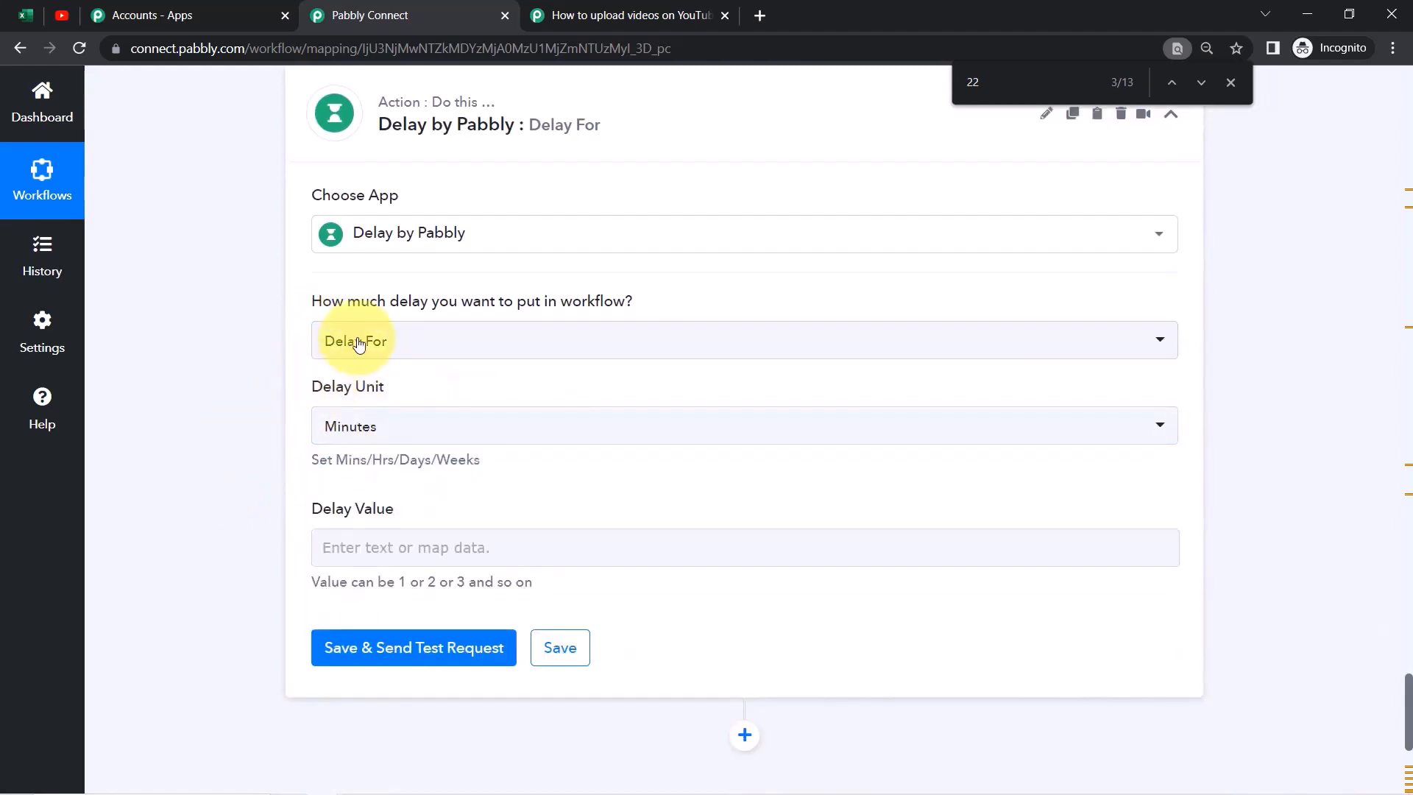
pyautogui.click(345, 546)
pyautogui.write('8')
pyautogui.click(218, 583)
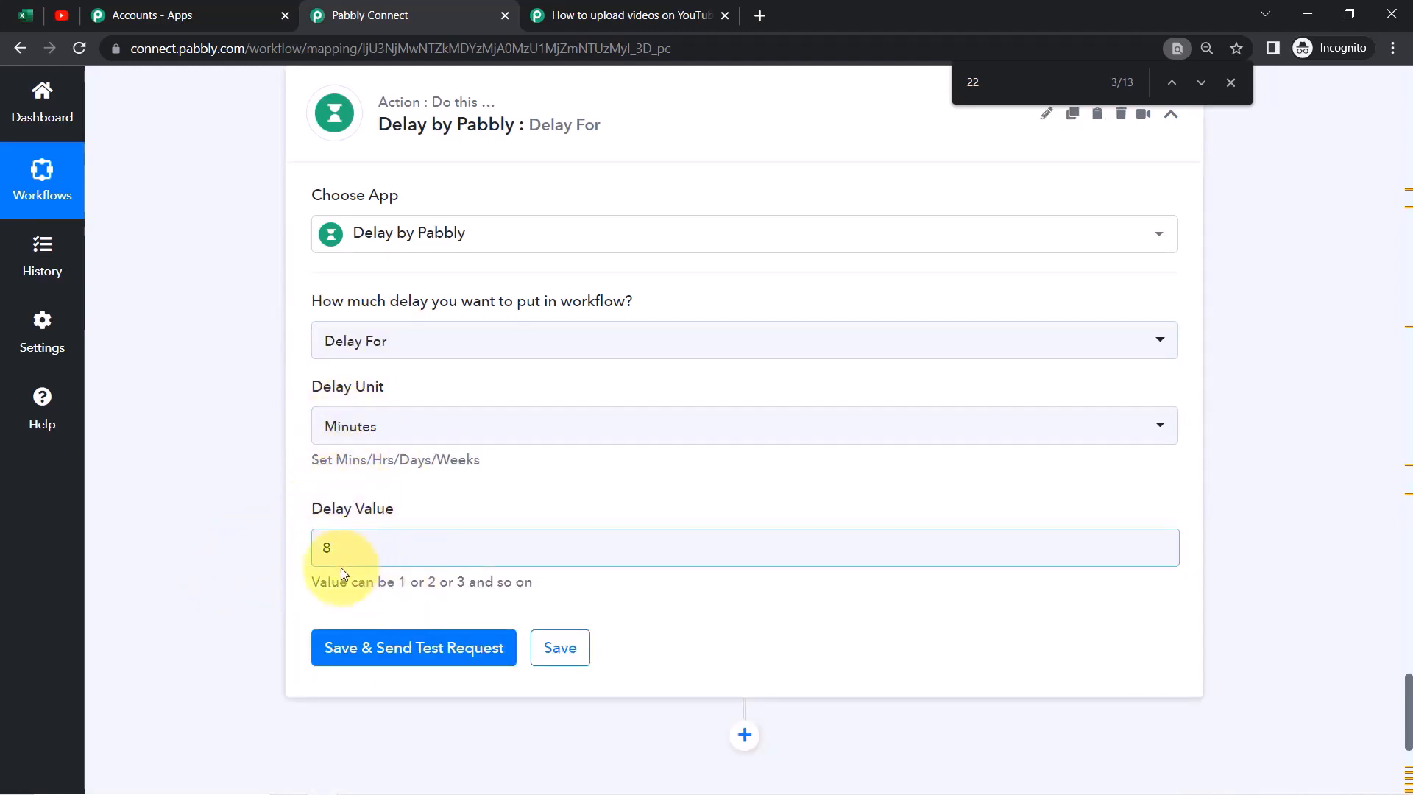
pyautogui.click(349, 649)
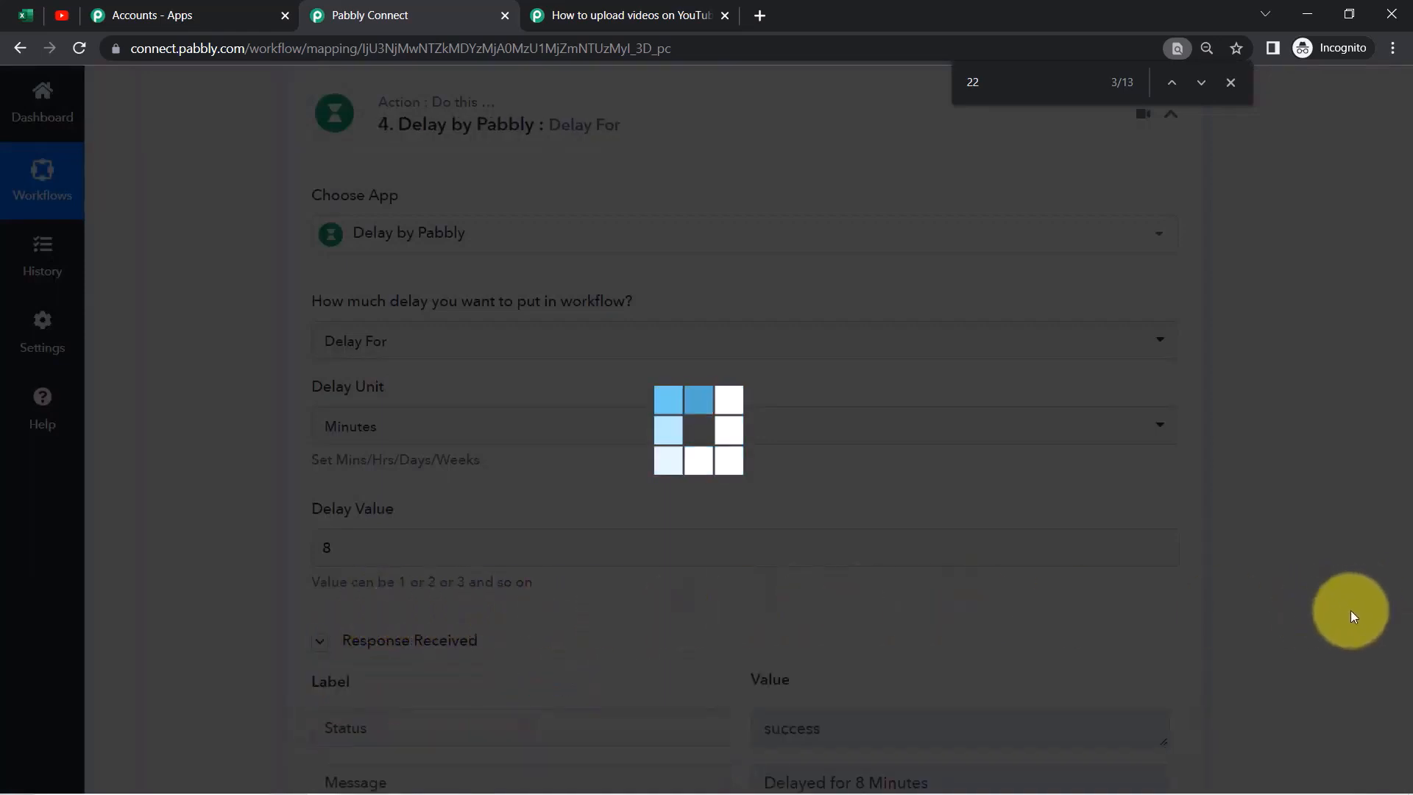
pyautogui.scroll(-3, 1291, 677)
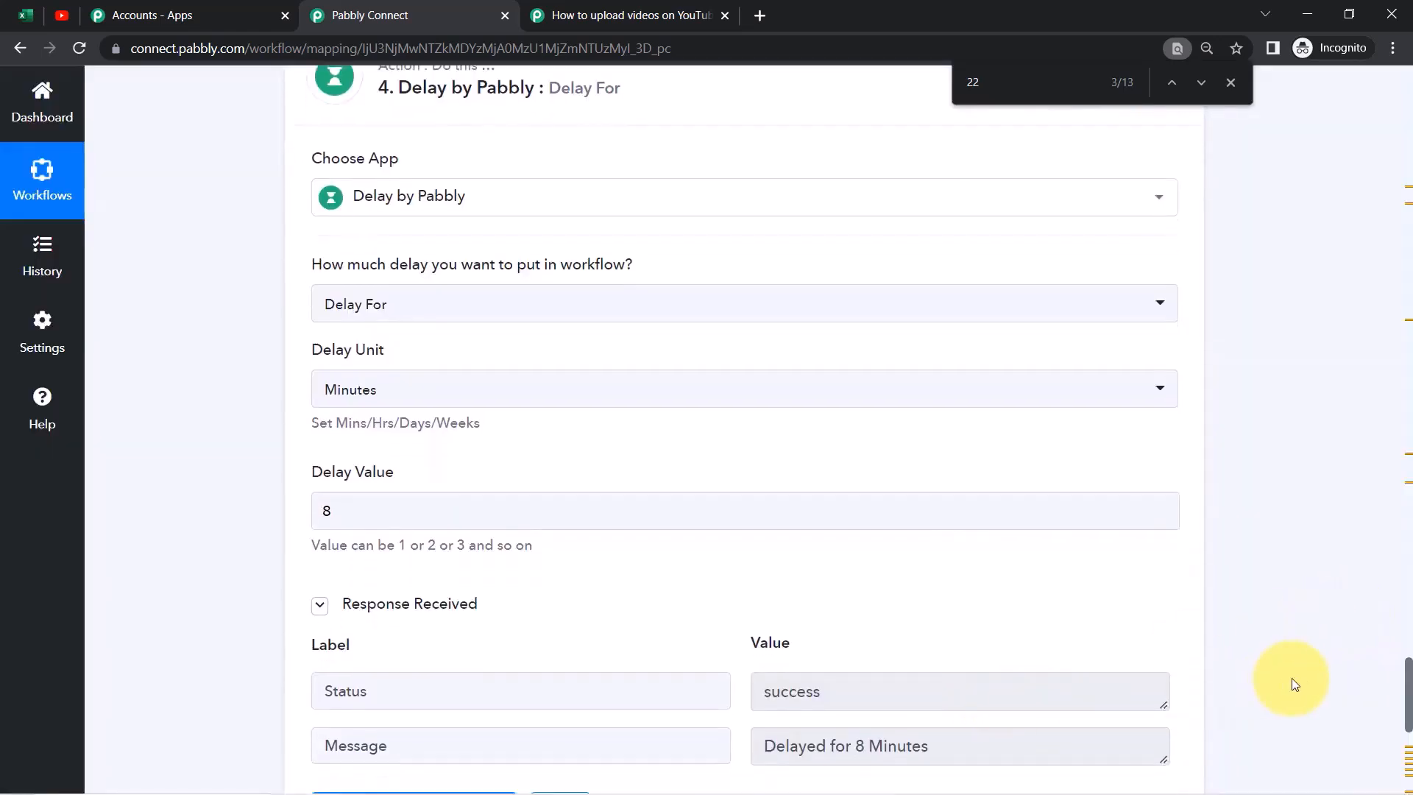
pyautogui.scroll(-1, 1292, 678)
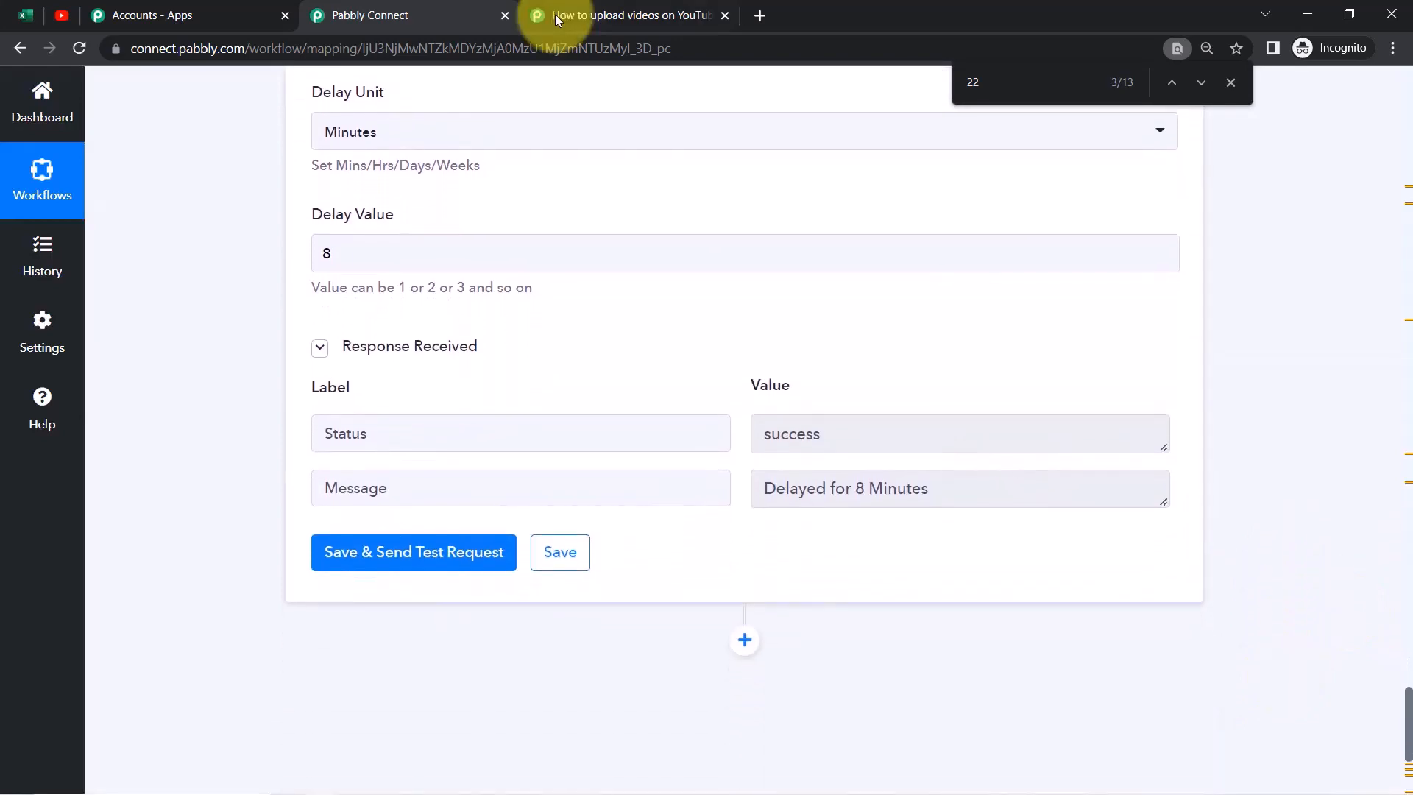
pyautogui.click(575, 7)
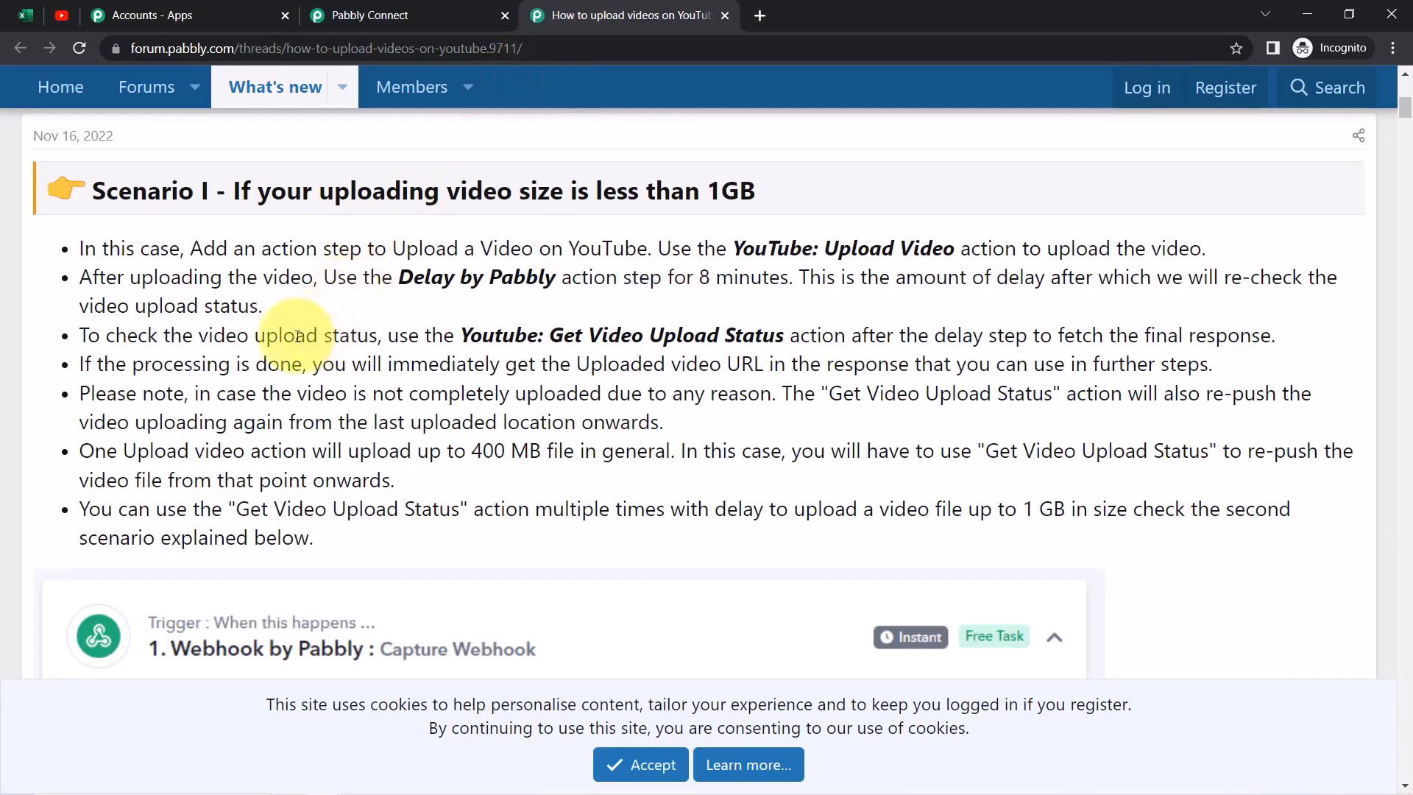
pyautogui.moveTo(122, 336); pyautogui.dragTo(198, 335)
pyautogui.click(202, 336)
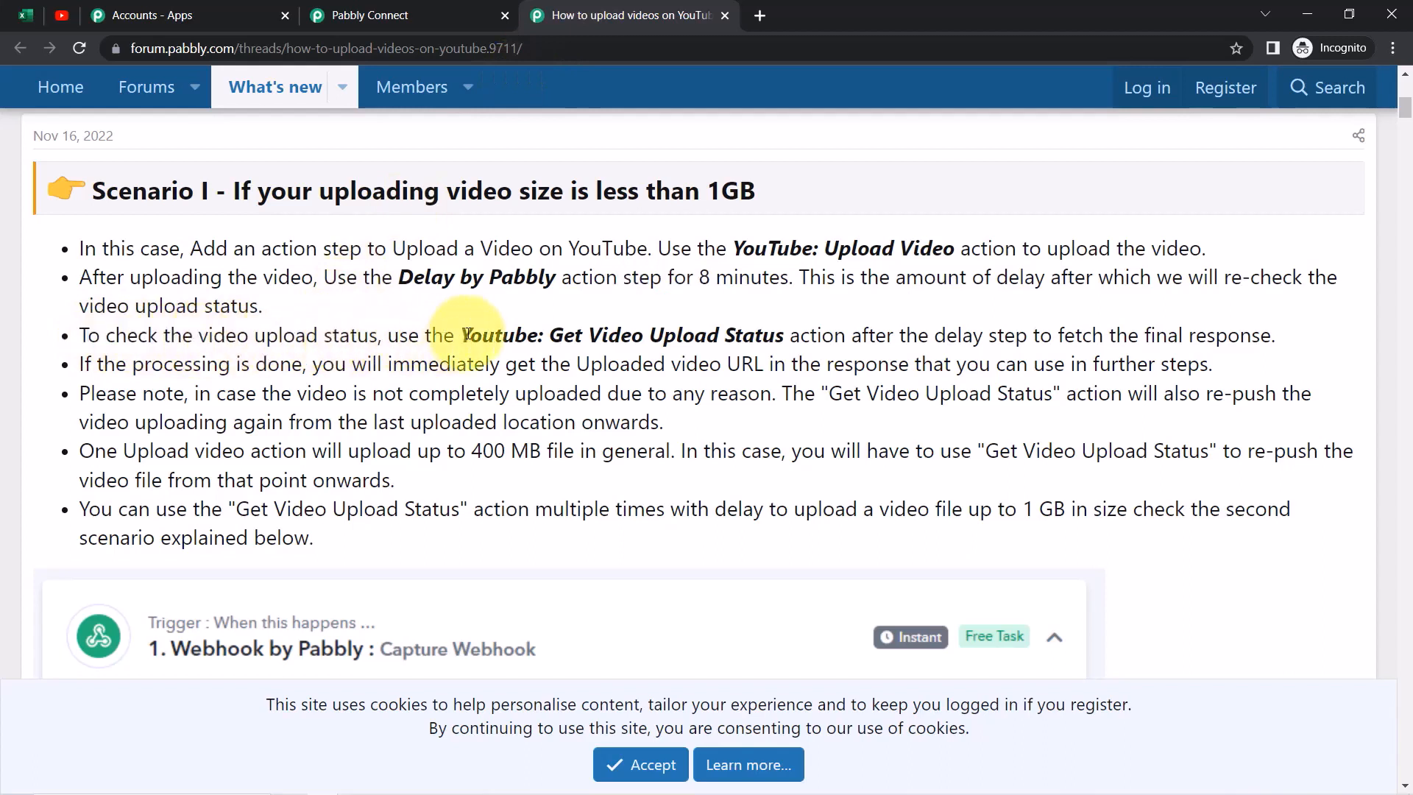
pyautogui.moveTo(556, 336); pyautogui.dragTo(1243, 336)
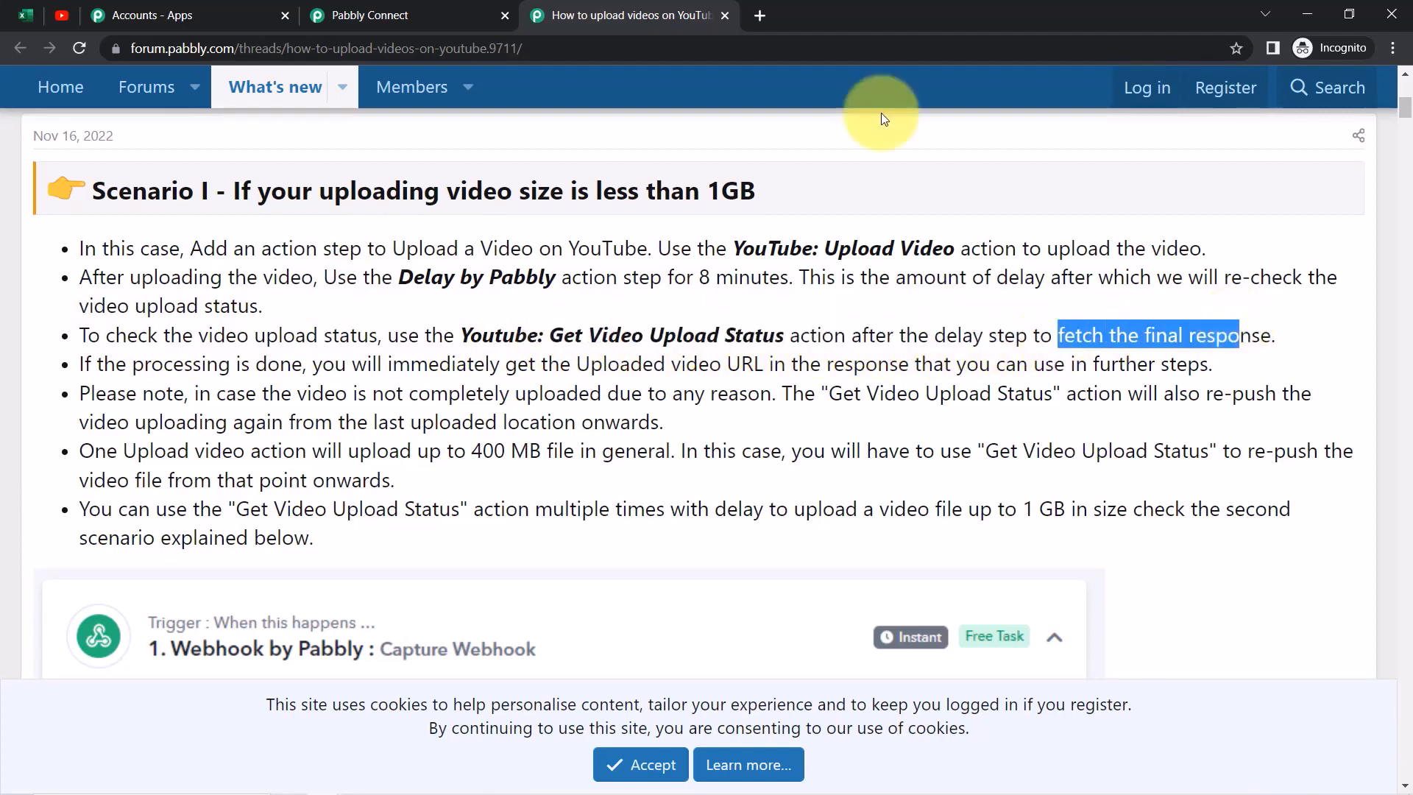
pyautogui.click(365, 15)
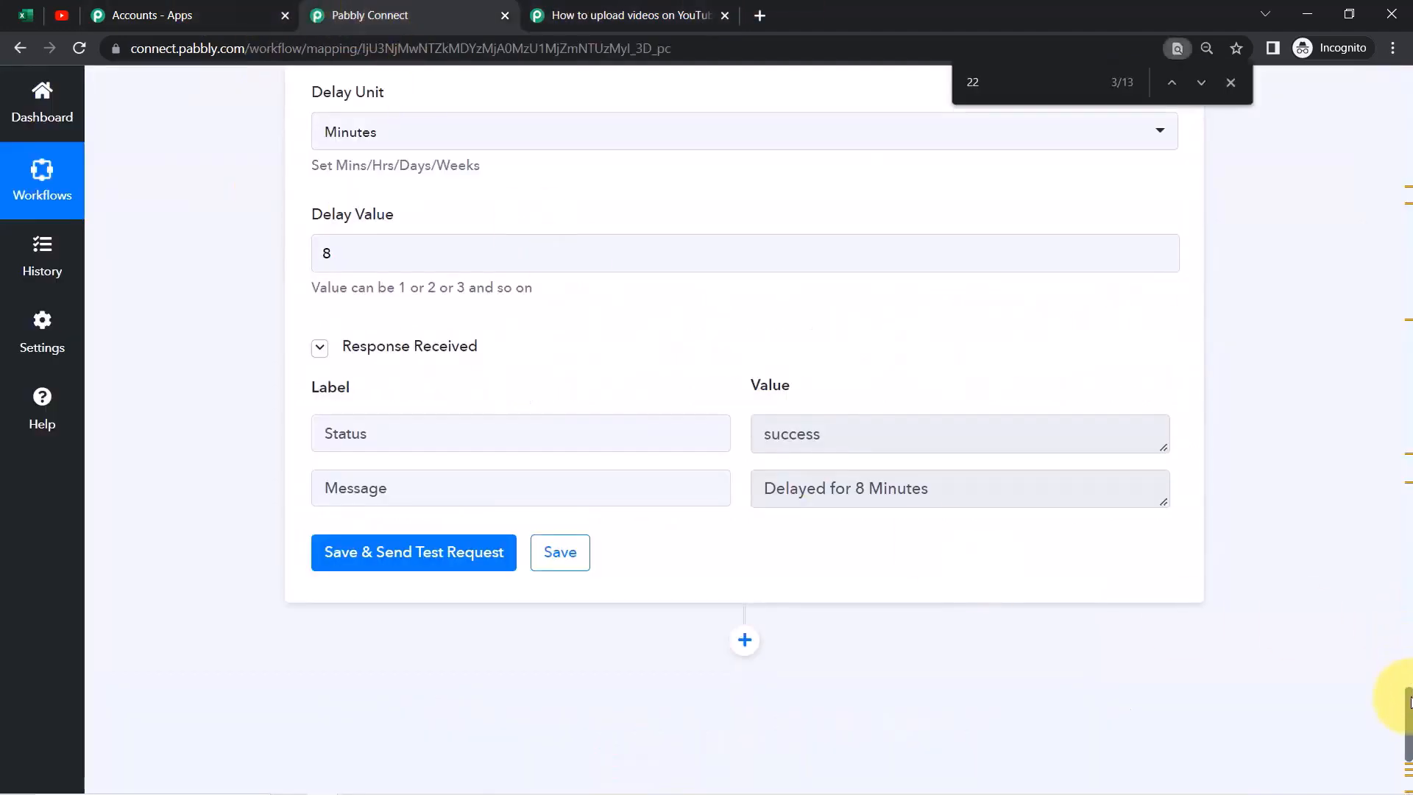
# Add an action step after the delay with YouTube as its app, copying 'Get Video Upload' from the forum guide
pyautogui.scroll(-4, 1394, 706)
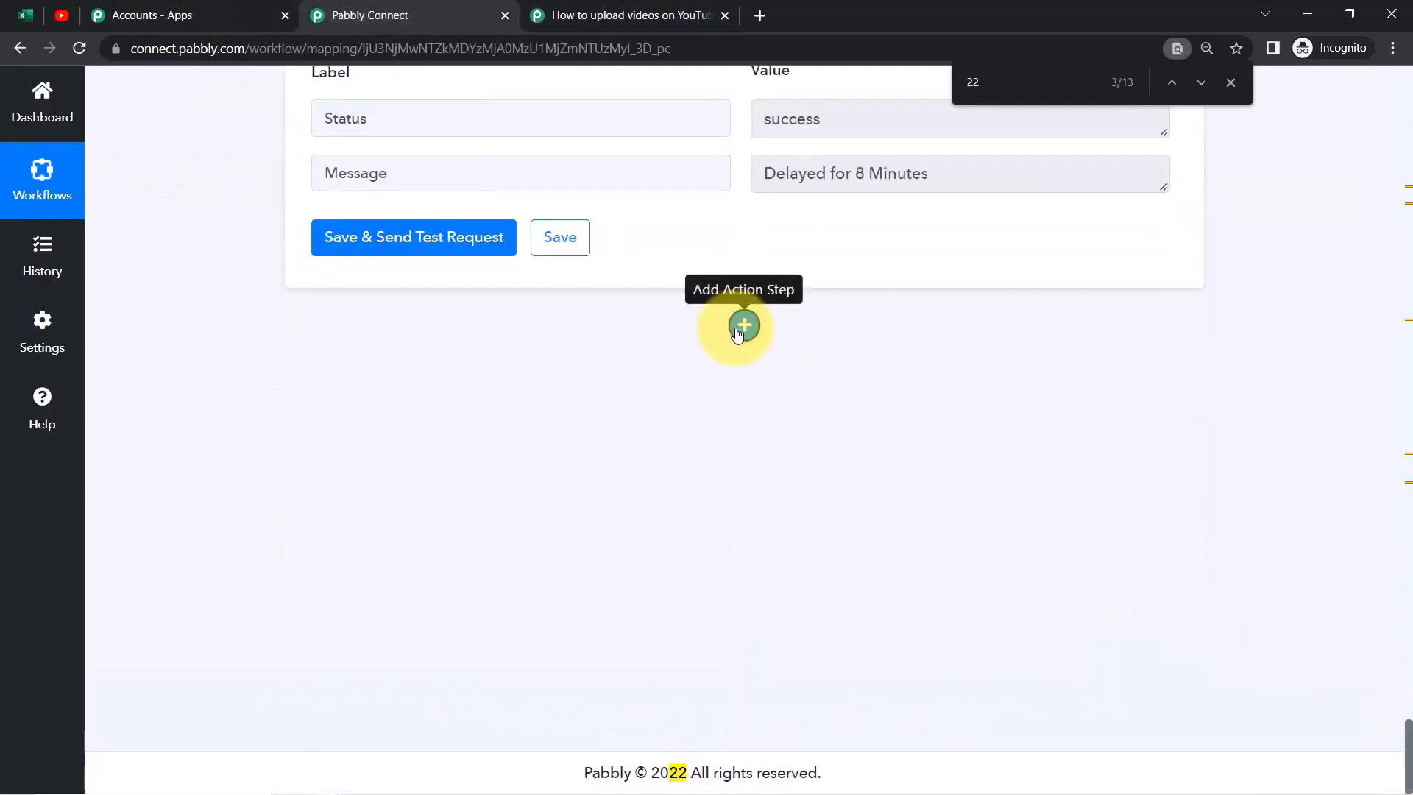
pyautogui.click(744, 325)
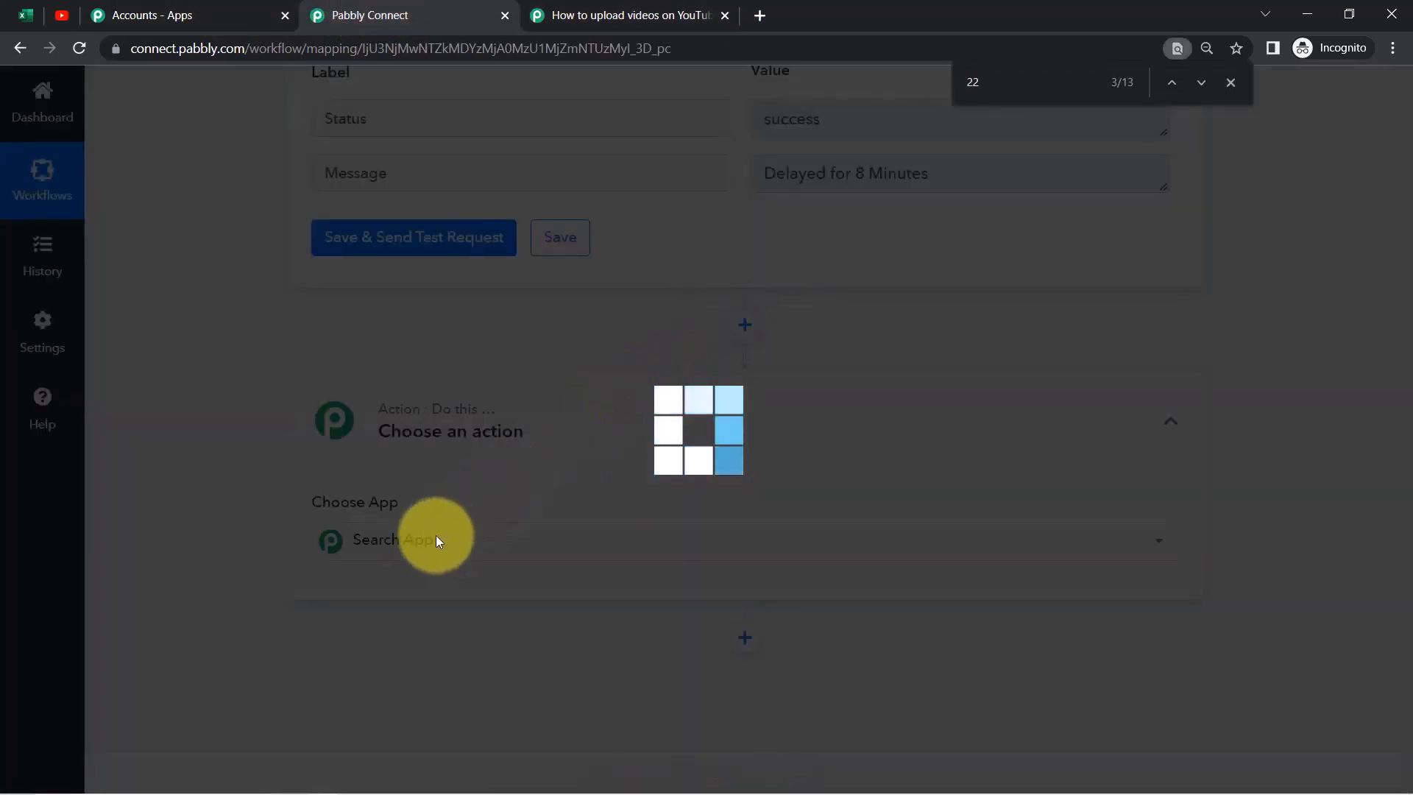
pyautogui.write('you')
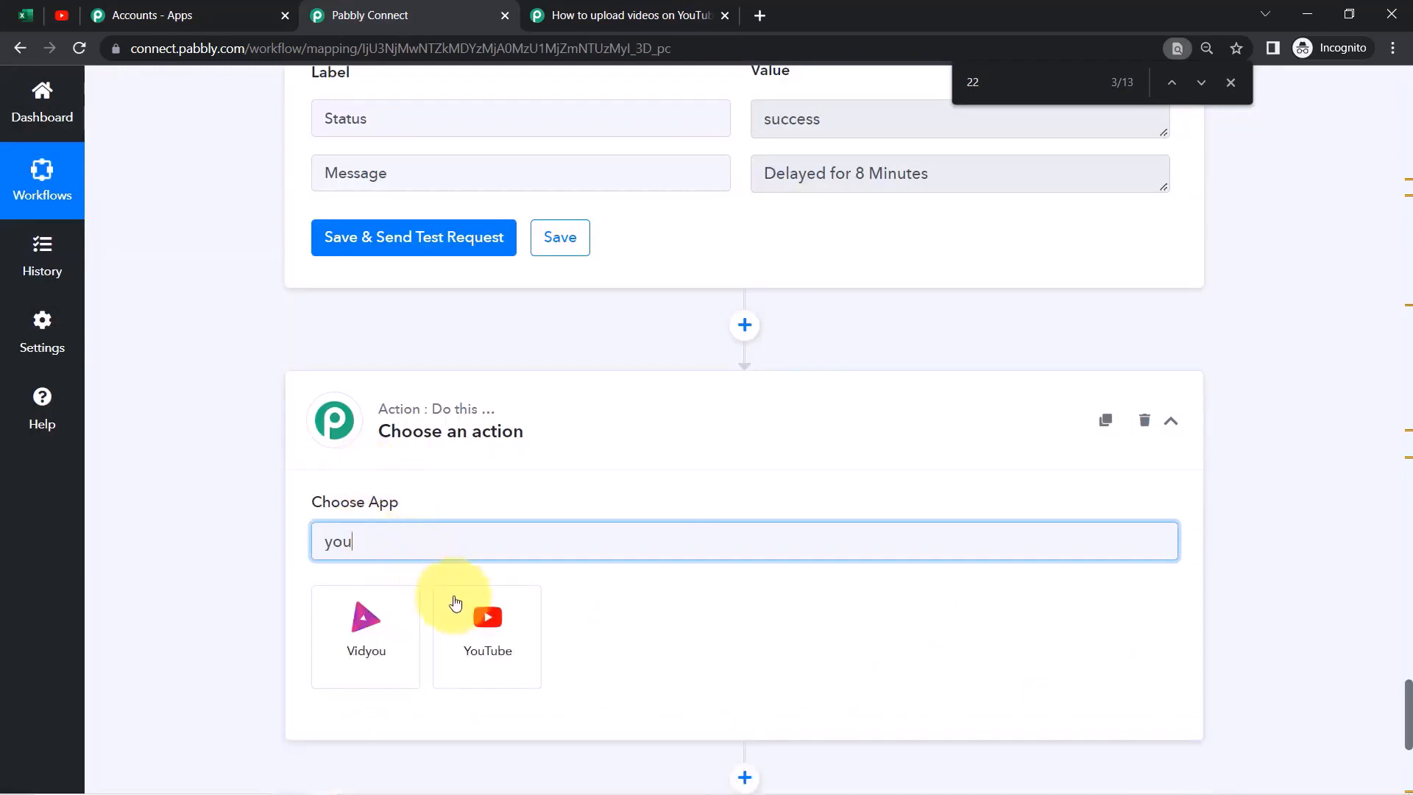
pyautogui.click(456, 602)
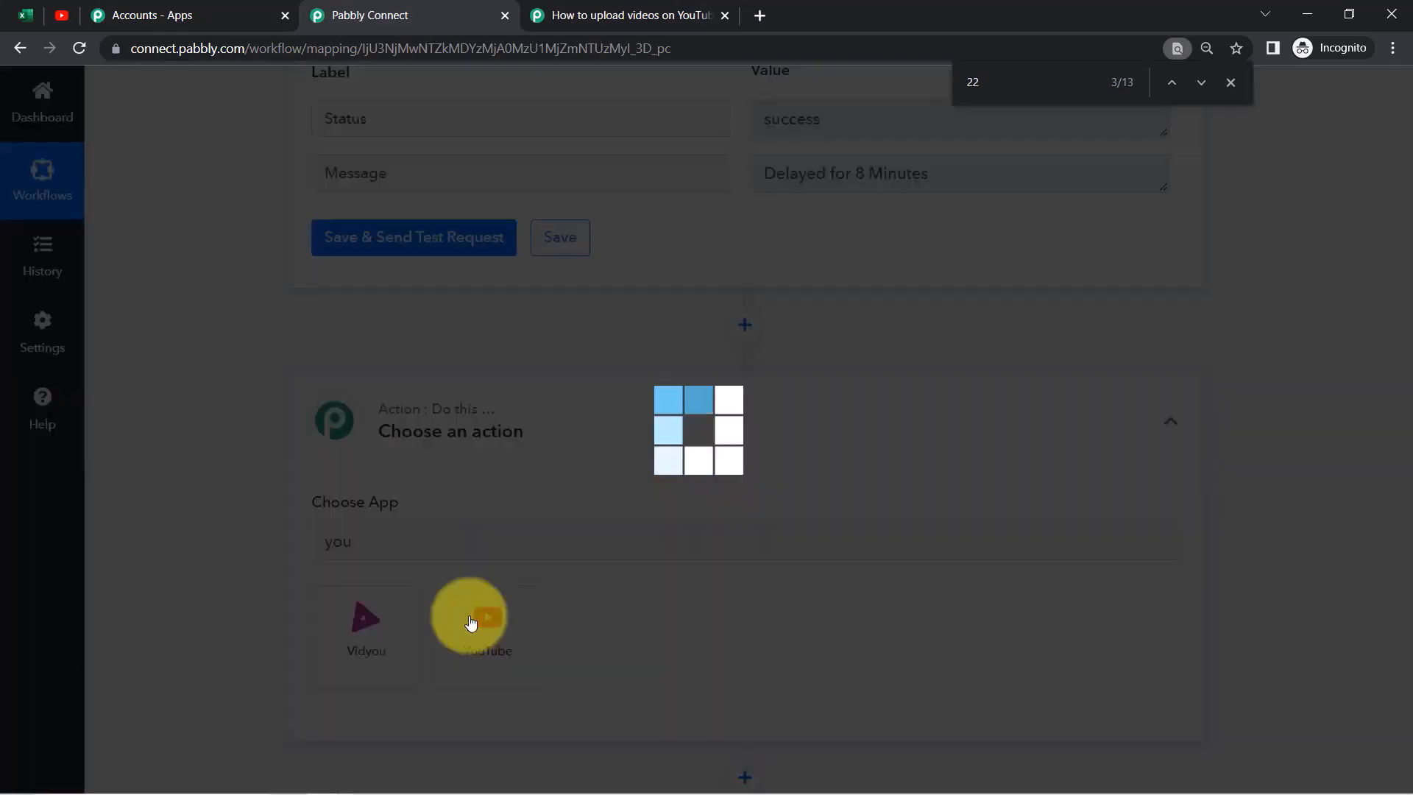
pyautogui.click(625, 14)
pyautogui.moveTo(550, 337); pyautogui.dragTo(724, 336)
pyautogui.hotkey('ctrl', 'c')
pyautogui.click(418, 15)
# Choose the Get Video Upload Status (Beta) event and connect the existing YouTube account
pyautogui.click(404, 630)
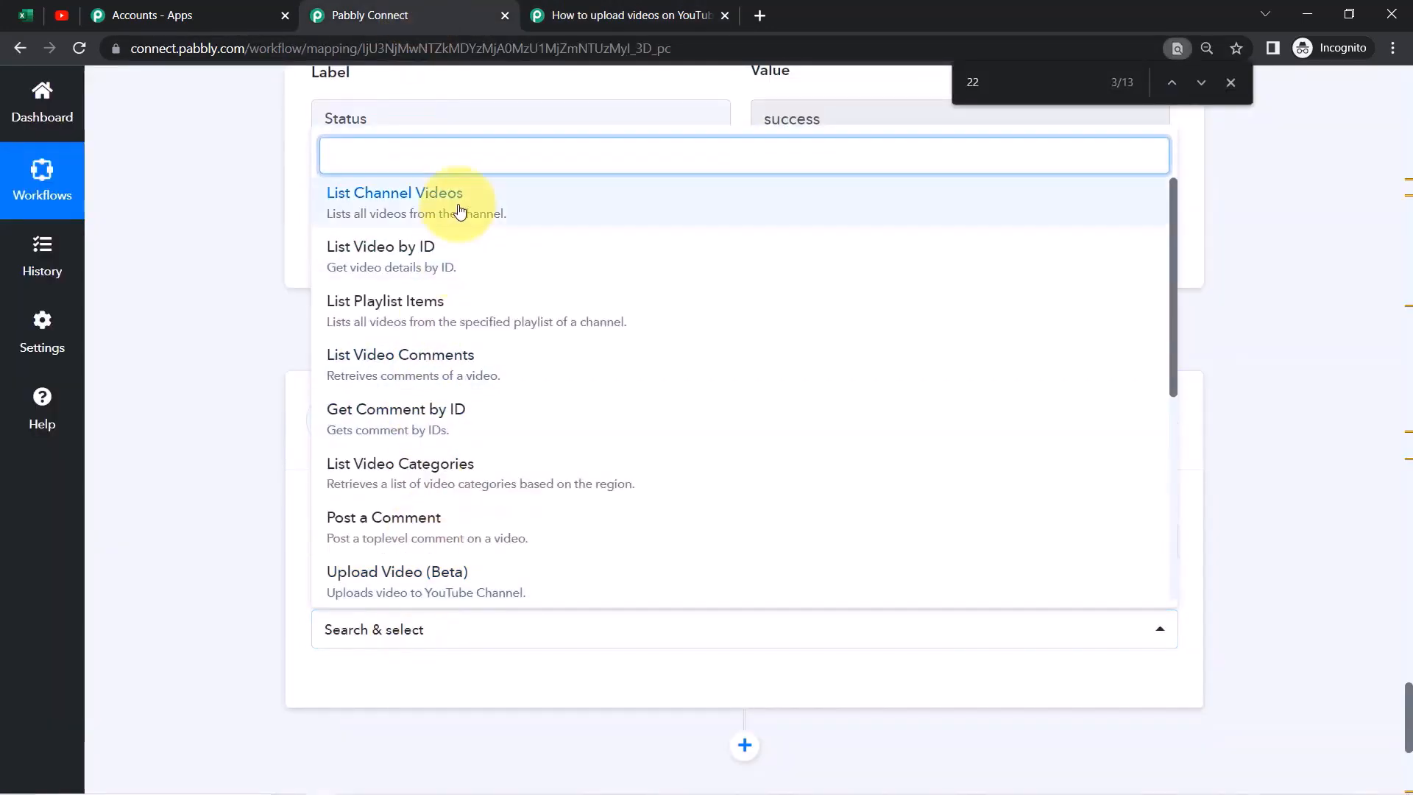
pyautogui.hotkey('ctrl', 'v')
pyautogui.click(420, 598)
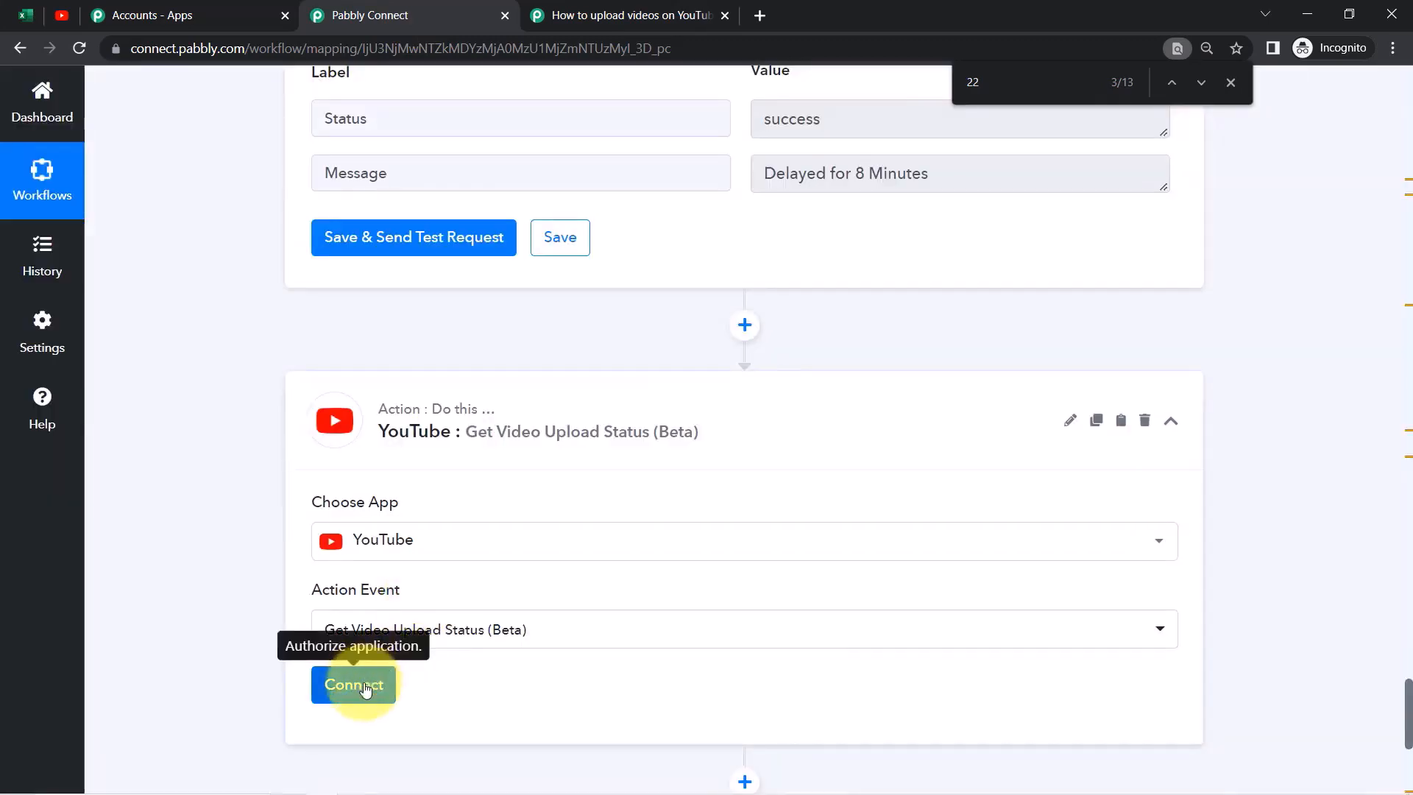
pyautogui.click(366, 688)
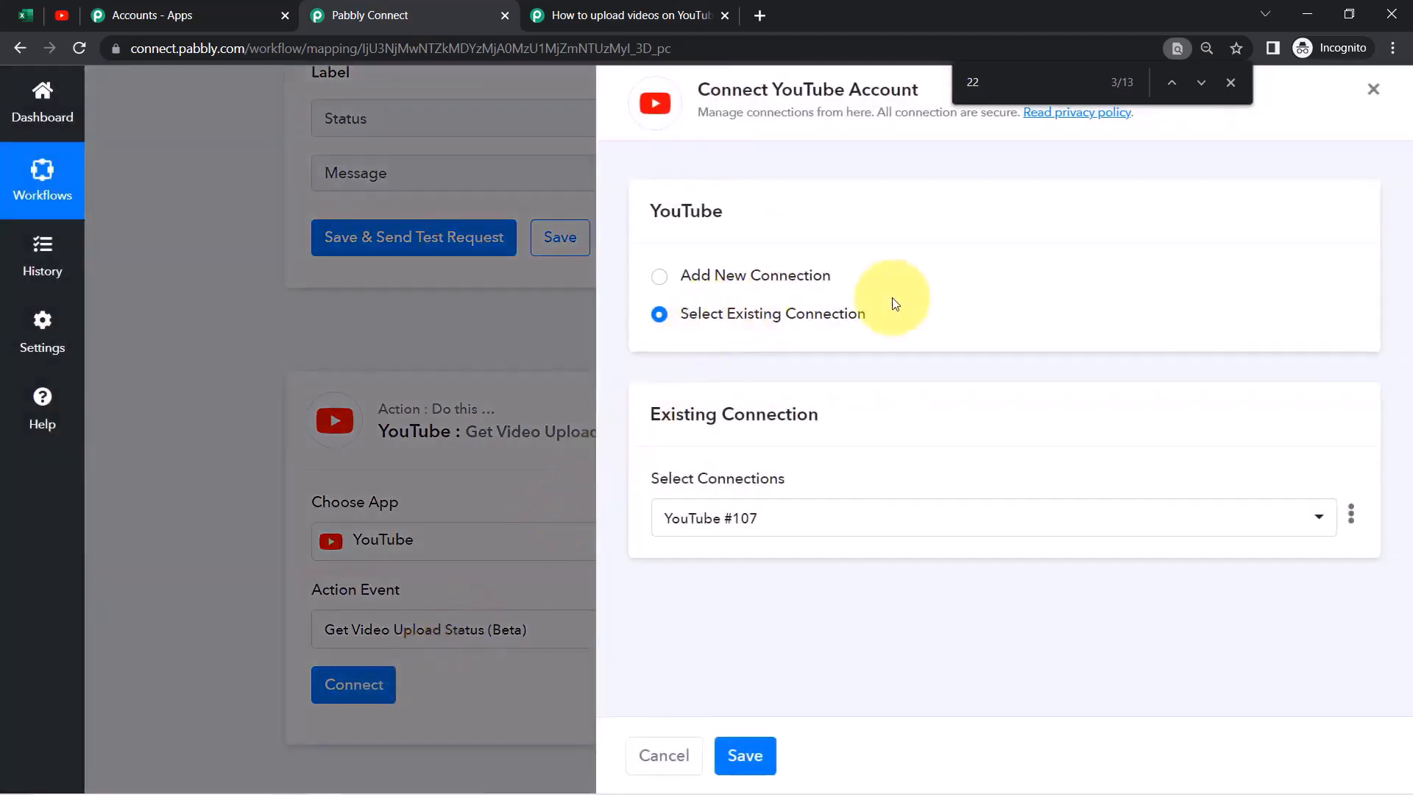
pyautogui.click(746, 756)
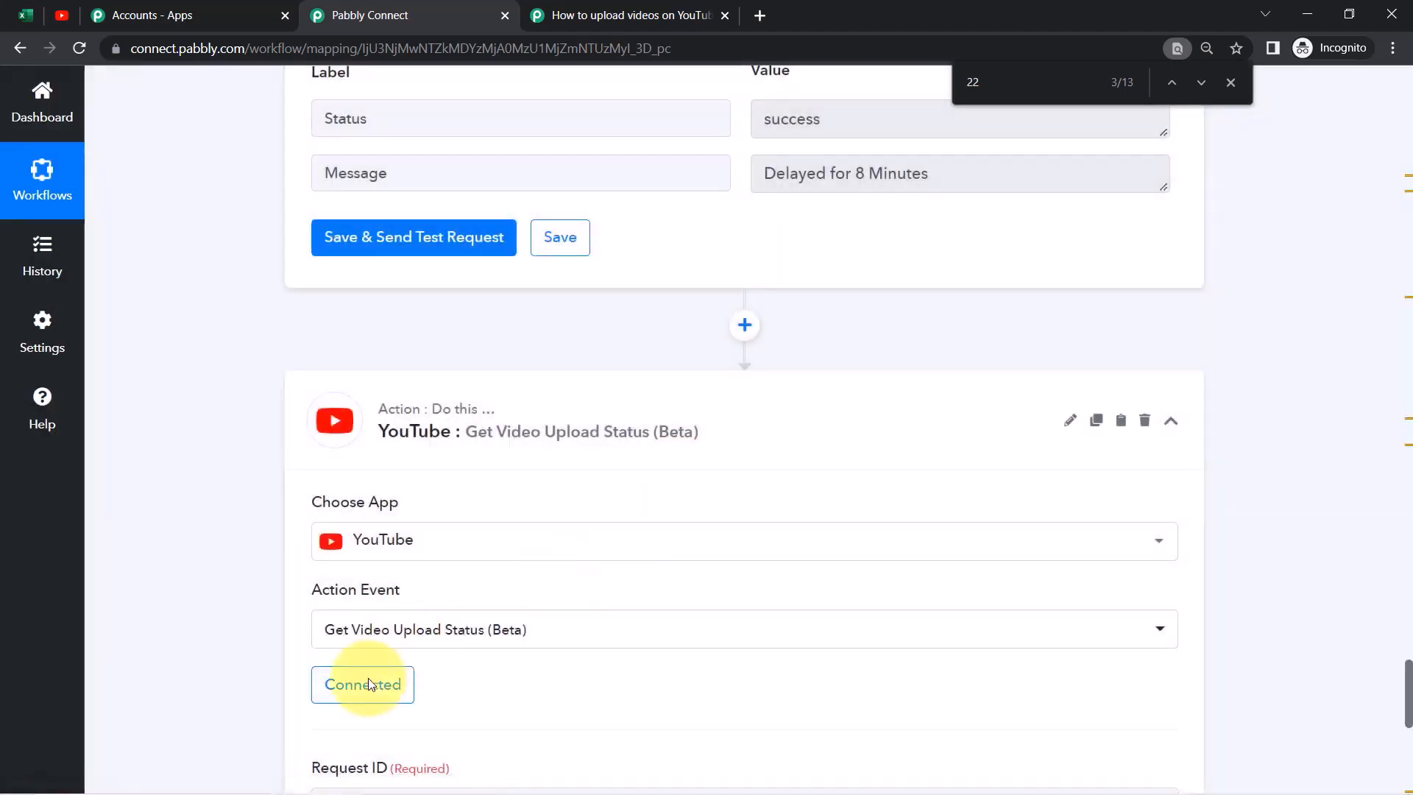
pyautogui.moveTo(1409, 696); pyautogui.dragTo(1409, 717)
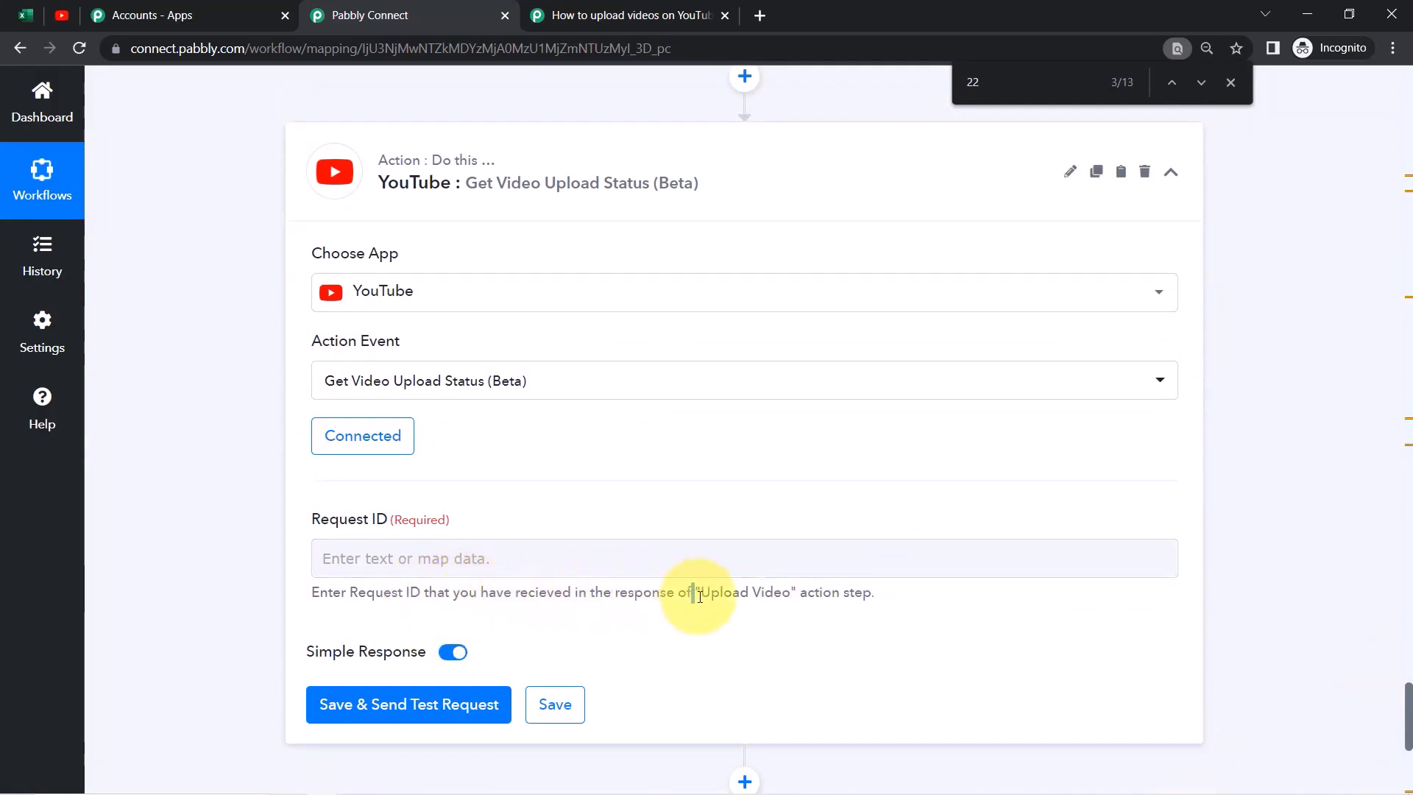
# Check the upload response's Res1 RequestId, then map it from step 3 into Request ID
pyautogui.moveTo(694, 598); pyautogui.dragTo(775, 598)
pyautogui.scroll(10, 1409, 707)
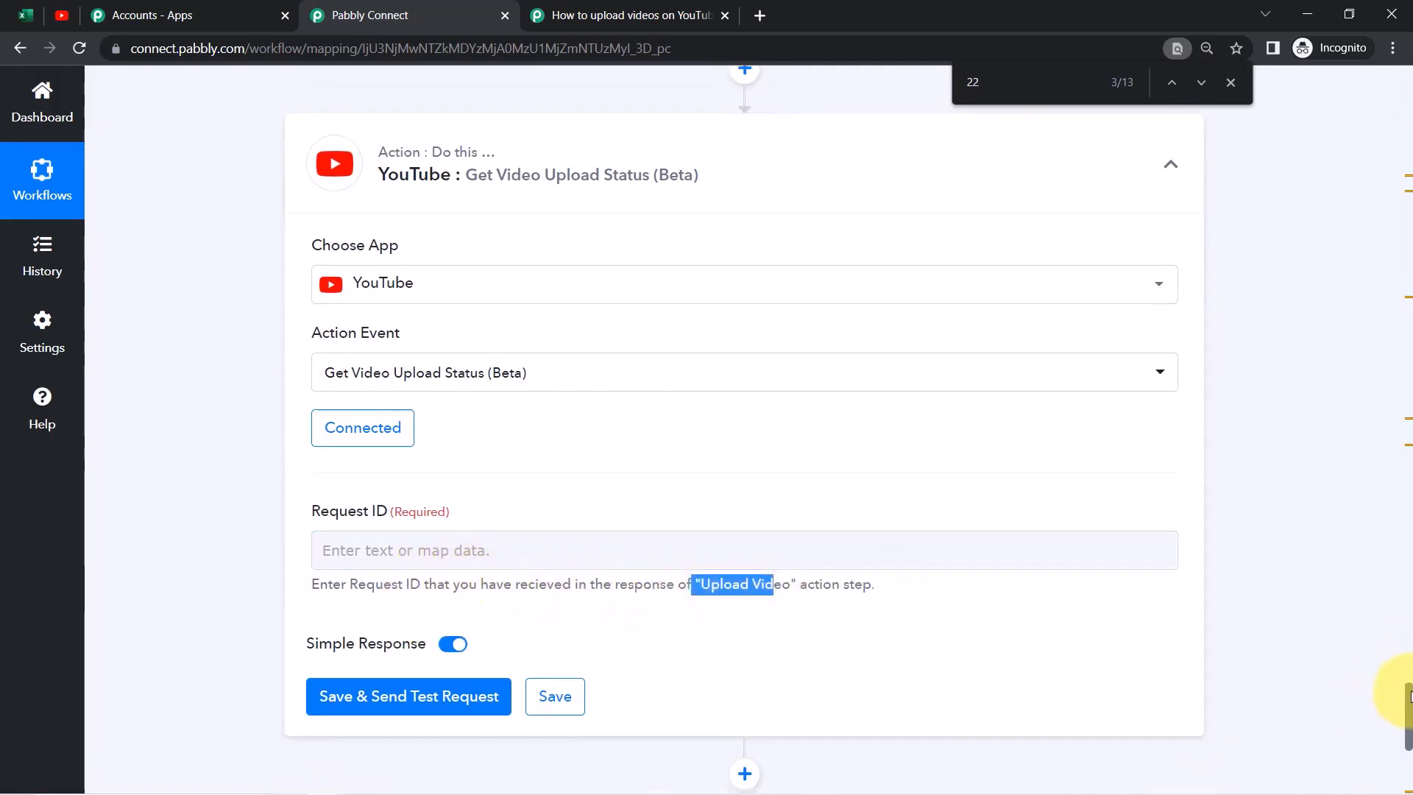
pyautogui.moveTo(1409, 605)
pyautogui.mouseDown()
pyautogui.moveTo(1406, 442)
pyautogui.moveTo(1384, 420)
pyautogui.moveTo(1376, 353)
pyautogui.moveTo(1408, 401)
pyautogui.moveTo(1408, 577)
pyautogui.mouseUp()
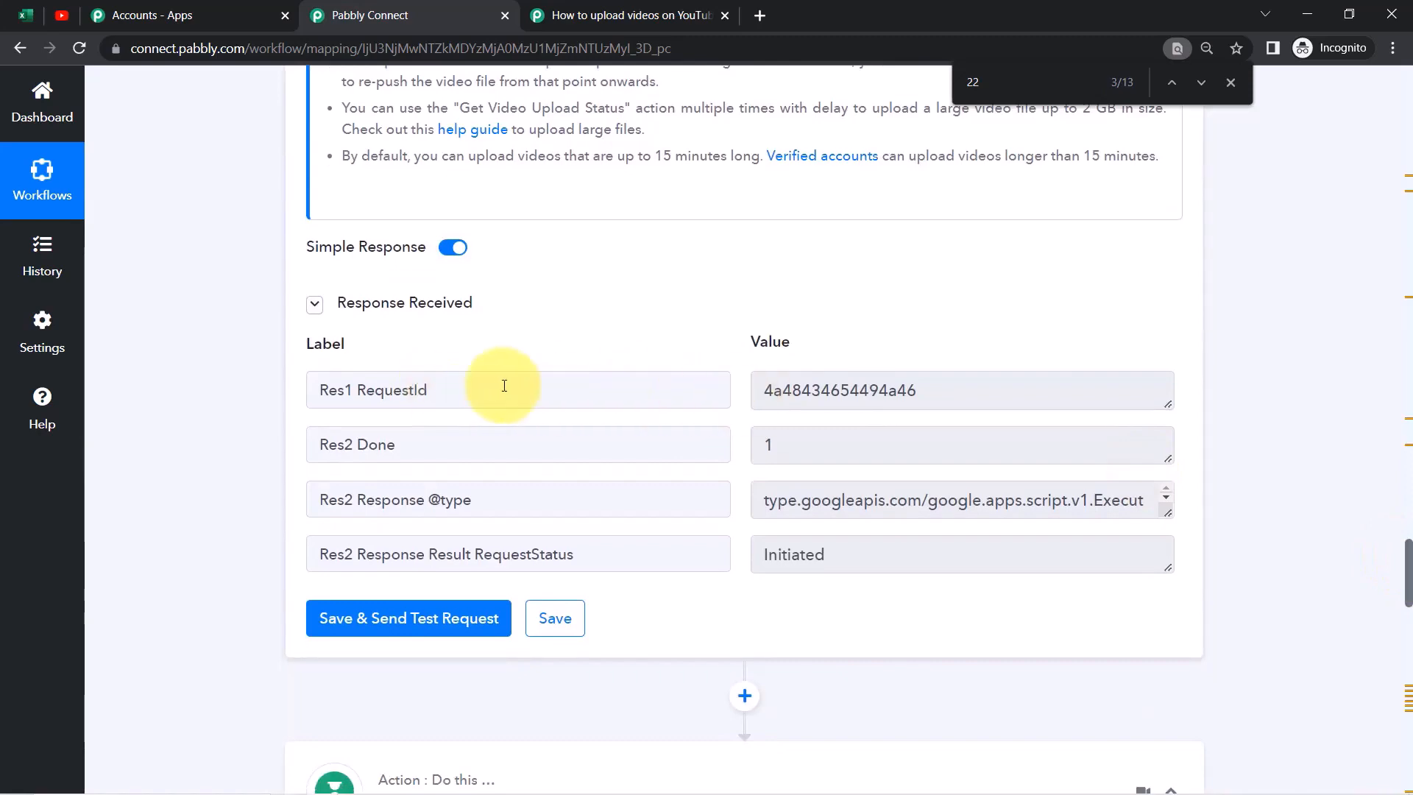
pyautogui.moveTo(552, 382); pyautogui.dragTo(303, 391)
pyautogui.moveTo(801, 398); pyautogui.dragTo(888, 423)
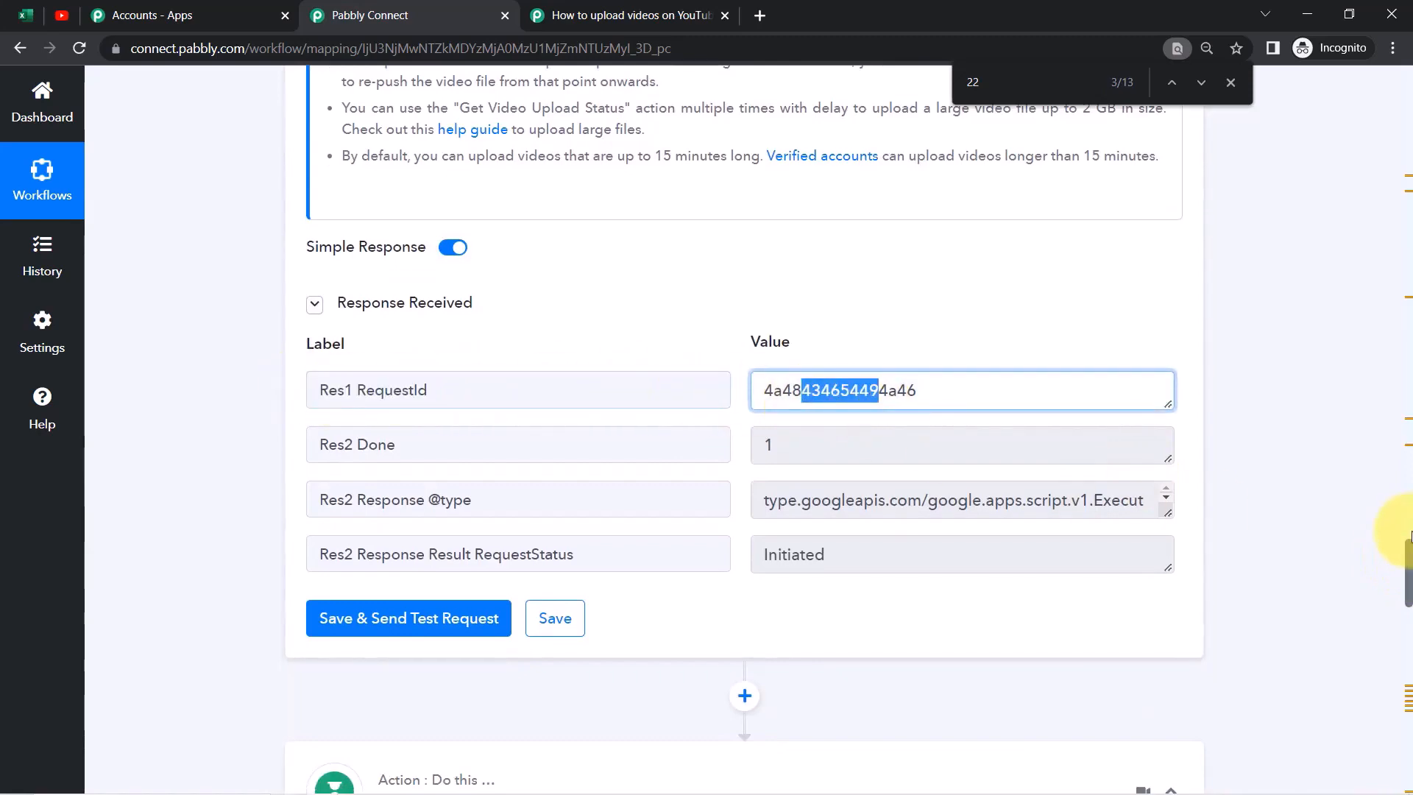
pyautogui.moveTo(1408, 544); pyautogui.dragTo(1408, 729)
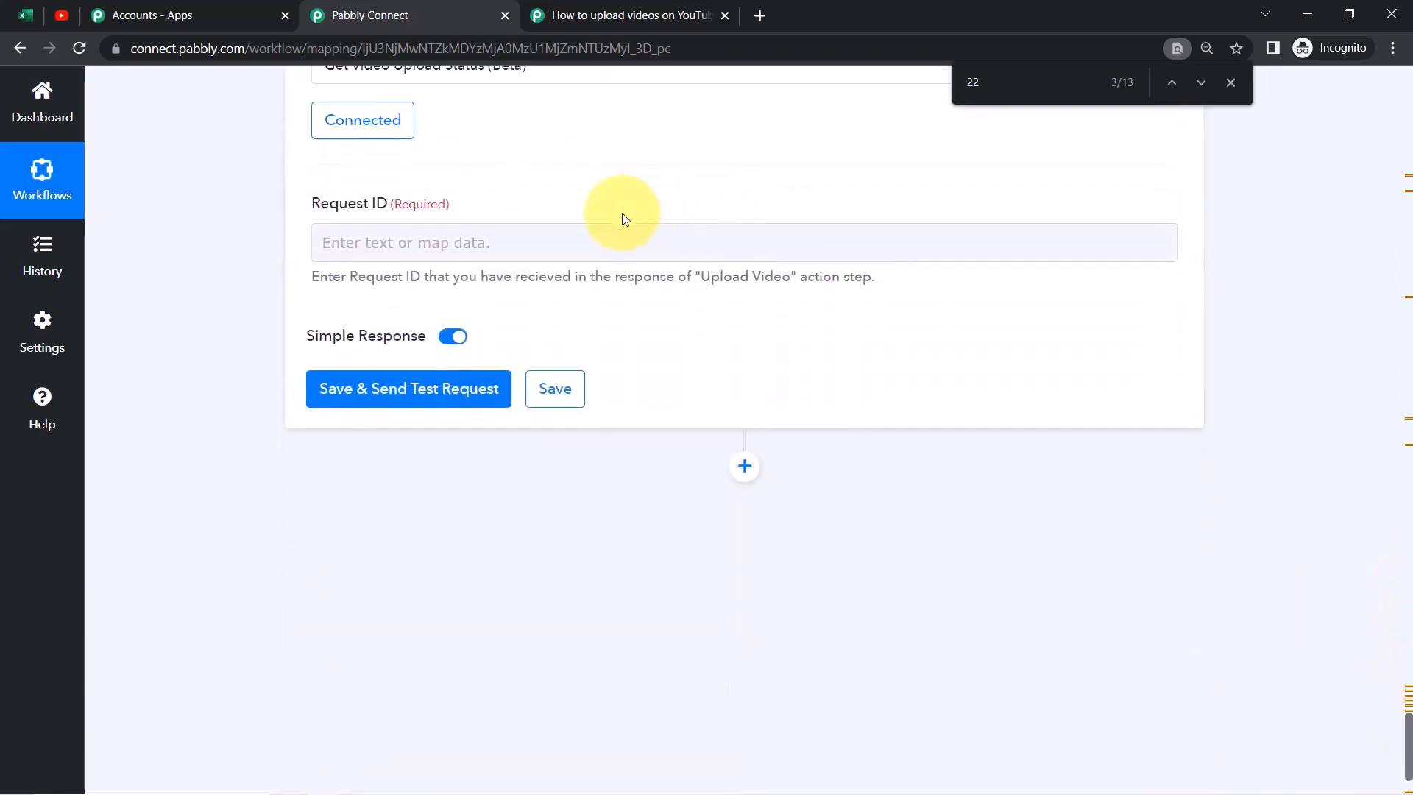
pyautogui.click(562, 235)
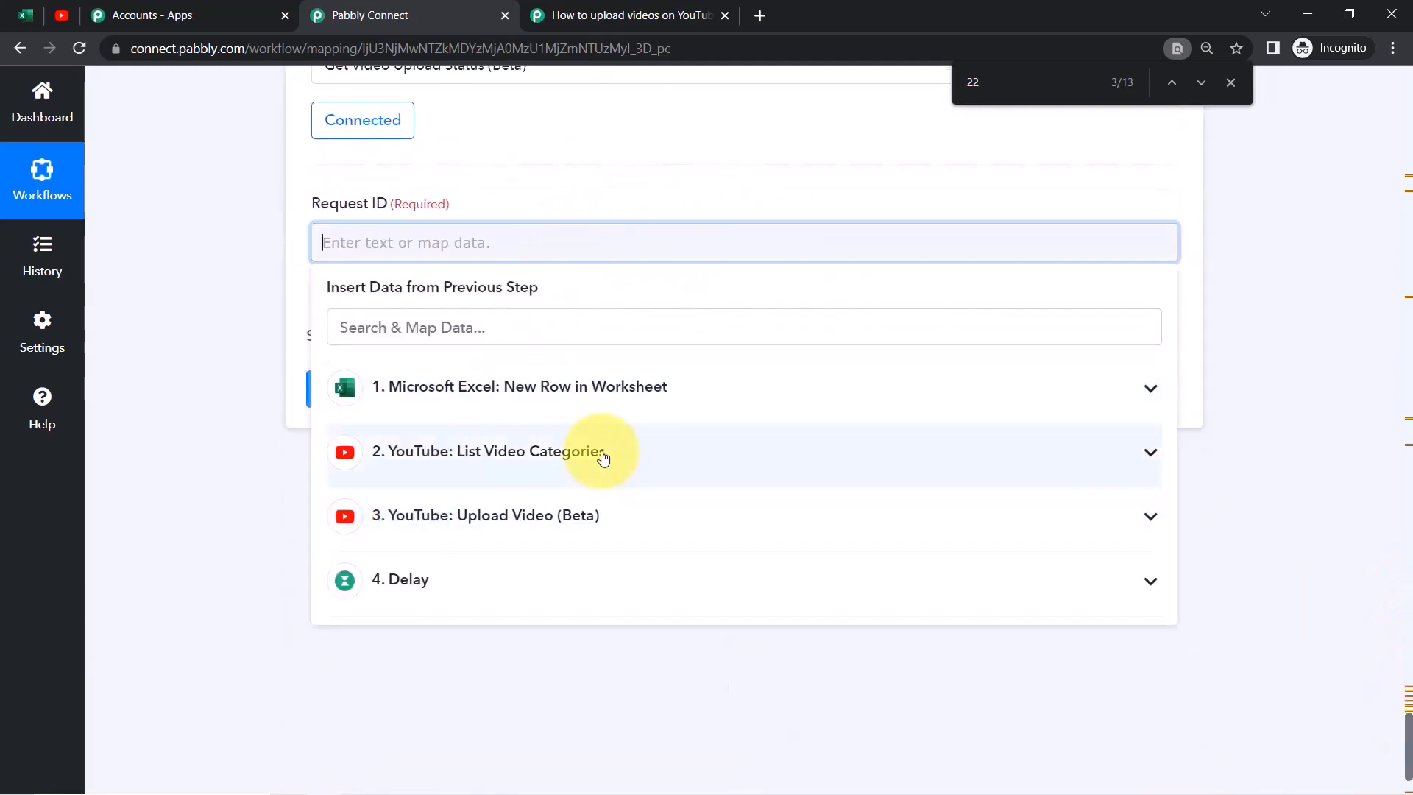
pyautogui.click(568, 513)
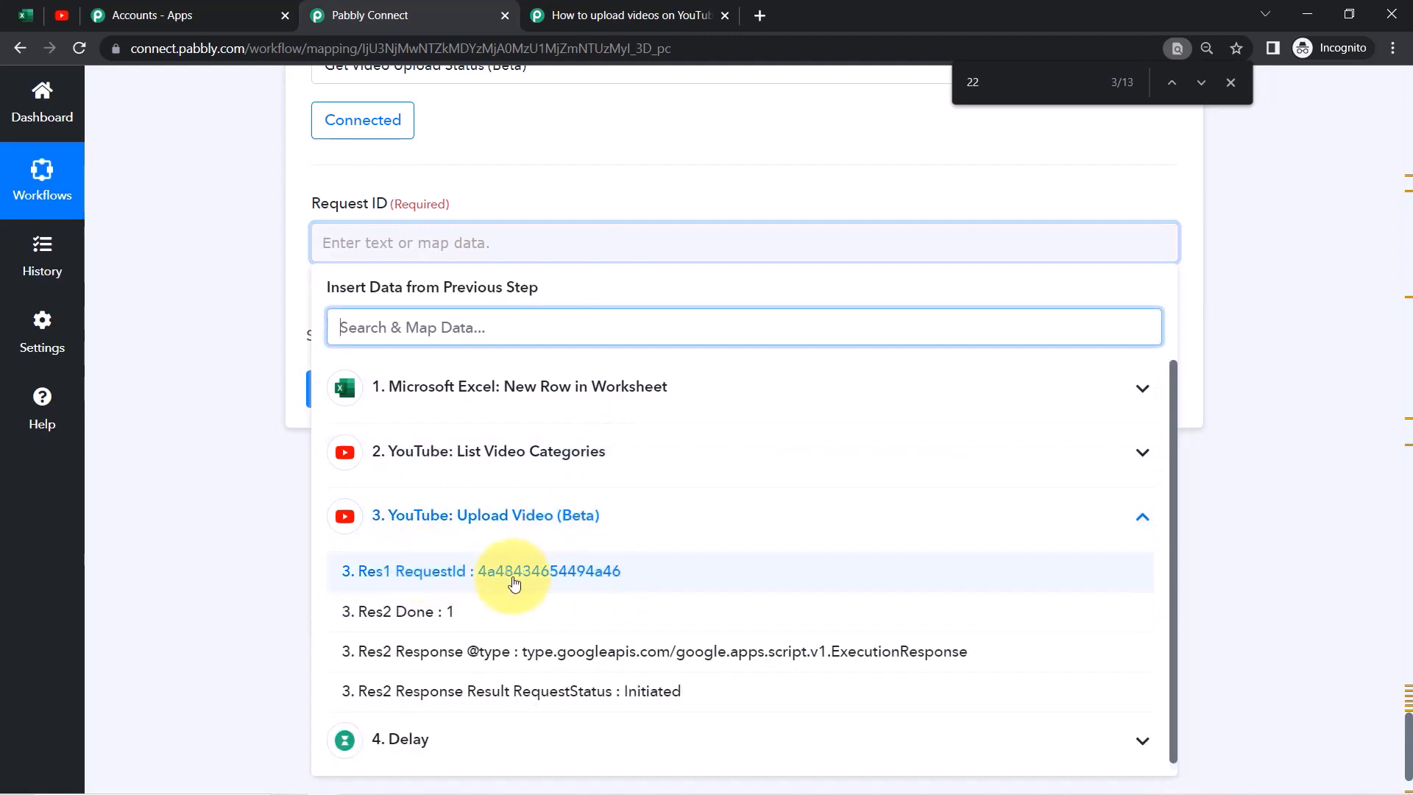
pyautogui.click(475, 574)
pyautogui.click(199, 512)
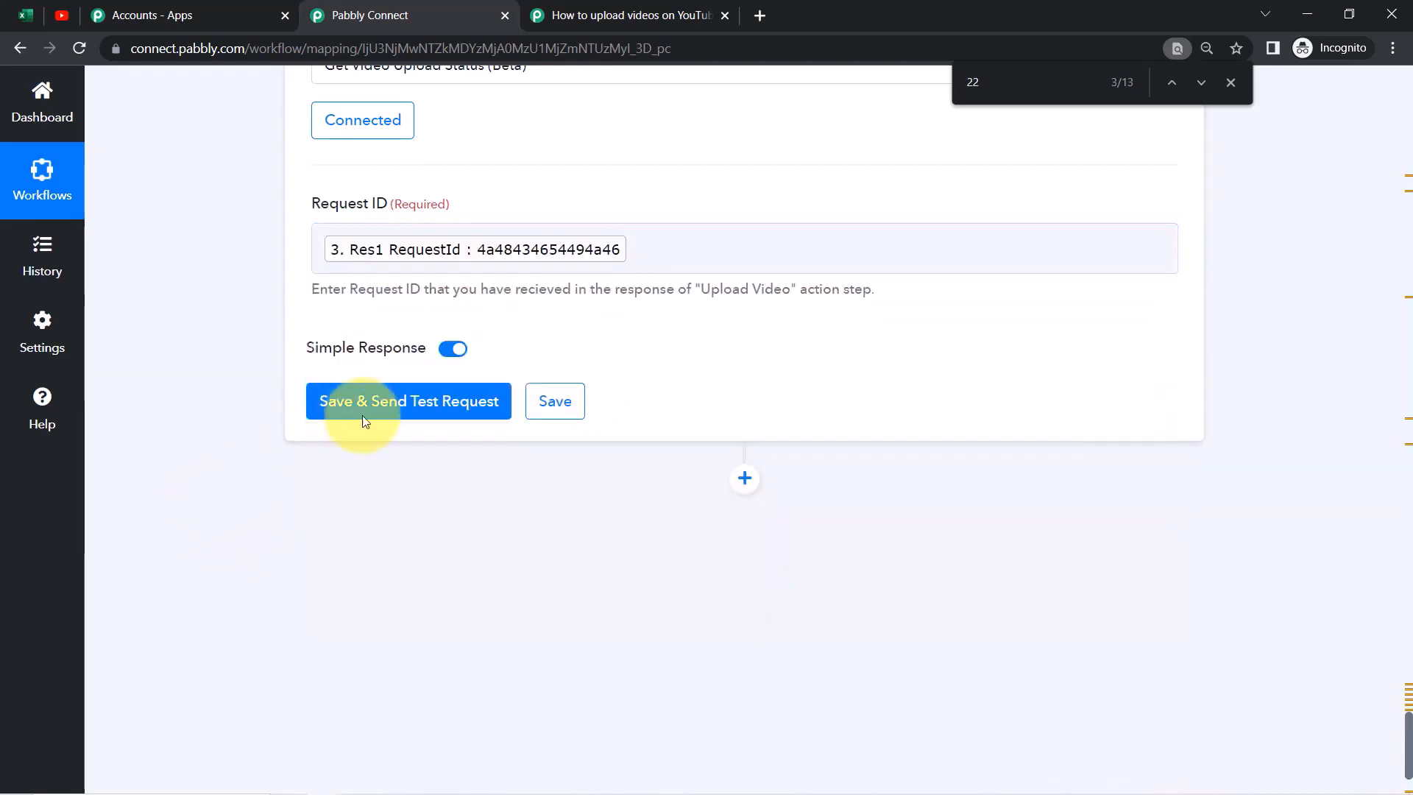
# Test the upload-status step and find the response's privacy status 'public' and upload status 'uploaded'
pyautogui.click(381, 411)
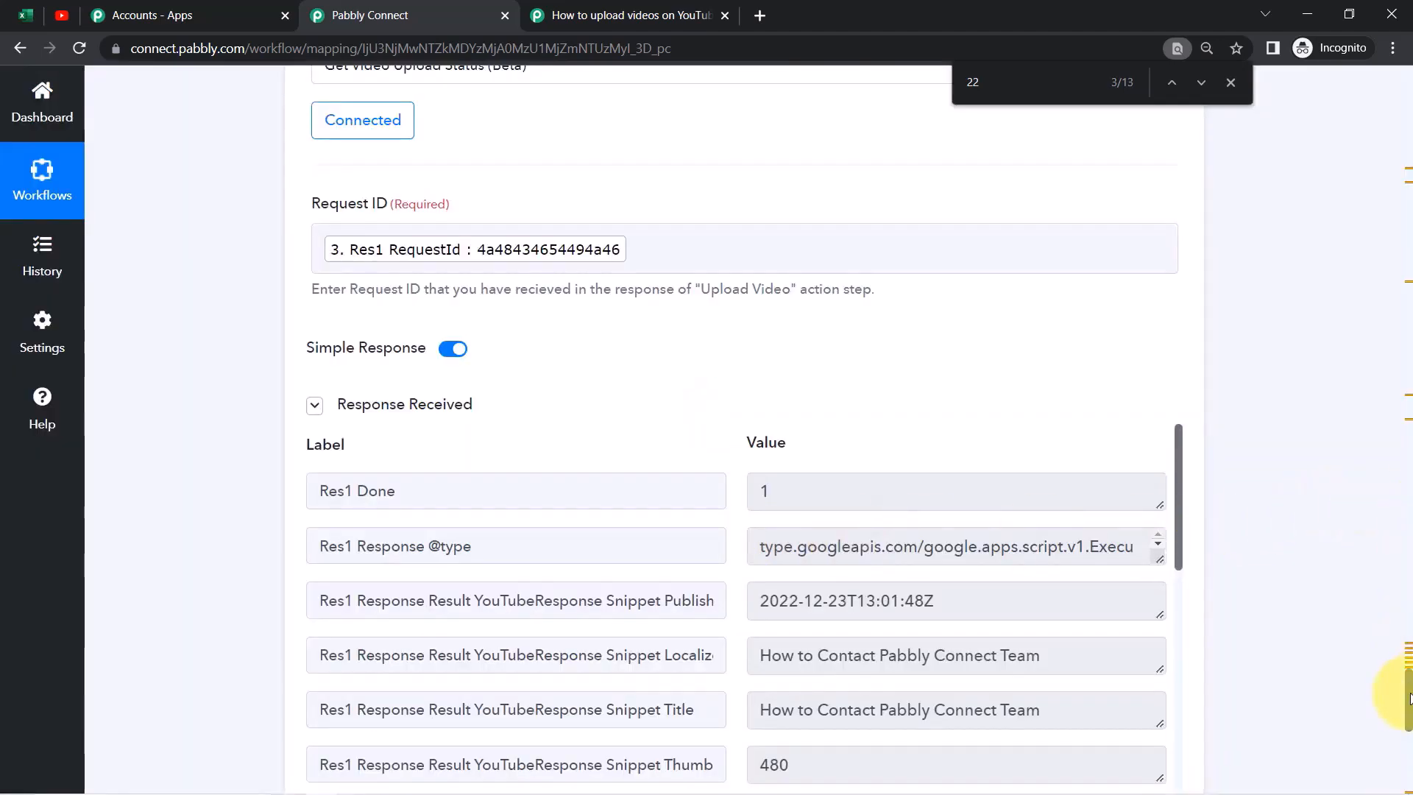
pyautogui.moveTo(1409, 697); pyautogui.dragTo(1409, 718)
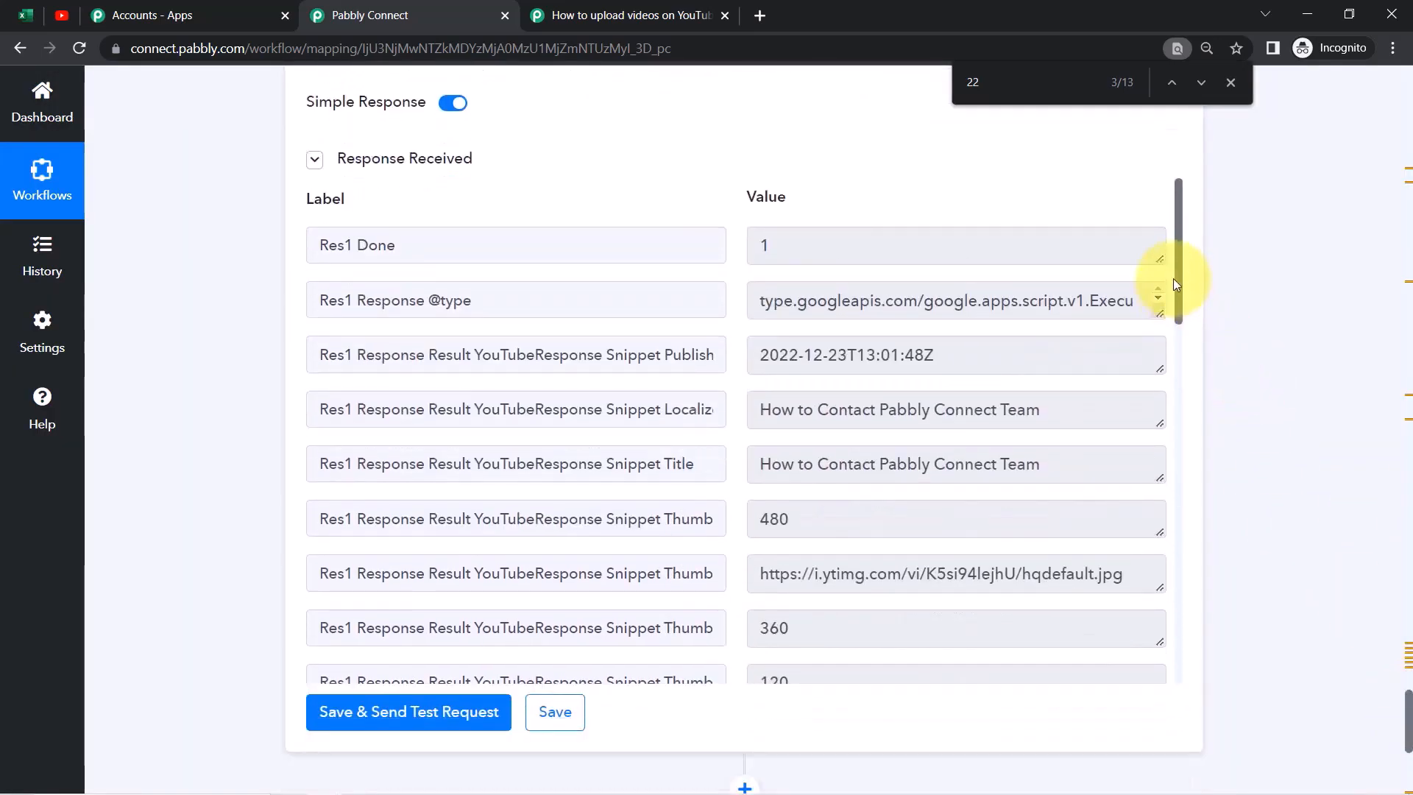
pyautogui.write('tatus')
pyautogui.press('Return')
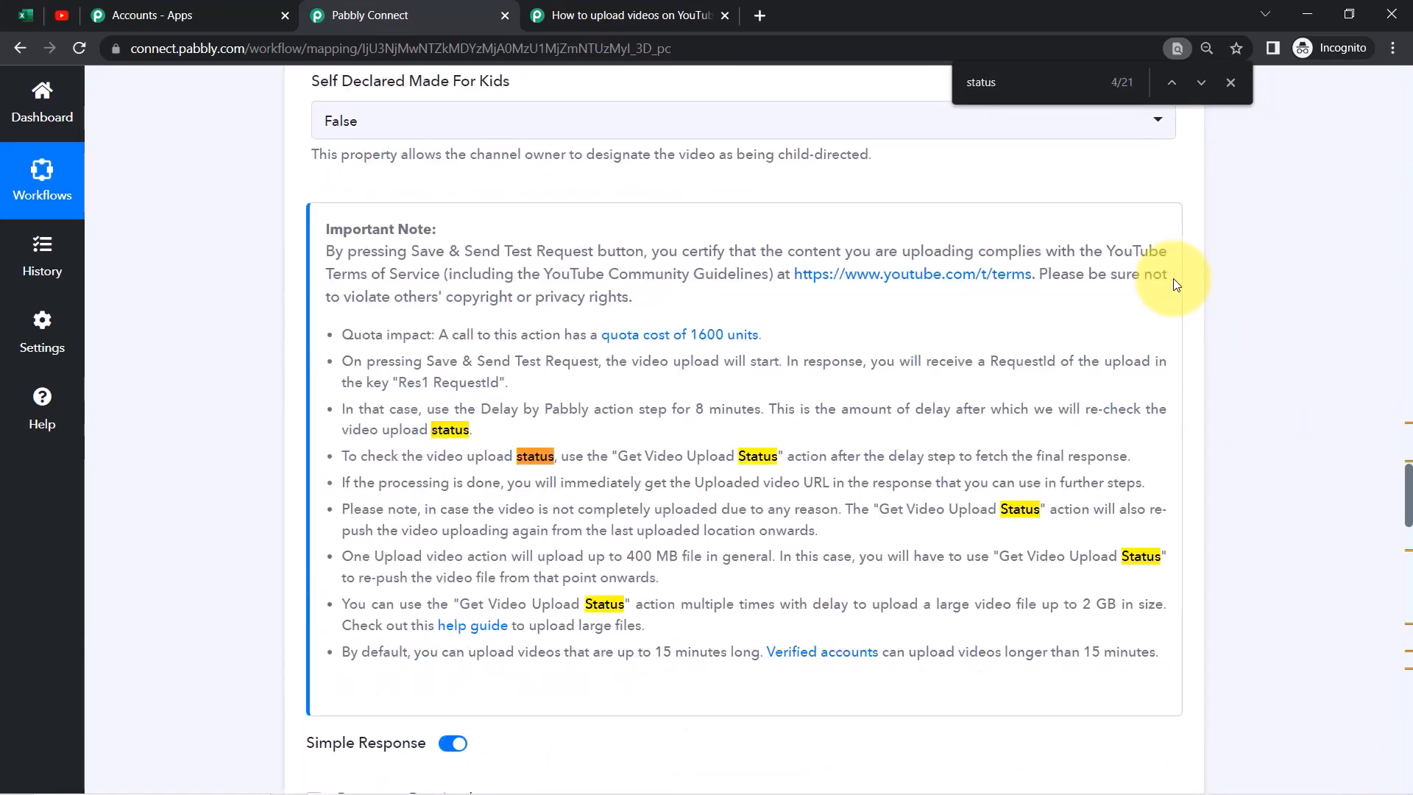
pyautogui.press('Return')
pyautogui.press('Return')
pyautogui.press('Return')
pyautogui.press('Return')
pyautogui.press('Return')
pyautogui.press('Return')
pyautogui.press('Return')
pyautogui.press('Return')
pyautogui.press('Return')
pyautogui.press('Return')
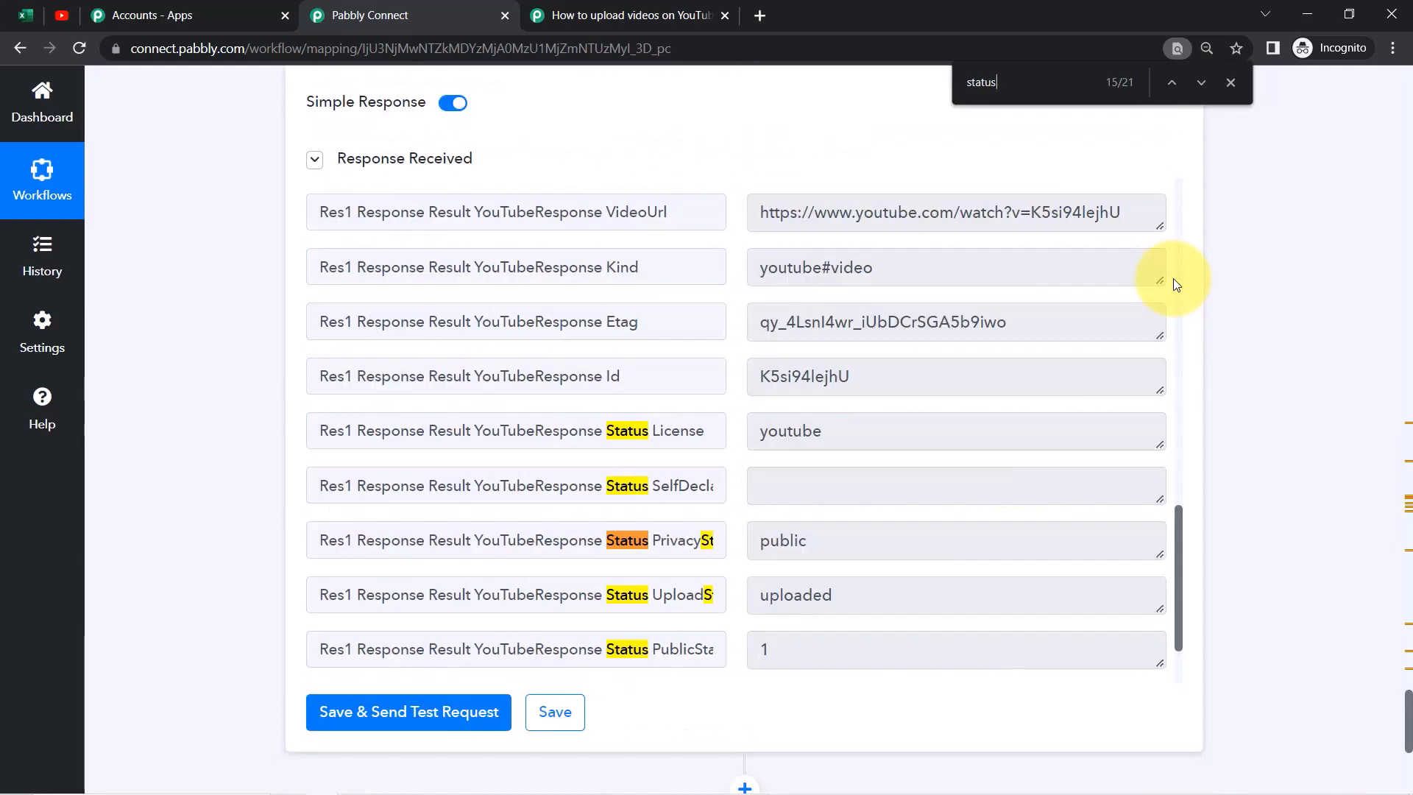
pyautogui.click(870, 422)
pyautogui.click(808, 537)
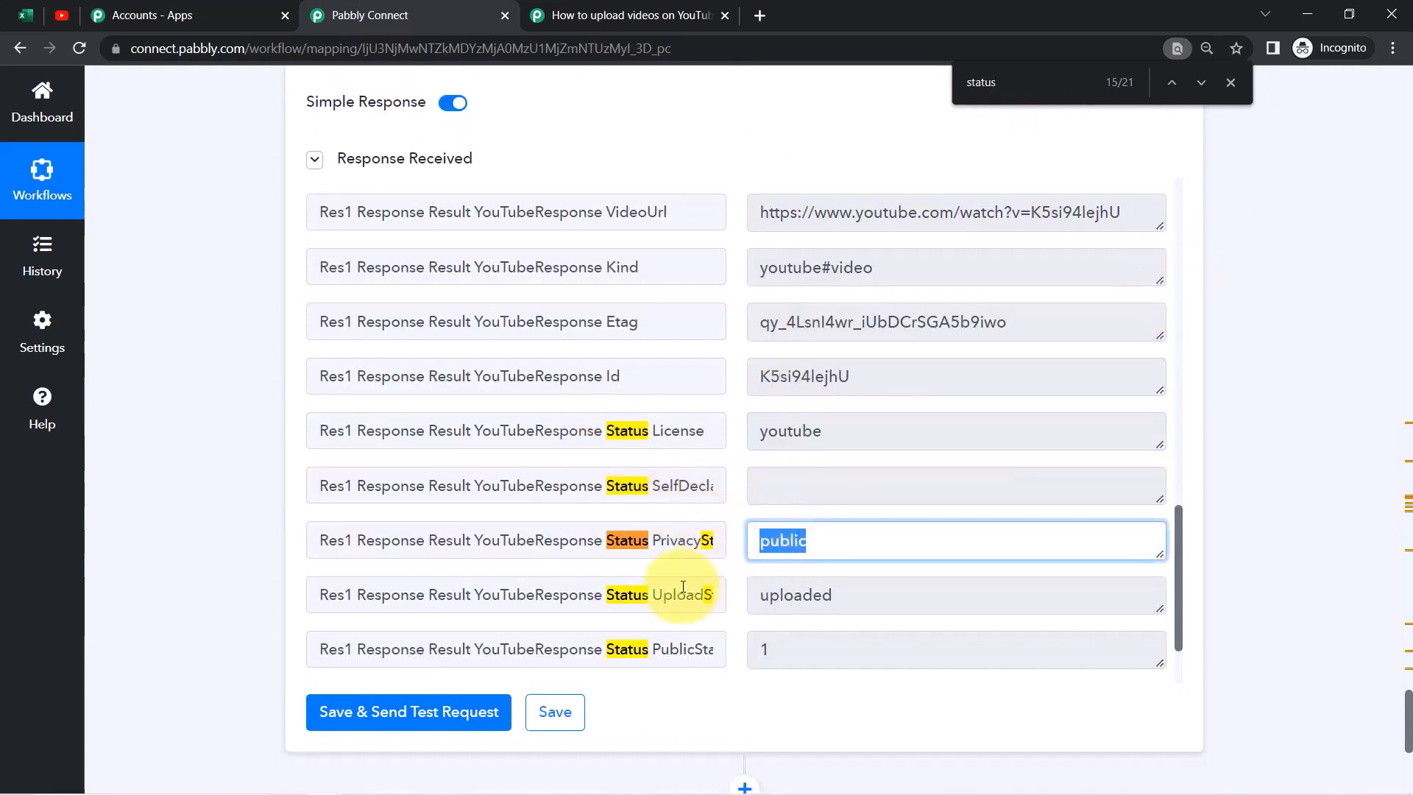
pyautogui.click(789, 596)
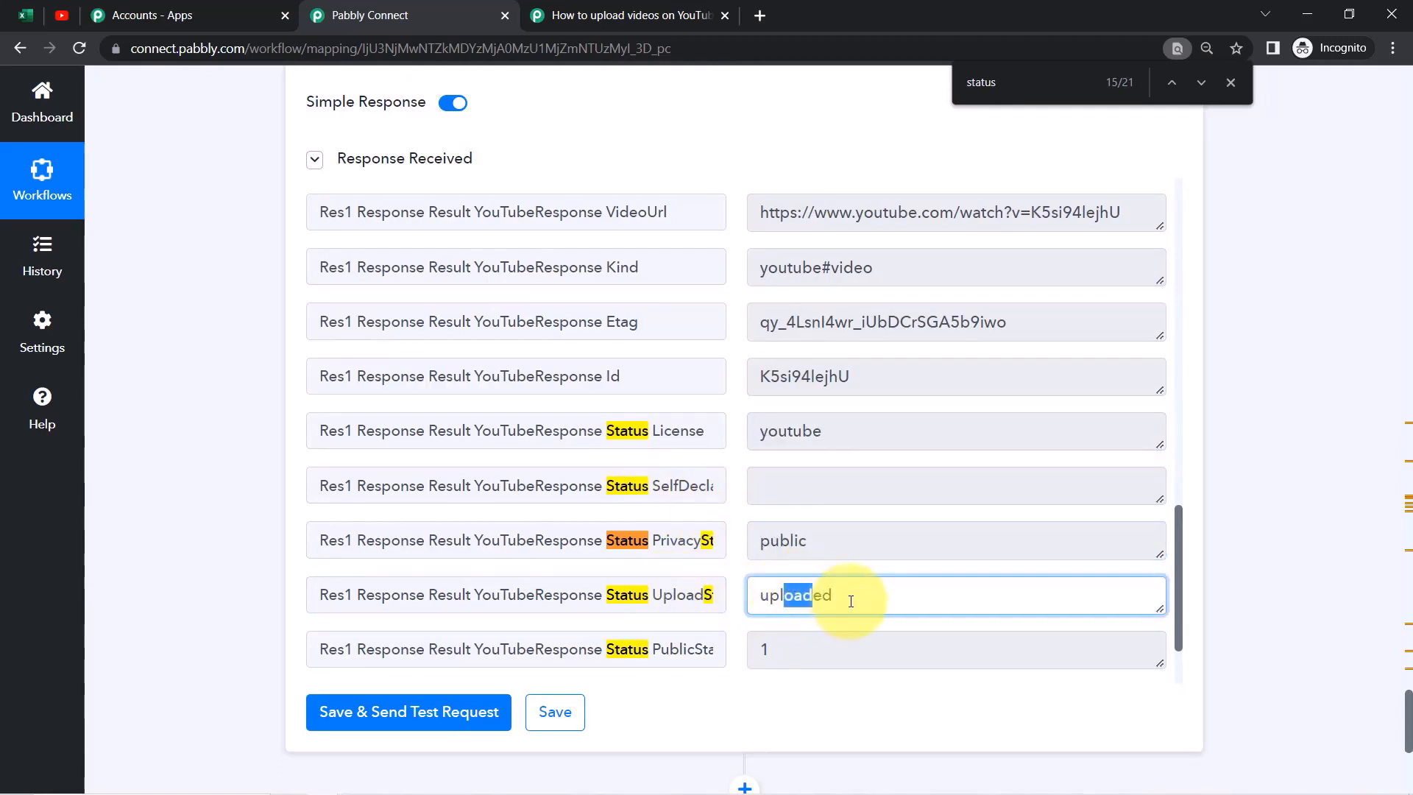
pyautogui.click(814, 539)
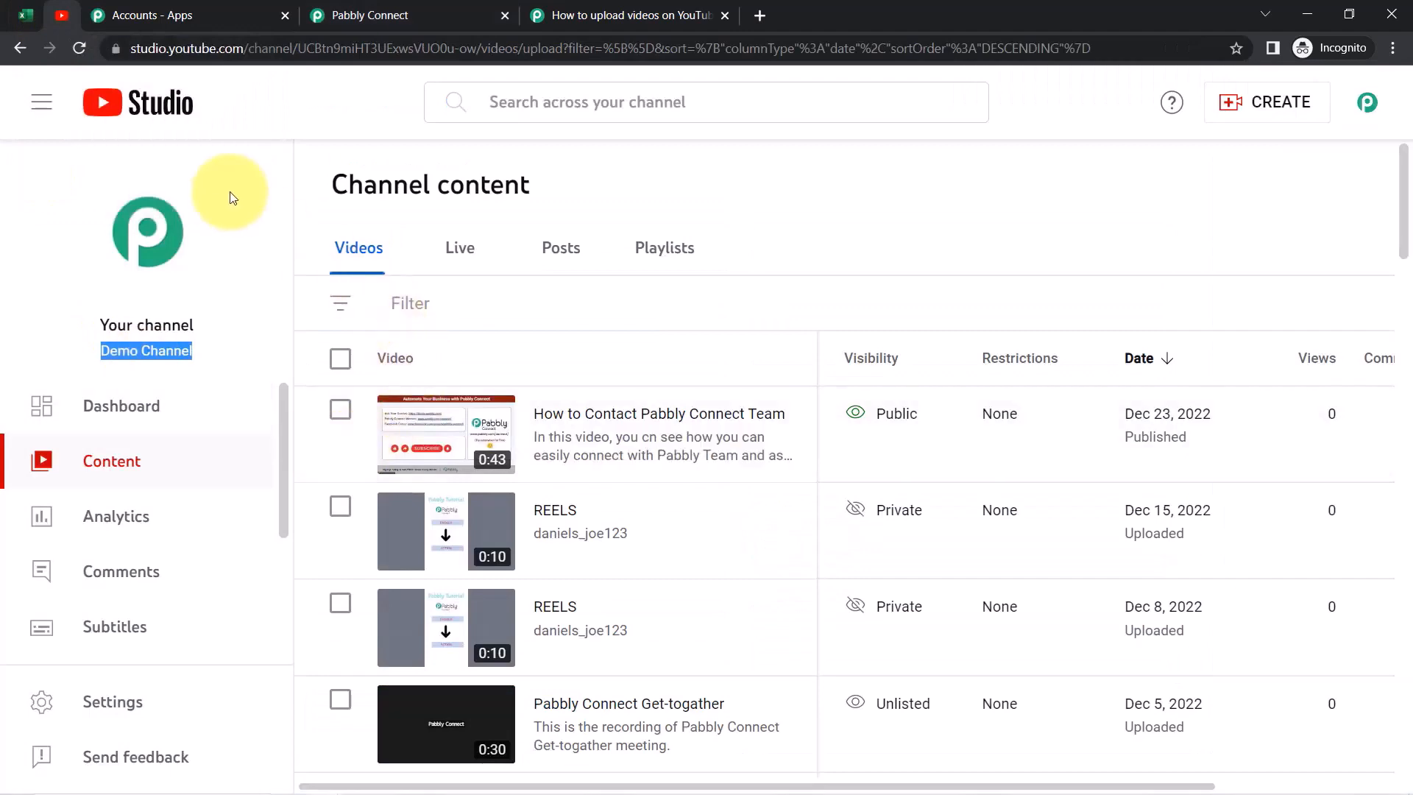
pyautogui.click(73, 51)
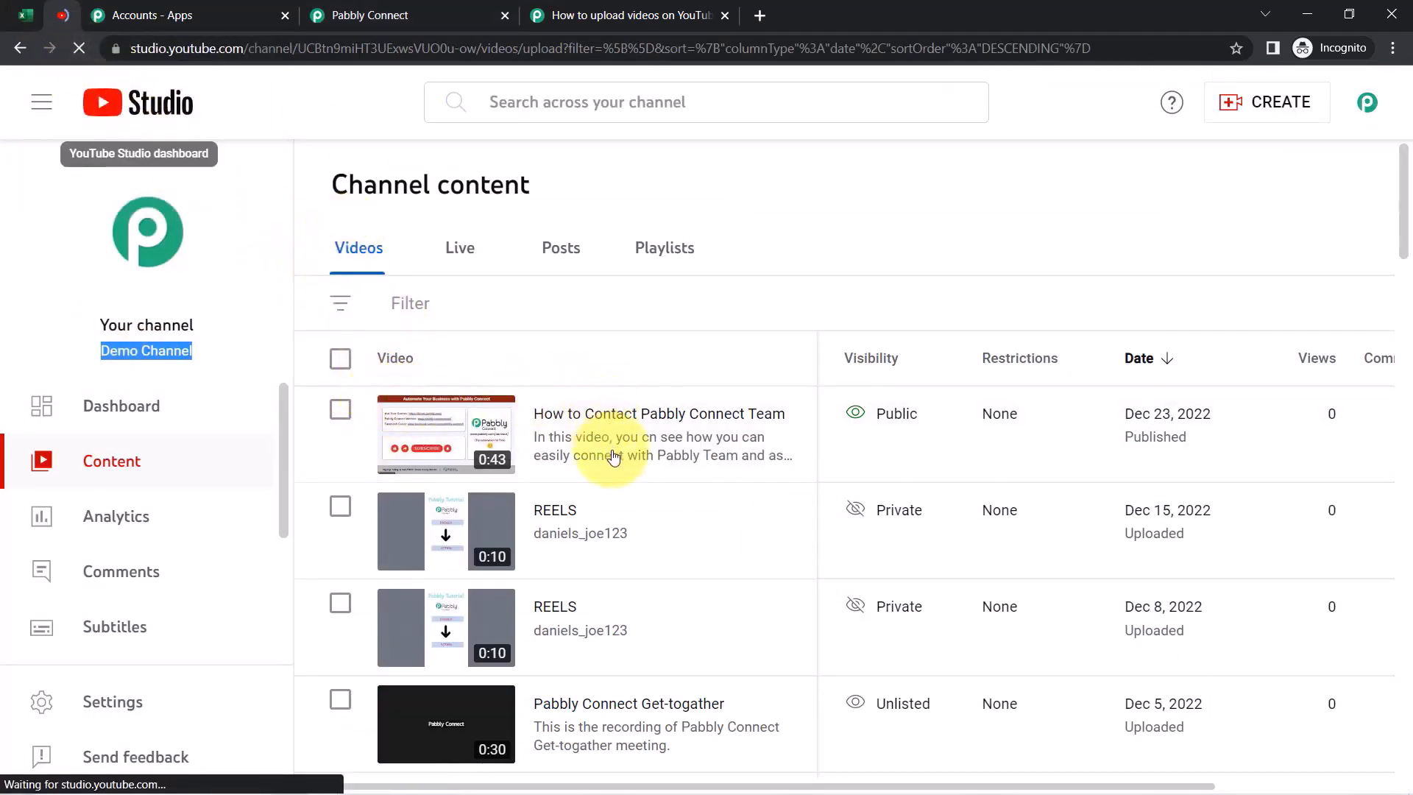
pyautogui.click(31, 20)
pyautogui.click(122, 339)
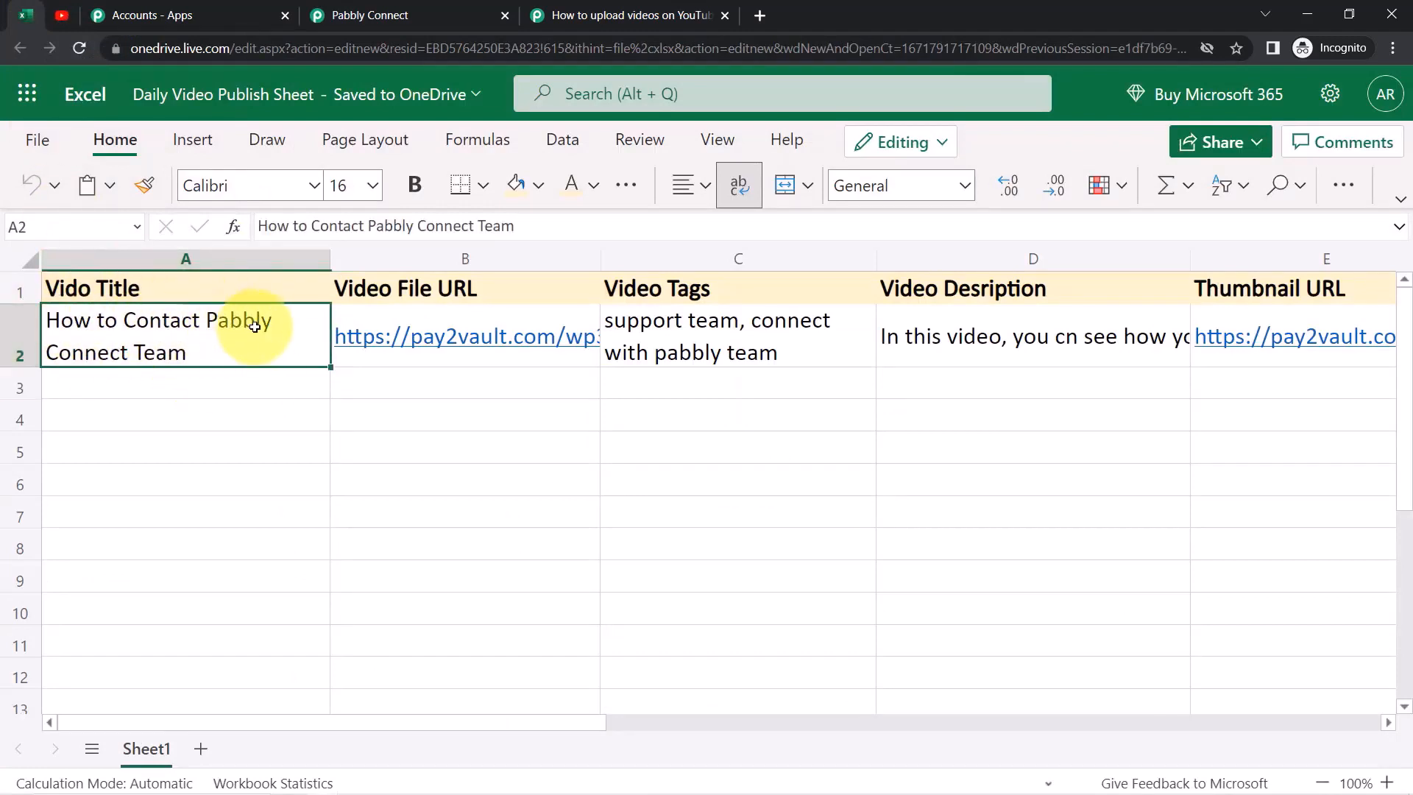
pyautogui.click(665, 344)
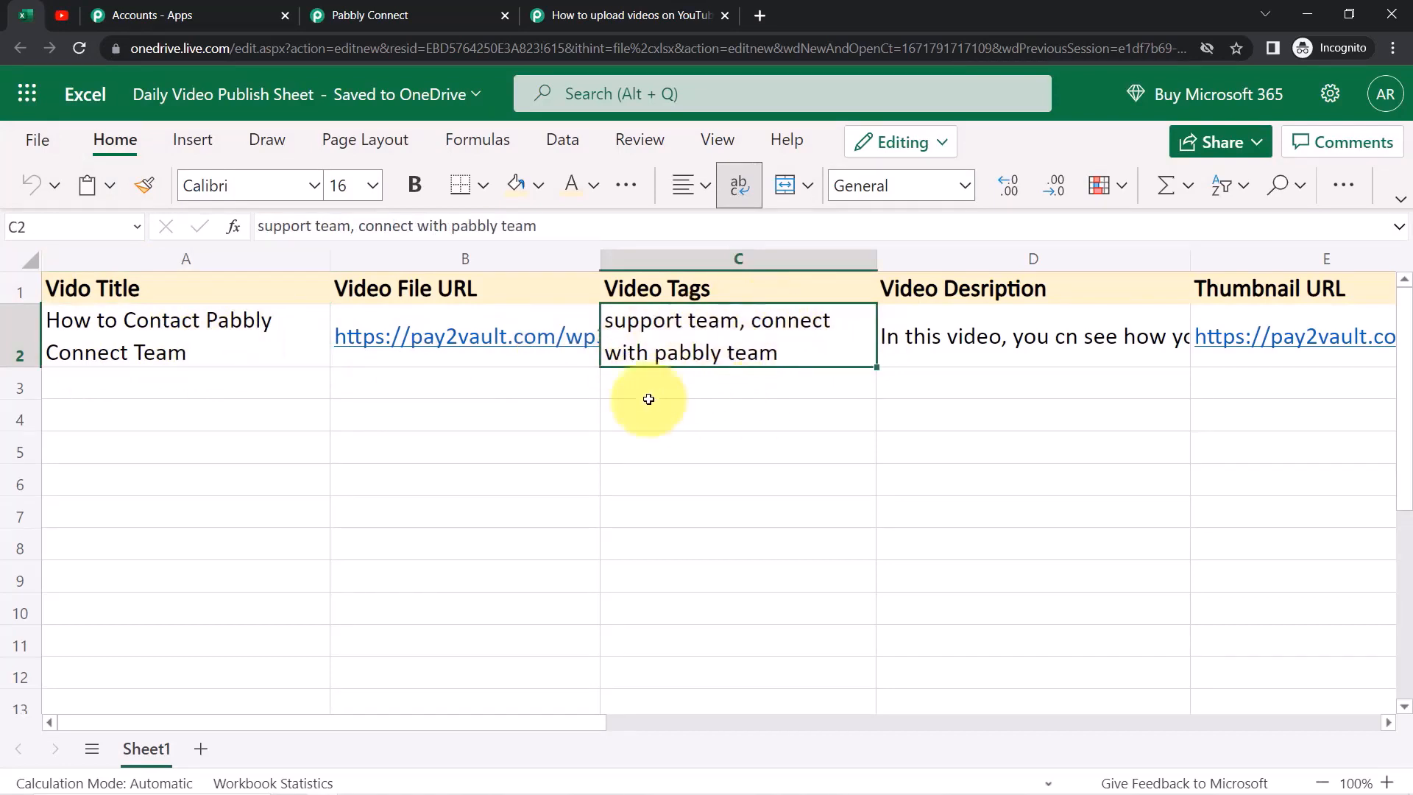
pyautogui.click(938, 341)
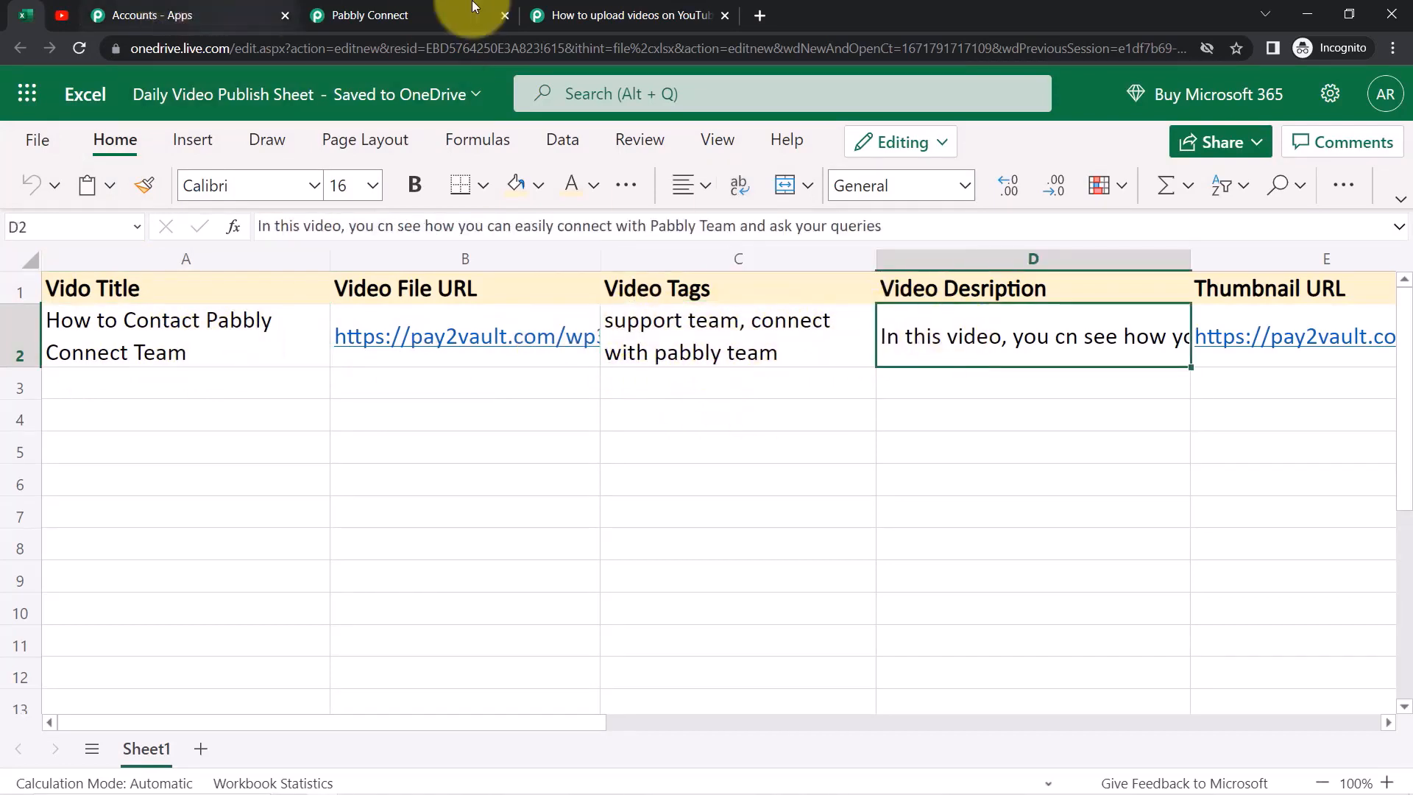
pyautogui.click(67, 14)
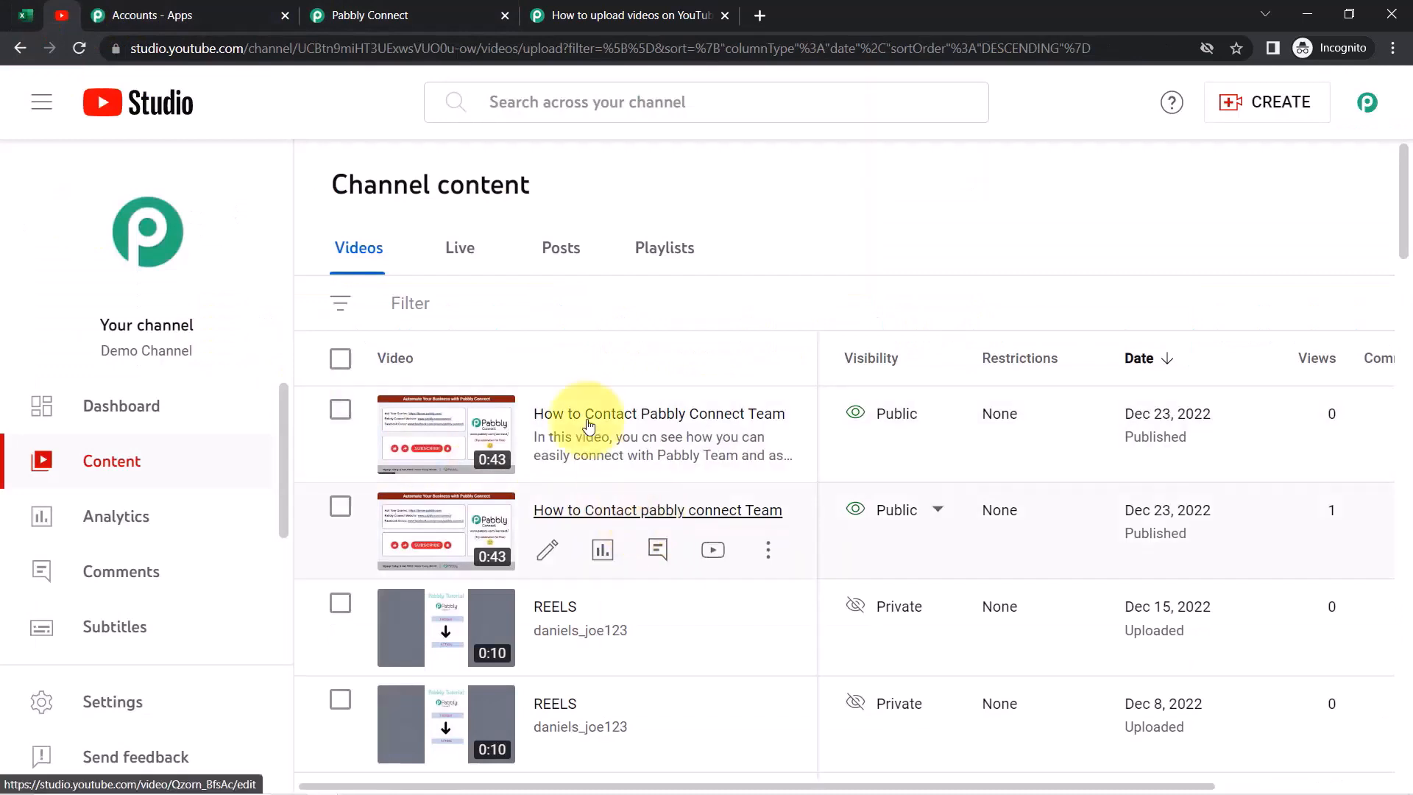
# Open the new video's details and compare its title and description with the Excel sheet
pyautogui.click(683, 421)
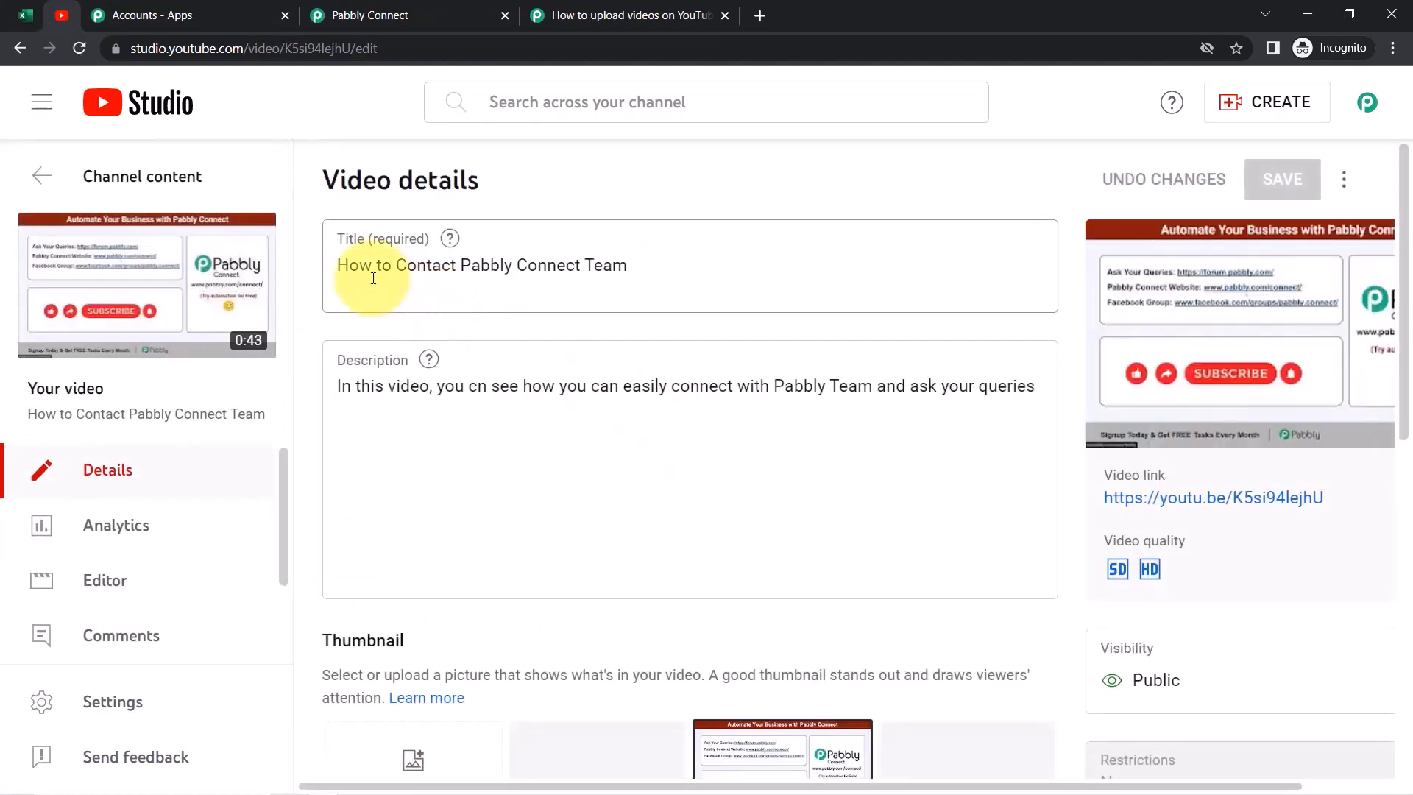
pyautogui.click(350, 268)
pyautogui.click(416, 386)
pyautogui.moveTo(476, 390); pyautogui.dragTo(773, 390)
pyautogui.moveTo(375, 390); pyautogui.dragTo(953, 386)
pyautogui.click(951, 386)
pyautogui.moveTo(444, 394); pyautogui.dragTo(542, 390)
pyautogui.click(543, 388)
pyautogui.click(23, 13)
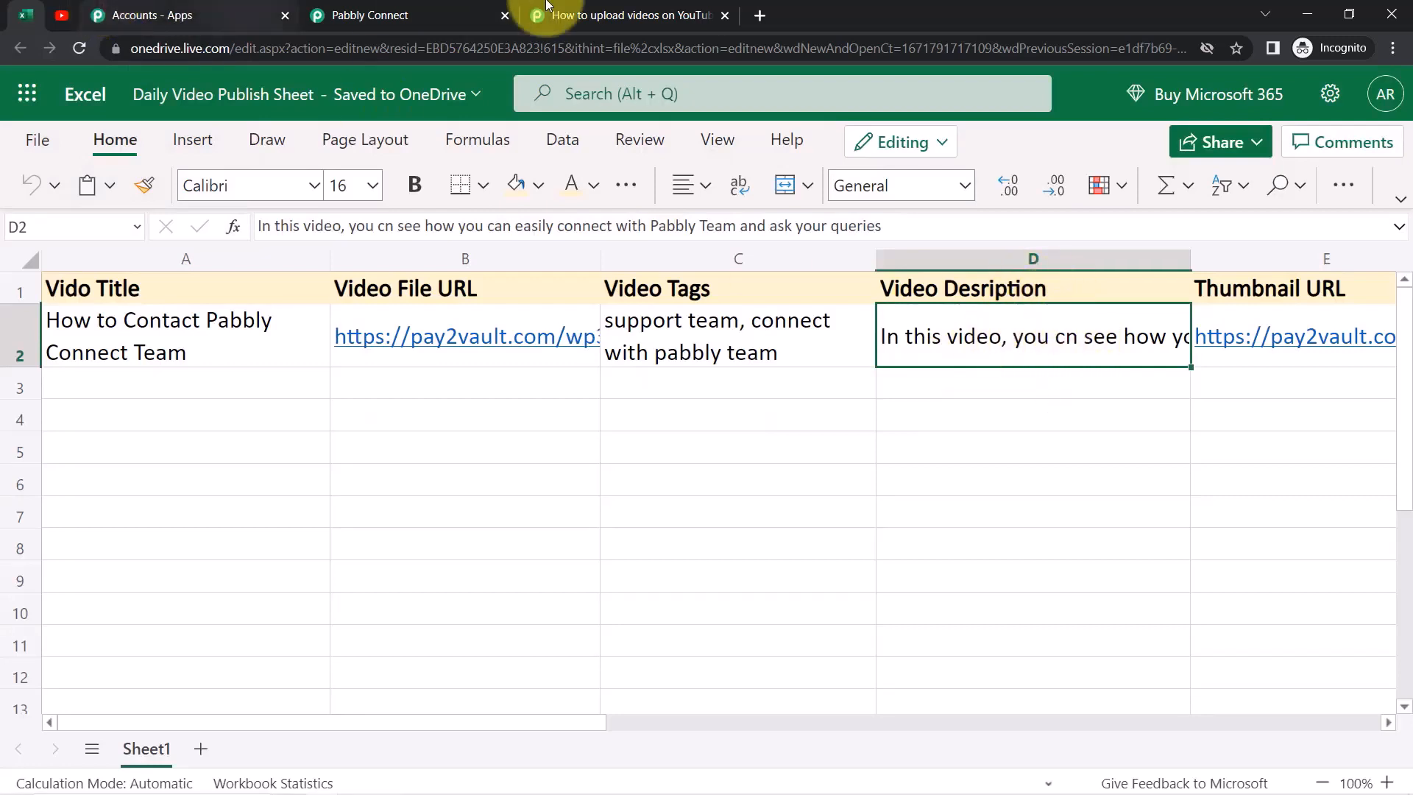
# Expand the video details page to reveal the video's tags
pyautogui.click(384, 12)
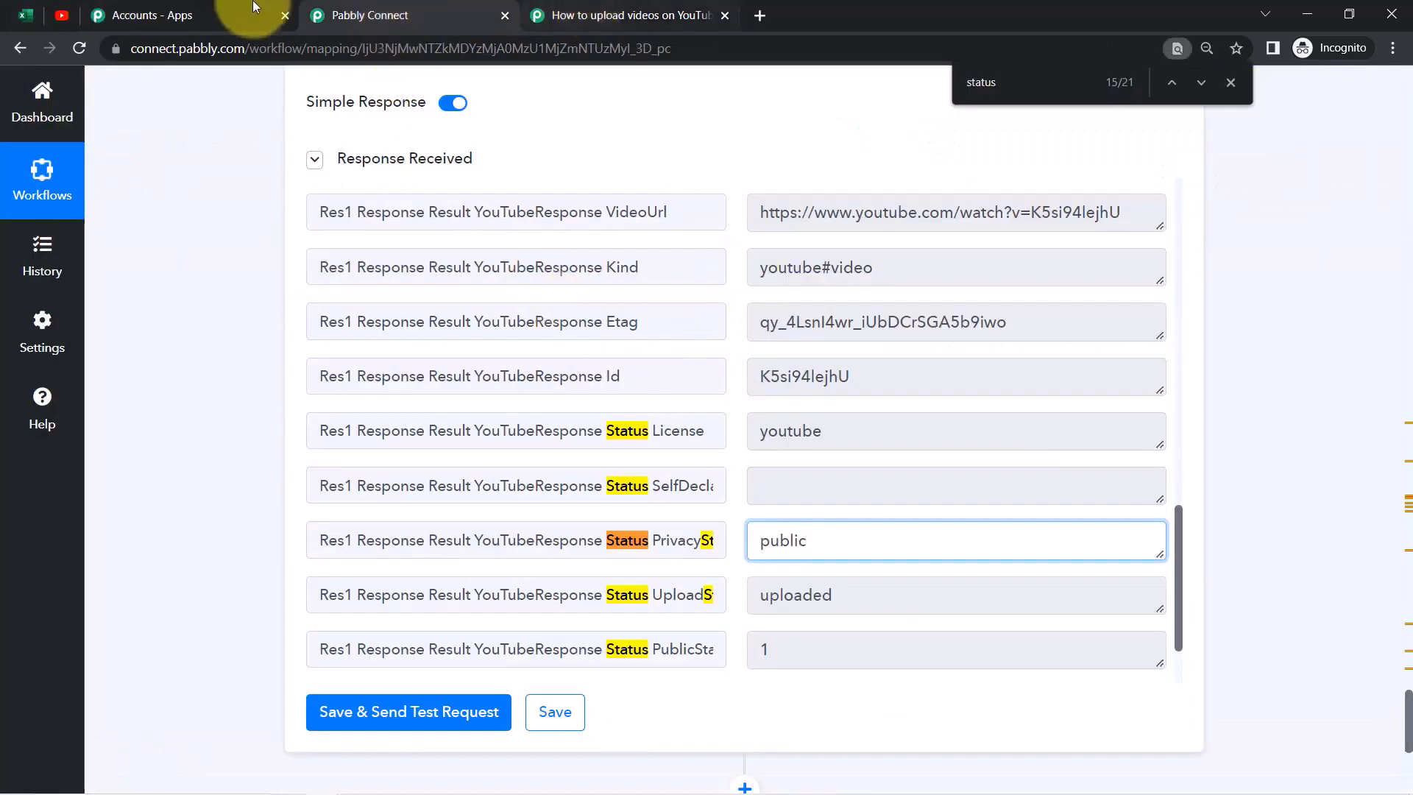
pyautogui.click(50, 17)
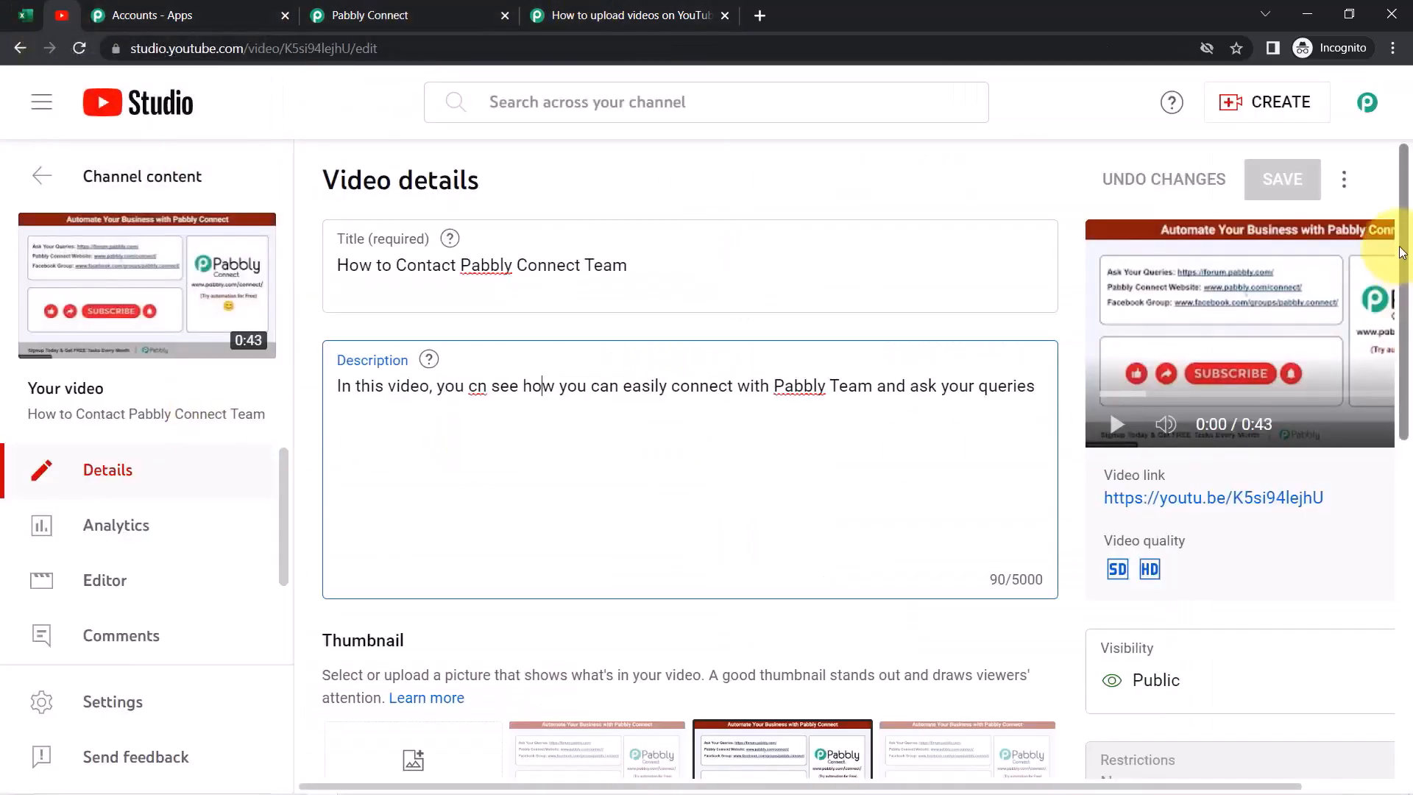
pyautogui.moveTo(1408, 259); pyautogui.dragTo(1410, 622)
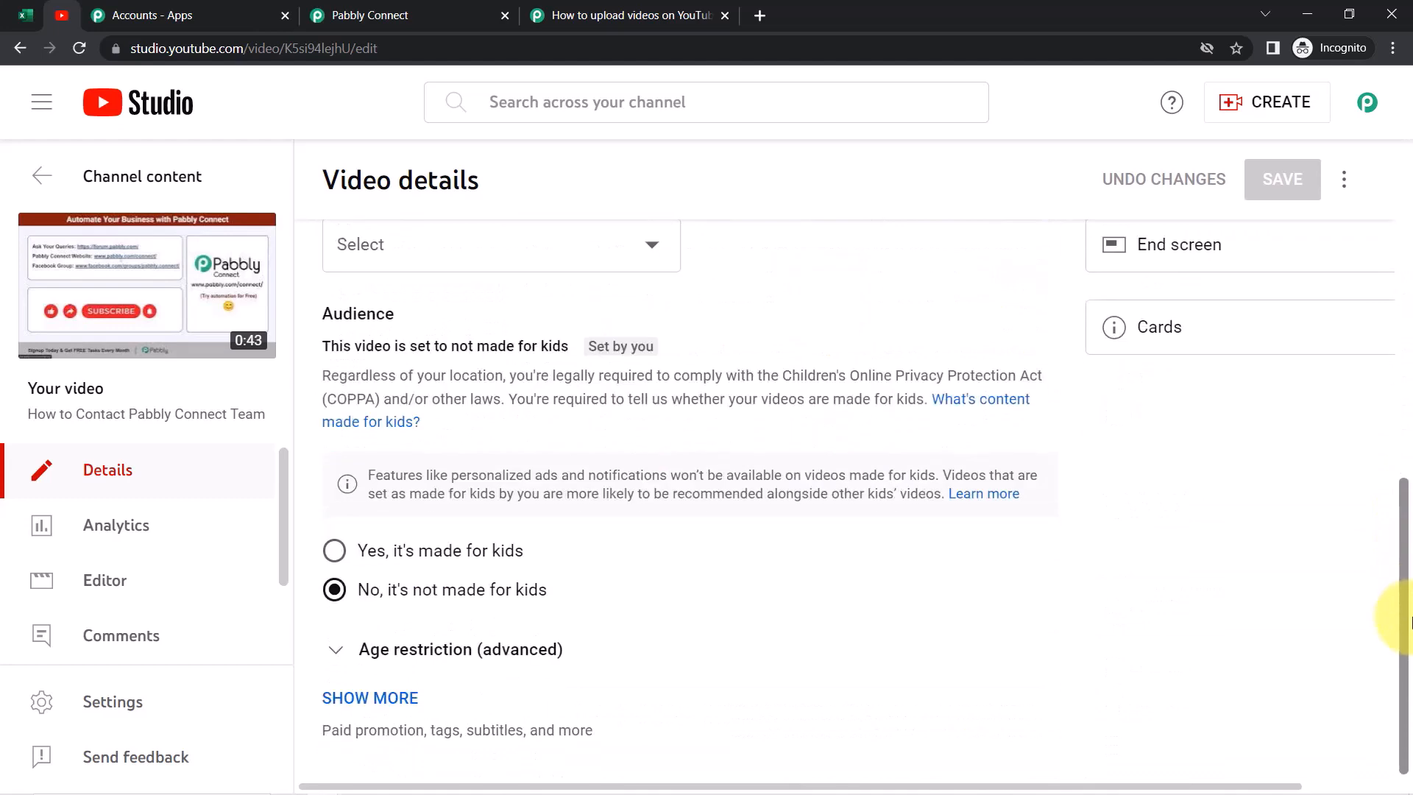
pyautogui.click(395, 699)
pyautogui.scroll(-12, 678, 662)
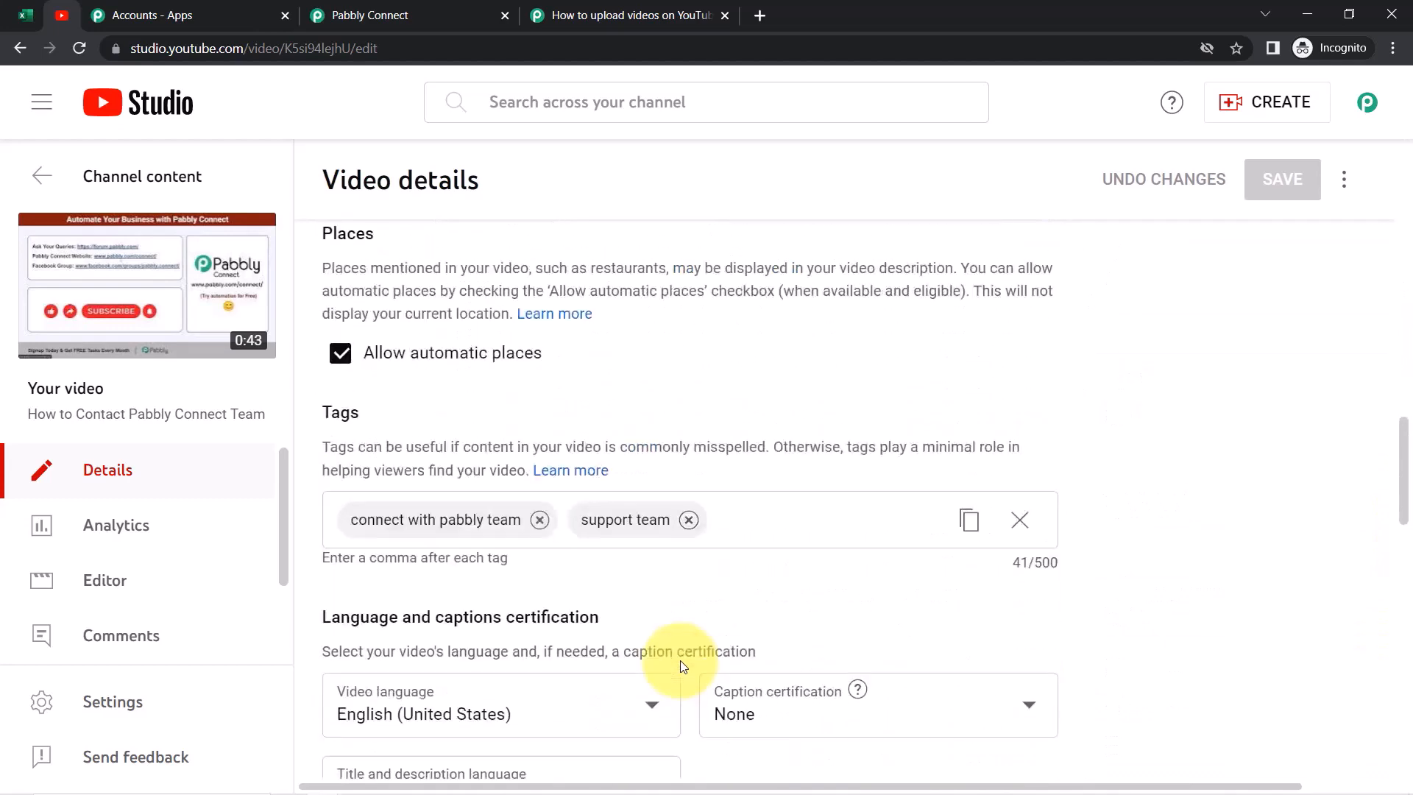
pyautogui.scroll(2, 445, 346)
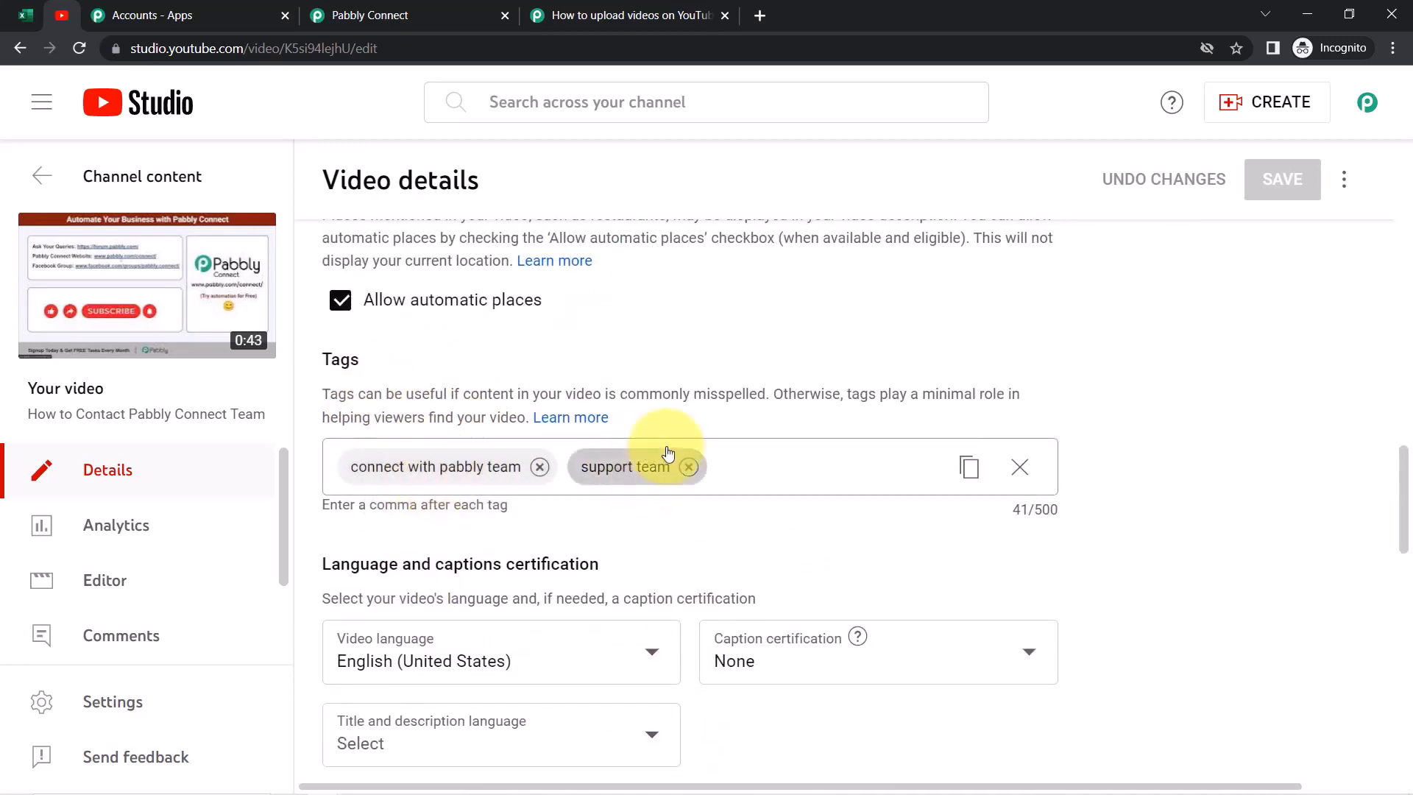
# Compare the tags with Excel cell C2, then glance at the Pabbly Connect workflow
pyautogui.click(27, 13)
pyautogui.click(731, 356)
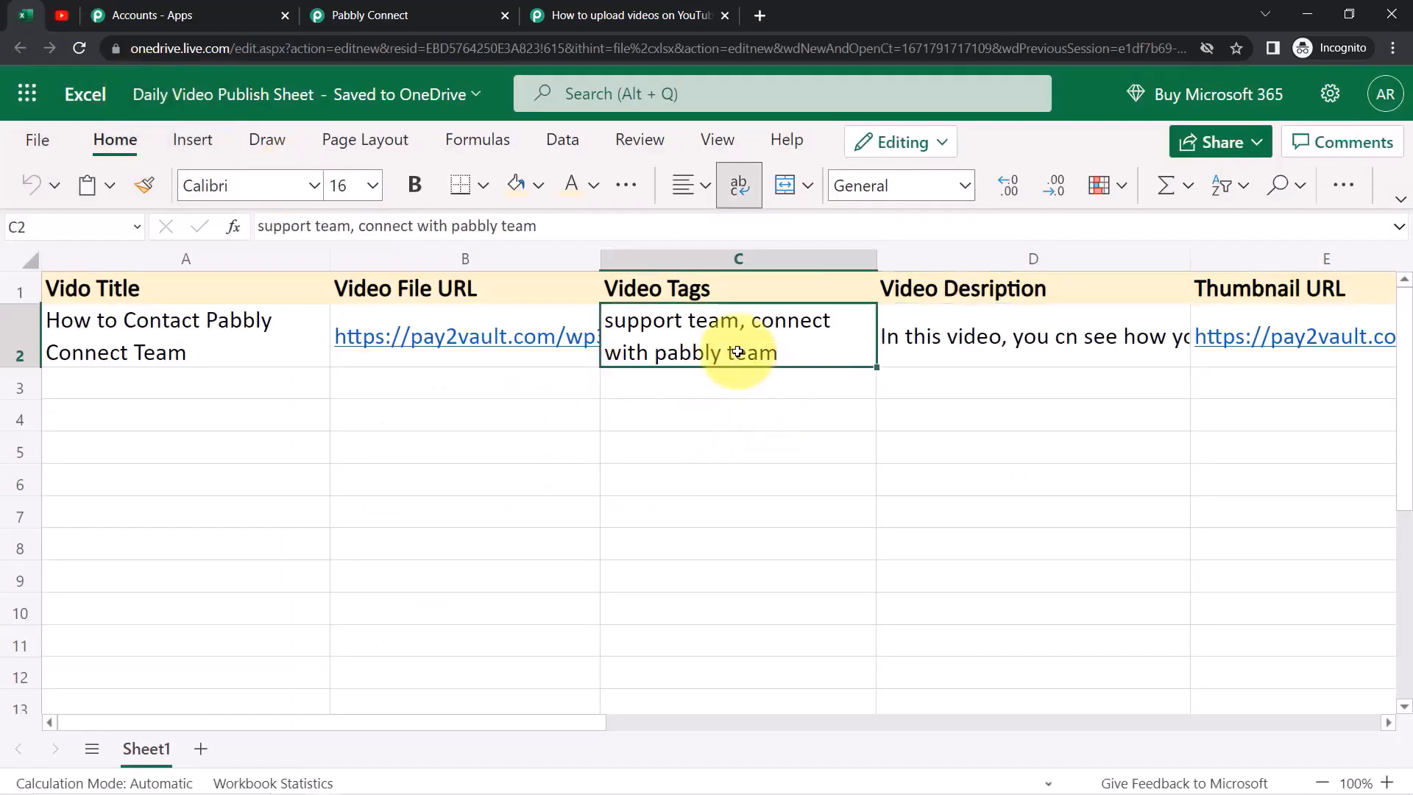
pyautogui.doubleClick(671, 333)
pyautogui.press('Return')
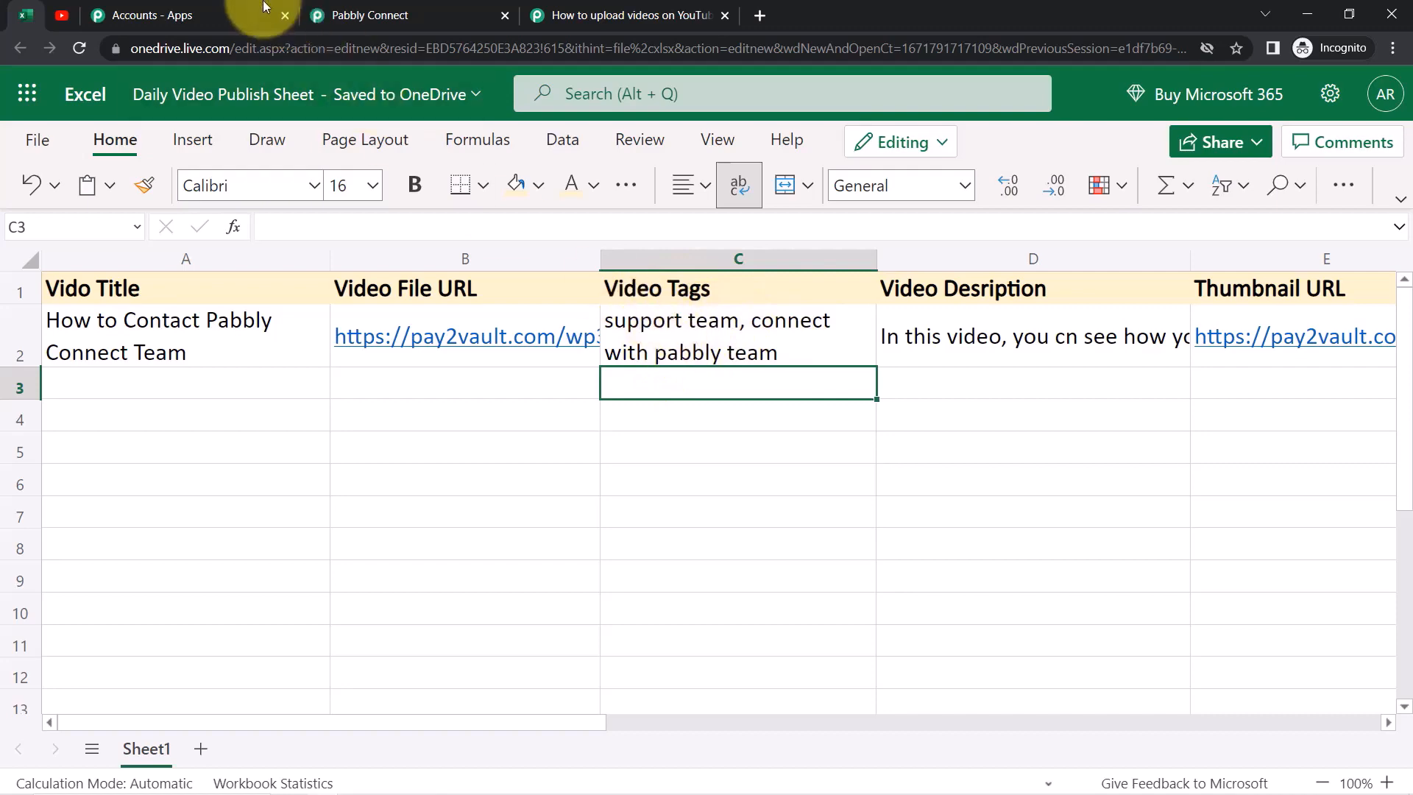
pyautogui.click(342, 14)
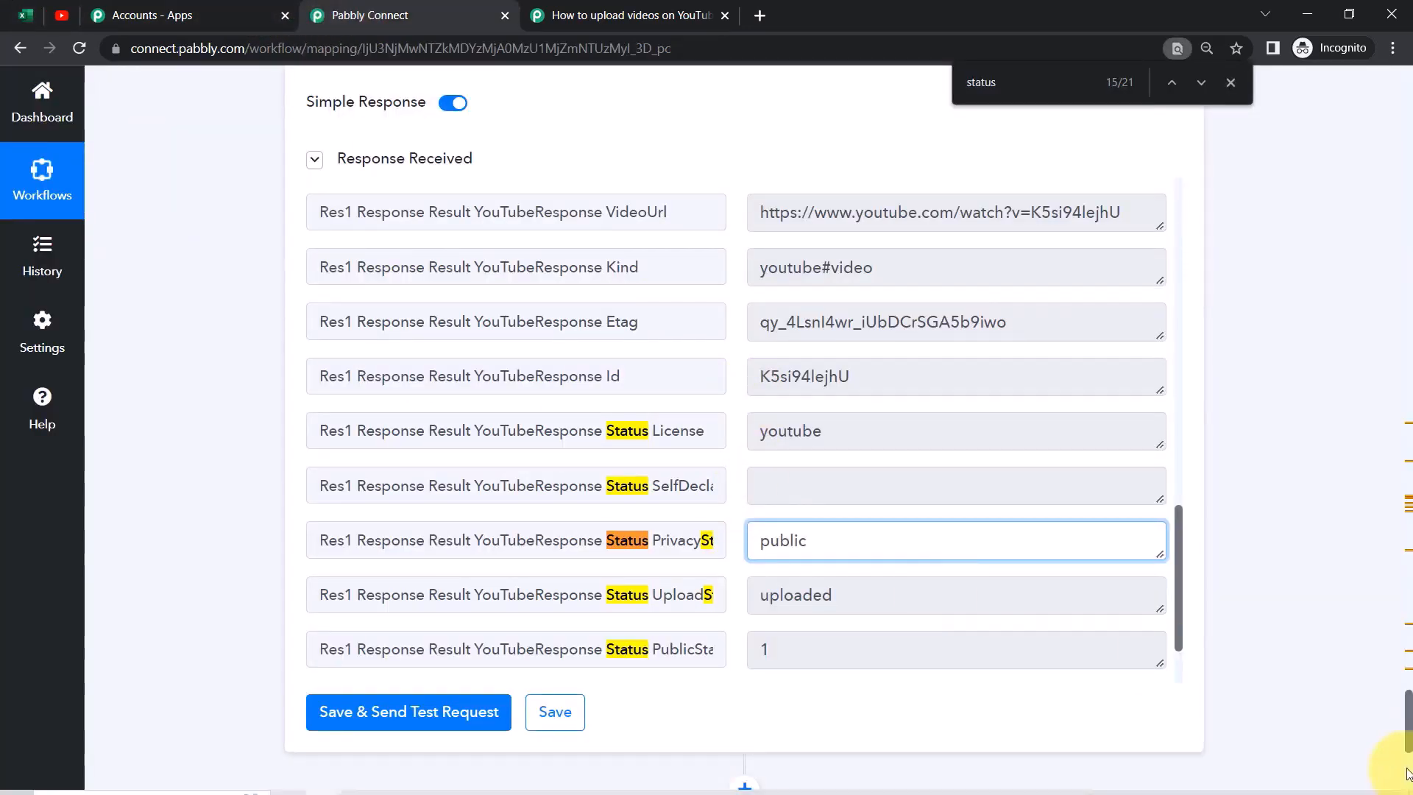
pyautogui.moveTo(1409, 725); pyautogui.dragTo(1409, 5)
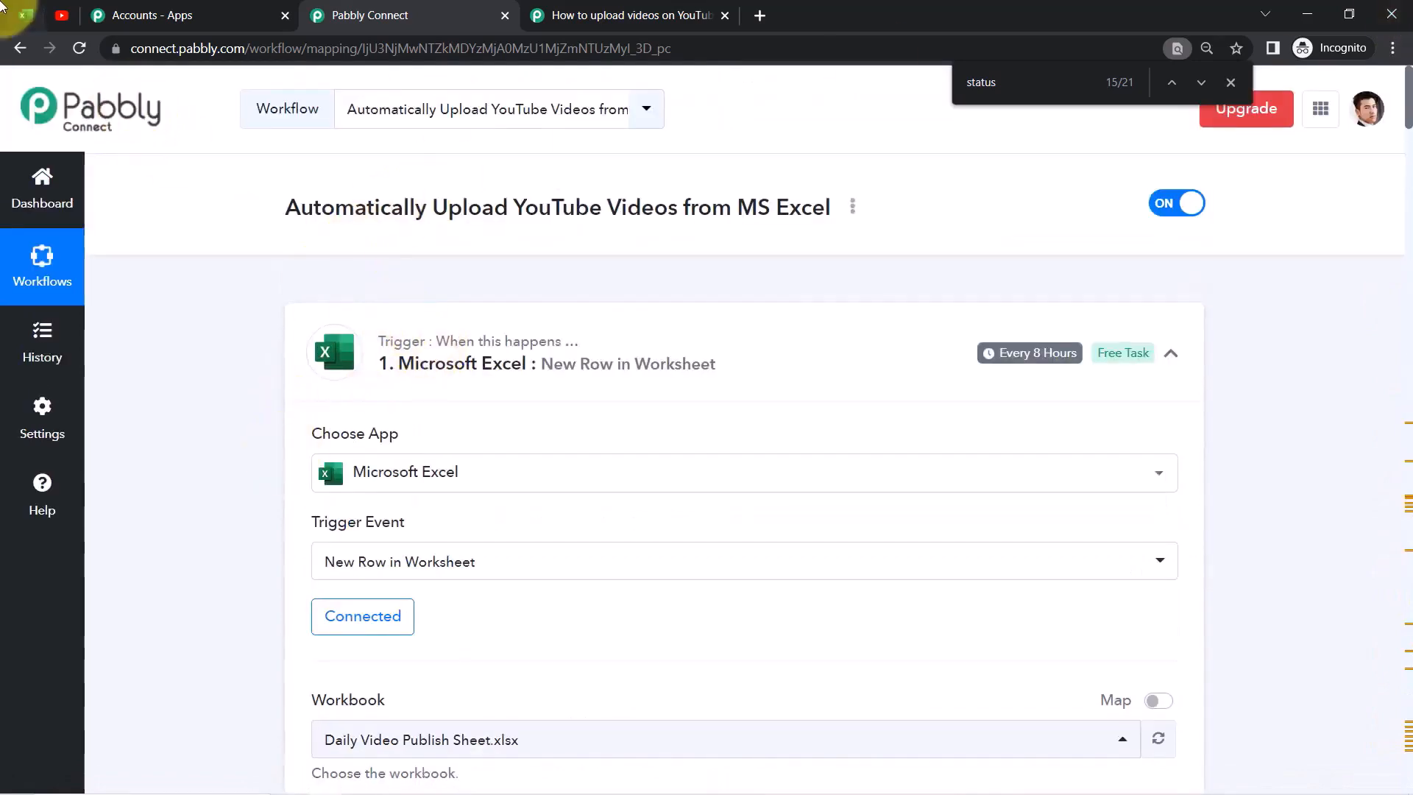
pyautogui.click(24, 14)
# Select the empty rows 3–6 of the publish sheet, then return to the Pabbly Connect workflow
pyautogui.click(178, 384)
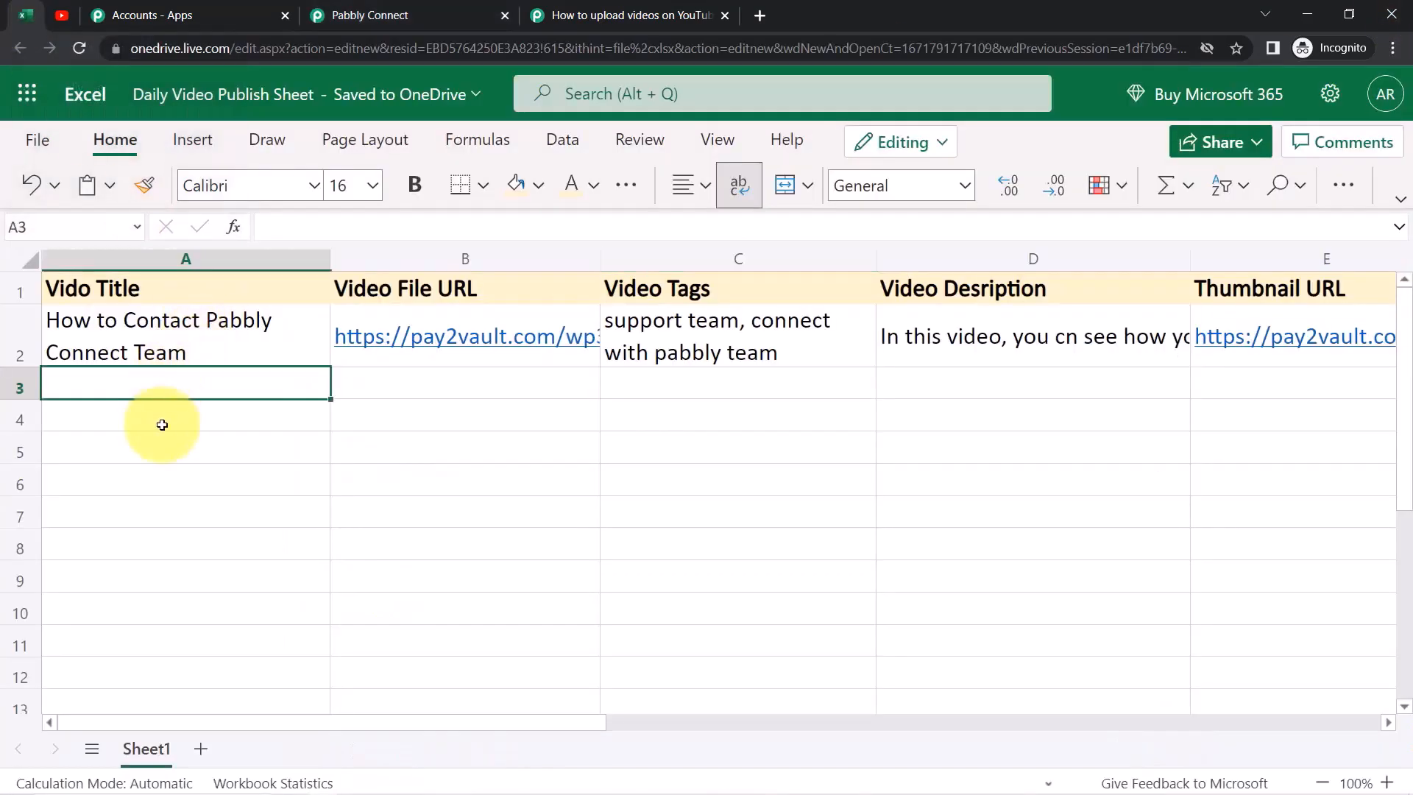
pyautogui.click(162, 425)
pyautogui.click(157, 454)
pyautogui.click(154, 484)
pyautogui.moveTo(274, 396); pyautogui.dragTo(1393, 471)
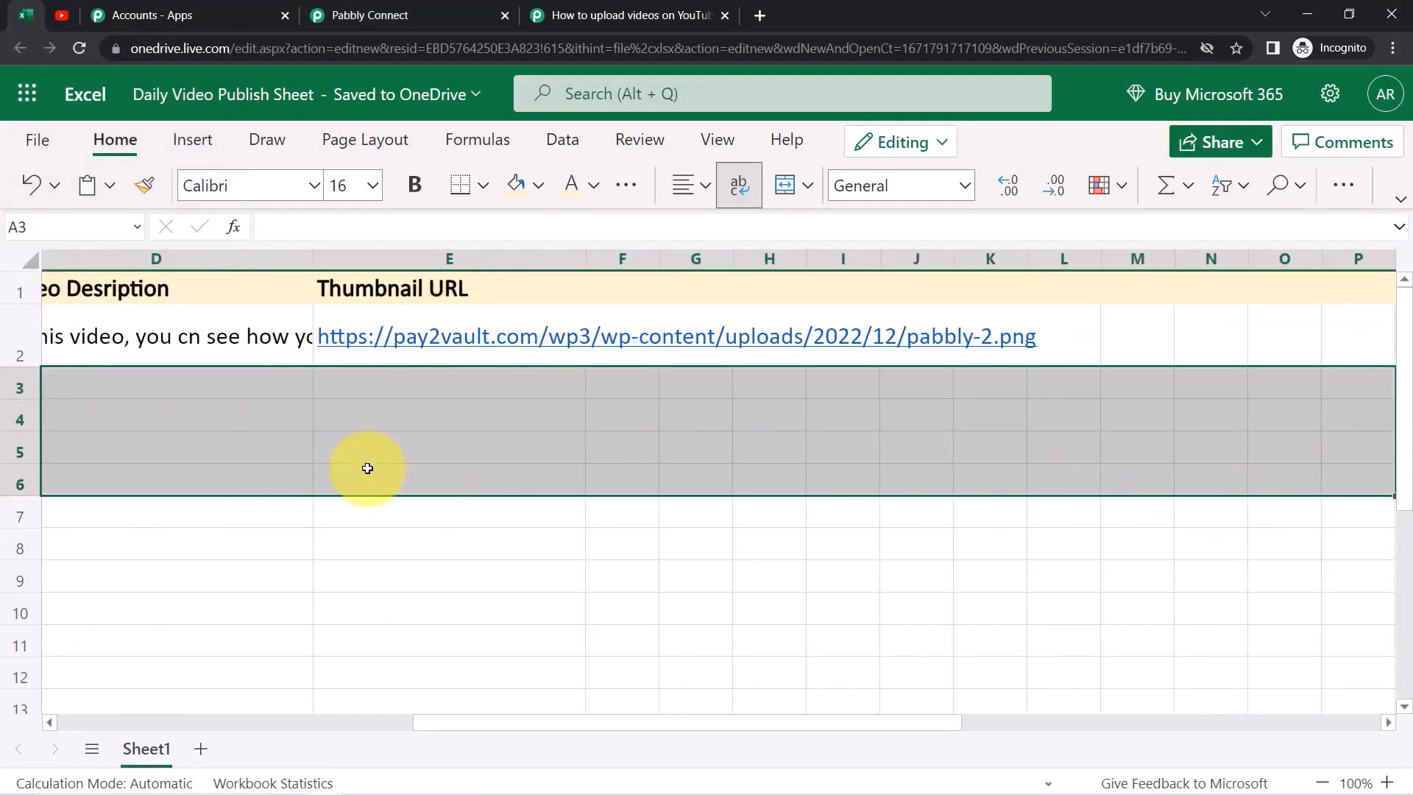
pyautogui.click(62, 15)
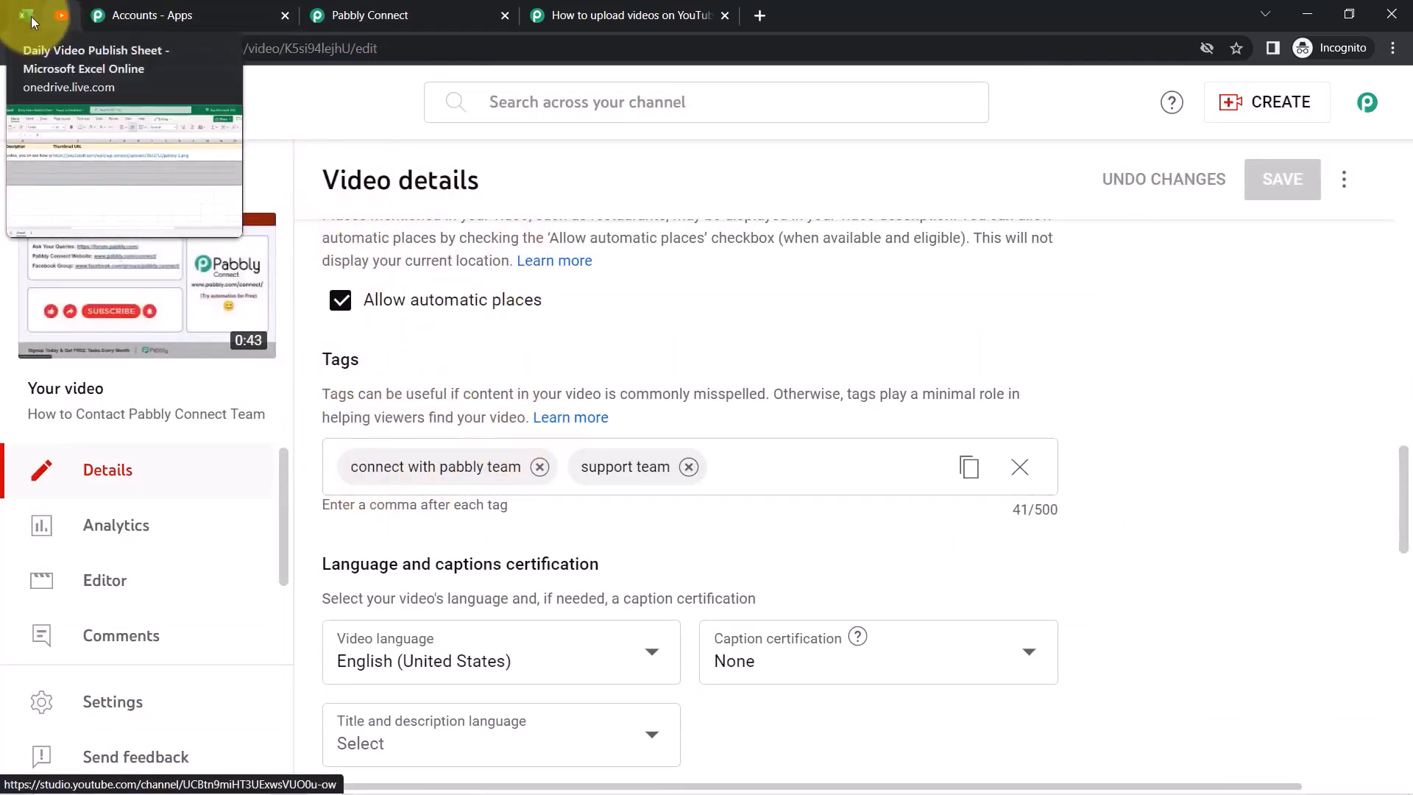
pyautogui.click(367, 15)
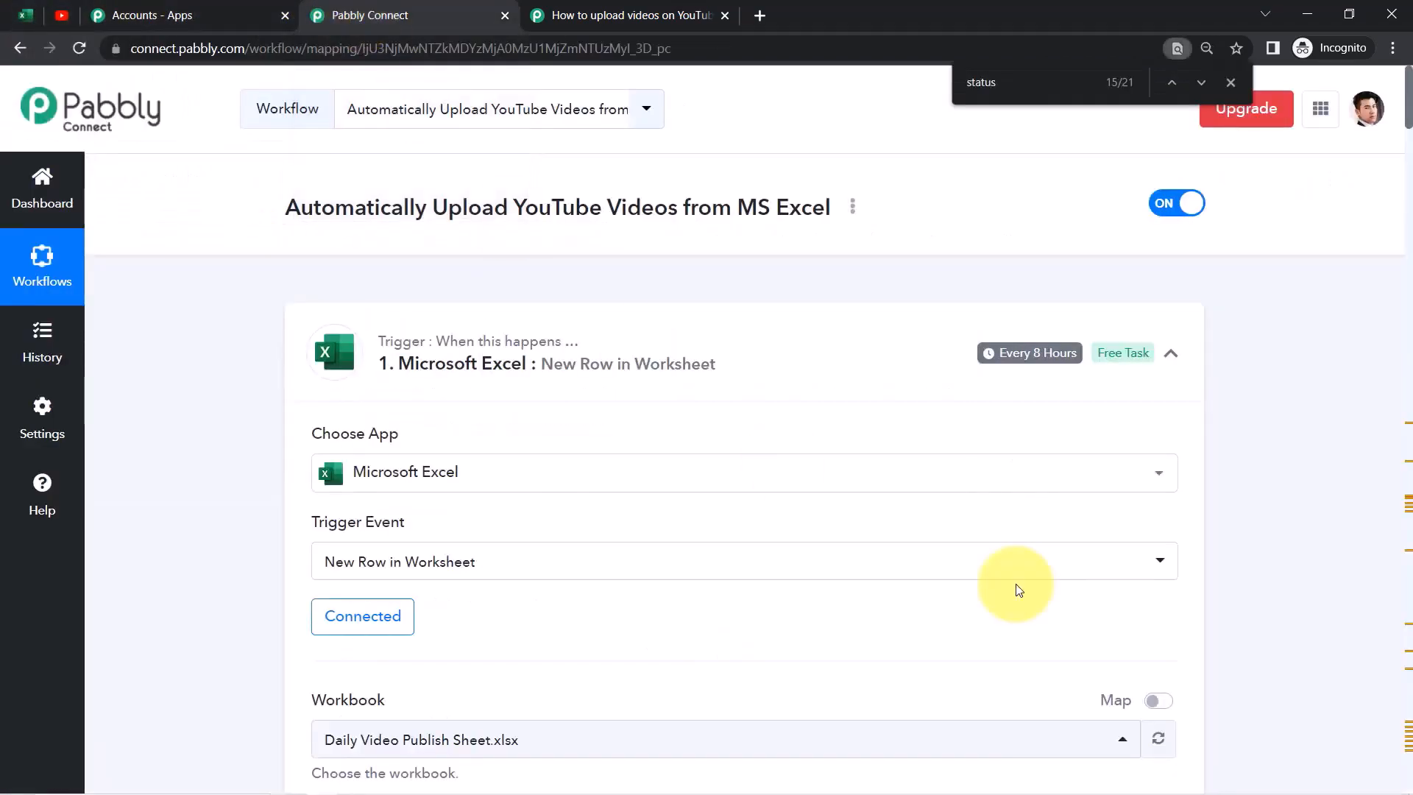
# Collapse the Excel trigger and YouTube action cards, then select the workflow's Share link
pyautogui.click(557, 344)
pyautogui.click(533, 563)
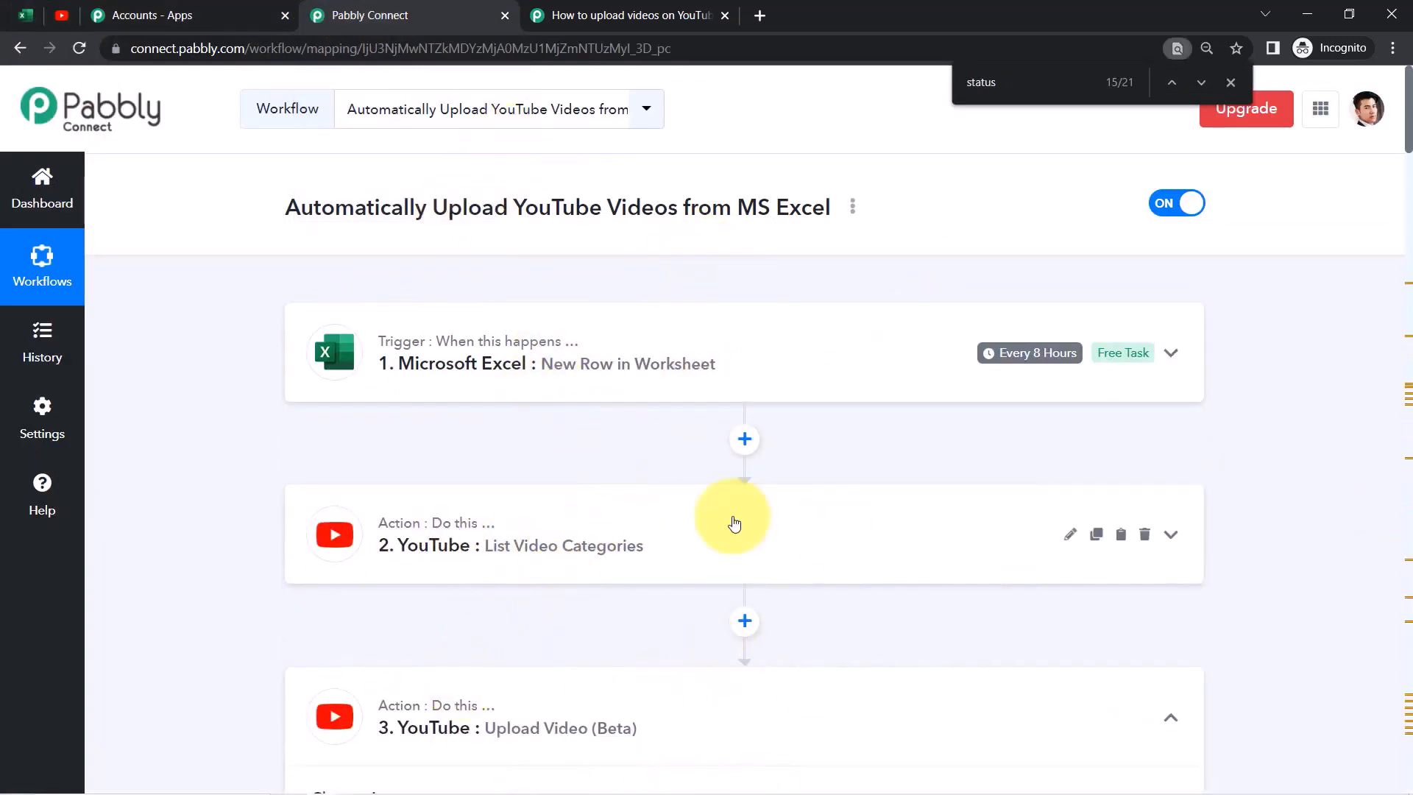
pyautogui.click(853, 209)
pyautogui.click(724, 306)
pyautogui.click(613, 440)
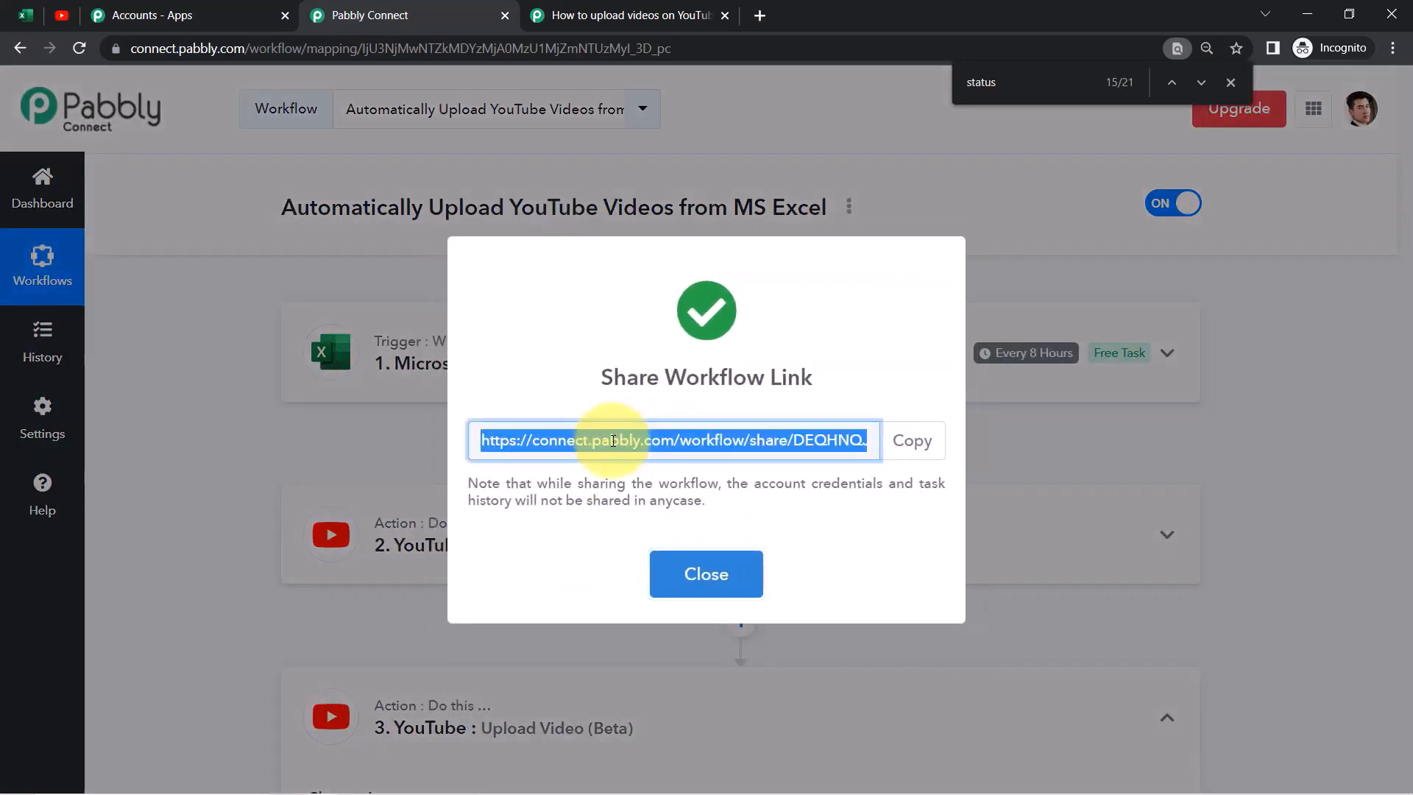
pyautogui.tripleClick(635, 441)
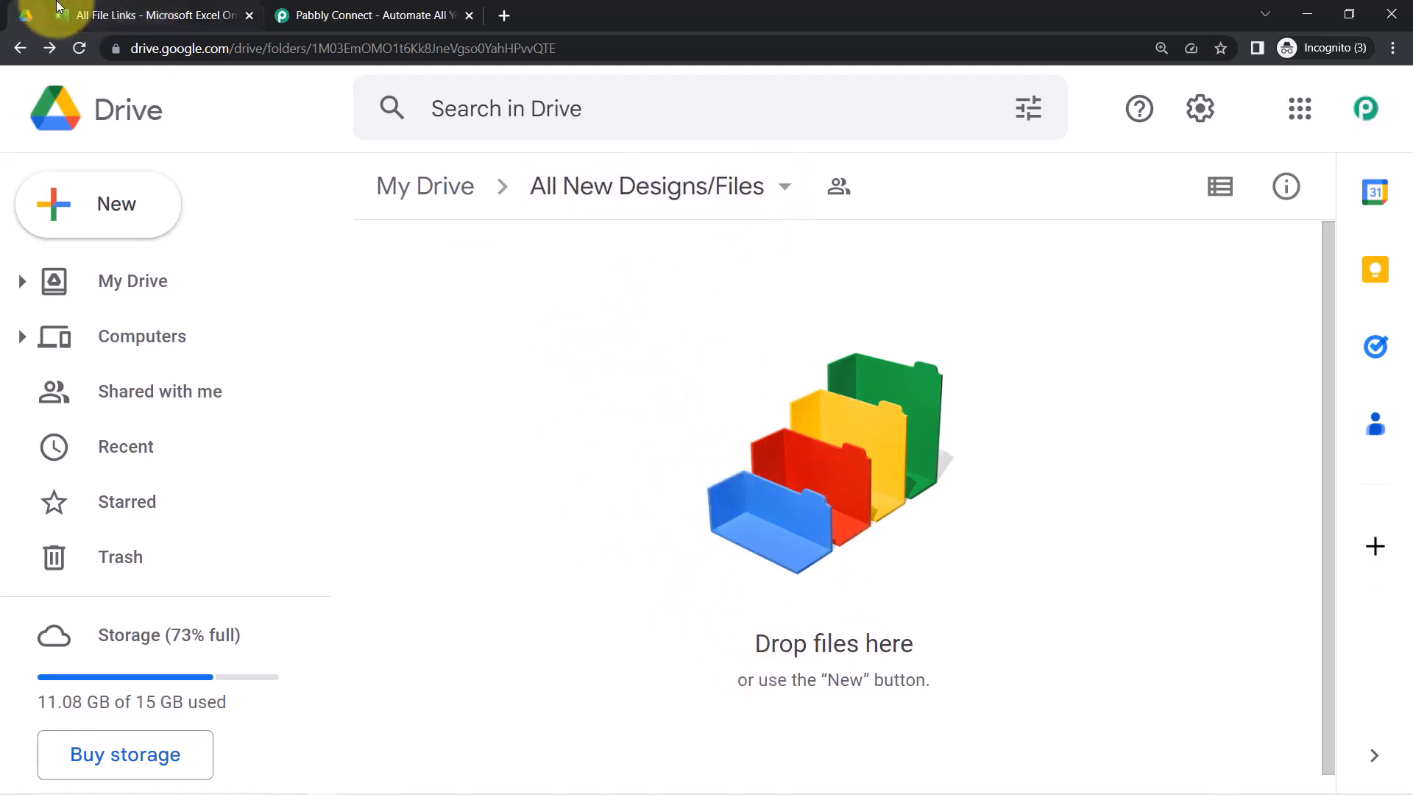
# Check cells A2 and B2 under File Name and File Link, then go to the Pabbly Connect website
pyautogui.click(92, 10)
pyautogui.click(600, 374)
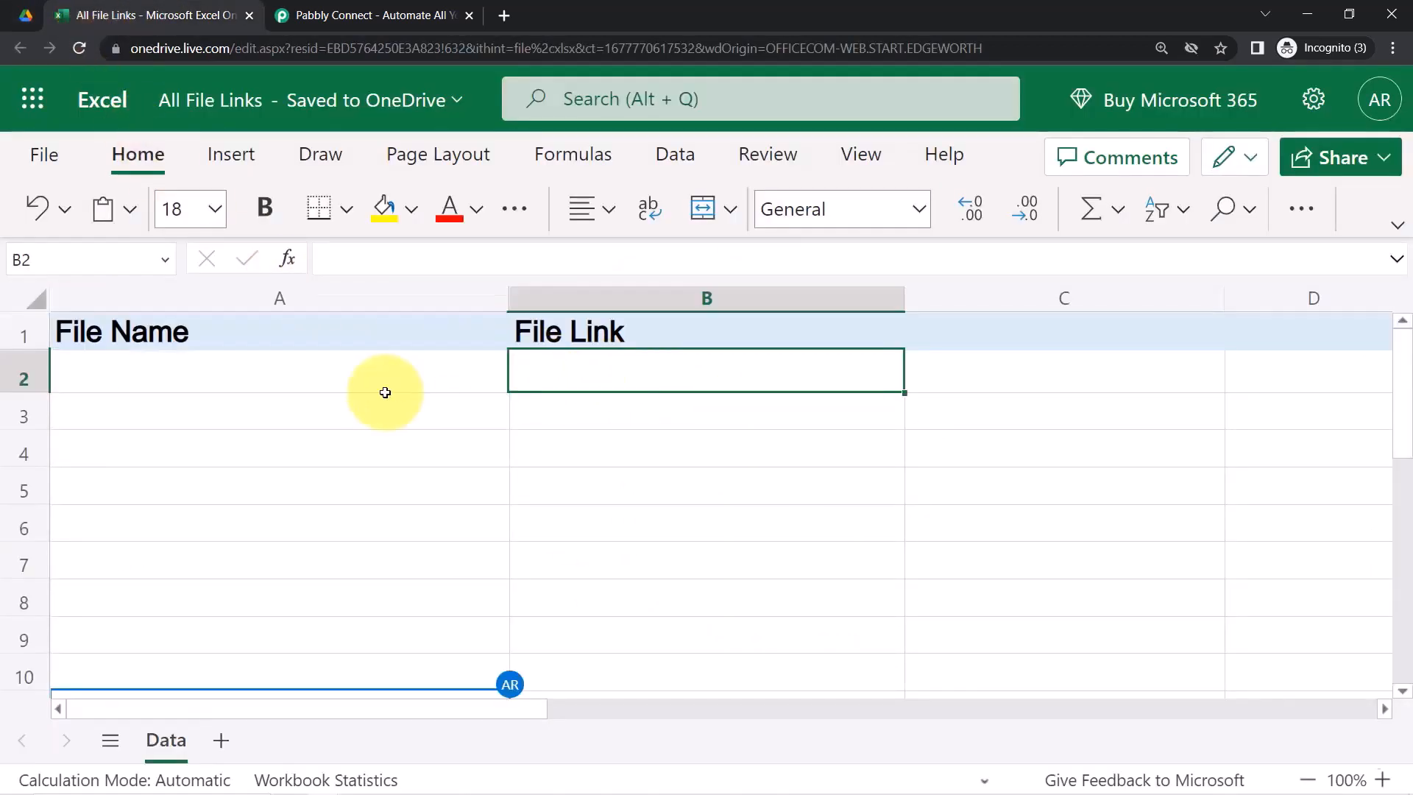
pyautogui.click(301, 386)
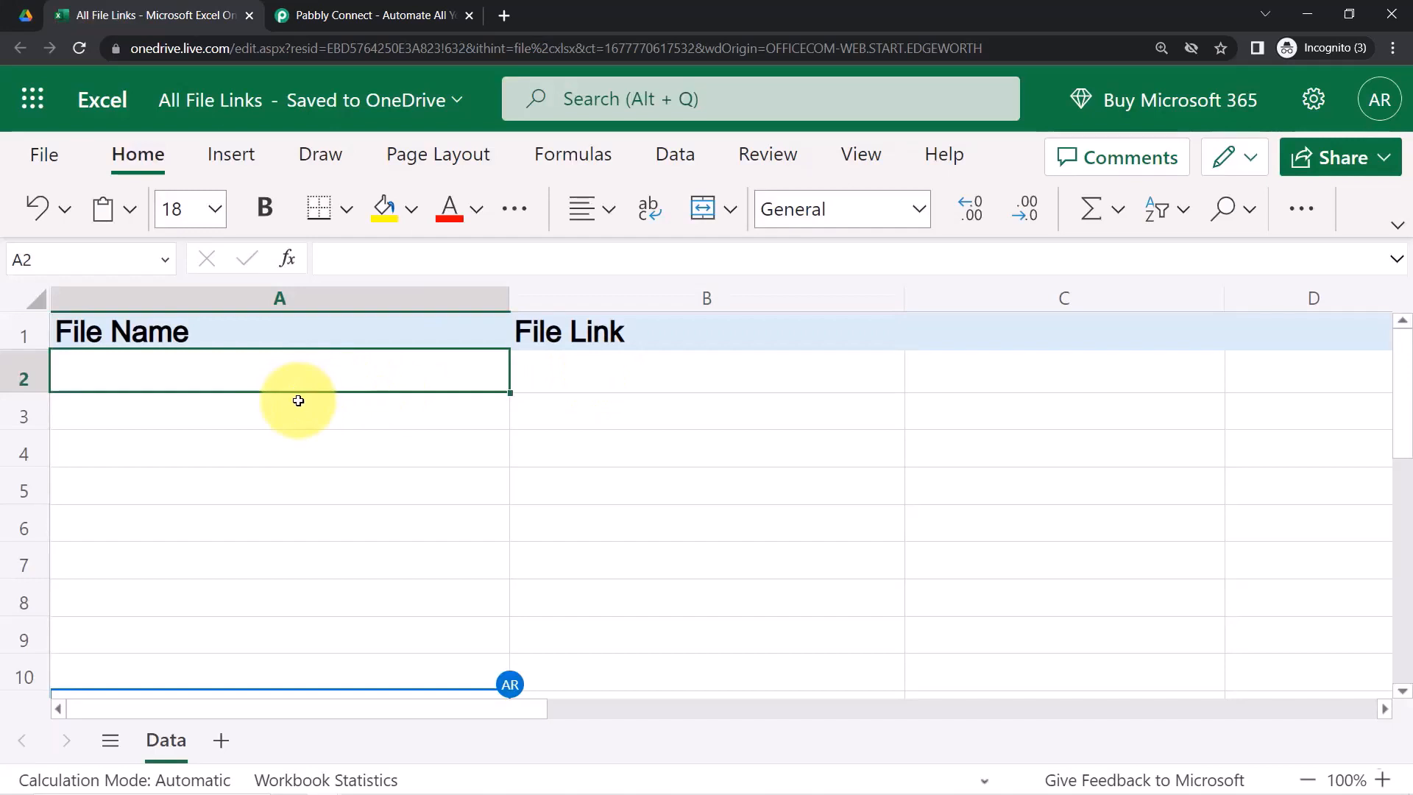
pyautogui.click(24, 15)
pyautogui.click(110, 11)
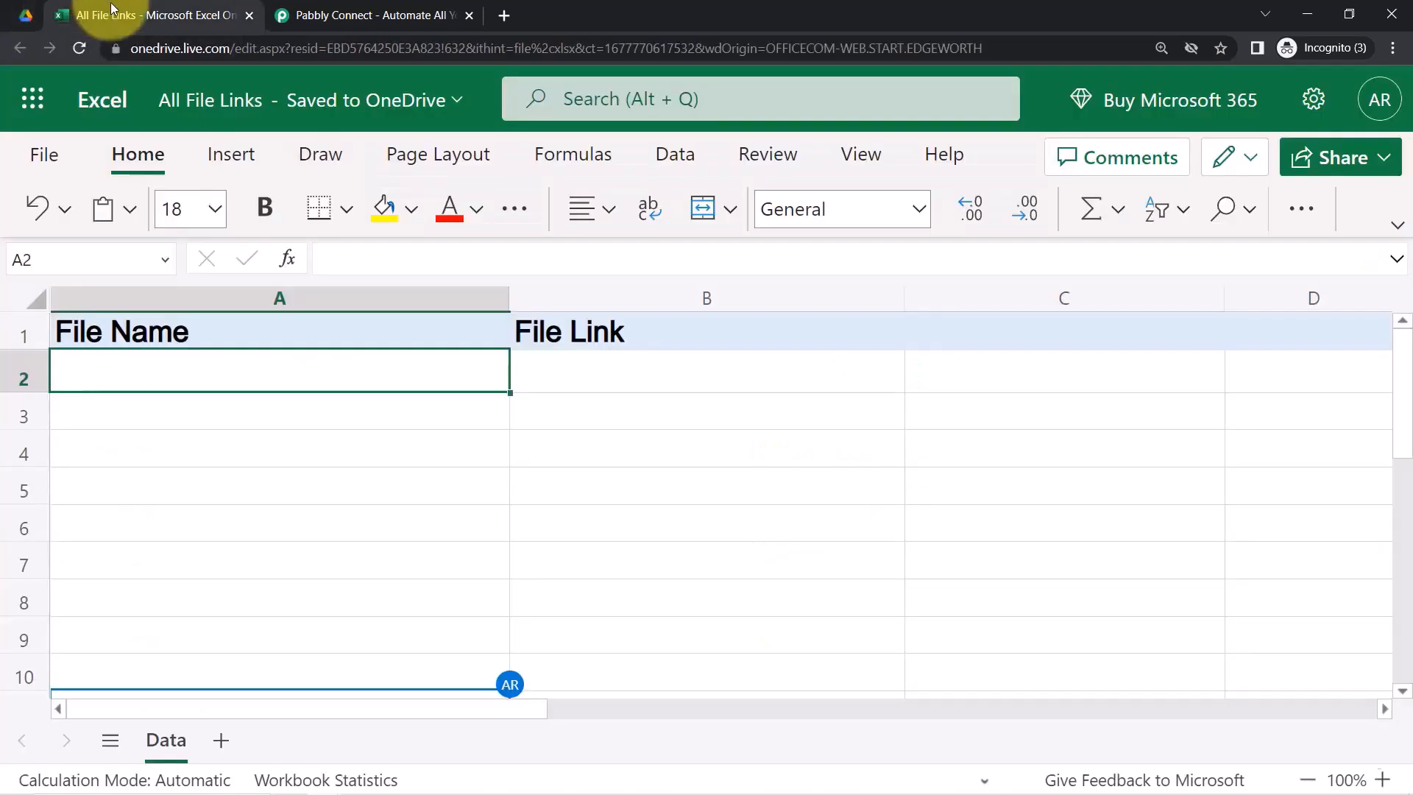
pyautogui.click(318, 13)
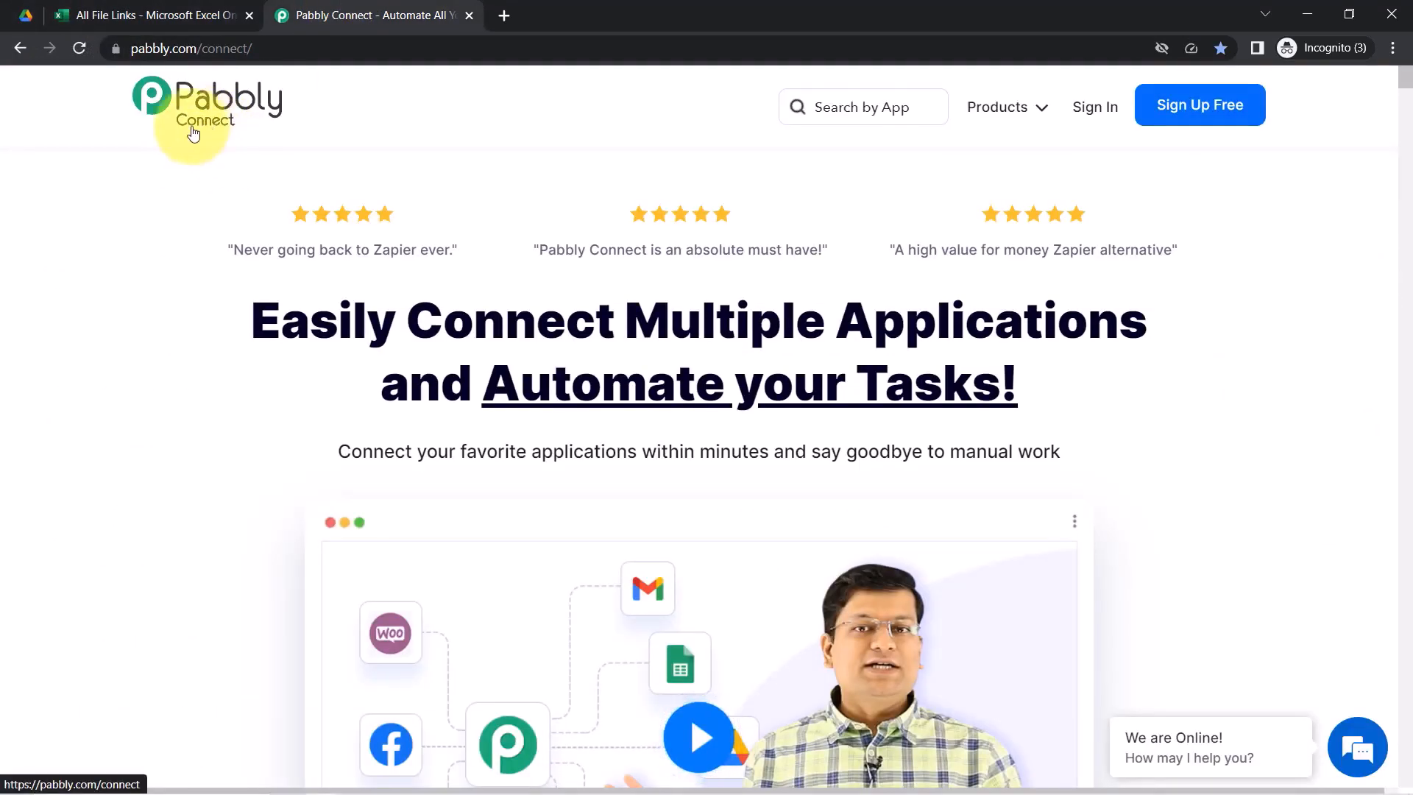
# Sign in from pabbly.com/connect and open Pabbly Connect from All Apps to reach its dashboard
pyautogui.moveTo(338, 320); pyautogui.dragTo(1034, 389)
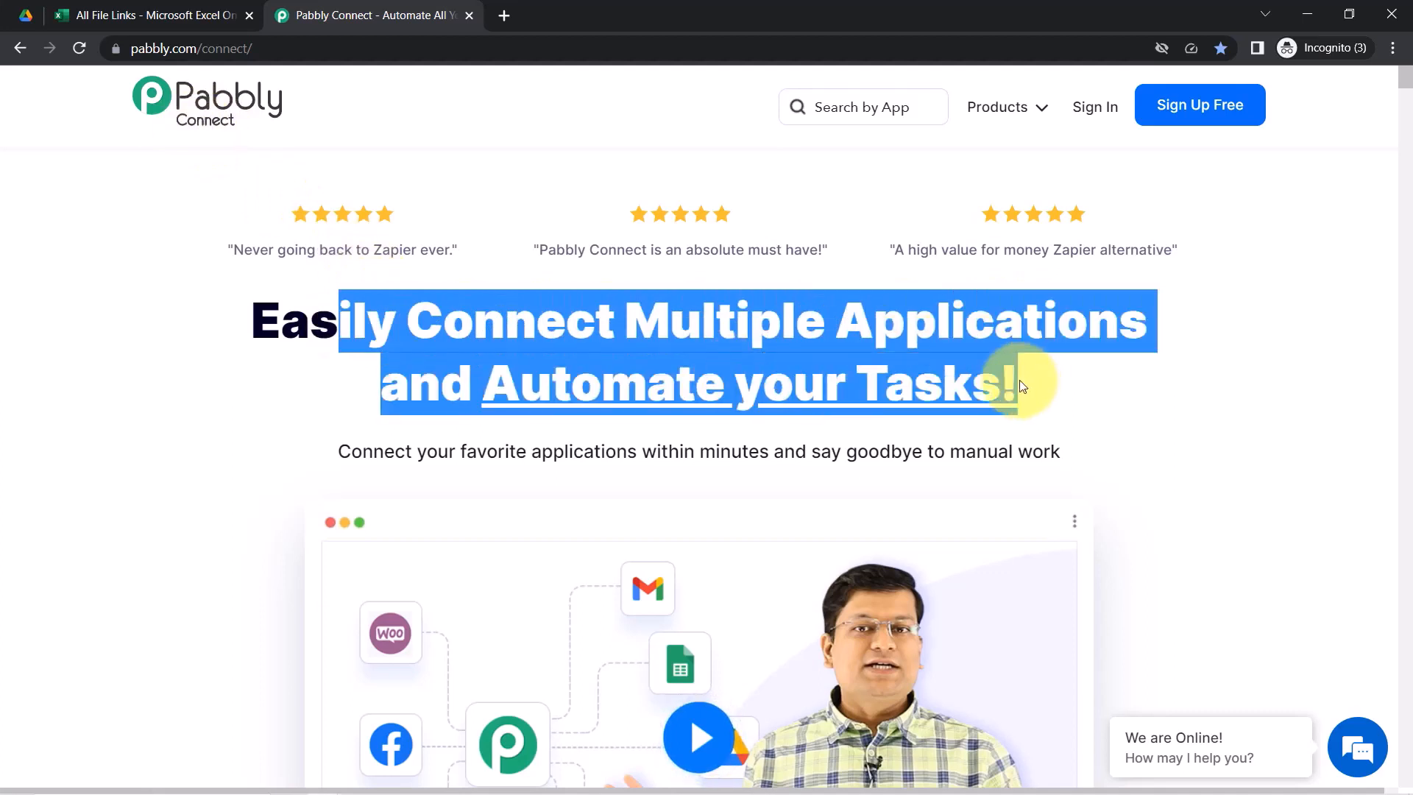
pyautogui.moveTo(138, 46); pyautogui.dragTo(344, 48)
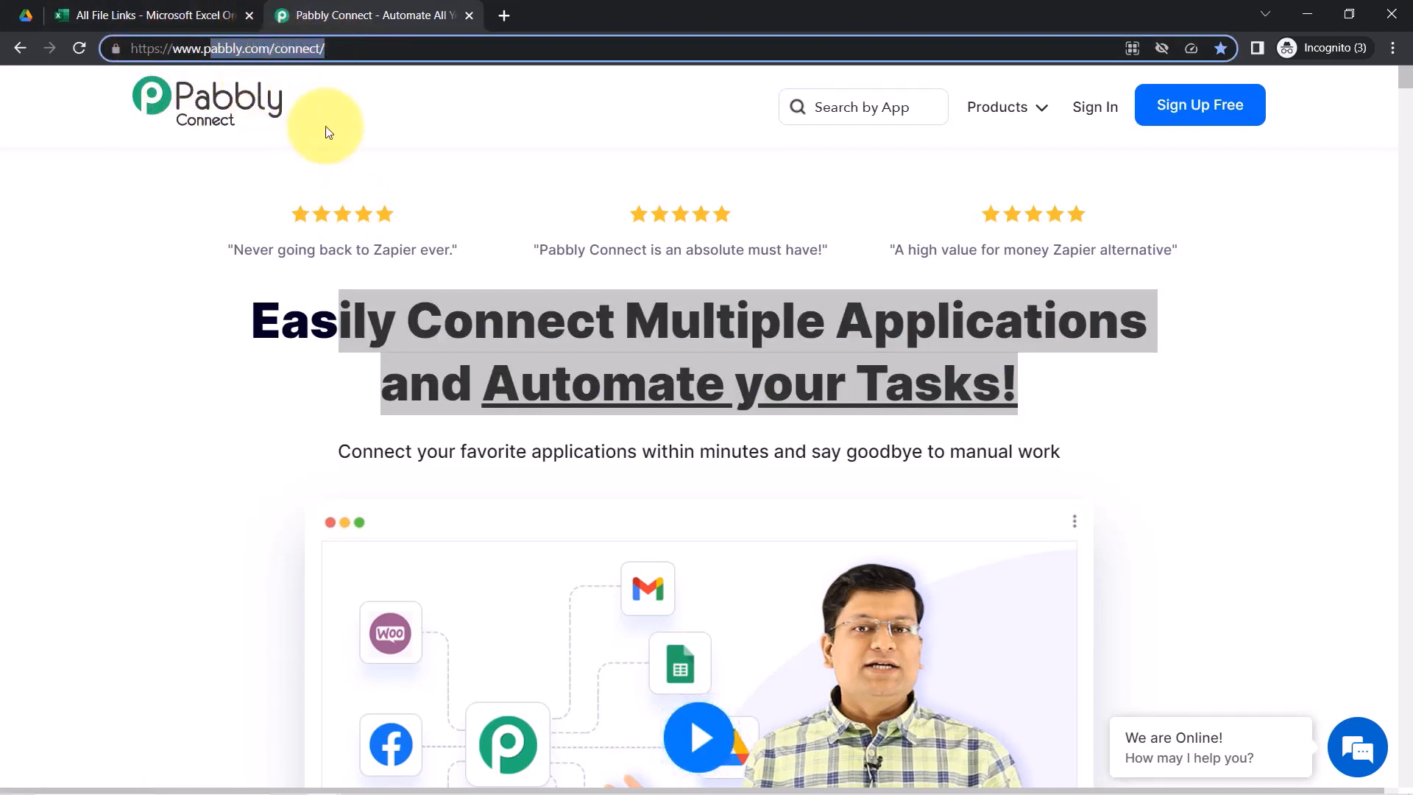
pyautogui.click(1074, 110)
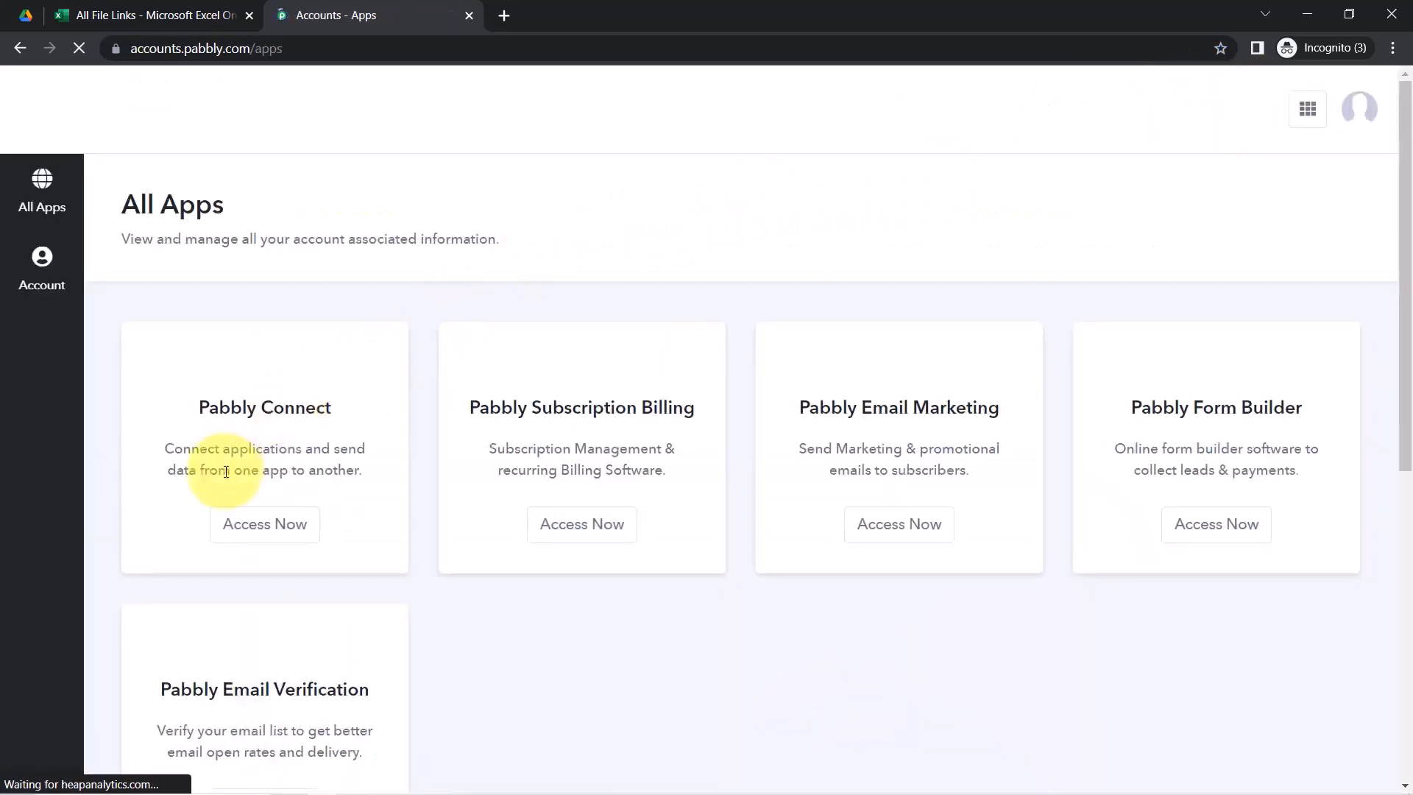
pyautogui.click(246, 527)
pyautogui.click(350, 9)
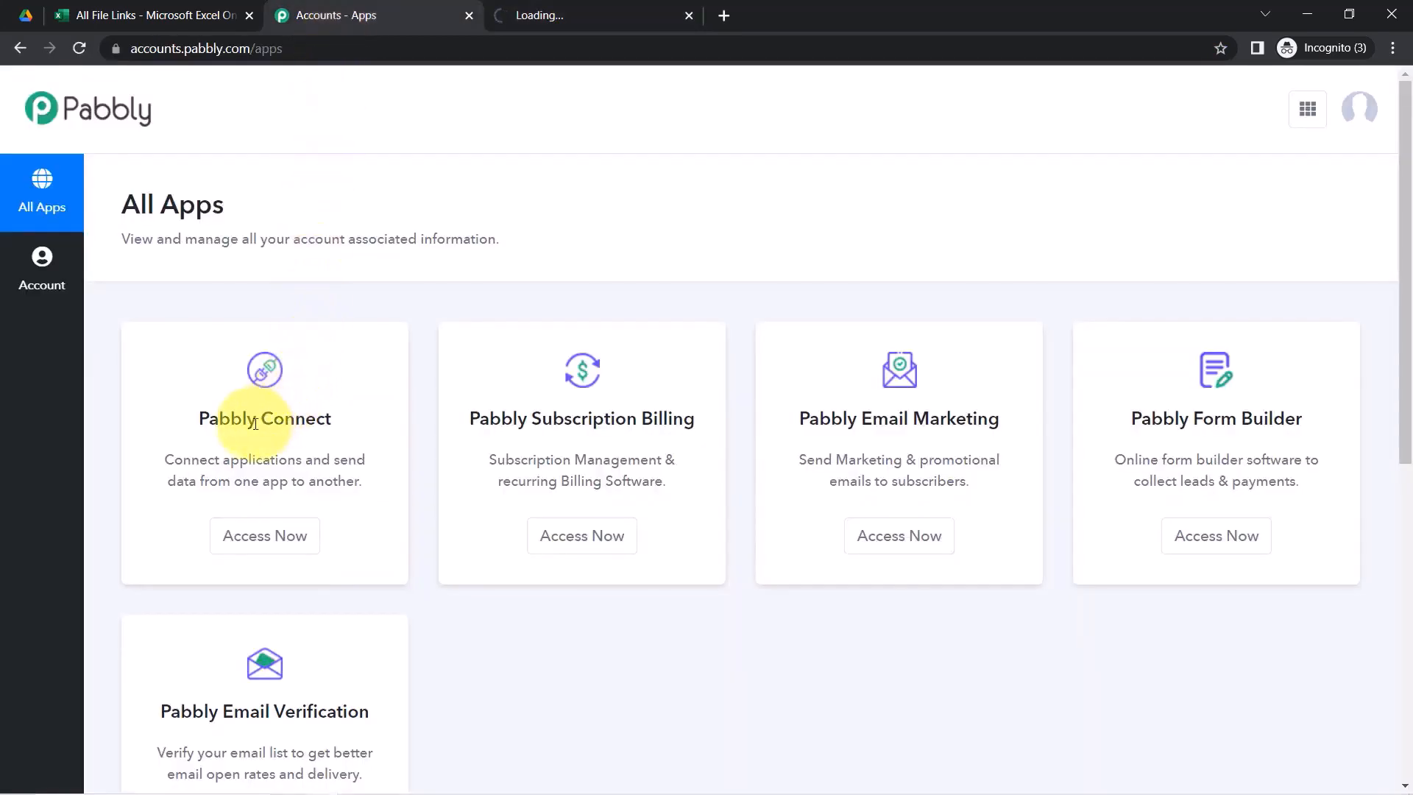
pyautogui.moveTo(211, 417); pyautogui.dragTo(294, 419)
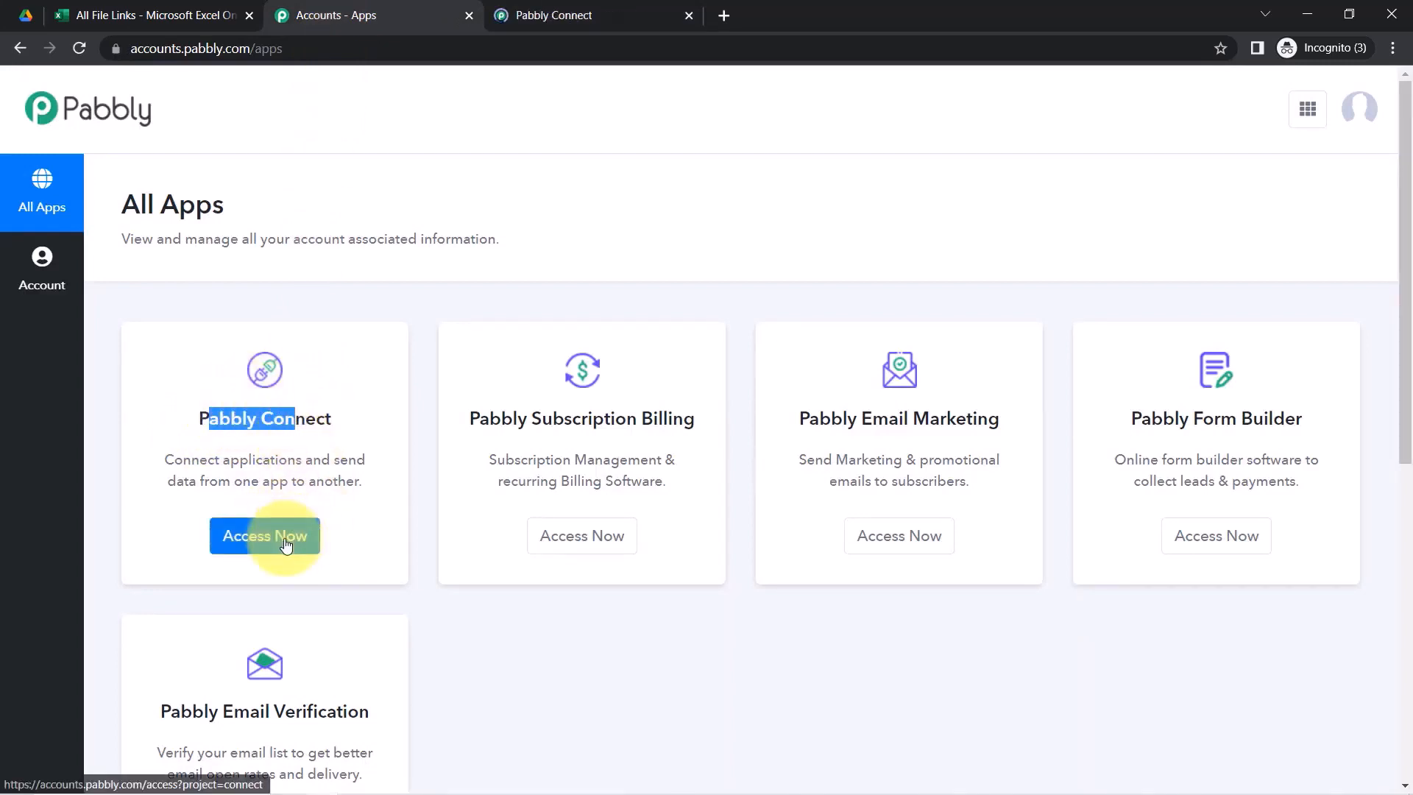
pyautogui.click(513, 6)
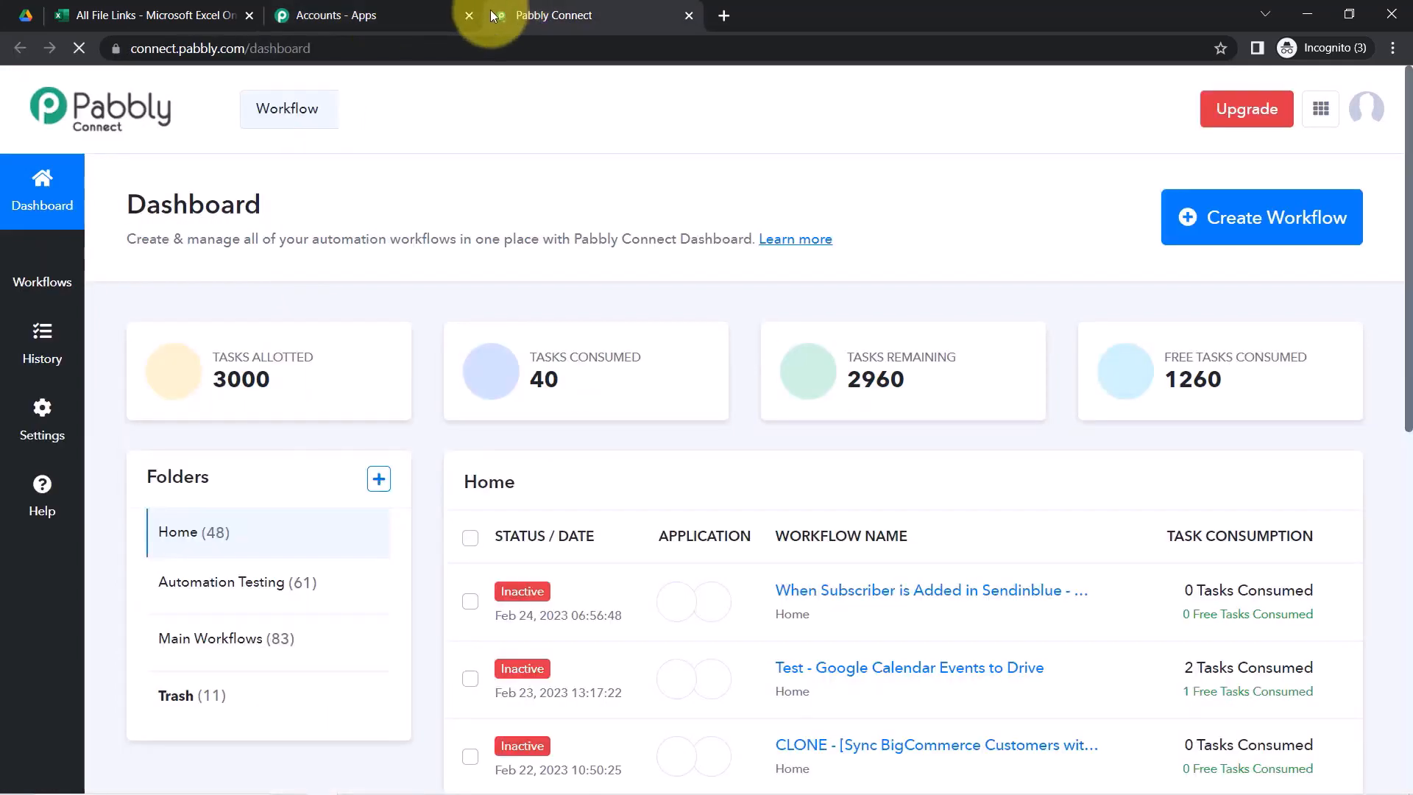
# Close the Accounts tab and create the workflow 'Sync Google Drive Files with MS Excel Automatically'
pyautogui.click(469, 16)
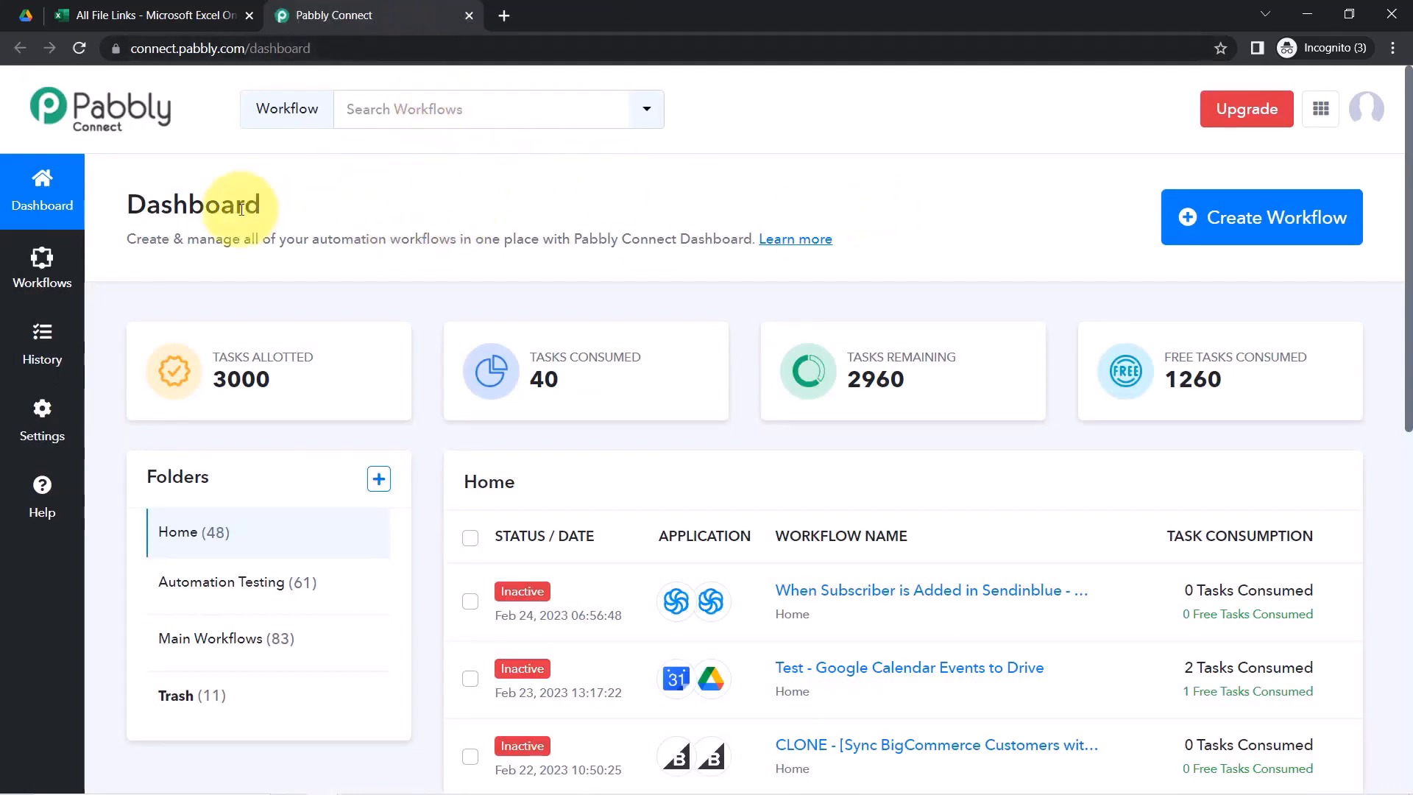
pyautogui.click(1215, 232)
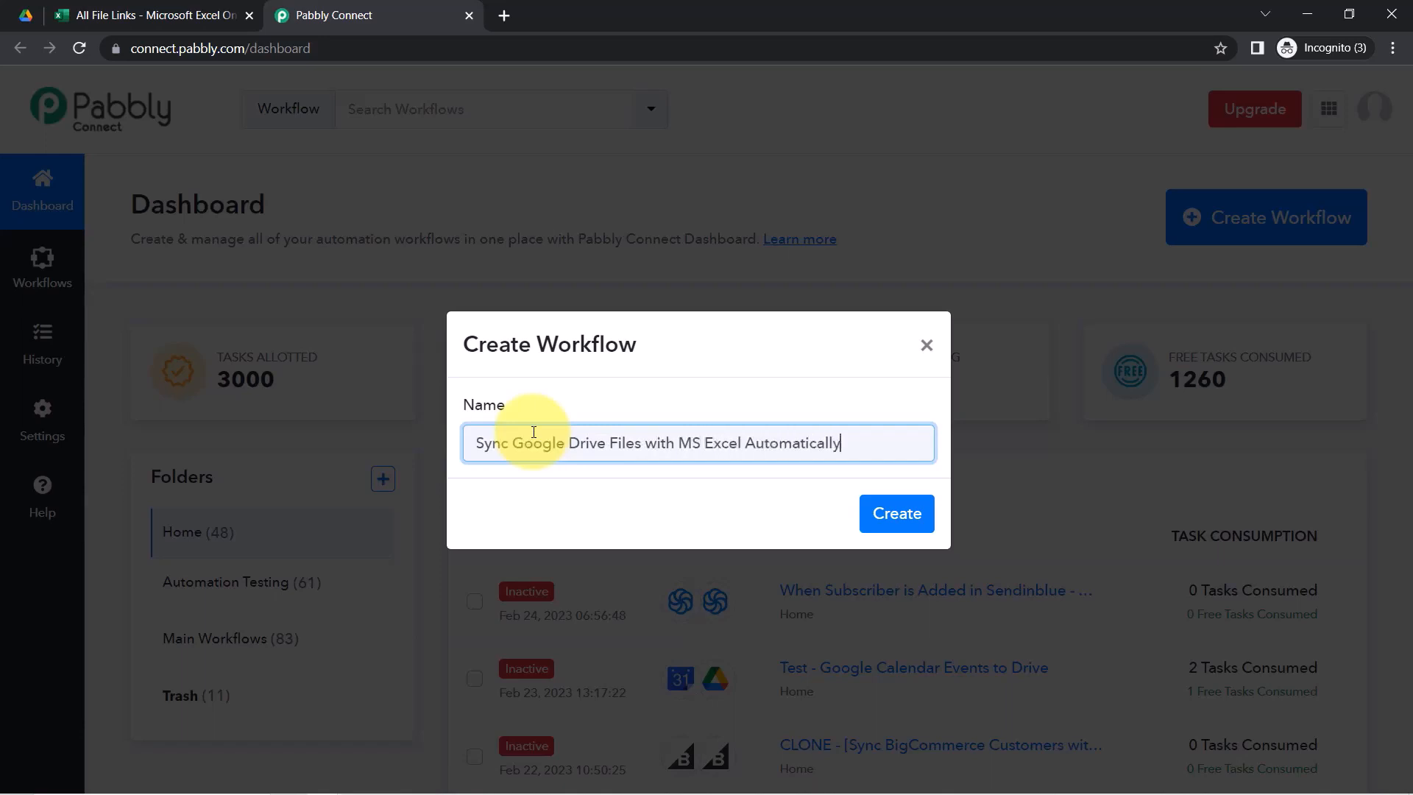
pyautogui.press('Return')
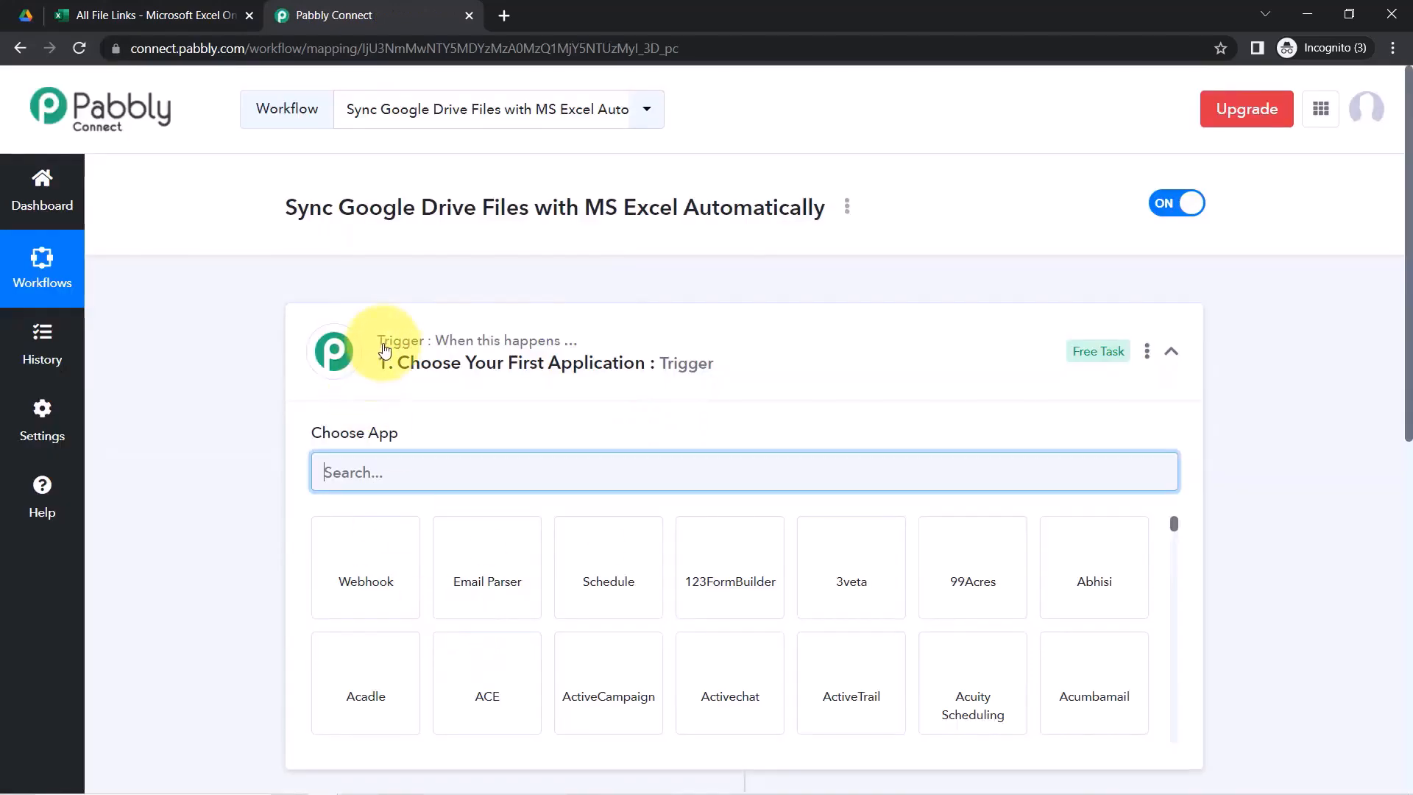
# Expand the trigger step and search its app list for 'goog'
pyautogui.click(525, 344)
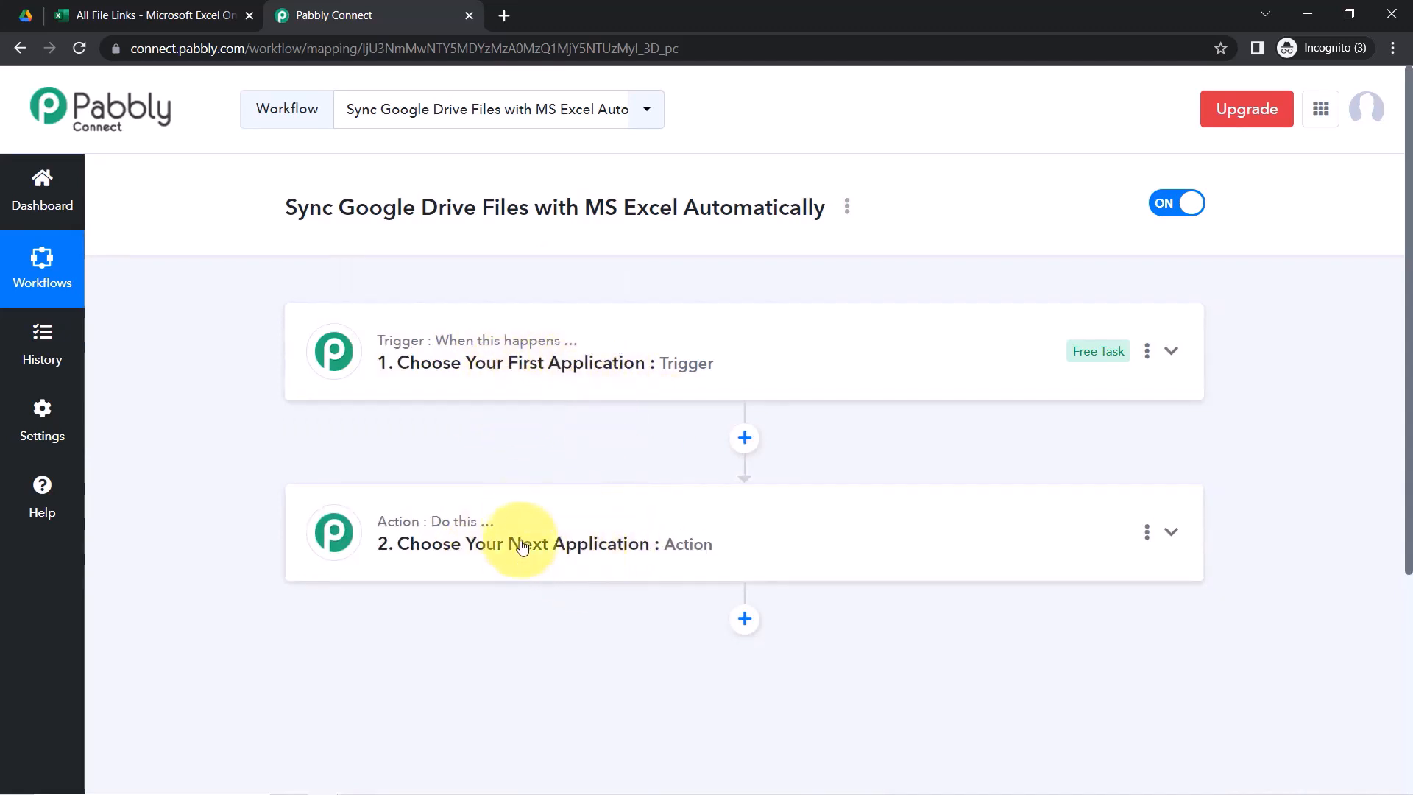
pyautogui.moveTo(321, 219); pyautogui.dragTo(756, 218)
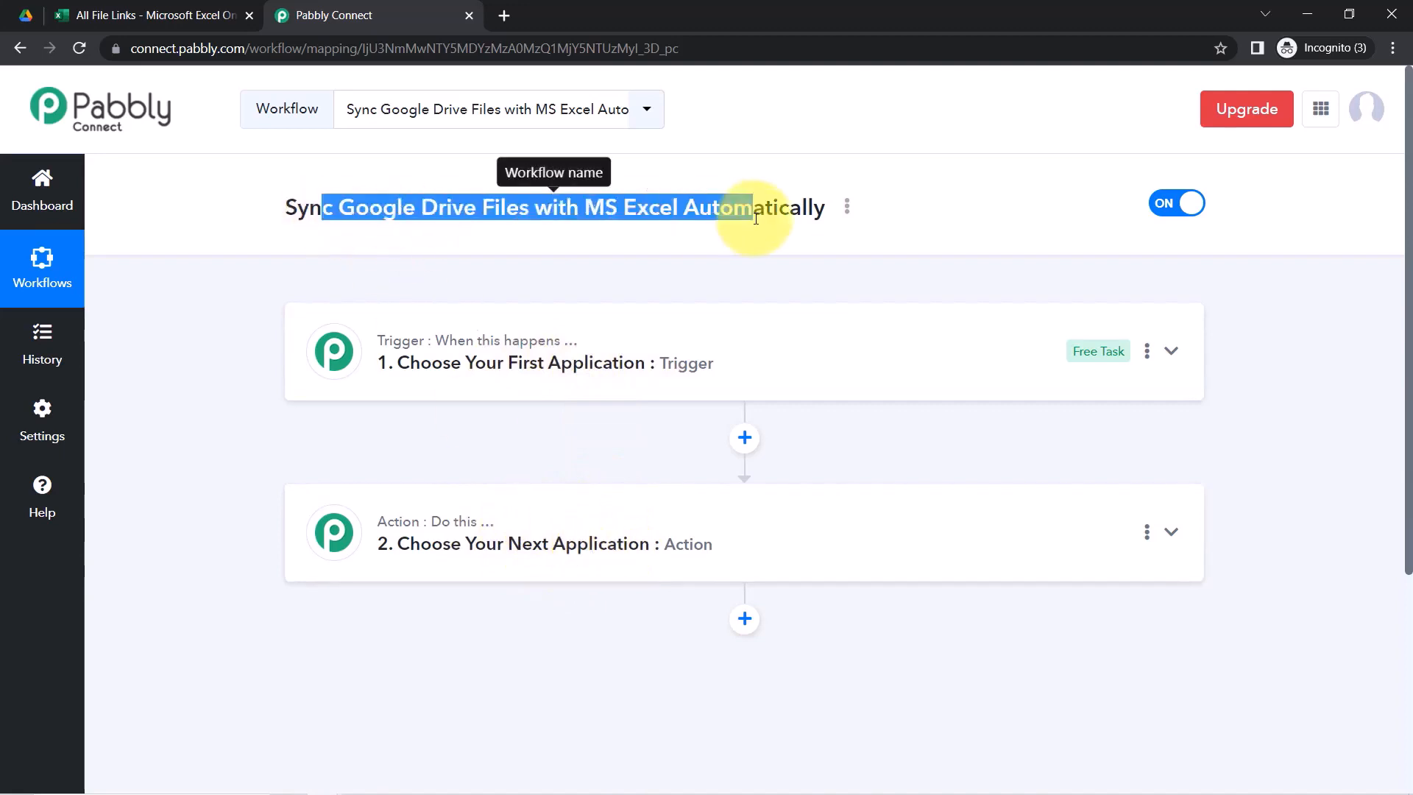
pyautogui.click(456, 345)
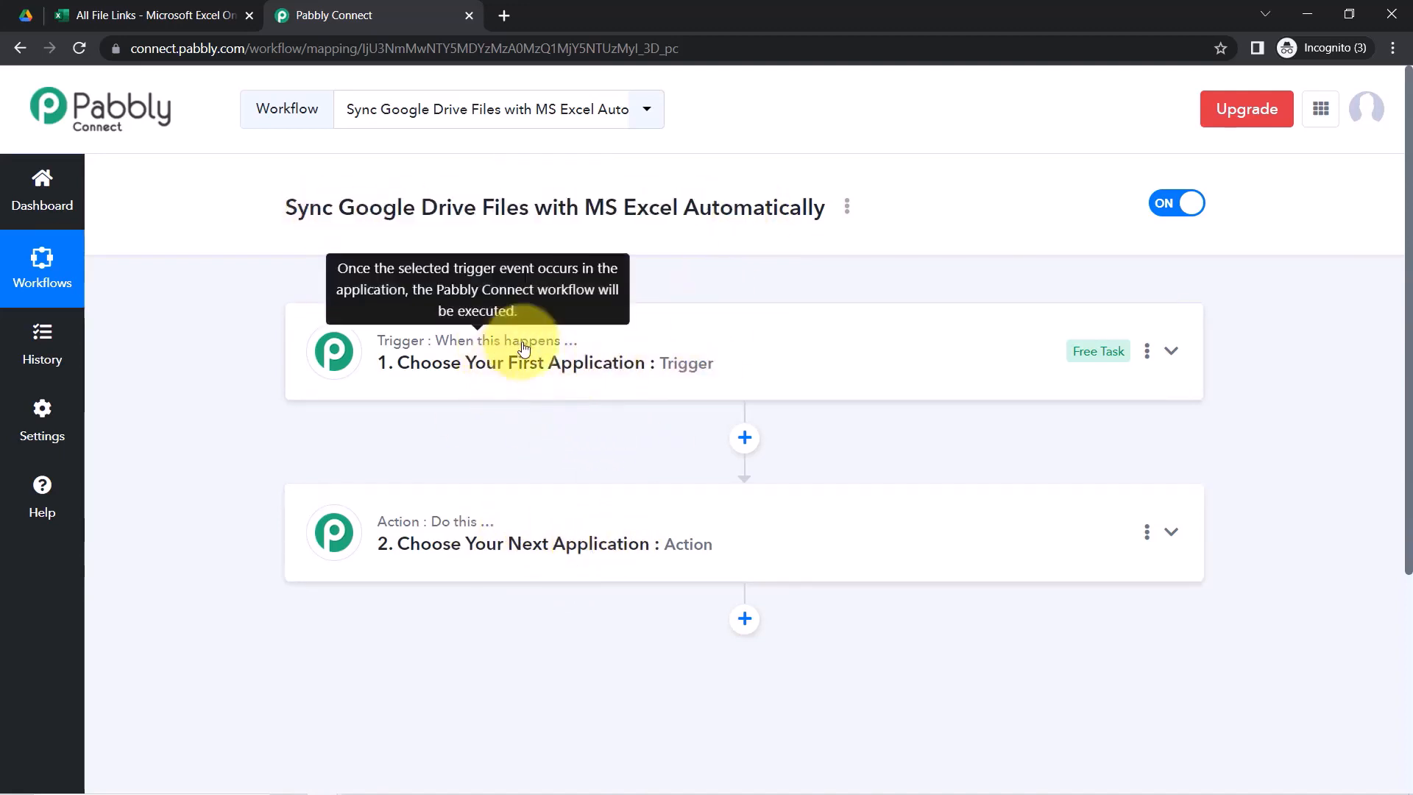
pyautogui.click(390, 465)
pyautogui.write('google')
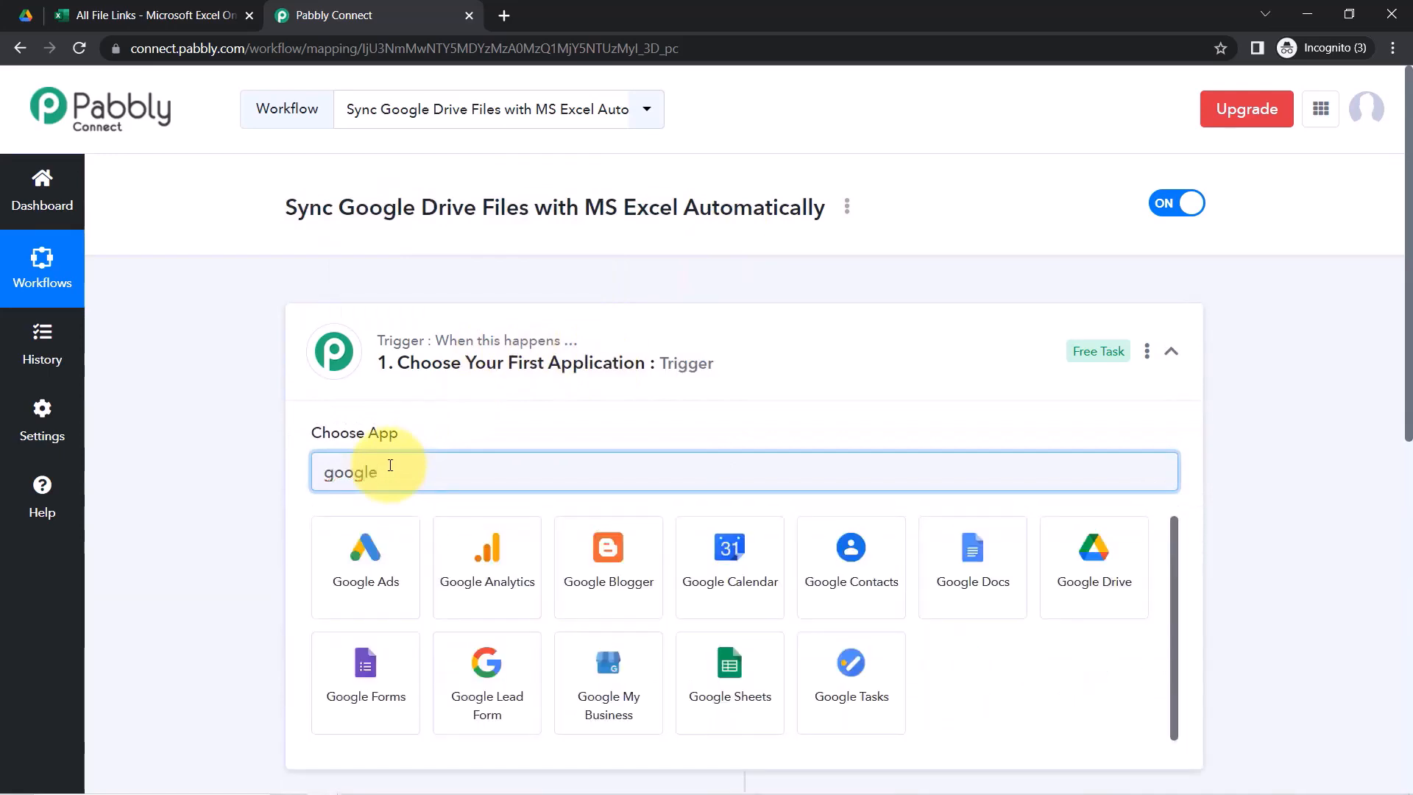
pyautogui.scroll(-6, 1388, 324)
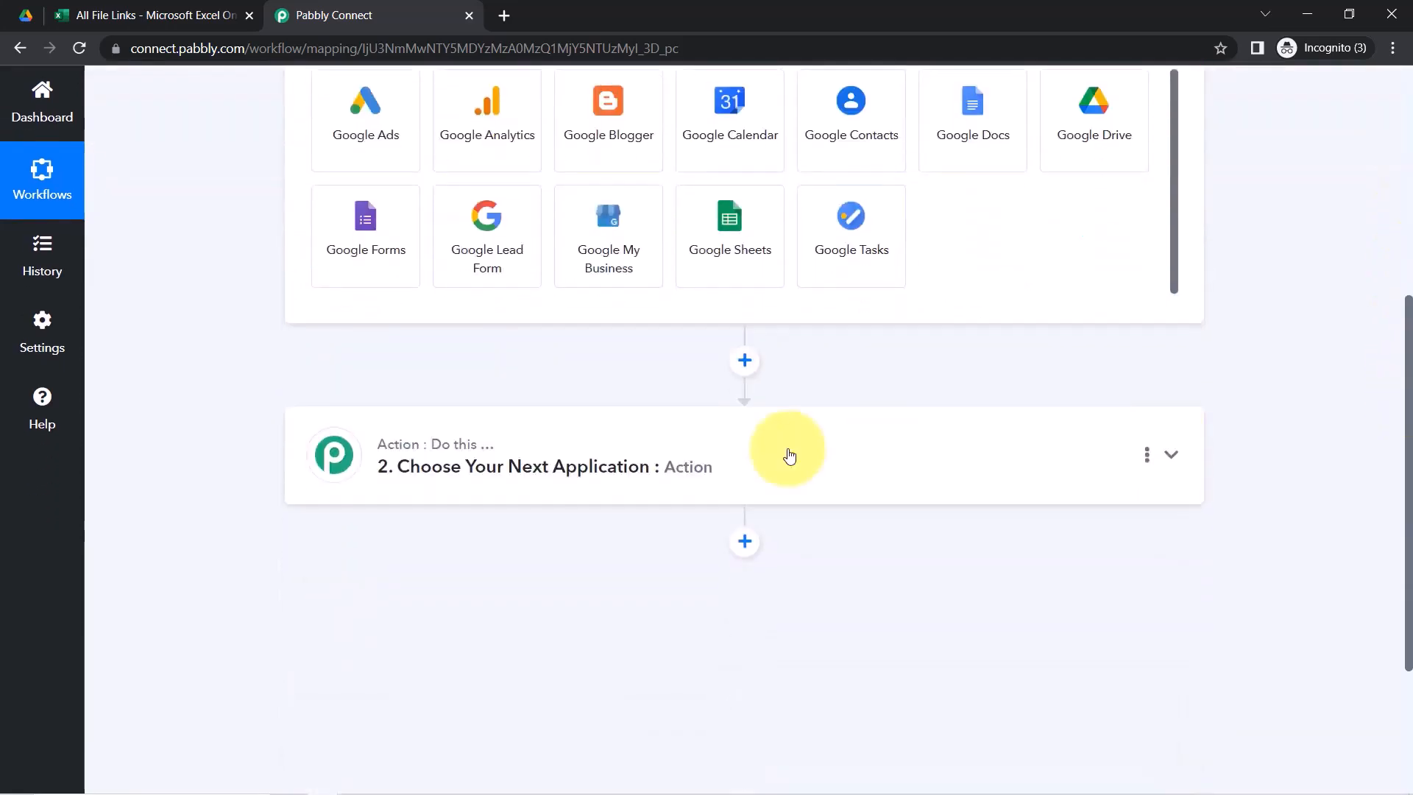
# Search 'micros' in the action step and choose Microsoft Excel as the action app
pyautogui.click(536, 457)
pyautogui.click(354, 573)
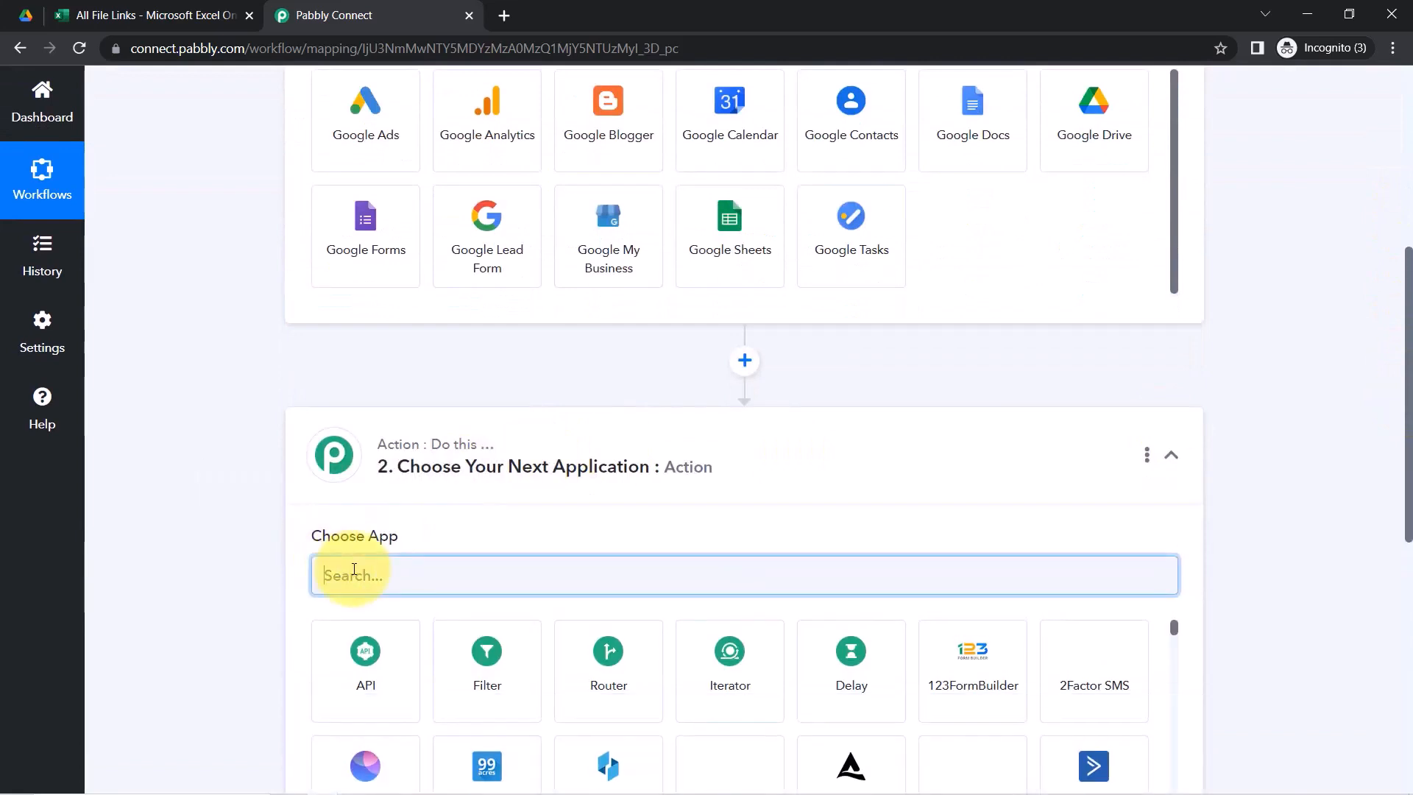
pyautogui.write('micro')
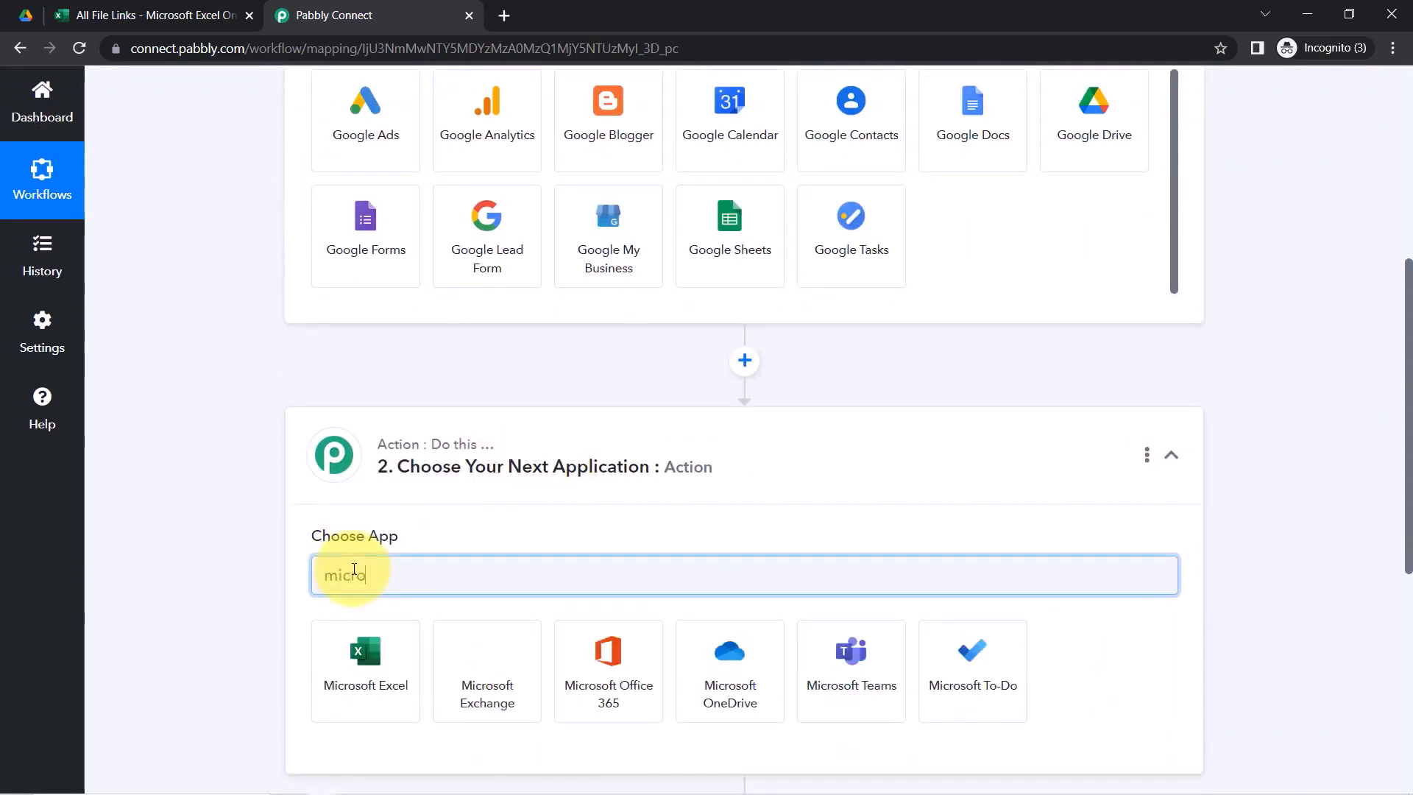
pyautogui.write('s')
pyautogui.click(359, 657)
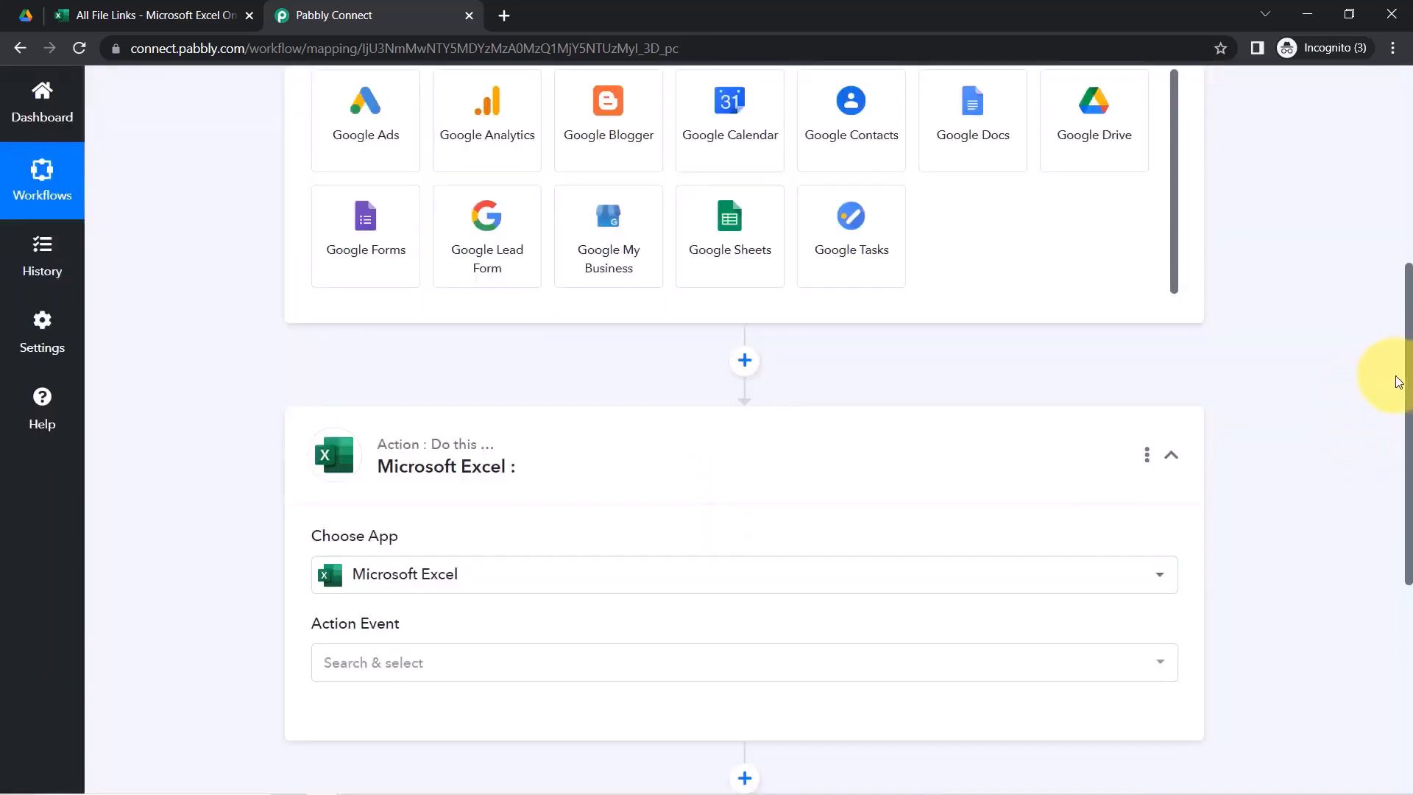
# Search 'dr' in the trigger's app list and choose Google Drive
pyautogui.moveTo(1407, 398); pyautogui.dragTo(1407, 273)
pyautogui.click(404, 295)
pyautogui.write('dr')
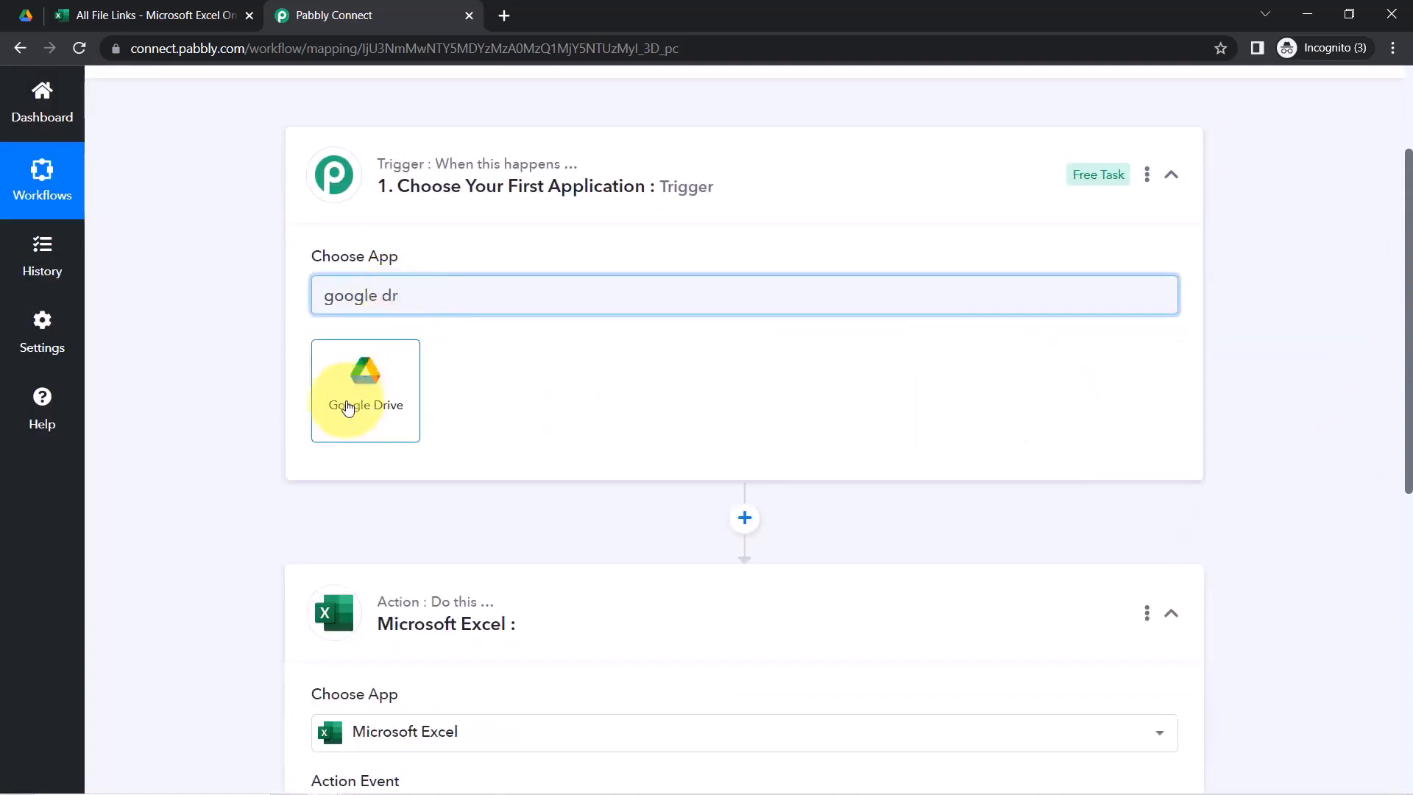
pyautogui.click(368, 375)
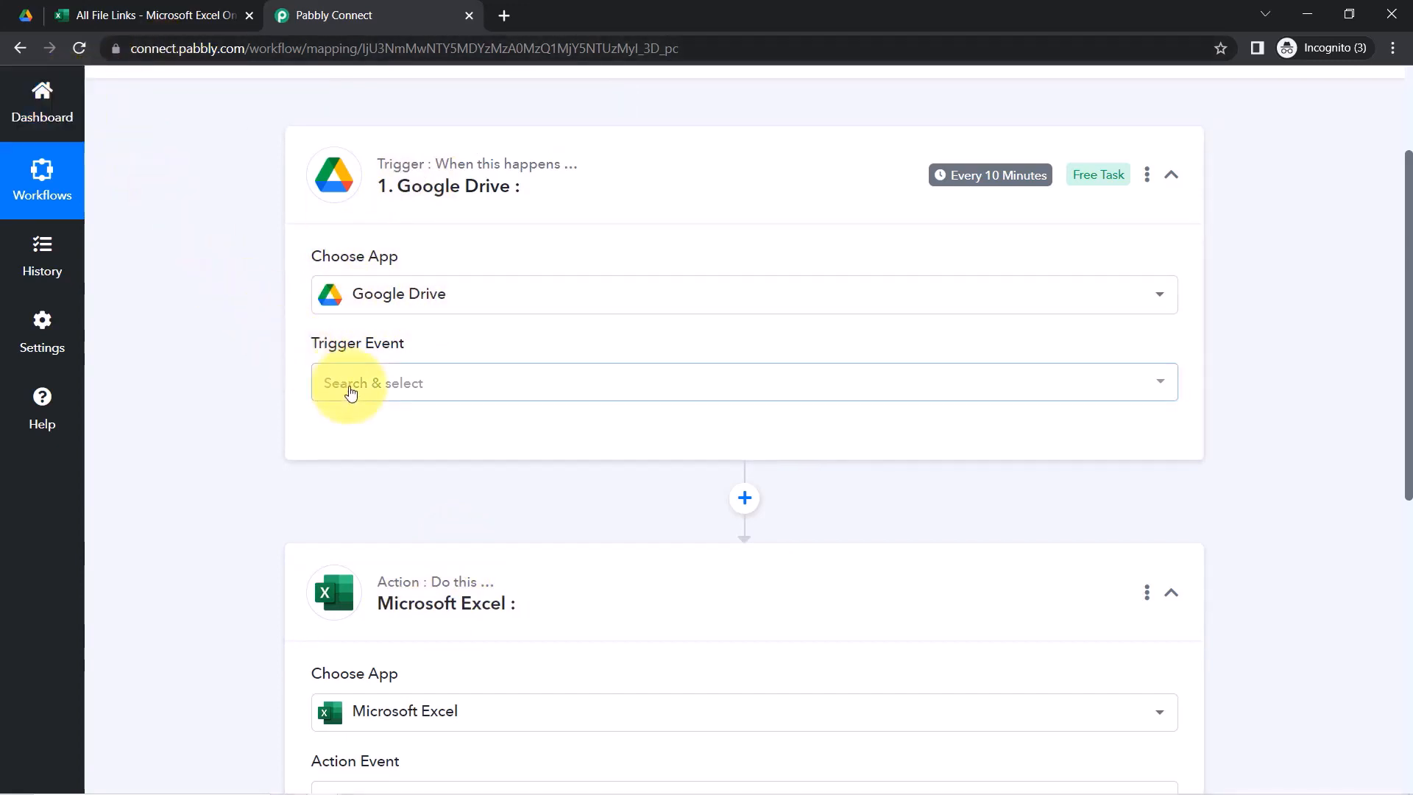
# Set the trigger event to New File in Specific Folder and save the existing Google Drive #3 connection
pyautogui.click(350, 387)
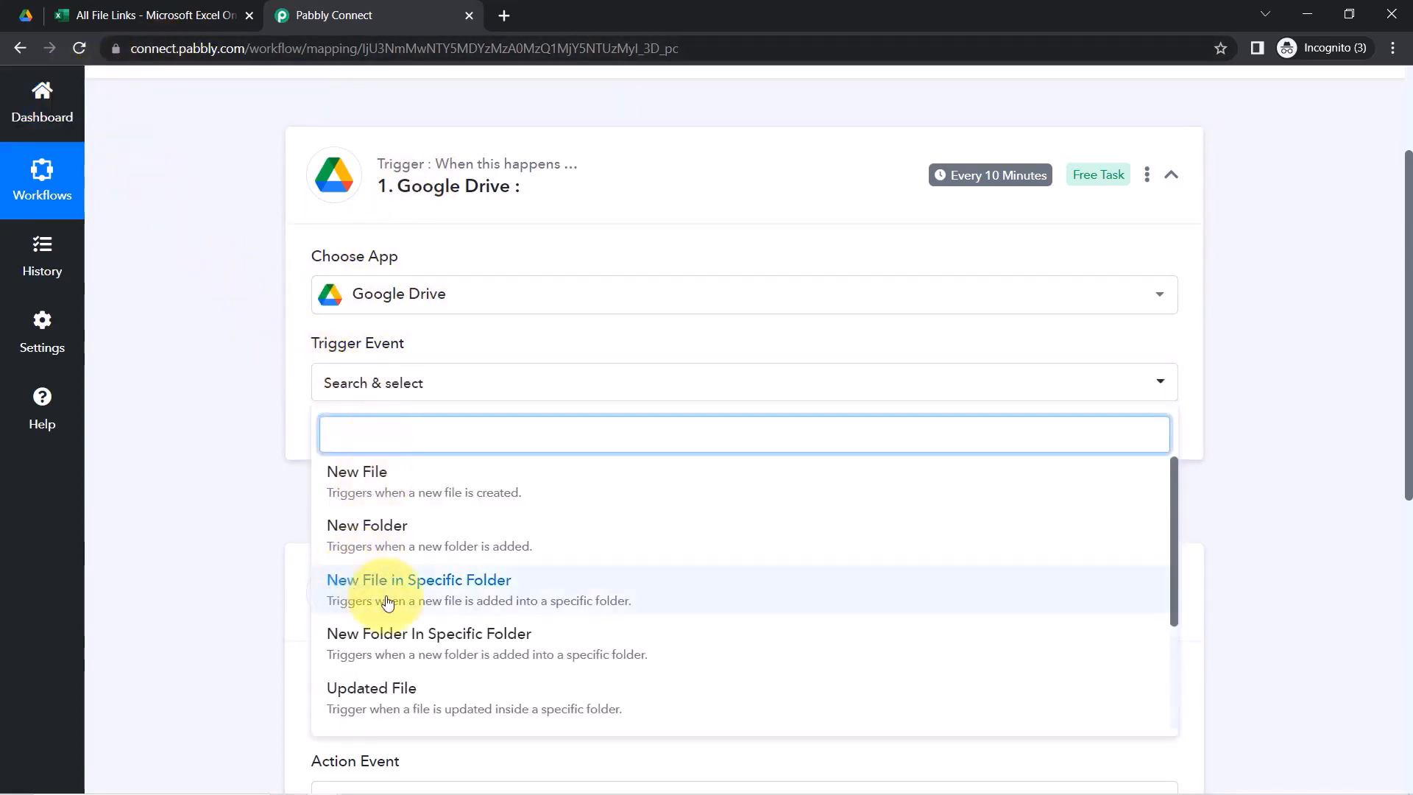
pyautogui.click(461, 586)
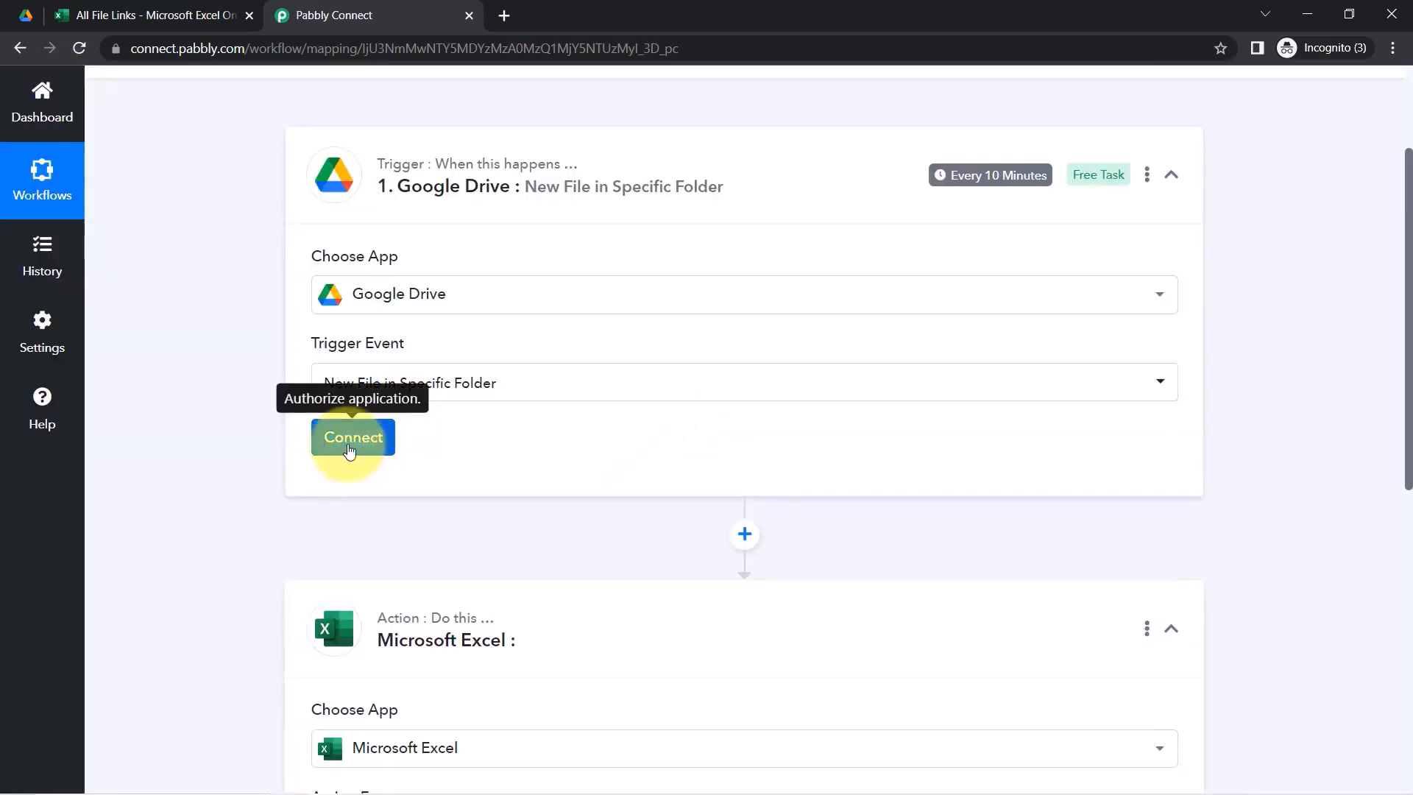
pyautogui.click(375, 454)
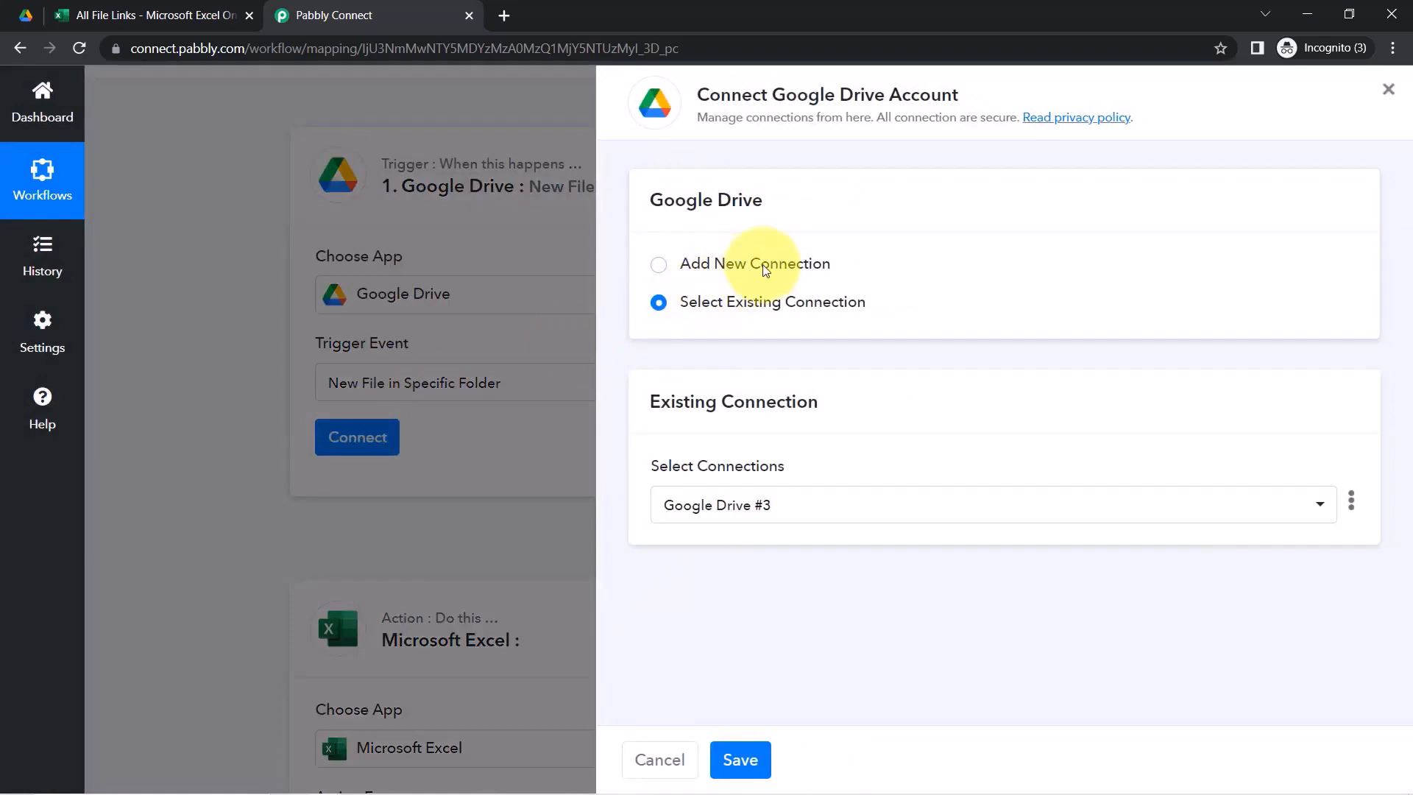
pyautogui.click(772, 270)
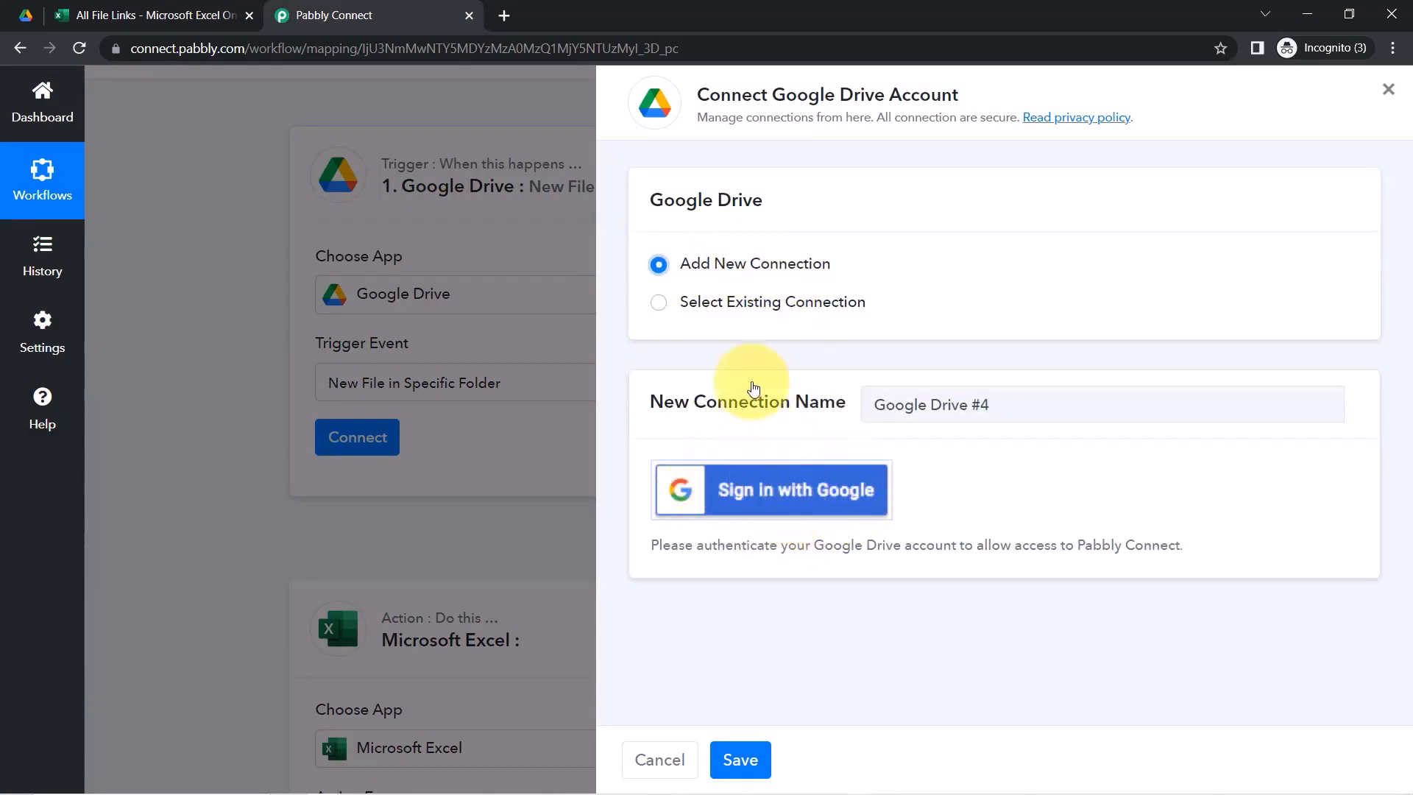
pyautogui.click(764, 312)
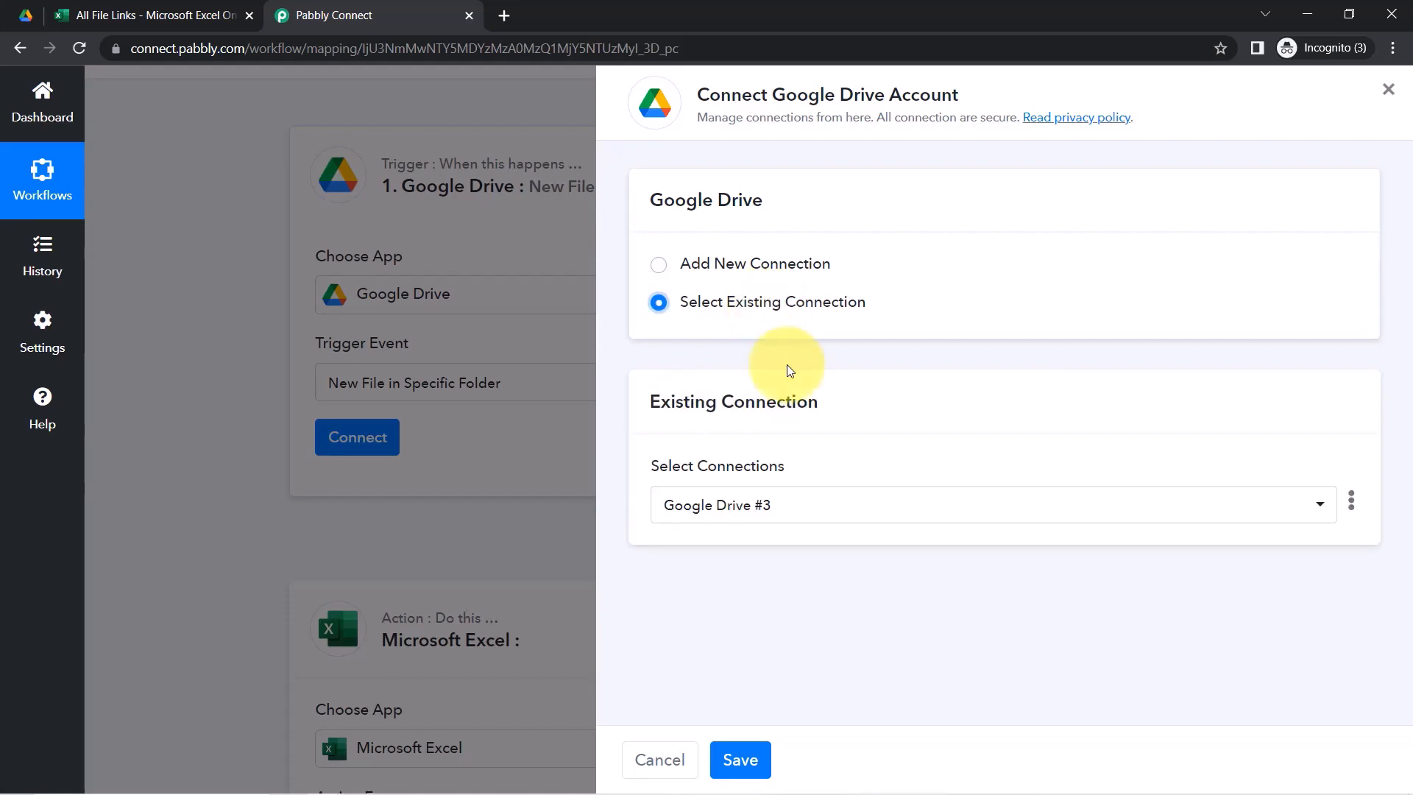
pyautogui.click(740, 759)
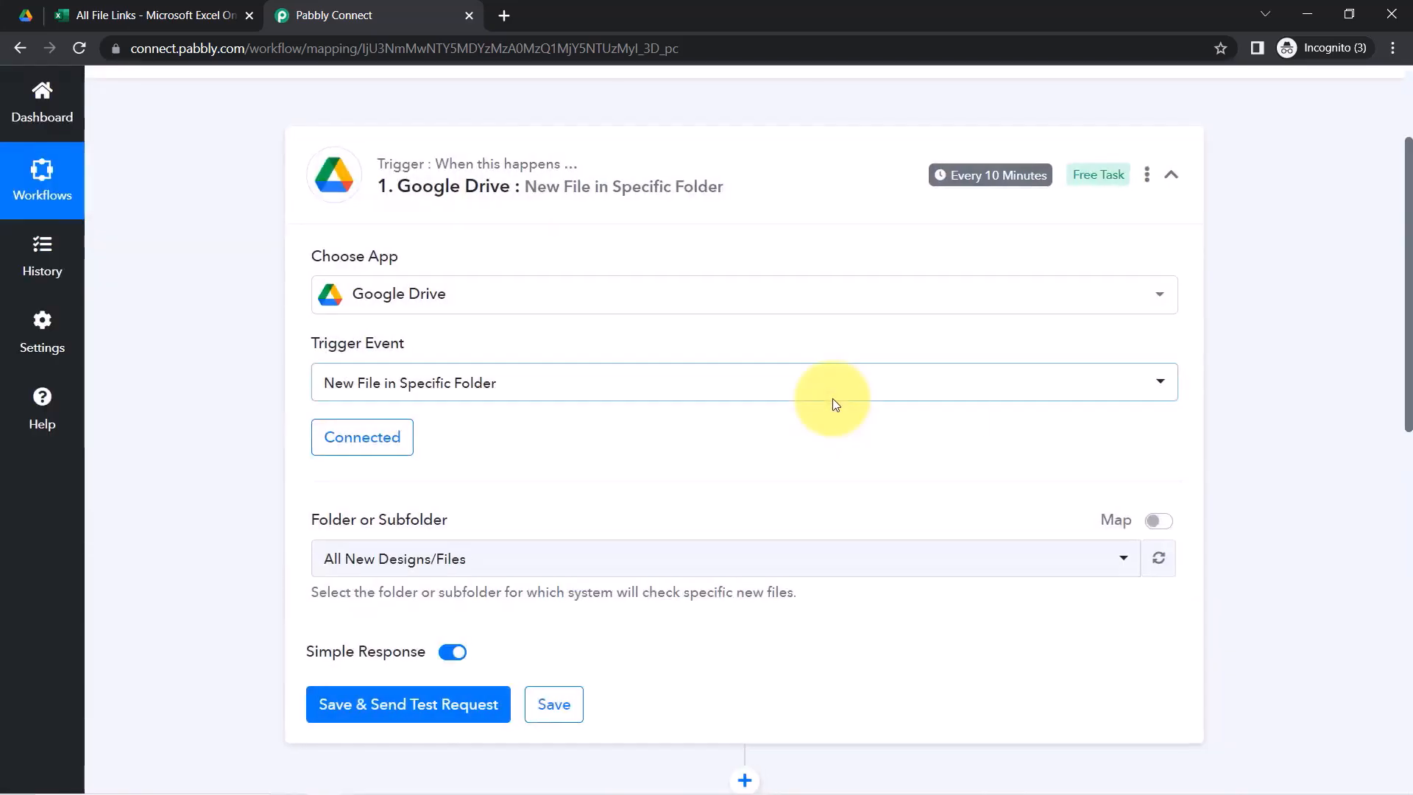
# Open the Folder or Subfolder list and compare it with the Google Drive folder tab
pyautogui.moveTo(1403, 229); pyautogui.dragTo(1397, 356)
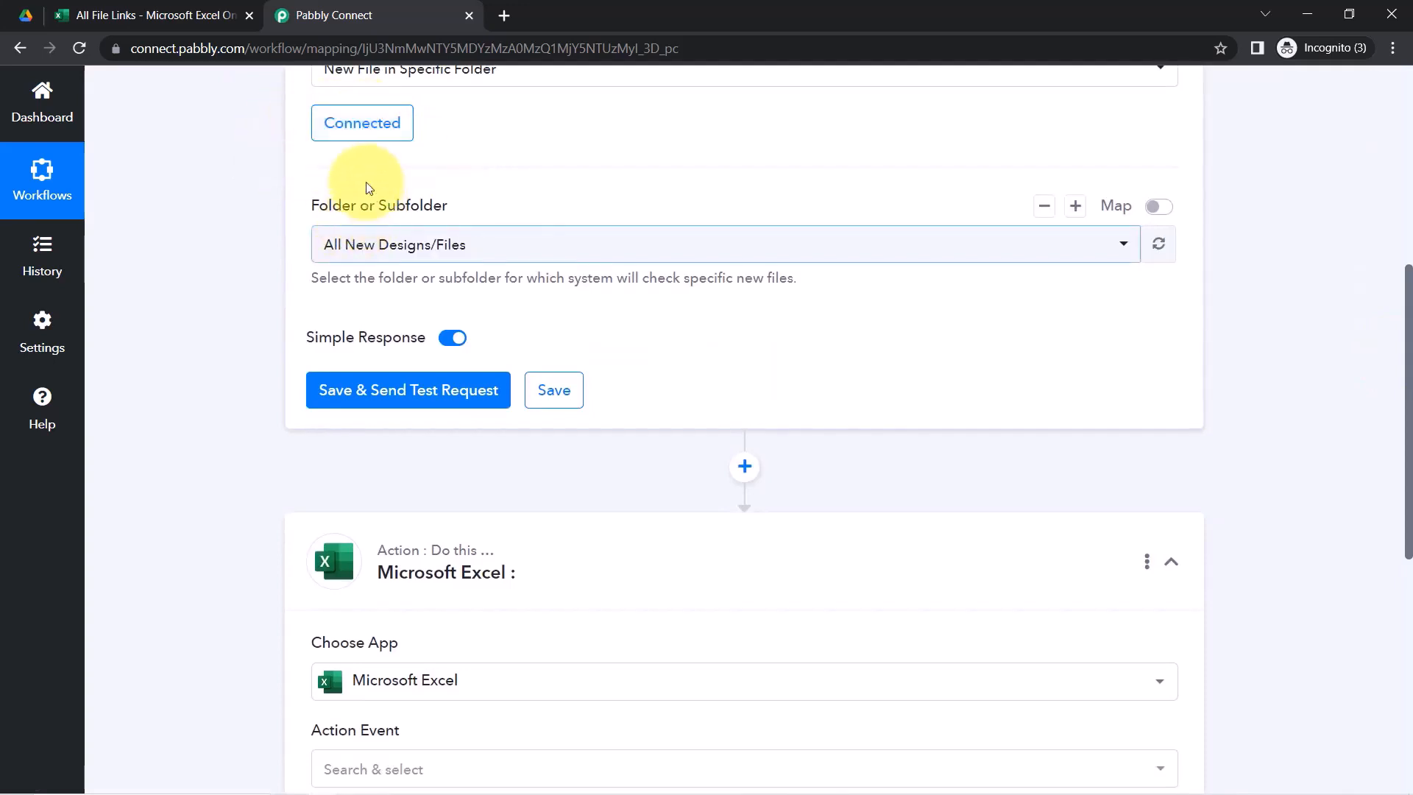
pyautogui.click(354, 245)
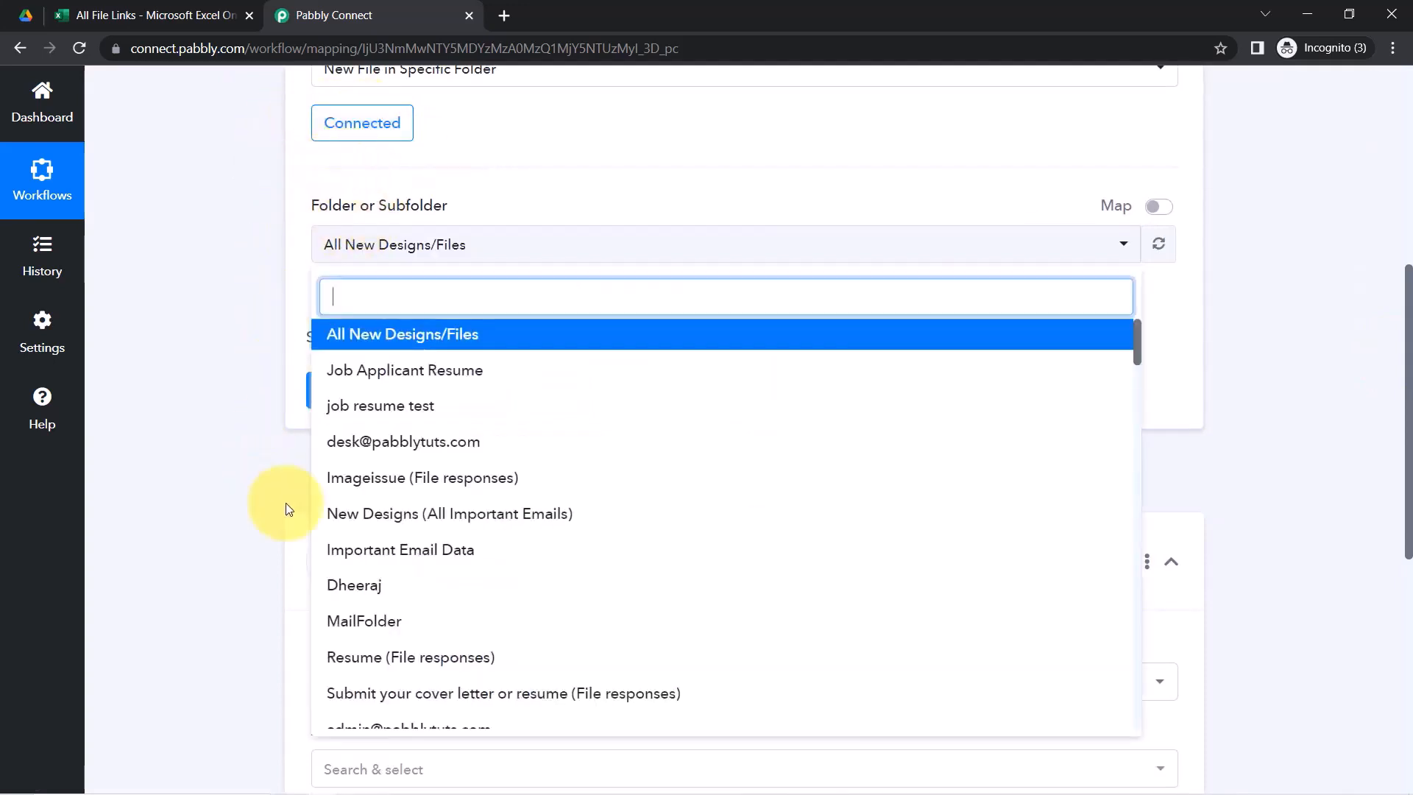
pyautogui.click(33, 11)
pyautogui.click(346, 11)
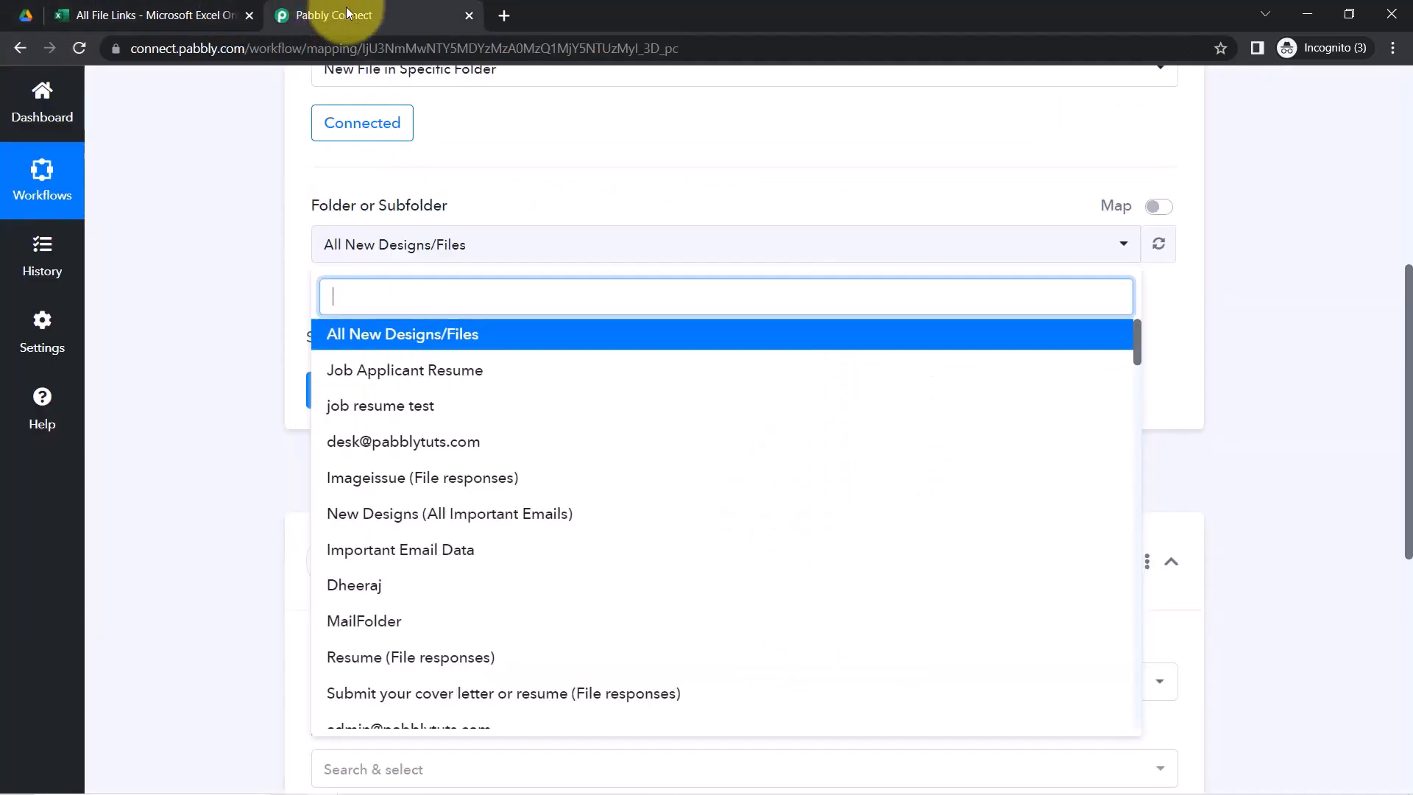
pyautogui.click(44, 20)
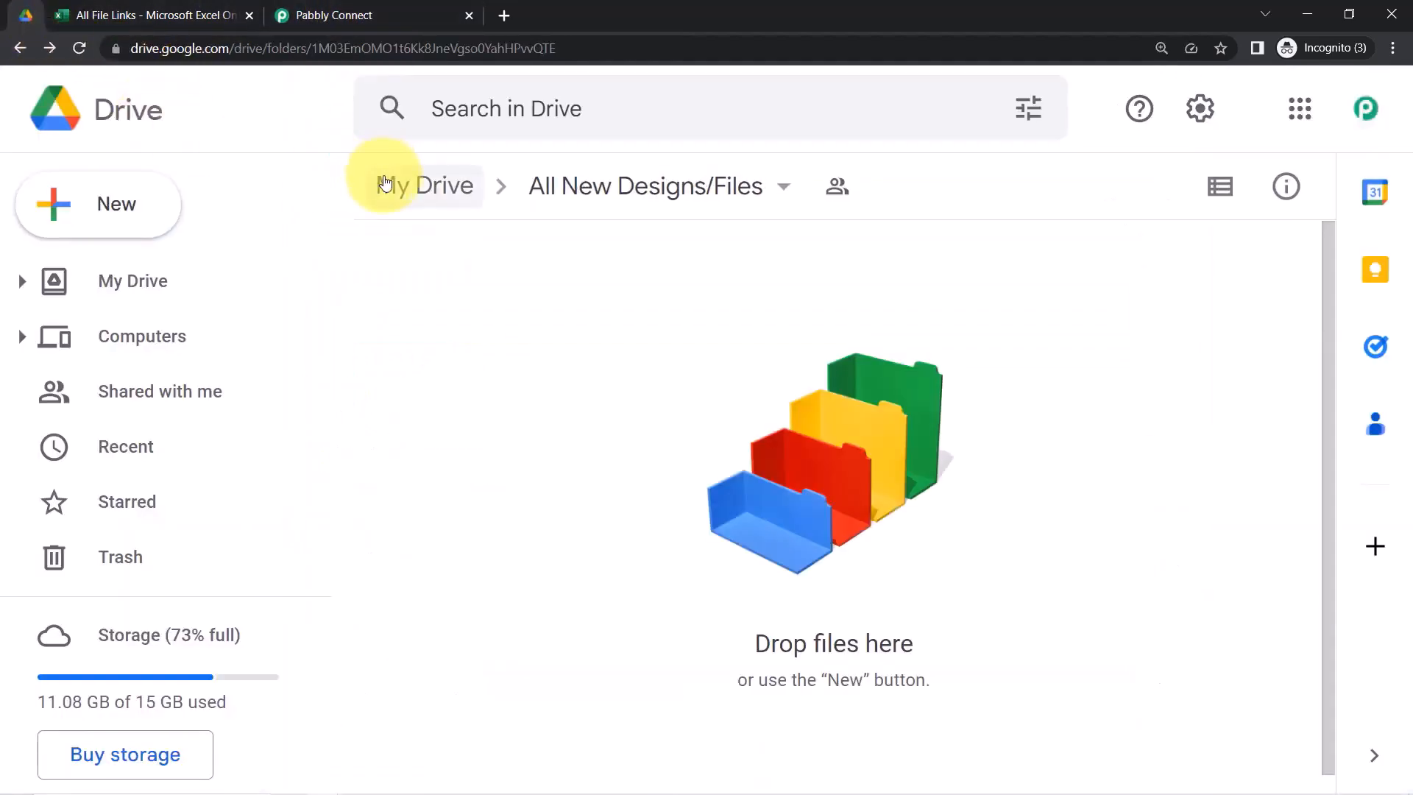
pyautogui.click(335, 16)
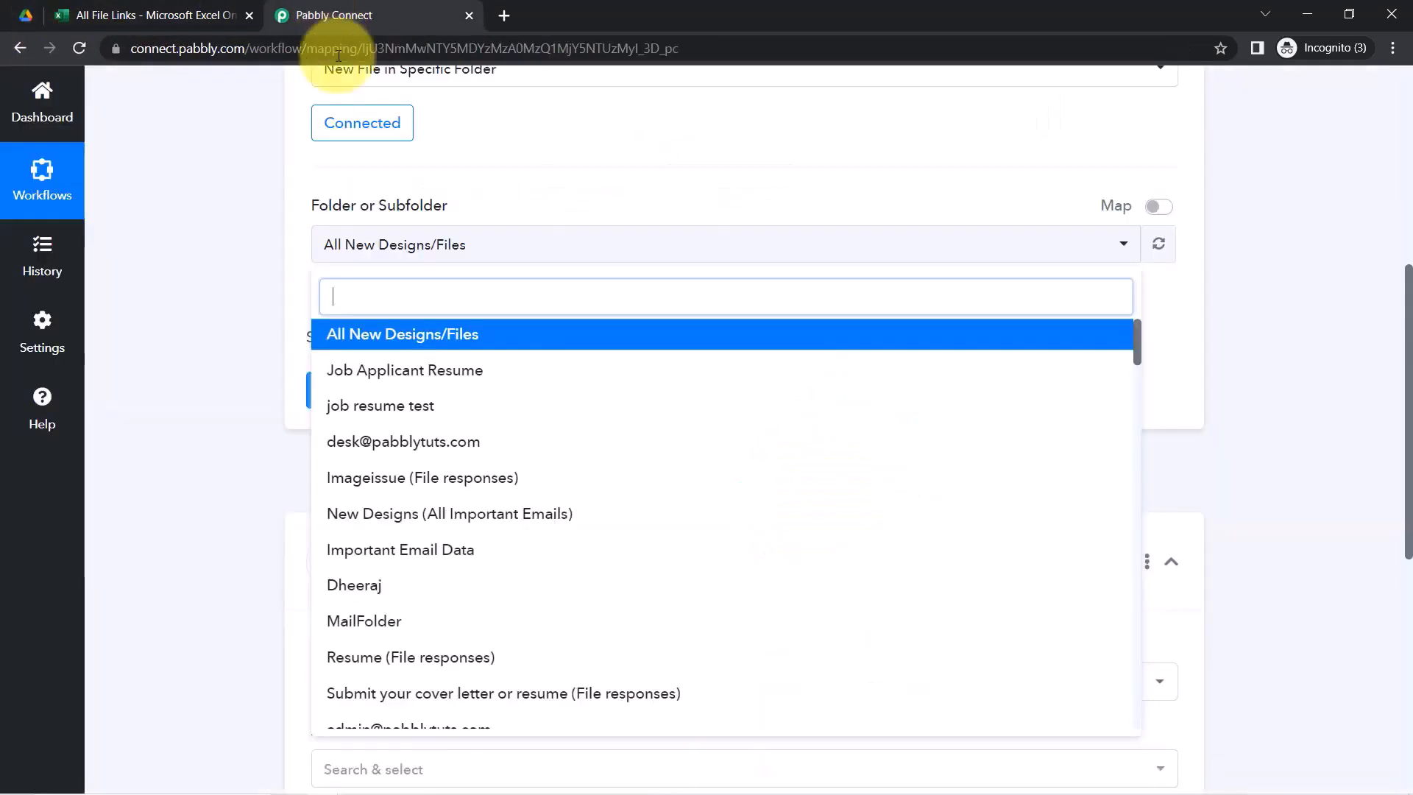
# Keep All New Designs/Files, send a test request, and check the empty Drive folder
pyautogui.click(385, 337)
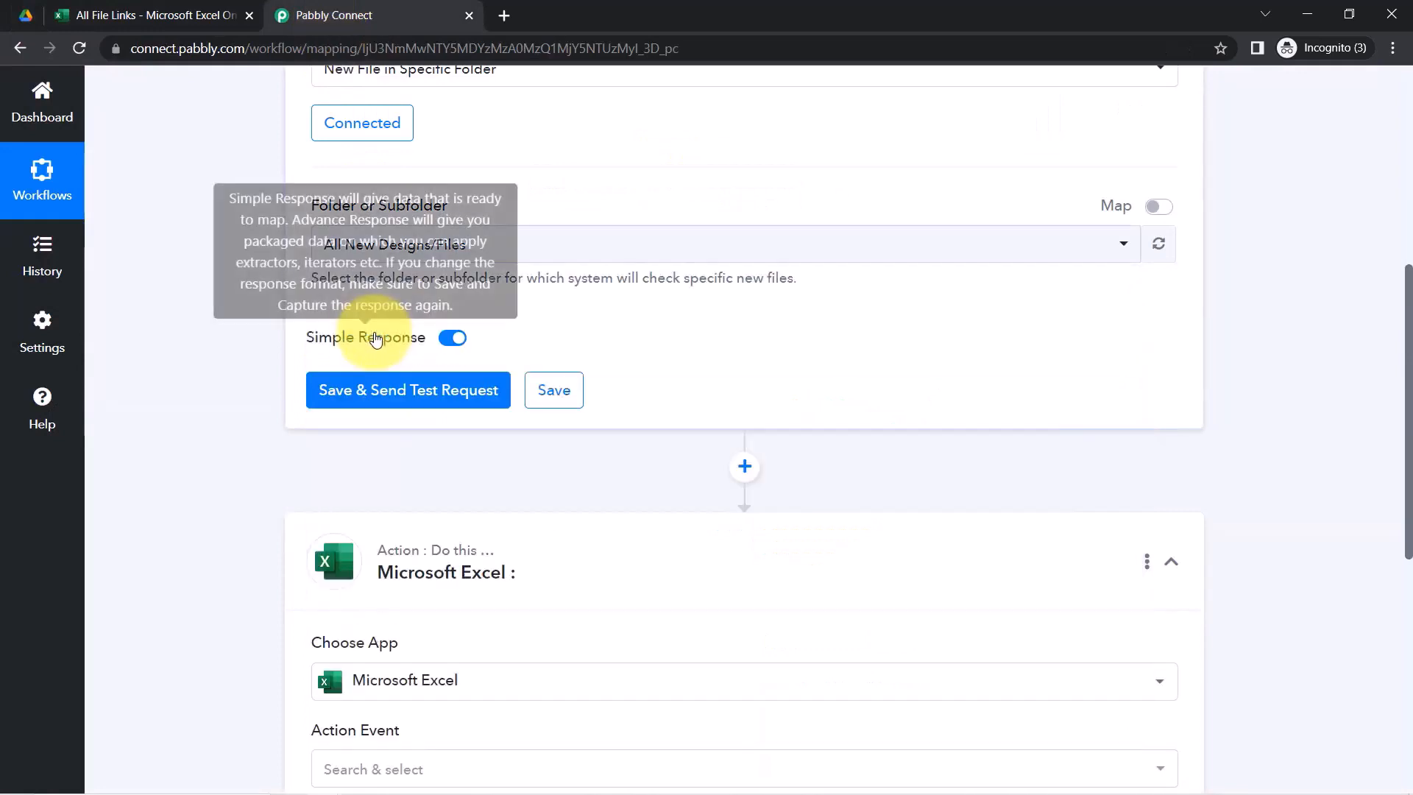
pyautogui.click(386, 391)
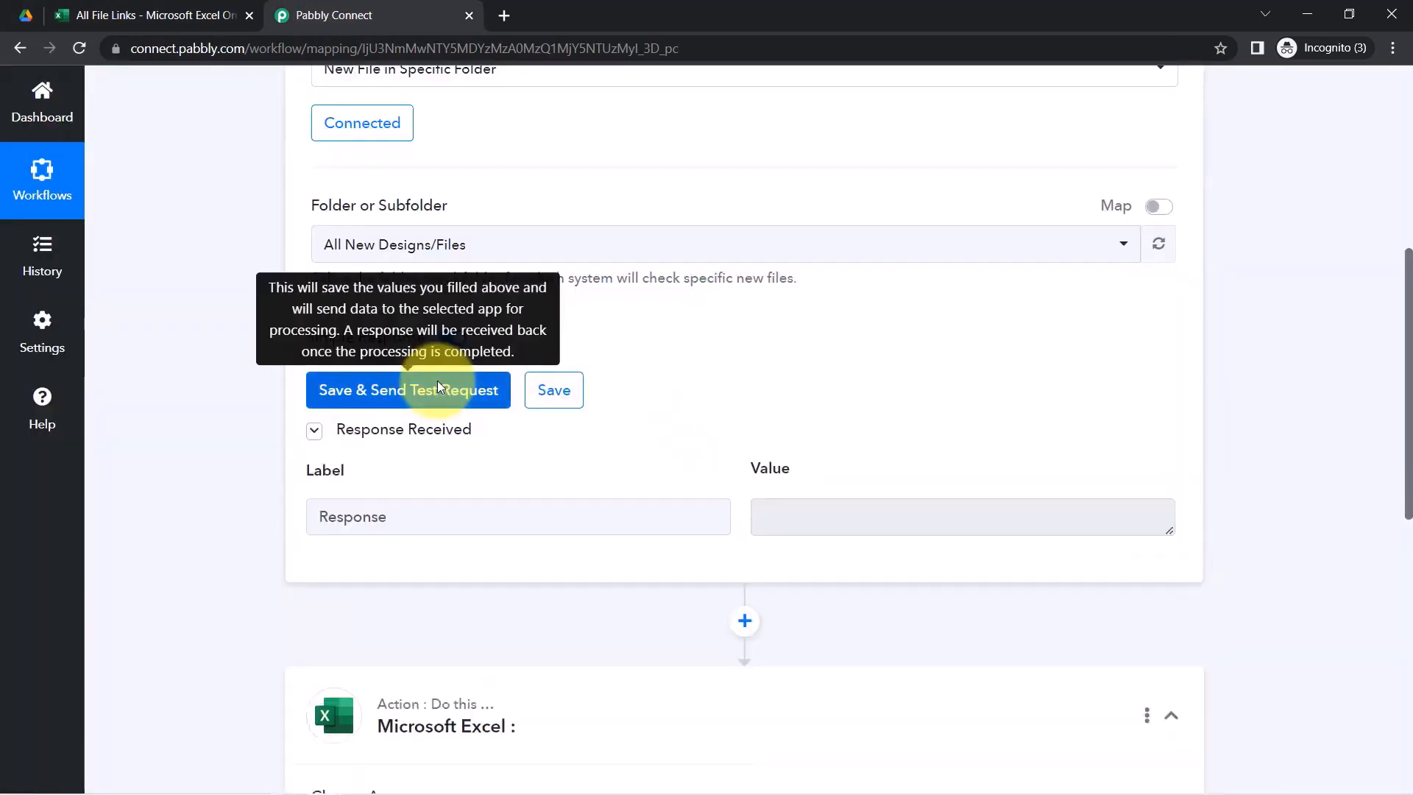
pyautogui.click(28, 15)
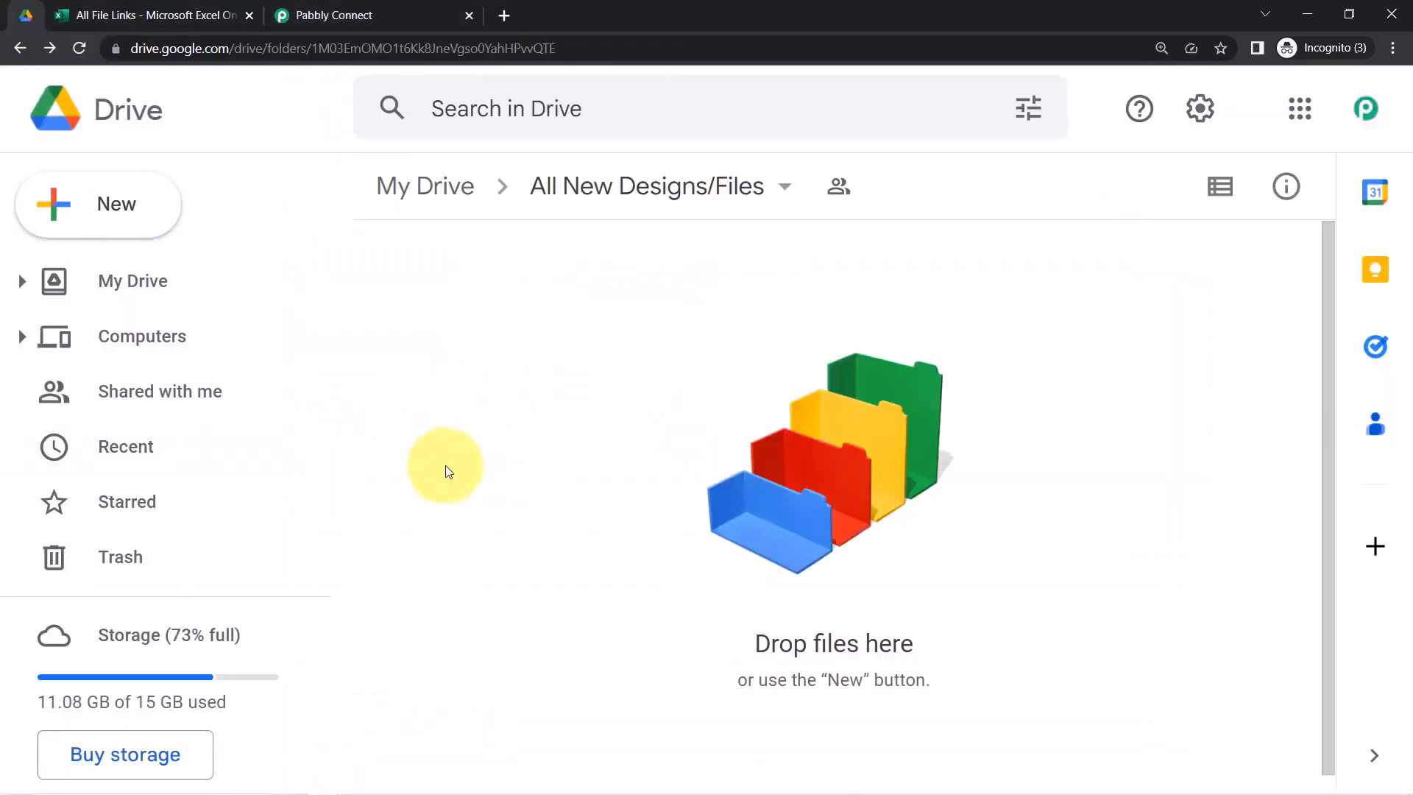
pyautogui.click(337, 15)
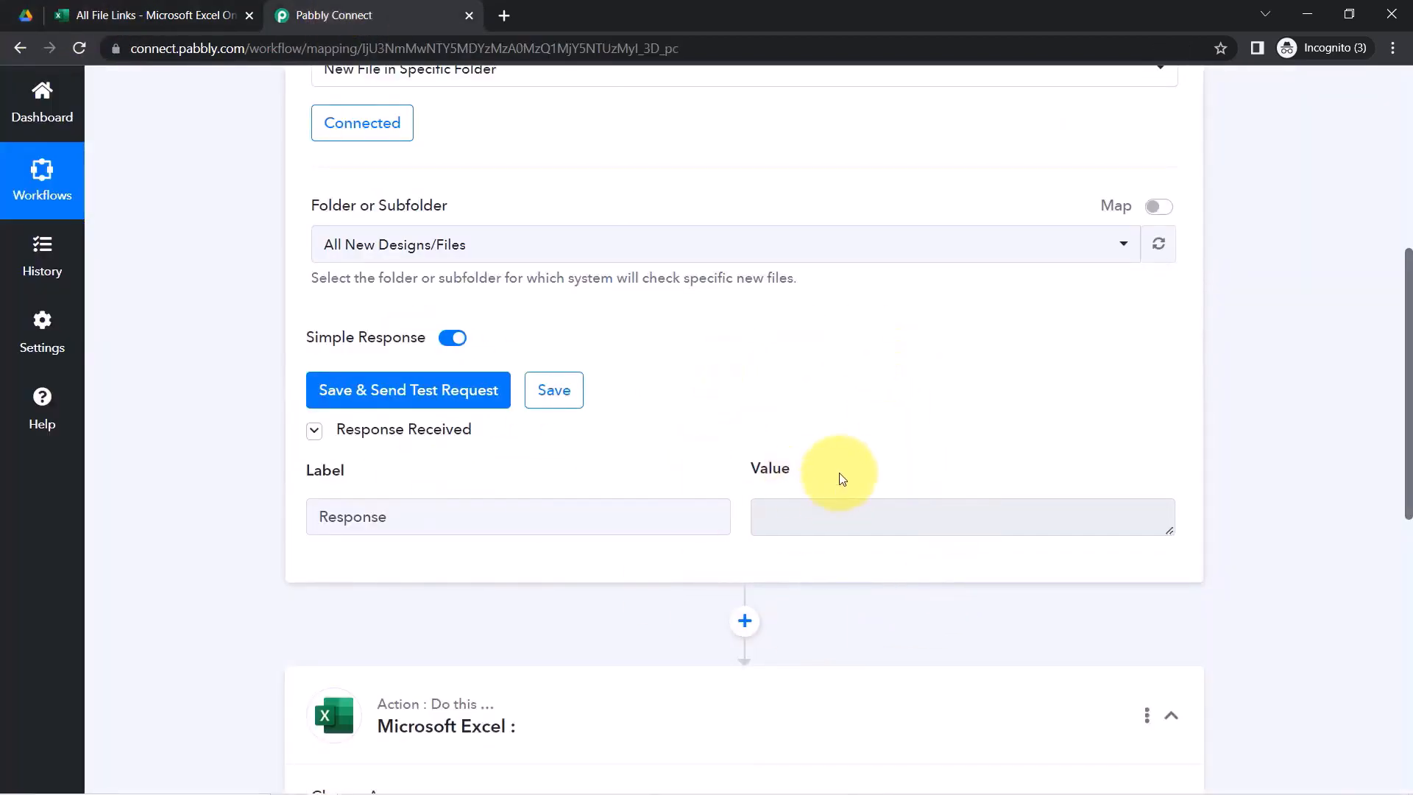
pyautogui.click(26, 14)
# Upload NEET-Revision-Notes-for-Biology (1).pdf from Desktop > diagram into the folder, then resend Pabbly's test request
pyautogui.rightClick(415, 306)
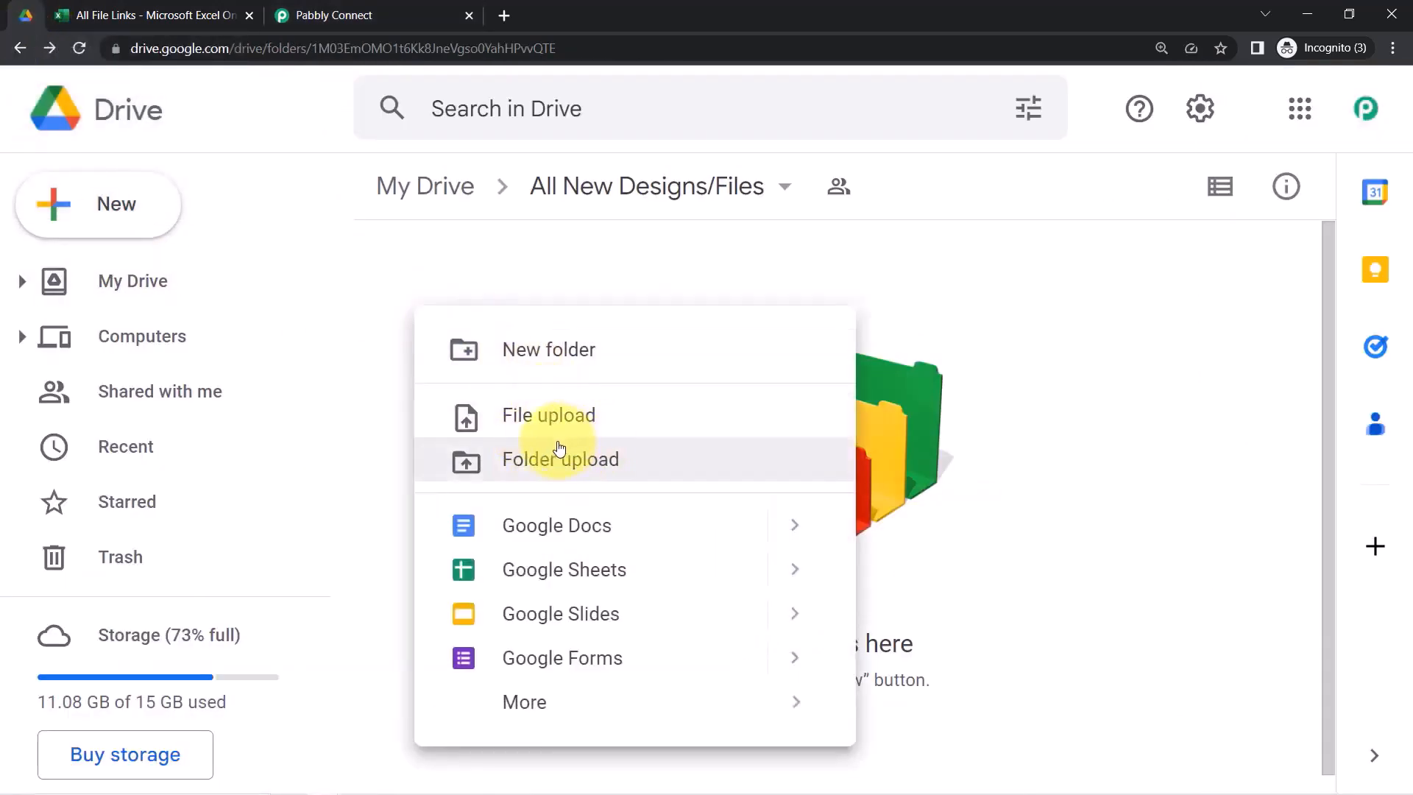
pyautogui.click(549, 409)
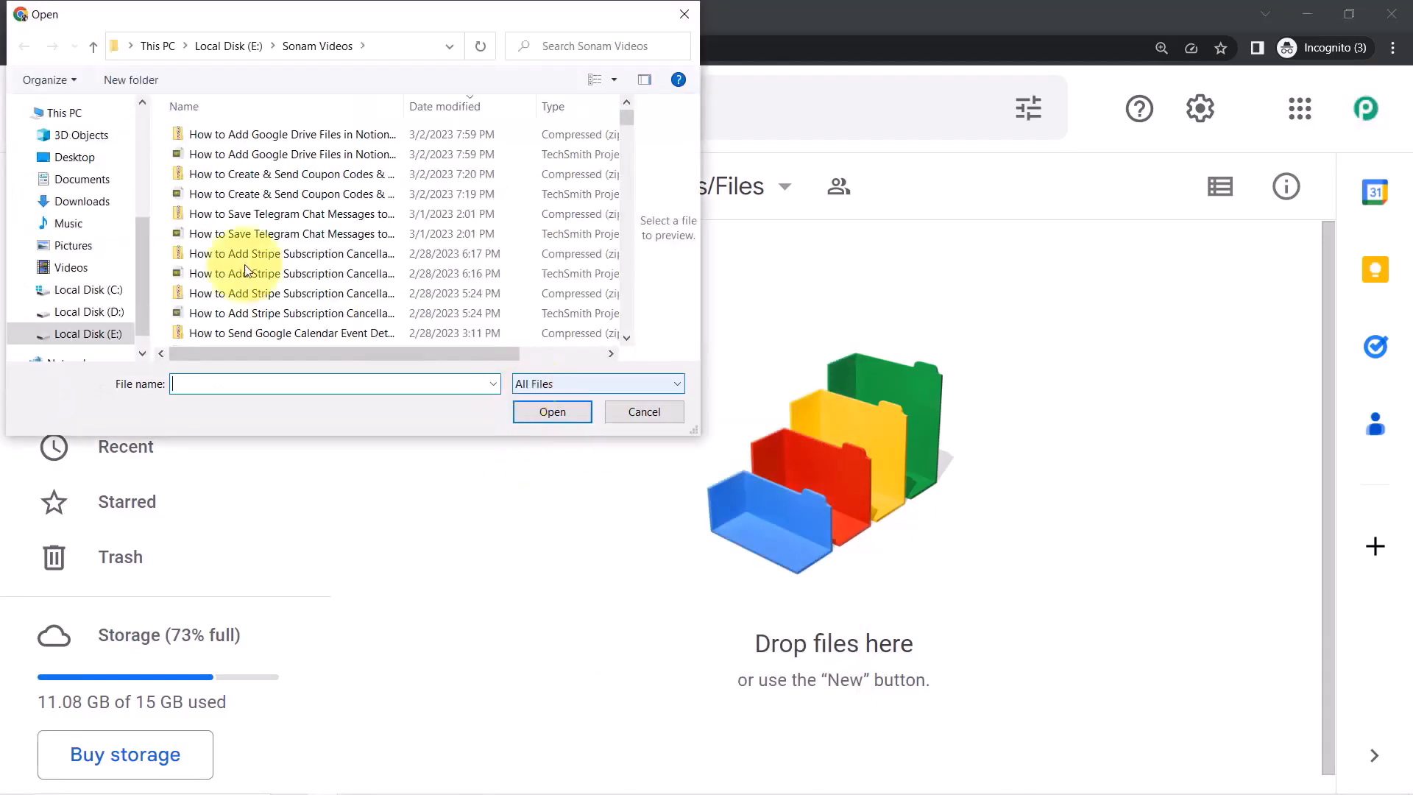
pyautogui.click(77, 158)
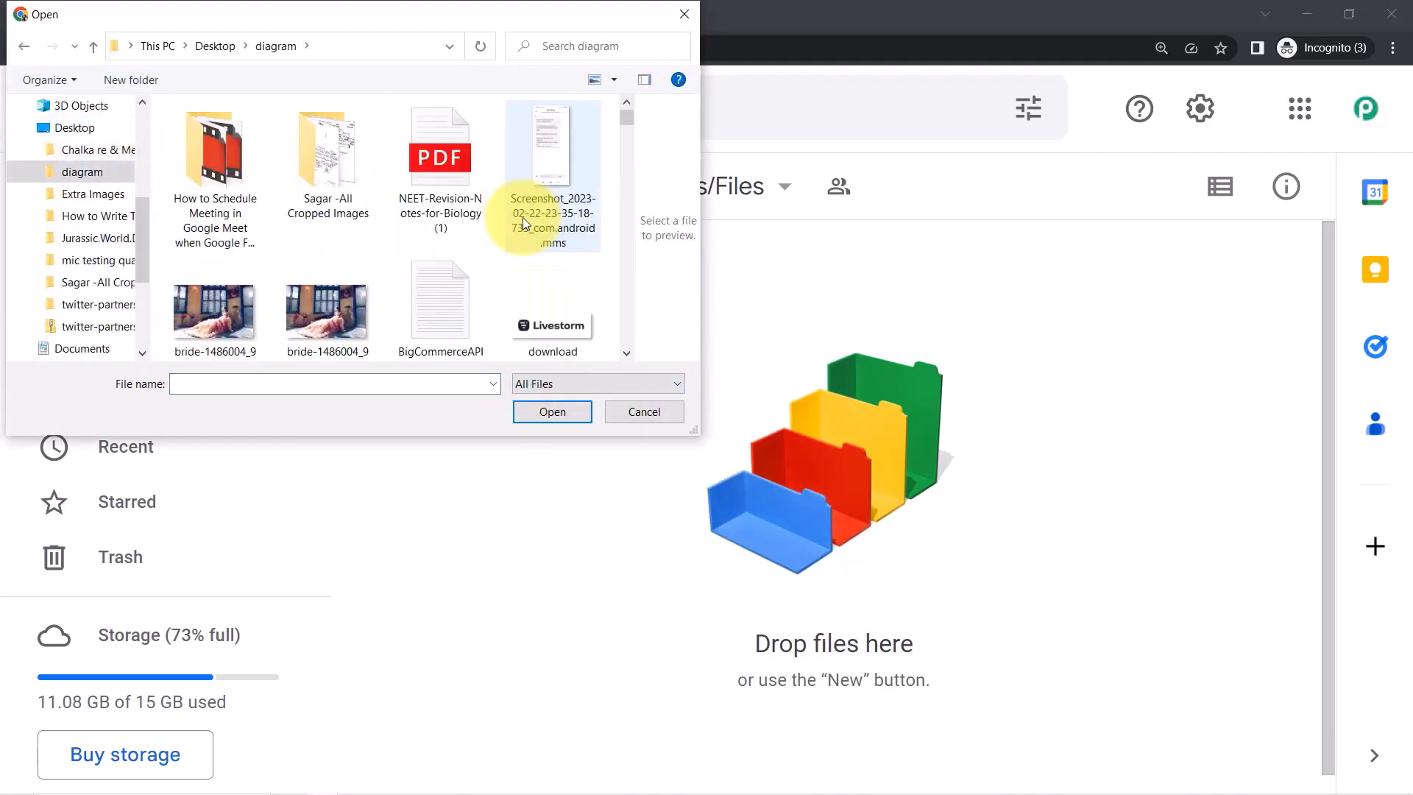
pyautogui.click(430, 188)
pyautogui.click(552, 412)
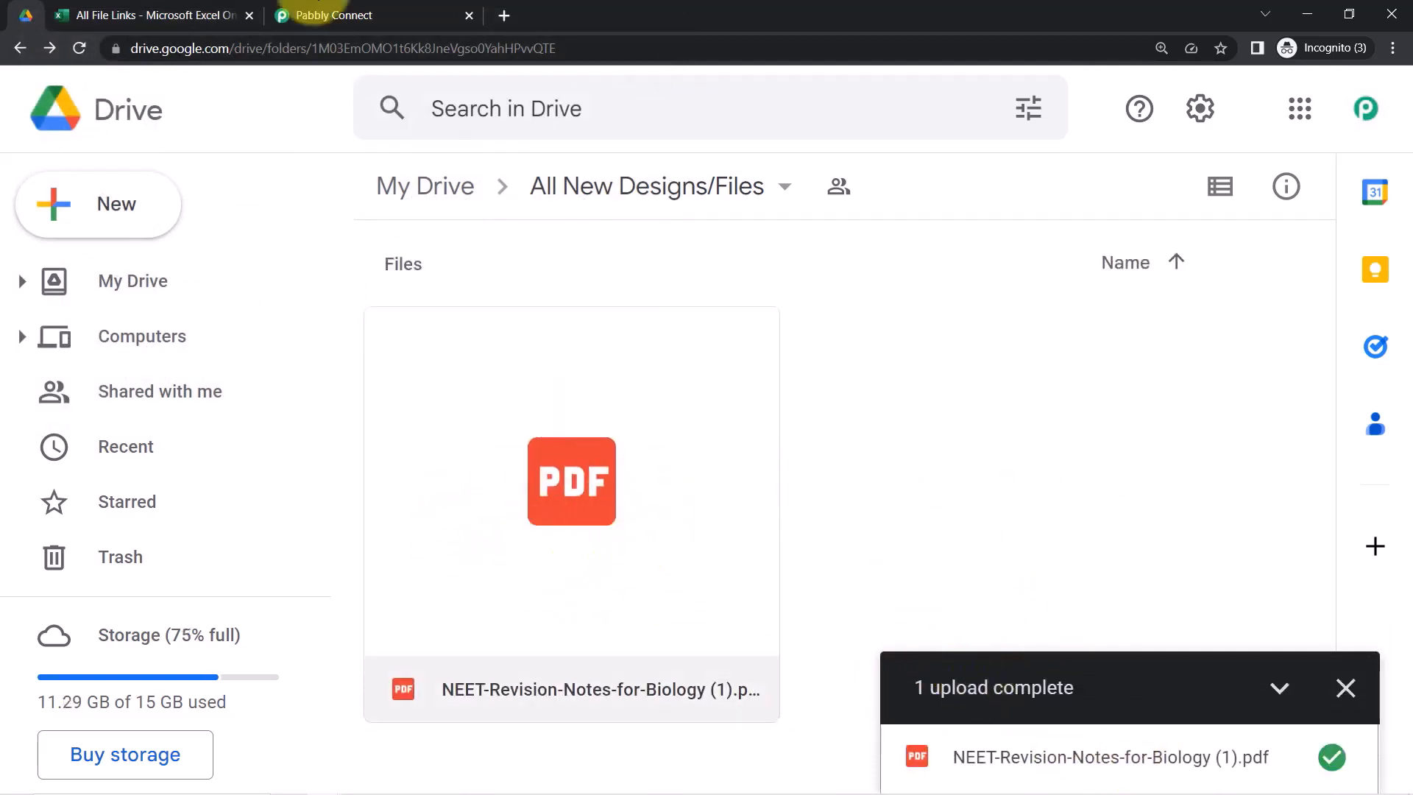
pyautogui.click(331, 14)
pyautogui.click(417, 399)
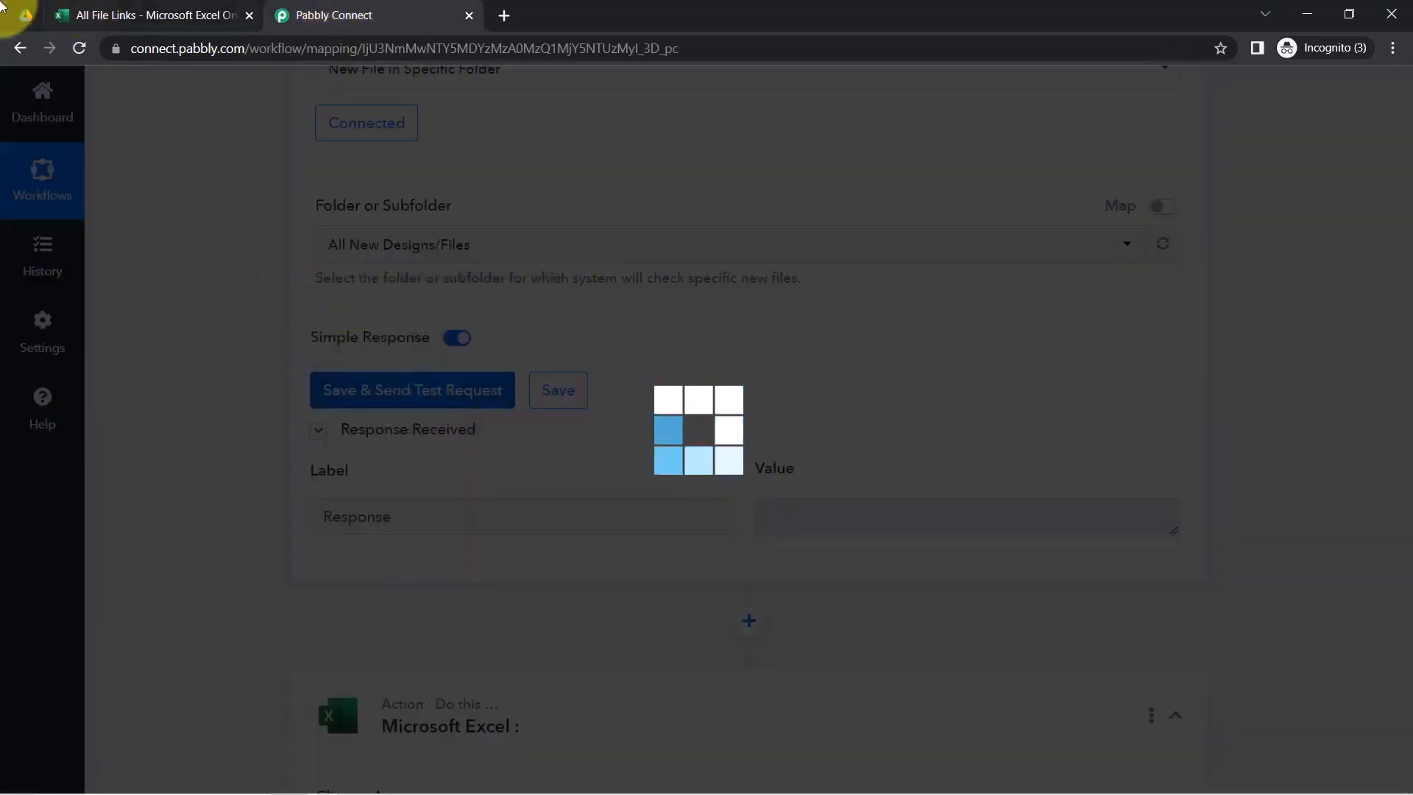
# Review the trigger test response, checking the uploaded PDF's Title value
pyautogui.click(26, 16)
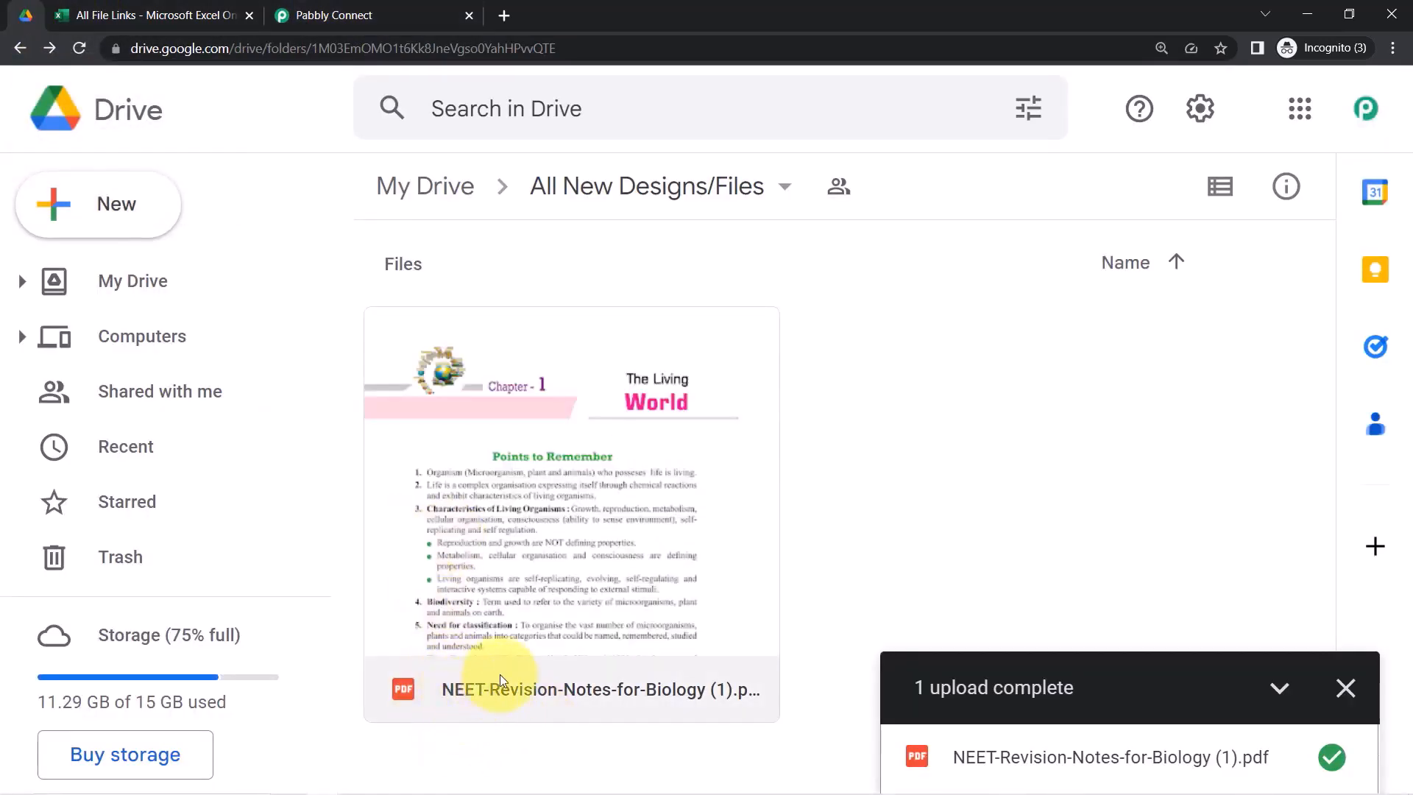
pyautogui.click(377, 16)
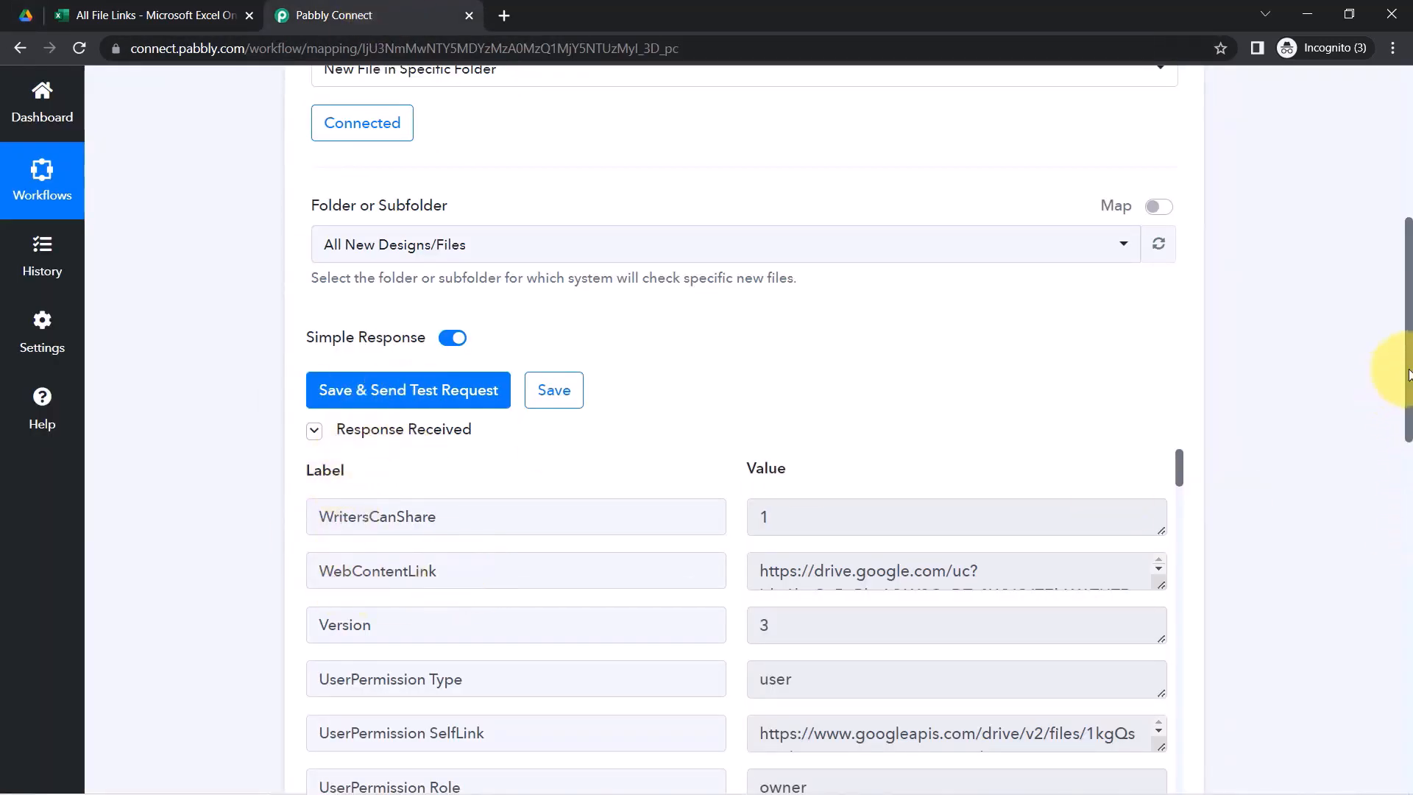
pyautogui.scroll(-4, 1408, 374)
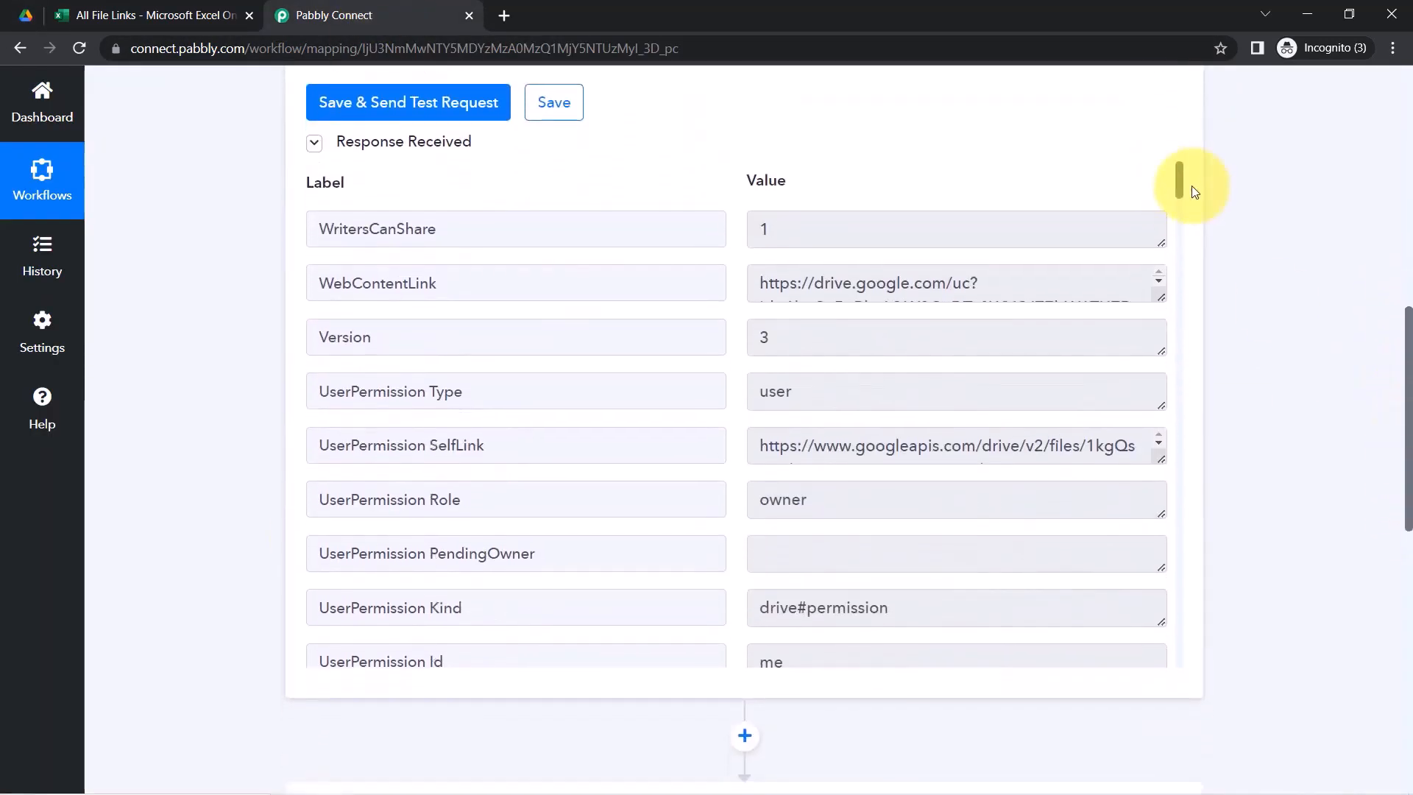
pyautogui.moveTo(1193, 191); pyautogui.dragTo(1205, 222)
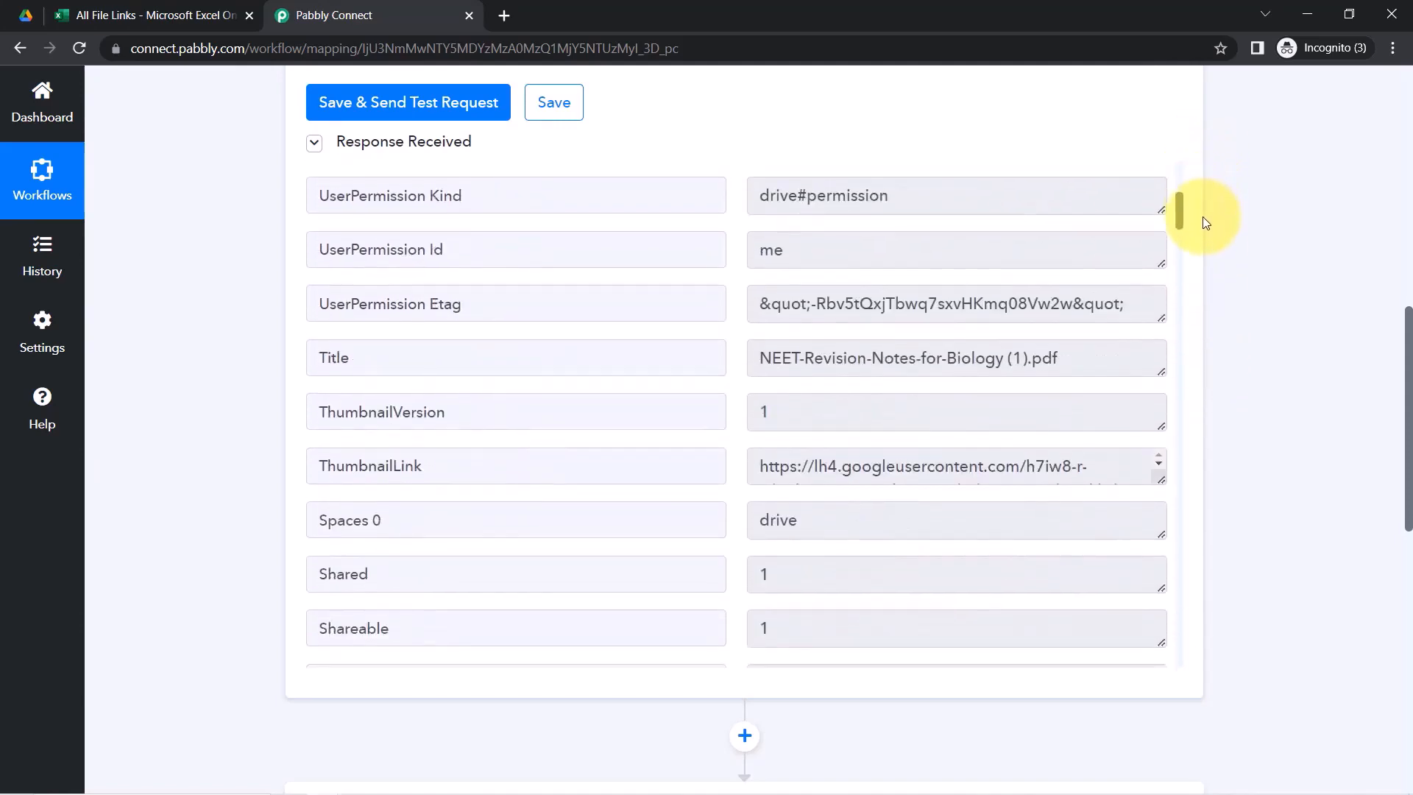
pyautogui.moveTo(782, 358); pyautogui.dragTo(1021, 371)
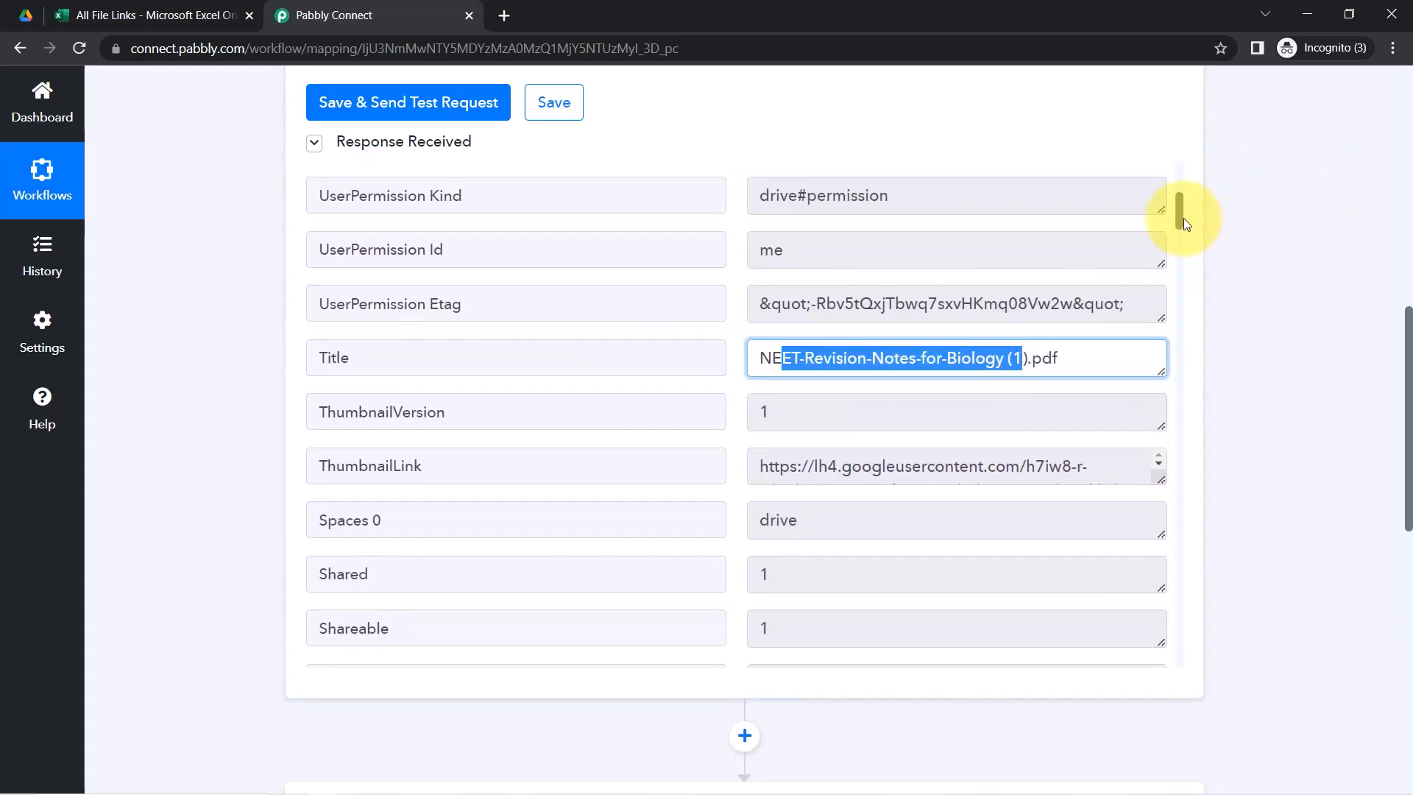
pyautogui.click(1184, 218)
pyautogui.moveTo(1178, 212); pyautogui.dragTo(1179, 170)
# Open the response's WebContentLink URL for the PDF in a new tab
pyautogui.moveTo(364, 287); pyautogui.dragTo(432, 287)
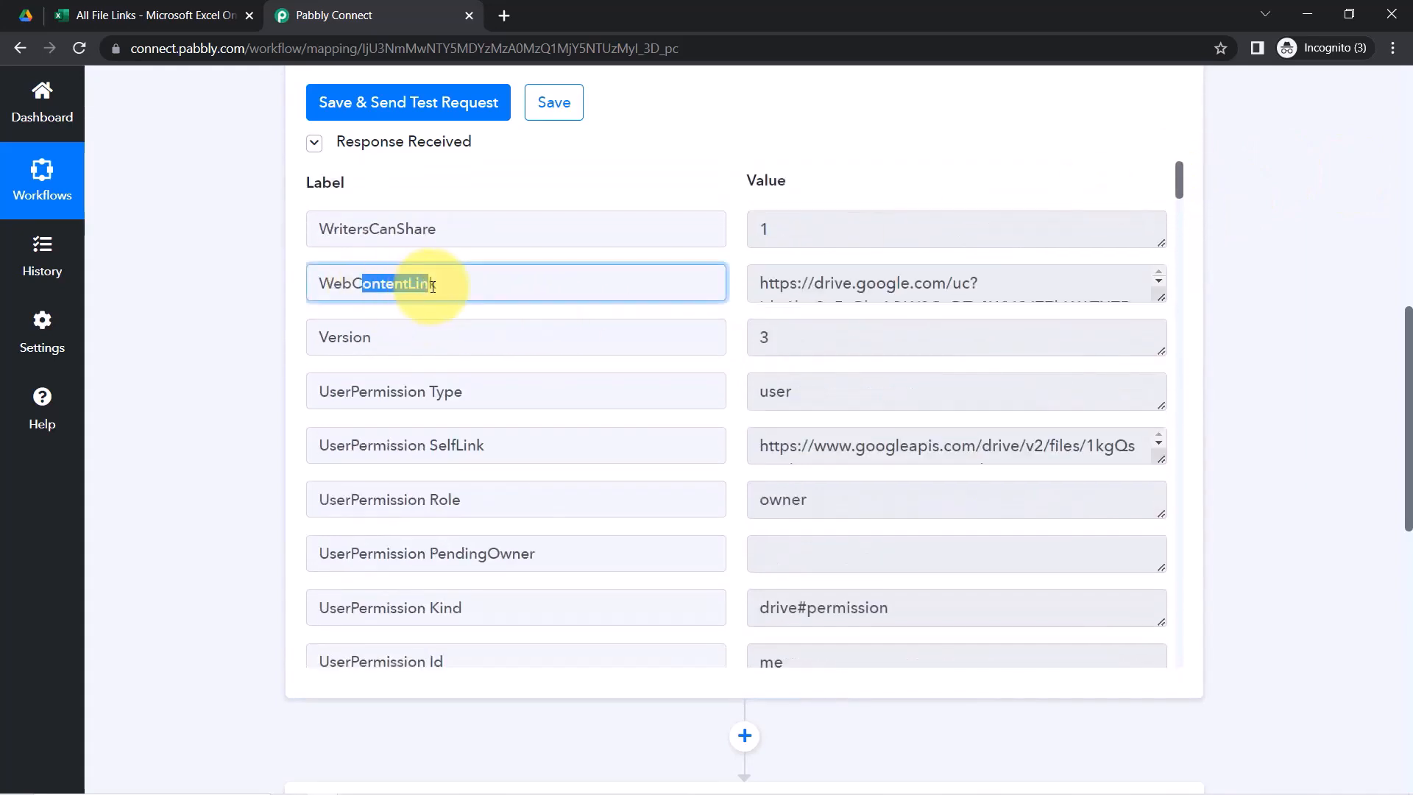
pyautogui.moveTo(1161, 294); pyautogui.dragTo(1160, 431)
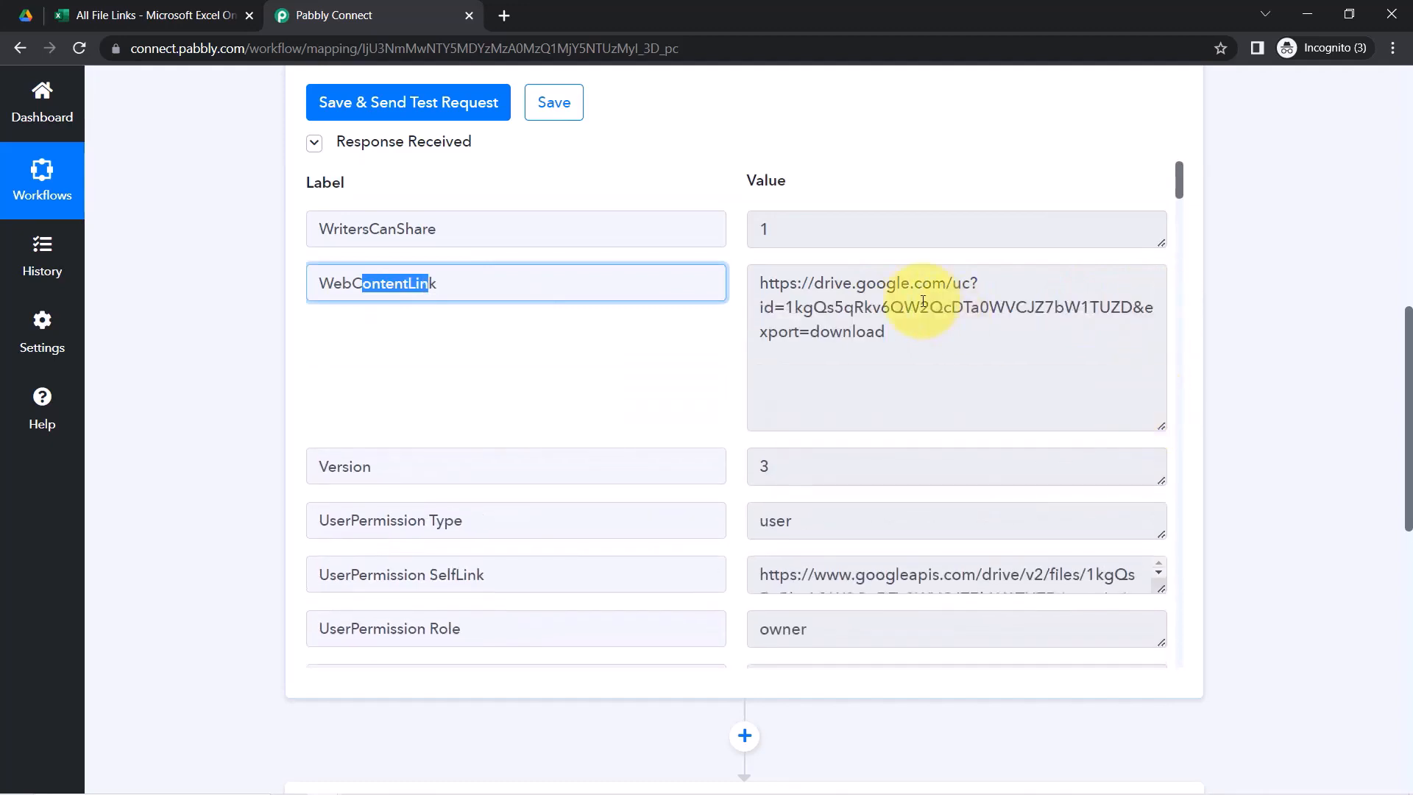
pyautogui.tripleClick(839, 298)
pyautogui.rightClick(924, 303)
pyautogui.click(948, 359)
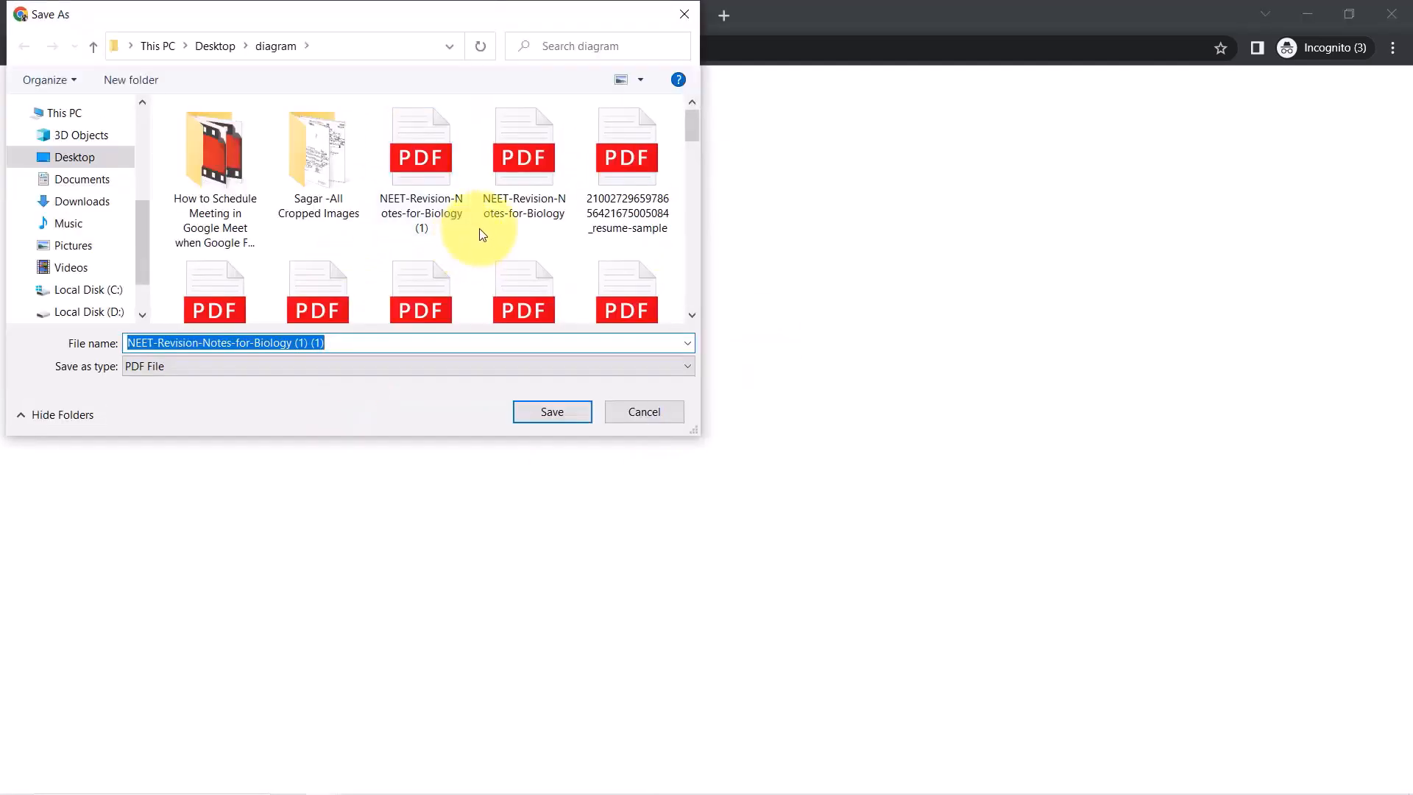
# Cancel the Save As prompt and open the All New Designs/Files folder's Share settings
pyautogui.click(672, 15)
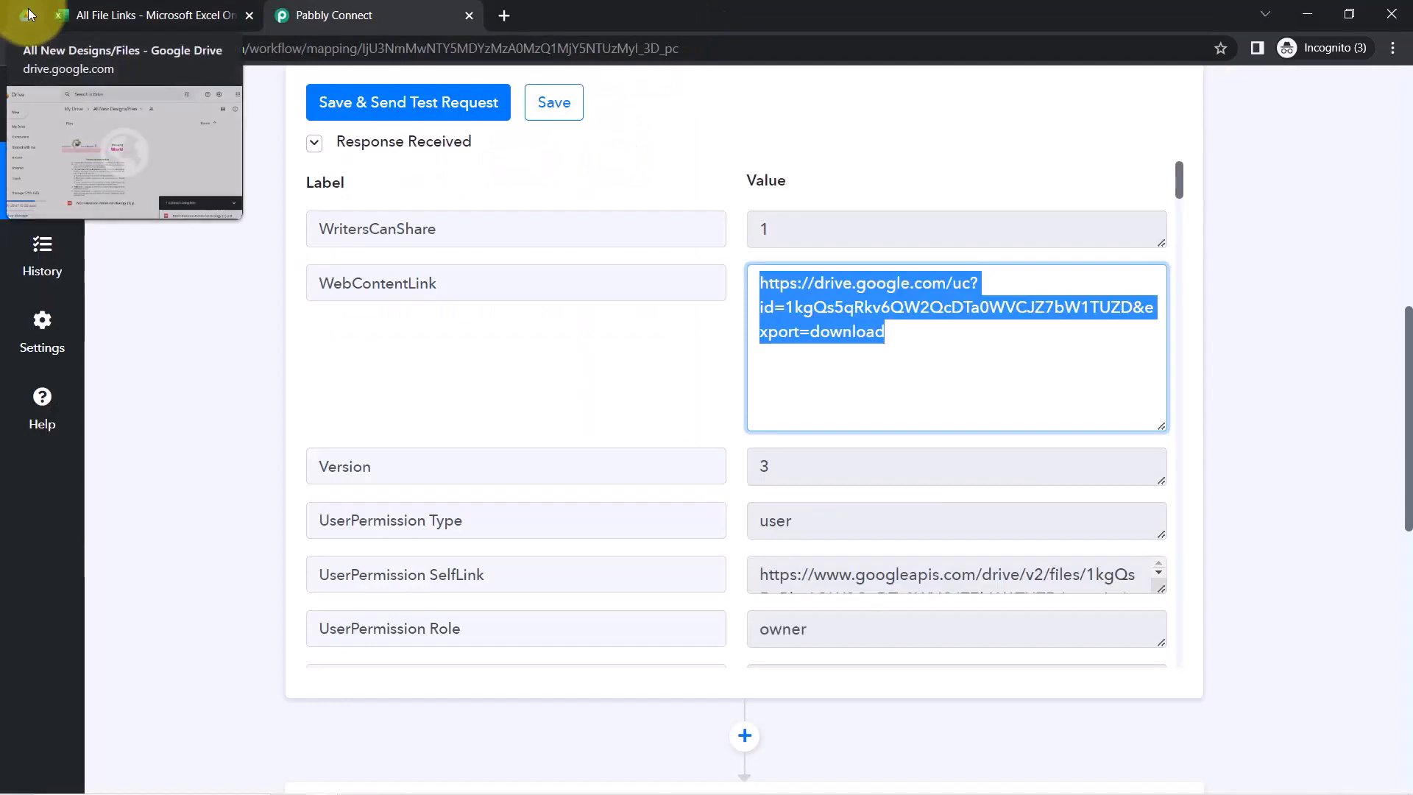
pyautogui.click(22, 13)
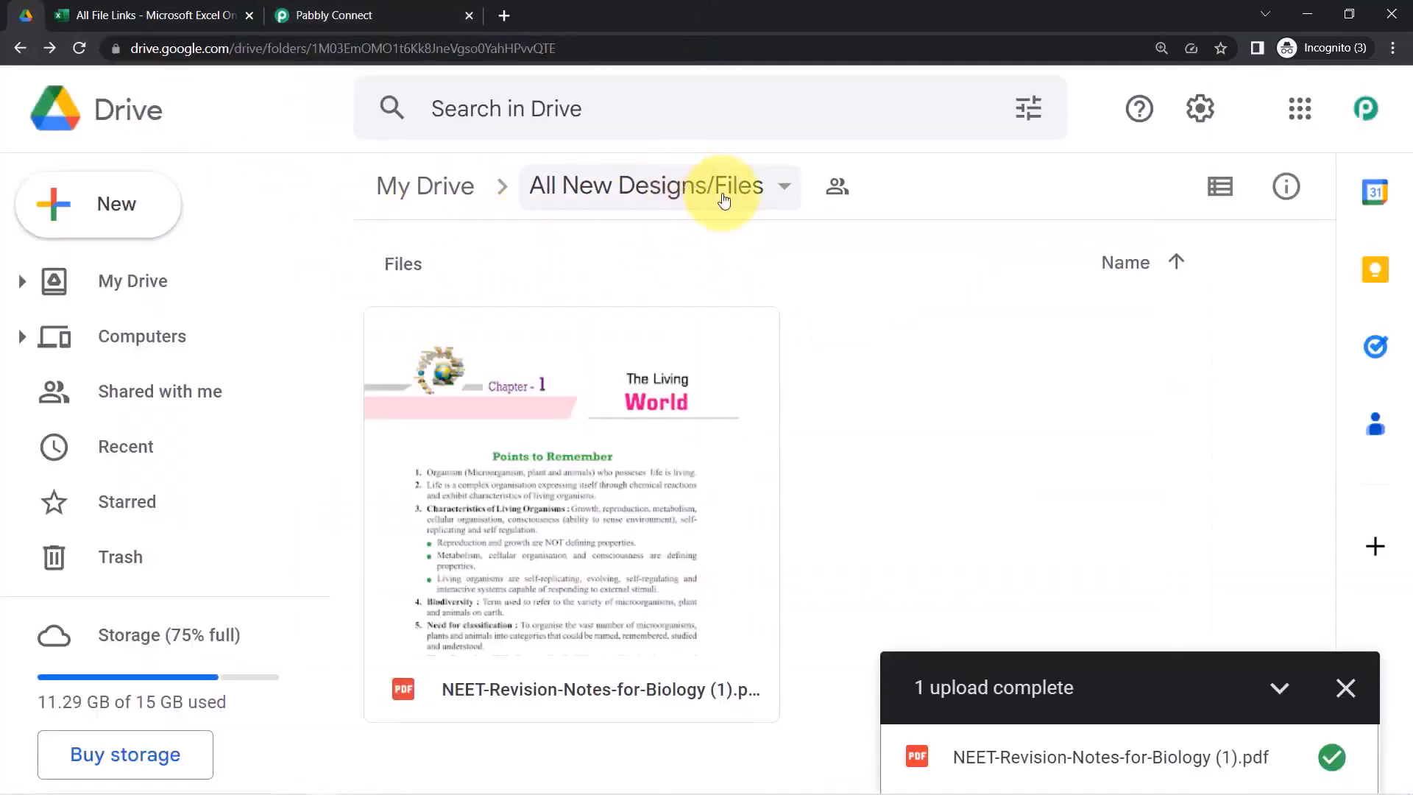
pyautogui.click(787, 191)
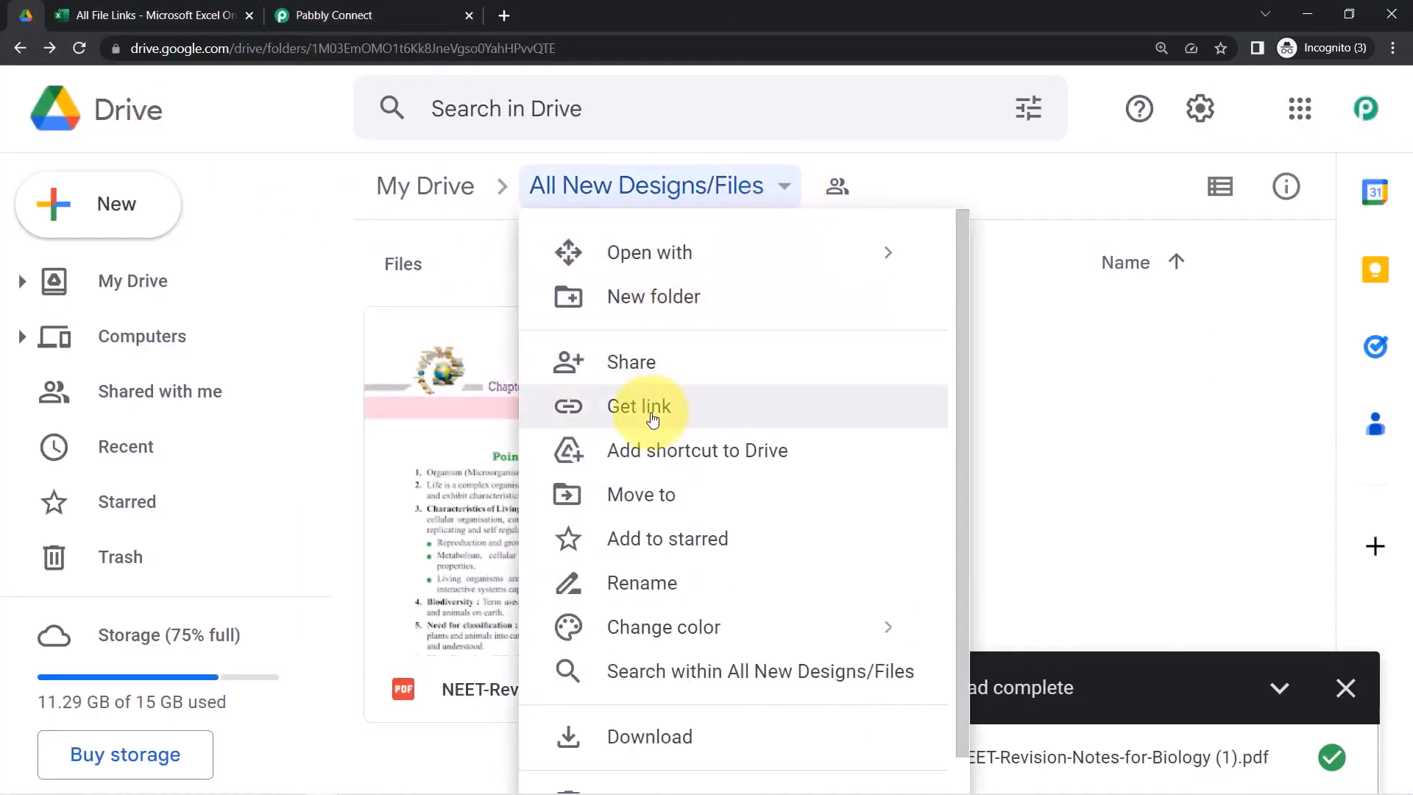
pyautogui.click(581, 346)
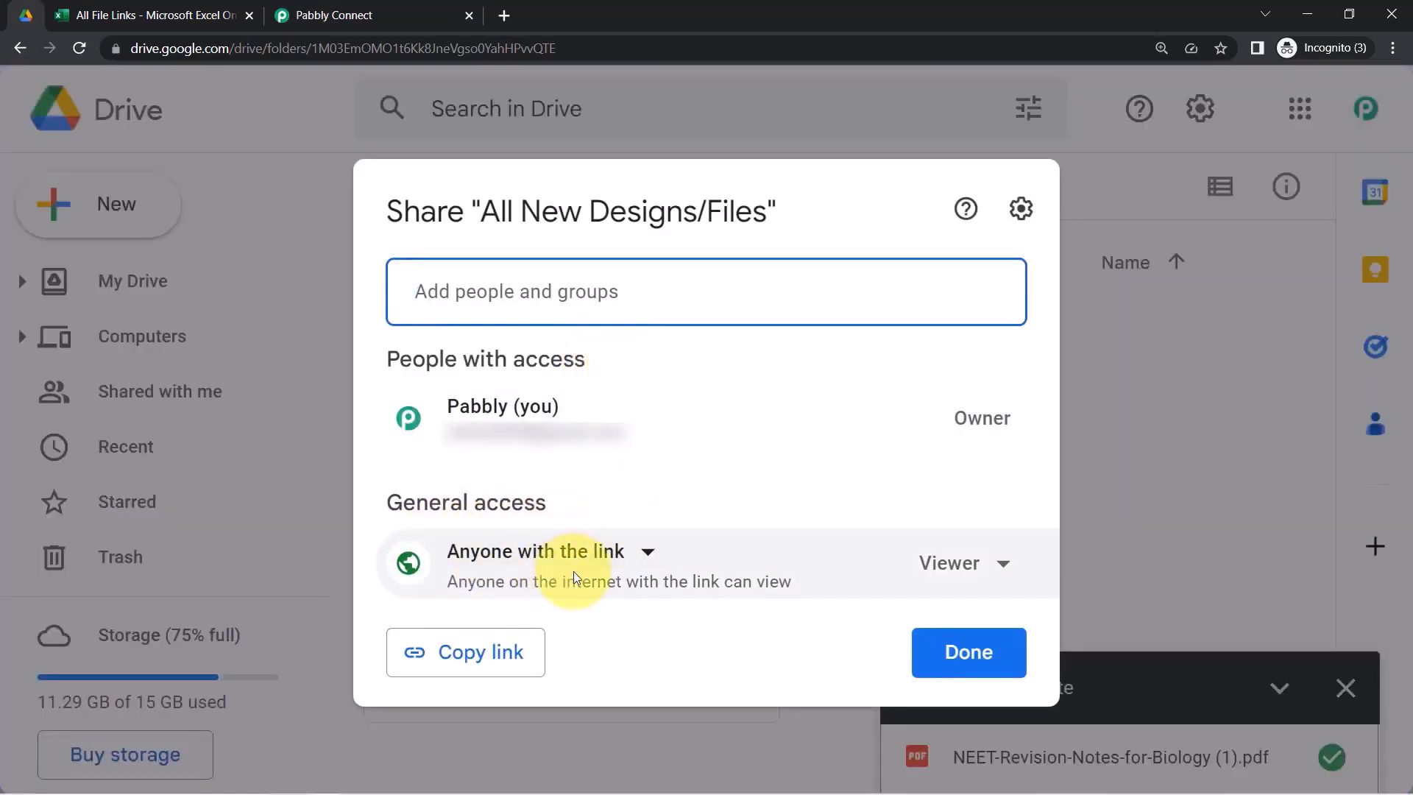
pyautogui.click(369, 16)
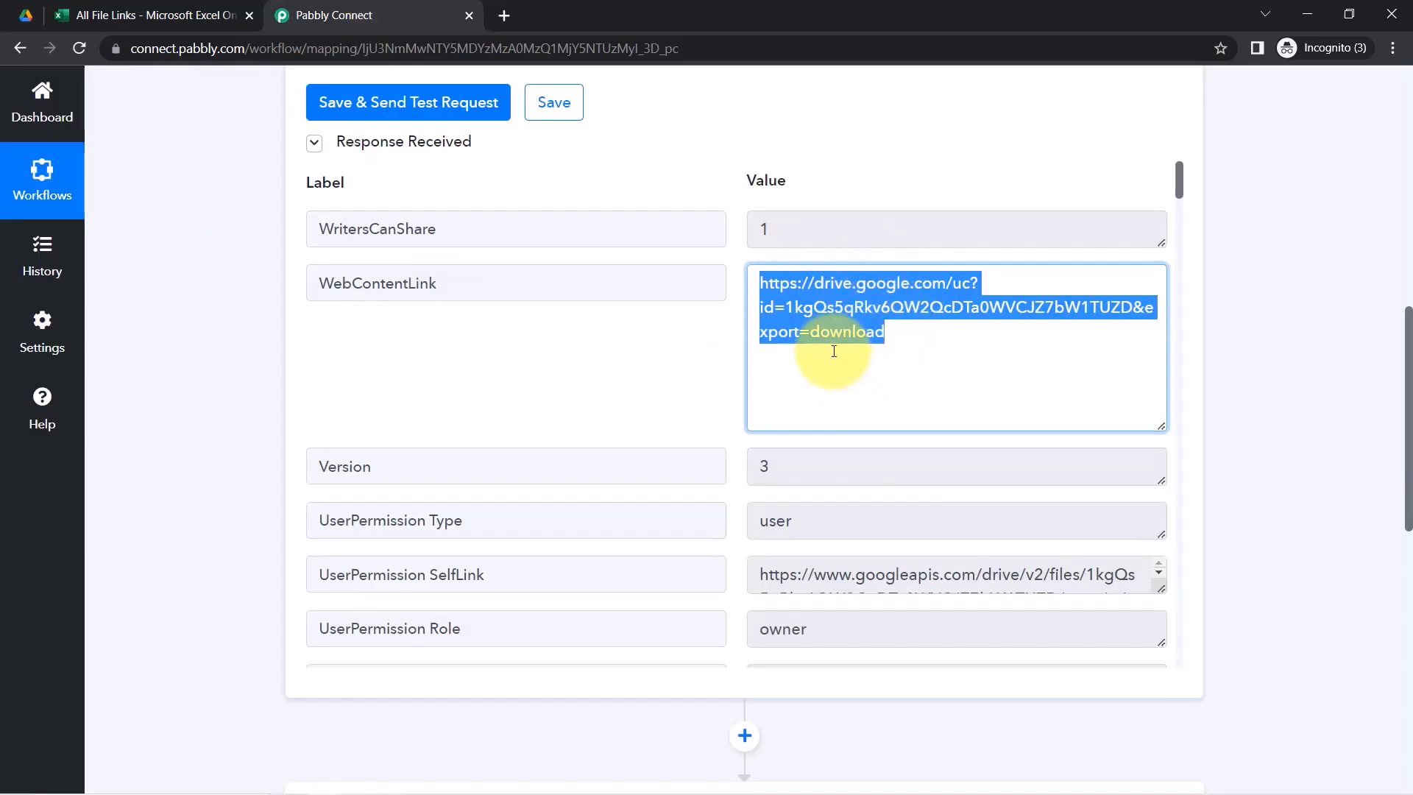
pyautogui.click(26, 15)
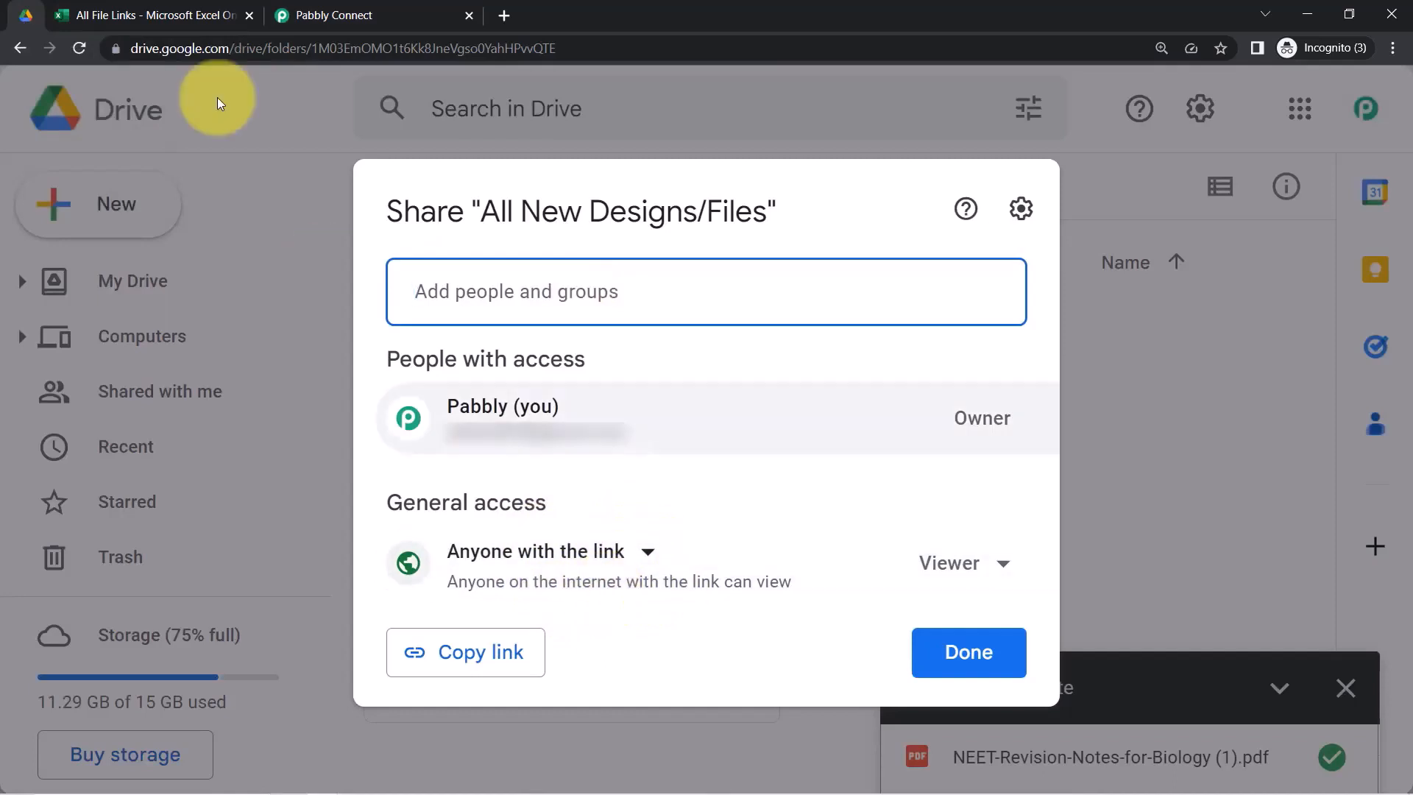
# Review the download link in Pabbly's trigger response
pyautogui.click(333, 15)
pyautogui.click(883, 333)
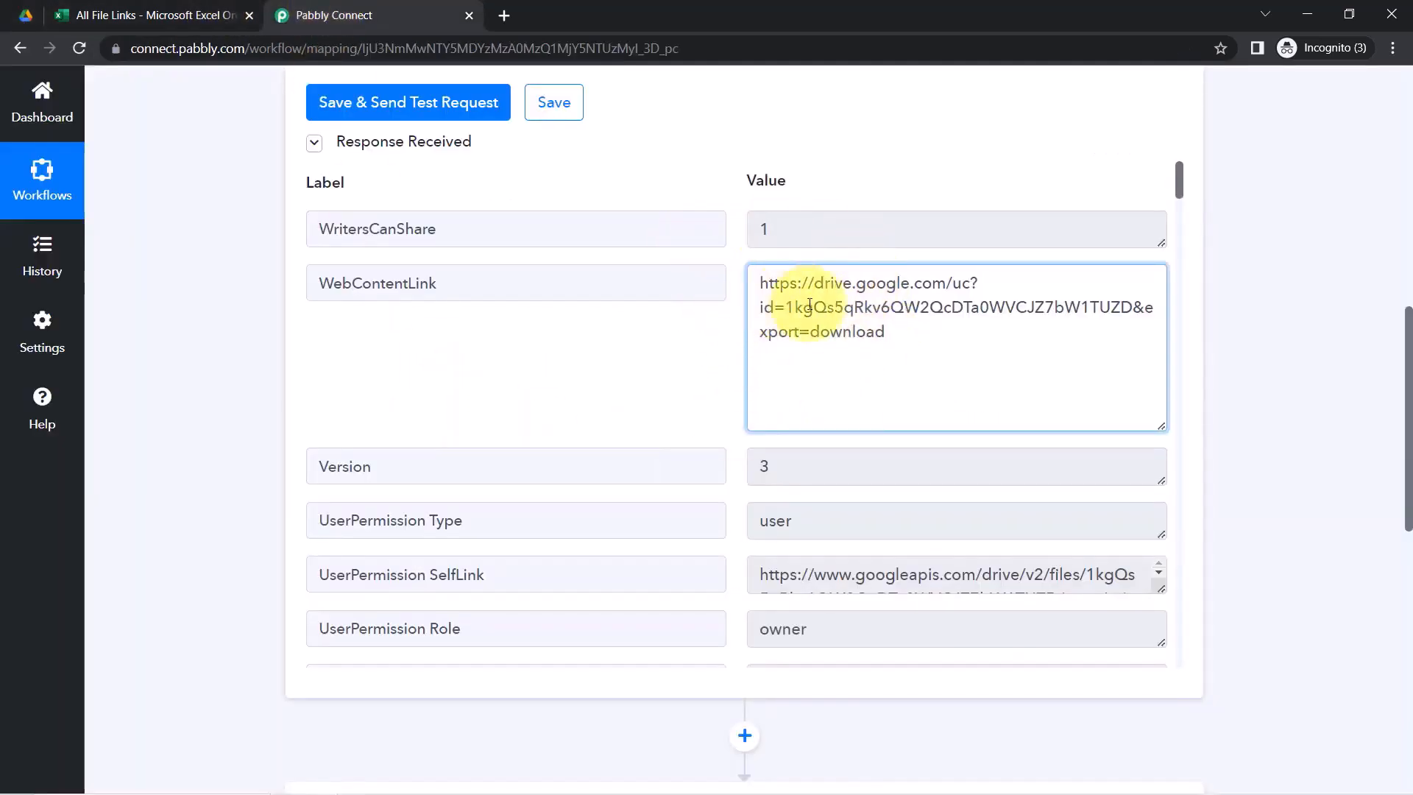
pyautogui.moveTo(1407, 384); pyautogui.dragTo(1406, 417)
pyautogui.scroll(-4, 1410, 460)
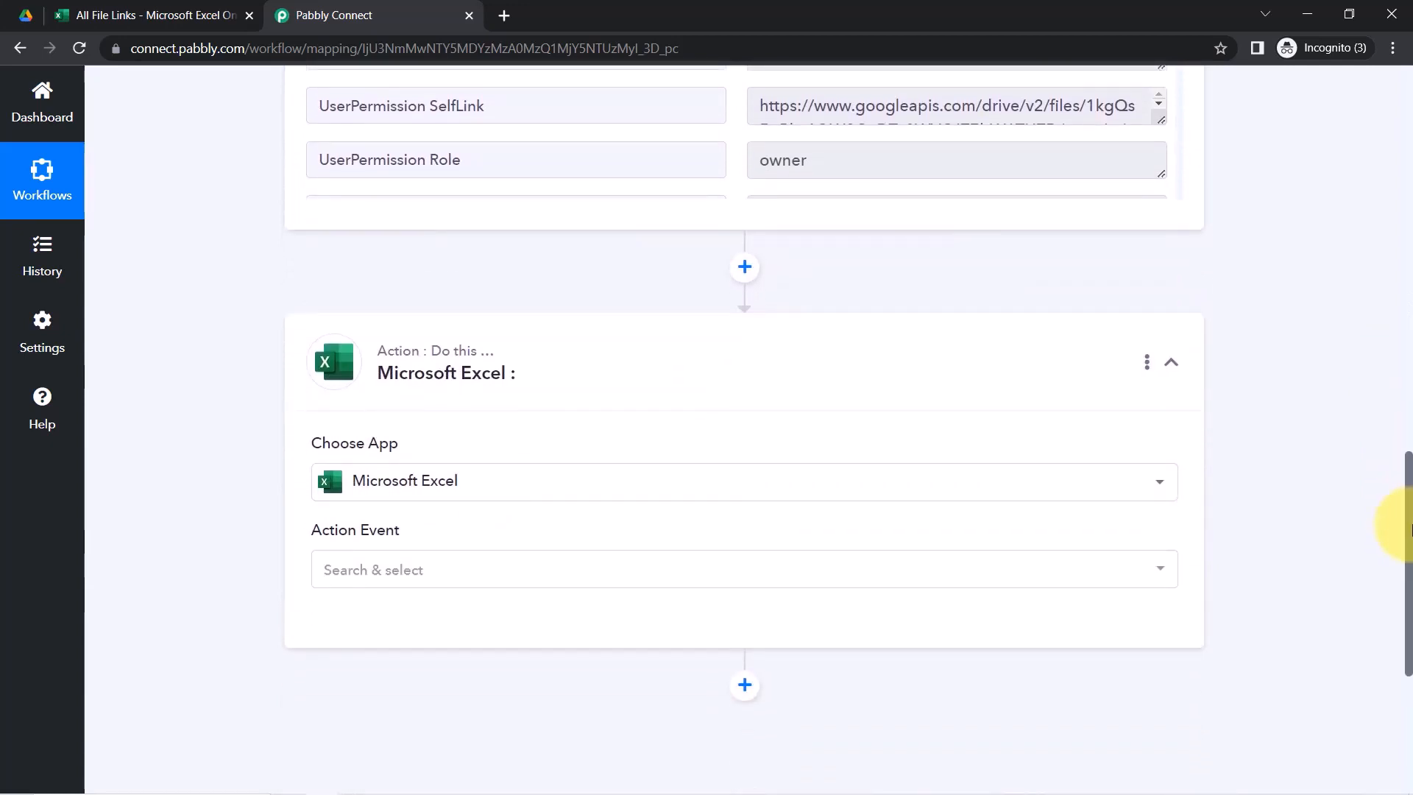
pyautogui.scroll(5, 1409, 528)
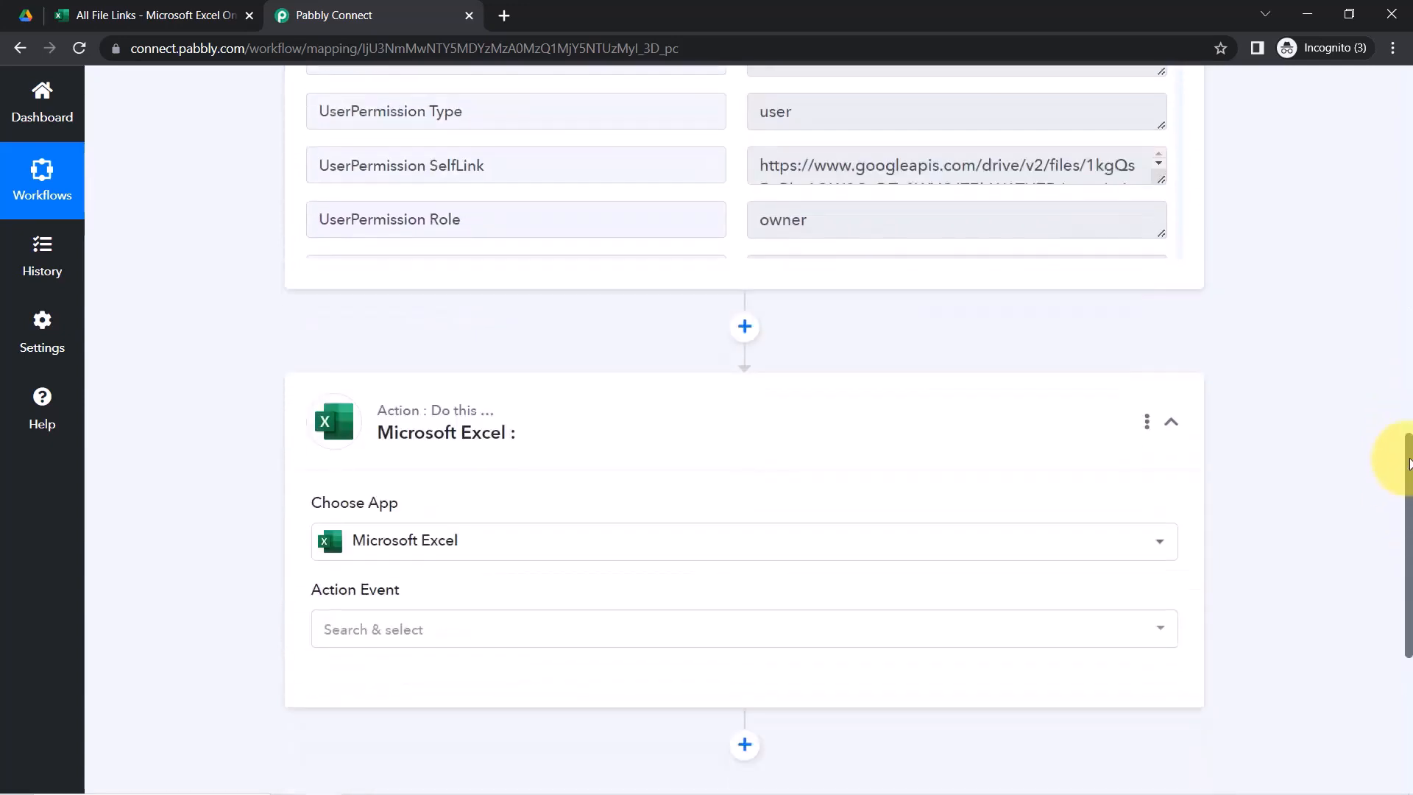
pyautogui.scroll(2, 1407, 390)
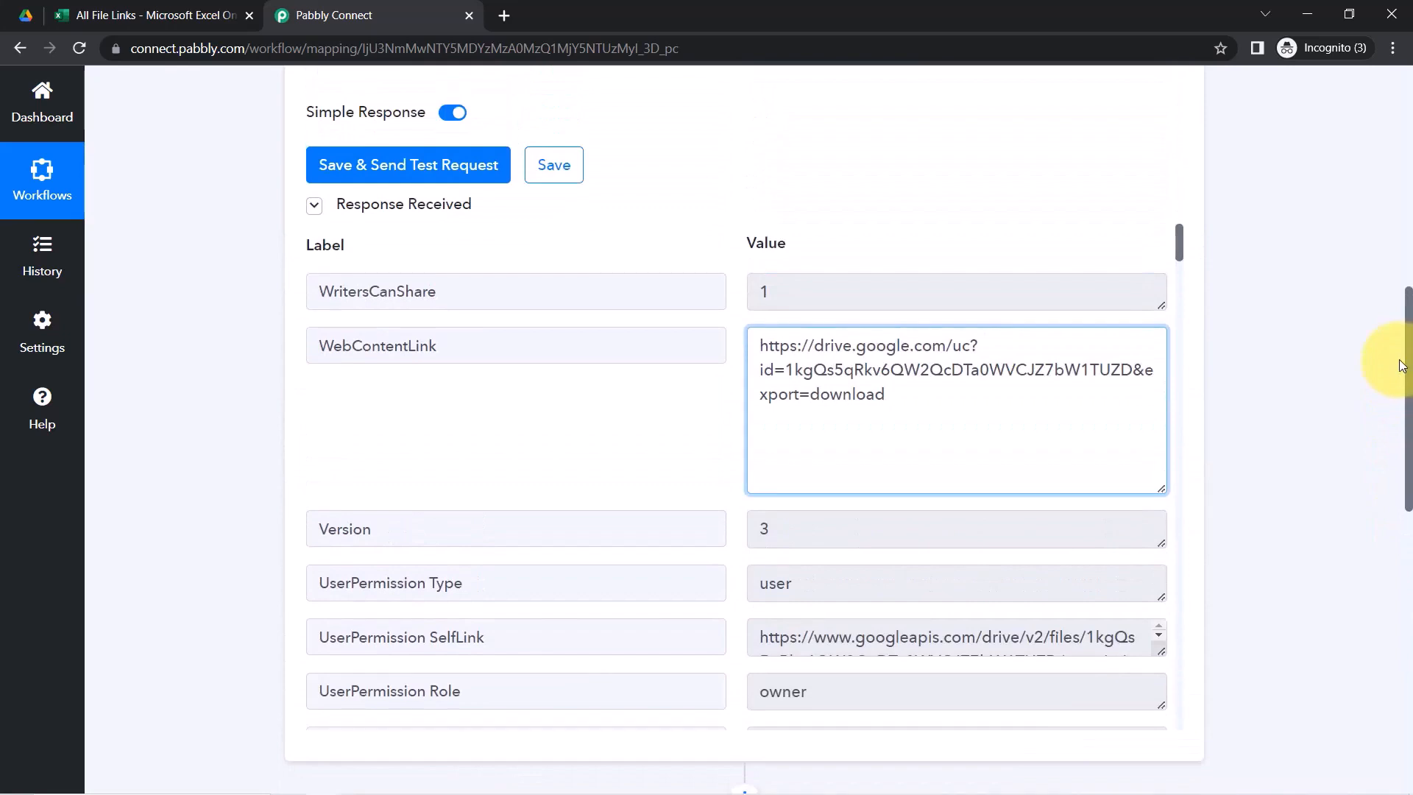
pyautogui.scroll(-1, 1401, 375)
# Close the folder's sharing settings with Anyone with the link access, and return to Pabbly
pyautogui.click(24, 13)
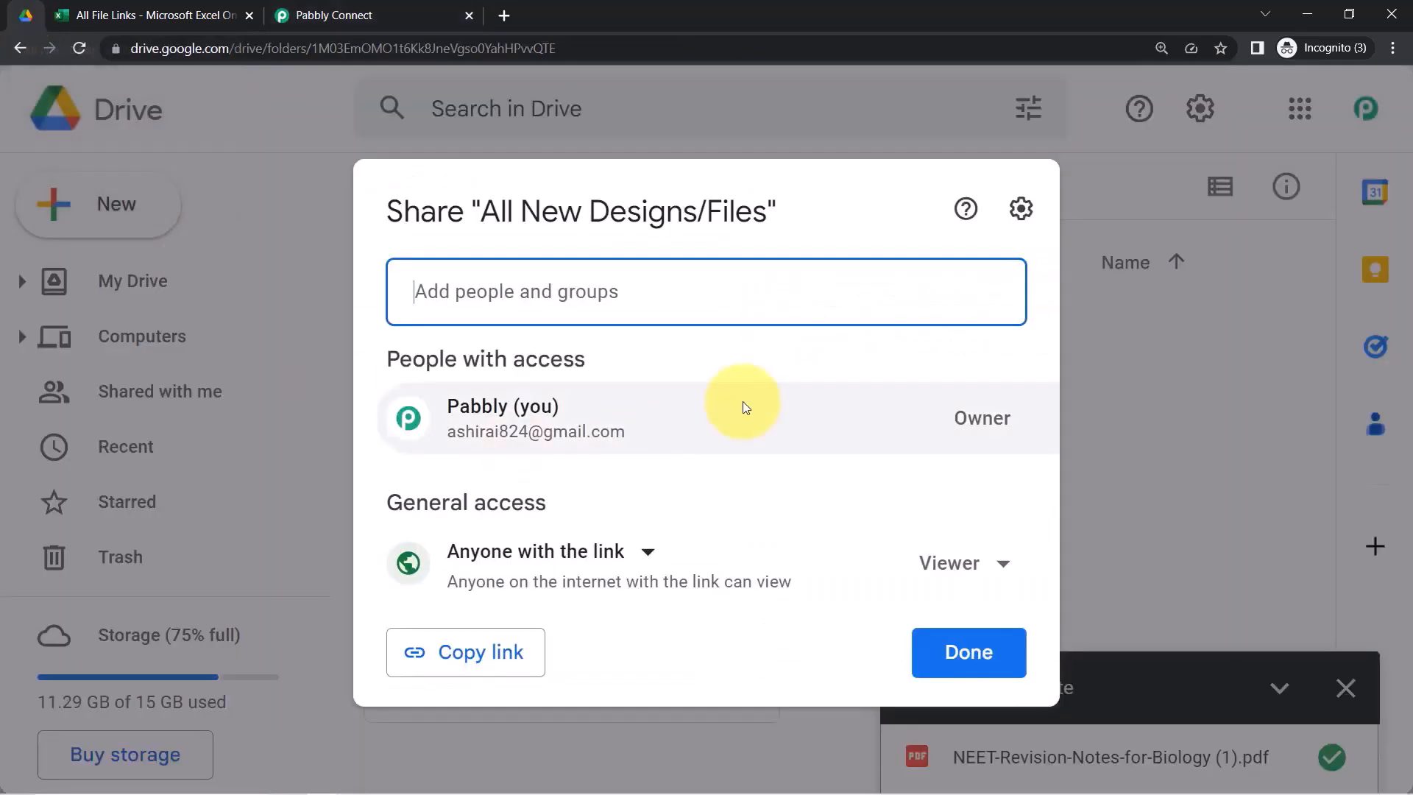
pyautogui.click(1162, 361)
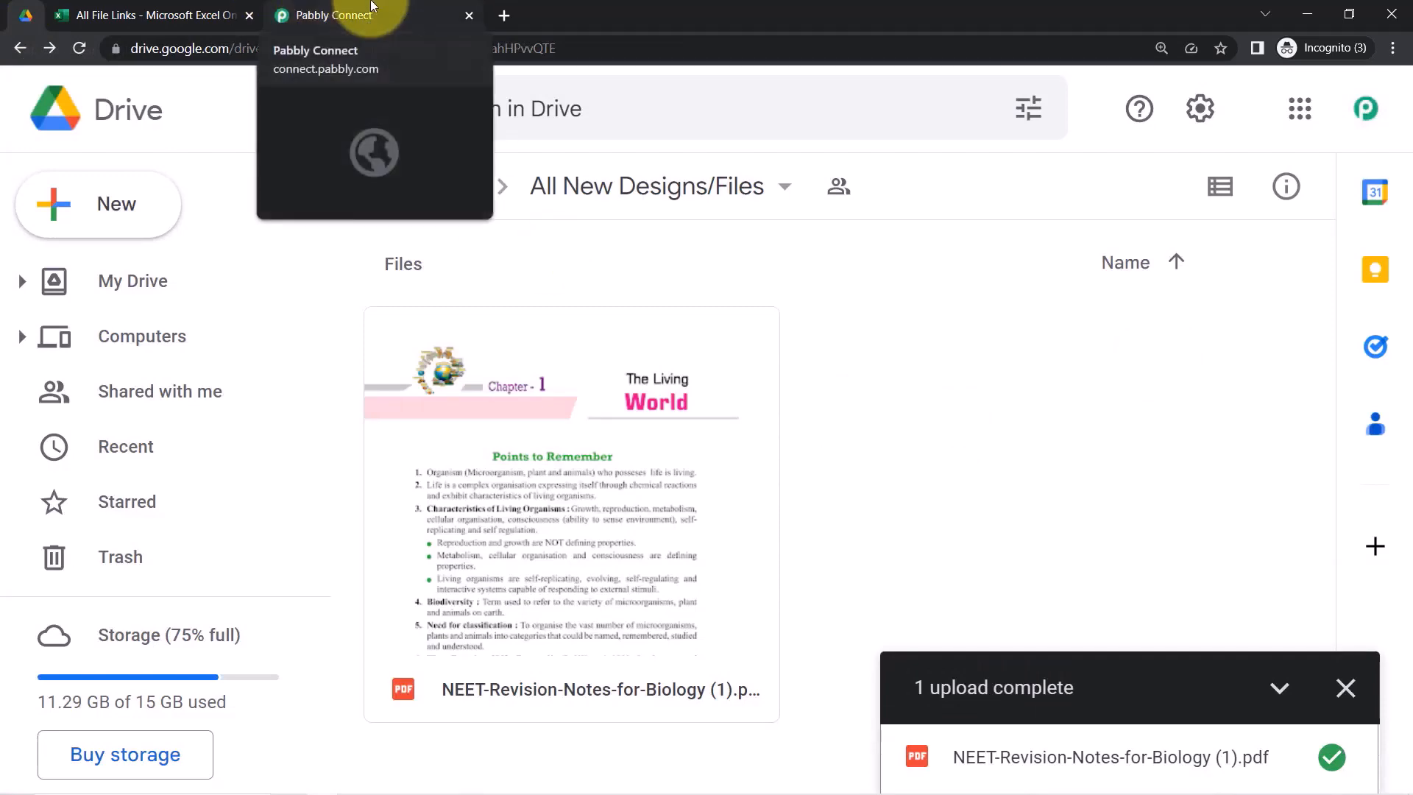
pyautogui.click(354, 14)
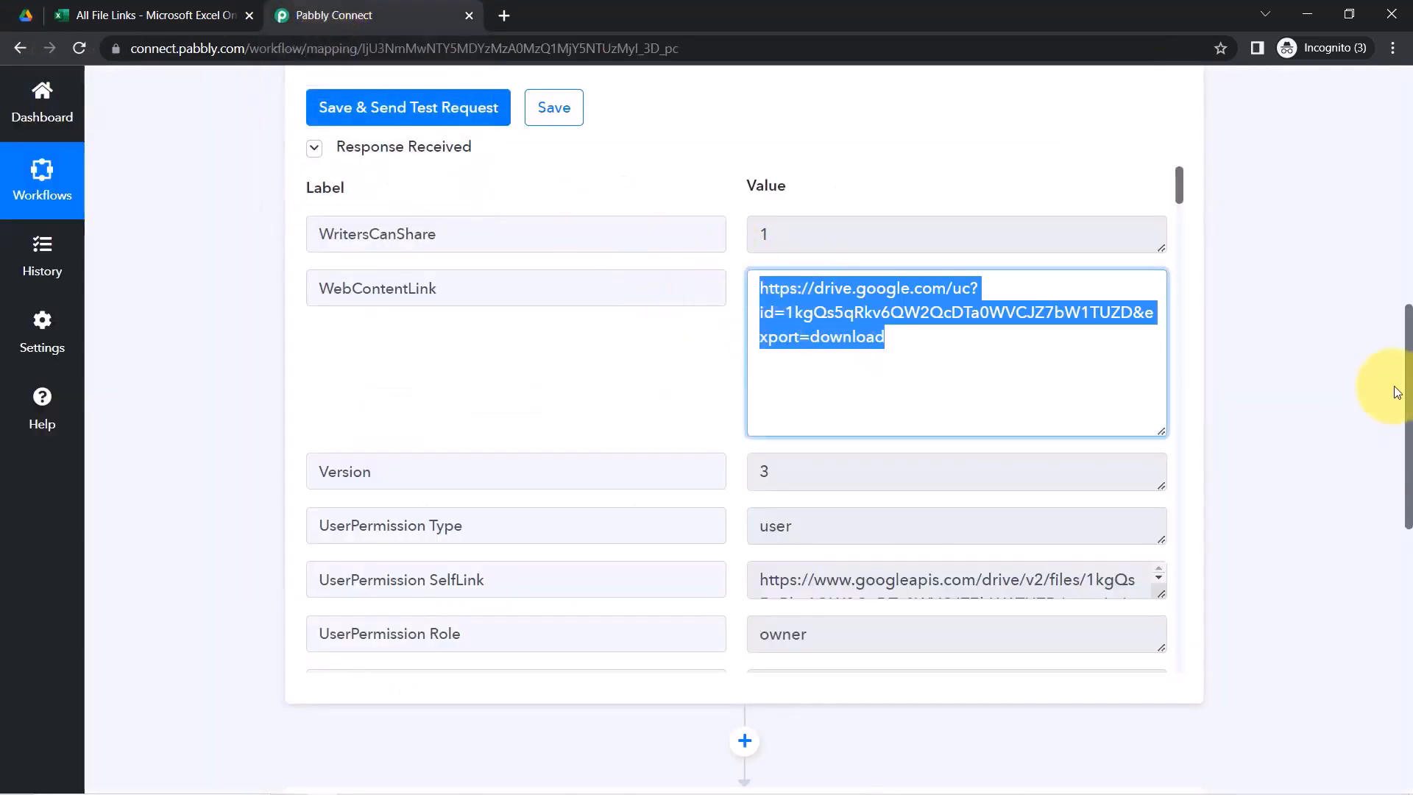
# Choose Add Row To Worksheet as the Microsoft Excel action event
pyautogui.moveTo(1407, 396); pyautogui.dragTo(1404, 568)
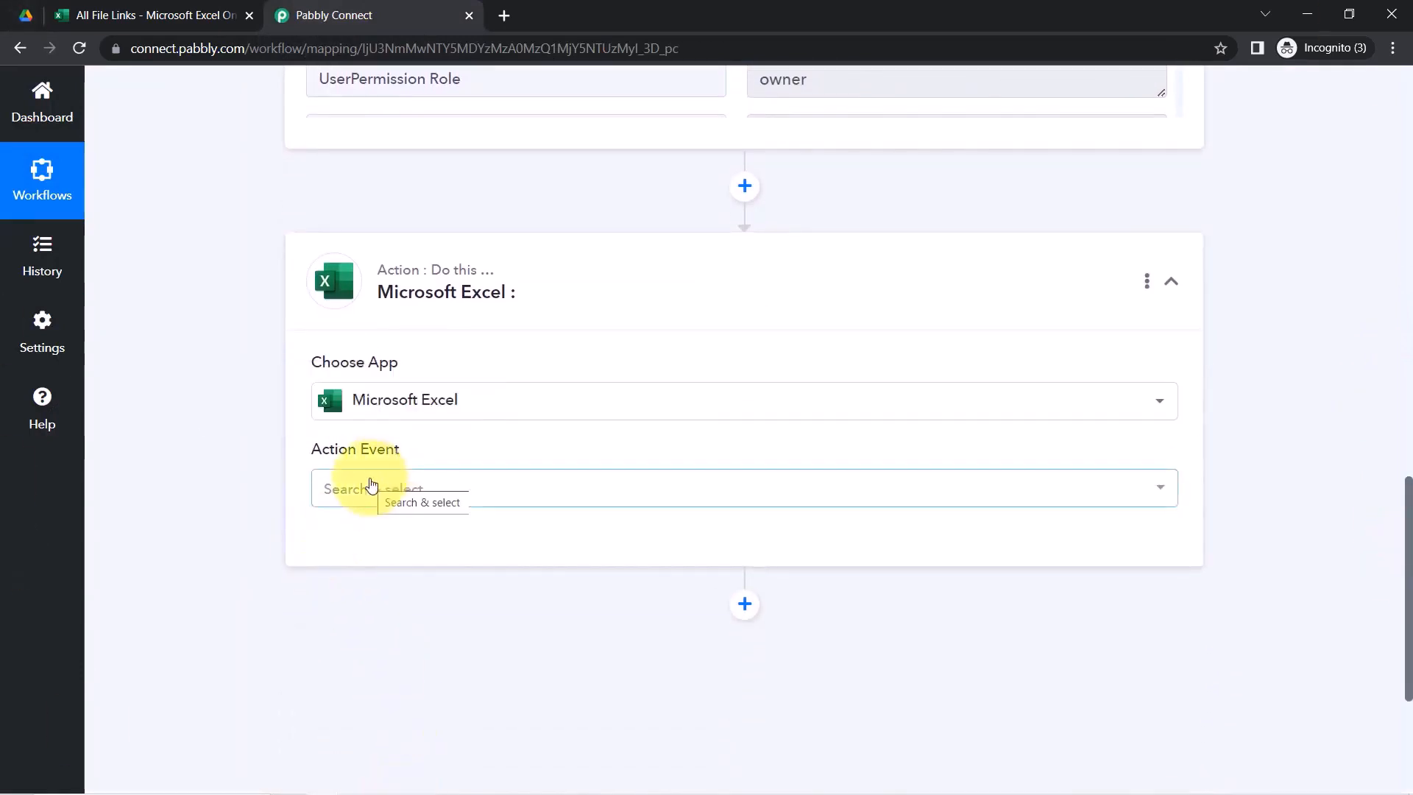
pyautogui.click(372, 485)
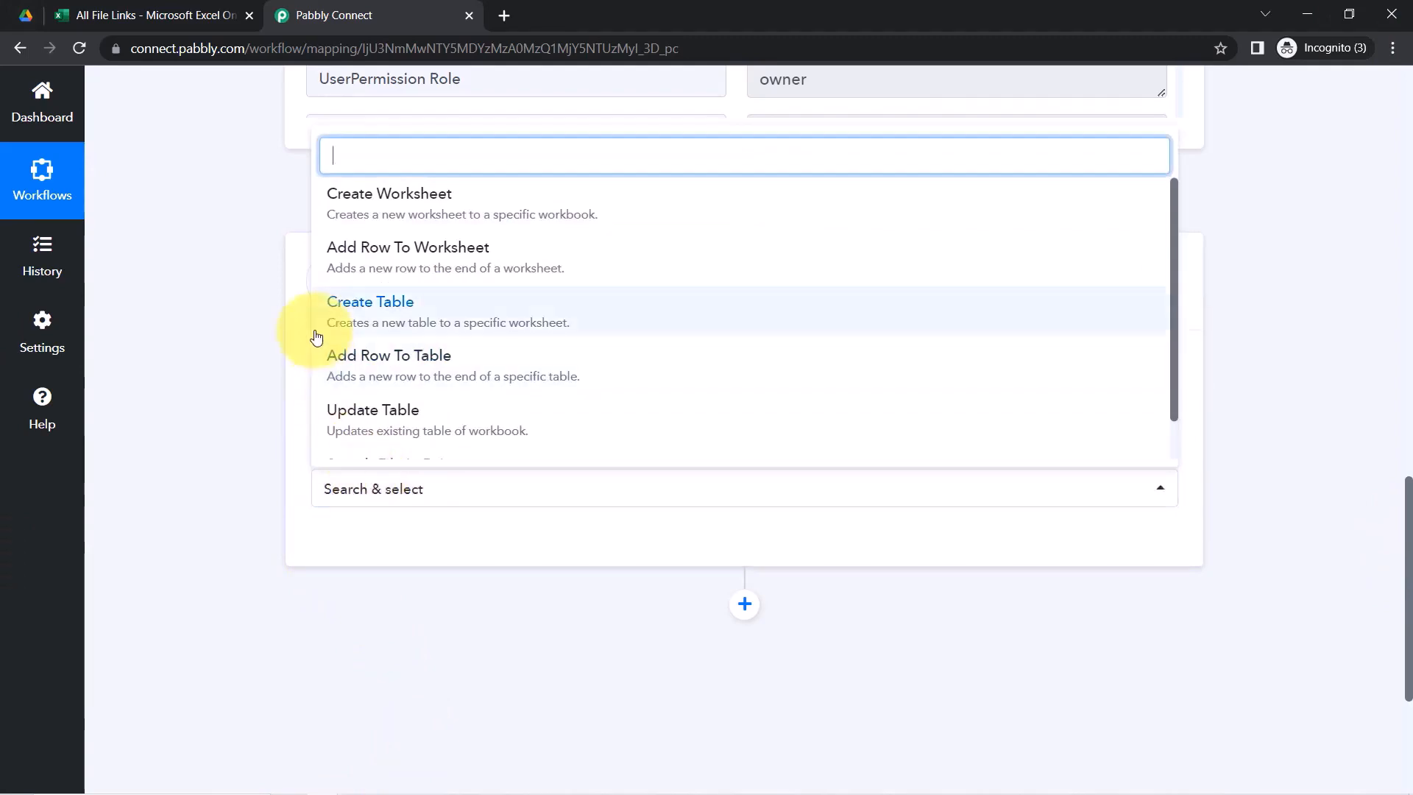
pyautogui.click(1239, 543)
pyautogui.moveTo(1409, 608); pyautogui.dragTo(1405, 95)
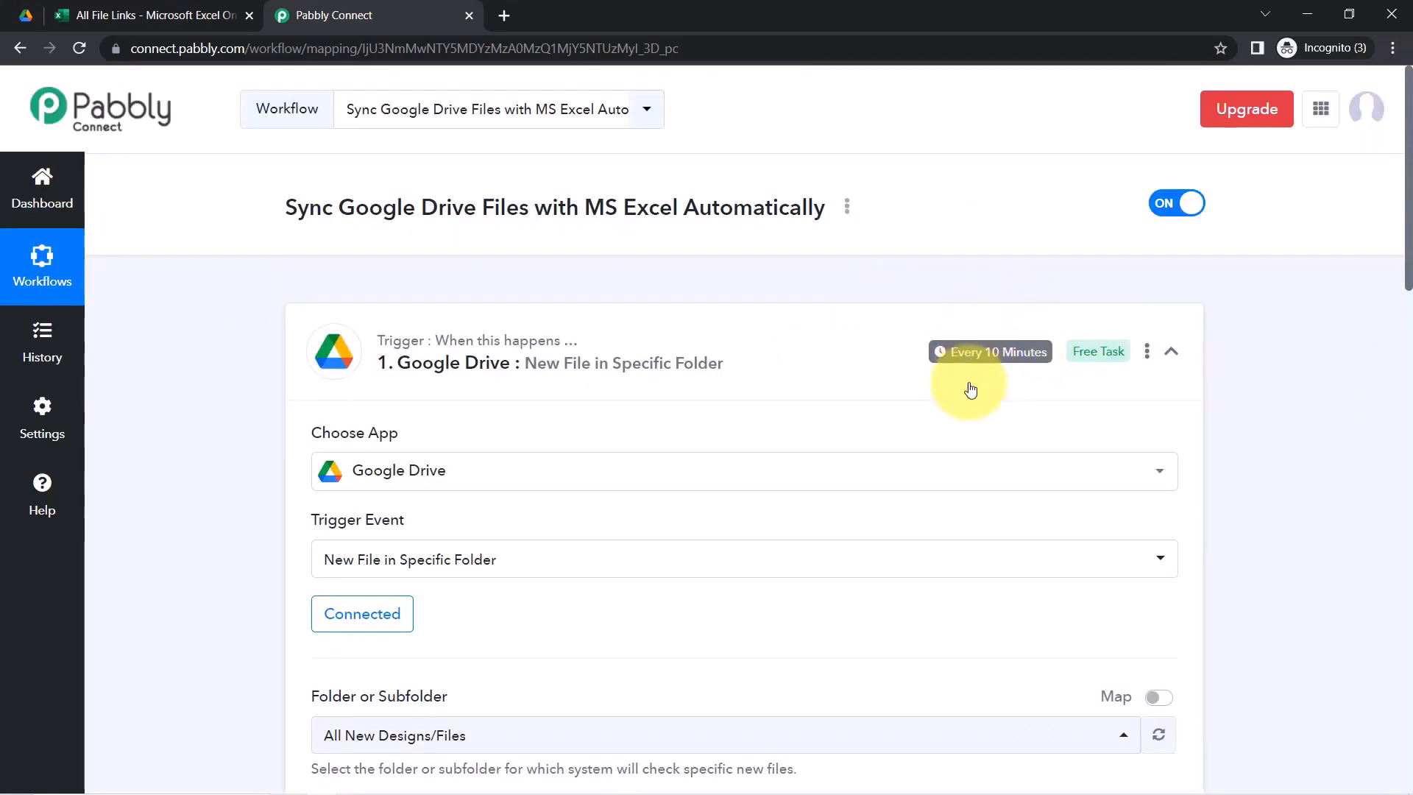
pyautogui.moveTo(978, 367)
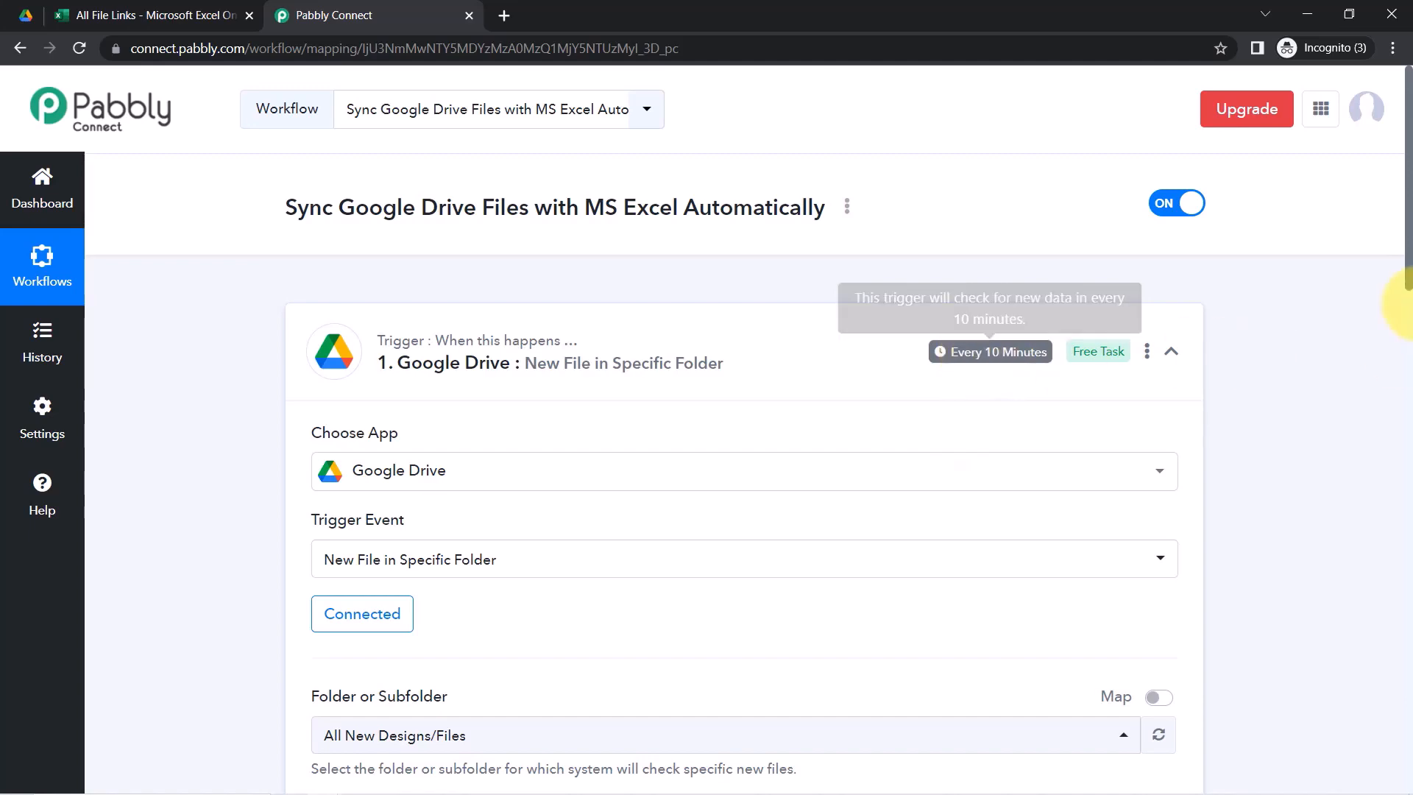
pyautogui.moveTo(1409, 262); pyautogui.dragTo(1390, 729)
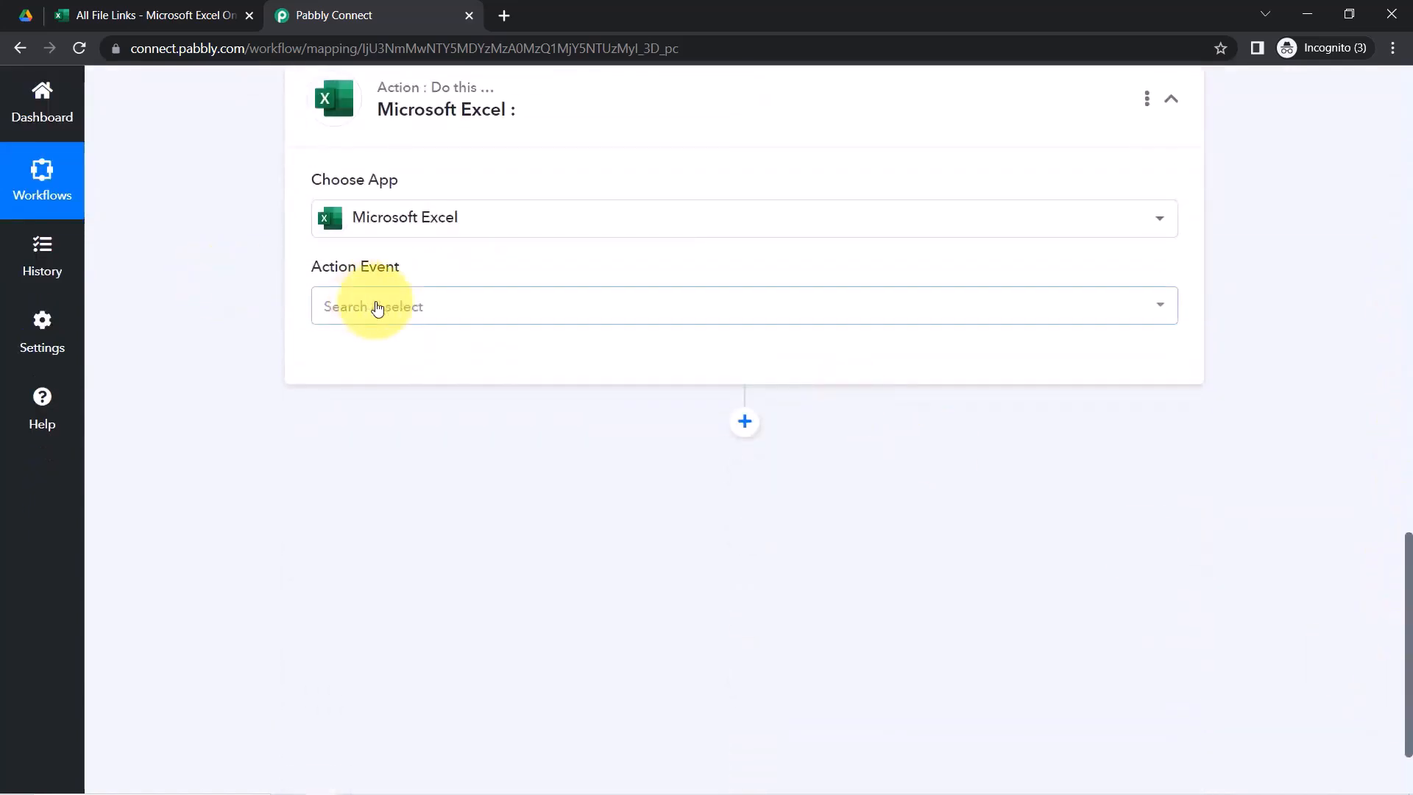
pyautogui.click(377, 306)
pyautogui.click(420, 473)
# Check the All File Links workbook, adjusting the browser page zoom, then return to Pabbly
pyautogui.click(73, 15)
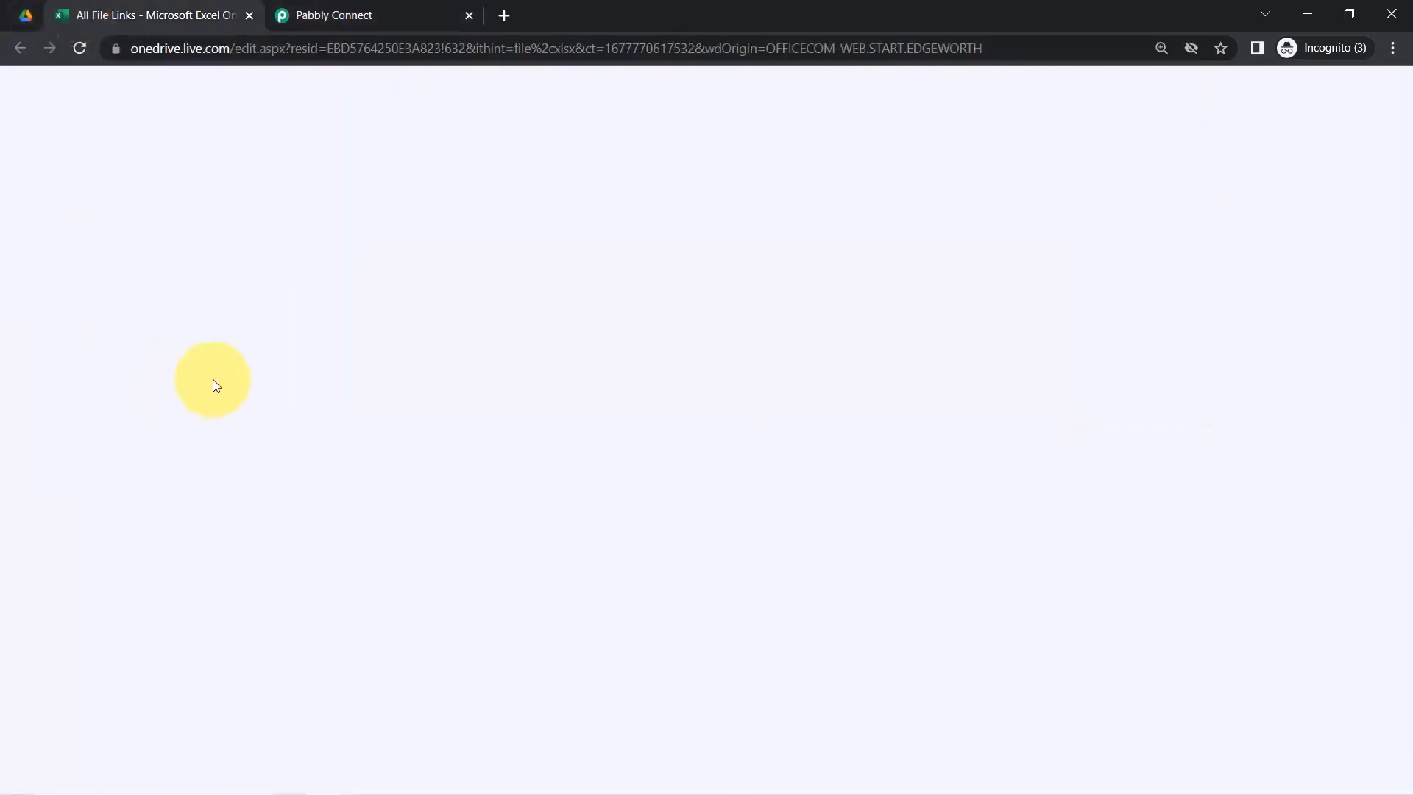
pyautogui.click(307, 460)
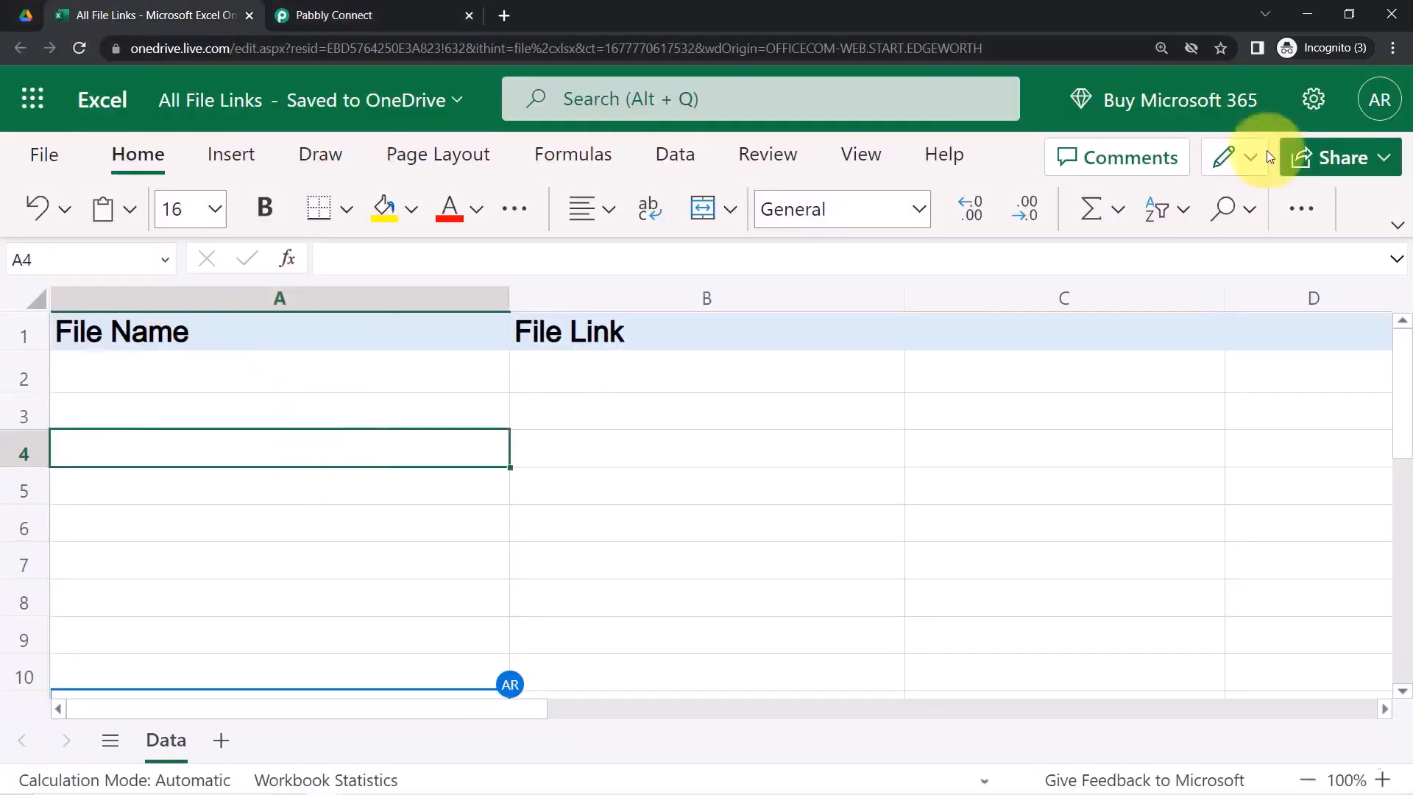
pyautogui.click(1393, 48)
pyautogui.click(1266, 198)
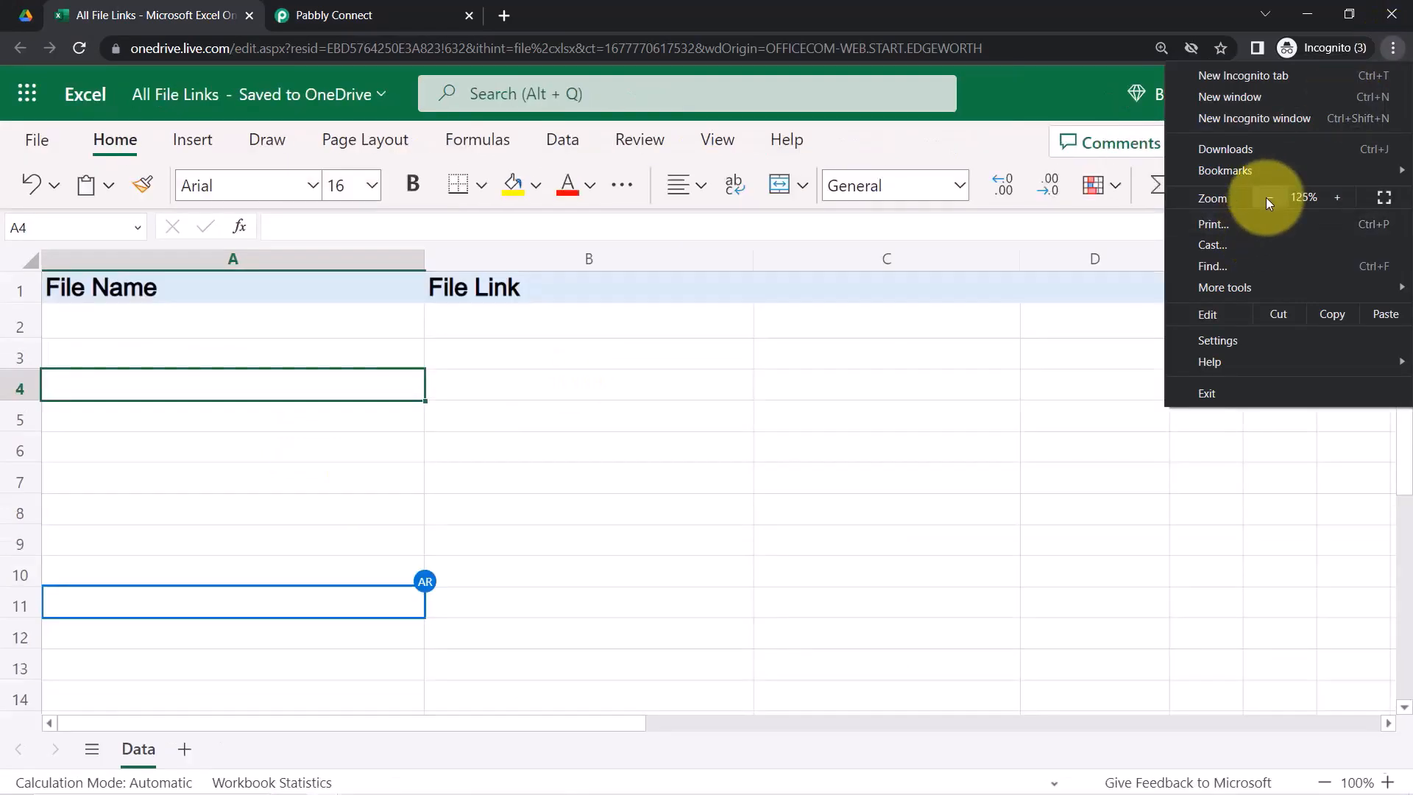
pyautogui.click(1339, 197)
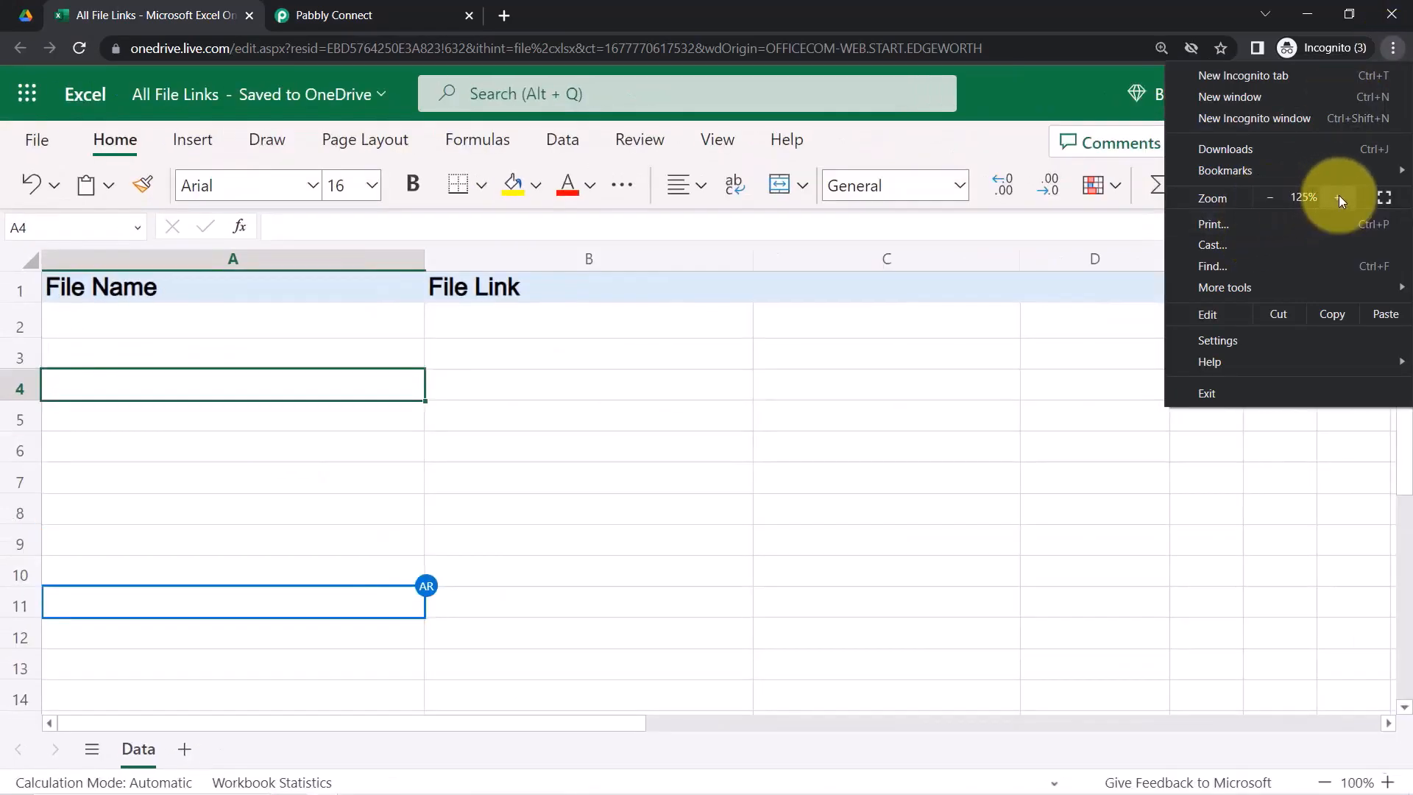
pyautogui.click(1339, 198)
pyautogui.click(783, 416)
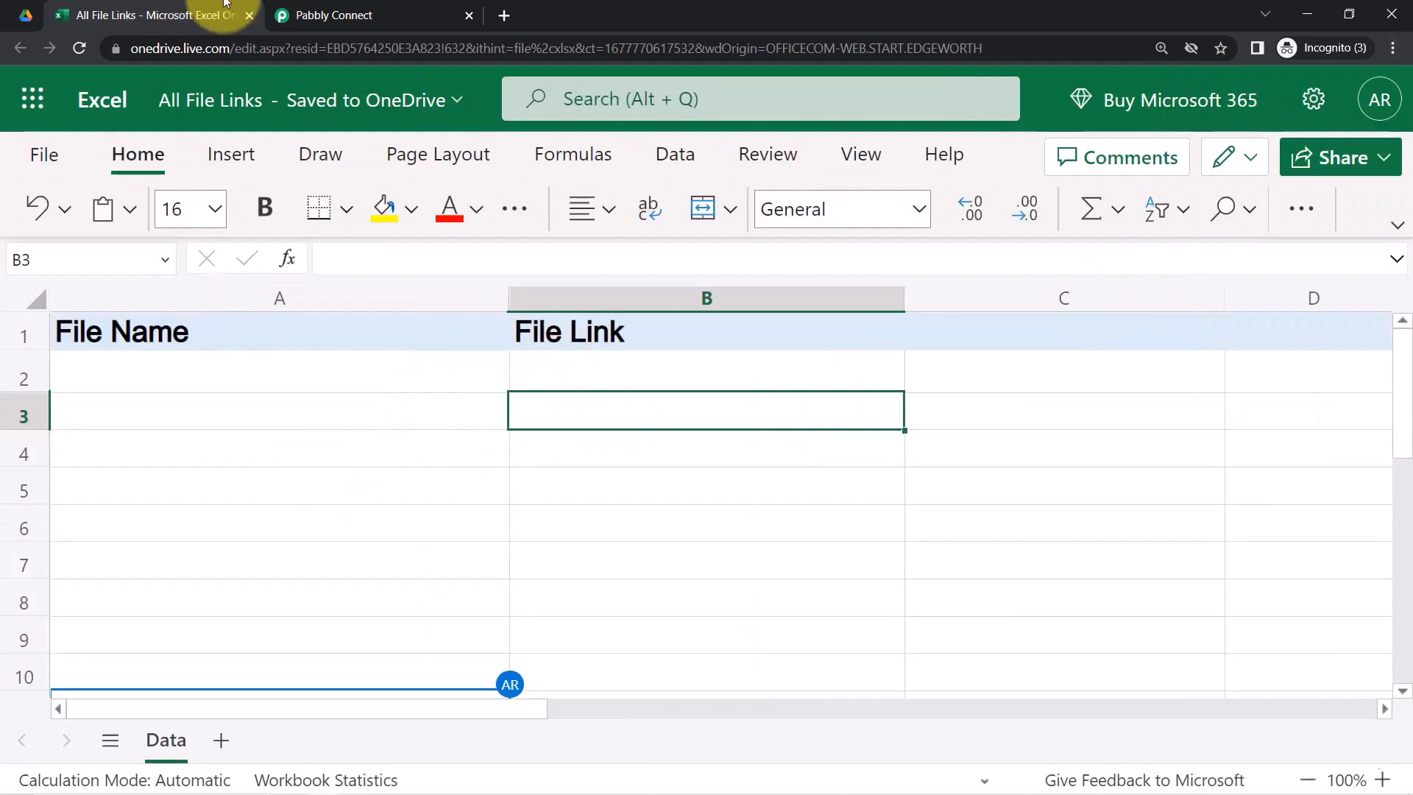
pyautogui.click(305, 15)
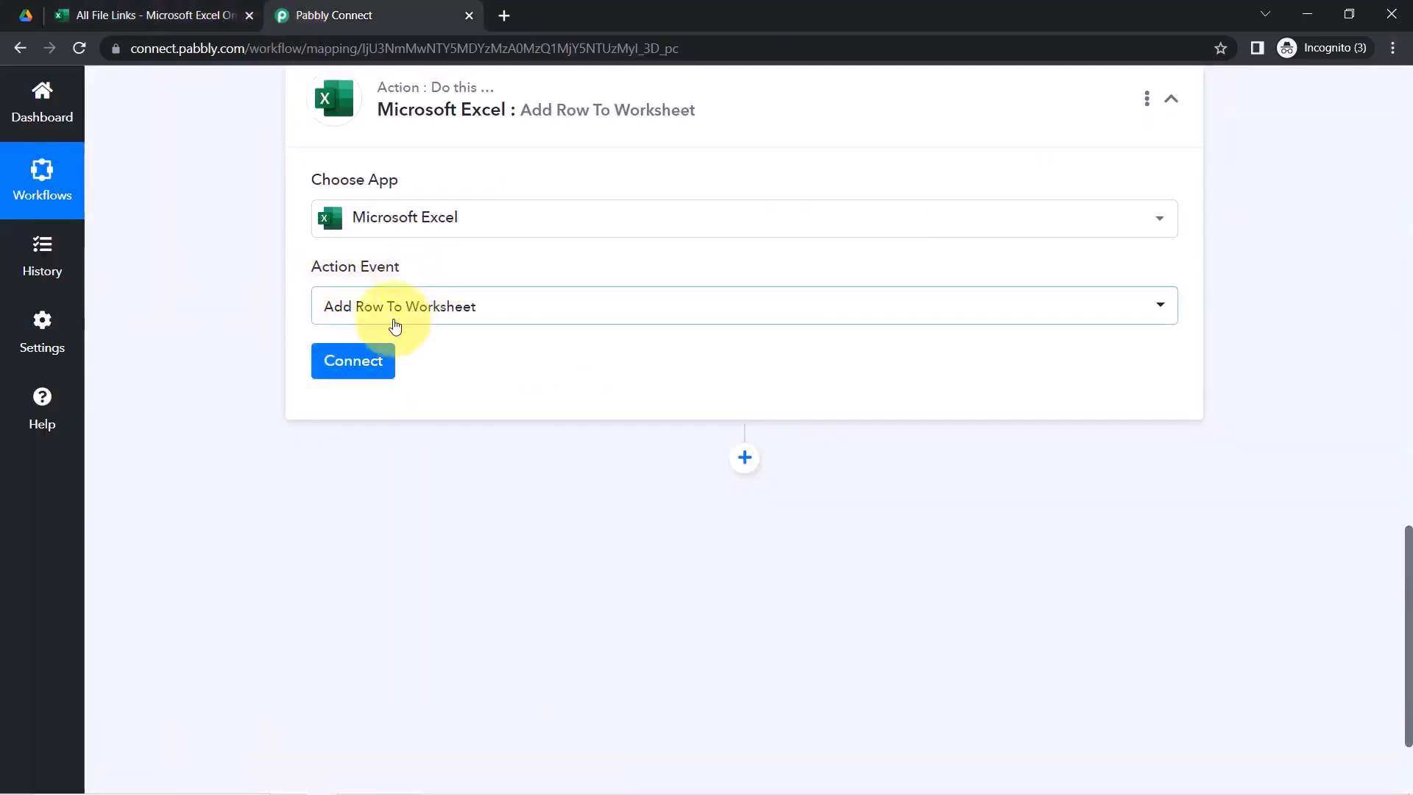
# Connect the Excel action through Select Existing Connection with Microsoft Excel #3 and save
pyautogui.click(360, 364)
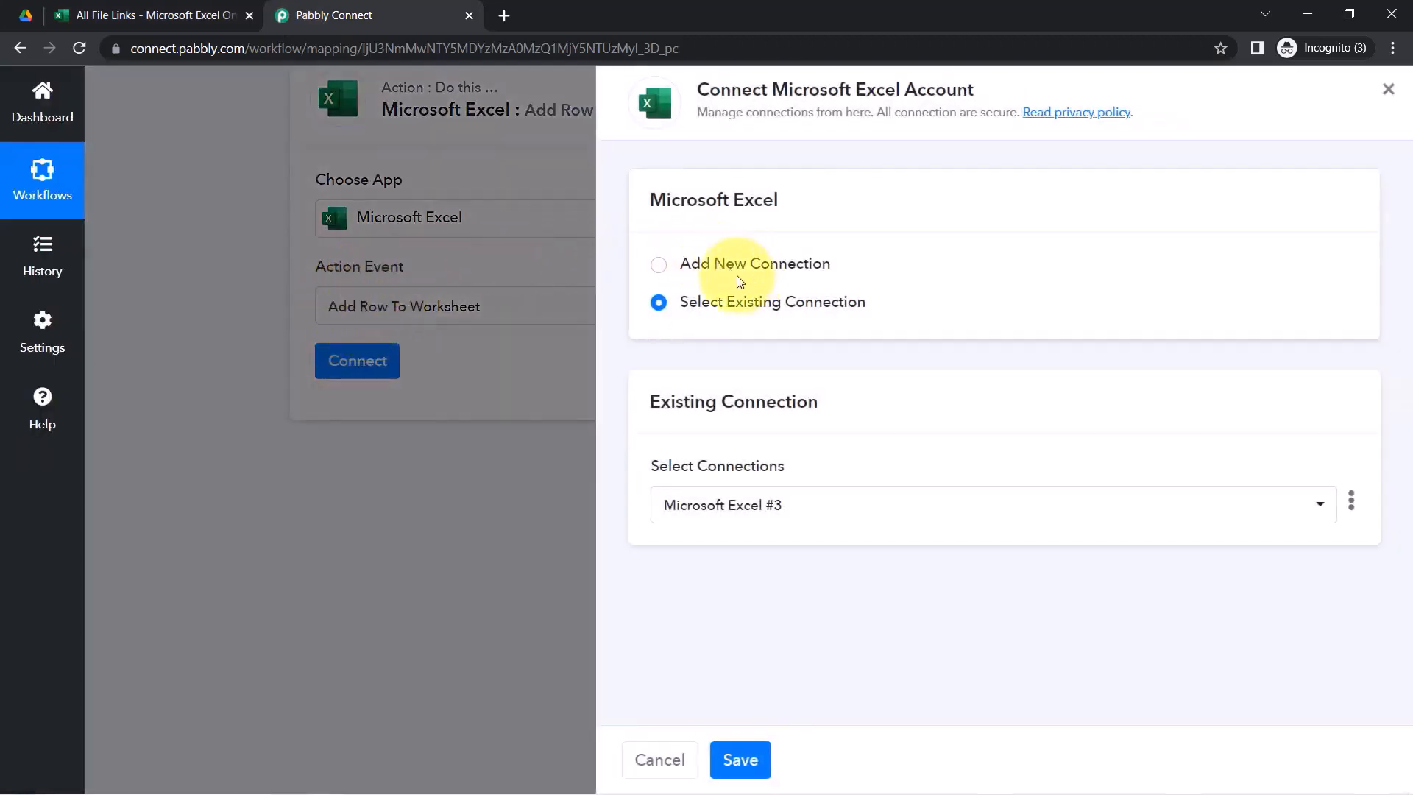
pyautogui.click(766, 274)
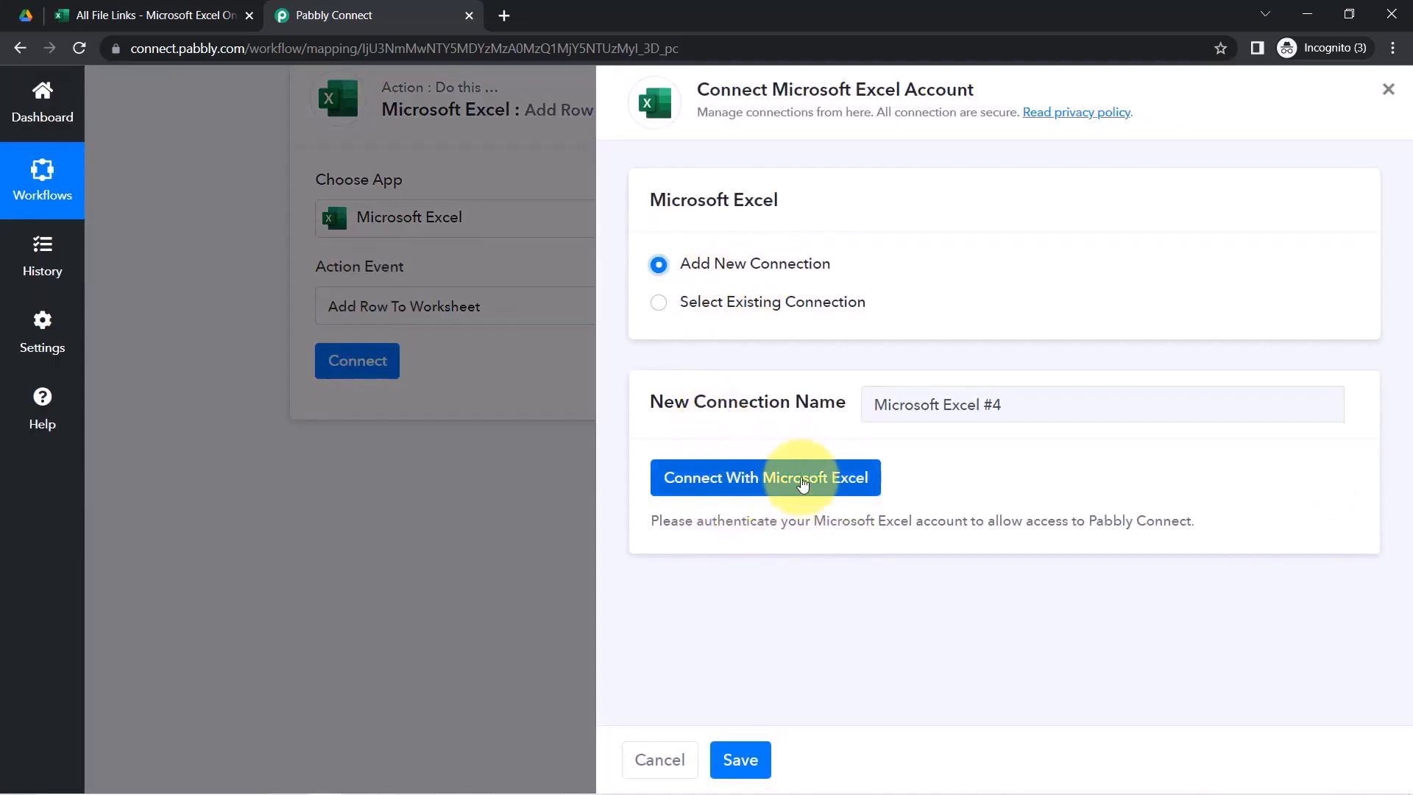
pyautogui.click(767, 304)
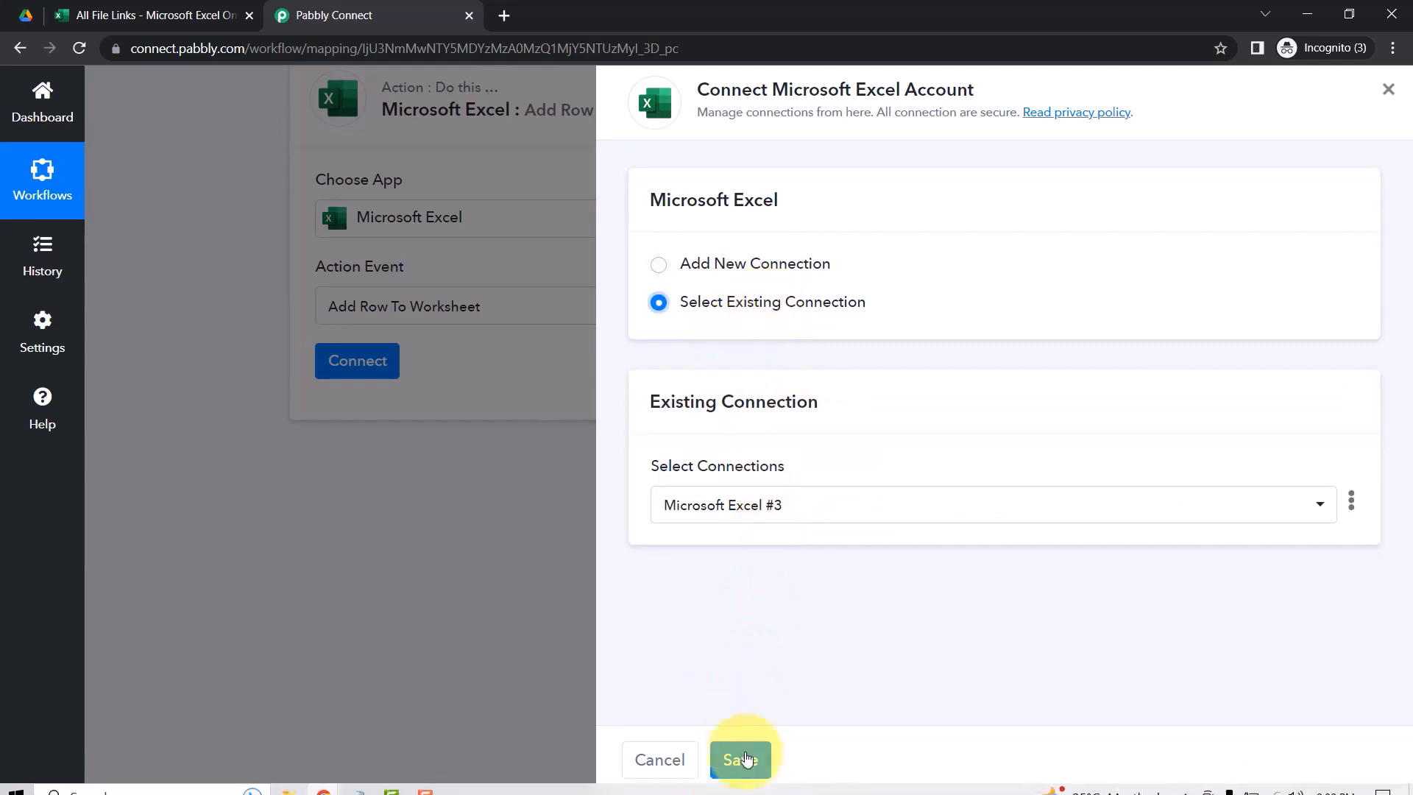
pyautogui.click(738, 766)
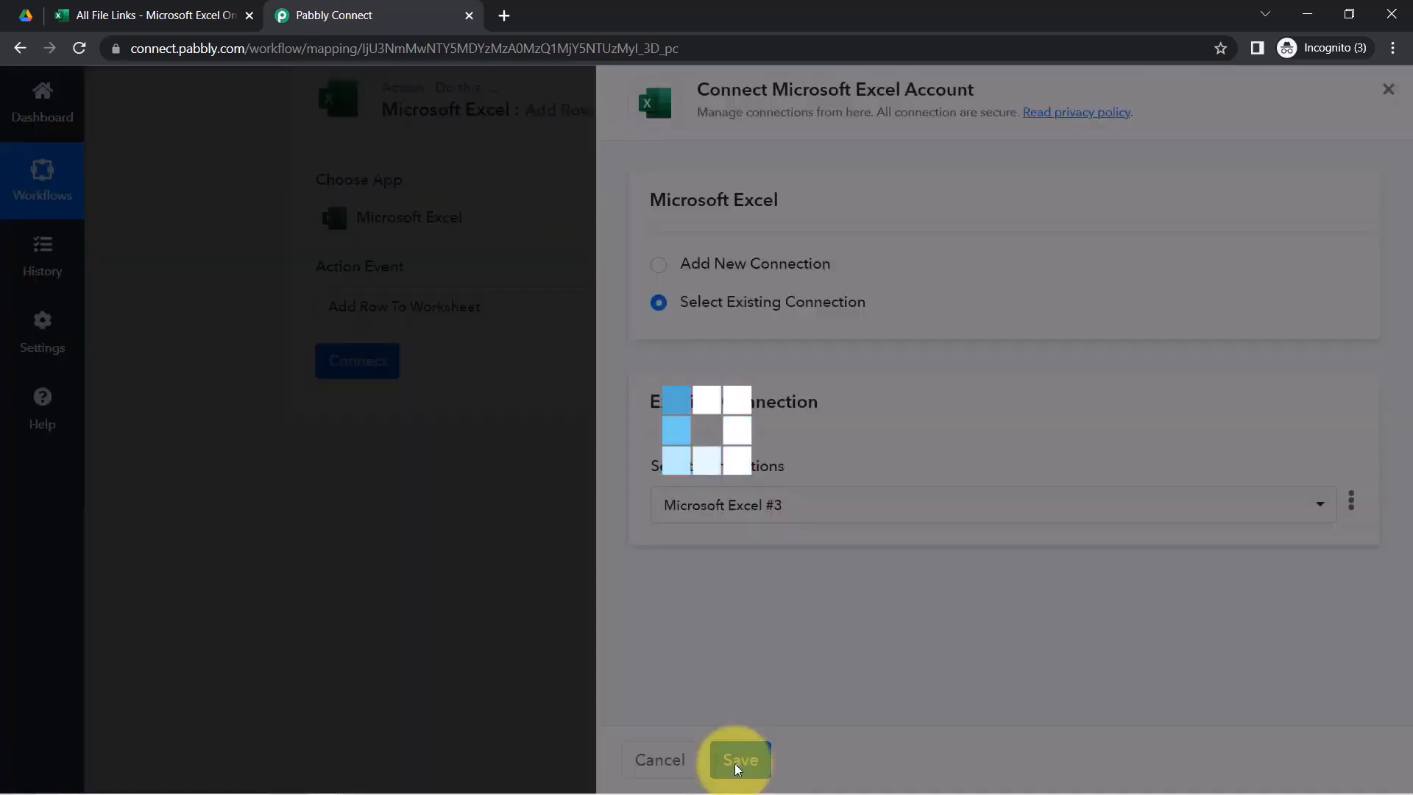
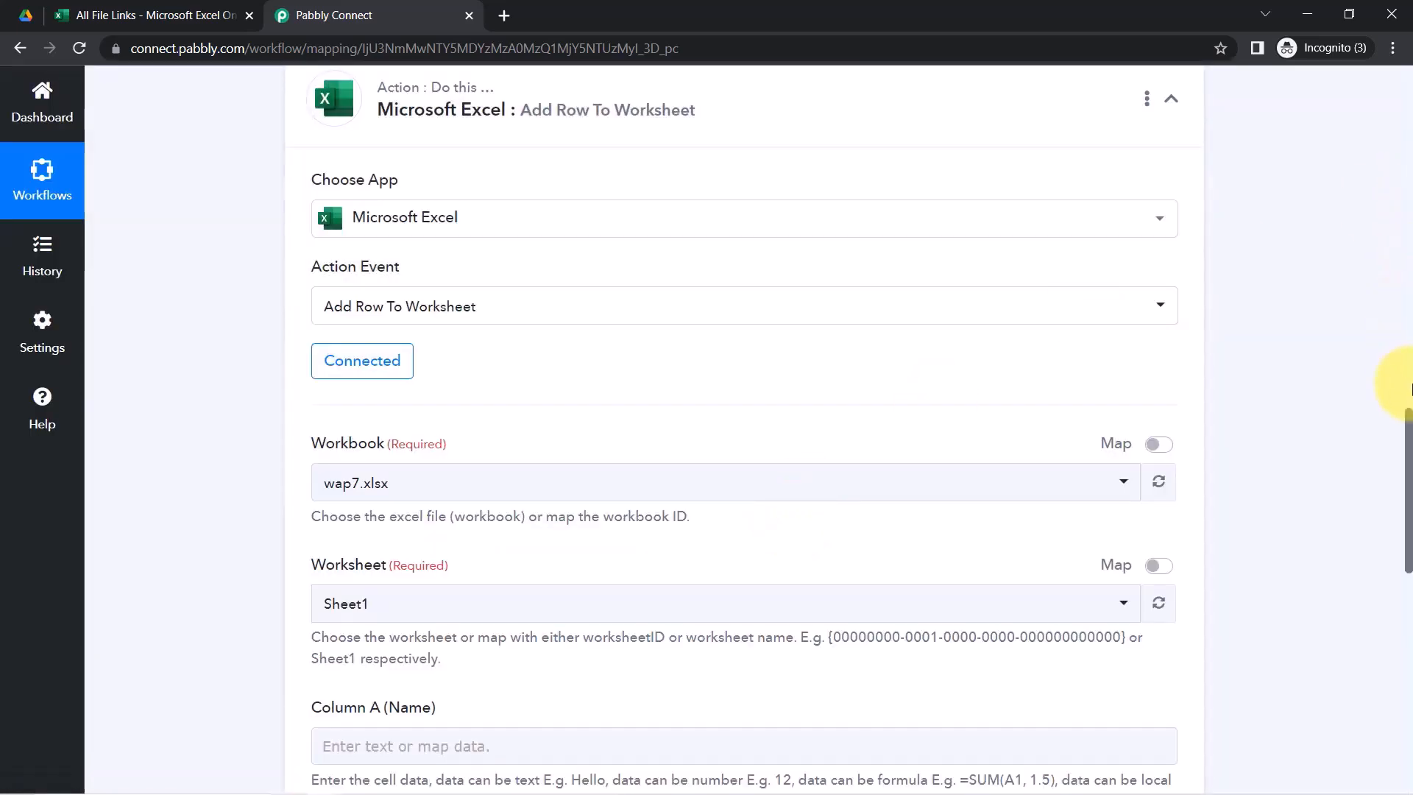
# Switch the Excel action's workbook from wap7.xlsx to All File Links.xlsx, checking its sheet name
pyautogui.moveTo(1408, 440); pyautogui.dragTo(1408, 482)
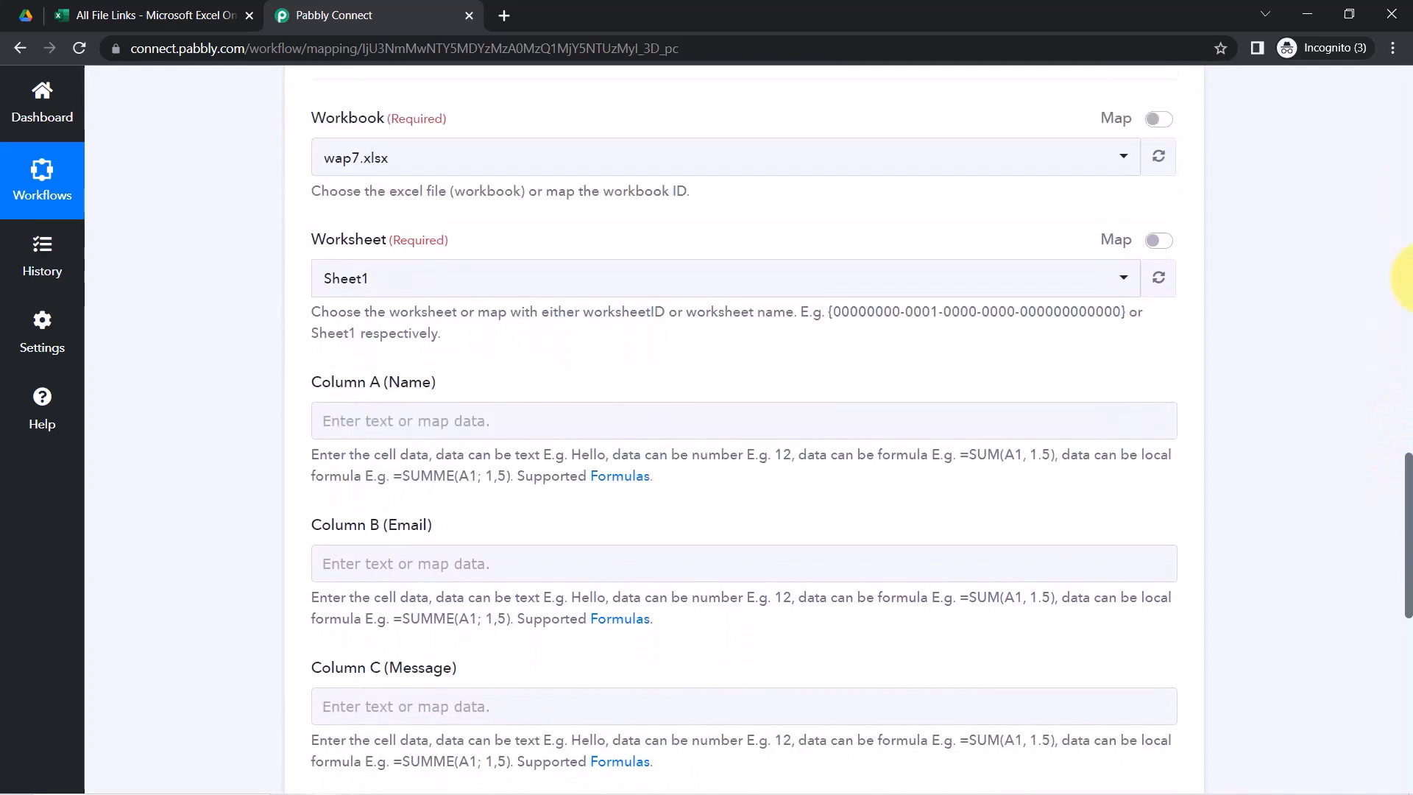
pyautogui.click(337, 169)
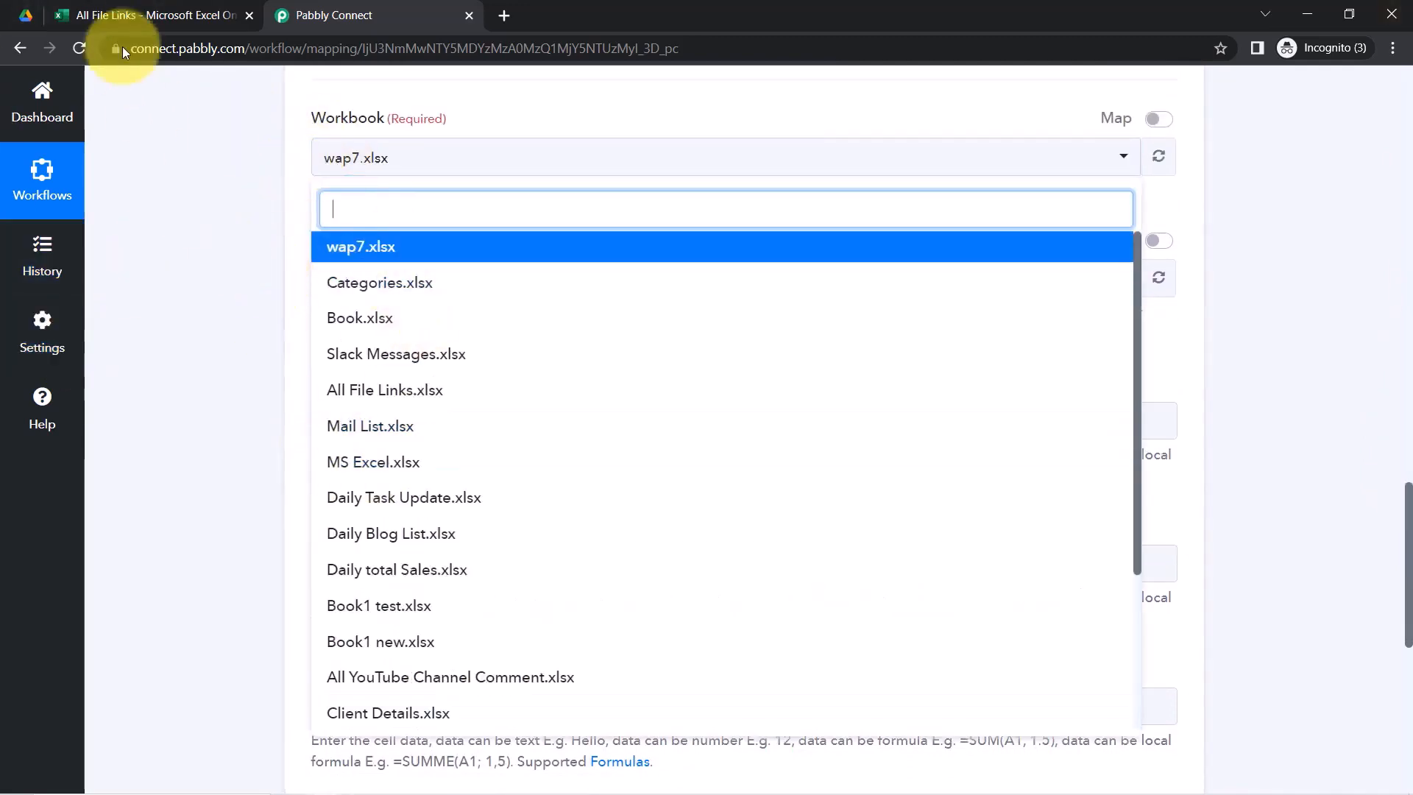
pyautogui.click(151, 14)
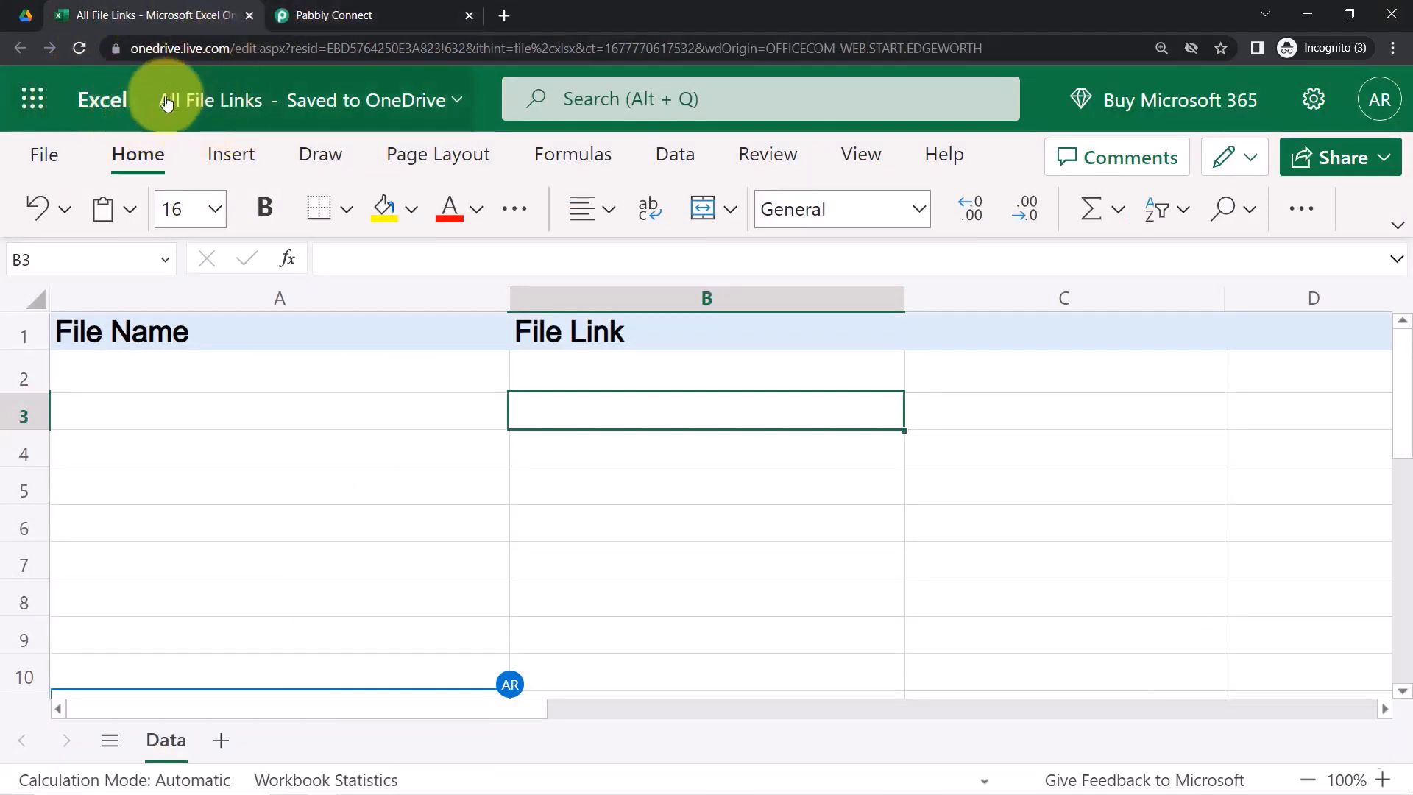
pyautogui.click(316, 16)
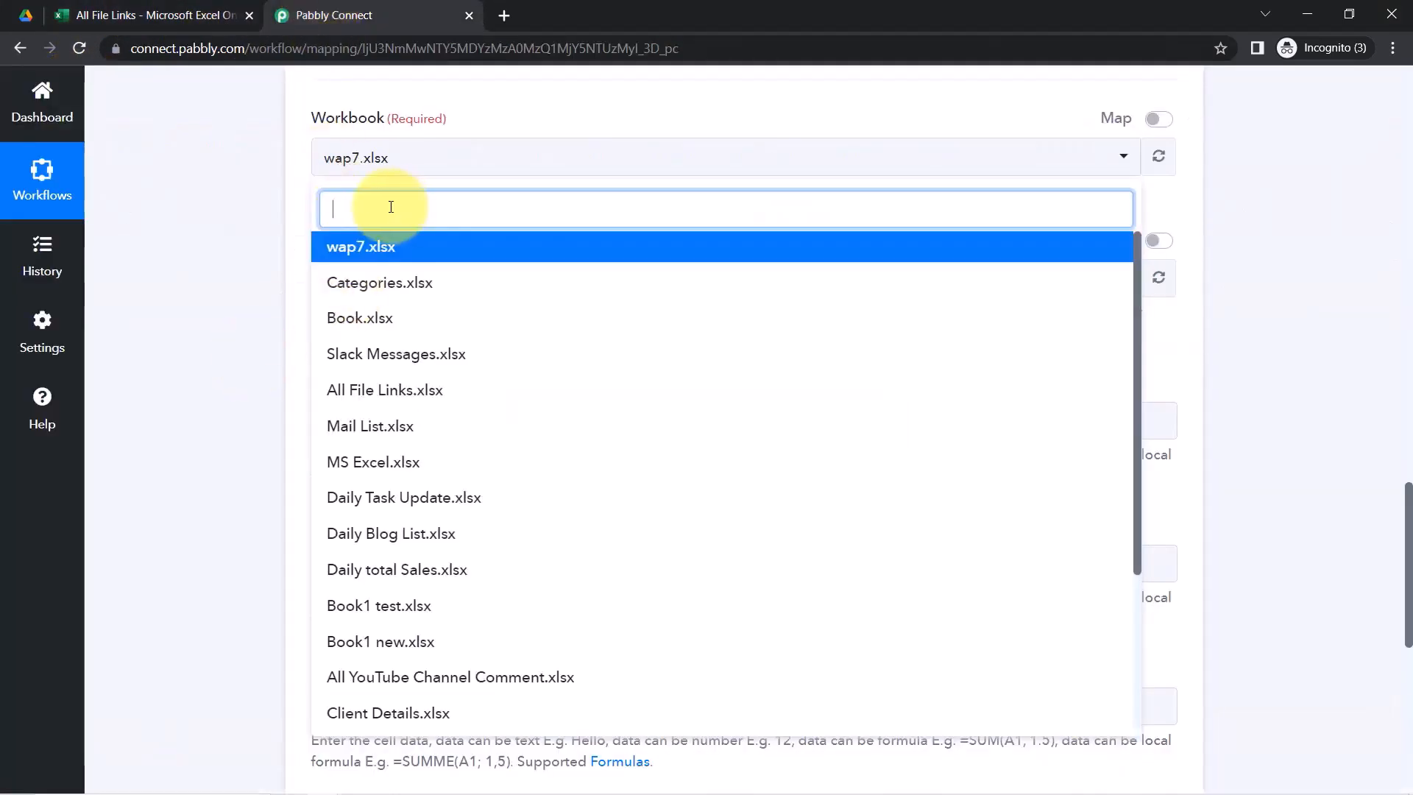
pyautogui.write('all f')
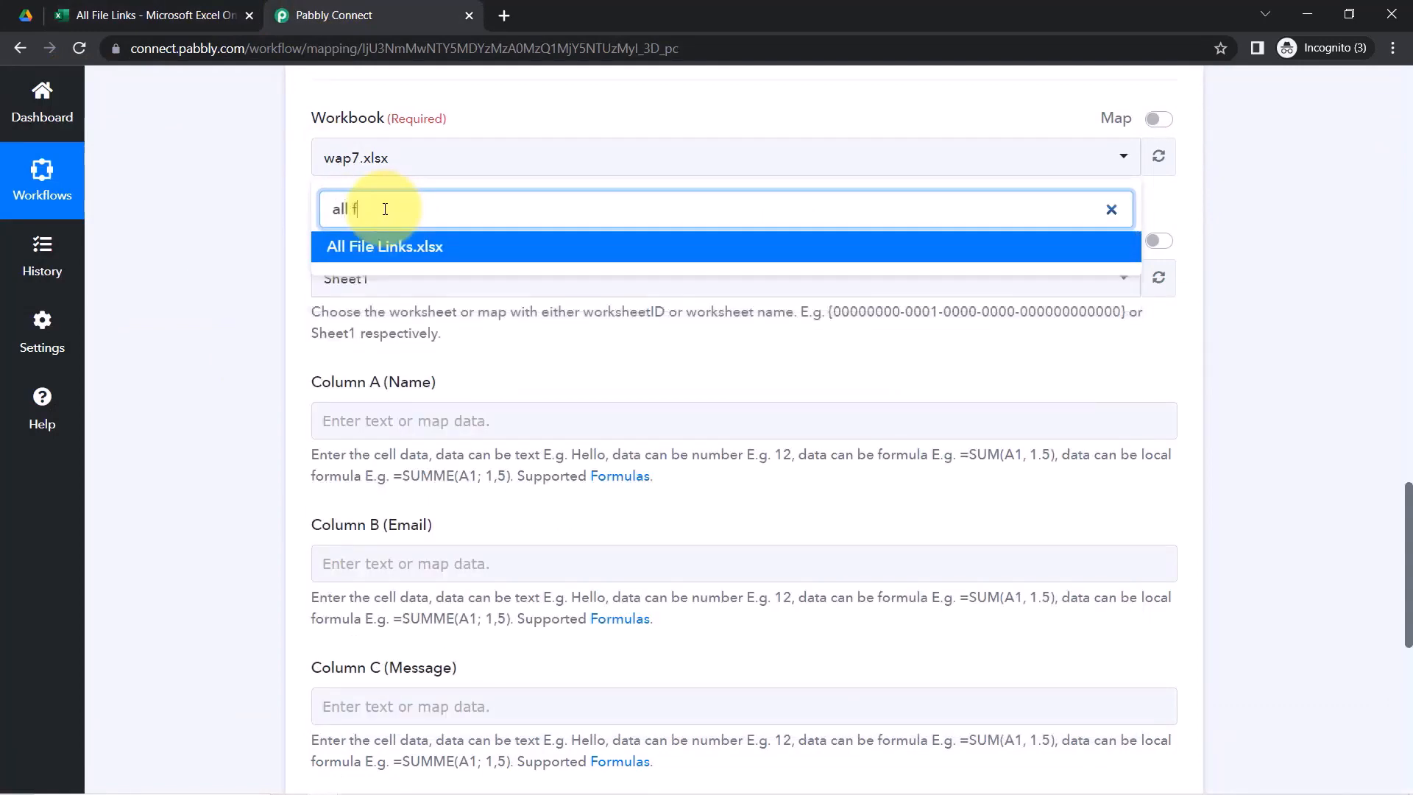
pyautogui.click(378, 247)
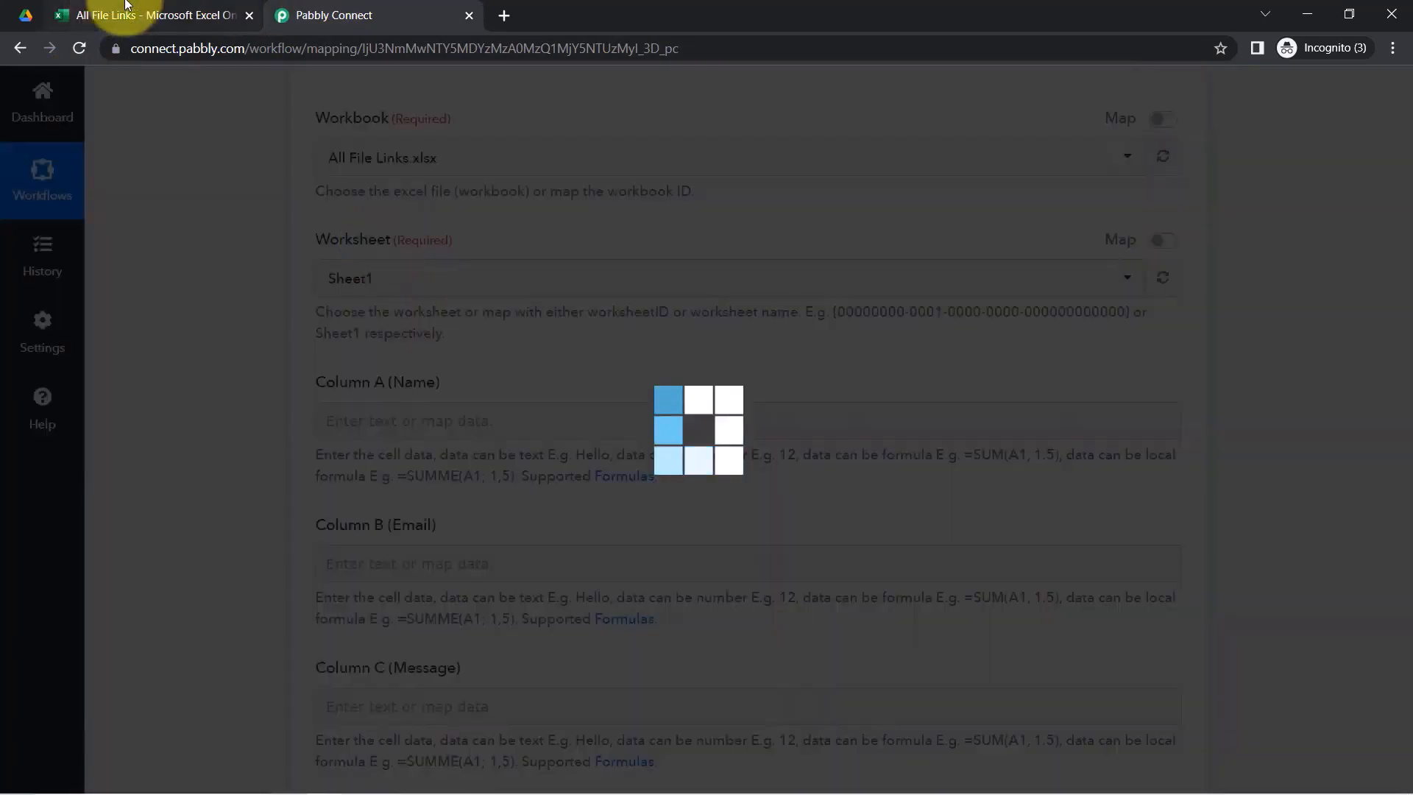
pyautogui.click(147, 15)
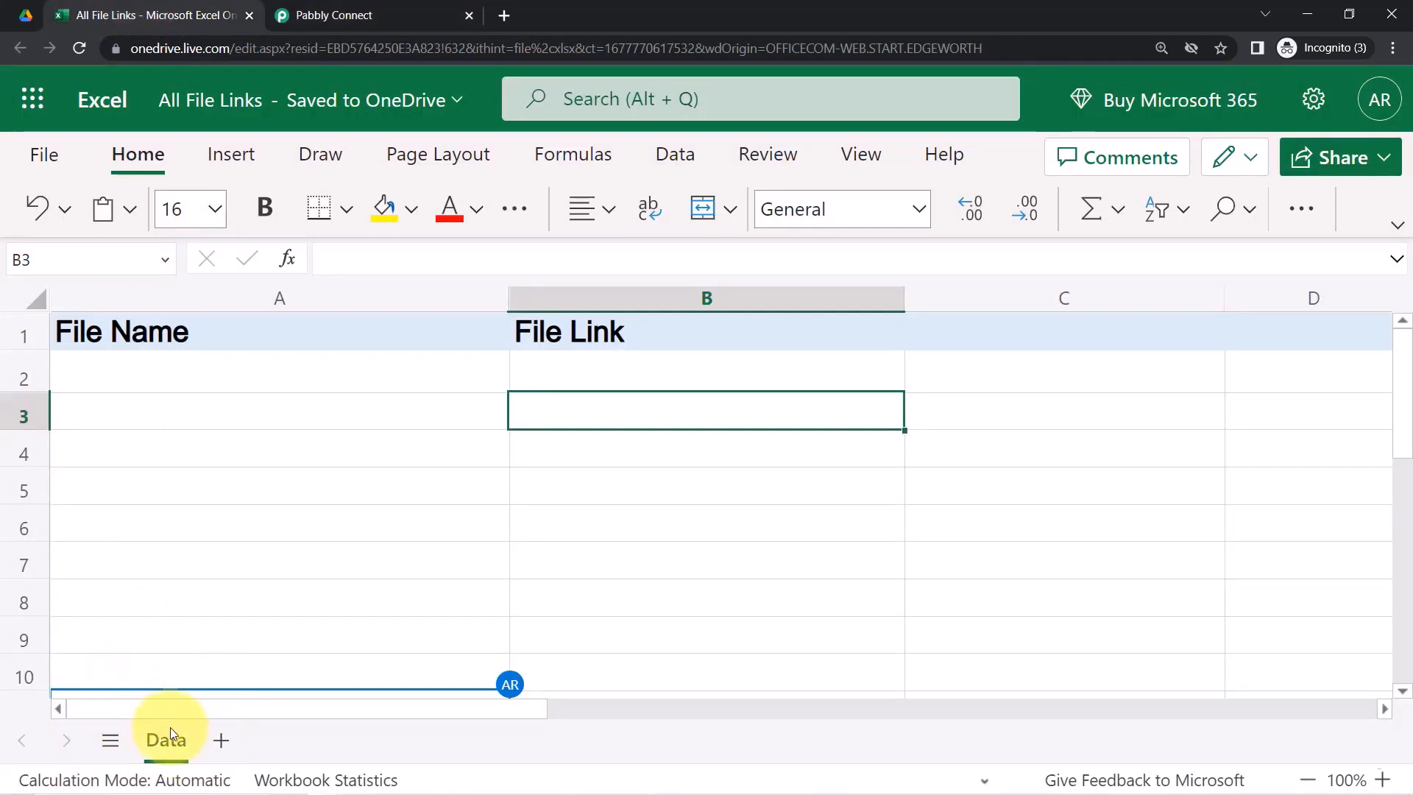
pyautogui.click(276, 5)
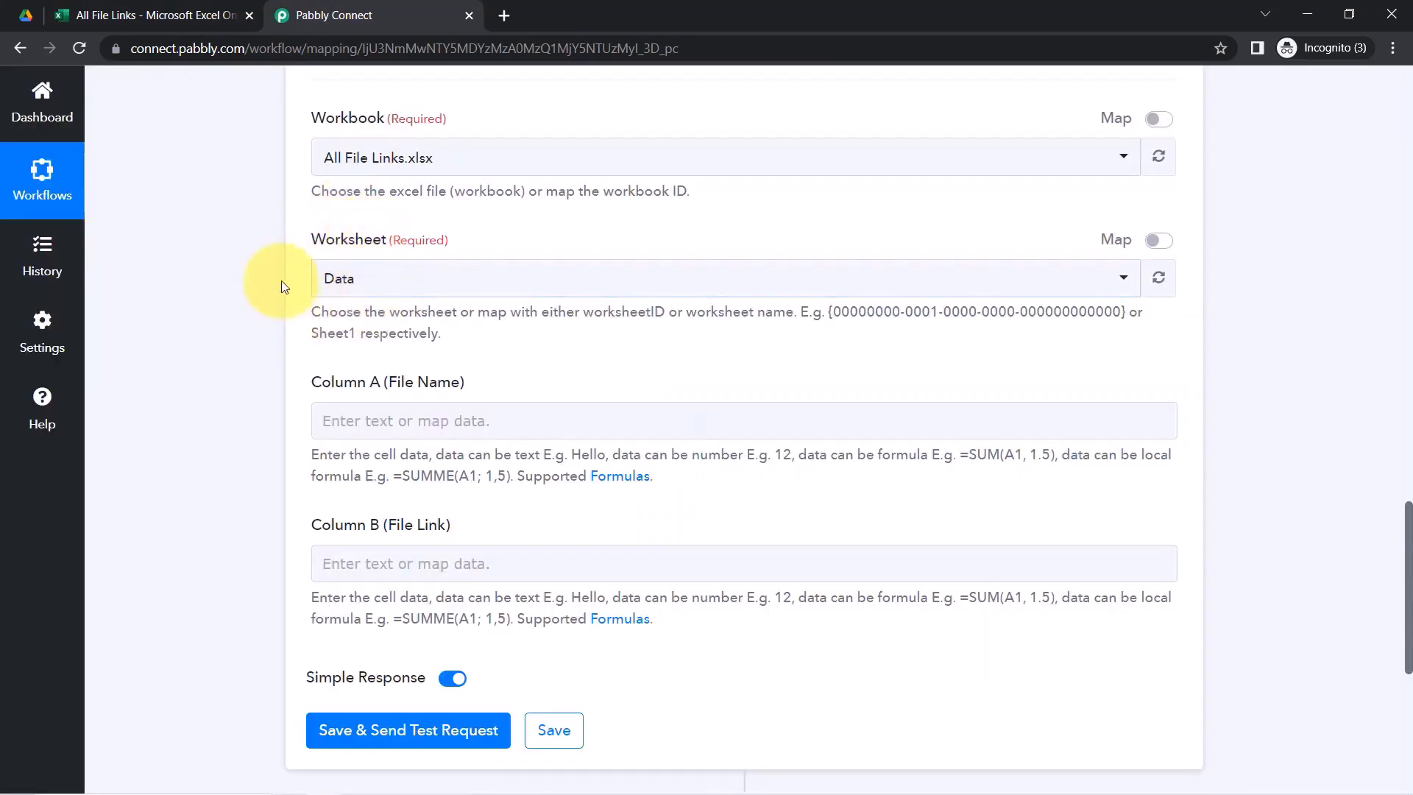
# Compare the Data sheet's File Name and File Link columns with Pabbly's Column A and B fields
pyautogui.click(107, 7)
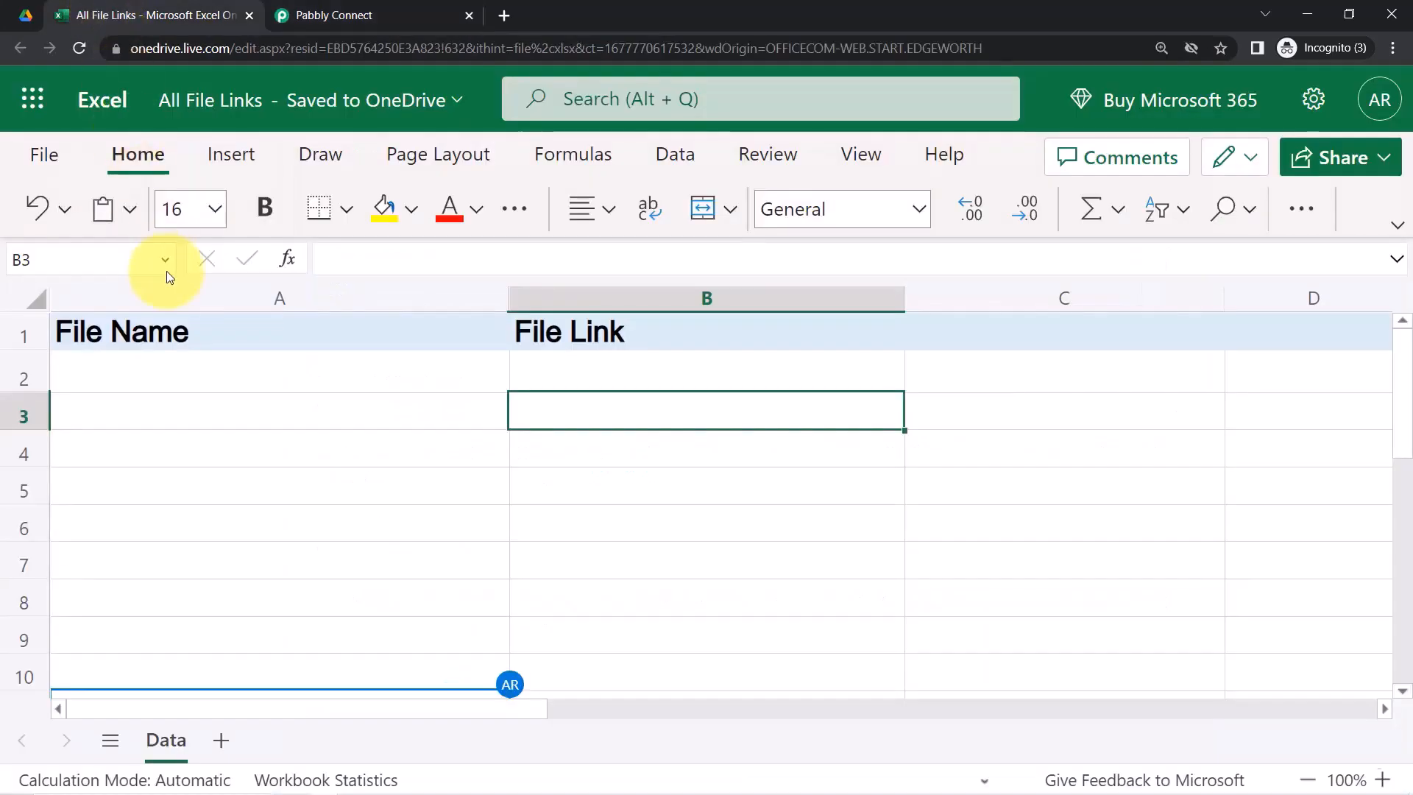
pyautogui.click(246, 298)
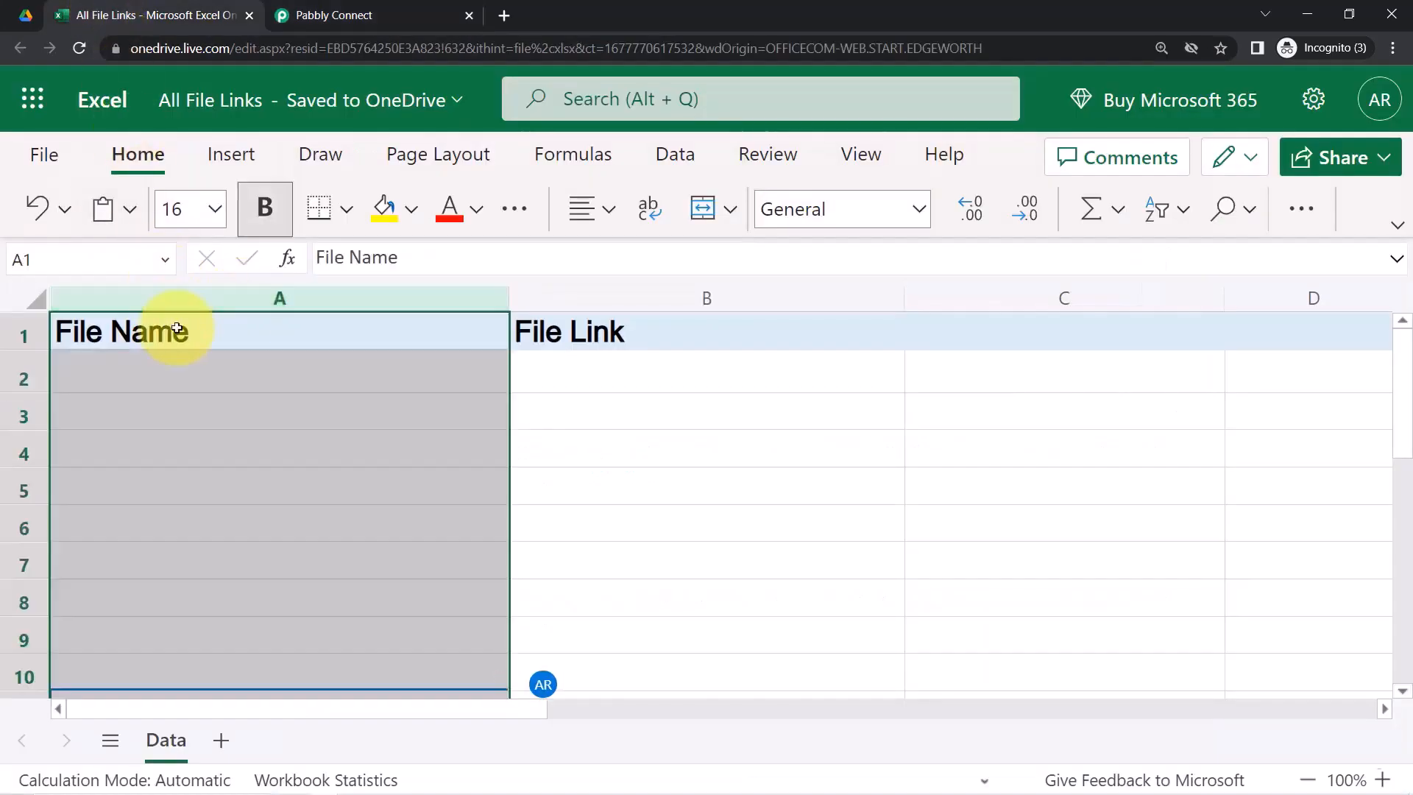
pyautogui.click(639, 298)
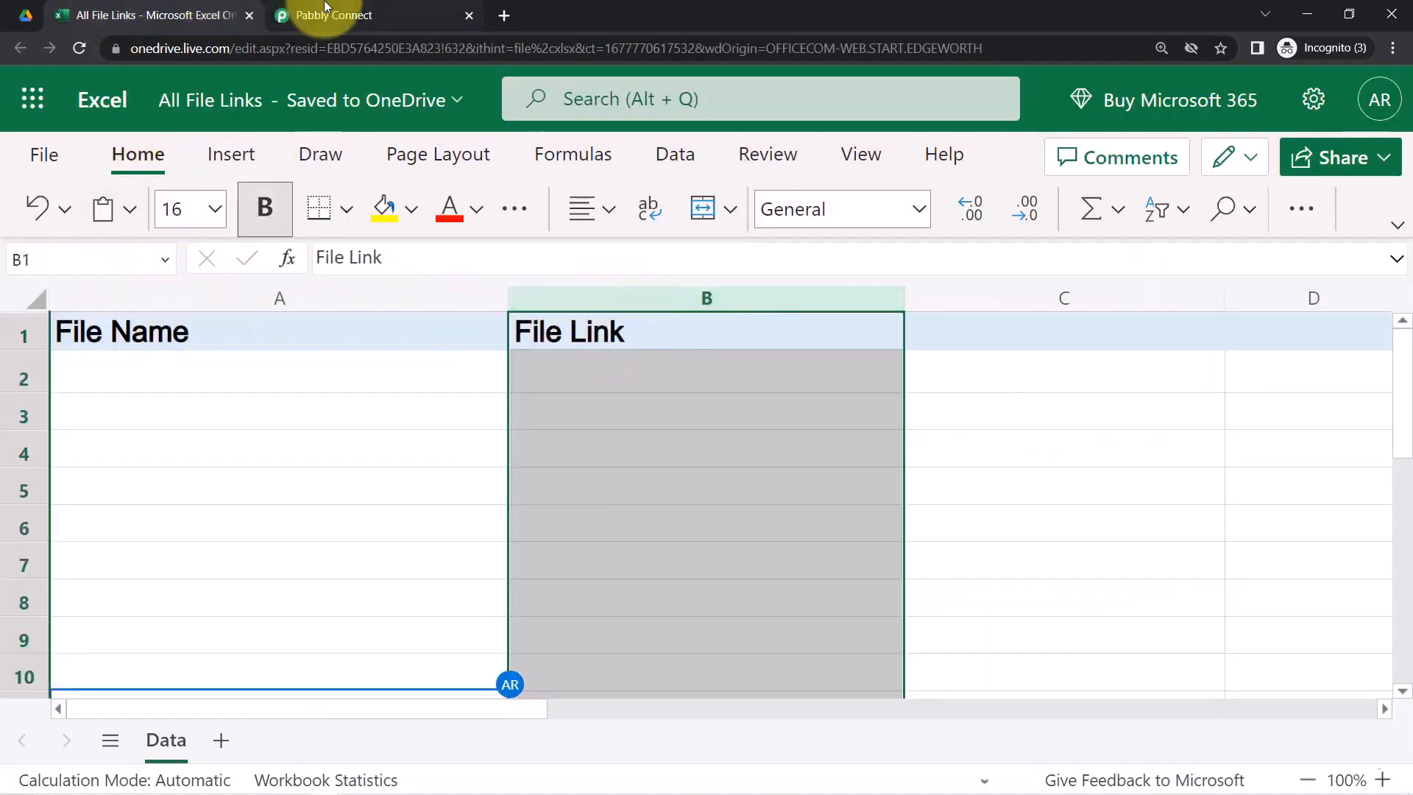
pyautogui.click(317, 15)
pyautogui.moveTo(310, 375); pyautogui.dragTo(393, 398)
pyautogui.moveTo(330, 526); pyautogui.dragTo(405, 531)
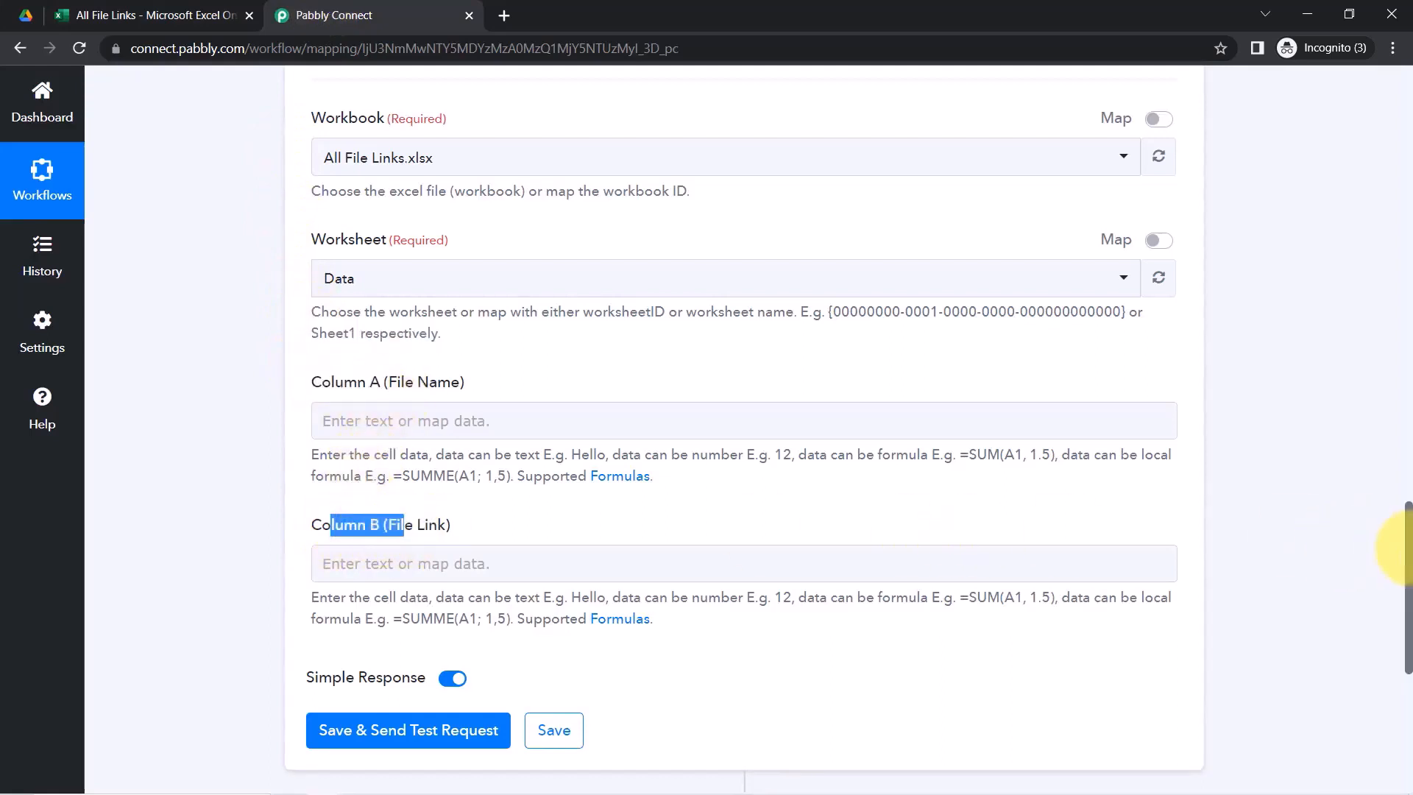
# Search the Google Drive trigger fields for 'file' and map OriginalFilename into Column A (File Name)
pyautogui.scroll(-1, 1411, 545)
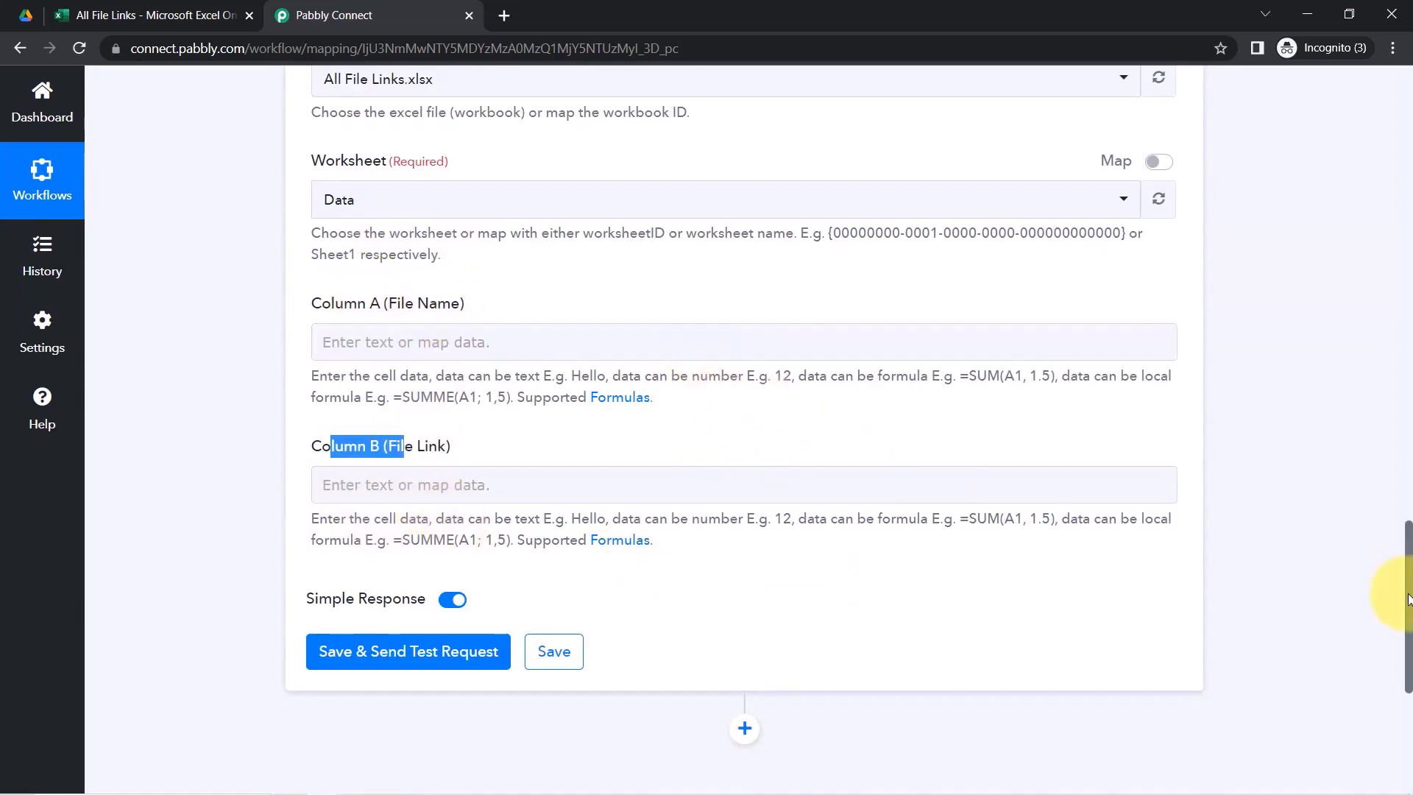
pyautogui.moveTo(1408, 614); pyautogui.dragTo(1404, 435)
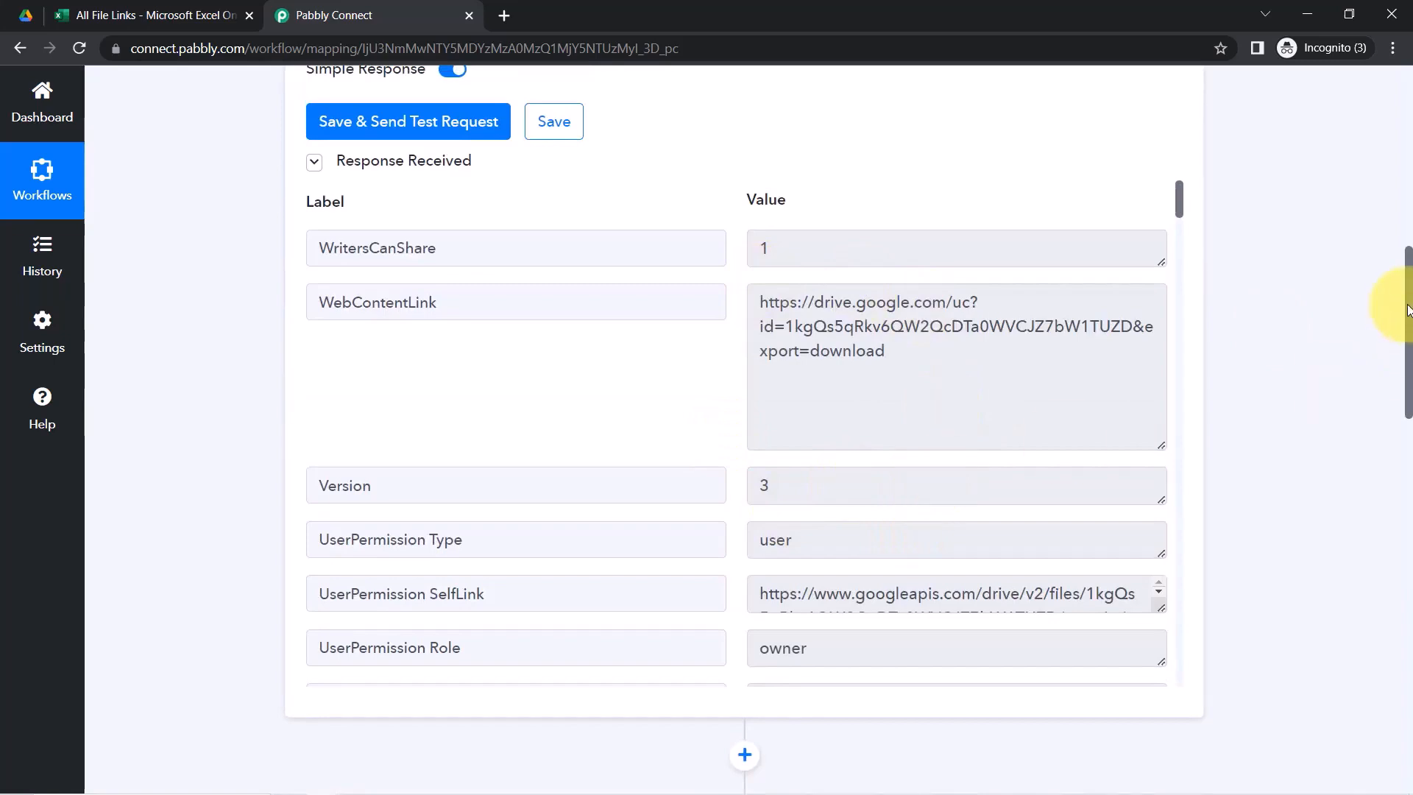
pyautogui.moveTo(1409, 305); pyautogui.dragTo(1398, 573)
pyautogui.click(342, 377)
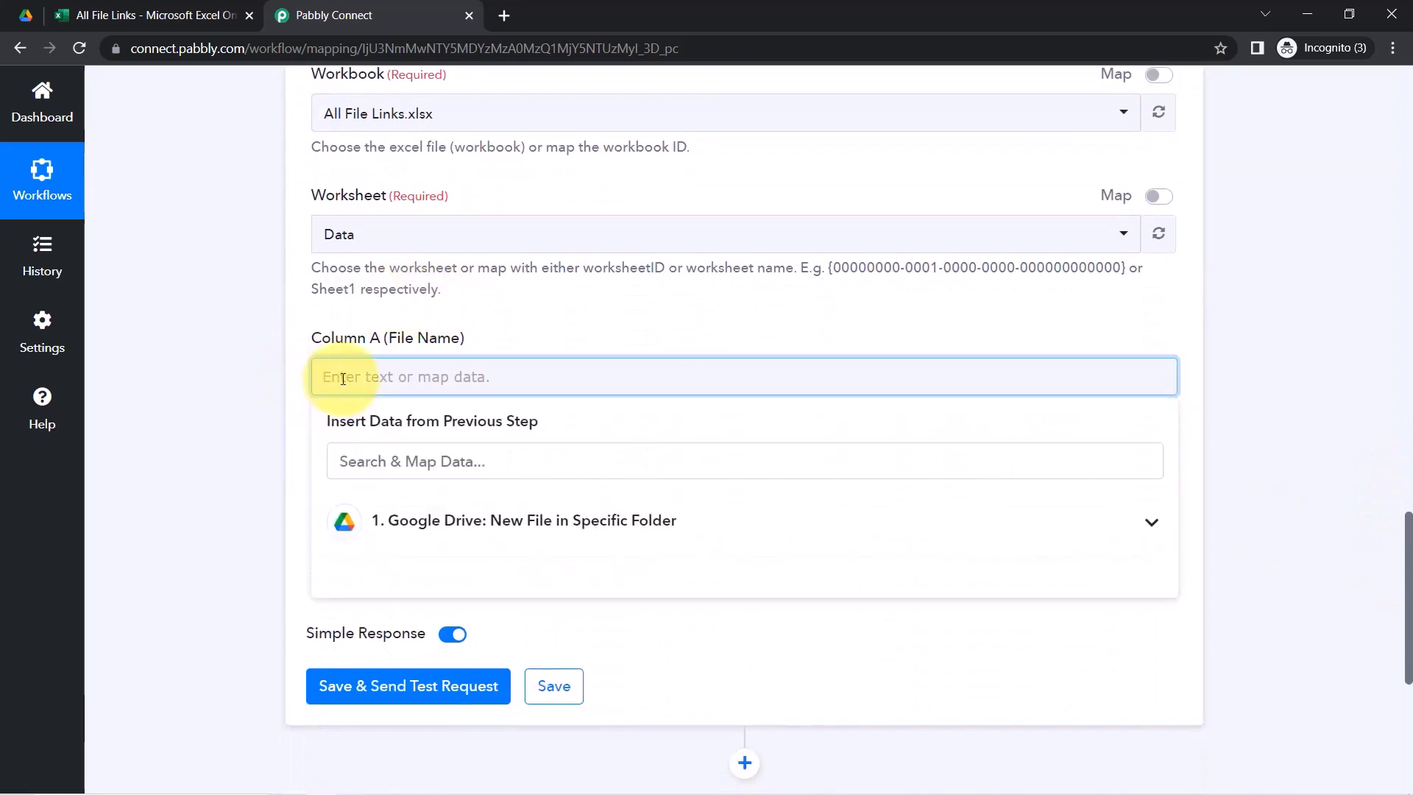
pyautogui.click(478, 521)
pyautogui.moveTo(1408, 557); pyautogui.dragTo(1407, 603)
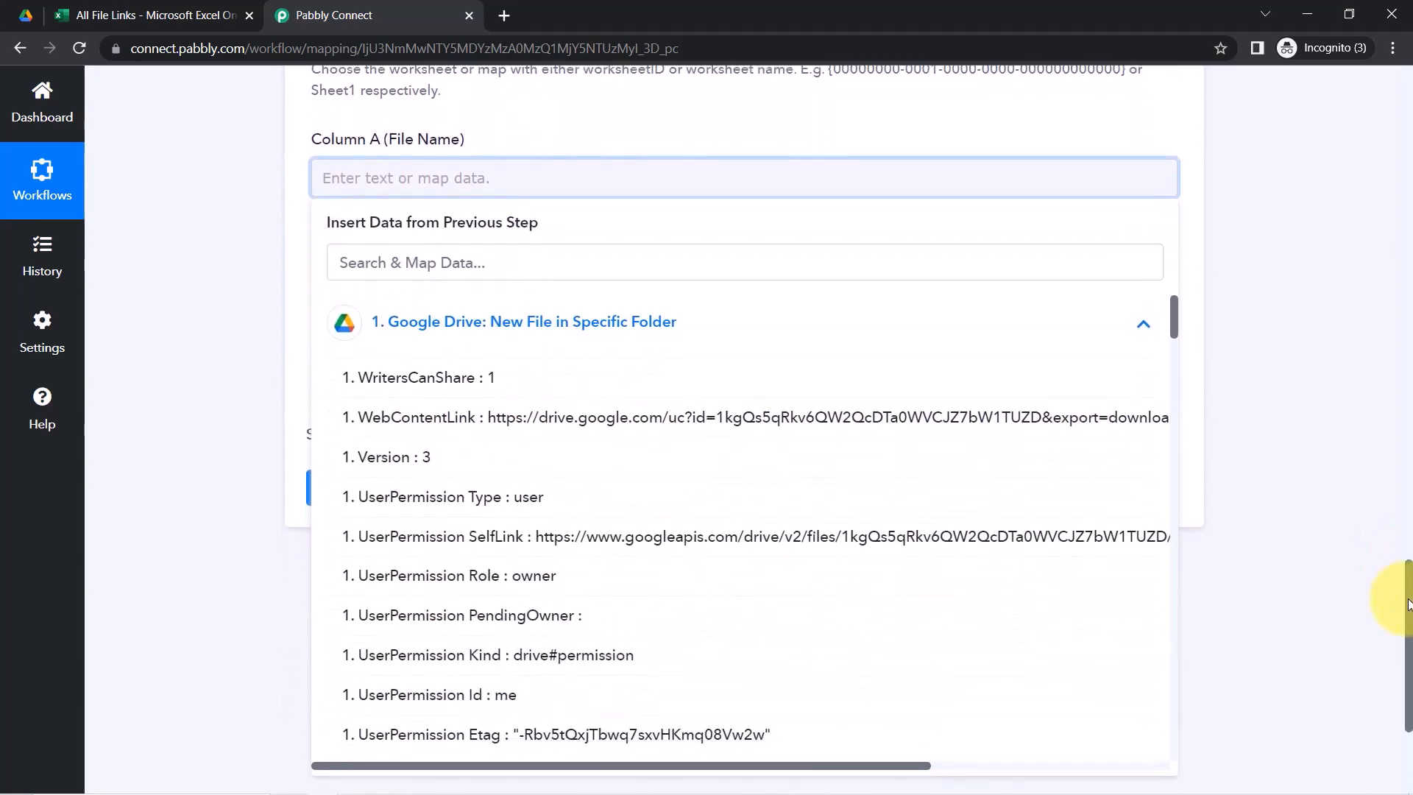
pyautogui.click(360, 272)
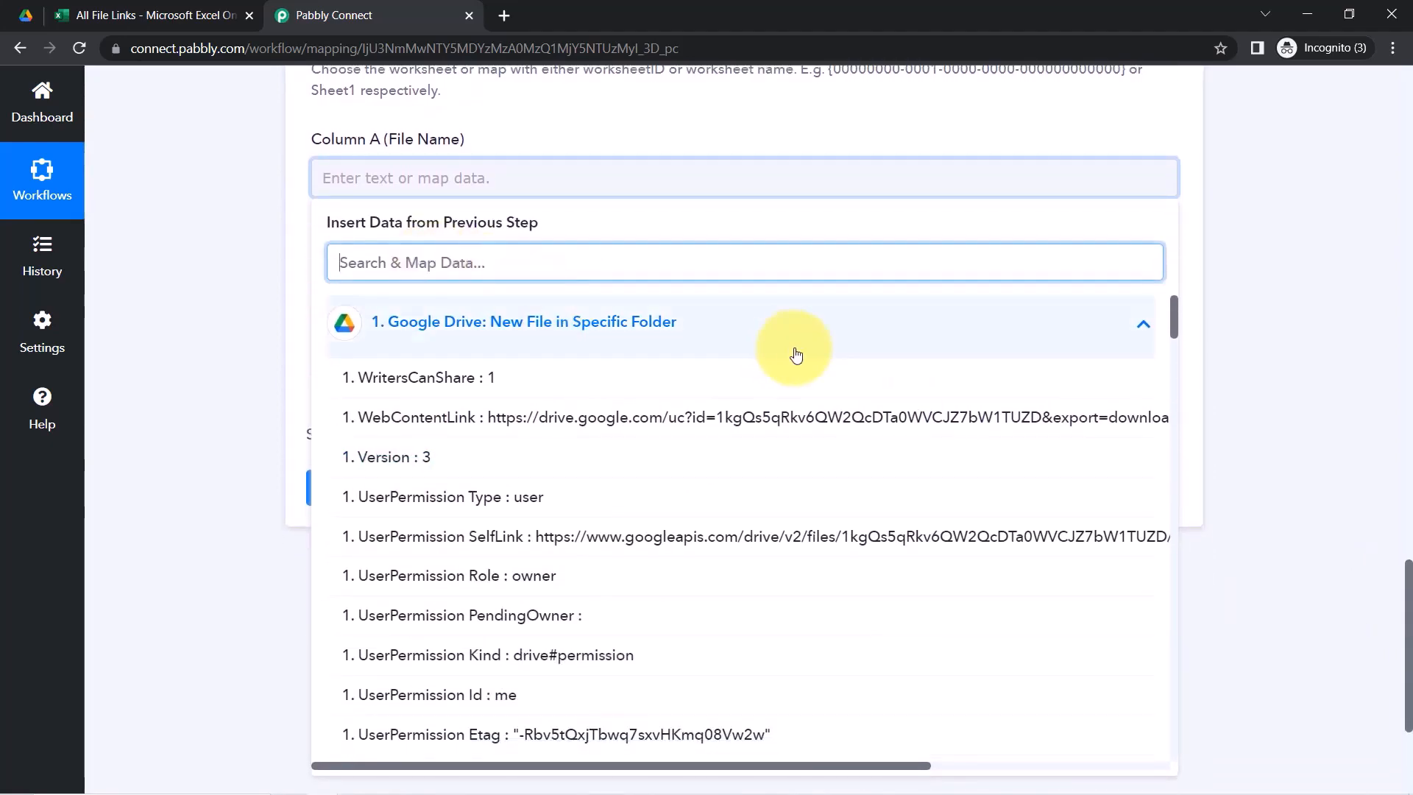
pyautogui.write('file')
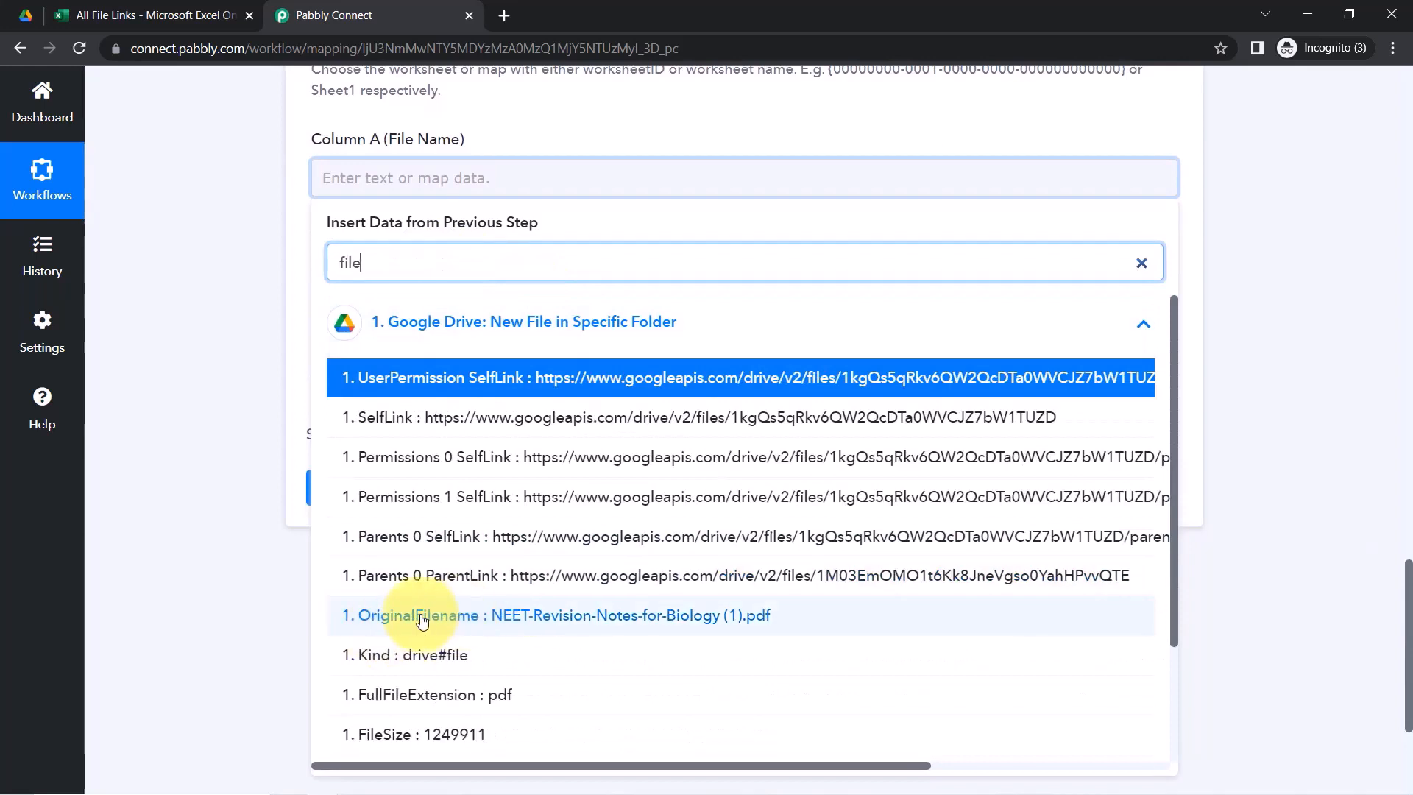
pyautogui.click(569, 620)
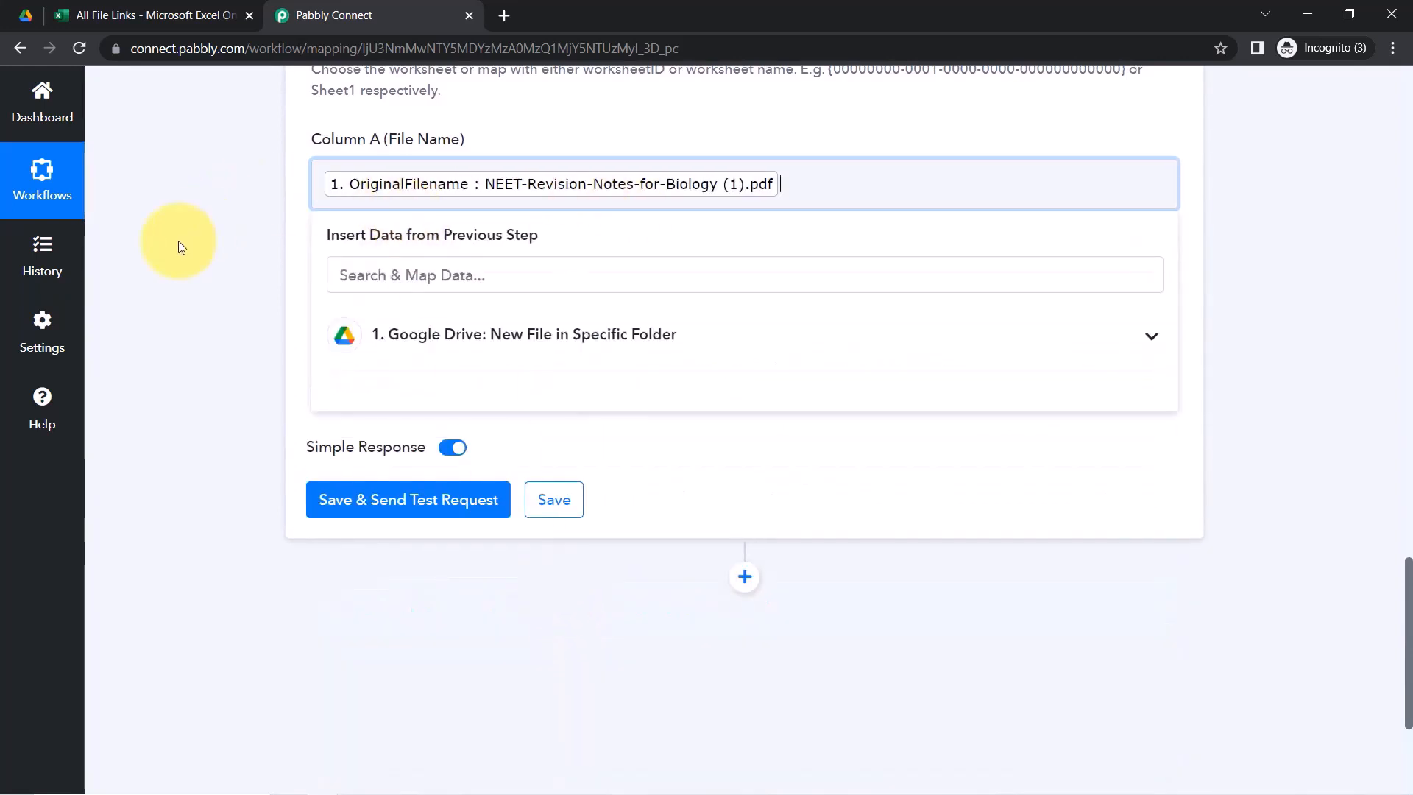
pyautogui.click(178, 242)
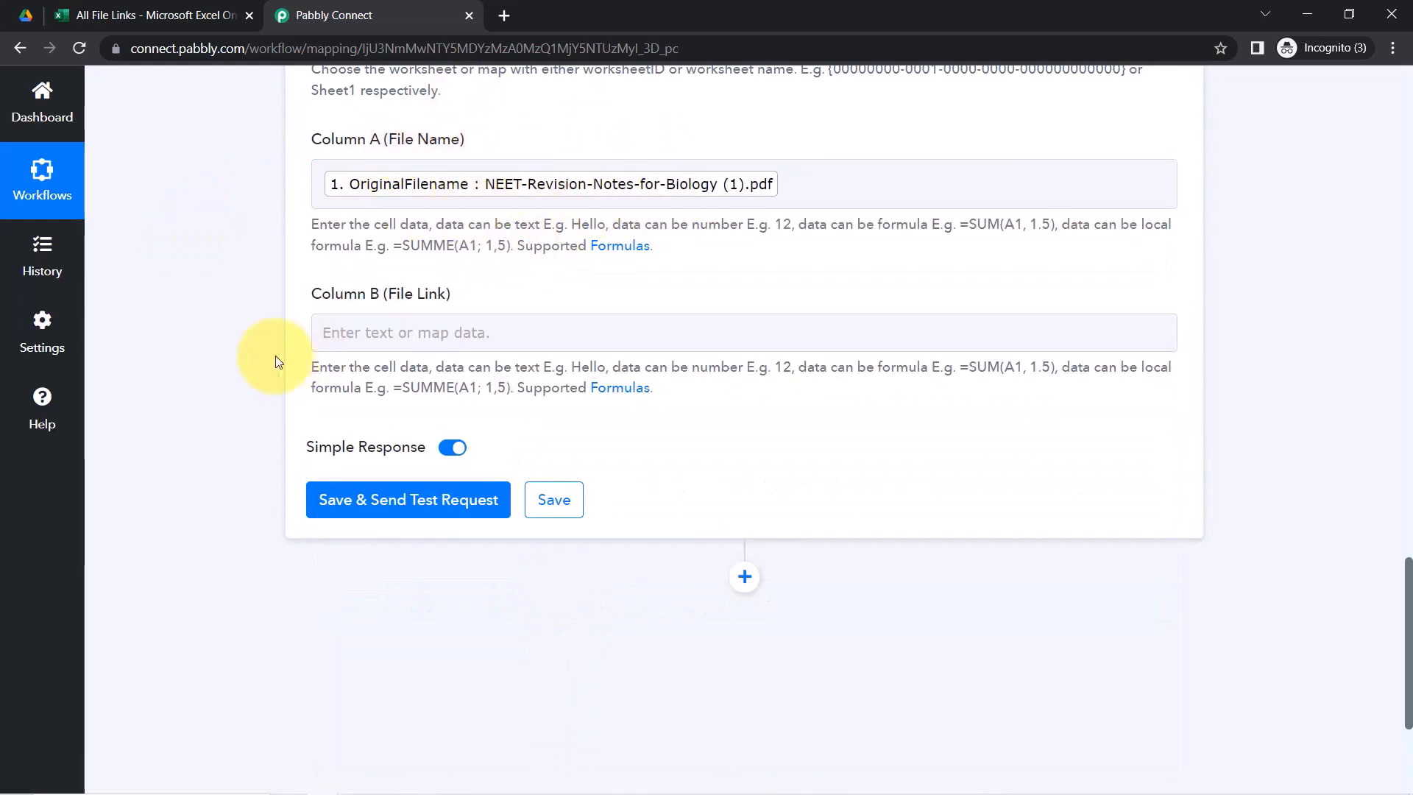
# Map the Google Drive trigger's WebContentLink into Column B (File Link)
pyautogui.click(412, 321)
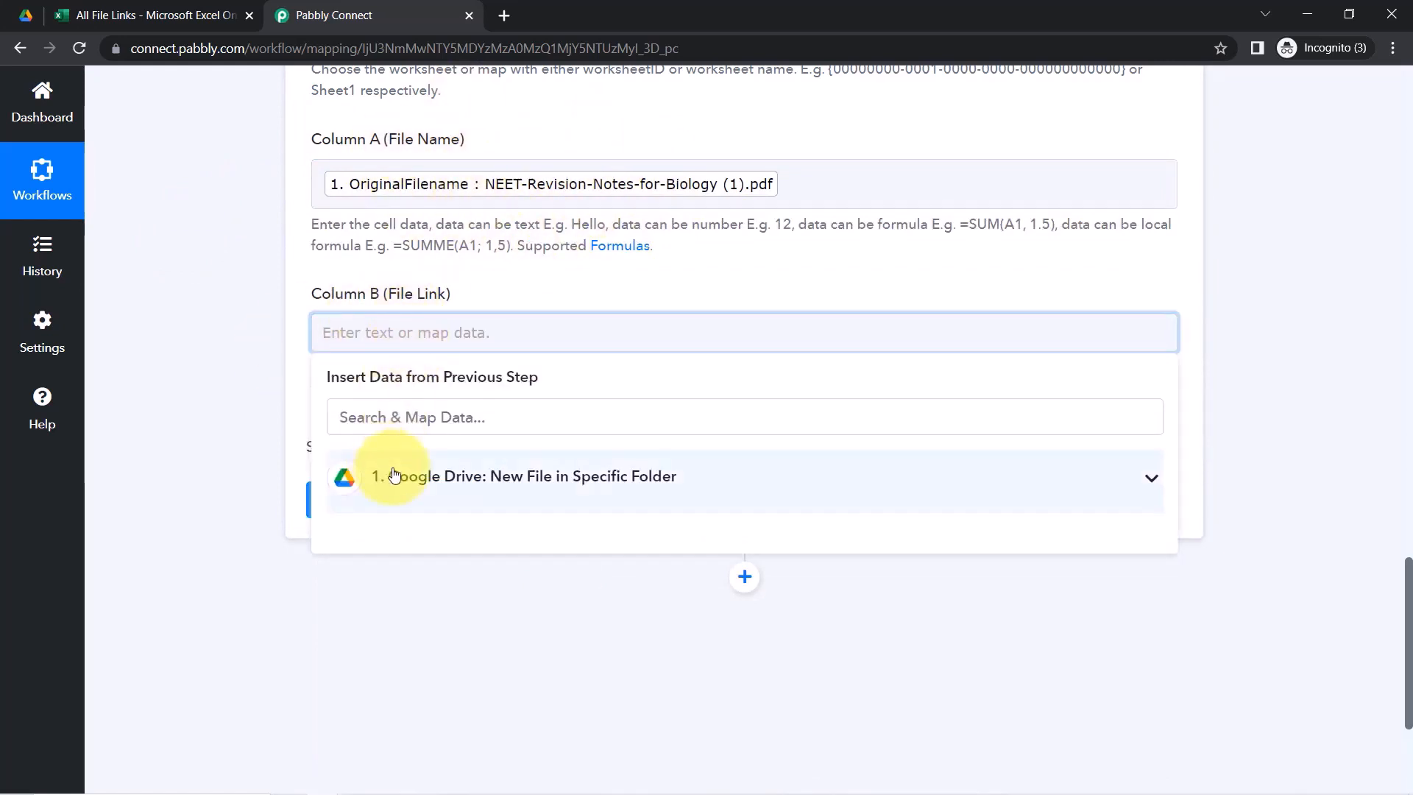
pyautogui.click(374, 474)
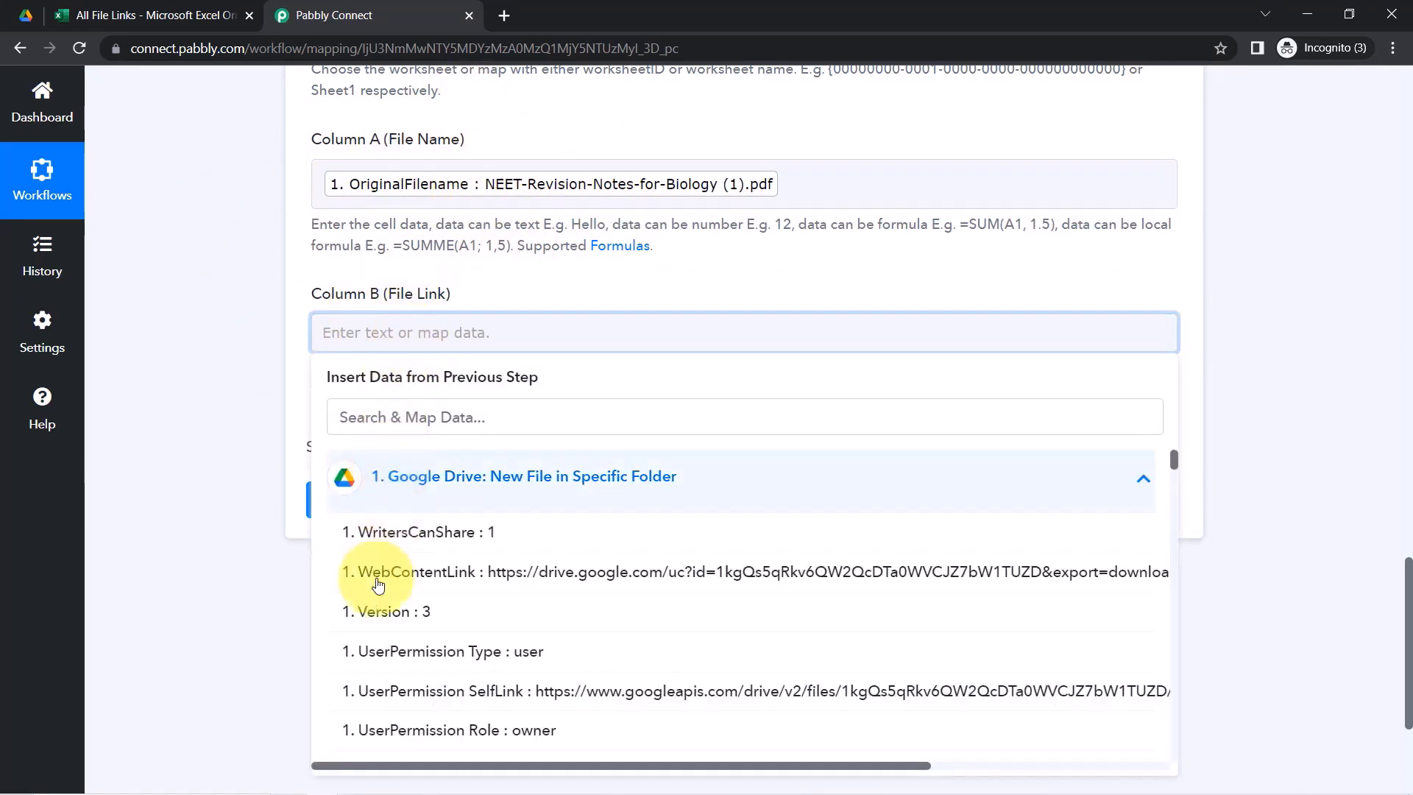
pyautogui.click(479, 572)
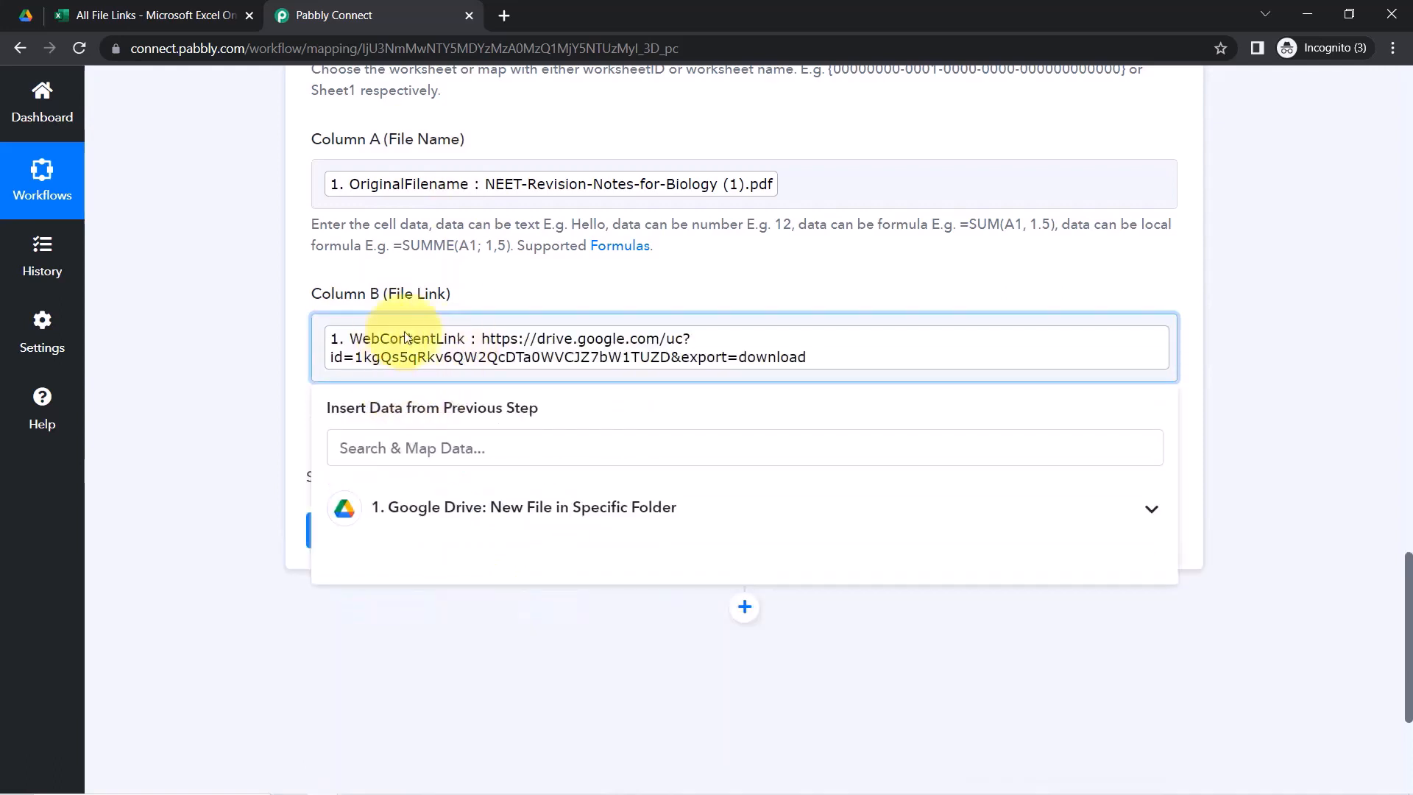
pyautogui.click(189, 428)
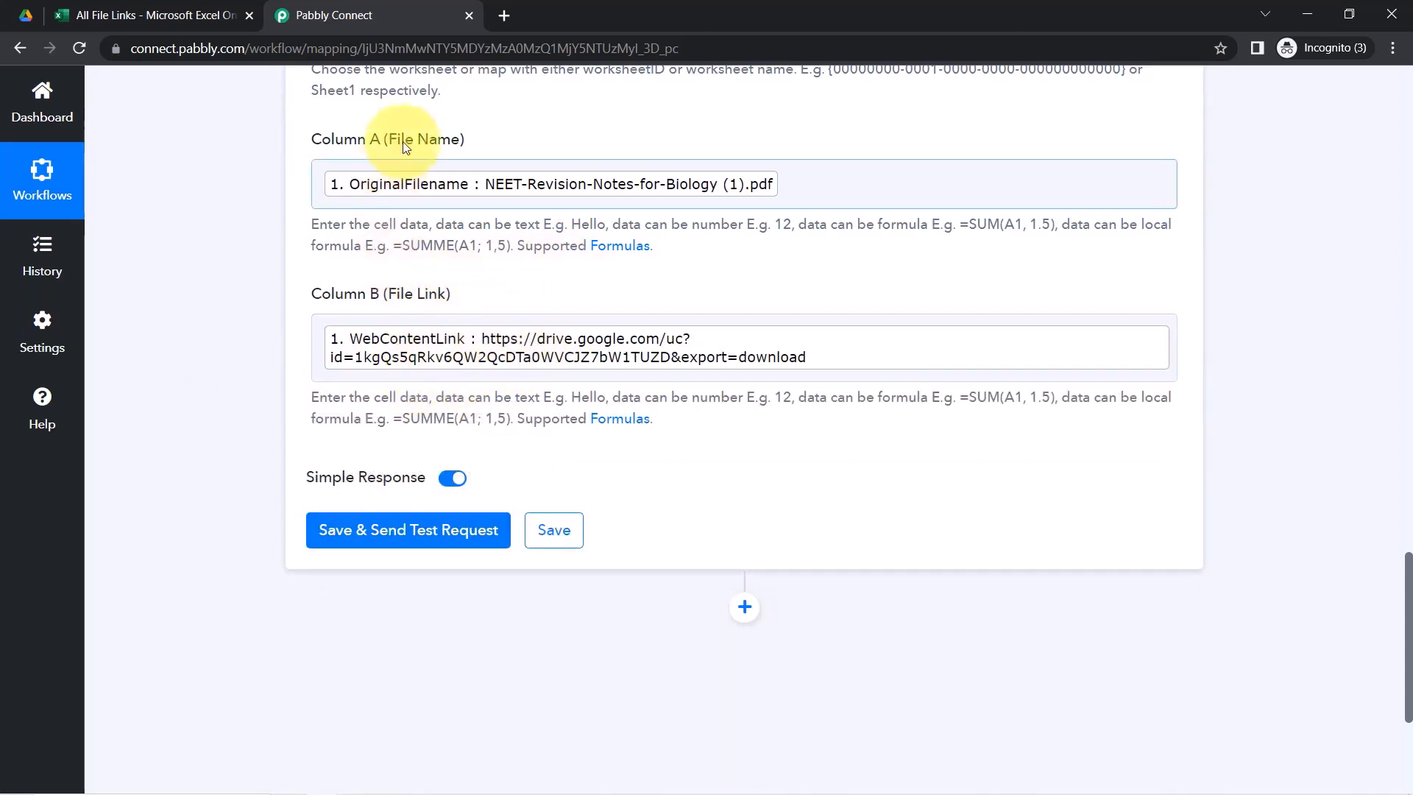
# Remove the stray character after Column A's filename token, then save and send a test request
pyautogui.click(831, 196)
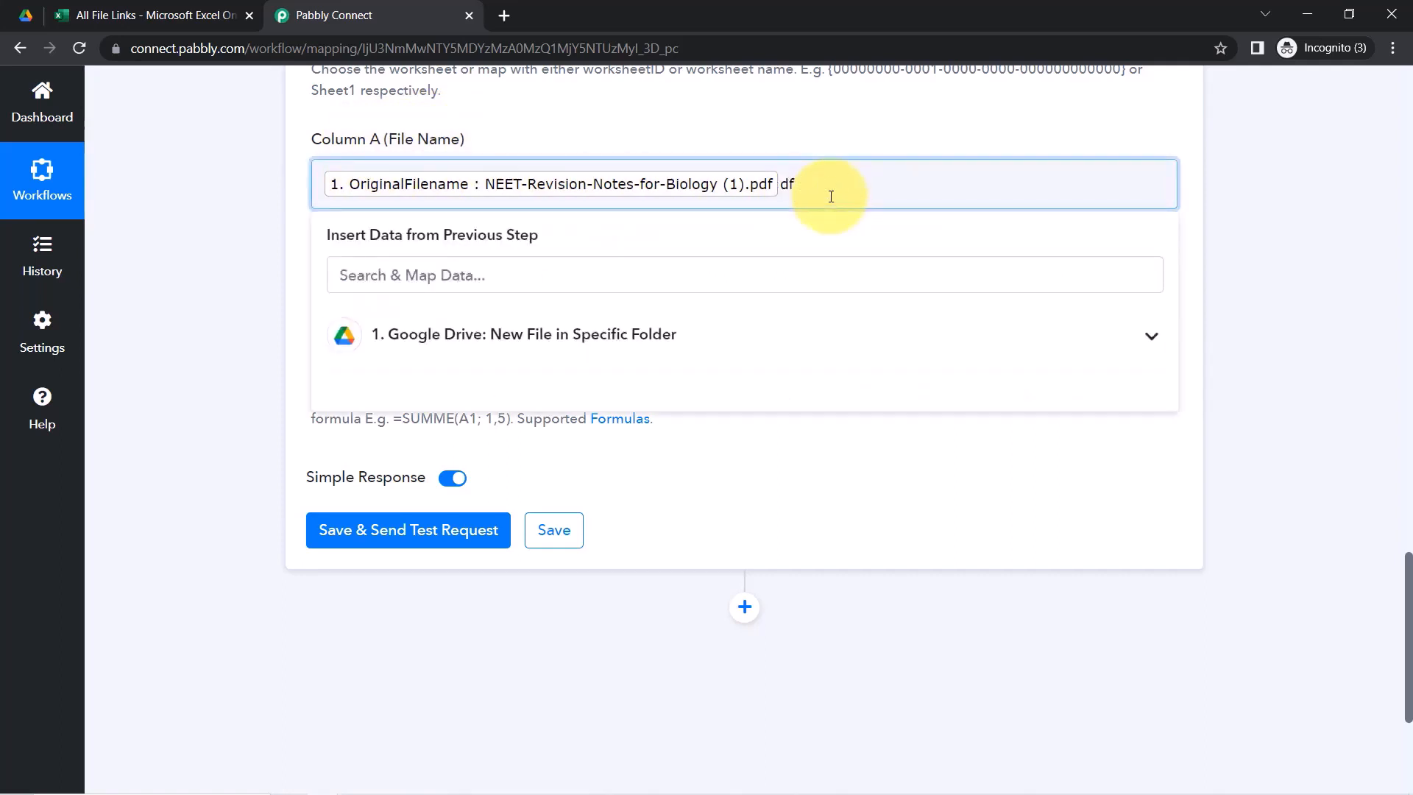
pyautogui.press('BackSpace')
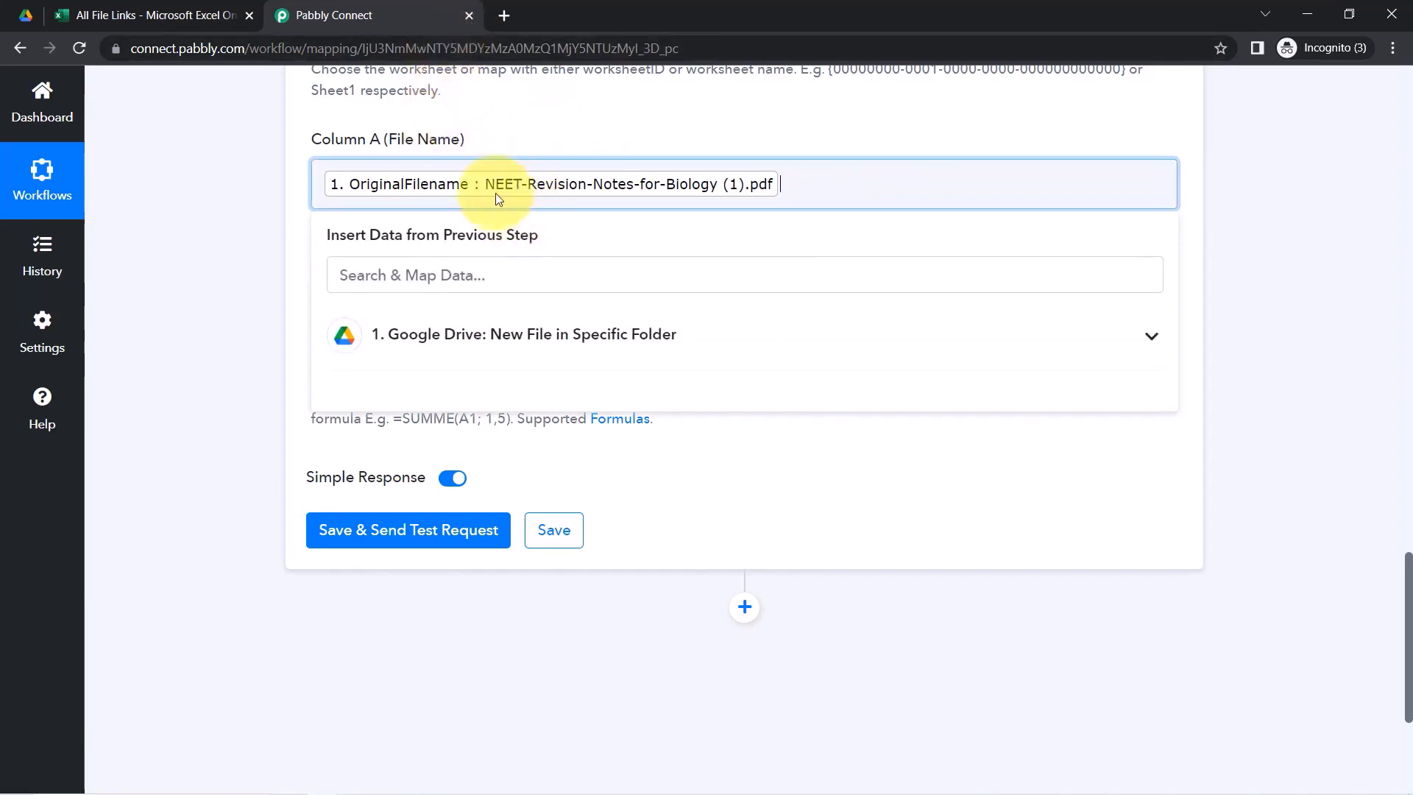
pyautogui.click(203, 322)
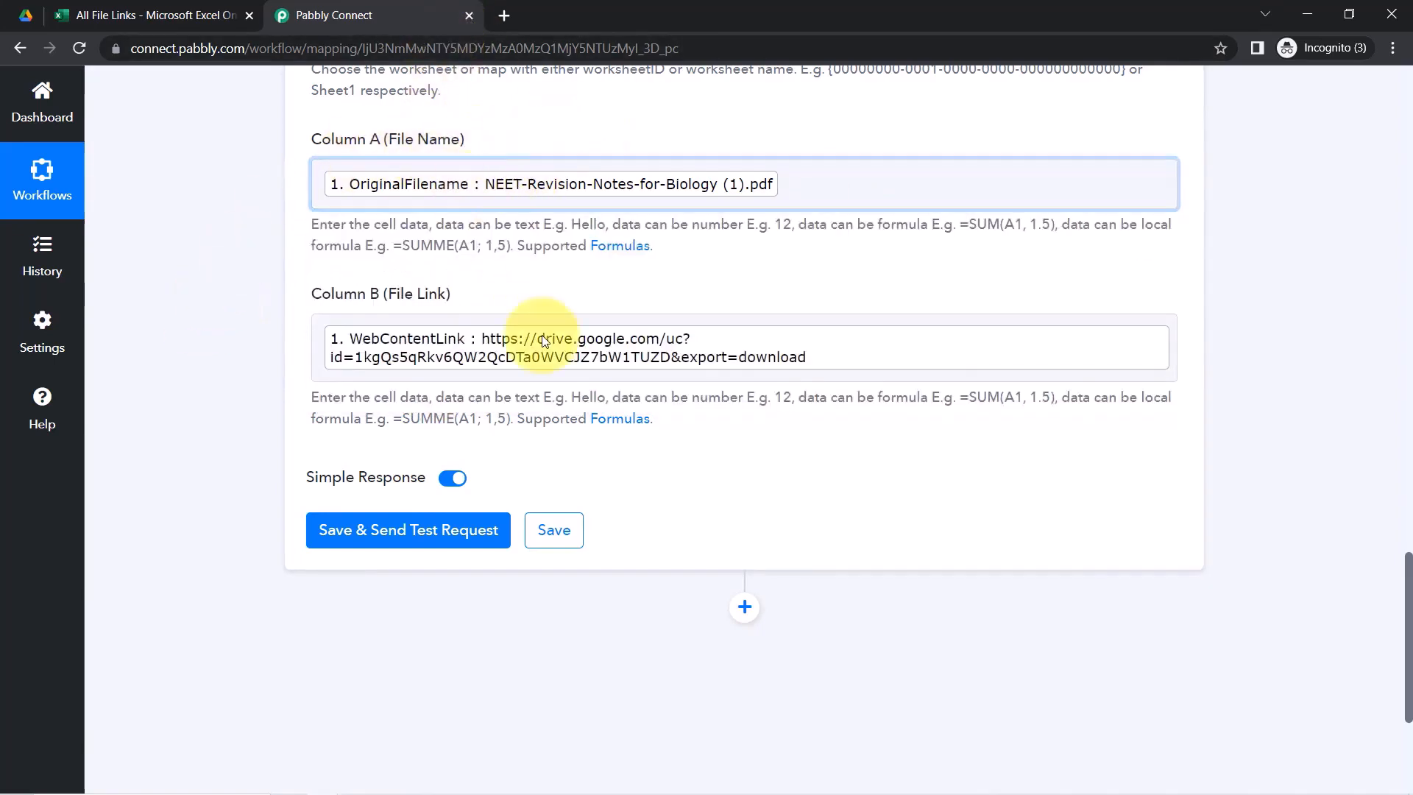
pyautogui.click(335, 530)
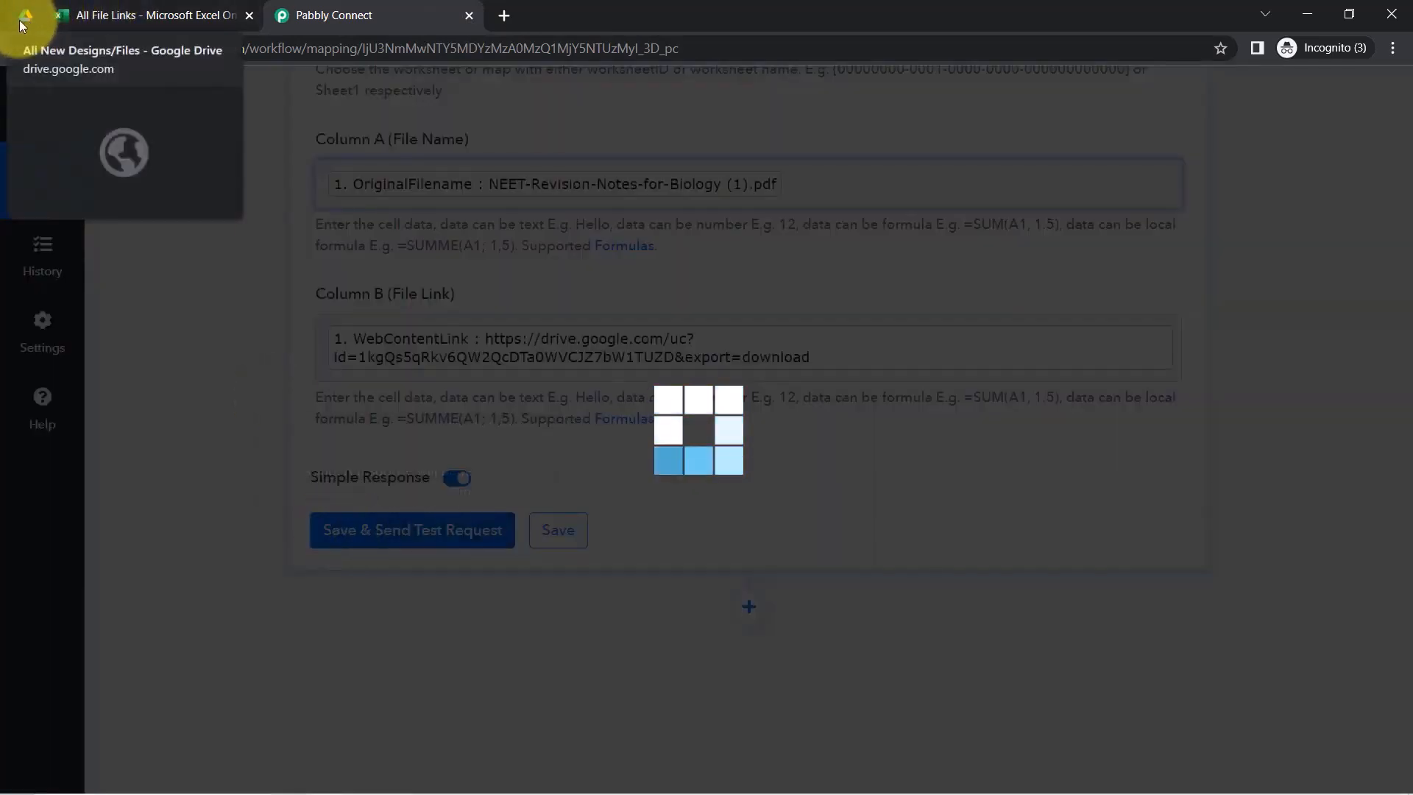
# Reload the All File Links spreadsheet and set the browser zoom to 100%
pyautogui.click(118, 15)
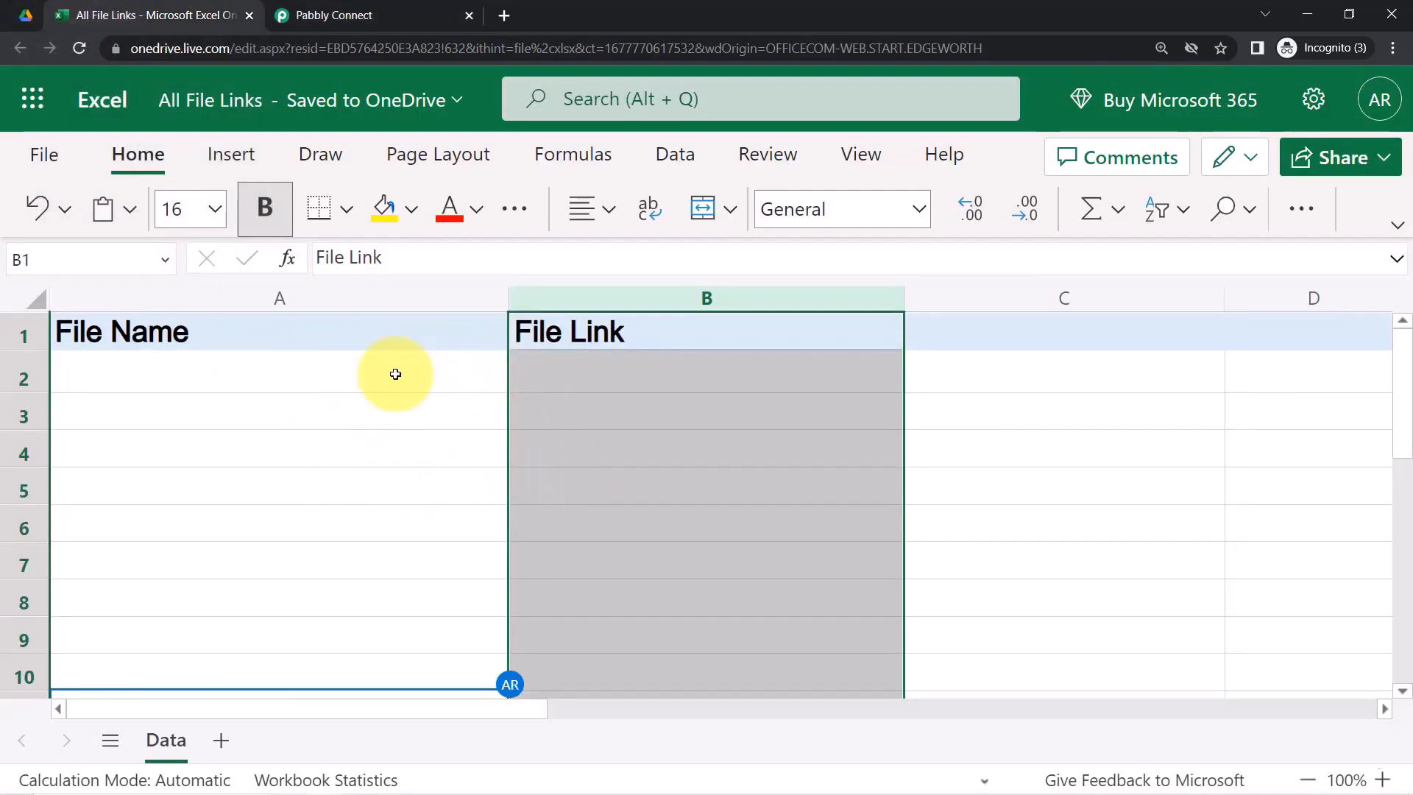
pyautogui.click(81, 47)
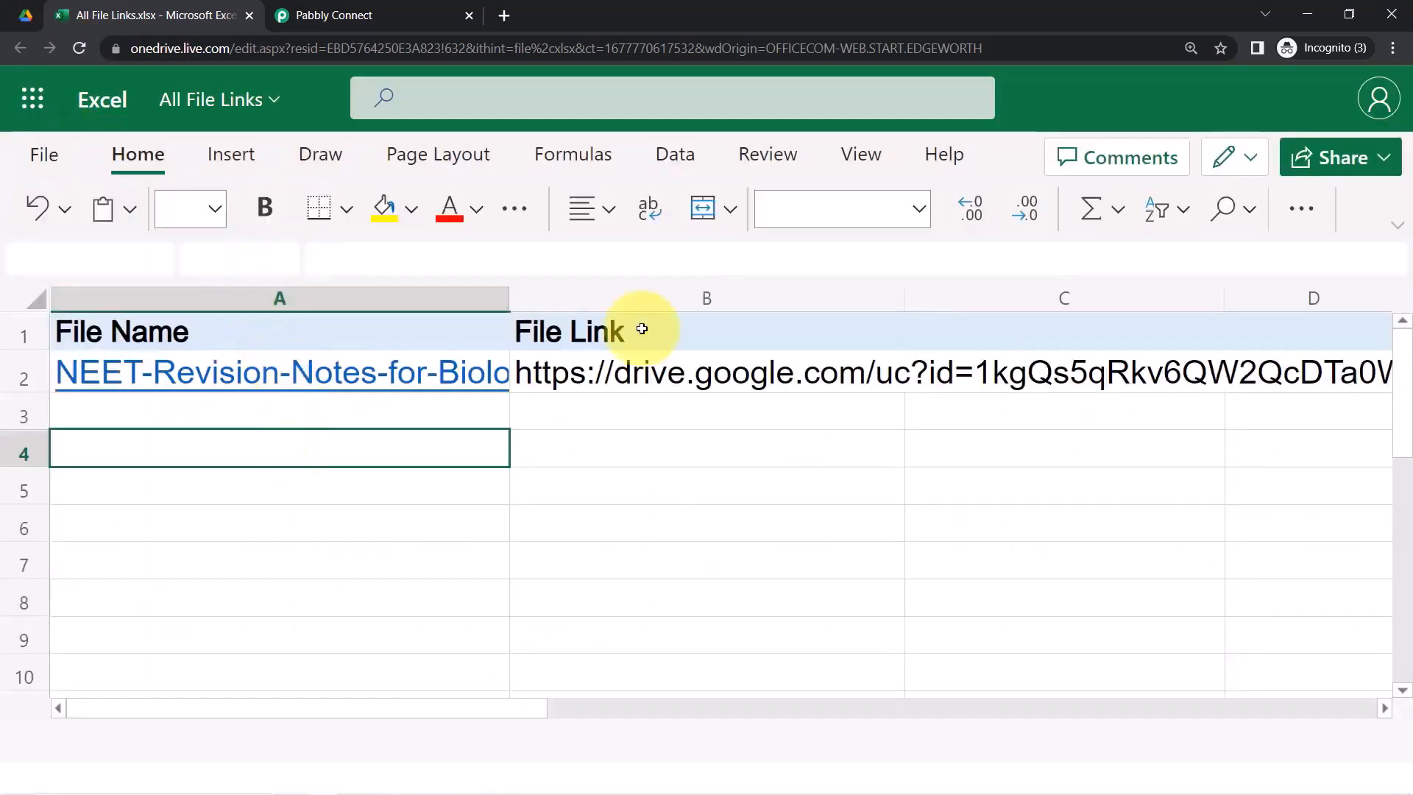
pyautogui.click(1393, 48)
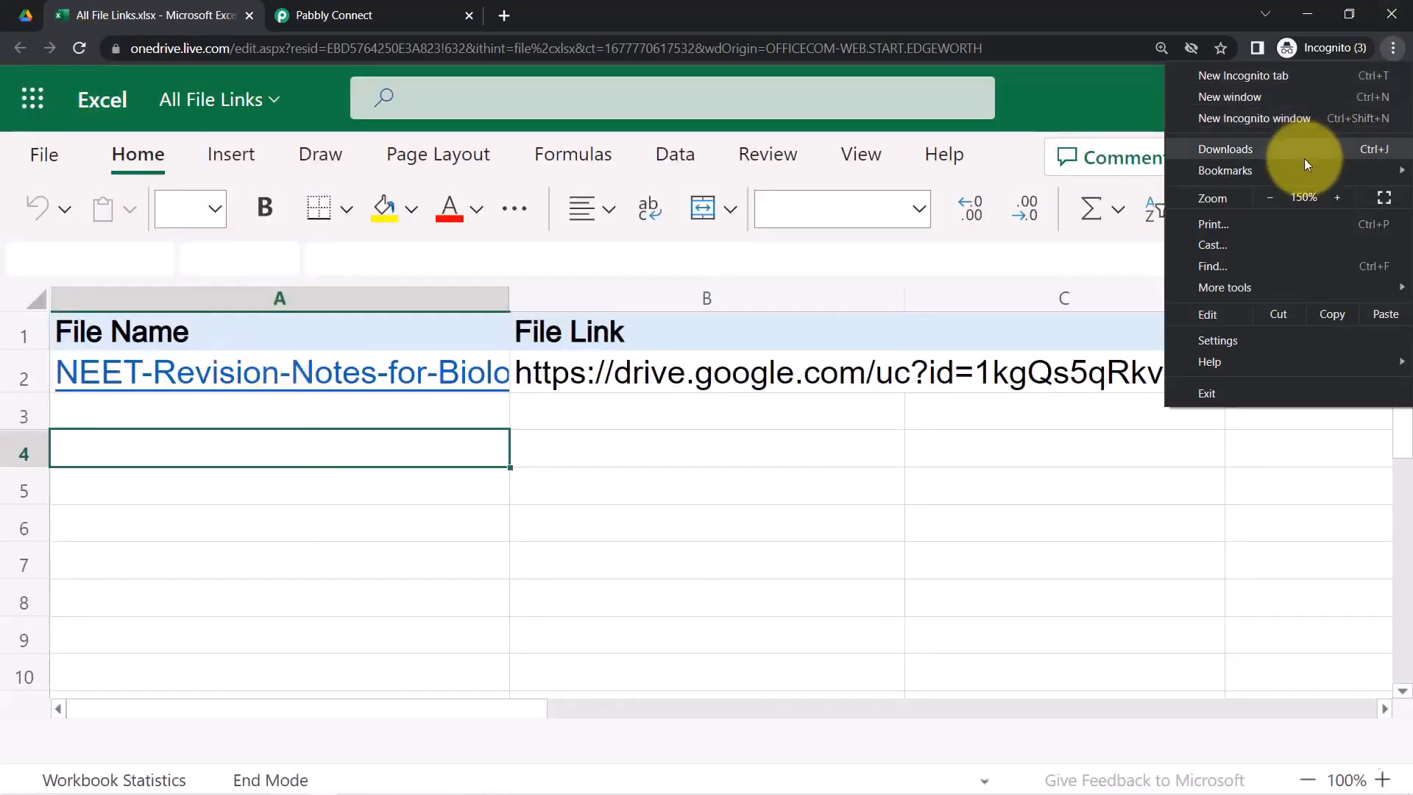
pyautogui.click(1271, 198)
pyautogui.click(1270, 199)
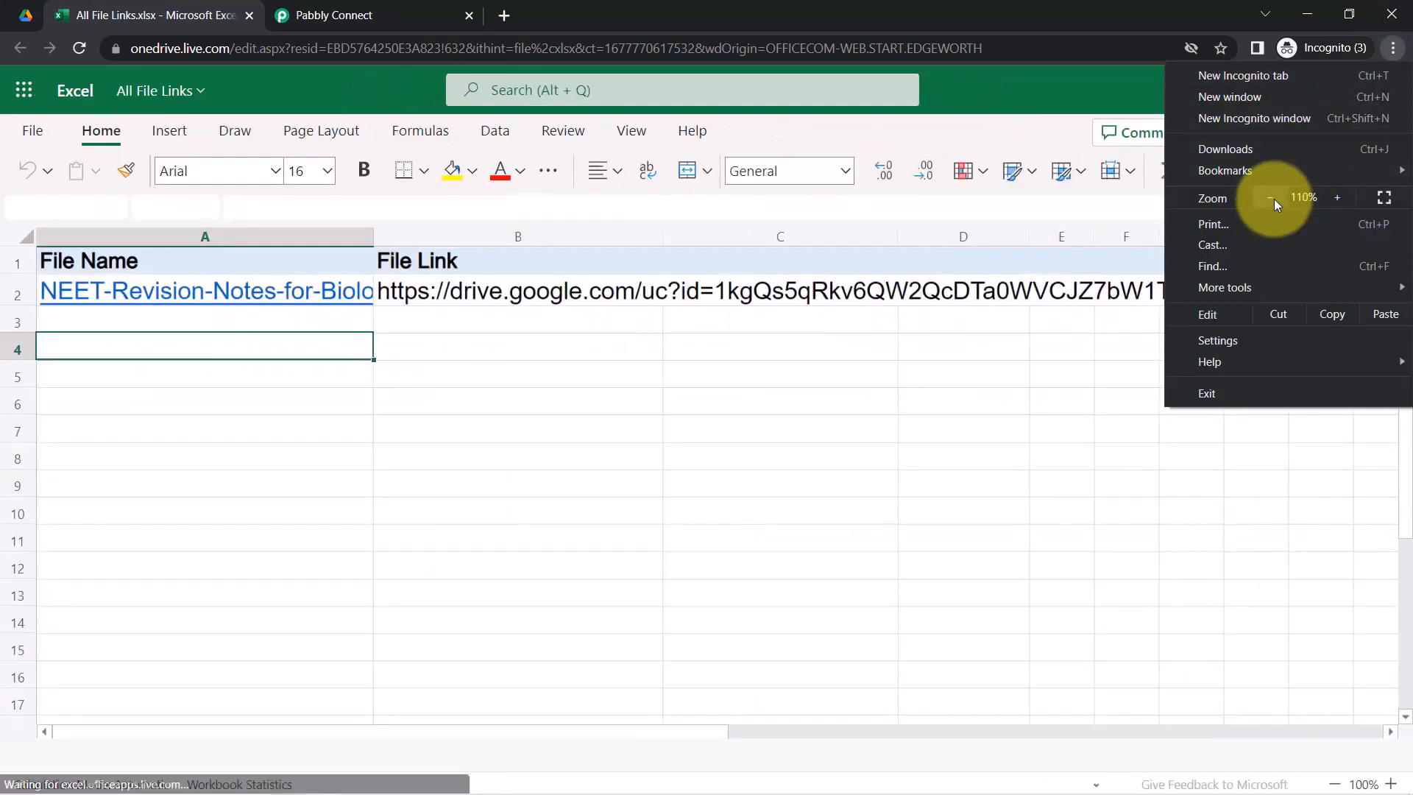
pyautogui.click(1271, 198)
pyautogui.click(427, 492)
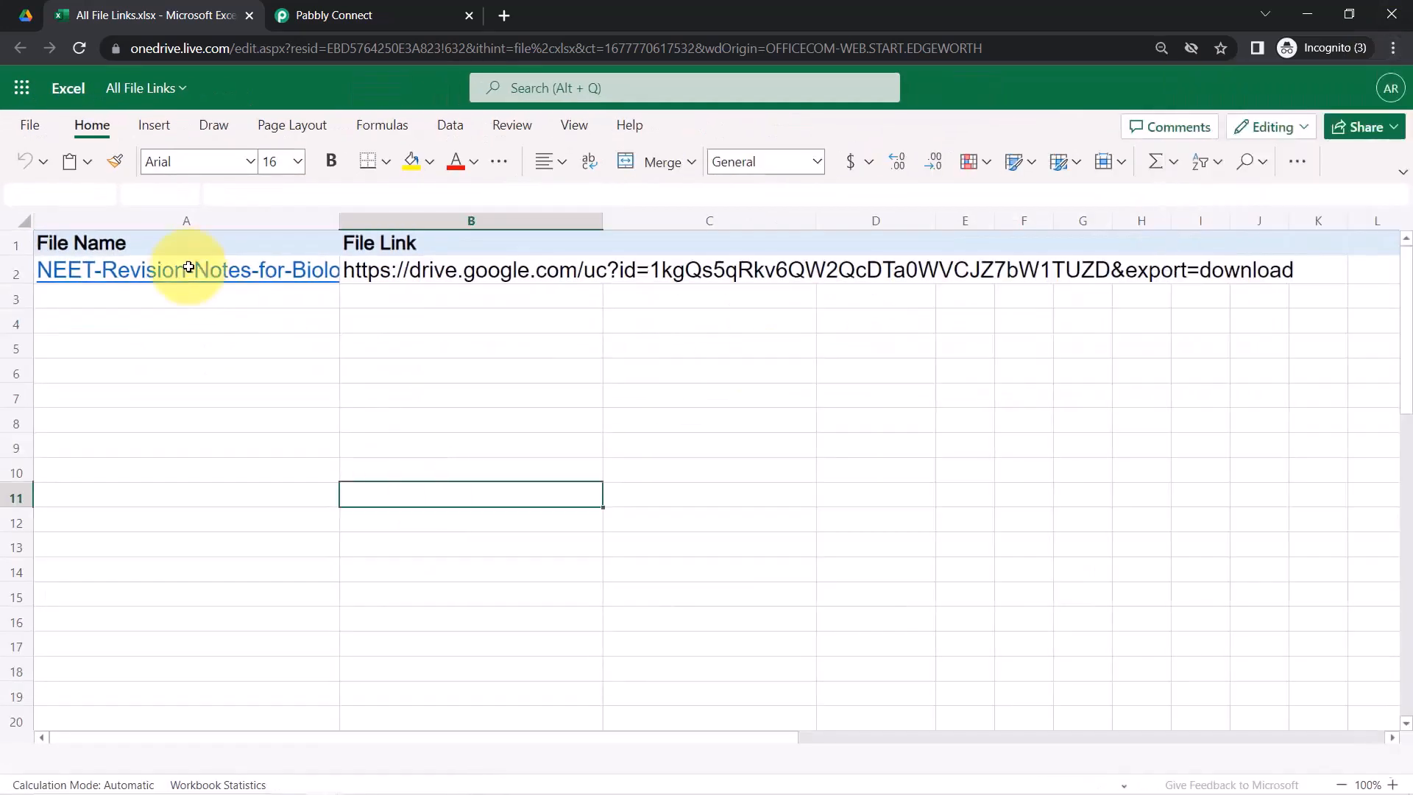
# Check the new row's file name in A2 and its Drive URL in B2, opening the link
pyautogui.click(130, 273)
pyautogui.click(394, 270)
pyautogui.doubleClick(451, 273)
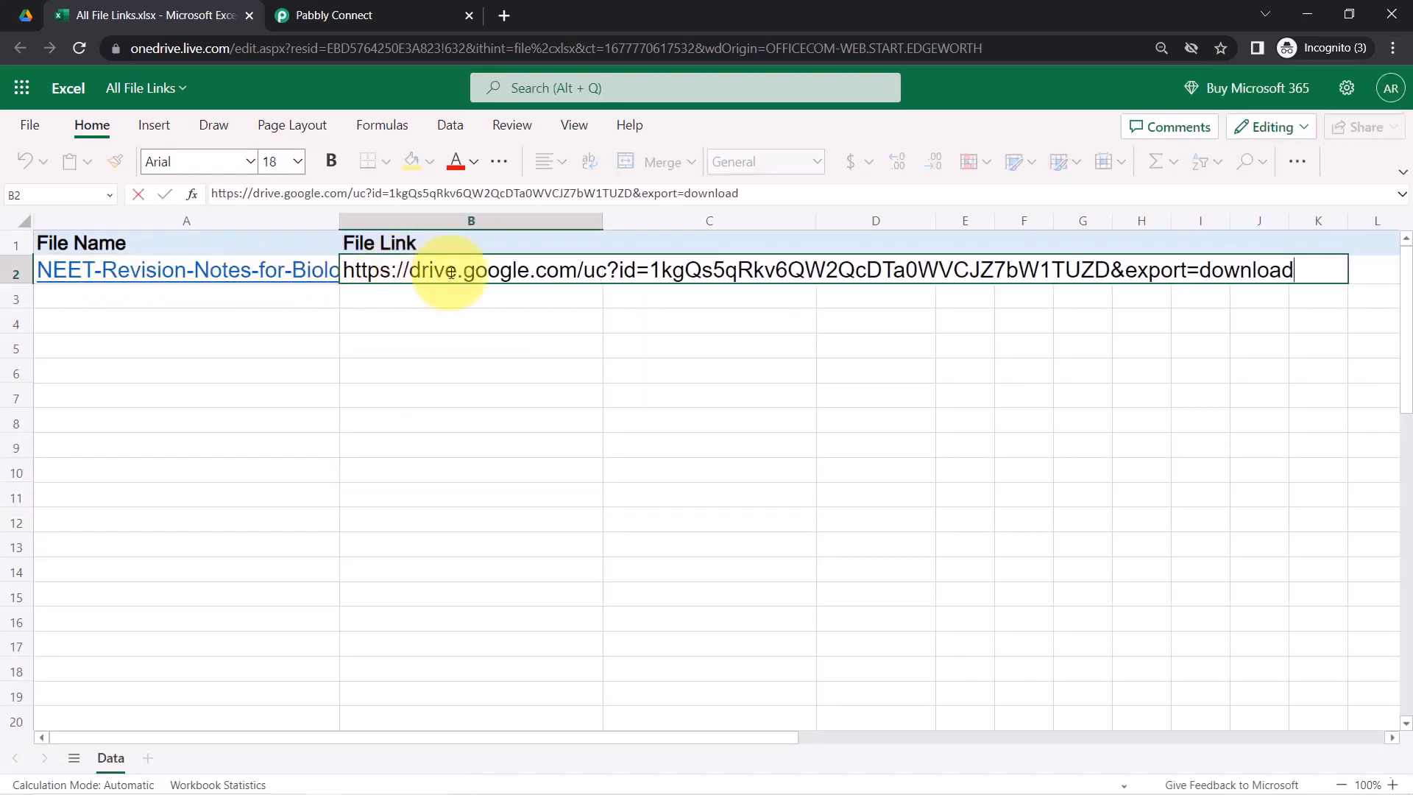
pyautogui.tripleClick(451, 273)
pyautogui.click(451, 274)
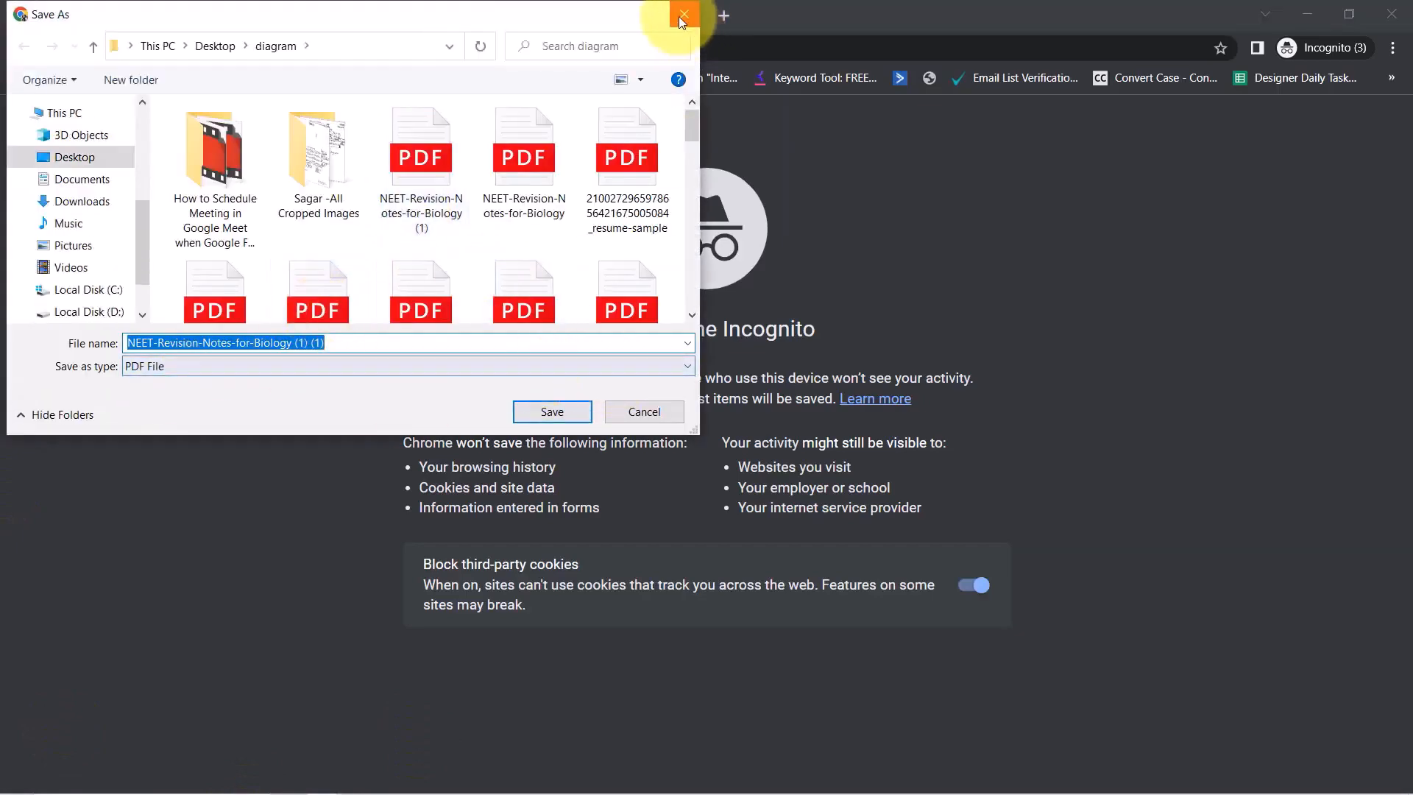
# Dismiss the Save As window, view the Drive folder, and return to the workbook at 110% zoom
pyautogui.click(679, 17)
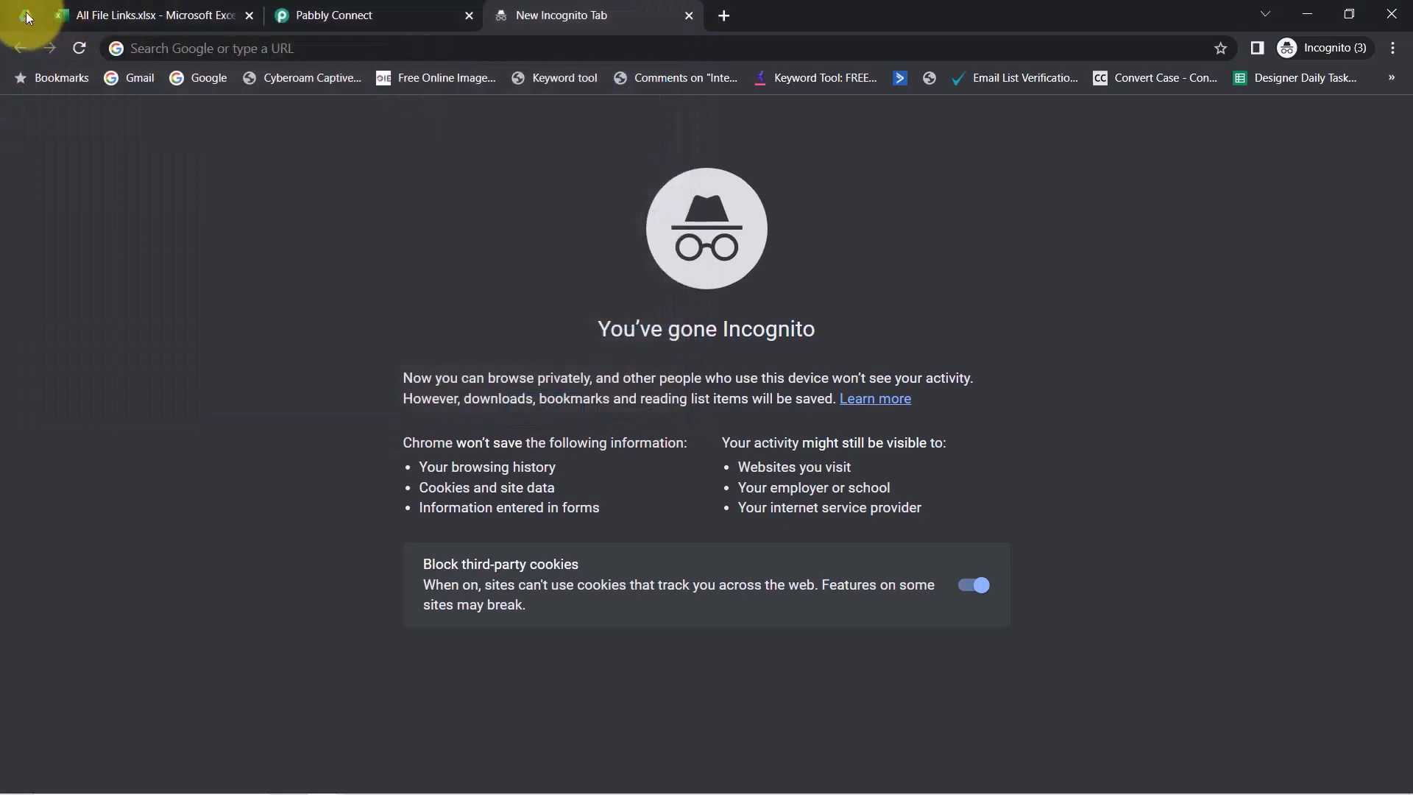
pyautogui.click(26, 15)
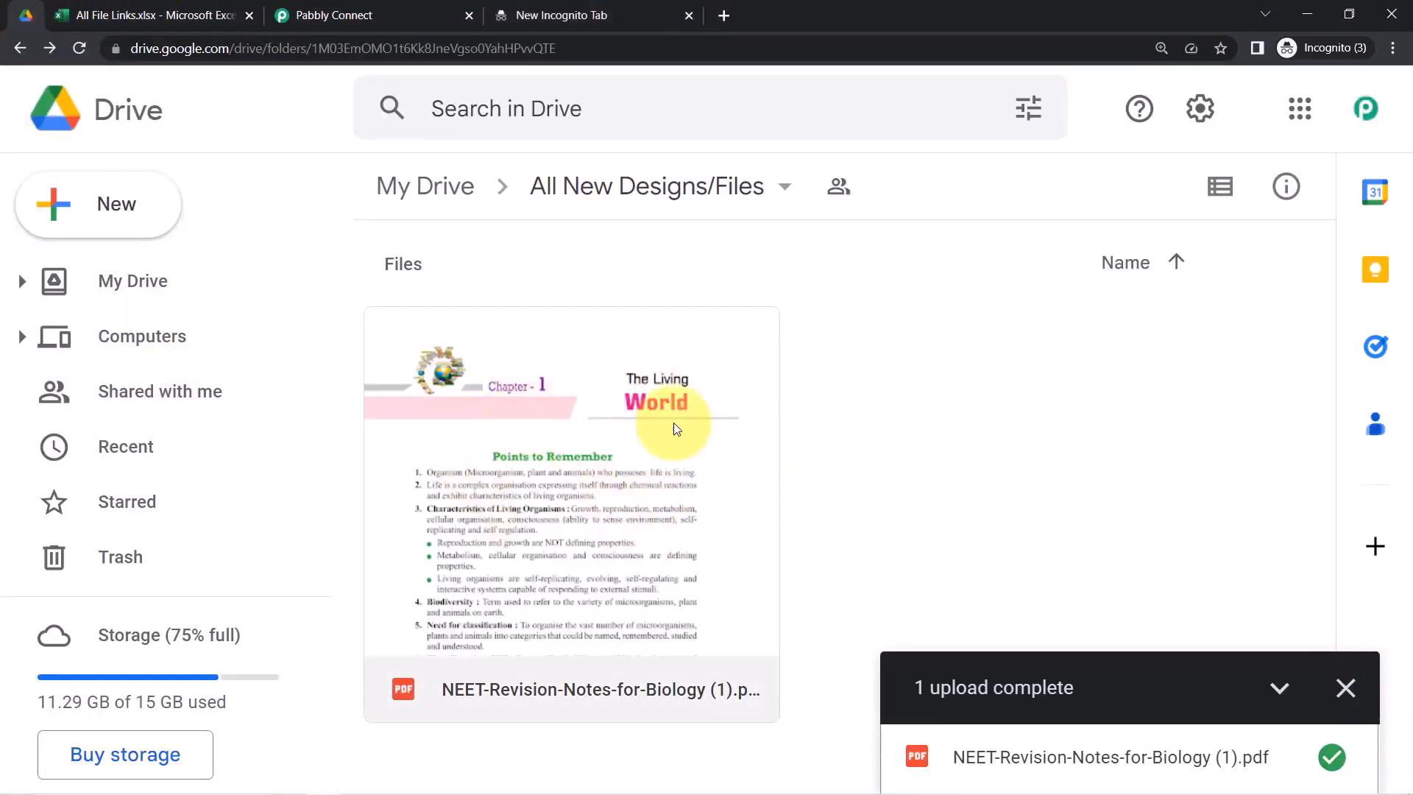
pyautogui.click(171, 15)
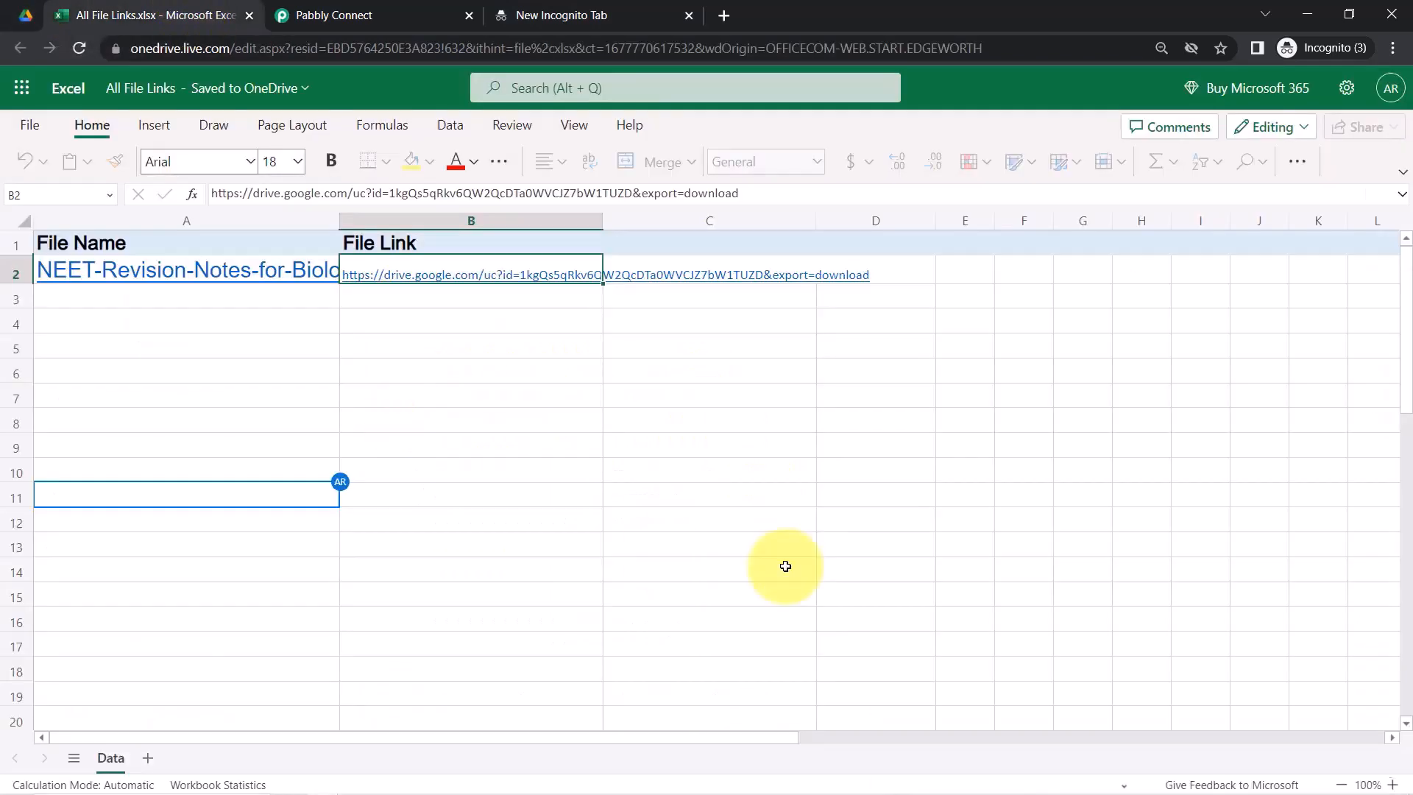
pyautogui.click(1394, 48)
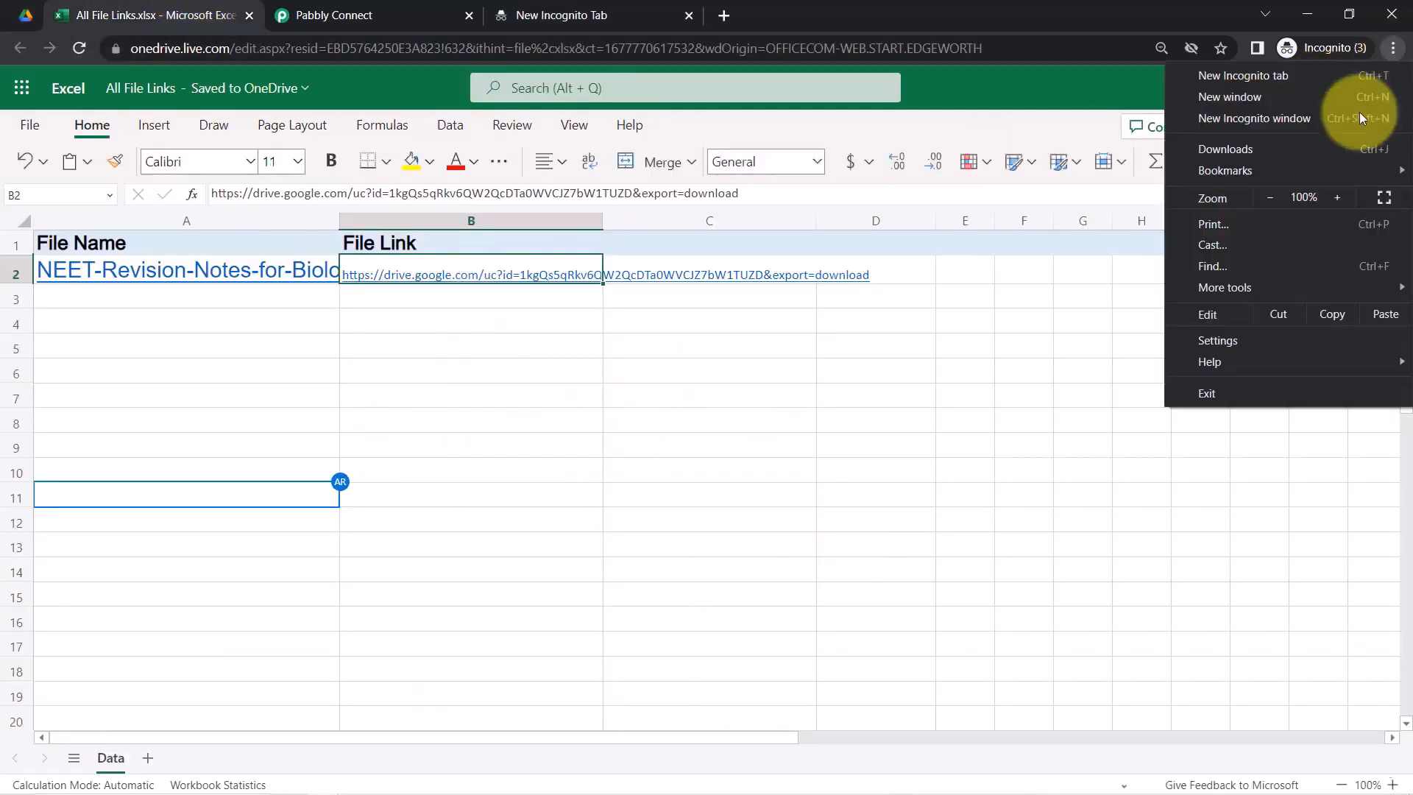
pyautogui.click(1264, 197)
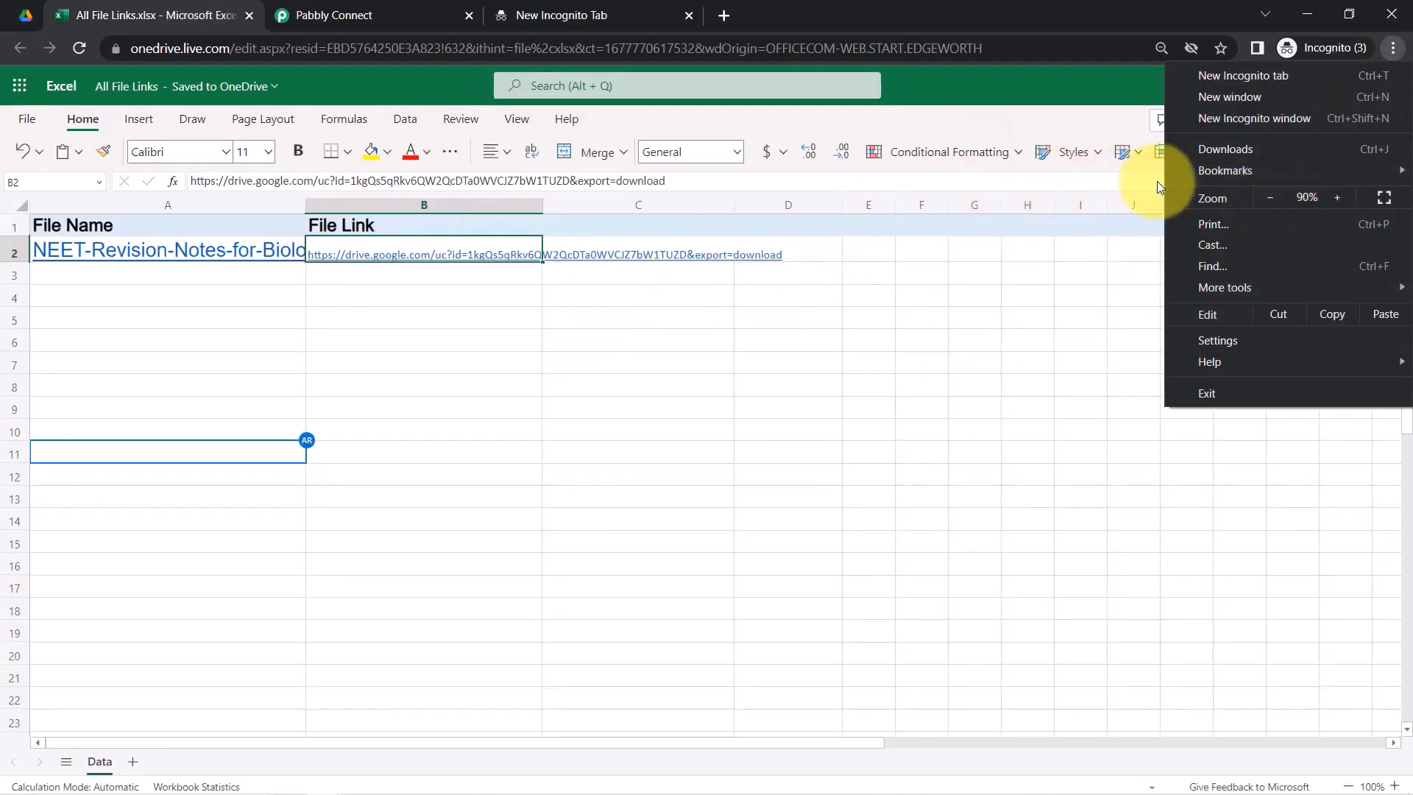
pyautogui.click(1334, 196)
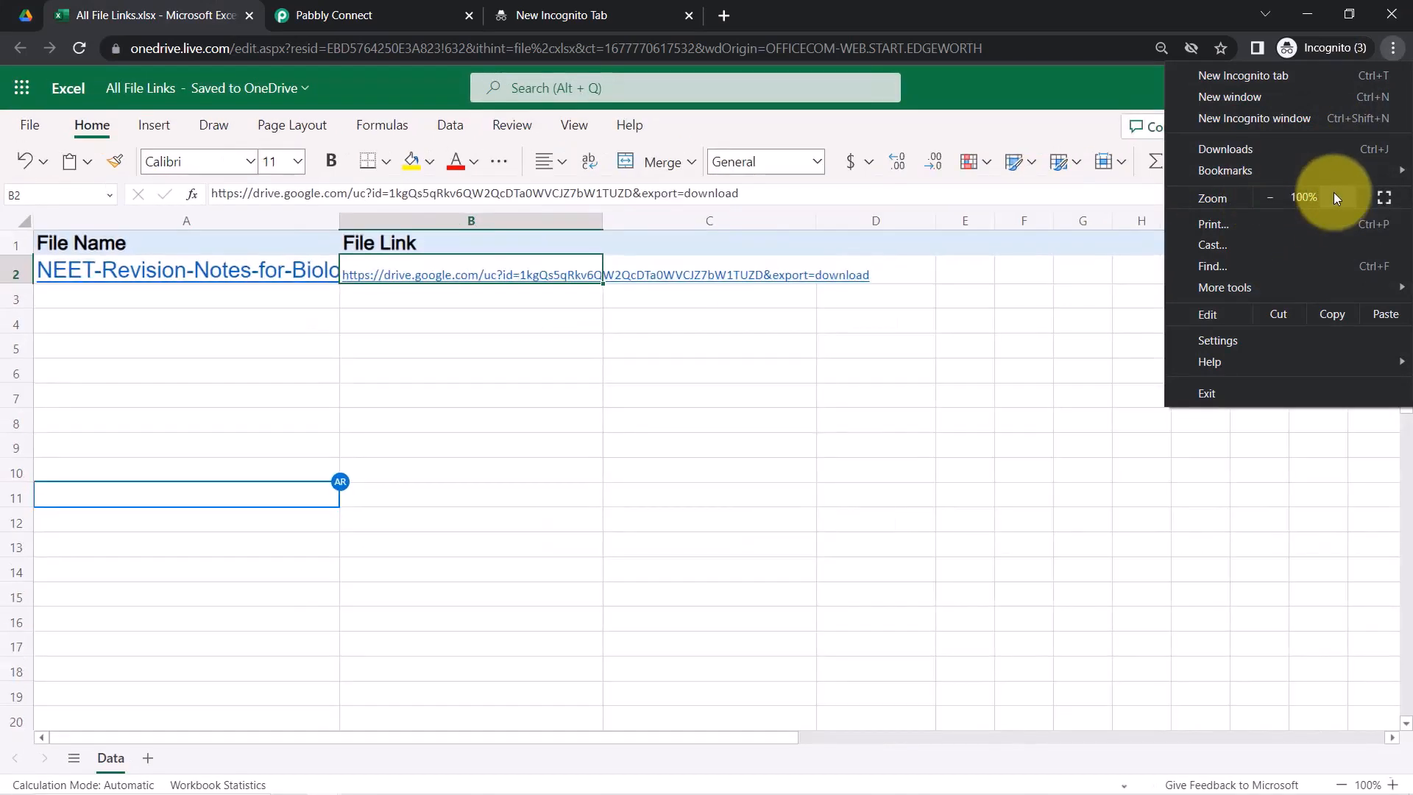
pyautogui.click(1333, 198)
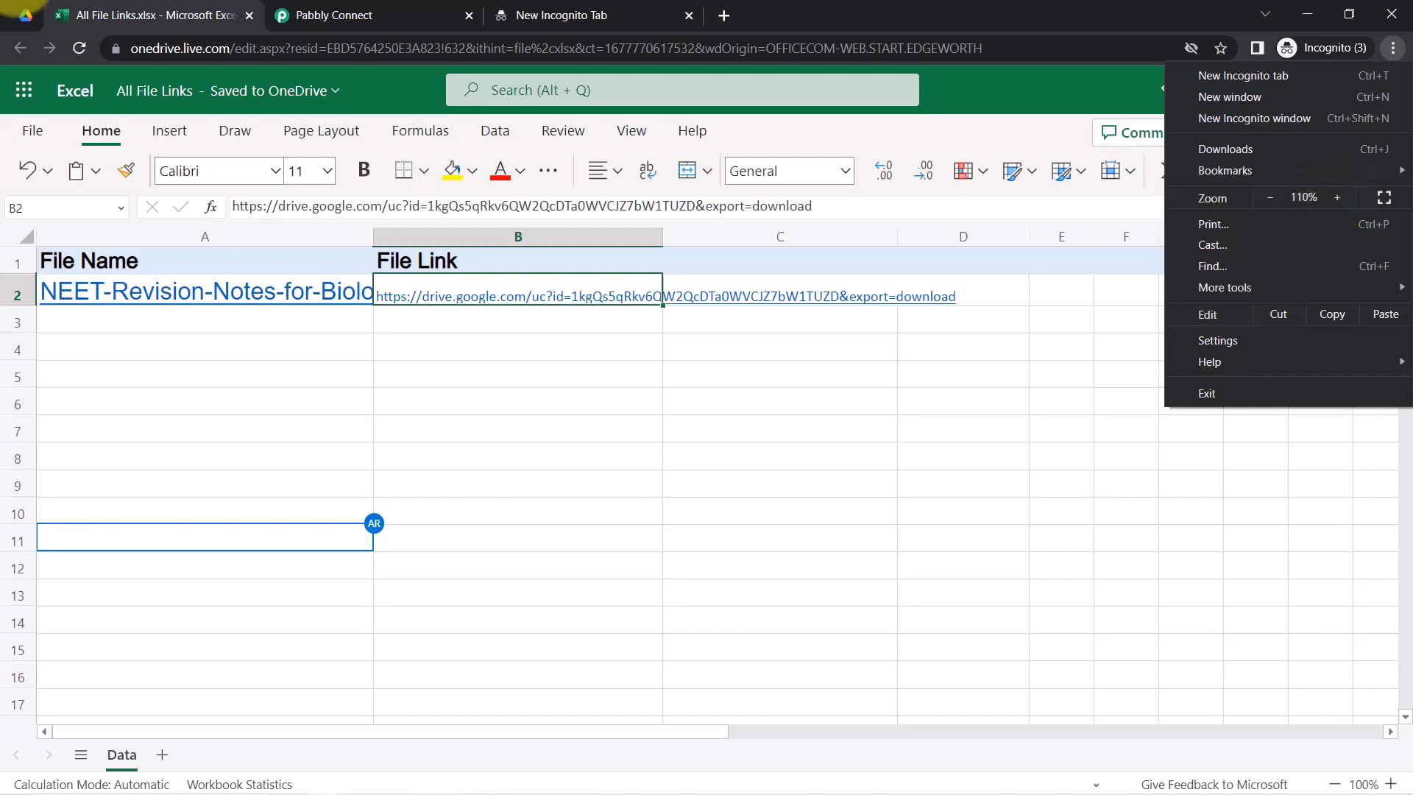
# Back in Pabbly Connect, collapse the Google Drive trigger and Microsoft Excel action steps
pyautogui.click(388, 10)
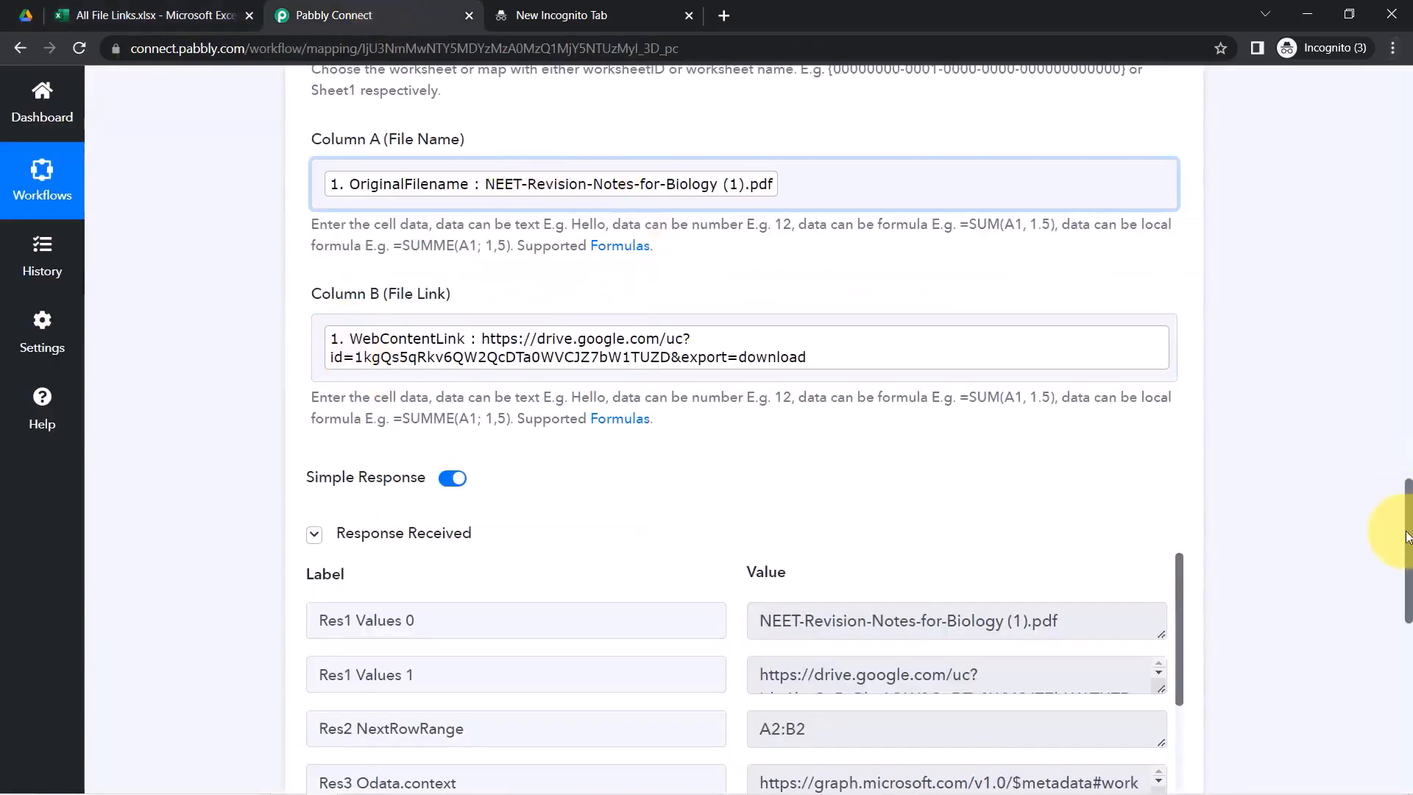
pyautogui.moveTo(1409, 545); pyautogui.dragTo(1389, 117)
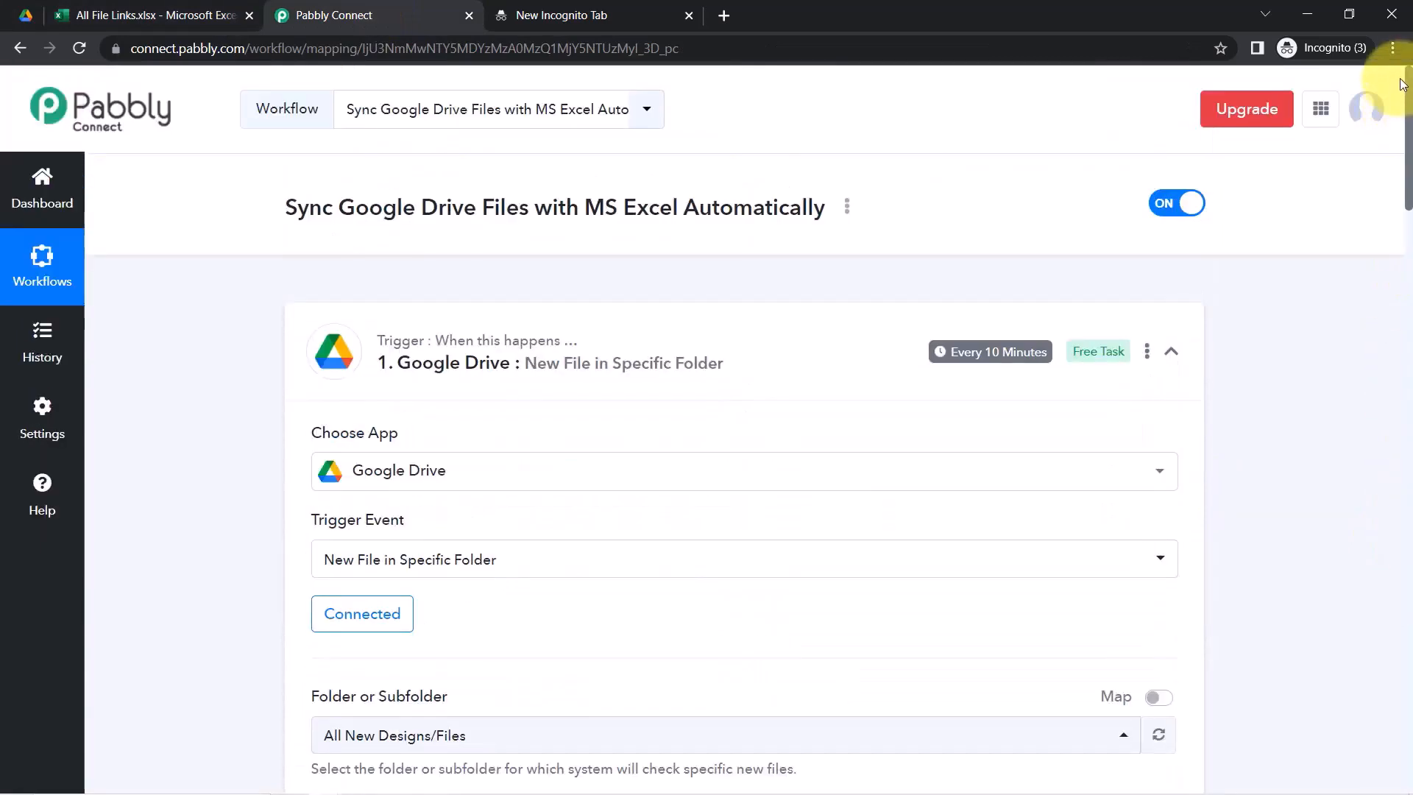
pyautogui.click(485, 371)
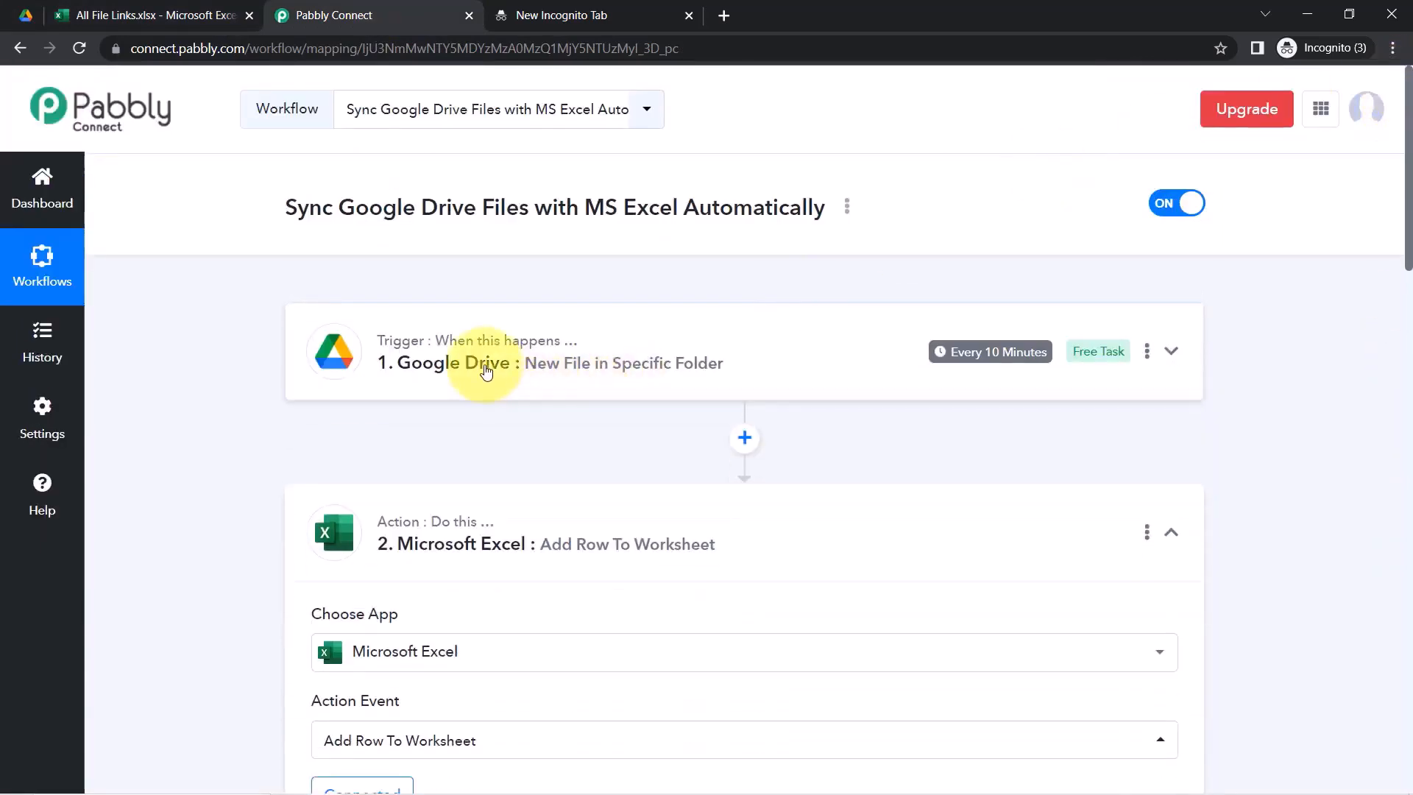
pyautogui.click(454, 528)
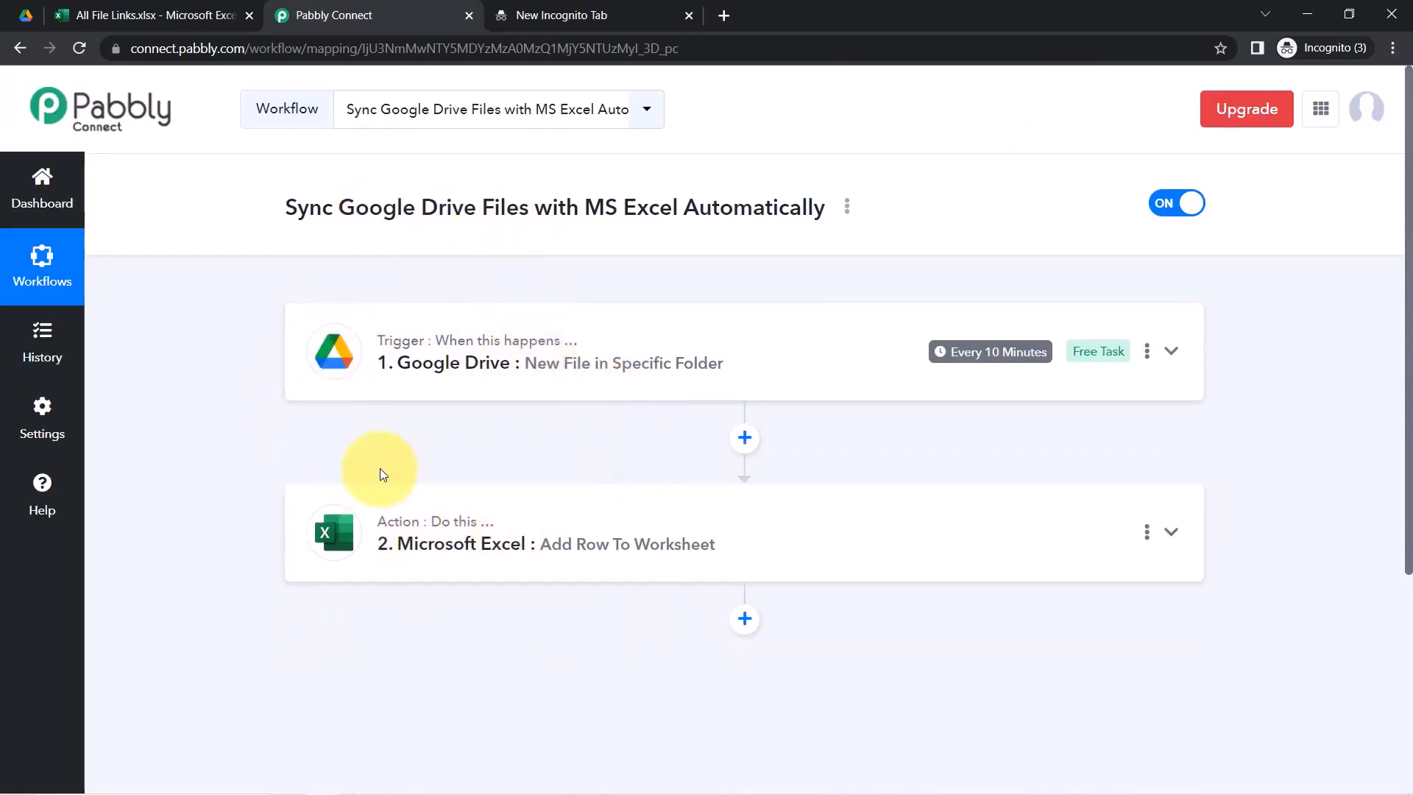
# Copy the workflow's share link from the Share menu and switch the workflow off
pyautogui.click(847, 211)
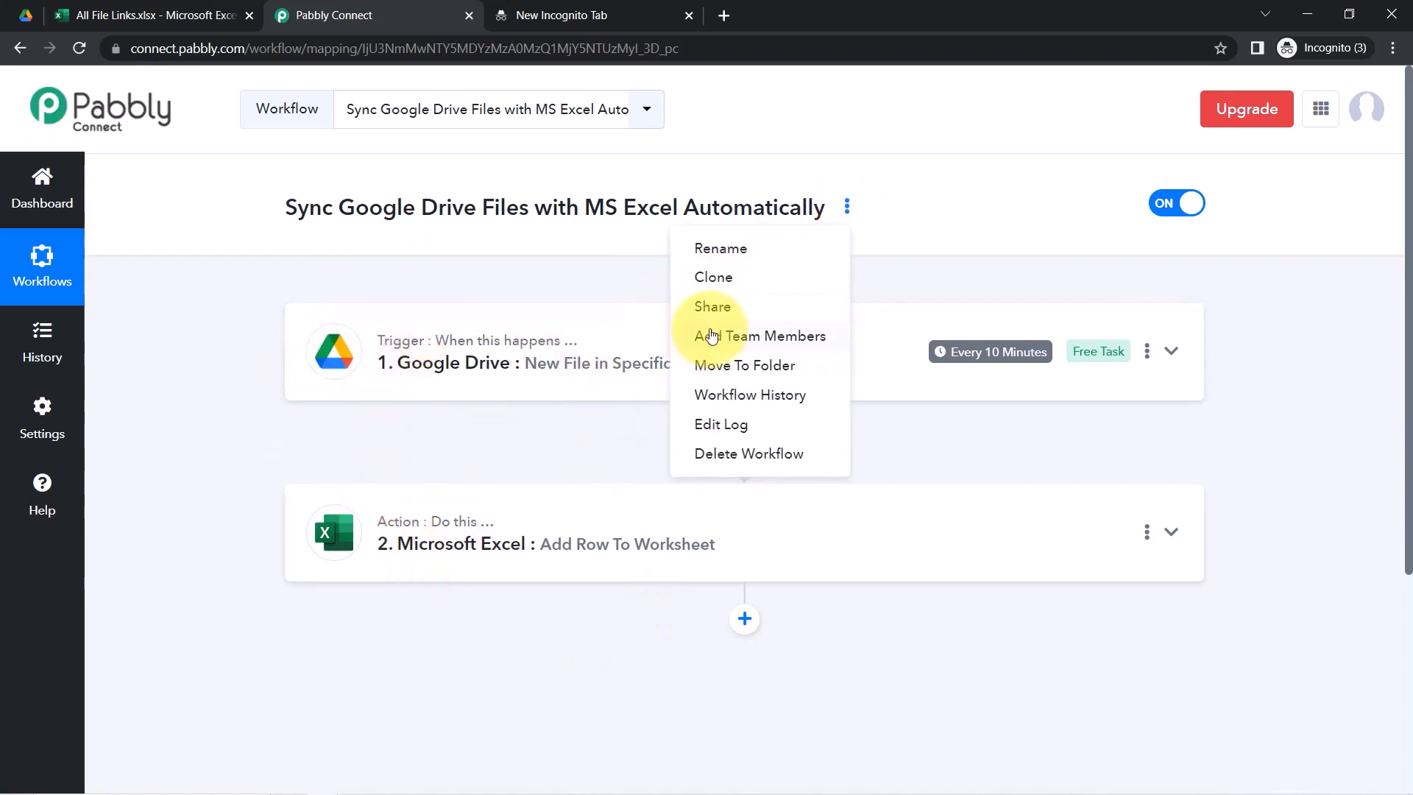
pyautogui.click(708, 305)
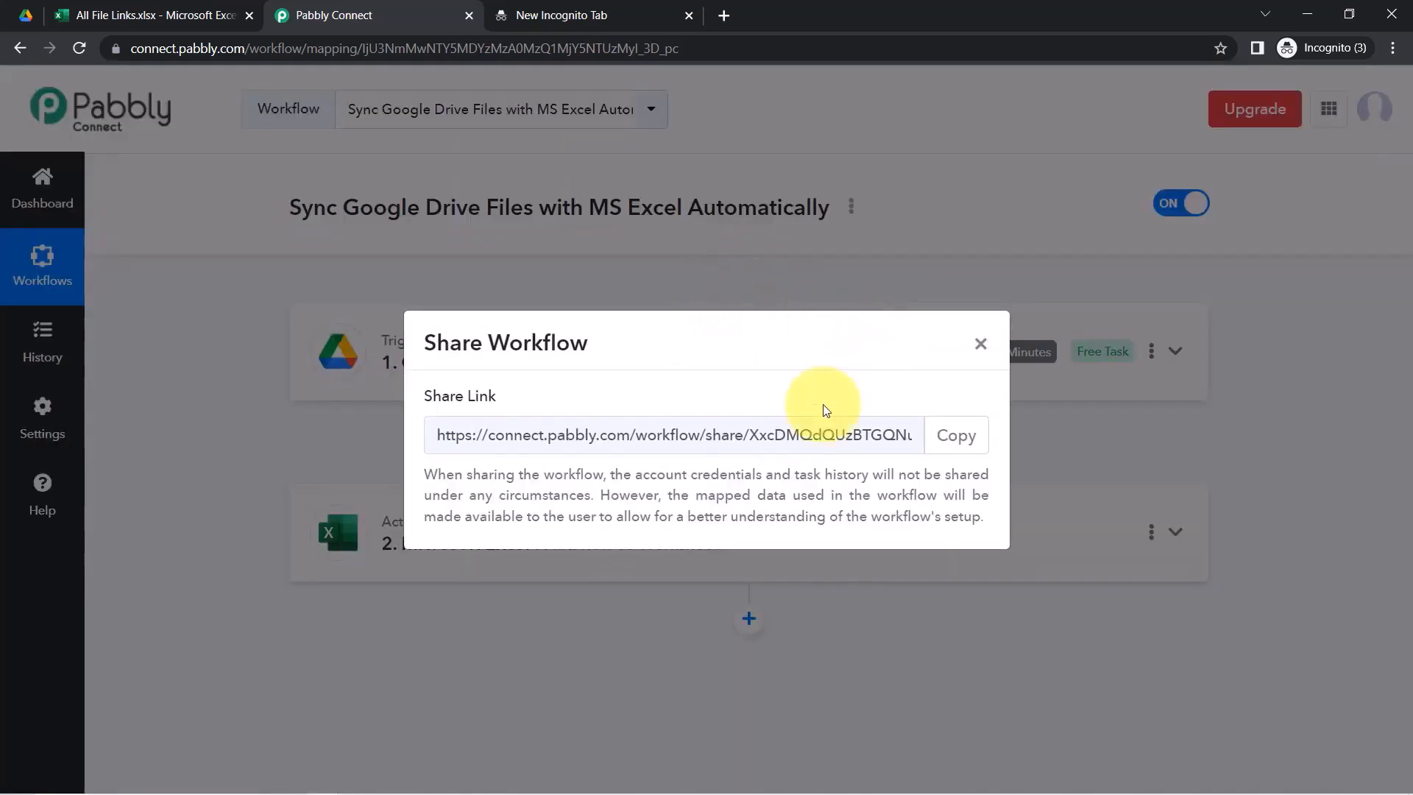
pyautogui.click(956, 435)
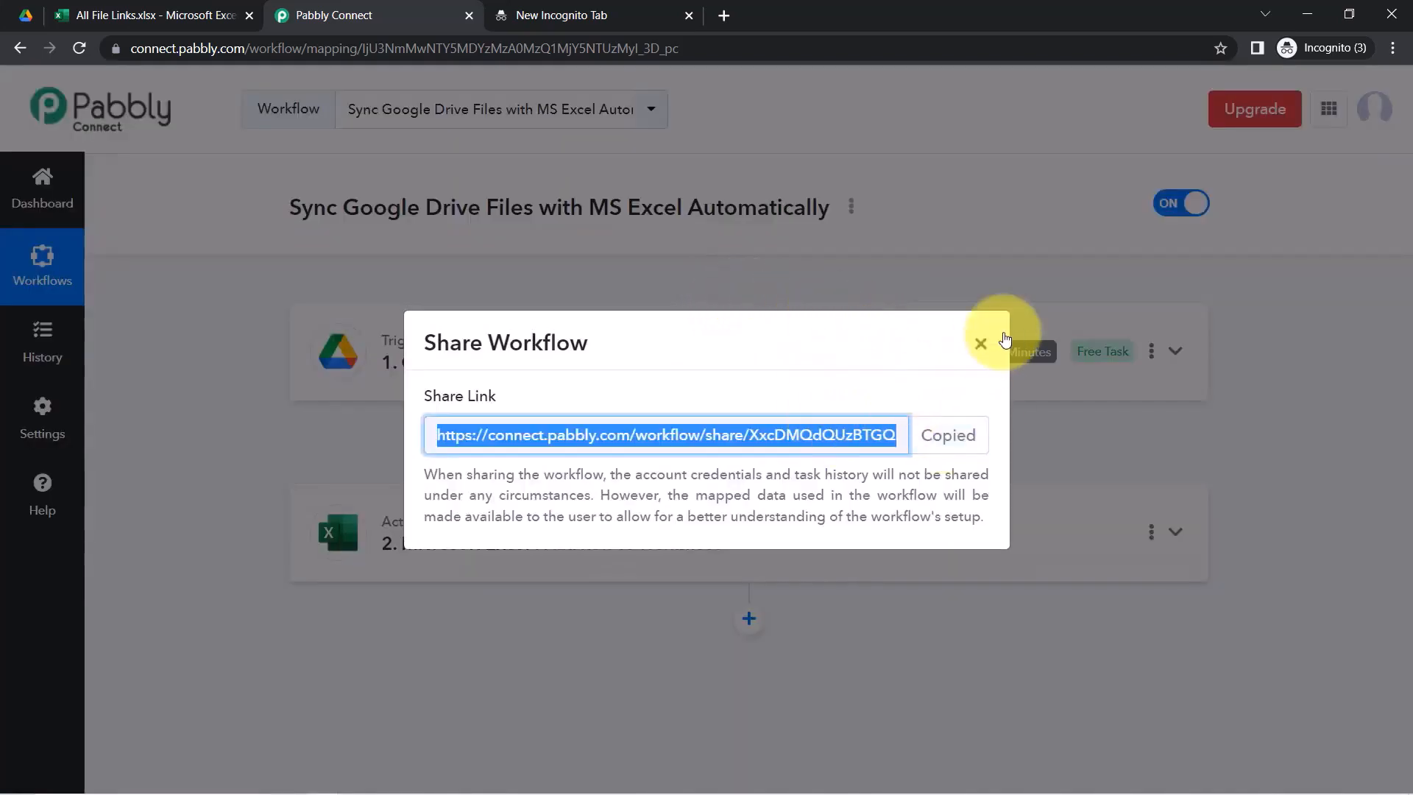
pyautogui.click(980, 343)
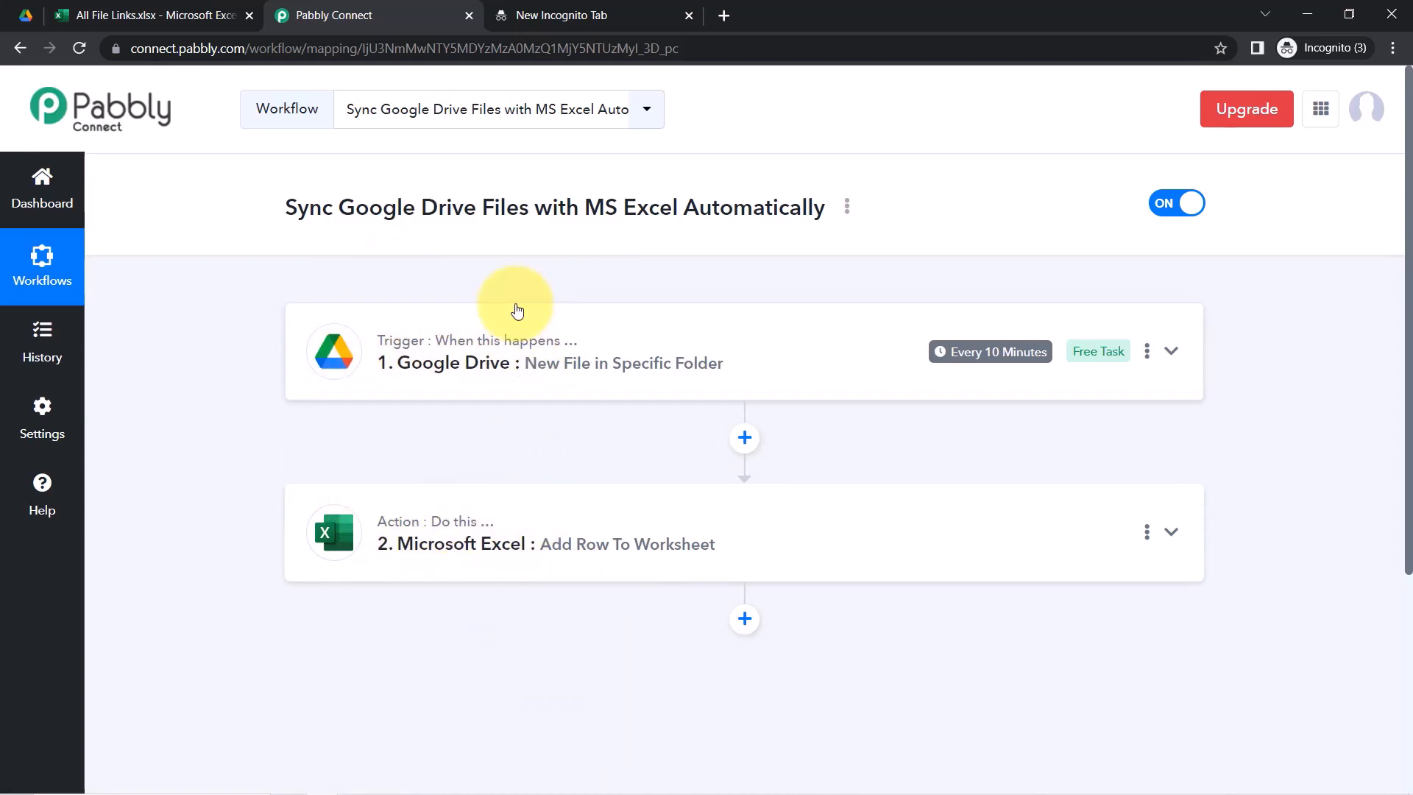
pyautogui.click(1175, 204)
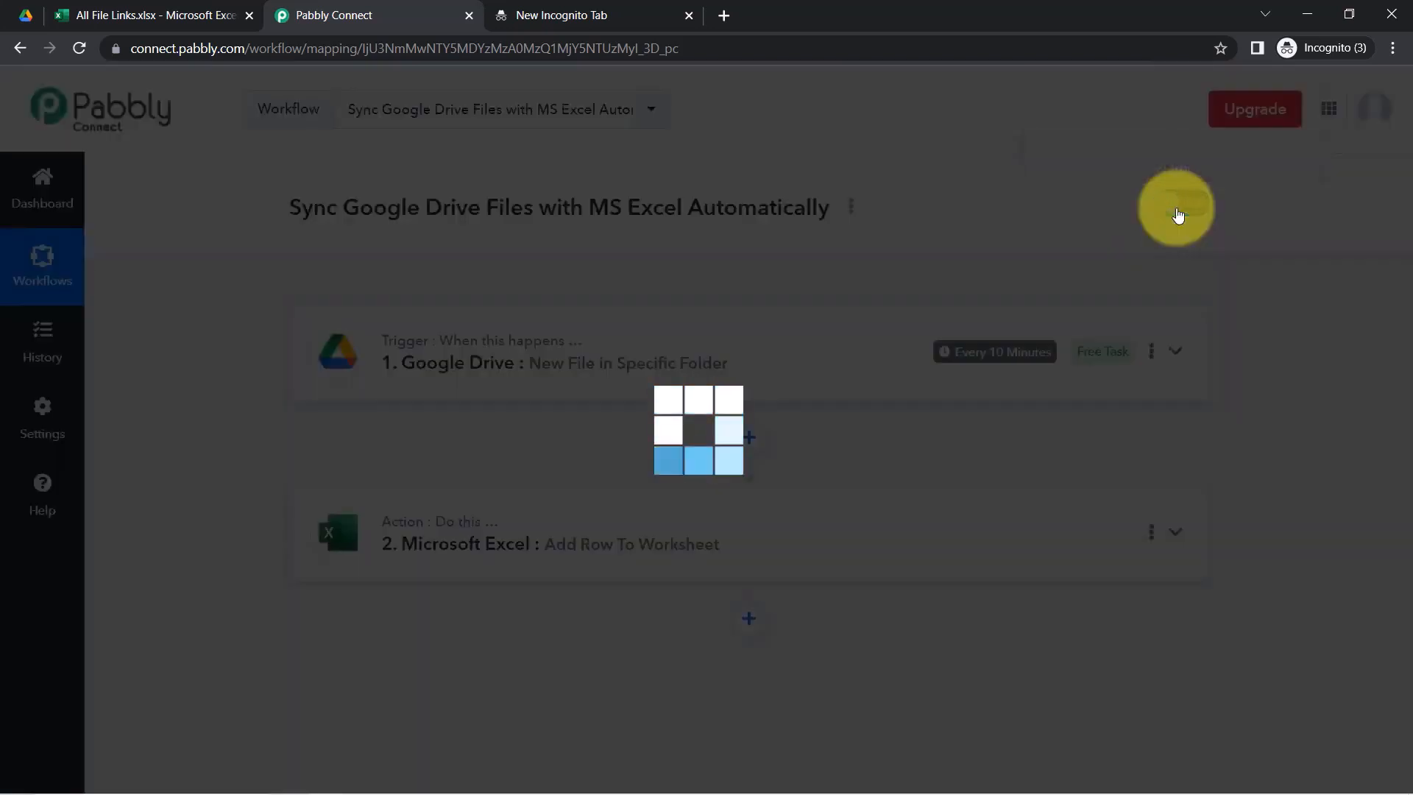
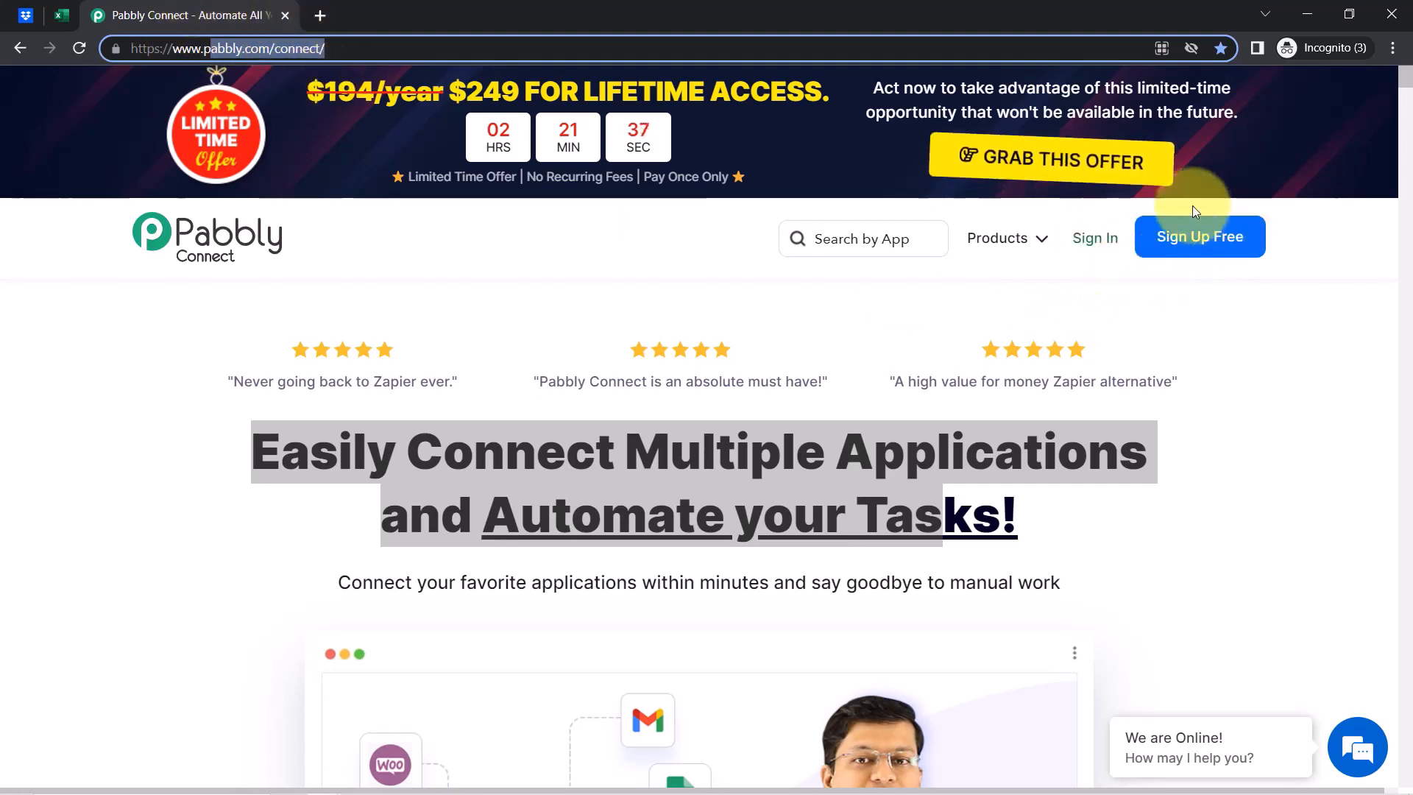
# Sign in, launch Pabbly Connect with Access Now, and close the Accounts - Apps tab
pyautogui.click(1092, 240)
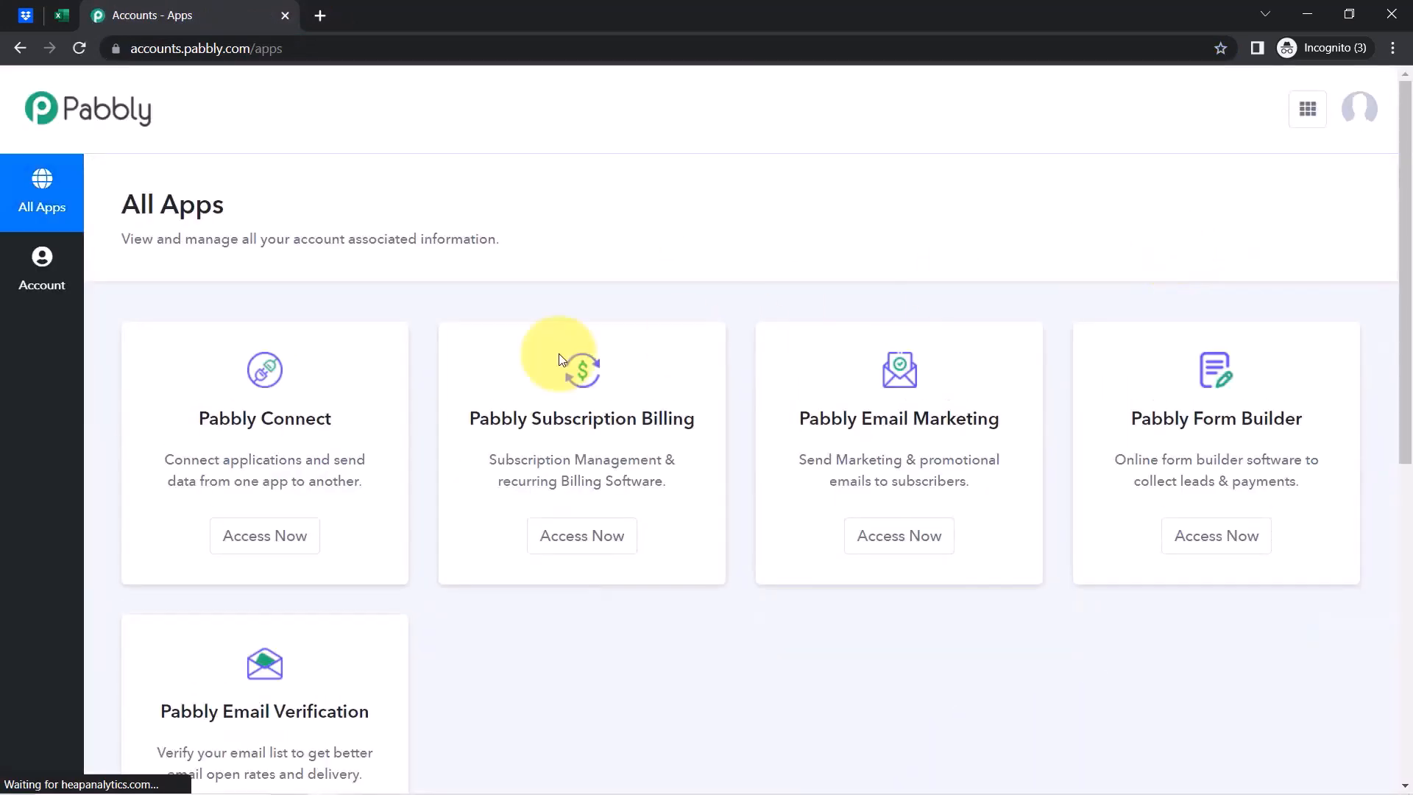
pyautogui.click(255, 540)
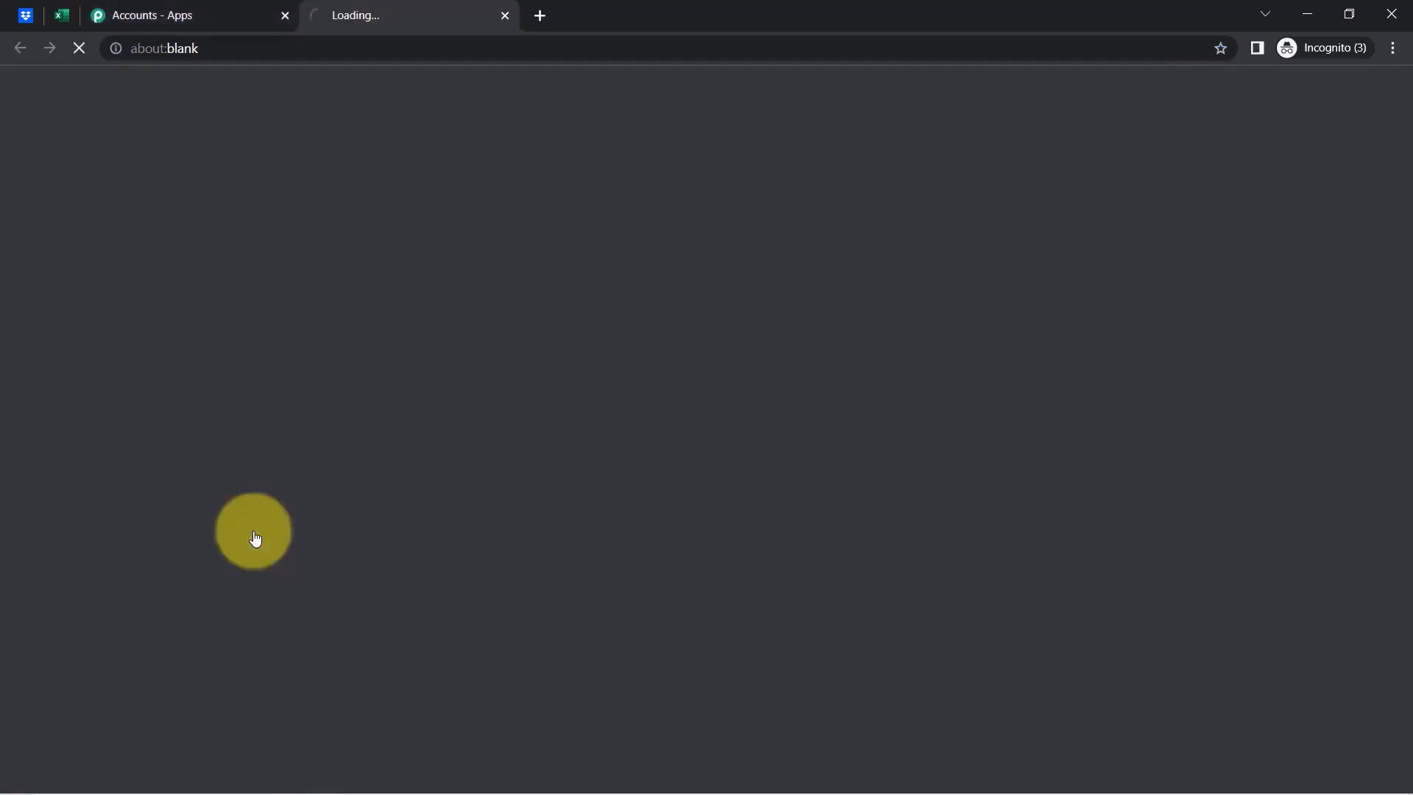
pyautogui.click(188, 6)
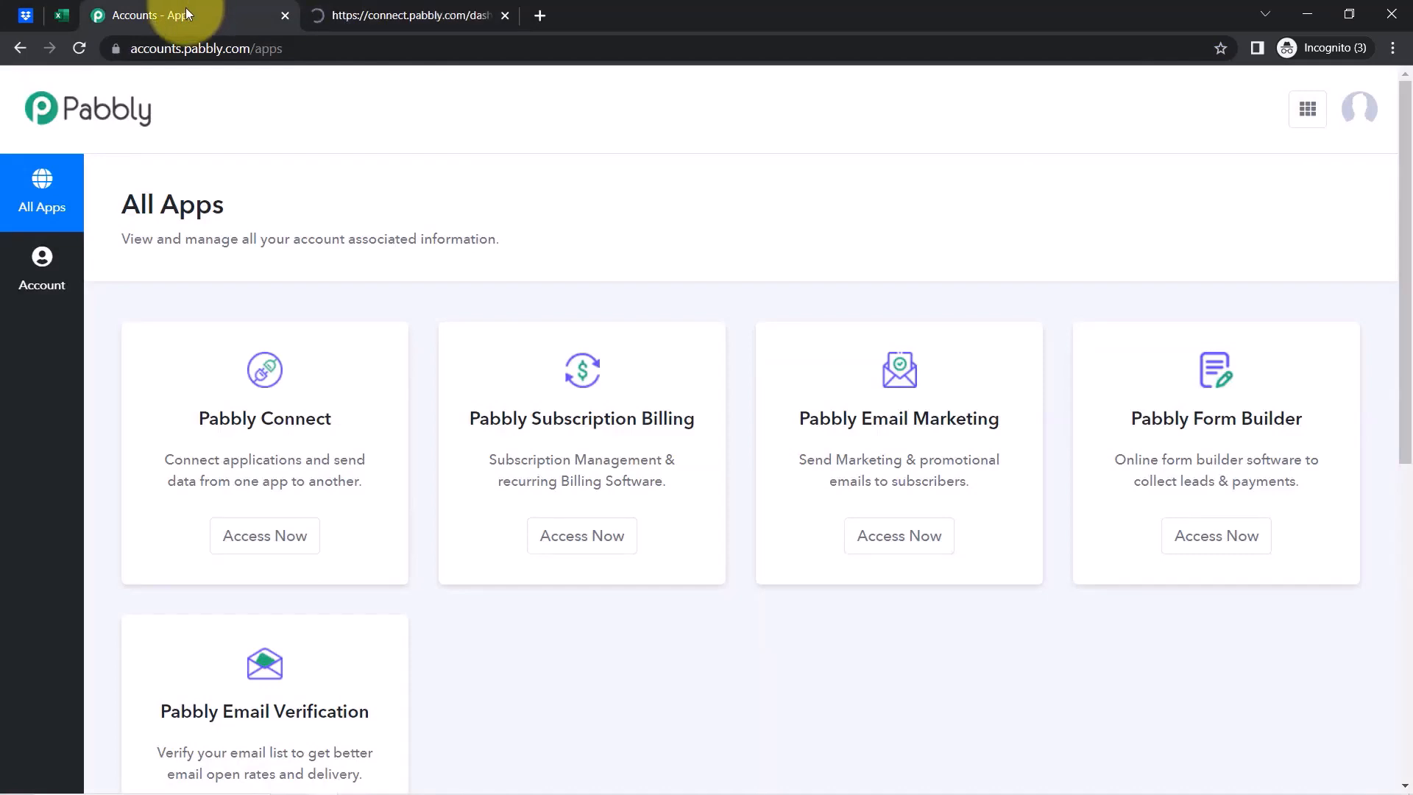
pyautogui.moveTo(192, 416); pyautogui.dragTo(297, 421)
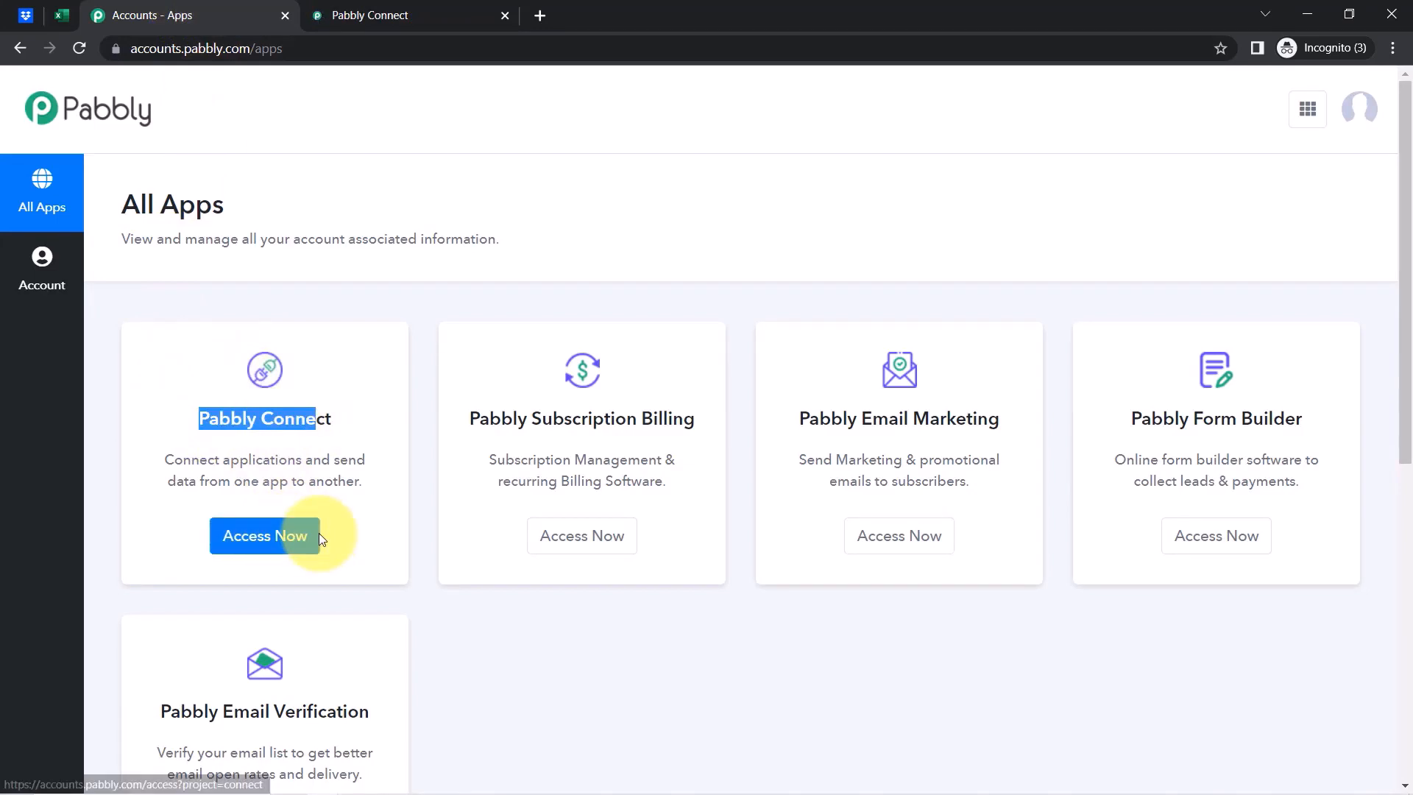
pyautogui.click(284, 15)
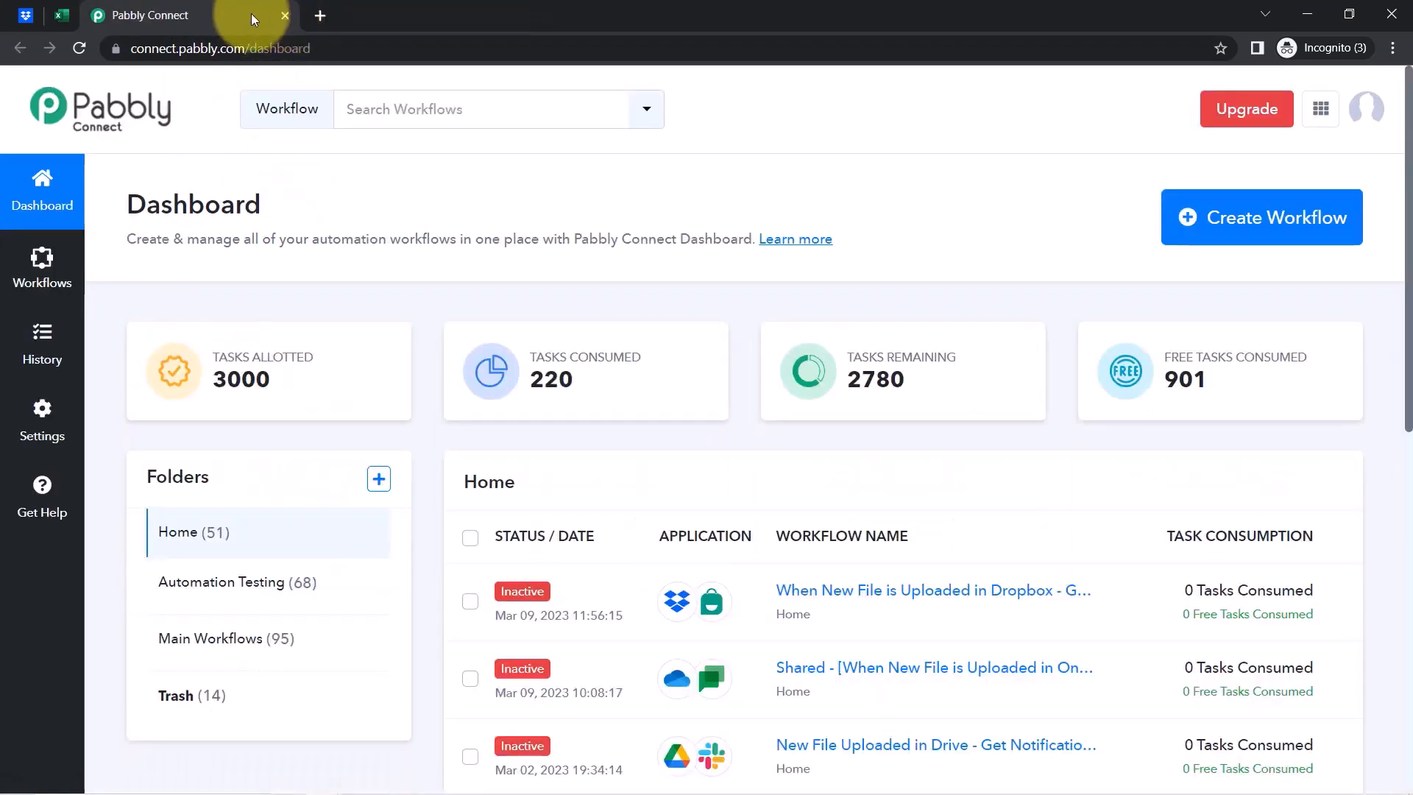
pyautogui.moveTo(153, 206); pyautogui.dragTo(264, 211)
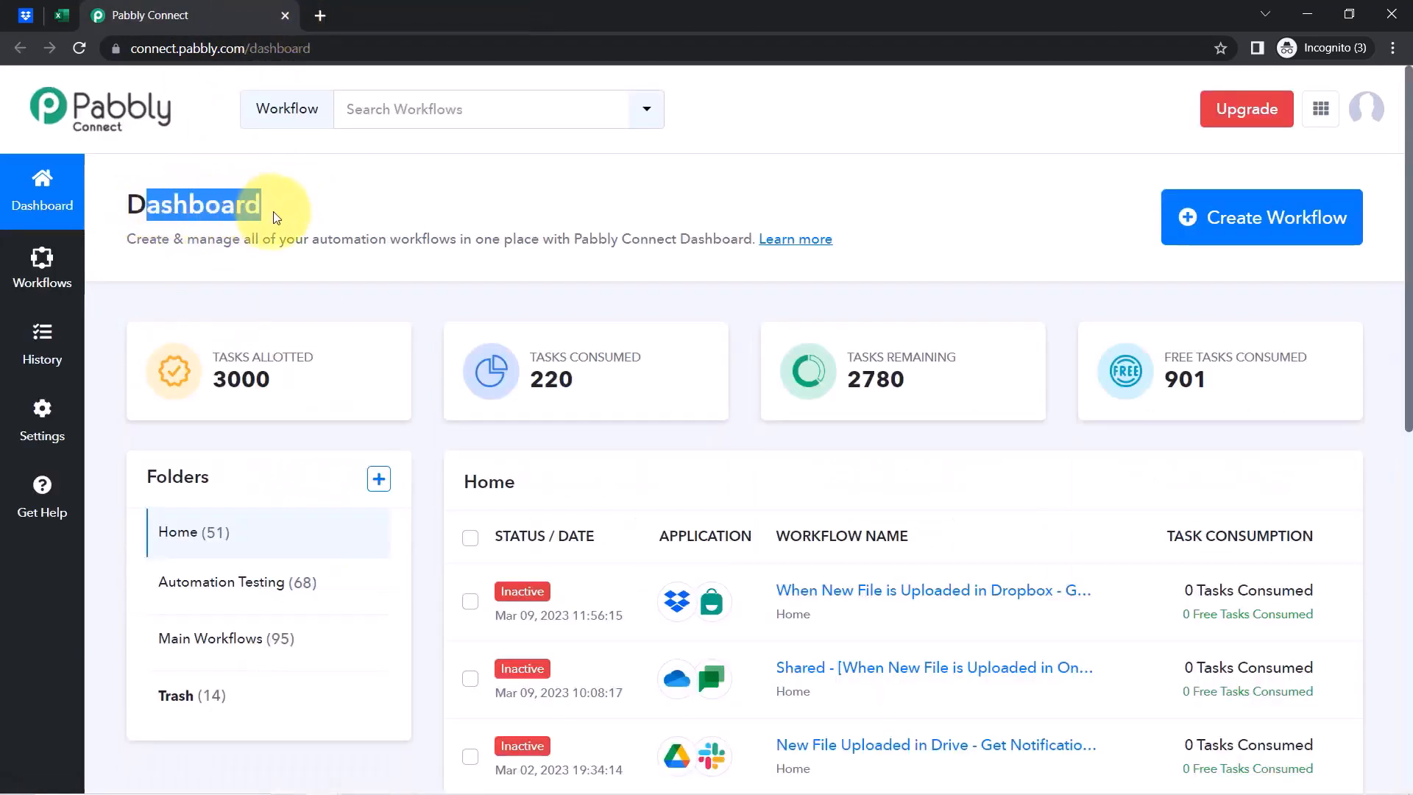
# Create a workflow named 'When New File is Uploaded in Dropbox - Add File Link in MS Excel'
pyautogui.click(1227, 232)
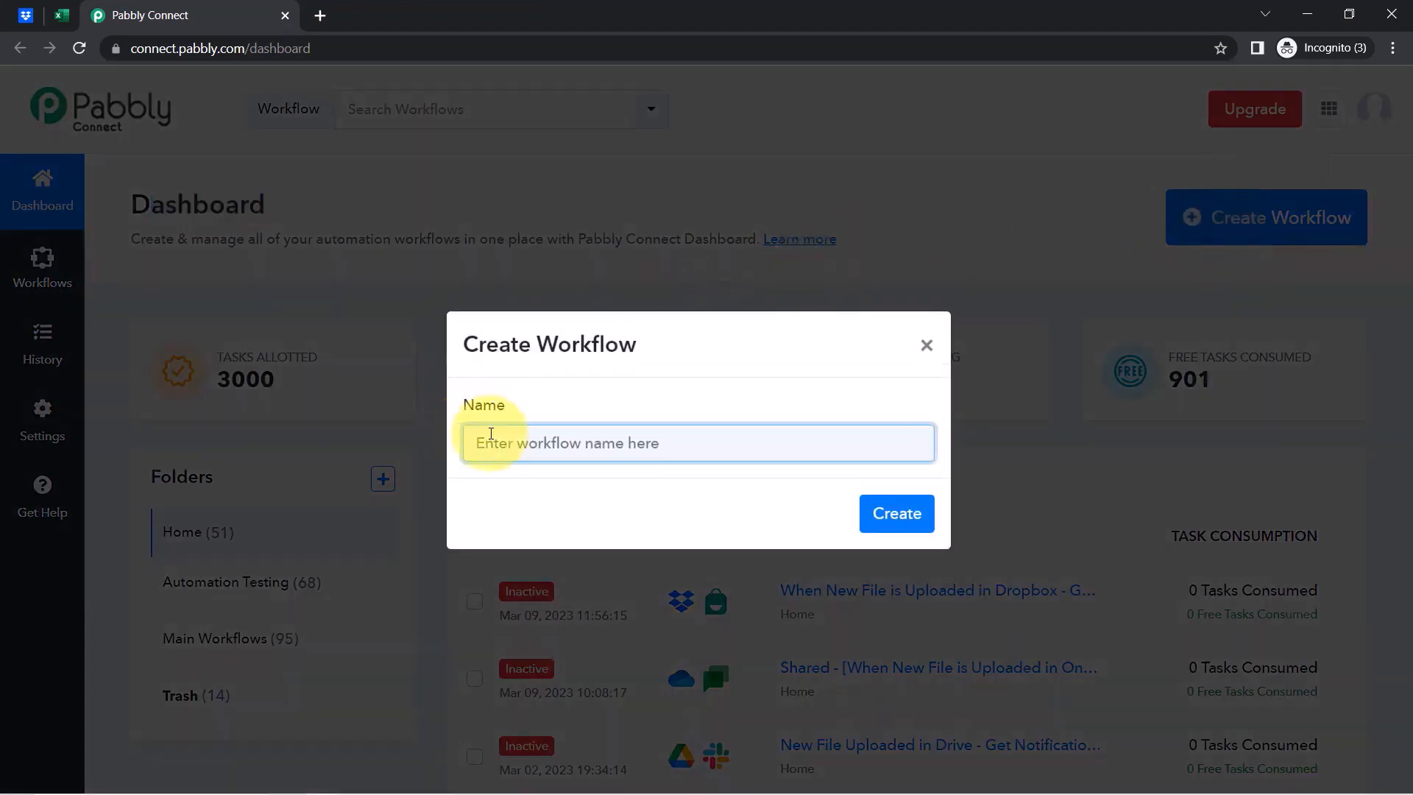
pyautogui.hotkey('ctrl', 'v')
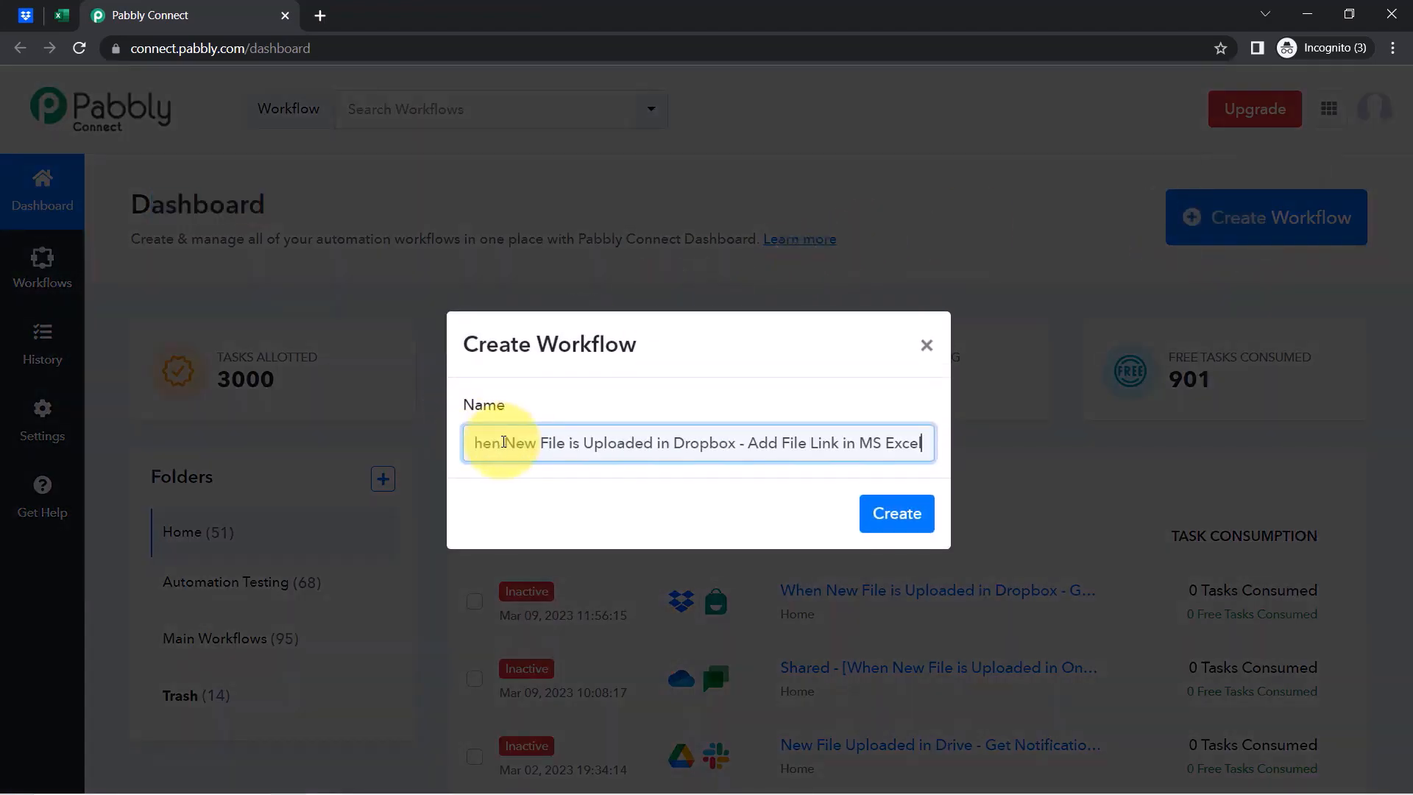
pyautogui.moveTo(512, 445); pyautogui.dragTo(410, 464)
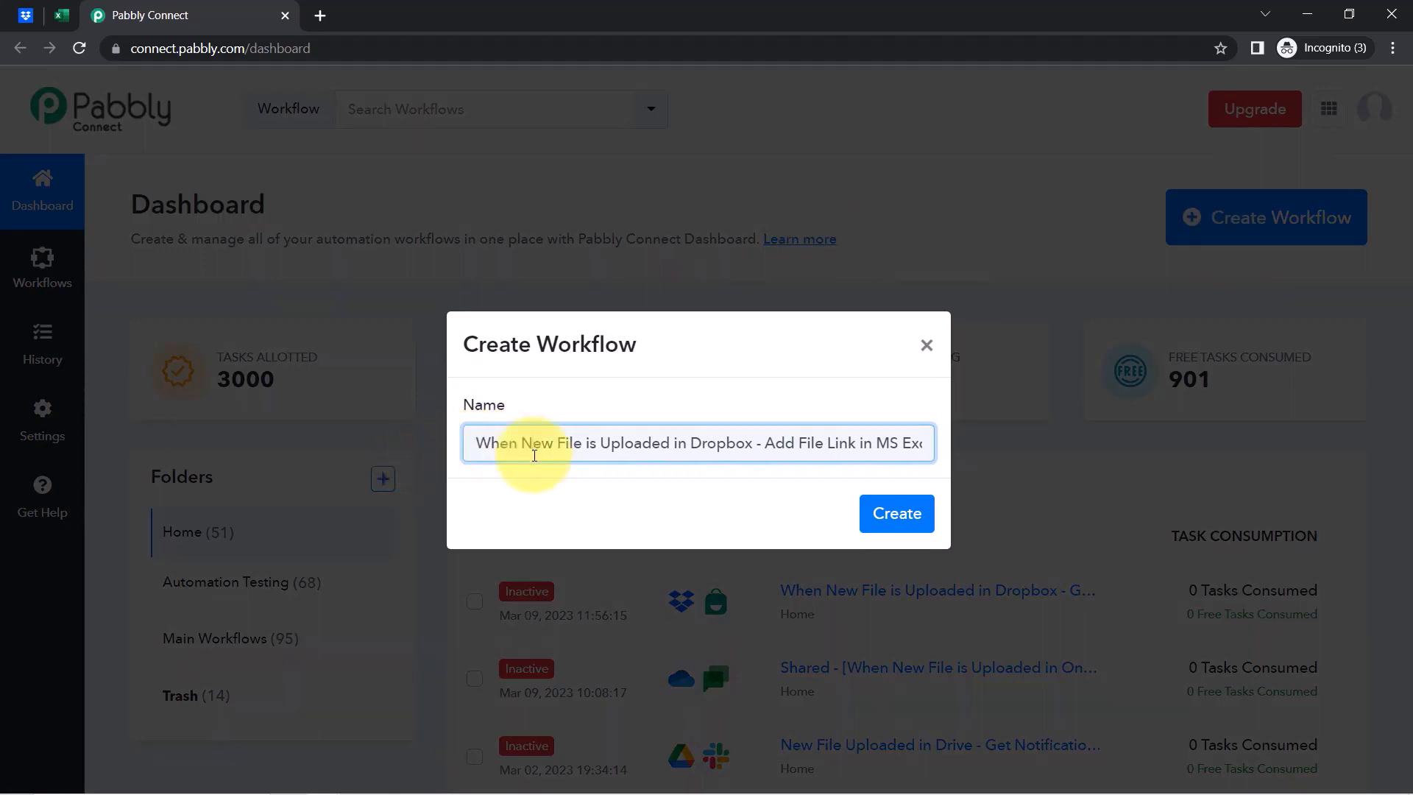
pyautogui.moveTo(502, 448); pyautogui.dragTo(634, 445)
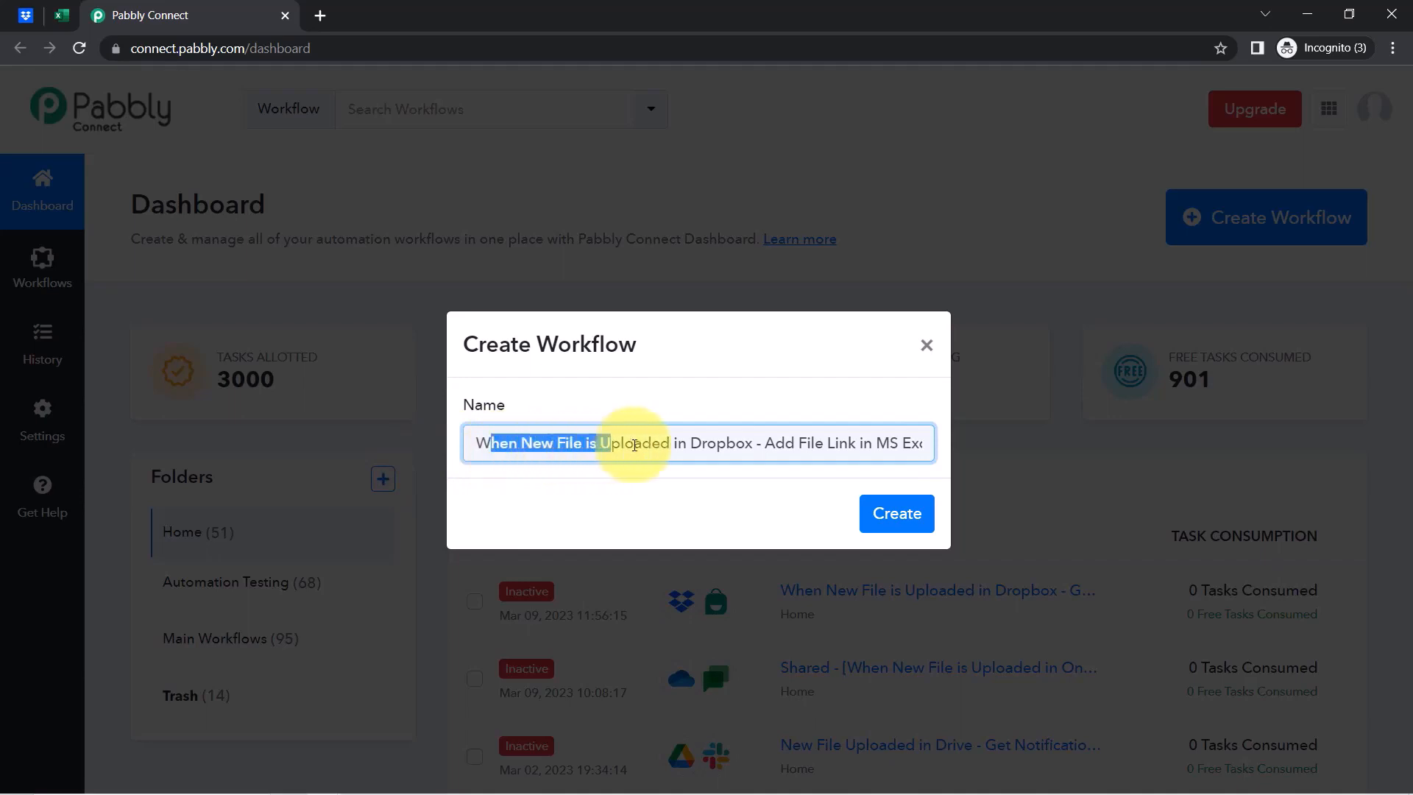
pyautogui.moveTo(727, 446); pyautogui.dragTo(928, 448)
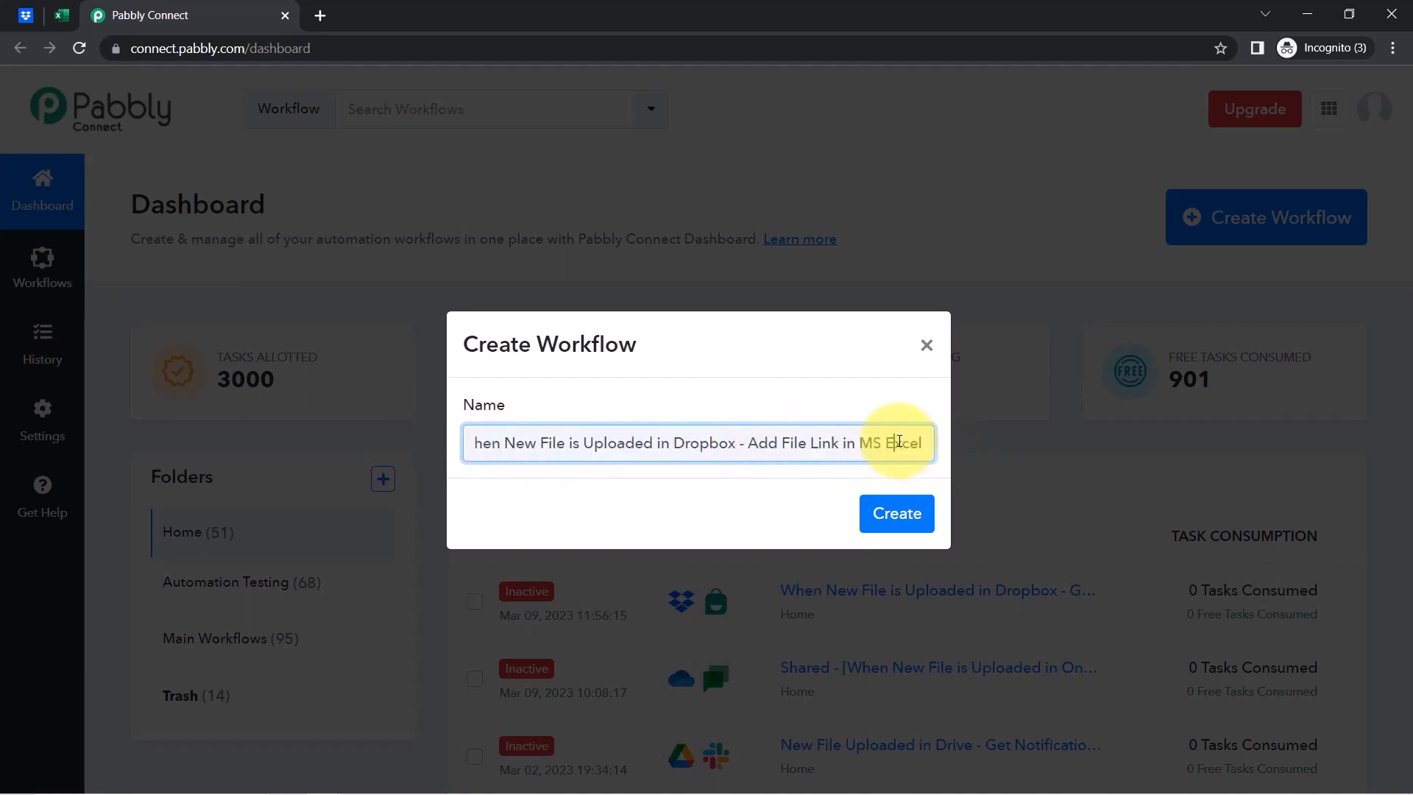
pyautogui.click(905, 518)
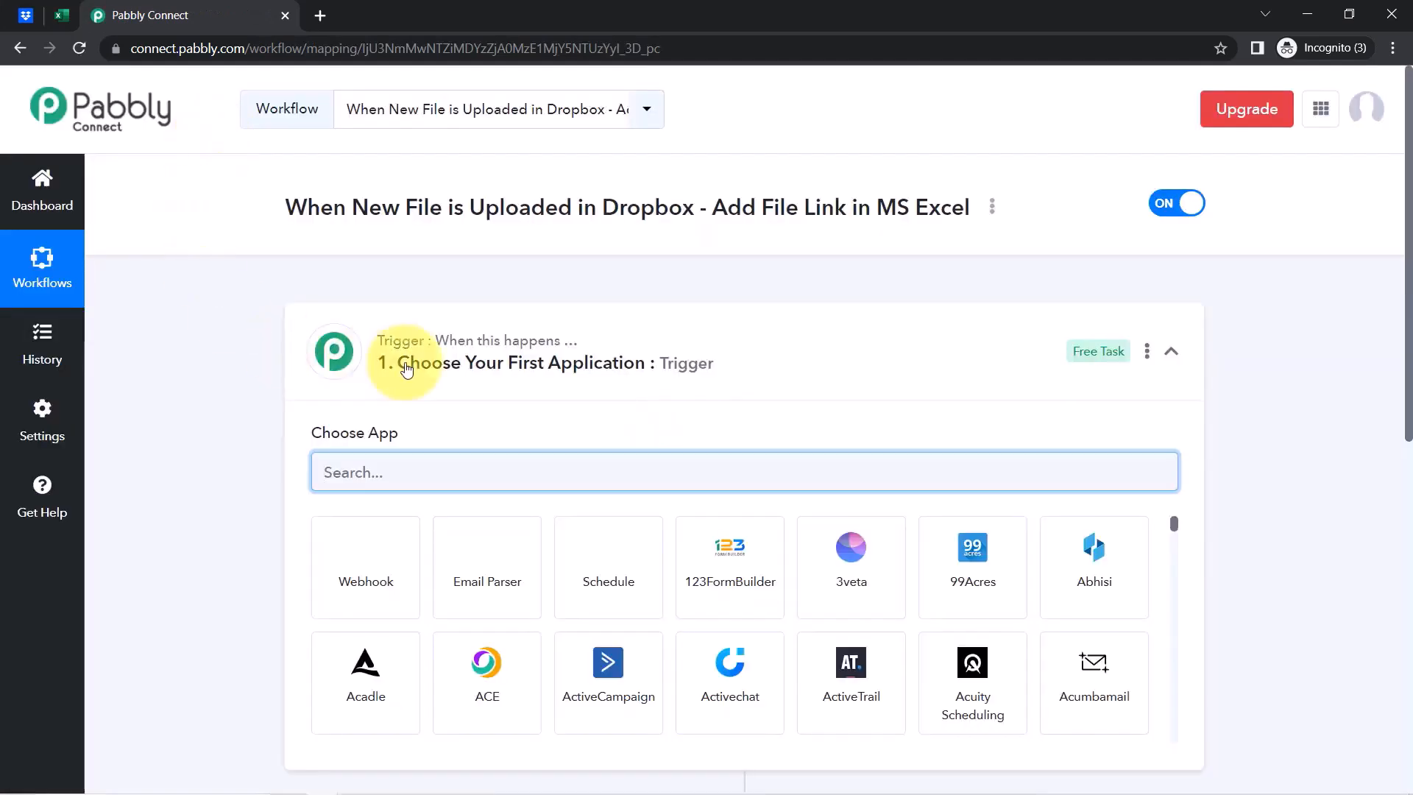
# Search 'drop' and choose Dropbox as the trigger app
pyautogui.click(407, 368)
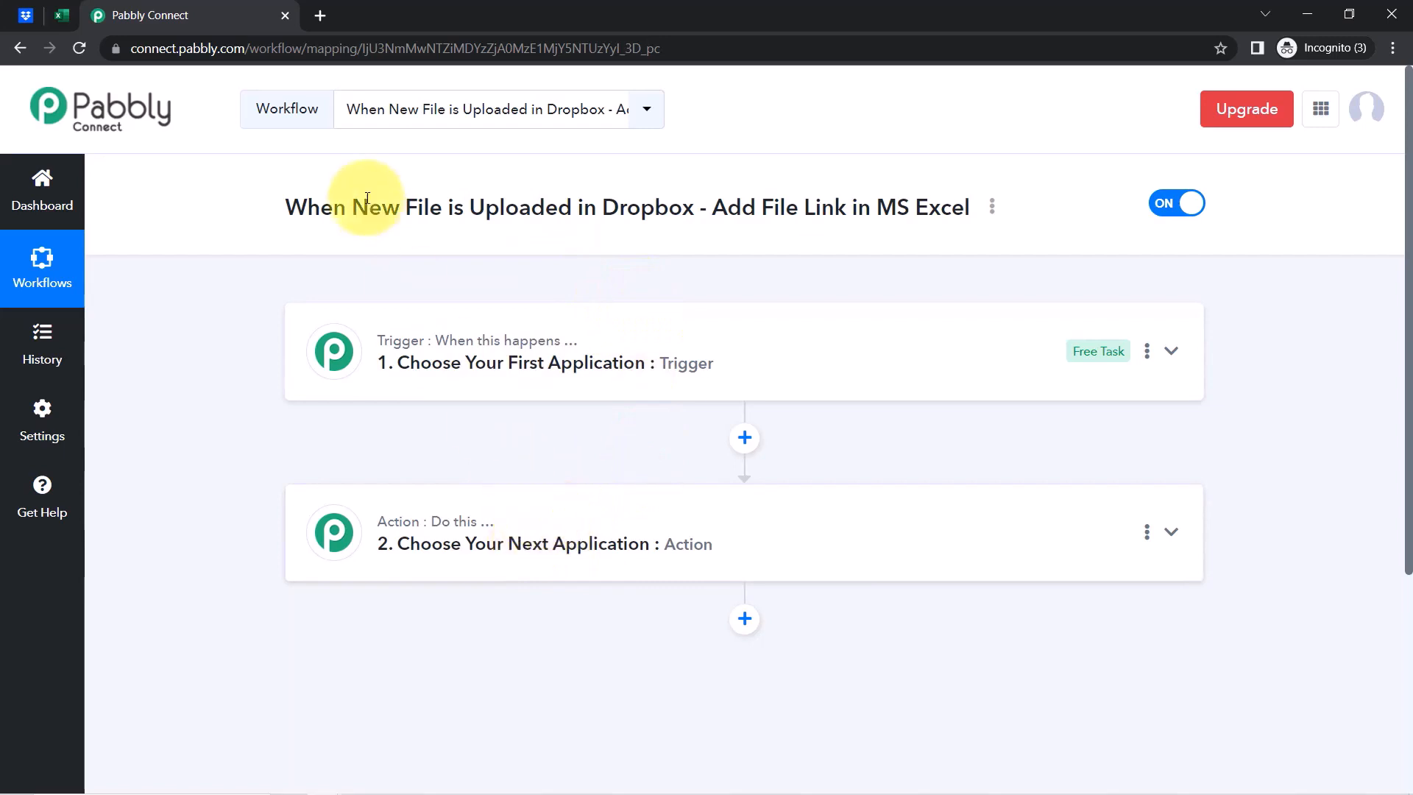
pyautogui.moveTo(334, 208); pyautogui.dragTo(602, 334)
pyautogui.click(559, 353)
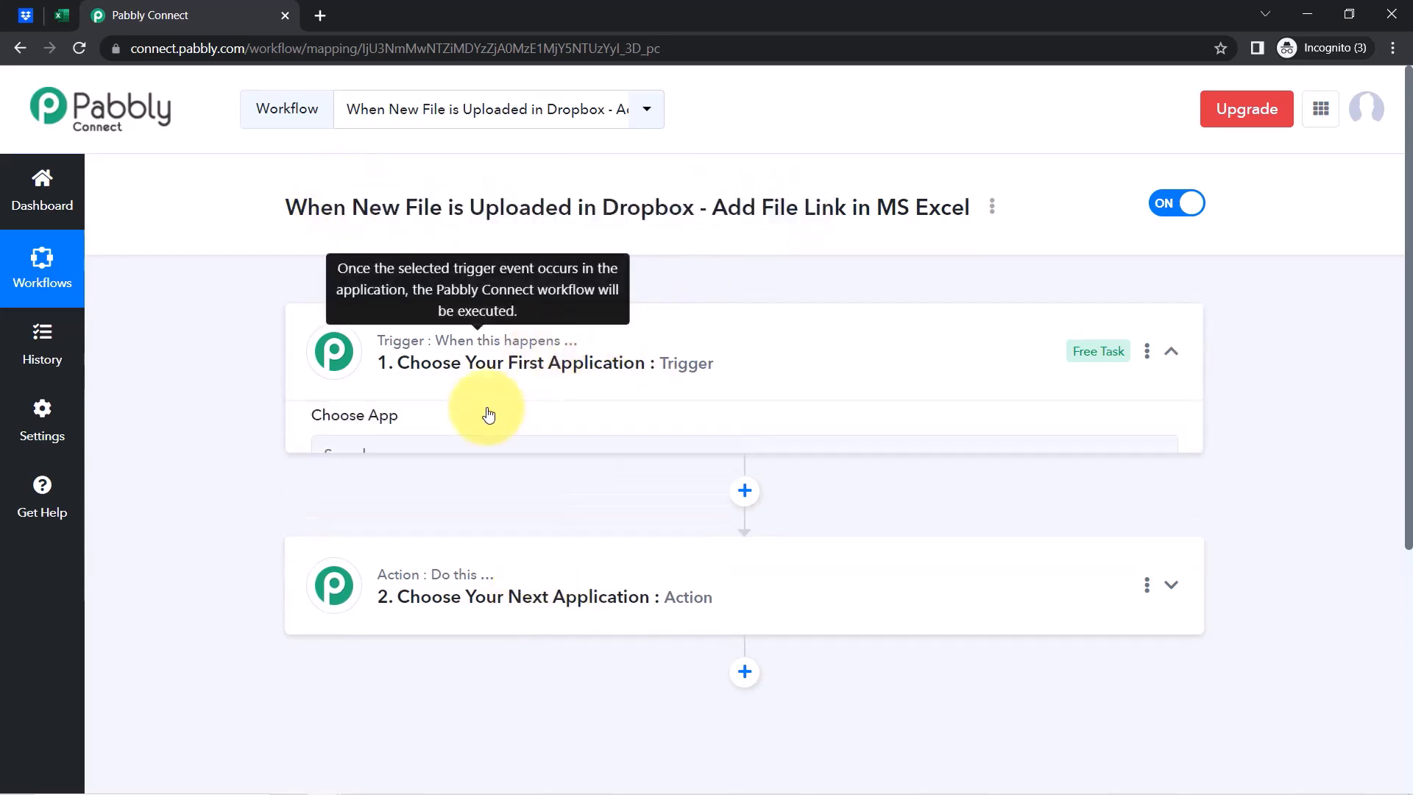
pyautogui.write('dropb')
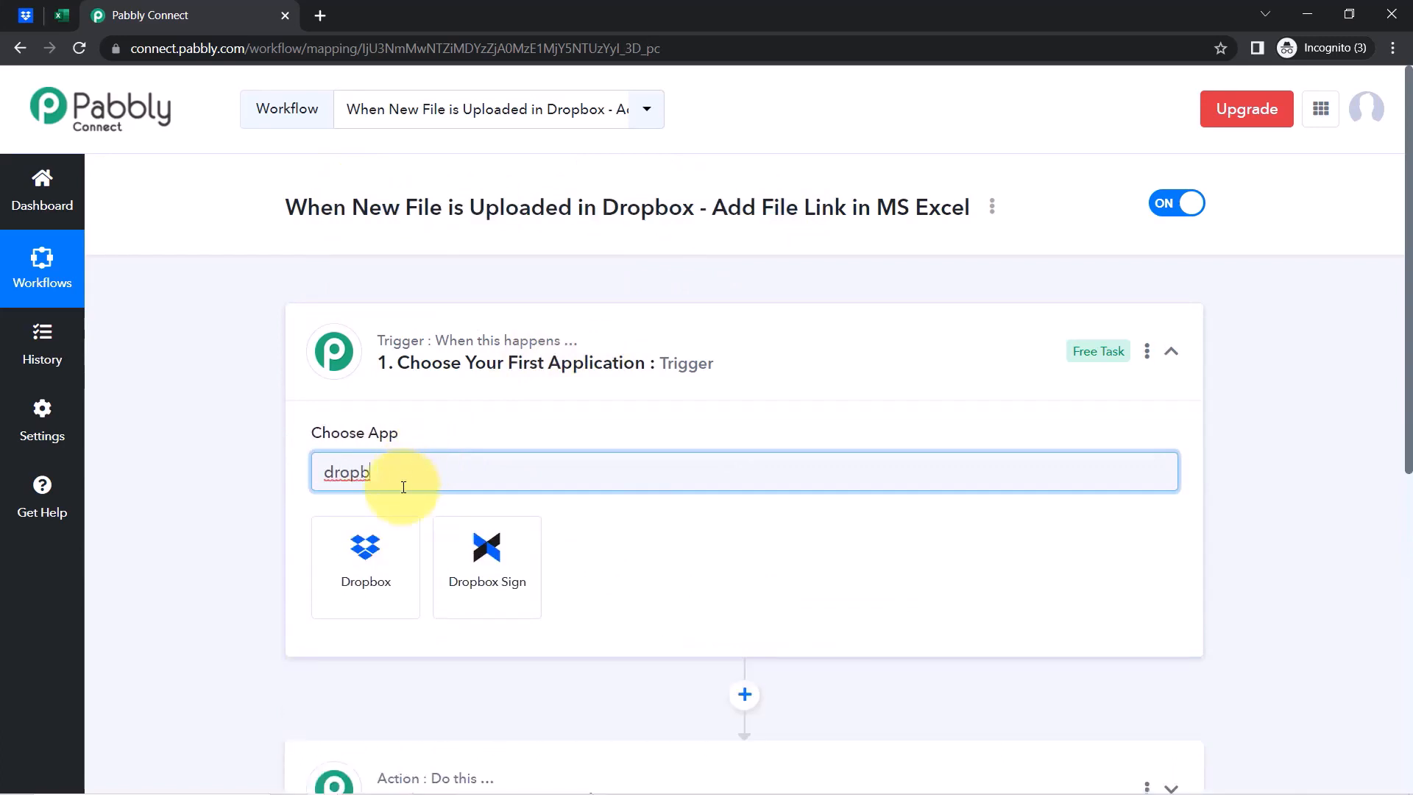
pyautogui.click(365, 545)
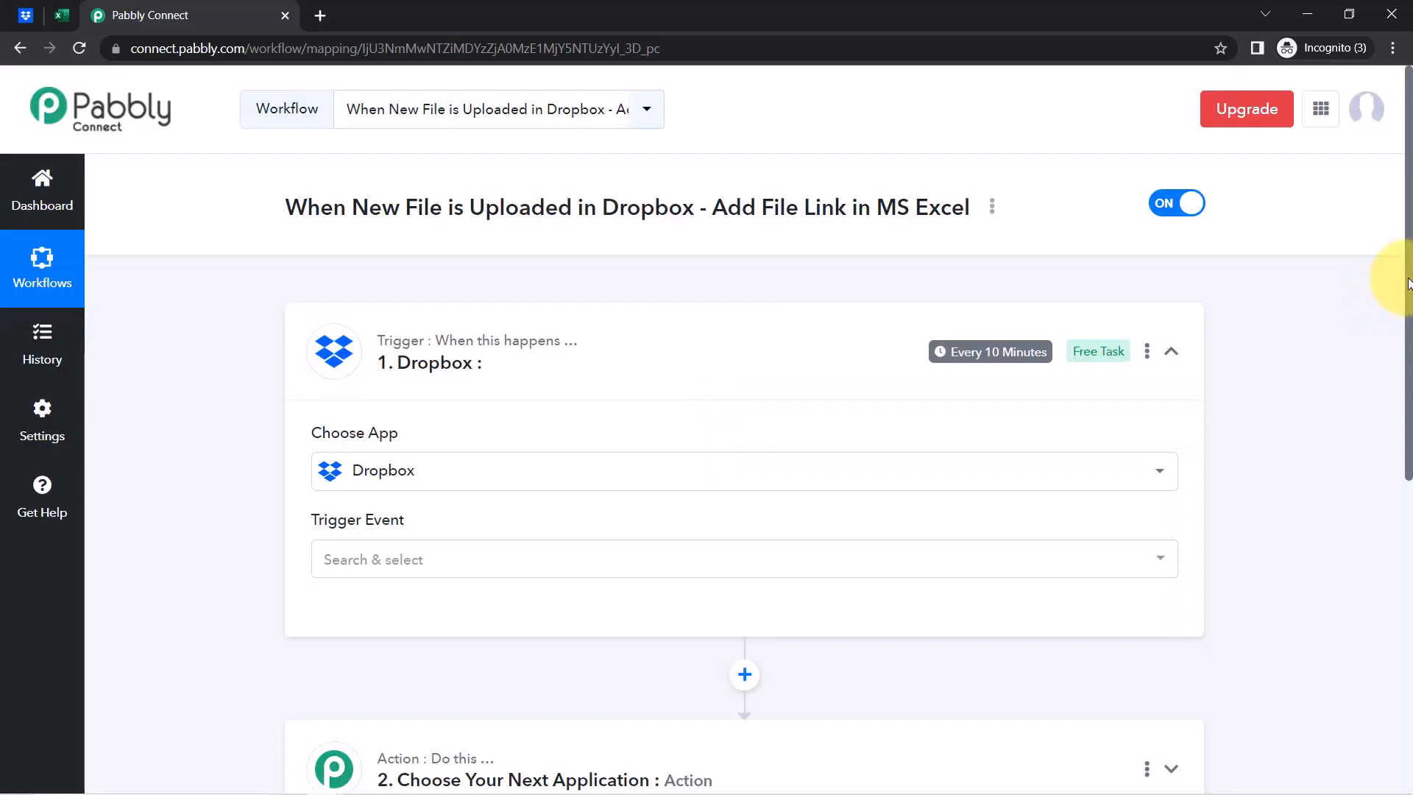
pyautogui.moveTo(1407, 283); pyautogui.dragTo(1385, 434)
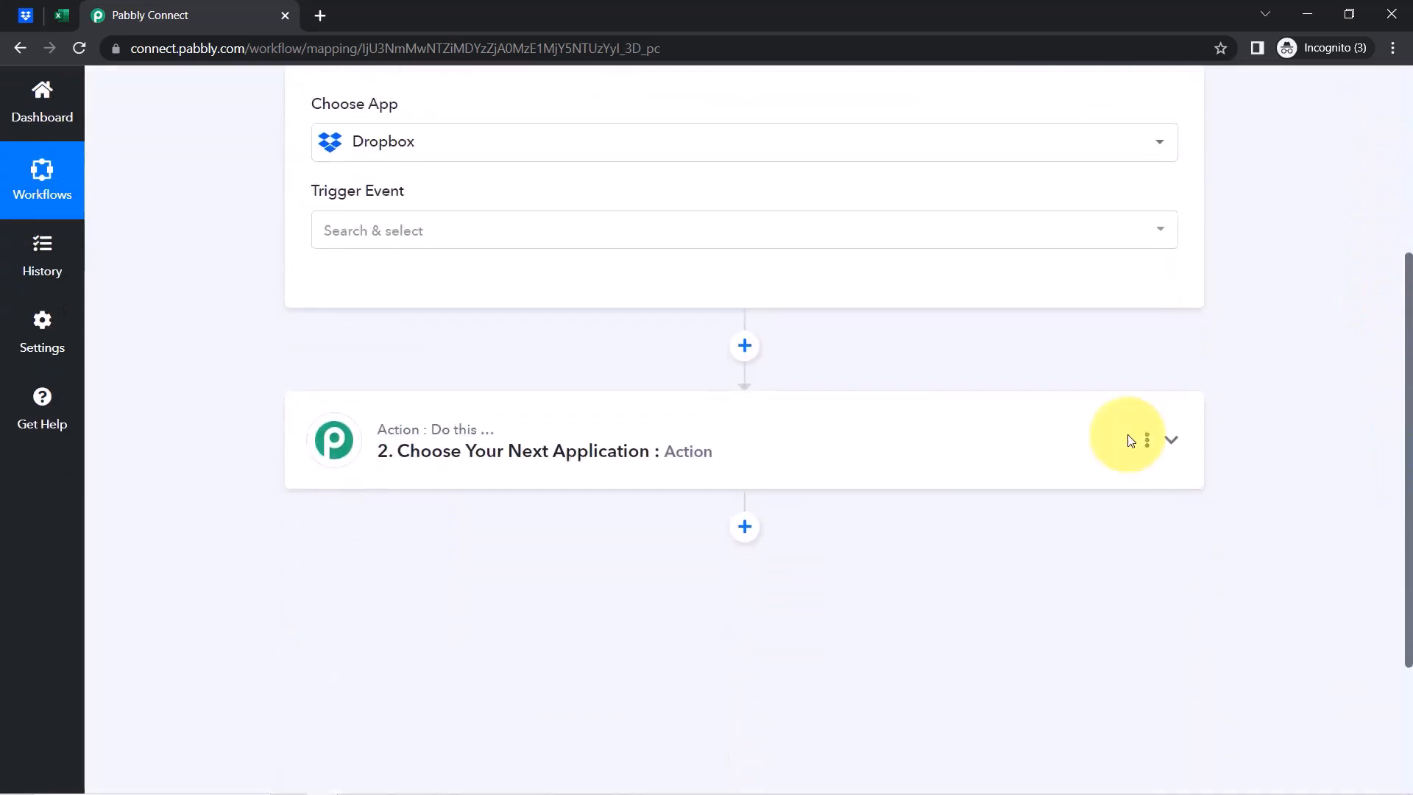
# Search the action apps and choose Microsoft Excel as the action app
pyautogui.click(404, 451)
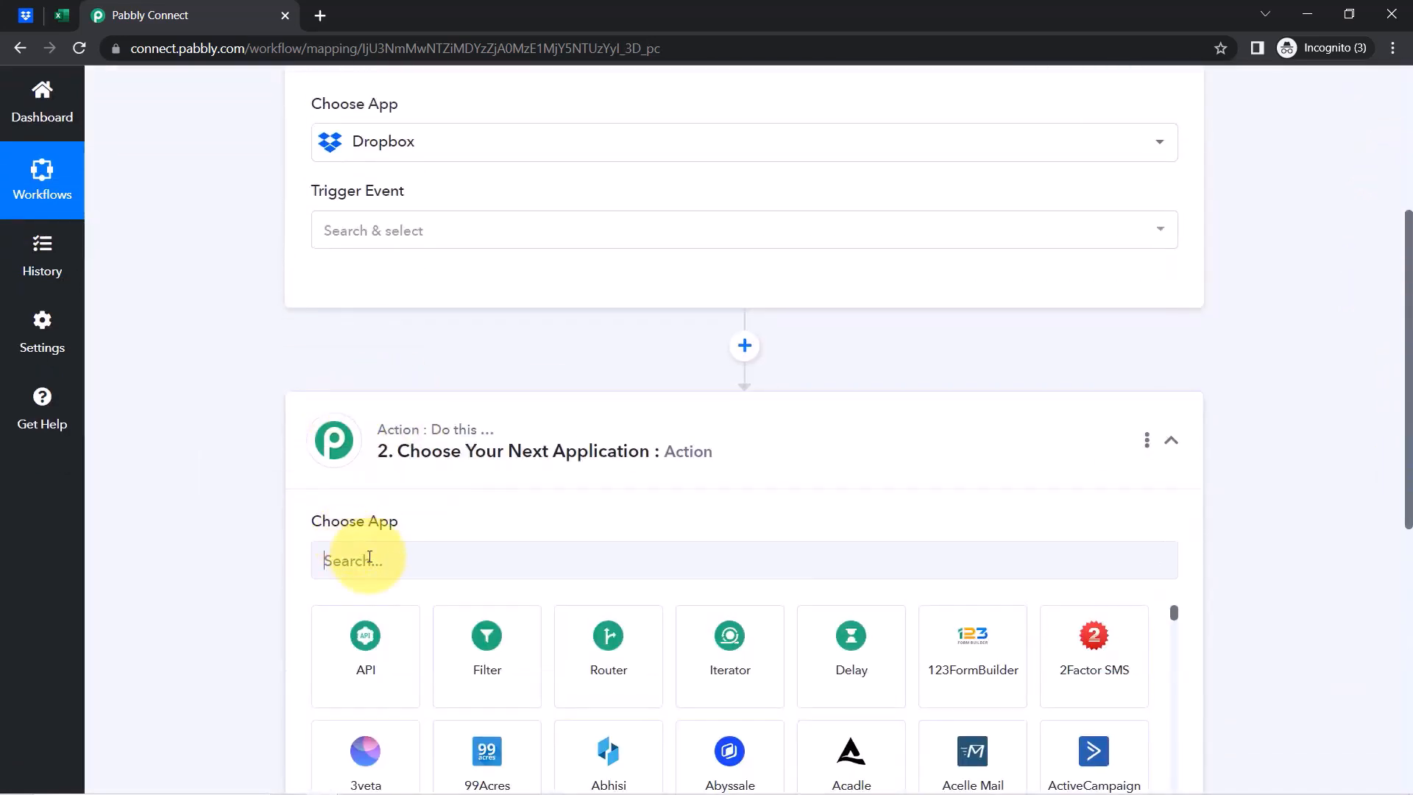
pyautogui.click(370, 559)
pyautogui.write('mid')
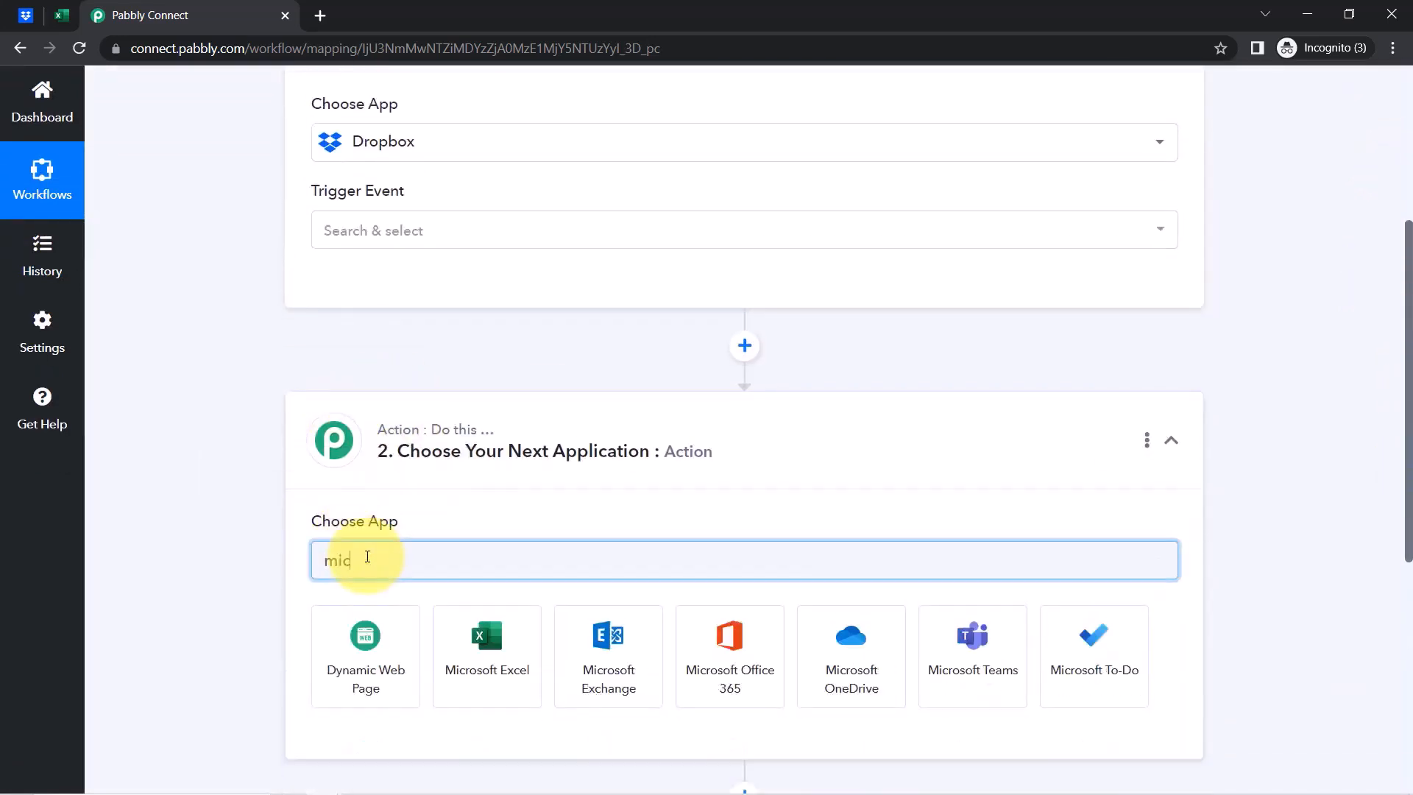
pyautogui.write('ro')
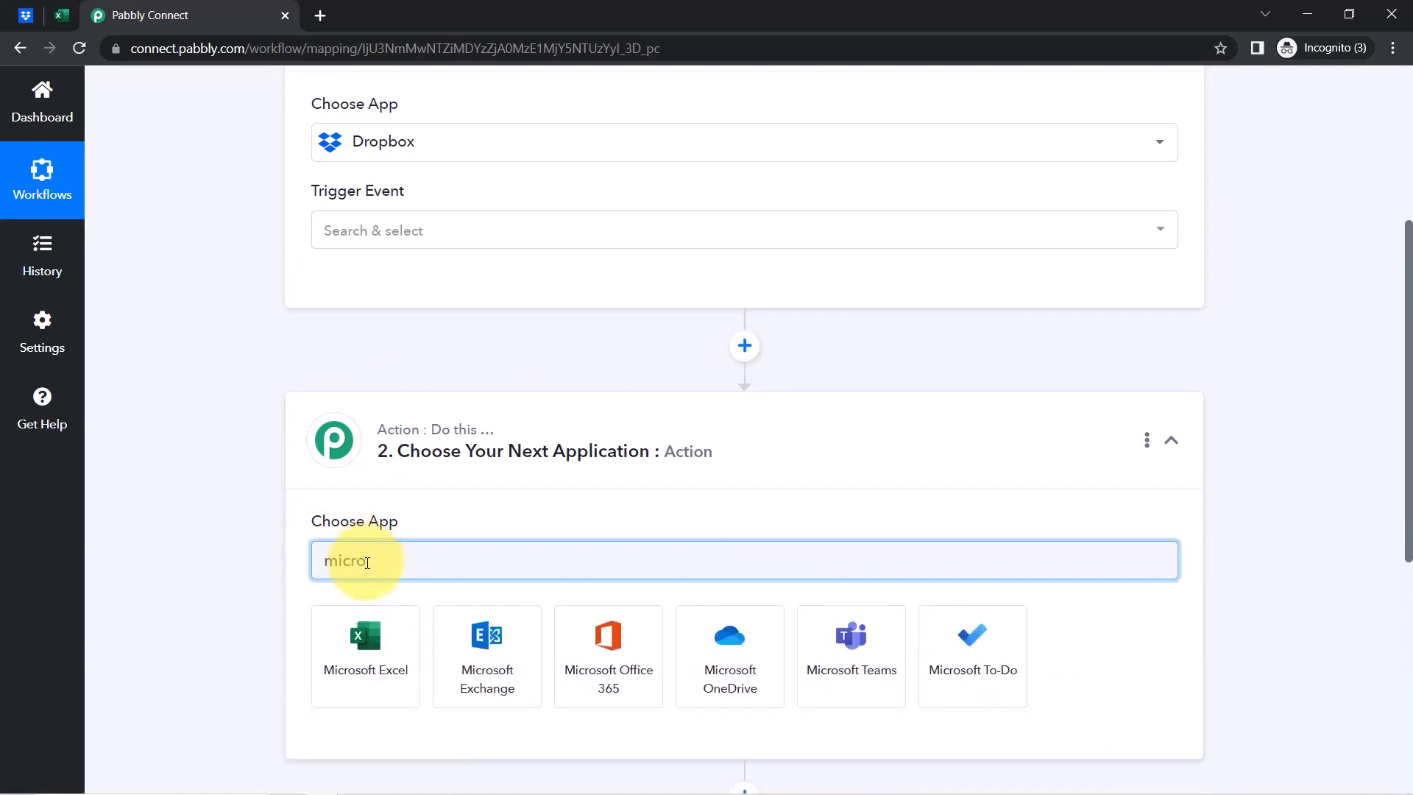
pyautogui.click(366, 639)
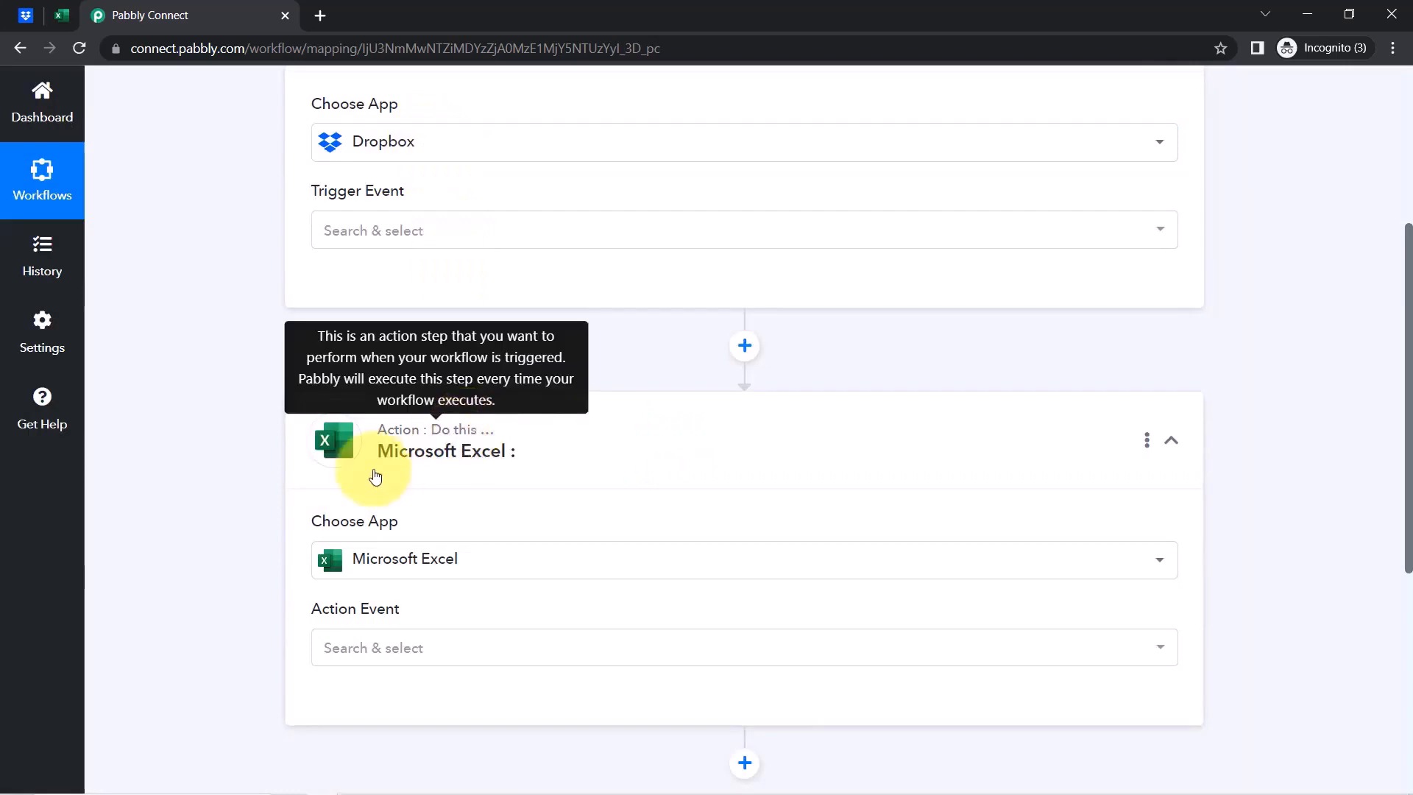
pyautogui.moveTo(1410, 417); pyautogui.dragTo(1386, 341)
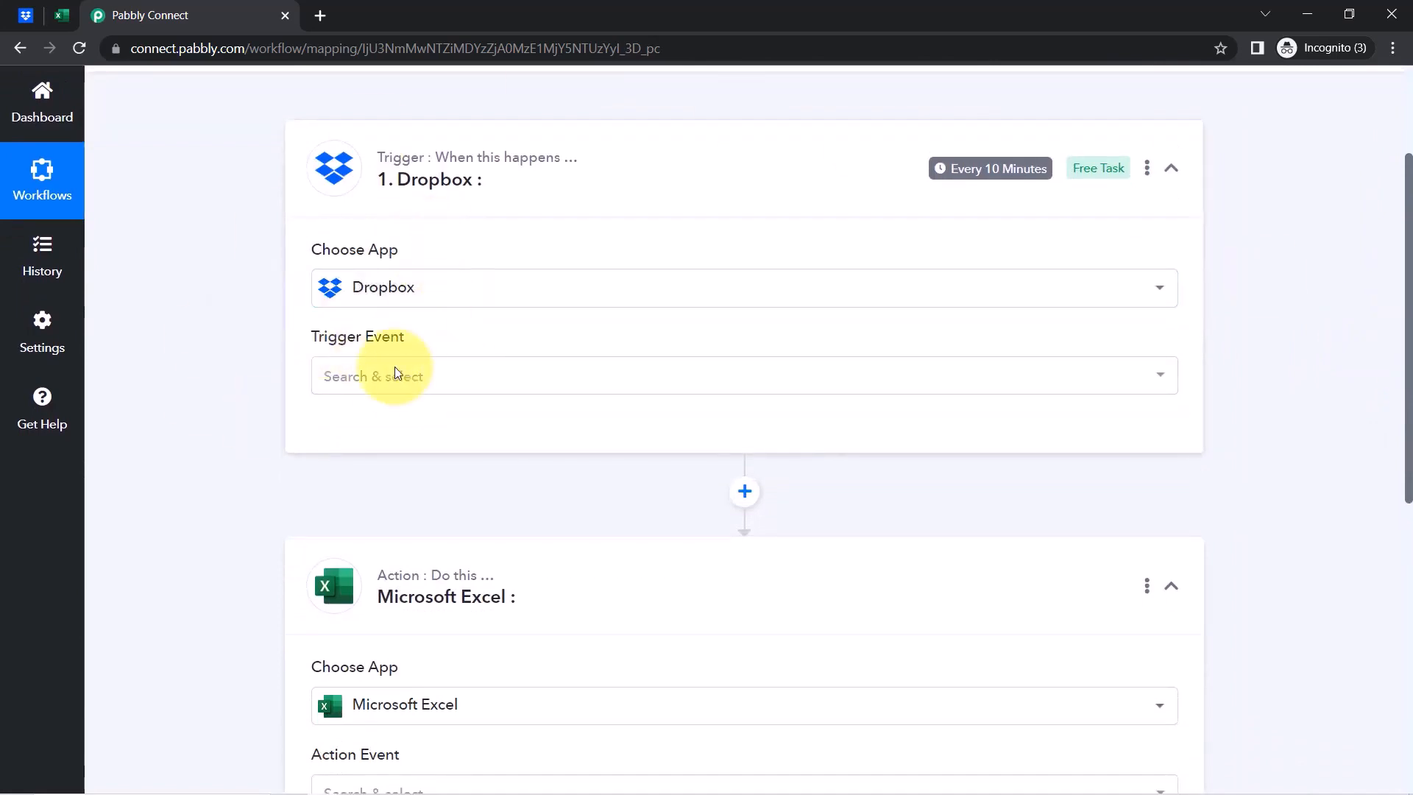
# Set the Dropbox trigger event to New File and authorize a new Dropbox connection
pyautogui.click(364, 388)
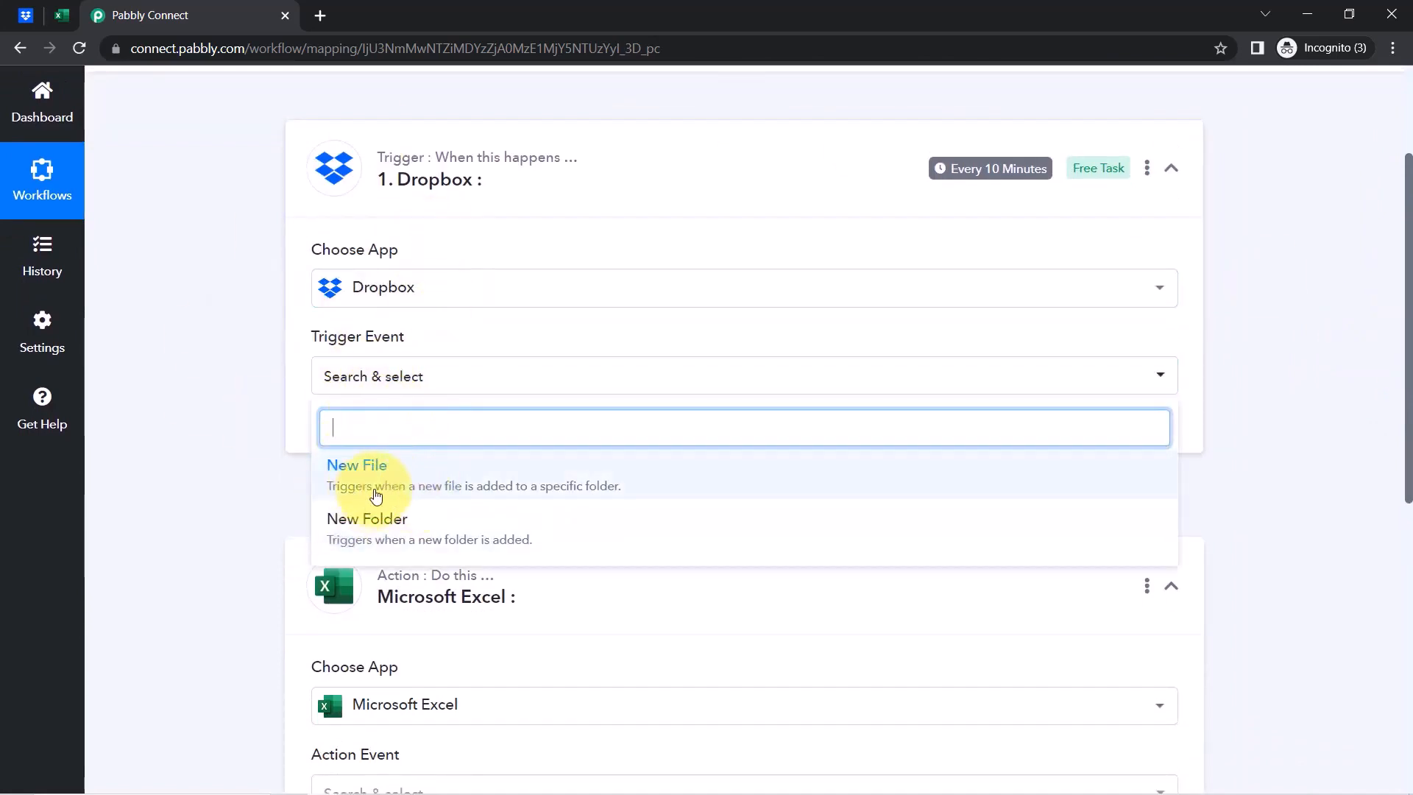
pyautogui.click(549, 480)
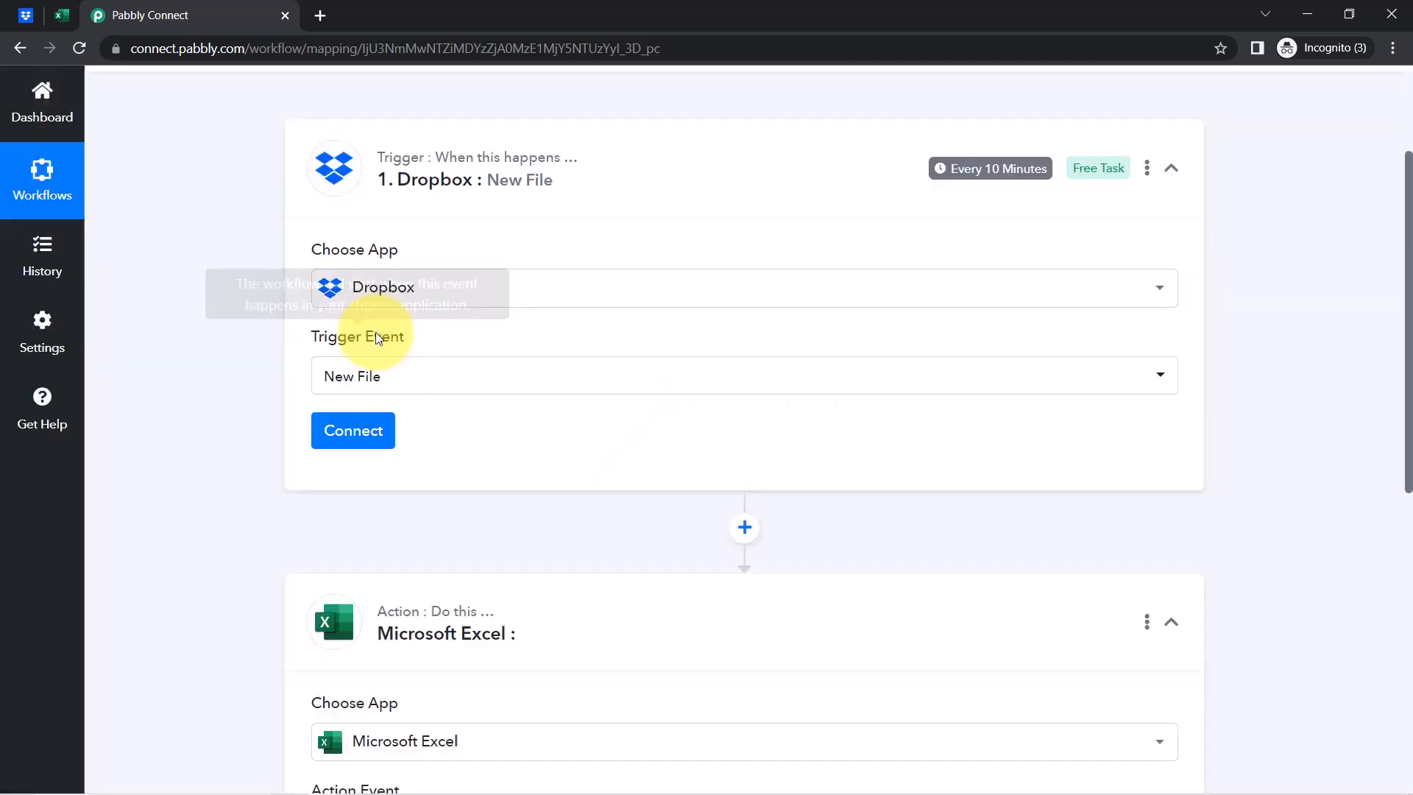
pyautogui.click(353, 435)
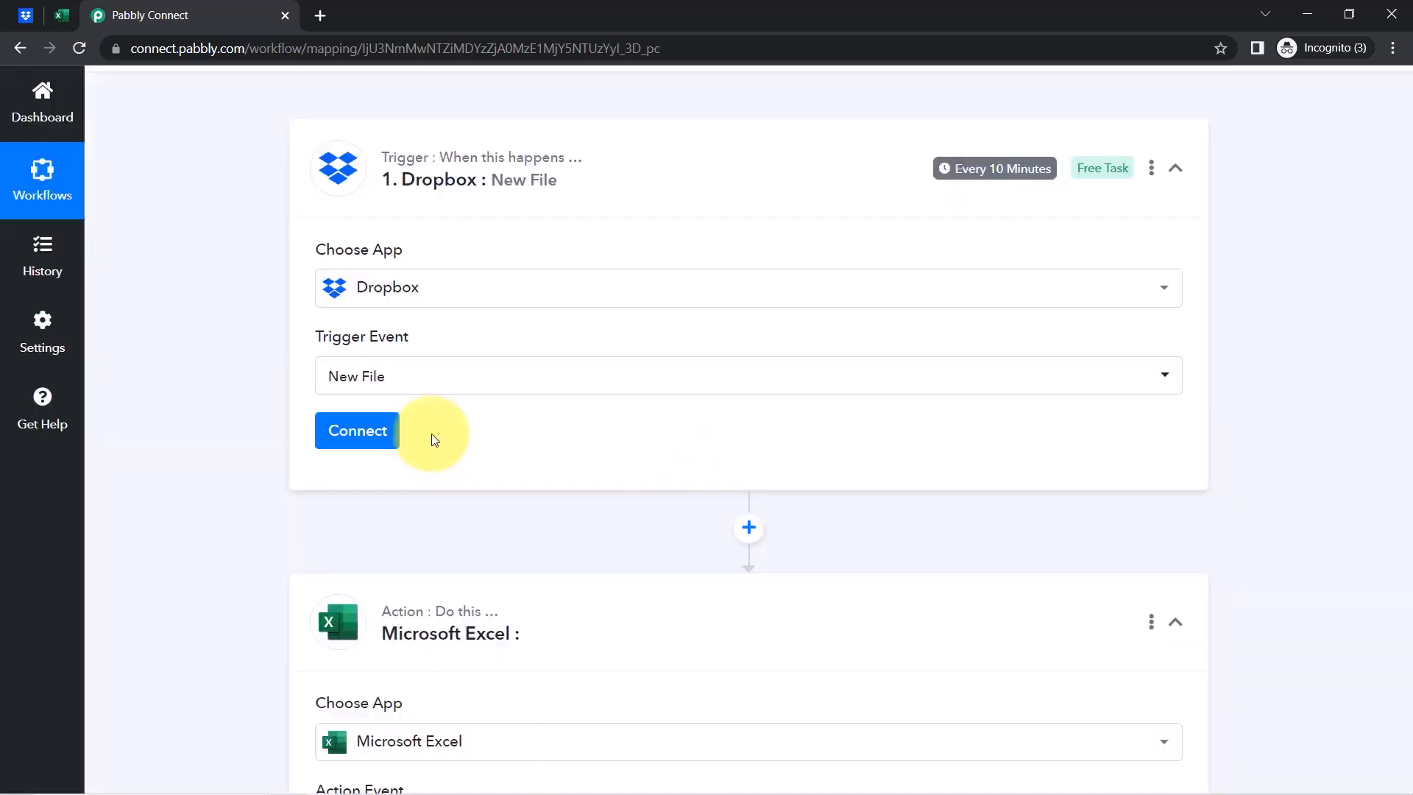
pyautogui.click(724, 277)
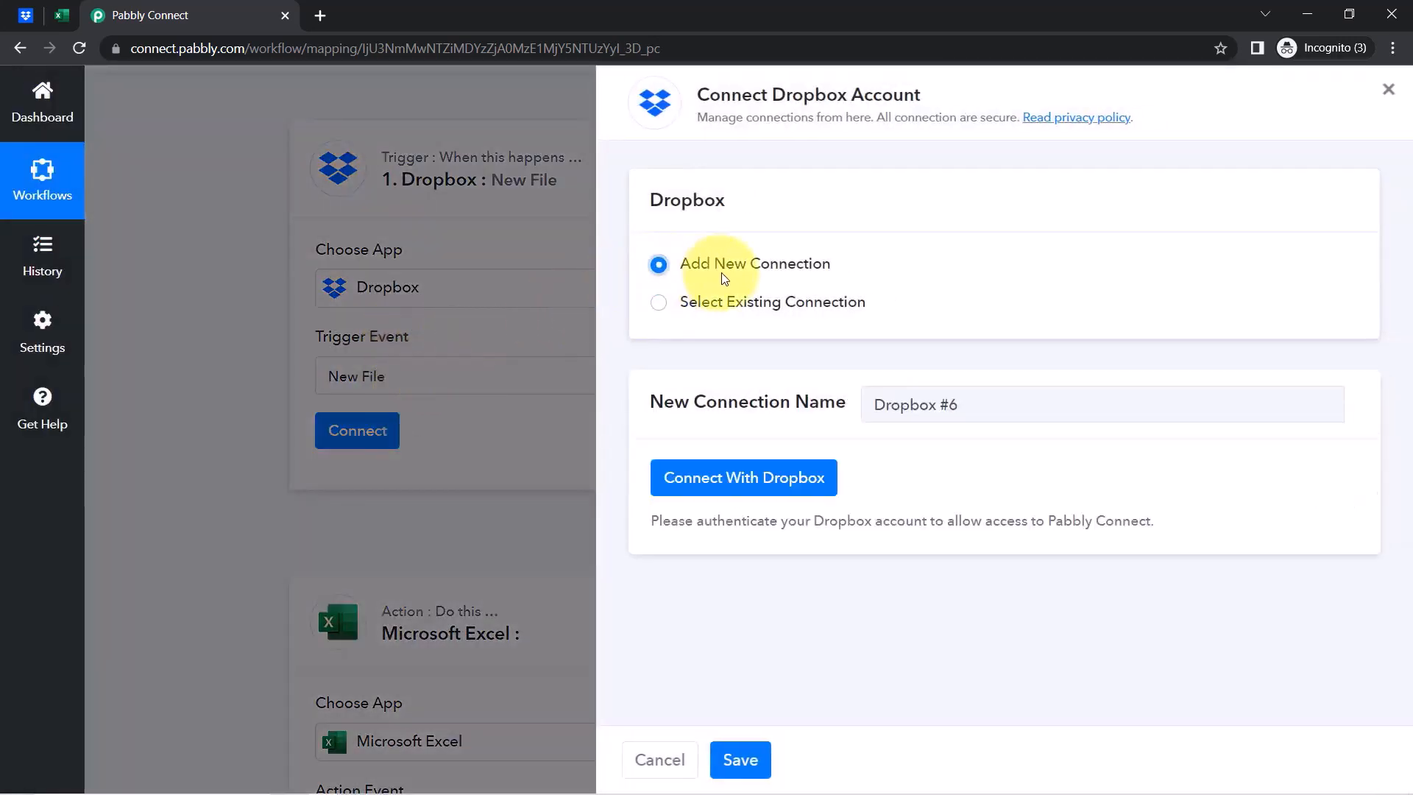
pyautogui.click(706, 488)
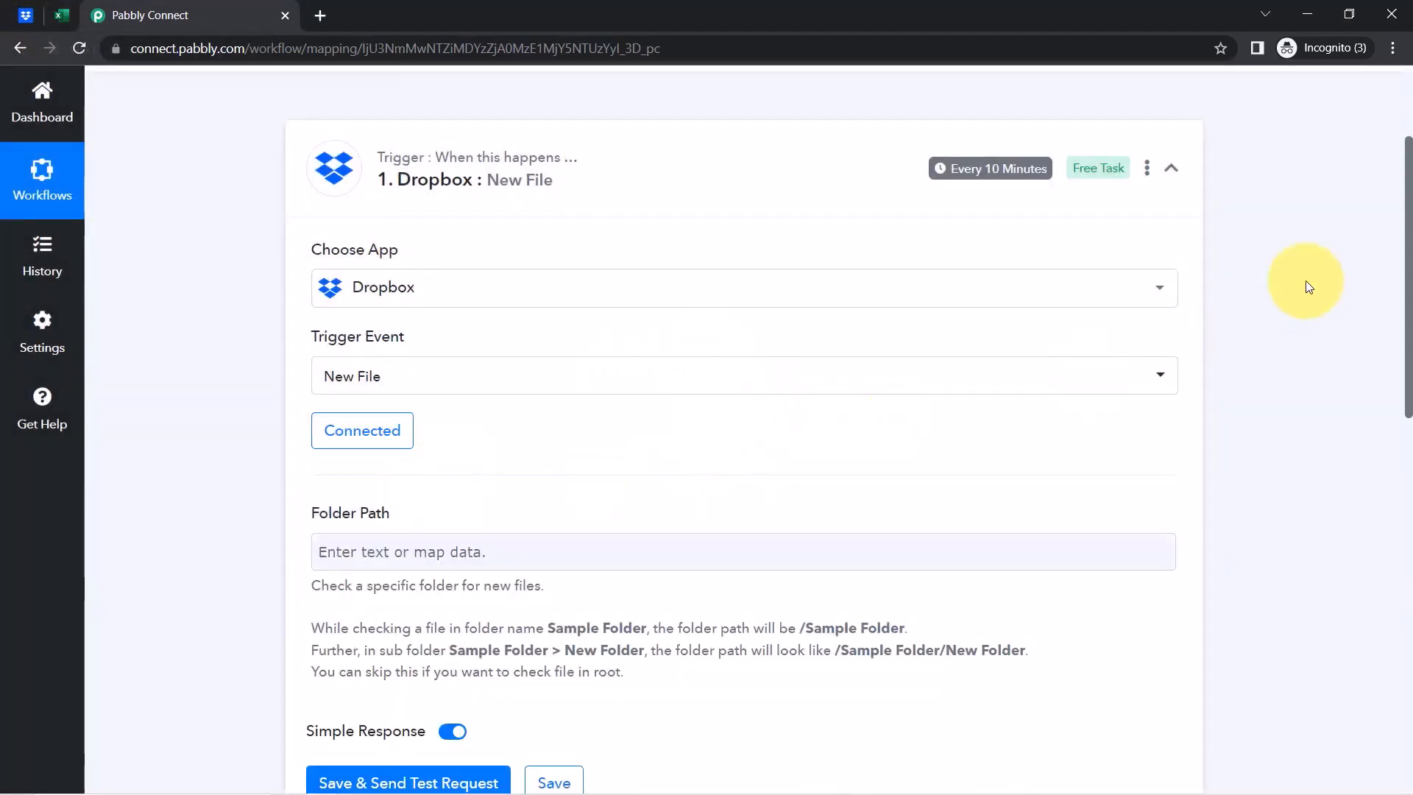
# Review the Folder Path field's help text and its example folder path
pyautogui.moveTo(1410, 271); pyautogui.dragTo(1402, 379)
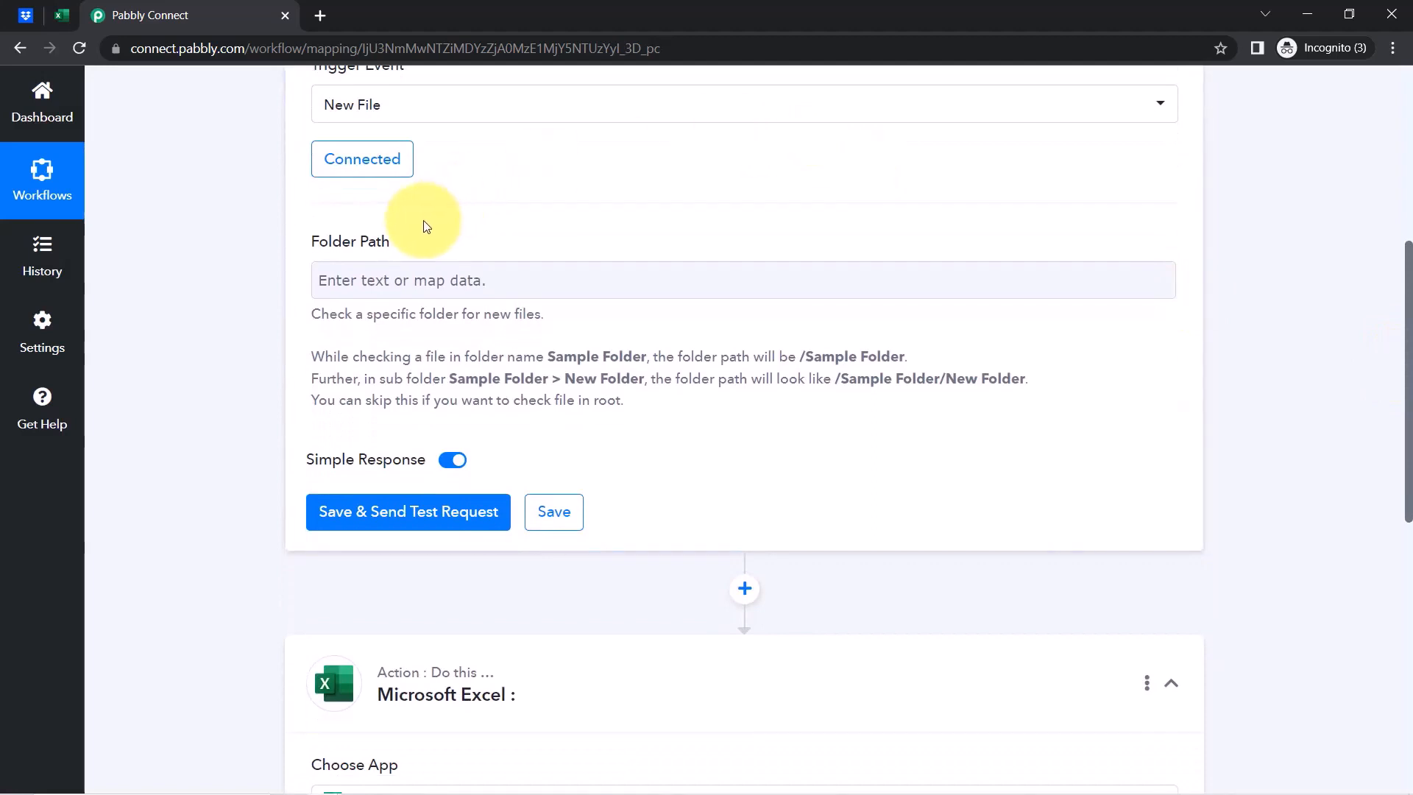
pyautogui.moveTo(319, 242); pyautogui.dragTo(419, 236)
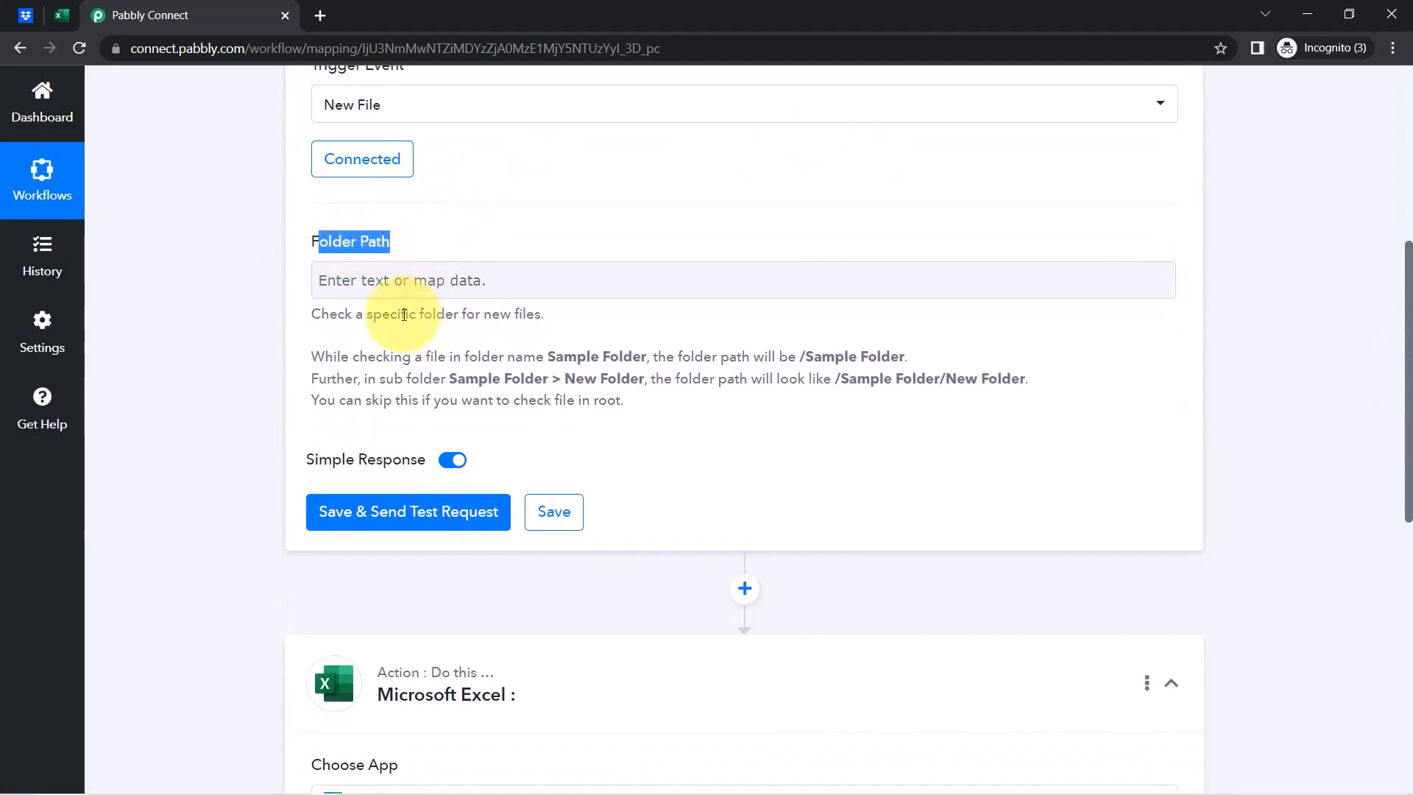
pyautogui.moveTo(347, 319); pyautogui.dragTo(551, 325)
pyautogui.moveTo(340, 358); pyautogui.dragTo(551, 356)
pyautogui.click(587, 360)
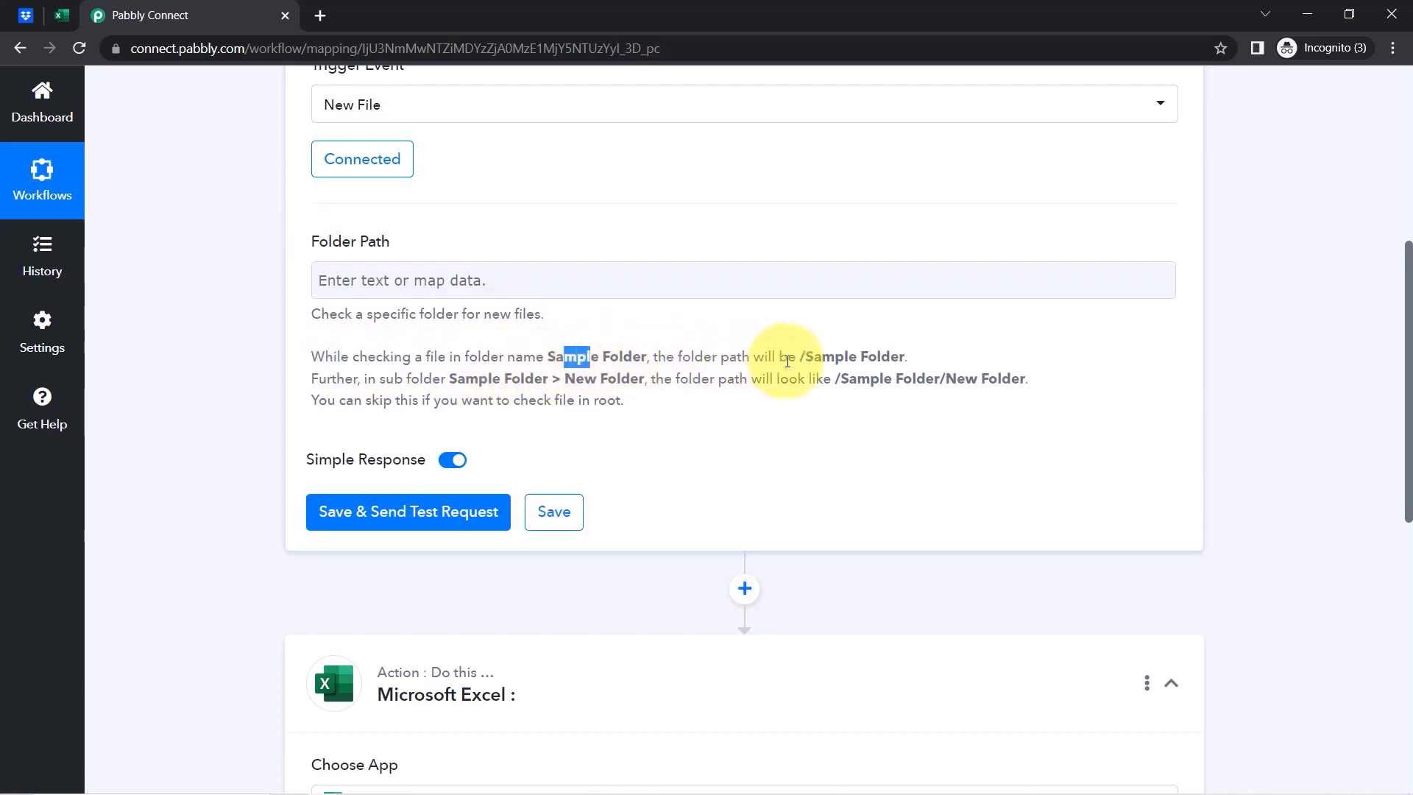
pyautogui.moveTo(802, 358); pyautogui.dragTo(876, 358)
# Open the All Blog Files (Submitted via freelancer) folder in Dropbox and copy its name from the path
pyautogui.click(21, 19)
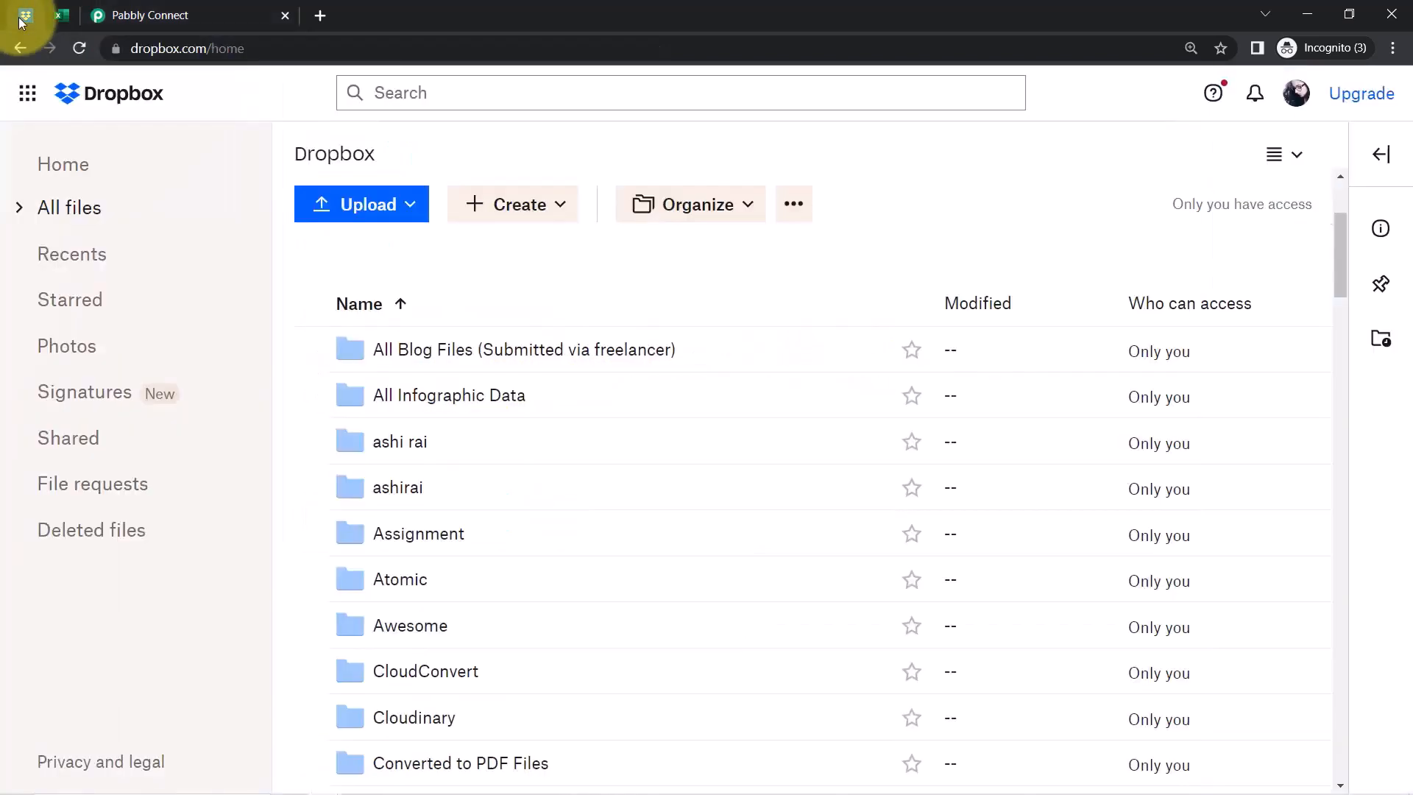
pyautogui.click(473, 356)
pyautogui.tripleClick(477, 361)
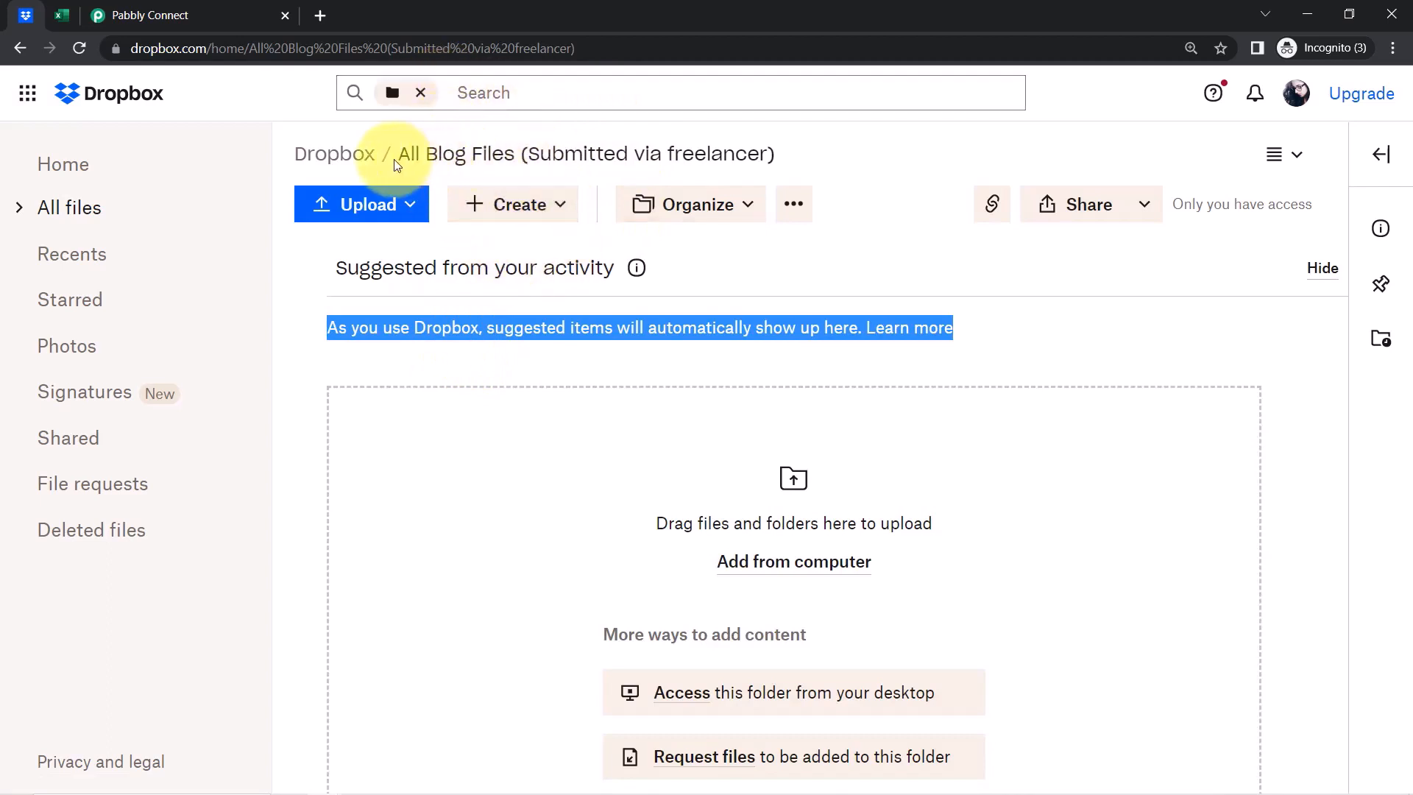
pyautogui.moveTo(384, 157); pyautogui.dragTo(774, 146)
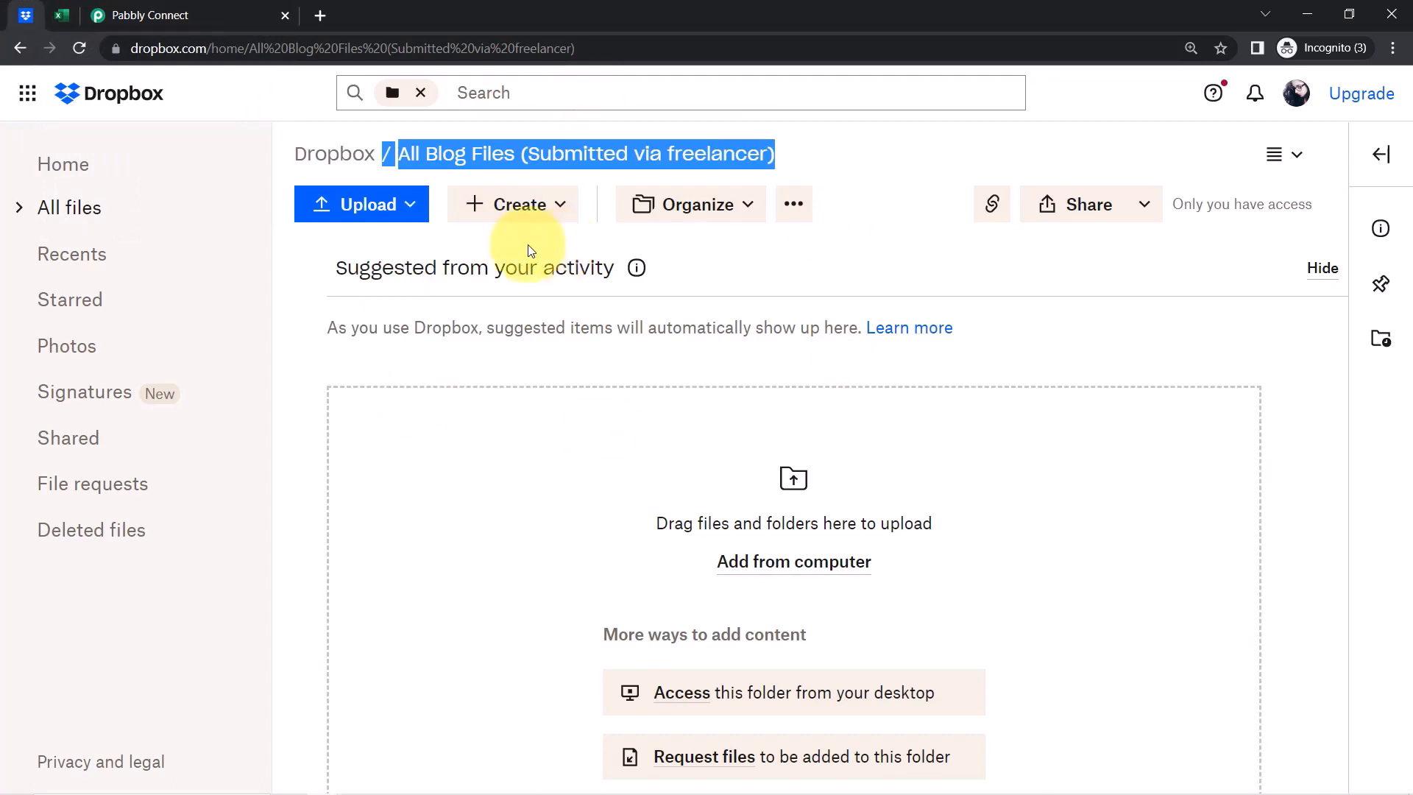
# Paste /All Blog Files (Submitted via freelancer) into the trigger's Folder Path field
pyautogui.click(165, 4)
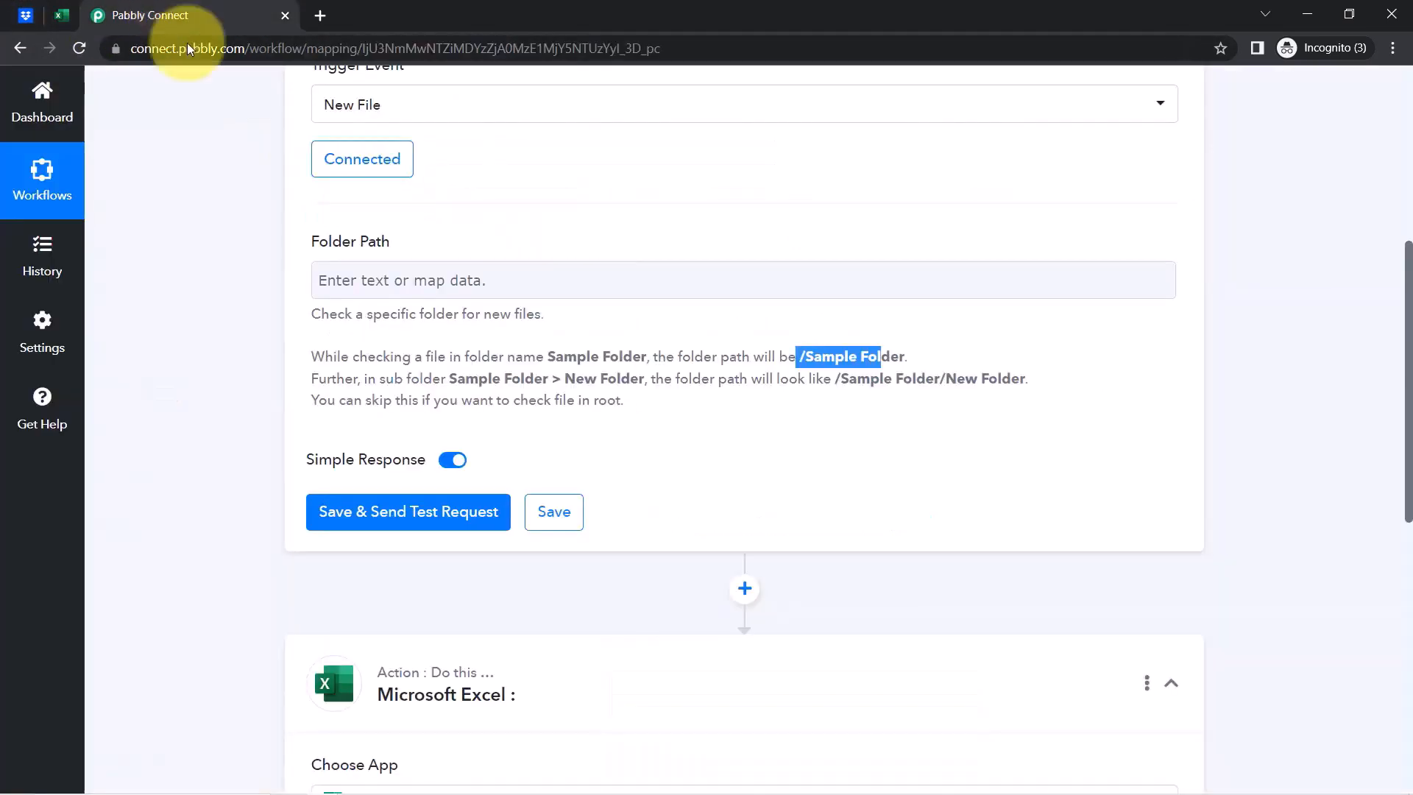
pyautogui.click(373, 271)
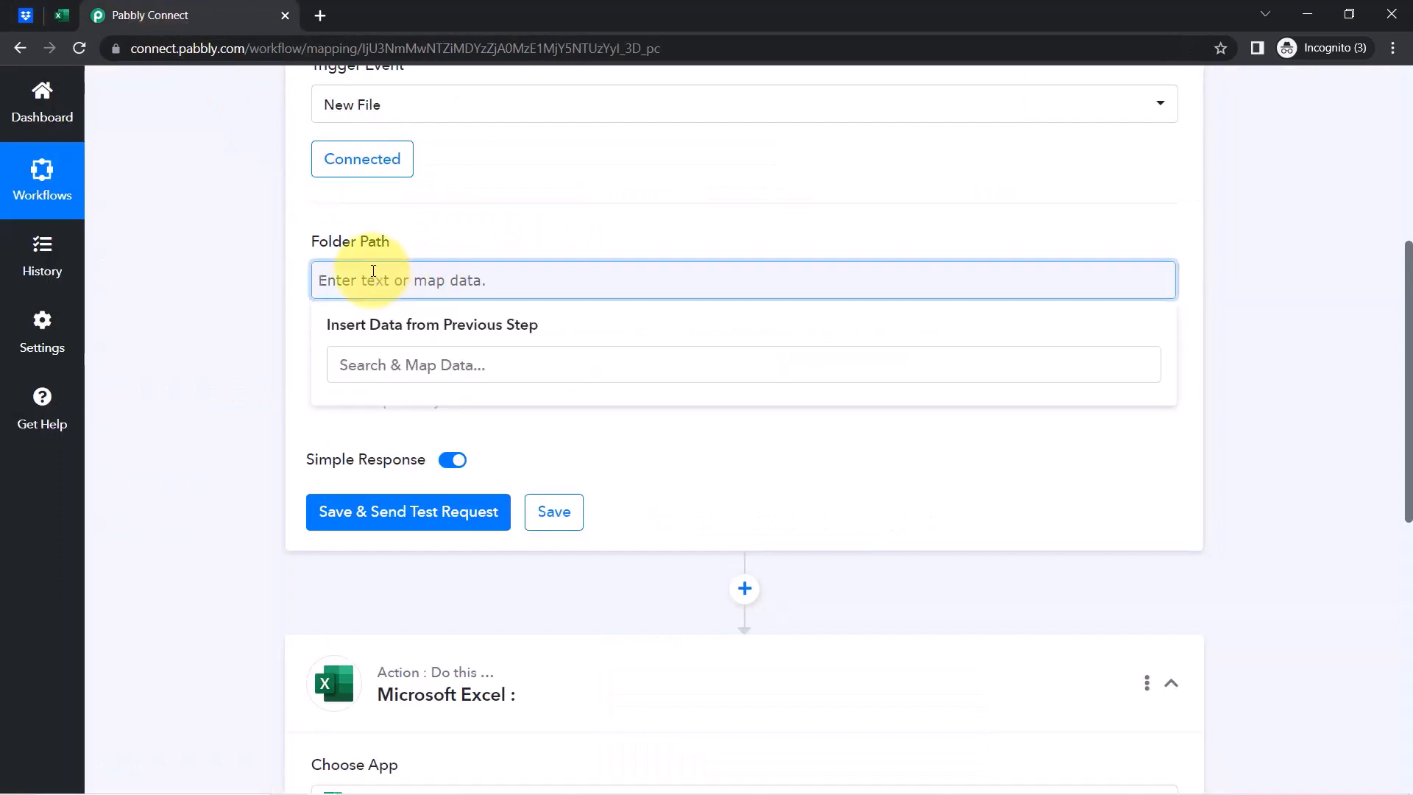
pyautogui.write('/All Blog Files (Submitted via freelancer)')
pyautogui.click(278, 312)
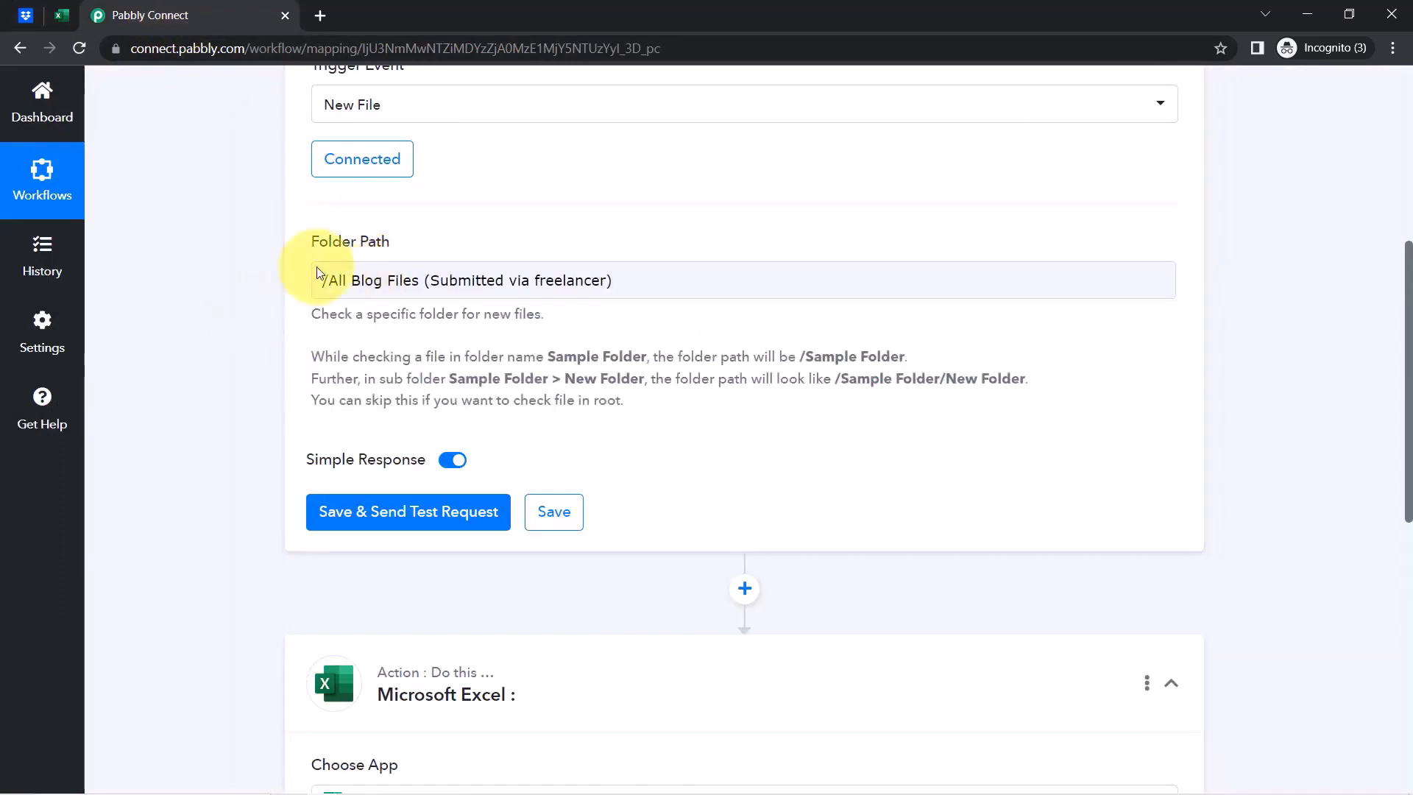
# Review the subfolder path examples in the help text, then return to the Dropbox folder
pyautogui.moveTo(800, 356); pyautogui.dragTo(876, 357)
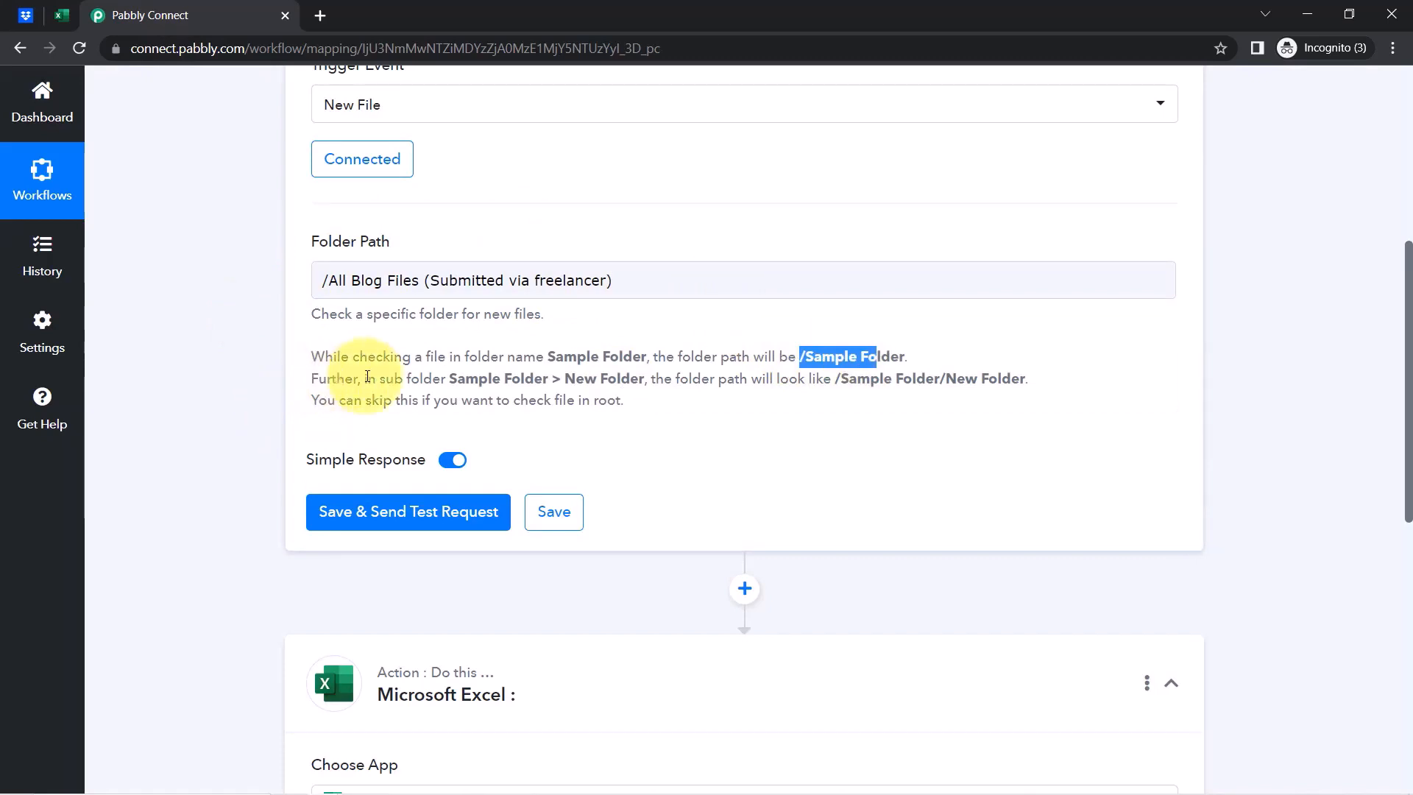
pyautogui.moveTo(474, 379); pyautogui.dragTo(607, 378)
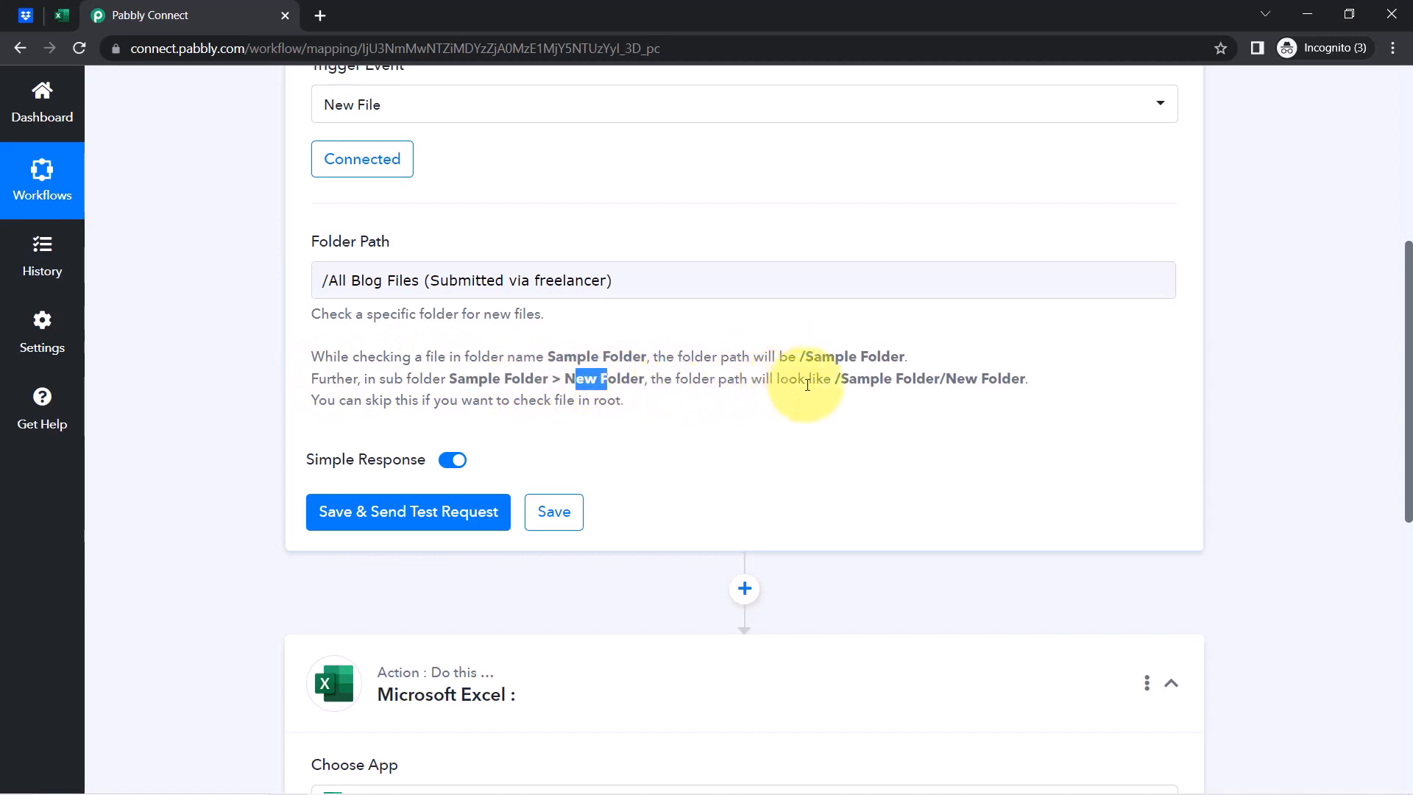
pyautogui.moveTo(832, 382)
pyautogui.mouseDown()
pyautogui.moveTo(1022, 378)
pyautogui.moveTo(831, 379)
pyautogui.mouseUp()
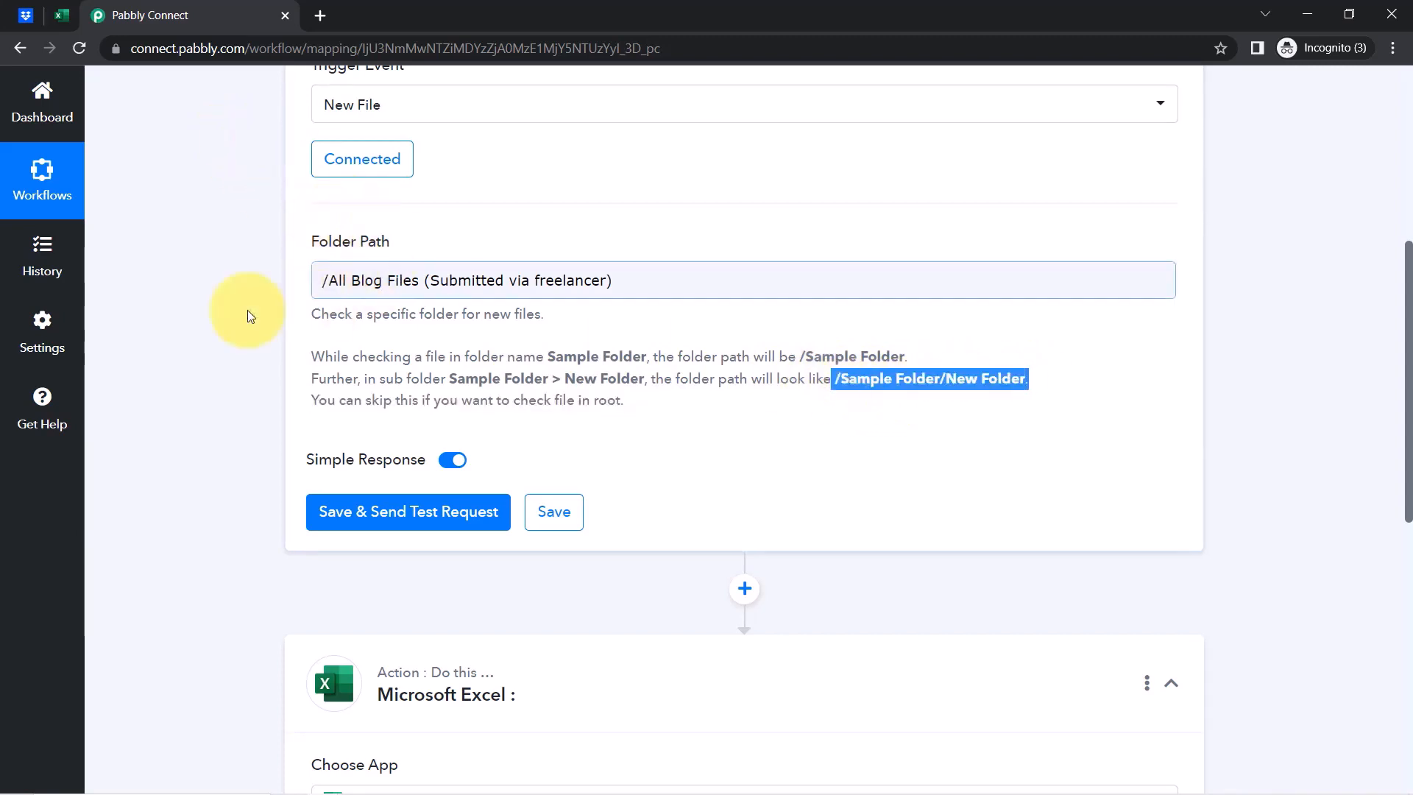
pyautogui.click(363, 390)
pyautogui.moveTo(1398, 401); pyautogui.dragTo(1401, 489)
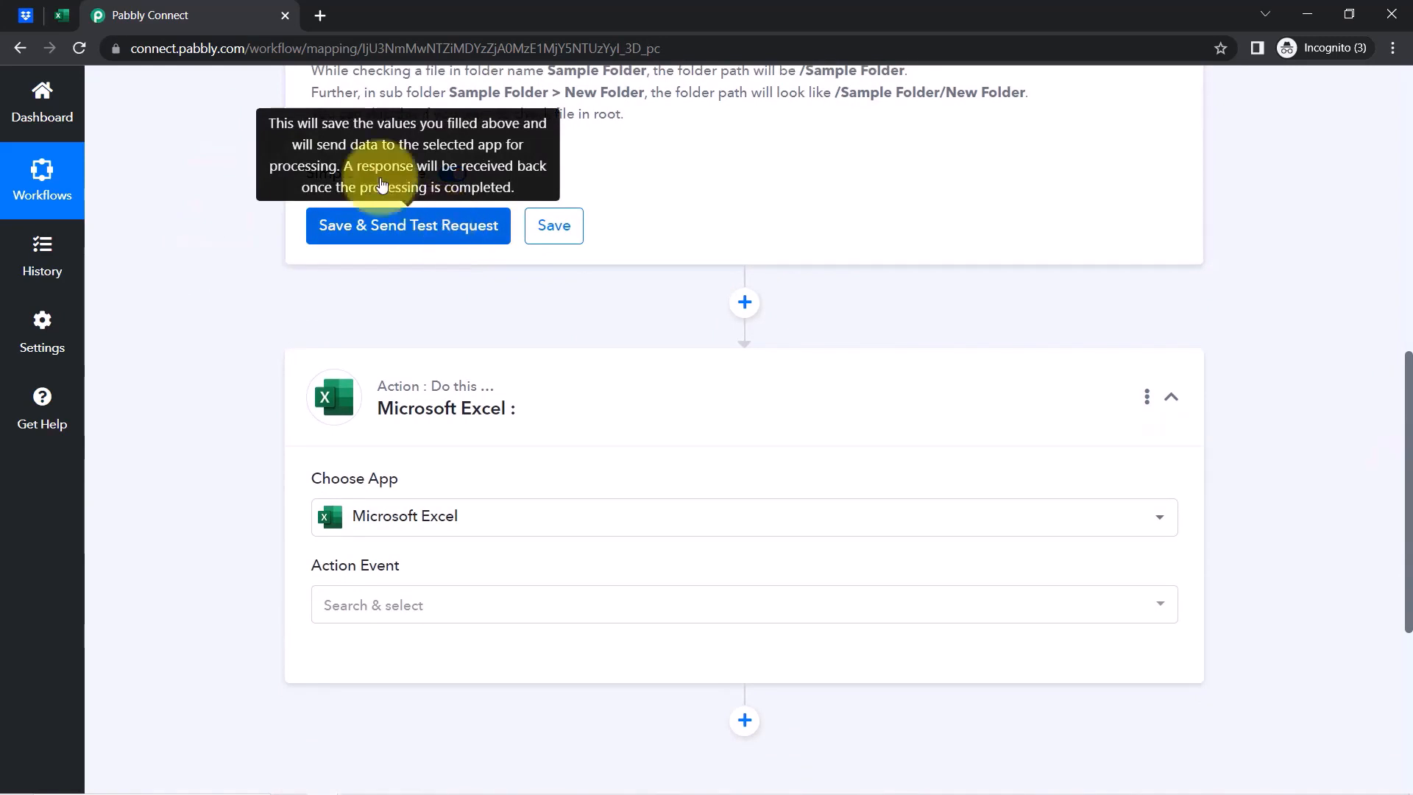
pyautogui.click(26, 14)
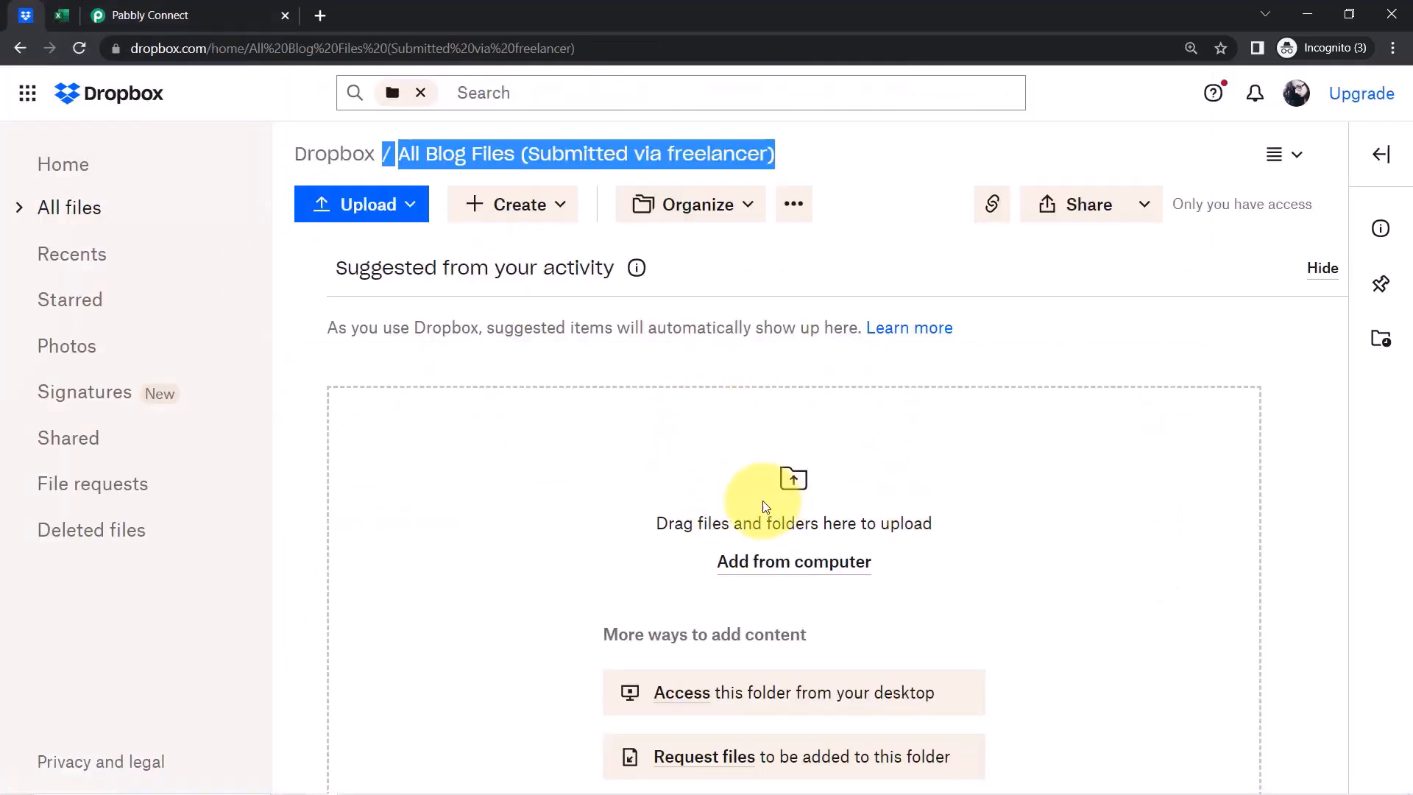
# Upload 'Blog on Digital Marketing' from the Desktop via Add from computer > Upload files
pyautogui.click(773, 564)
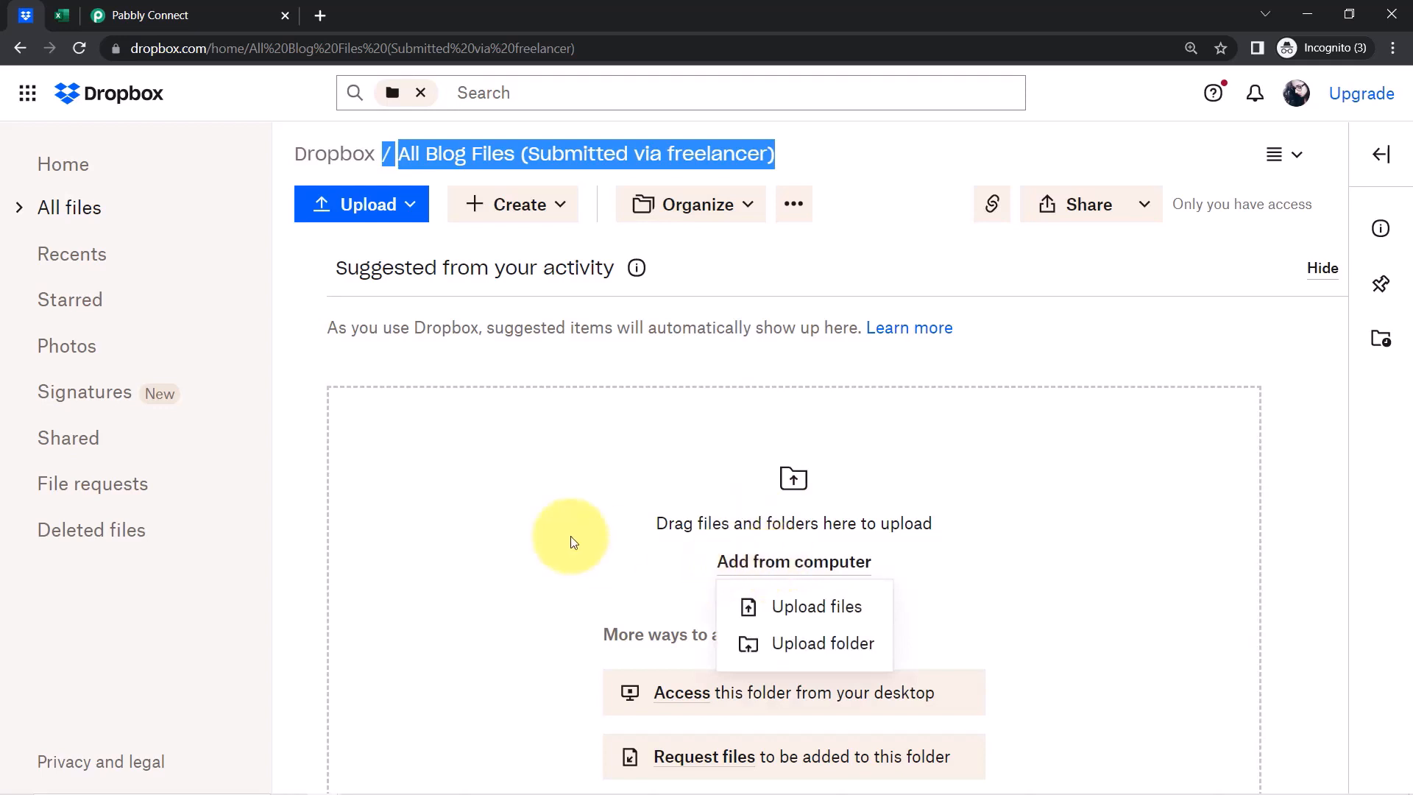
pyautogui.click(816, 607)
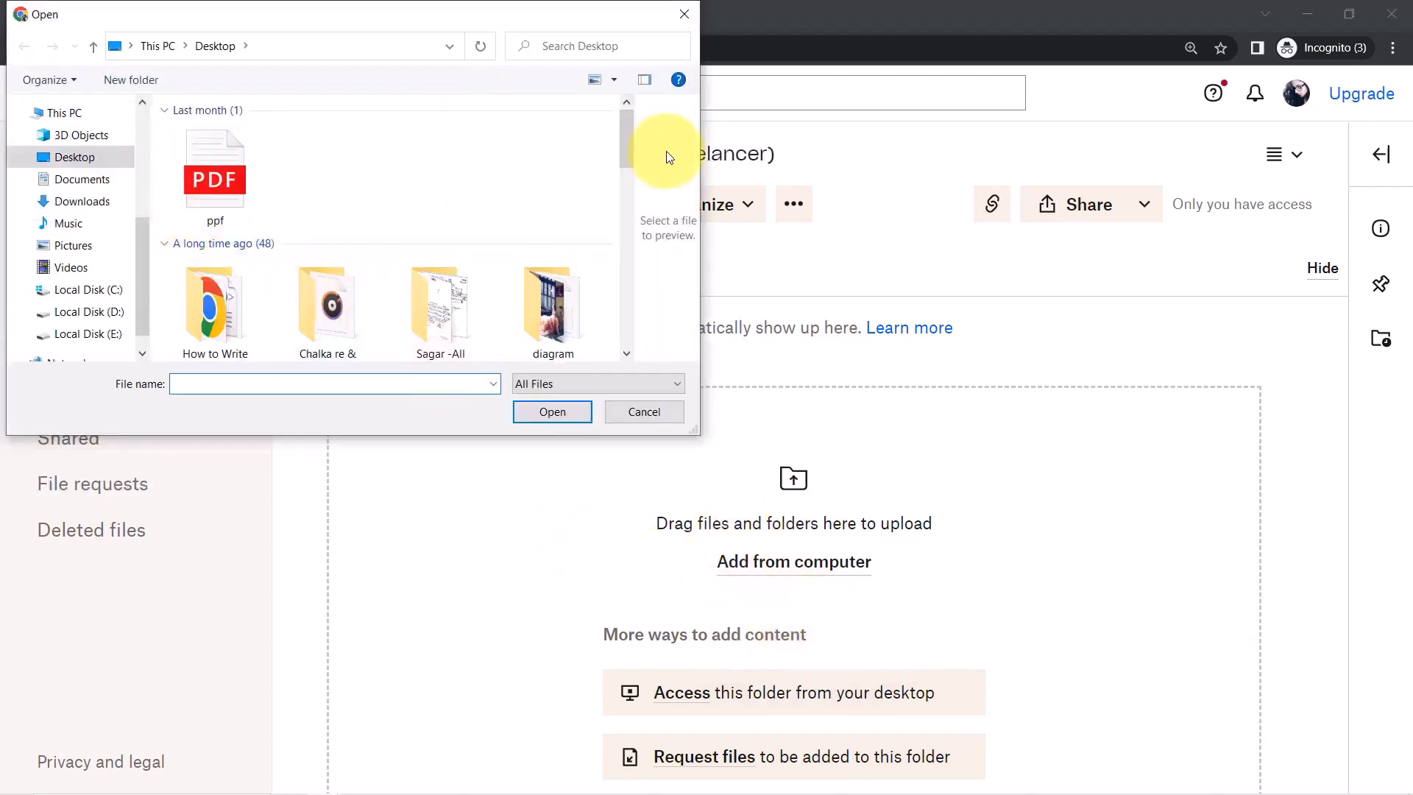
pyautogui.click(436, 312)
pyautogui.press('b')
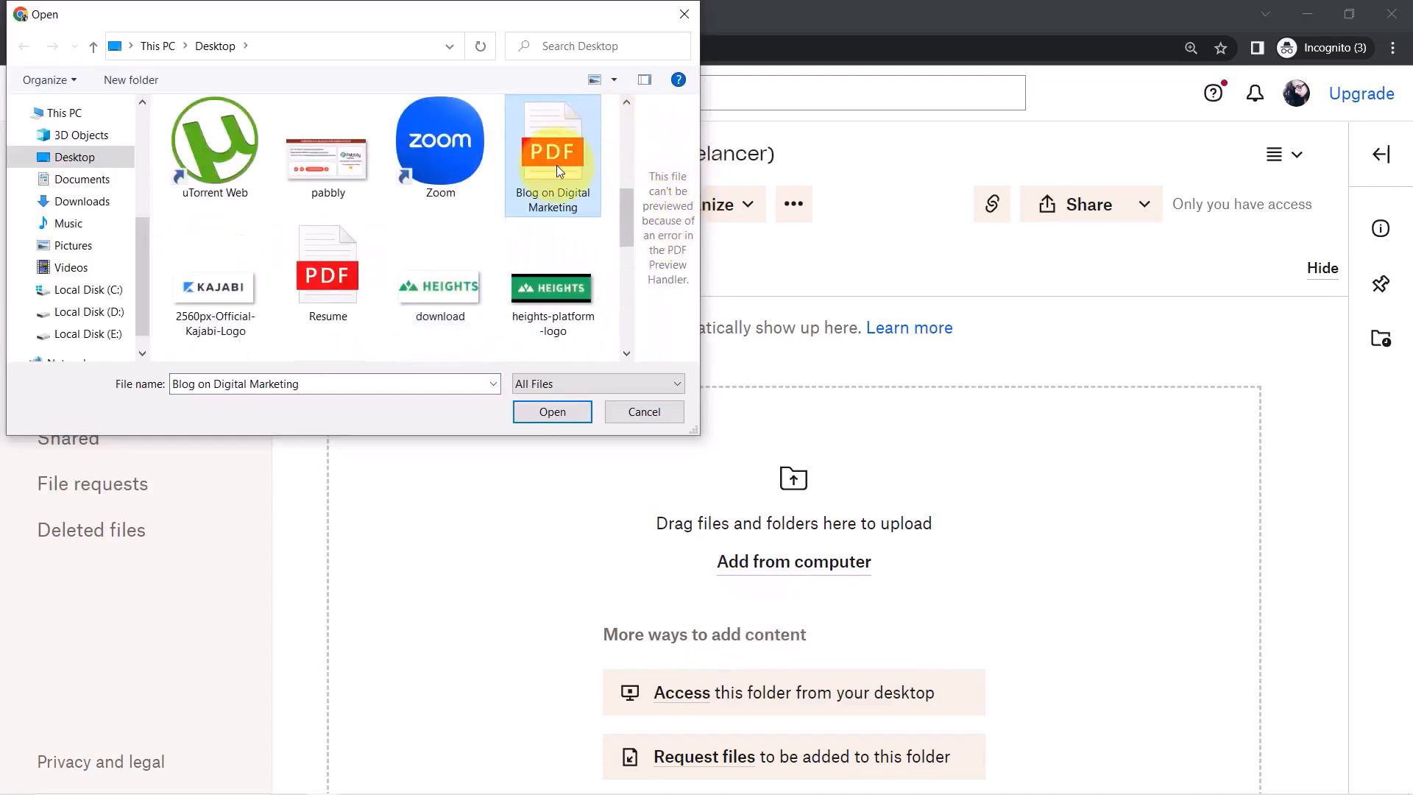
pyautogui.click(553, 411)
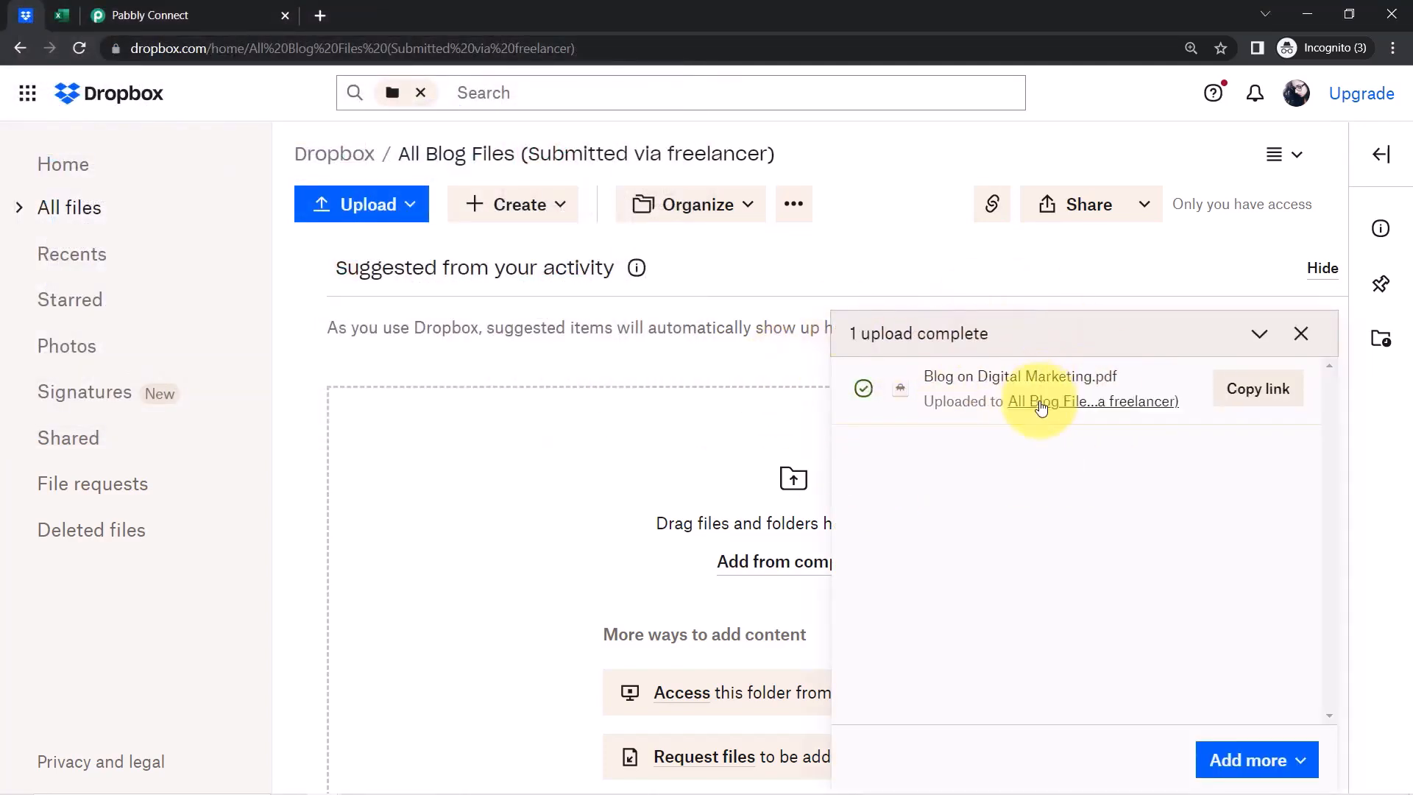
# Save and send a test request, then open the returned shareable link in a new tab
pyautogui.click(169, 15)
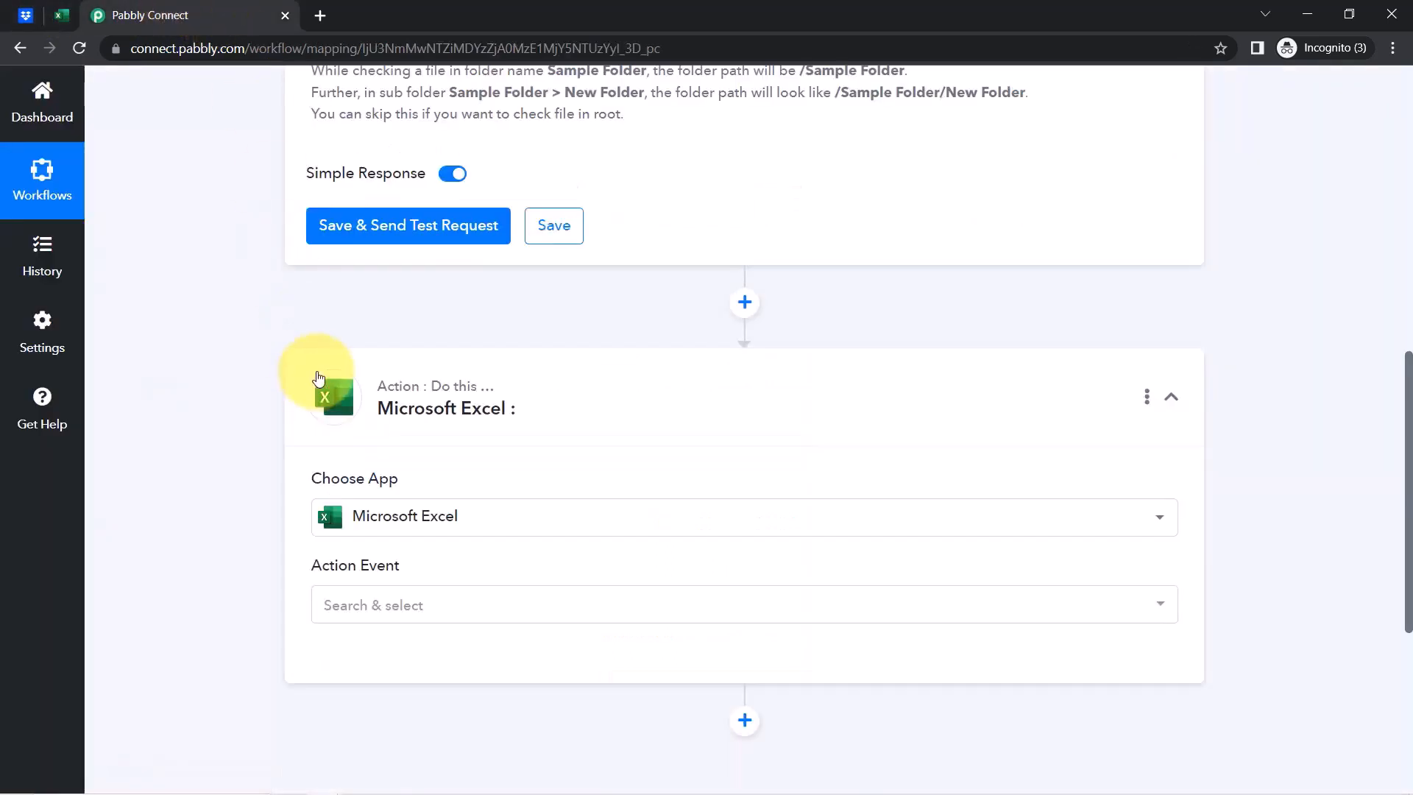
pyautogui.click(343, 233)
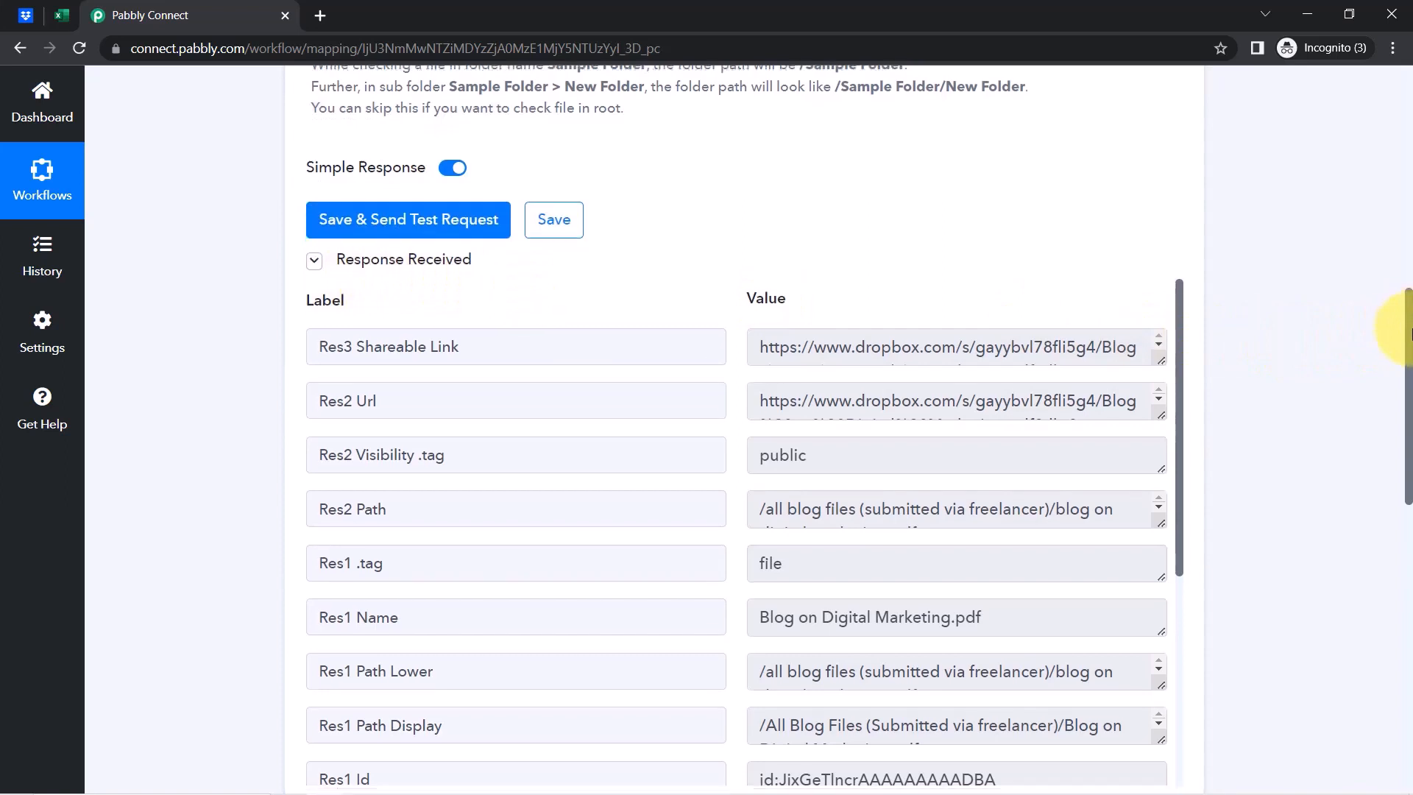
pyautogui.moveTo(1407, 327); pyautogui.dragTo(1409, 366)
pyautogui.tripleClick(991, 236)
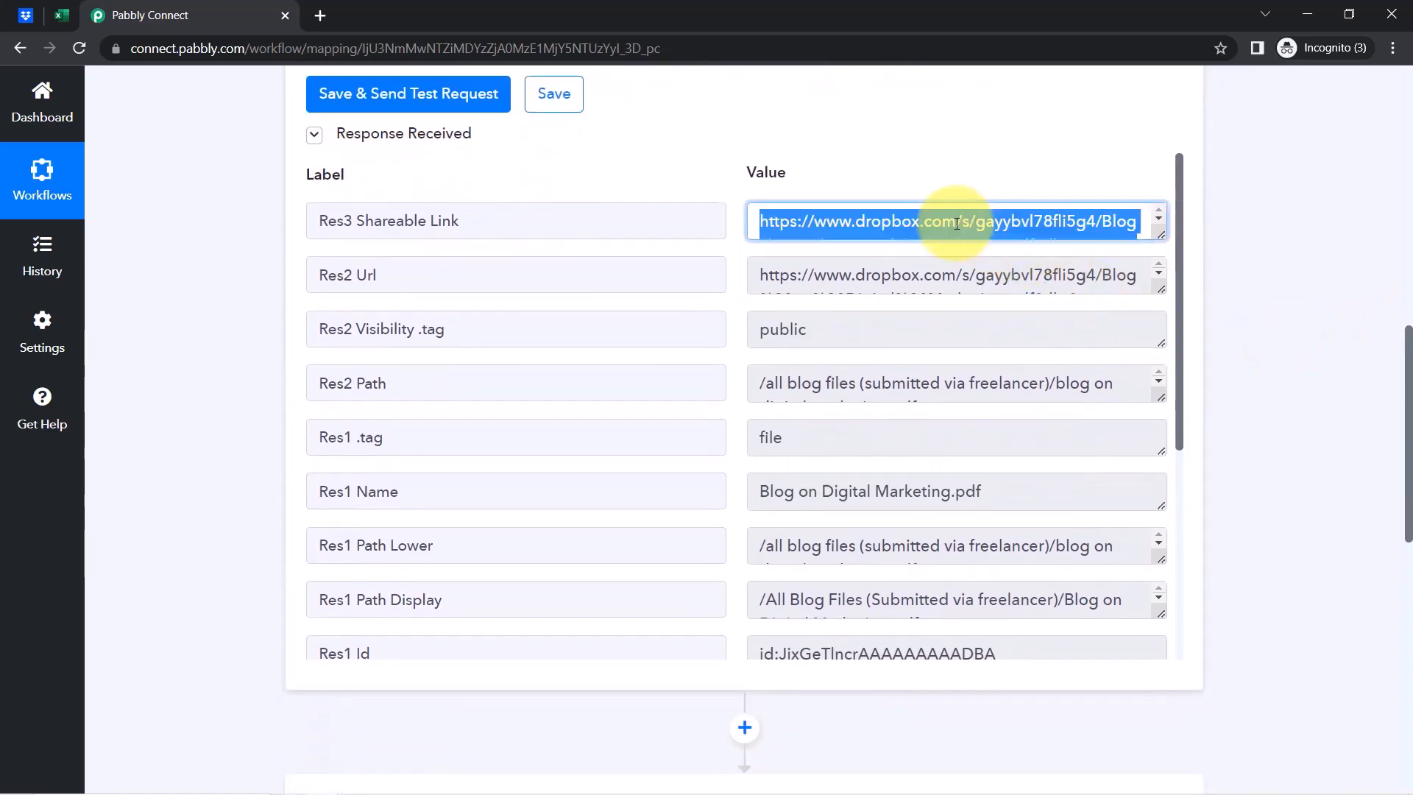
pyautogui.rightClick(956, 225)
pyautogui.click(988, 282)
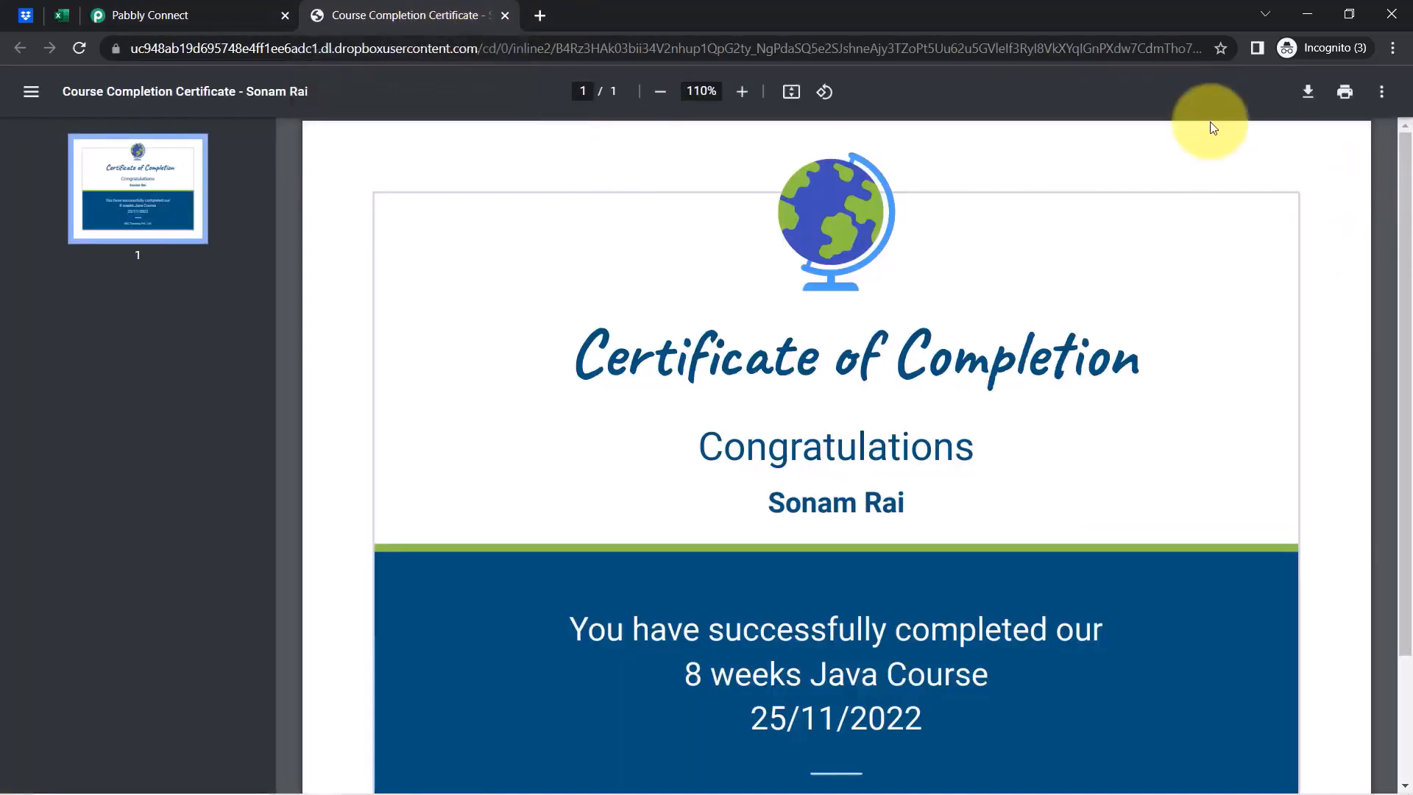
# Review the Res2 Url and public visibility fields, closing the opened link's tab
pyautogui.click(148, 16)
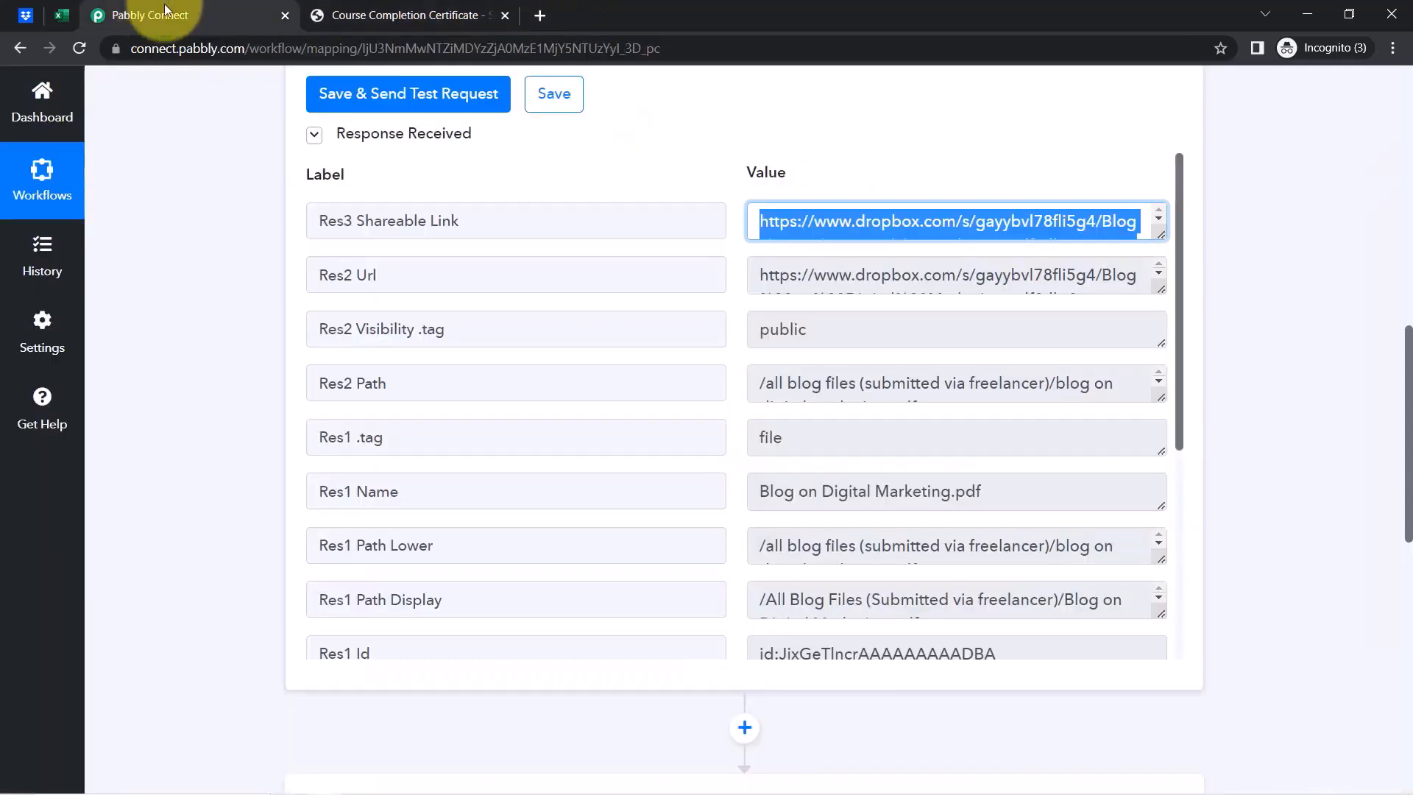
pyautogui.doubleClick(360, 275)
pyautogui.click(905, 279)
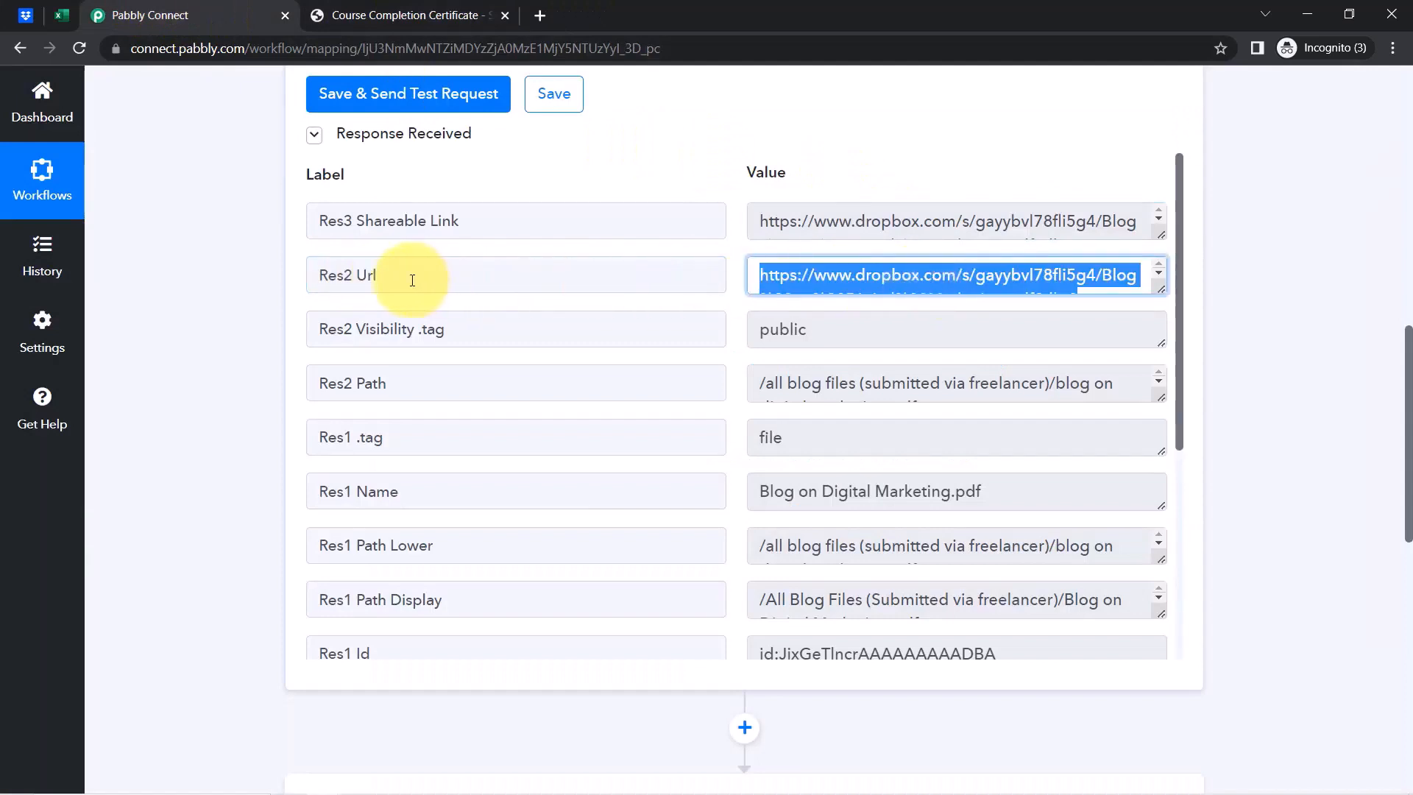
pyautogui.moveTo(323, 329); pyautogui.dragTo(528, 327)
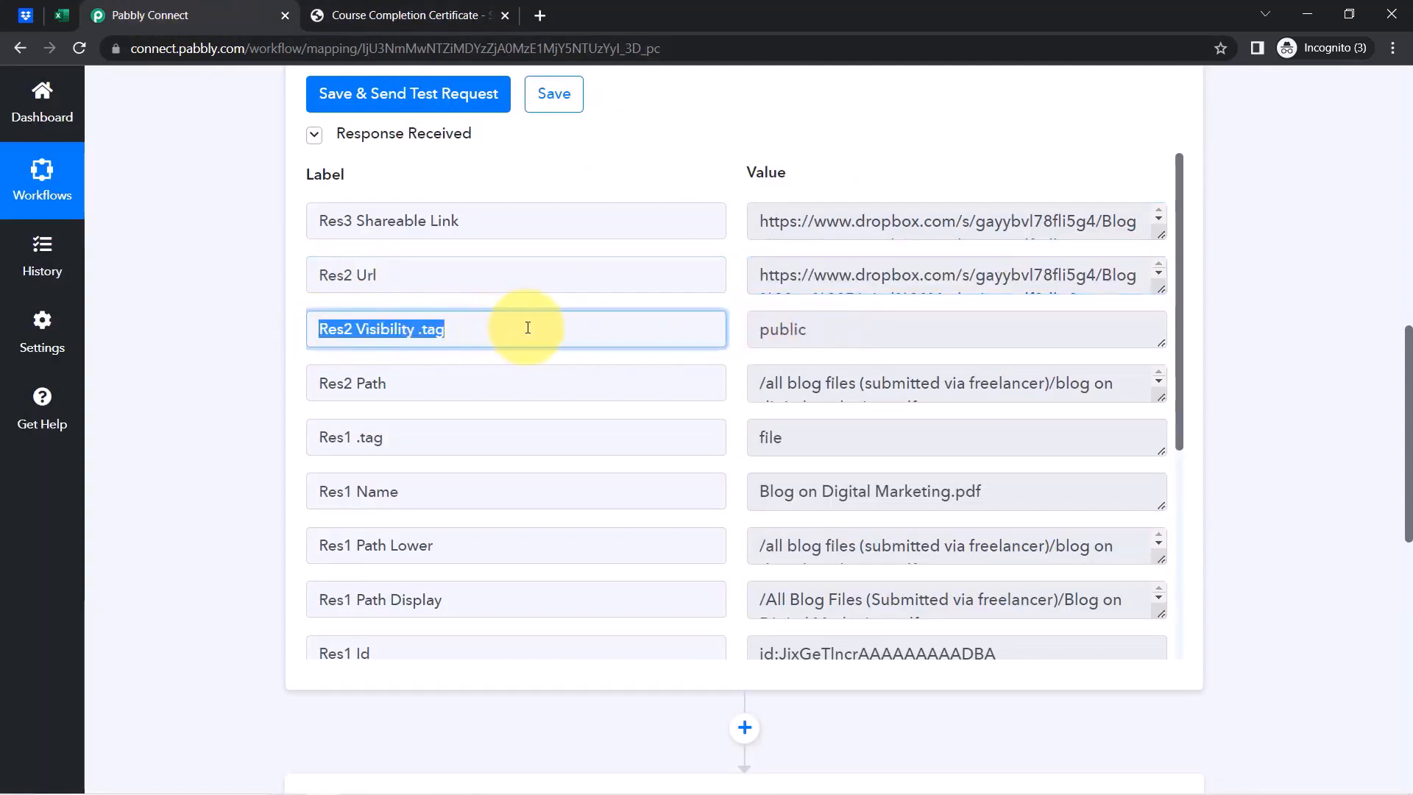
pyautogui.moveTo(842, 326); pyautogui.dragTo(722, 314)
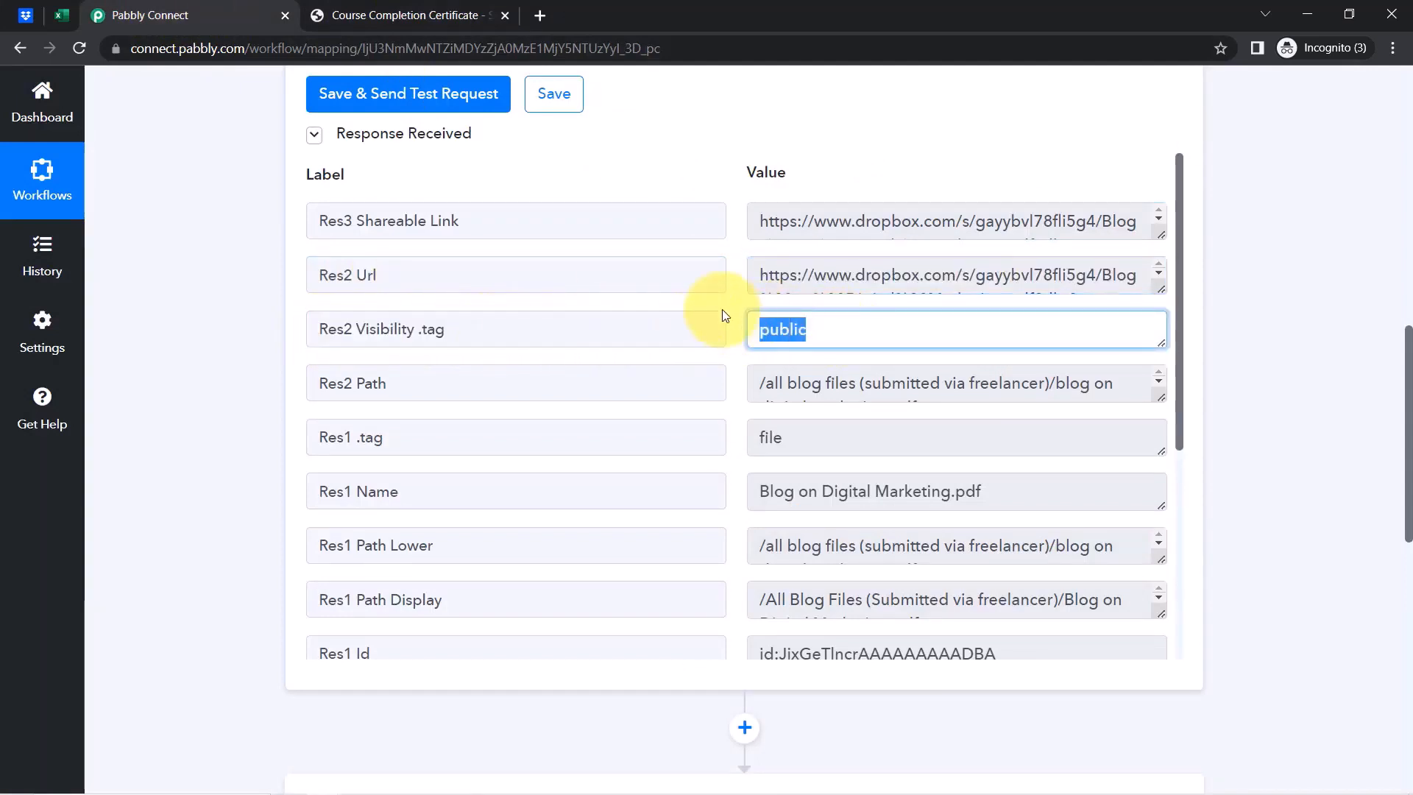
pyautogui.click(505, 17)
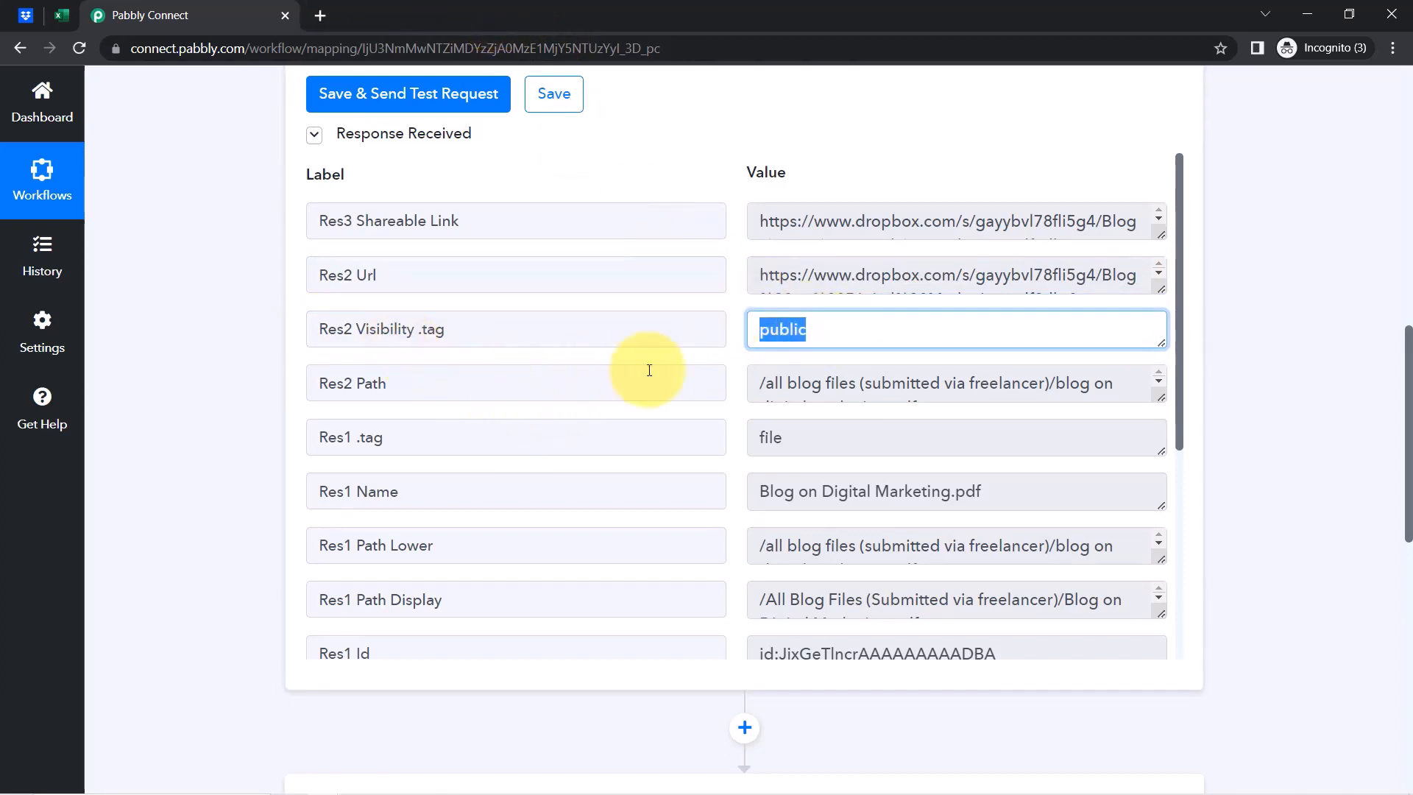
# Check the response's Res2 Path, file tag and Res1 Name values for the uploaded PDF
pyautogui.moveTo(772, 383); pyautogui.dragTo(1117, 385)
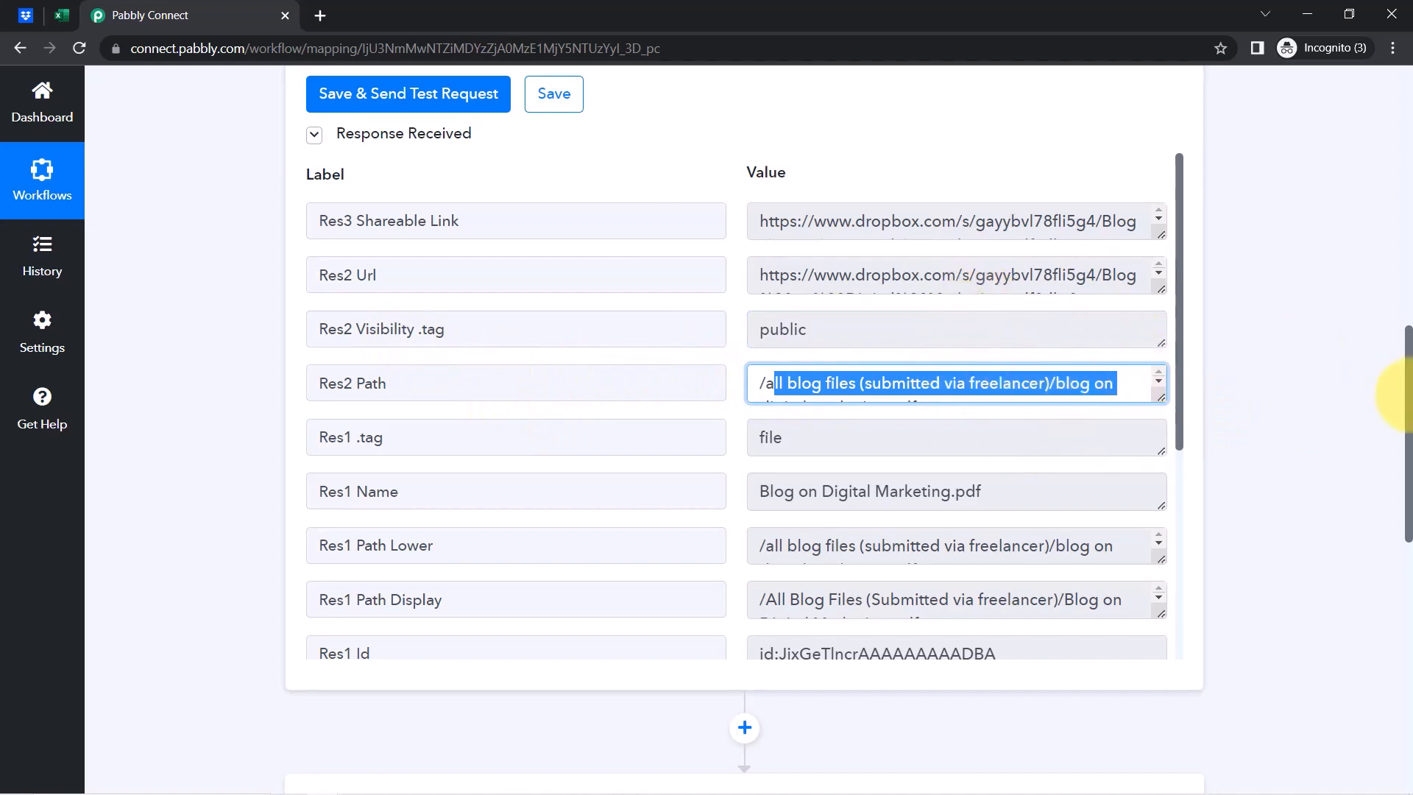
pyautogui.scroll(5, 1410, 401)
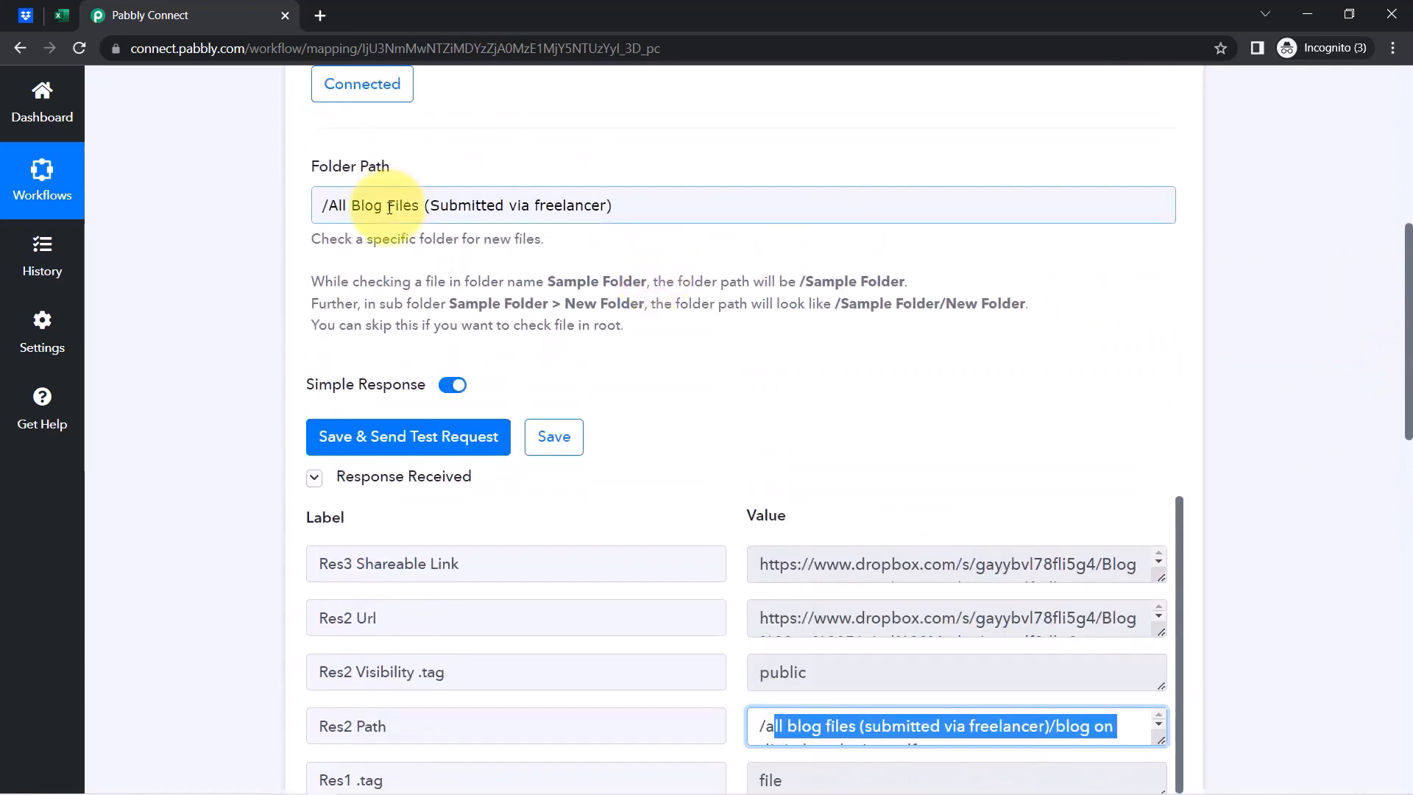
pyautogui.moveTo(1405, 376); pyautogui.dragTo(1398, 551)
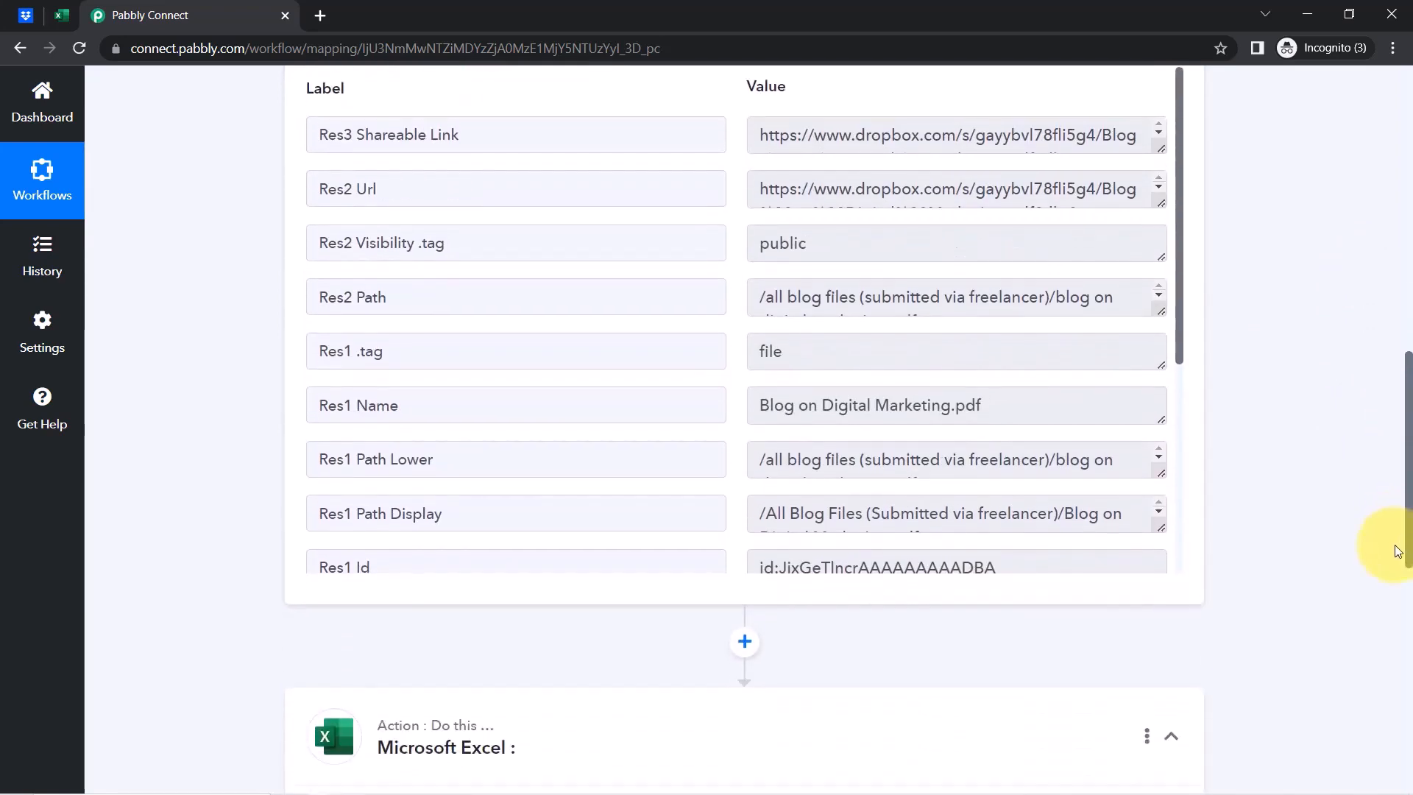
pyautogui.moveTo(872, 344); pyautogui.dragTo(734, 353)
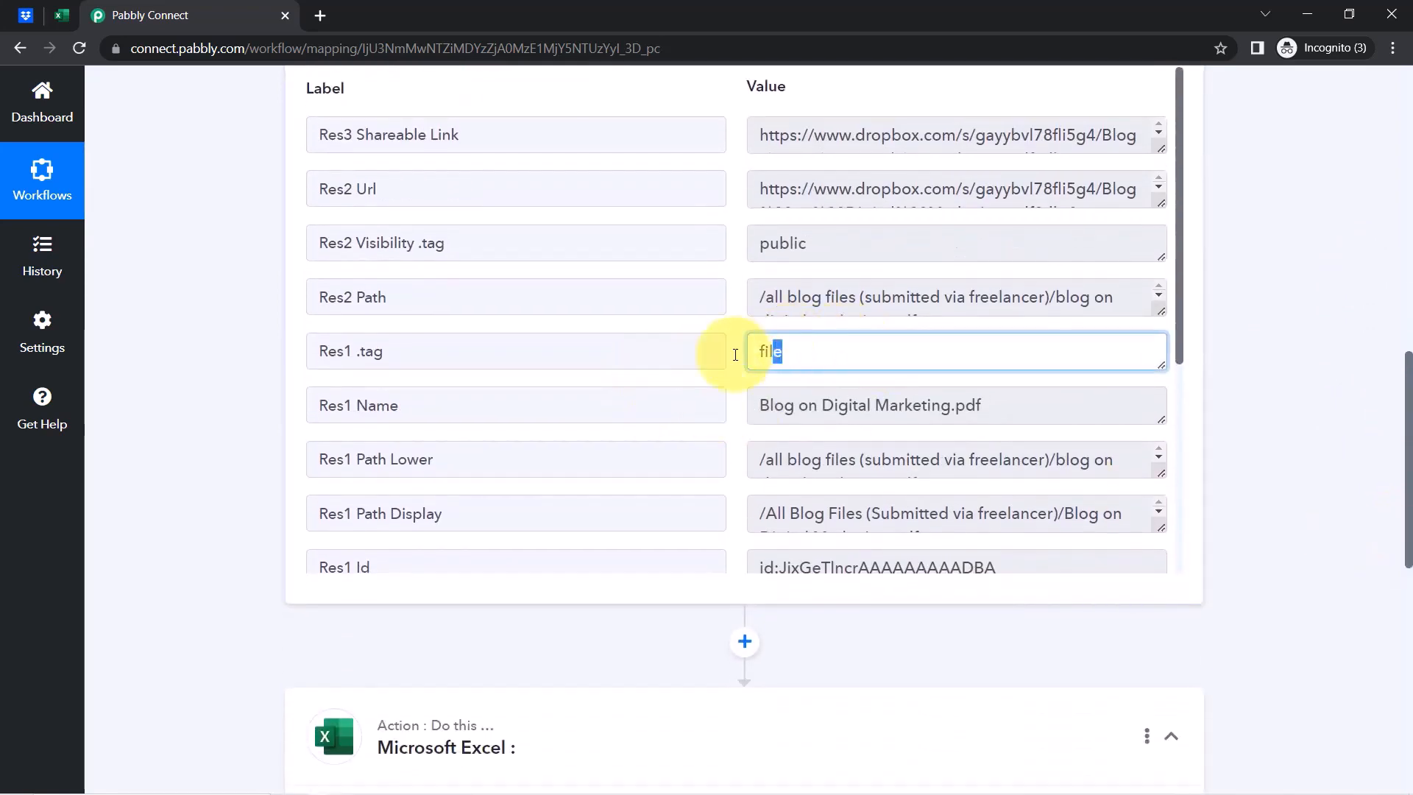
pyautogui.moveTo(329, 404); pyautogui.dragTo(726, 405)
pyautogui.tripleClick(846, 405)
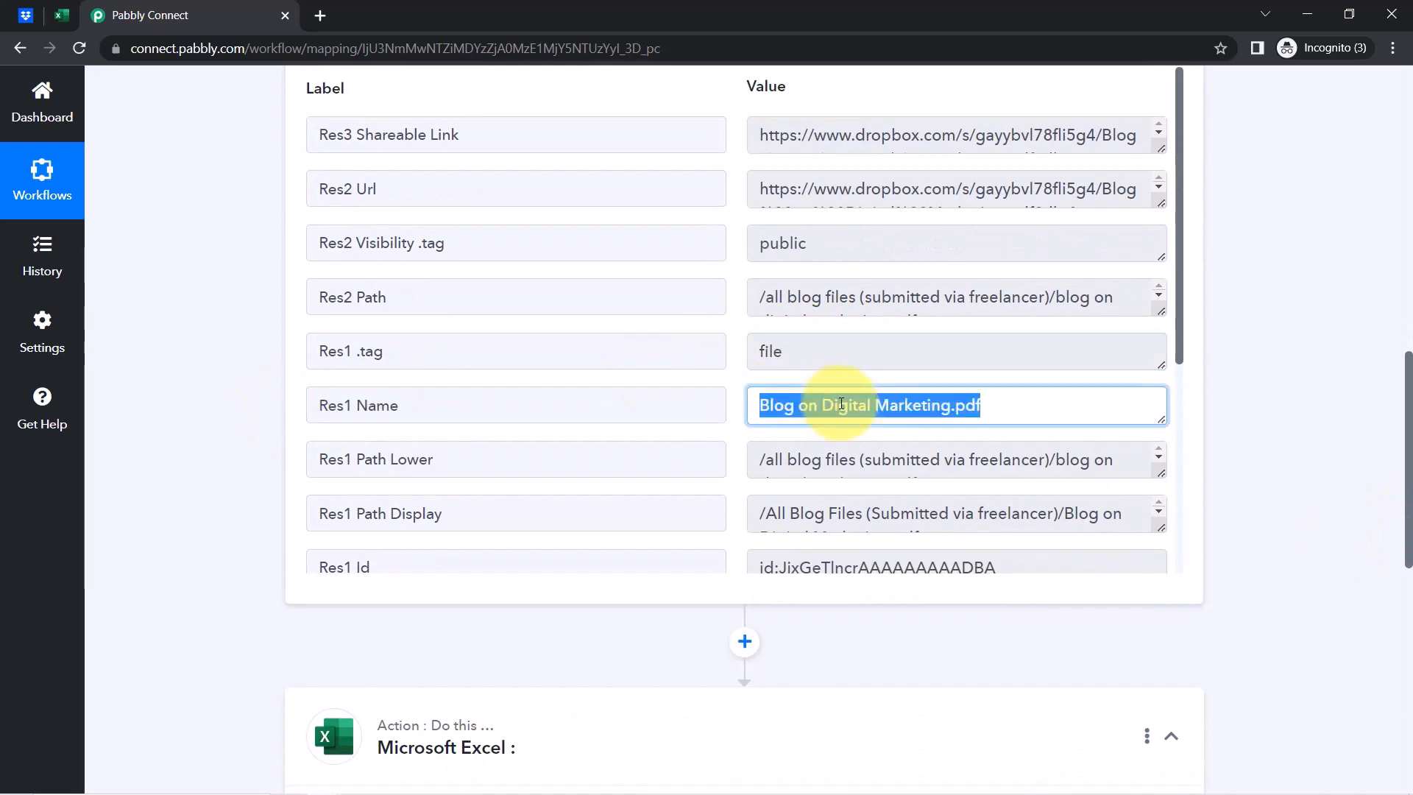
pyautogui.moveTo(1176, 253); pyautogui.dragTo(1272, 252)
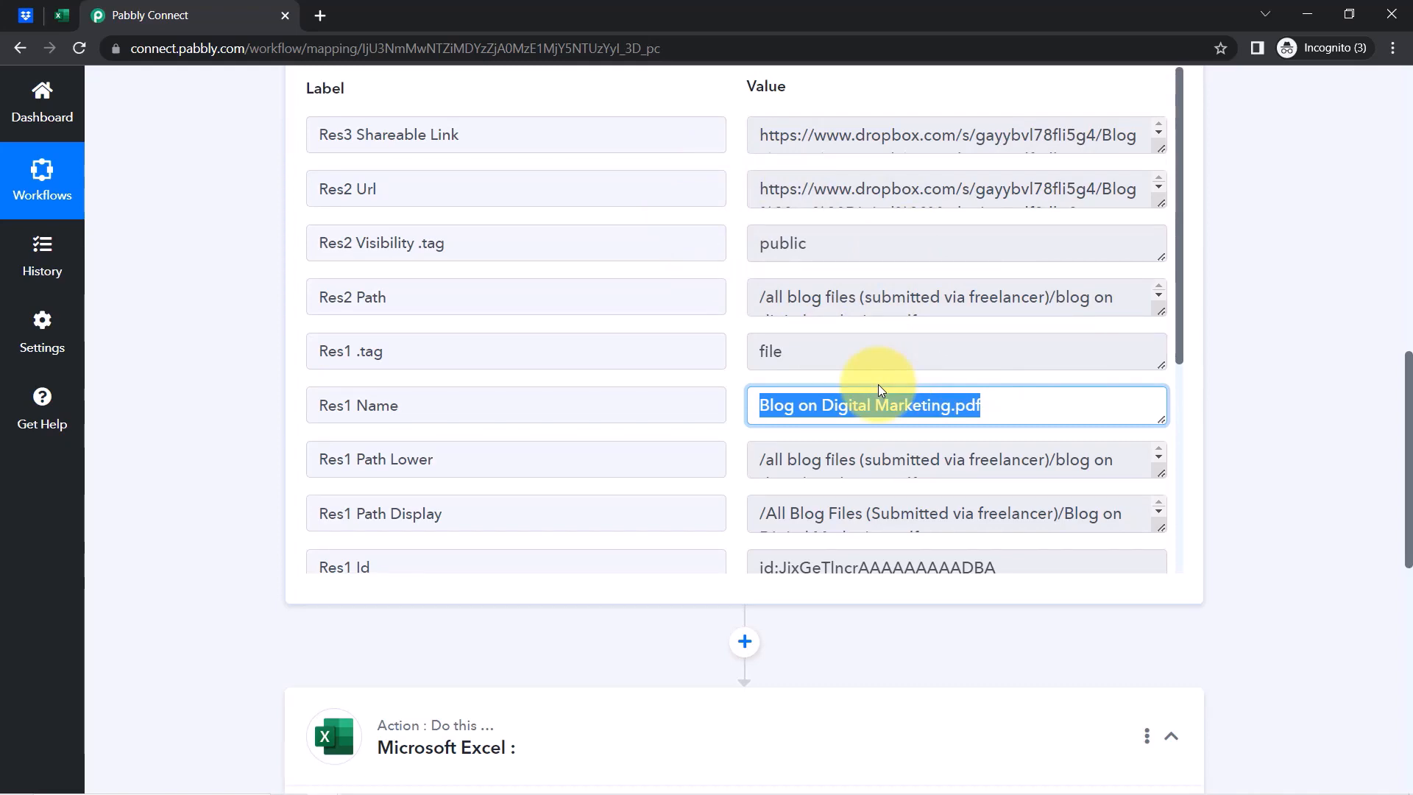
pyautogui.moveTo(1410, 379); pyautogui.dragTo(1406, 154)
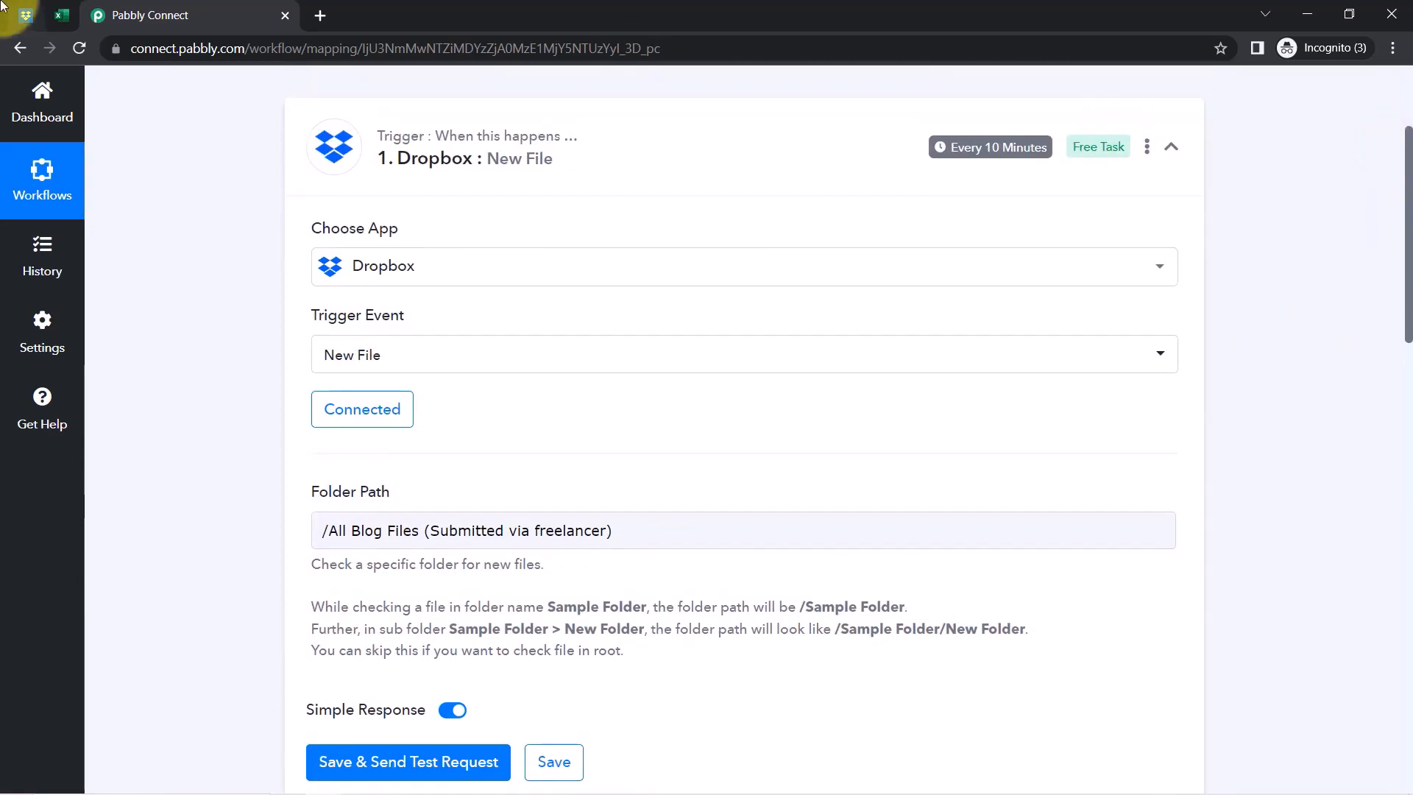
# Scroll down past the Dropbox trigger to the Microsoft Excel action step
pyautogui.click(26, 15)
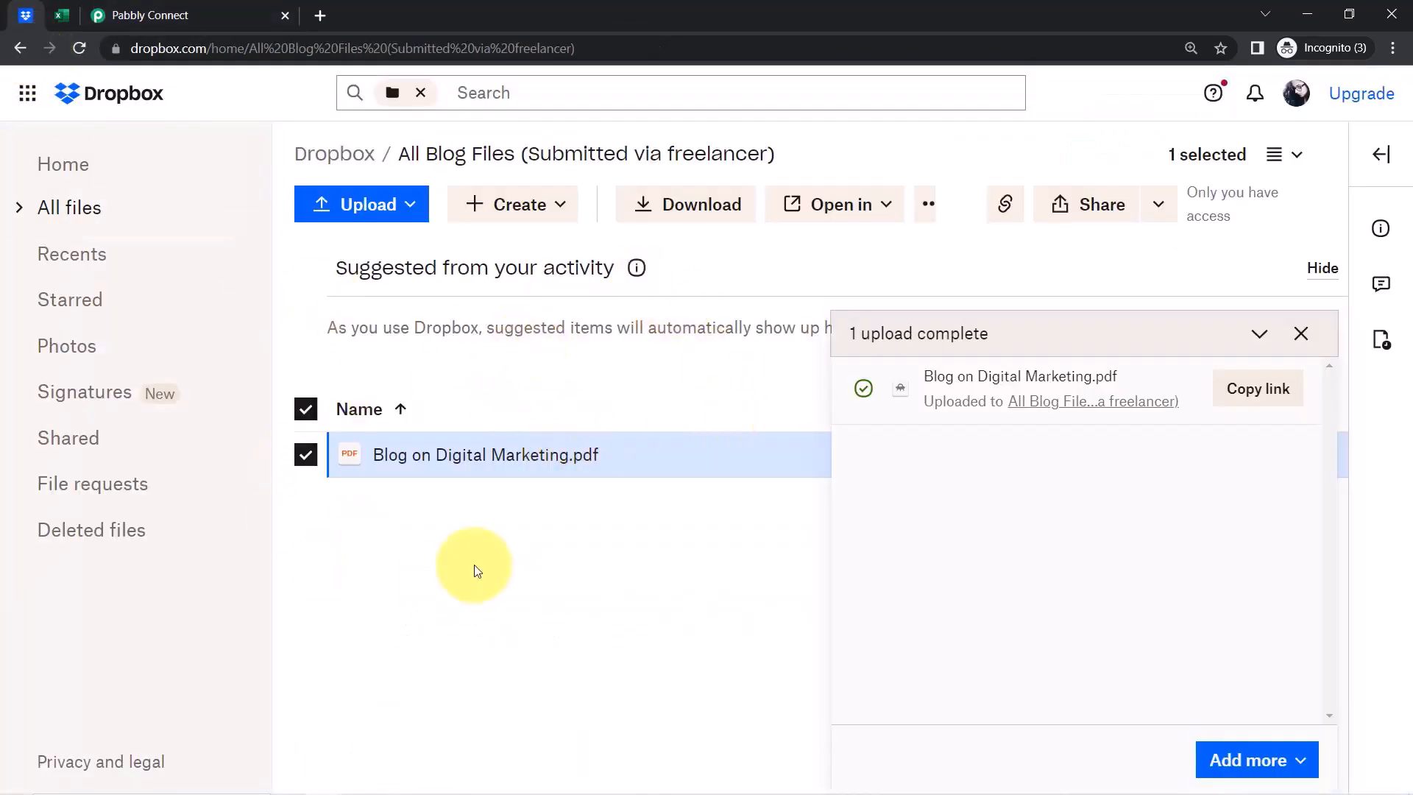
pyautogui.click(135, 9)
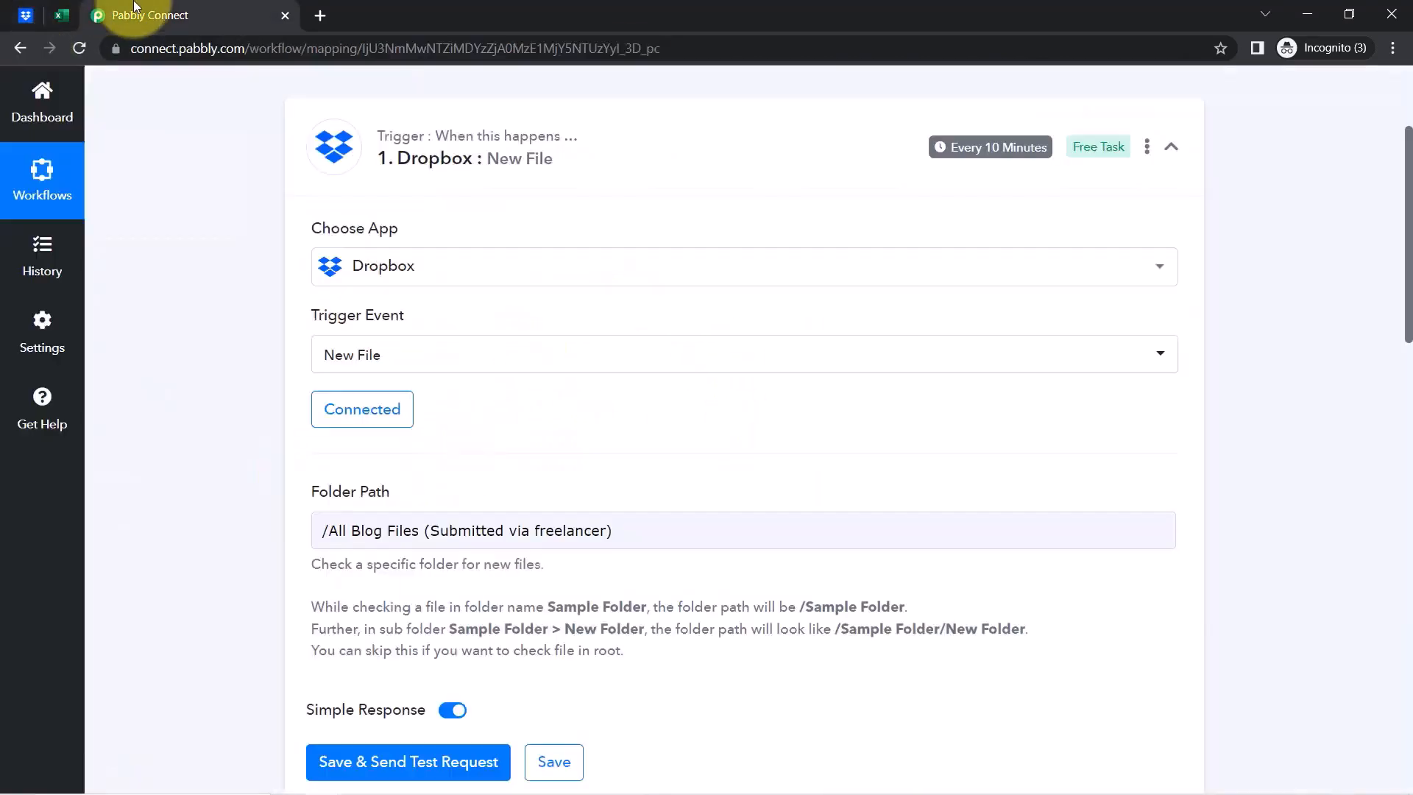
pyautogui.moveTo(980, 158)
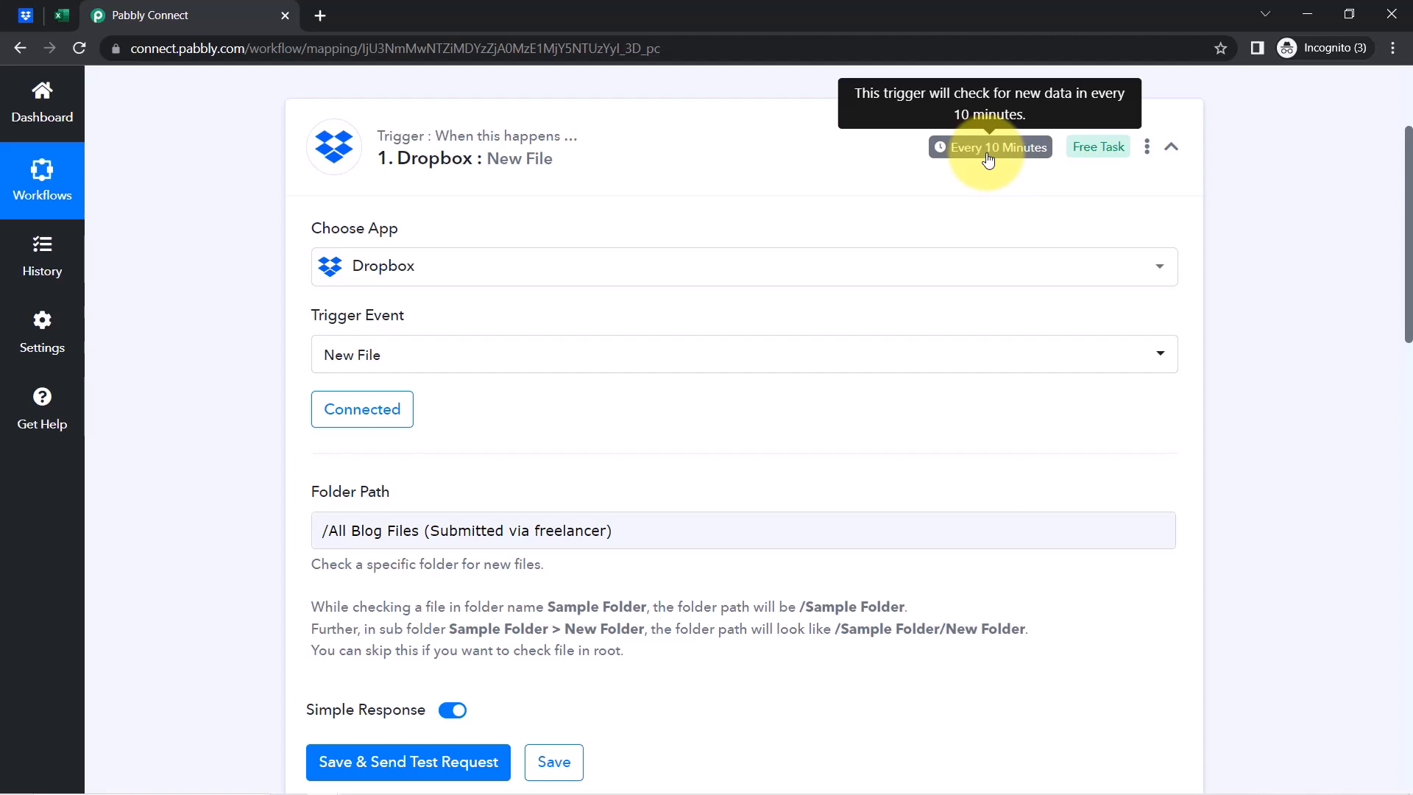
pyautogui.moveTo(1409, 188); pyautogui.dragTo(1407, 581)
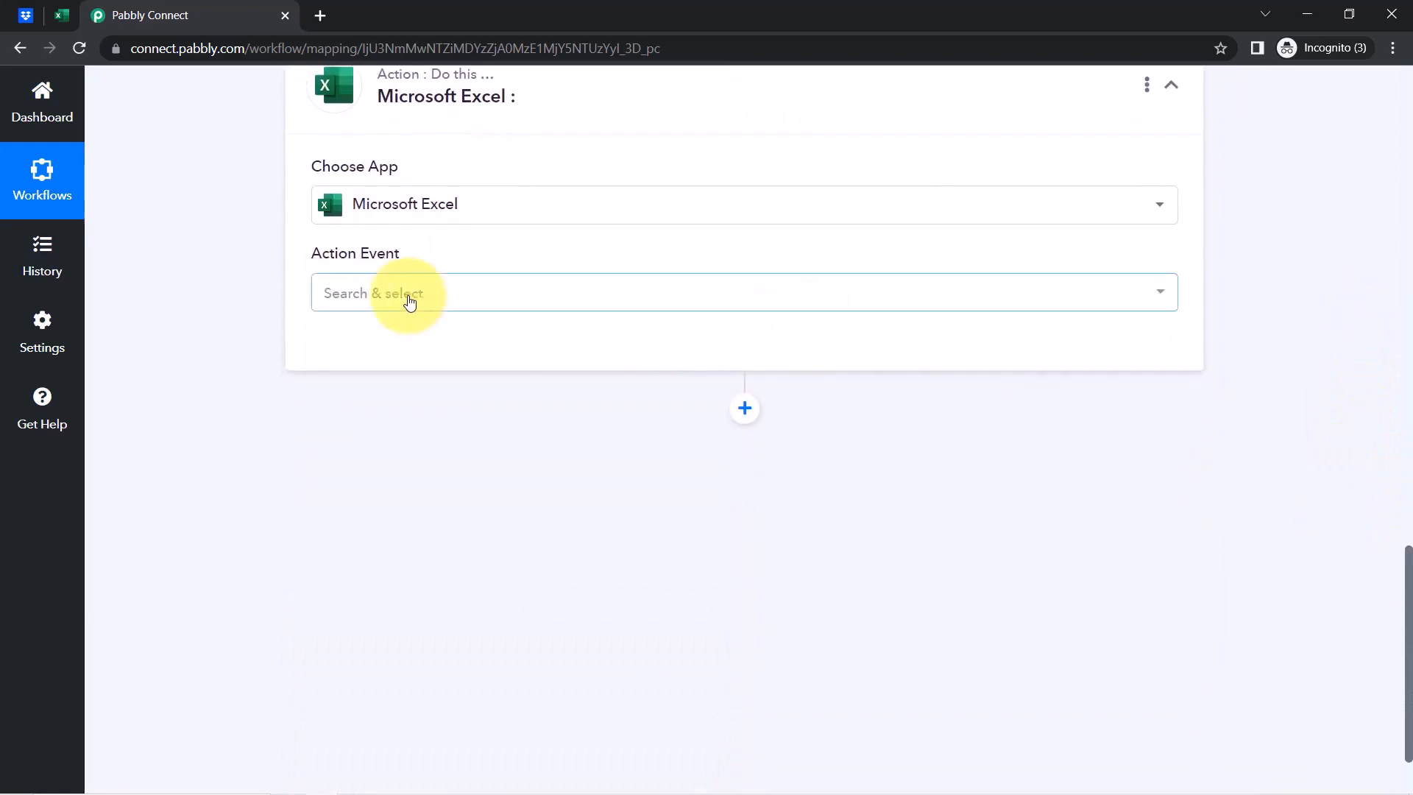
# Set the Excel action to Add Row To Worksheet using the existing Microsoft Excel #3 connection
pyautogui.click(409, 301)
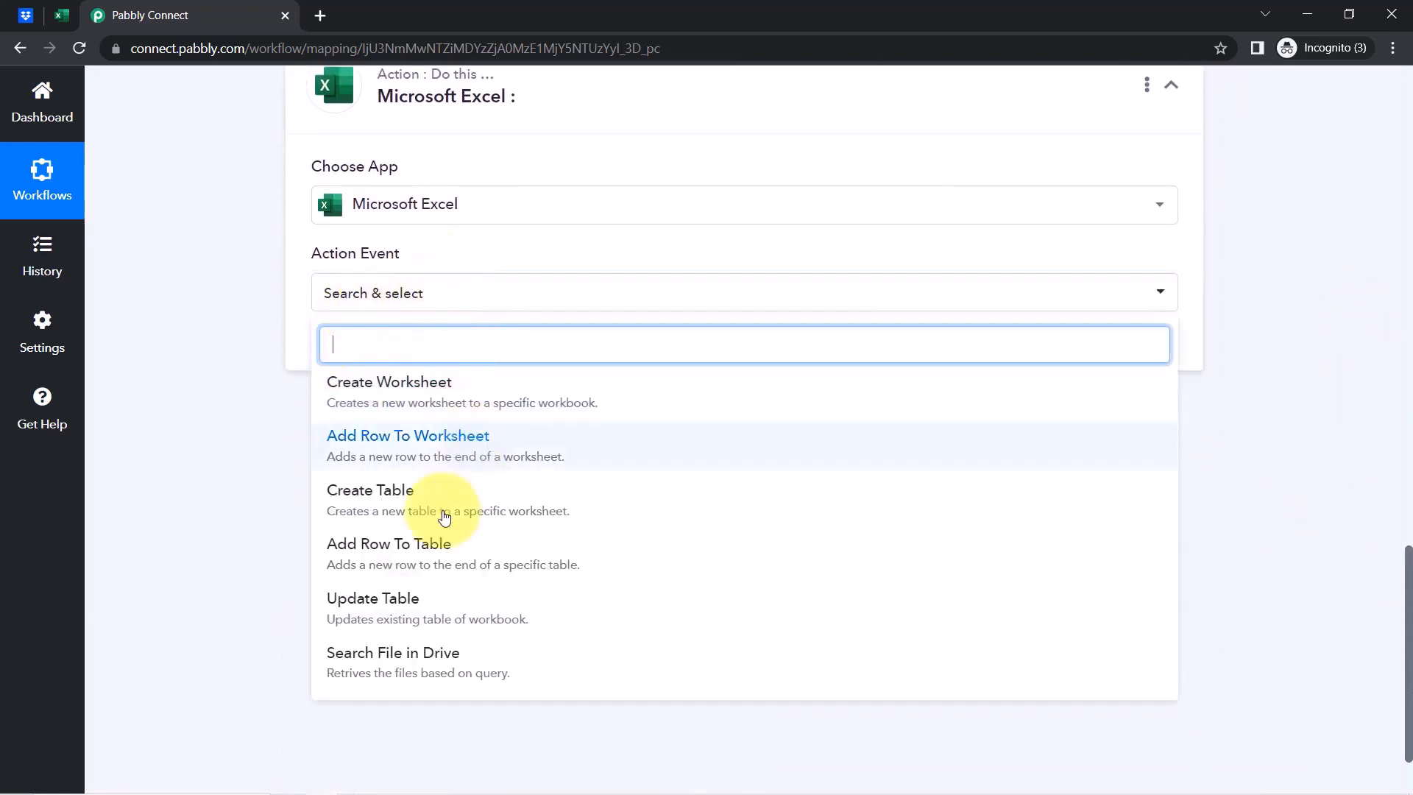
pyautogui.click(408, 441)
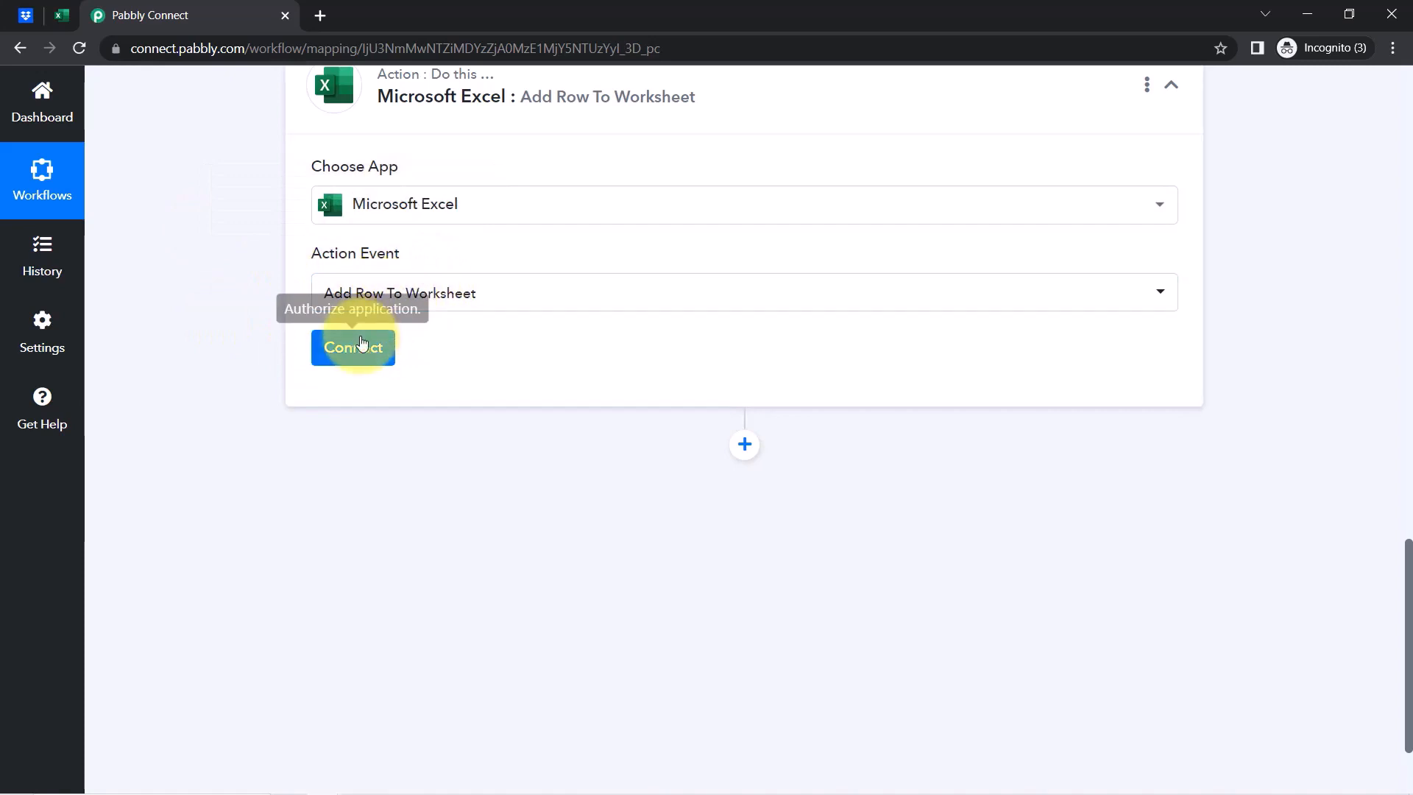
pyautogui.click(348, 356)
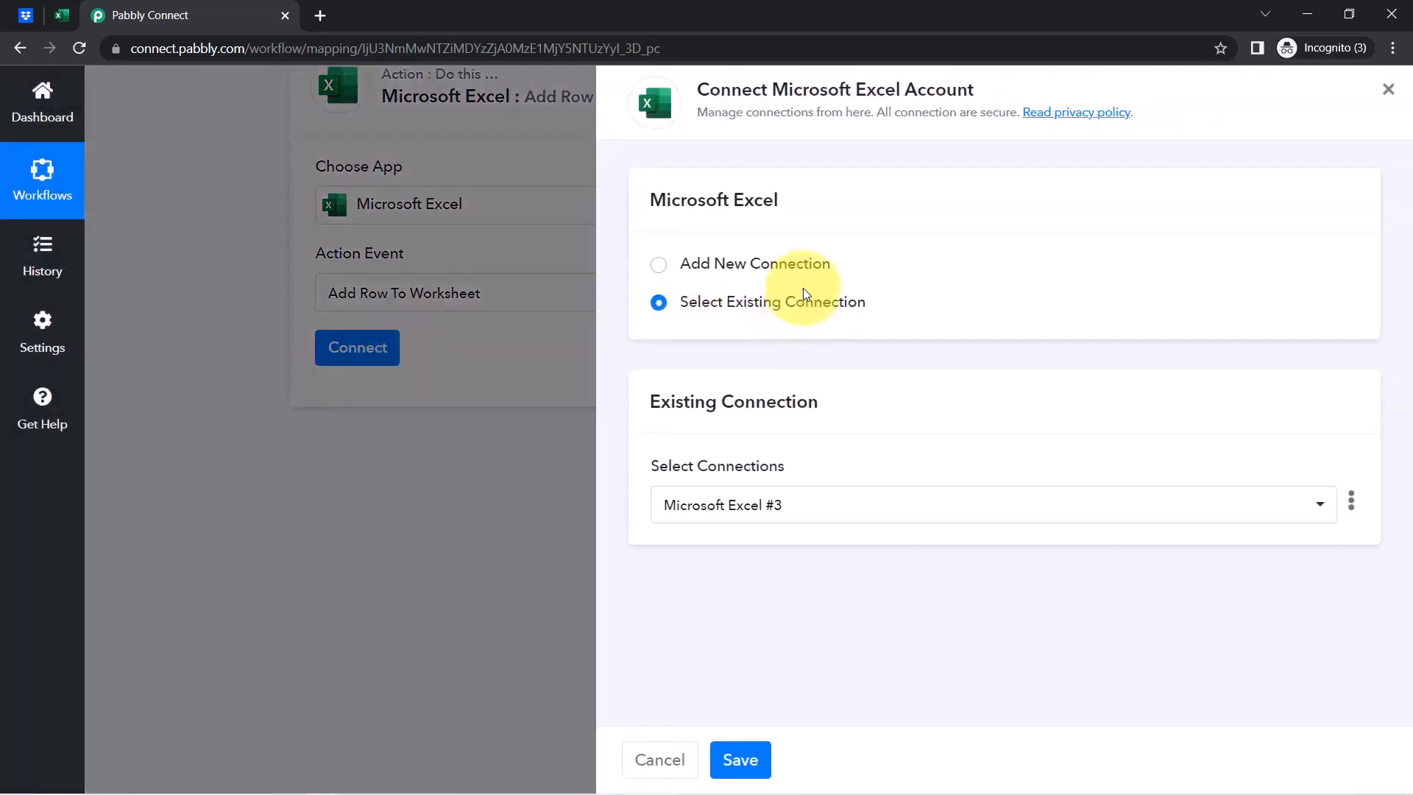
pyautogui.click(765, 269)
pyautogui.click(804, 485)
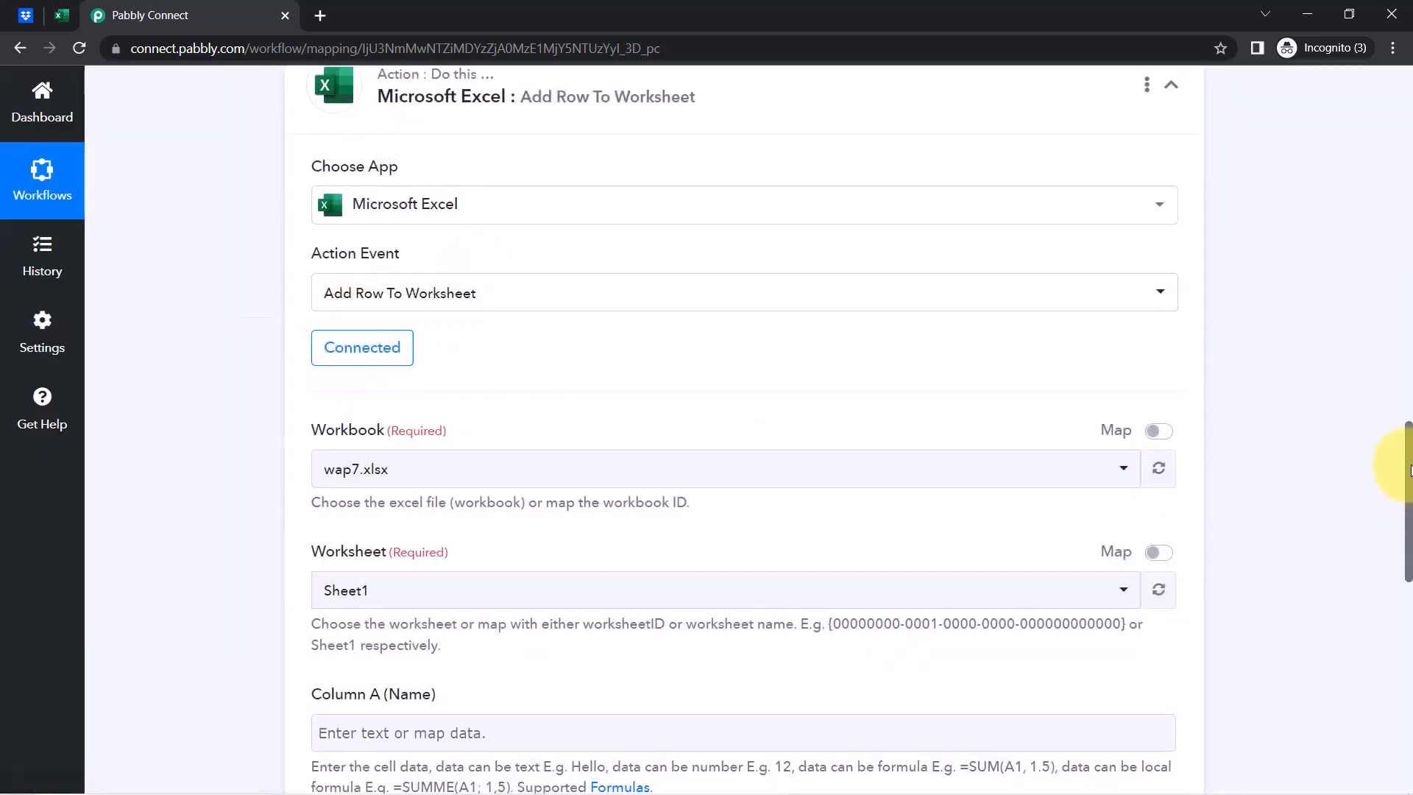
# Search for and select All File Links.xlsx as the Excel action's workbook
pyautogui.scroll(-3, 1409, 468)
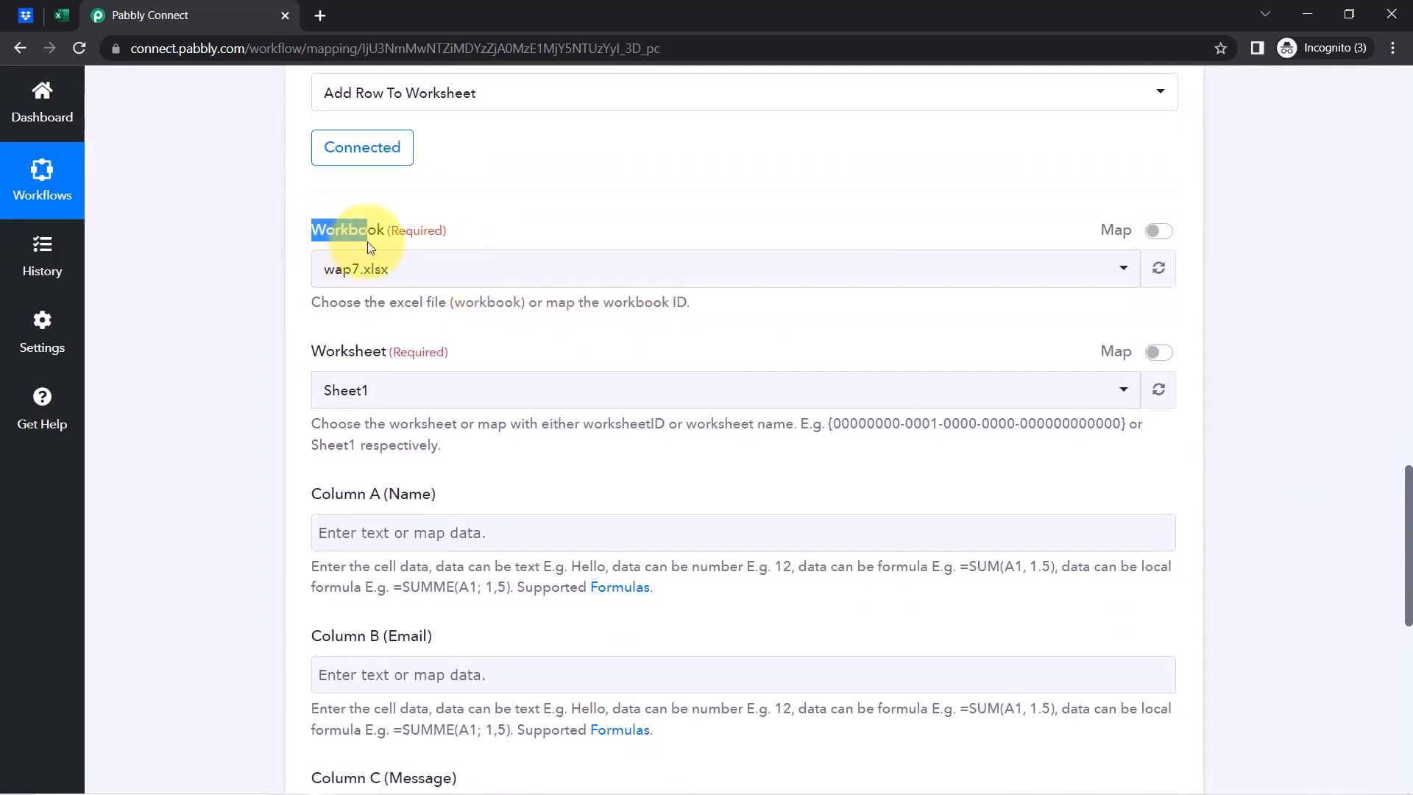
pyautogui.click(358, 272)
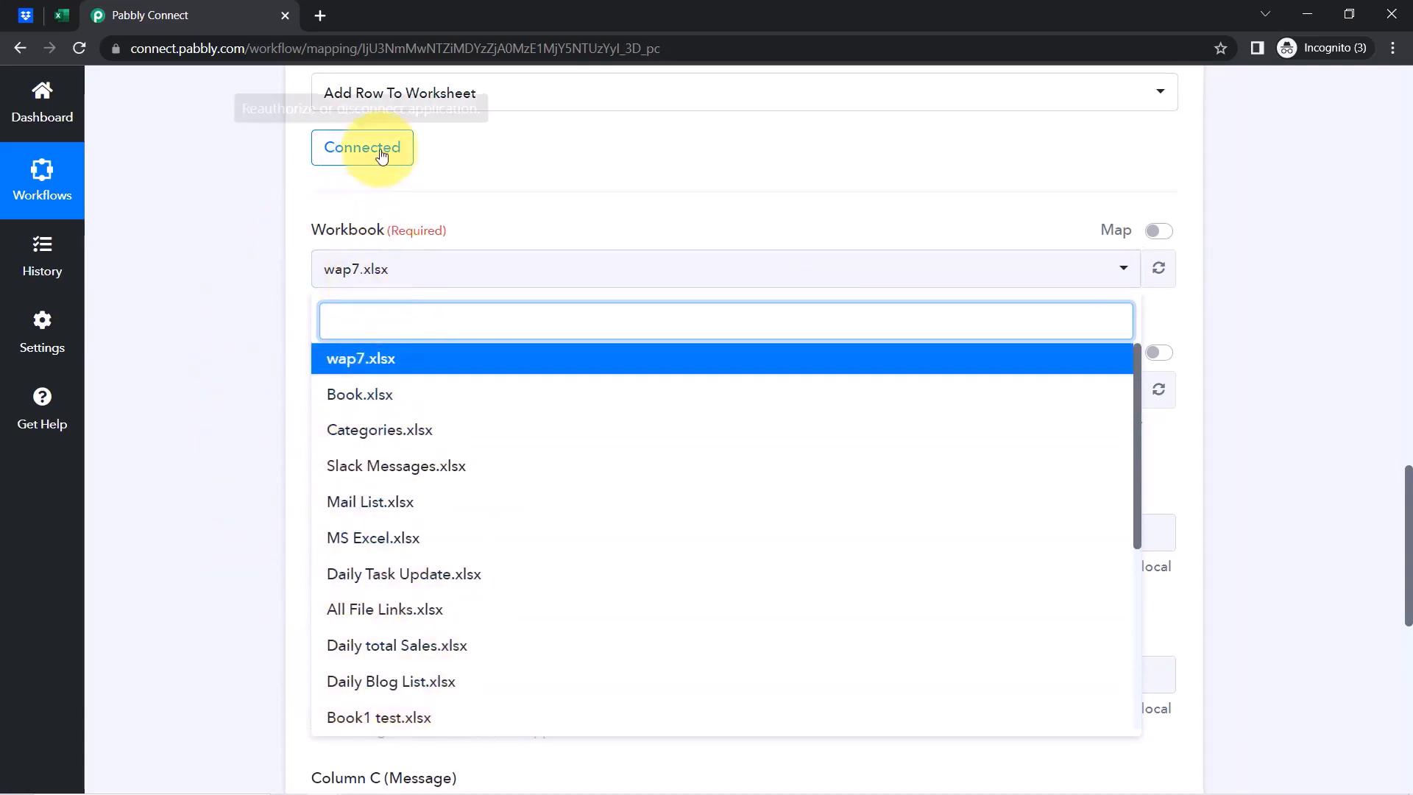
pyautogui.click(62, 15)
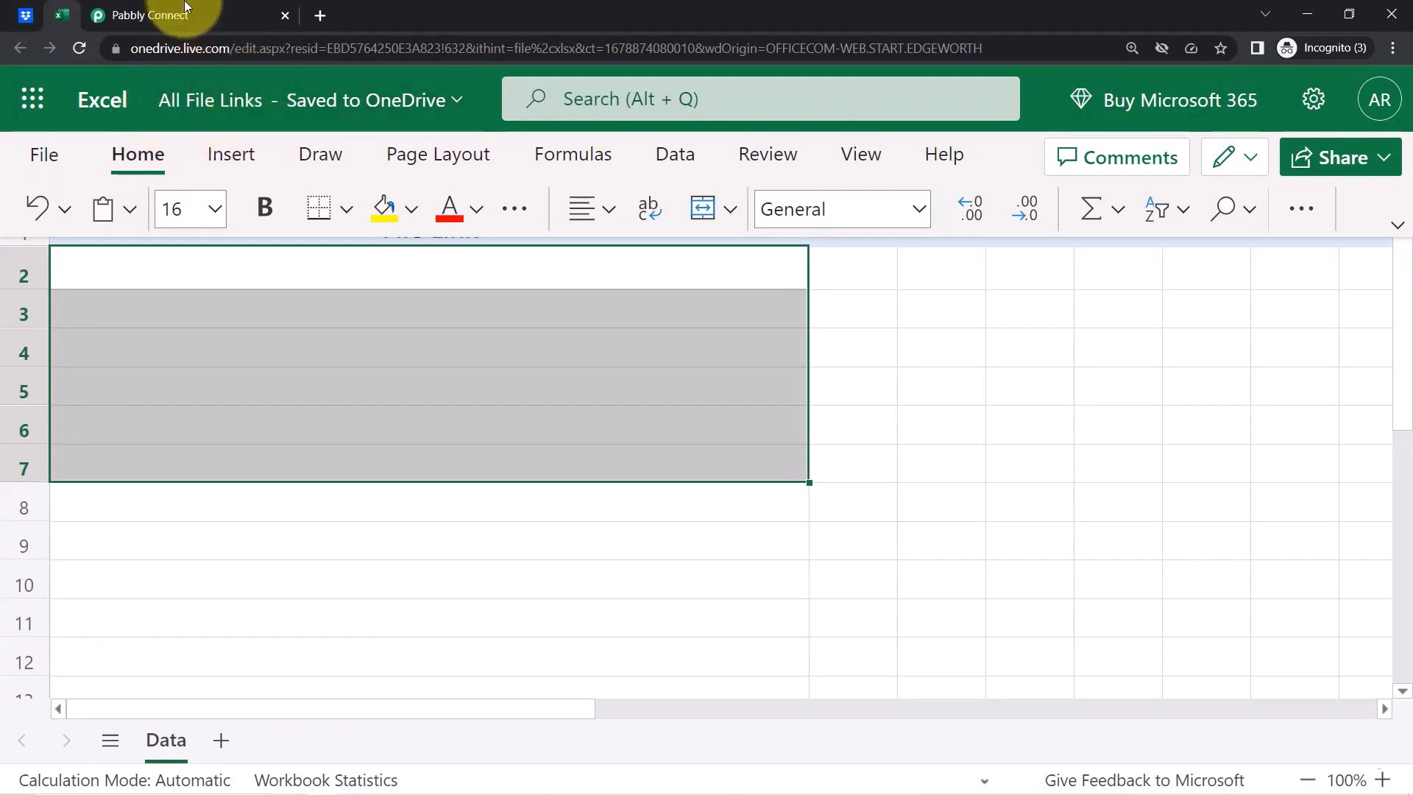
pyautogui.click(162, 14)
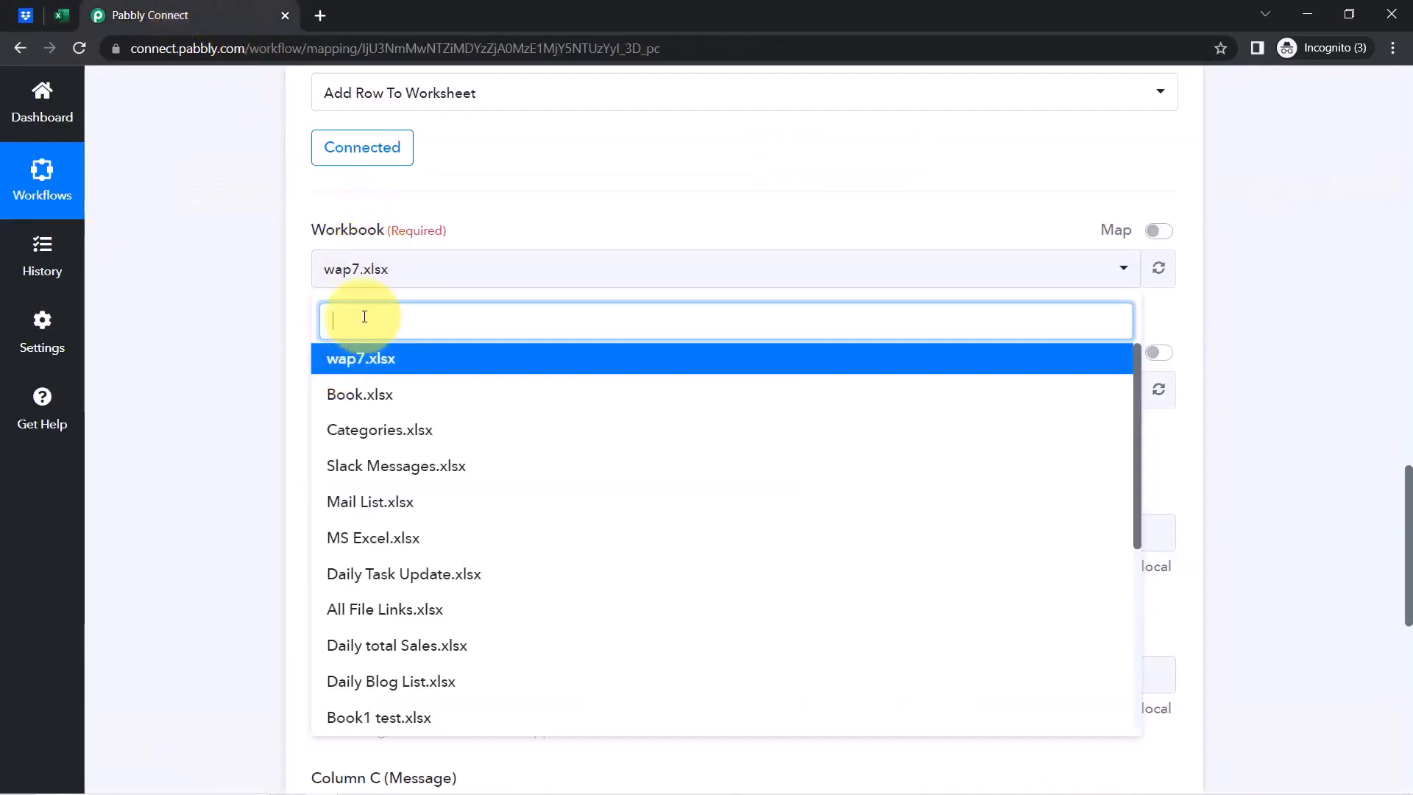
pyautogui.write('all file')
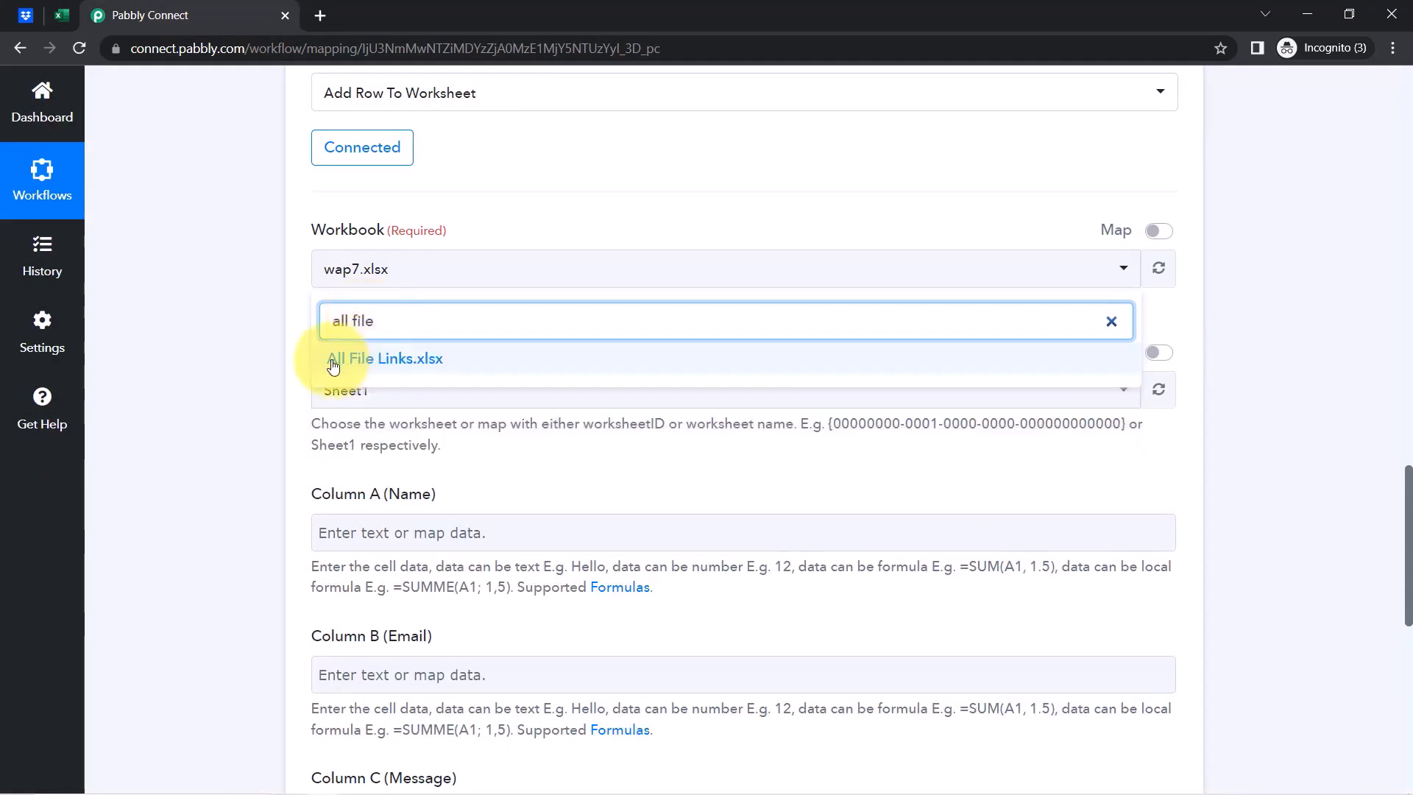
pyautogui.click(334, 362)
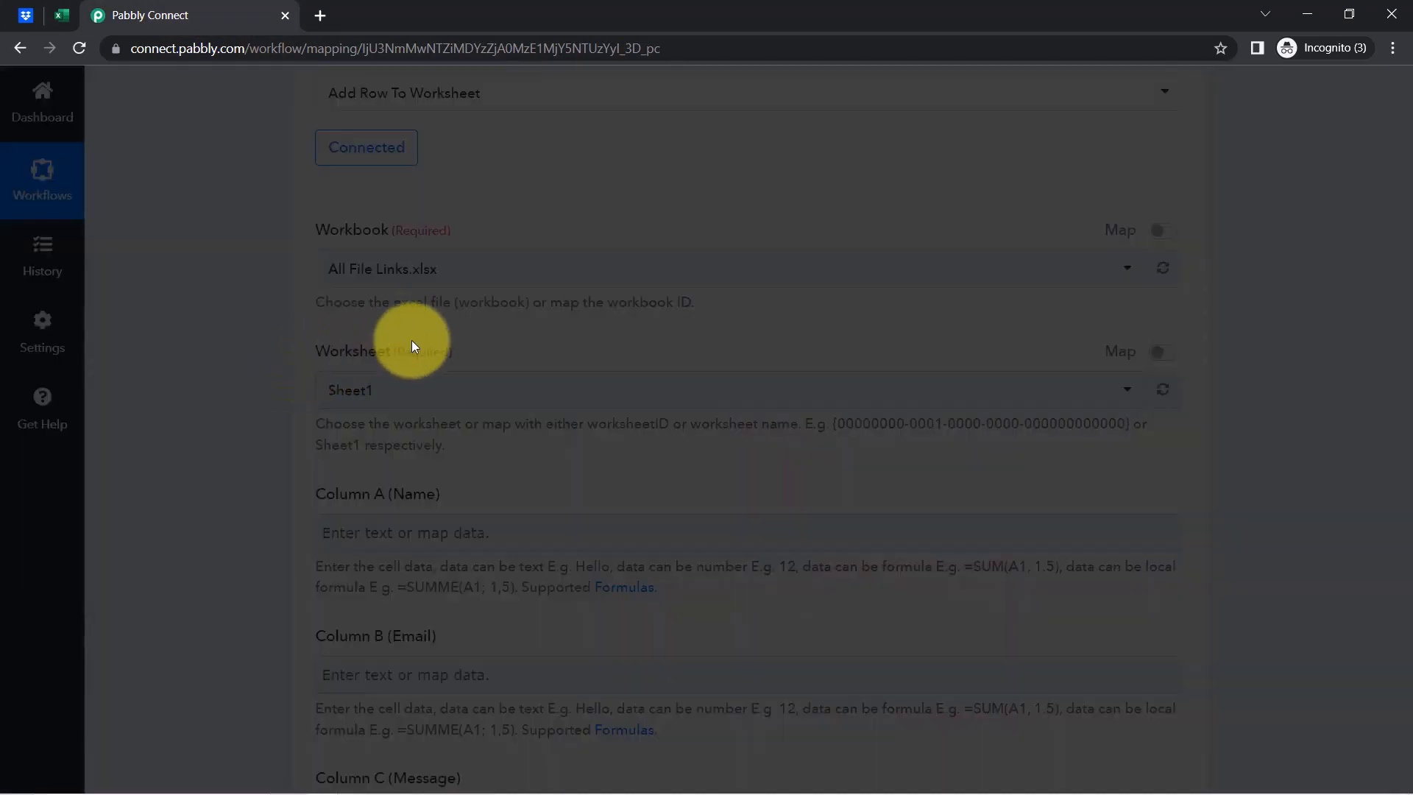
# Confirm the worksheet is Data with its File Link column, and save the Excel step
pyautogui.click(72, 10)
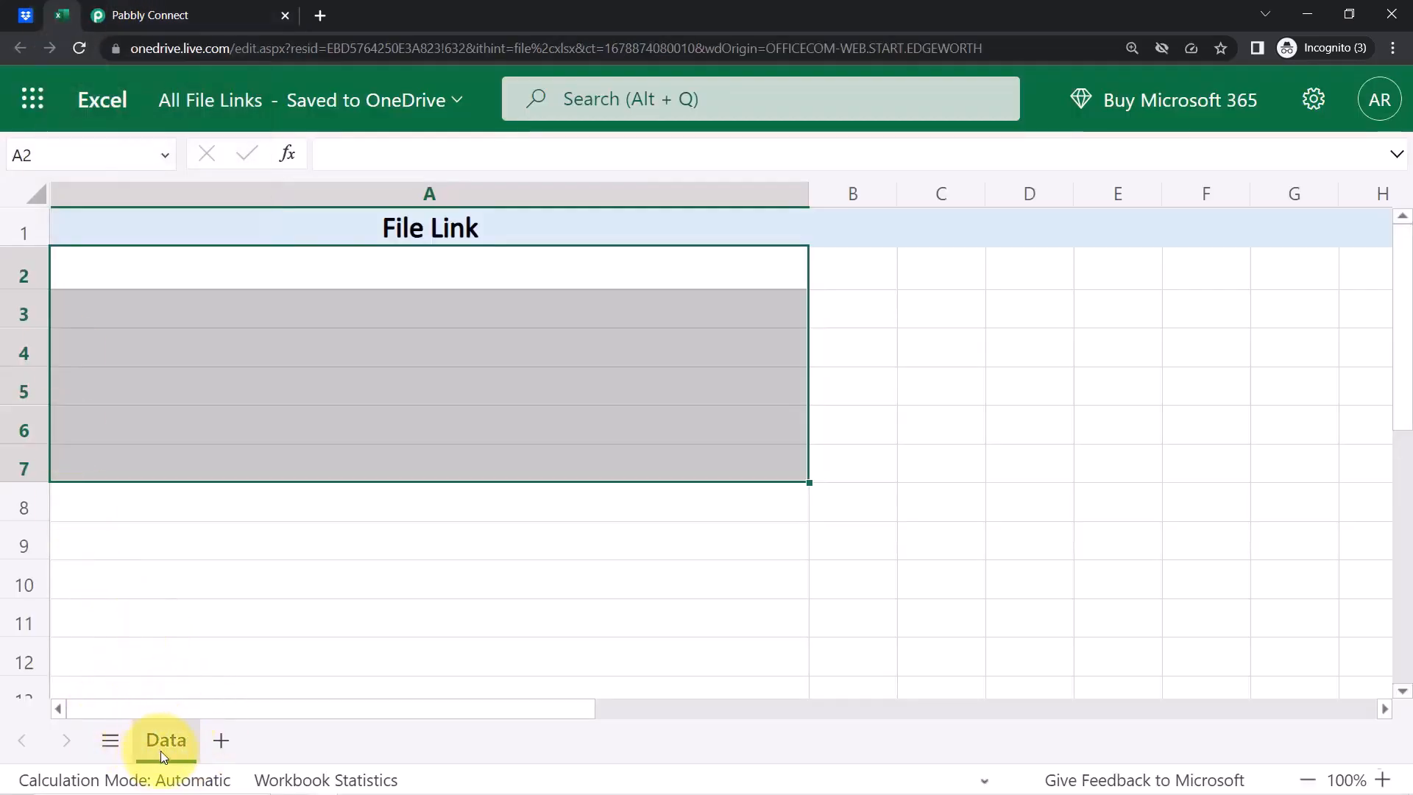
pyautogui.click(110, 12)
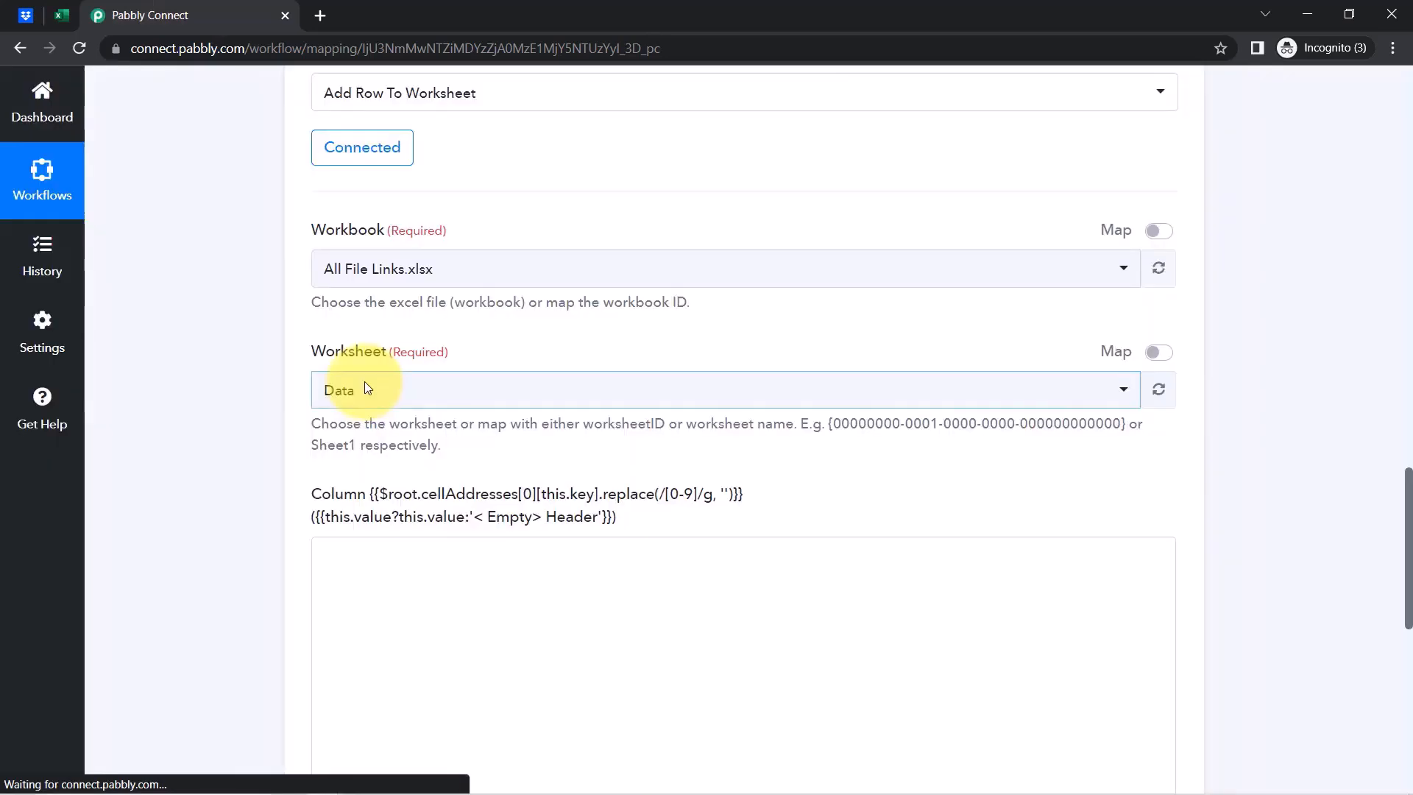
pyautogui.moveTo(328, 358); pyautogui.dragTo(387, 354)
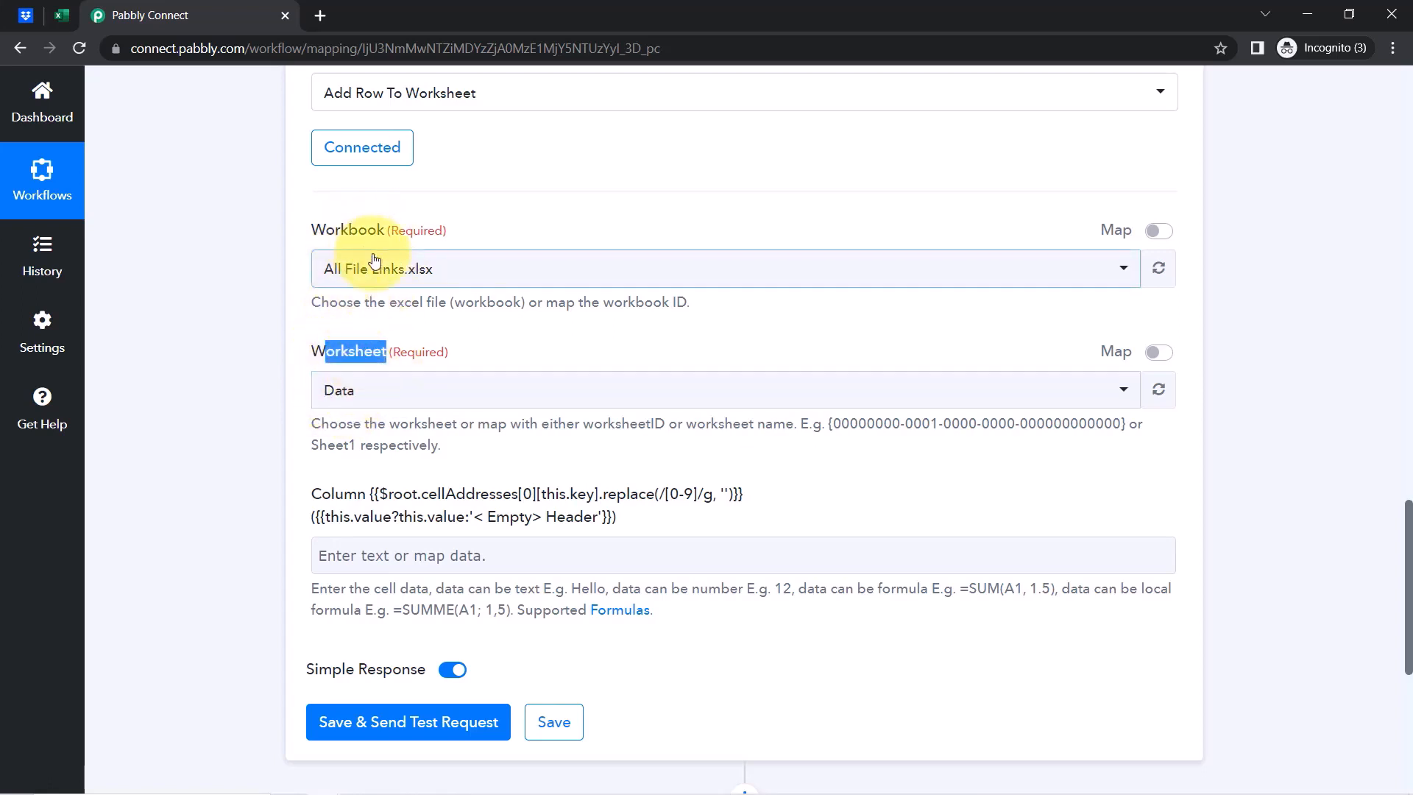
pyautogui.click(62, 15)
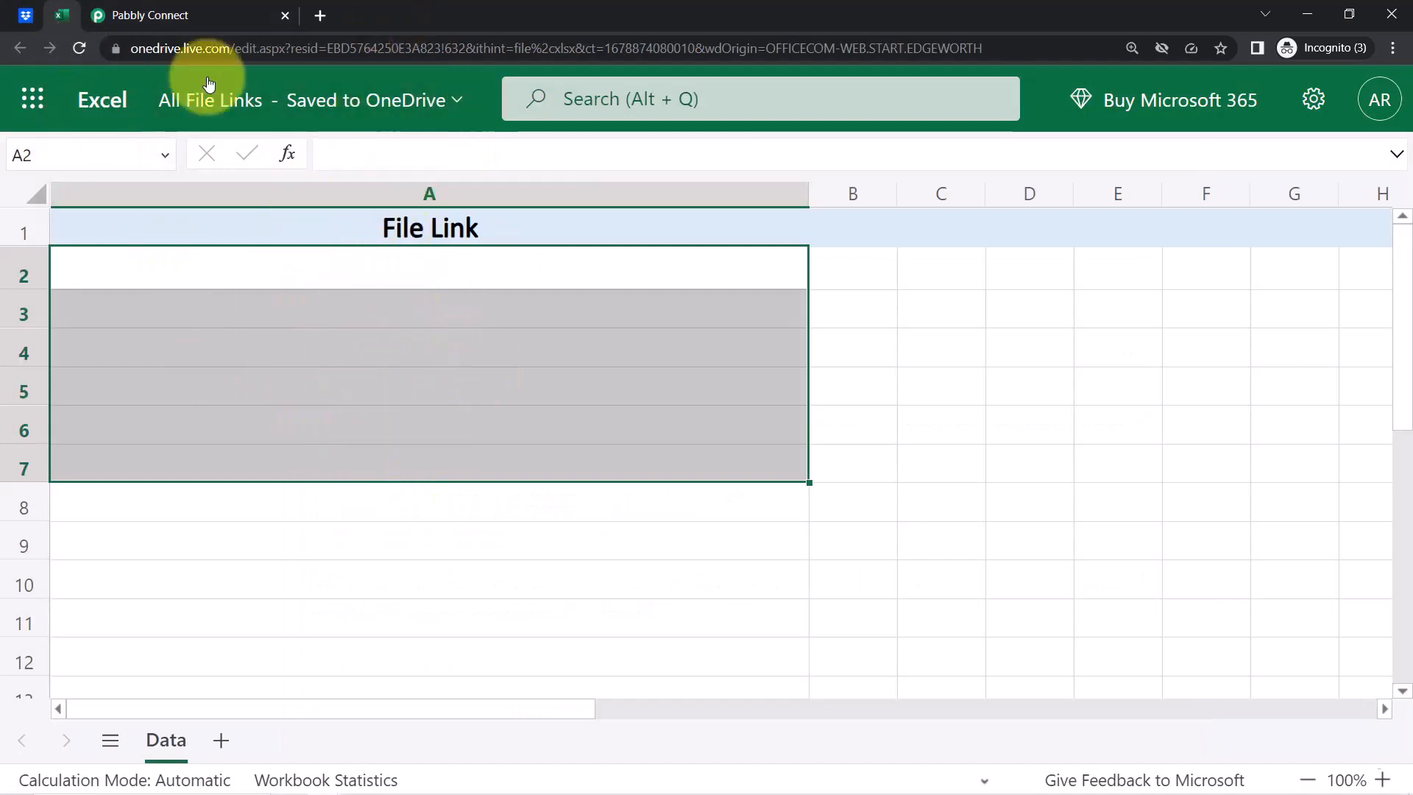
pyautogui.click(204, 16)
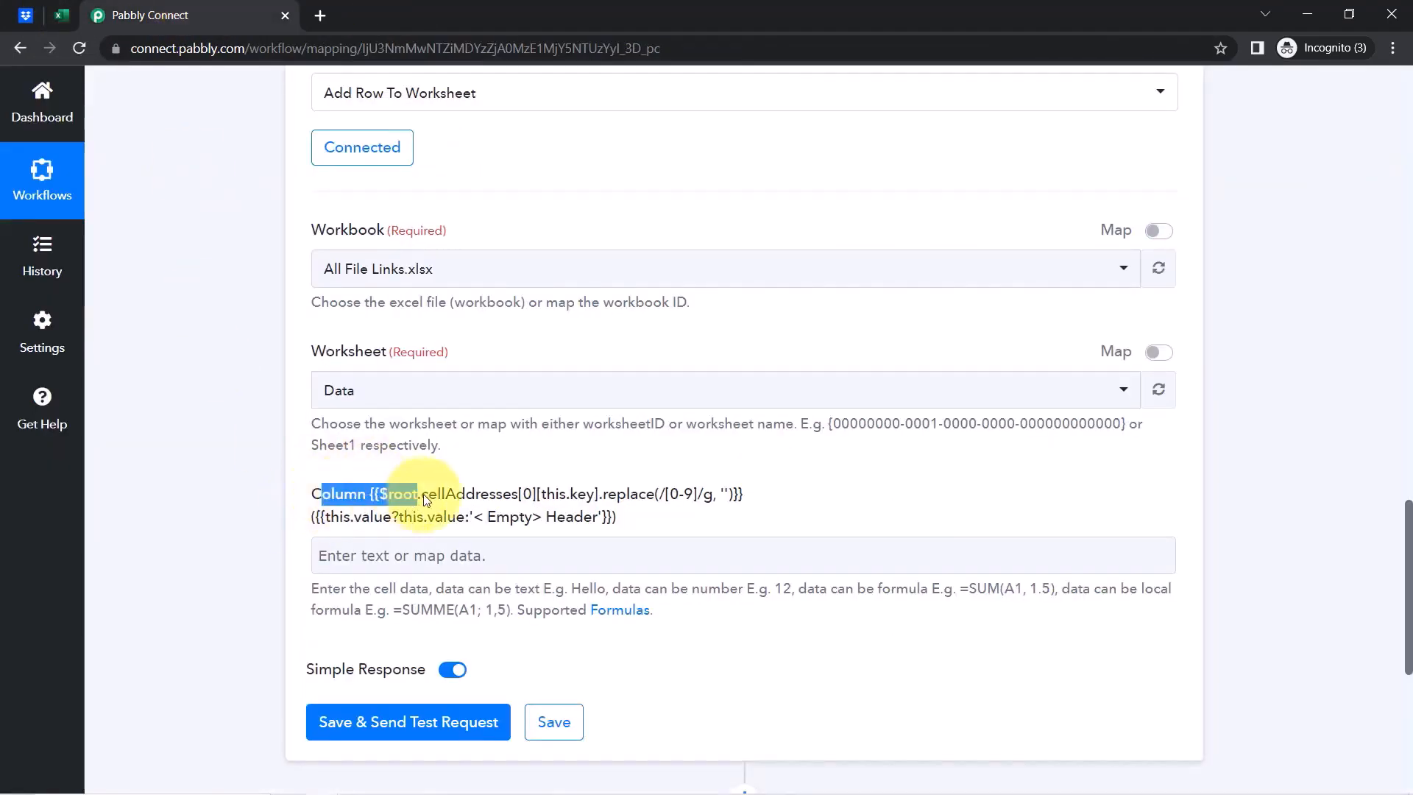
pyautogui.tripleClick(461, 495)
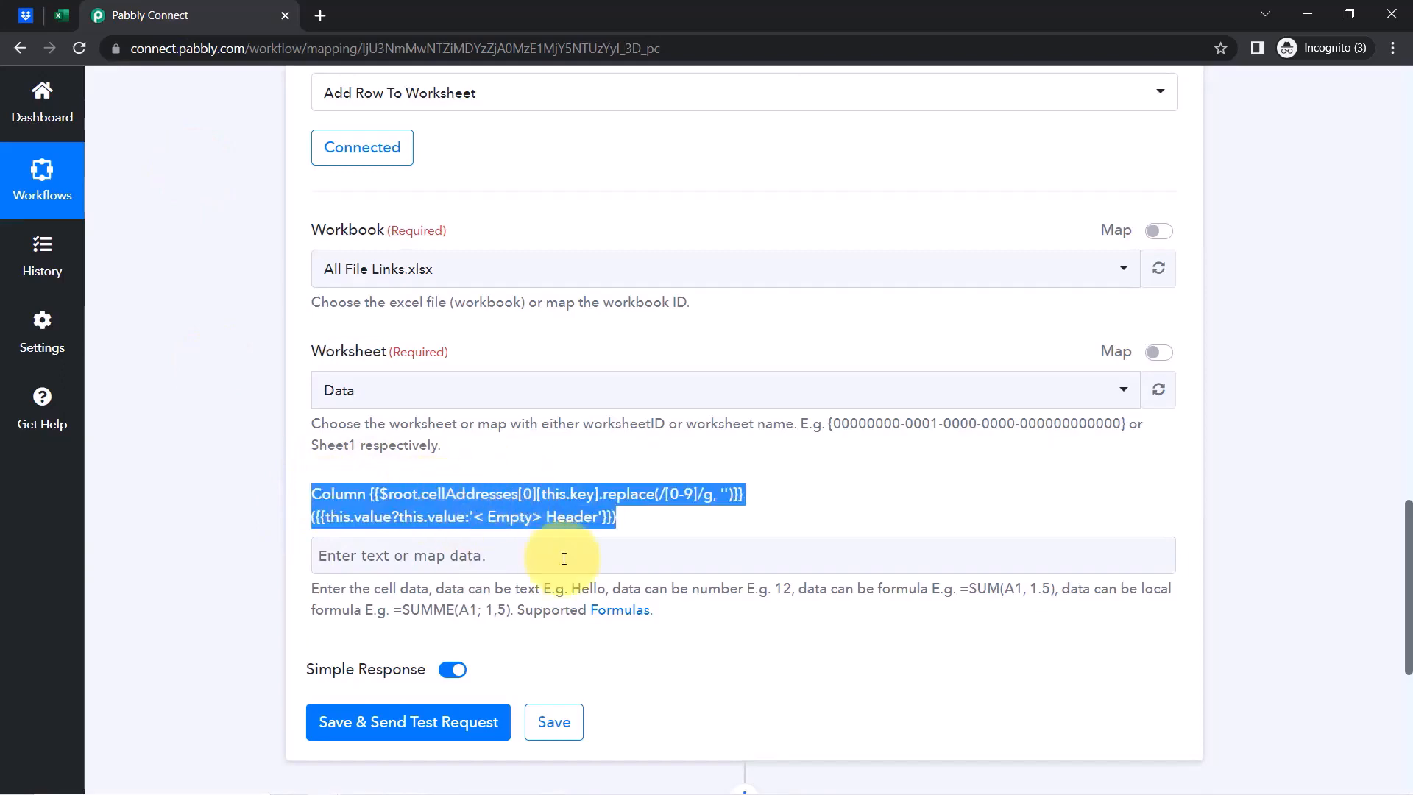
pyautogui.click(551, 729)
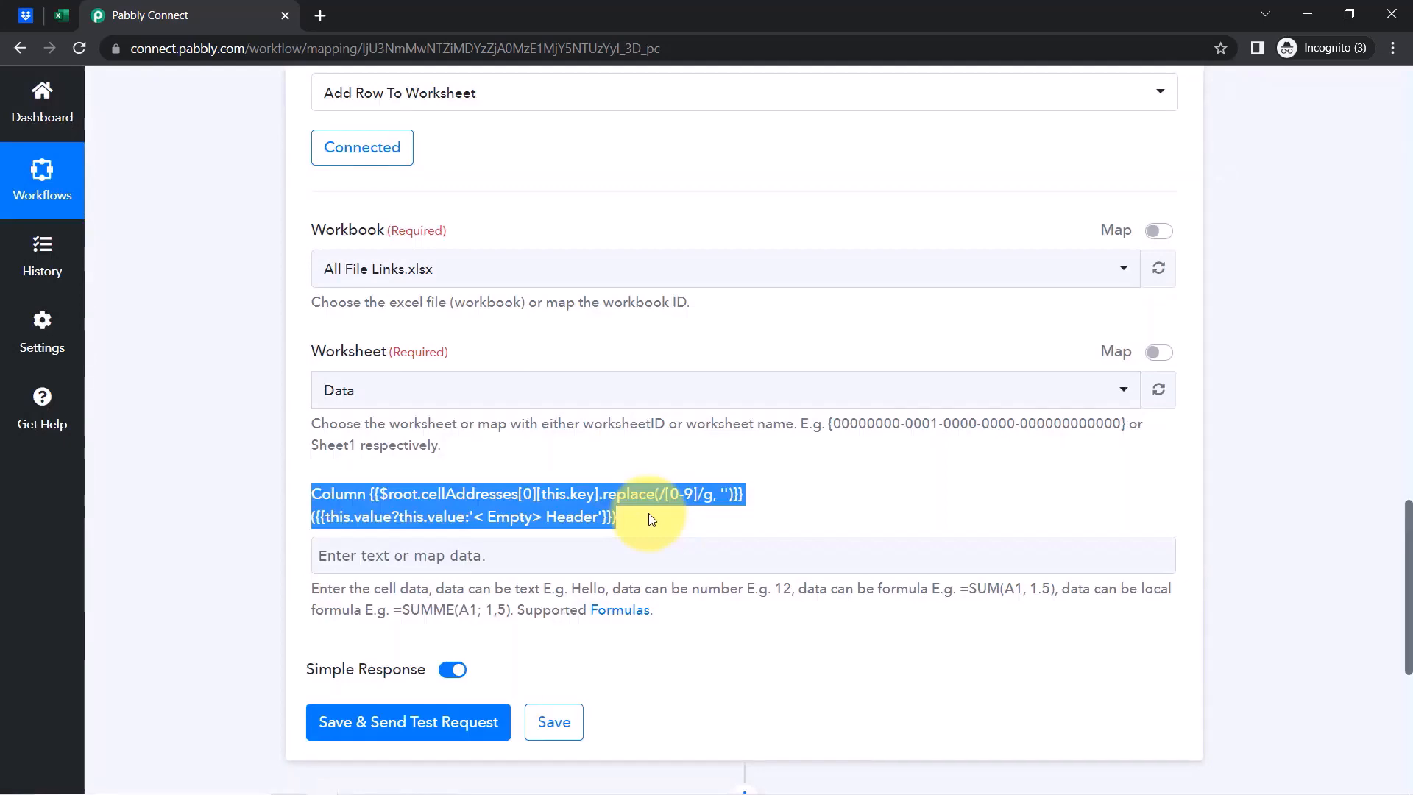
pyautogui.moveTo(1391, 103); pyautogui.dragTo(1396, 543)
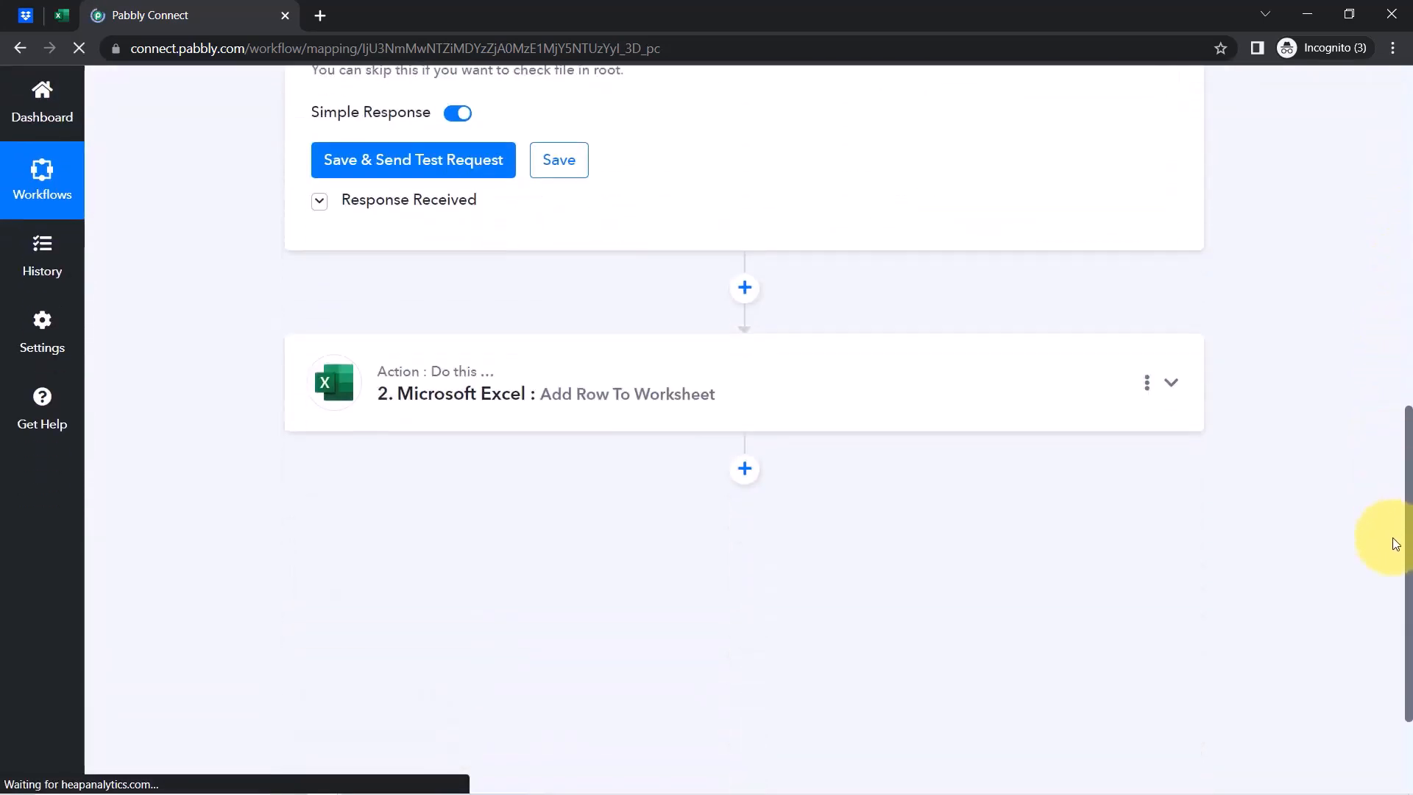
# Expand the Add Row To Worksheet step, review its File Link column field, then go to Excel
pyautogui.scroll(-3, 736, 401)
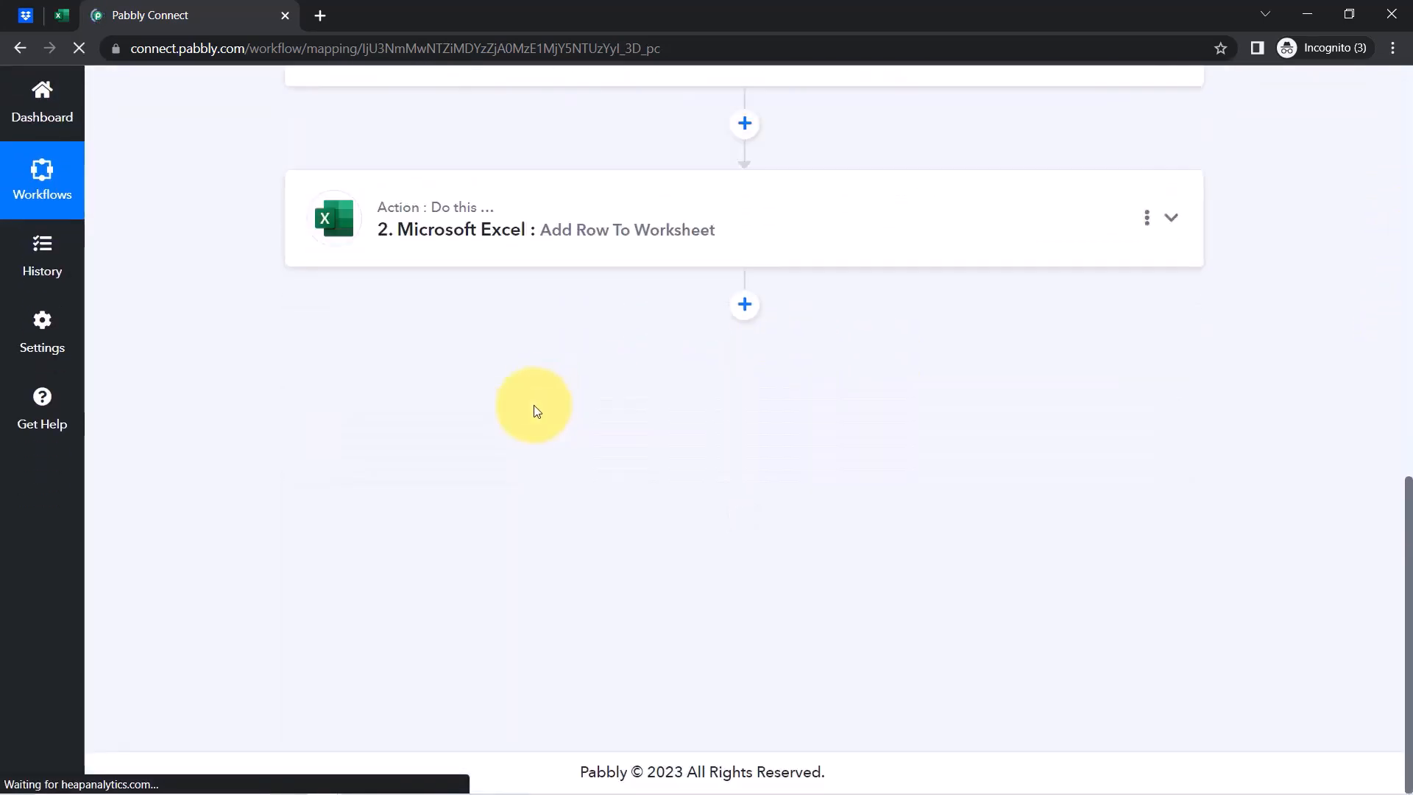
pyautogui.click(446, 225)
pyautogui.scroll(-5, 270, 675)
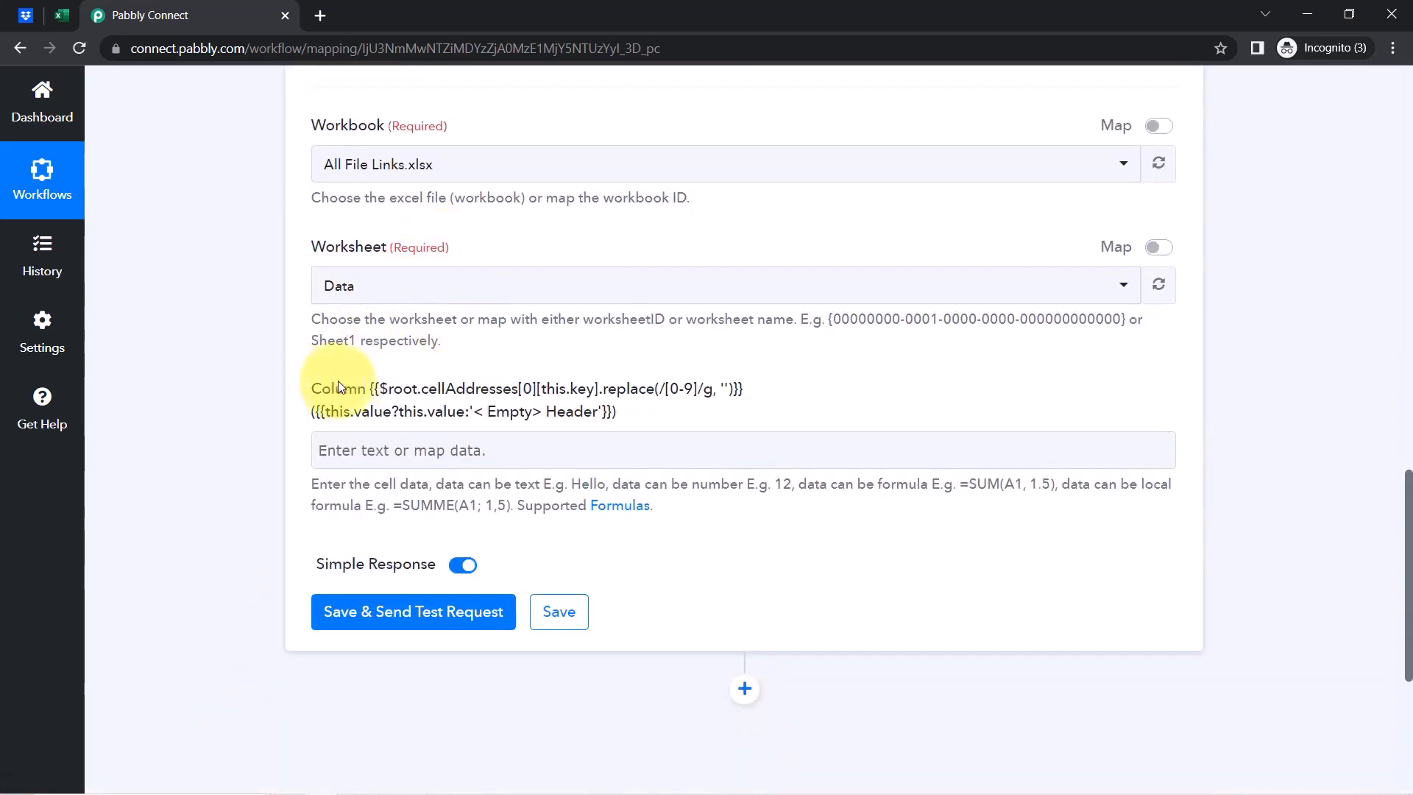
pyautogui.moveTo(338, 384); pyautogui.dragTo(617, 411)
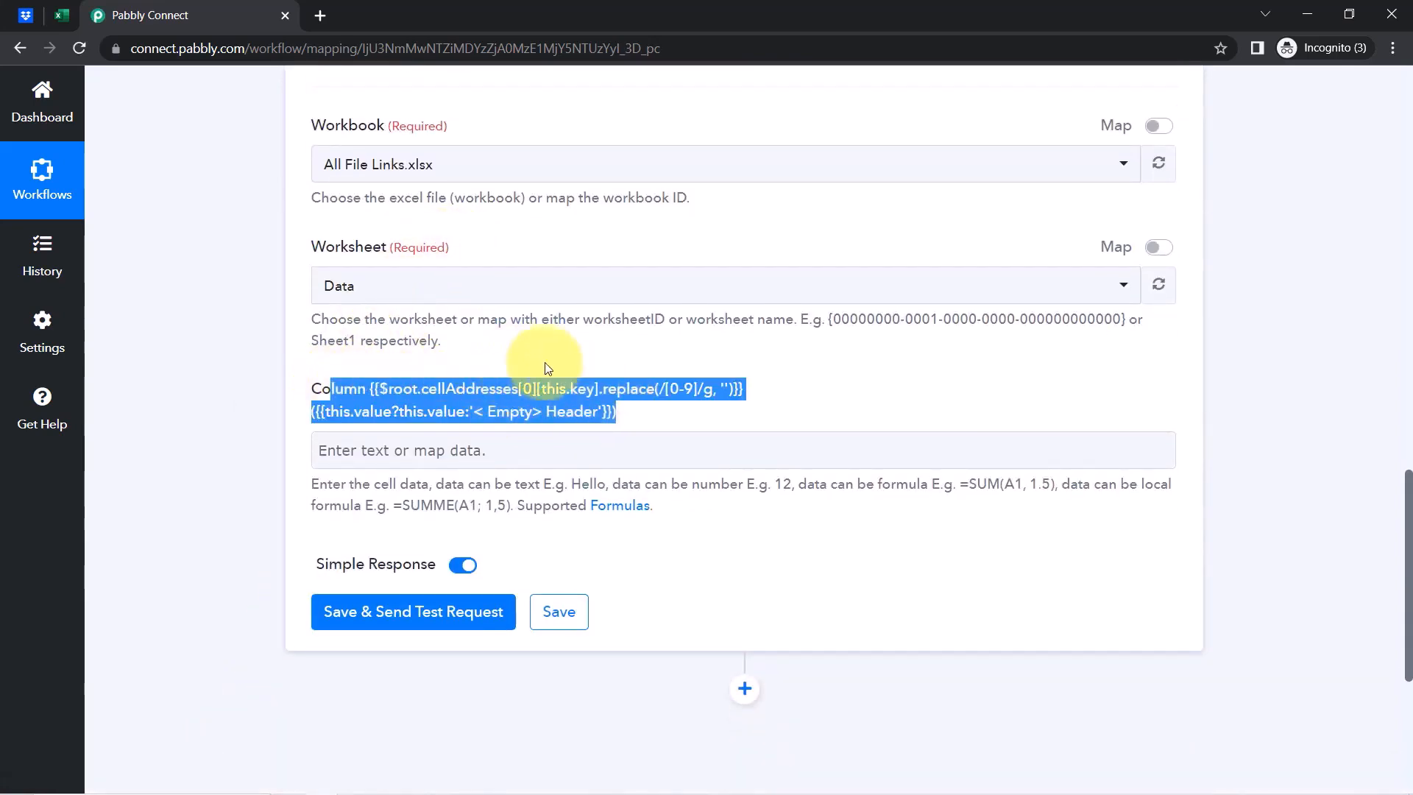
pyautogui.tripleClick(488, 410)
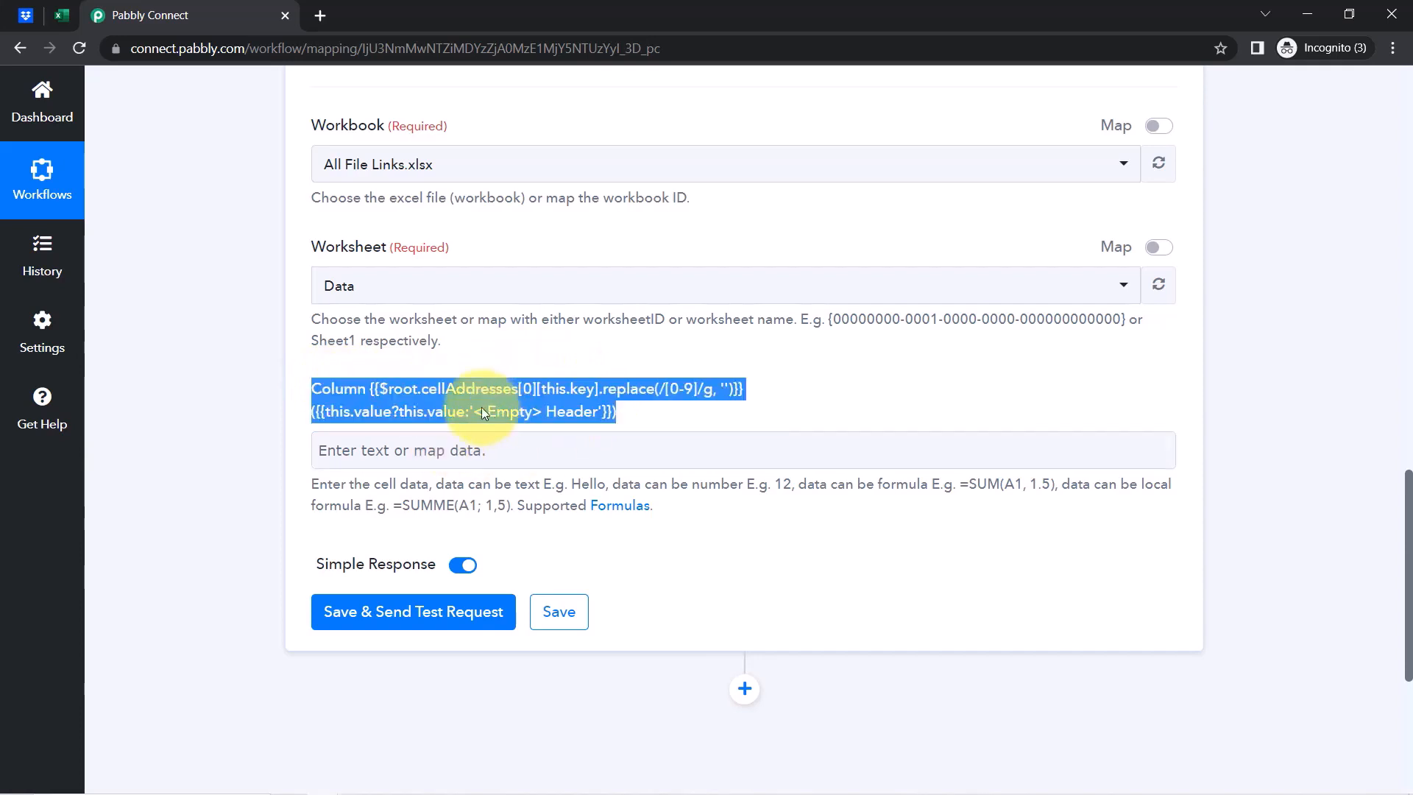
pyautogui.click(407, 392)
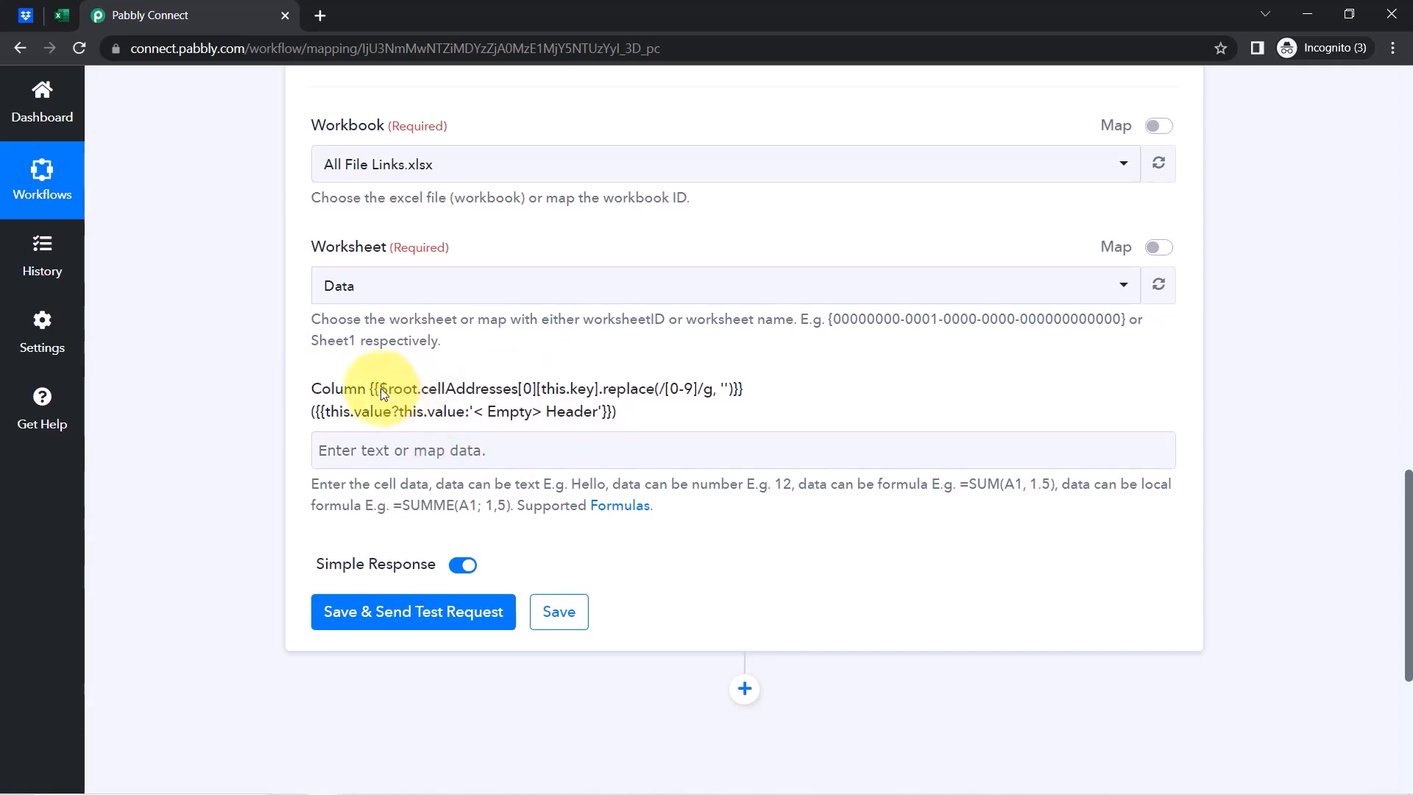
pyautogui.moveTo(566, 407); pyautogui.dragTo(560, 426)
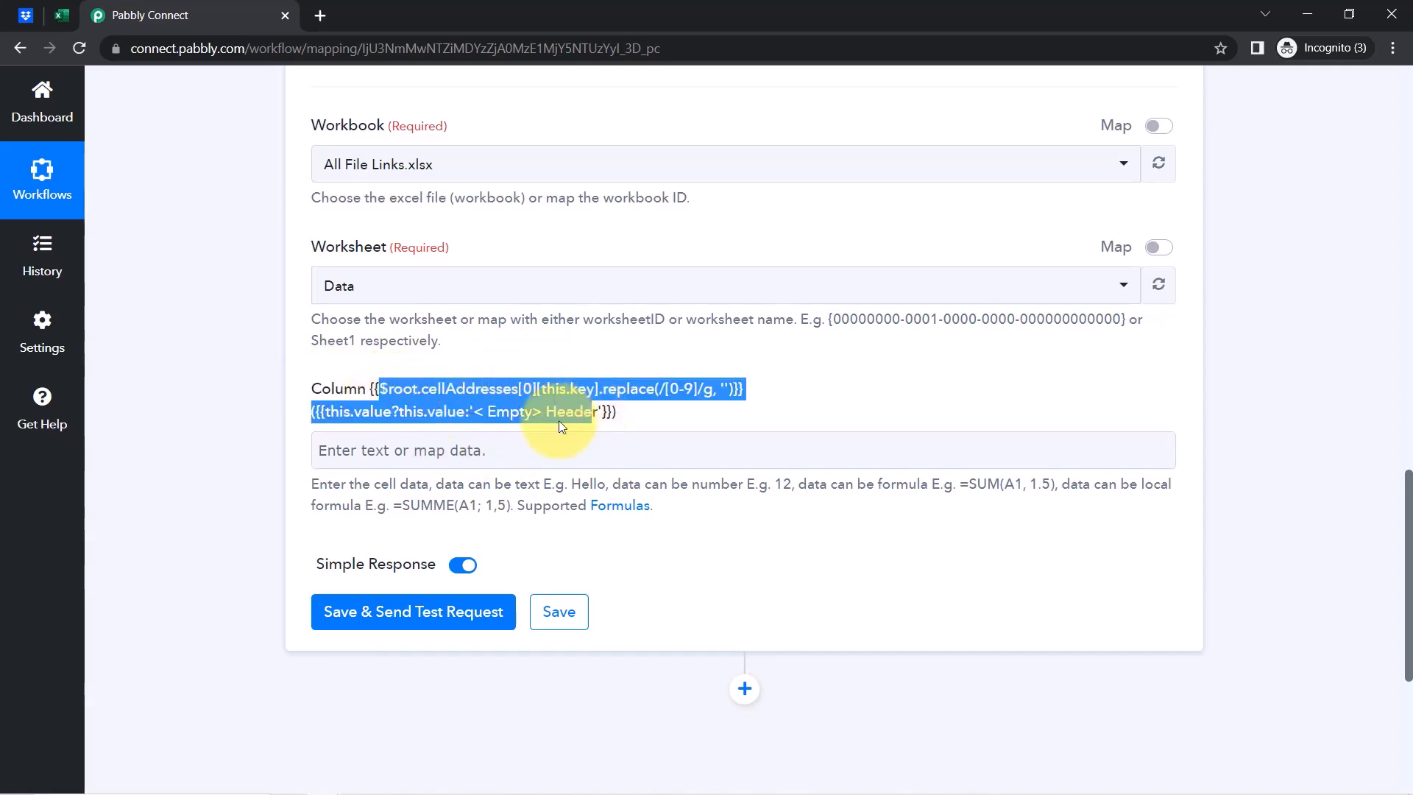
pyautogui.click(57, 15)
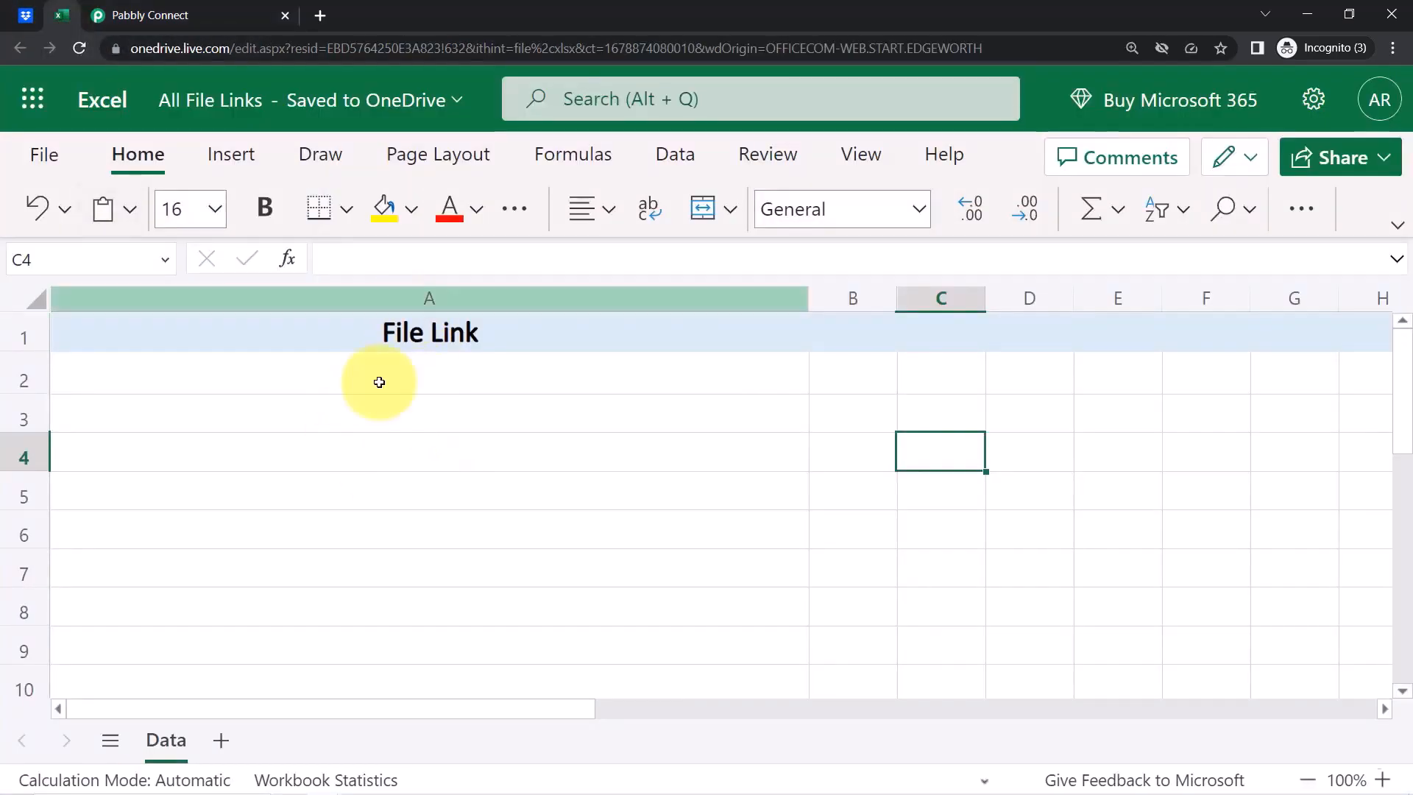
# Add a 'File Name' header in B1, widen column B, and refresh the workbook columns in Pabbly
pyautogui.click(140, 15)
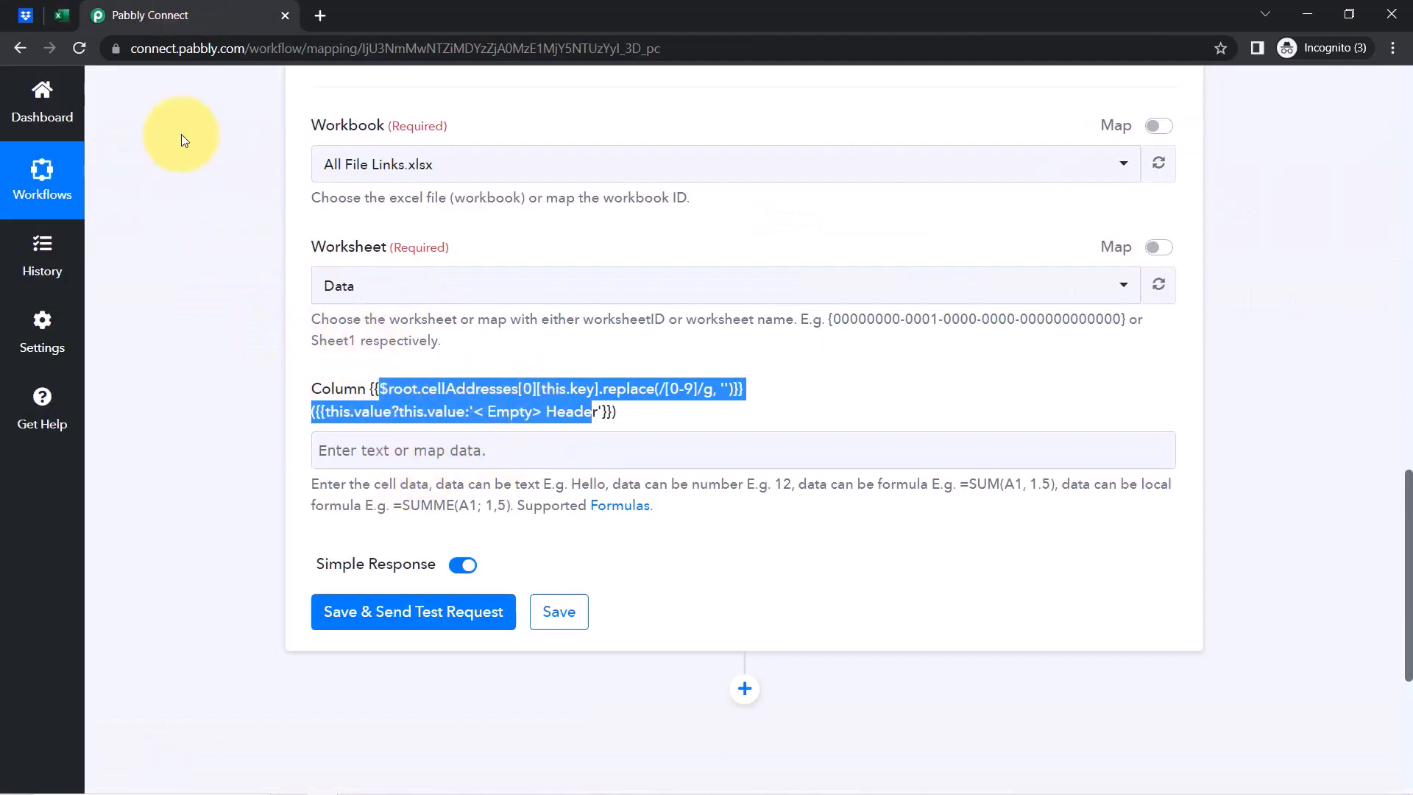
pyautogui.click(62, 16)
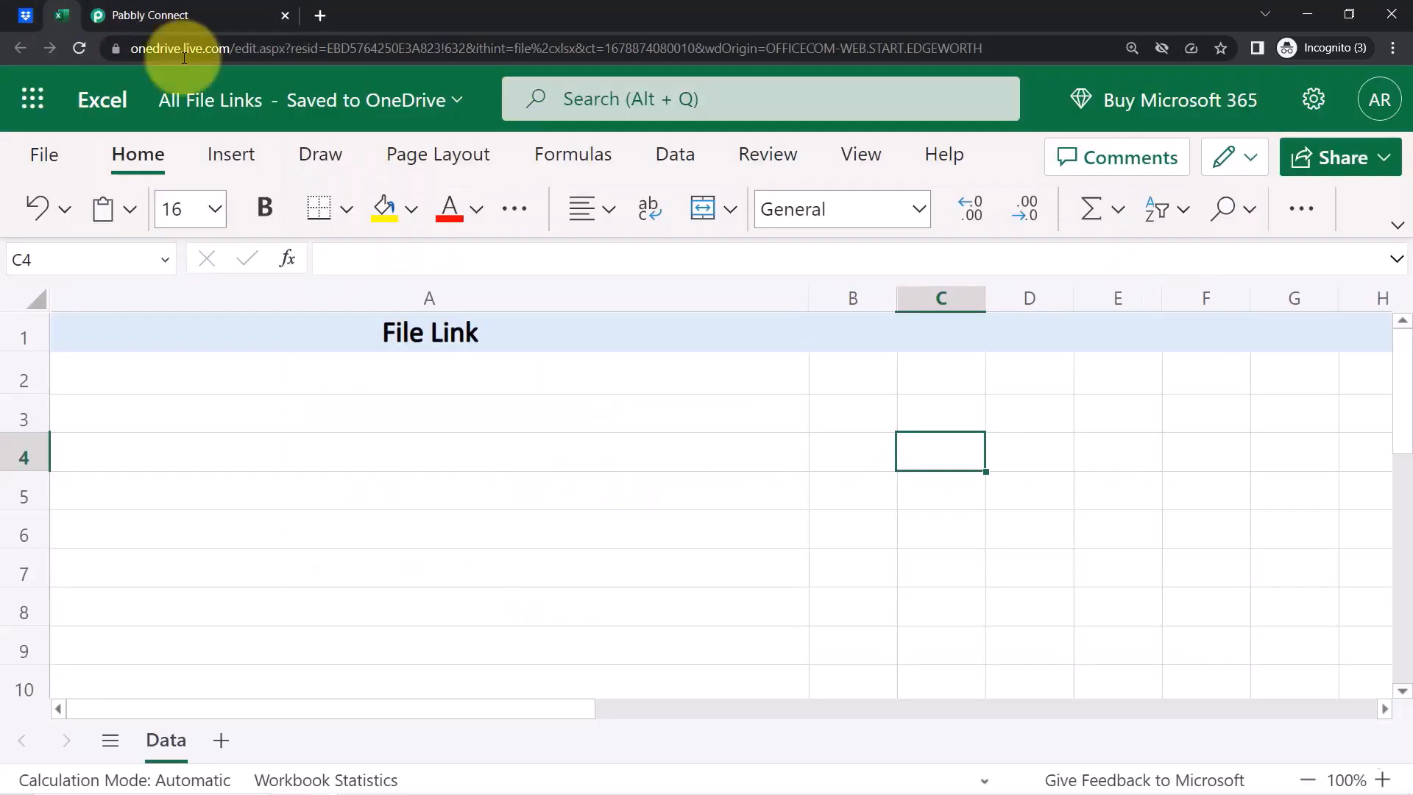
pyautogui.click(853, 328)
pyautogui.write('File Name')
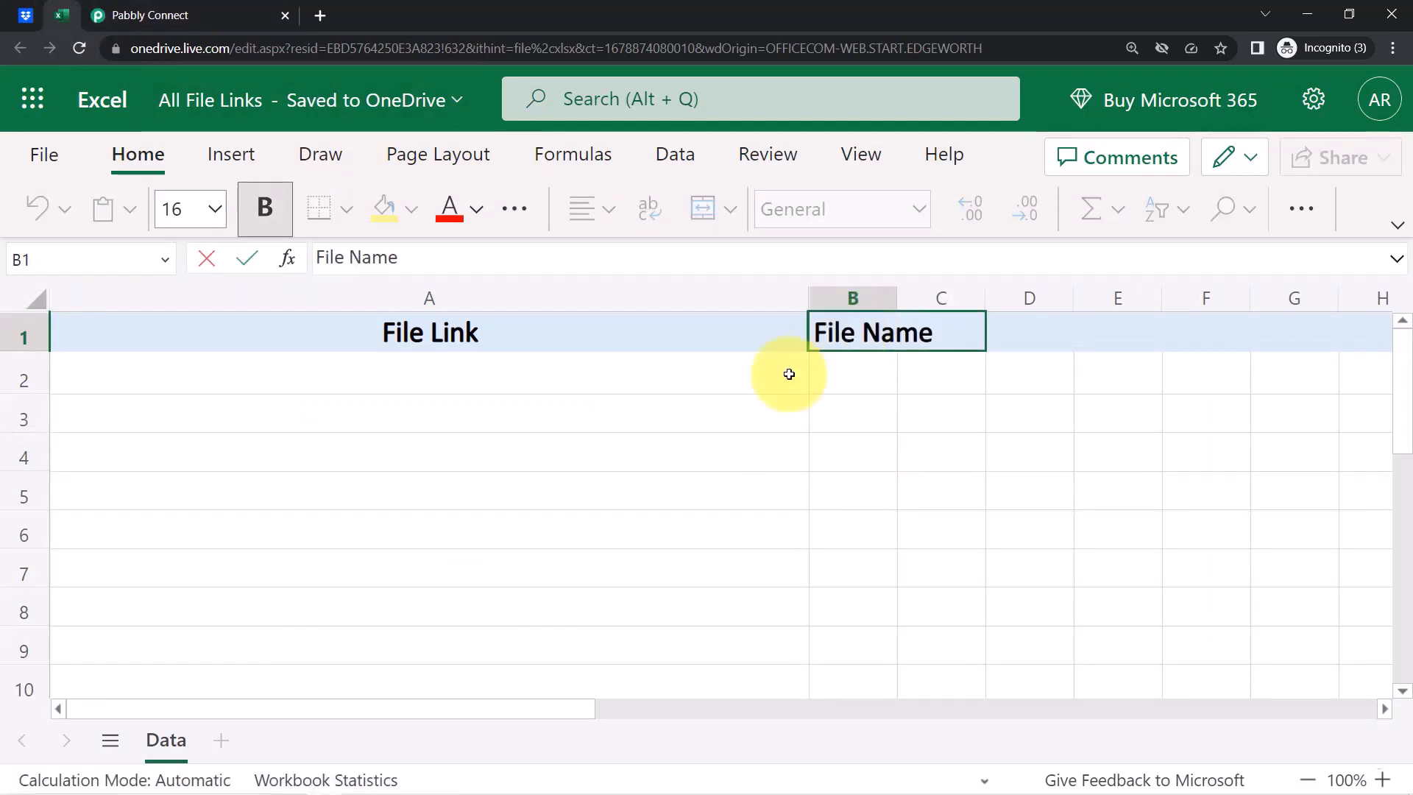
pyautogui.click(802, 406)
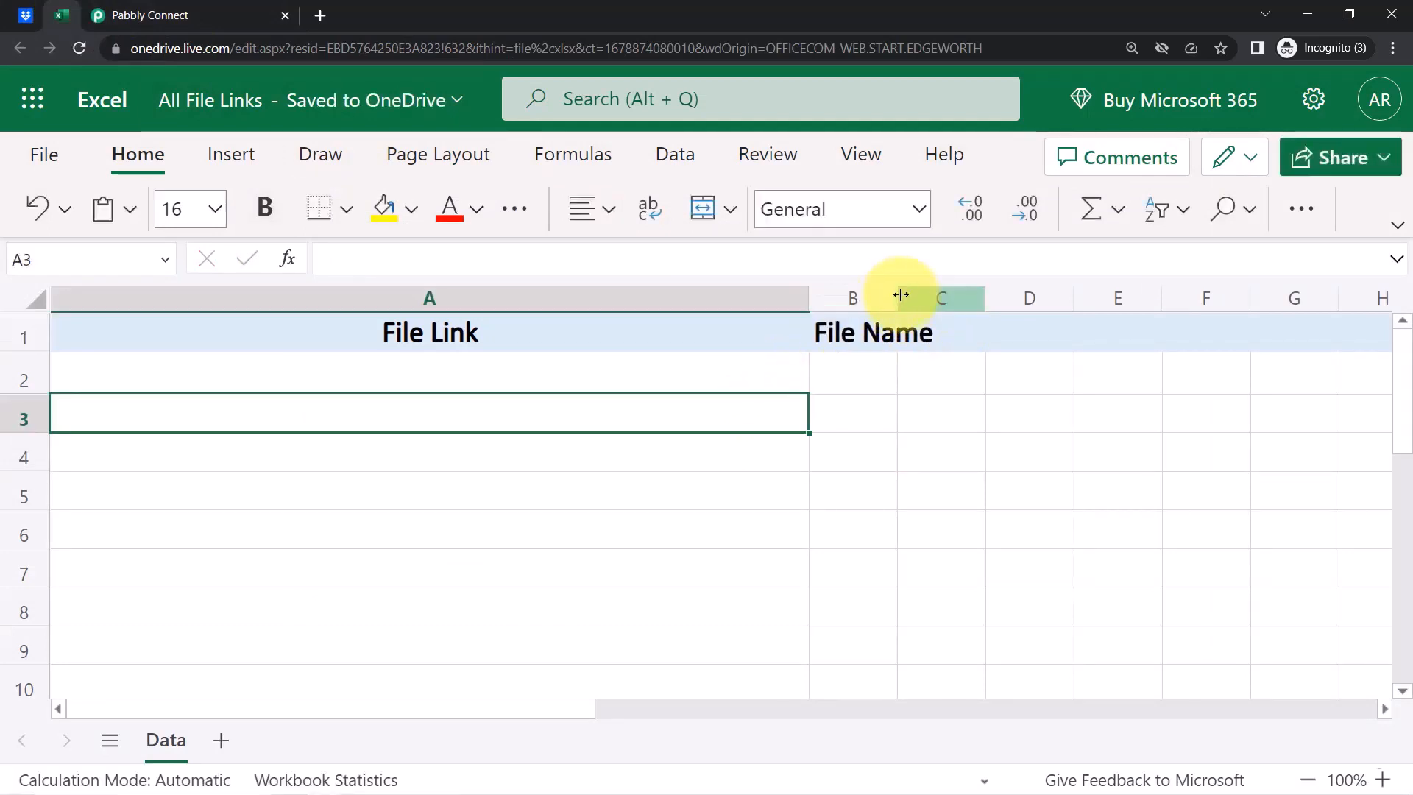
pyautogui.moveTo(900, 295); pyautogui.dragTo(1027, 294)
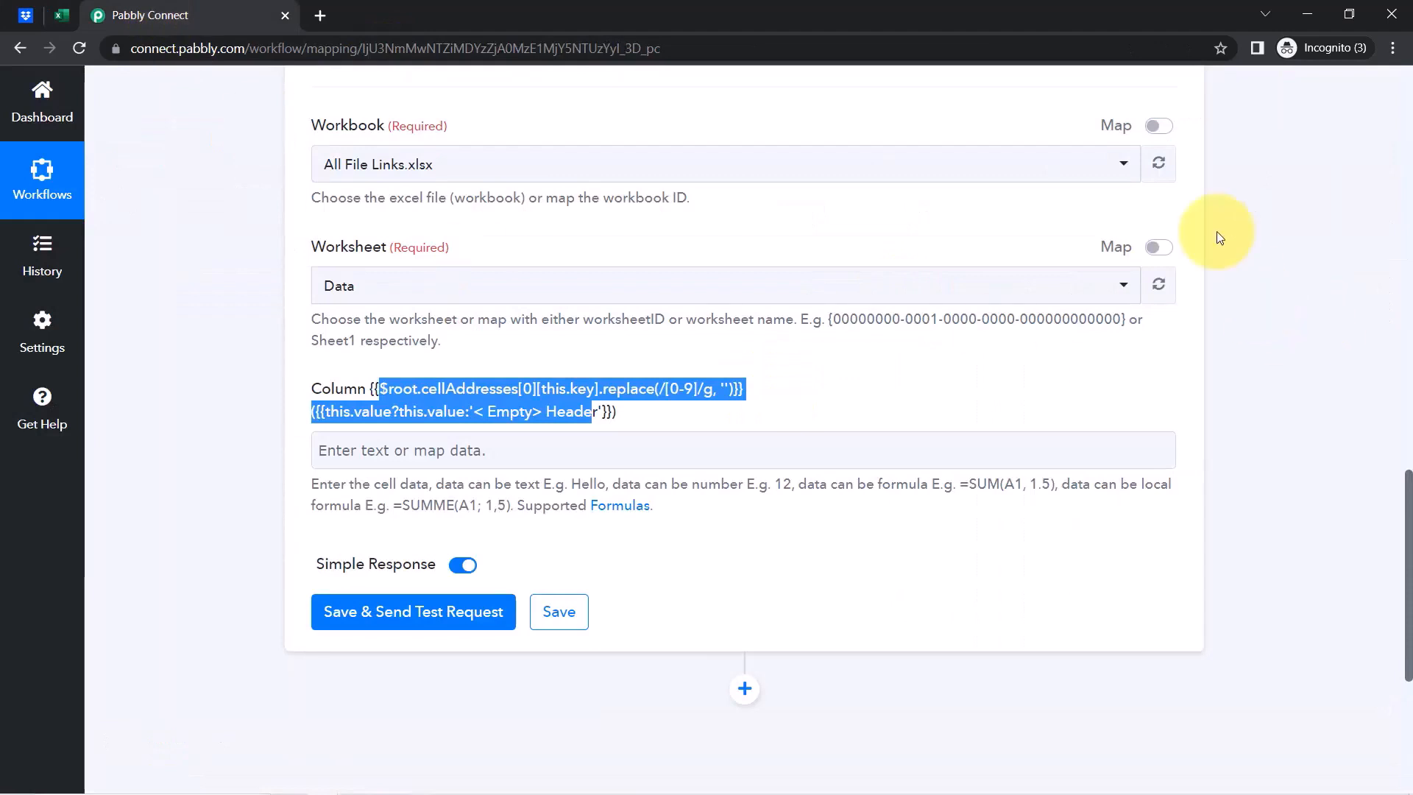
pyautogui.click(1153, 162)
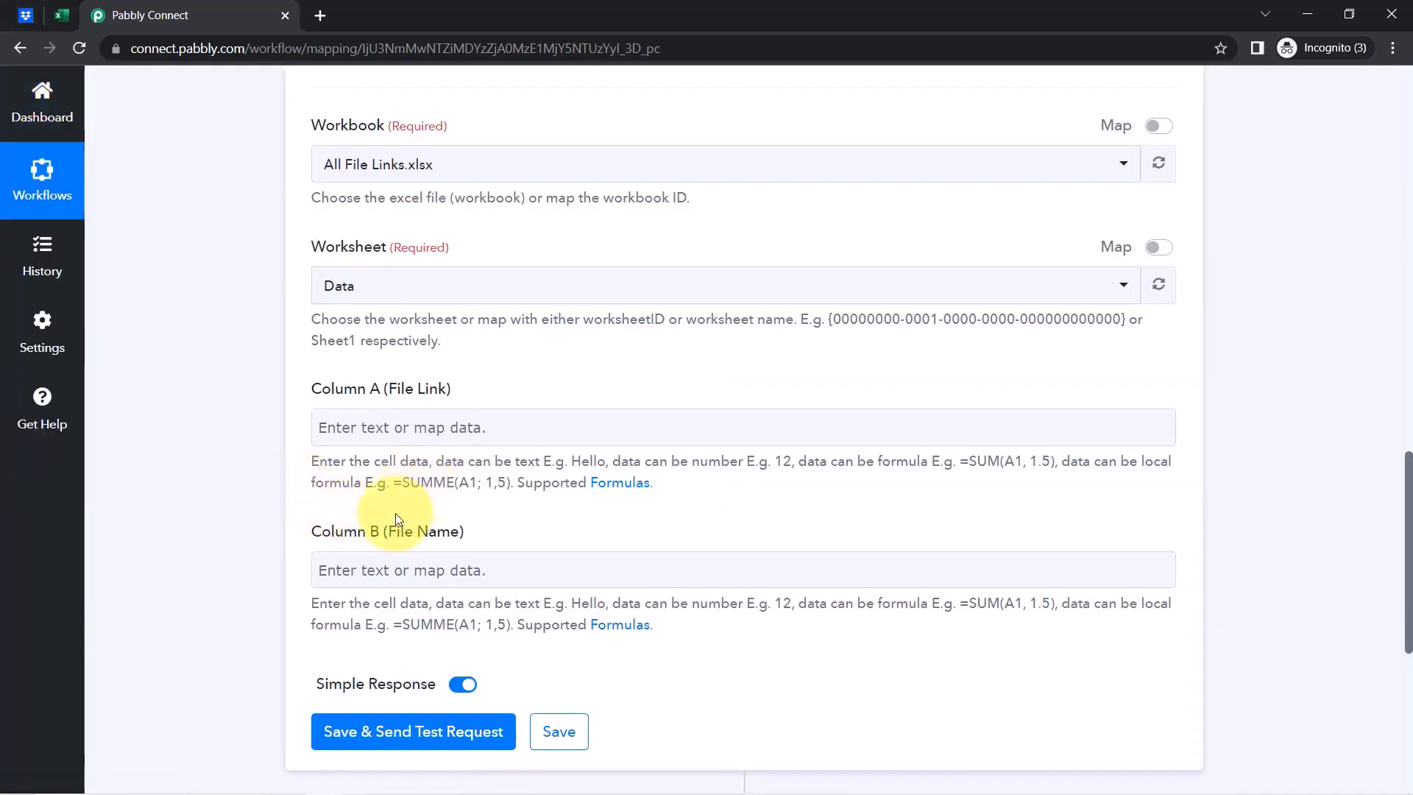
pyautogui.moveTo(336, 535); pyautogui.dragTo(434, 529)
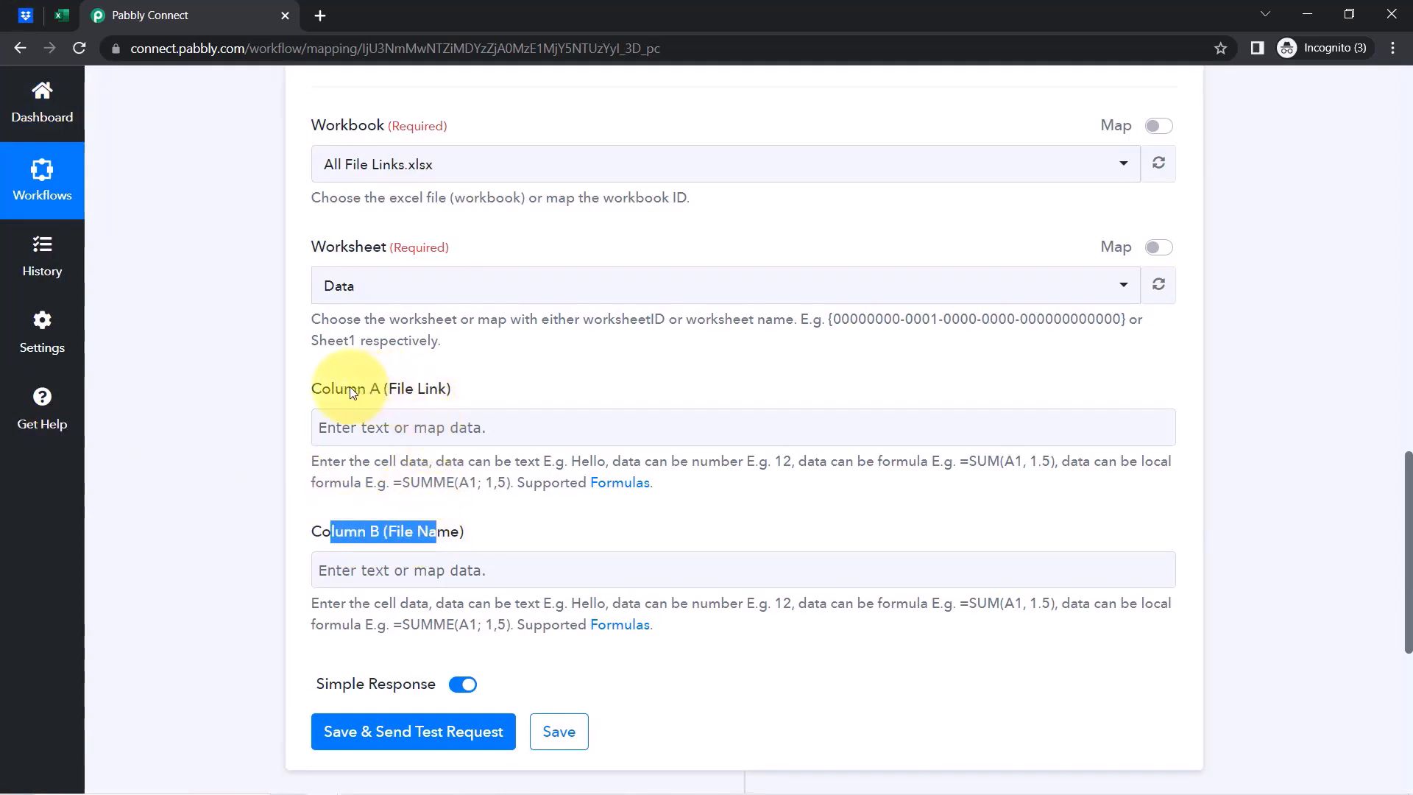
pyautogui.moveTo(344, 388); pyautogui.dragTo(440, 388)
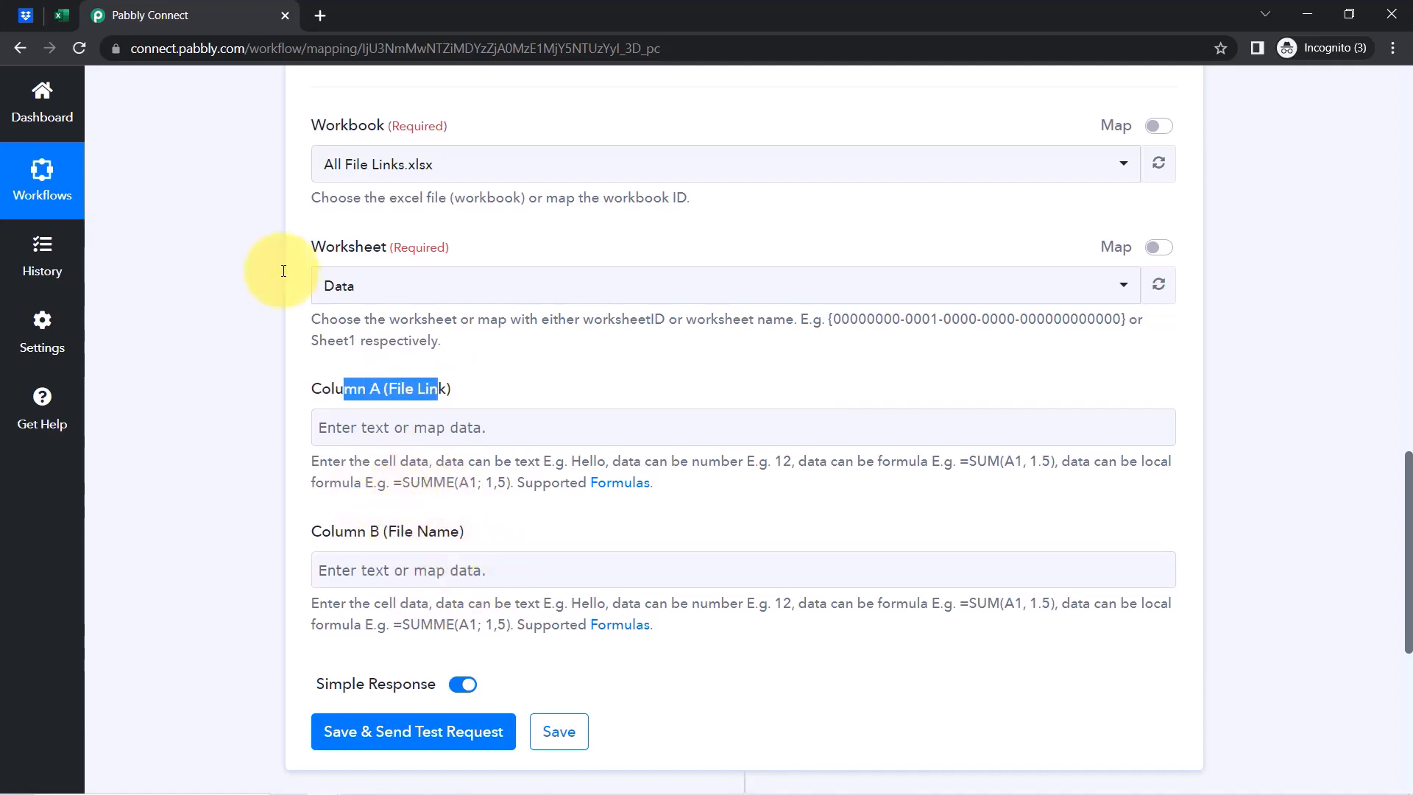
pyautogui.click(63, 17)
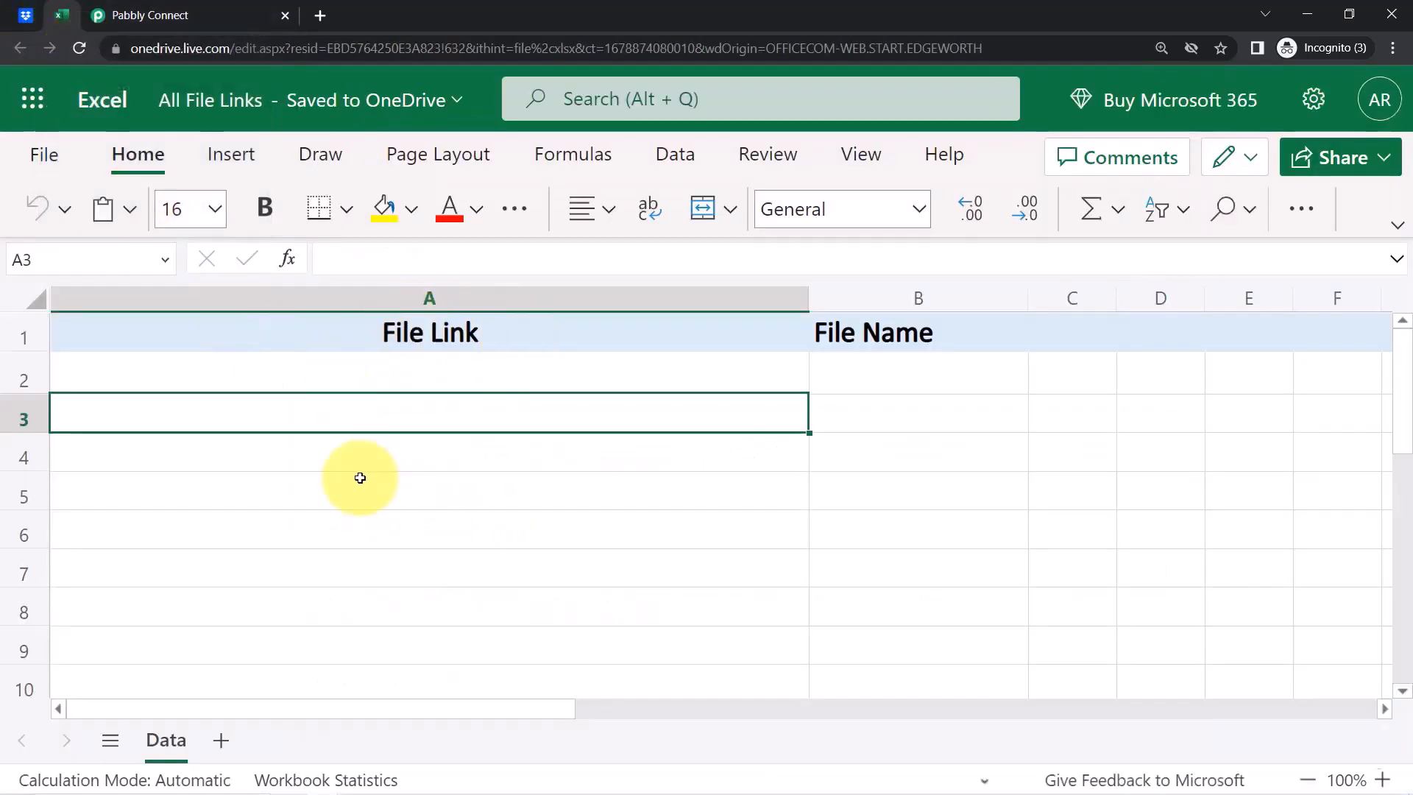
pyautogui.click(194, 16)
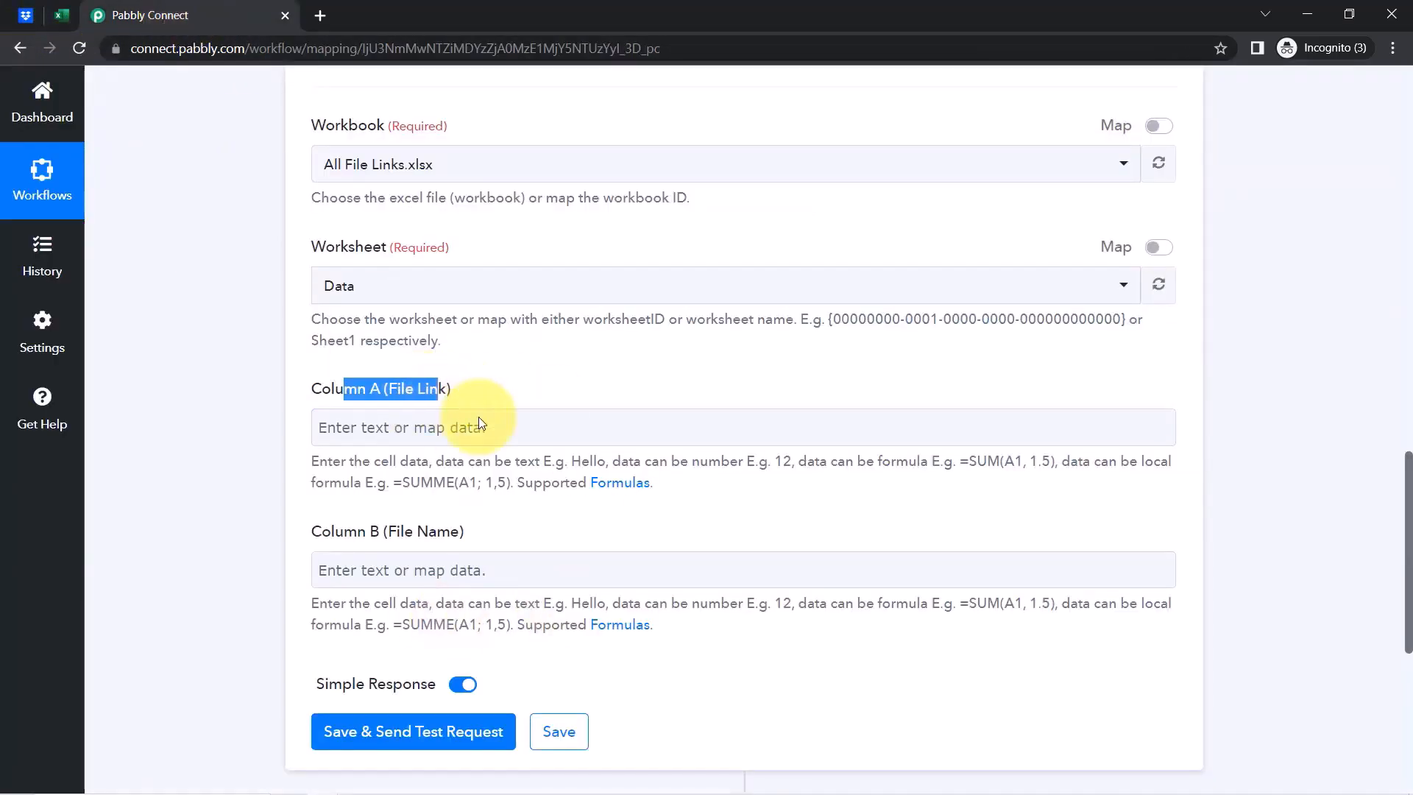
pyautogui.moveTo(1409, 606); pyautogui.dragTo(1391, 362)
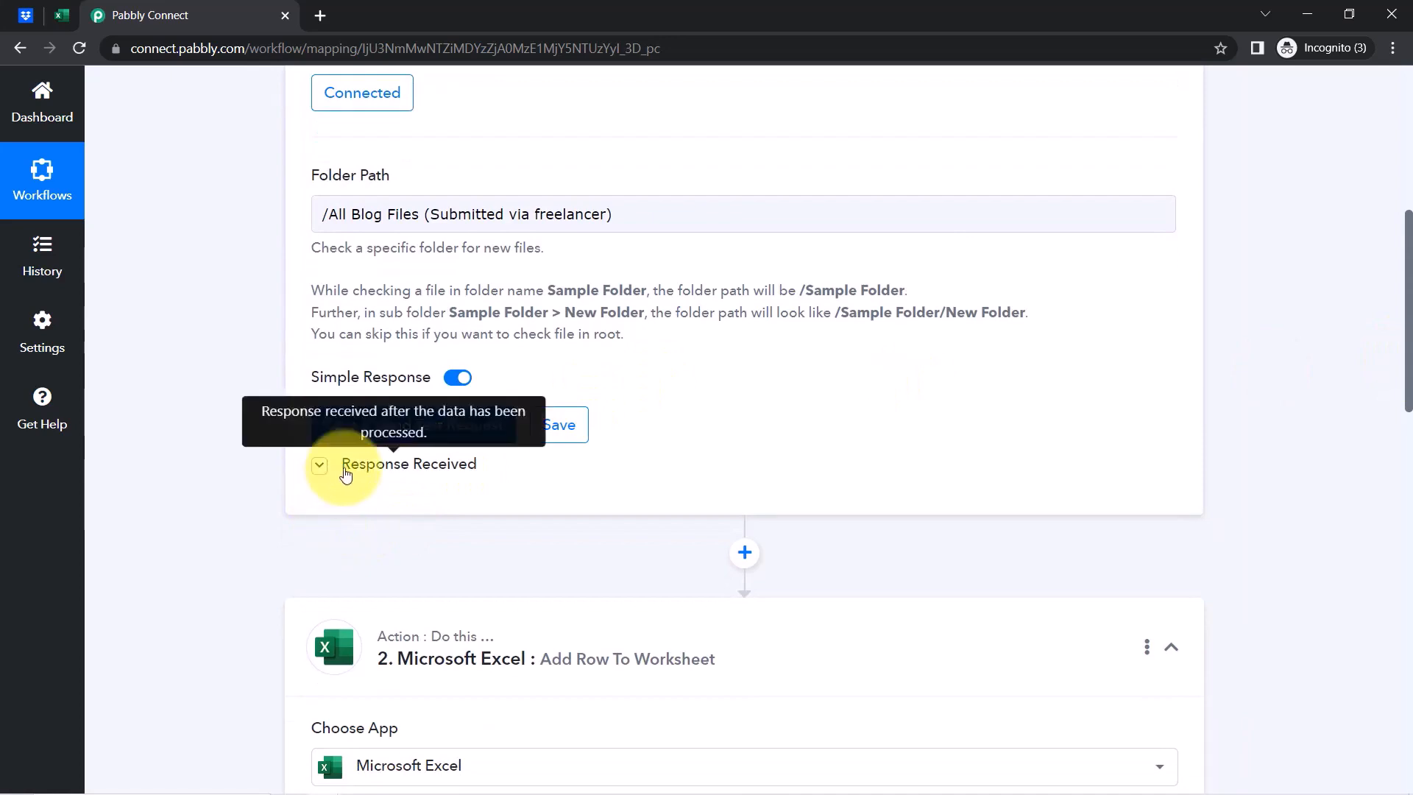
pyautogui.click(319, 464)
pyautogui.moveTo(1409, 259); pyautogui.dragTo(1403, 306)
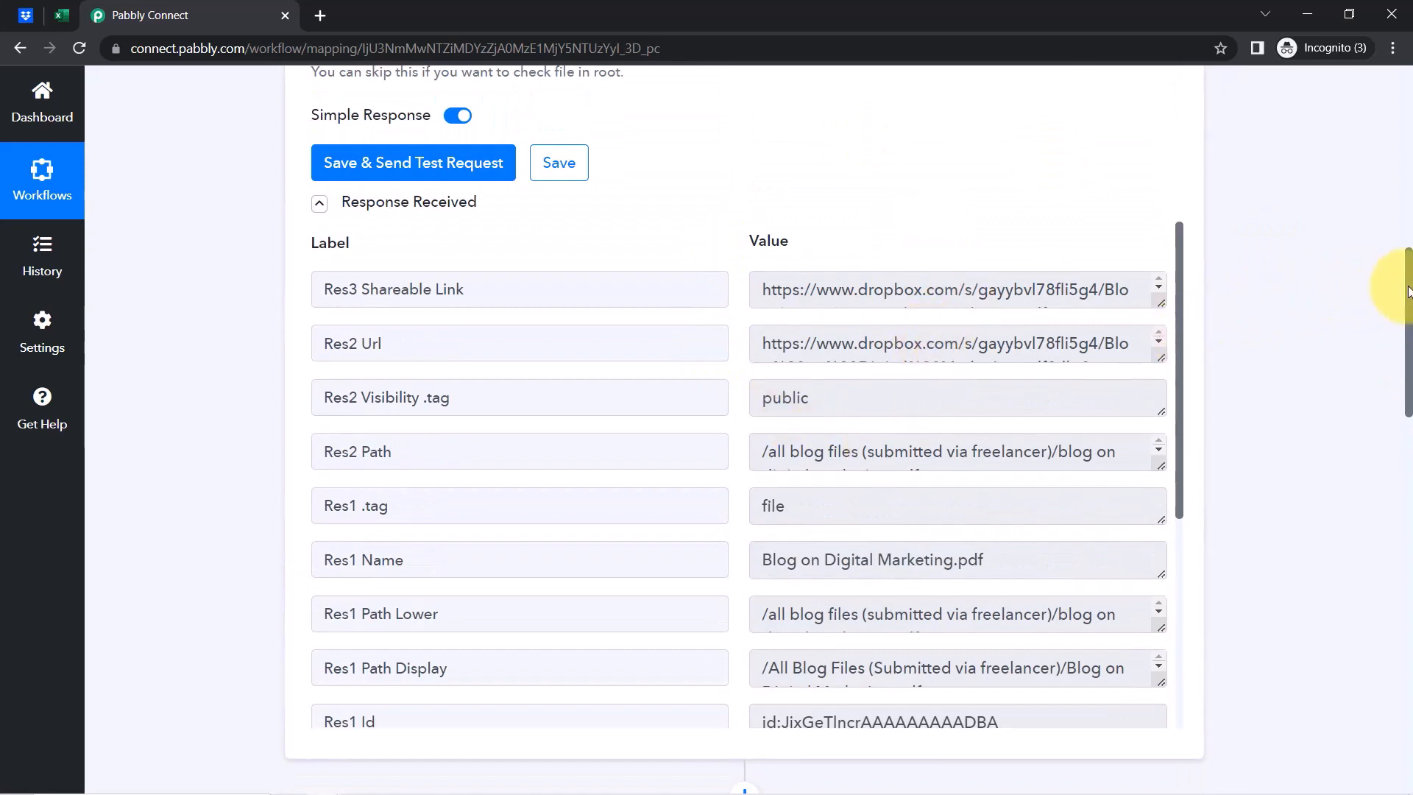
pyautogui.moveTo(1407, 287); pyautogui.dragTo(1390, 548)
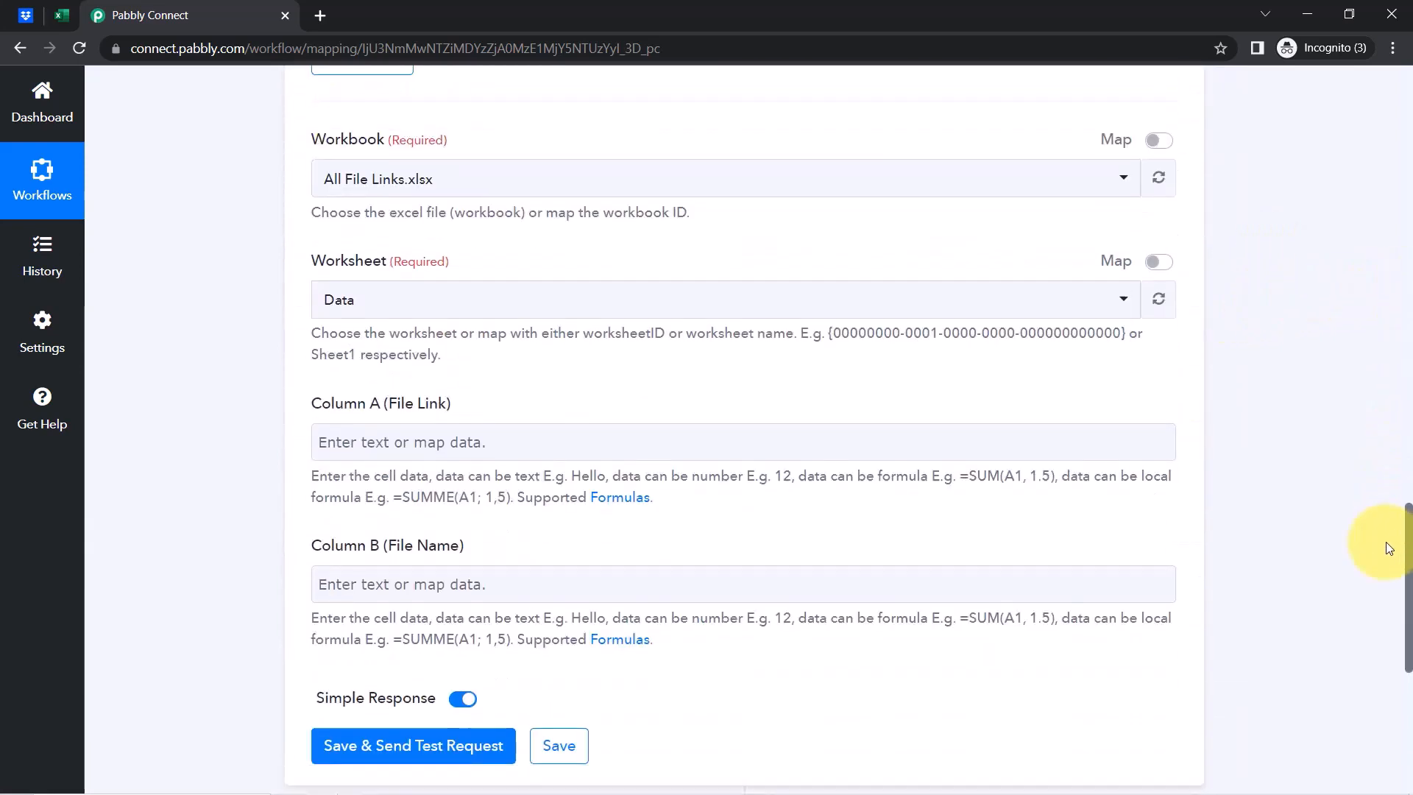
pyautogui.click(436, 431)
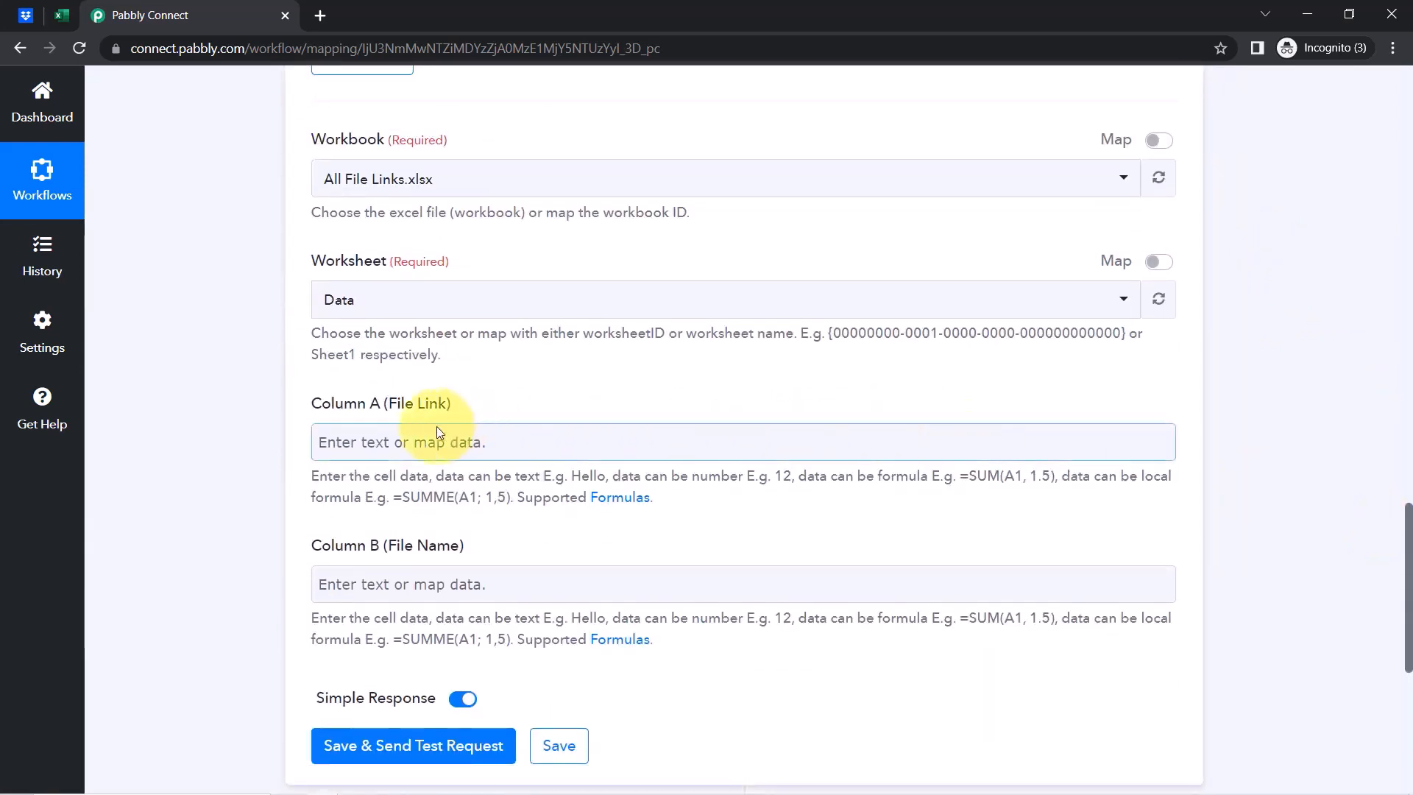
# Map Column A (File Link) to the Dropbox New File shareable link
pyautogui.click(351, 444)
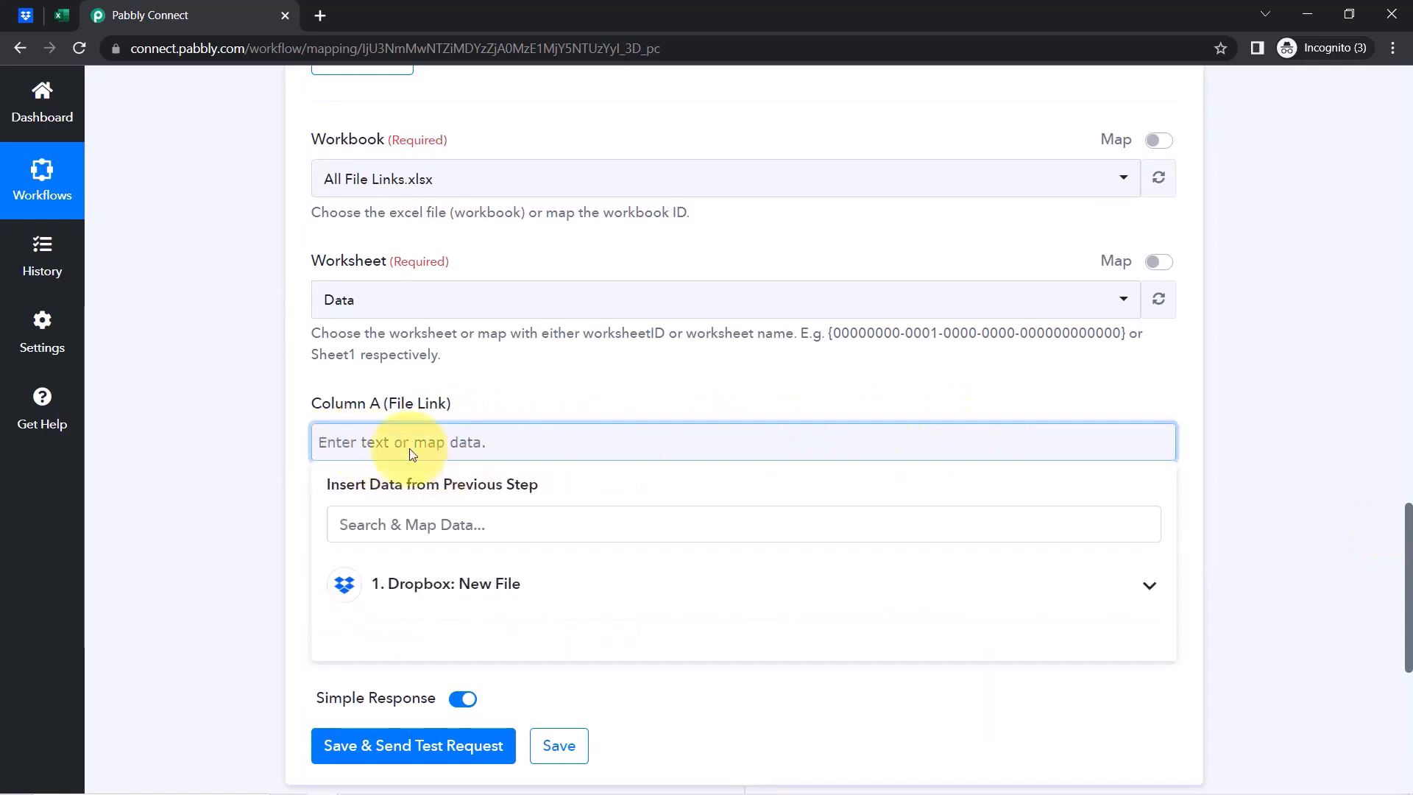
pyautogui.click(382, 584)
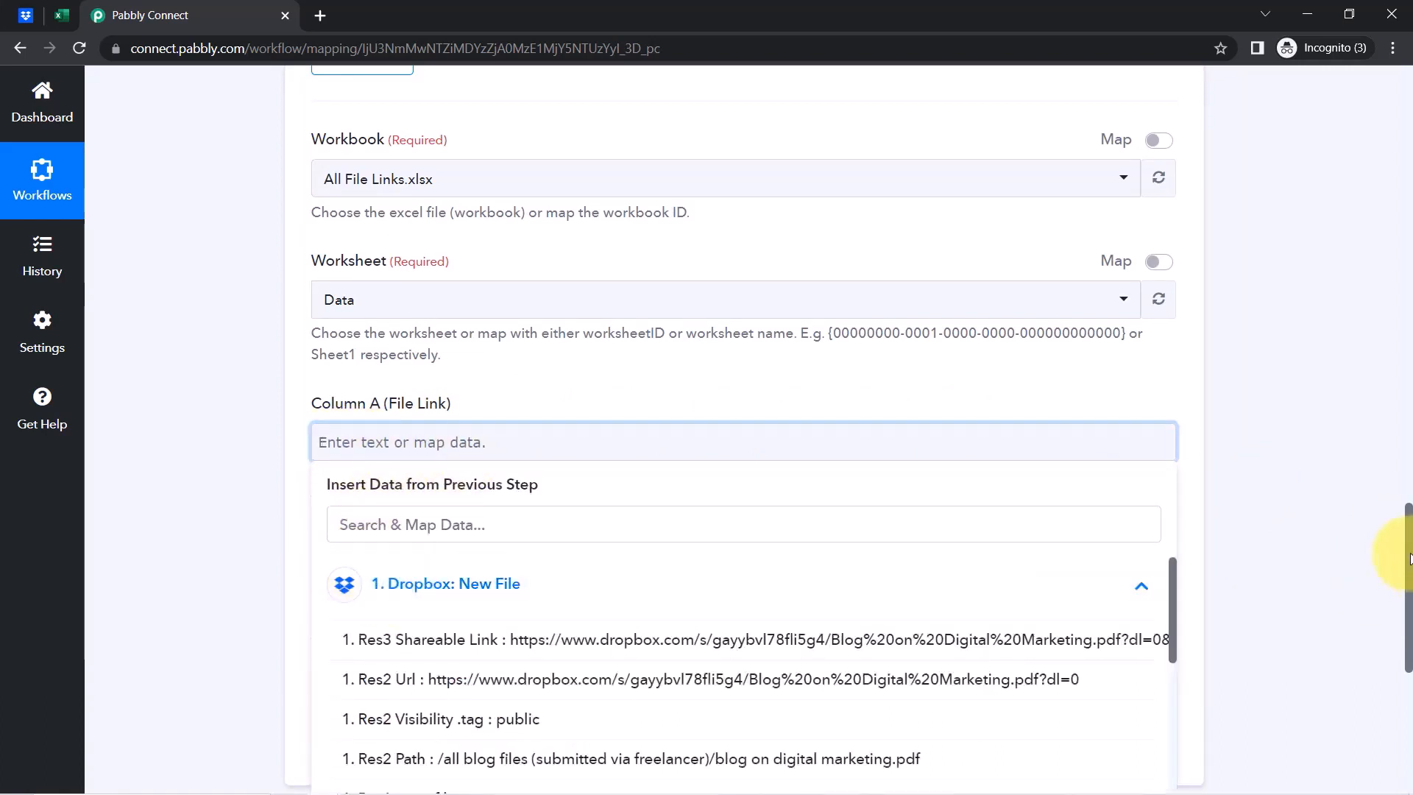
pyautogui.scroll(-3, 1394, 577)
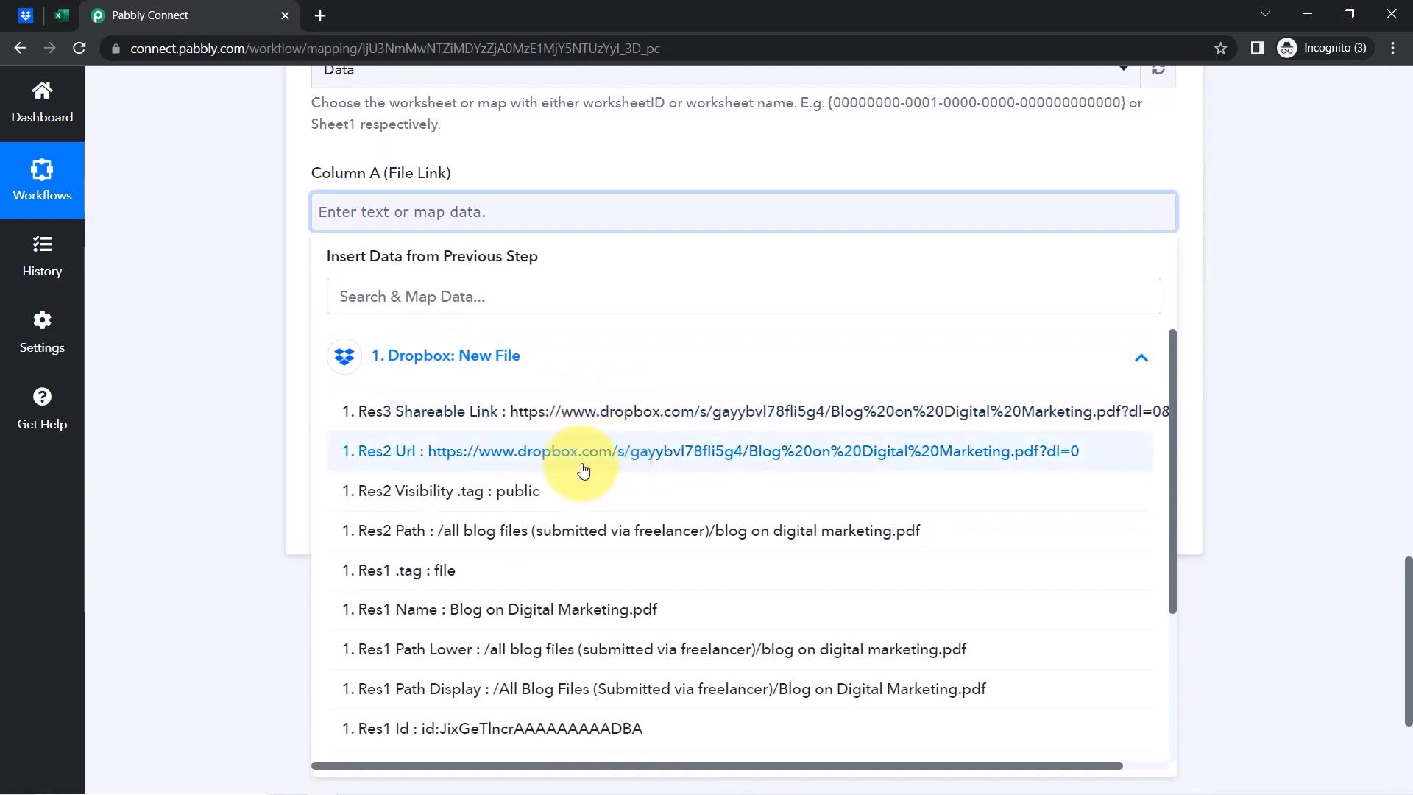
pyautogui.click(542, 412)
pyautogui.click(272, 391)
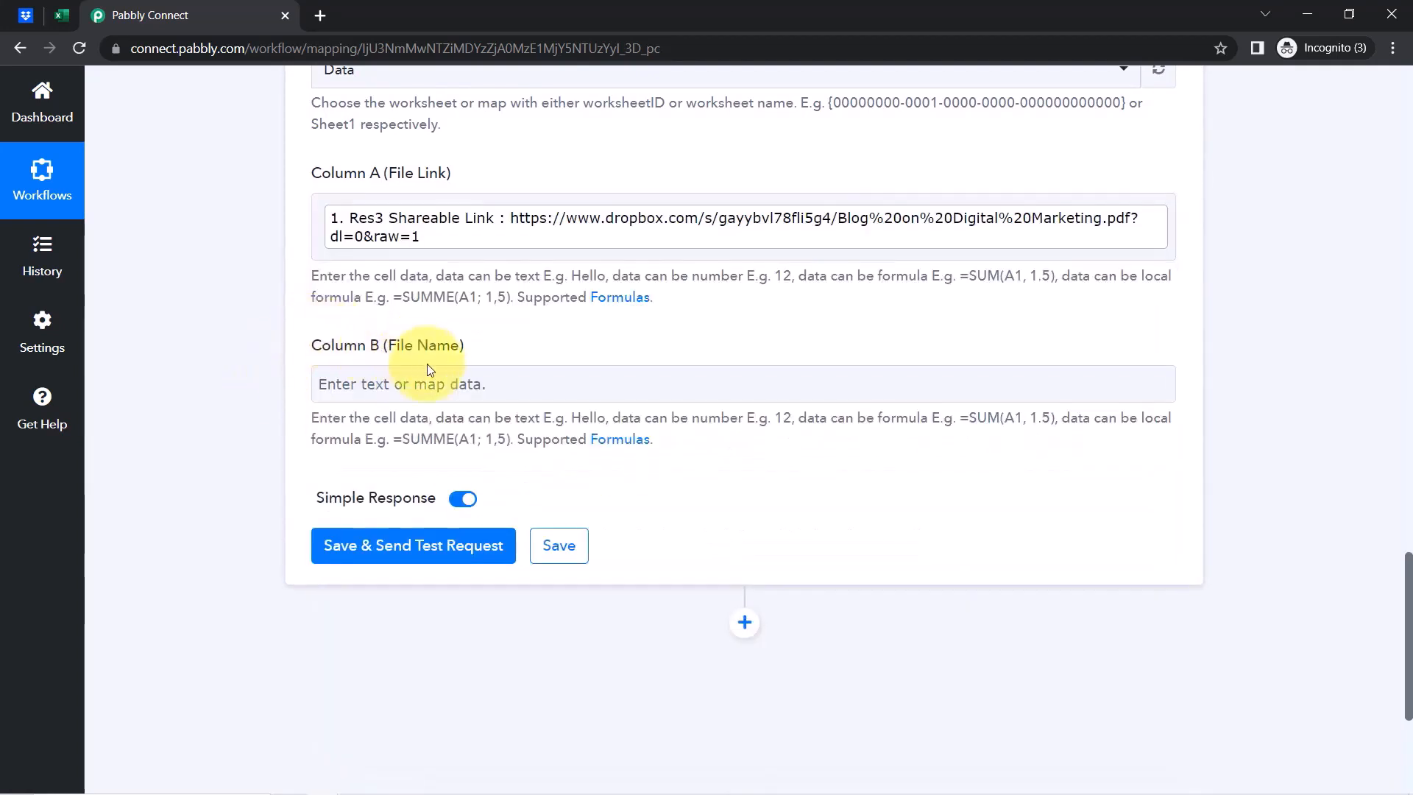
# Map Column B (File Name) to the Dropbox file name field
pyautogui.click(439, 381)
pyautogui.click(1146, 528)
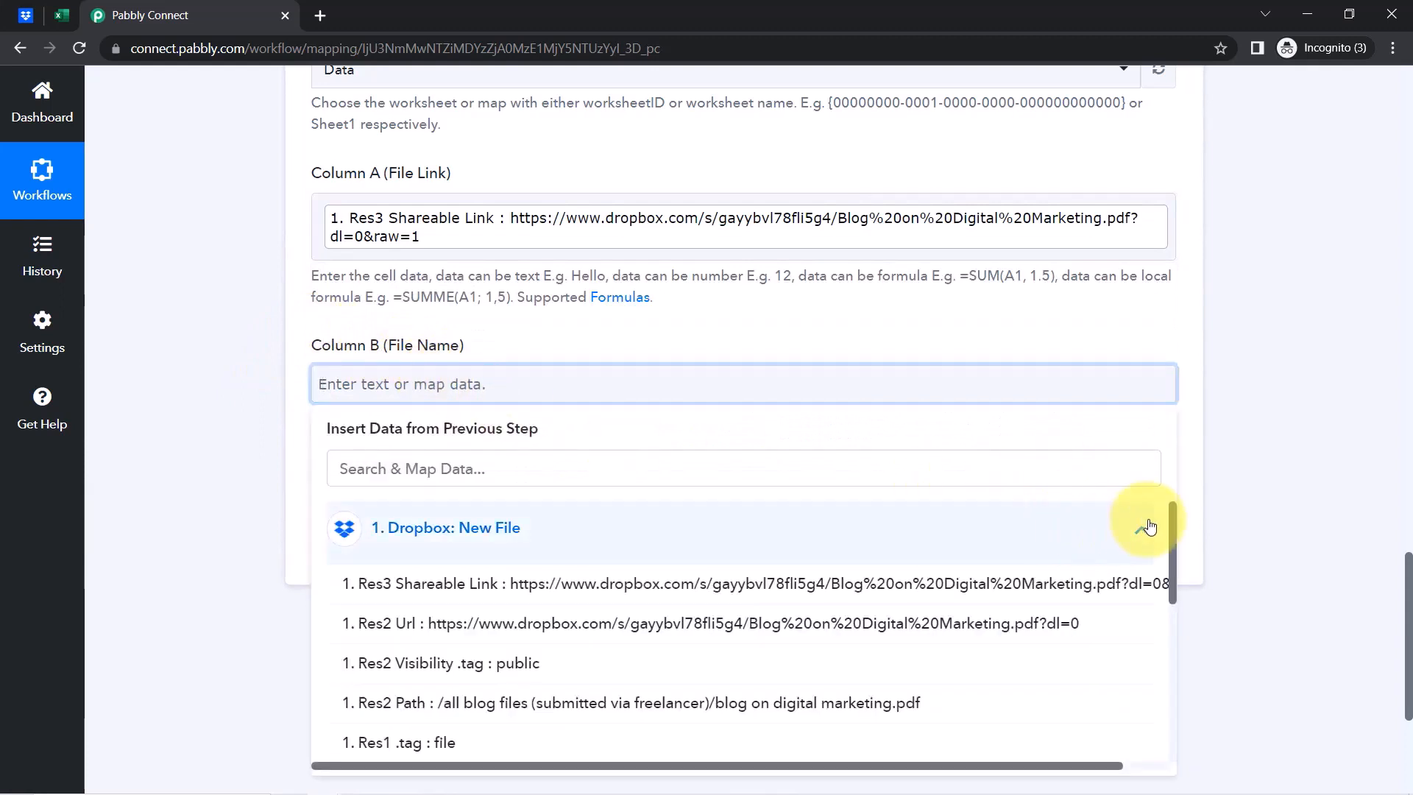
pyautogui.moveTo(1173, 515); pyautogui.dragTo(1173, 577)
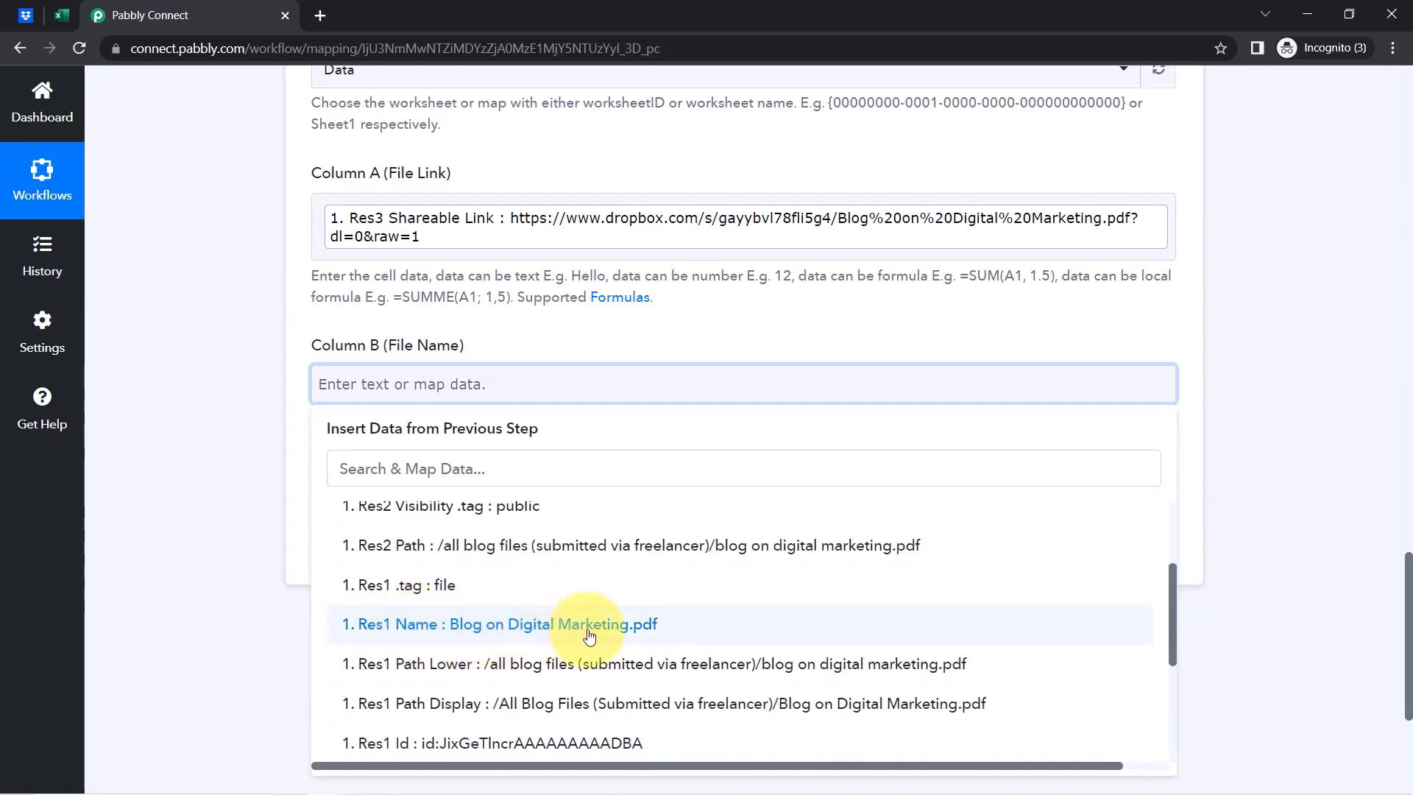
pyautogui.click(642, 624)
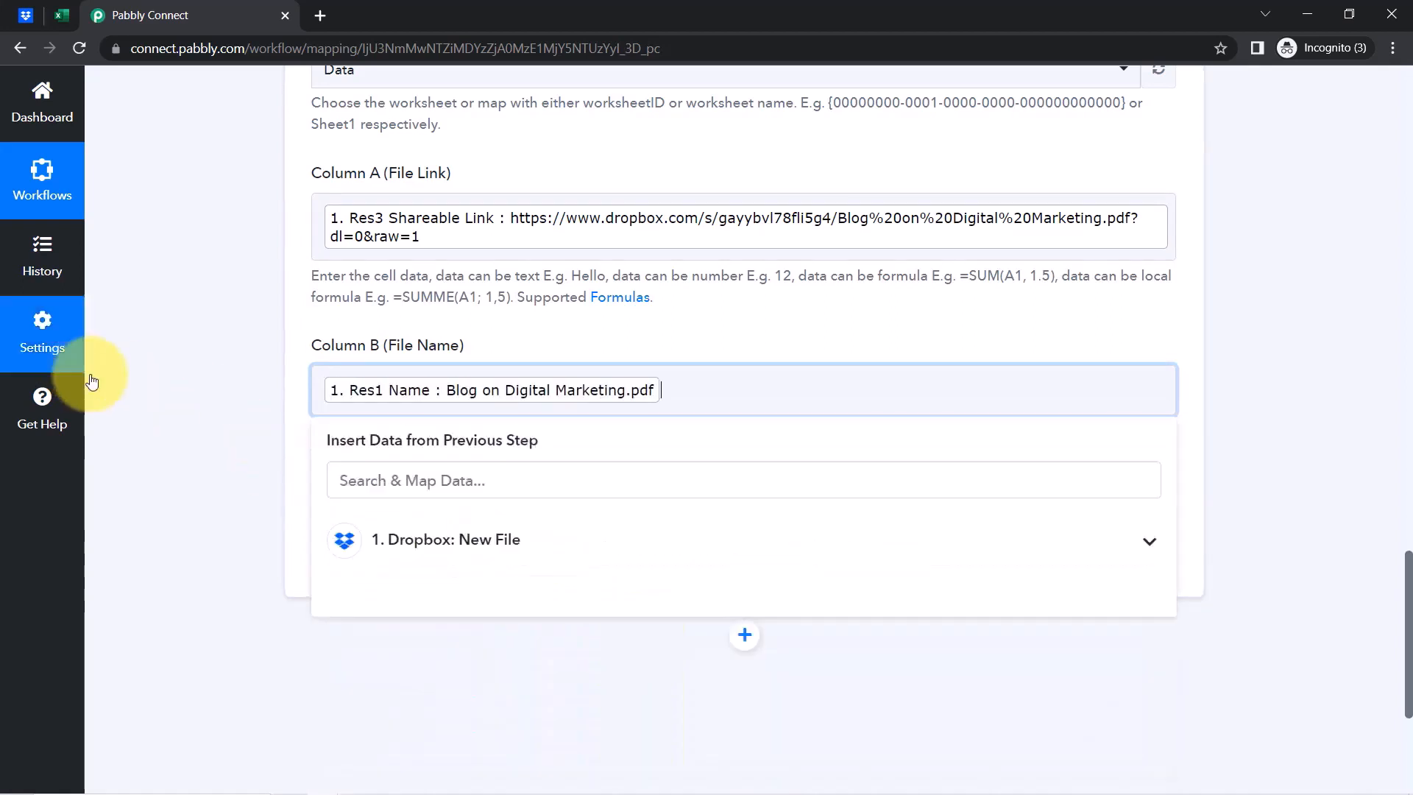
pyautogui.click(209, 375)
# Save the Excel step, send the test request, and check the new row 2 in Excel
pyautogui.click(379, 567)
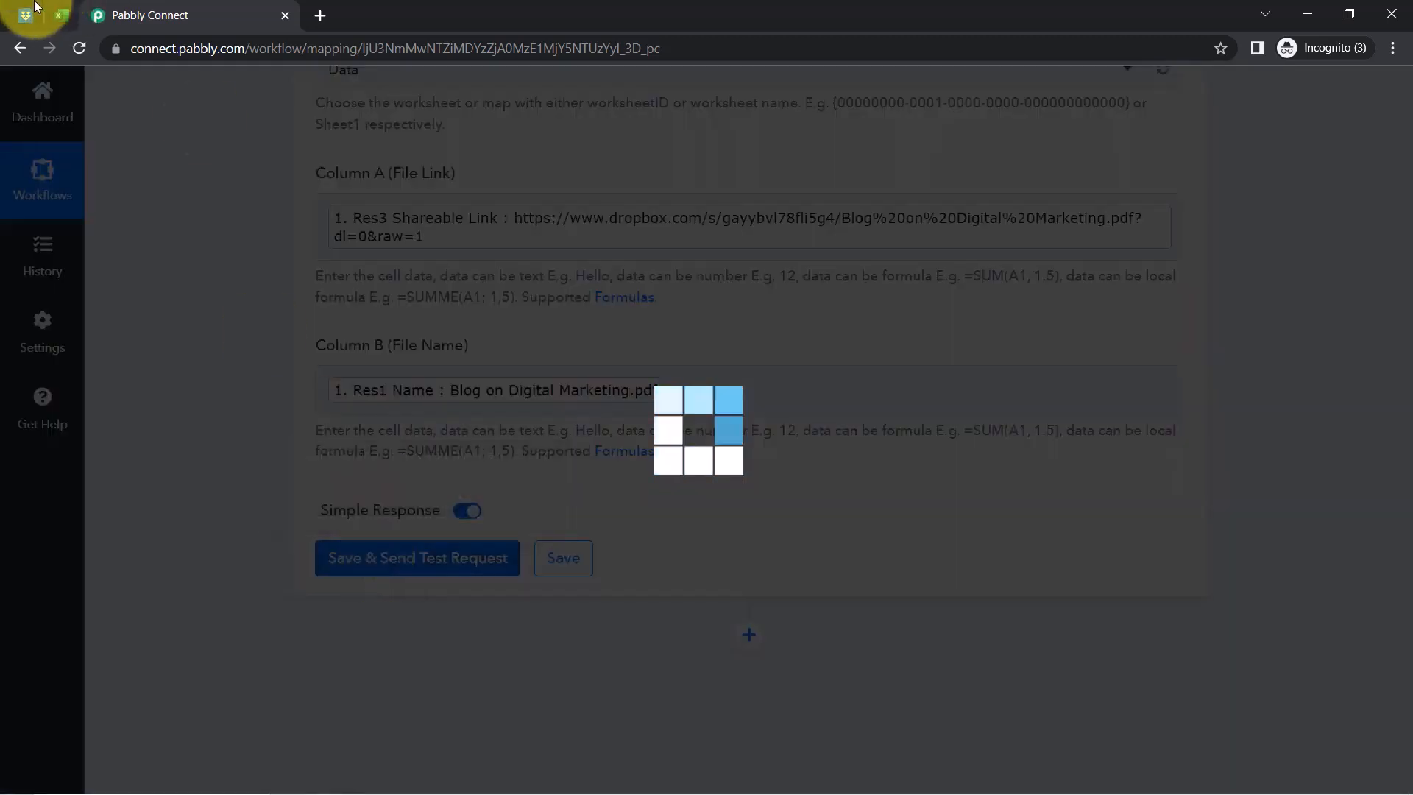
pyautogui.click(62, 16)
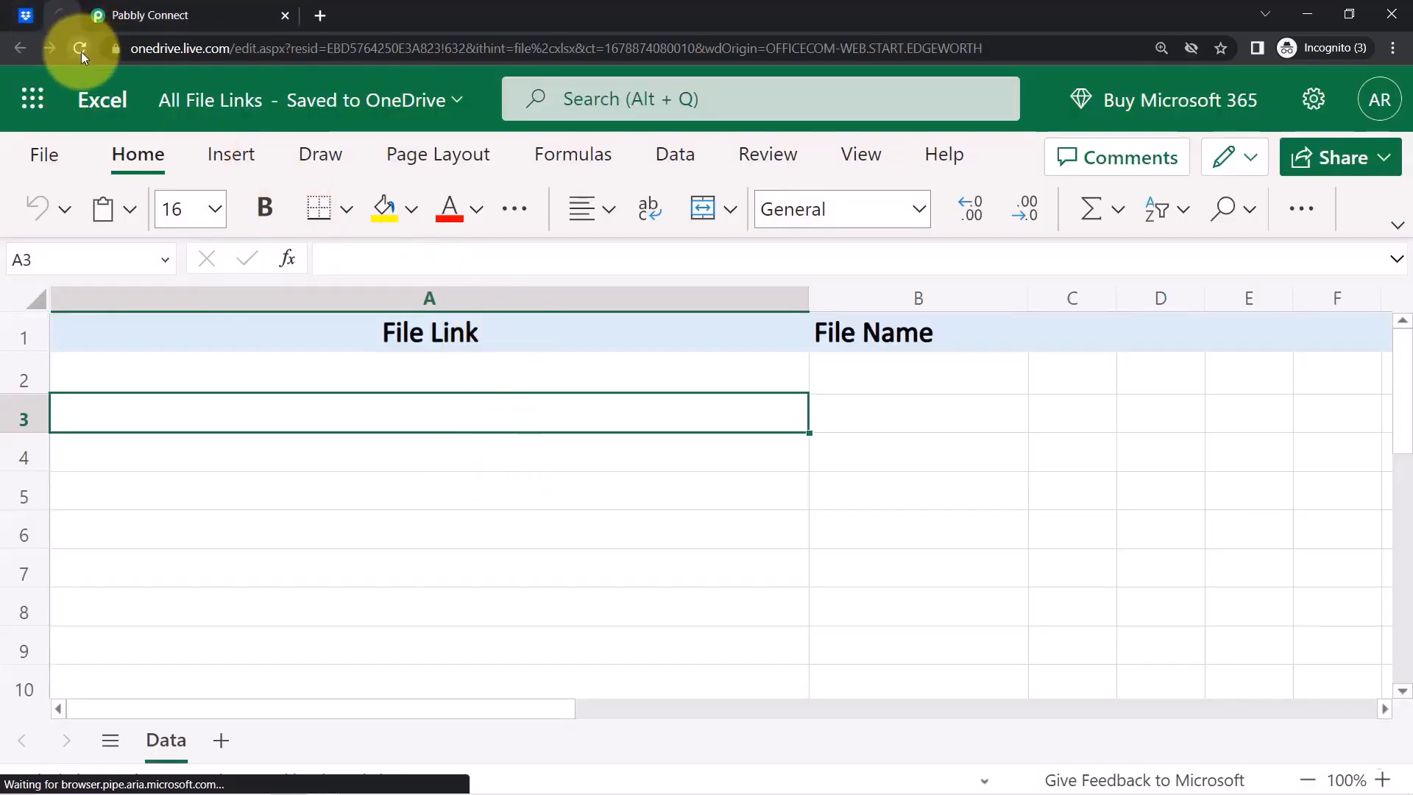
pyautogui.click(140, 15)
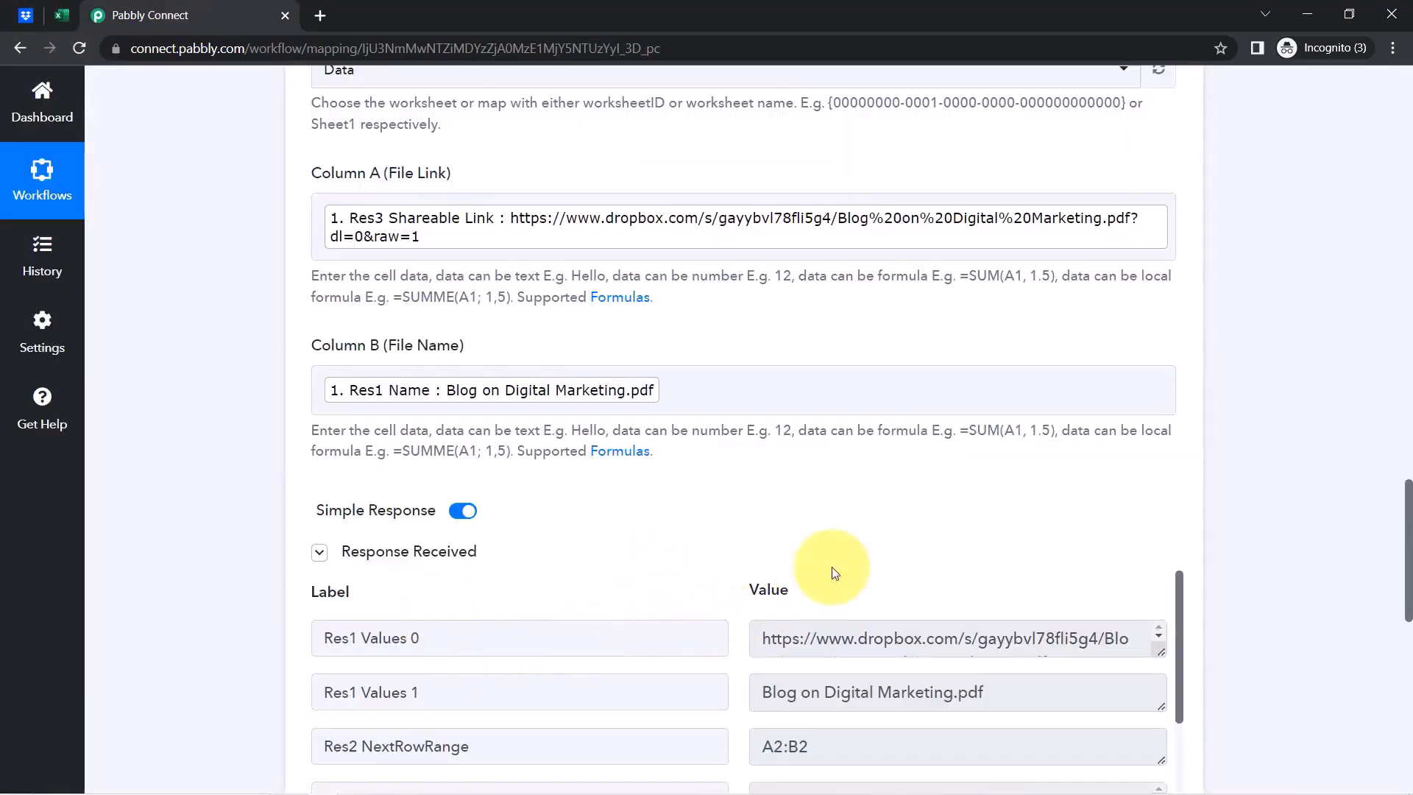
pyautogui.click(62, 16)
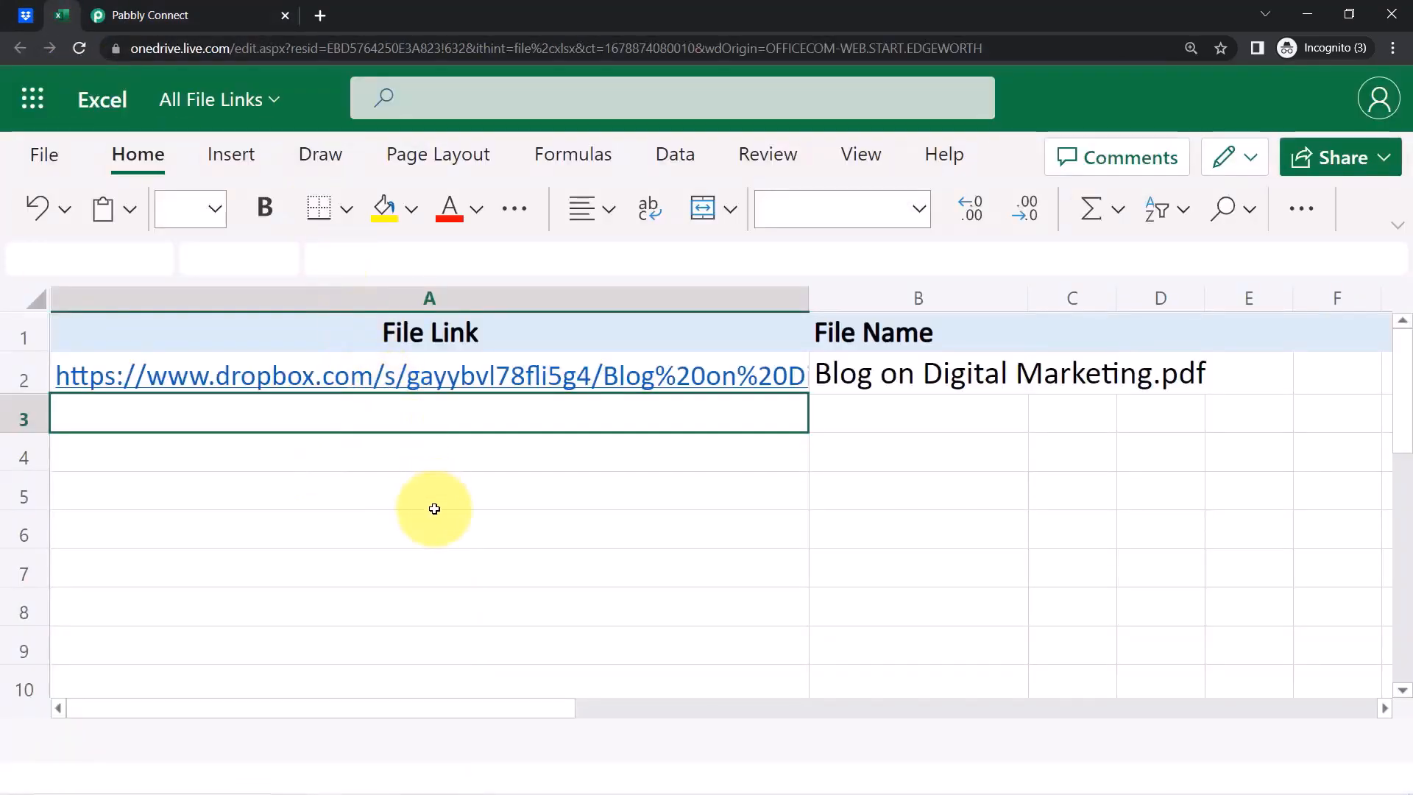
# Inspect the added row: the file link in A2, file name in B2, and A1 header
pyautogui.click(435, 484)
pyautogui.click(373, 370)
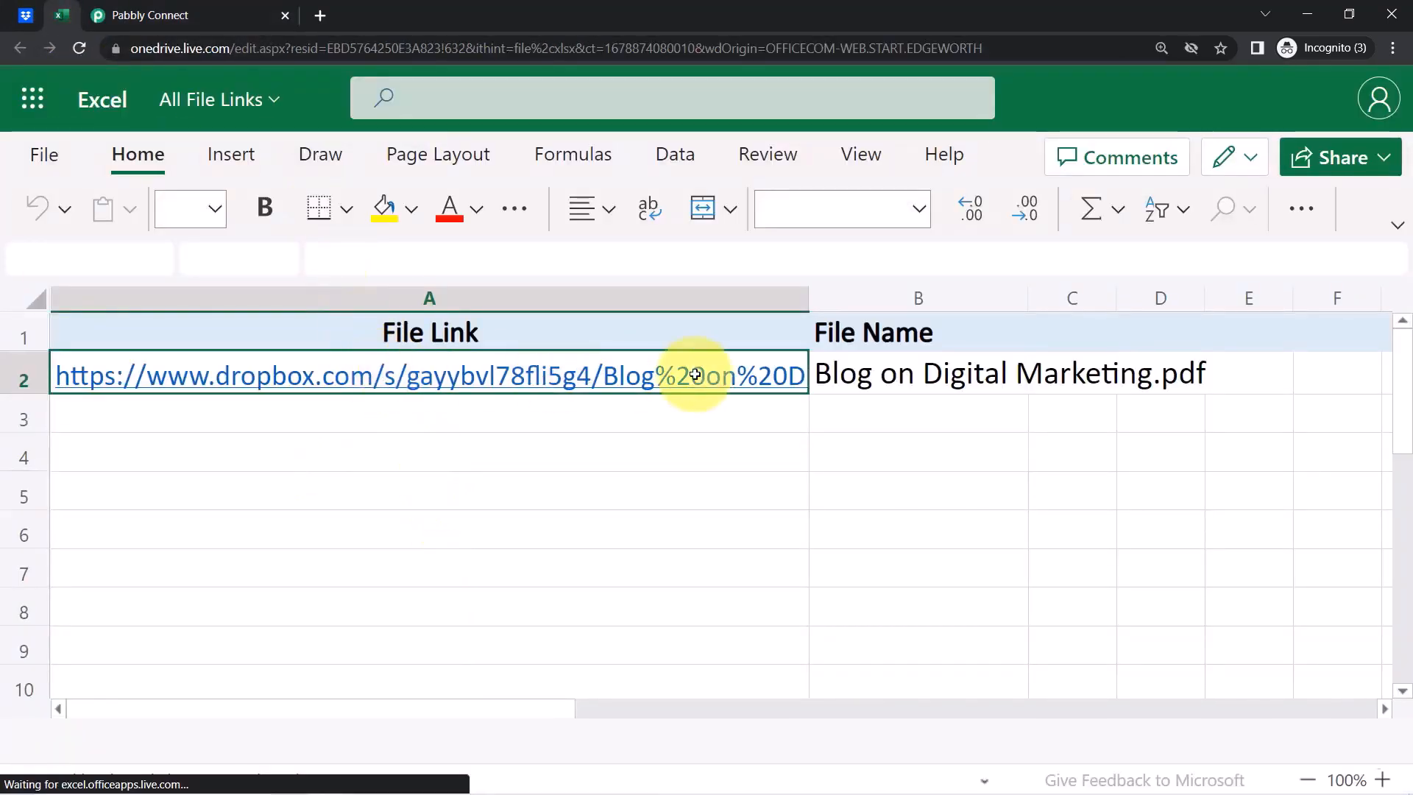
pyautogui.click(895, 384)
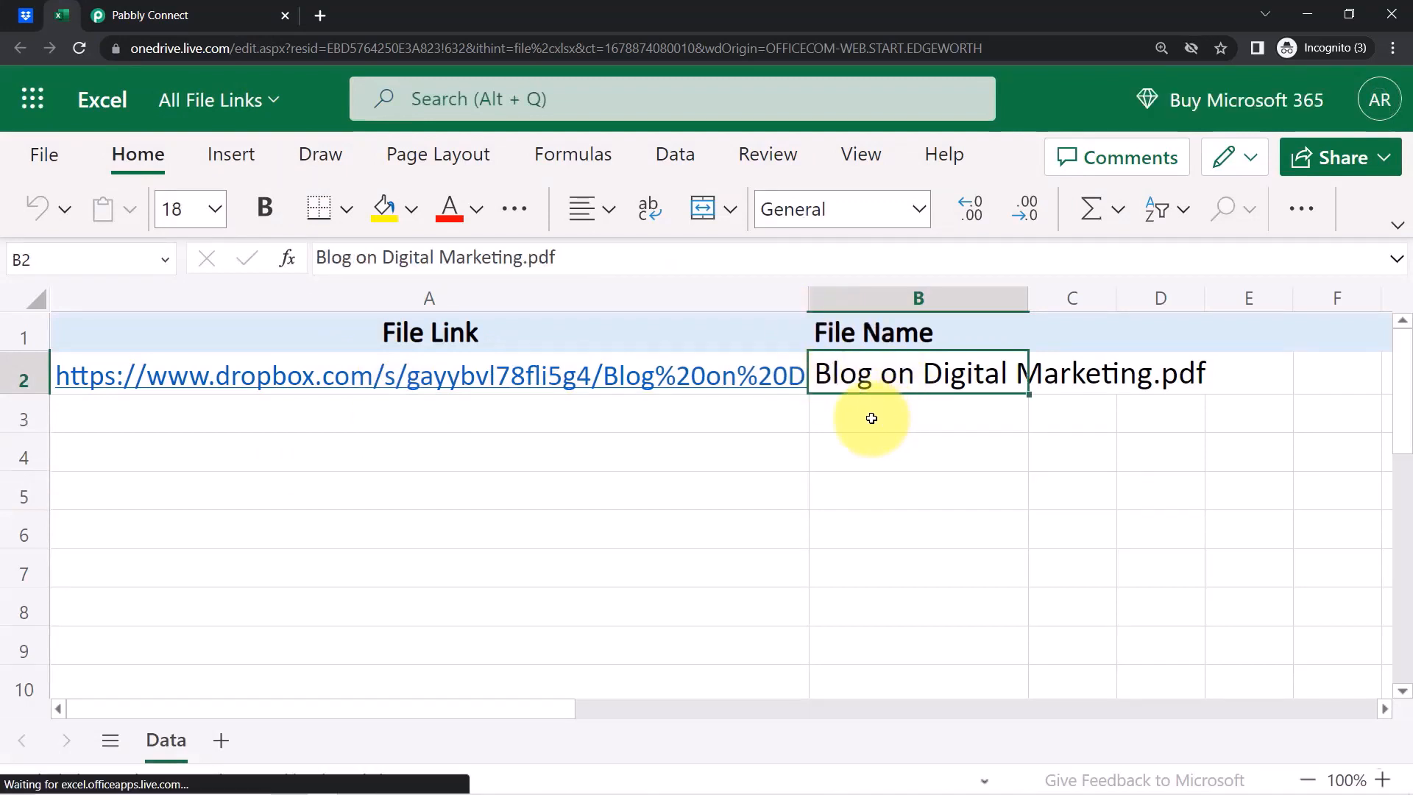
pyautogui.click(538, 335)
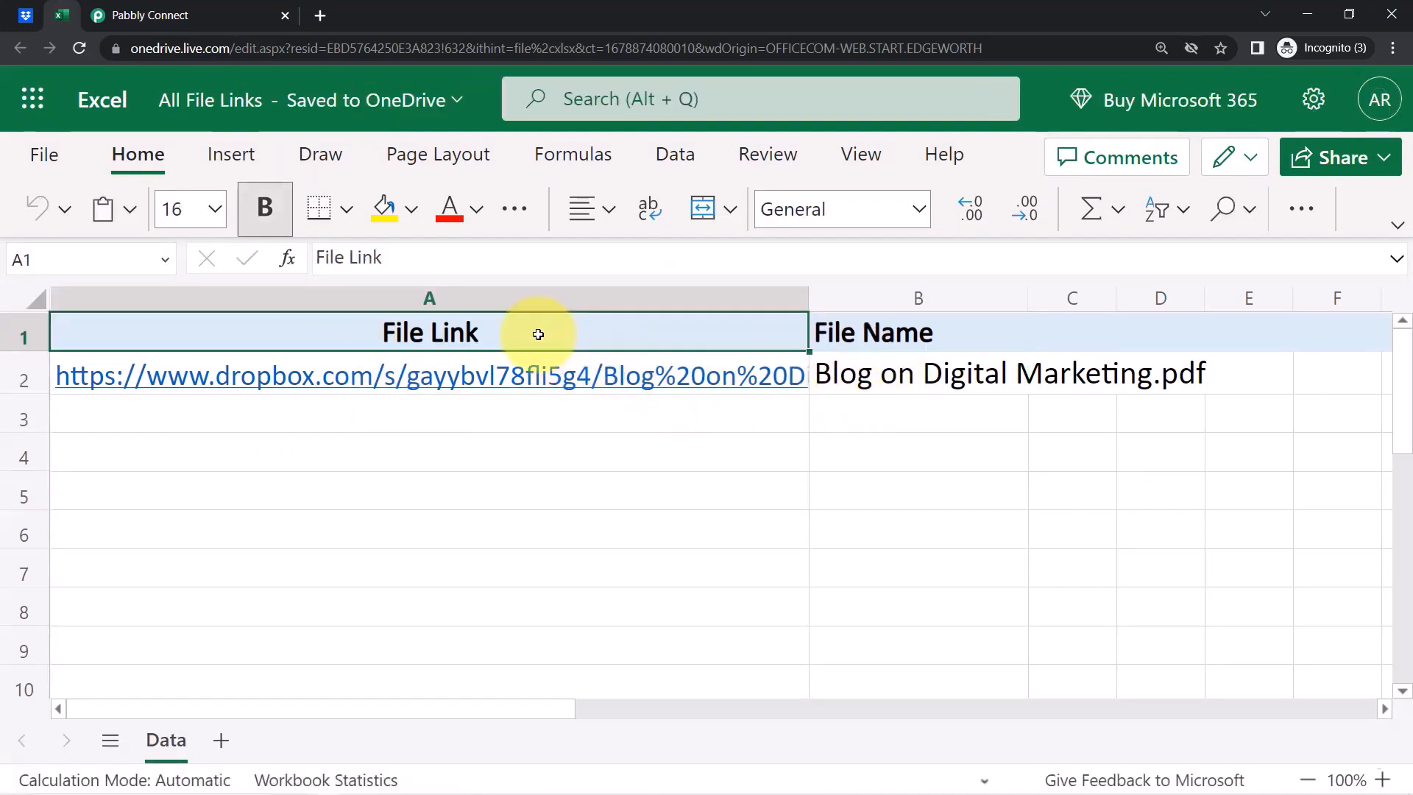
pyautogui.click(589, 209)
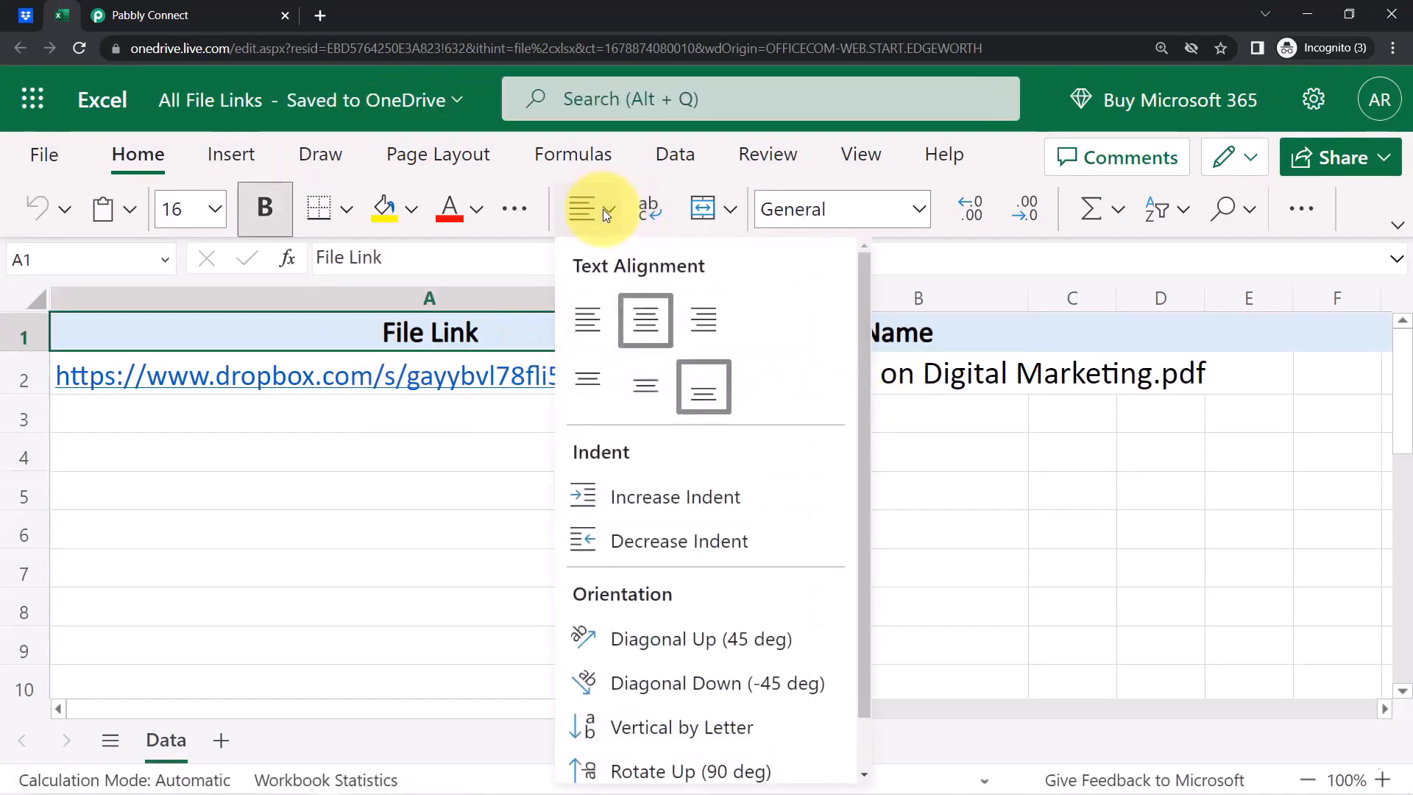
pyautogui.click(379, 494)
pyautogui.click(379, 494)
pyautogui.click(25, 15)
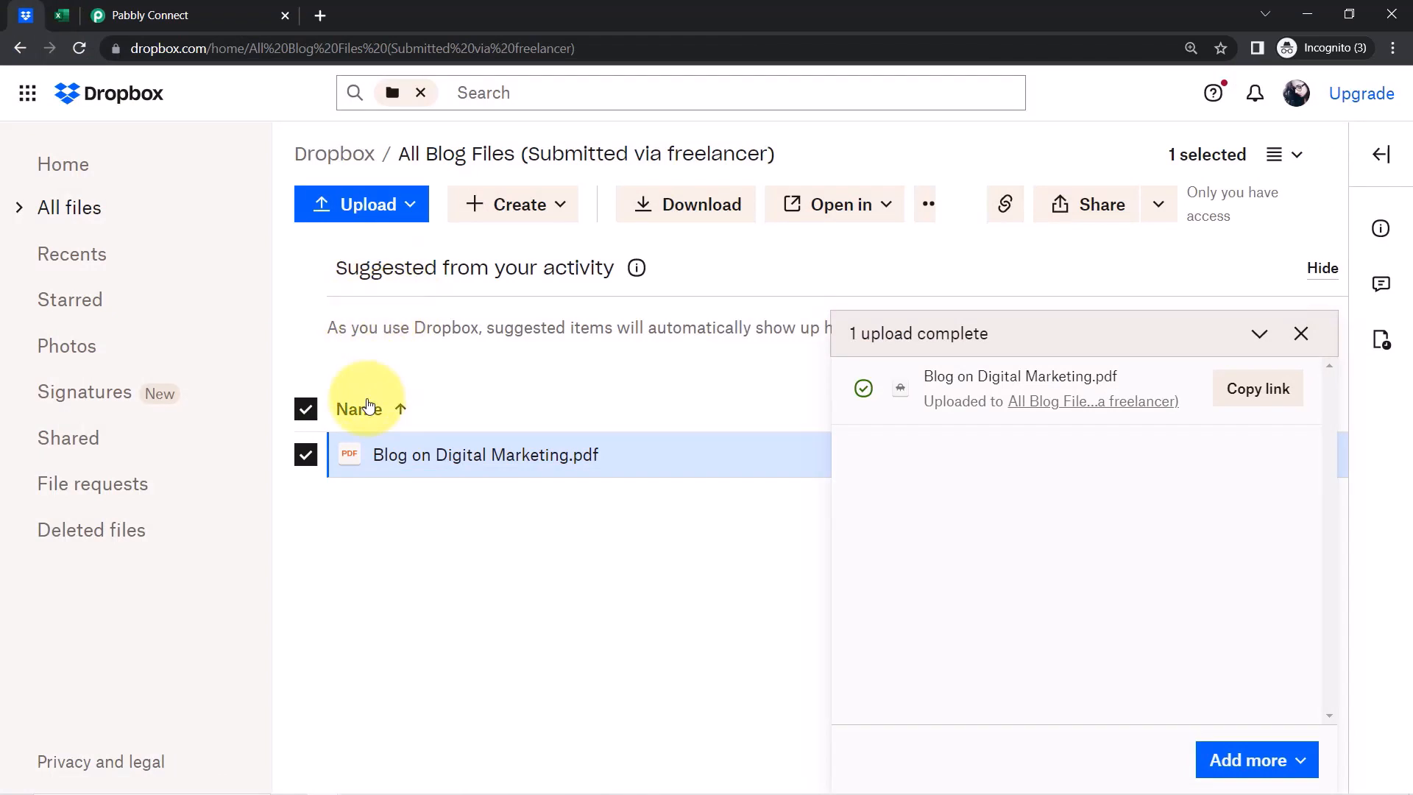
pyautogui.click(62, 15)
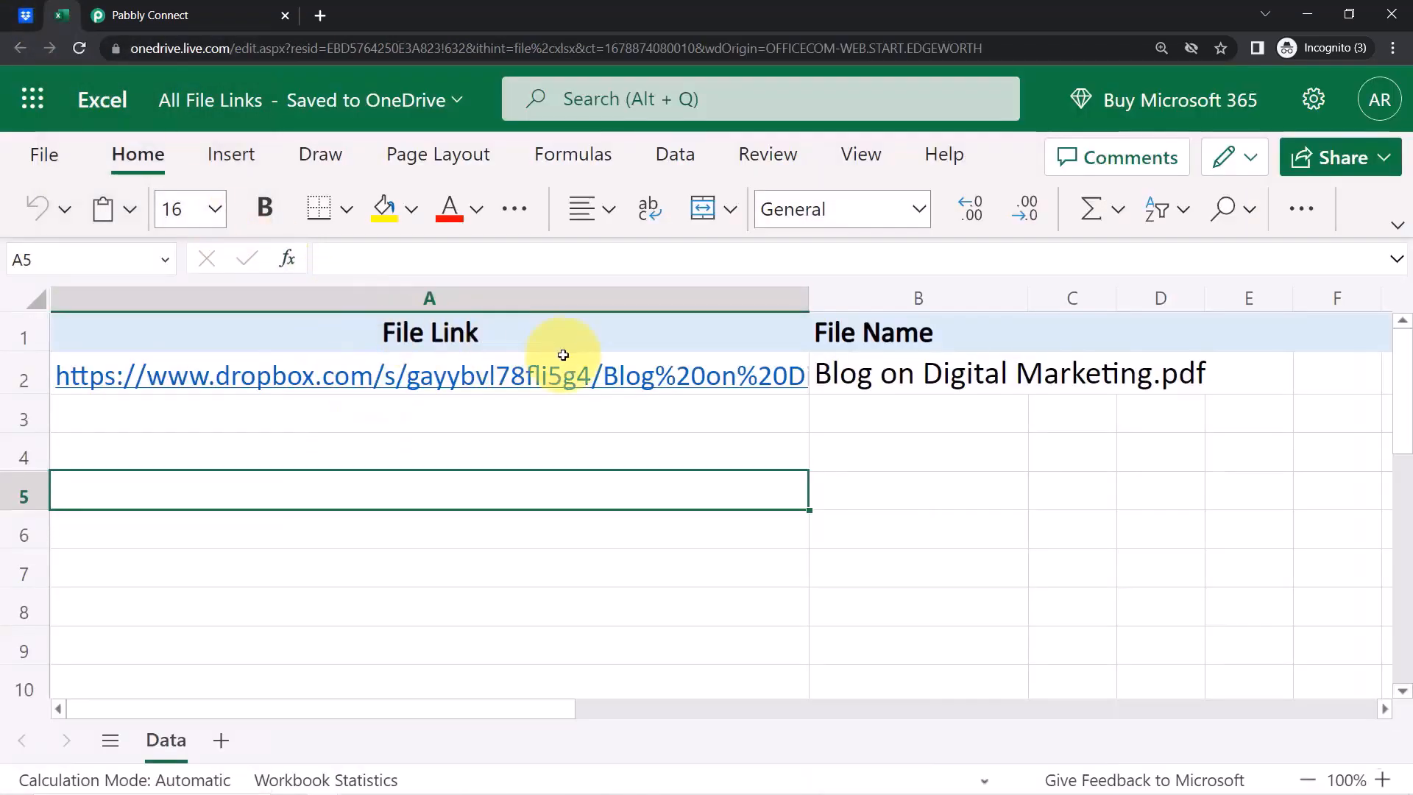
# Set the browser zoom to 125% and return to the Pabbly Connect workflow
pyautogui.click(1393, 48)
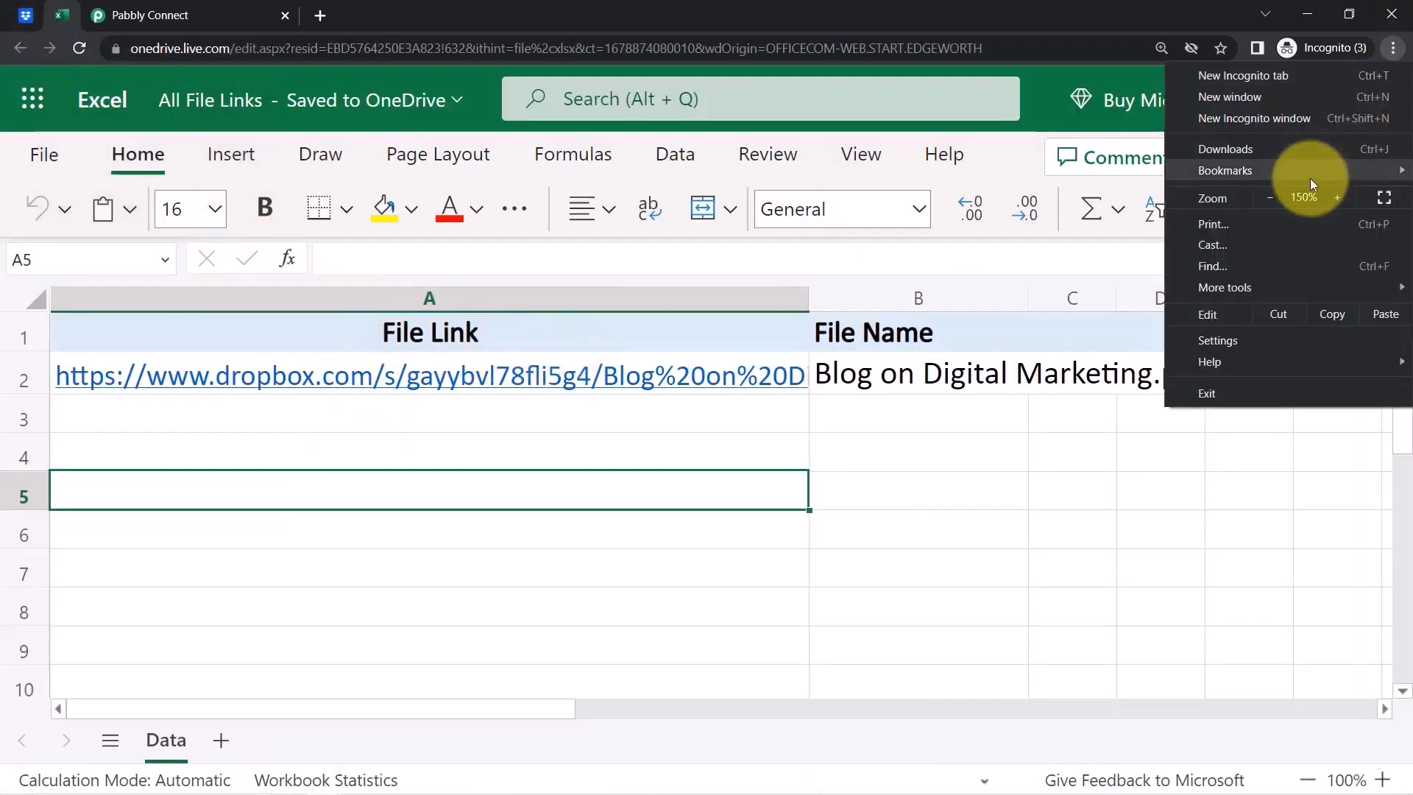
pyautogui.click(1281, 197)
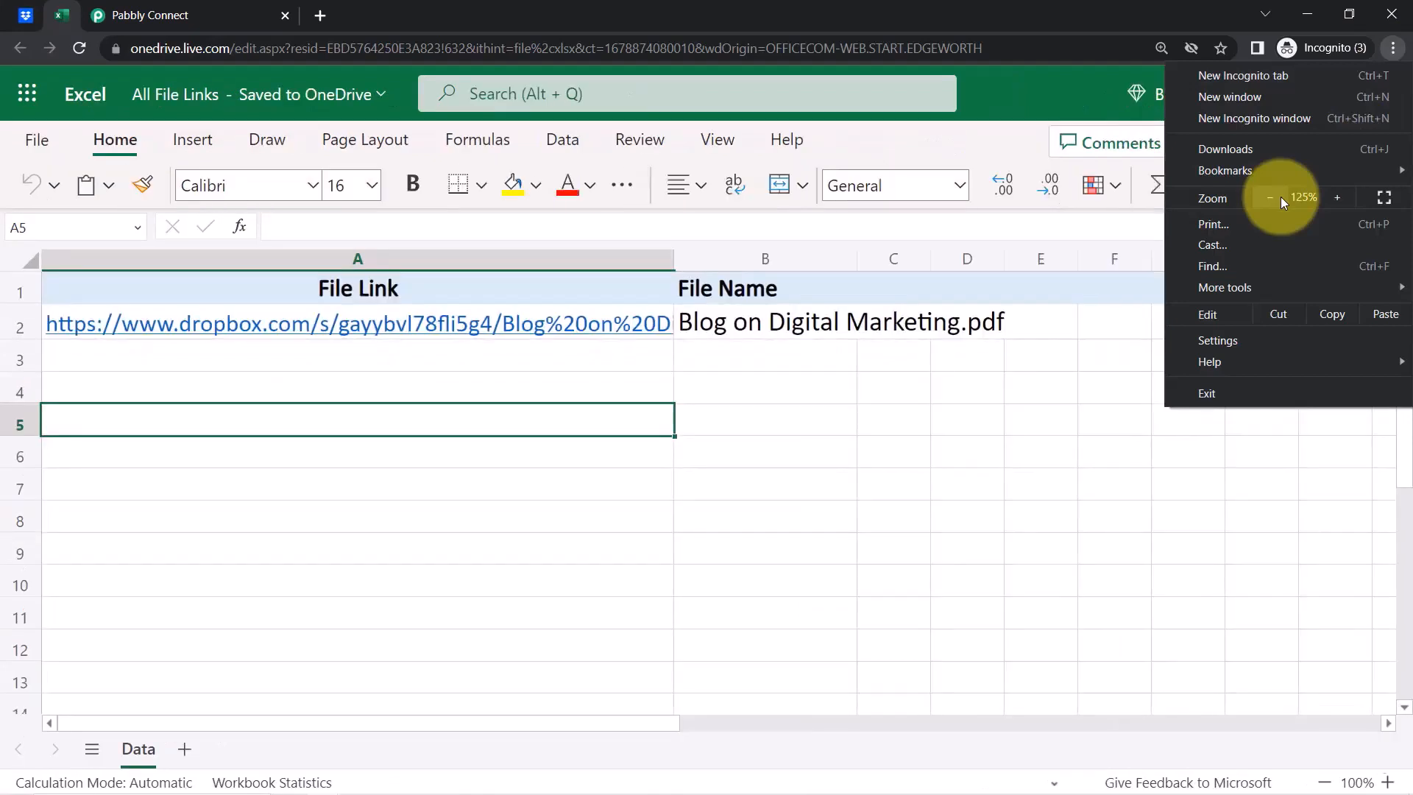
pyautogui.click(763, 456)
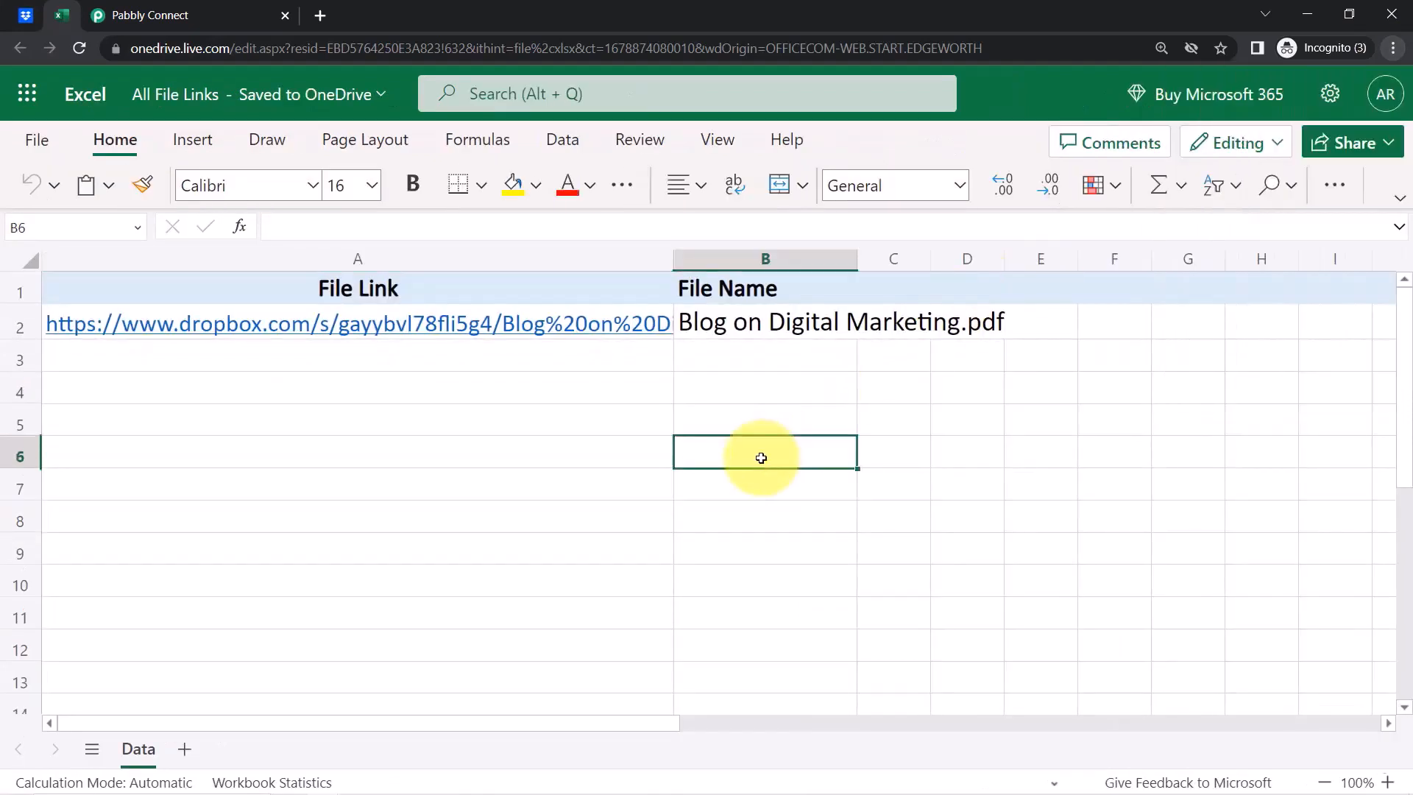
pyautogui.click(397, 374)
pyautogui.moveTo(397, 373); pyautogui.dragTo(700, 450)
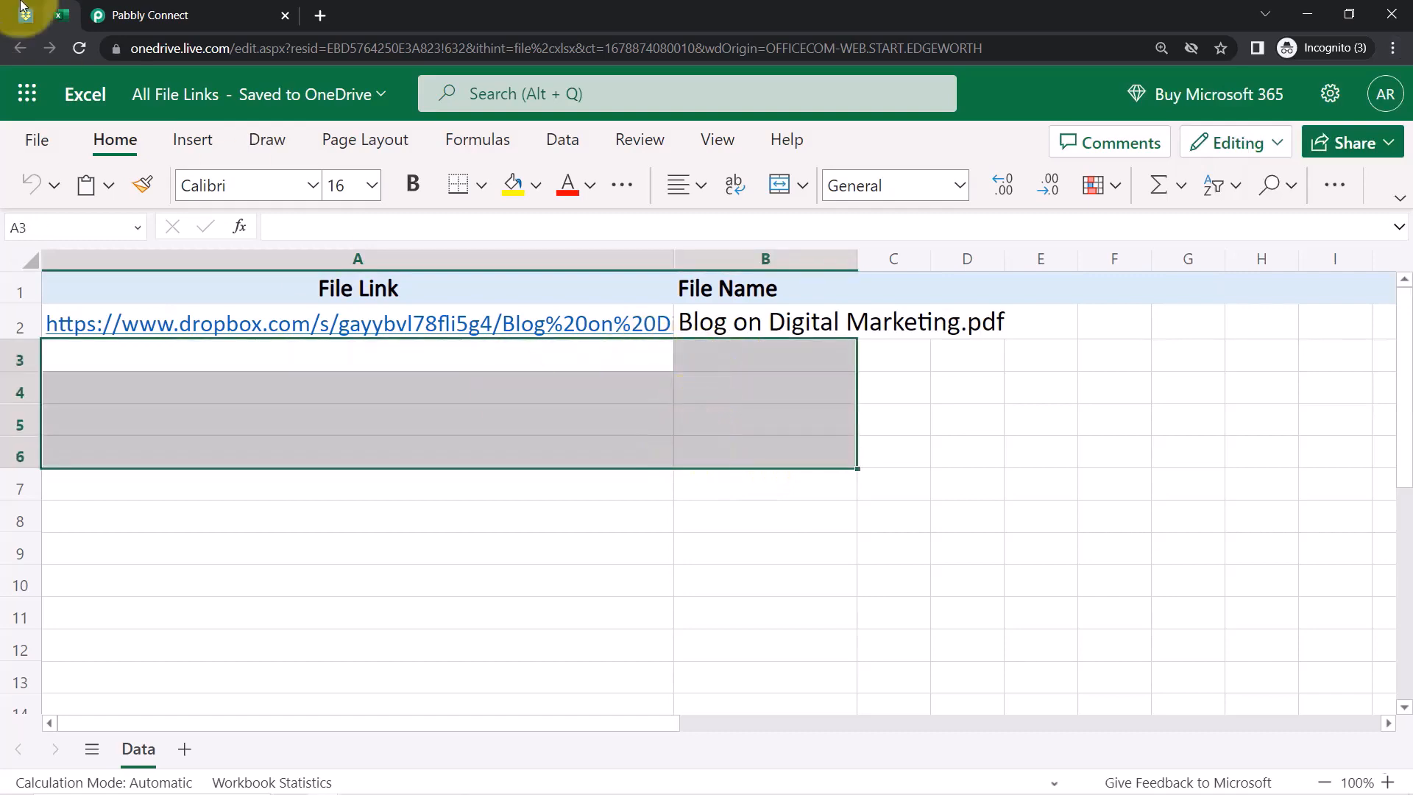
pyautogui.click(148, 9)
pyautogui.moveTo(1410, 526); pyautogui.dragTo(1362, 88)
pyautogui.moveTo(1000, 364)
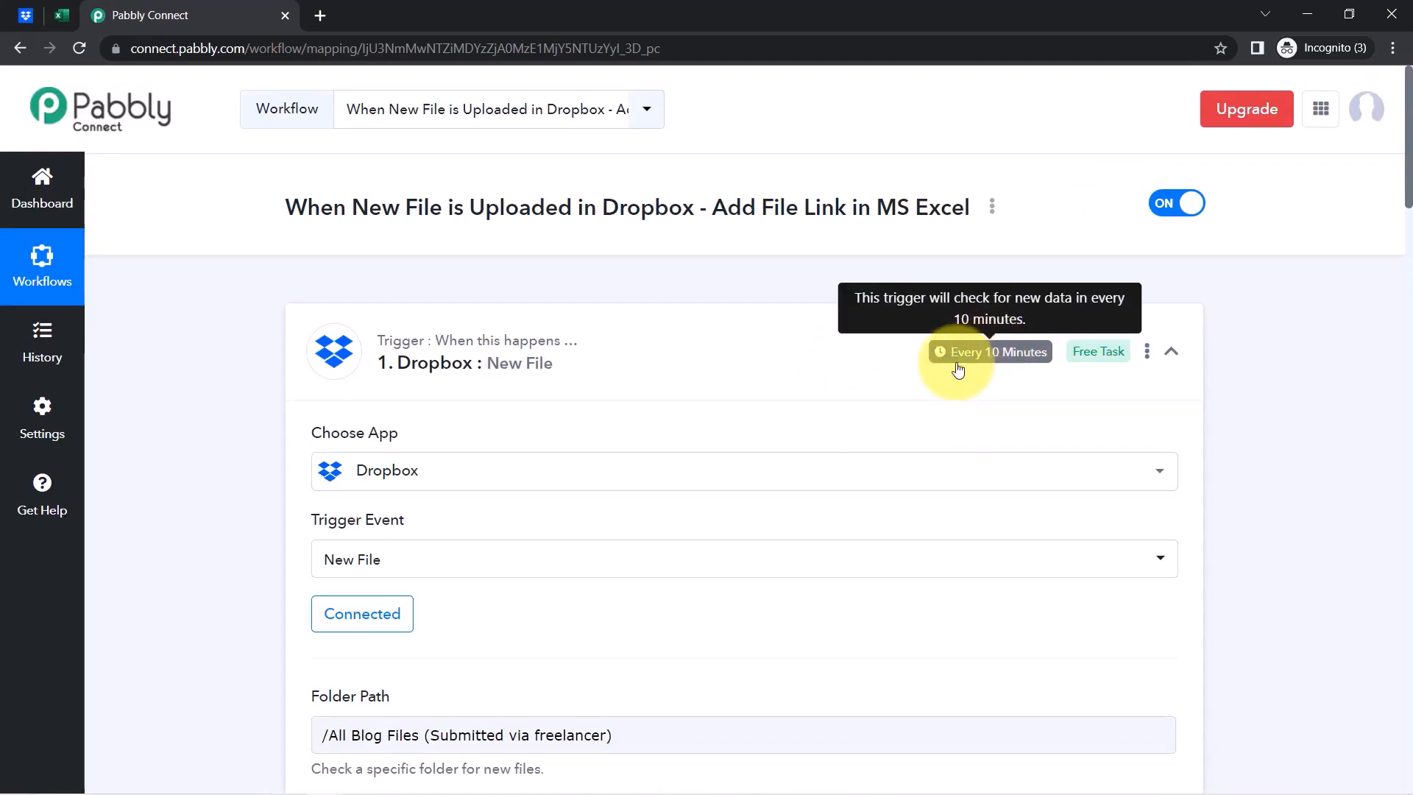
# Copy the Dropbox-to-Excel workflow's share link from its Share option
pyautogui.click(997, 355)
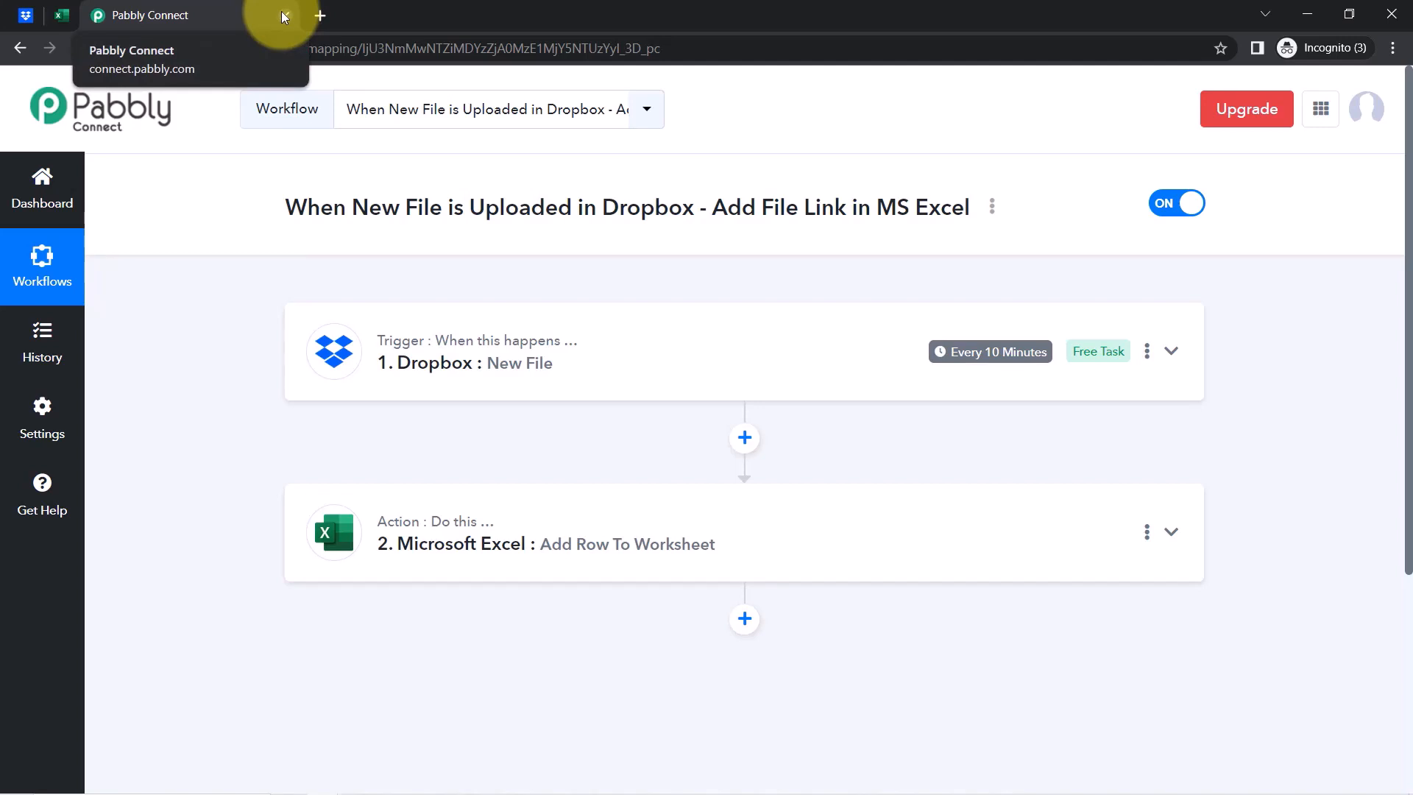
pyautogui.click(993, 208)
pyautogui.click(858, 308)
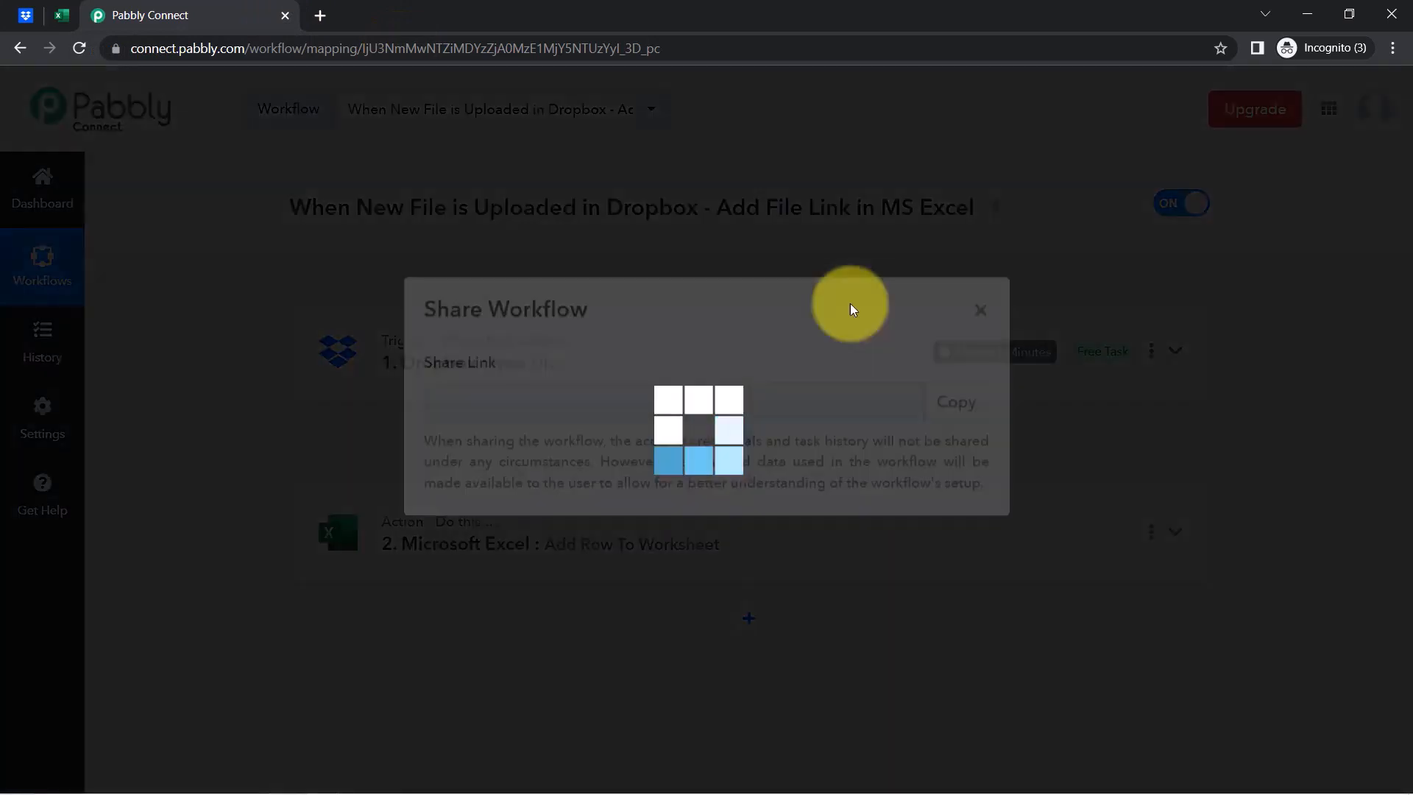
pyautogui.click(965, 439)
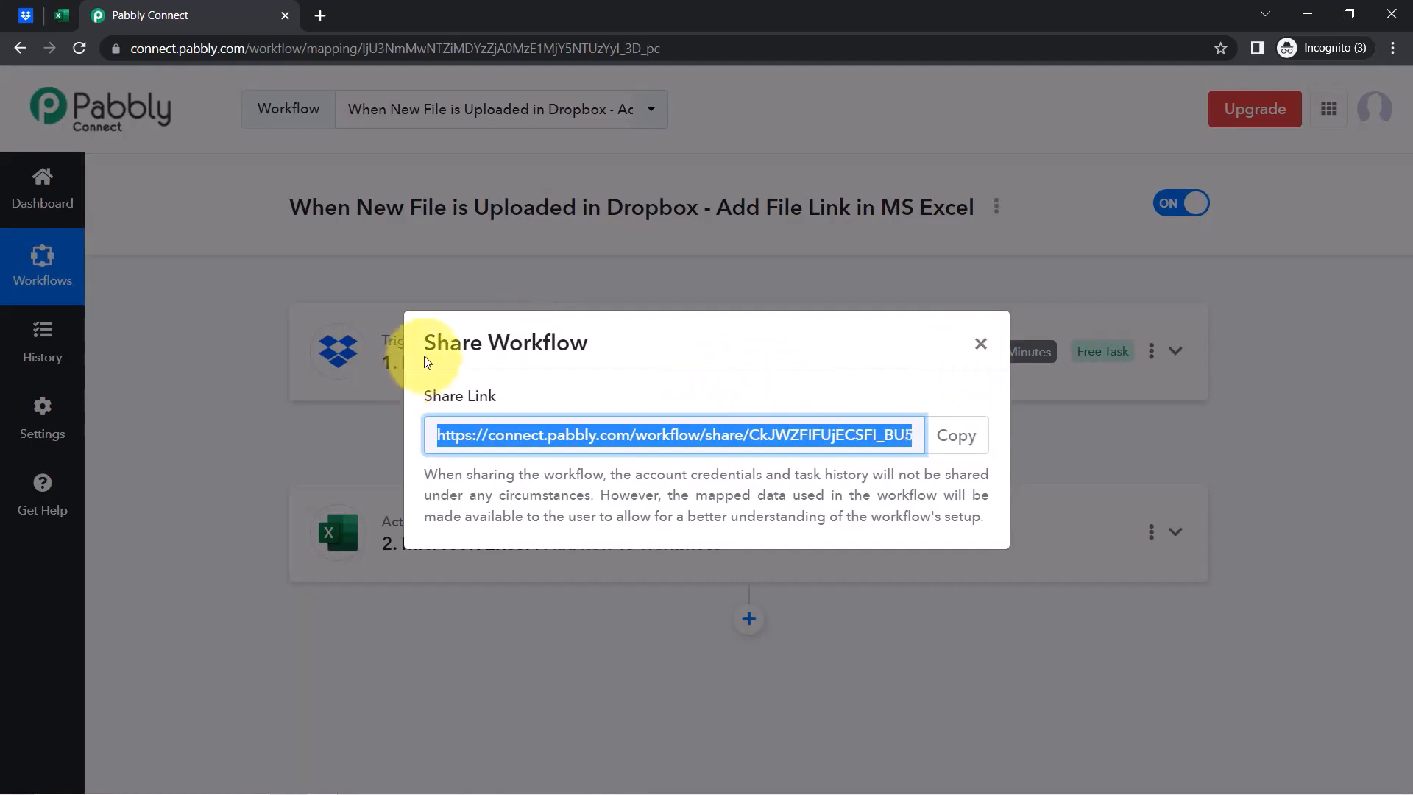
pyautogui.click(981, 345)
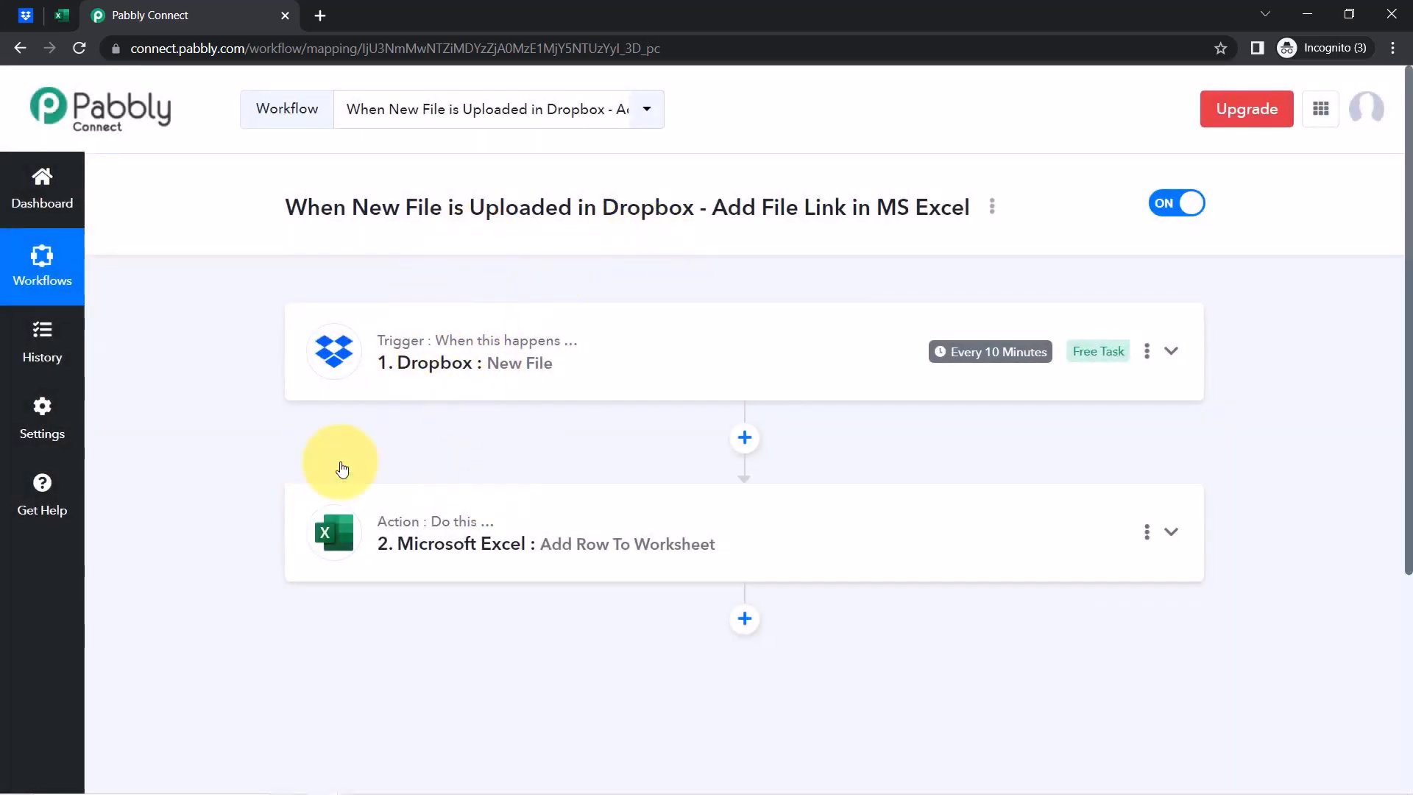
# Switch the workflow off and dismiss the disabled confirmation
pyautogui.click(1170, 203)
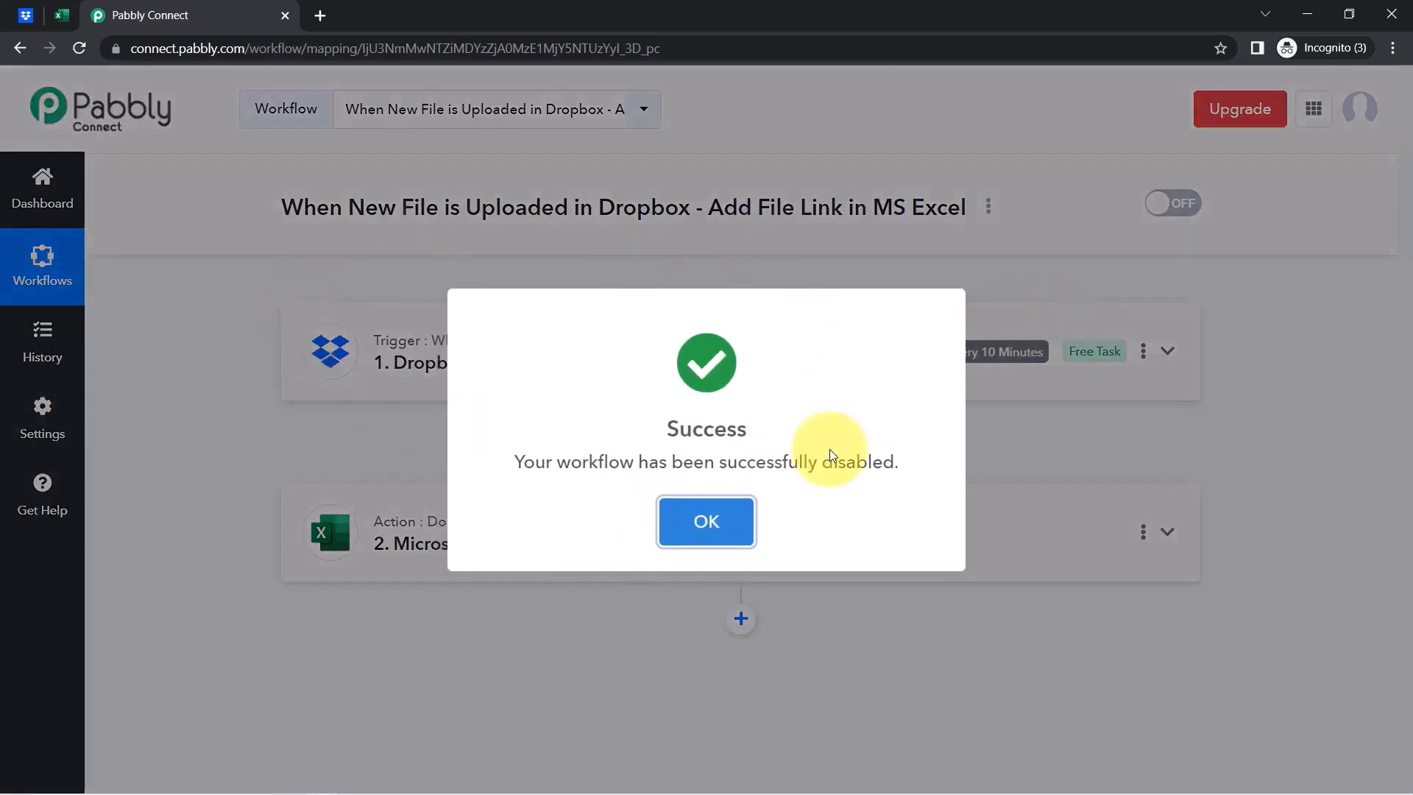
pyautogui.click(728, 524)
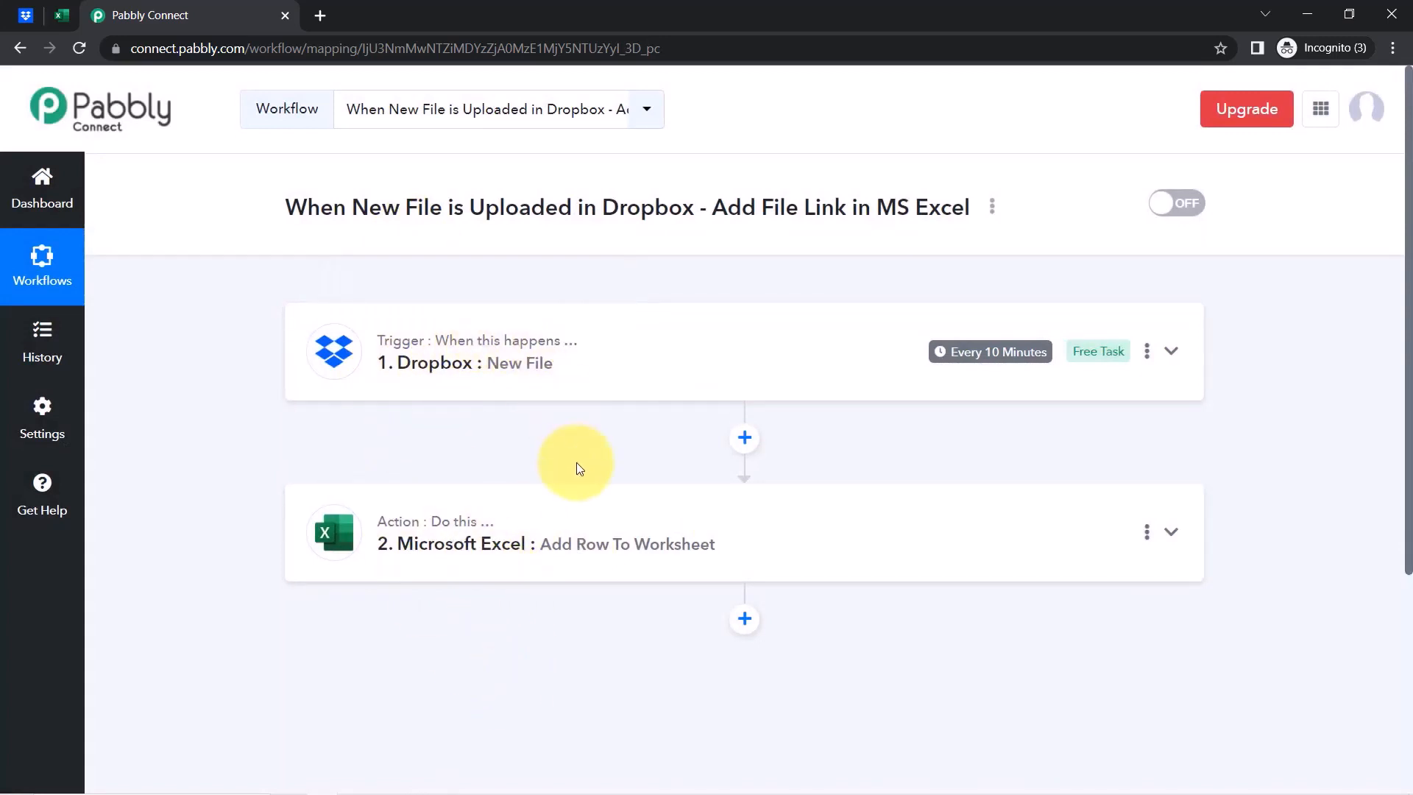
pyautogui.moveTo(525, 345)
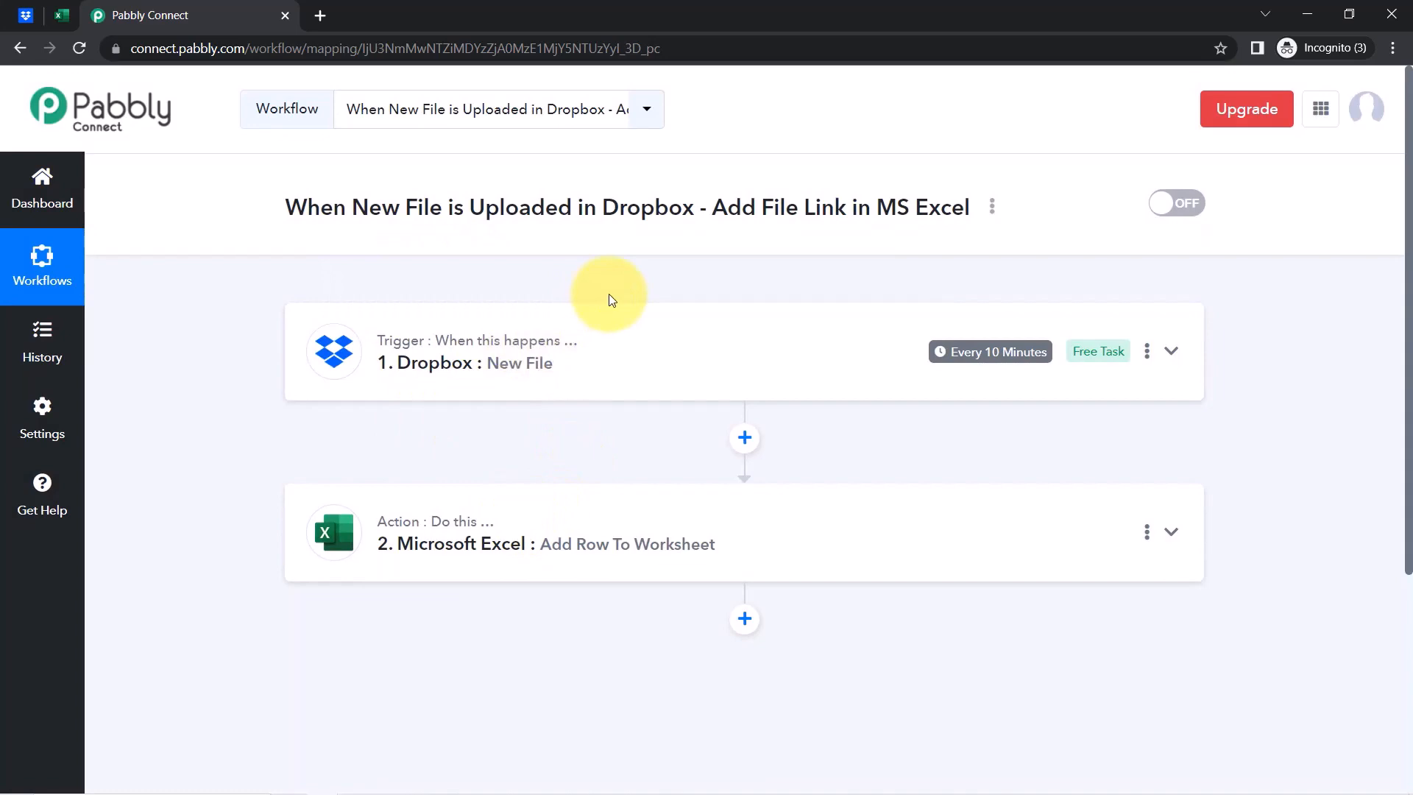
# Compare the Excel action's Column A link and Column B name mappings against the Dropbox file
pyautogui.scroll(-1, 608, 294)
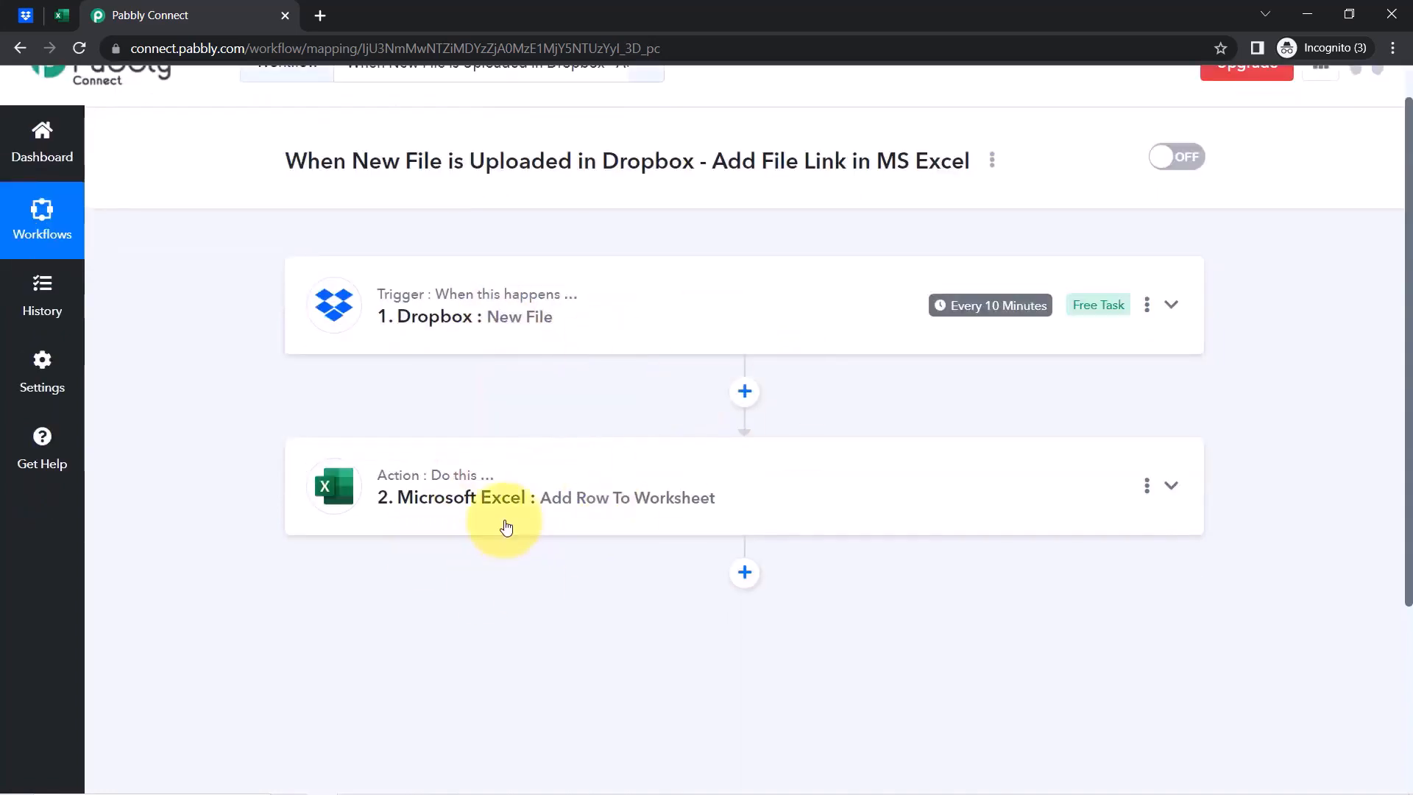
pyautogui.click(460, 506)
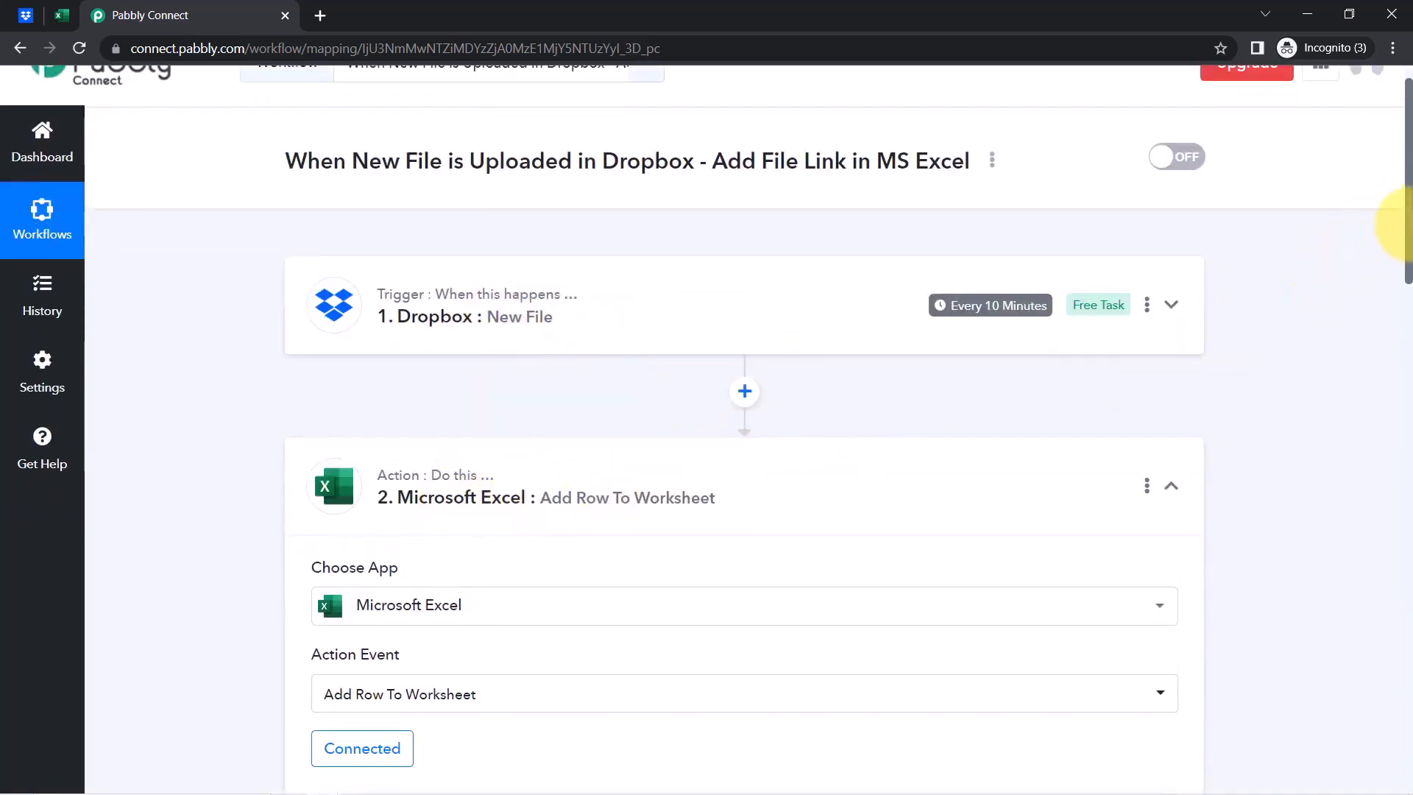
pyautogui.moveTo(1398, 224); pyautogui.dragTo(1390, 487)
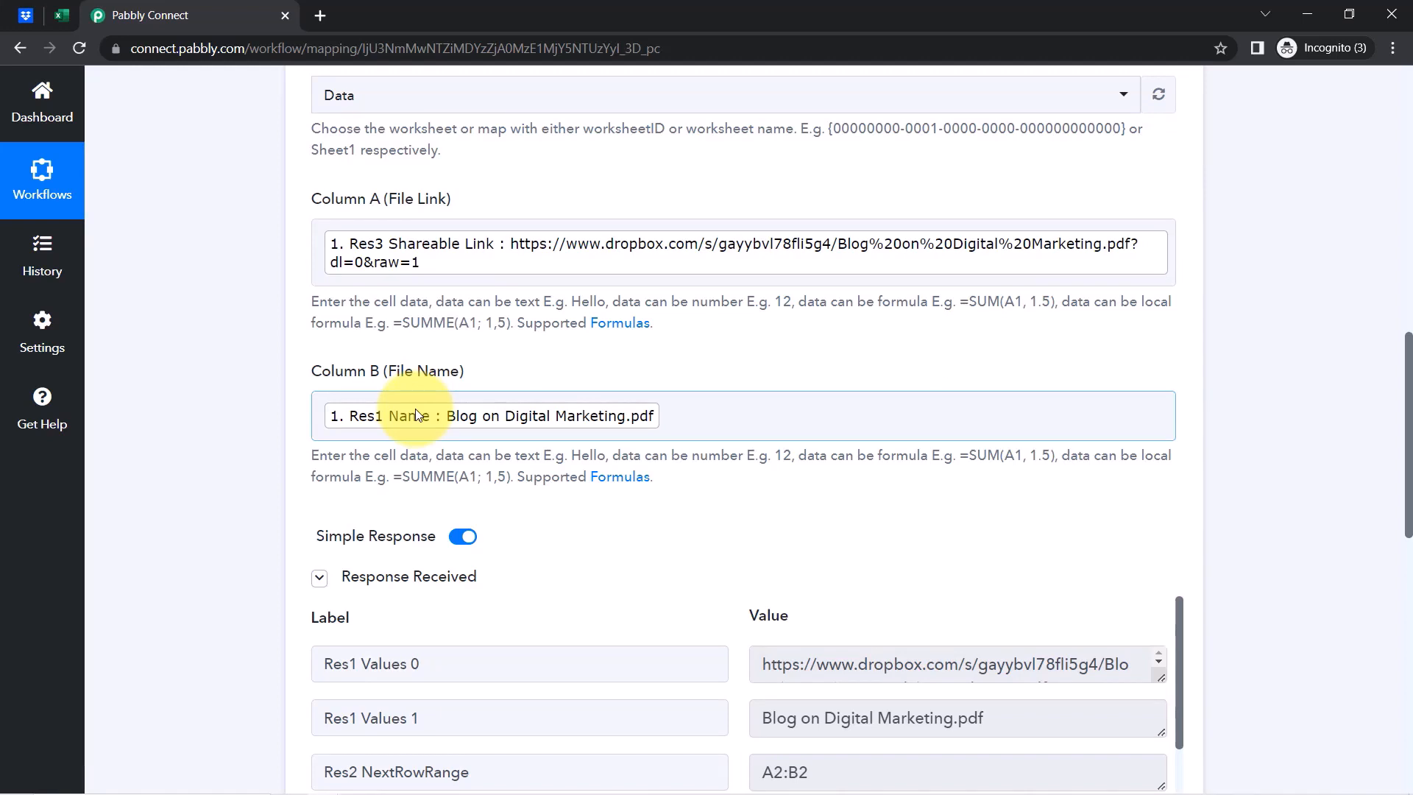
pyautogui.click(711, 418)
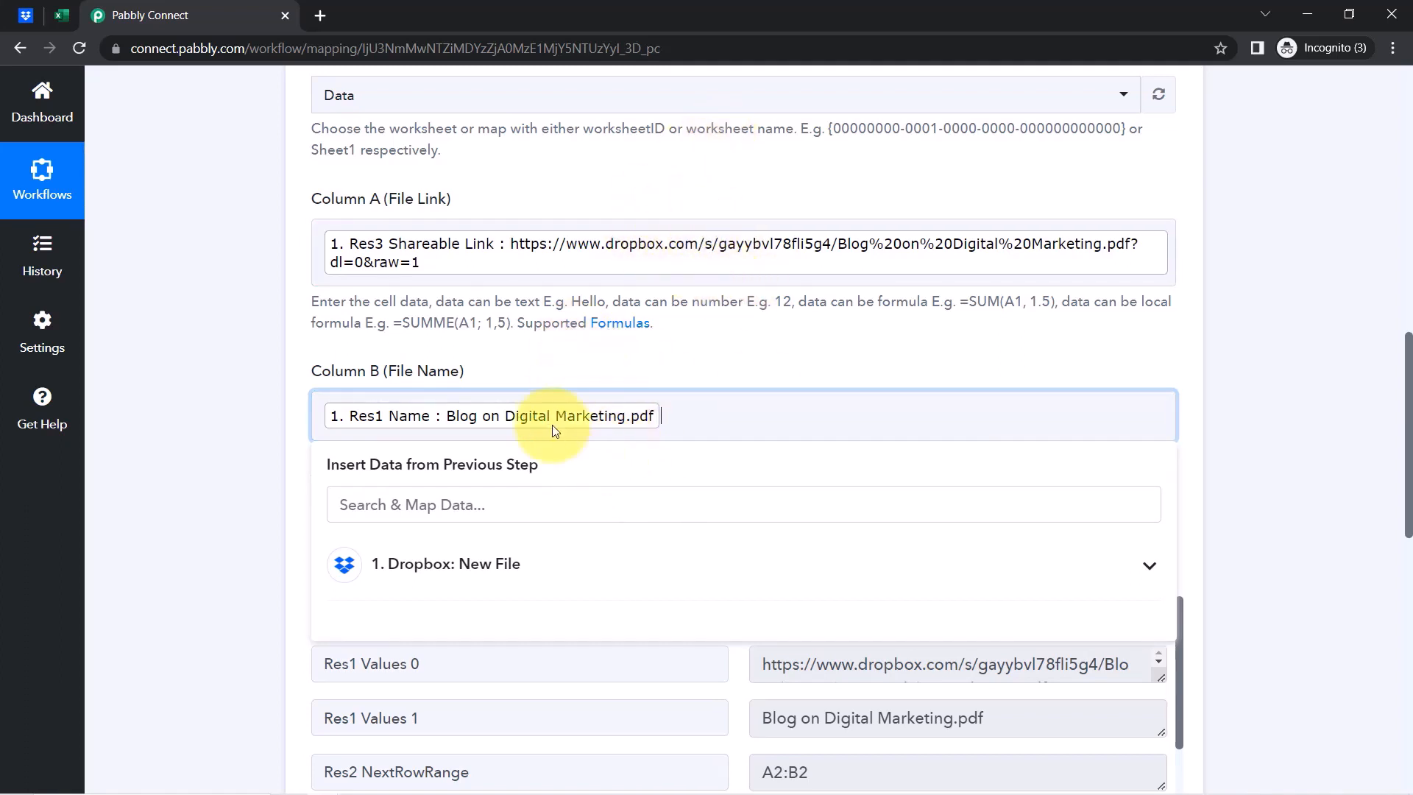
pyautogui.click(25, 14)
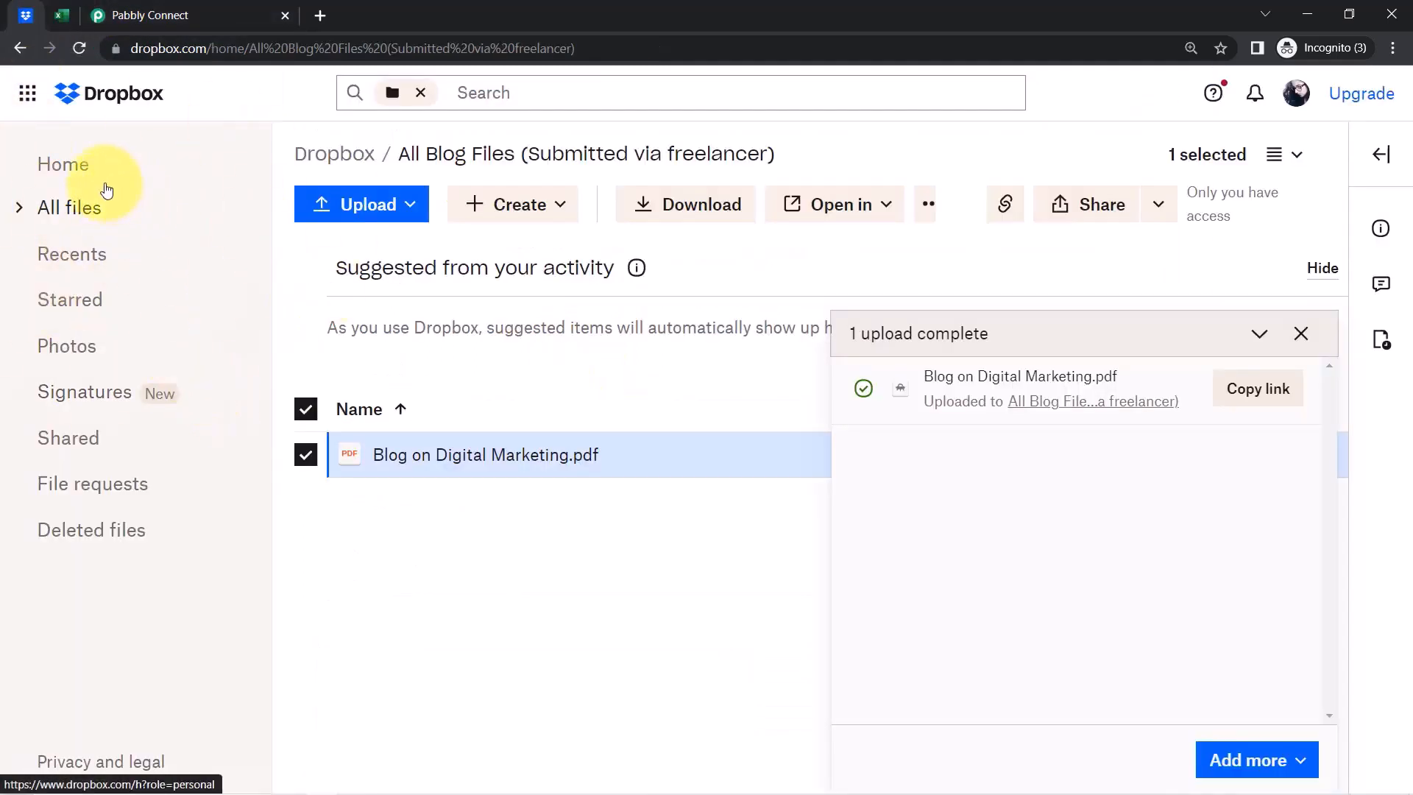
pyautogui.click(148, 13)
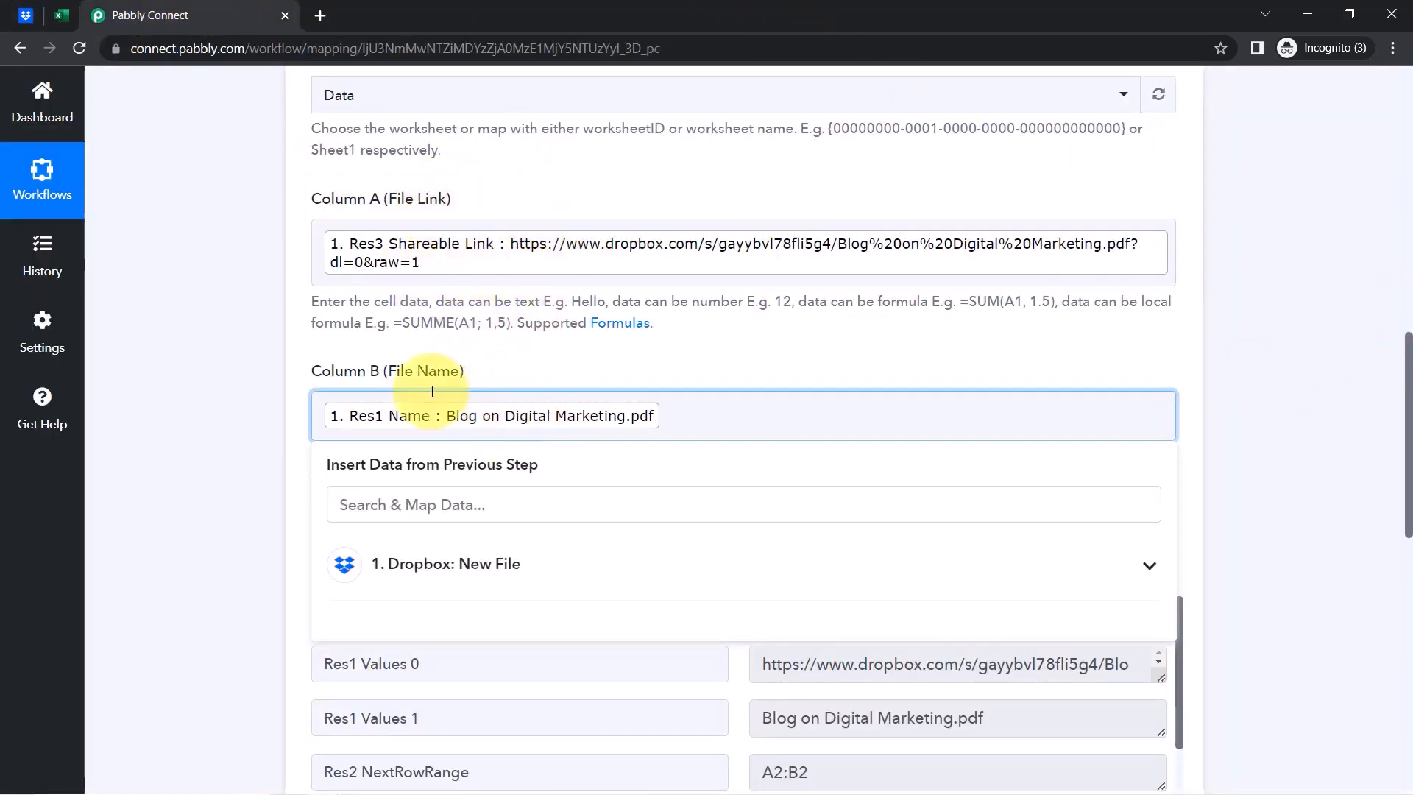
pyautogui.click(40, 22)
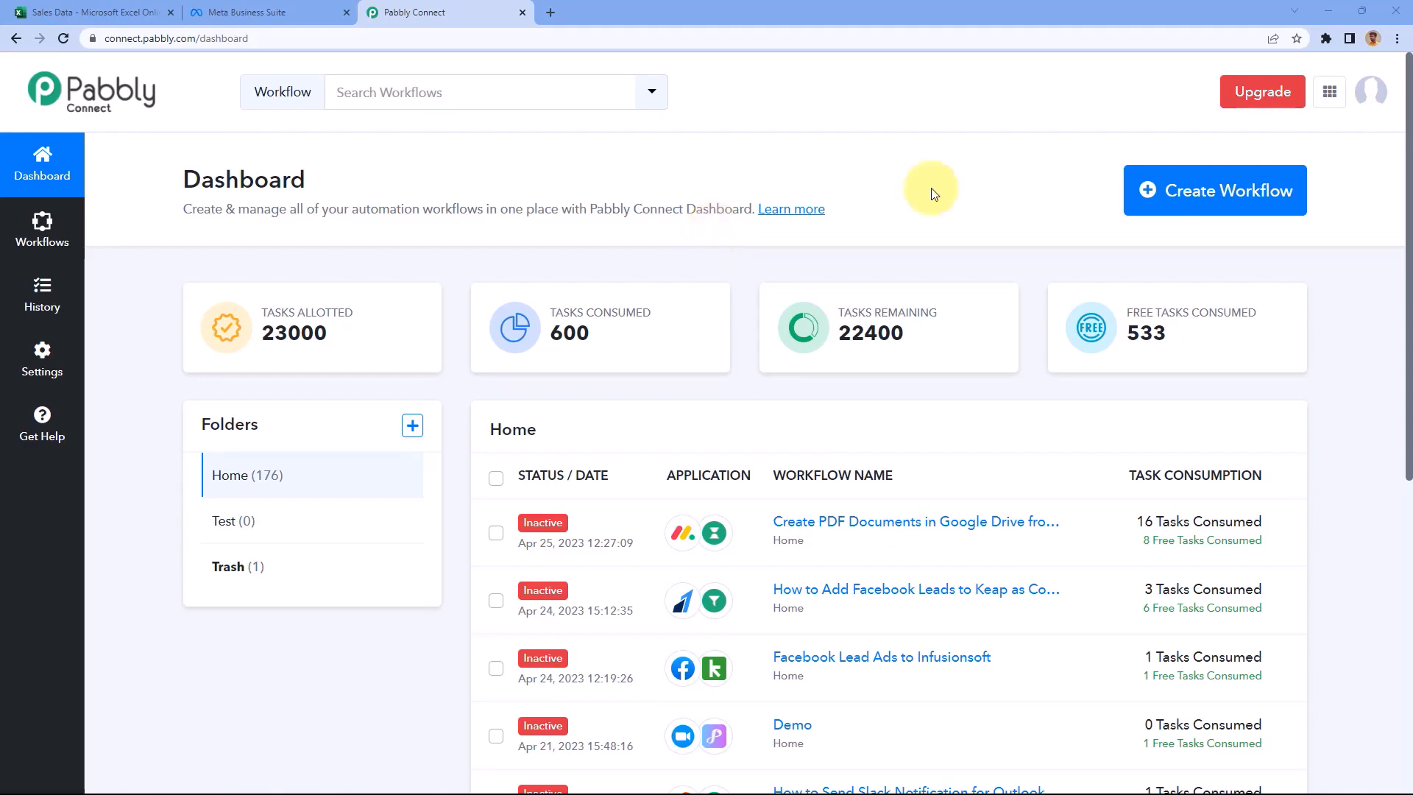
# Create the 'MS Excel to Facebook Conversion API' workflow and collapse its trigger app chooser
pyautogui.click(1215, 199)
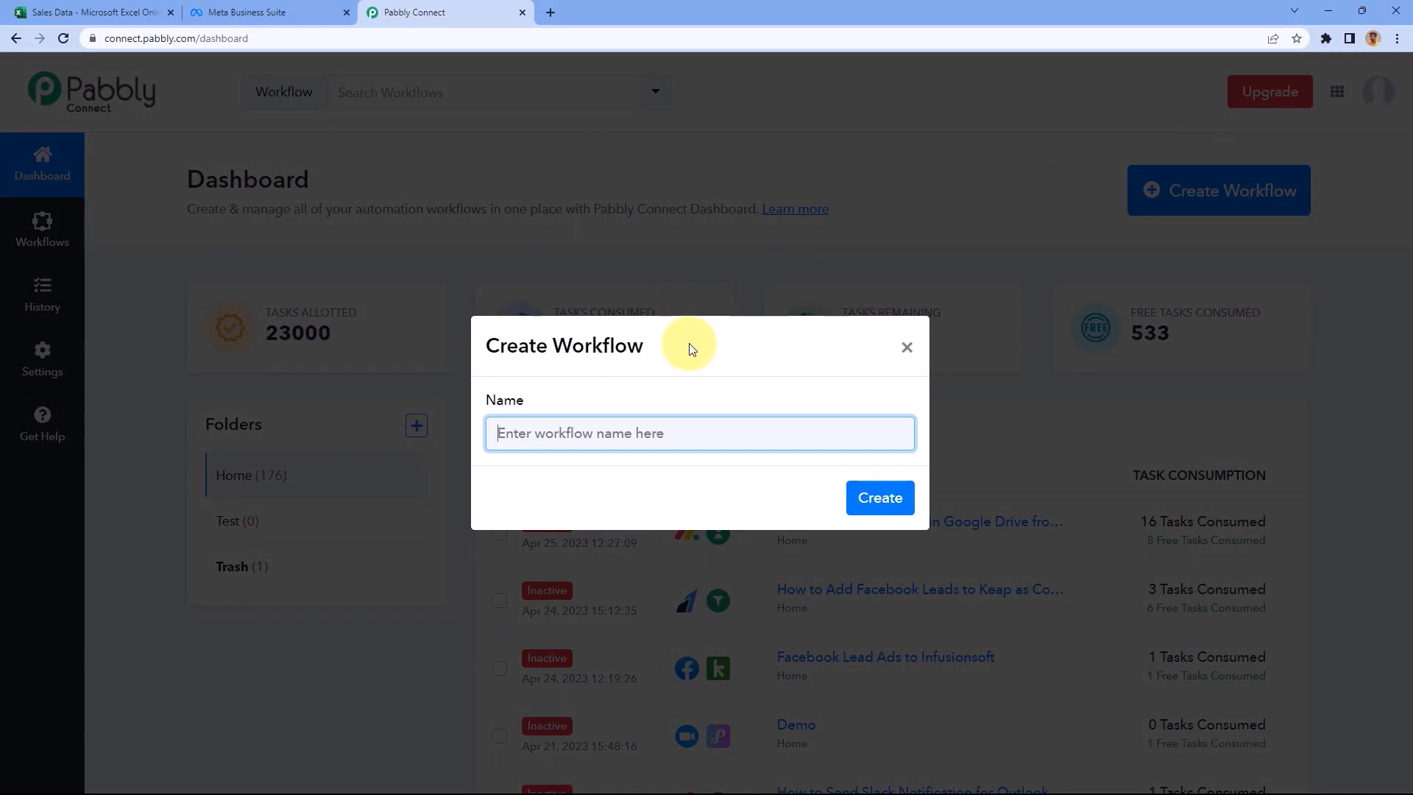
pyautogui.write('M')
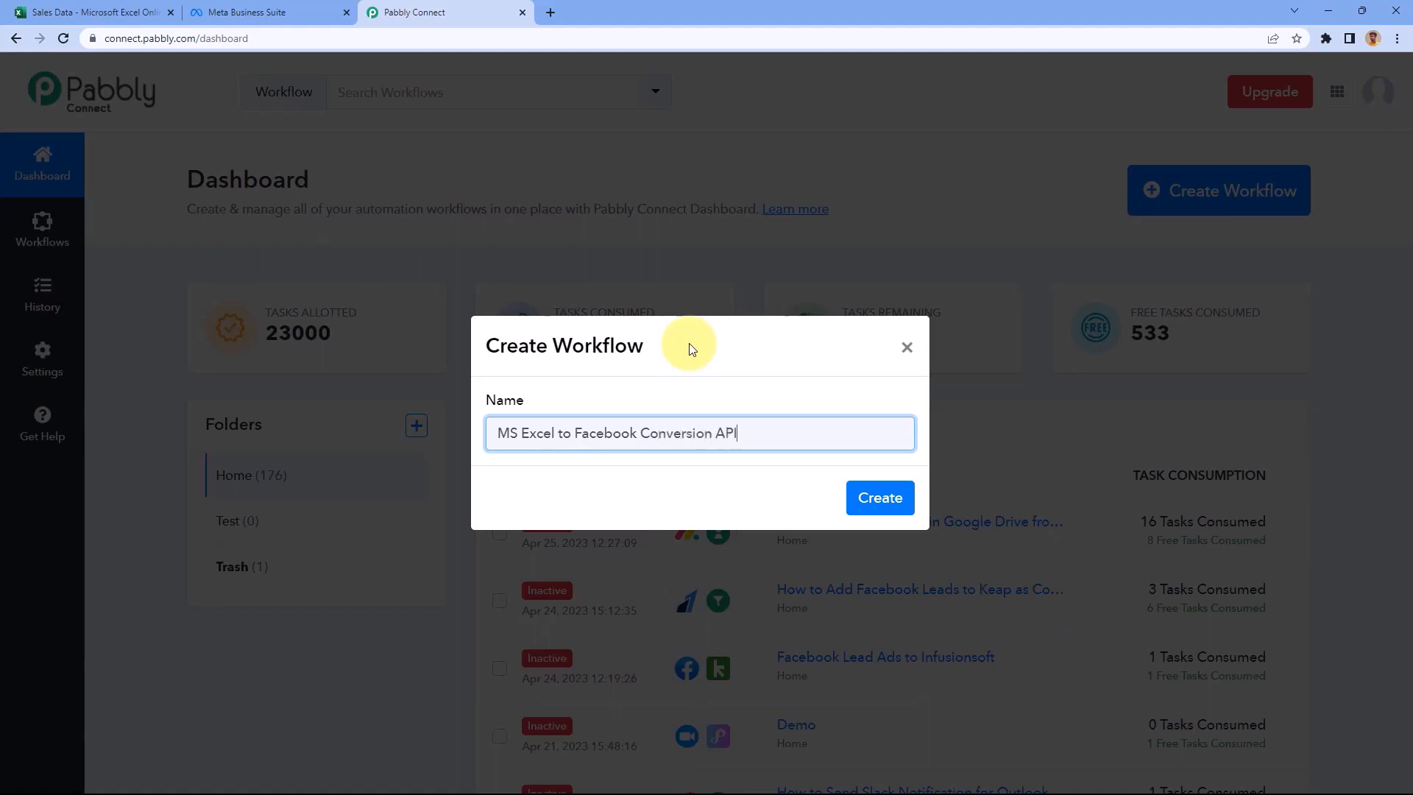
pyautogui.click(880, 499)
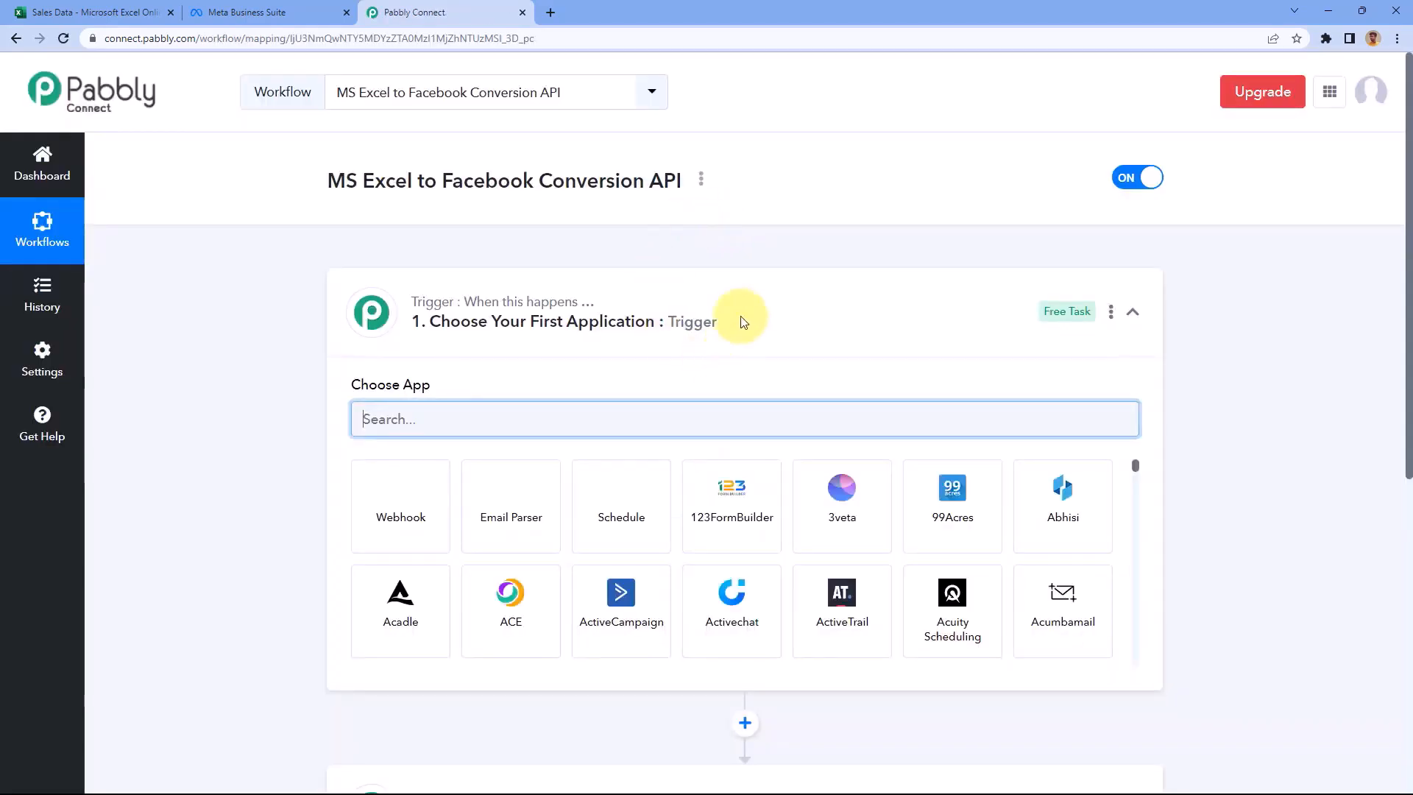
pyautogui.click(727, 281)
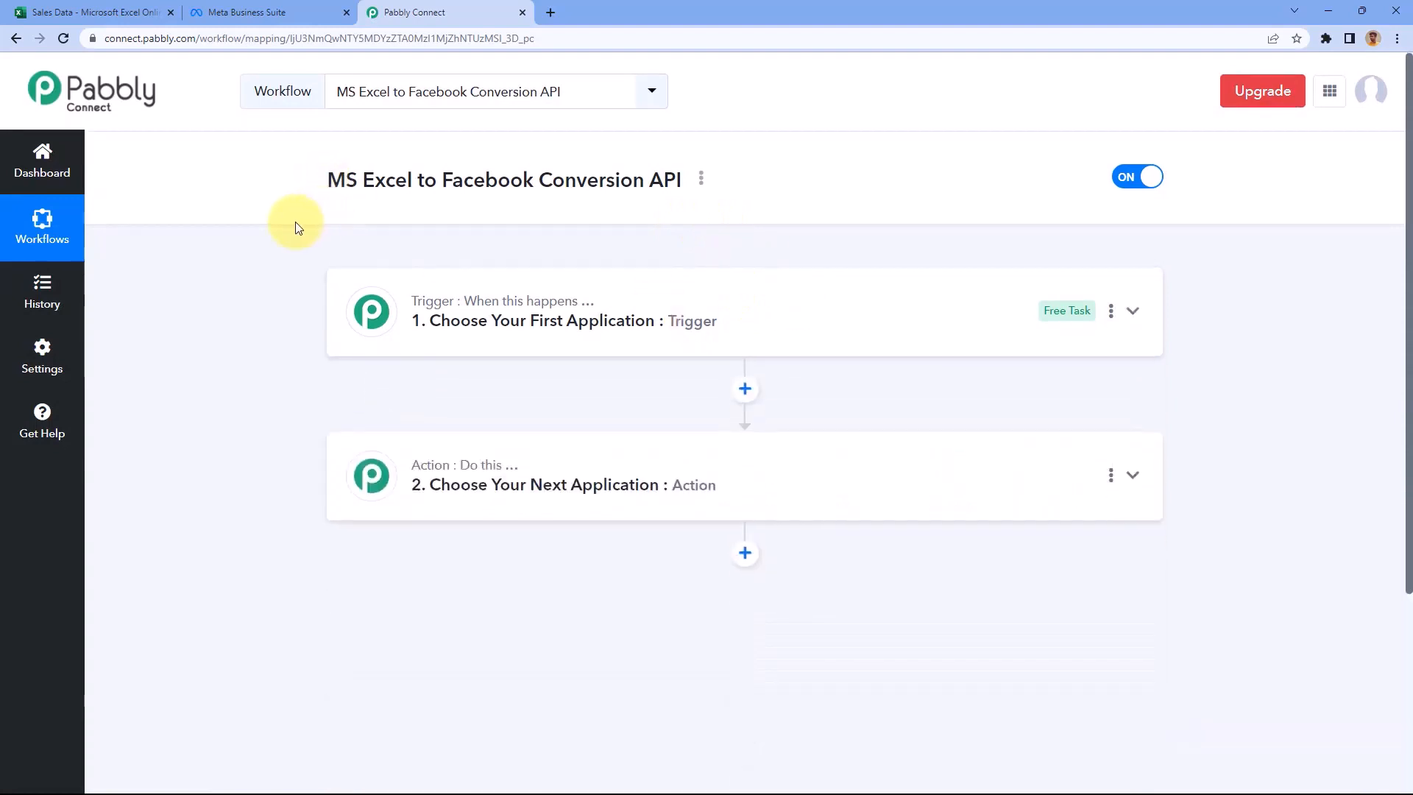
# Expand the trigger step's app choices and check the Sales Data sheet columns in Excel Online
pyautogui.scroll(-1, 296, 228)
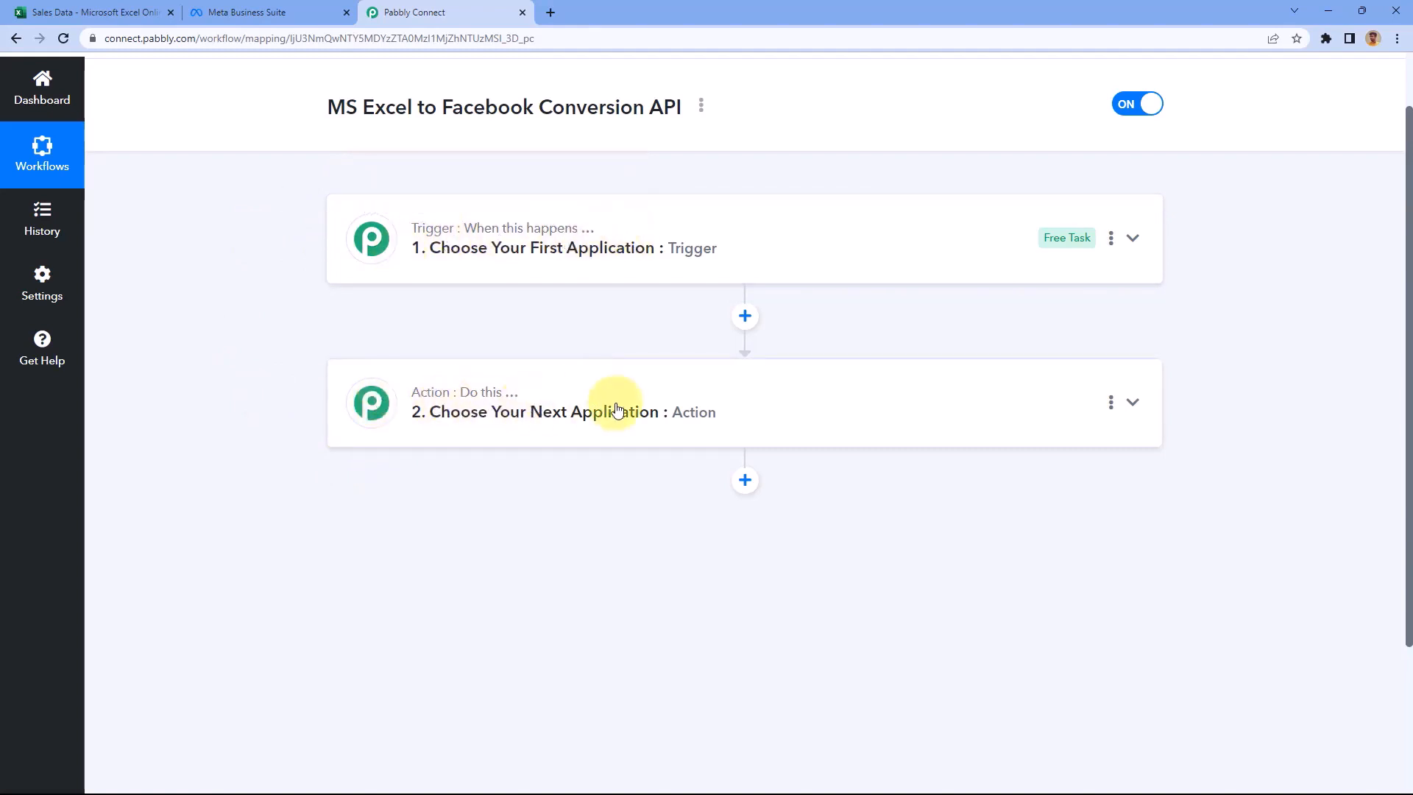
pyautogui.click(718, 215)
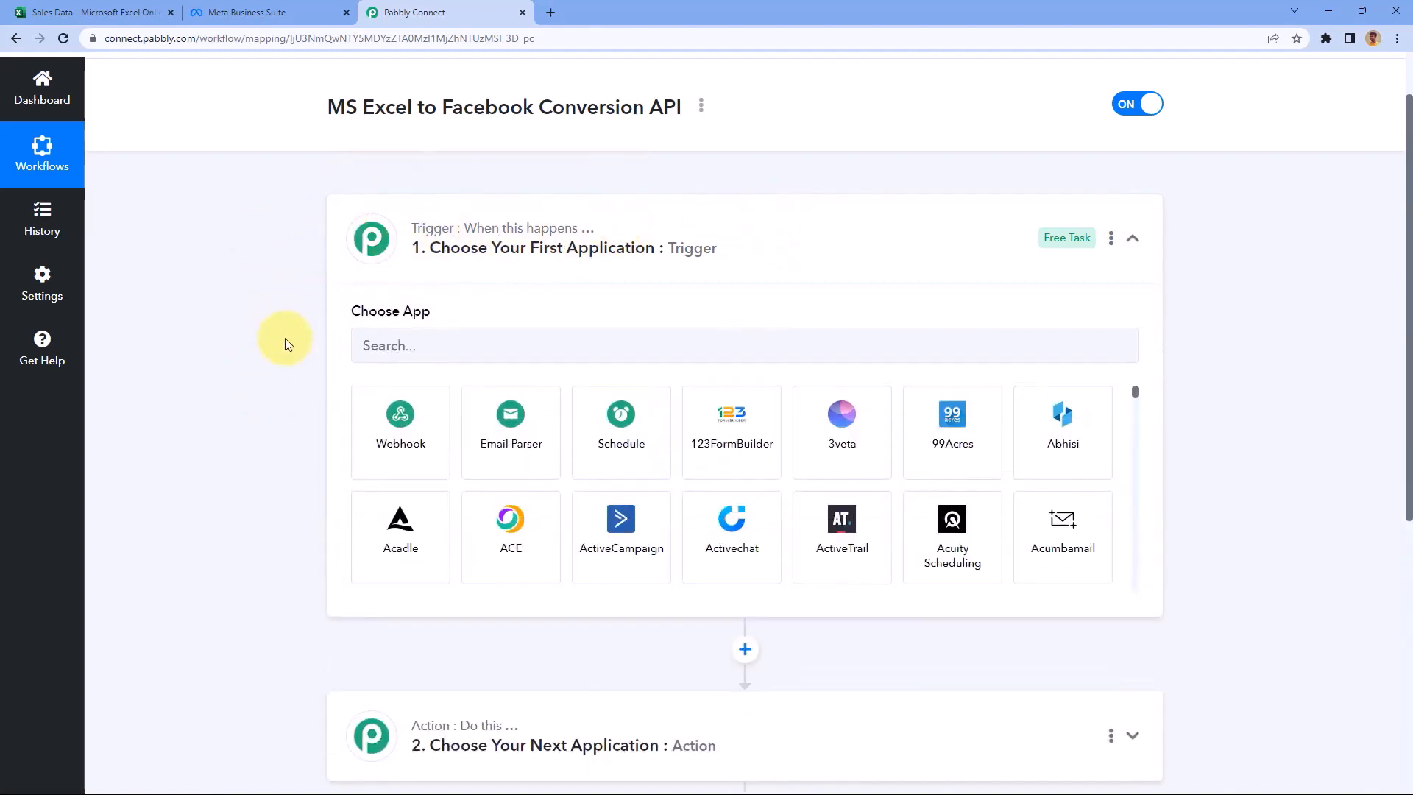
pyautogui.scroll(-1, 285, 338)
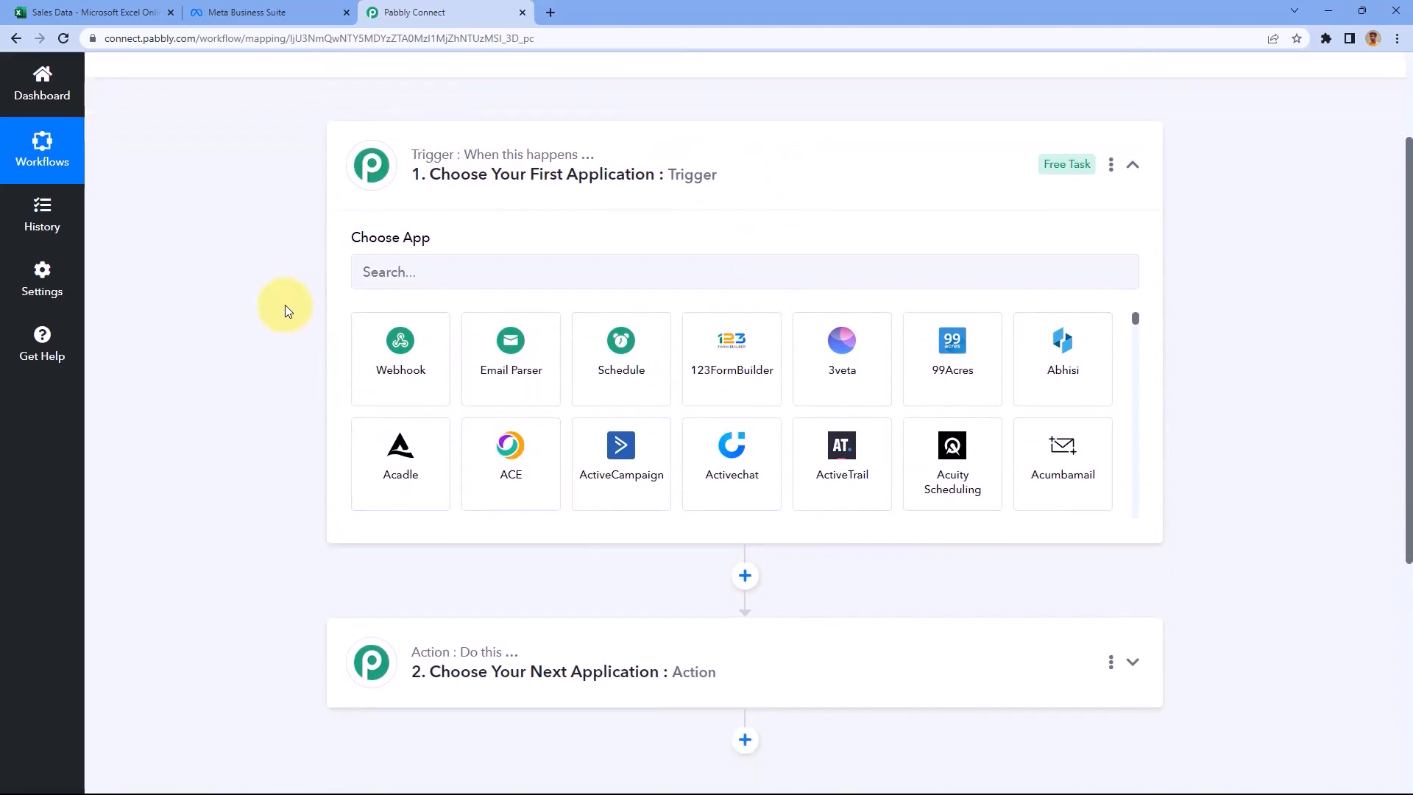
pyautogui.click(156, 11)
pyautogui.click(401, 12)
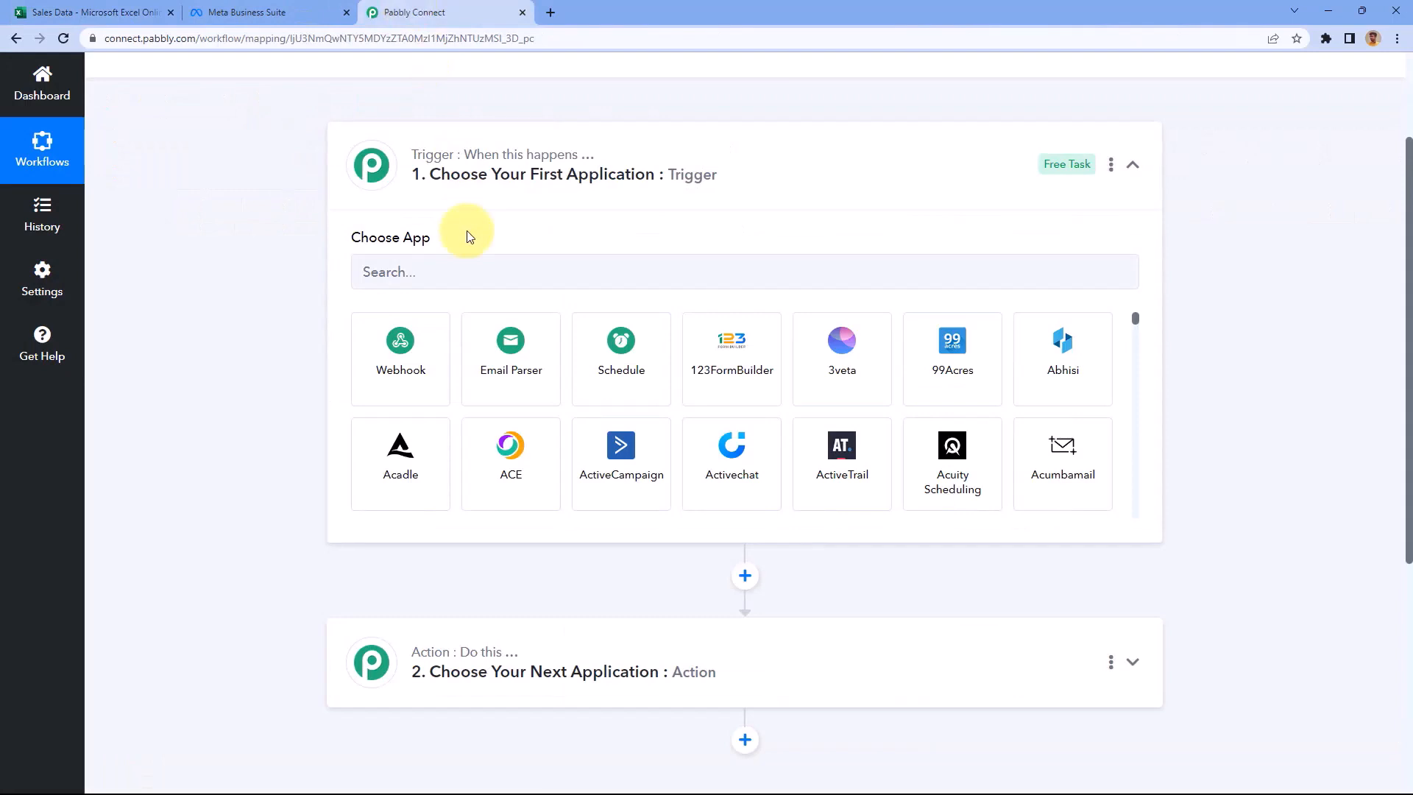
pyautogui.click(121, 11)
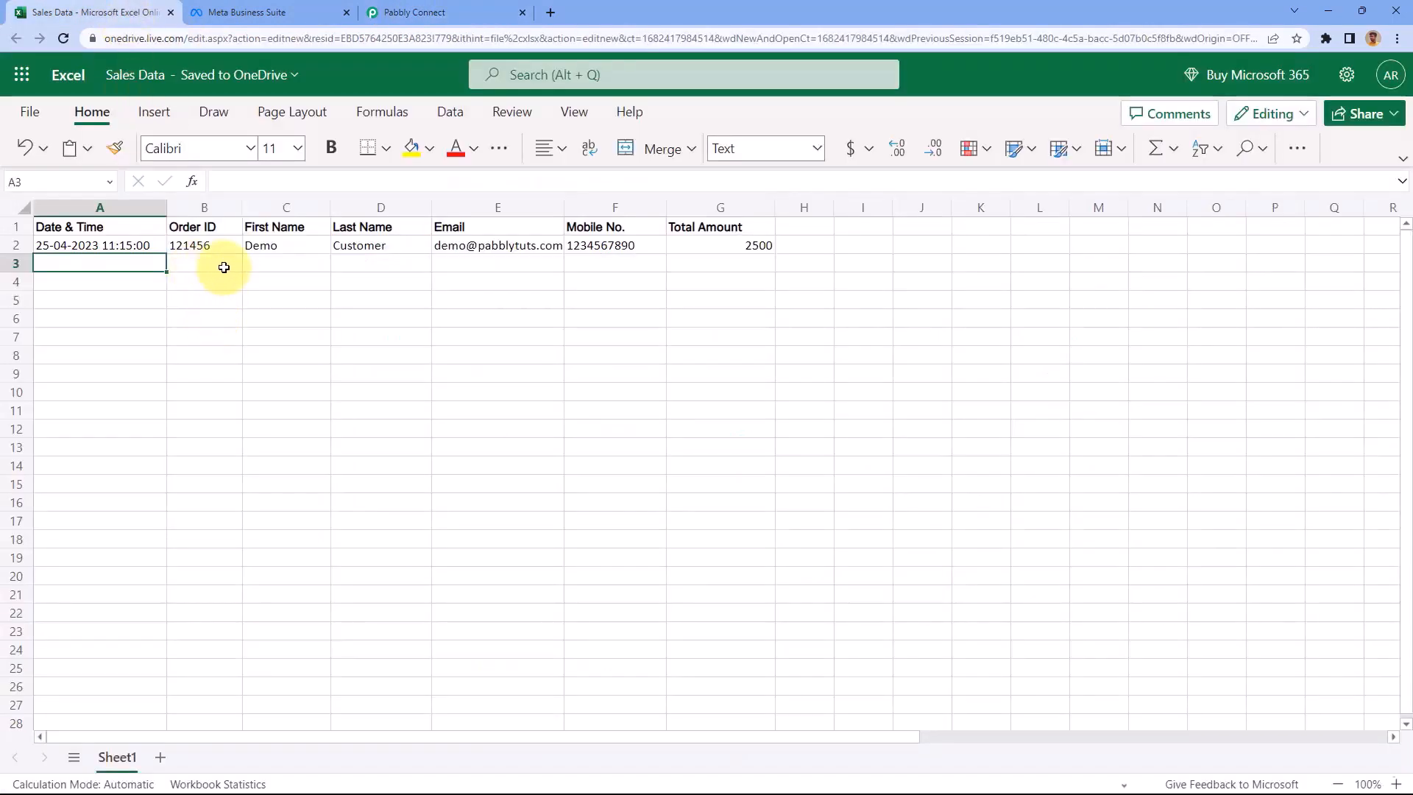
pyautogui.click(463, 12)
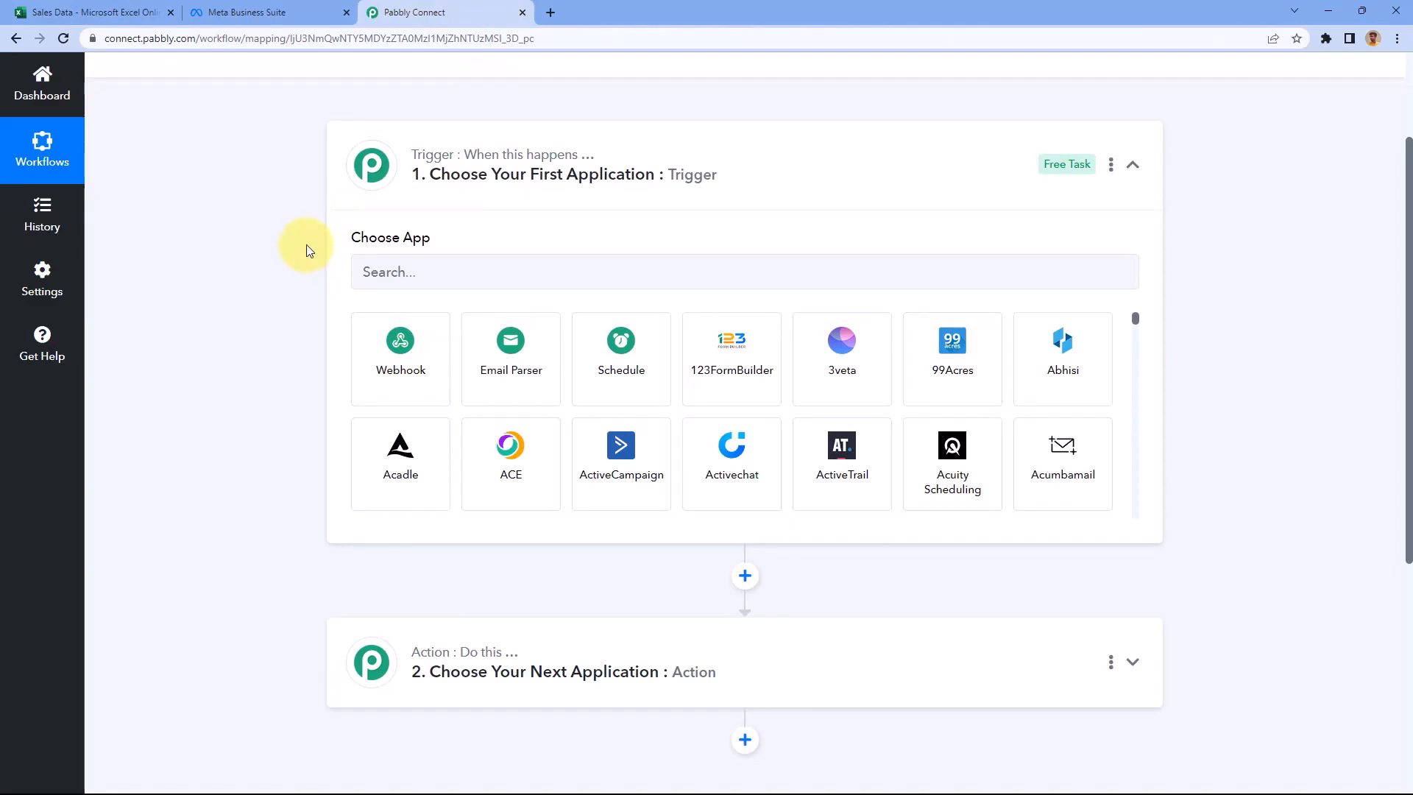
pyautogui.scroll(-1, 306, 244)
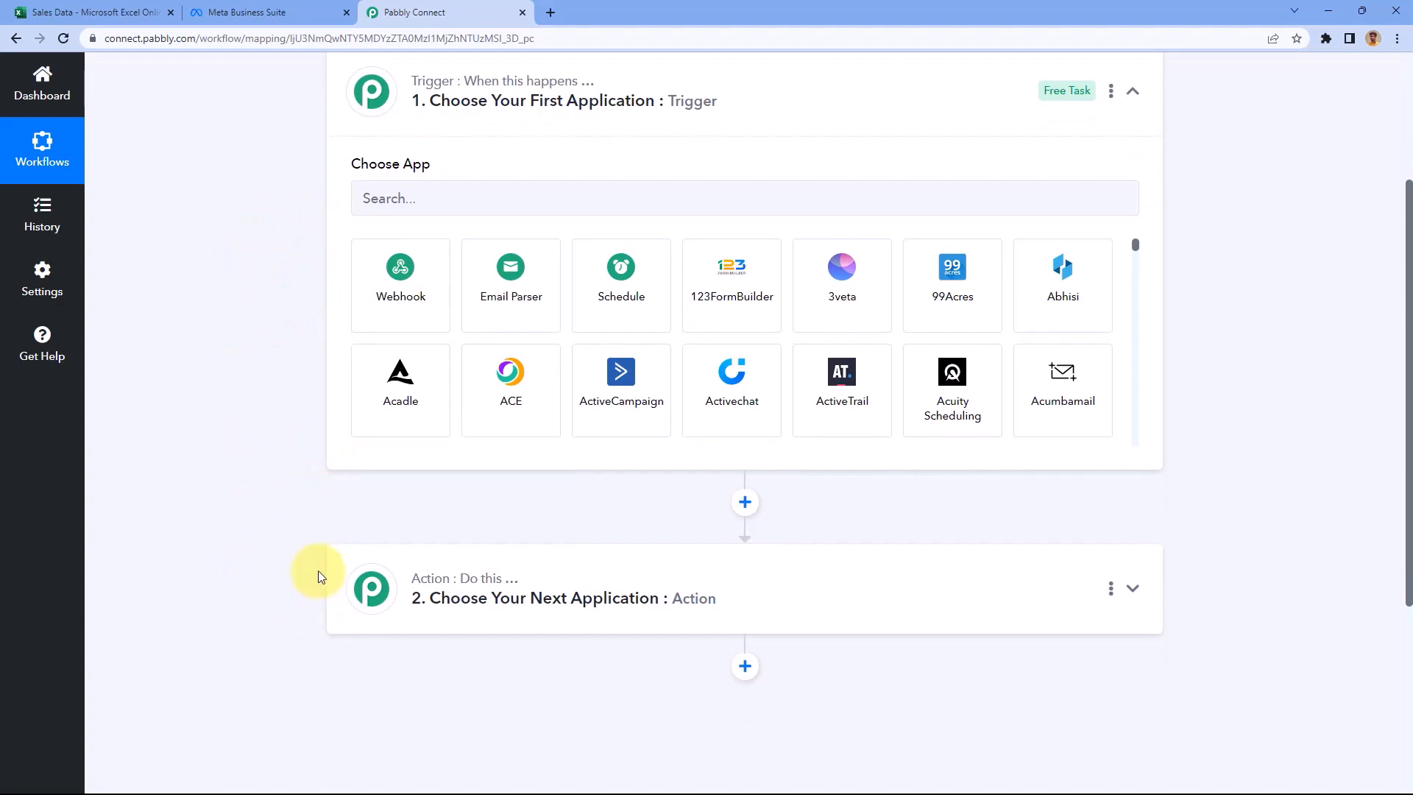
pyautogui.scroll(1, 275, 426)
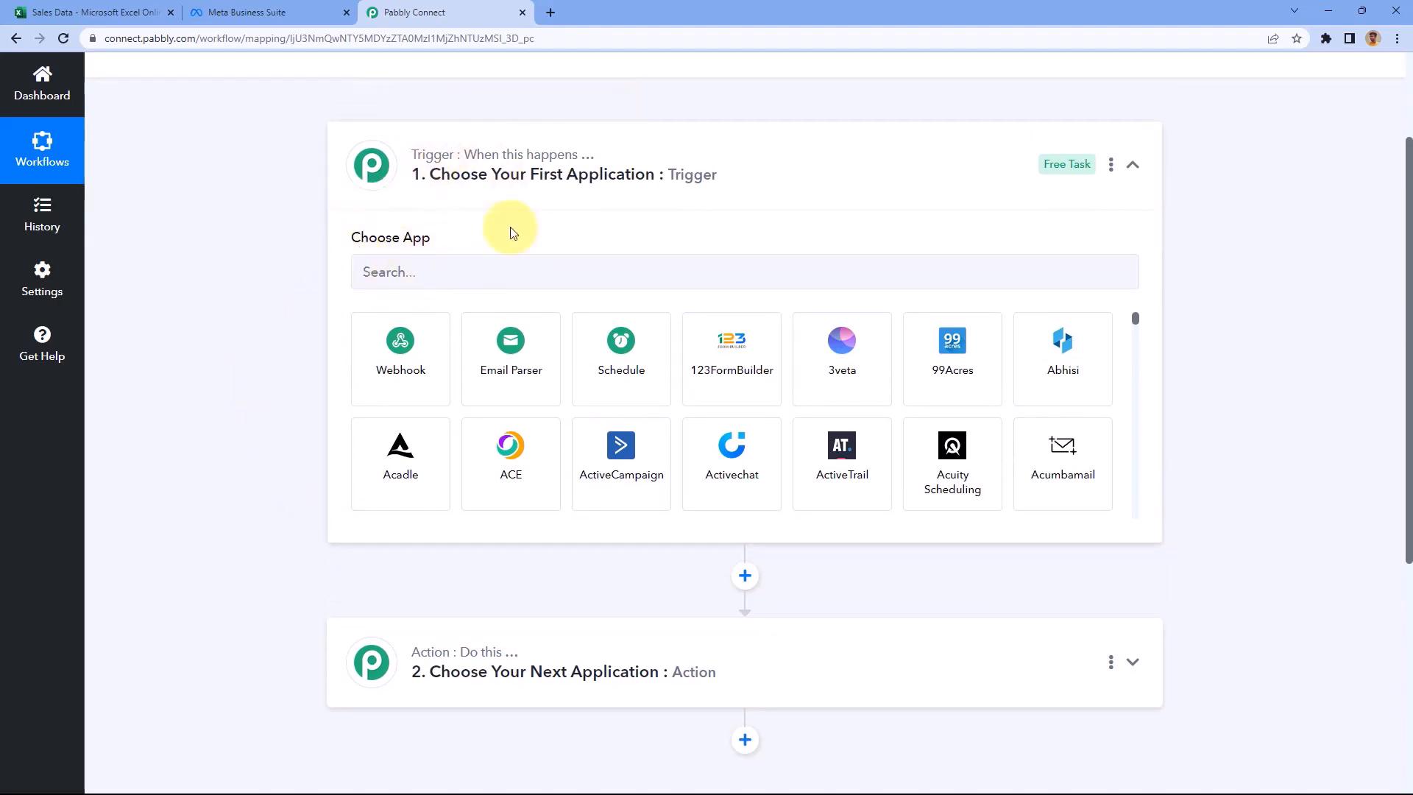
# Choose Microsoft Excel with the New Row in Worksheet trigger event and begin connecting its account
pyautogui.click(386, 273)
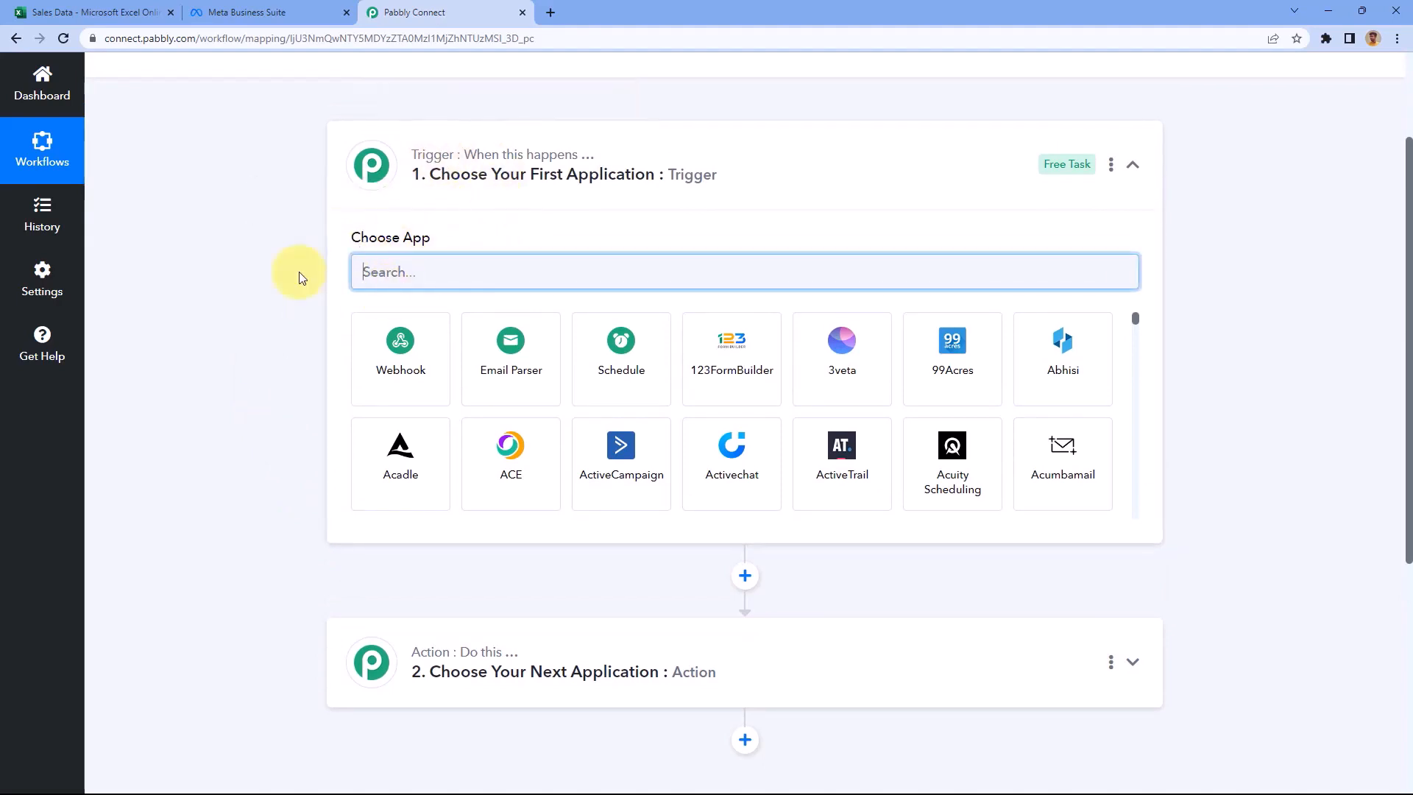
pyautogui.write('Mic')
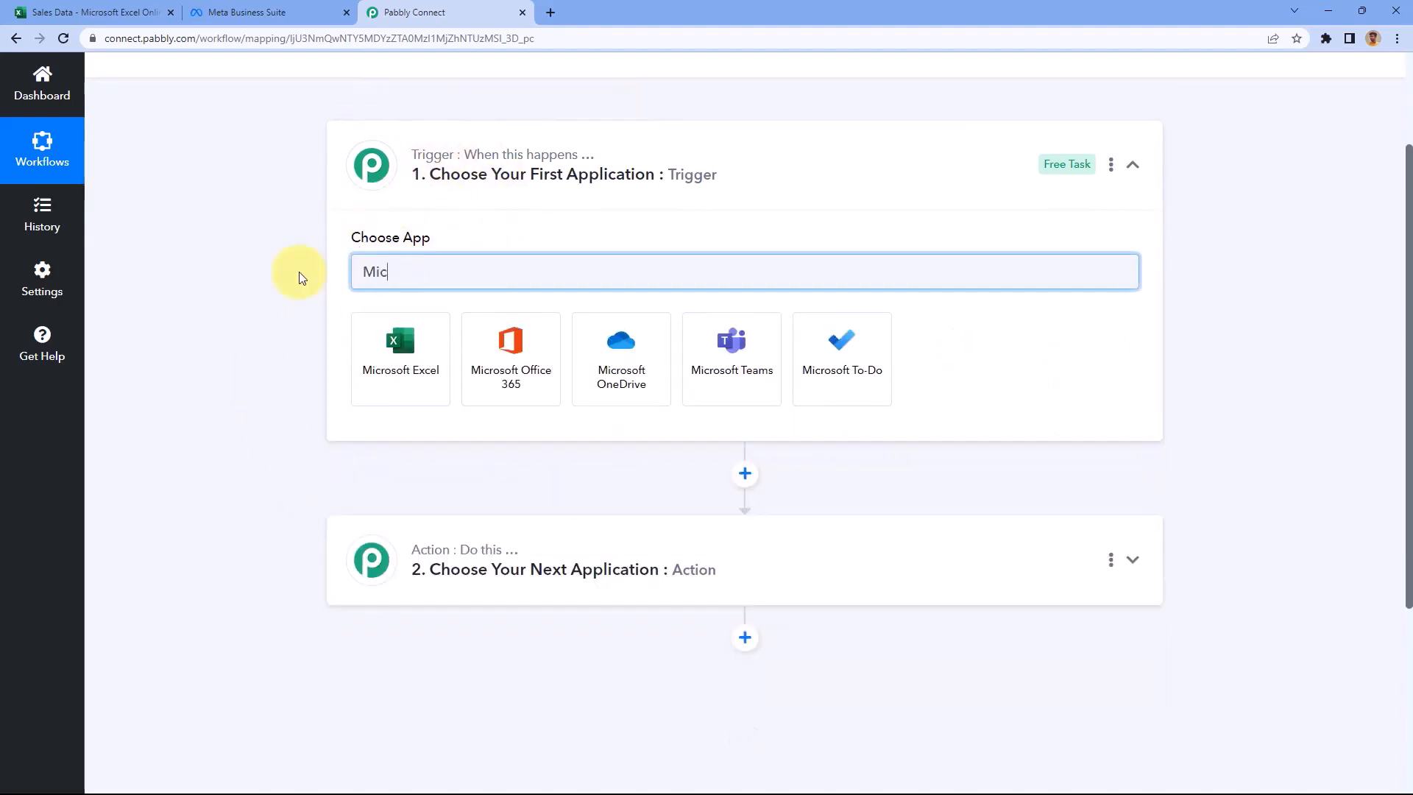
pyautogui.write('rosoft Ex')
pyautogui.click(435, 373)
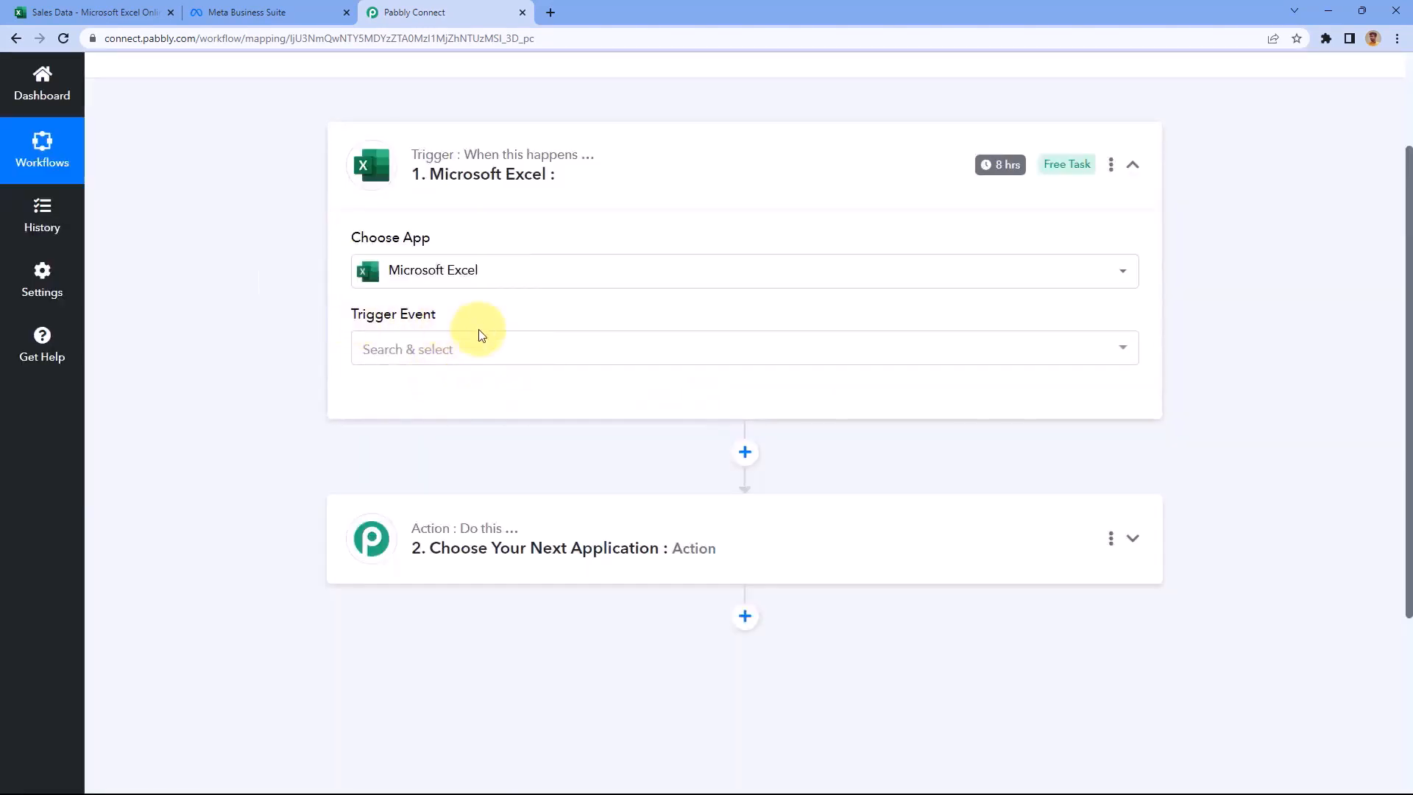
pyautogui.click(505, 350)
pyautogui.scroll(-1, 305, 345)
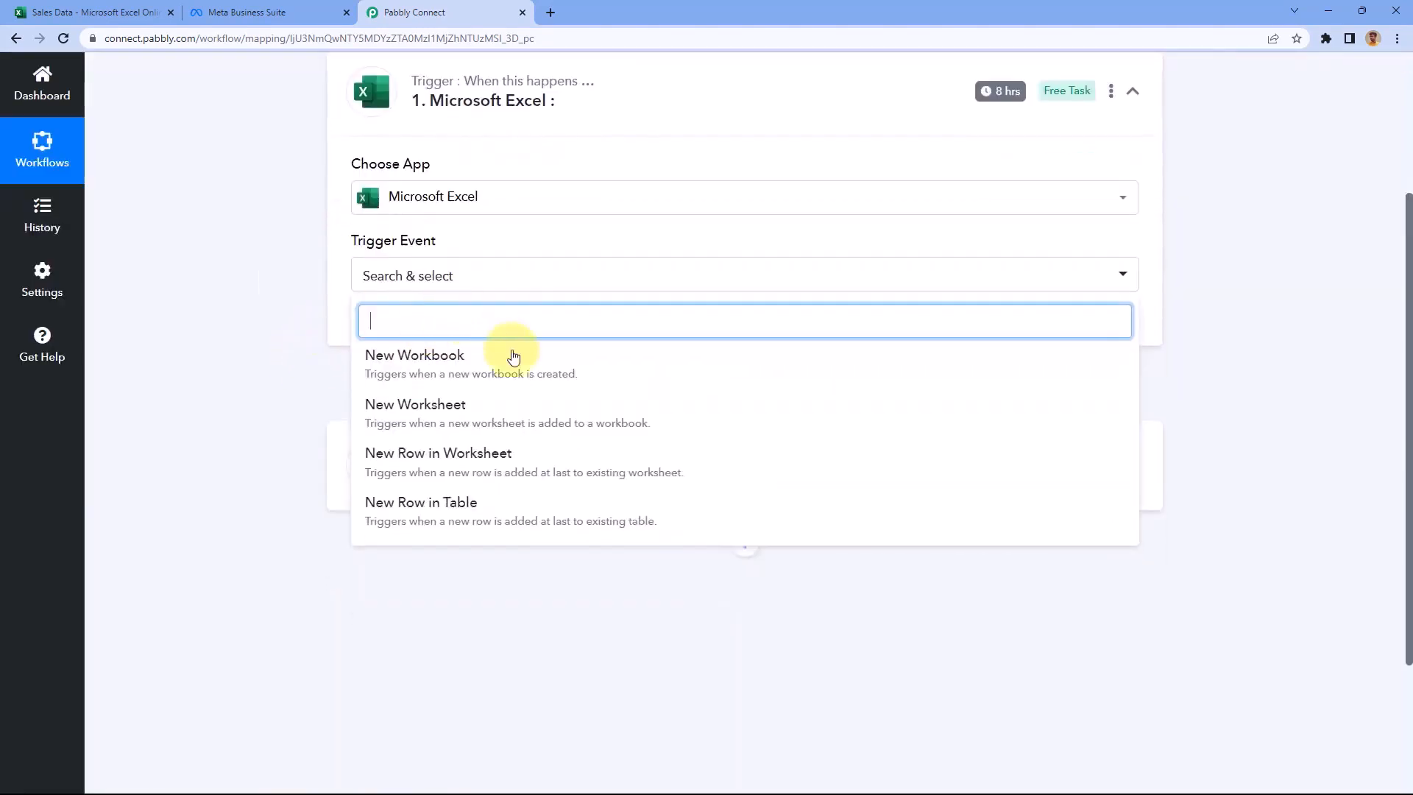
pyautogui.click(487, 456)
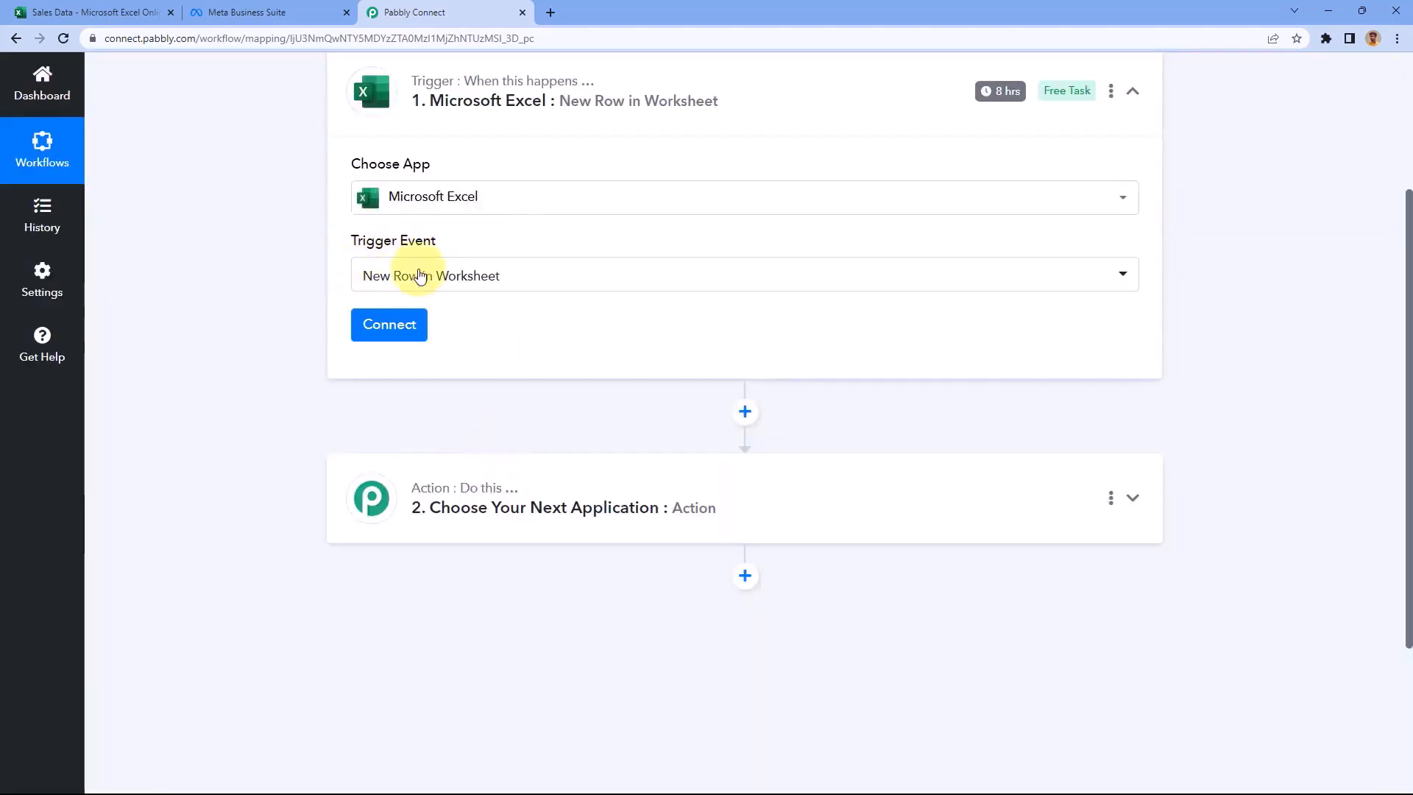
pyautogui.click(381, 337)
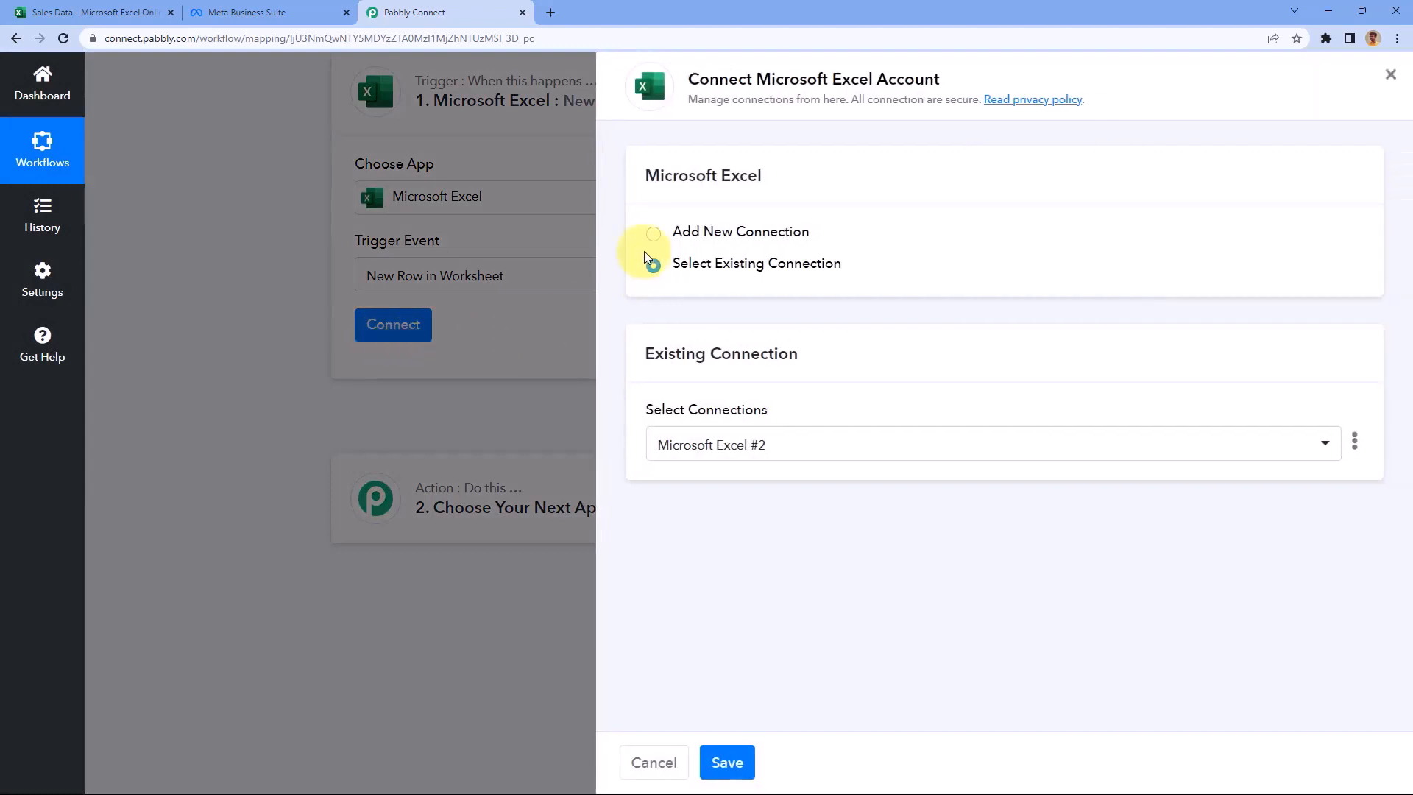
# Add a new Microsoft Excel connection, grant Pabbly Connect access, and view the Sales Data spreadsheet
pyautogui.click(654, 233)
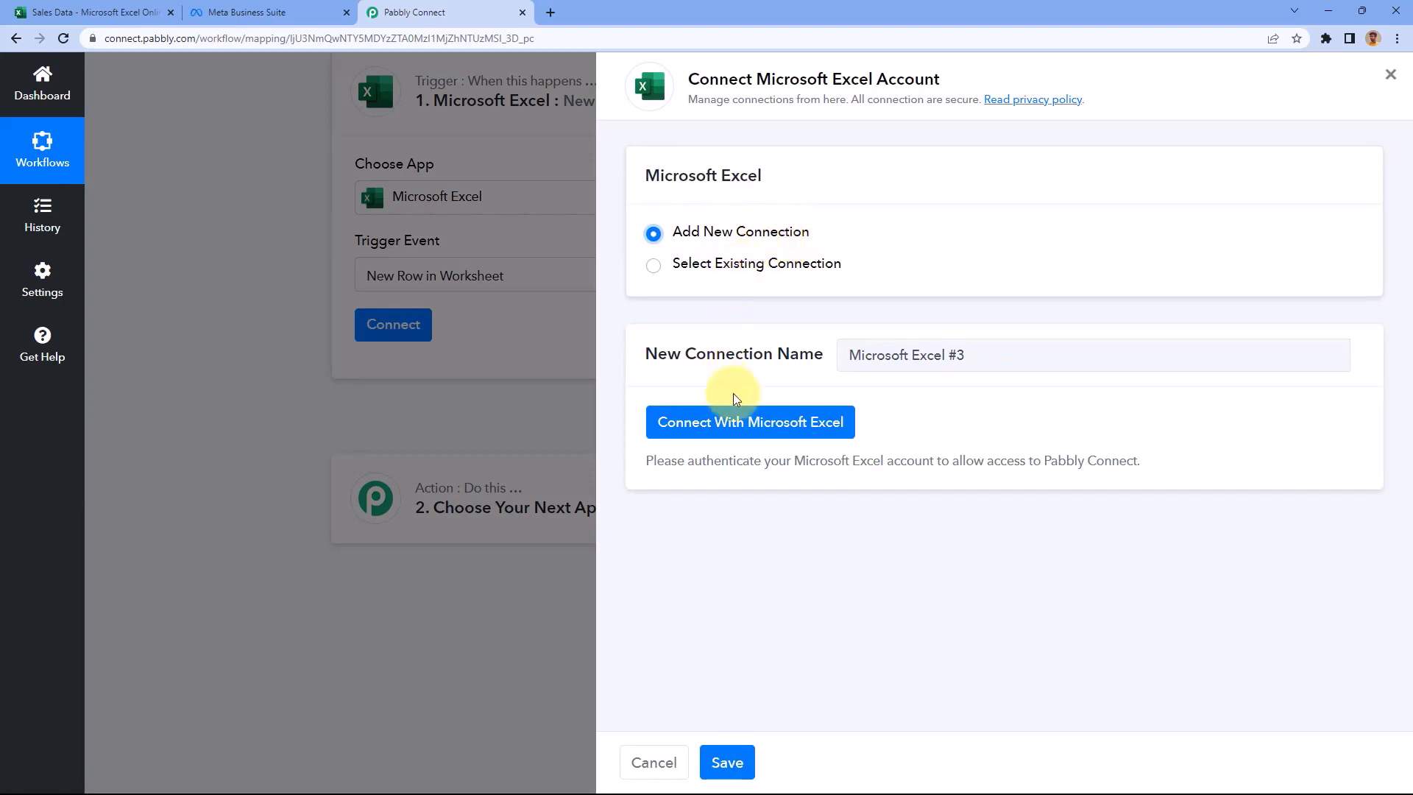
pyautogui.click(748, 425)
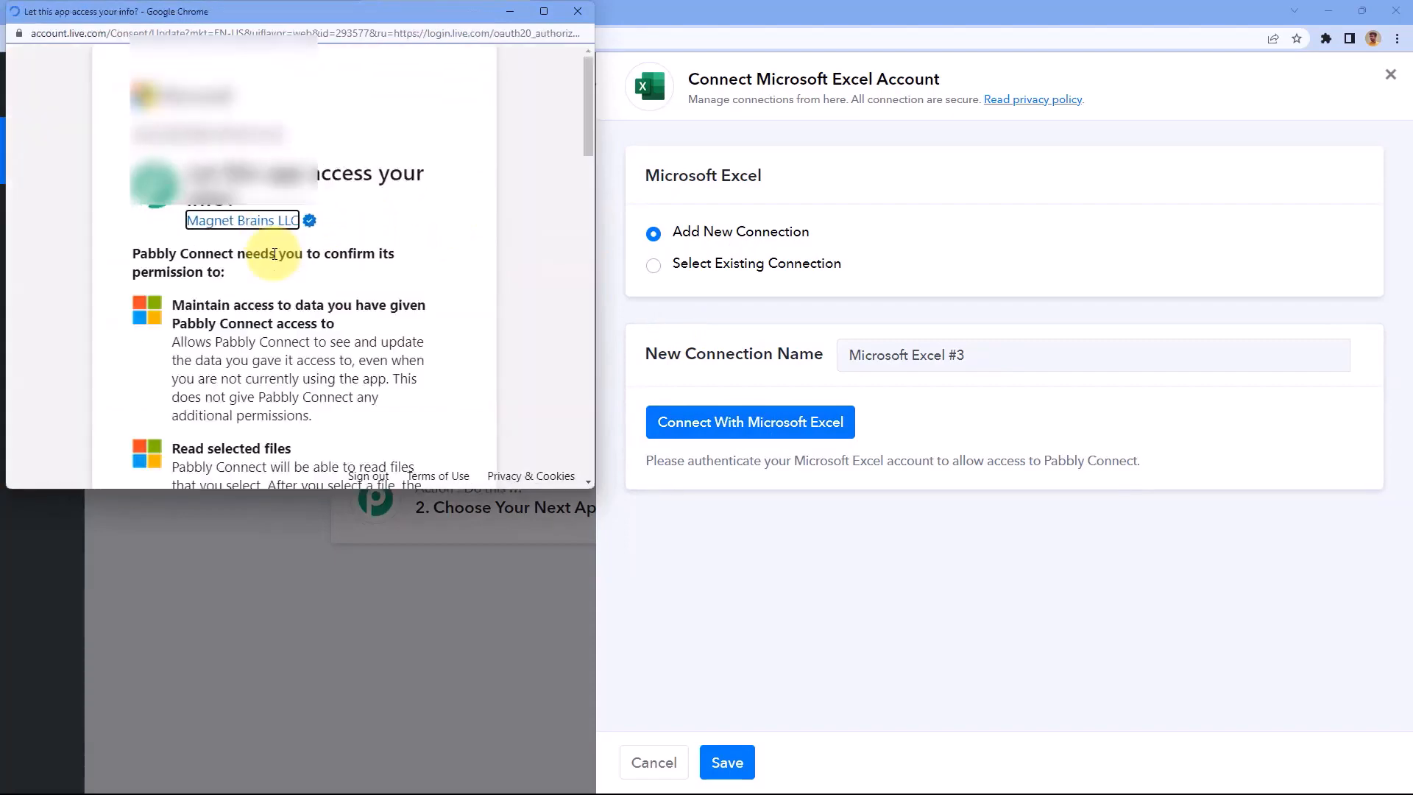
pyautogui.scroll(-10, 284, 343)
pyautogui.scroll(-5, 383, 515)
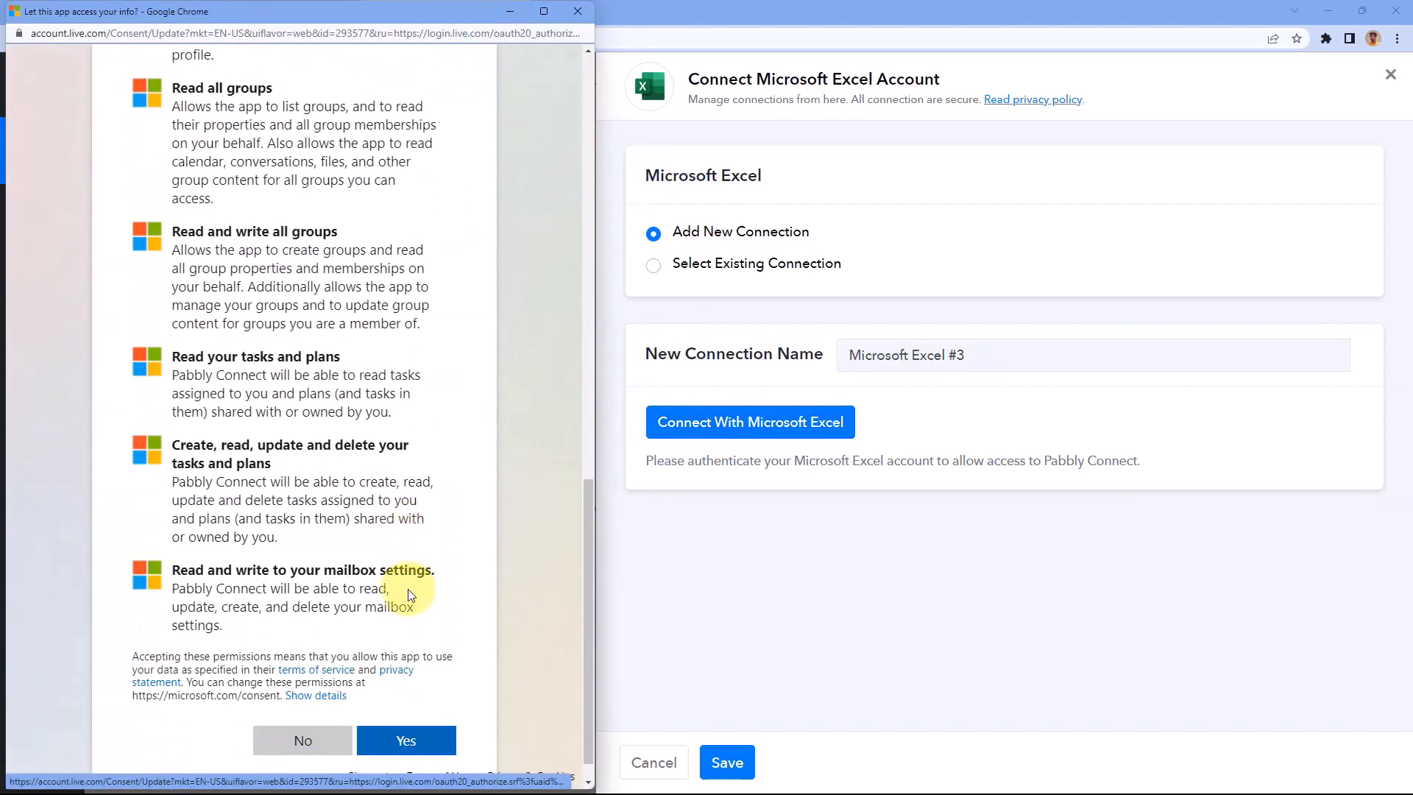
pyautogui.click(407, 707)
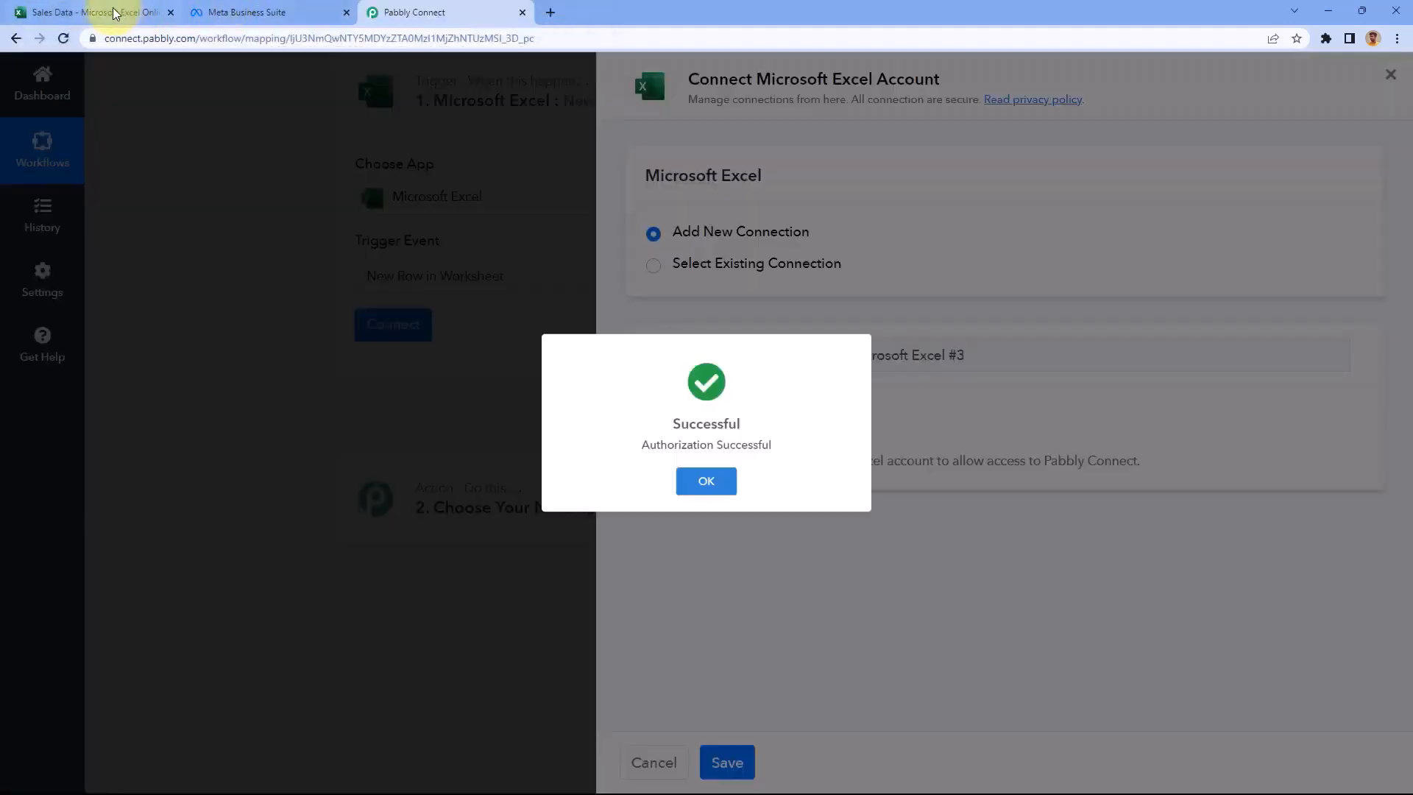
pyautogui.click(114, 12)
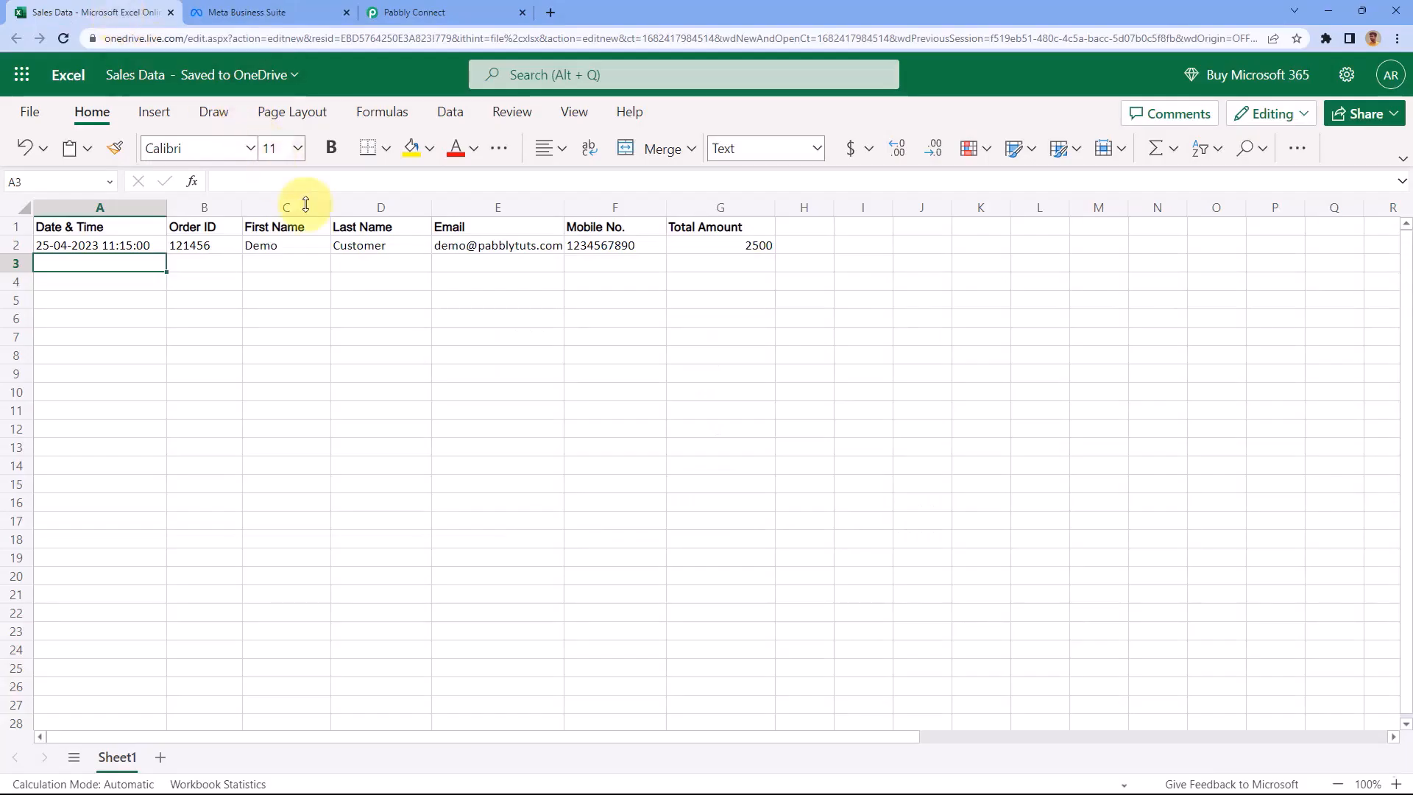
pyautogui.click(479, 11)
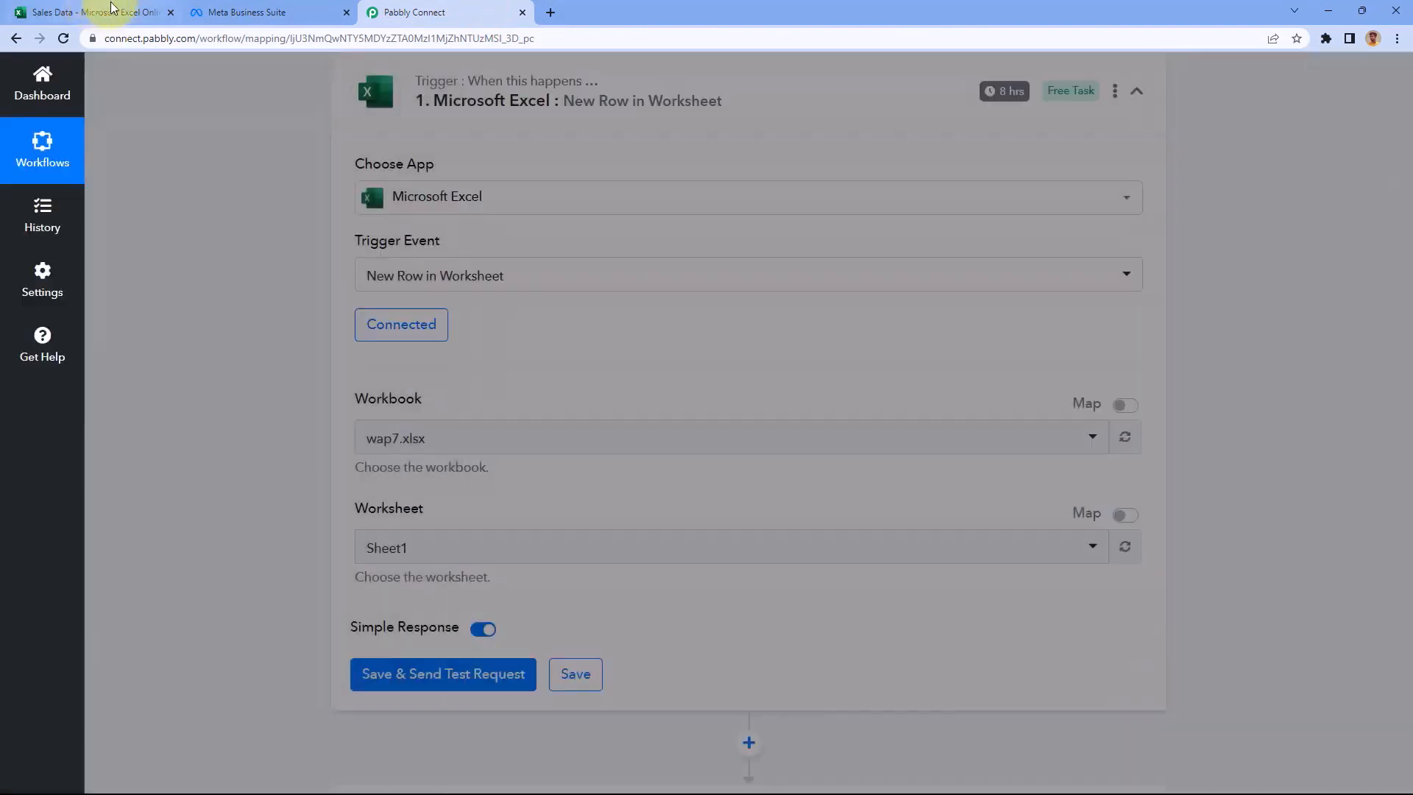
pyautogui.click(112, 9)
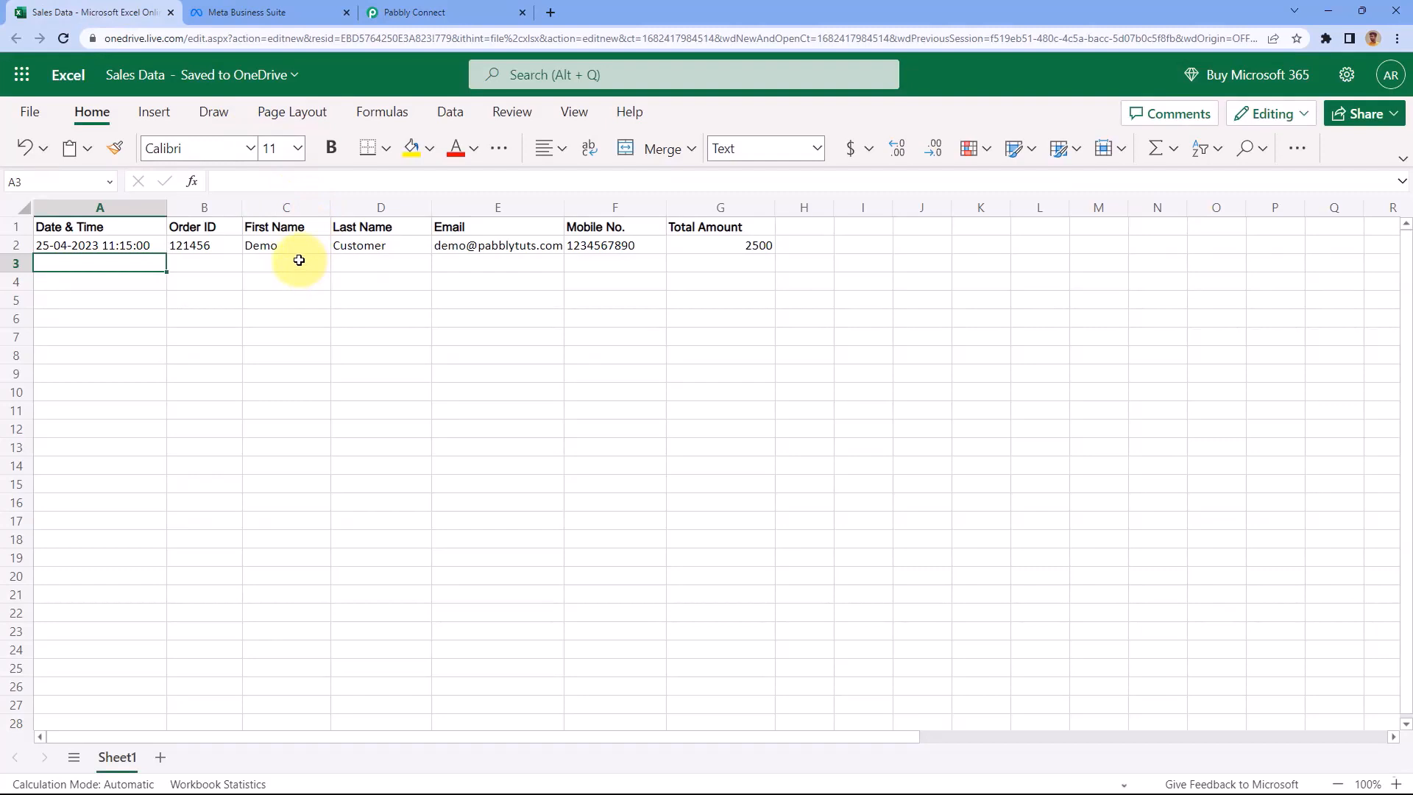
# Select Sales Data.xlsx as the trigger's workbook
pyautogui.click(431, 11)
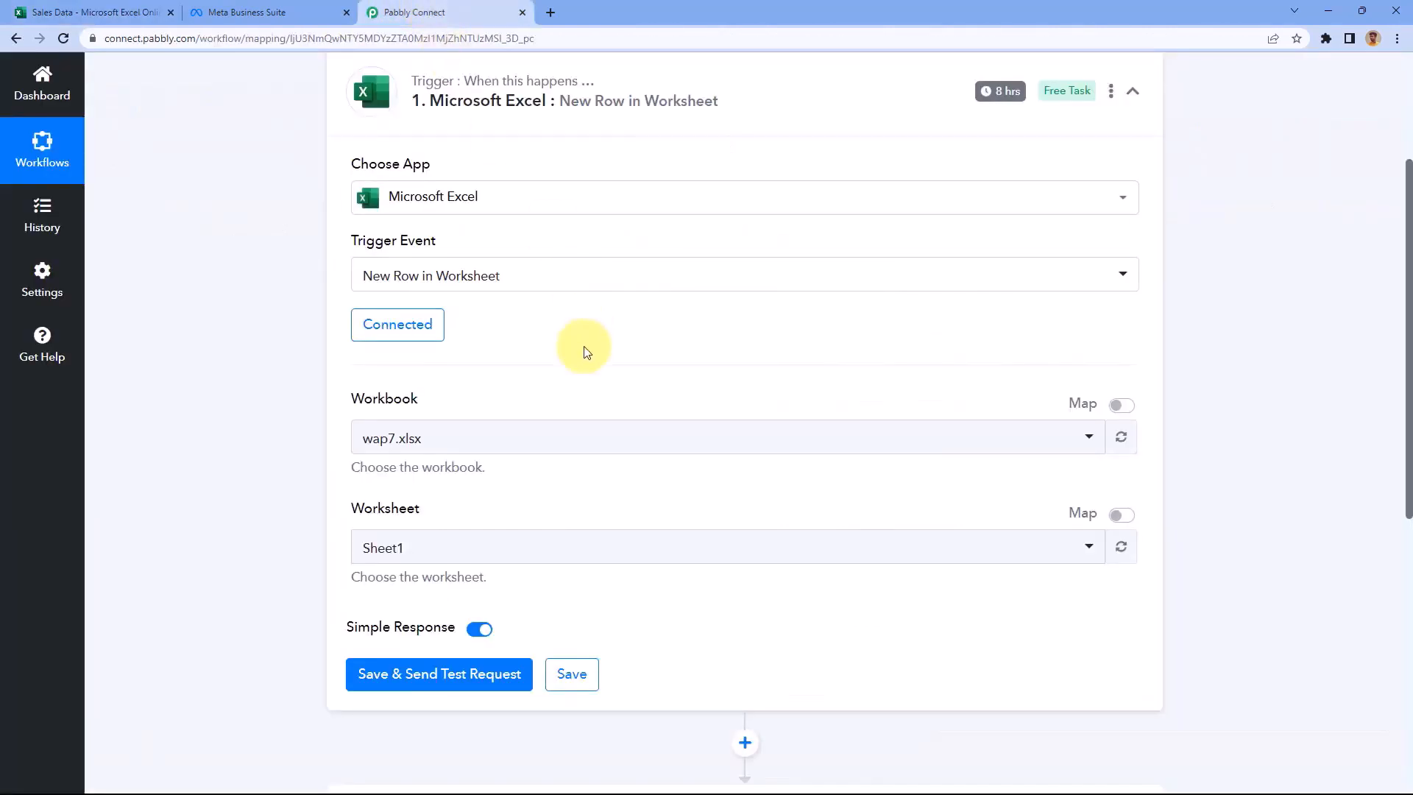
pyautogui.scroll(-2, 581, 365)
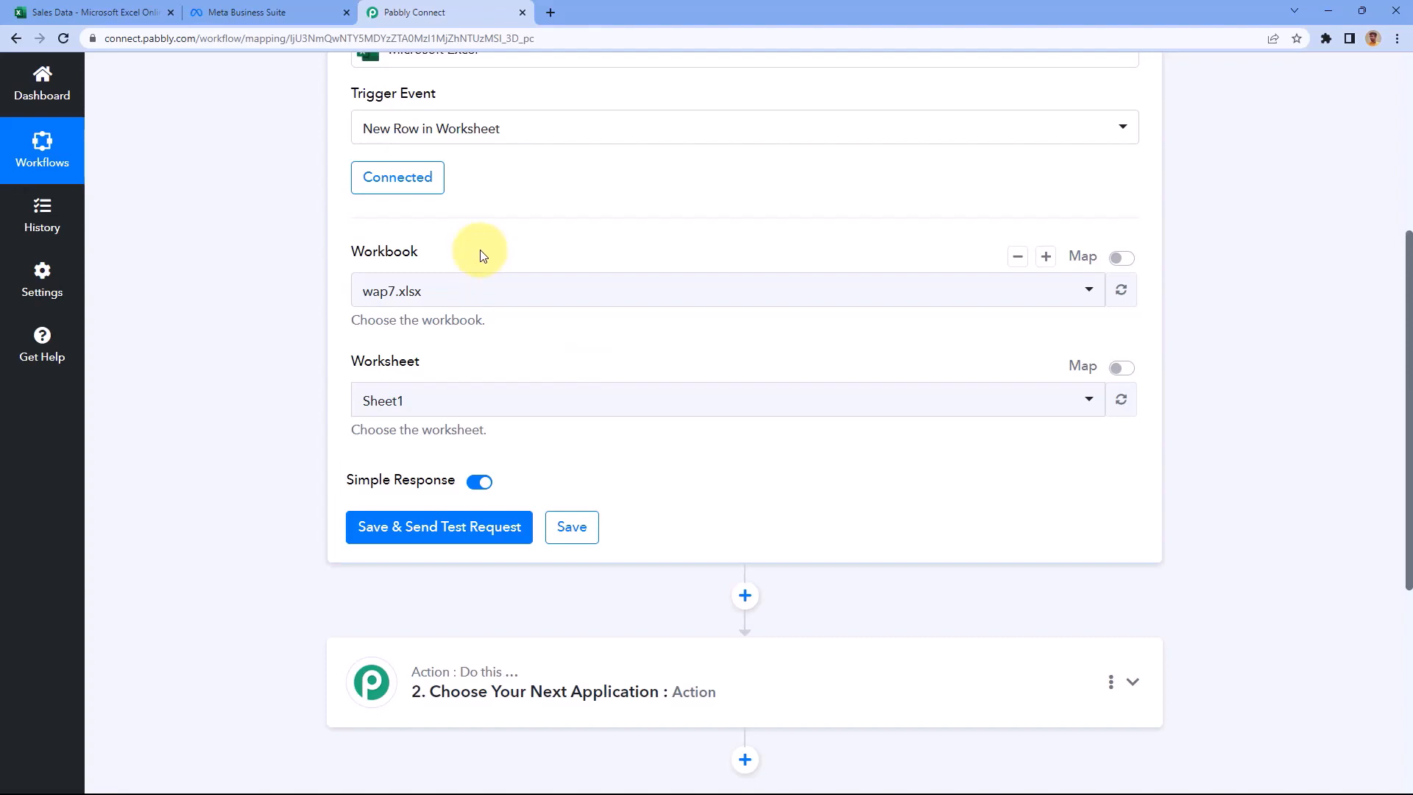
pyautogui.click(488, 291)
pyautogui.scroll(-1, 278, 297)
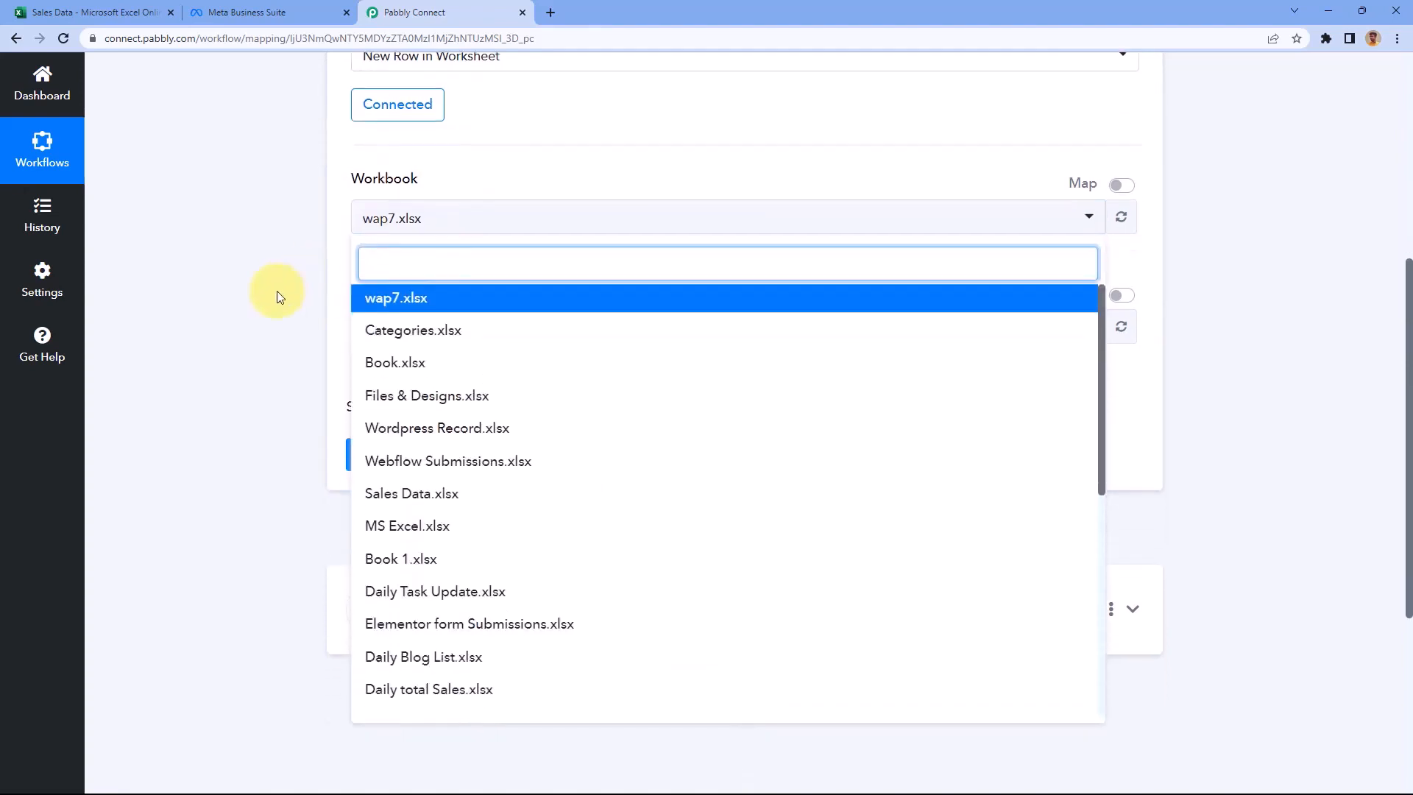
pyautogui.scroll(-5, 505, 342)
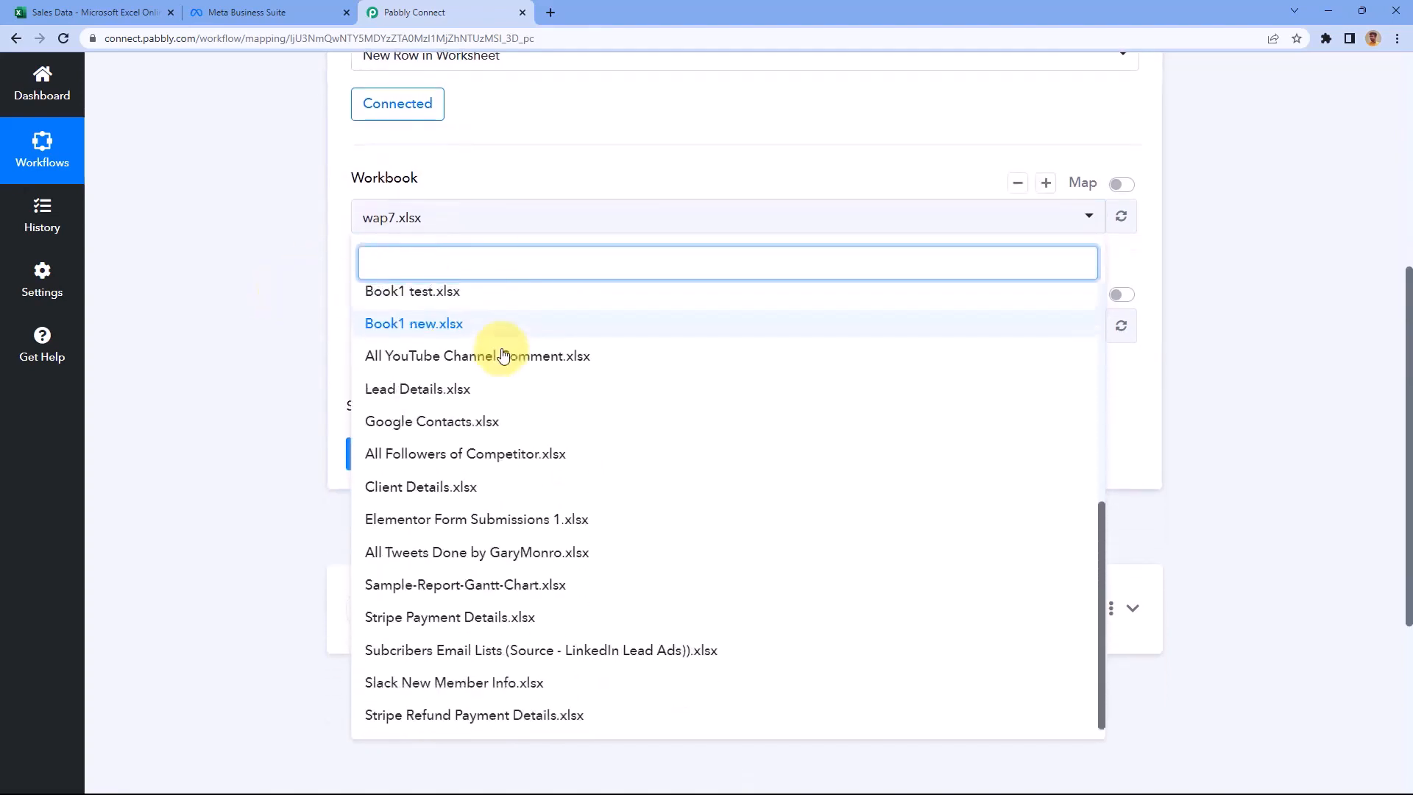
pyautogui.scroll(5, 500, 354)
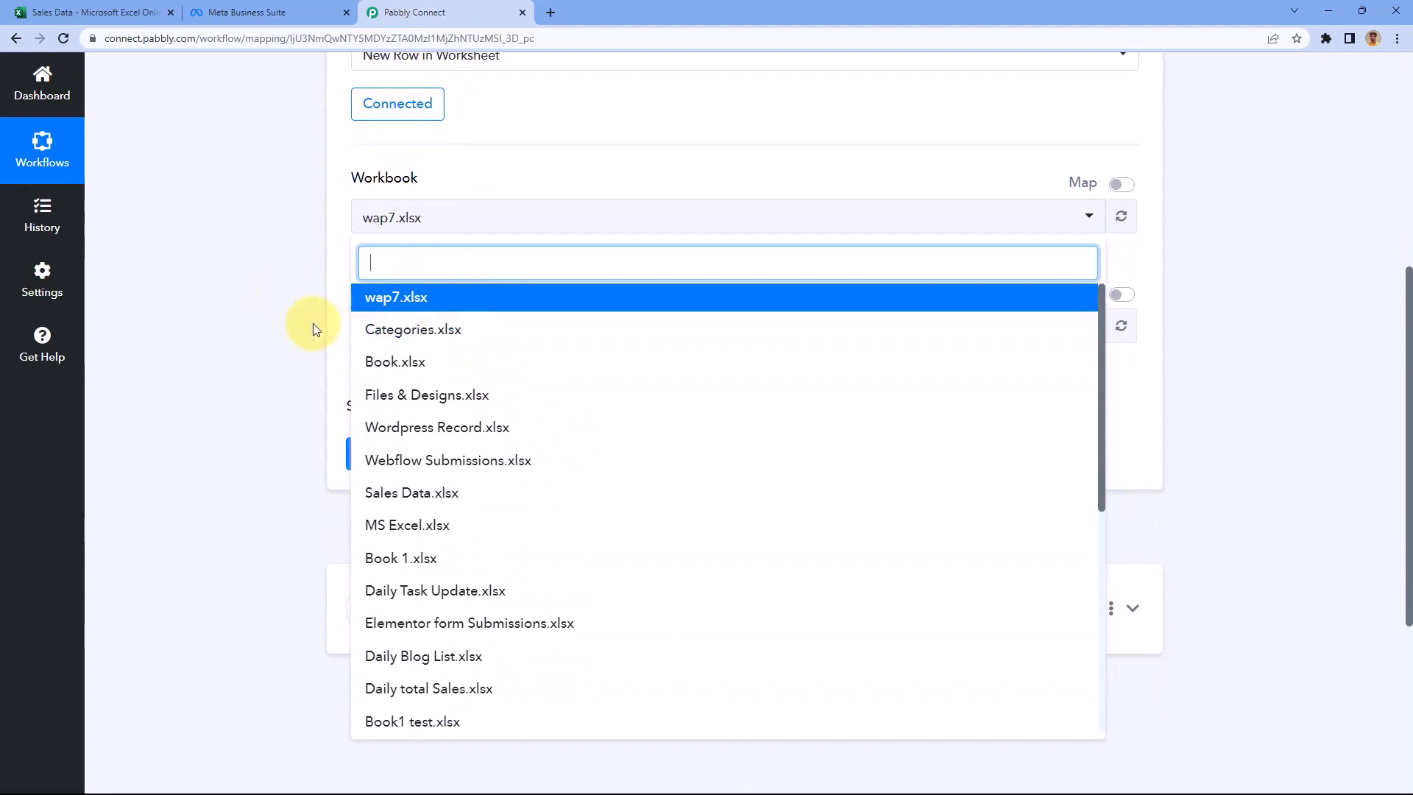
pyautogui.click(95, 11)
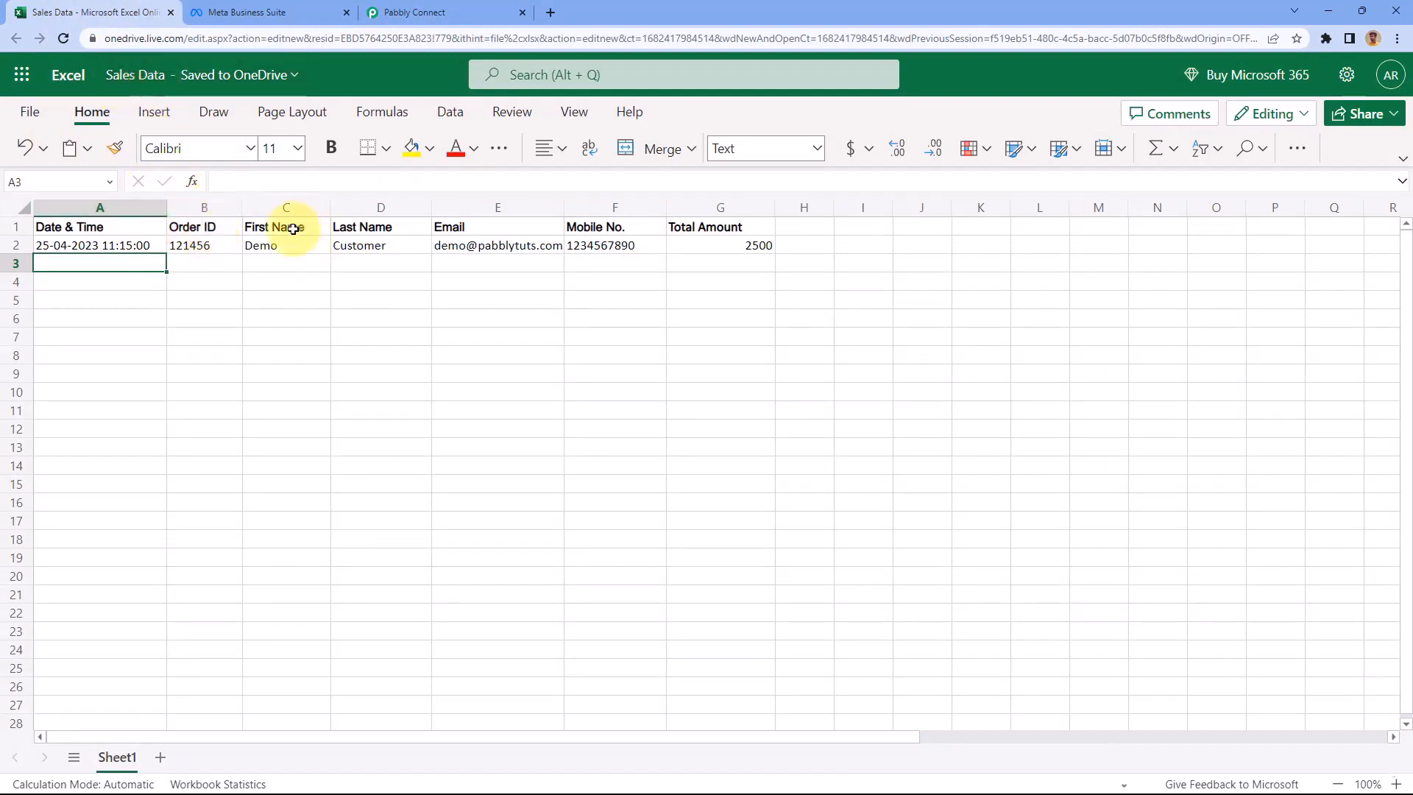
pyautogui.click(452, 13)
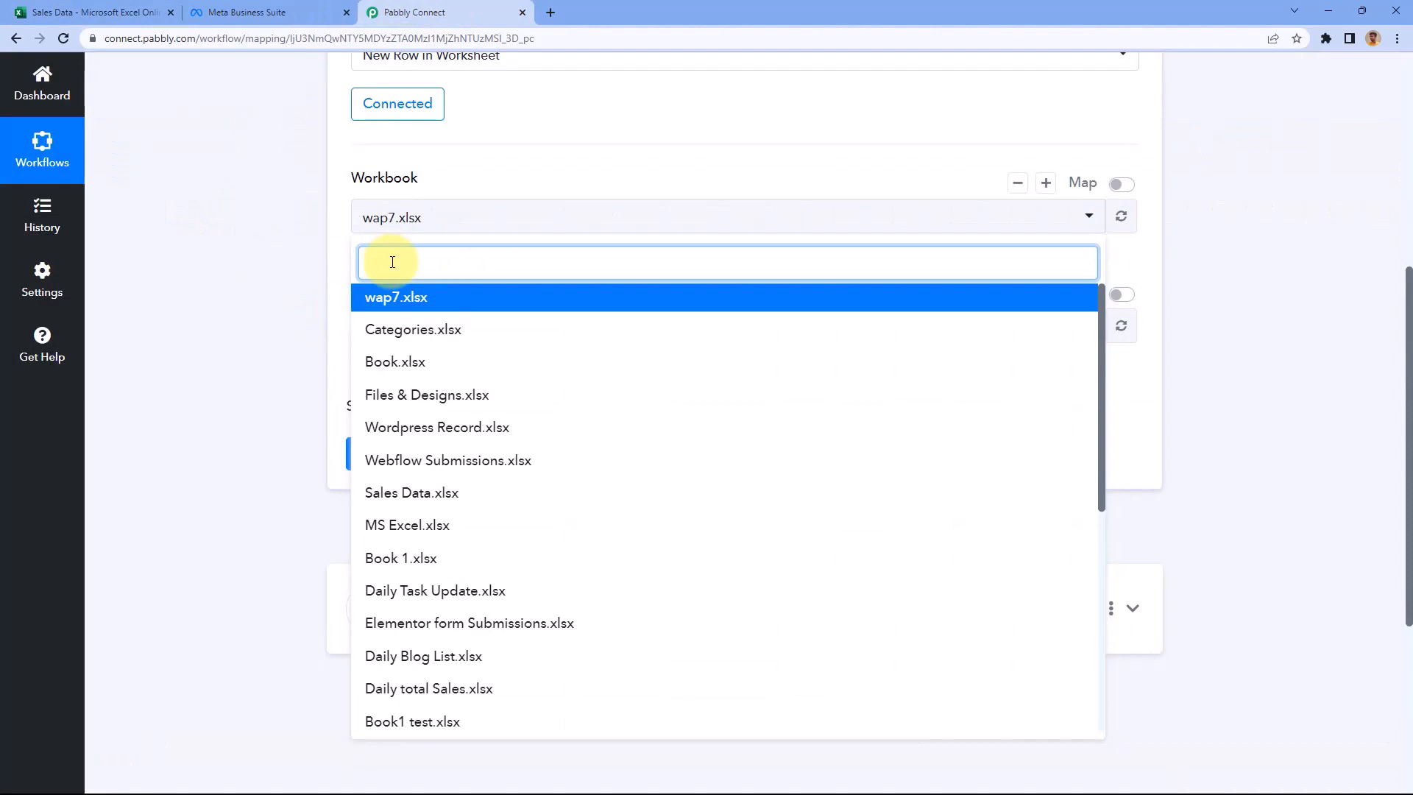
pyautogui.write('al')
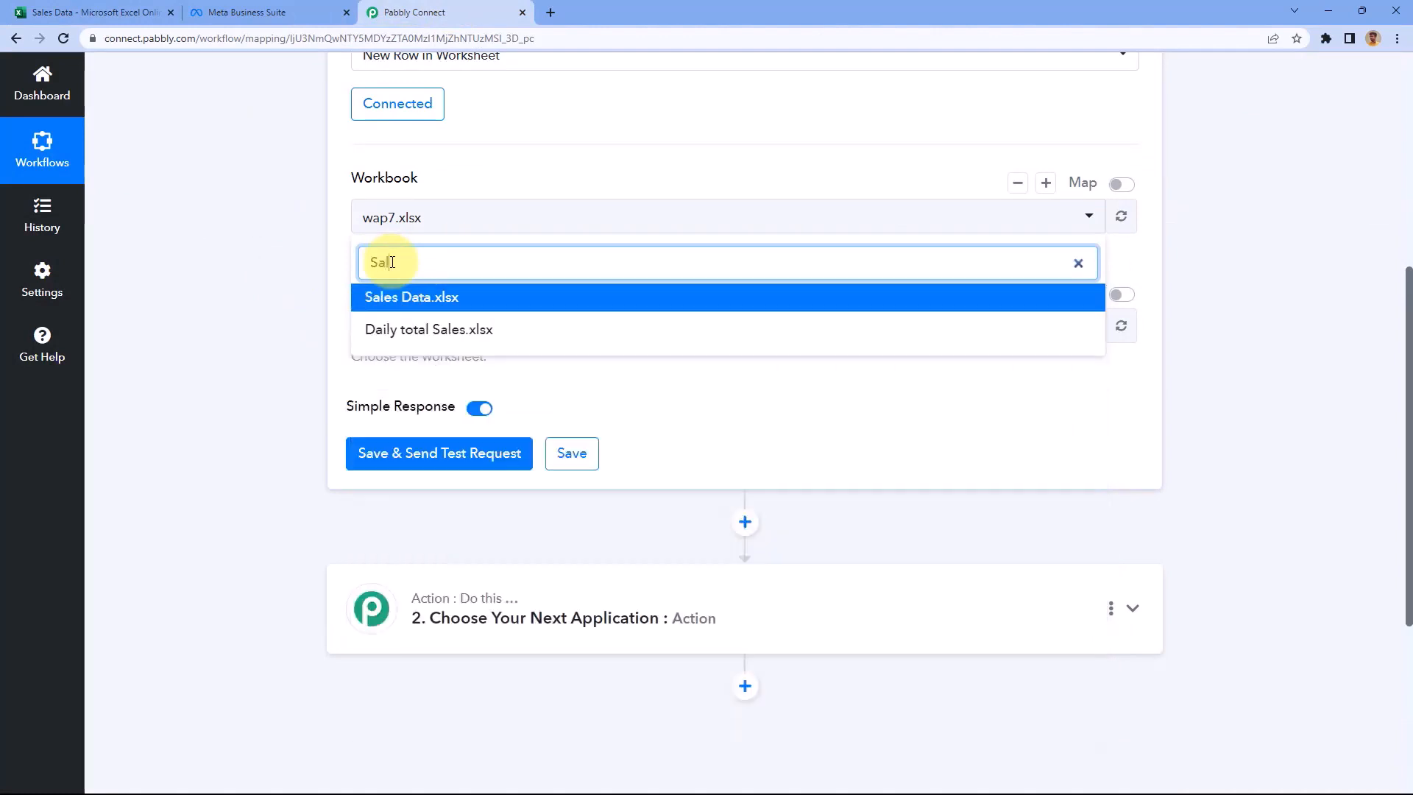
pyautogui.click(407, 299)
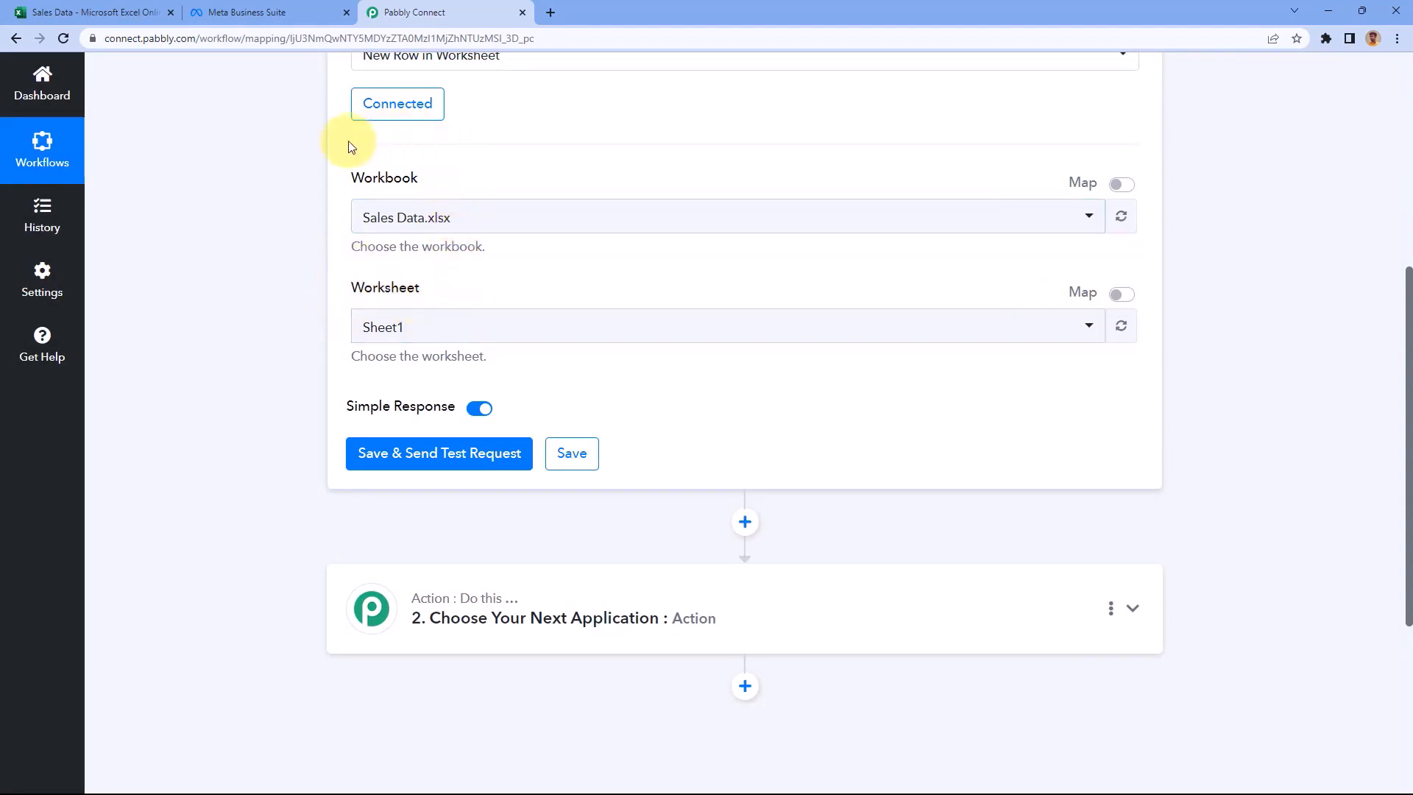
# Pick Sheet1 as the worksheet, then widen column E in the Sales Data spreadsheet
pyautogui.click(143, 9)
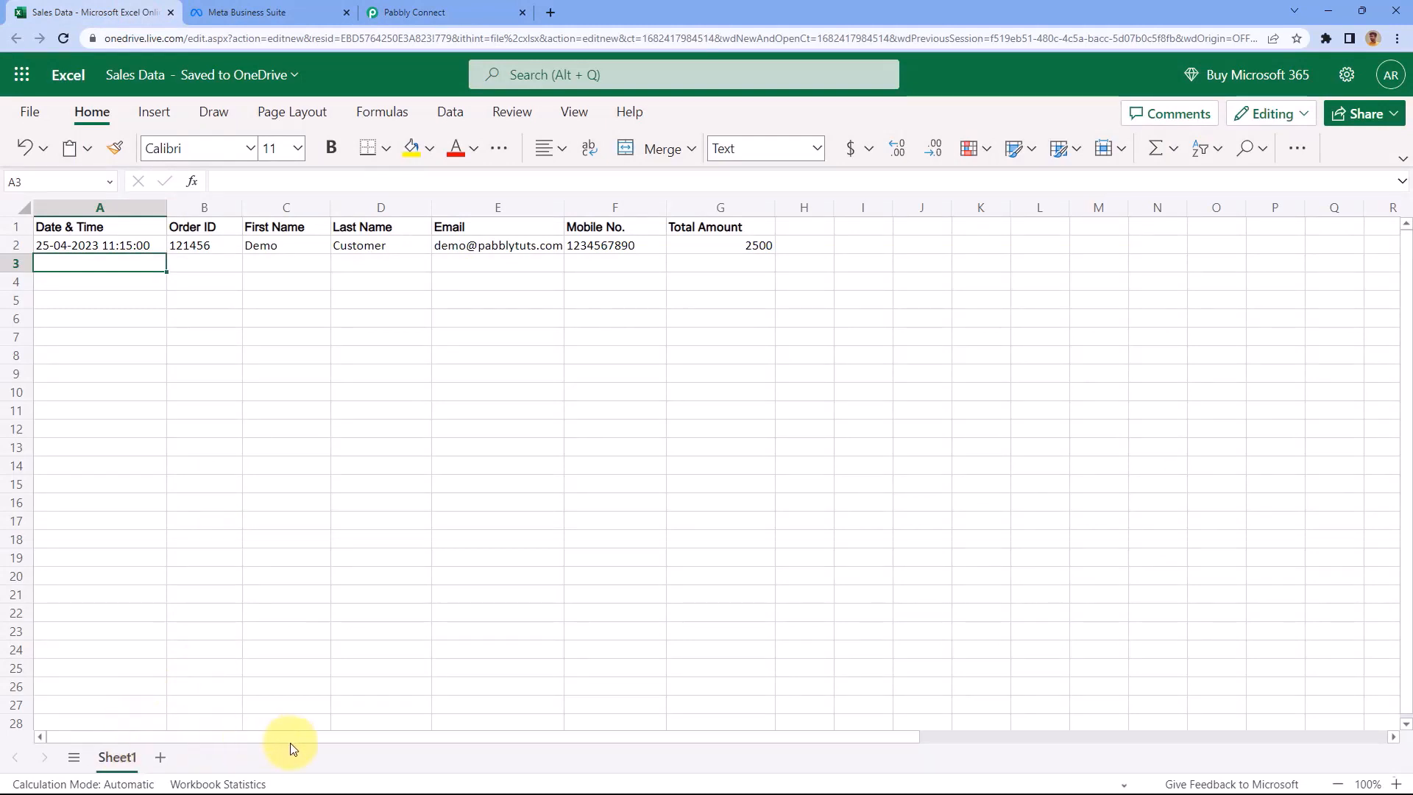
pyautogui.click(403, 12)
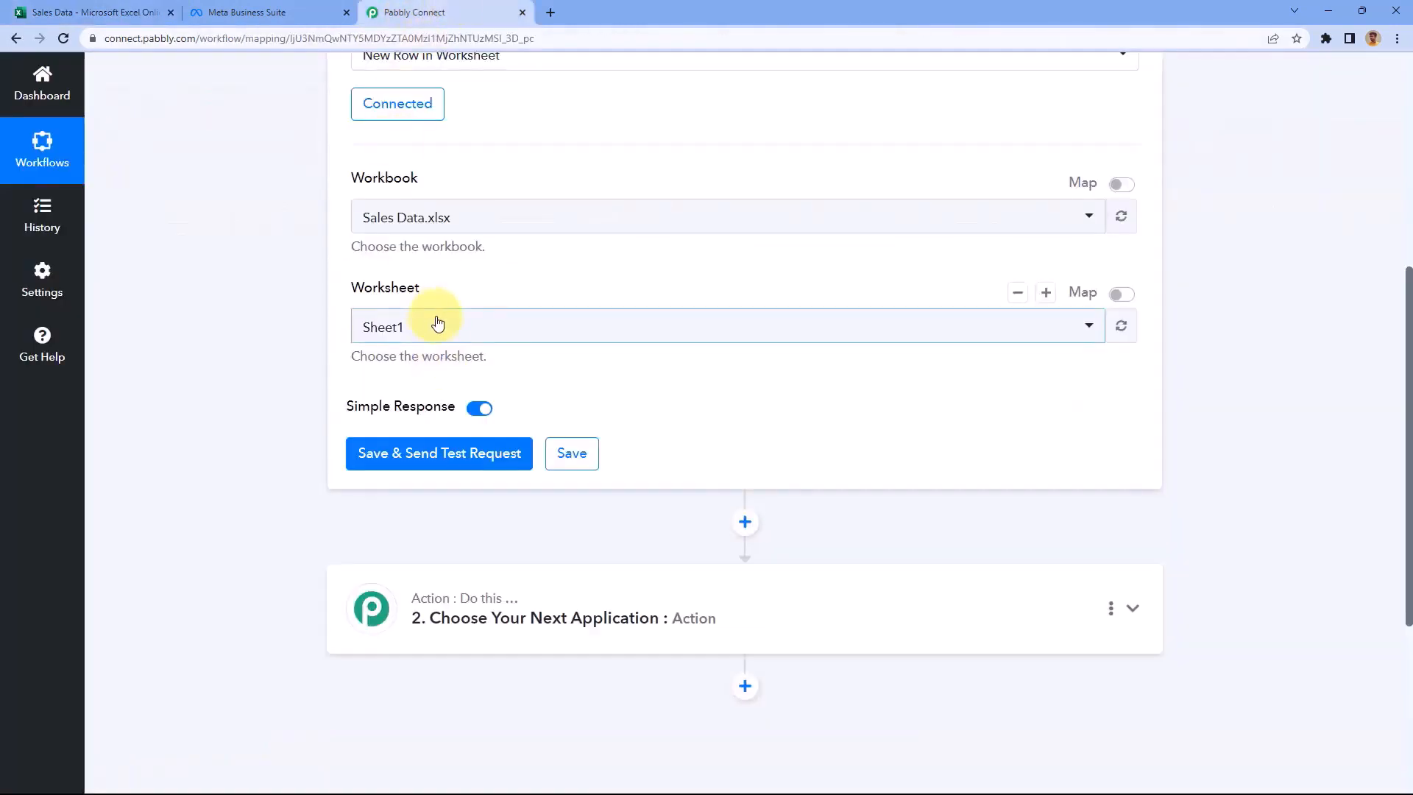
pyautogui.click(99, 12)
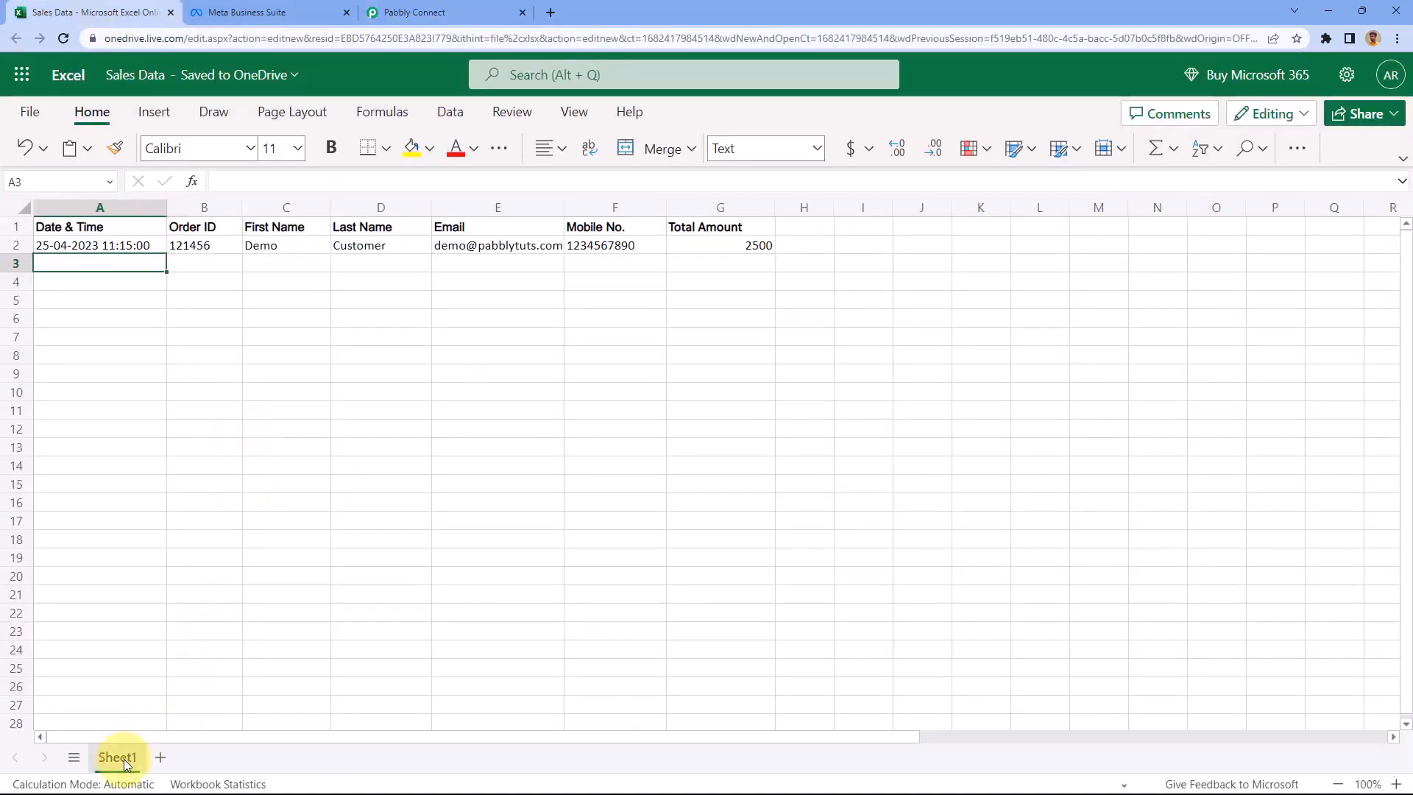
pyautogui.click(413, 13)
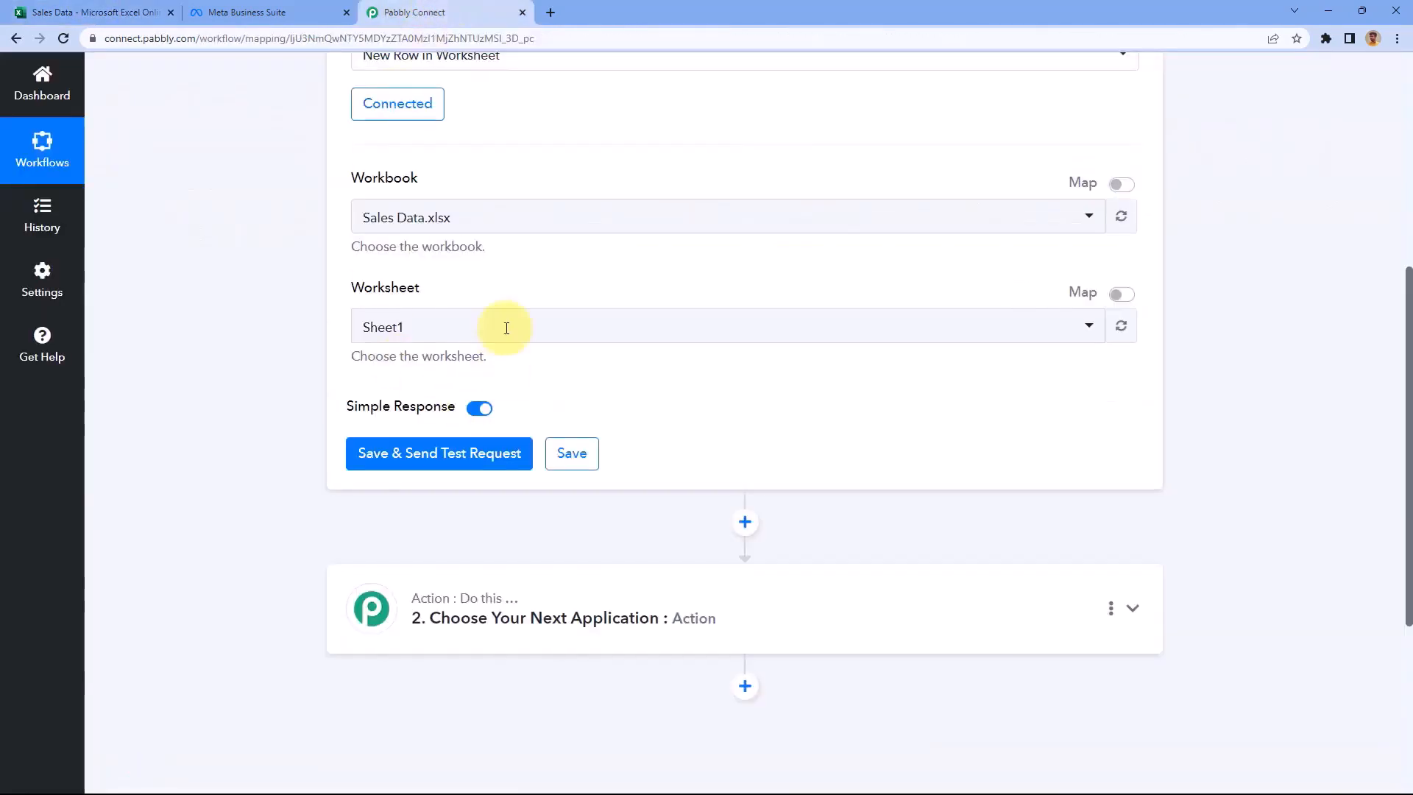
pyautogui.click(497, 331)
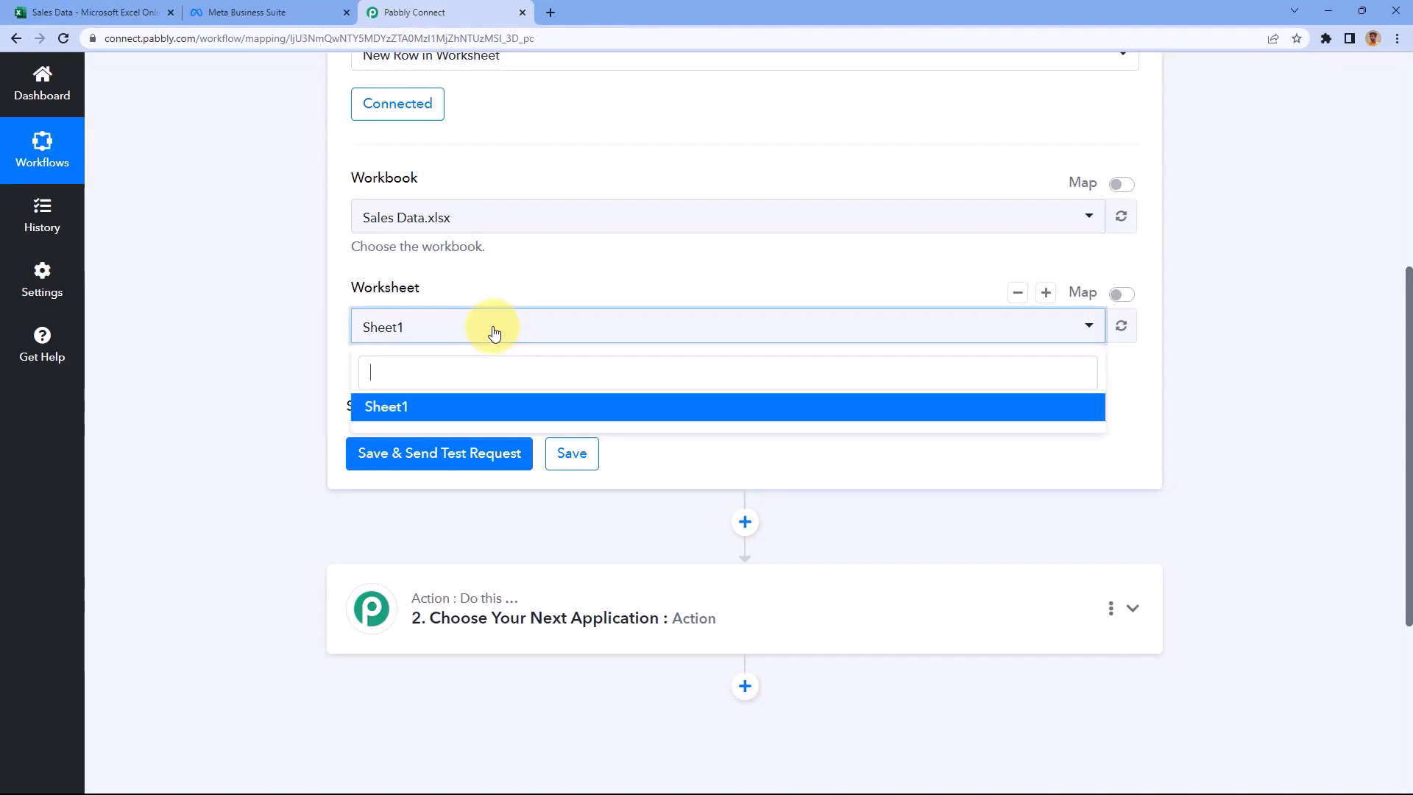
pyautogui.click(434, 407)
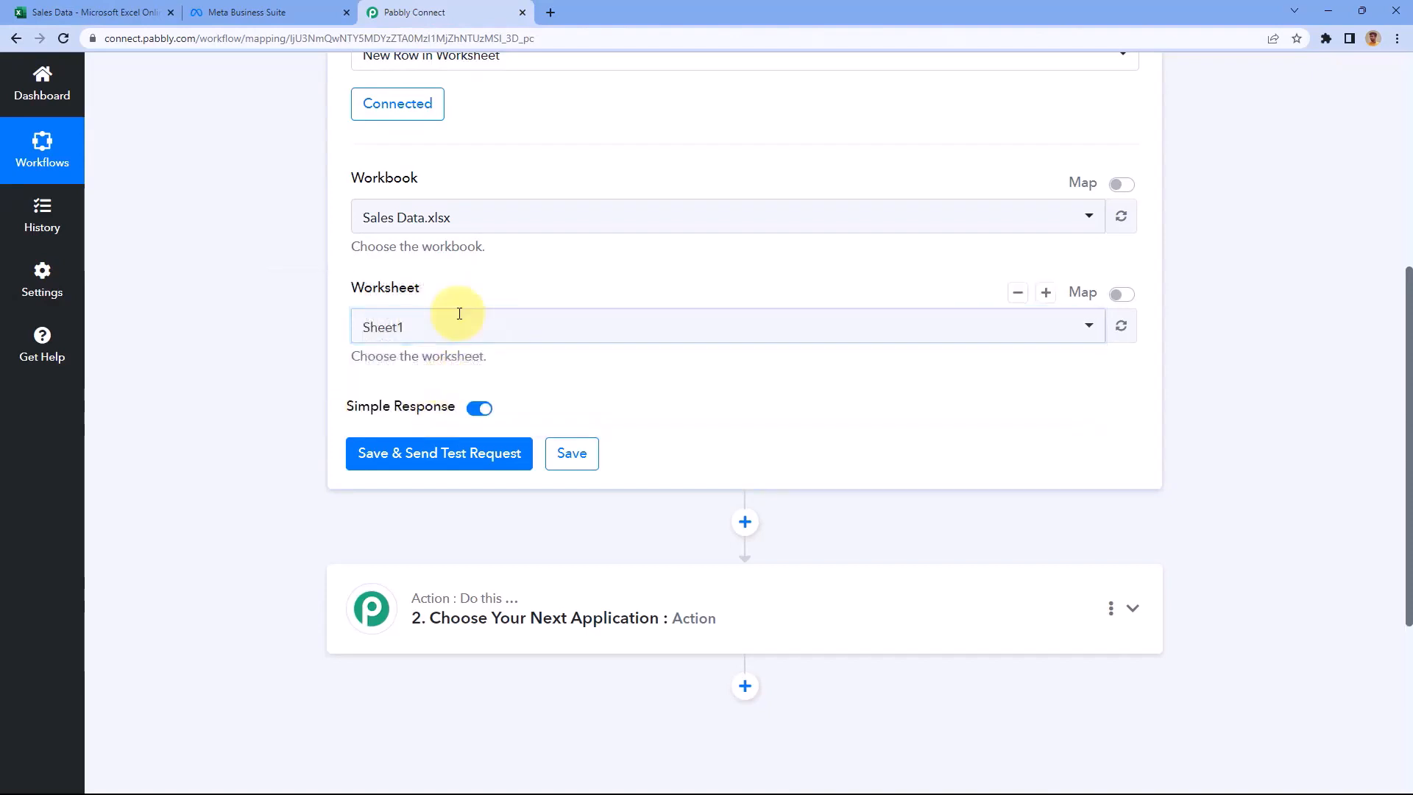
pyautogui.click(140, 12)
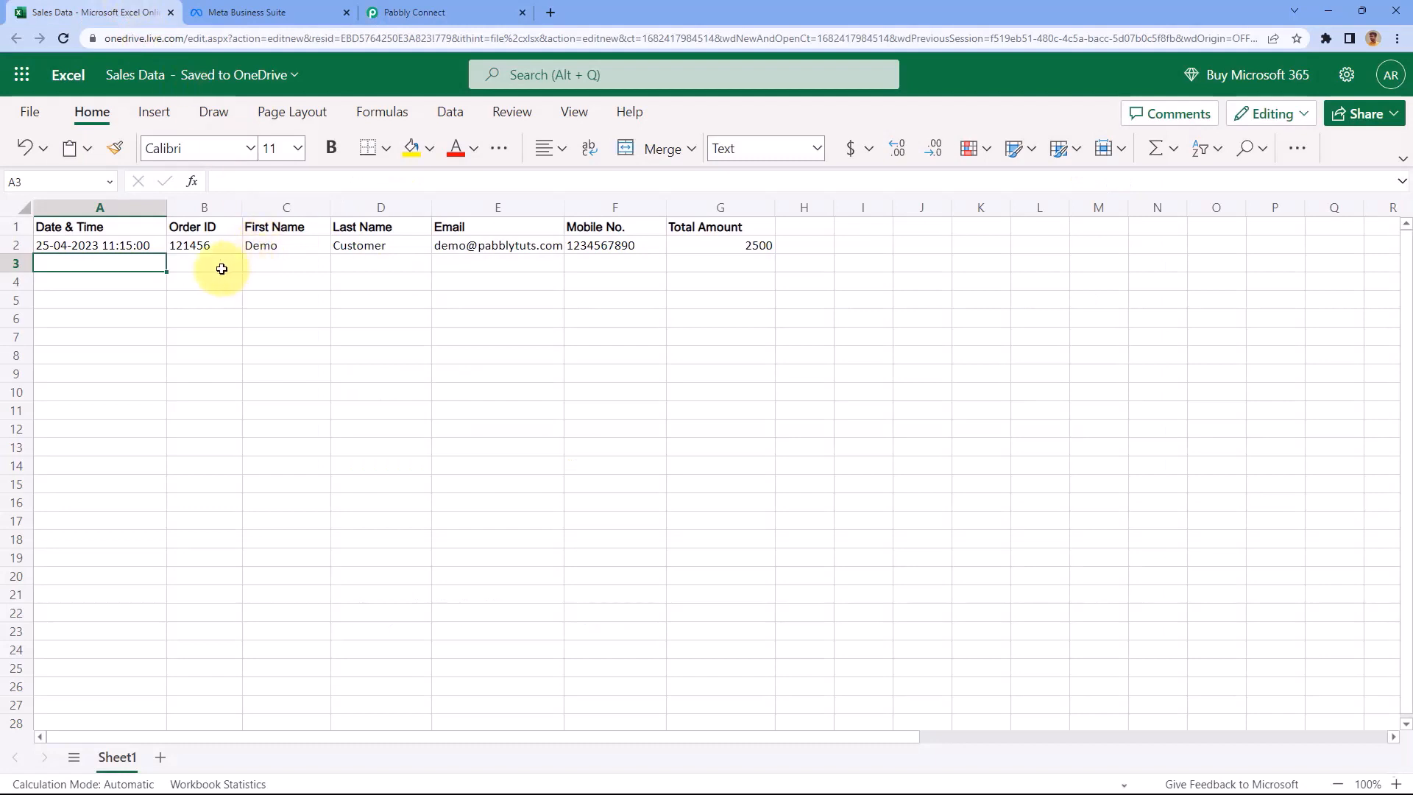
pyautogui.moveTo(565, 207); pyautogui.dragTo(583, 212)
pyautogui.click(412, 13)
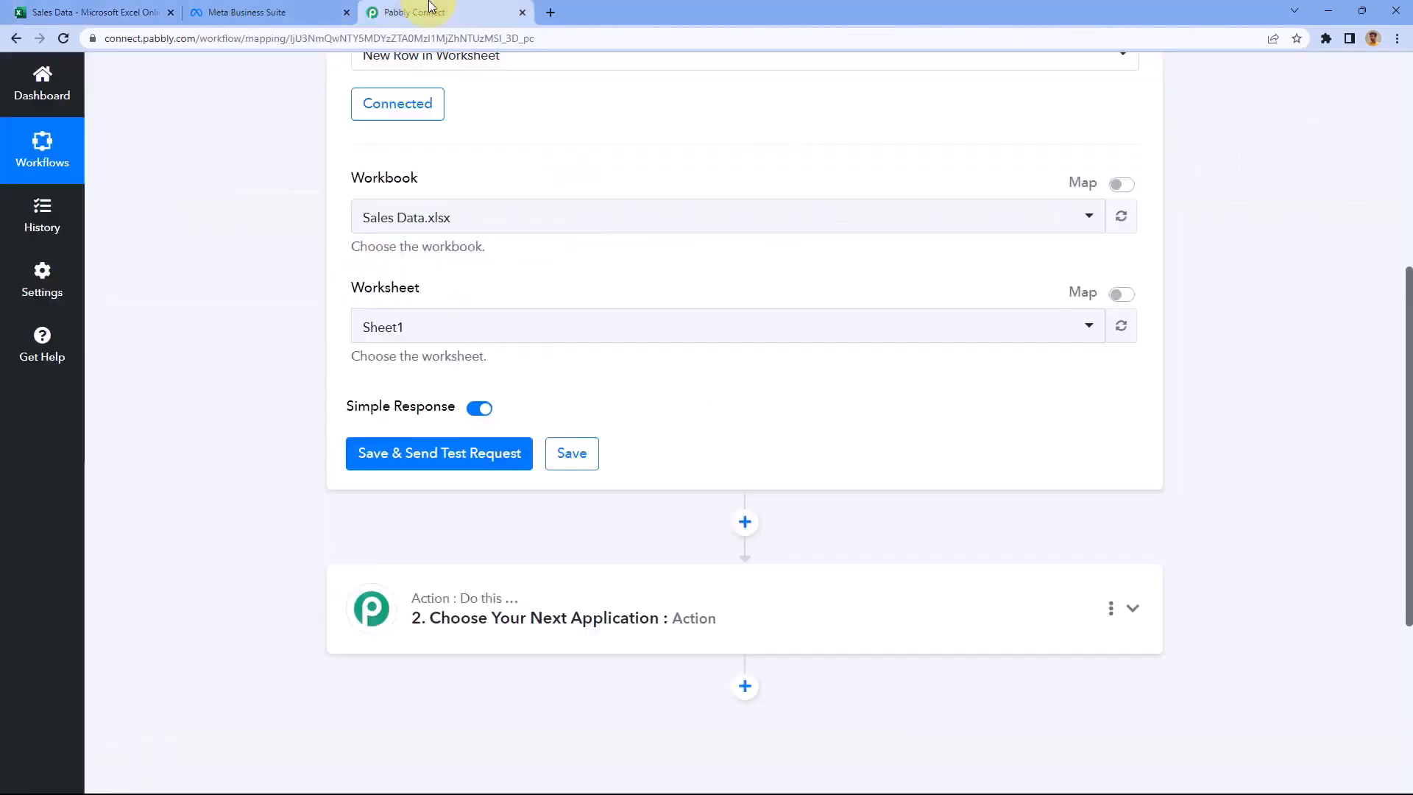
pyautogui.scroll(-1, 274, 312)
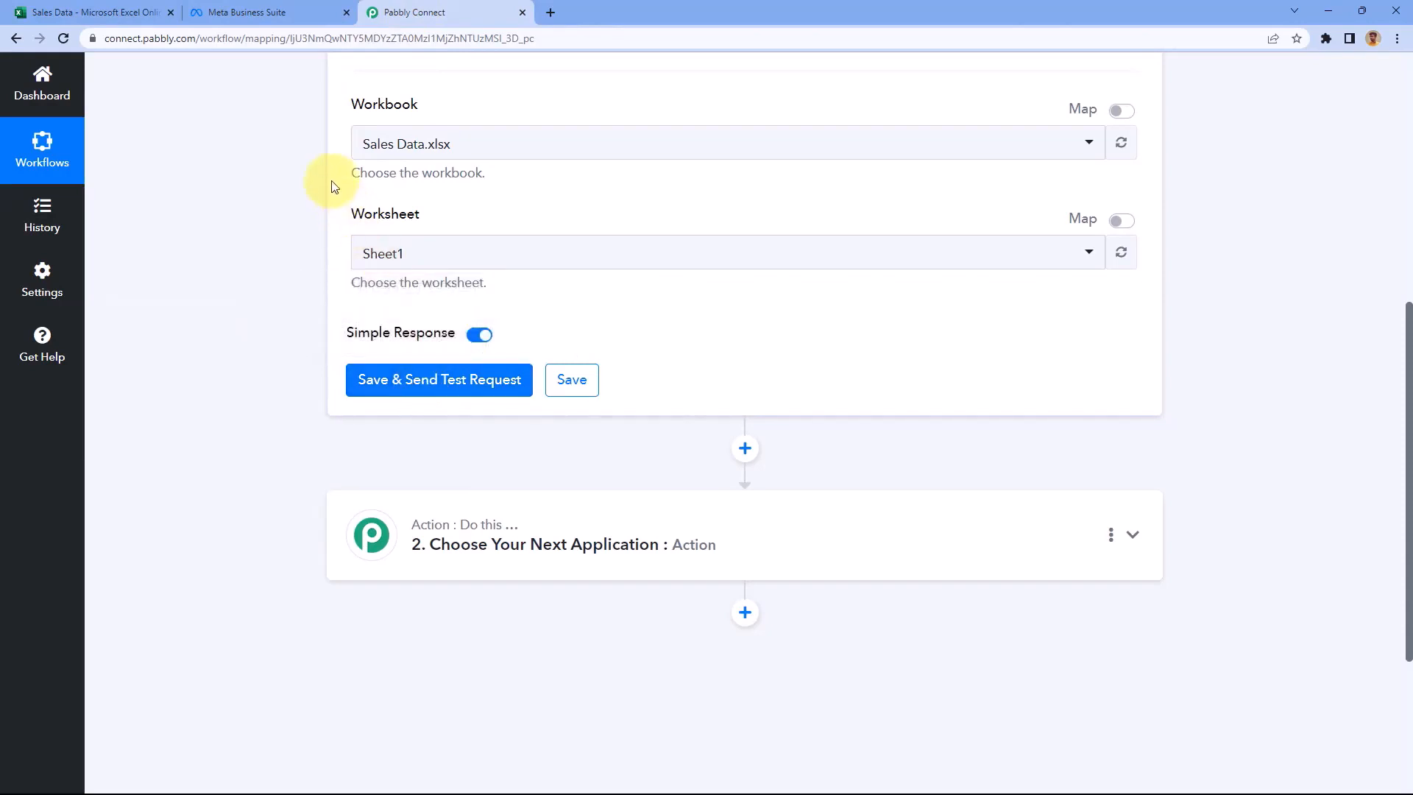
pyautogui.click(120, 11)
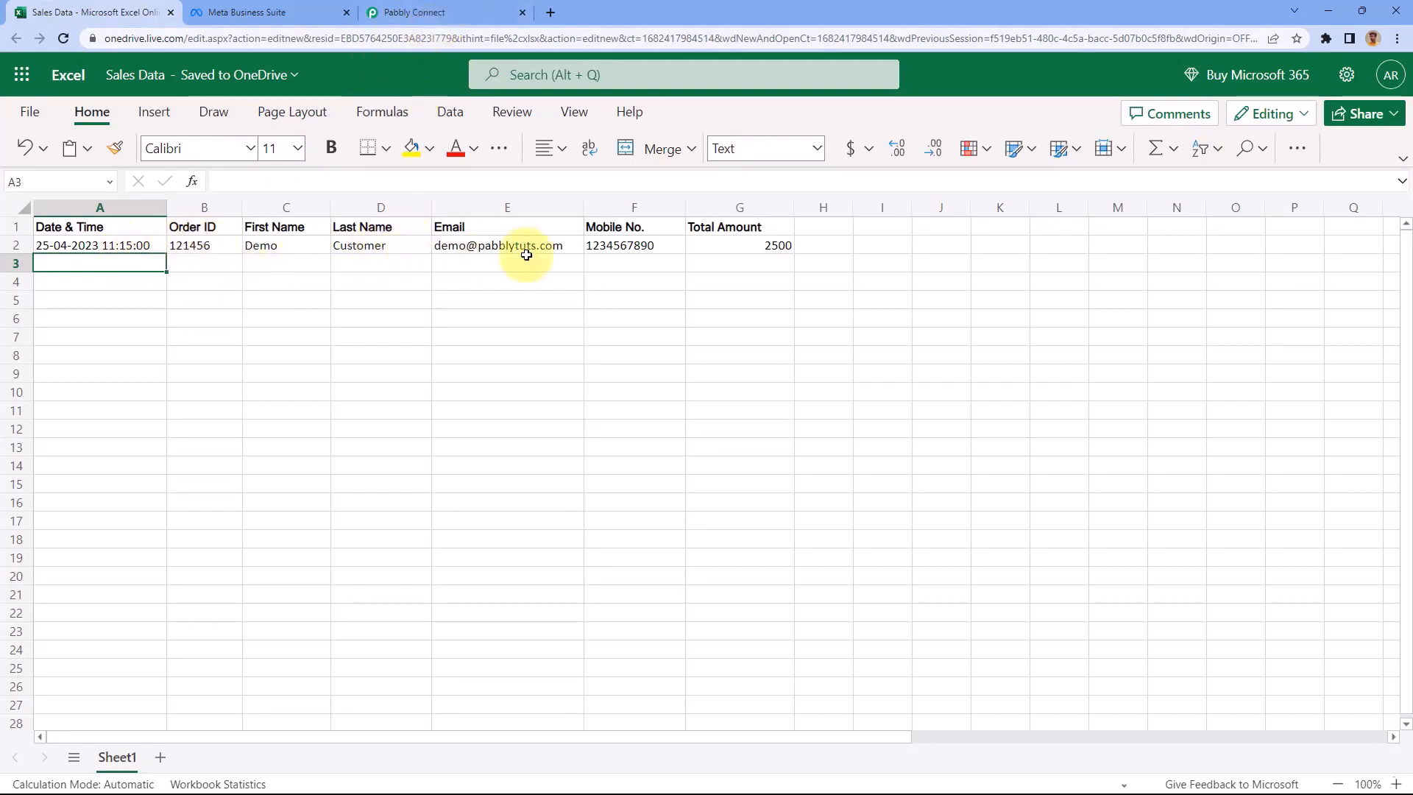
pyautogui.moveTo(745, 254); pyautogui.dragTo(145, 251)
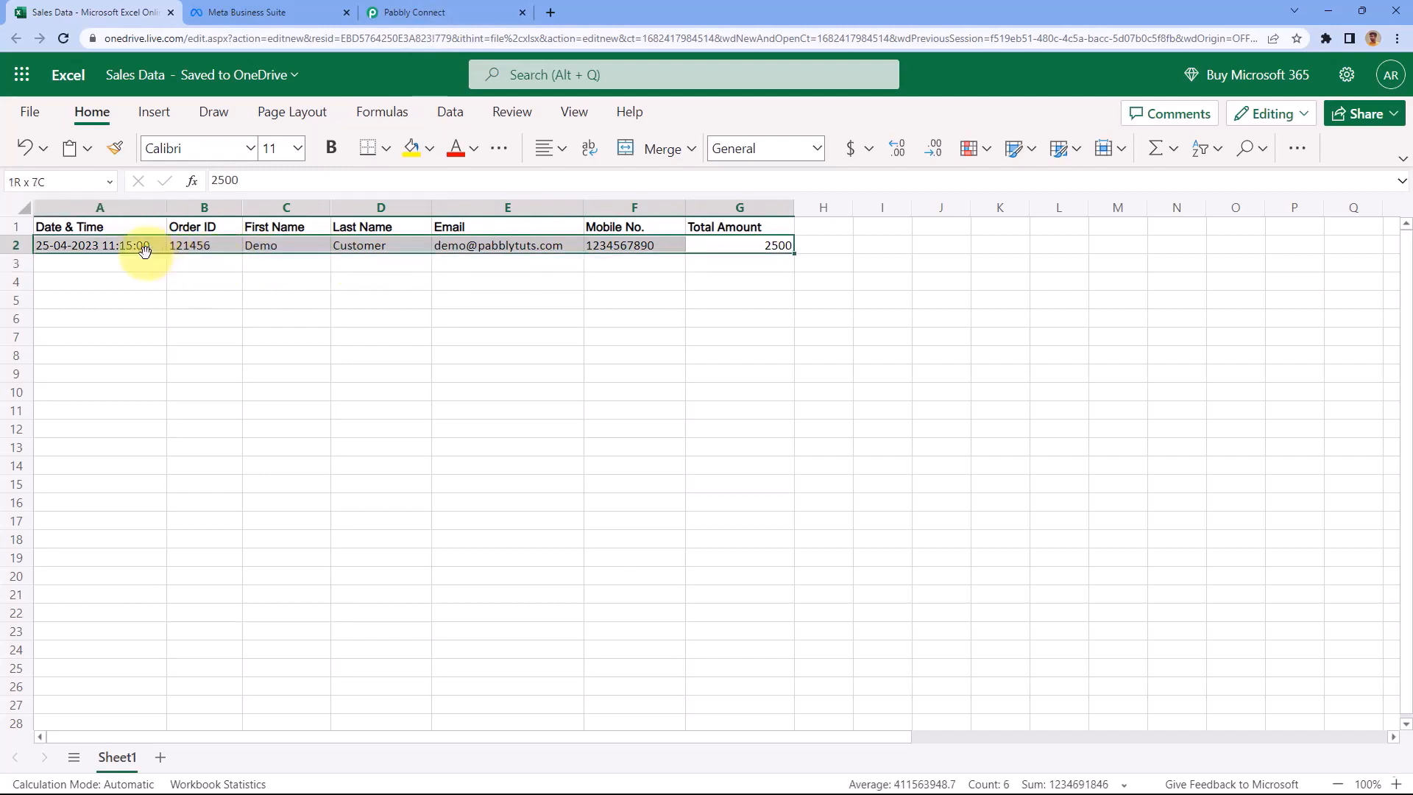
pyautogui.click(450, 11)
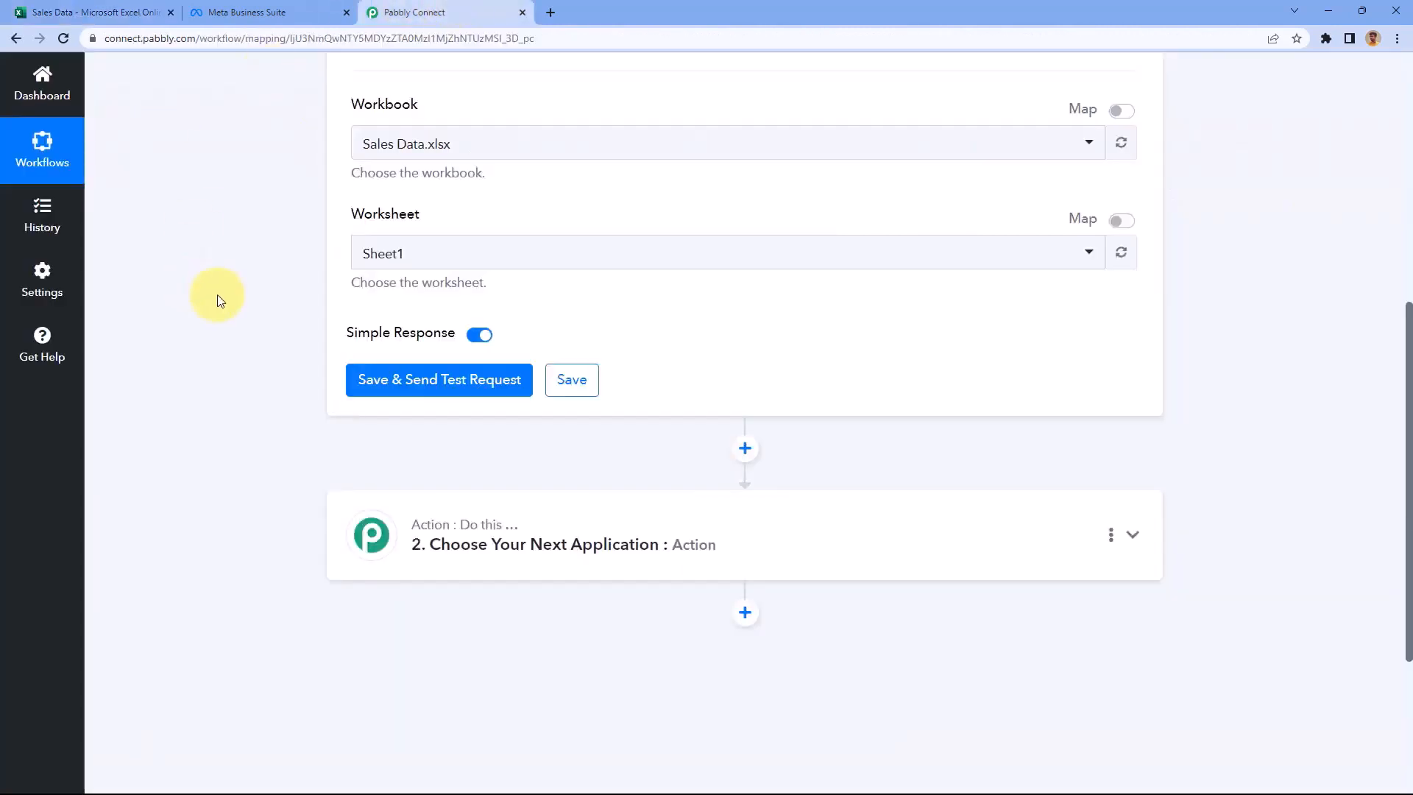
pyautogui.click(443, 366)
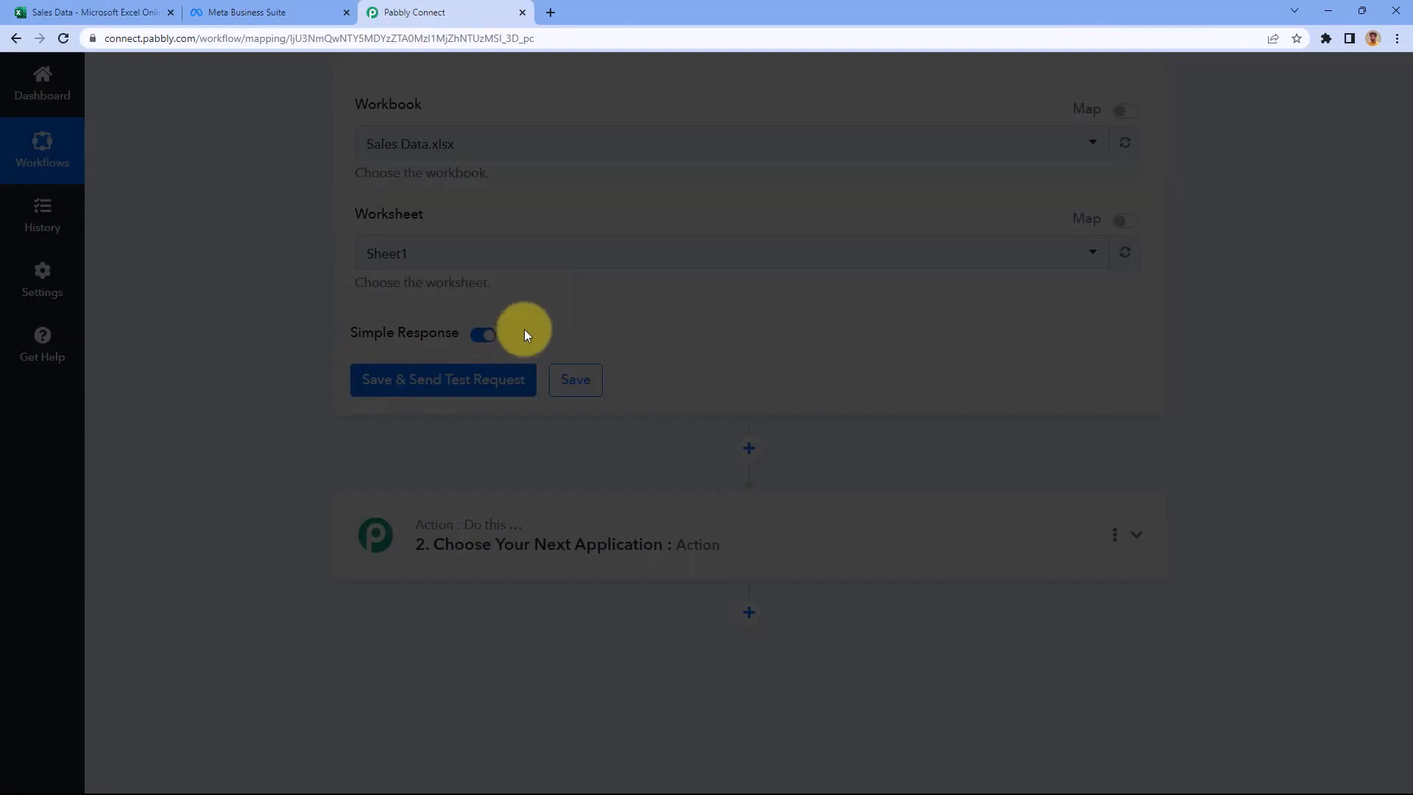
pyautogui.scroll(-1, 451, 305)
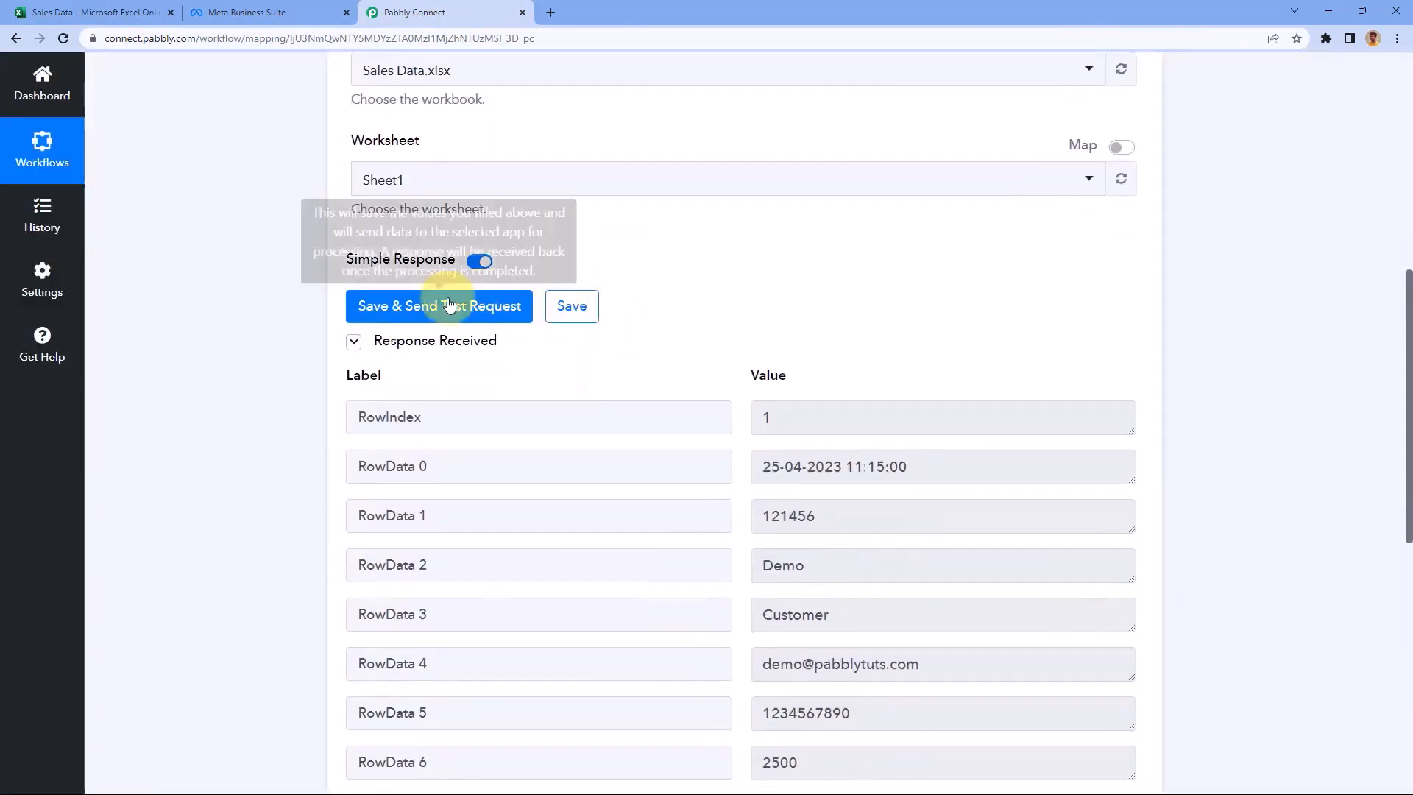
pyautogui.scroll(-2, 451, 305)
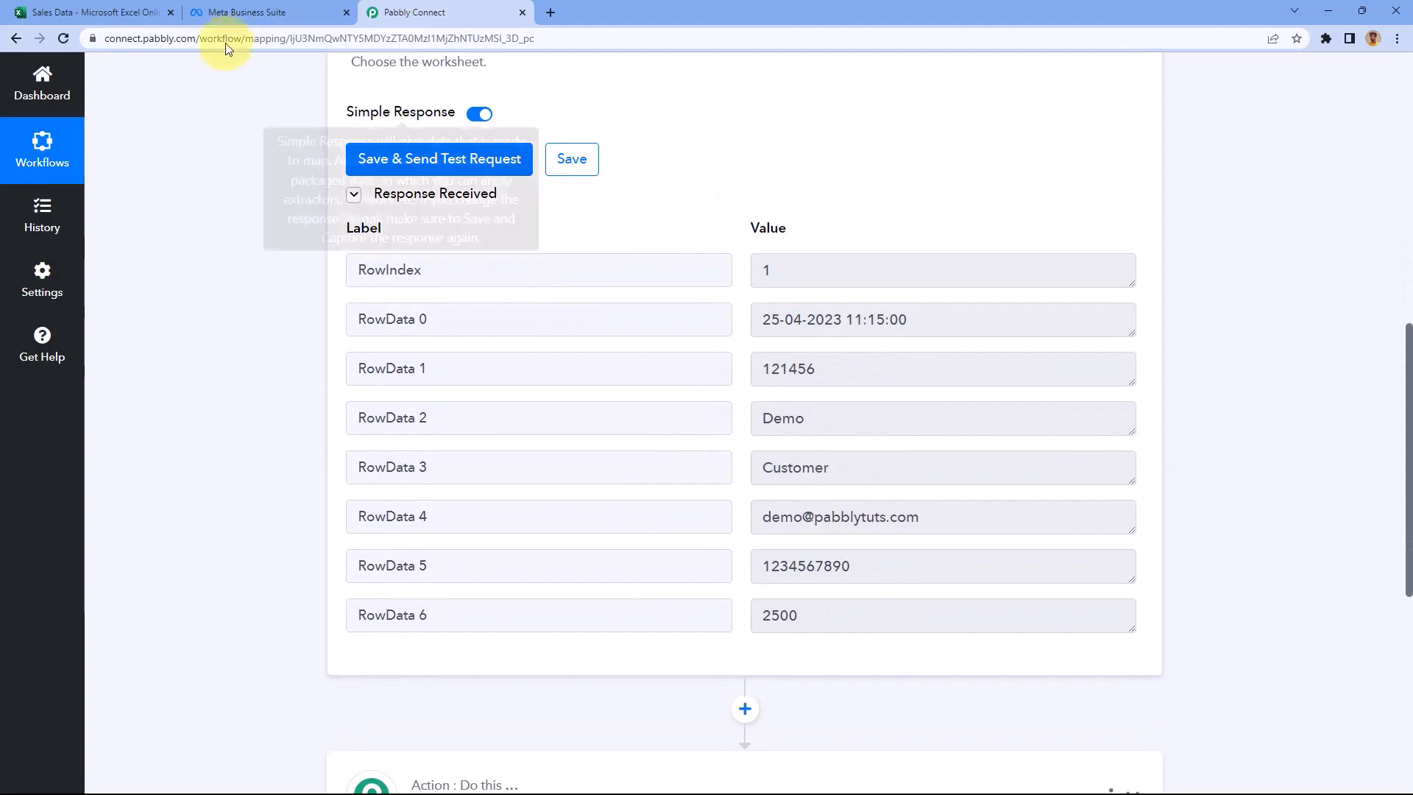
pyautogui.click(140, 11)
pyautogui.click(206, 264)
pyautogui.click(118, 245)
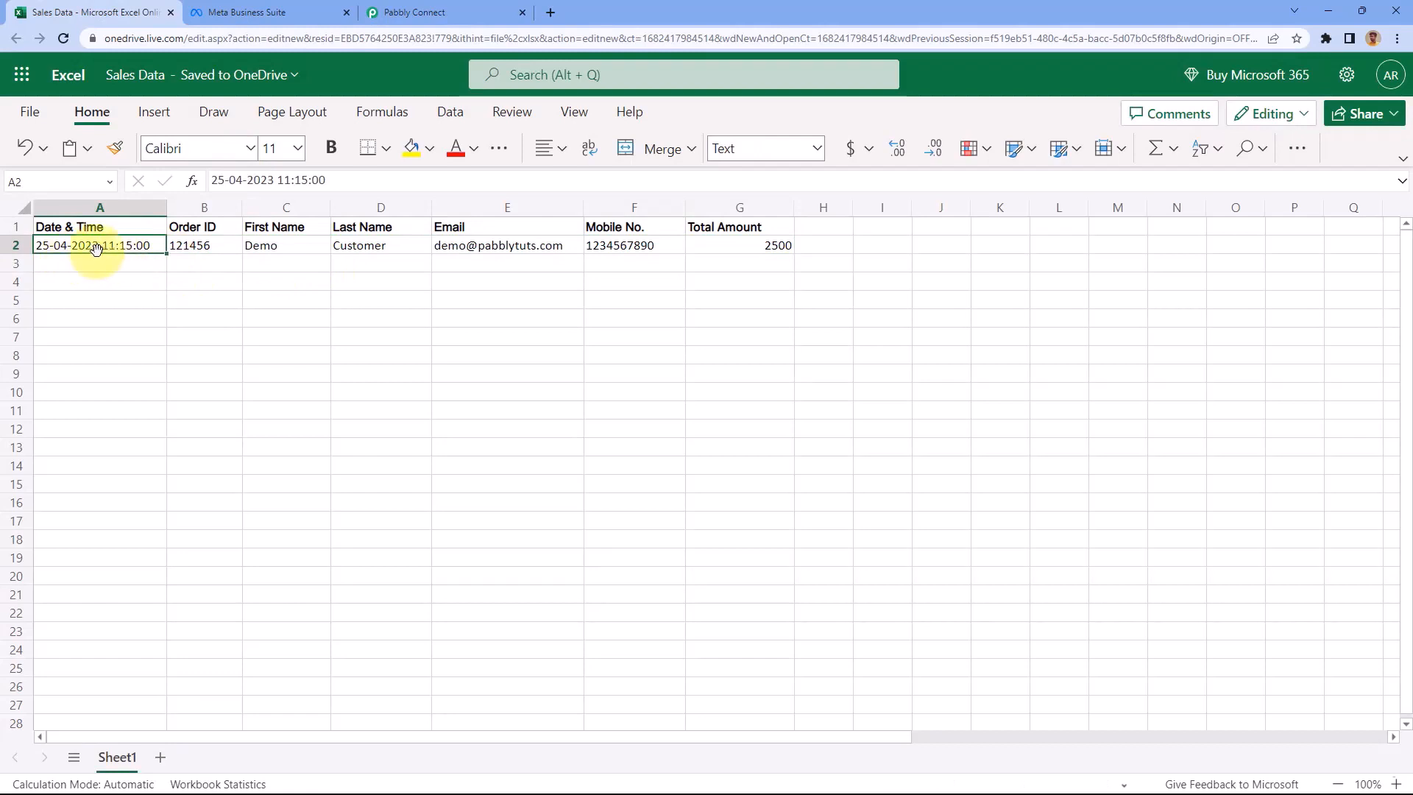
pyautogui.click(463, 11)
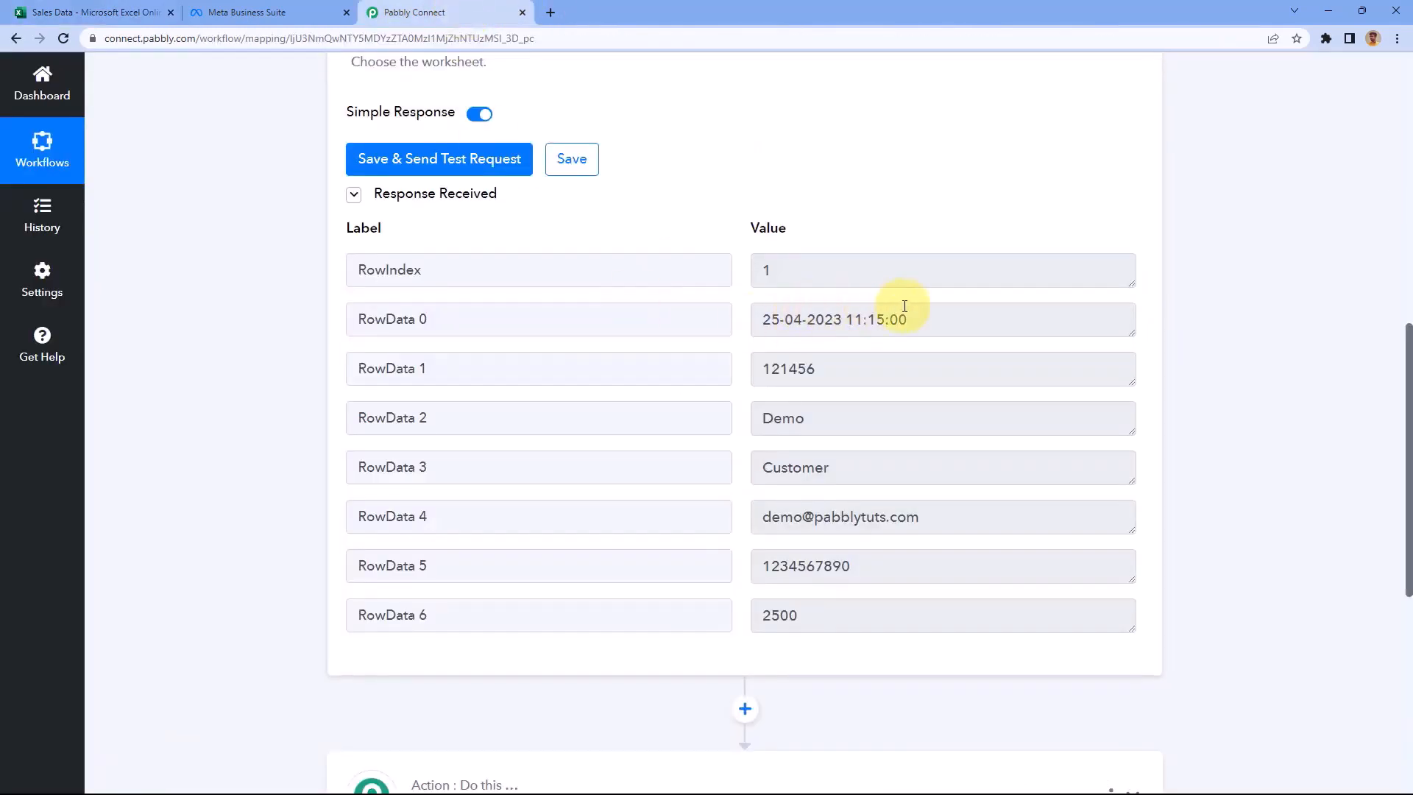
pyautogui.moveTo(906, 320); pyautogui.dragTo(743, 320)
pyautogui.click(743, 320)
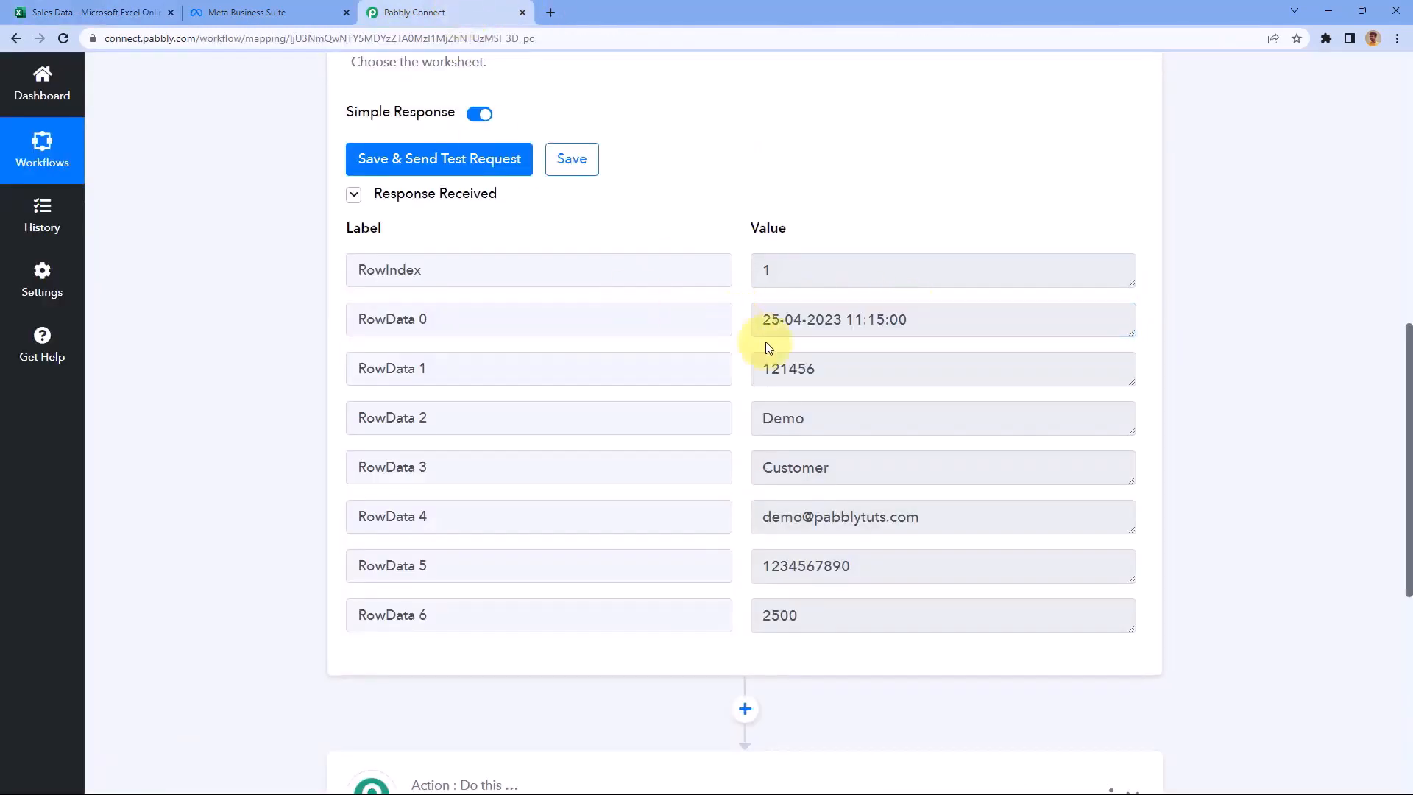
pyautogui.moveTo(845, 368); pyautogui.dragTo(758, 369)
pyautogui.click(114, 11)
pyautogui.click(193, 243)
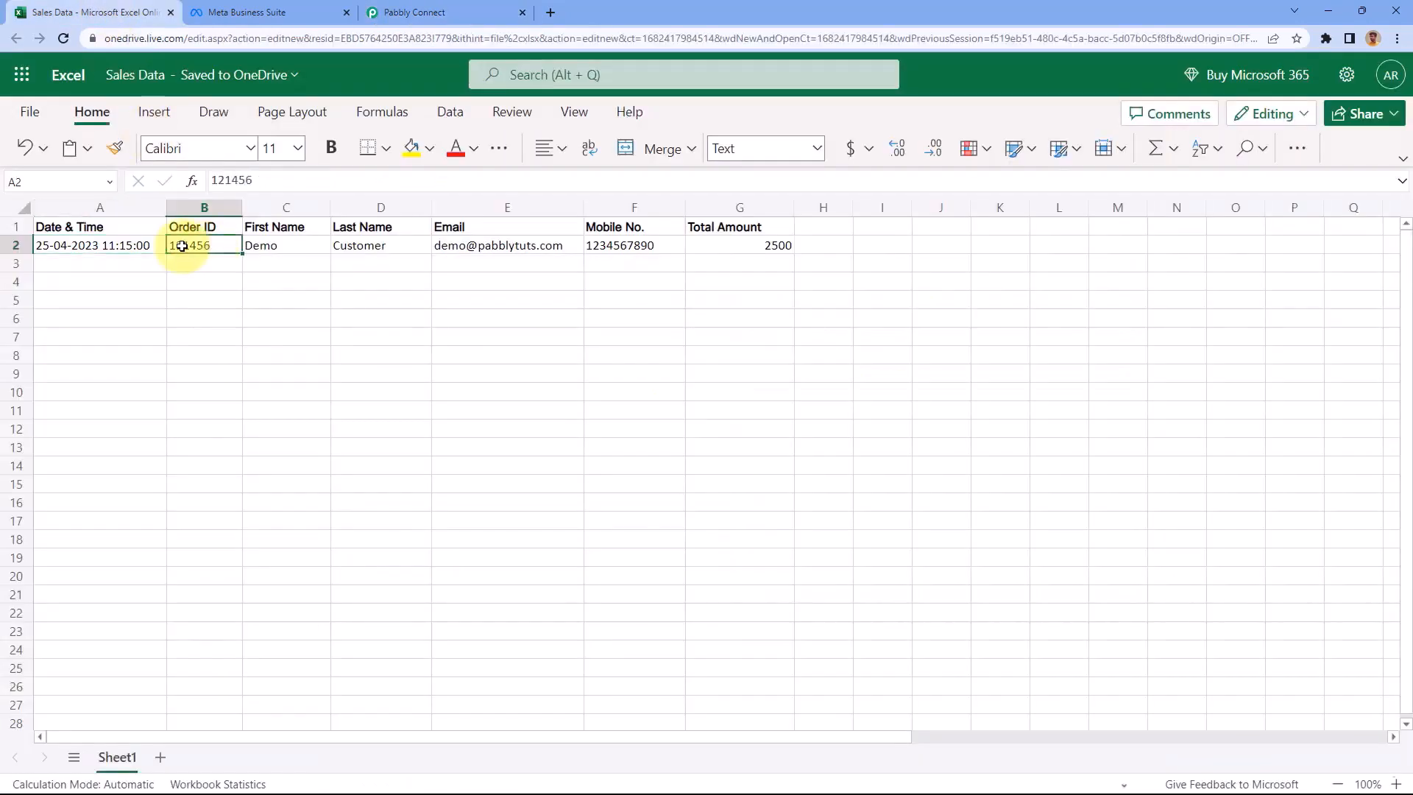
pyautogui.click(423, 10)
pyautogui.moveTo(852, 368); pyautogui.dragTo(744, 372)
pyautogui.click(118, 12)
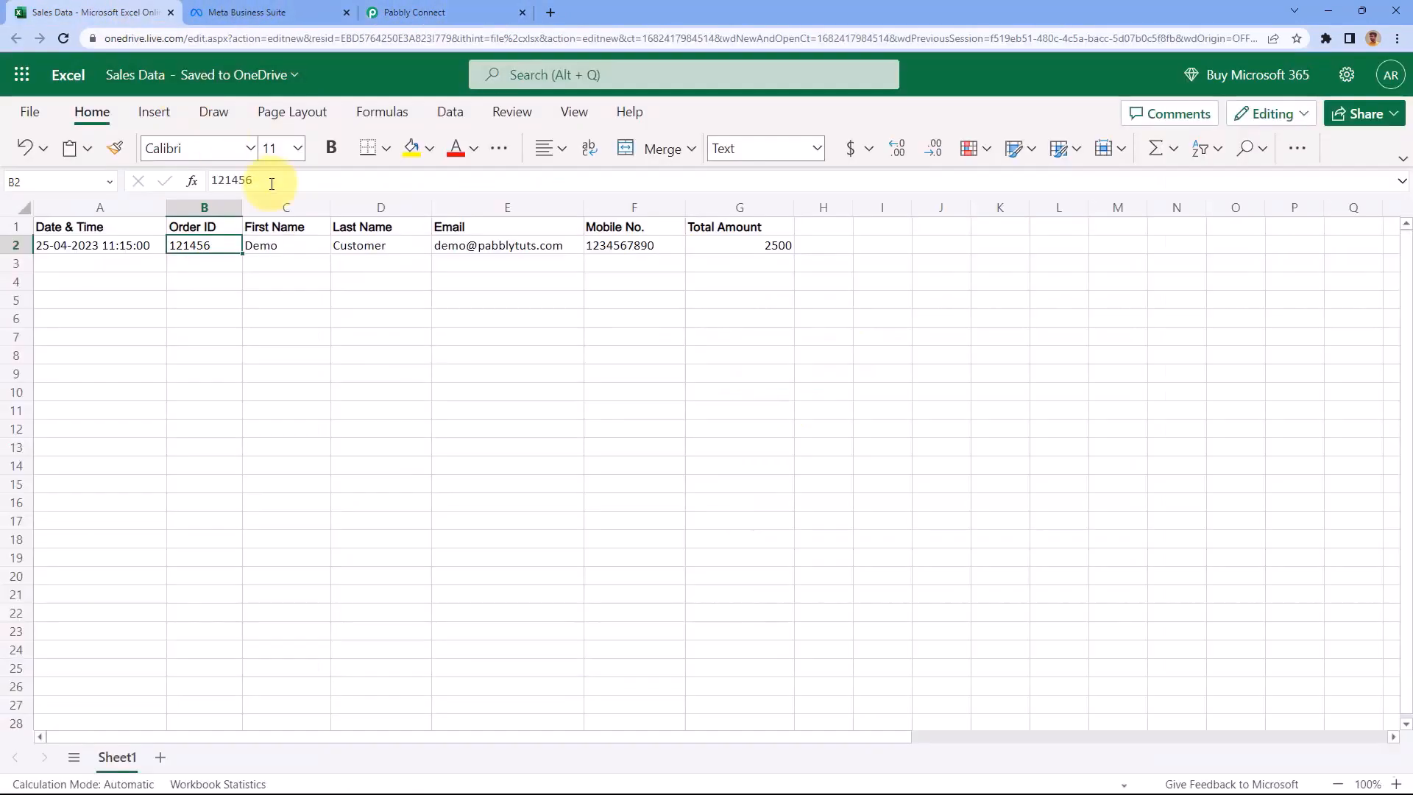
pyautogui.click(284, 245)
pyautogui.click(374, 251)
pyautogui.click(488, 244)
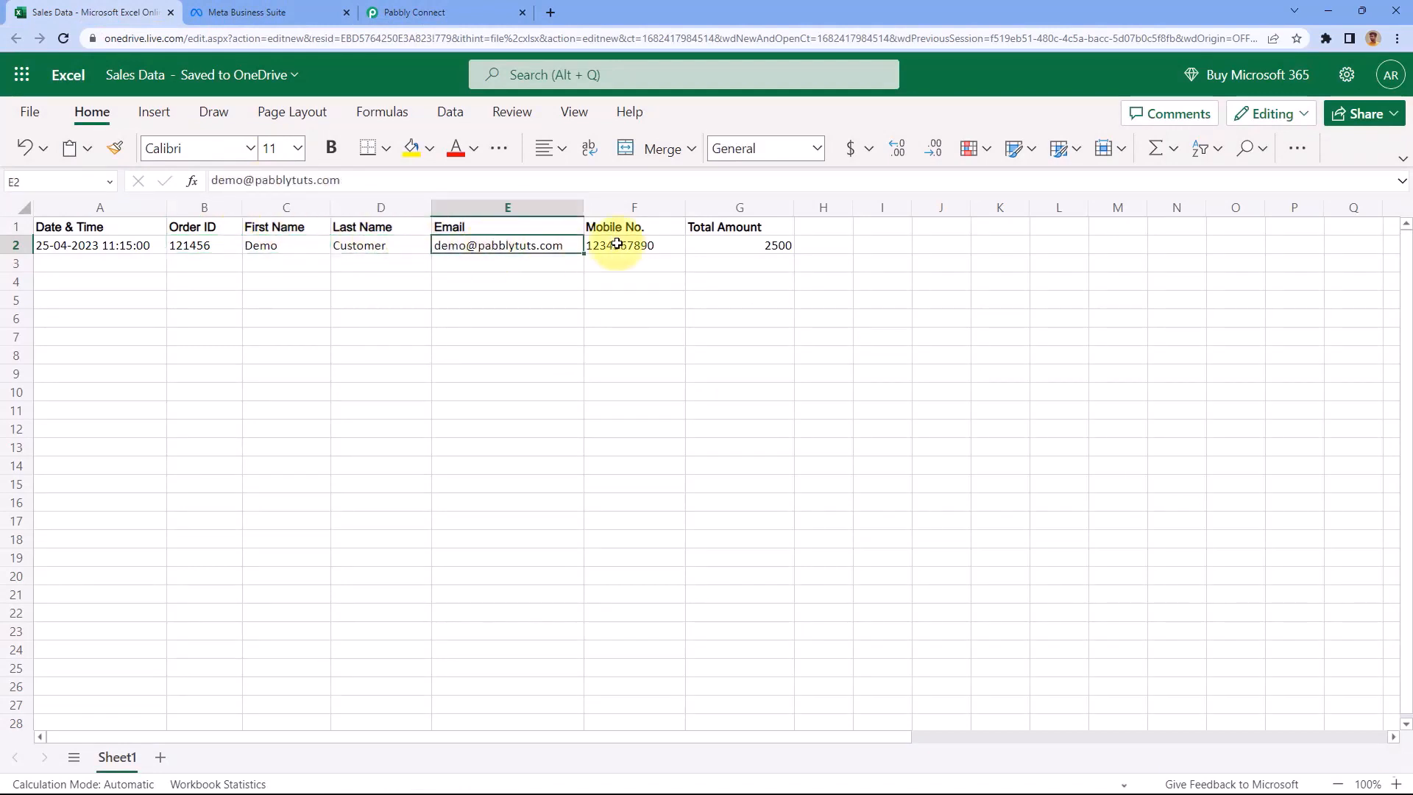
pyautogui.click(618, 244)
pyautogui.click(701, 234)
pyautogui.click(482, 12)
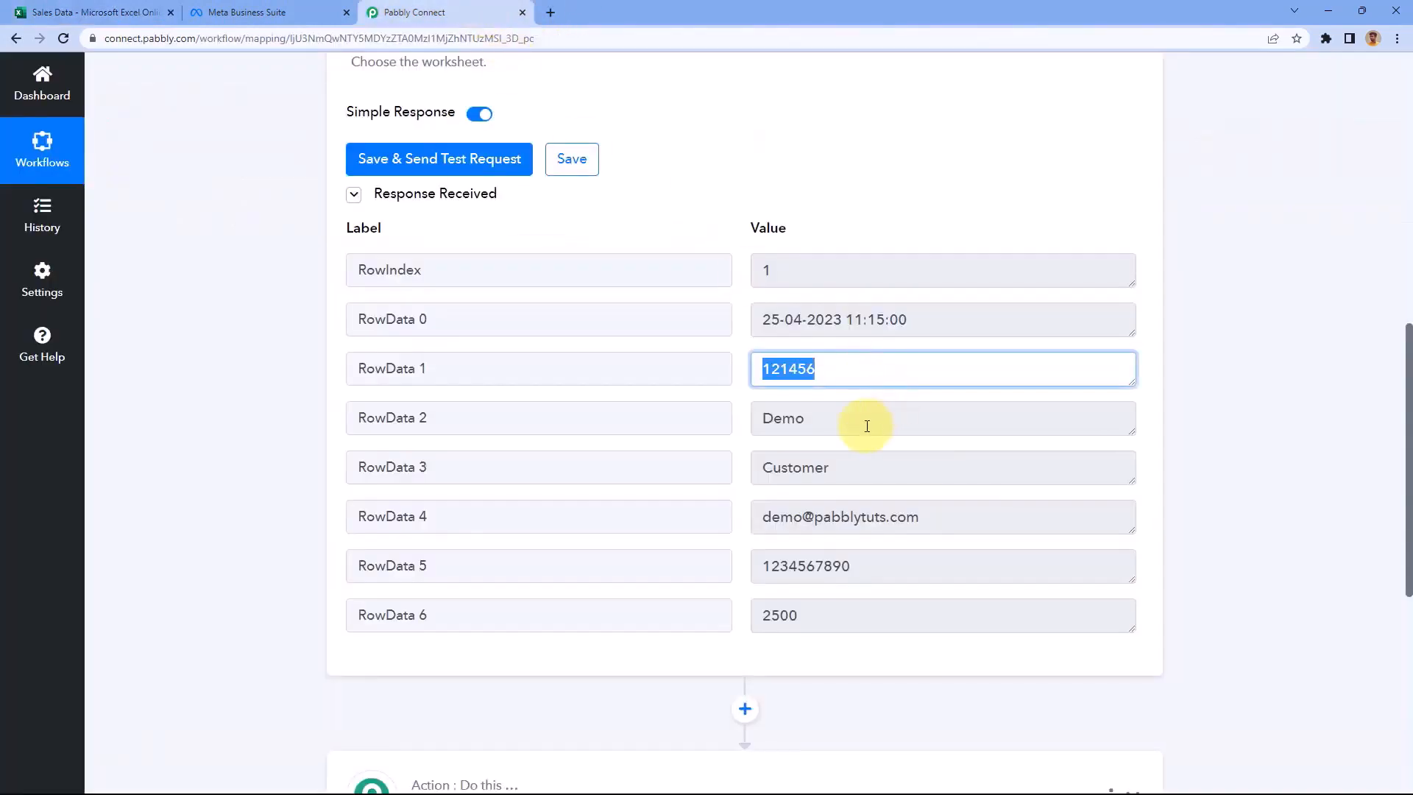
pyautogui.moveTo(867, 425); pyautogui.dragTo(720, 422)
pyautogui.moveTo(843, 473); pyautogui.dragTo(732, 473)
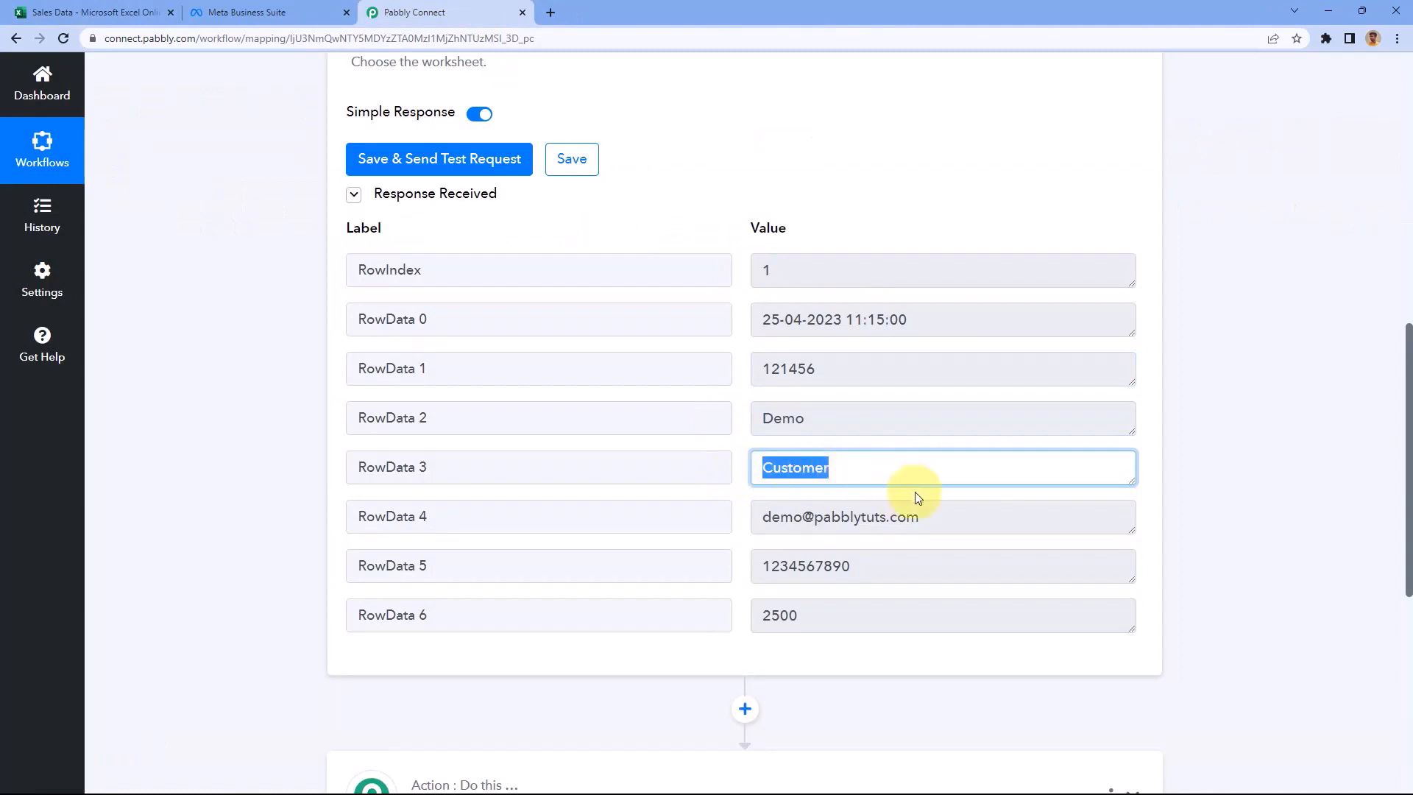
pyautogui.moveTo(927, 513); pyautogui.dragTo(743, 515)
pyautogui.moveTo(826, 567); pyautogui.dragTo(718, 567)
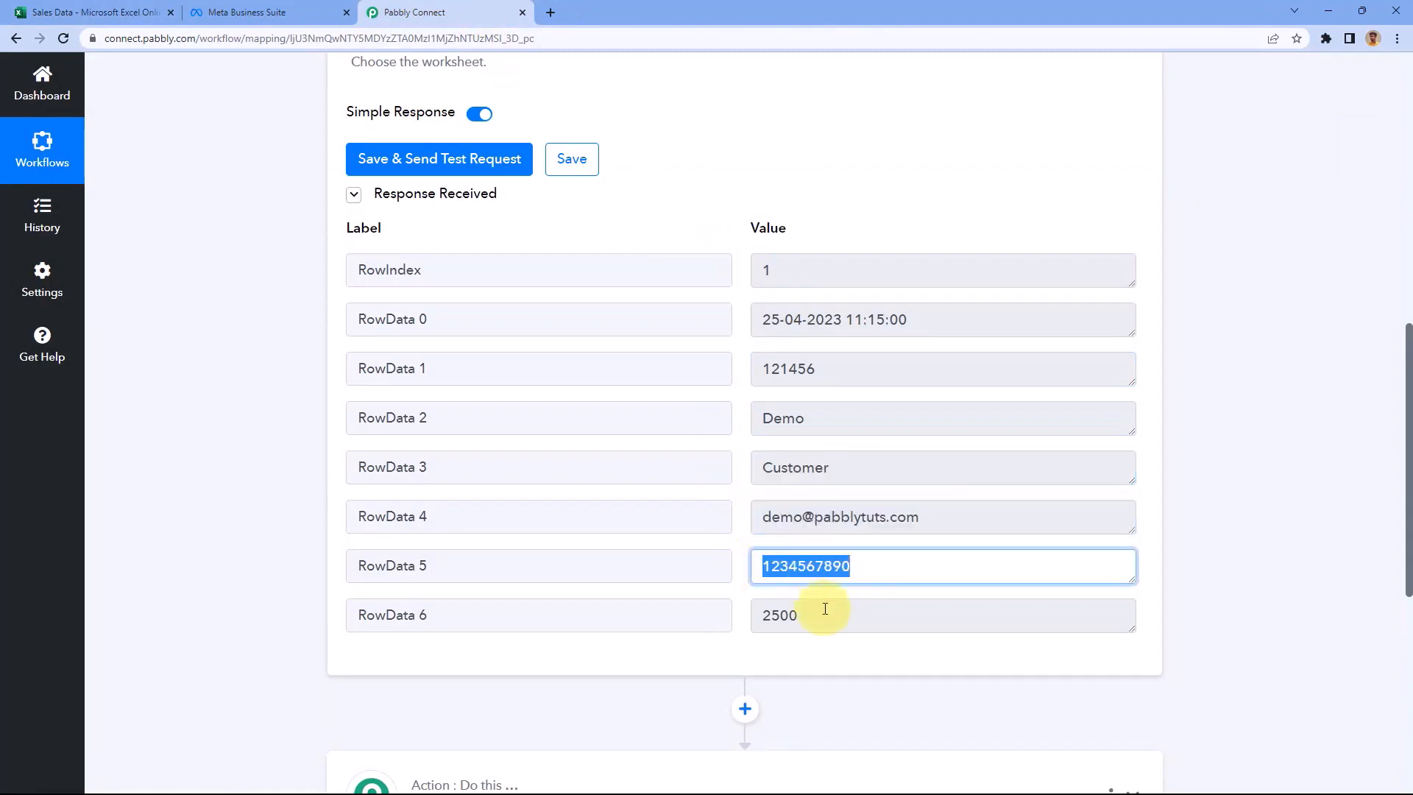
pyautogui.moveTo(826, 608); pyautogui.dragTo(731, 608)
pyautogui.click(731, 431)
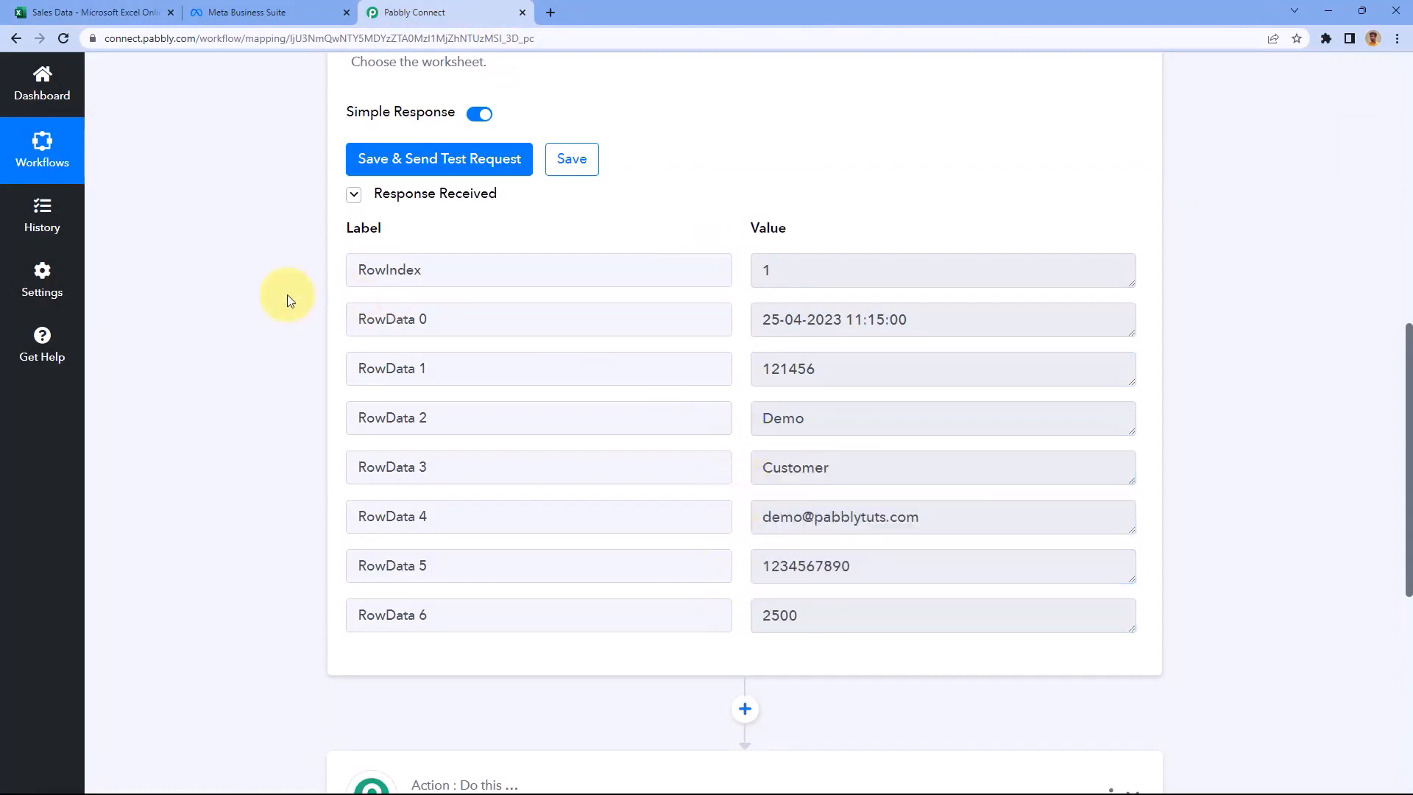
pyautogui.scroll(-1, 277, 294)
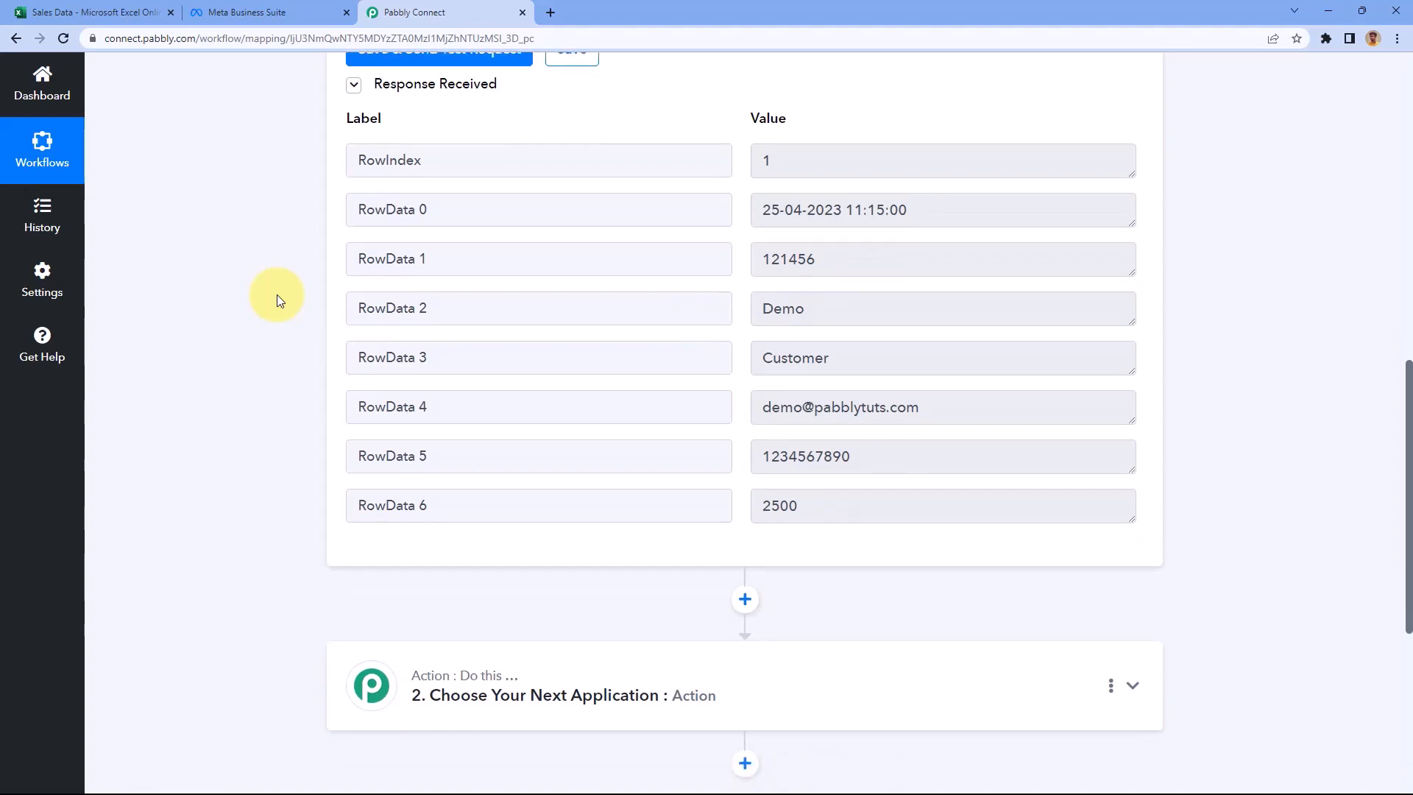
# Set step 2 to Facebook Conversions with the Send Purchase Event action
pyautogui.scroll(-5, 277, 295)
pyautogui.click(643, 343)
pyautogui.scroll(-2, 282, 359)
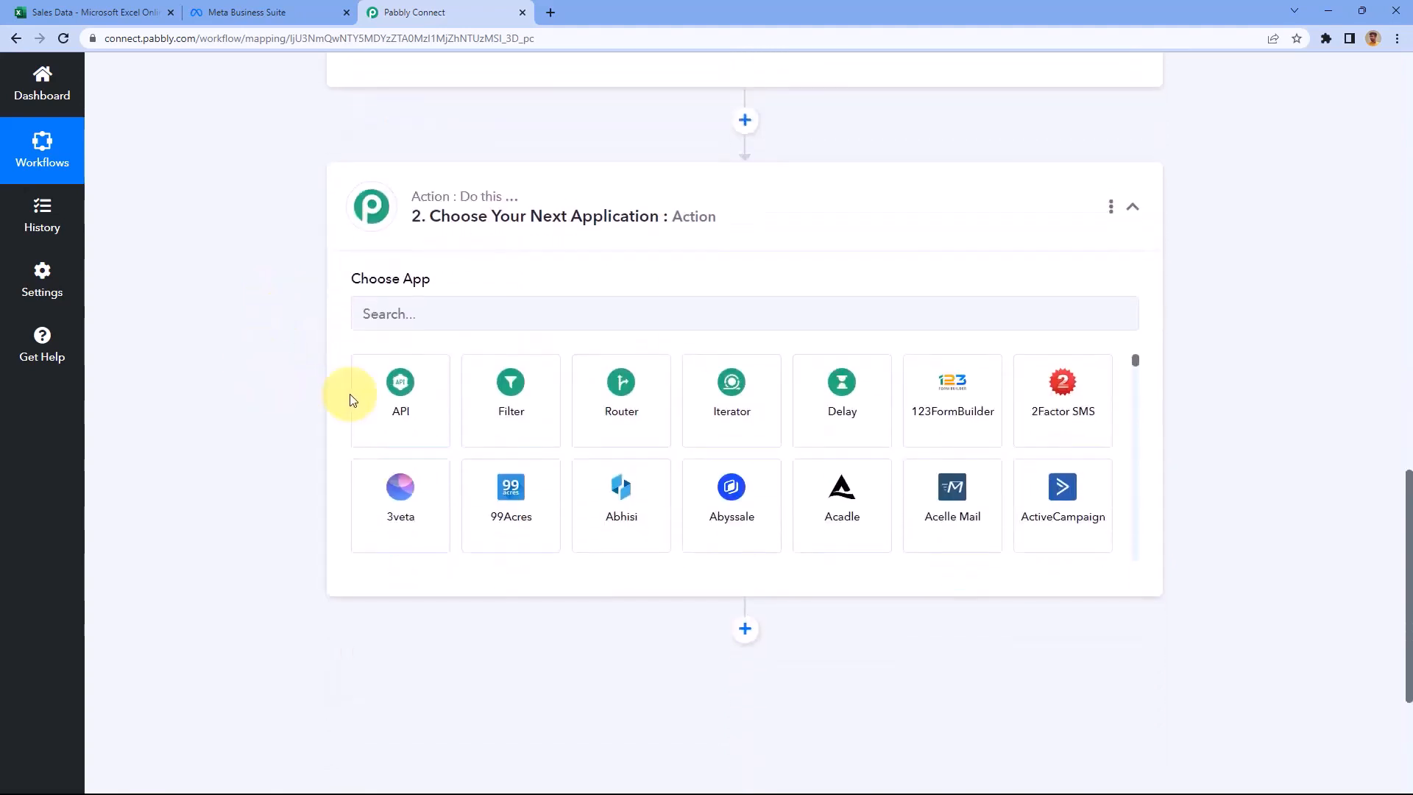
pyautogui.click(426, 311)
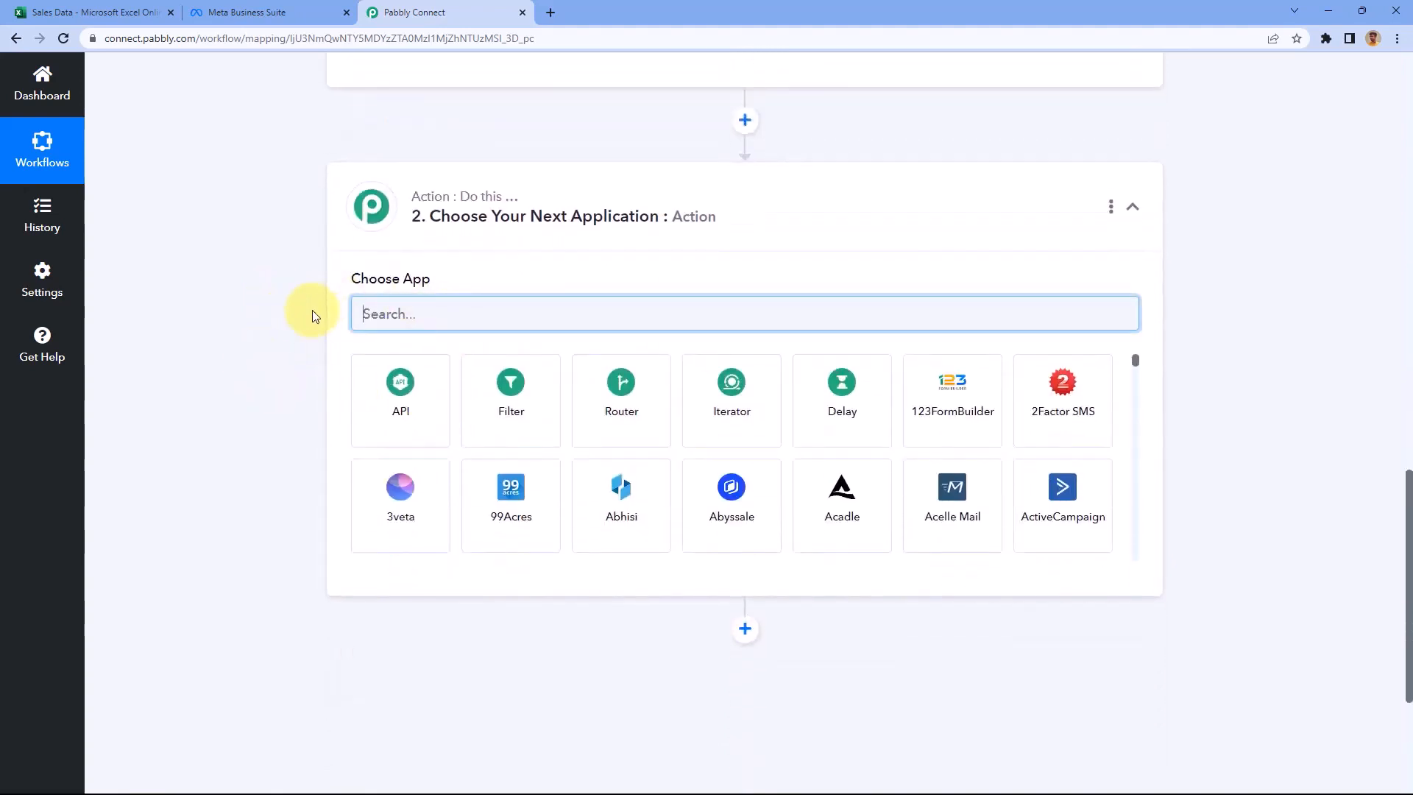
pyautogui.write('Facebook c')
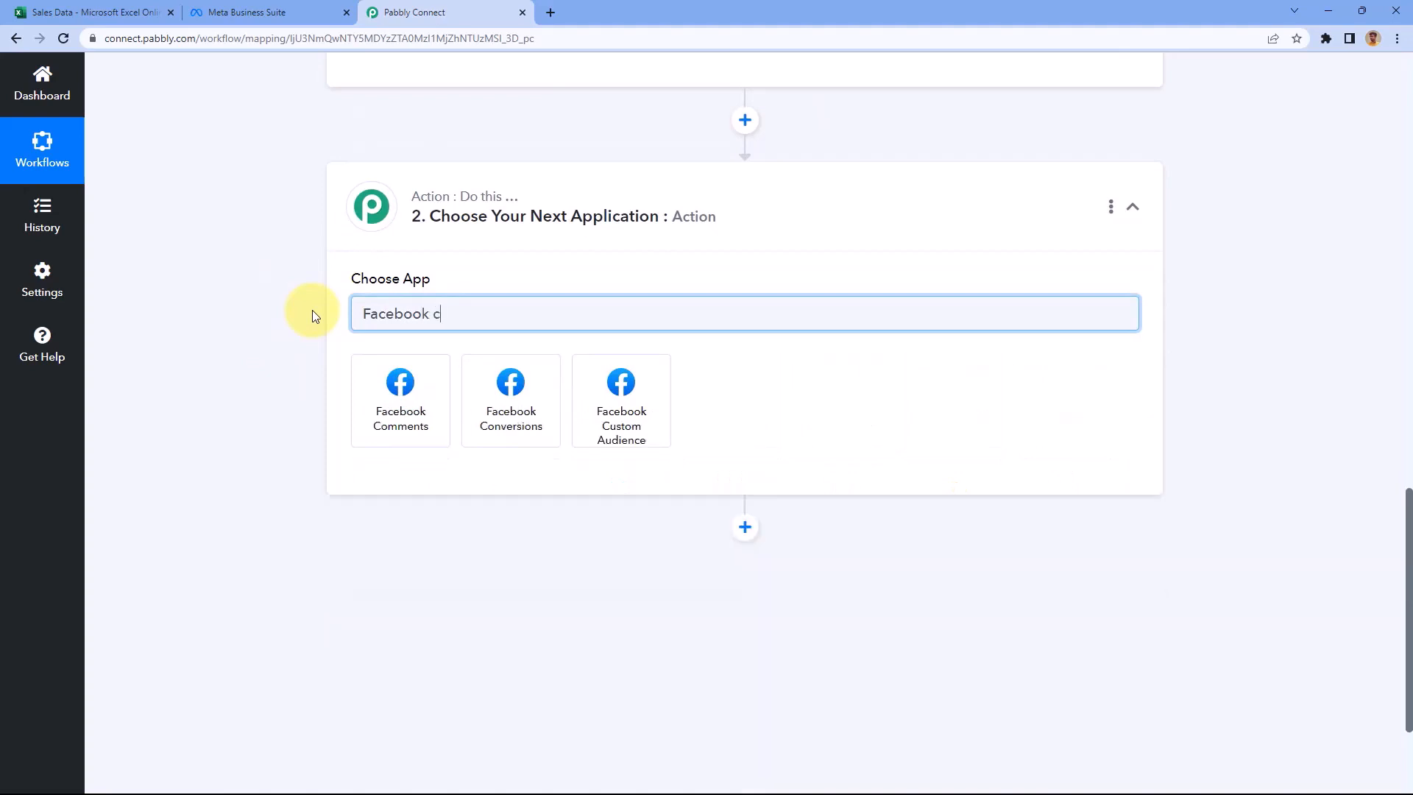
pyautogui.click(500, 377)
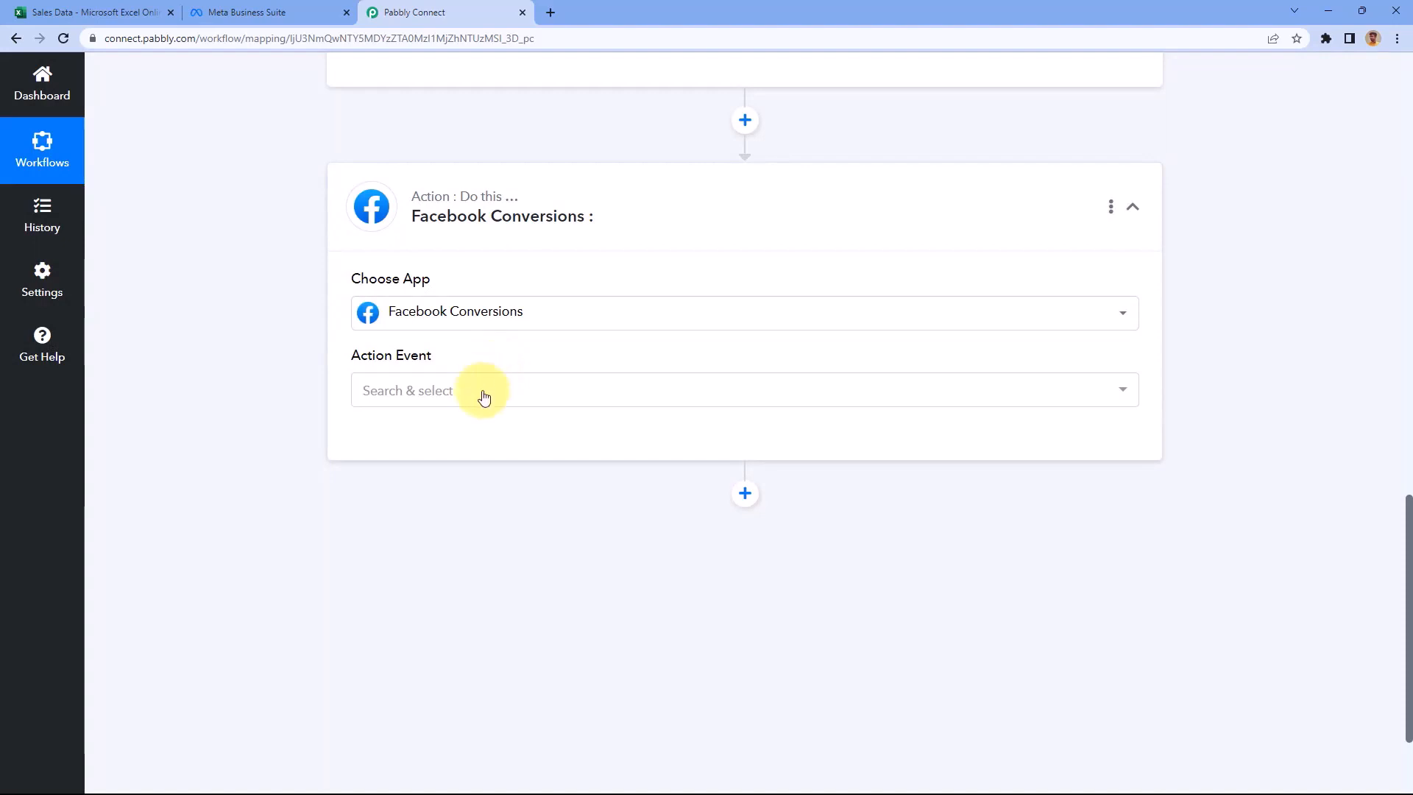
pyautogui.click(457, 391)
pyautogui.scroll(-1, 271, 368)
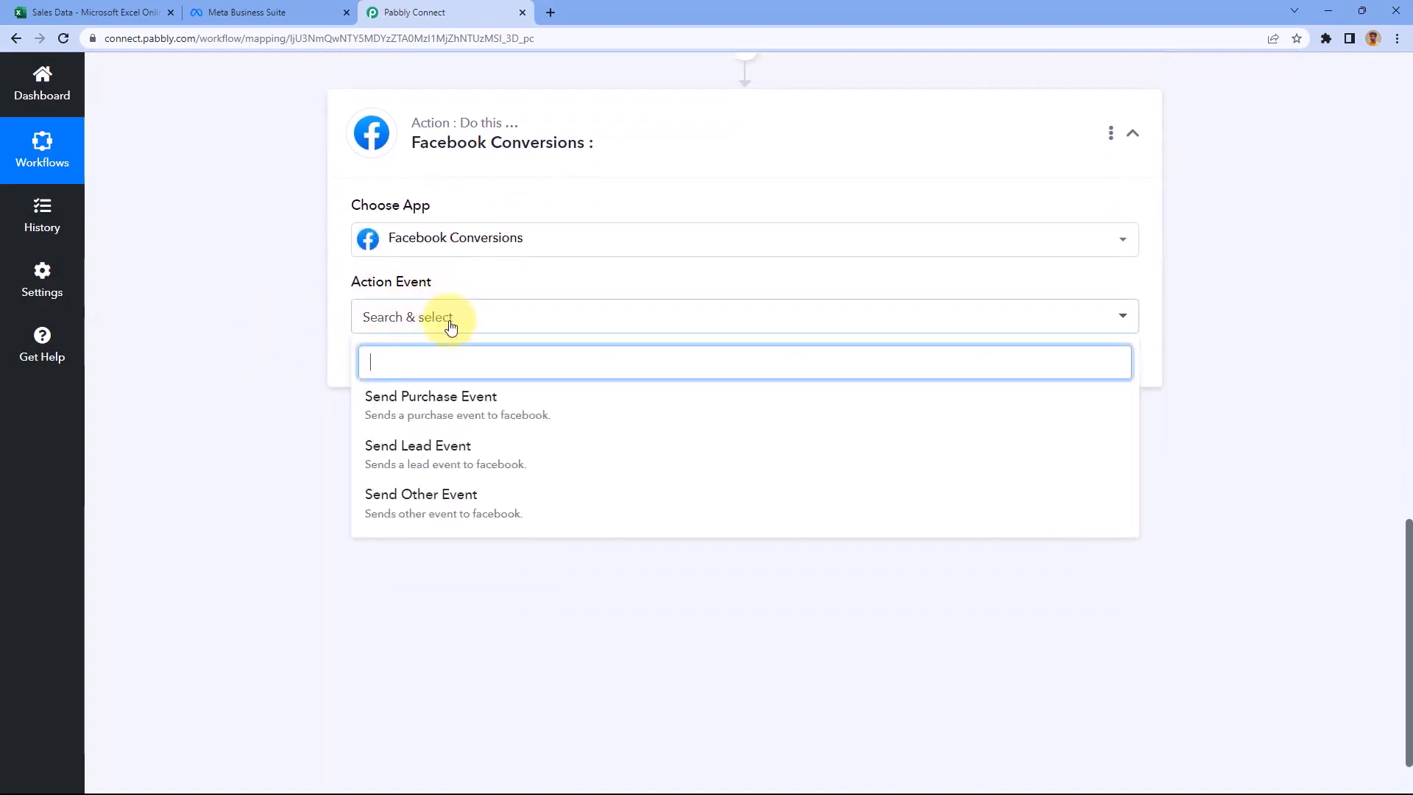
pyautogui.click(509, 404)
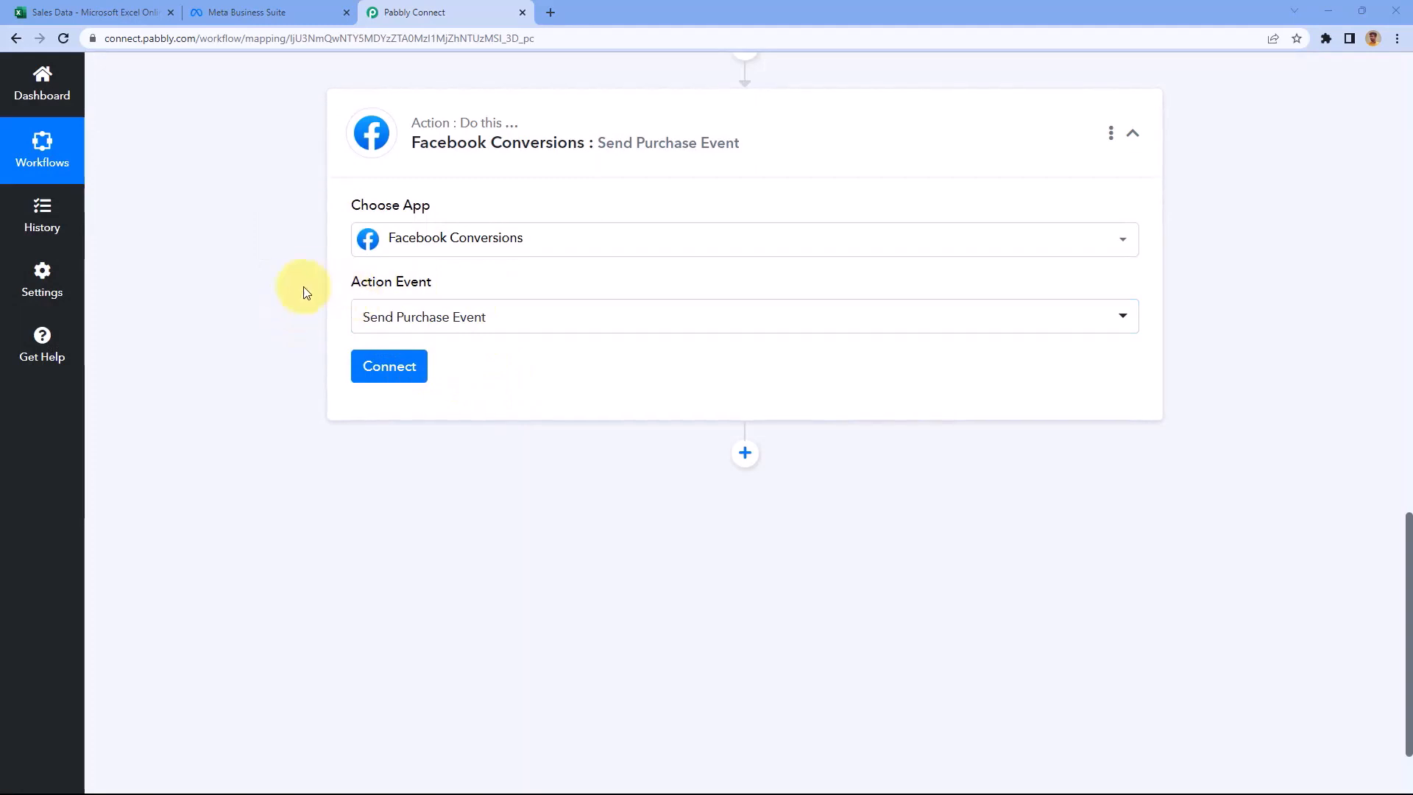
# Add and authorize a new Facebook Conversions account connection
pyautogui.click(403, 366)
pyautogui.click(665, 232)
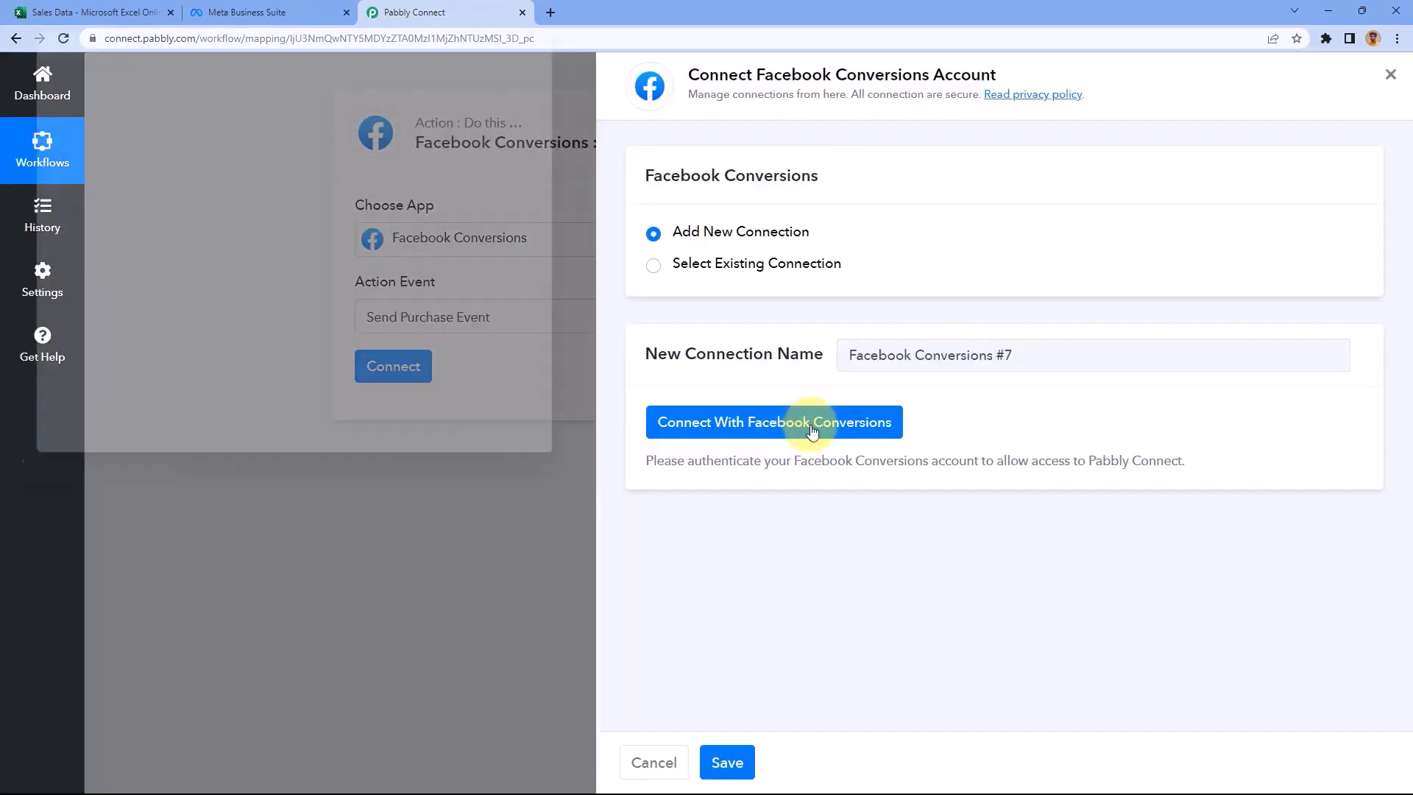
pyautogui.click(774, 430)
pyautogui.moveTo(369, 16); pyautogui.dragTo(345, 46)
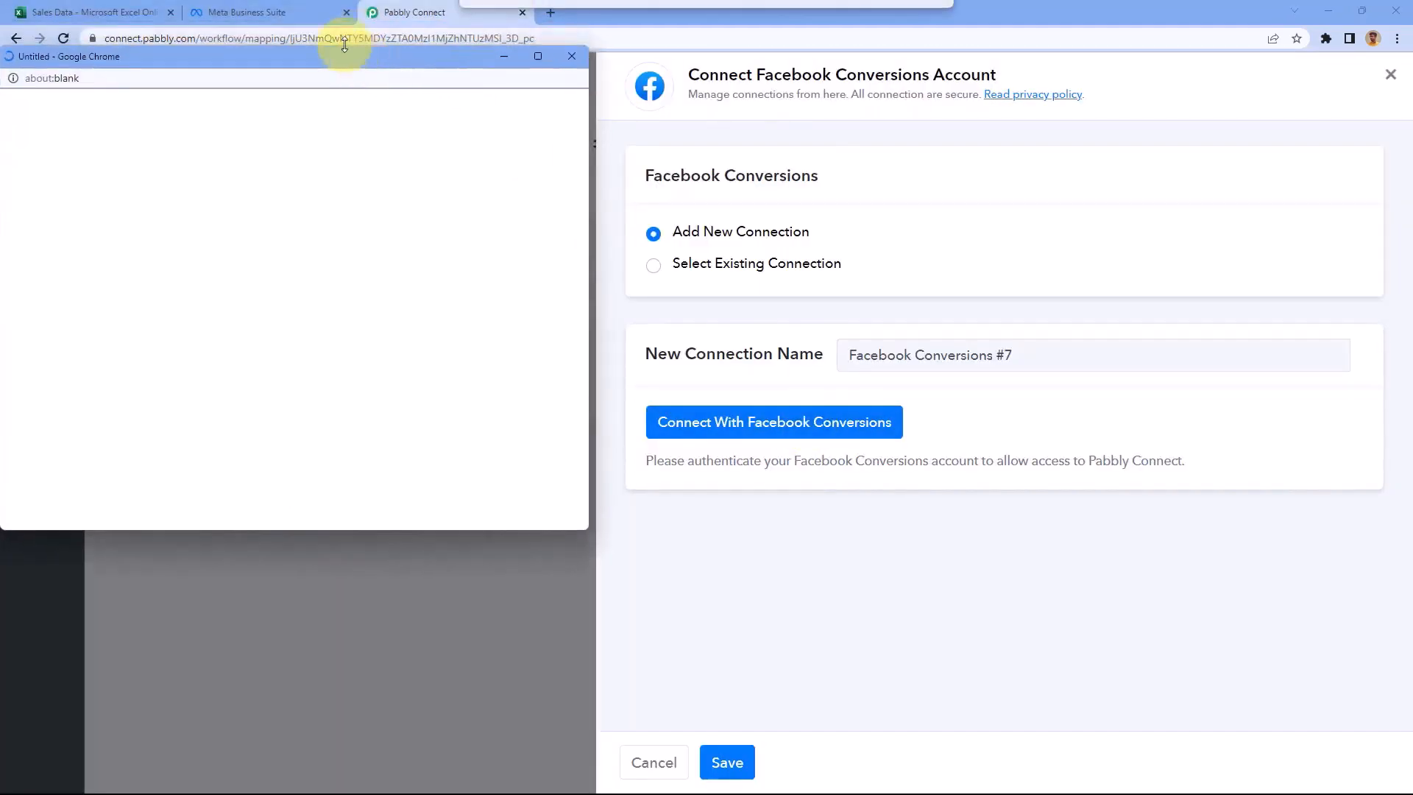
pyautogui.click(267, 11)
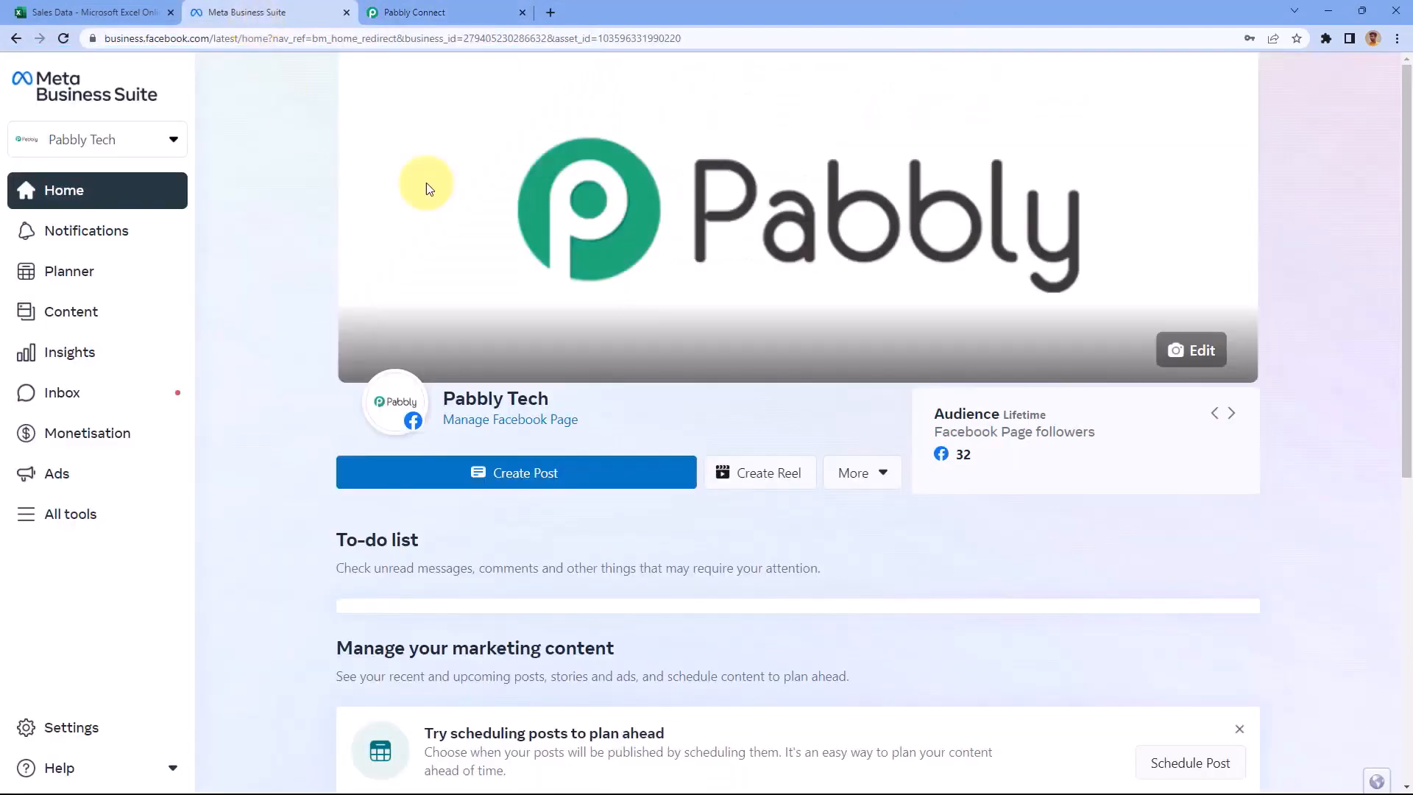
pyautogui.click(426, 12)
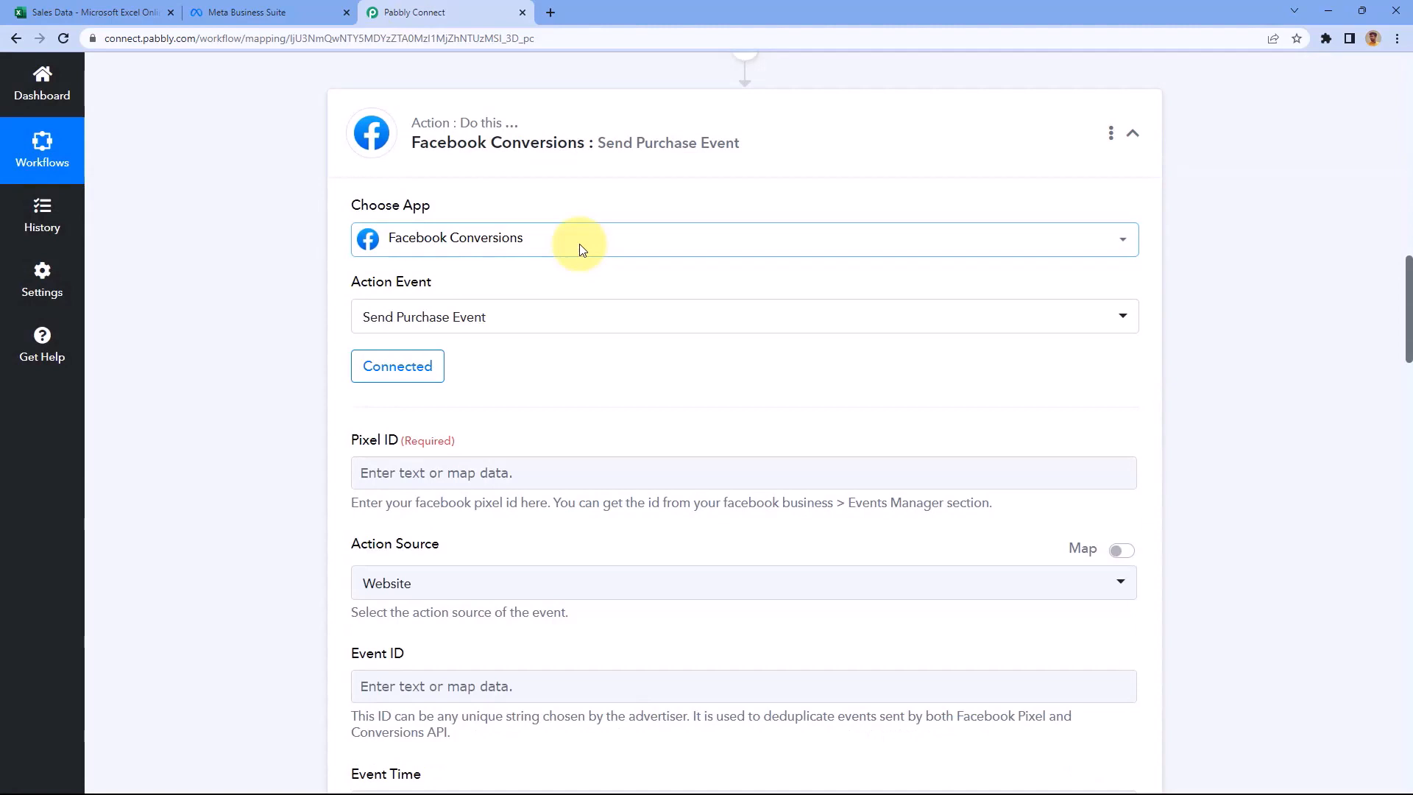
pyautogui.scroll(-4, 286, 293)
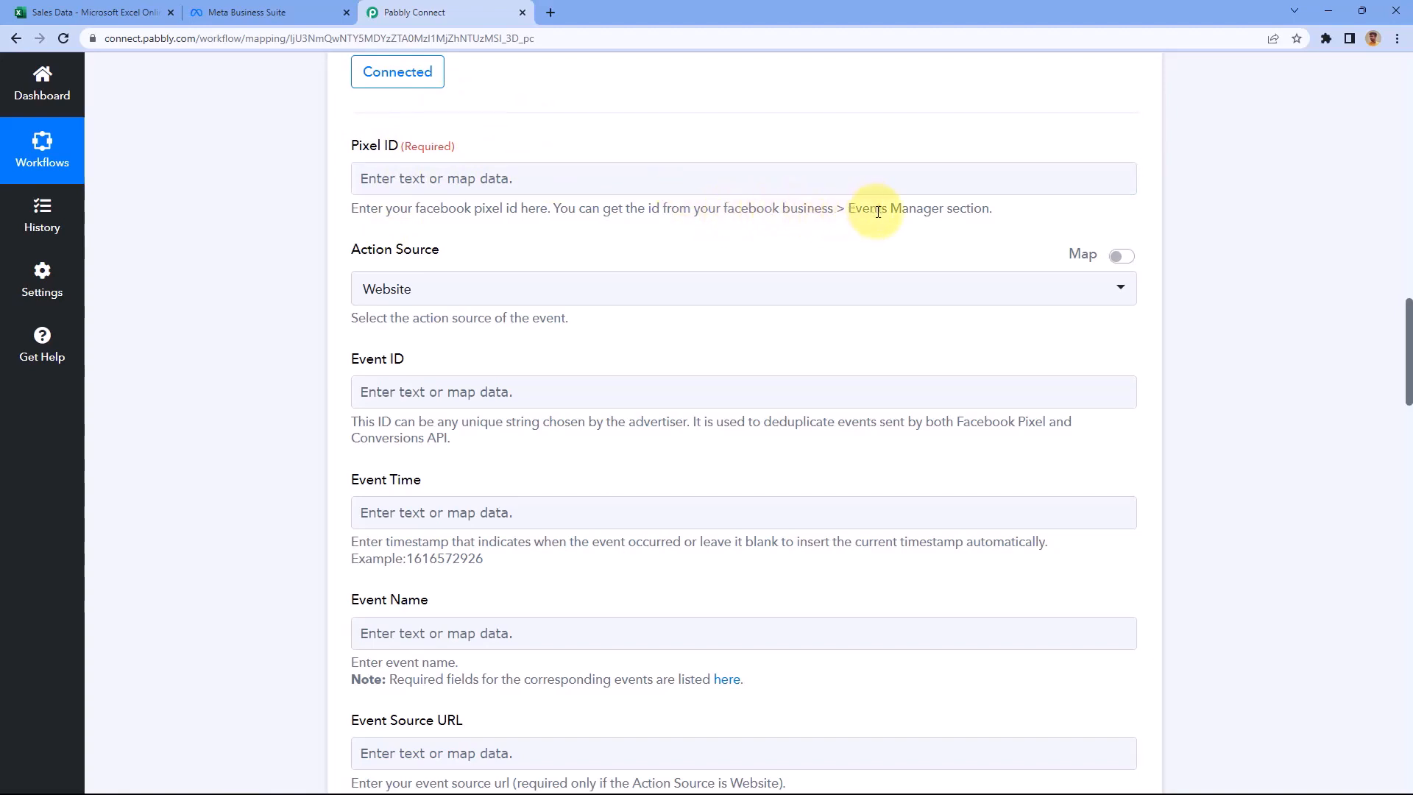
# Open Events Manager in Meta Business Suite and copy the Ultimate Review – Facebook pixel's ID
pyautogui.click(312, 12)
pyautogui.click(55, 515)
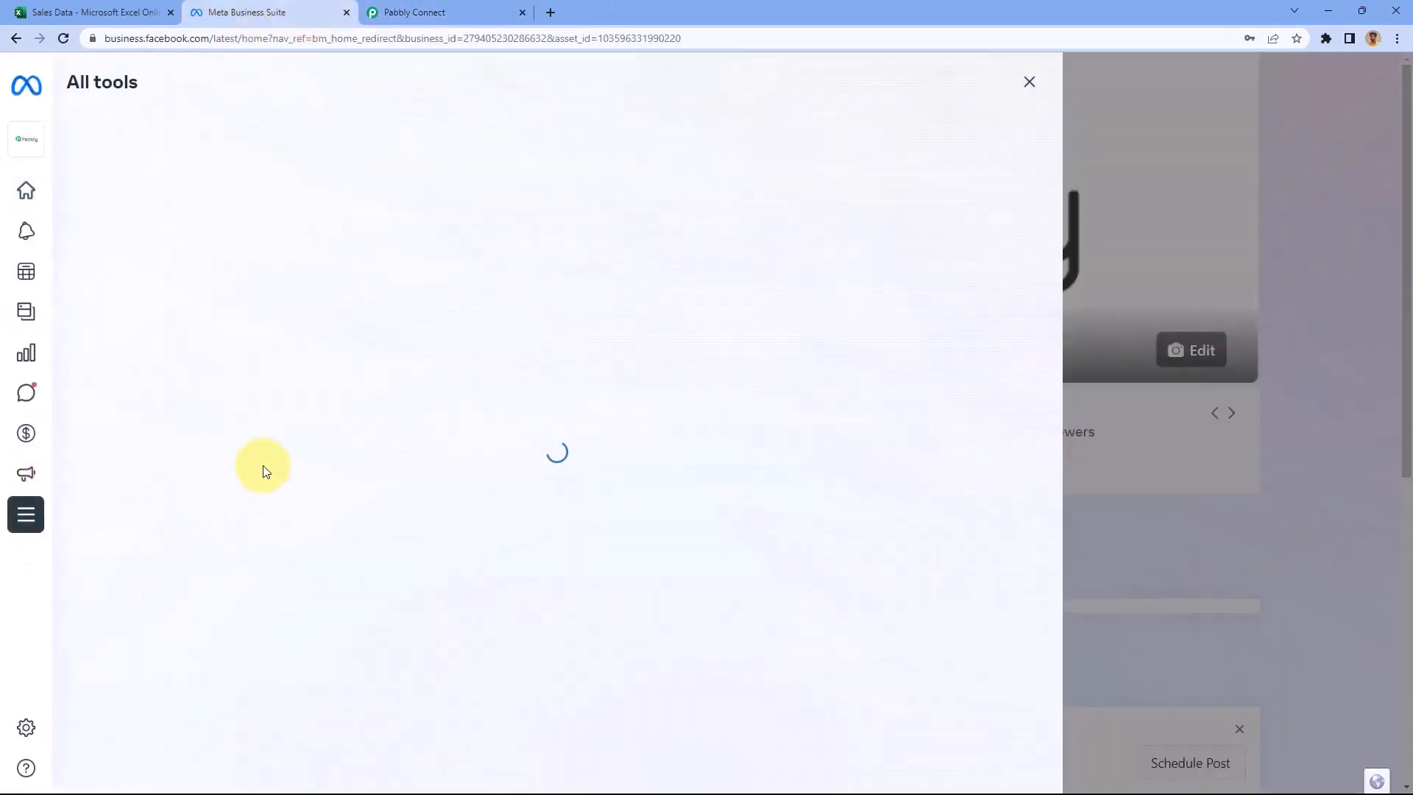
pyautogui.scroll(-5, 264, 471)
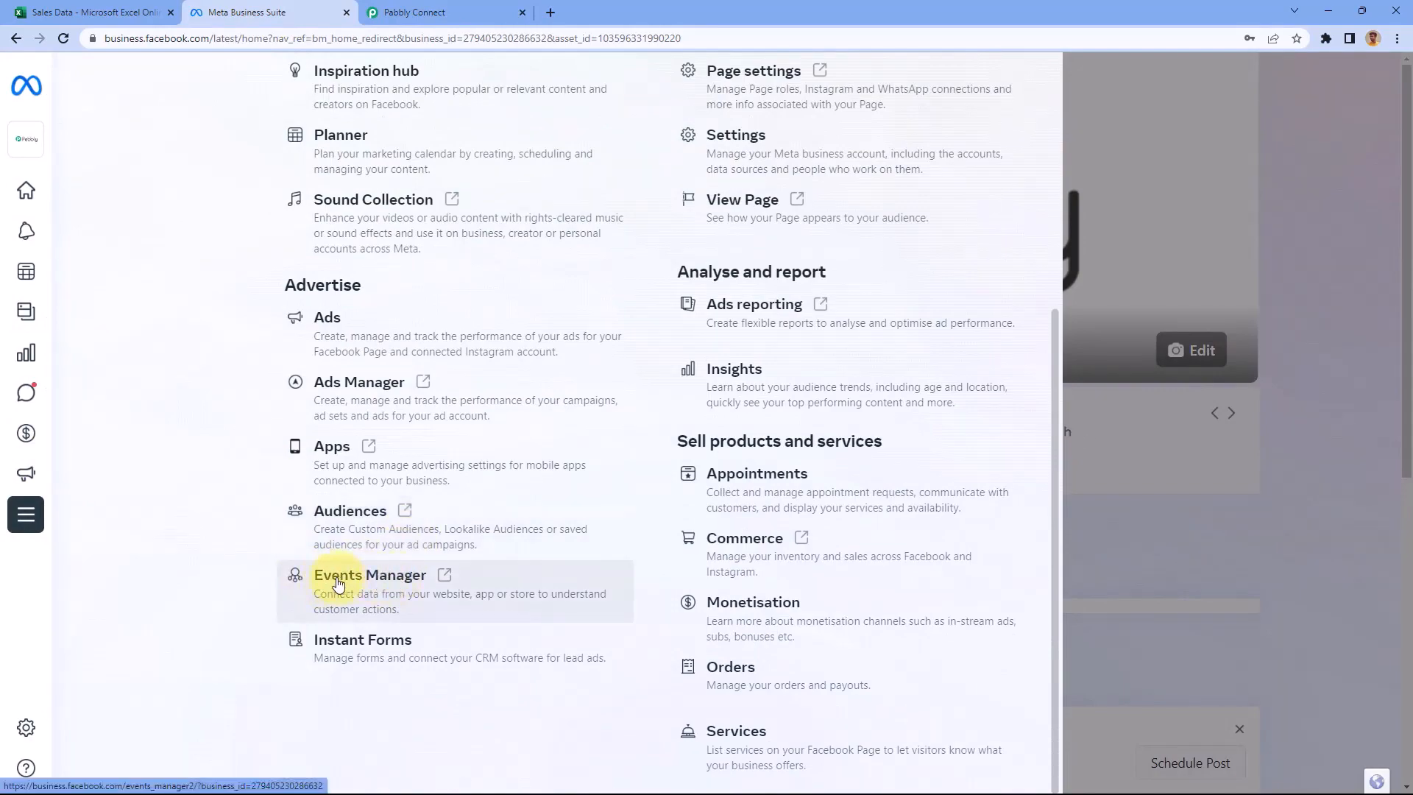
pyautogui.click(450, 579)
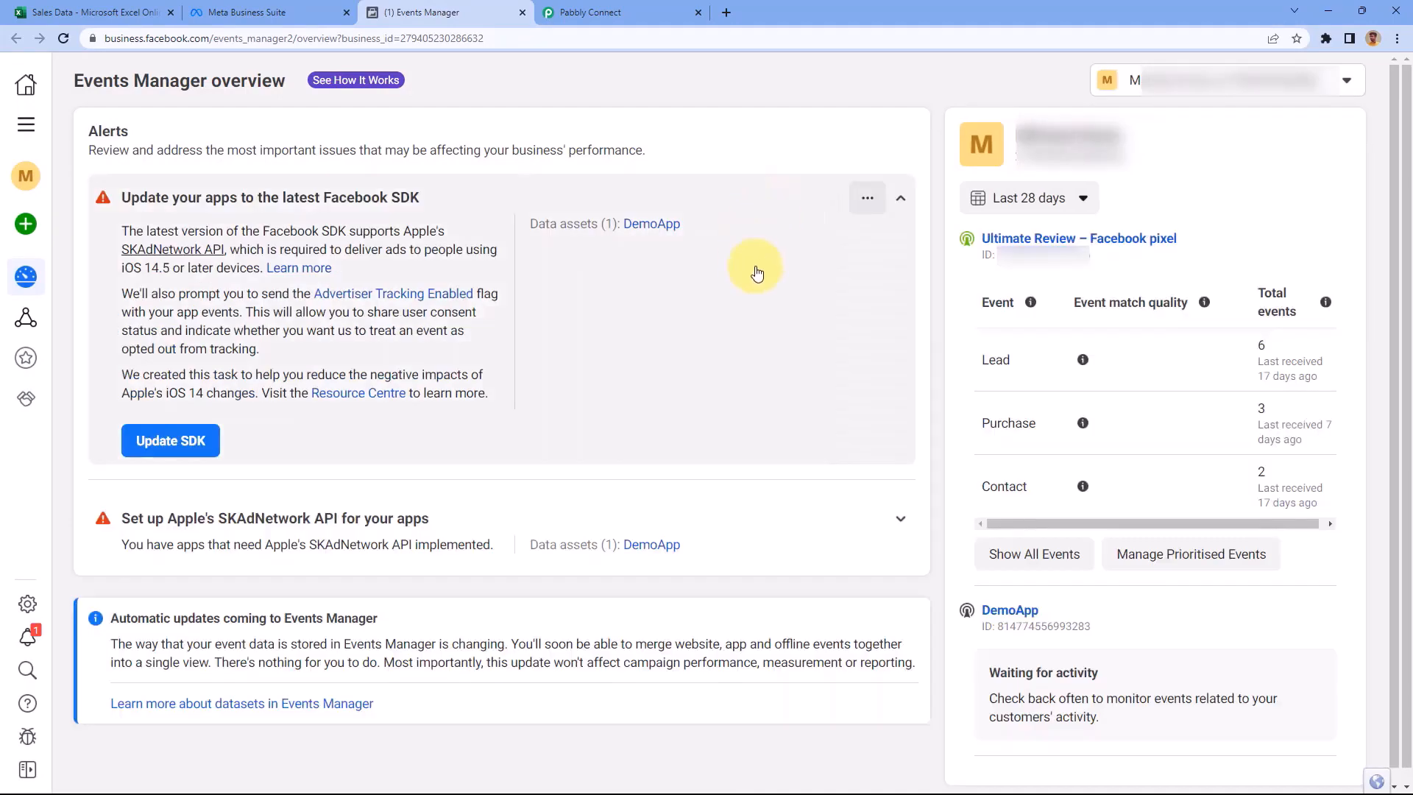
pyautogui.click(1066, 240)
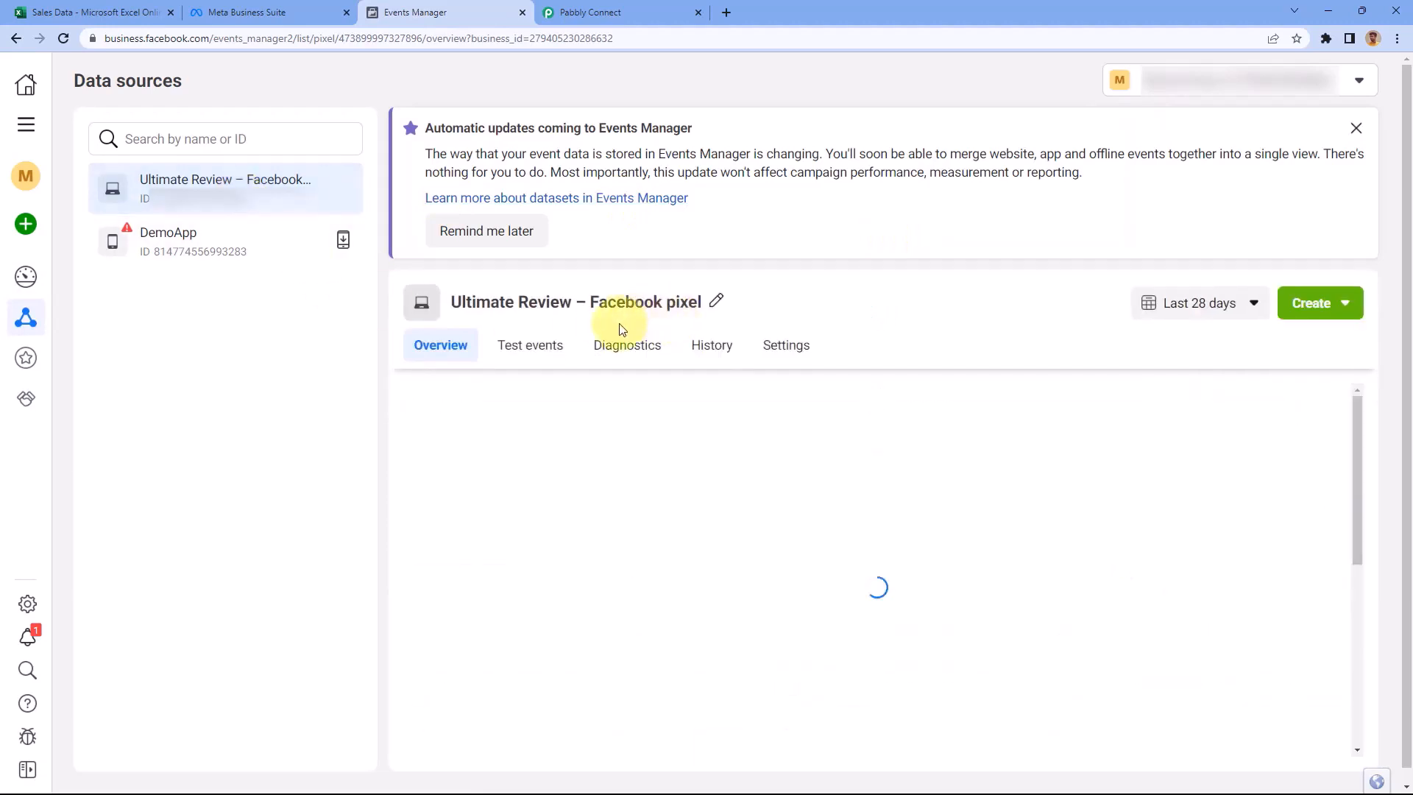
pyautogui.moveTo(1288, 409); pyautogui.dragTo(1186, 388)
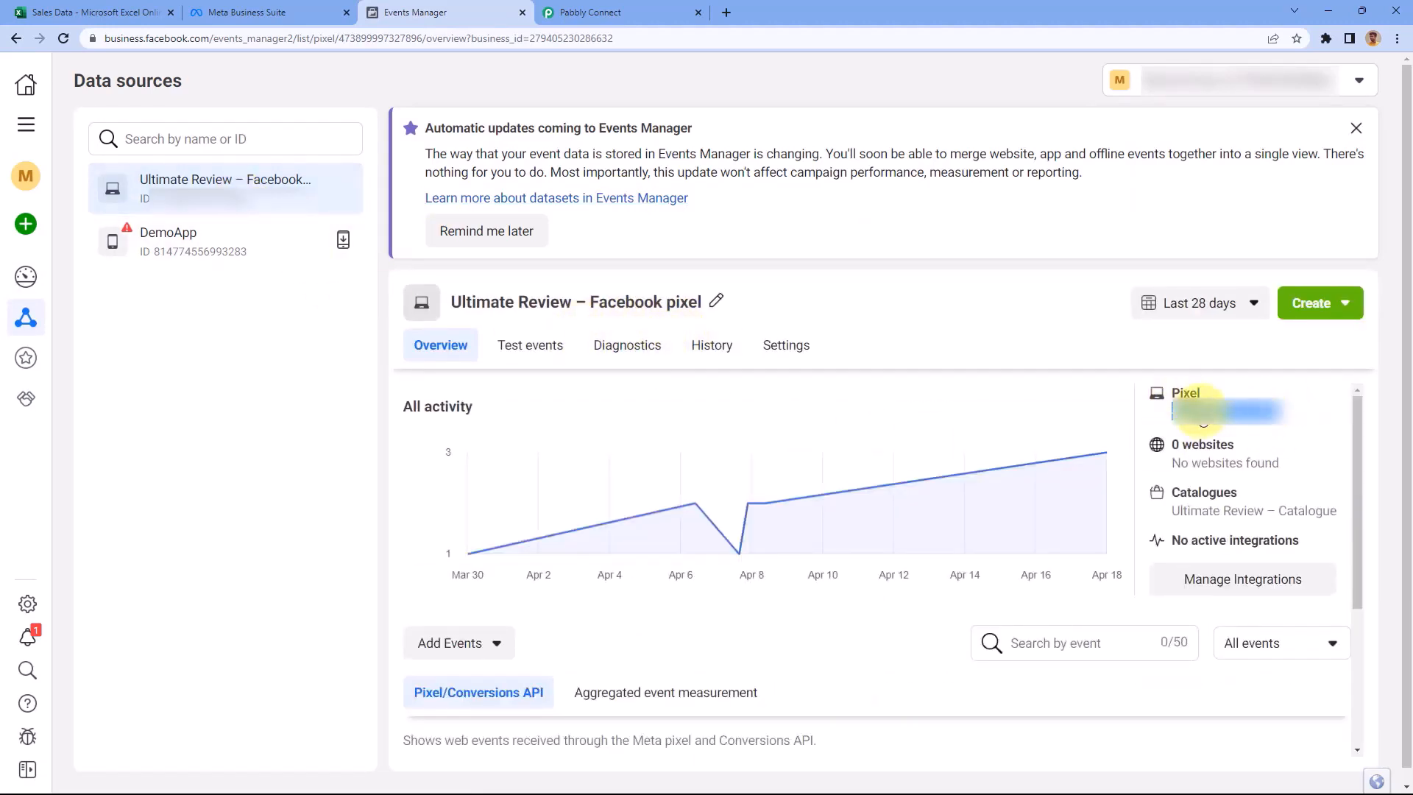
pyautogui.rightClick(1204, 413)
pyautogui.click(1120, 428)
pyautogui.click(590, 8)
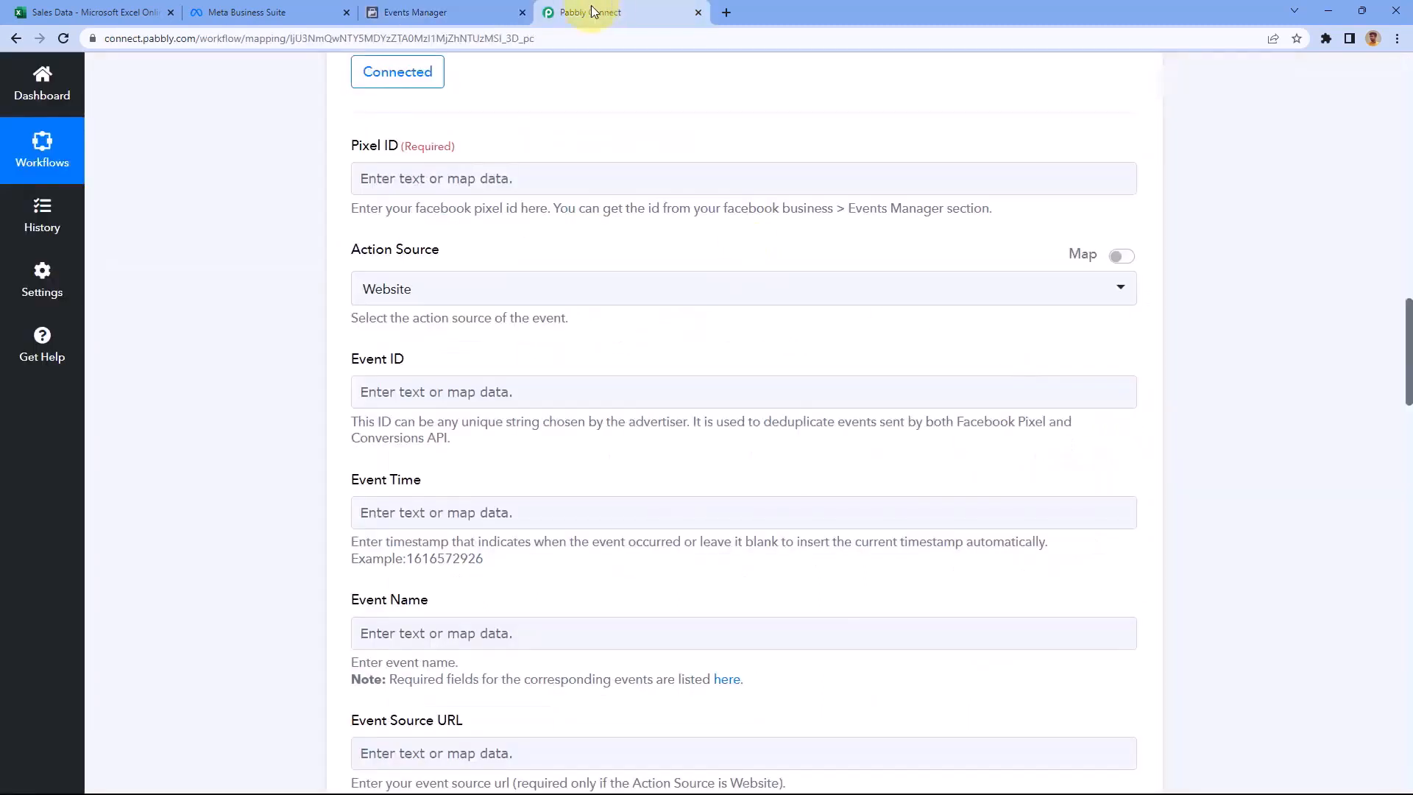
pyautogui.click(505, 180)
pyautogui.rightClick(406, 180)
pyautogui.click(451, 285)
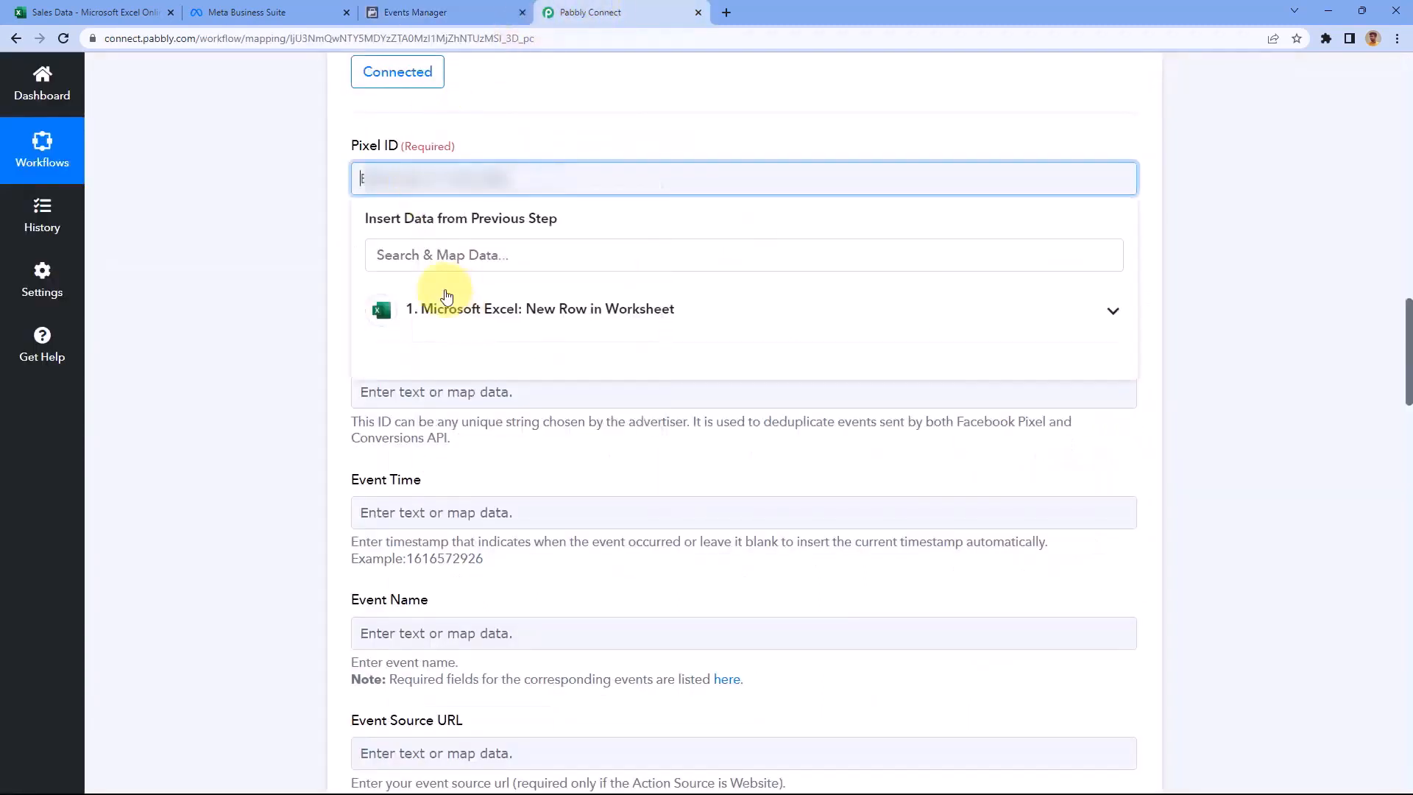
pyautogui.click(286, 258)
# Set the Action Source to Physical Store
pyautogui.scroll(-2, 288, 254)
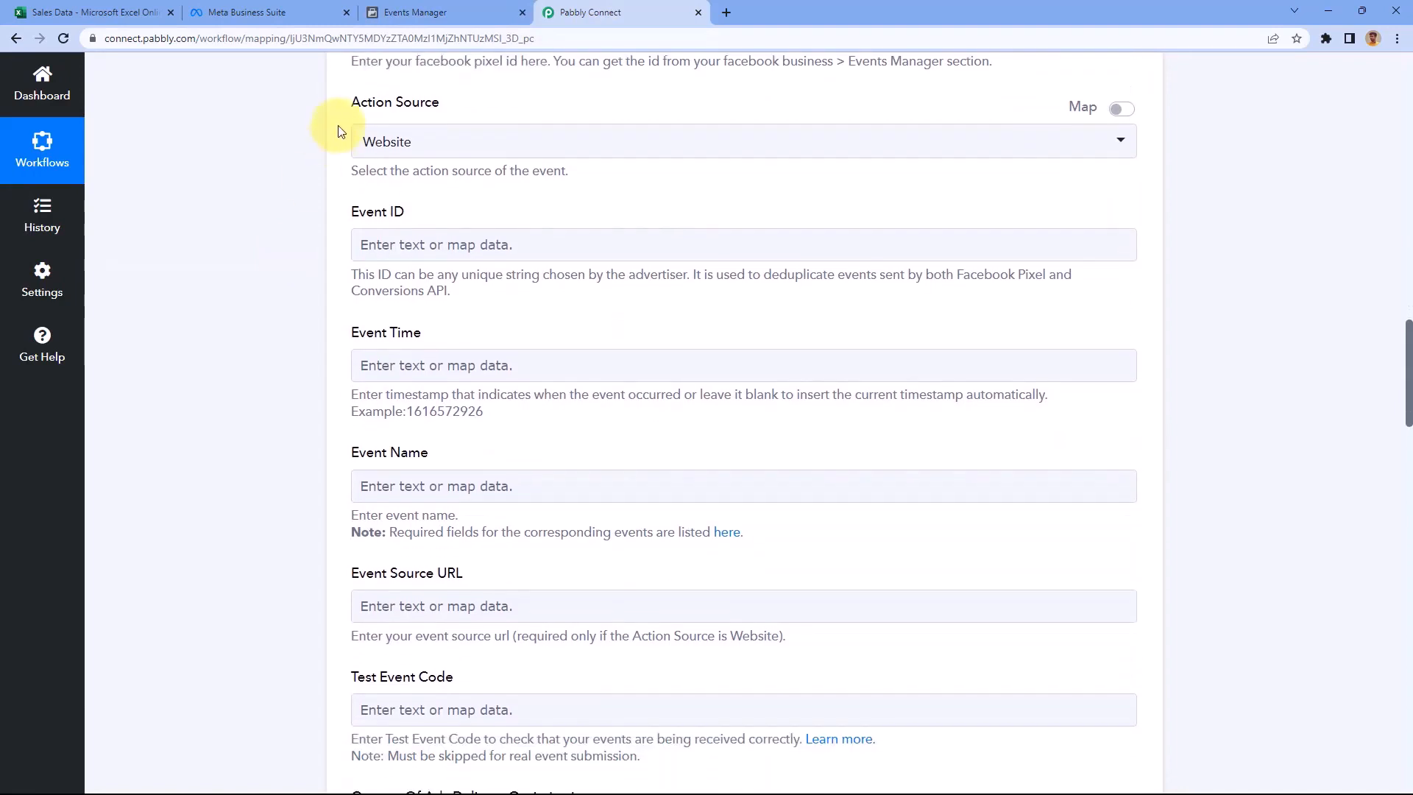
pyautogui.click(463, 143)
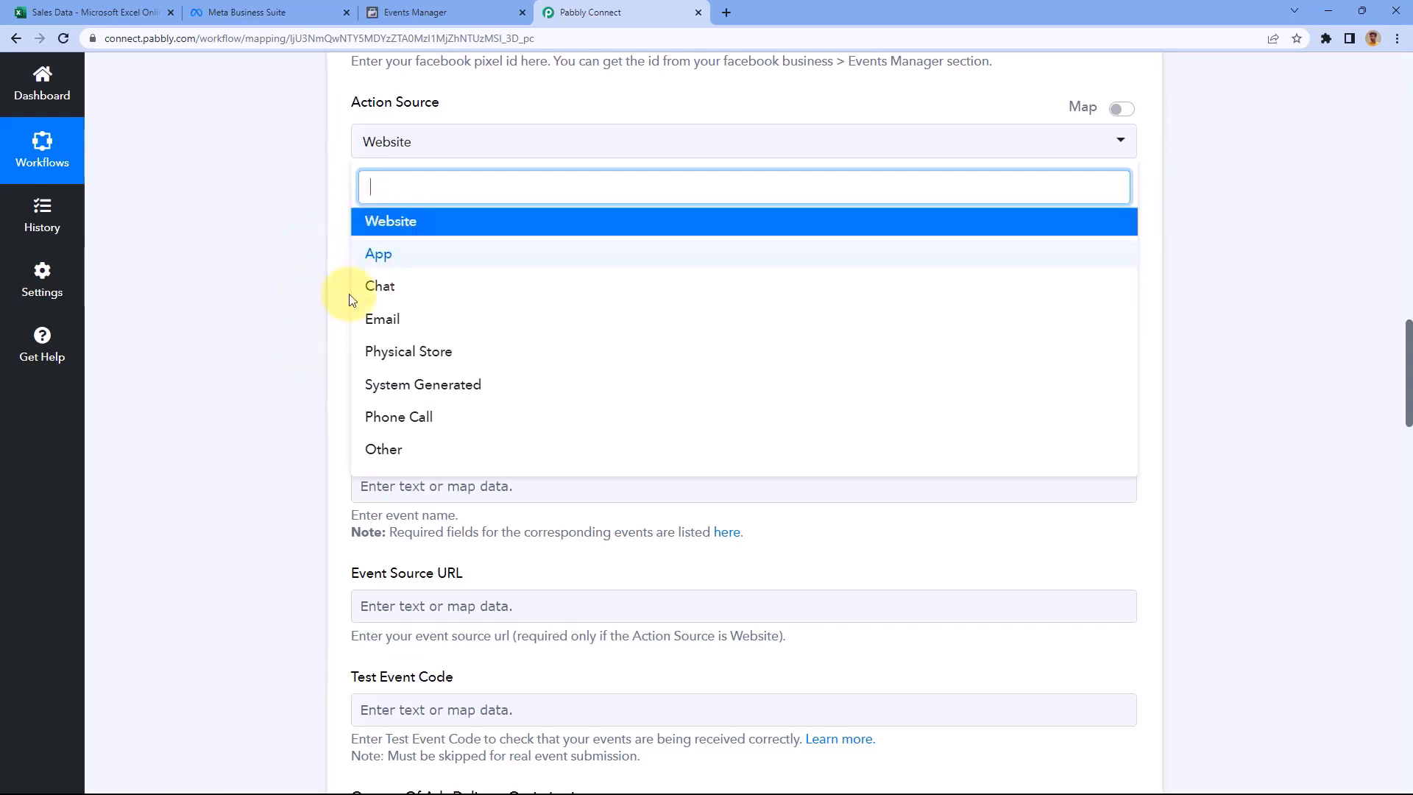
pyautogui.click(471, 355)
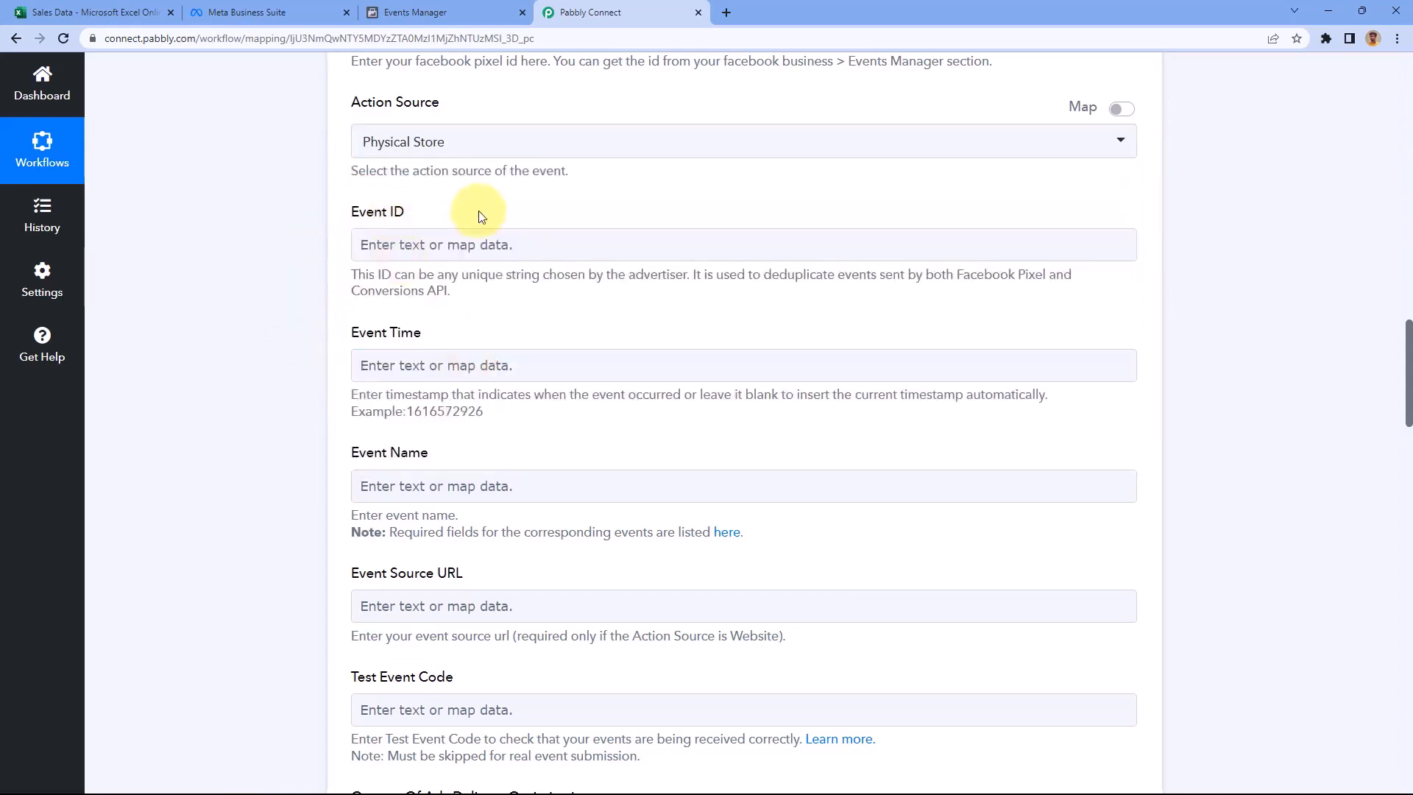
pyautogui.scroll(-1, 474, 217)
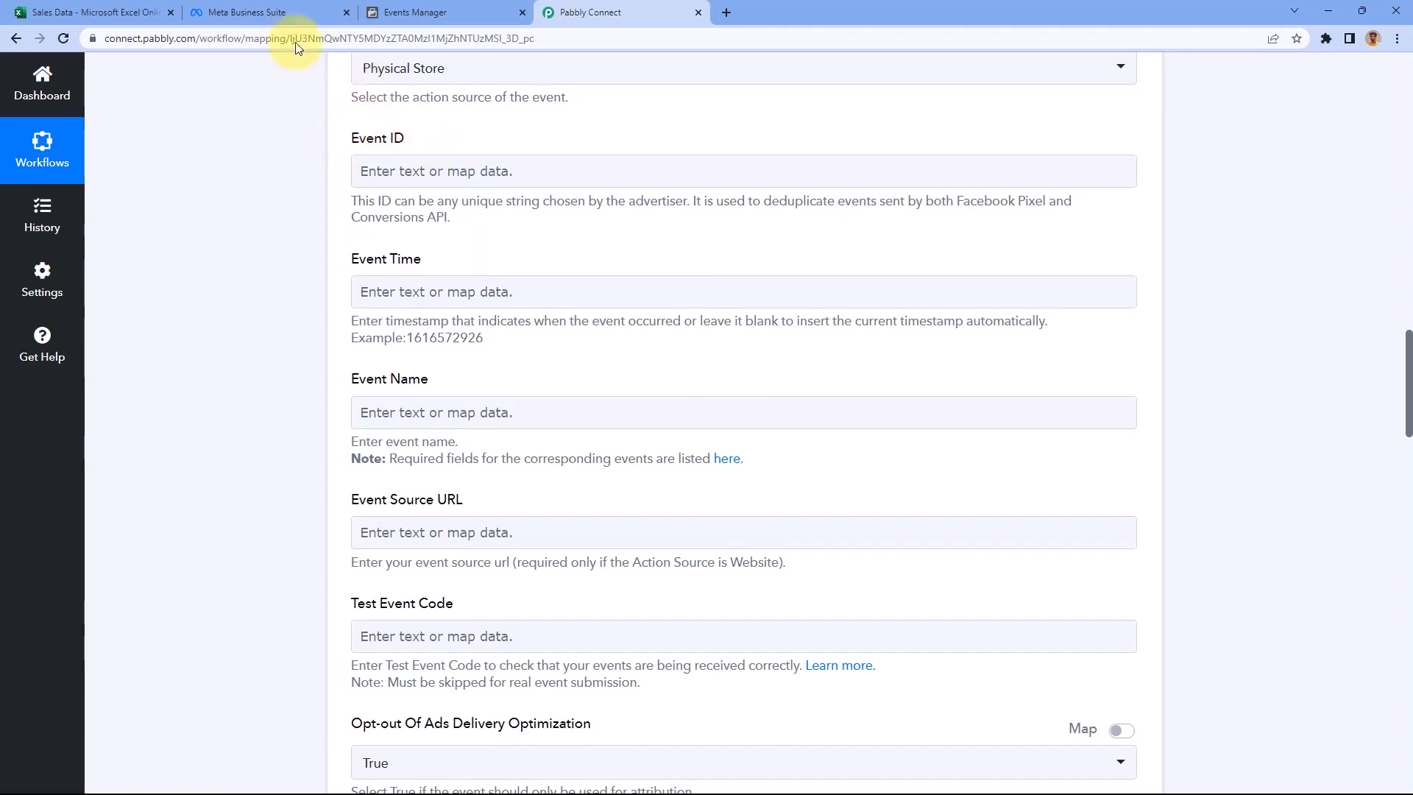
pyautogui.click(111, 10)
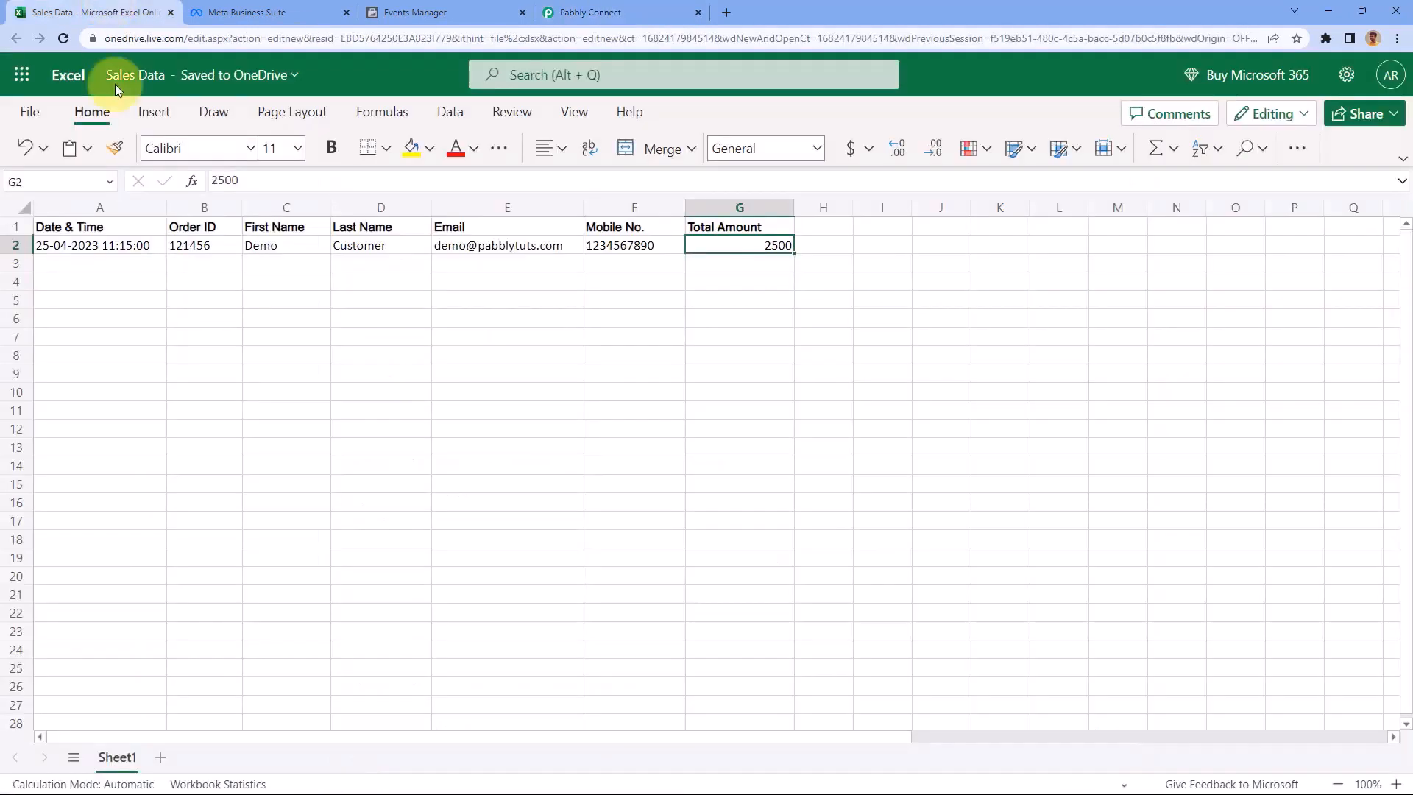
pyautogui.click(215, 247)
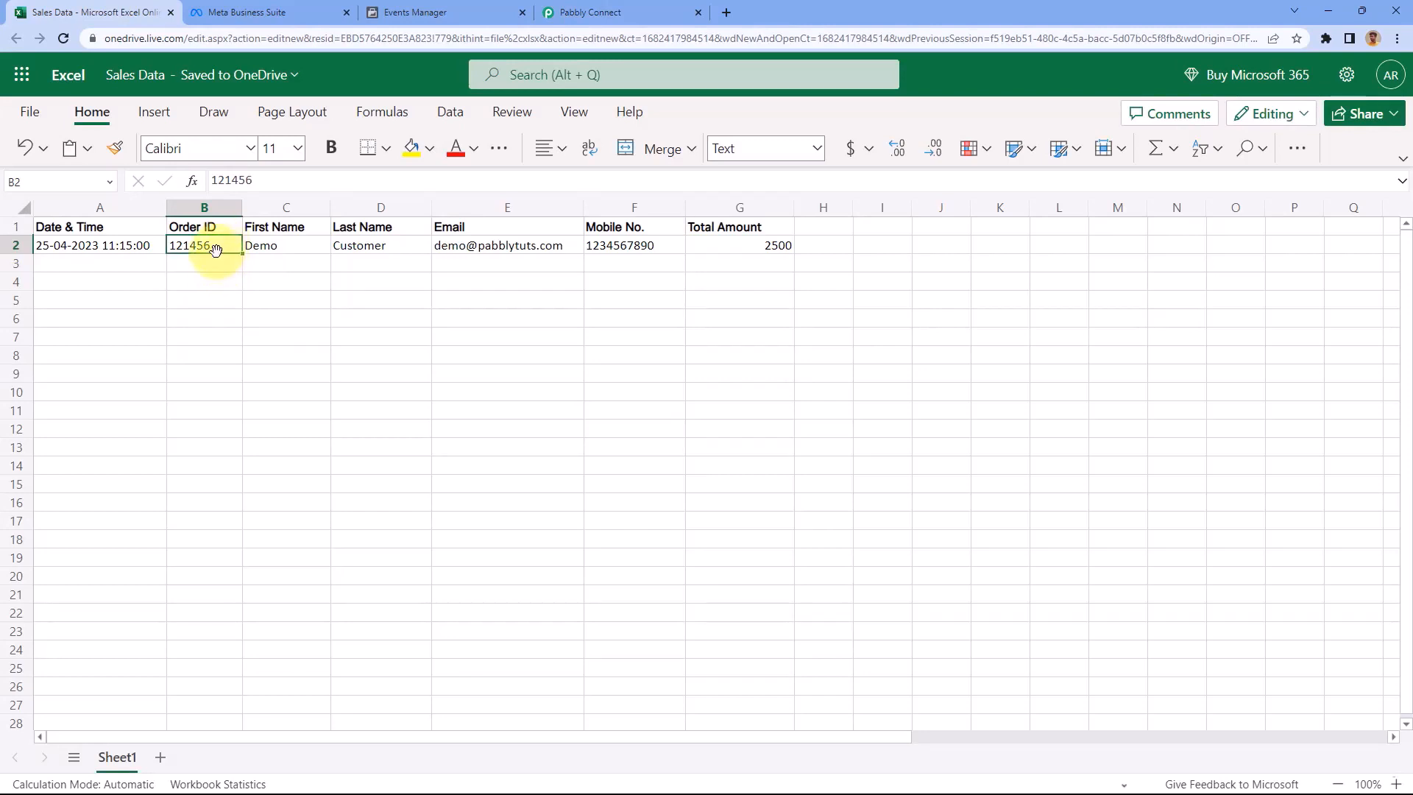
pyautogui.click(617, 12)
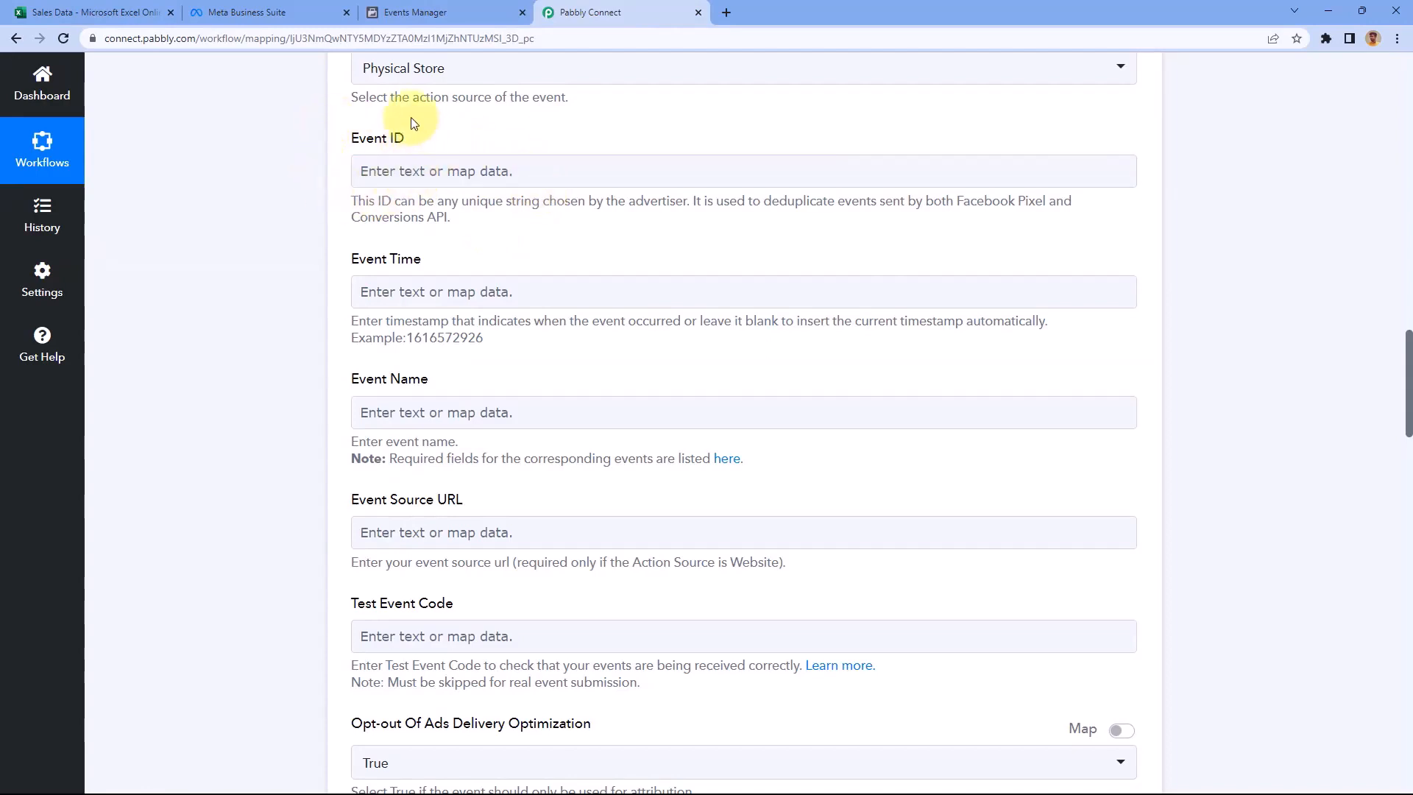
pyautogui.moveTo(460, 201); pyautogui.dragTo(539, 201)
pyautogui.click(389, 101)
pyautogui.click(99, 12)
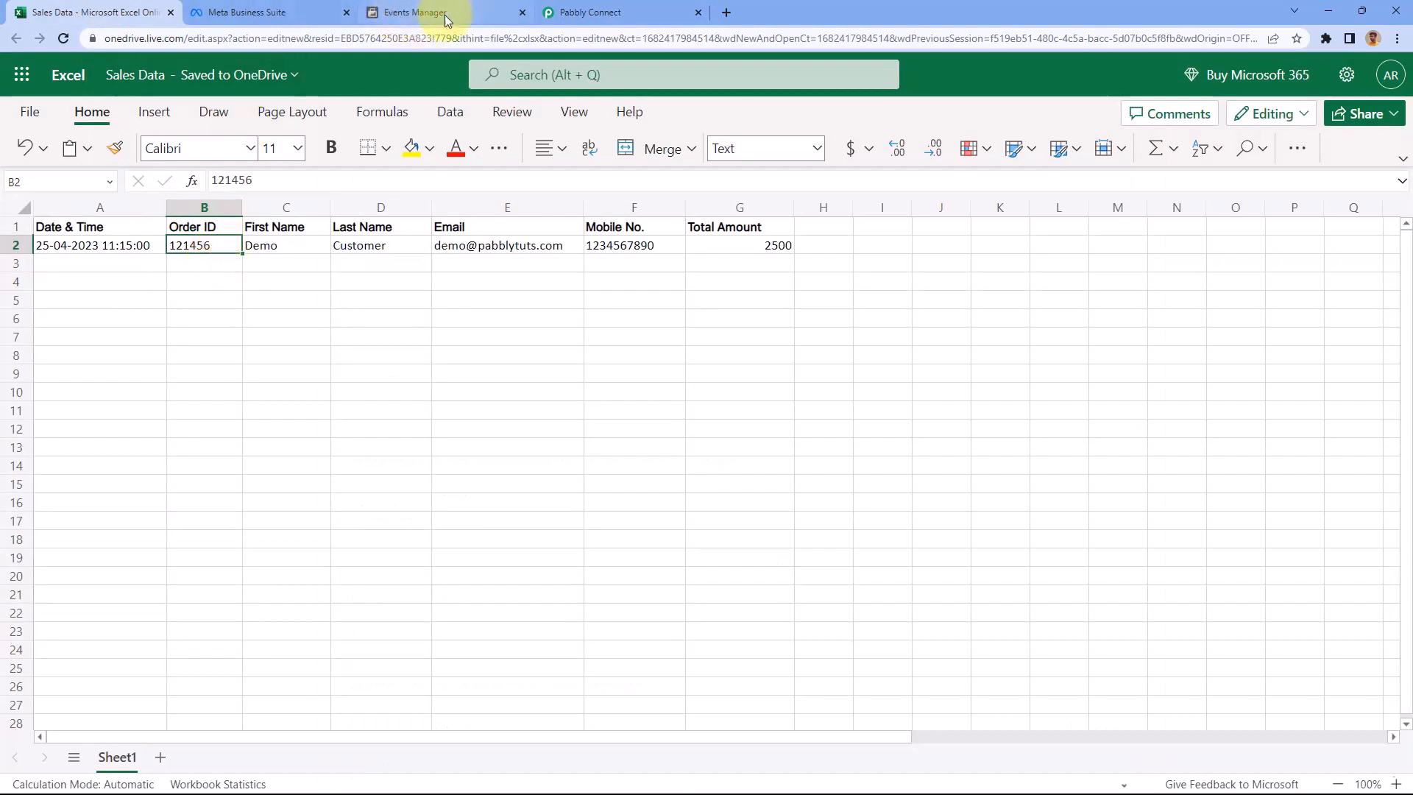
pyautogui.click(610, 11)
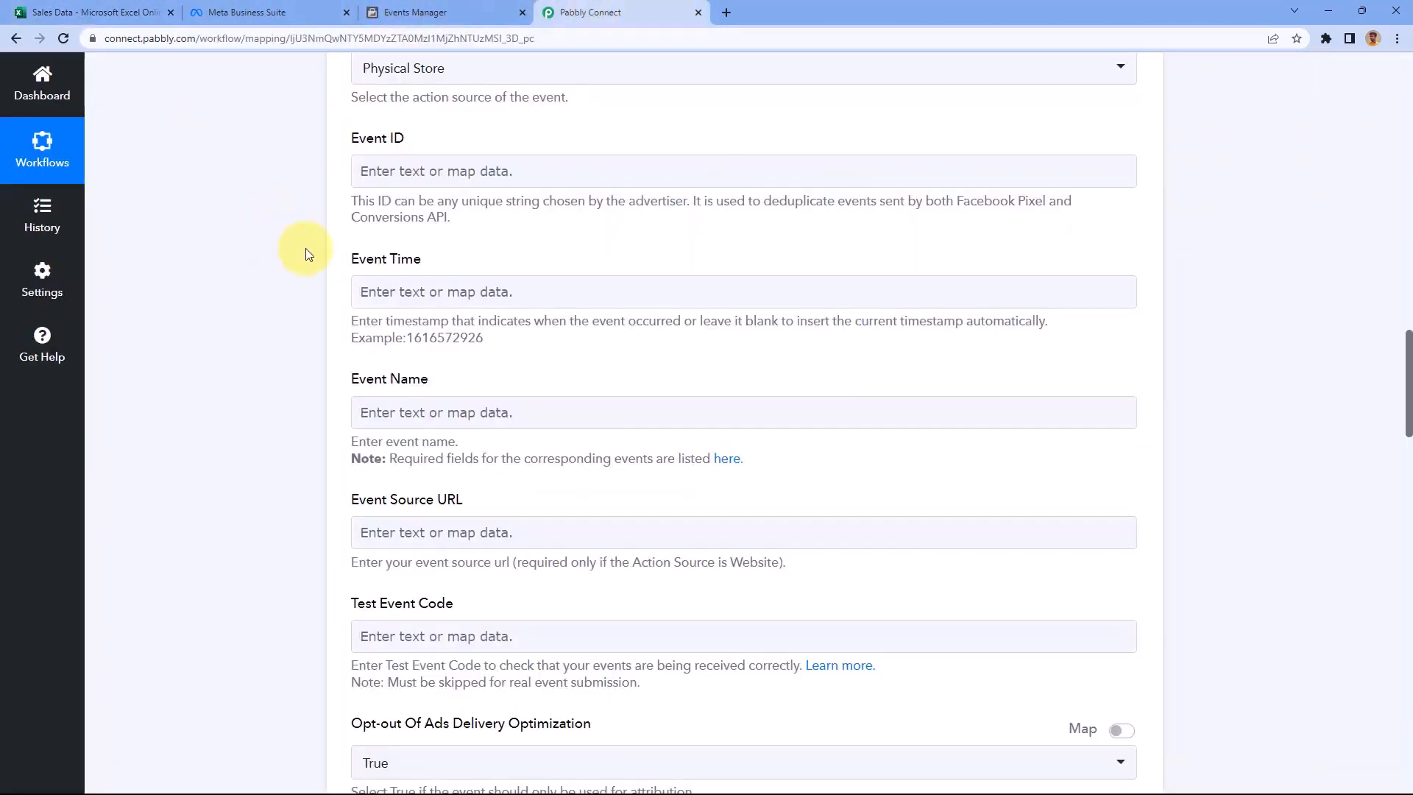
pyautogui.scroll(7, 308, 254)
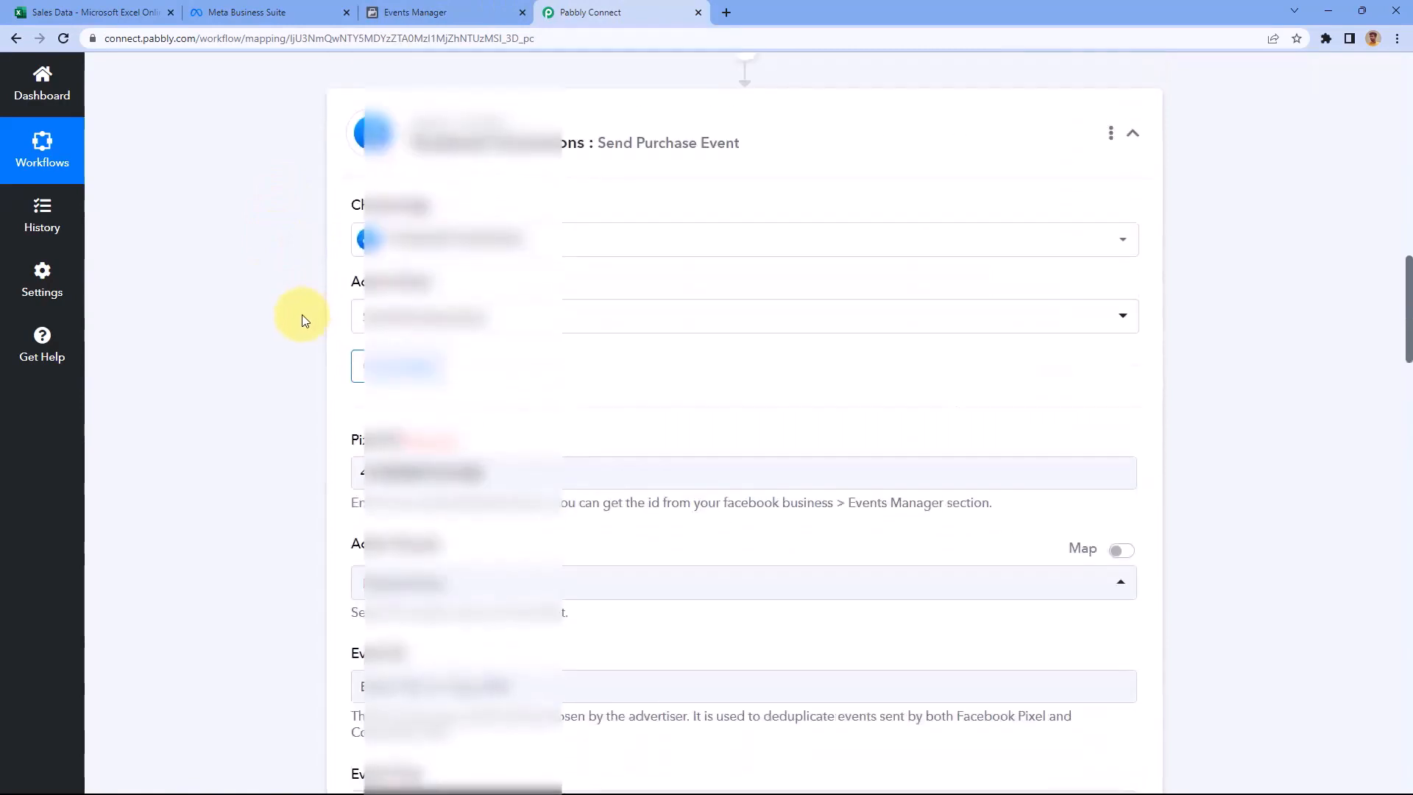
pyautogui.scroll(11, 301, 318)
pyautogui.scroll(-2, 723, 272)
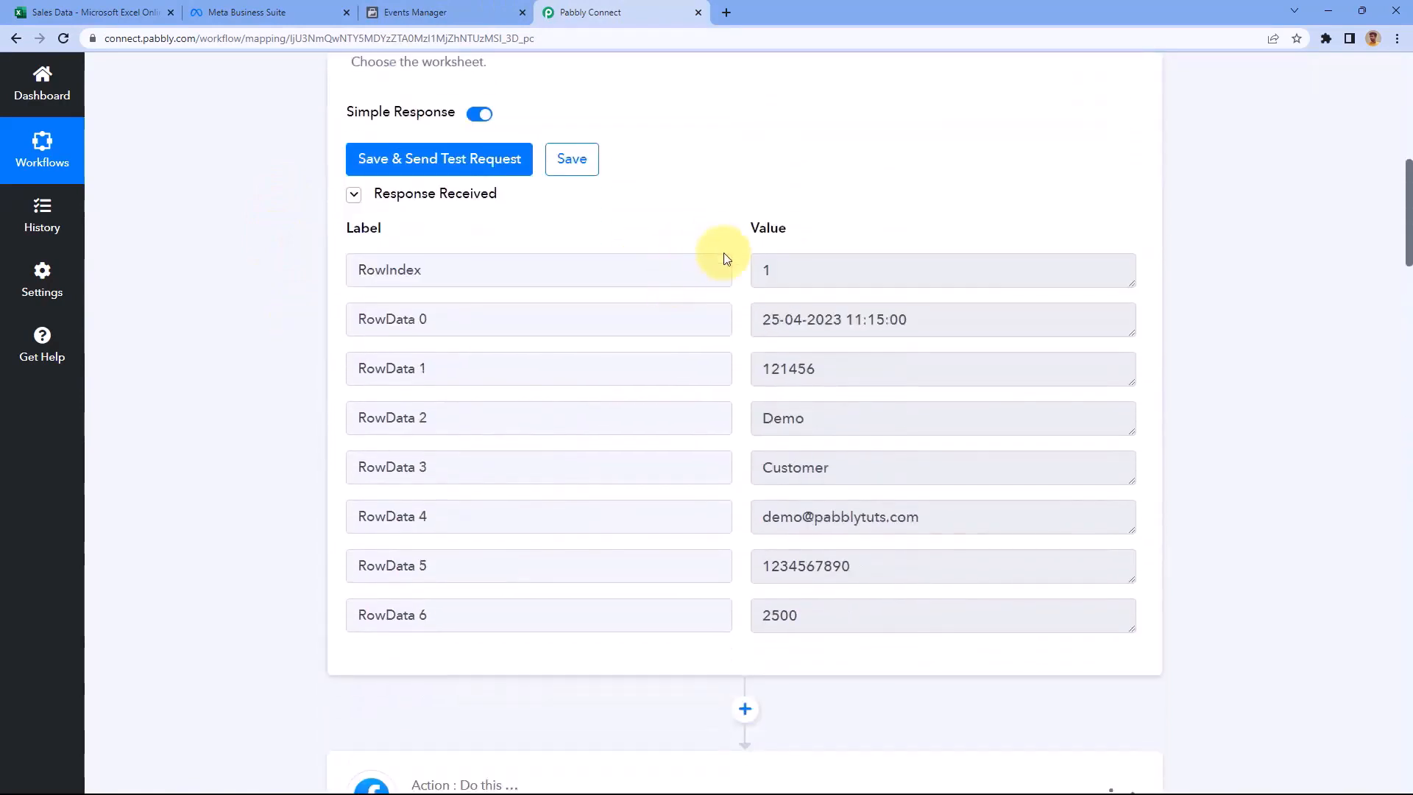
pyautogui.moveTo(833, 380); pyautogui.dragTo(760, 369)
pyautogui.click(742, 368)
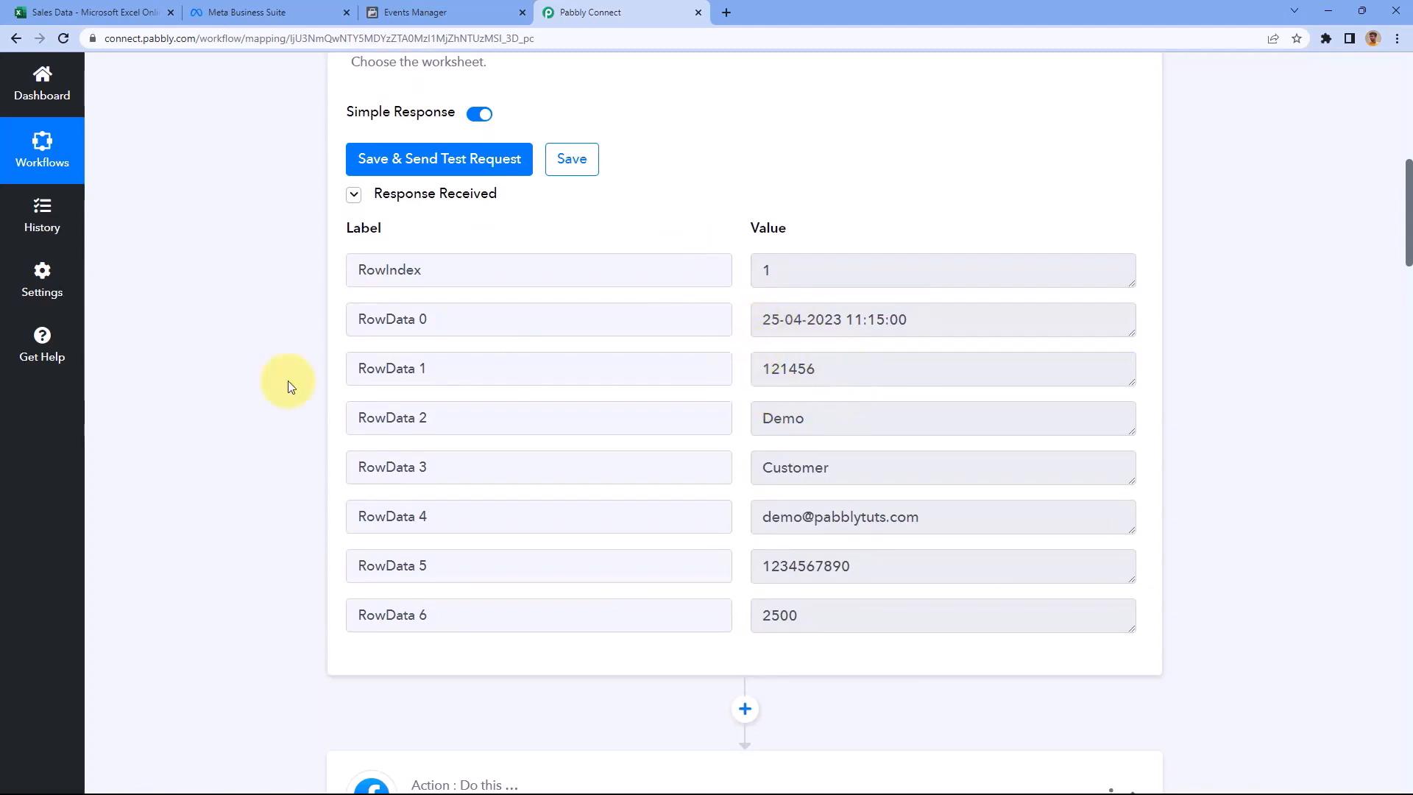
pyautogui.scroll(-7, 291, 381)
pyautogui.scroll(-6, 297, 377)
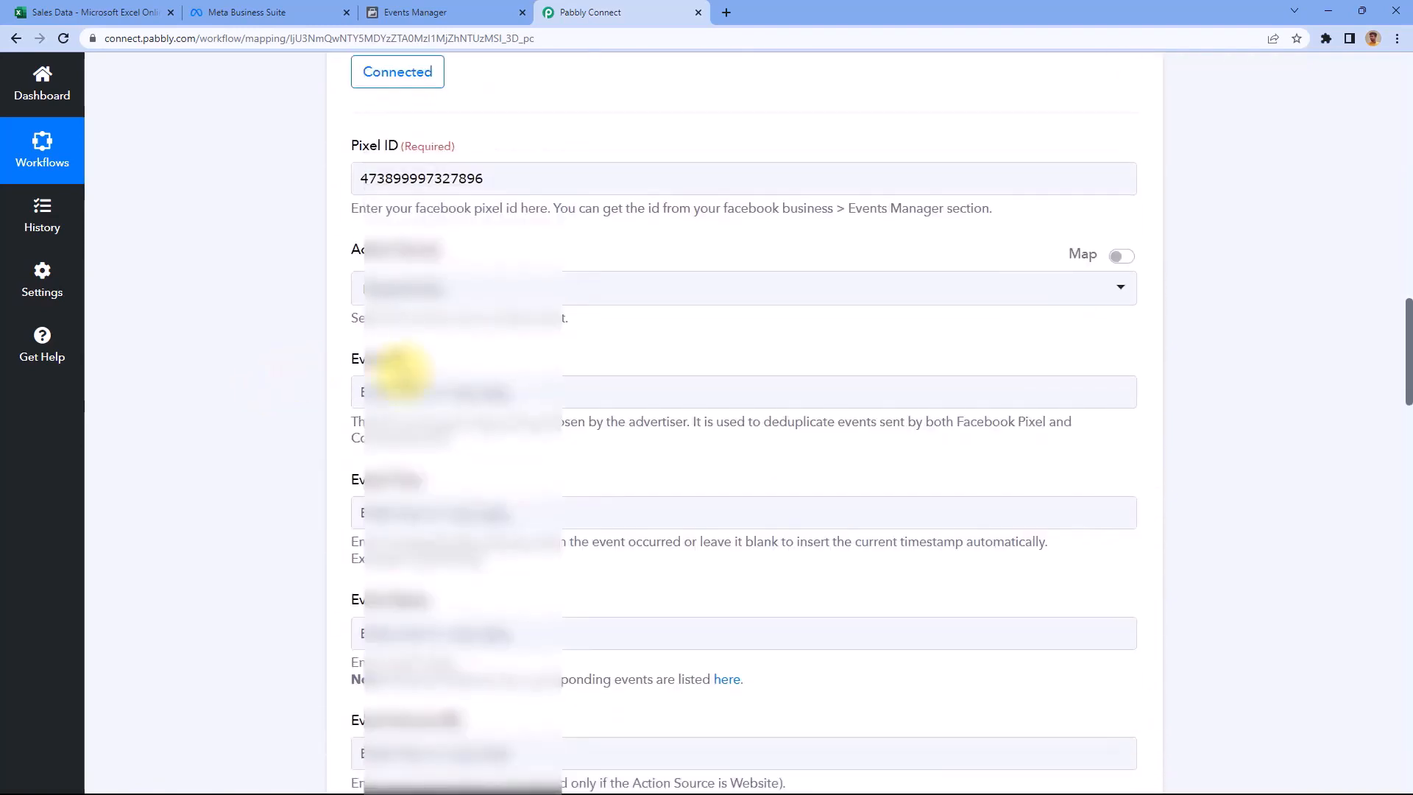
pyautogui.scroll(-1, 291, 303)
# Map the Excel row's RowData 1 order ID into the Event ID field
pyautogui.click(422, 241)
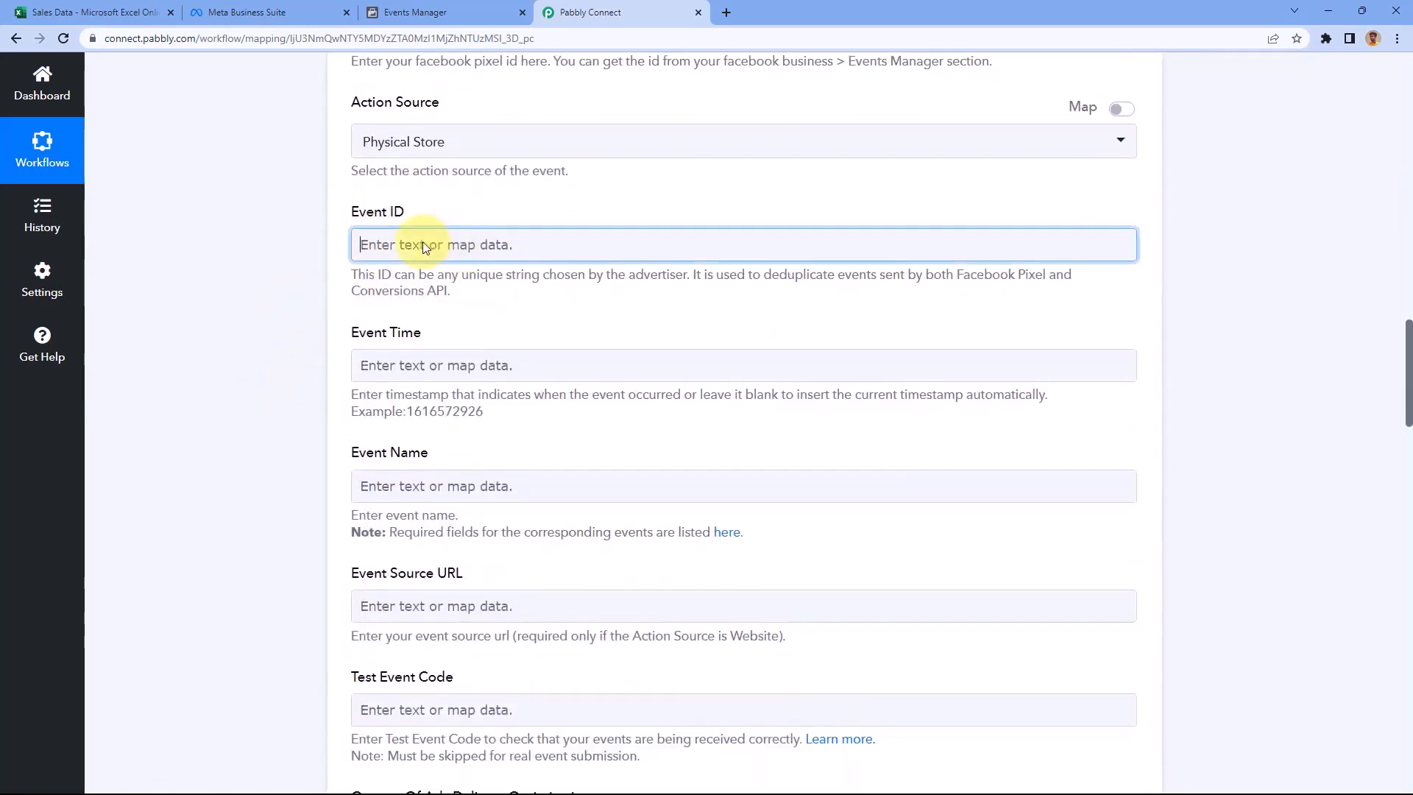
pyautogui.scroll(-1, 317, 250)
pyautogui.click(702, 292)
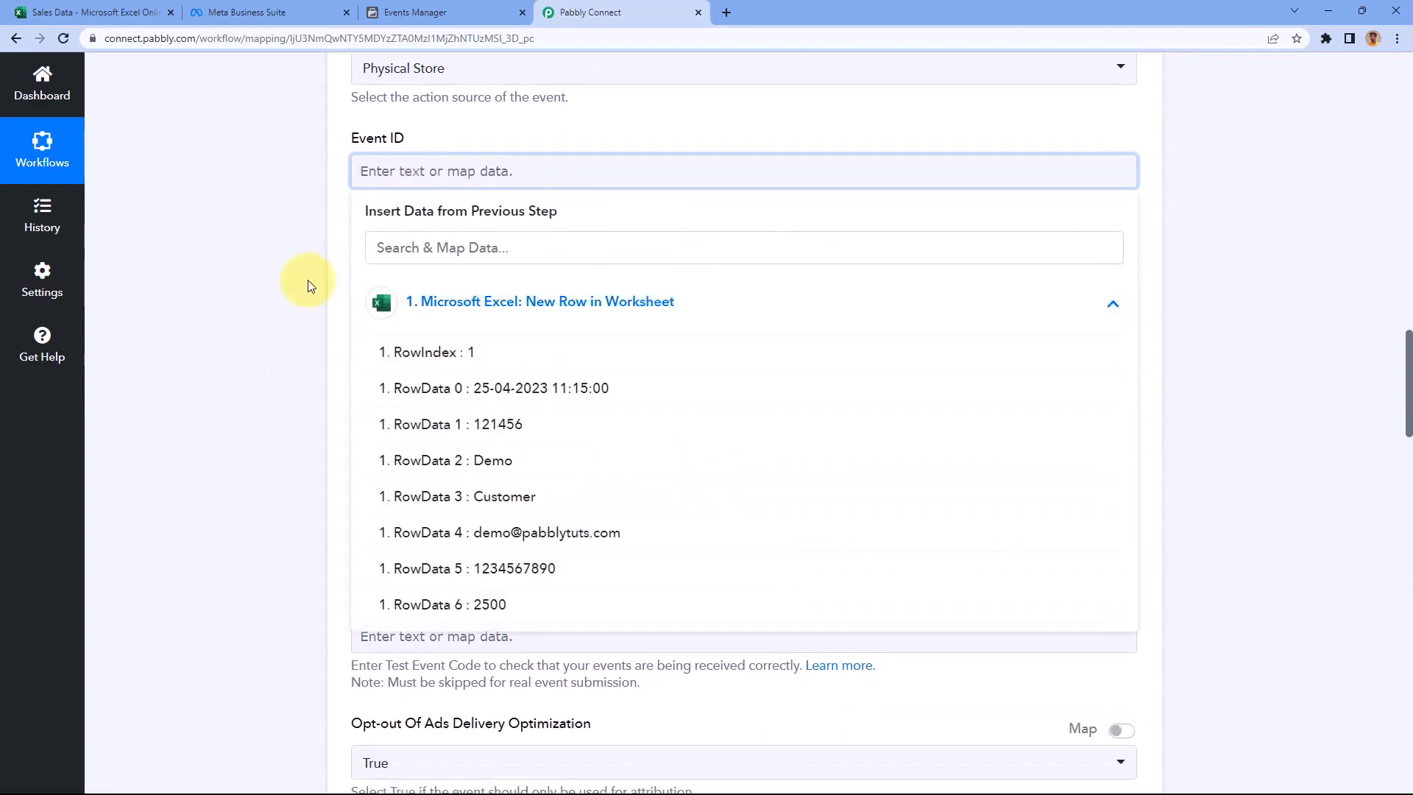
pyautogui.scroll(-1, 324, 243)
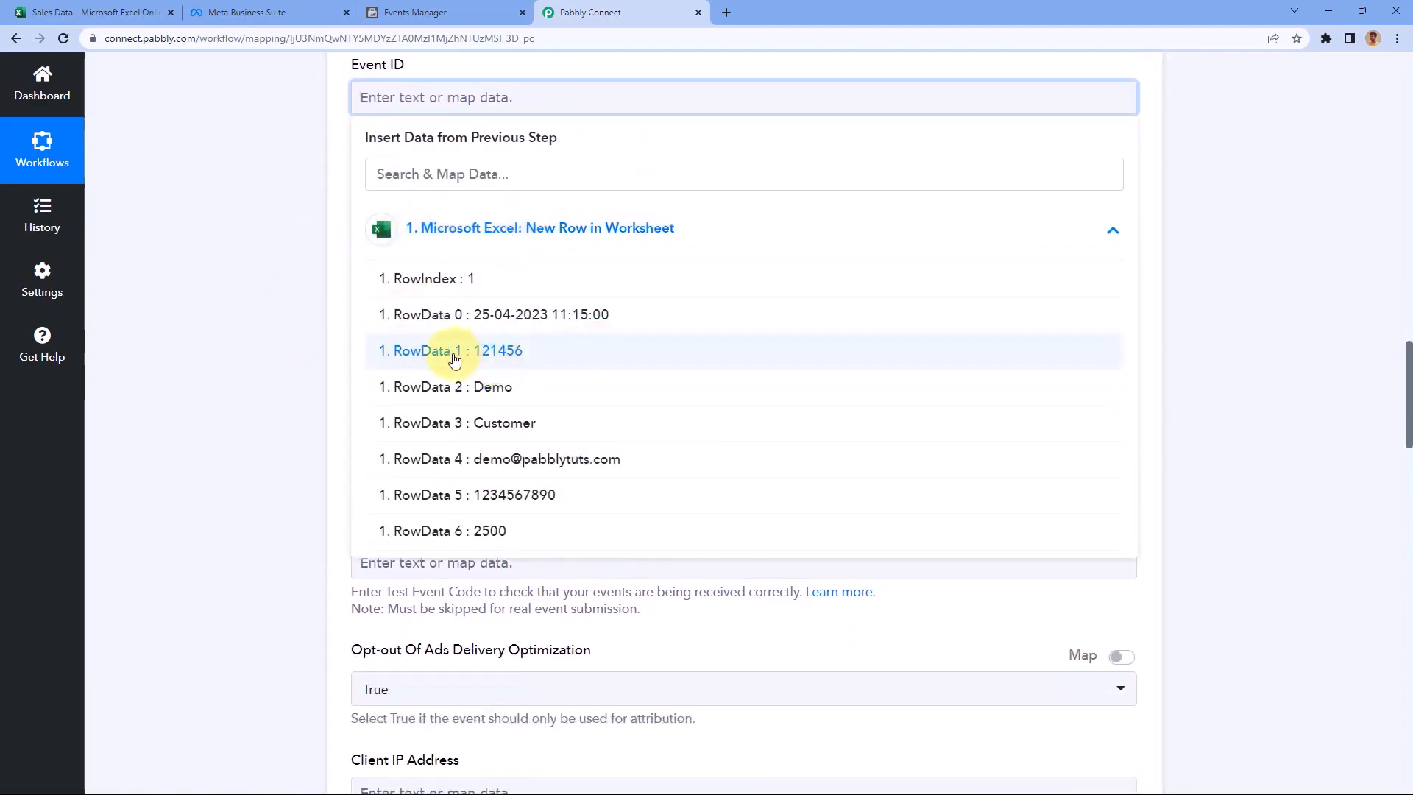
pyautogui.click(448, 352)
pyautogui.click(318, 210)
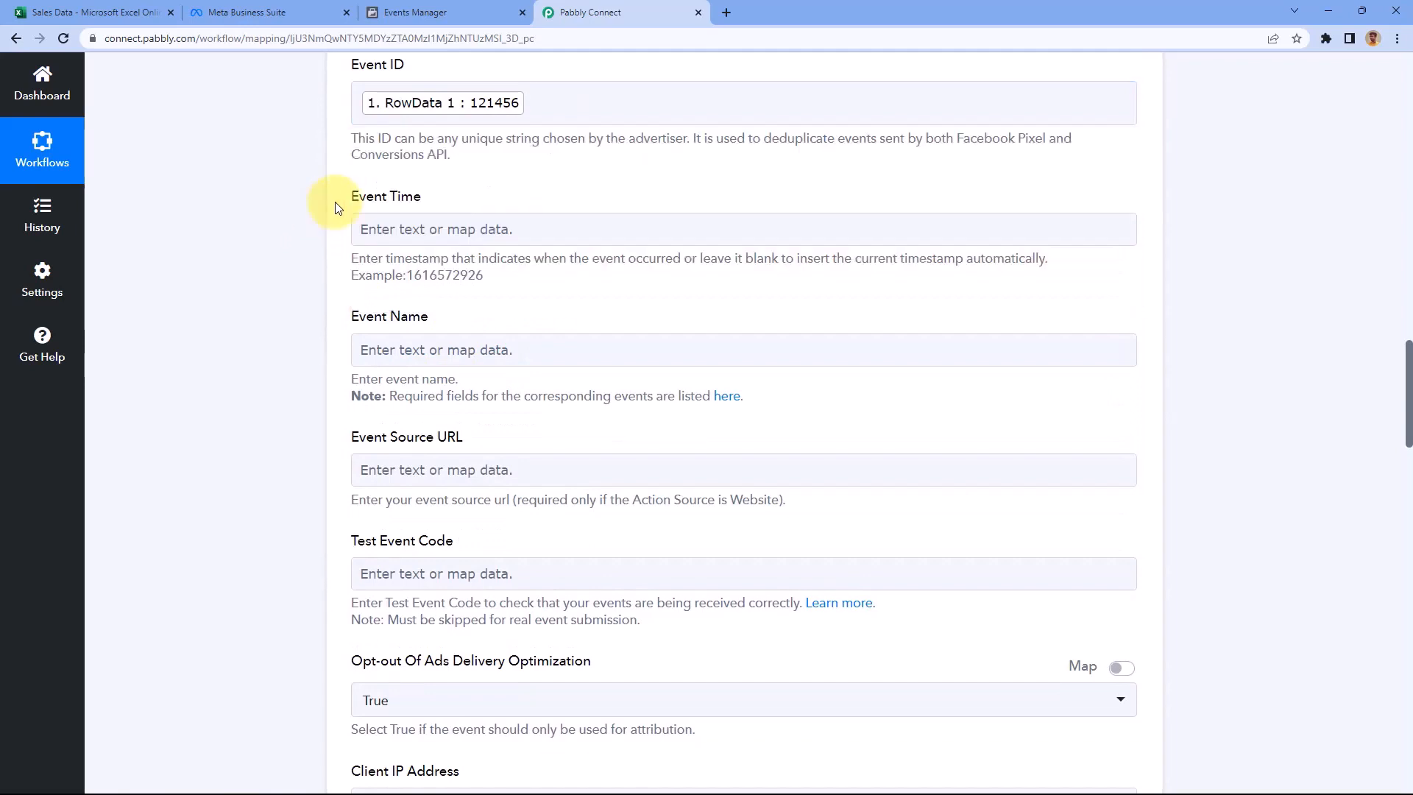
pyautogui.scroll(-1, 335, 147)
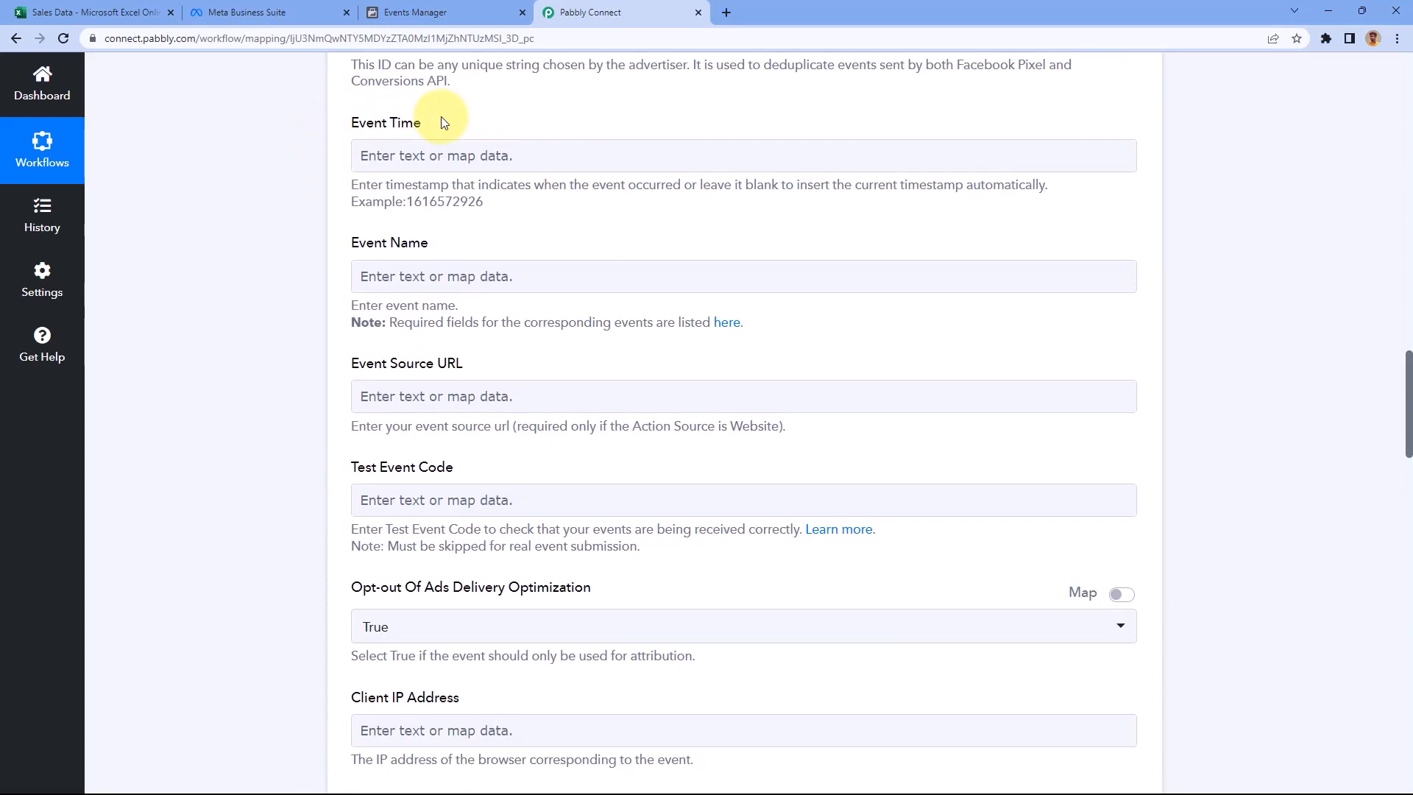
# Check the full date in cell A2, then highlight 'timestamp' in the Event Time help
pyautogui.click(99, 12)
pyautogui.click(132, 246)
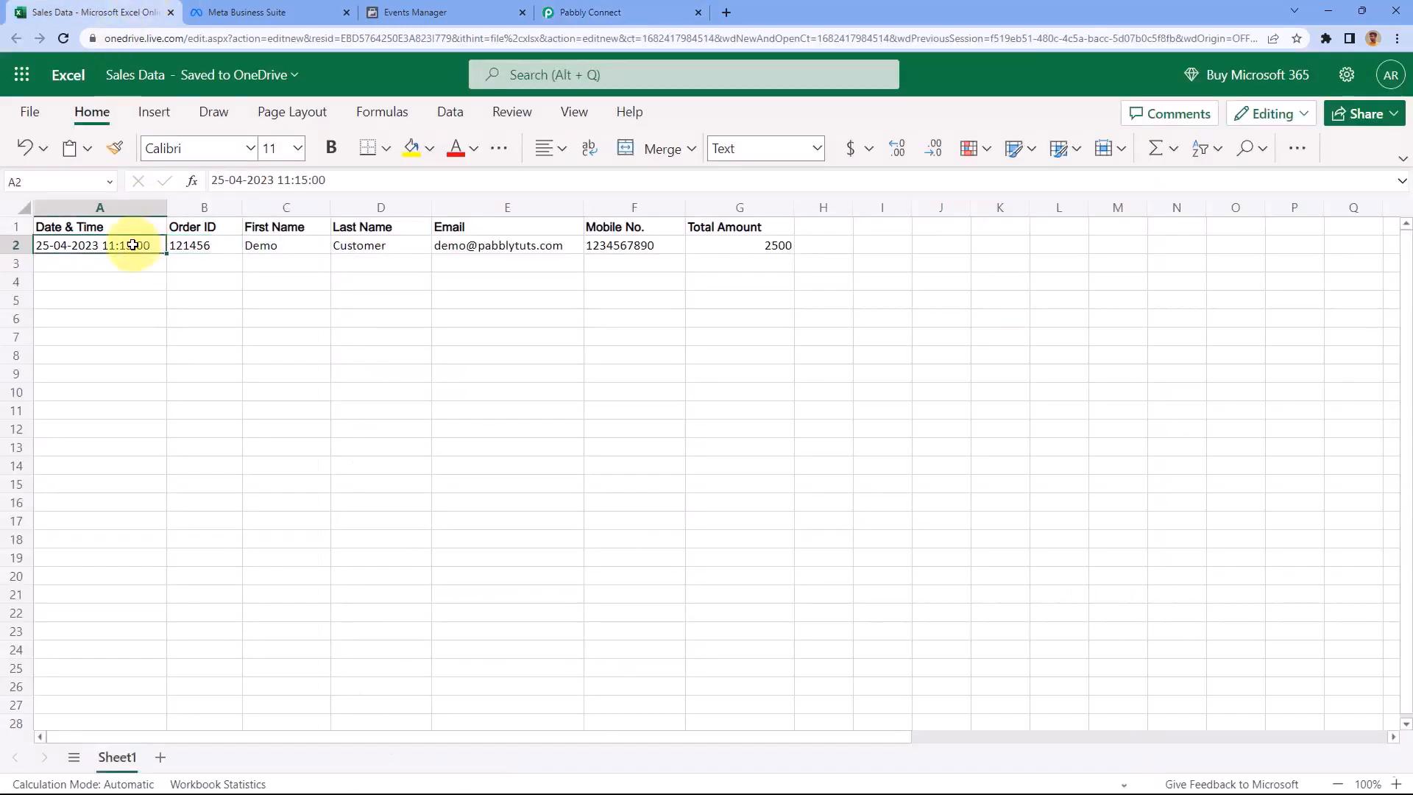
pyautogui.doubleClick(45, 243)
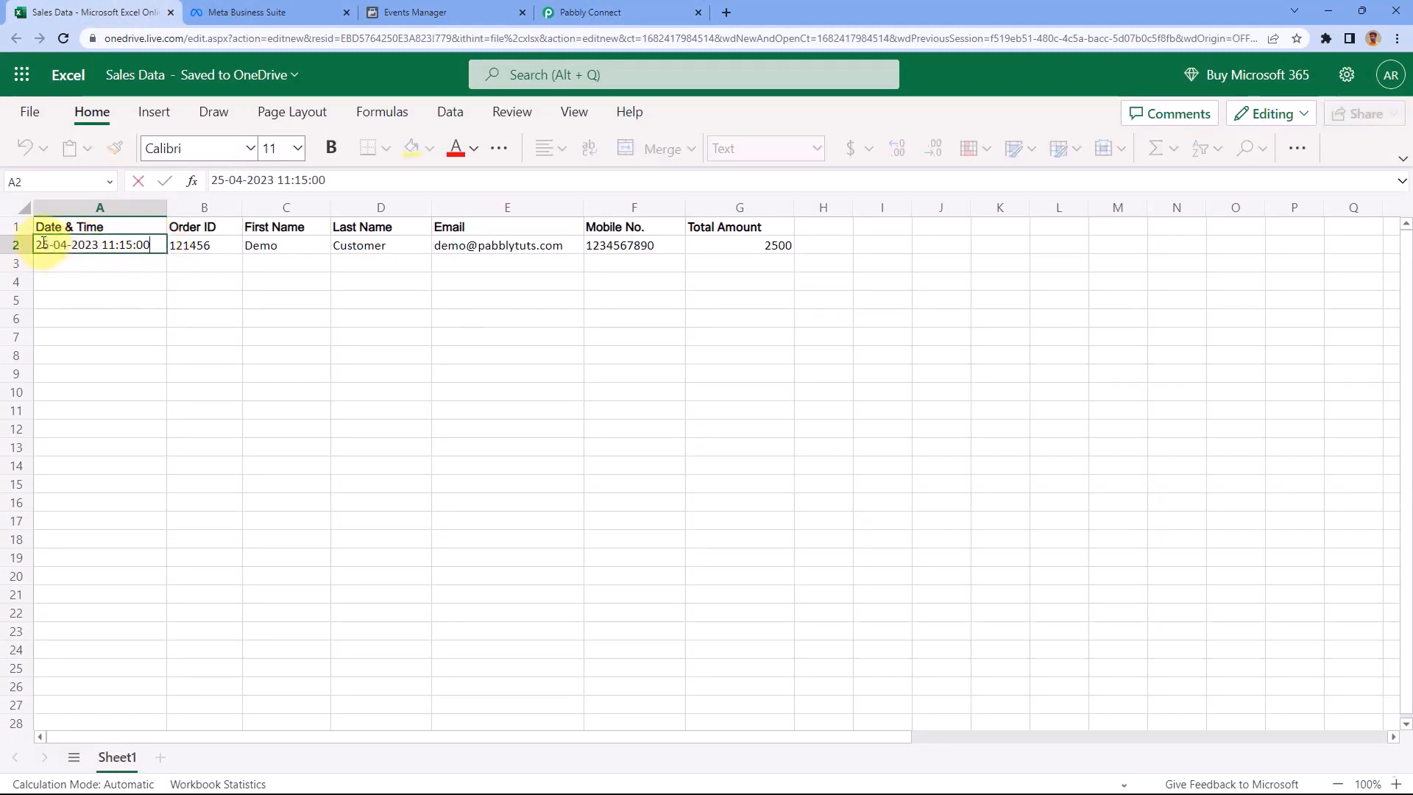
pyautogui.press('Return')
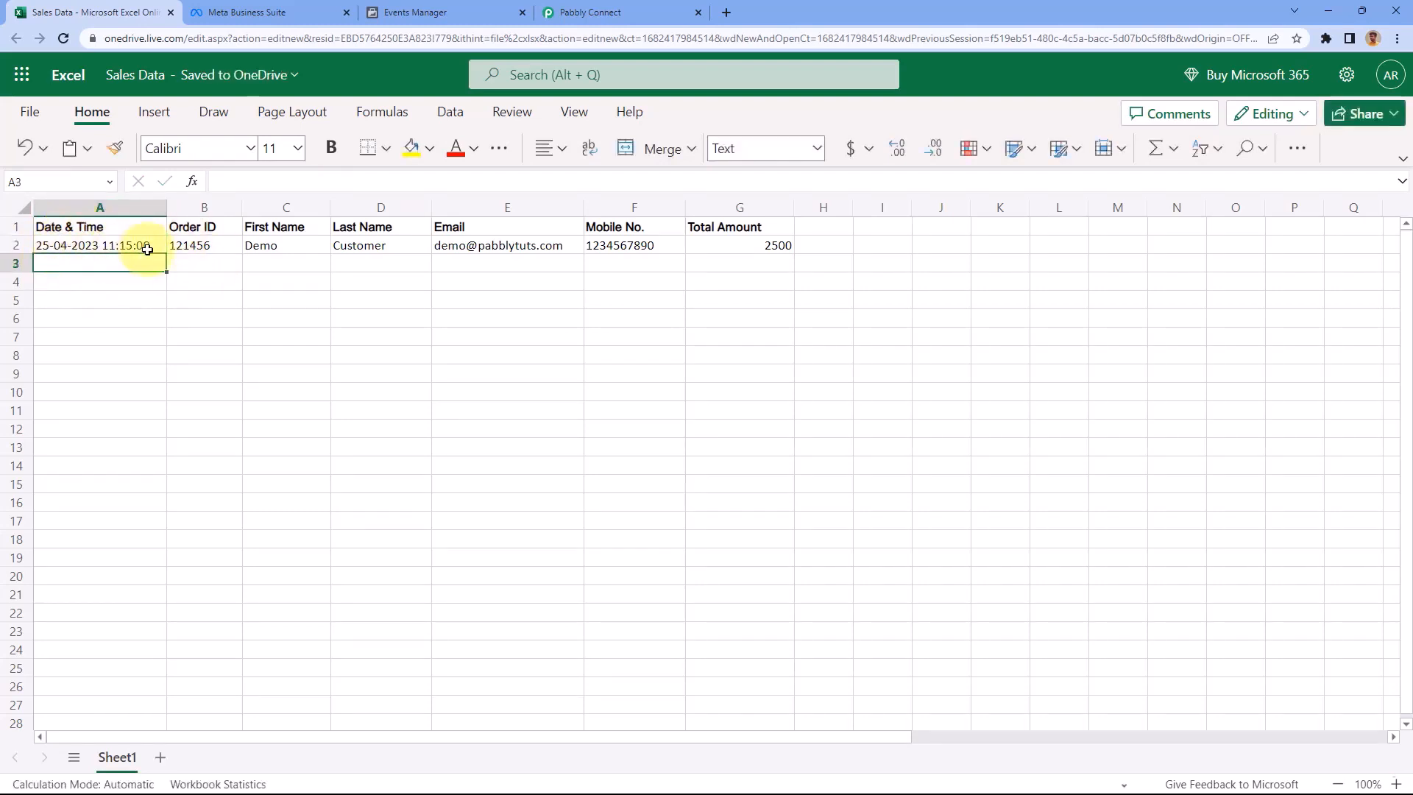
pyautogui.click(600, 13)
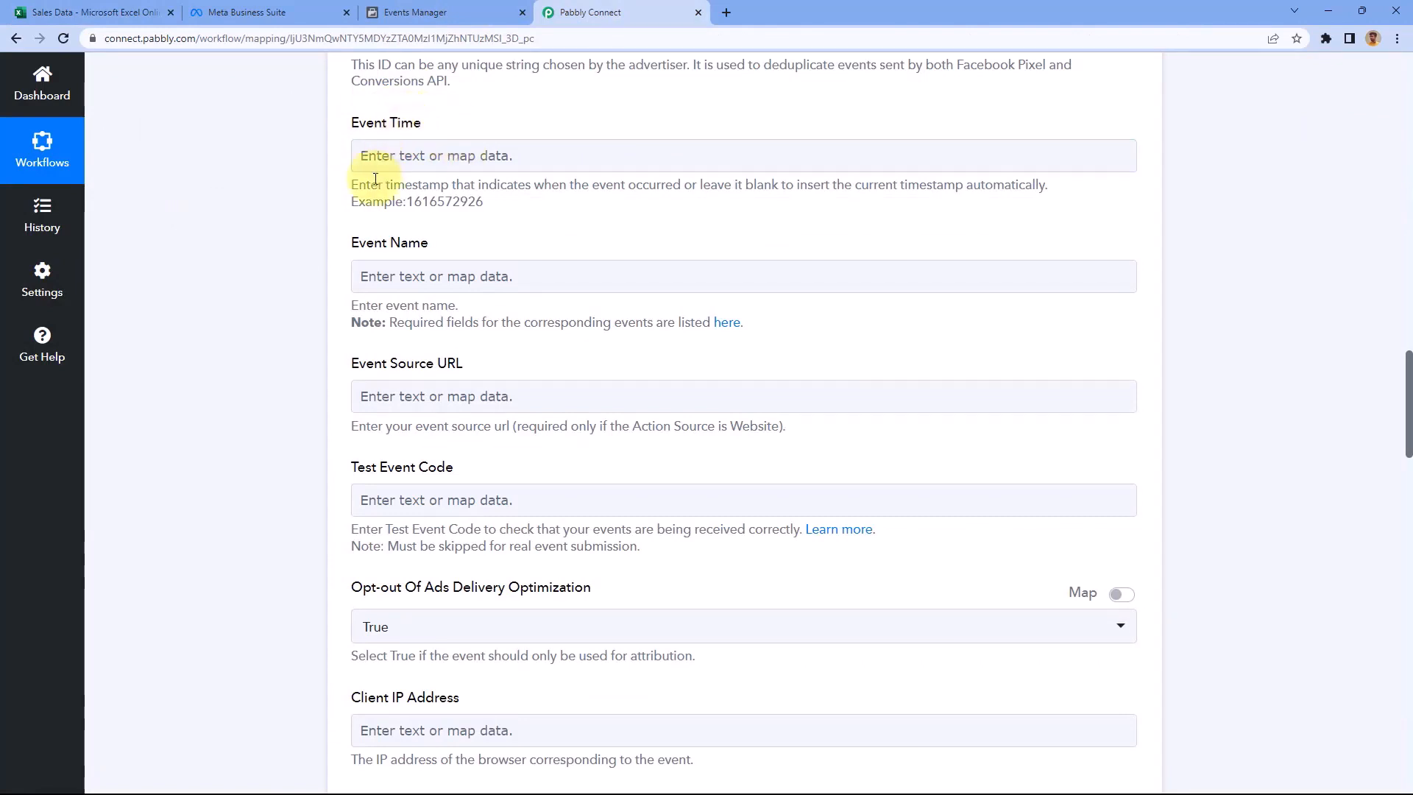
pyautogui.click(455, 202)
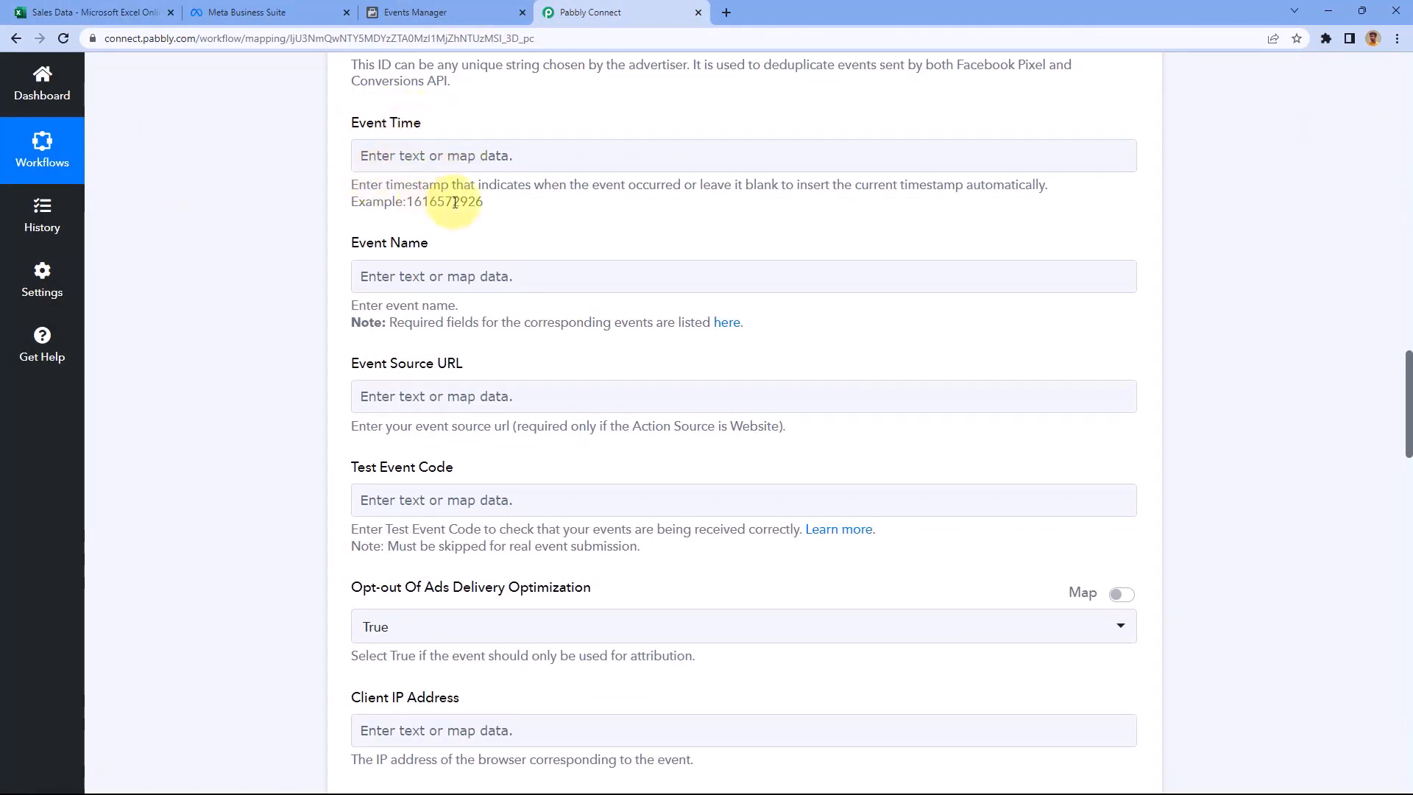
pyautogui.doubleClick(397, 188)
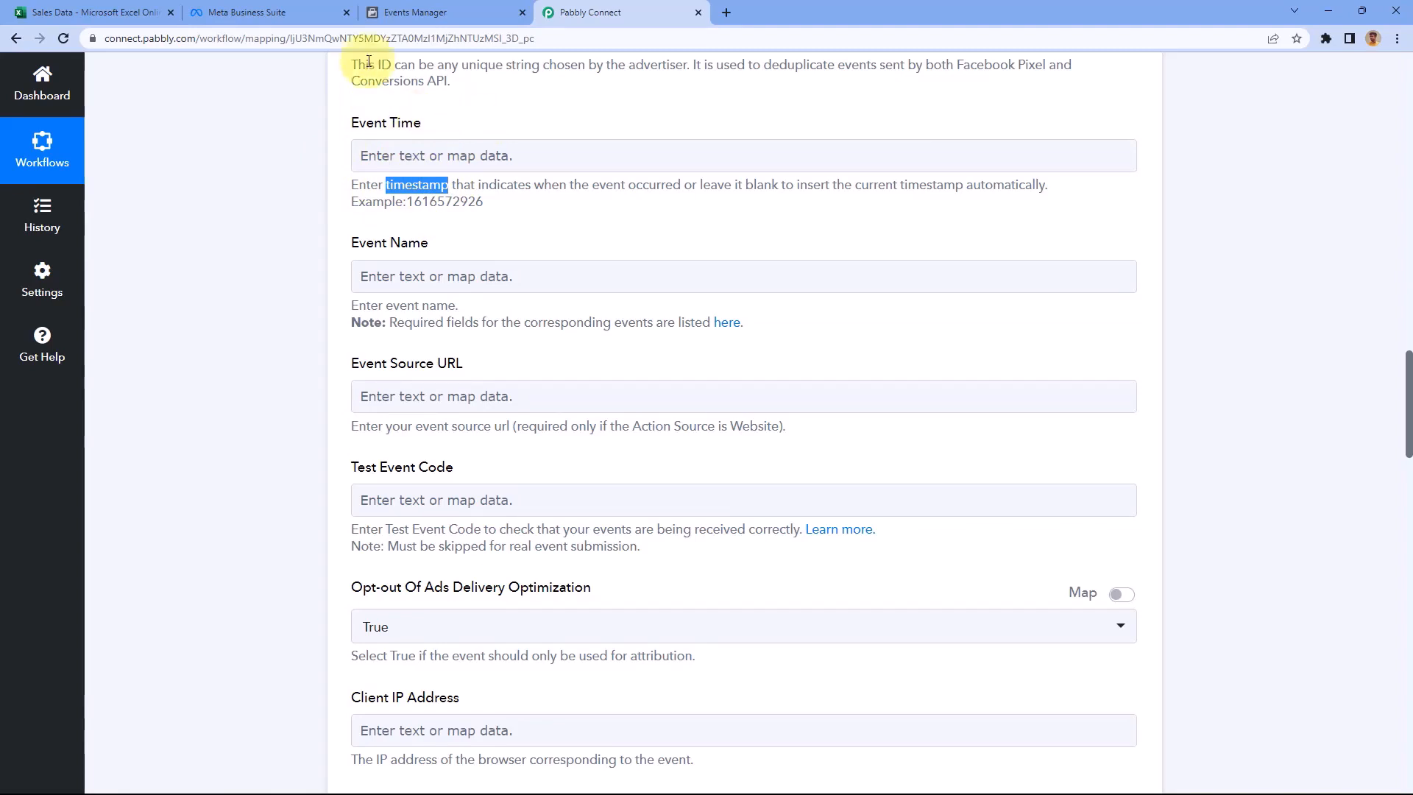
pyautogui.click(87, 13)
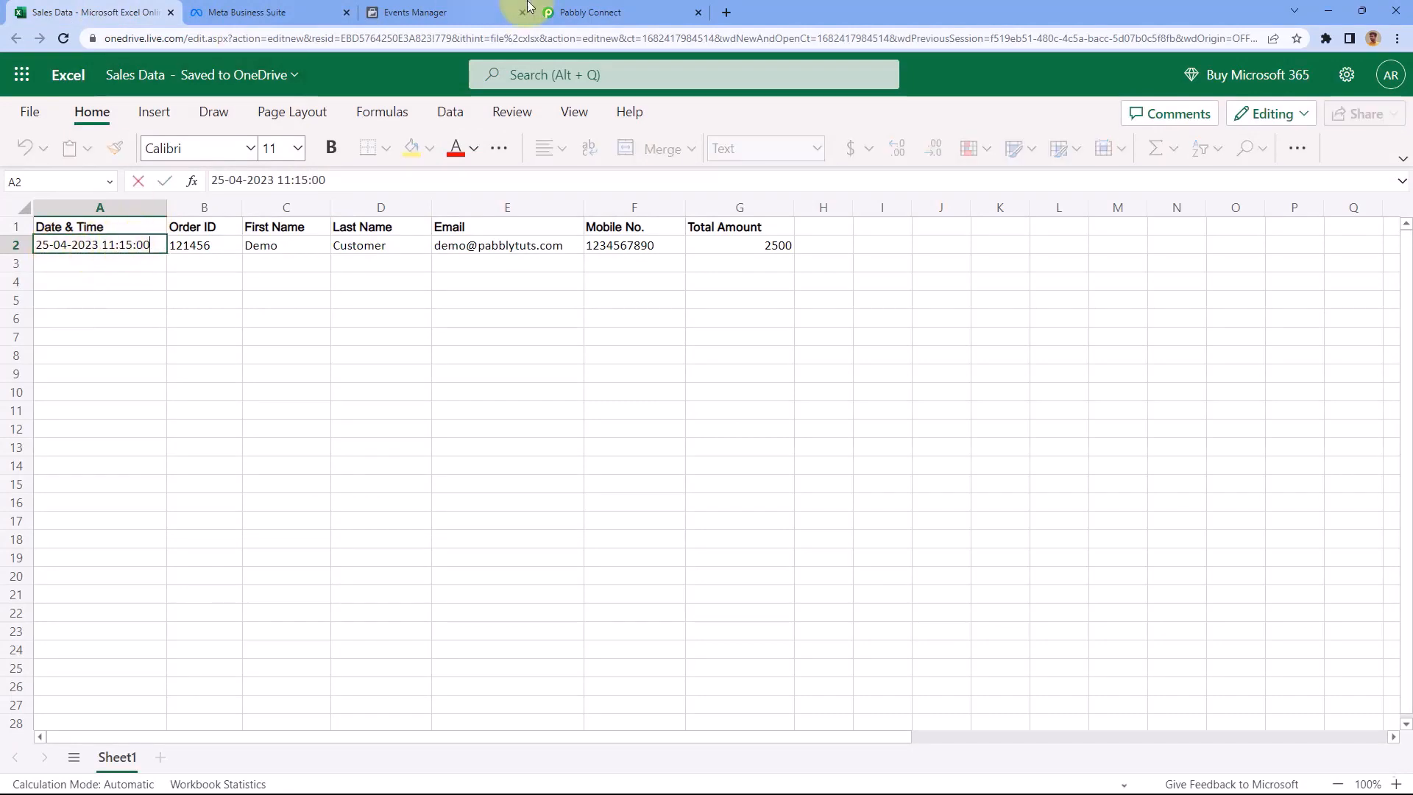
pyautogui.click(567, 13)
pyautogui.click(278, 188)
pyautogui.scroll(9, 304, 206)
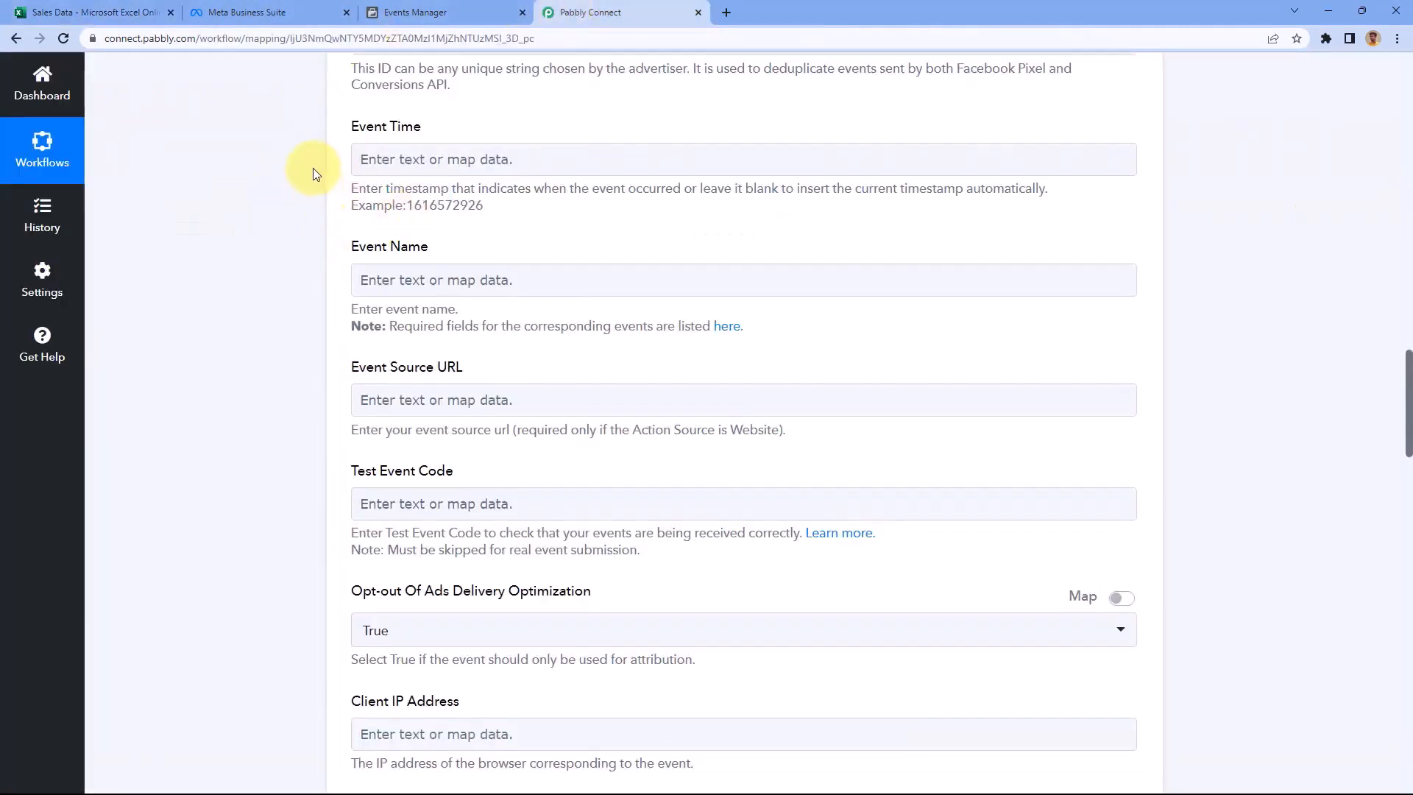
pyautogui.scroll(8, 297, 308)
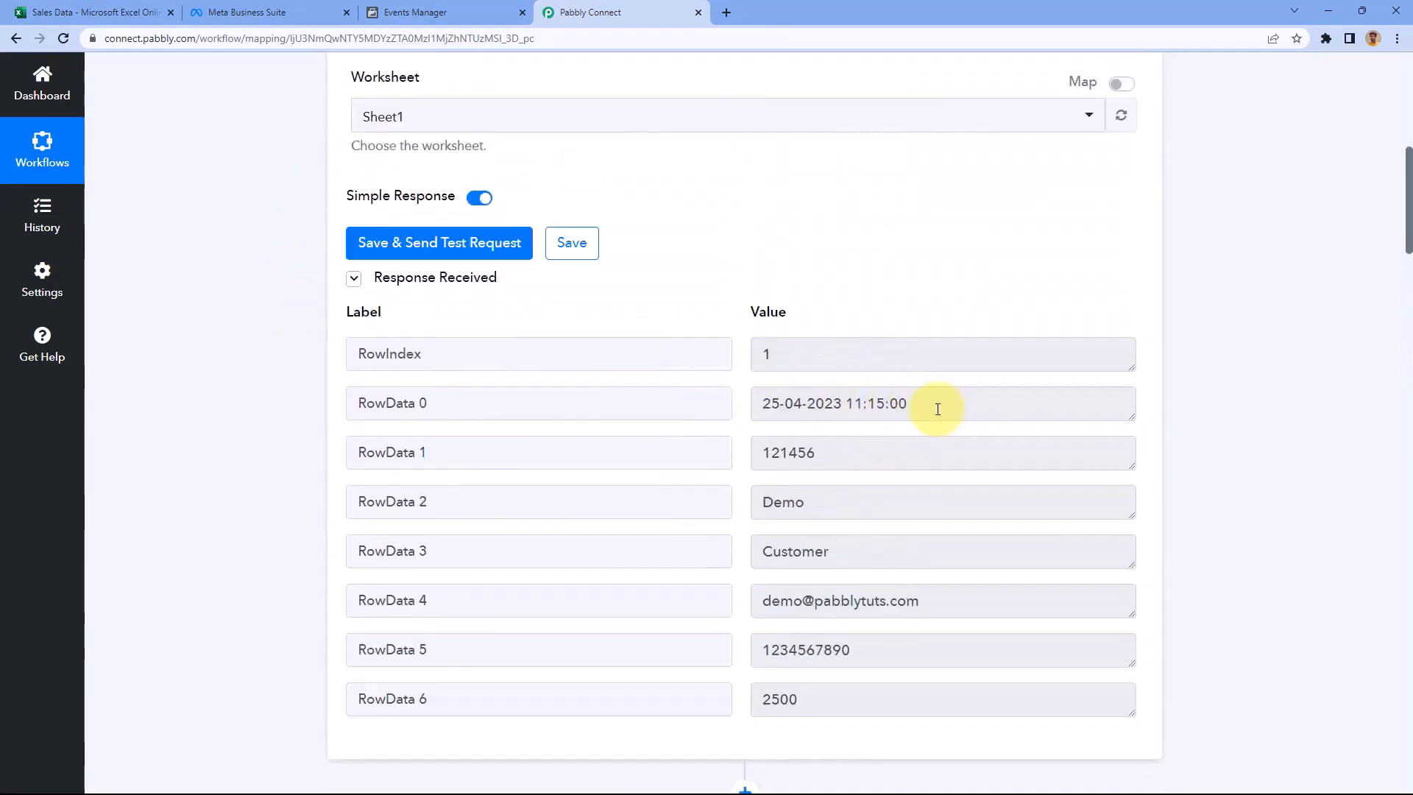
pyautogui.moveTo(934, 404); pyautogui.dragTo(749, 415)
pyautogui.click(733, 402)
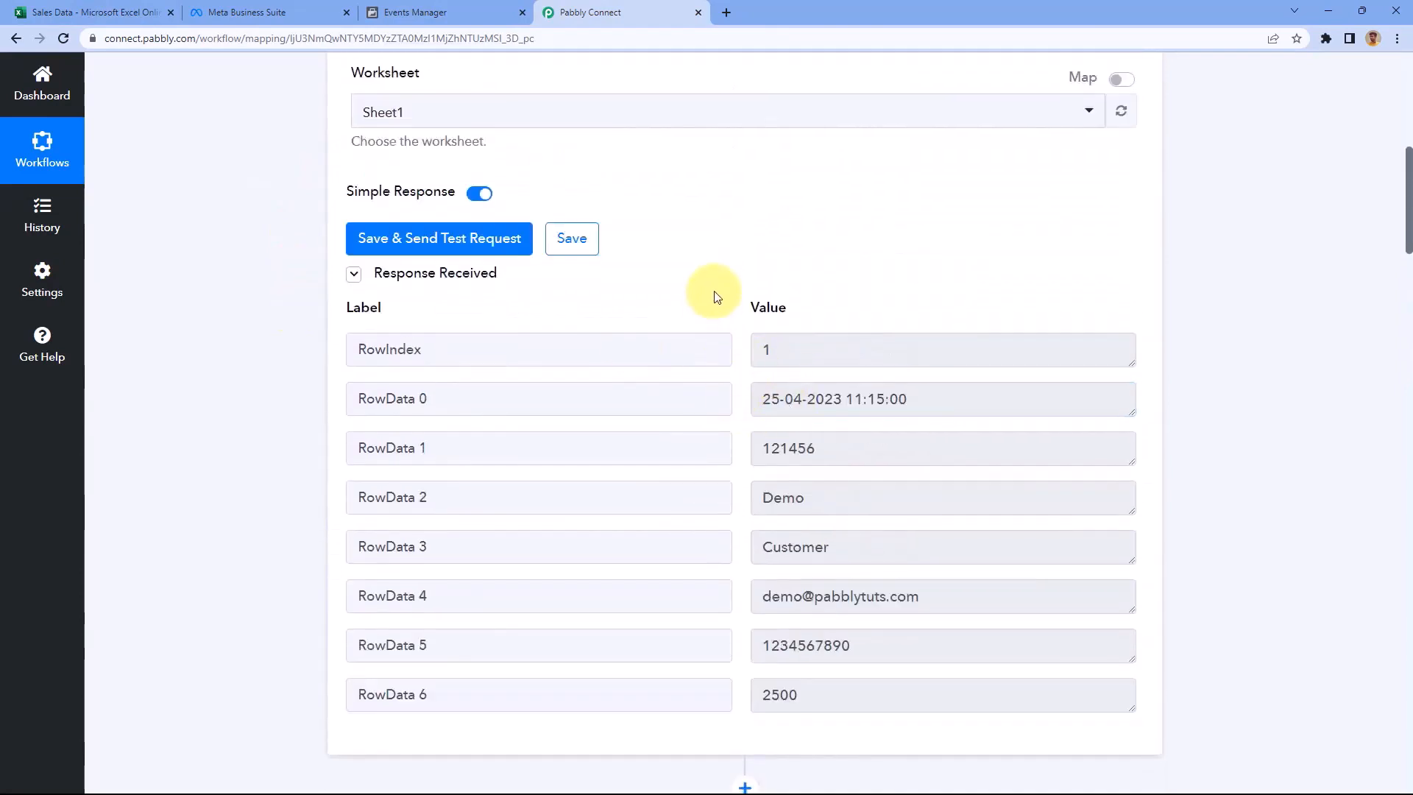
pyautogui.scroll(-3, 276, 357)
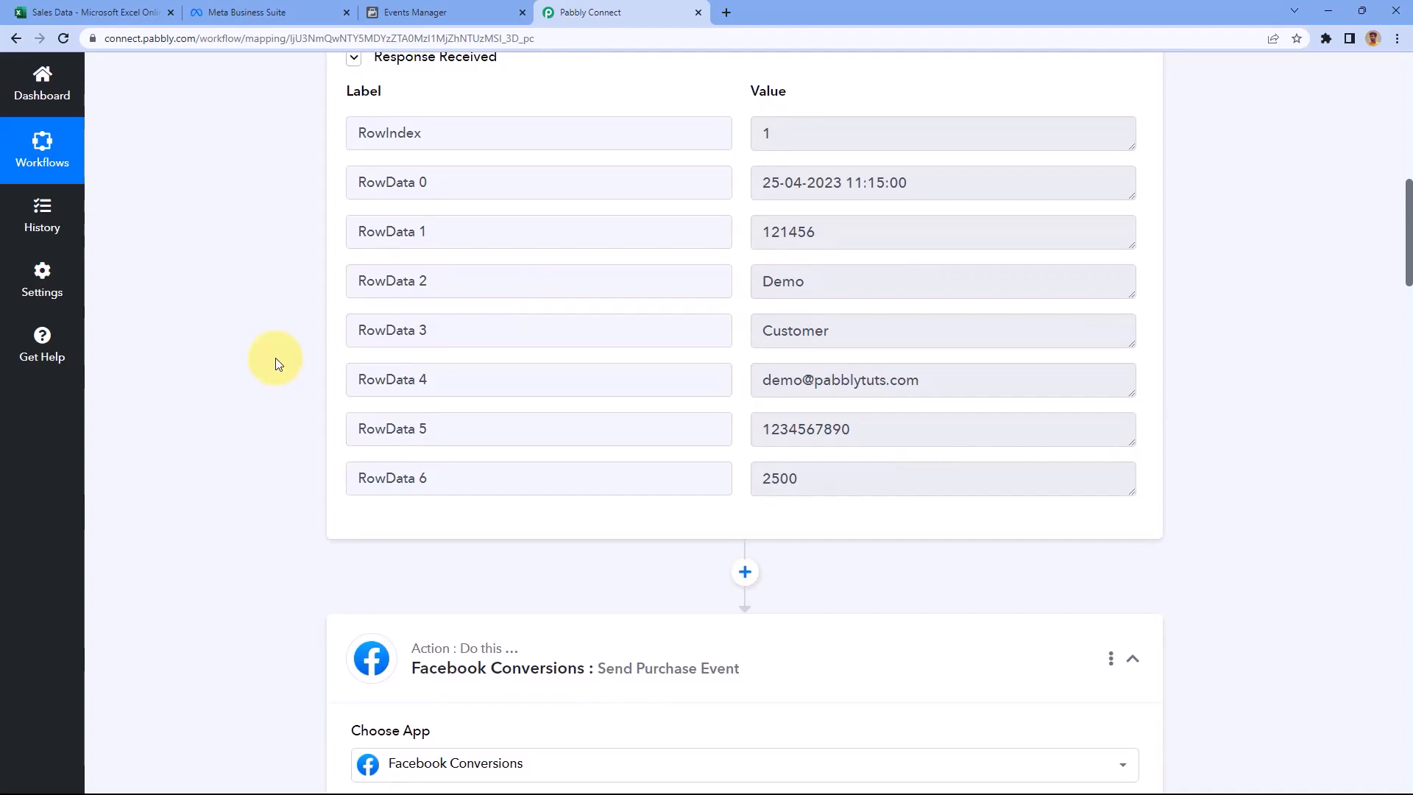
pyautogui.scroll(-4, 275, 358)
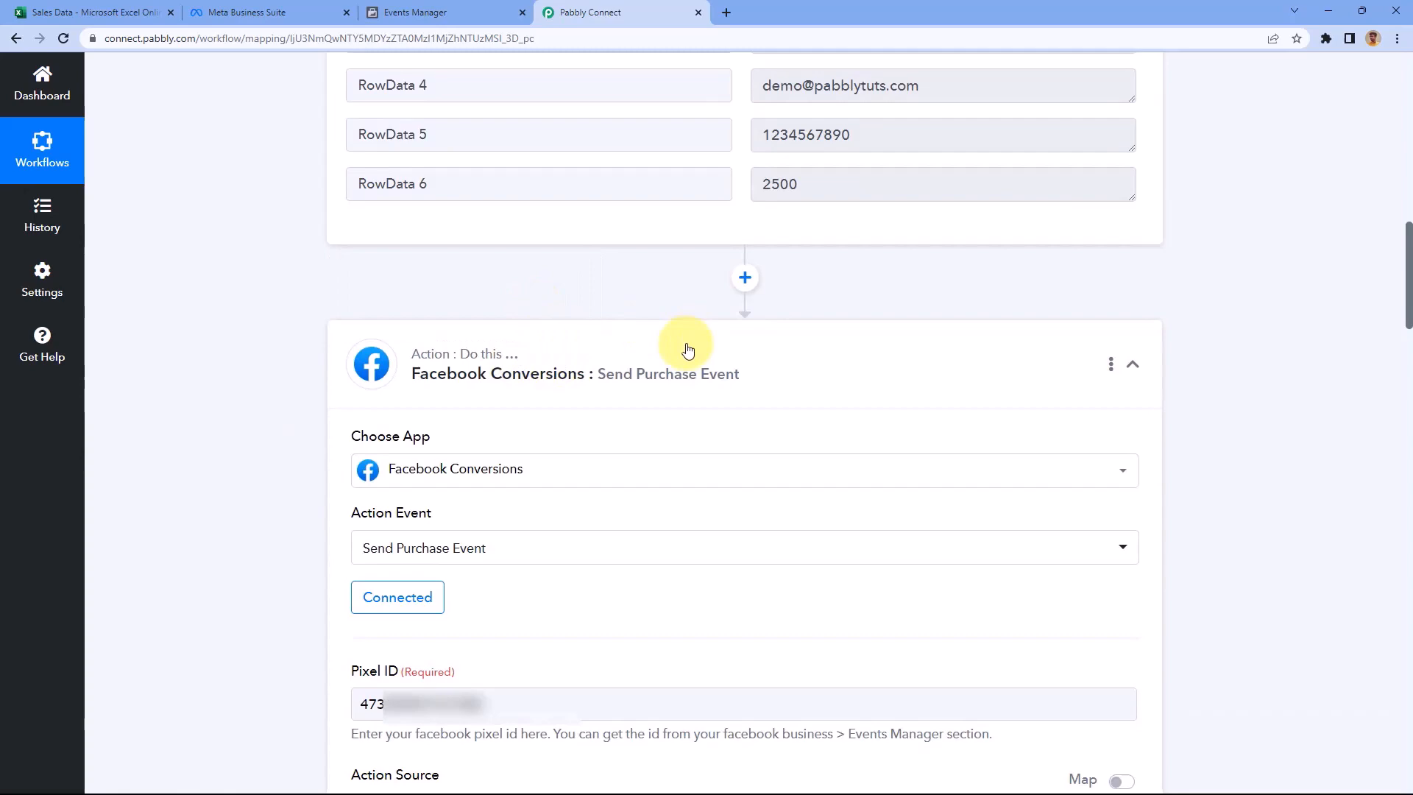
# Insert a Date/Time Formatter step before Facebook Conversions using Format Date with Time Zone, and connect it
pyautogui.click(745, 278)
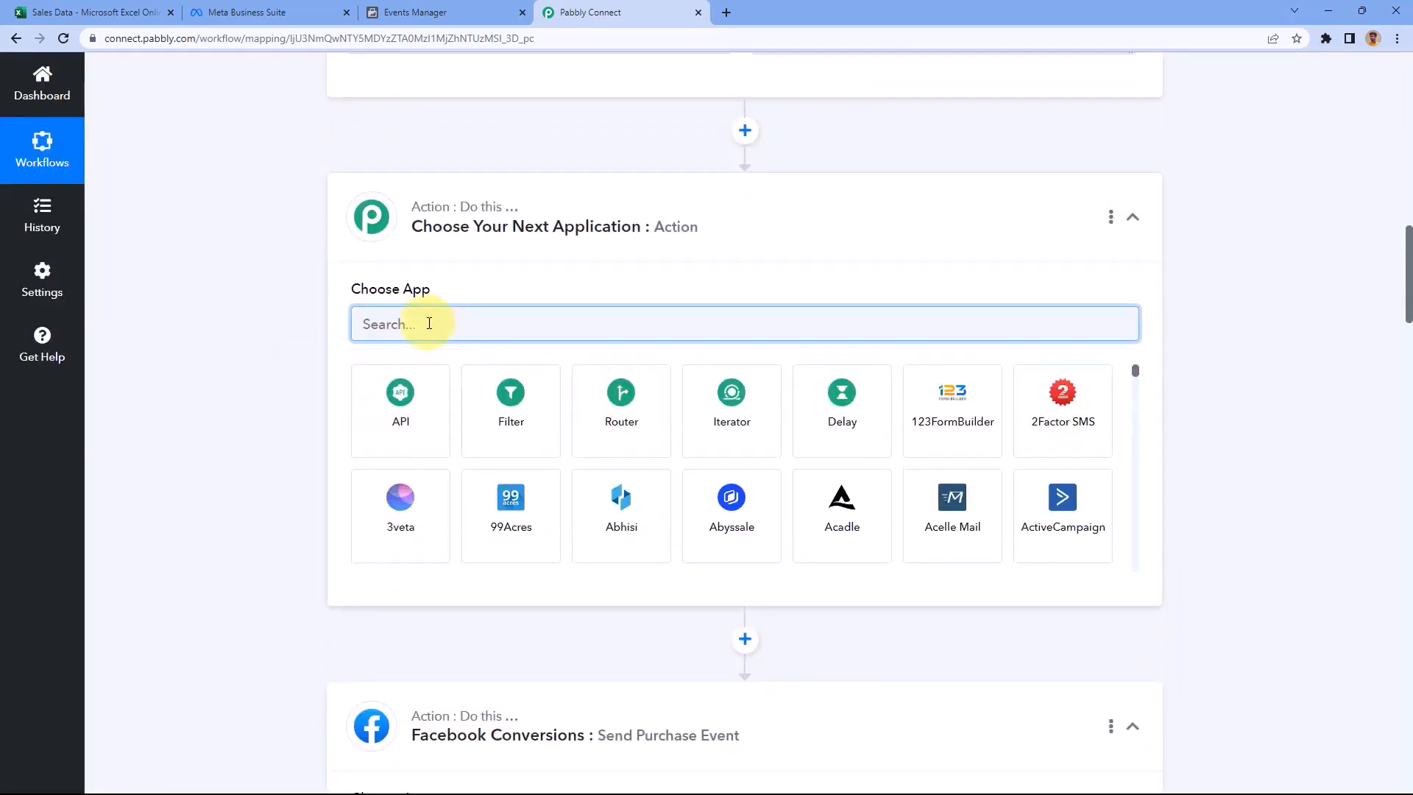
pyautogui.write('Date')
pyautogui.click(410, 398)
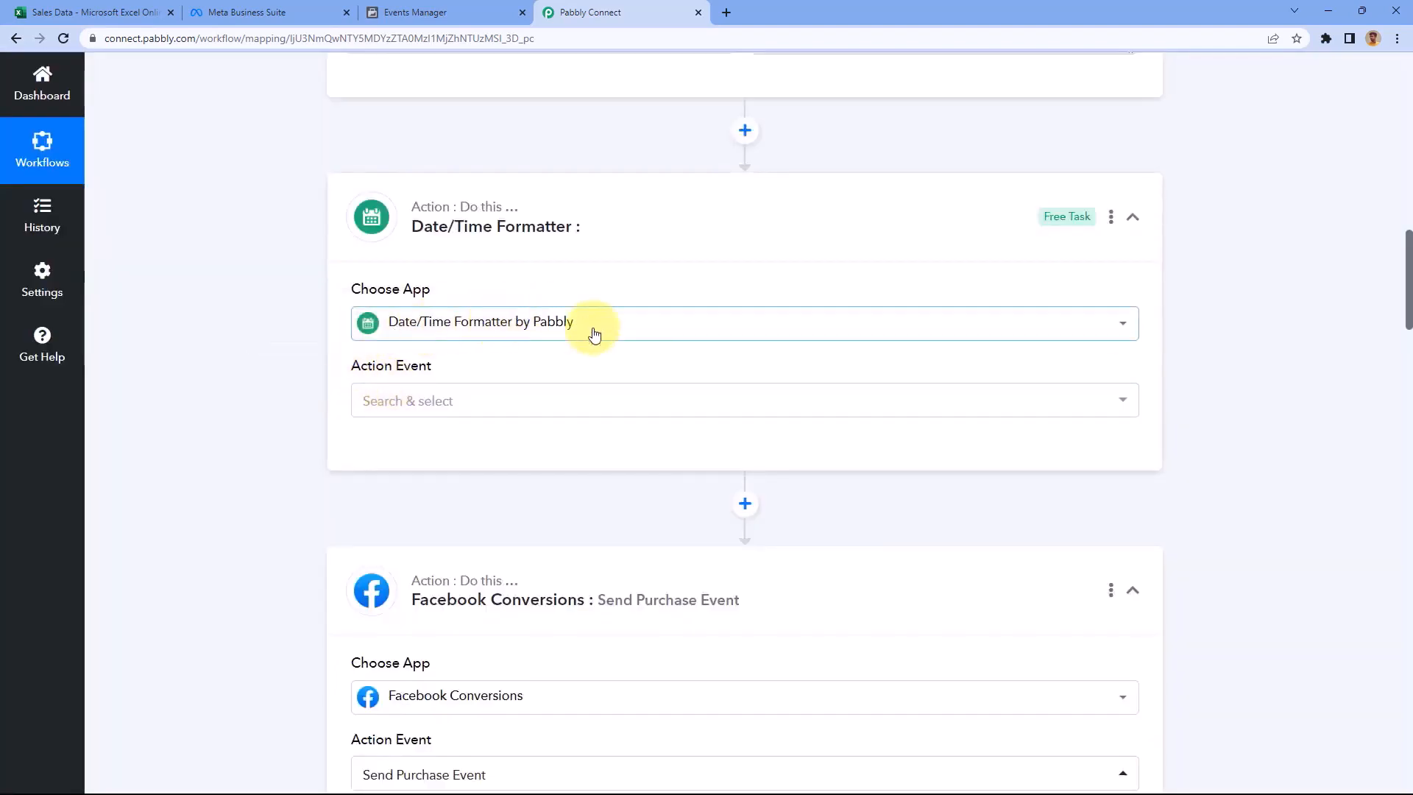
pyautogui.scroll(-2, 309, 317)
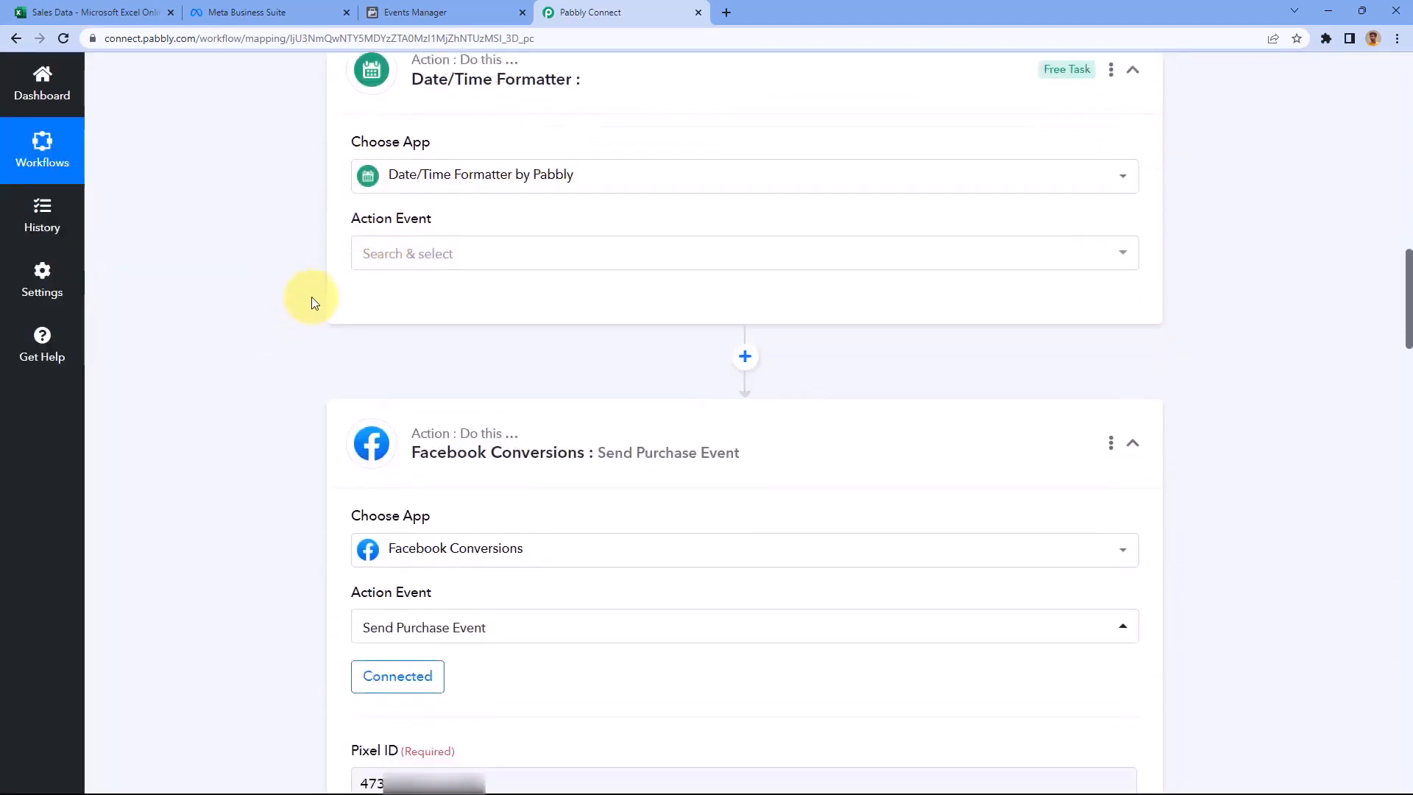
pyautogui.click(496, 253)
pyautogui.scroll(-1, 275, 276)
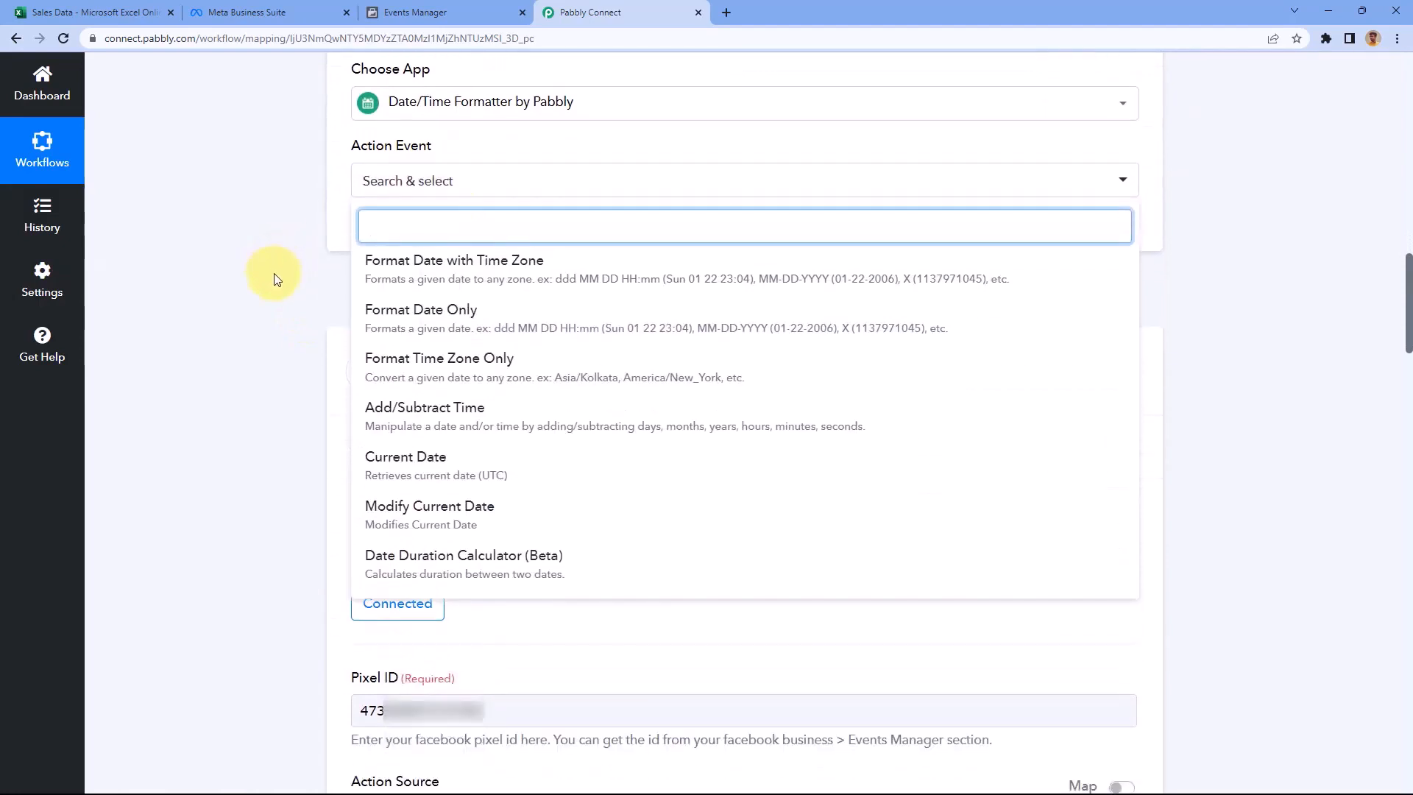
pyautogui.click(524, 275)
pyautogui.click(401, 242)
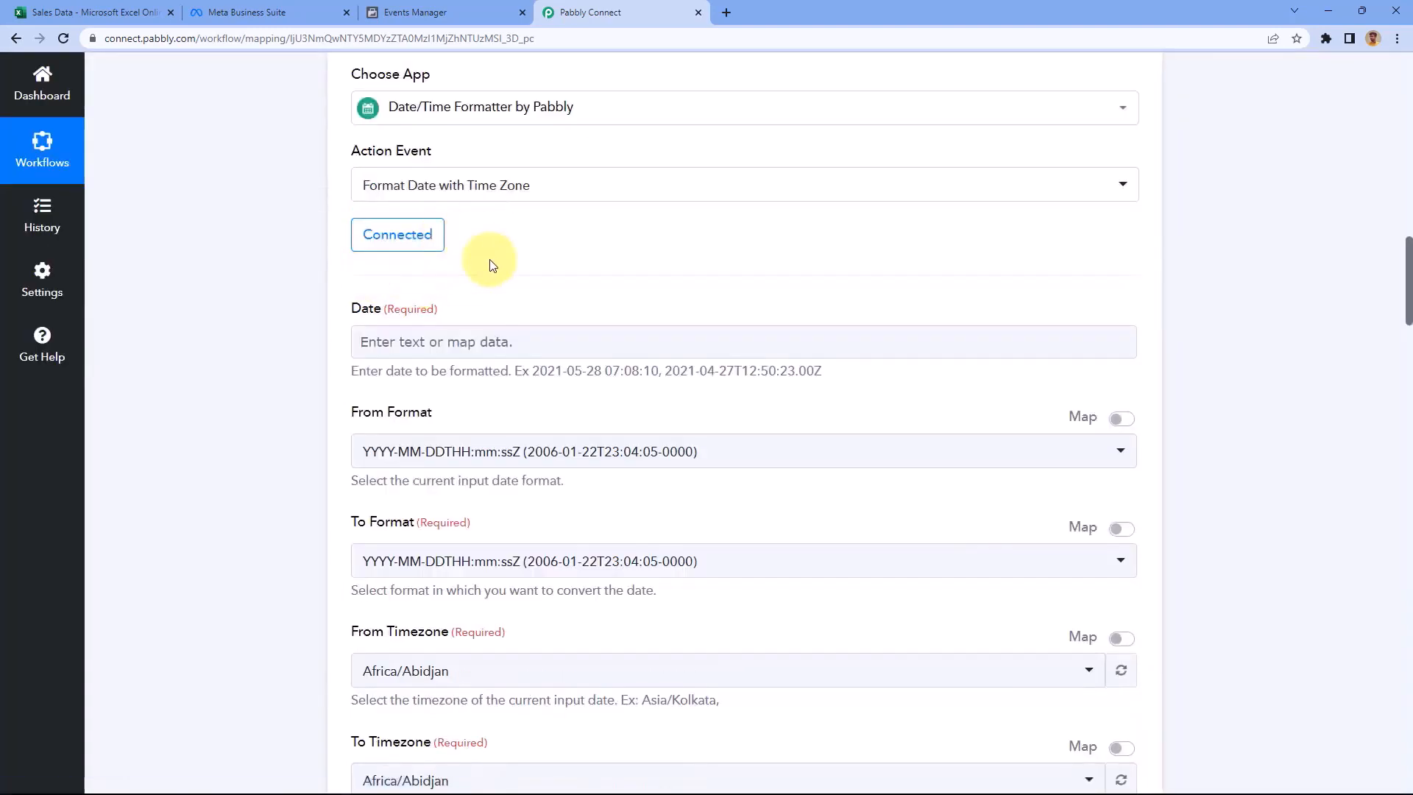
# Map the Excel row's date and time (RowData 0) into the formatter's Date field
pyautogui.scroll(-1, 493, 265)
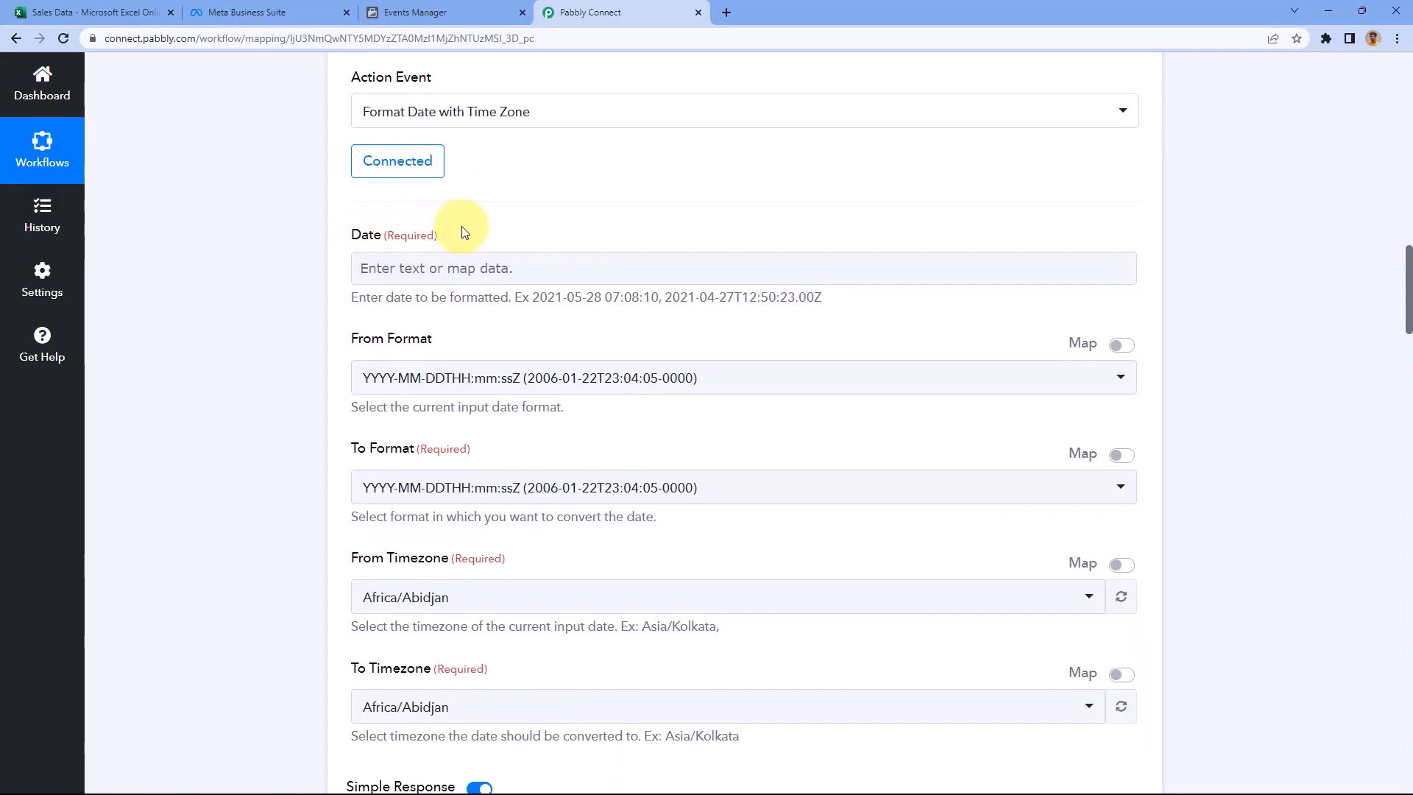
pyautogui.scroll(9, 568, 236)
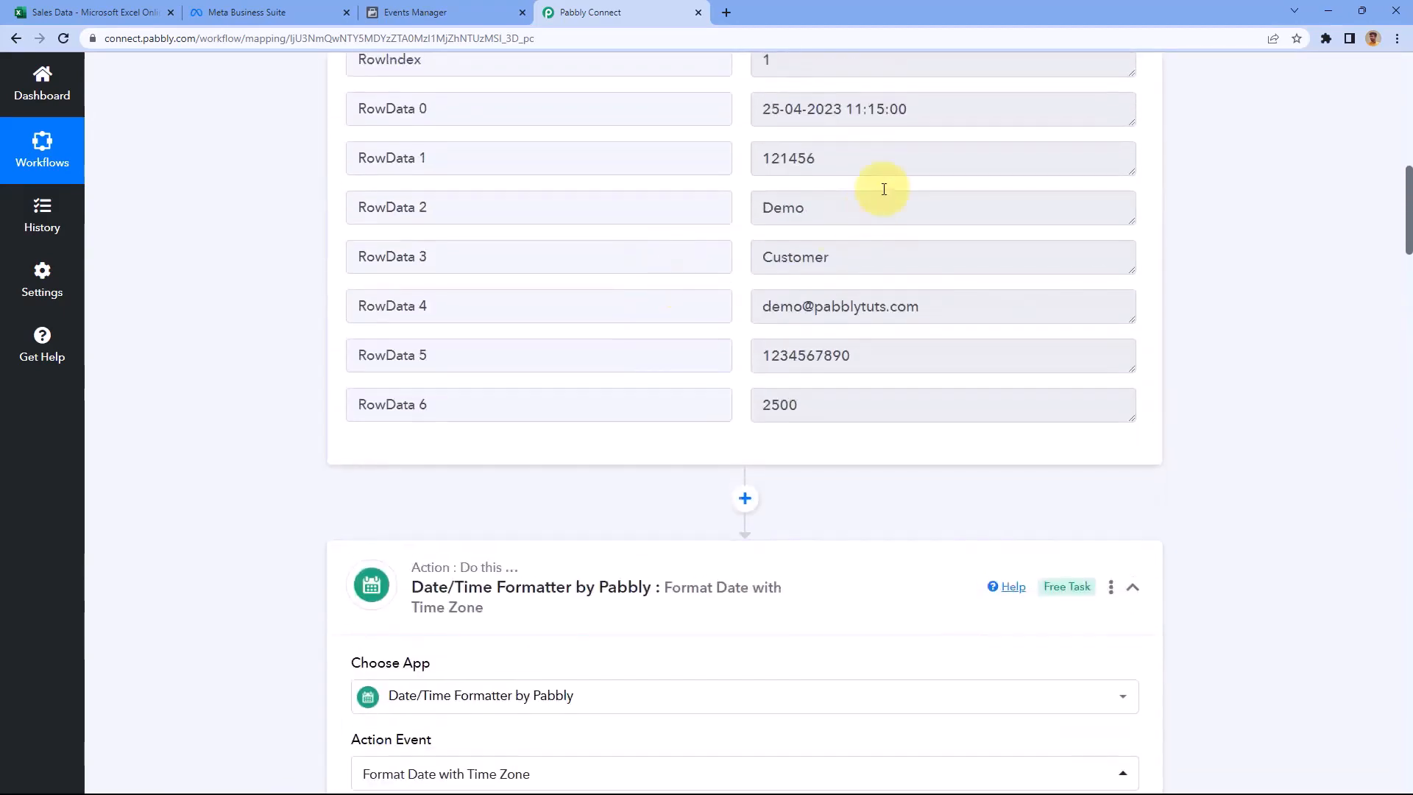
pyautogui.moveTo(926, 114); pyautogui.dragTo(719, 114)
pyautogui.click(739, 114)
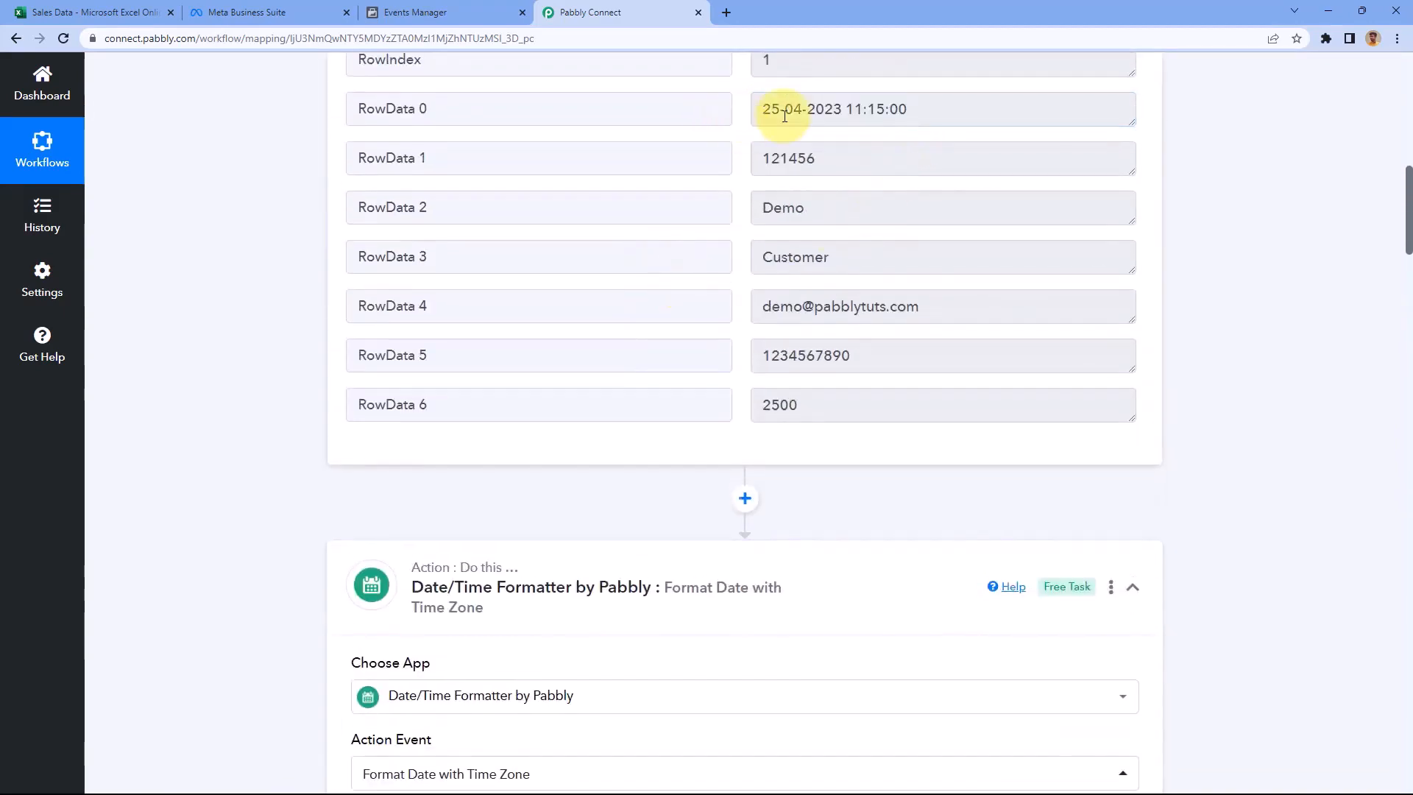
pyautogui.scroll(-6, 358, 398)
pyautogui.click(390, 335)
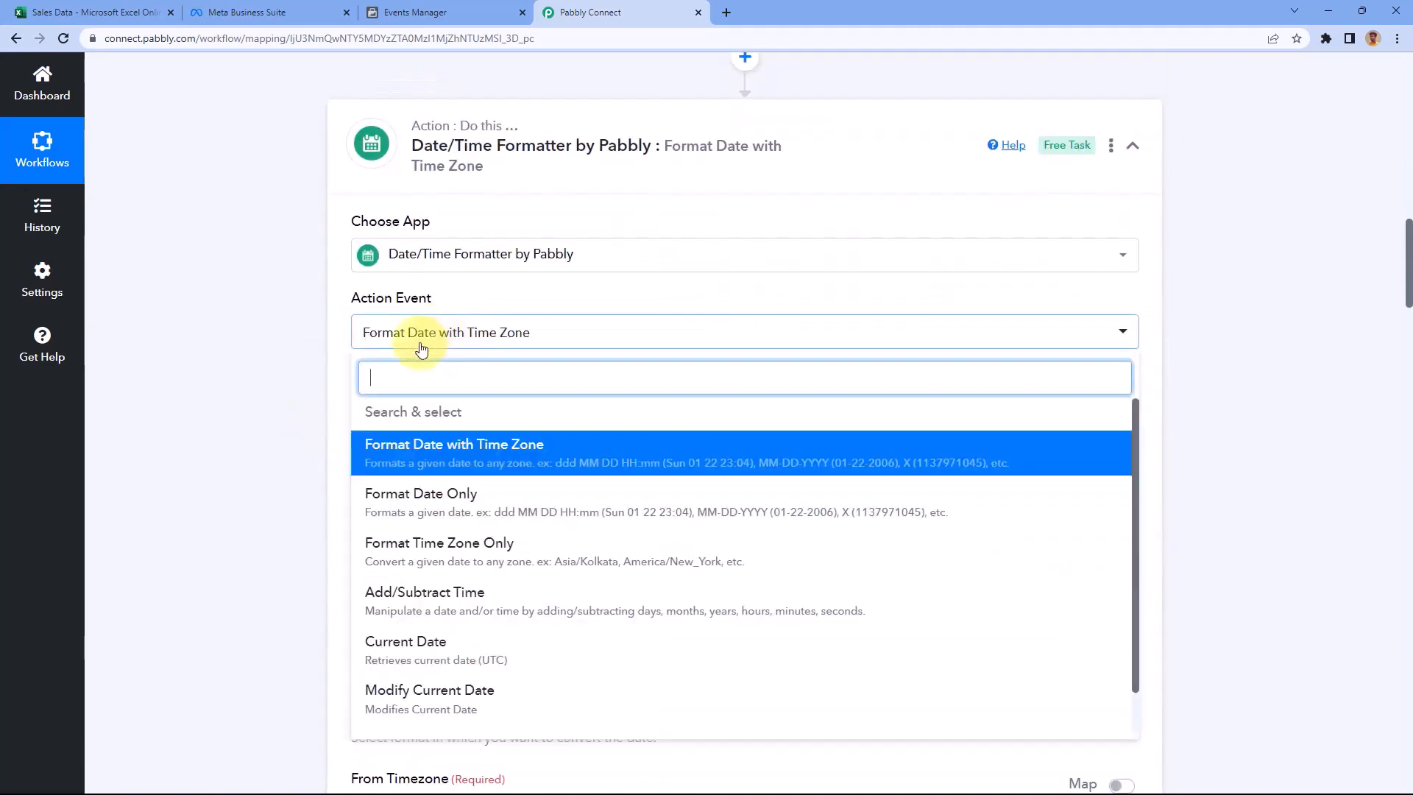
pyautogui.click(420, 462)
pyautogui.click(421, 486)
pyautogui.scroll(-2, 323, 462)
pyautogui.click(449, 471)
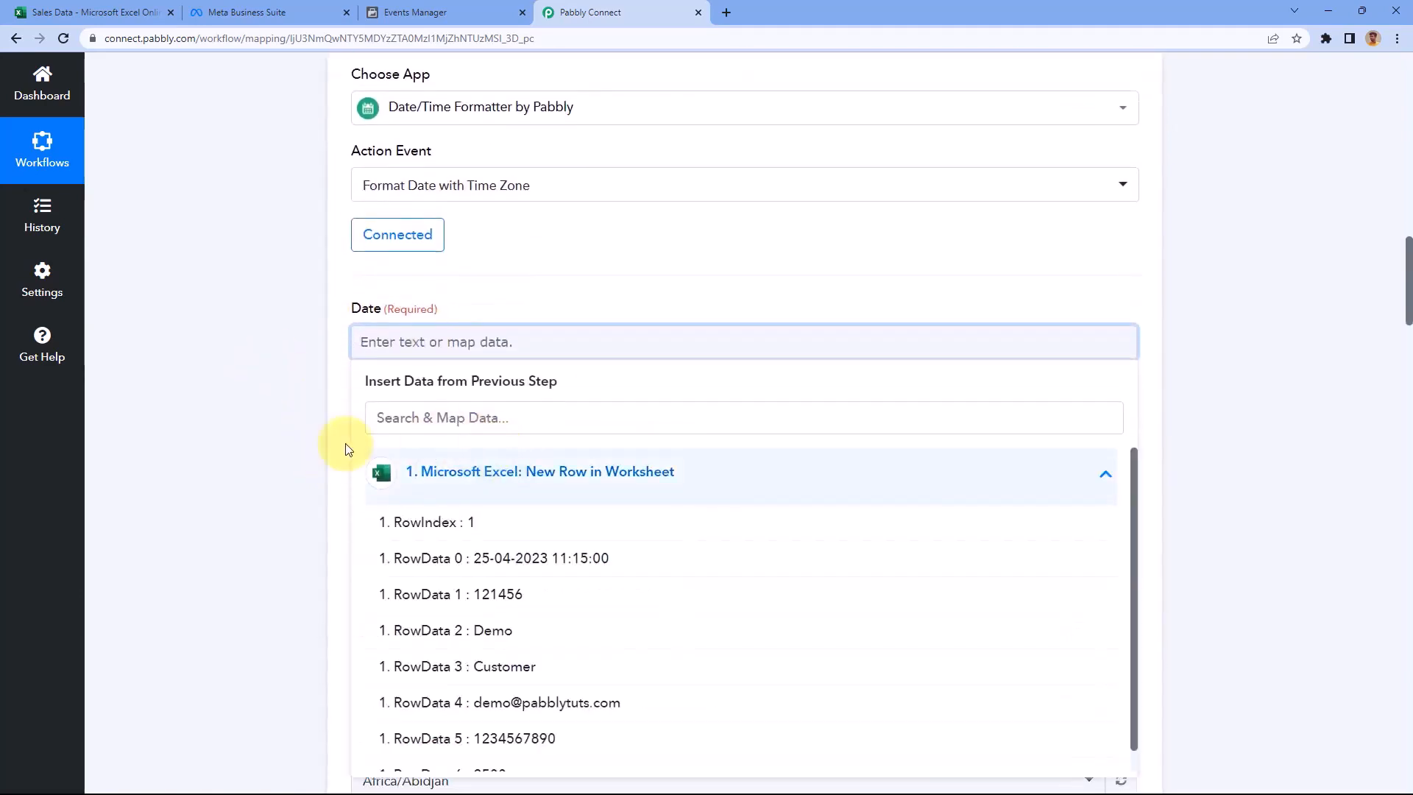
pyautogui.scroll(-1, 508, 492)
pyautogui.click(537, 544)
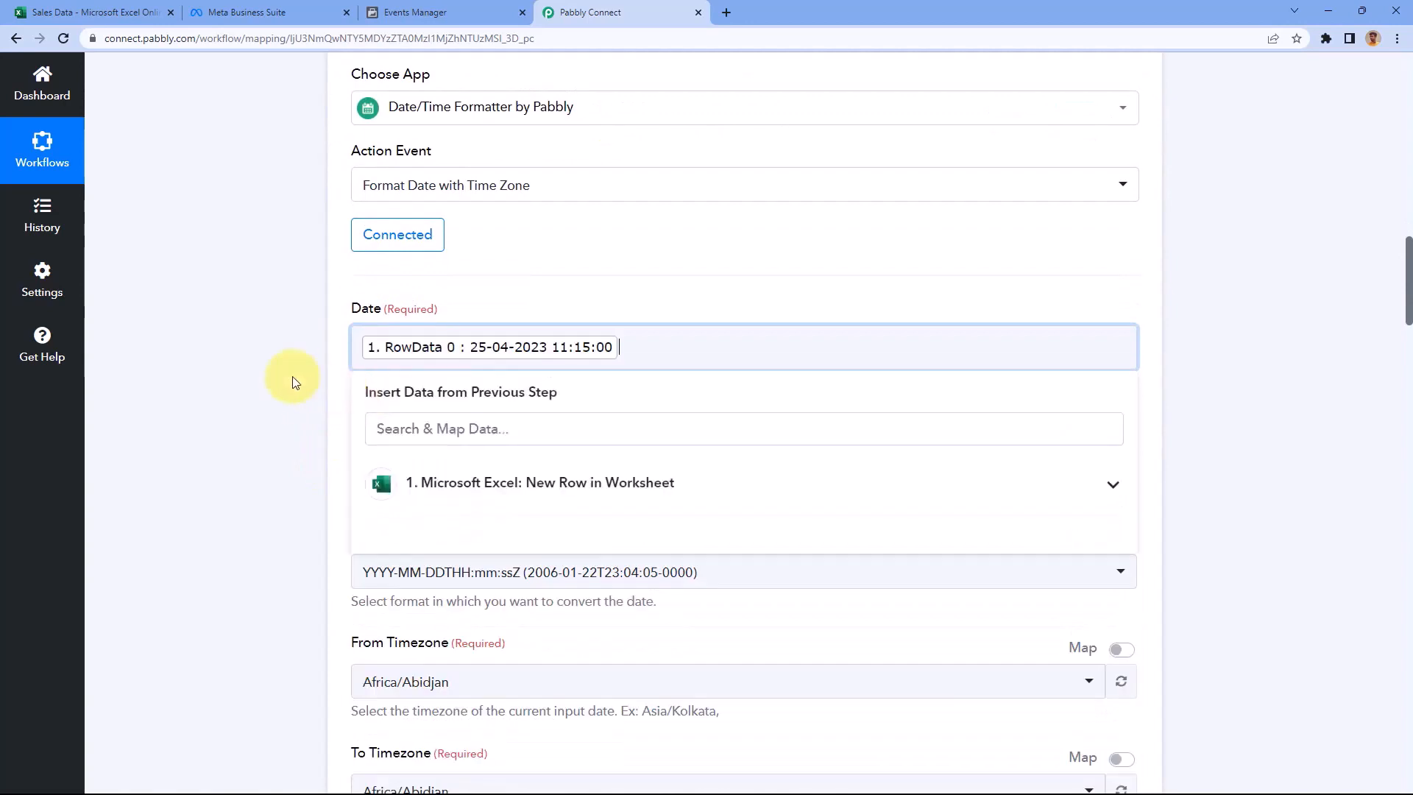
pyautogui.click(290, 378)
# Set From Format to DD-MM-YYYY HH:mm:ss and To Format to Timestamp
pyautogui.scroll(-2, 303, 284)
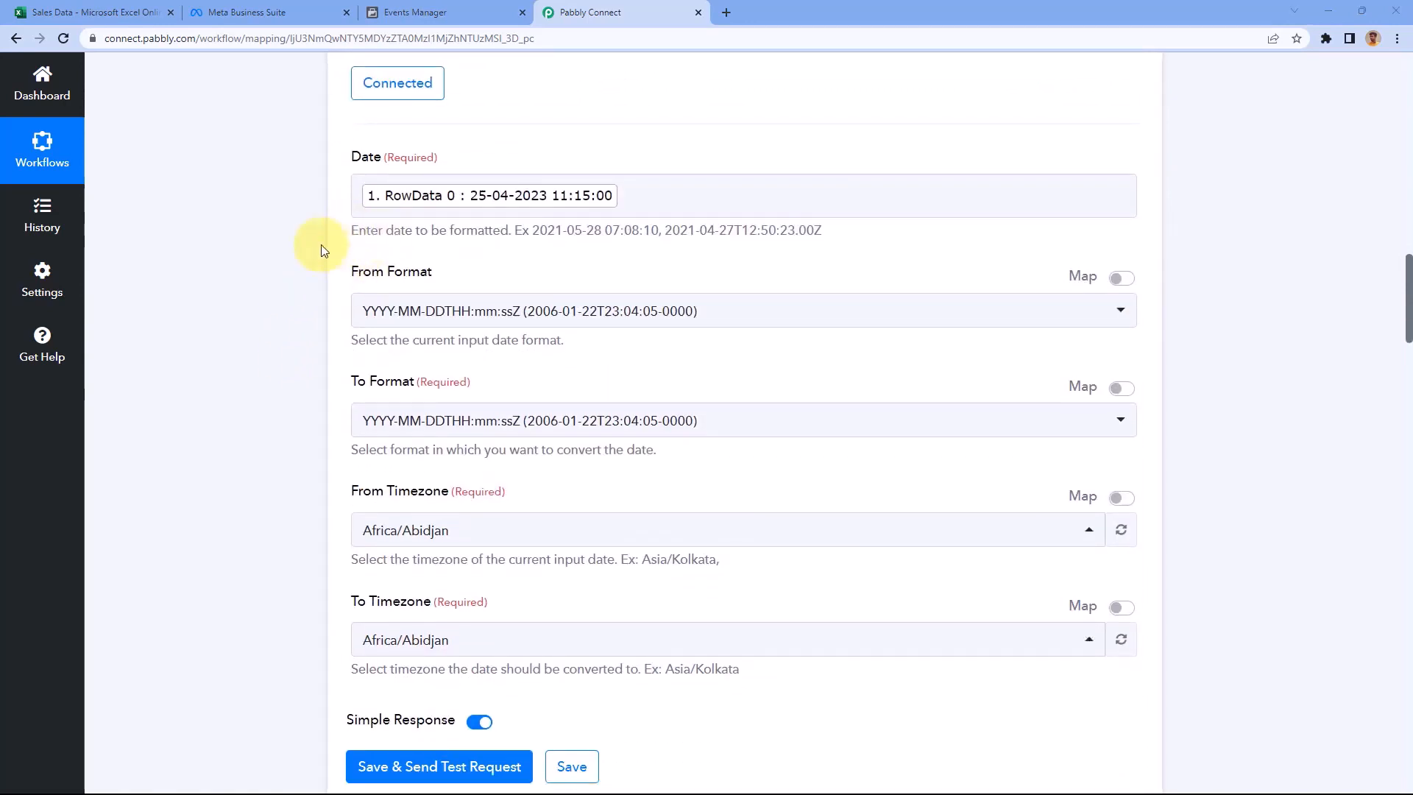
pyautogui.scroll(-1, 316, 243)
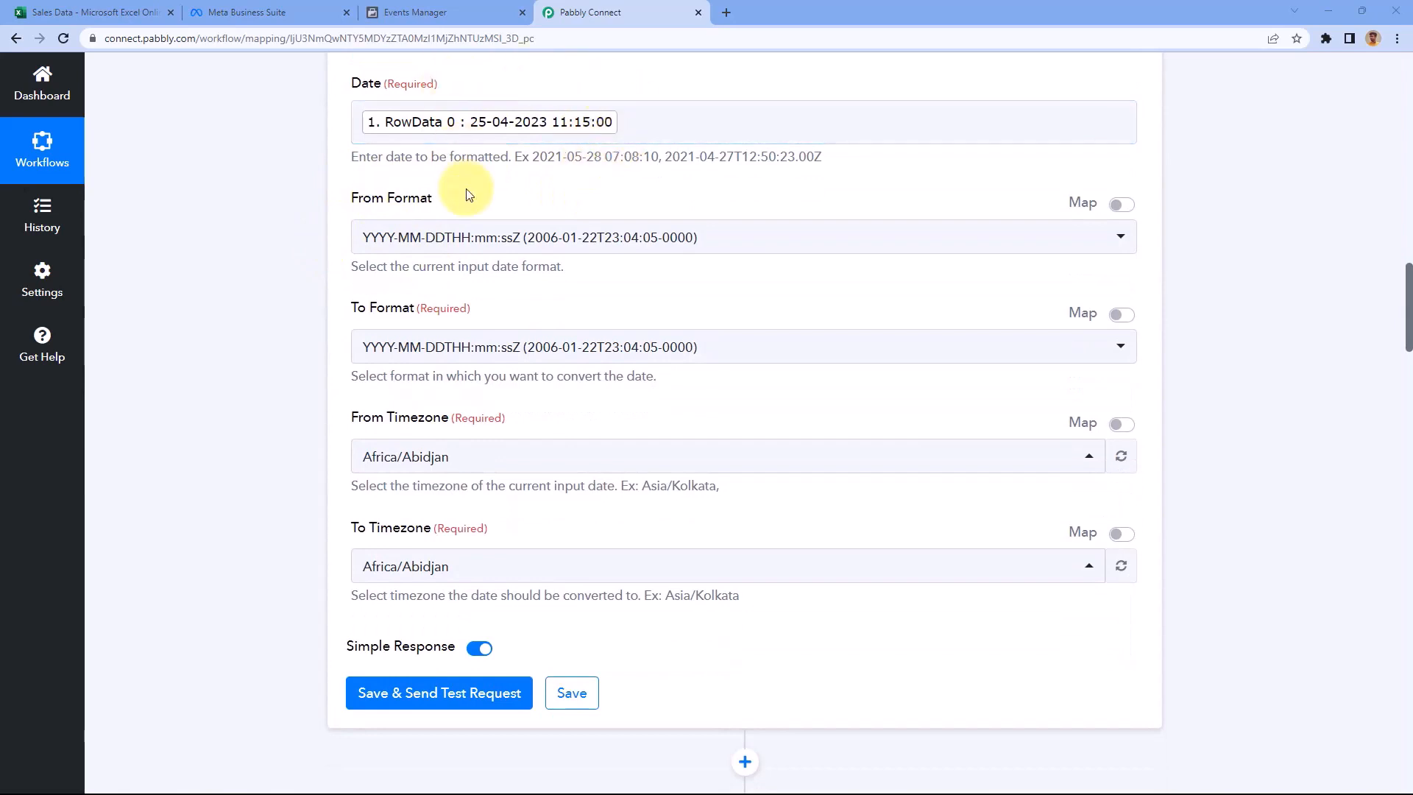
pyautogui.click(565, 234)
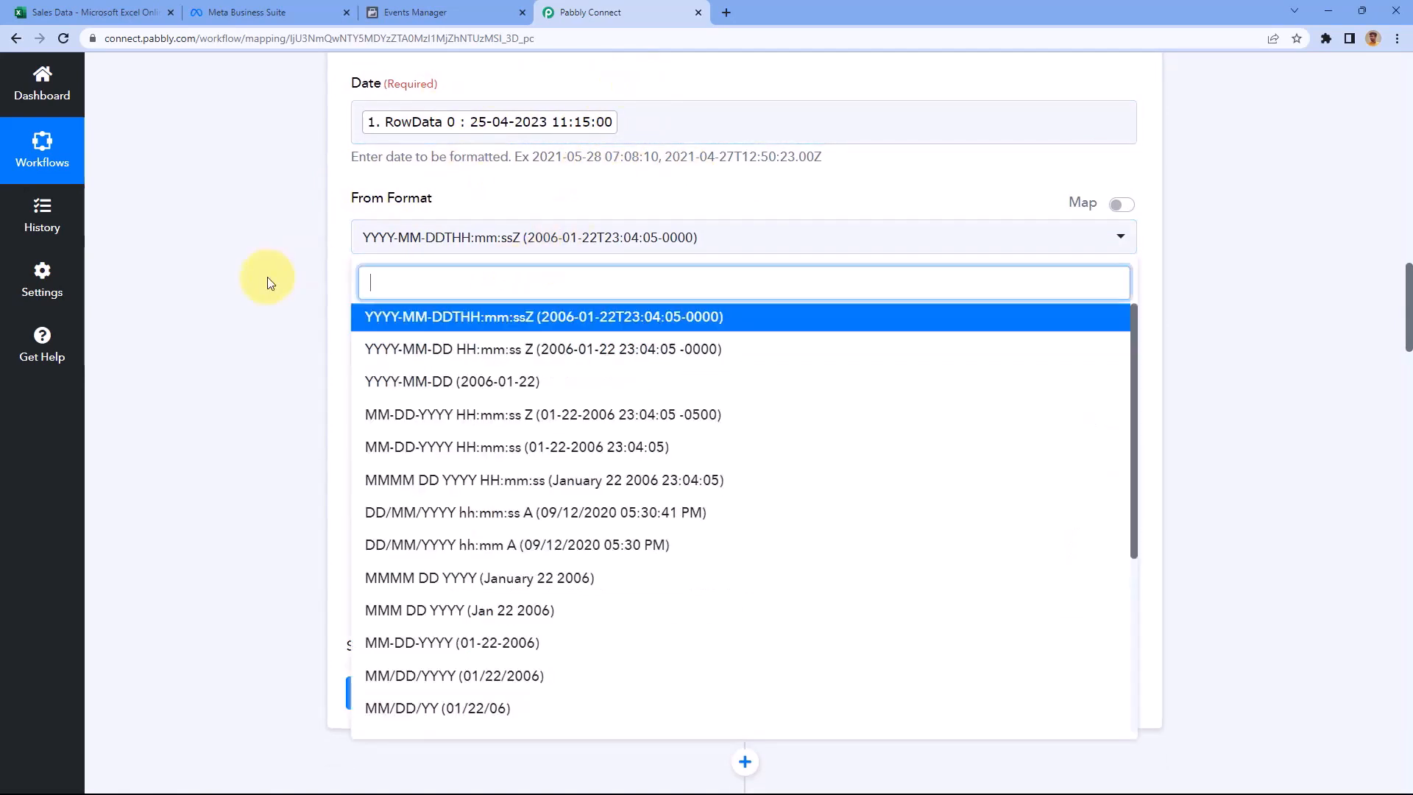
pyautogui.scroll(-5, 382, 337)
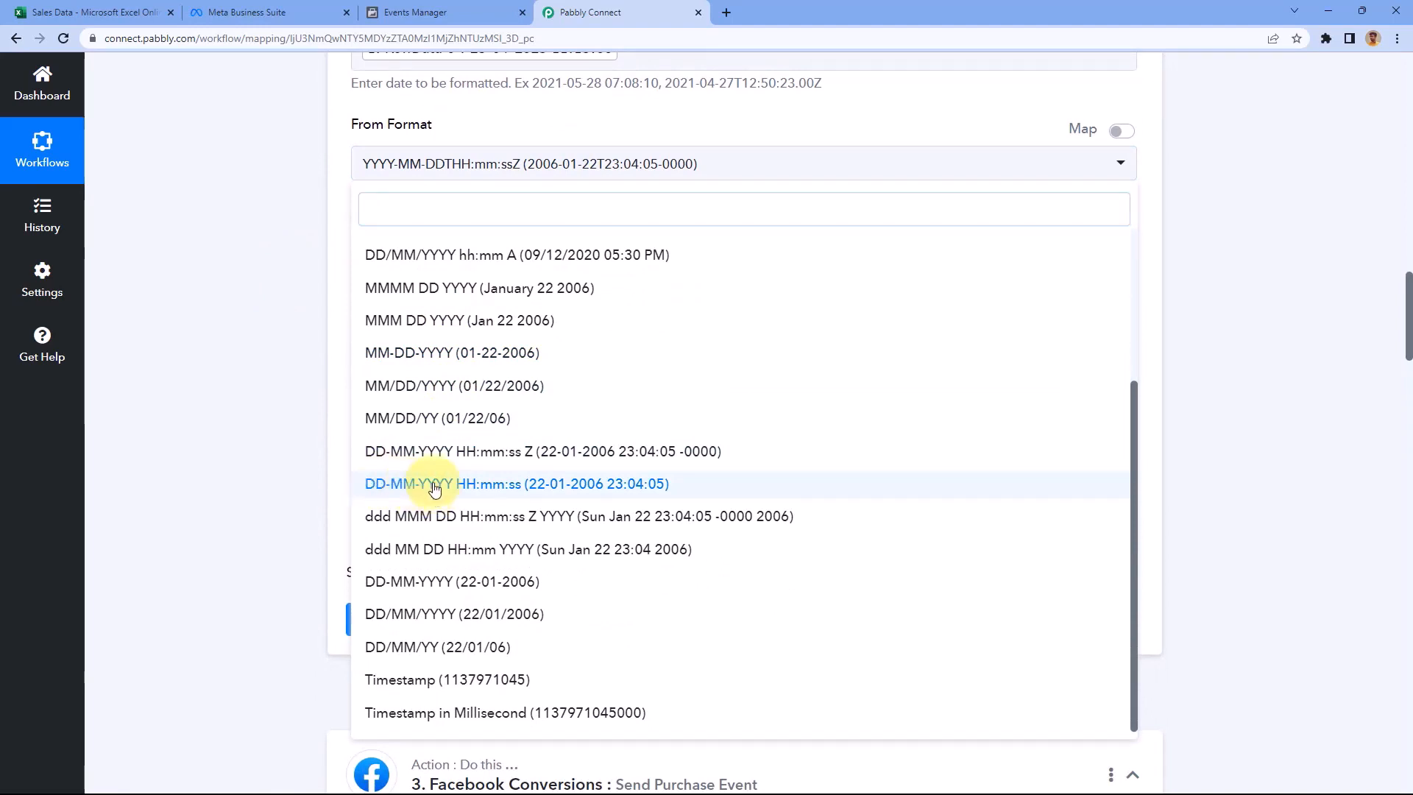
pyautogui.click(434, 488)
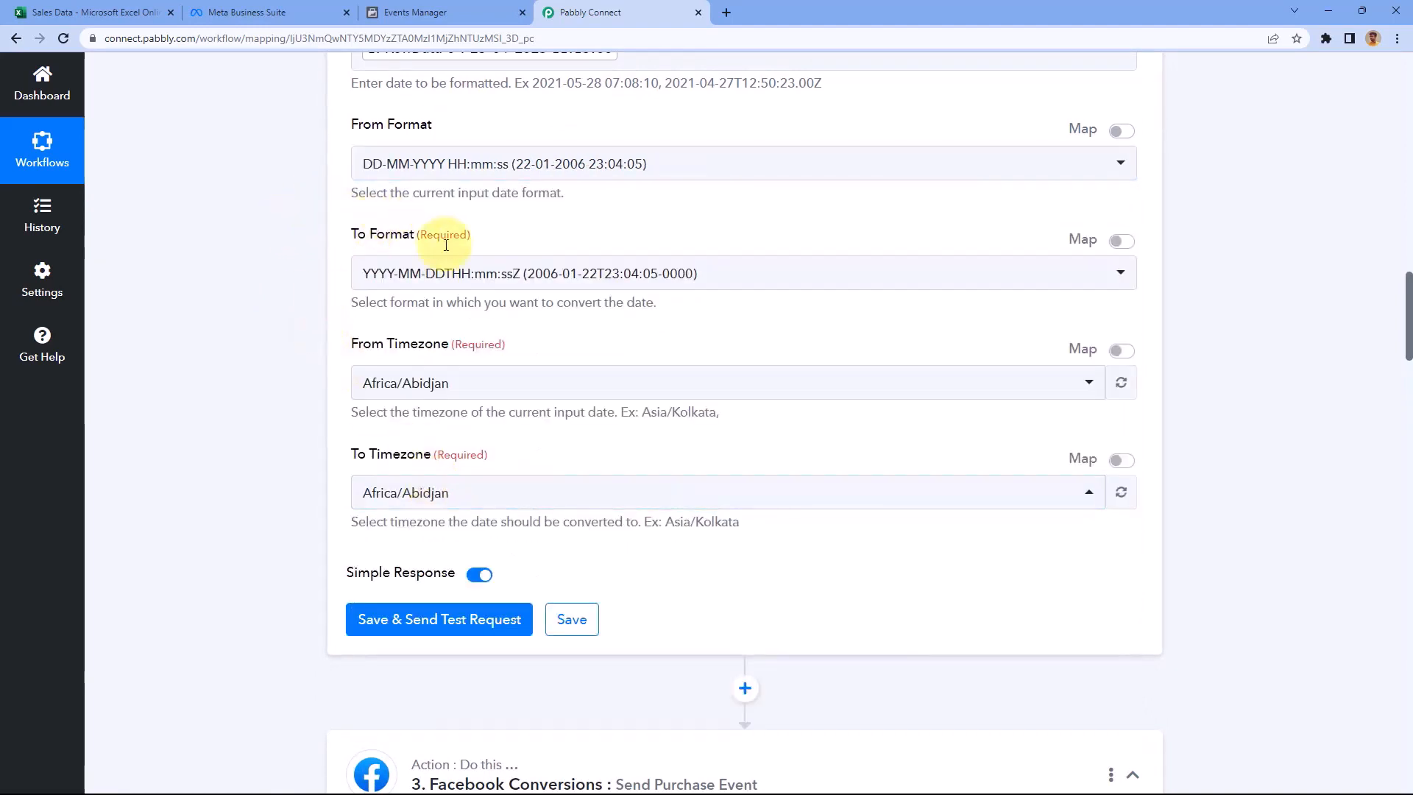
pyautogui.scroll(-10, 410, 366)
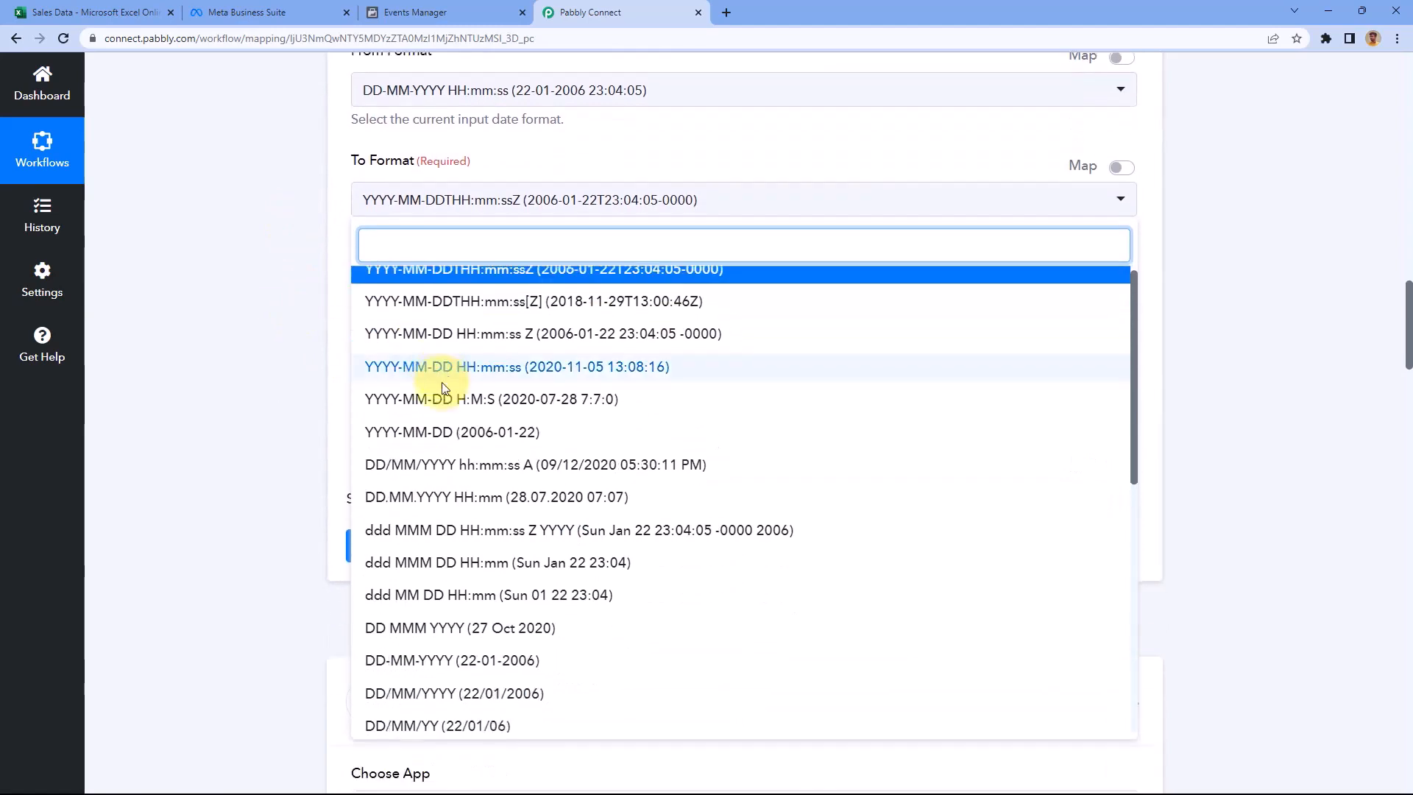
pyautogui.click(446, 680)
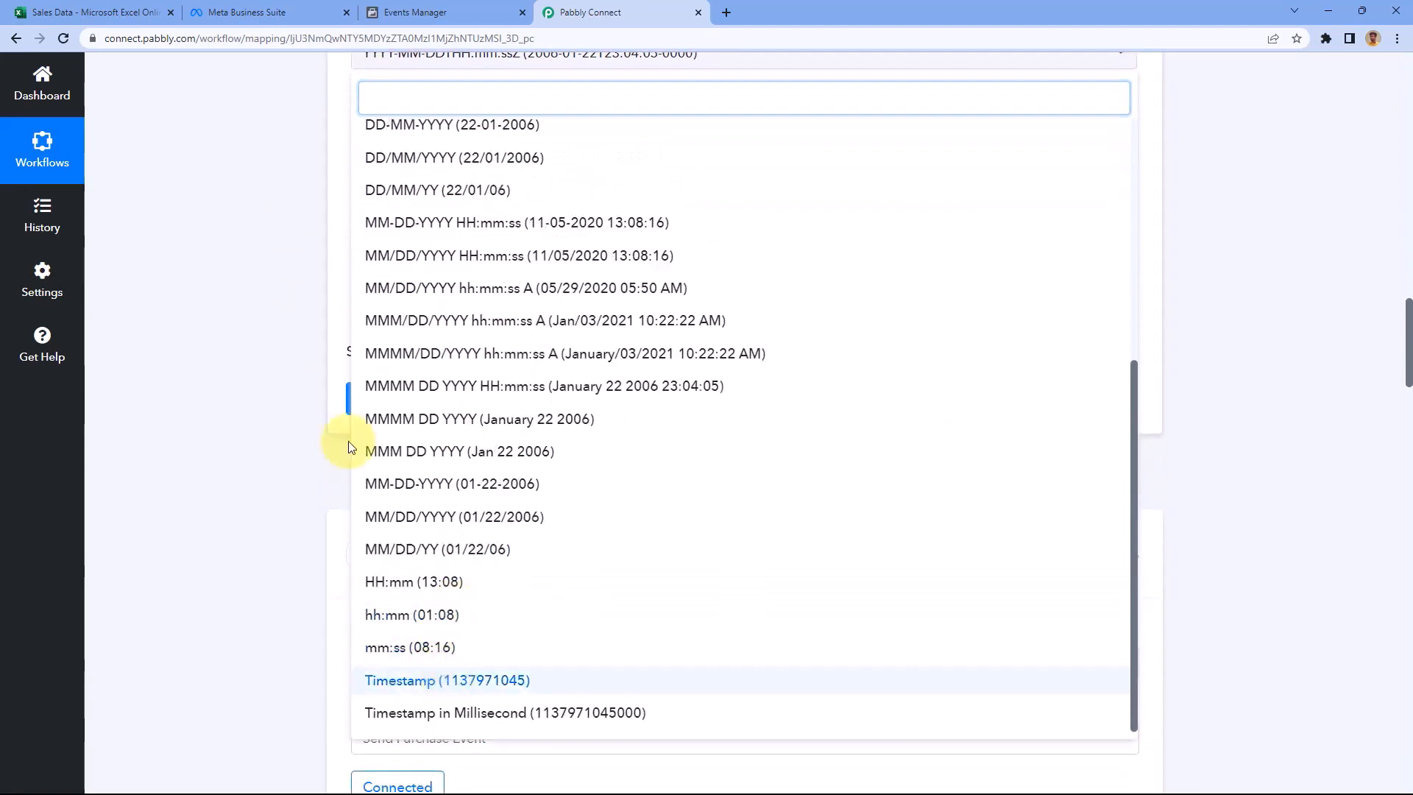
# Set both the From and To Timezone to Asia/Kolkata
pyautogui.click(477, 181)
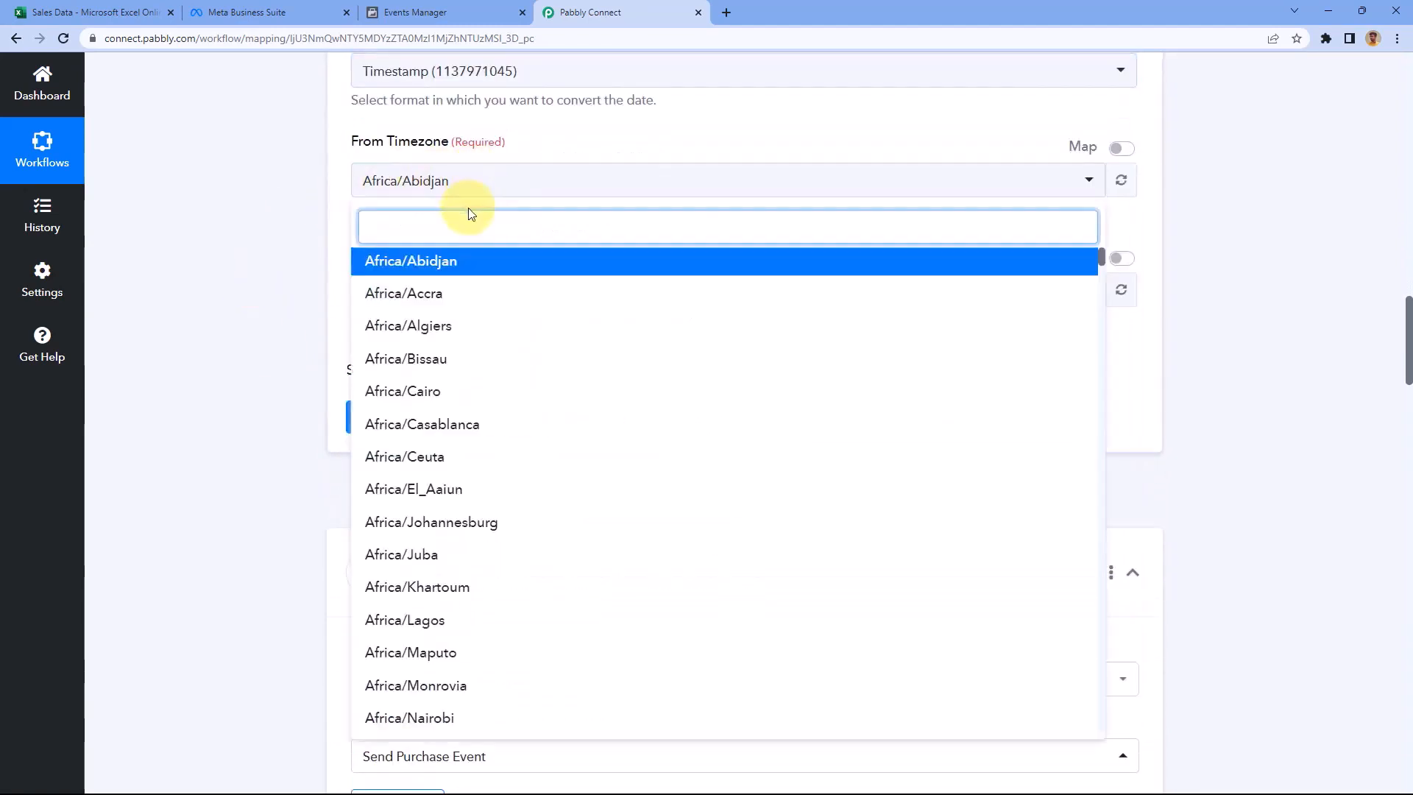
pyautogui.write('Kol')
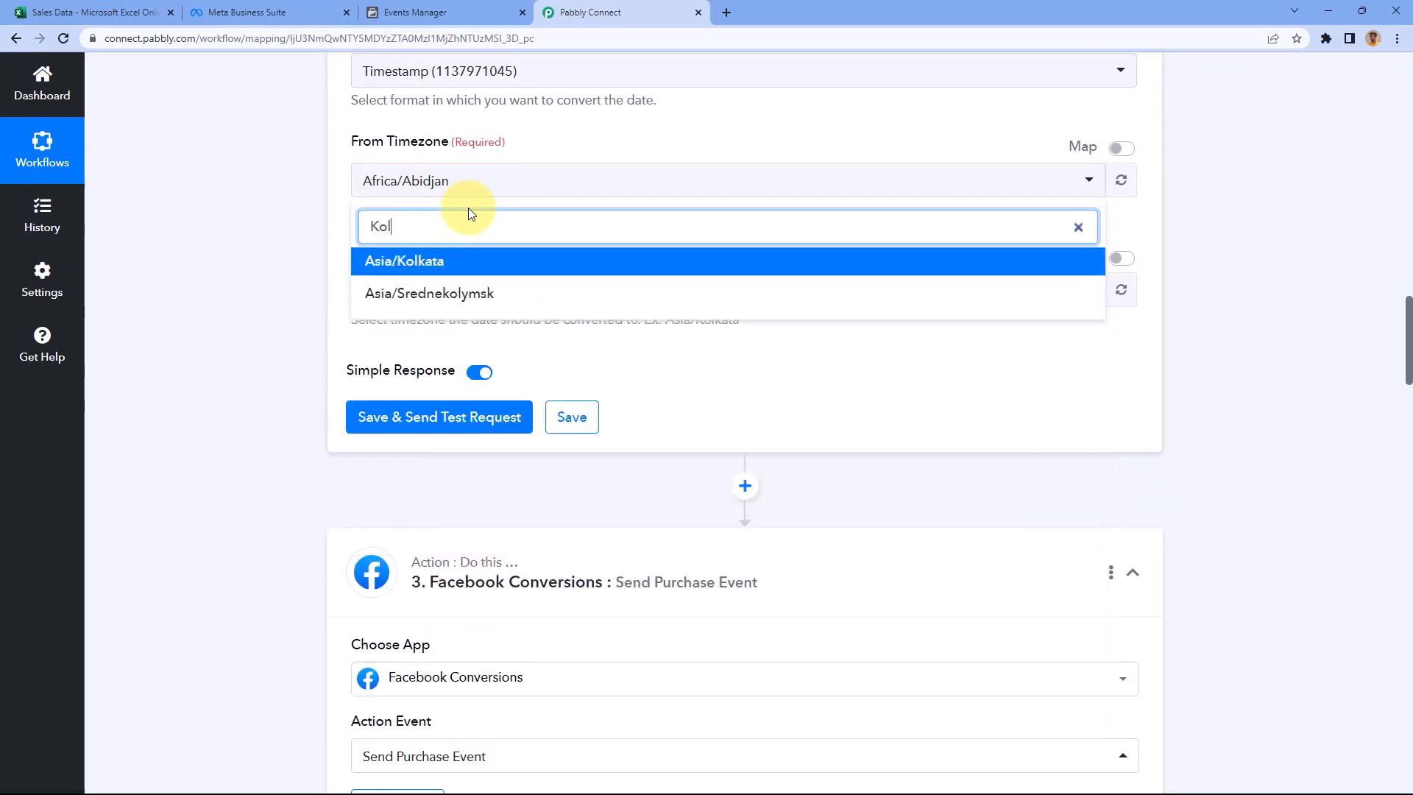
pyautogui.click(442, 265)
pyautogui.click(459, 302)
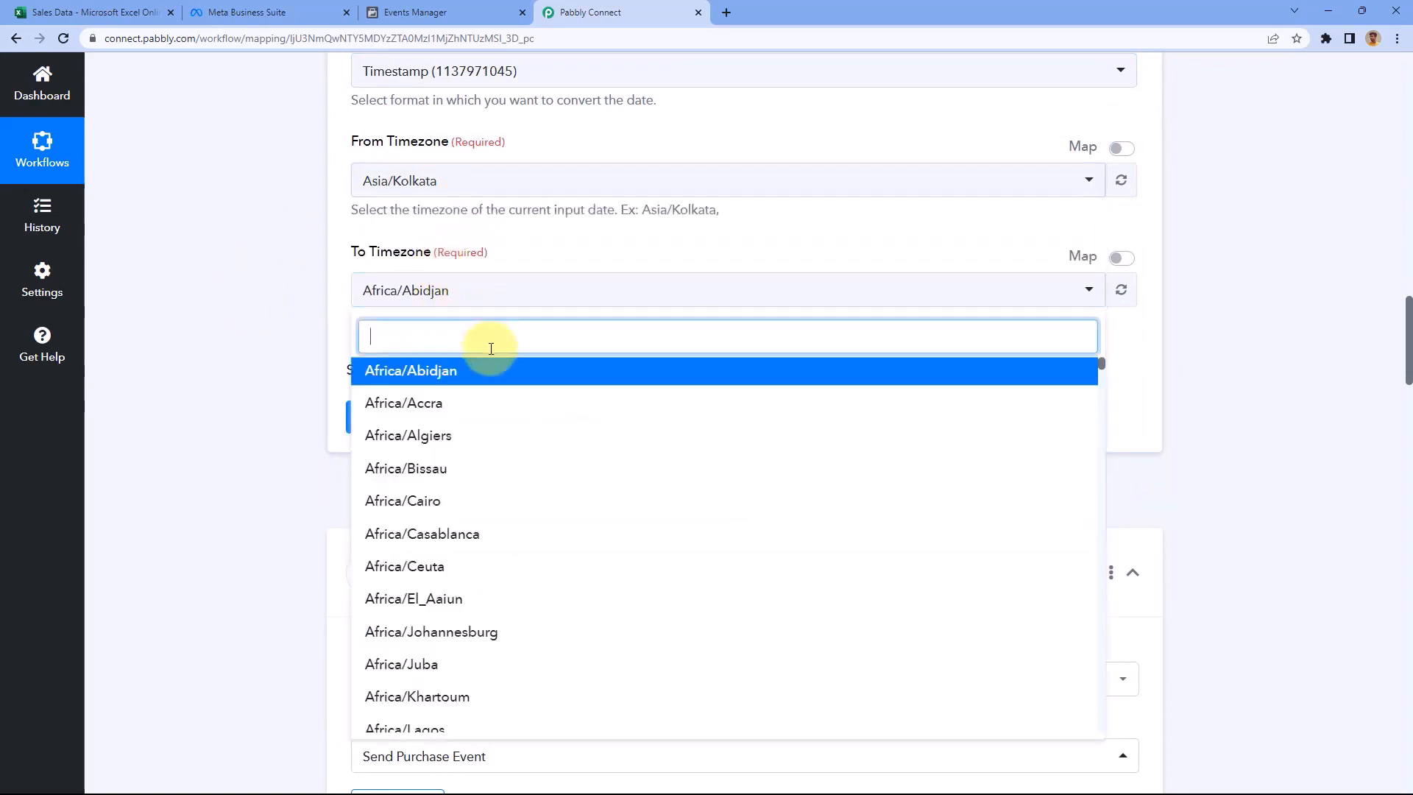
pyautogui.write('Kol')
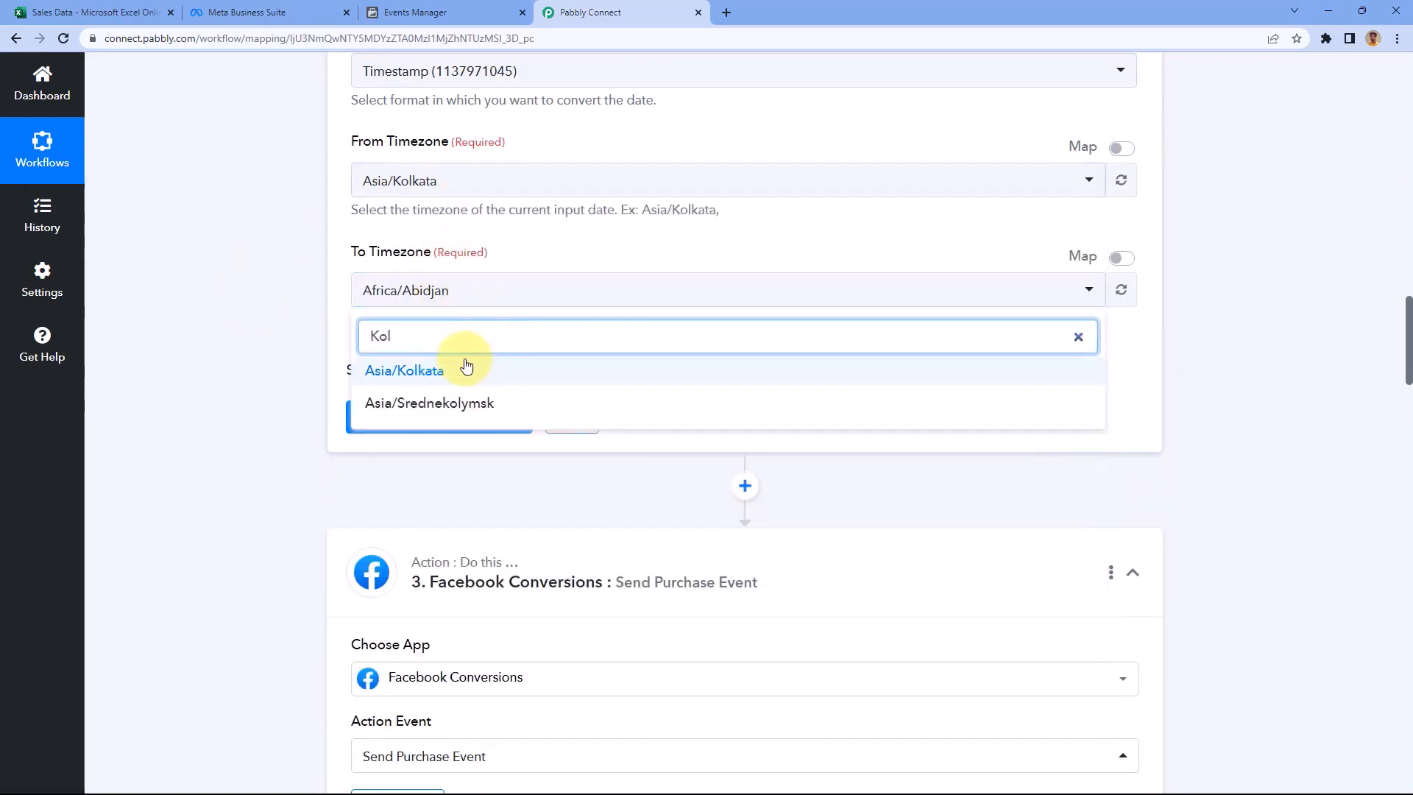
pyautogui.click(464, 364)
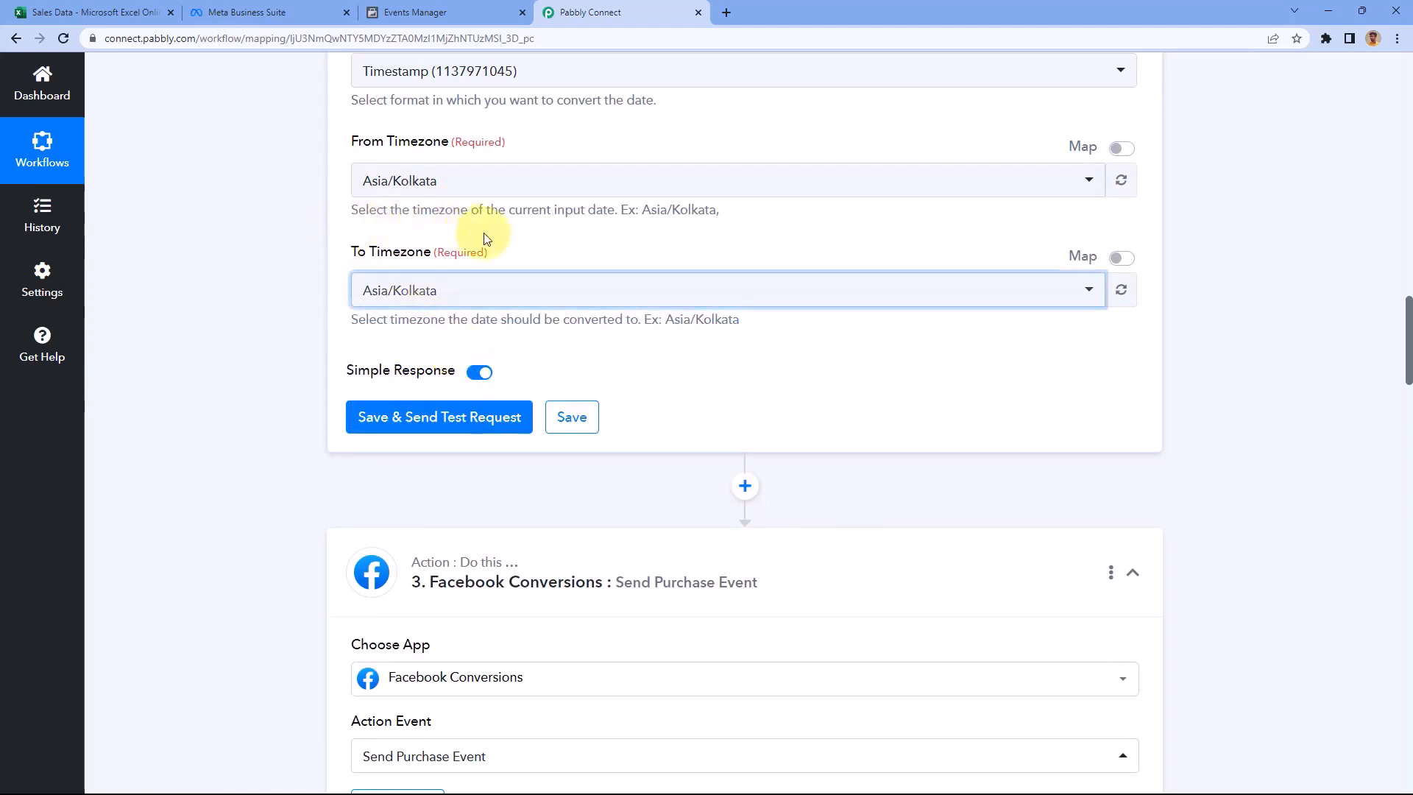
pyautogui.click(81, 12)
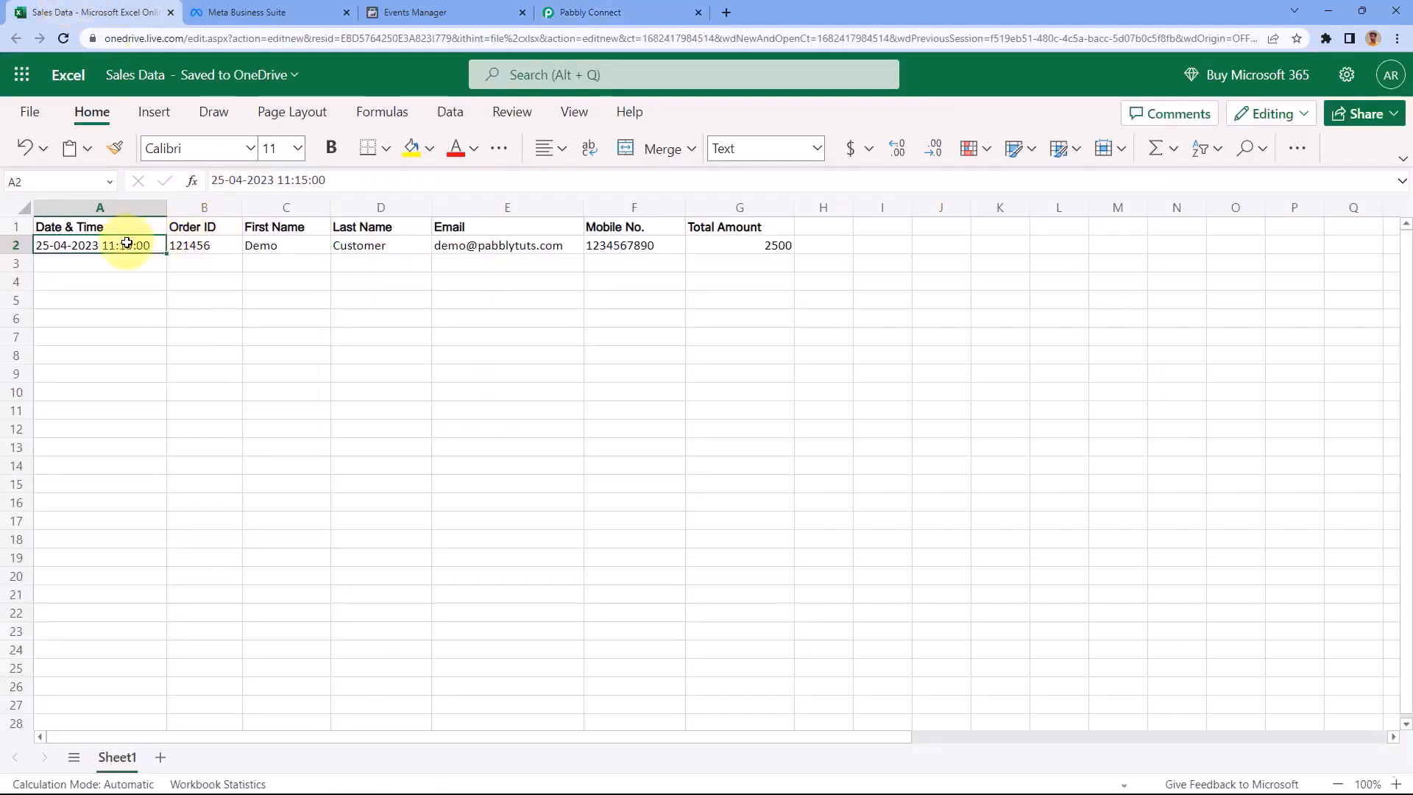
pyautogui.click(615, 12)
pyautogui.click(431, 419)
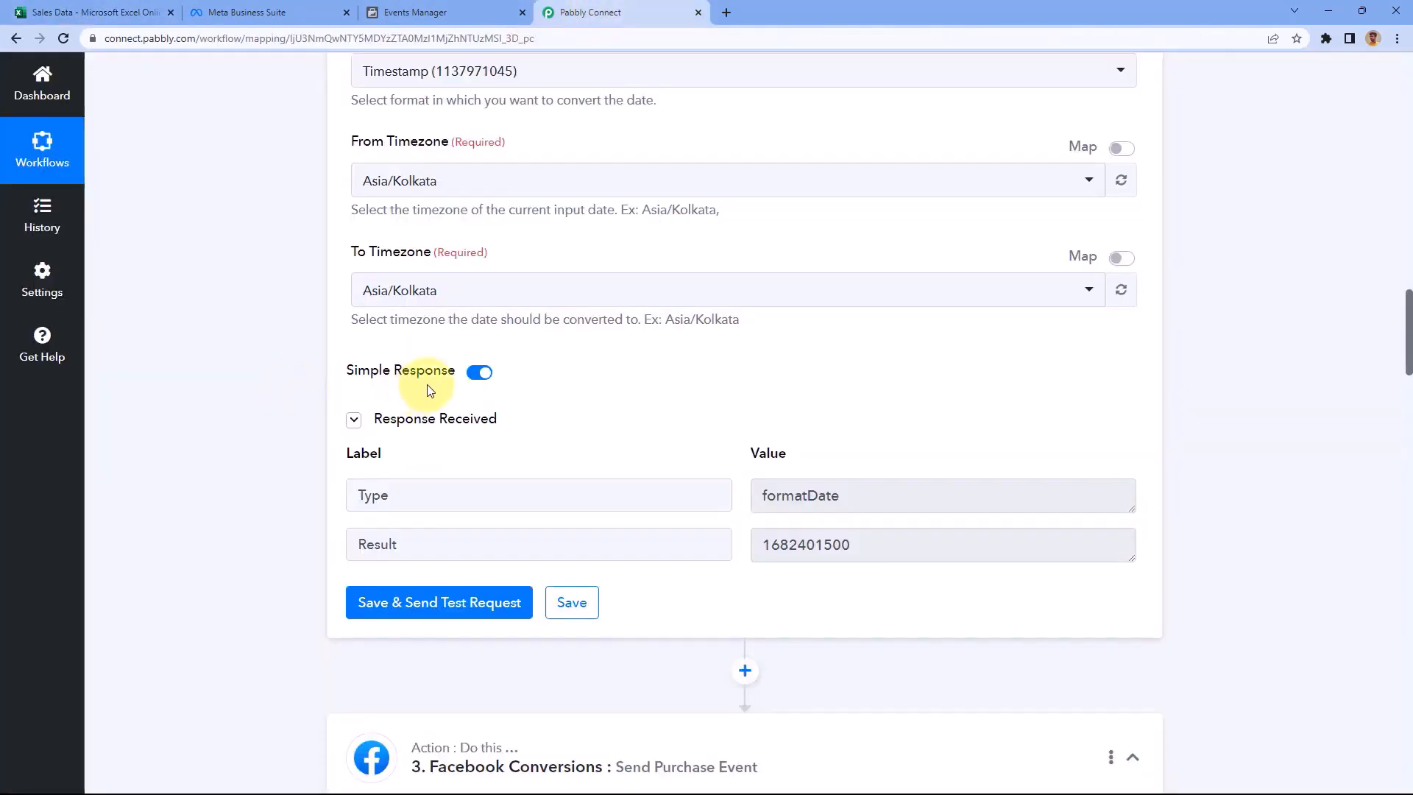
pyautogui.scroll(4, 429, 389)
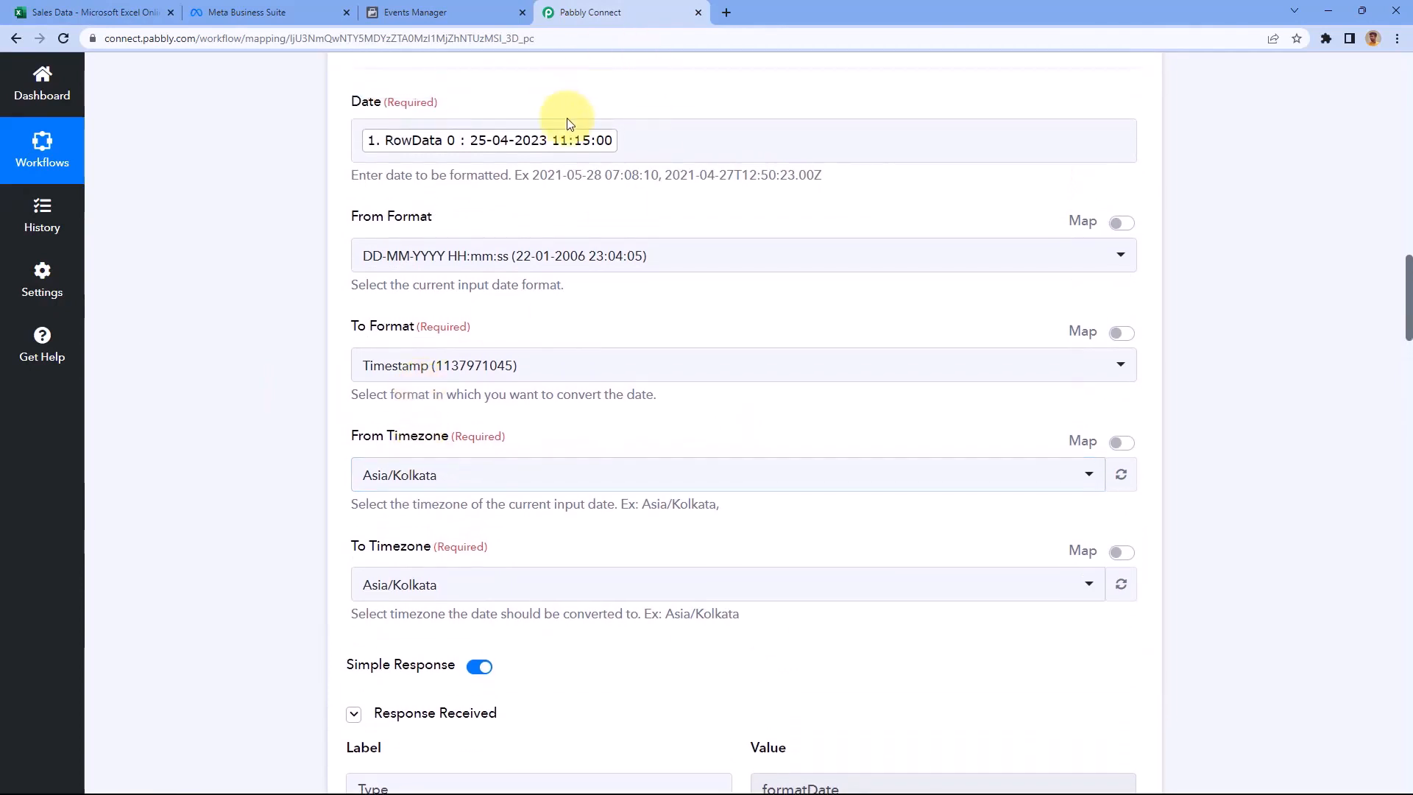
pyautogui.scroll(-6, 691, 329)
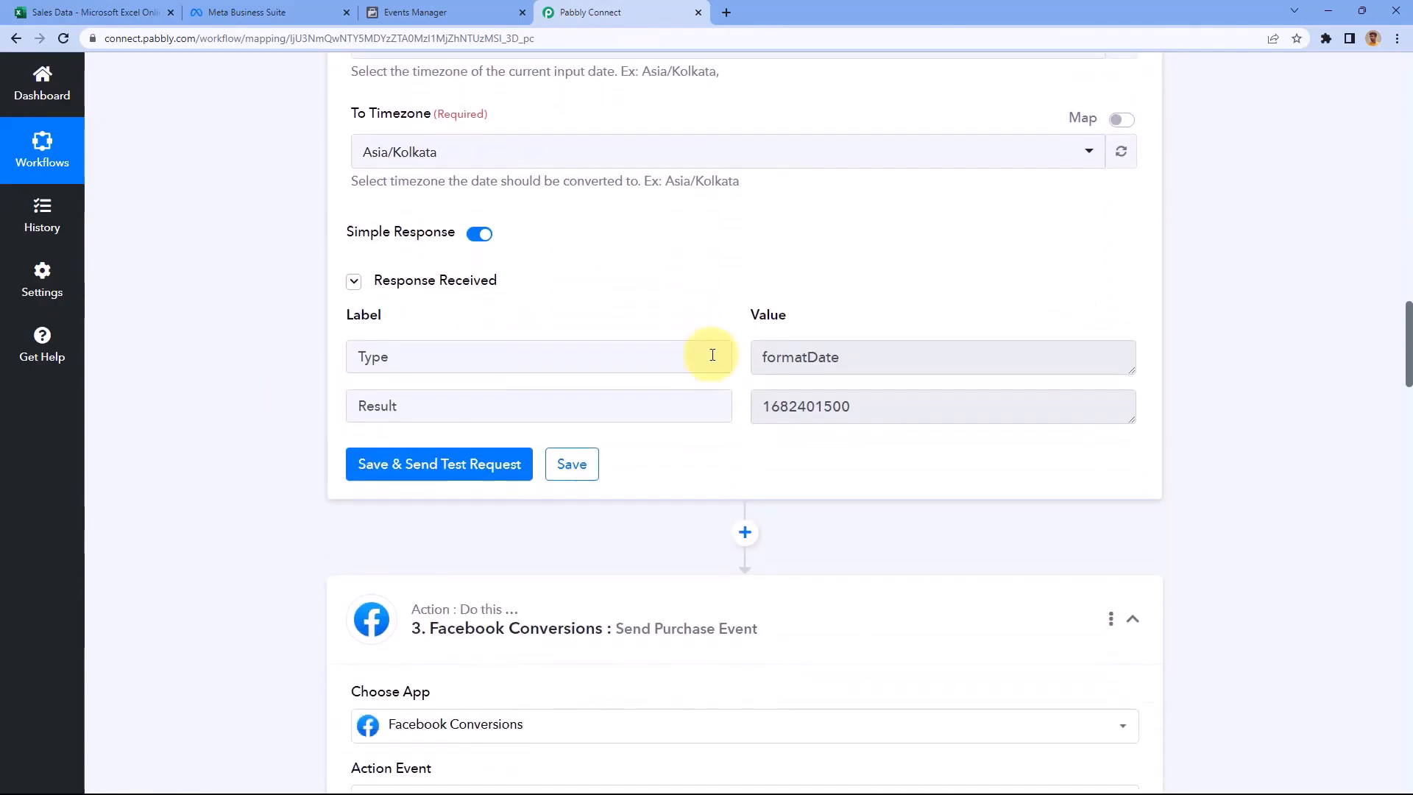
pyautogui.moveTo(852, 397); pyautogui.dragTo(751, 396)
pyautogui.click(734, 419)
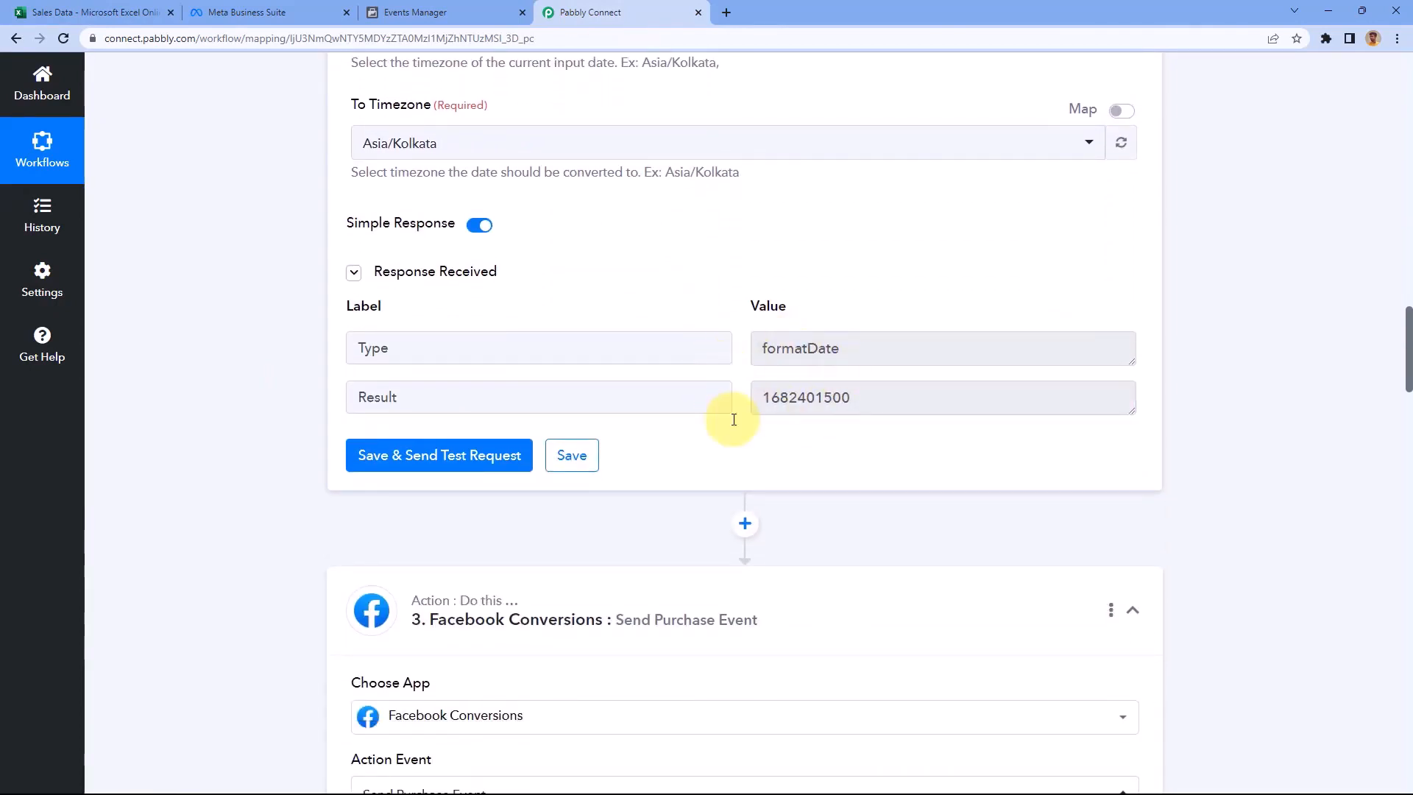
pyautogui.scroll(-2, 658, 345)
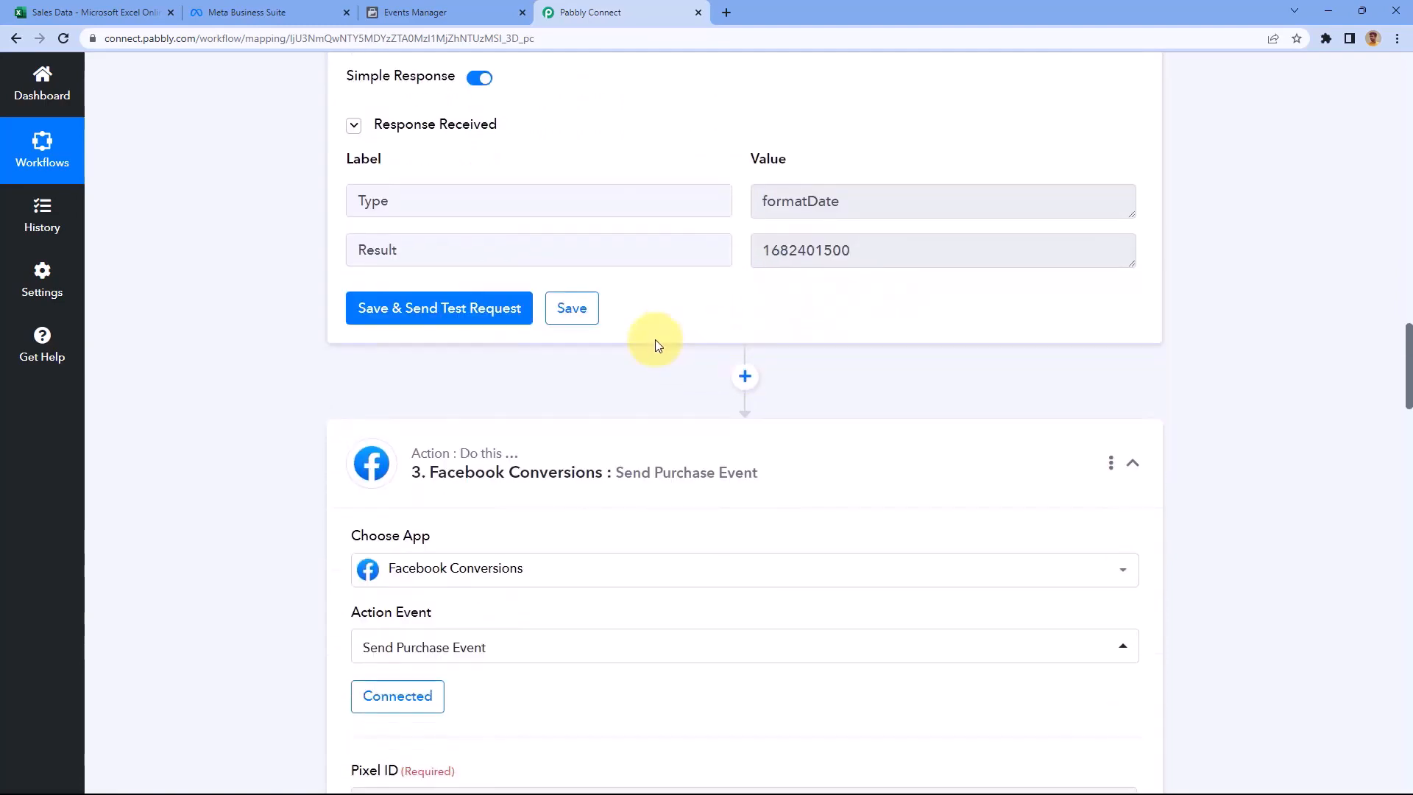
pyautogui.scroll(-13, 657, 344)
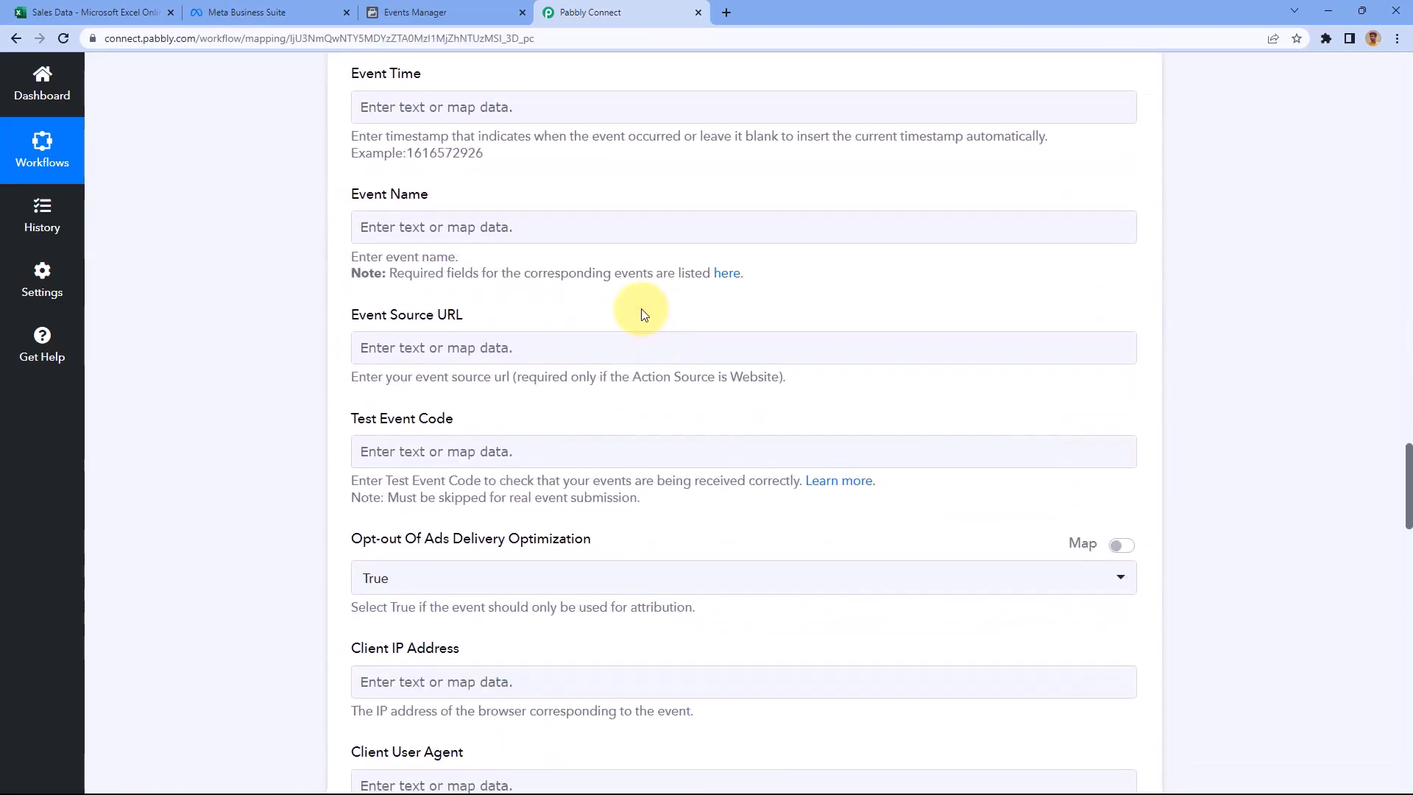
# Keep the existing Facebook Conversions connection for the purchase event
pyautogui.click(388, 97)
pyautogui.click(421, 106)
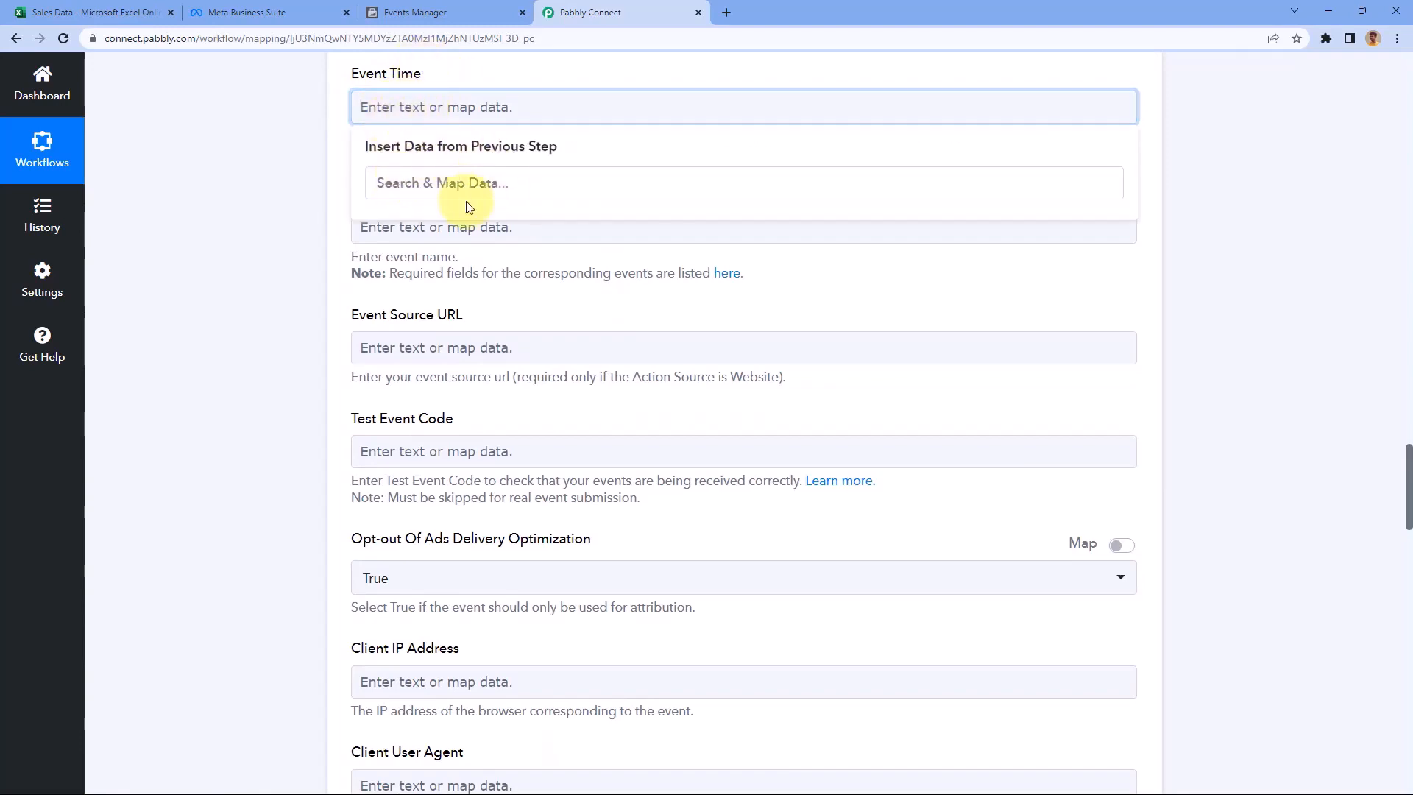
pyautogui.scroll(2, 307, 177)
pyautogui.scroll(9, 295, 206)
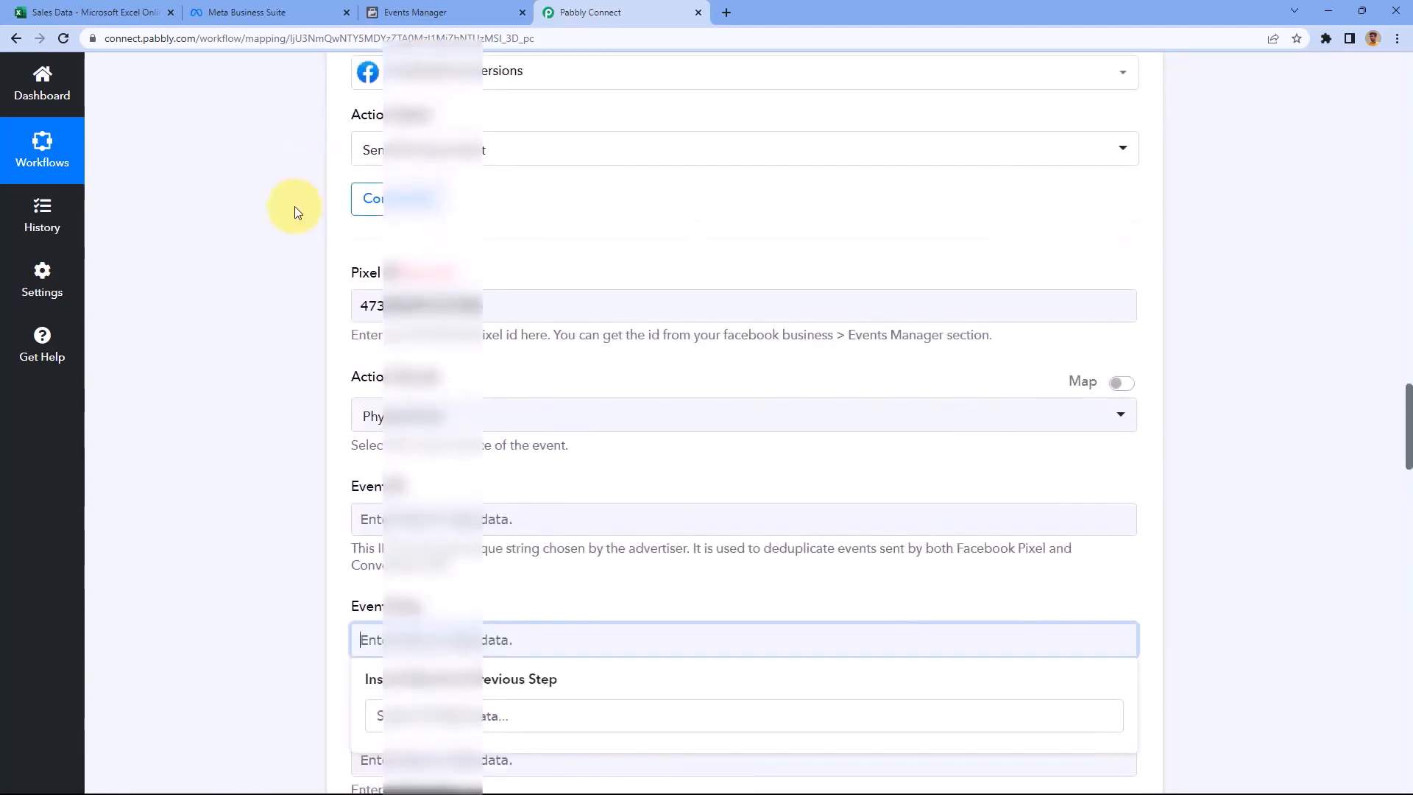
pyautogui.scroll(2, 295, 220)
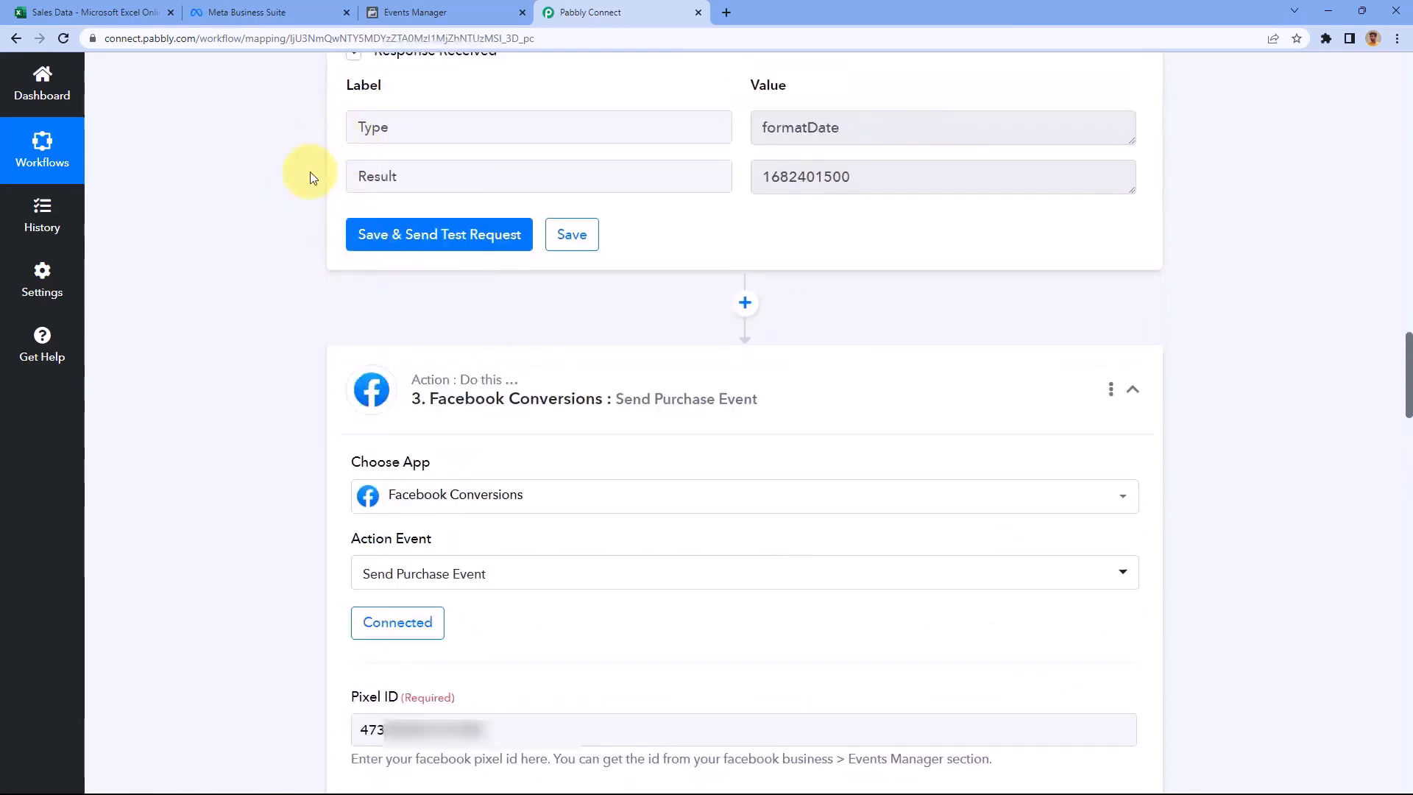
pyautogui.scroll(-6, 294, 176)
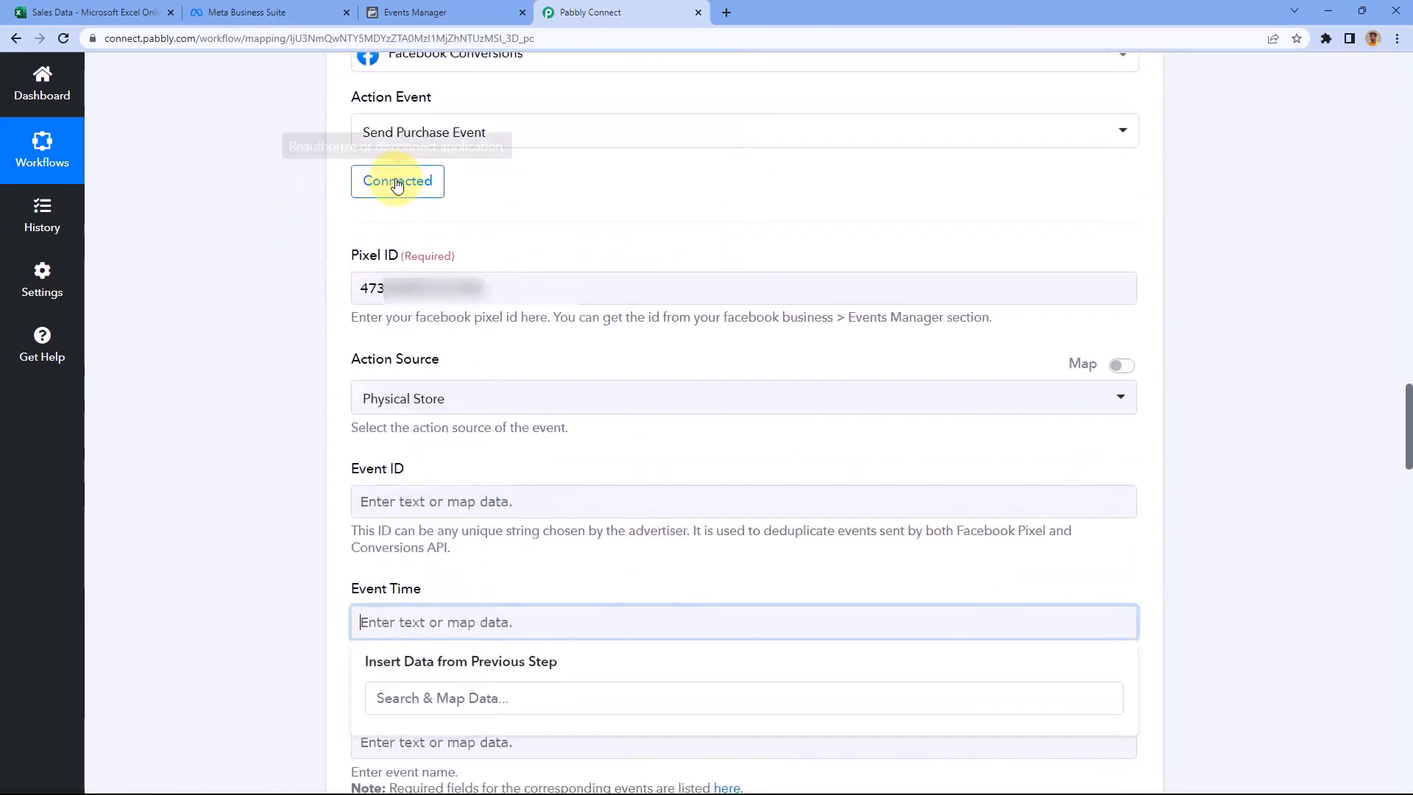
pyautogui.click(394, 190)
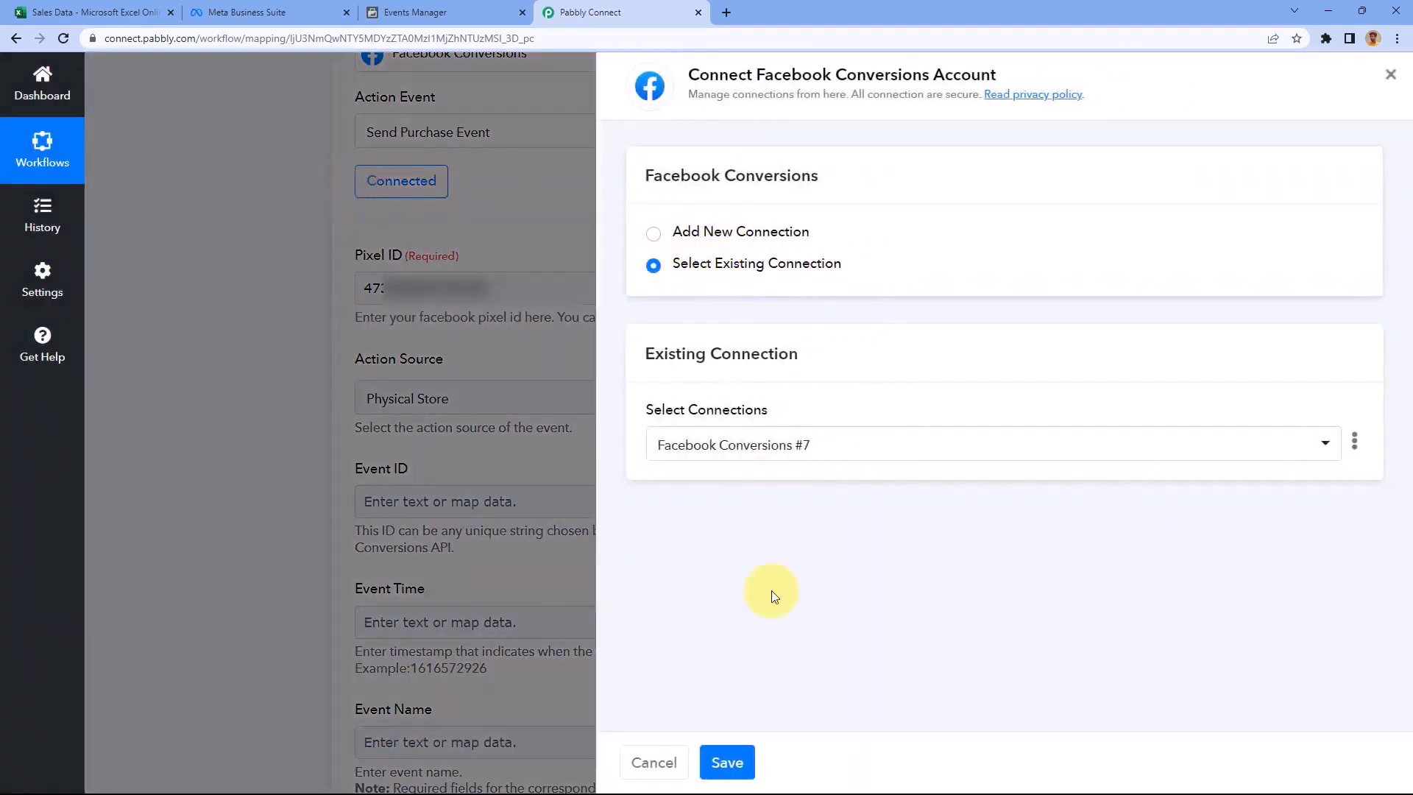
pyautogui.click(730, 764)
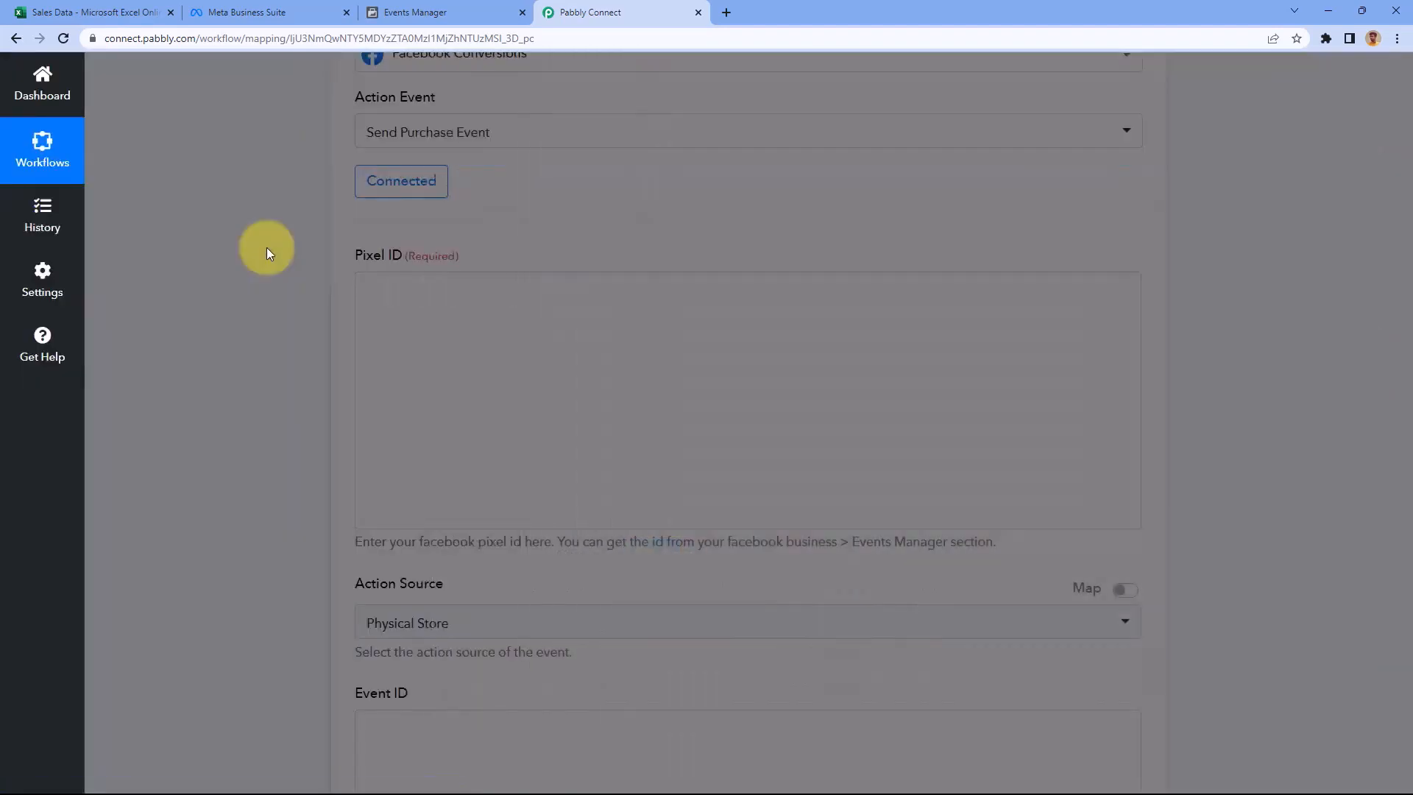
# Map the Excel row's order ID (121456) into Event ID
pyautogui.scroll(-5, 278, 239)
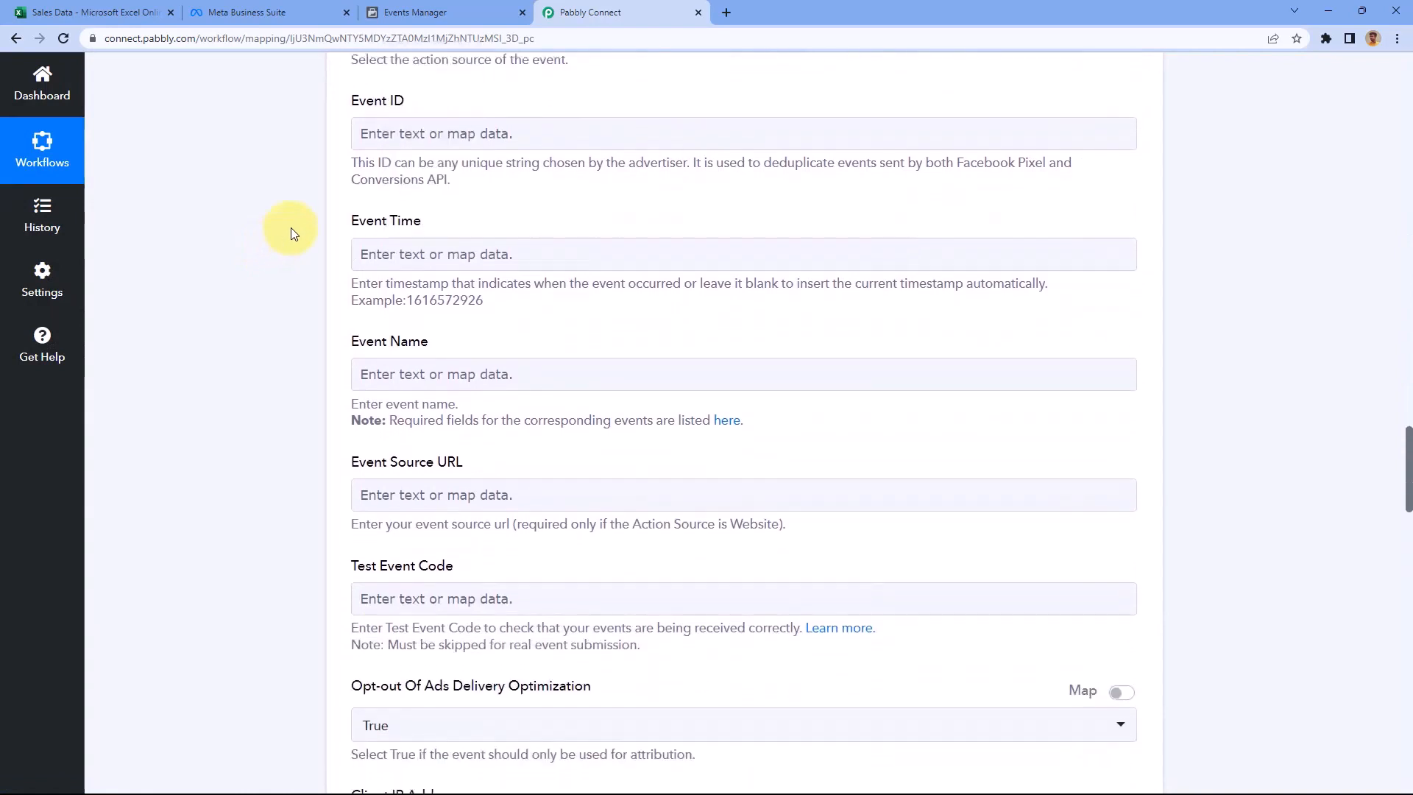
pyautogui.click(405, 139)
pyautogui.click(450, 281)
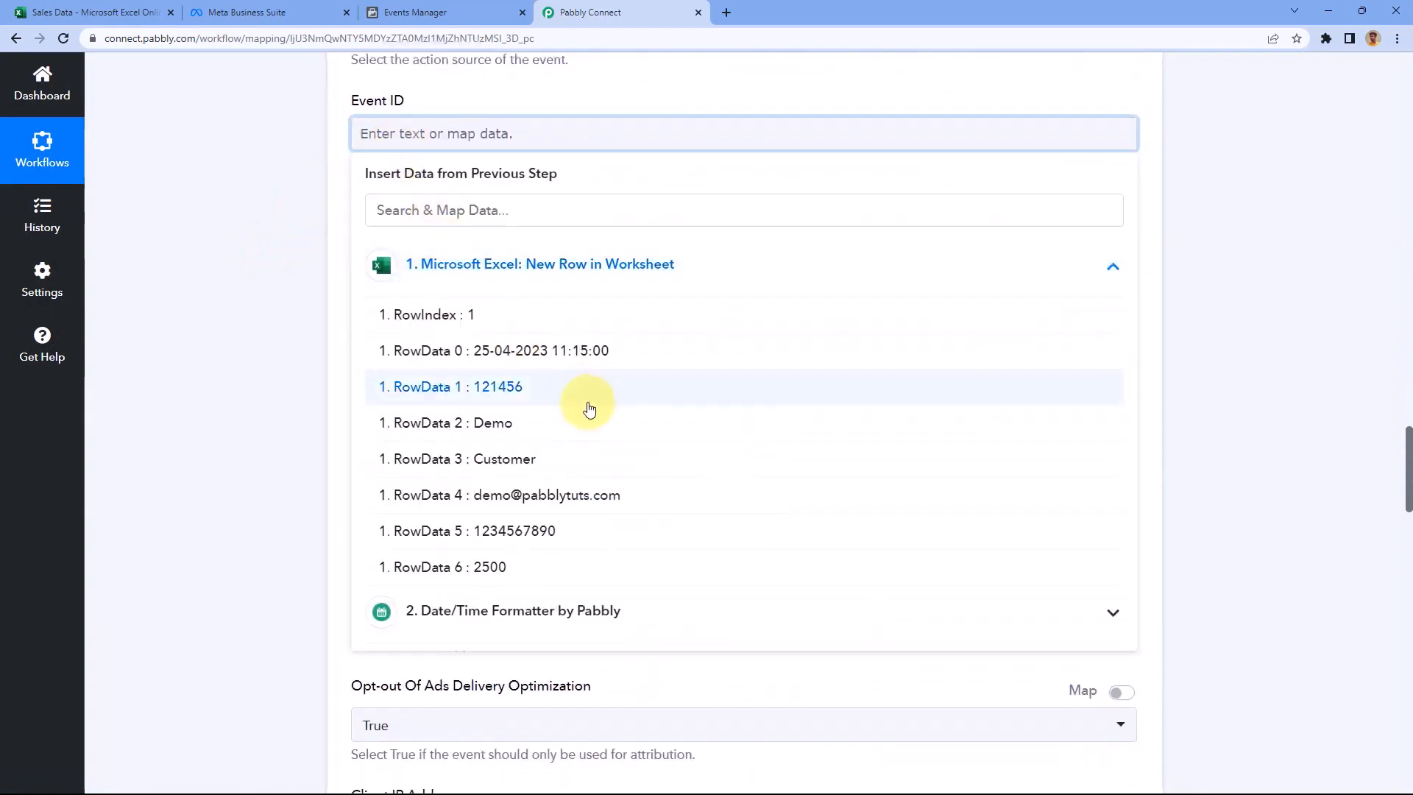
pyautogui.click(505, 375)
pyautogui.click(408, 265)
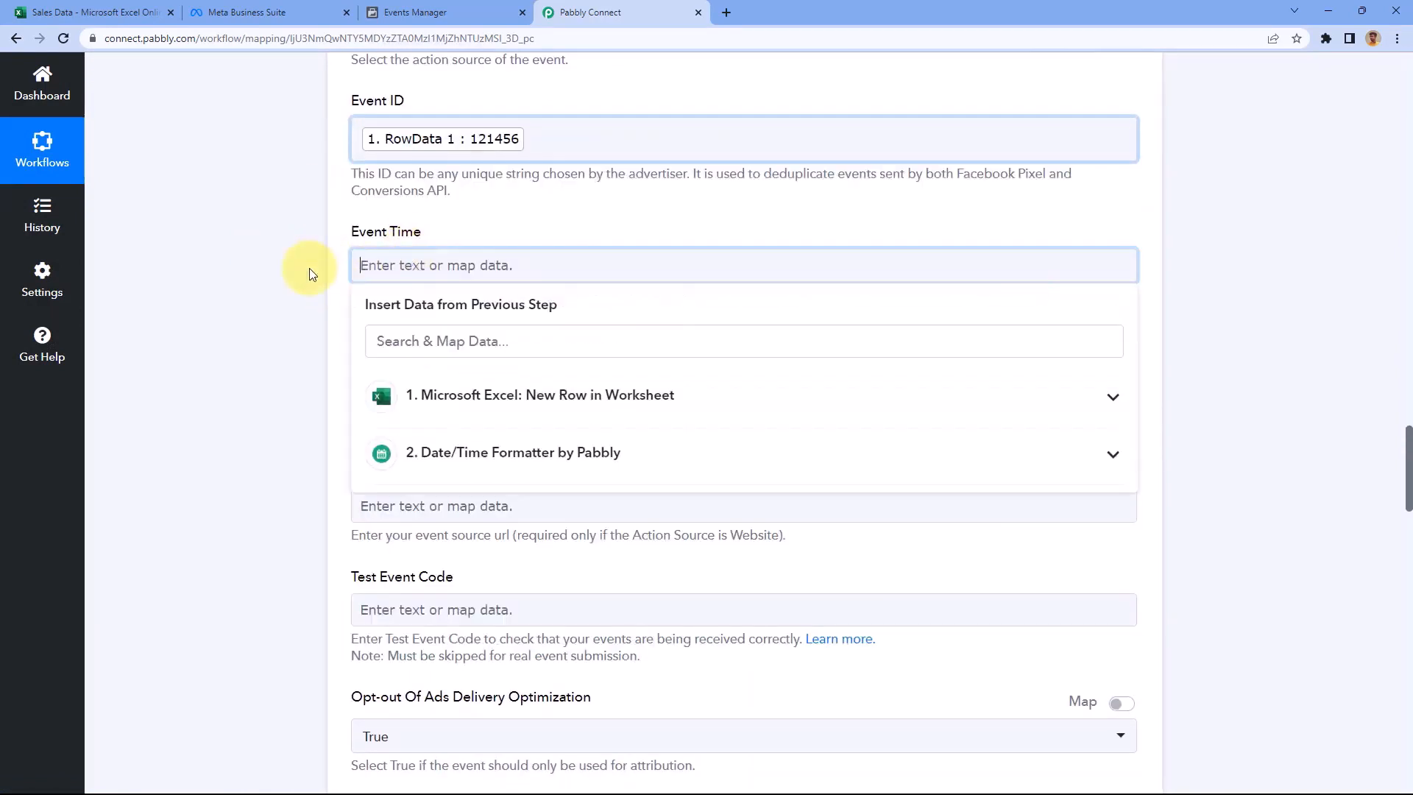
pyautogui.scroll(-2, 310, 268)
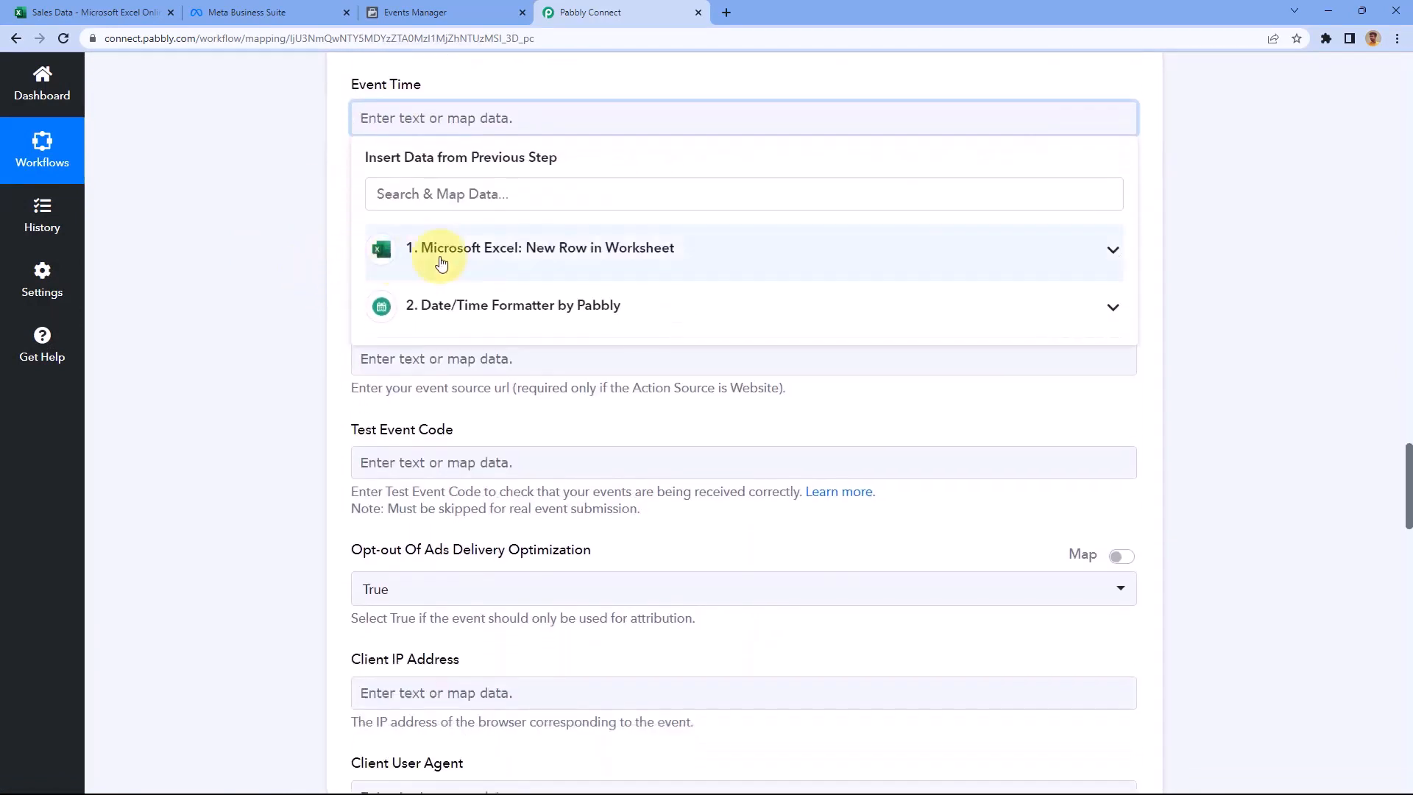
pyautogui.click(500, 305)
pyautogui.click(533, 395)
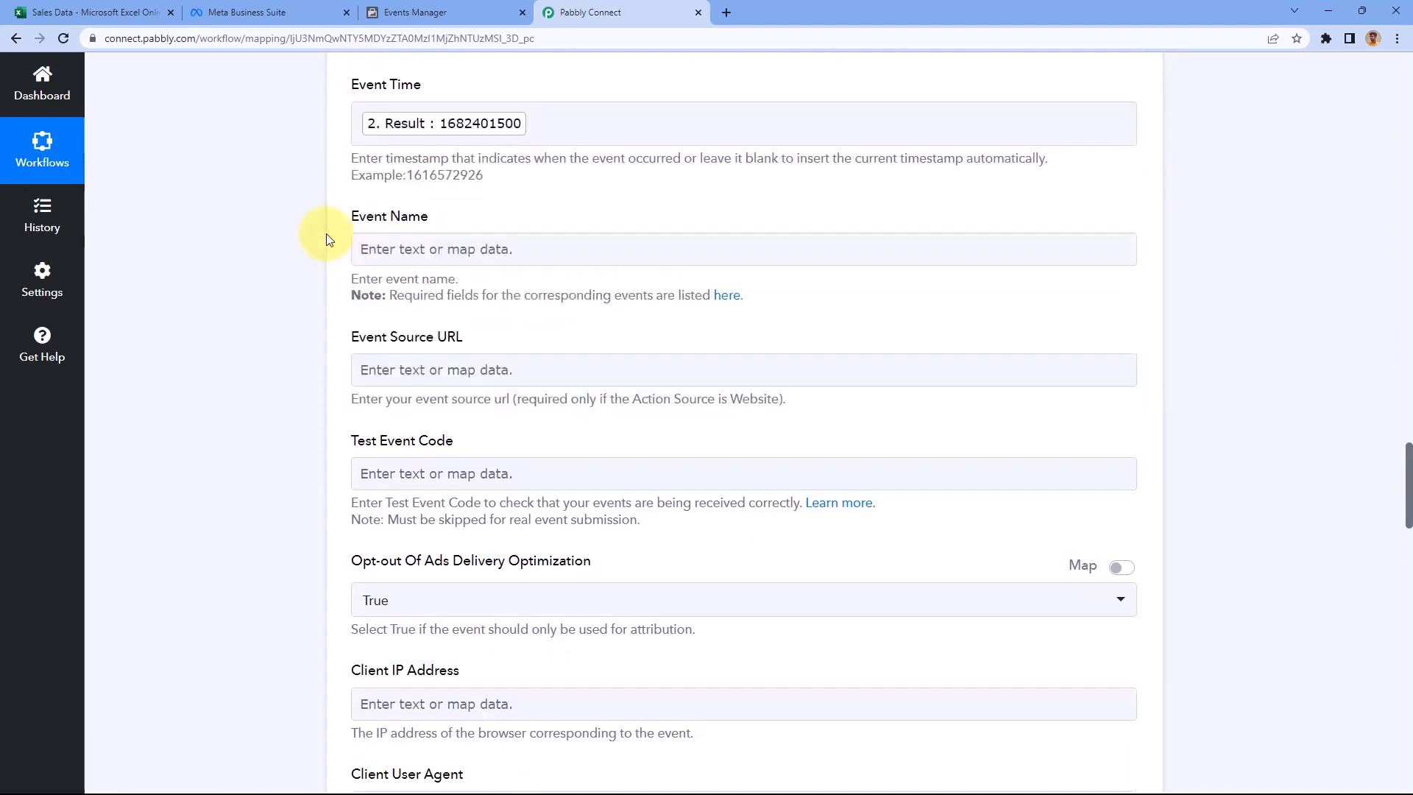
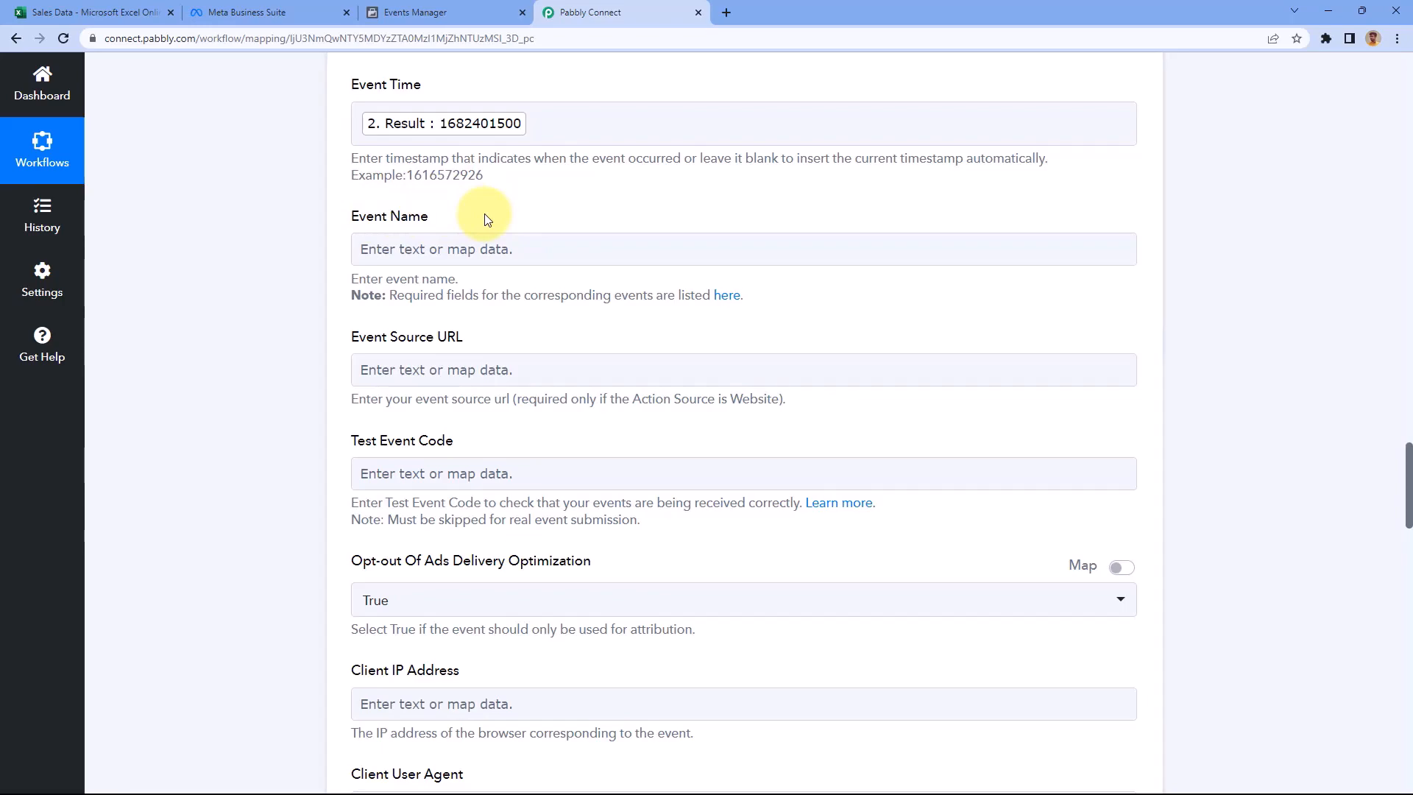
# Open Meta's standard events reference and copy the Purchase event name
pyautogui.click(727, 297)
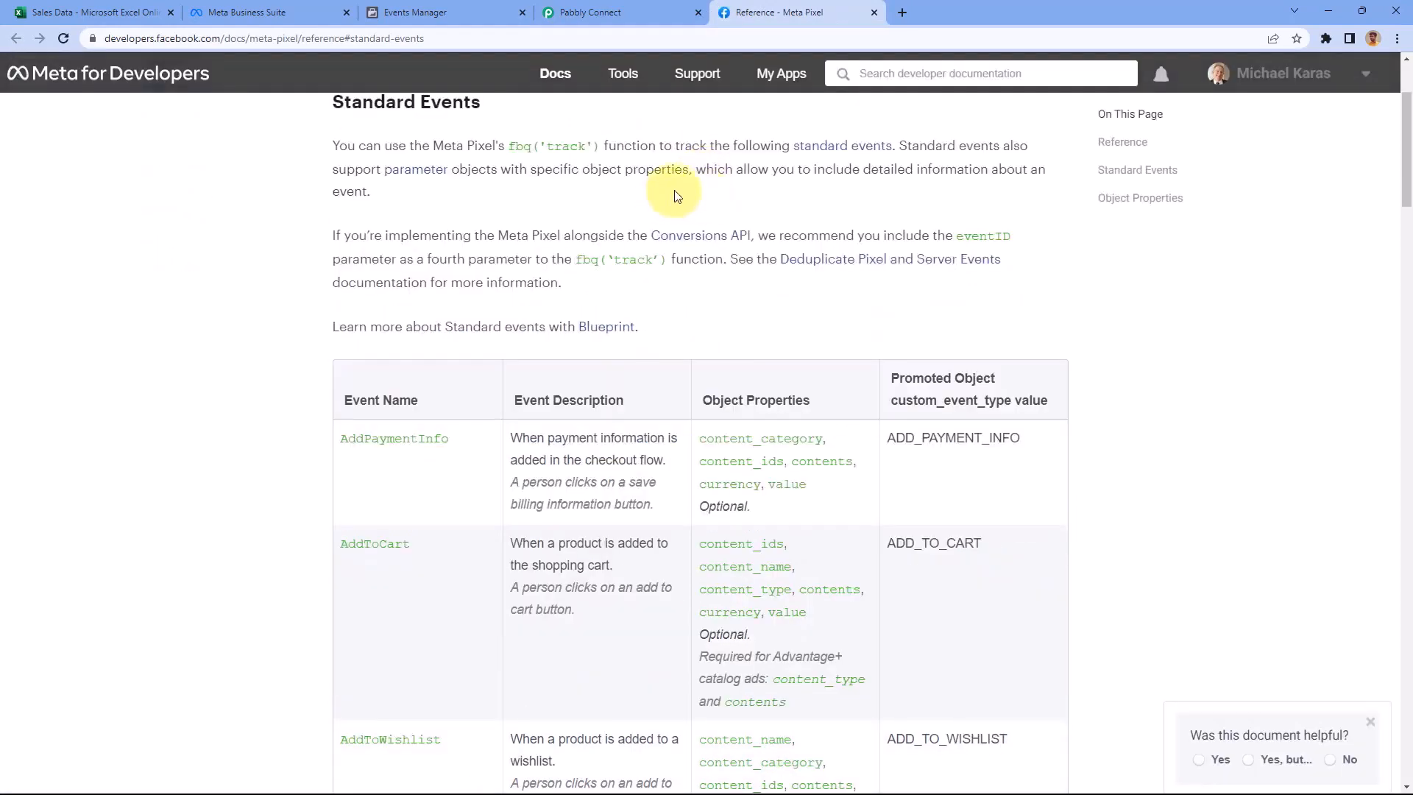
pyautogui.scroll(-5, 677, 195)
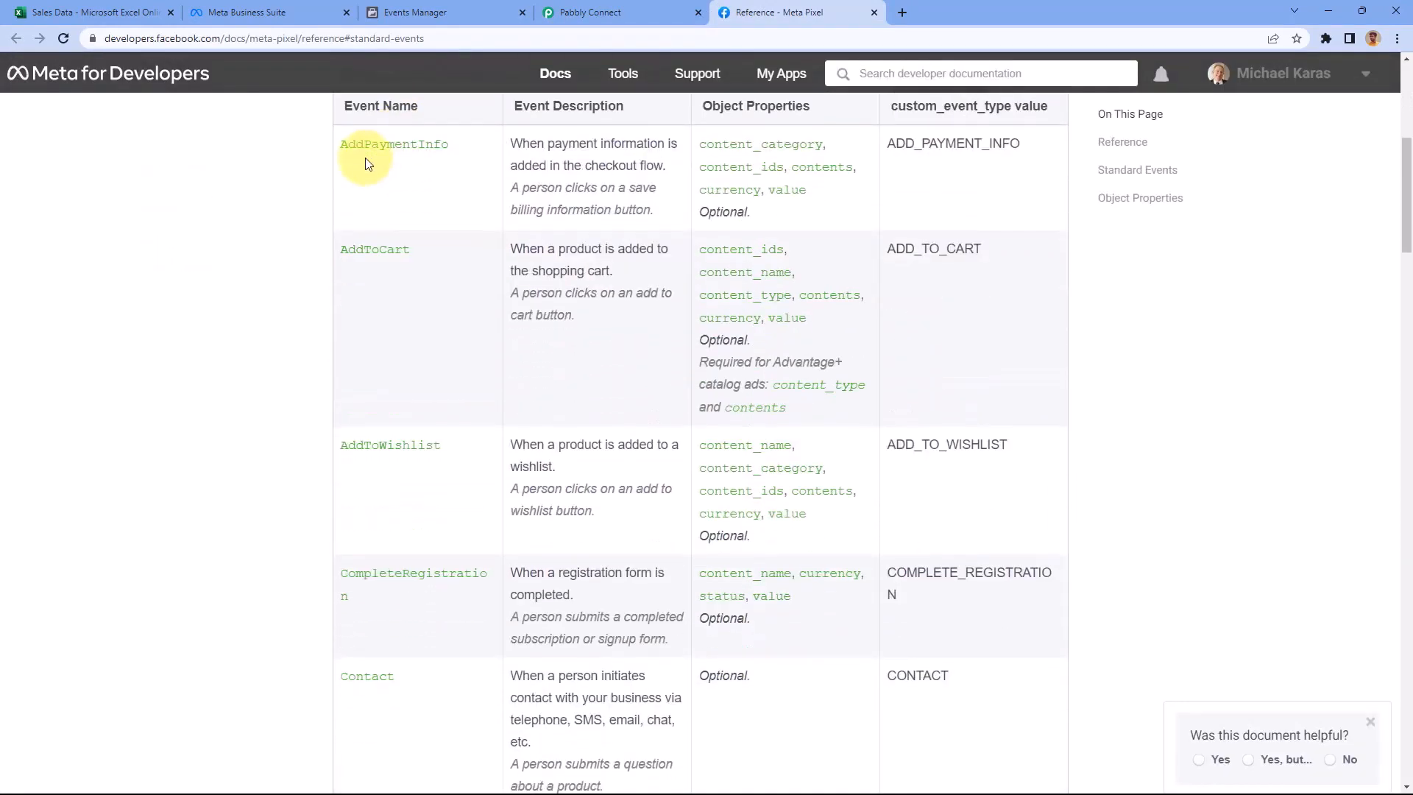
pyautogui.scroll(-11, 329, 175)
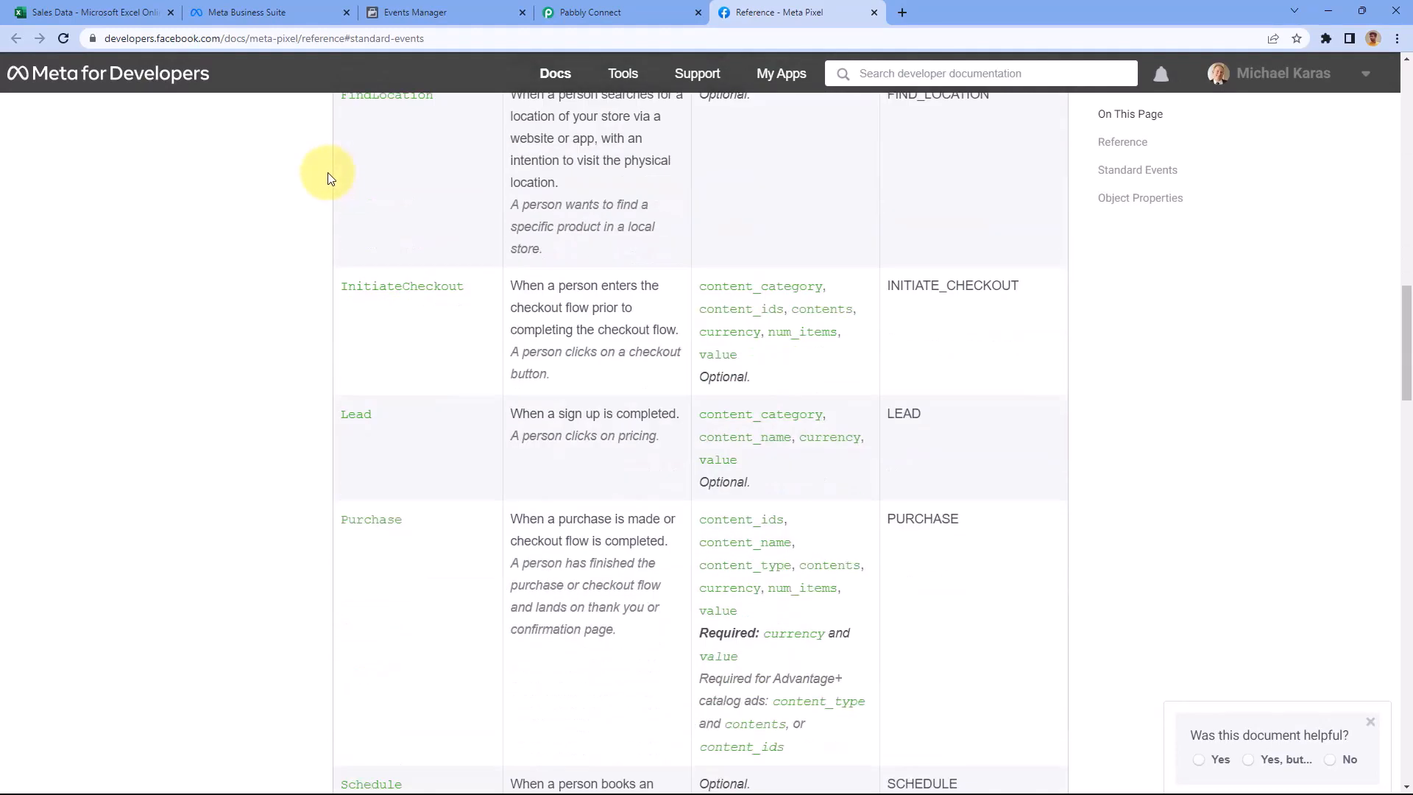
pyautogui.scroll(-1, 379, 224)
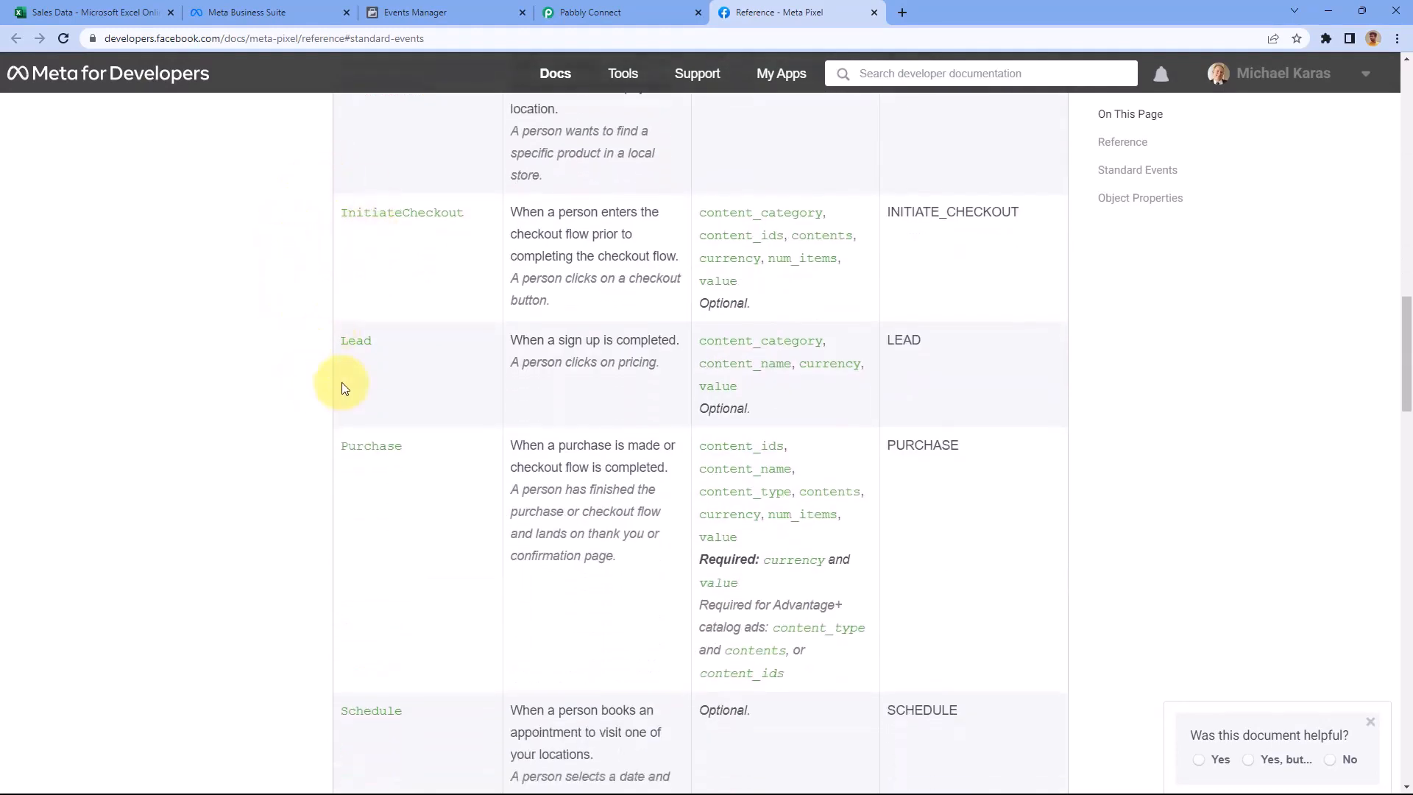
pyautogui.scroll(-2, 333, 374)
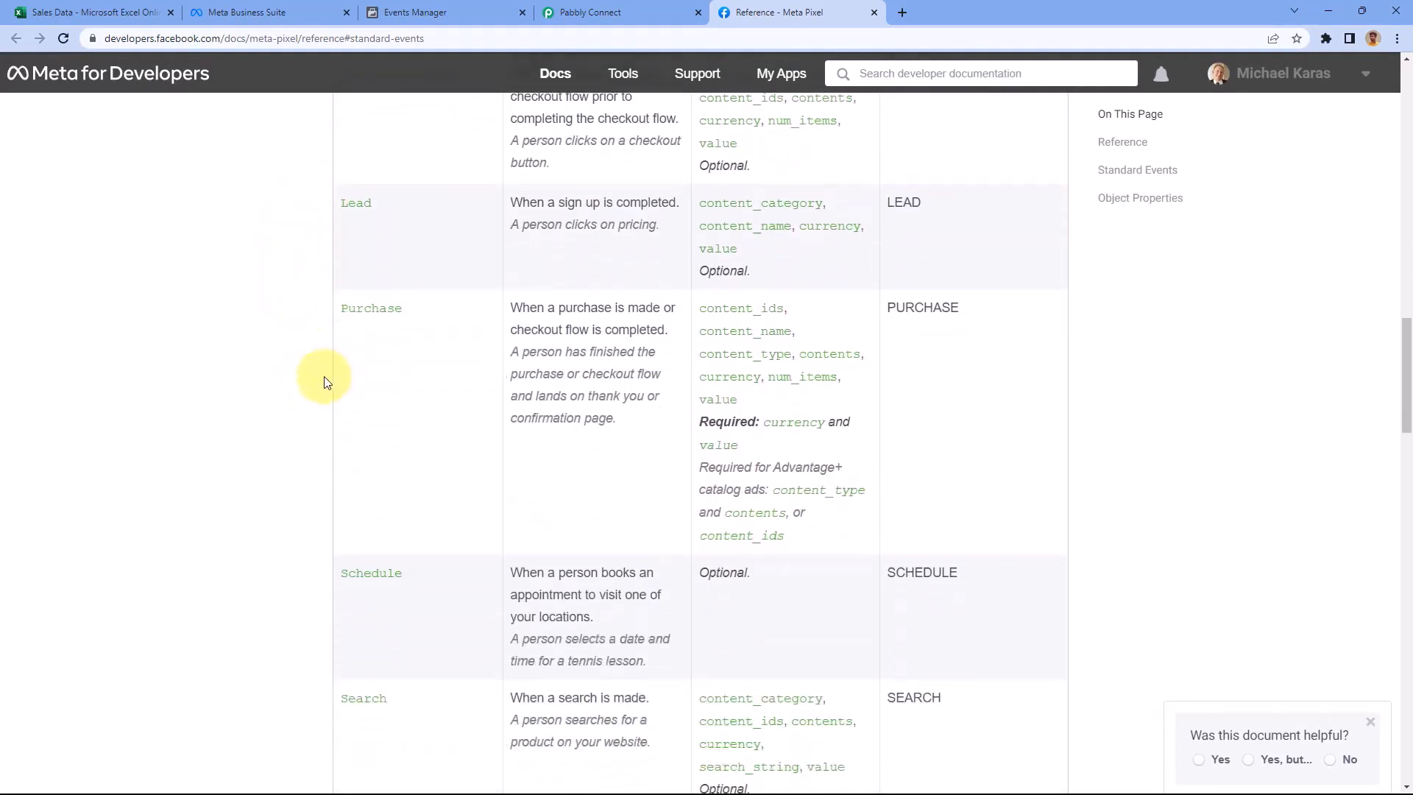
pyautogui.doubleClick(344, 302)
pyautogui.rightClick(371, 301)
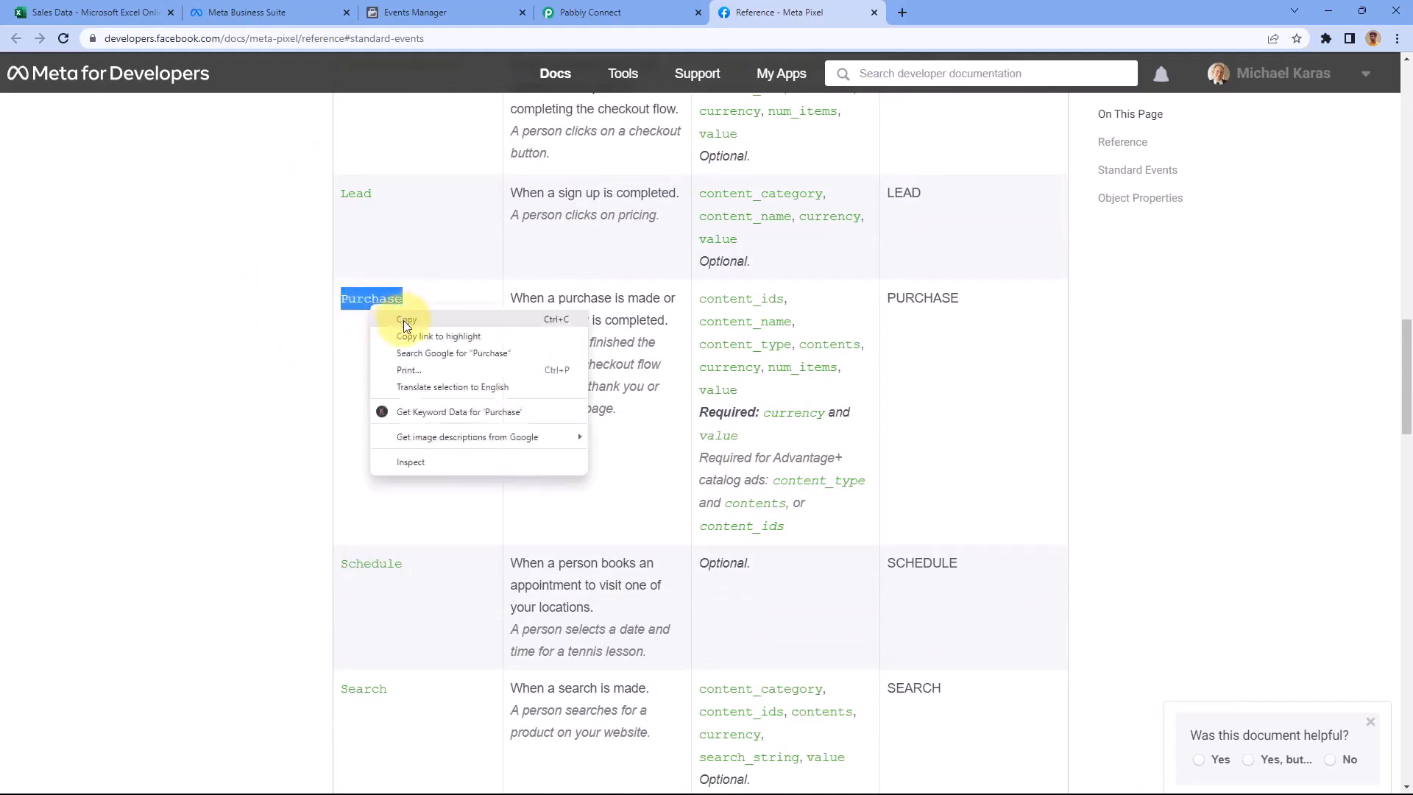
pyautogui.click(403, 320)
# Glance at the Sales Data sheet, then reselect and copy Purchase again from the reference
pyautogui.click(136, 11)
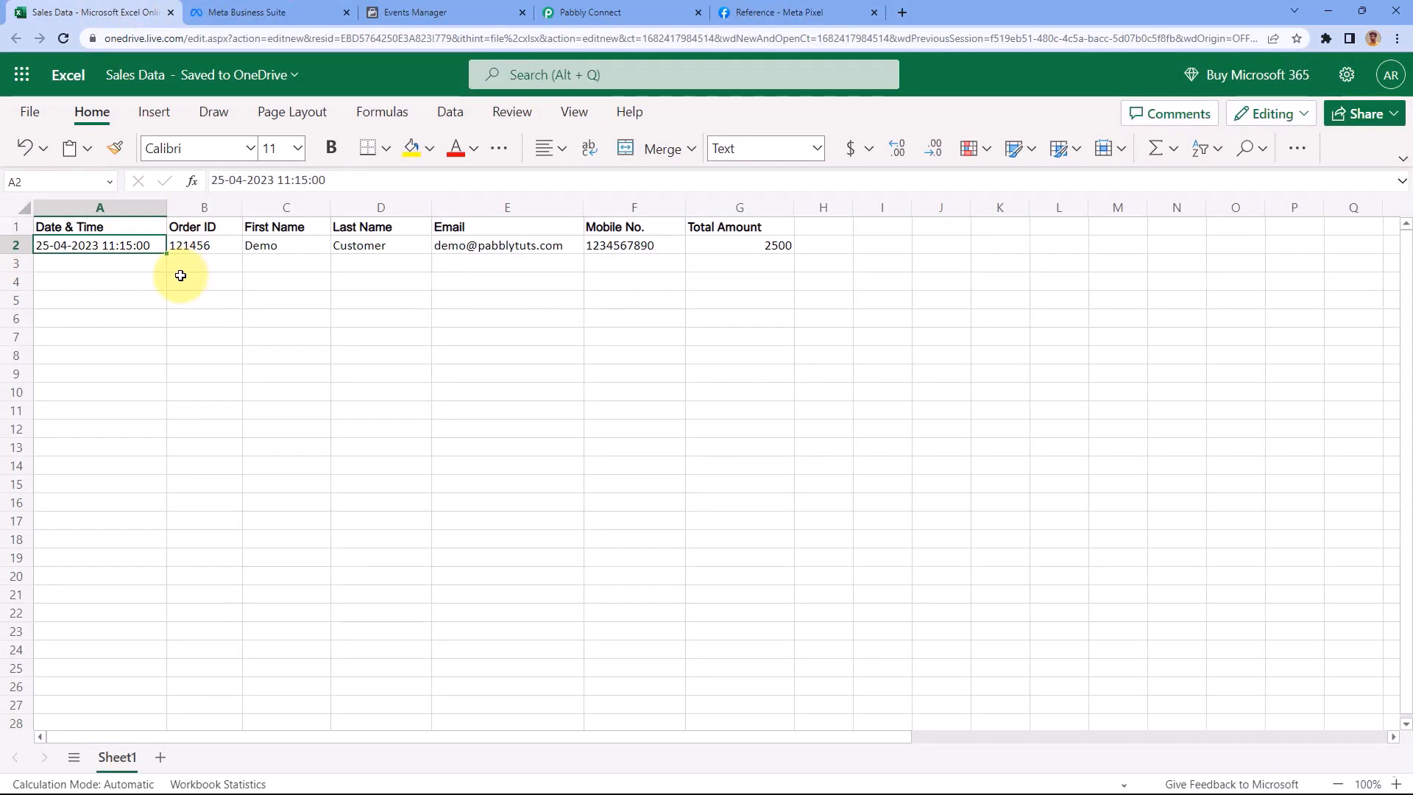
pyautogui.click(765, 11)
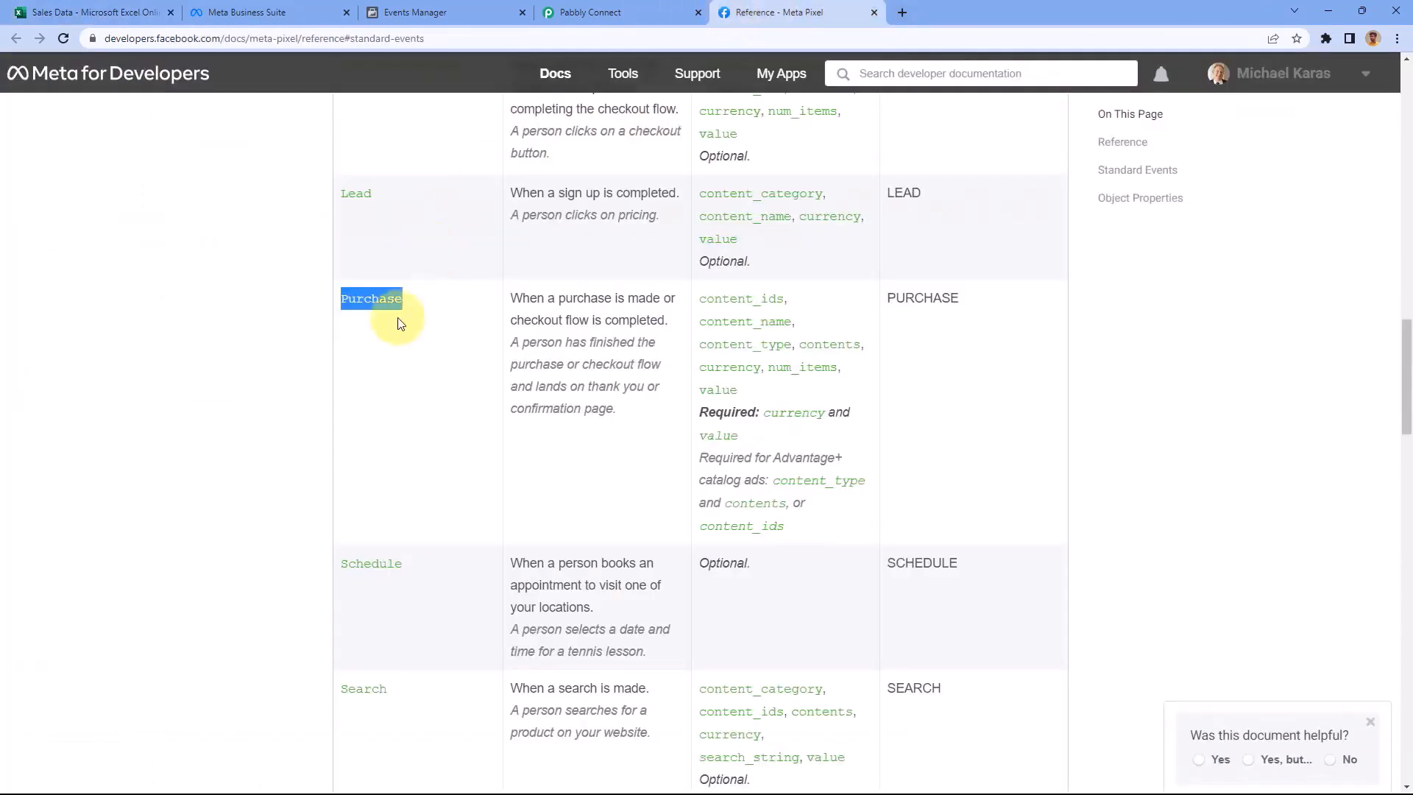
pyautogui.moveTo(406, 307); pyautogui.dragTo(334, 293)
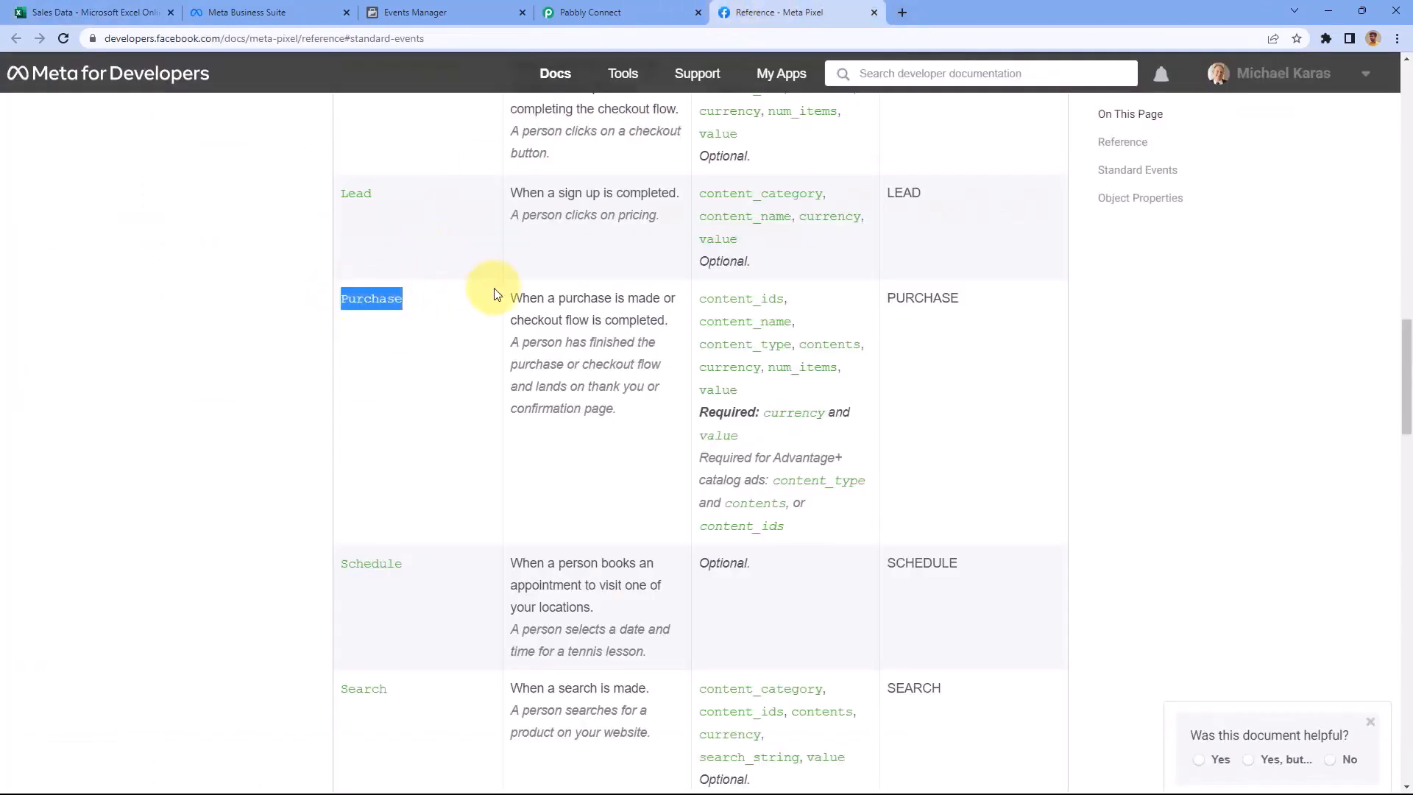
pyautogui.rightClick(384, 298)
pyautogui.click(411, 312)
pyautogui.scroll(1, 441, 310)
# Paste Purchase into the Event Name field of the Pabbly form
pyautogui.click(588, 12)
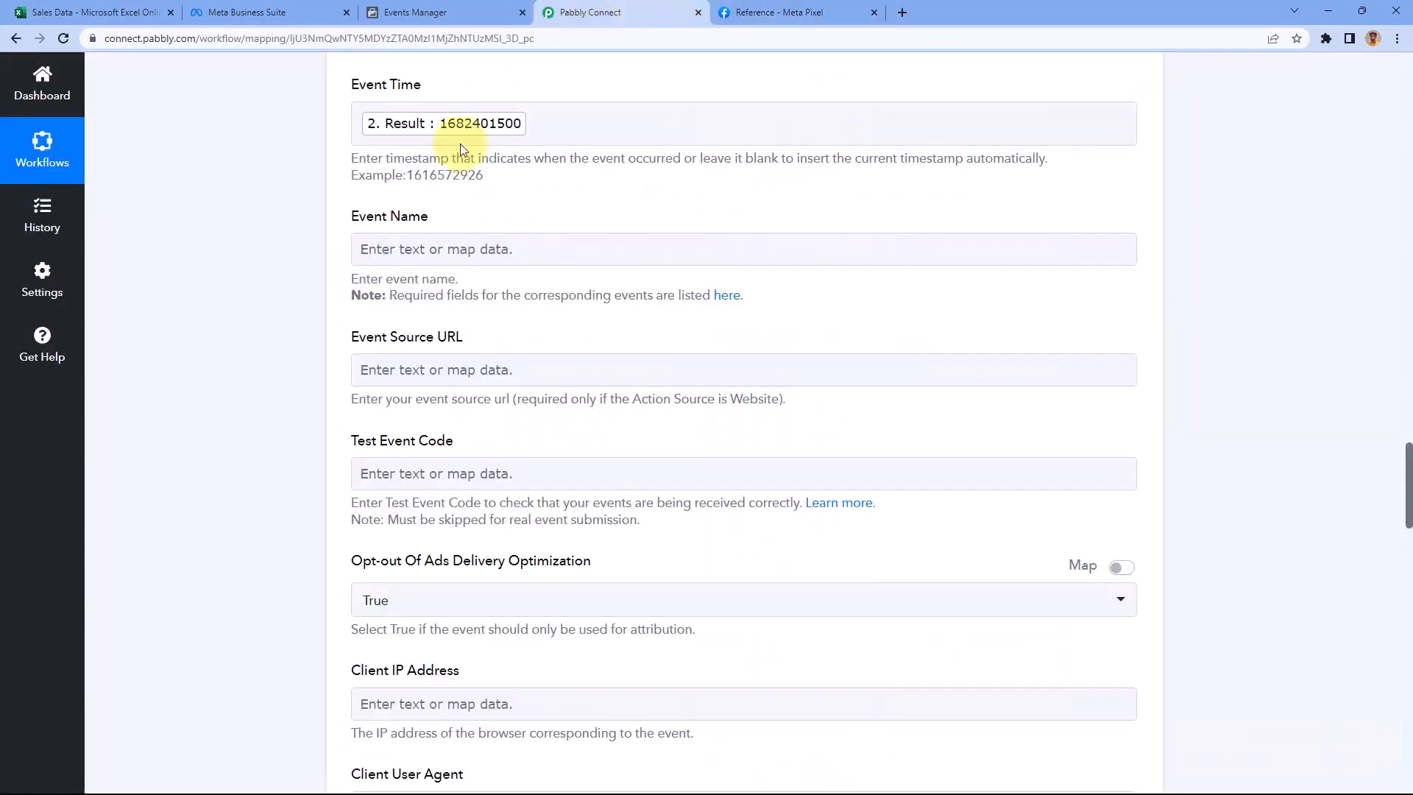
pyautogui.rightClick(406, 253)
pyautogui.click(461, 368)
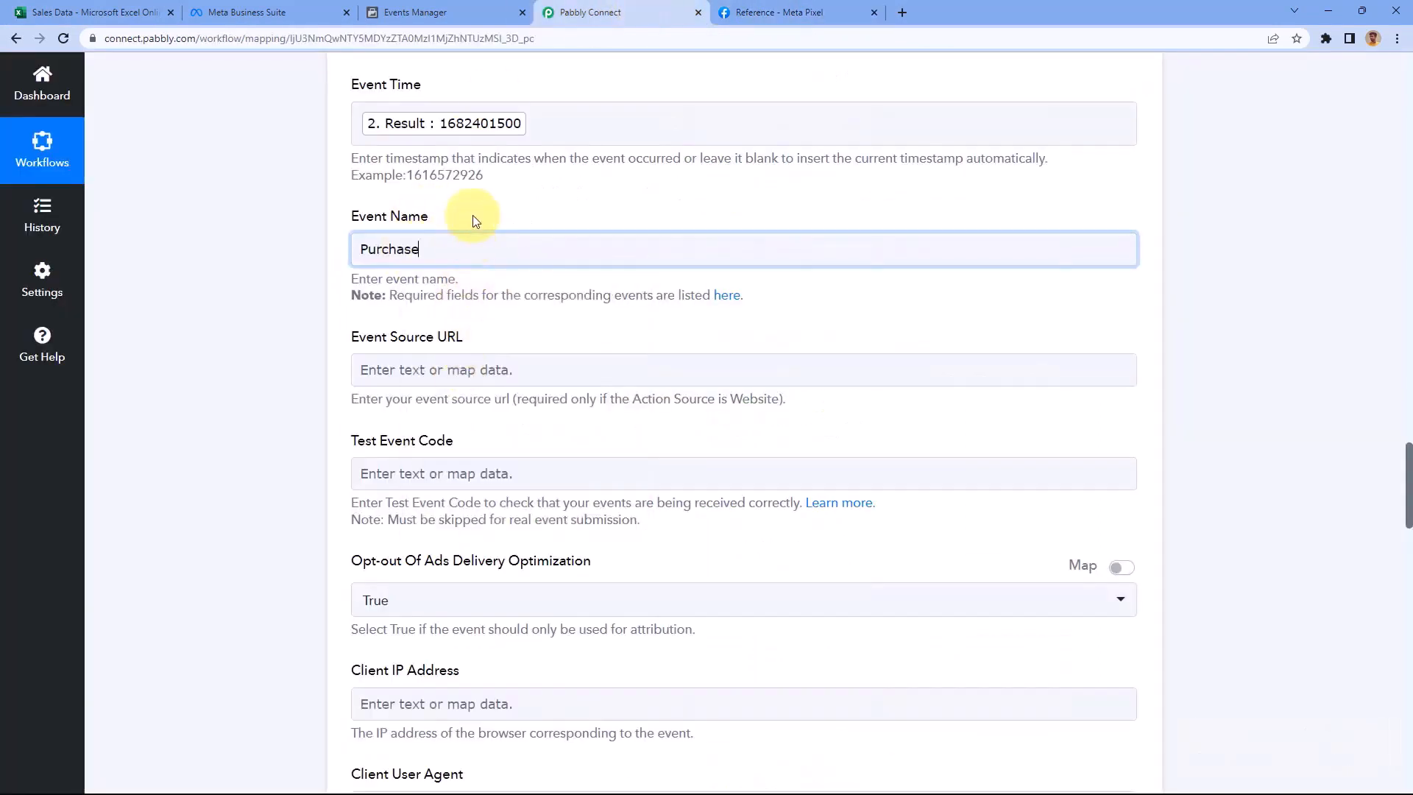
# Review the standard events list again, then move down to the Test Event Code field
pyautogui.click(783, 12)
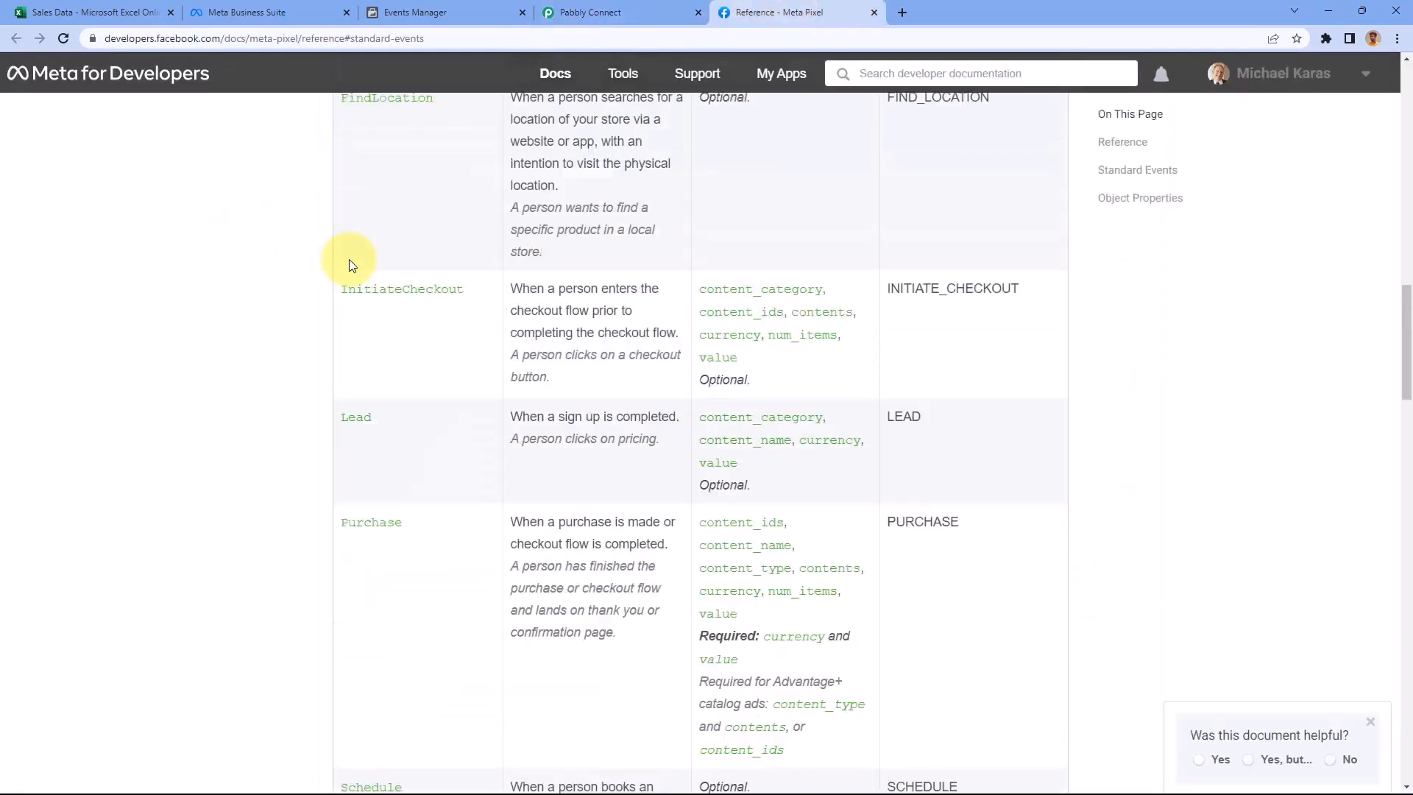
pyautogui.scroll(20, 349, 259)
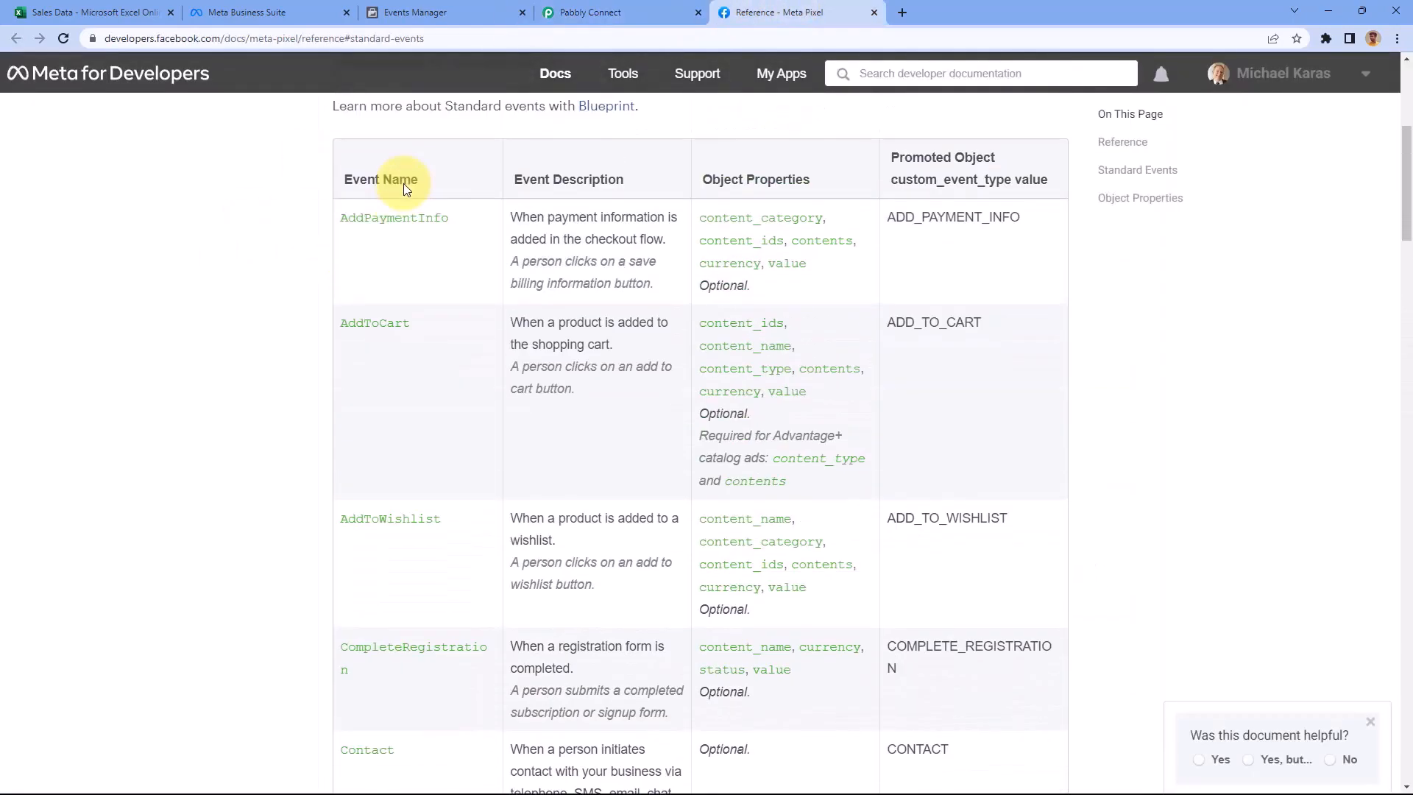
pyautogui.scroll(-20, 403, 189)
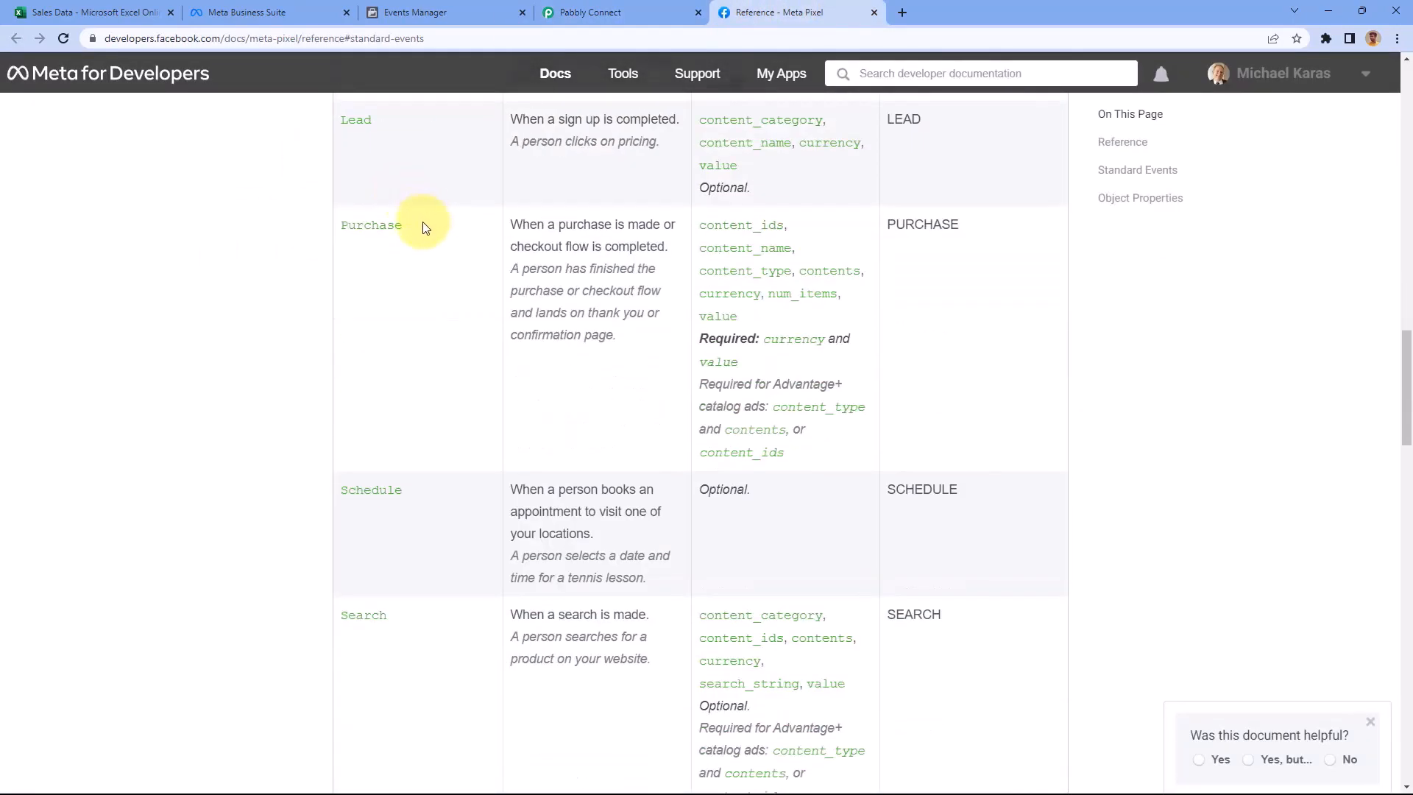
pyautogui.scroll(-5, 424, 227)
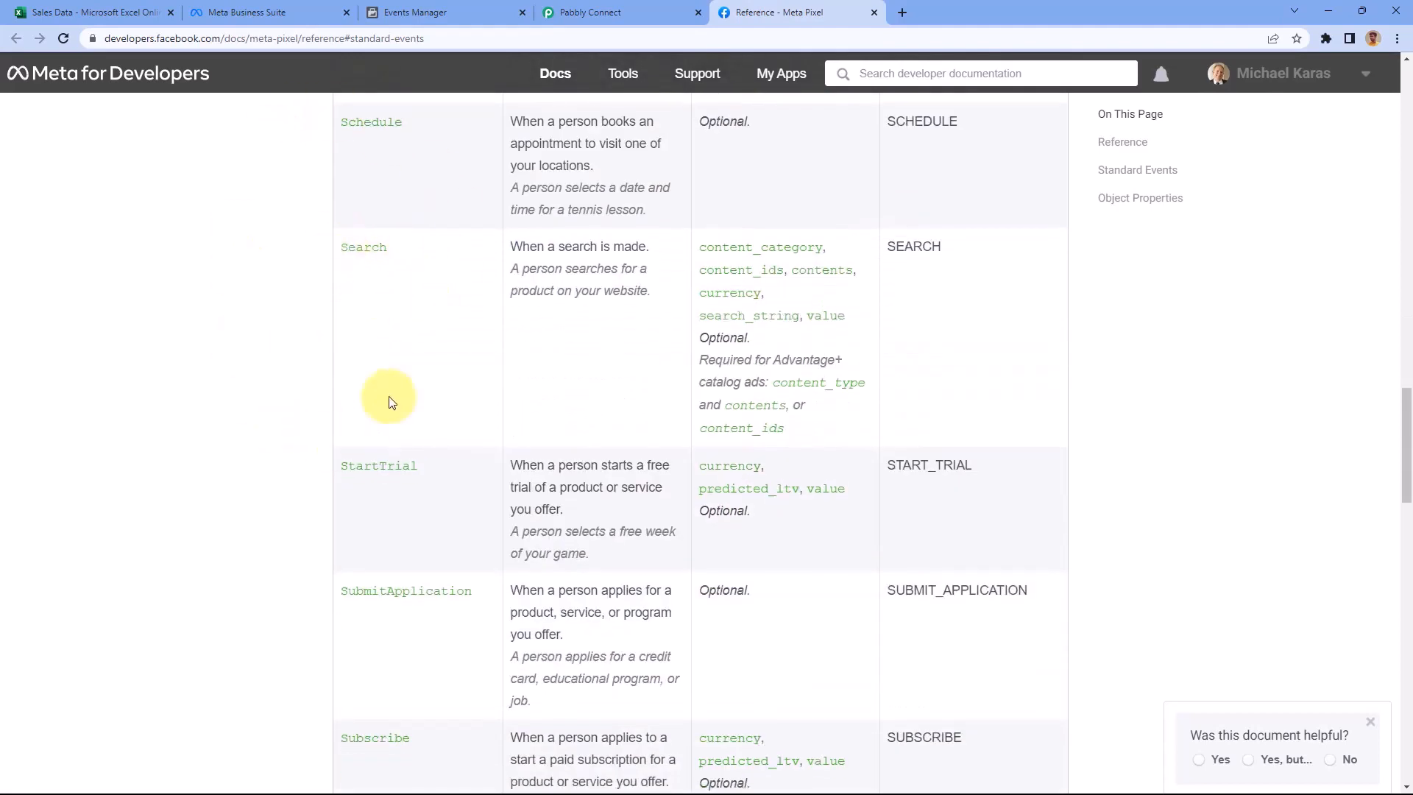
pyautogui.scroll(-2, 390, 401)
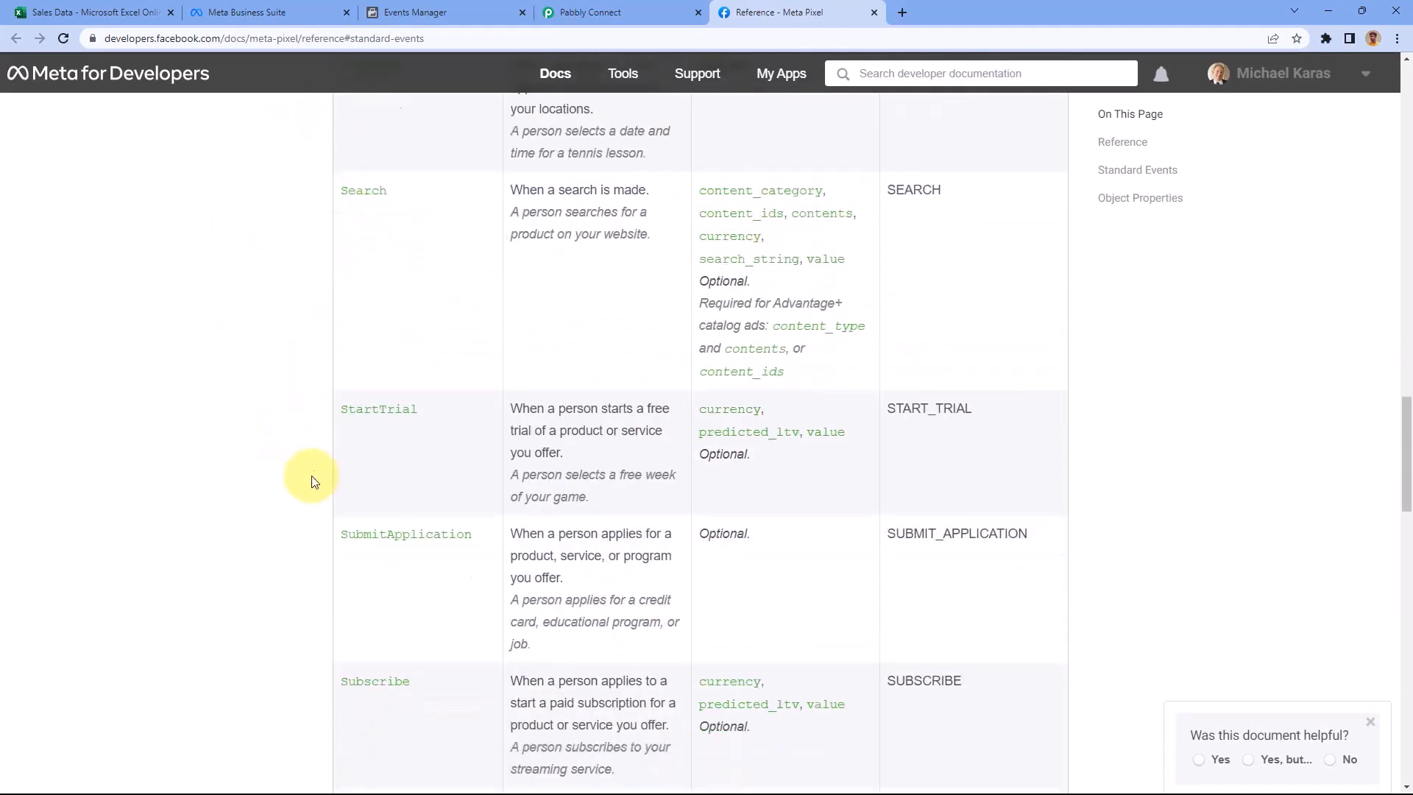
pyautogui.click(598, 9)
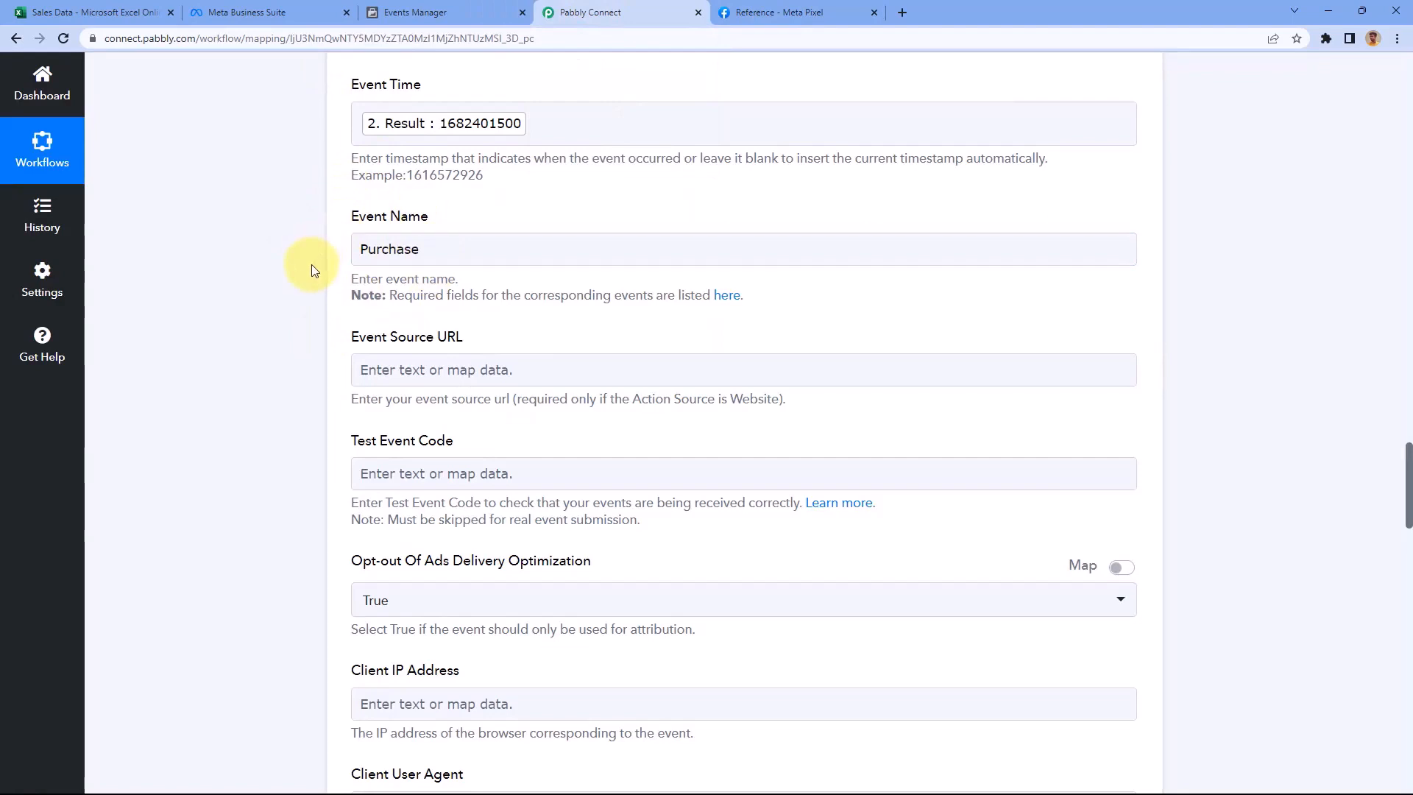
pyautogui.scroll(-2, 312, 270)
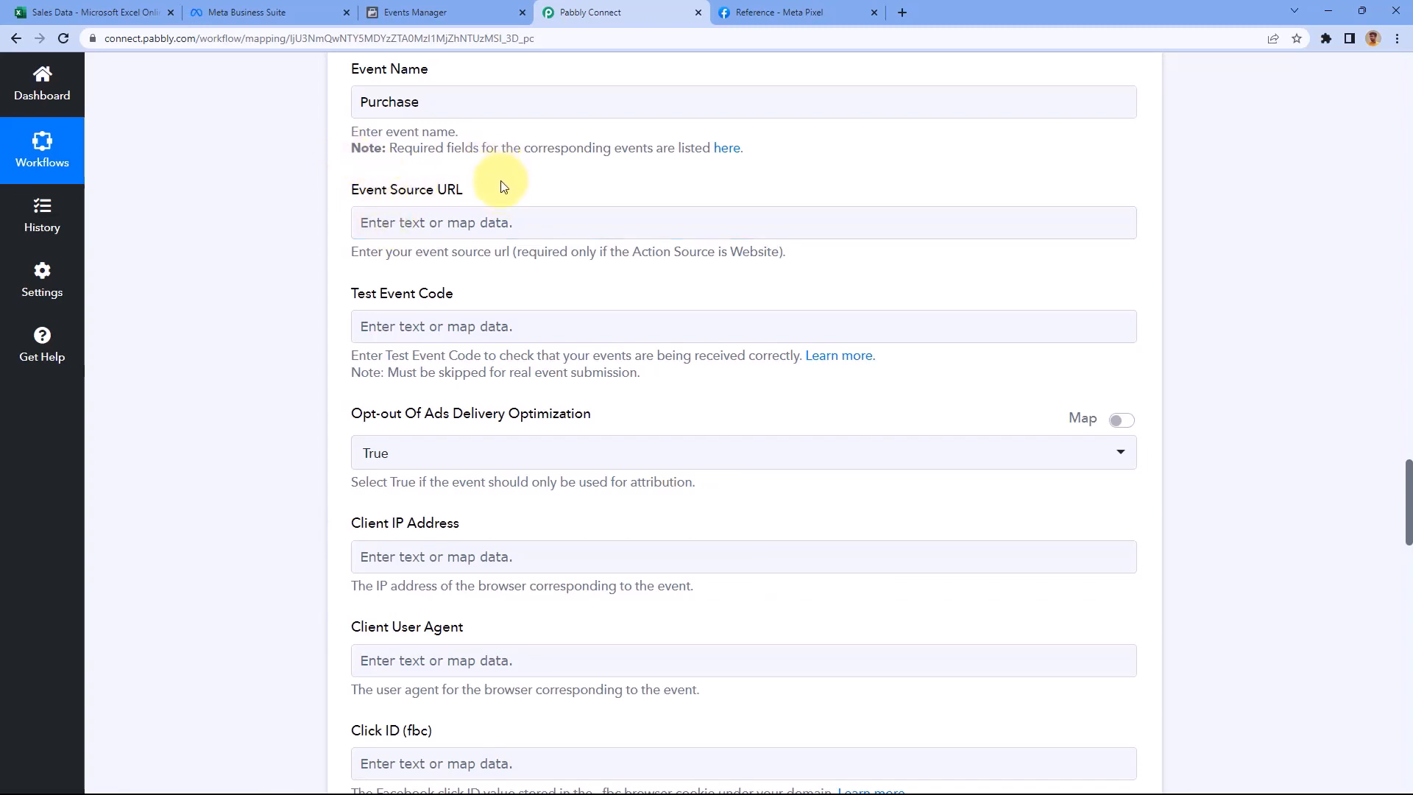
pyautogui.scroll(-2, 504, 186)
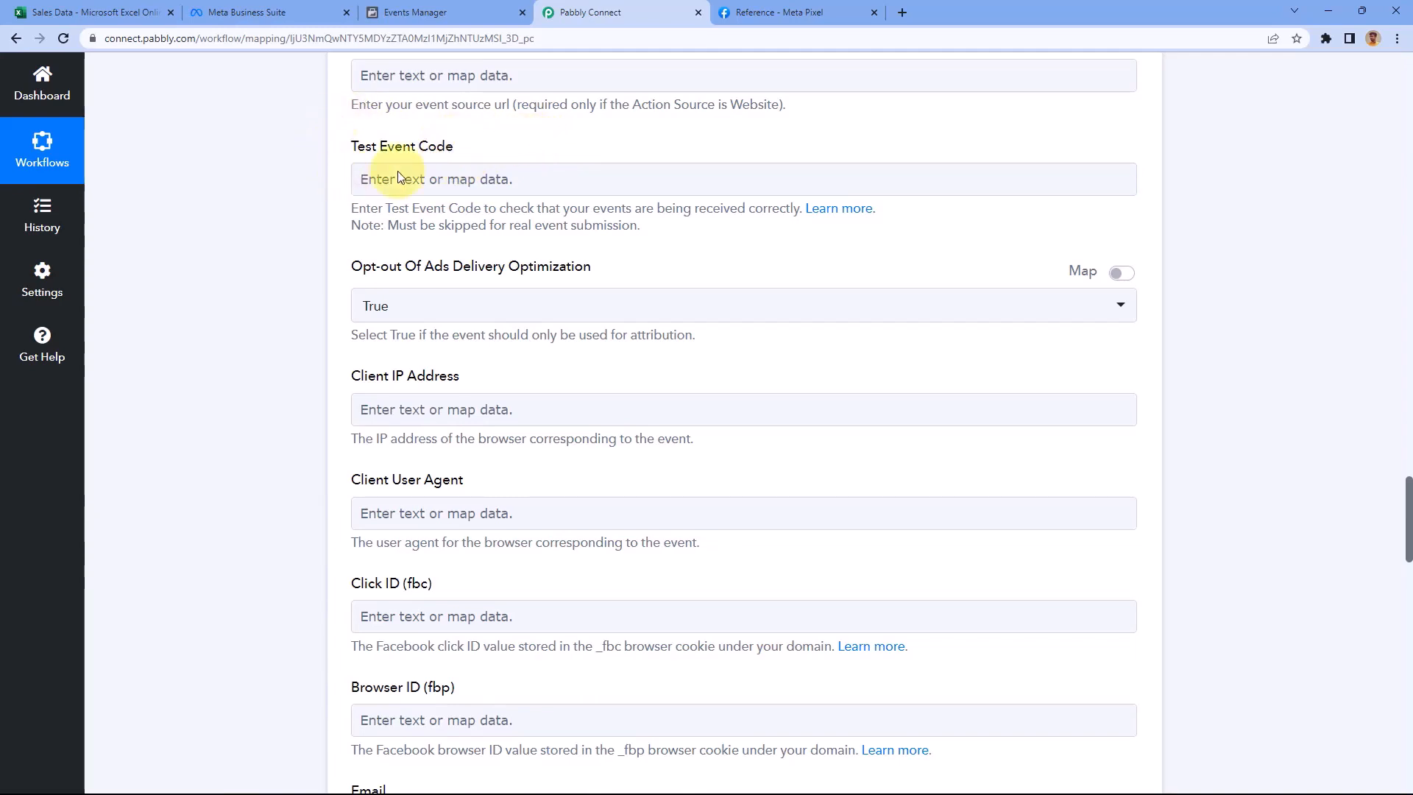
pyautogui.click(379, 178)
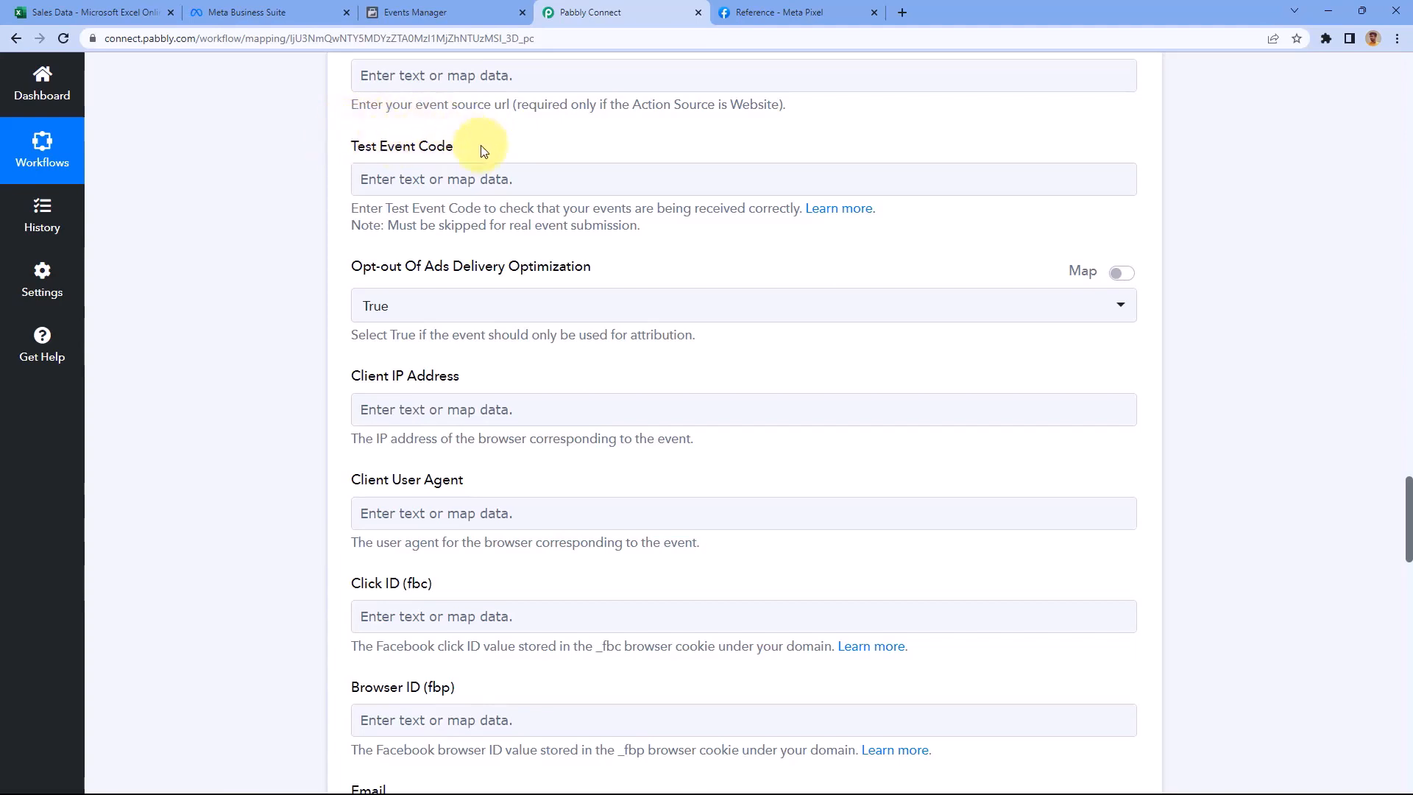
# Copy the server test event code from the Facebook pixel's Test events page
pyautogui.click(458, 12)
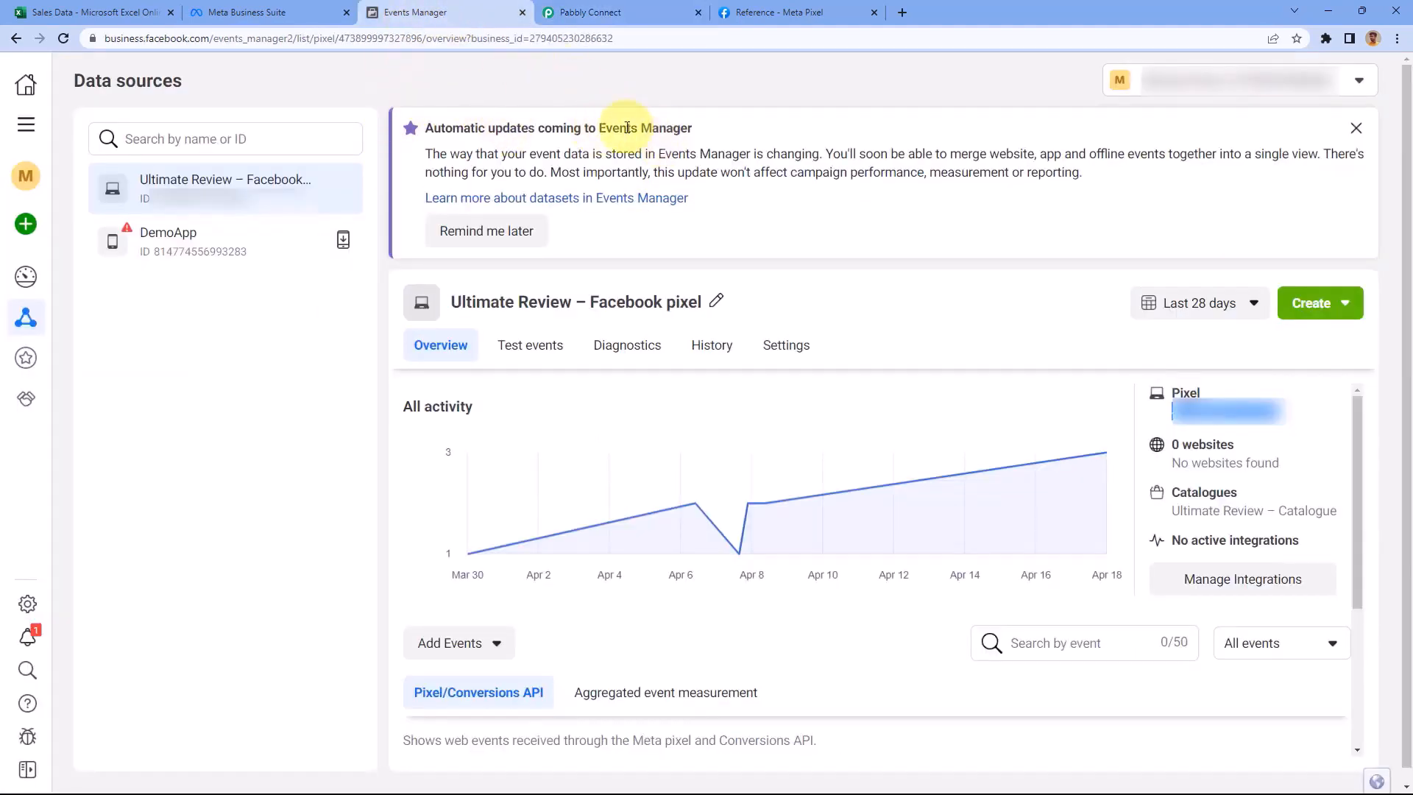
pyautogui.click(543, 354)
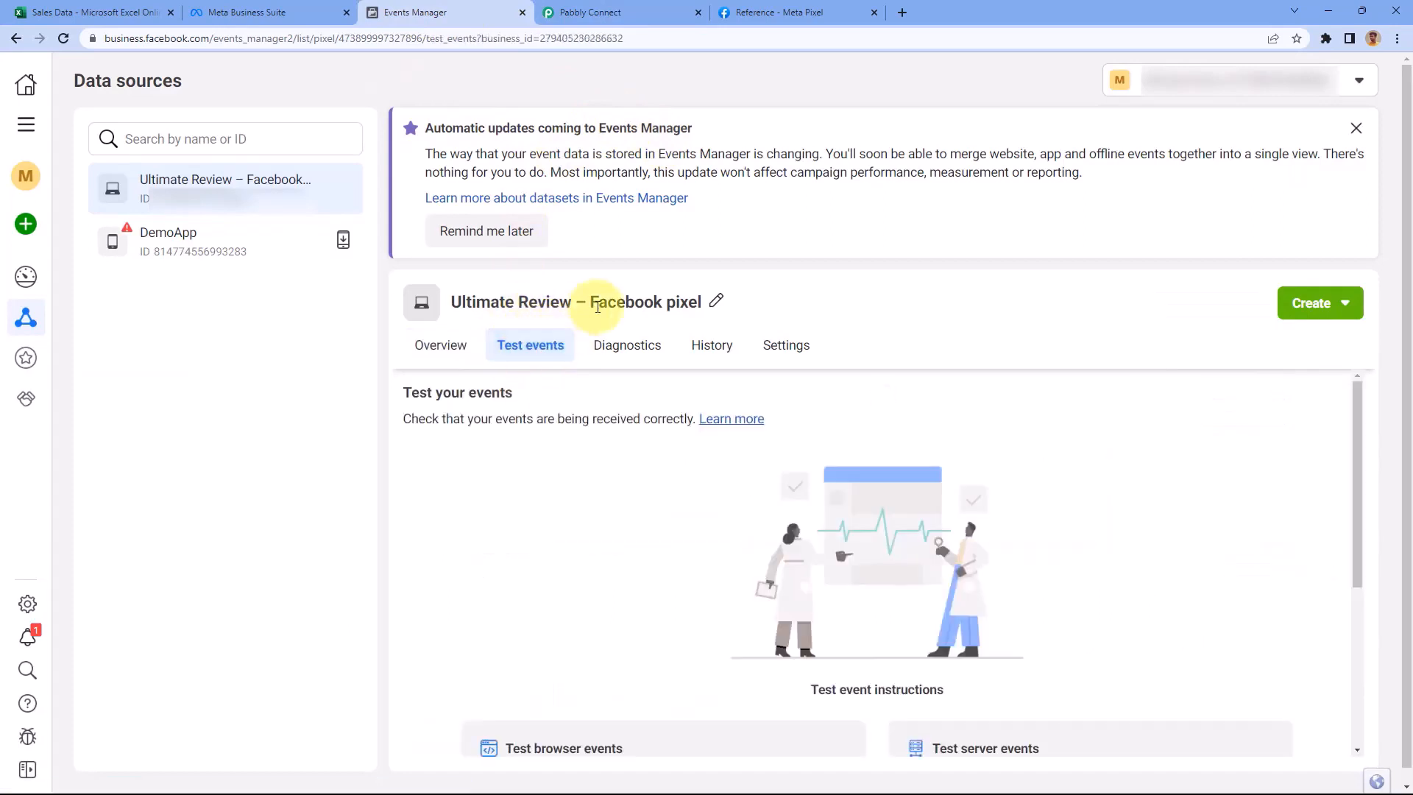
pyautogui.scroll(-2, 688, 420)
pyautogui.scroll(-2, 691, 420)
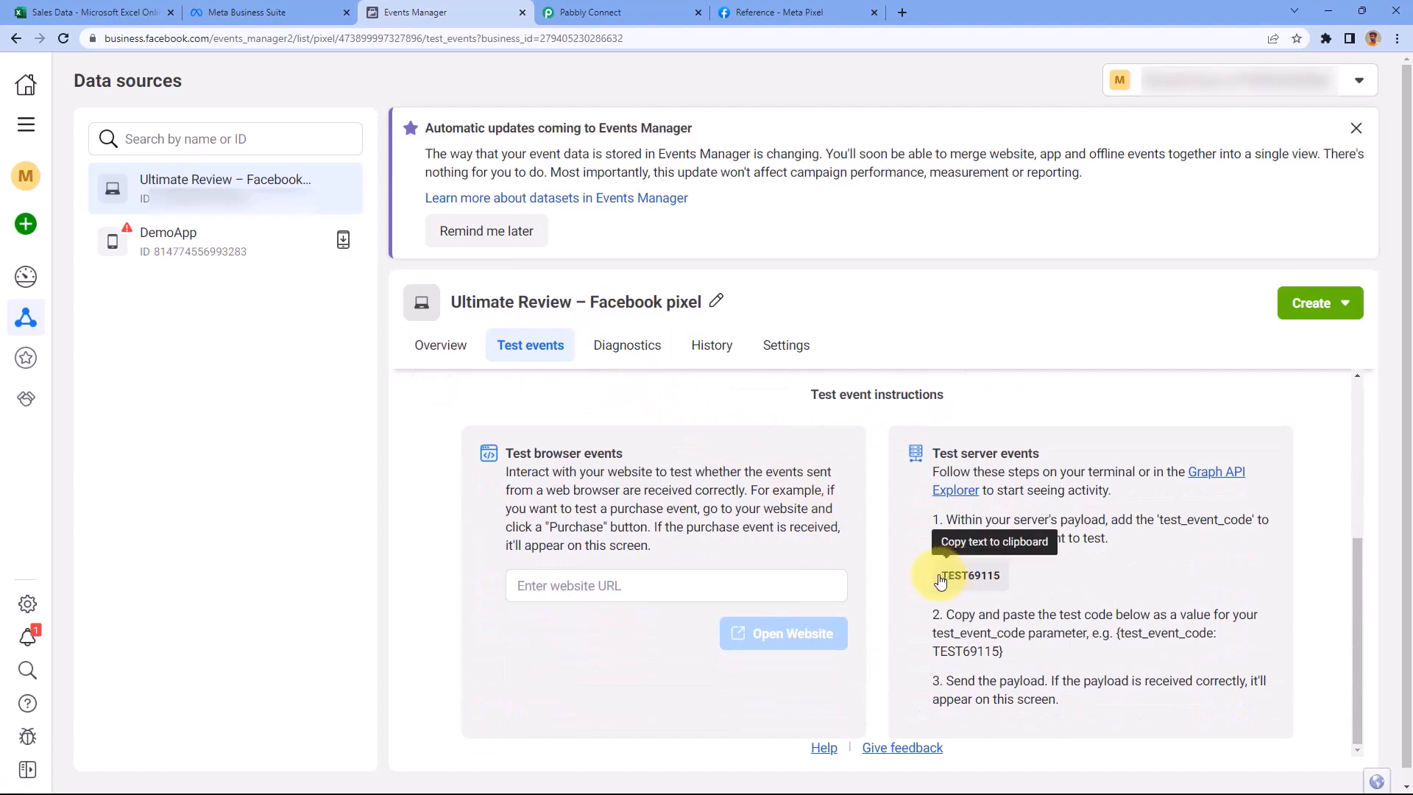
pyautogui.click(954, 576)
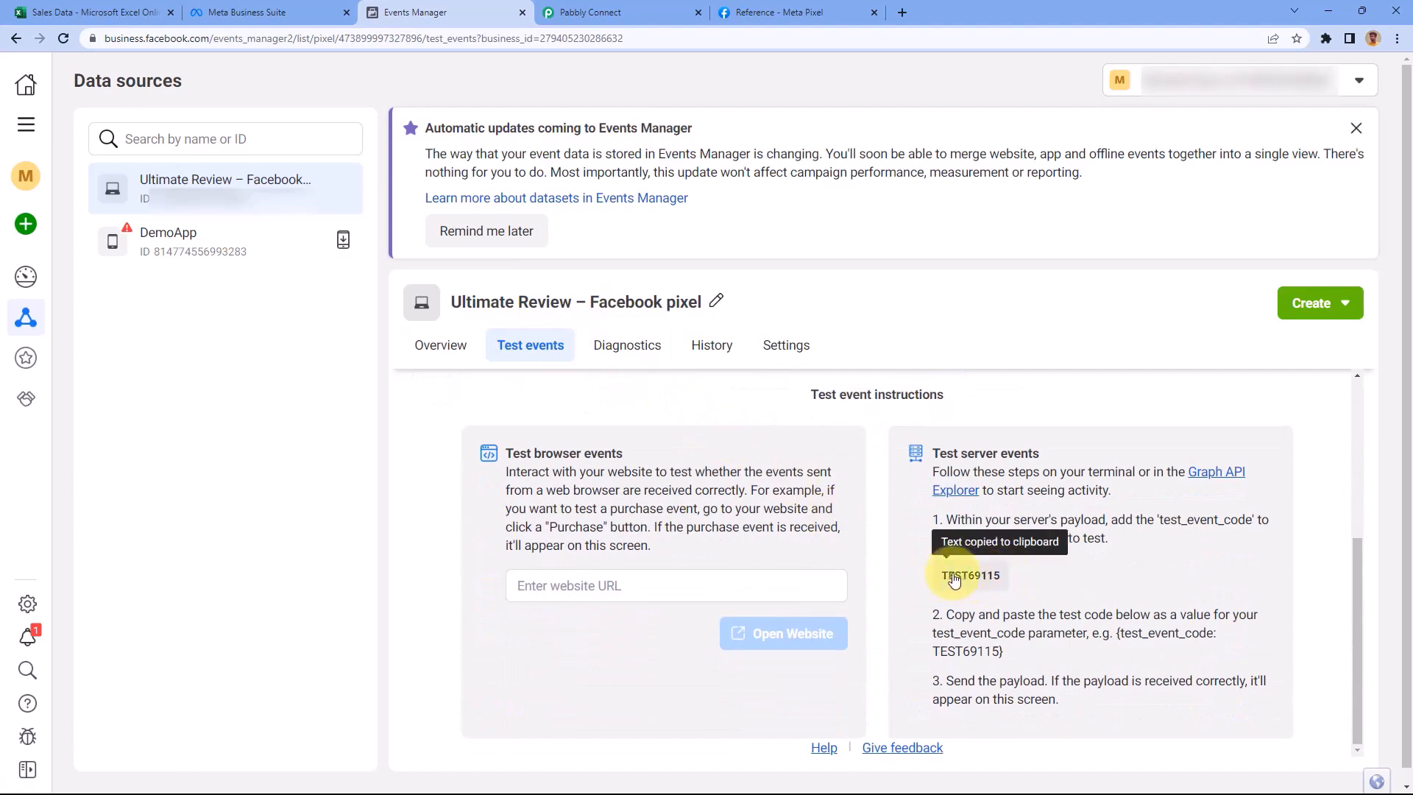
# Paste the copied server test event code into the Test Event Code field
pyautogui.click(634, 12)
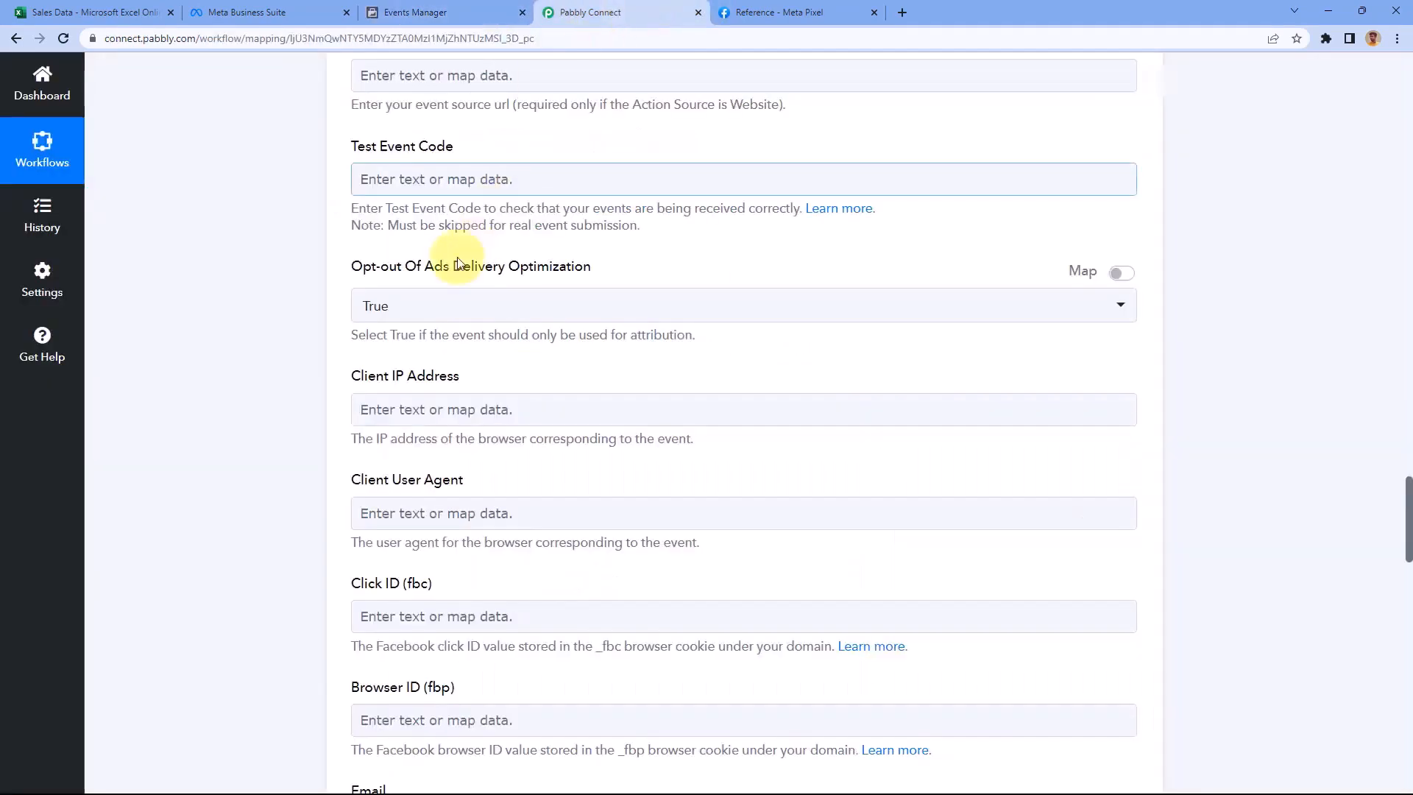
pyautogui.click(411, 192)
pyautogui.rightClick(370, 186)
pyautogui.click(458, 300)
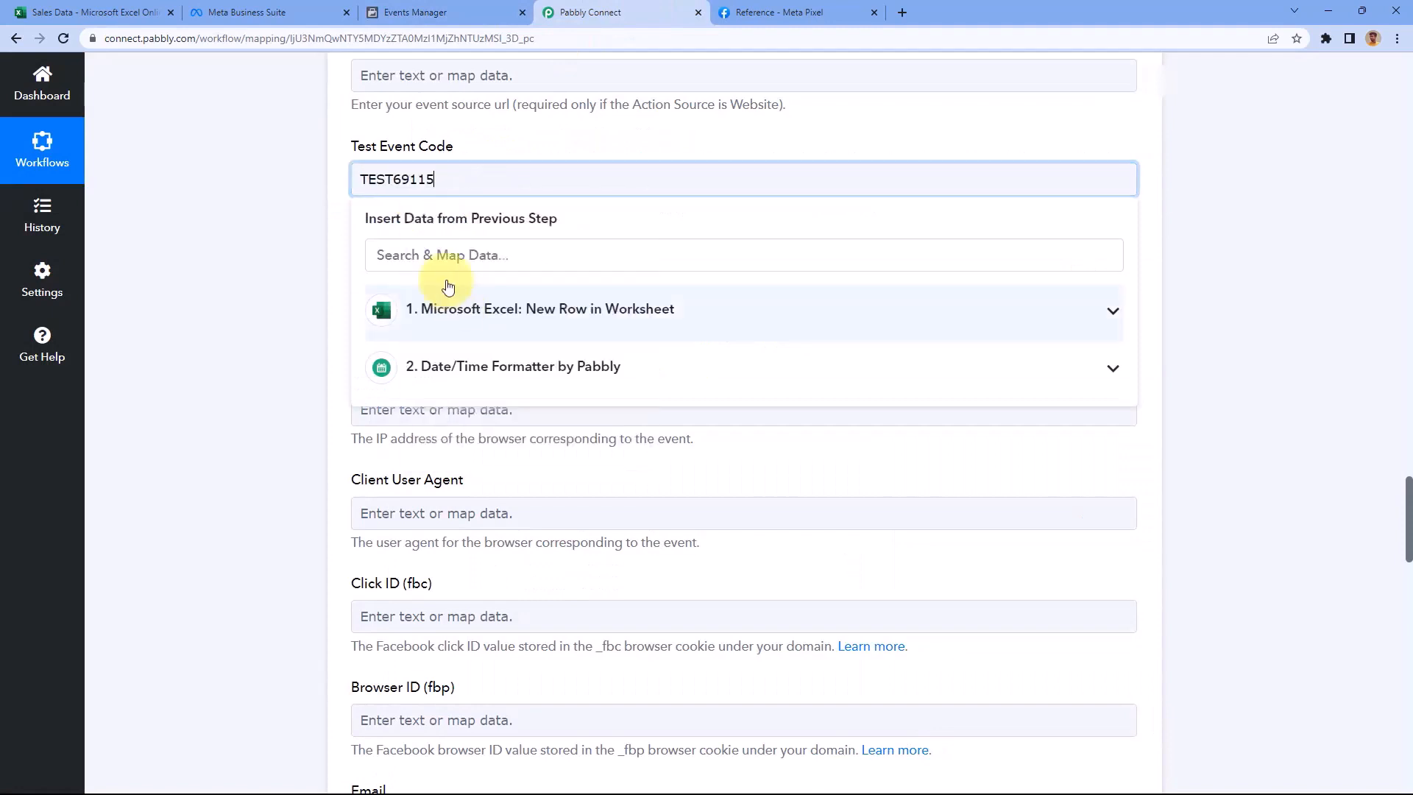
pyautogui.click(328, 208)
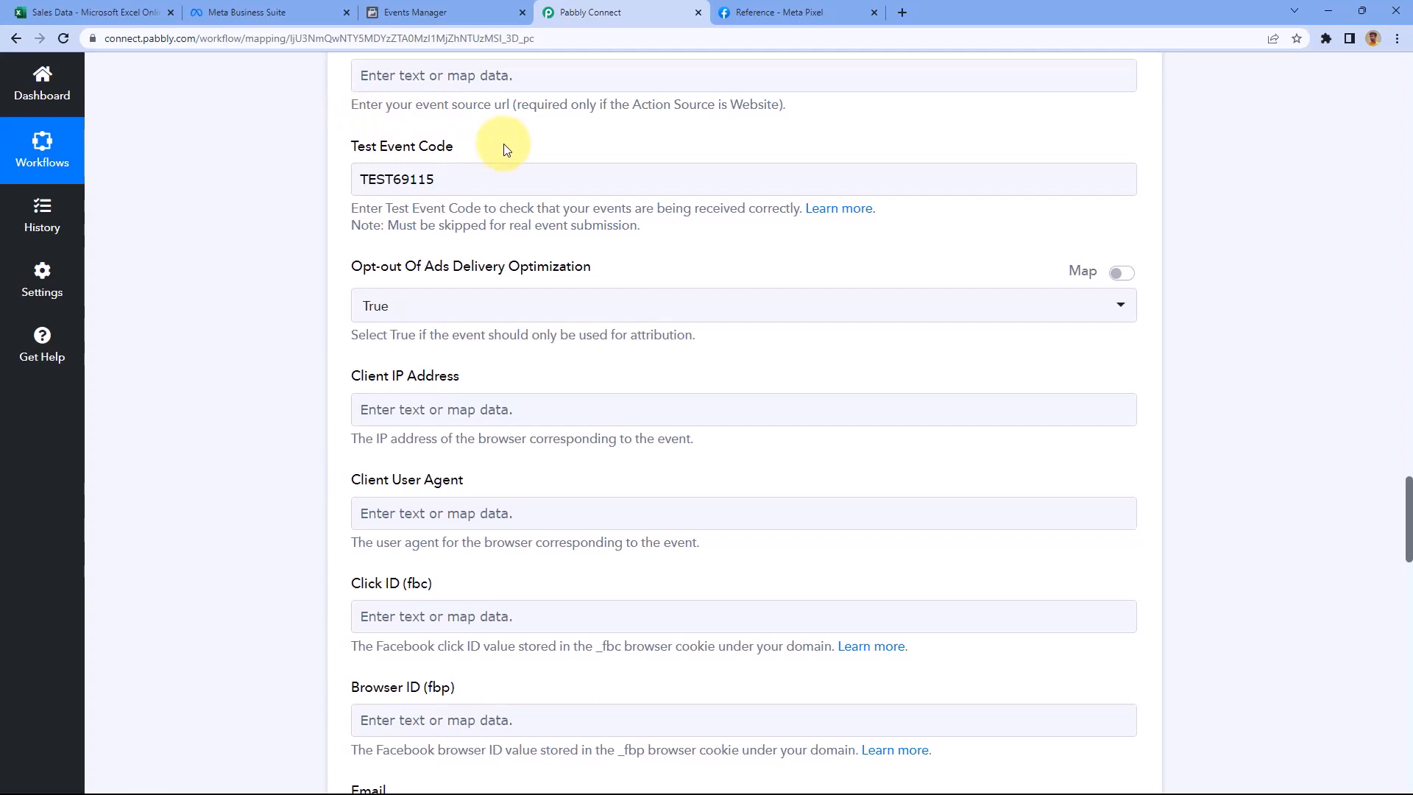
pyautogui.click(477, 177)
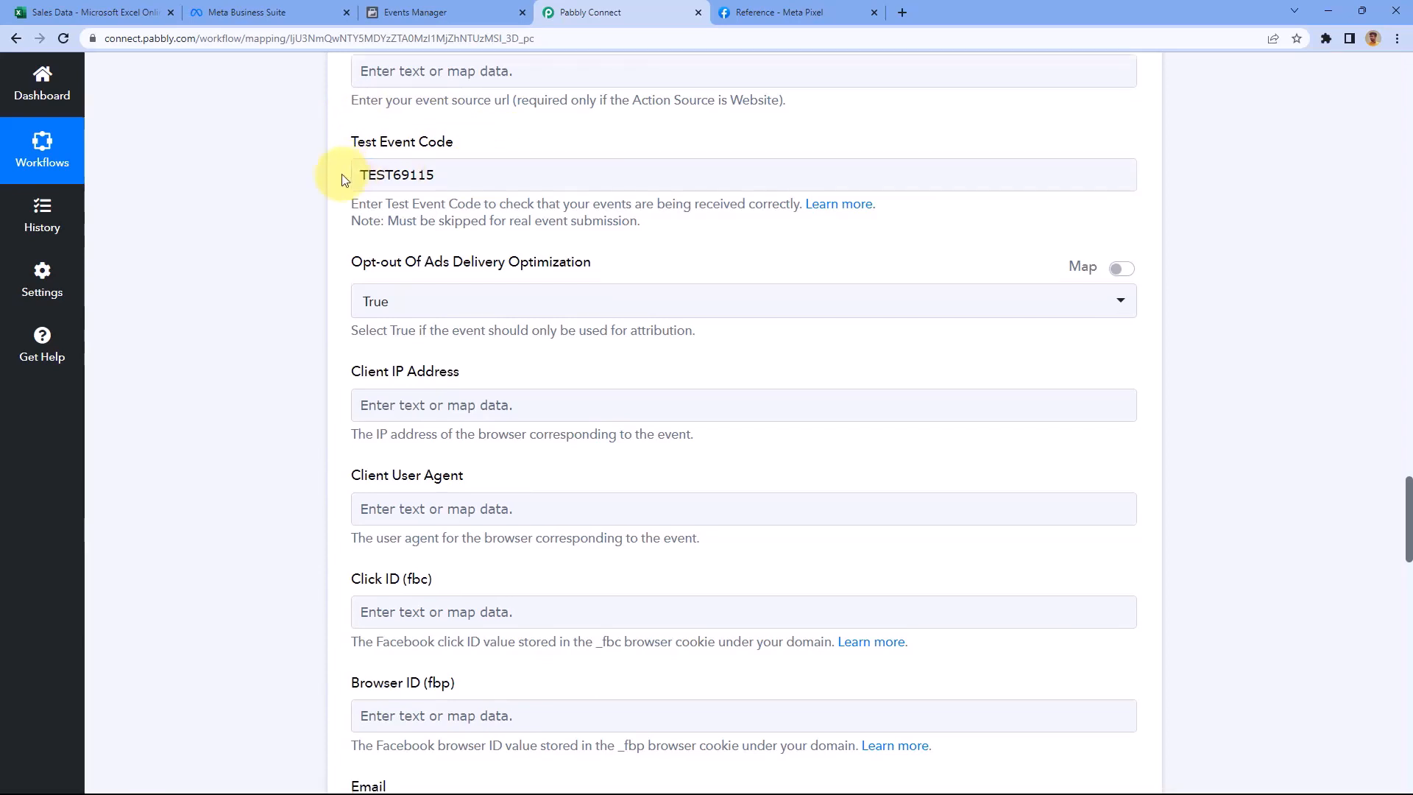
pyautogui.scroll(-1, 344, 180)
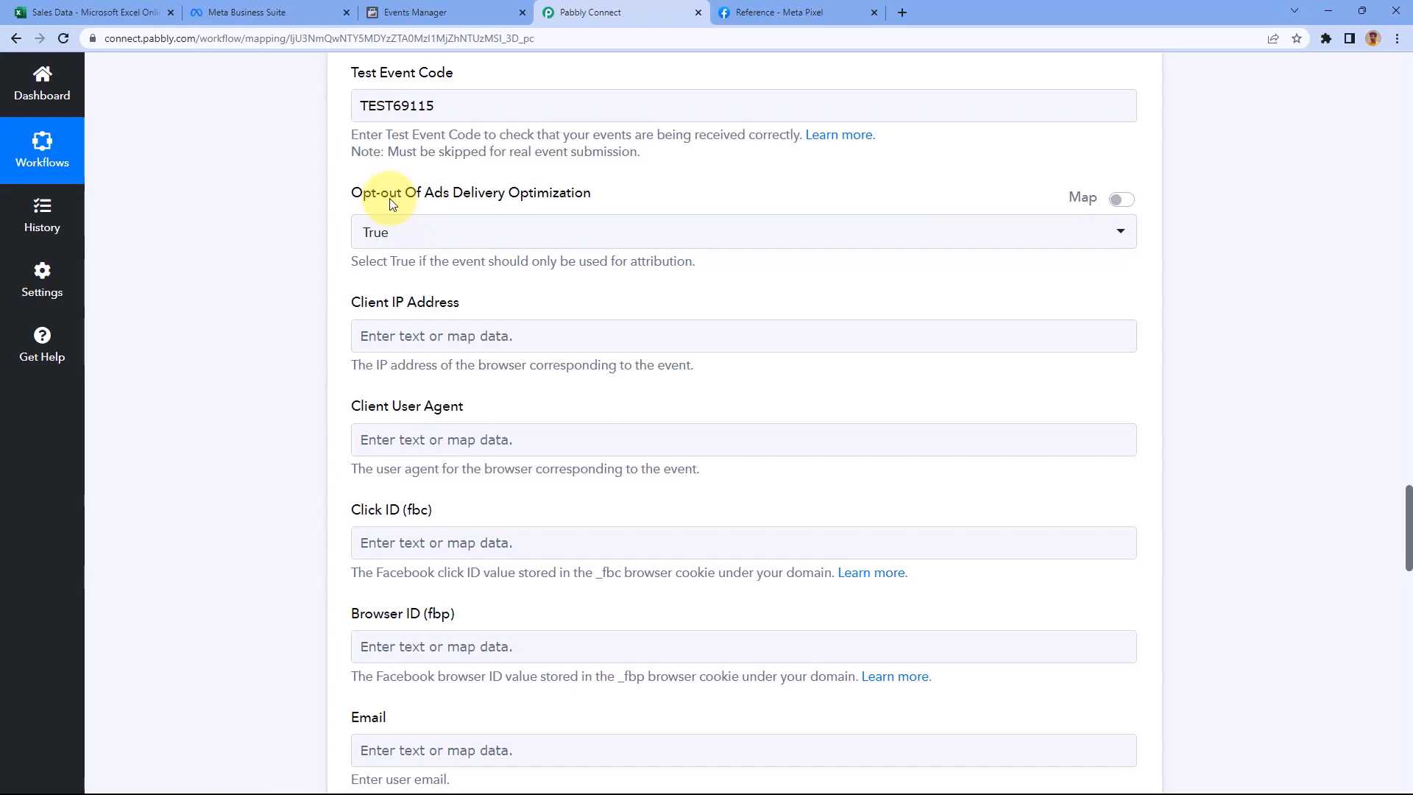
# Set Opt-out Of Ads Delivery Optimization to False
pyautogui.click(373, 231)
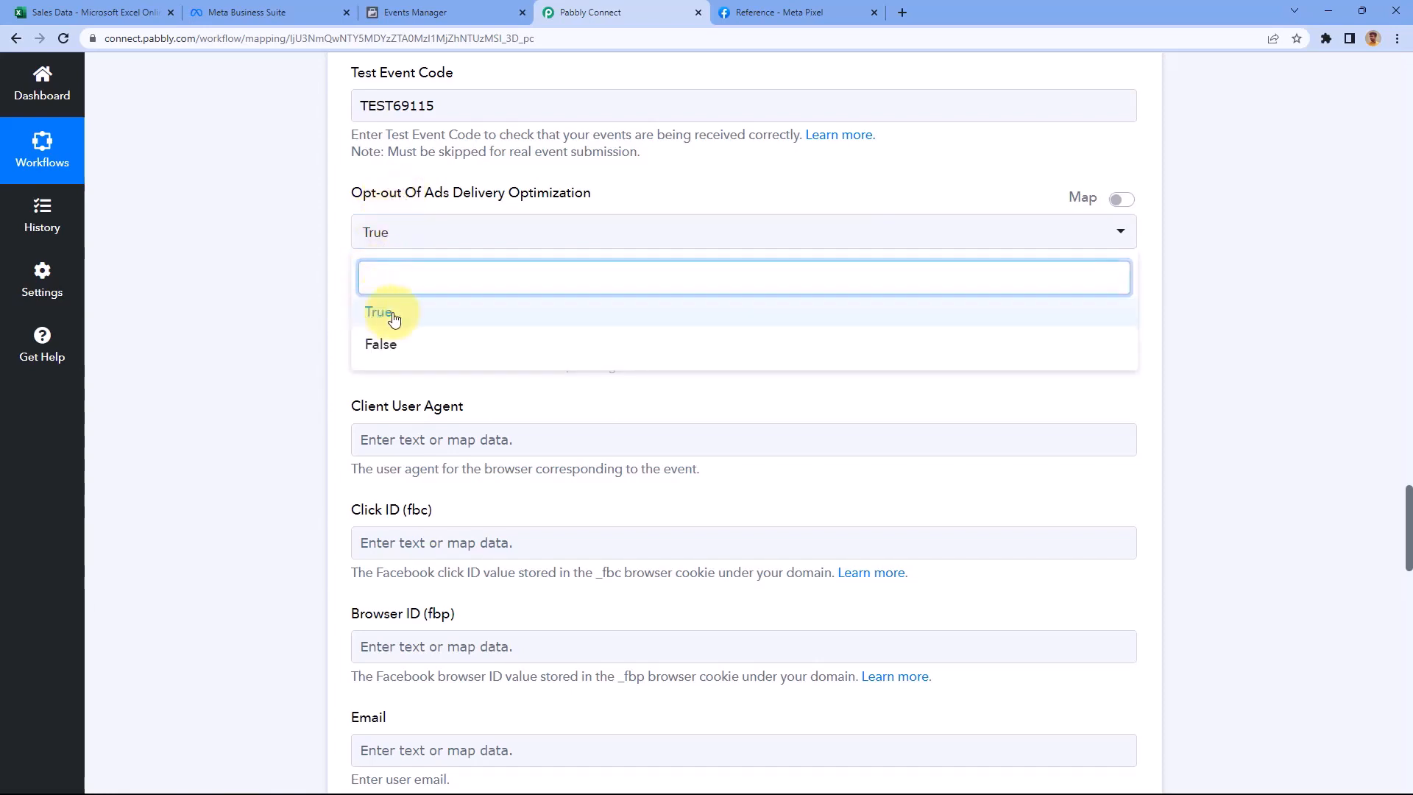
pyautogui.click(332, 235)
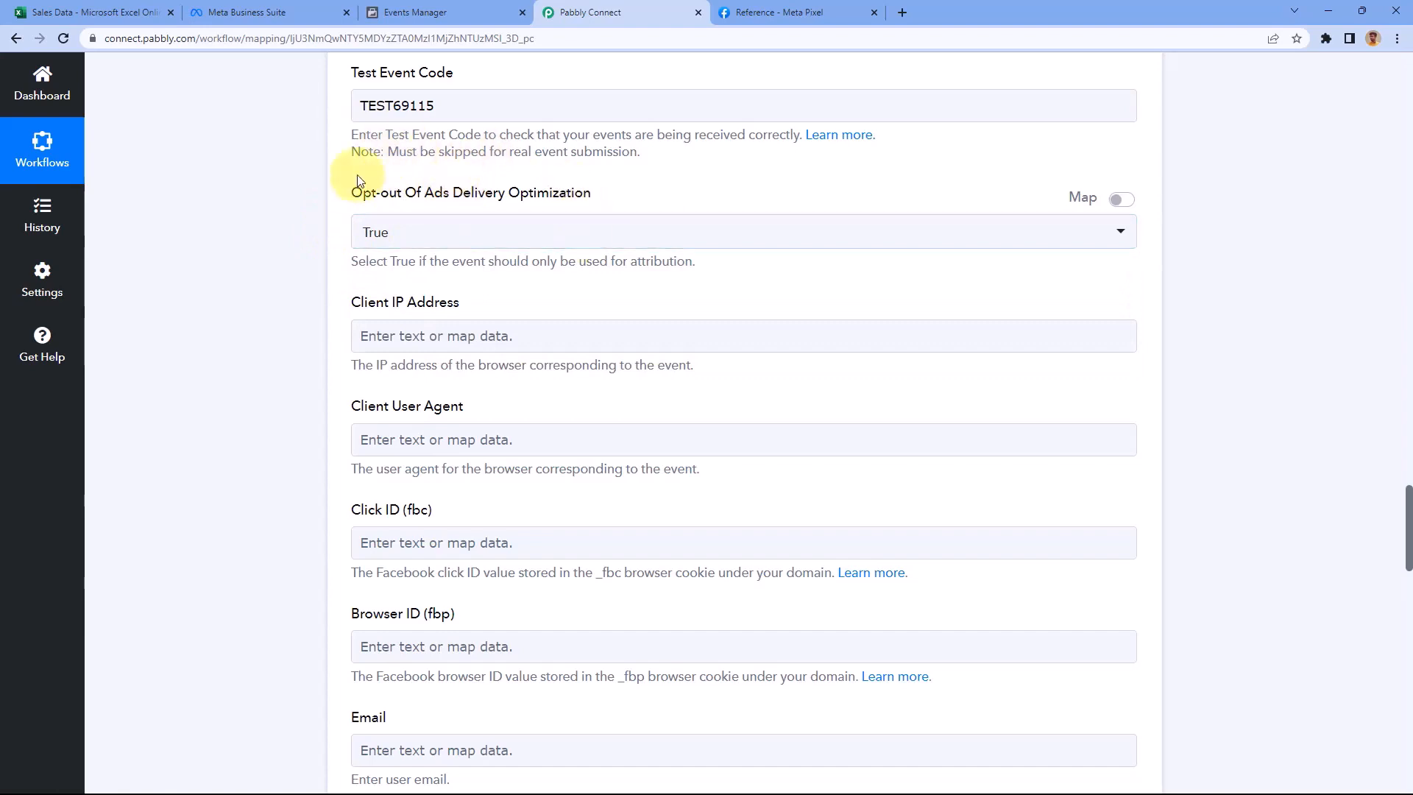
pyautogui.click(360, 229)
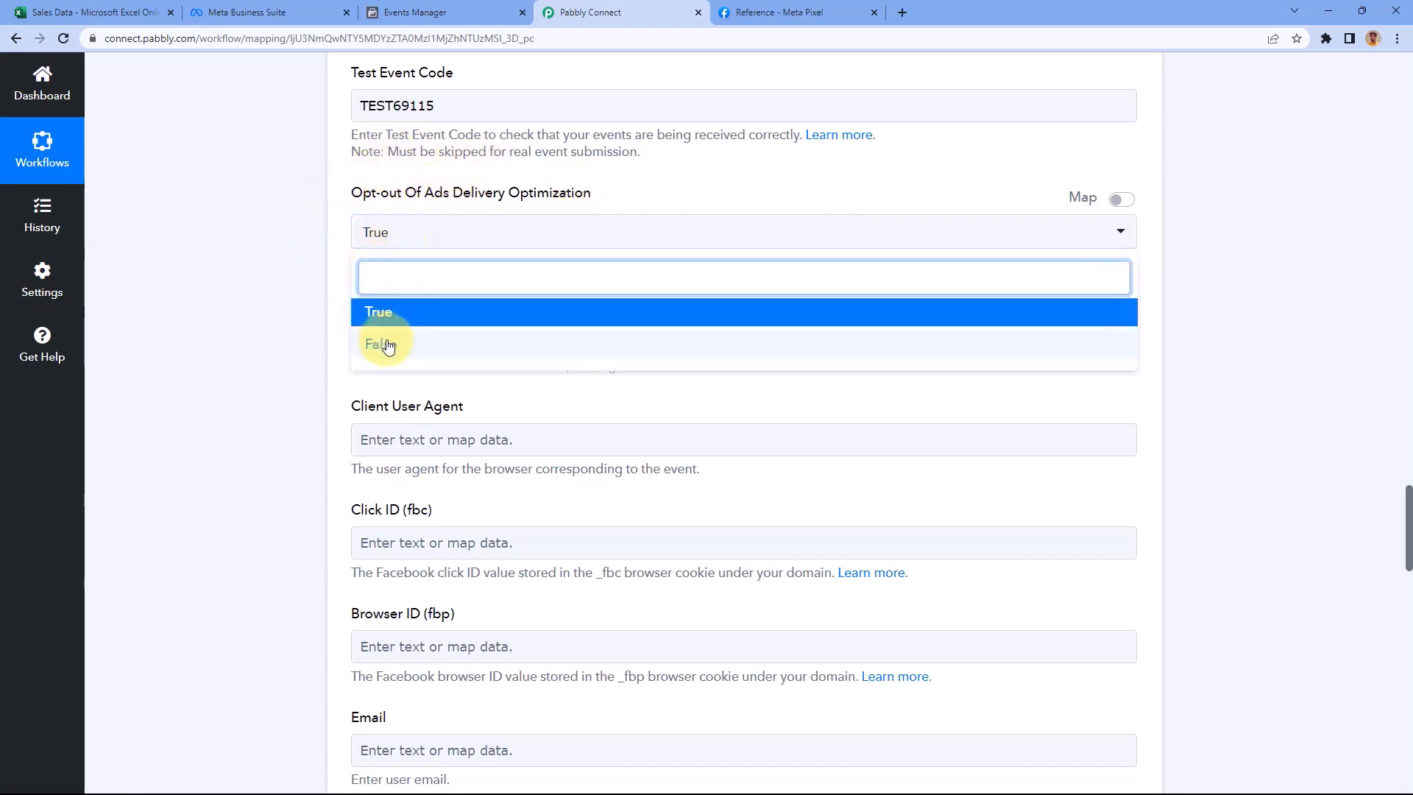
pyautogui.click(388, 346)
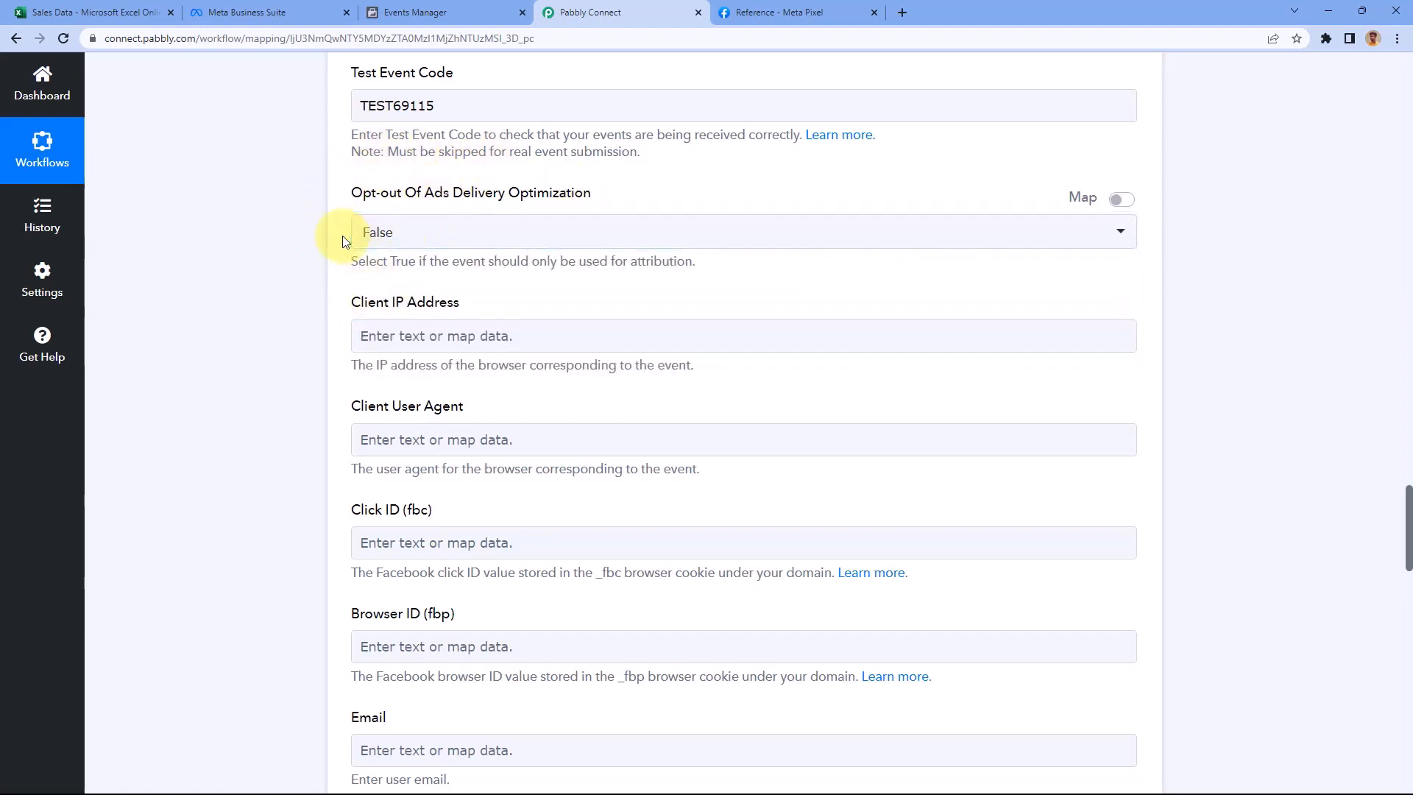
pyautogui.scroll(-1, 342, 235)
pyautogui.scroll(-2, 340, 234)
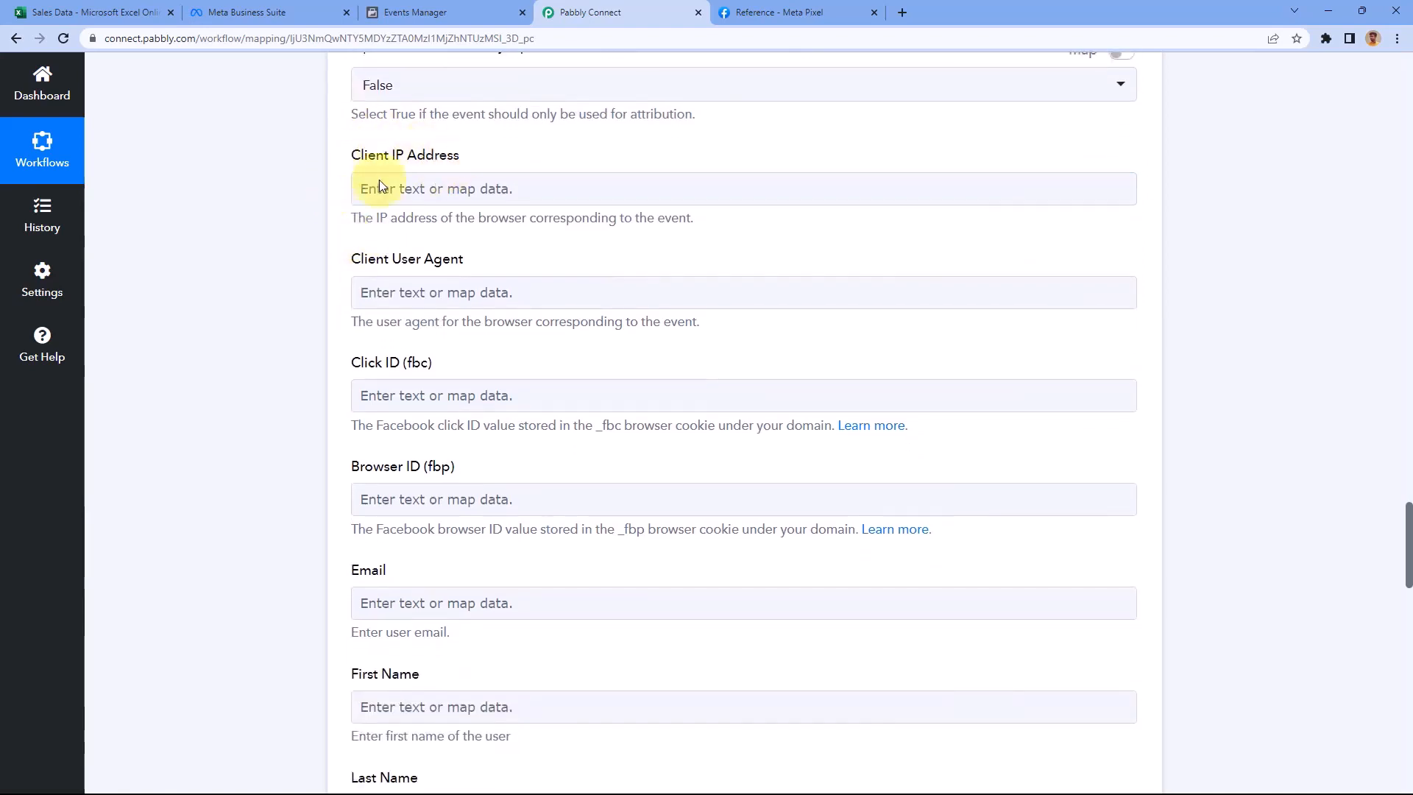
pyautogui.scroll(1, 353, 221)
pyautogui.scroll(-2, 365, 258)
pyautogui.scroll(-1, 379, 236)
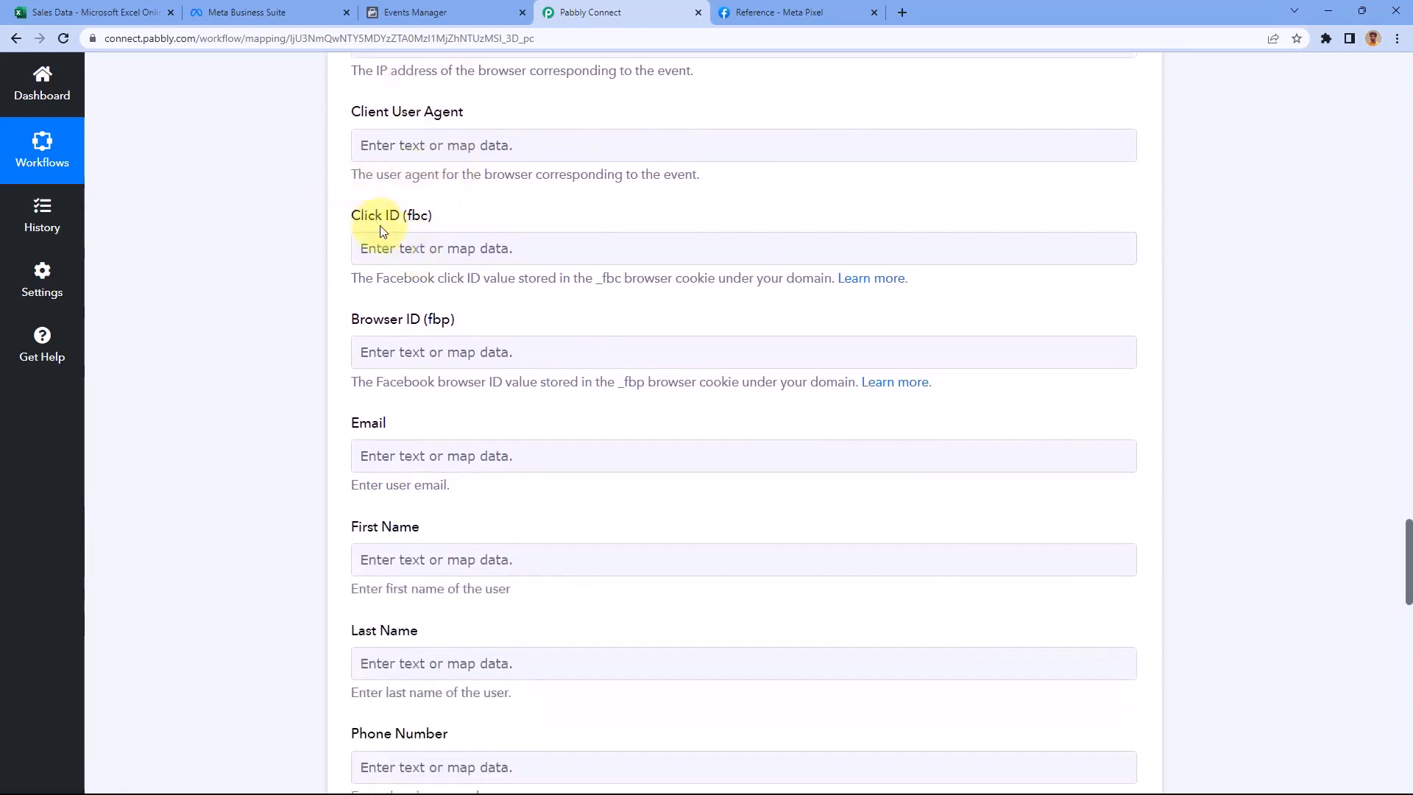
pyautogui.scroll(1, 479, 250)
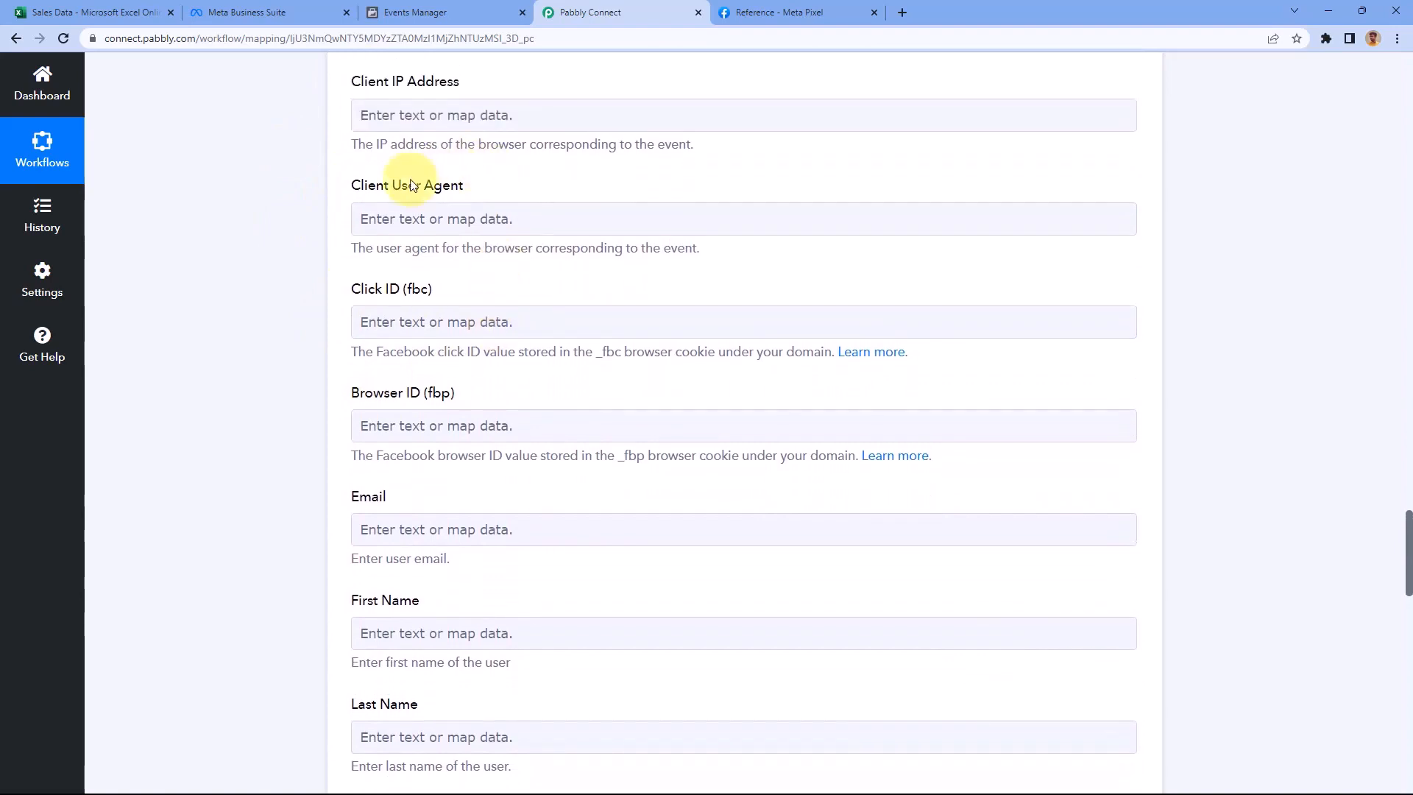
# Scroll through the remaining fields, then view the Sales Data spreadsheet's columns
pyautogui.click(389, 334)
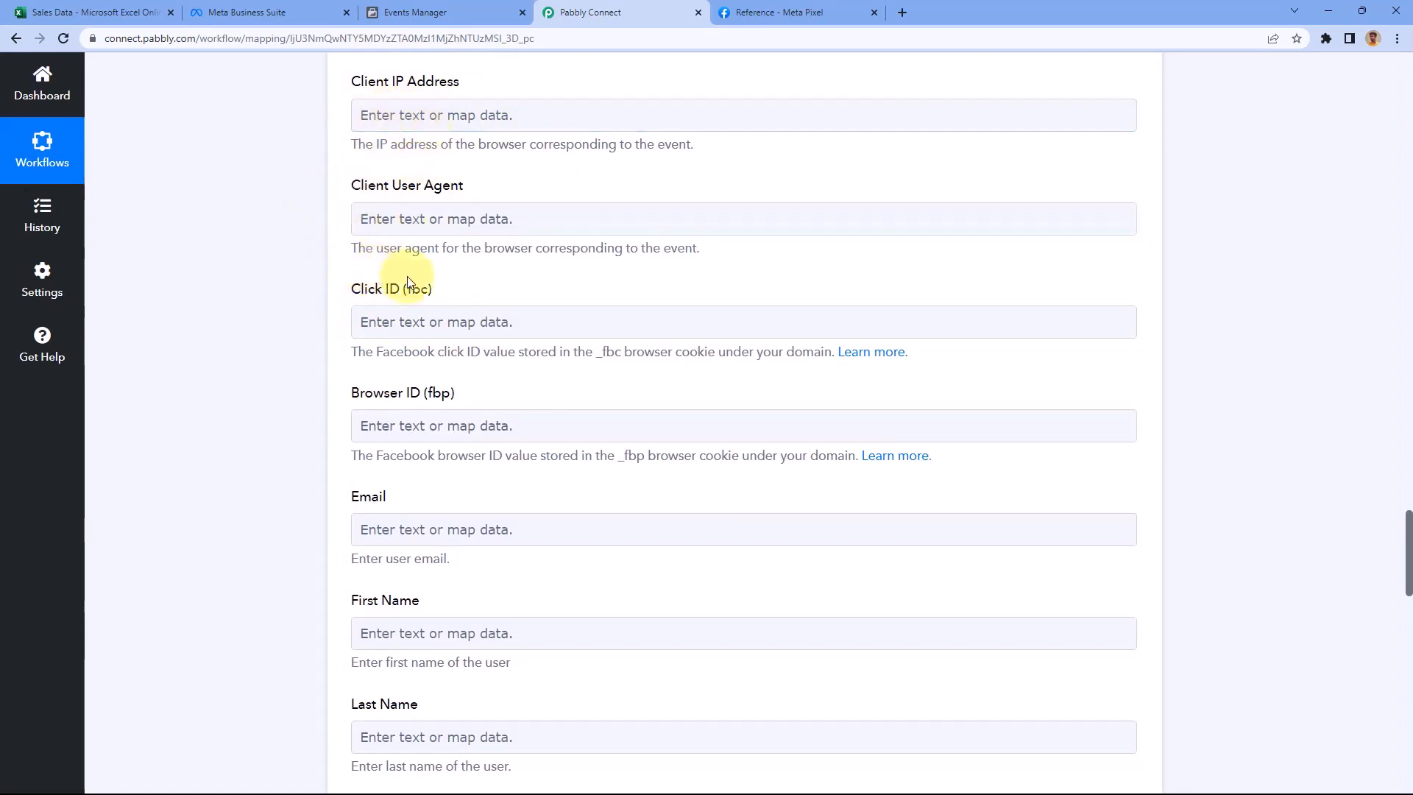
pyautogui.scroll(-5, 410, 284)
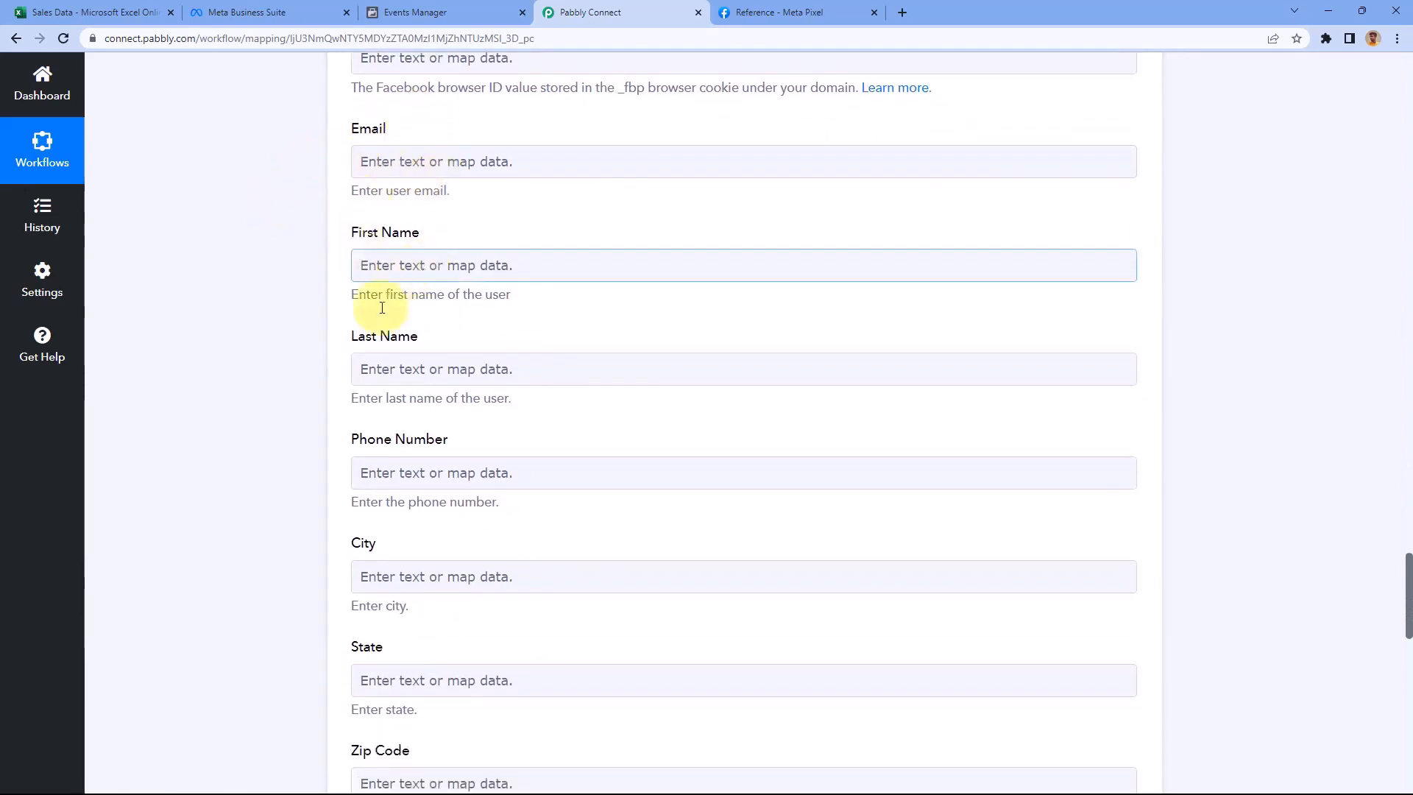
pyautogui.scroll(-2, 339, 454)
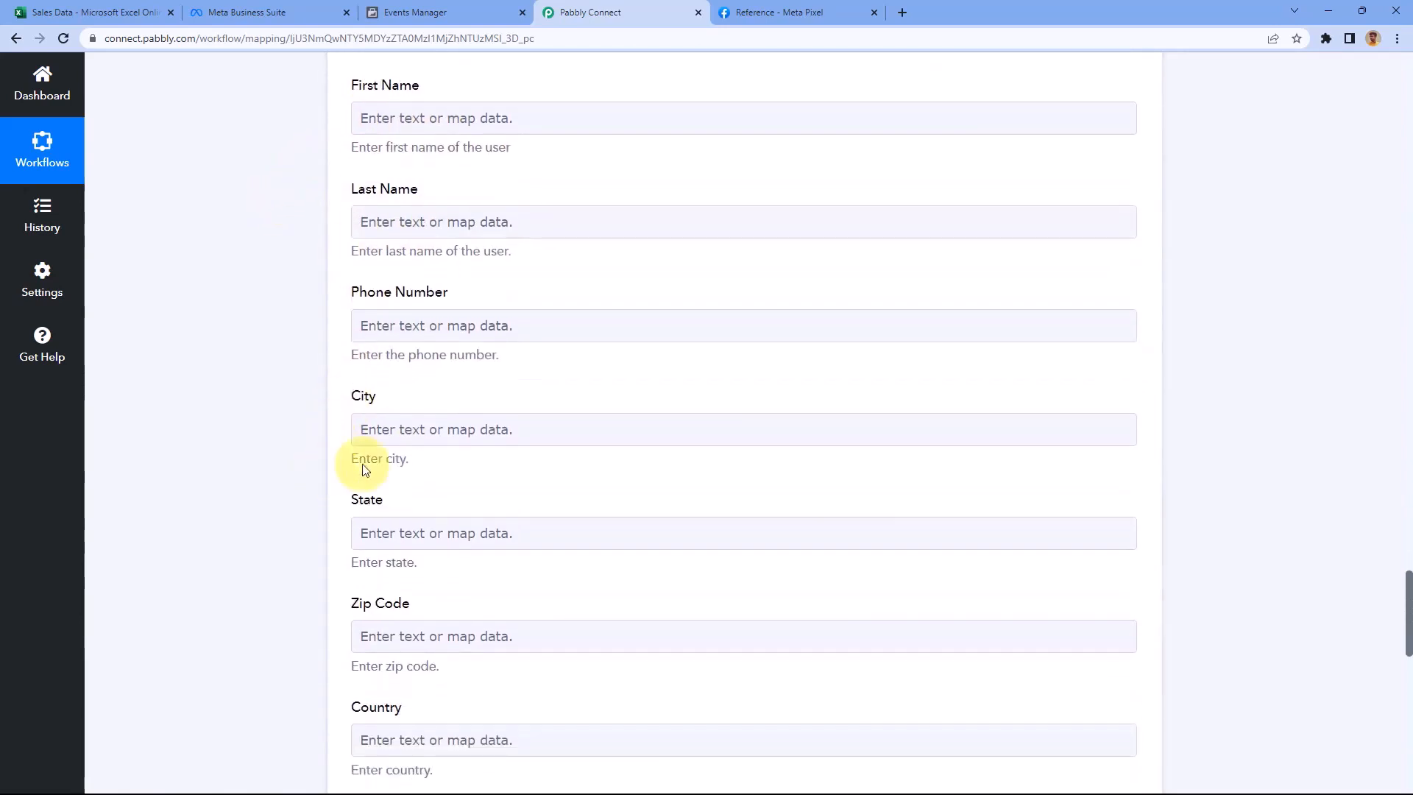
pyautogui.scroll(2, 324, 397)
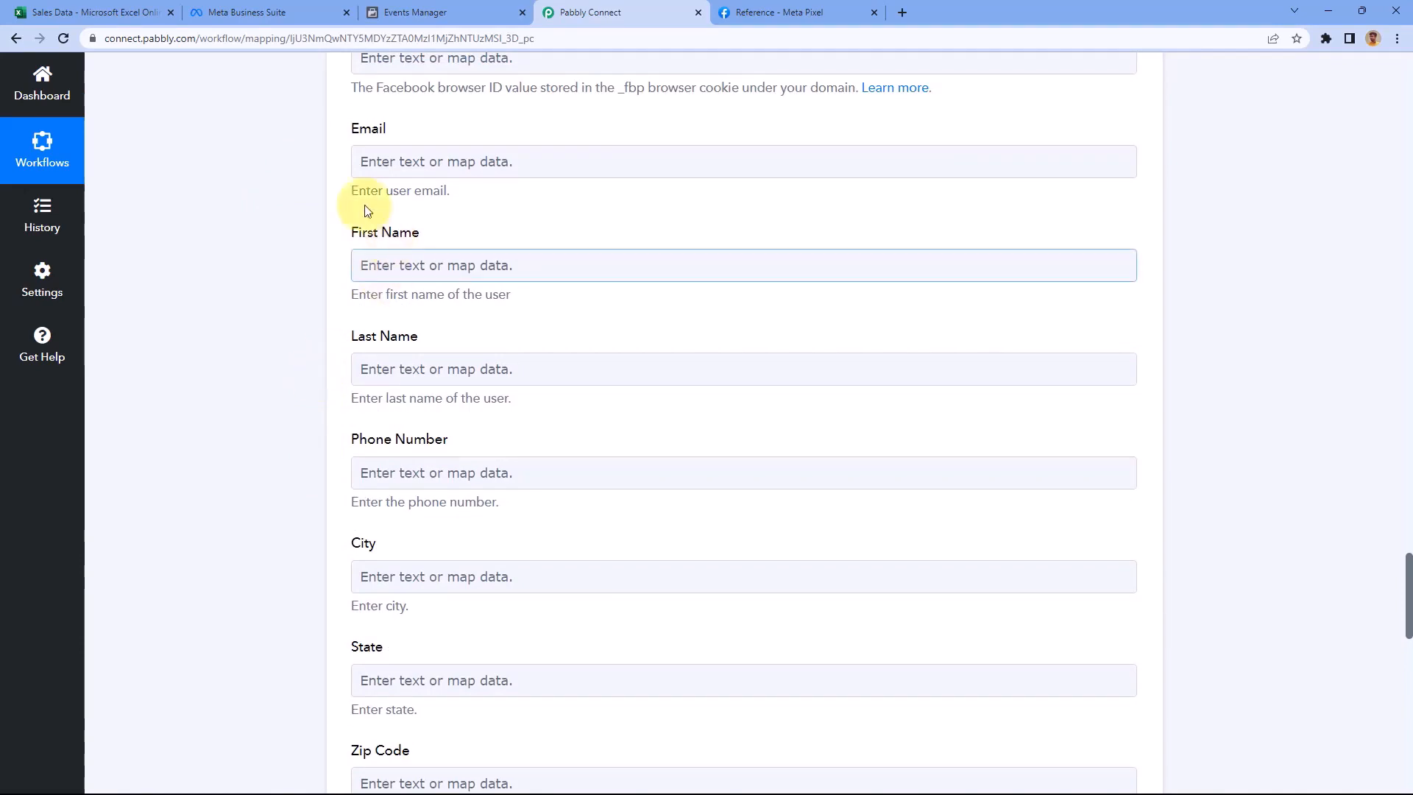
pyautogui.scroll(1, 306, 195)
pyautogui.scroll(-2, 331, 280)
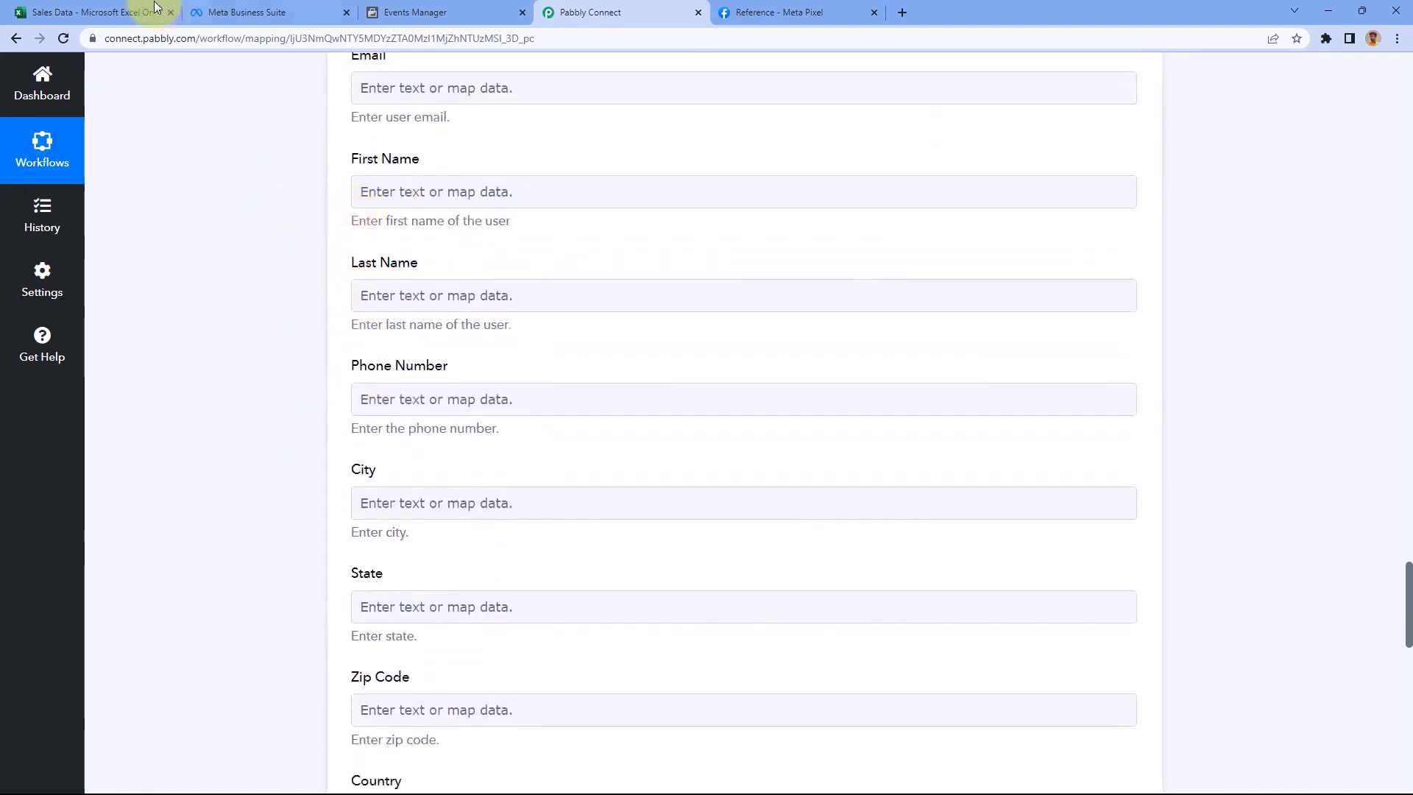
pyautogui.click(117, 12)
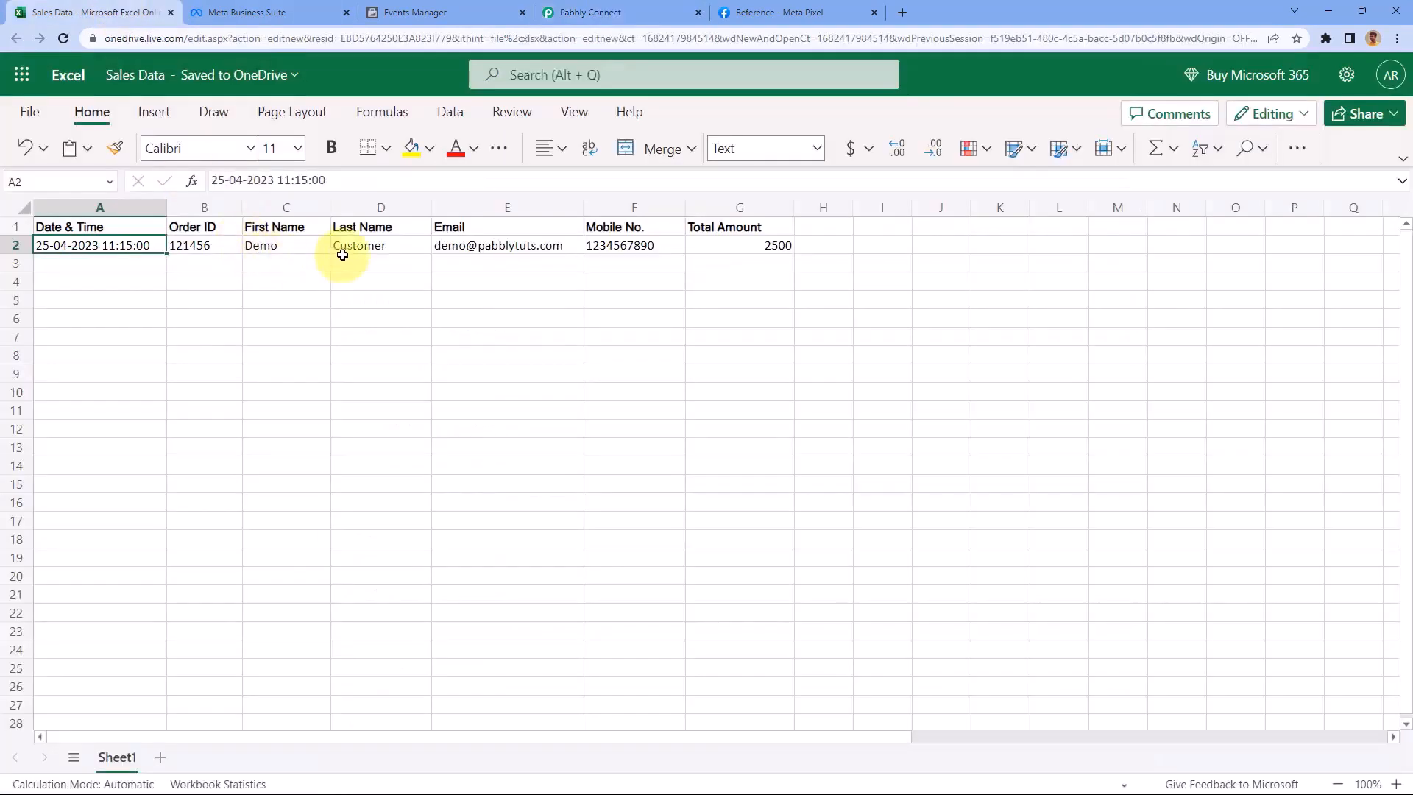
# Map the Excel row's RowData 4 into Email and RowData 2 into First Name
pyautogui.click(574, 11)
pyautogui.scroll(1, 397, 169)
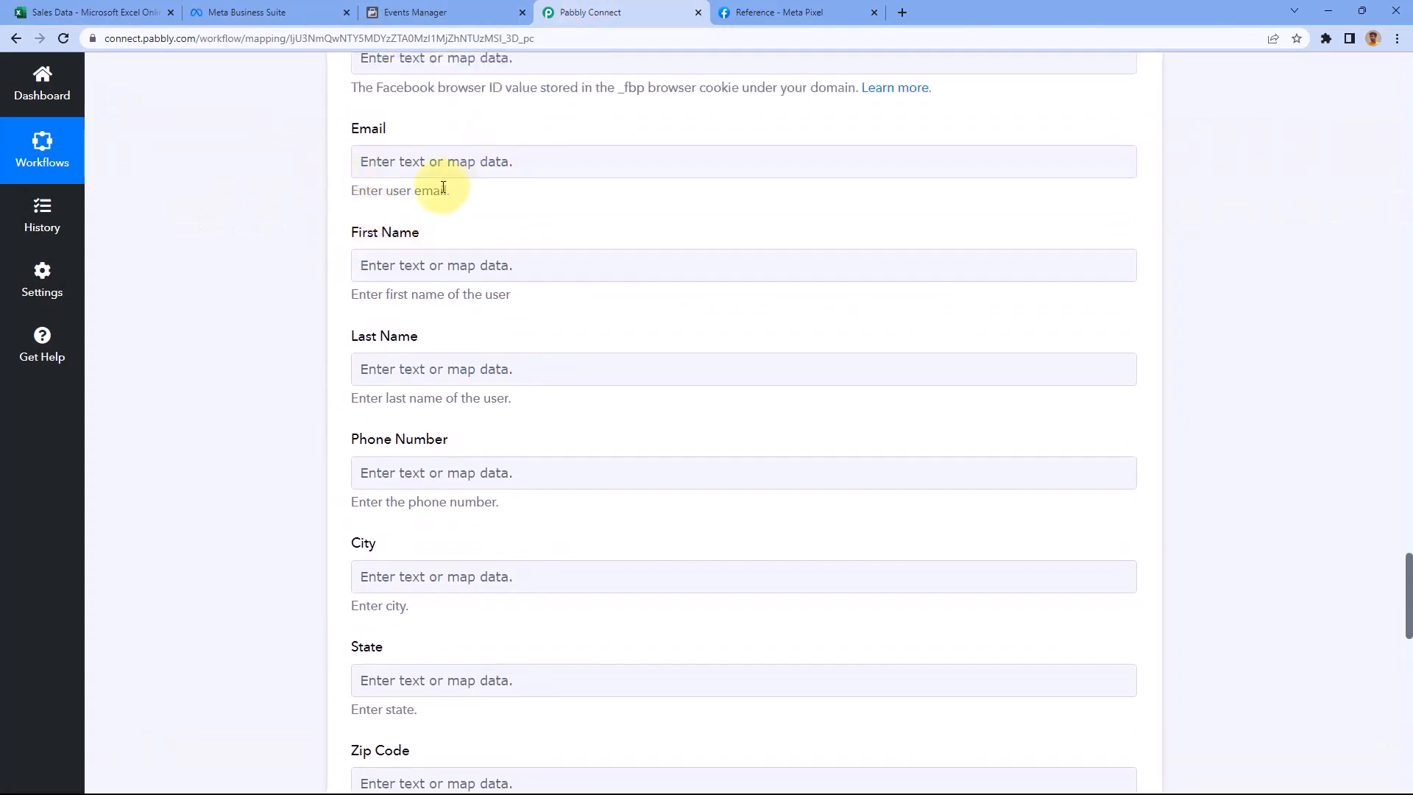
pyautogui.click(445, 164)
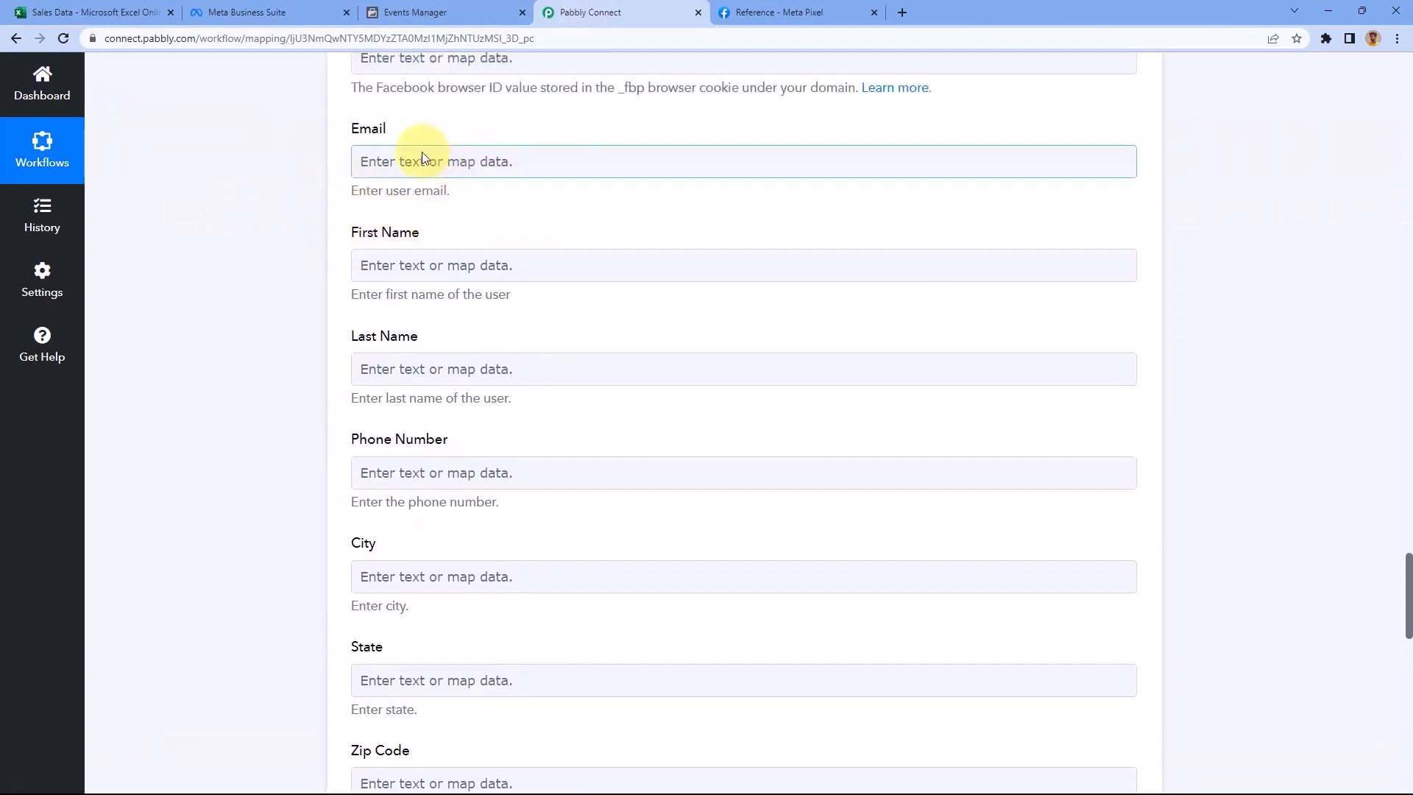
pyautogui.click(422, 154)
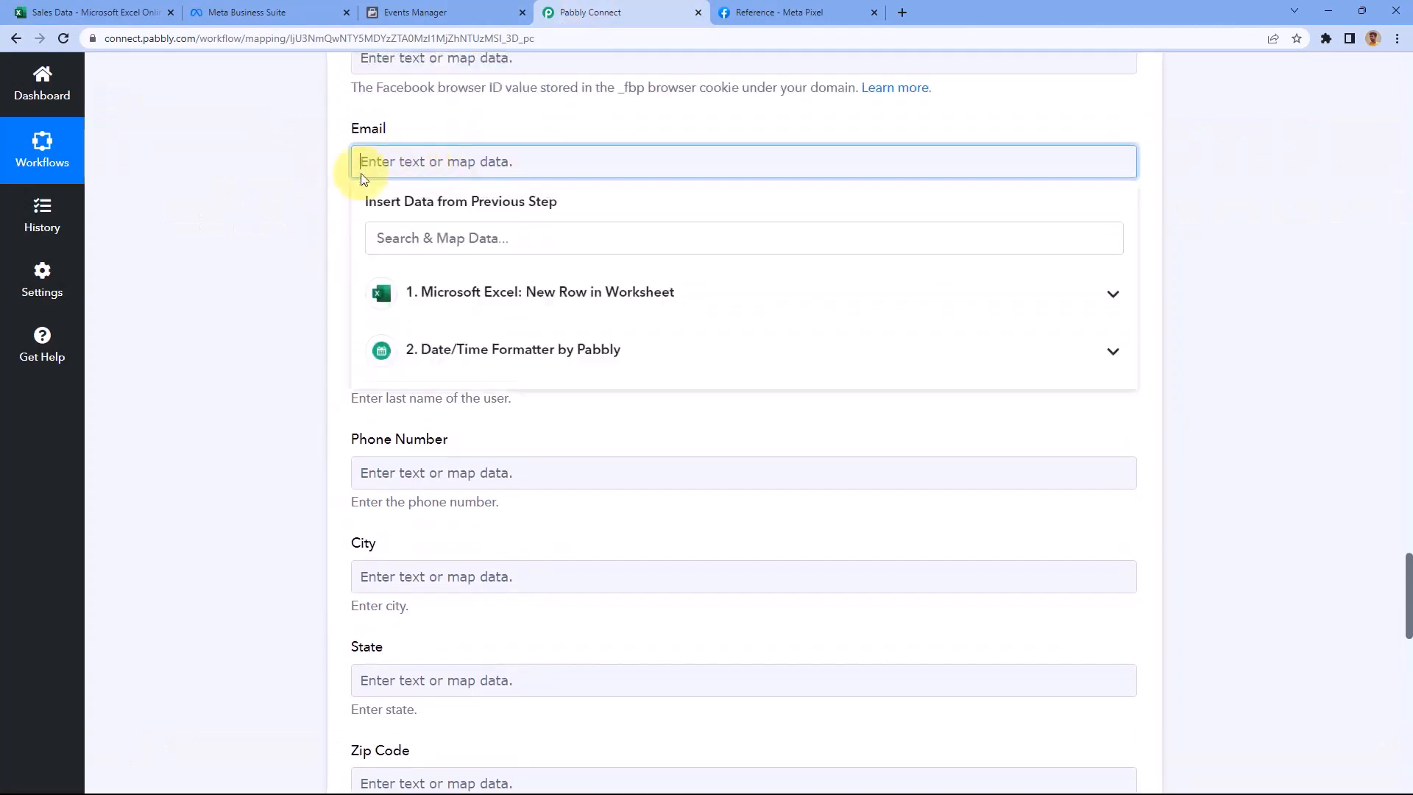
pyautogui.click(504, 300)
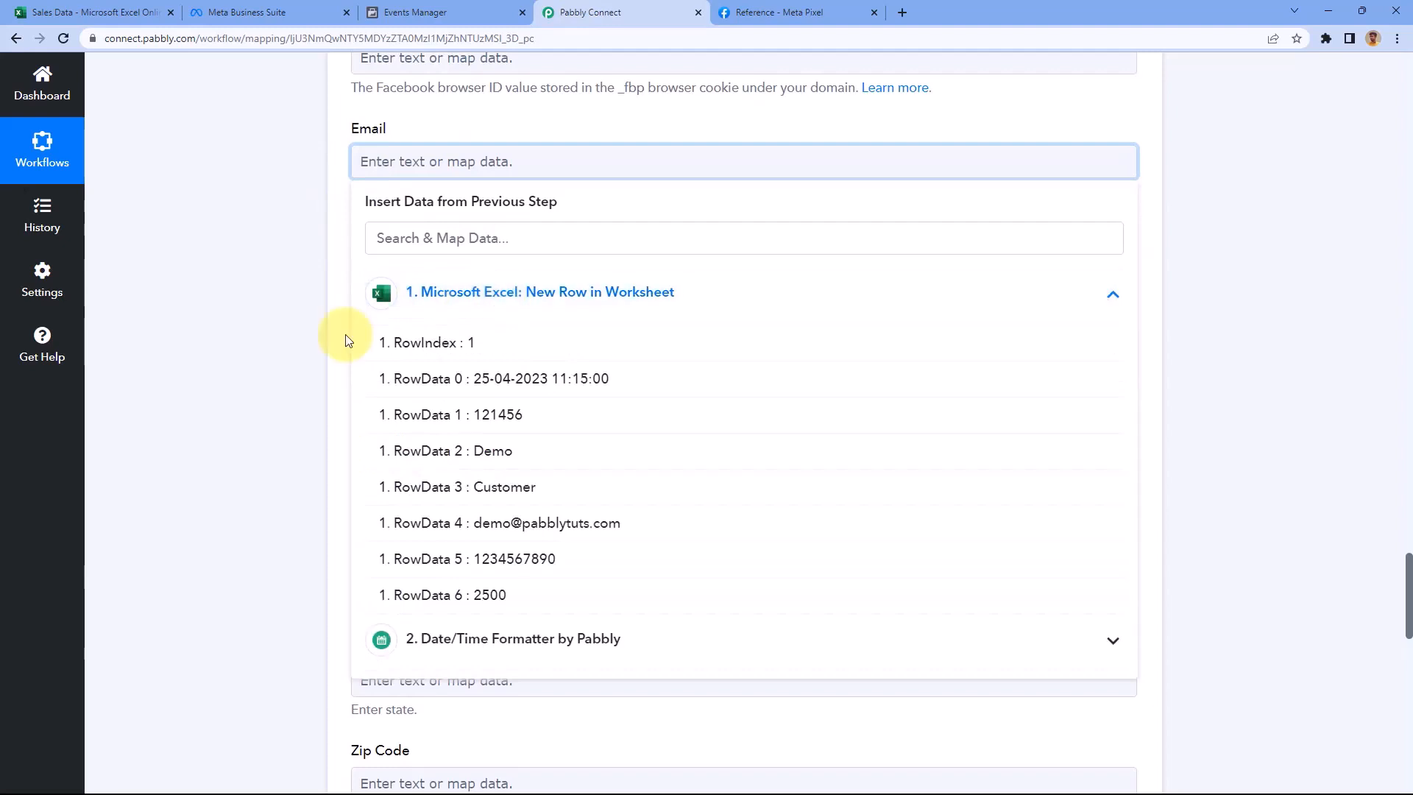
pyautogui.click(501, 523)
pyautogui.click(324, 213)
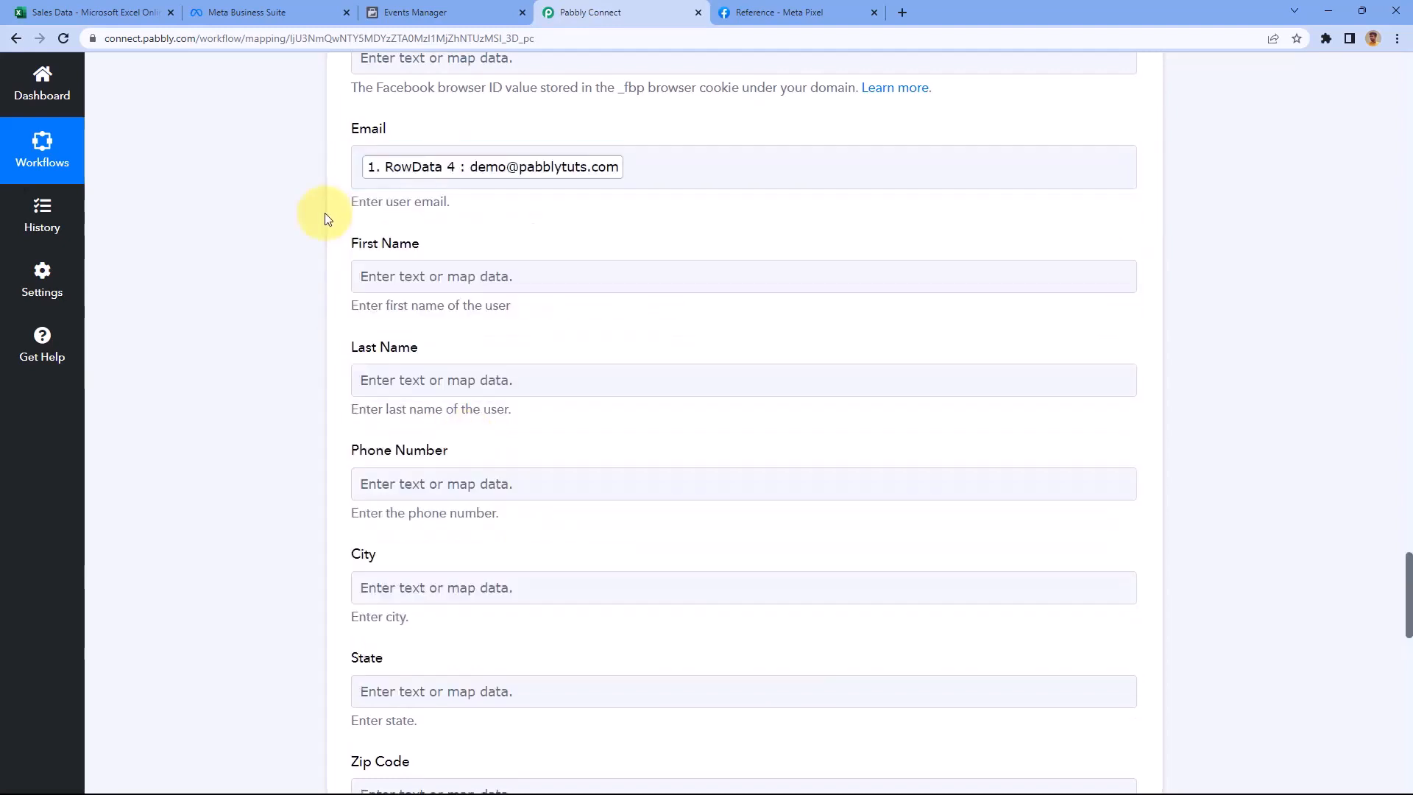
pyautogui.click(428, 276)
pyautogui.click(483, 426)
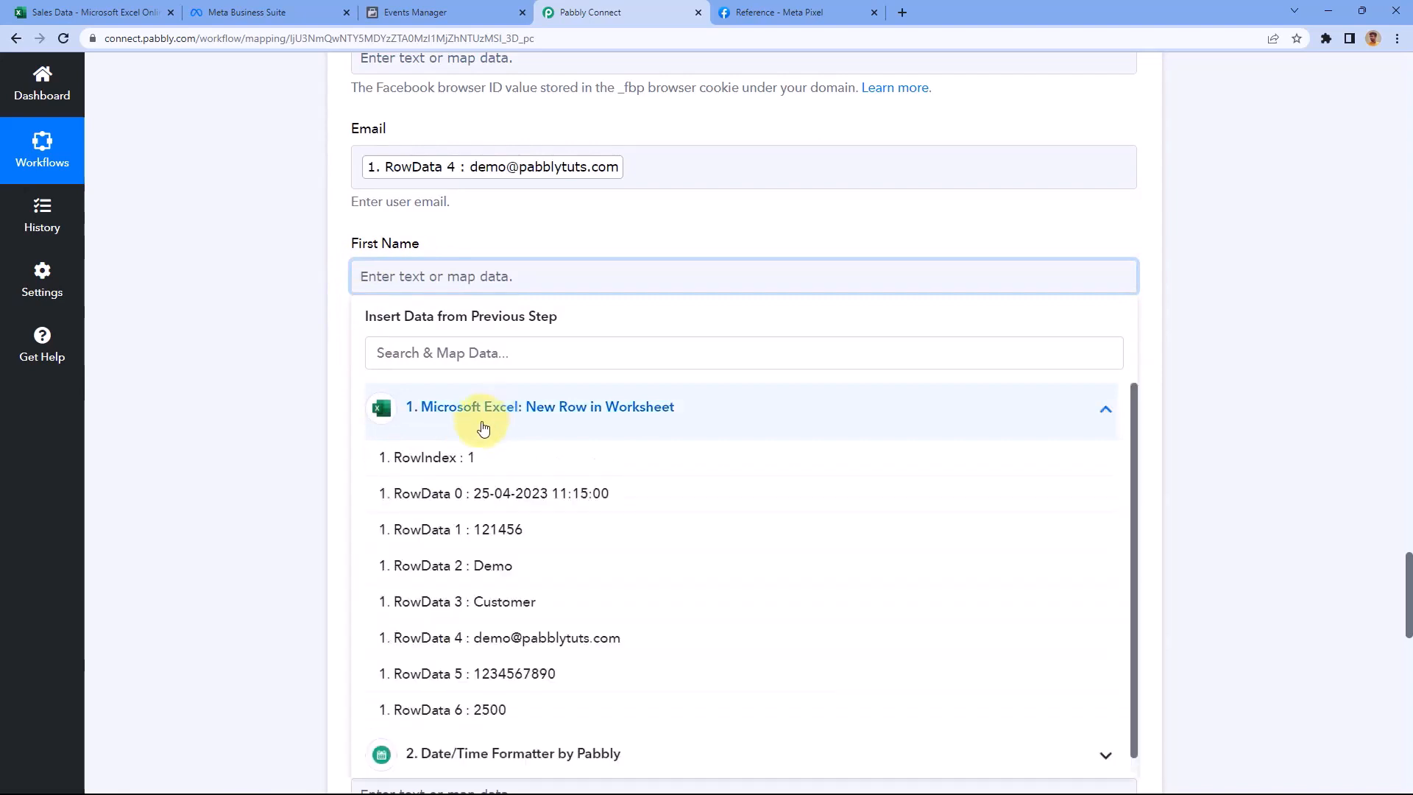
pyautogui.scroll(-1, 434, 519)
pyautogui.click(473, 551)
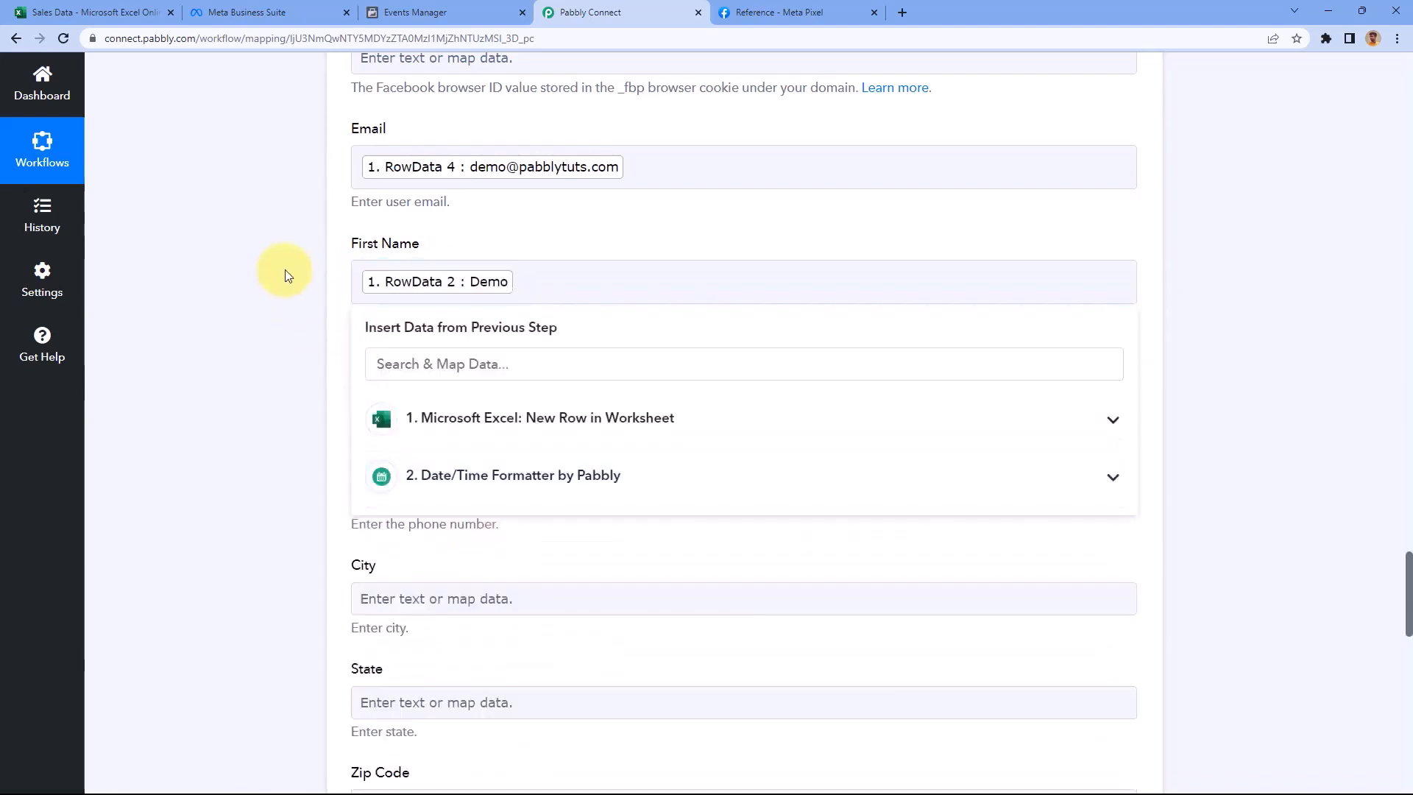
pyautogui.click(287, 276)
# Map RowData 3 into Last Name and RowData 5 into Phone Number, checking against the sheet
pyautogui.scroll(-3, 284, 271)
pyautogui.click(427, 170)
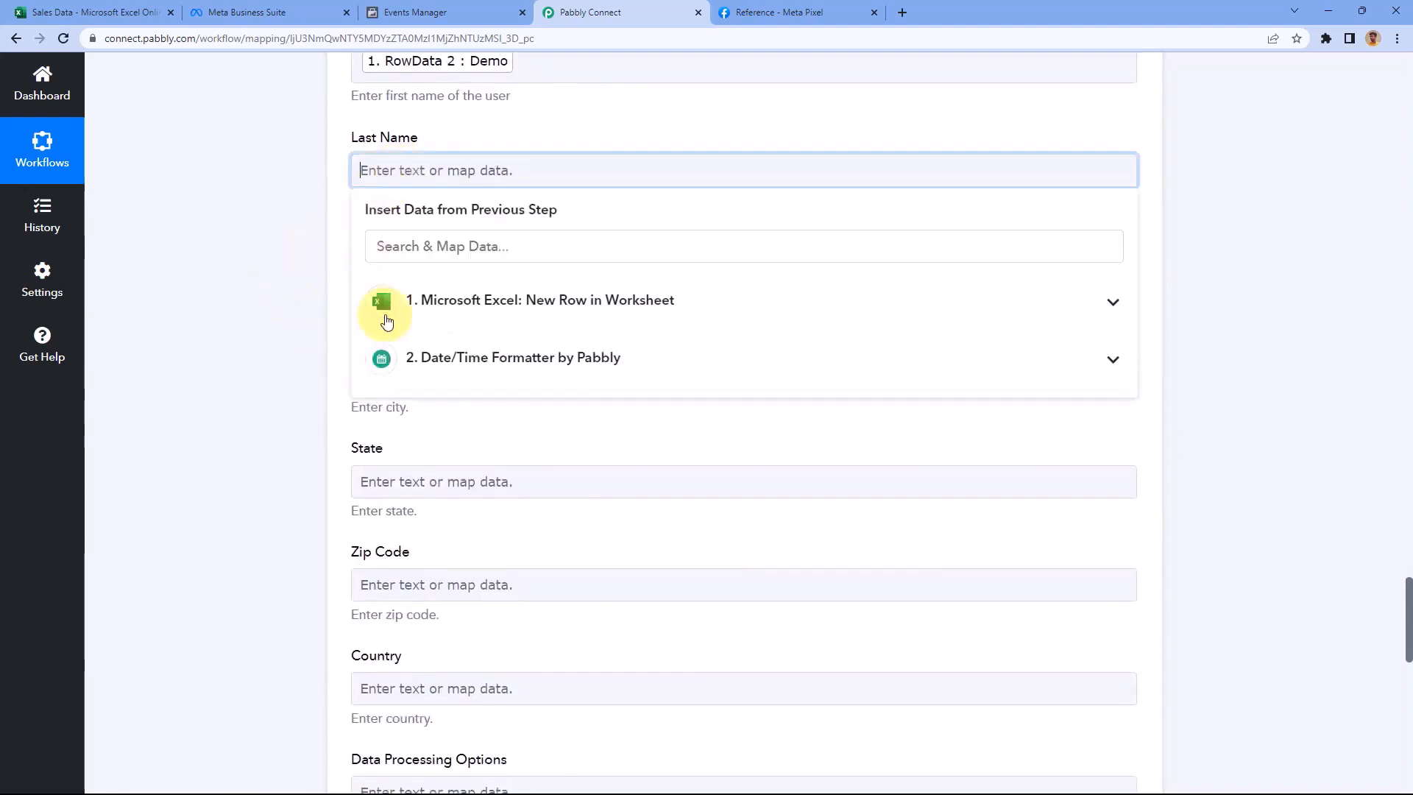
pyautogui.click(457, 302)
pyautogui.click(475, 495)
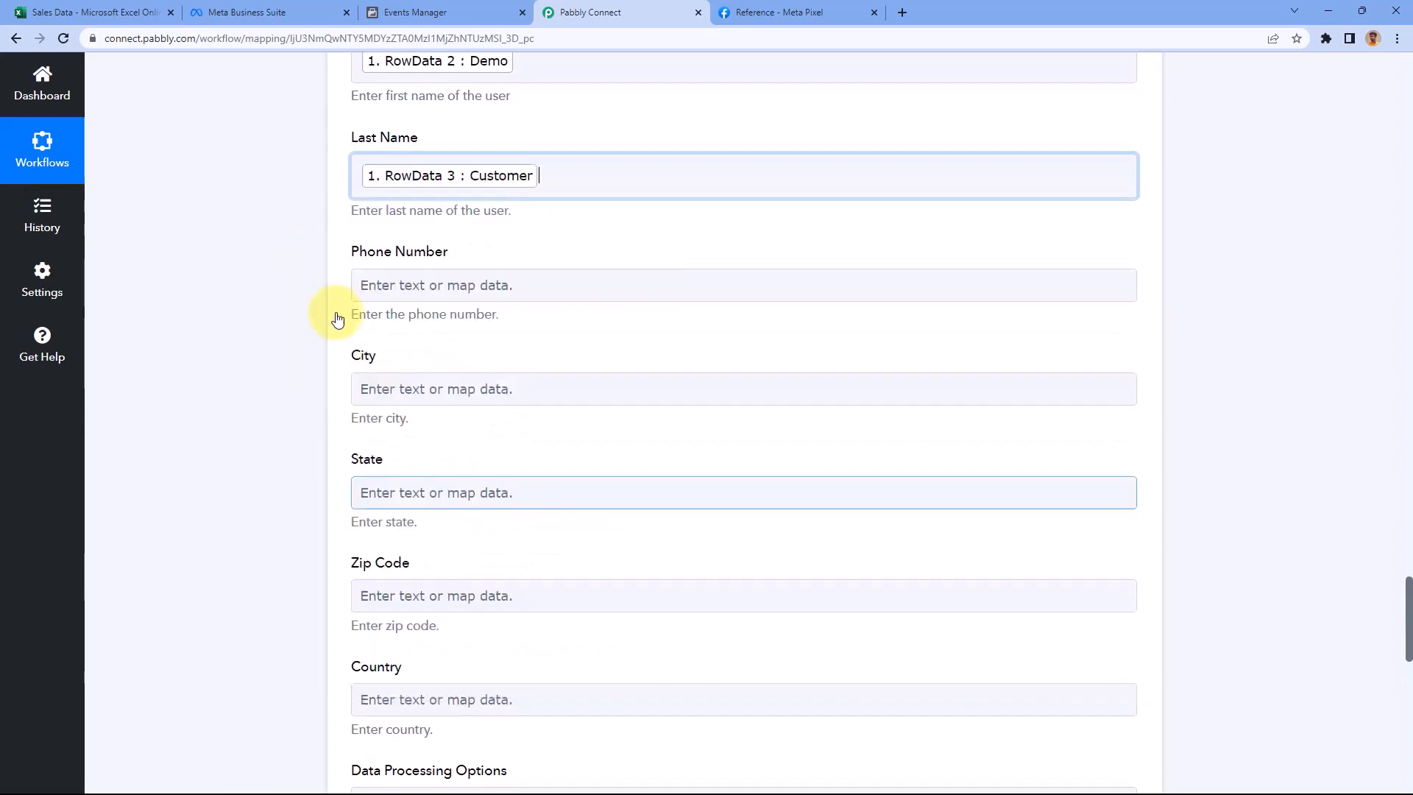
pyautogui.click(432, 286)
pyautogui.click(386, 414)
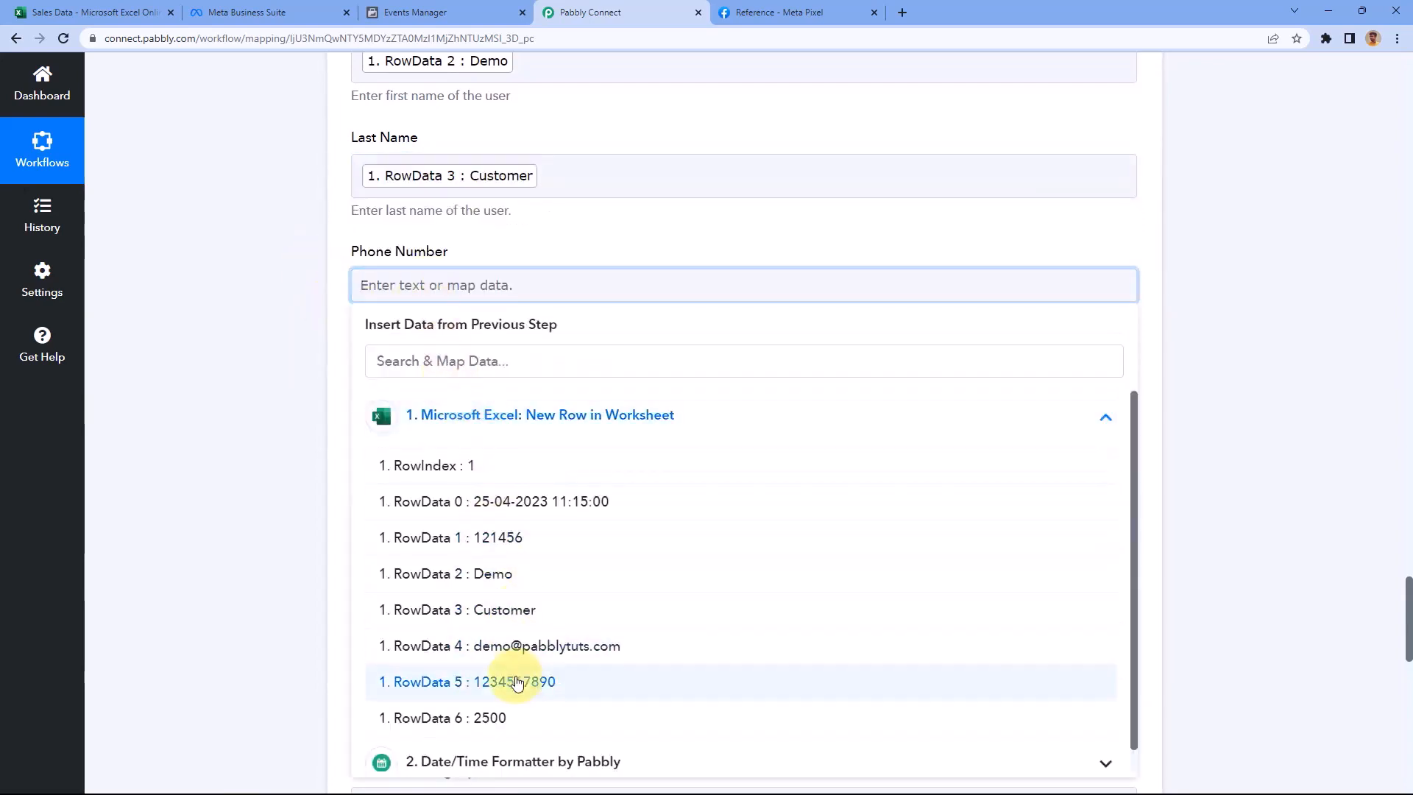
pyautogui.click(517, 683)
pyautogui.click(277, 240)
pyautogui.scroll(-2, 283, 234)
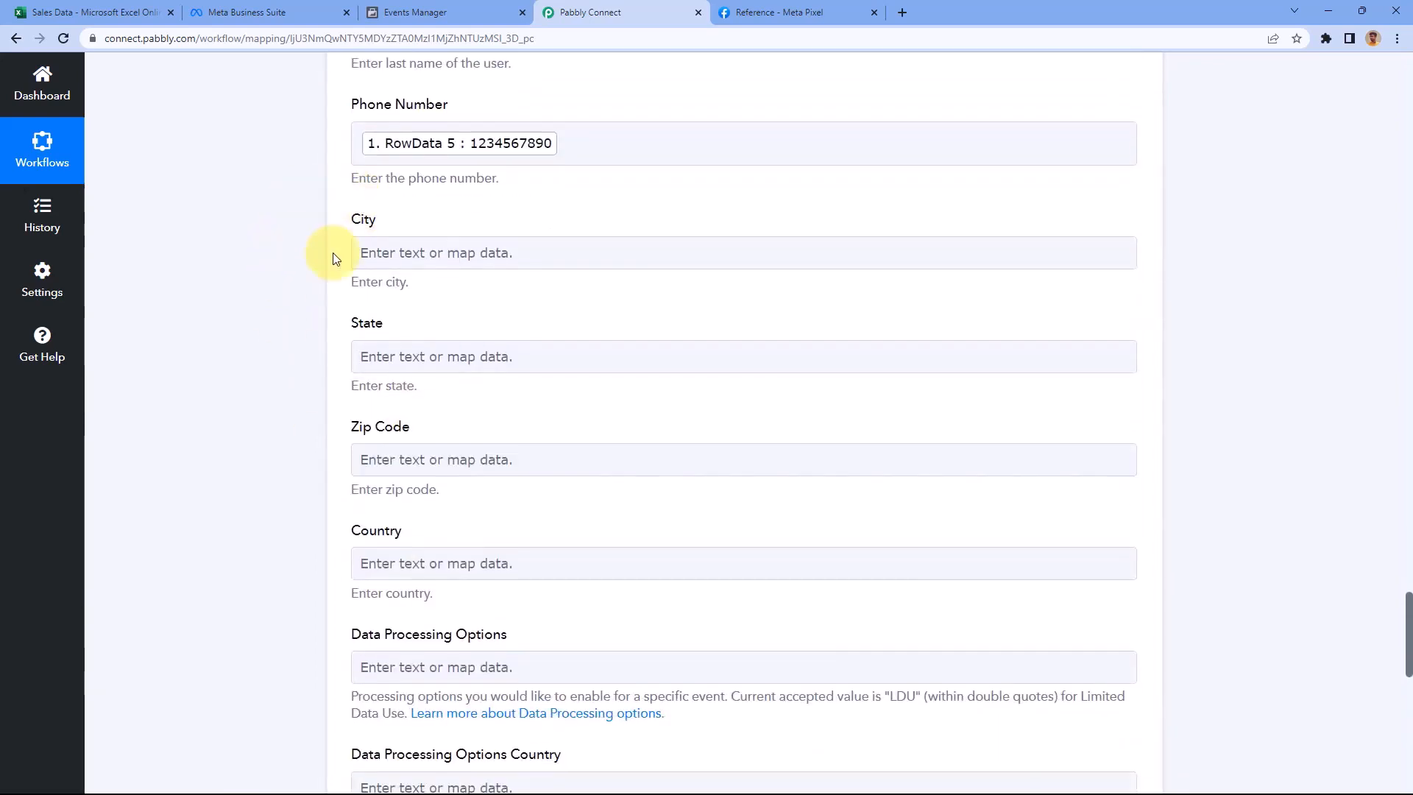
pyautogui.scroll(-1, 346, 265)
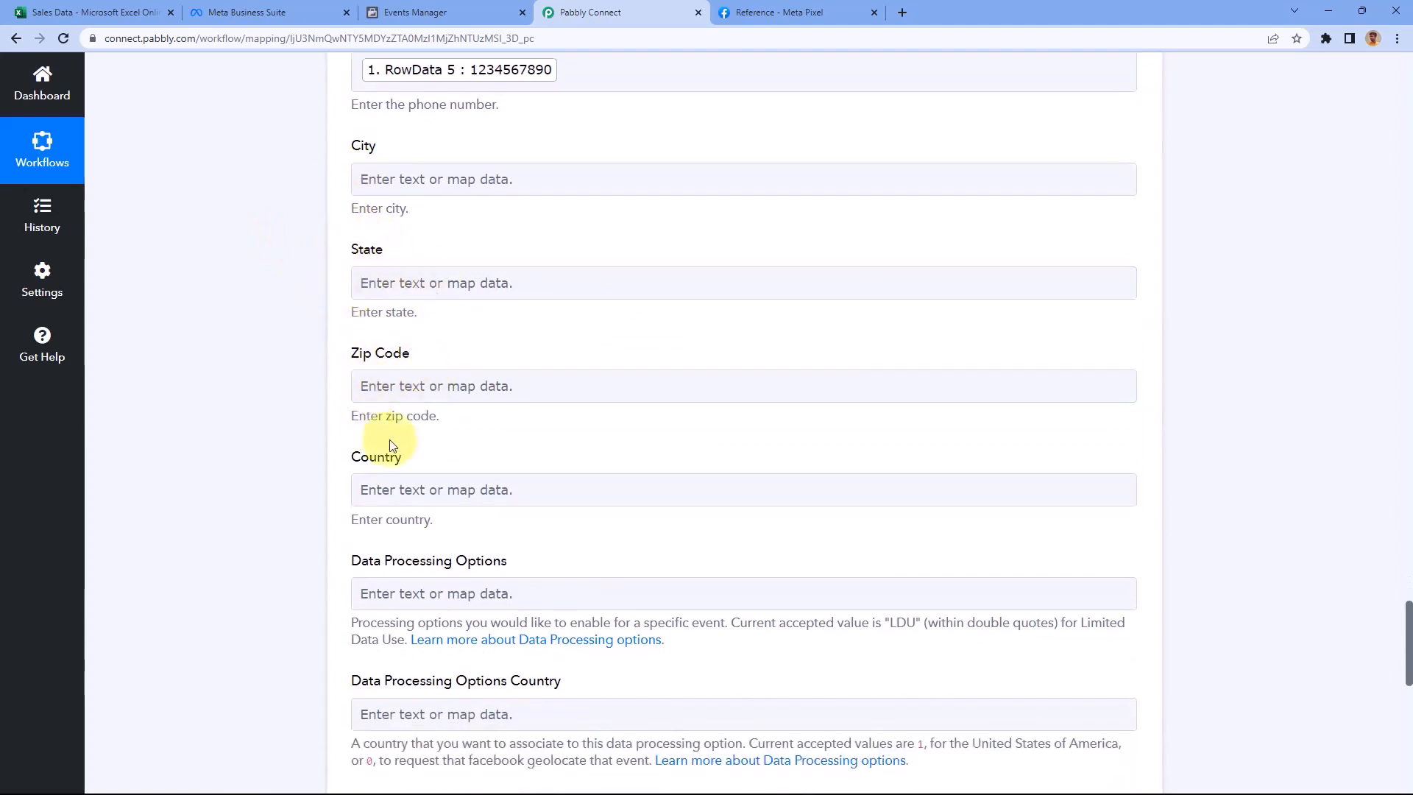
pyautogui.click(120, 12)
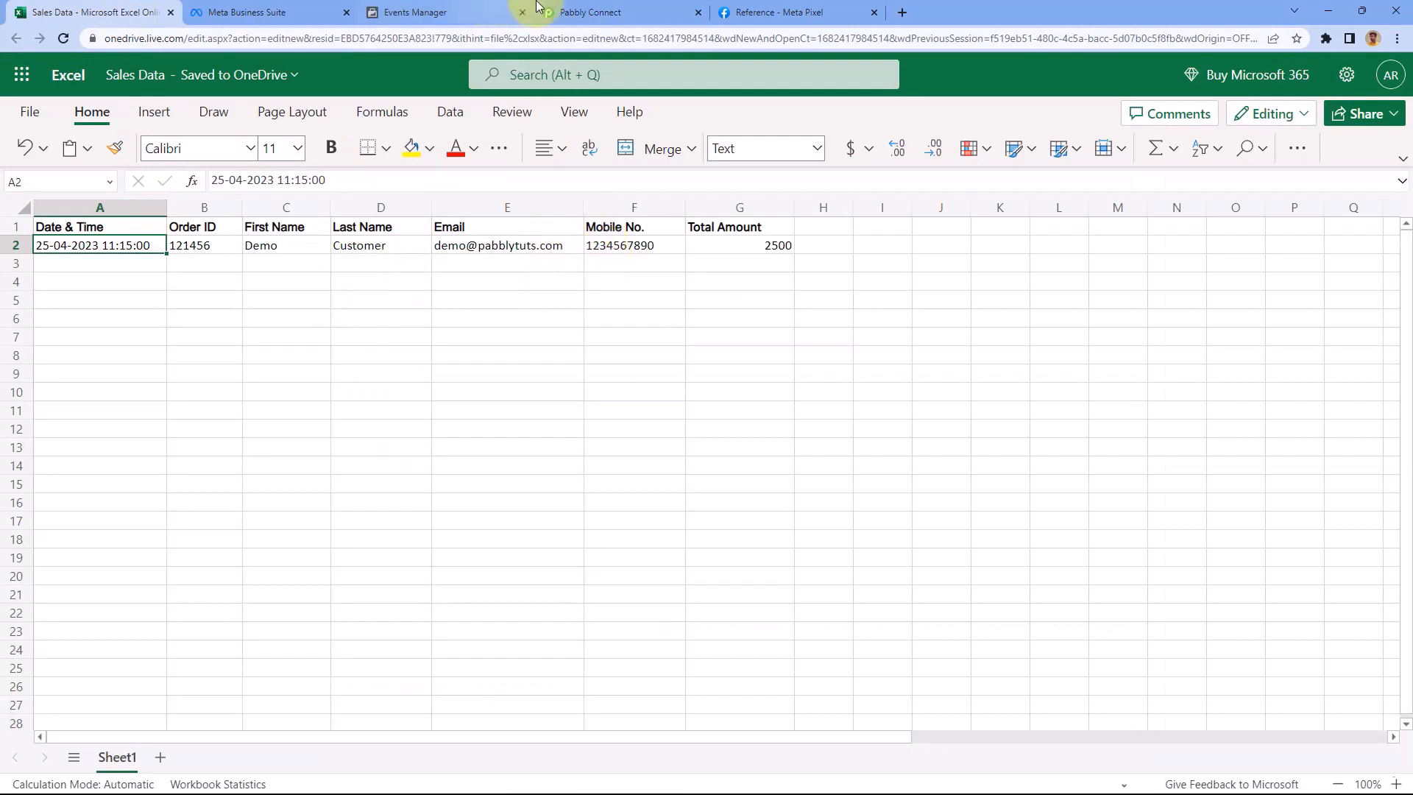
pyautogui.click(581, 13)
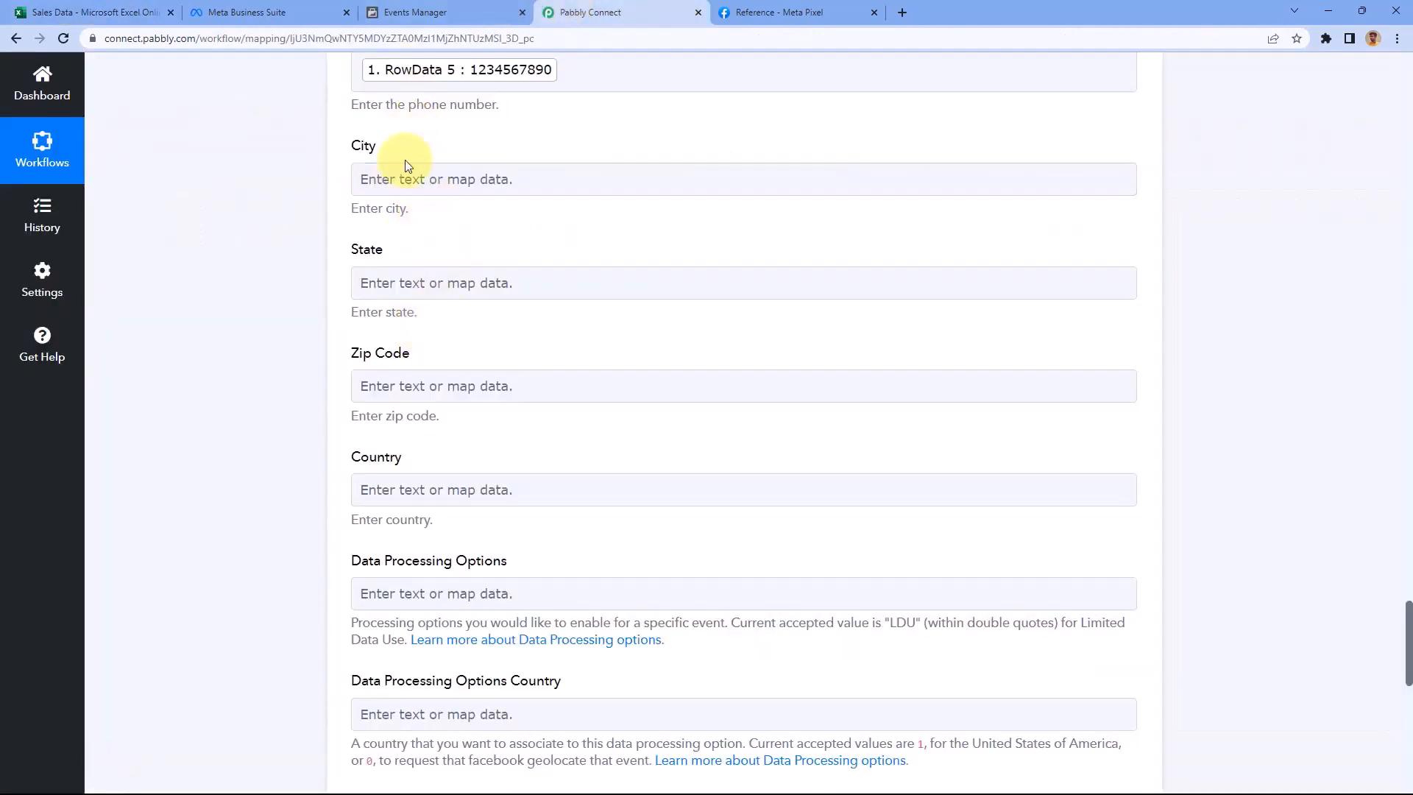
pyautogui.scroll(-6, 310, 261)
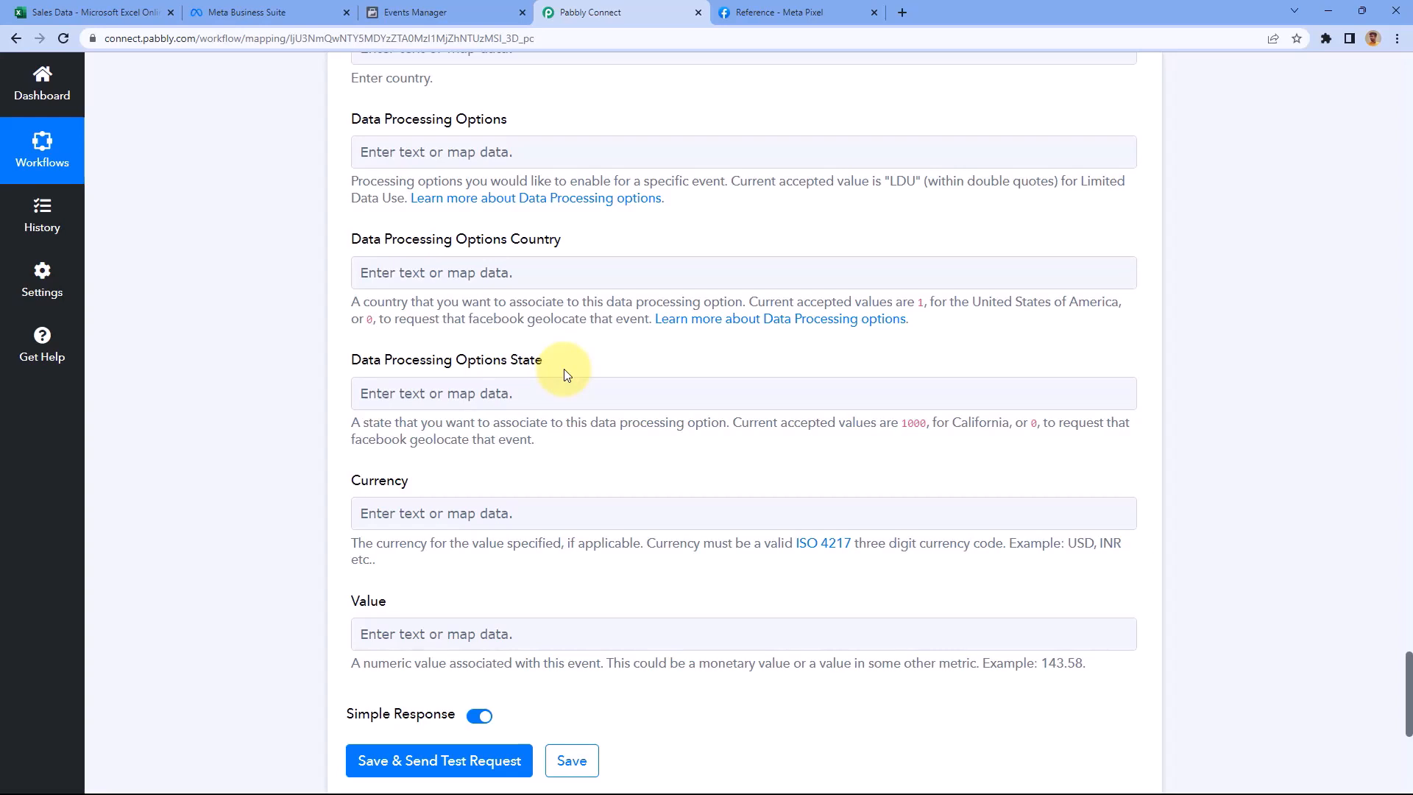
pyautogui.click(604, 200)
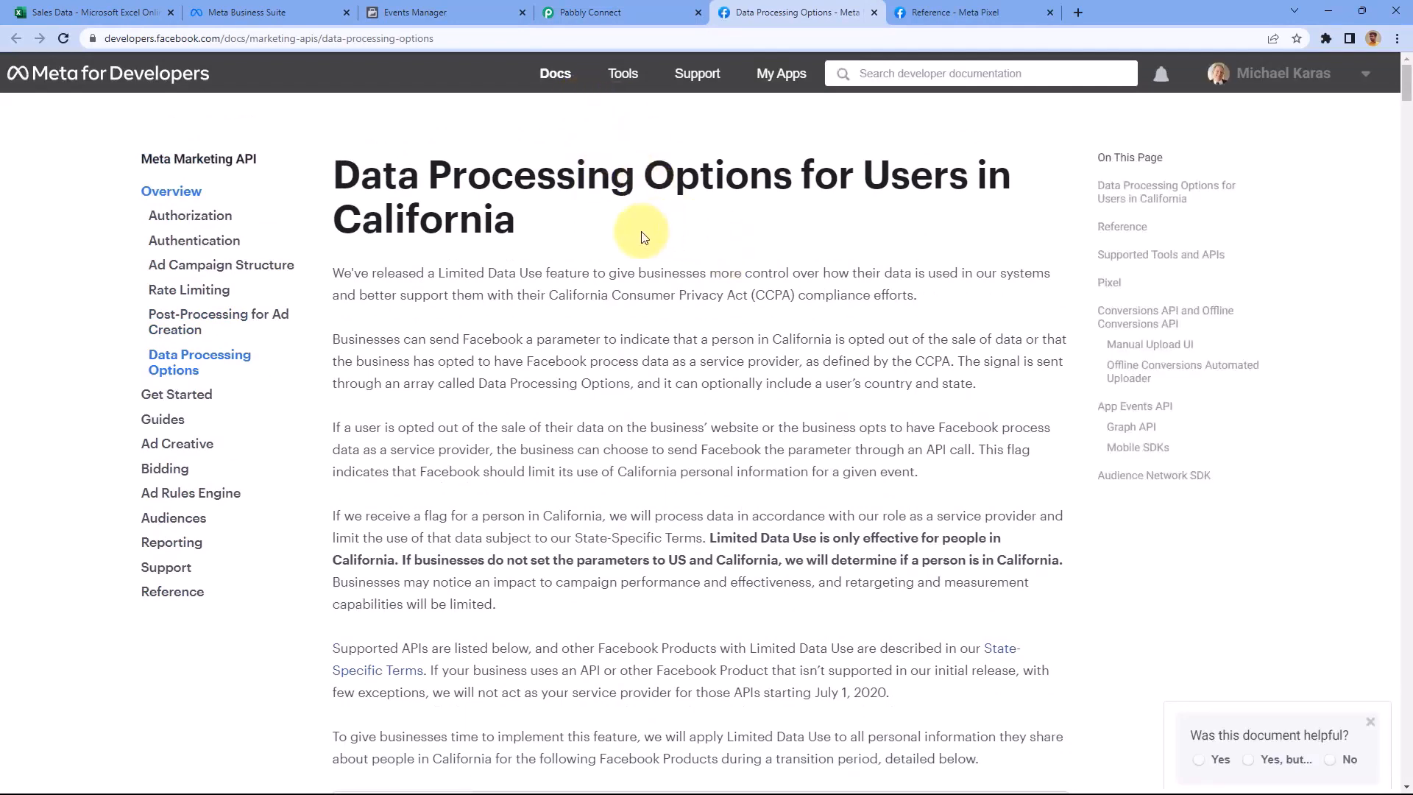
pyautogui.scroll(-7, 643, 235)
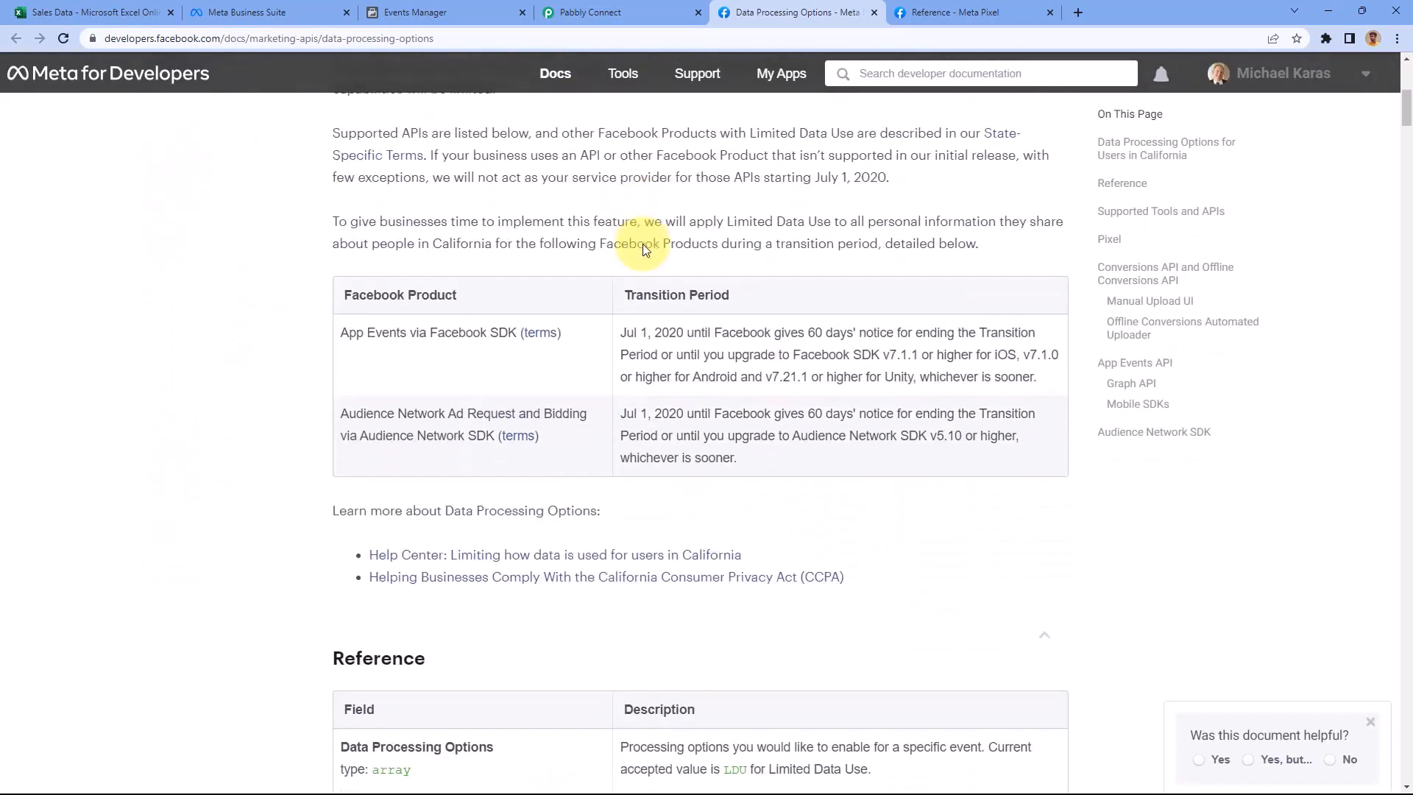
pyautogui.scroll(5, 642, 245)
pyautogui.scroll(3, 644, 244)
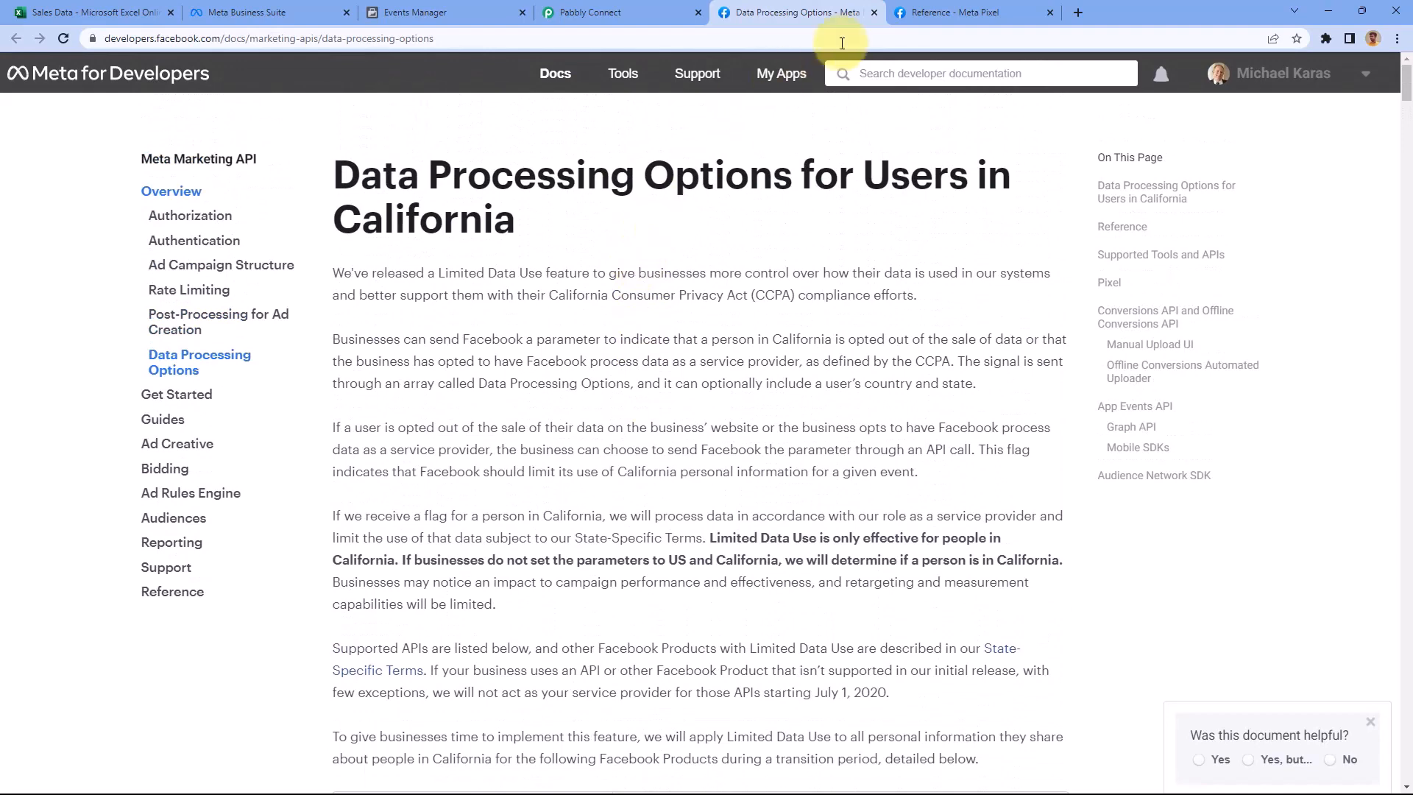
pyautogui.click(875, 13)
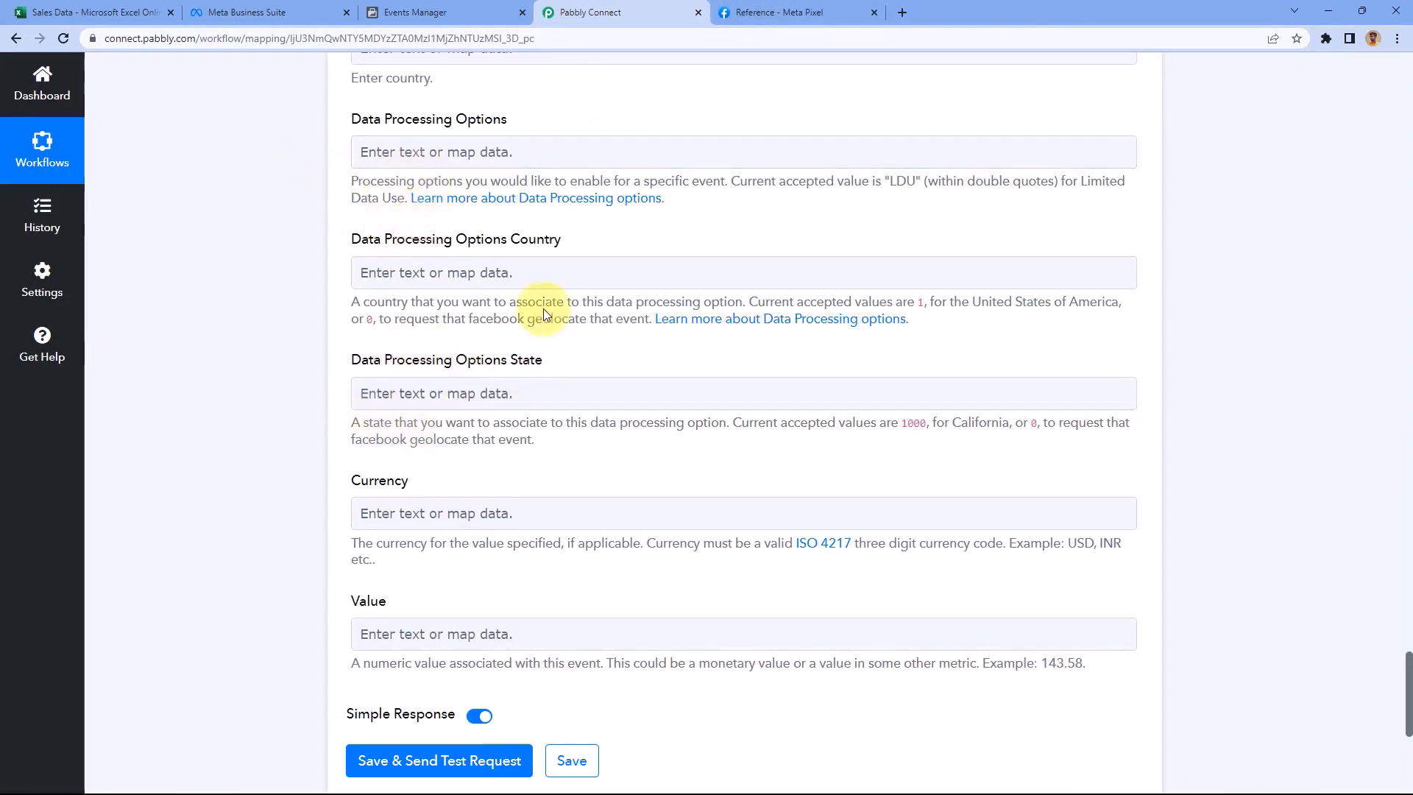
# Leave the Currency field set to INR
pyautogui.scroll(-1, 410, 337)
pyautogui.click(422, 439)
pyautogui.click(422, 439)
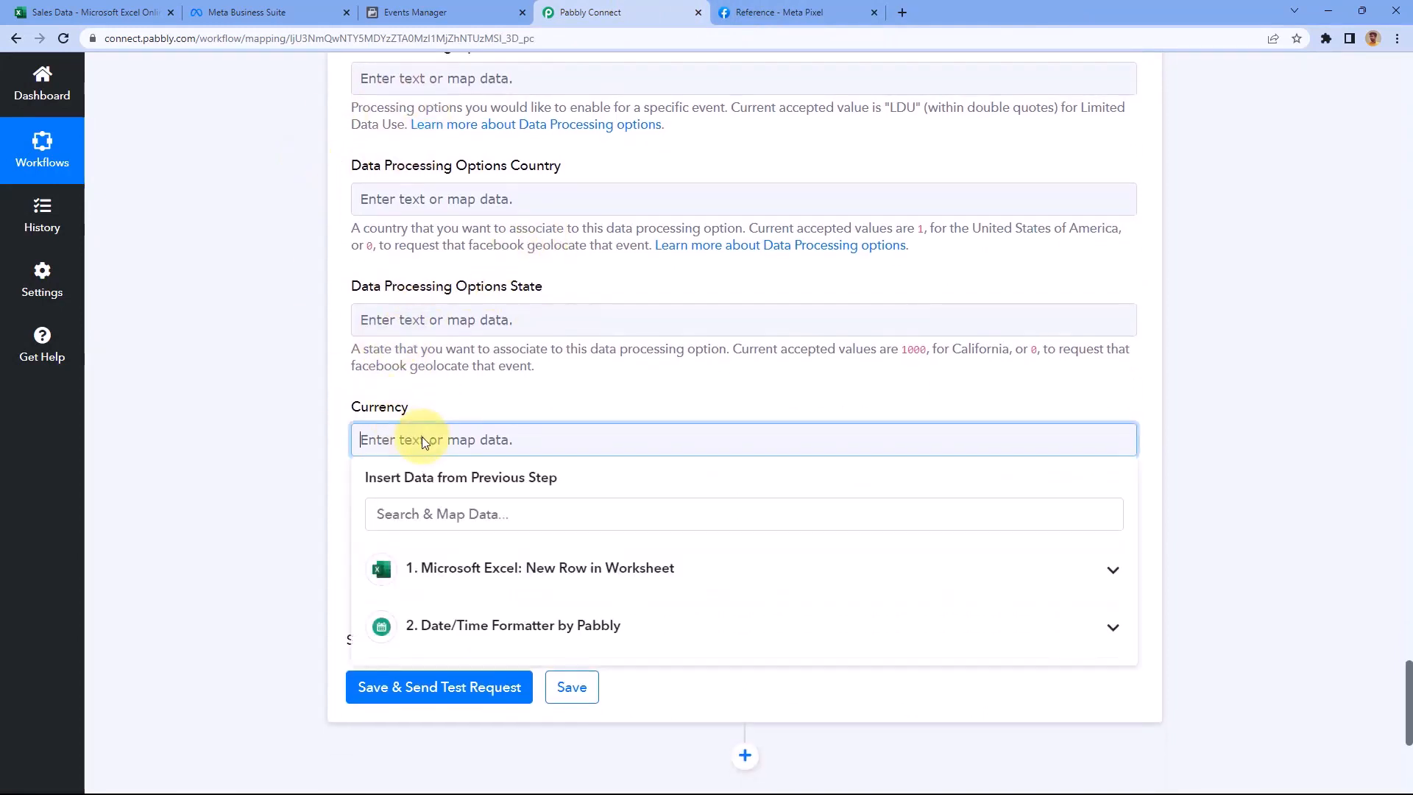
pyautogui.click(462, 400)
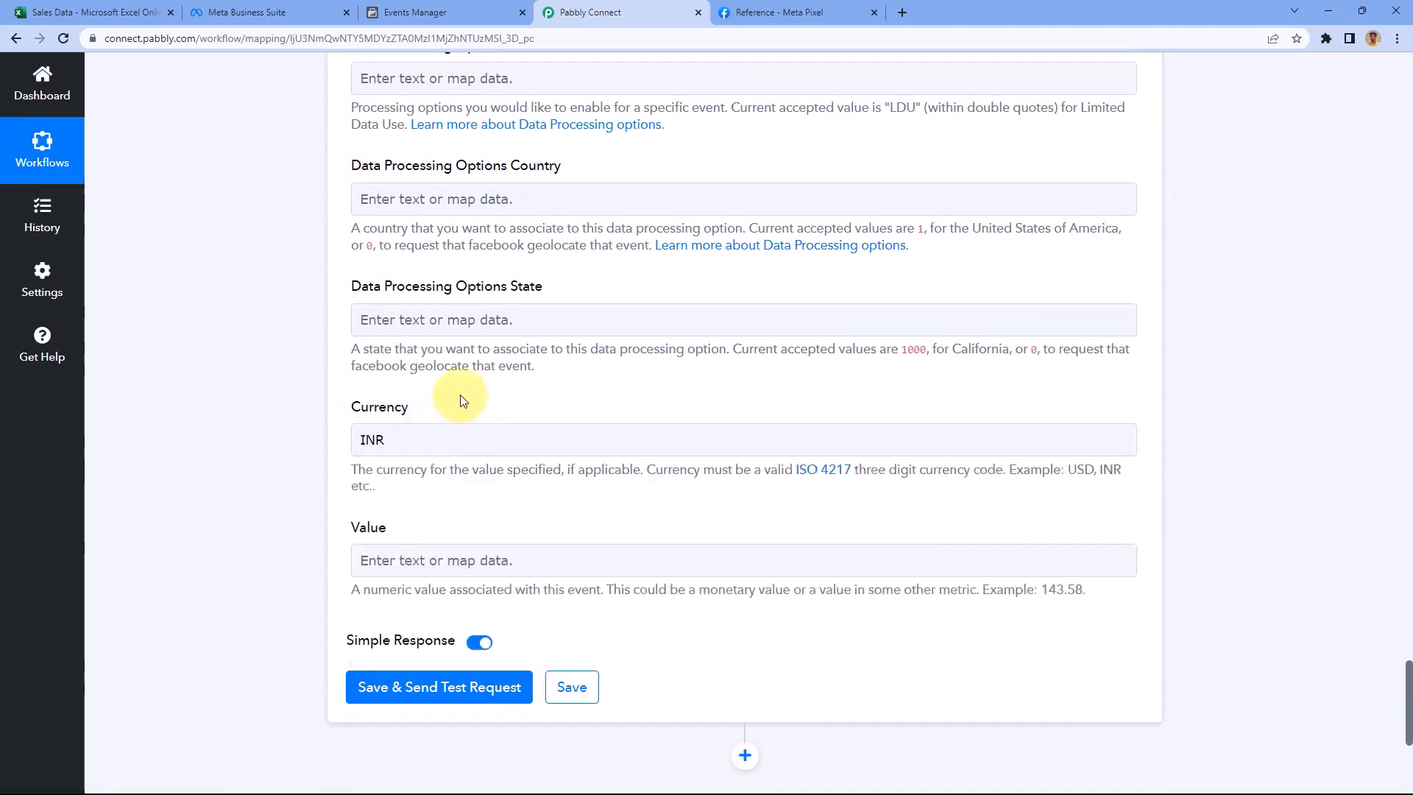
pyautogui.click(399, 442)
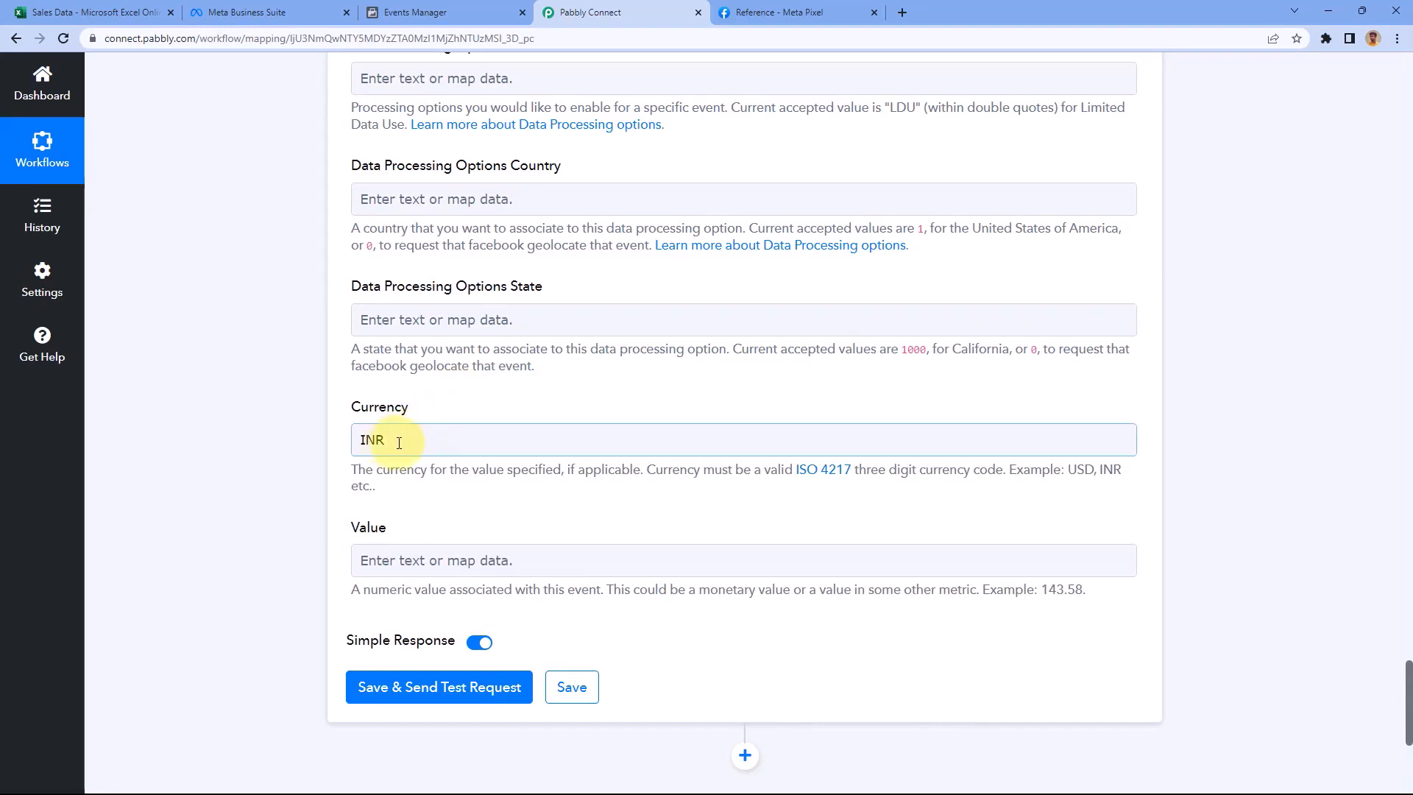
pyautogui.click(389, 442)
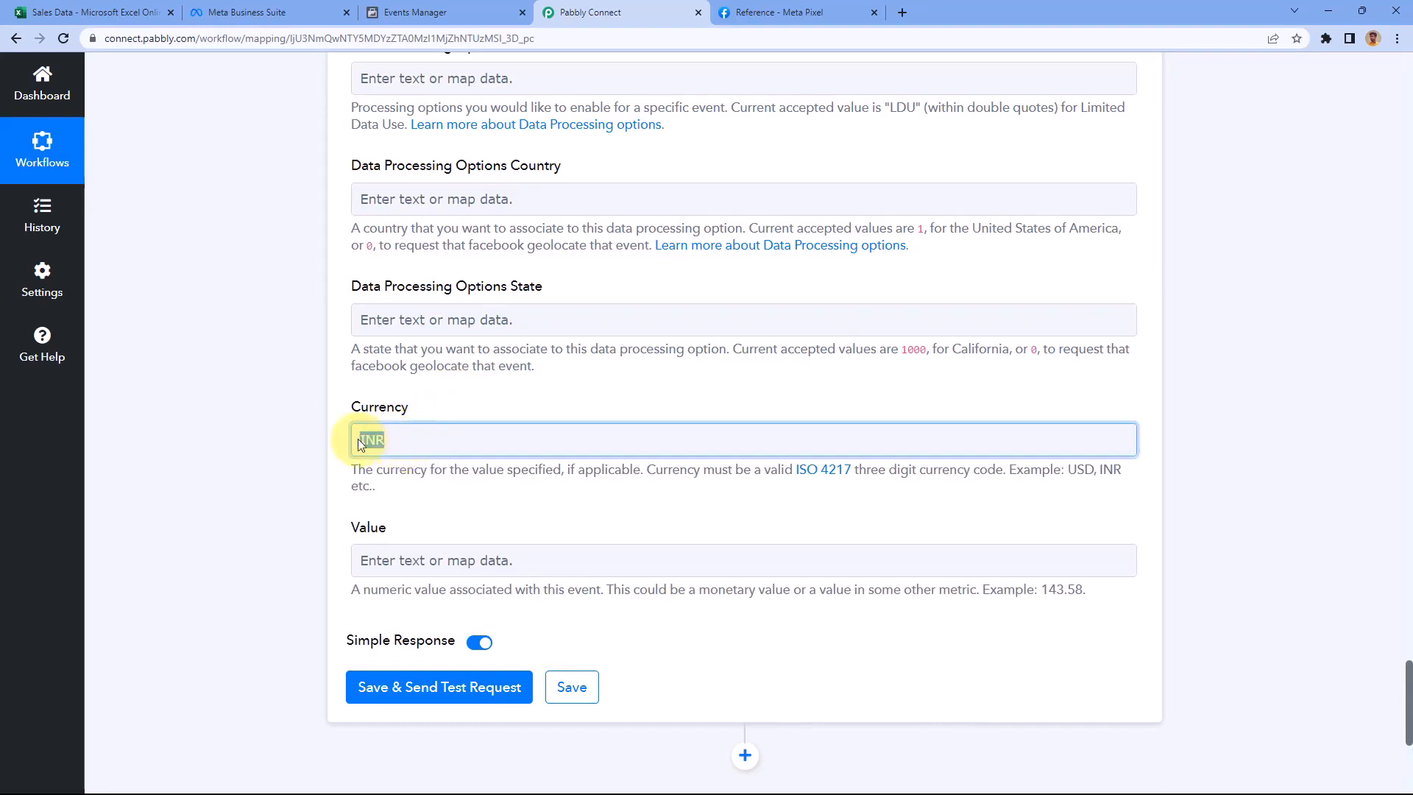
pyautogui.click(358, 439)
pyautogui.click(599, 385)
pyautogui.click(463, 440)
pyautogui.click(581, 408)
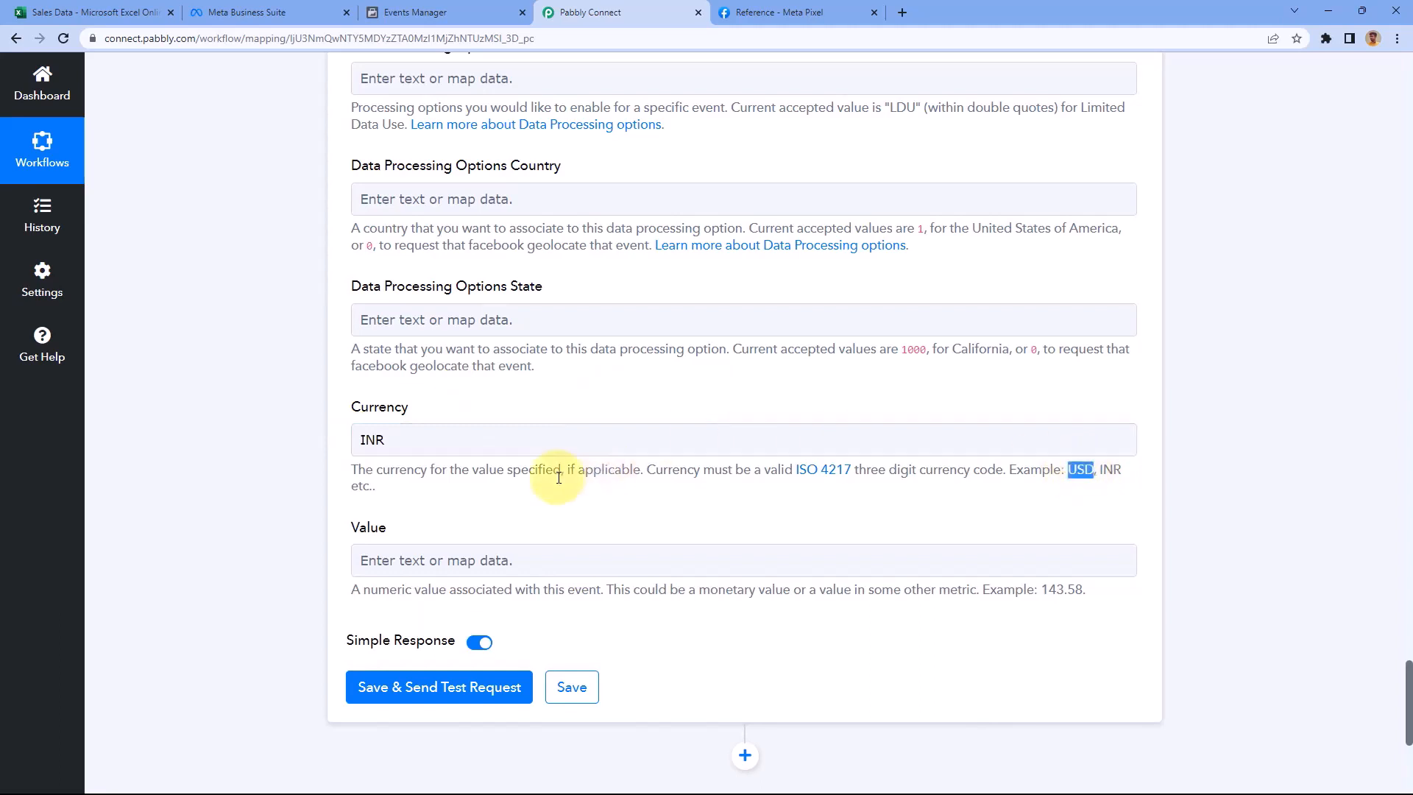
pyautogui.click(514, 365)
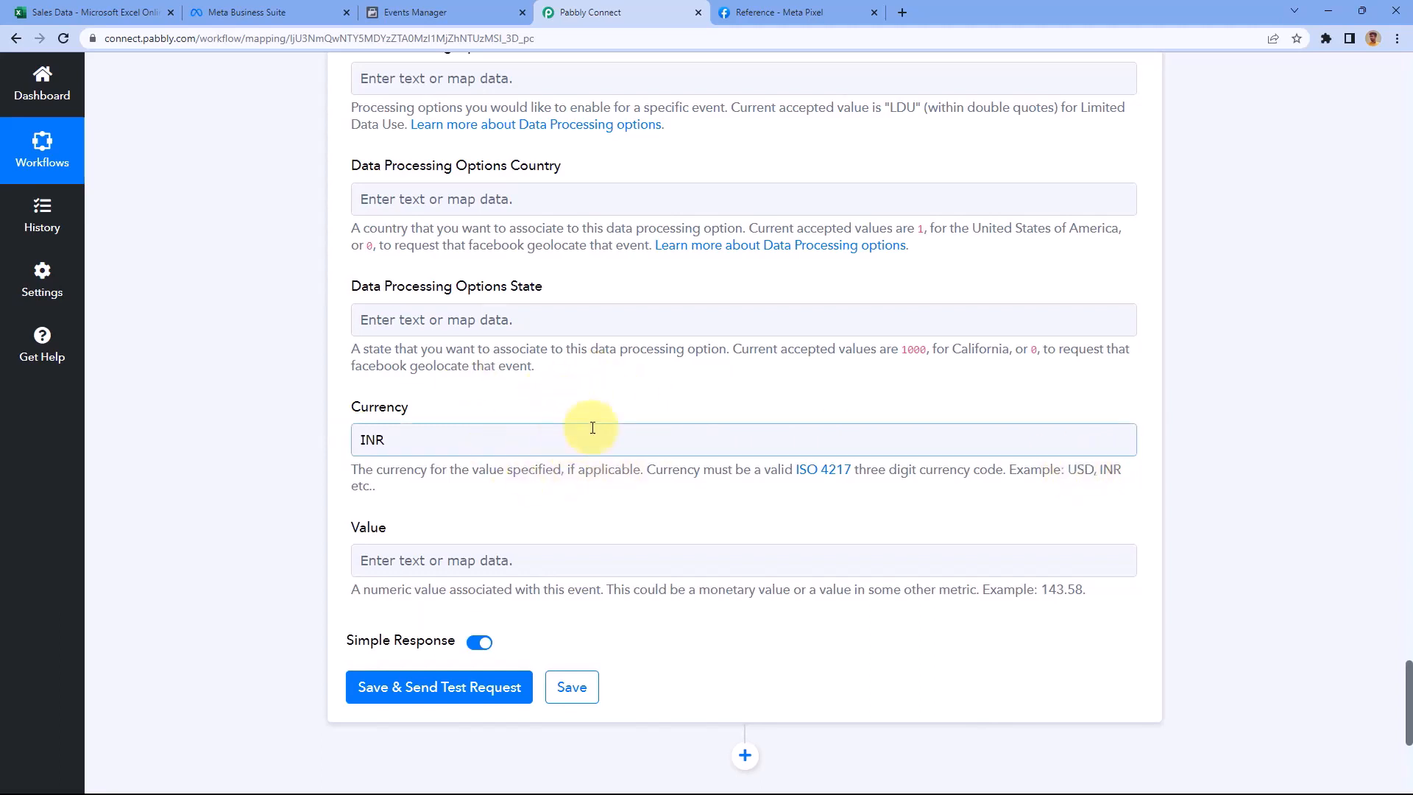
# Map RowData 6 (2500) into Value and save with a test request
pyautogui.scroll(-1, 470, 454)
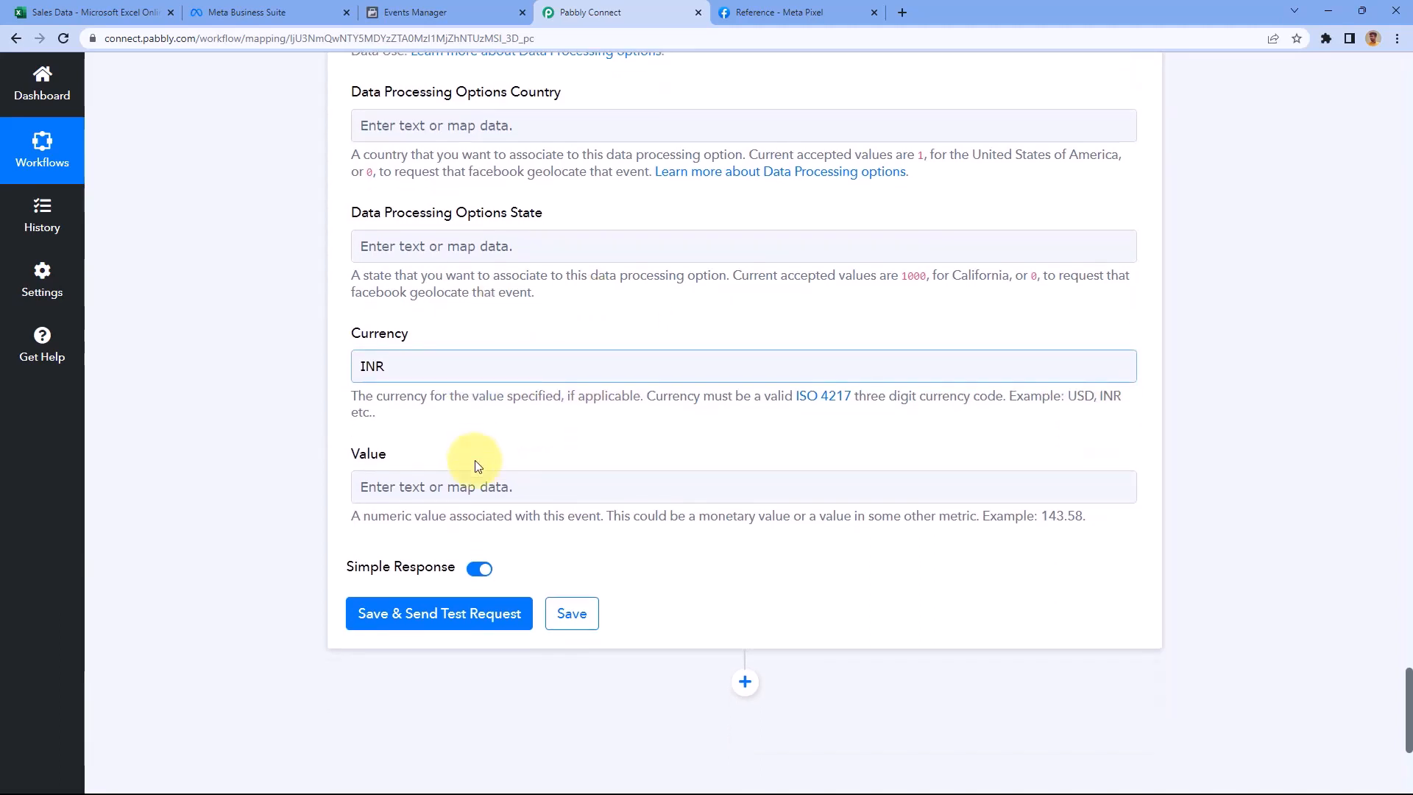
pyautogui.click(453, 487)
pyautogui.scroll(-3, 272, 391)
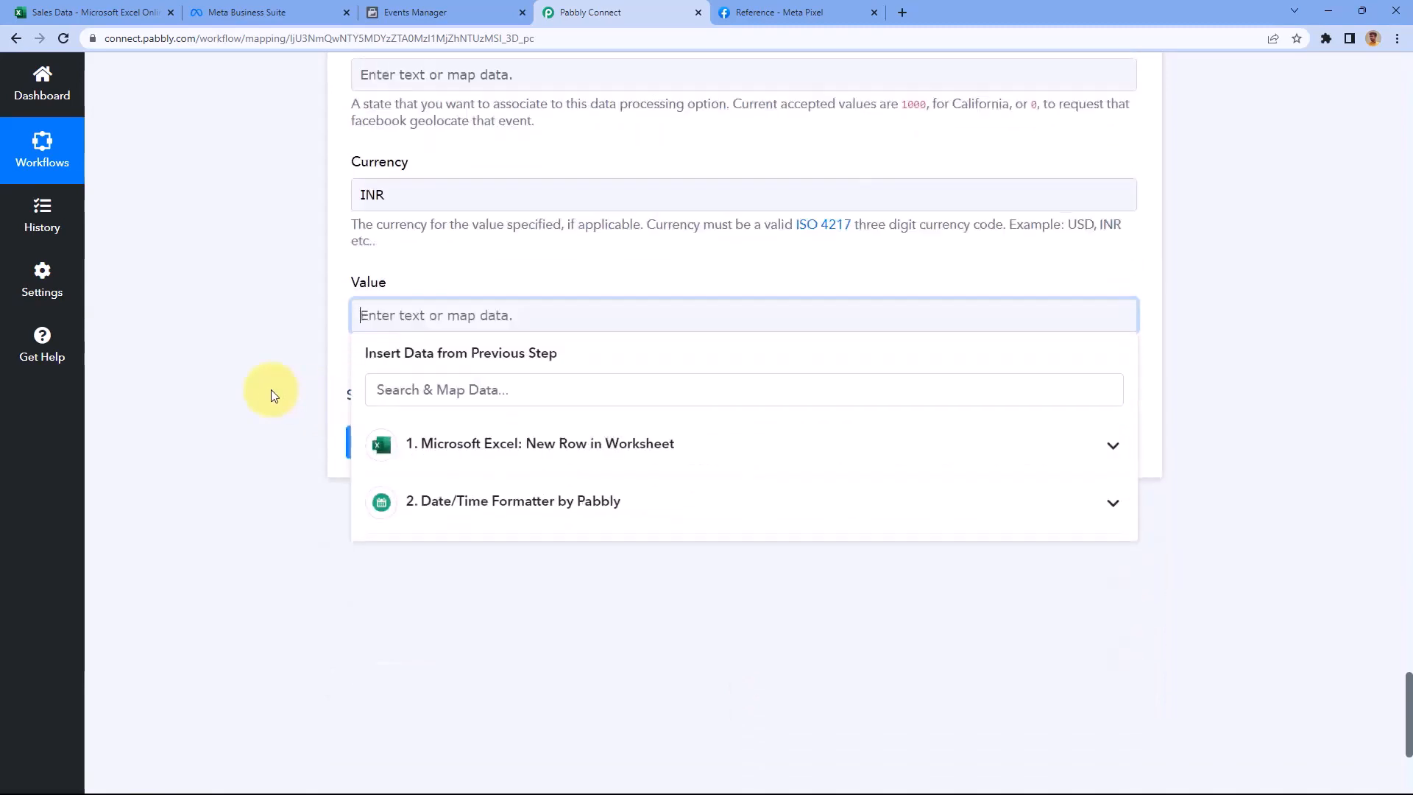
pyautogui.click(507, 397)
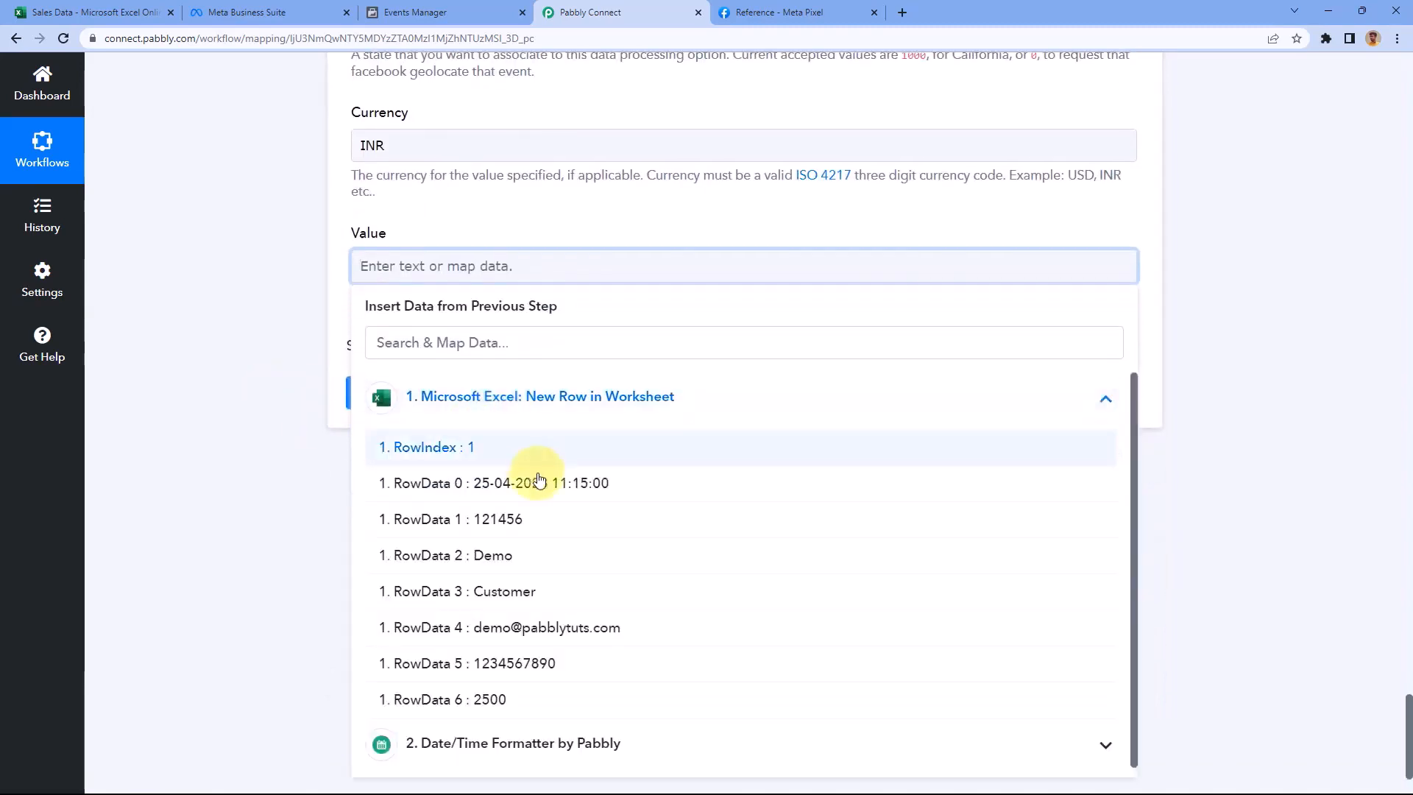
pyautogui.click(491, 695)
pyautogui.click(322, 285)
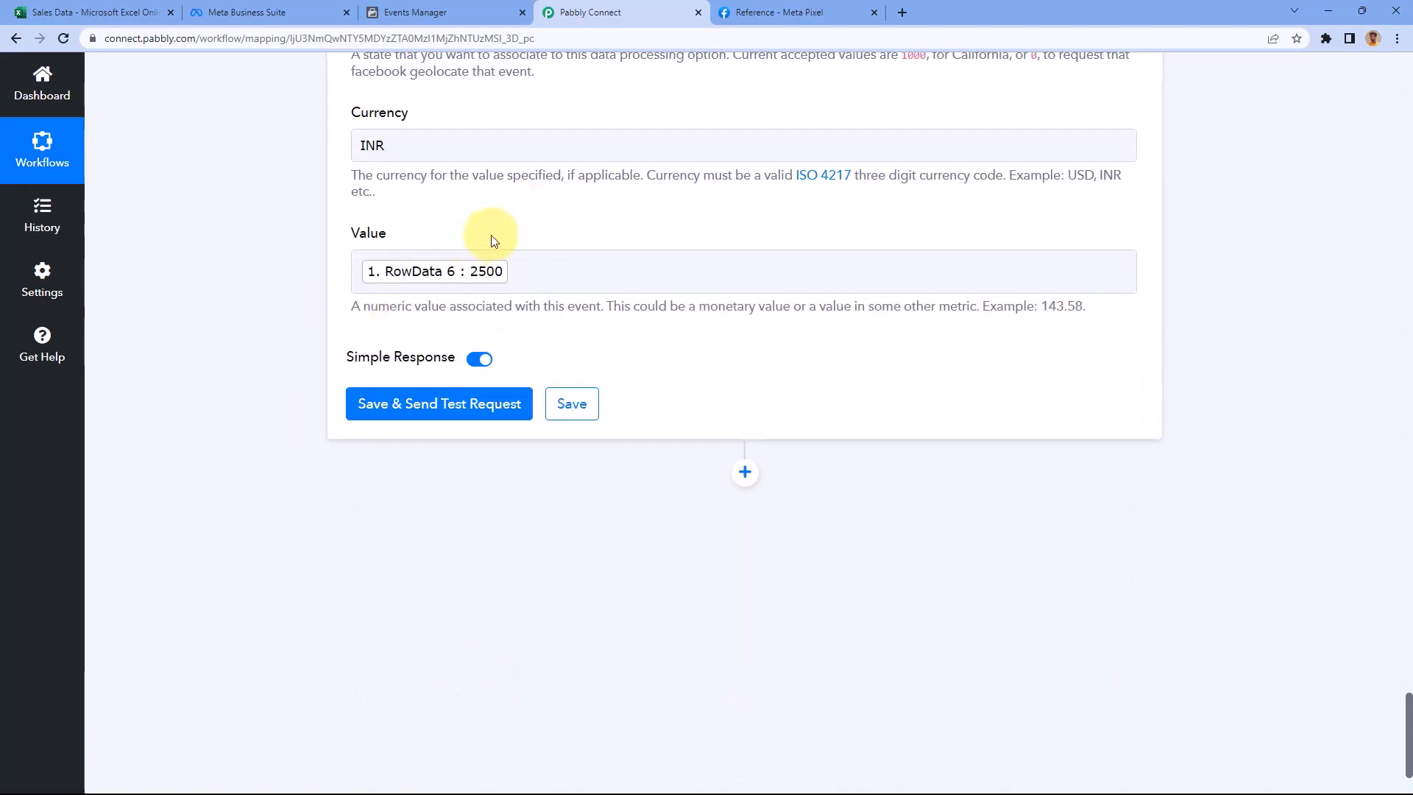
pyautogui.click(431, 413)
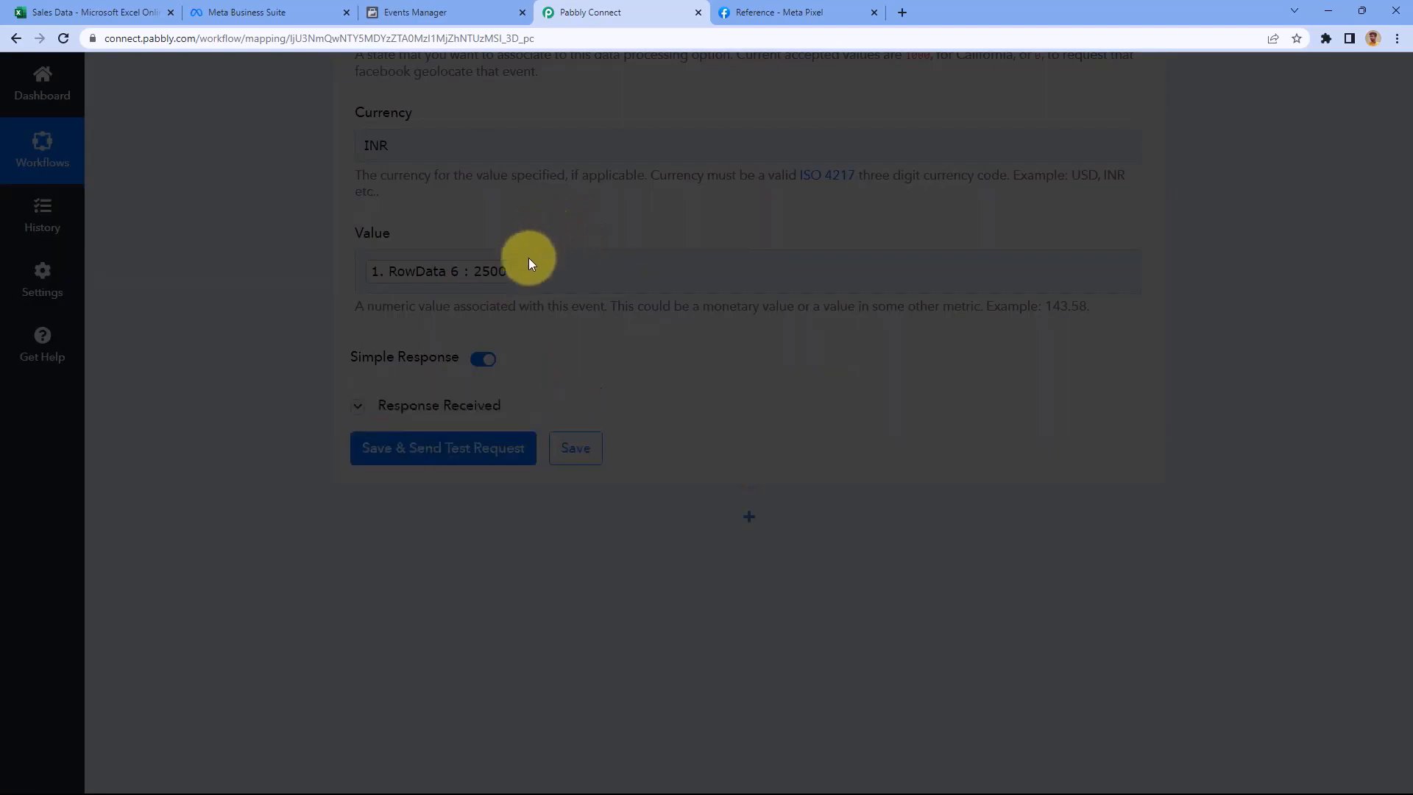
# Check the test response shows status success and 1 event received
pyautogui.scroll(20, 598, 252)
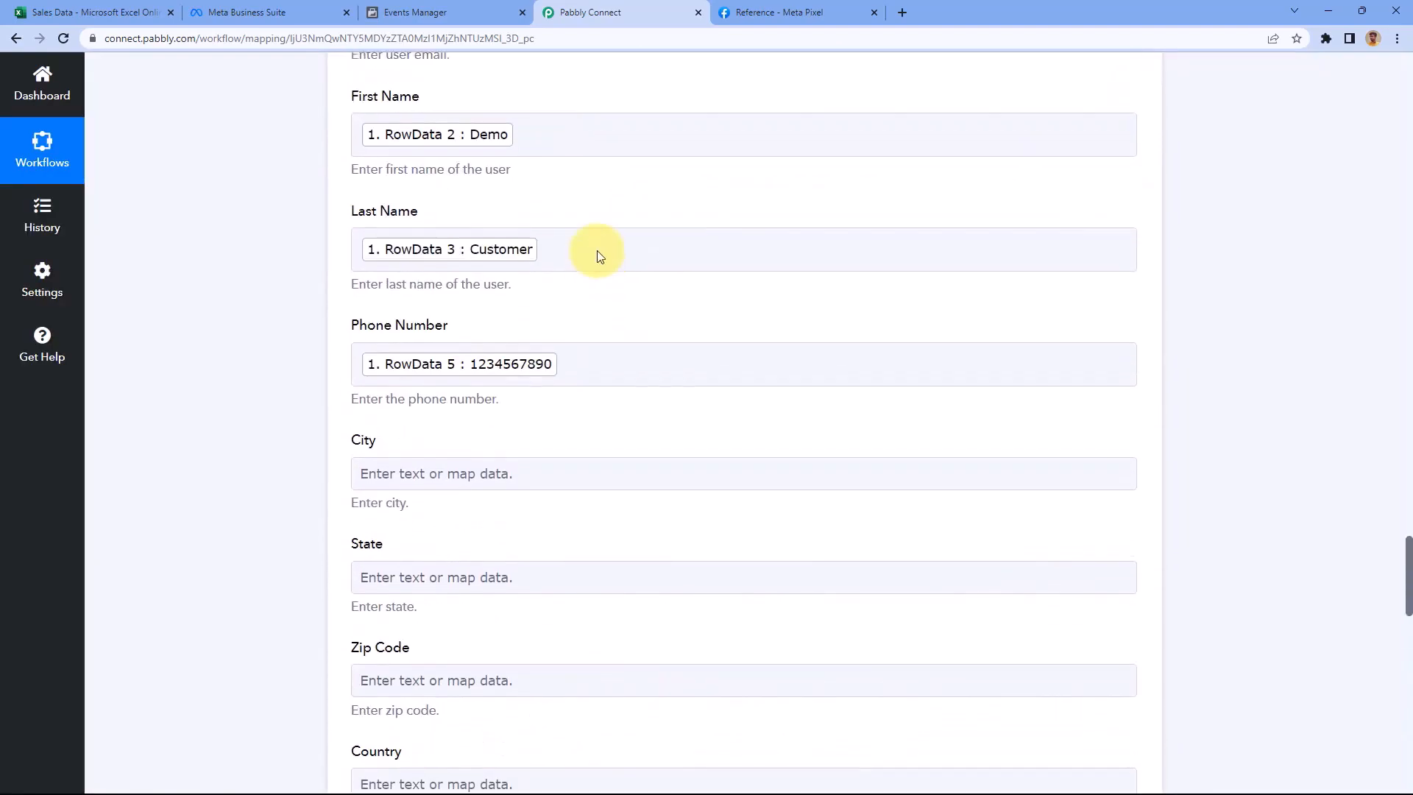
pyautogui.scroll(15, 556, 324)
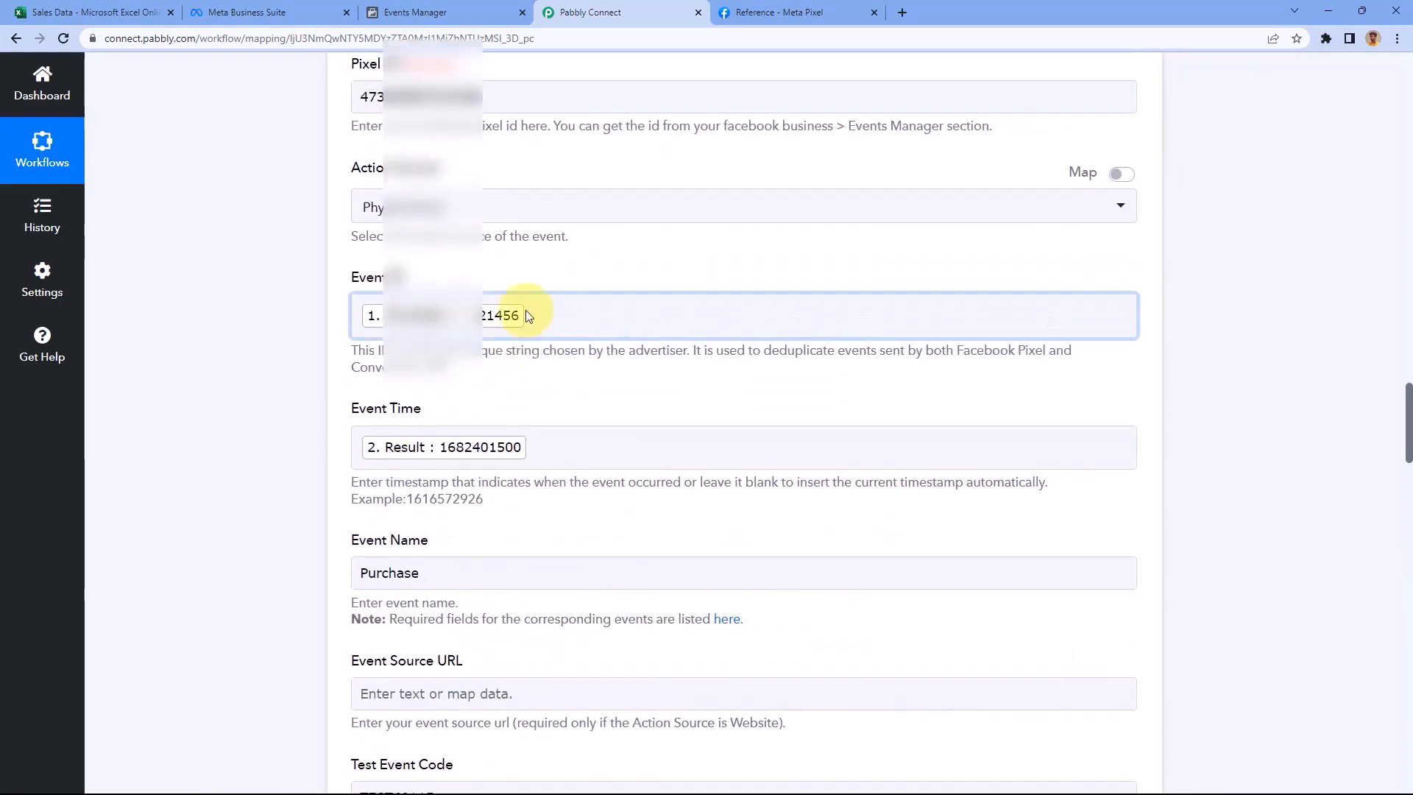
pyautogui.click(129, 7)
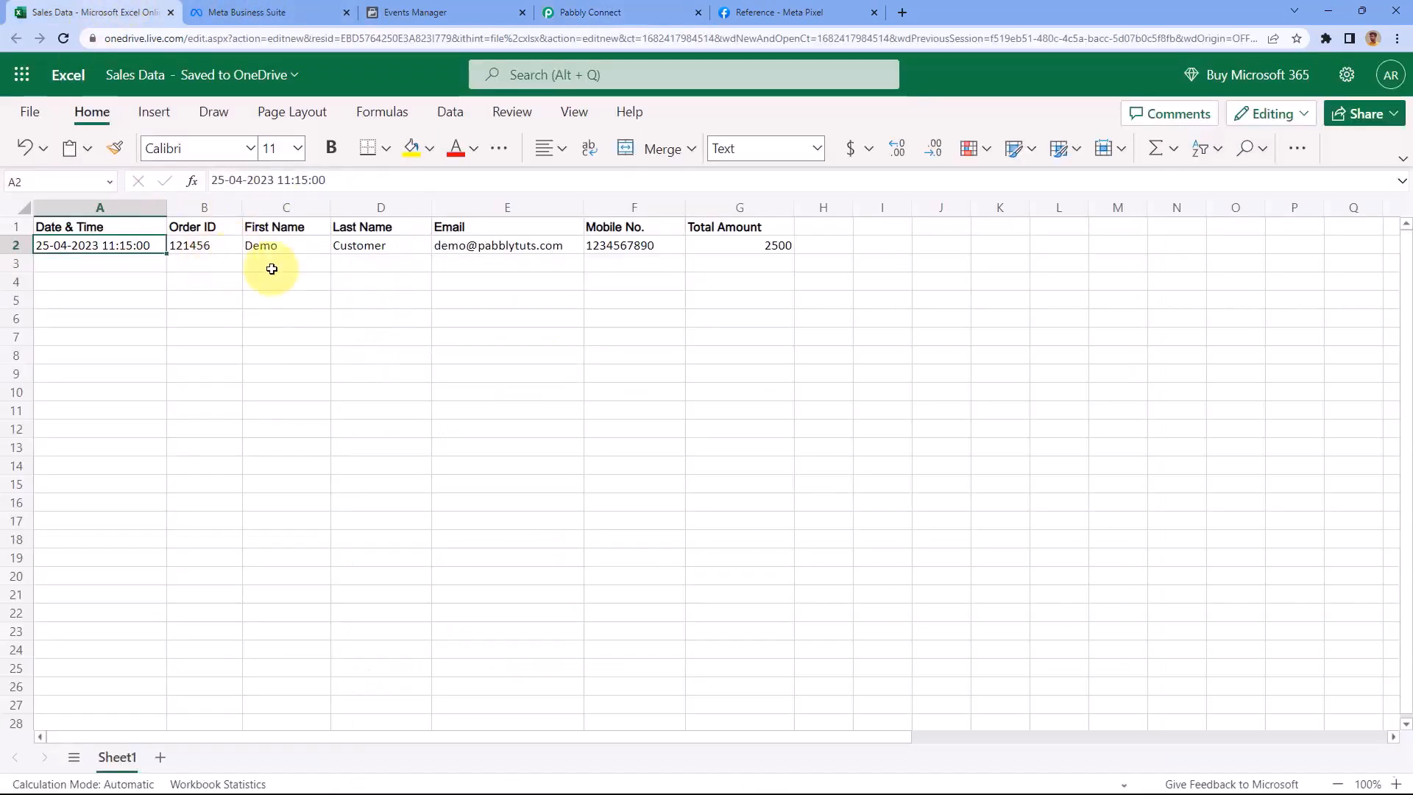
pyautogui.click(608, 9)
pyautogui.scroll(-15, 252, 300)
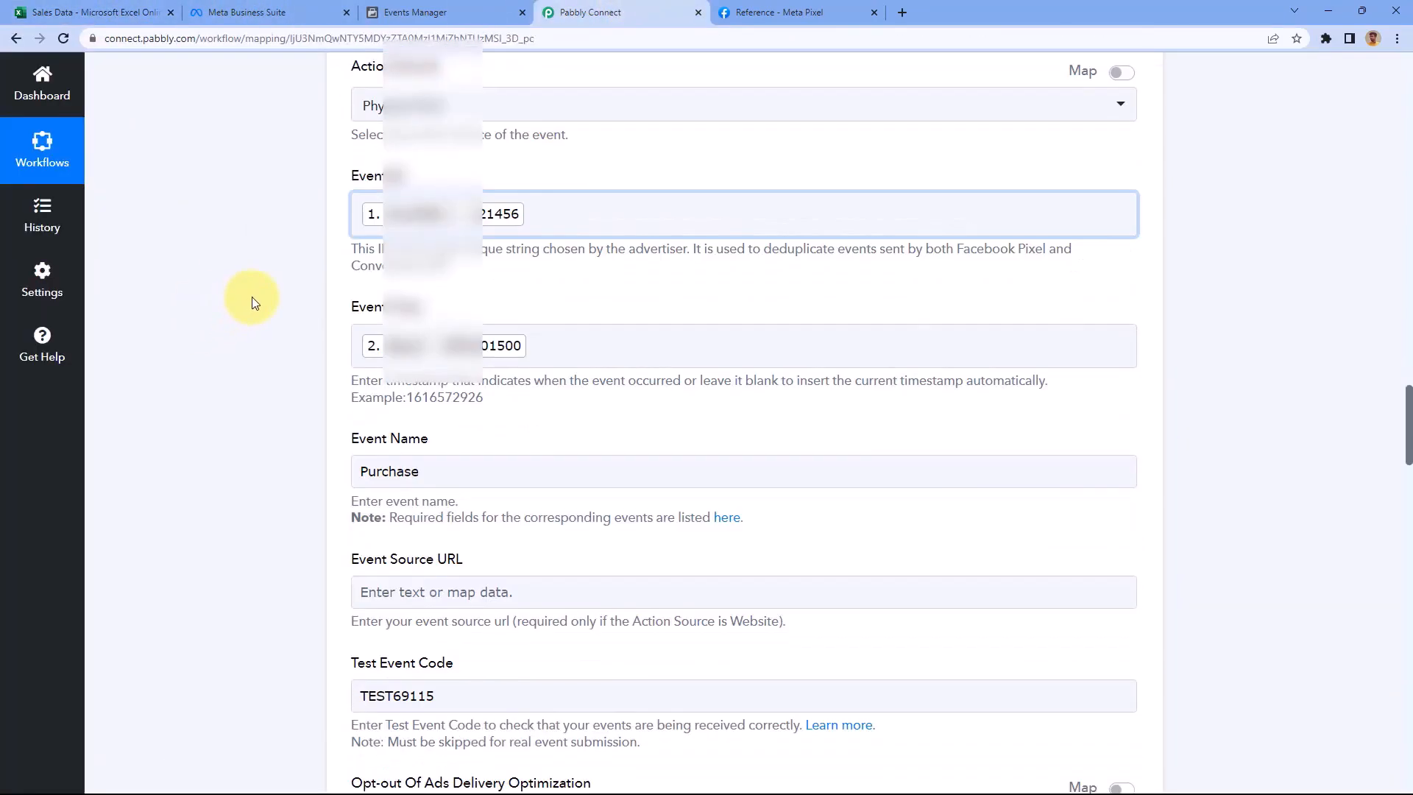
pyautogui.scroll(-20, 264, 322)
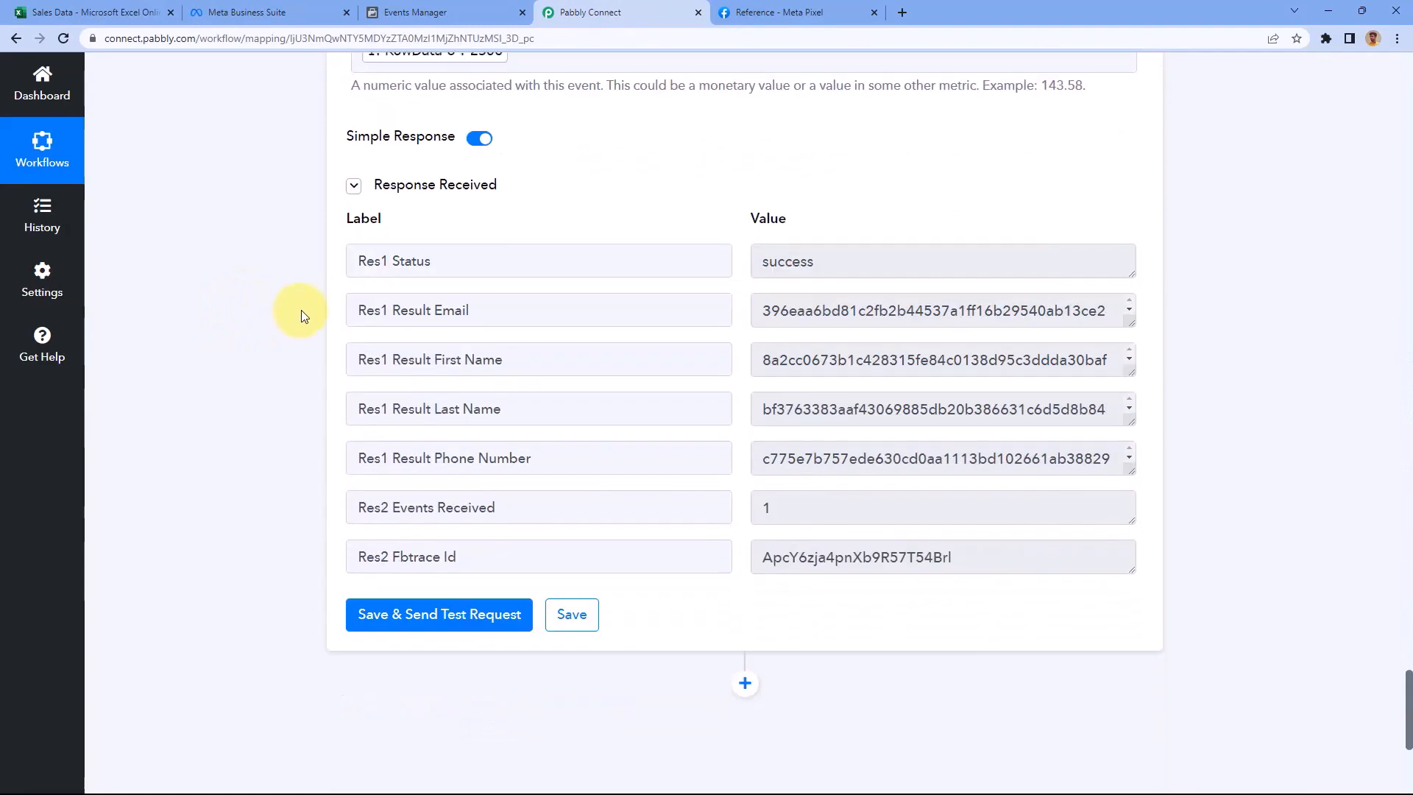
pyautogui.doubleClick(769, 263)
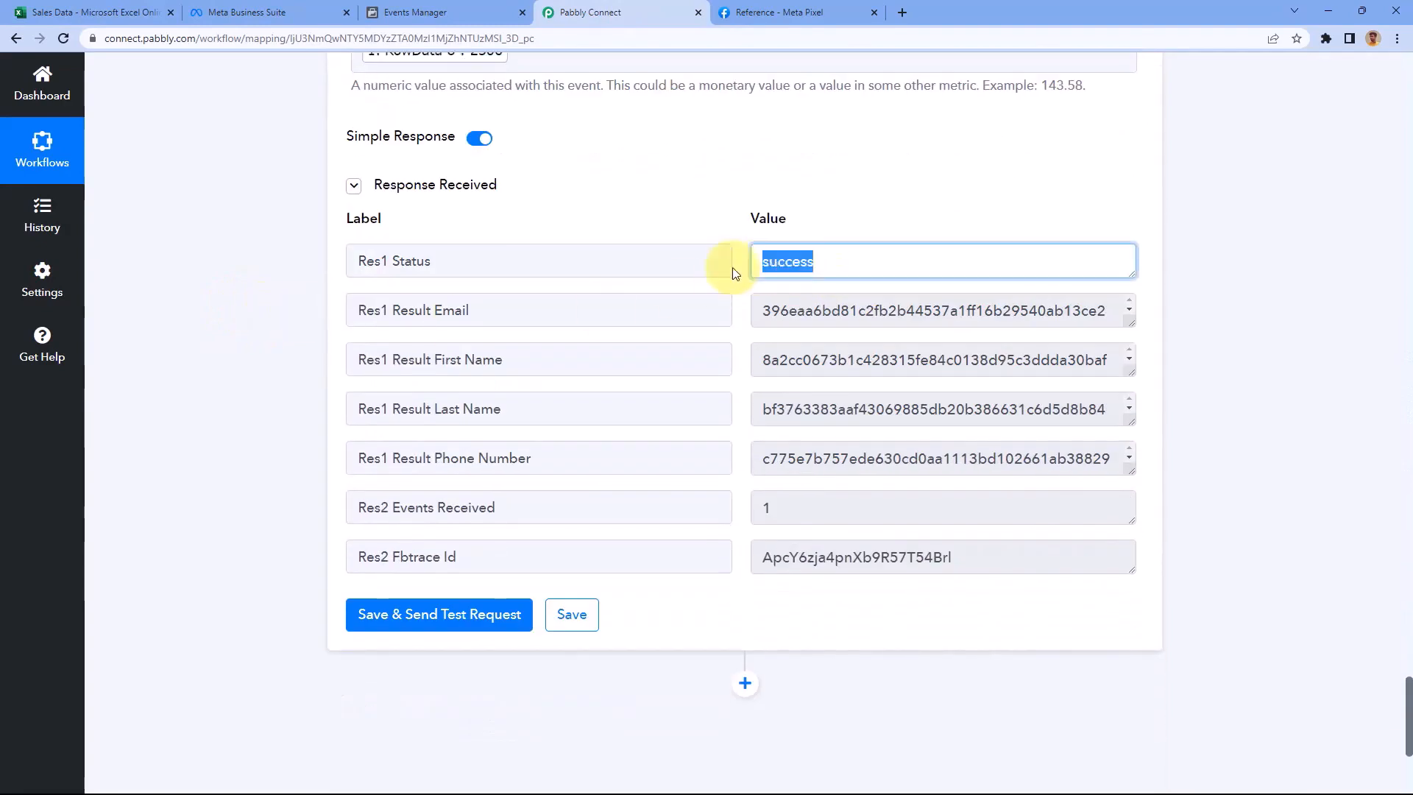
pyautogui.click(725, 232)
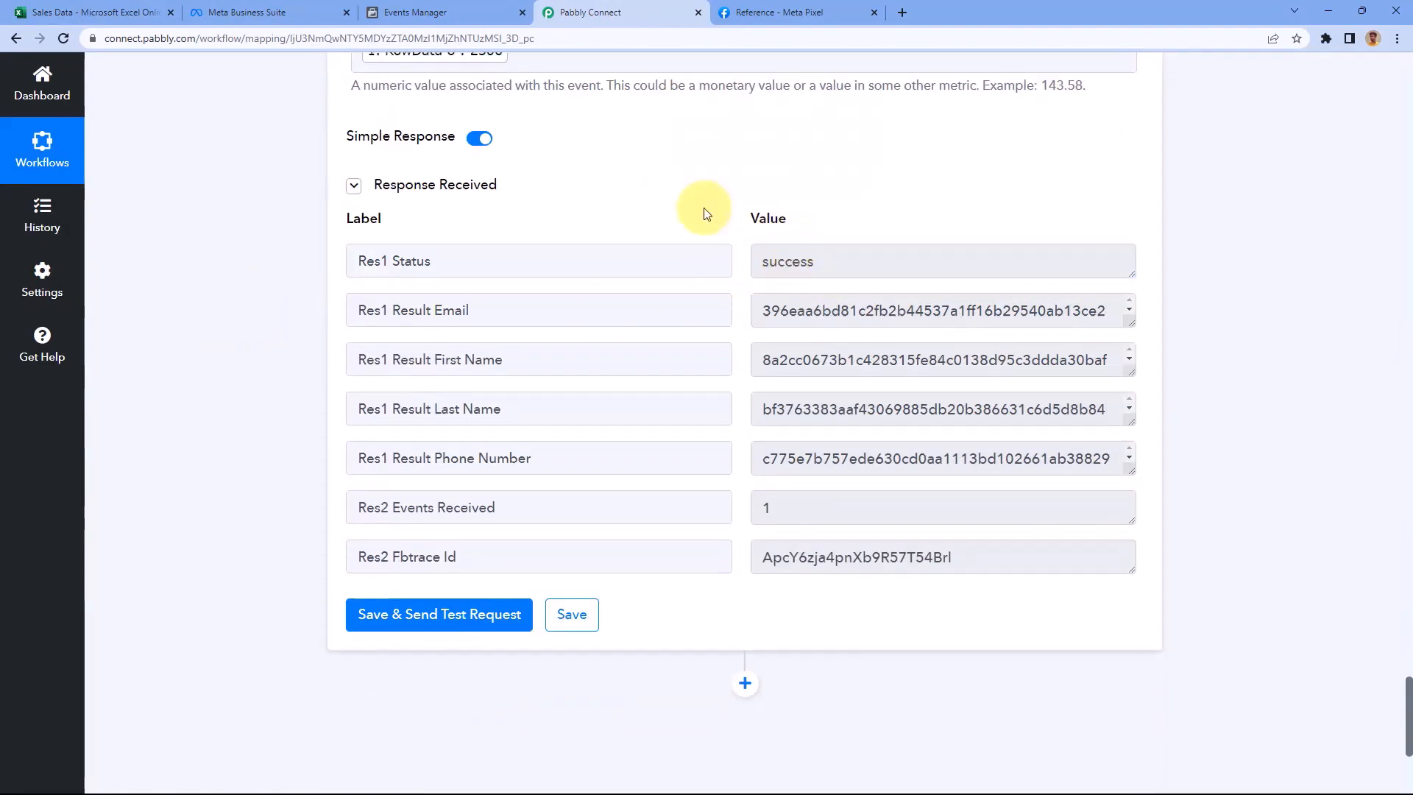
pyautogui.click(472, 12)
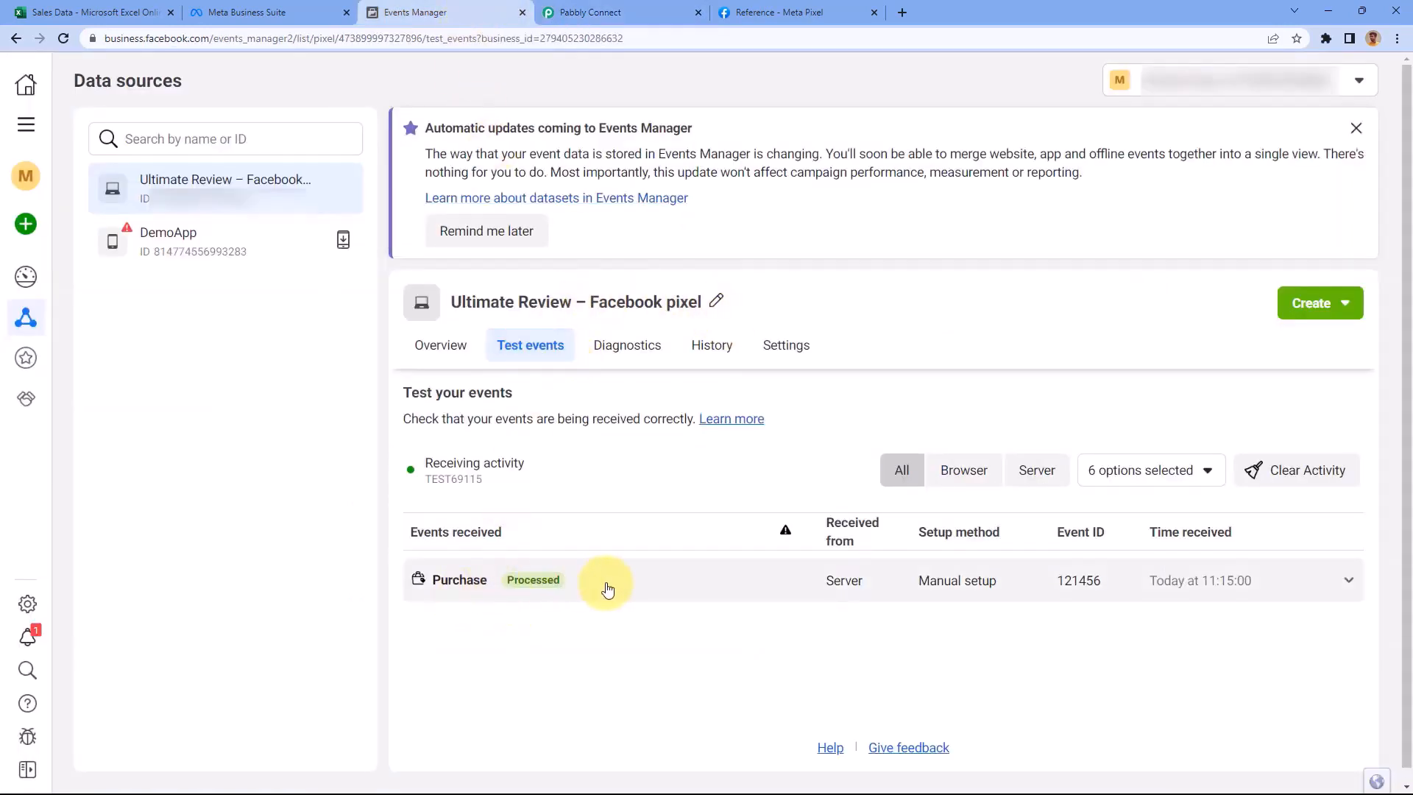
pyautogui.click(473, 588)
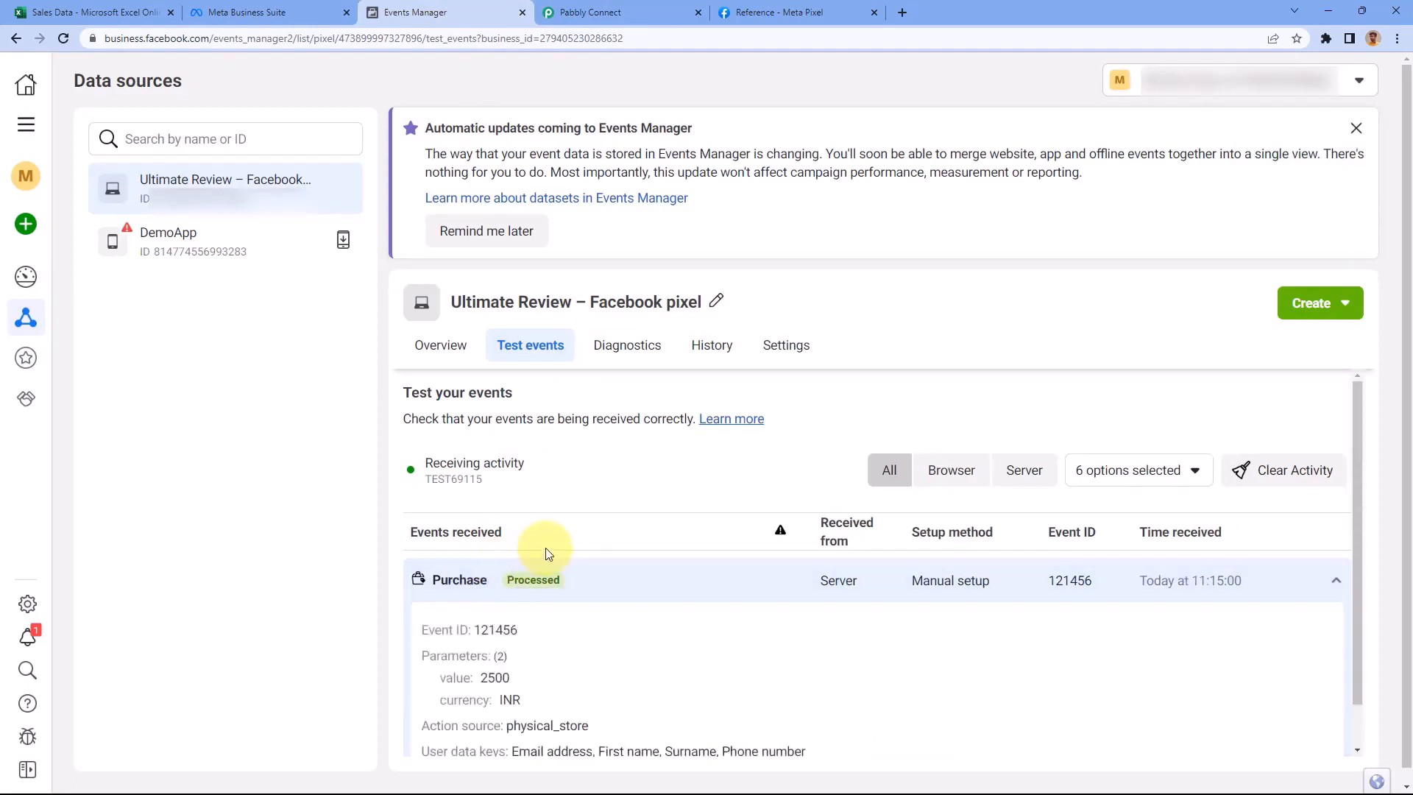
pyautogui.scroll(-1, 543, 555)
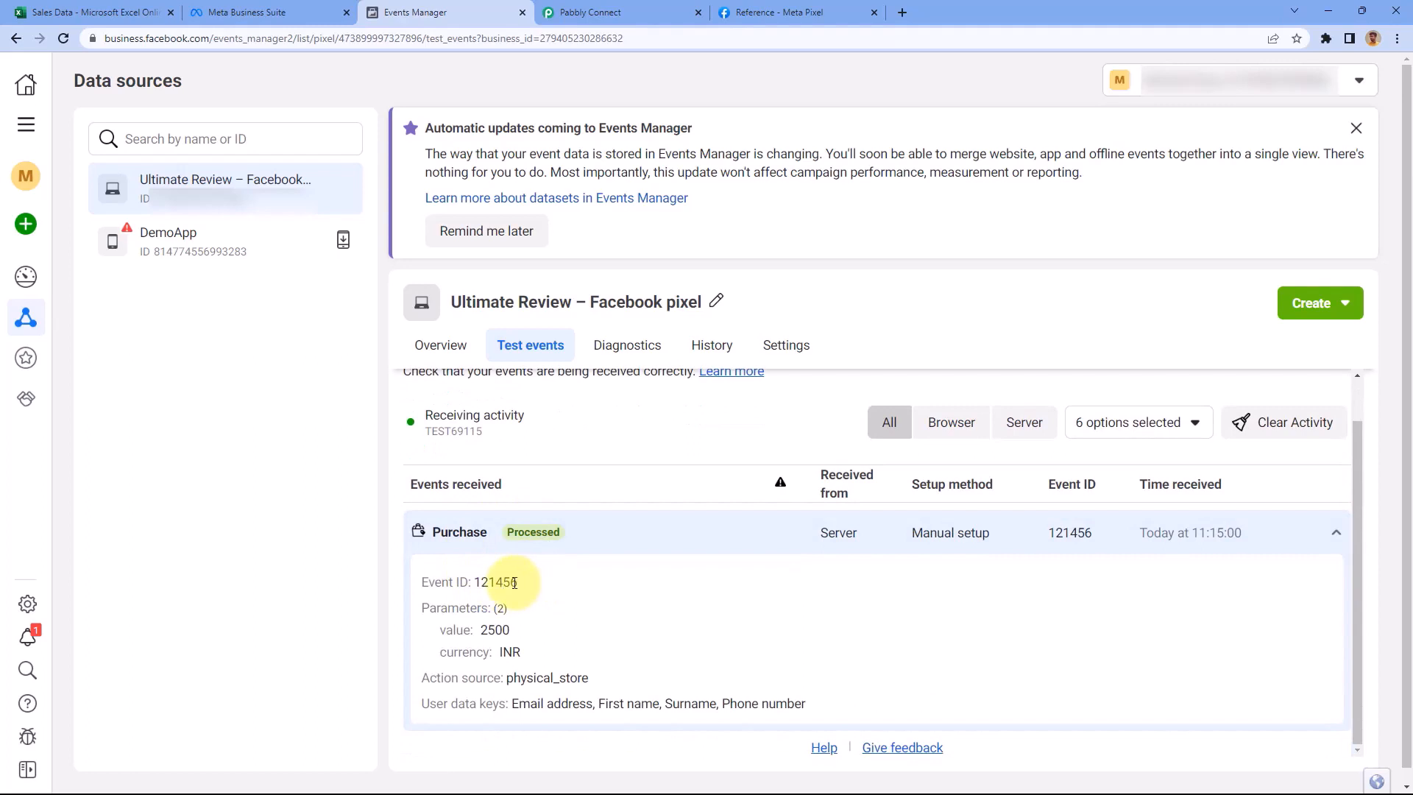
pyautogui.moveTo(514, 583); pyautogui.dragTo(478, 583)
pyautogui.click(103, 12)
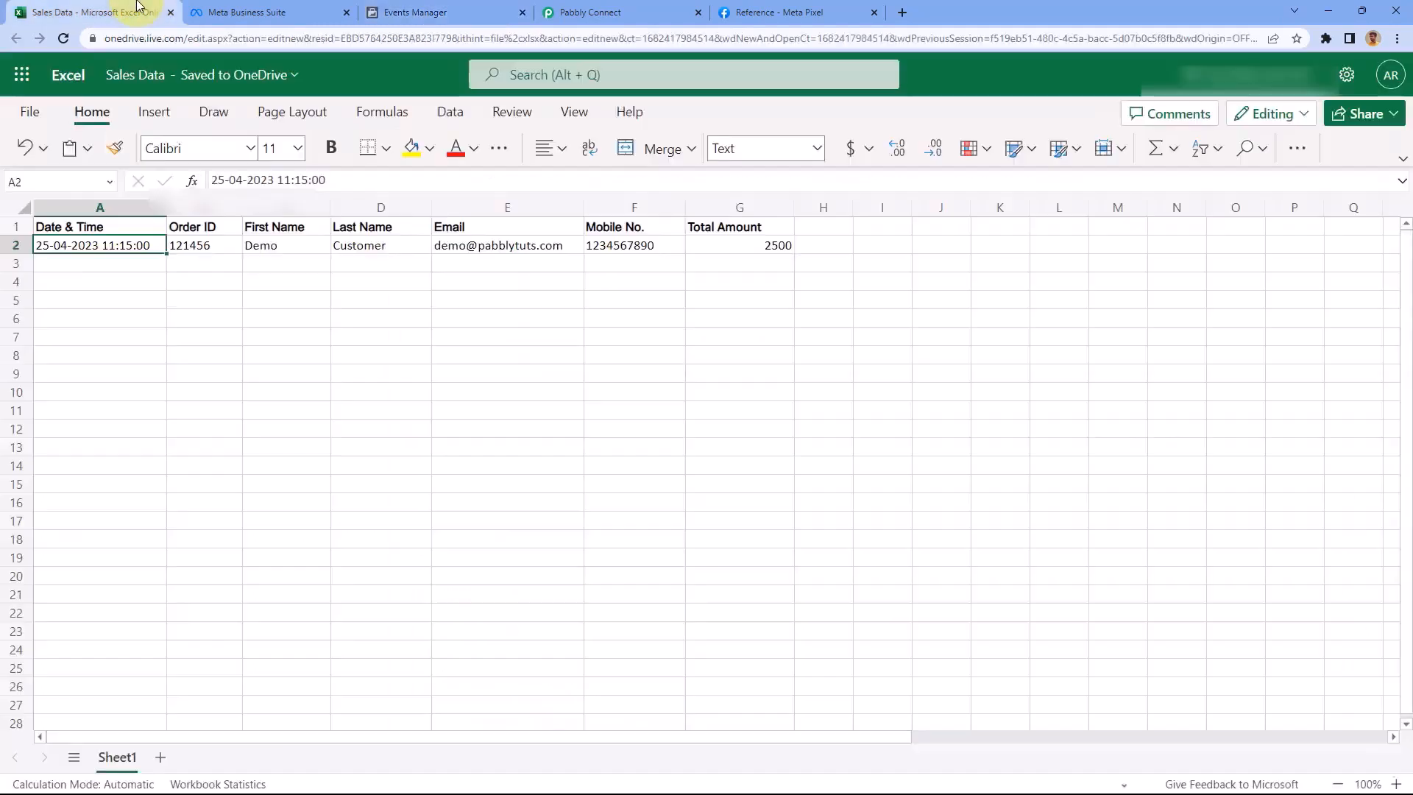
pyautogui.click(214, 244)
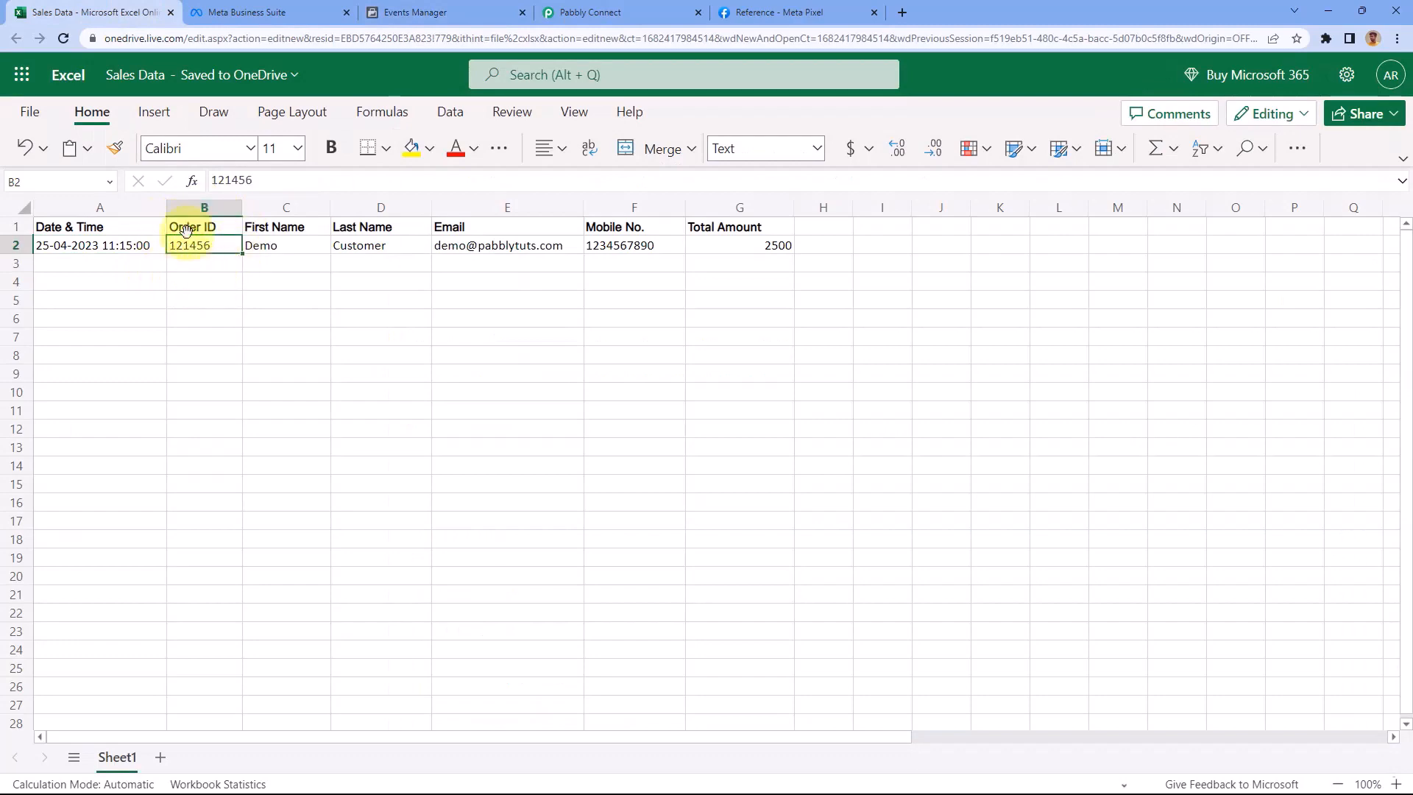
pyautogui.click(467, 12)
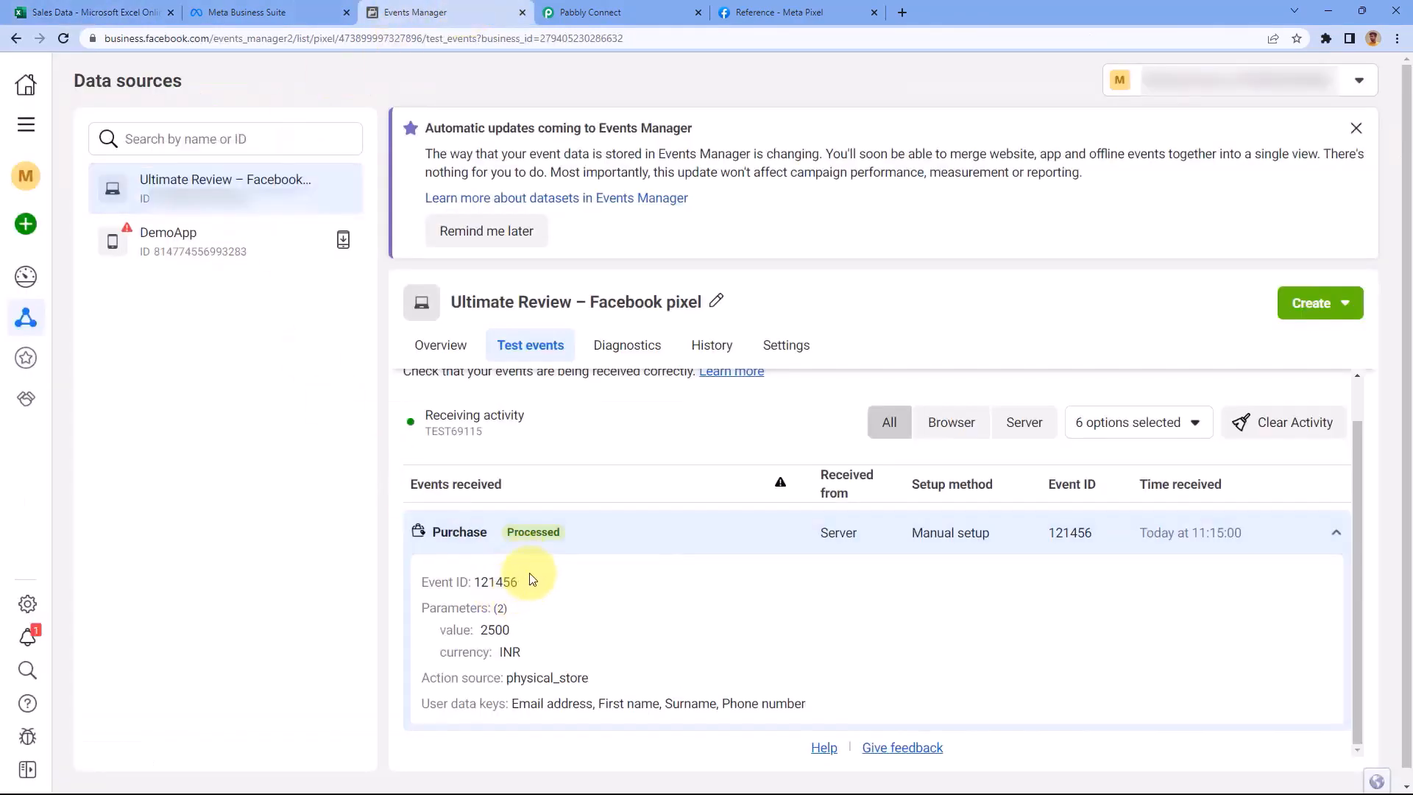
pyautogui.moveTo(510, 631); pyautogui.dragTo(479, 631)
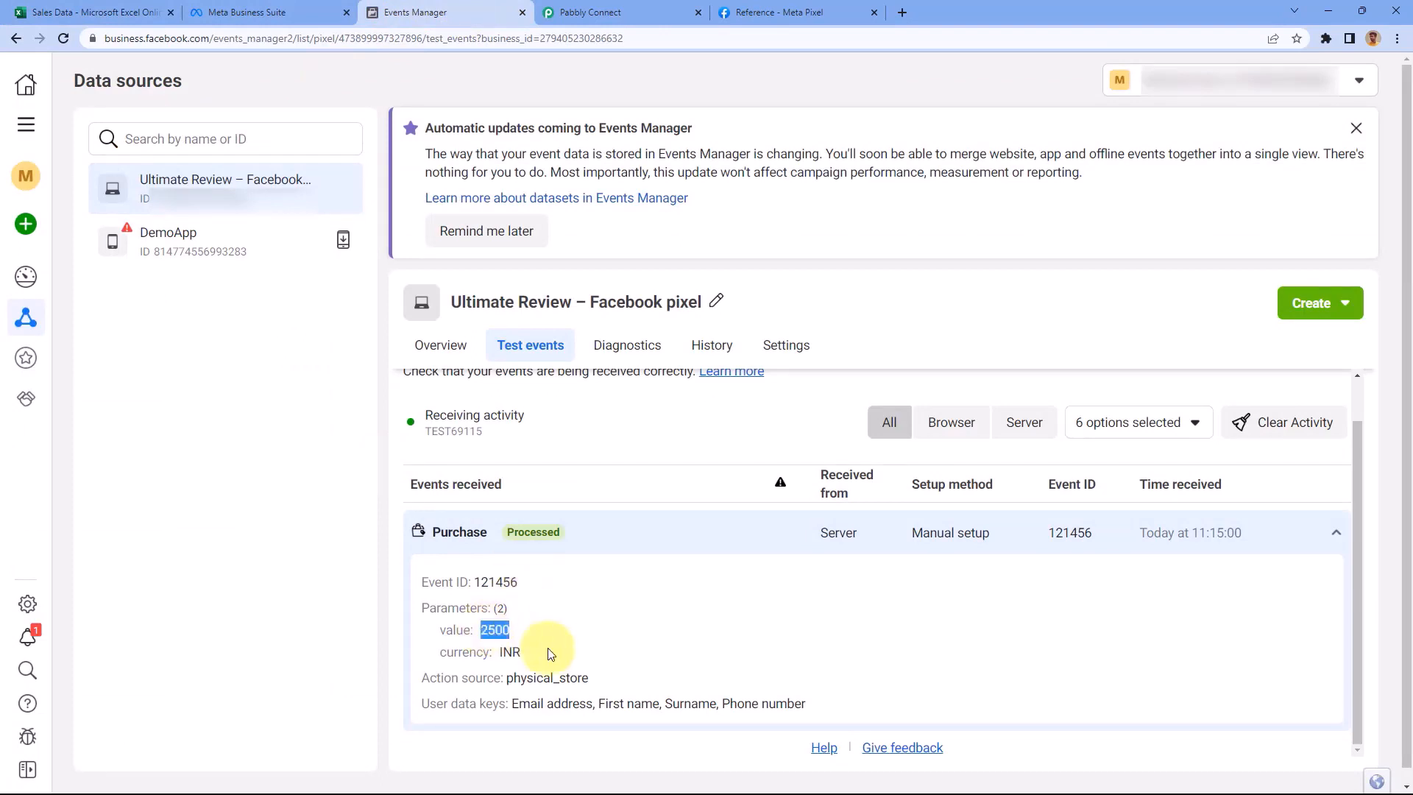
pyautogui.click(522, 653)
pyautogui.moveTo(591, 677); pyautogui.dragTo(520, 678)
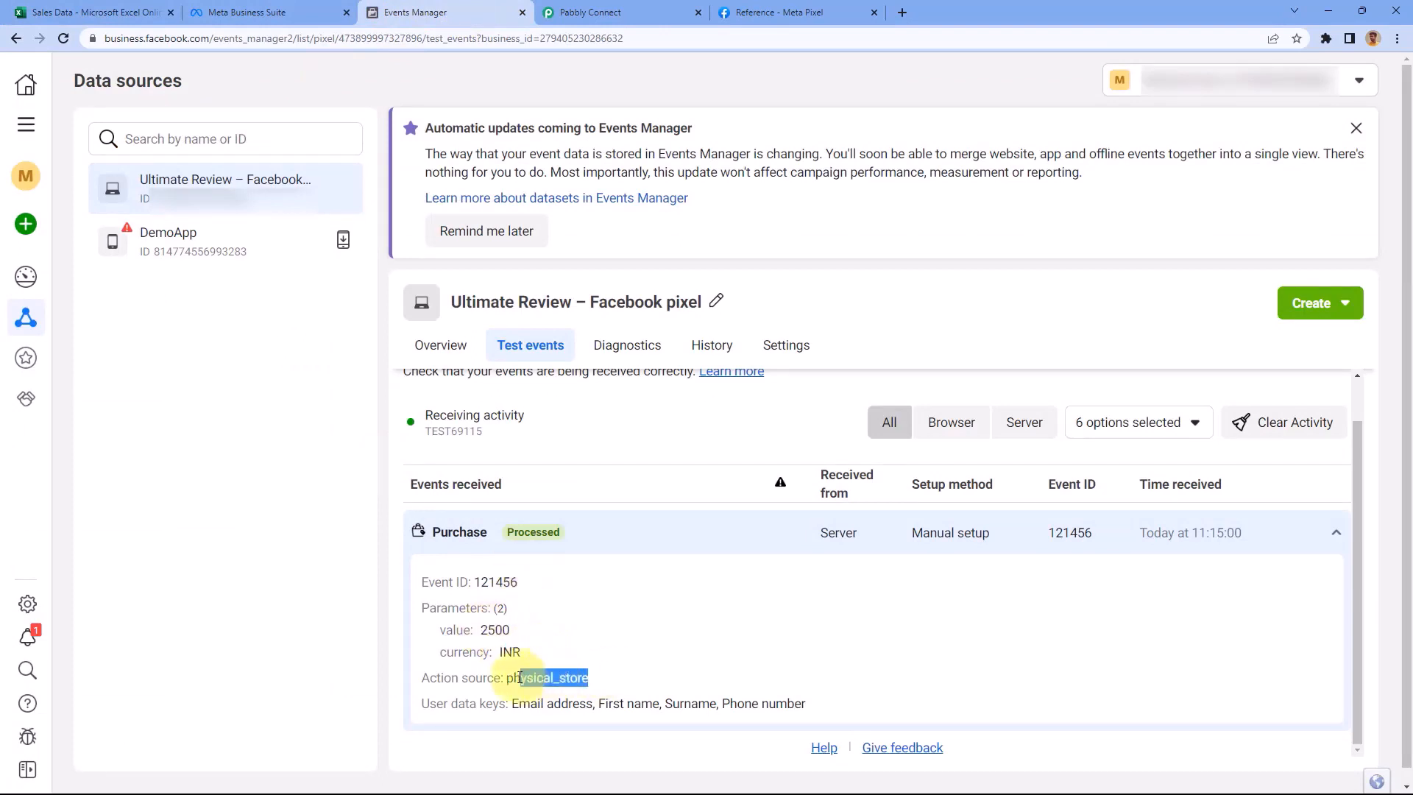
pyautogui.click(600, 11)
pyautogui.scroll(7, 236, 320)
pyautogui.click(375, 4)
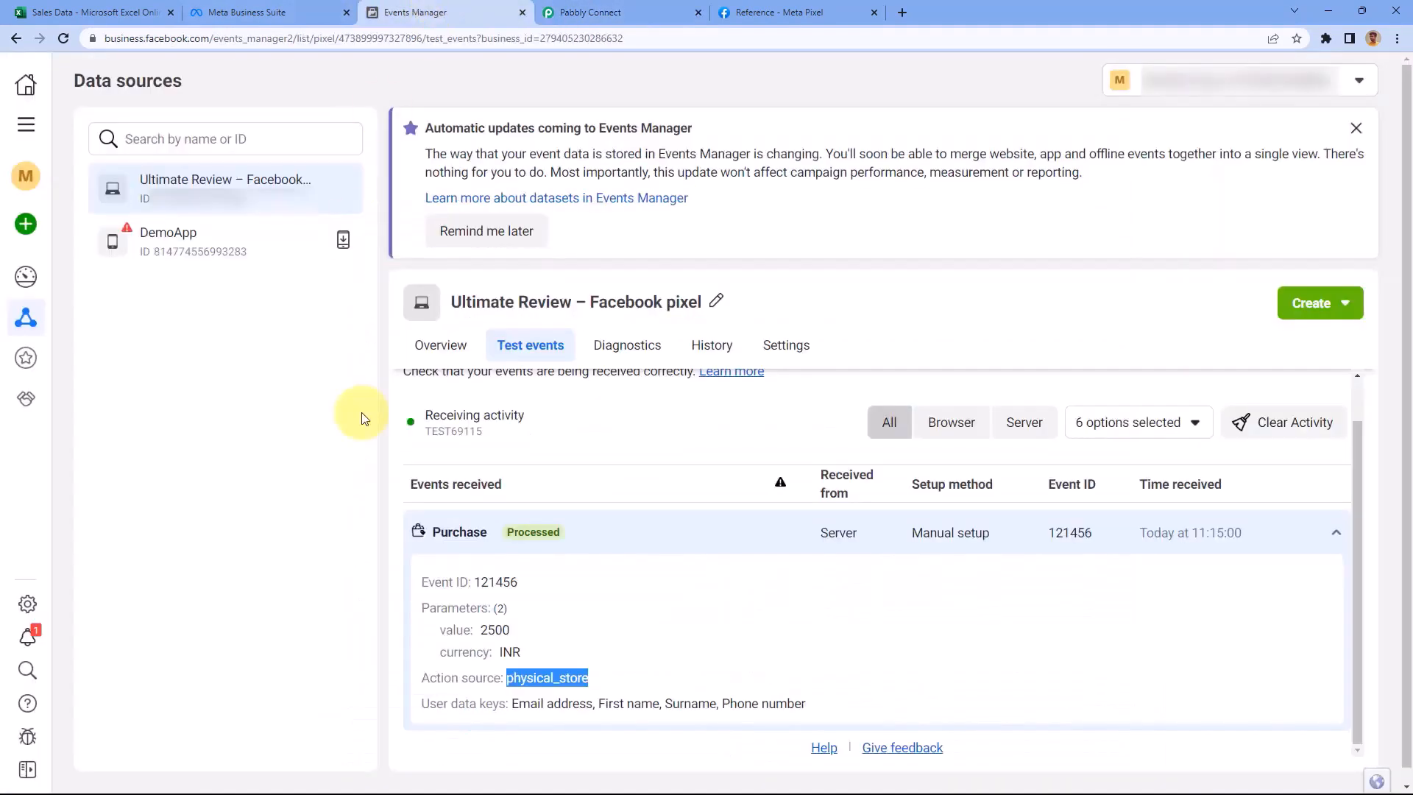
pyautogui.click(534, 703)
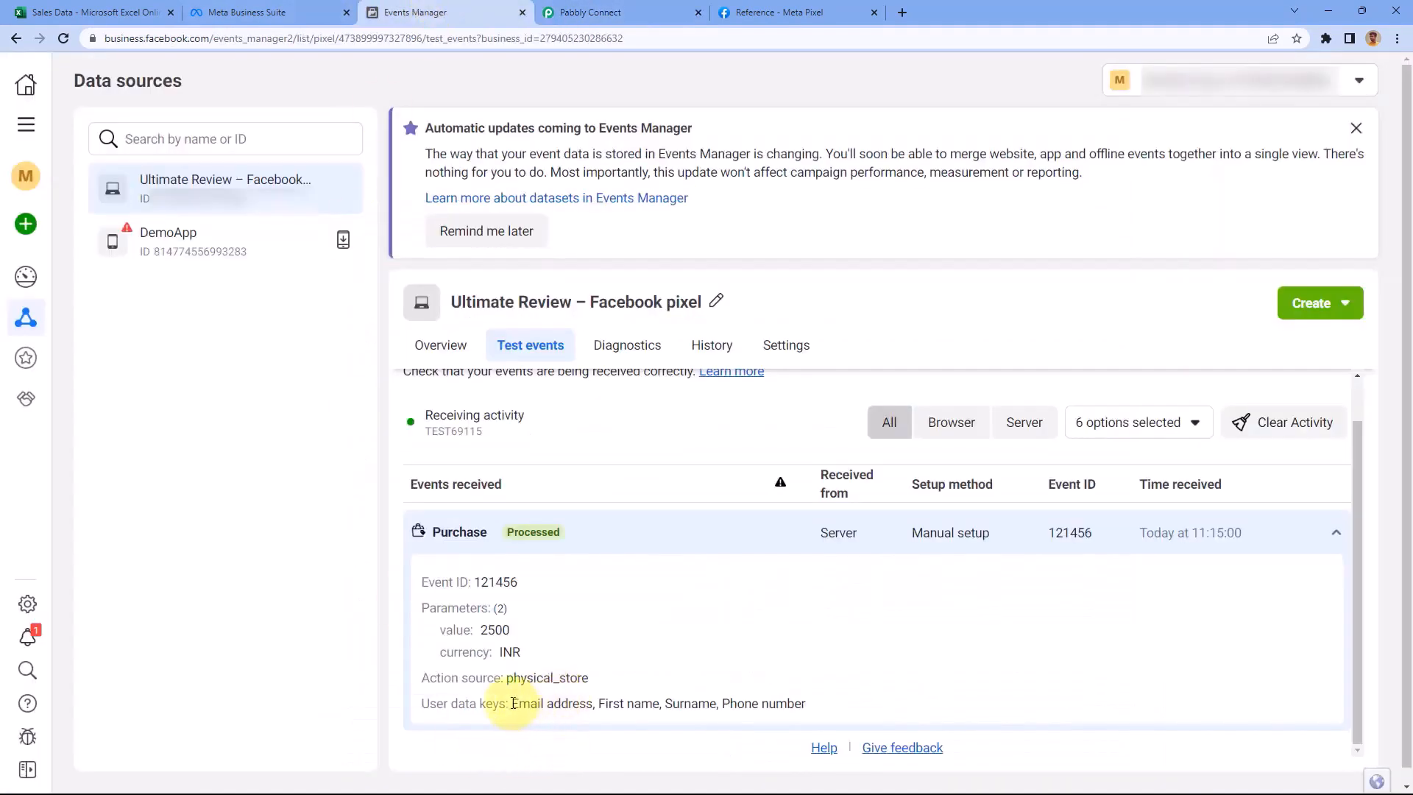
pyautogui.moveTo(512, 704); pyautogui.dragTo(826, 707)
pyautogui.click(568, 11)
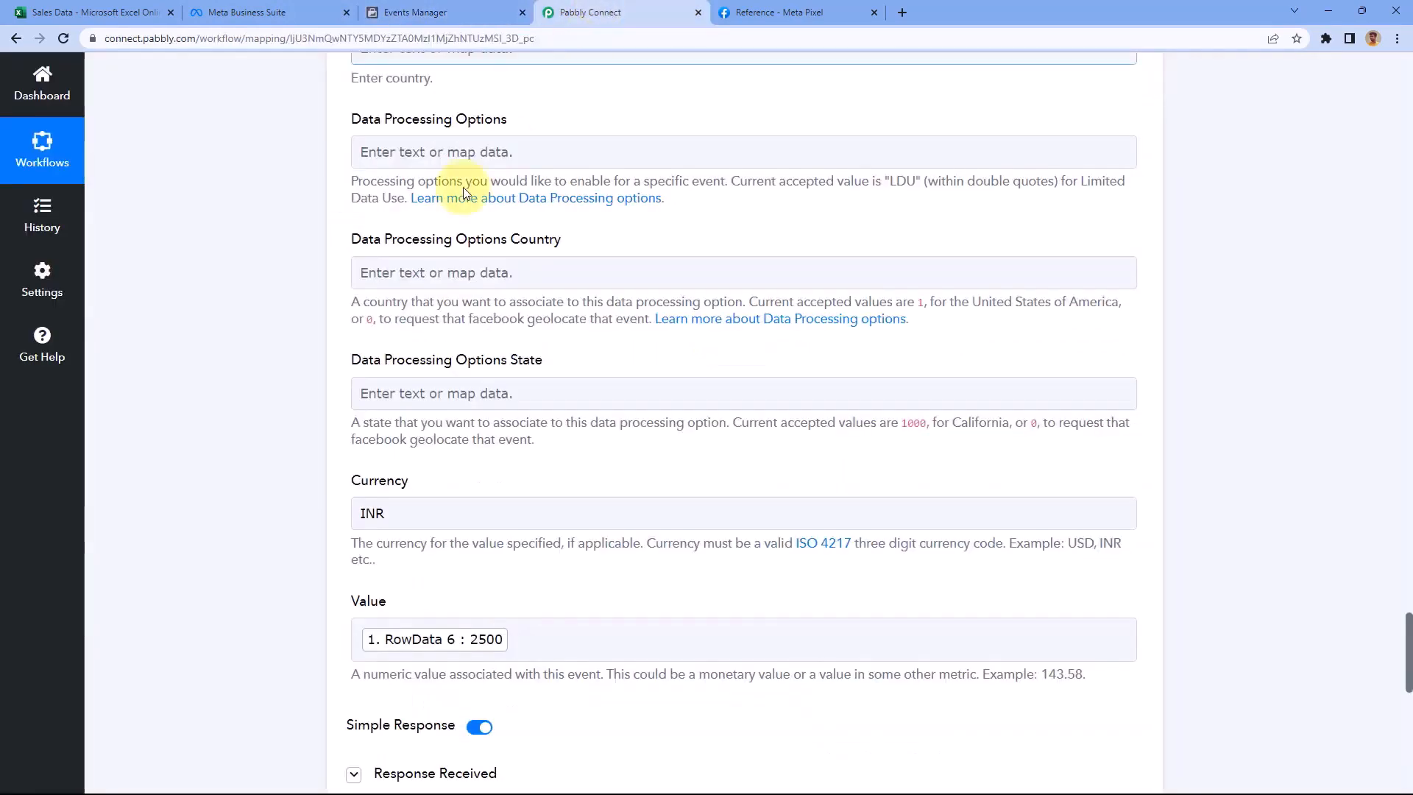
pyautogui.scroll(15, 307, 257)
pyautogui.scroll(10, 307, 261)
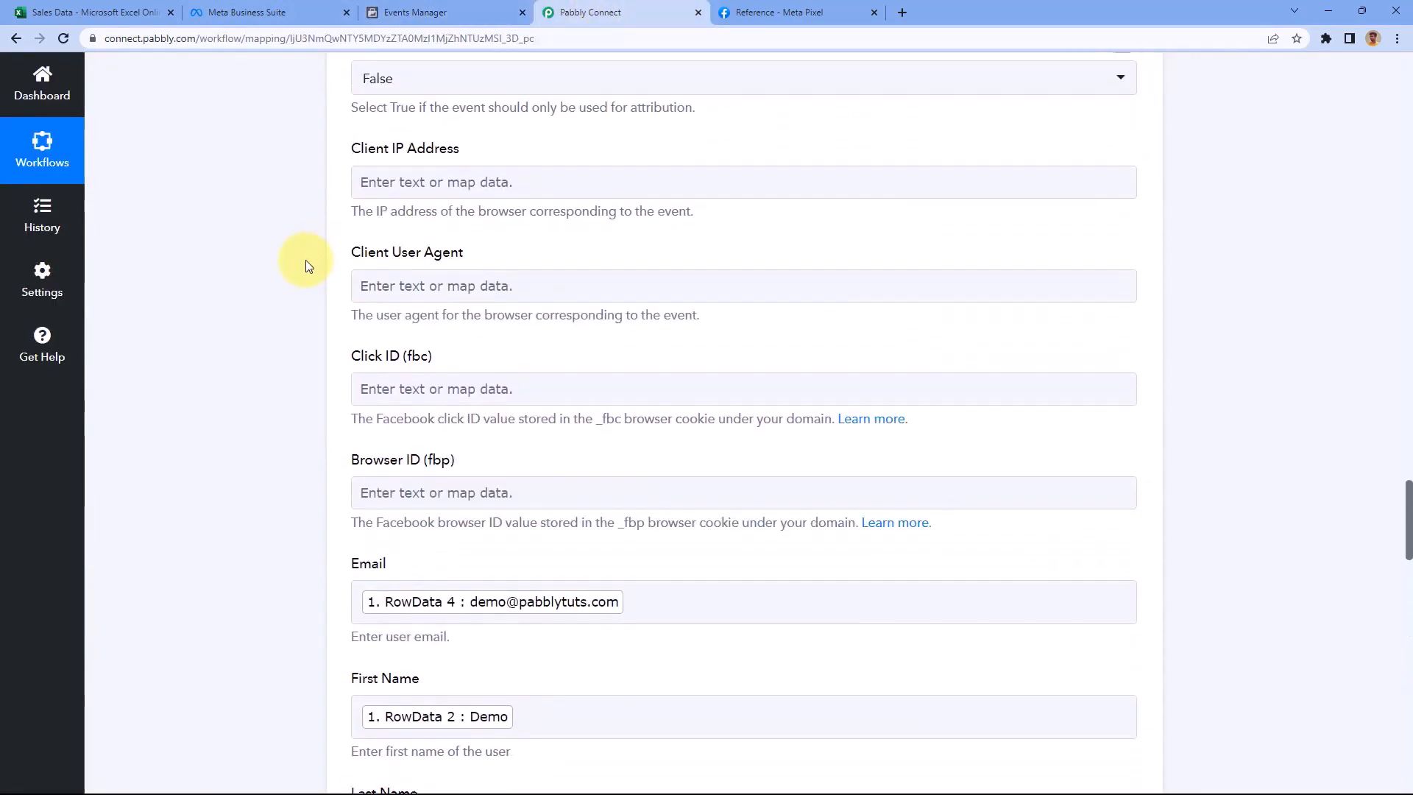
pyautogui.click(434, 12)
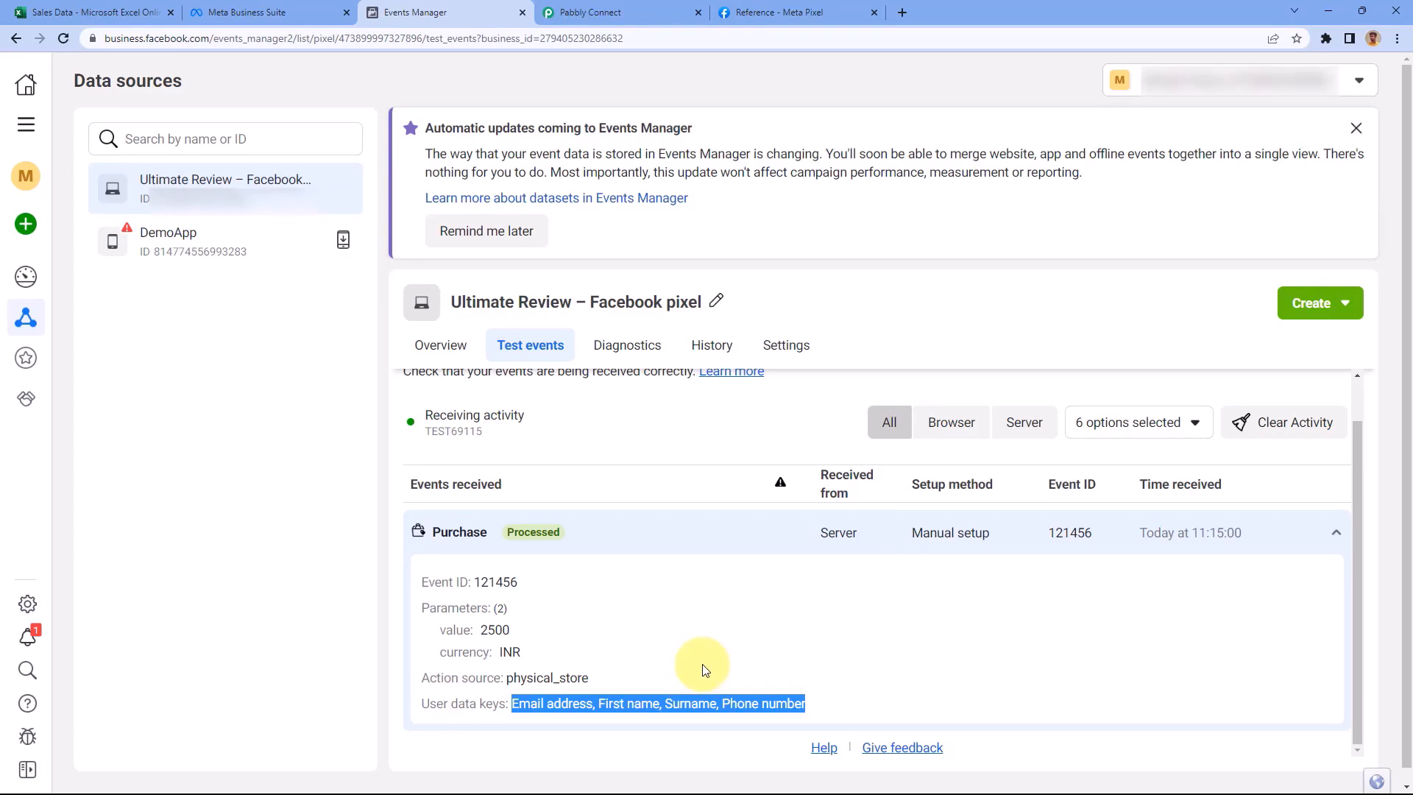
pyautogui.click(739, 548)
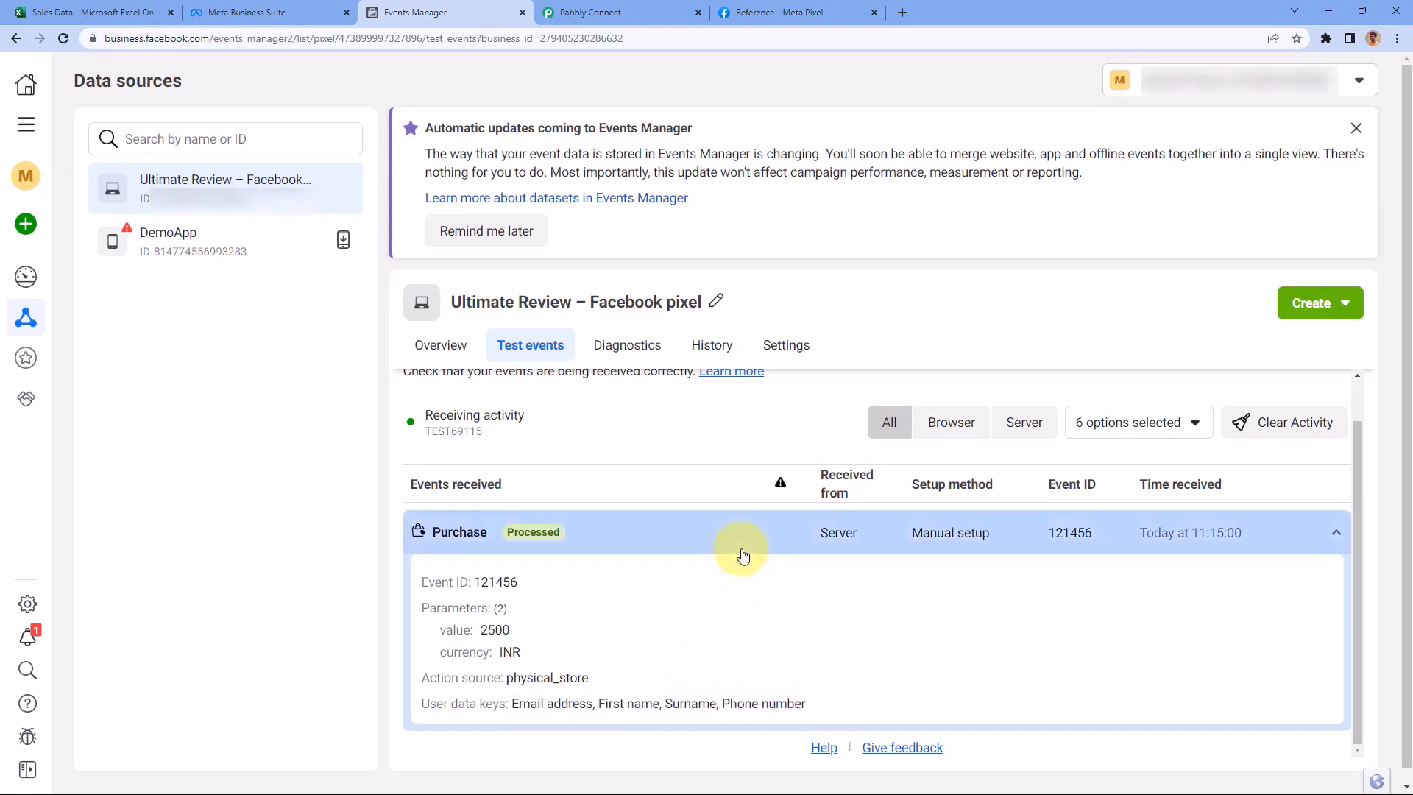
pyautogui.click(605, 11)
# Collapse the Date/Time Formatter and Microsoft Excel trigger steps
pyautogui.scroll(15, 1097, 309)
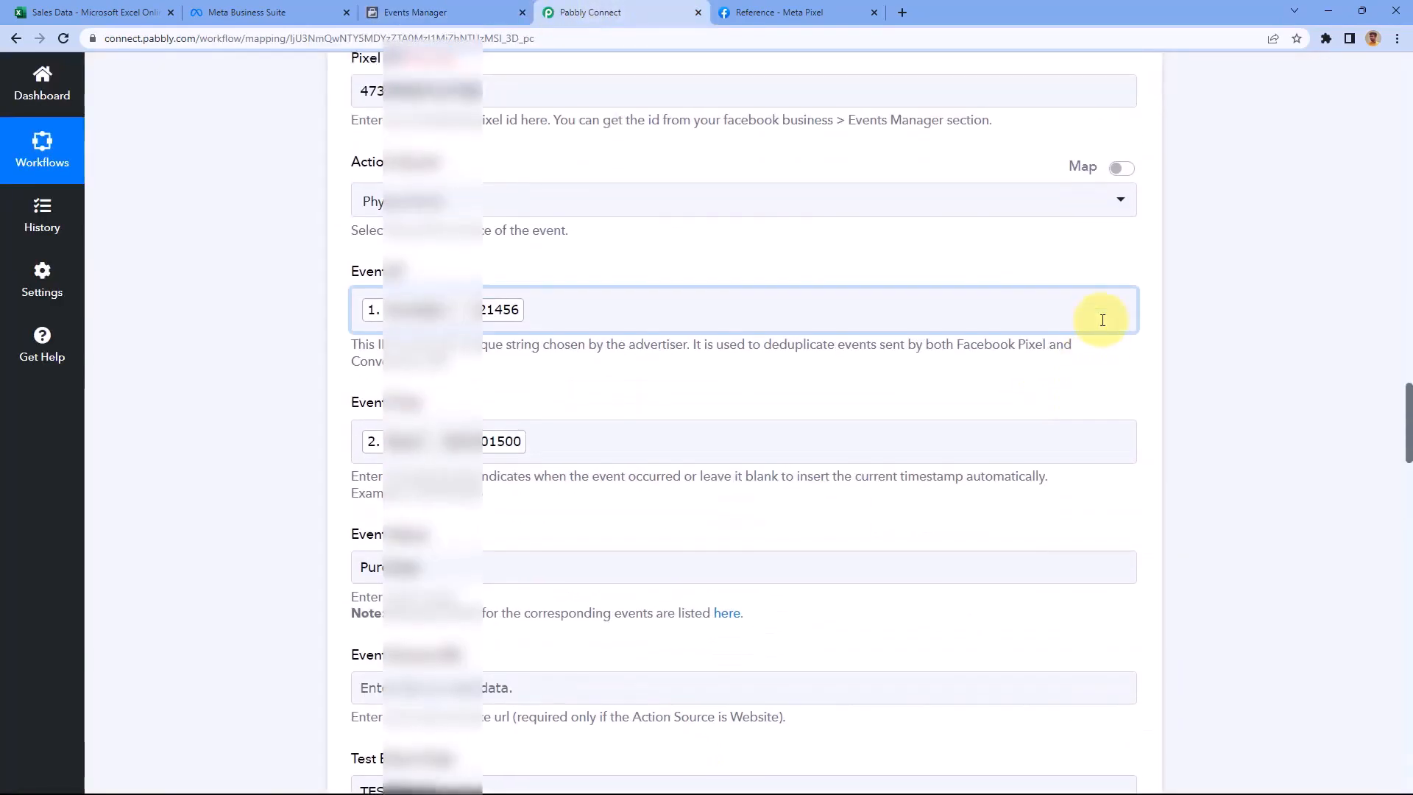
pyautogui.scroll(15, 1141, 469)
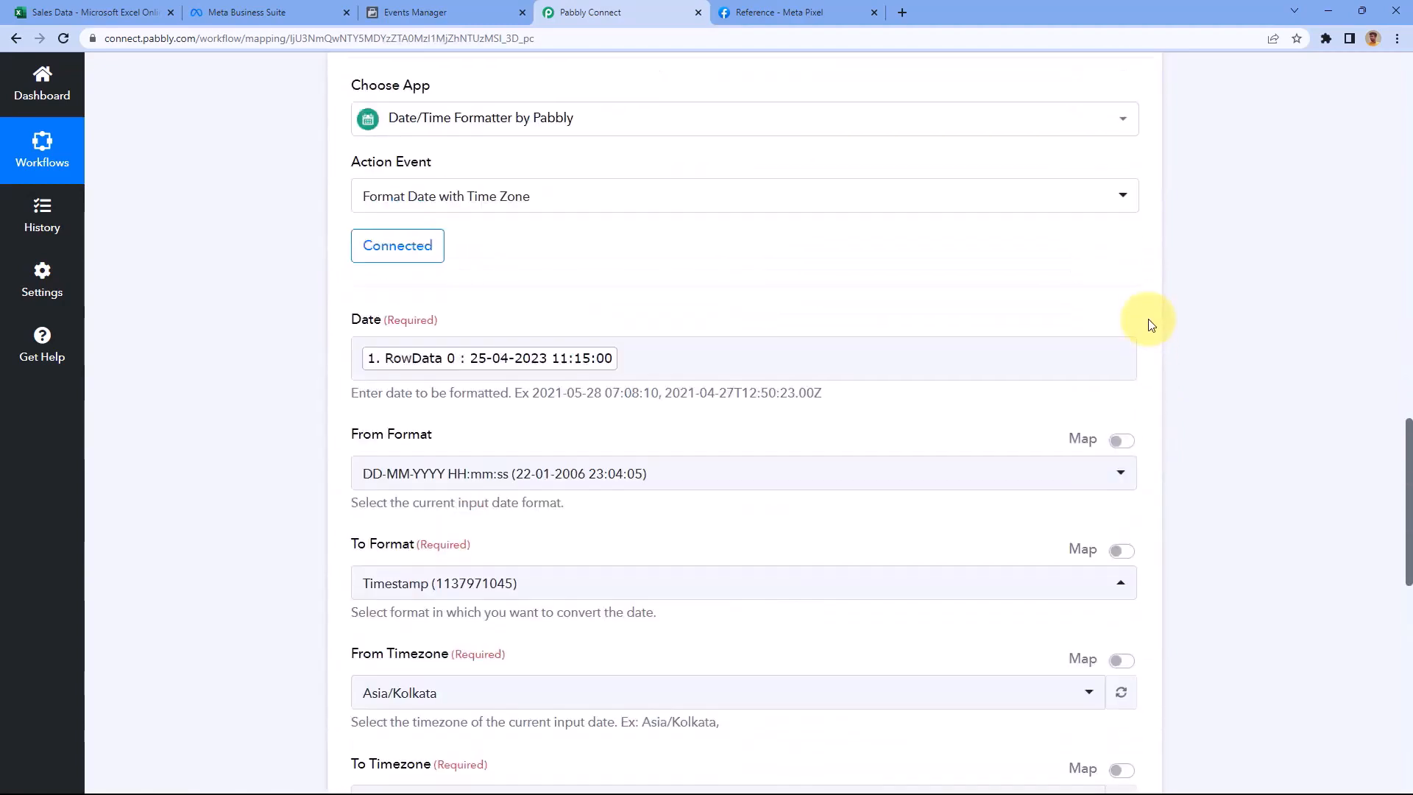
pyautogui.click(1145, 308)
pyautogui.scroll(10, 1151, 196)
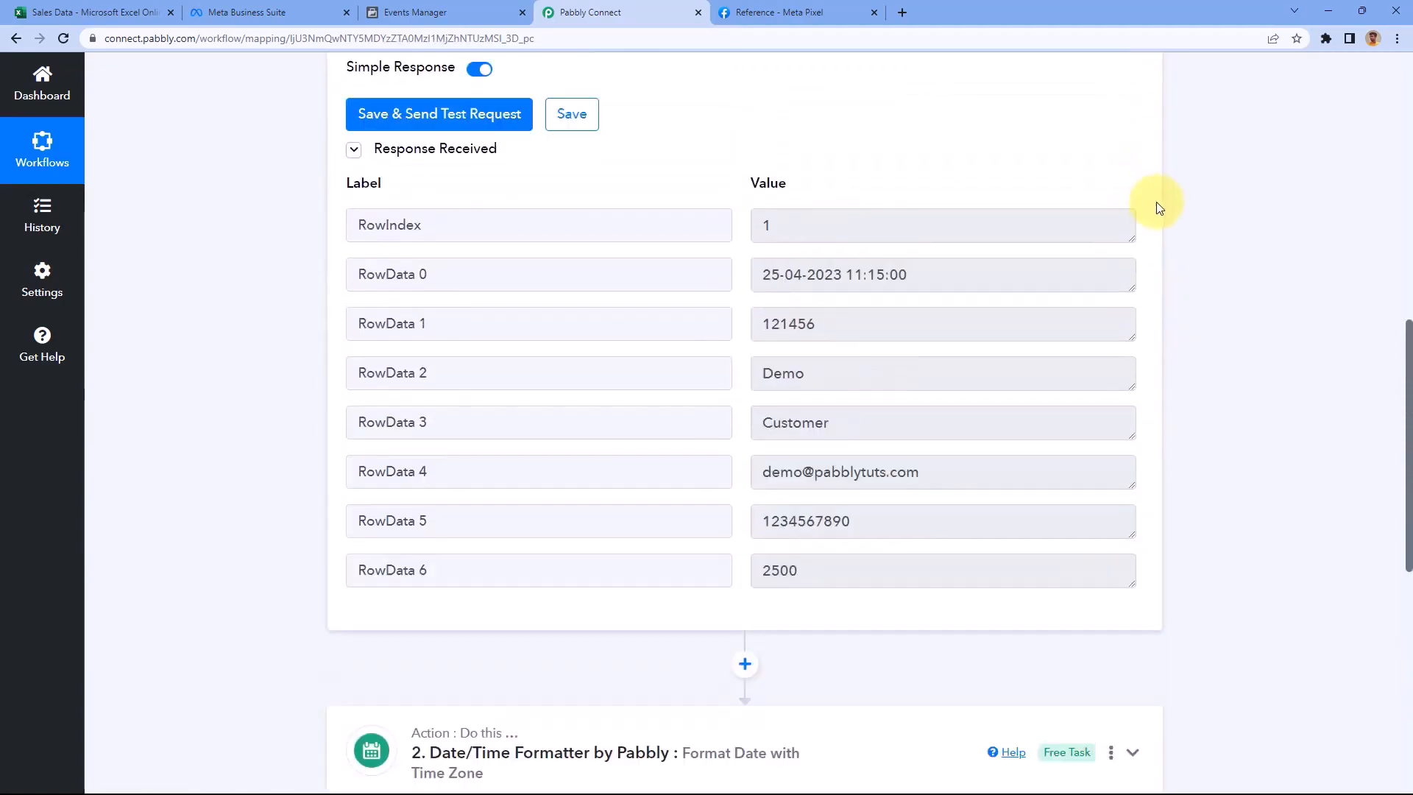
pyautogui.click(1132, 309)
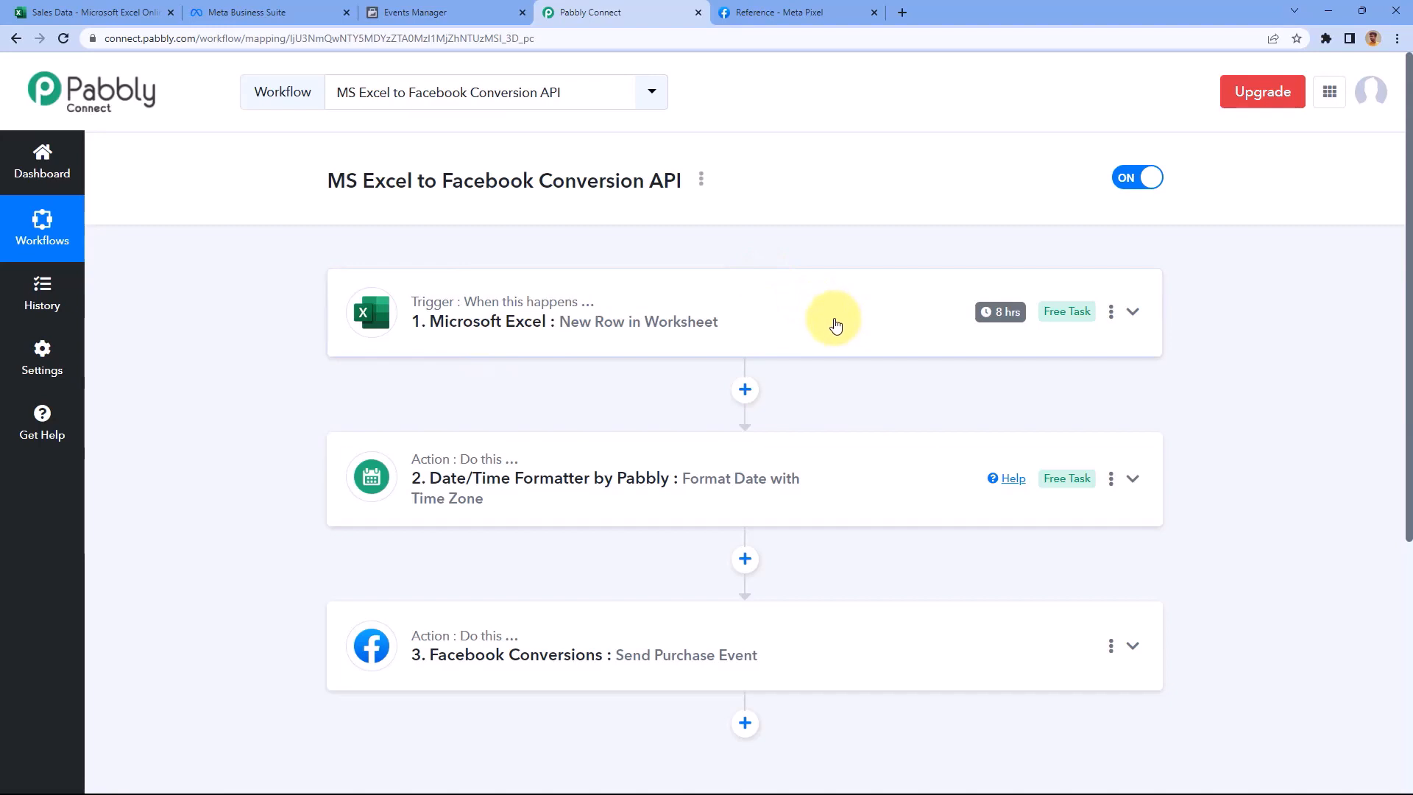
pyautogui.moveTo(1008, 317)
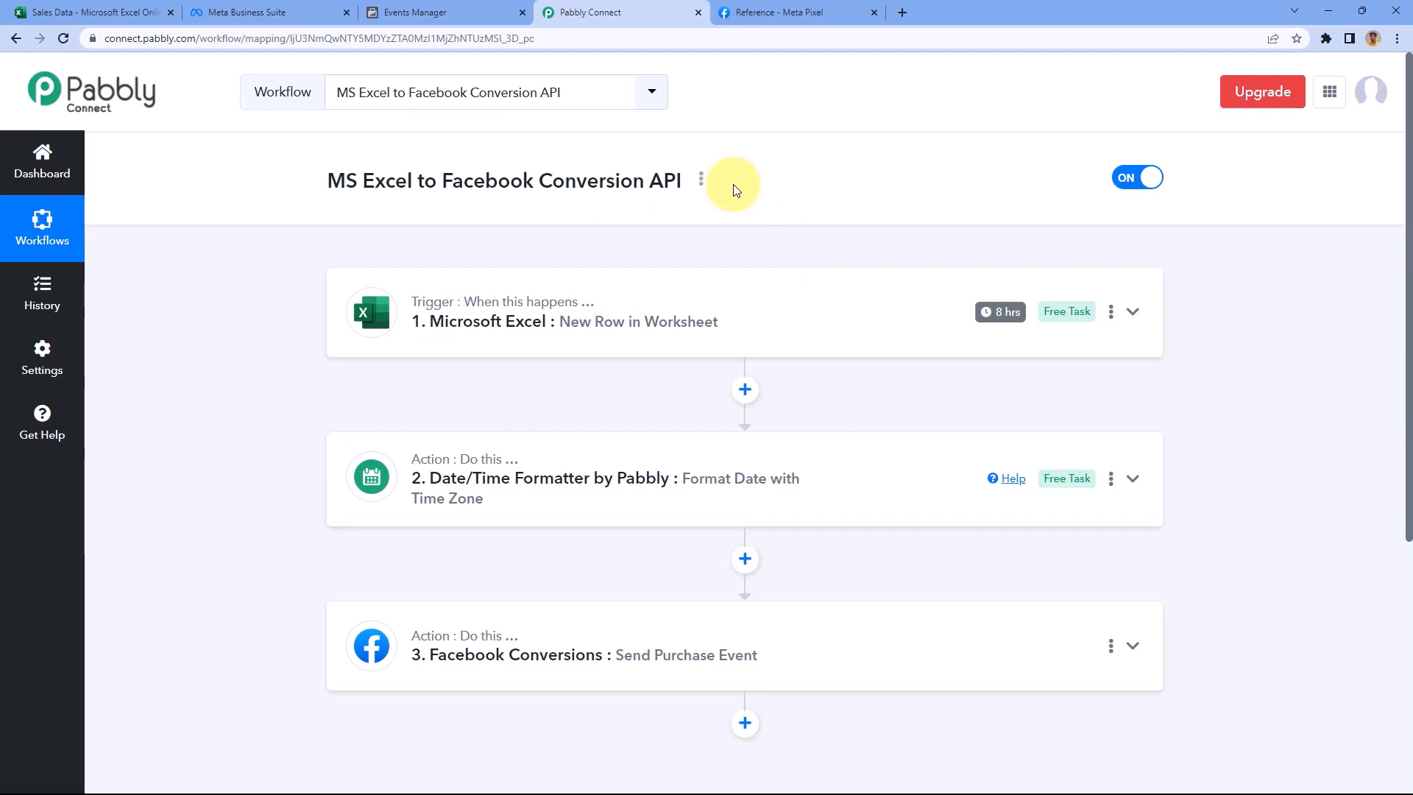
# Open the Facebook Conversions step and delete the Test Event Code value
pyautogui.scroll(-3, 736, 190)
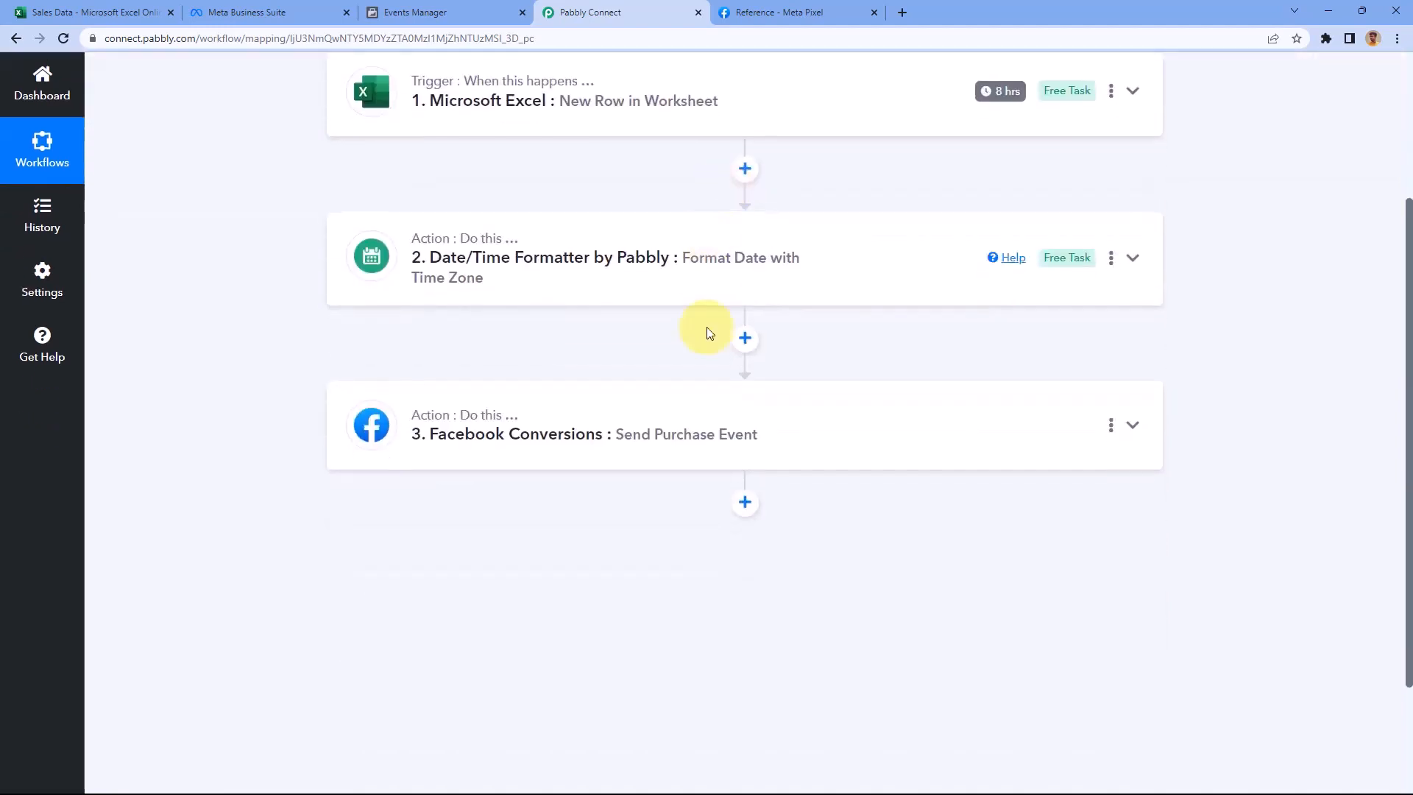
pyautogui.click(653, 436)
pyautogui.scroll(-15, 294, 416)
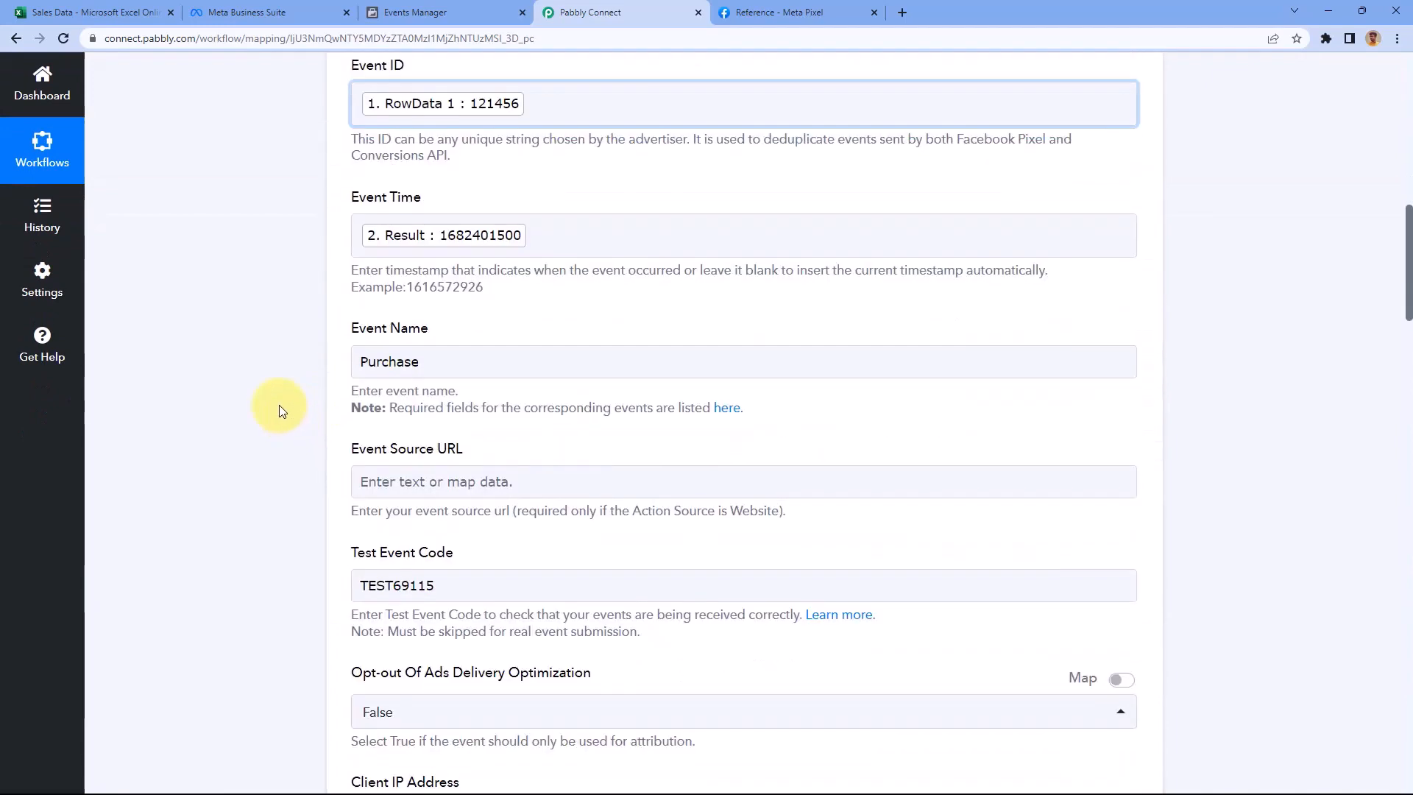
pyautogui.click(465, 360)
pyautogui.moveTo(464, 360); pyautogui.dragTo(338, 366)
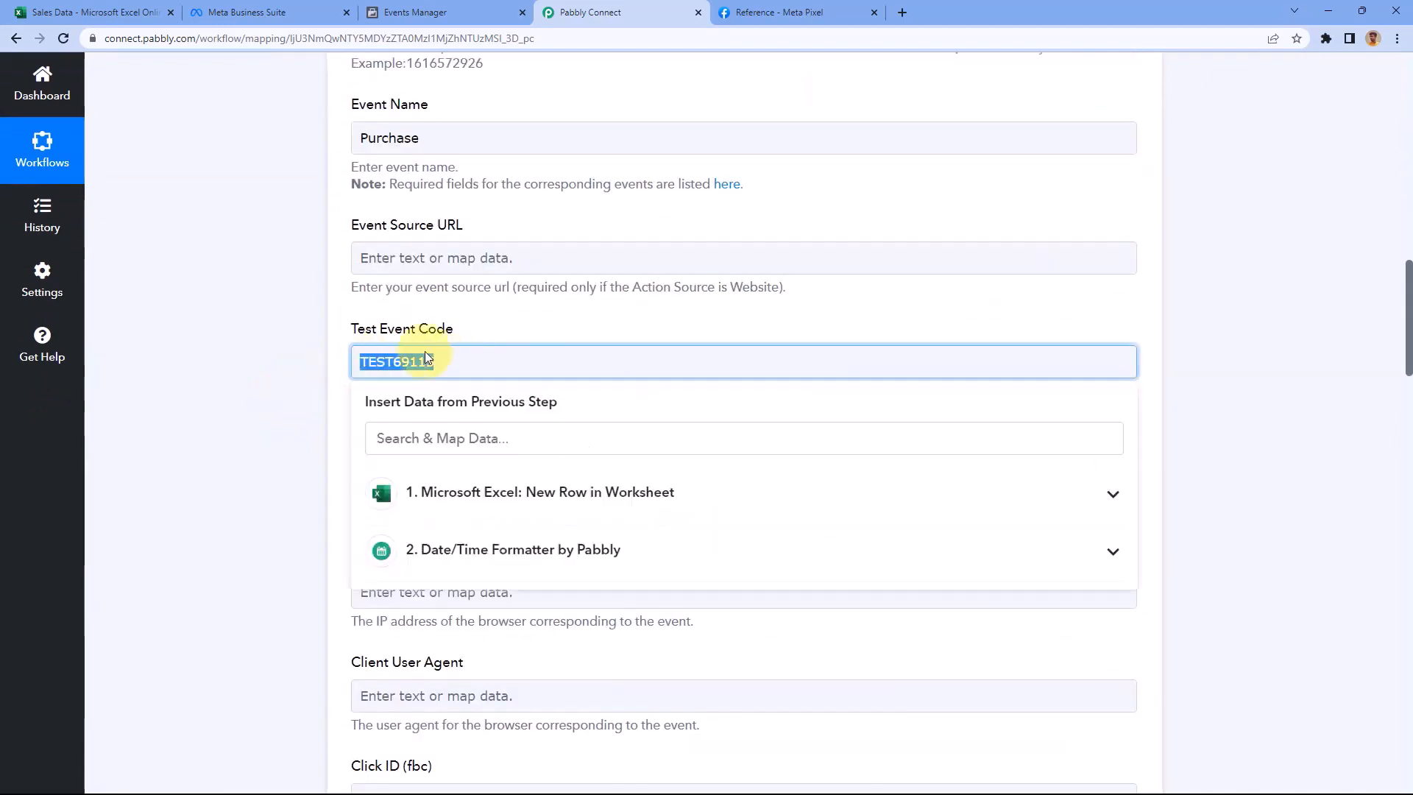
pyautogui.click(491, 333)
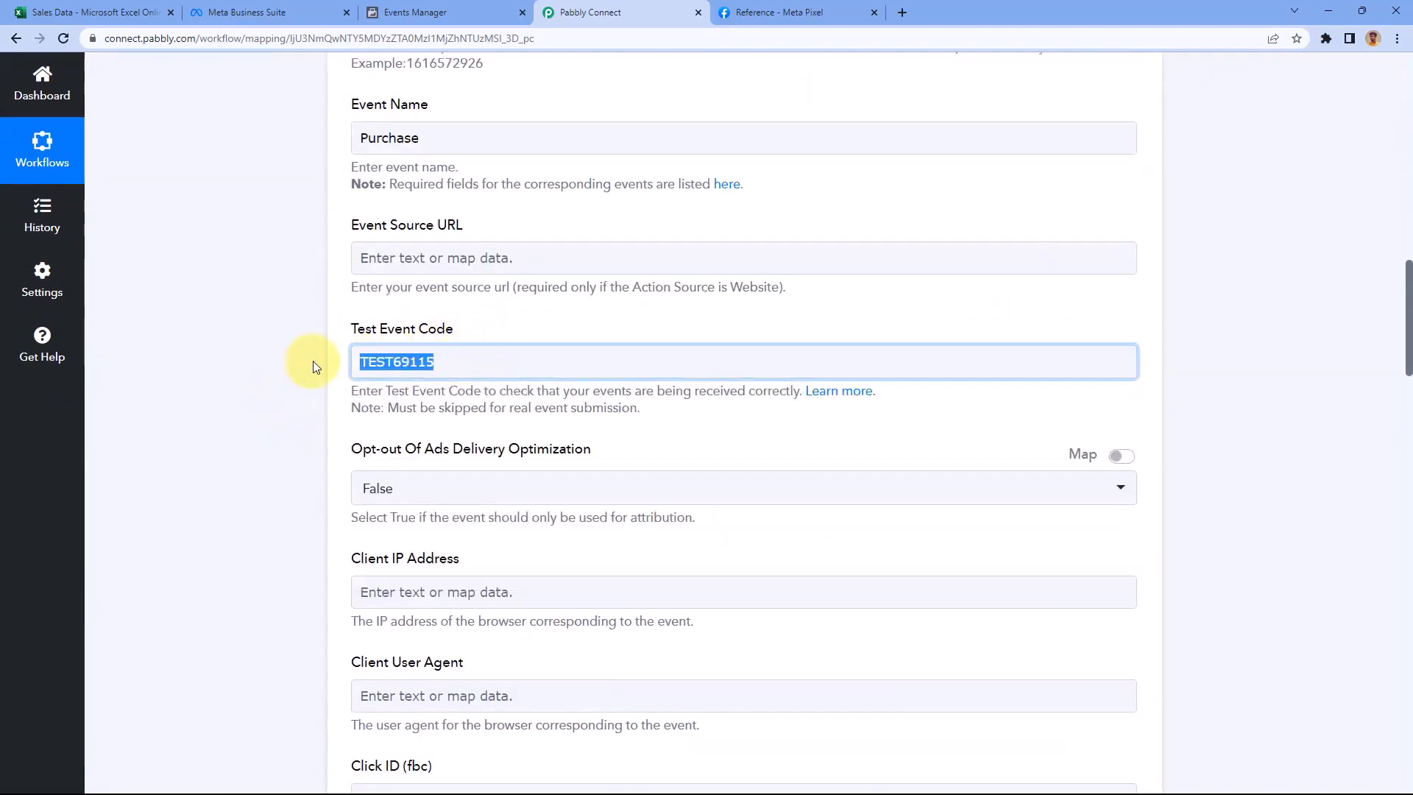
pyautogui.press('BackSpace')
# Save the Facebook Conversions step, confirm with OK, and collapse it
pyautogui.scroll(-20, 299, 361)
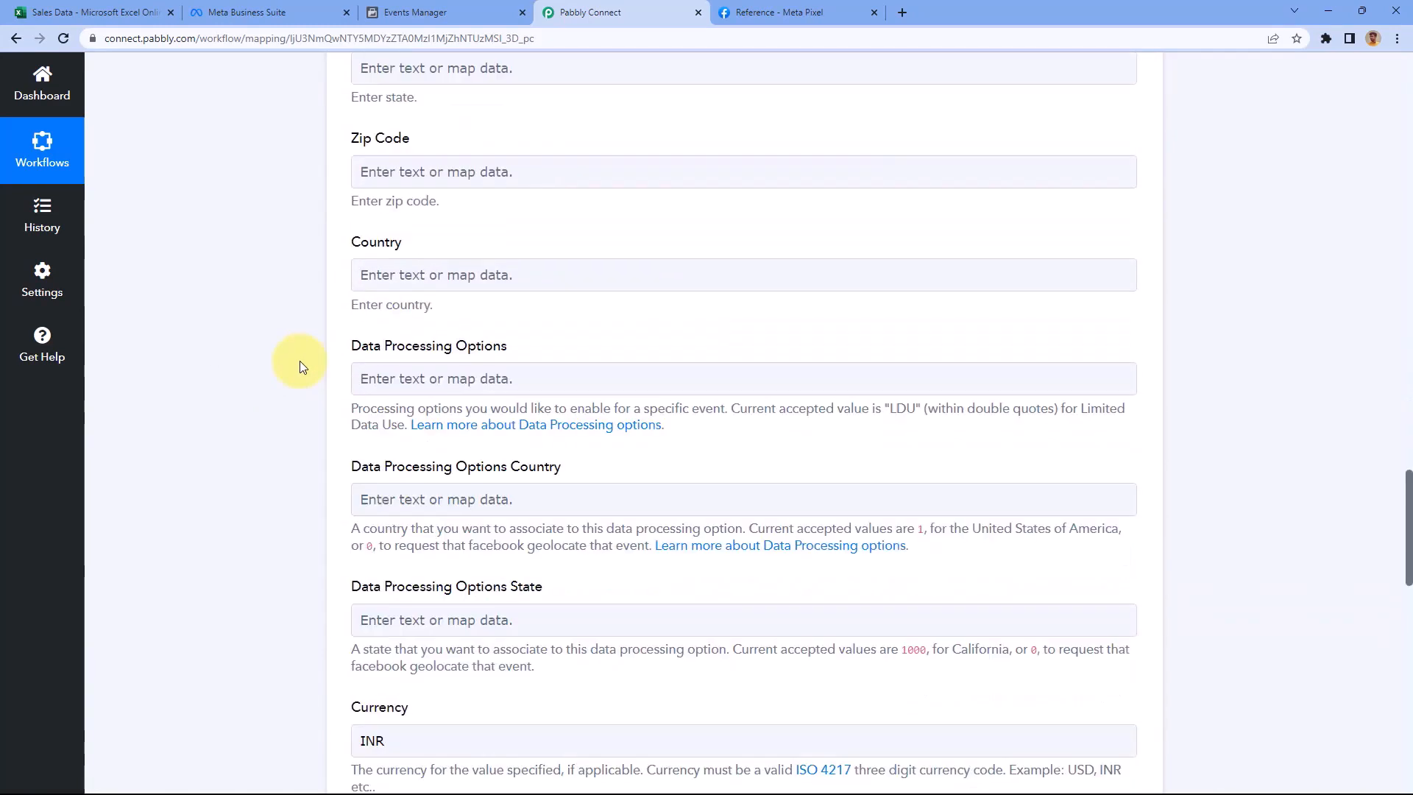
pyautogui.click(574, 274)
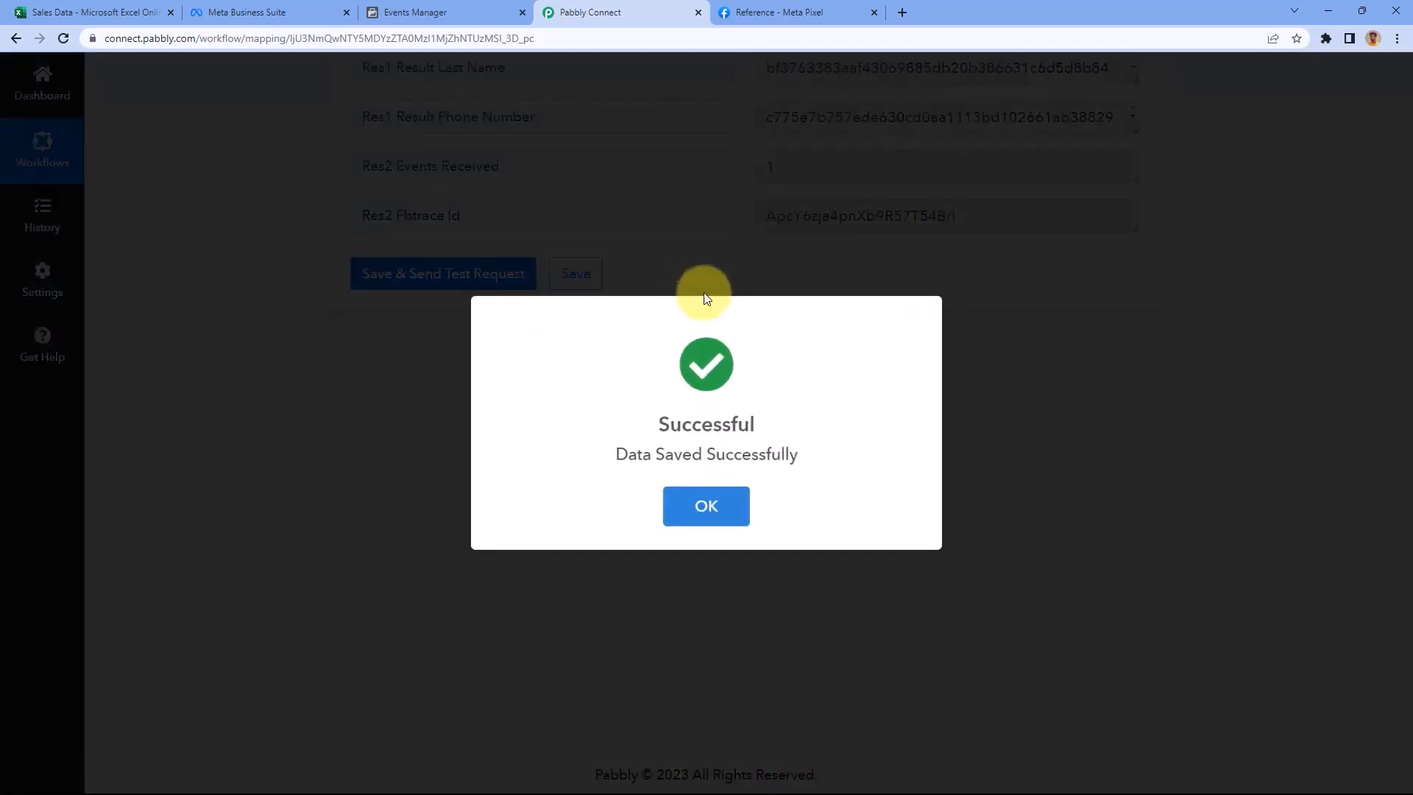
pyautogui.click(704, 295)
pyautogui.scroll(20, 1222, 309)
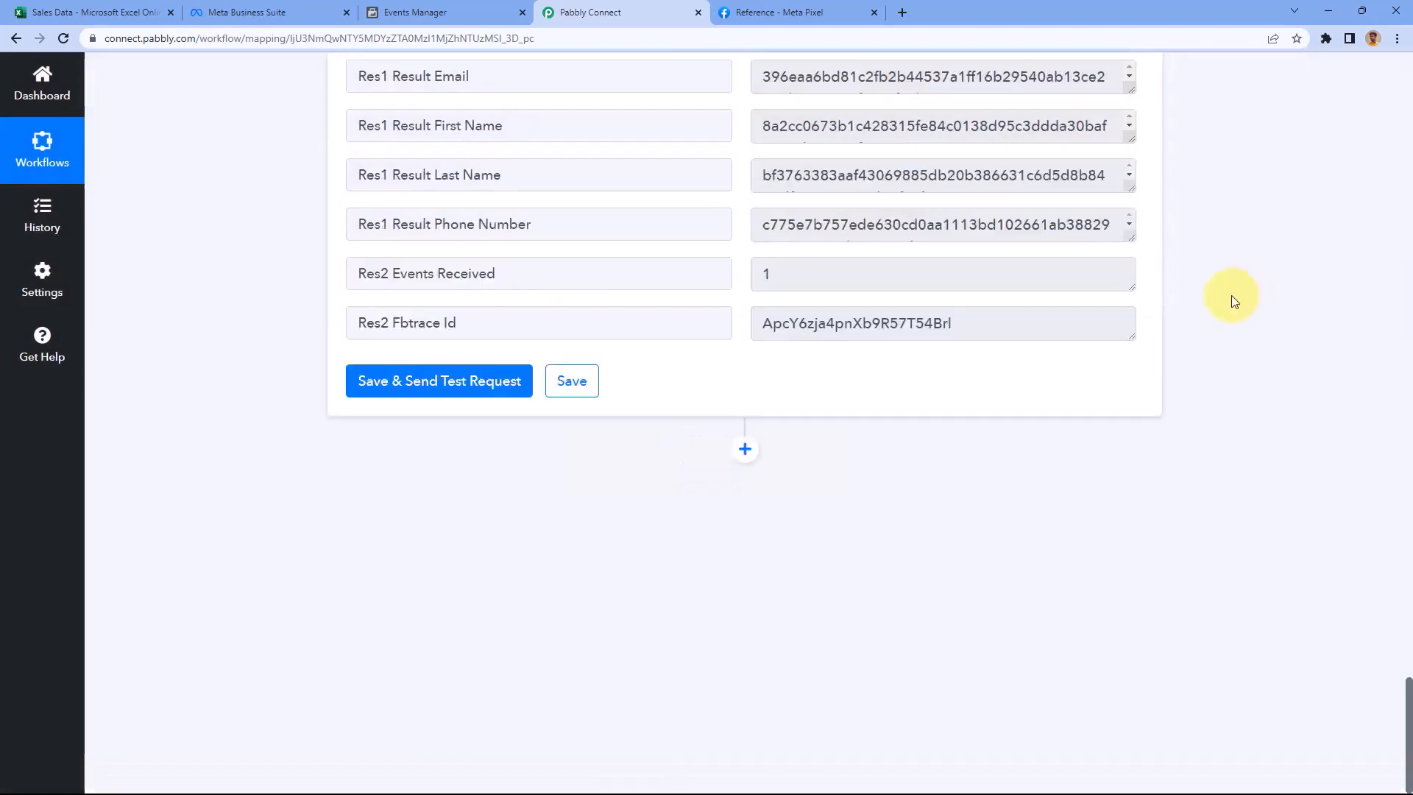
pyautogui.scroll(20, 1213, 318)
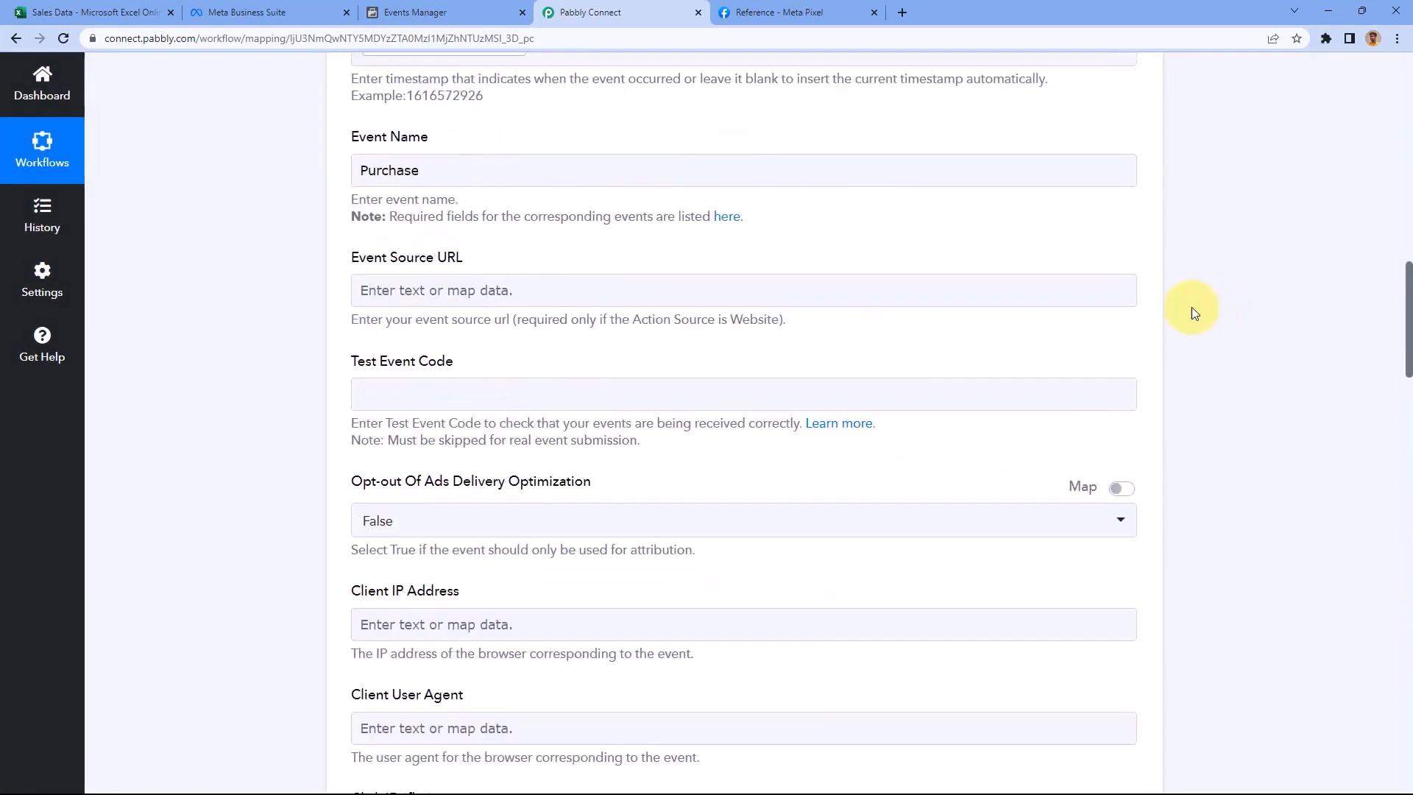
pyautogui.scroll(2, 1158, 284)
pyautogui.click(1142, 275)
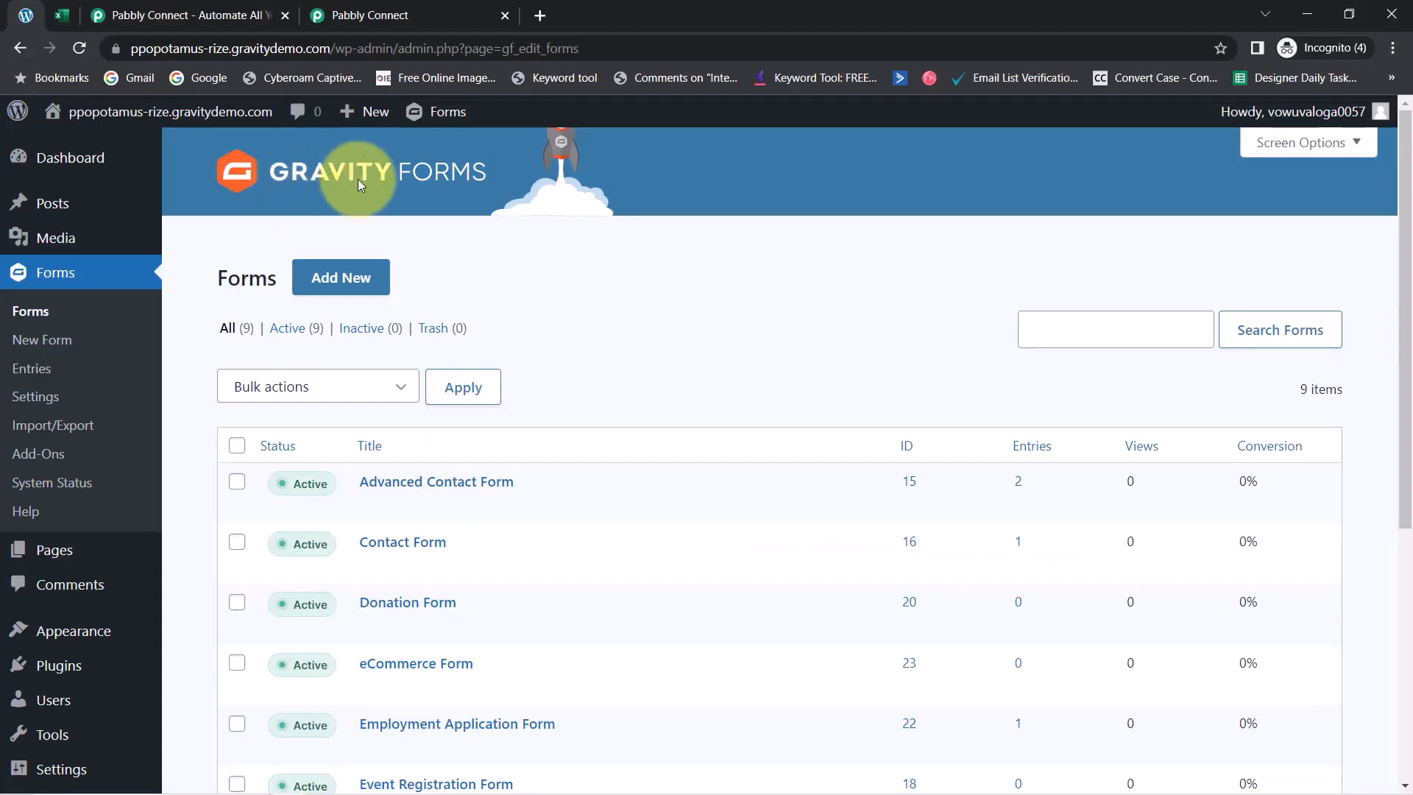
# Go past the Excel sheet and pabbly.com tabs to the Pabbly Connect dashboard and highlight its heading
pyautogui.click(61, 15)
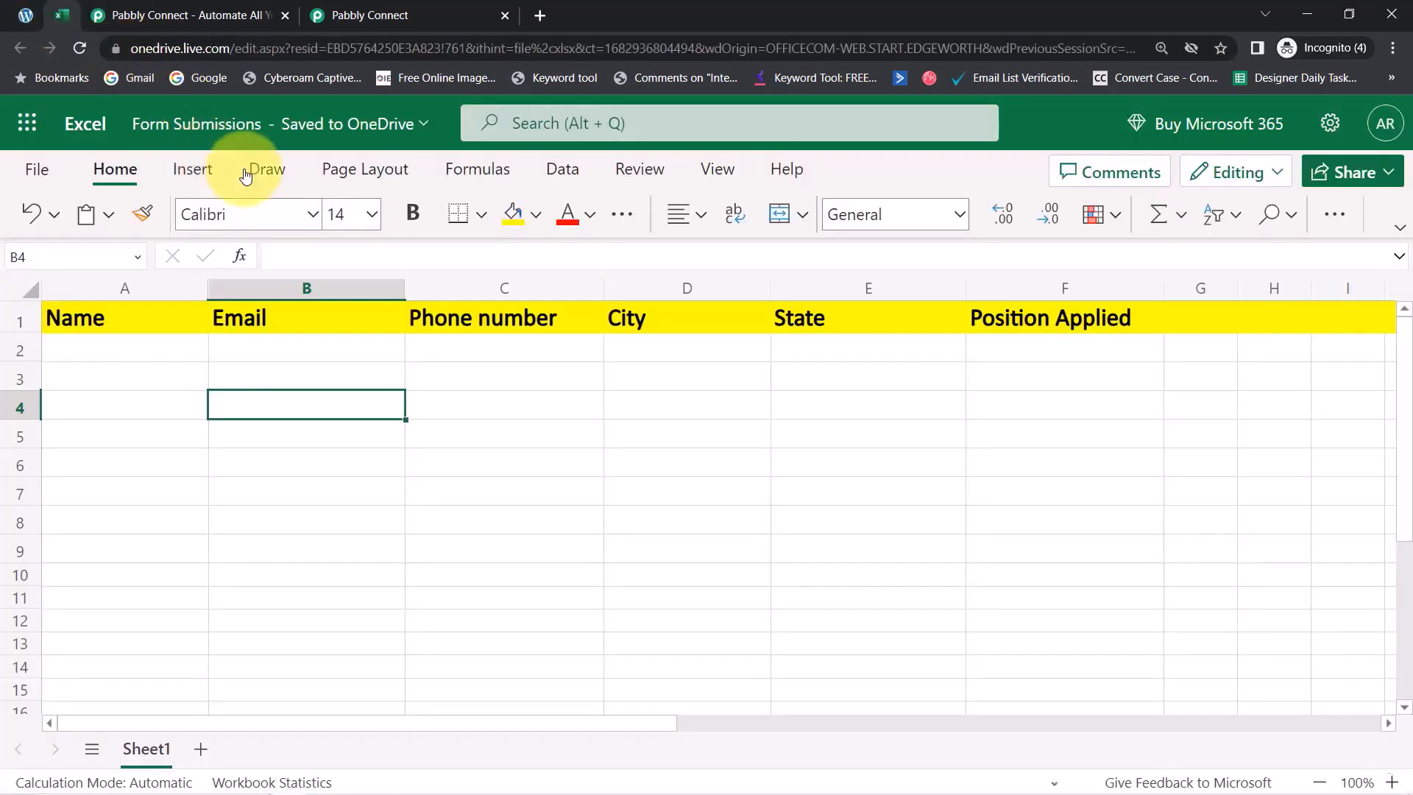
pyautogui.click(142, 15)
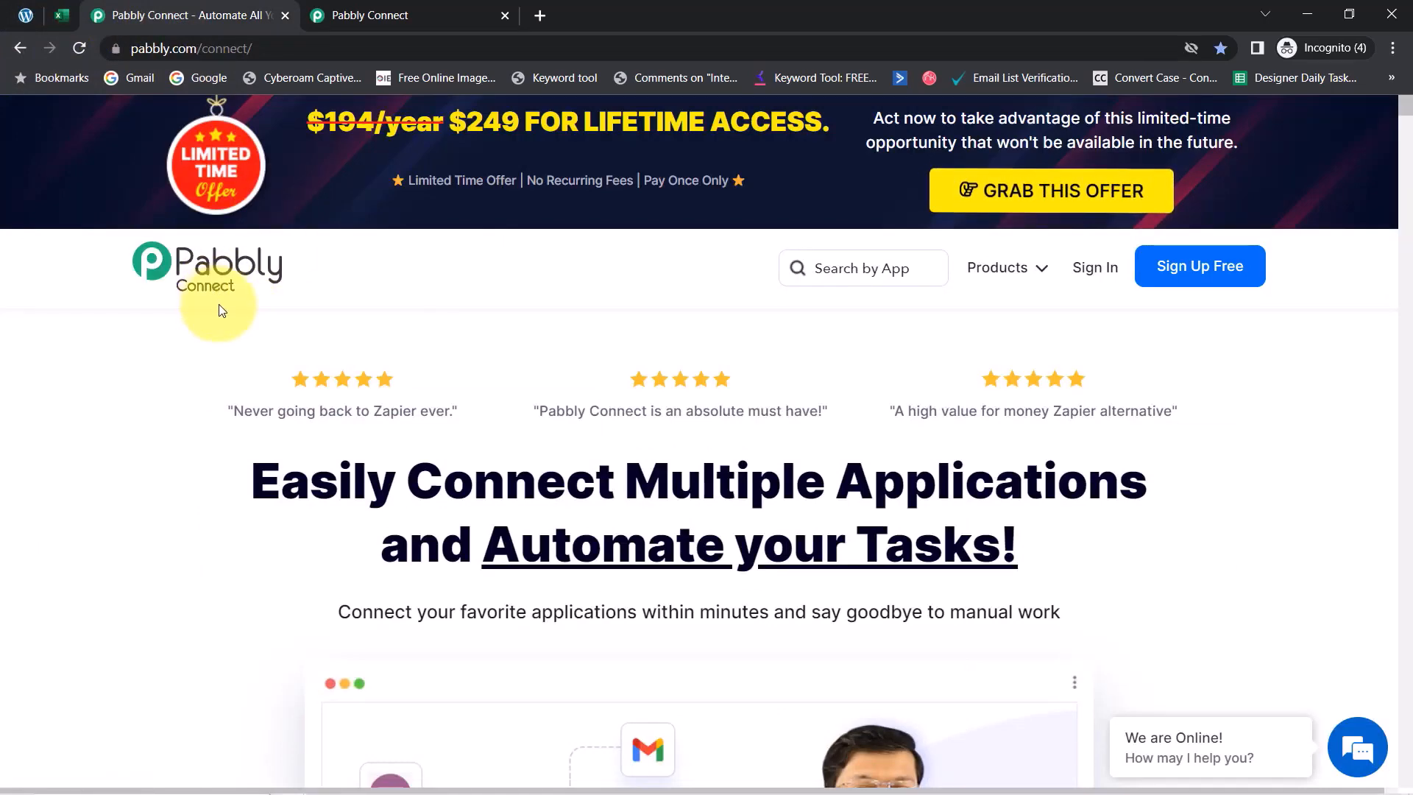
pyautogui.click(387, 15)
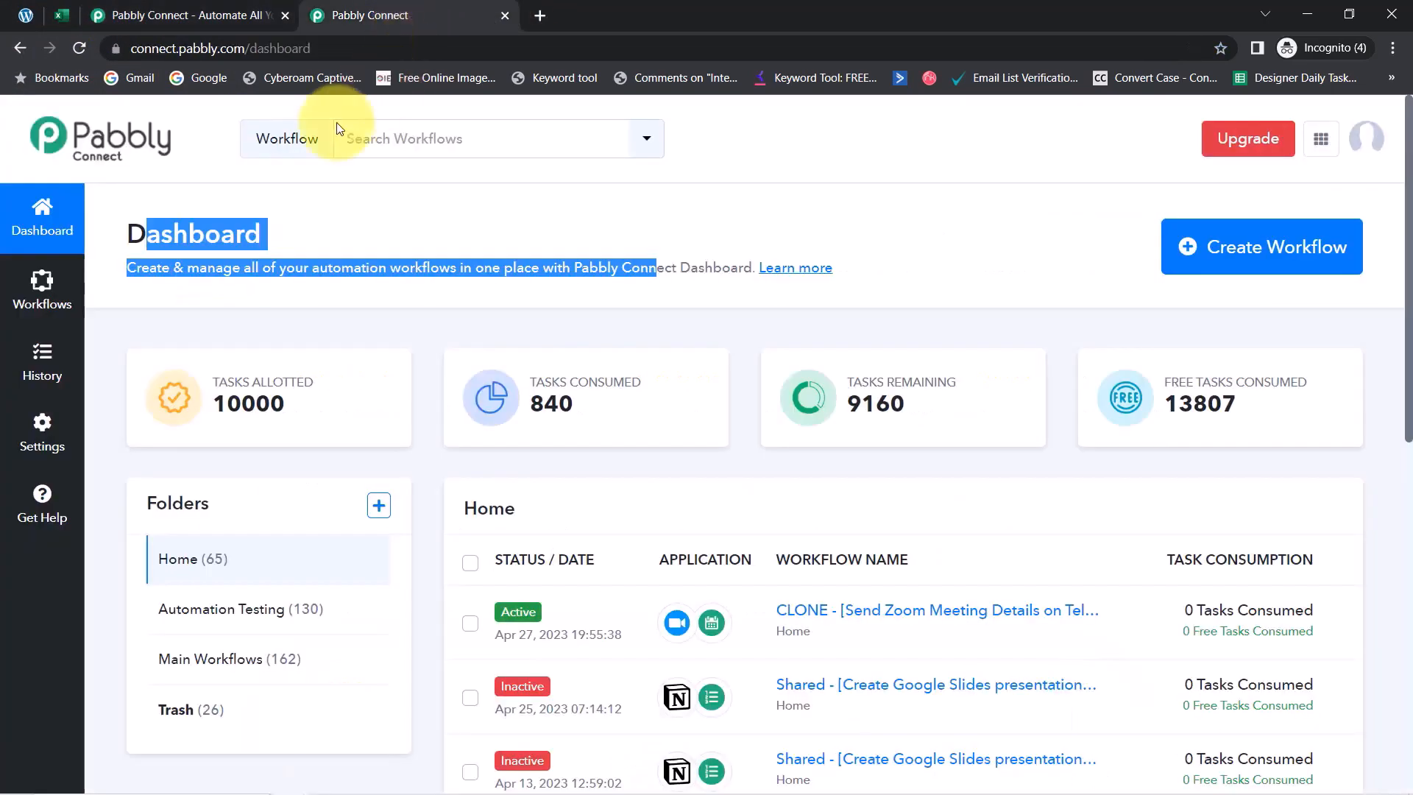
pyautogui.moveTo(190, 234); pyautogui.dragTo(631, 267)
pyautogui.click(188, 15)
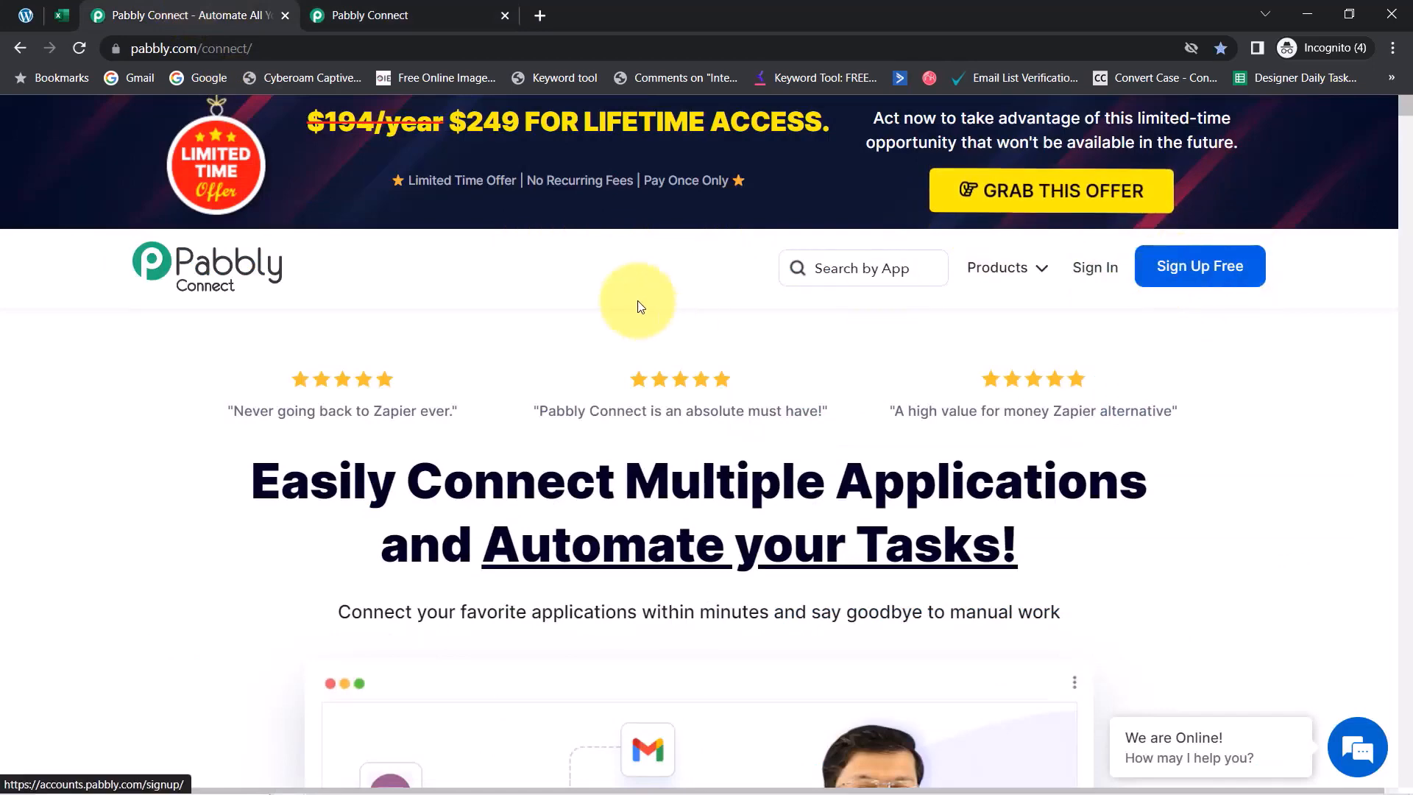
pyautogui.click(373, 9)
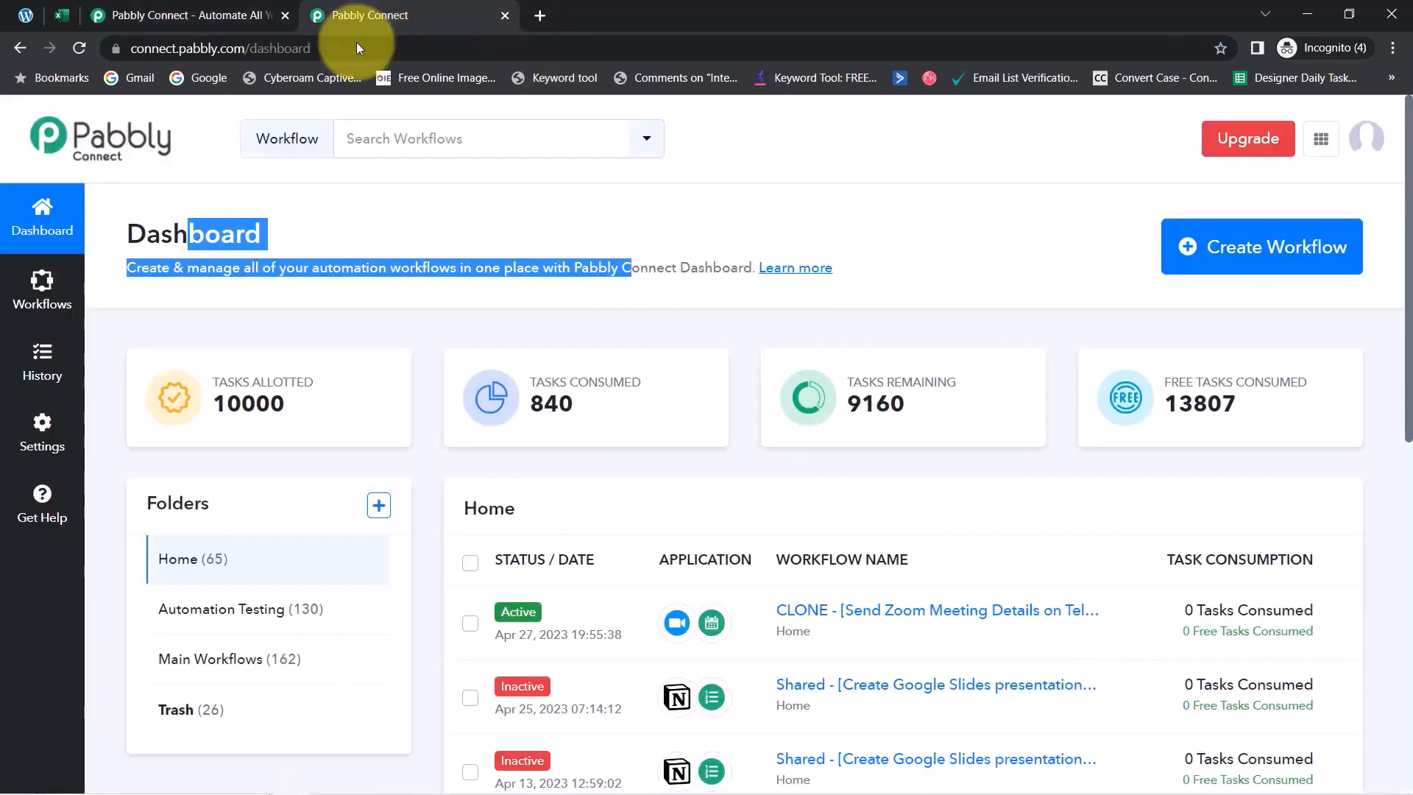
pyautogui.click(277, 234)
pyautogui.moveTo(126, 234); pyautogui.dragTo(321, 268)
# Create a new workflow named 'Sync Gravity Form Submission with Excel', retyping the misspelled 'Gravity'
pyautogui.click(1234, 254)
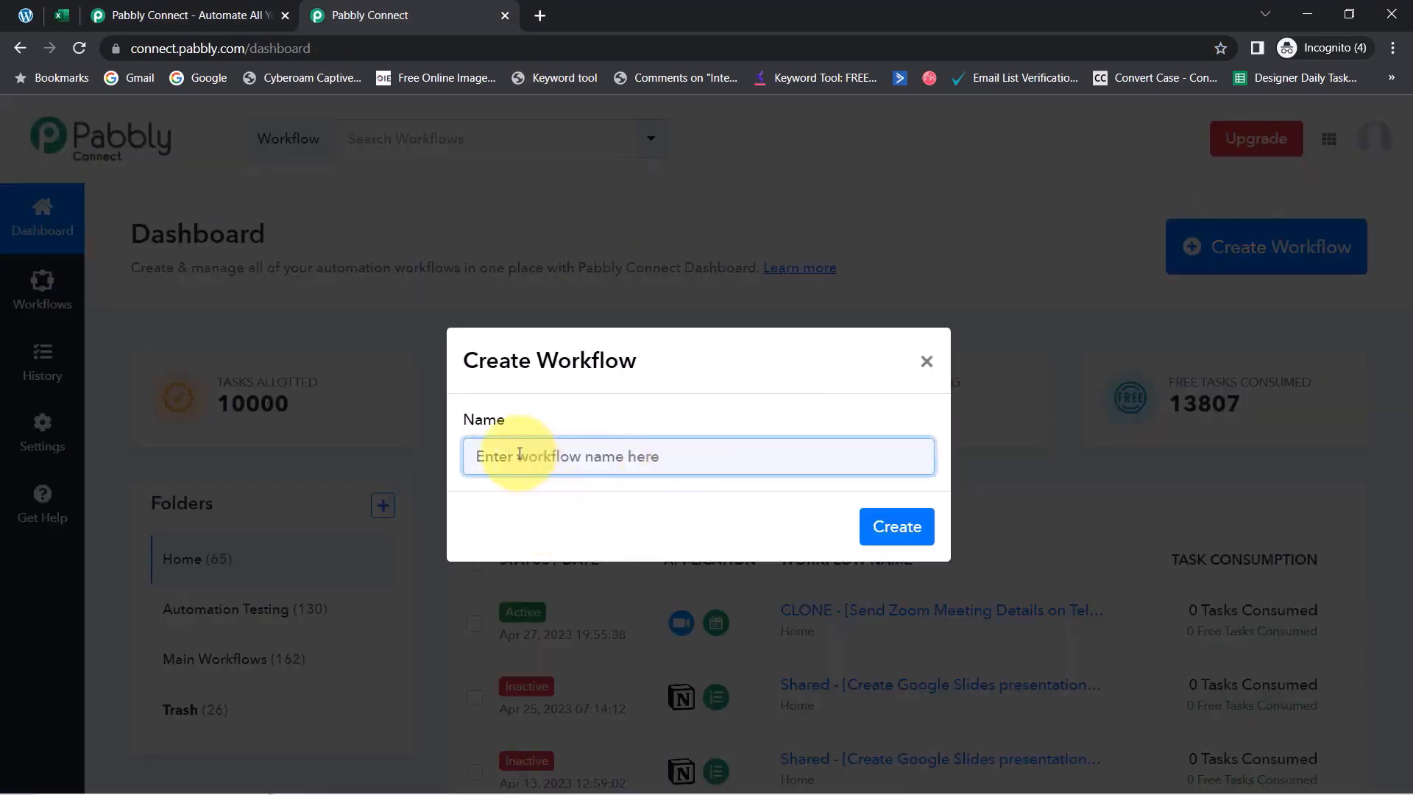
pyautogui.write('Sync Gravuty For')
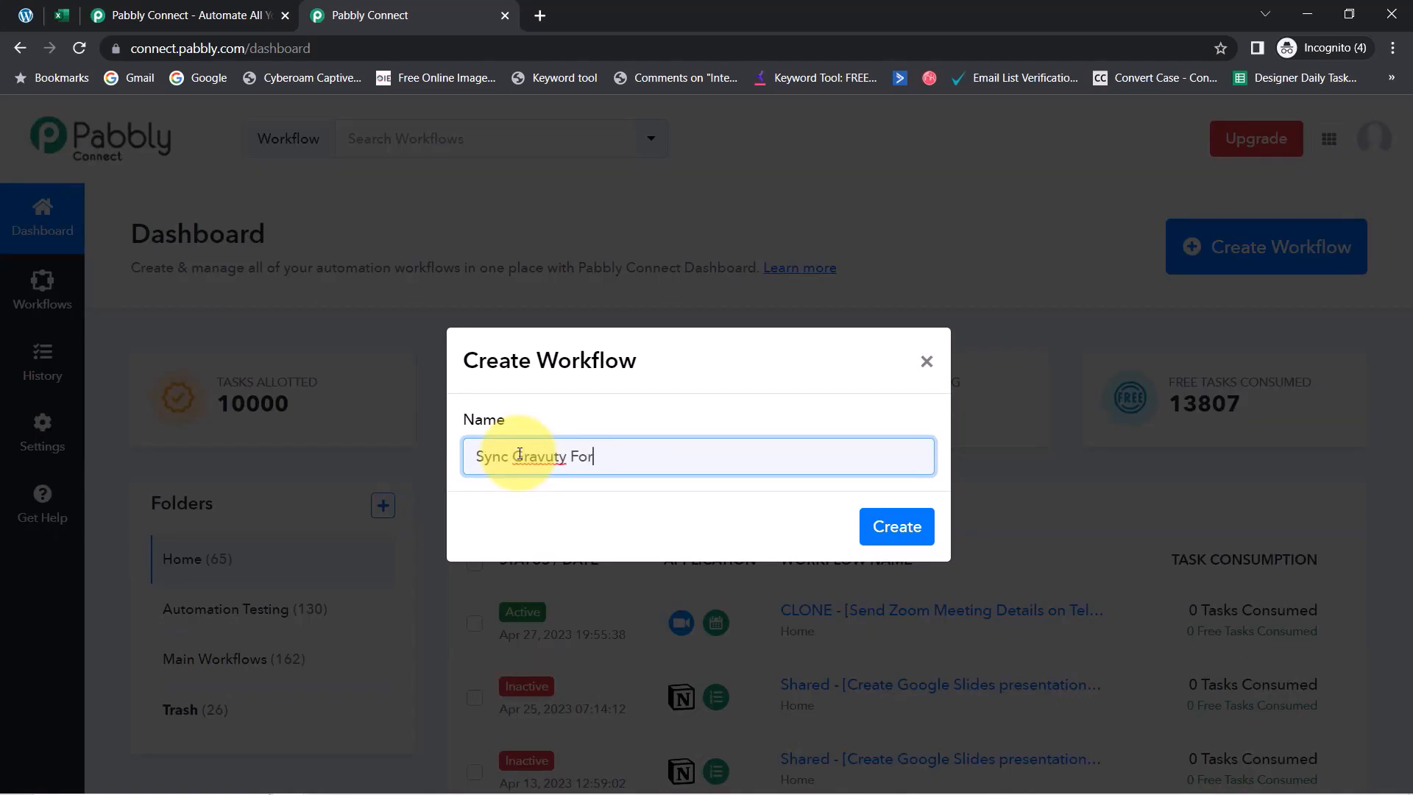
pyautogui.write('bmission with eXCEL')
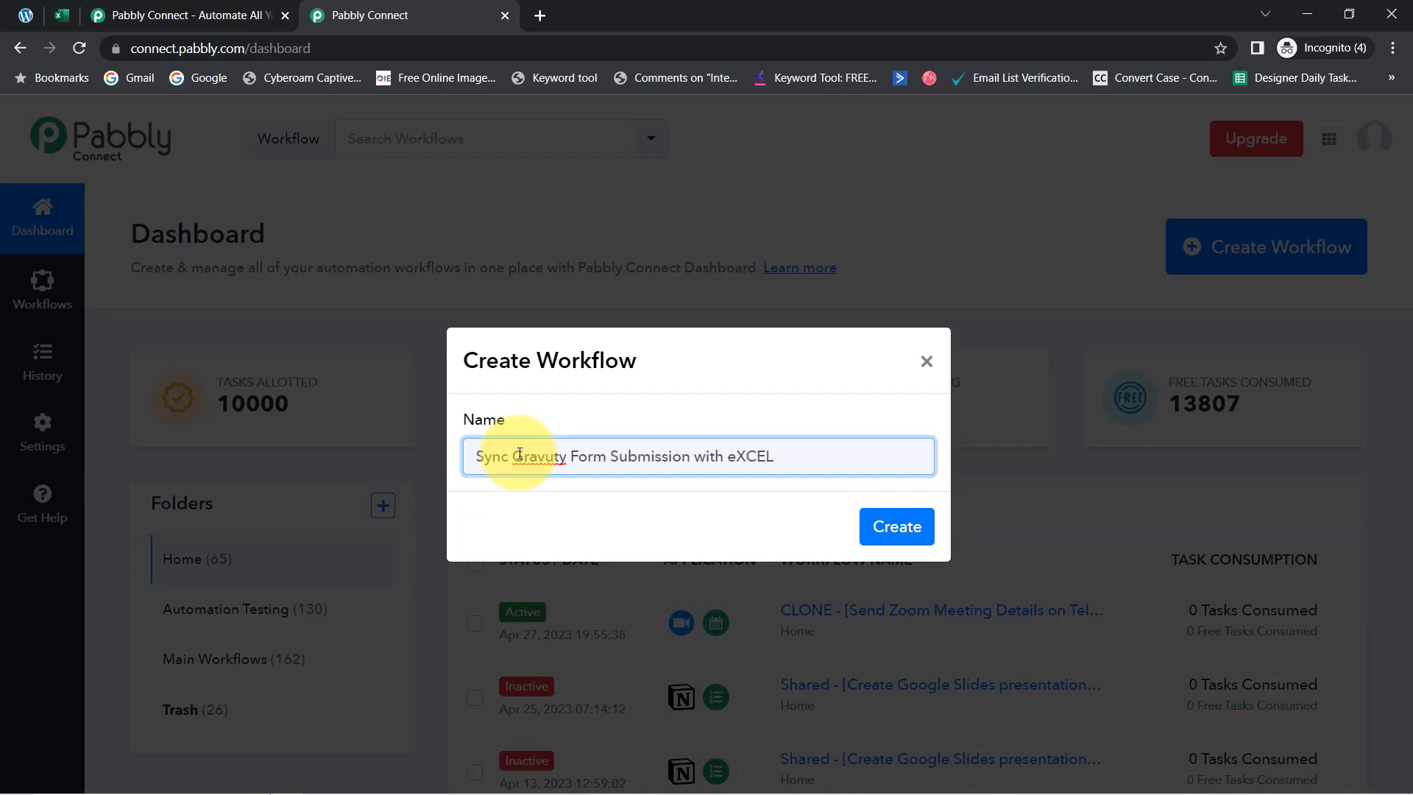
pyautogui.doubleClick(537, 455)
pyautogui.write('Gravity')
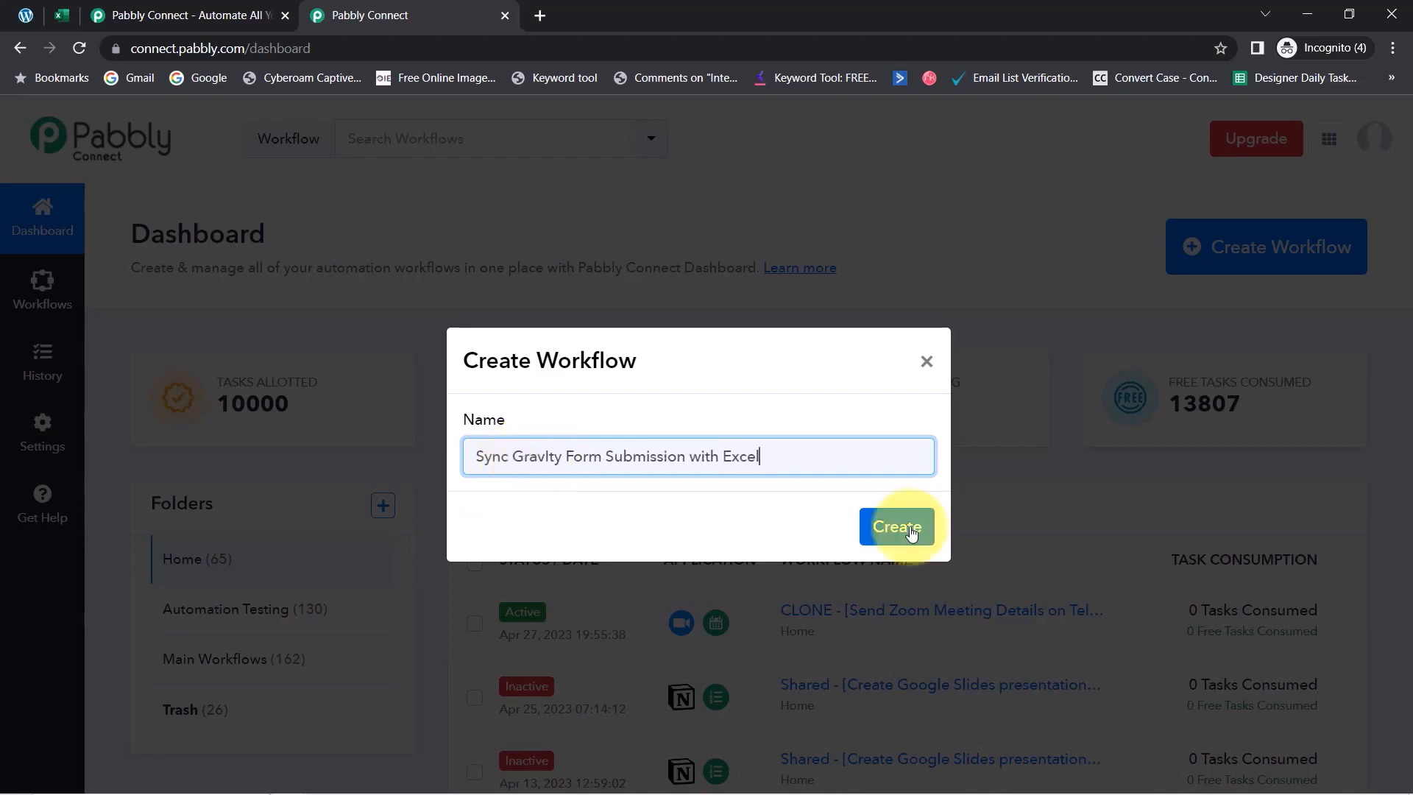
pyautogui.click(910, 528)
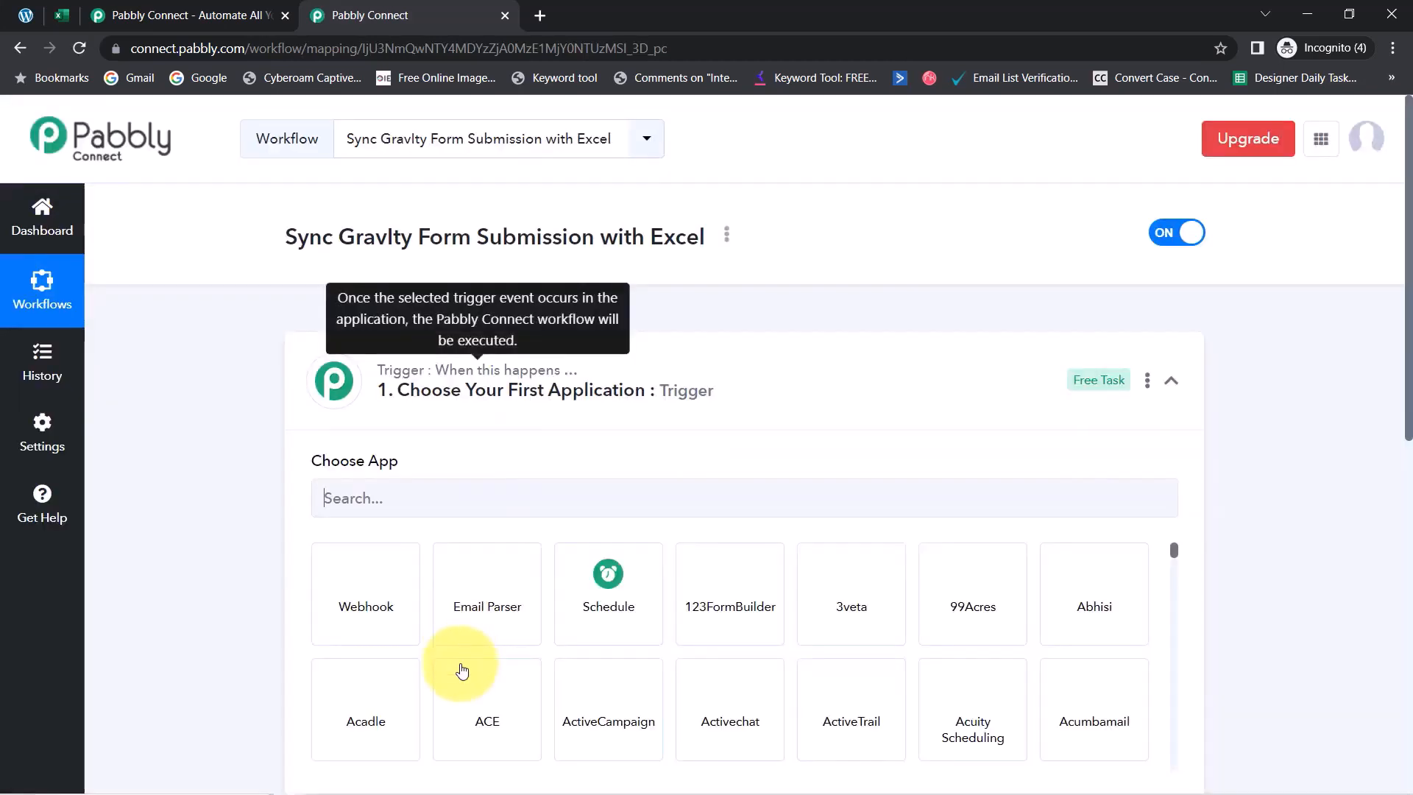
# Choose Rename from the workflow's options menu to change 'Gravlty' to 'Gravity' in the name
pyautogui.click(449, 384)
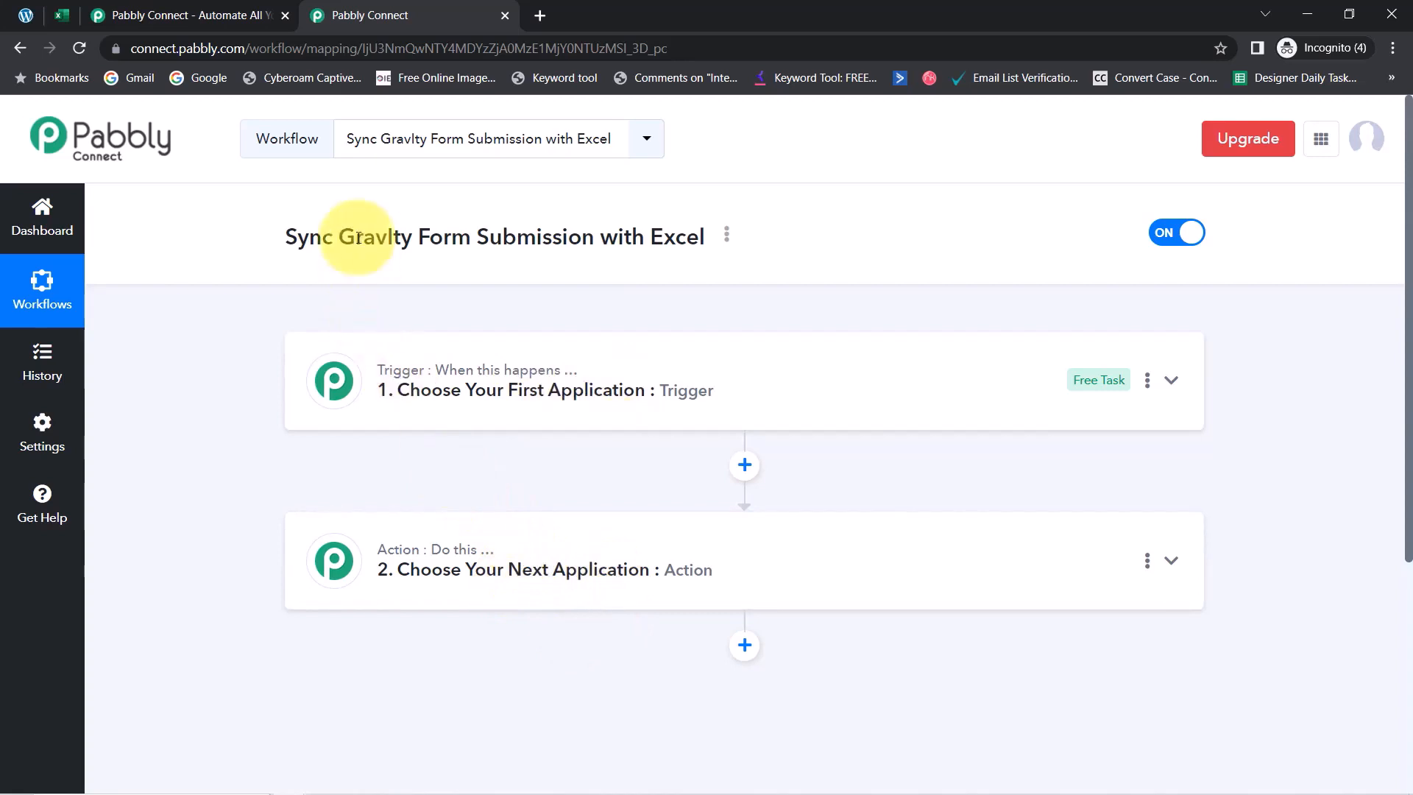
pyautogui.moveTo(309, 237); pyautogui.dragTo(570, 230)
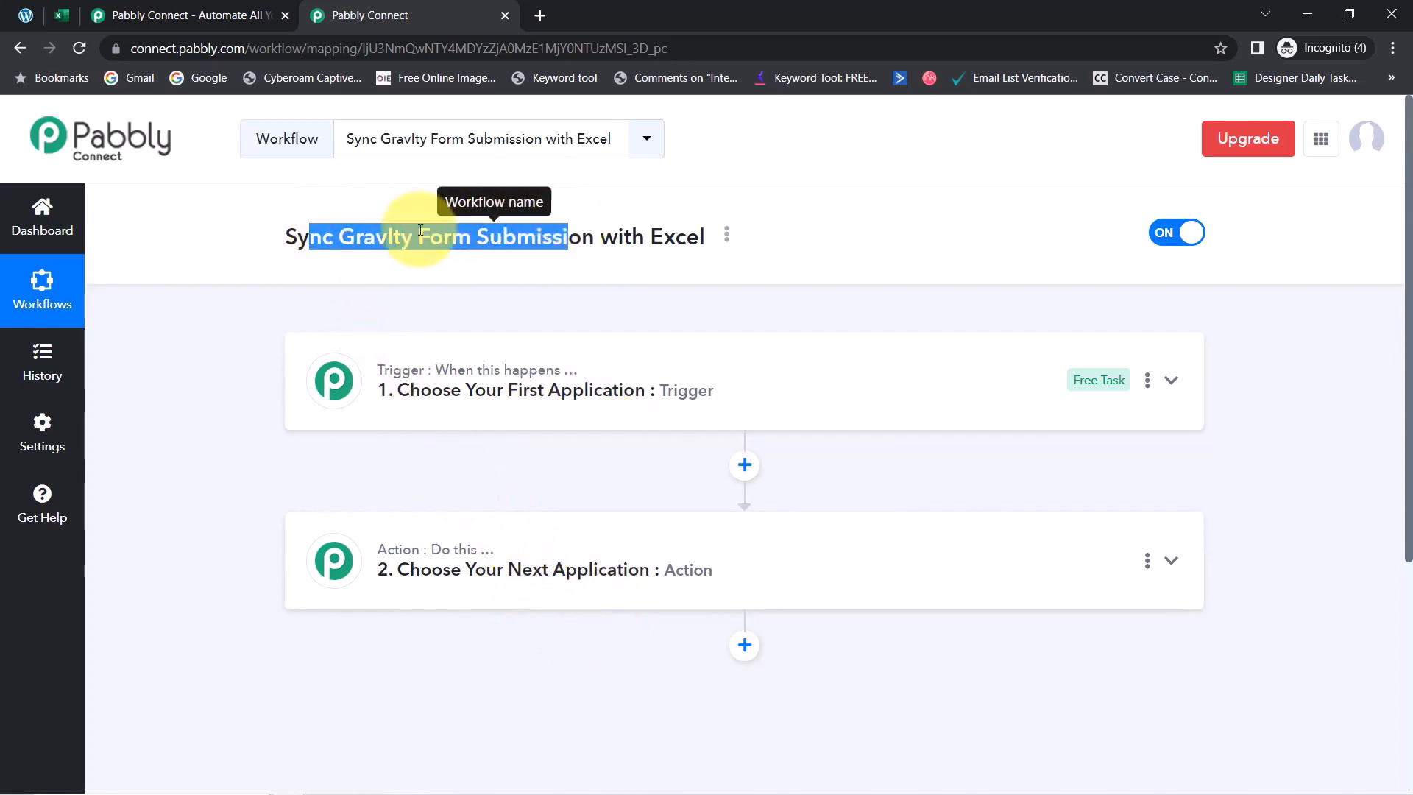
pyautogui.doubleClick(379, 237)
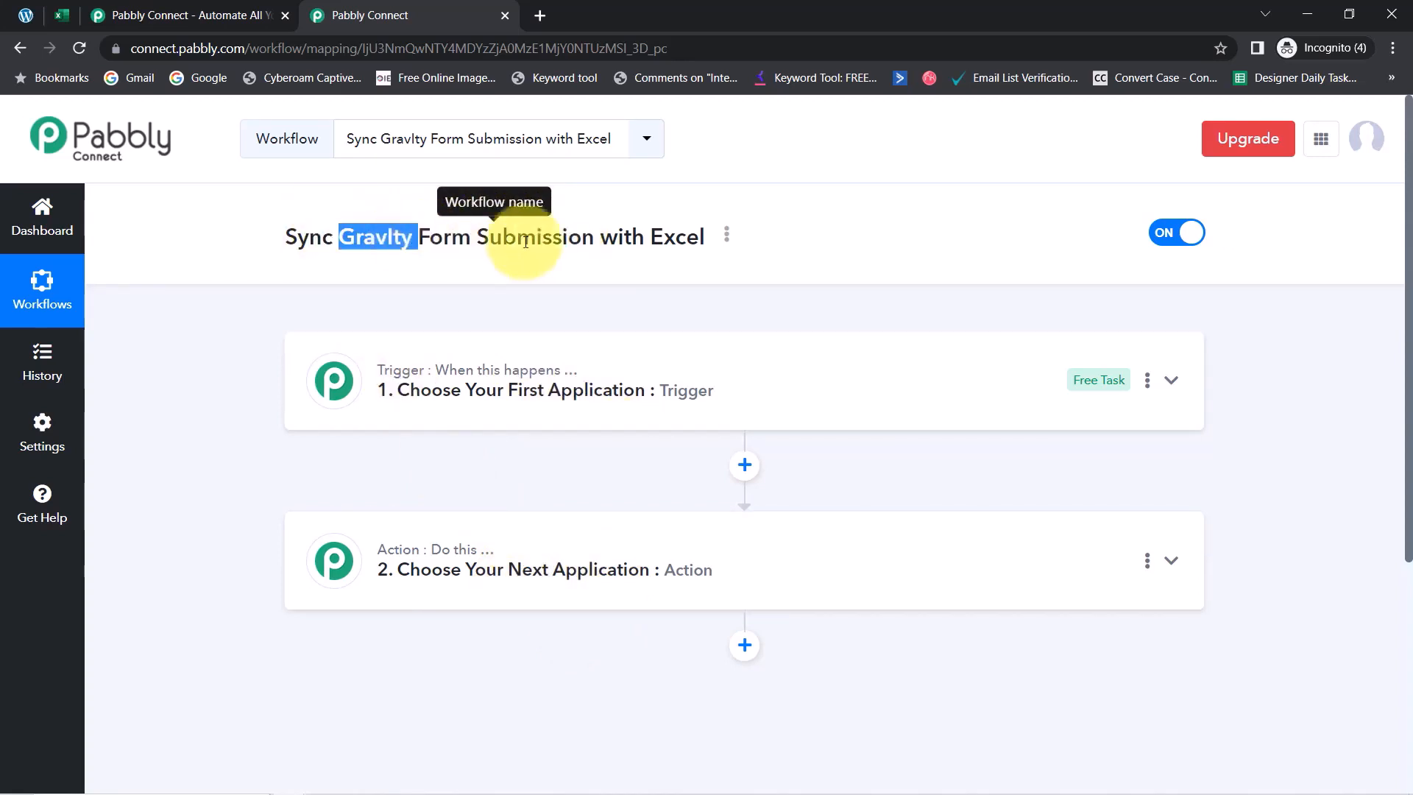
pyautogui.click(727, 237)
pyautogui.click(599, 276)
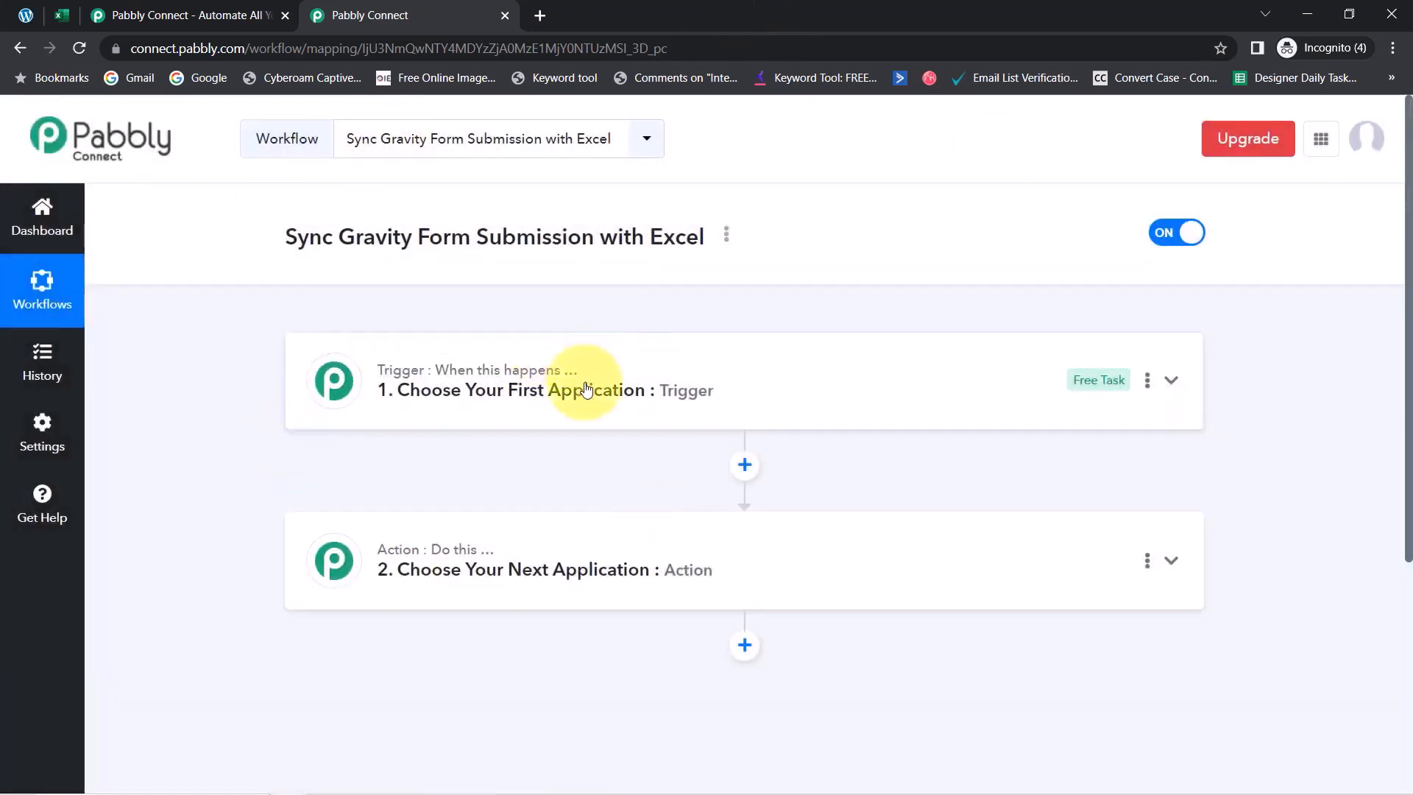
# Search 'gravi' in the trigger's app list and choose Gravity Forms as the trigger app
pyautogui.click(508, 409)
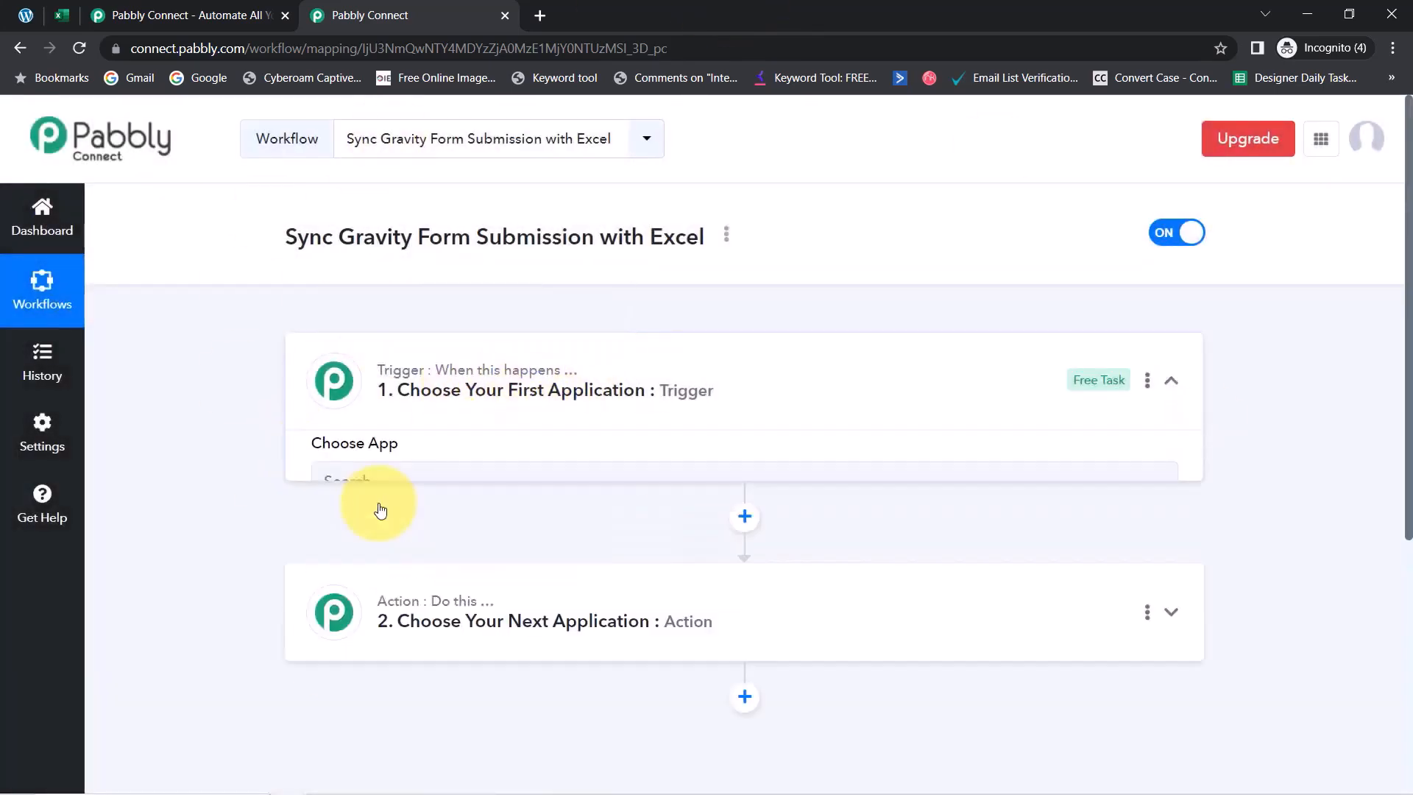
pyautogui.click(407, 489)
pyautogui.write('gravit')
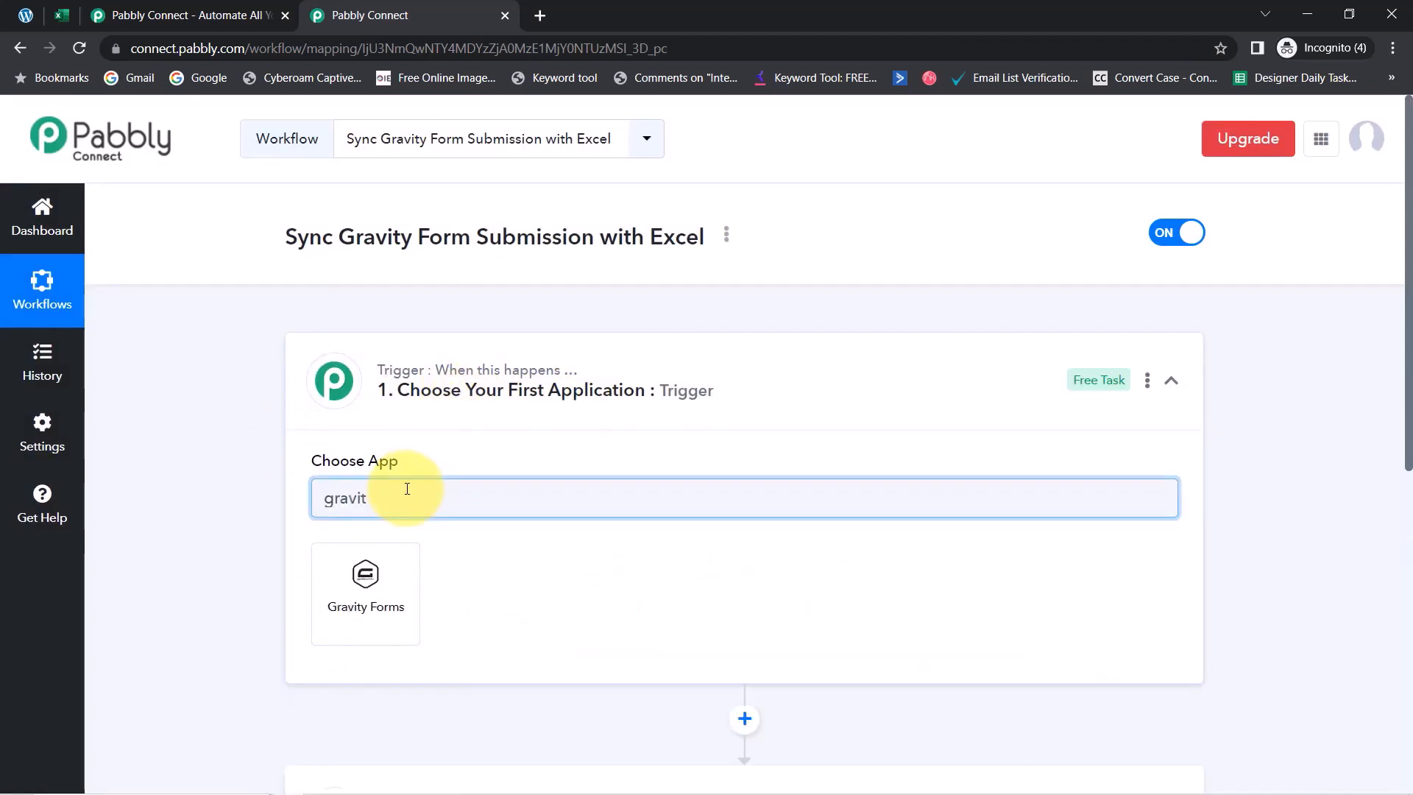
pyautogui.click(368, 589)
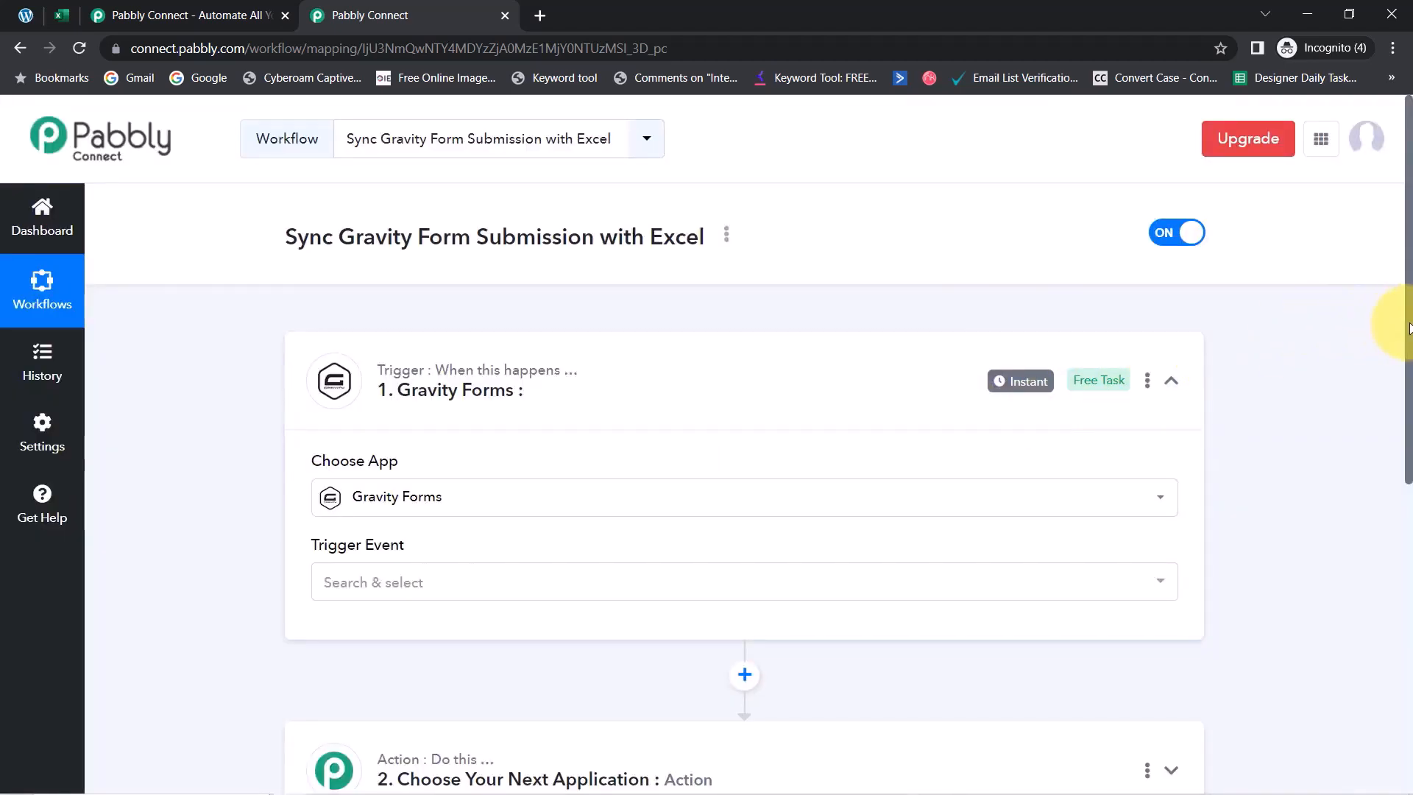
pyautogui.moveTo(1409, 328); pyautogui.dragTo(1391, 495)
# Search the action step's app list for 'micro'
pyautogui.click(446, 453)
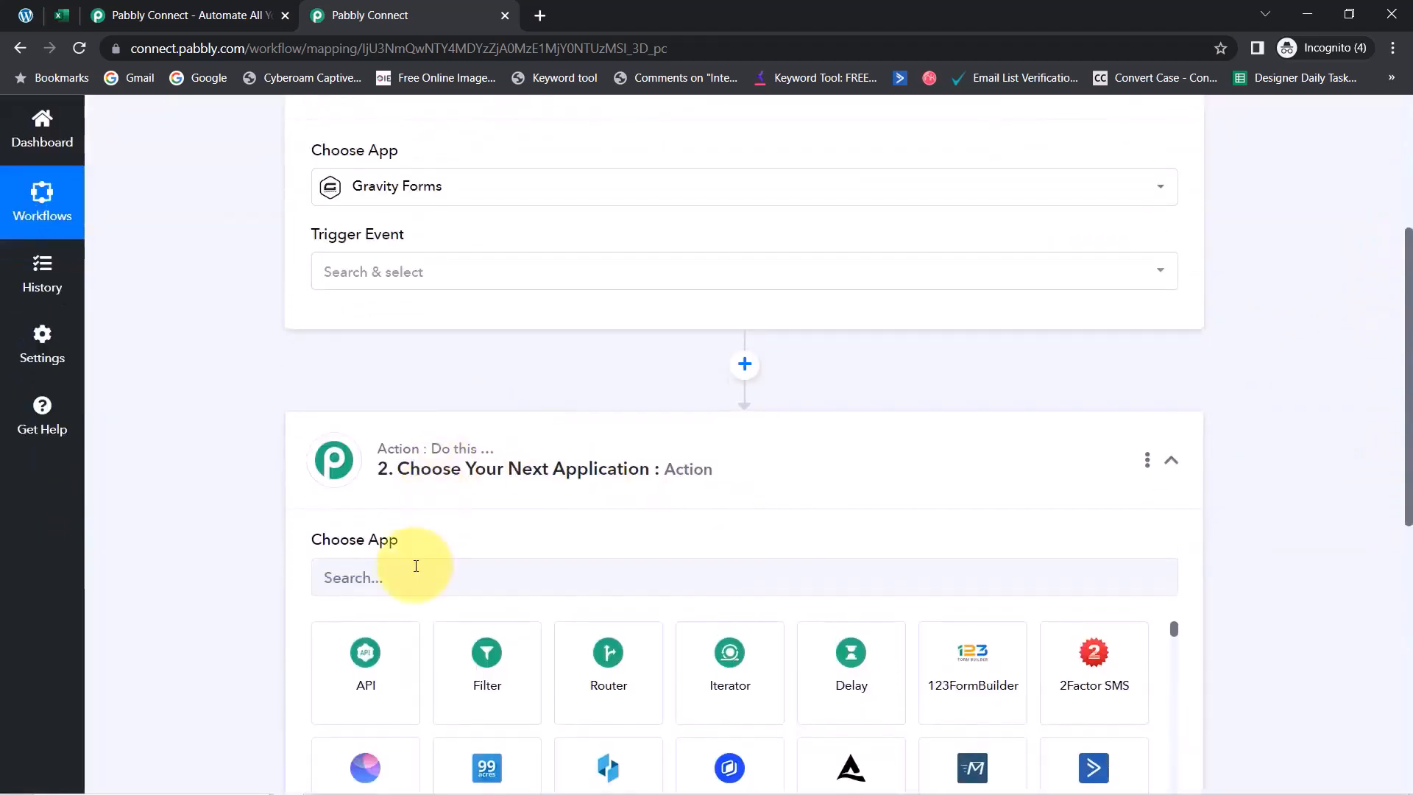
pyautogui.click(414, 566)
pyautogui.write('micro')
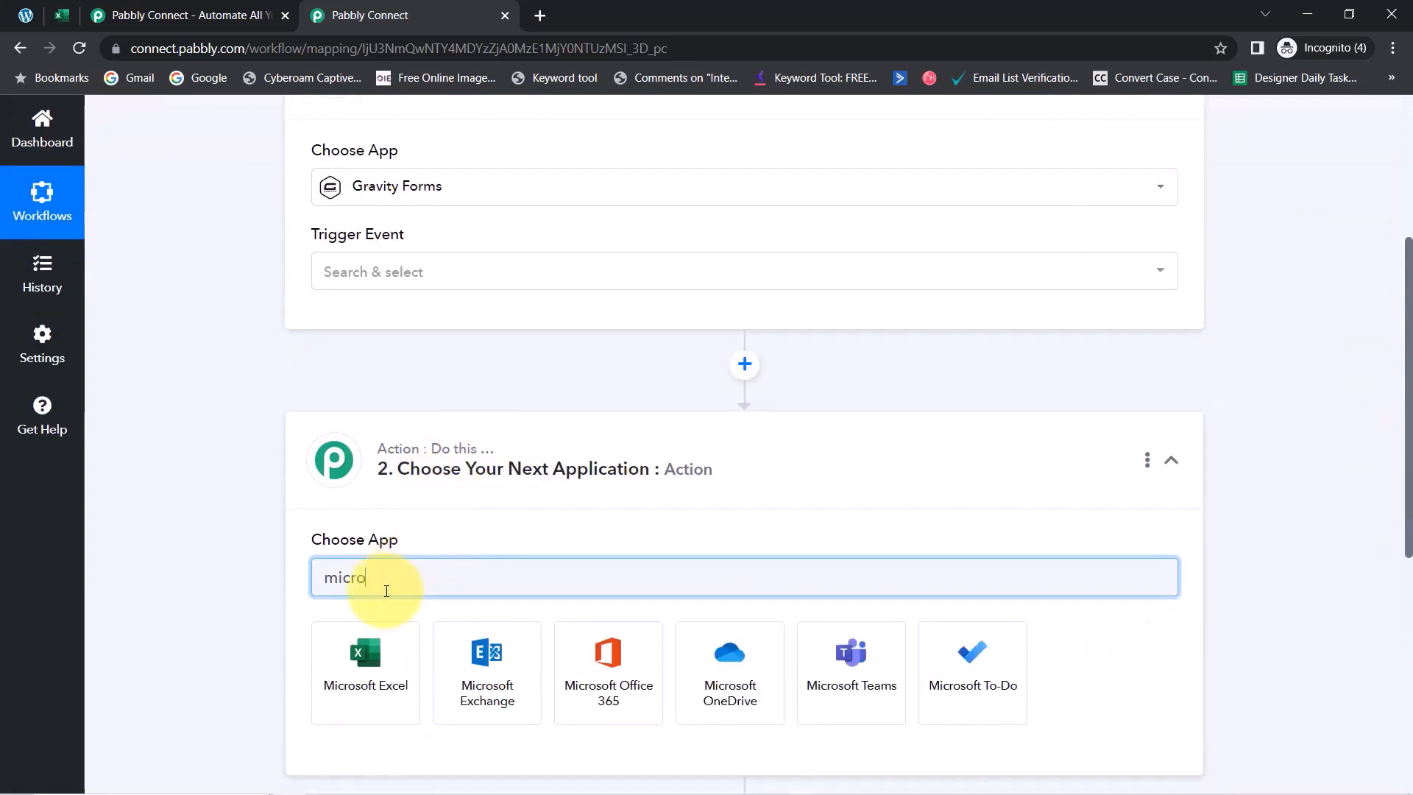
# Choose Microsoft Excel as the action app and New Response as the Gravity Forms trigger event
pyautogui.click(370, 648)
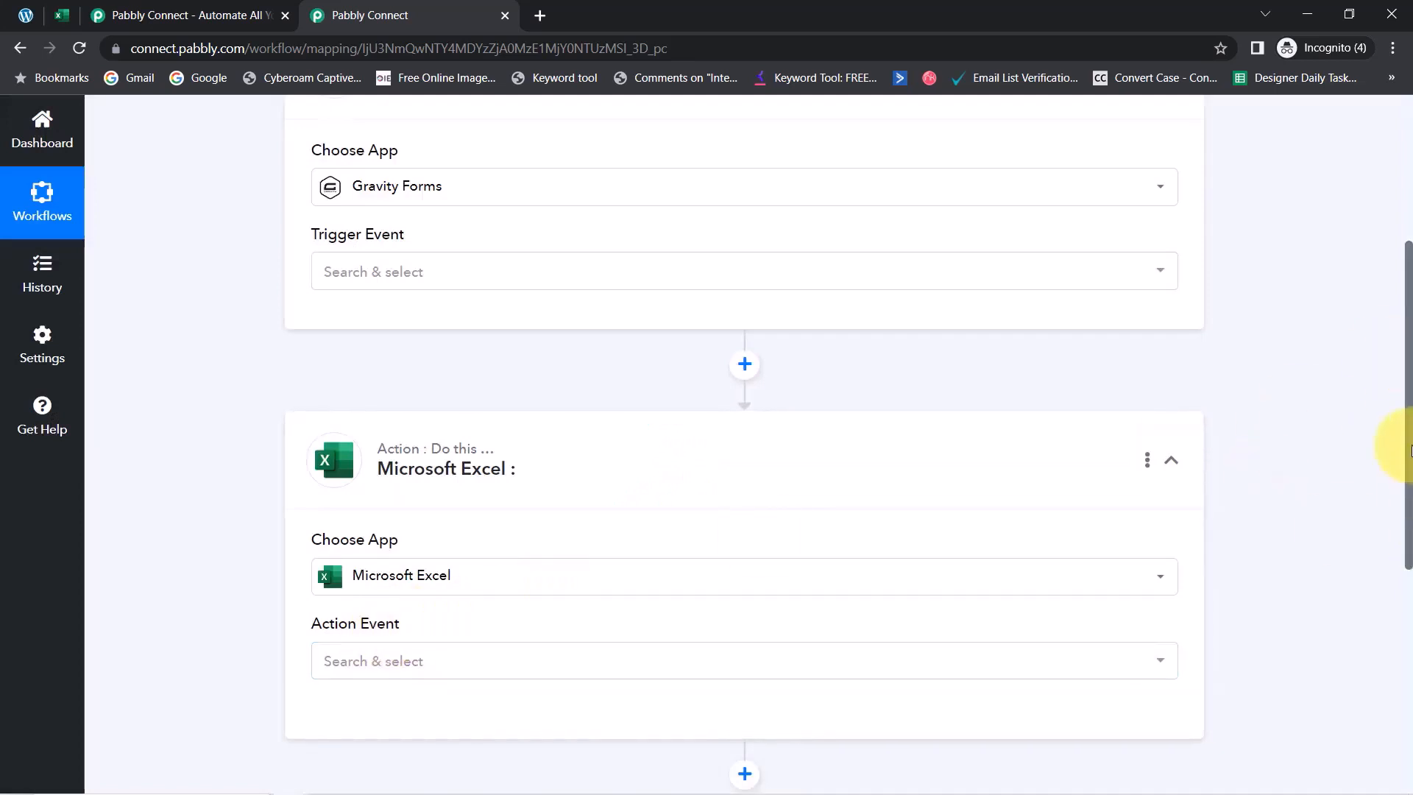
pyautogui.moveTo(1410, 449); pyautogui.dragTo(1388, 245)
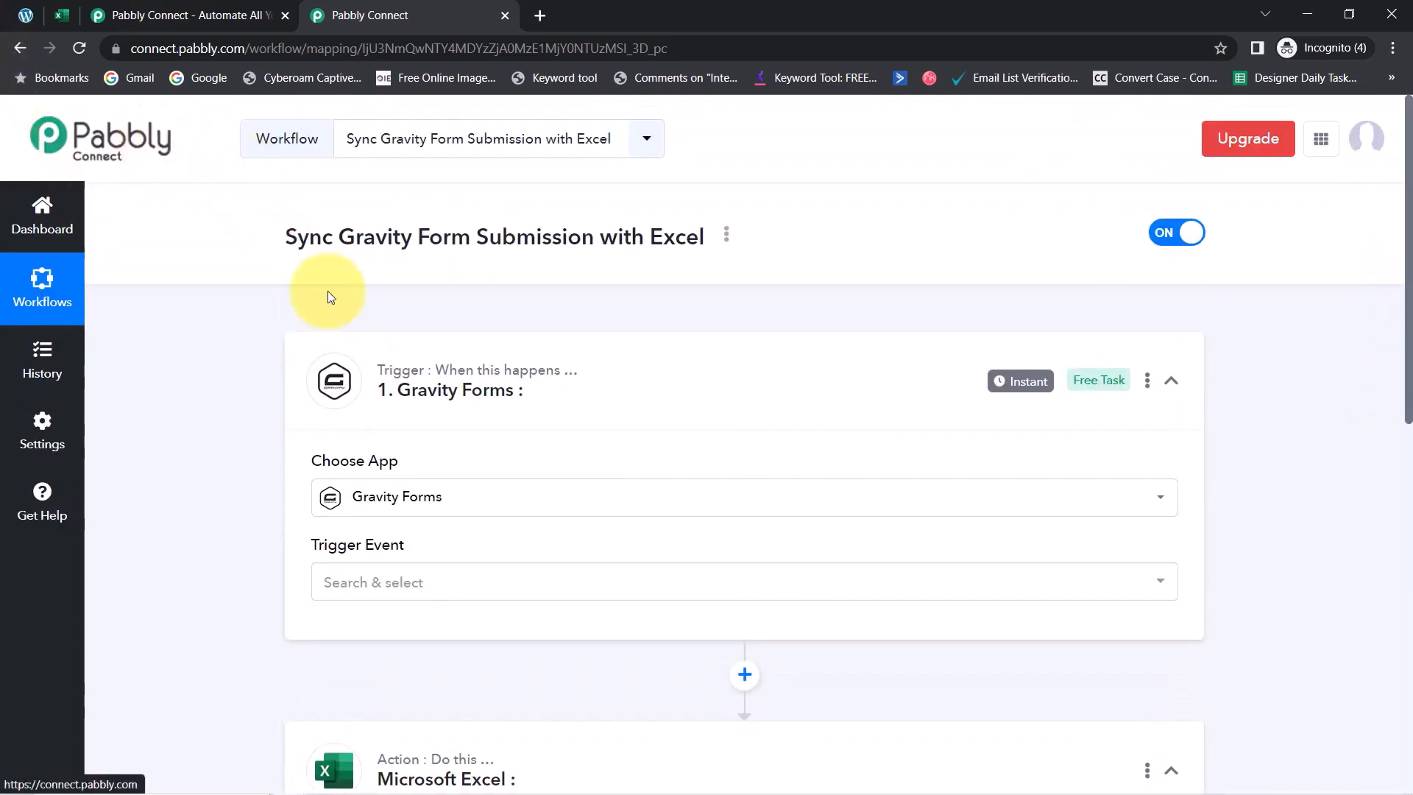
pyautogui.click(349, 582)
pyautogui.click(368, 693)
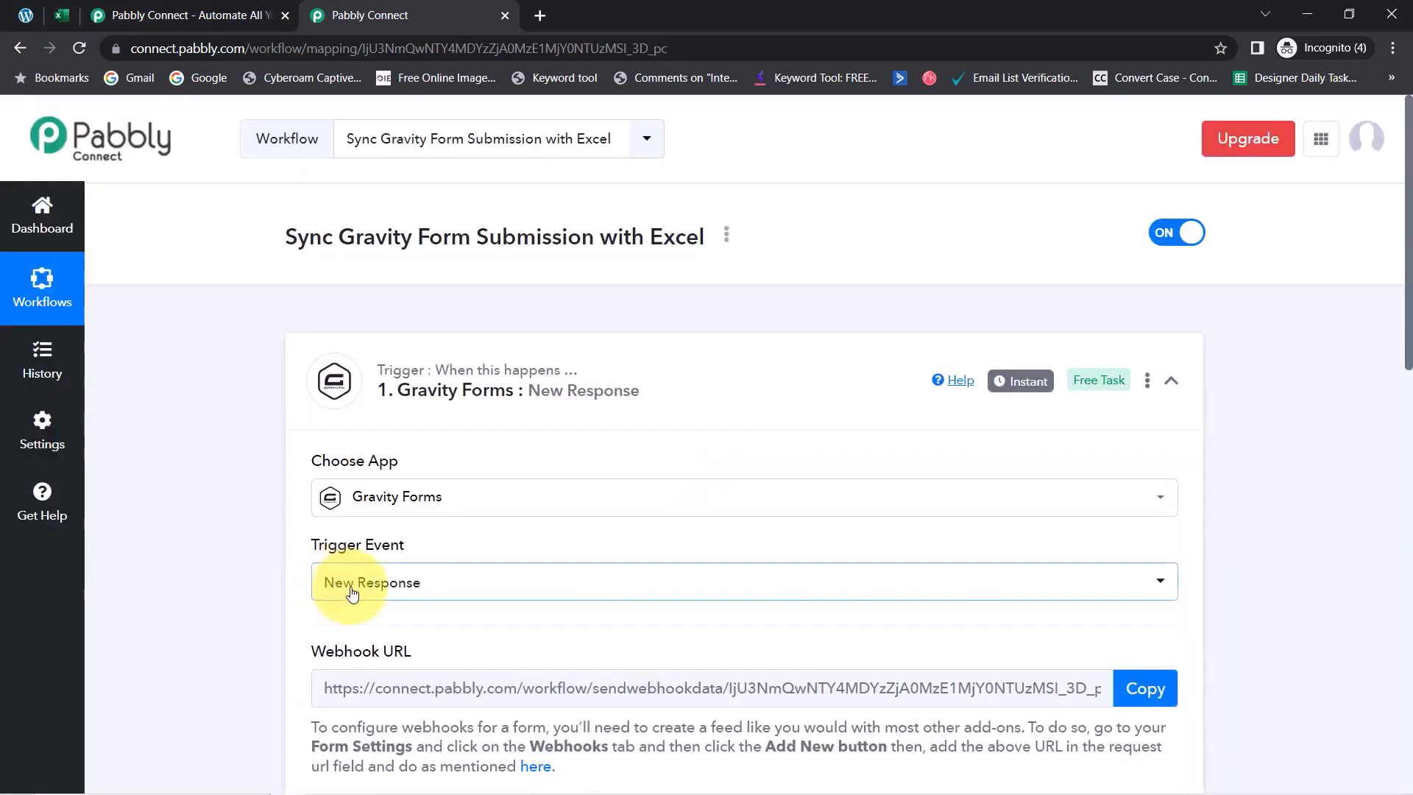
pyautogui.click(352, 585)
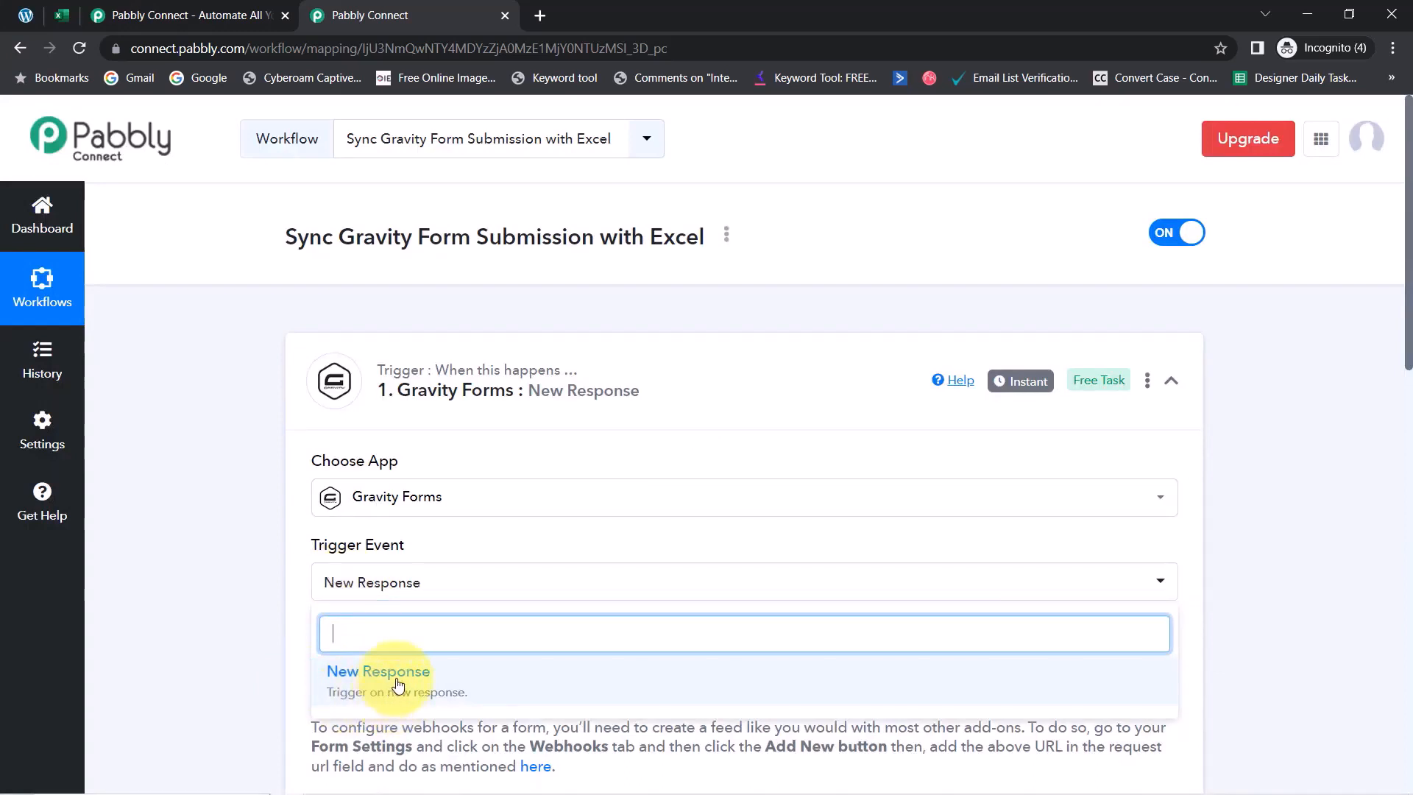
pyautogui.click(255, 621)
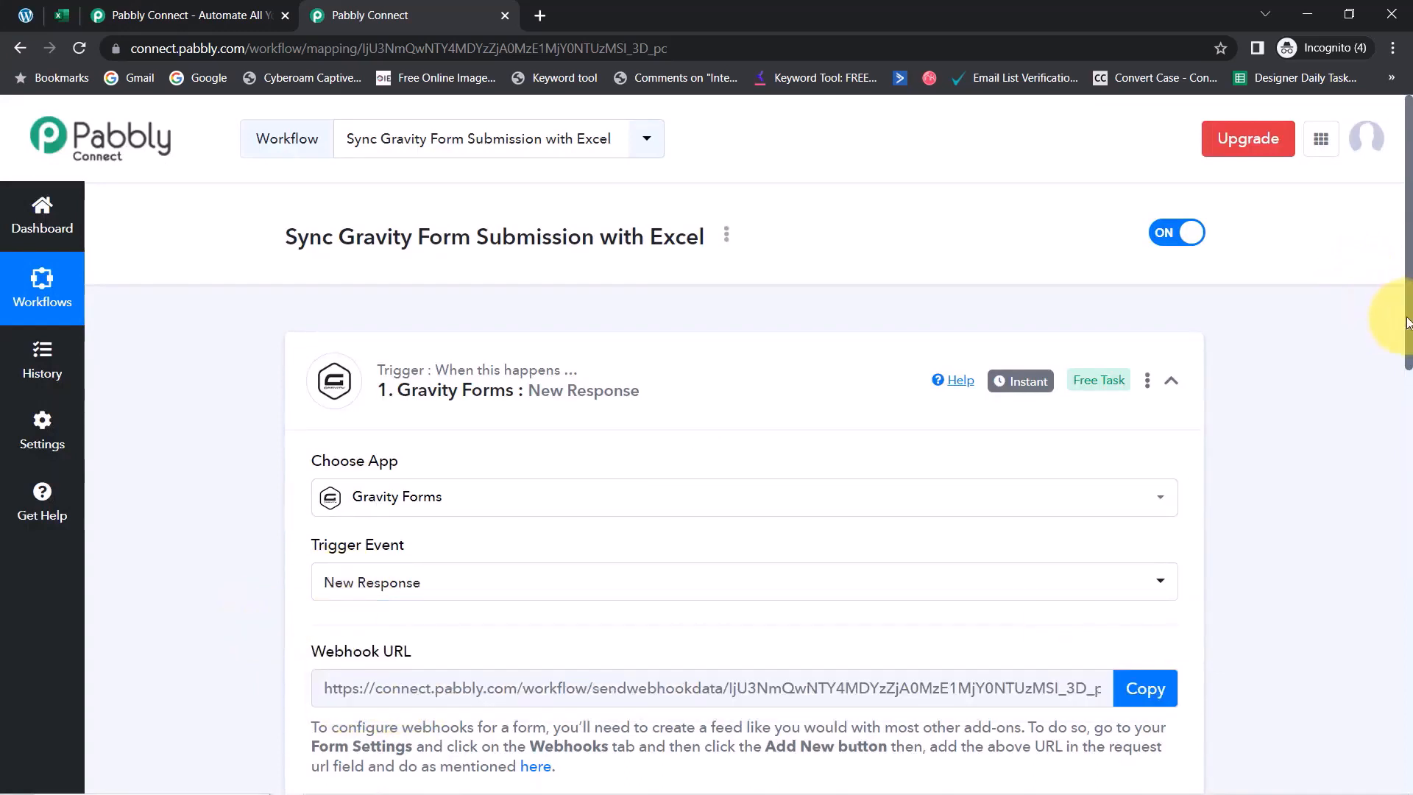
# Copy the Gravity Forms trigger's webhook URL
pyautogui.moveTo(1410, 327); pyautogui.dragTo(1406, 372)
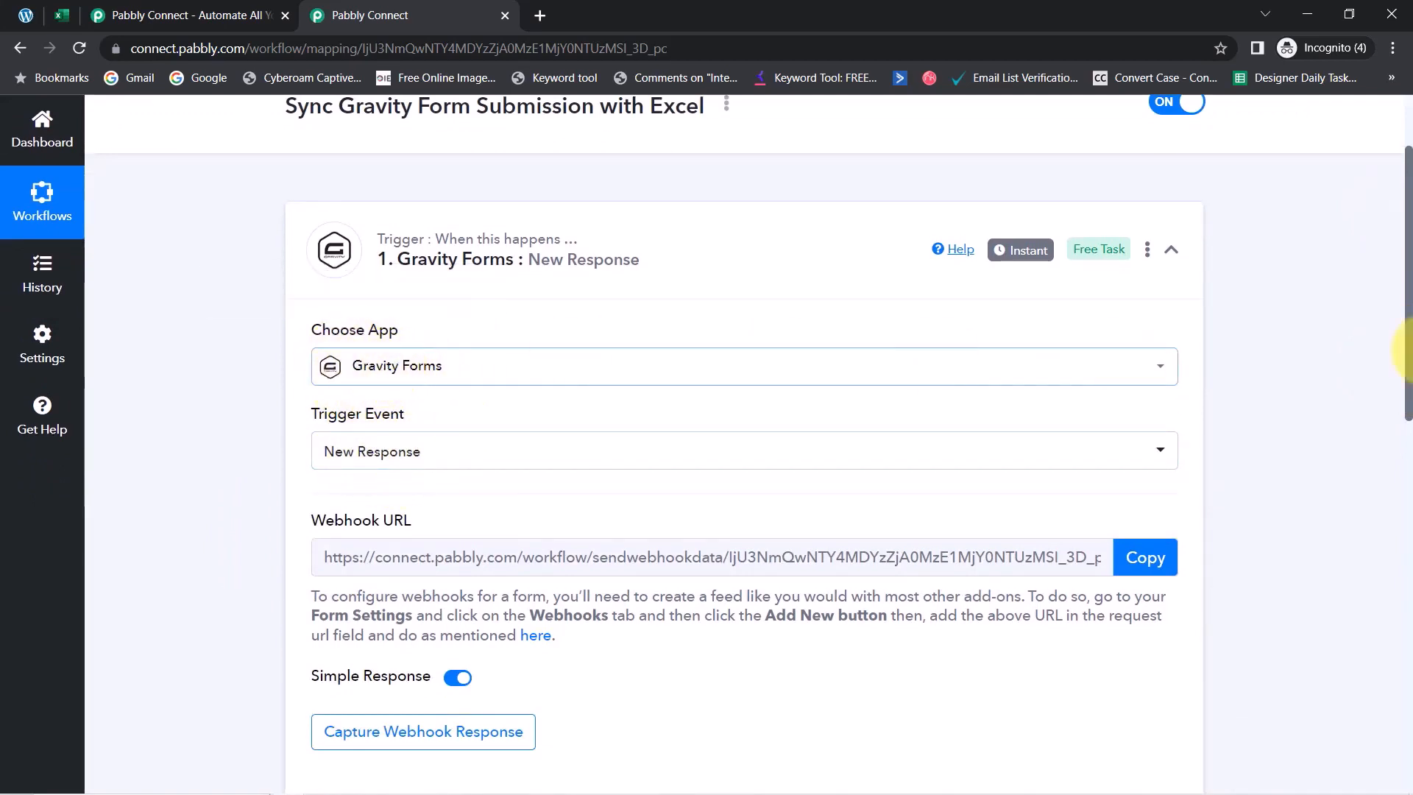
pyautogui.moveTo(1409, 349); pyautogui.dragTo(1410, 430)
pyautogui.moveTo(326, 297); pyautogui.dragTo(819, 328)
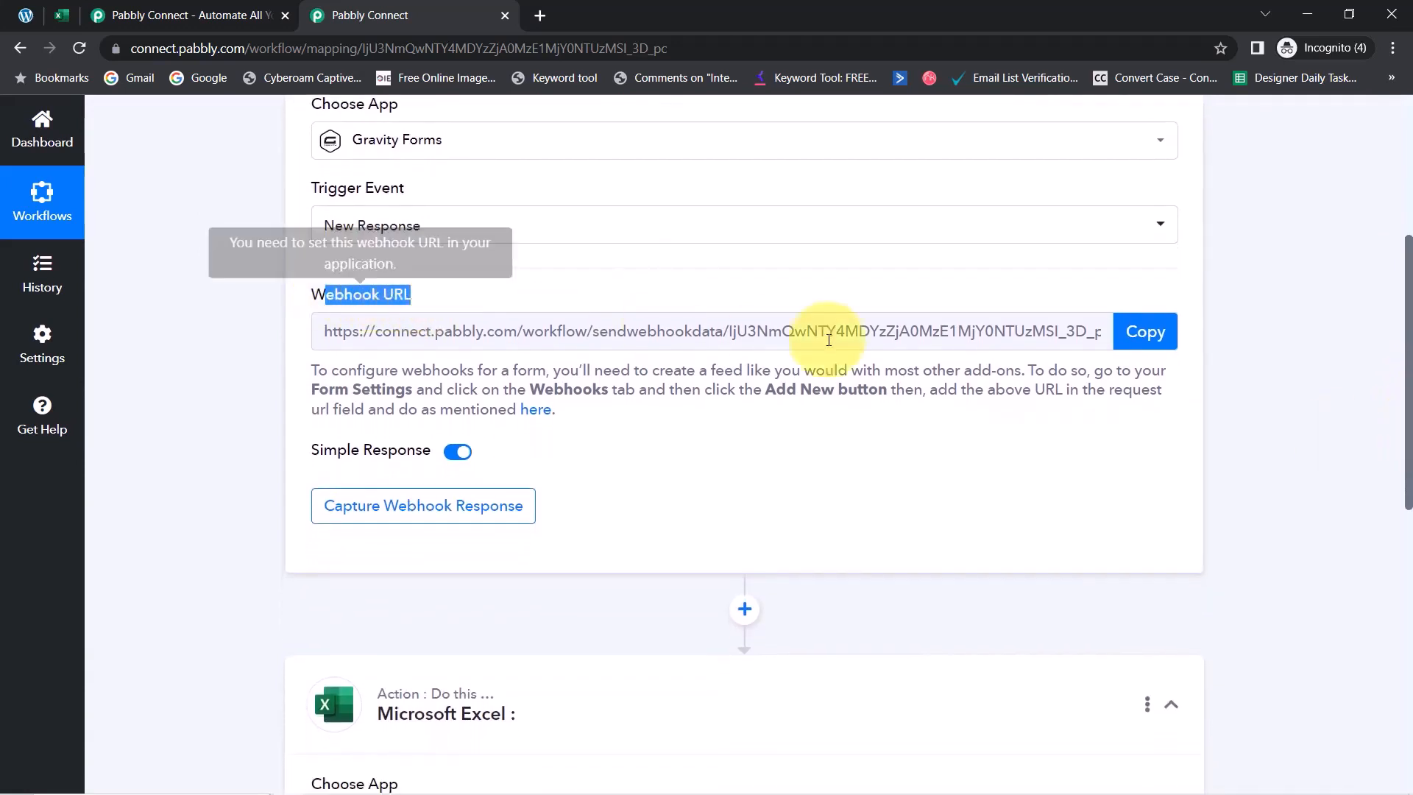
pyautogui.click(1146, 346)
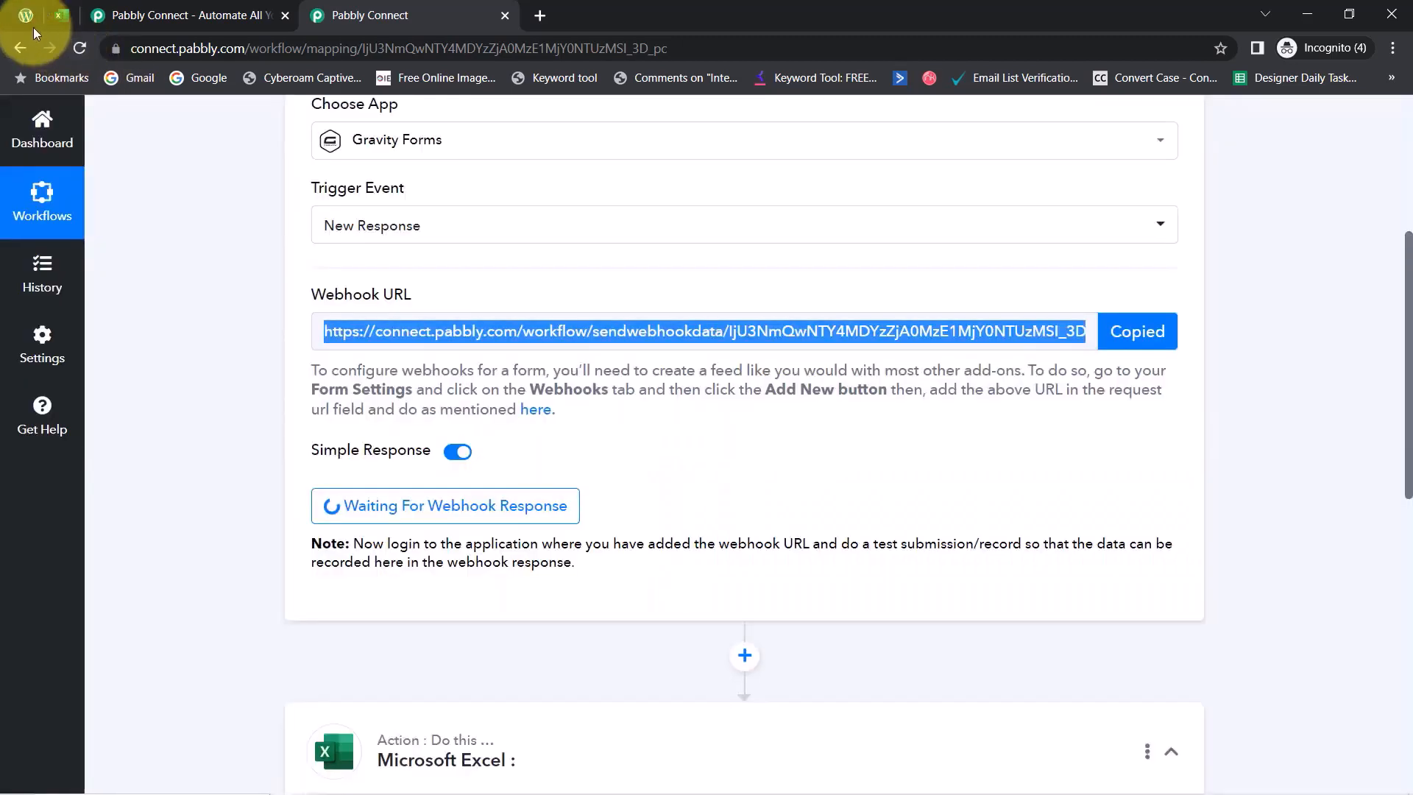
# Check the Gravity Forms list in WordPress, briefly returning to the Pabbly webhook setup
pyautogui.click(25, 22)
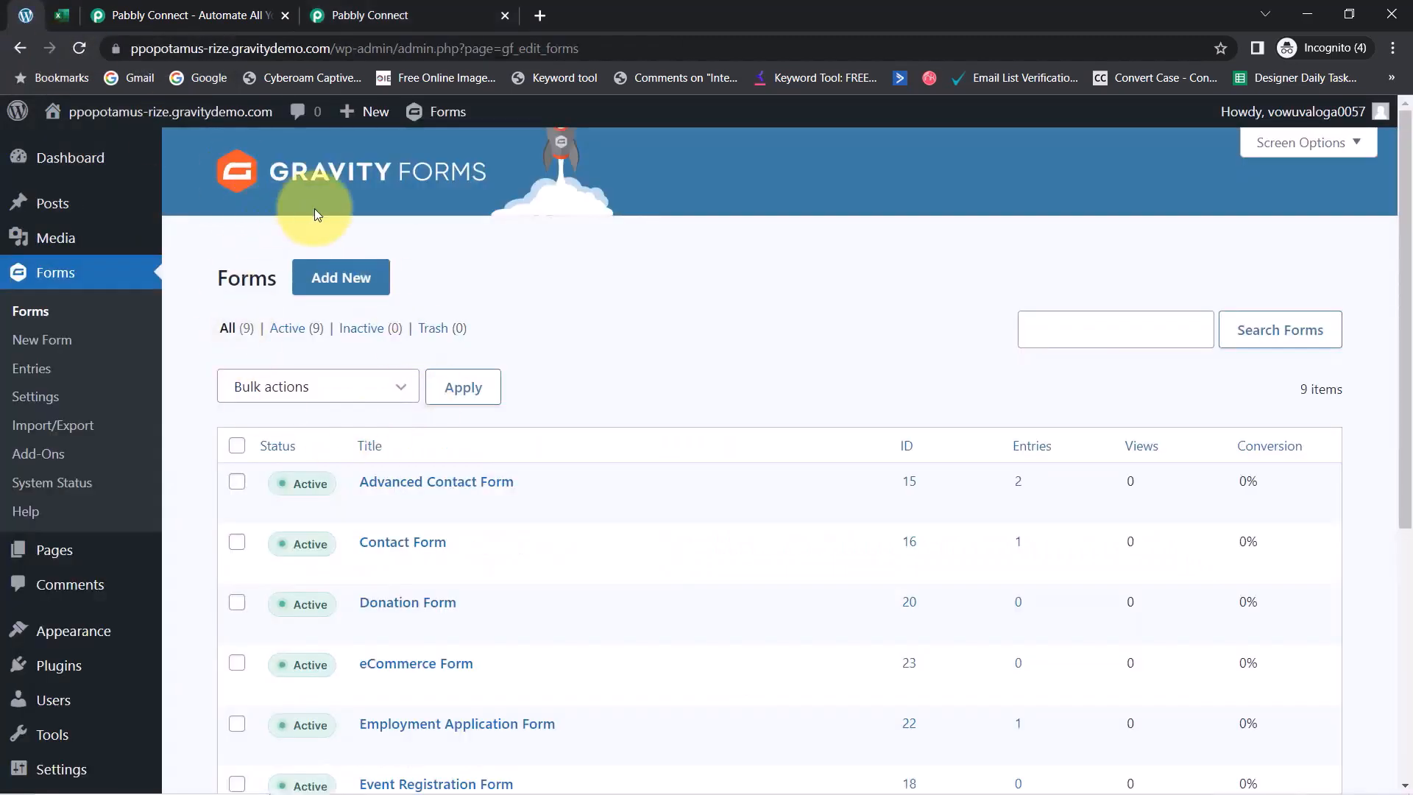
pyautogui.scroll(-1, 499, 439)
pyautogui.moveTo(500, 440)
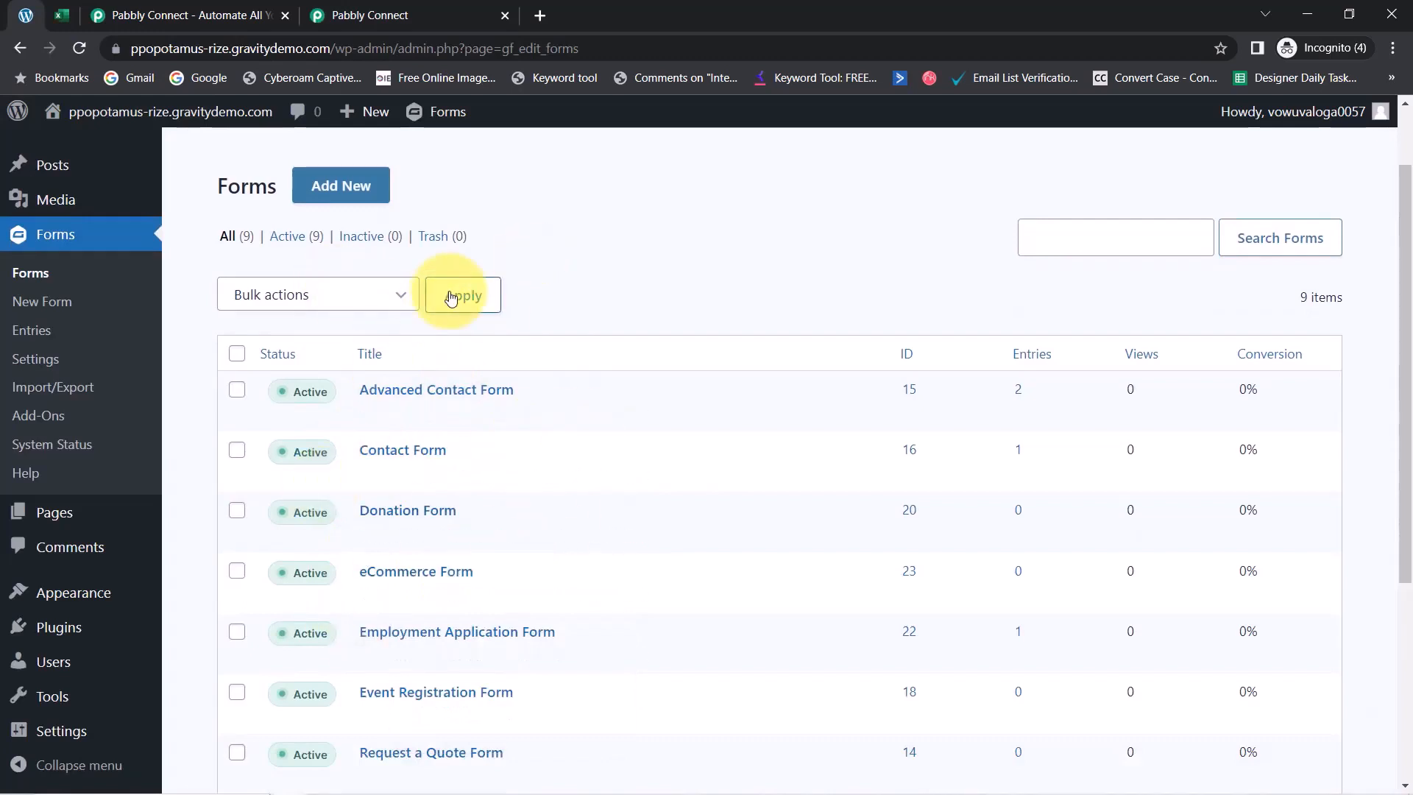
pyautogui.click(371, 15)
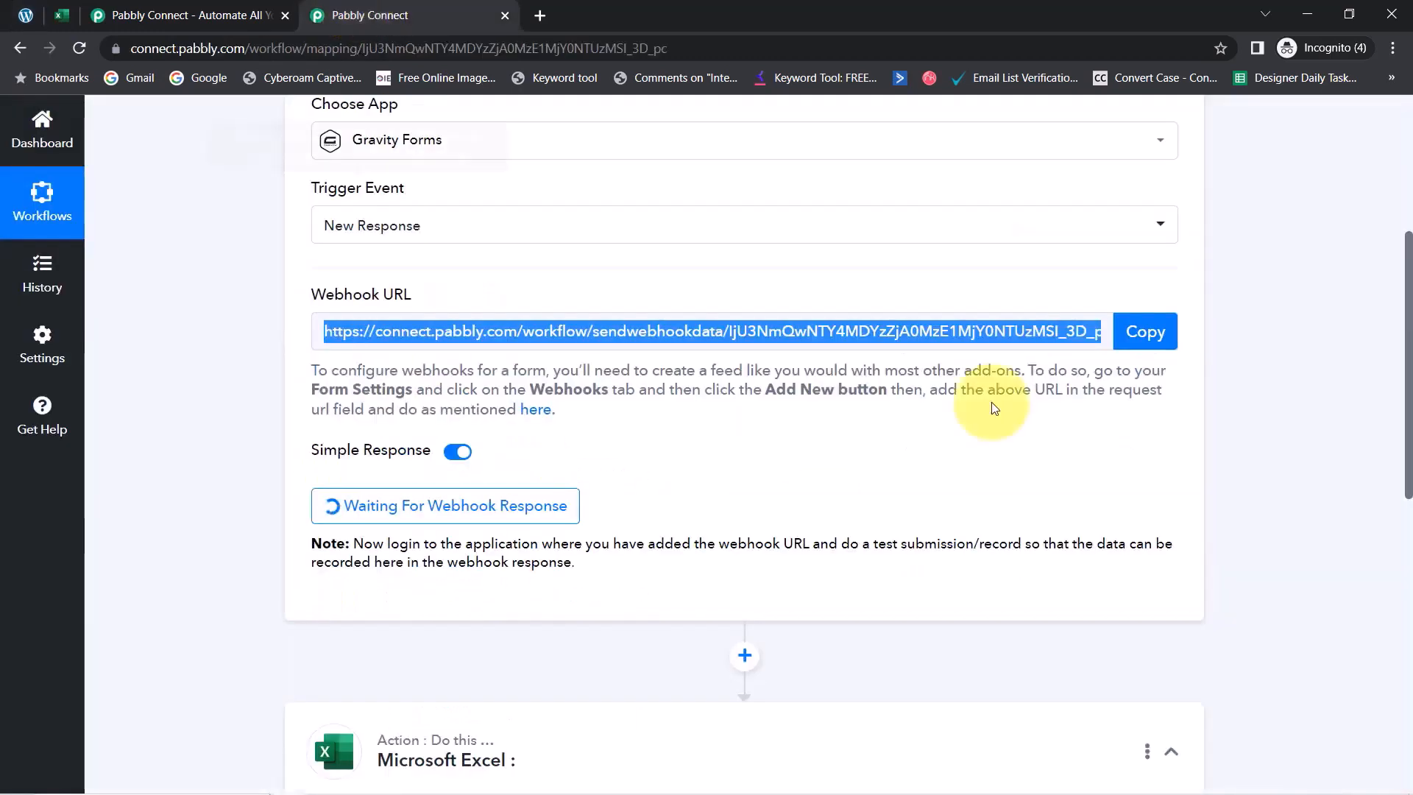
pyautogui.click(28, 14)
# Open the Gravity Forms Add-Ons page in a new tab and search it for 'webhook'
pyautogui.rightClick(30, 430)
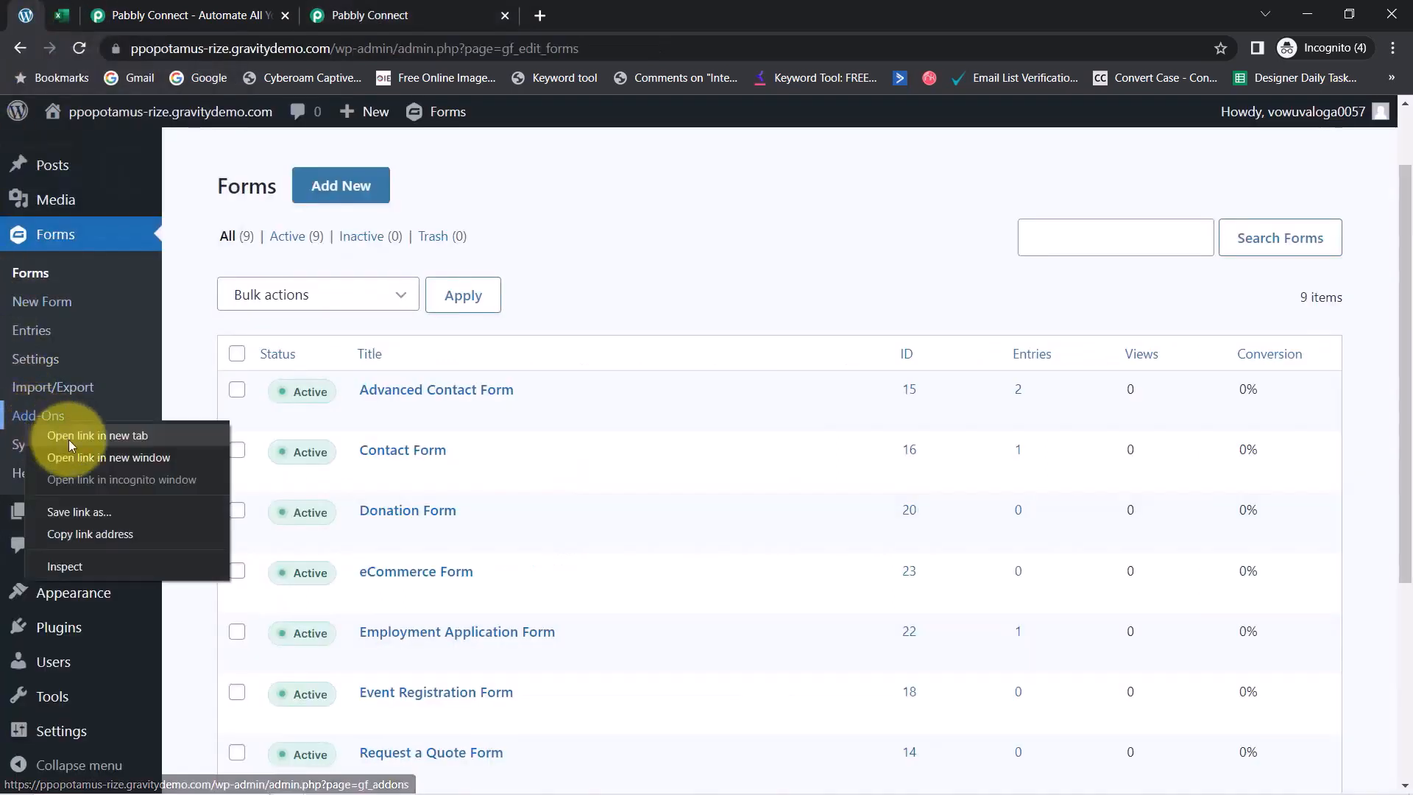
pyautogui.click(69, 439)
pyautogui.click(193, 6)
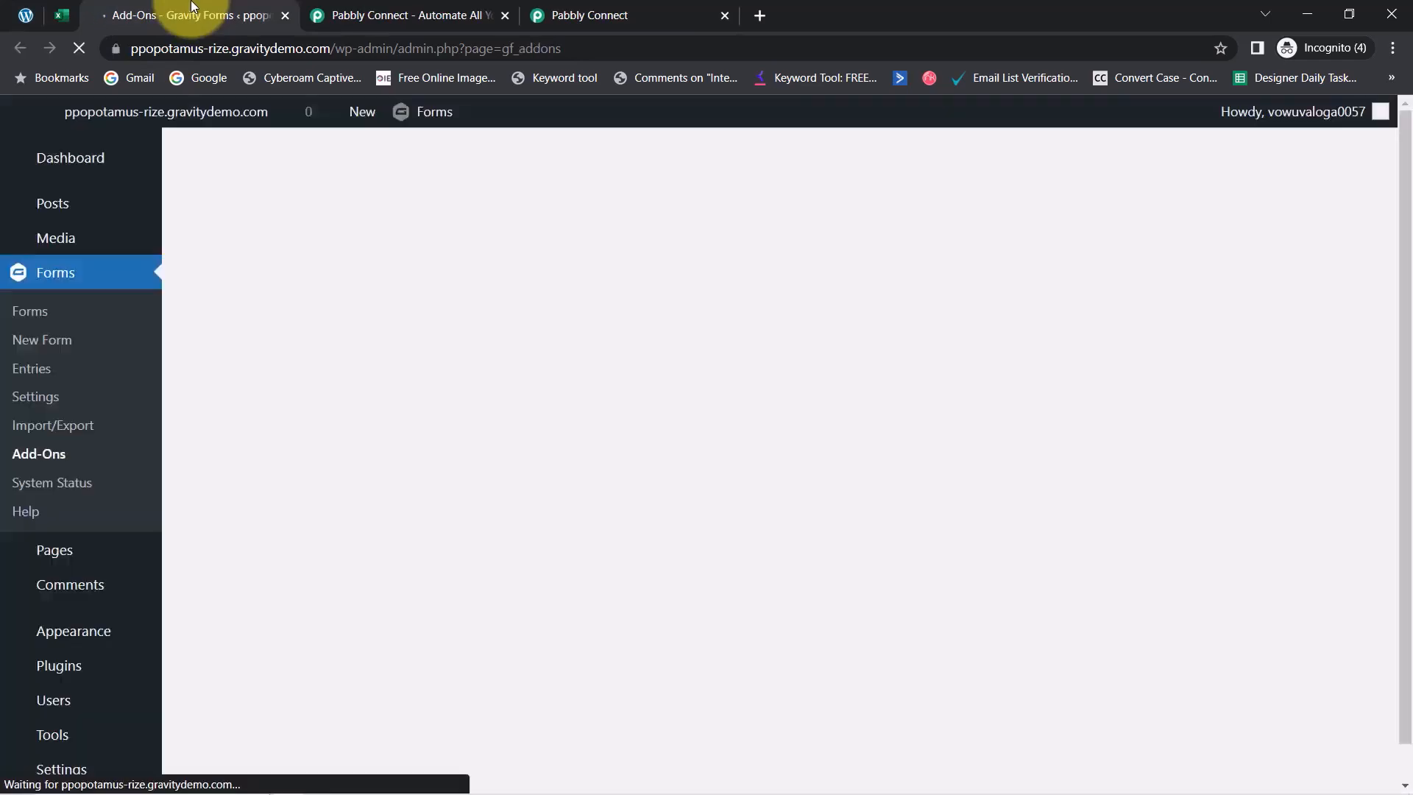
pyautogui.hotkey('ctrl', 'f')
pyautogui.write('we')
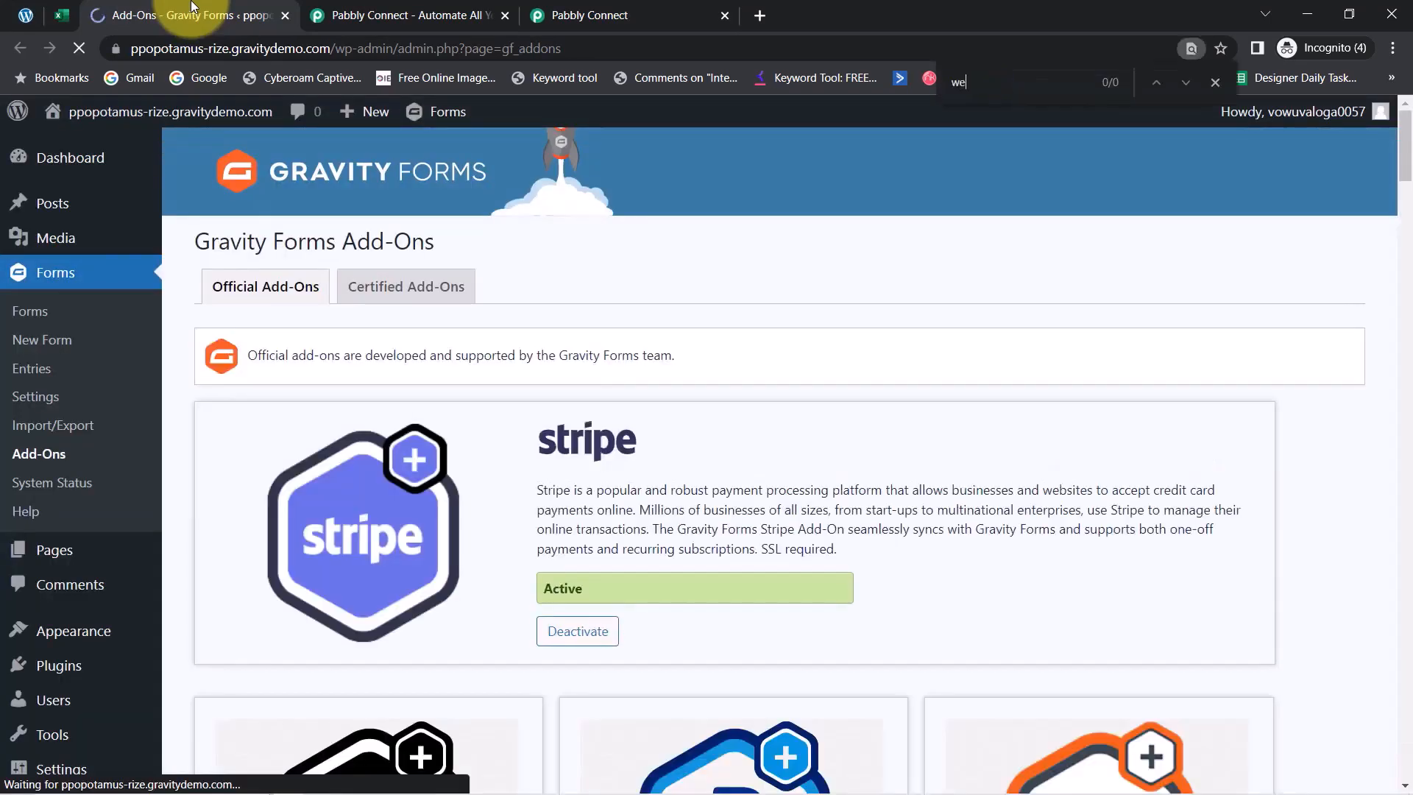
pyautogui.write('bhook')
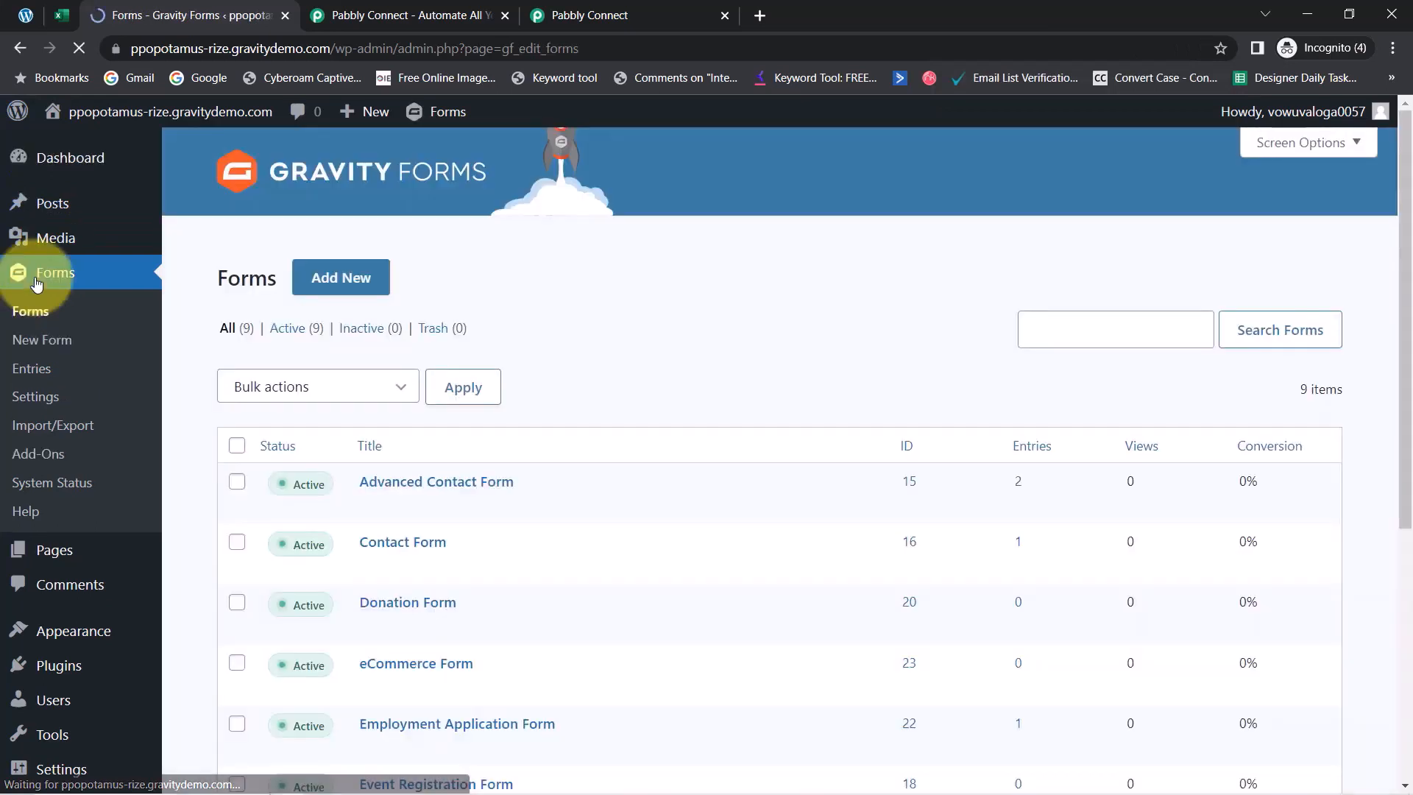
pyautogui.scroll(-4, 1384, 331)
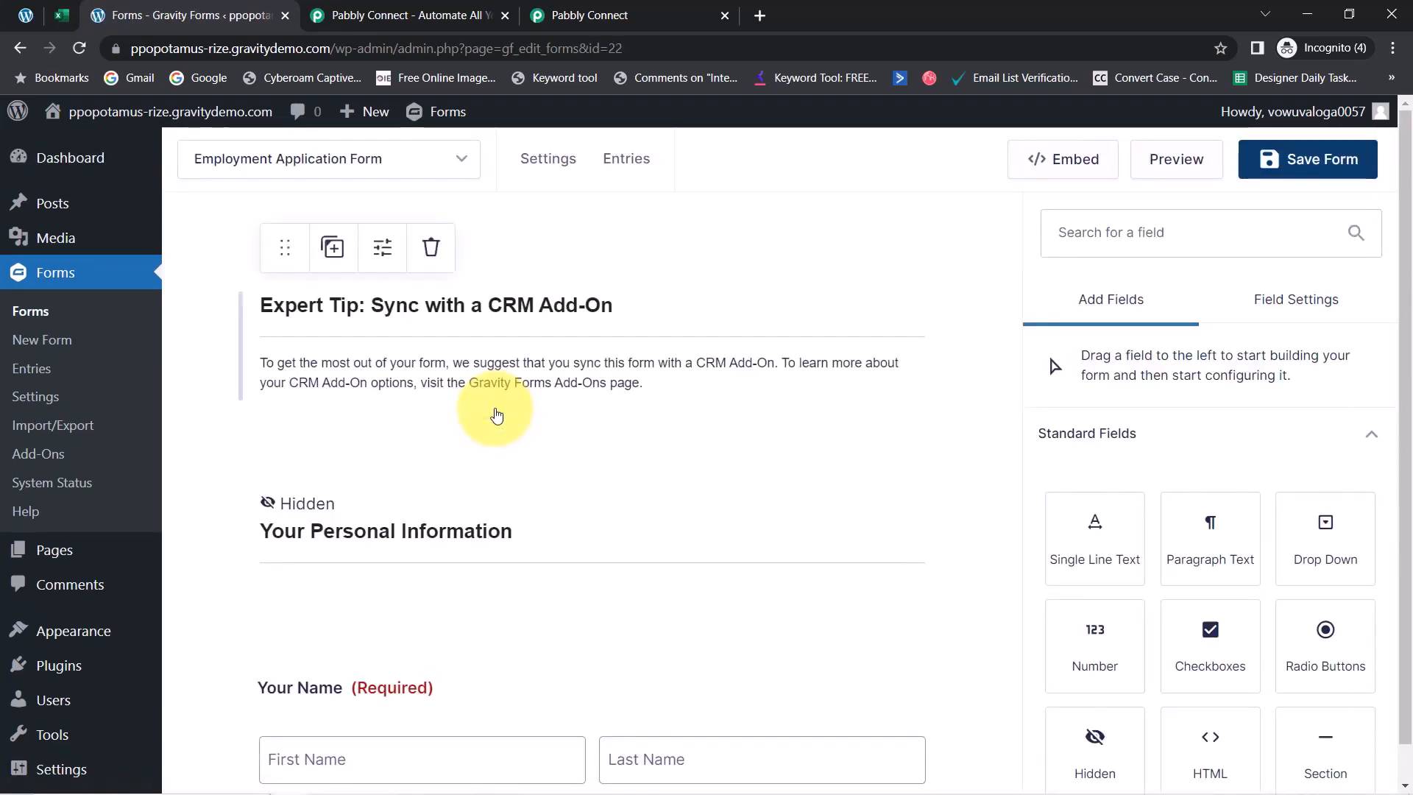
# In the form's Webhooks settings, delete the old Webhooks Feed 3 and confirm
pyautogui.moveTo(557, 169)
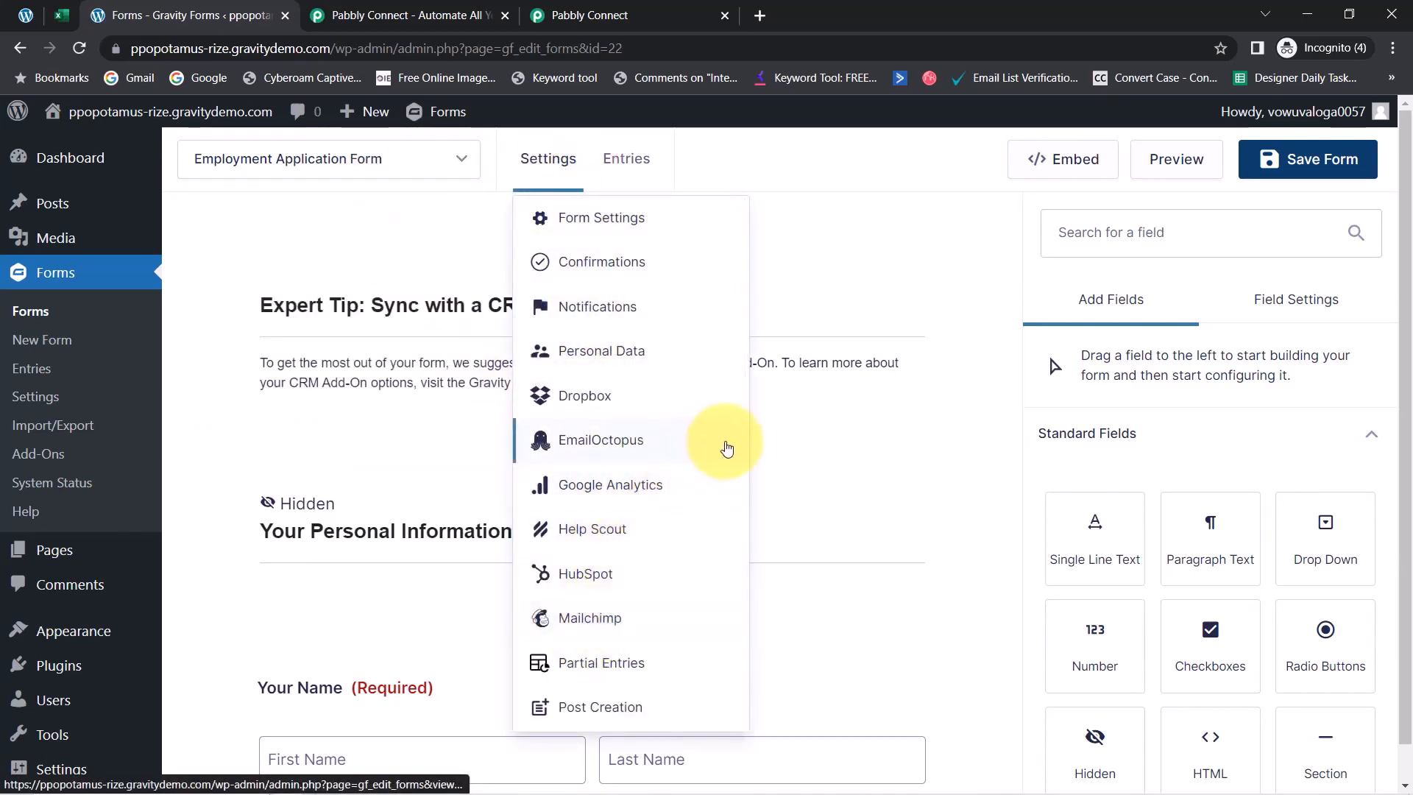
pyautogui.scroll(-4, 748, 448)
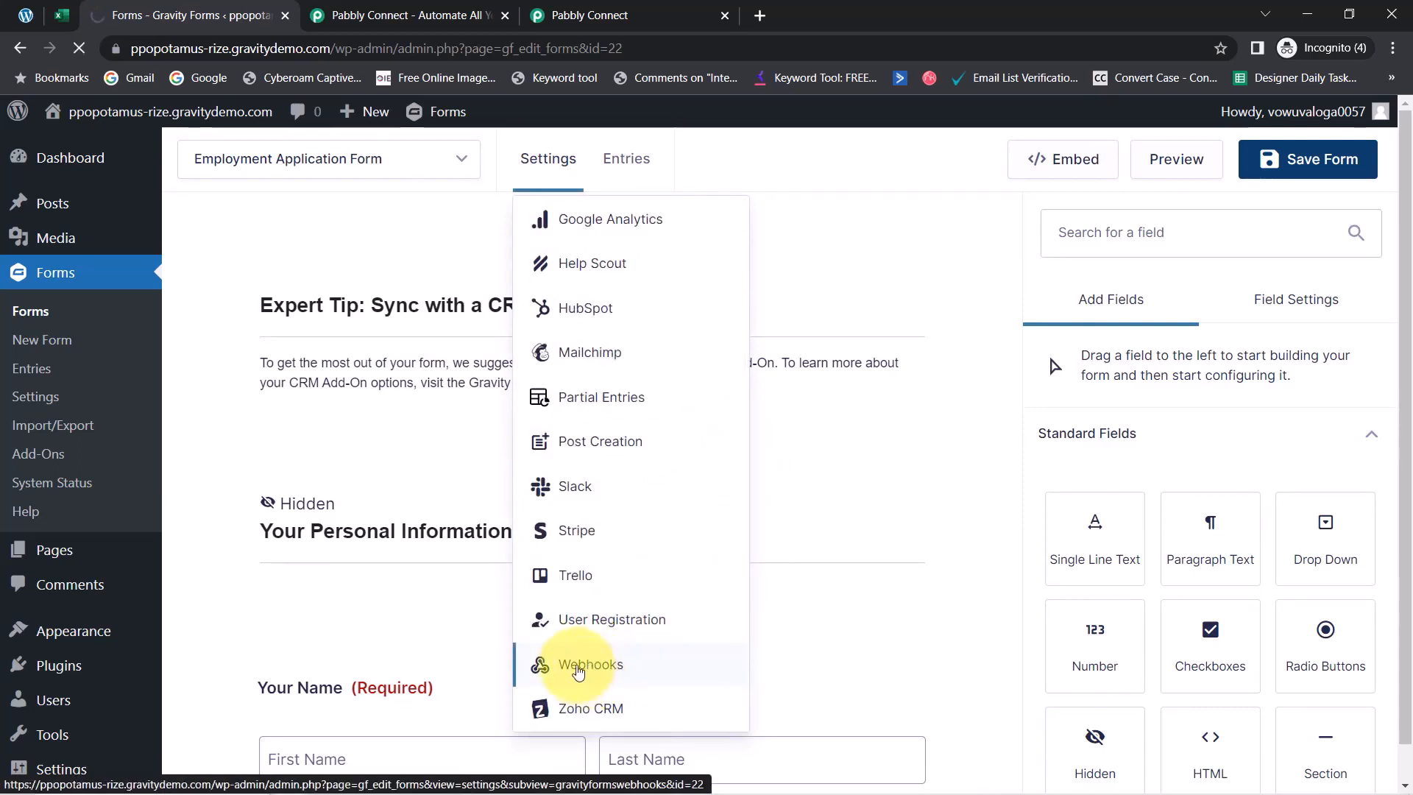
pyautogui.click(577, 669)
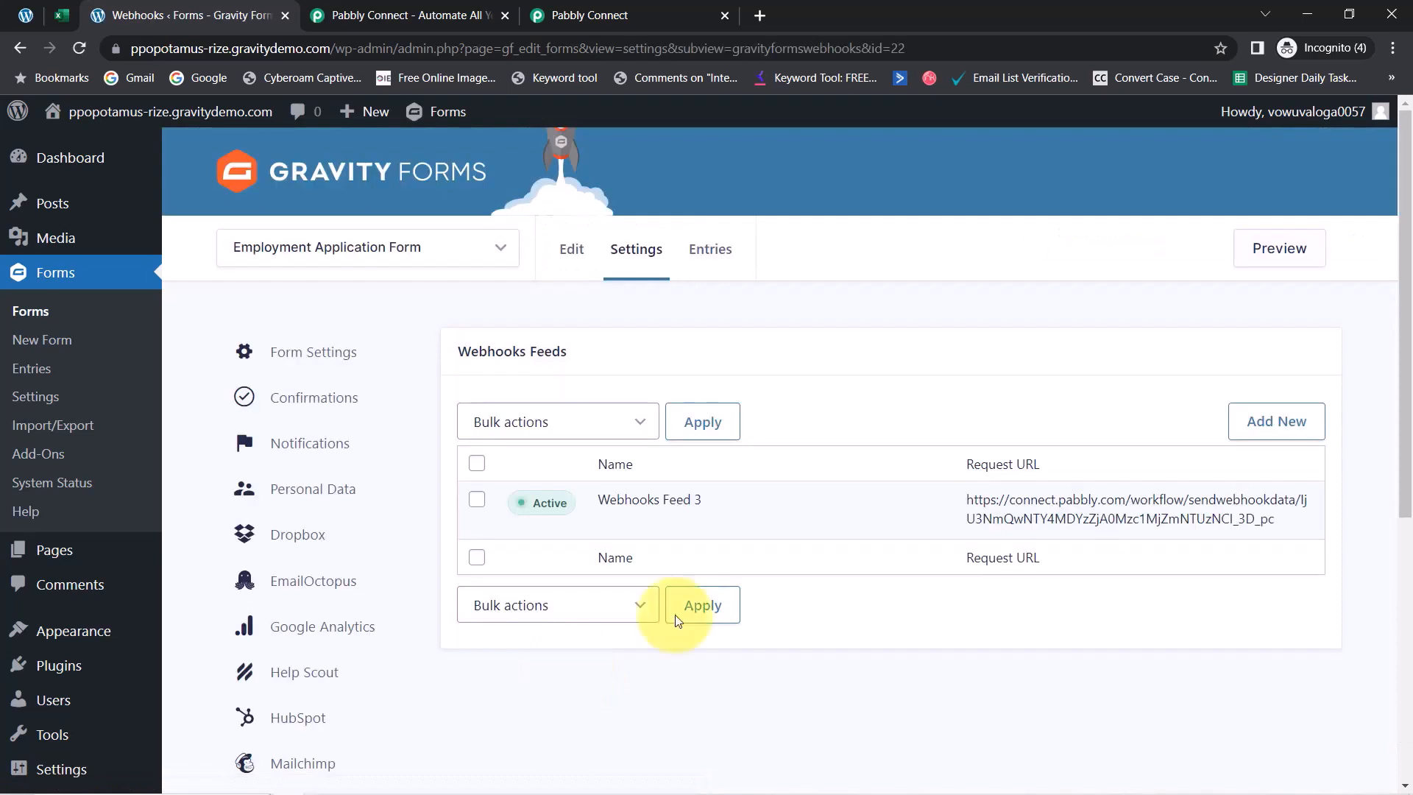
pyautogui.moveTo(1075, 508)
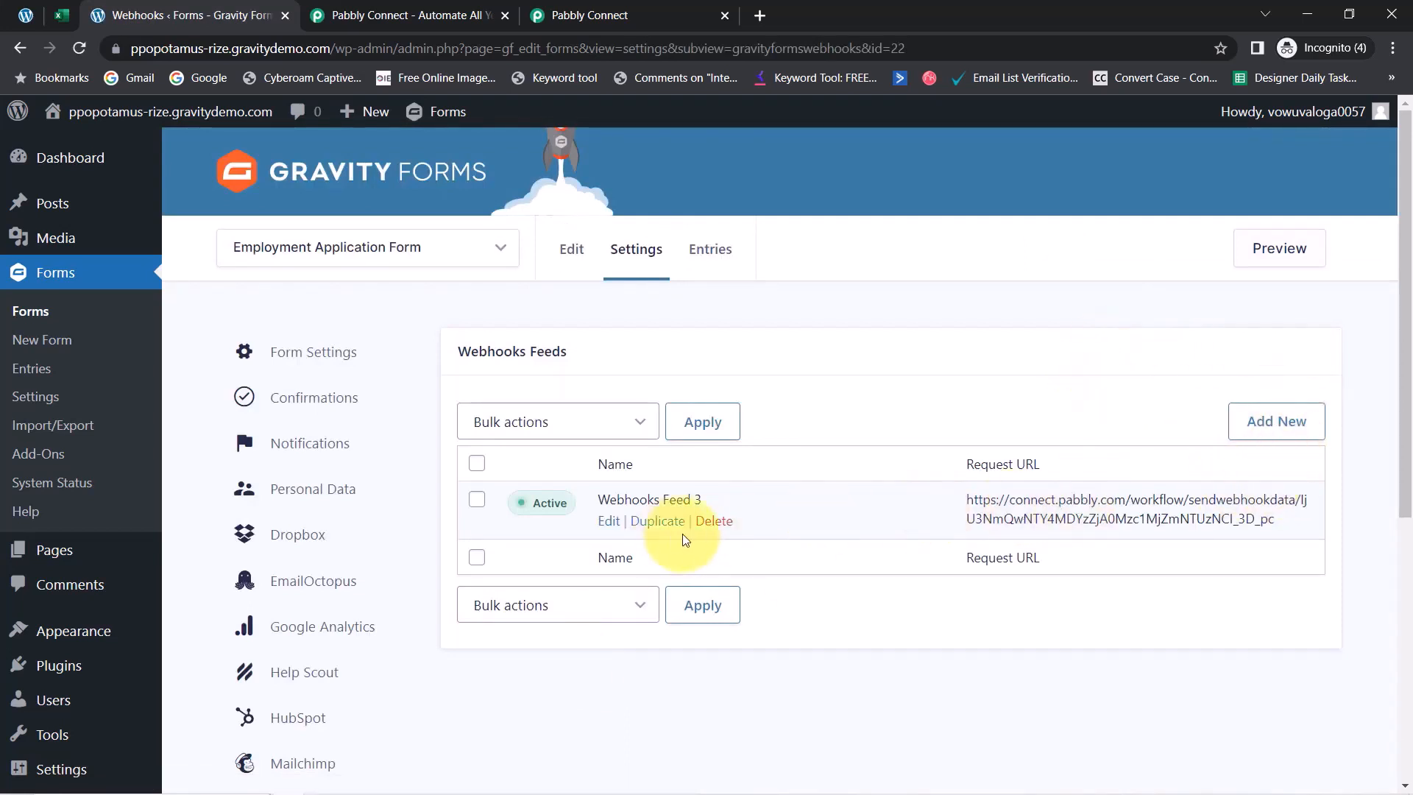
pyautogui.click(717, 522)
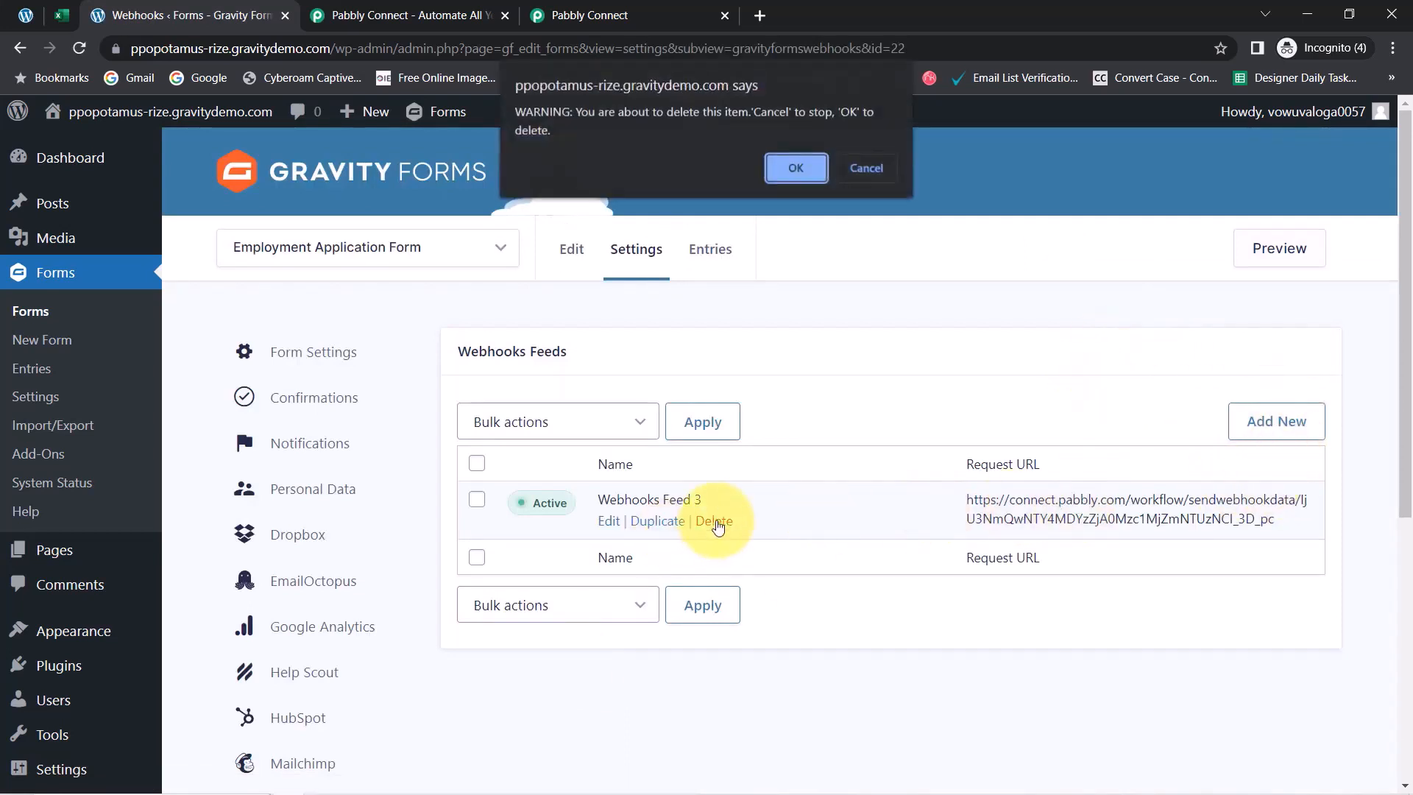
pyautogui.click(802, 175)
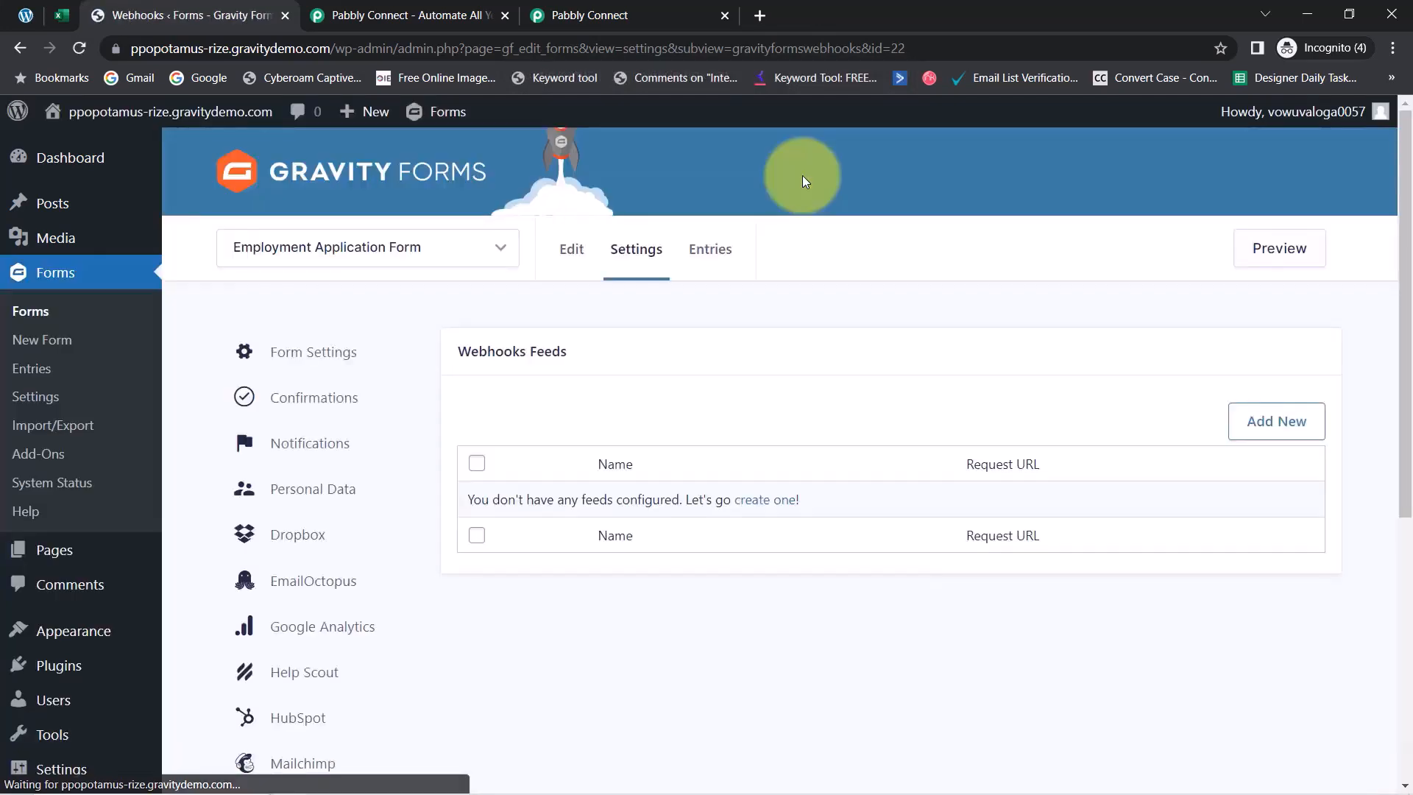
# Add a new webhook feed named 'Webhooks for Pabbly' with the Pabbly URL as Request URL
pyautogui.click(1260, 428)
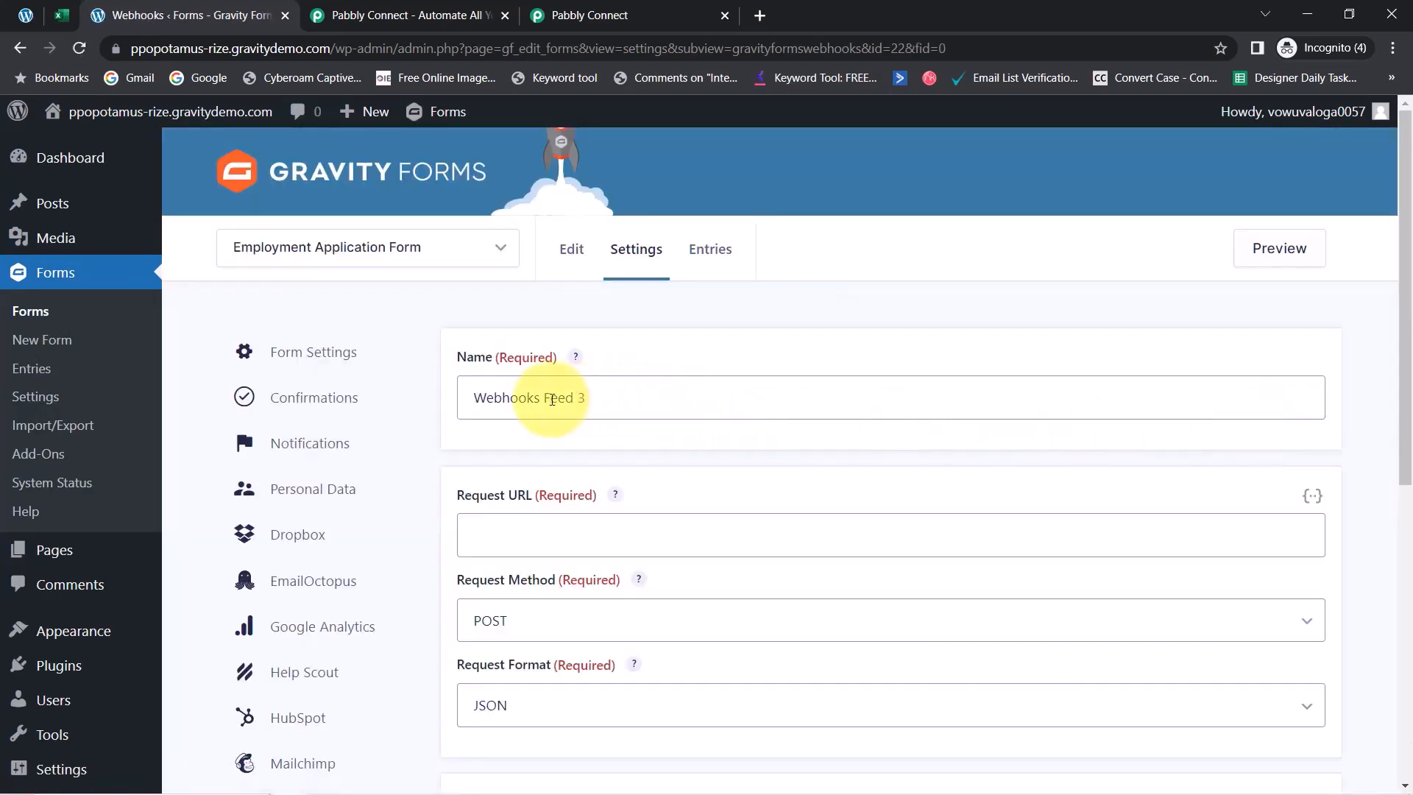
pyautogui.click(589, 397)
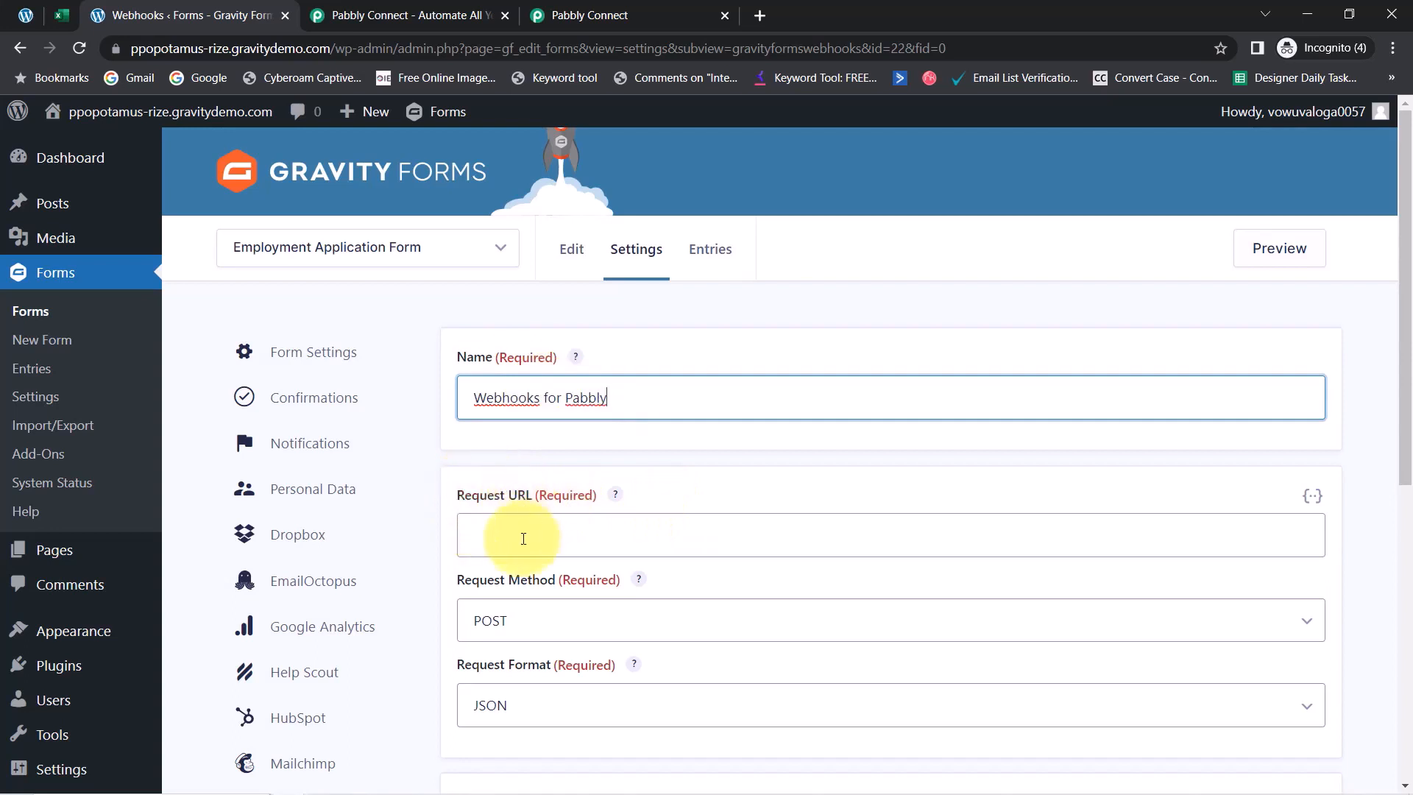
pyautogui.click(502, 531)
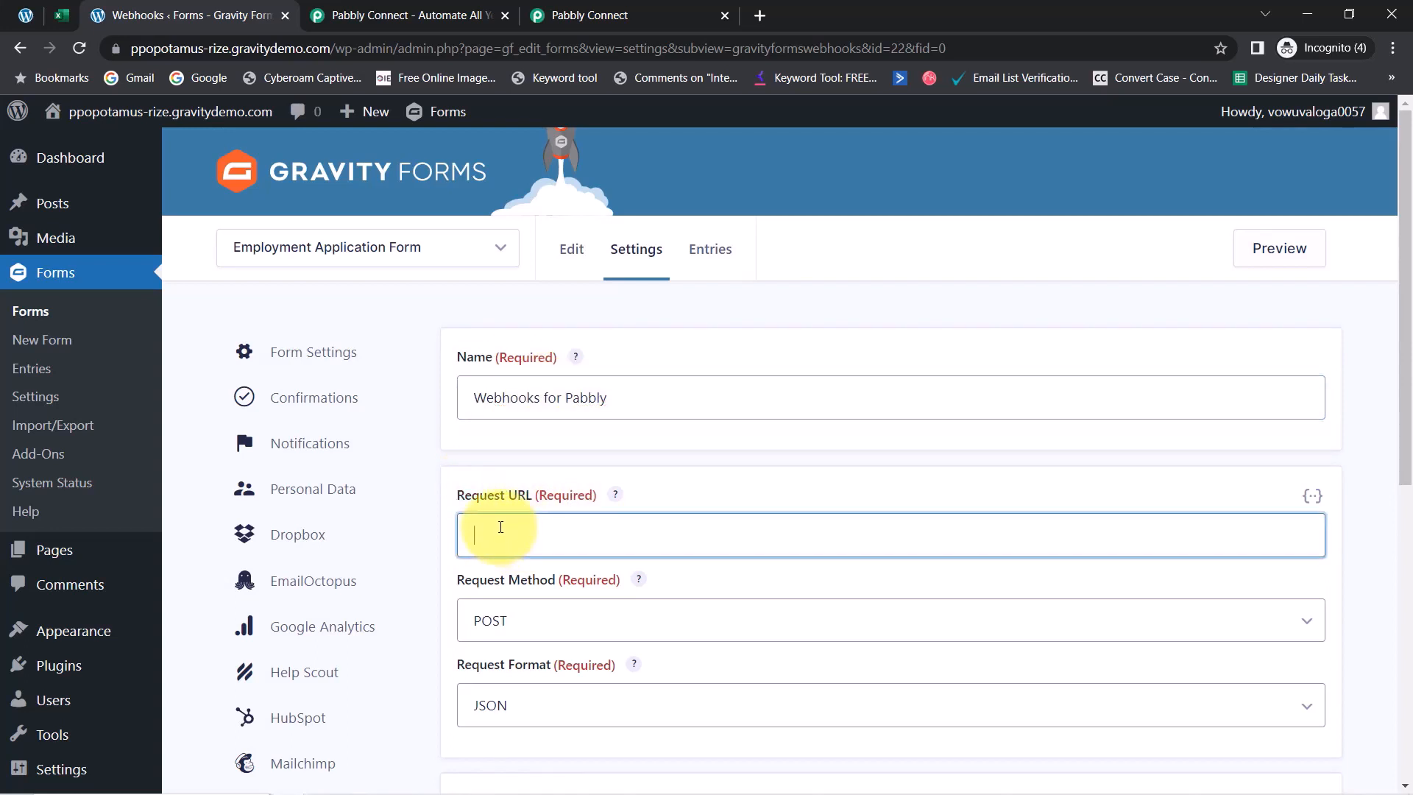
# Save the webhook feed settings and return to the Pabbly Connect workflow tab
pyautogui.moveTo(1405, 434); pyautogui.dragTo(1403, 475)
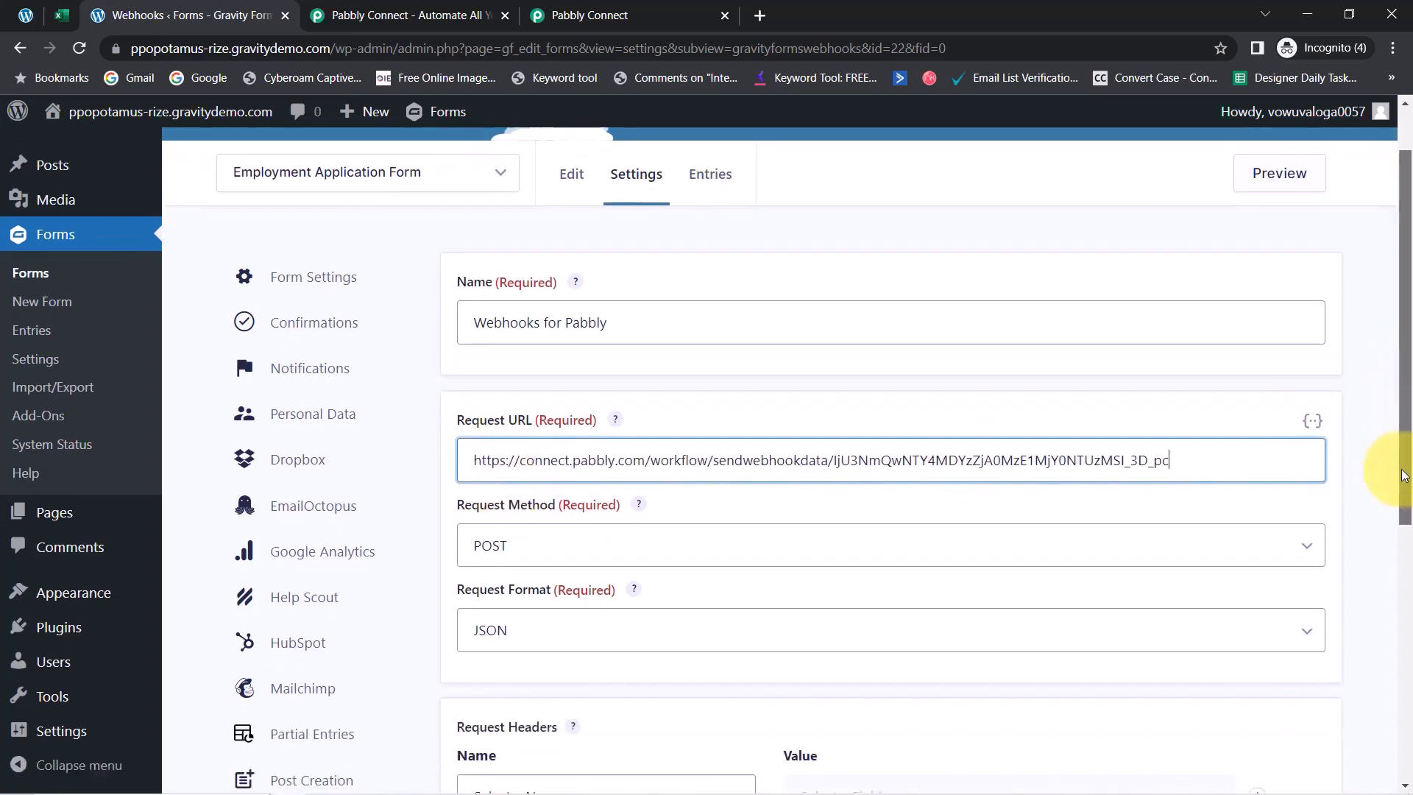
pyautogui.scroll(-3, 1390, 493)
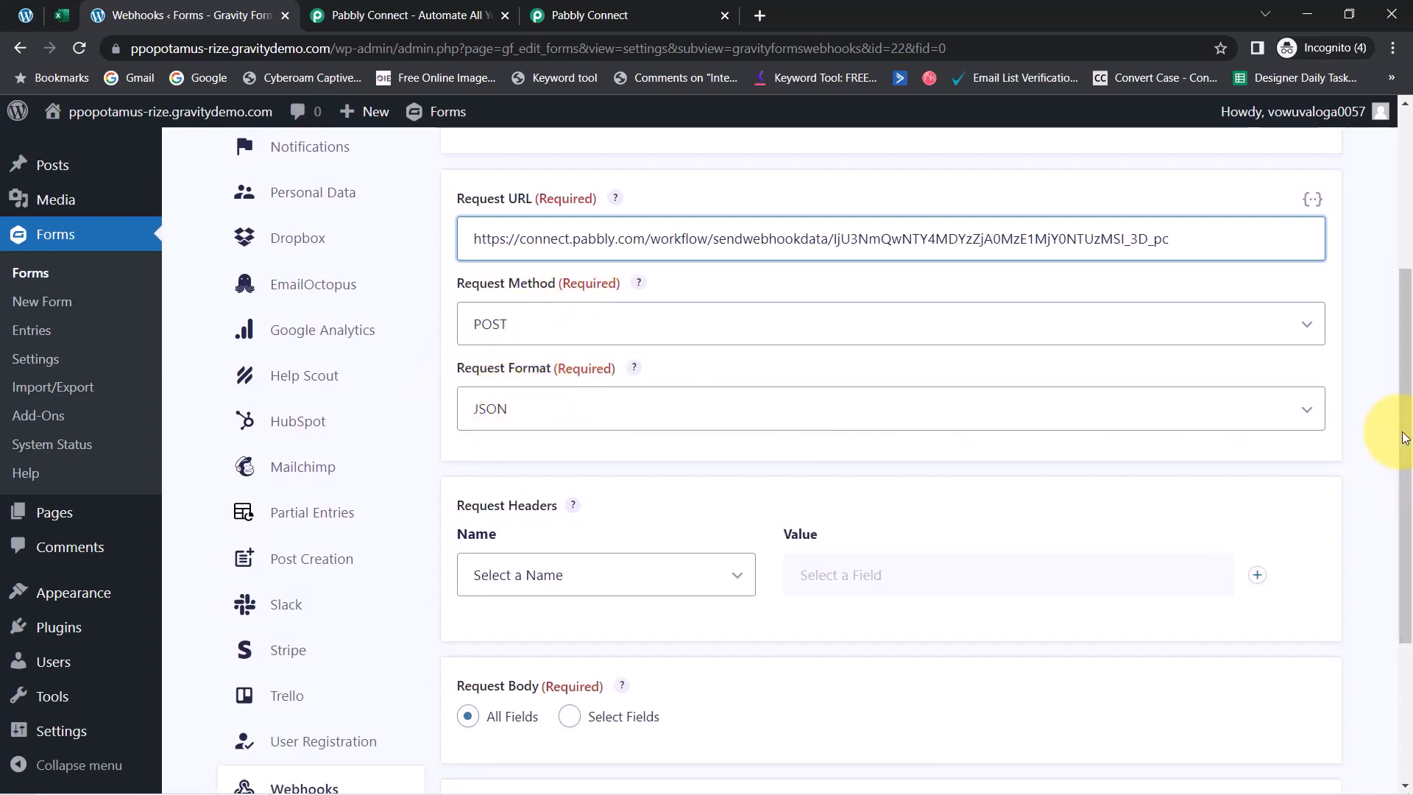
pyautogui.moveTo(1401, 471); pyautogui.dragTo(1400, 607)
pyautogui.click(520, 685)
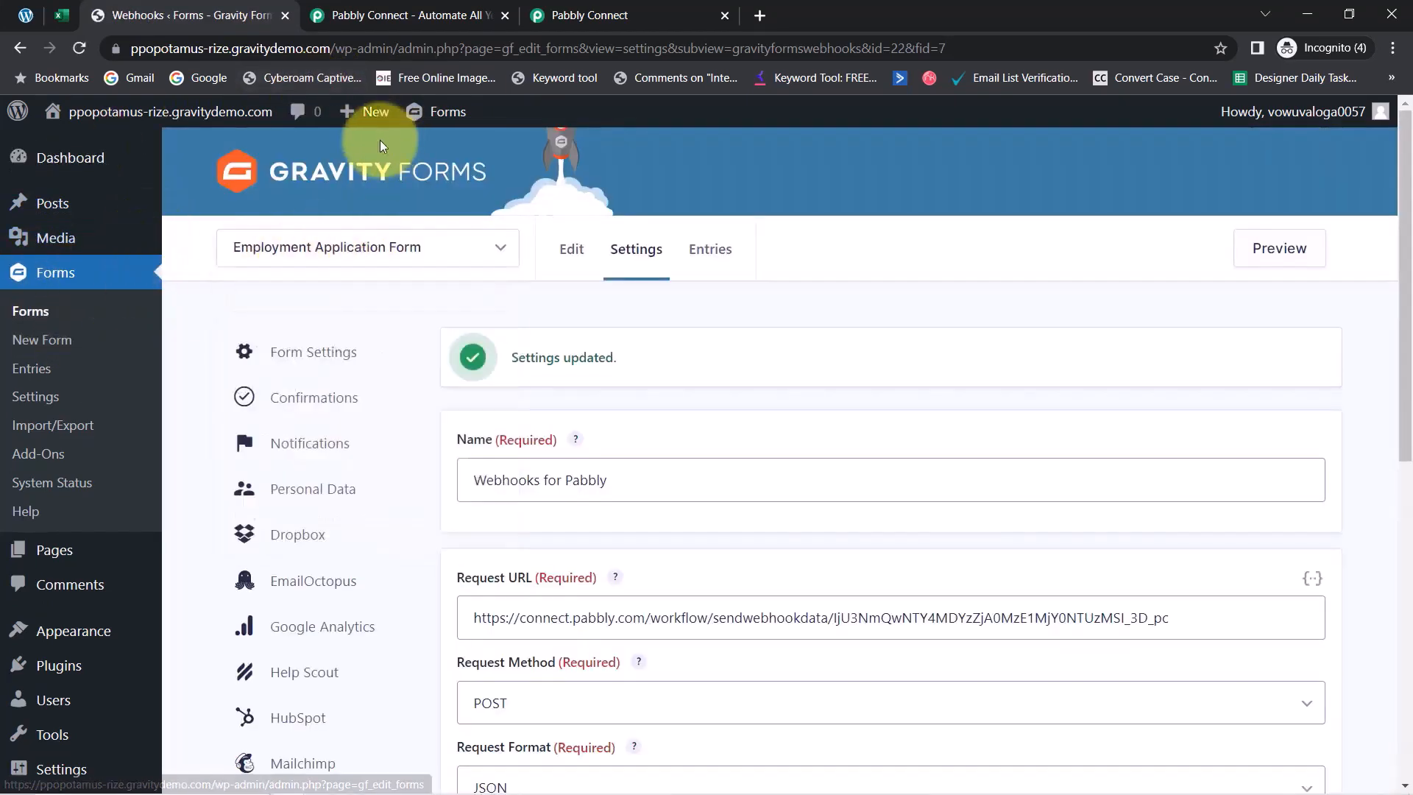
pyautogui.click(581, 9)
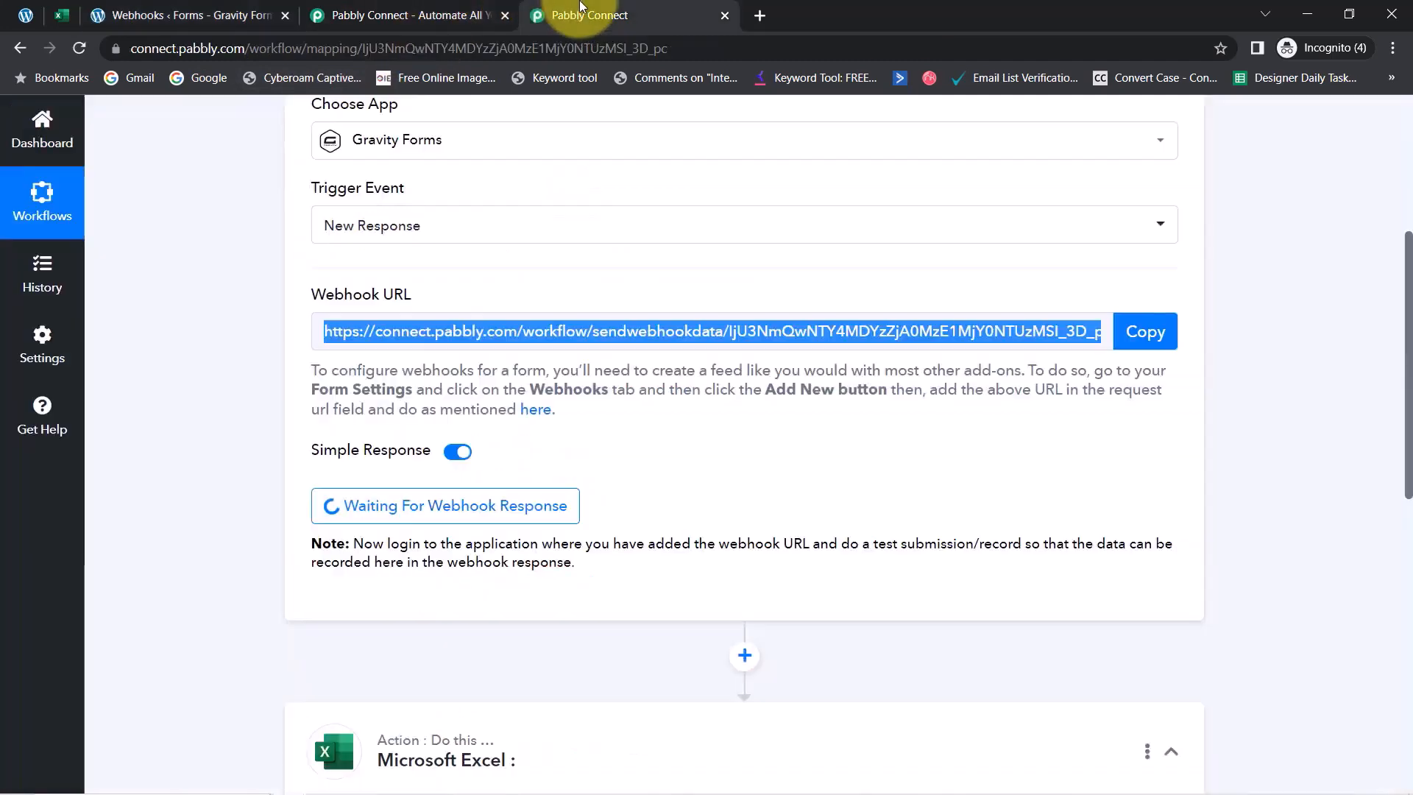
# Close the duplicate Pabbly tab and highlight the note requesting a test submission
pyautogui.click(505, 16)
pyautogui.click(287, 460)
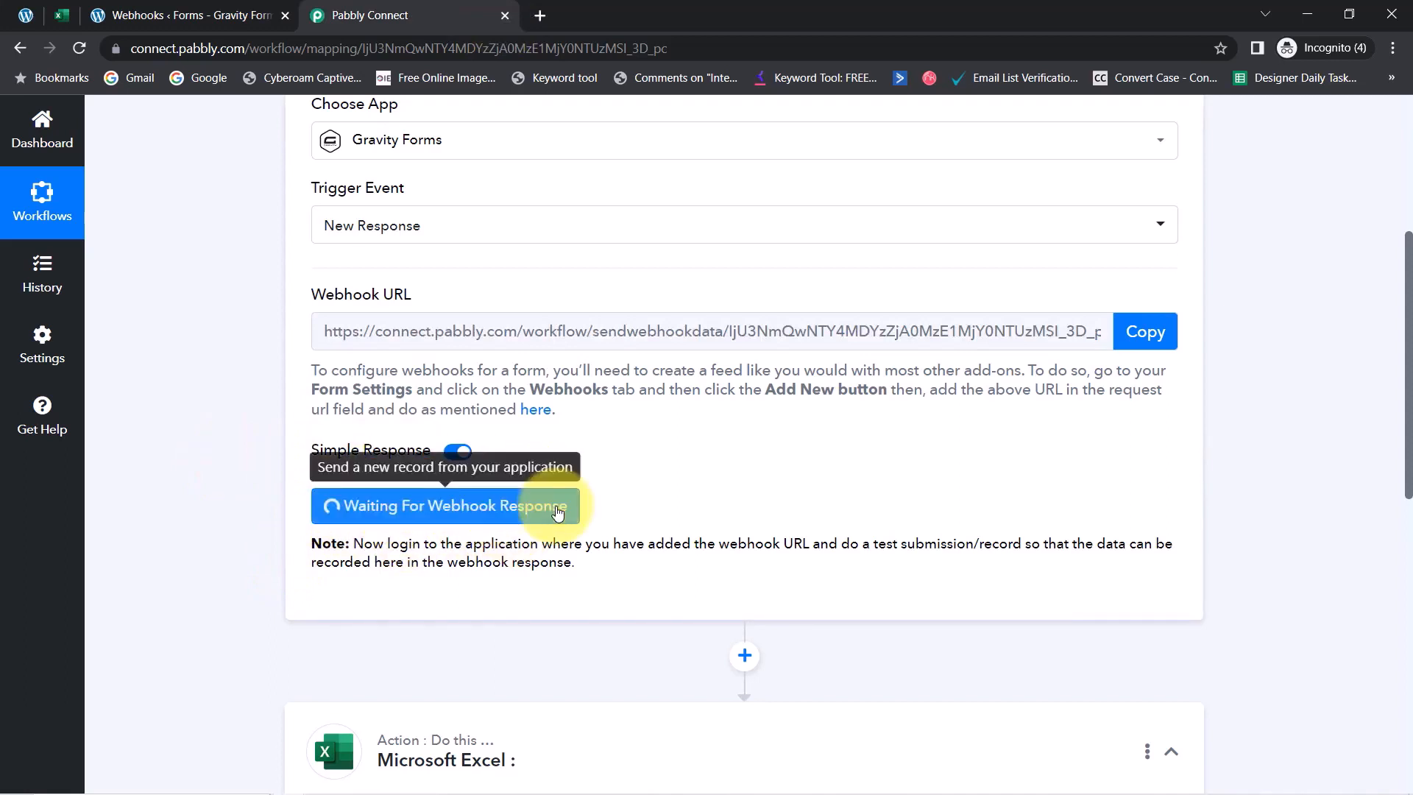
pyautogui.moveTo(400, 543); pyautogui.dragTo(779, 543)
pyautogui.moveTo(634, 570)
pyautogui.mouseDown()
pyautogui.moveTo(574, 568)
pyautogui.moveTo(610, 569)
pyautogui.mouseUp()
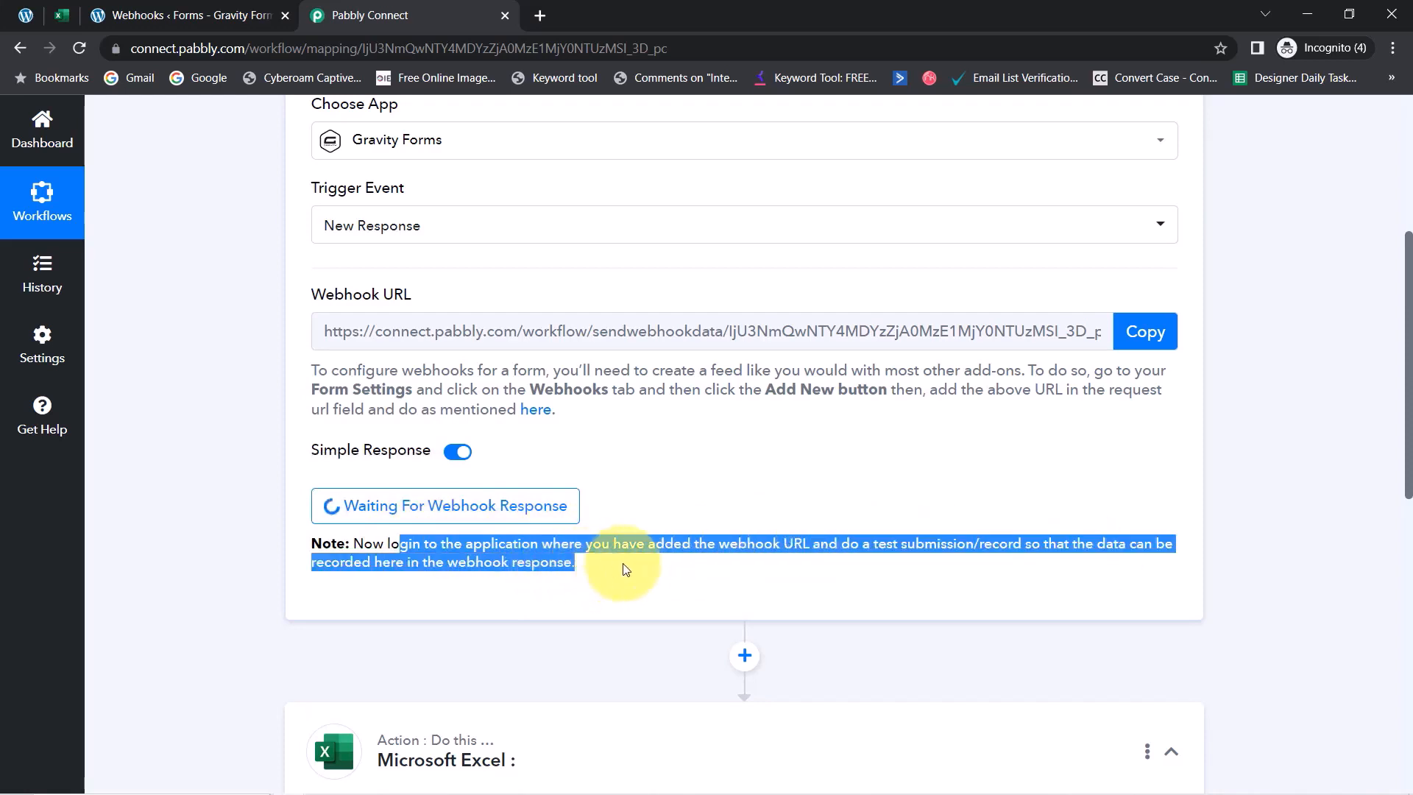
pyautogui.click(624, 569)
pyautogui.moveTo(874, 543); pyautogui.dragTo(1040, 548)
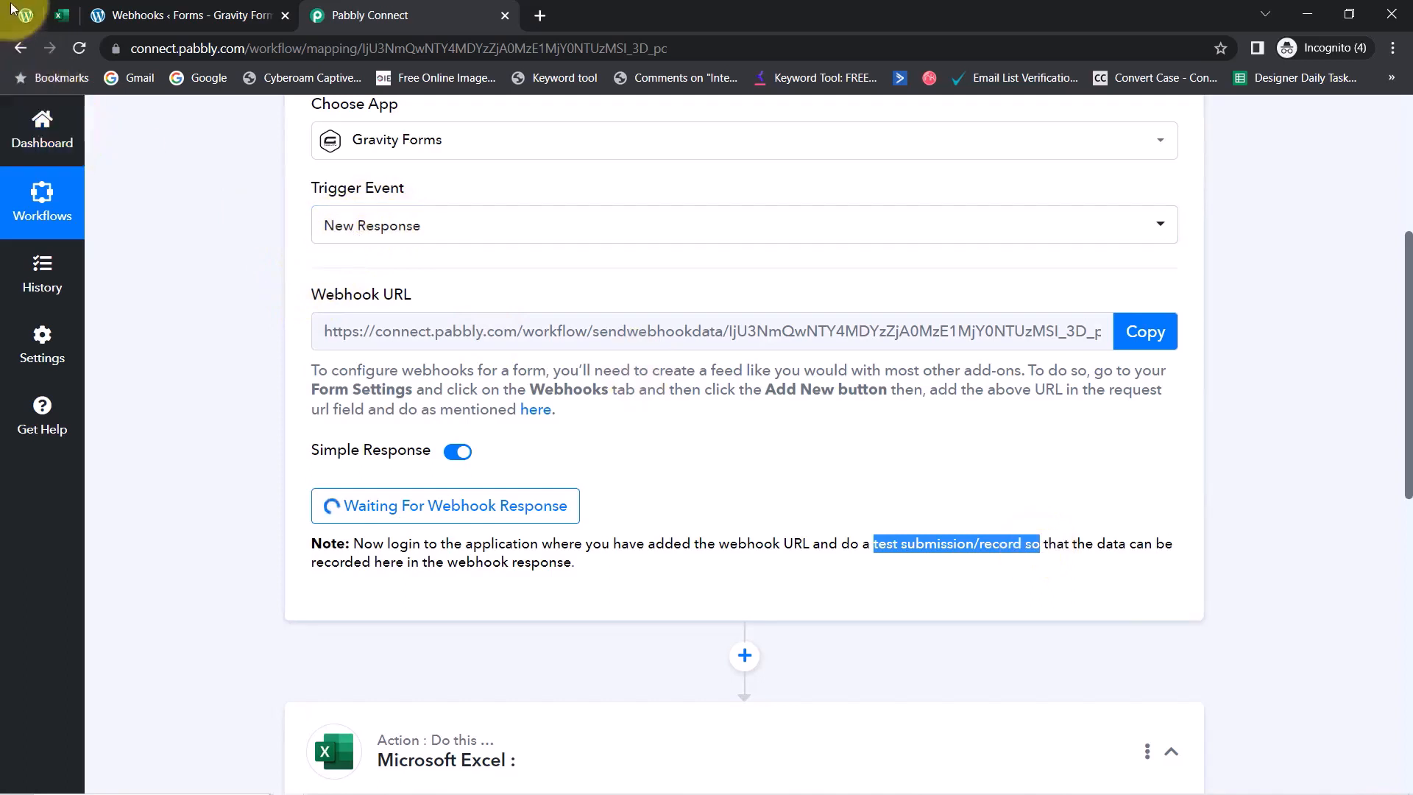
pyautogui.click(142, 18)
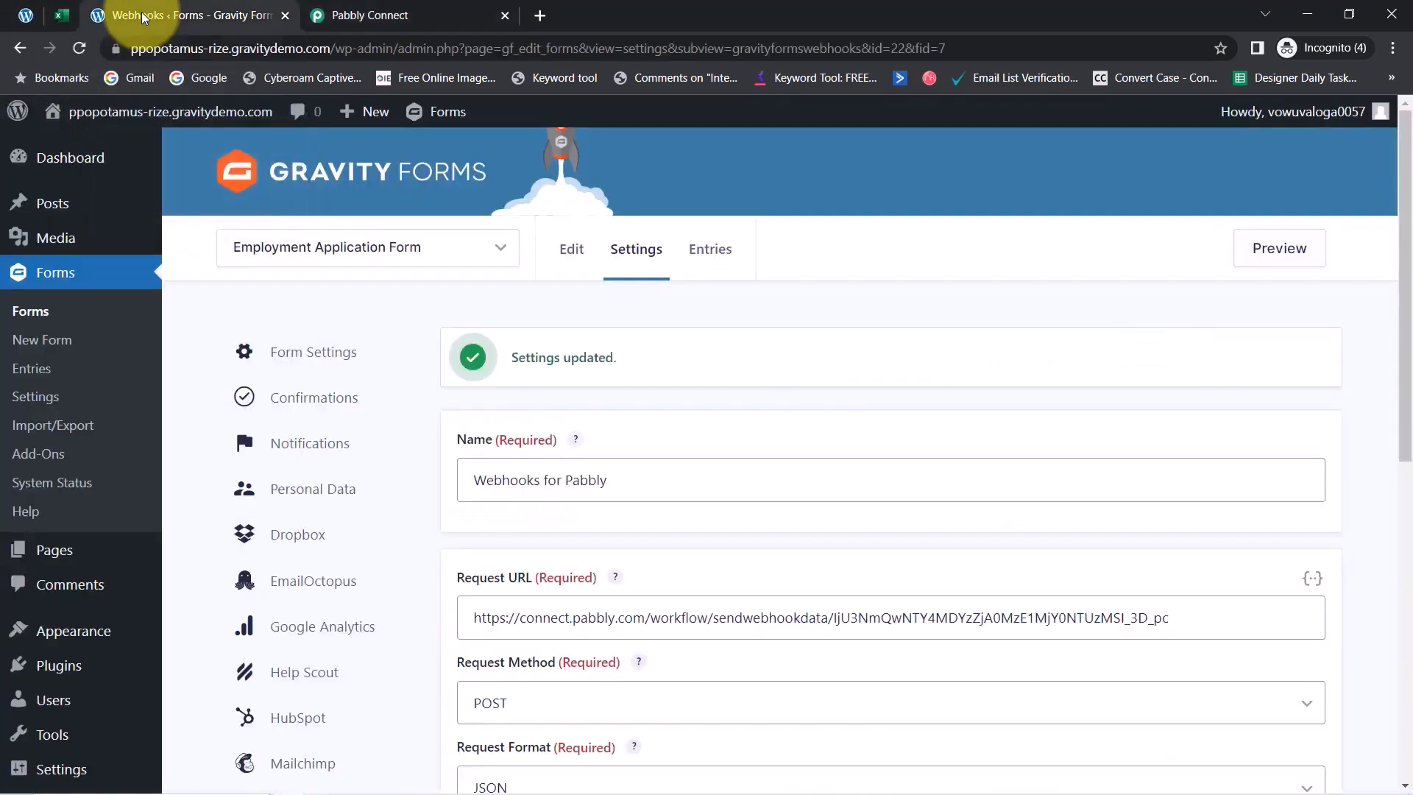
# Preview the Employment Application Form, confirming Pabbly is still waiting for a response
pyautogui.click(1298, 254)
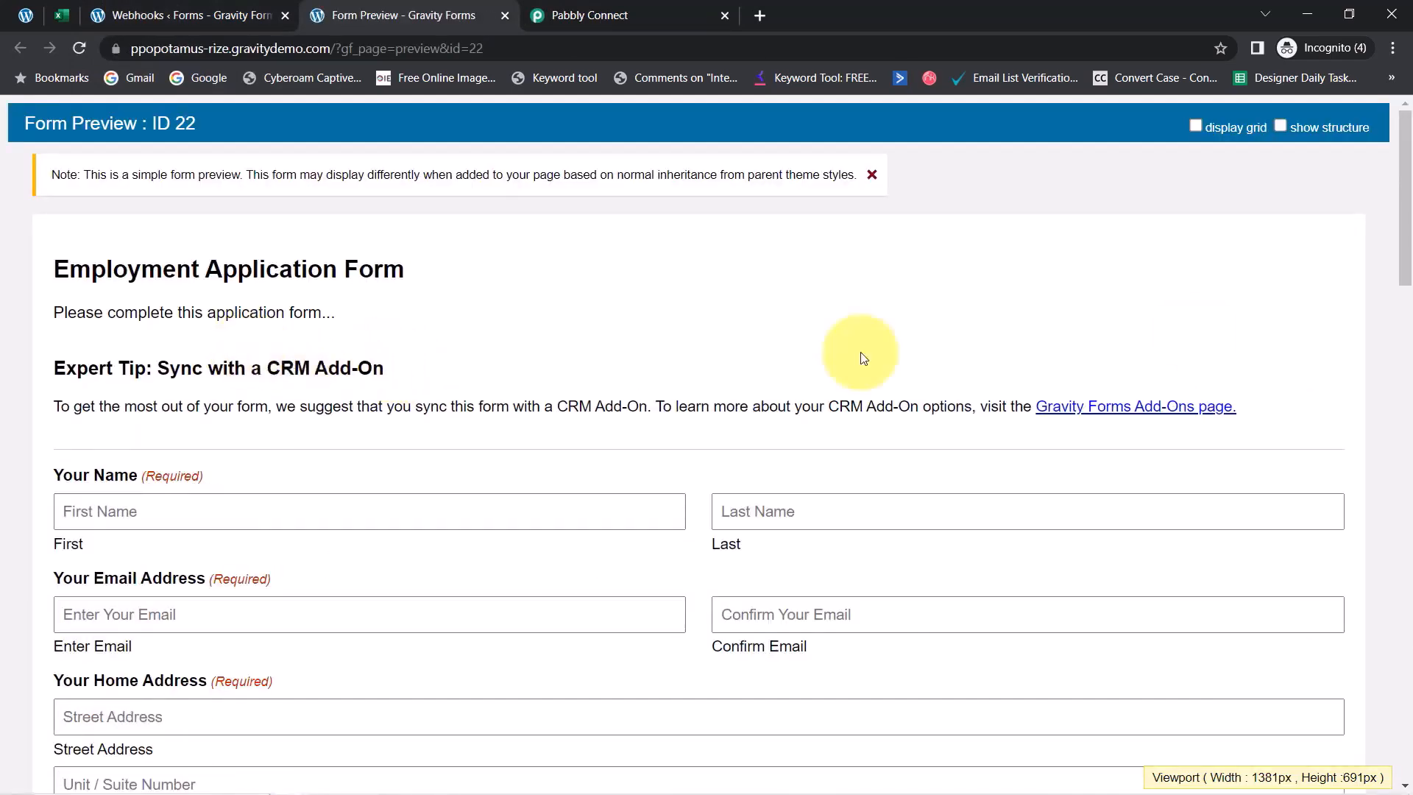
pyautogui.moveTo(1407, 251); pyautogui.dragTo(1402, 413)
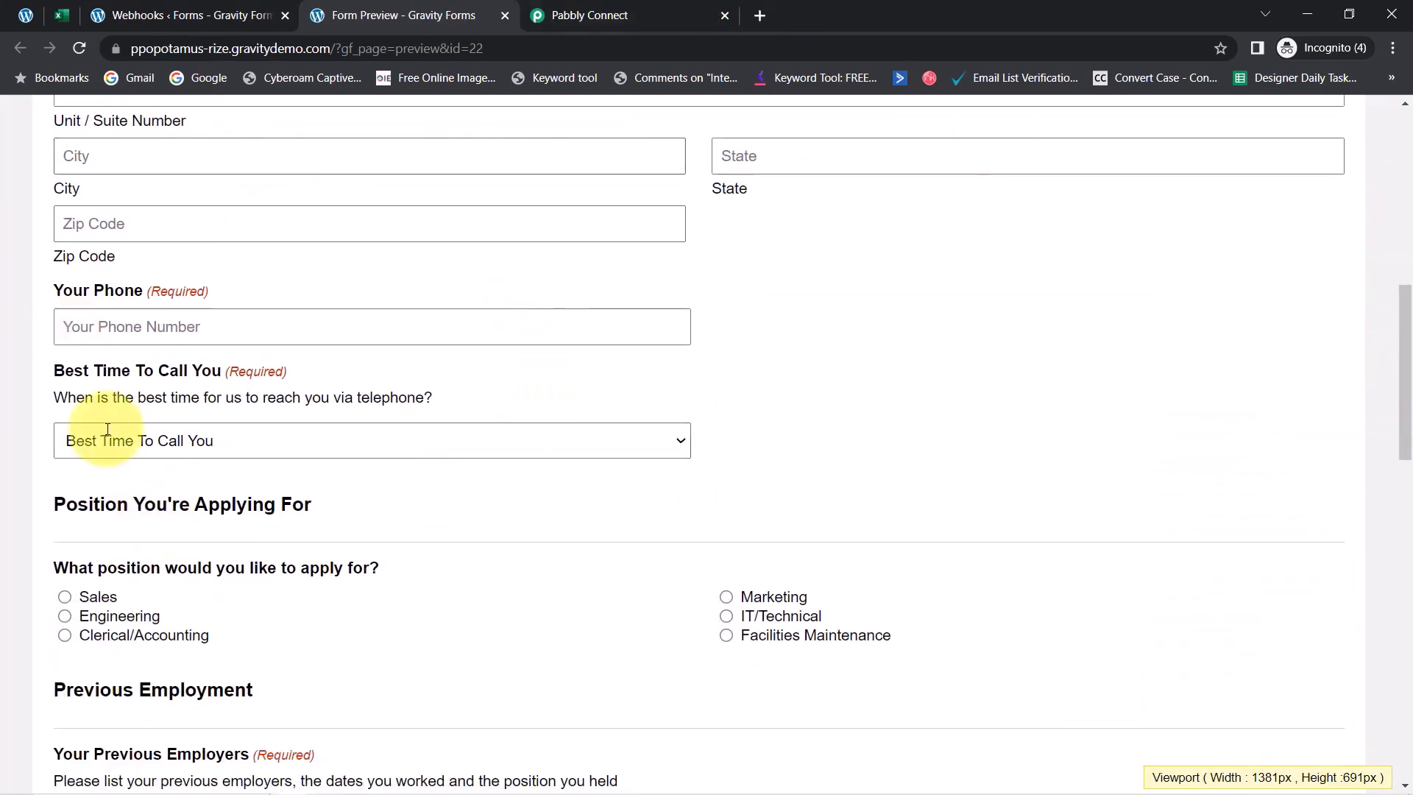
pyautogui.click(561, 9)
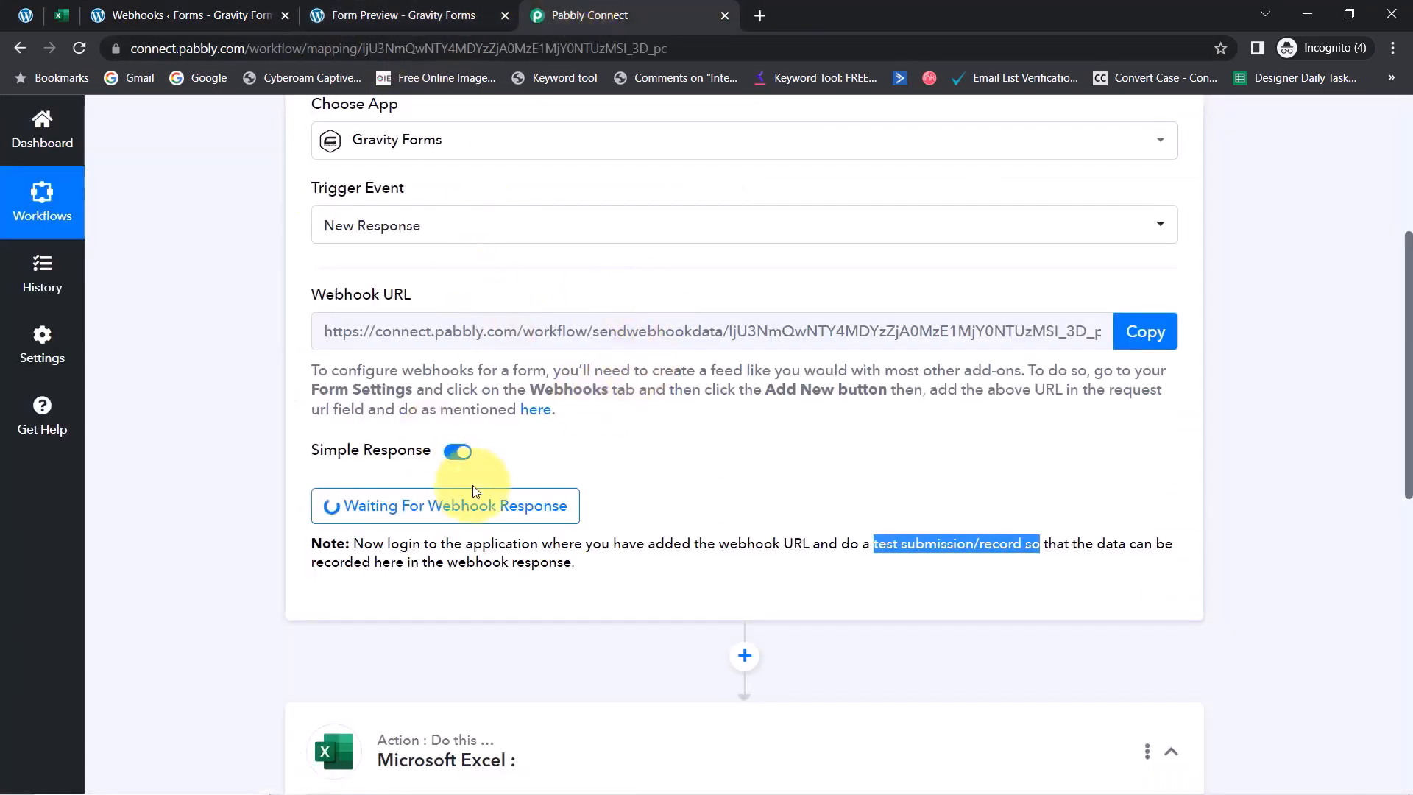
pyautogui.click(380, 13)
pyautogui.moveTo(1403, 440); pyautogui.dragTo(1402, 251)
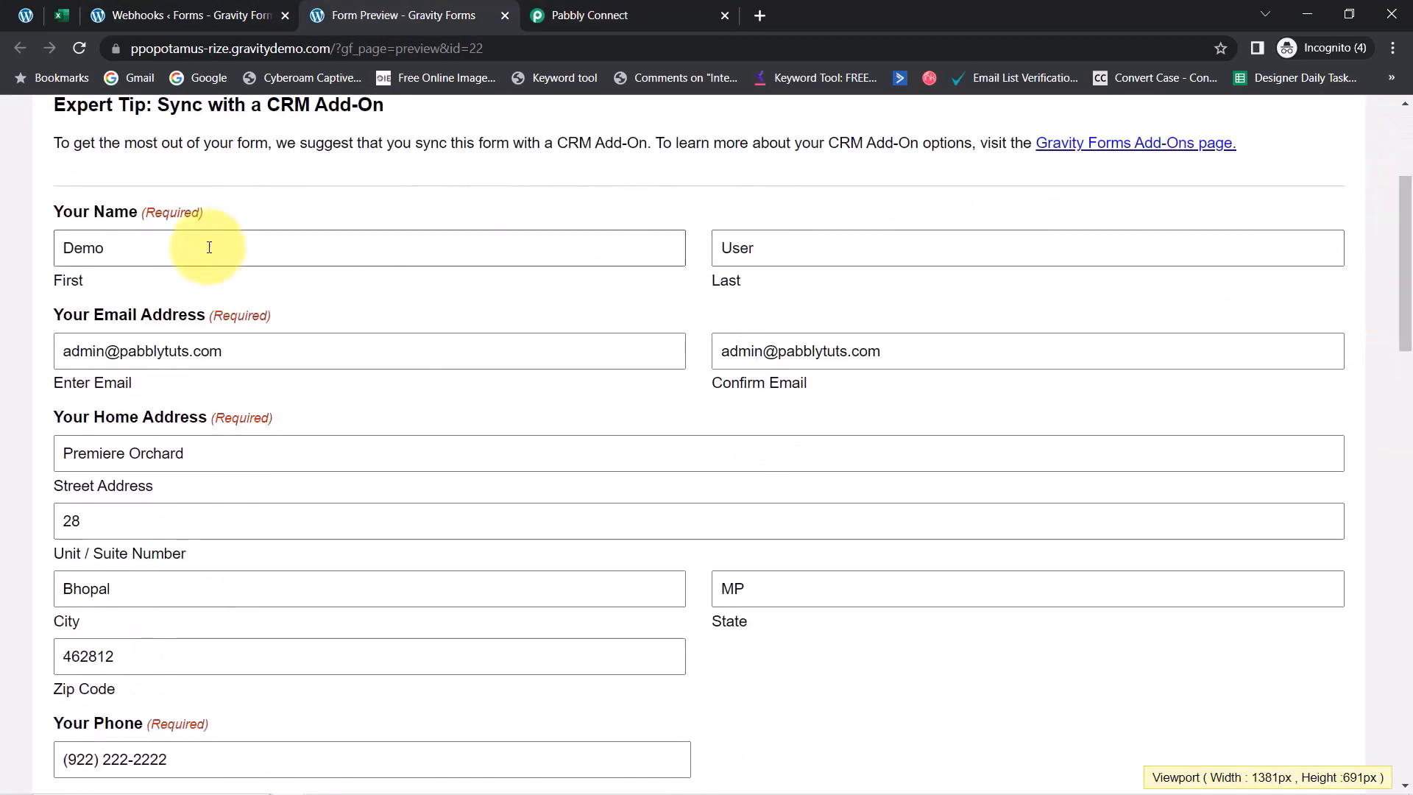
# Review the filled-in test entries, agree to the privacy policy, and submit the application
pyautogui.doubleClick(104, 248)
pyautogui.press('Tab')
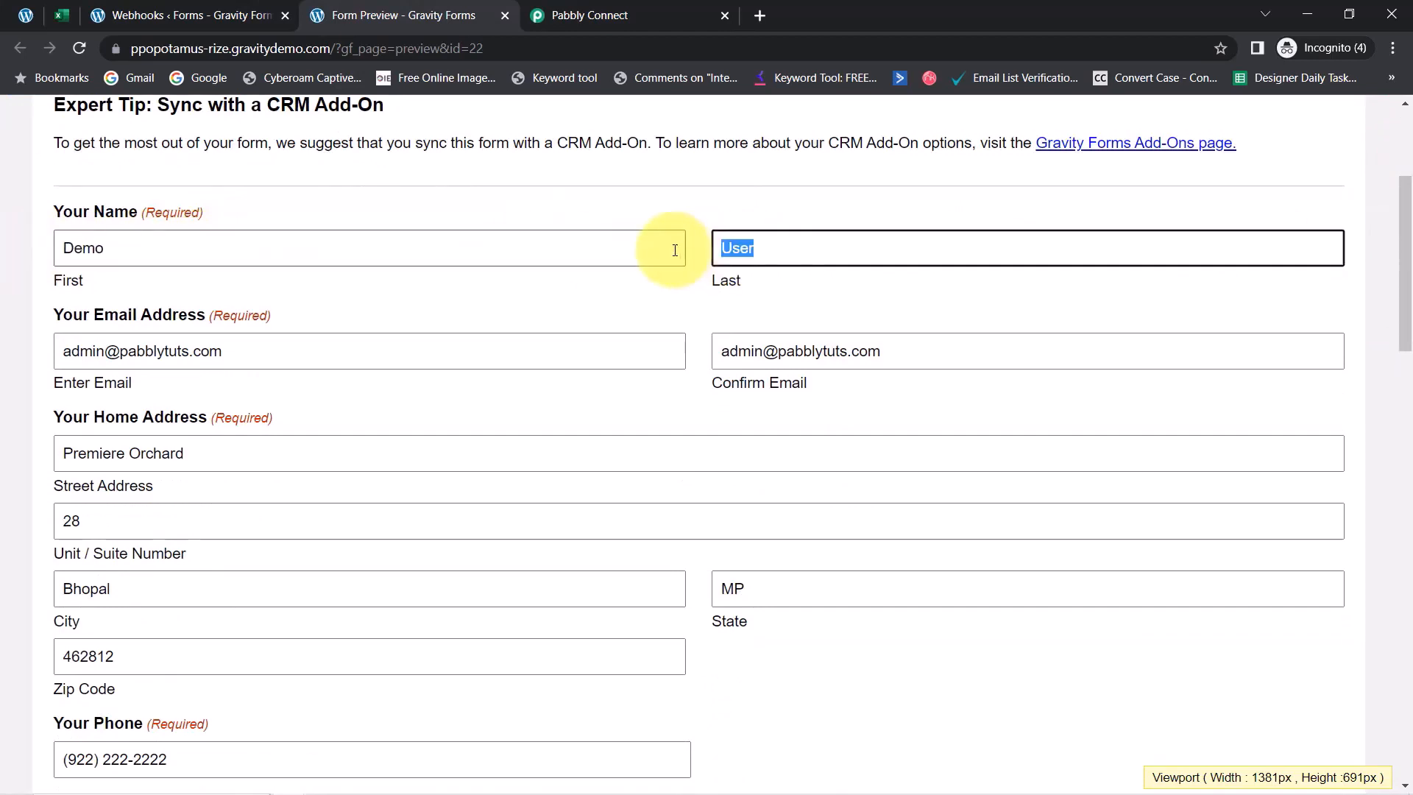
pyautogui.moveTo(93, 351); pyautogui.dragTo(140, 351)
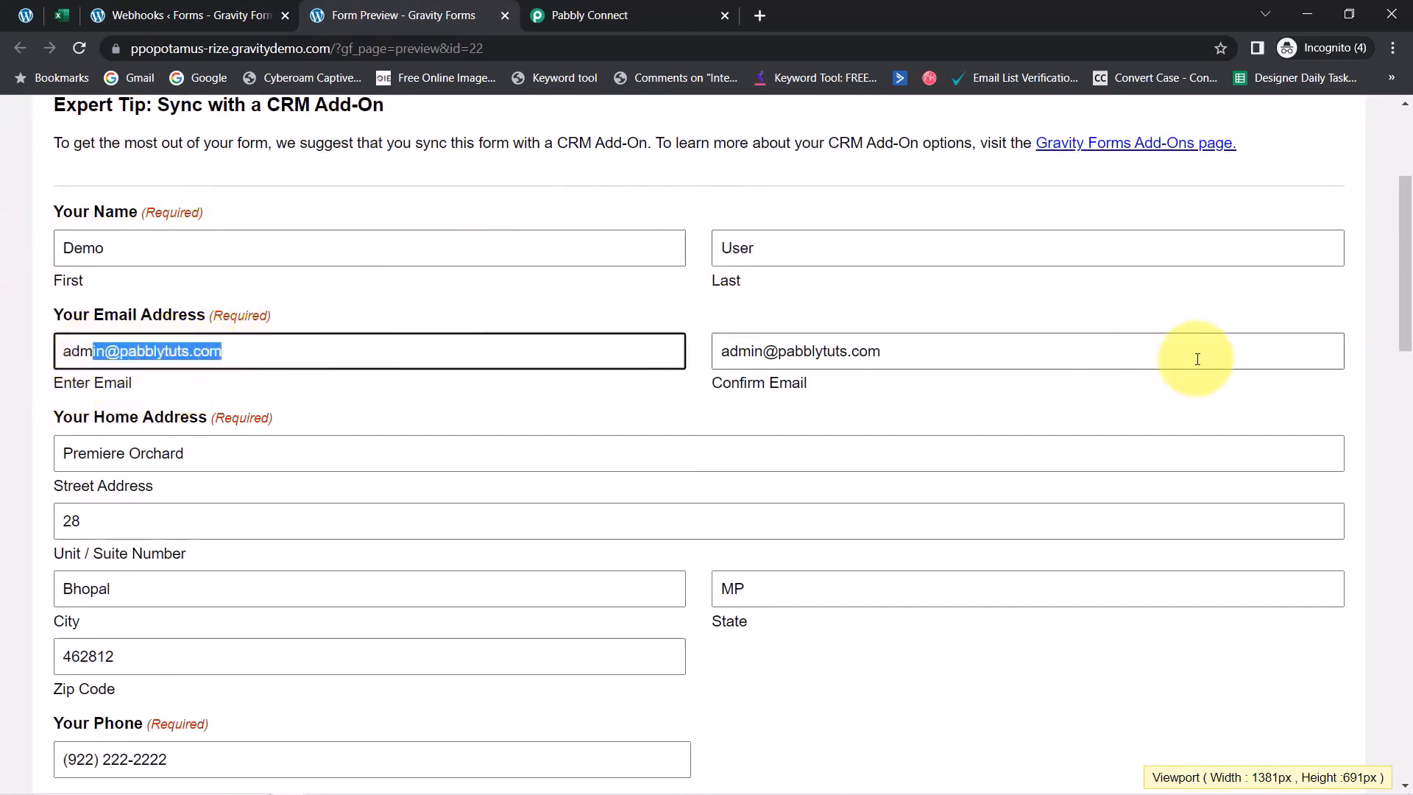
pyautogui.moveTo(1410, 262); pyautogui.dragTo(1407, 461)
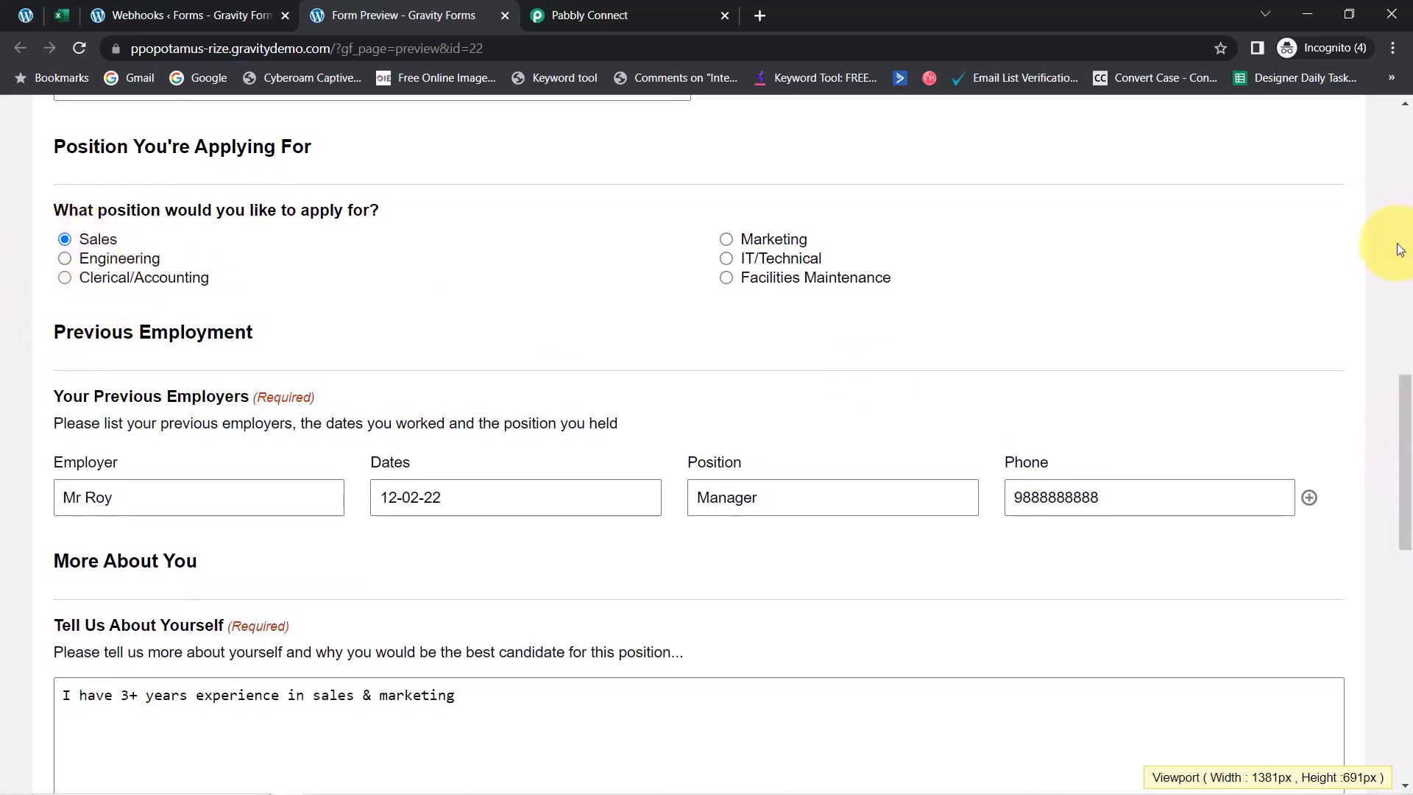
pyautogui.moveTo(1406, 399); pyautogui.dragTo(1373, 598)
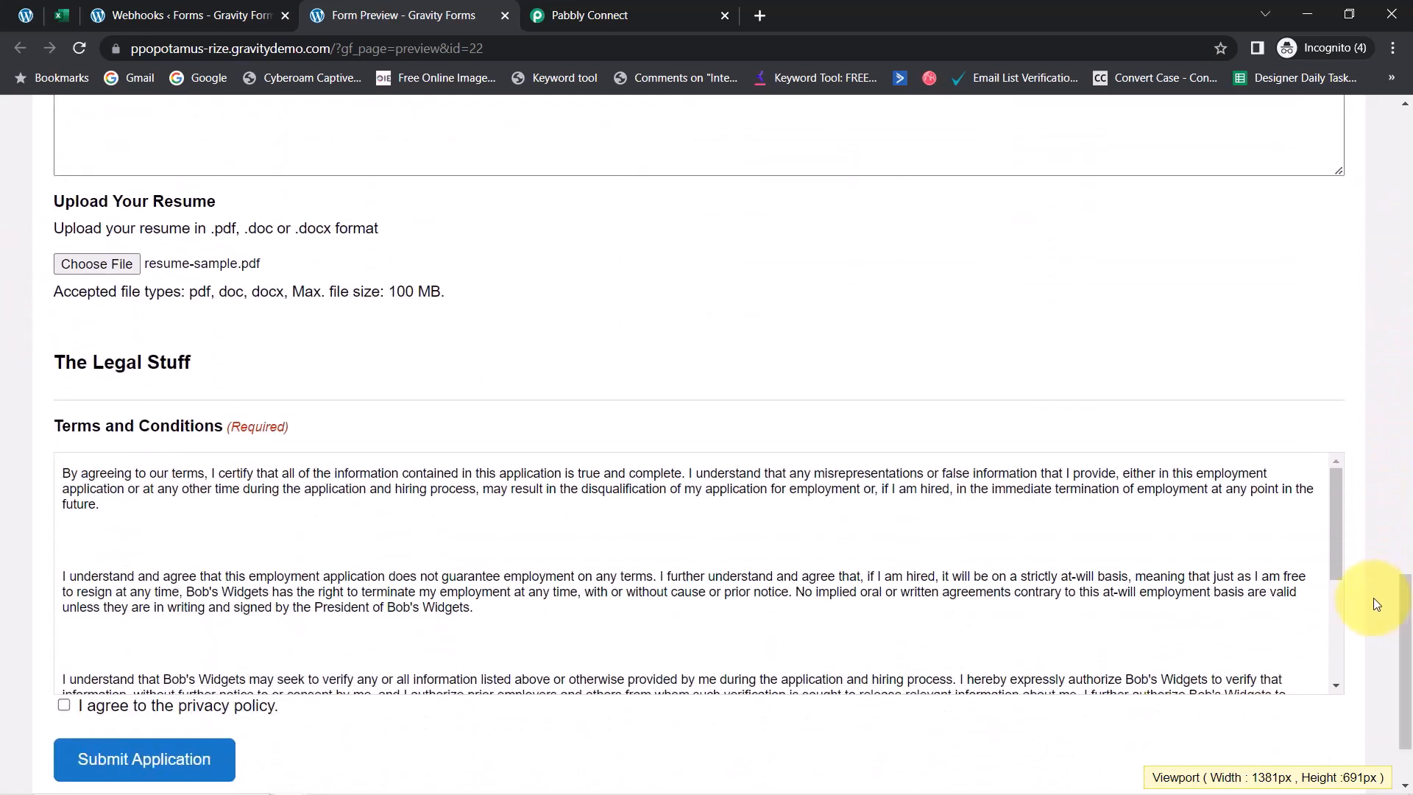
pyautogui.click(63, 707)
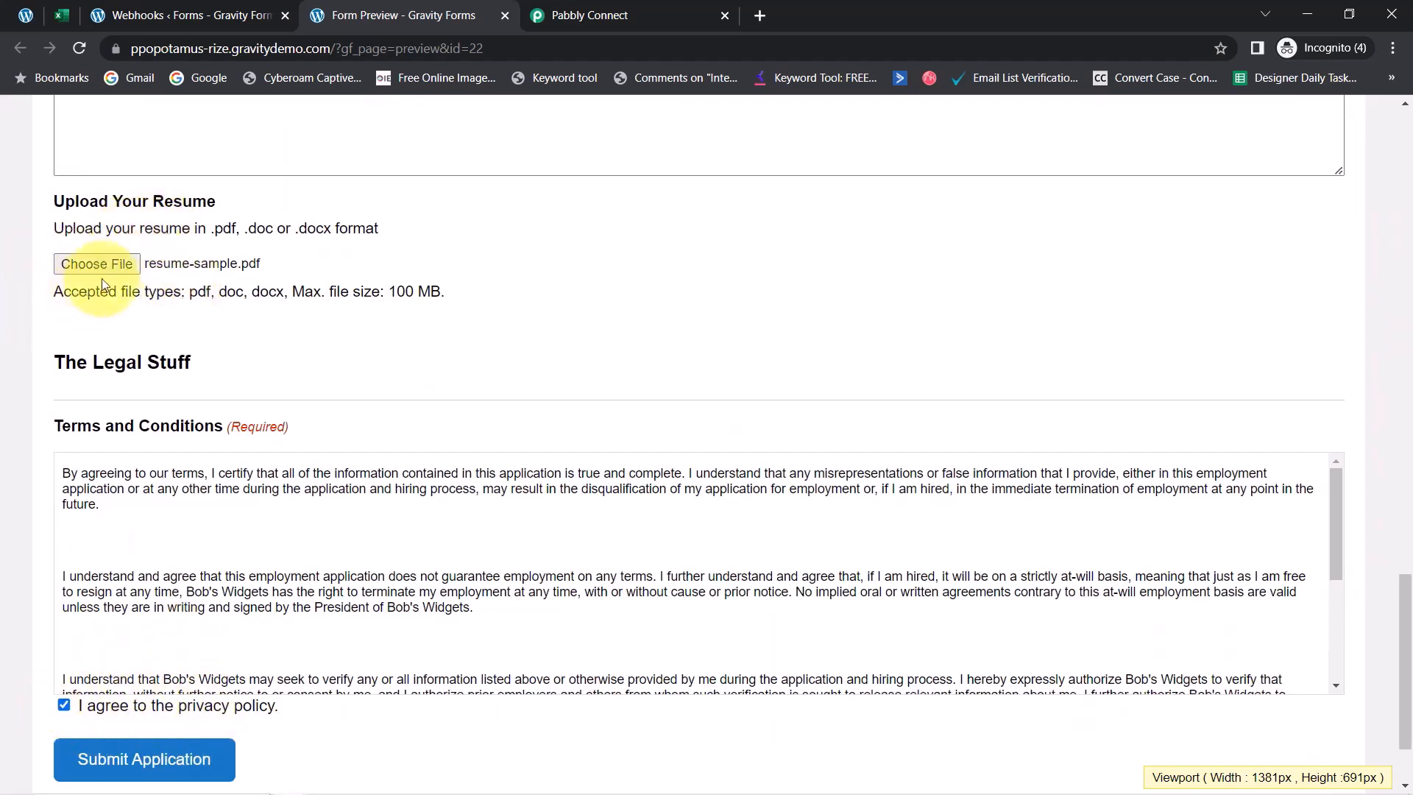
pyautogui.click(157, 763)
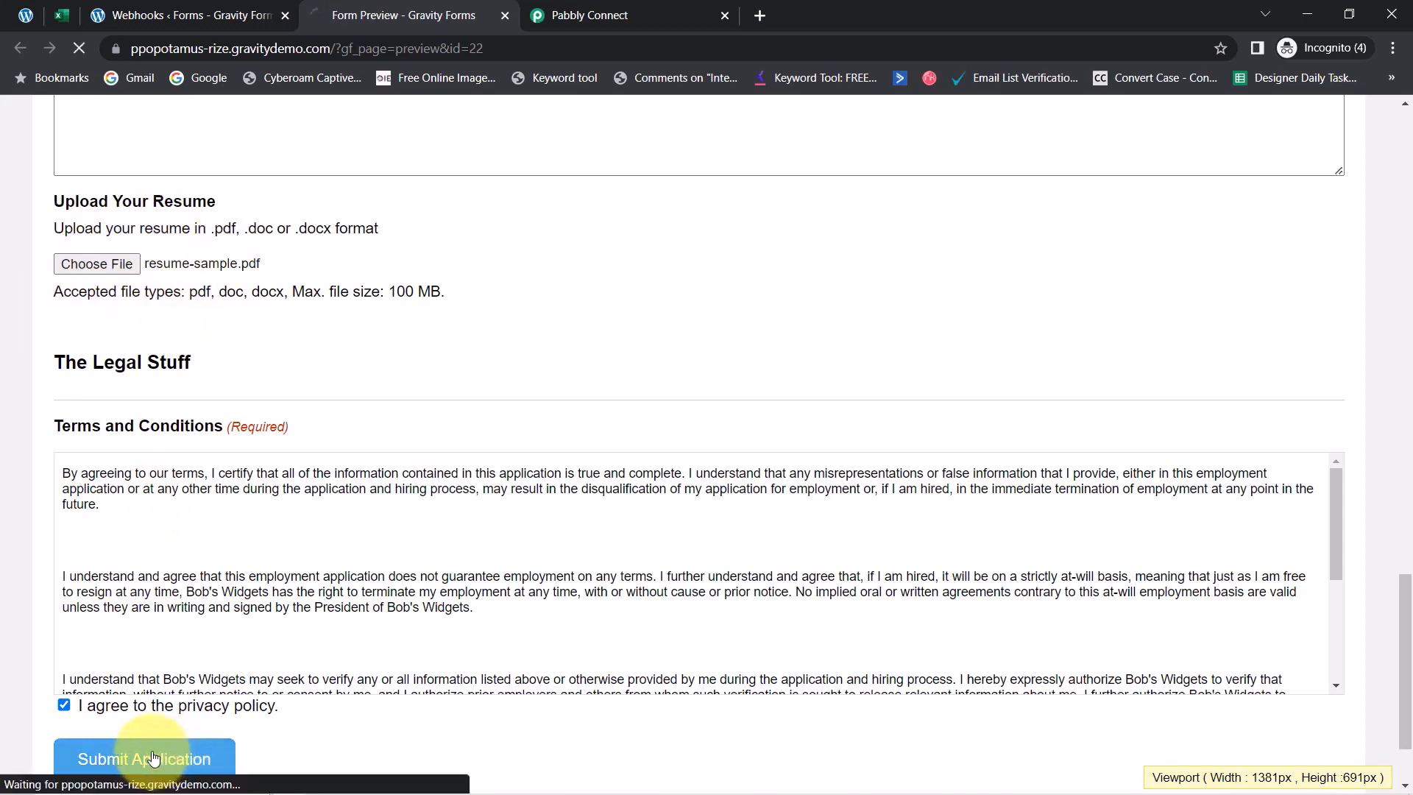
pyautogui.click(637, 8)
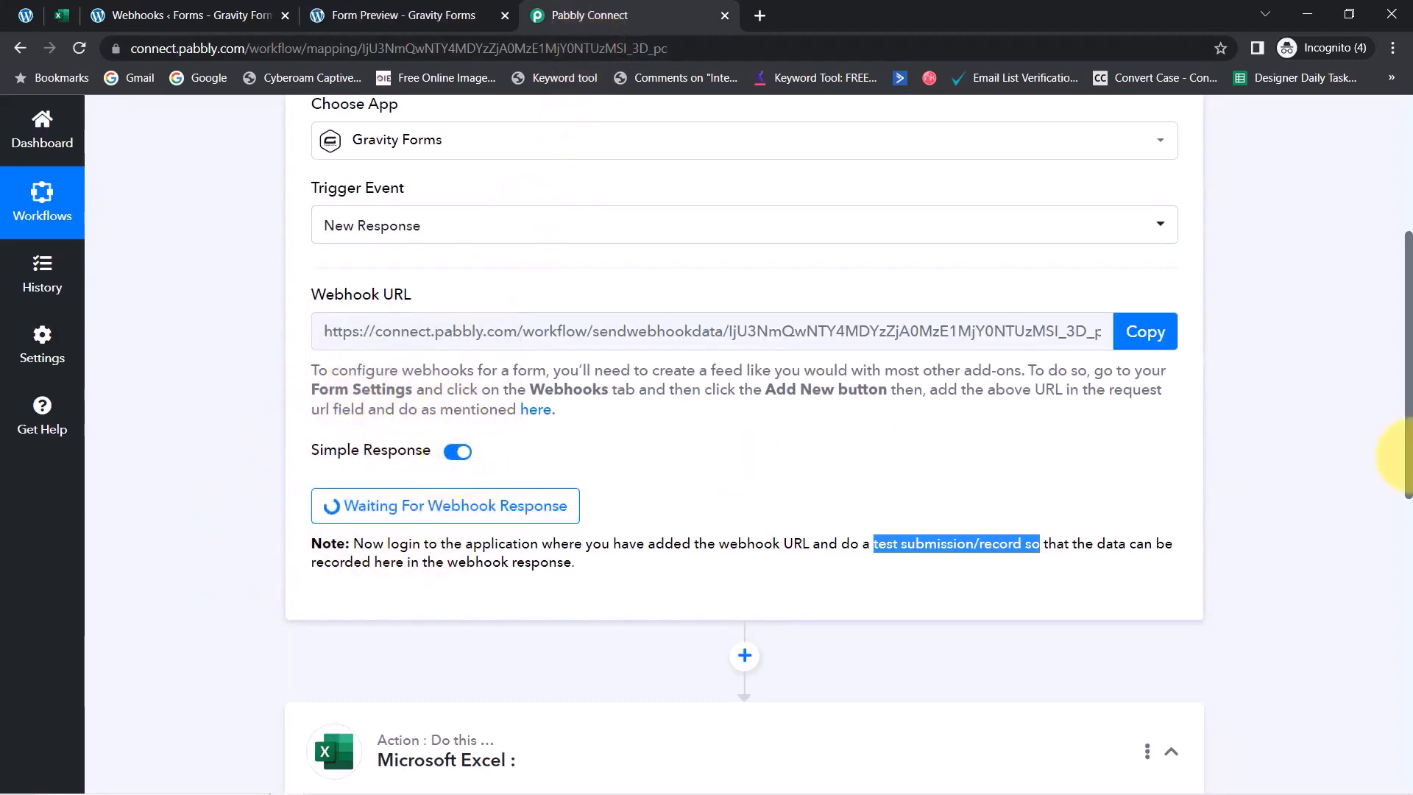
# Scroll through the captured webhook response, checking the Mornings value and field 12's full value
pyautogui.moveTo(1409, 443); pyautogui.dragTo(1391, 356)
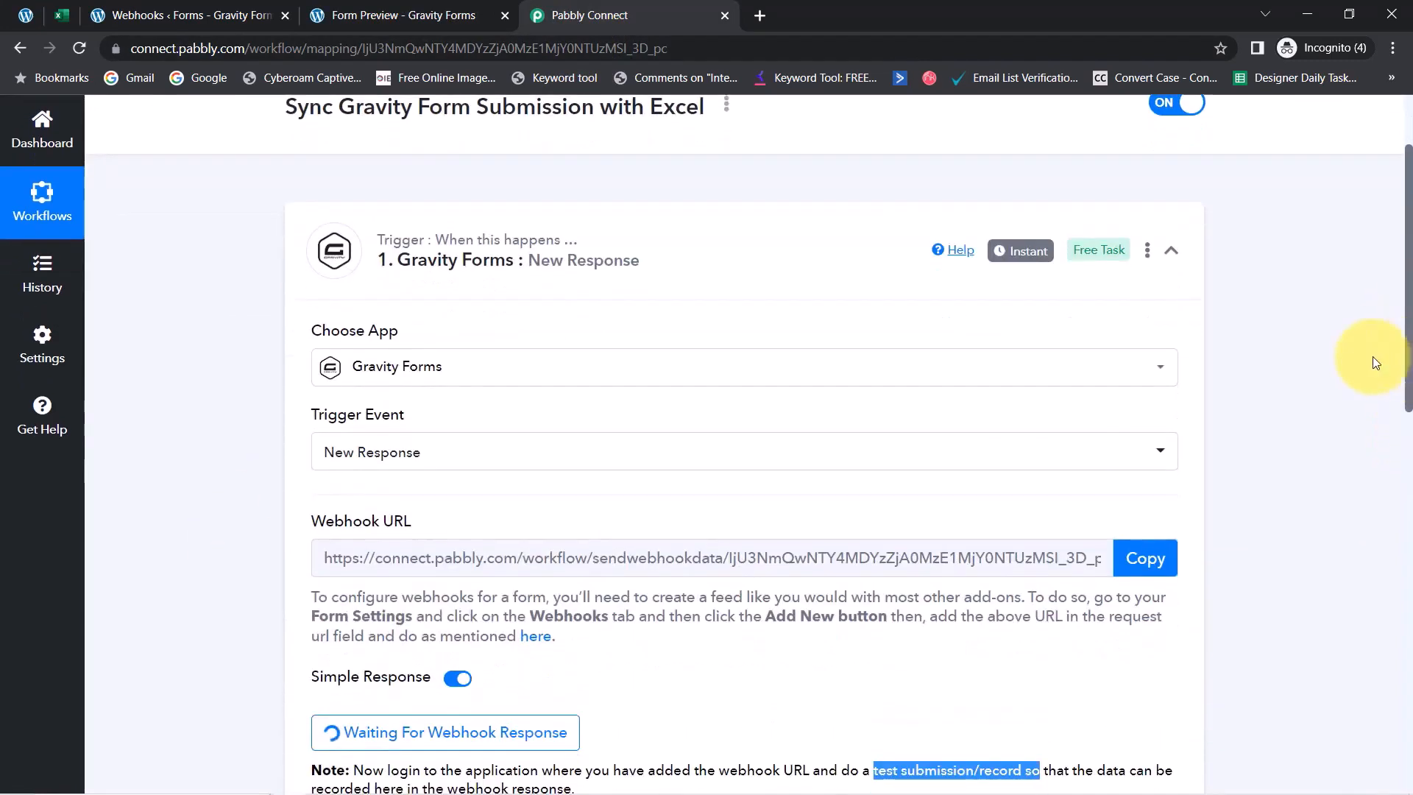
pyautogui.moveTo(1022, 256)
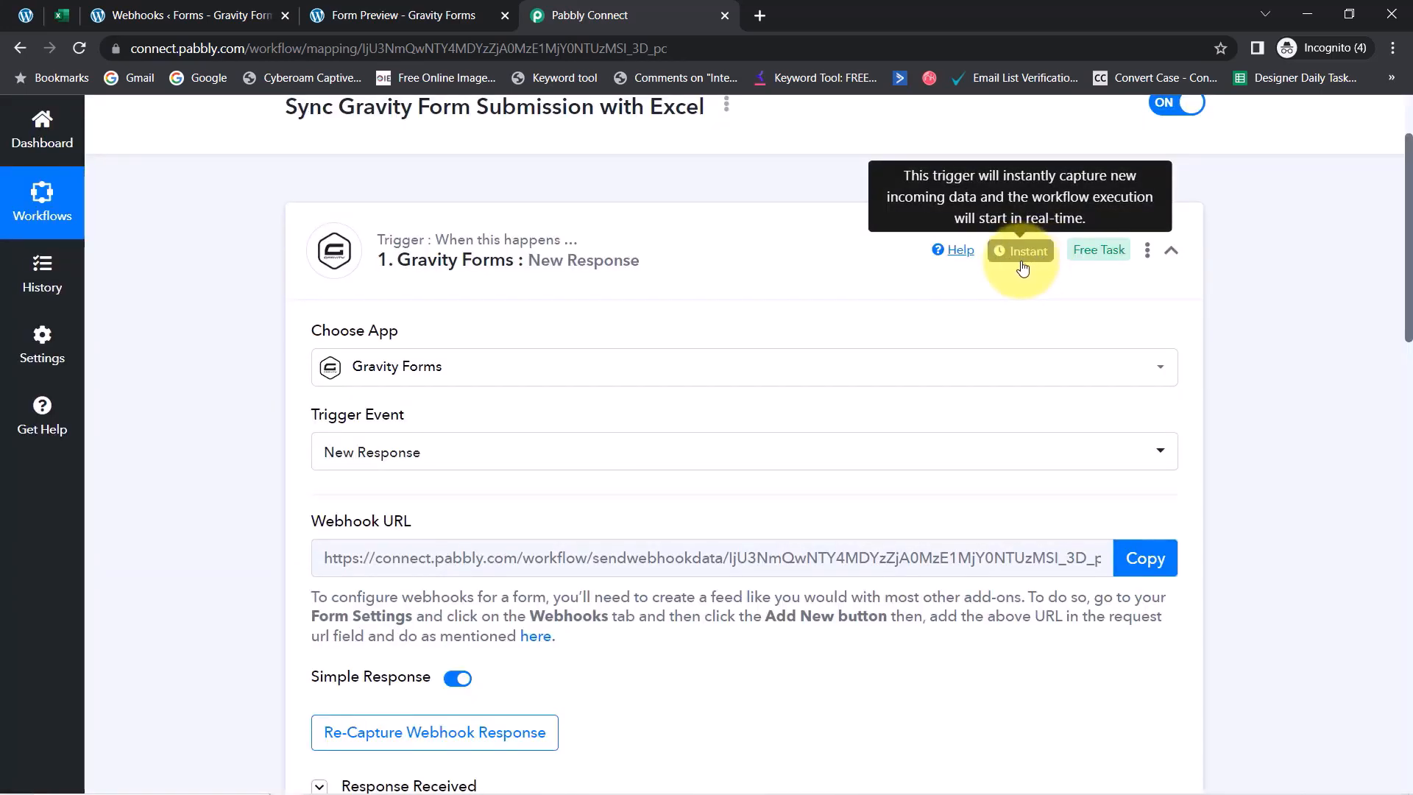
pyautogui.scroll(-5, 1391, 309)
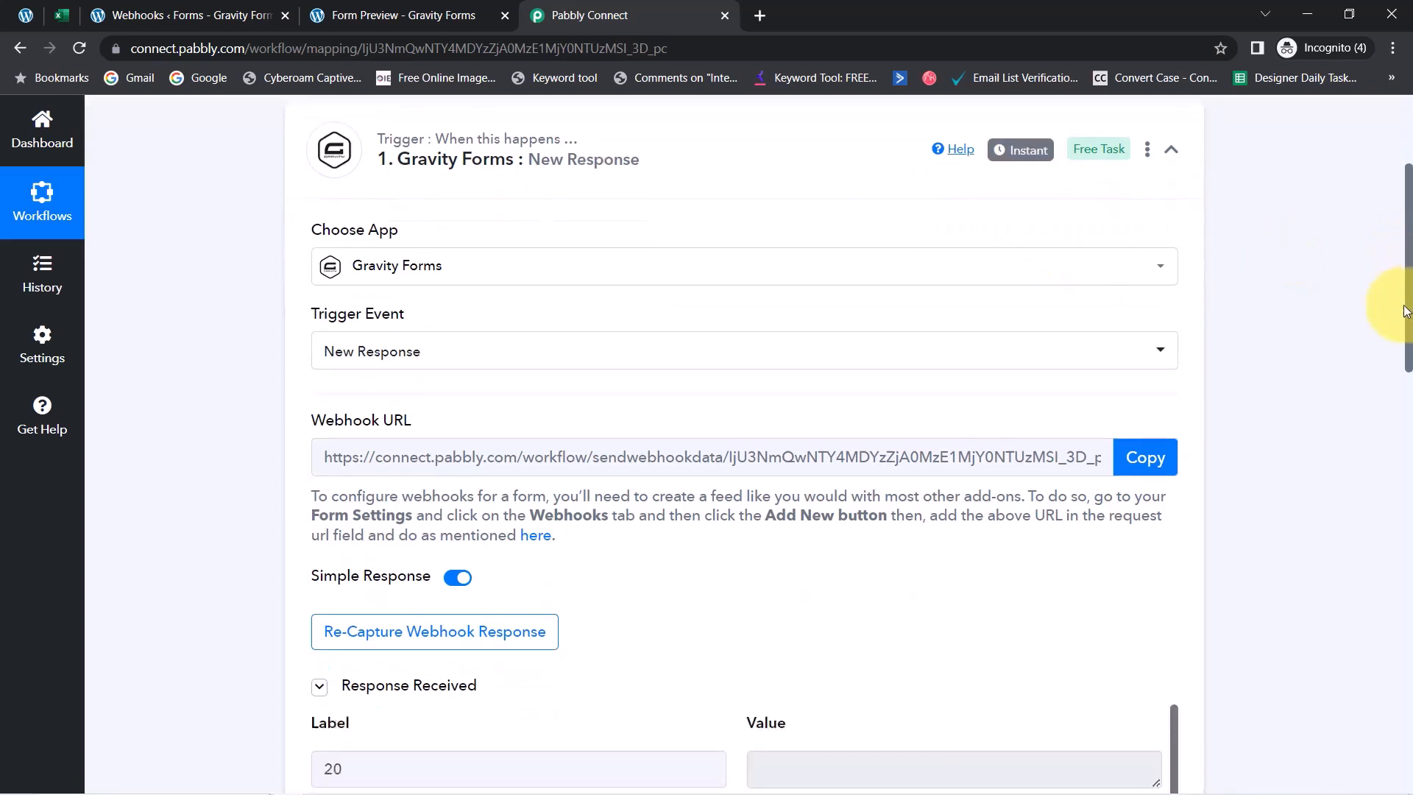
pyautogui.moveTo(1389, 381); pyautogui.dragTo(1384, 435)
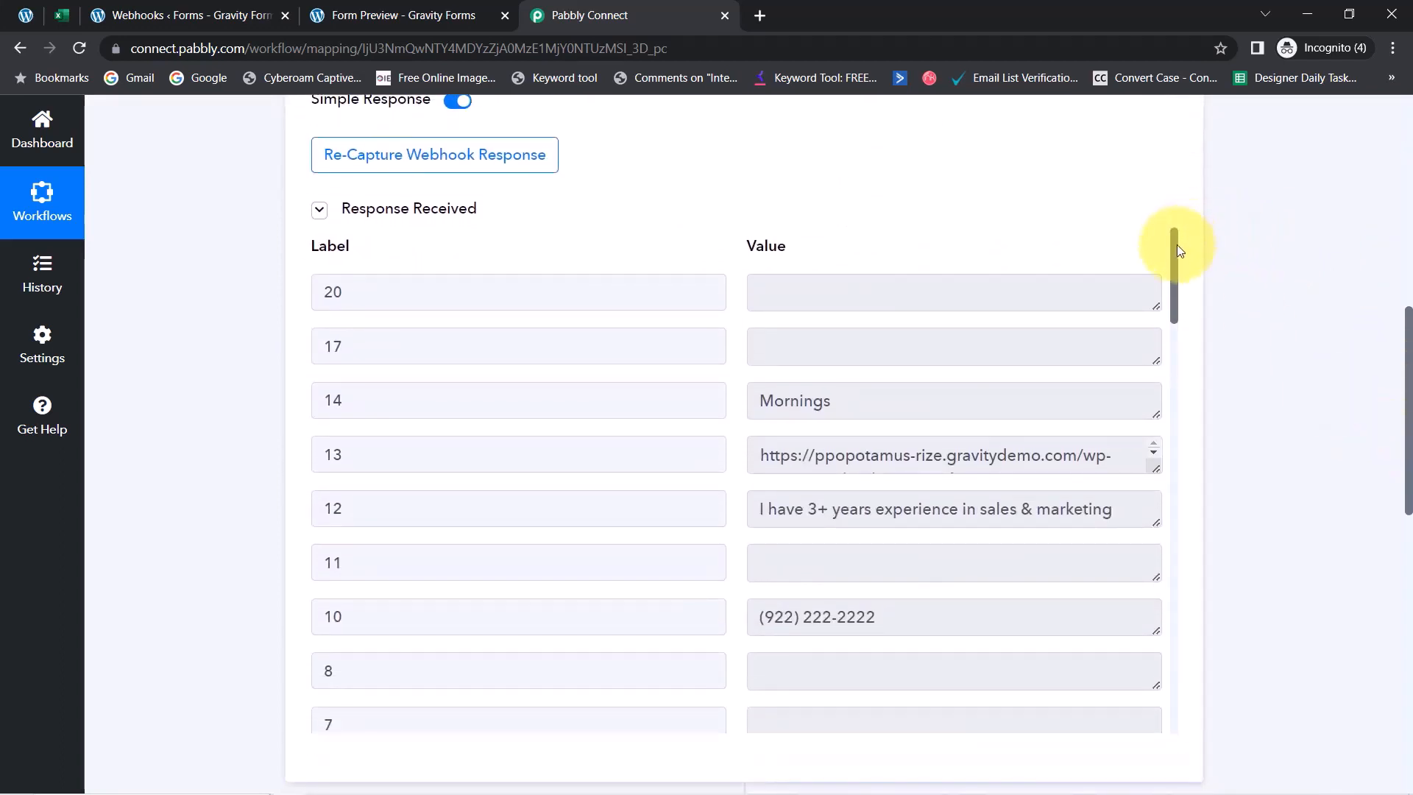
pyautogui.moveTo(1177, 244); pyautogui.dragTo(1173, 264)
pyautogui.click(787, 296)
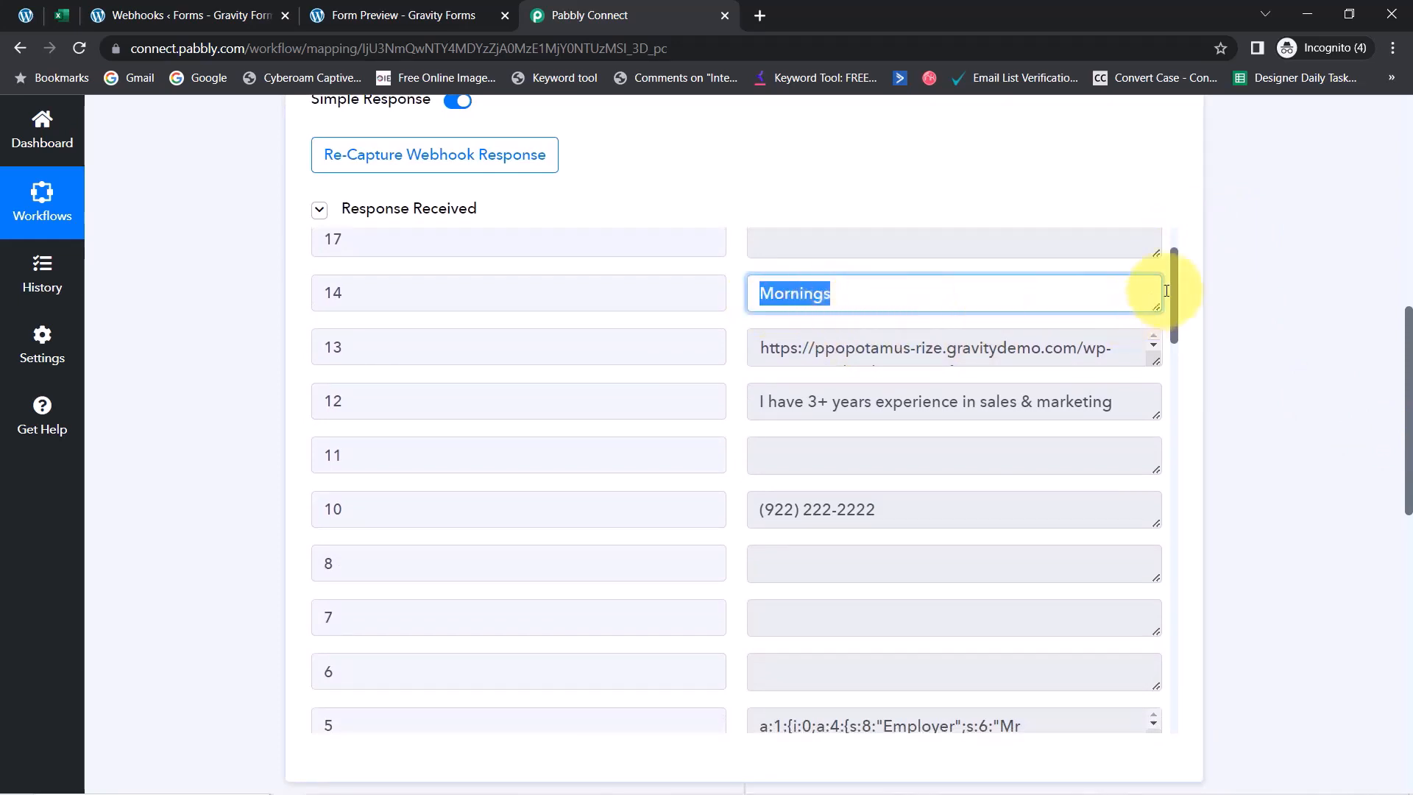
pyautogui.moveTo(1177, 290); pyautogui.dragTo(1173, 300)
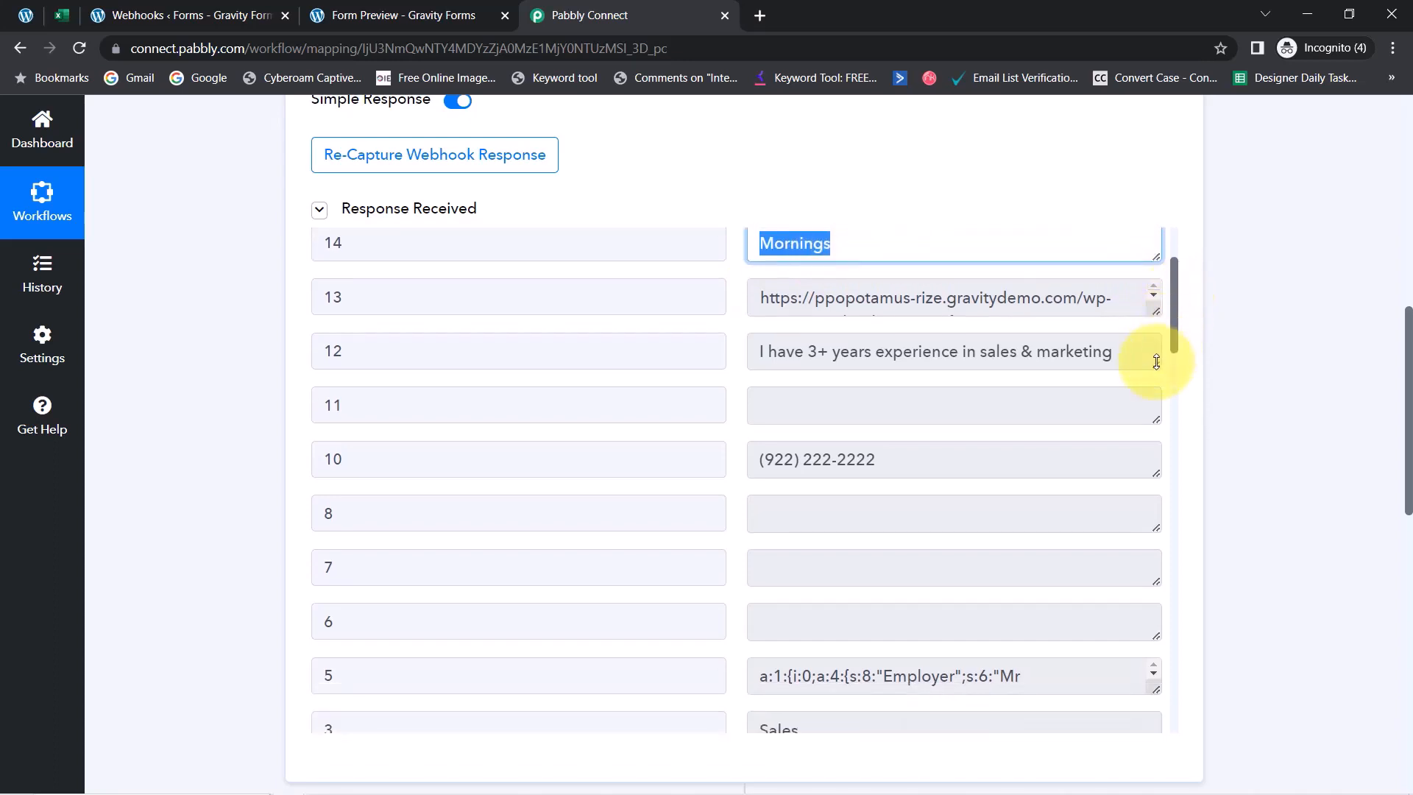
pyautogui.moveTo(1155, 363); pyautogui.dragTo(806, 388)
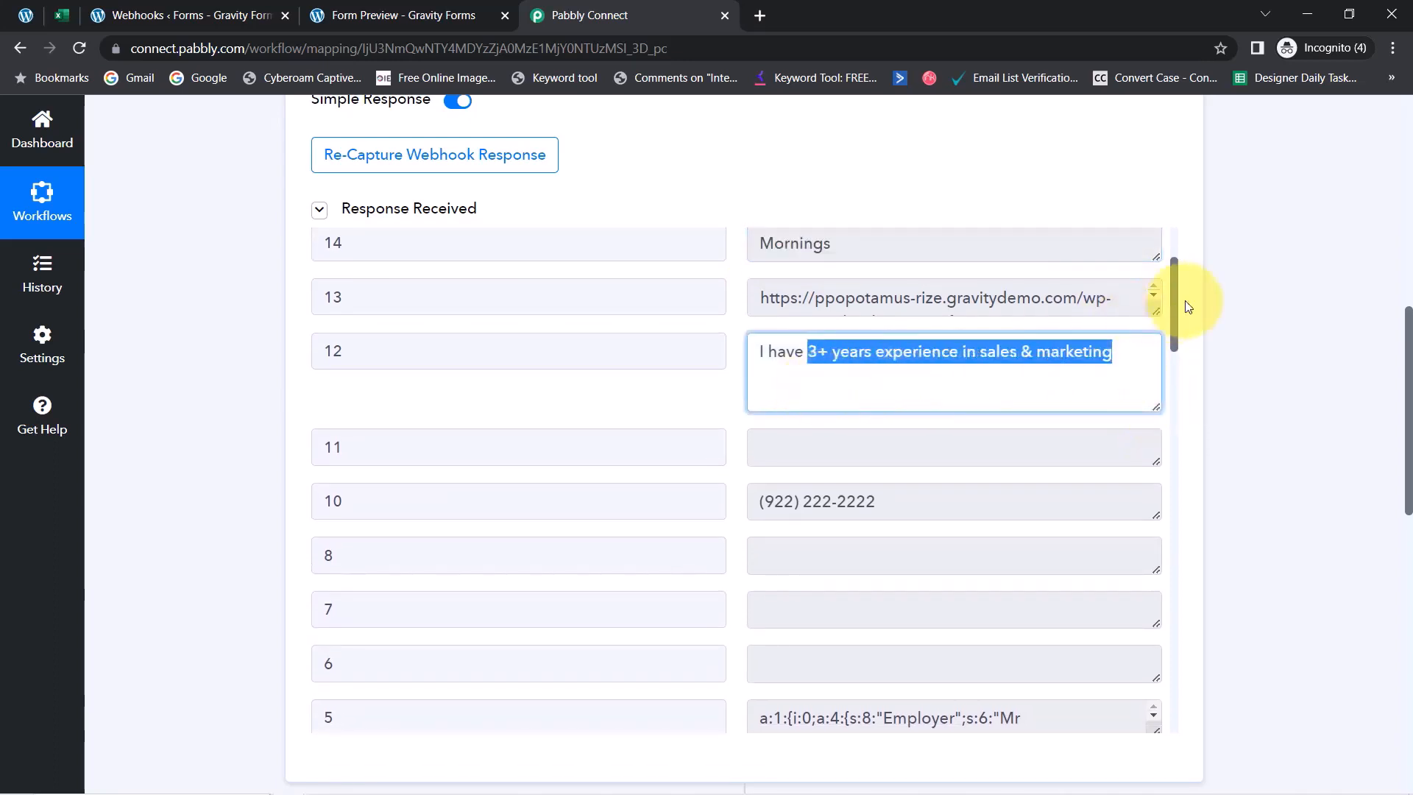
pyautogui.moveTo(1173, 295); pyautogui.dragTo(1132, 619)
# Verify the privacy agreement, state MP, city Bhopal, first name Demo and last name User values
pyautogui.hotkey('ctrl', 'a')
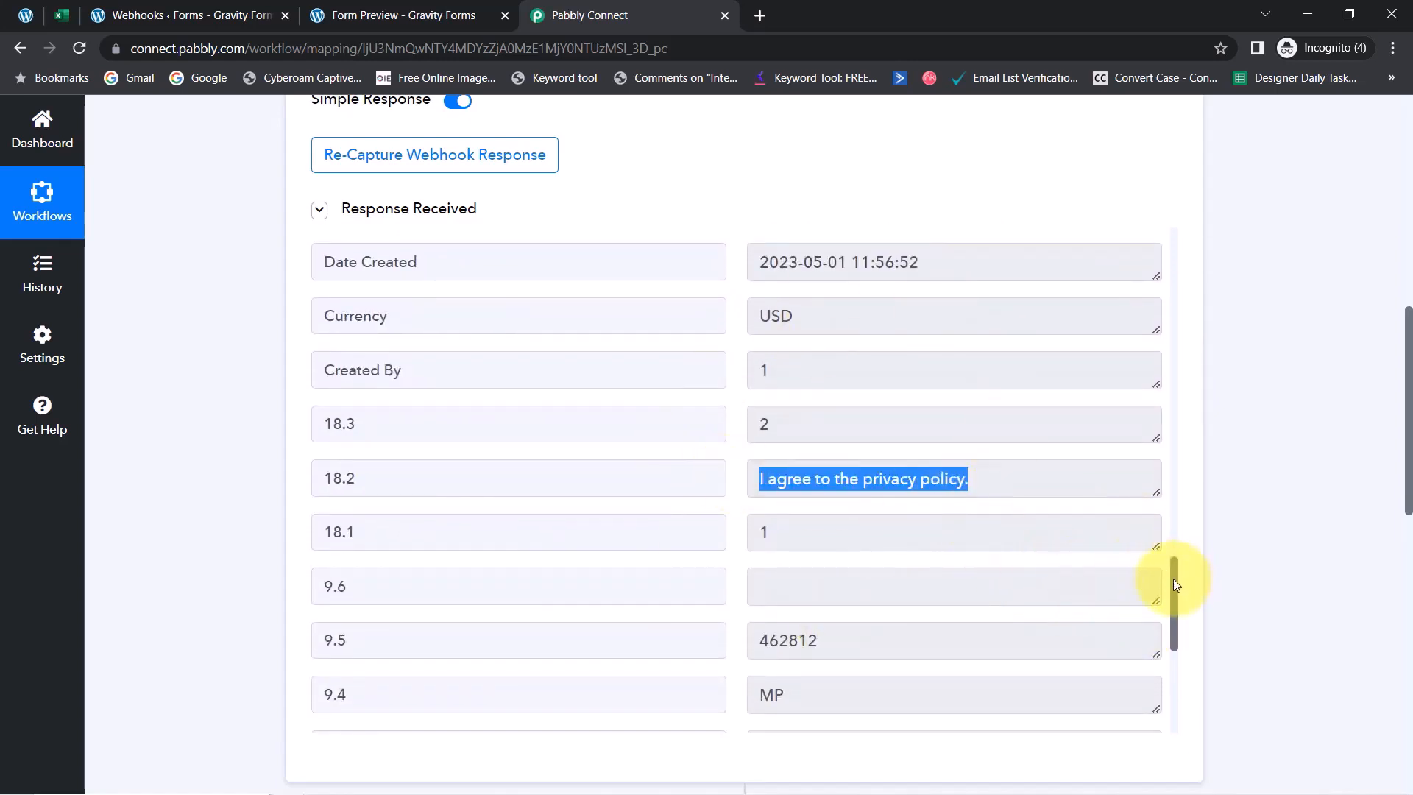
pyautogui.moveTo(1173, 578); pyautogui.dragTo(1155, 689)
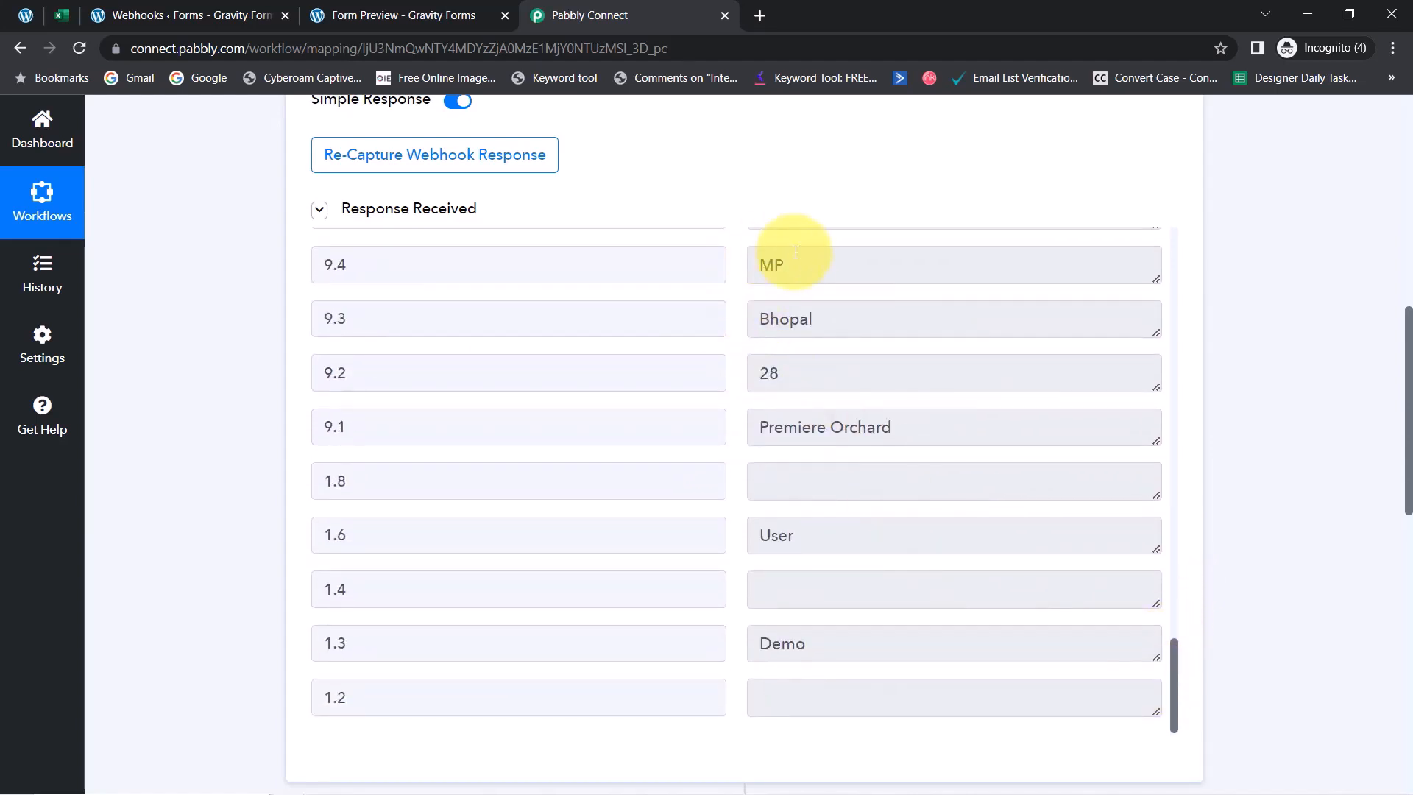
pyautogui.moveTo(793, 265); pyautogui.dragTo(733, 263)
pyautogui.moveTo(838, 320); pyautogui.dragTo(757, 310)
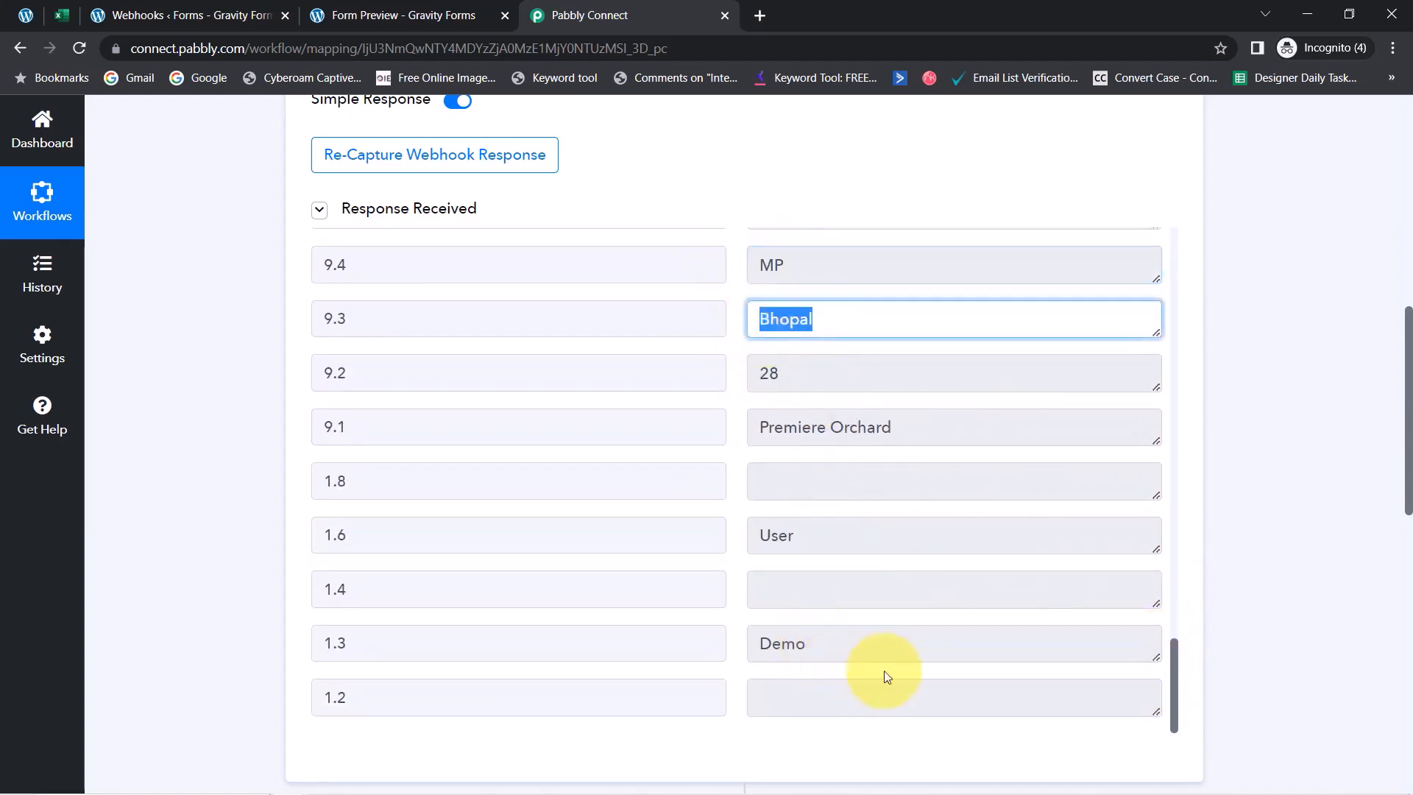
pyautogui.doubleClick(786, 644)
pyautogui.doubleClick(769, 532)
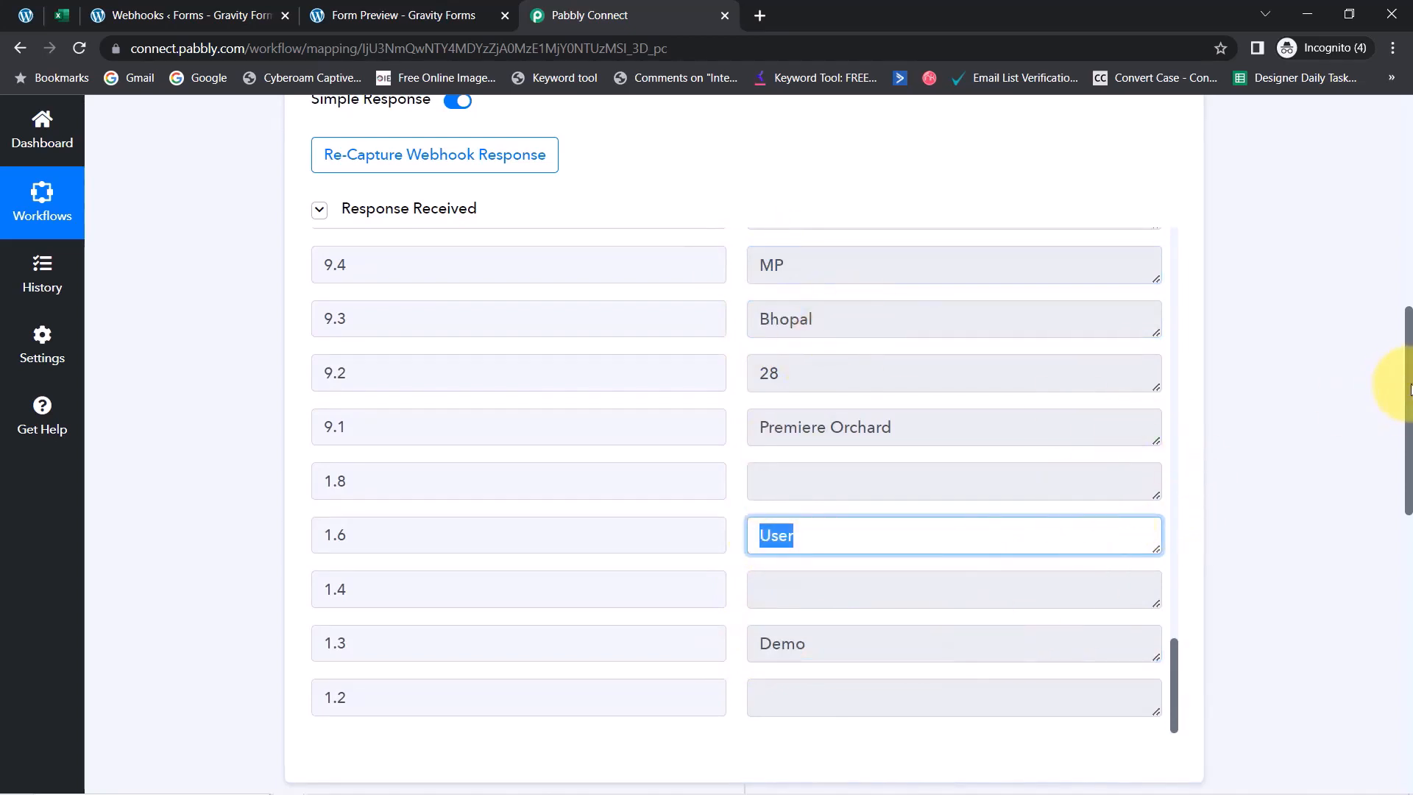
pyautogui.moveTo(1409, 388); pyautogui.dragTo(837, 589)
# Set the Excel action event to Add Row To Worksheet and try a new Microsoft connection
pyautogui.click(344, 350)
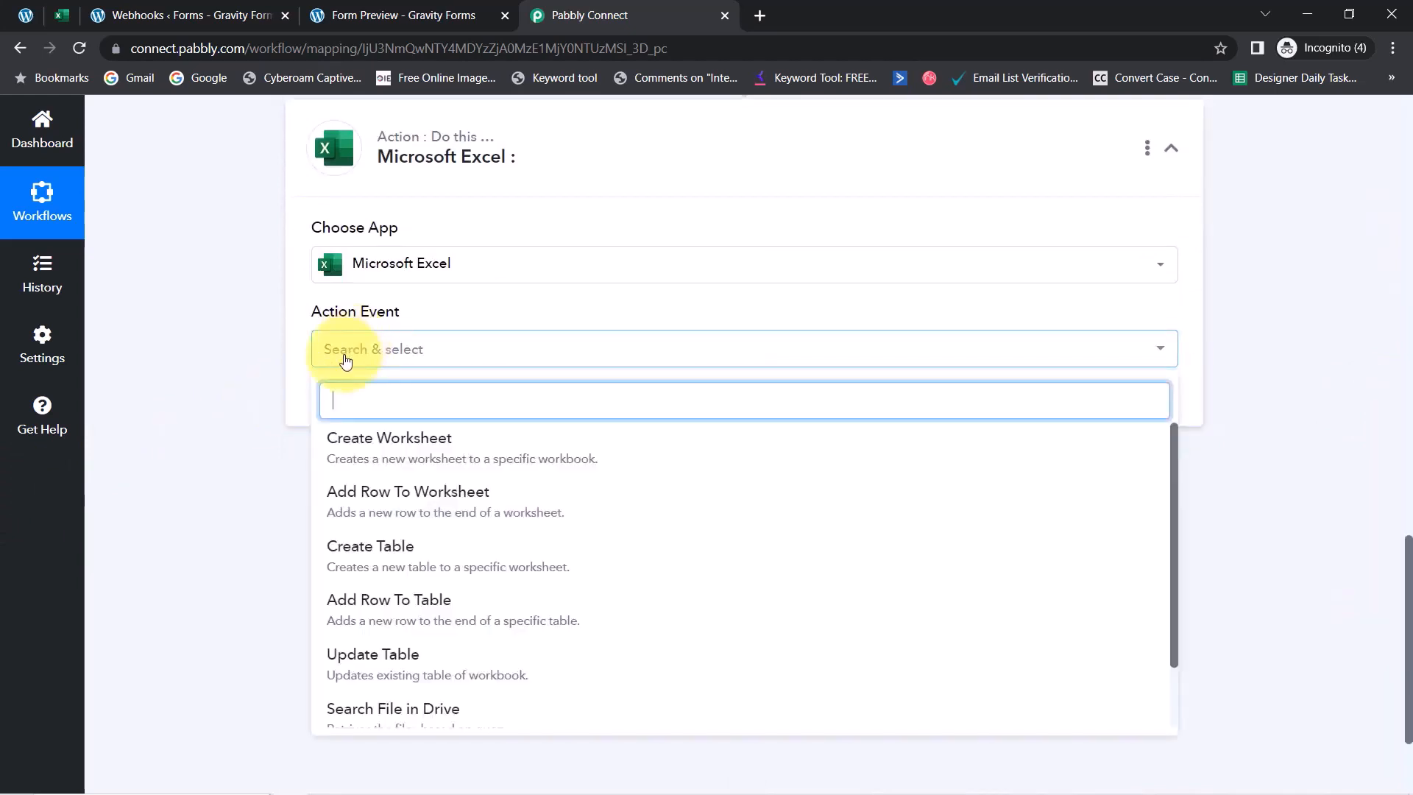
pyautogui.click(347, 494)
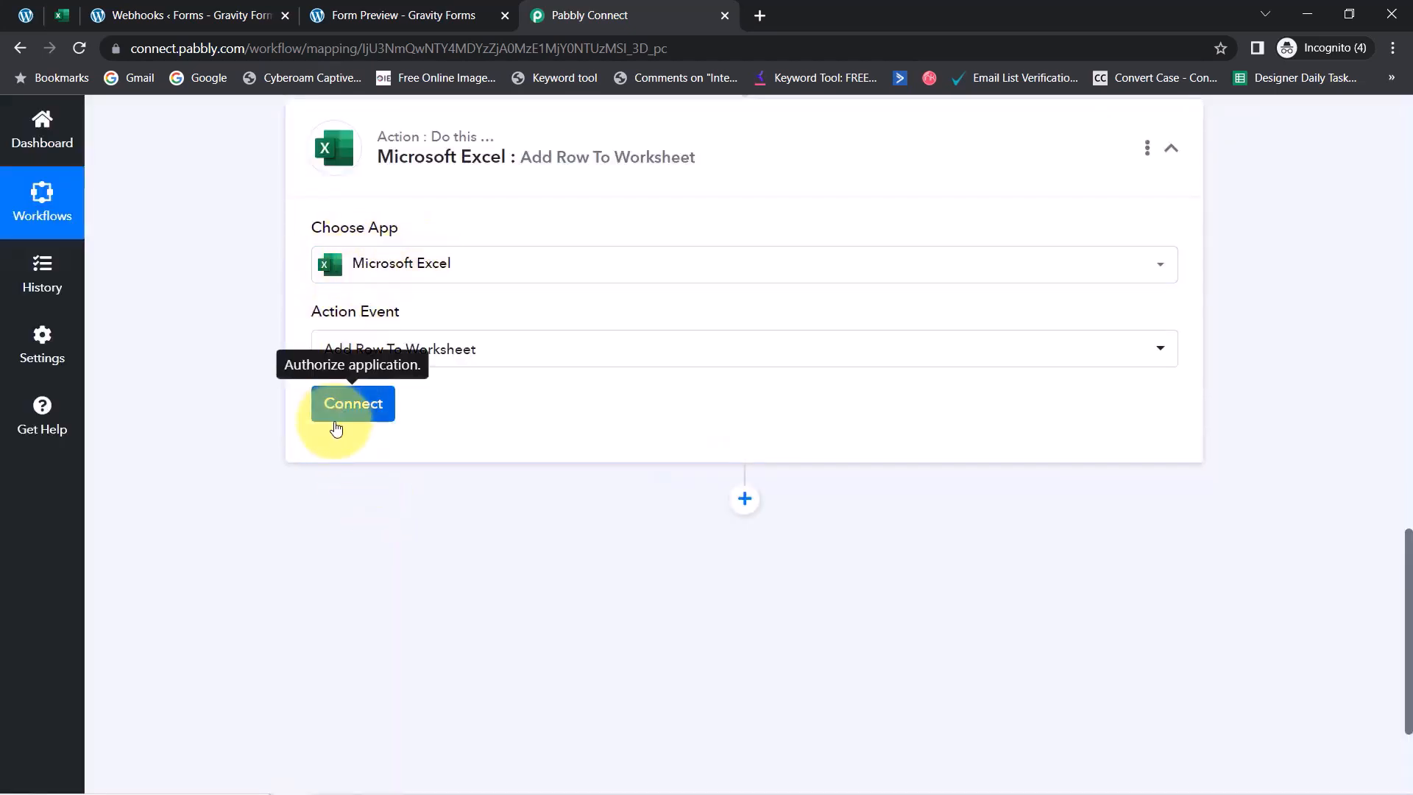
pyautogui.click(338, 418)
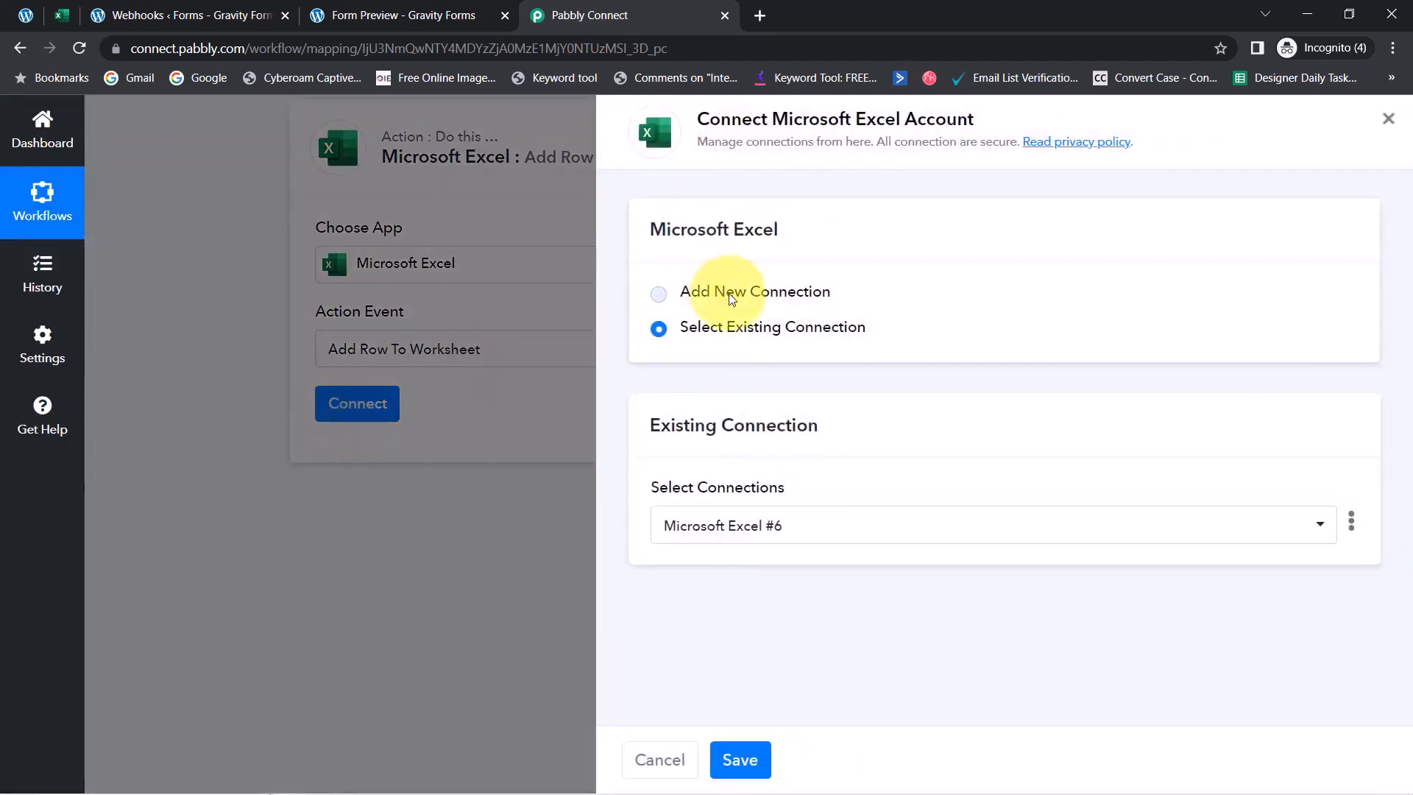
pyautogui.click(731, 295)
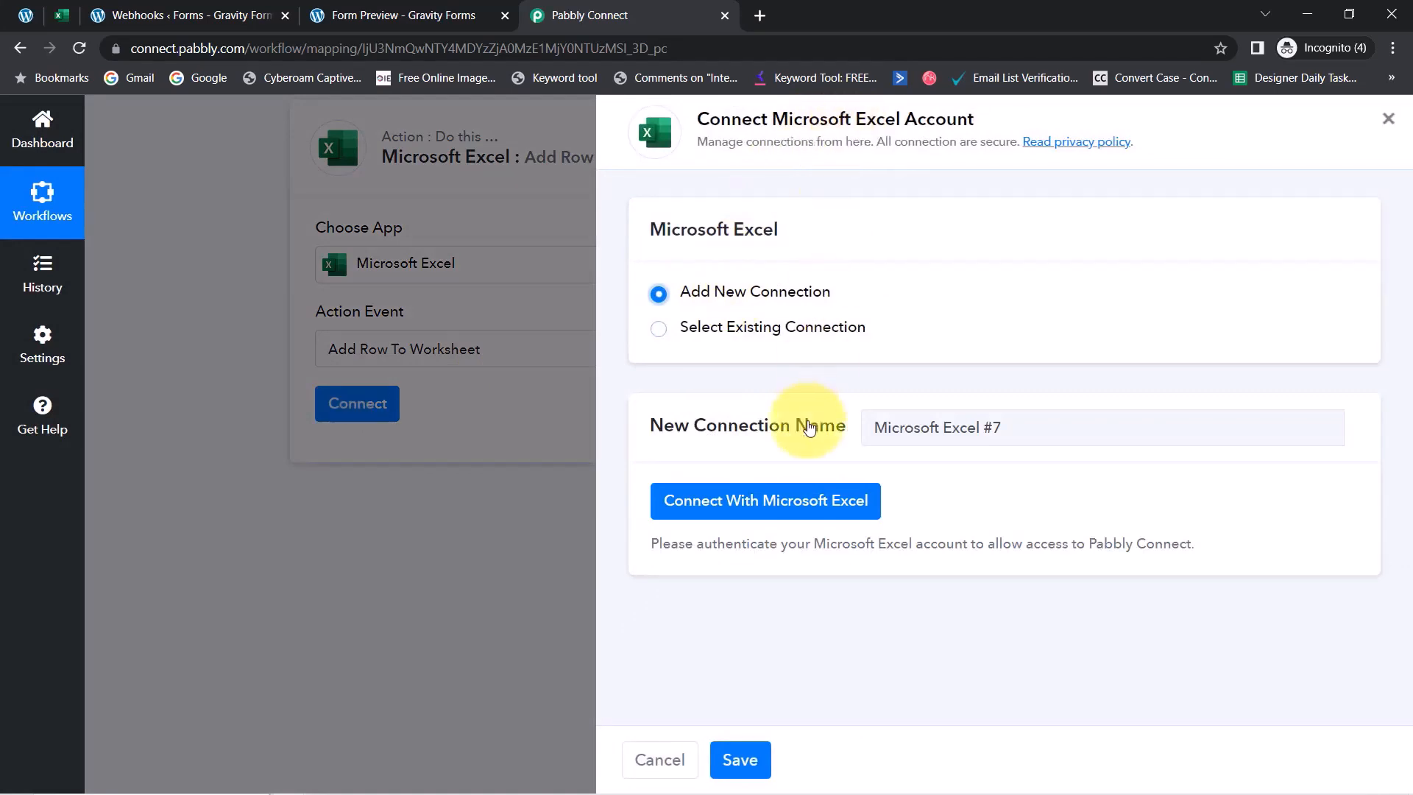
pyautogui.click(756, 496)
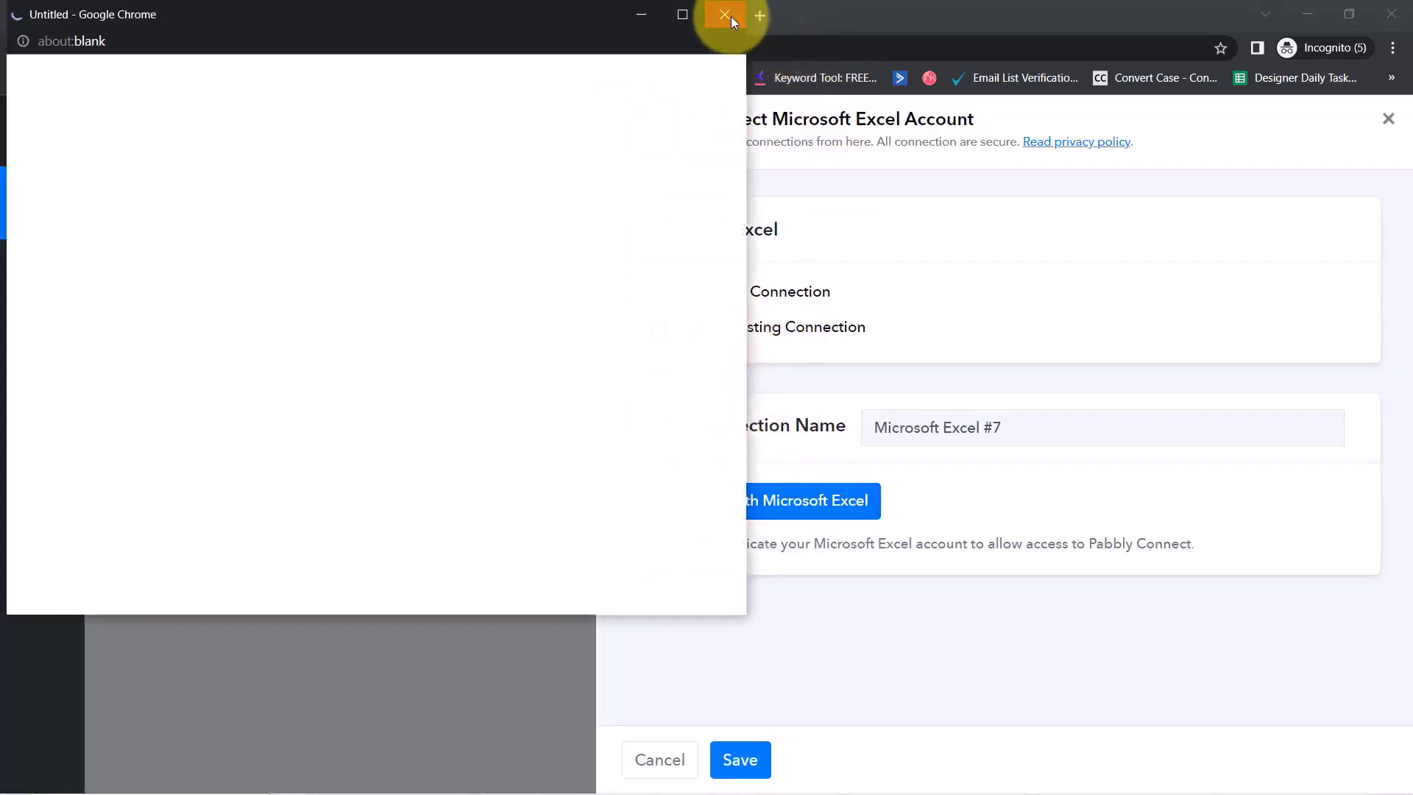
pyautogui.click(731, 16)
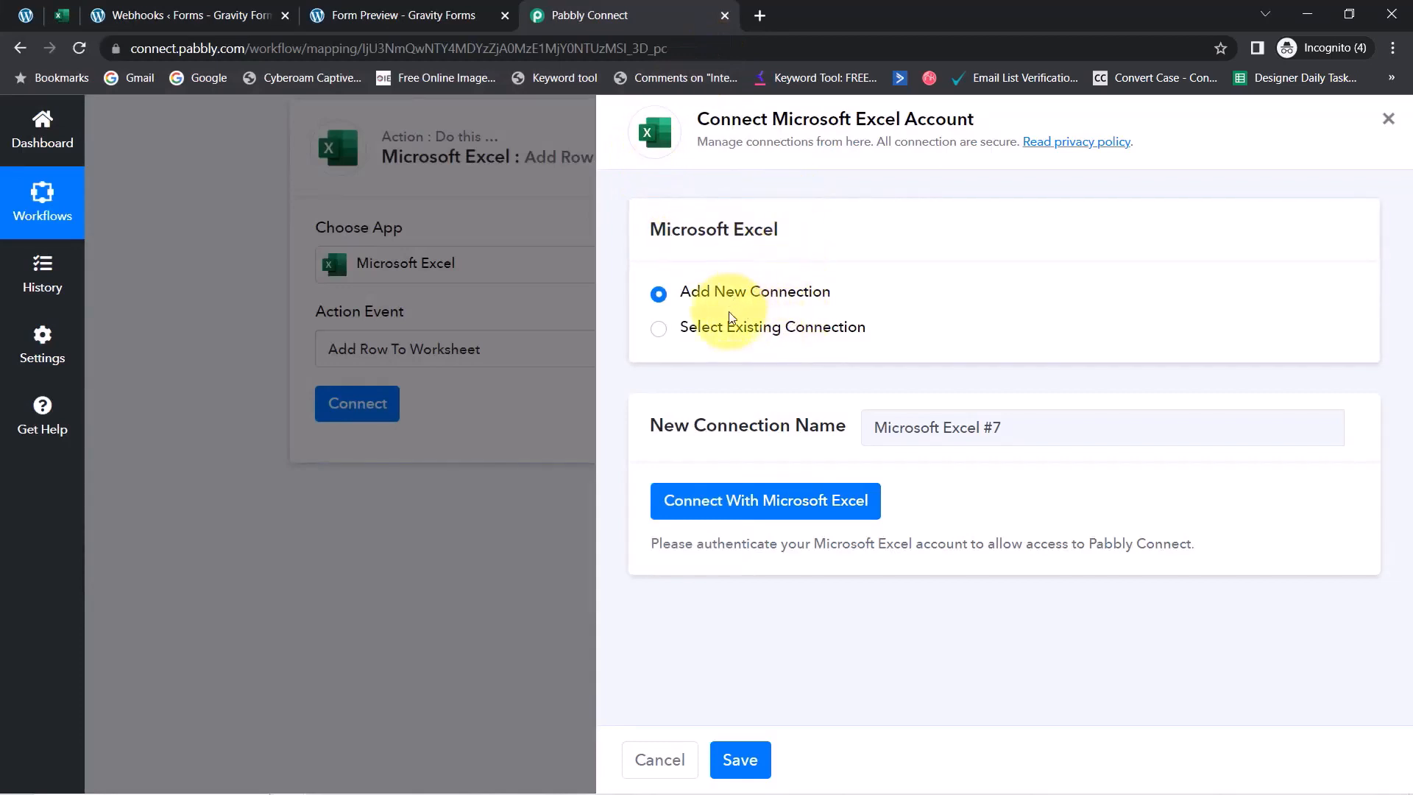
# Link the action through the existing Microsoft Excel #6 connection and save it
pyautogui.click(727, 333)
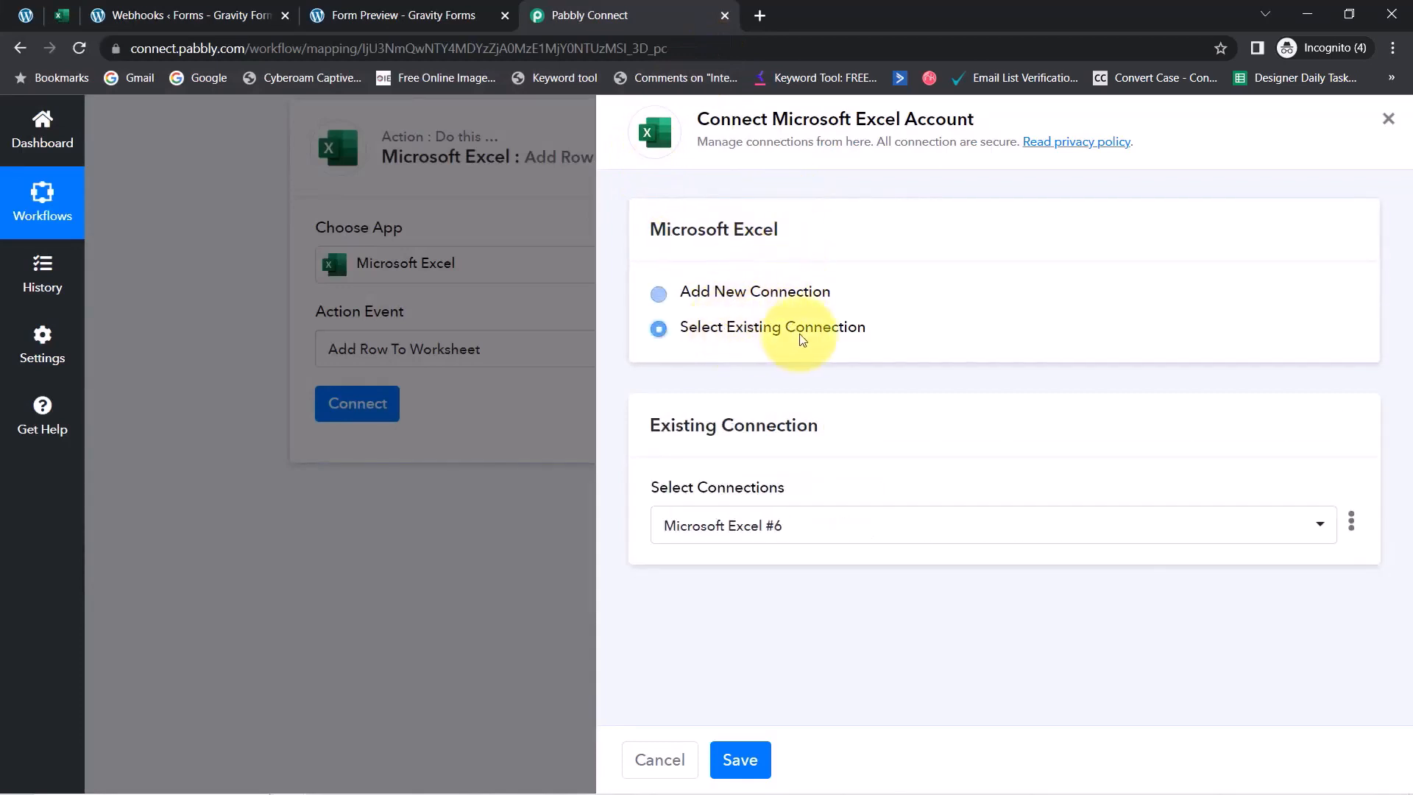
pyautogui.click(717, 294)
pyautogui.click(714, 495)
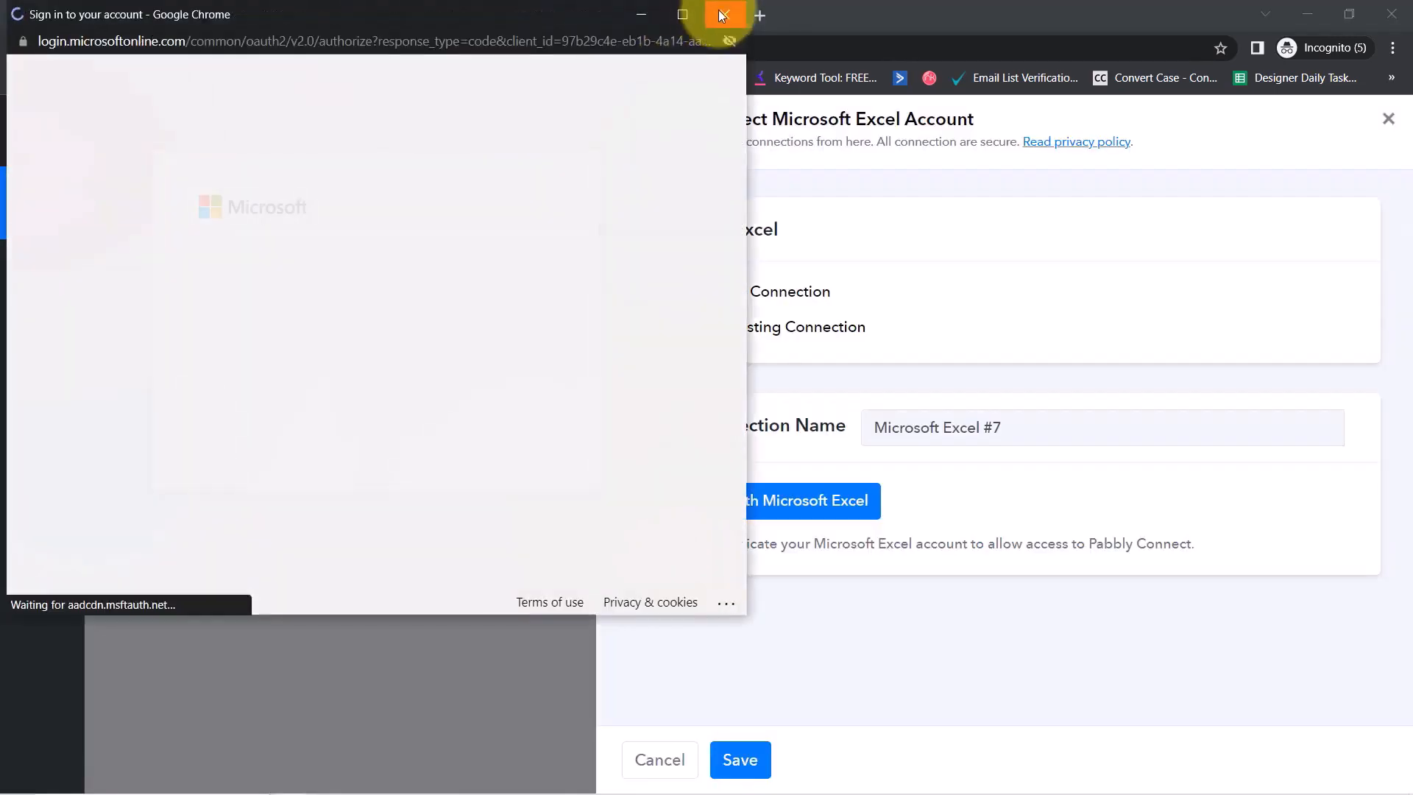
pyautogui.click(721, 14)
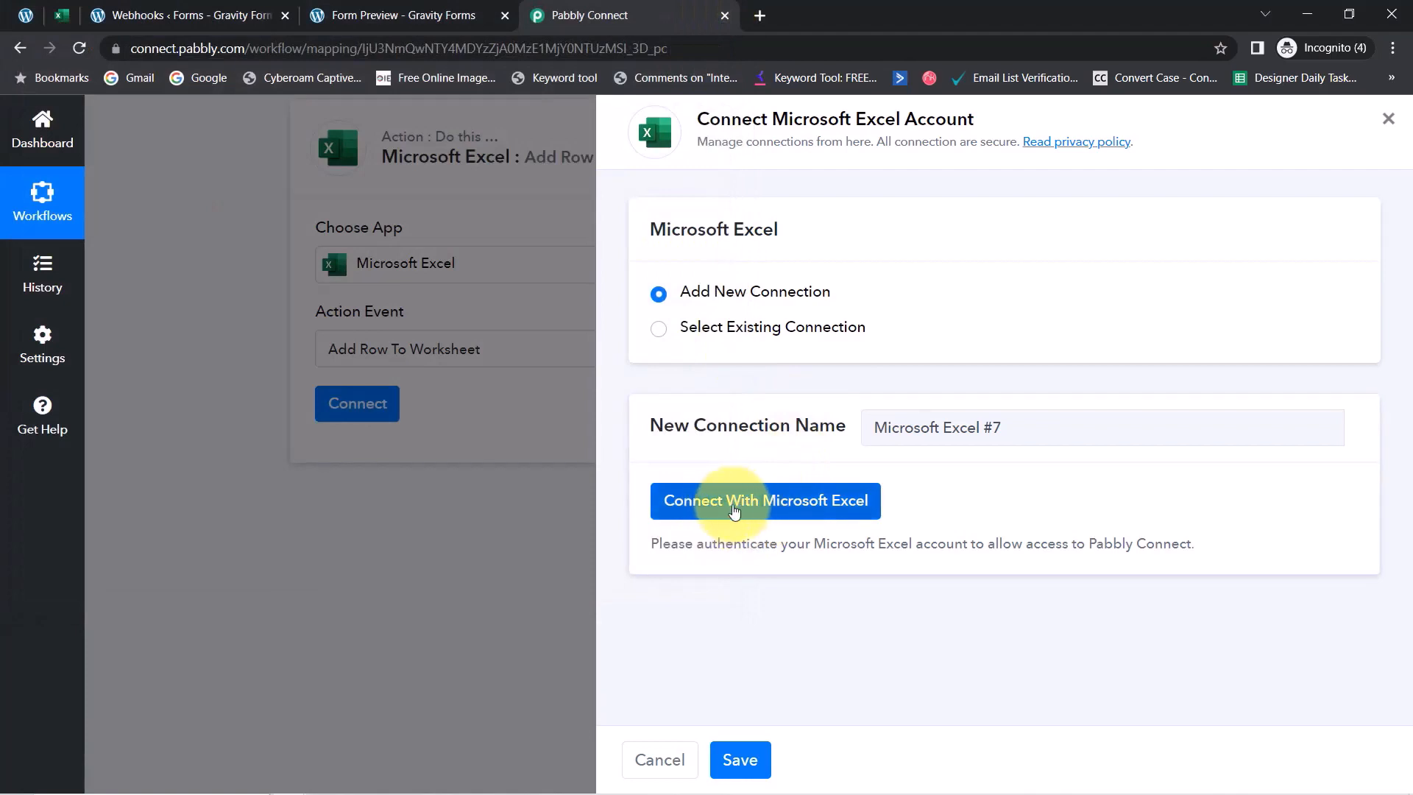
pyautogui.click(742, 336)
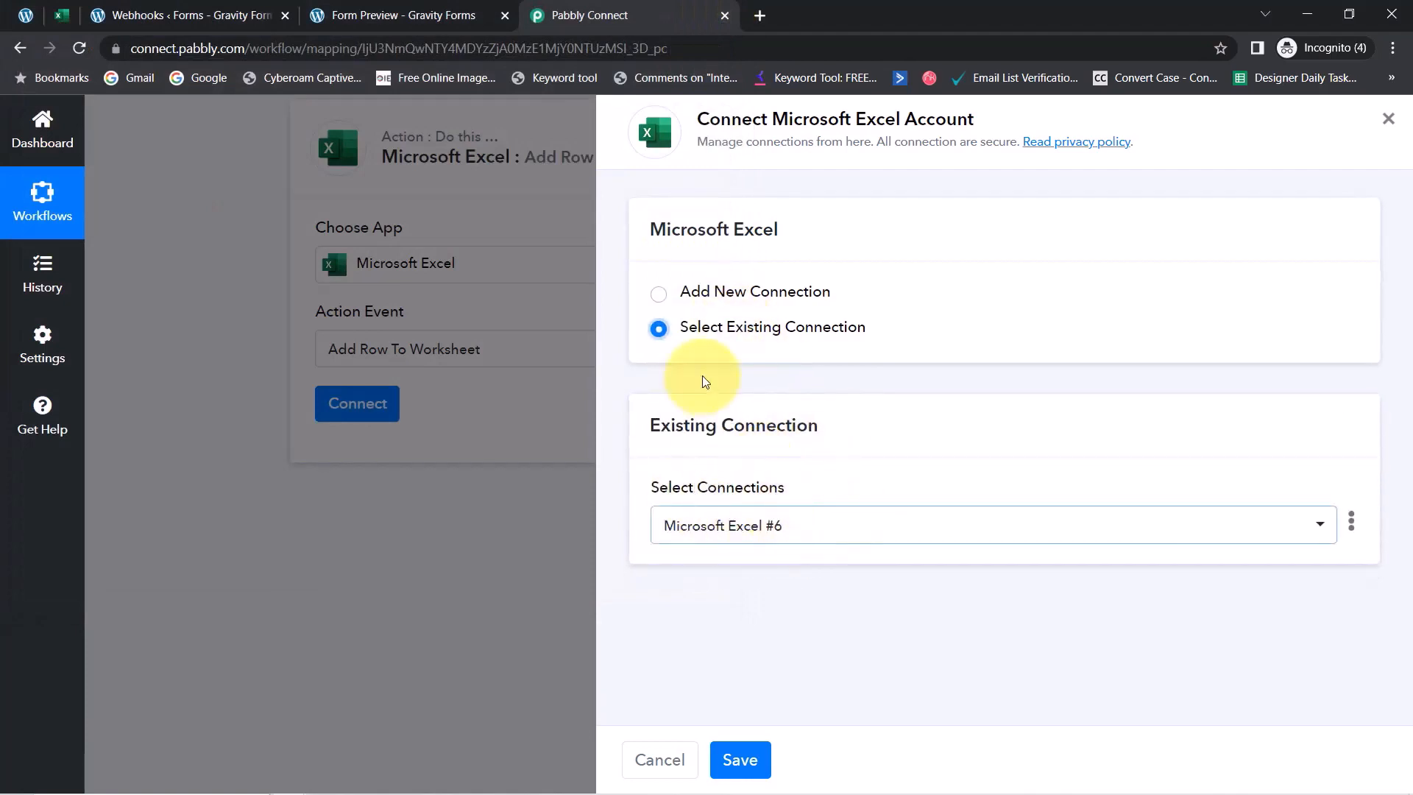
pyautogui.click(742, 760)
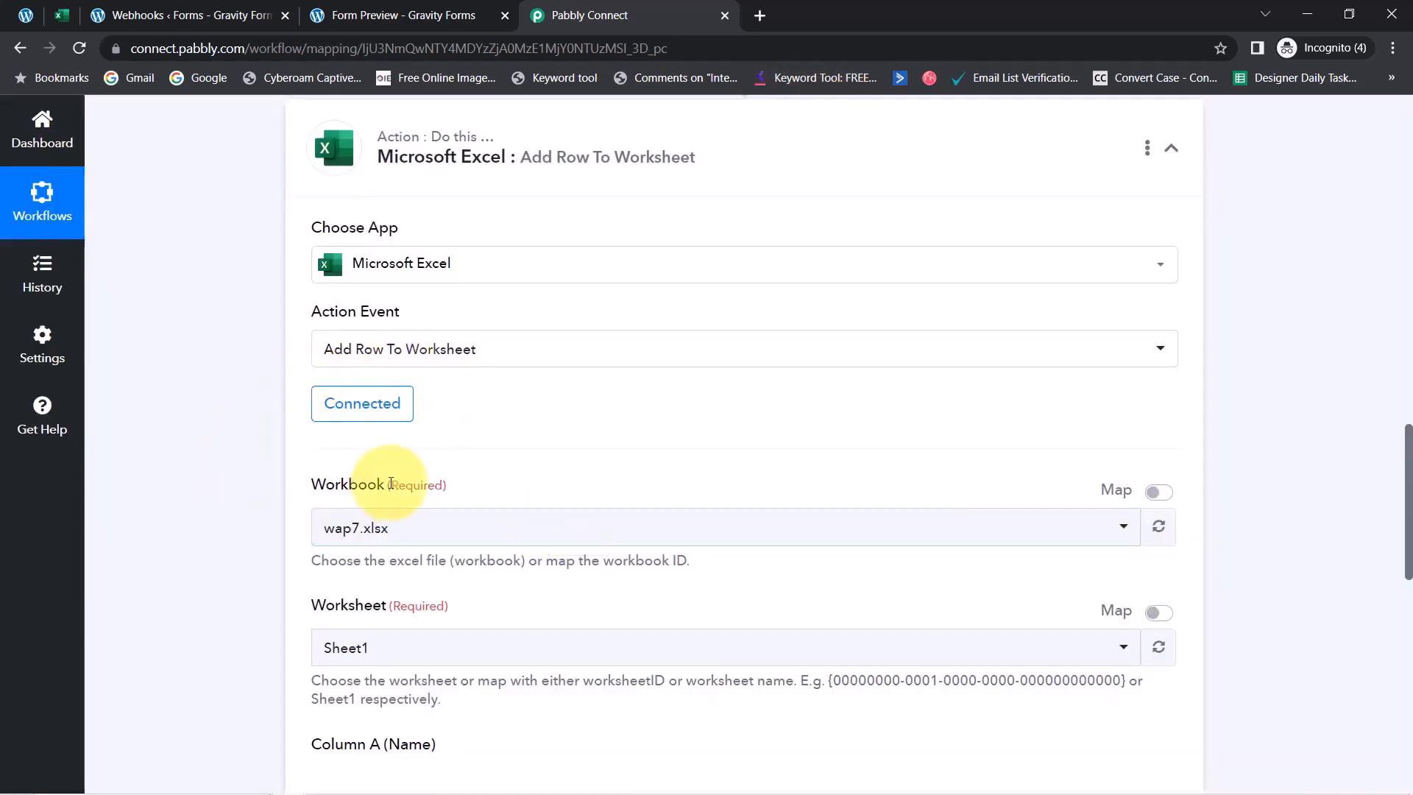
# Pick Form Submissions.xlsx as the workbook after checking which file holds the sheet in Excel
pyautogui.moveTo(1407, 454); pyautogui.dragTo(1397, 515)
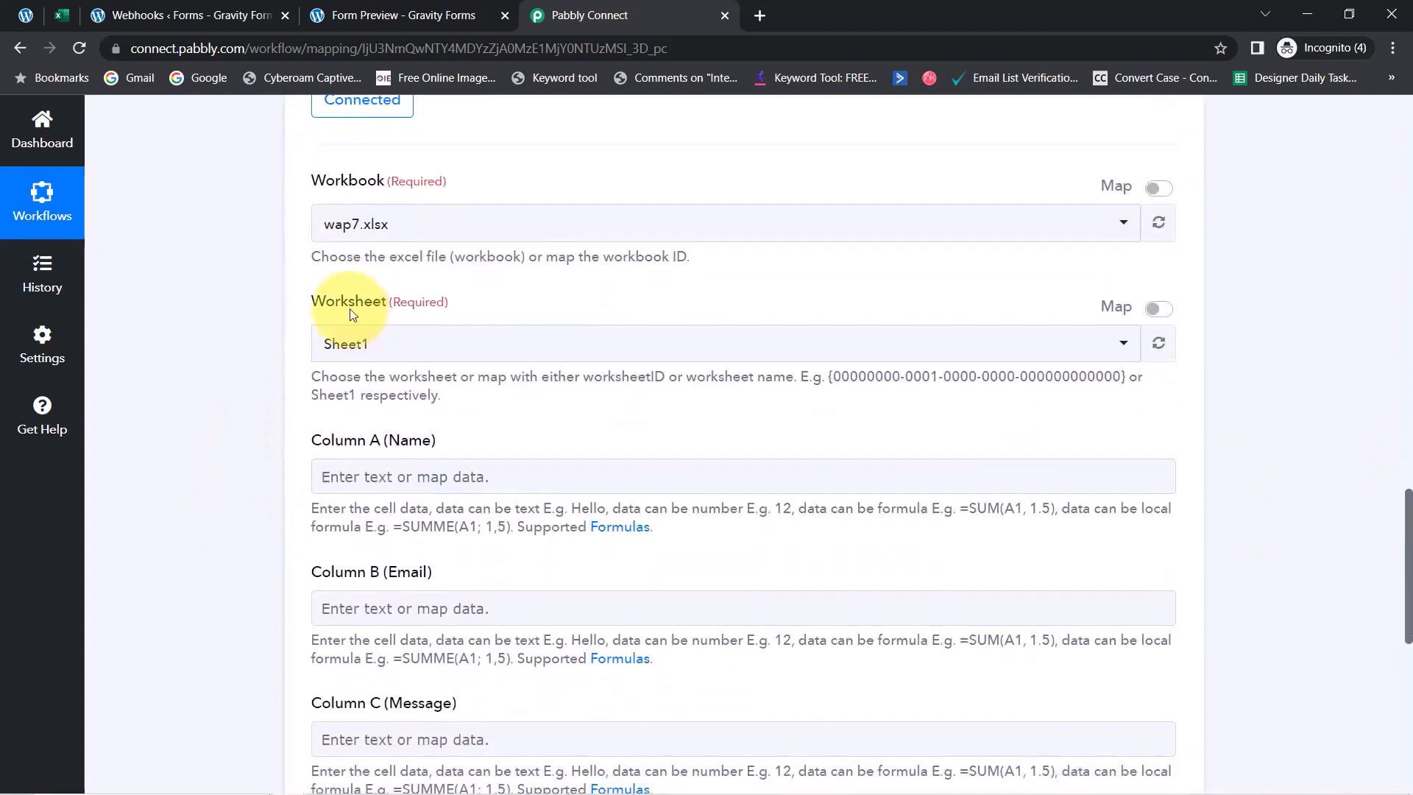
pyautogui.click(358, 235)
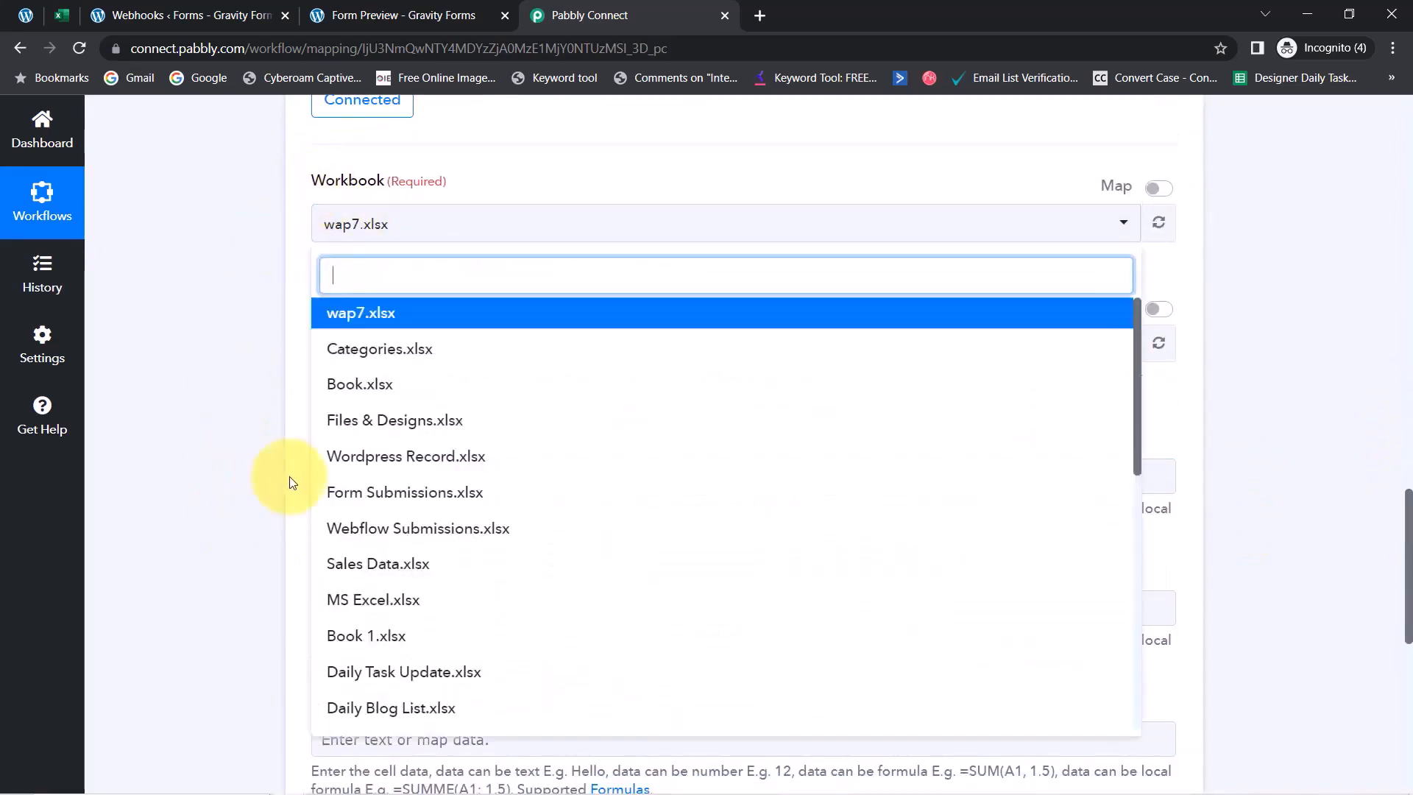
pyautogui.click(250, 319)
pyautogui.click(62, 15)
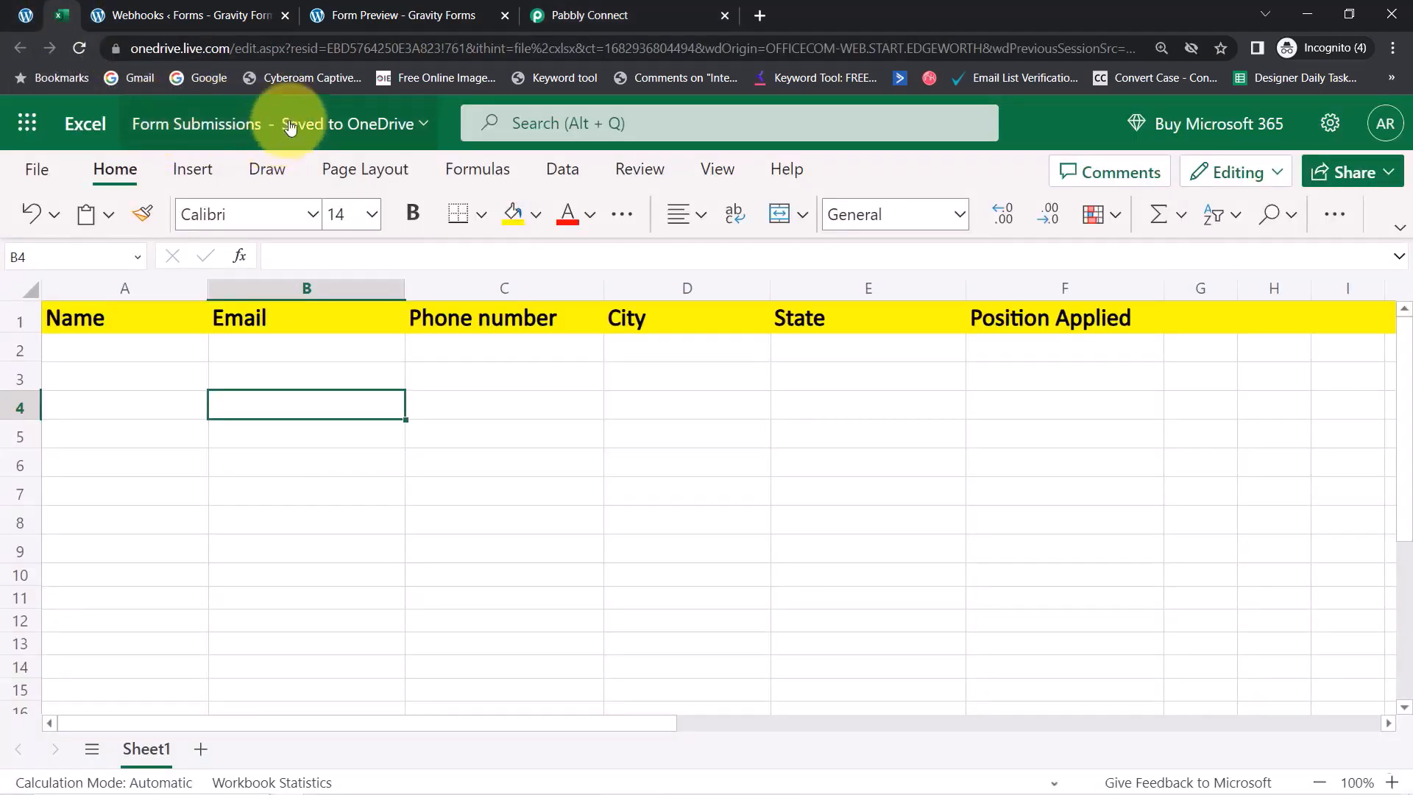
pyautogui.click(544, 15)
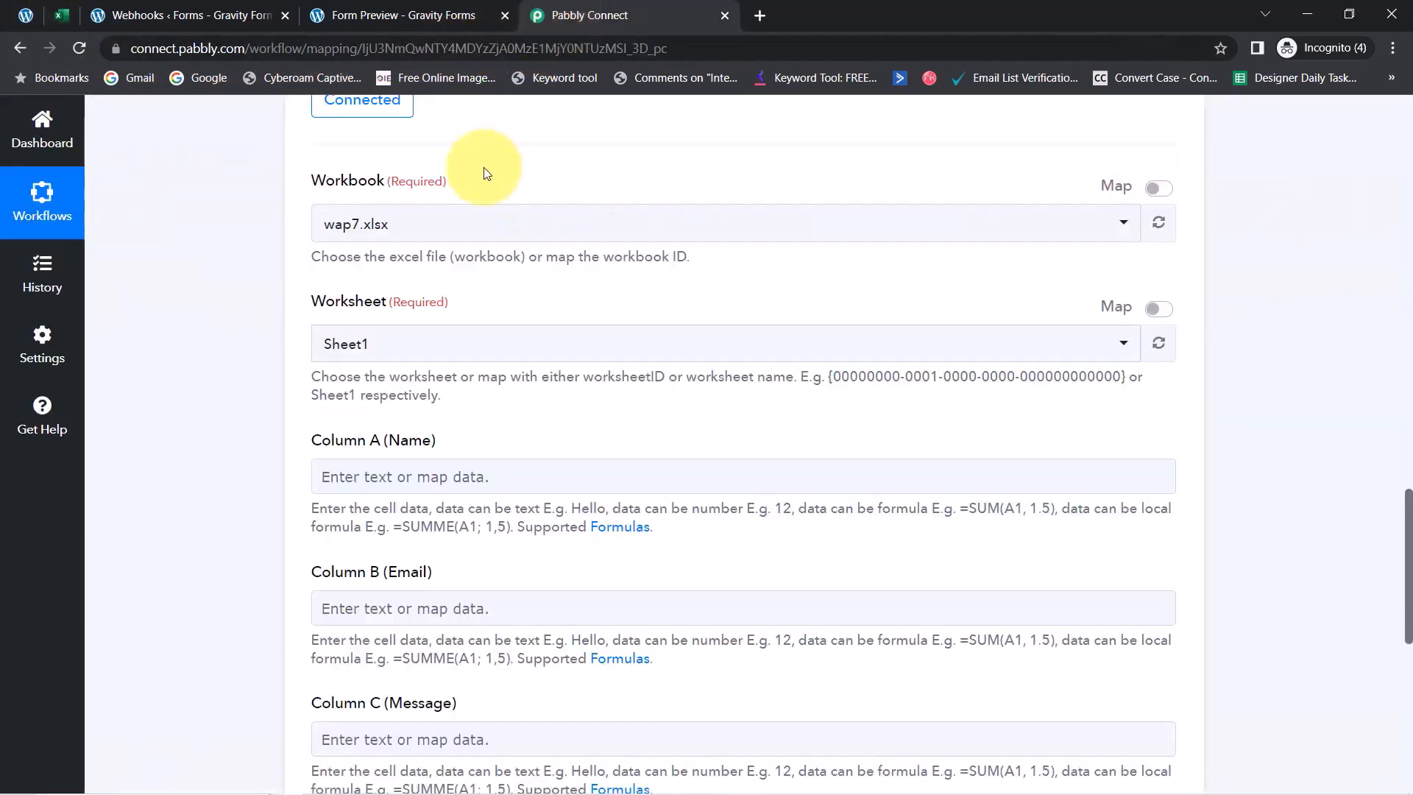
pyautogui.click(354, 214)
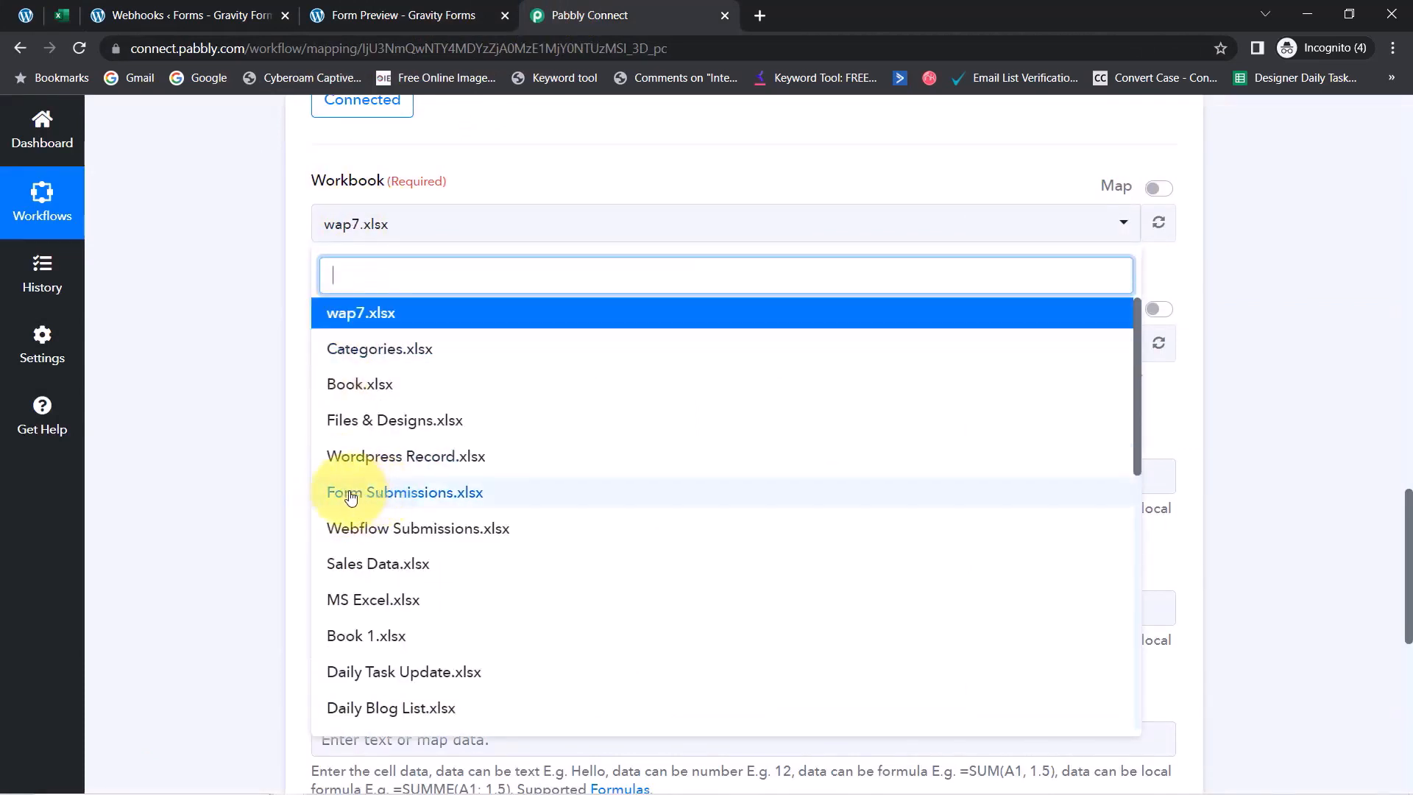
pyautogui.click(410, 499)
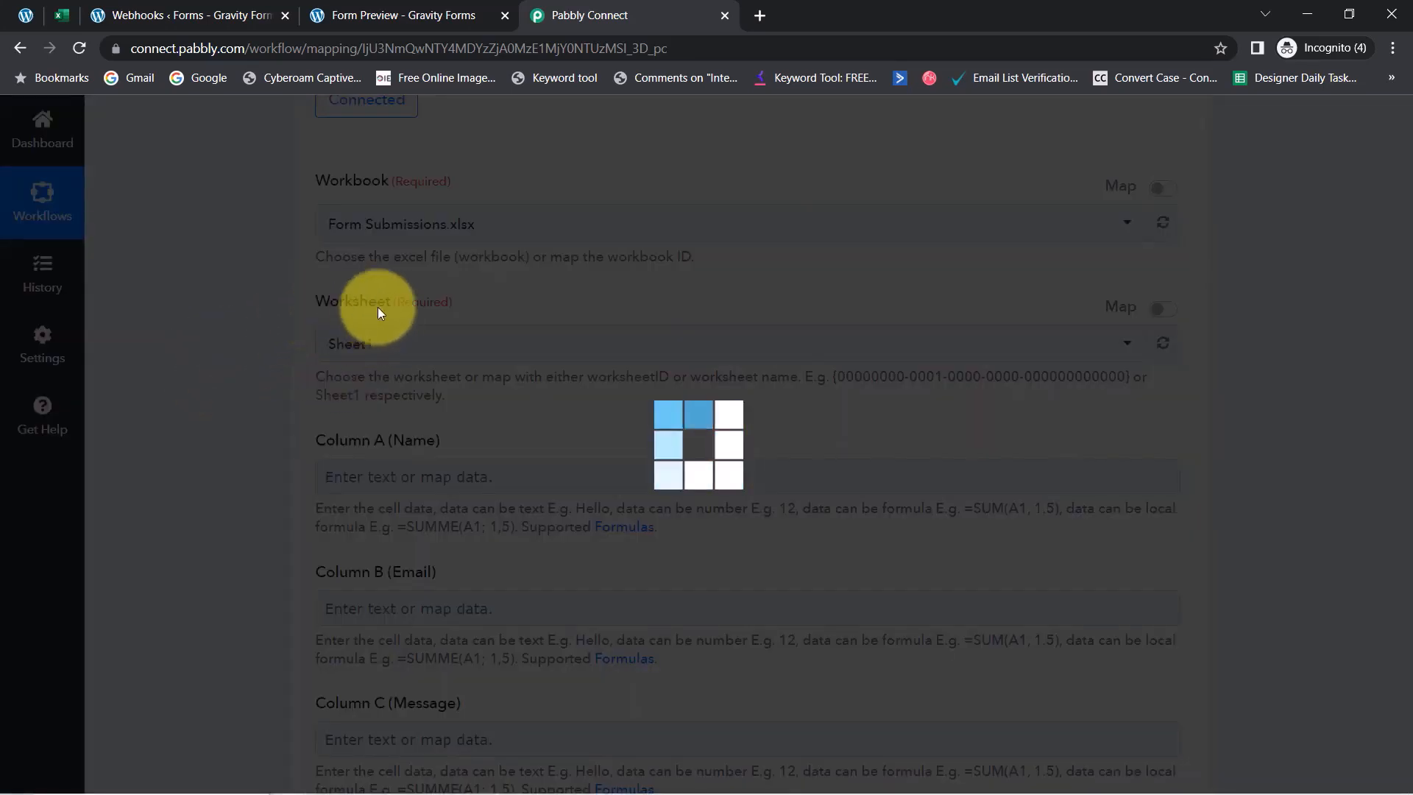
# Compare the sheet's Name, Email and Phone number headers in Excel Online with the workflow fields
pyautogui.click(55, 28)
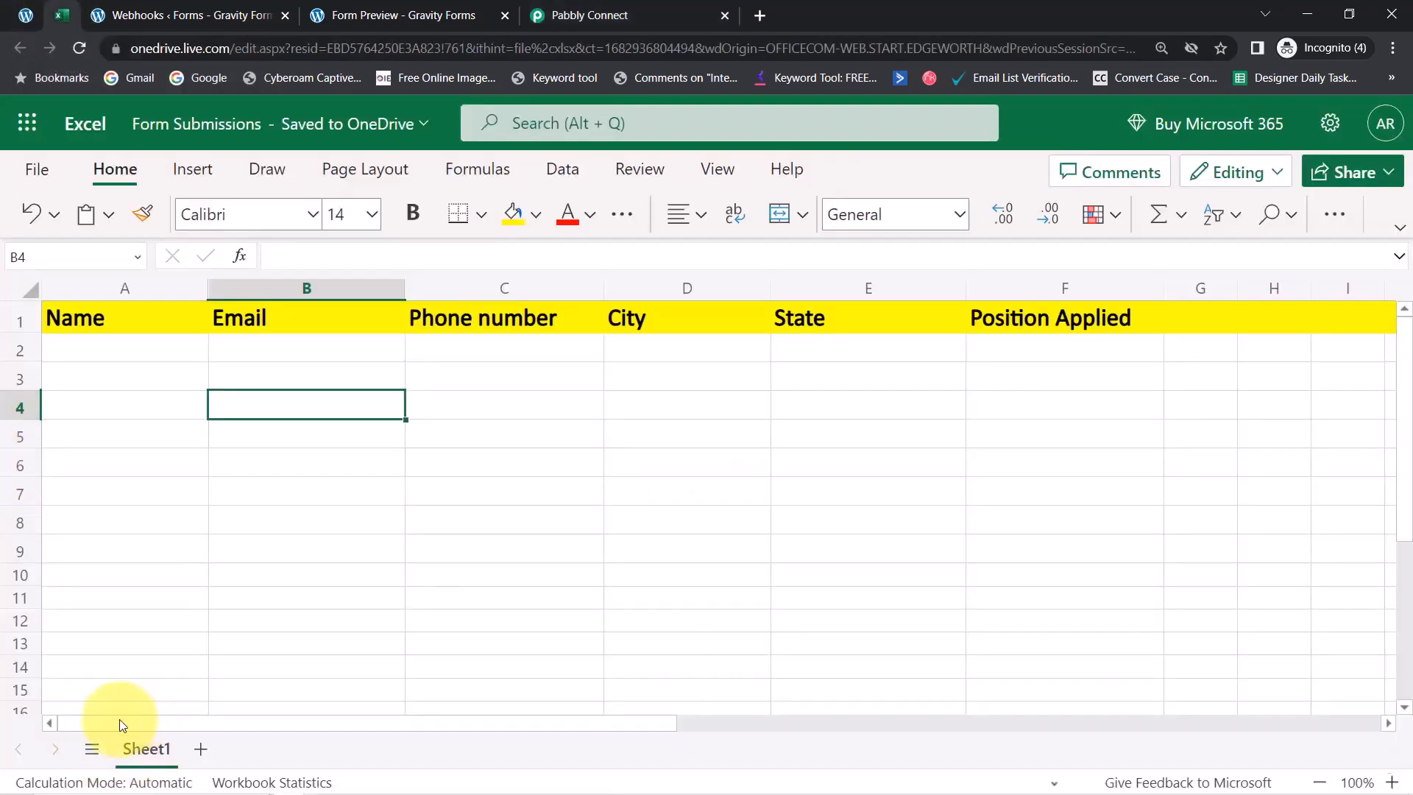
pyautogui.click(589, 15)
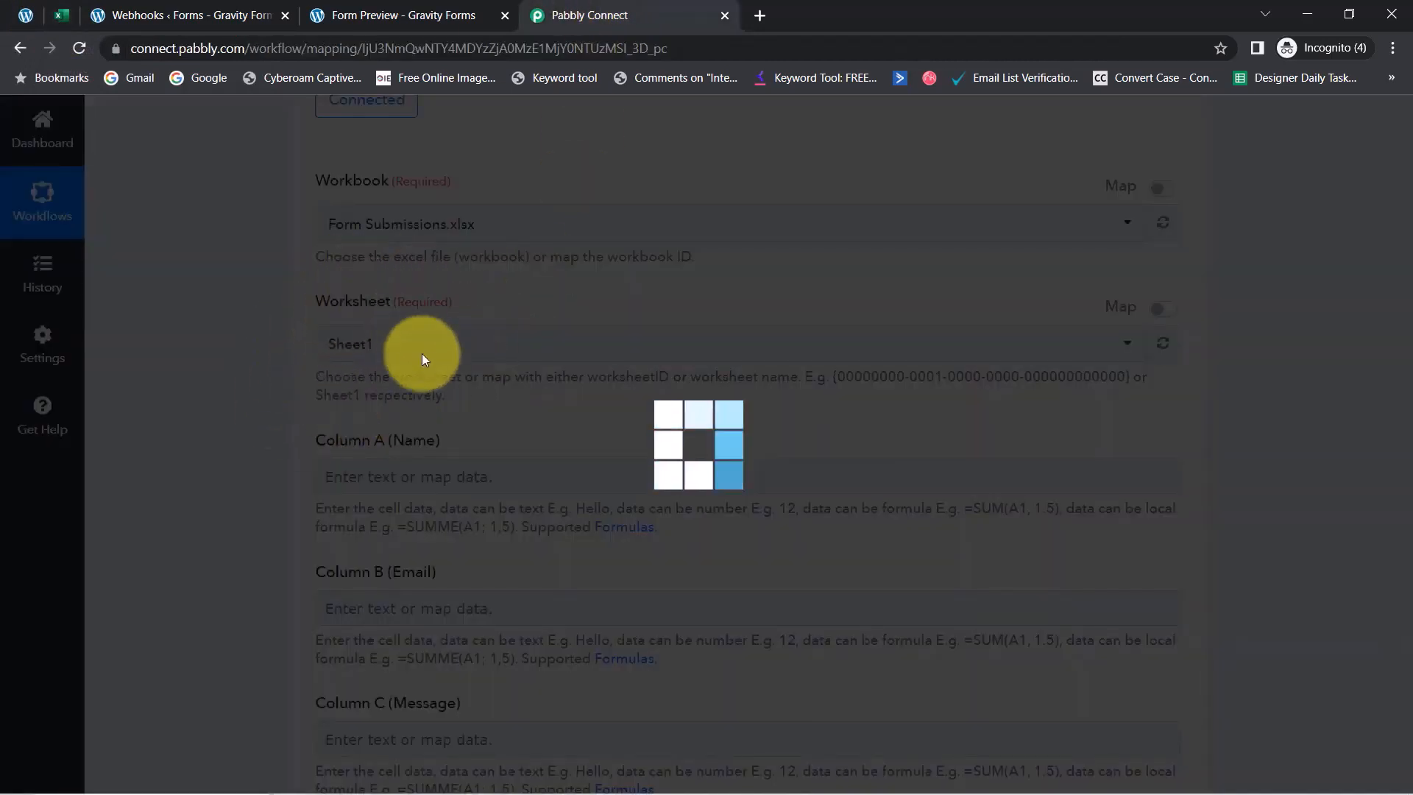
pyautogui.click(64, 21)
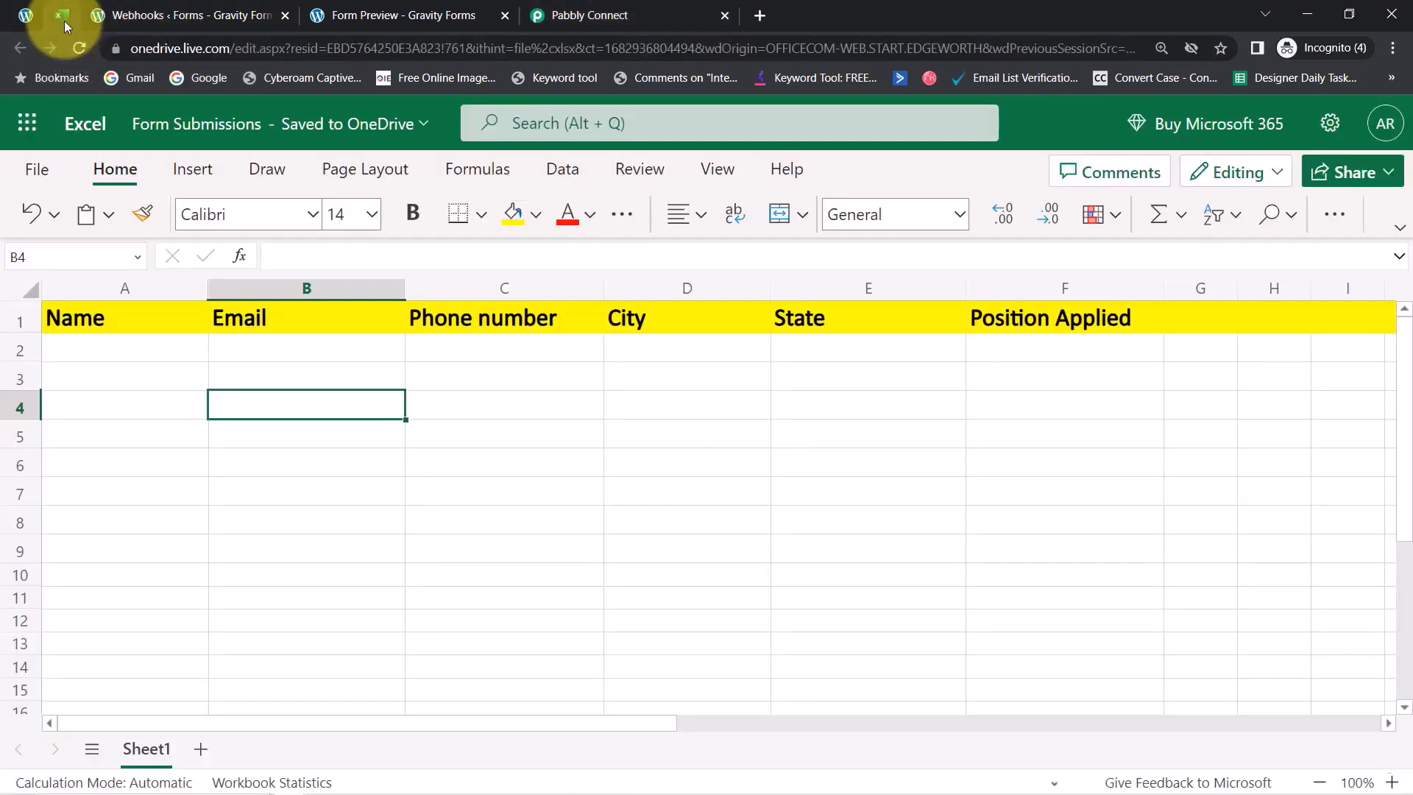
pyautogui.click(113, 294)
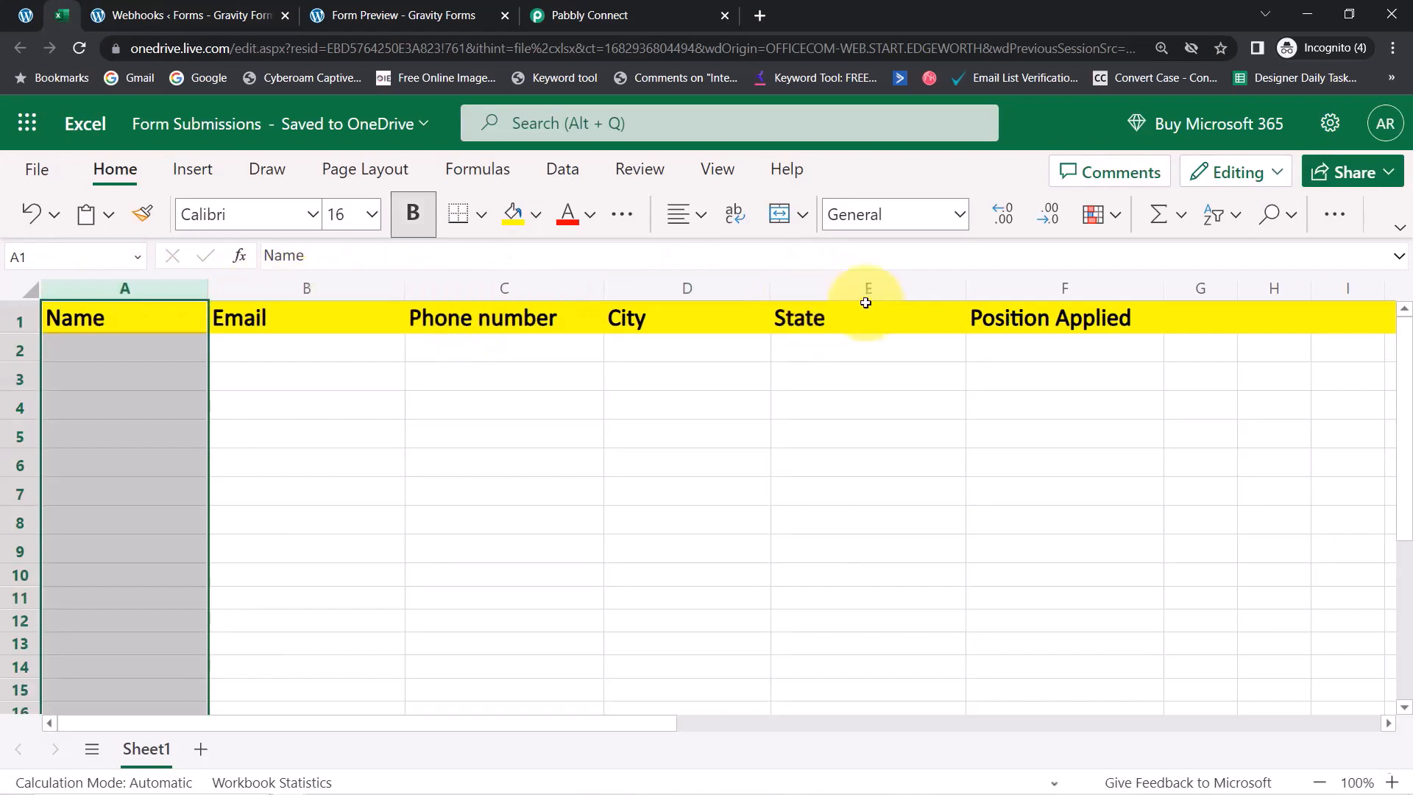
pyautogui.click(291, 431)
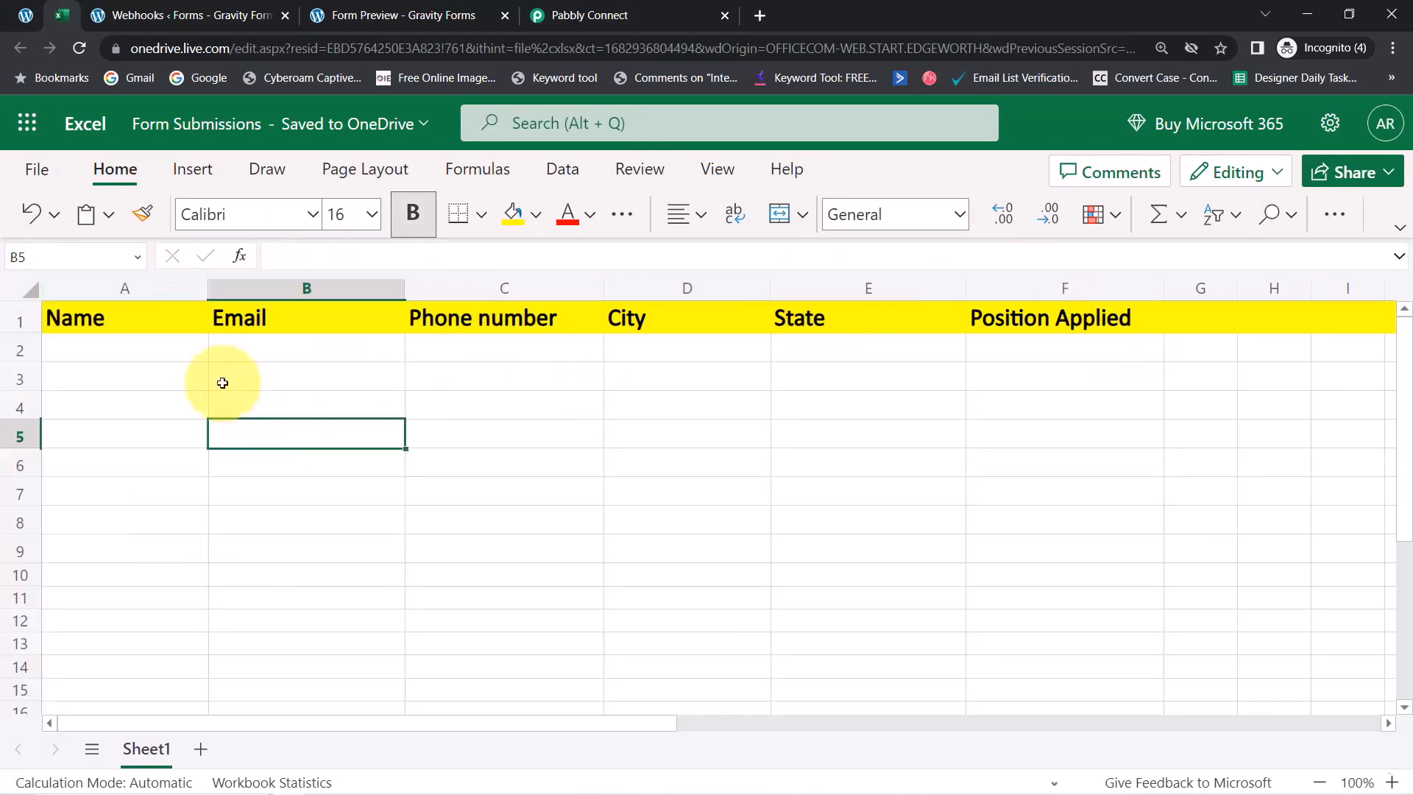
pyautogui.click(175, 357)
pyautogui.click(257, 321)
pyautogui.click(524, 313)
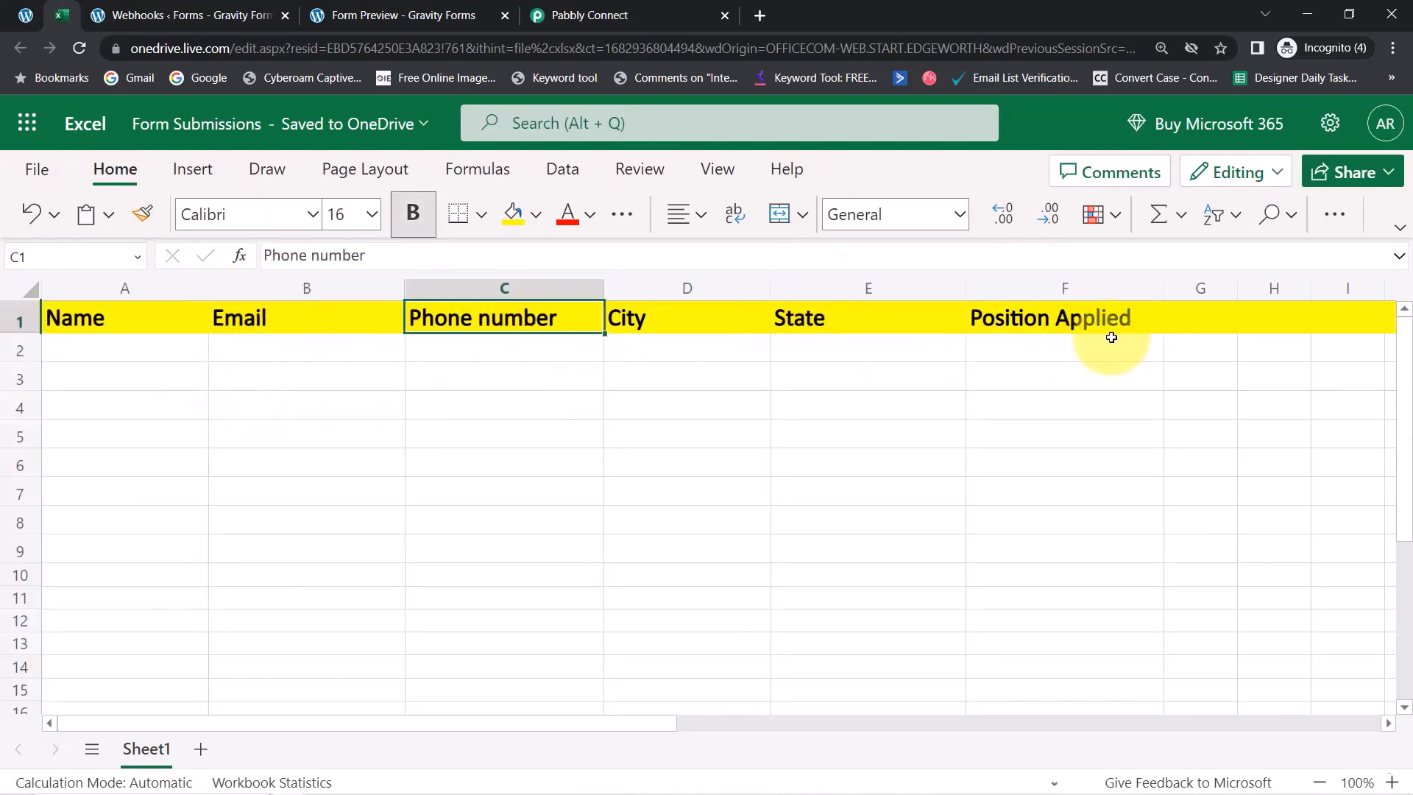
pyautogui.click(634, 9)
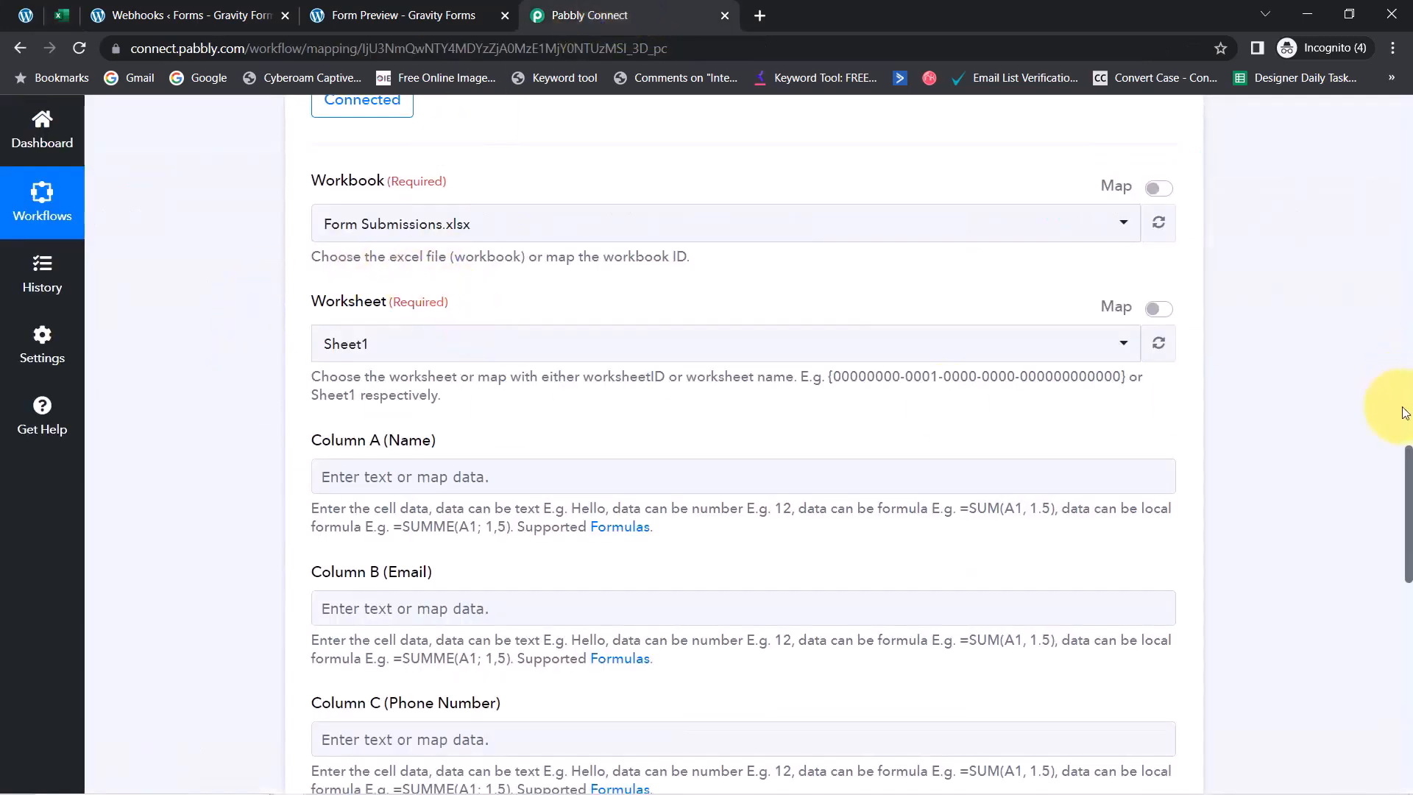
pyautogui.scroll(-1, 1410, 453)
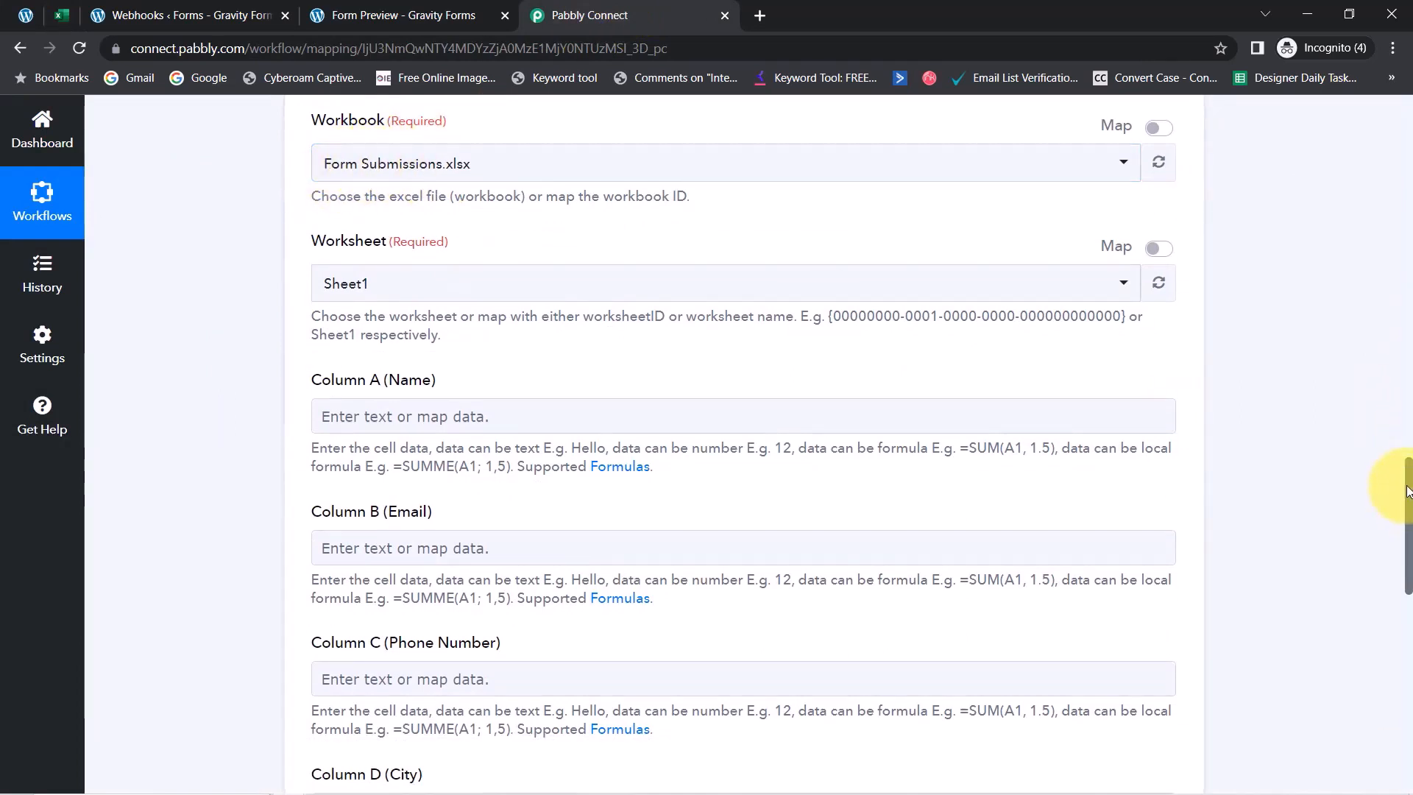
pyautogui.moveTo(1408, 491); pyautogui.dragTo(1408, 524)
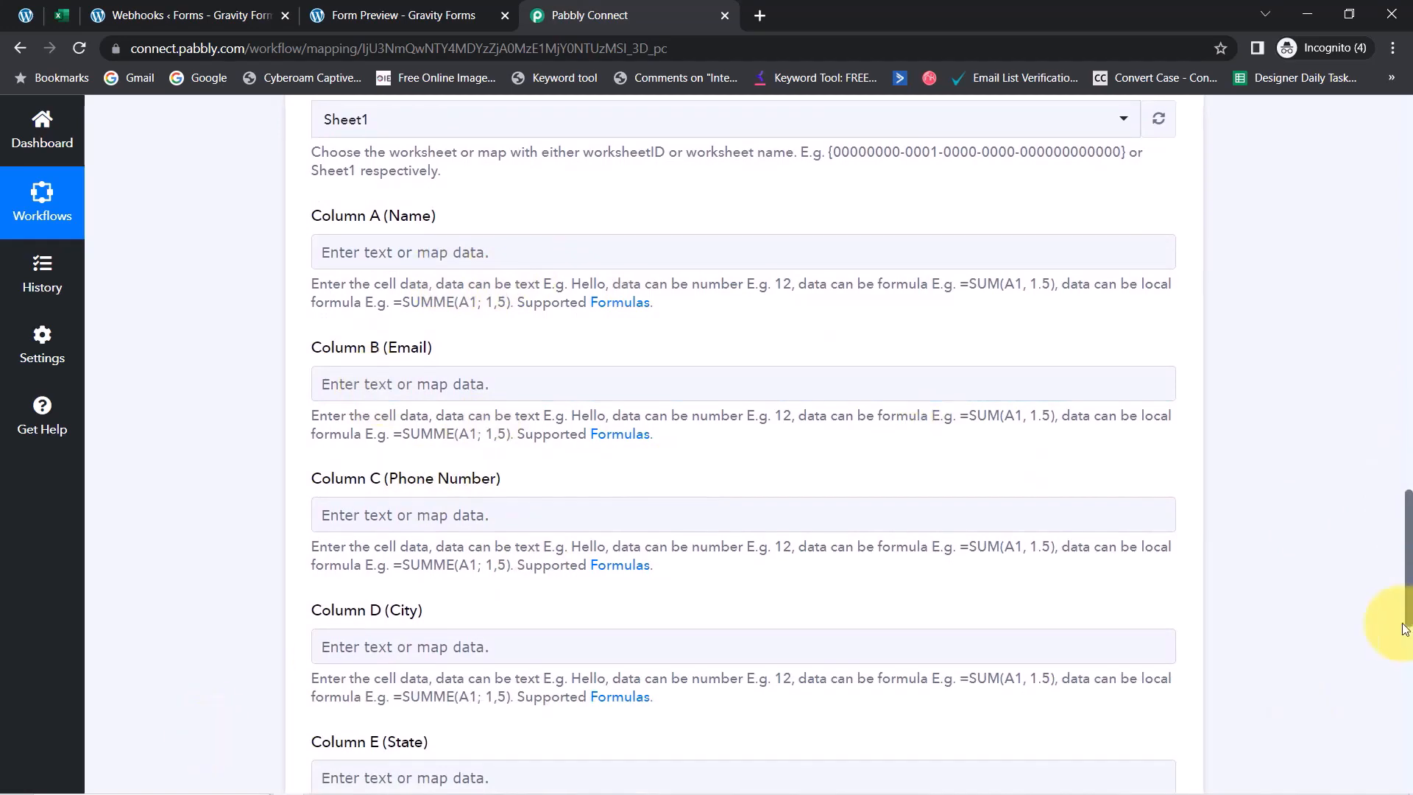
pyautogui.moveTo(1408, 596); pyautogui.dragTo(1324, 366)
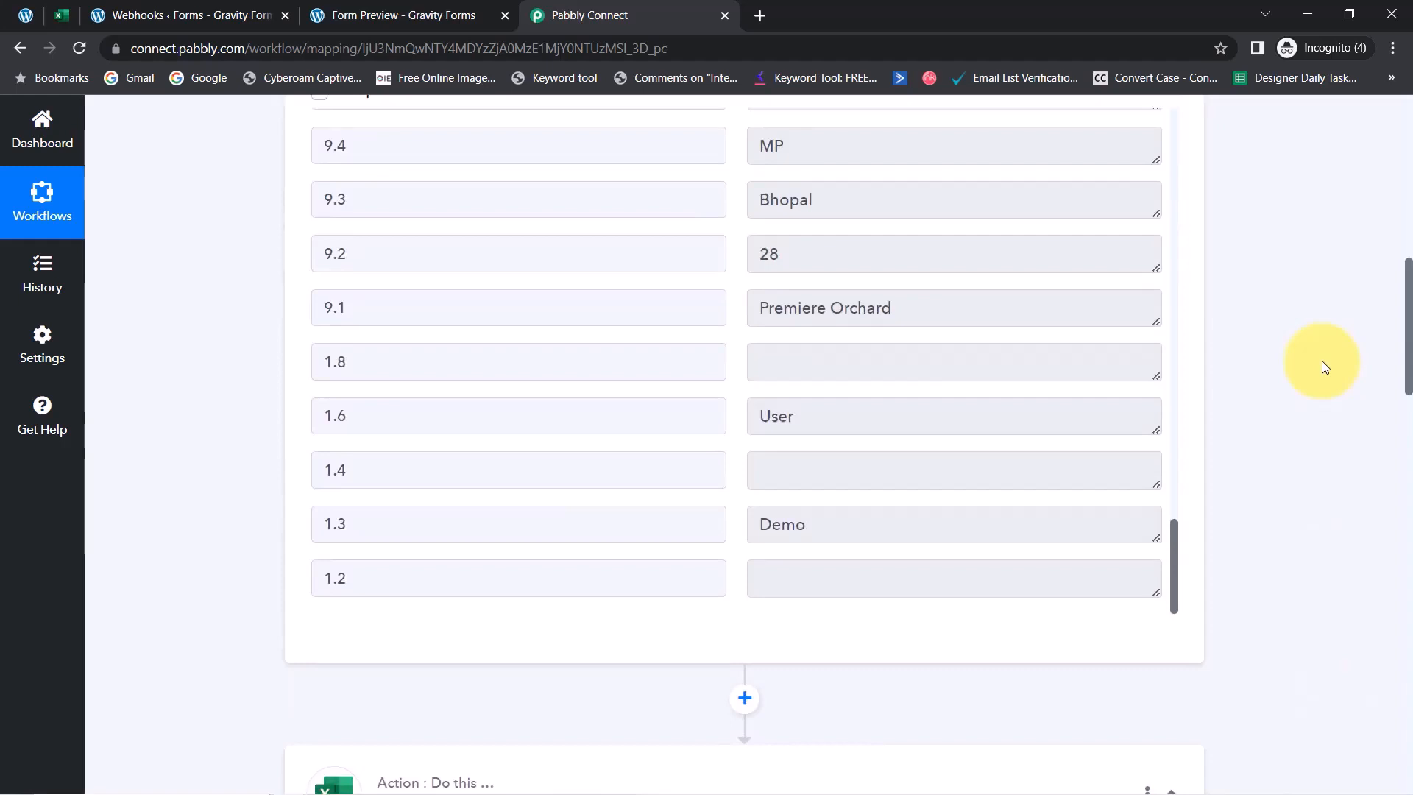
pyautogui.moveTo(1322, 361); pyautogui.dragTo(1317, 469)
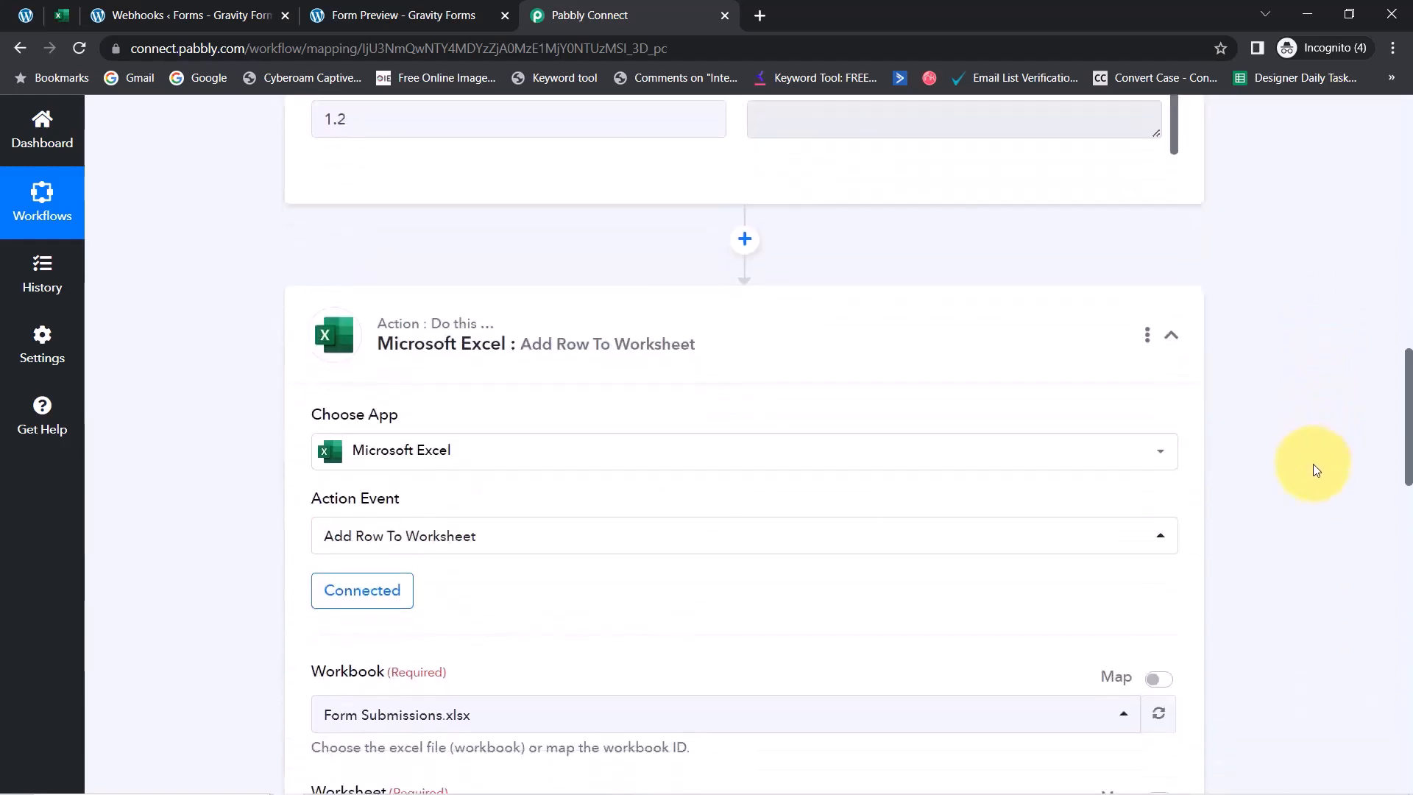
pyautogui.scroll(-10, 1317, 470)
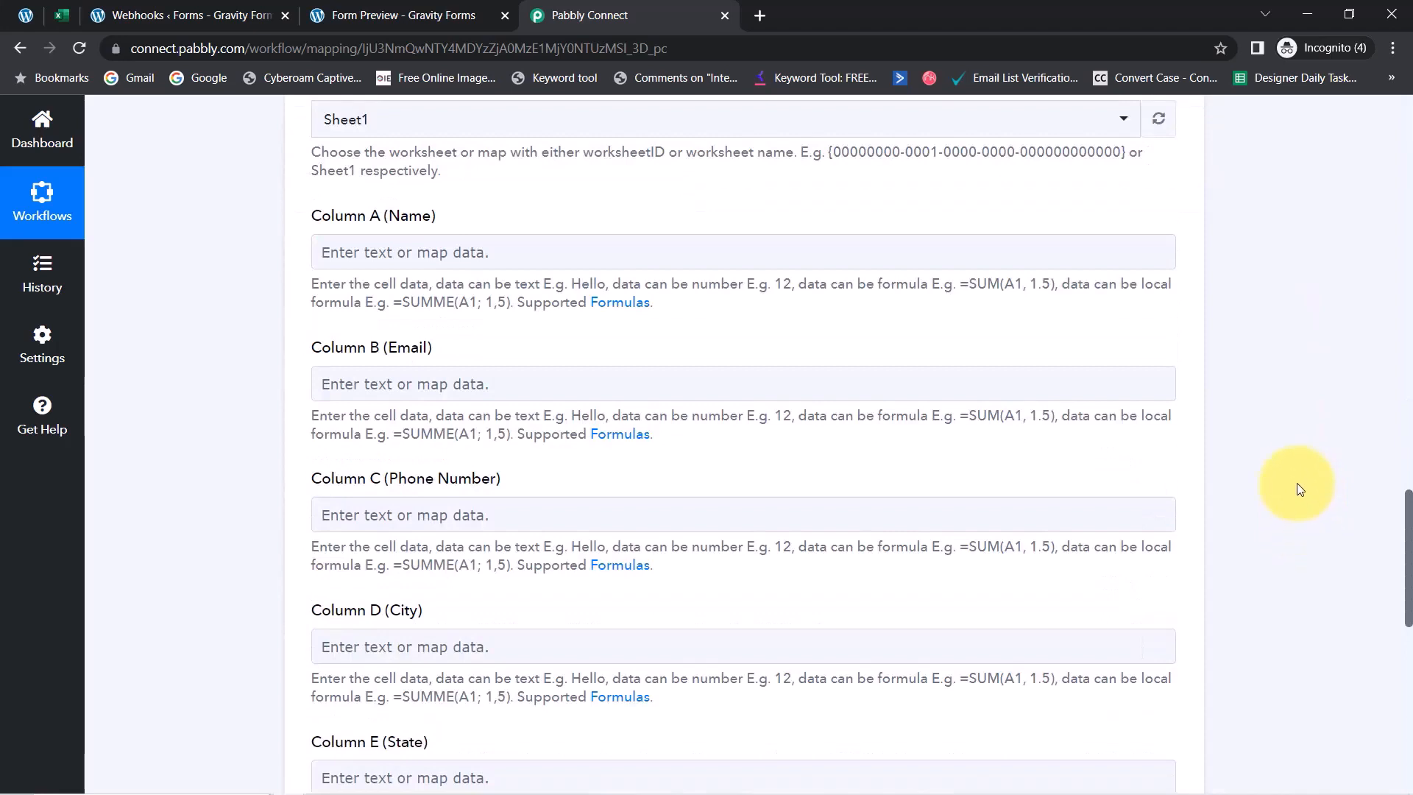
# Map first name 1.3 : Demo and last name 1.6 : User into Column A (Name)
pyautogui.moveTo(1407, 518)
pyautogui.mouseDown()
pyautogui.moveTo(1398, 499)
pyautogui.moveTo(1389, 522)
pyautogui.mouseUp()
pyautogui.click(389, 244)
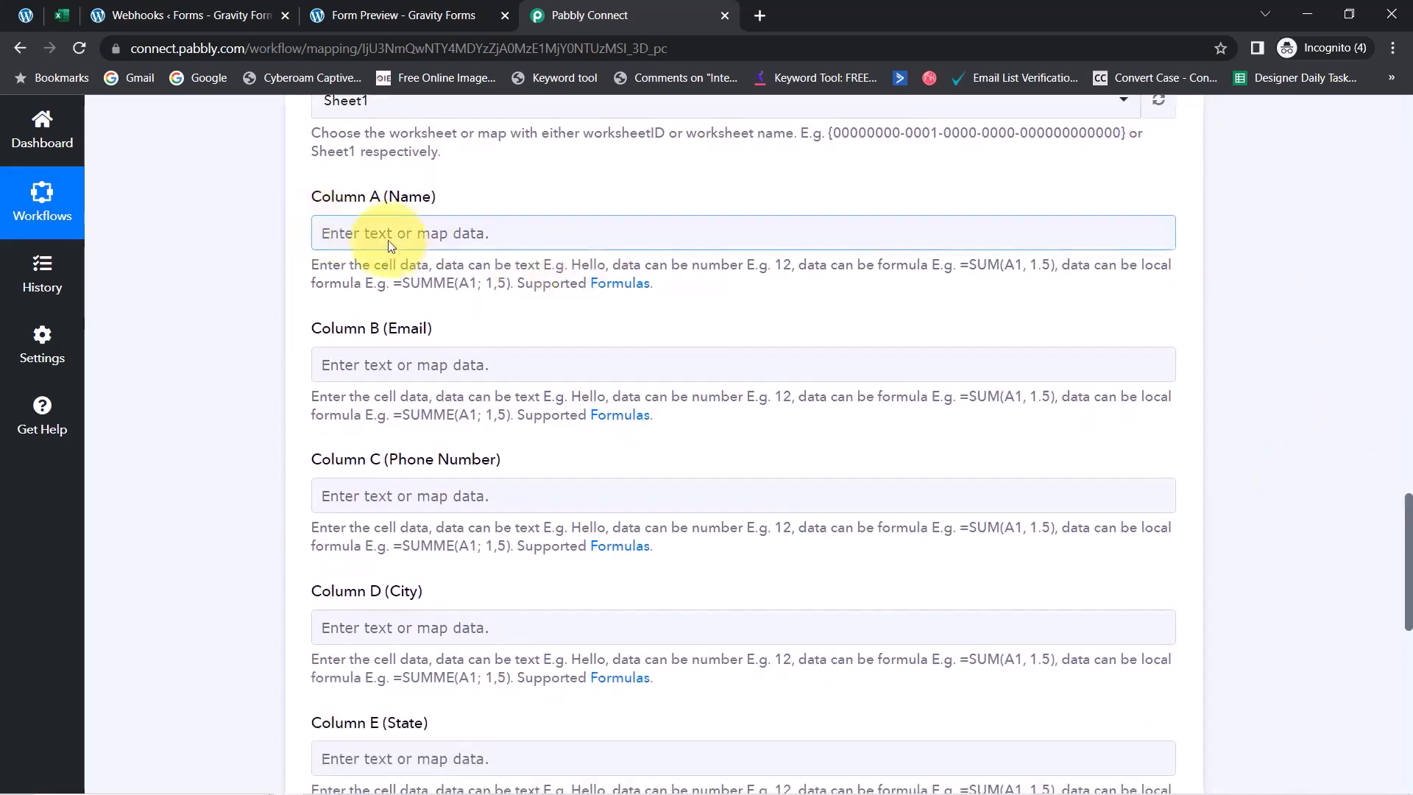
pyautogui.click(388, 234)
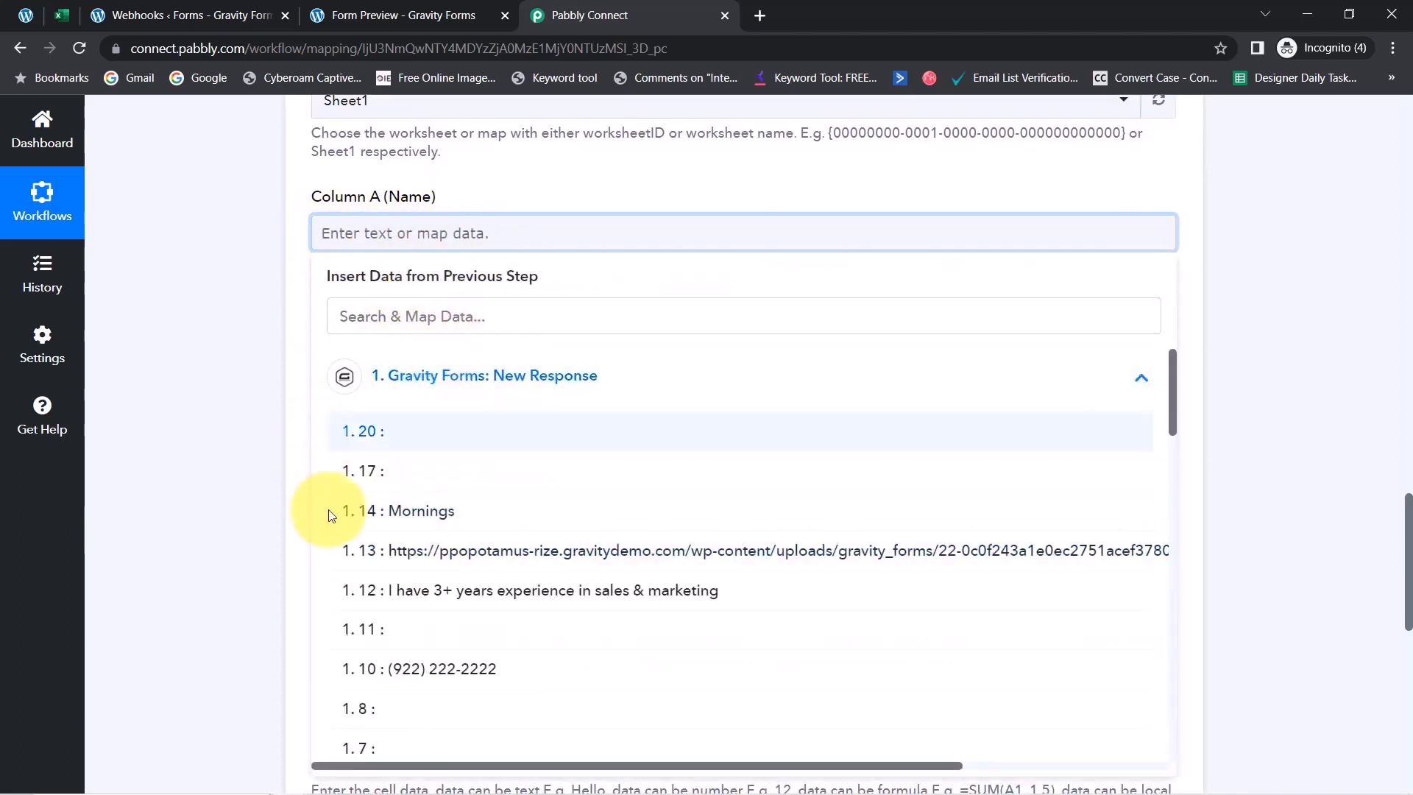
pyautogui.click(353, 307)
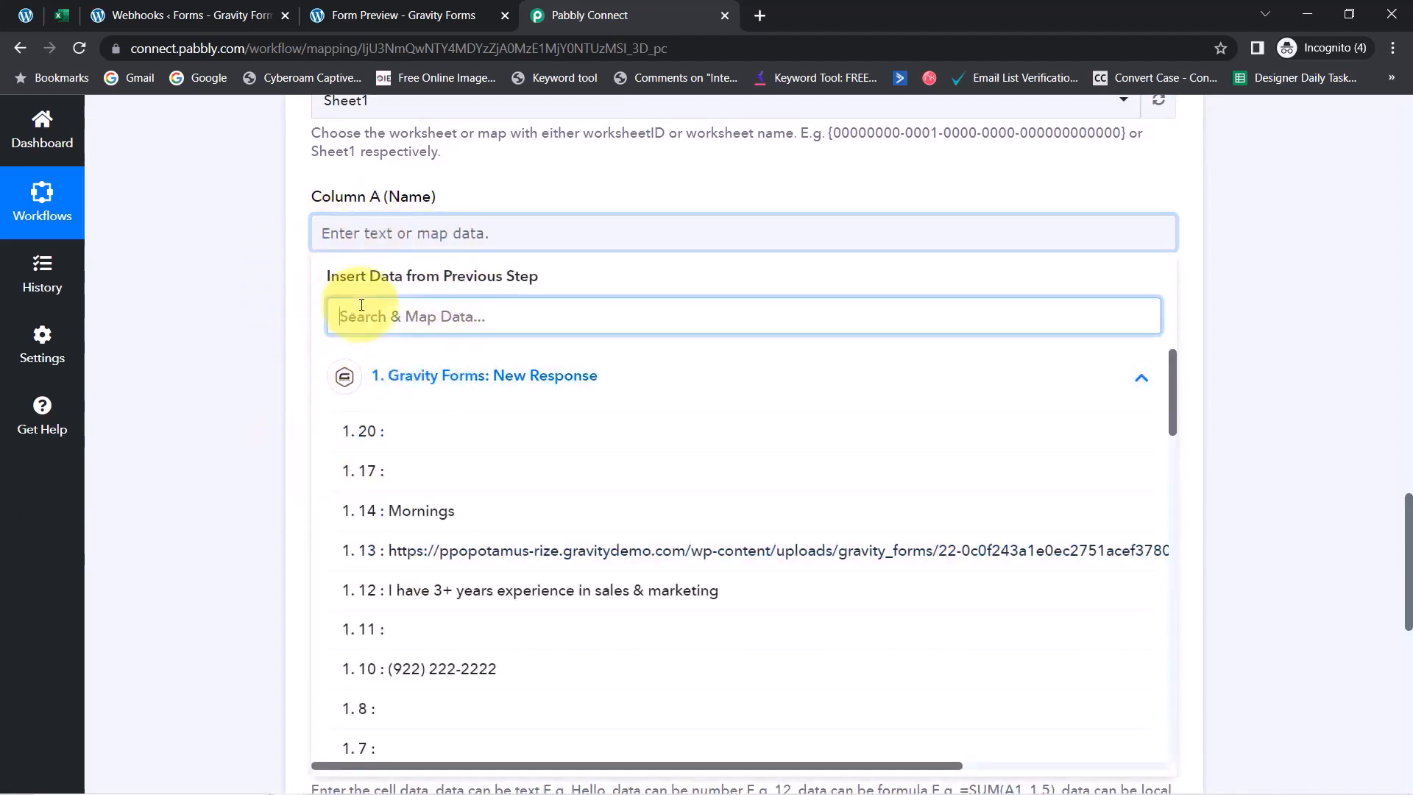
pyautogui.write('demo')
pyautogui.press('BackSpace')
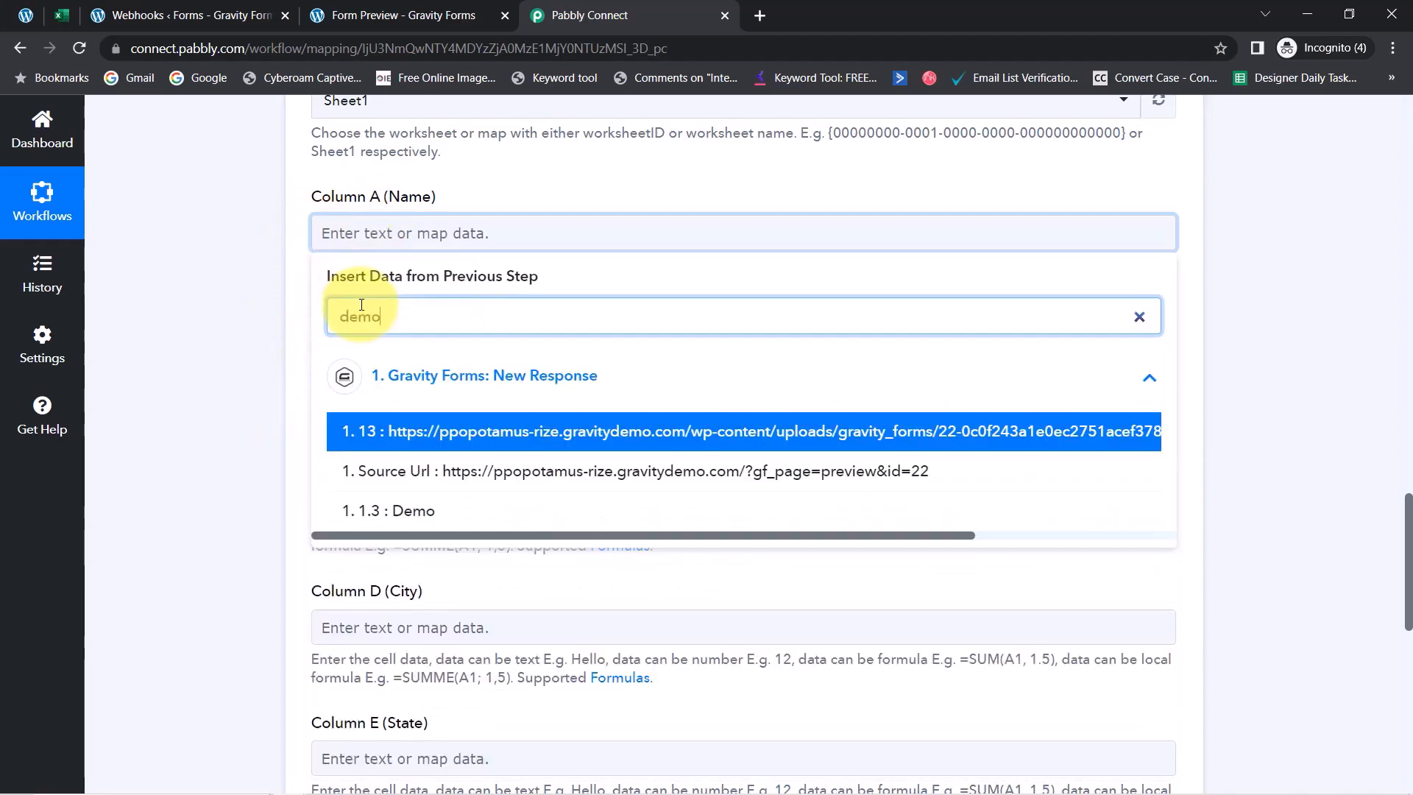
pyautogui.click(408, 510)
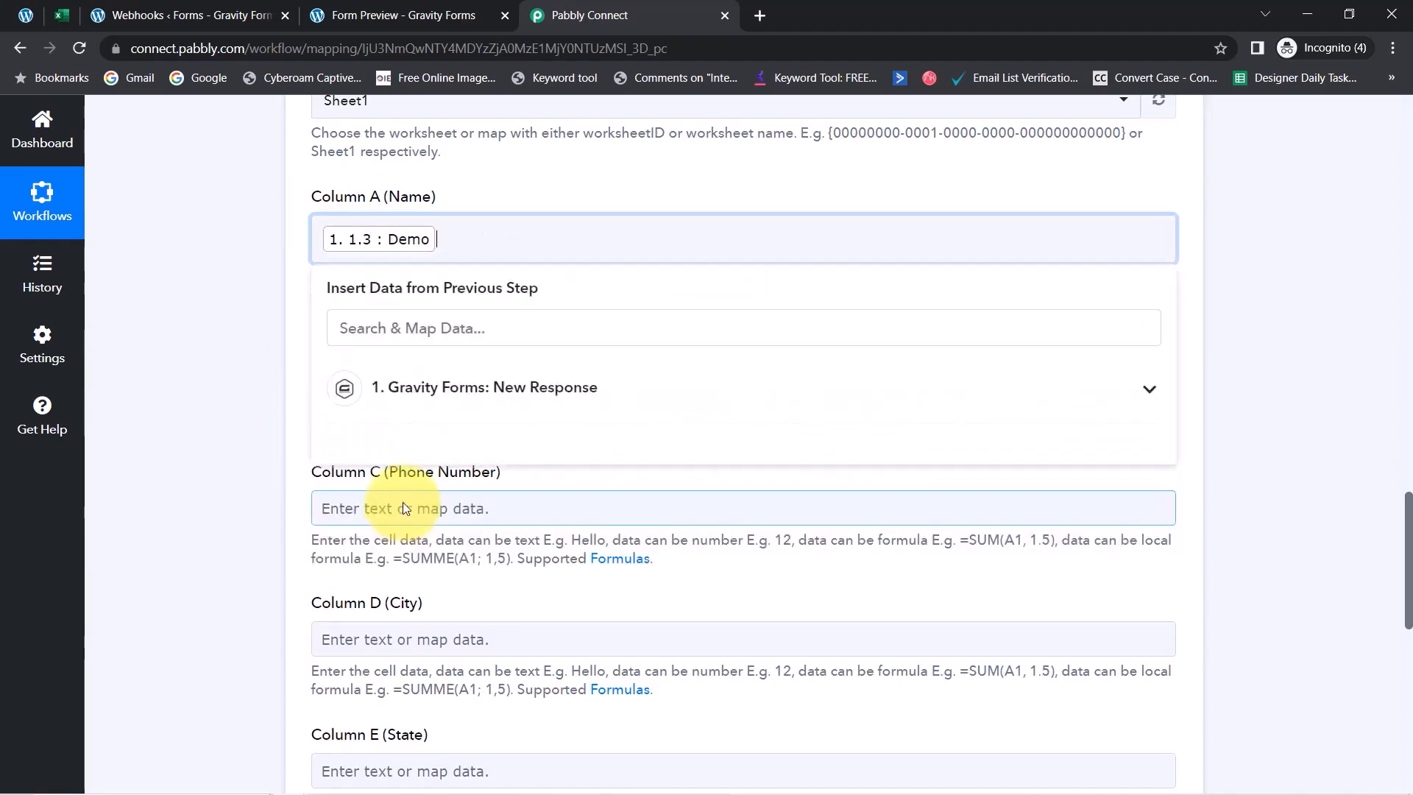
pyautogui.click(383, 324)
pyautogui.write('user')
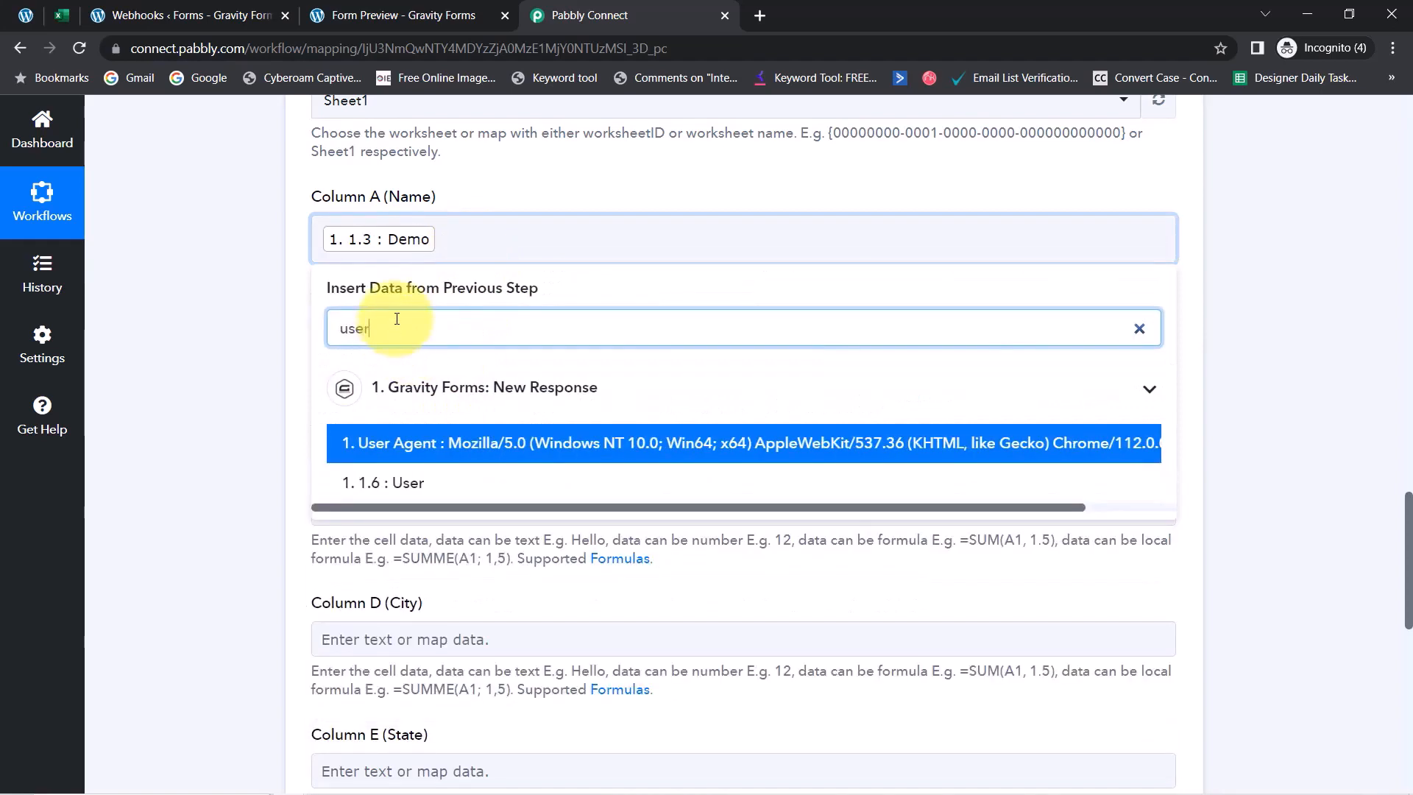
pyautogui.click(395, 483)
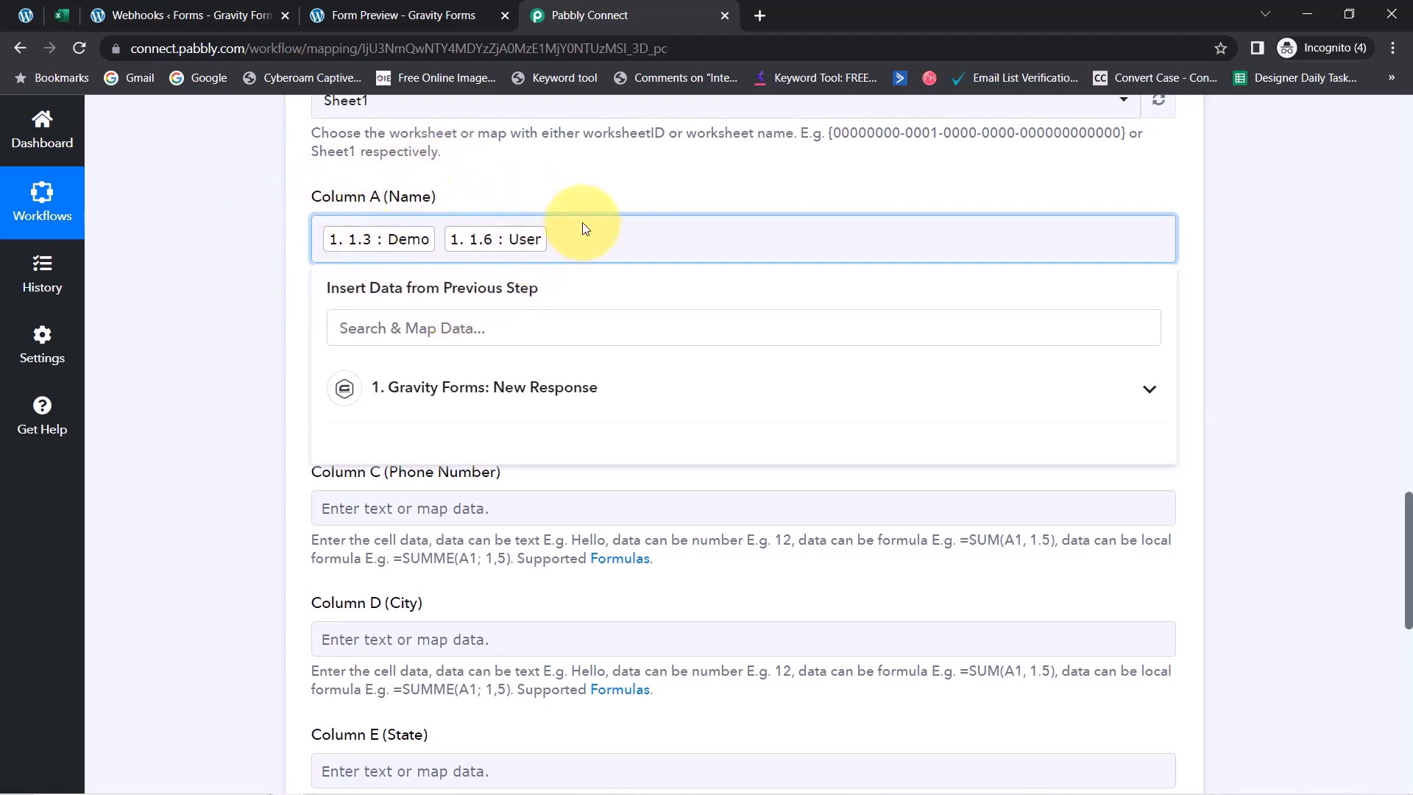
pyautogui.click(265, 342)
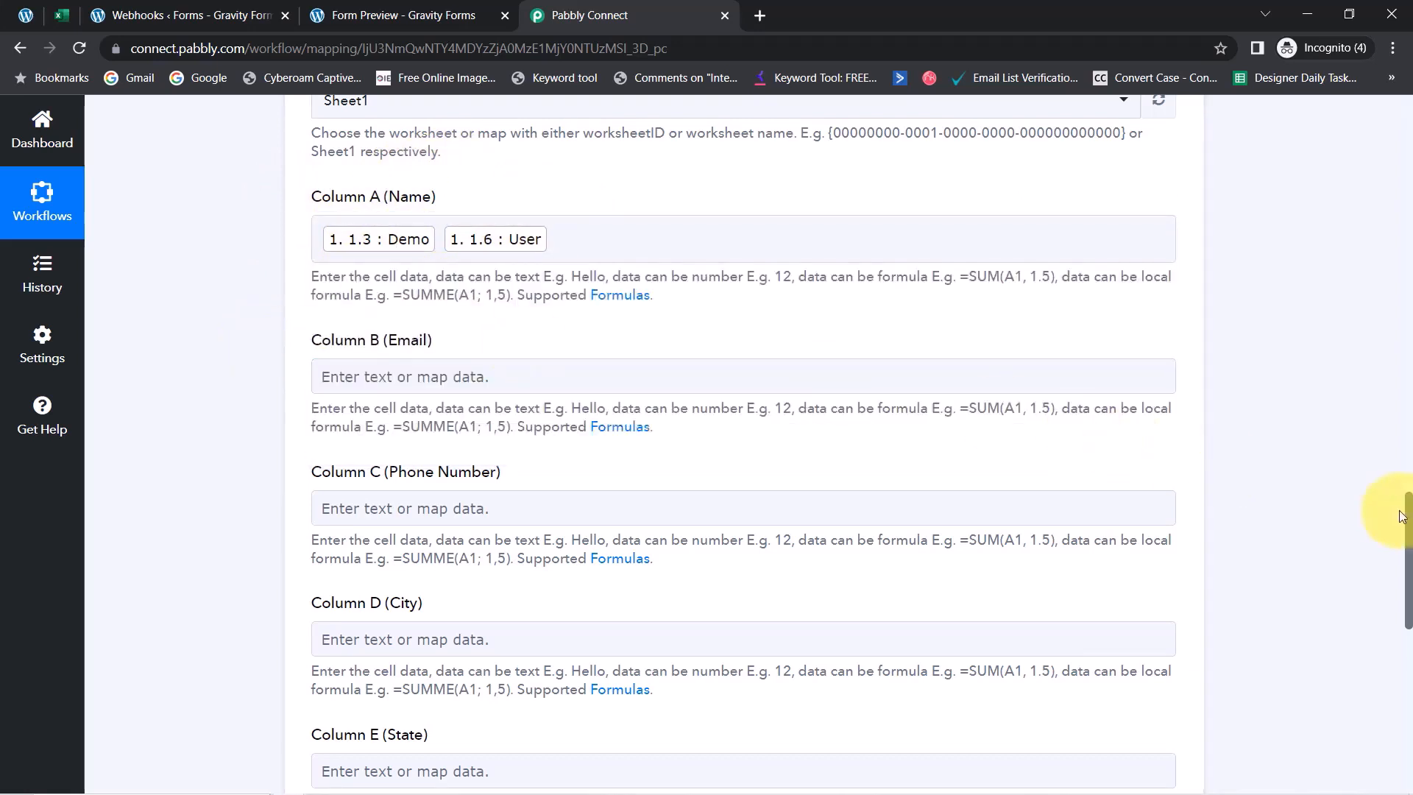
pyautogui.scroll(-2, 1409, 524)
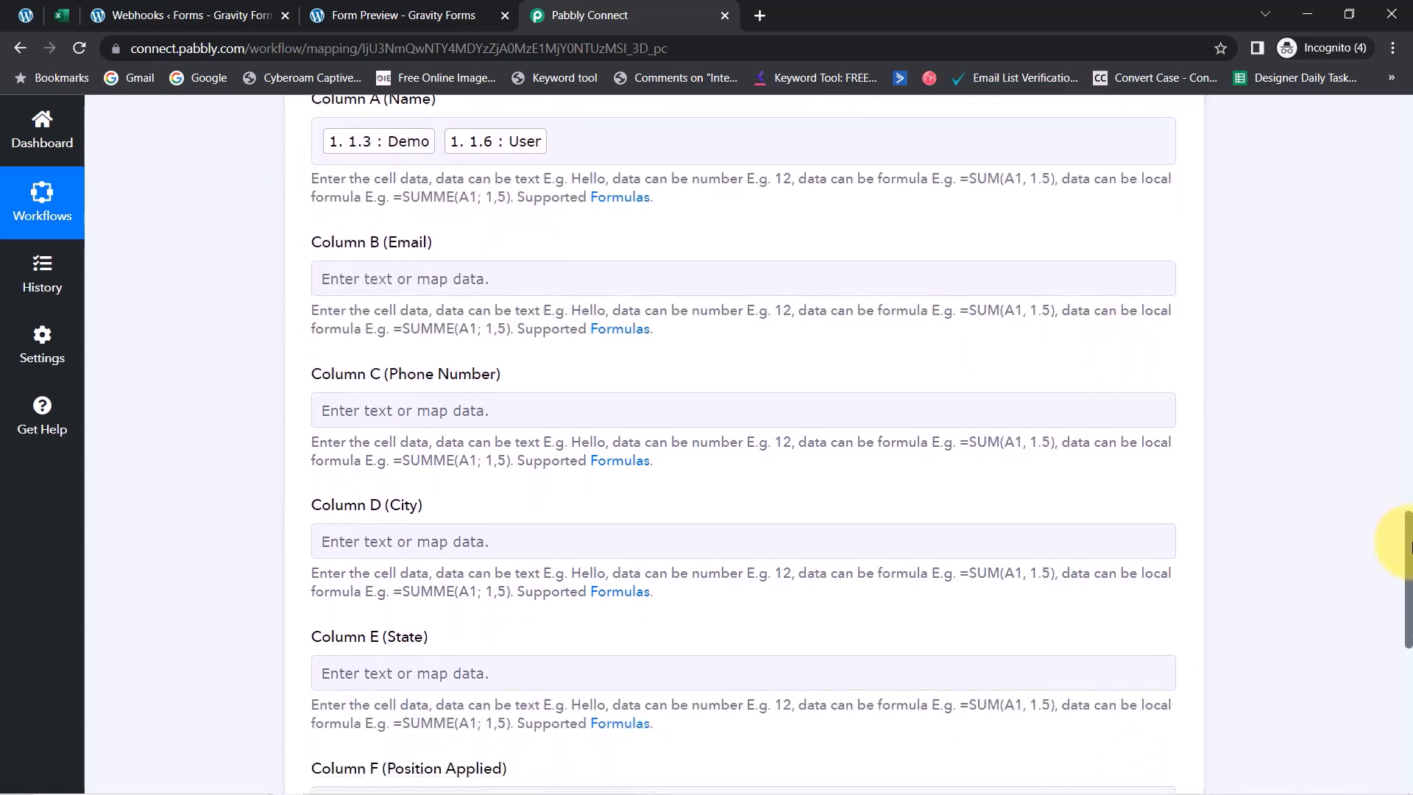
# Map the submitted email into Column B and the phone number into Column C
pyautogui.click(401, 266)
pyautogui.click(362, 354)
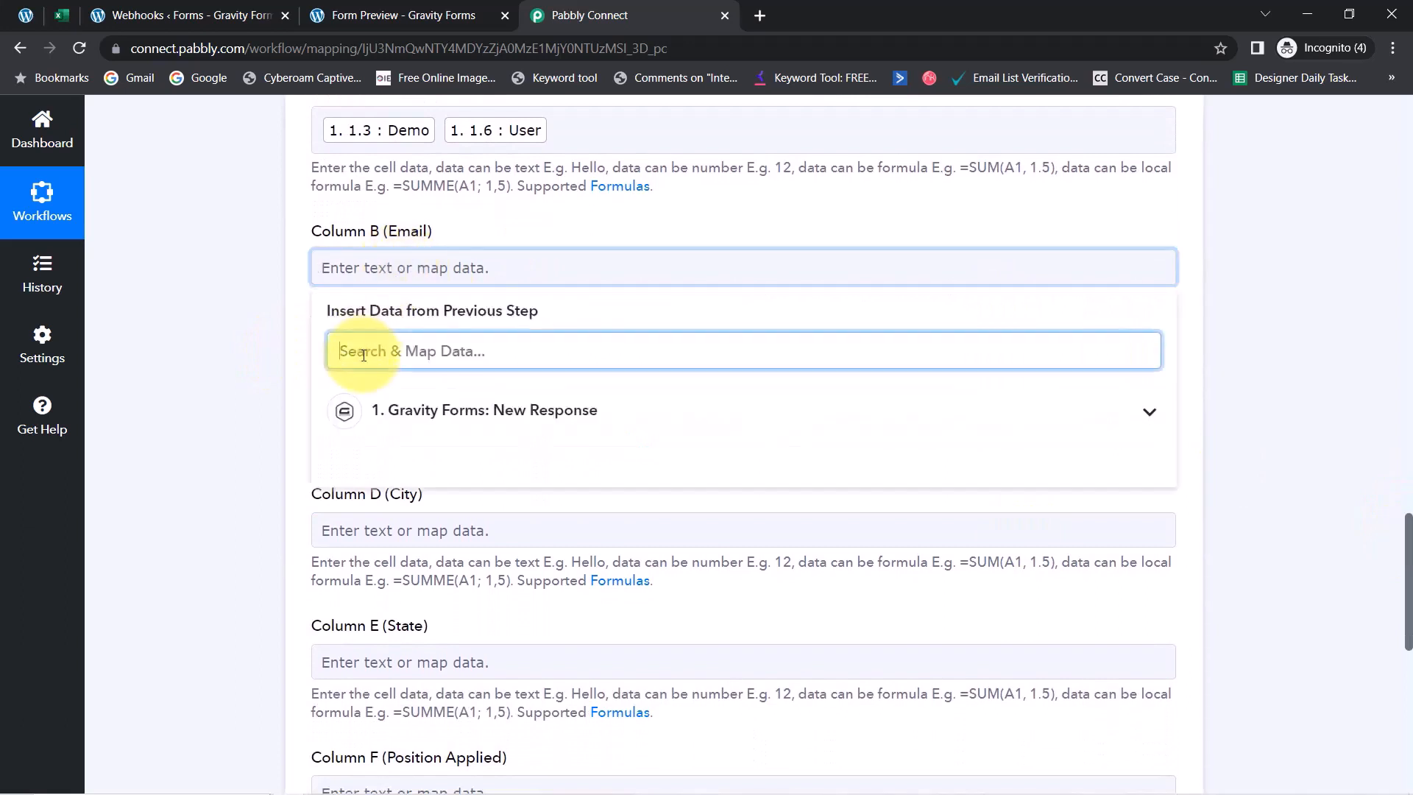
pyautogui.click(451, 467)
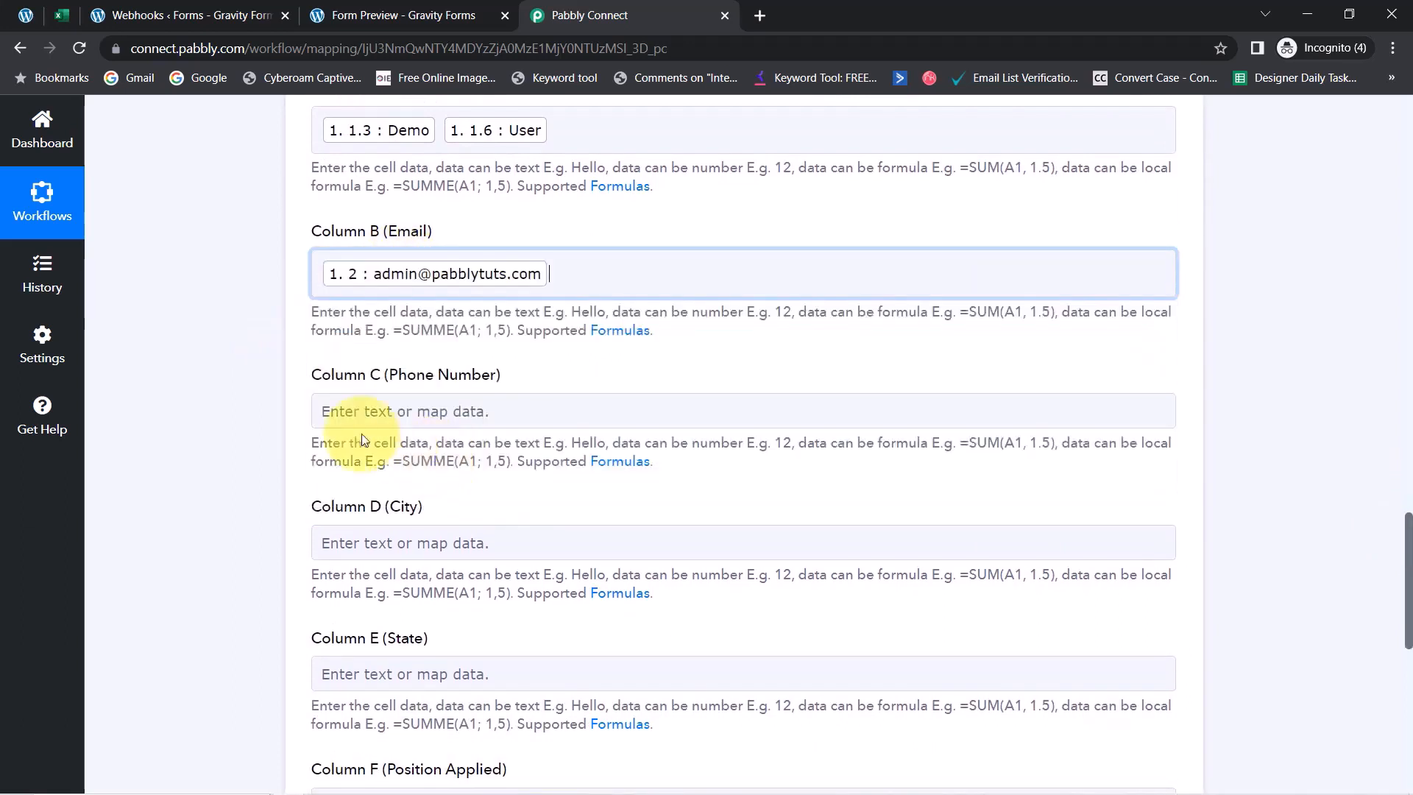
pyautogui.click(212, 398)
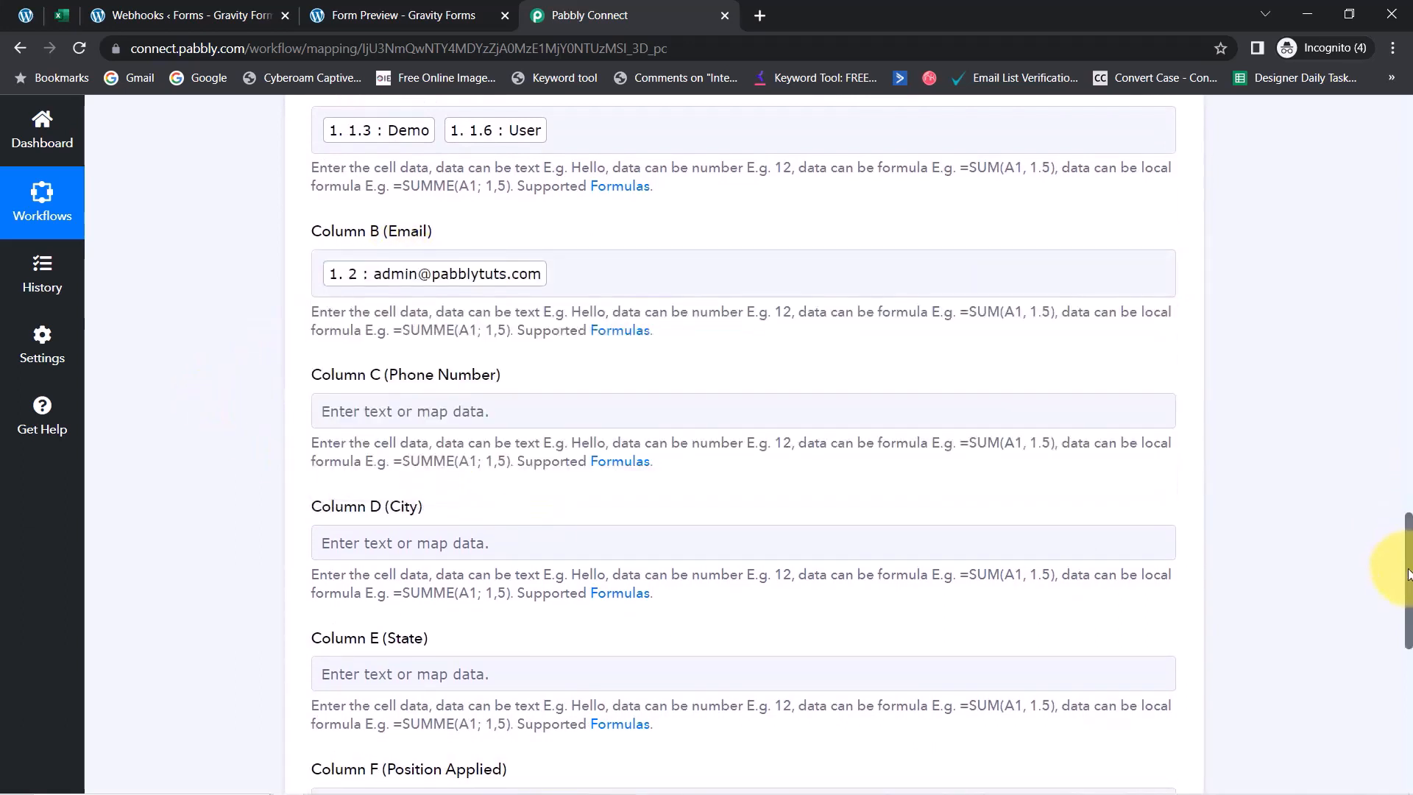
pyautogui.moveTo(1407, 574); pyautogui.dragTo(1407, 600)
pyautogui.click(383, 265)
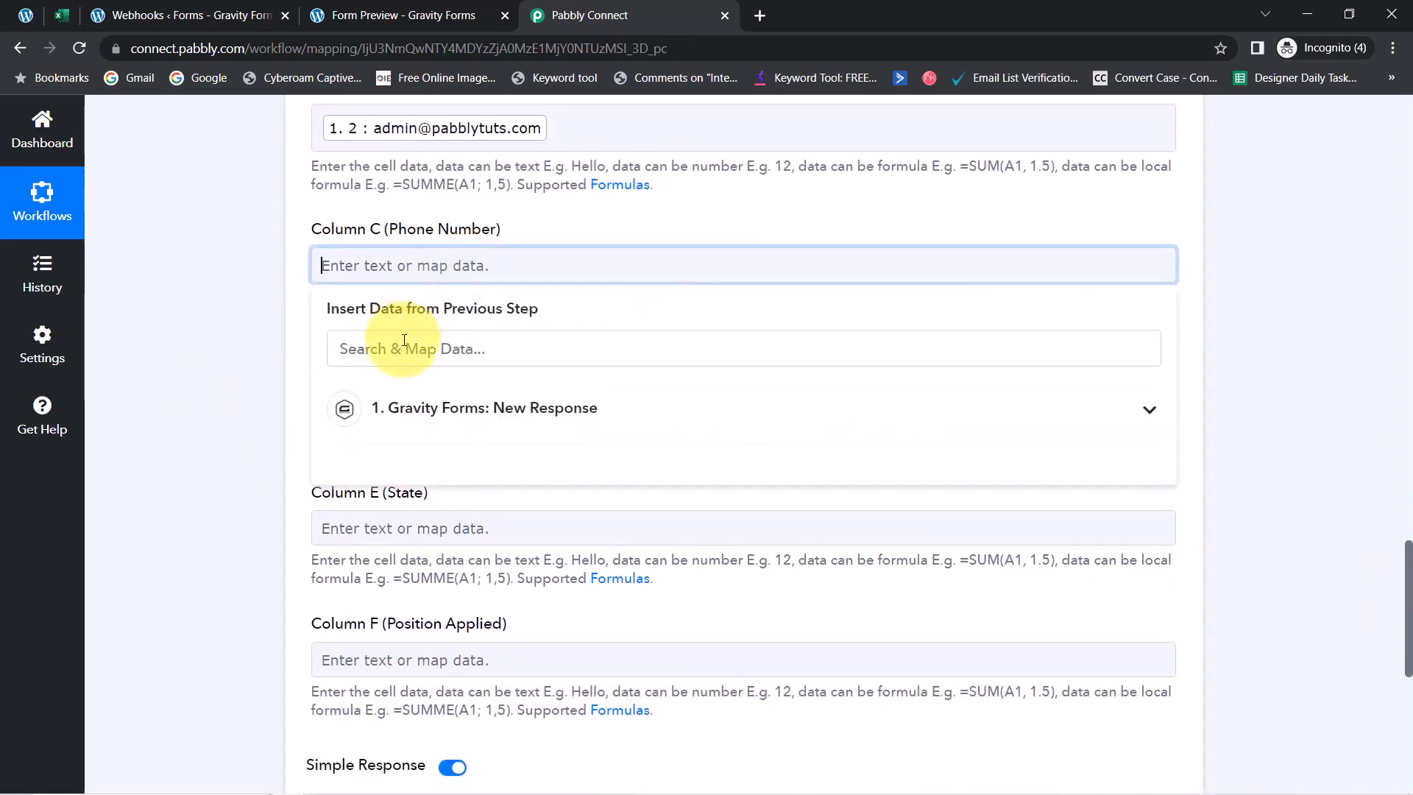
pyautogui.write('9')
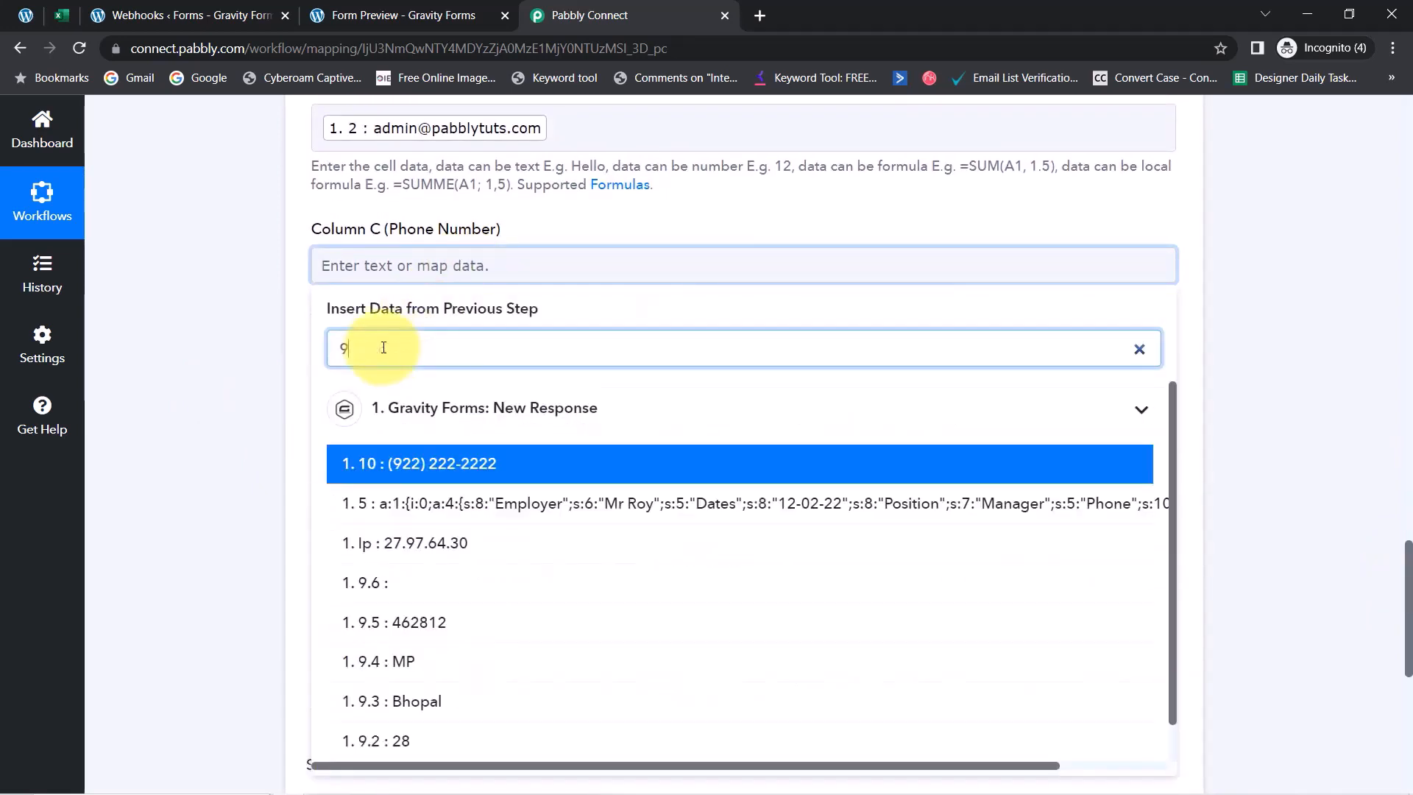
pyautogui.click(473, 465)
pyautogui.click(217, 369)
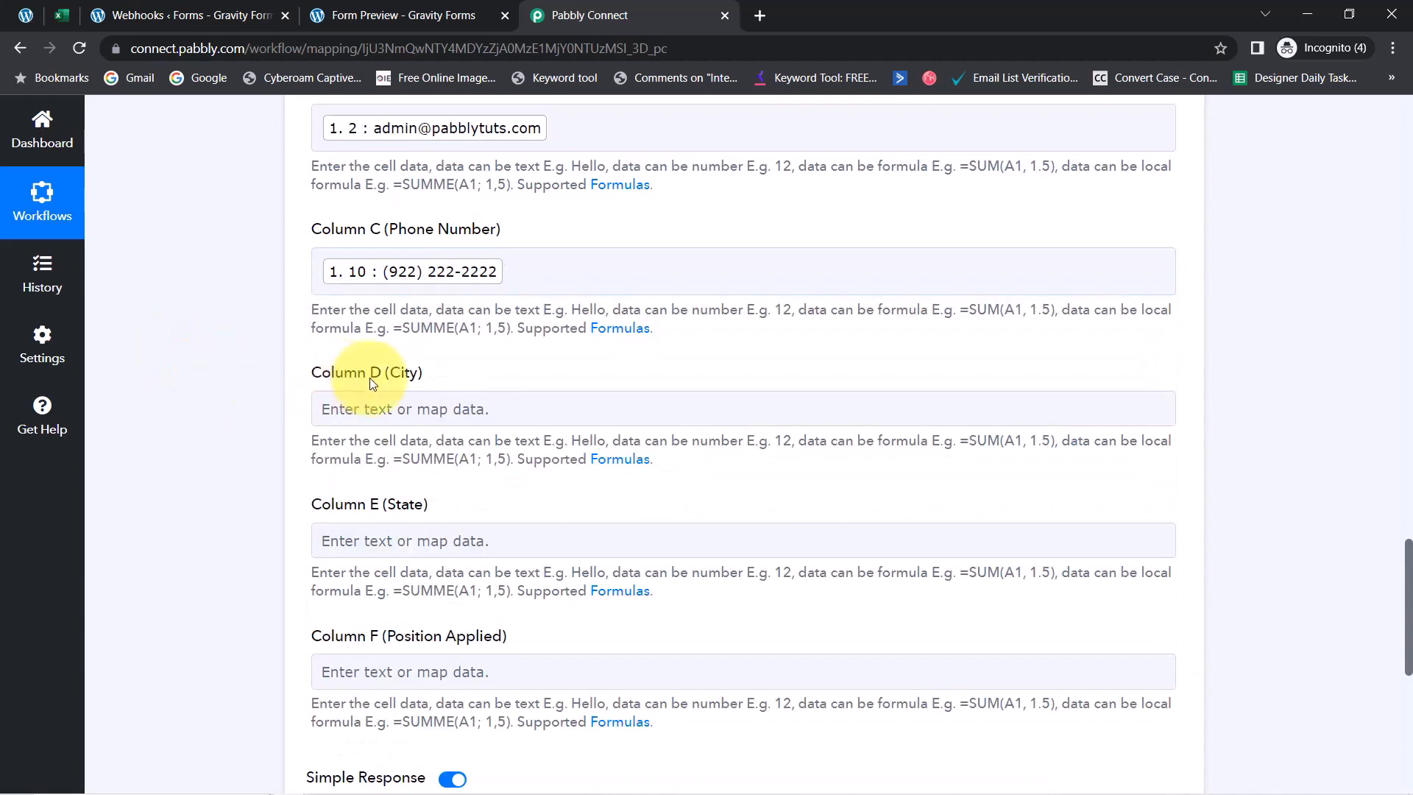
# Map city Bhopal to Column D, state MP to Column E, and position Sales to Column F
pyautogui.click(412, 408)
pyautogui.click(352, 490)
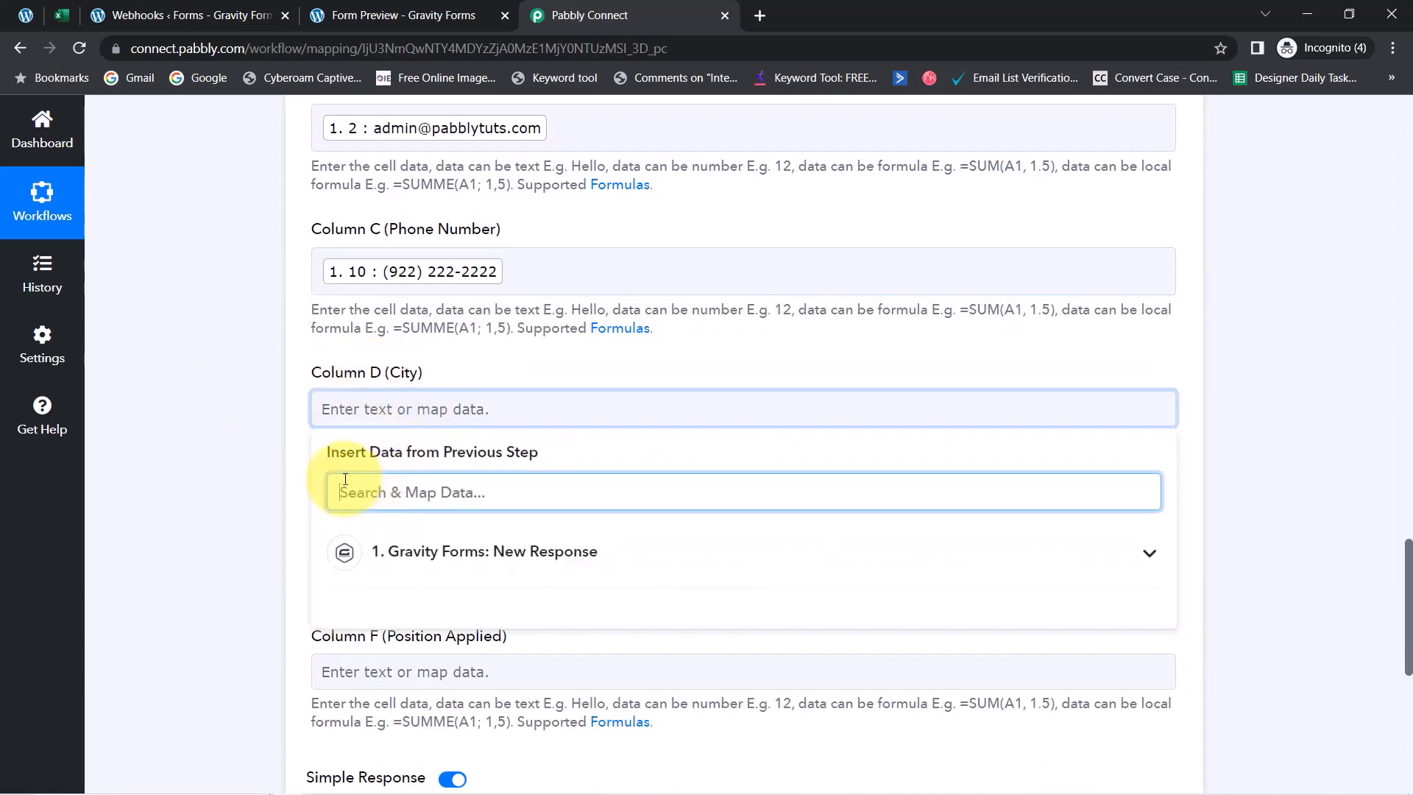
pyautogui.write('bho')
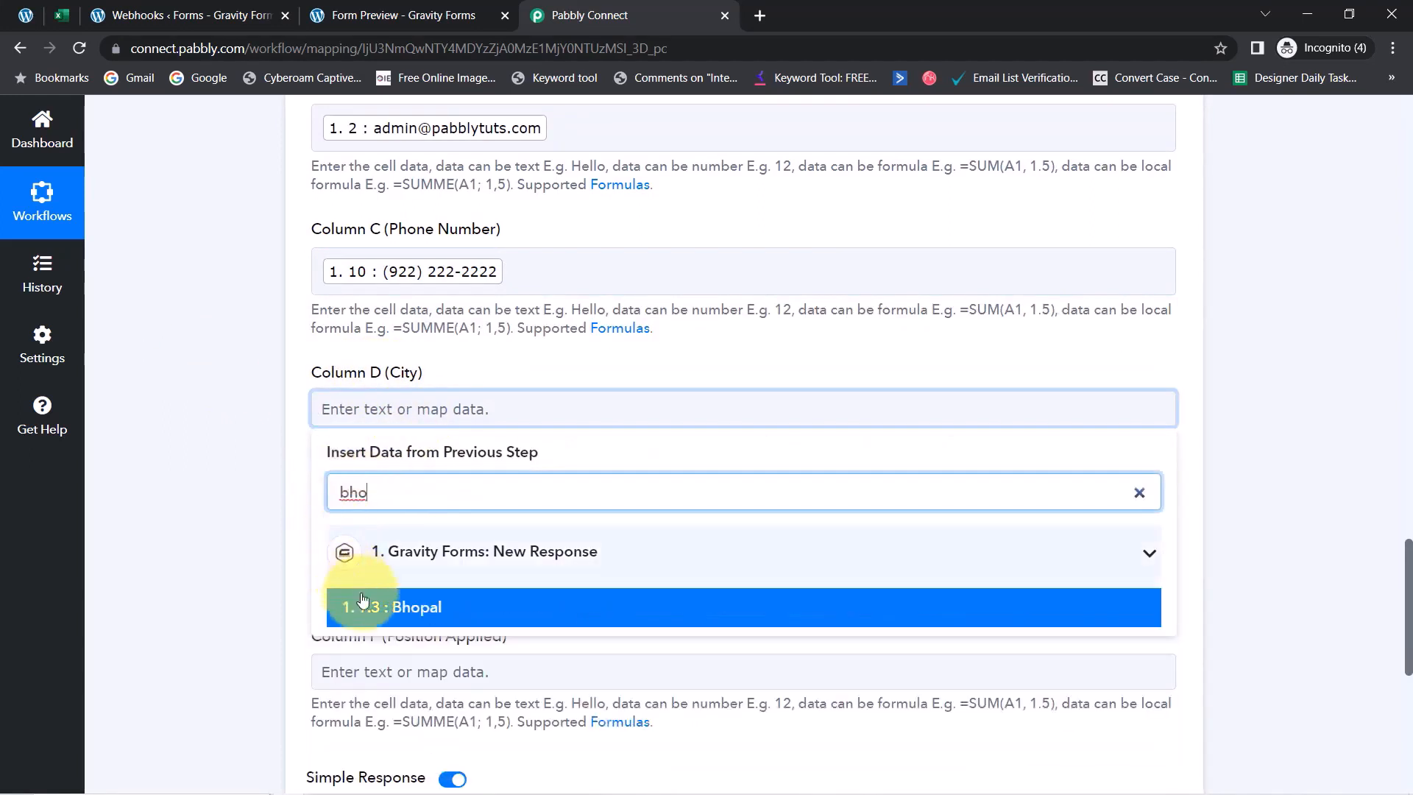
pyautogui.click(361, 605)
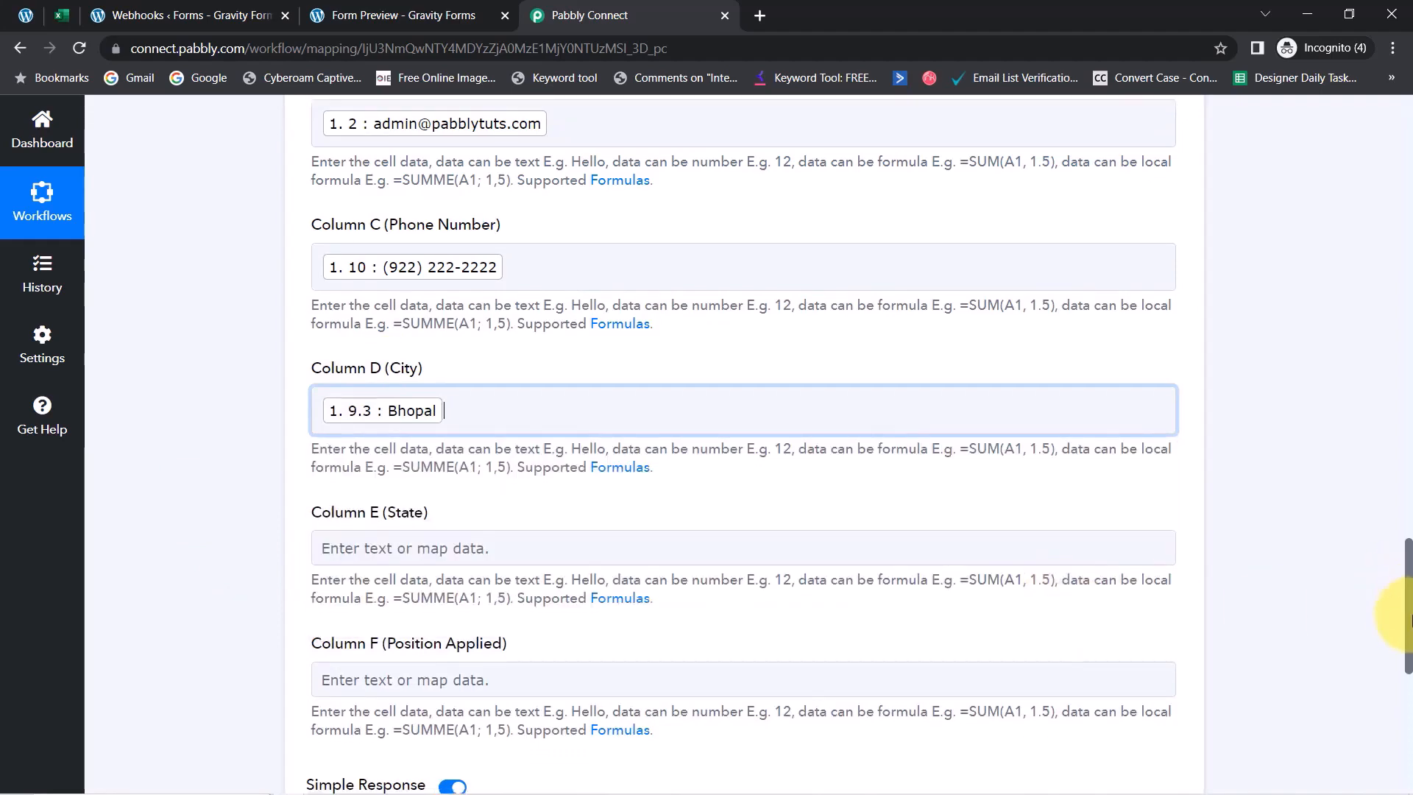
pyautogui.scroll(-3, 1390, 627)
pyautogui.click(374, 308)
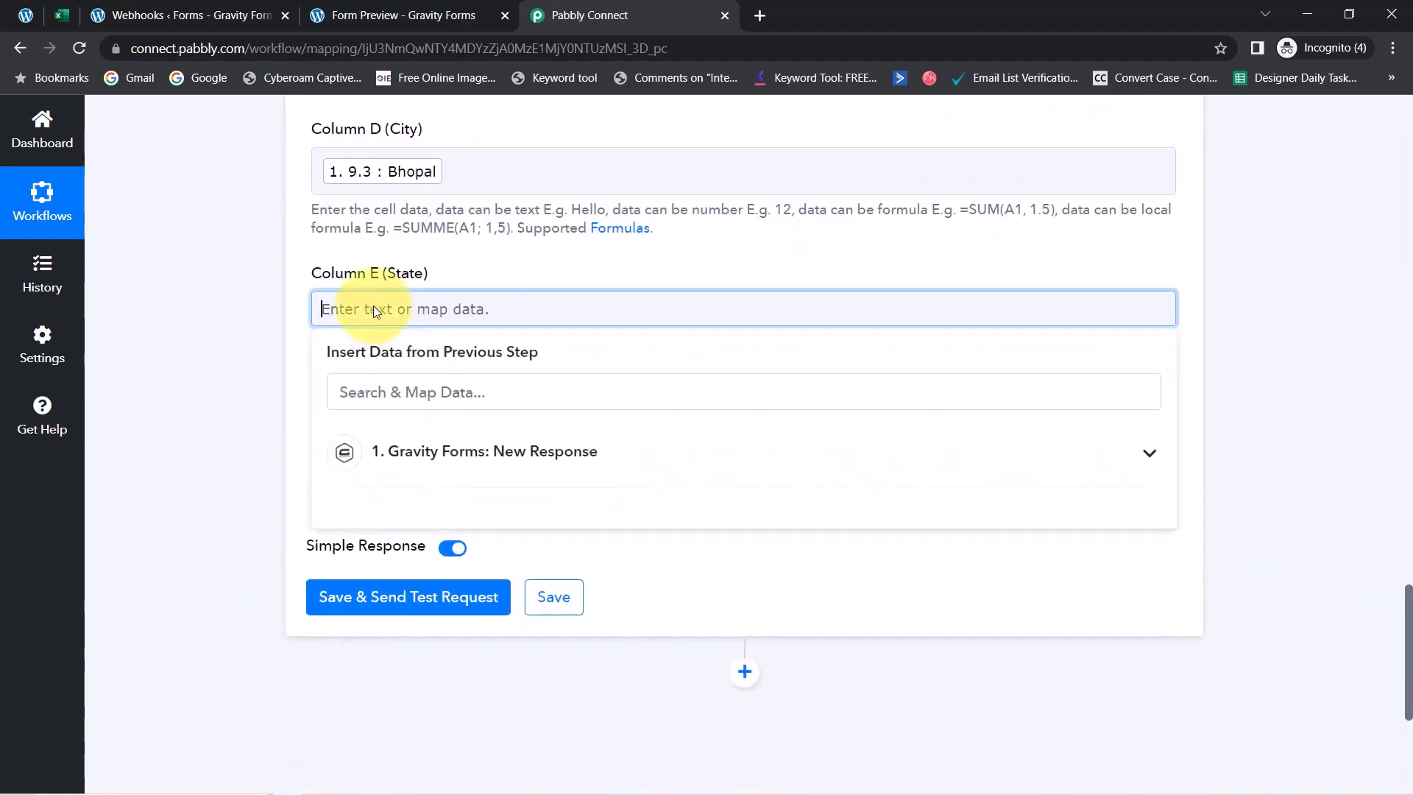
pyautogui.click(356, 392)
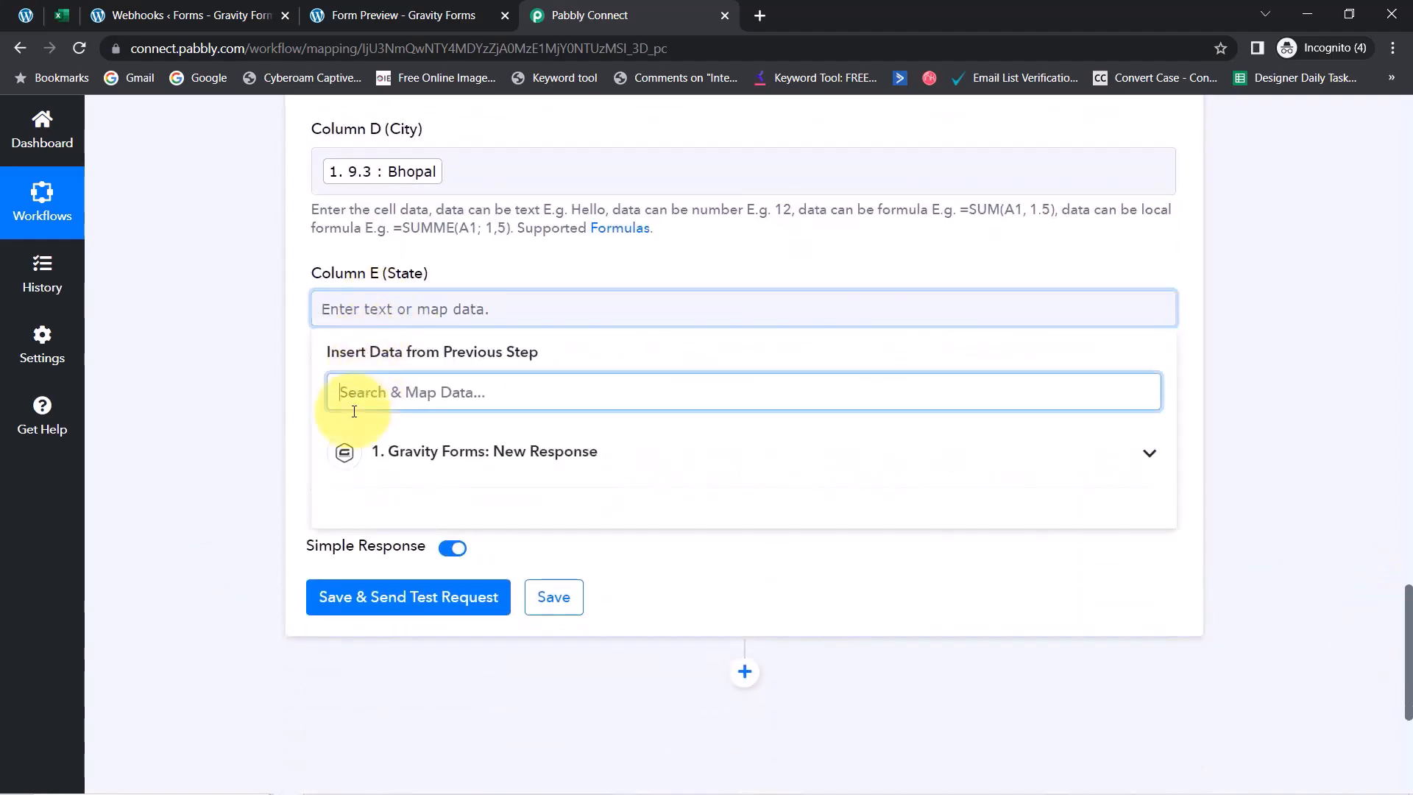
pyautogui.write('mp')
pyautogui.click(403, 586)
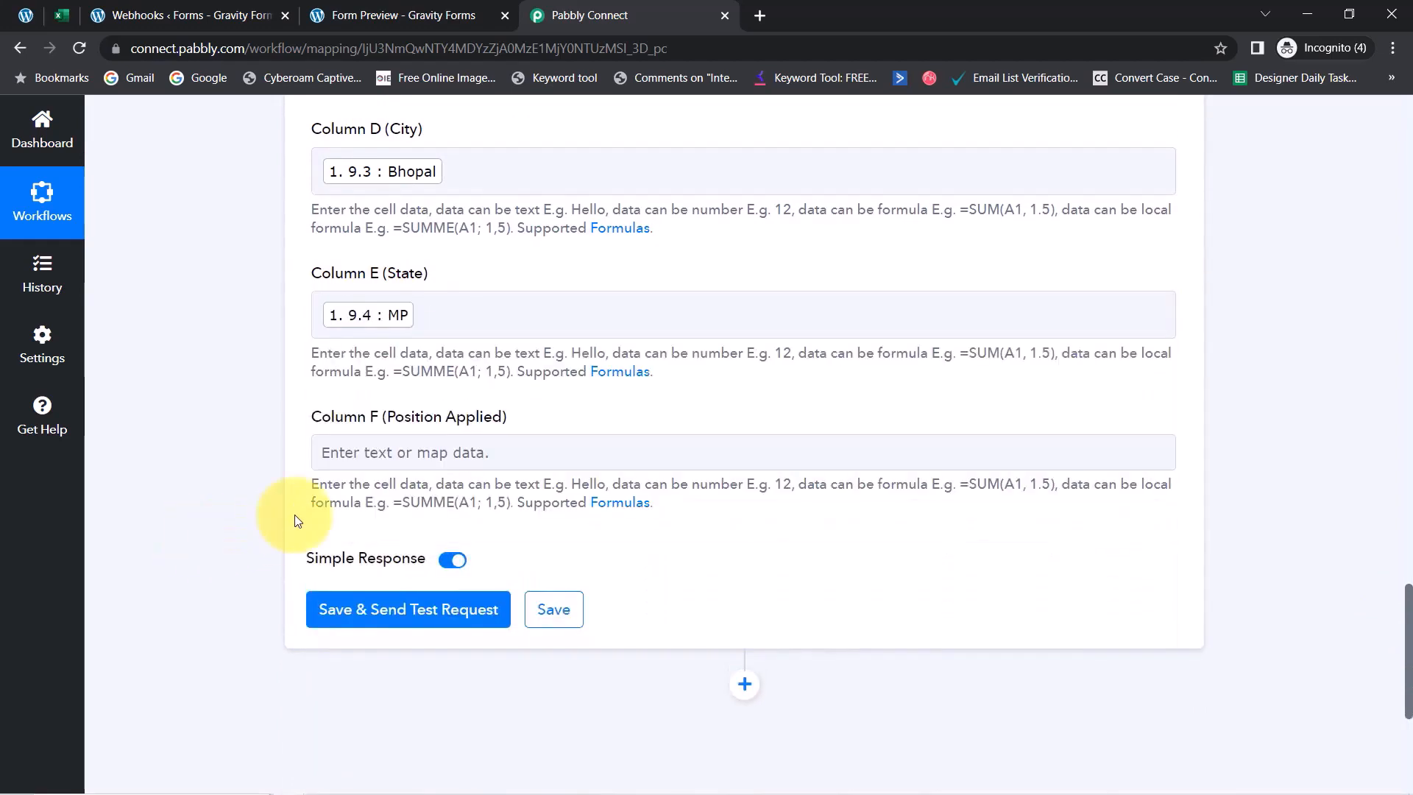
pyautogui.click(359, 451)
pyautogui.click(361, 532)
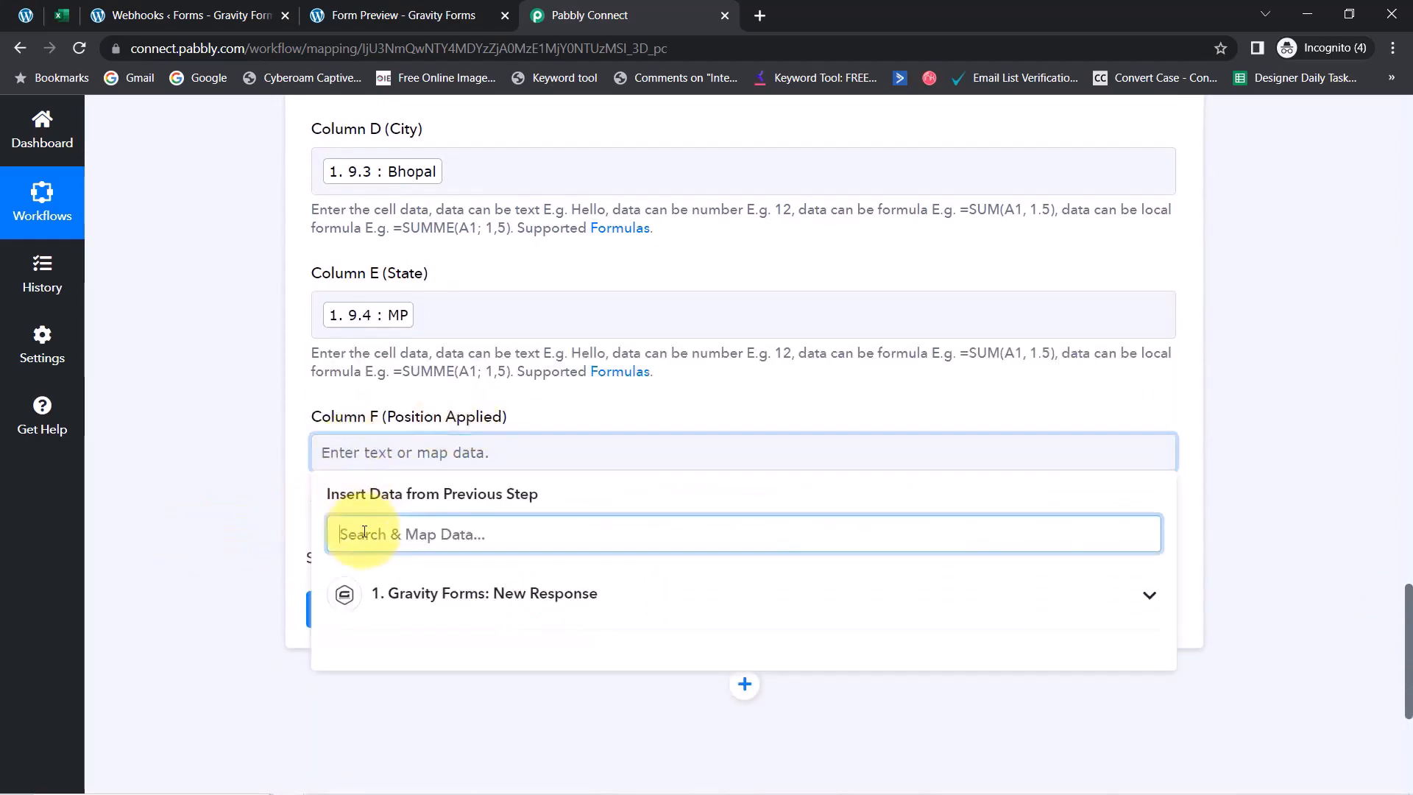
pyautogui.write('sal')
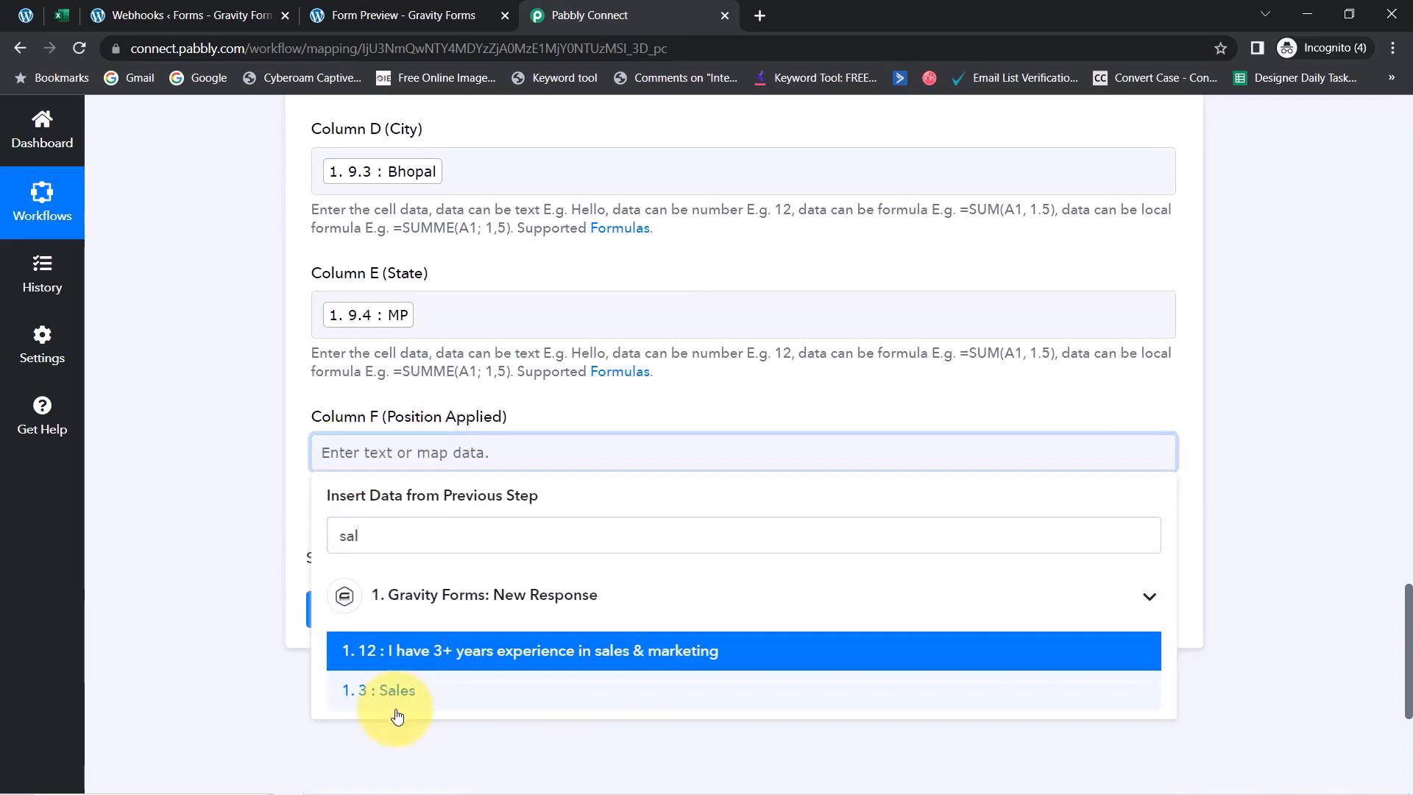
pyautogui.click(387, 693)
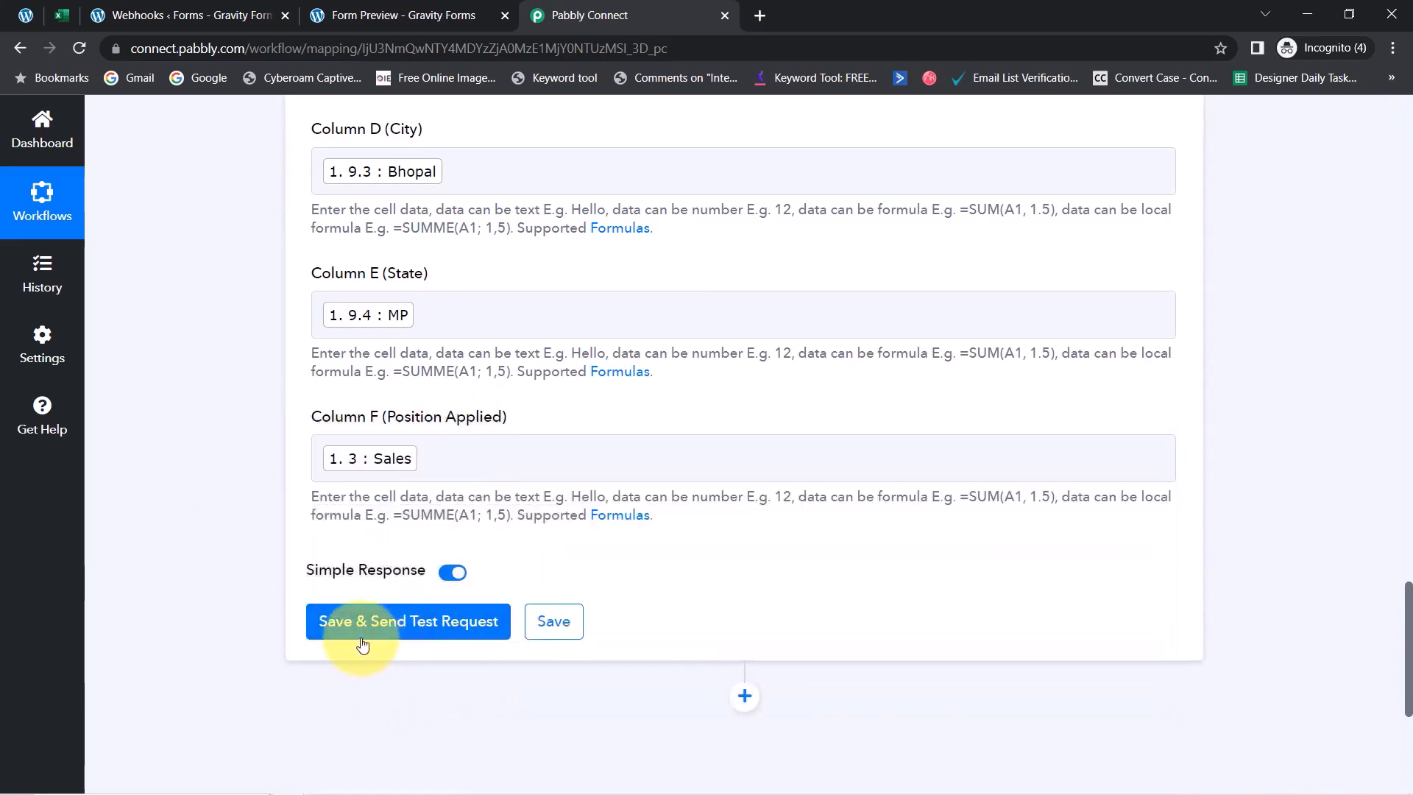
# Save and send a test row, confirming it returned at range A2:F2, then view Form Submissions
pyautogui.click(344, 636)
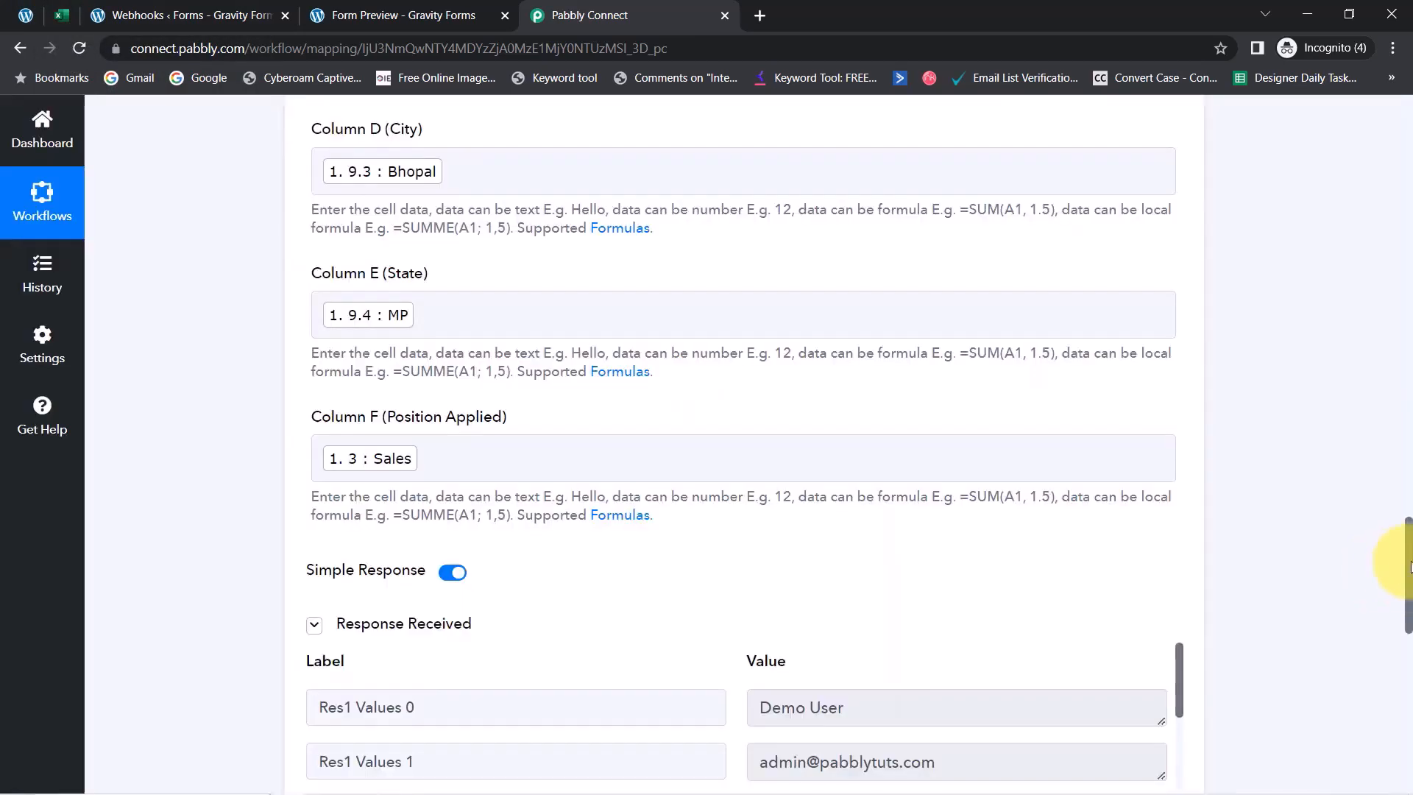
pyautogui.scroll(-5, 1391, 569)
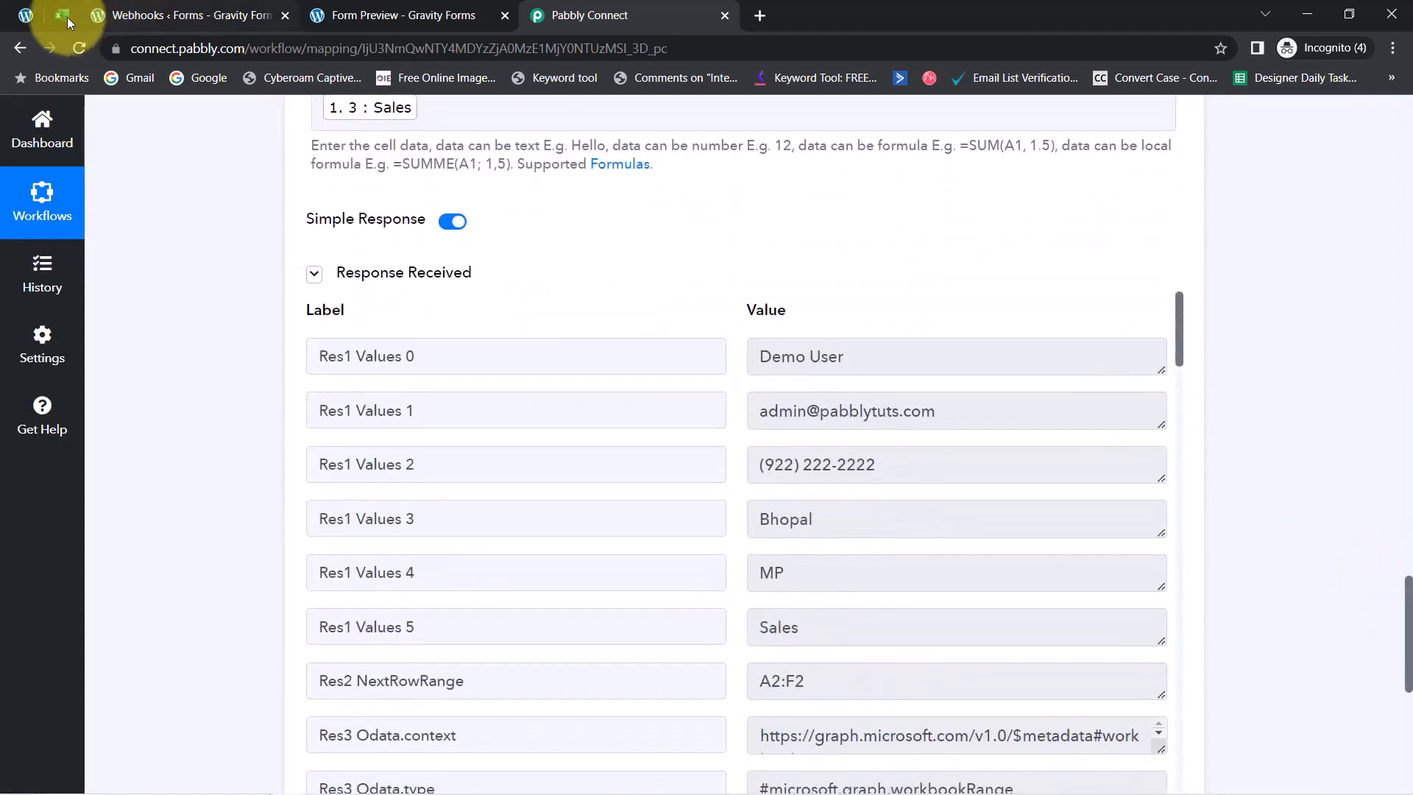
pyautogui.click(62, 15)
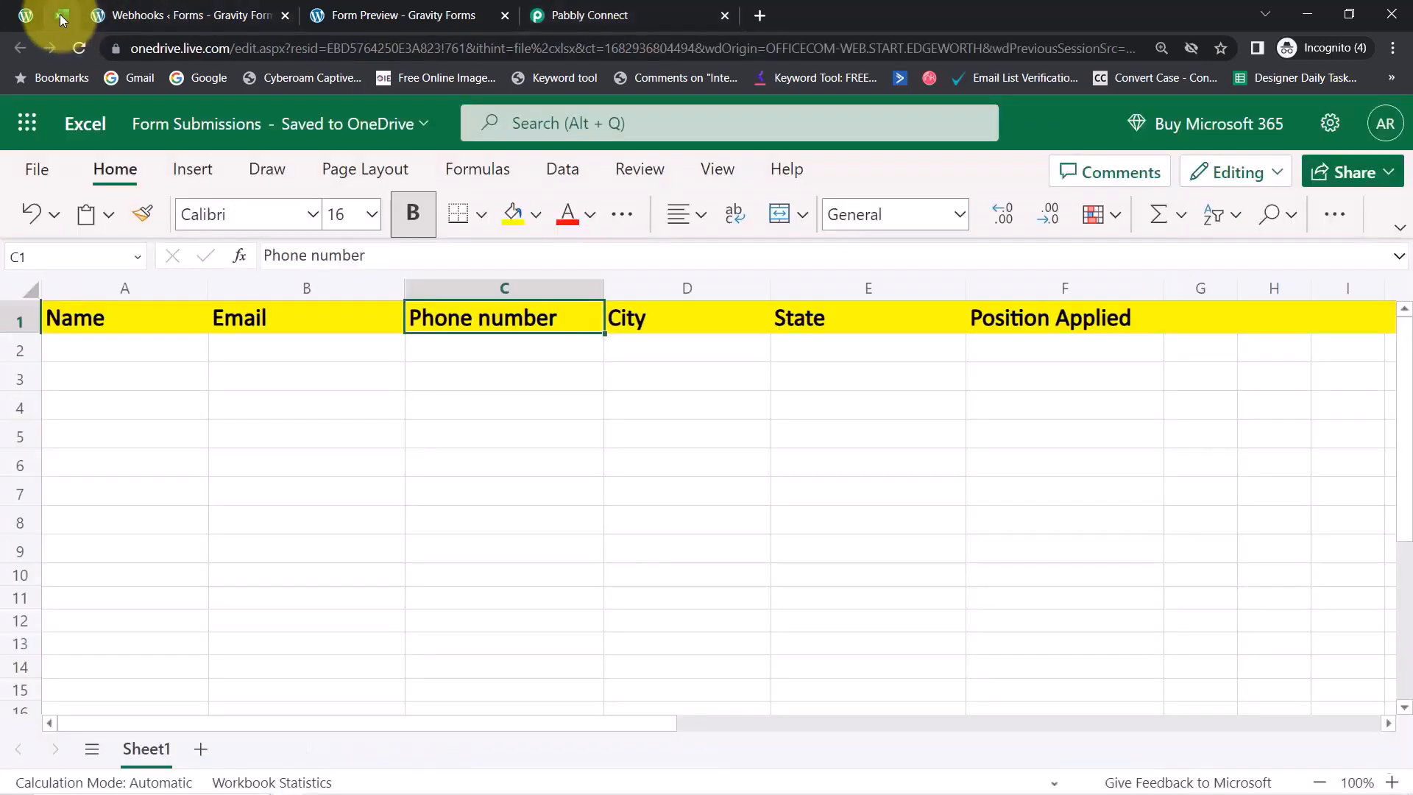
# Reload the sheet and check row 2's Name, Email, phone, Bhopal, MP and Sales values
pyautogui.click(84, 56)
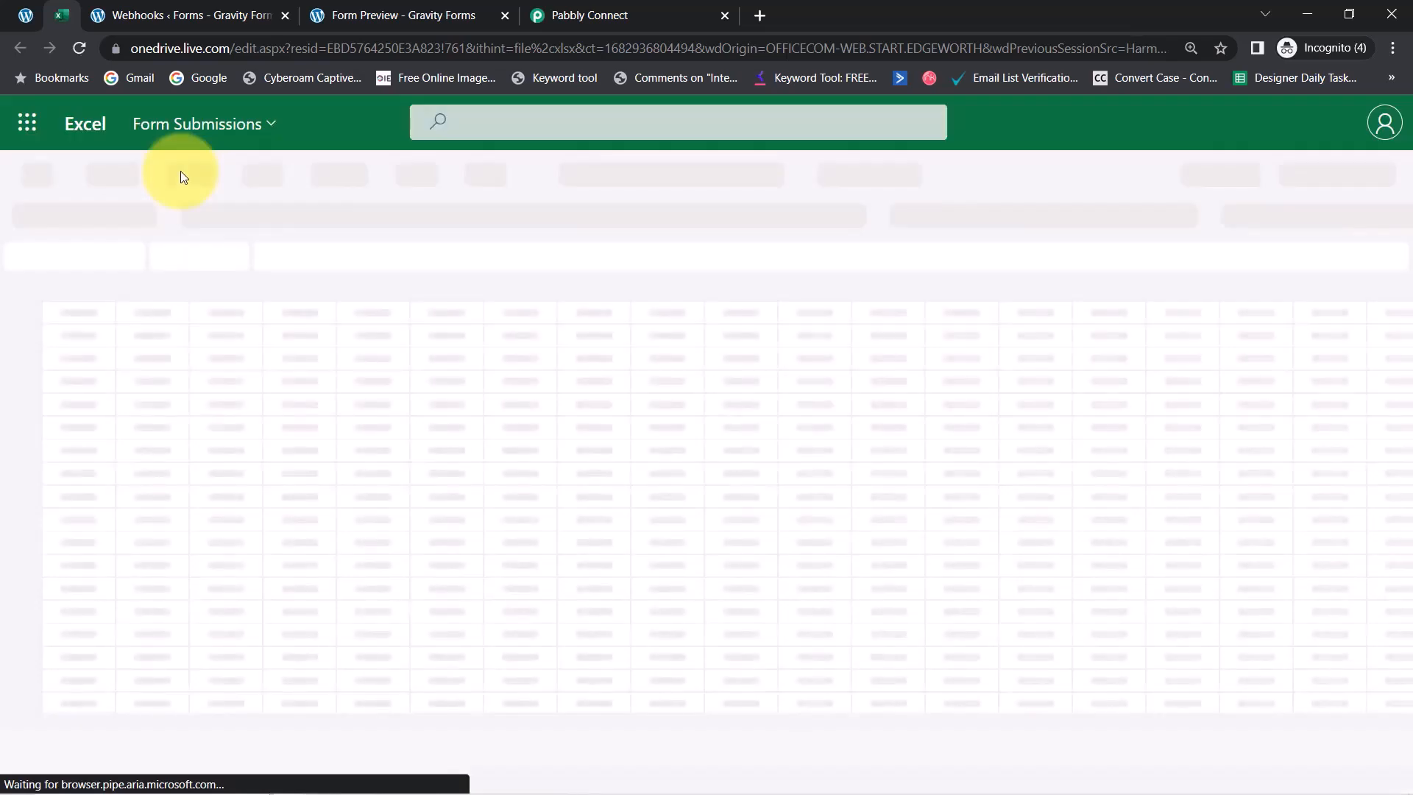
pyautogui.click(117, 431)
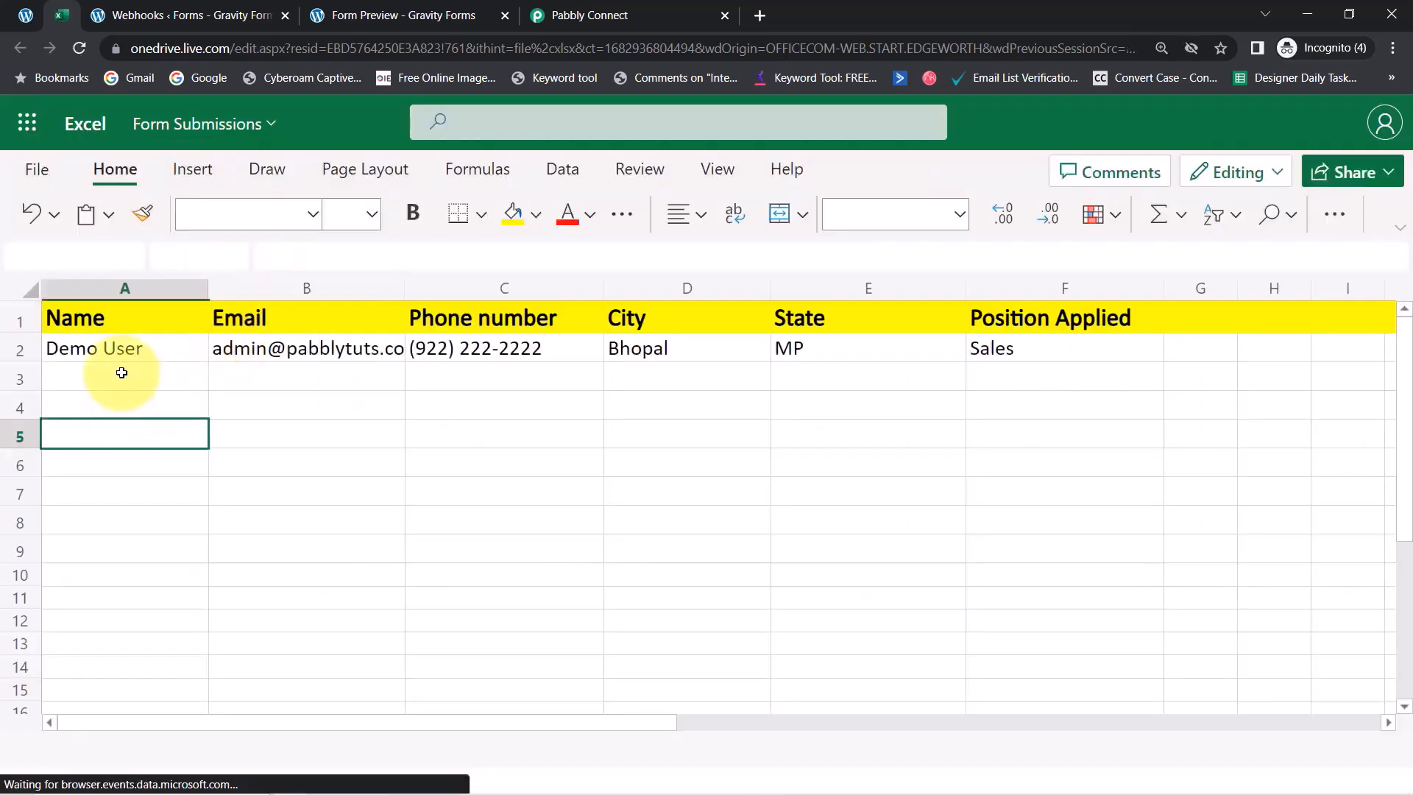
pyautogui.click(114, 350)
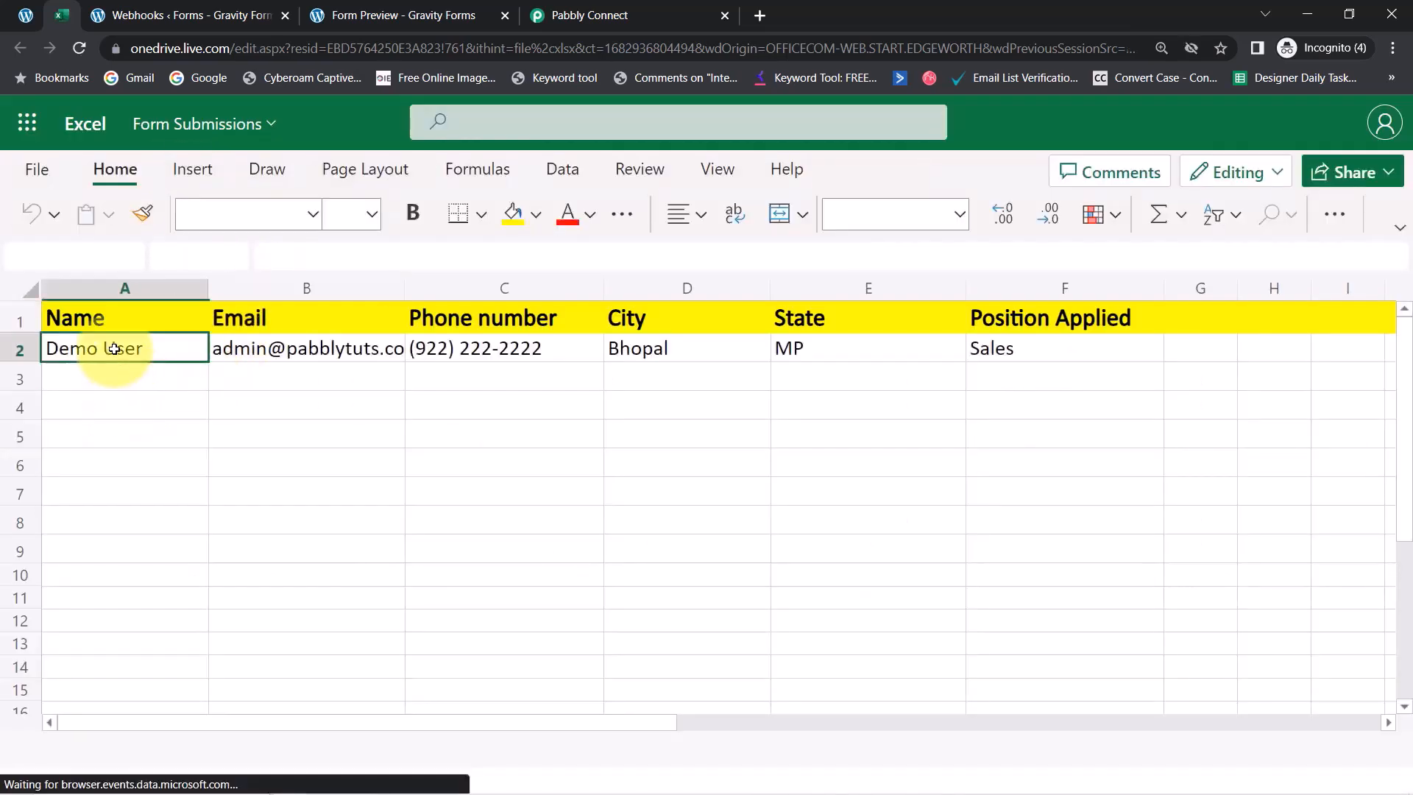
pyautogui.click(271, 350)
pyautogui.click(489, 349)
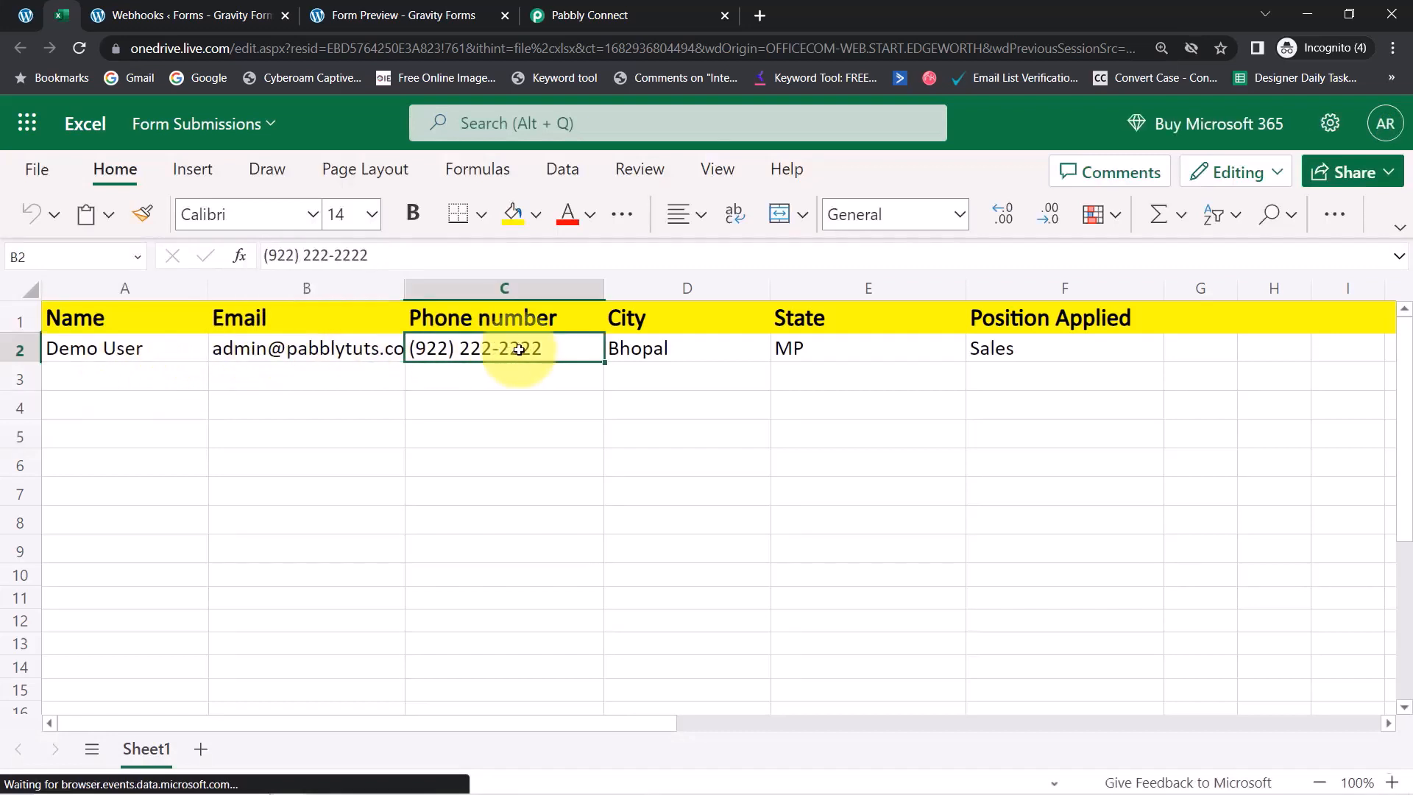
pyautogui.click(662, 351)
pyautogui.click(824, 353)
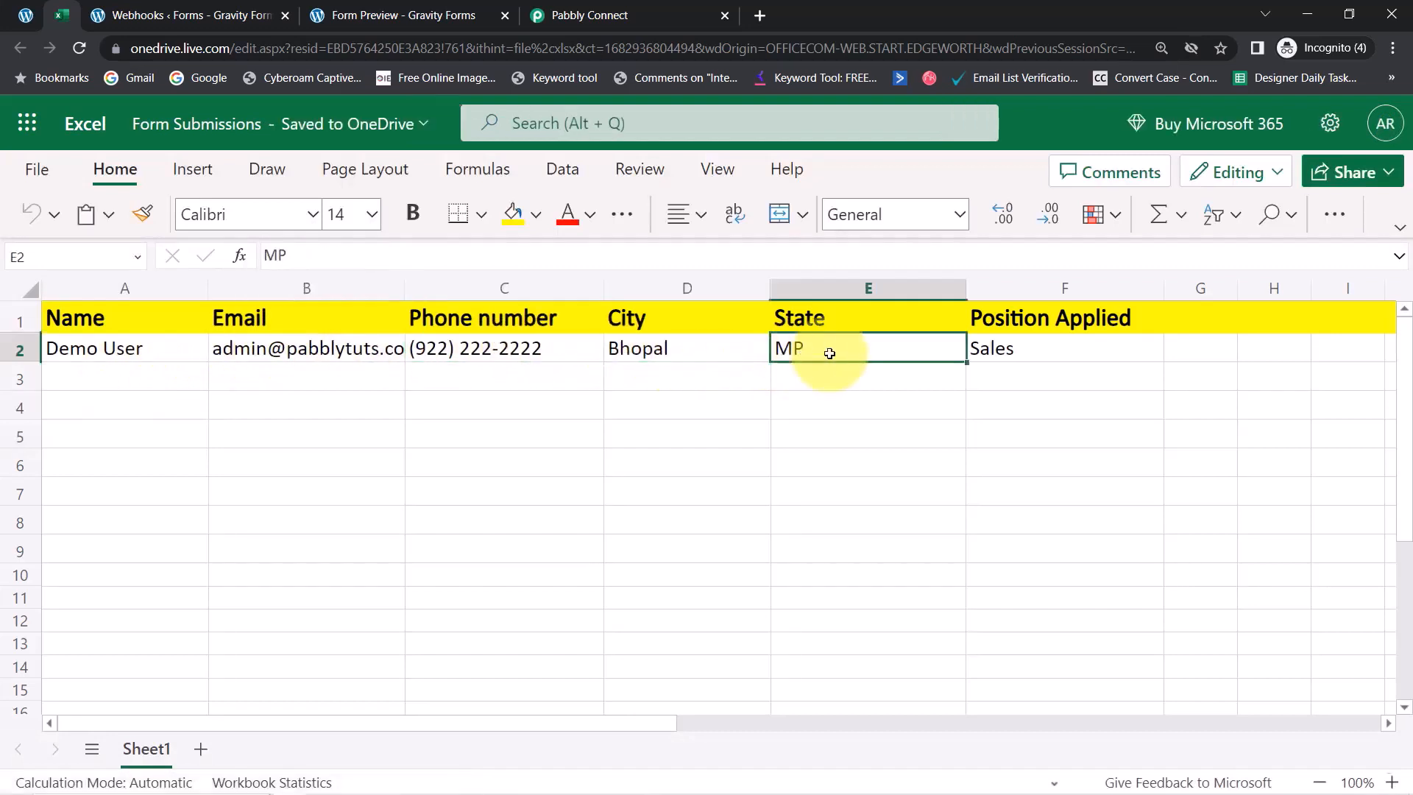
pyautogui.click(999, 353)
pyautogui.click(874, 439)
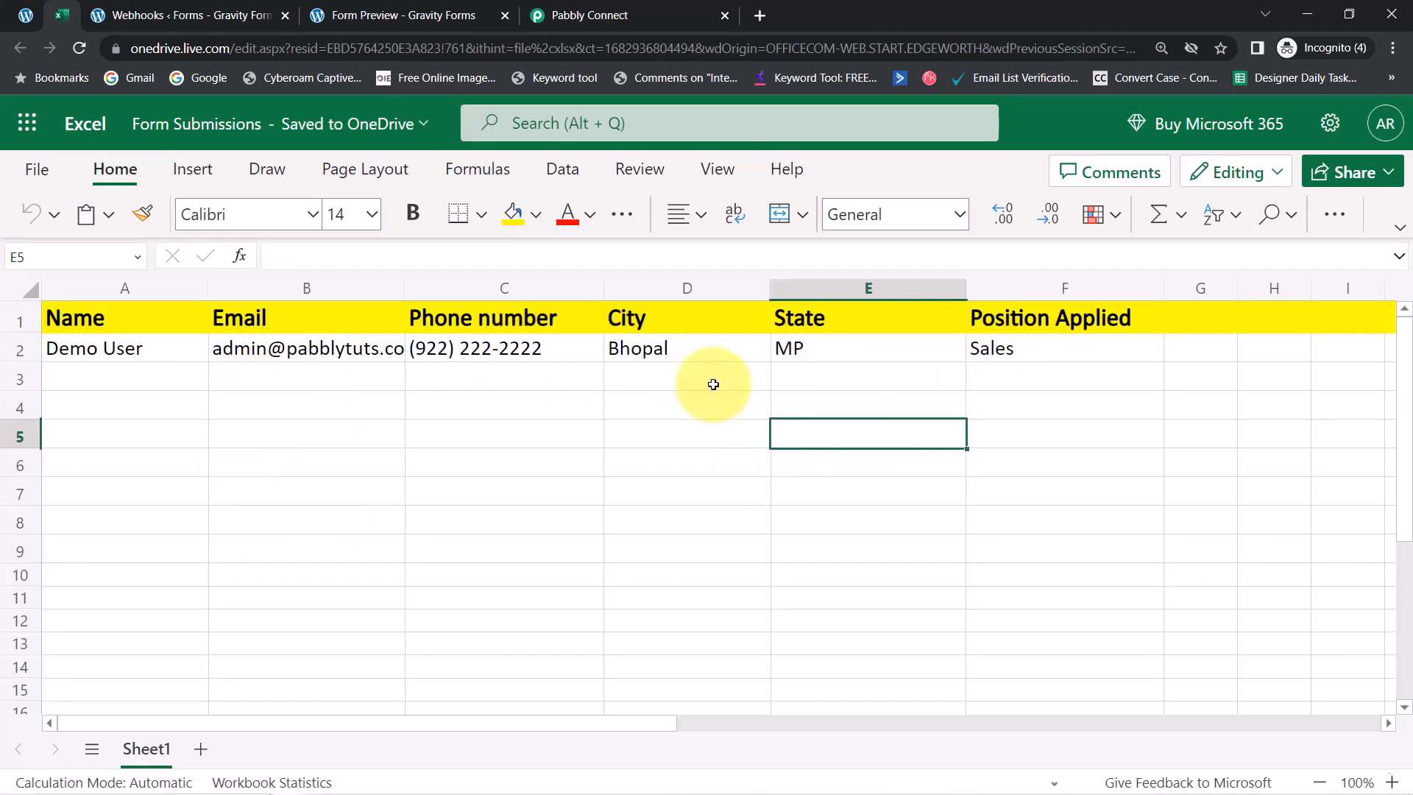
# Select the whole test row A2:F2 to review it, then go back to the Pabbly workflow
pyautogui.click(26, 15)
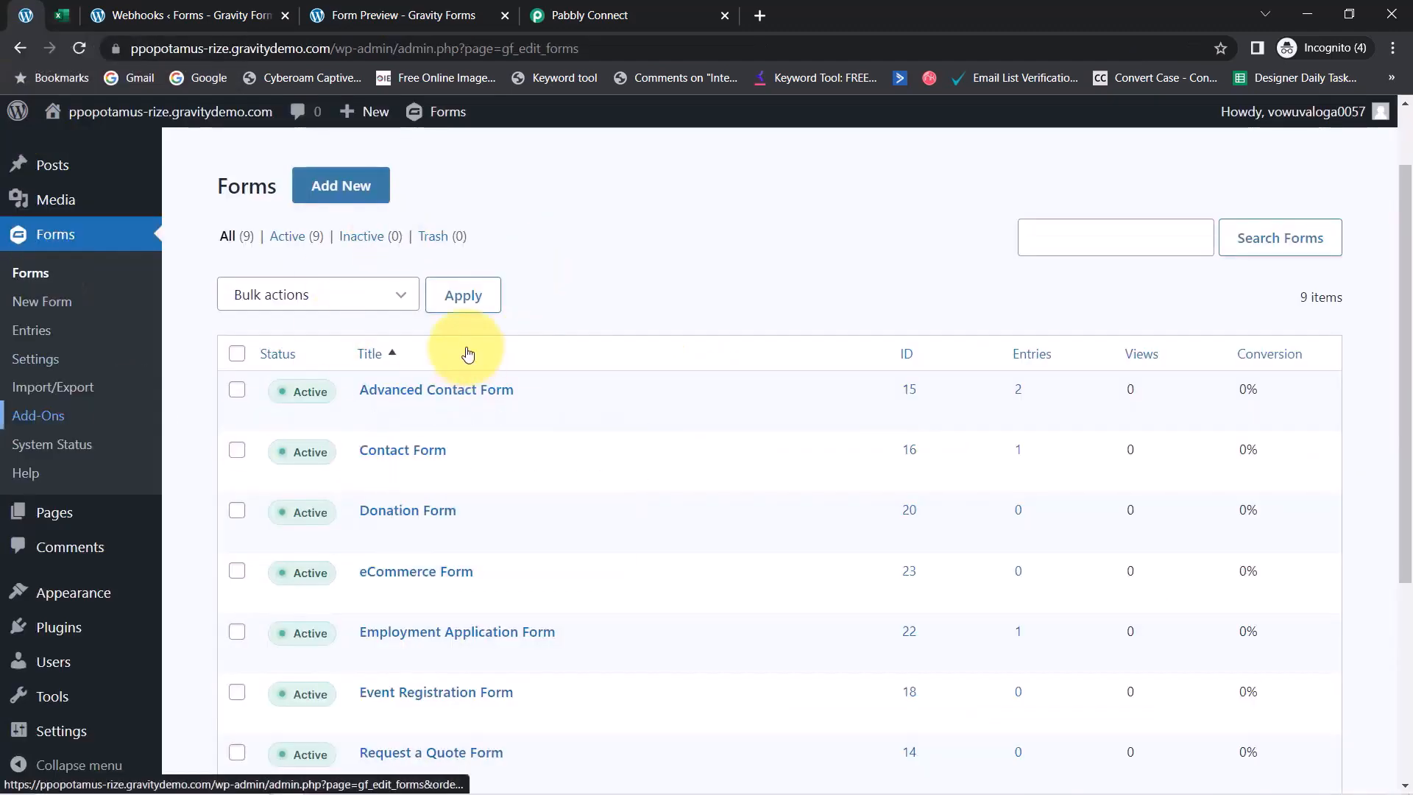
pyautogui.click(57, 16)
pyautogui.click(188, 491)
pyautogui.moveTo(144, 367); pyautogui.dragTo(1001, 359)
pyautogui.click(920, 462)
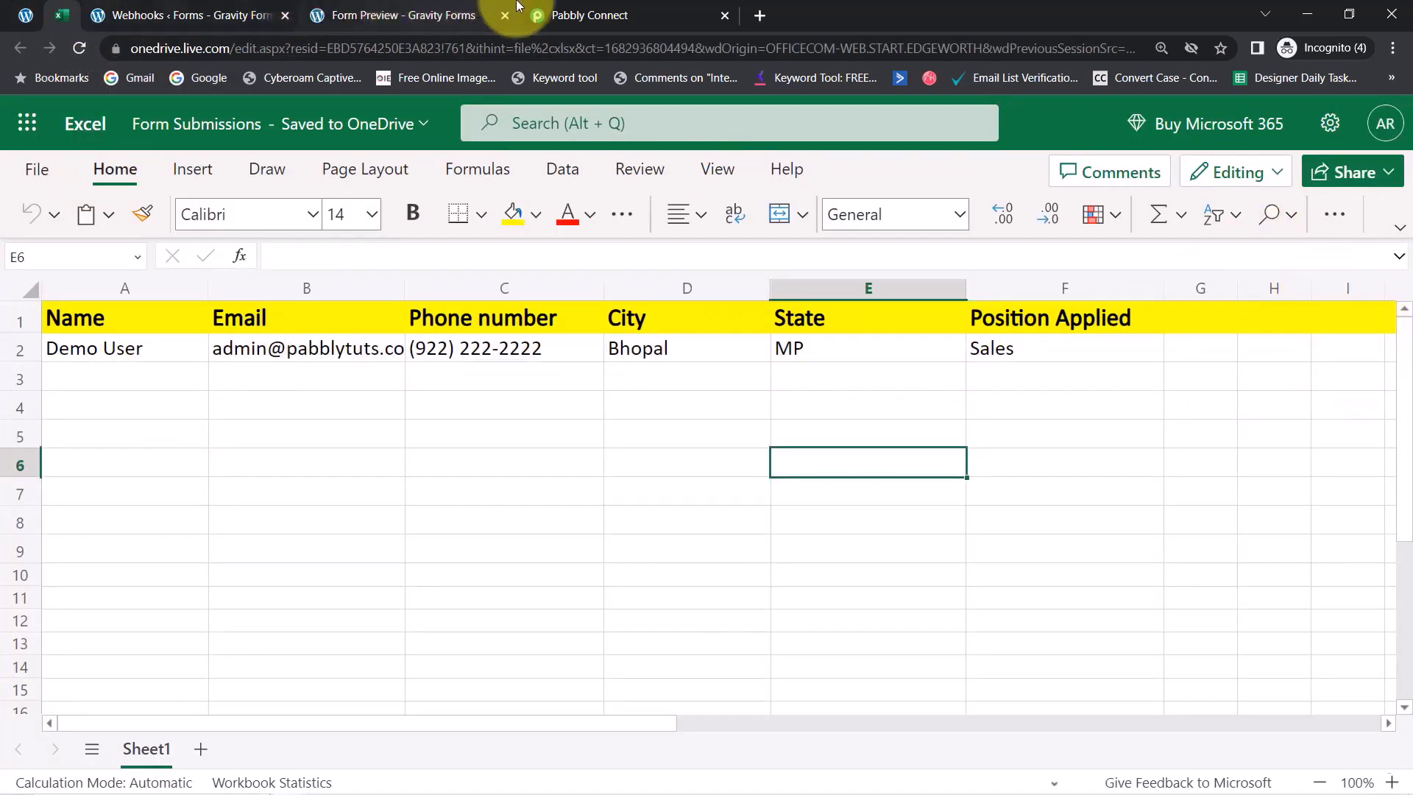
pyautogui.click(563, 14)
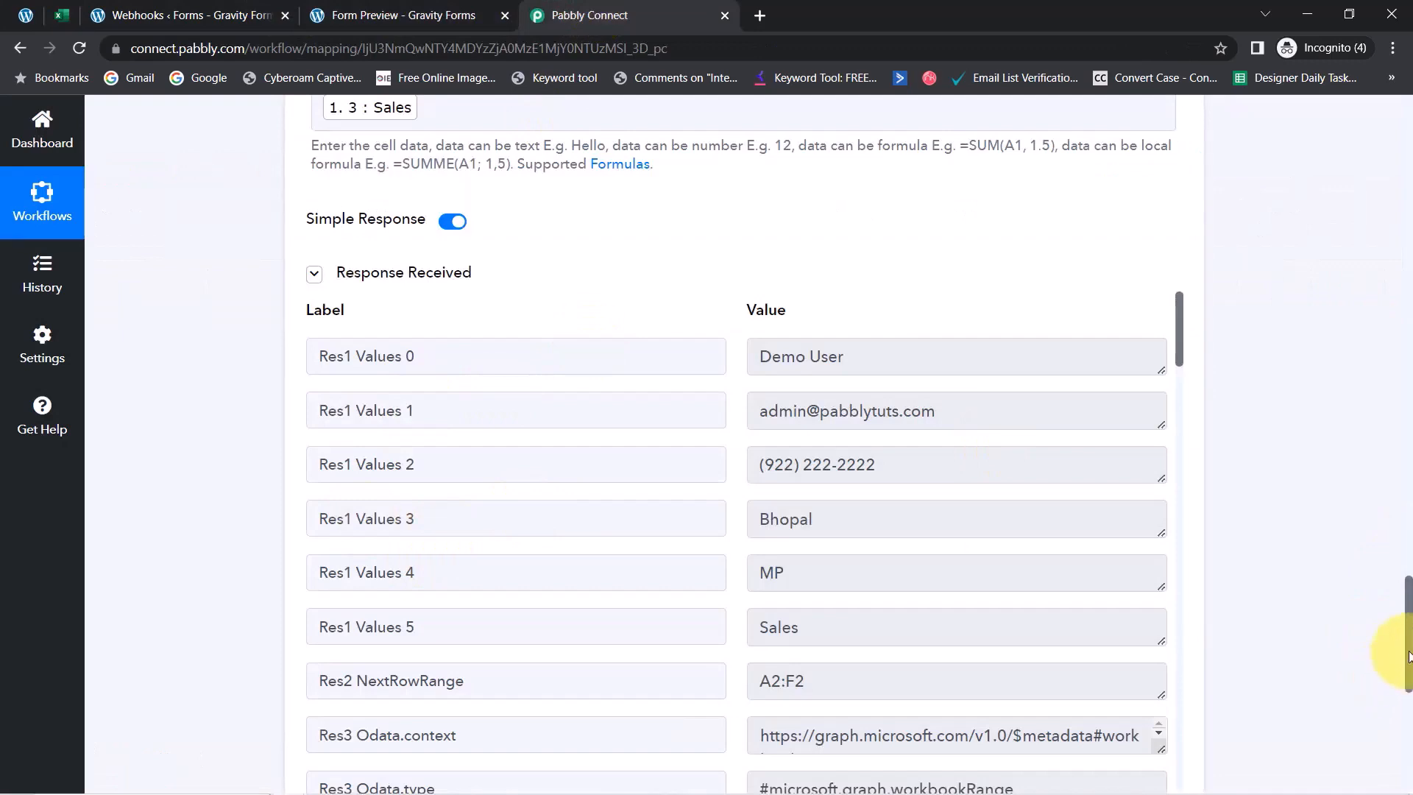
# Scroll to the top and collapse the Gravity Forms New Response and Excel Add Row steps
pyautogui.moveTo(1407, 655); pyautogui.dragTo(1358, 126)
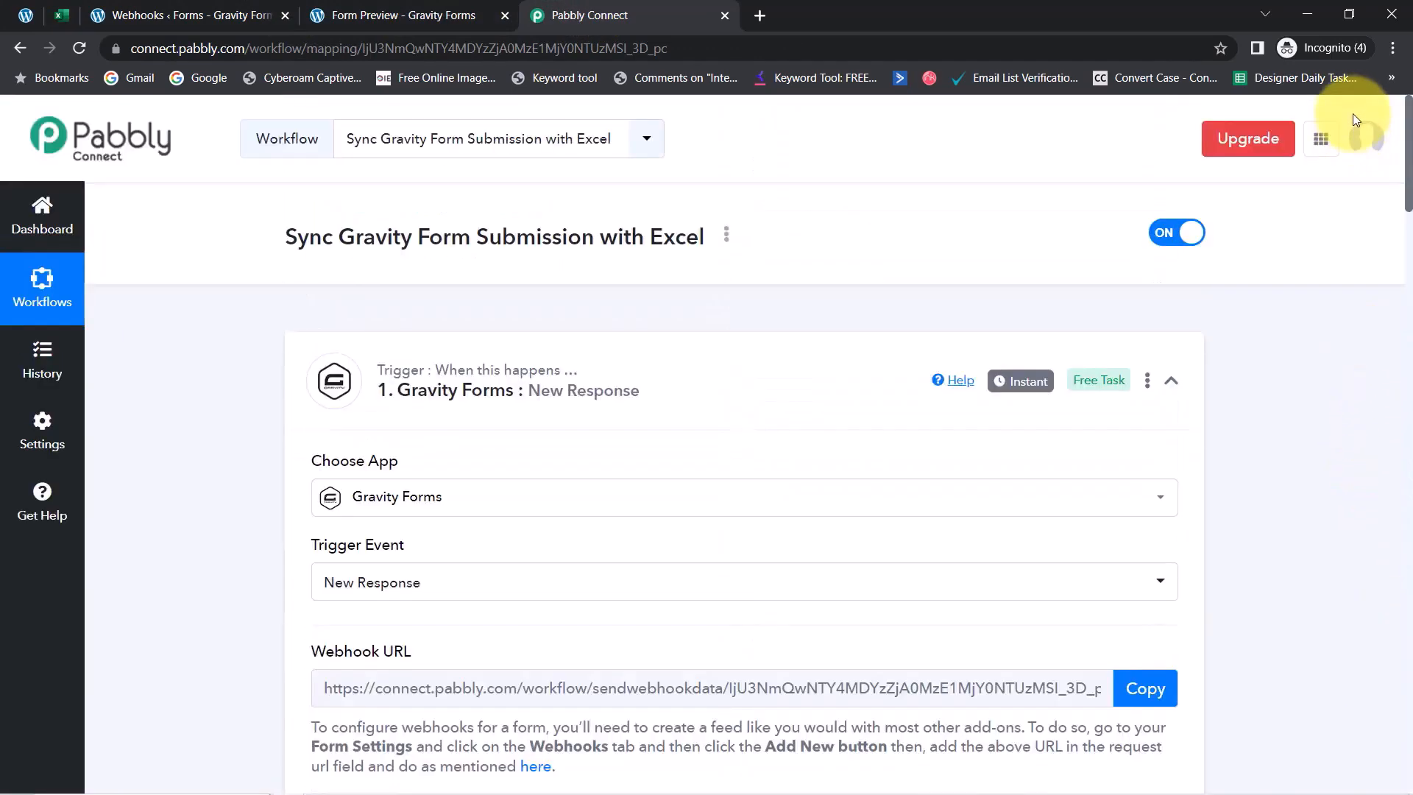
pyautogui.click(558, 370)
pyautogui.click(401, 587)
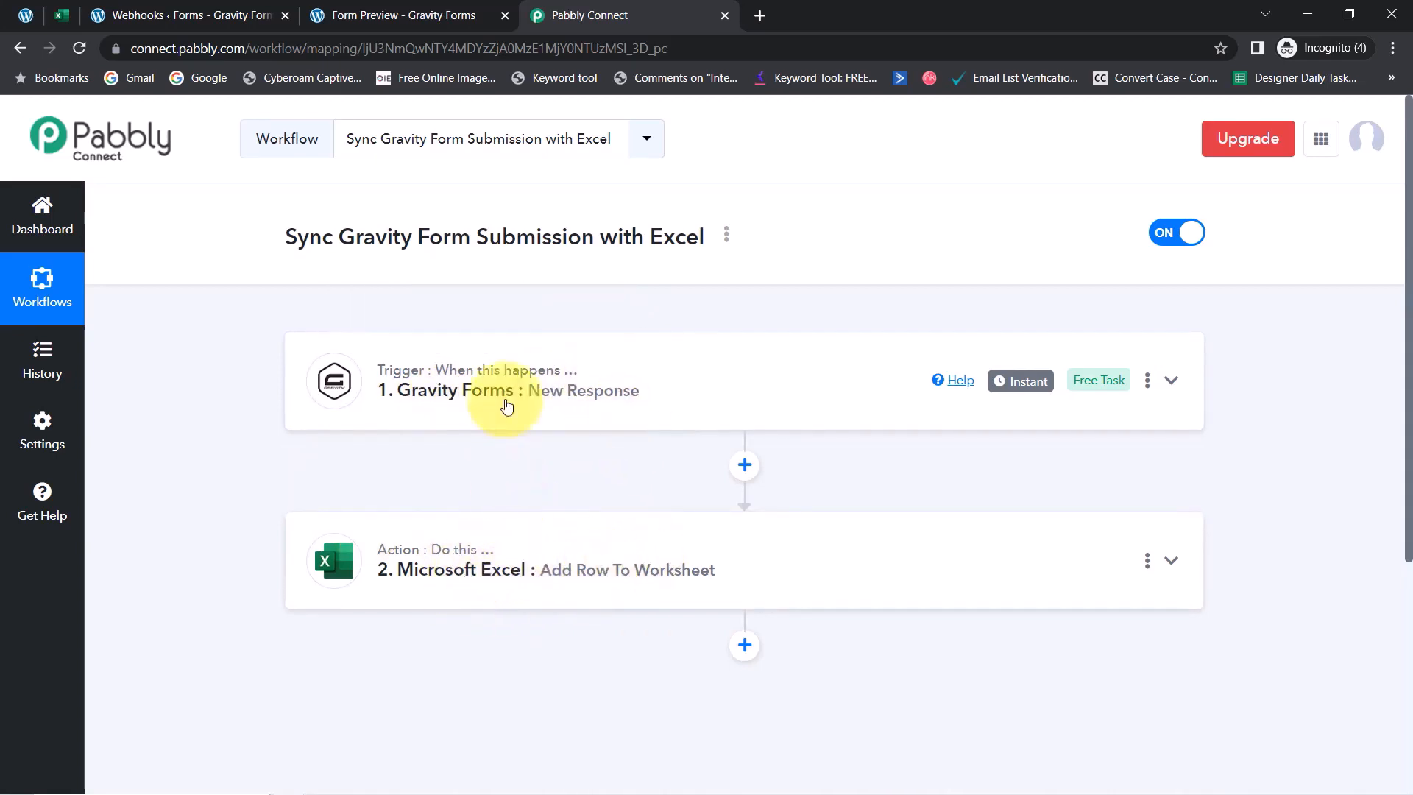
pyautogui.click(726, 236)
pyautogui.click(632, 328)
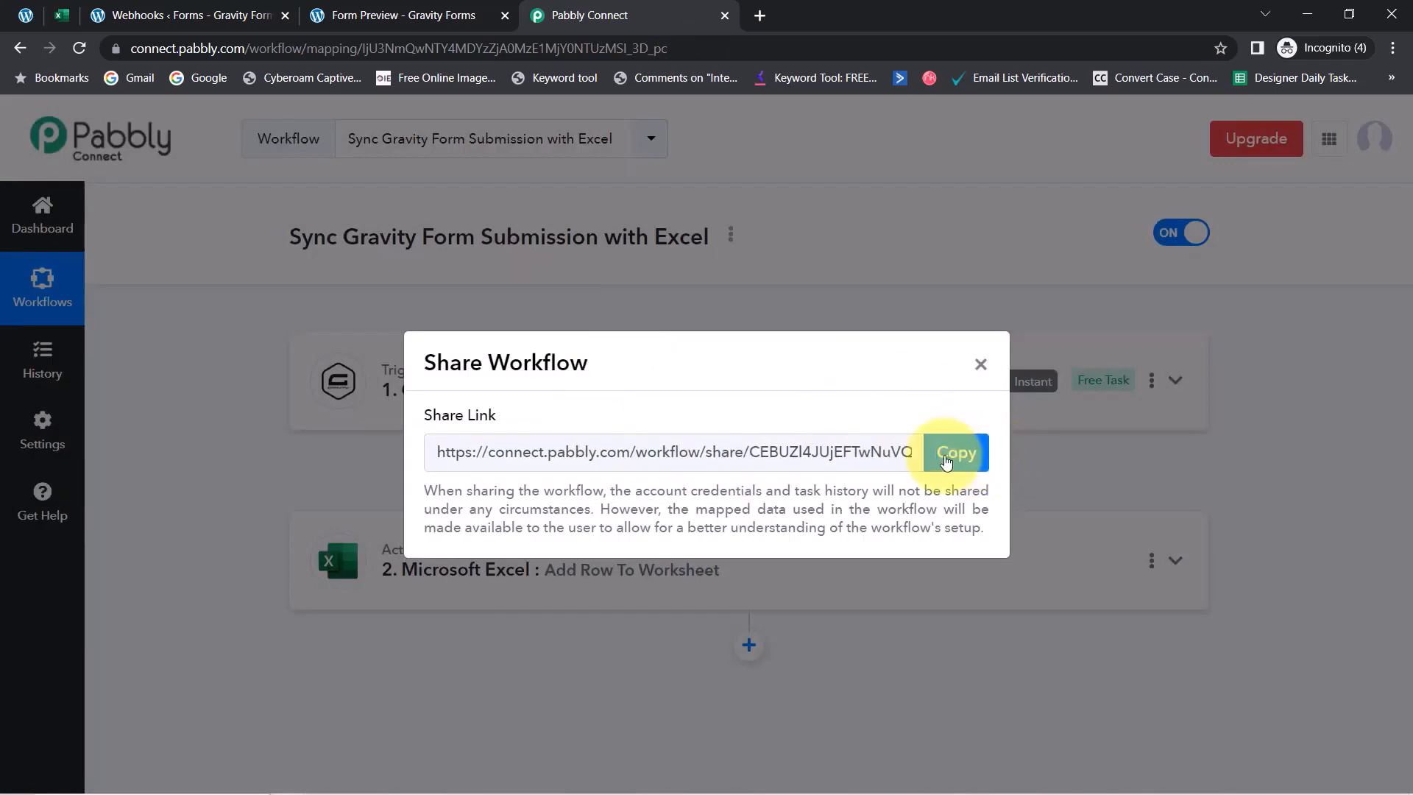
pyautogui.click(947, 456)
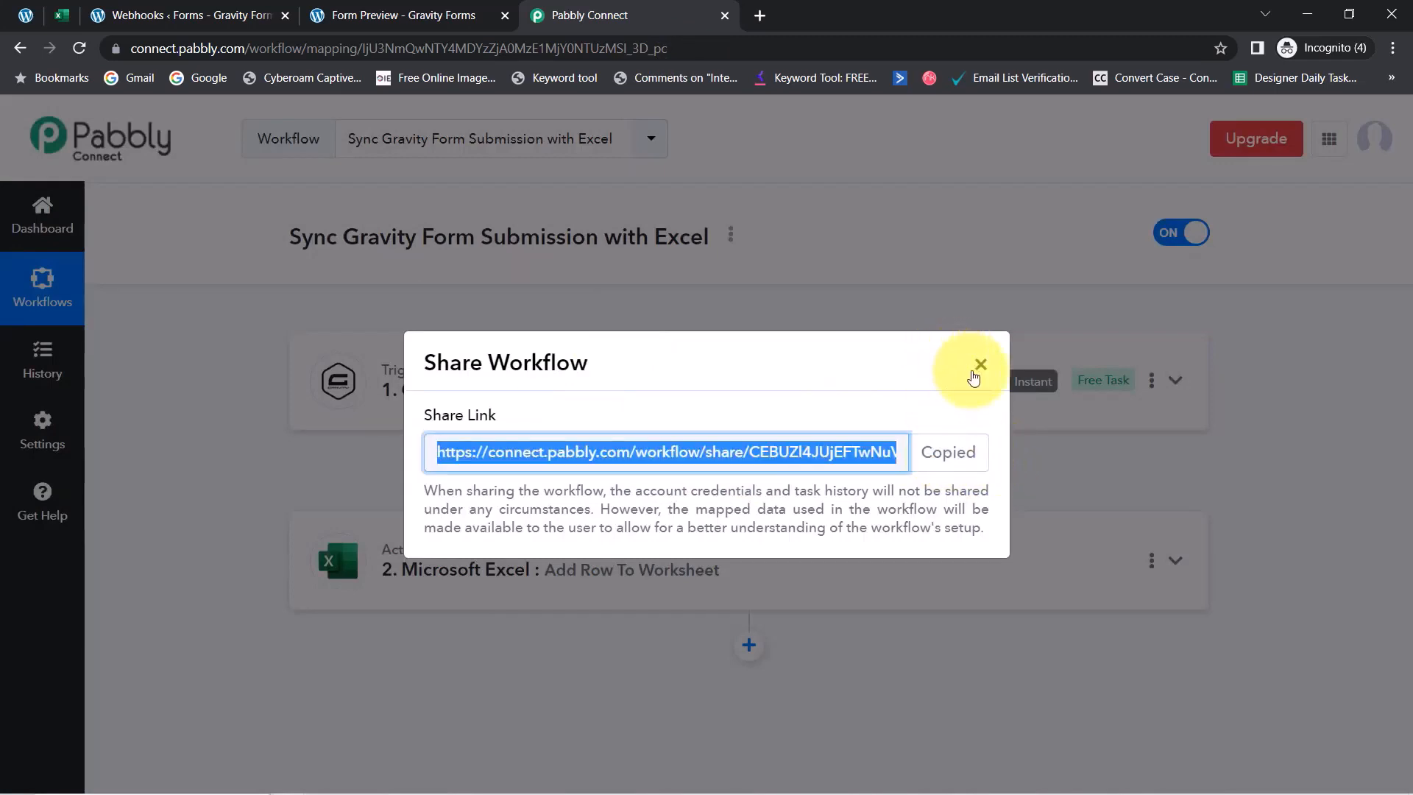
pyautogui.click(975, 371)
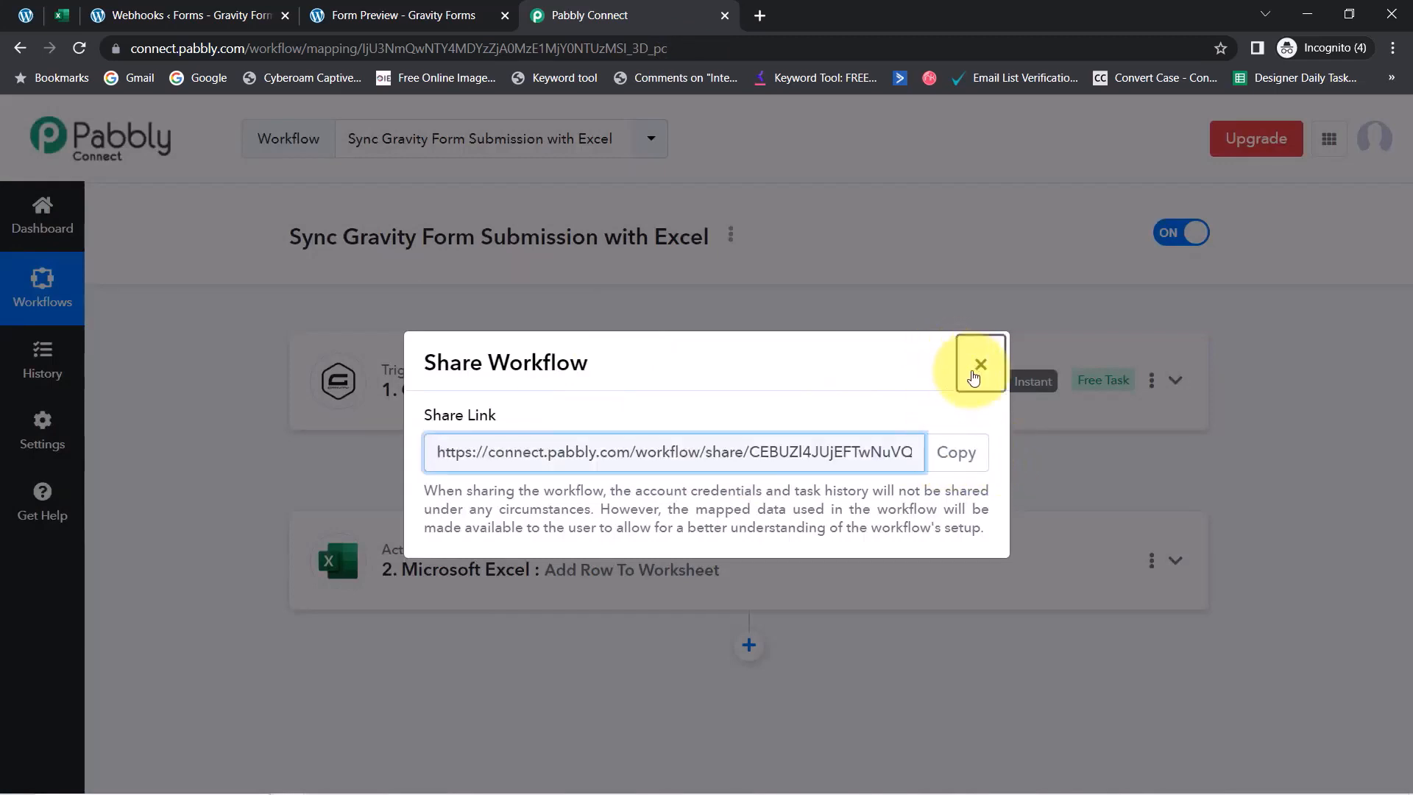
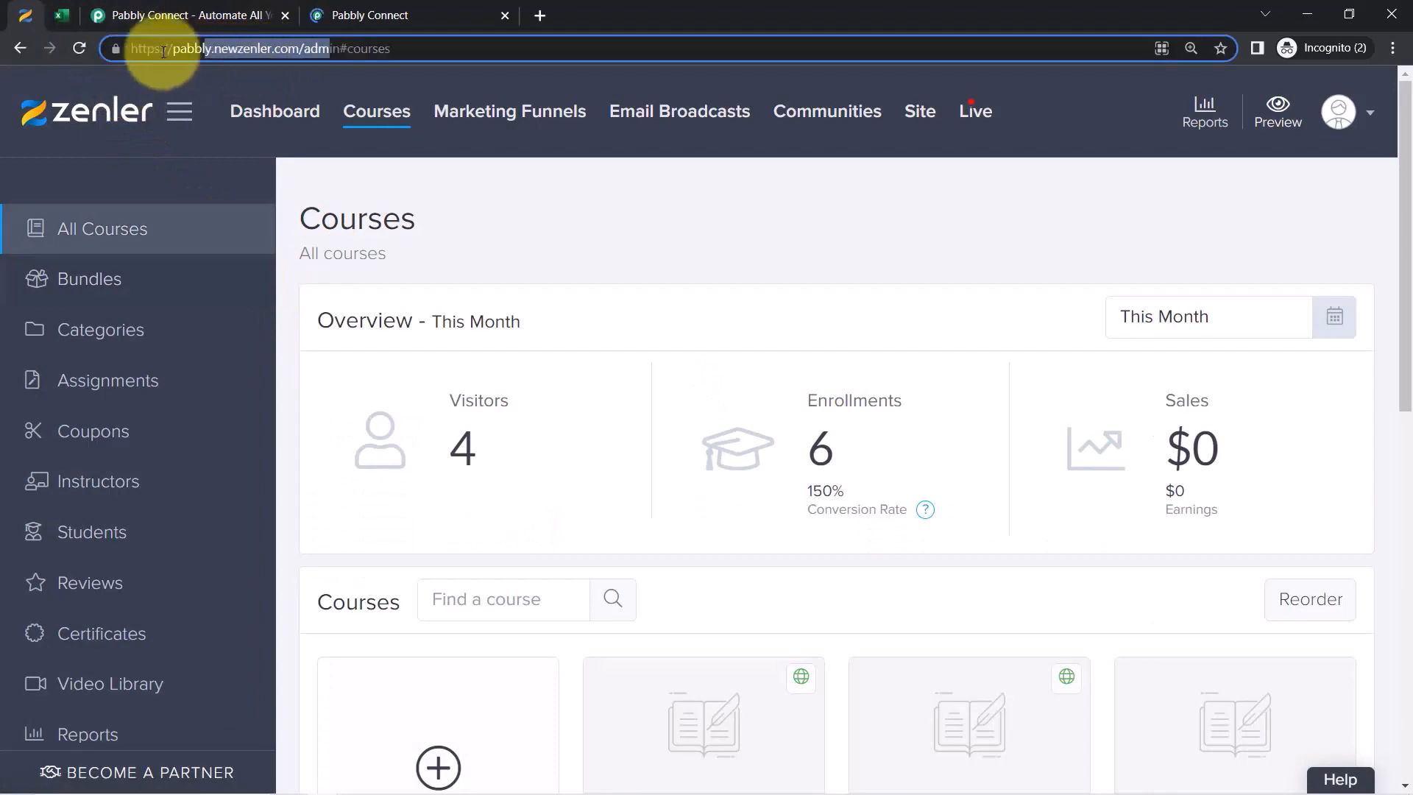
# Look over the Excel sheet and the Pabbly homepage, then return to the Pabbly Connect dashboard
pyautogui.click(62, 15)
pyautogui.moveTo(216, 47); pyautogui.dragTo(398, 48)
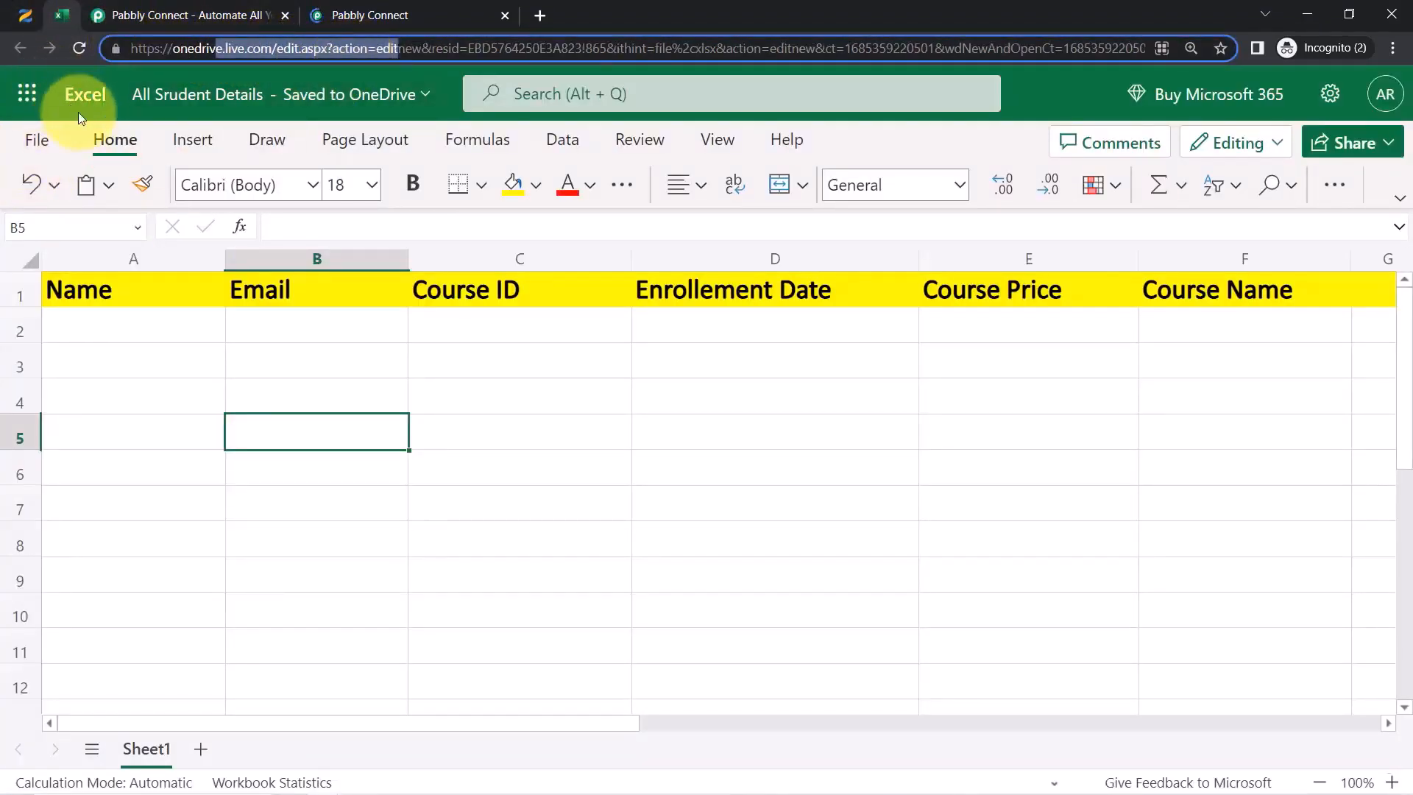
pyautogui.click(158, 15)
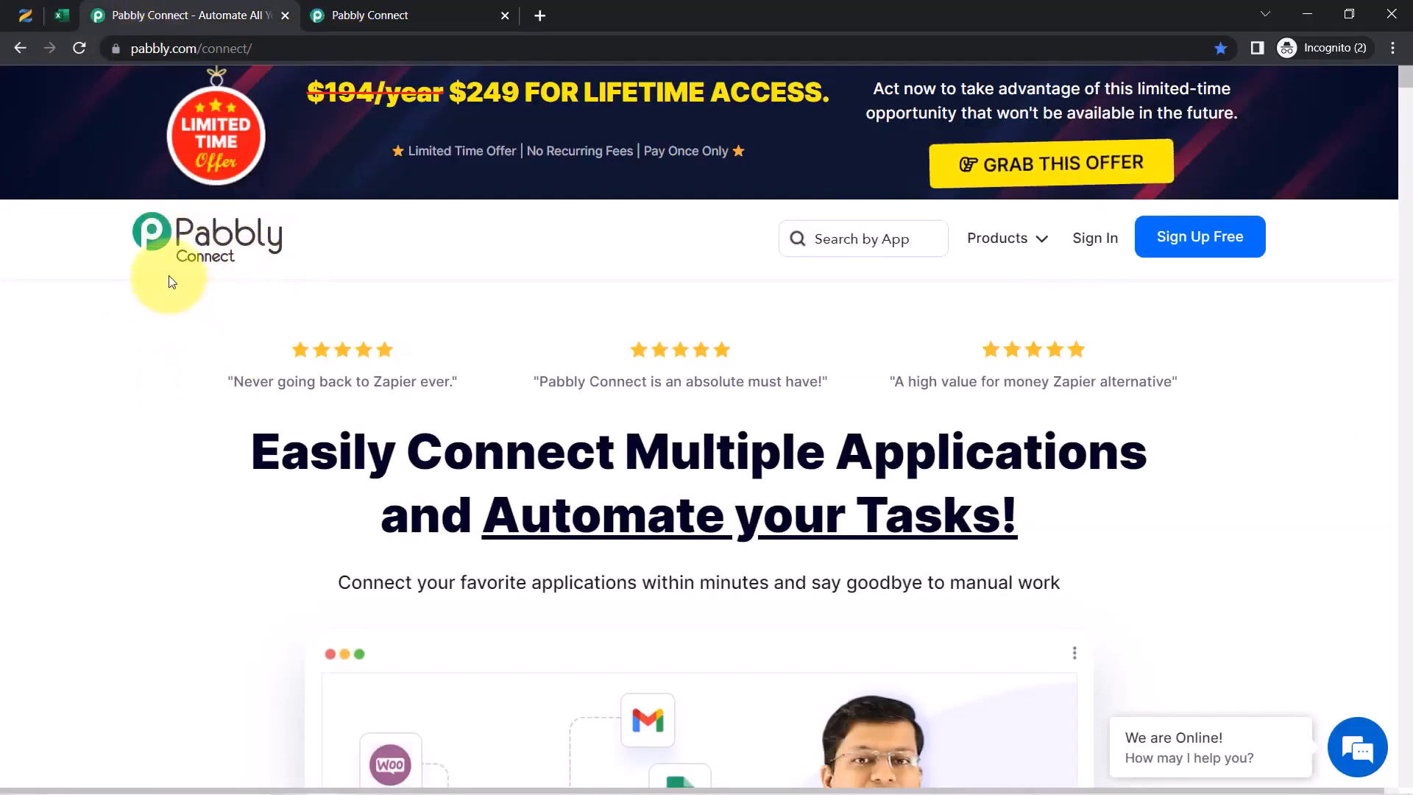
pyautogui.click(353, 9)
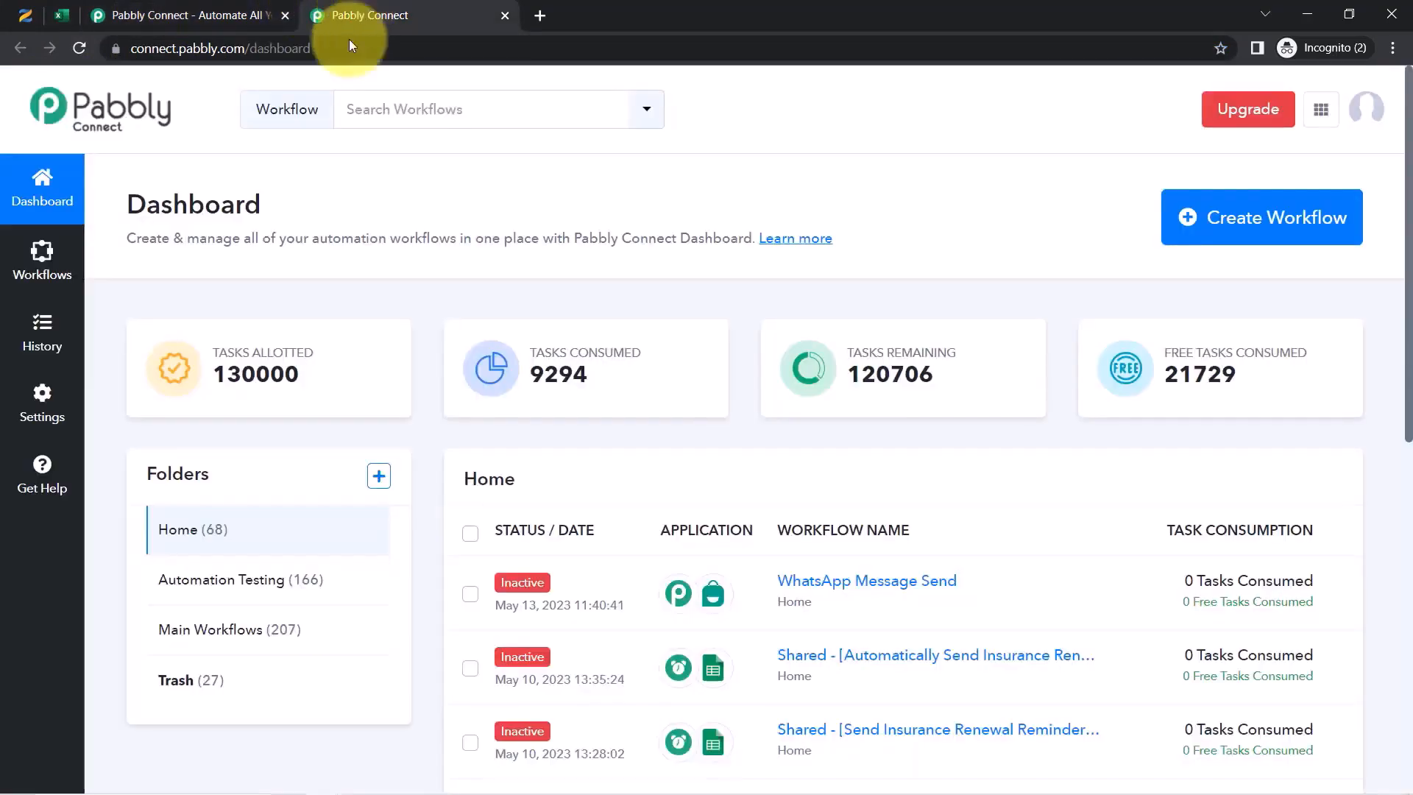
pyautogui.moveTo(128, 204); pyautogui.dragTo(457, 243)
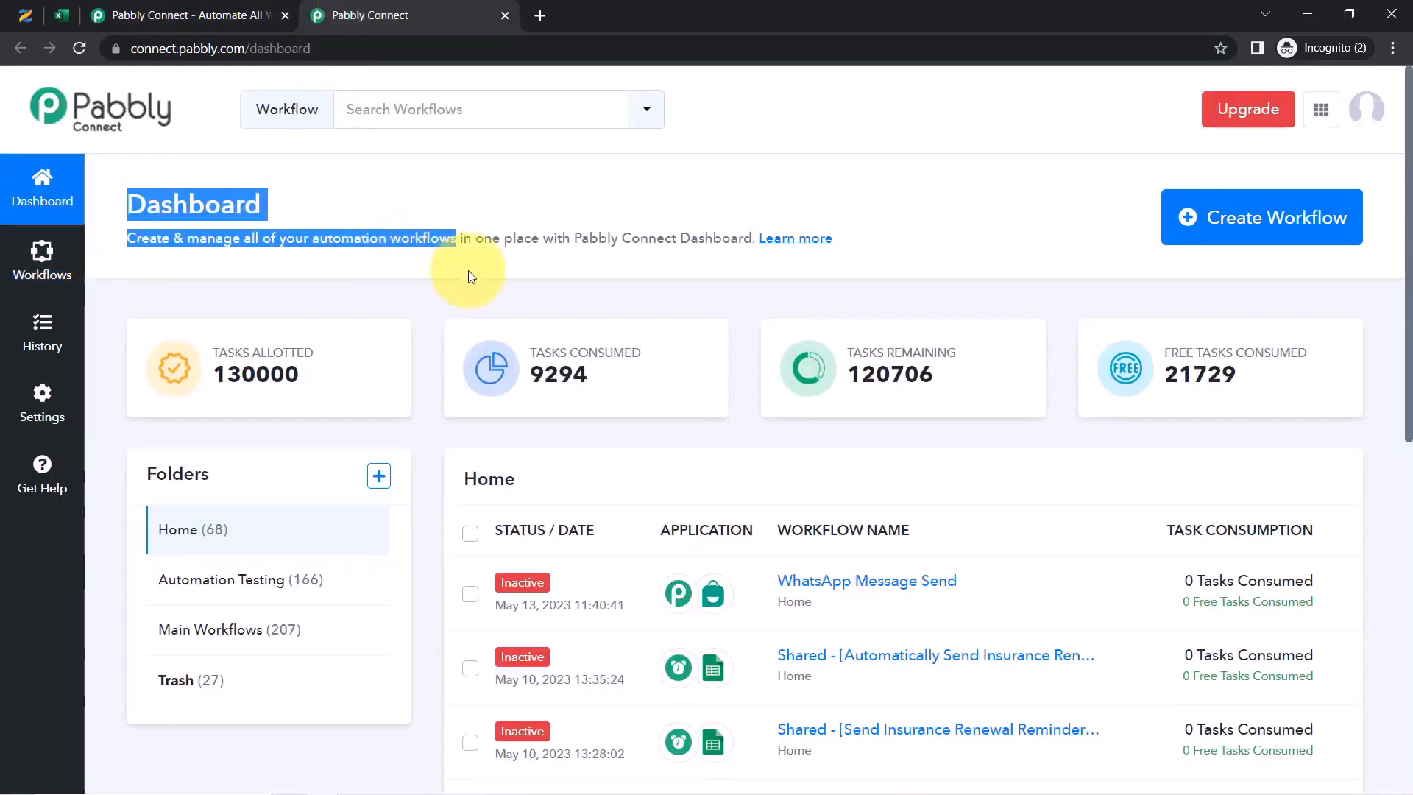
pyautogui.click(151, 10)
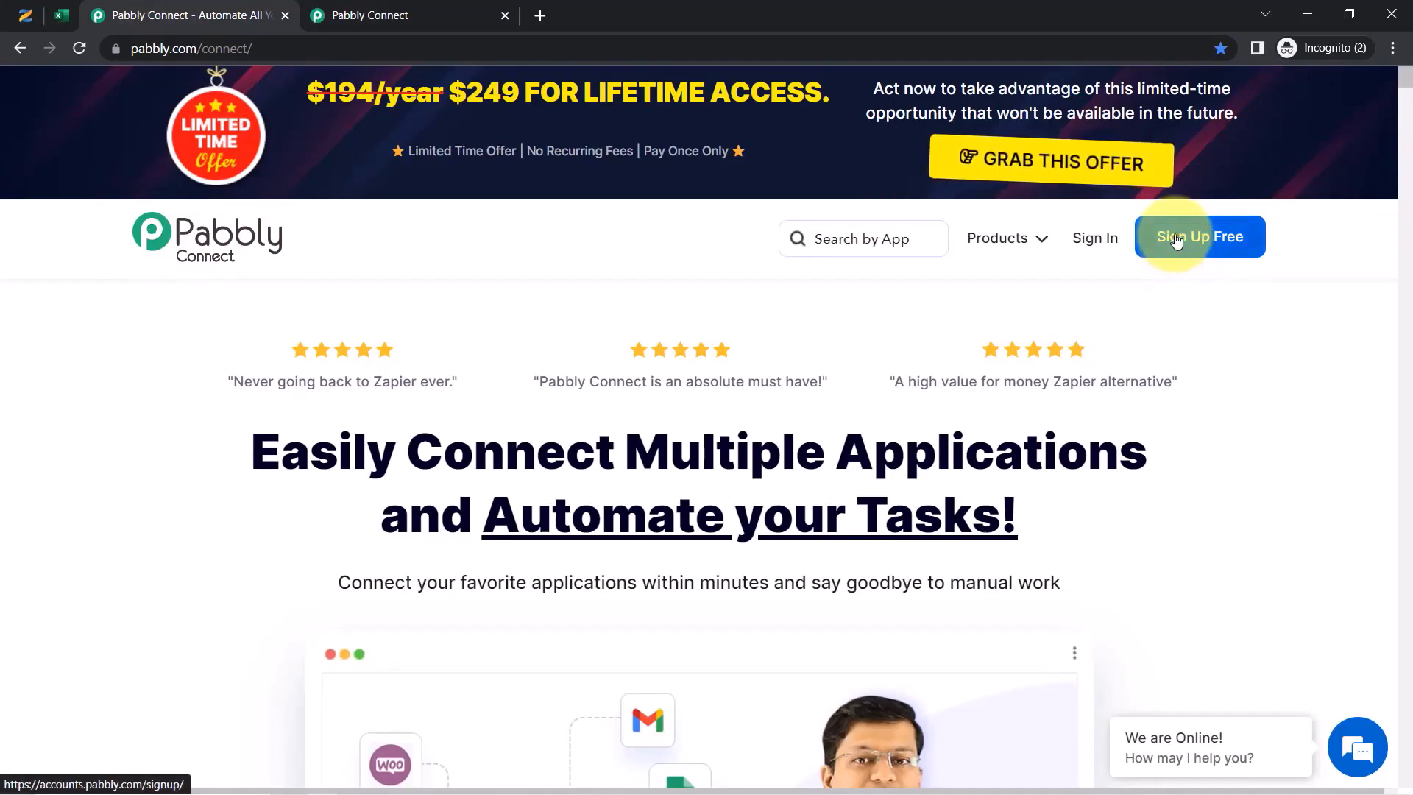
pyautogui.click(335, 9)
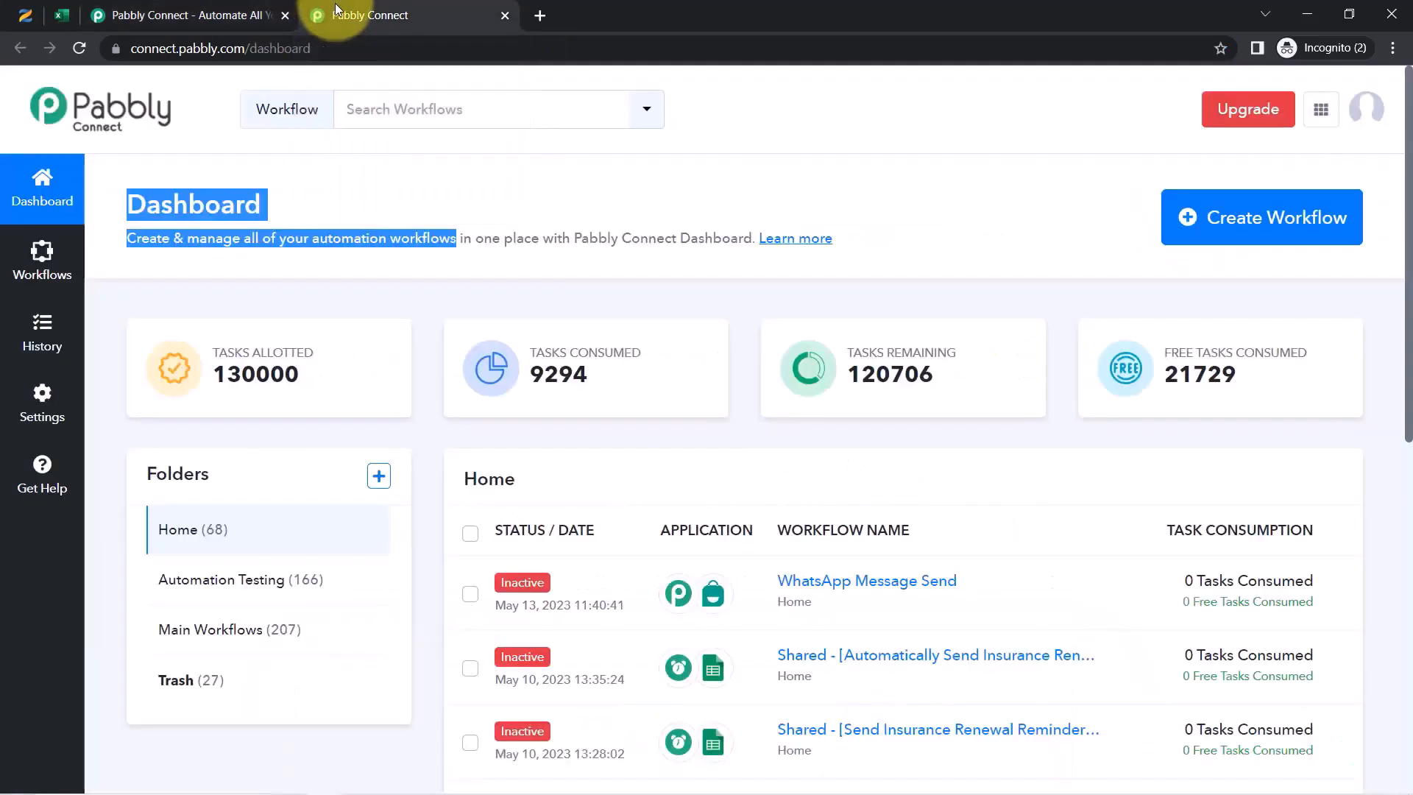
# Create a new workflow titled 'Add New Zenler Users to Microsoft Excel Automatically'
pyautogui.click(1228, 219)
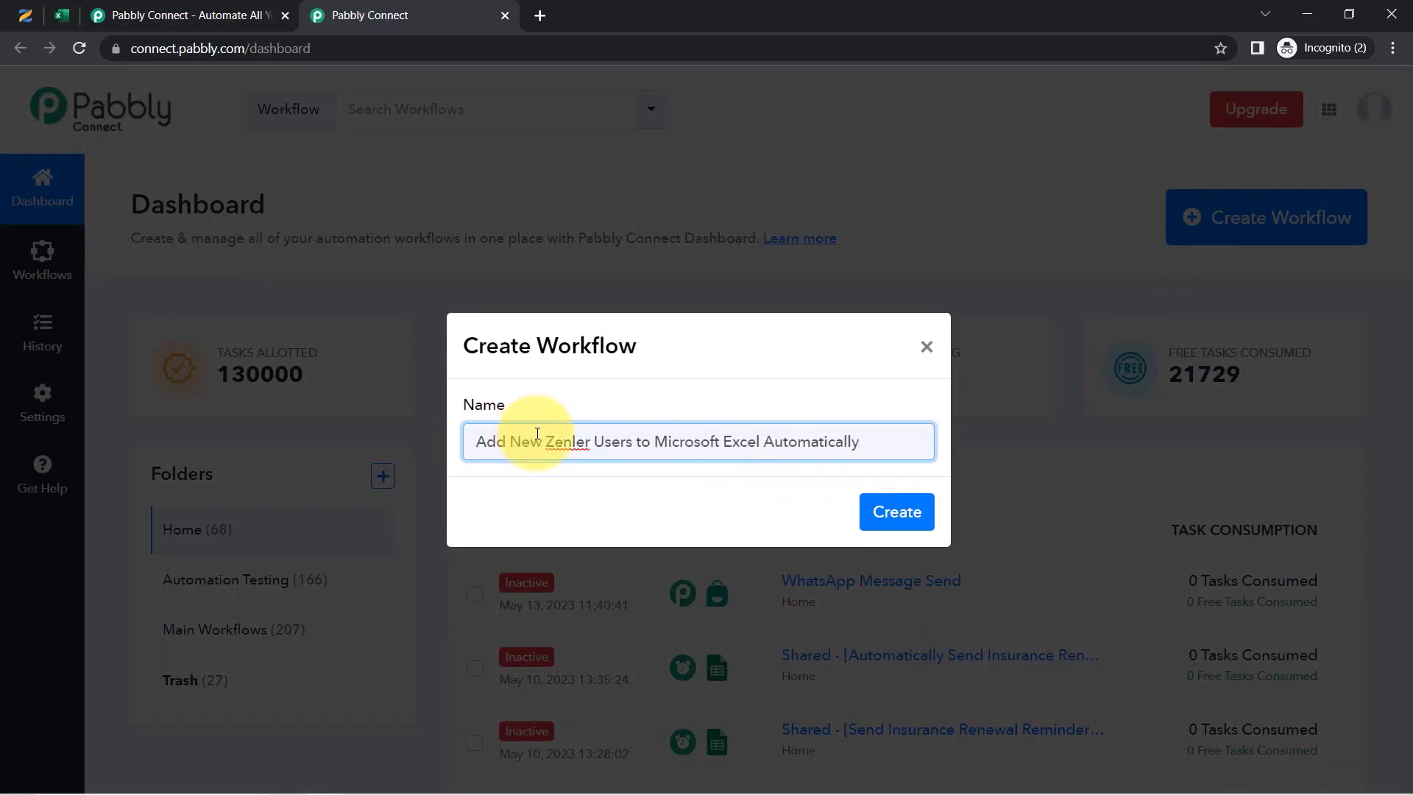
pyautogui.moveTo(486, 346); pyautogui.dragTo(620, 346)
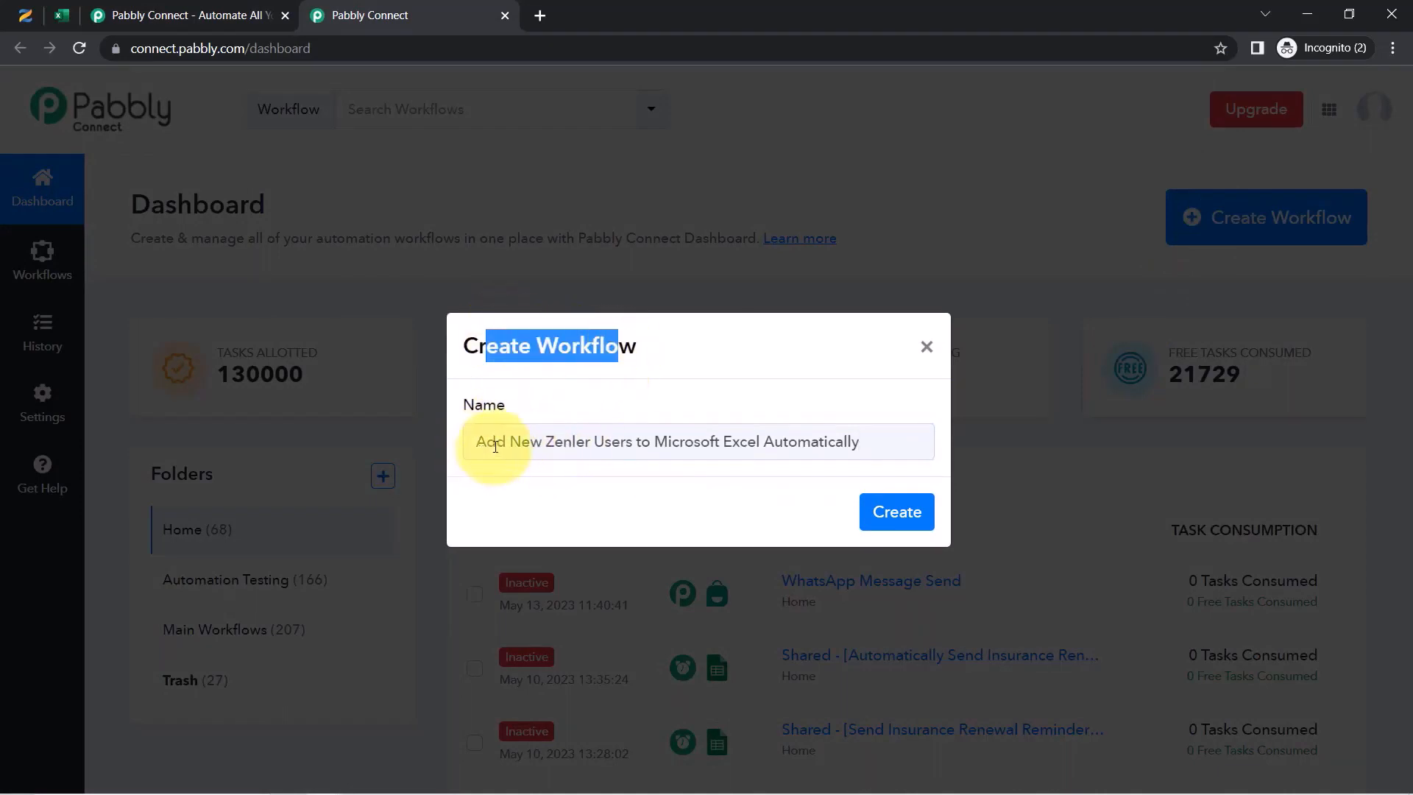
pyautogui.moveTo(495, 446); pyautogui.dragTo(546, 446)
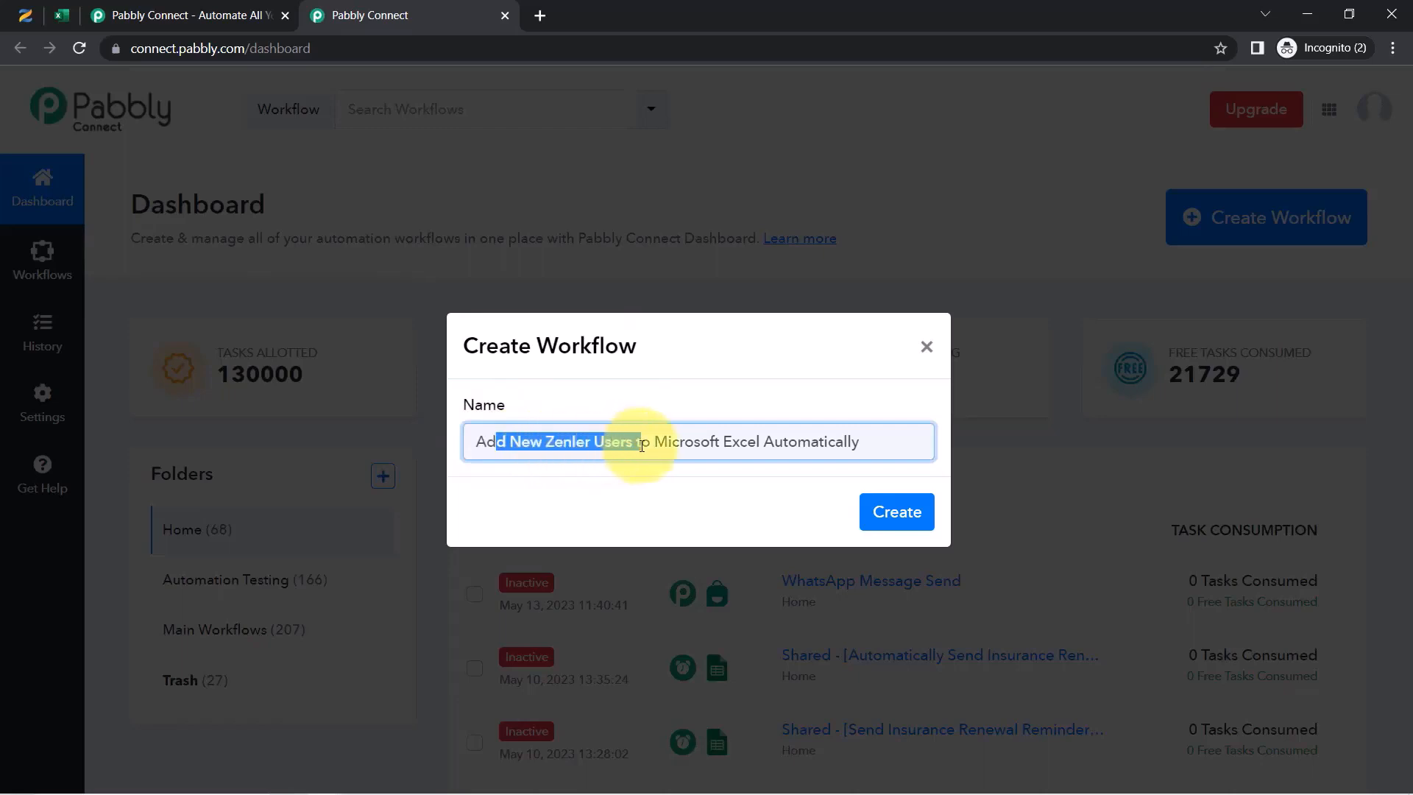
pyautogui.click(896, 512)
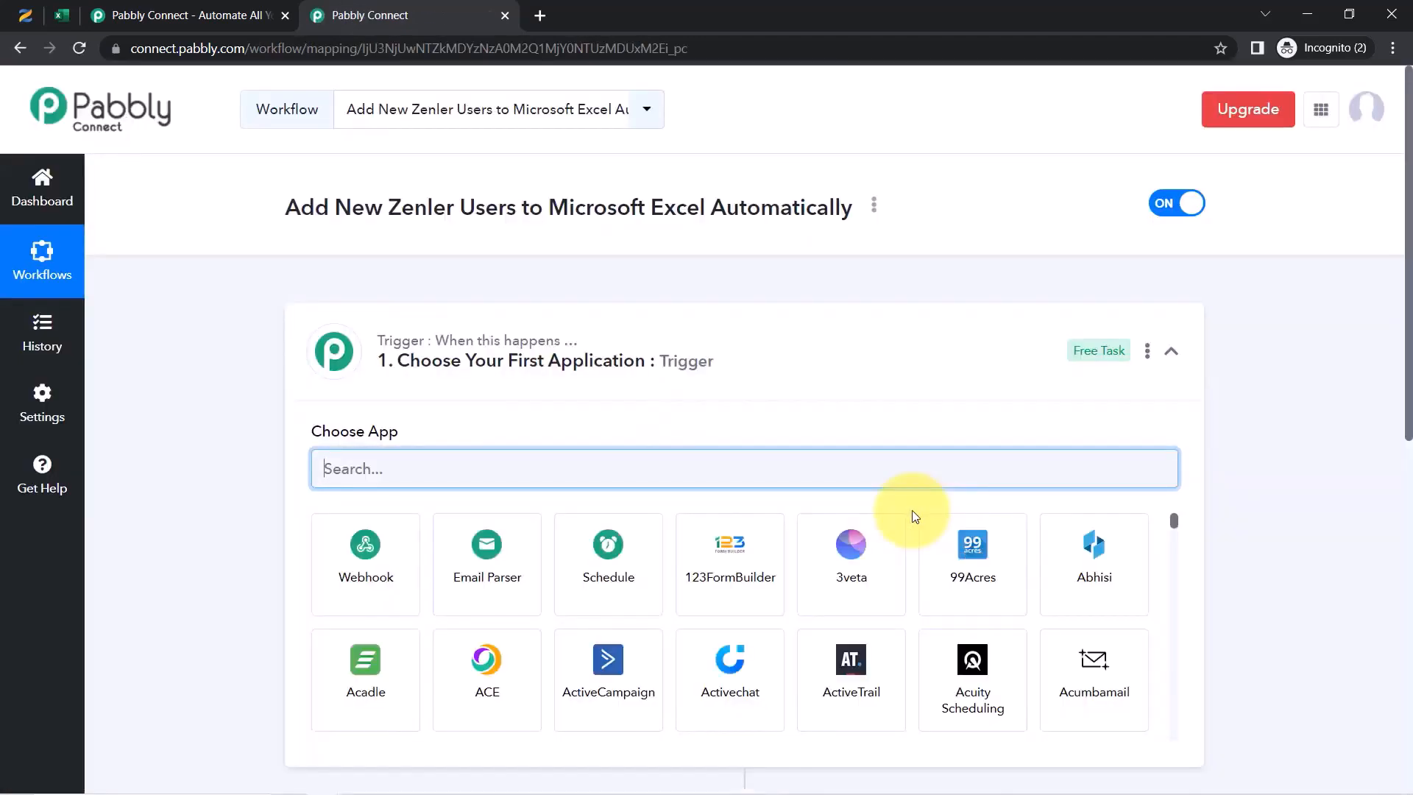
# Search 'zenl' in the trigger step and choose Zenler as the trigger app
pyautogui.click(342, 350)
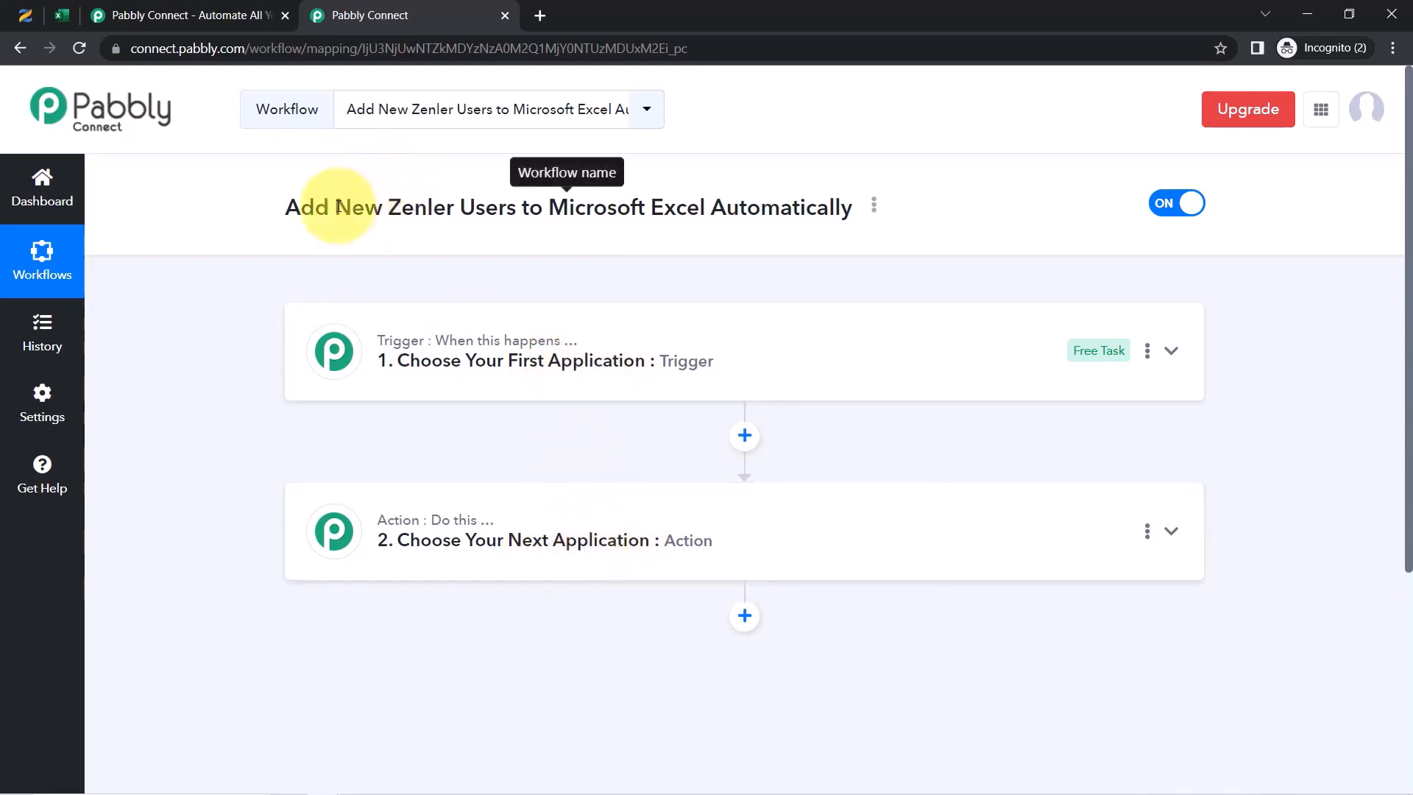
pyautogui.moveTo(335, 206); pyautogui.dragTo(710, 195)
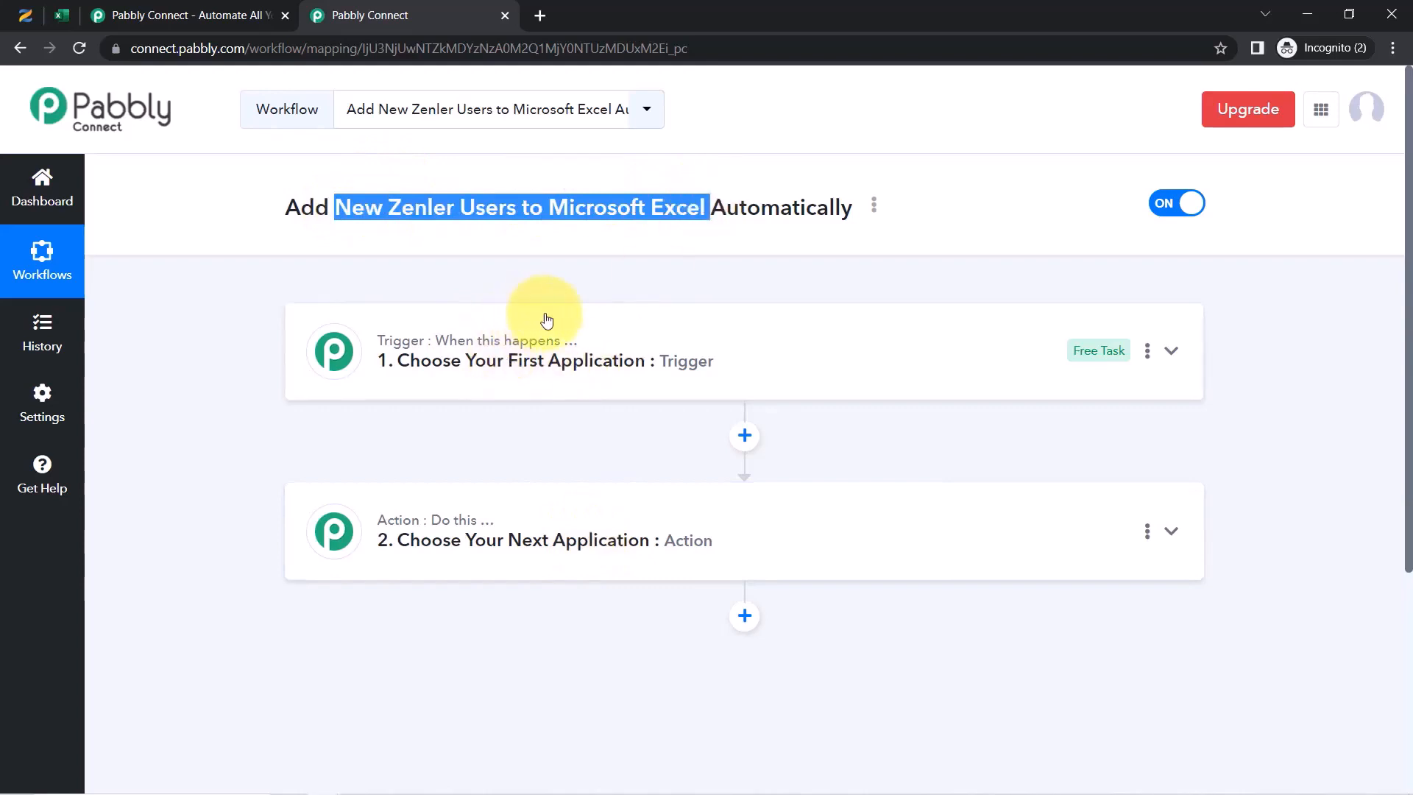
pyautogui.click(591, 394)
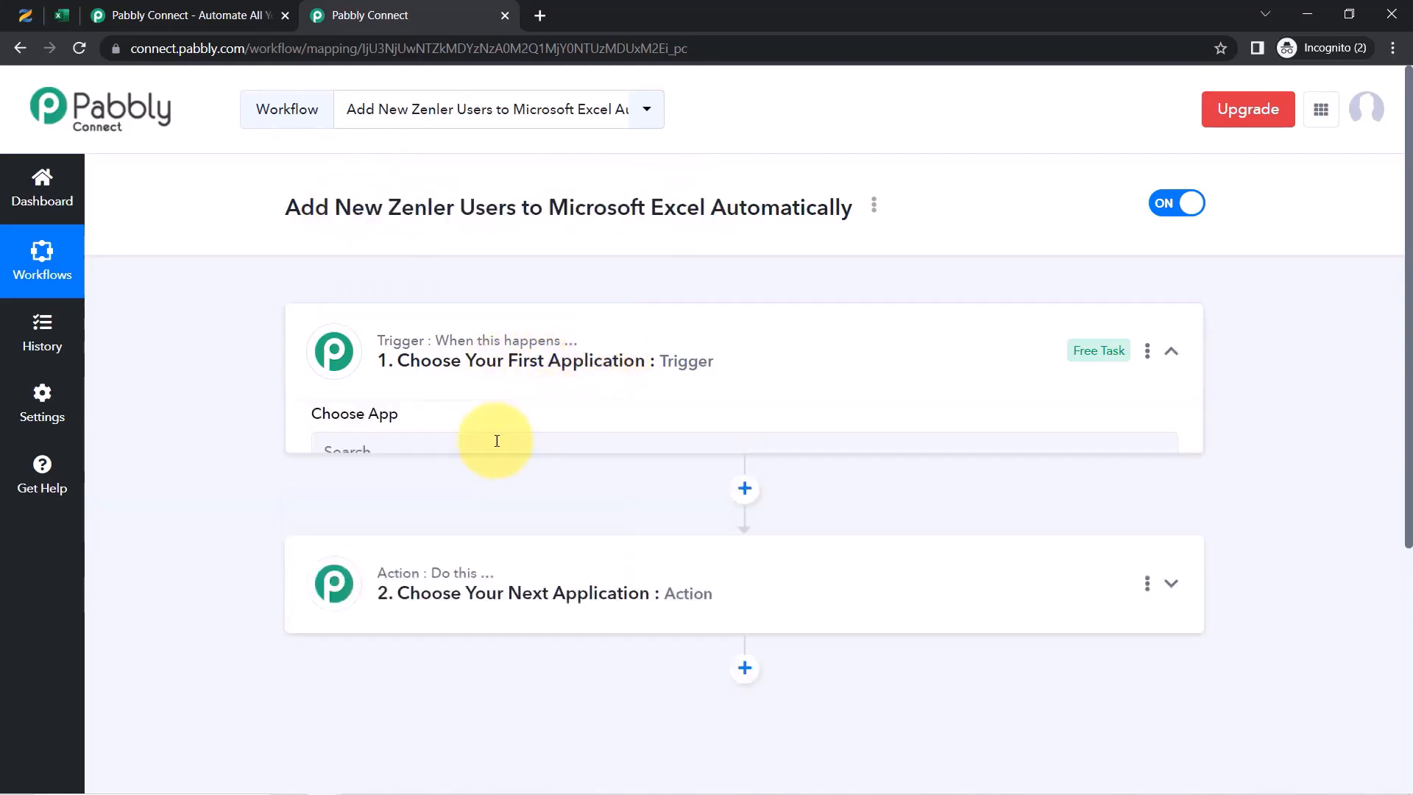
pyautogui.click(434, 474)
pyautogui.write('zenl')
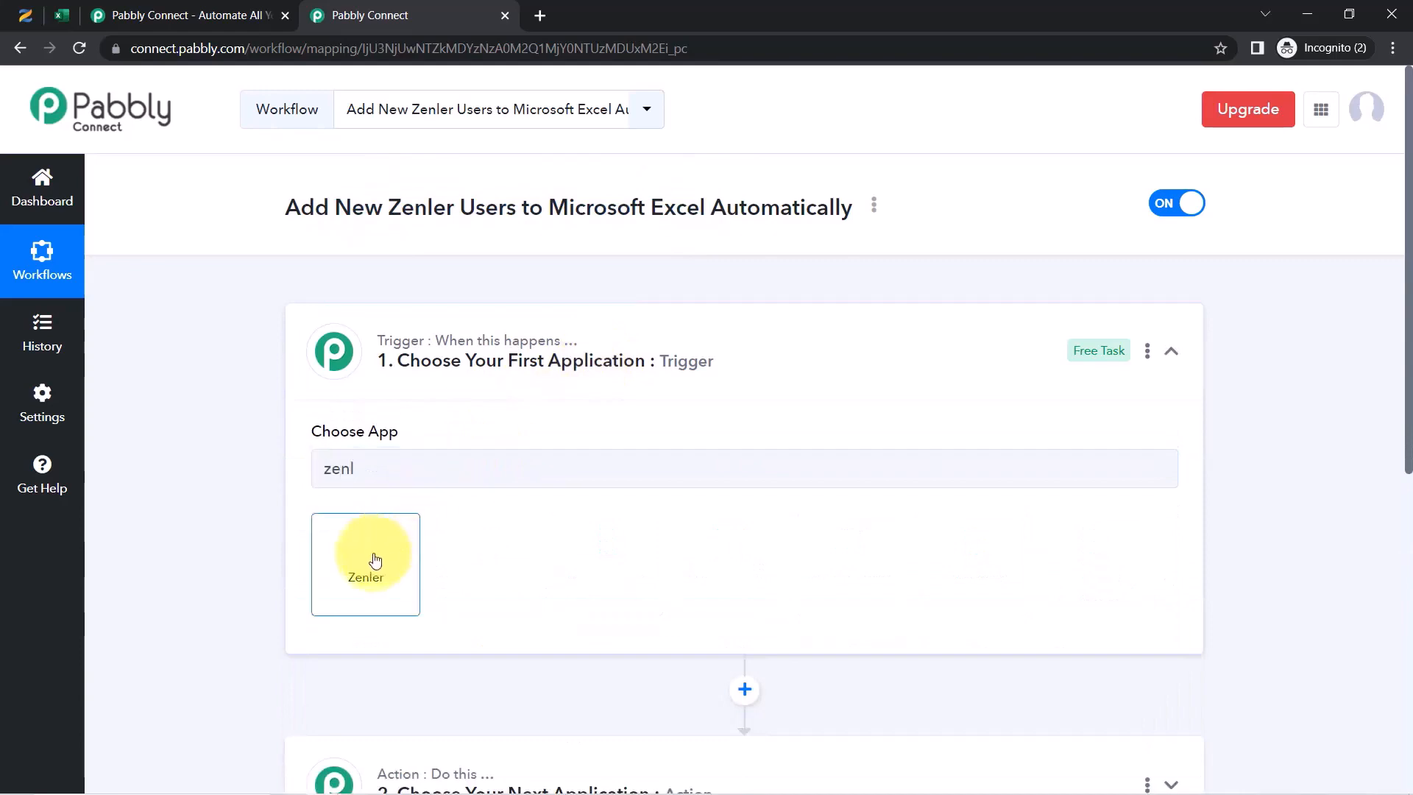
pyautogui.click(375, 561)
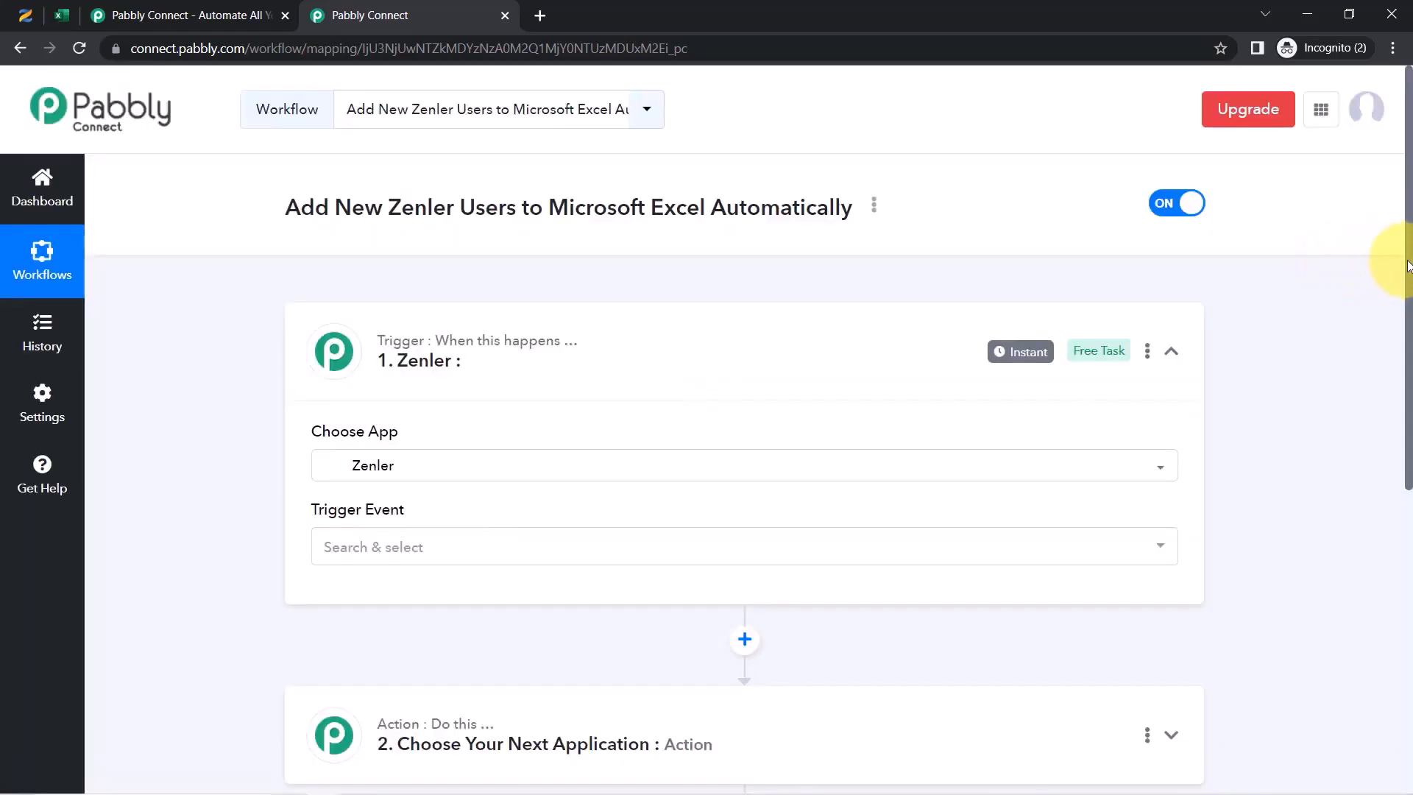
# Search 'mic' in the action step and choose Microsoft Excel as the action app
pyautogui.scroll(-5, 1409, 265)
pyautogui.click(436, 371)
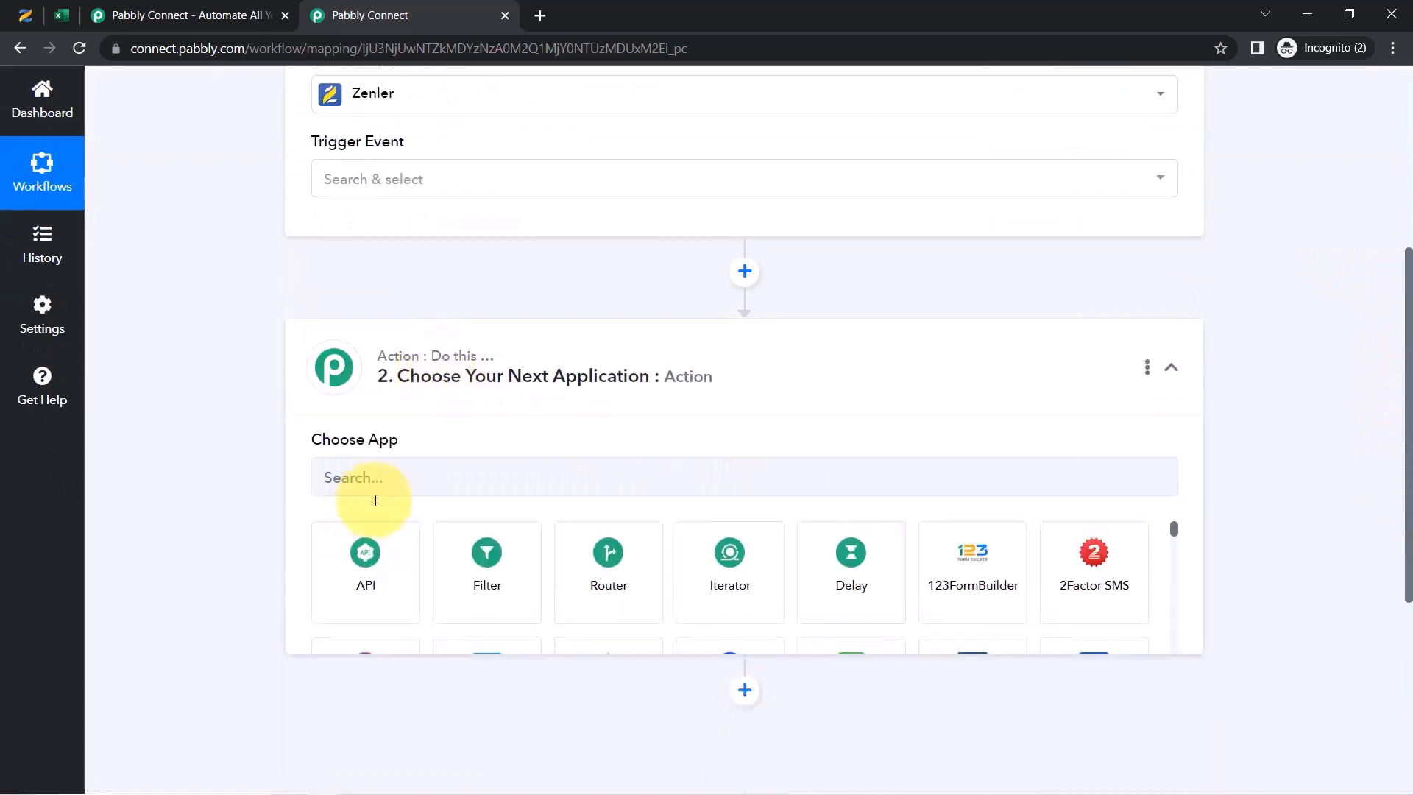
pyautogui.click(352, 482)
pyautogui.write('m')
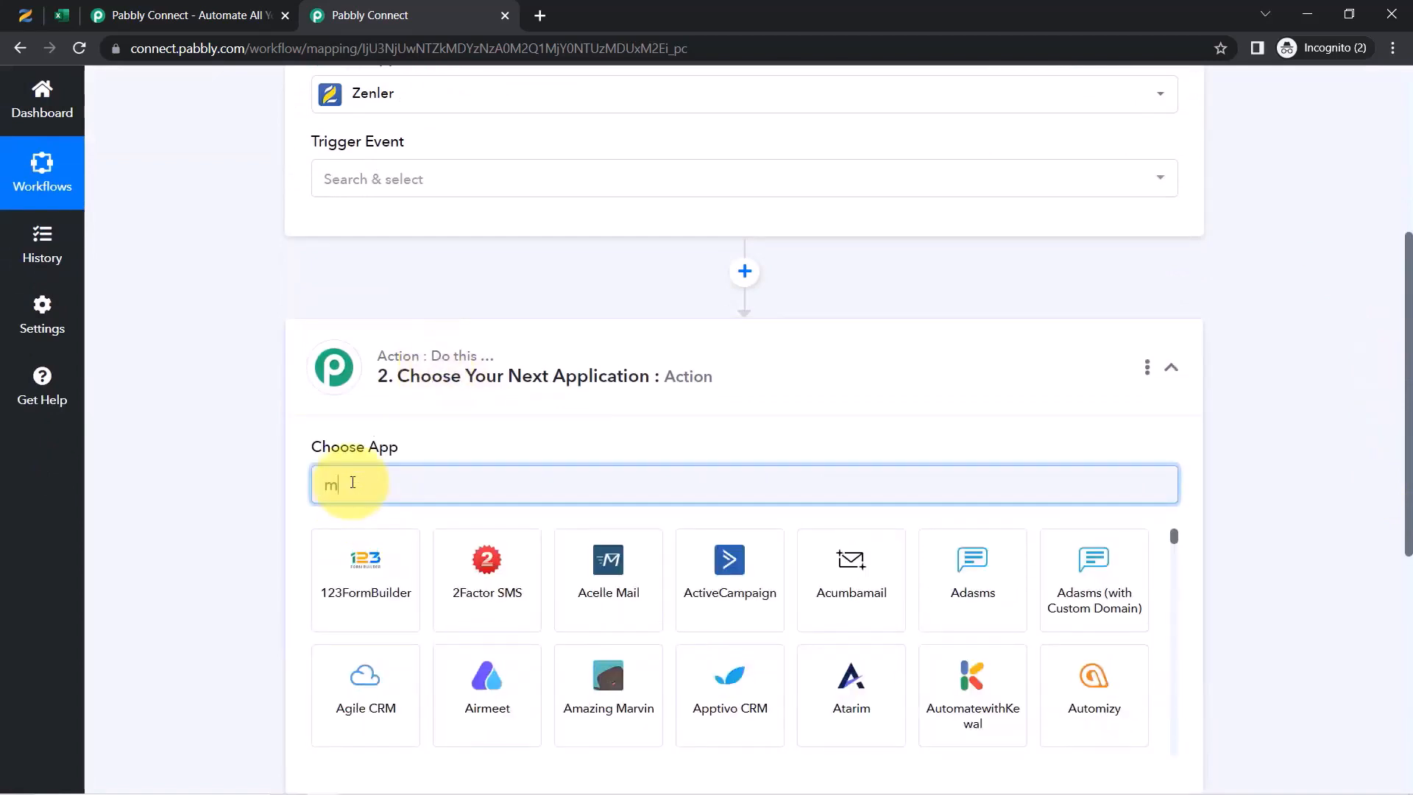
pyautogui.write('ic')
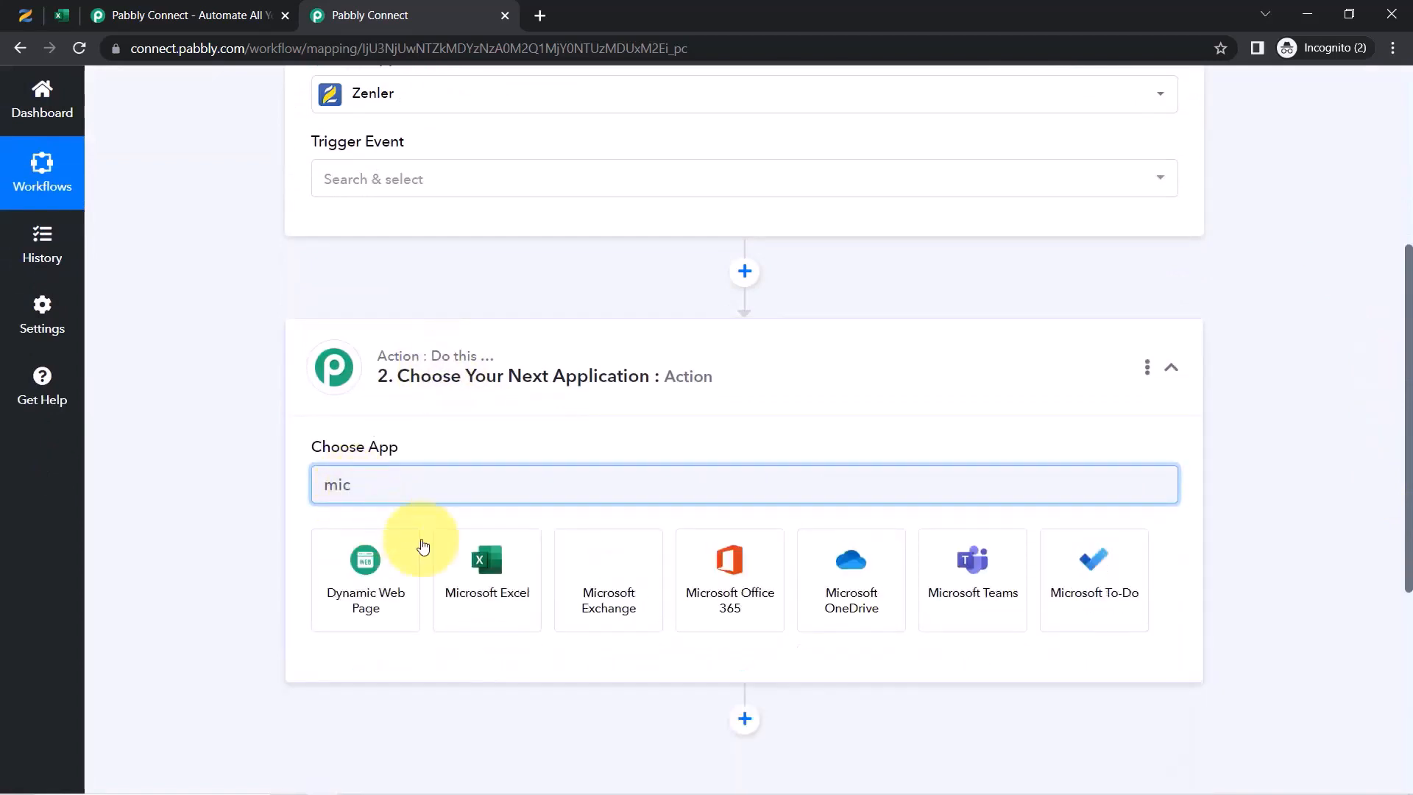
pyautogui.click(469, 577)
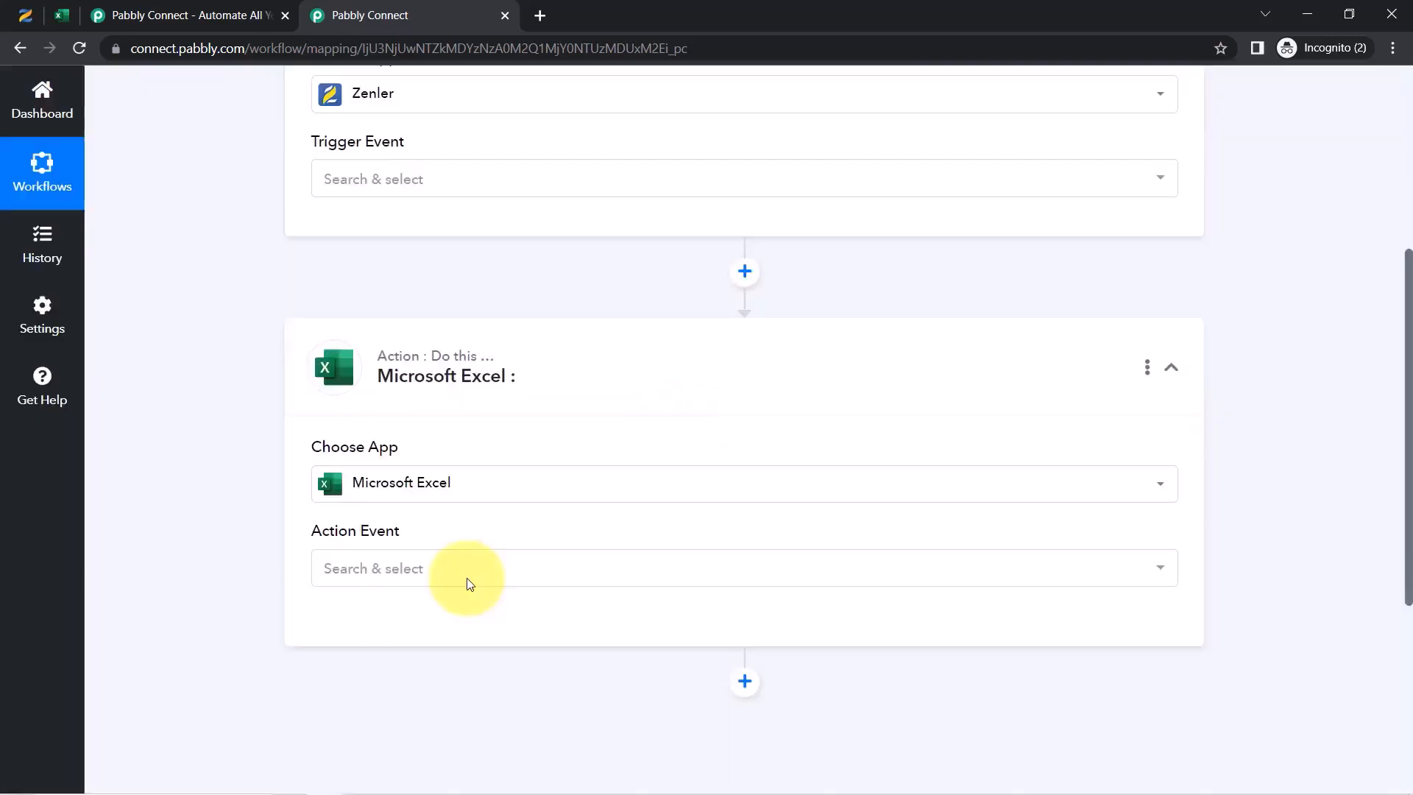
pyautogui.moveTo(1407, 478); pyautogui.dragTo(1406, 371)
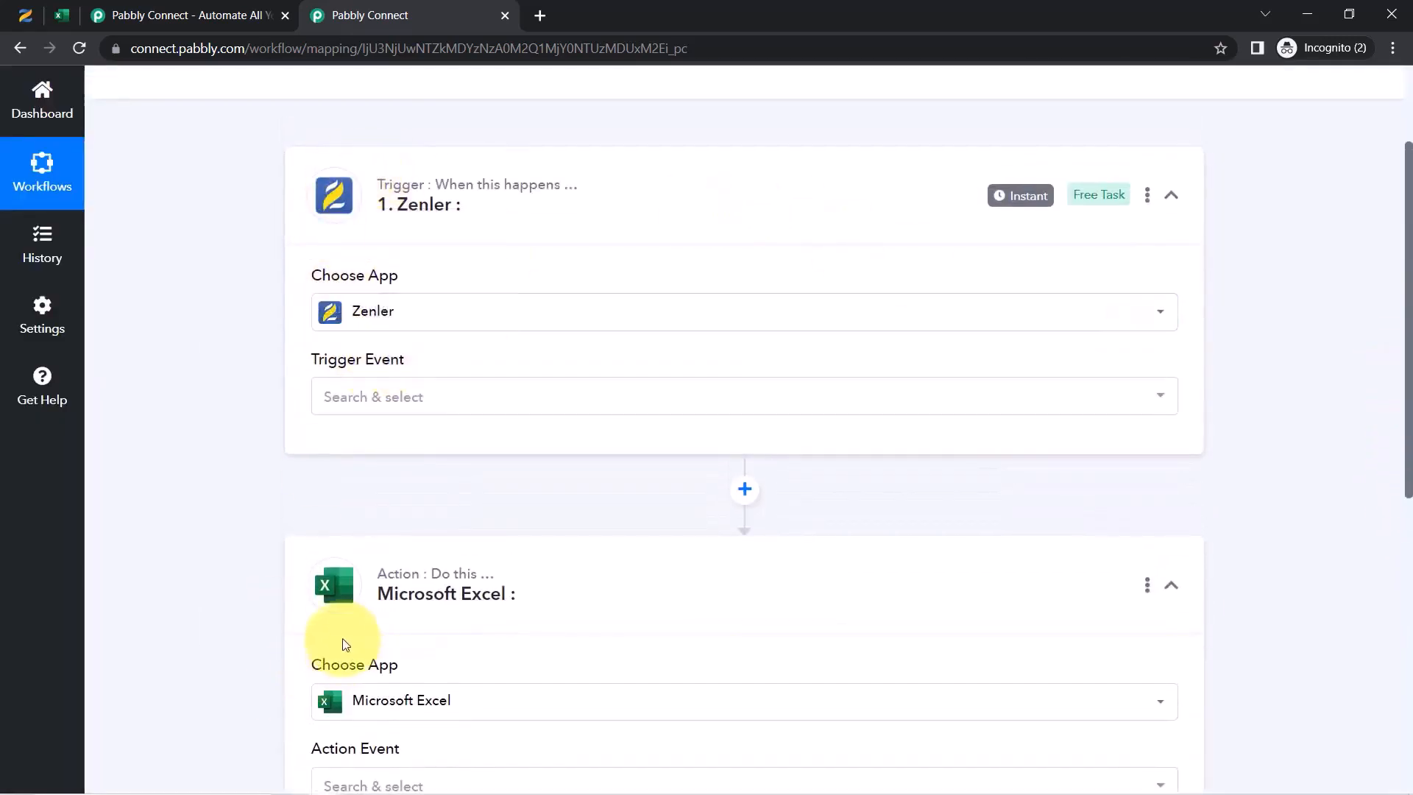
pyautogui.moveTo(1407, 332); pyautogui.dragTo(1404, 193)
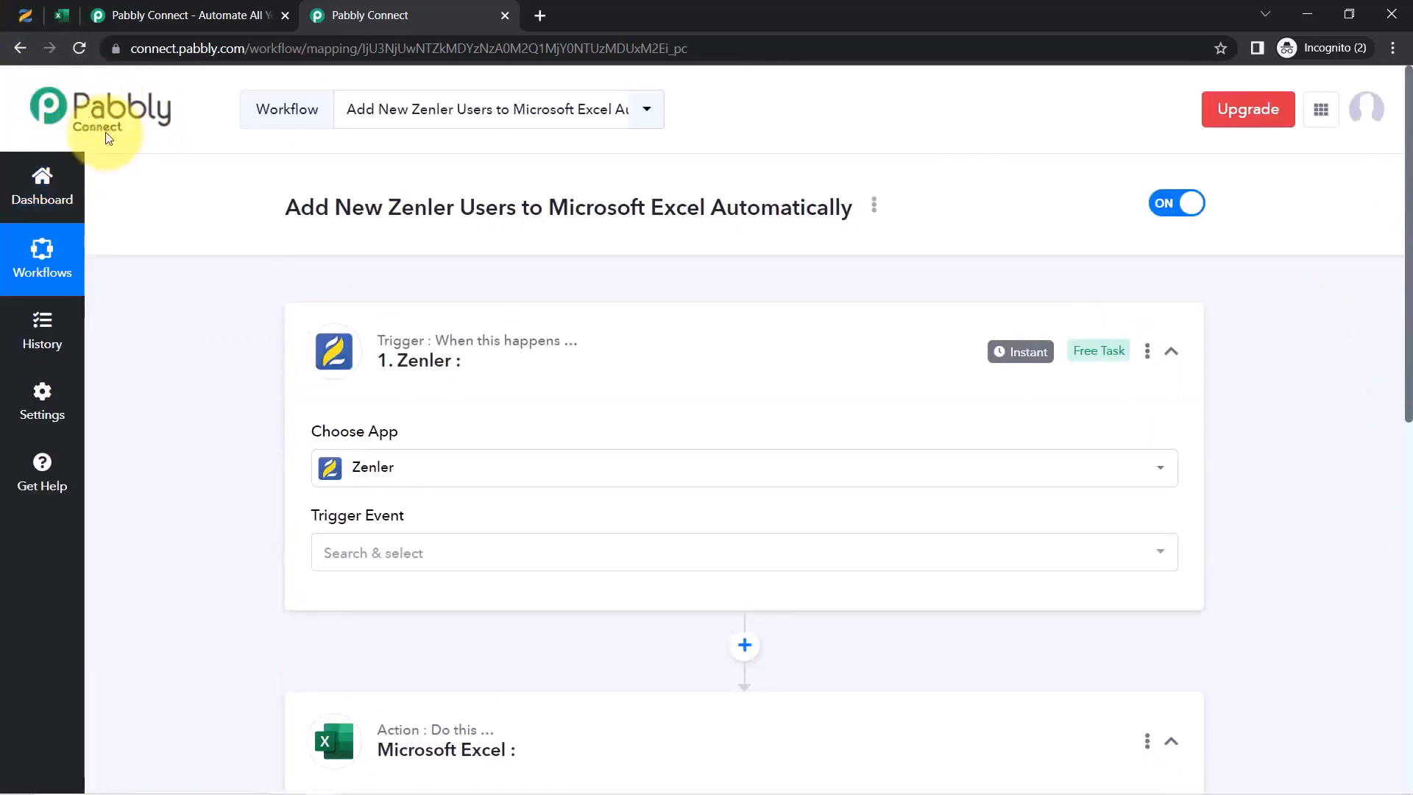
# Set the Zenler trigger event to New Enrollment to a Course and copy the webhook URL
pyautogui.click(347, 556)
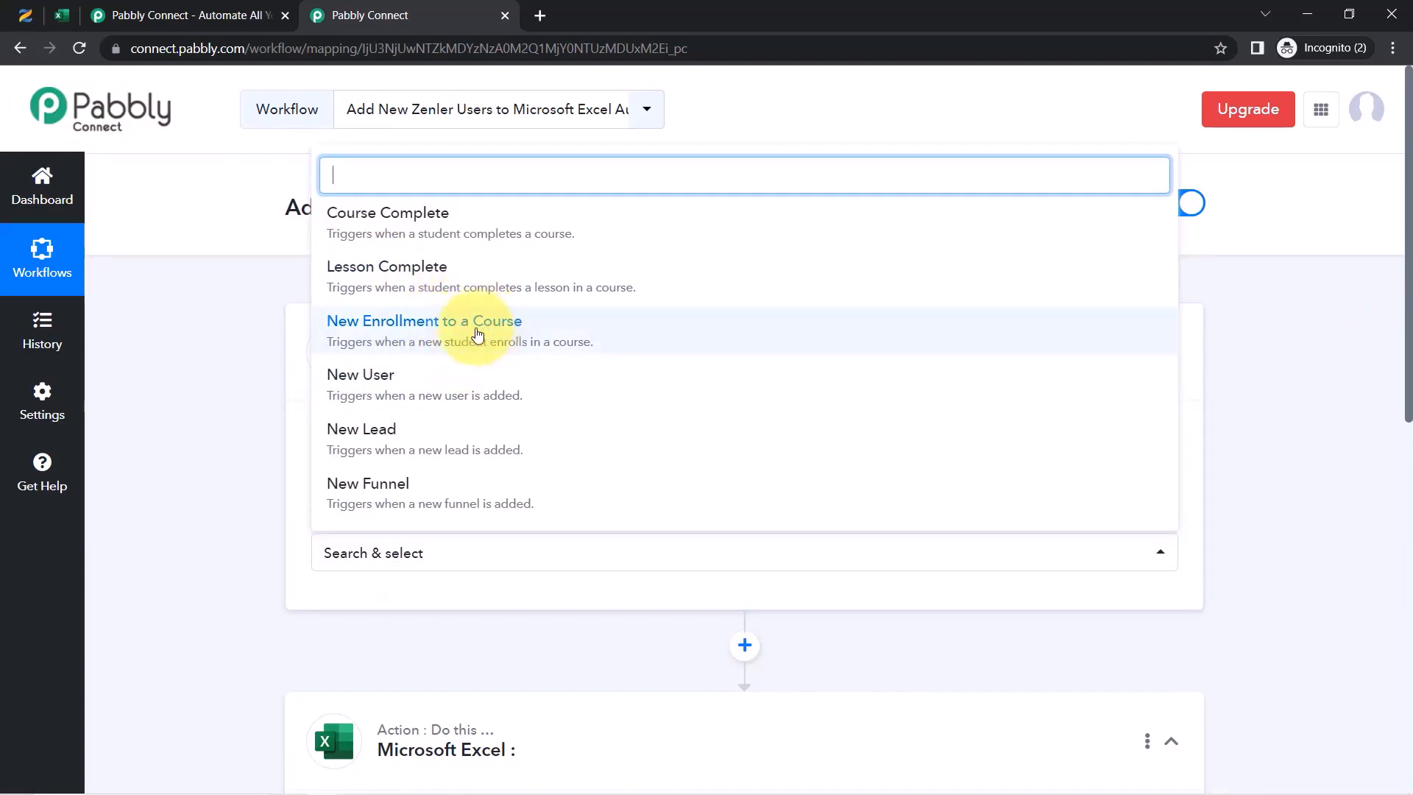
pyautogui.click(386, 329)
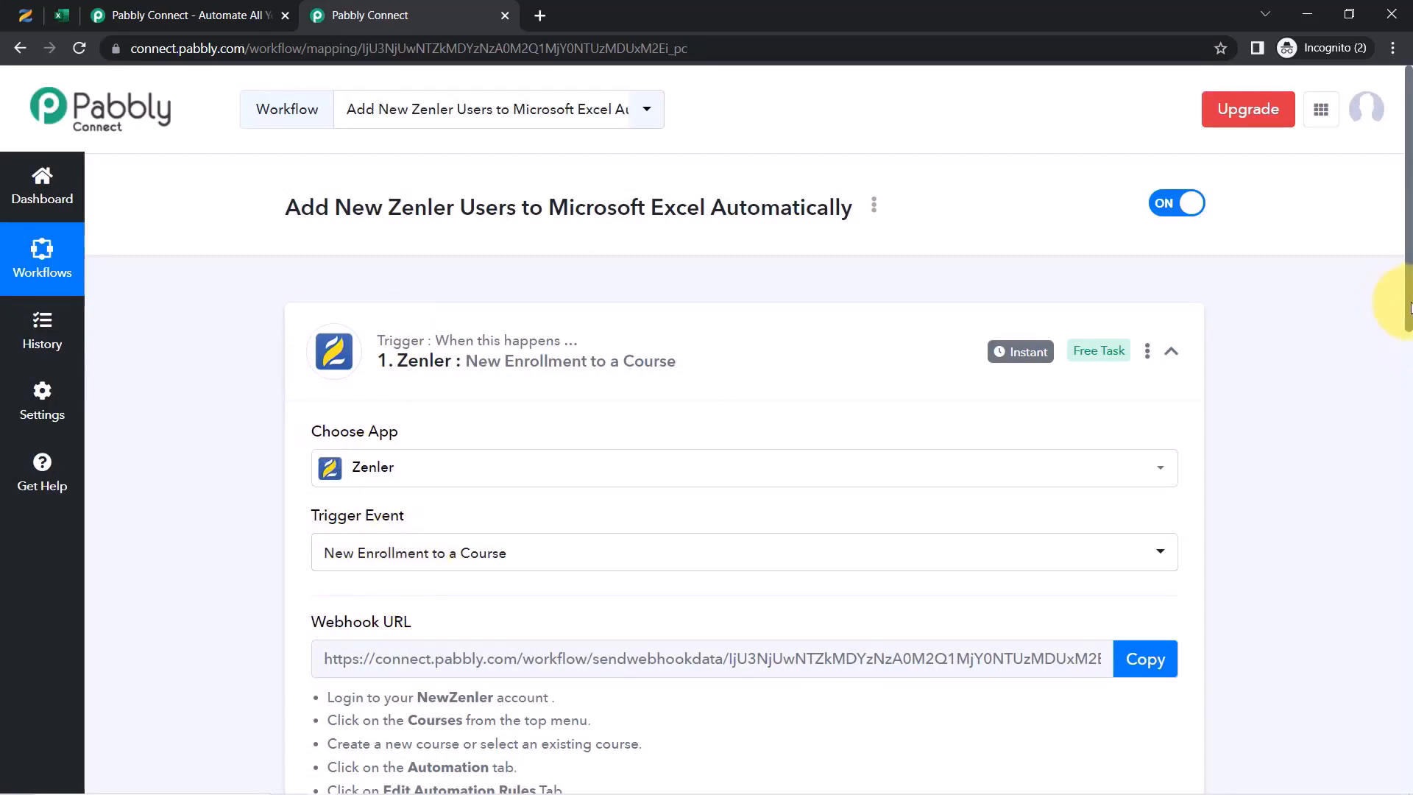
pyautogui.moveTo(1409, 307); pyautogui.dragTo(1379, 419)
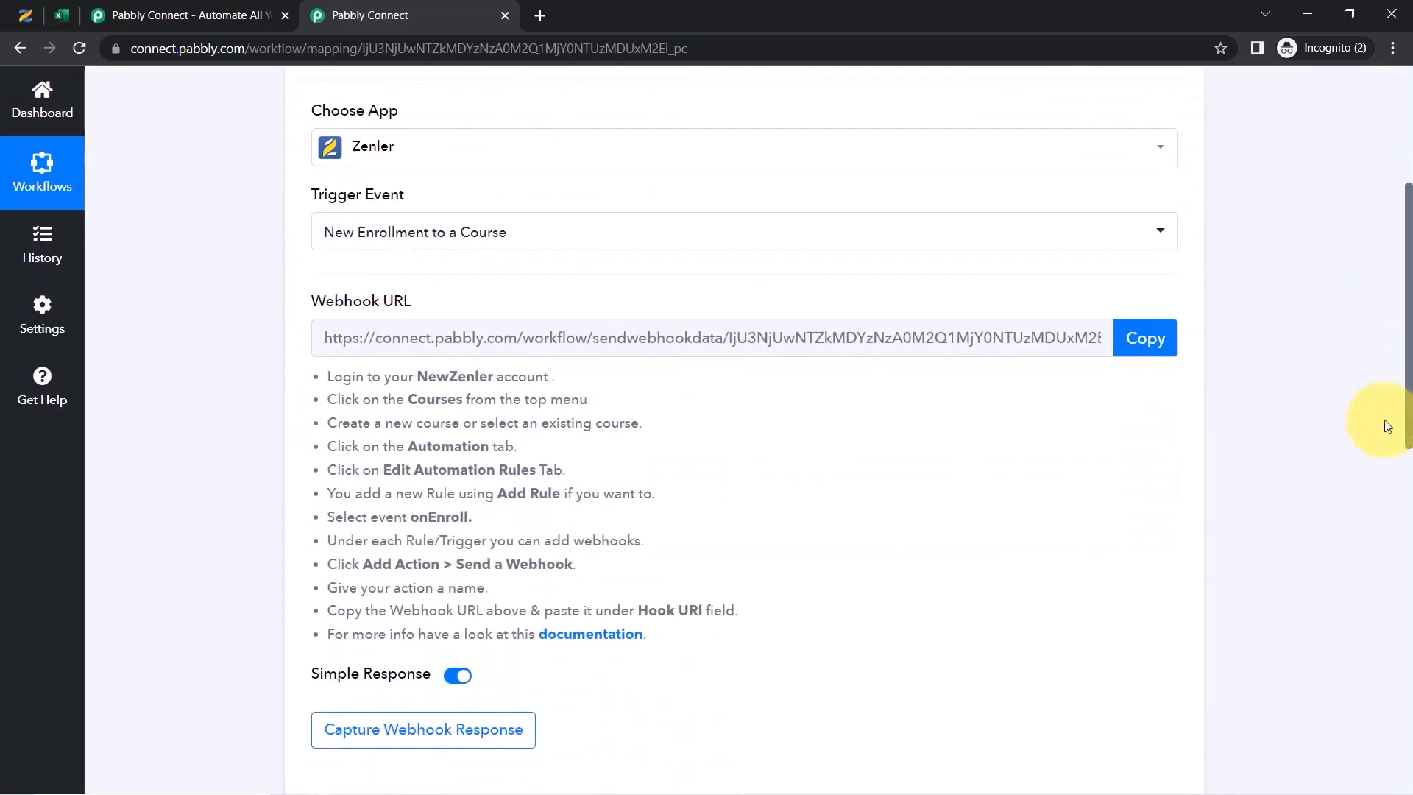
pyautogui.click(1150, 346)
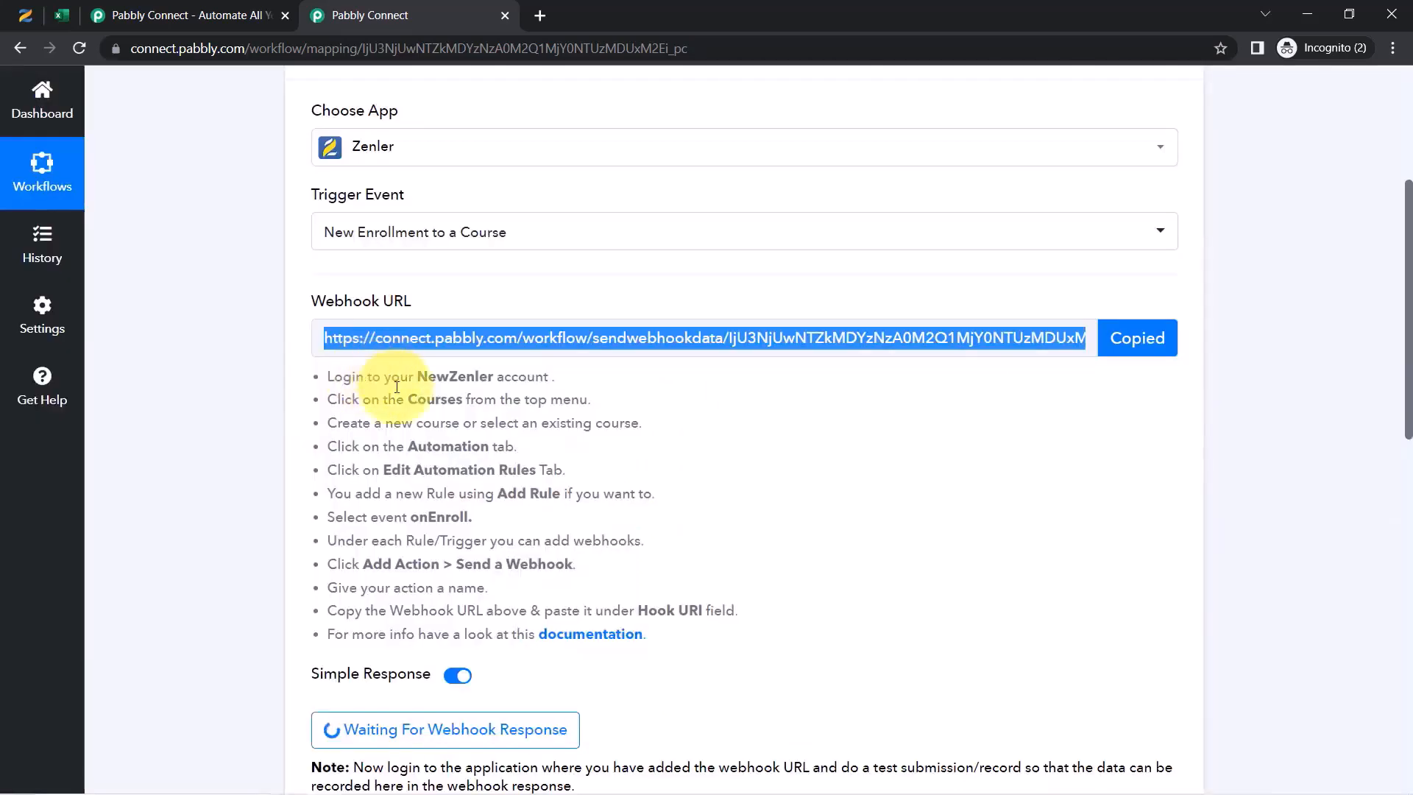
# Review the Zenler webhook setup instructions, re-copy the URL, and switch to the Zenler Courses page
pyautogui.moveTo(339, 394); pyautogui.dragTo(364, 541)
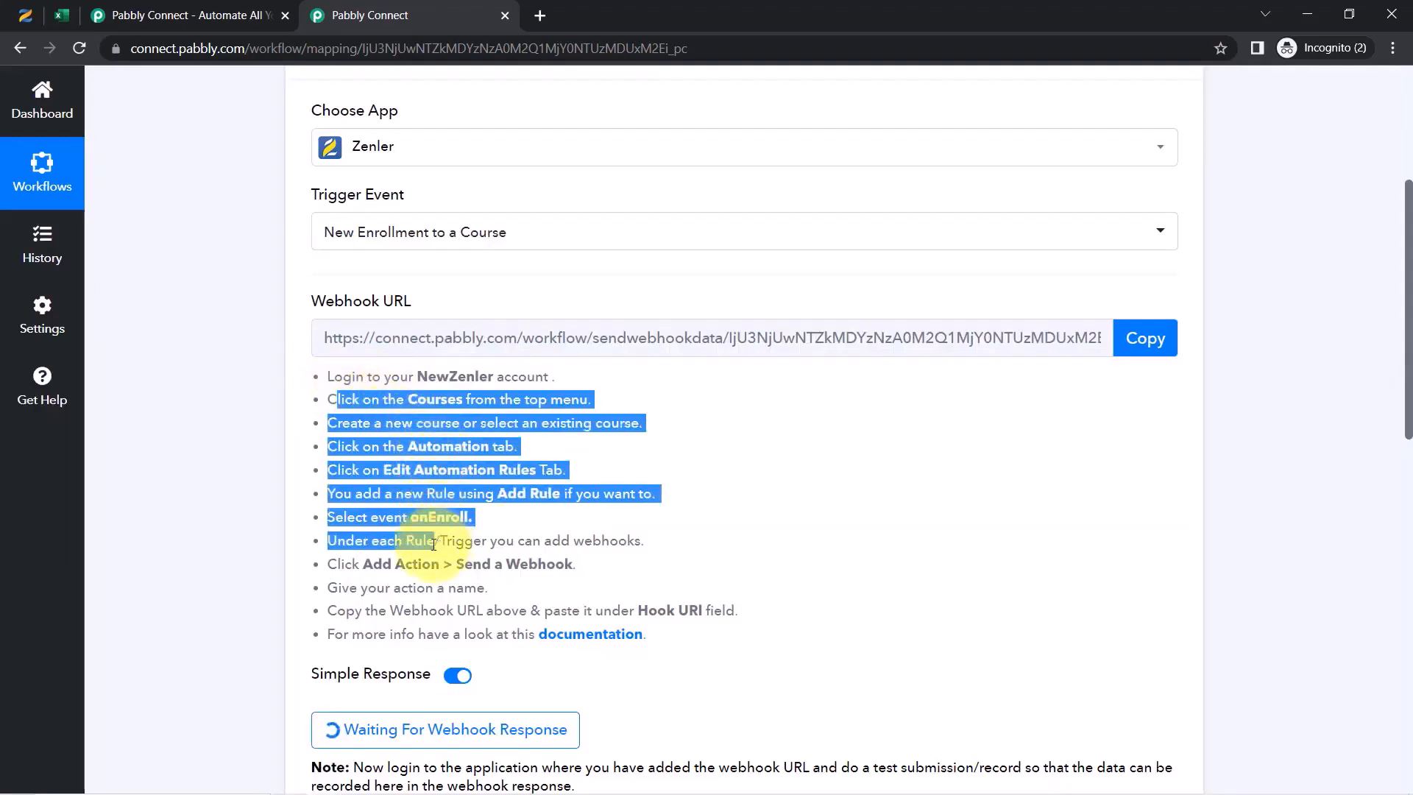
pyautogui.click(416, 520)
pyautogui.moveTo(347, 400); pyautogui.dragTo(426, 634)
pyautogui.click(791, 494)
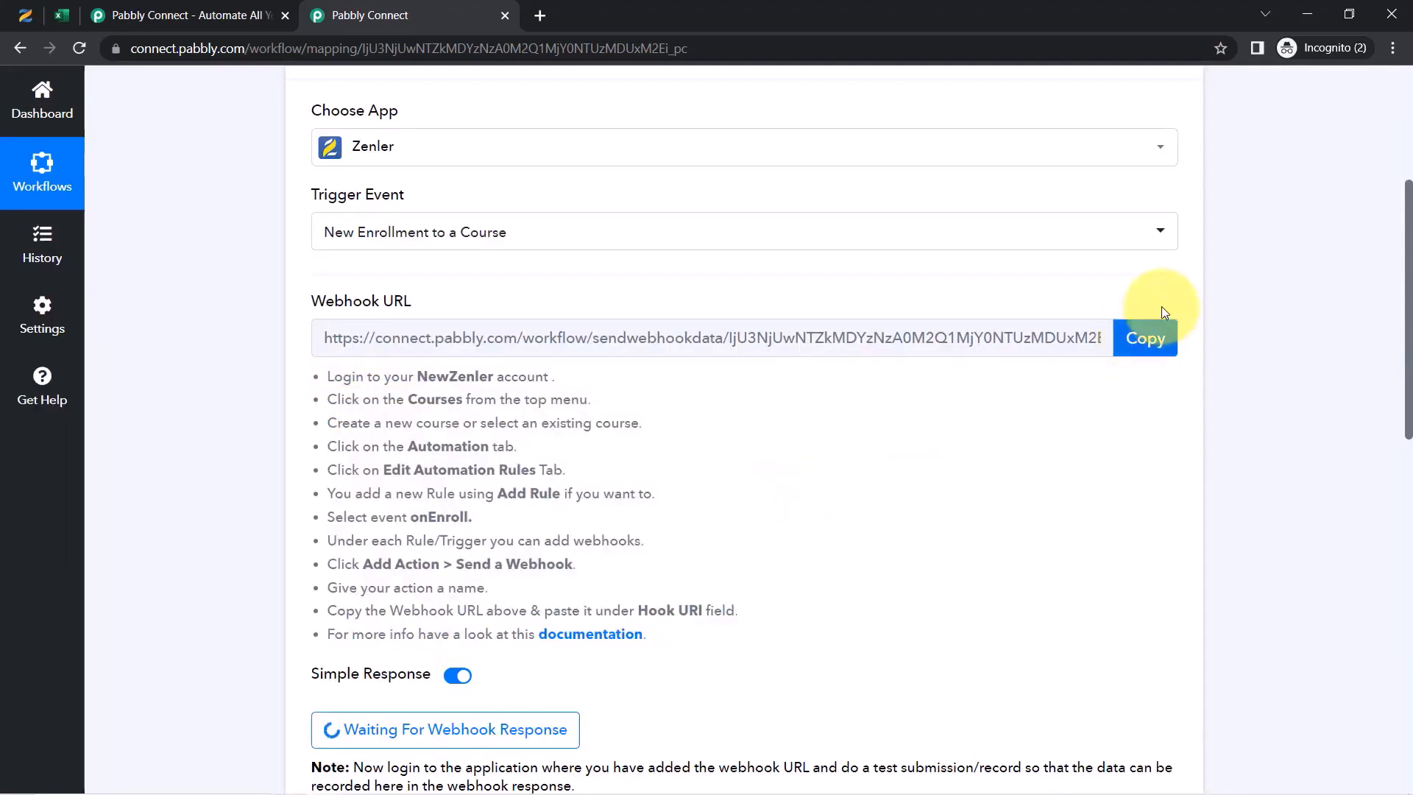
pyautogui.click(1152, 344)
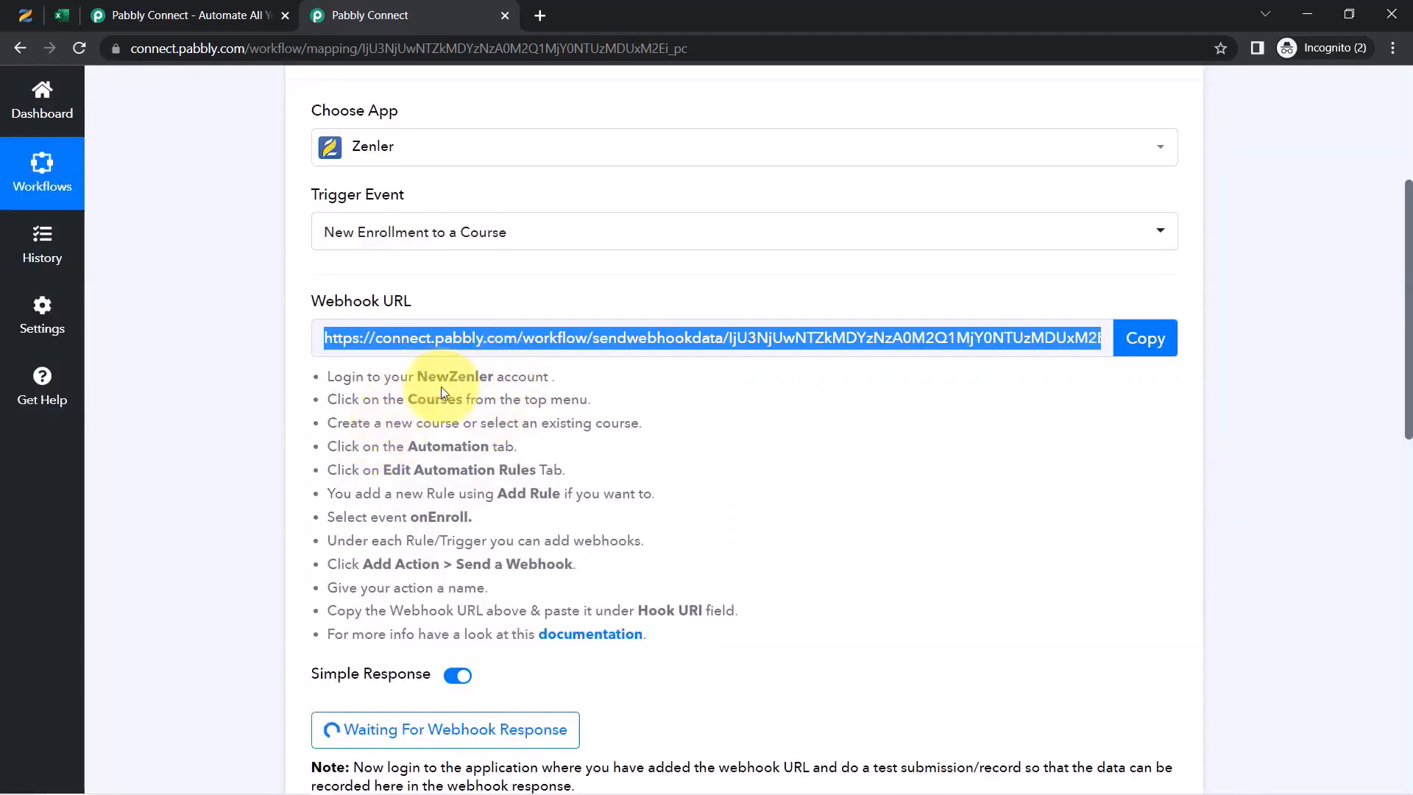
pyautogui.moveTo(353, 454); pyautogui.dragTo(500, 489)
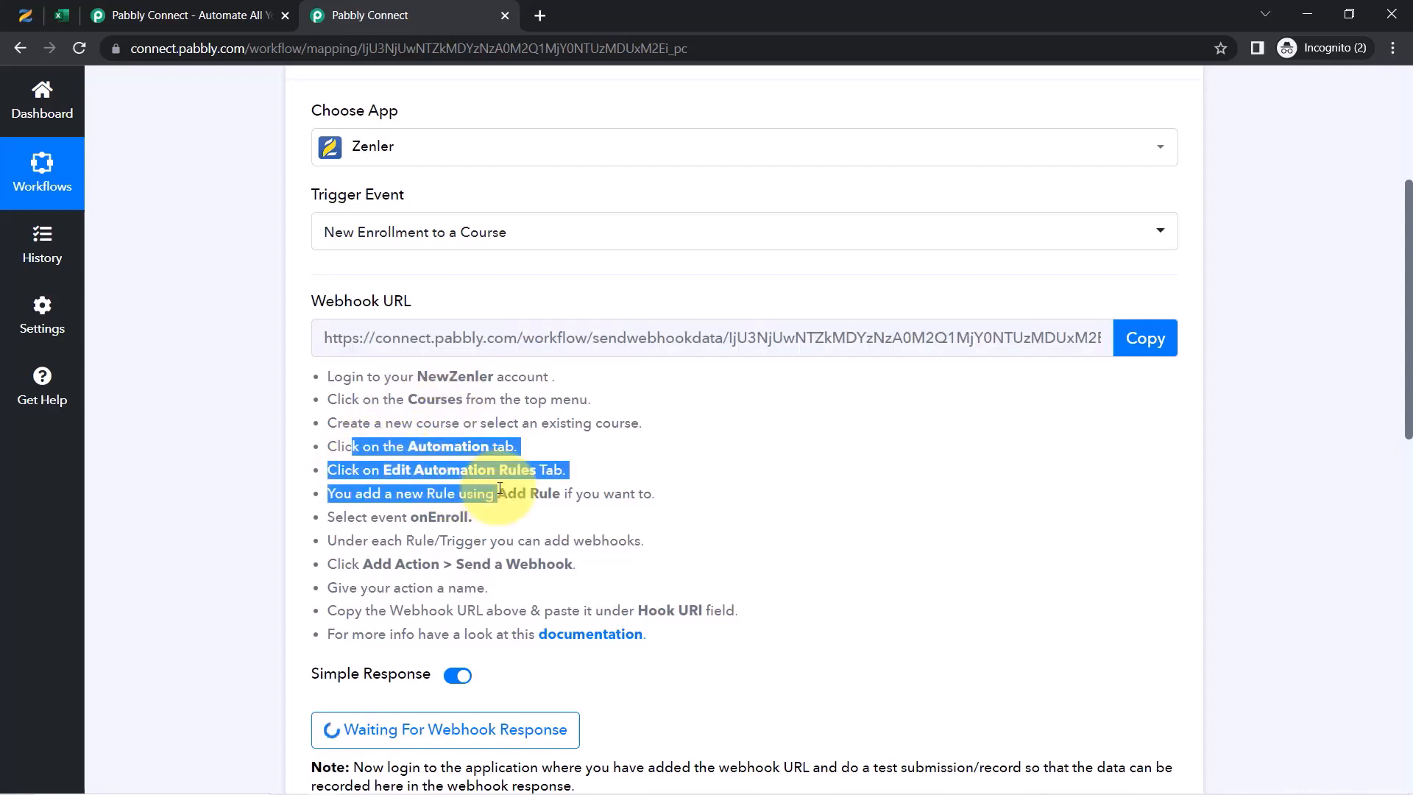
pyautogui.click(500, 489)
pyautogui.moveTo(388, 421); pyautogui.dragTo(507, 424)
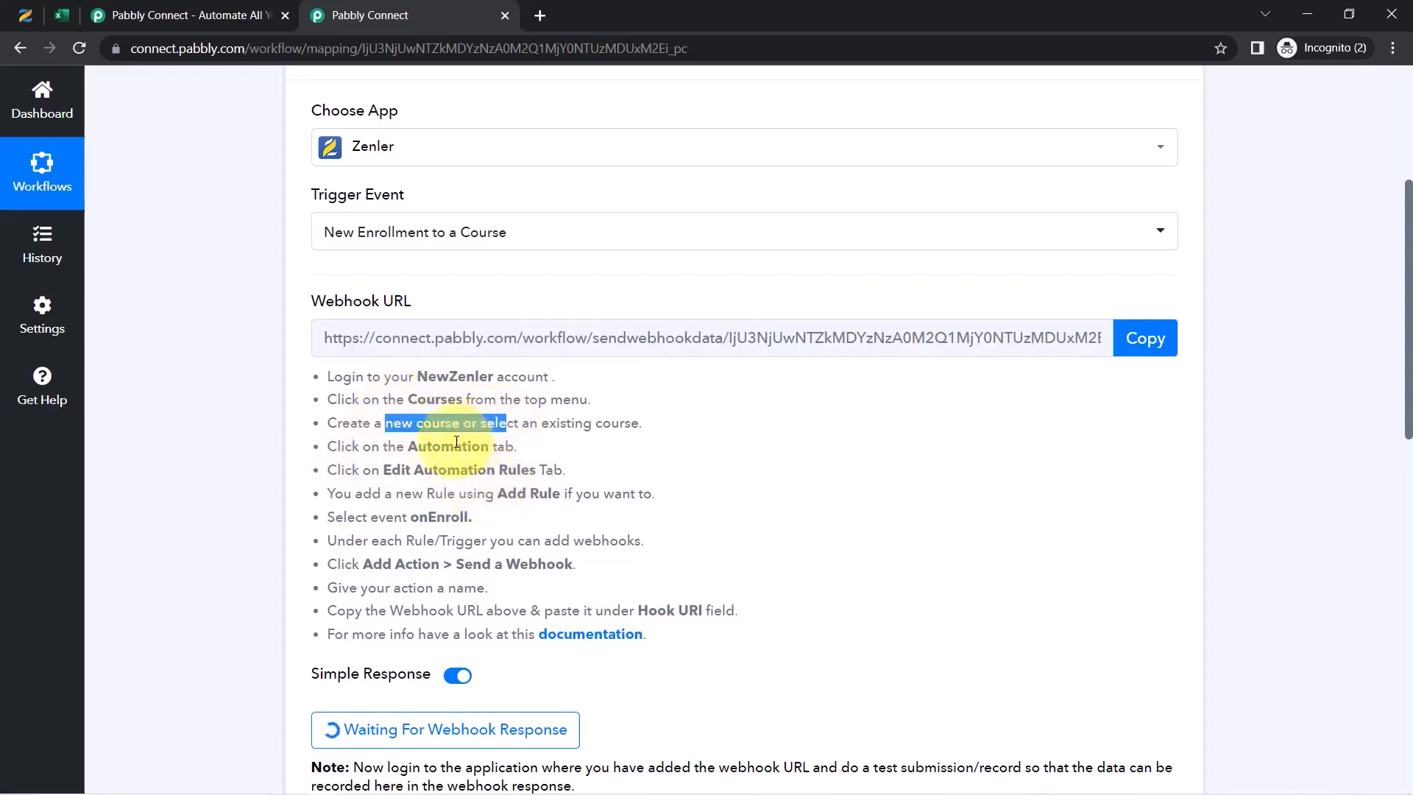
pyautogui.moveTo(382, 451); pyautogui.dragTo(518, 447)
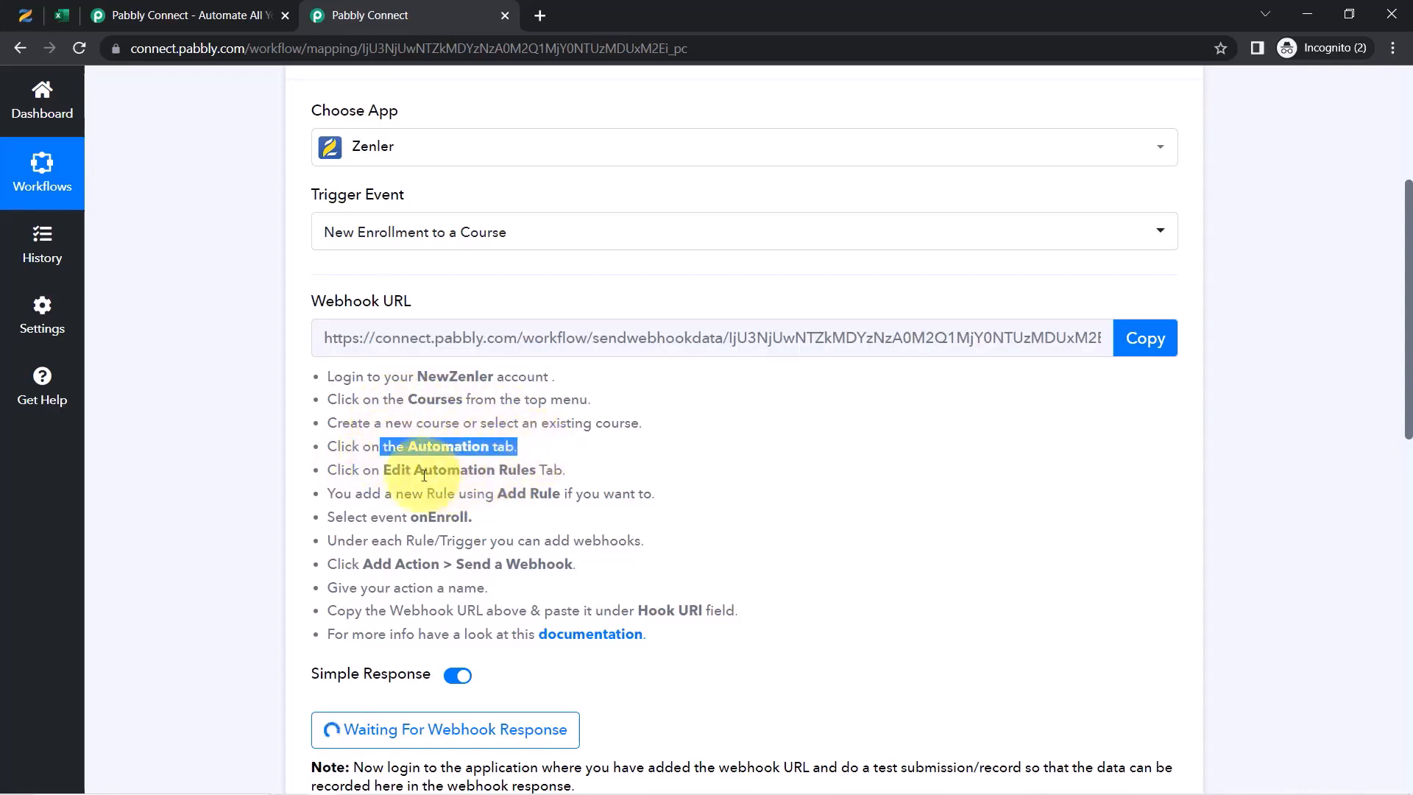
pyautogui.moveTo(376, 474); pyautogui.dragTo(453, 487)
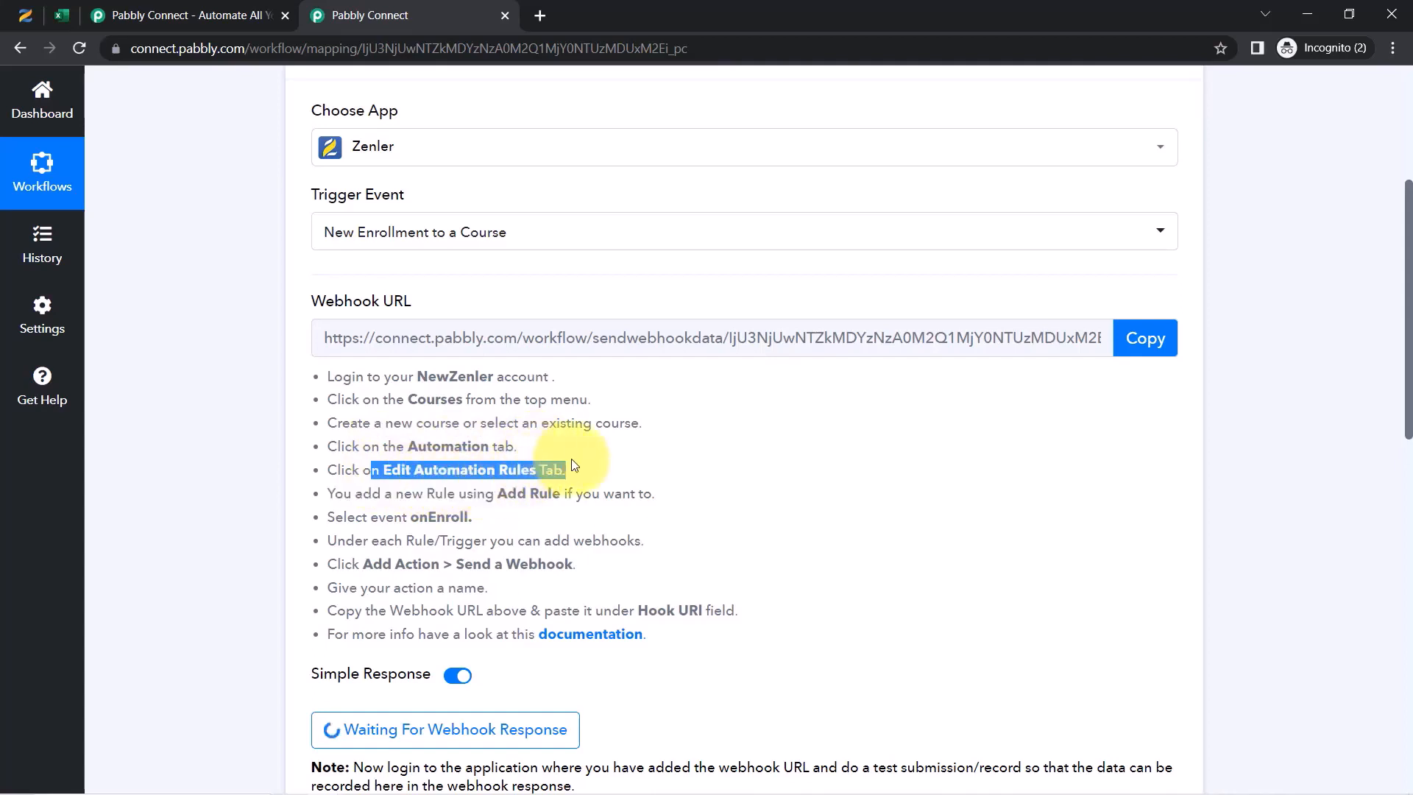
pyautogui.click(26, 15)
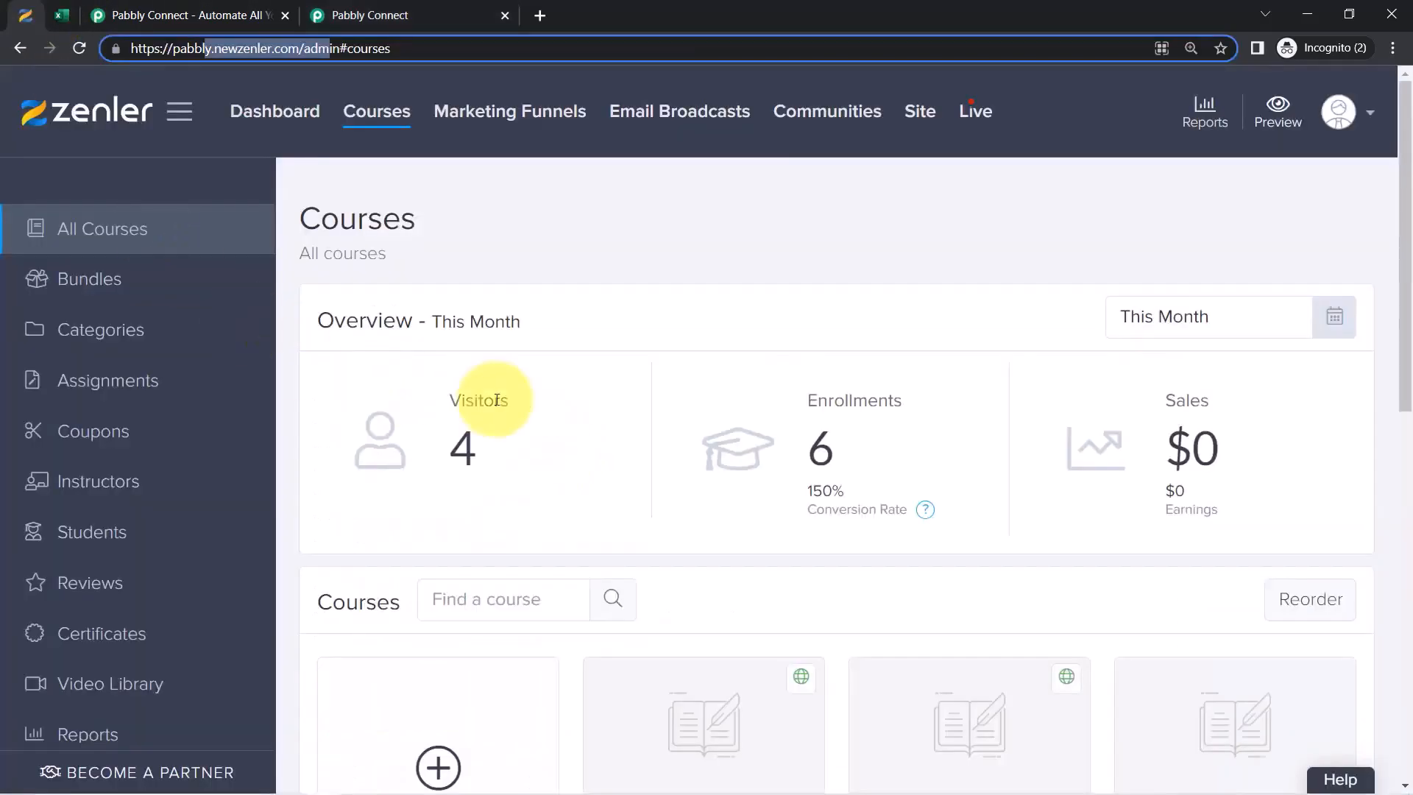
# Open the Automation rules editor of the Core PHP Programming course
pyautogui.moveTo(1408, 160); pyautogui.dragTo(1384, 273)
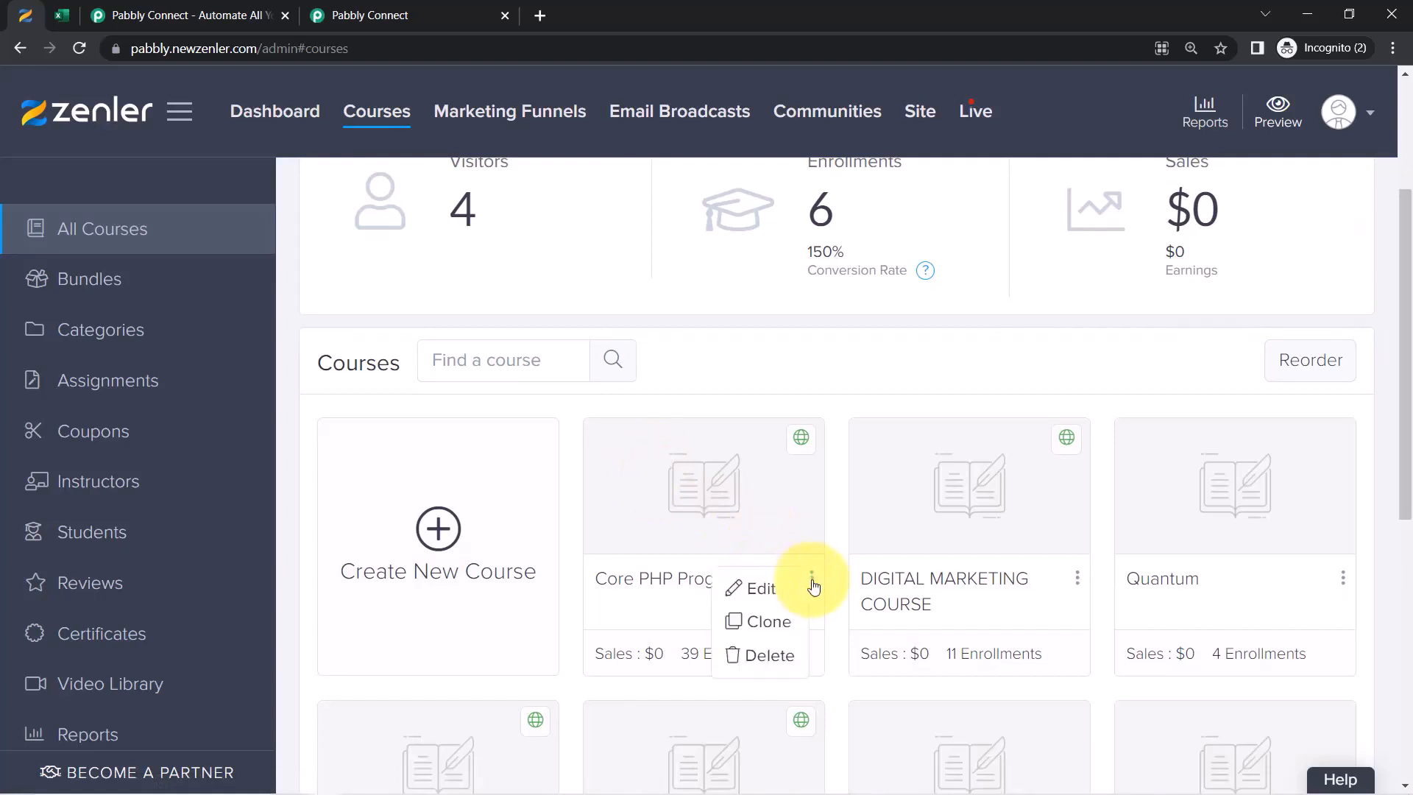
pyautogui.click(749, 590)
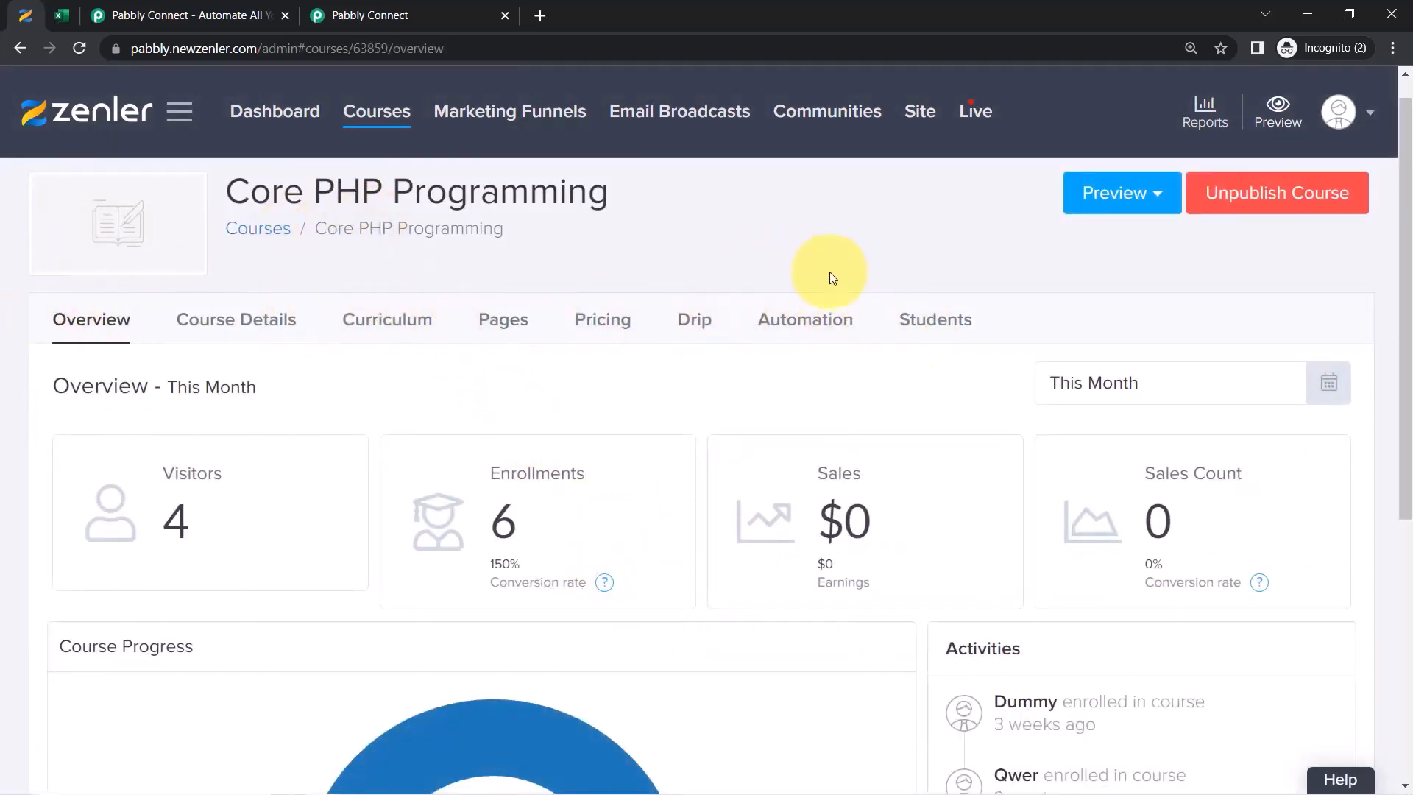
pyautogui.click(807, 324)
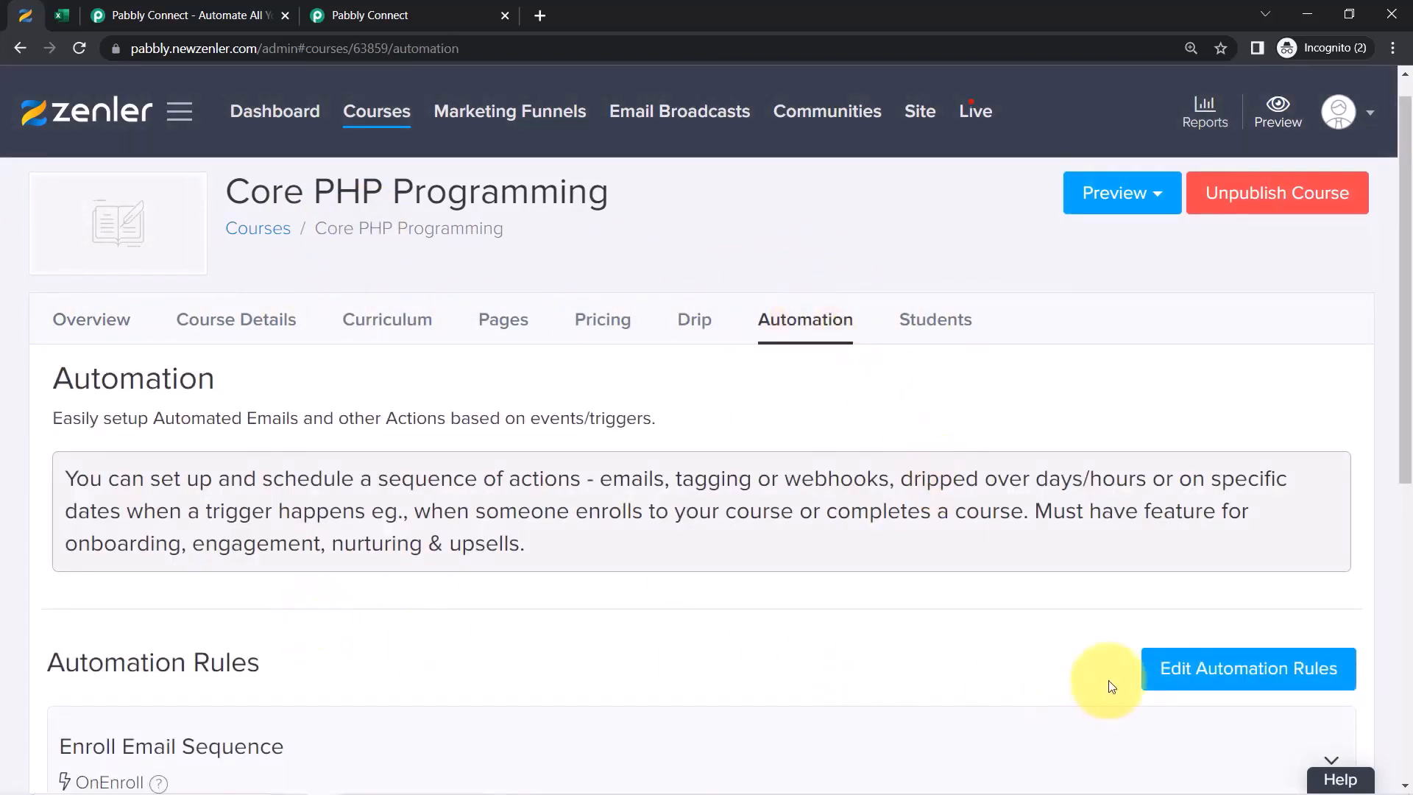
pyautogui.click(1197, 676)
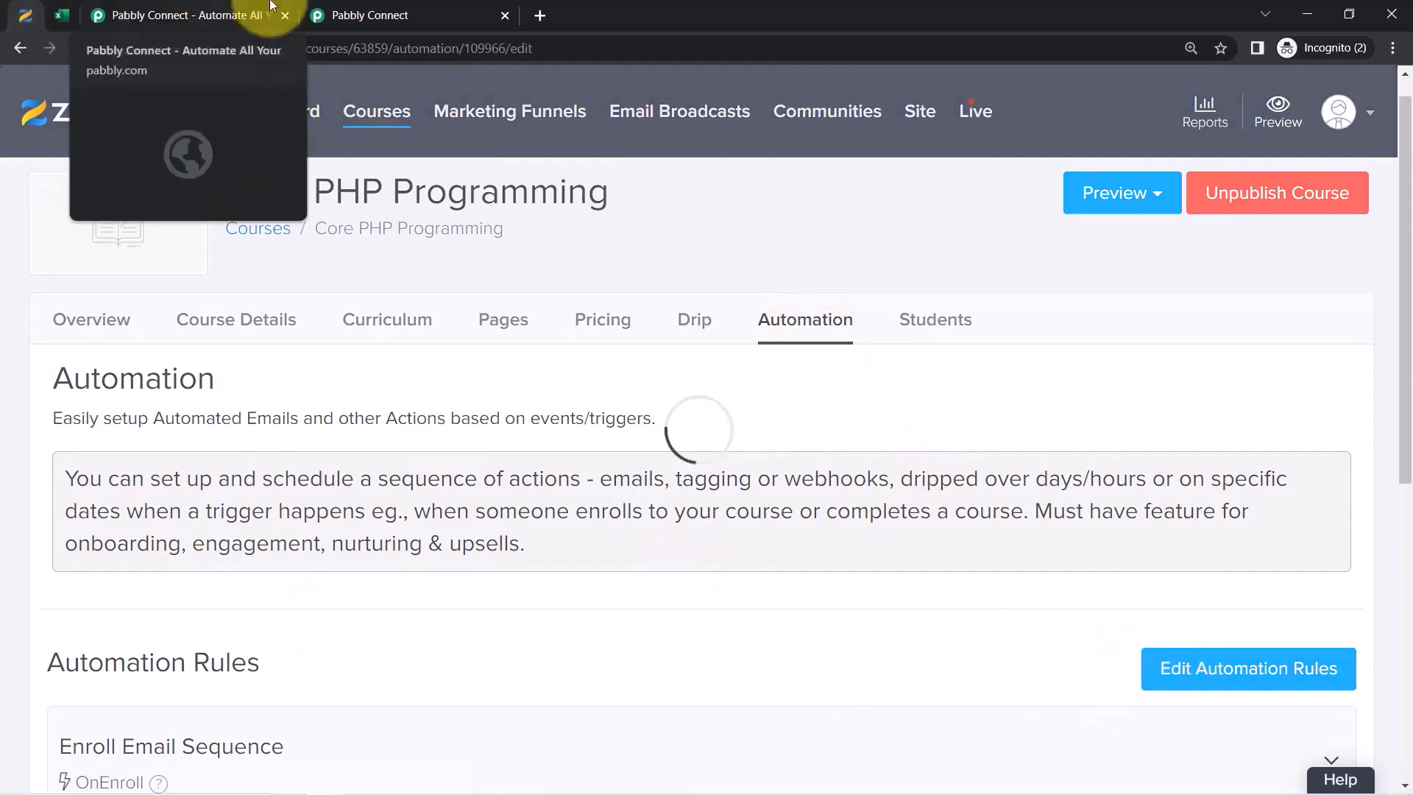
pyautogui.click(375, 7)
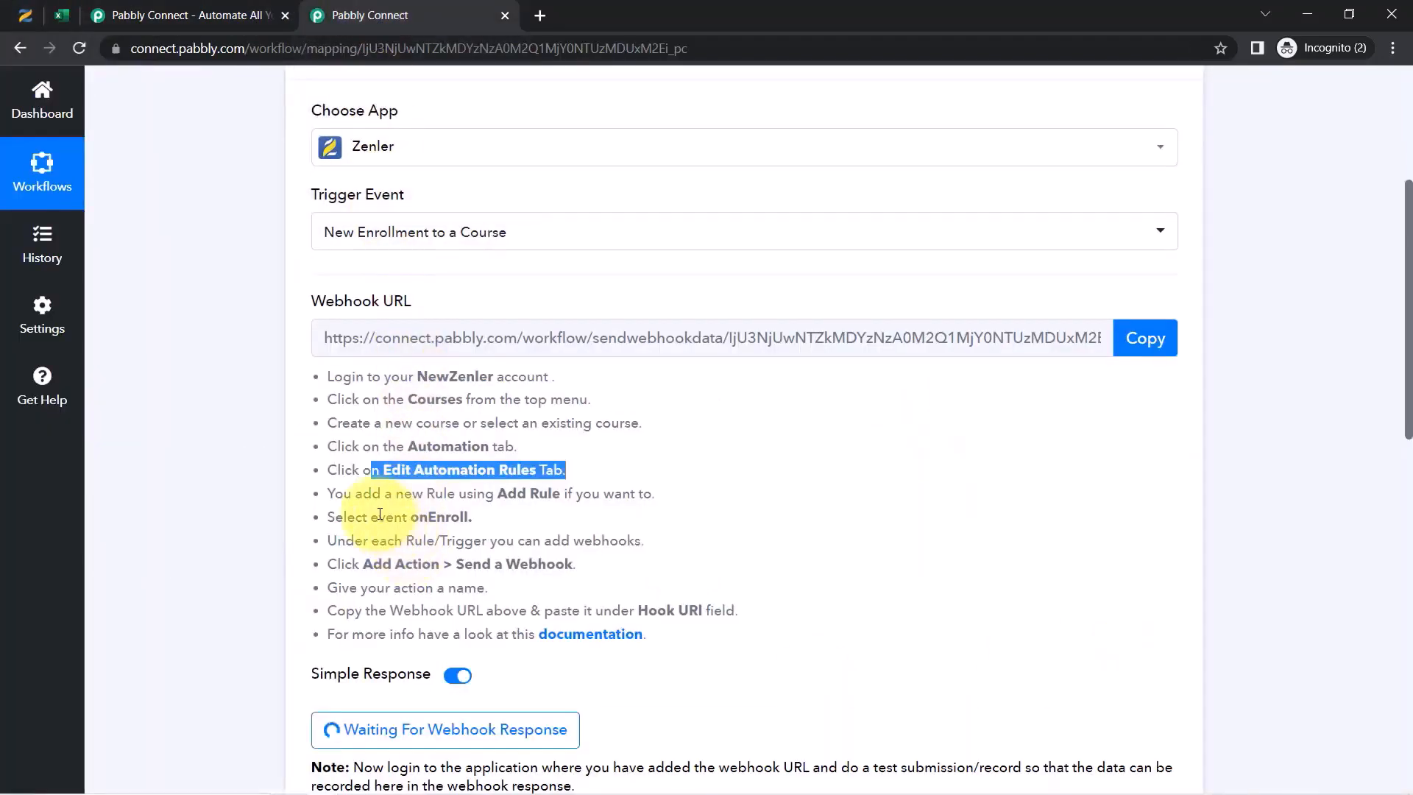
pyautogui.moveTo(459, 494); pyautogui.dragTo(563, 495)
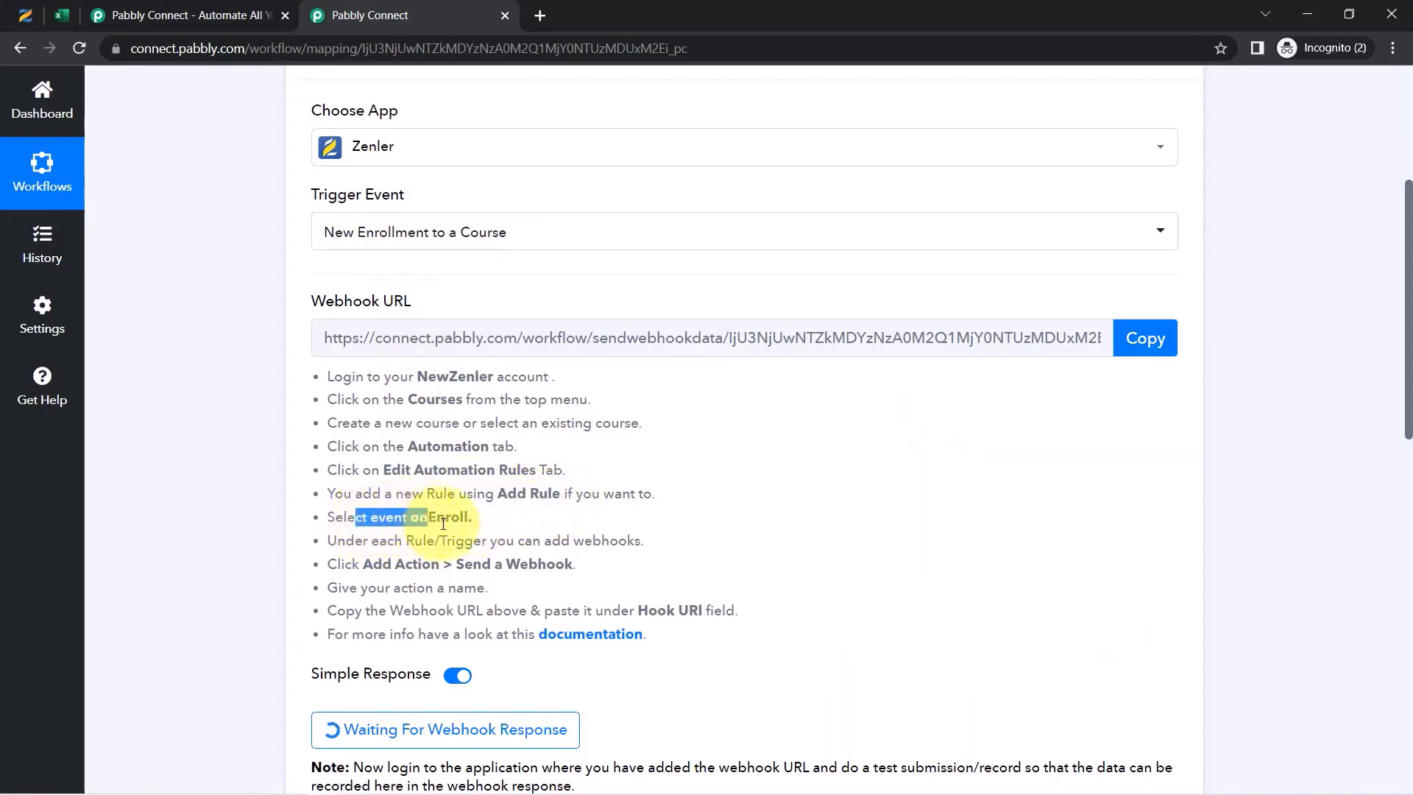
pyautogui.click(23, 10)
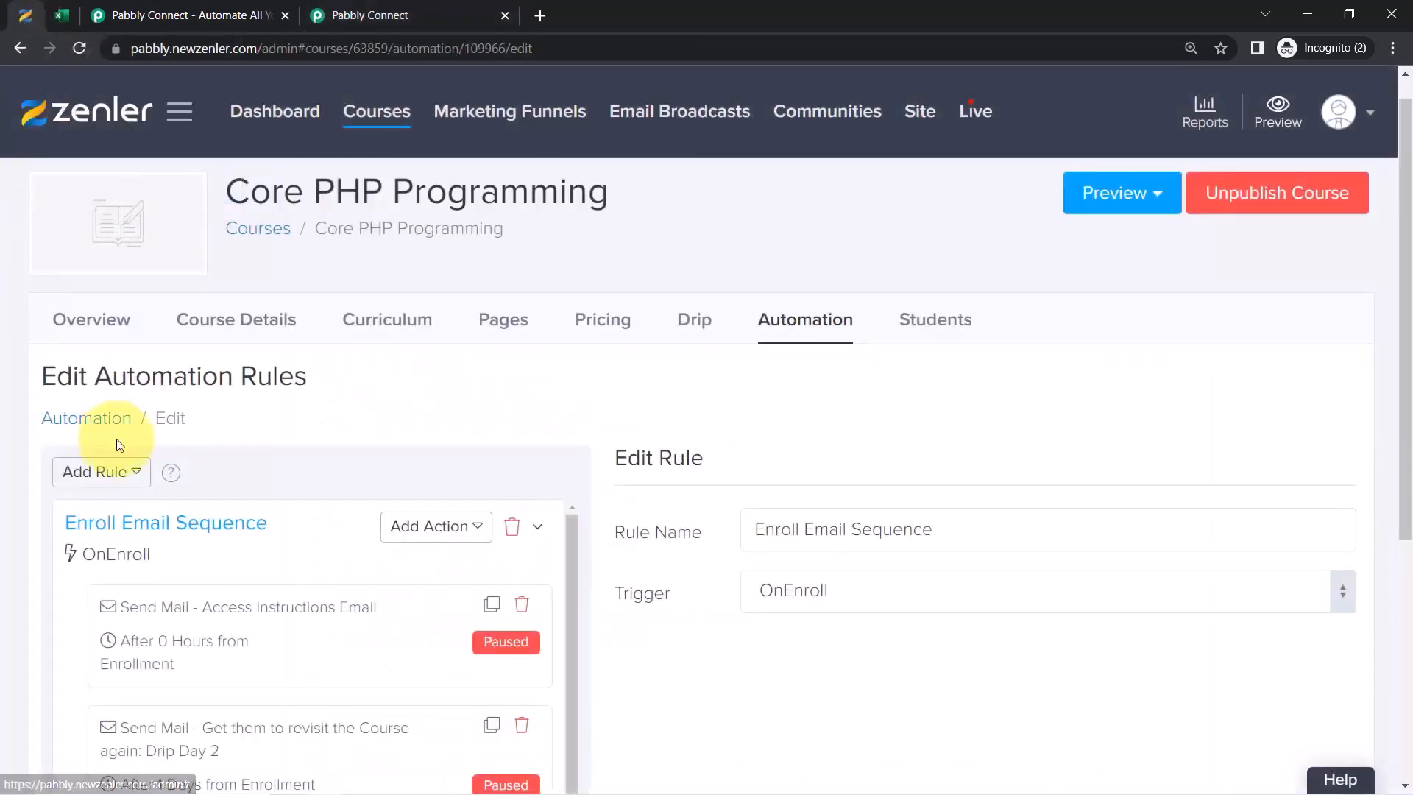
# Add a new automation rule triggered OnEnroll
pyautogui.click(136, 480)
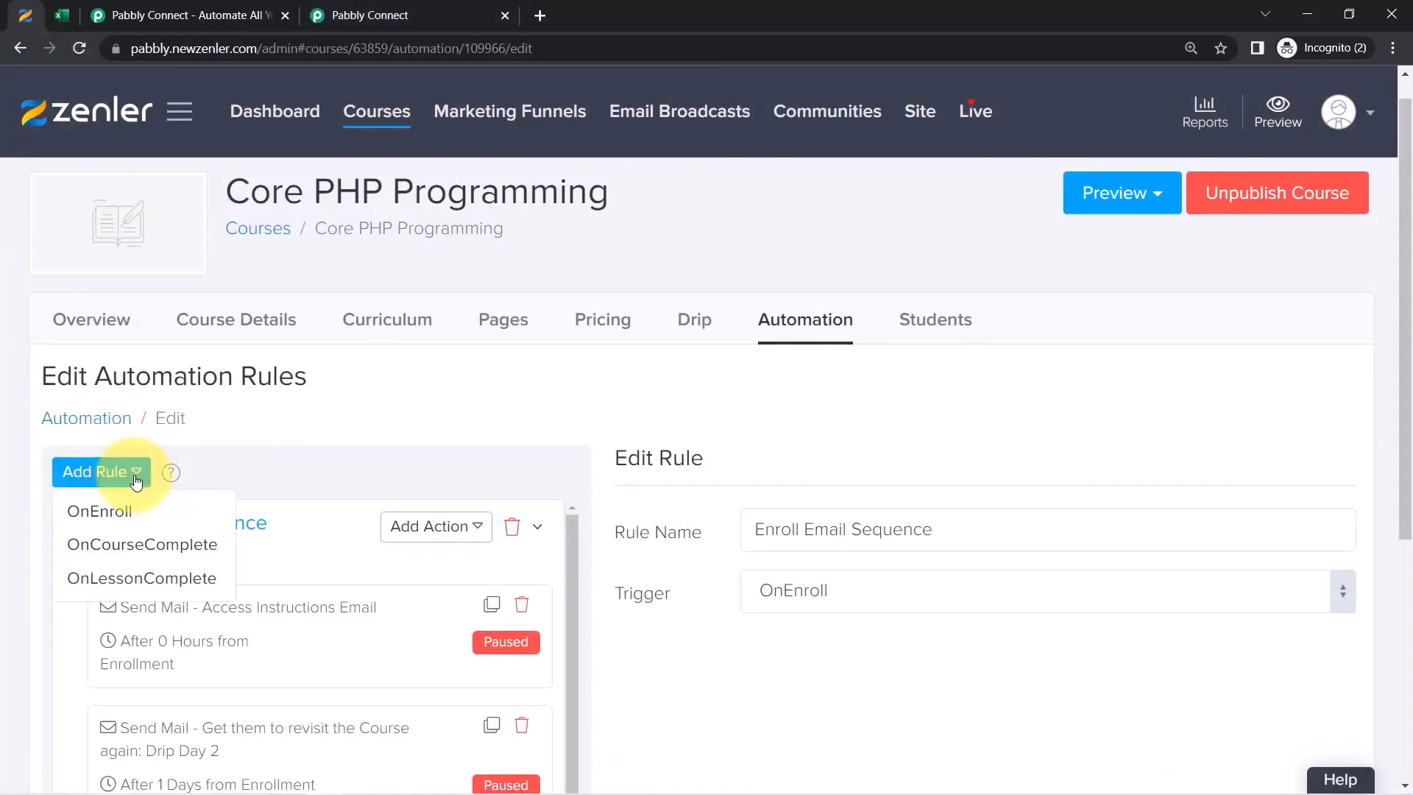
pyautogui.click(99, 513)
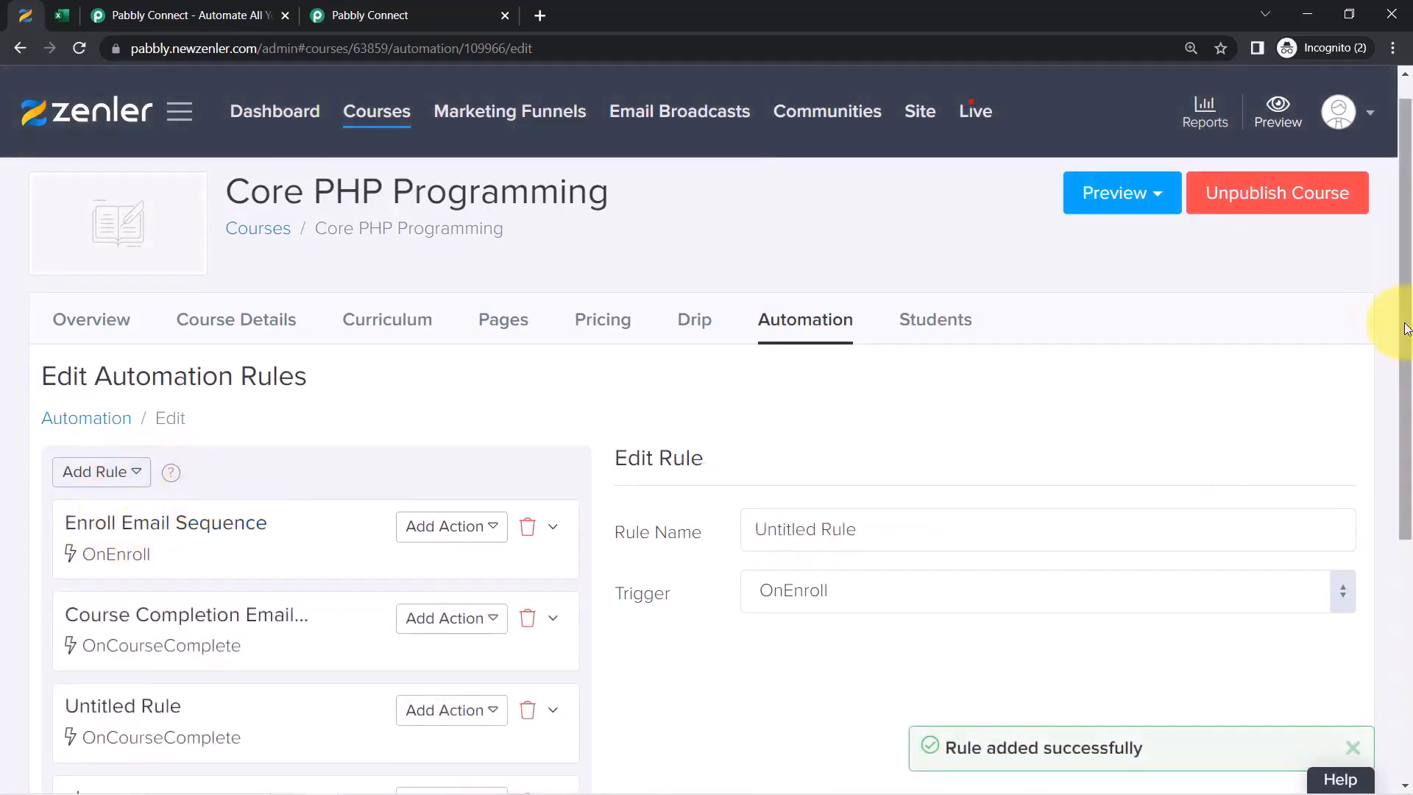
pyautogui.moveTo(1405, 329); pyautogui.dragTo(1391, 617)
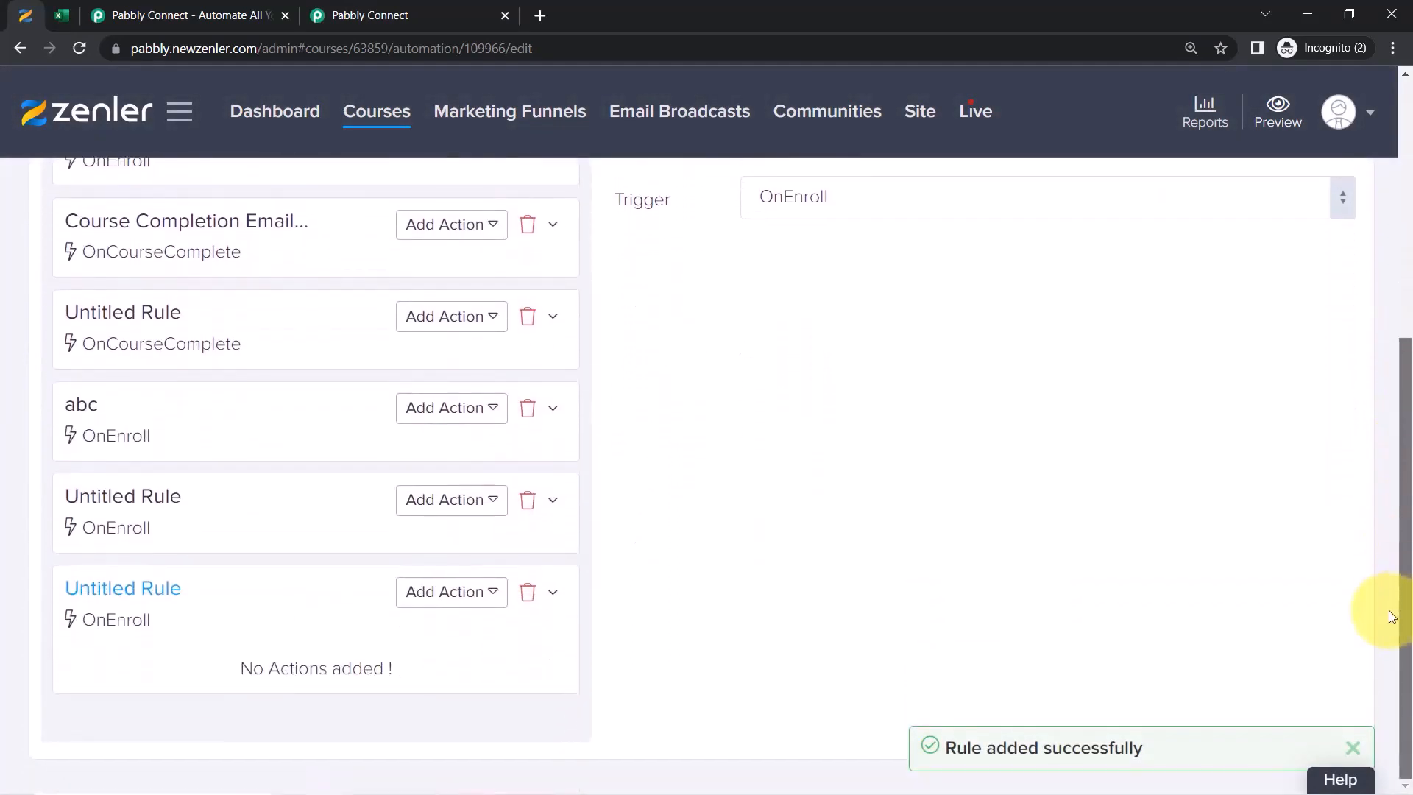
# Give the rule a Send a Webhook action 'Collect Student Data' with the Pabbly URL as Hook Url
pyautogui.click(426, 591)
pyautogui.scroll(-1, 456, 674)
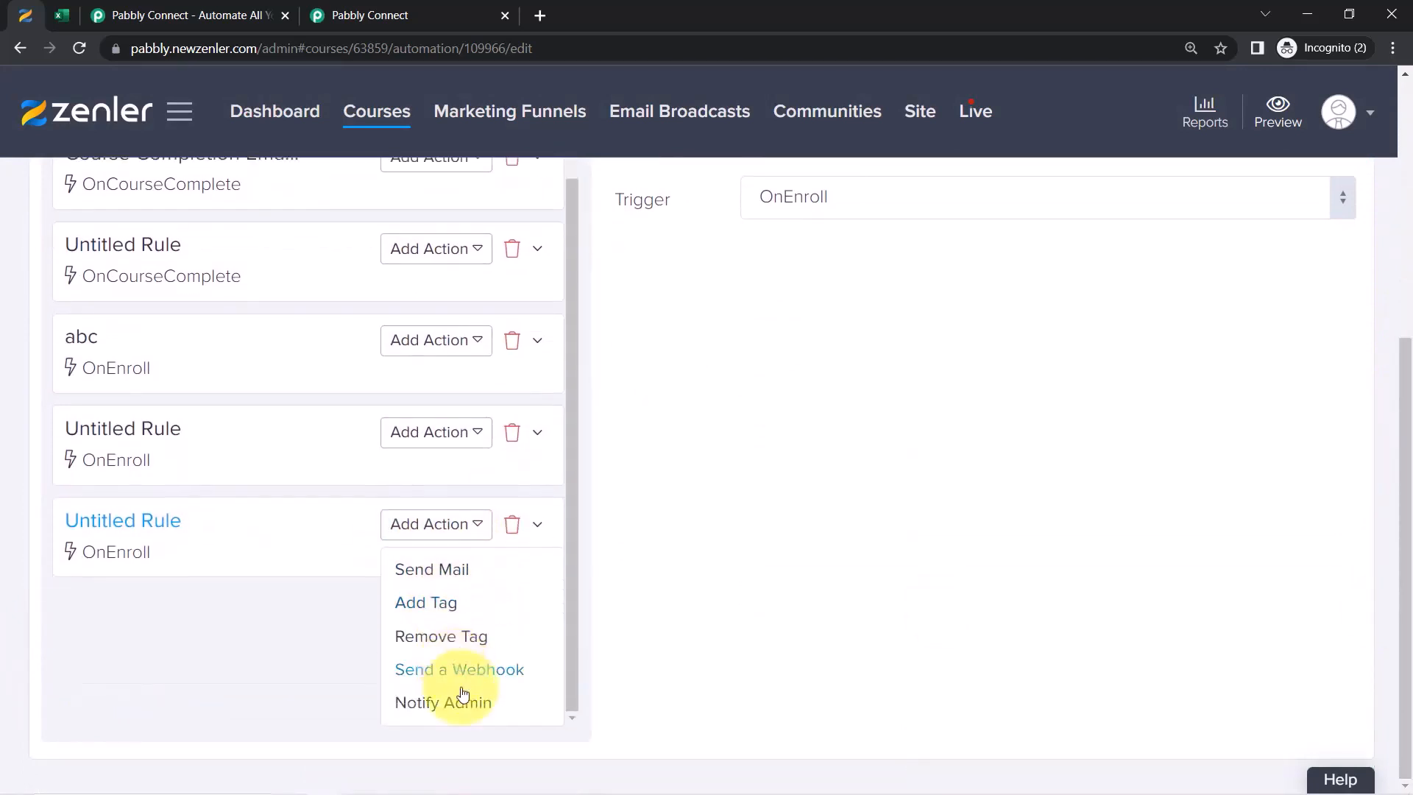
pyautogui.click(409, 679)
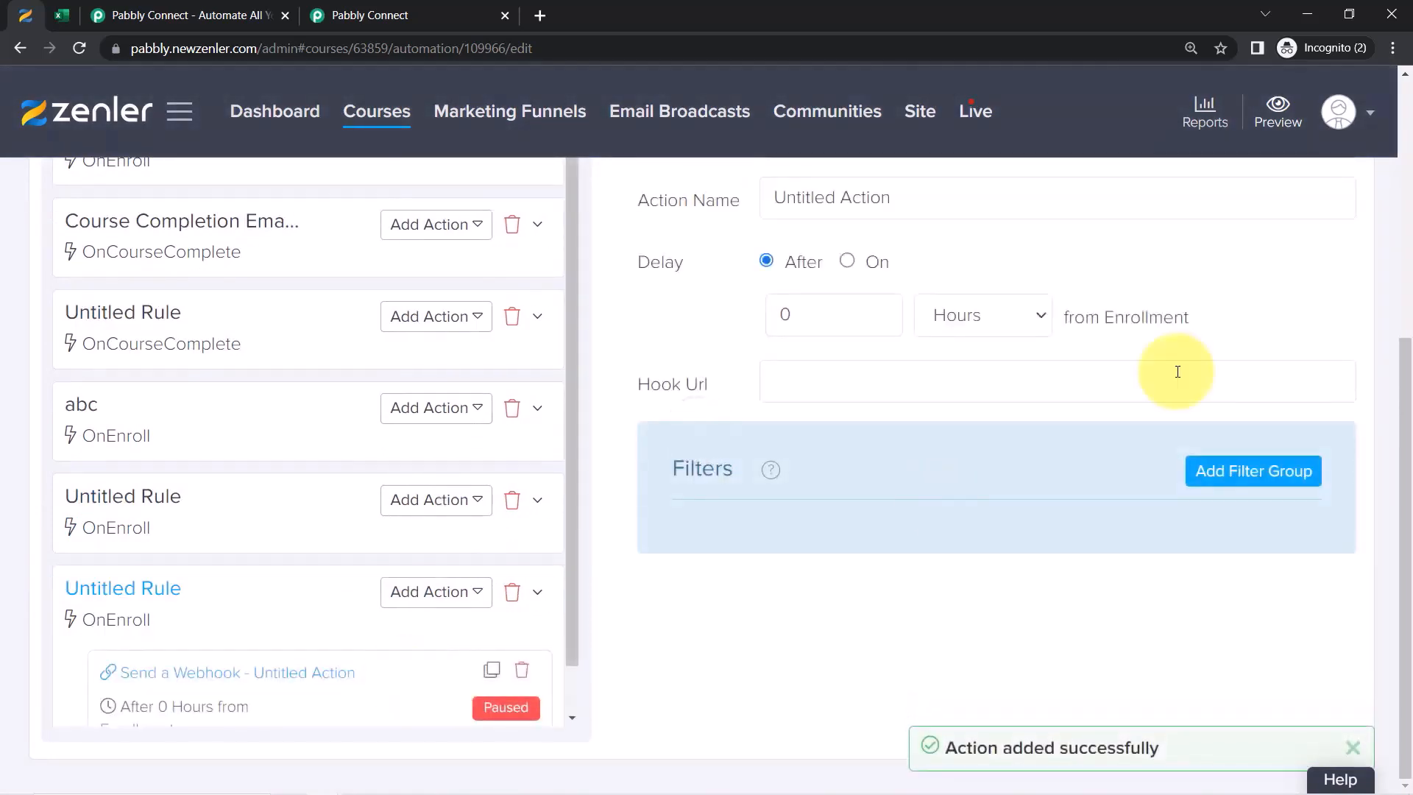
pyautogui.scroll(3, 1409, 409)
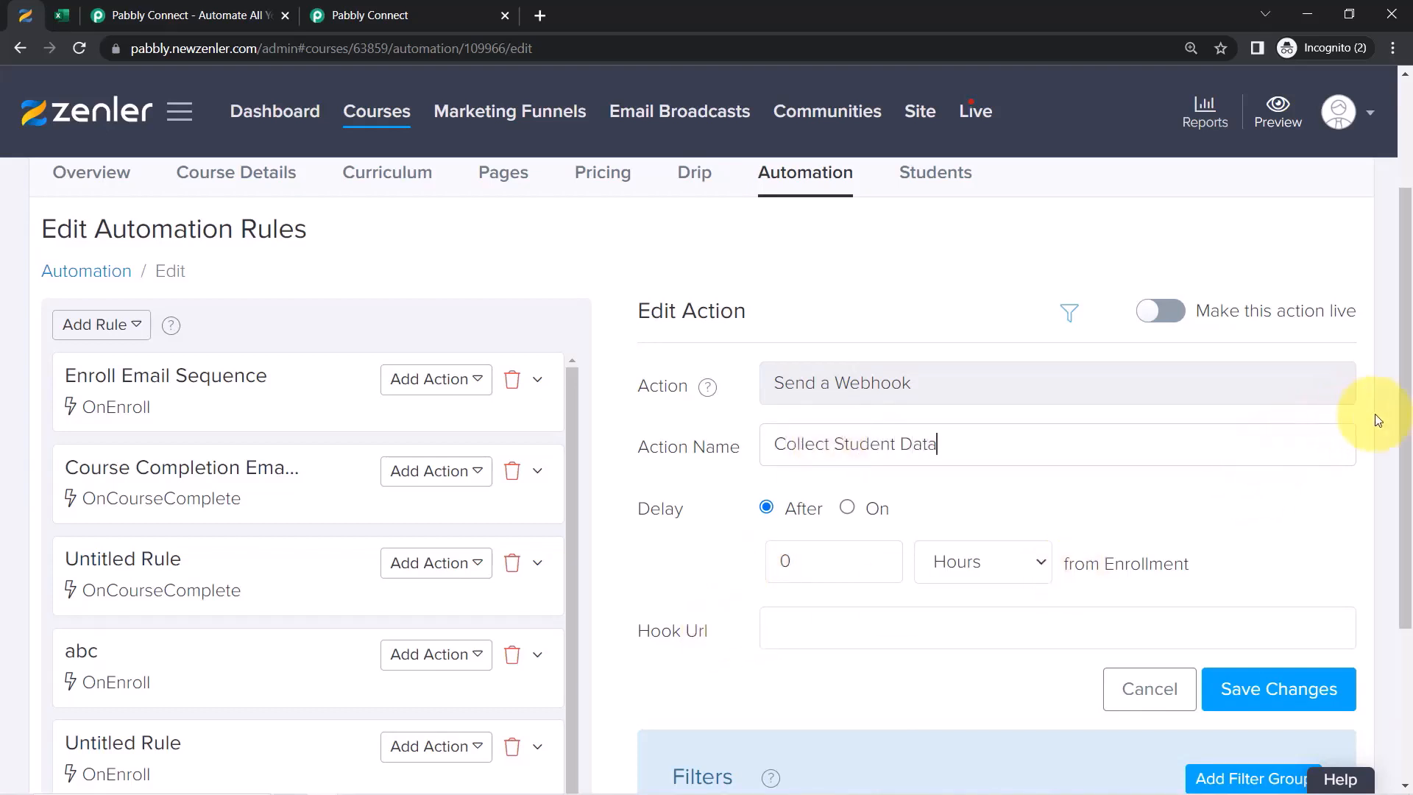
pyautogui.moveTo(1405, 409); pyautogui.dragTo(1391, 520)
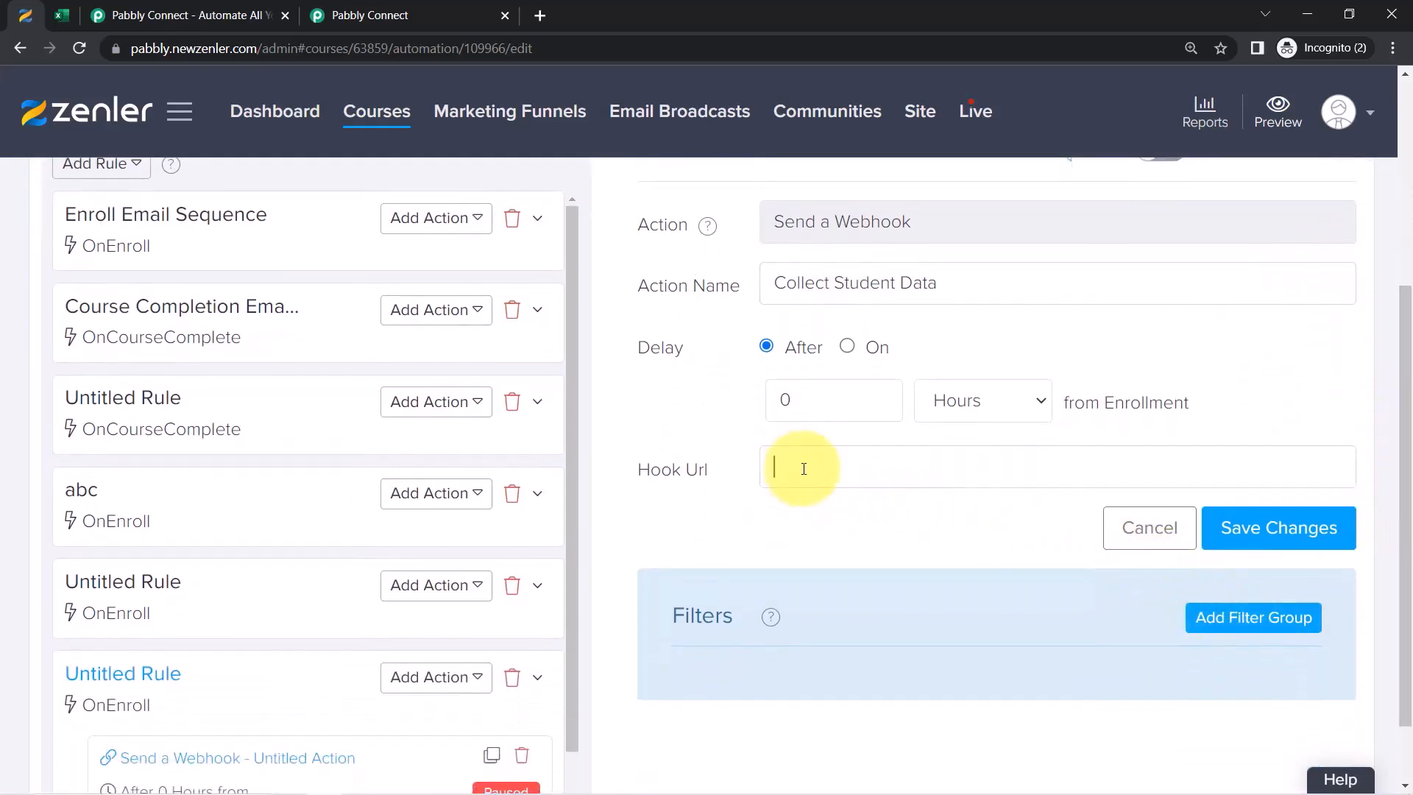
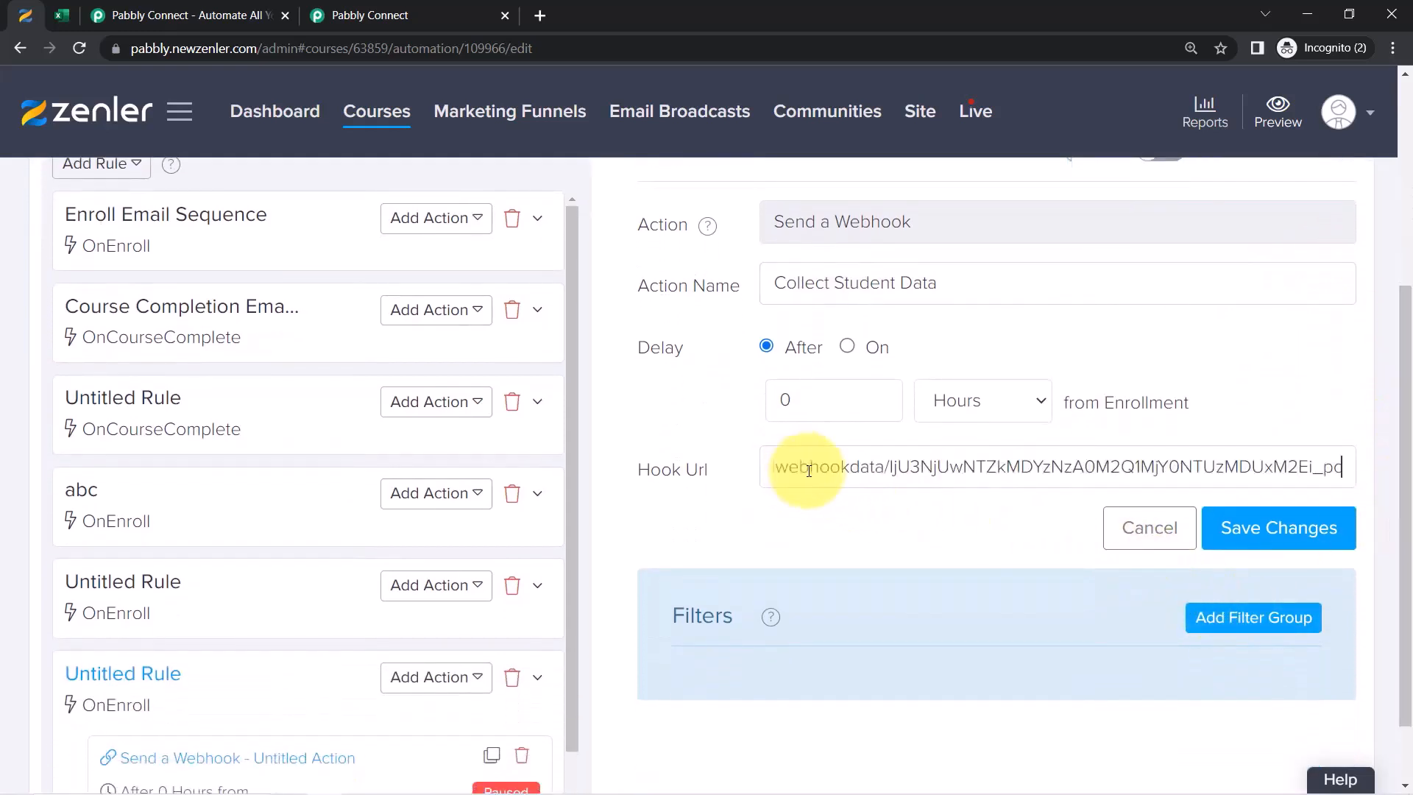
# Close the extra Pabbly tab, save the webhook action, make it live and apply it to existing students
pyautogui.click(458, 9)
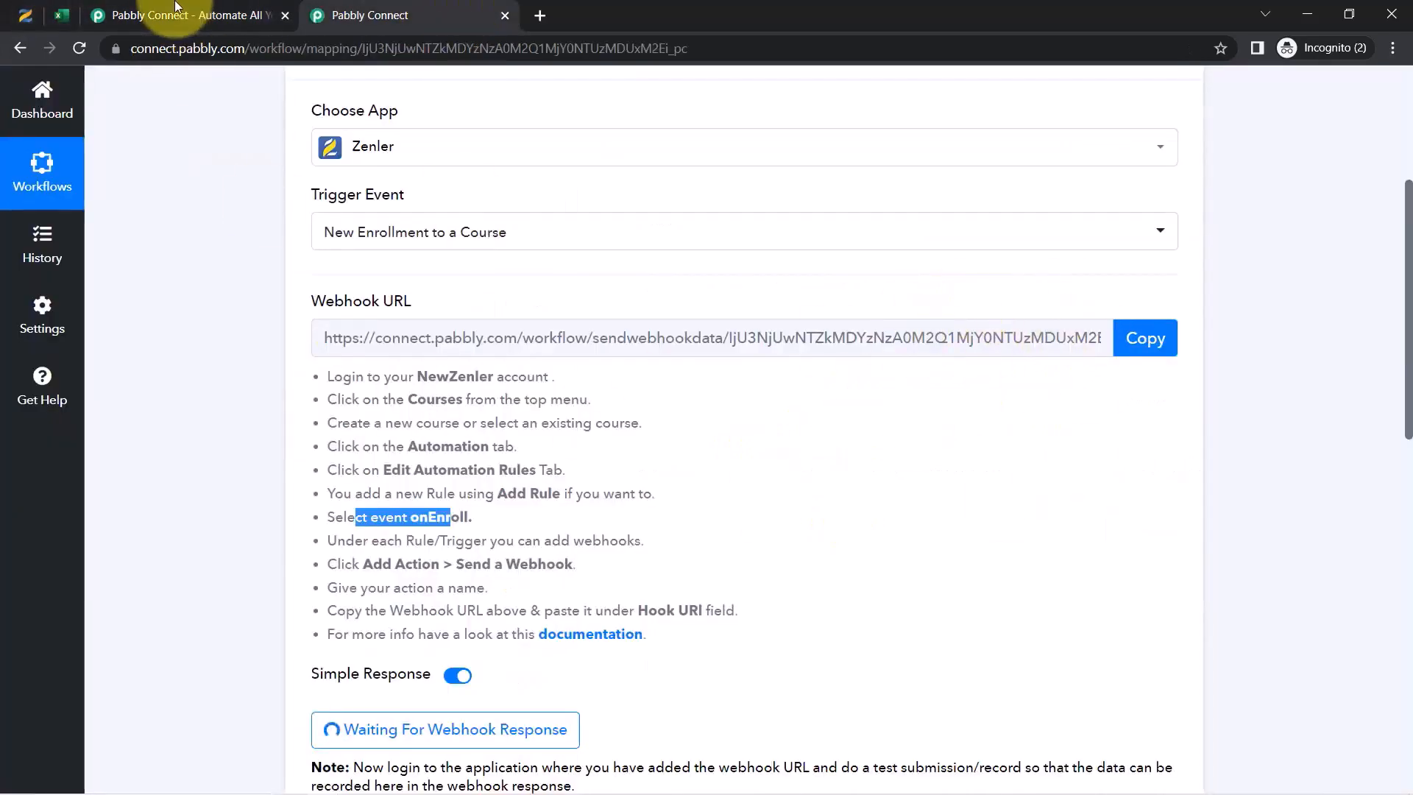
pyautogui.click(286, 16)
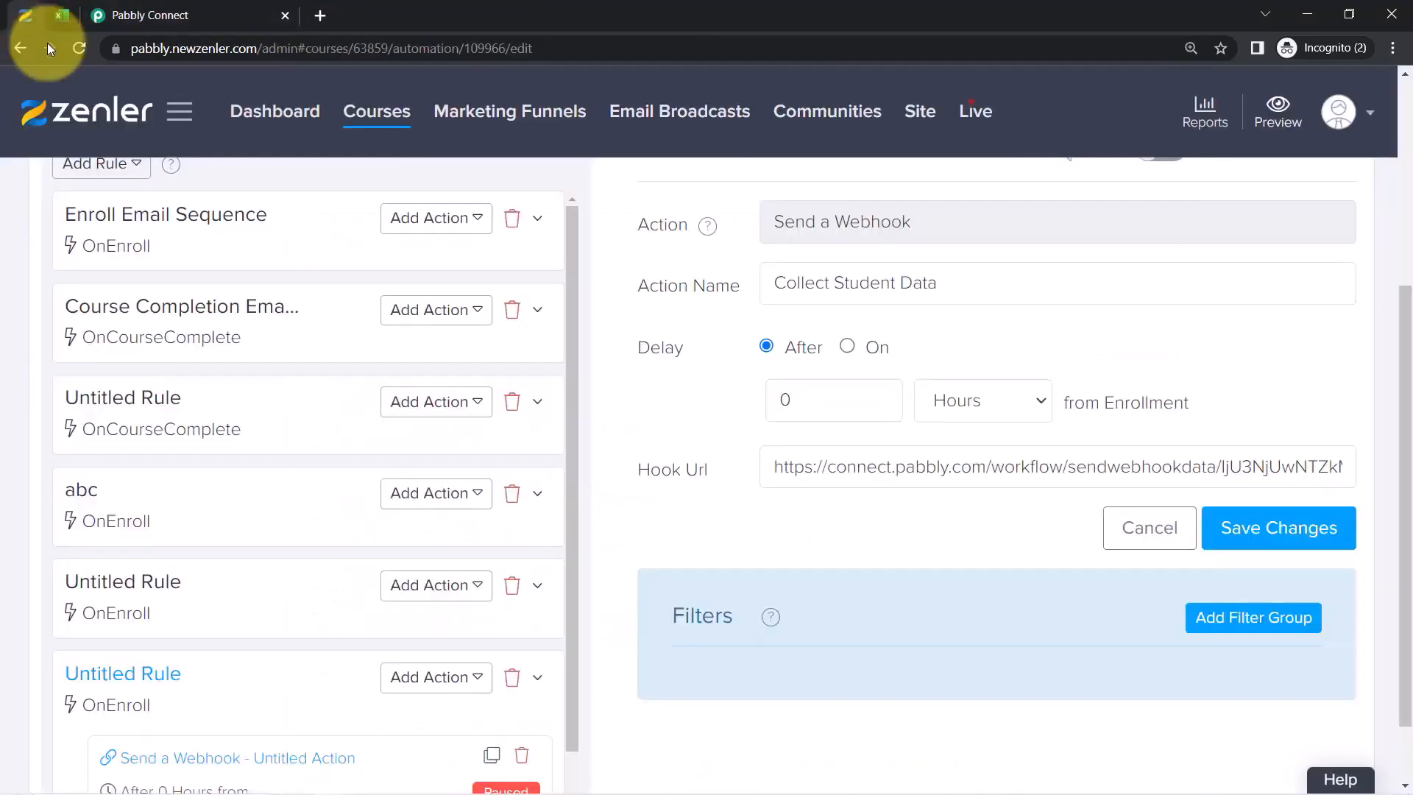
pyautogui.click(1216, 539)
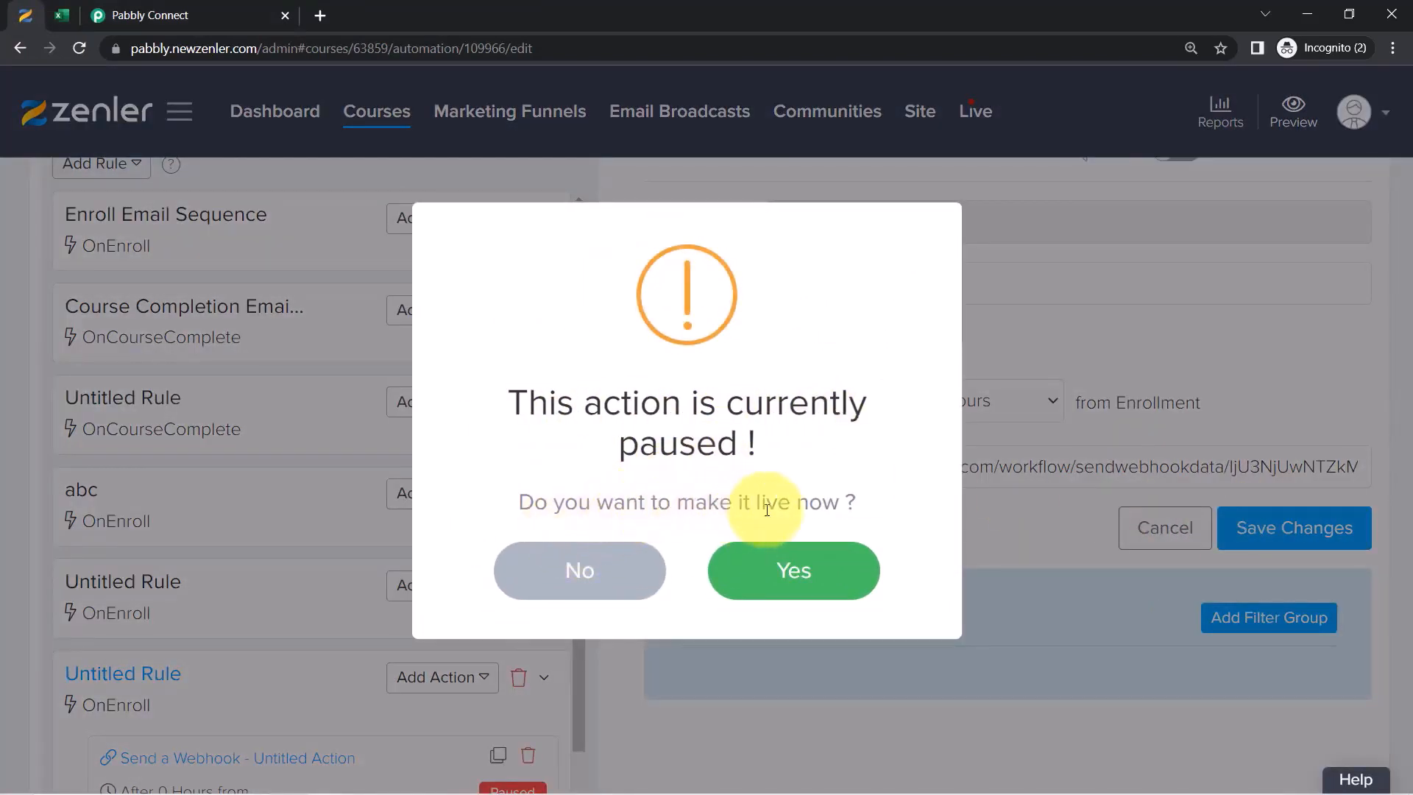
pyautogui.click(808, 580)
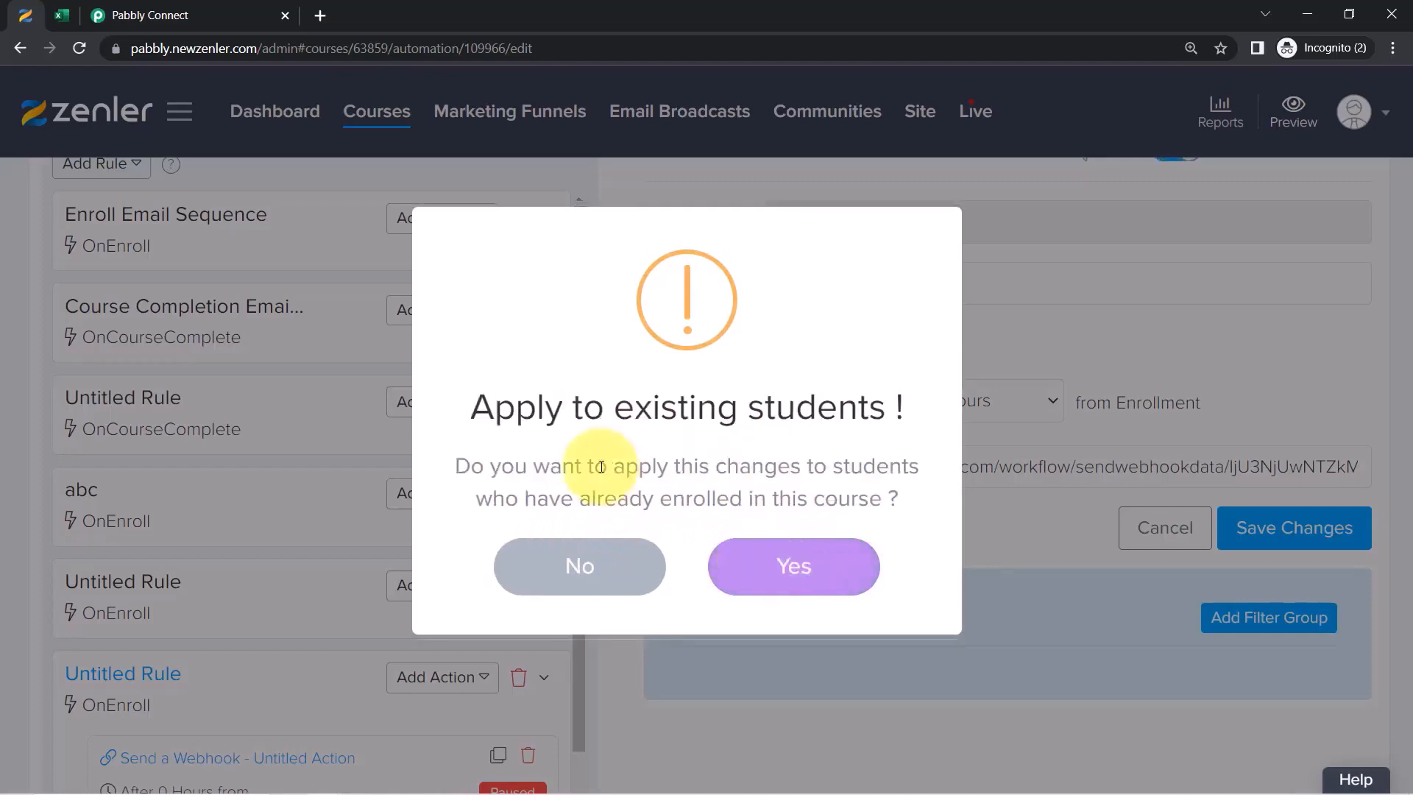
pyautogui.click(782, 586)
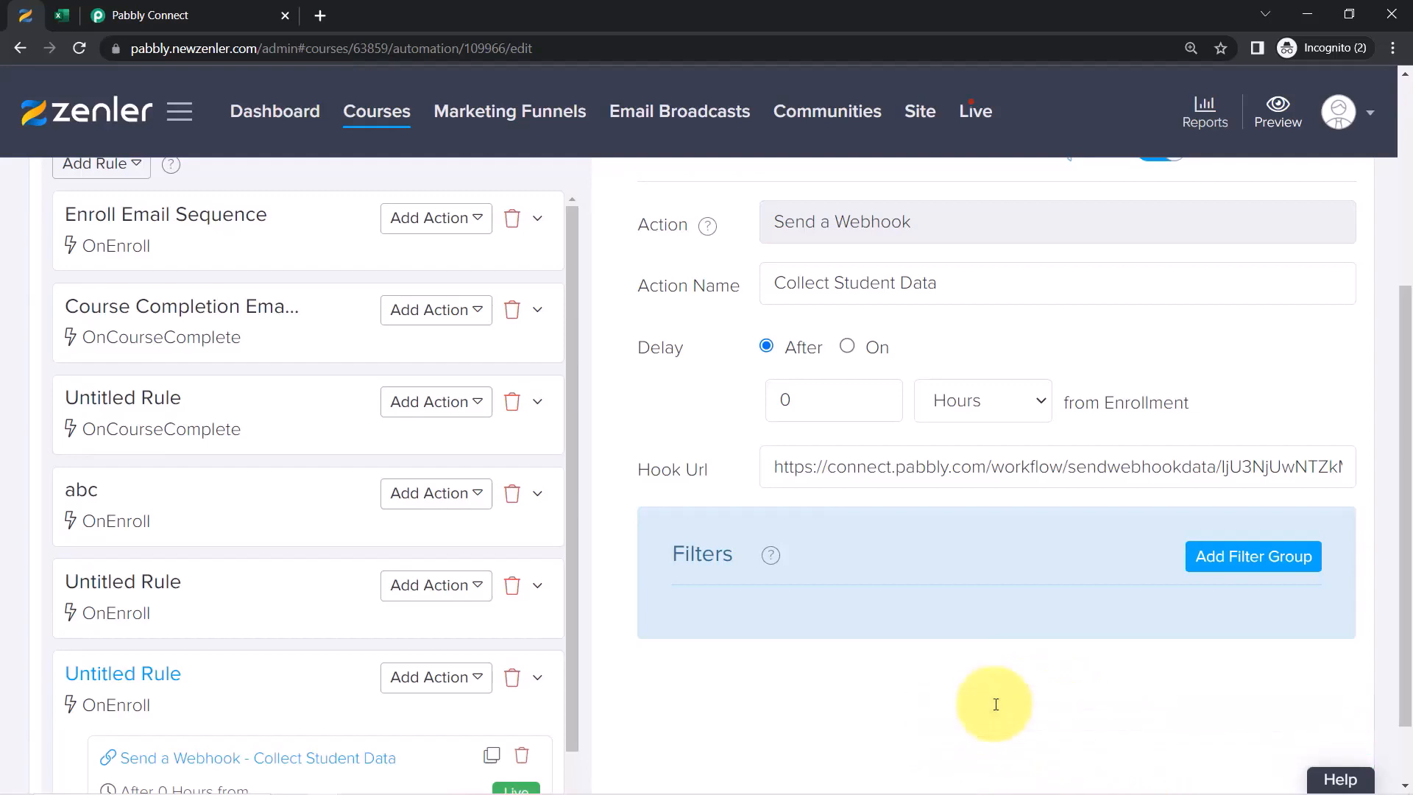
# Re-capture the webhook response in the Pabbly workflow and confirm with Yes
pyautogui.click(155, 15)
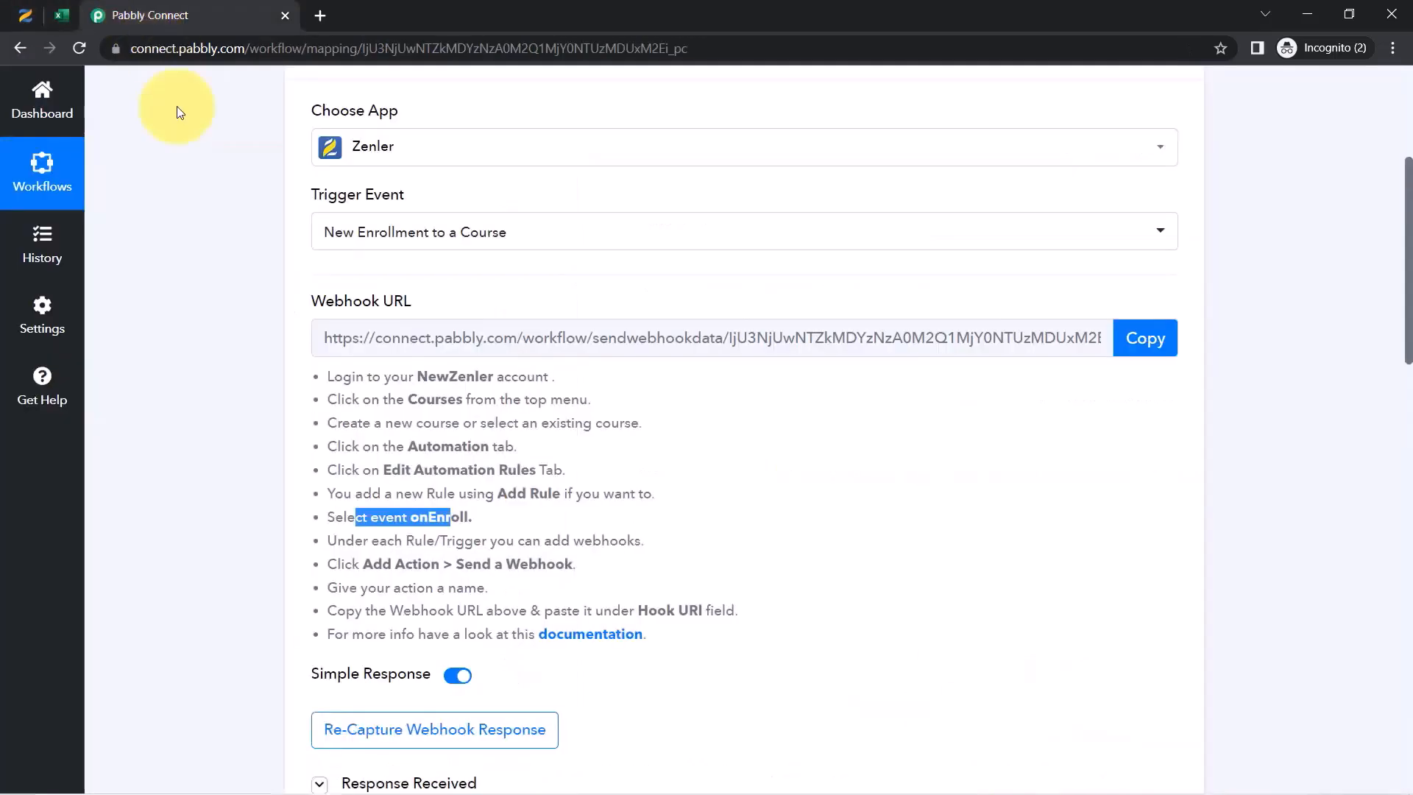
pyautogui.moveTo(1410, 294); pyautogui.dragTo(1407, 426)
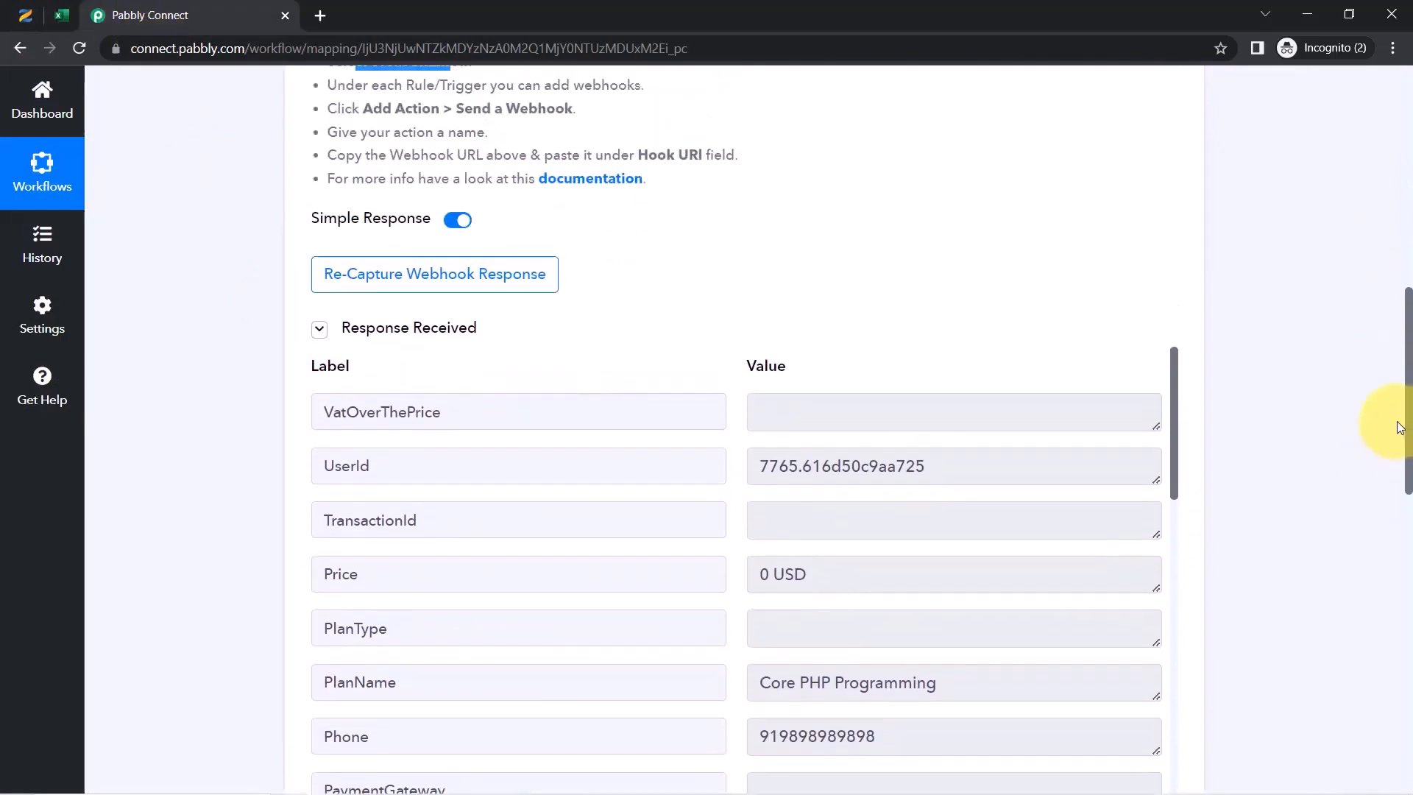
pyautogui.click(413, 277)
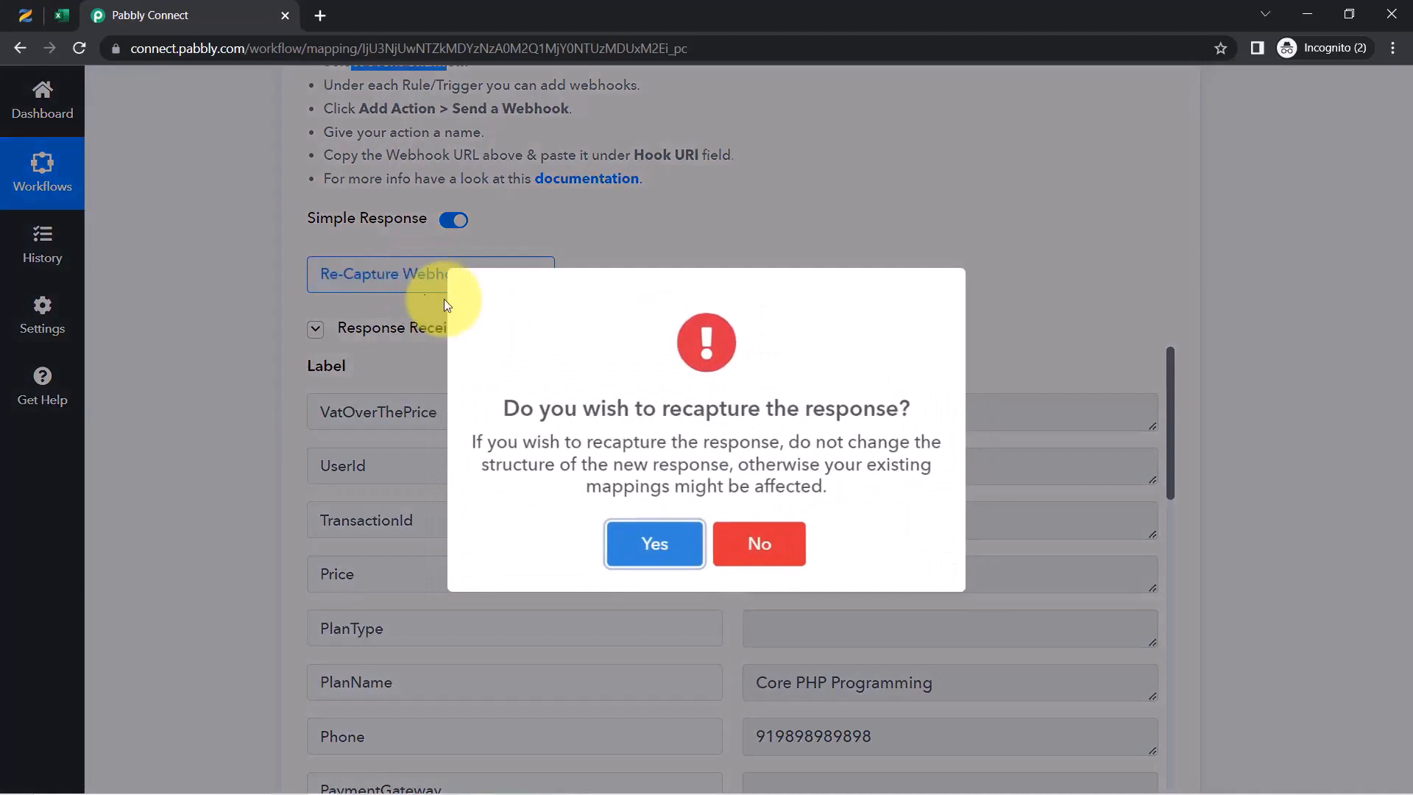
pyautogui.click(655, 545)
pyautogui.scroll(5, 1345, 368)
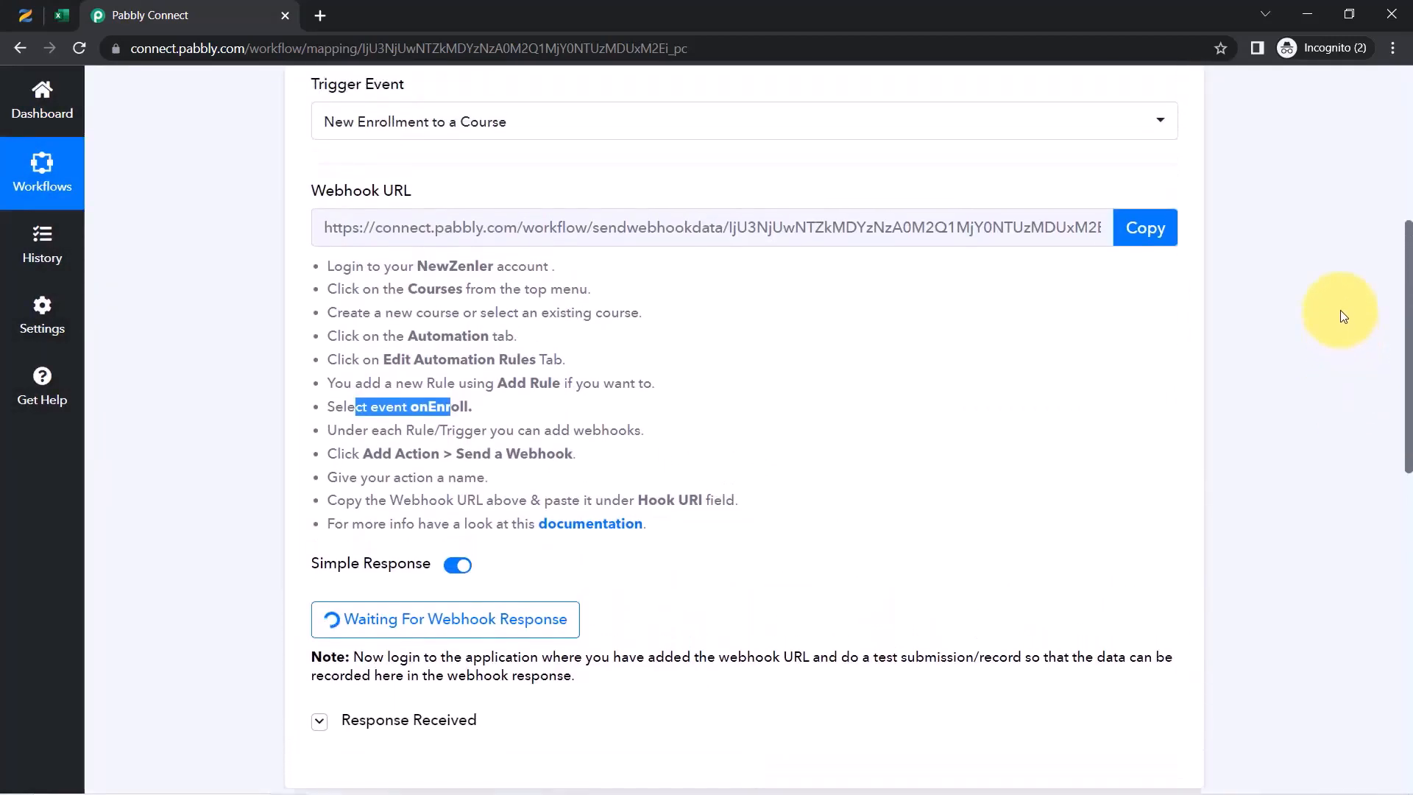
pyautogui.scroll(2, 1339, 280)
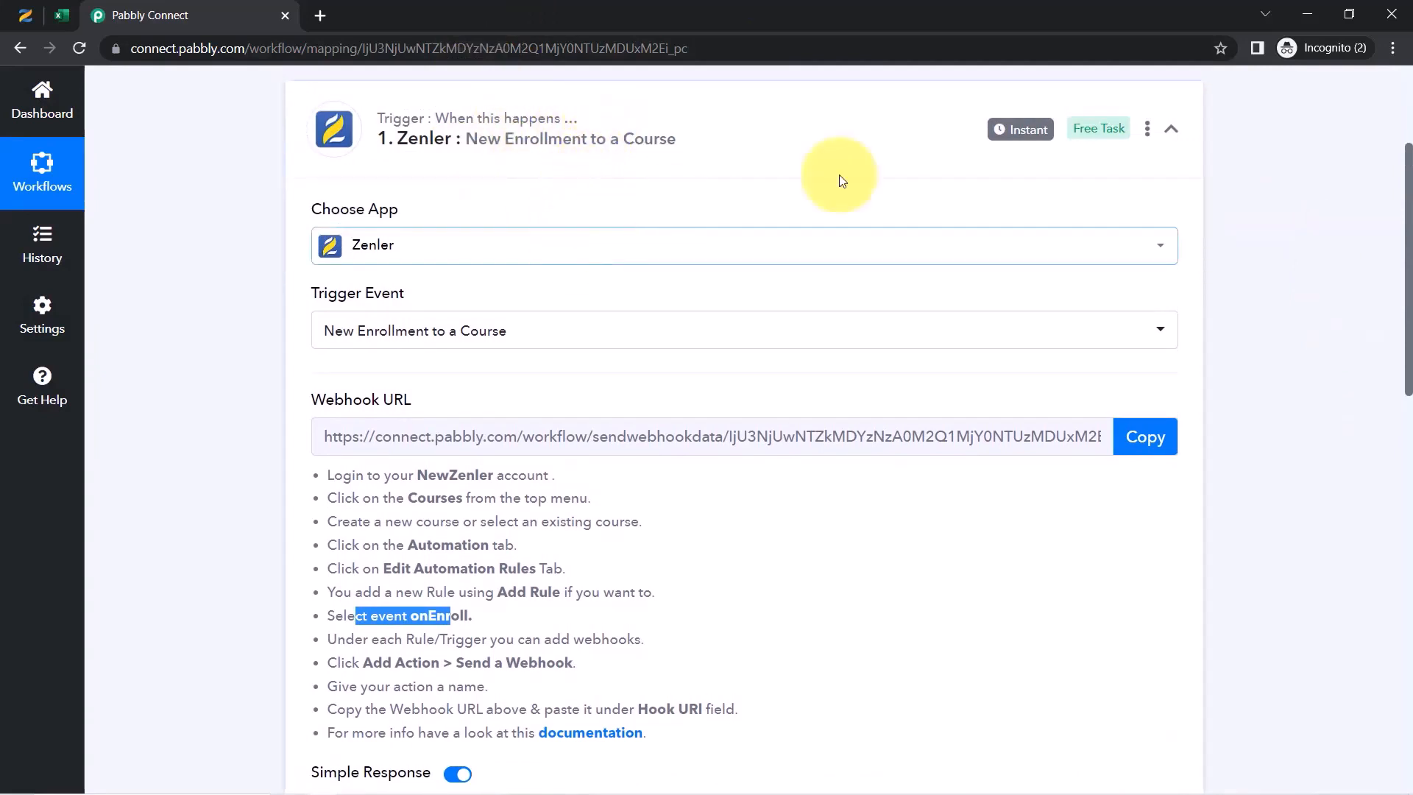
pyautogui.moveTo(1011, 129)
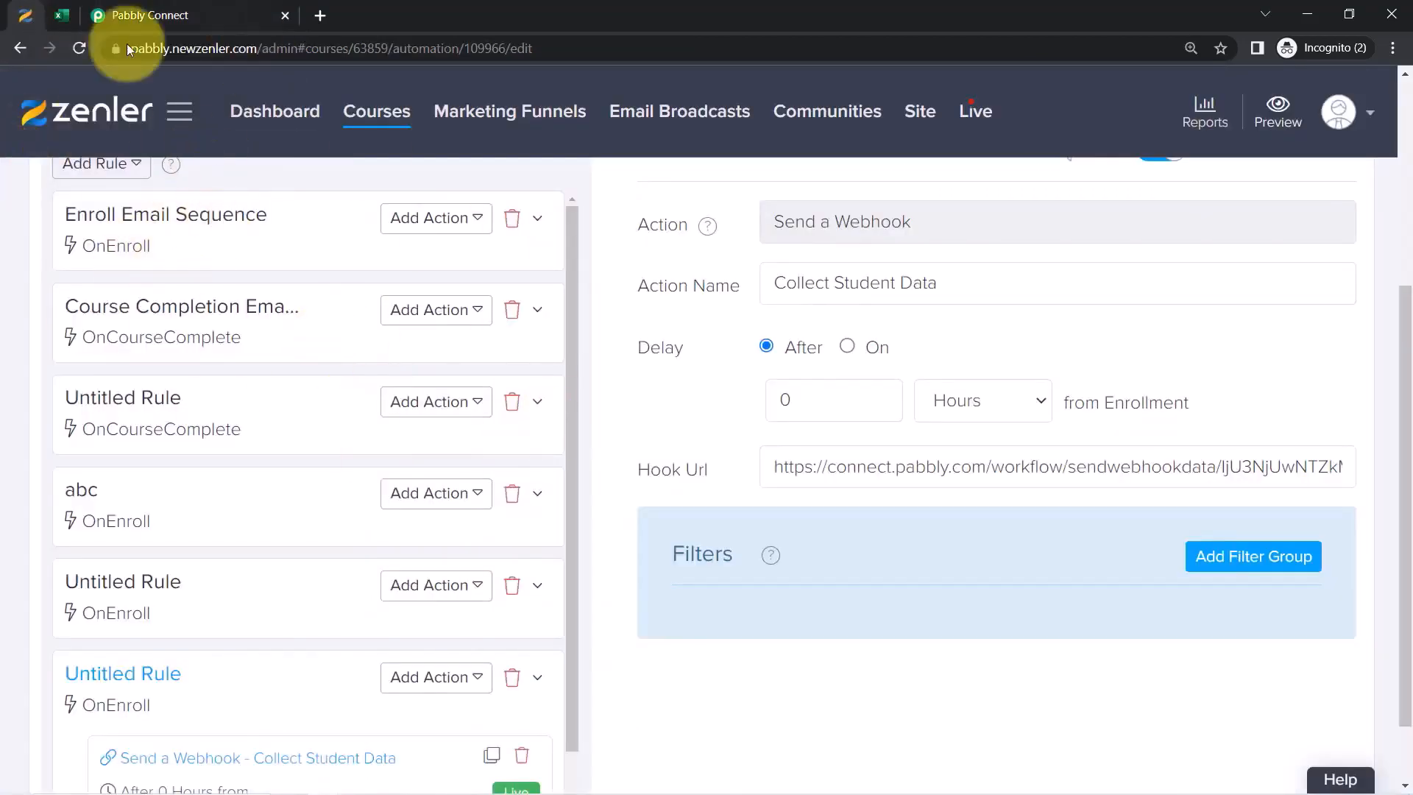
# Preview the Core PHP Programming page via Sales Page as a Visitor, then log out from the profile menu
pyautogui.scroll(5, 797, 467)
pyautogui.scroll(-1, 1113, 491)
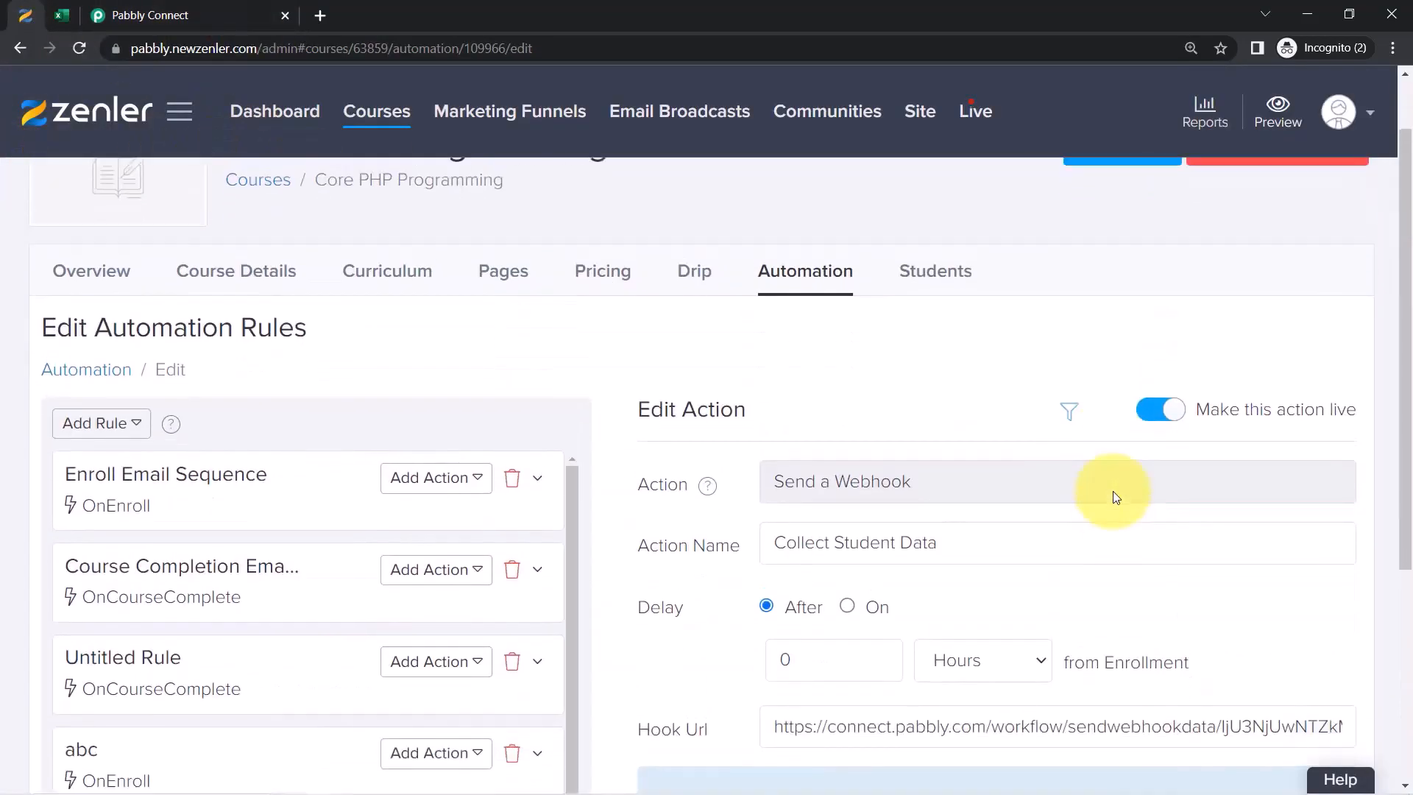
pyautogui.scroll(1, 1114, 492)
pyautogui.click(1116, 228)
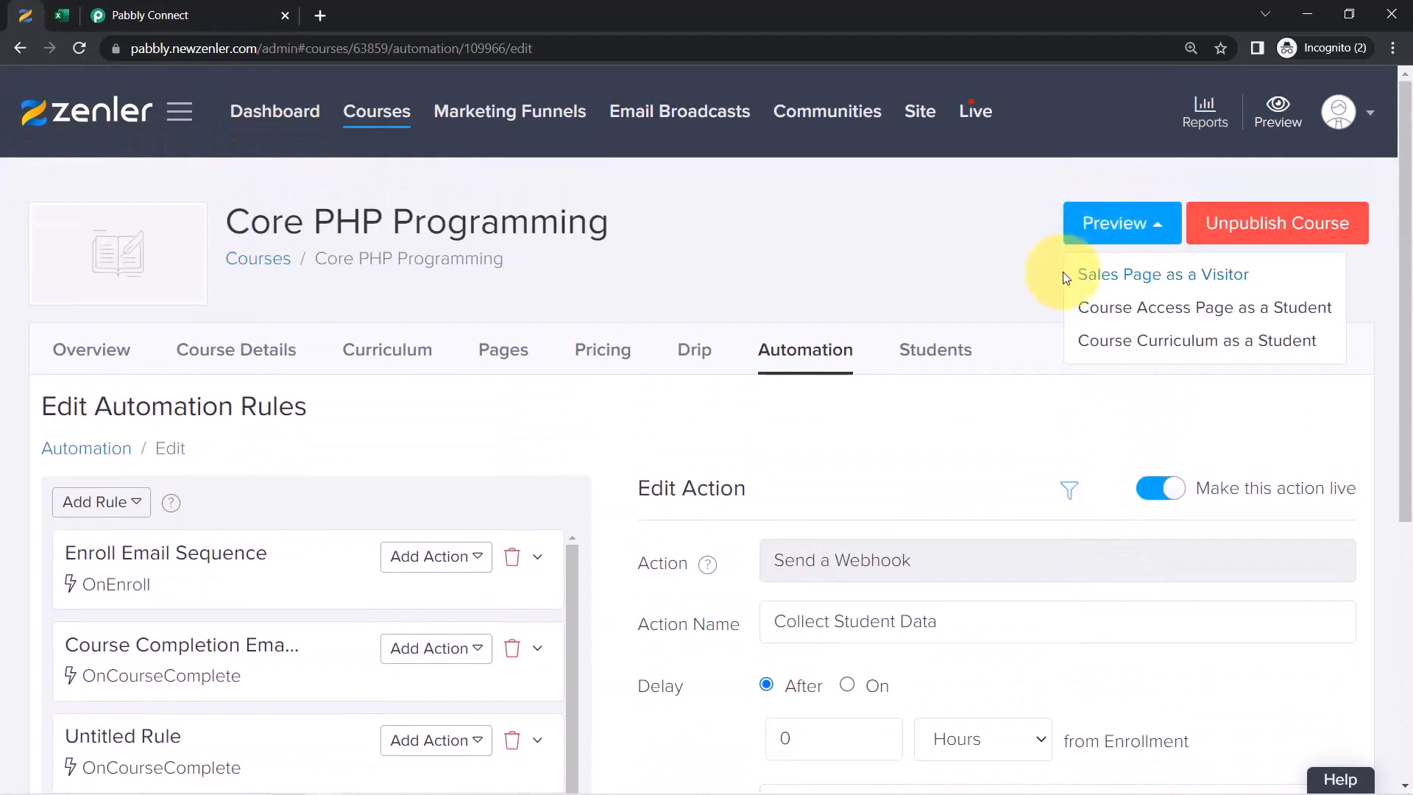
pyautogui.click(1129, 280)
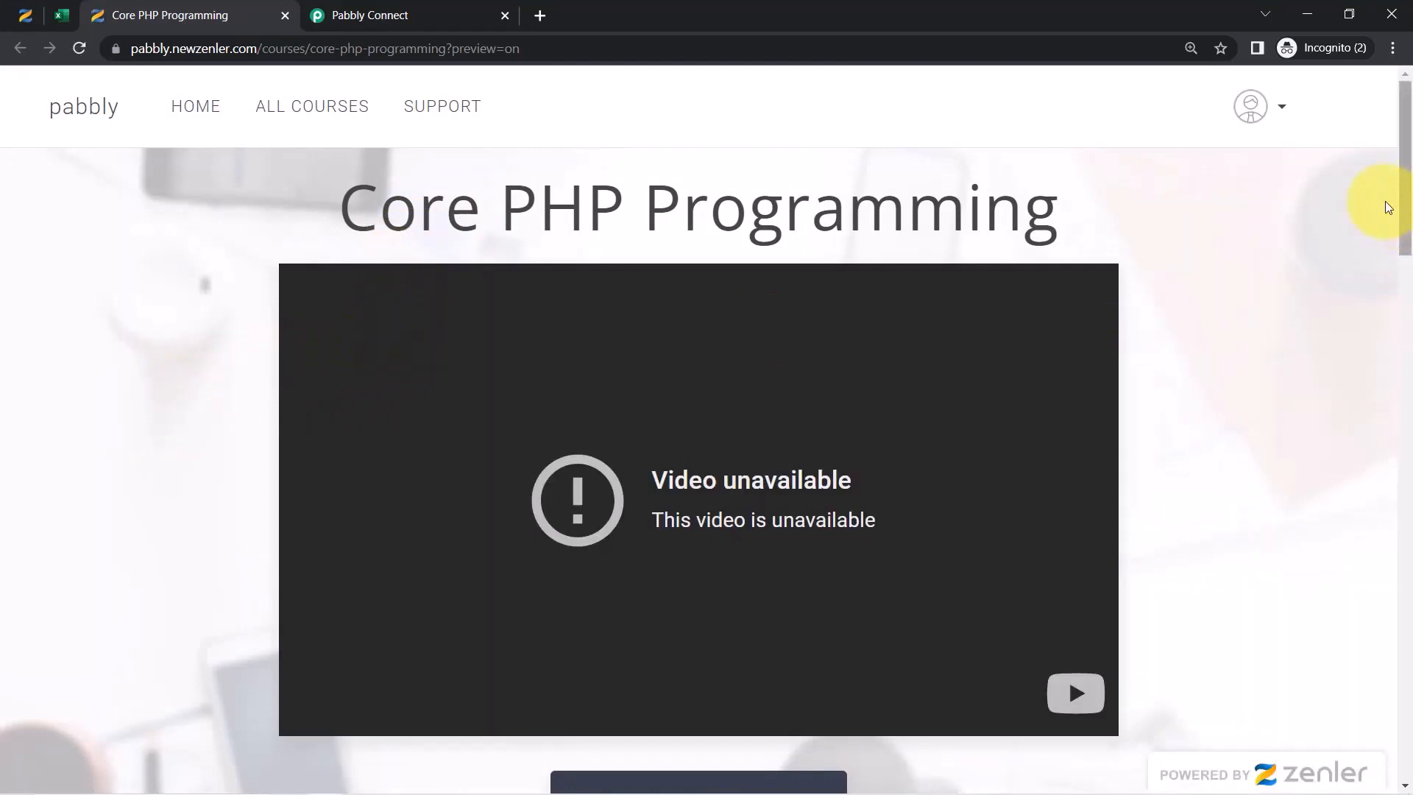
pyautogui.click(1282, 111)
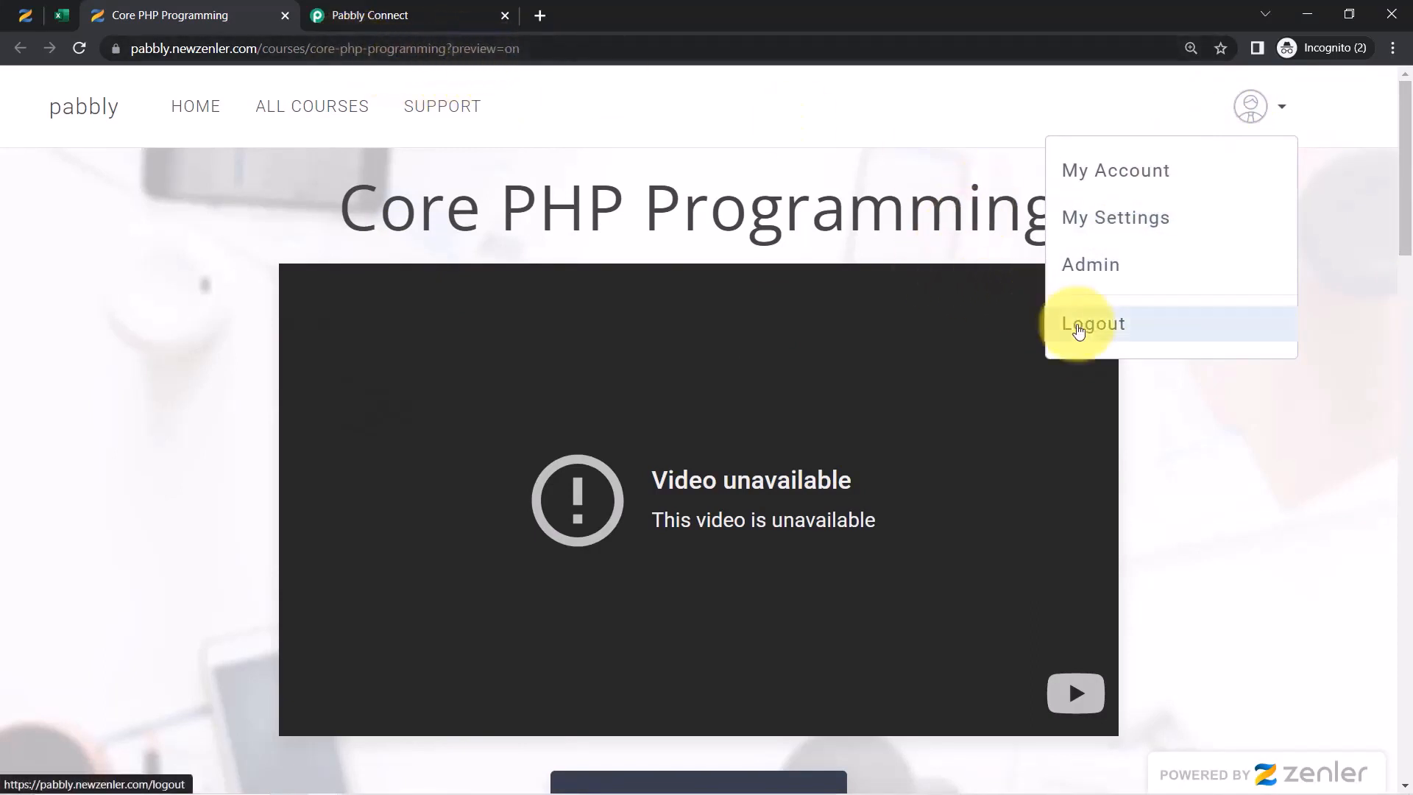
pyautogui.click(1078, 321)
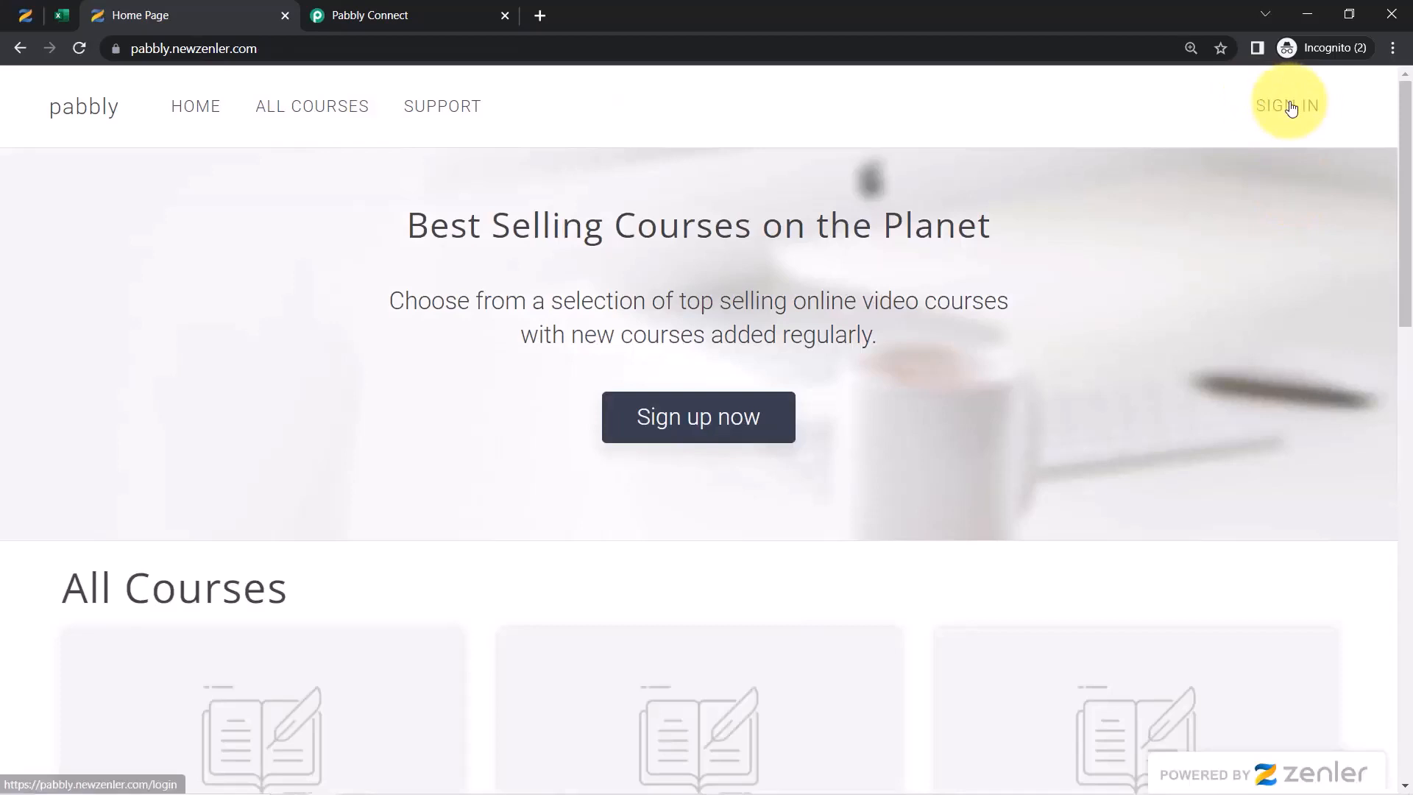
# Fill in the sign-up form with the student's names, e-mail and password, and submit it
pyautogui.click(1290, 106)
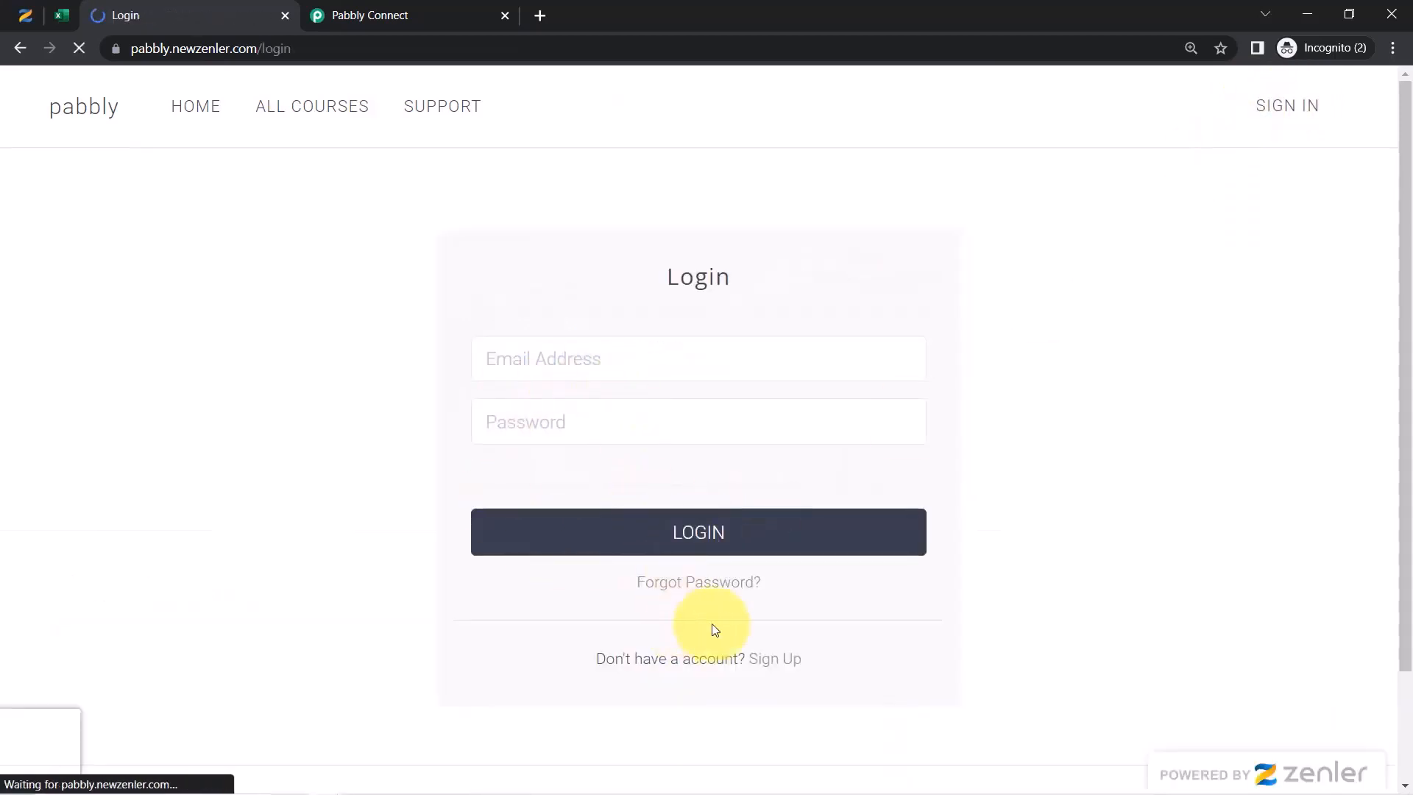
pyautogui.click(765, 666)
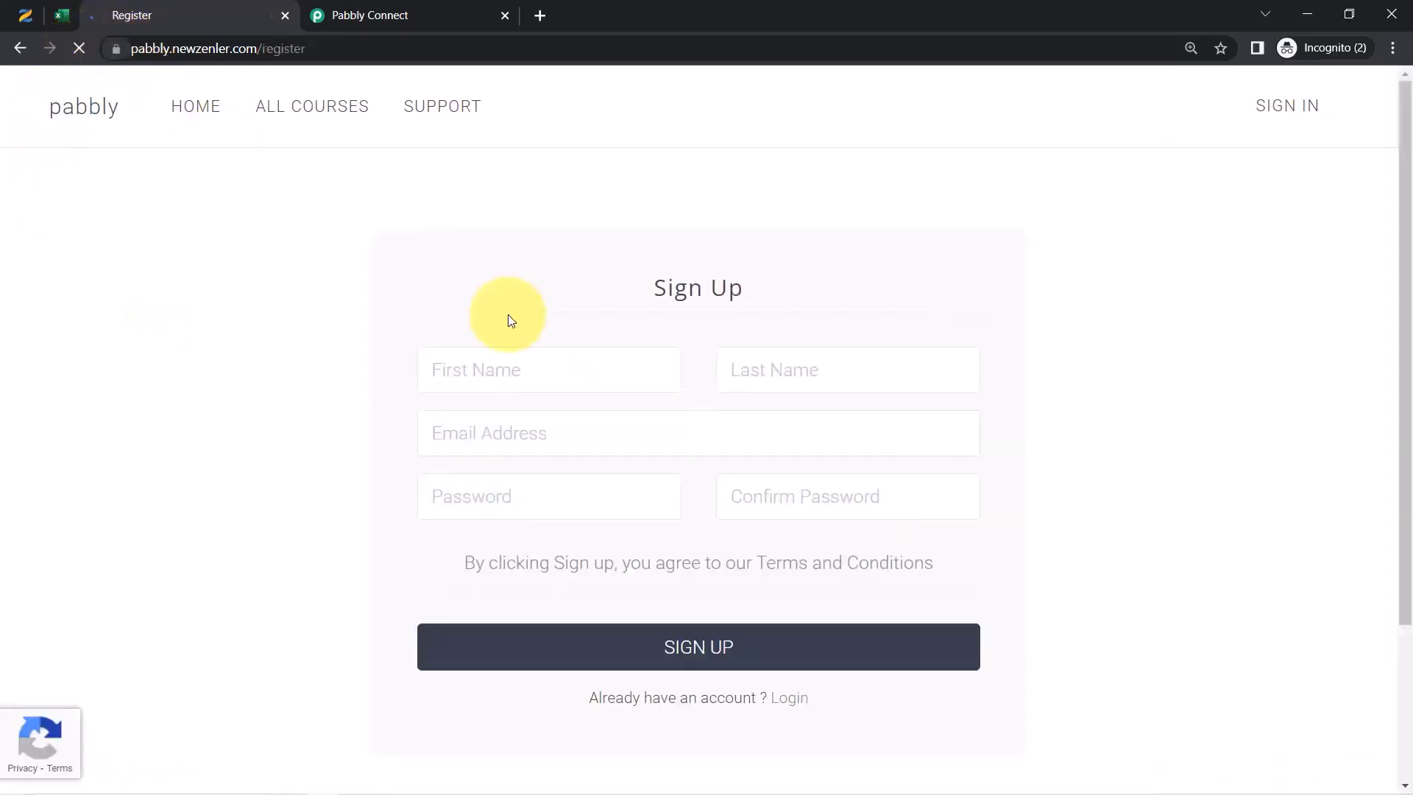
pyautogui.click(510, 376)
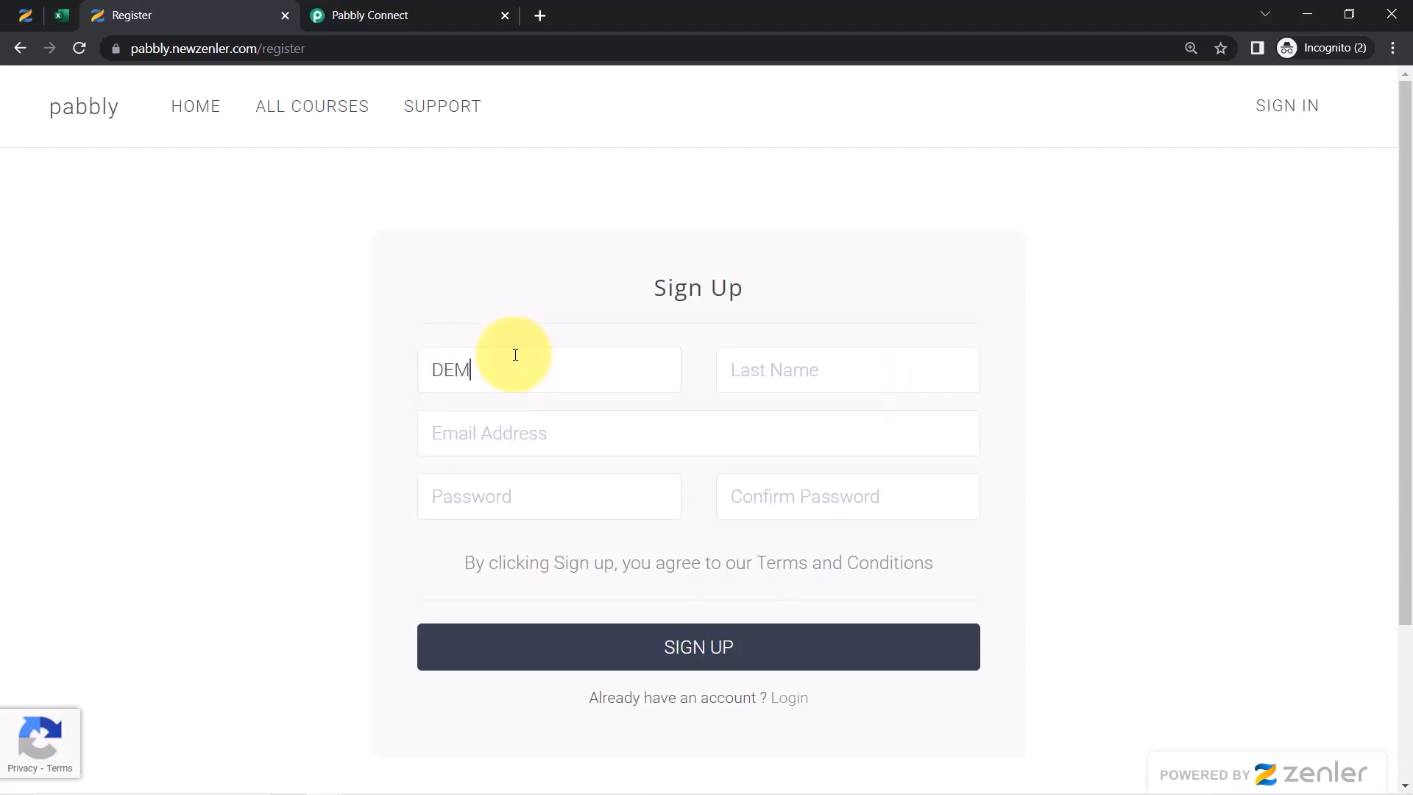
pyautogui.click(515, 355)
pyautogui.write('Demo')
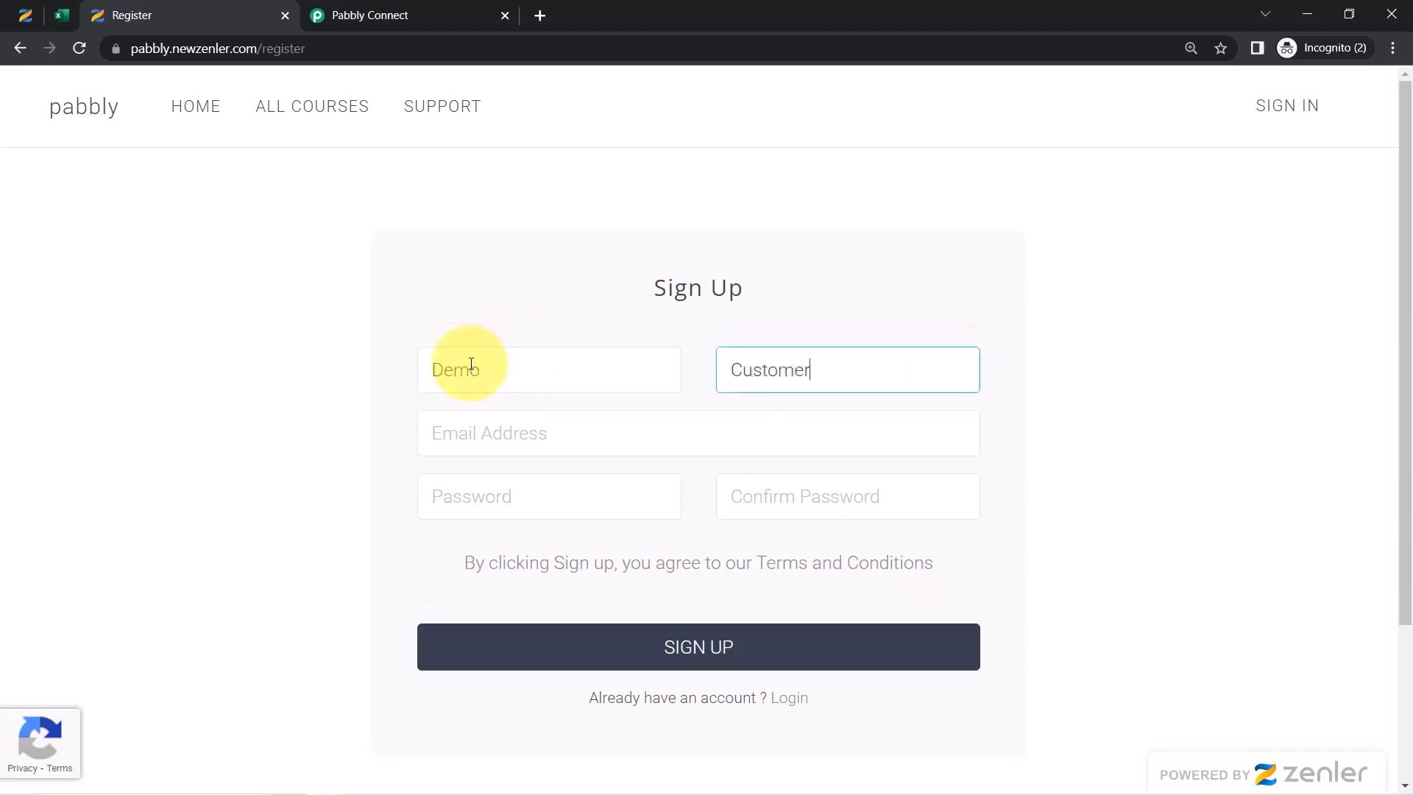
pyautogui.press('Tab')
pyautogui.write('ad')
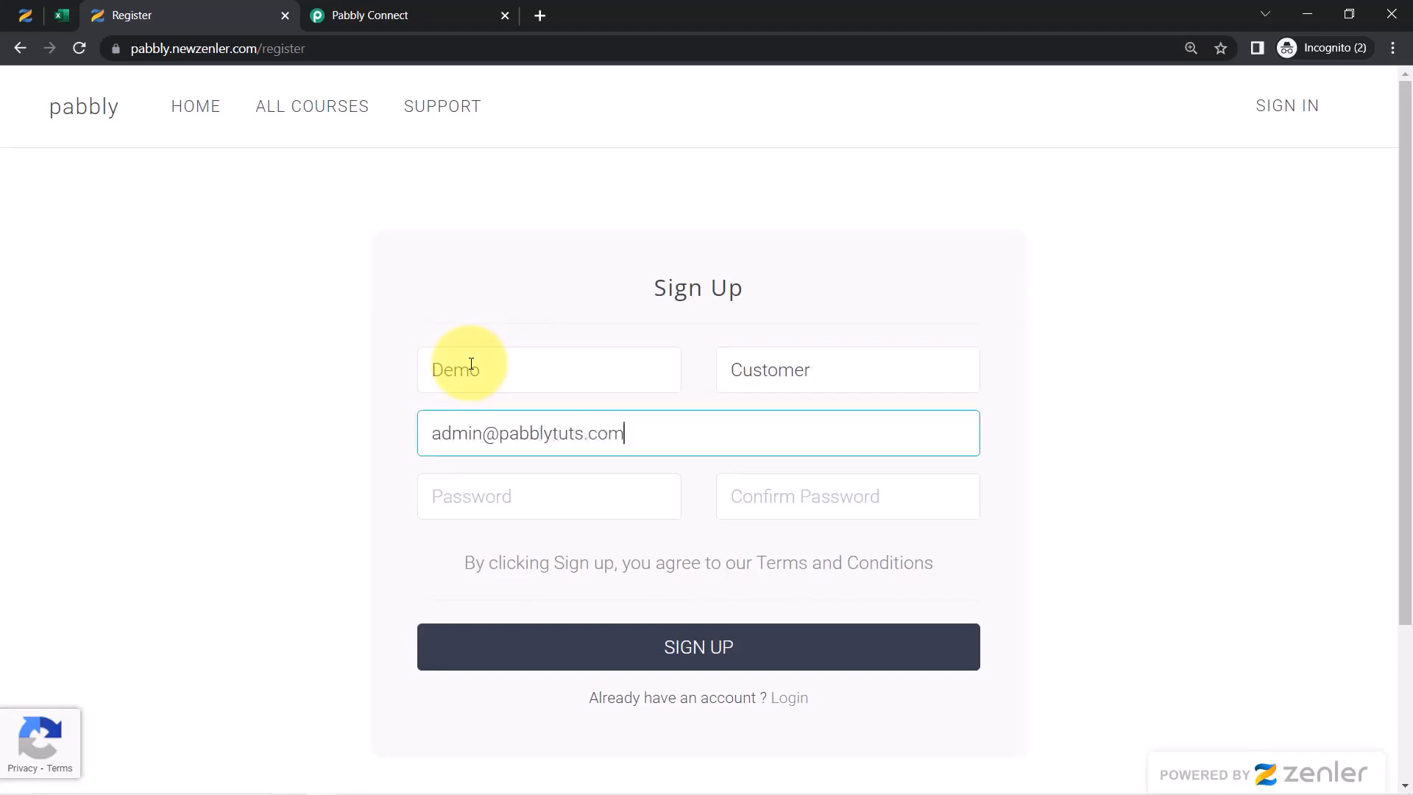
pyautogui.click(488, 504)
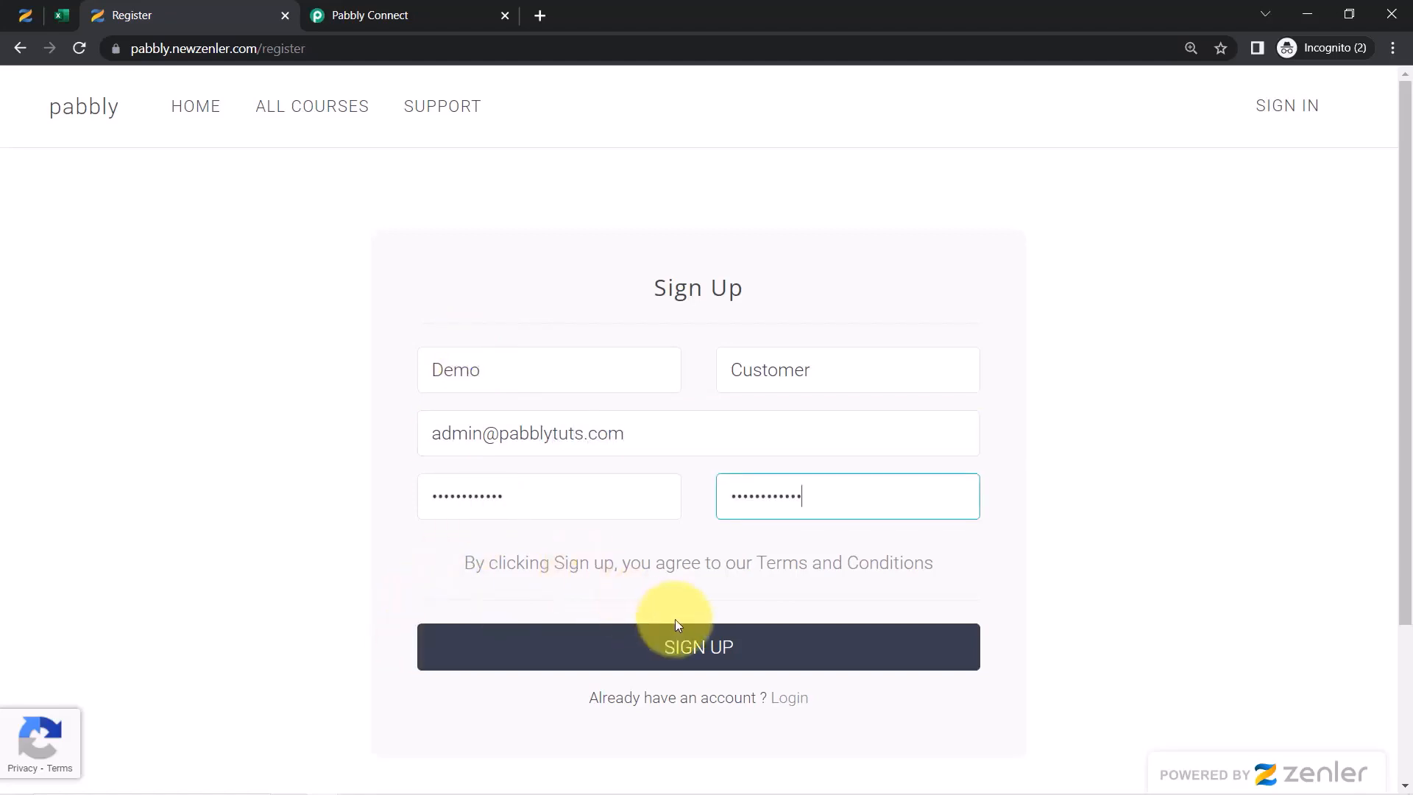
pyautogui.click(695, 645)
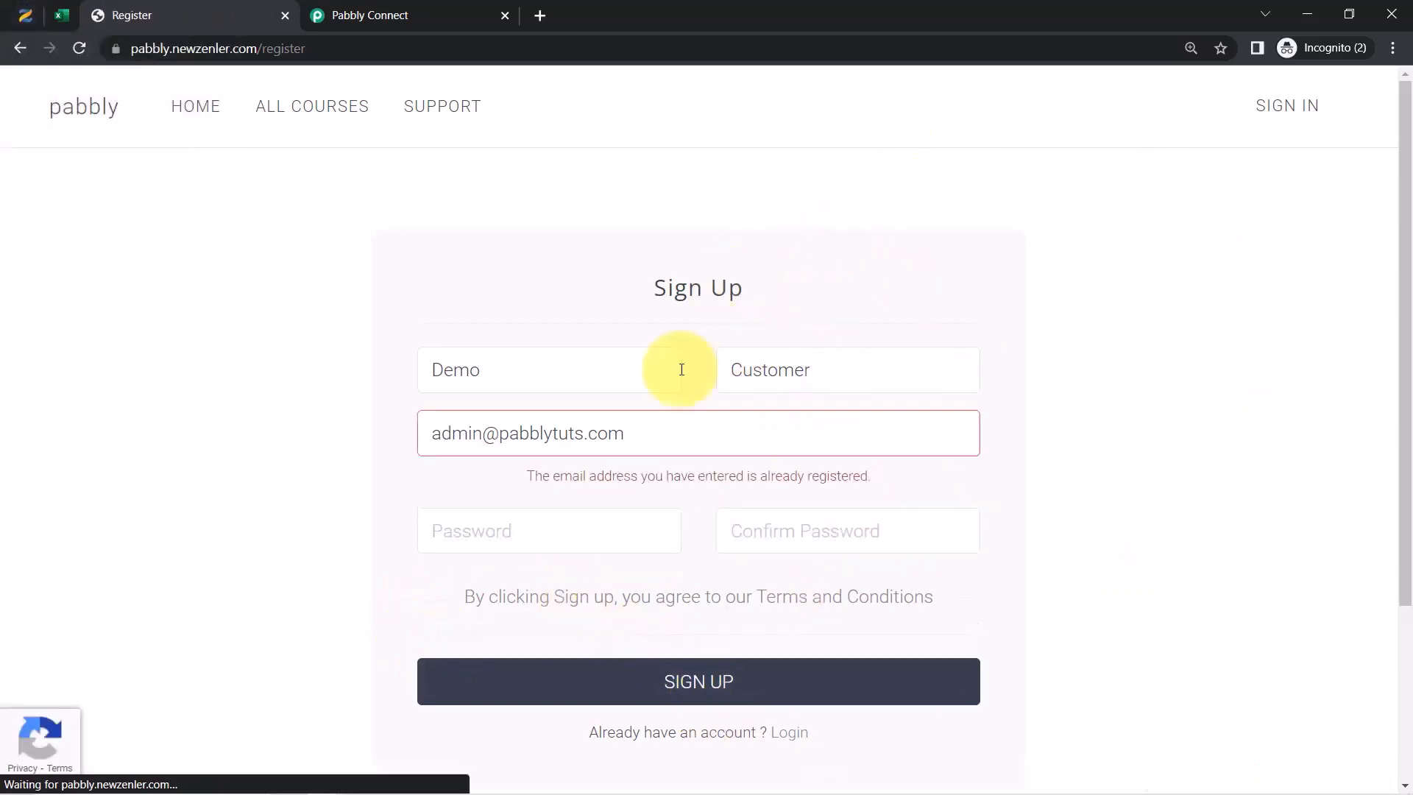
# Replace the already-registered e-mail with an unused address and resubmit the sign-up form
pyautogui.moveTo(561, 480); pyautogui.dragTo(811, 486)
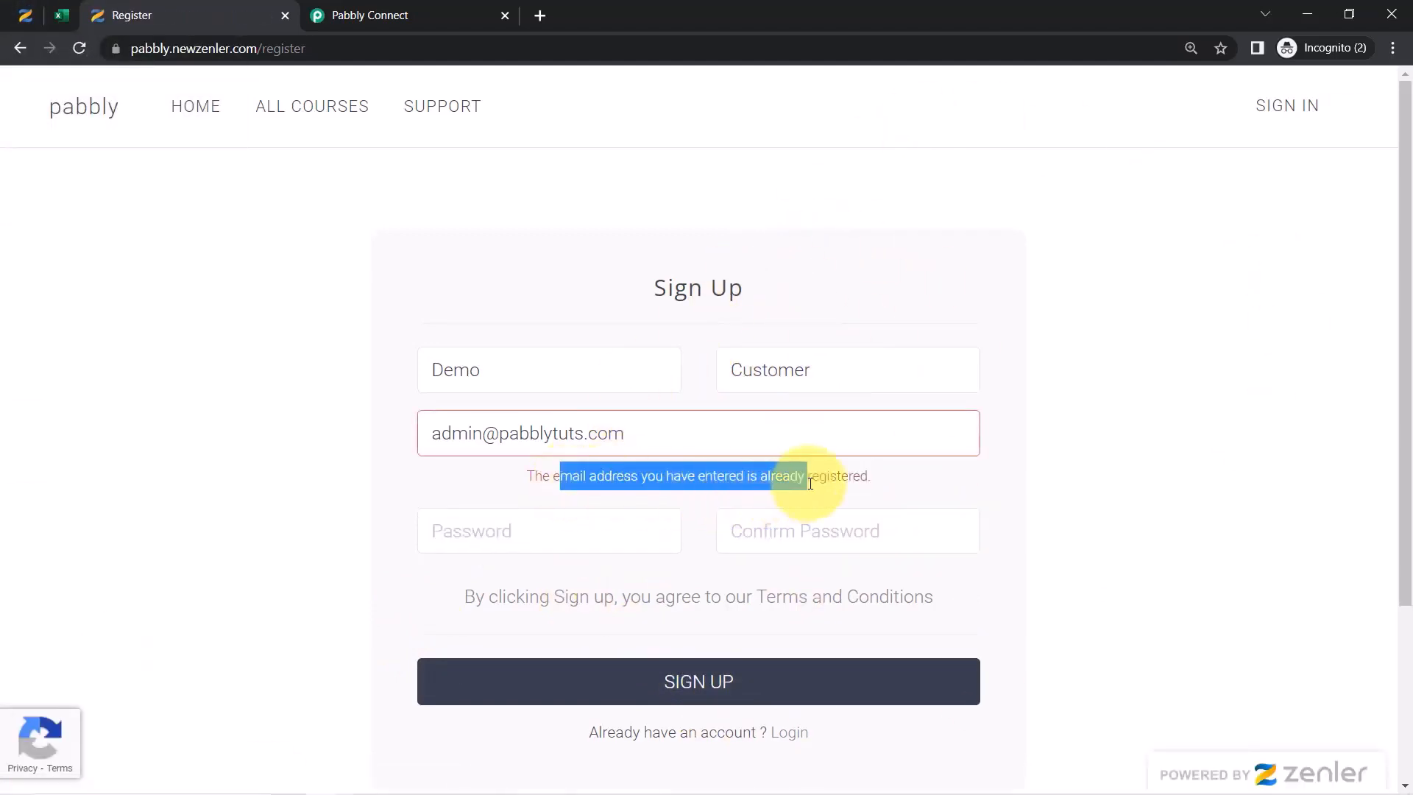
pyautogui.click(811, 485)
pyautogui.click(574, 438)
pyautogui.moveTo(483, 438); pyautogui.dragTo(431, 439)
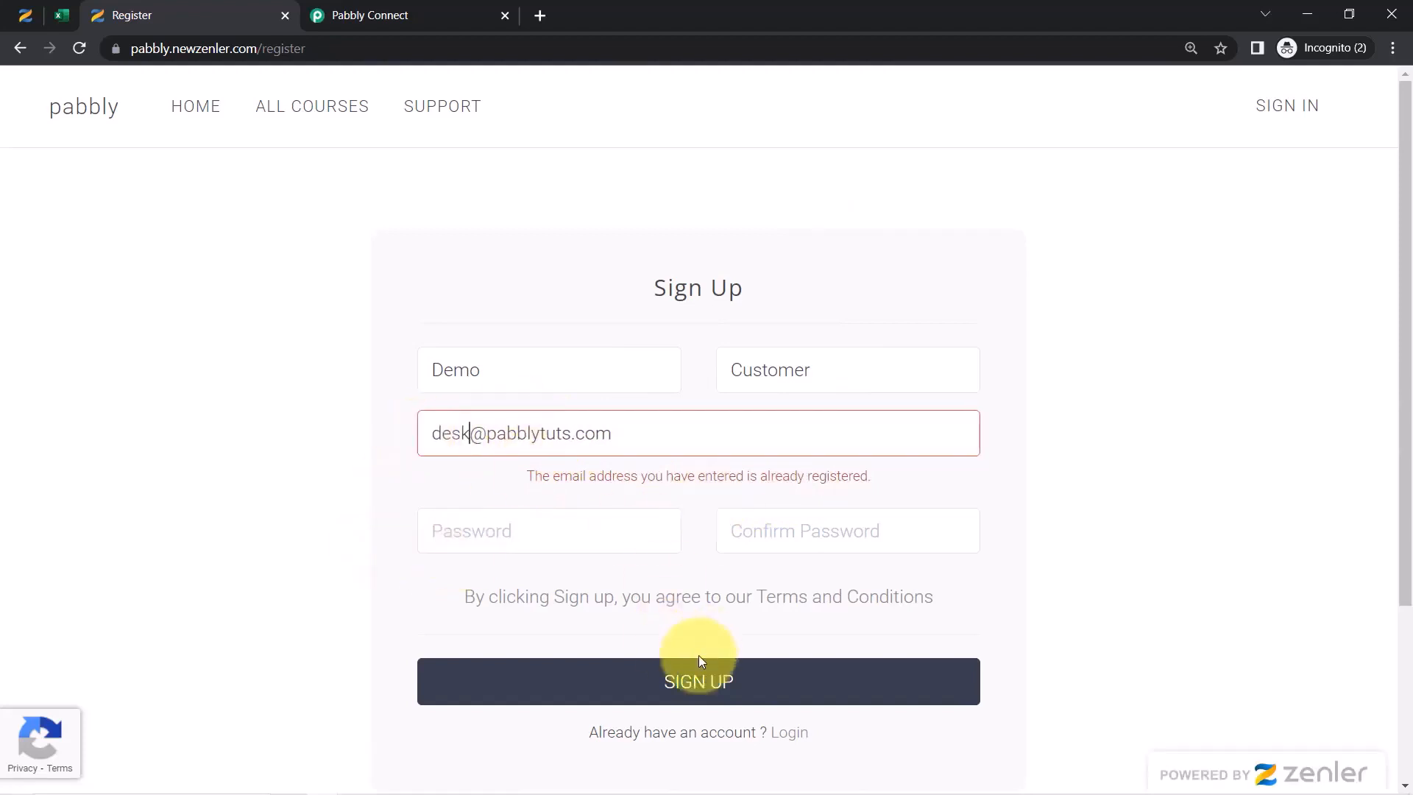
pyautogui.click(698, 683)
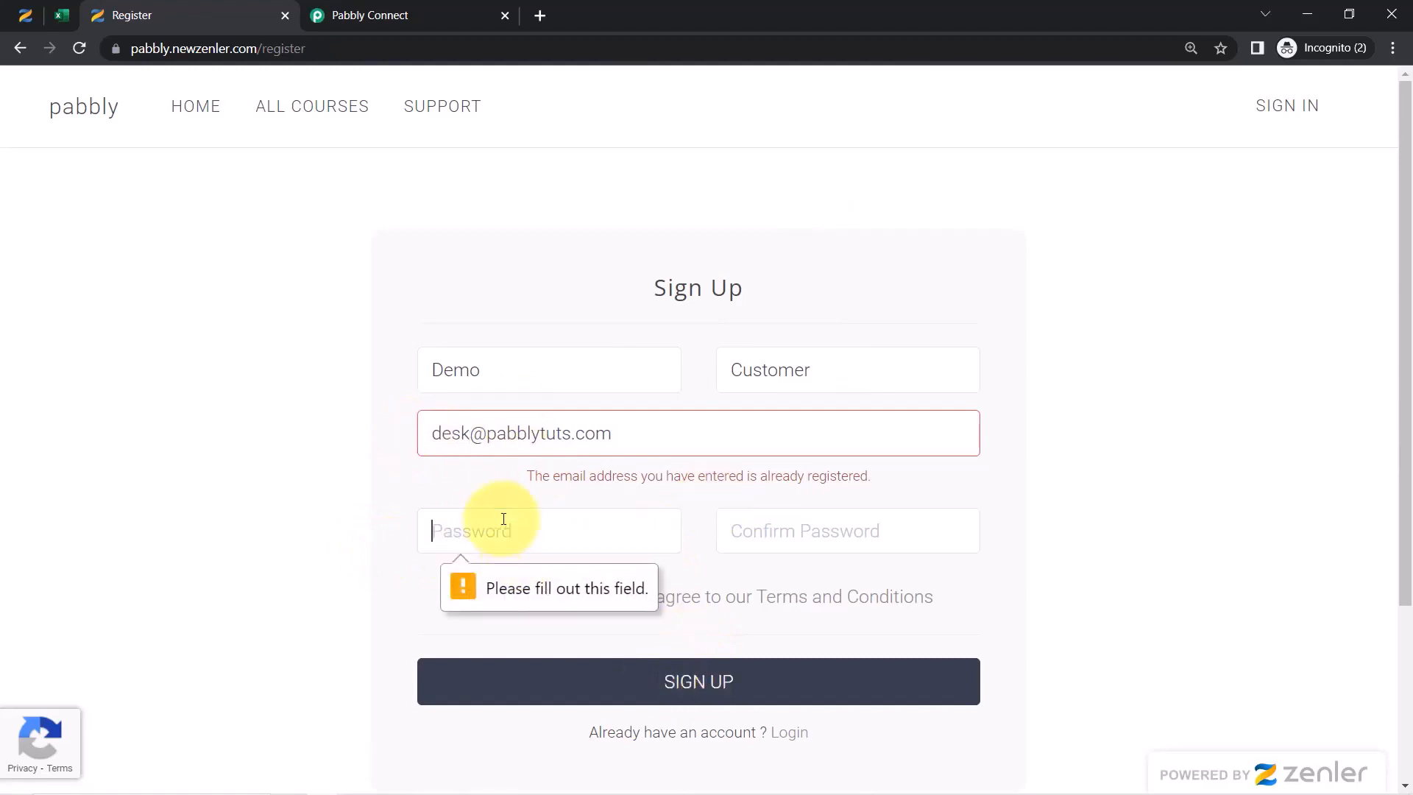
pyautogui.write('••')
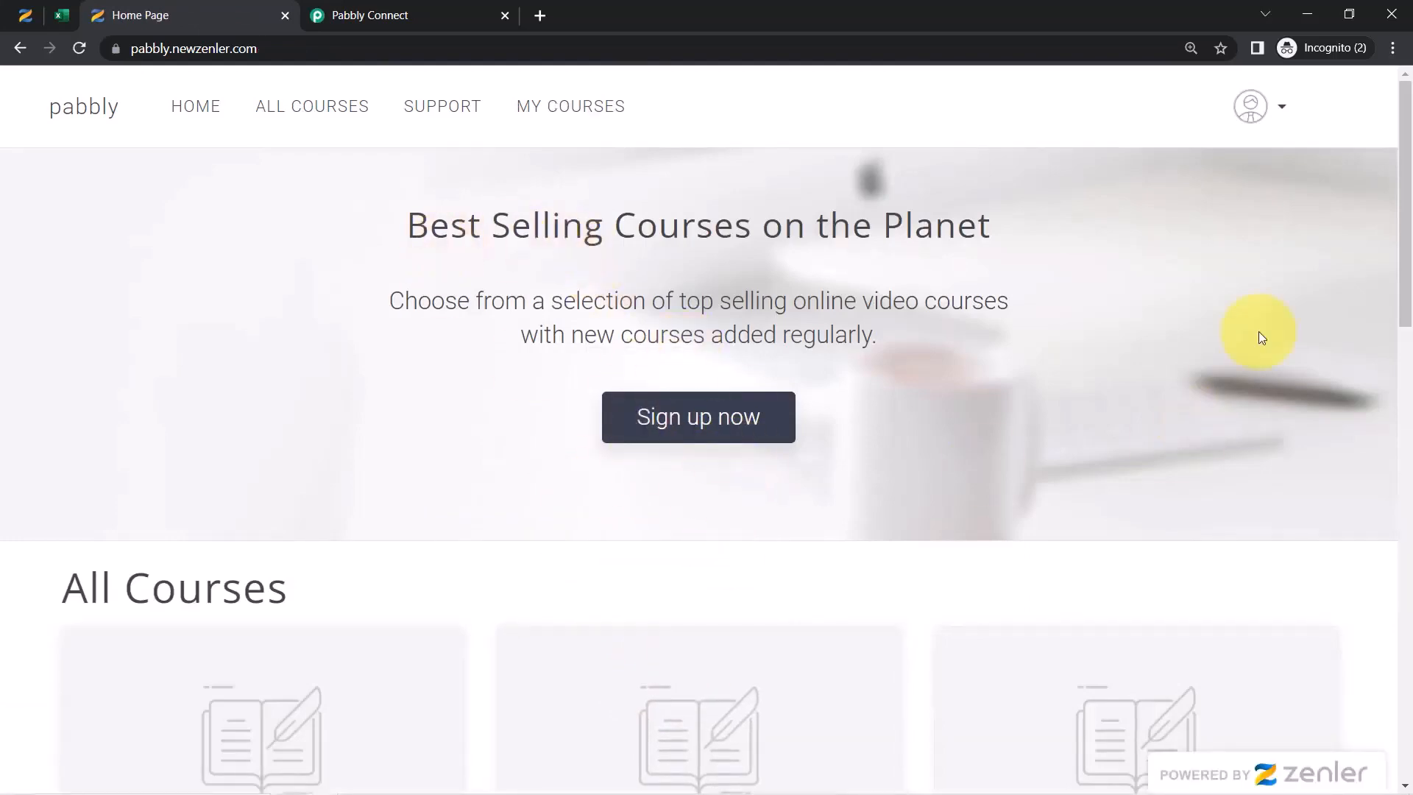
# Check the Pabbly Connect workflow for a captured webhook response
pyautogui.moveTo(1399, 226); pyautogui.dragTo(1397, 373)
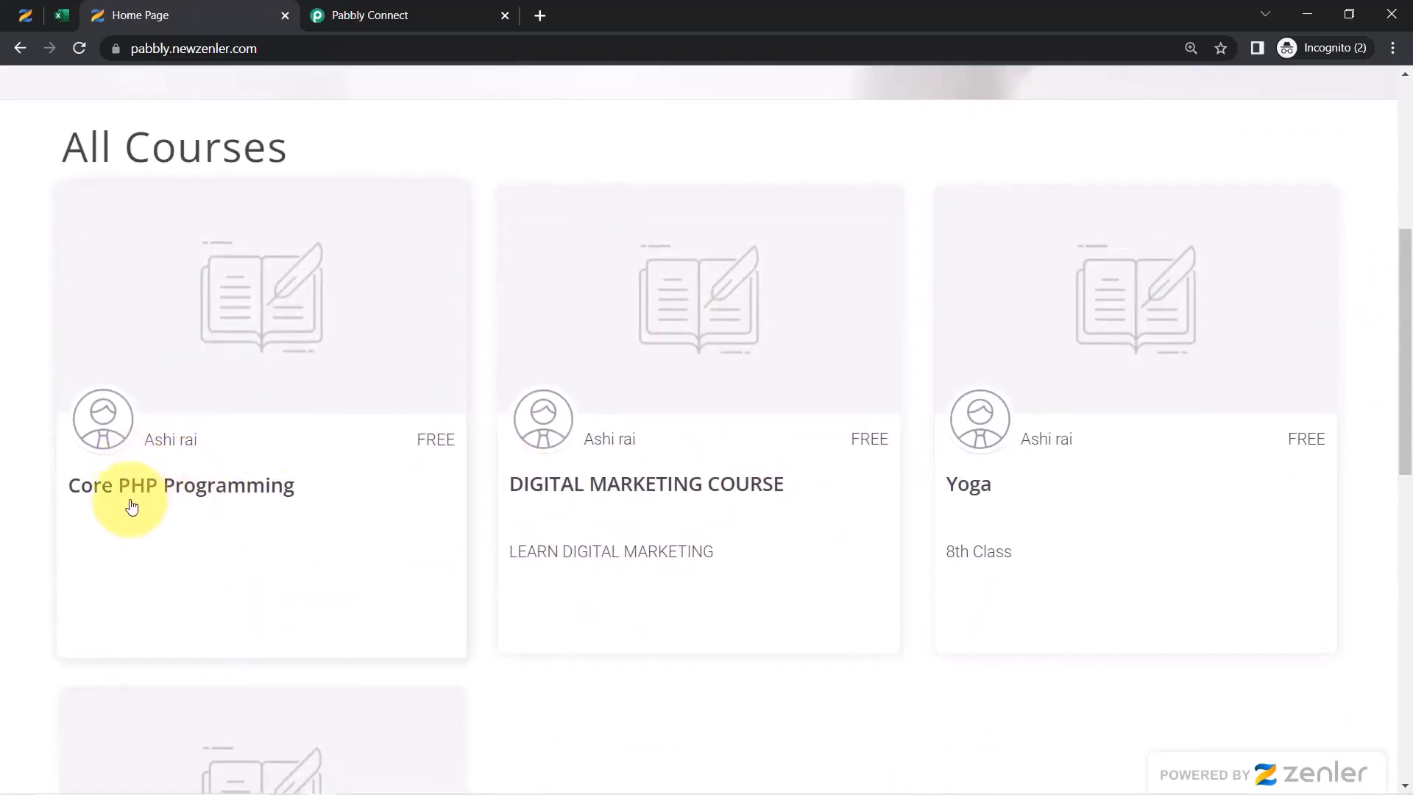
pyautogui.click(395, 14)
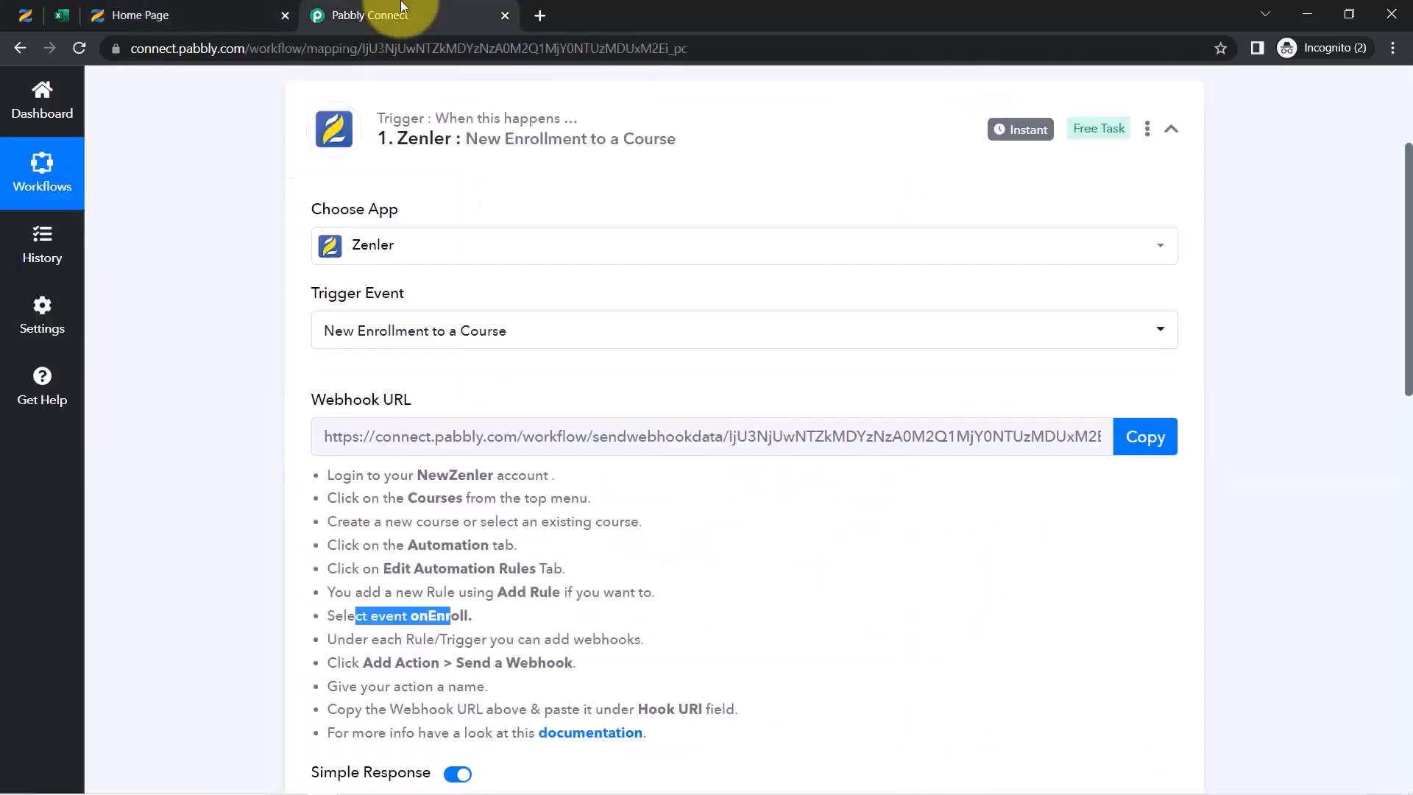
pyautogui.moveTo(1407, 269); pyautogui.dragTo(1405, 478)
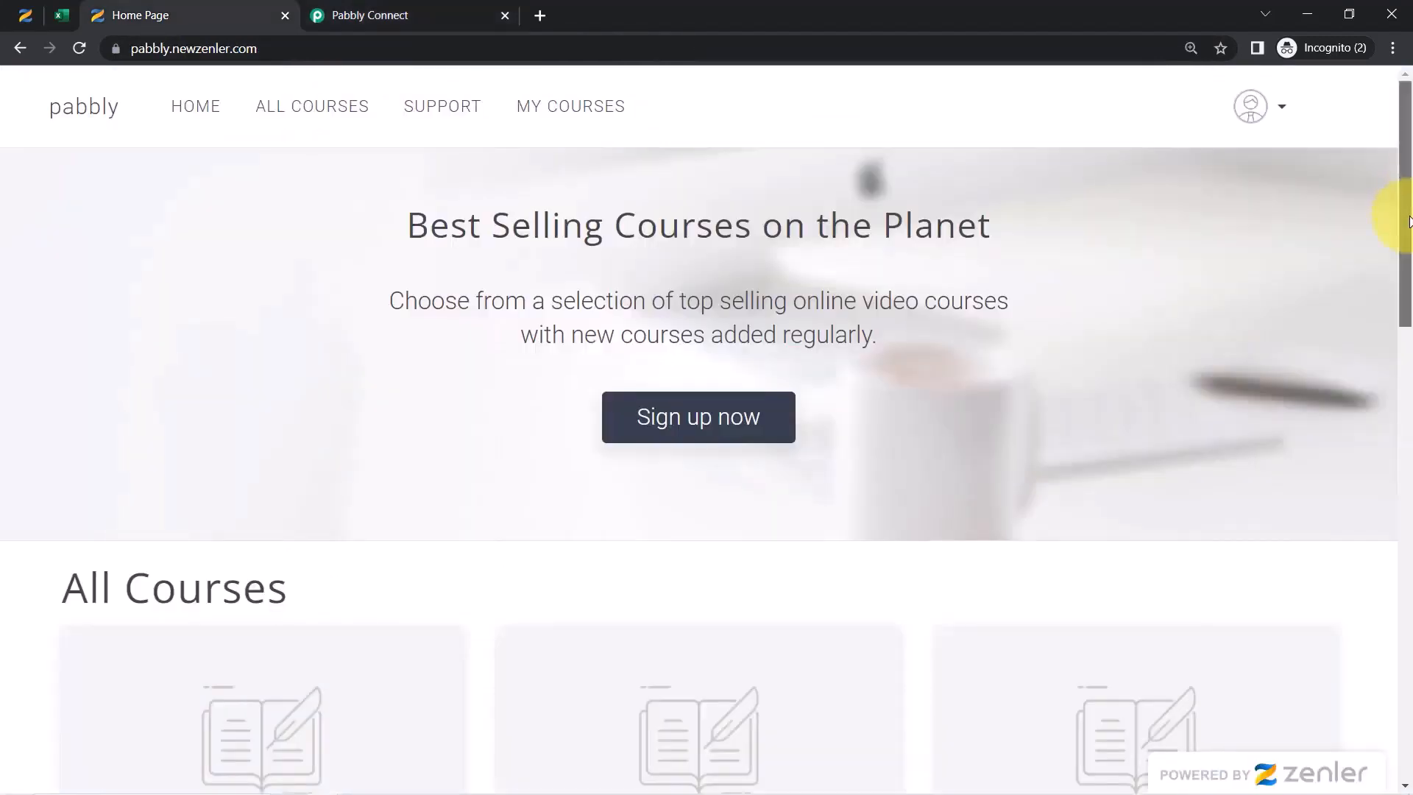
pyautogui.moveTo(1407, 221); pyautogui.dragTo(1406, 346)
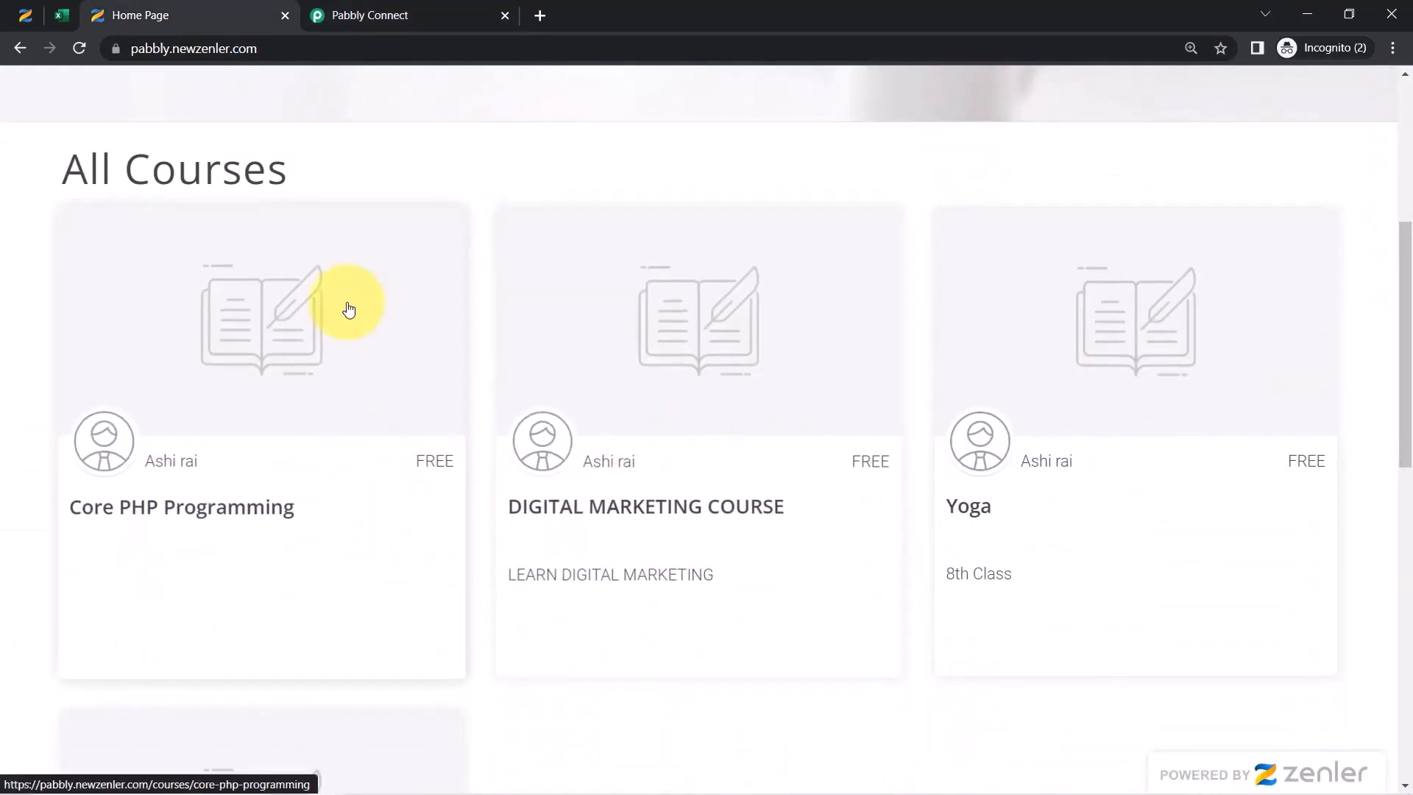
# Enroll for free in Core PHP Programming and return to the Pabbly Connect tab
pyautogui.click(157, 517)
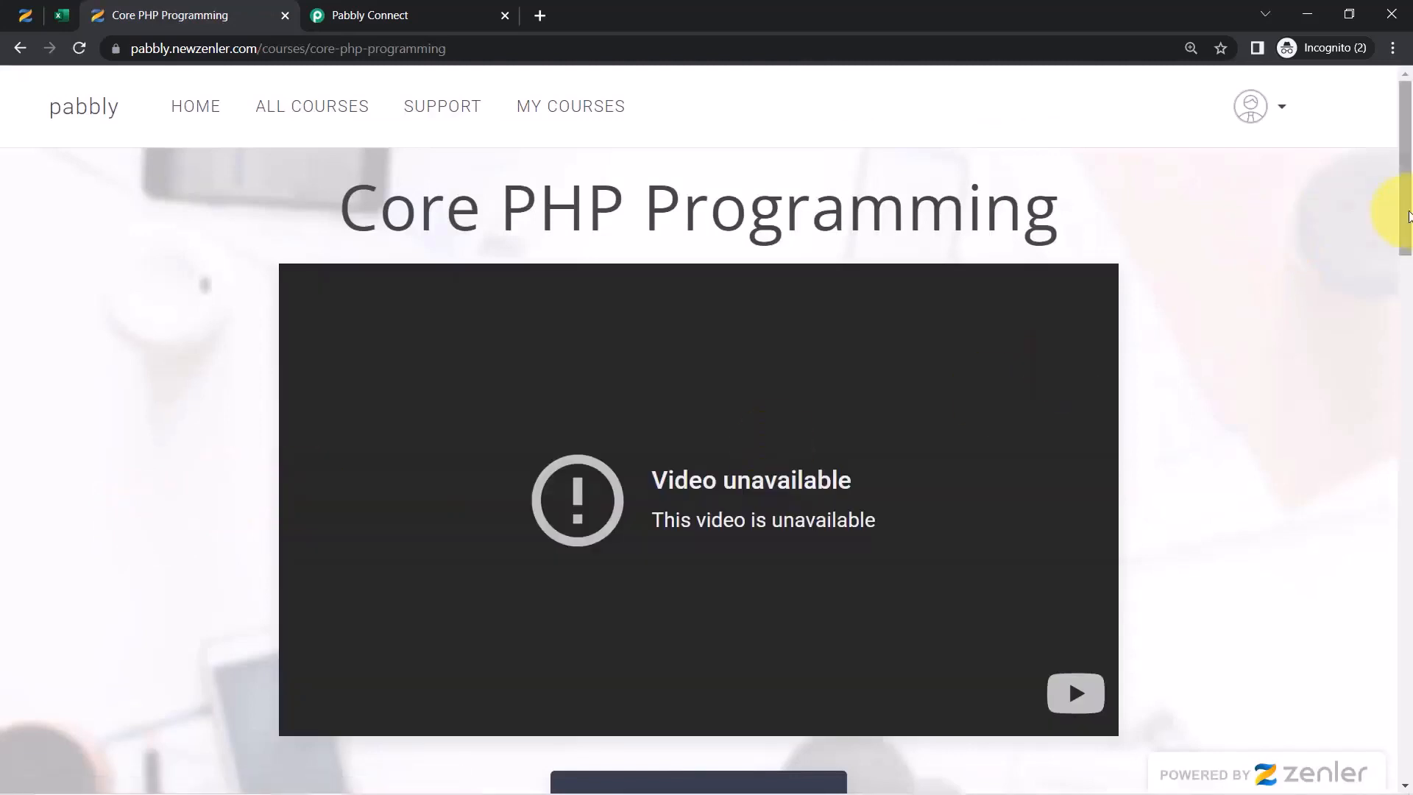
pyautogui.moveTo(1407, 210); pyautogui.dragTo(1409, 331)
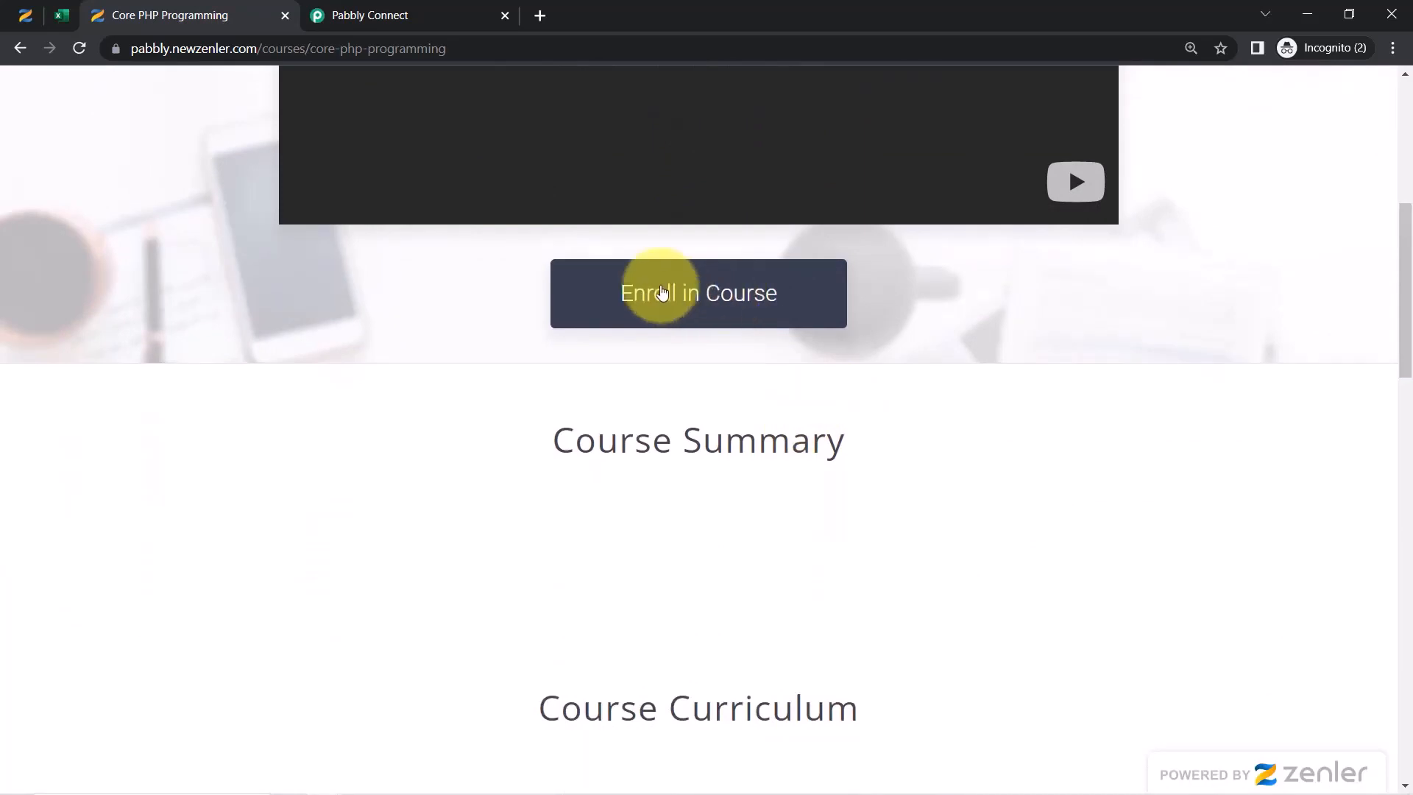
pyautogui.click(692, 305)
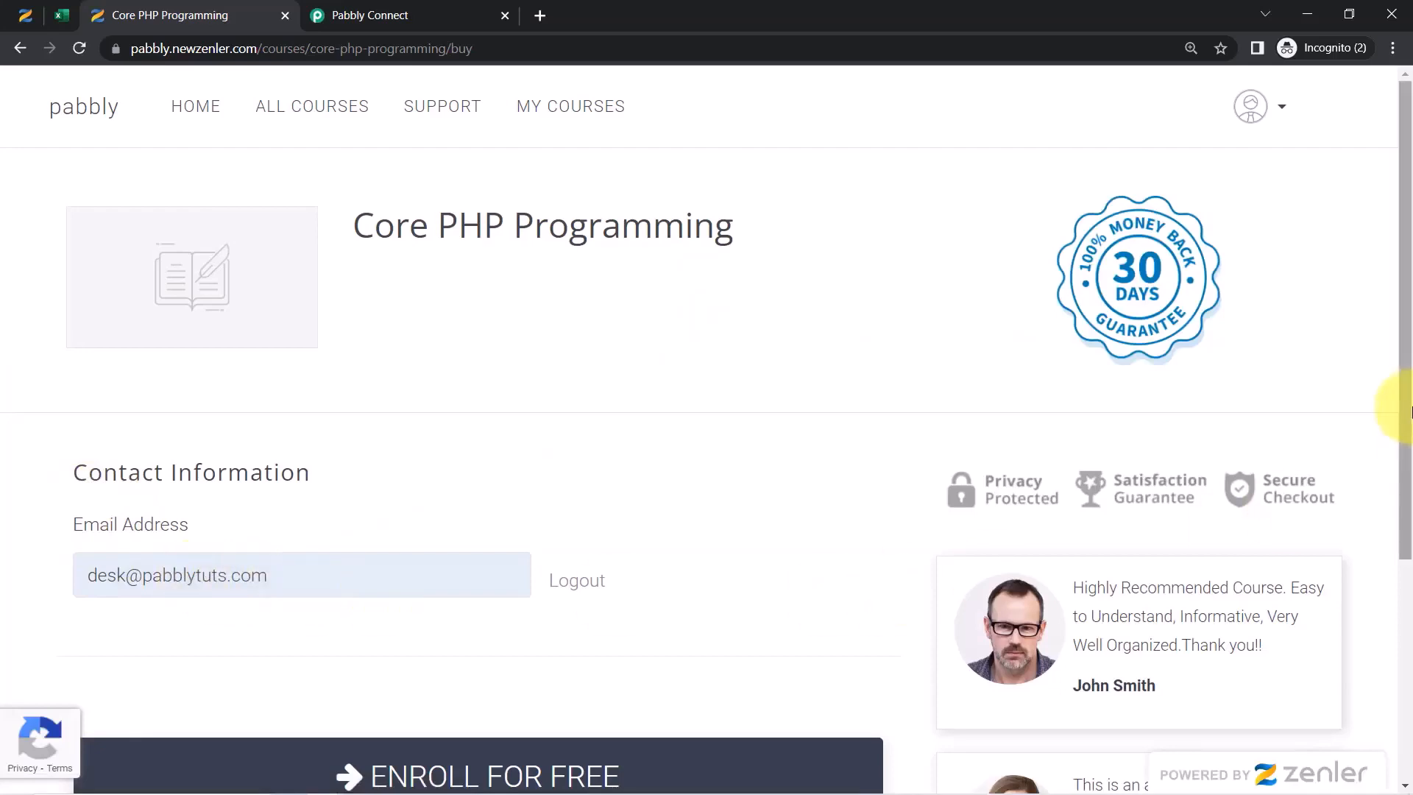
pyautogui.scroll(-3, 1403, 435)
pyautogui.click(490, 518)
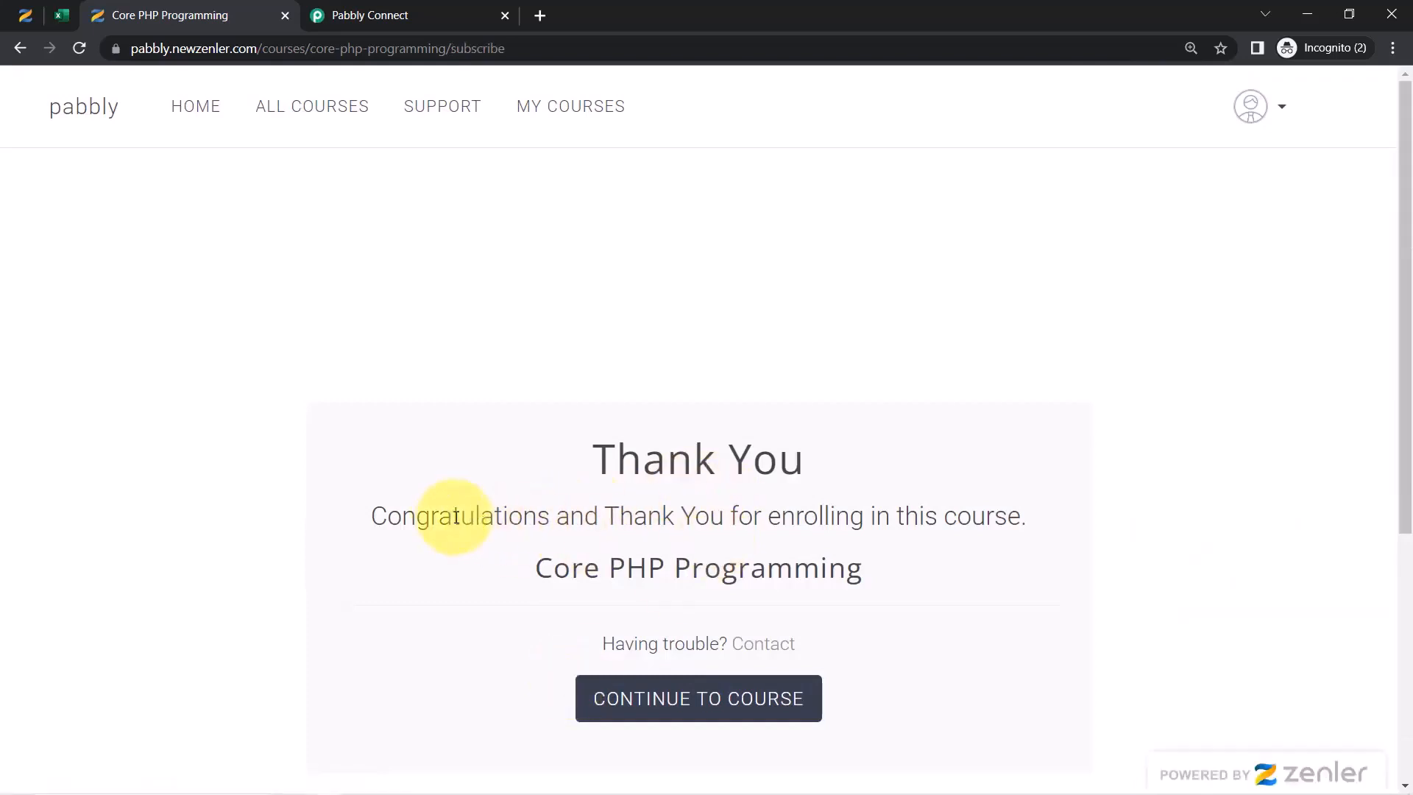
pyautogui.moveTo(452, 515); pyautogui.dragTo(523, 515)
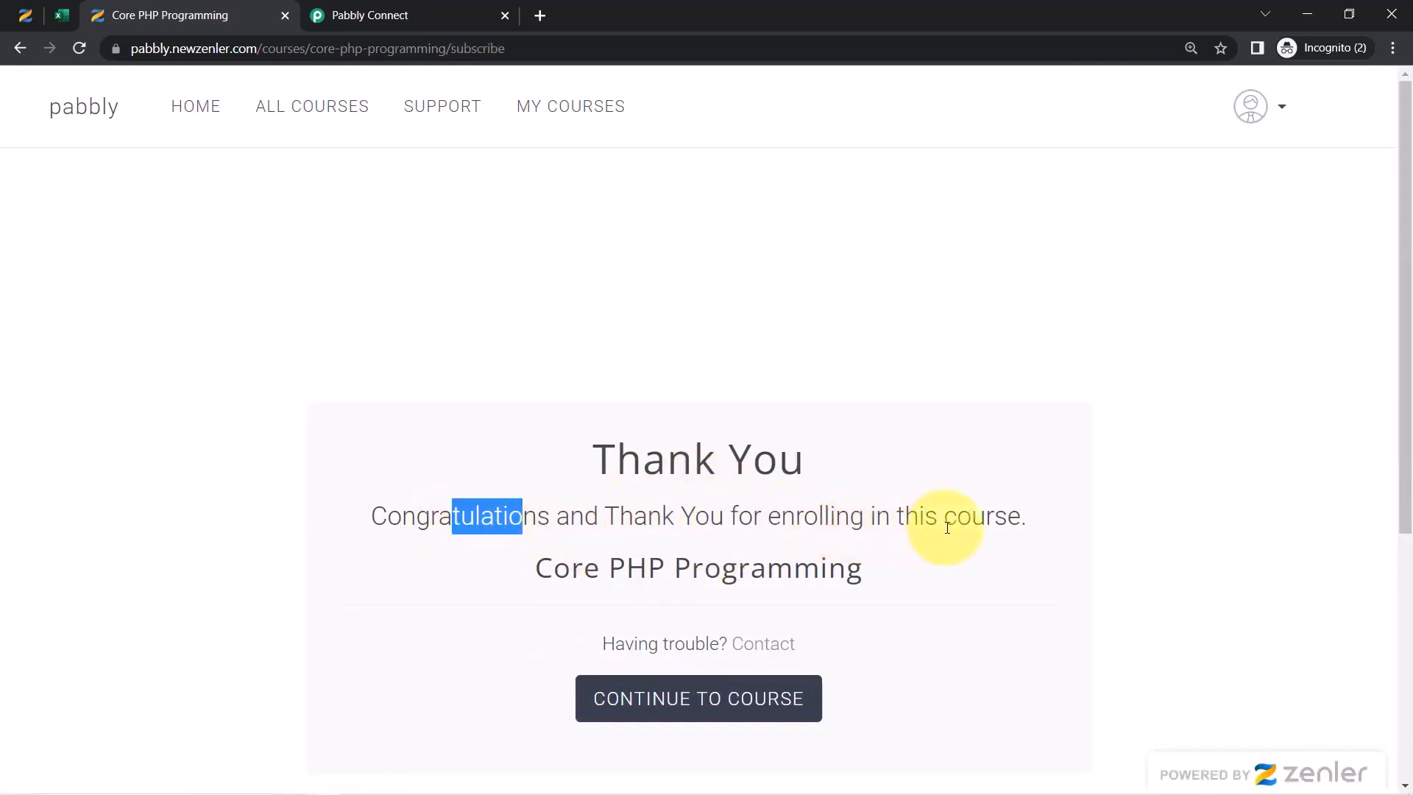
pyautogui.click(416, 9)
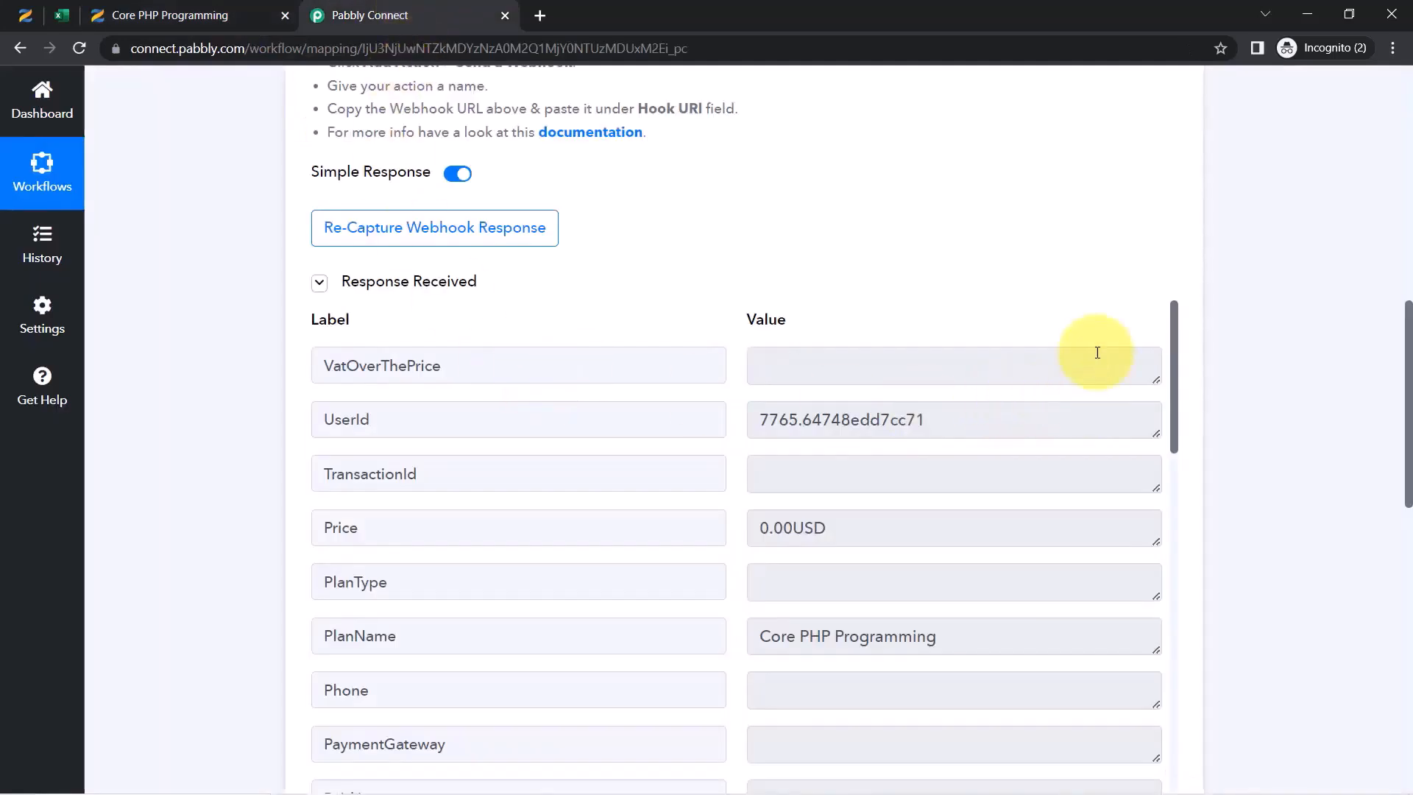
pyautogui.moveTo(1177, 394); pyautogui.dragTo(1172, 432)
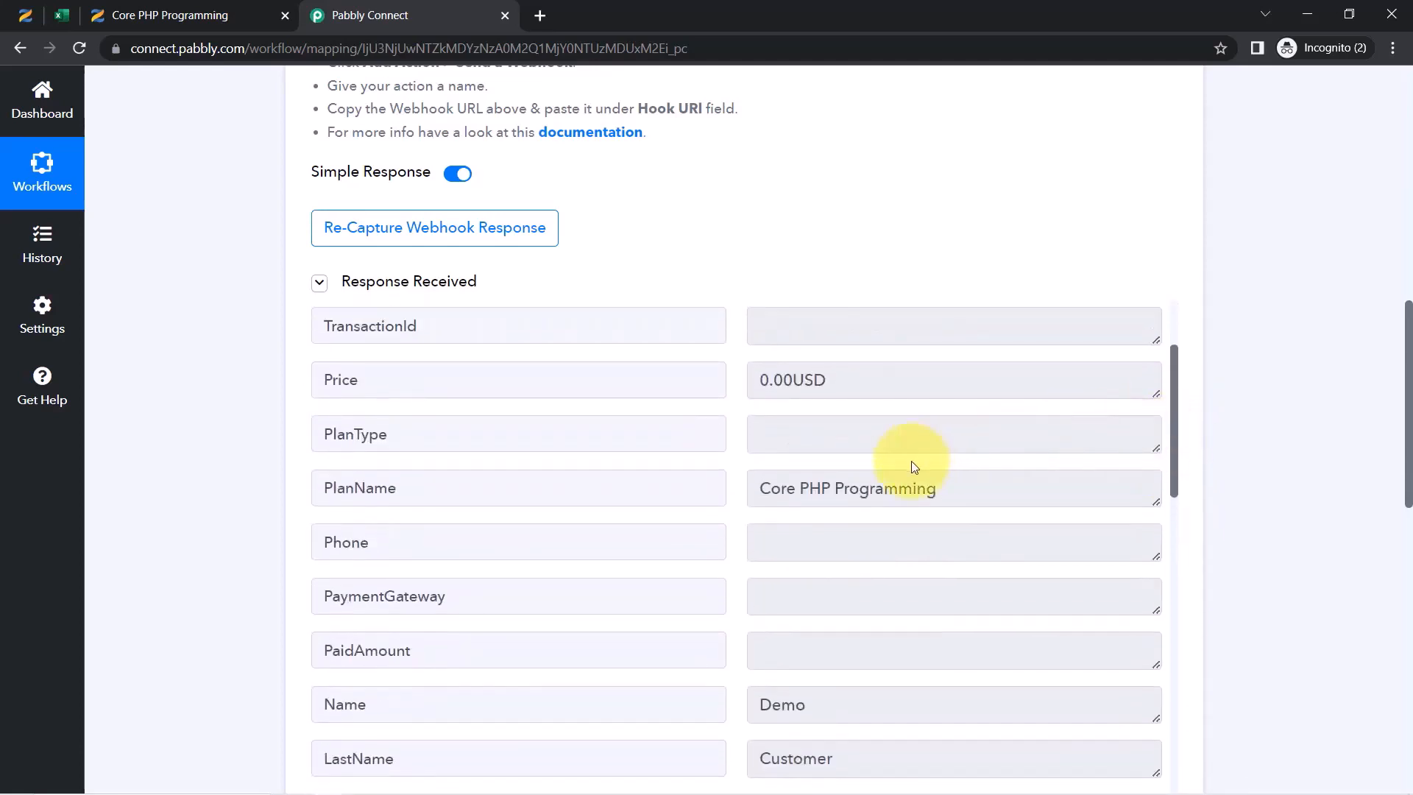
pyautogui.moveTo(898, 489); pyautogui.dragTo(809, 486)
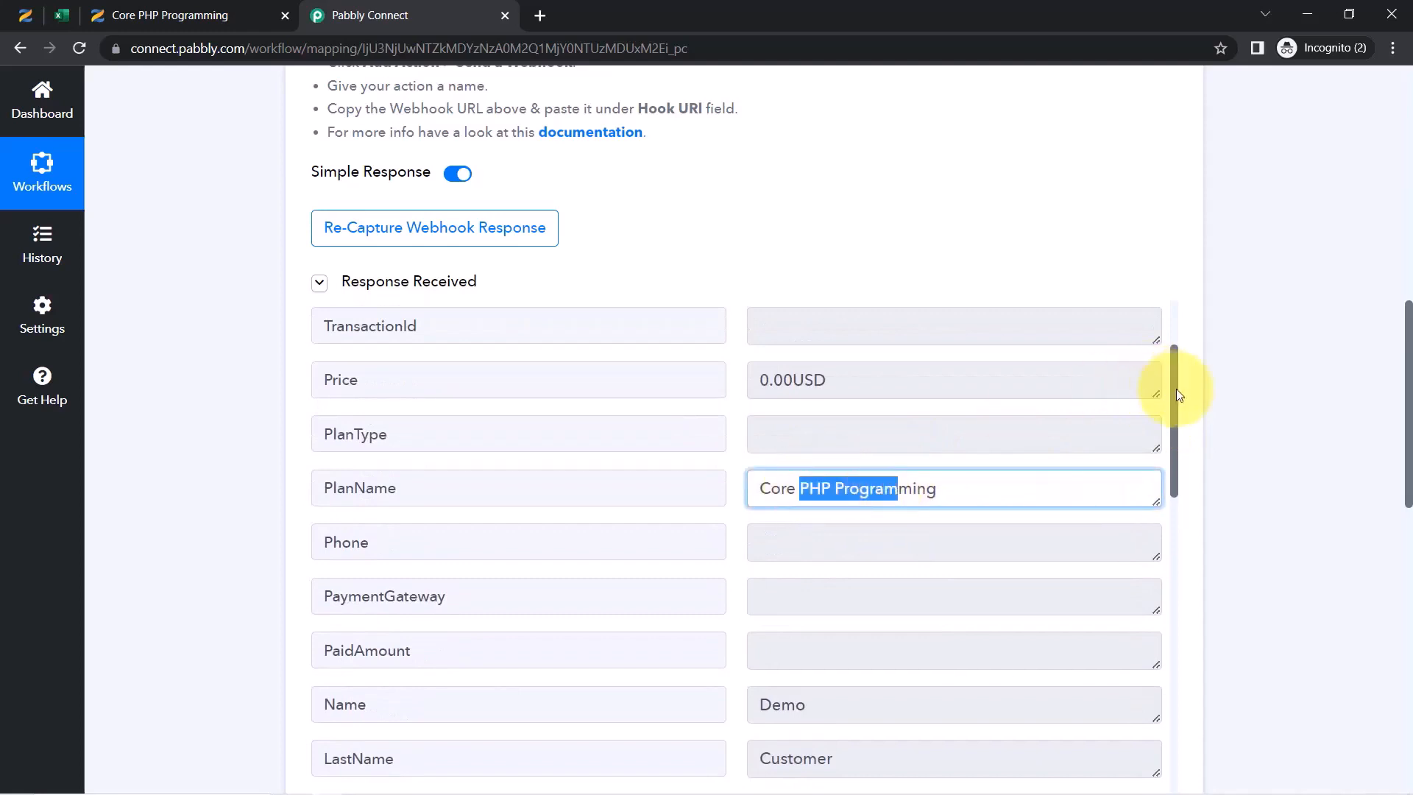
pyautogui.moveTo(1176, 394); pyautogui.dragTo(1164, 529)
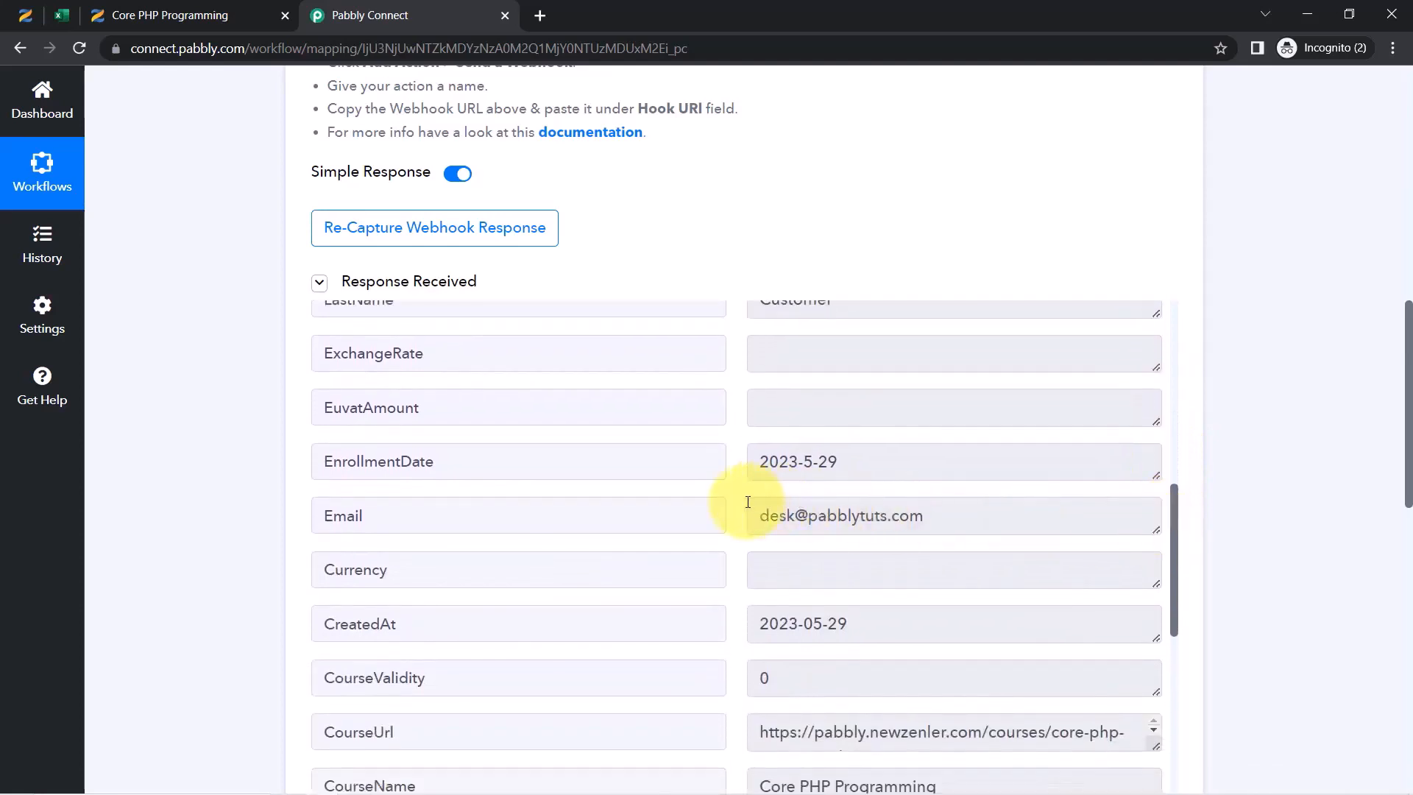
pyautogui.moveTo(845, 462); pyautogui.dragTo(817, 463)
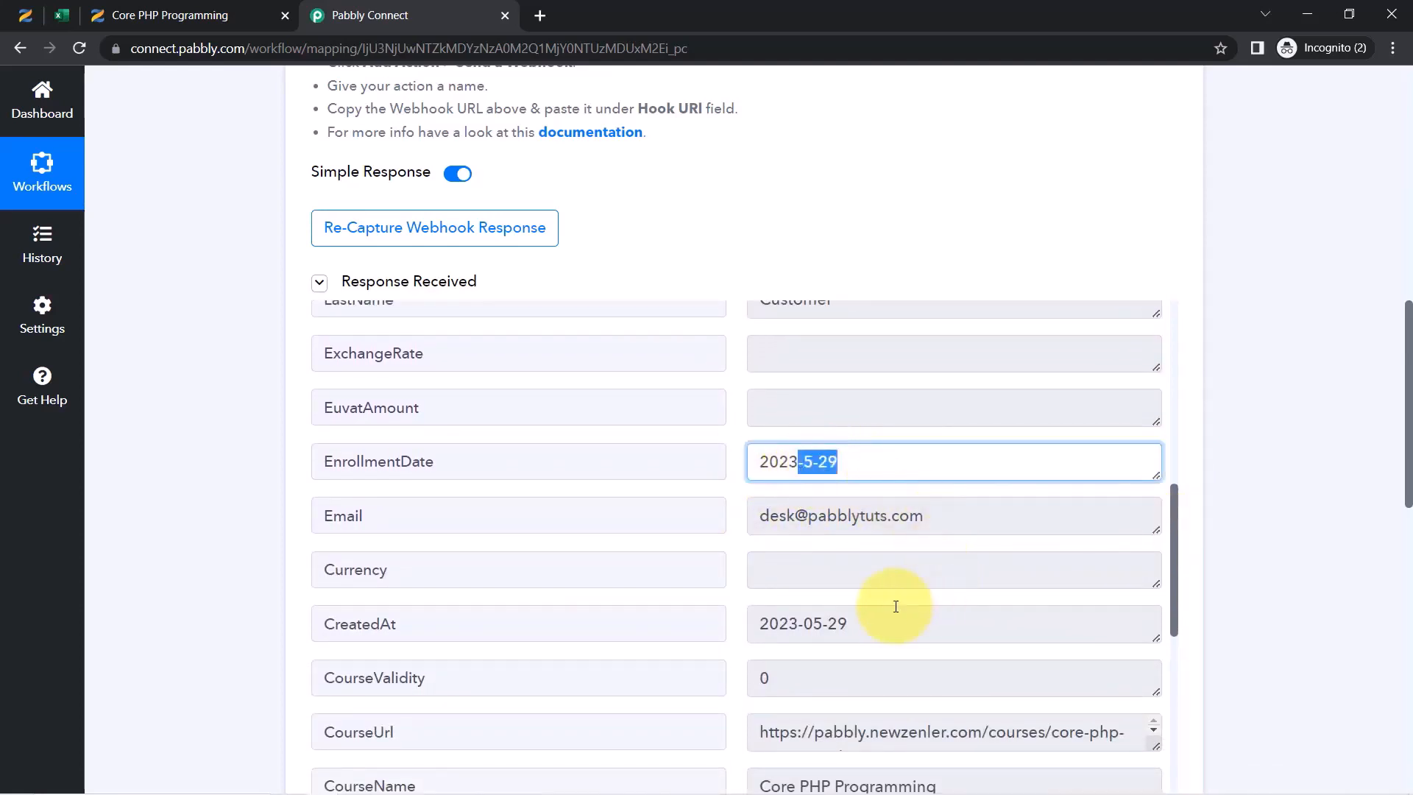
pyautogui.moveTo(1173, 502); pyautogui.dragTo(1160, 701)
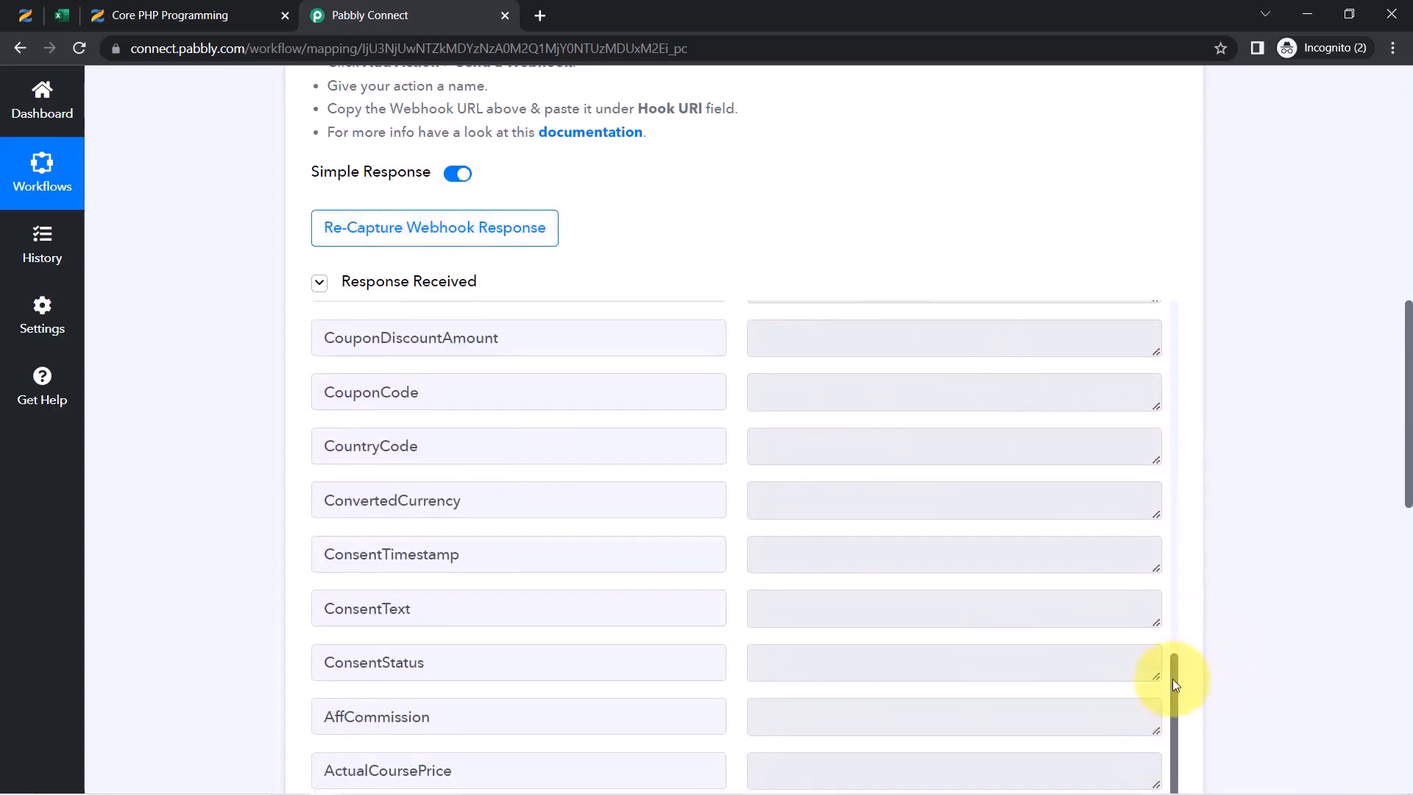
pyautogui.moveTo(1173, 672); pyautogui.dragTo(1185, 482)
pyautogui.scroll(-1, 1184, 482)
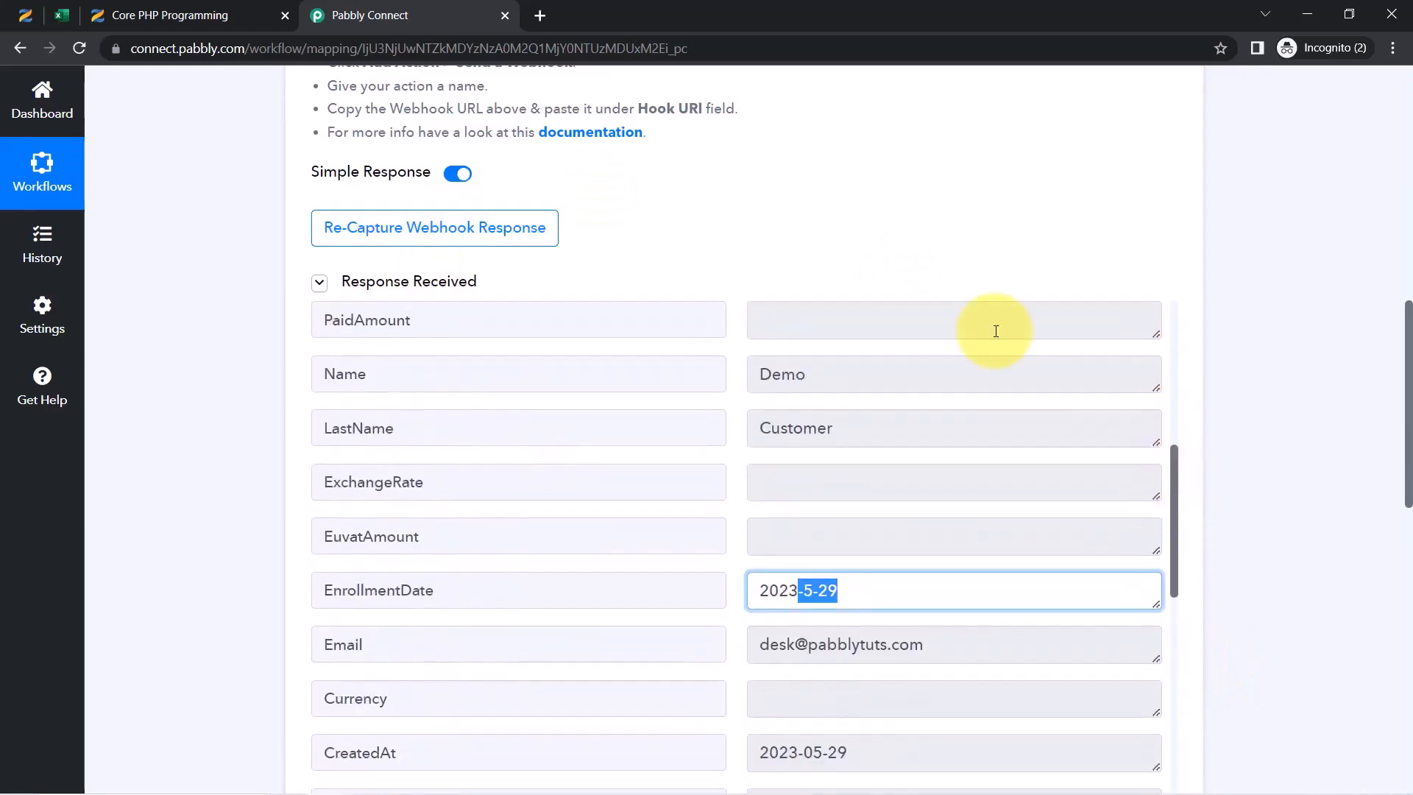
pyautogui.click(21, 13)
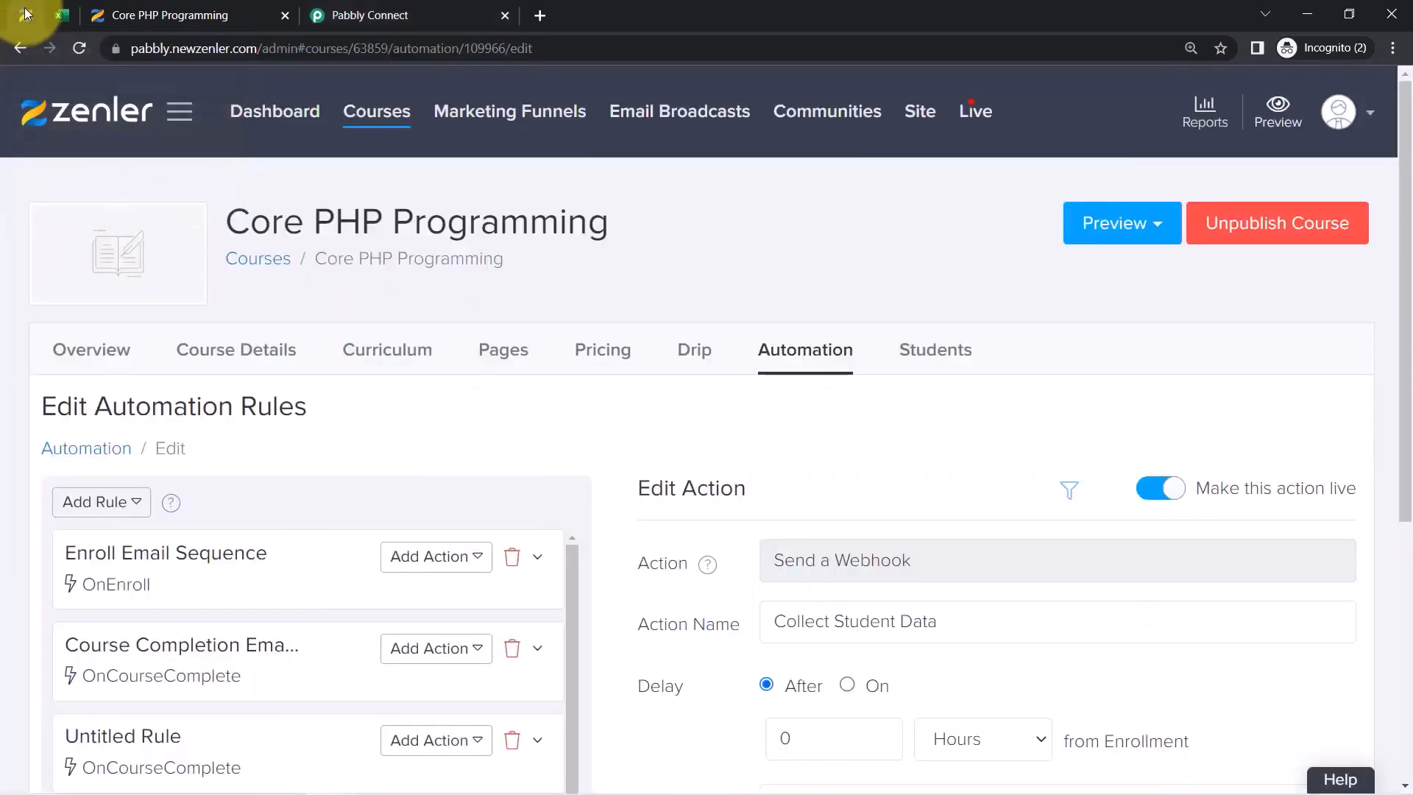
pyautogui.click(375, 9)
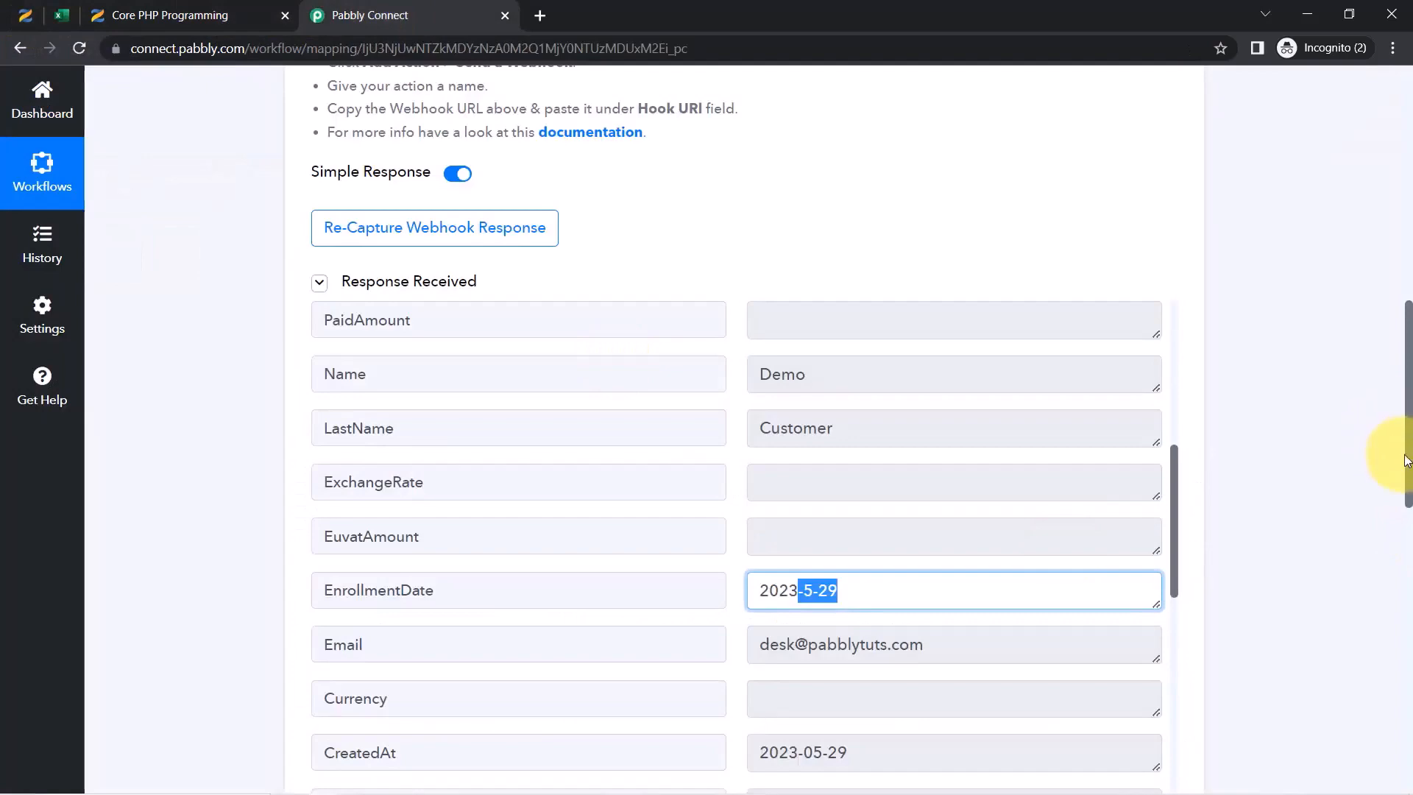
pyautogui.moveTo(1409, 467); pyautogui.dragTo(1381, 202)
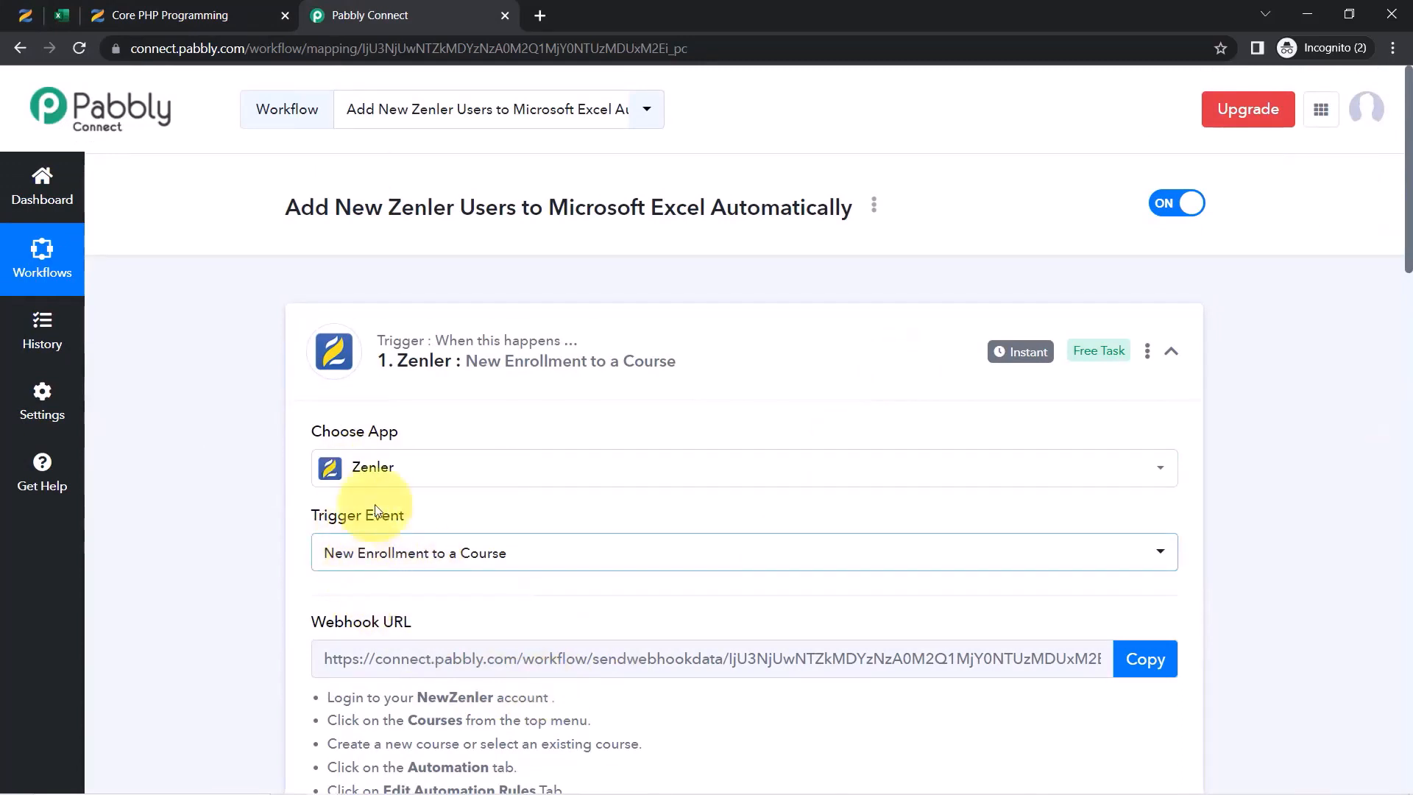
pyautogui.moveTo(1018, 355)
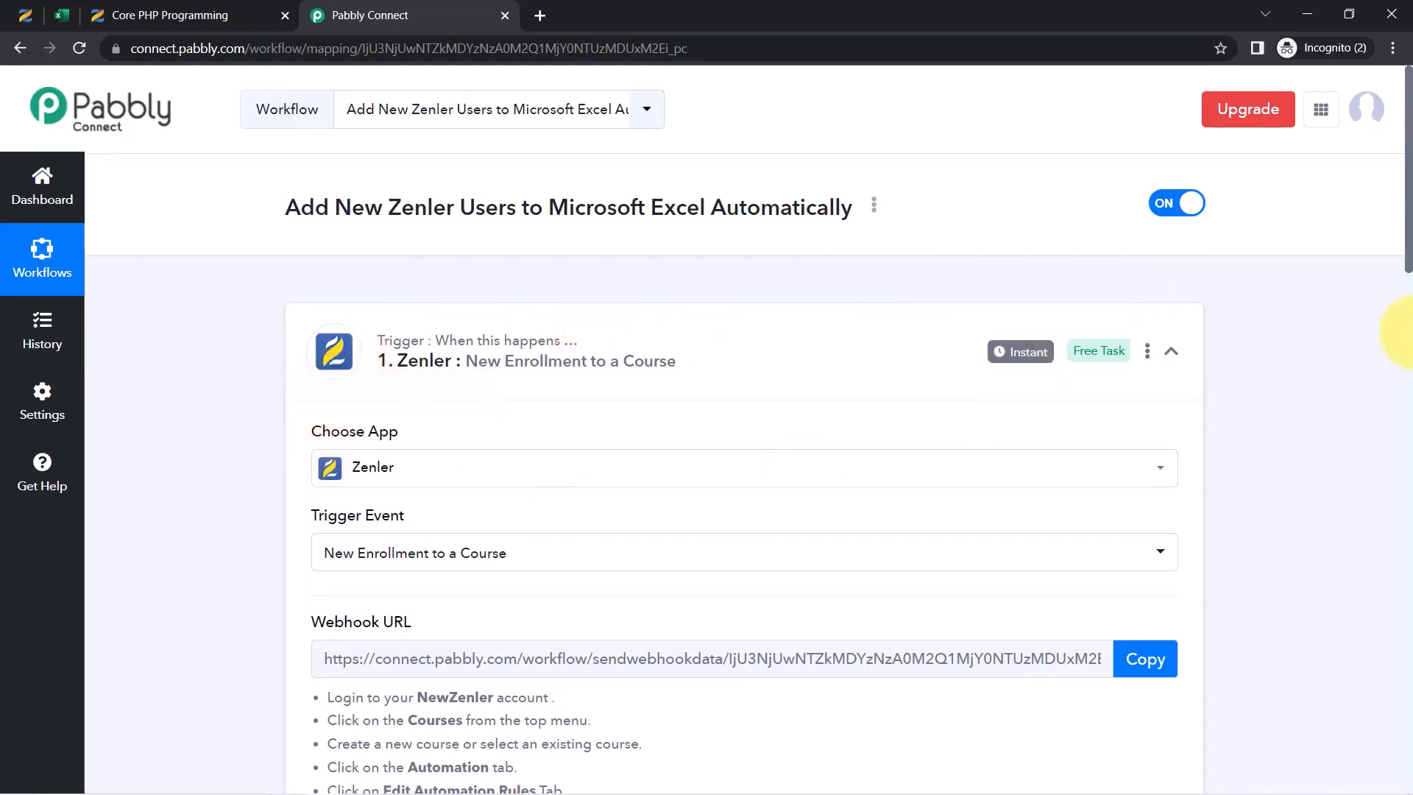
pyautogui.moveTo(1408, 246); pyautogui.dragTo(1337, 678)
# Set the Excel action event to Add Row To Worksheet
pyautogui.scroll(-2, 1337, 677)
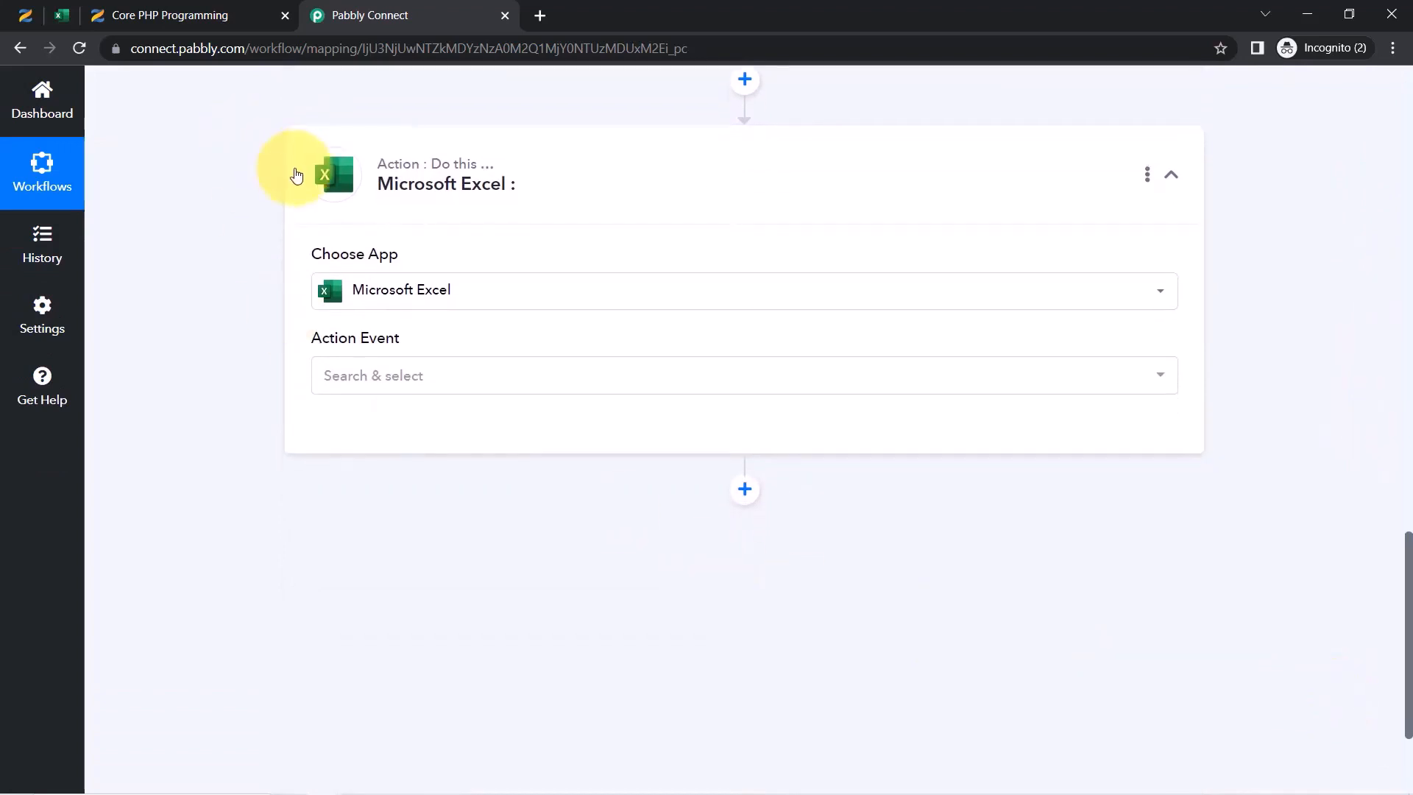
pyautogui.click(349, 390)
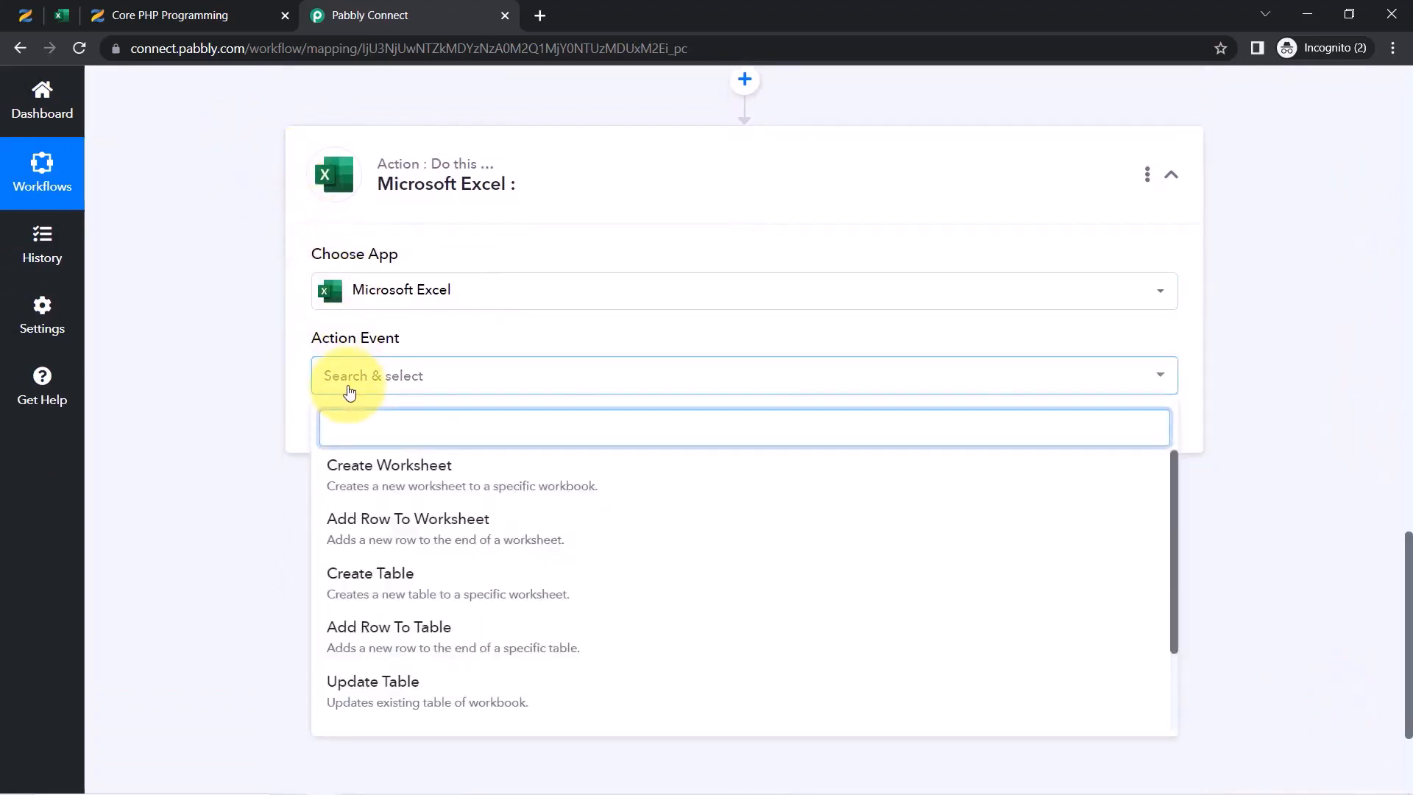
pyautogui.click(383, 531)
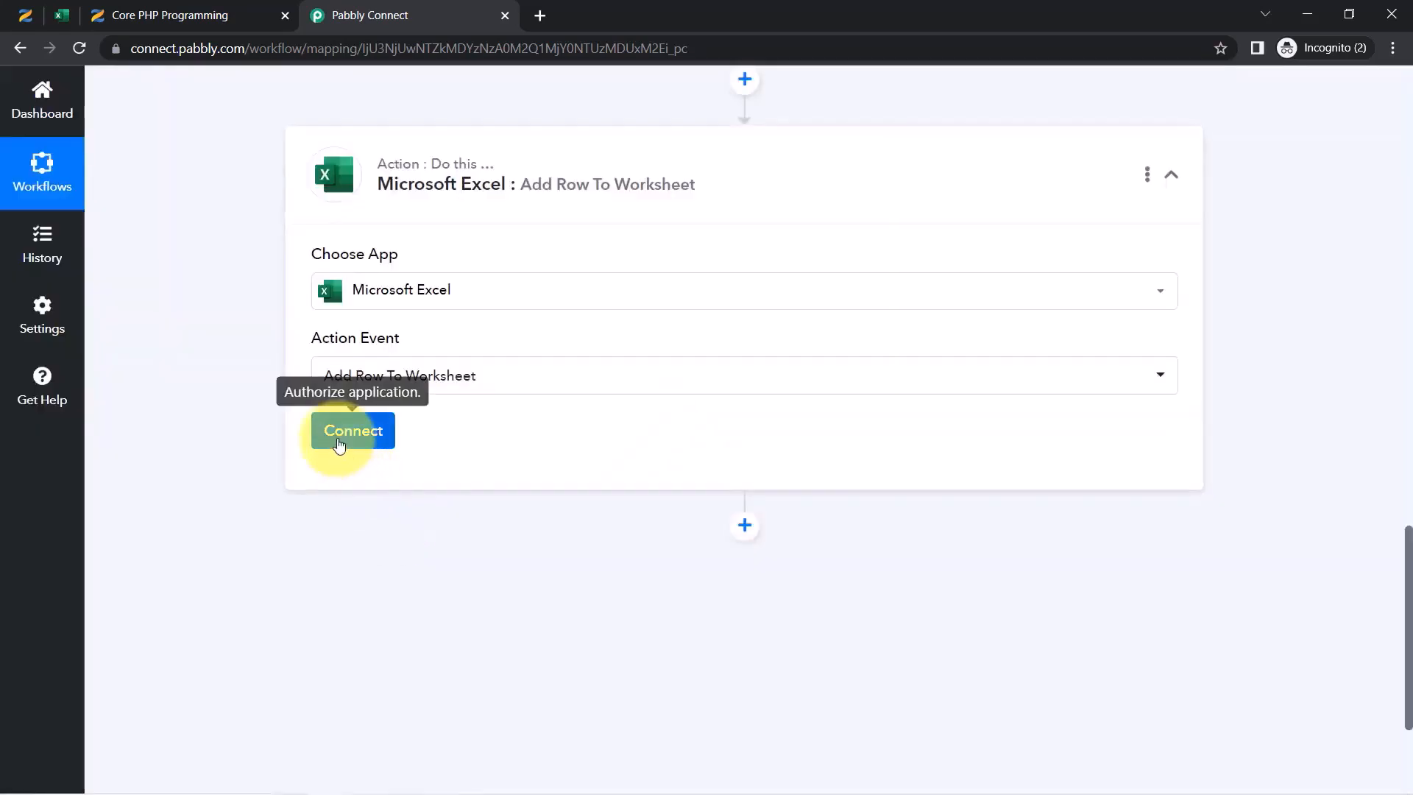
# Connect the action with the existing Microsoft Excel #7 connection and save
pyautogui.click(338, 442)
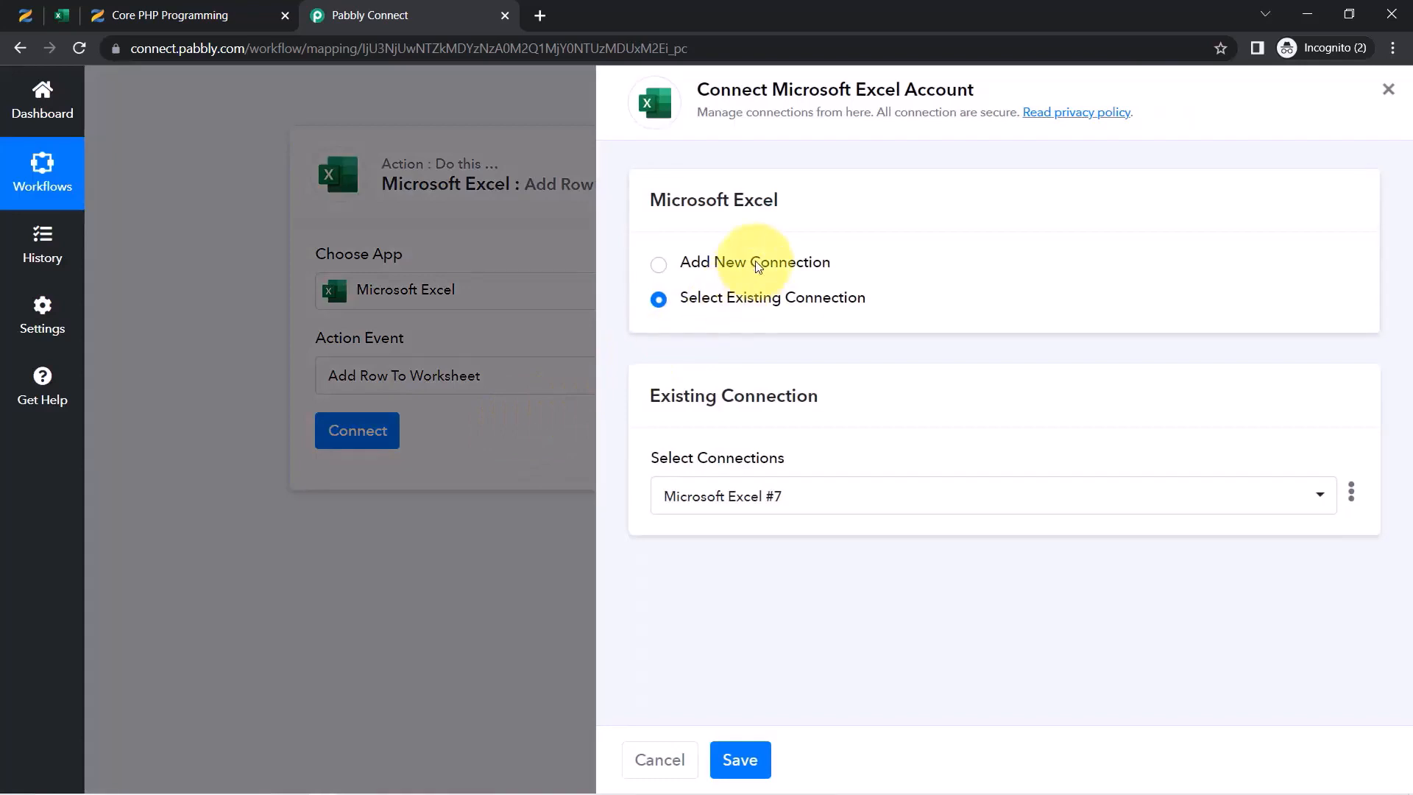
pyautogui.click(759, 267)
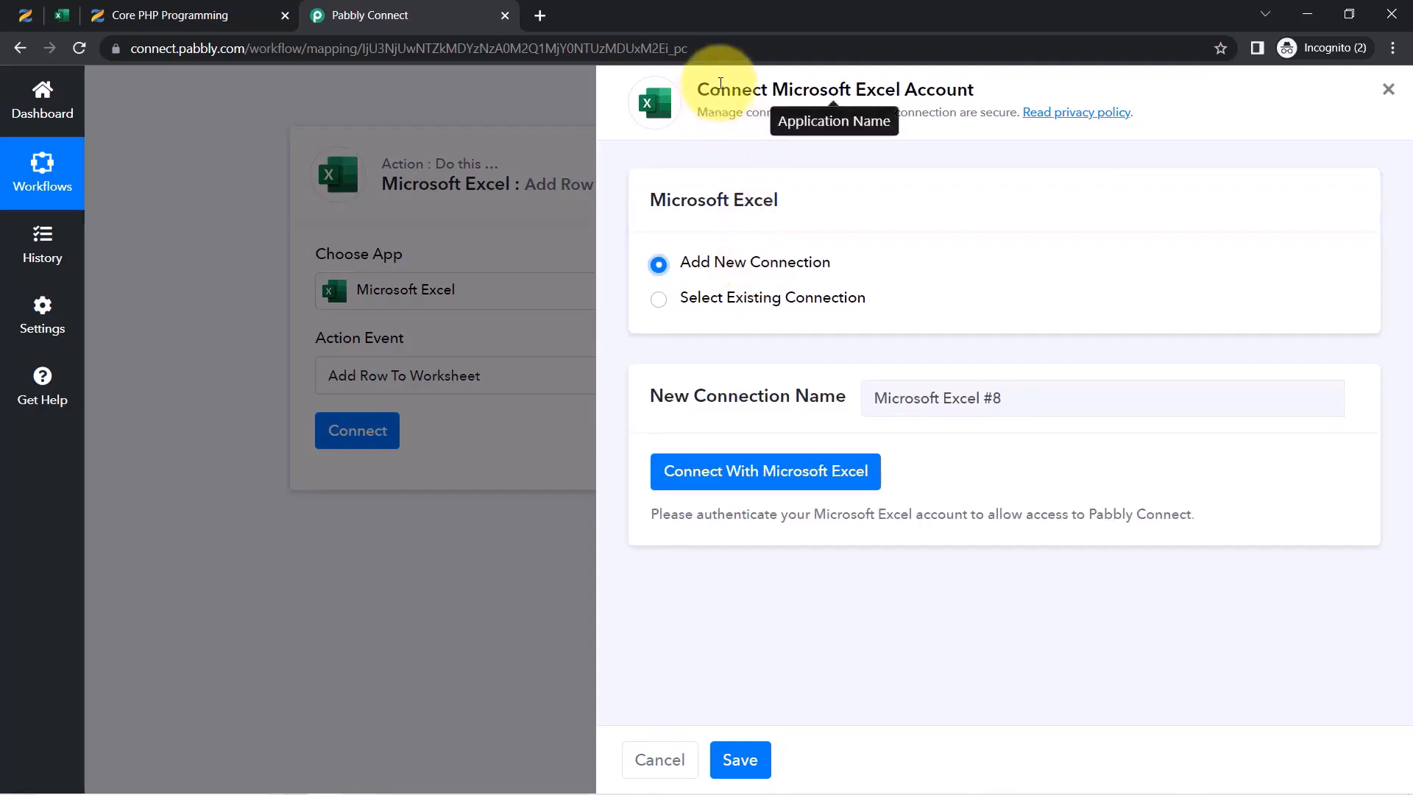
pyautogui.moveTo(721, 83); pyautogui.dragTo(927, 80)
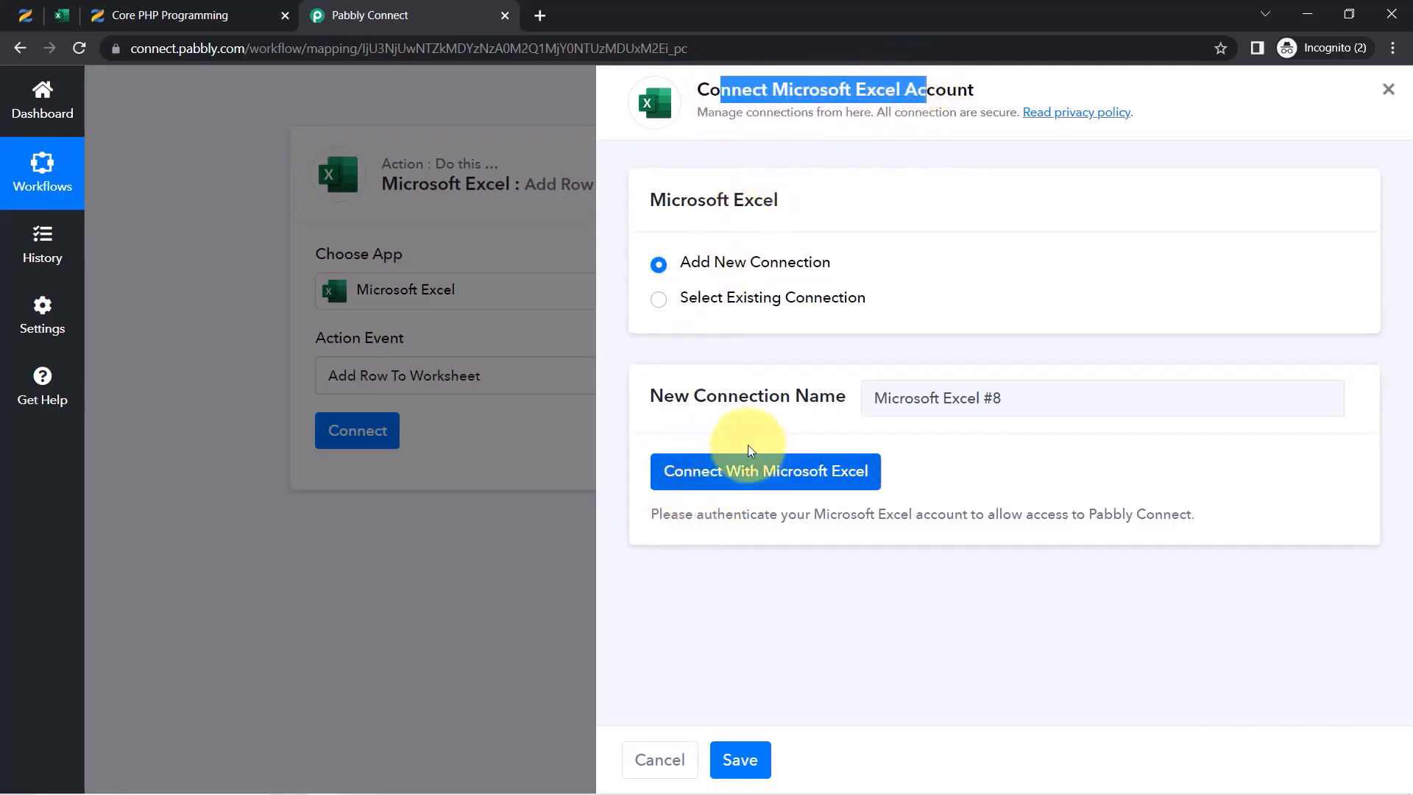
pyautogui.click(658, 300)
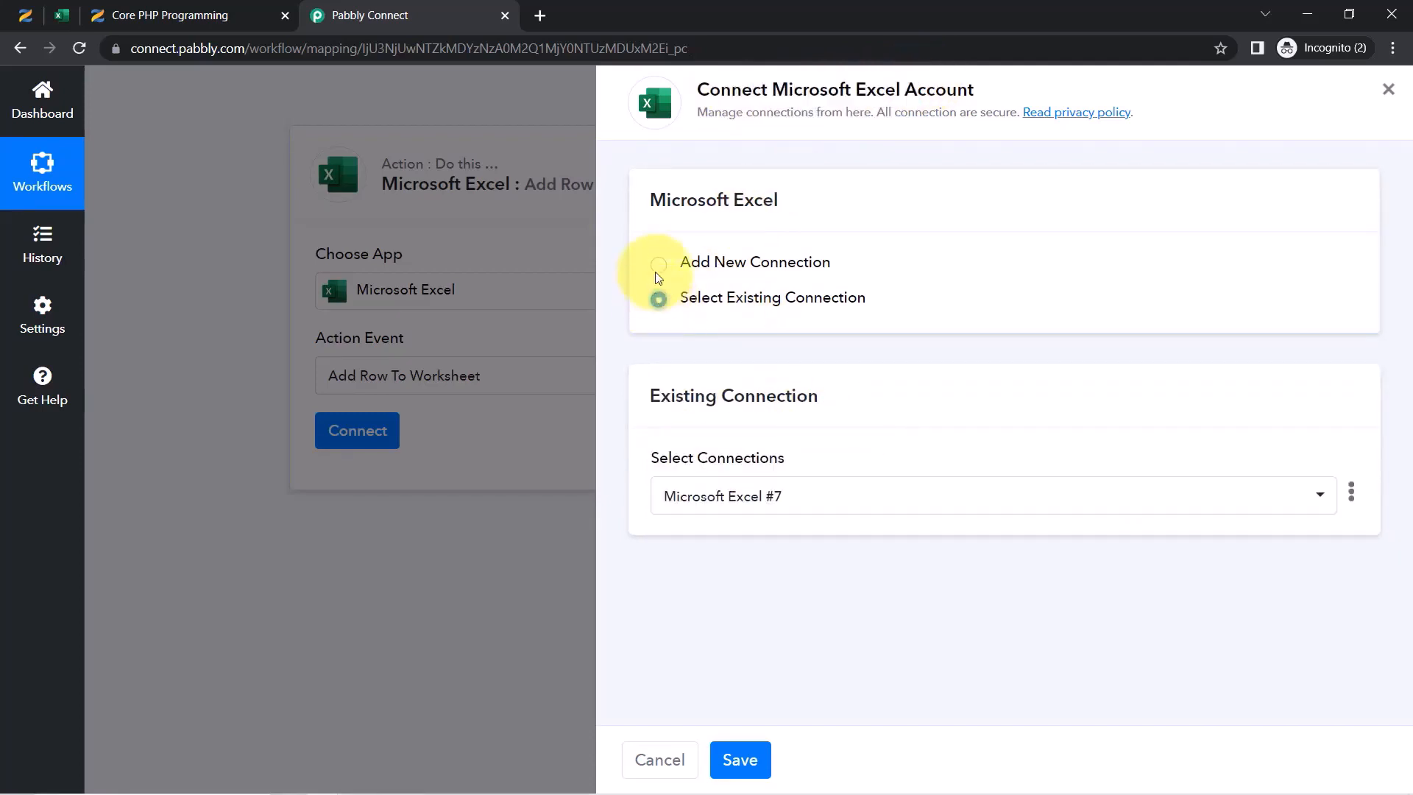
pyautogui.click(658, 266)
pyautogui.click(790, 473)
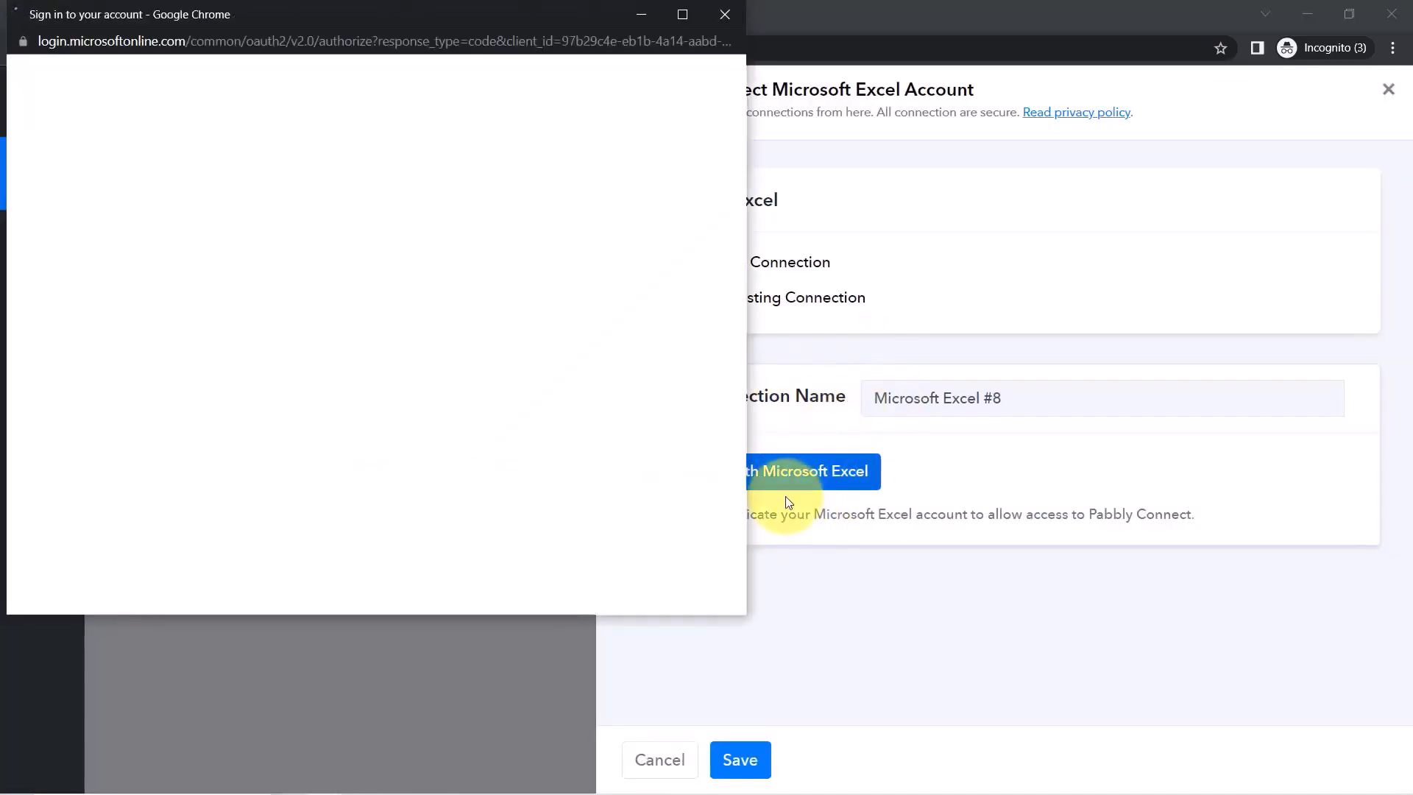
pyautogui.click(725, 14)
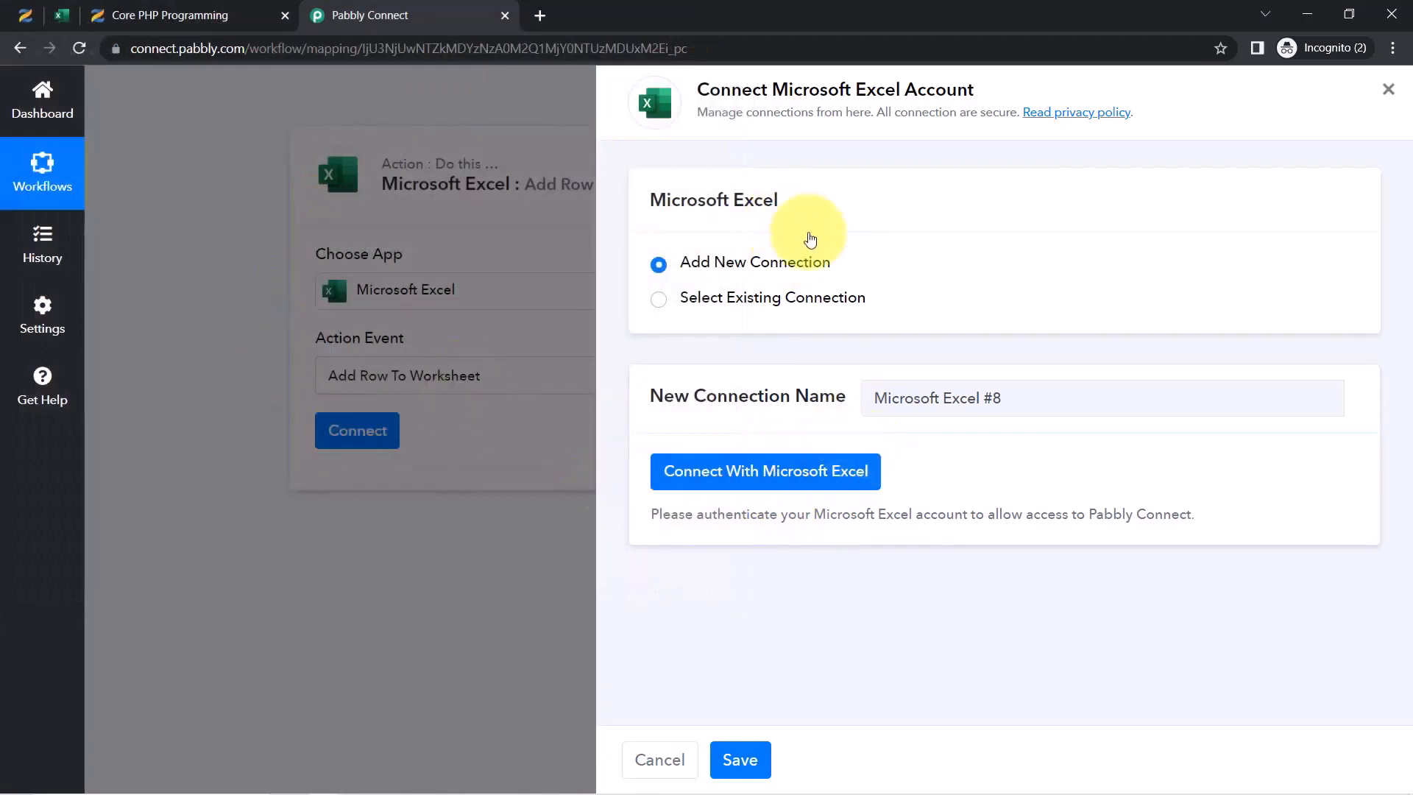
pyautogui.click(754, 301)
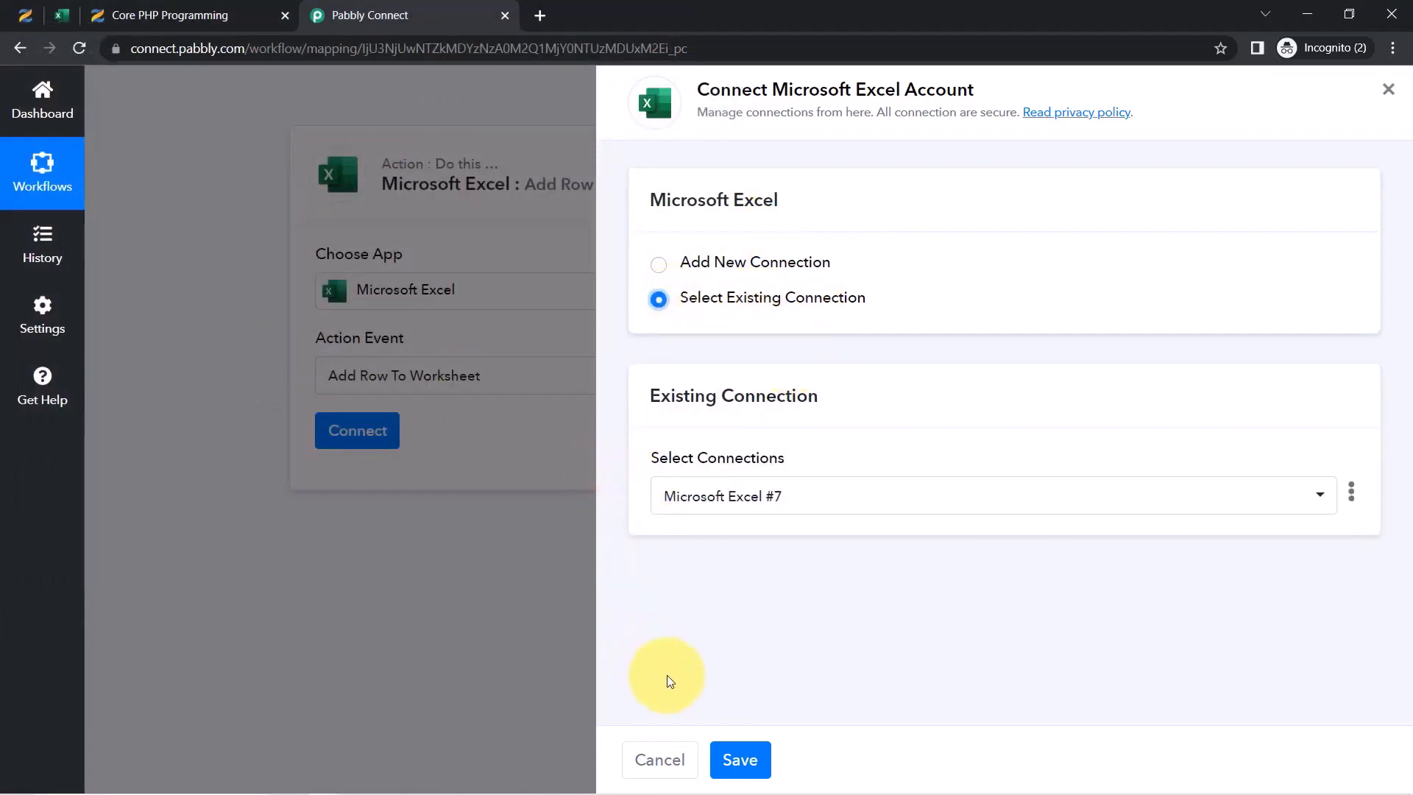
pyautogui.click(734, 762)
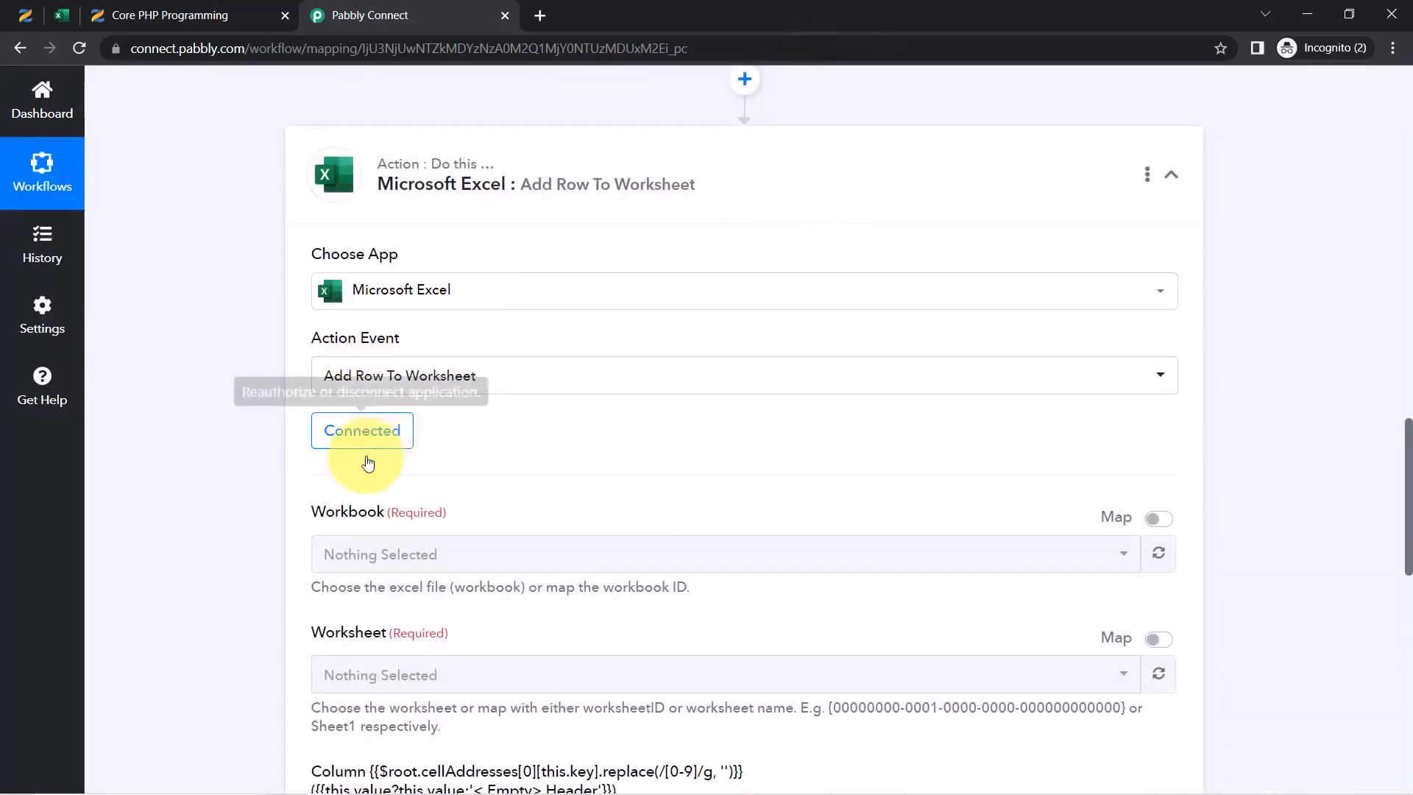
# Refresh the available workbooks and open the Workbook list
pyautogui.click(1158, 553)
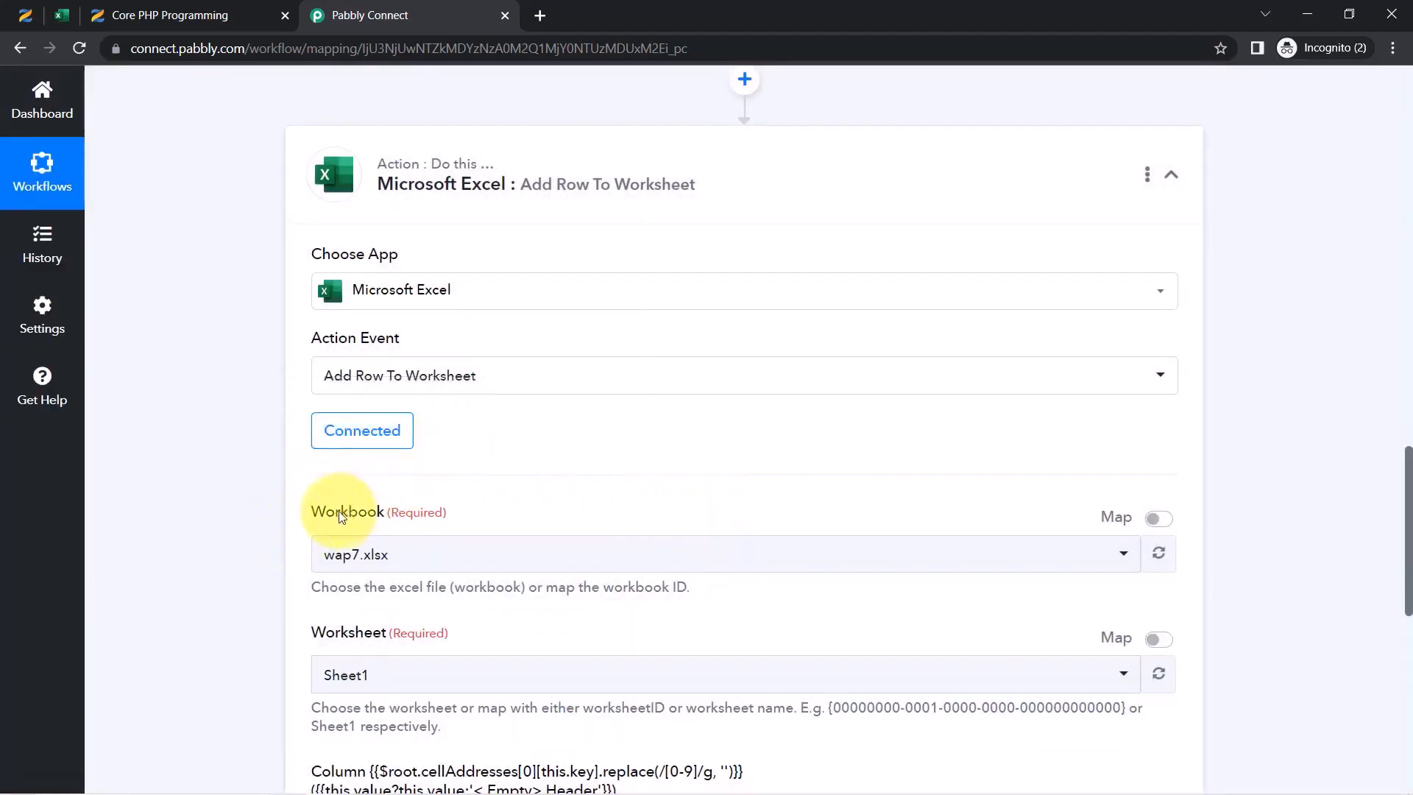
pyautogui.moveTo(329, 515); pyautogui.dragTo(408, 506)
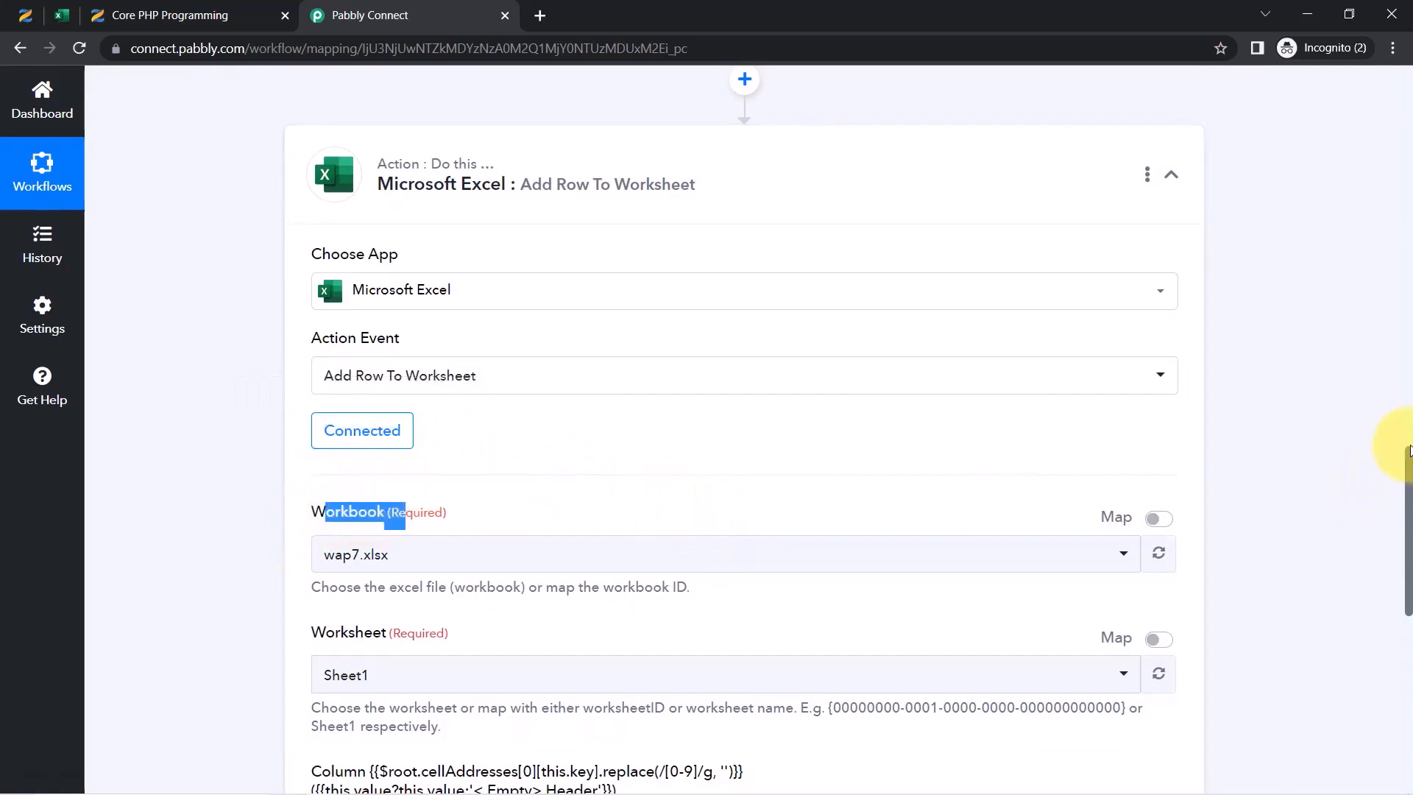
pyautogui.moveTo(1409, 460); pyautogui.dragTo(1398, 495)
pyautogui.click(395, 386)
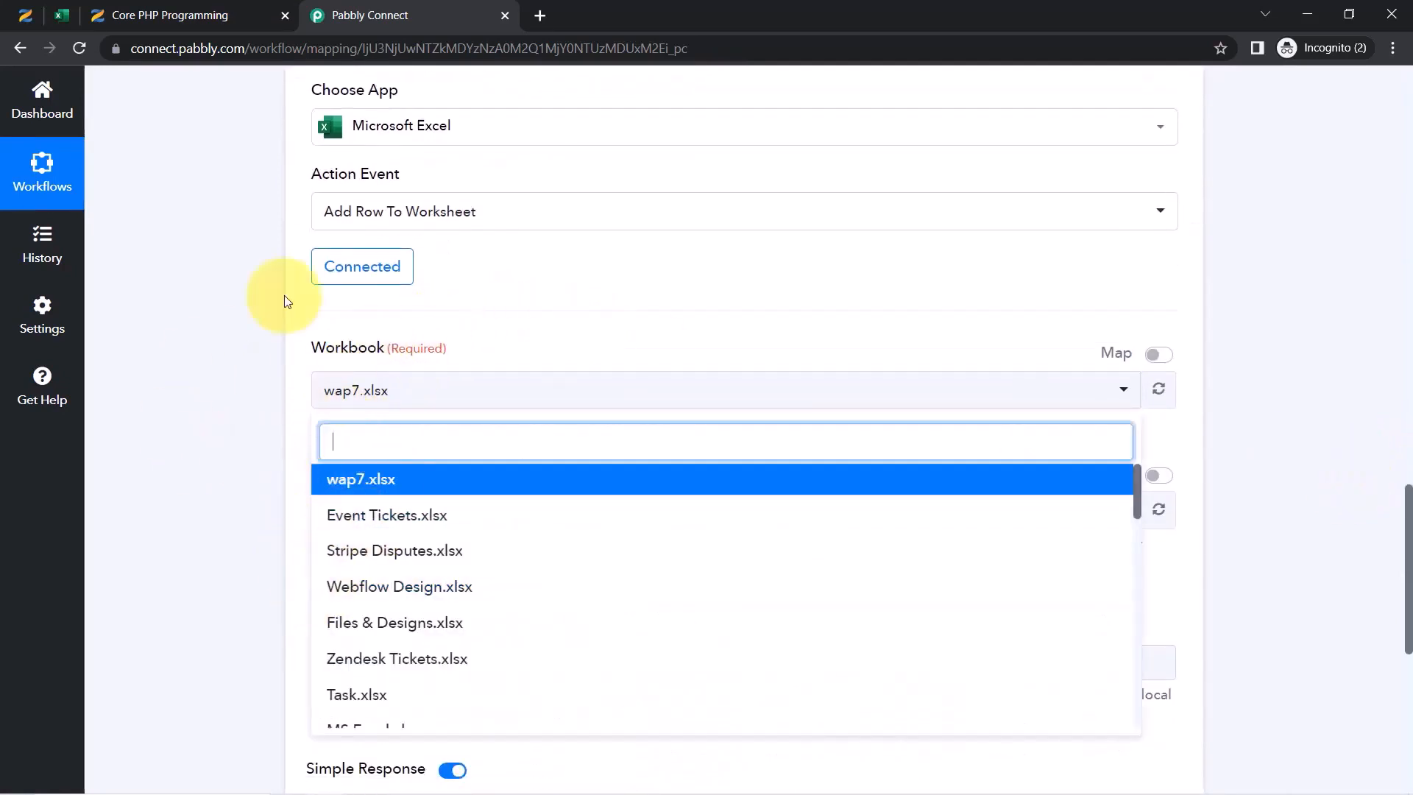
# Rename the Excel Online file to 'All Student Details'
pyautogui.click(63, 15)
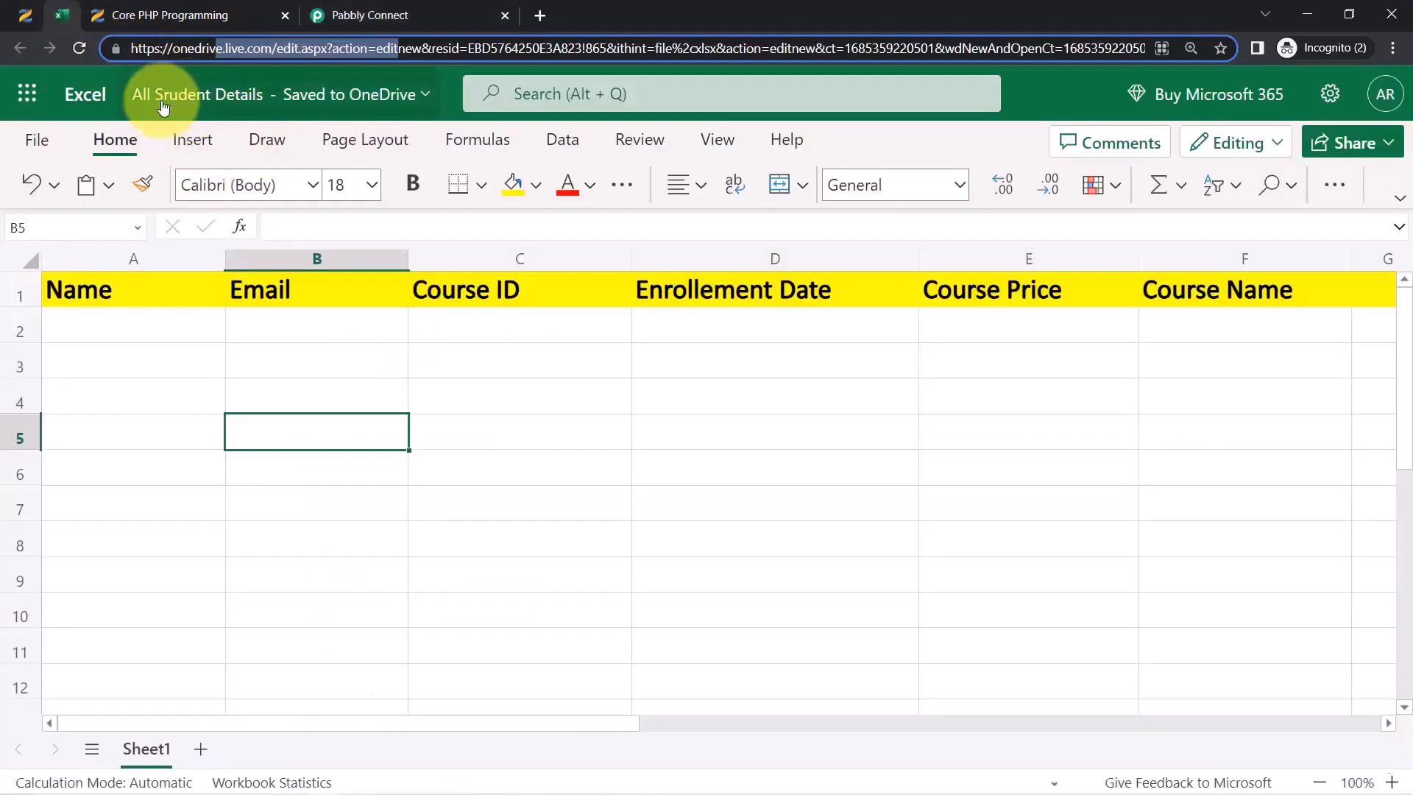
pyautogui.click(196, 96)
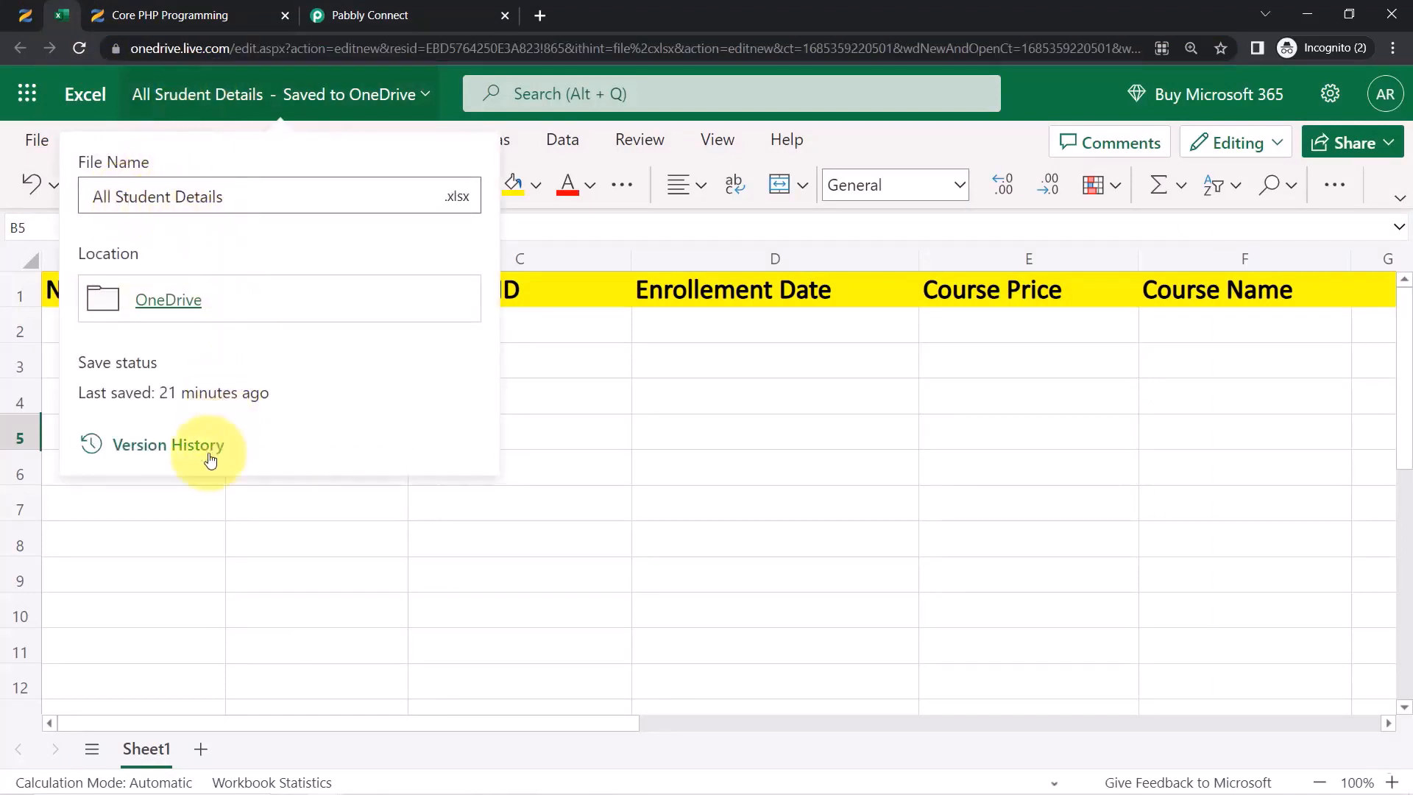
pyautogui.click(155, 508)
# Search 'all' and select the All Student Details workbook with Sheet1
pyautogui.click(324, 6)
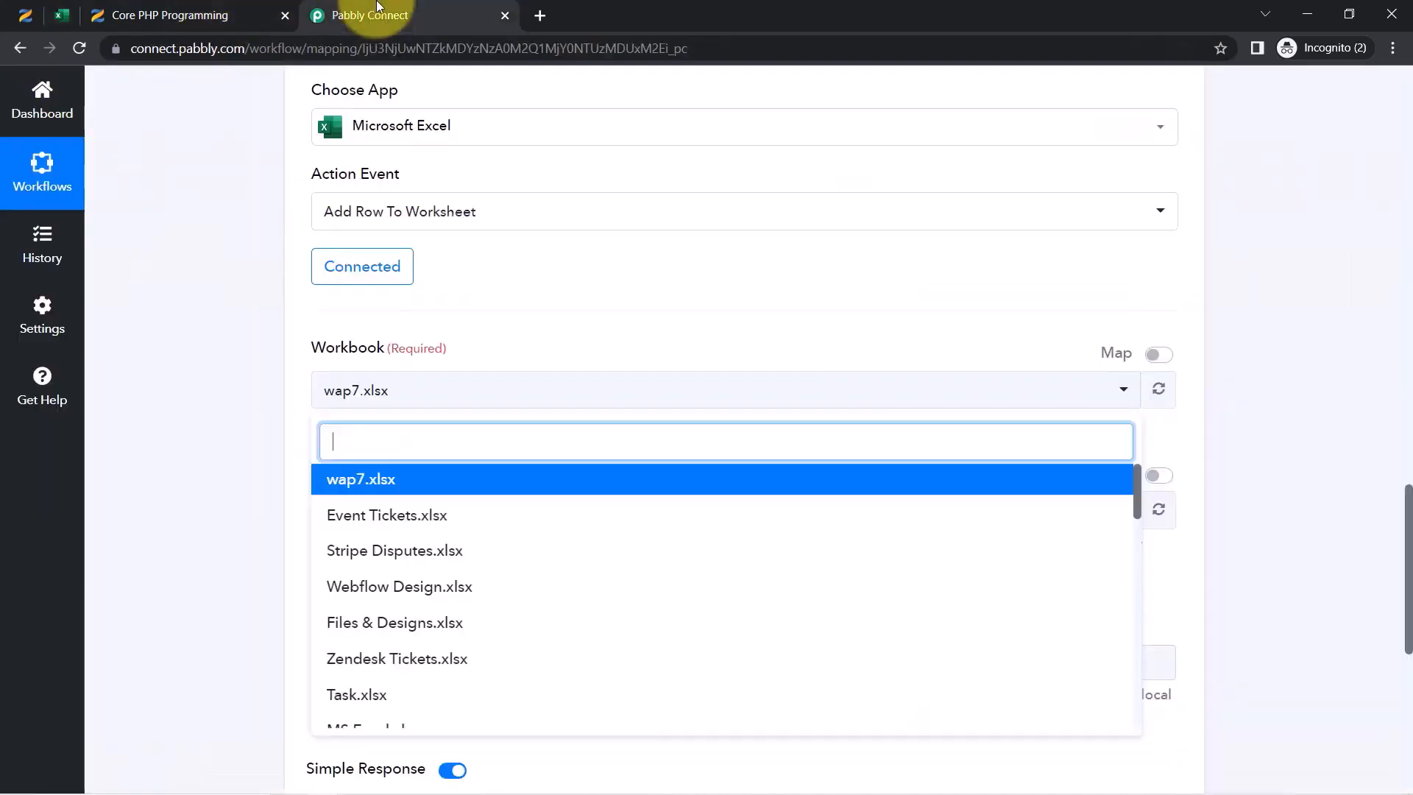
pyautogui.scroll(-5, 451, 579)
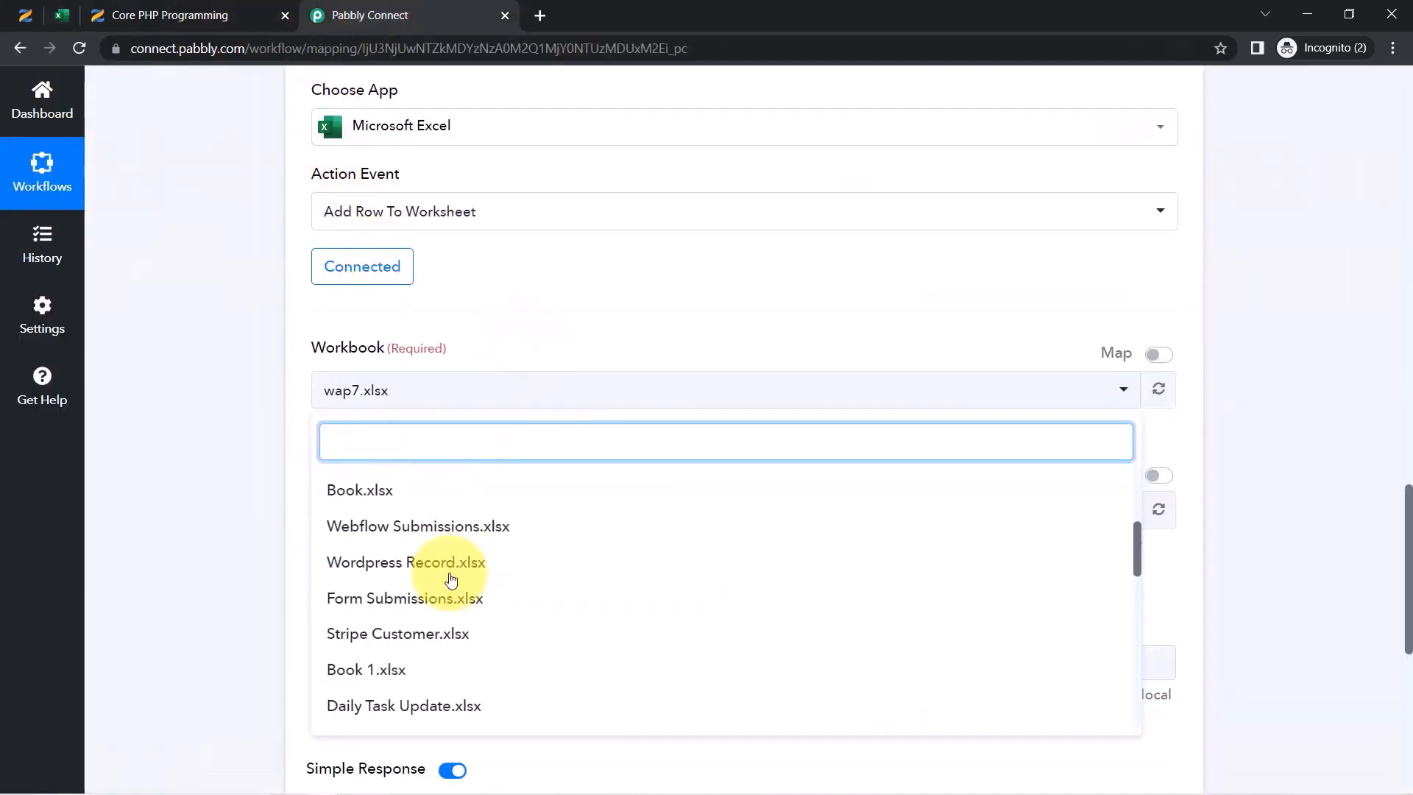
pyautogui.write('a')
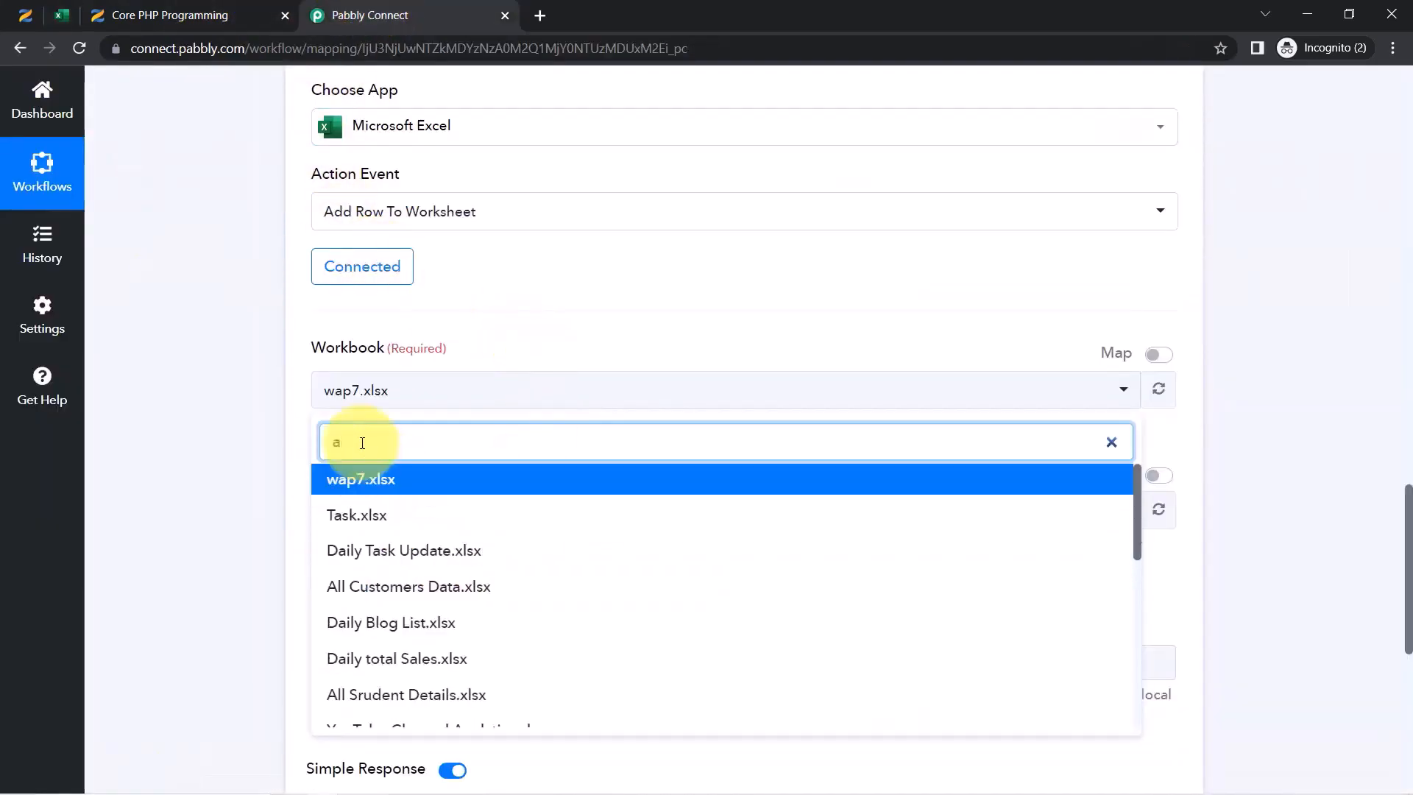
pyautogui.write('ll')
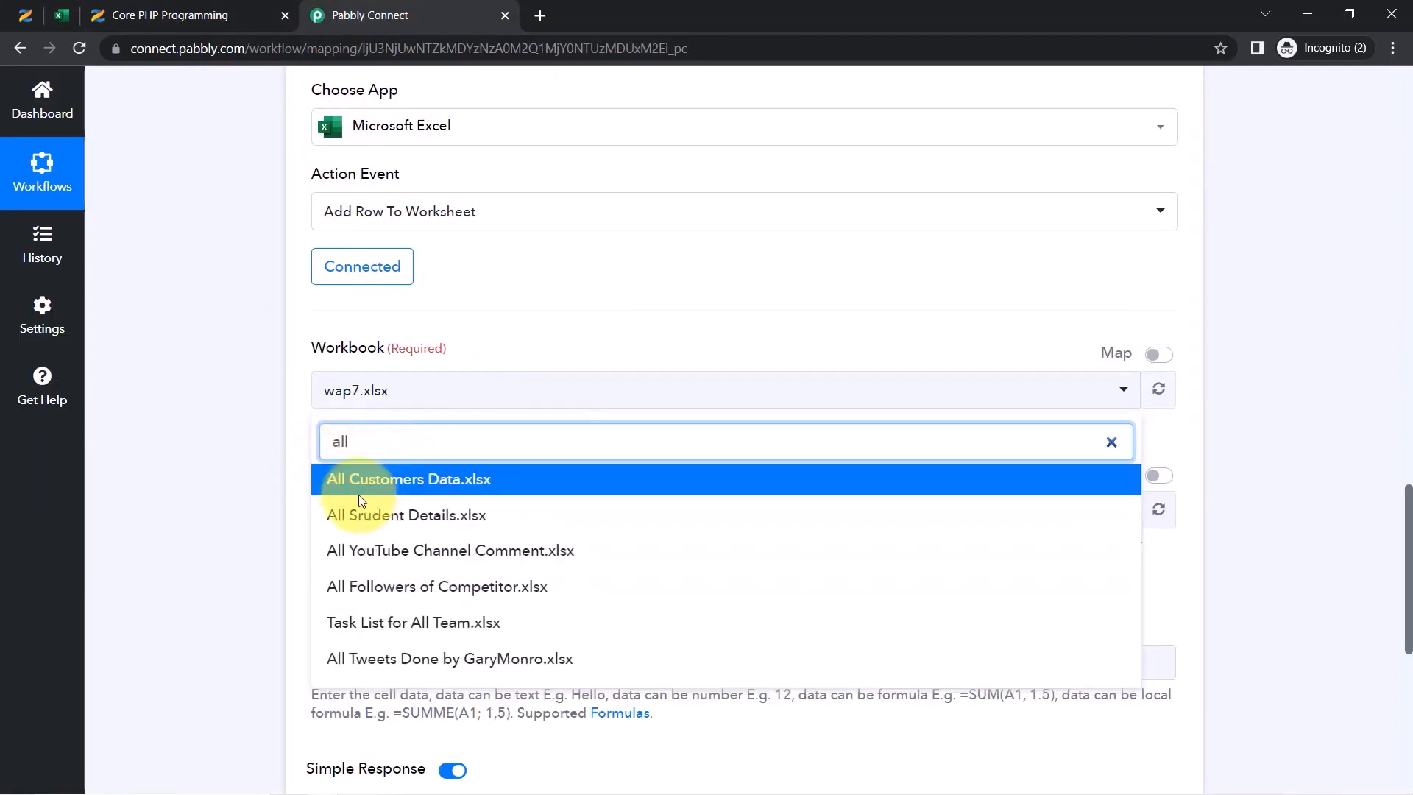
pyautogui.click(369, 517)
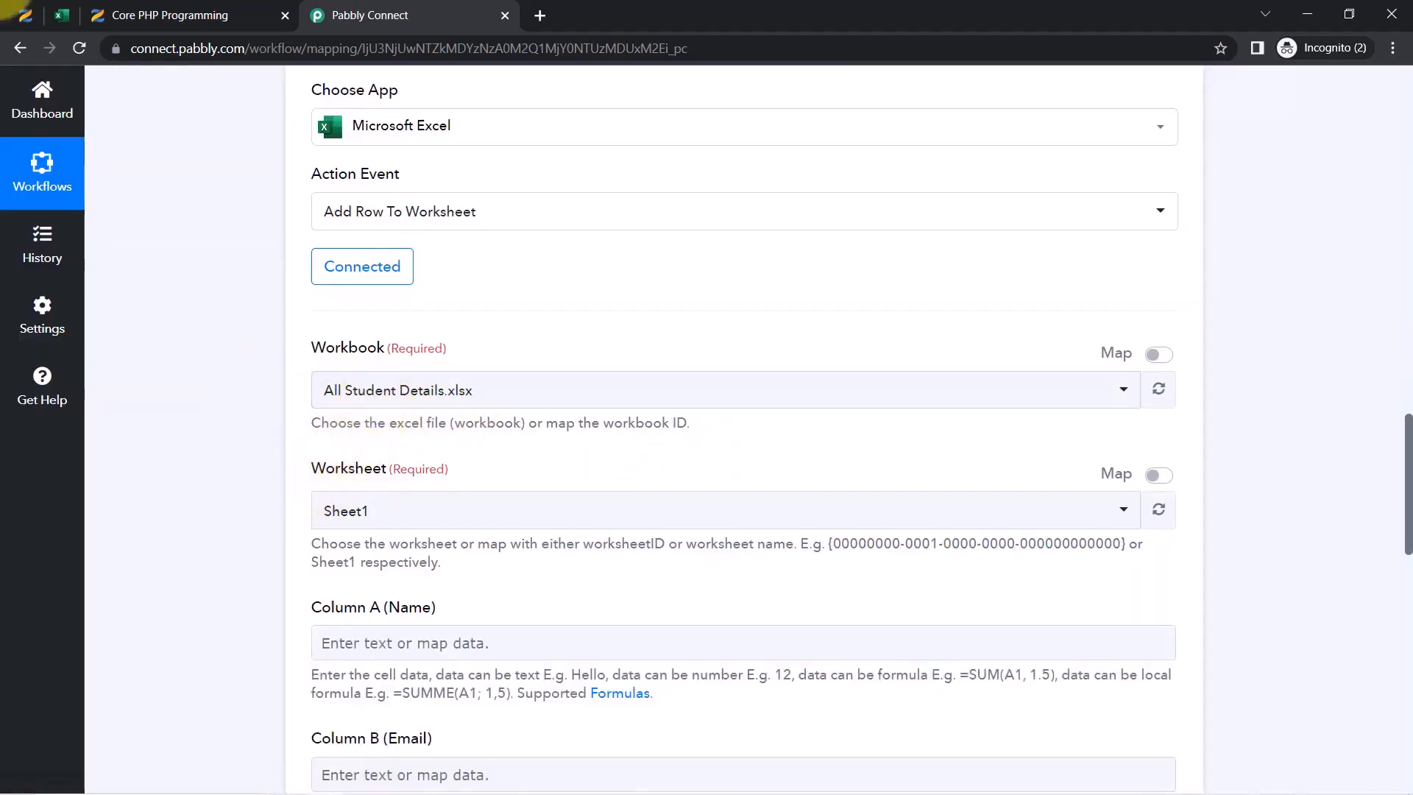
pyautogui.click(49, 14)
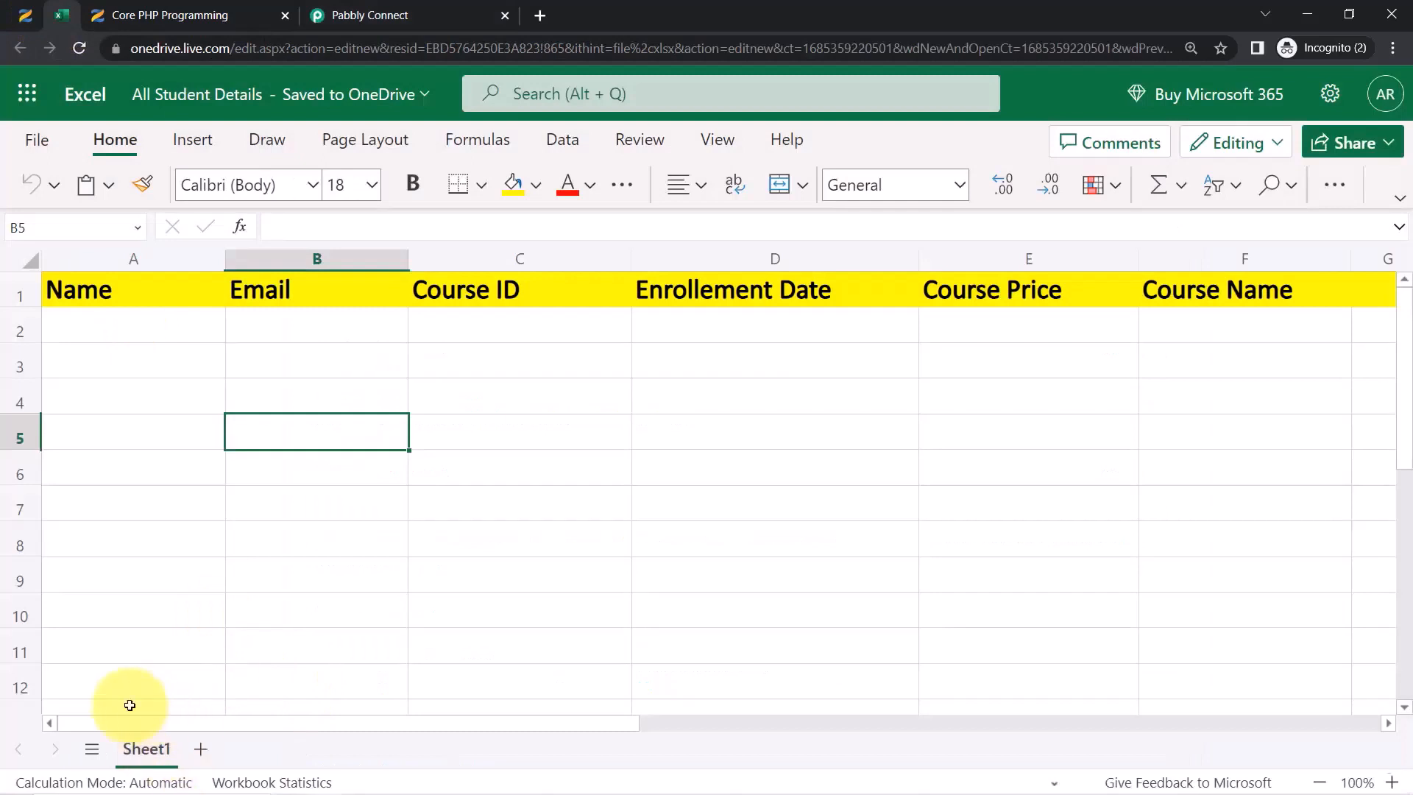
# Review the spreadsheet's Name, Email and Course ID column headers
pyautogui.click(366, 9)
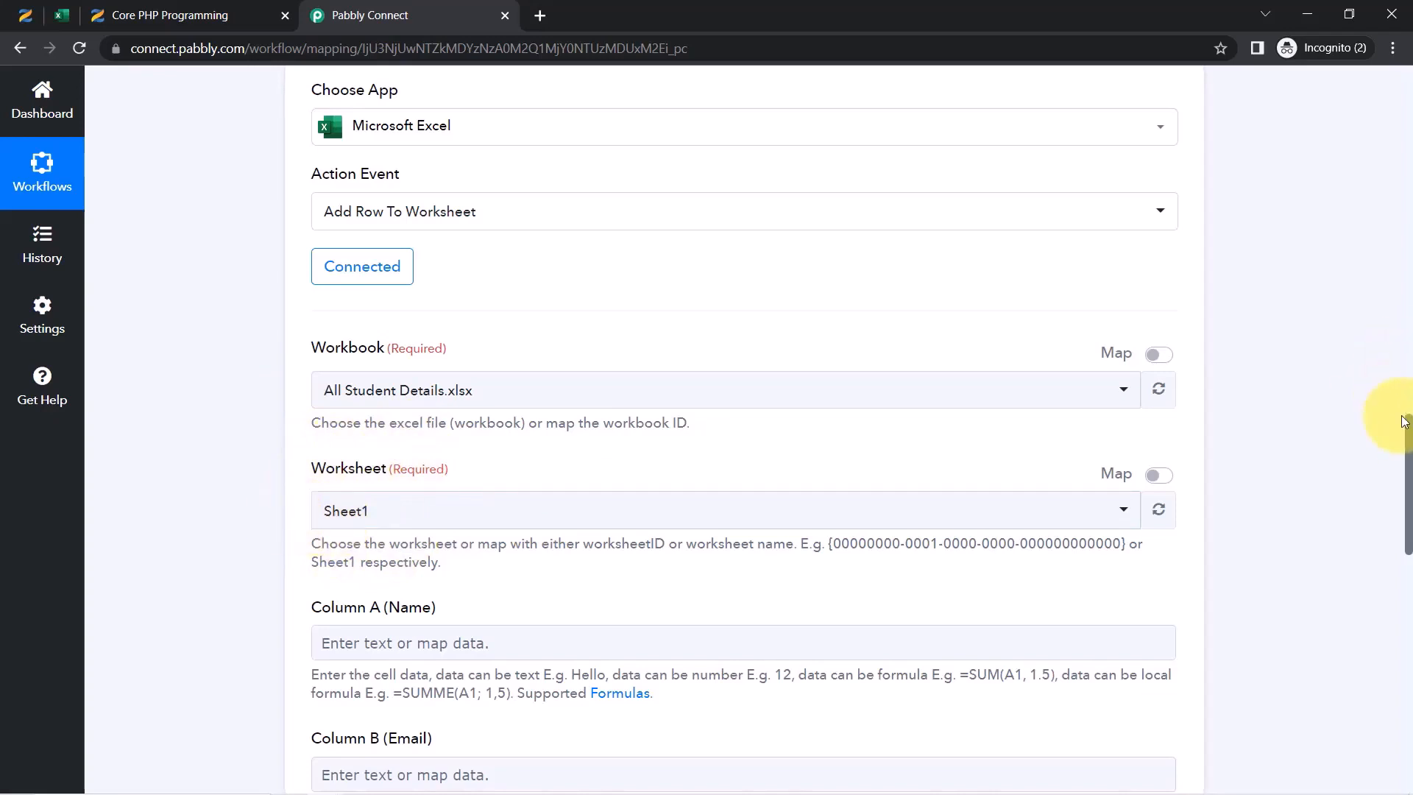
pyautogui.moveTo(1409, 439); pyautogui.dragTo(1409, 504)
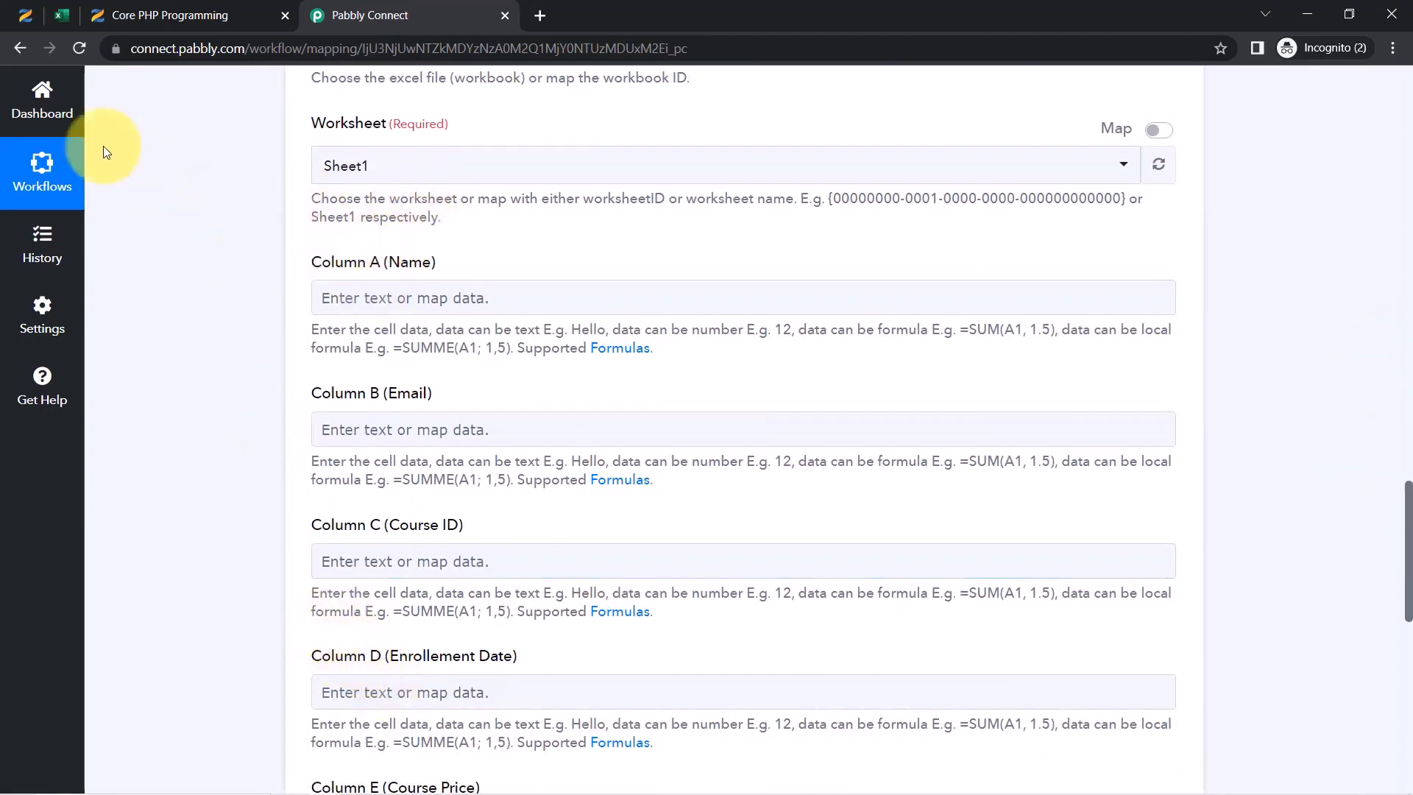
pyautogui.click(60, 13)
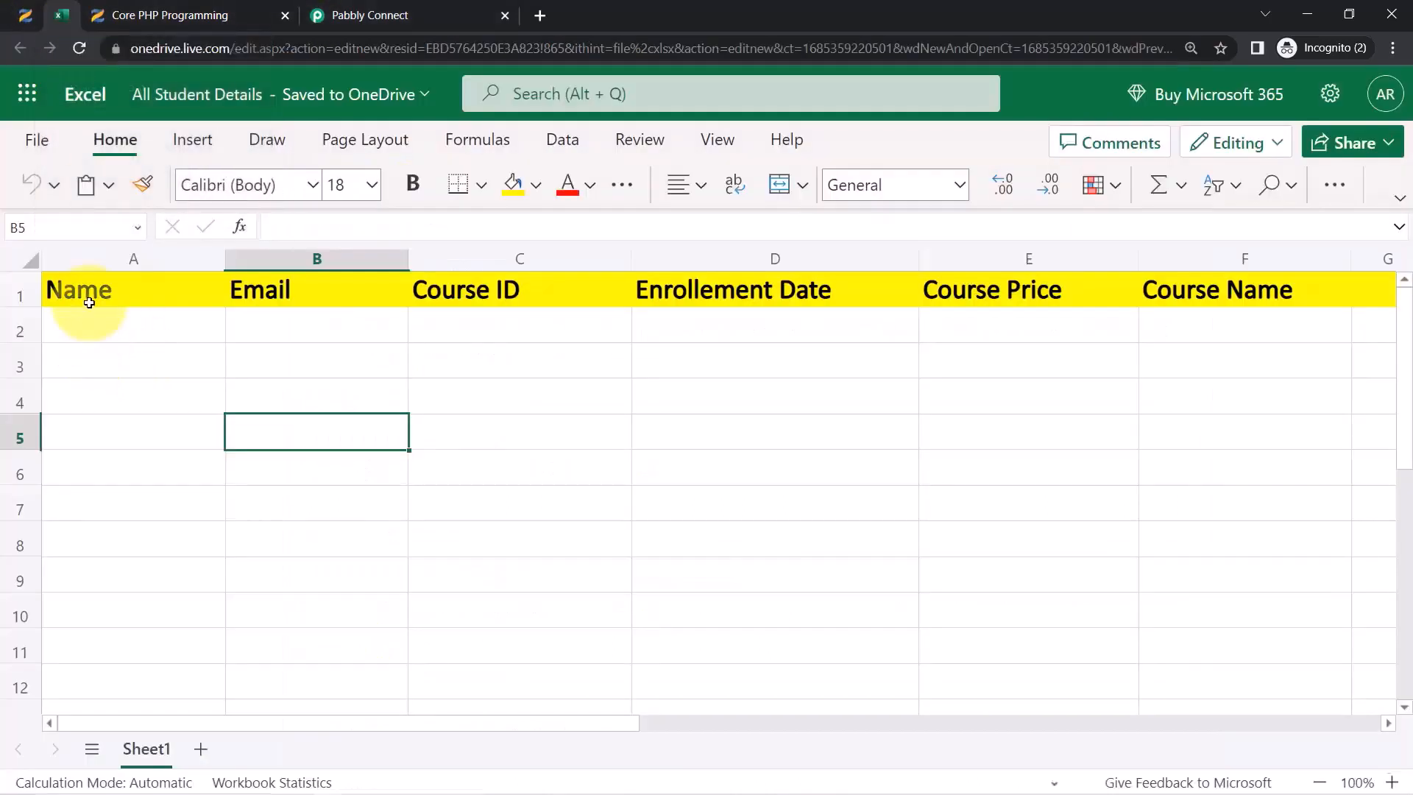
pyautogui.click(128, 261)
pyautogui.click(317, 259)
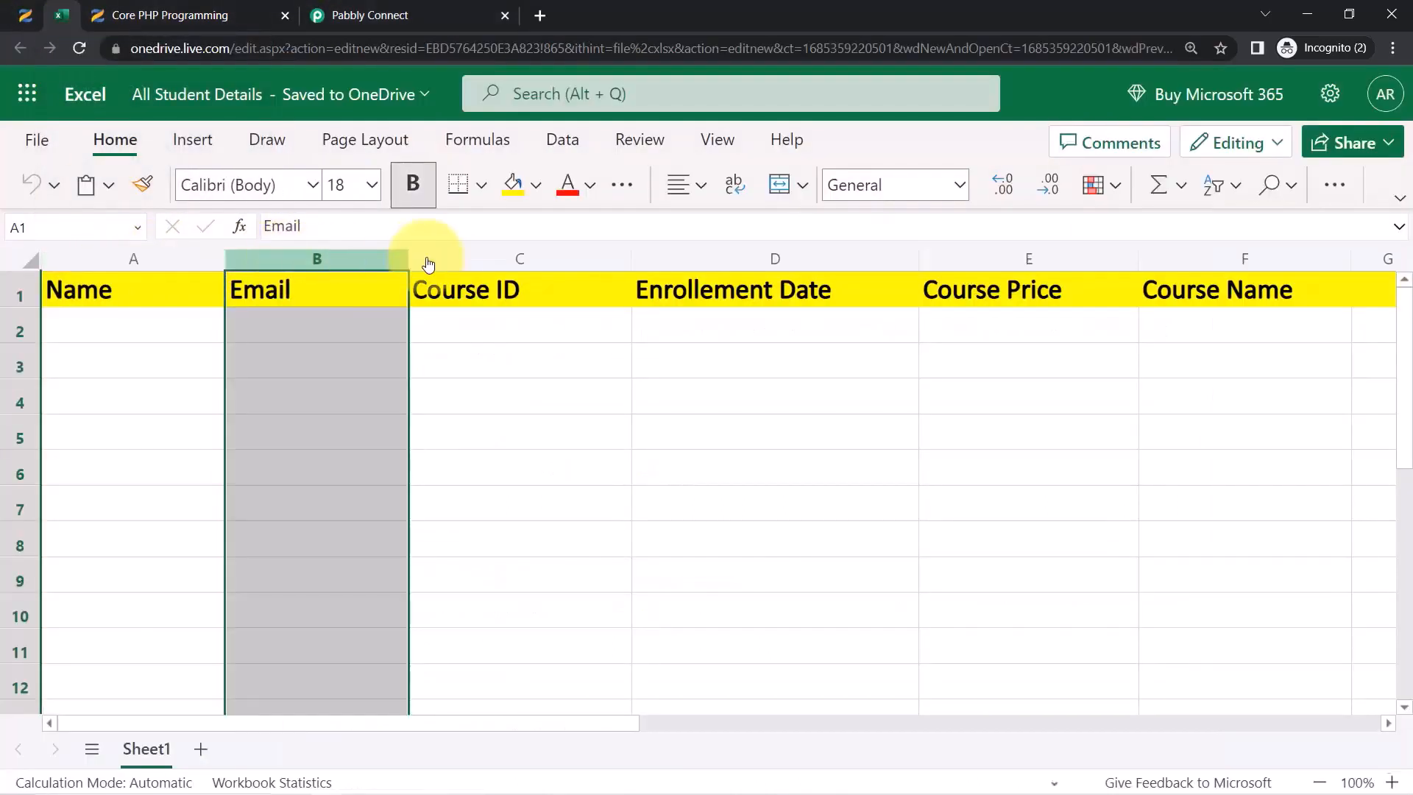
pyautogui.click(508, 259)
pyautogui.click(349, 495)
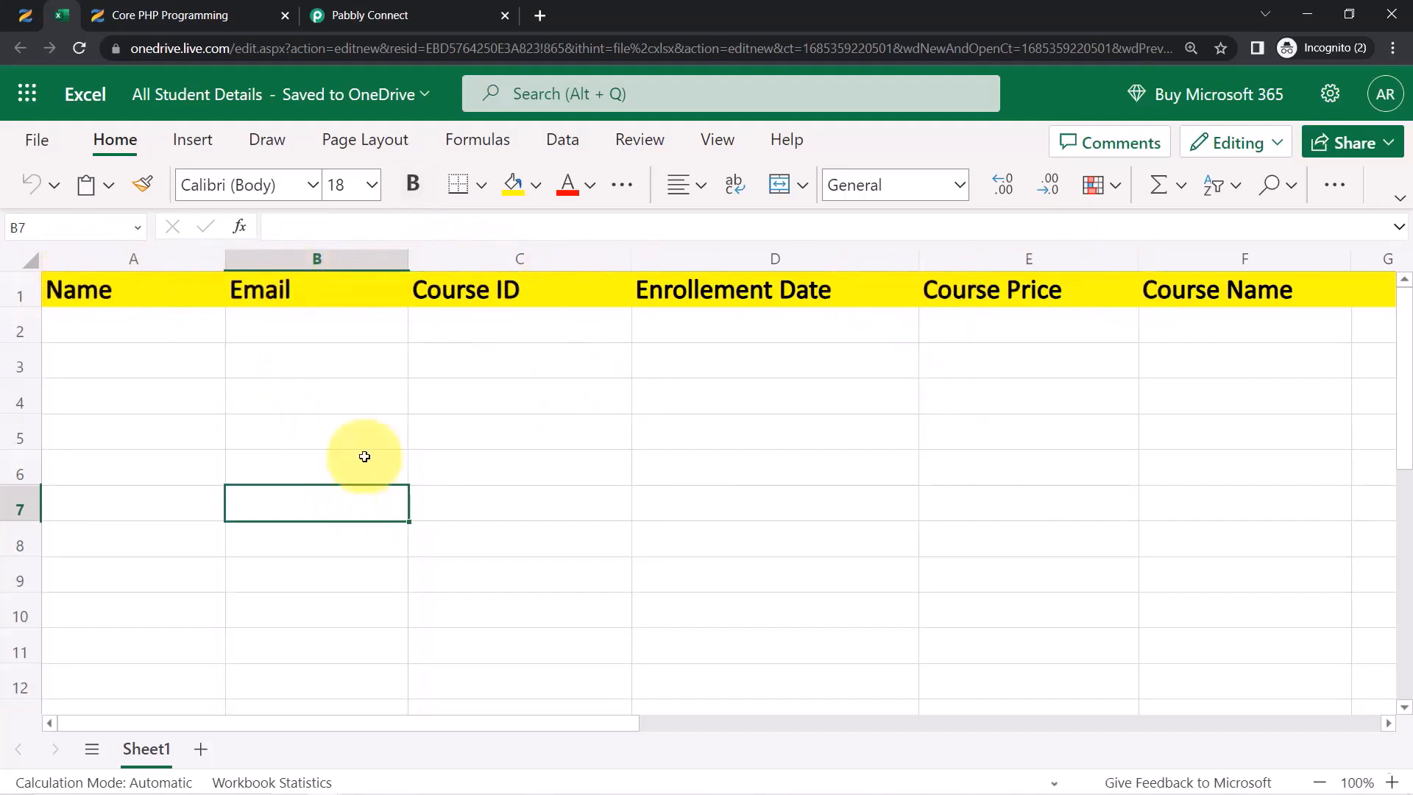
# Compare the Column A (Name) and Column B (Email) fields with the sheet's columns
pyautogui.click(401, 14)
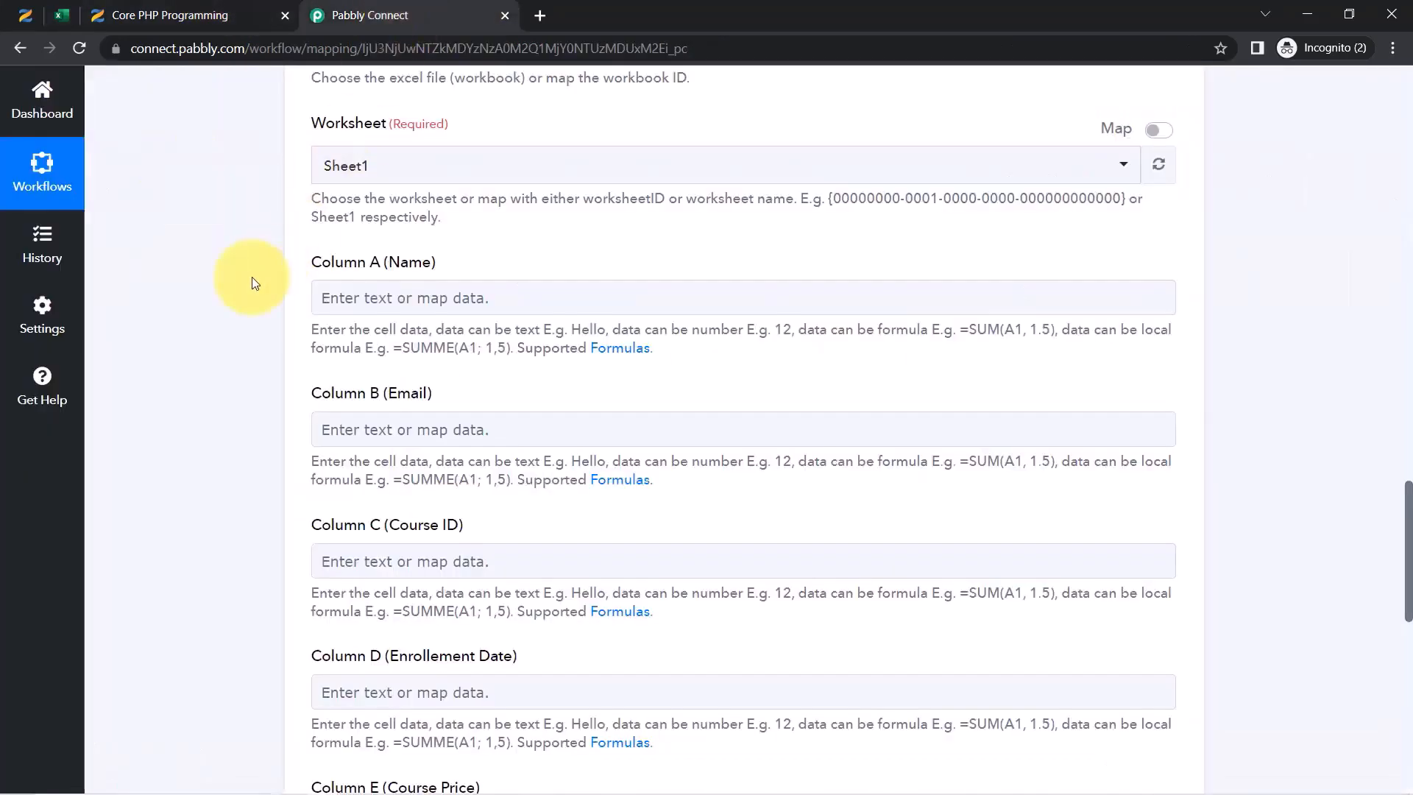
pyautogui.moveTo(315, 262); pyautogui.dragTo(378, 429)
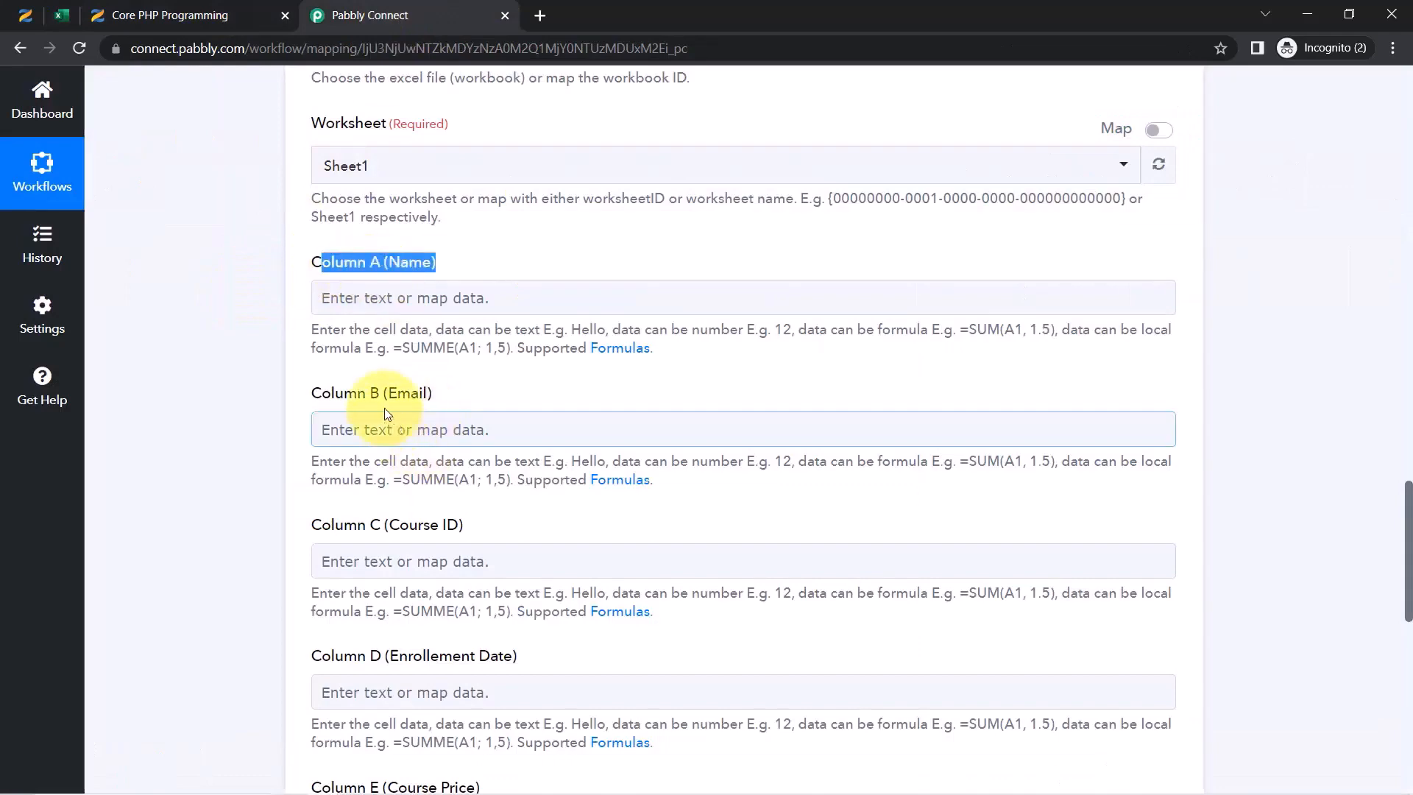
pyautogui.moveTo(354, 347); pyautogui.dragTo(439, 396)
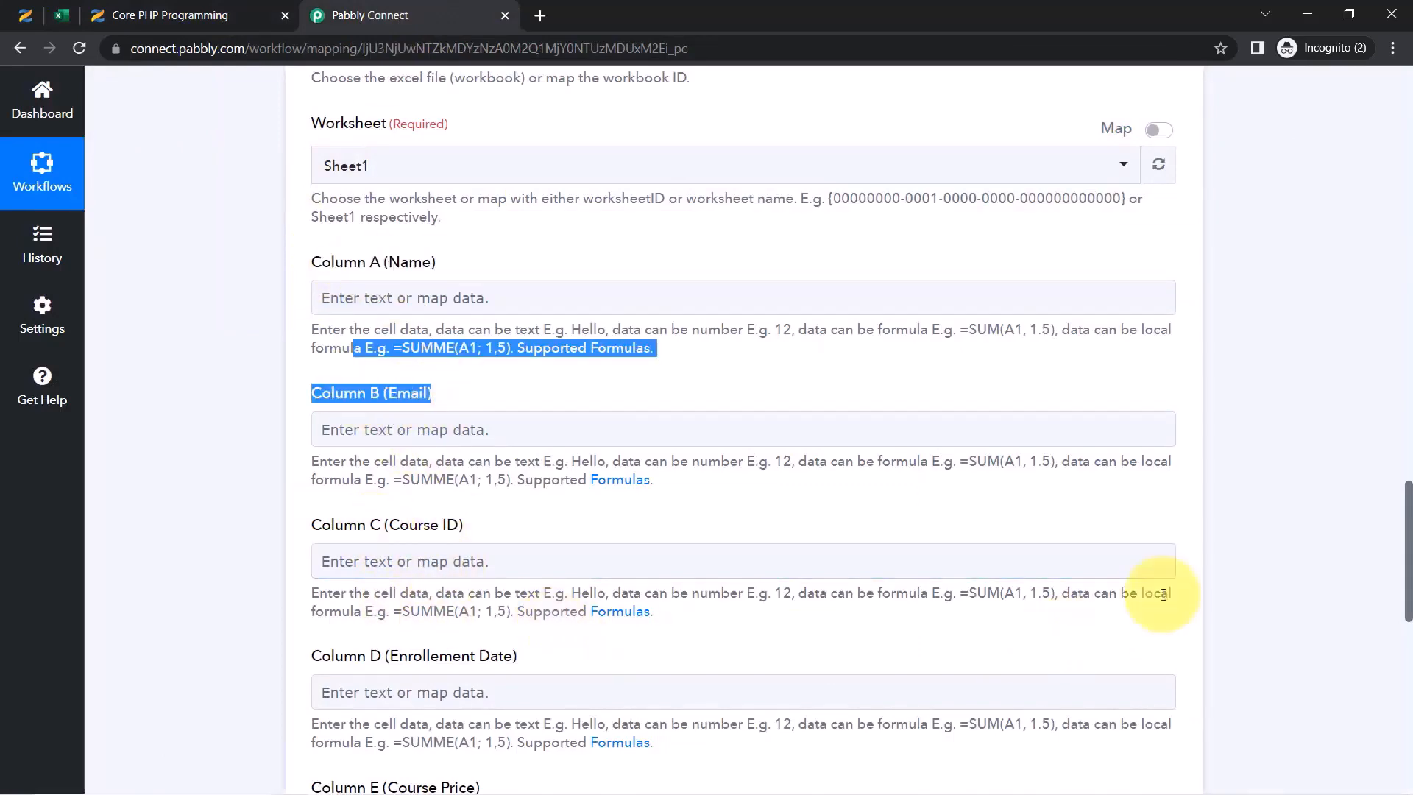
pyautogui.moveTo(1409, 548)
pyautogui.mouseDown()
pyautogui.moveTo(1408, 605)
pyautogui.moveTo(1395, 558)
pyautogui.mouseUp()
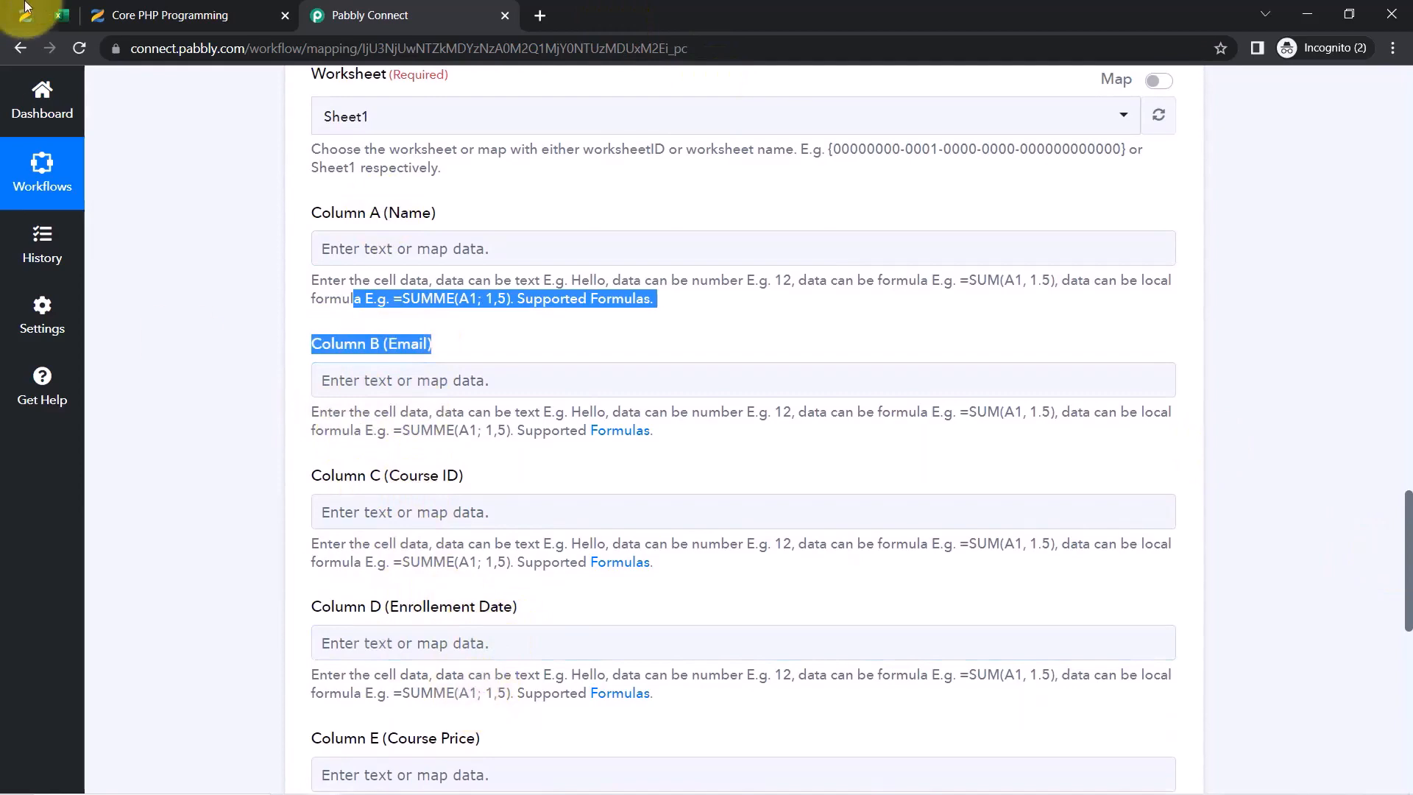
pyautogui.click(60, 15)
pyautogui.click(270, 350)
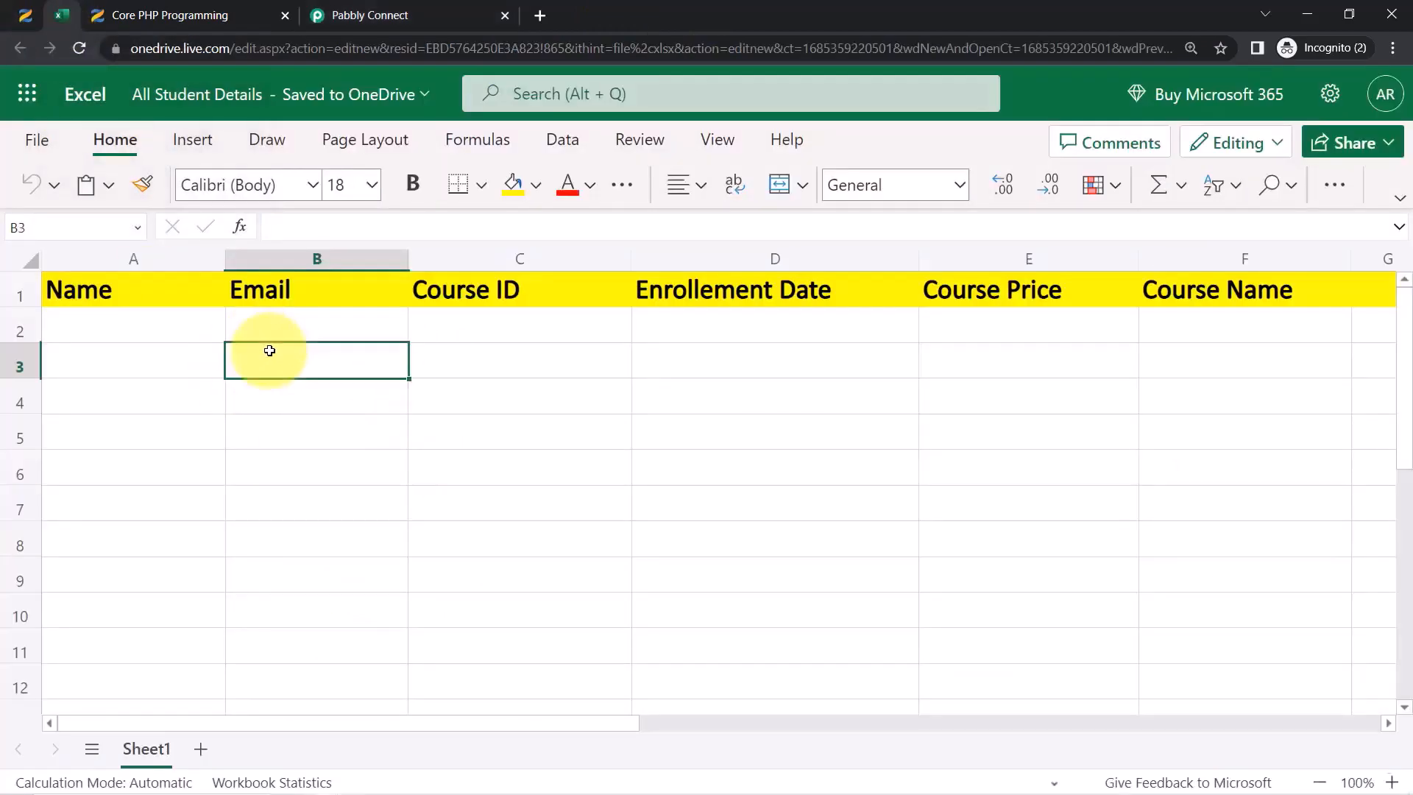
pyautogui.click(434, 14)
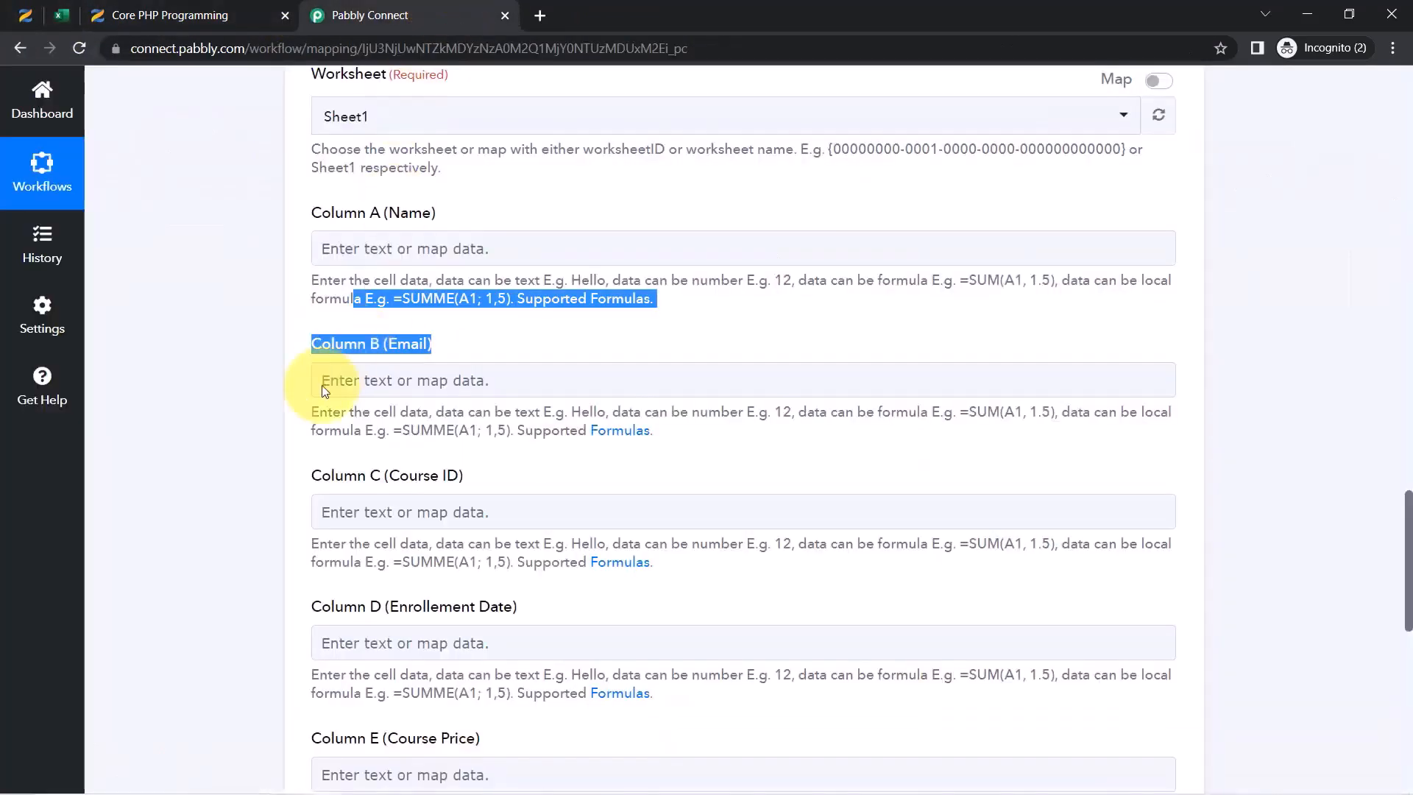
# Open the trigger data list for the Column A (Name) field
pyautogui.click(237, 431)
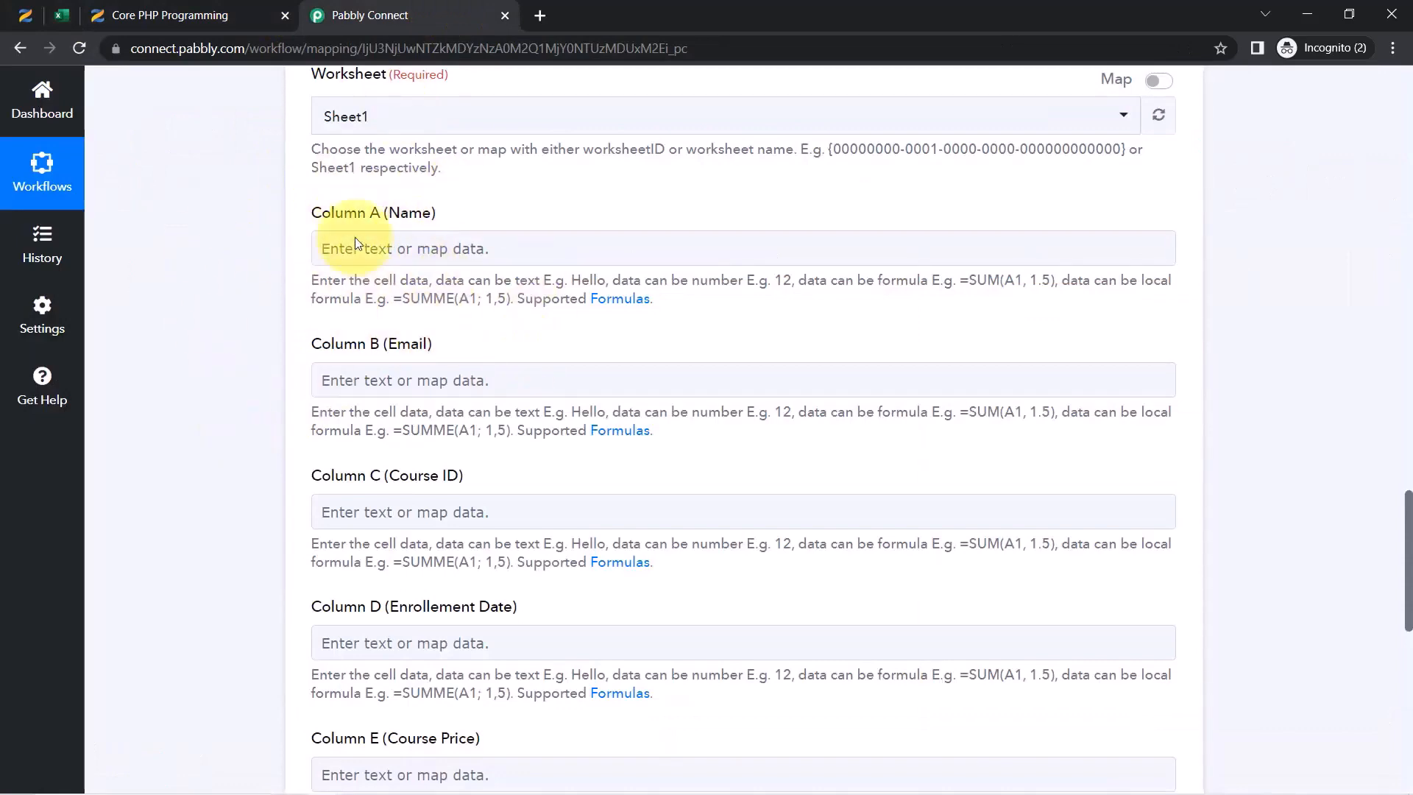
pyautogui.moveTo(1407, 502); pyautogui.dragTo(1389, 296)
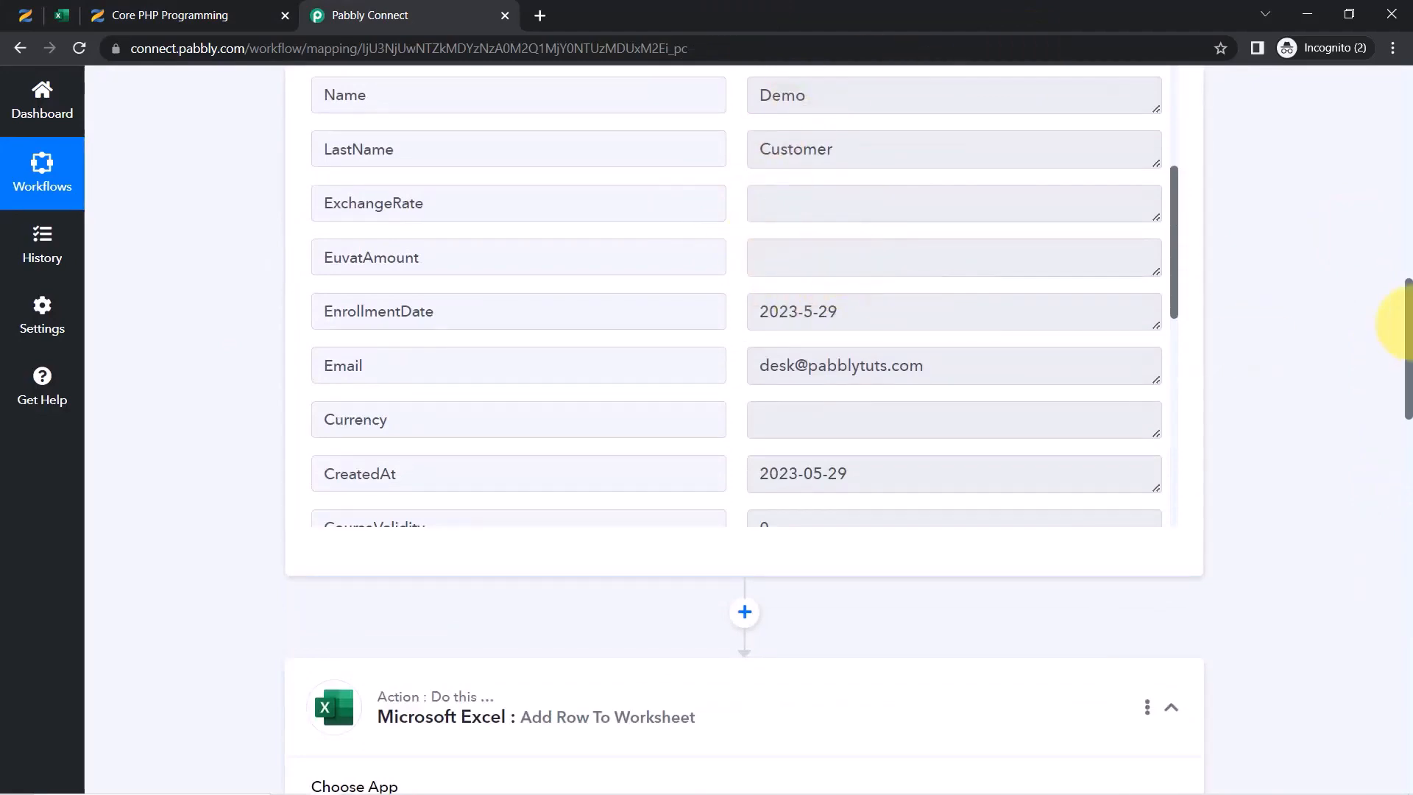
pyautogui.moveTo(1408, 309); pyautogui.dragTo(1389, 519)
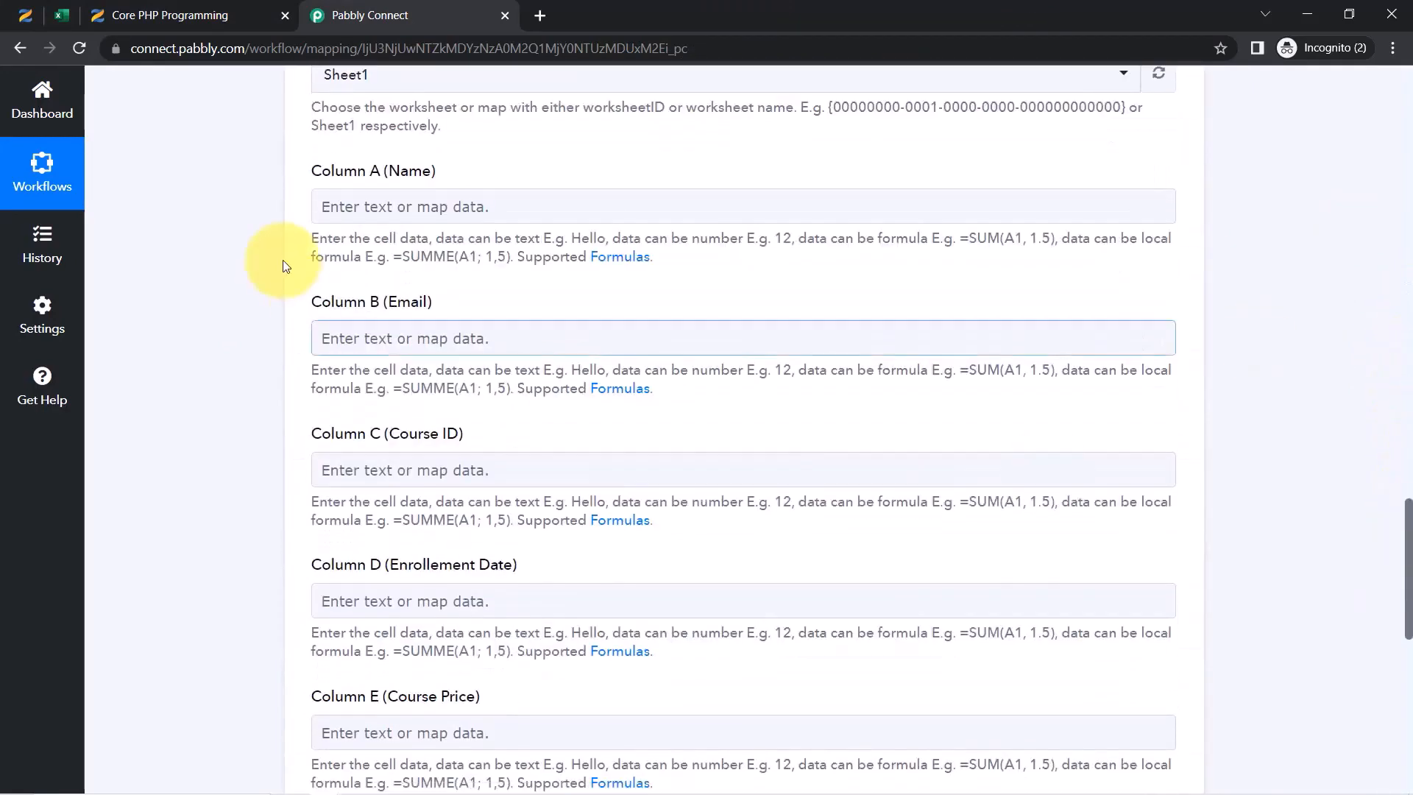
pyautogui.click(409, 216)
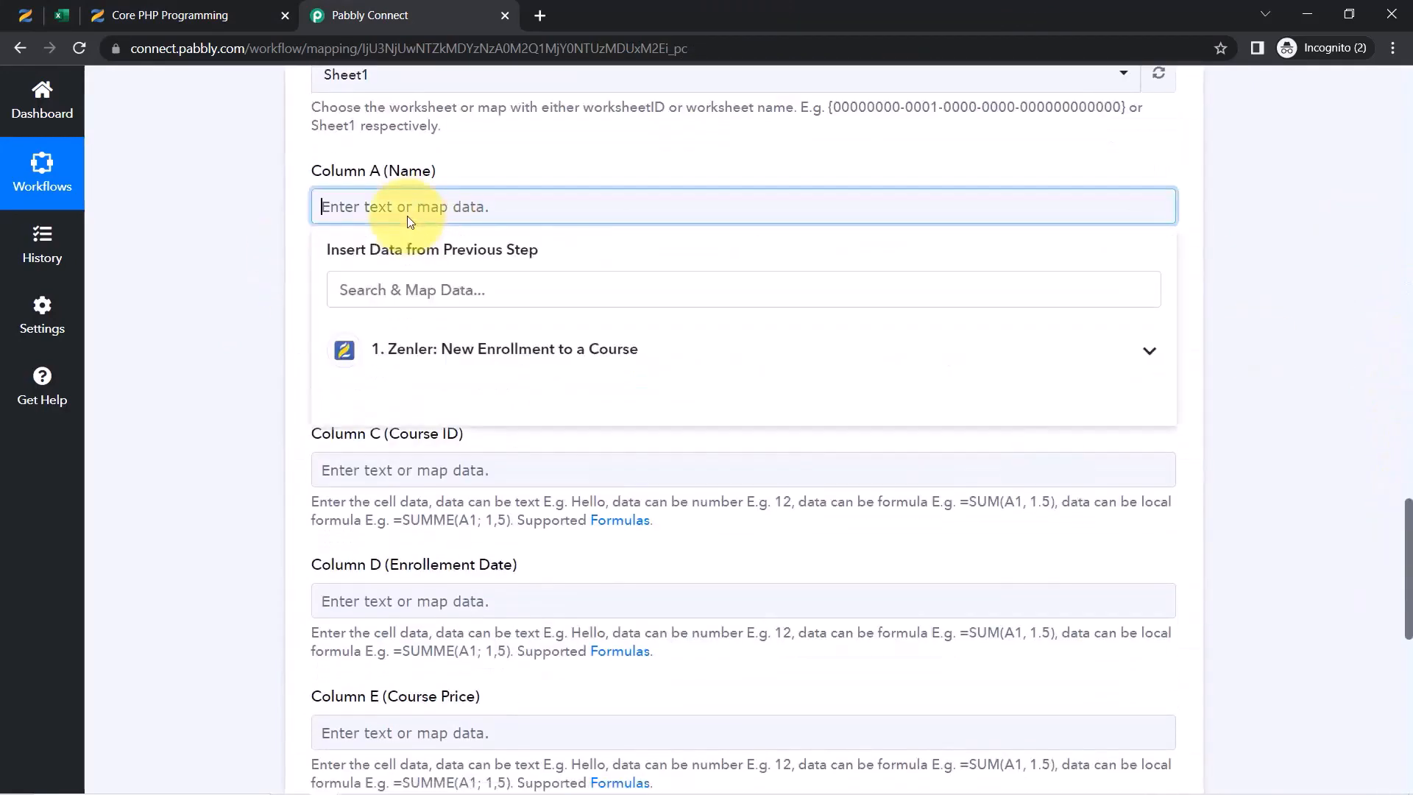
# Map Name (Demo) and LastName (Customer) into Column A
pyautogui.click(464, 367)
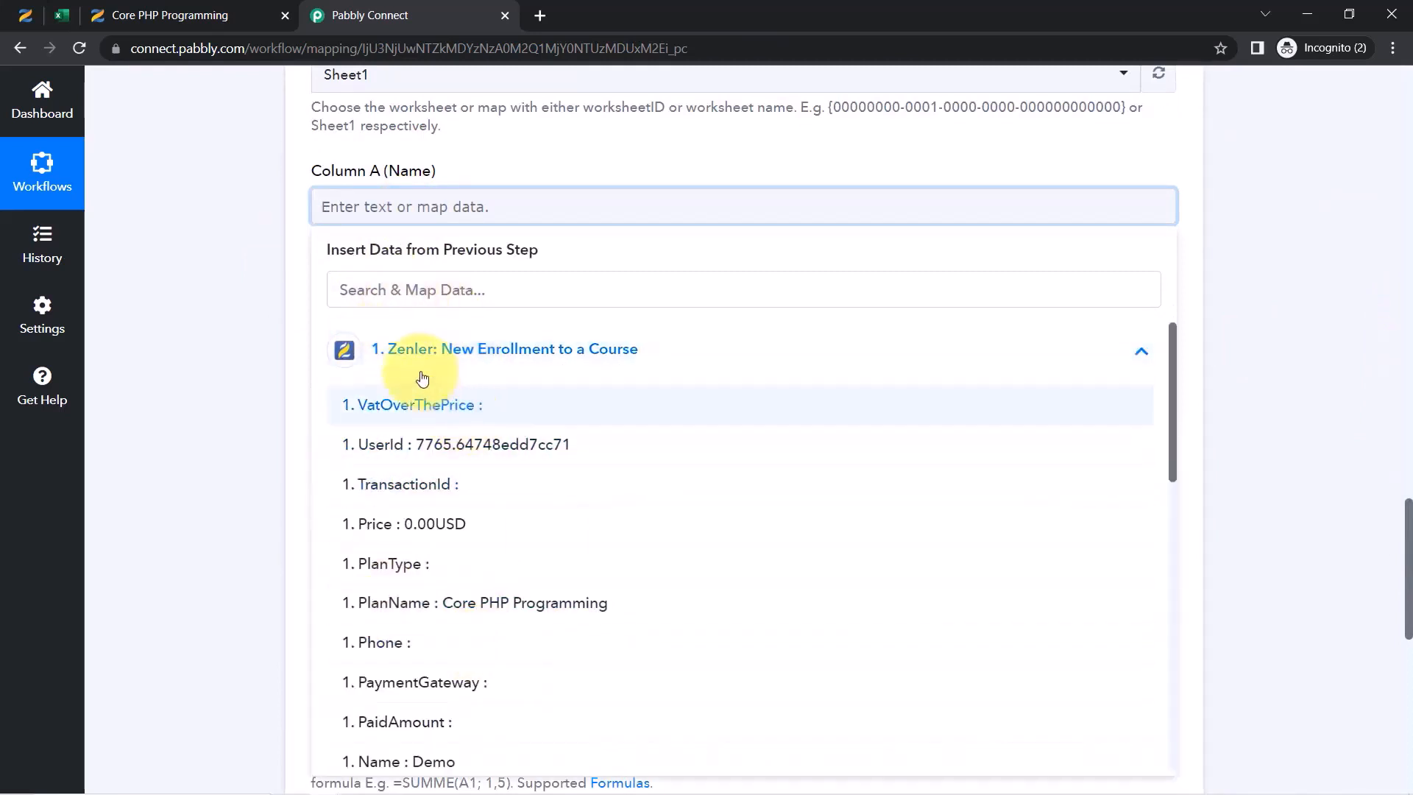
pyautogui.click(382, 306)
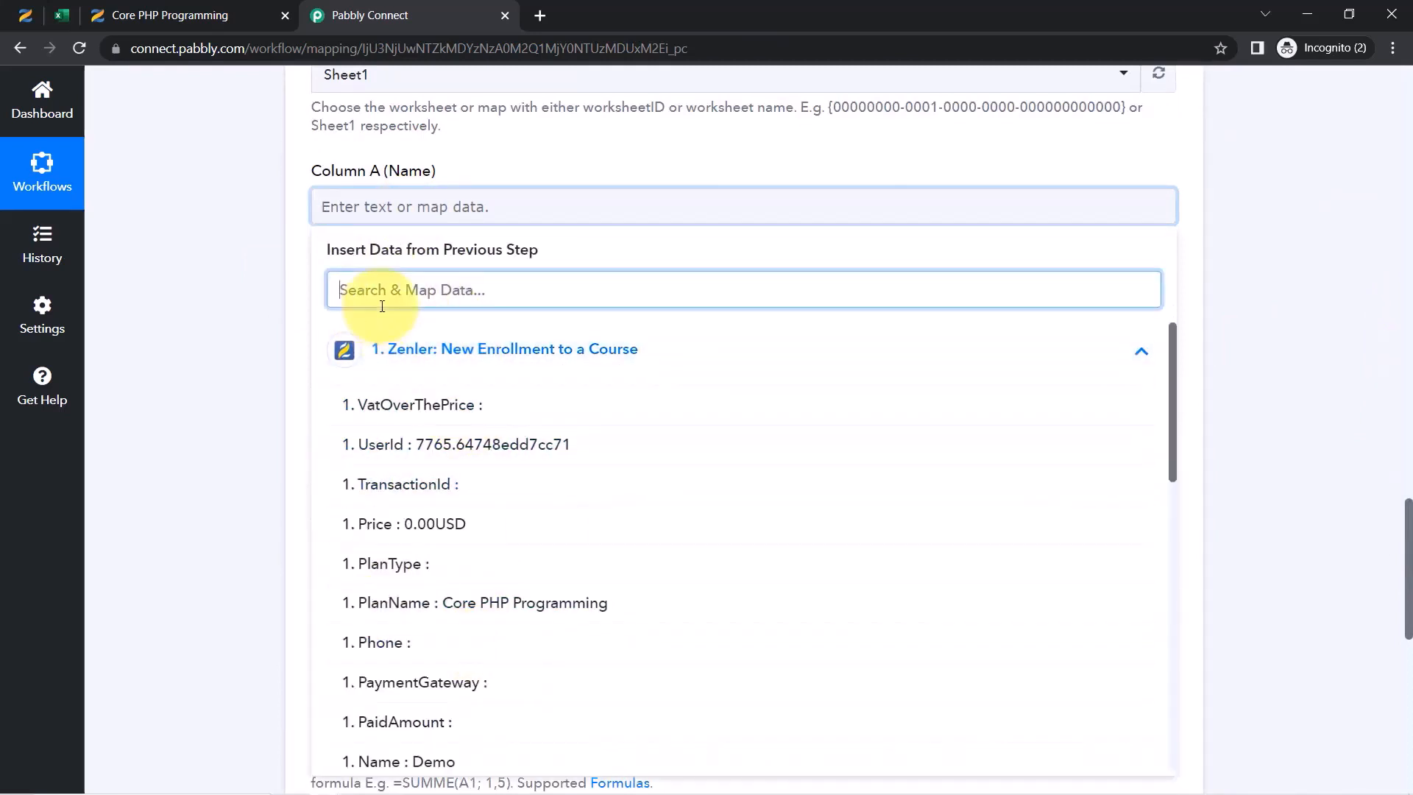
pyautogui.write('de')
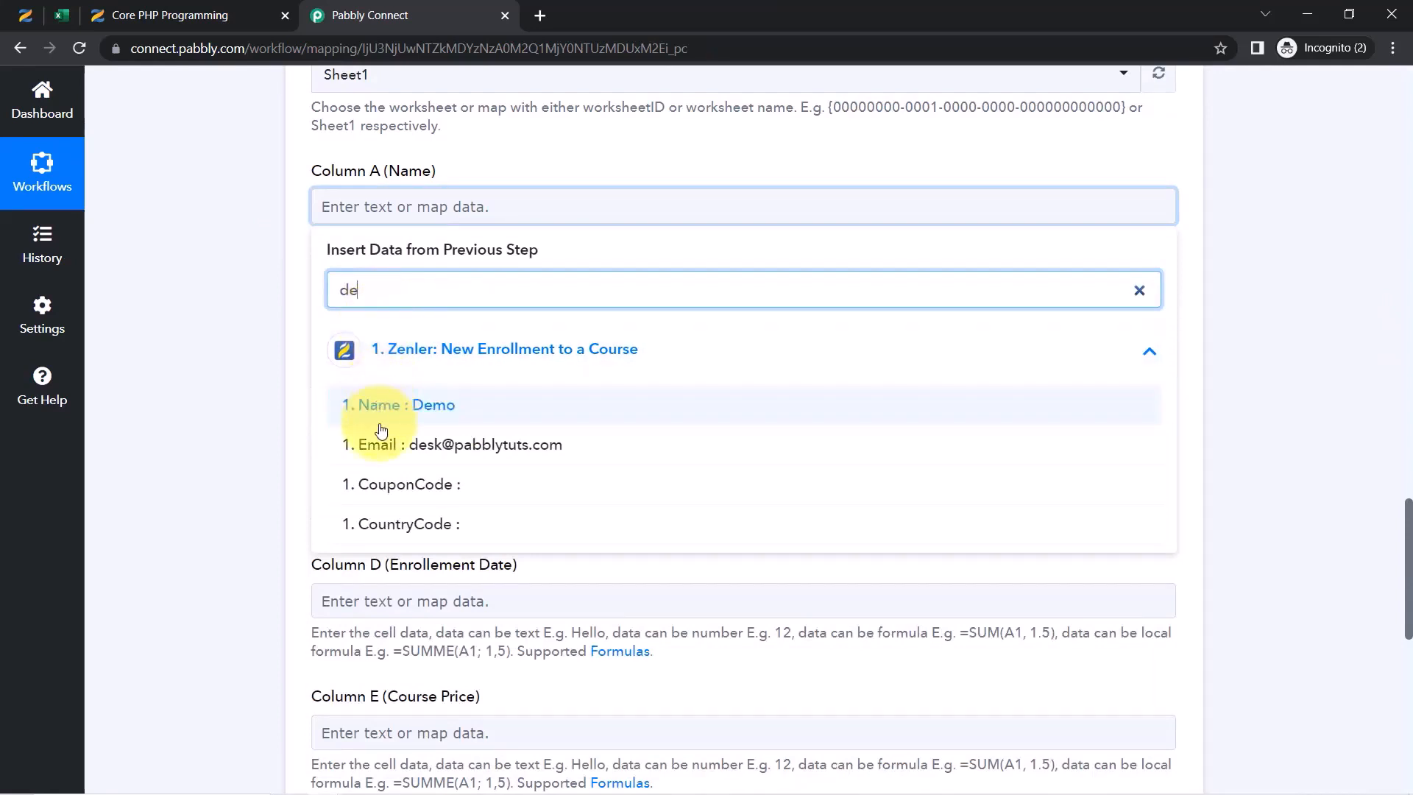
pyautogui.click(436, 414)
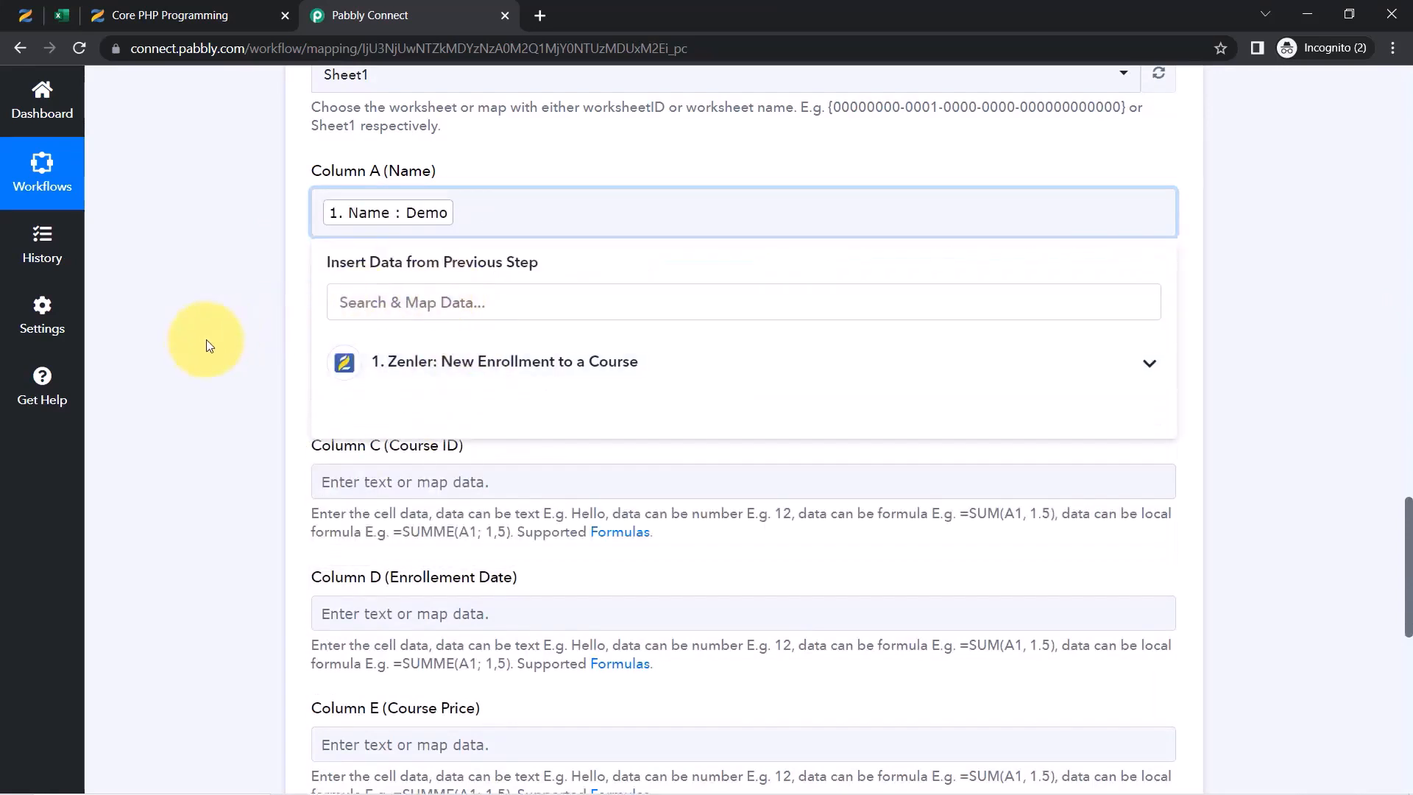
pyautogui.click(440, 305)
pyautogui.click(1144, 360)
pyautogui.write('cu')
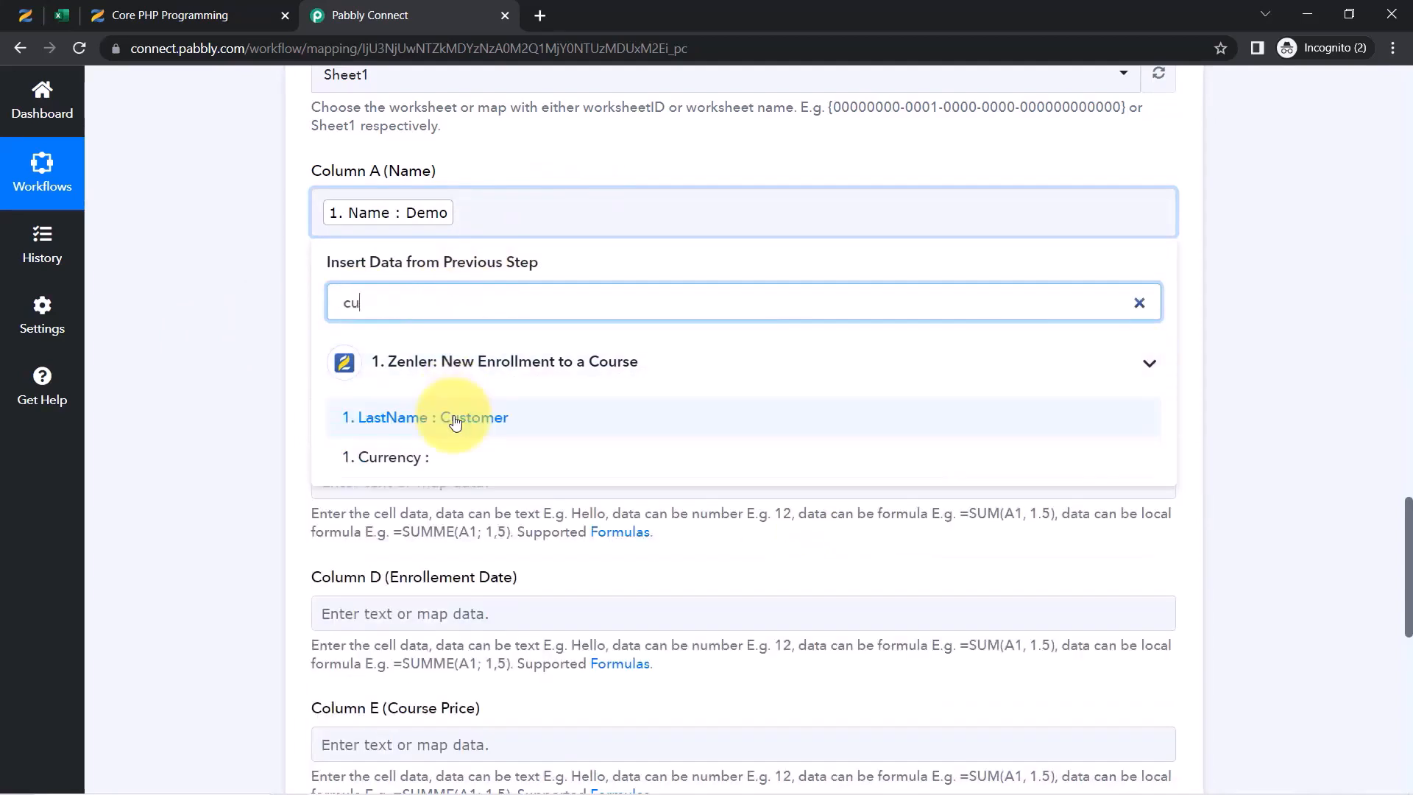
pyautogui.click(460, 413)
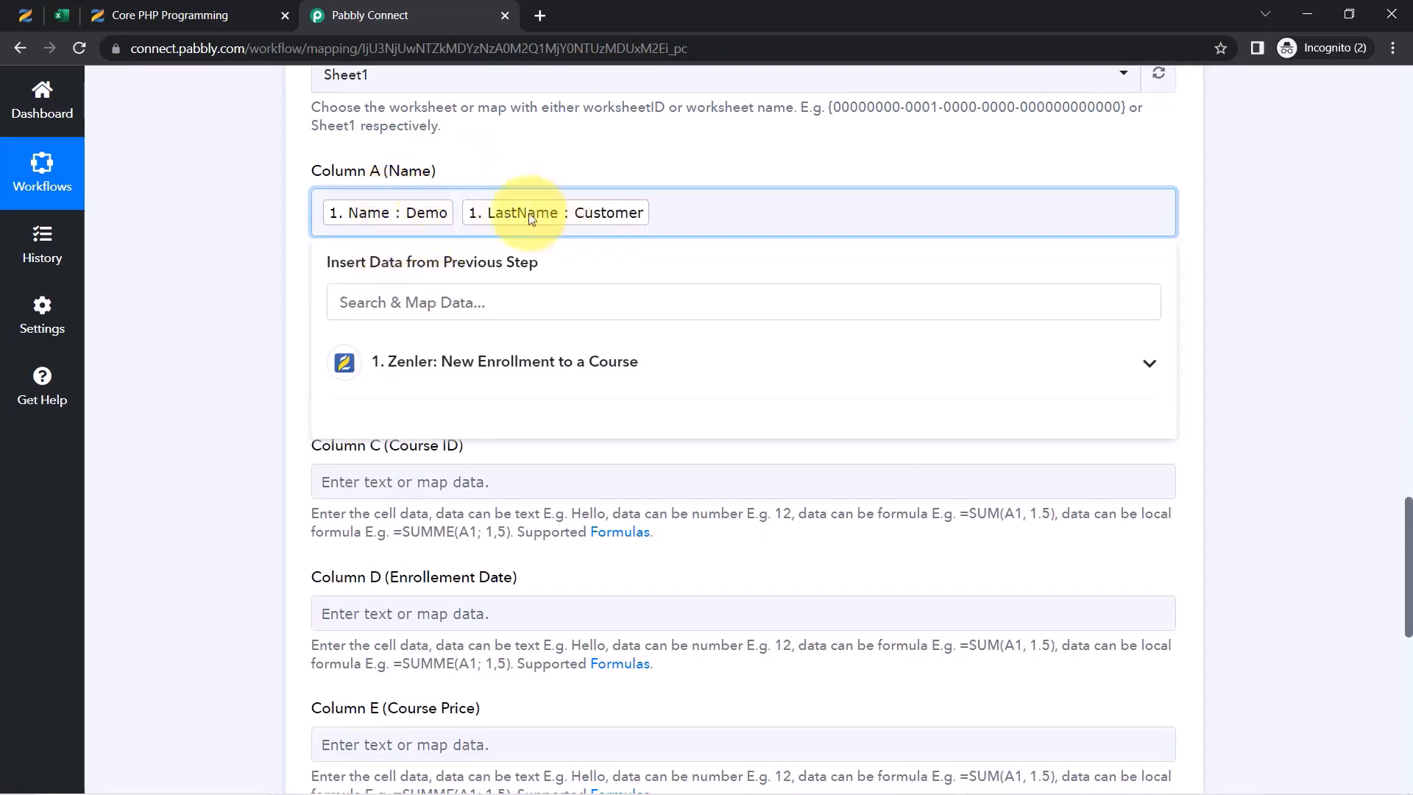
pyautogui.click(183, 326)
# Map Email into Column B and CourseId 63859 into Column C
pyautogui.click(383, 350)
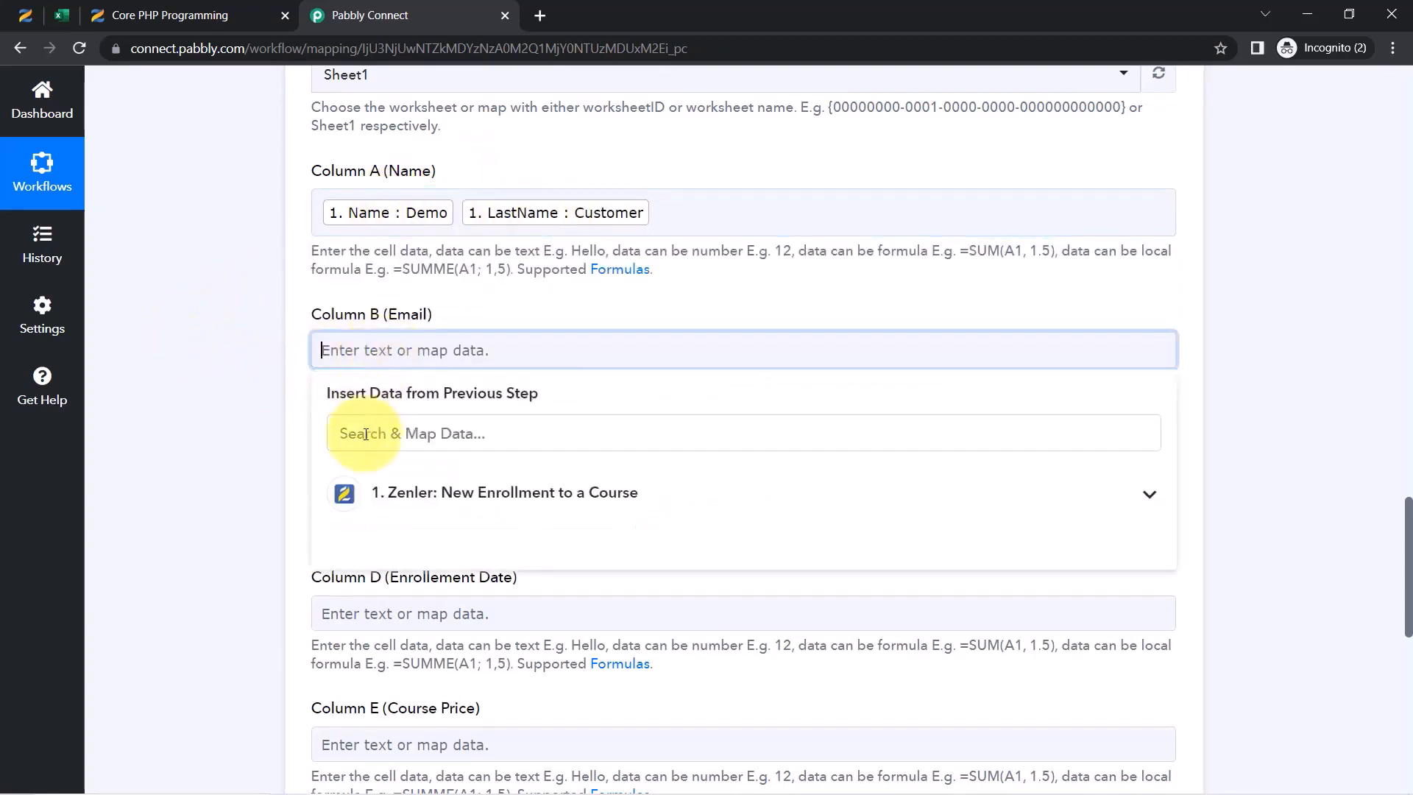
pyautogui.write('@')
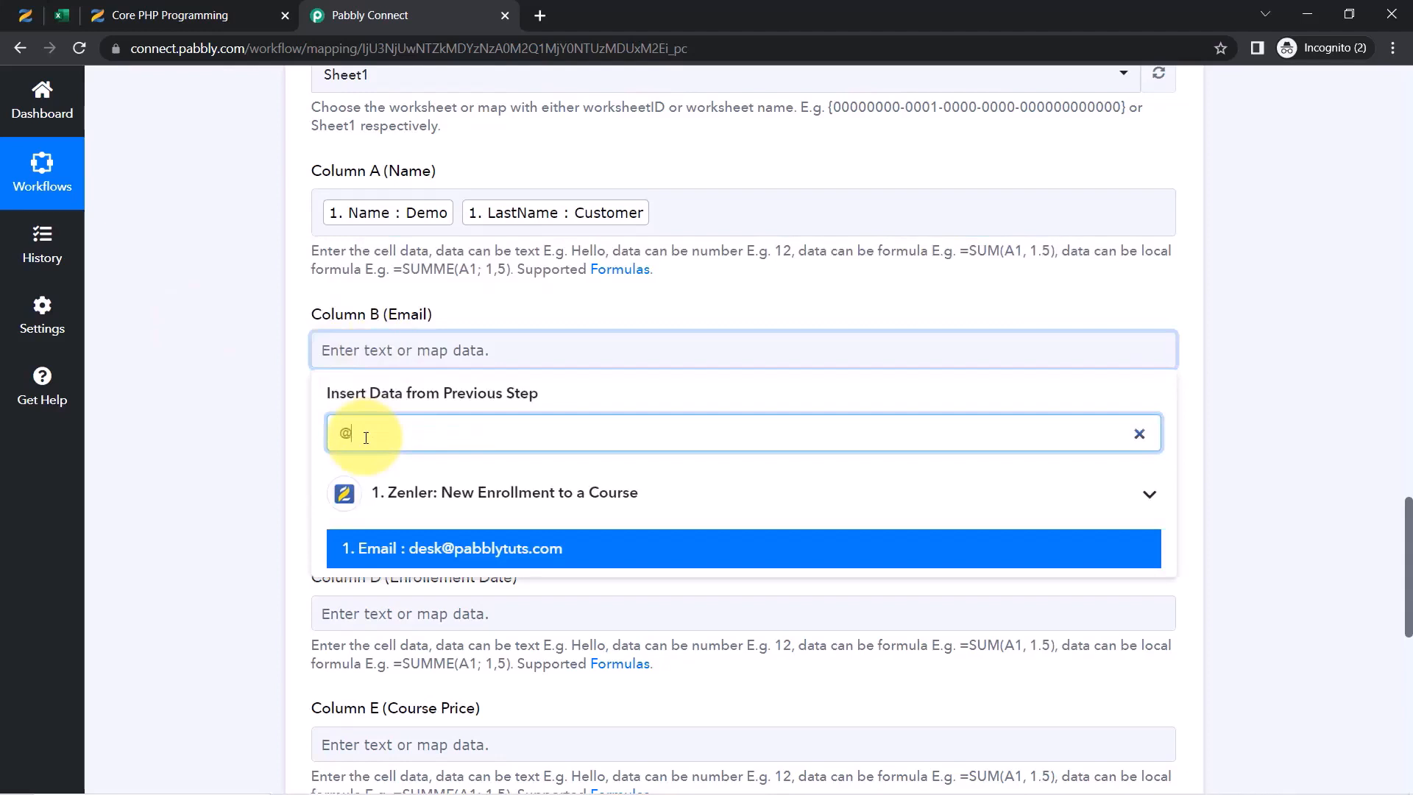
pyautogui.click(462, 565)
pyautogui.click(284, 489)
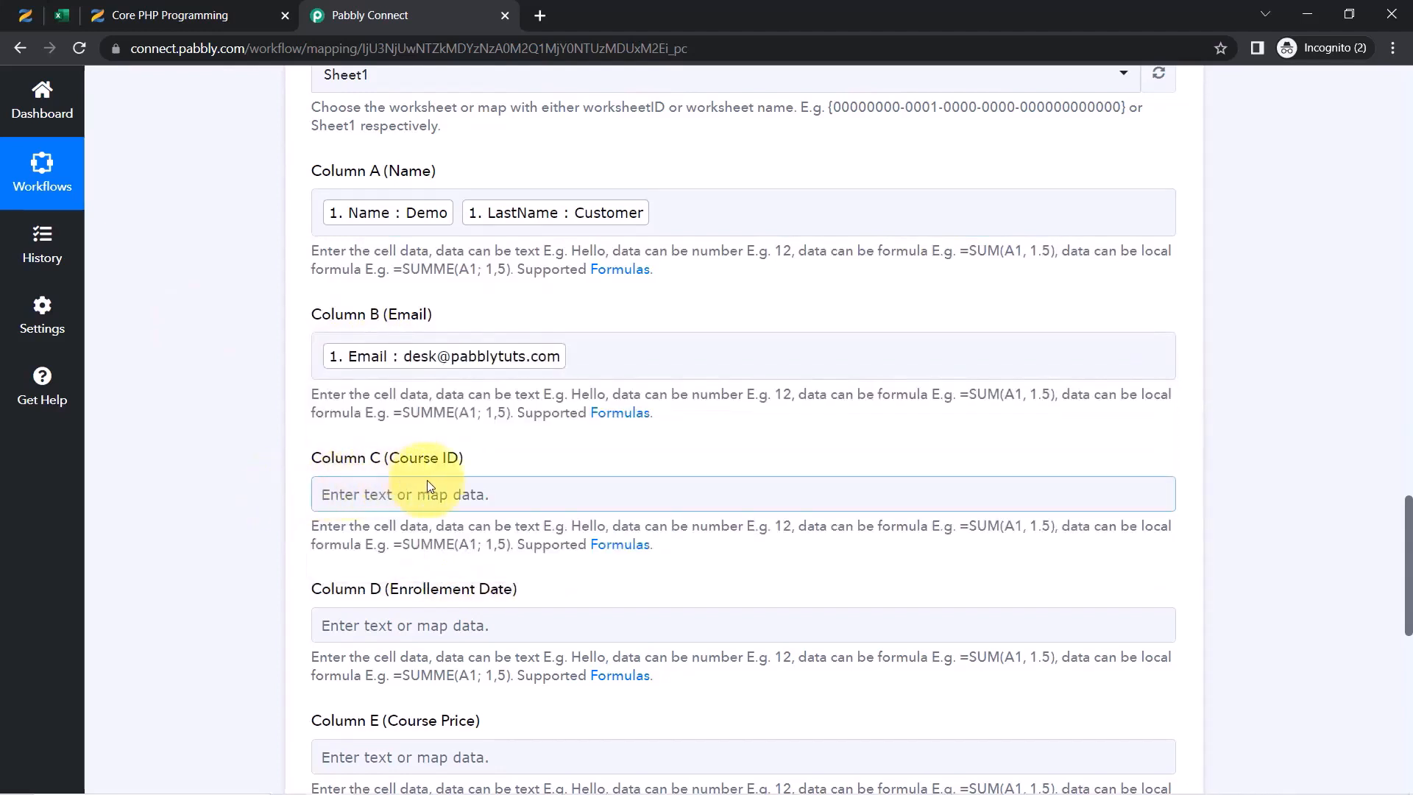
pyautogui.click(441, 491)
pyautogui.click(411, 576)
pyautogui.write('c')
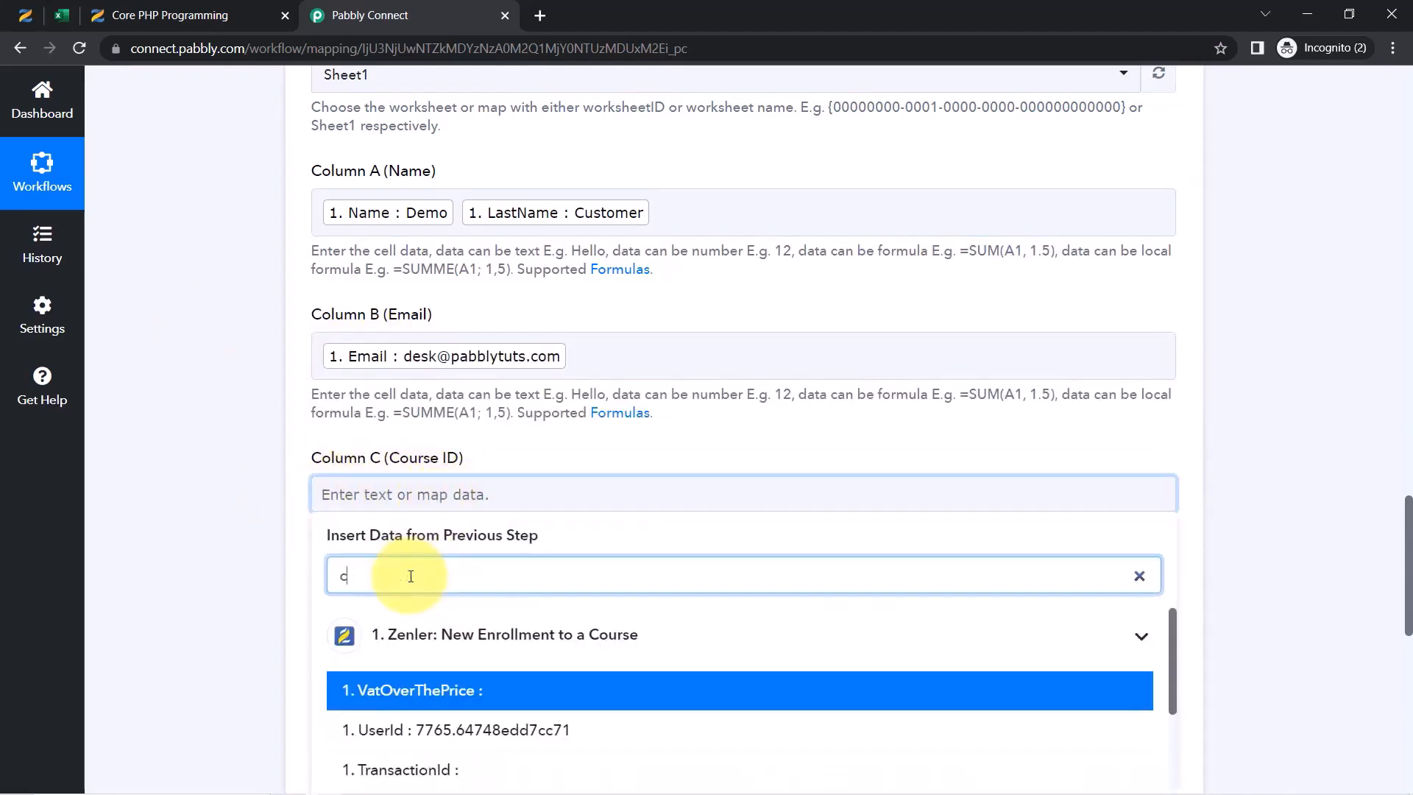
pyautogui.write('our')
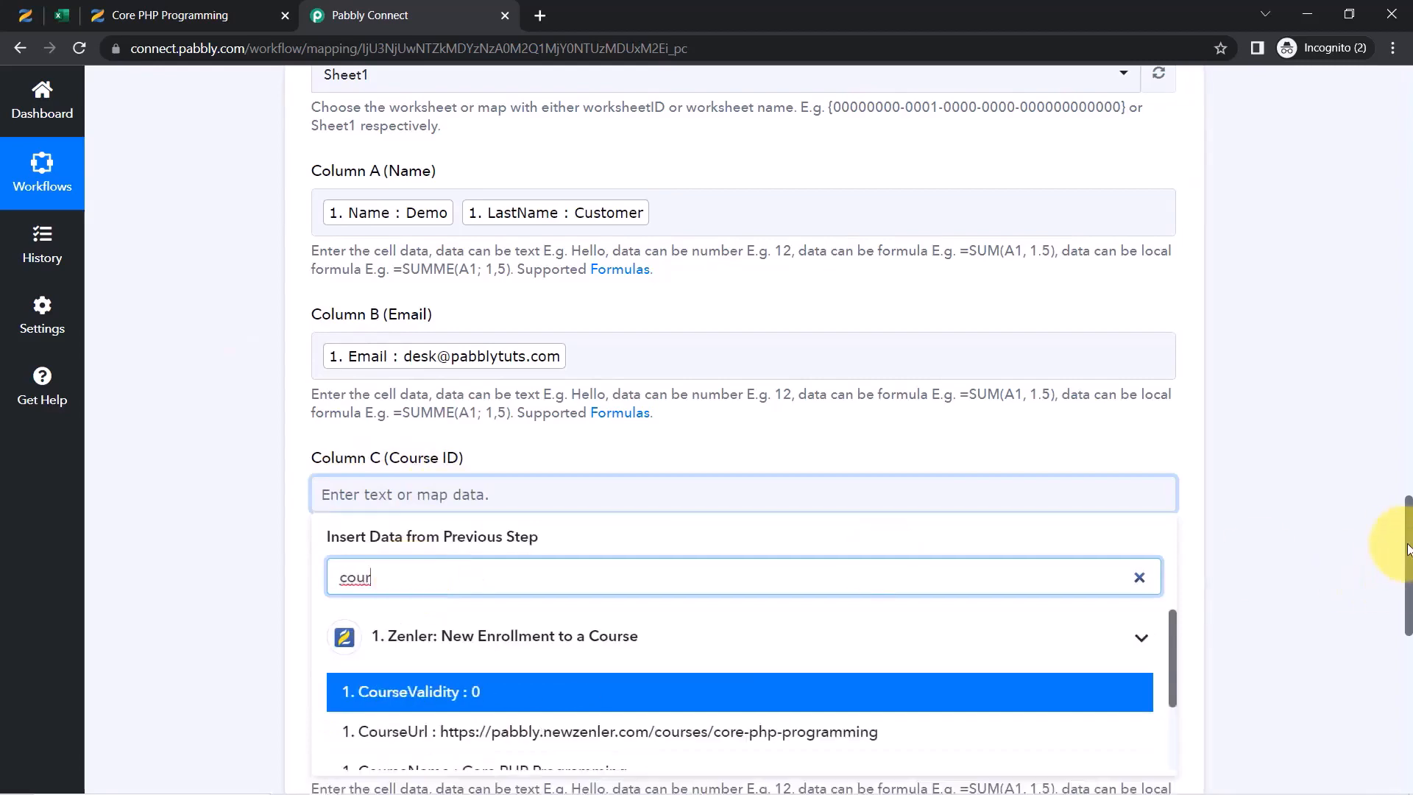
pyautogui.moveTo(1407, 548); pyautogui.dragTo(1406, 584)
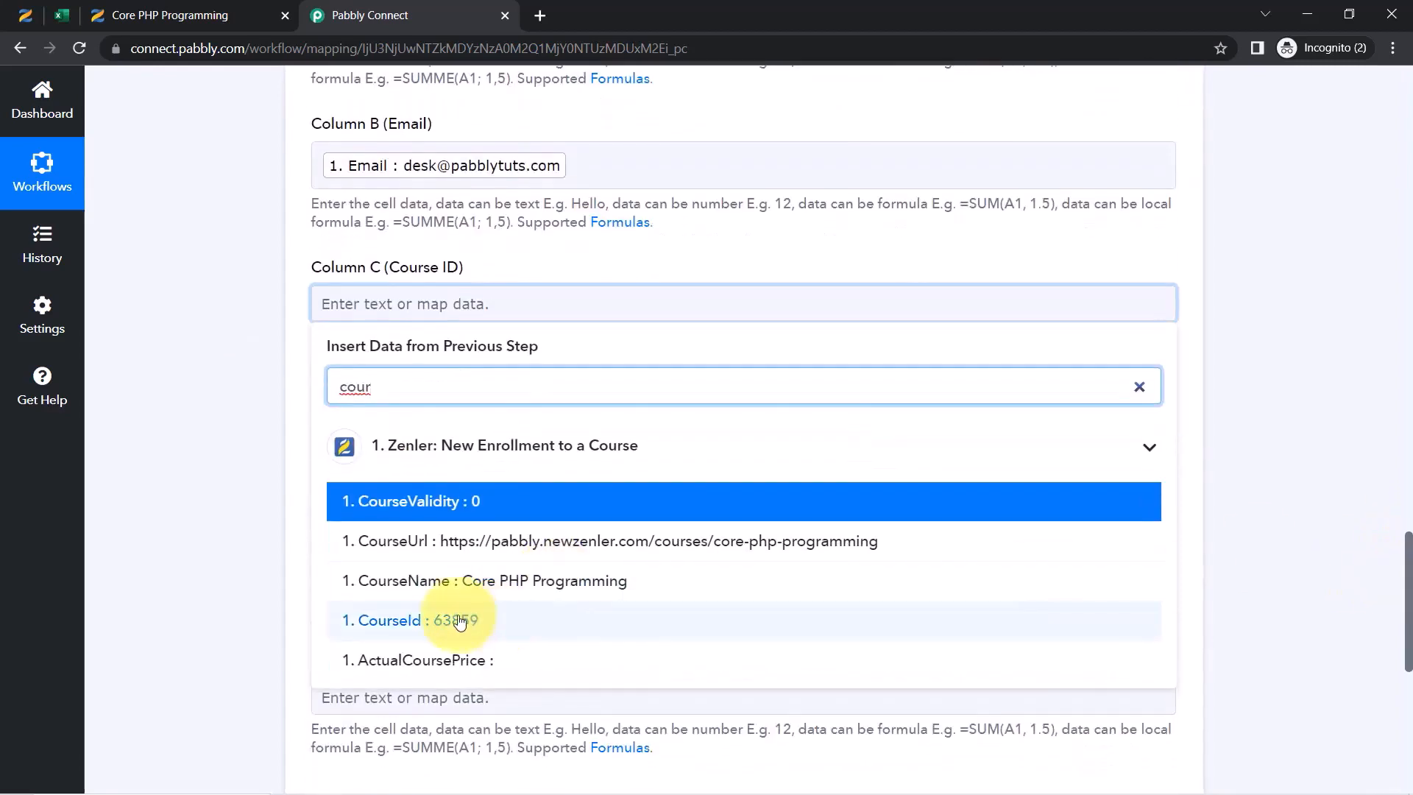
pyautogui.click(460, 621)
pyautogui.click(217, 394)
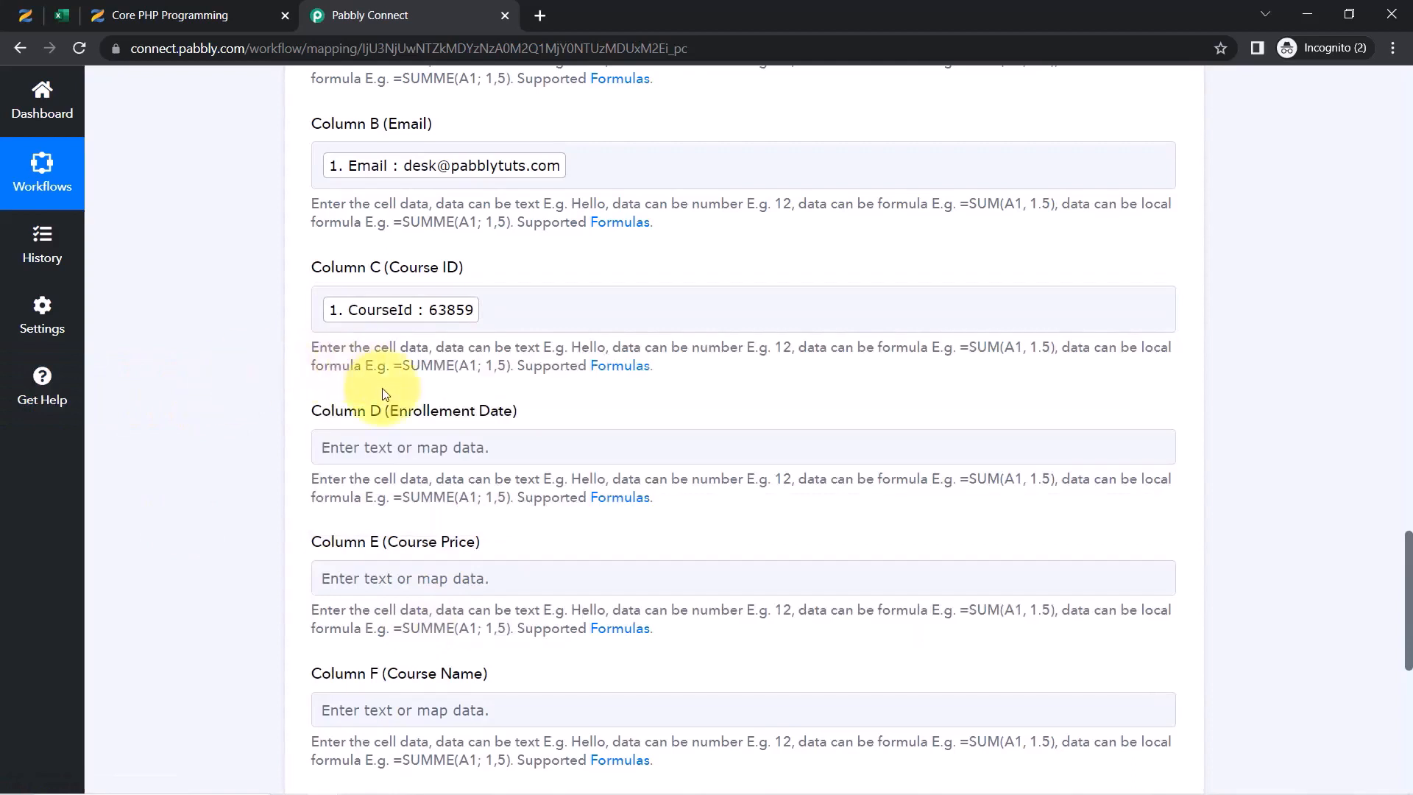
# Map EnrollmentDate 2023-5-29 into Column D
pyautogui.click(338, 449)
pyautogui.click(356, 527)
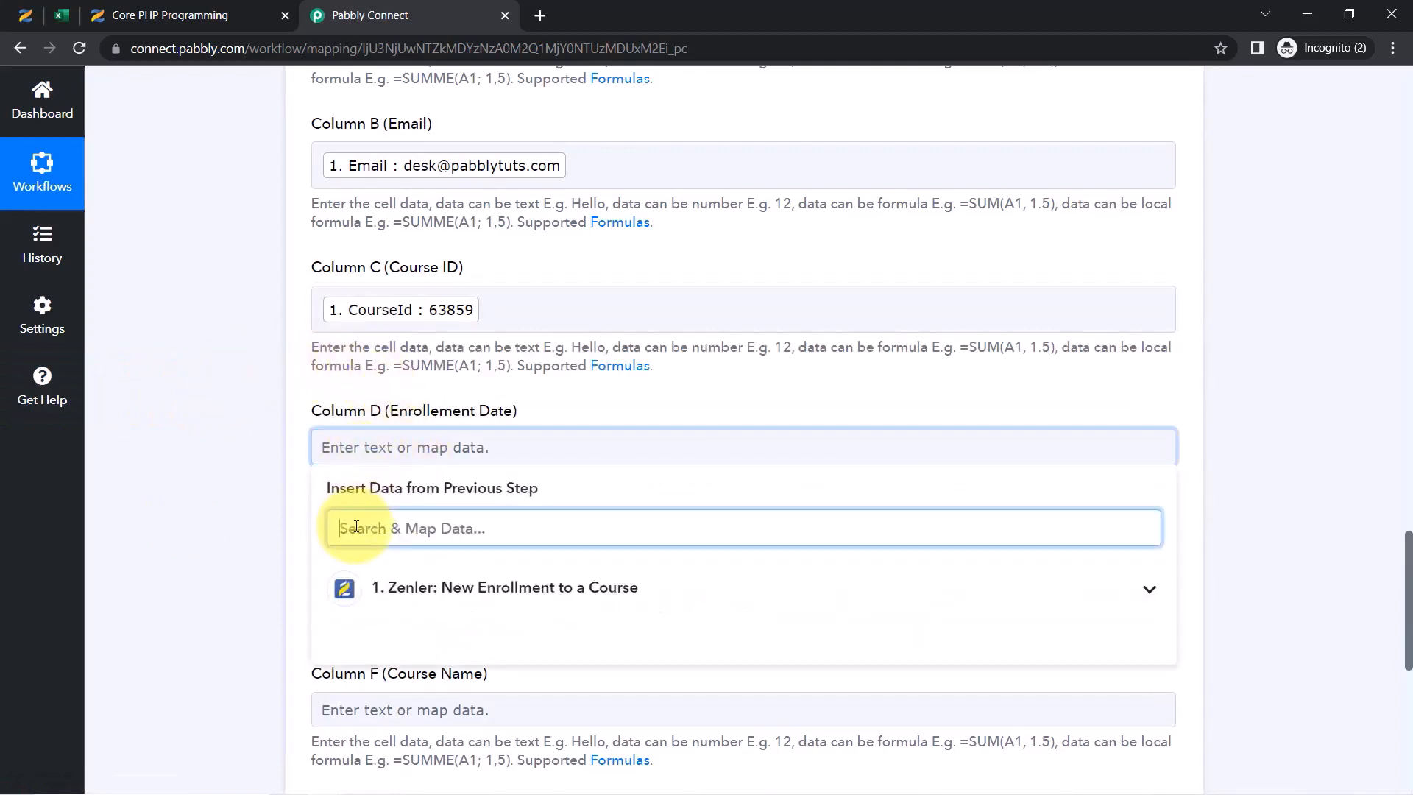
pyautogui.write('enrol')
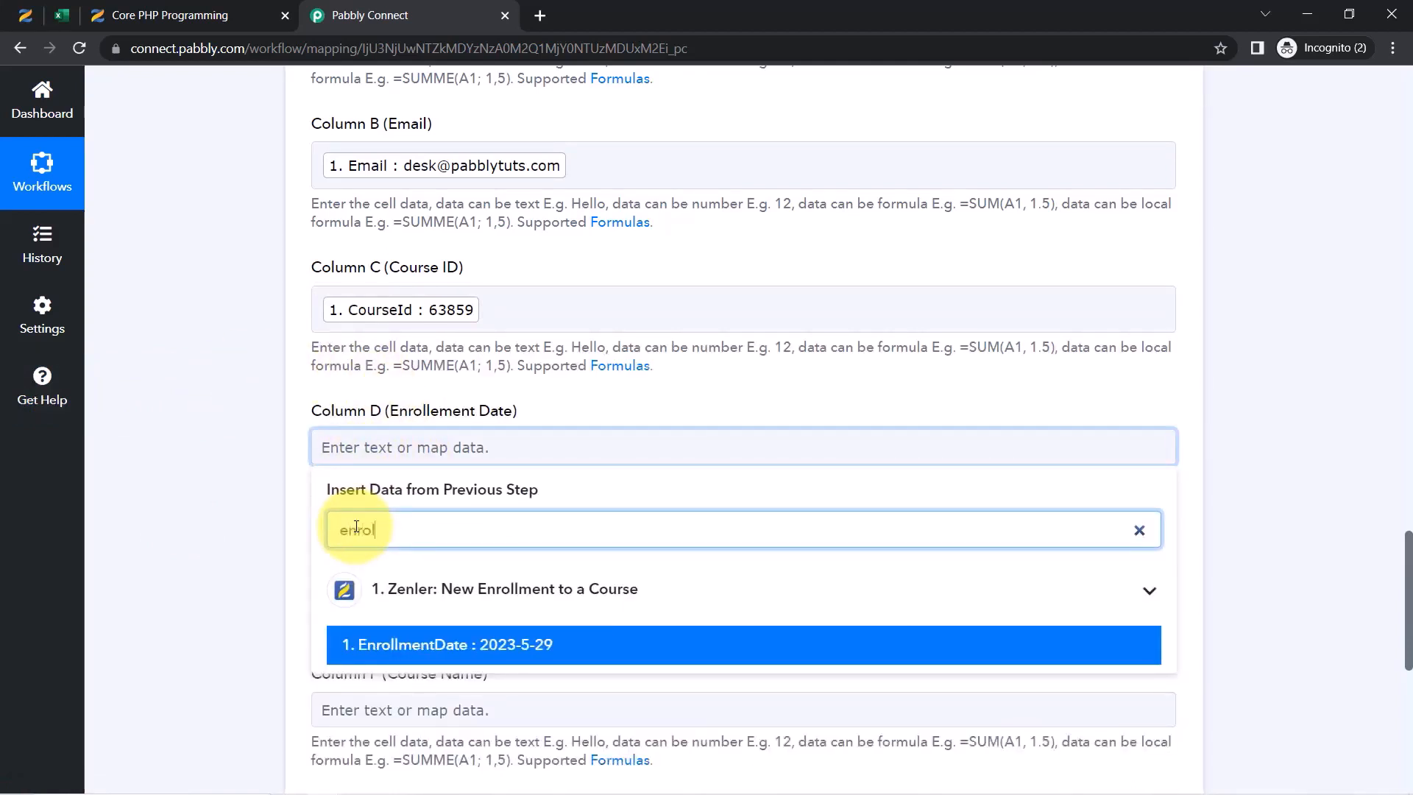
pyautogui.click(463, 646)
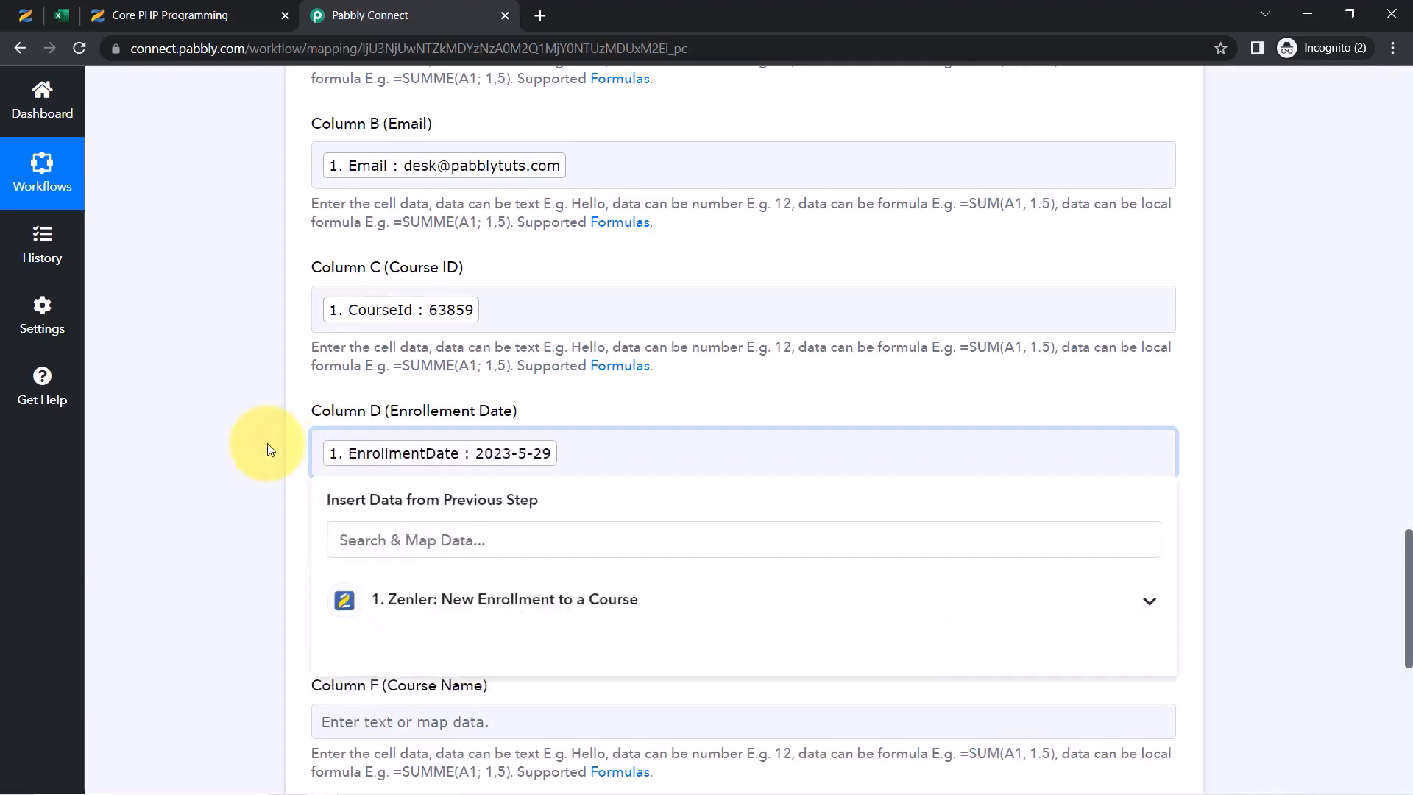
pyautogui.click(265, 443)
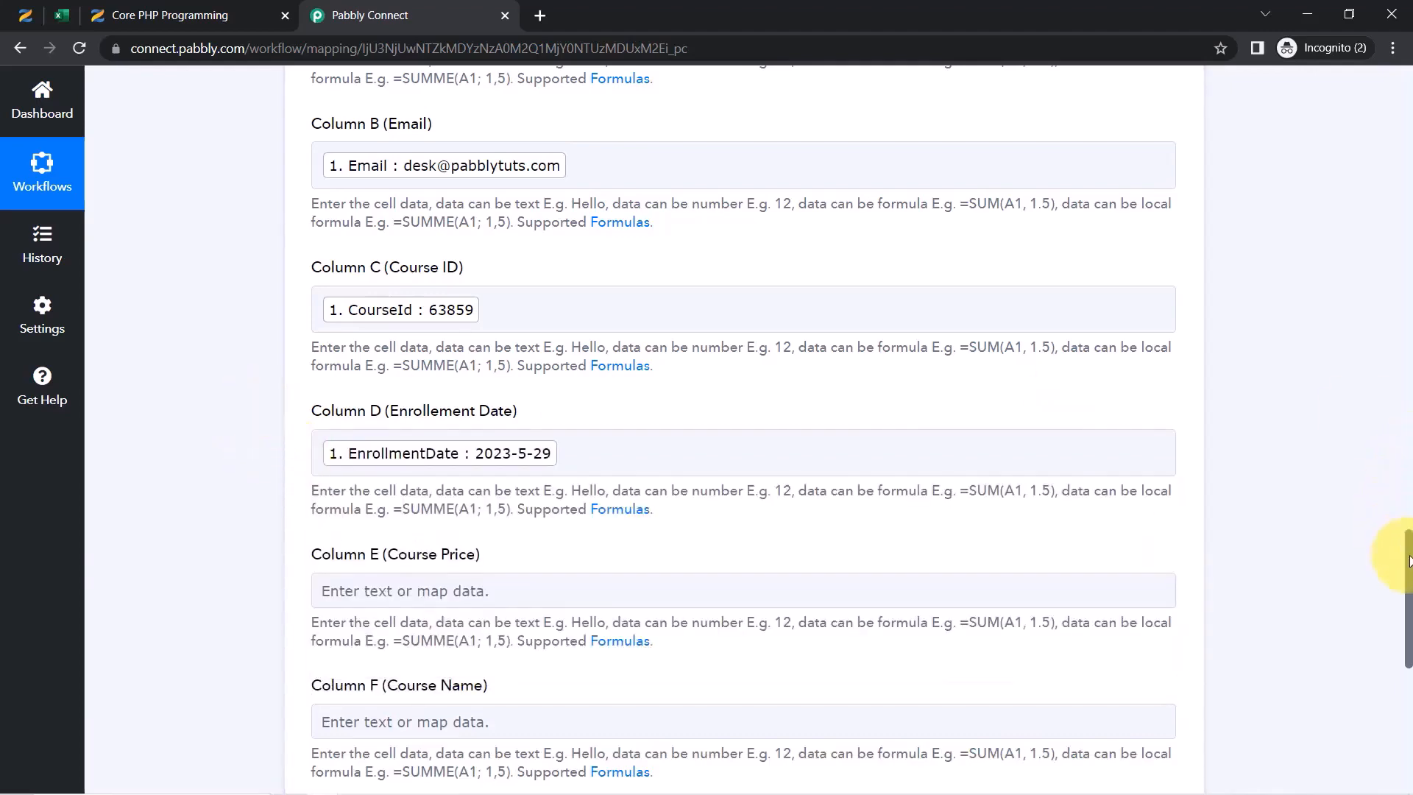
# Map the Price value into Column E (Course Price)
pyautogui.scroll(-2, 1409, 560)
pyautogui.click(384, 429)
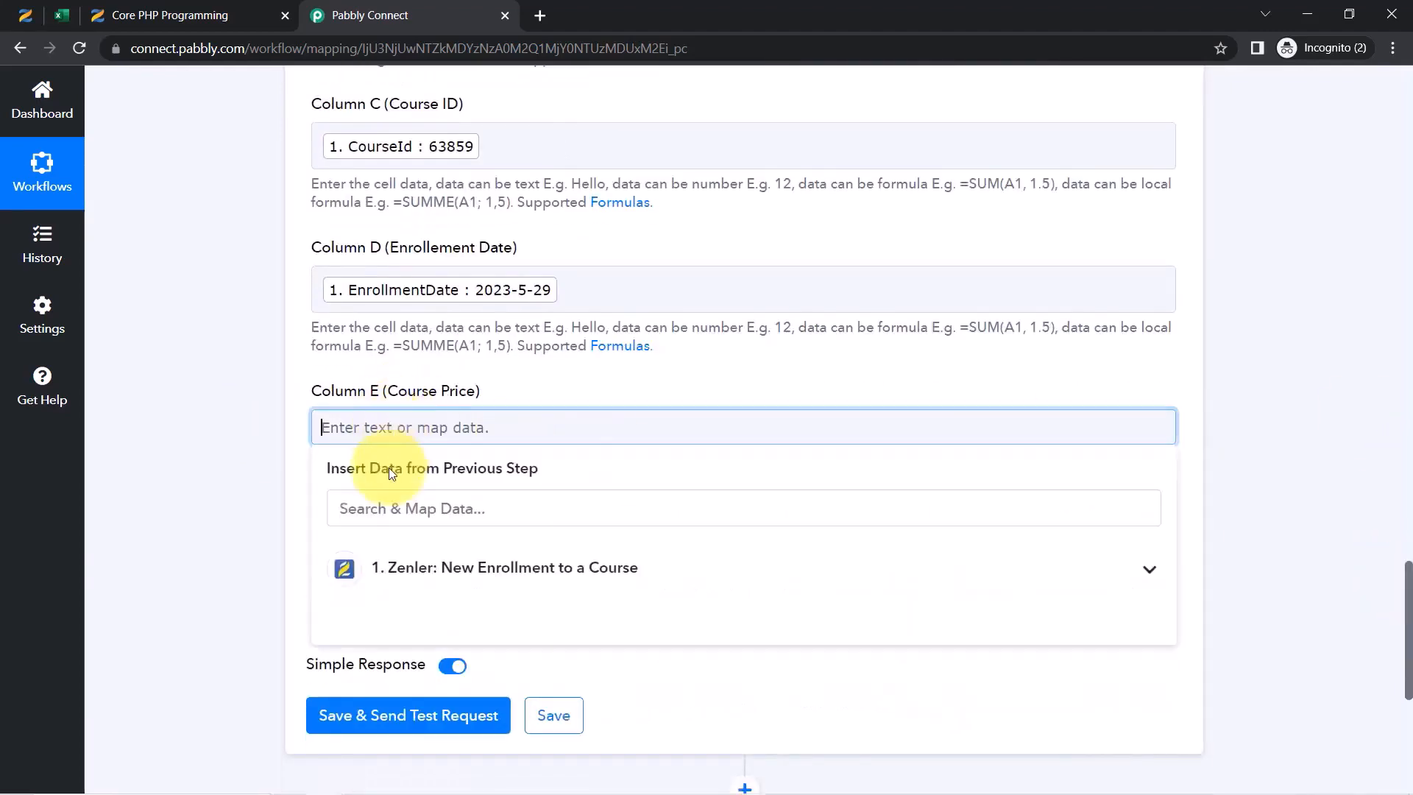
pyautogui.click(362, 508)
pyautogui.write('us')
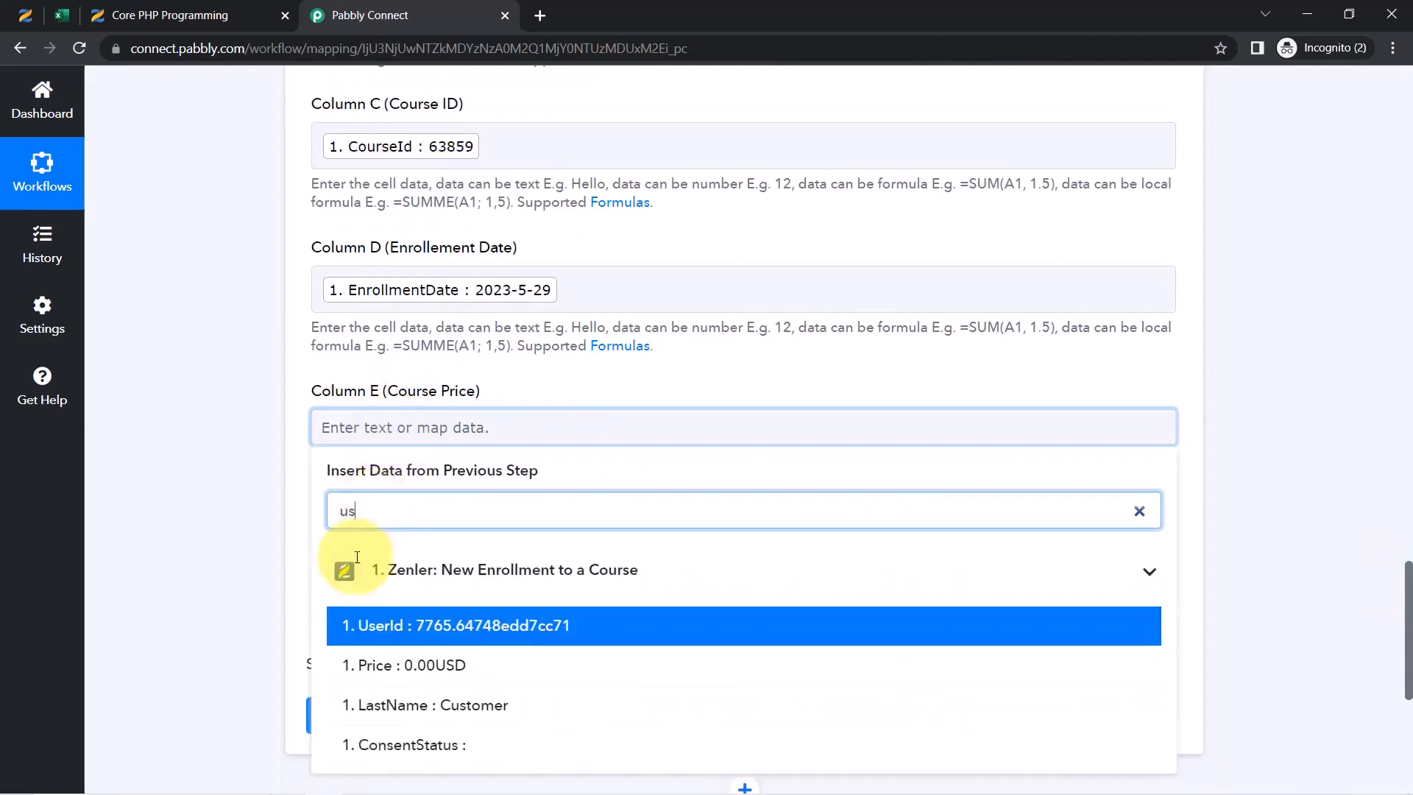
pyautogui.click(448, 666)
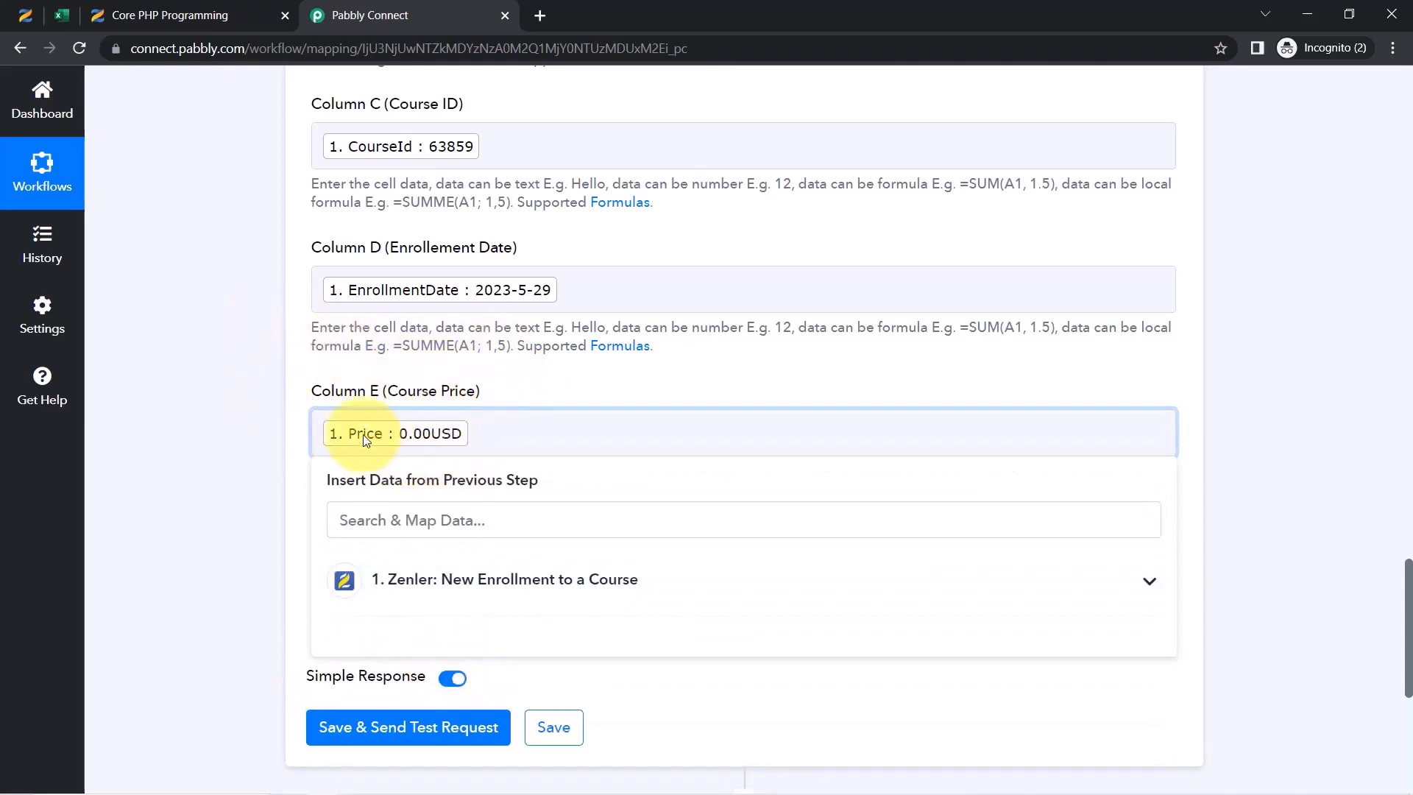
pyautogui.click(260, 440)
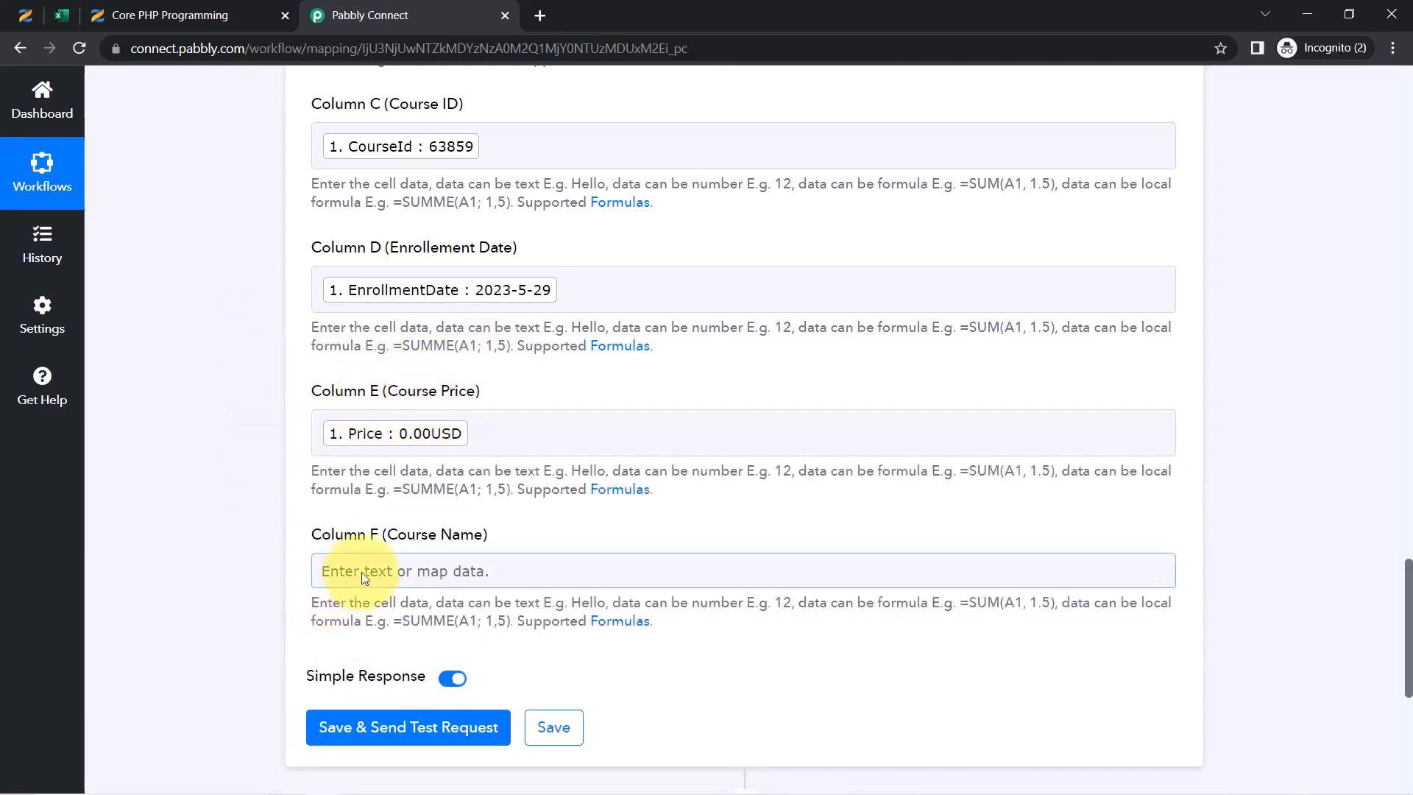
# Map PlanName into Column F (Course Name)
pyautogui.click(348, 572)
pyautogui.moveTo(1410, 584); pyautogui.dragTo(1410, 603)
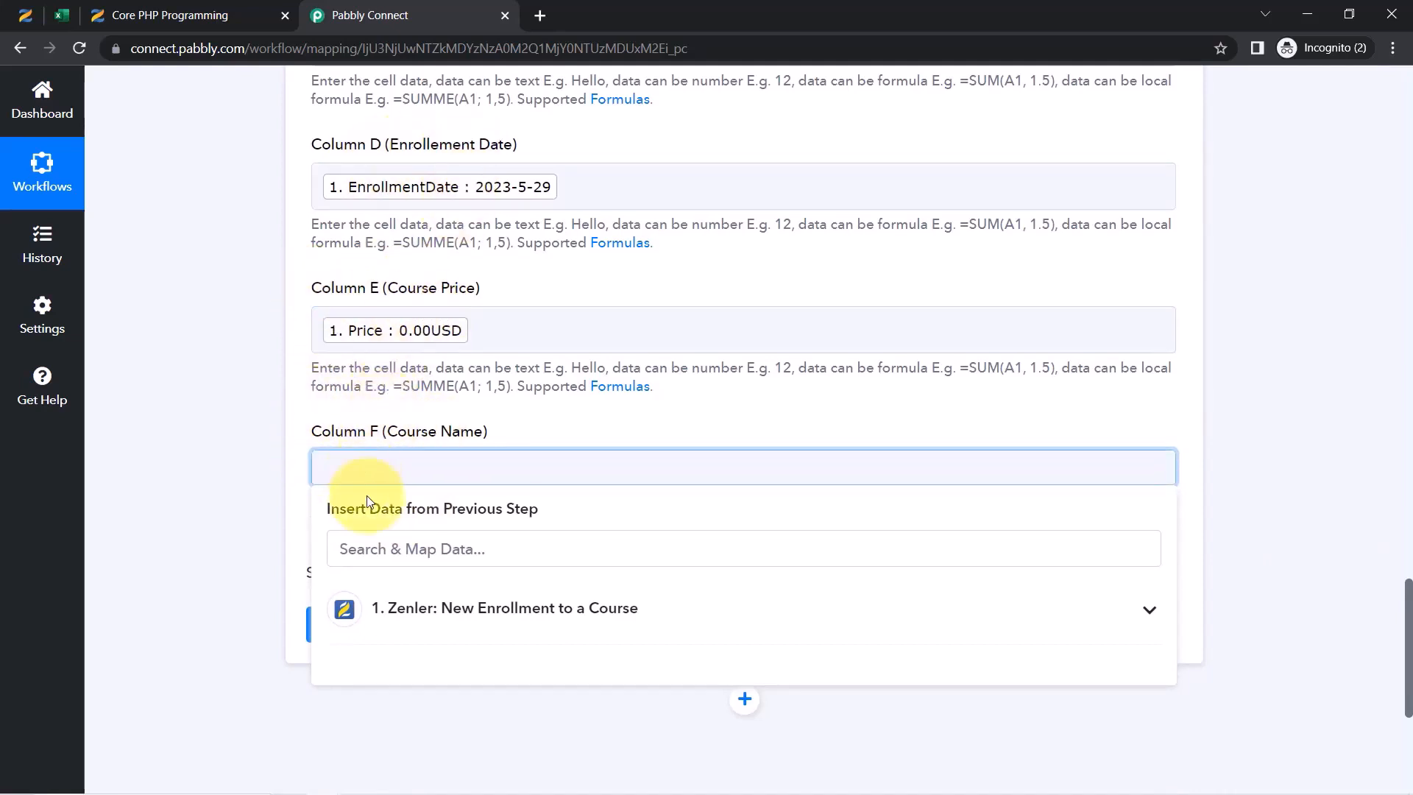
pyautogui.click(371, 548)
pyautogui.write('core')
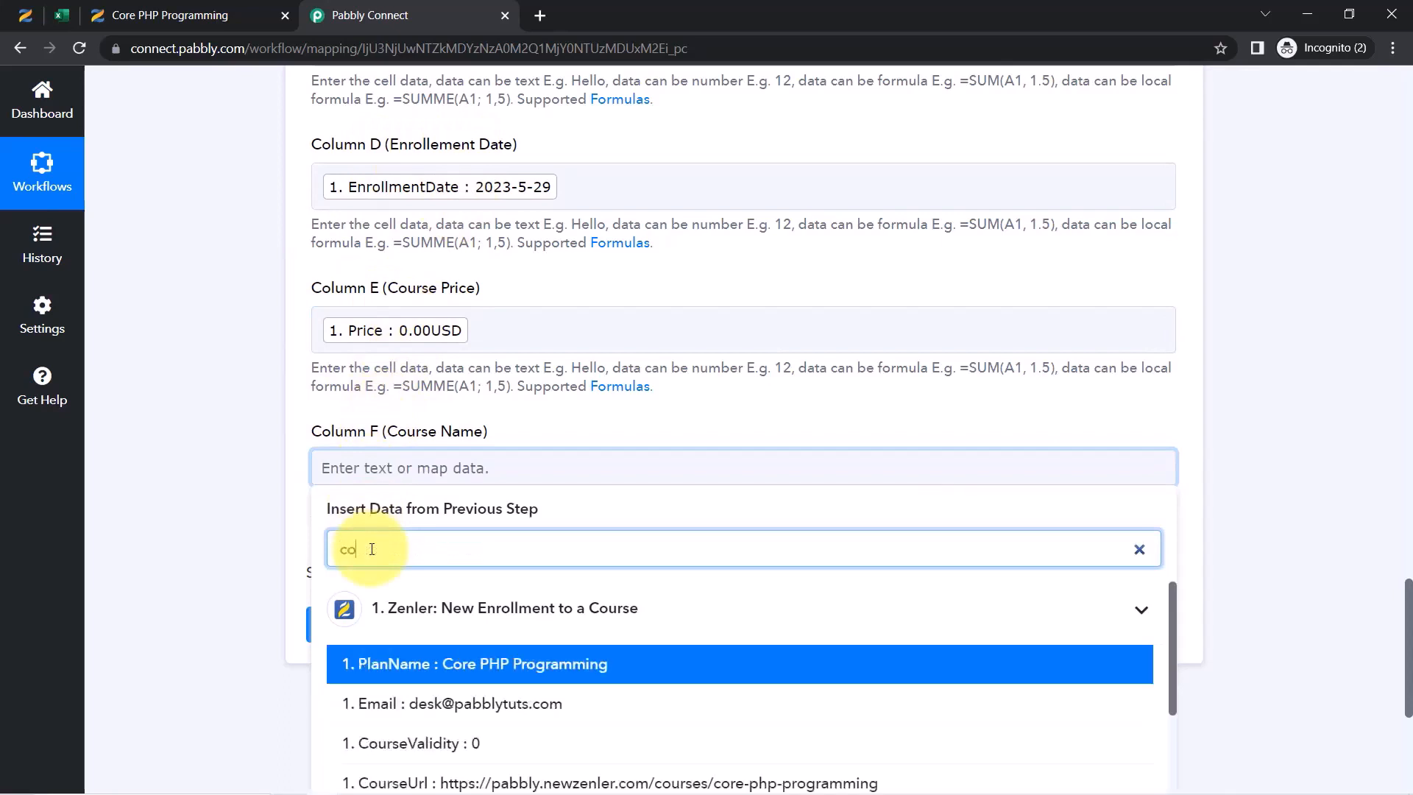
pyautogui.click(437, 684)
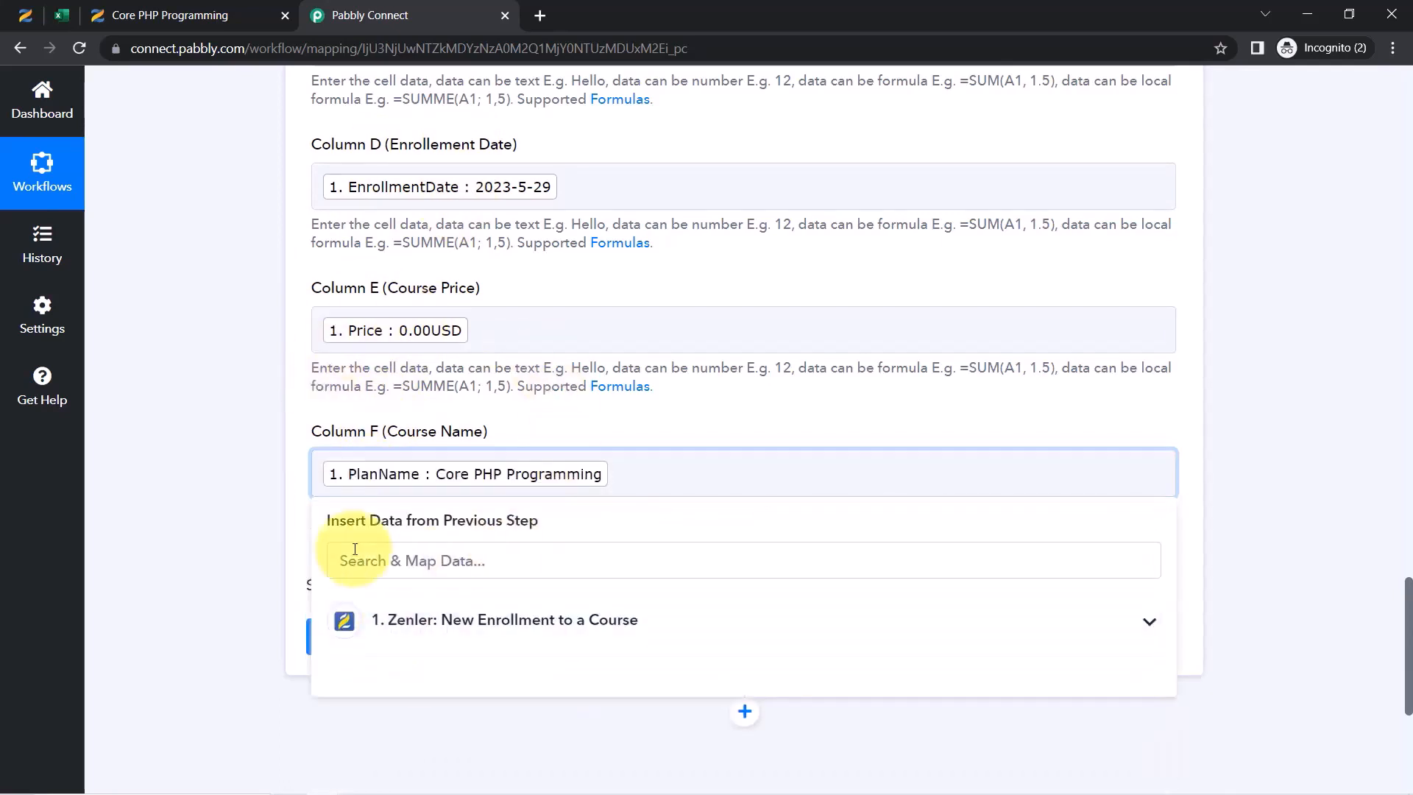
pyautogui.click(249, 498)
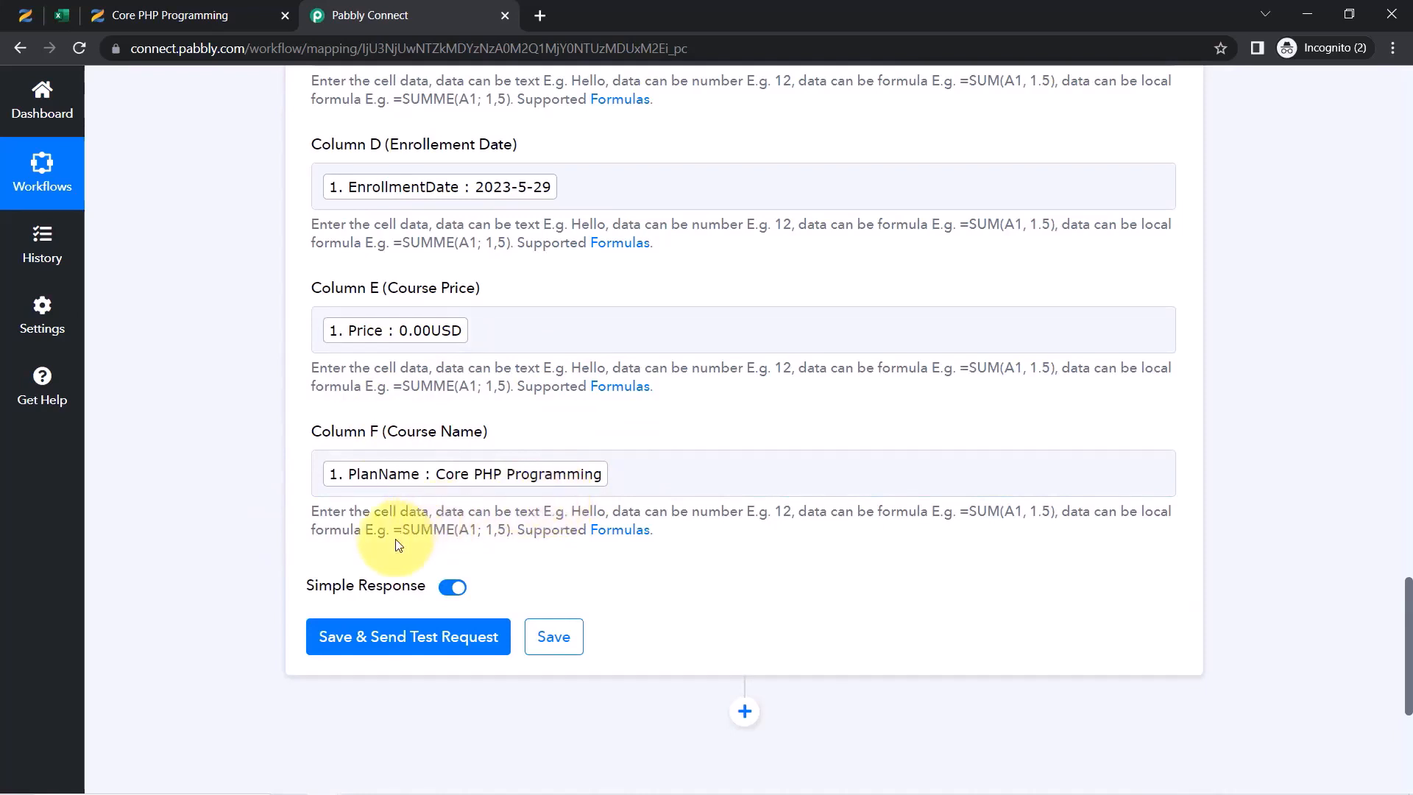
# Save and send a test request, then view the All Student Details sheet
pyautogui.click(358, 630)
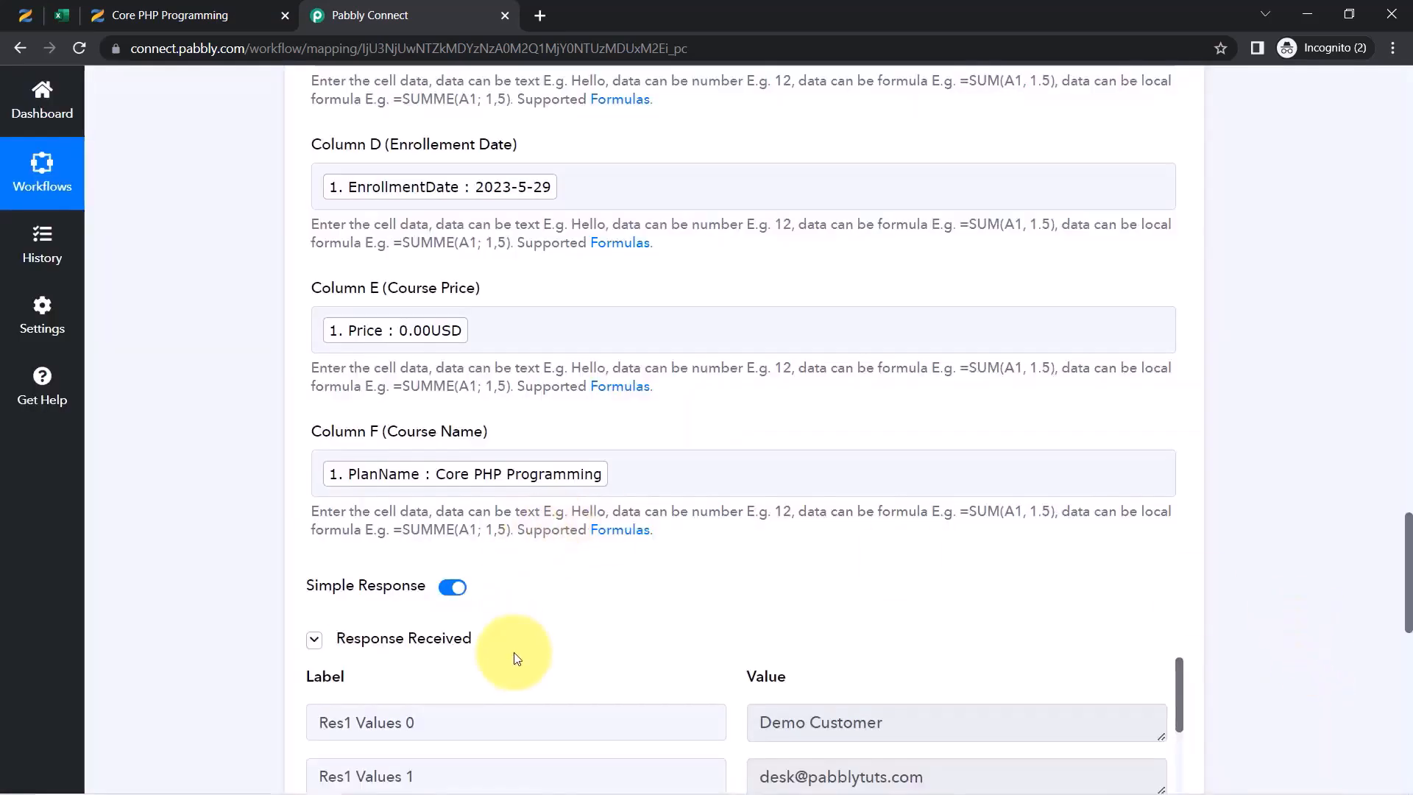
pyautogui.moveTo(1407, 562); pyautogui.dragTo(1408, 604)
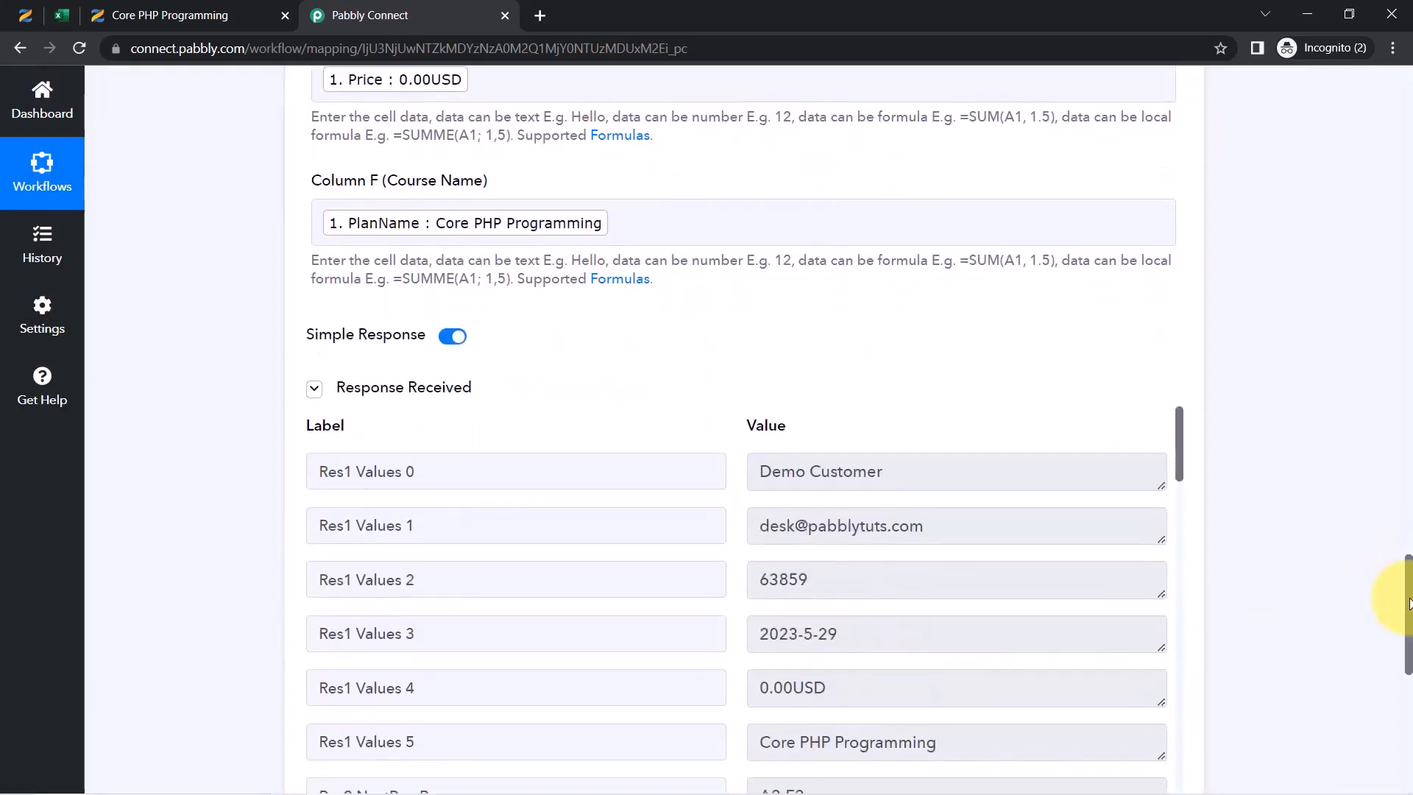
pyautogui.click(55, 14)
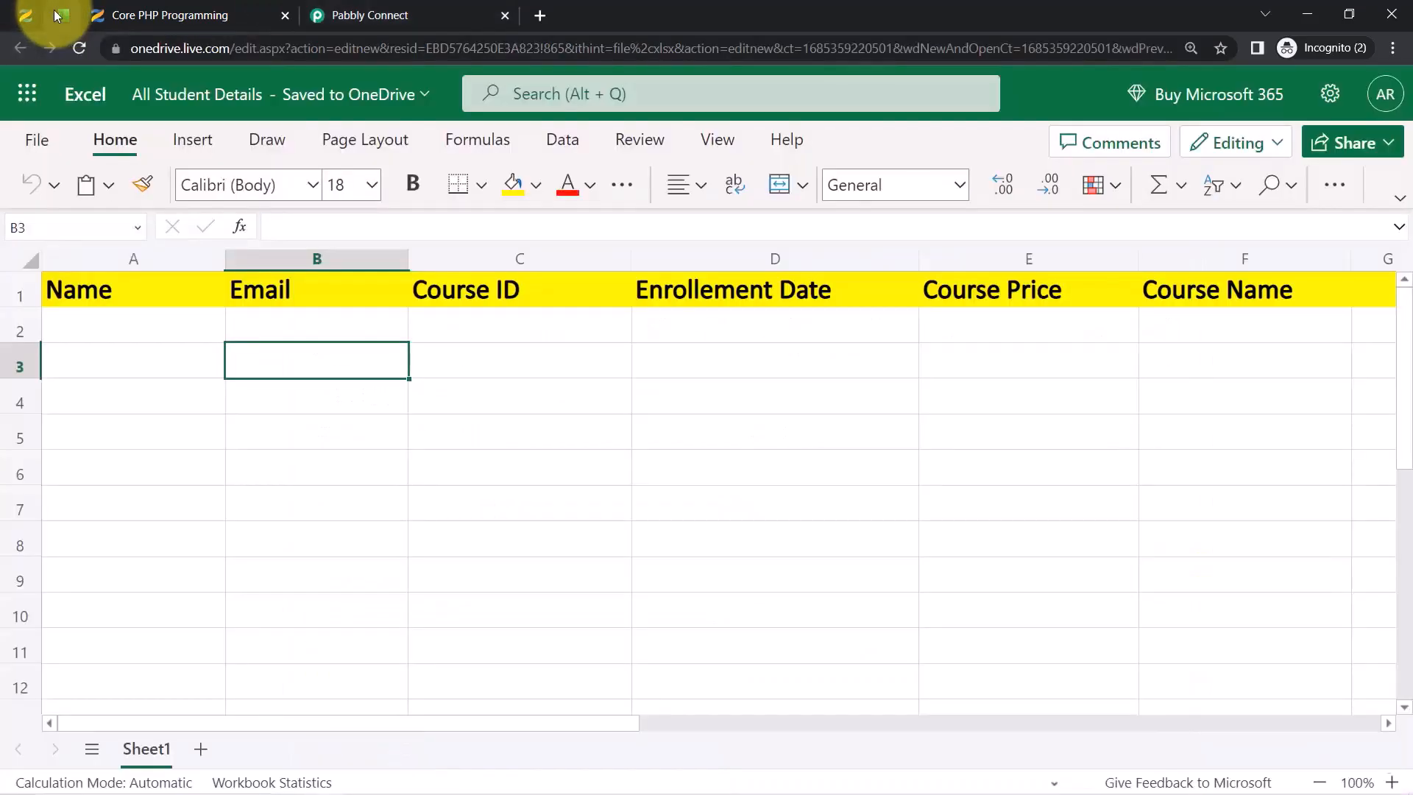
# Reload the sheet, widen column A, and check the new row 2 values
pyautogui.click(78, 47)
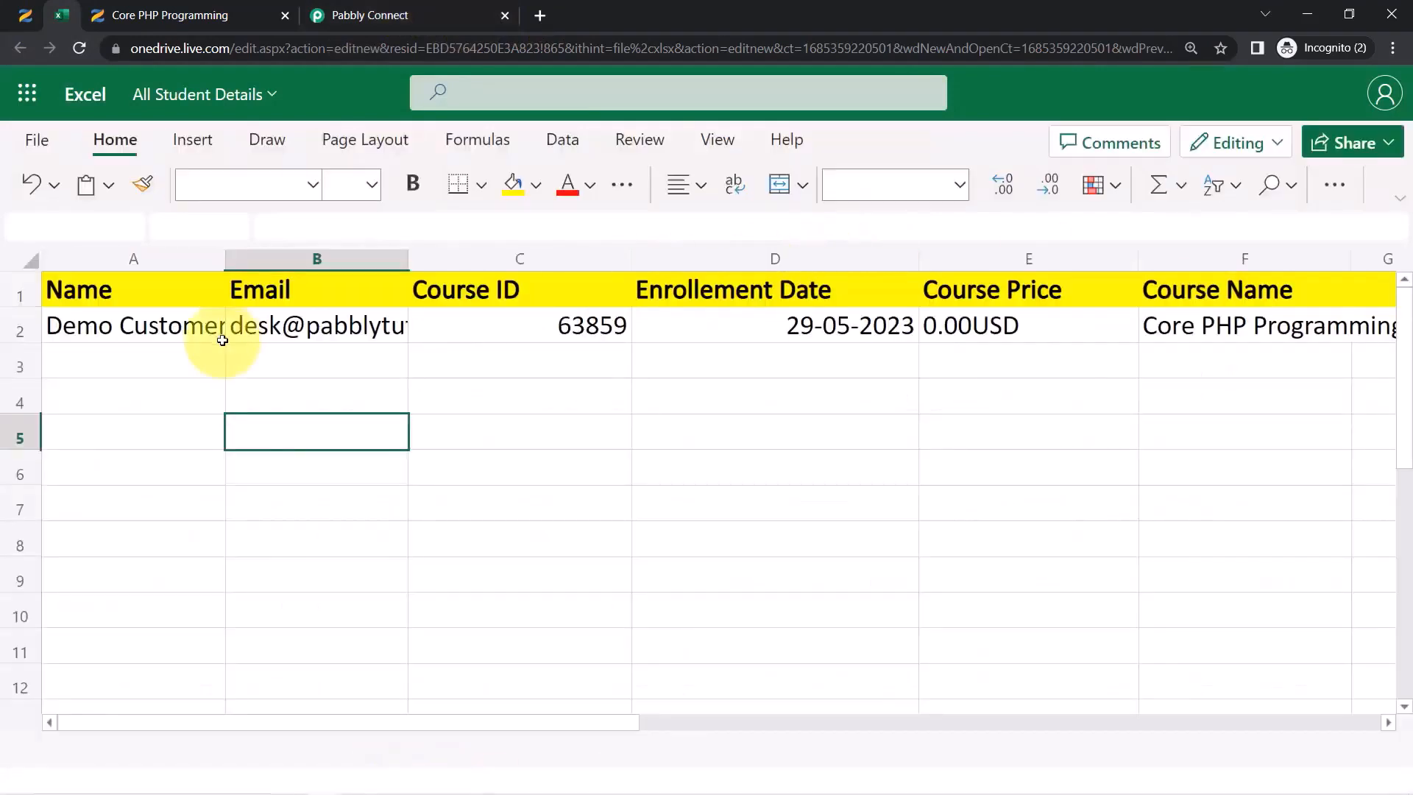
pyautogui.moveTo(225, 262); pyautogui.dragTo(318, 271)
pyautogui.click(413, 317)
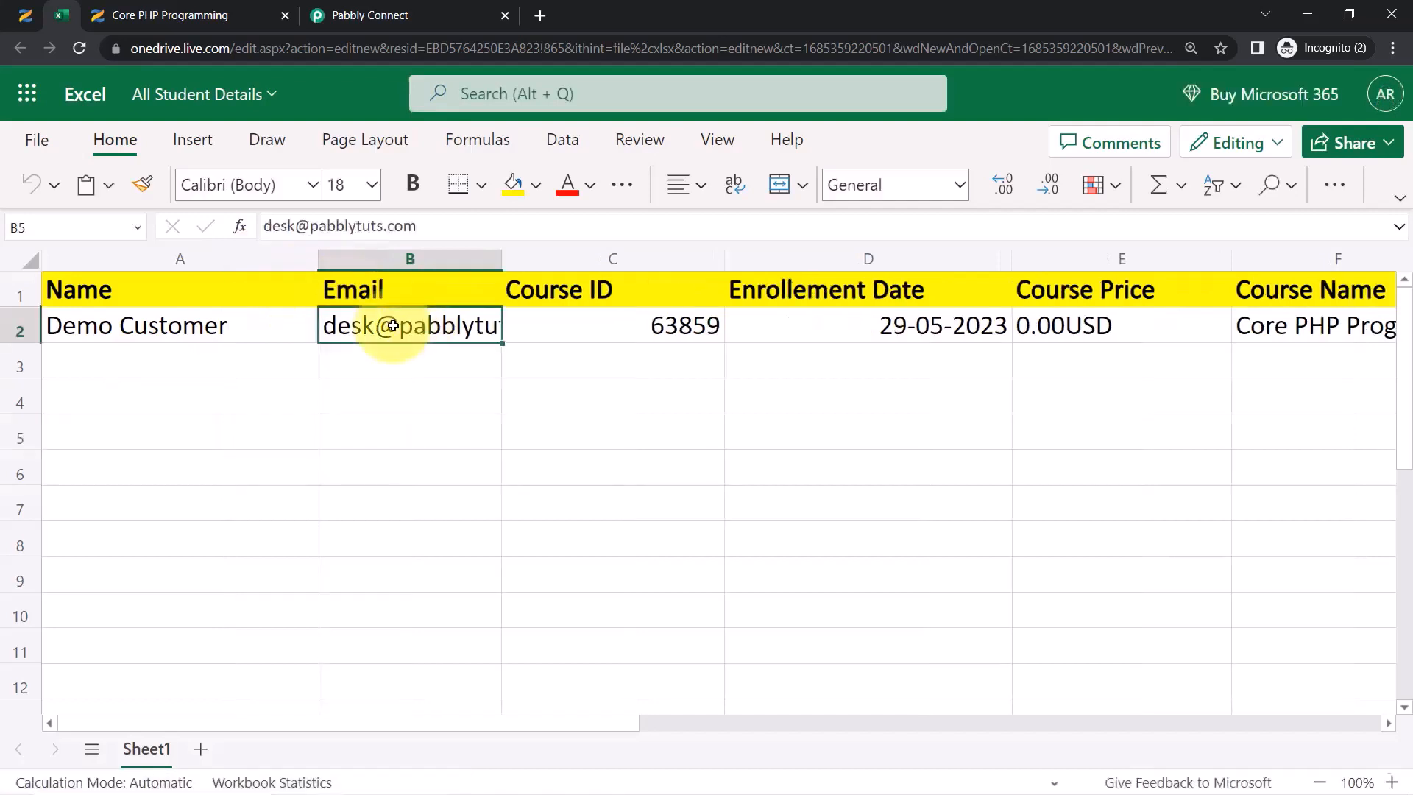
pyautogui.click(694, 329)
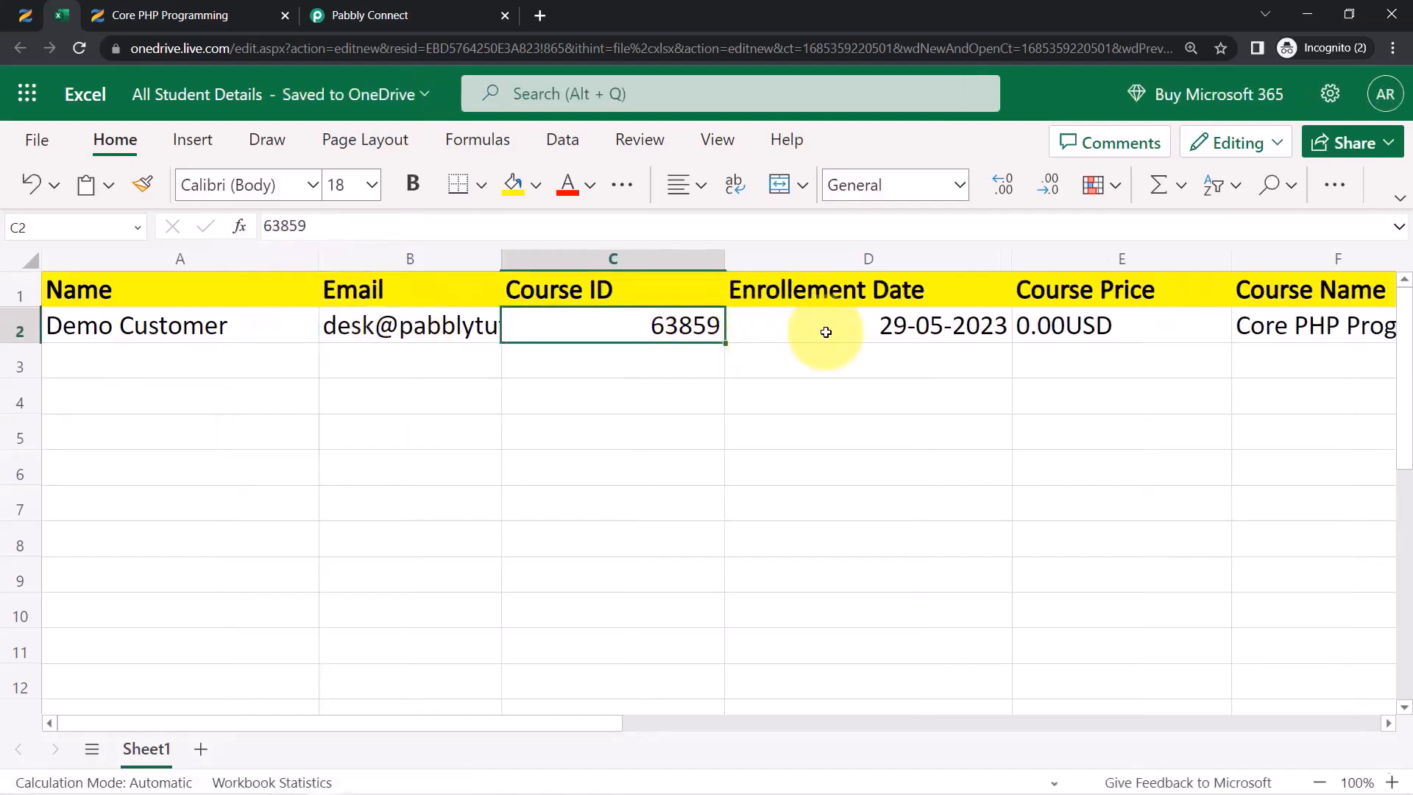
pyautogui.click(827, 329)
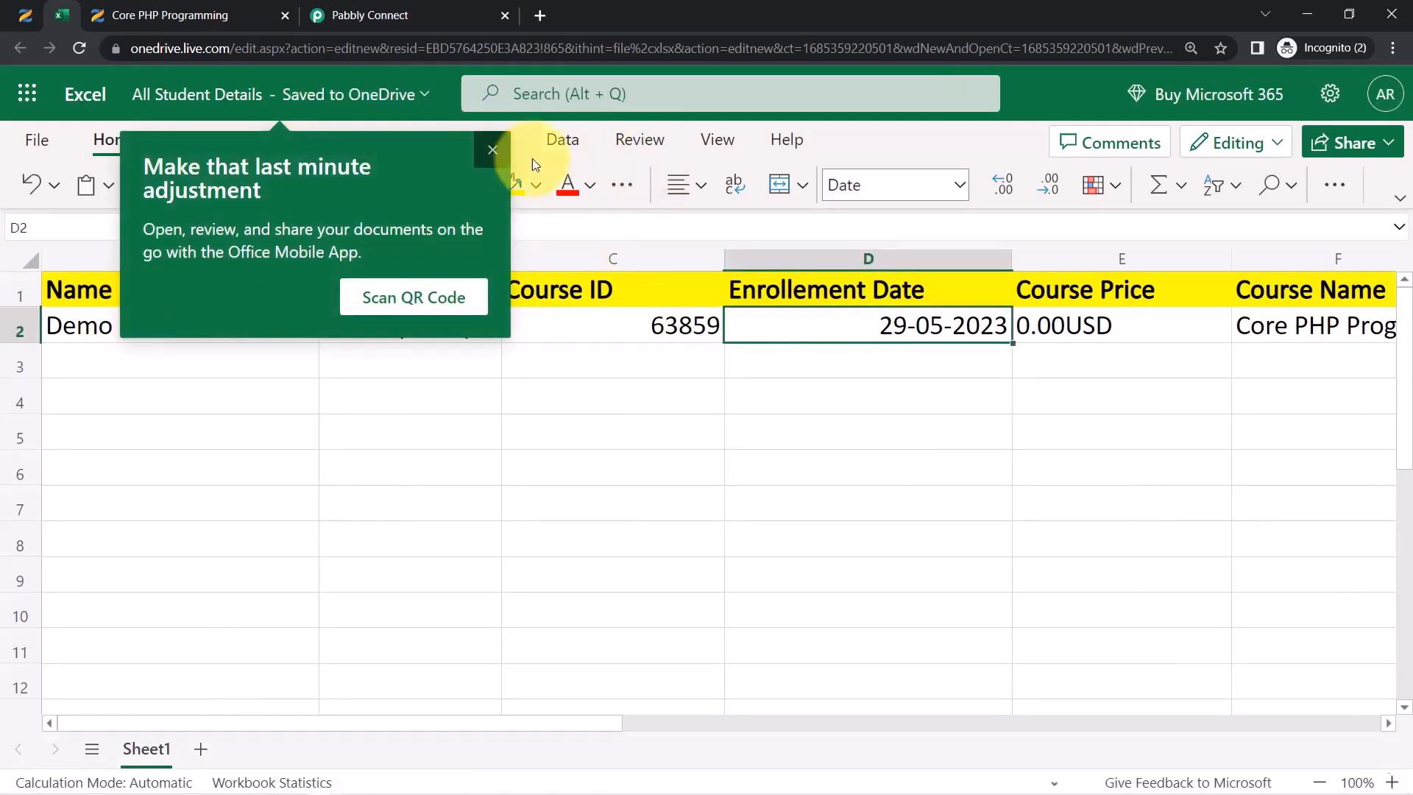
pyautogui.click(493, 151)
pyautogui.doubleClick(1274, 336)
pyautogui.click(1055, 465)
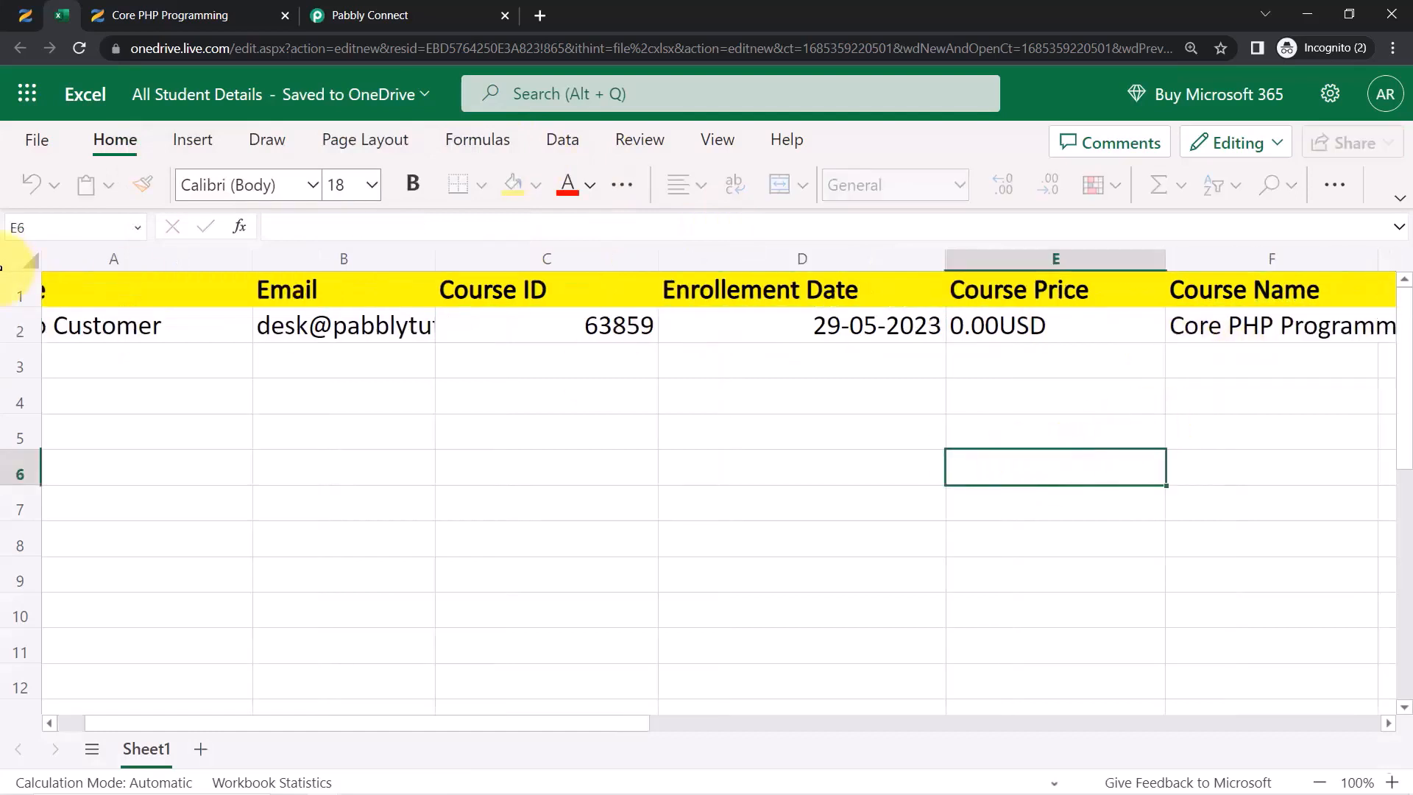
# Left-align every cell in the whole sheet
pyautogui.click(22, 264)
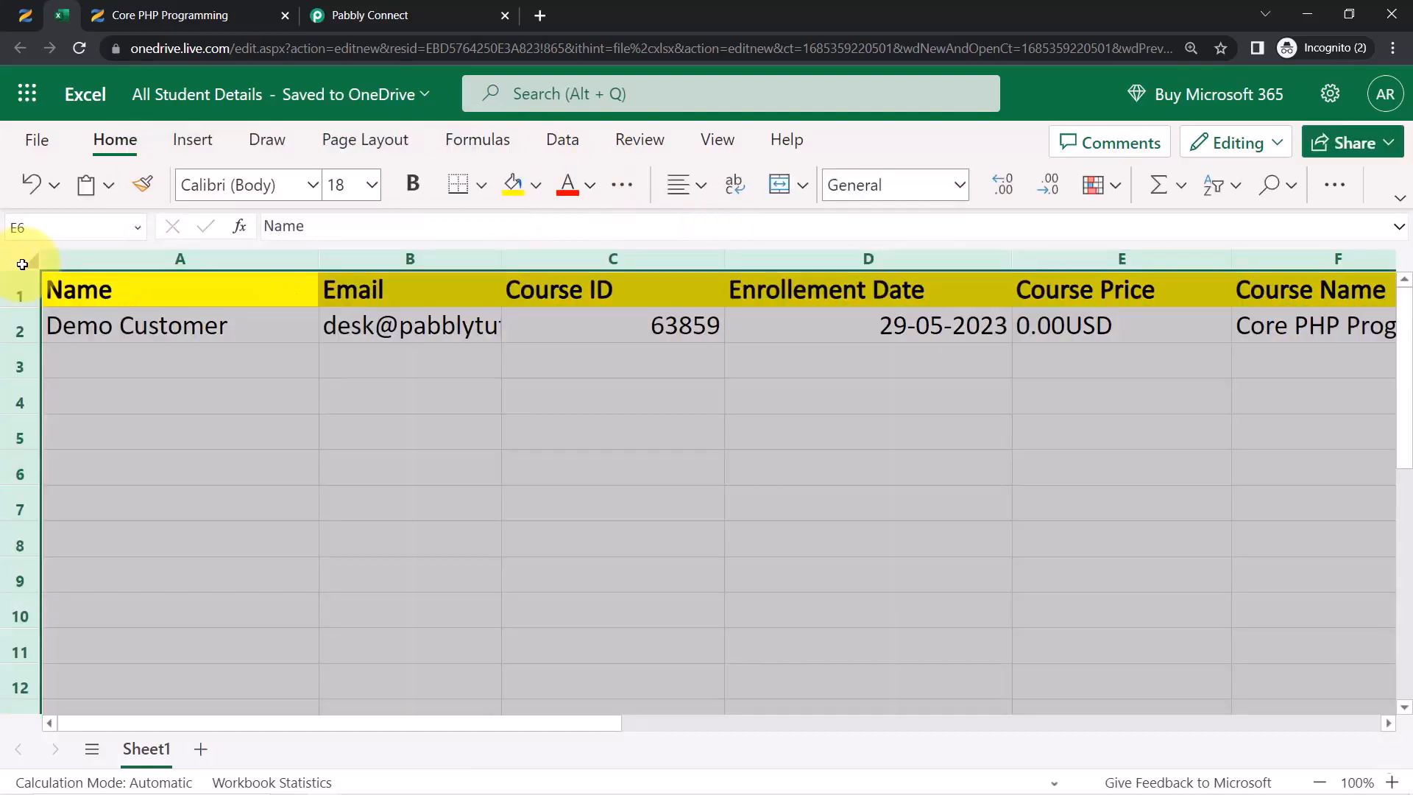
pyautogui.click(679, 187)
pyautogui.click(682, 281)
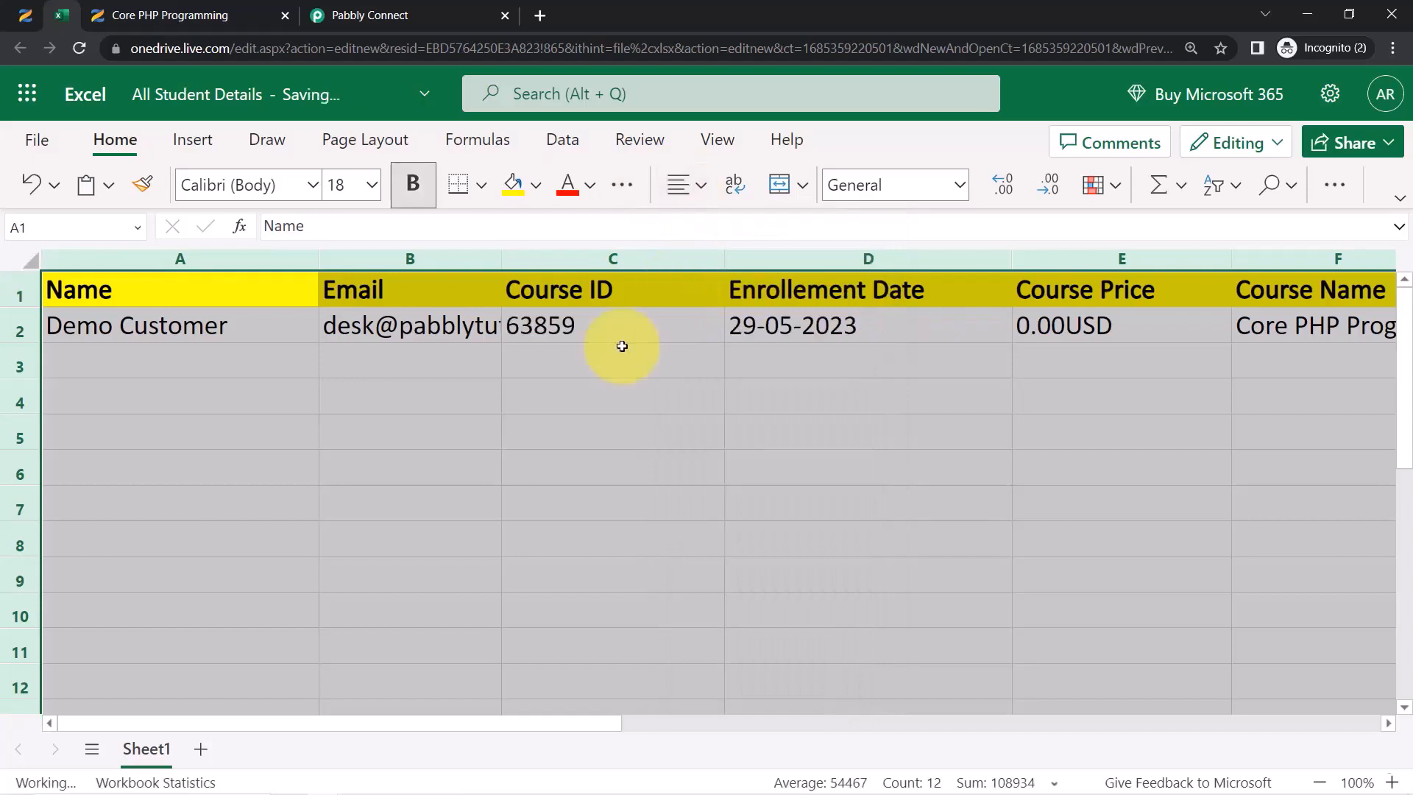
pyautogui.click(489, 435)
pyautogui.click(26, 13)
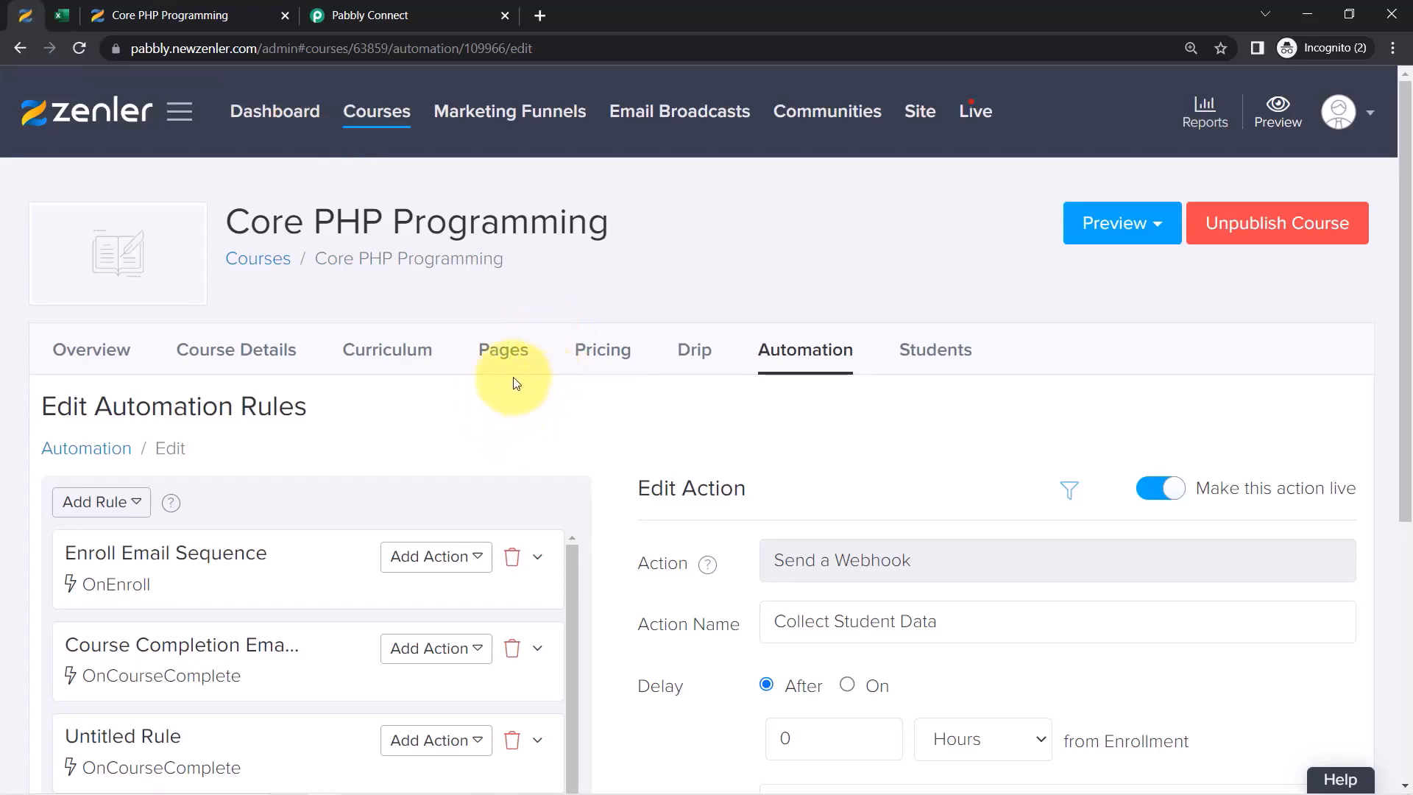
# Collapse the Zenler trigger and Microsoft Excel action steps and open the workflow options menu
pyautogui.click(71, 14)
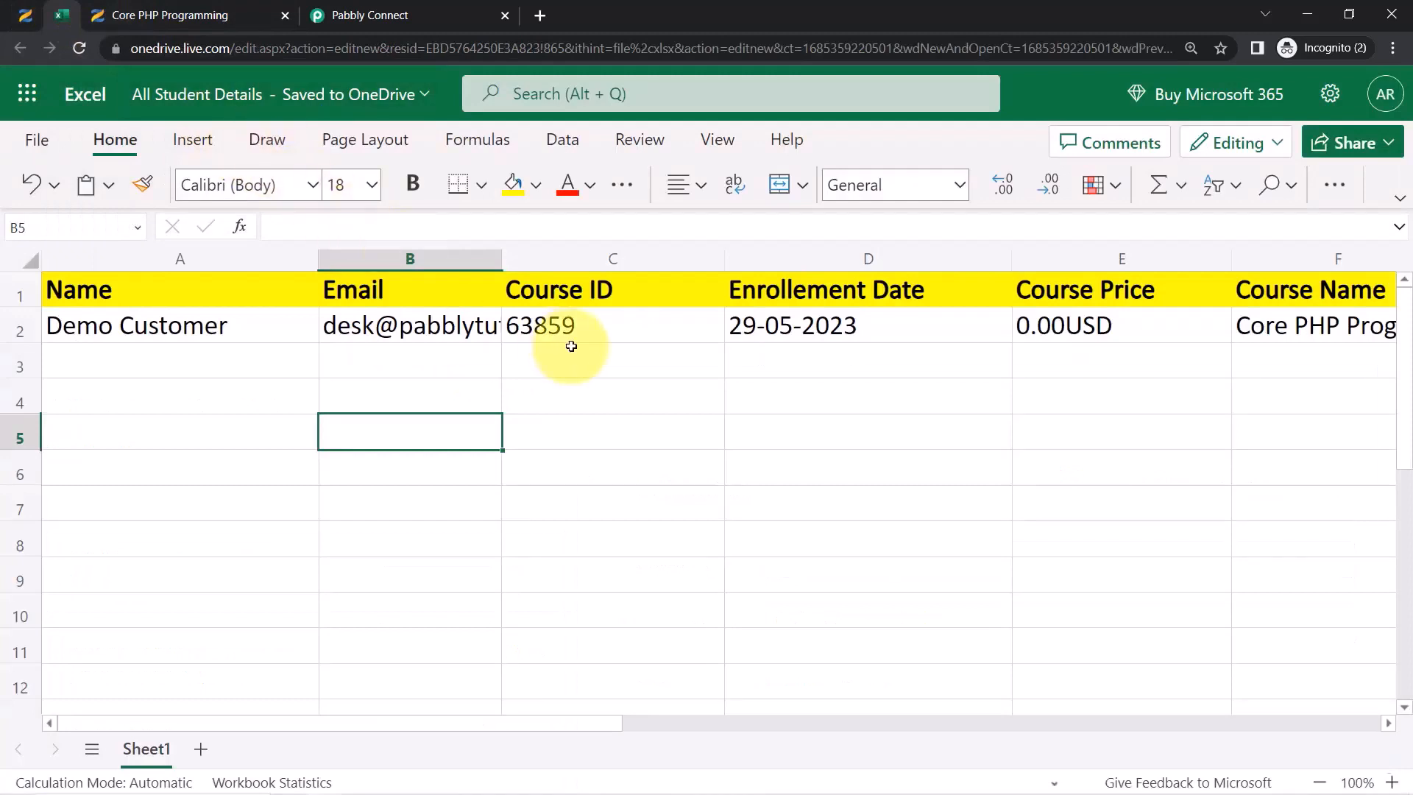
pyautogui.click(354, 8)
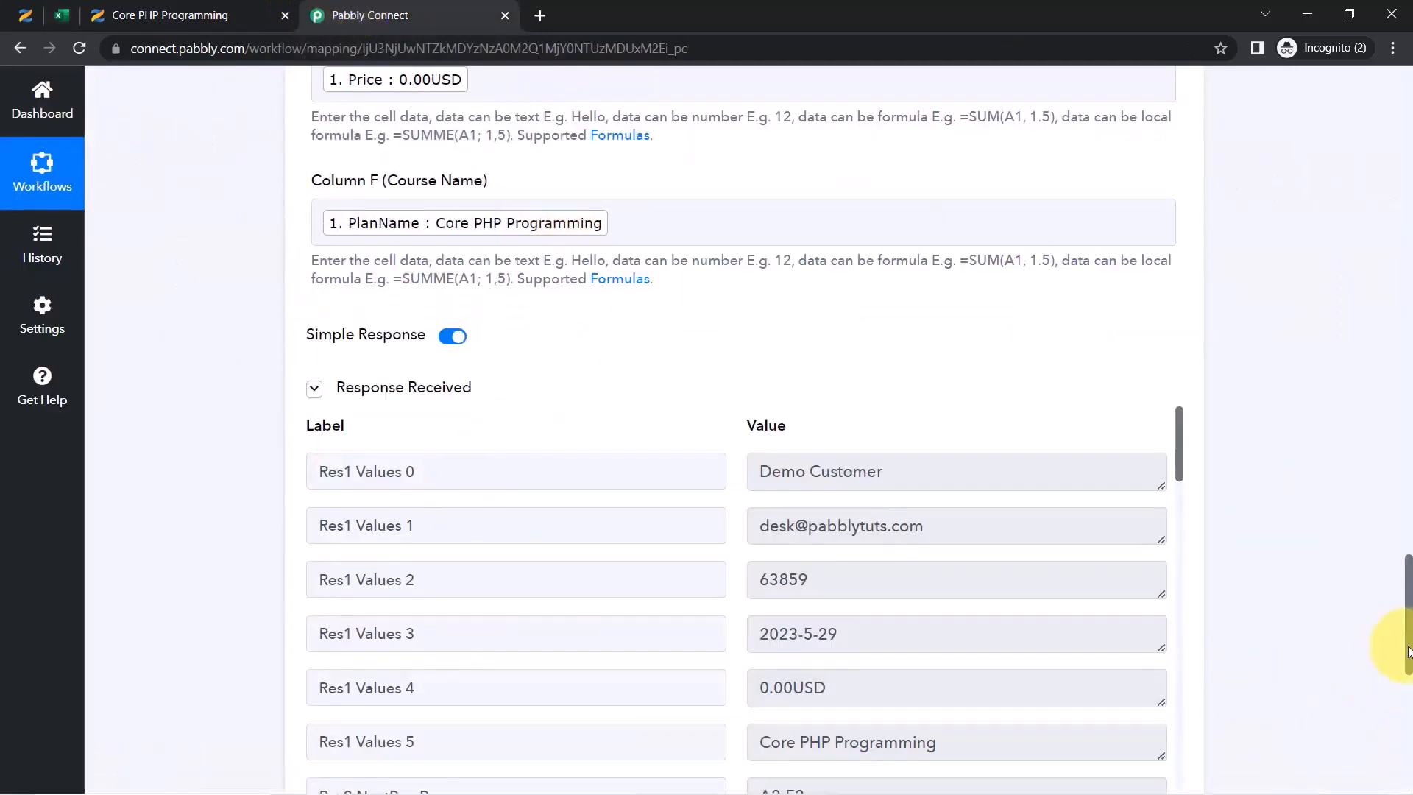
pyautogui.moveTo(1408, 652); pyautogui.dragTo(1387, 96)
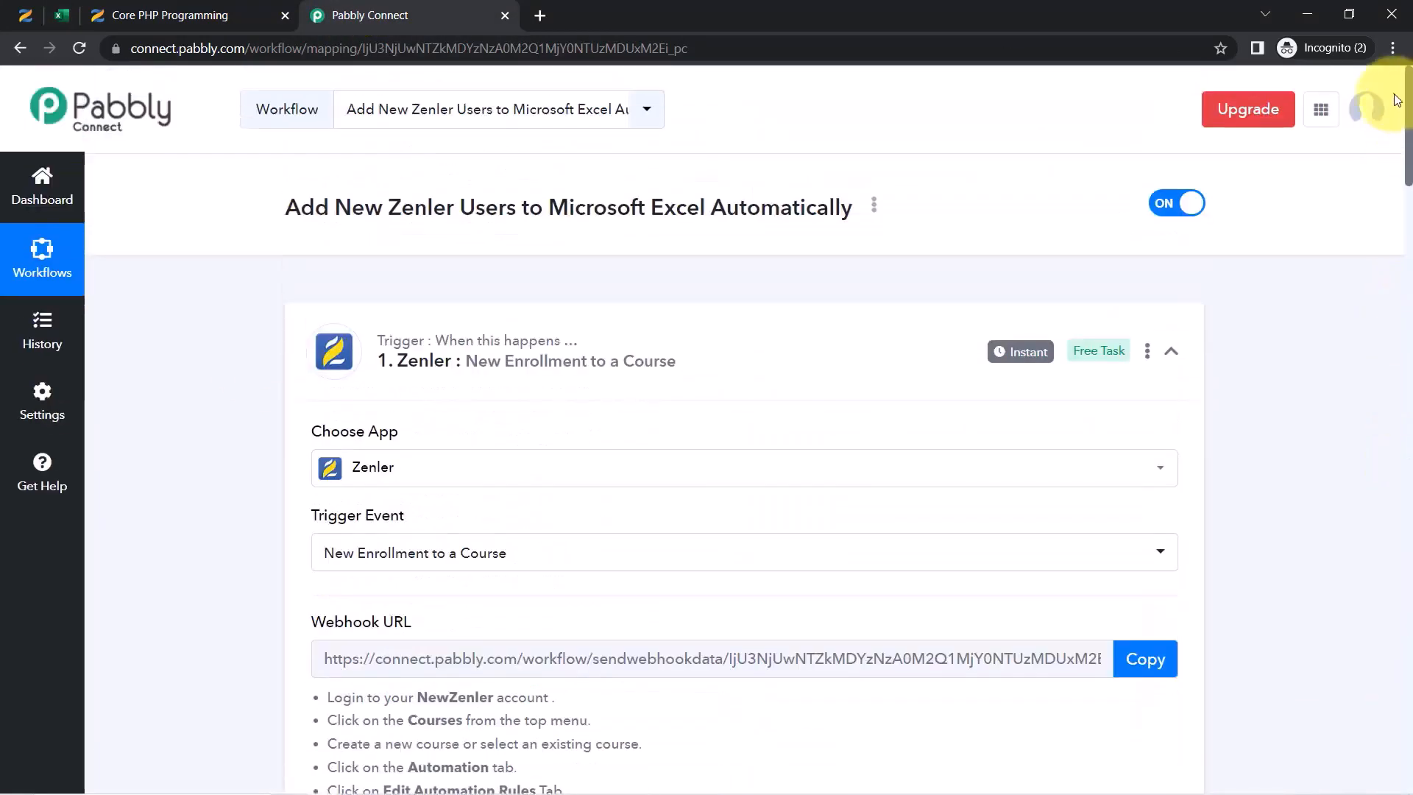
pyautogui.click(426, 324)
pyautogui.click(424, 548)
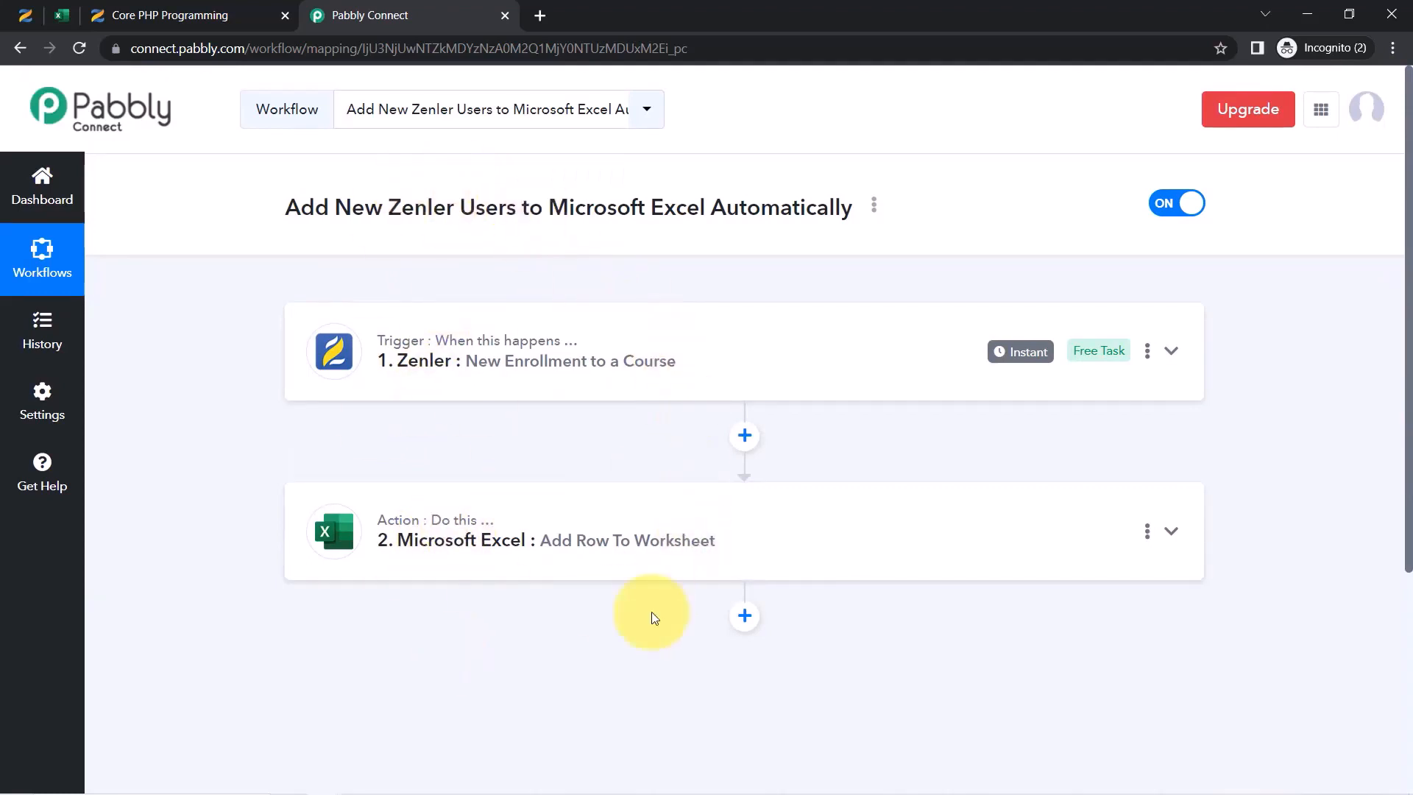
pyautogui.click(873, 206)
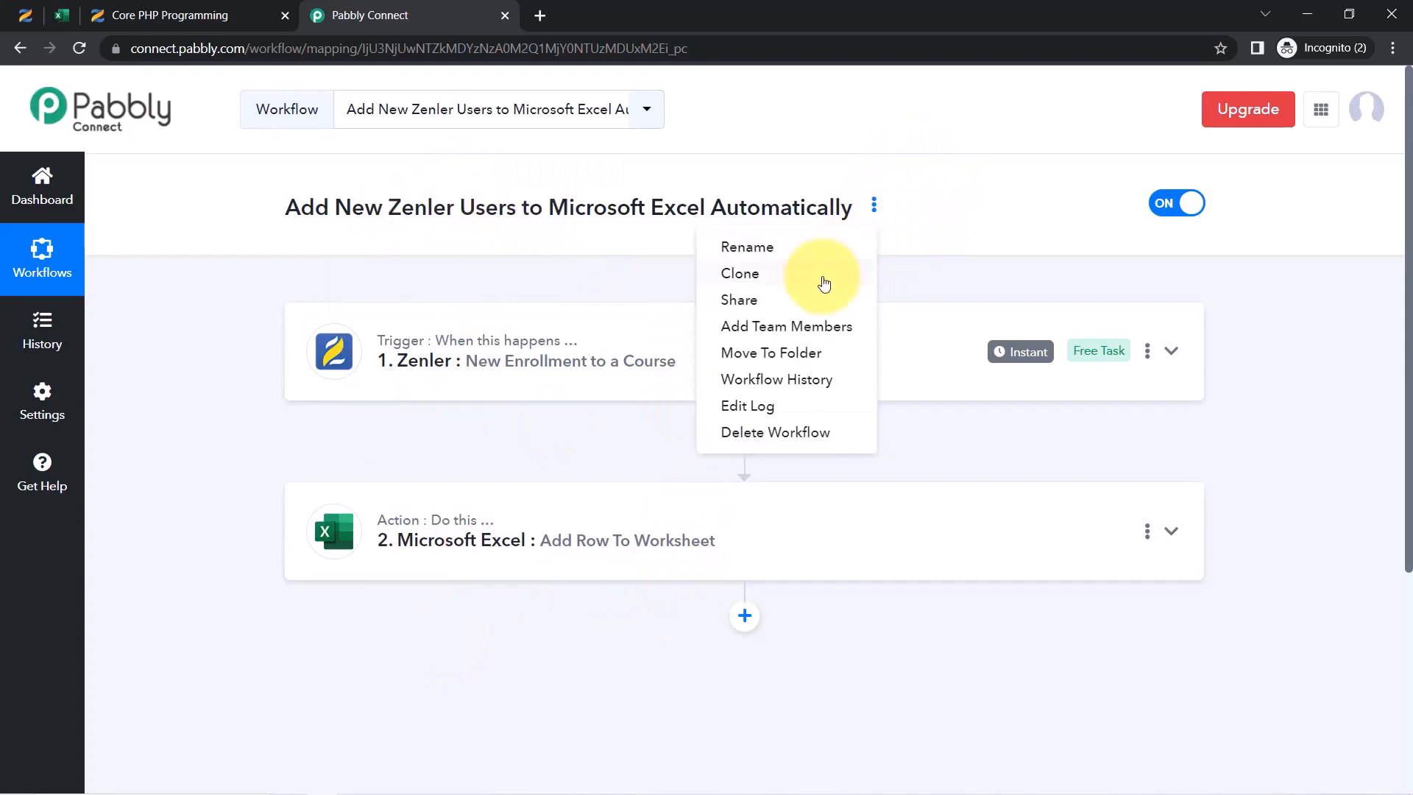
# Copy the link from the Share Workflow dialog and close it
pyautogui.click(782, 304)
pyautogui.click(957, 437)
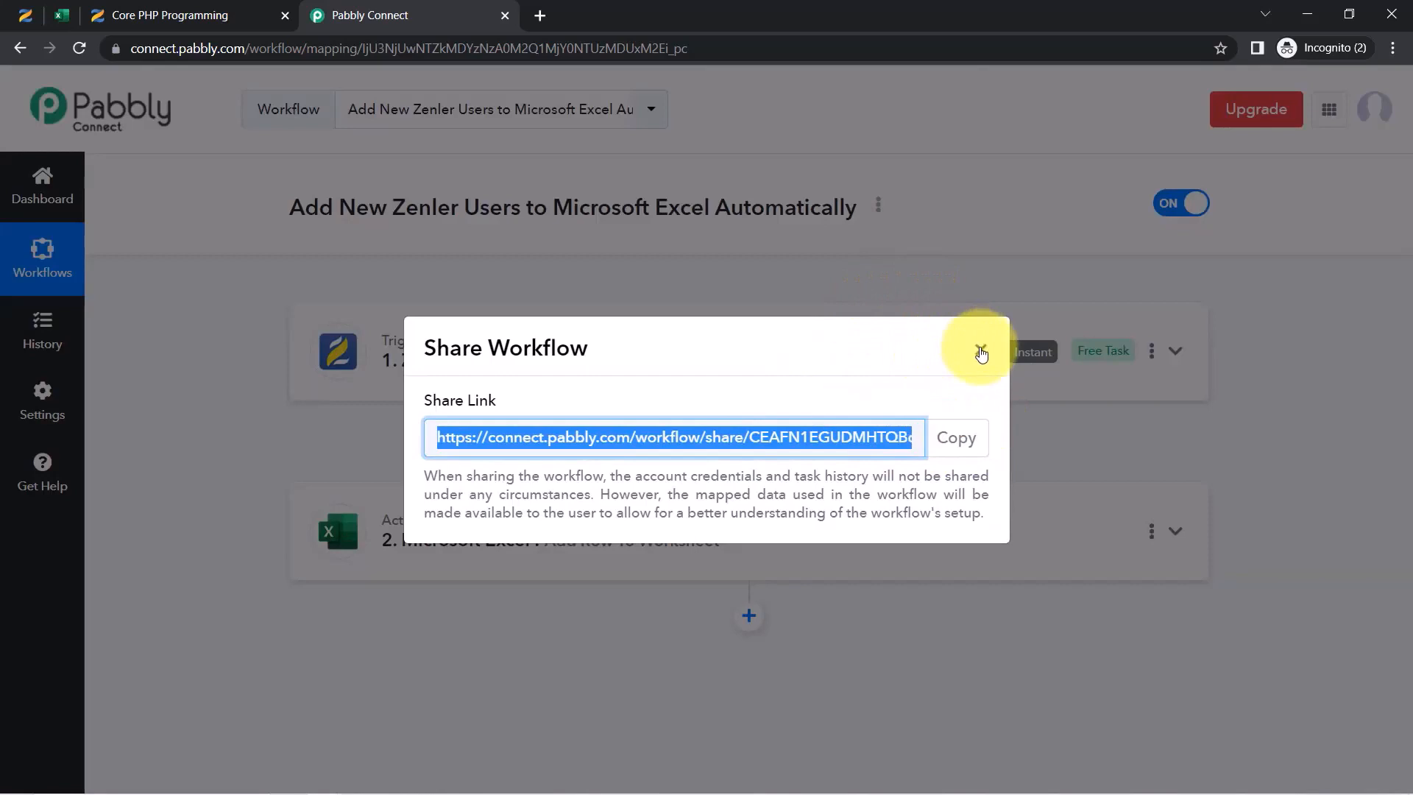
pyautogui.click(981, 351)
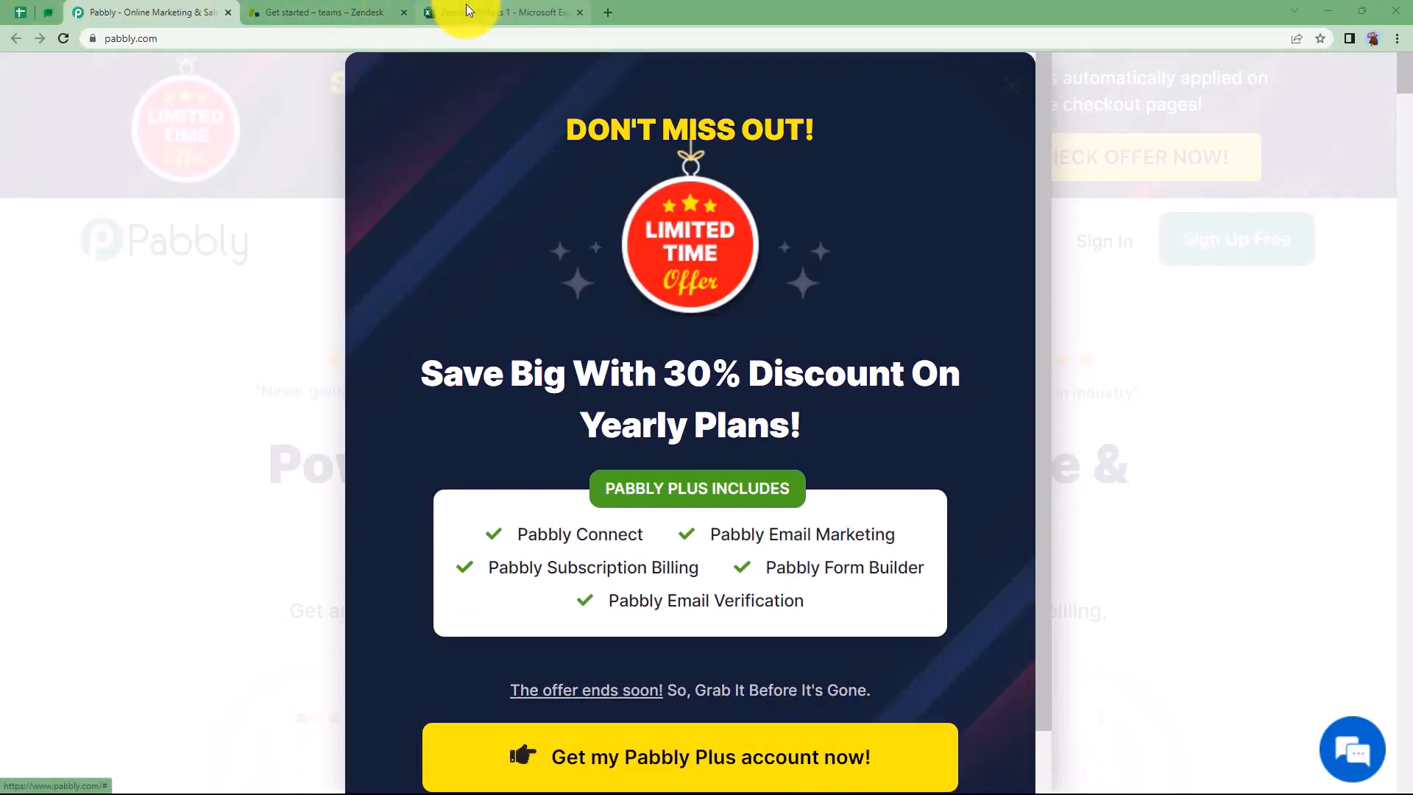
# Inspect cells A1 and B1 of the Zendesk Tickets 1 spreadsheet
pyautogui.click(466, 9)
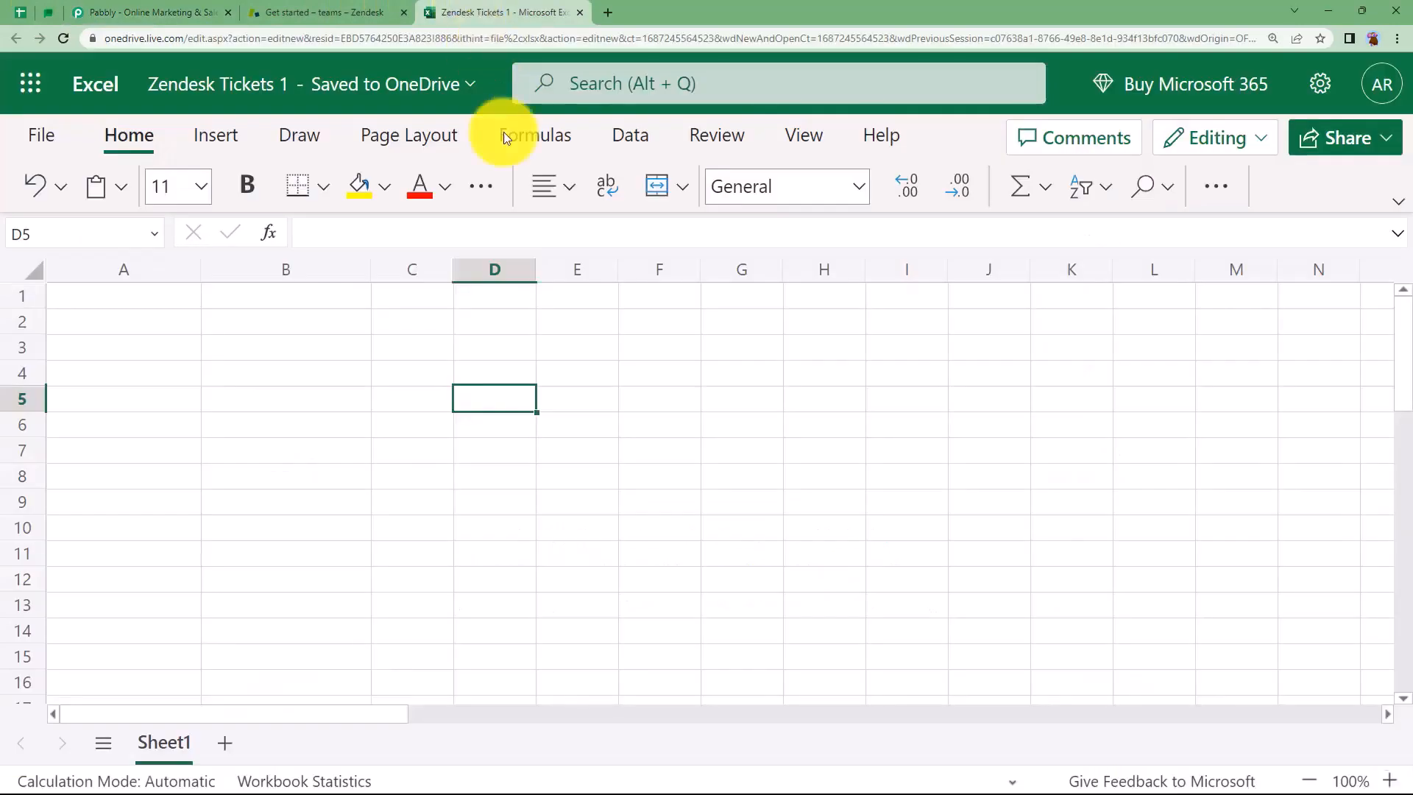
pyautogui.click(243, 296)
pyautogui.click(164, 298)
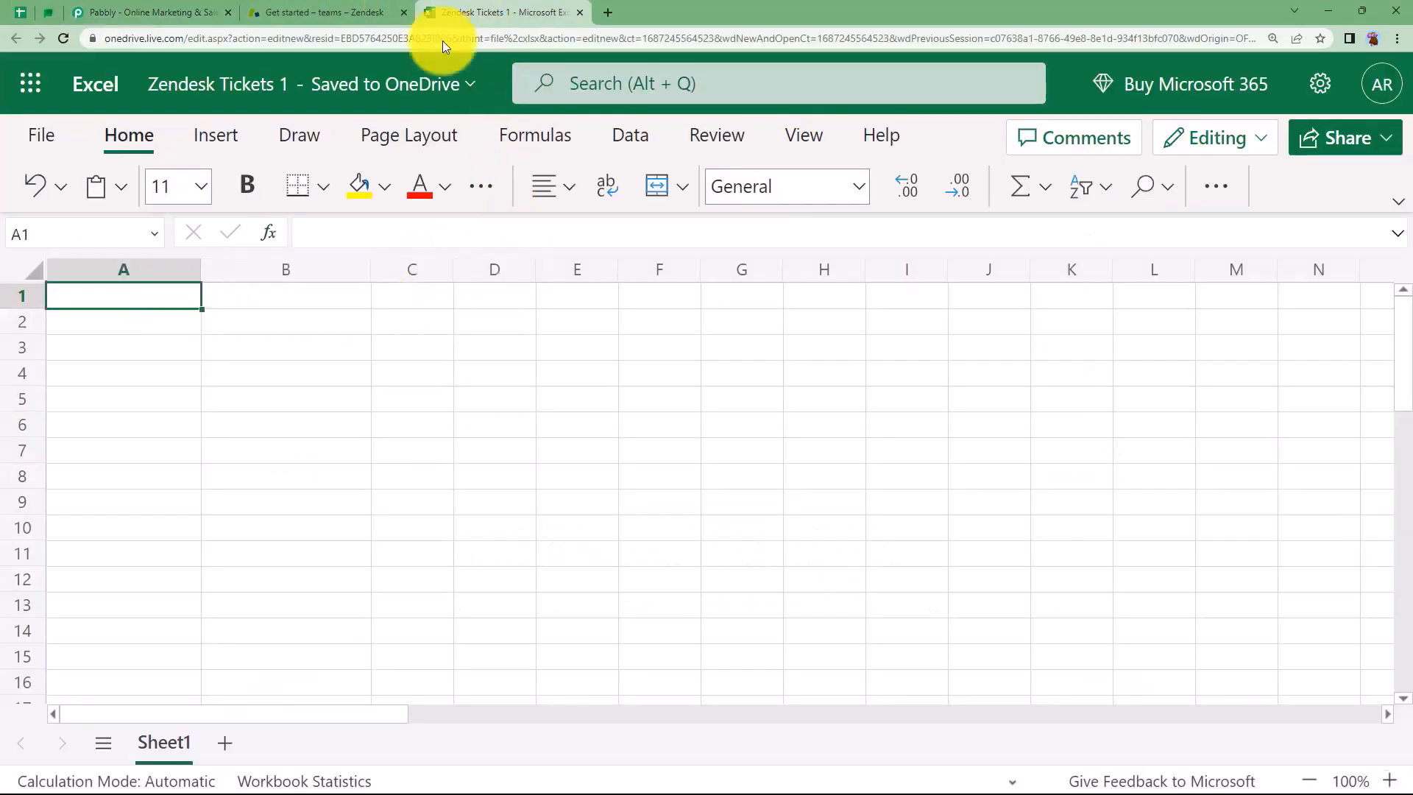
pyautogui.click(363, 20)
pyautogui.click(449, 15)
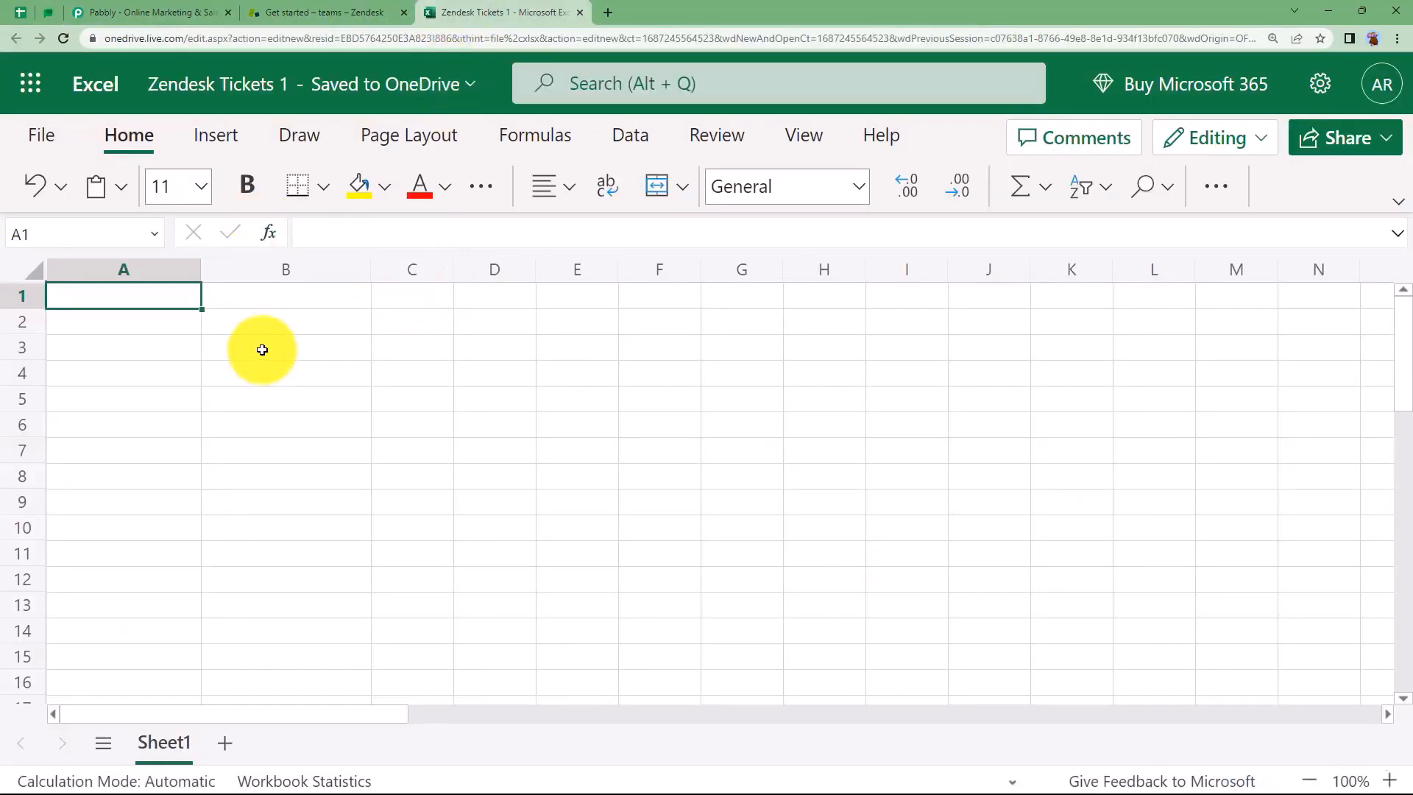
# Sign in on the Pabbly website and open Pabbly Connect from All Apps
pyautogui.click(155, 13)
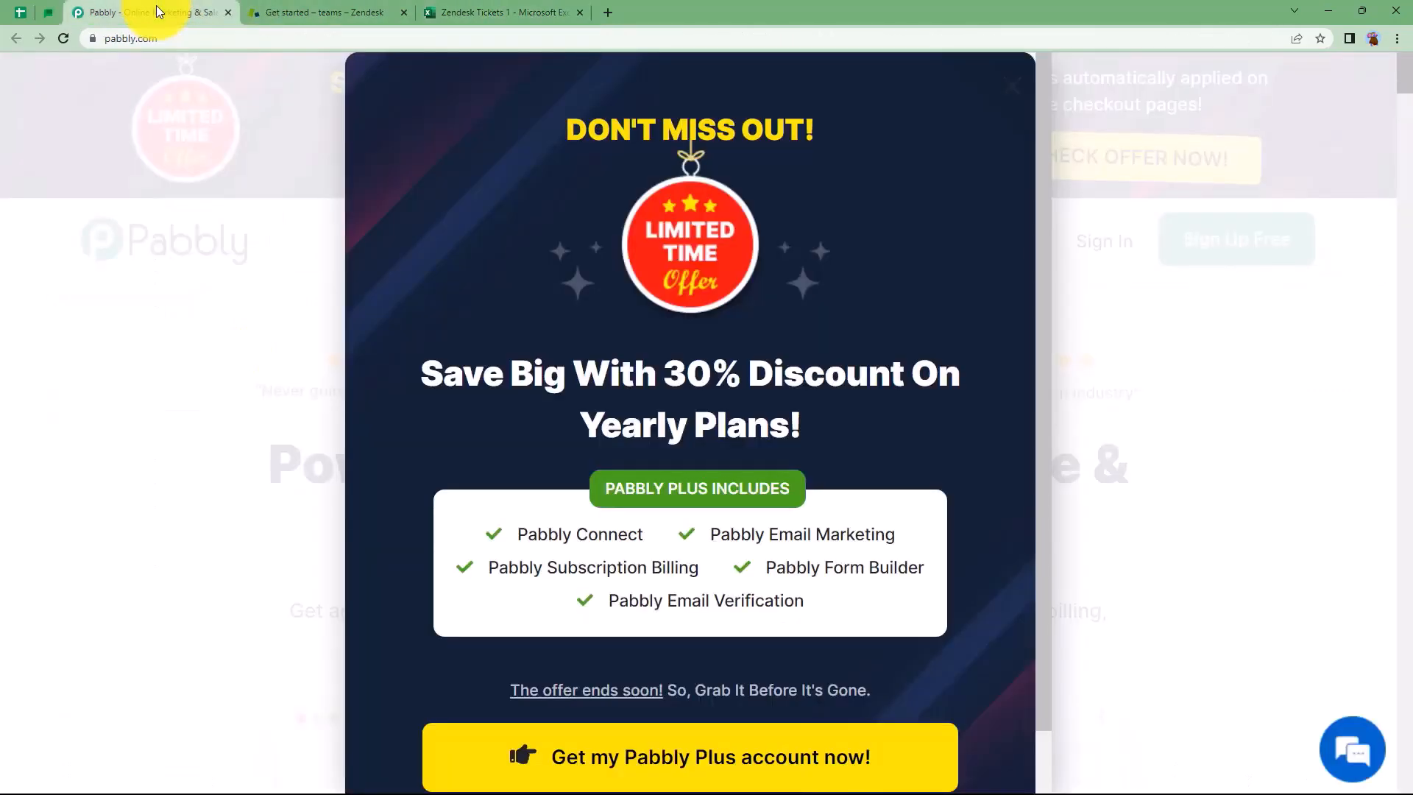
pyautogui.click(1013, 99)
pyautogui.click(1089, 240)
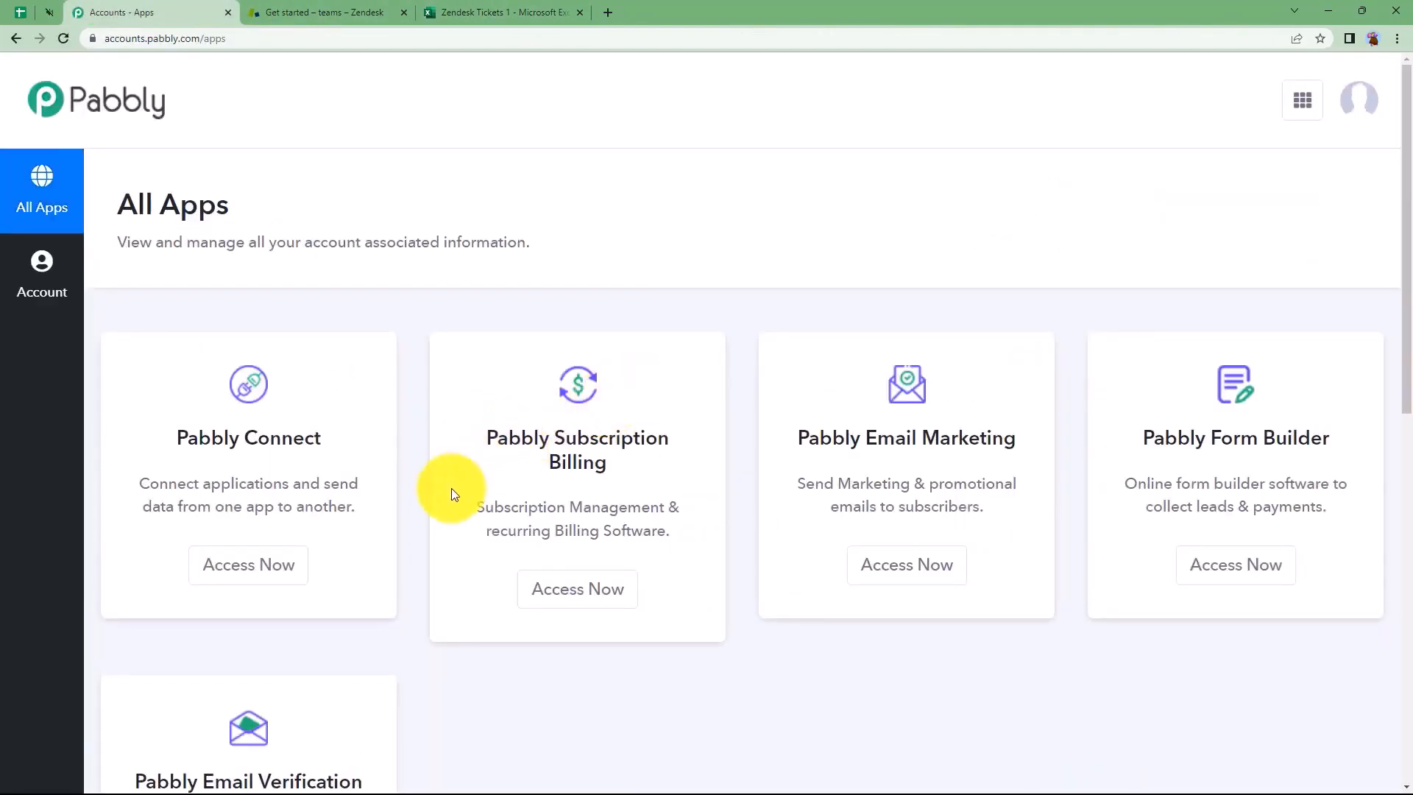
pyautogui.scroll(-4, 451, 488)
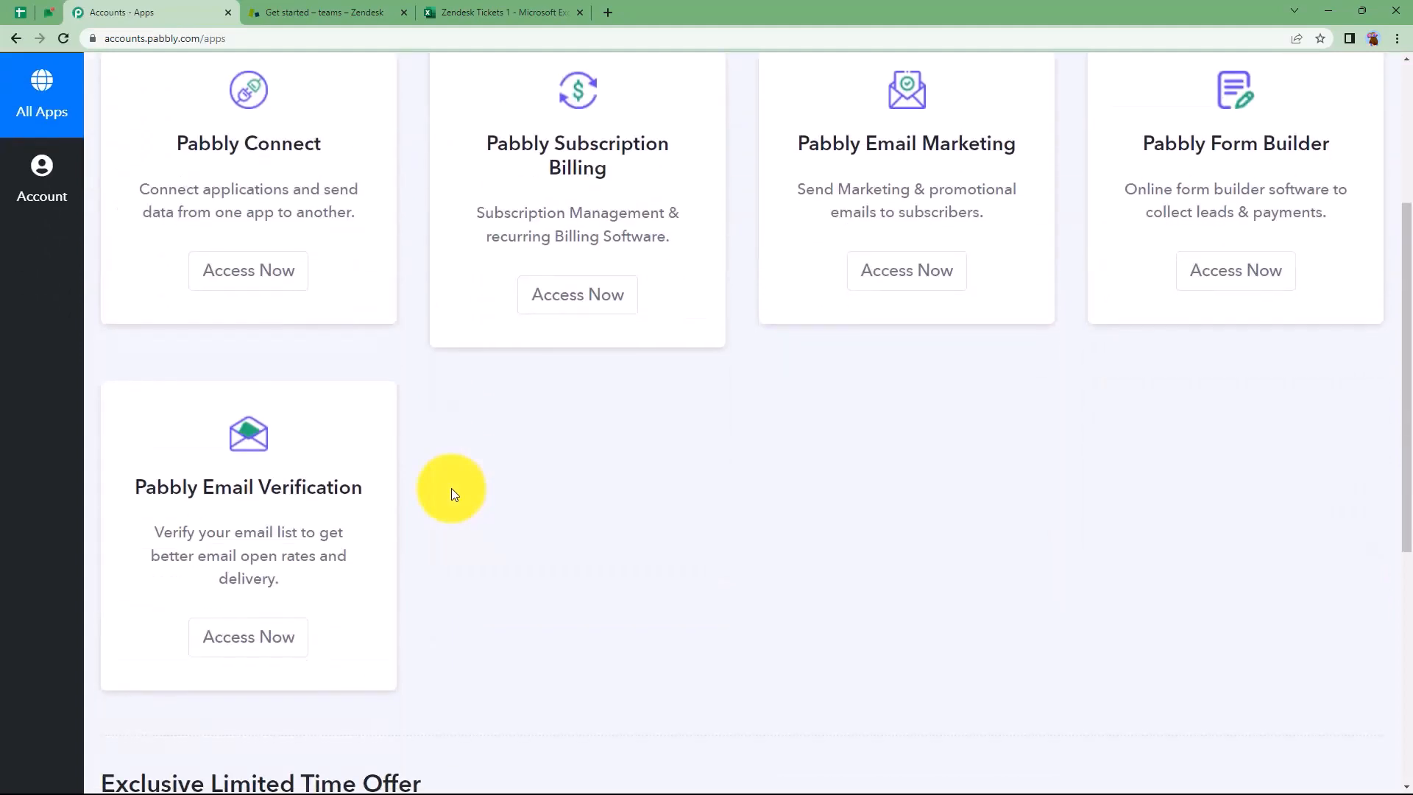
pyautogui.scroll(4, 452, 488)
pyautogui.moveTo(175, 435); pyautogui.dragTo(350, 525)
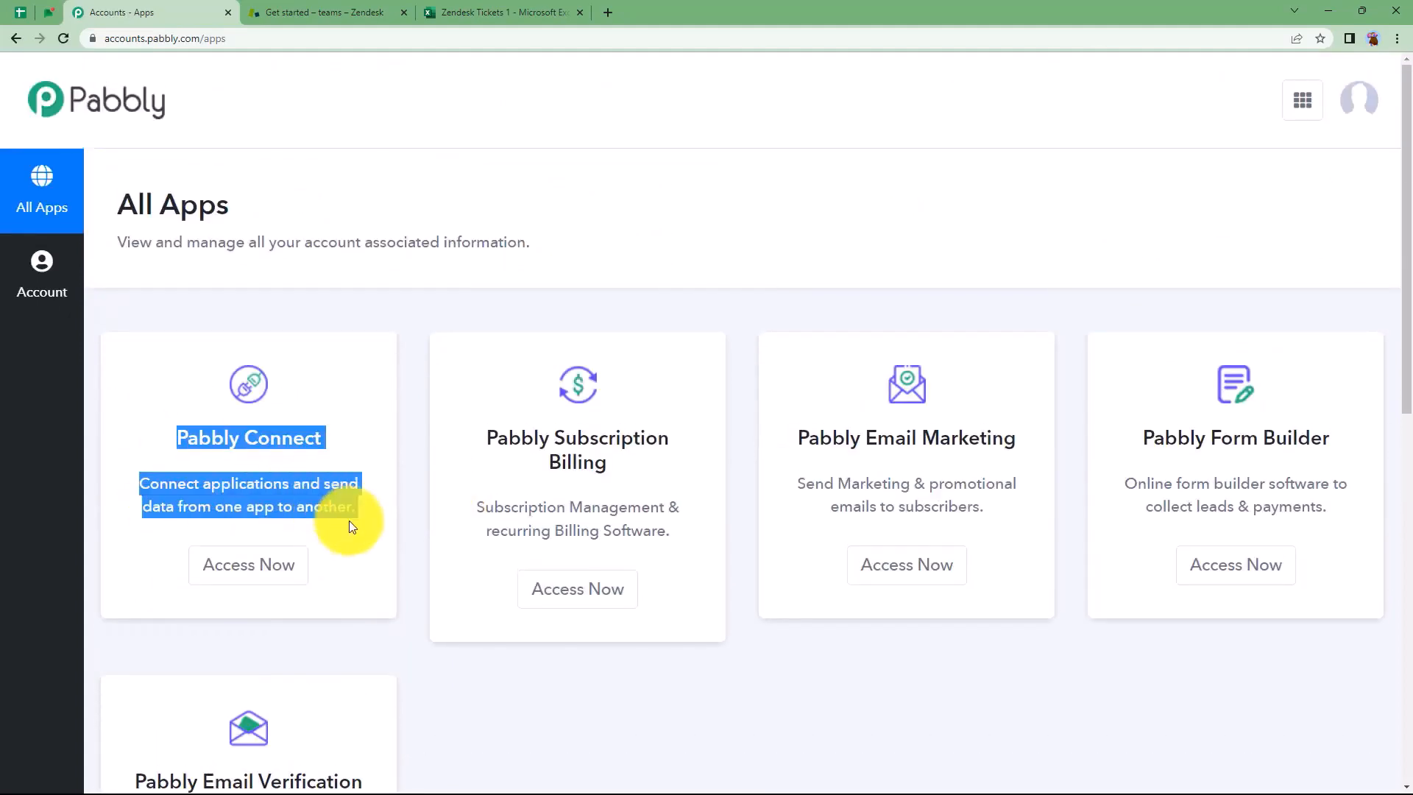
pyautogui.click(268, 567)
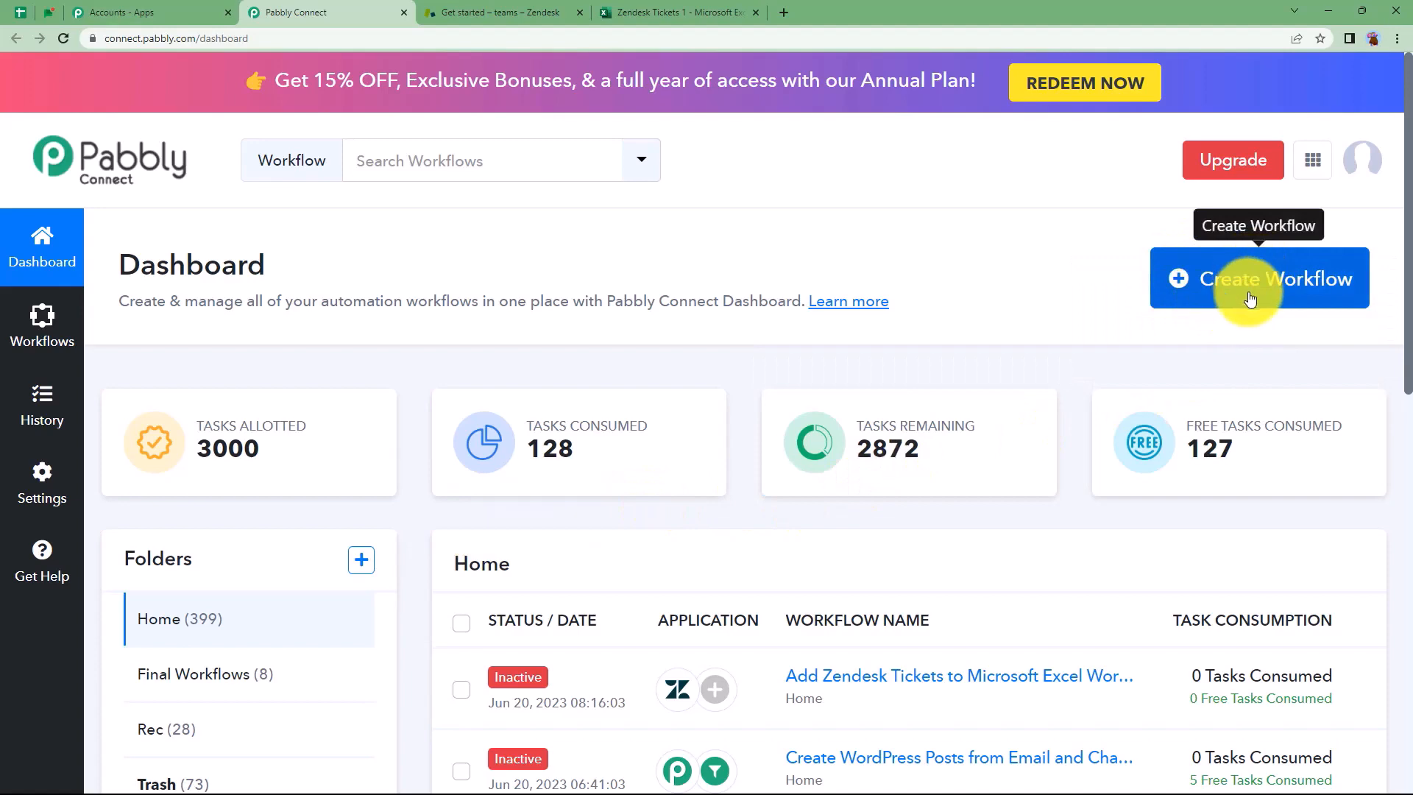
# Create a workflow named 'Add Zendesk Tickets to MS Excel Workbook' and collapse its trigger step
pyautogui.click(1296, 295)
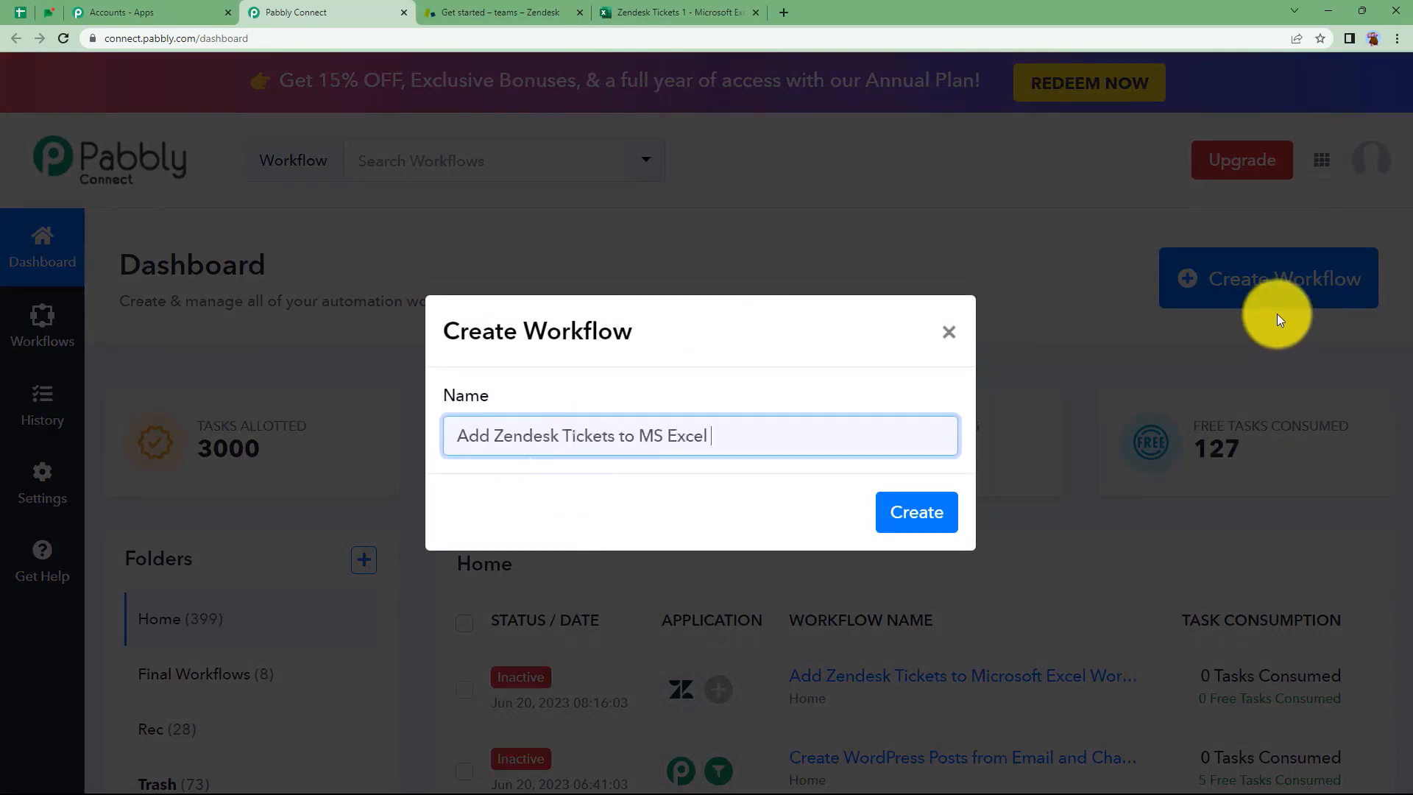
pyautogui.write('Add Zendesk Tickets to MS Excel Workbook')
pyautogui.click(912, 511)
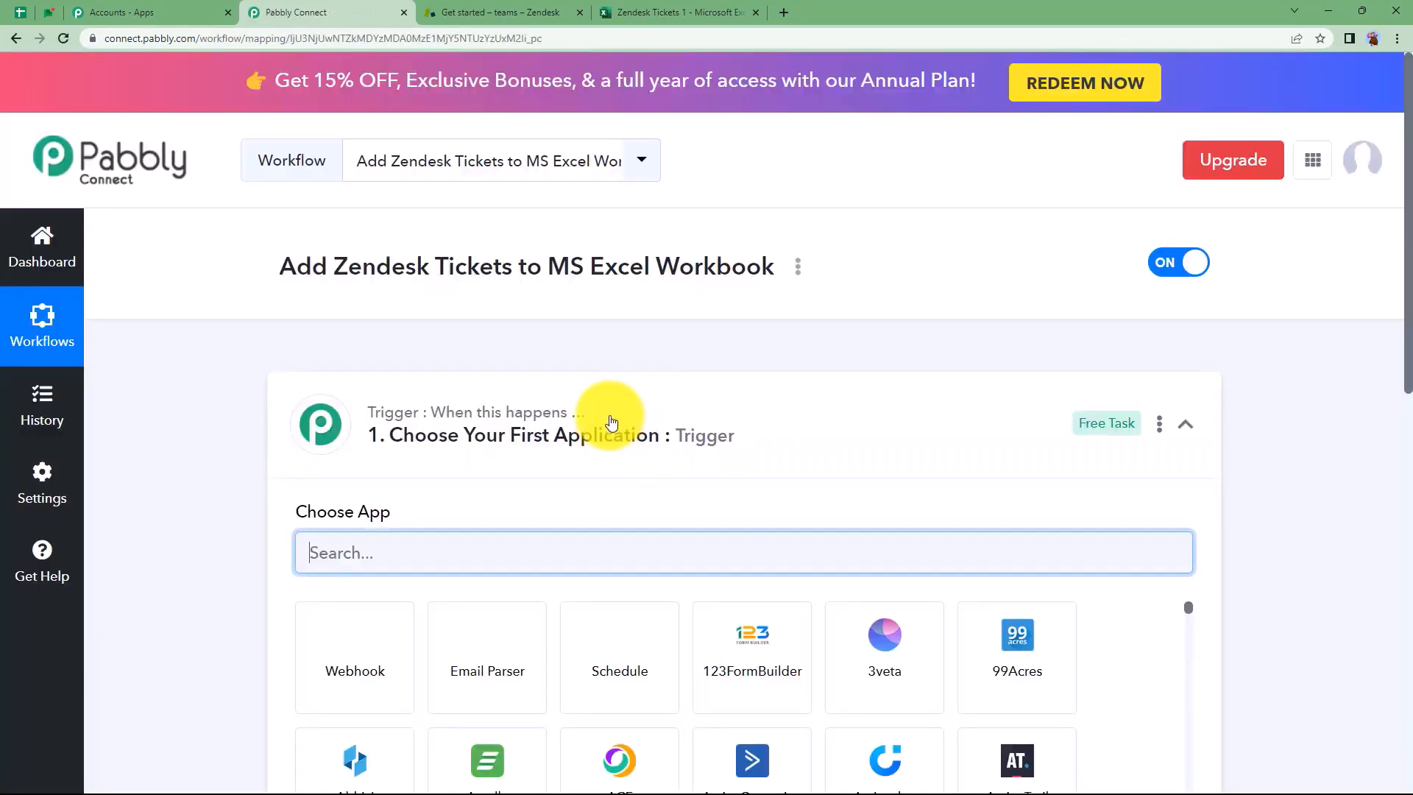
pyautogui.click(608, 410)
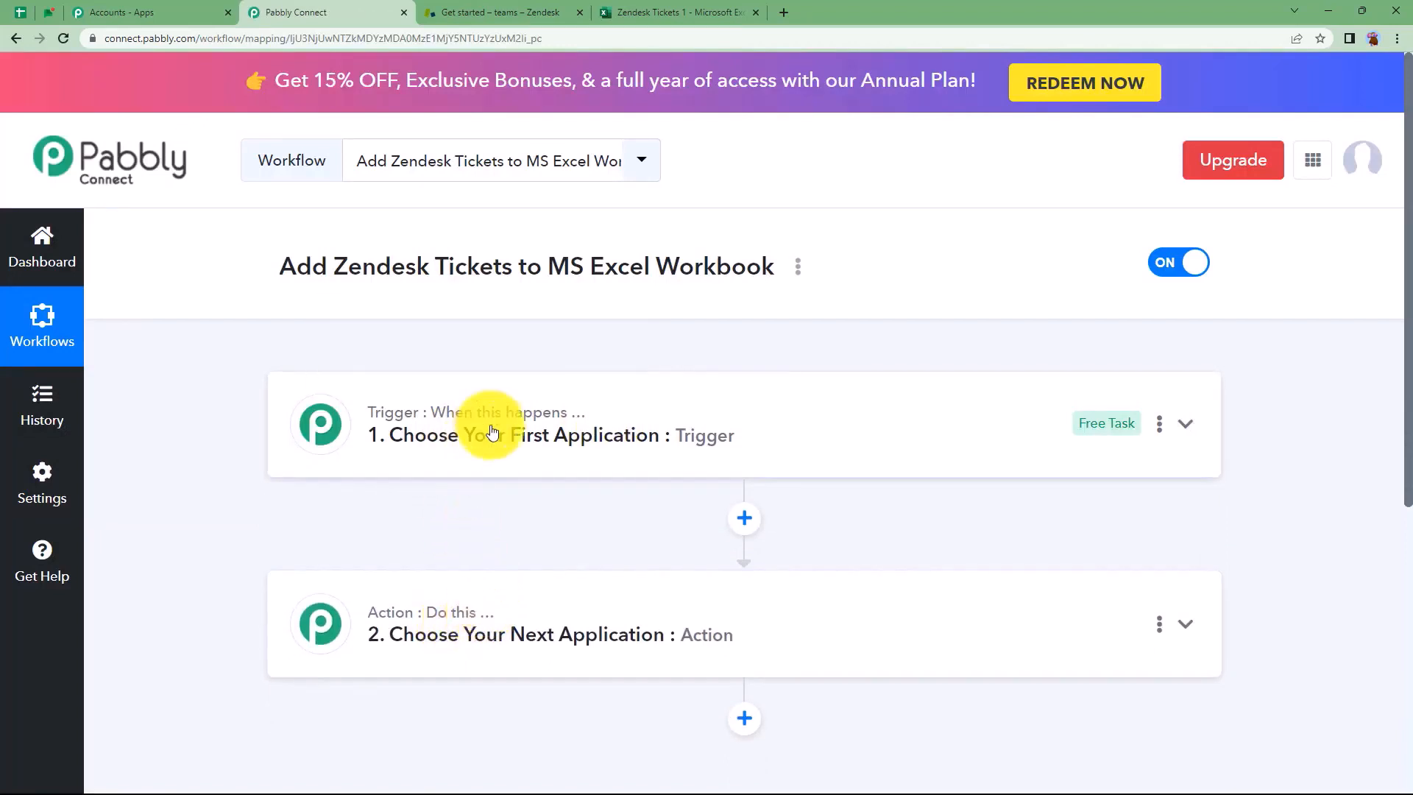
# Set the workflow trigger to Zendesk with the New Ticket event
pyautogui.click(544, 8)
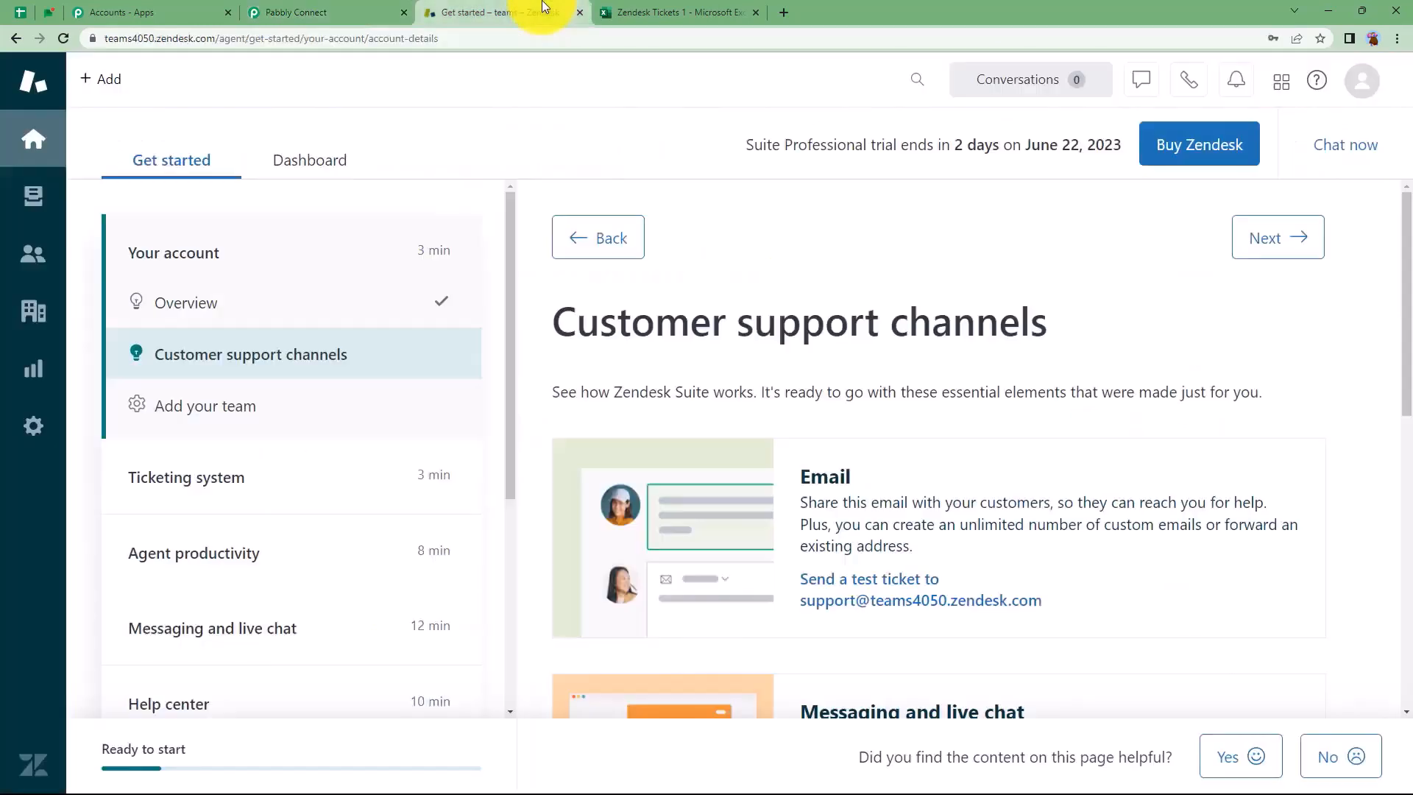
pyautogui.click(648, 11)
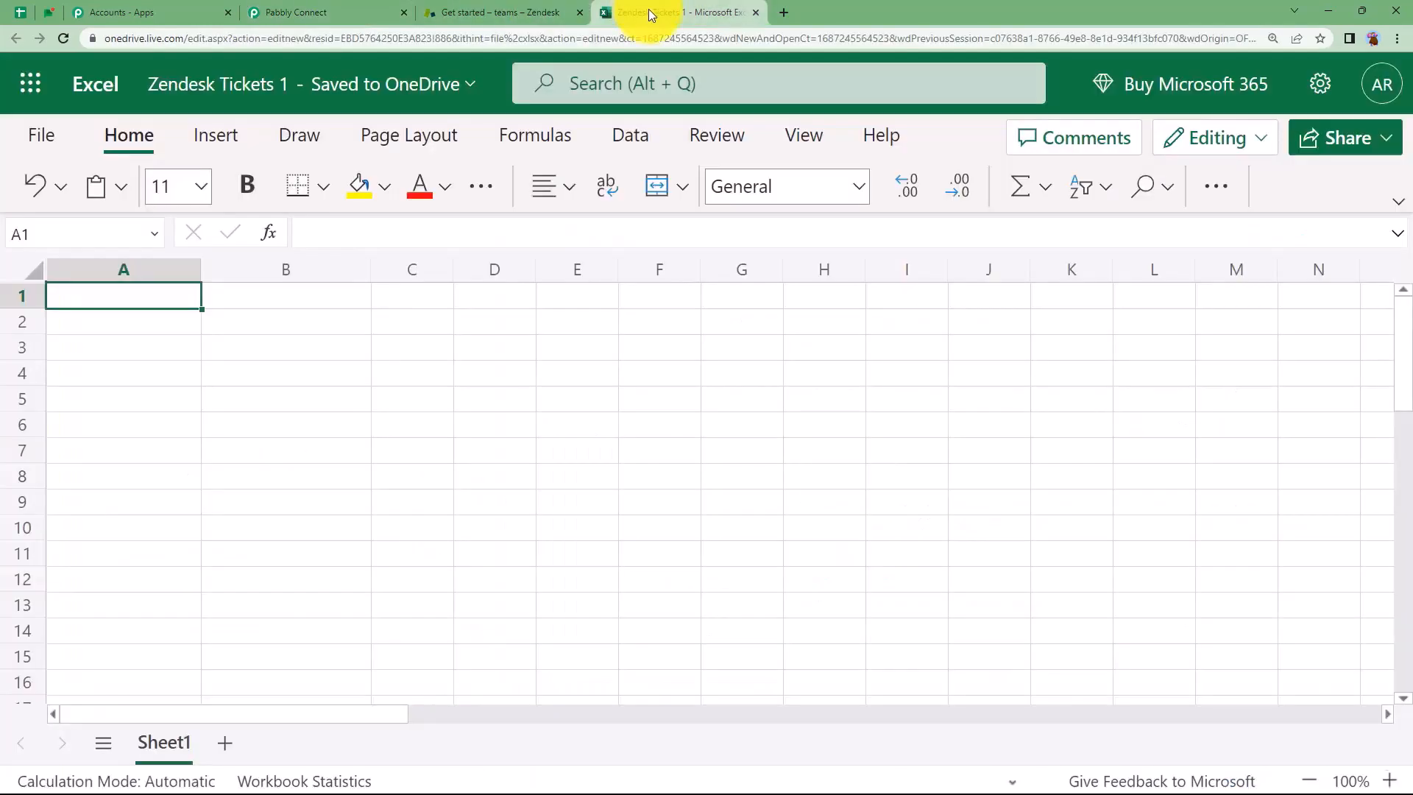
pyautogui.click(287, 9)
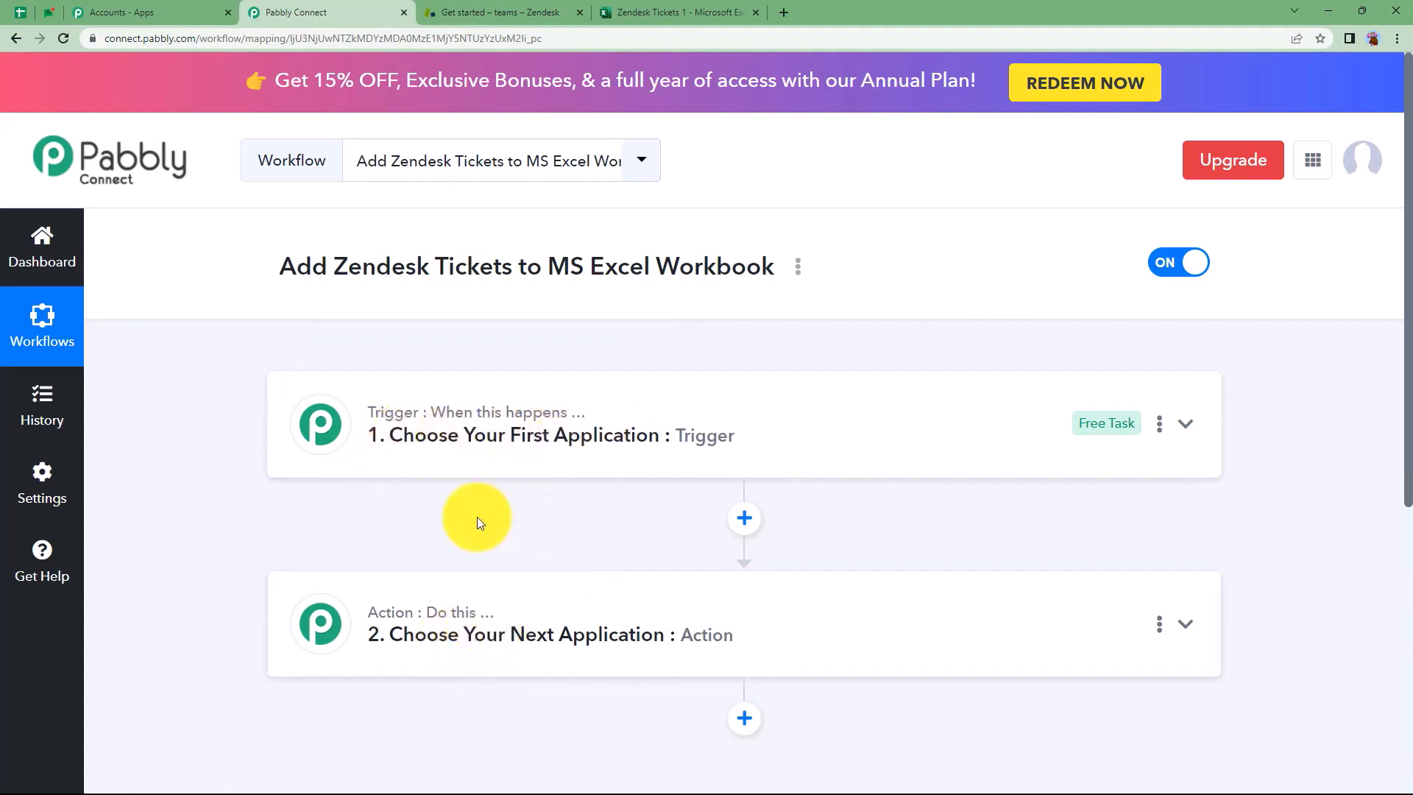
pyautogui.click(457, 436)
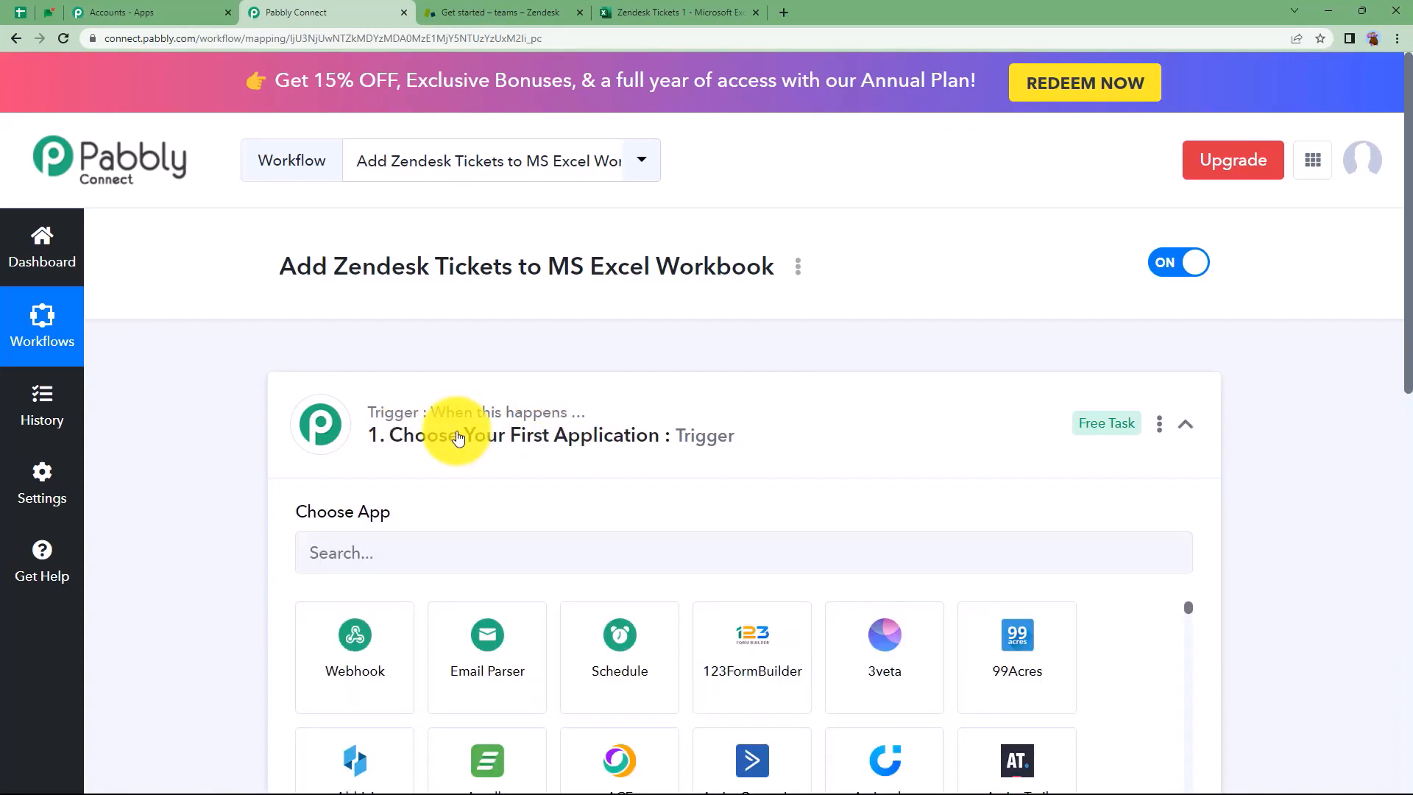
pyautogui.click(419, 548)
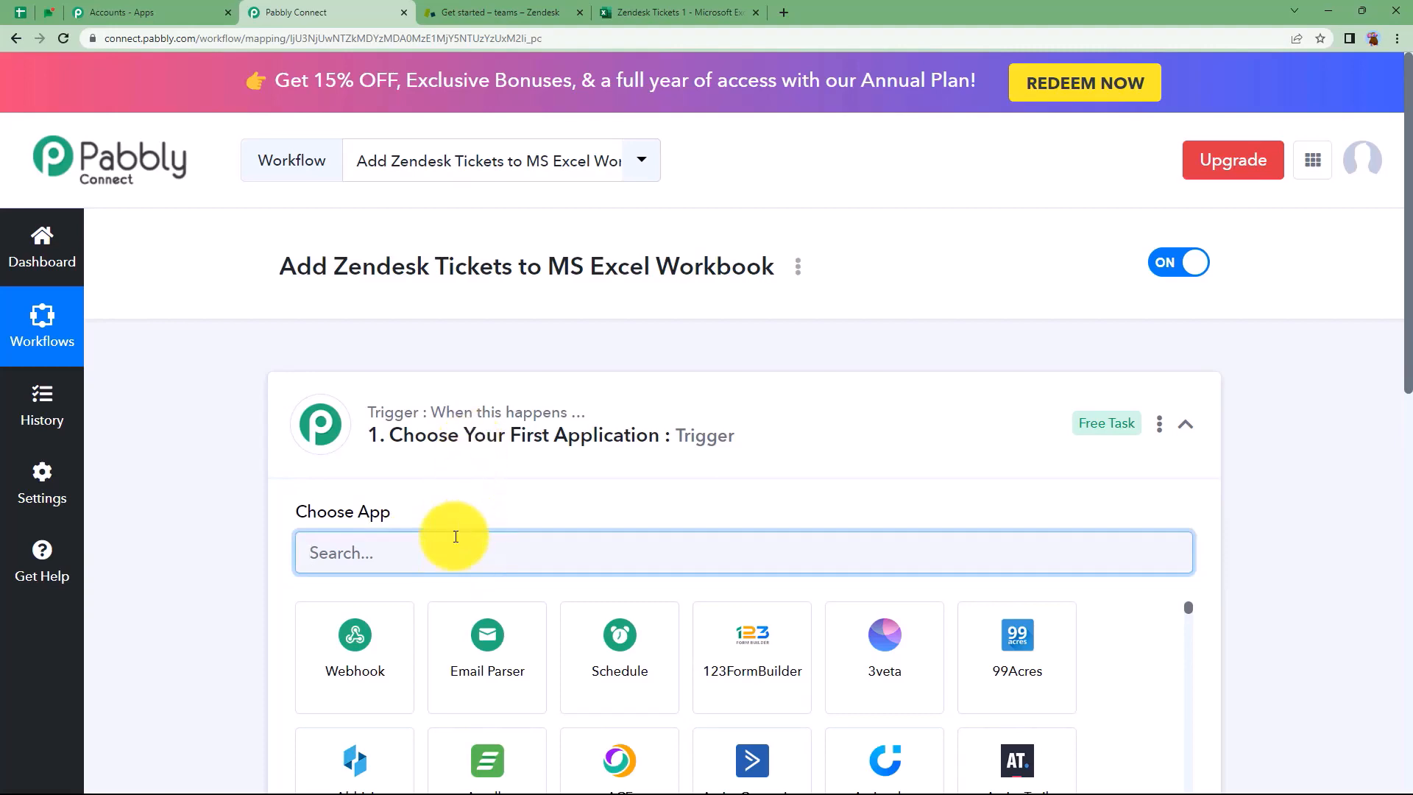
pyautogui.write('zende')
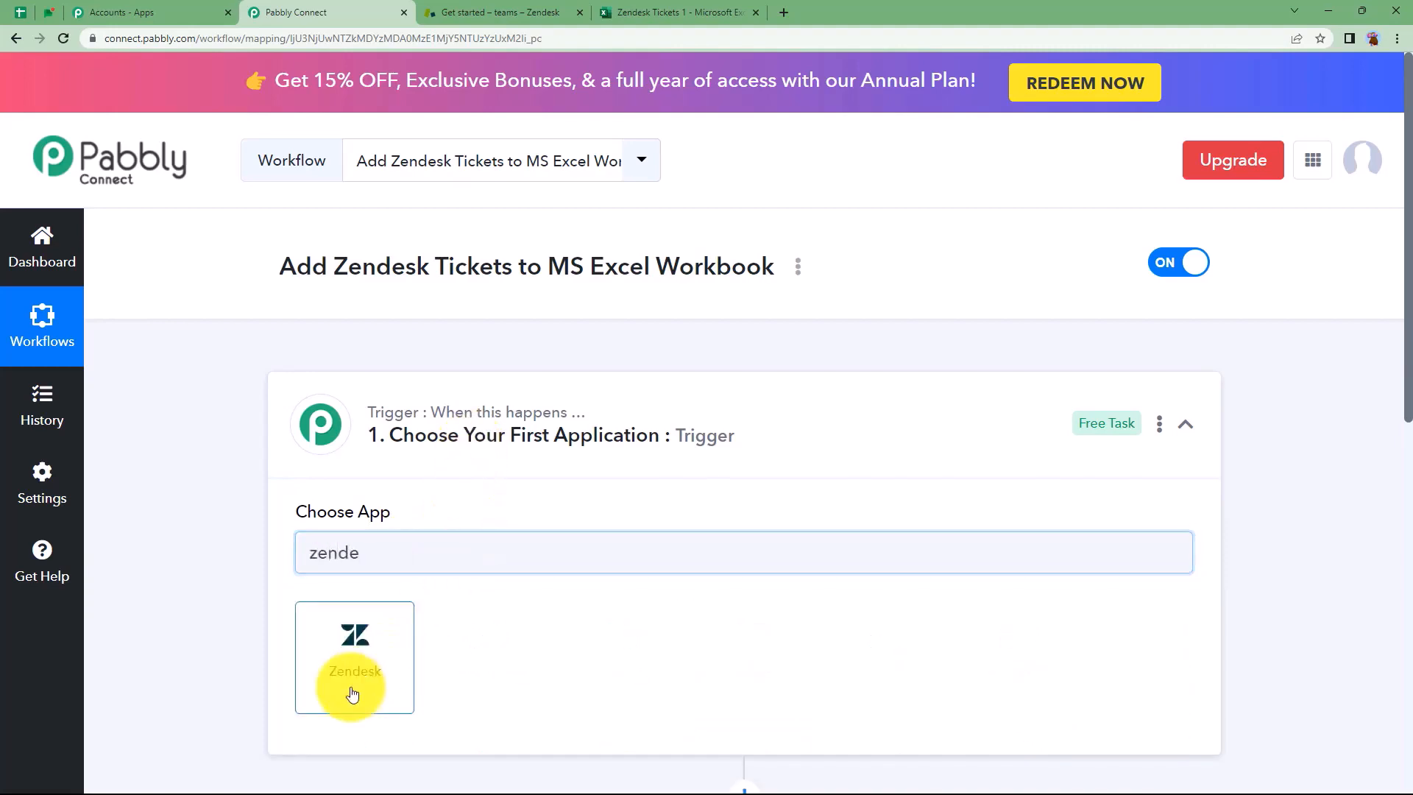
pyautogui.click(352, 693)
pyautogui.click(378, 400)
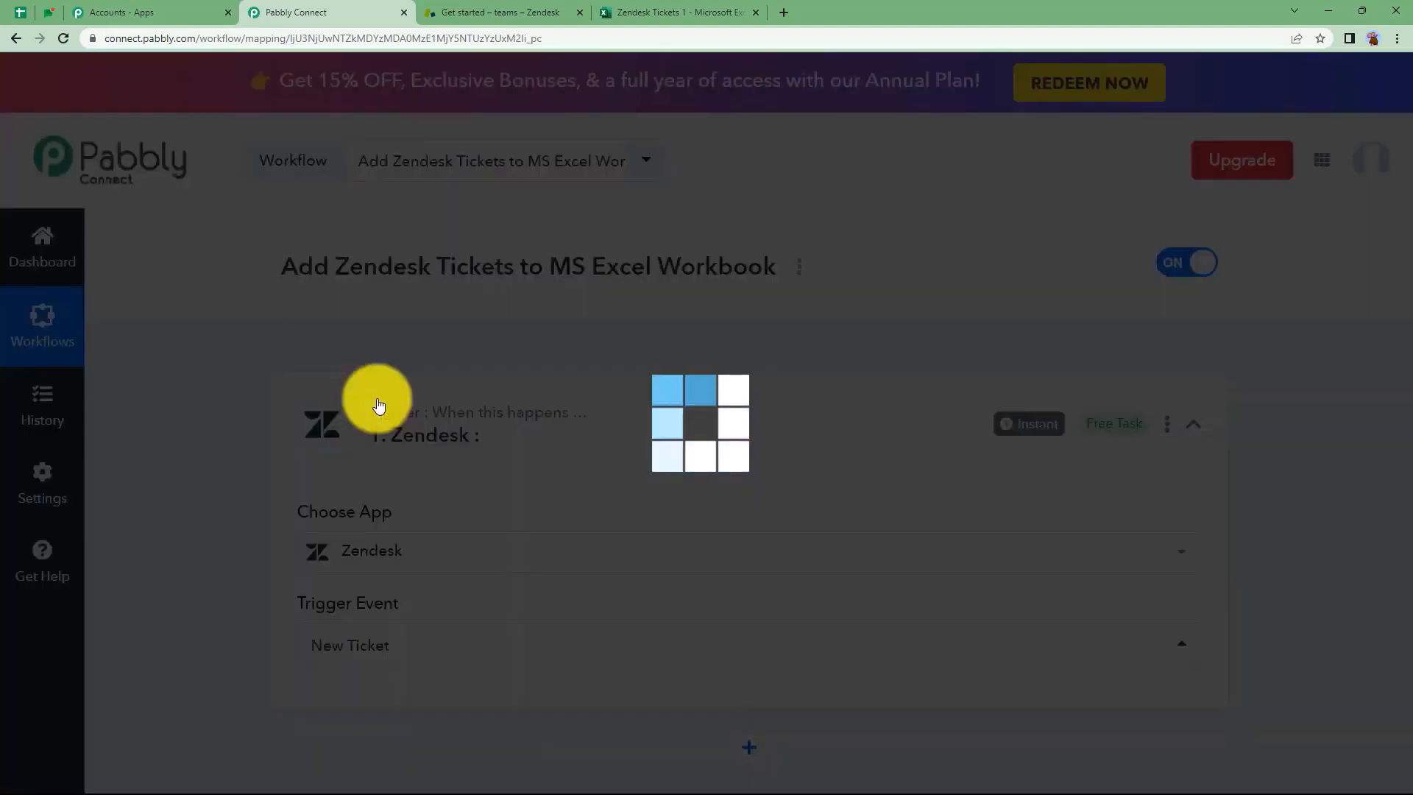
# Set the workflow action to Microsoft Excel's Add Row To Worksheet
pyautogui.click(425, 12)
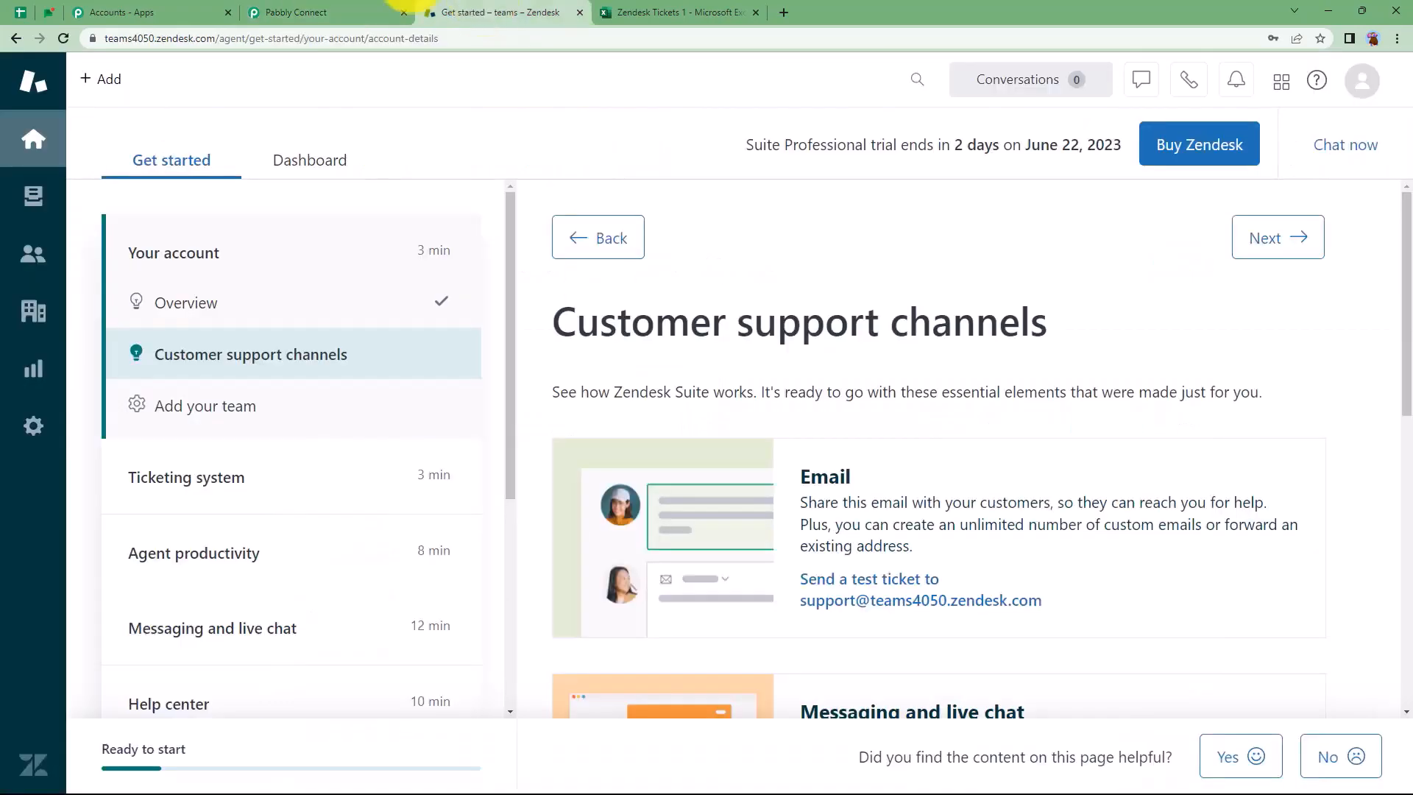
pyautogui.click(378, 7)
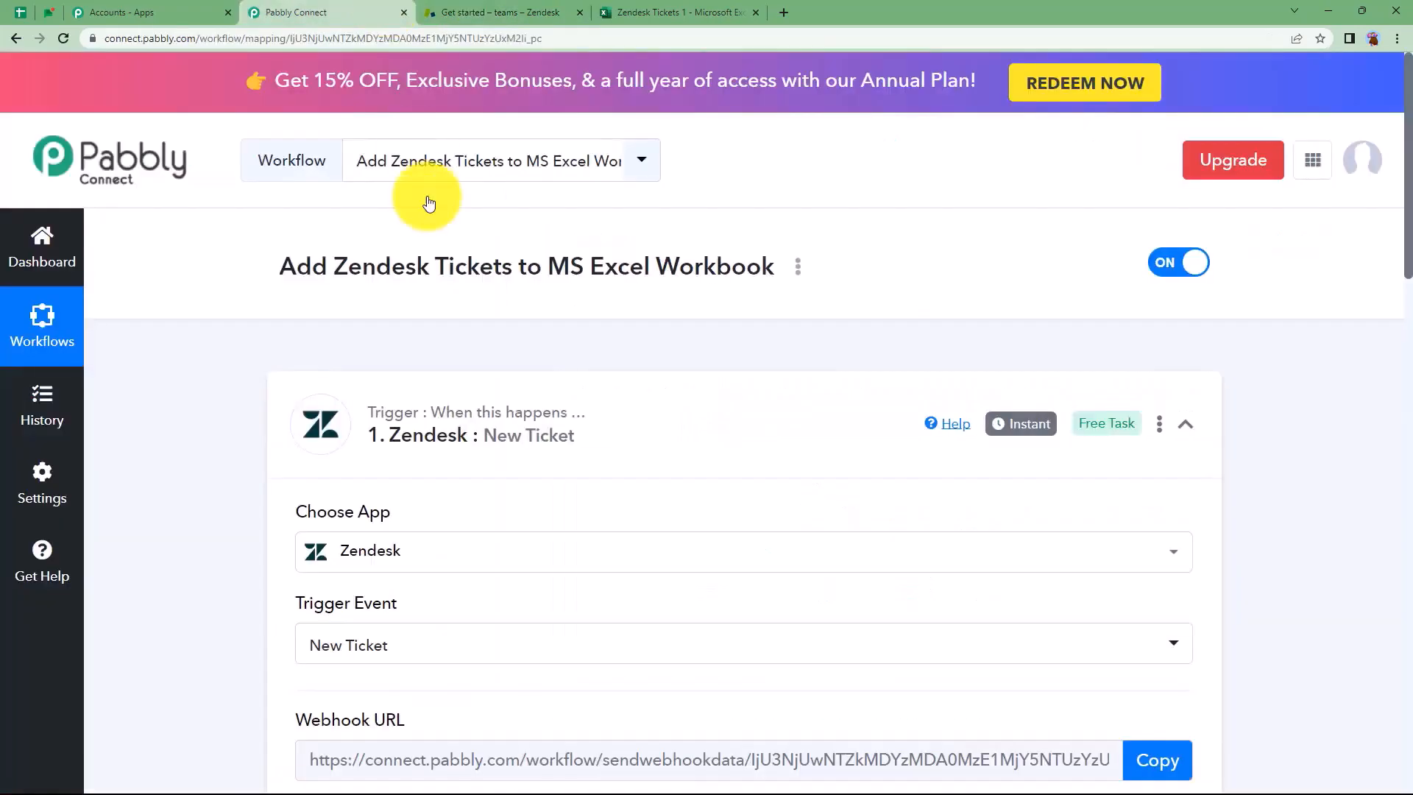
pyautogui.click(461, 434)
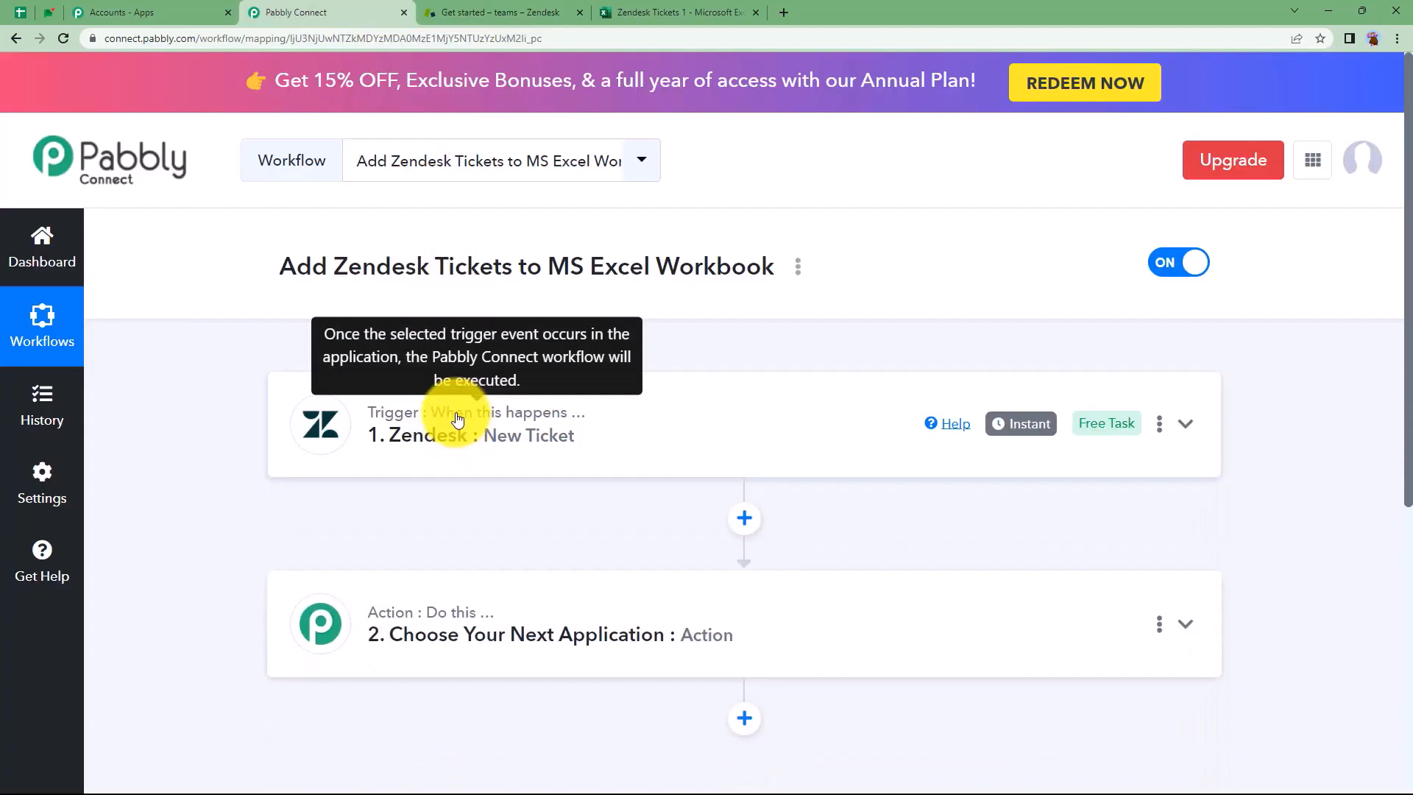
pyautogui.click(463, 611)
pyautogui.scroll(-3, 413, 633)
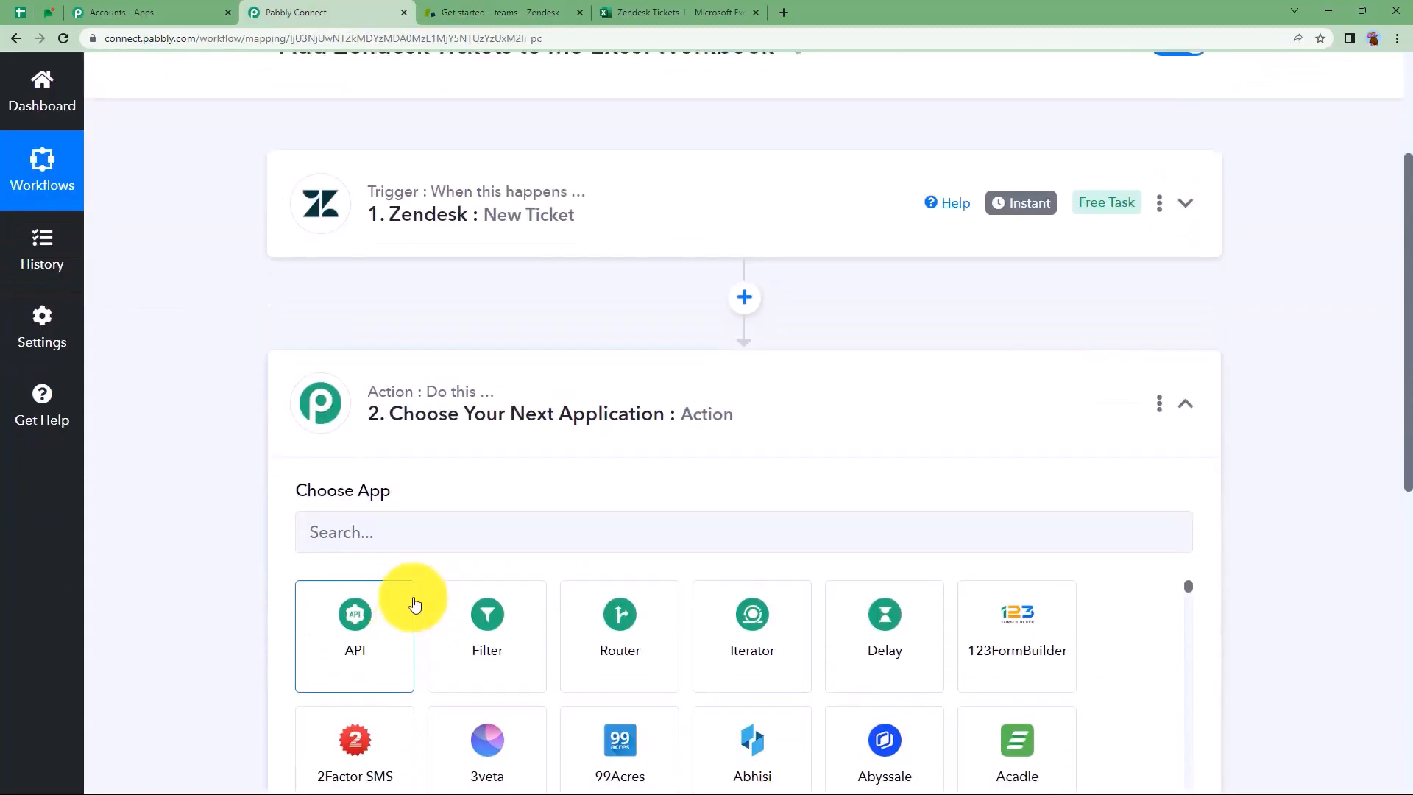
pyautogui.click(414, 521)
pyautogui.write('exce')
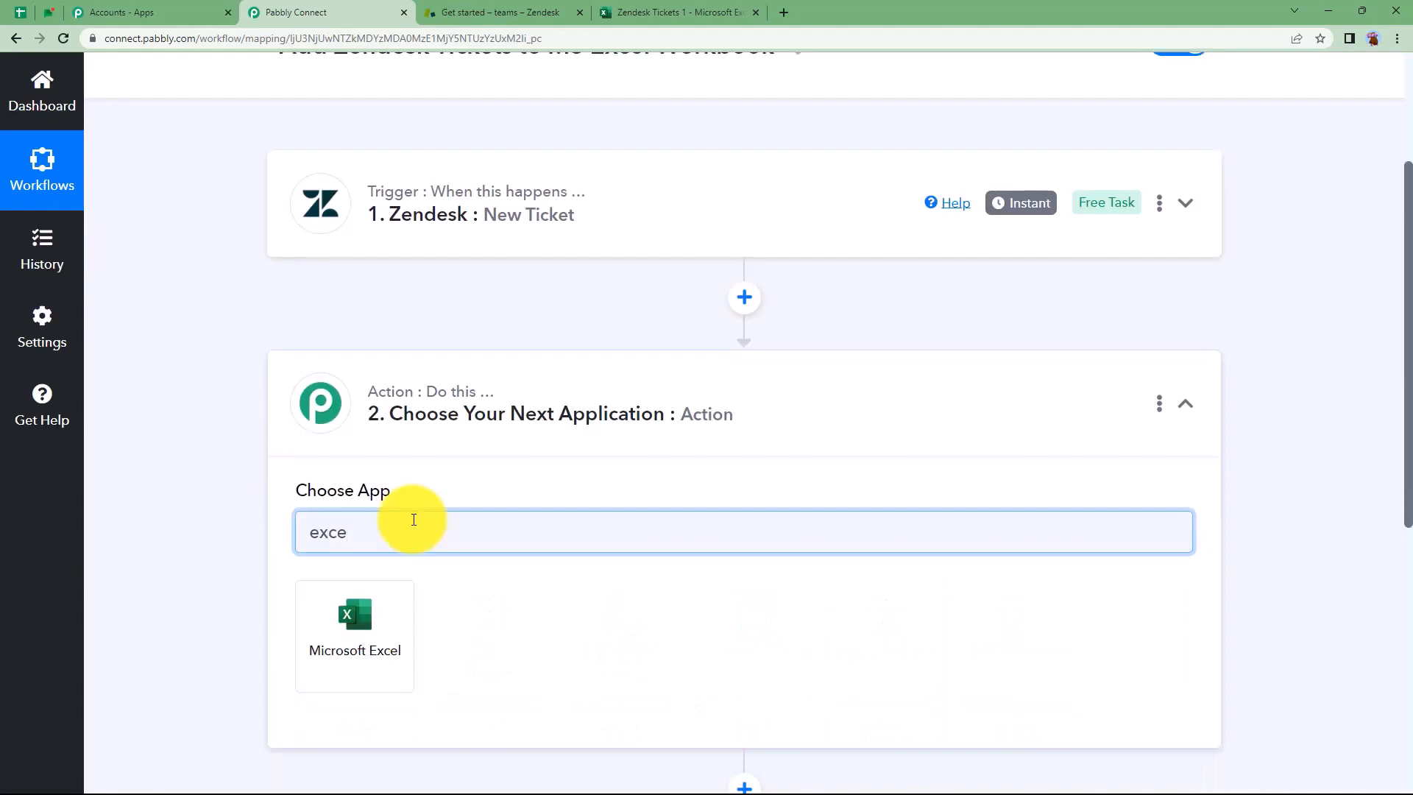
pyautogui.click(374, 621)
pyautogui.click(374, 622)
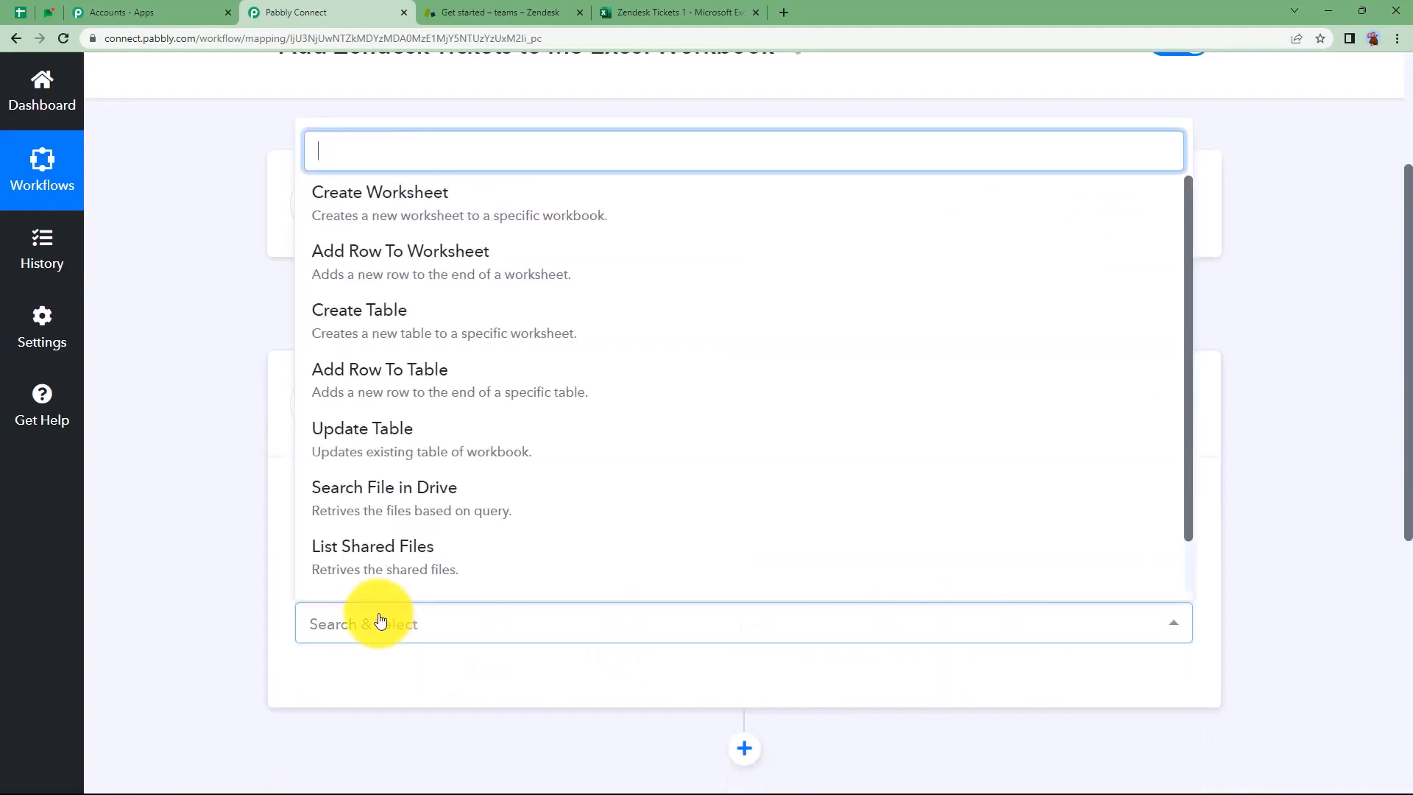
pyautogui.click(439, 271)
pyautogui.click(388, 385)
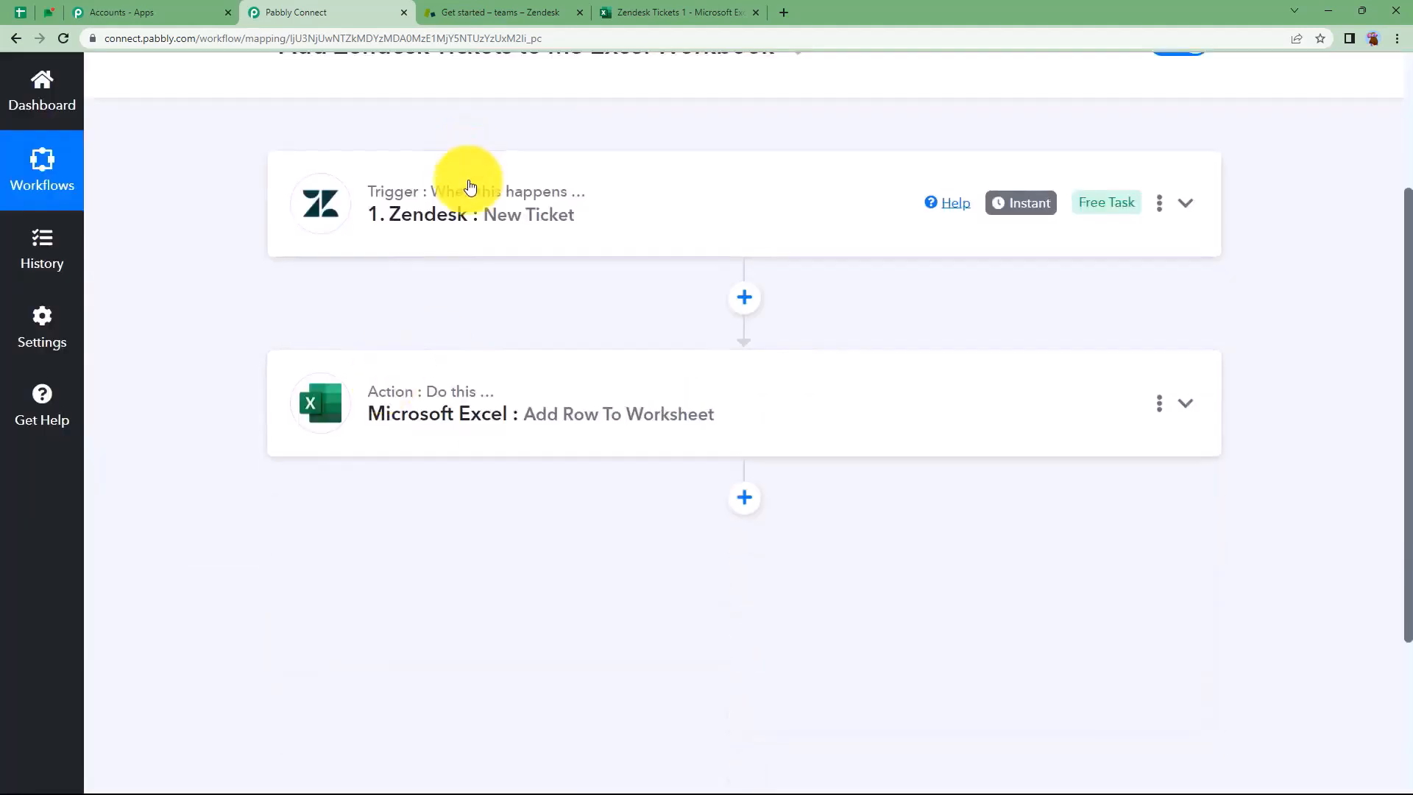
pyautogui.click(467, 186)
# Read through the Zendesk trigger's webhook URL and setup instructions in Pabbly
pyautogui.scroll(-2, 276, 427)
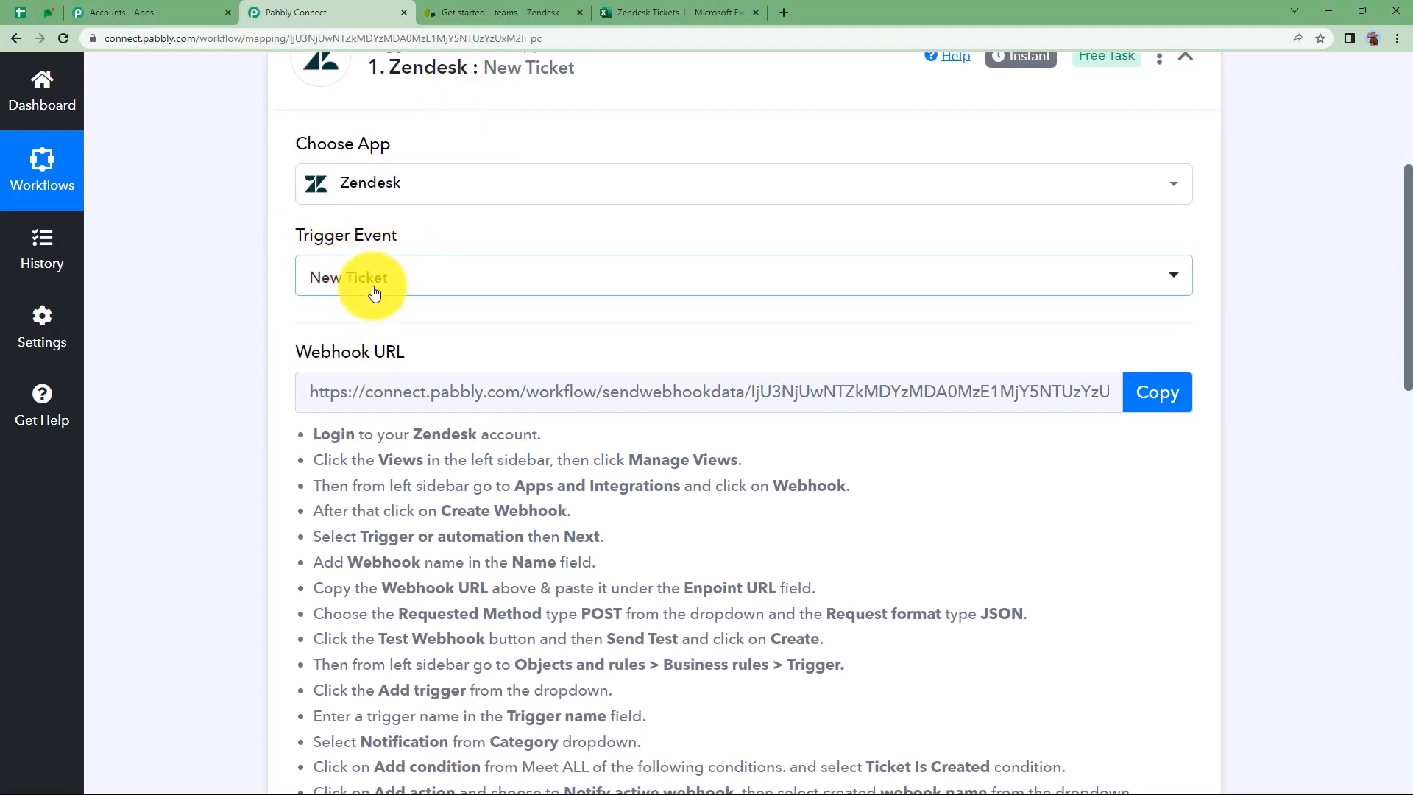
pyautogui.scroll(-7, 284, 420)
pyautogui.scroll(-3, 282, 417)
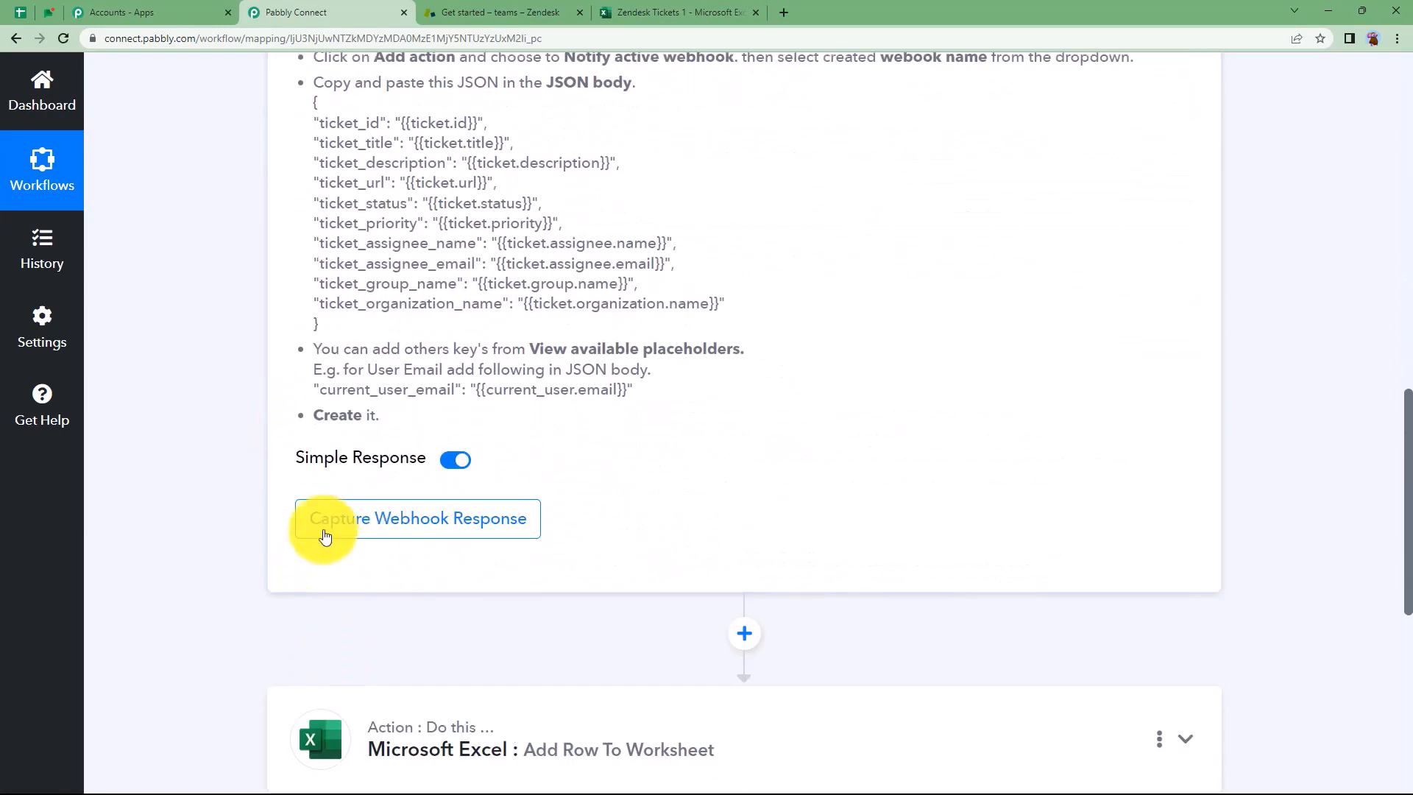
pyautogui.scroll(9, 426, 464)
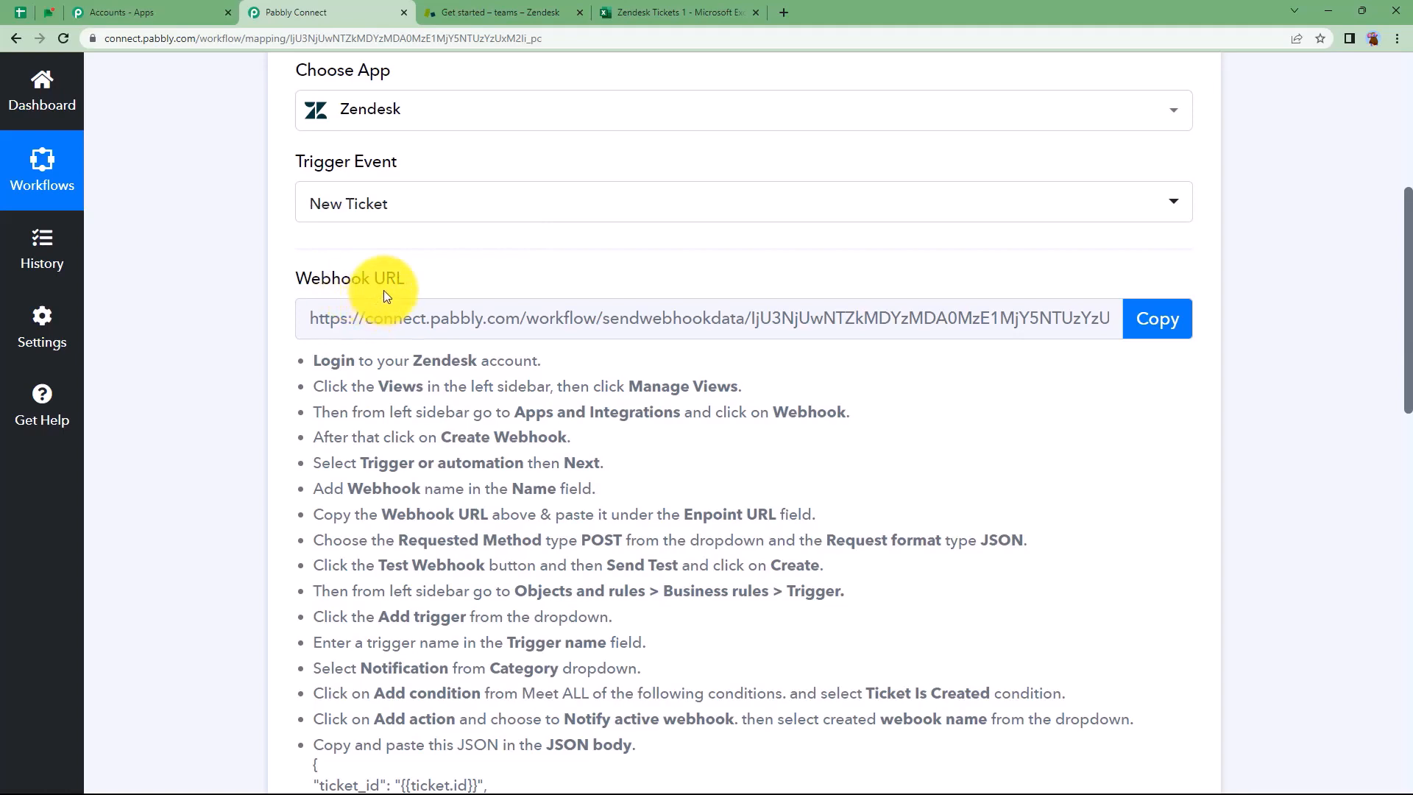
pyautogui.moveTo(317, 361); pyautogui.dragTo(662, 765)
pyautogui.click(674, 668)
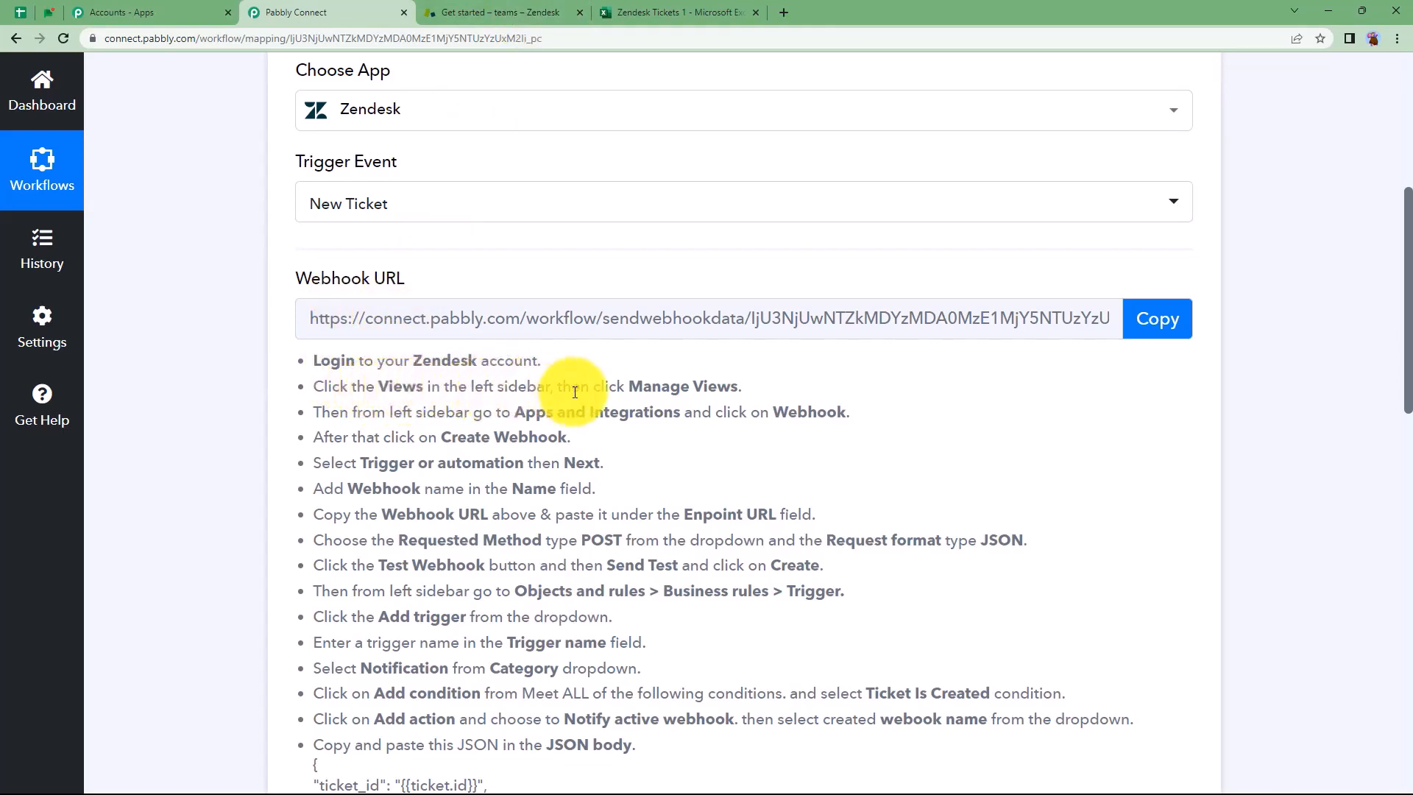
pyautogui.click(504, 9)
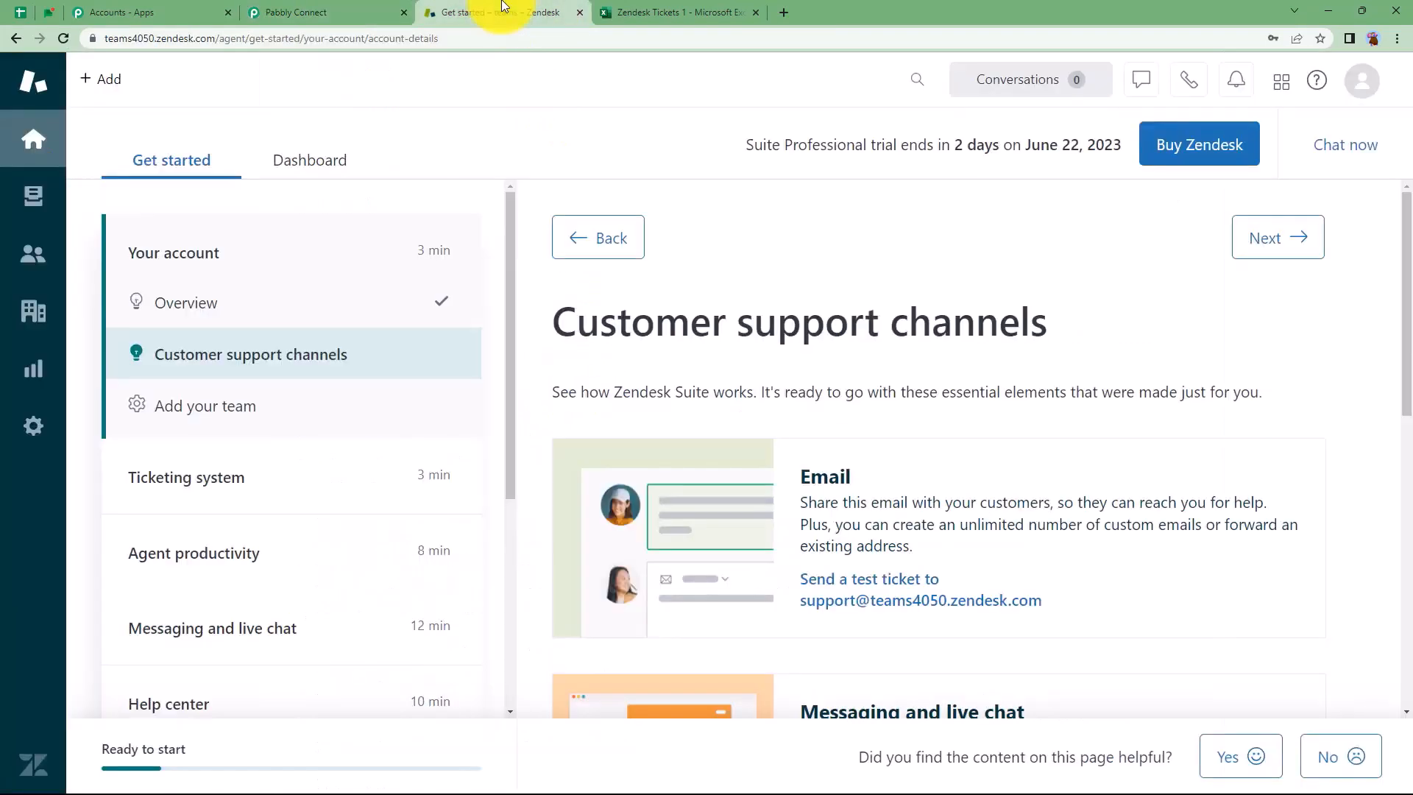
# Go from Zendesk views to Admin Center's Webhooks list and begin a new webhook
pyautogui.click(34, 197)
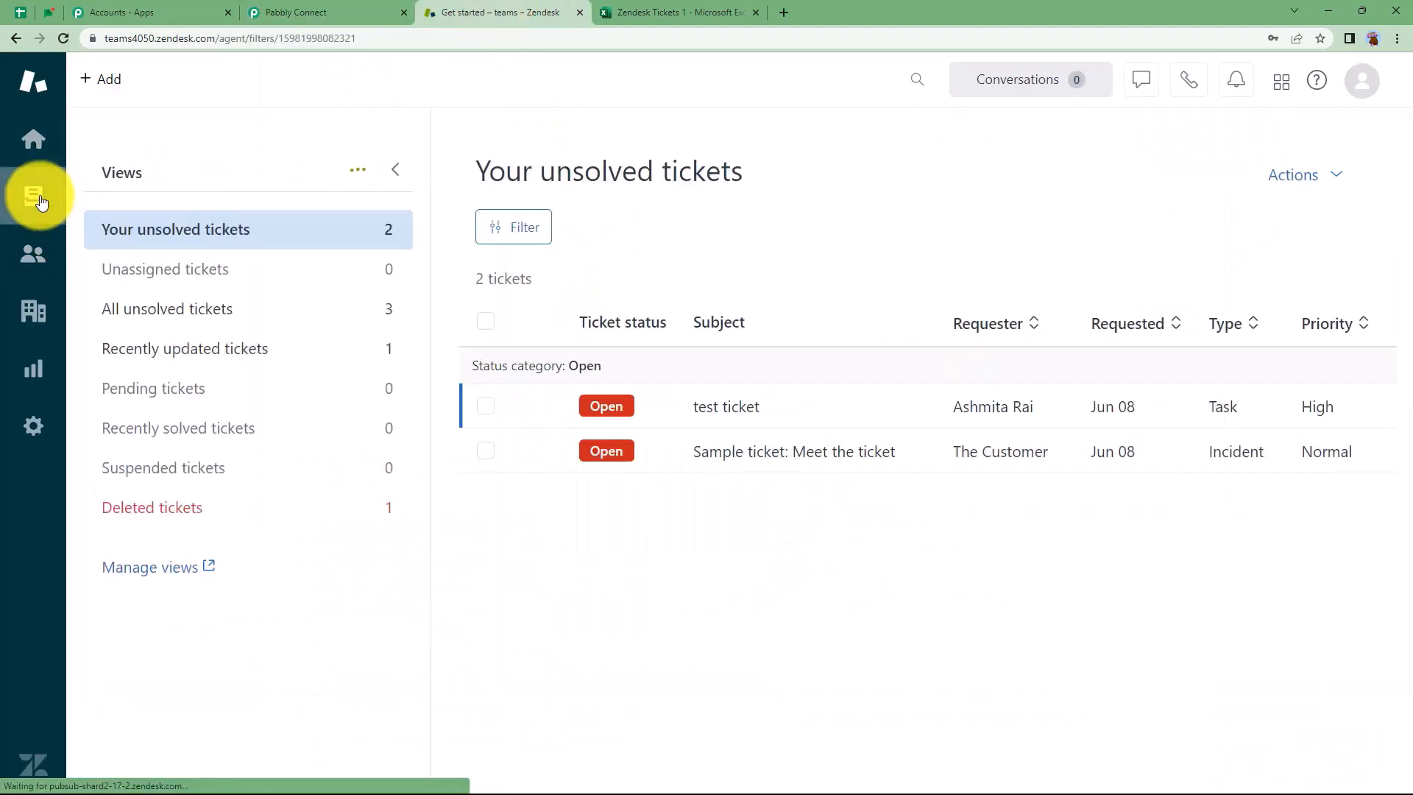
pyautogui.click(155, 575)
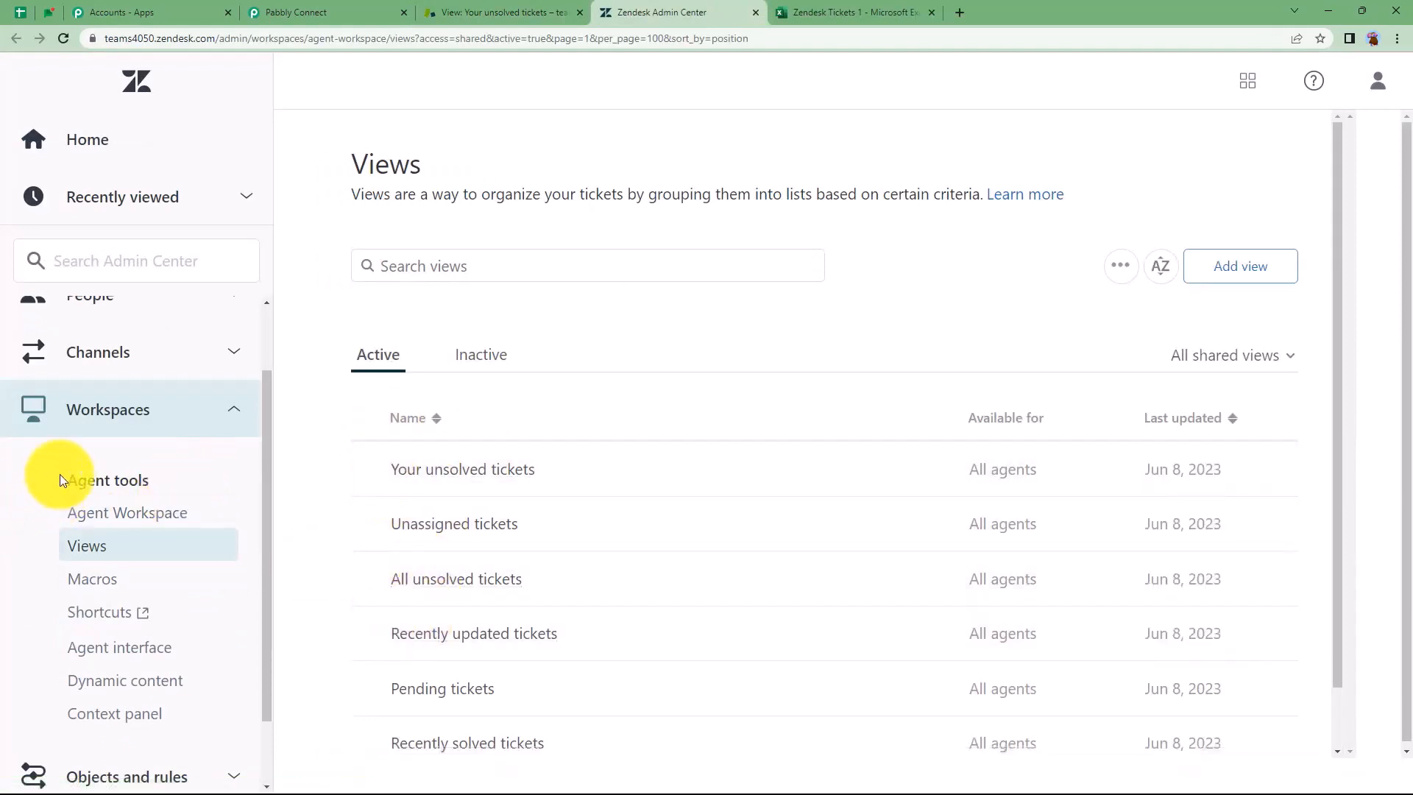
pyautogui.scroll(-2, 59, 474)
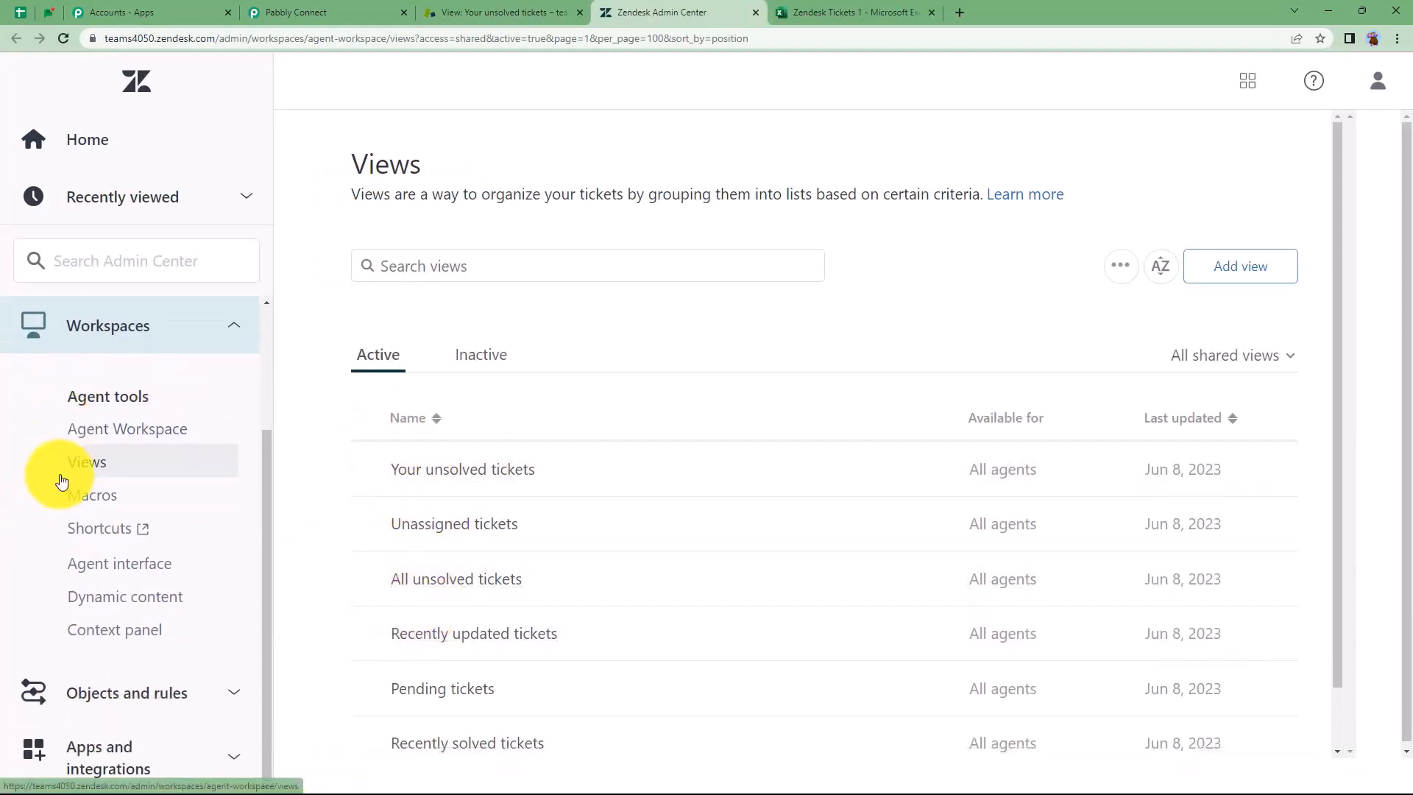
pyautogui.click(96, 751)
pyautogui.moveTo(265, 575); pyautogui.dragTo(266, 773)
pyautogui.click(115, 679)
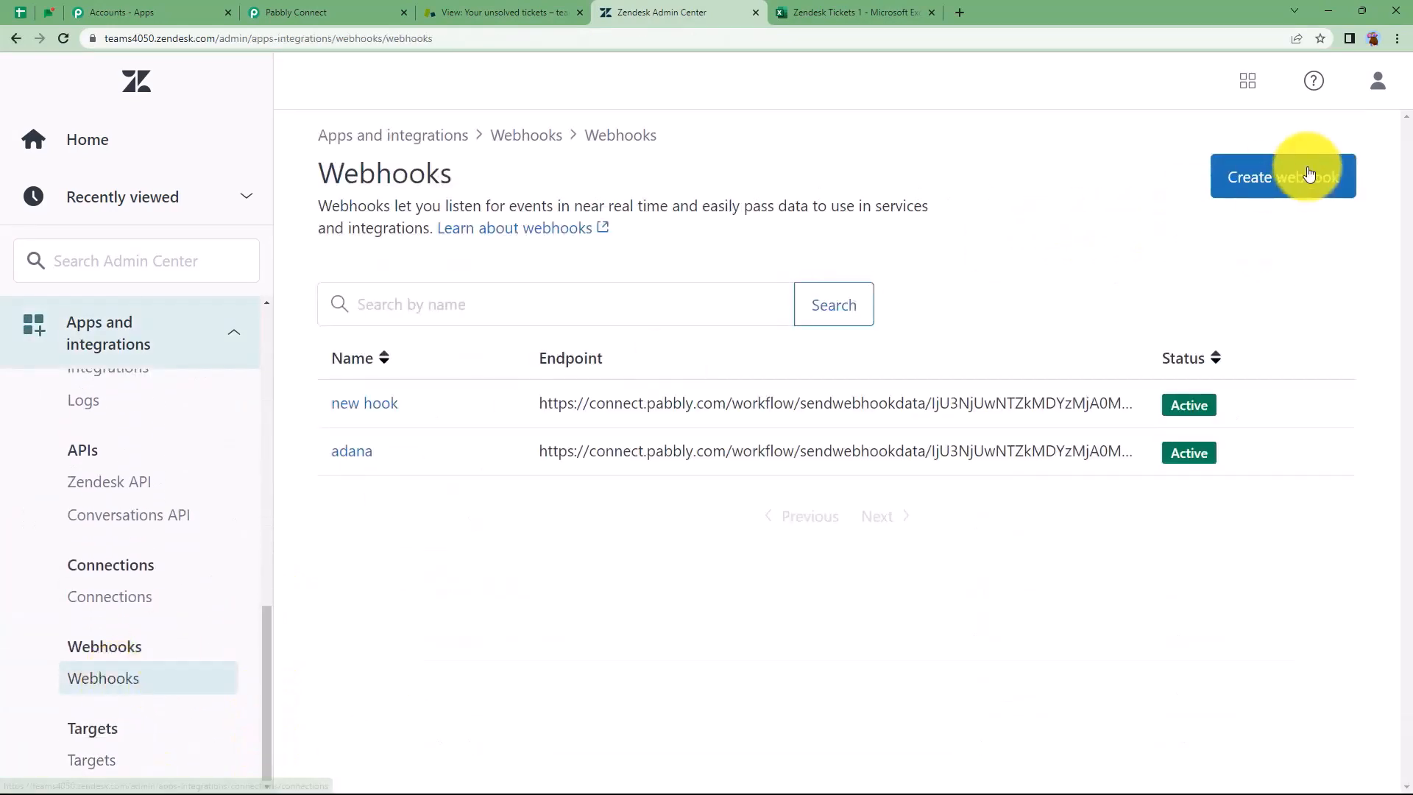
pyautogui.click(1304, 175)
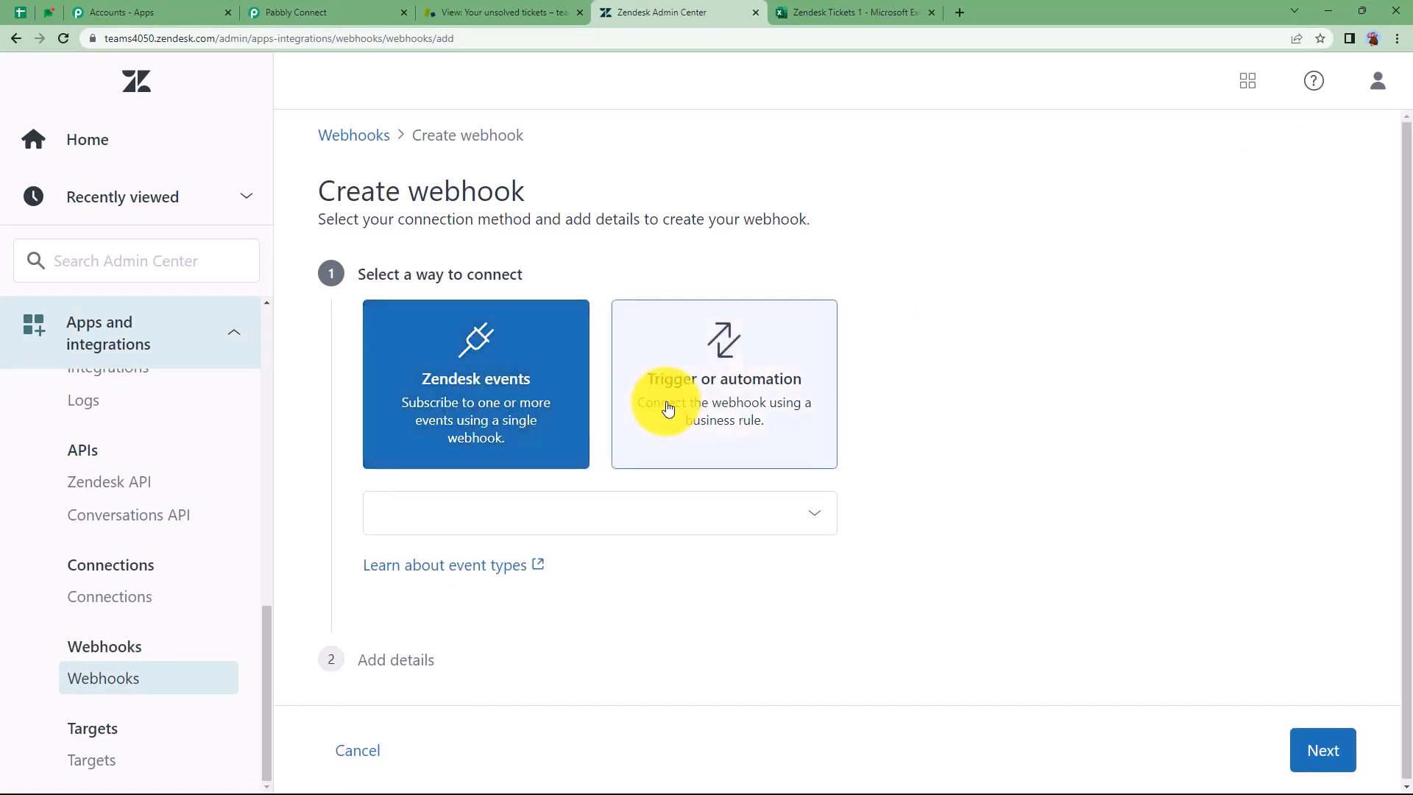
# Make the webhook trigger-or-automation based and name it 'MS Excel 1'
pyautogui.click(726, 363)
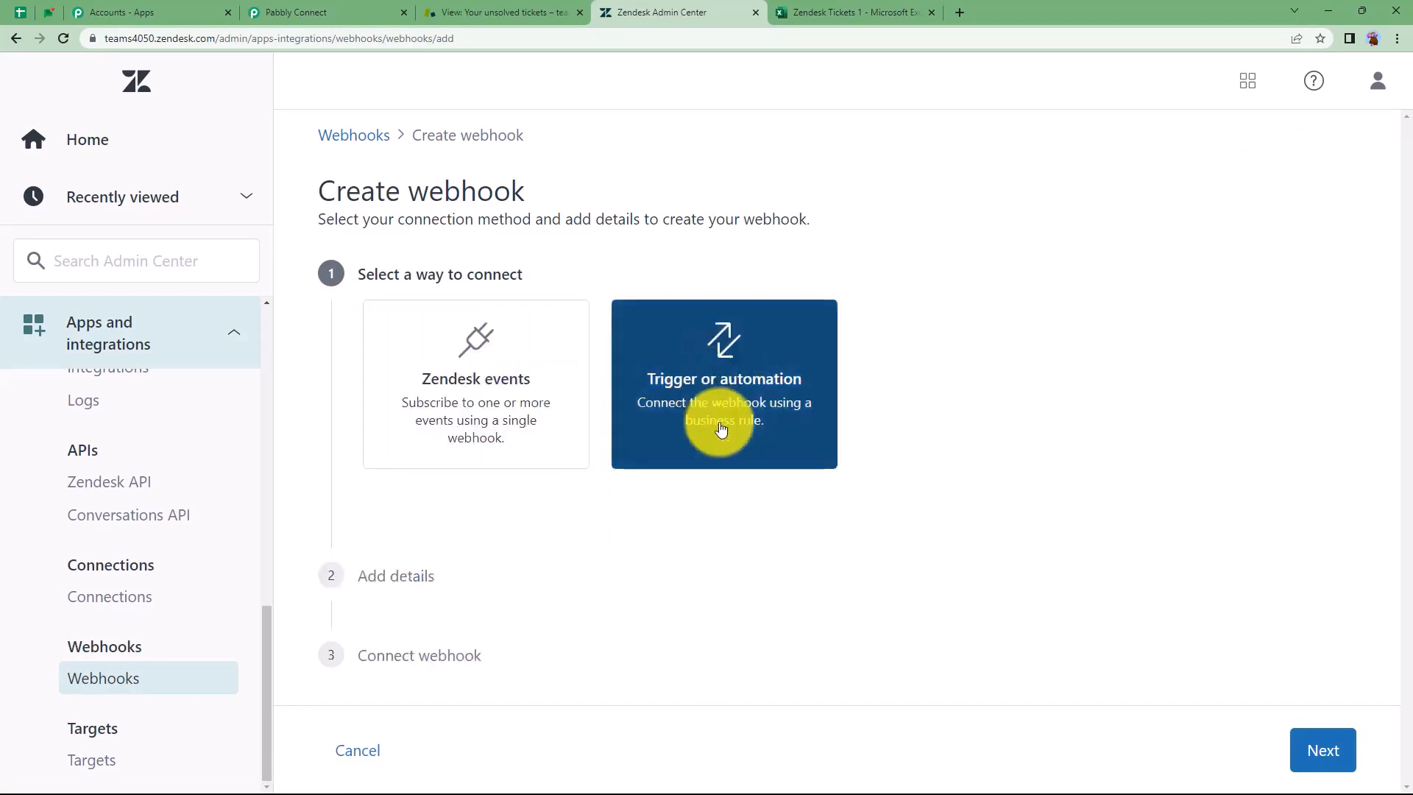
pyautogui.click(1325, 751)
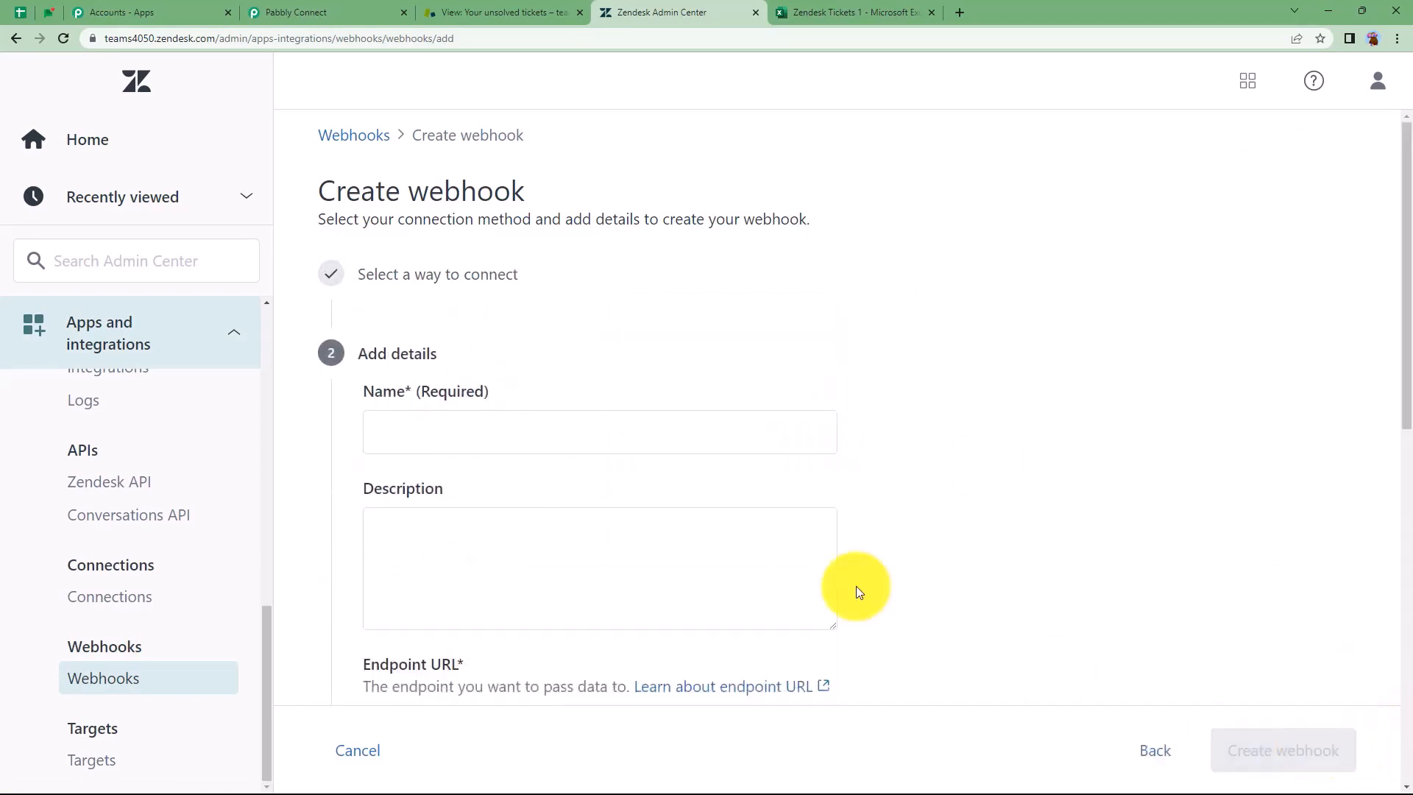
pyautogui.click(521, 438)
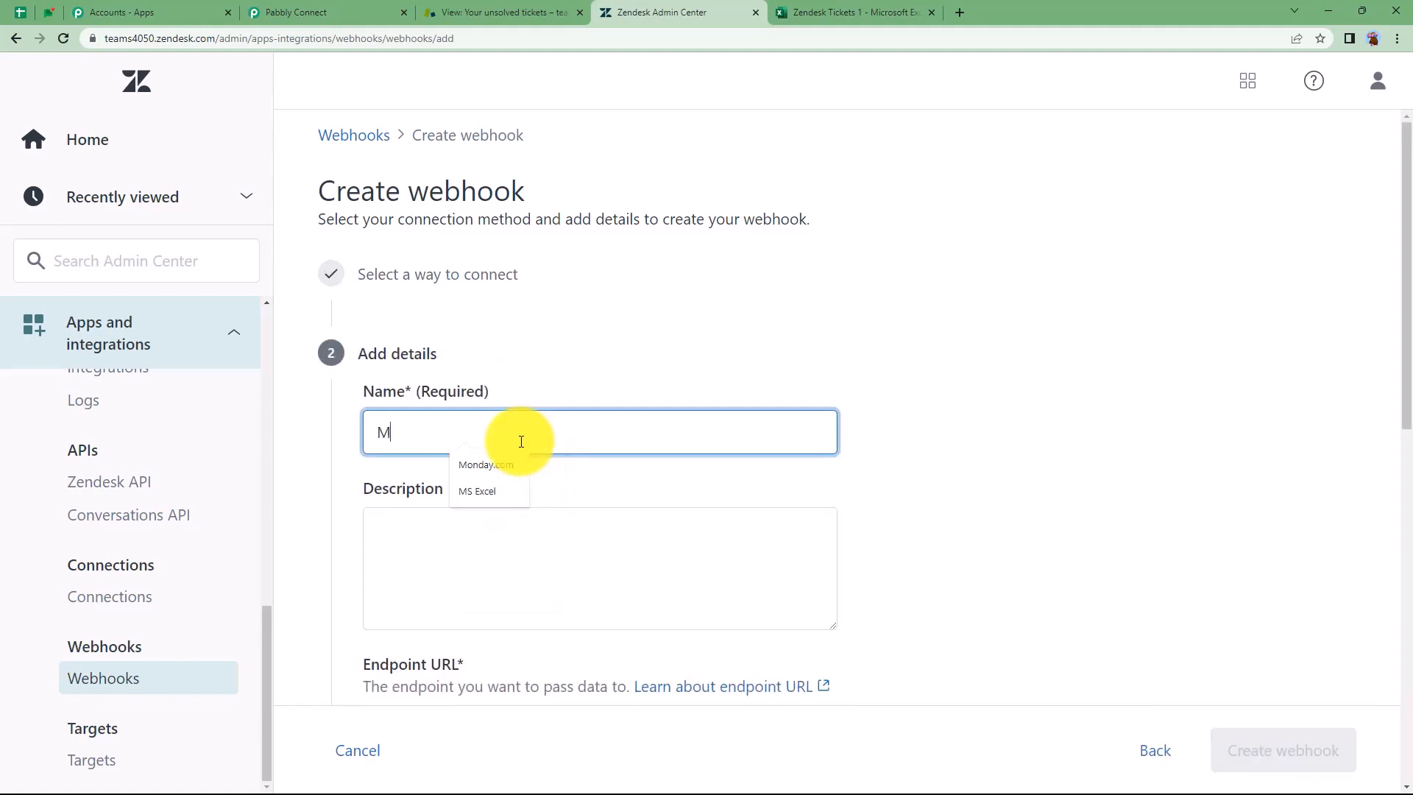
pyautogui.write('MS Excel 1')
pyautogui.click(524, 543)
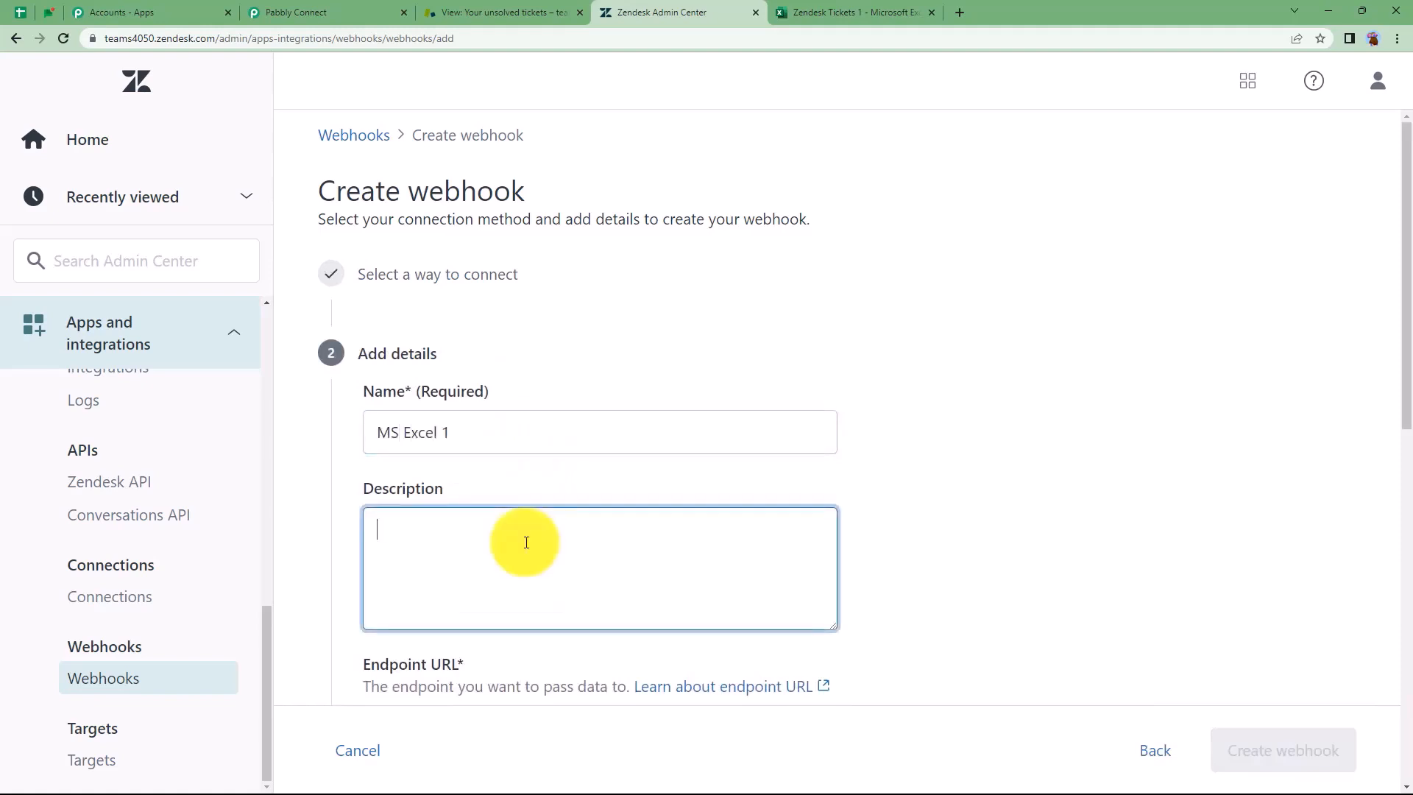
pyautogui.scroll(-3, 550, 489)
# Paste Pabbly's webhook URL into the webhook's Endpoint URL field
pyautogui.click(545, 490)
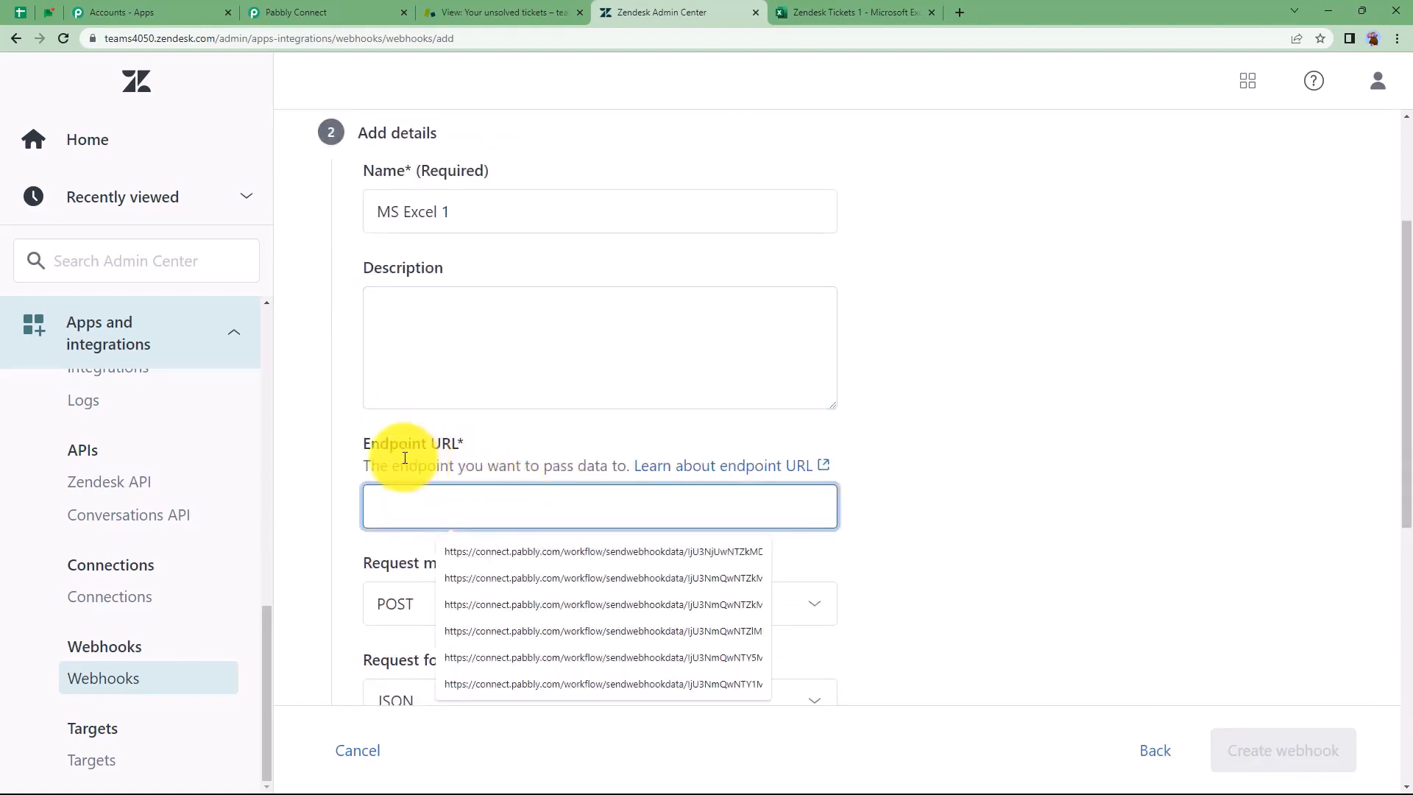
pyautogui.click(316, 13)
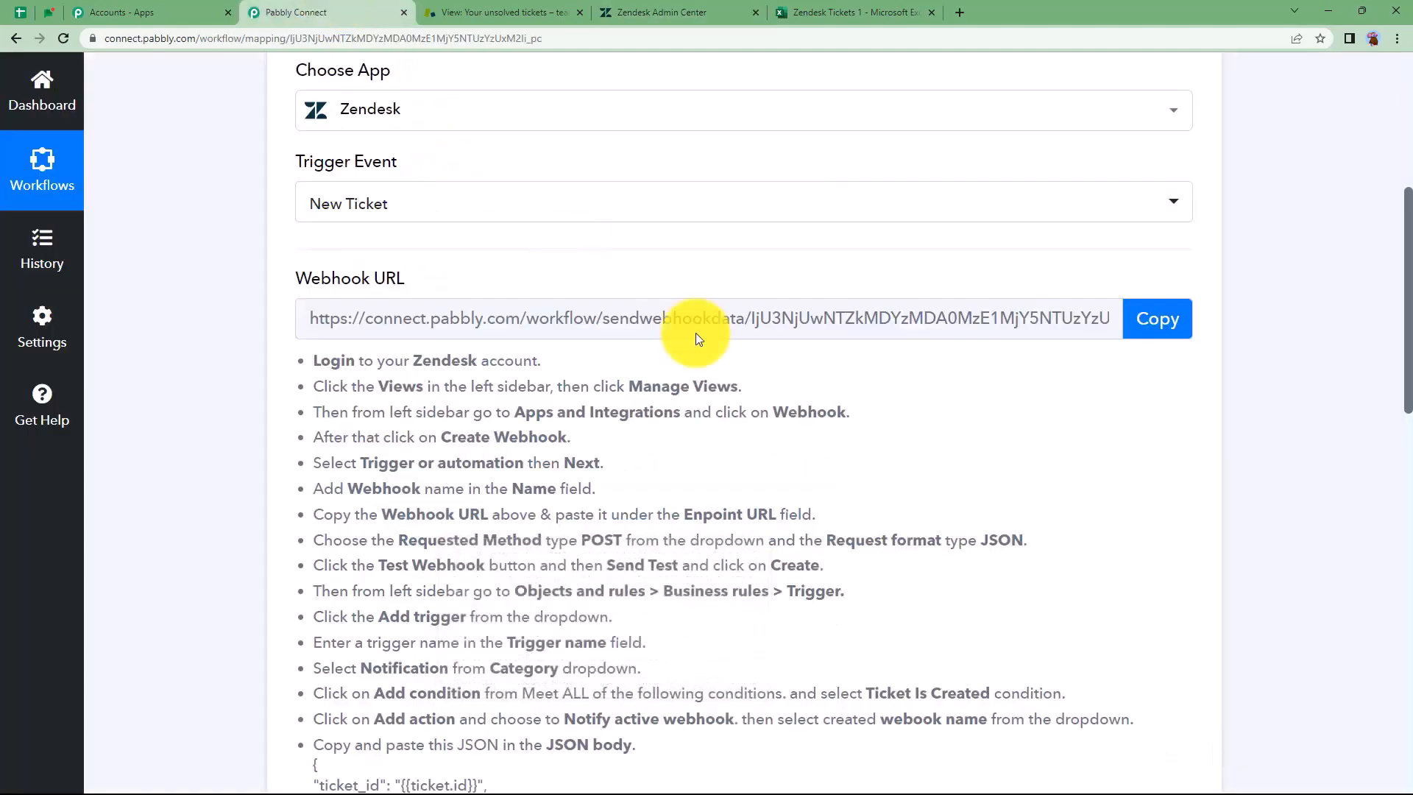
pyautogui.click(1173, 318)
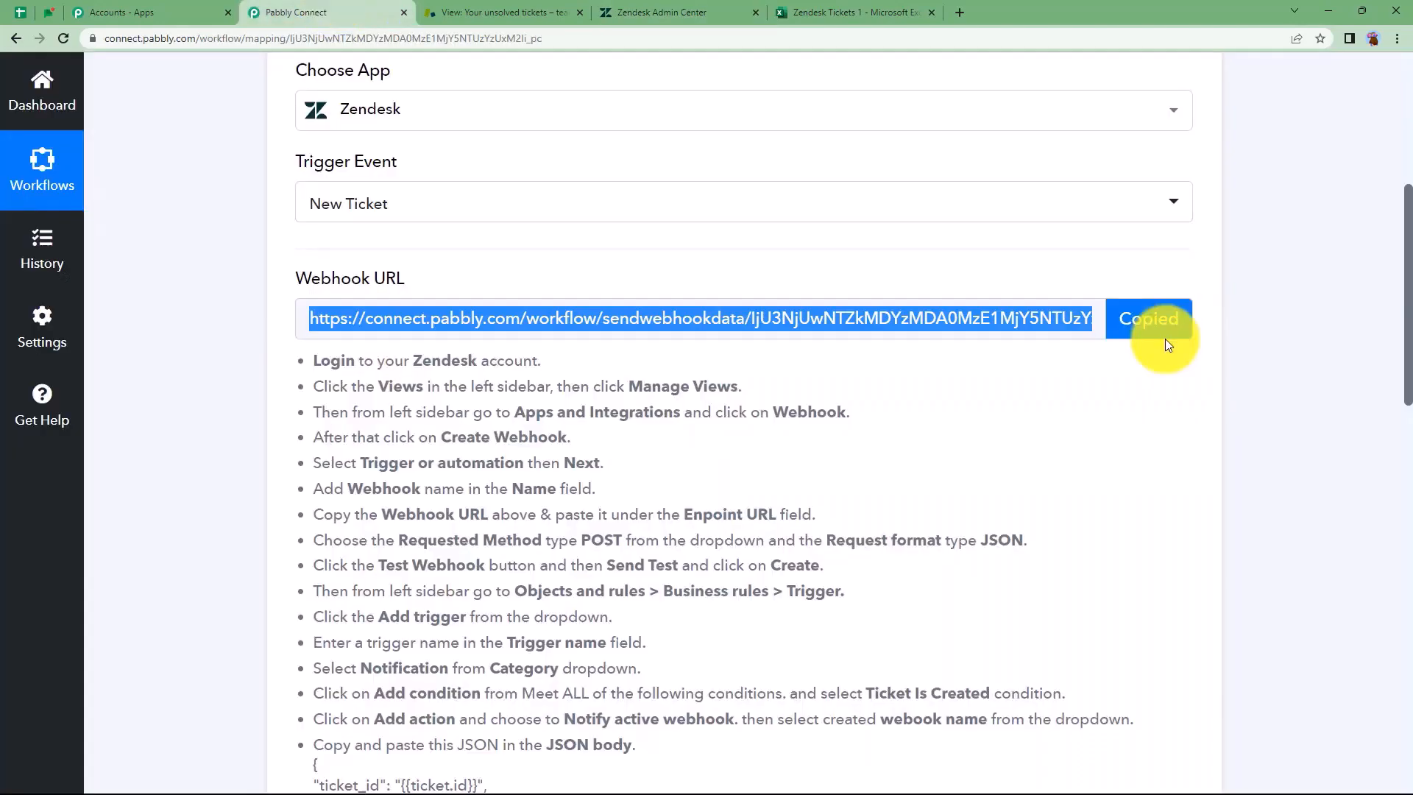
pyautogui.click(633, 12)
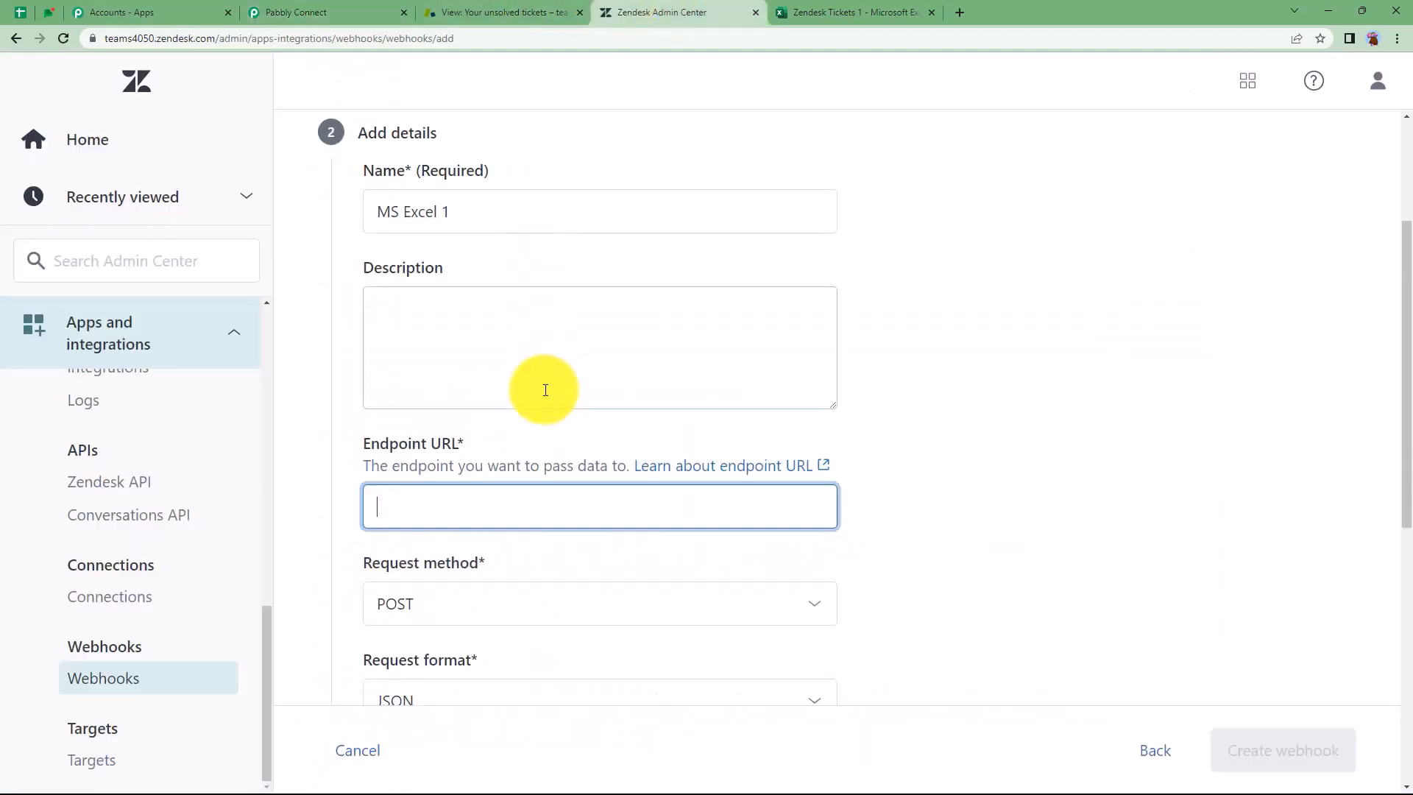
pyautogui.hotkey('ctrl', 'v')
pyautogui.scroll(-3, 531, 467)
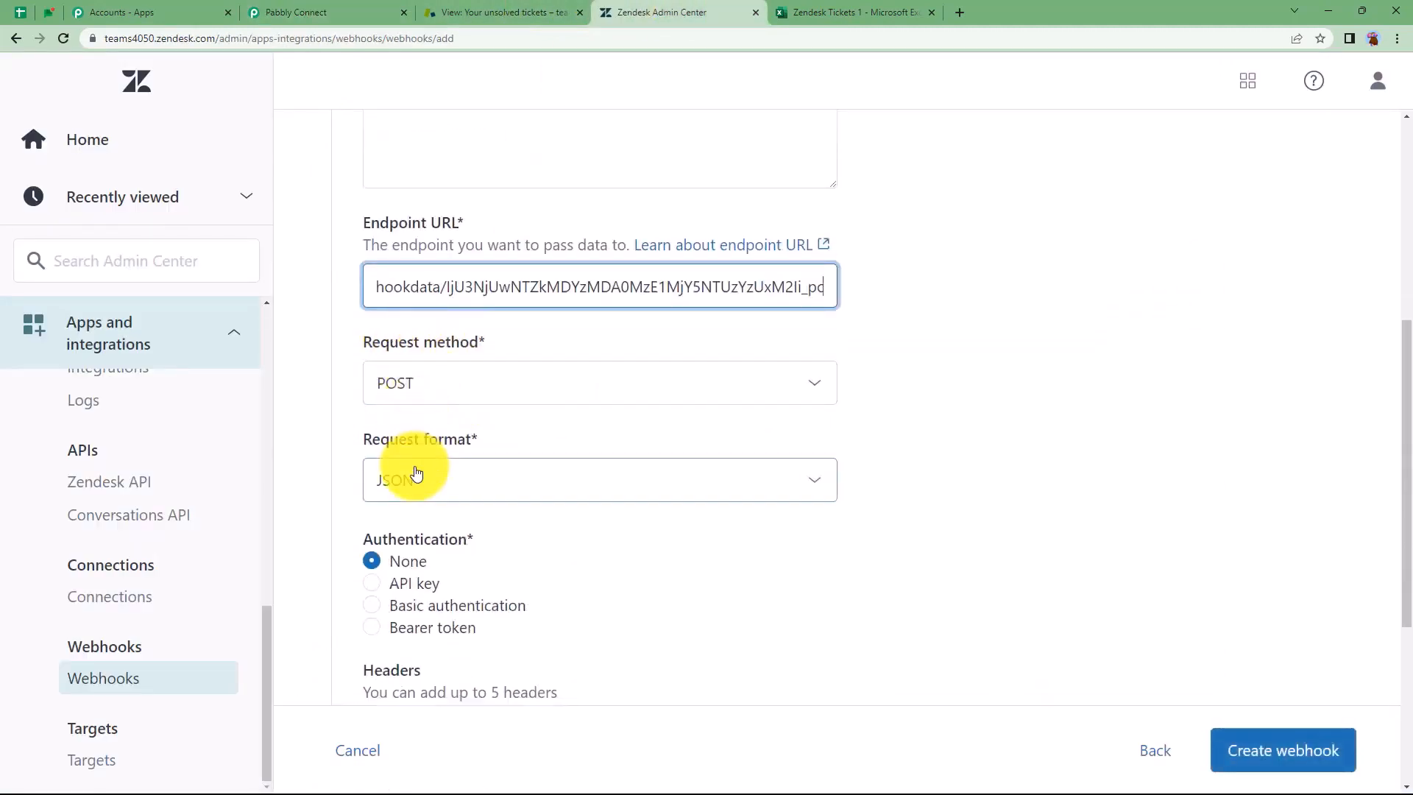
pyautogui.click(326, 13)
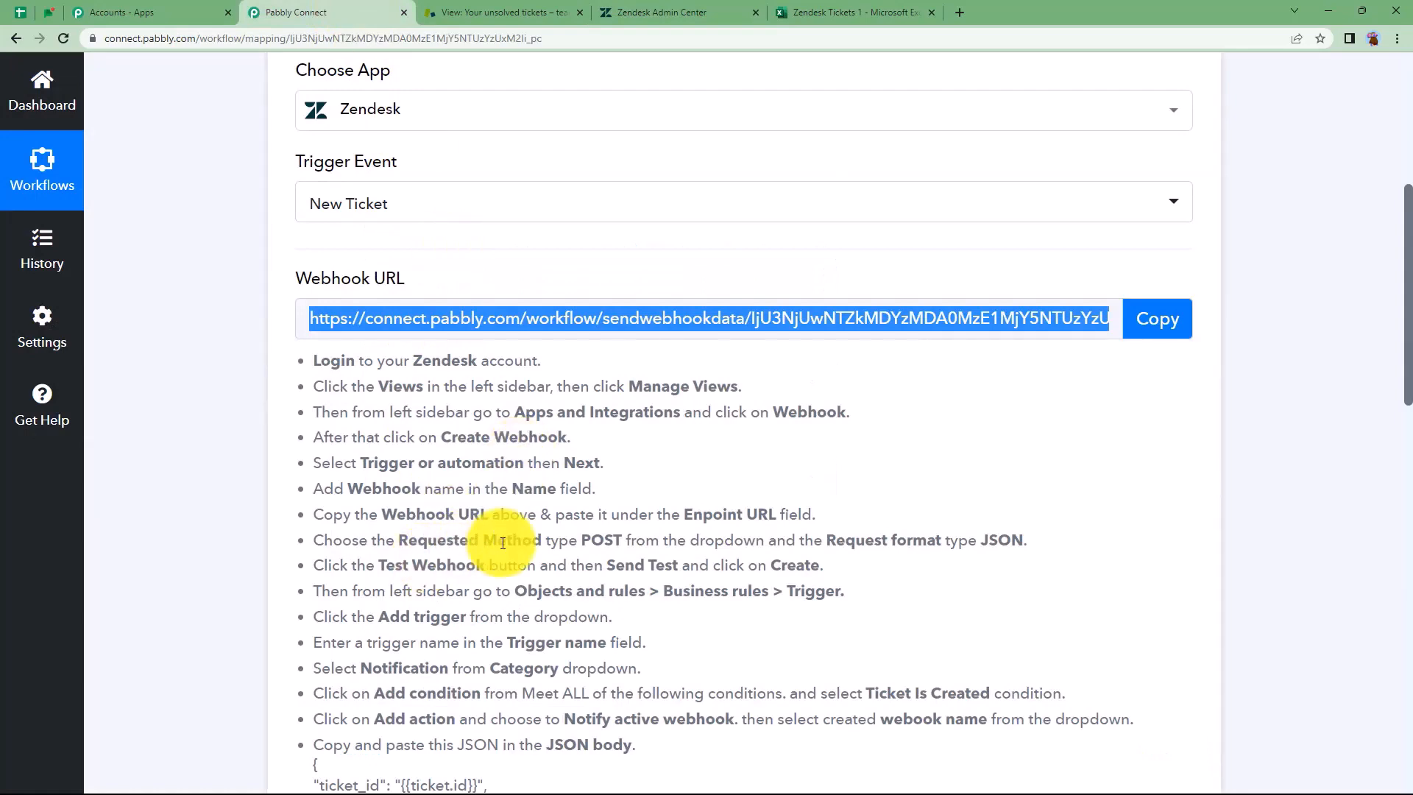
# Send a test ticket from the MS Excel 1 webhook to the Pabbly URL
pyautogui.moveTo(502, 543); pyautogui.dragTo(1082, 545)
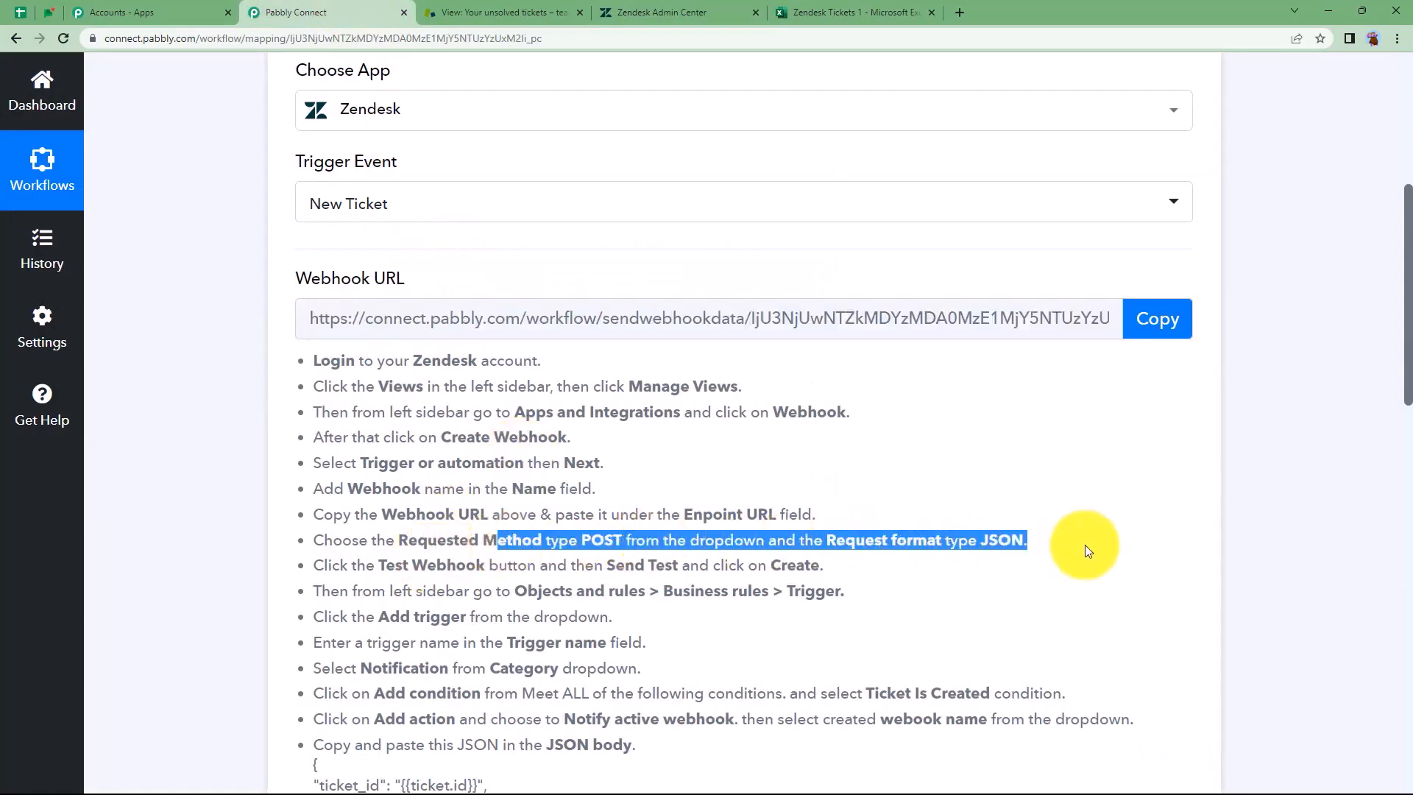
pyautogui.click(708, 15)
pyautogui.scroll(-5, 519, 530)
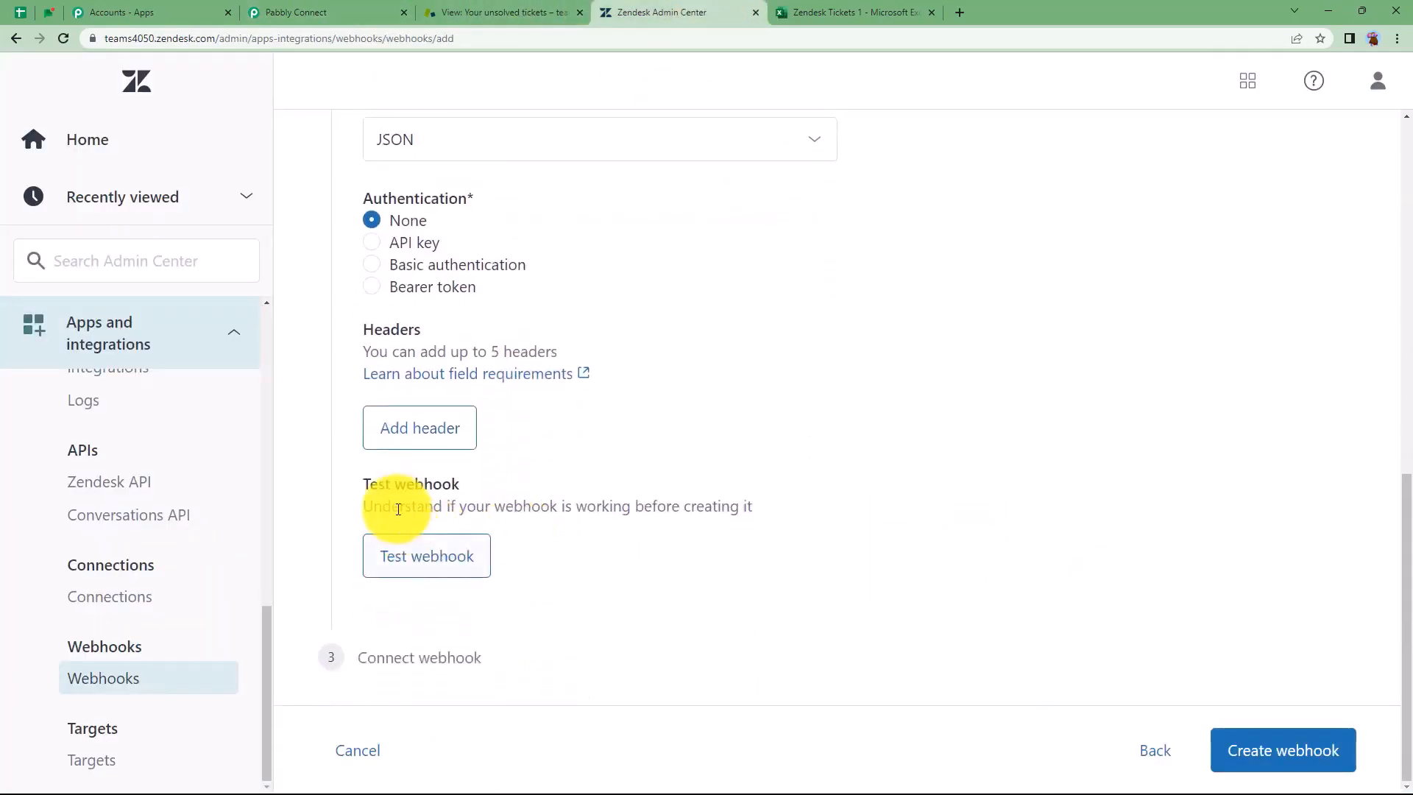
pyautogui.click(422, 573)
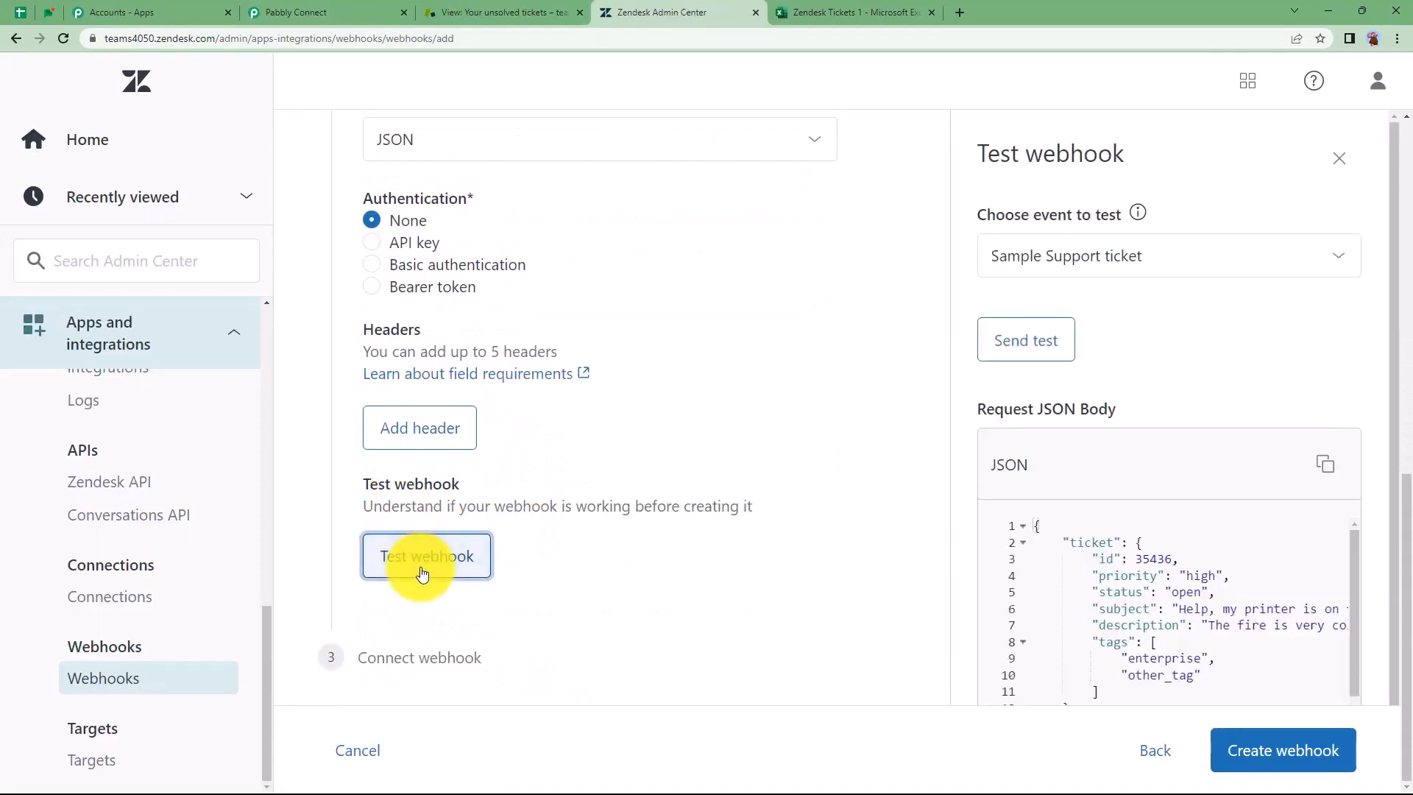
pyautogui.click(1034, 348)
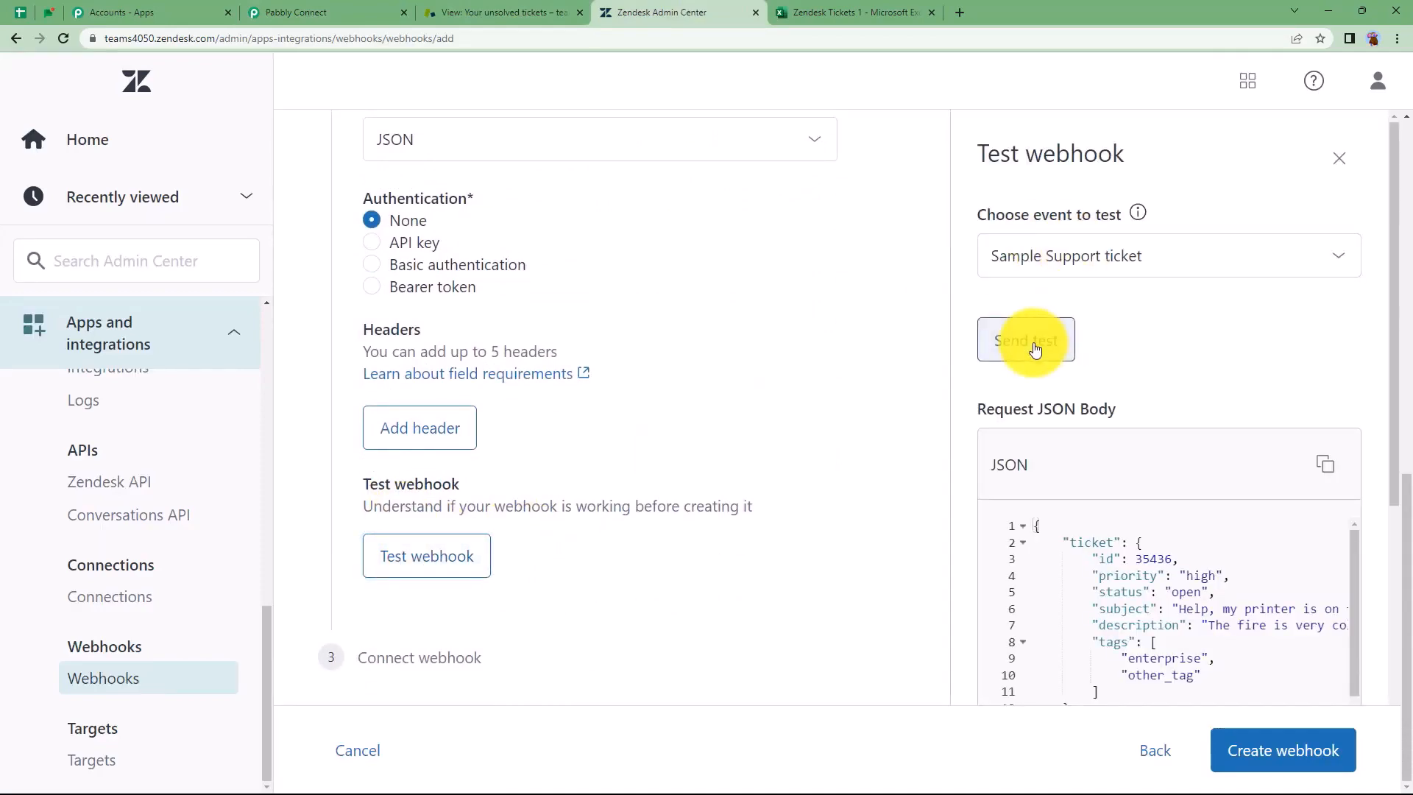
# Confirm Pabbly captured ticket 35436 with priority high, then create the webhook
pyautogui.click(300, 12)
pyautogui.scroll(-4, 223, 475)
pyautogui.scroll(-5, 222, 476)
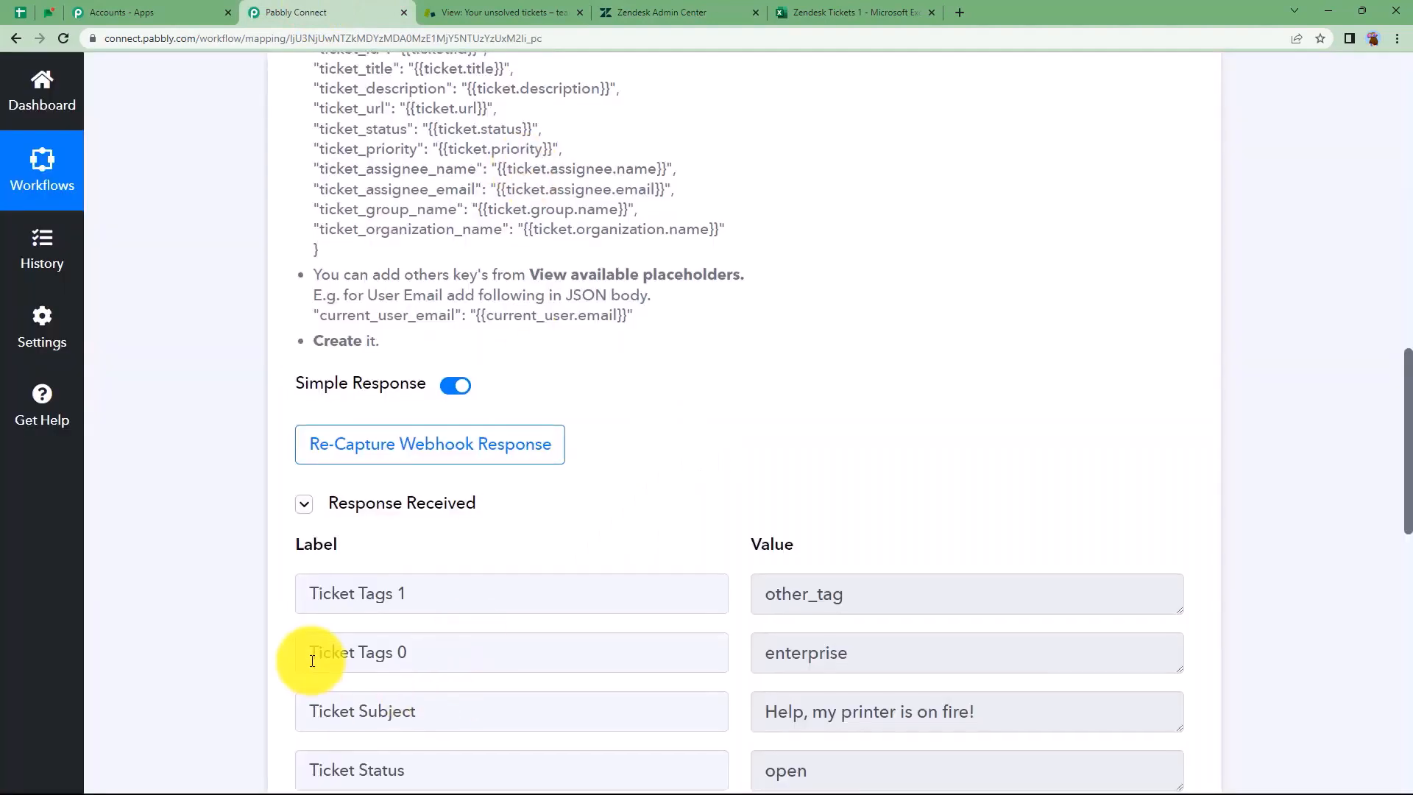
pyautogui.scroll(-3, 846, 505)
pyautogui.moveTo(975, 492); pyautogui.dragTo(687, 558)
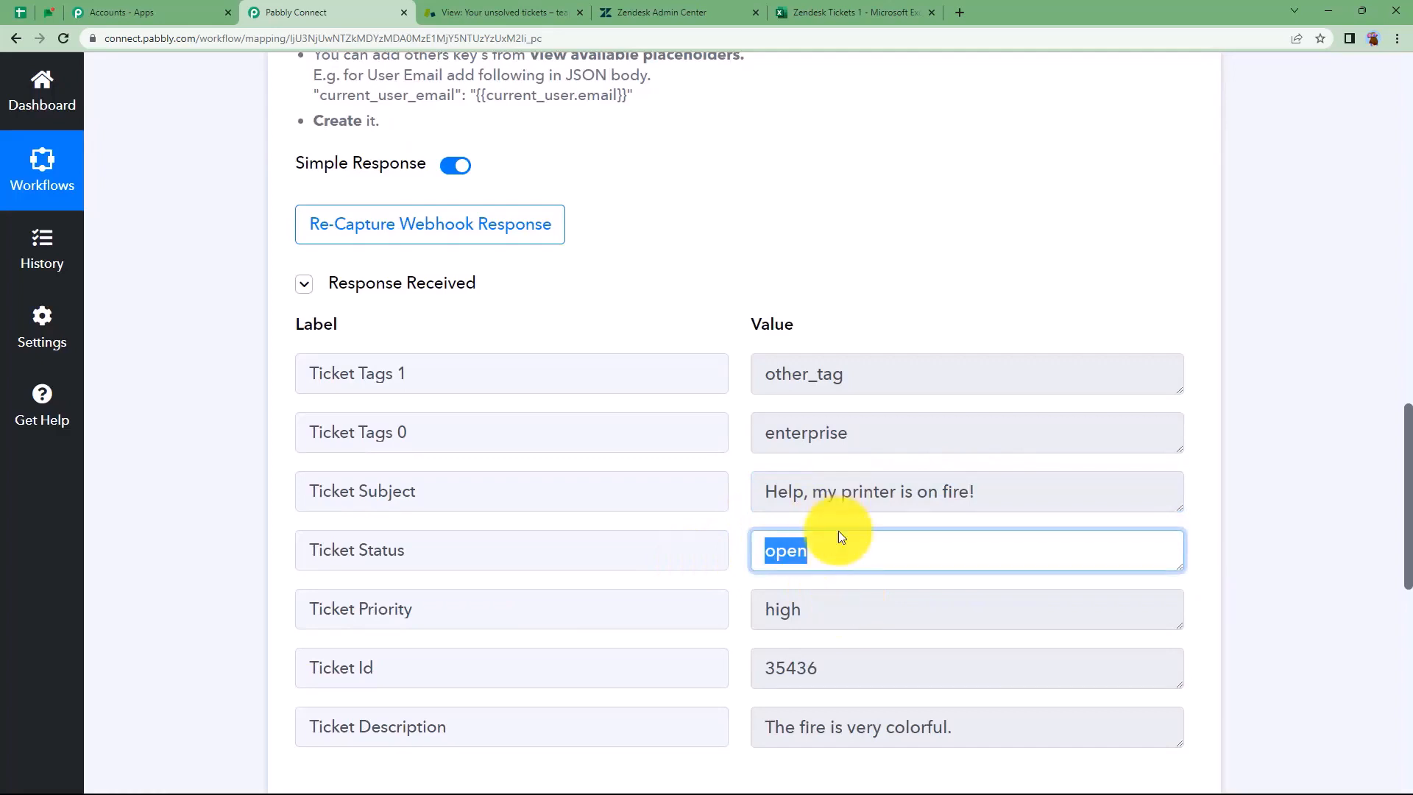
pyautogui.moveTo(836, 615); pyautogui.dragTo(763, 619)
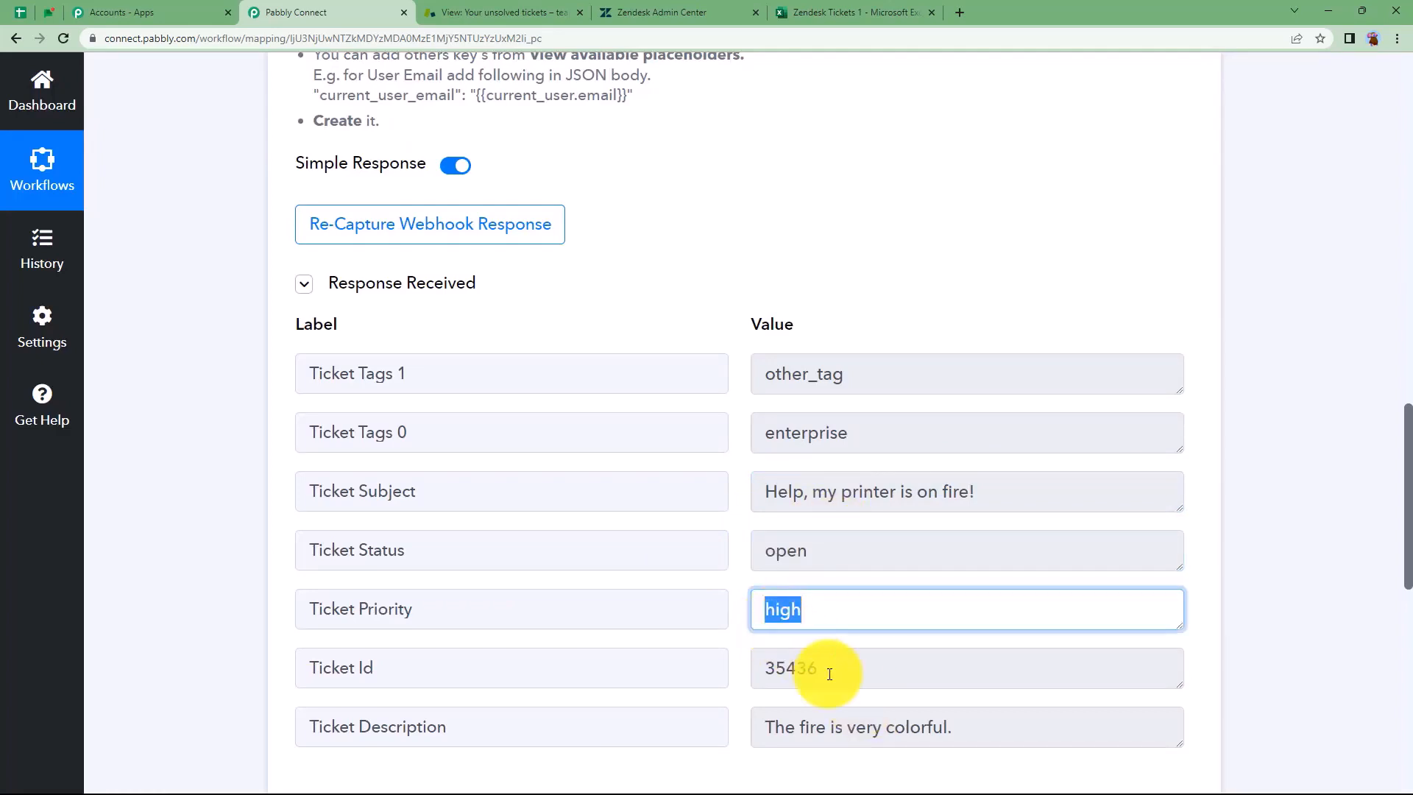
pyautogui.moveTo(805, 669); pyautogui.dragTo(719, 773)
pyautogui.scroll(4, 616, 239)
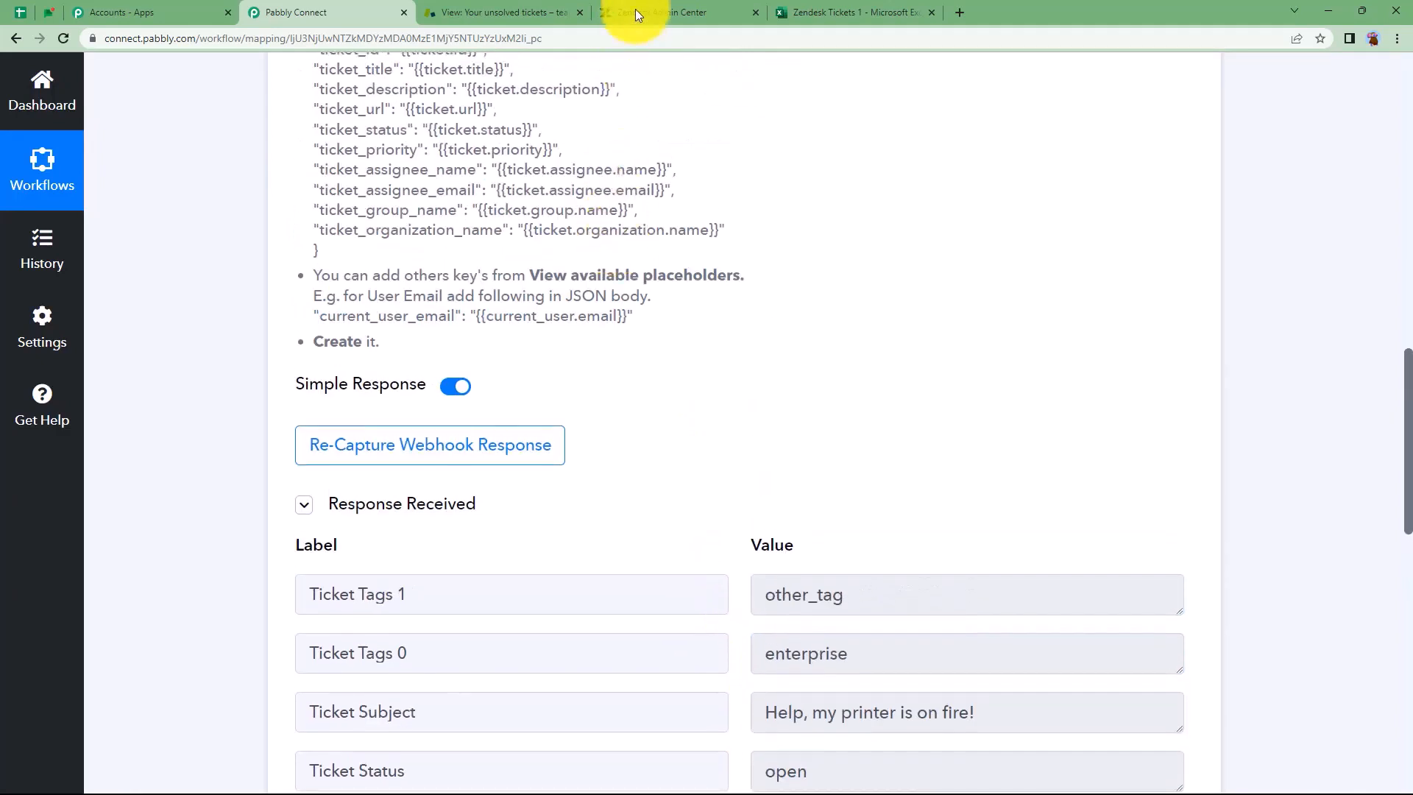
pyautogui.click(630, 12)
pyautogui.scroll(-7, 1043, 465)
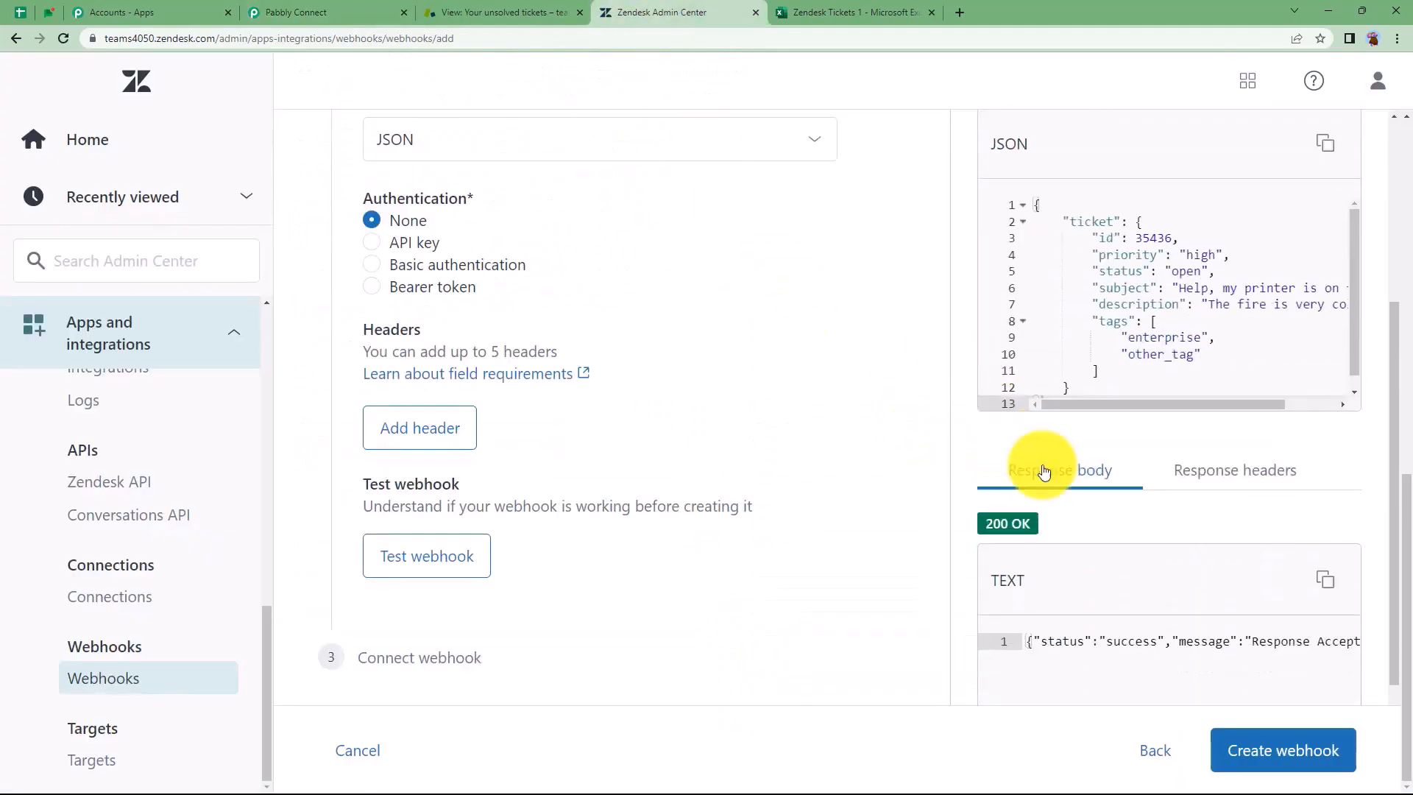
pyautogui.click(1282, 749)
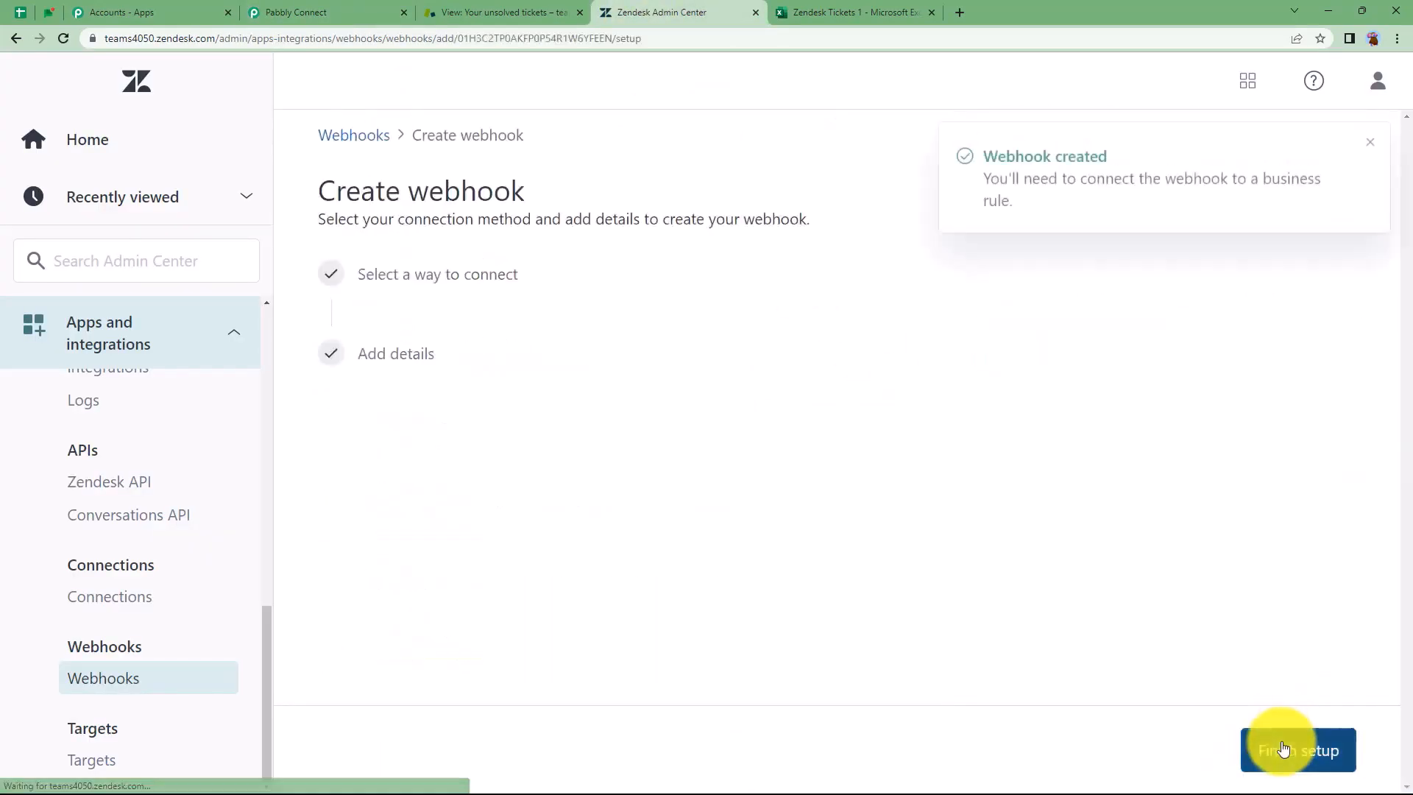
# Leave the webhook setup and start a new ticket trigger under Objects and rules
pyautogui.click(1299, 750)
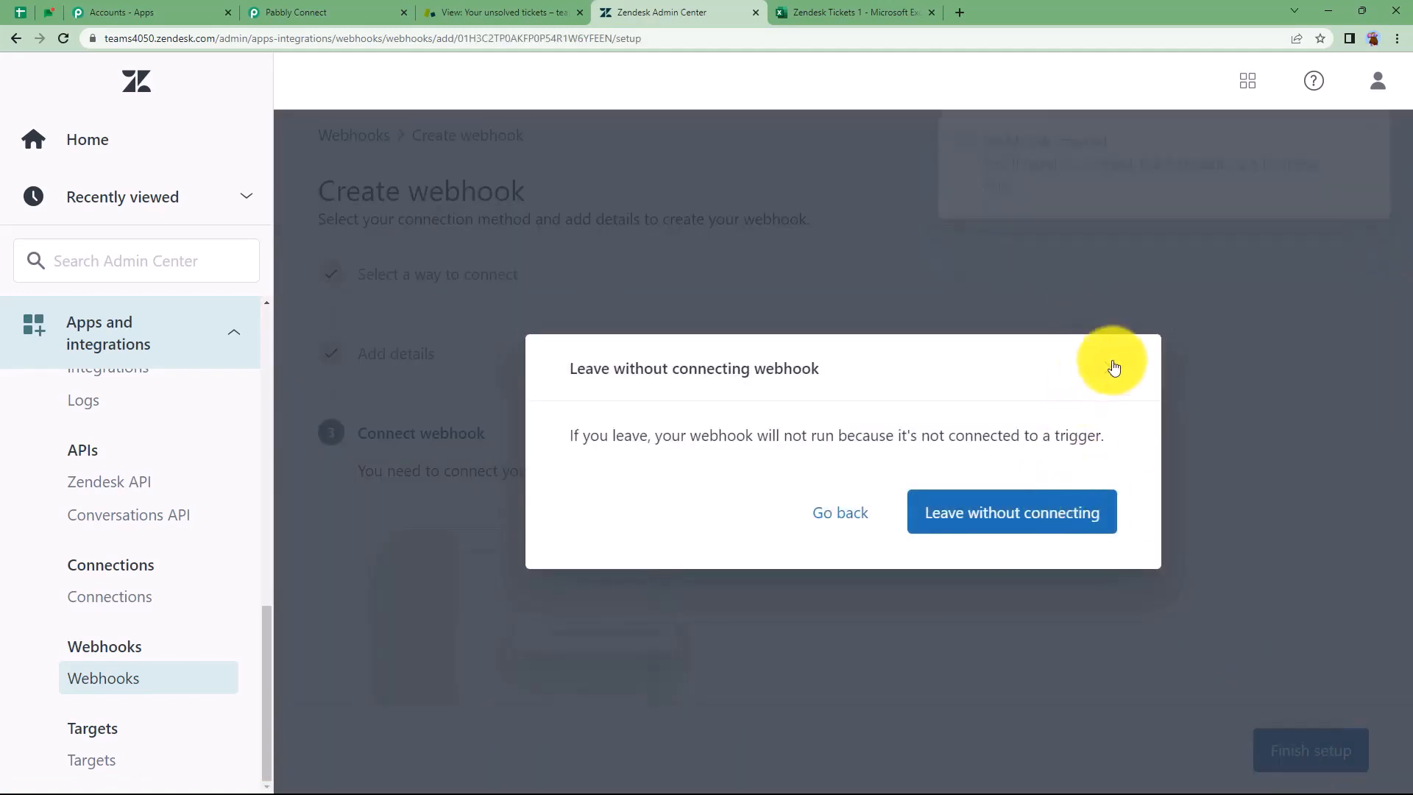
pyautogui.click(1110, 366)
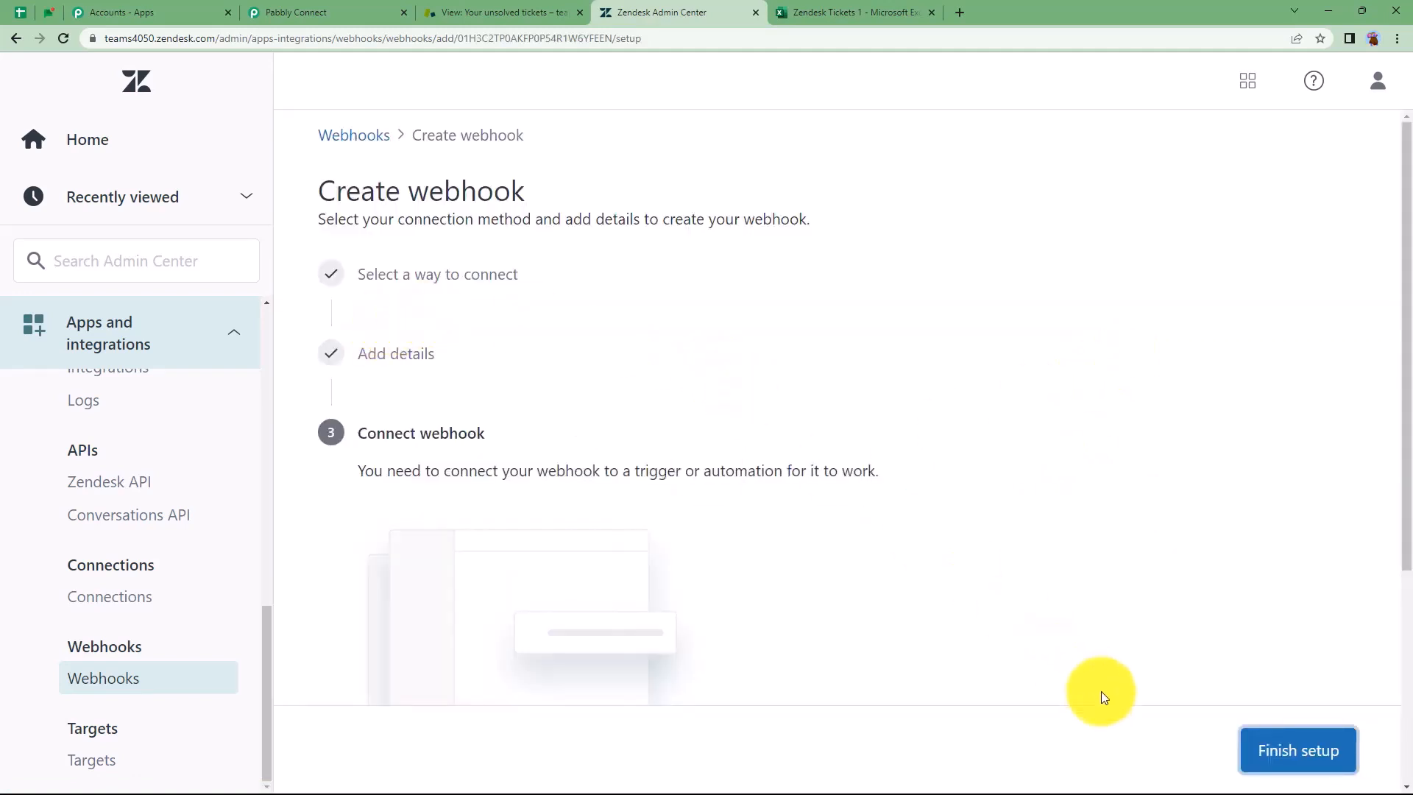
pyautogui.click(1300, 748)
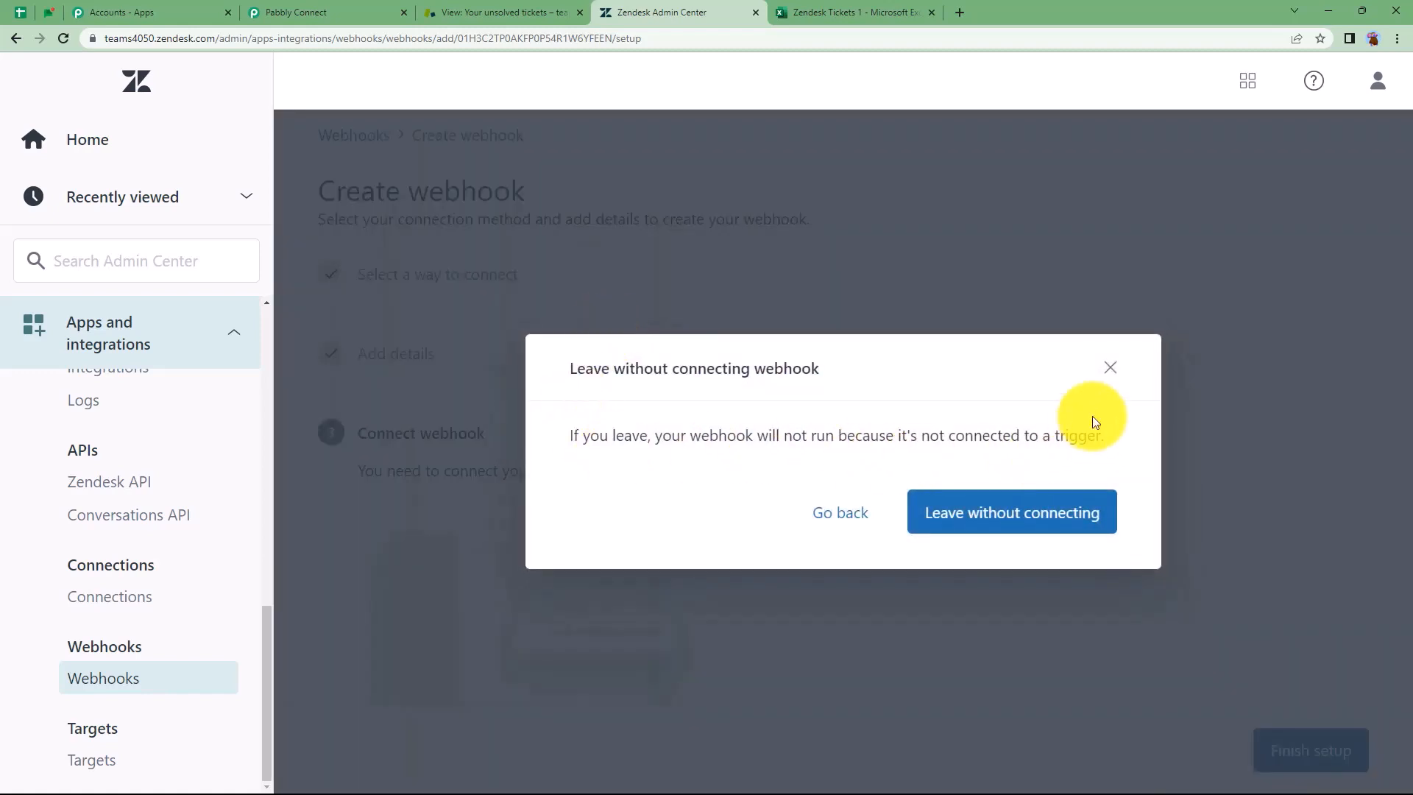
pyautogui.click(1110, 366)
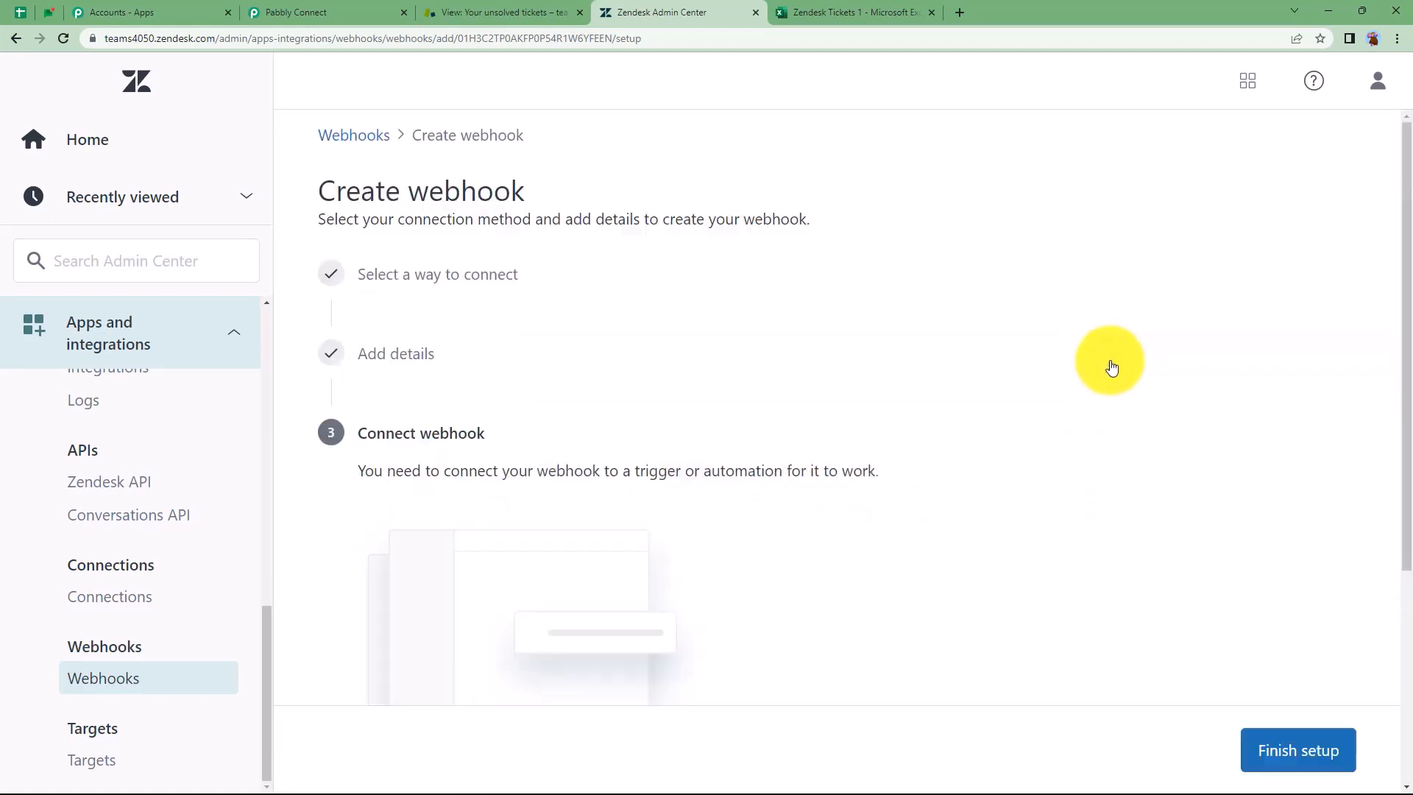
pyautogui.click(209, 338)
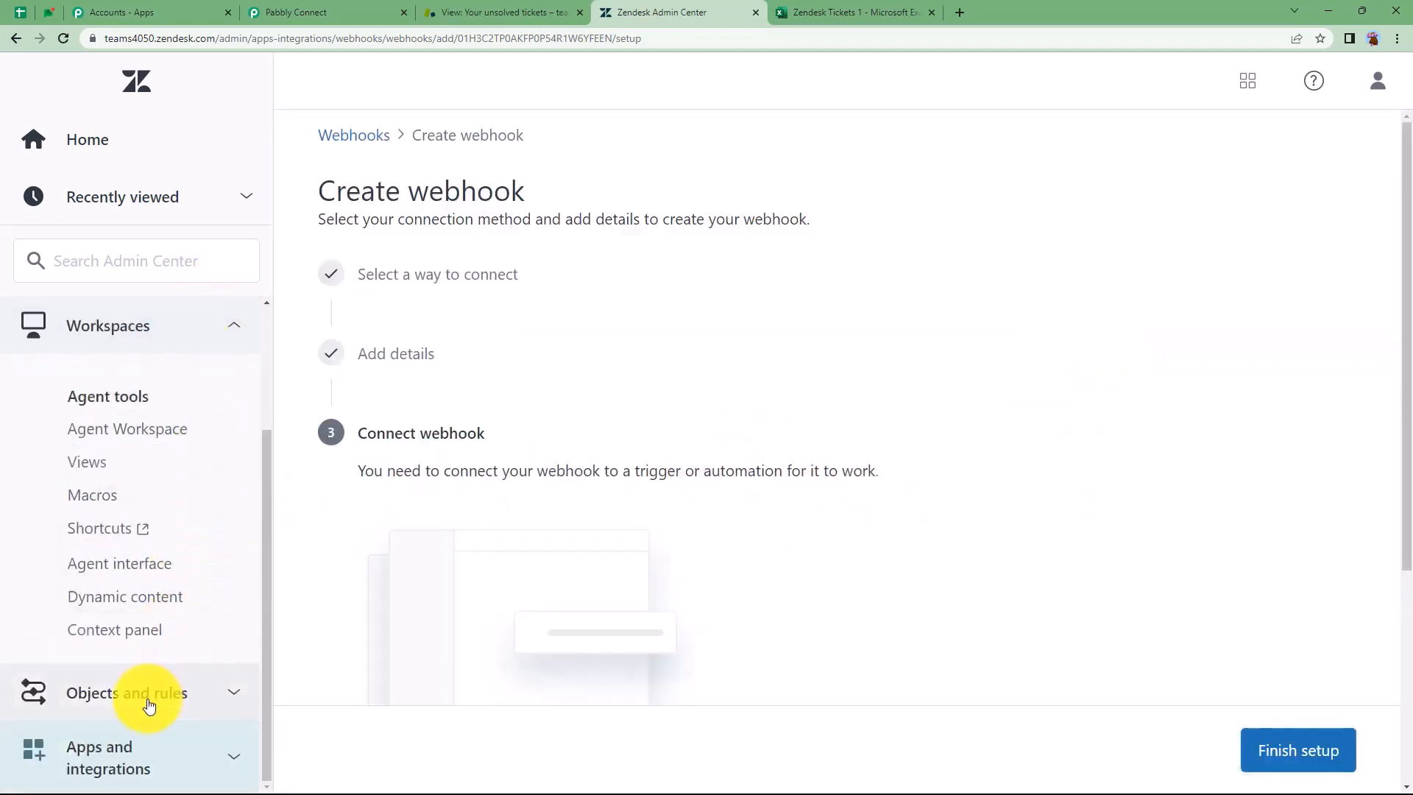
pyautogui.click(147, 699)
pyautogui.scroll(-10, 140, 651)
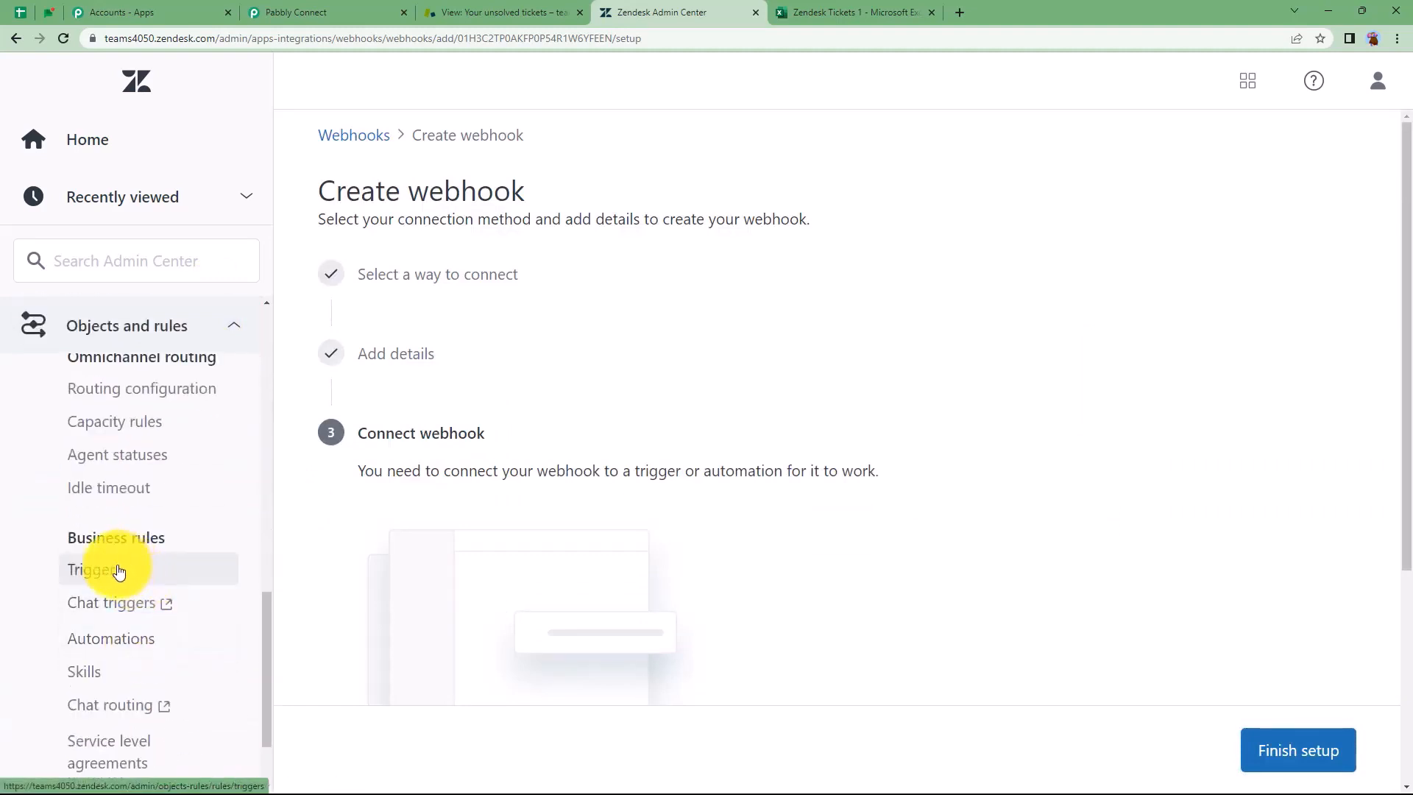
pyautogui.click(119, 572)
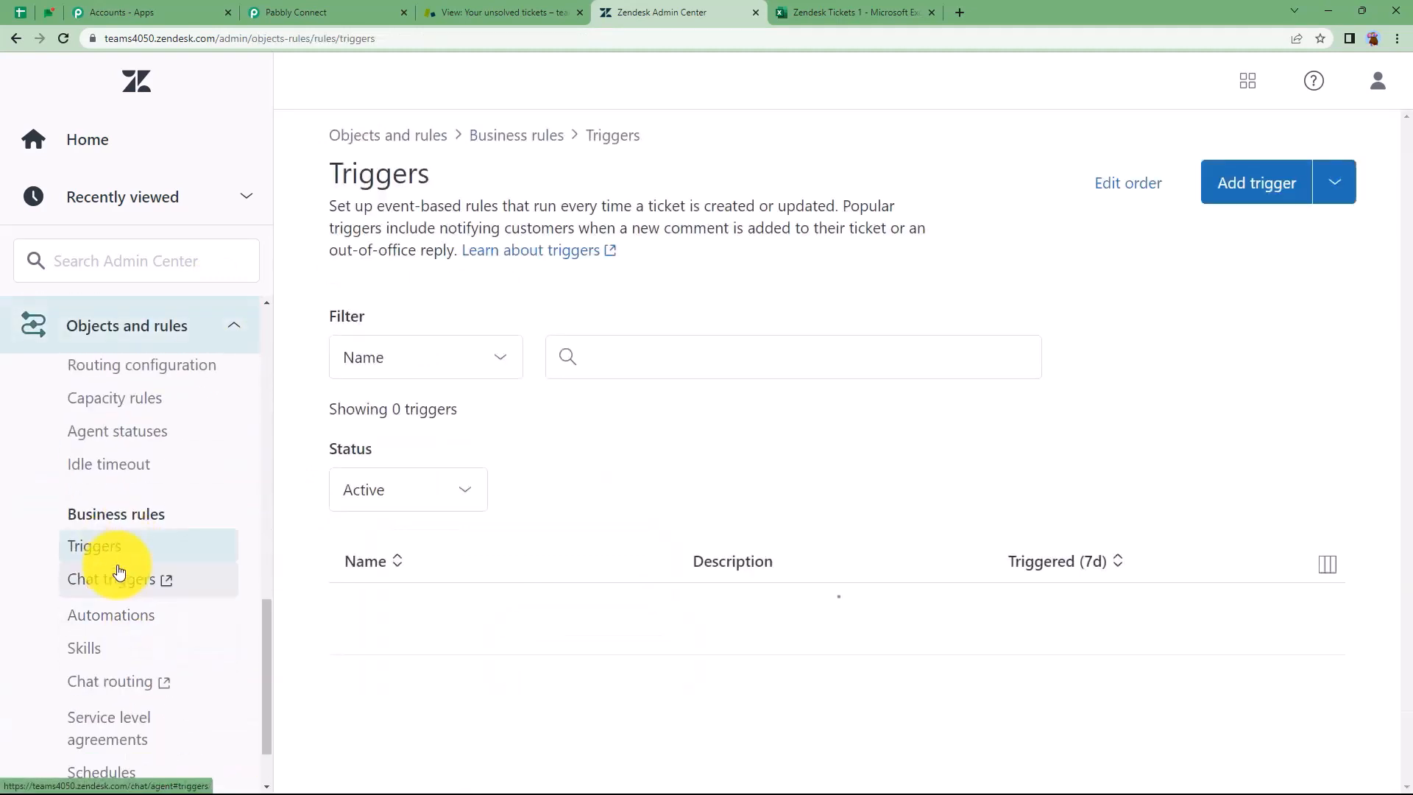
pyautogui.click(1268, 200)
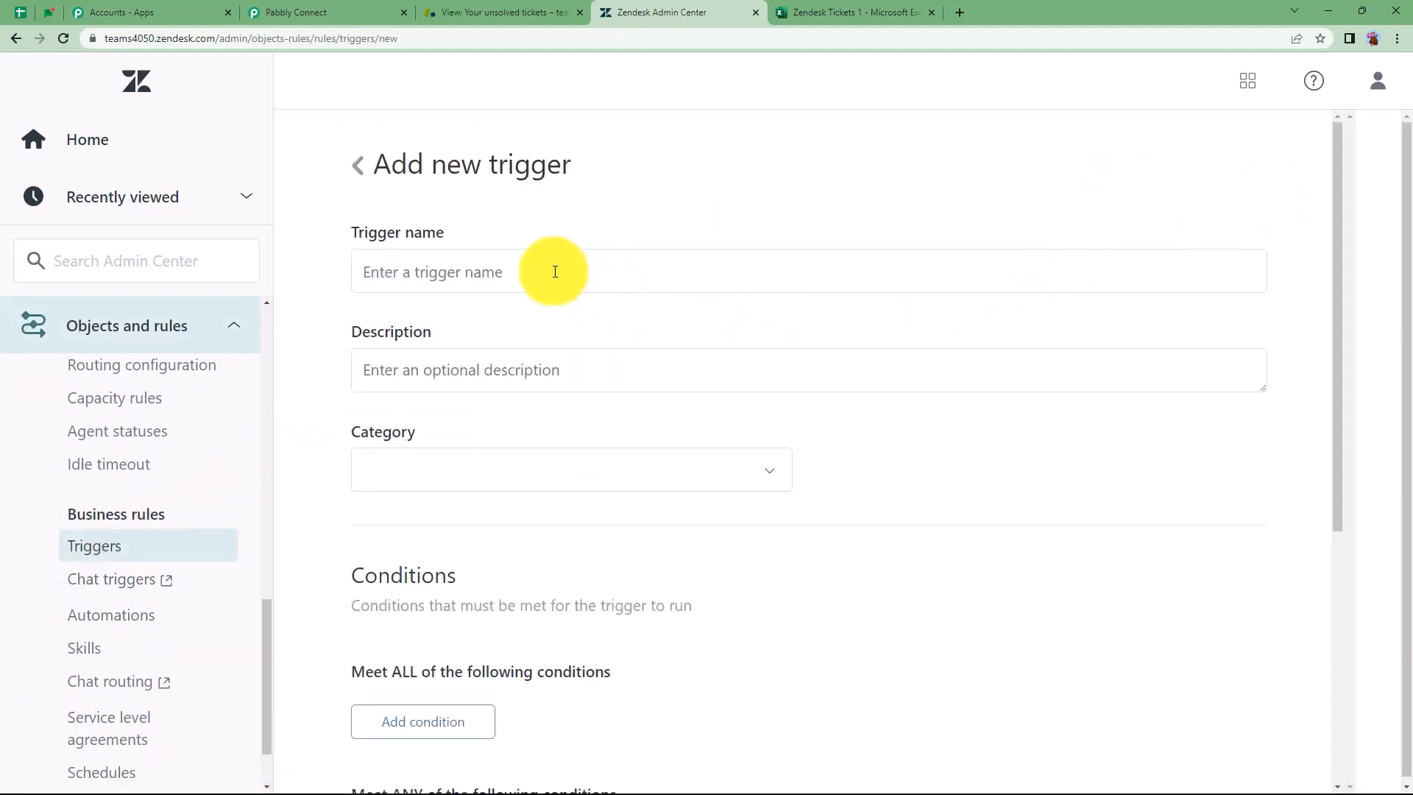
# Name the trigger 'Ticket Created' in the Notifications category
pyautogui.click(555, 272)
pyautogui.write('Tic')
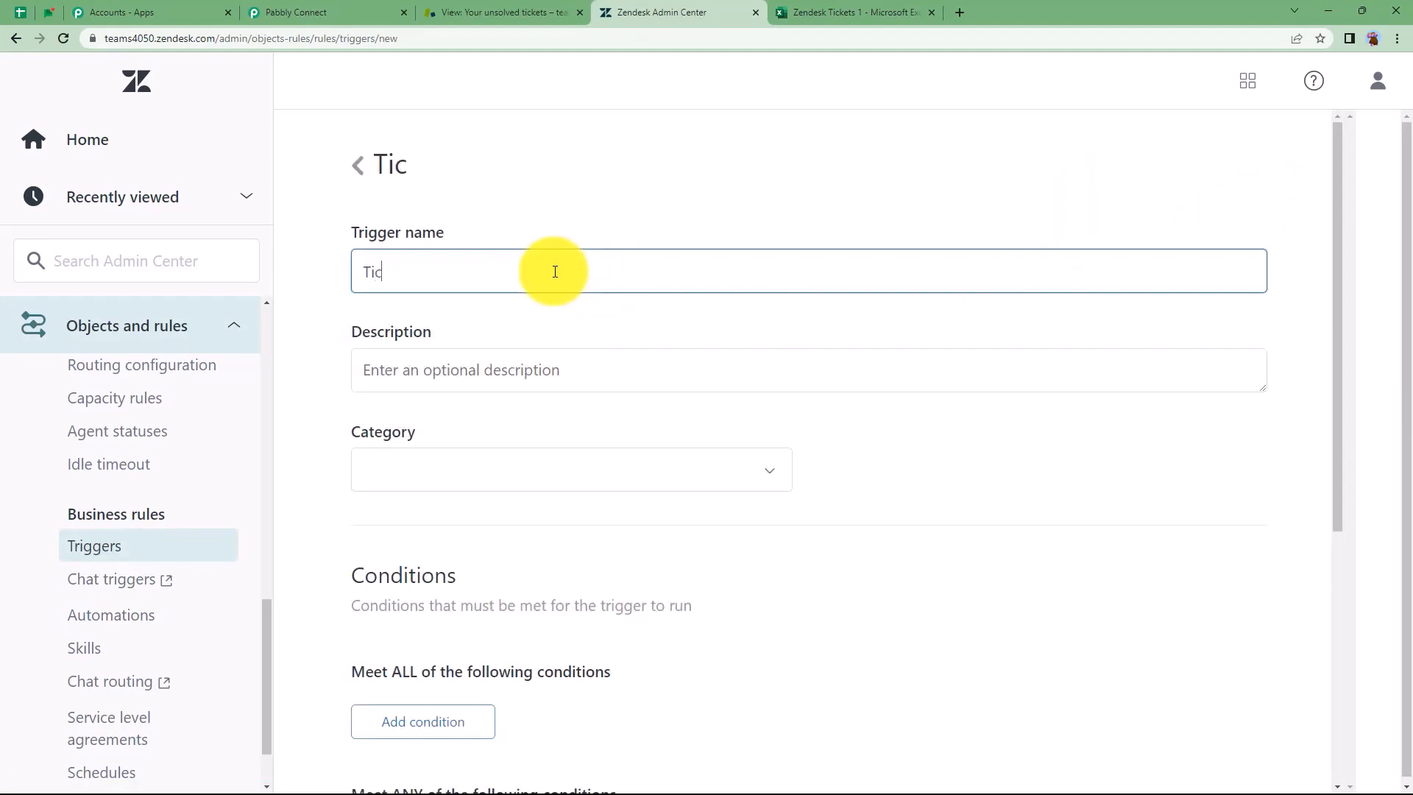
pyautogui.write('ket Created')
pyautogui.click(530, 361)
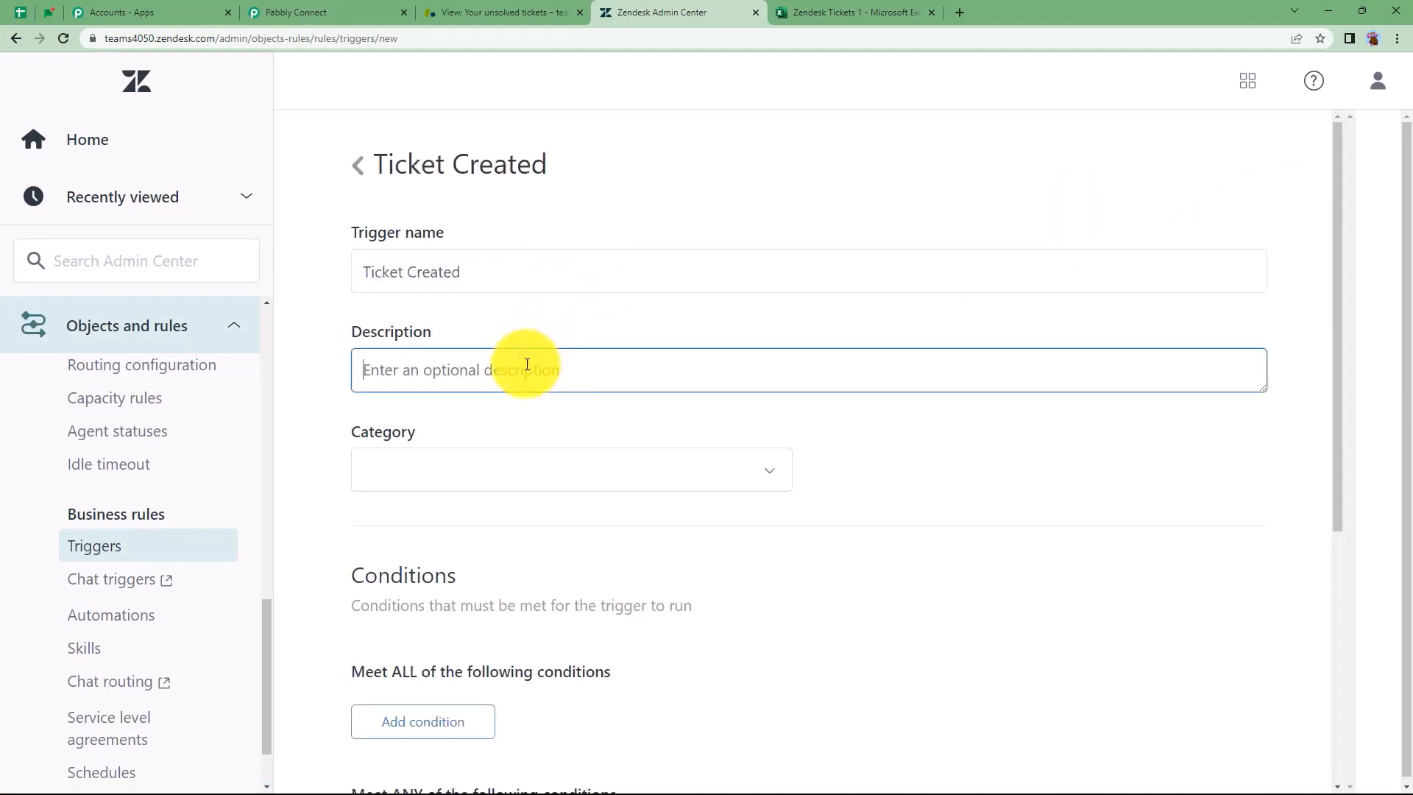
pyautogui.click(391, 487)
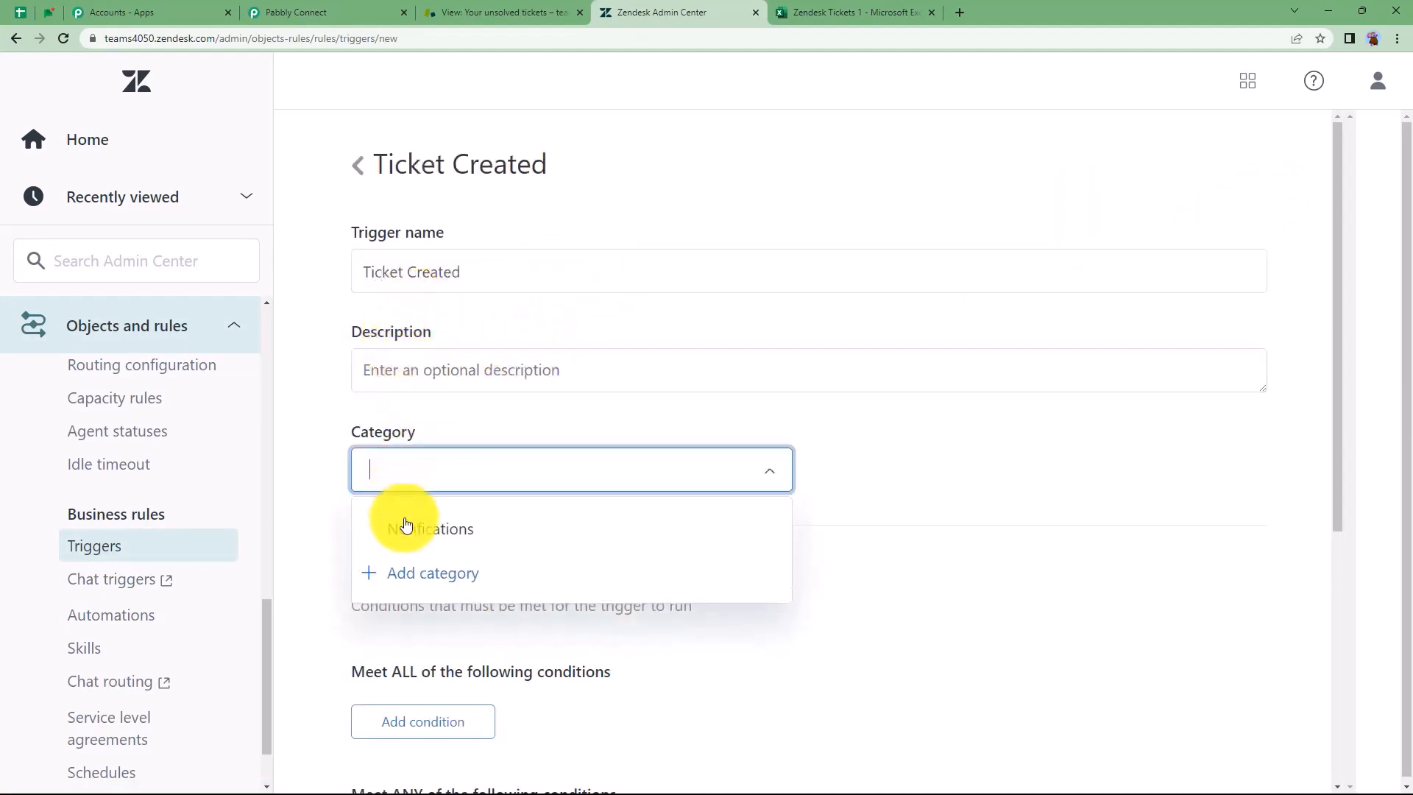
pyautogui.click(404, 527)
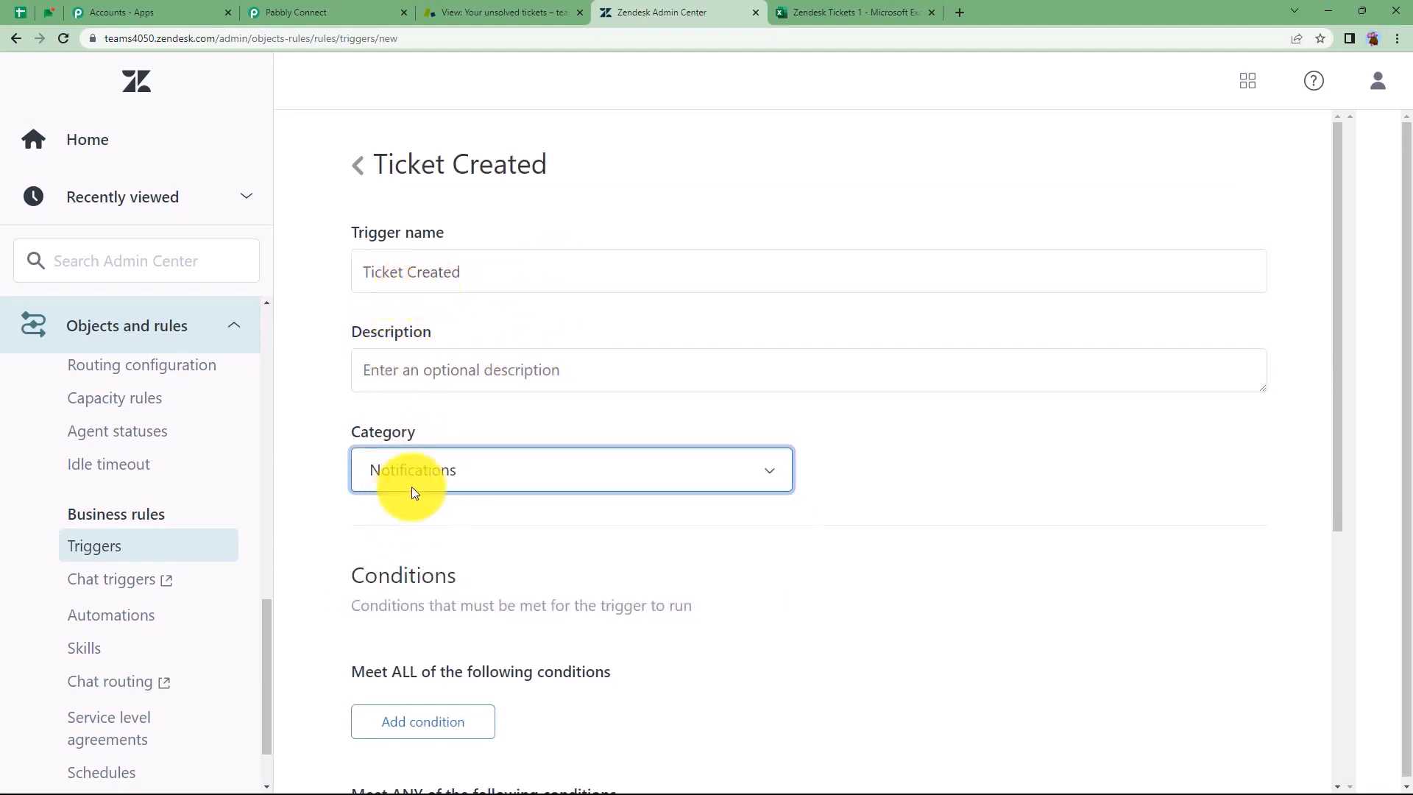
pyautogui.scroll(-5, 333, 484)
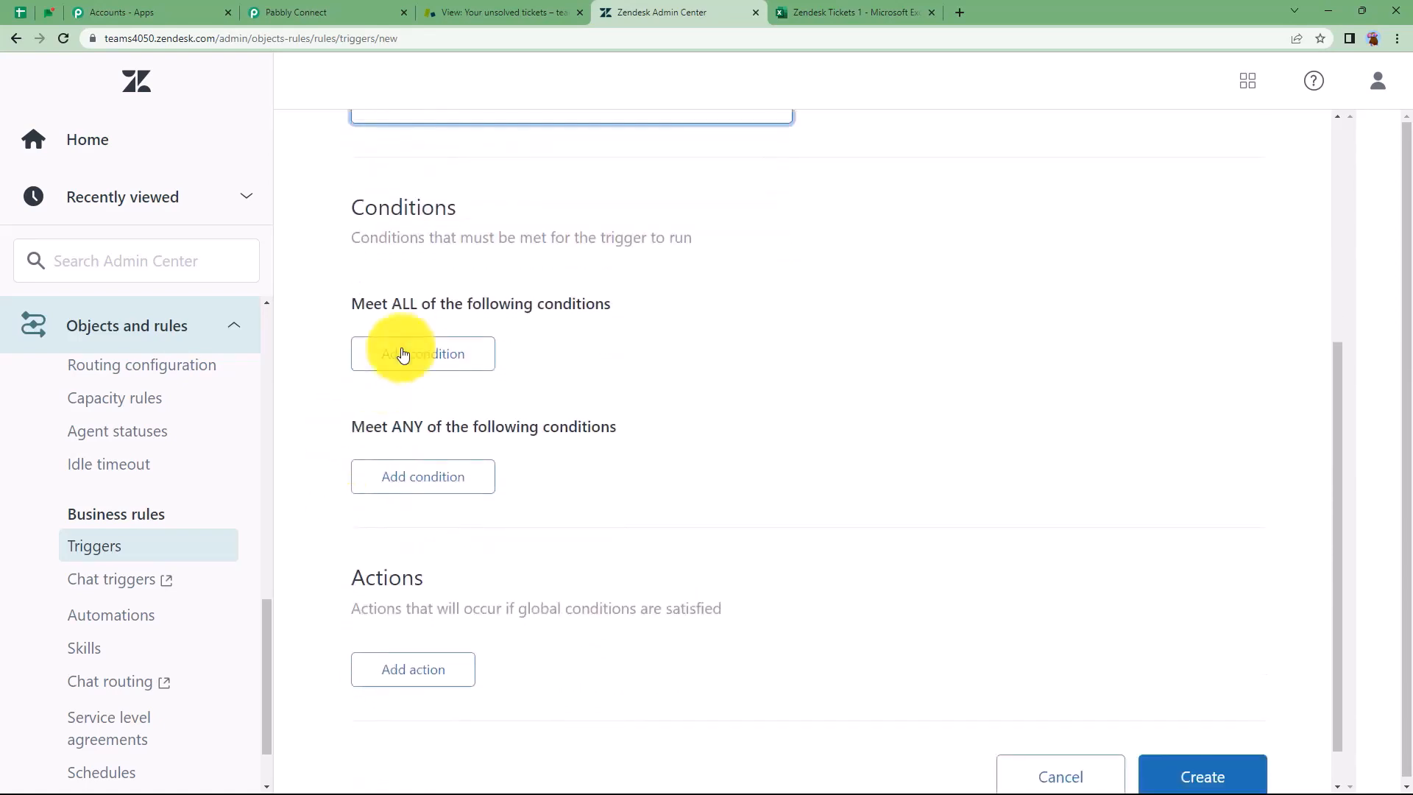
# Add the condition Ticket Is Created
pyautogui.click(413, 358)
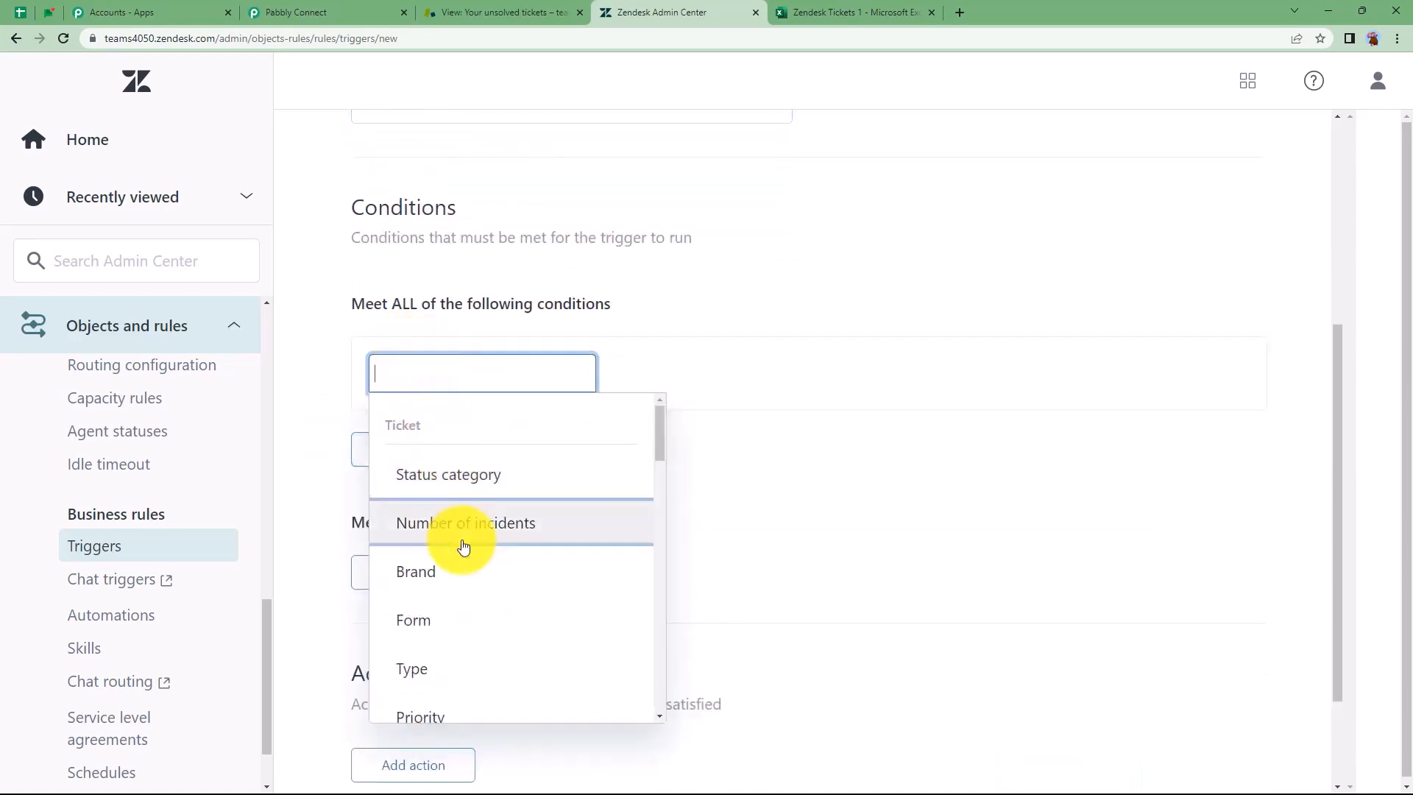
pyautogui.scroll(-2, 463, 546)
pyautogui.scroll(-6, 463, 546)
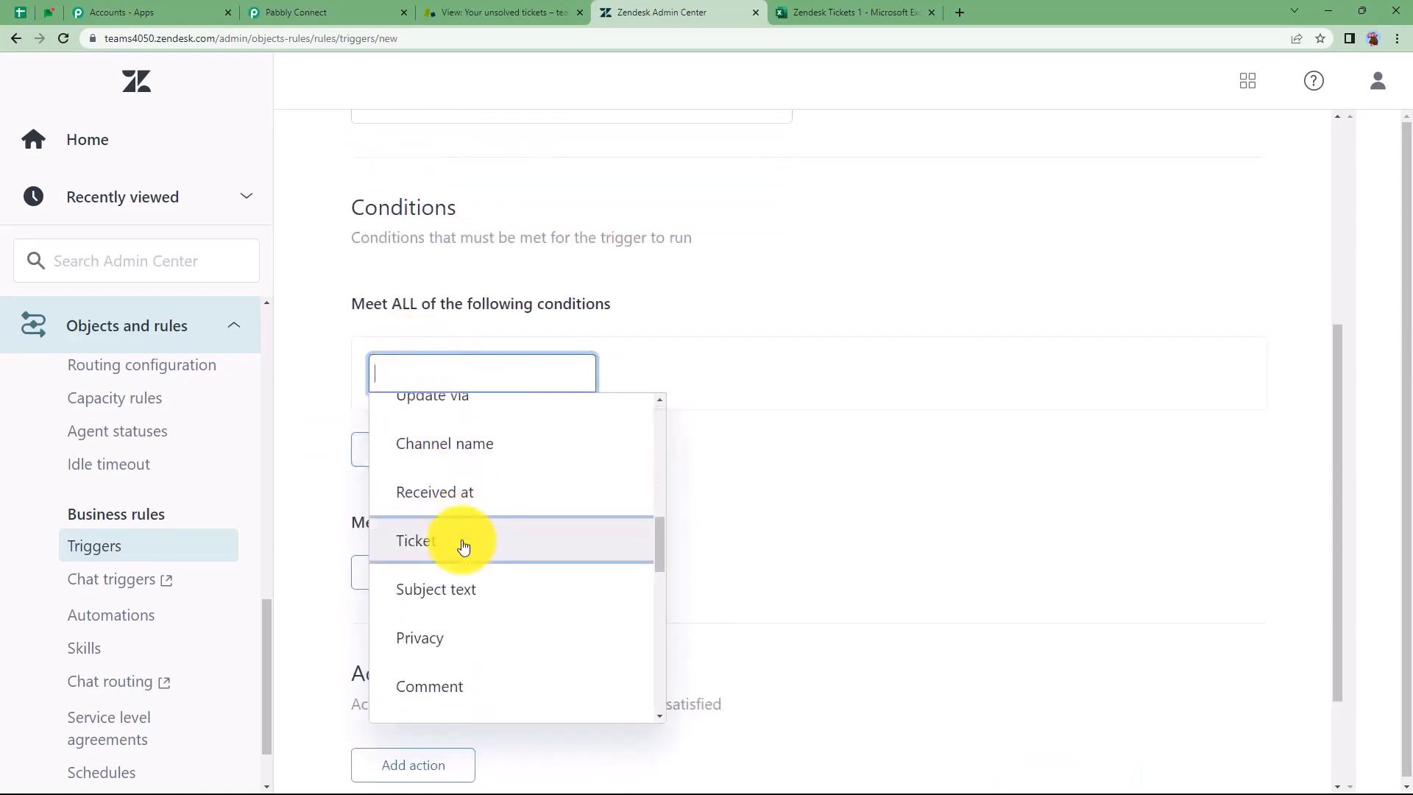
pyautogui.click(446, 540)
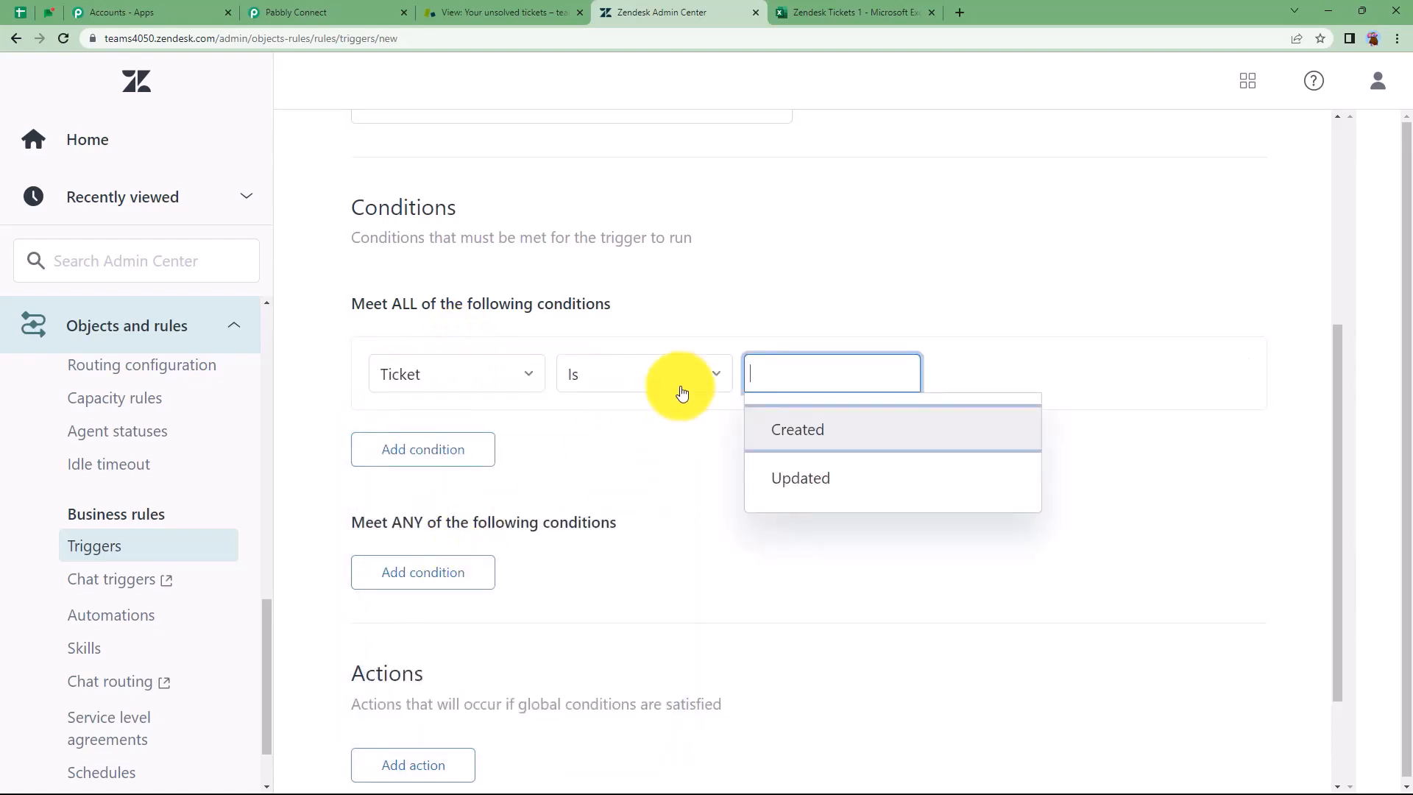
pyautogui.click(817, 441)
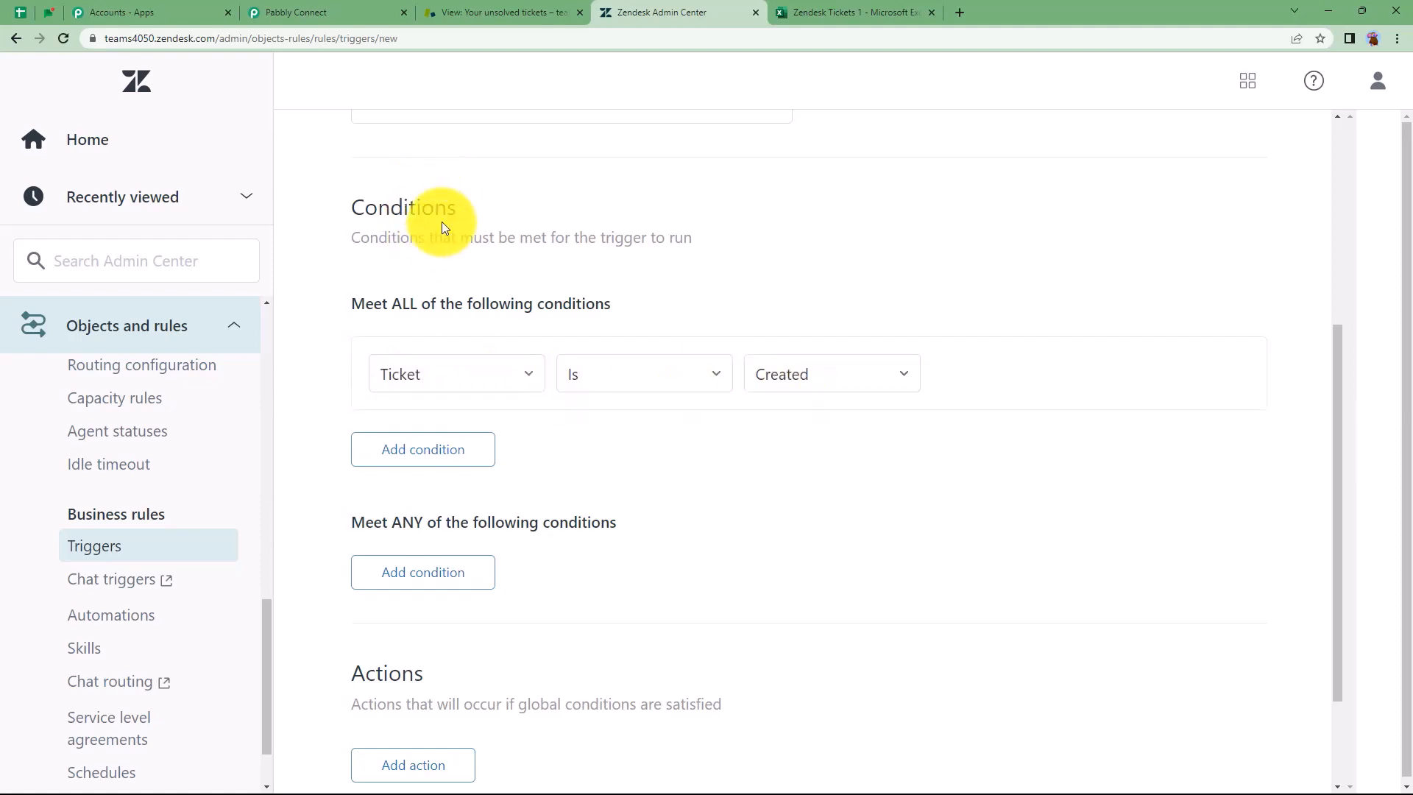
pyautogui.scroll(-2, 520, 434)
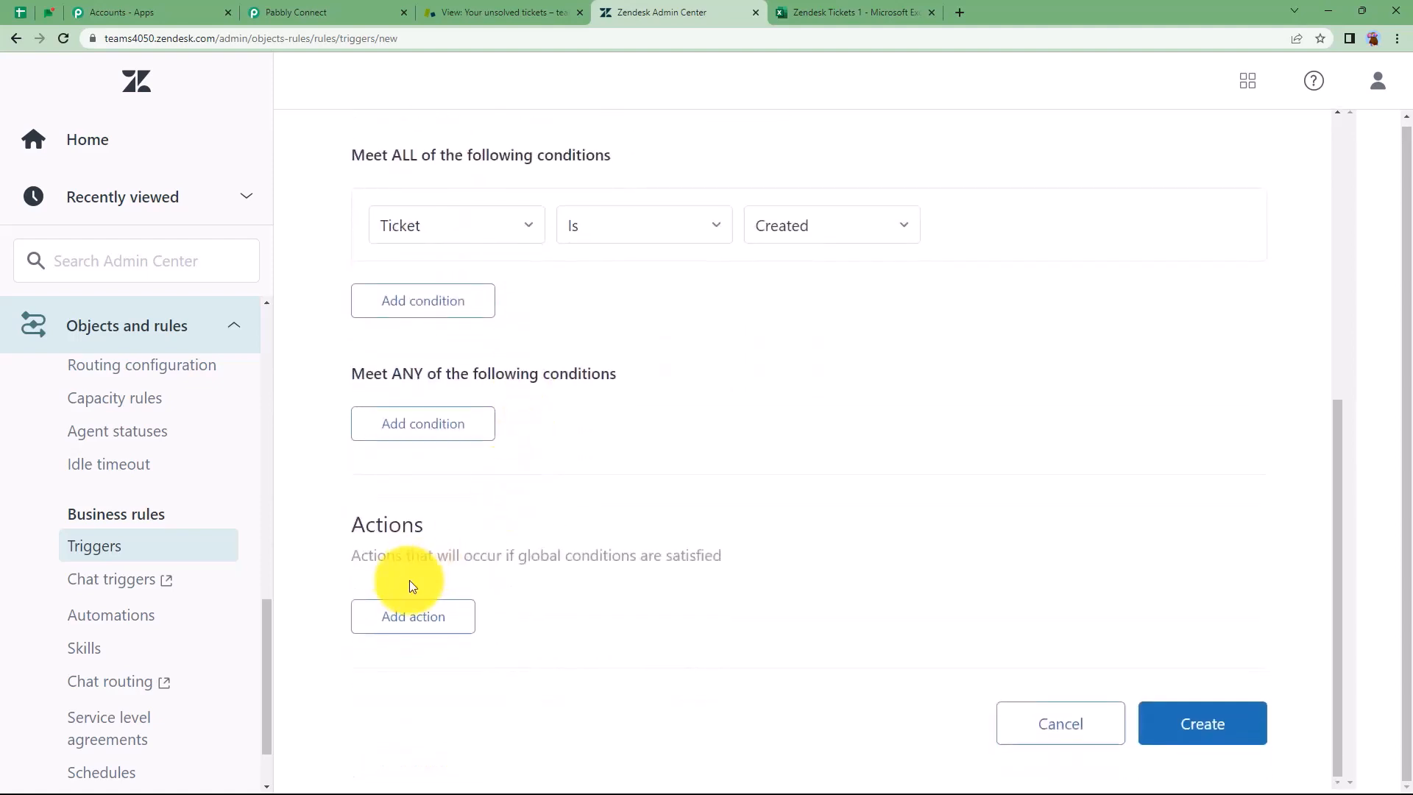
# Add the action Notify active webhook → MS Excel 1
pyautogui.click(430, 630)
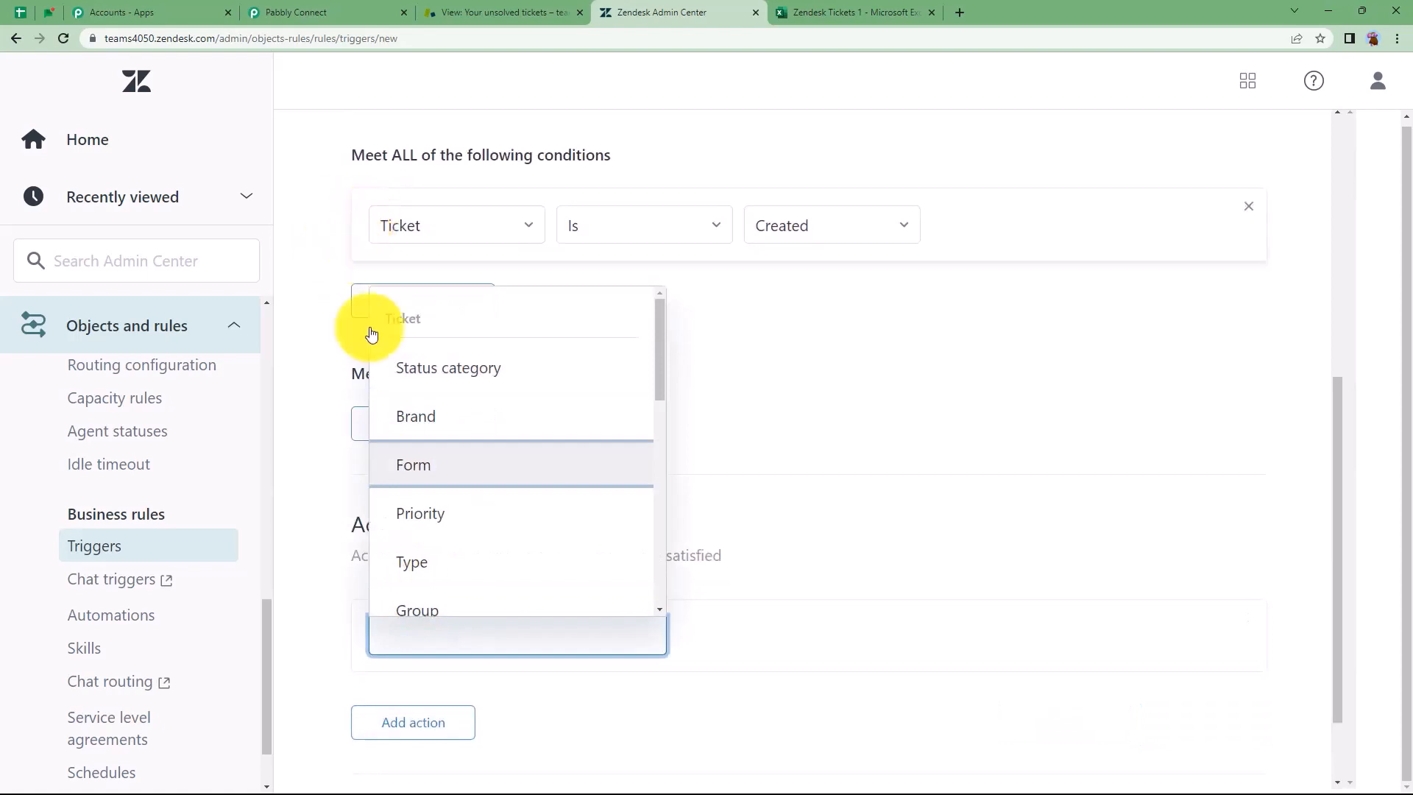
pyautogui.scroll(-3, 450, 447)
pyautogui.scroll(-6, 450, 447)
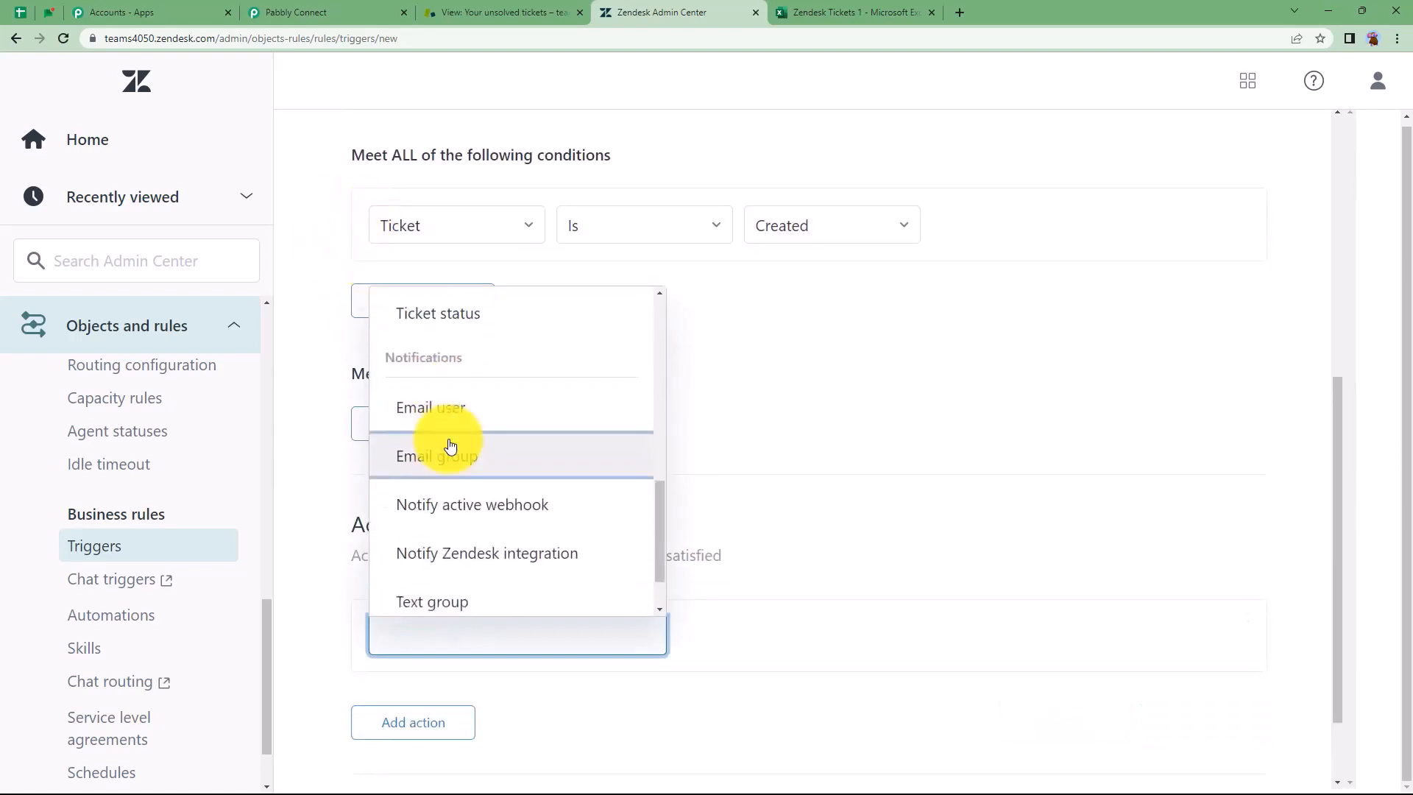
pyautogui.click(450, 440)
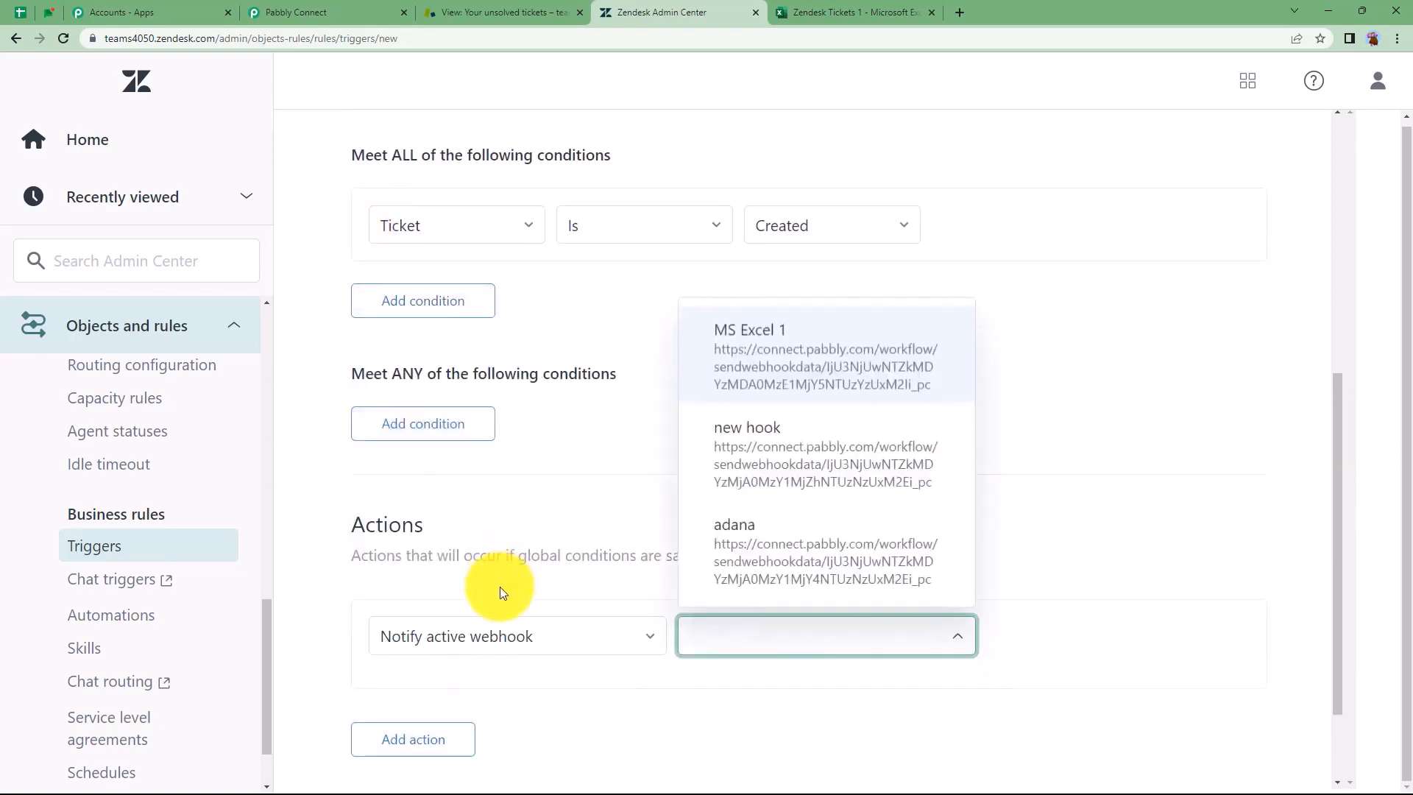
pyautogui.click(782, 339)
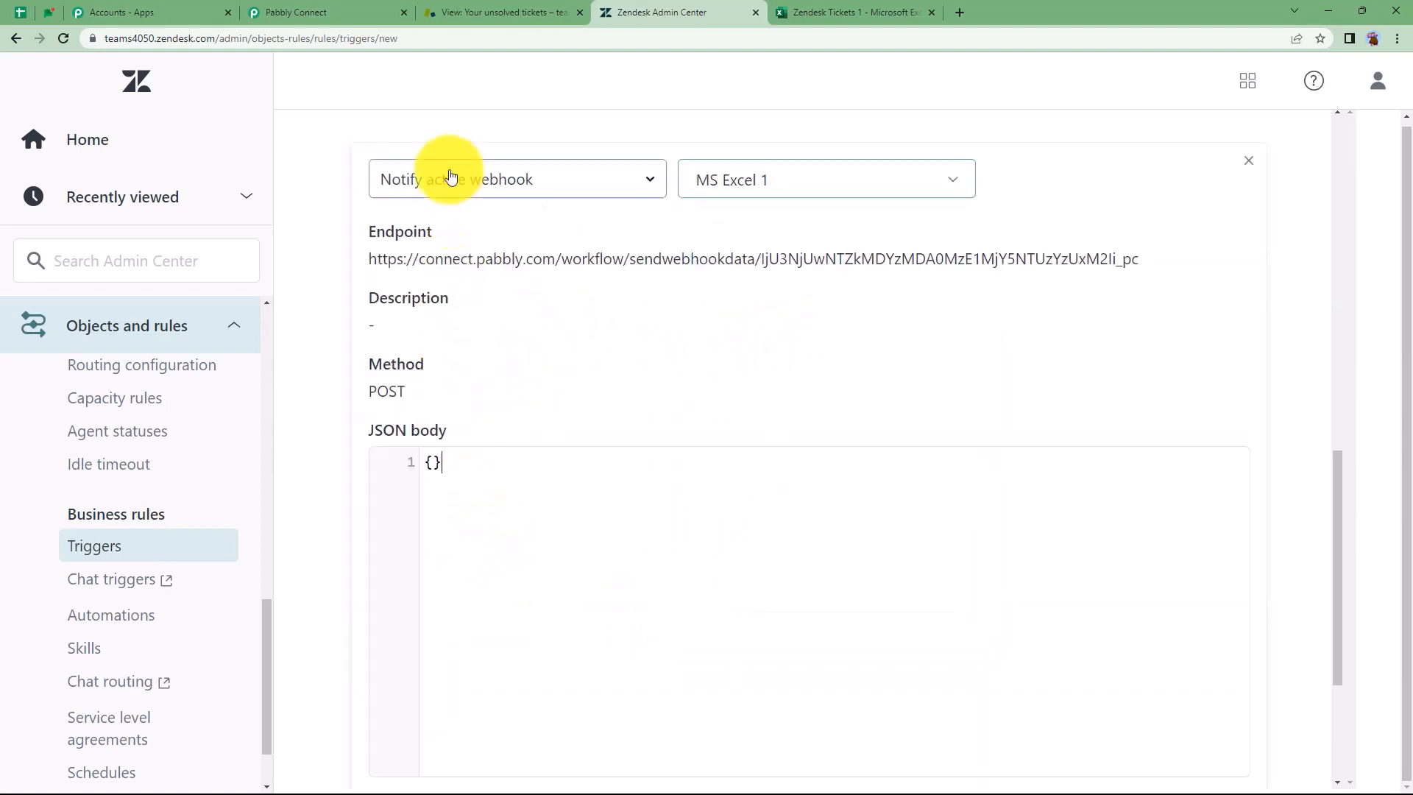
pyautogui.scroll(2, 529, 306)
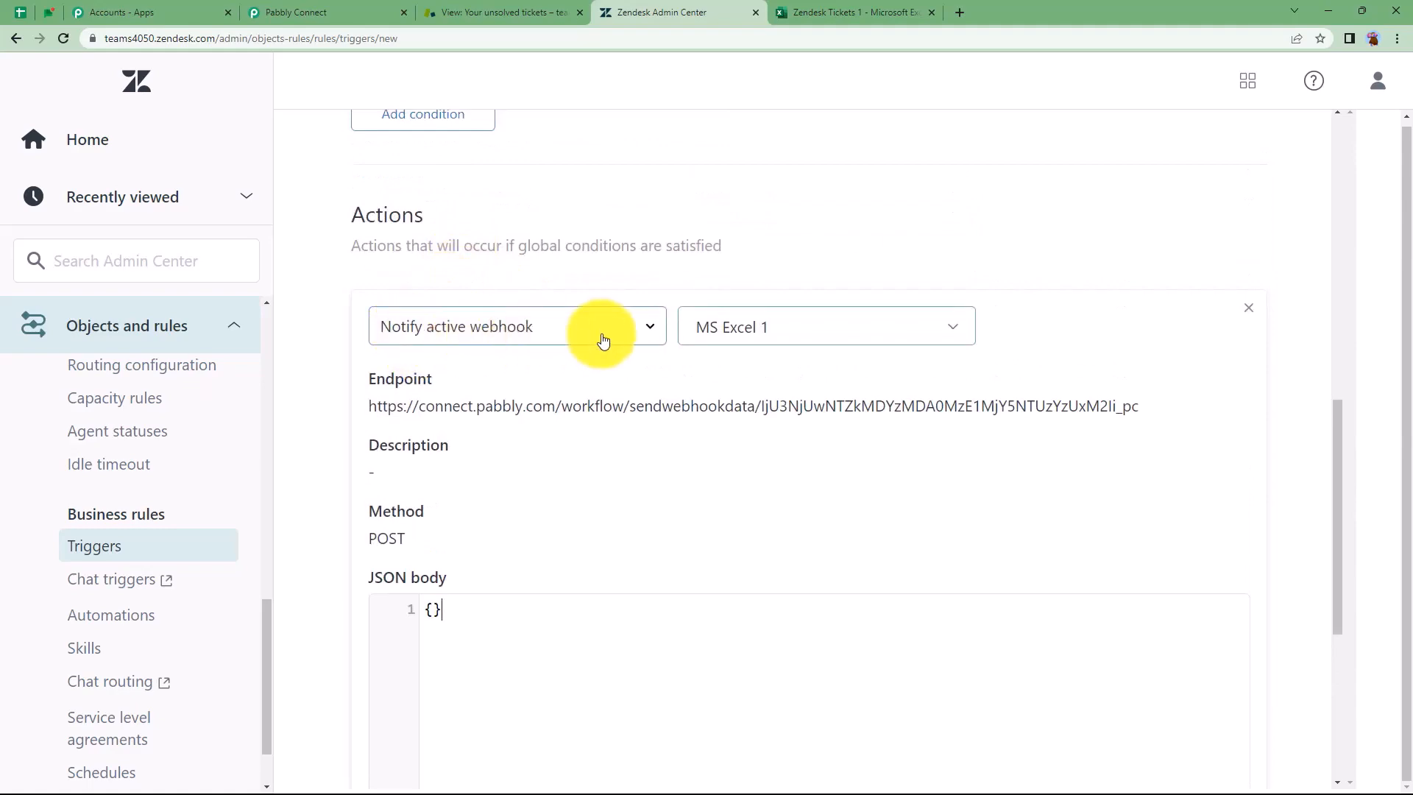
# Copy the sample JSON block from Pabbly's setup instructions
pyautogui.click(346, 13)
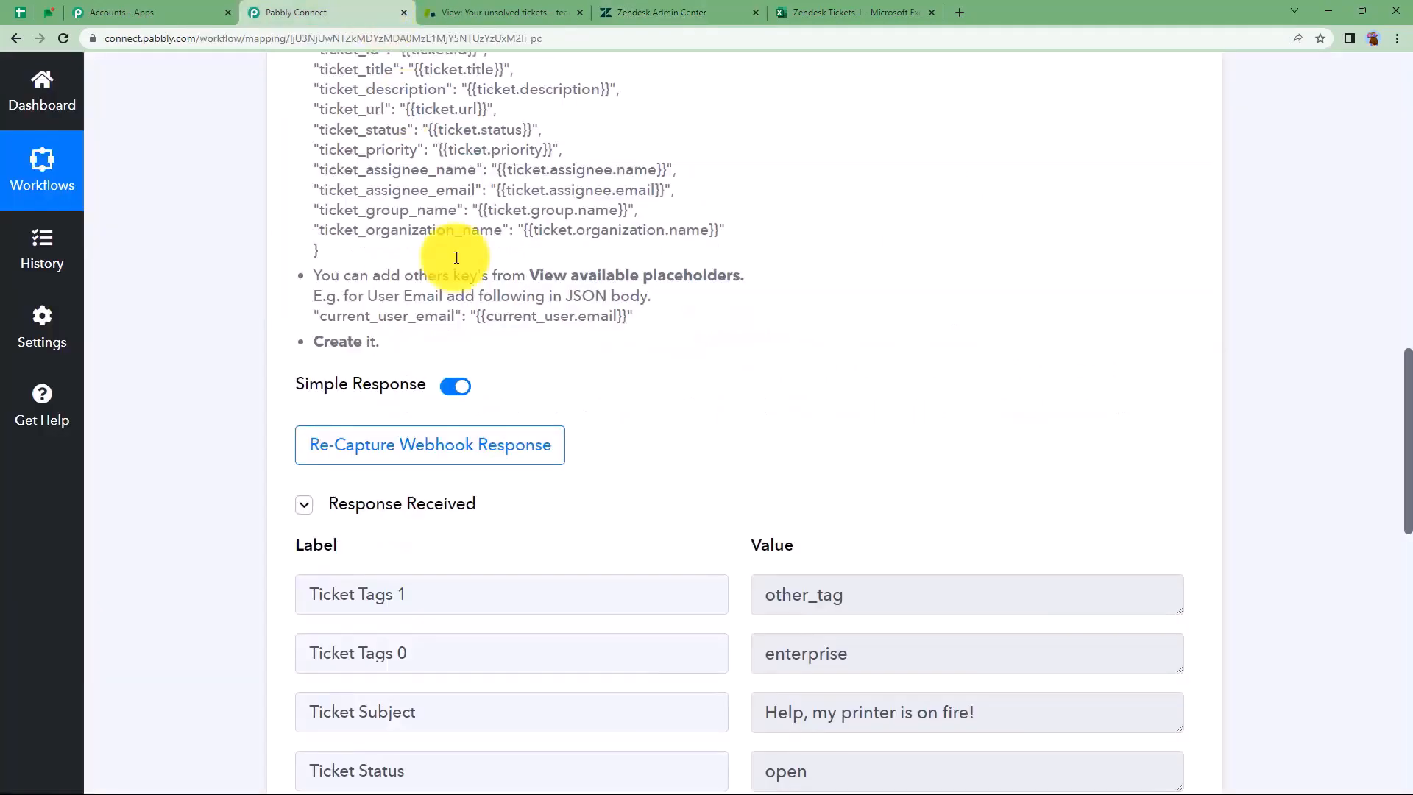
pyautogui.scroll(8, 543, 303)
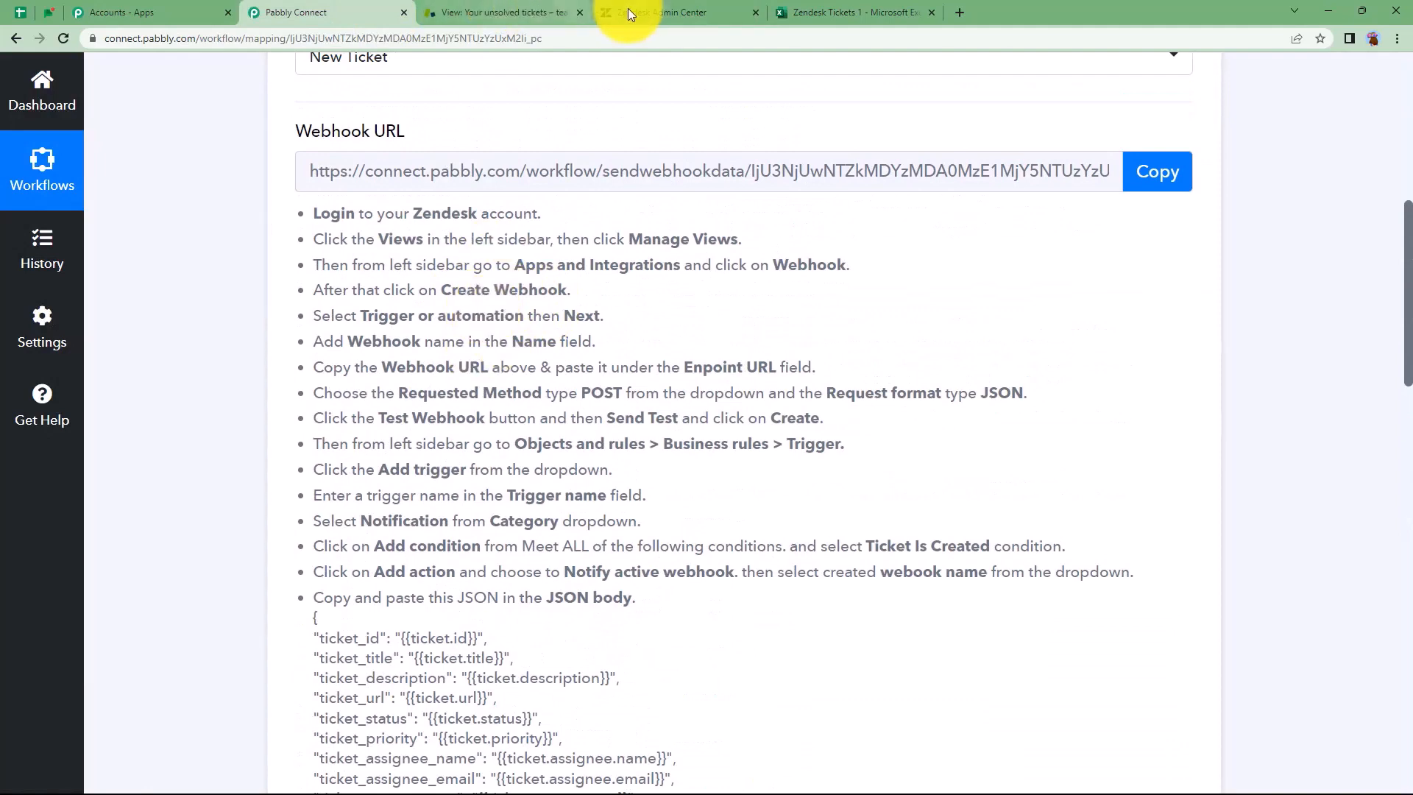
pyautogui.click(628, 9)
pyautogui.scroll(-2, 442, 456)
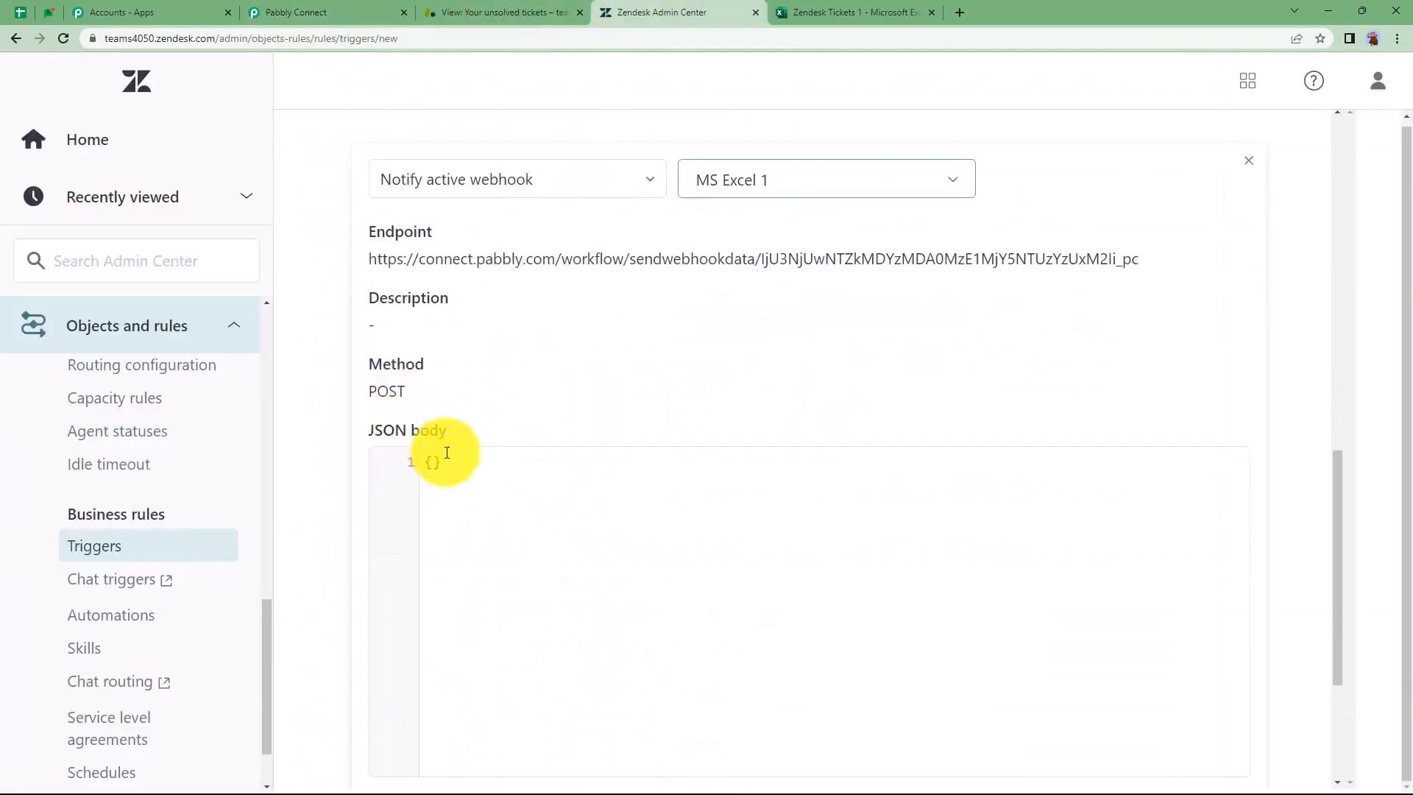
pyautogui.click(346, 12)
pyautogui.scroll(-4, 322, 434)
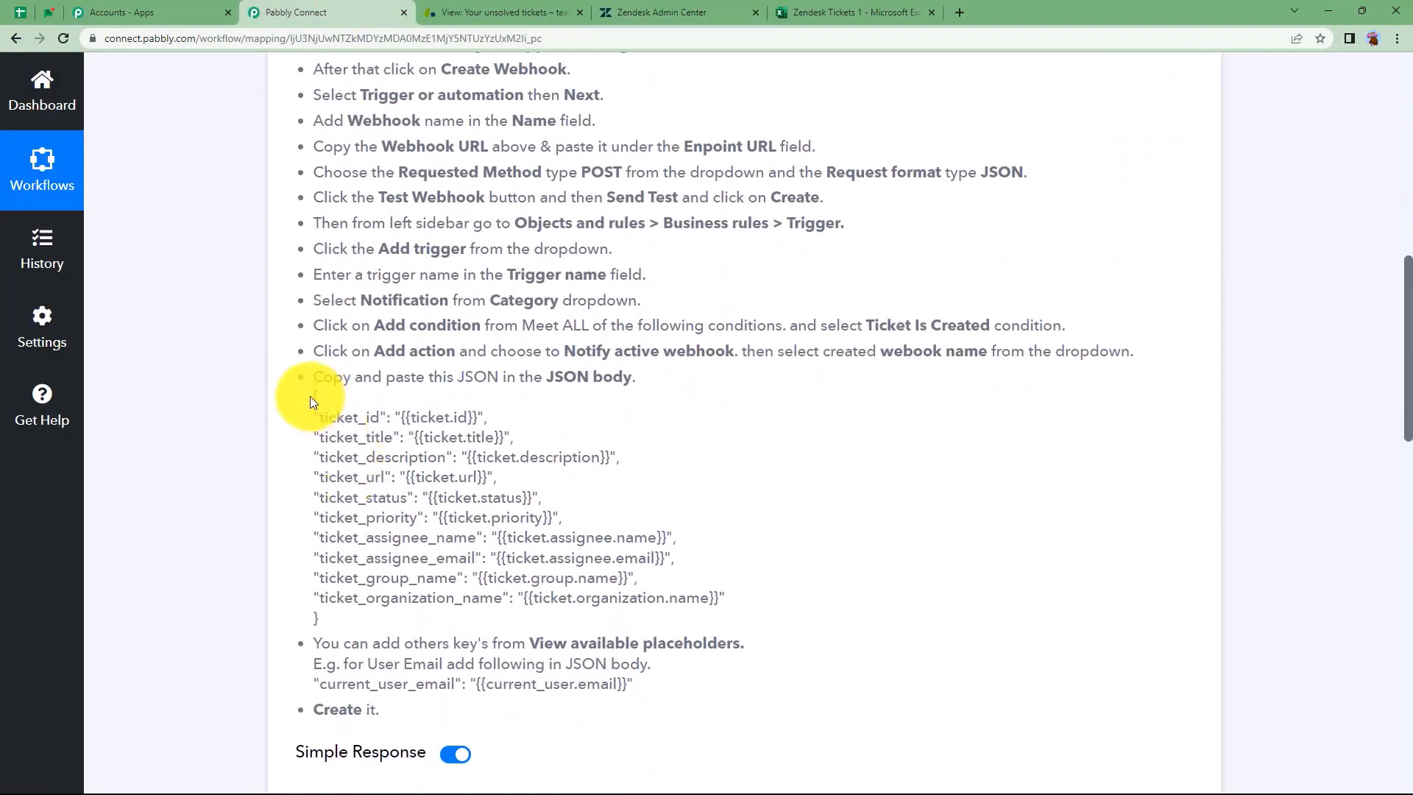
pyautogui.moveTo(311, 396); pyautogui.dragTo(377, 617)
pyautogui.hotkey('ctrl', 'c')
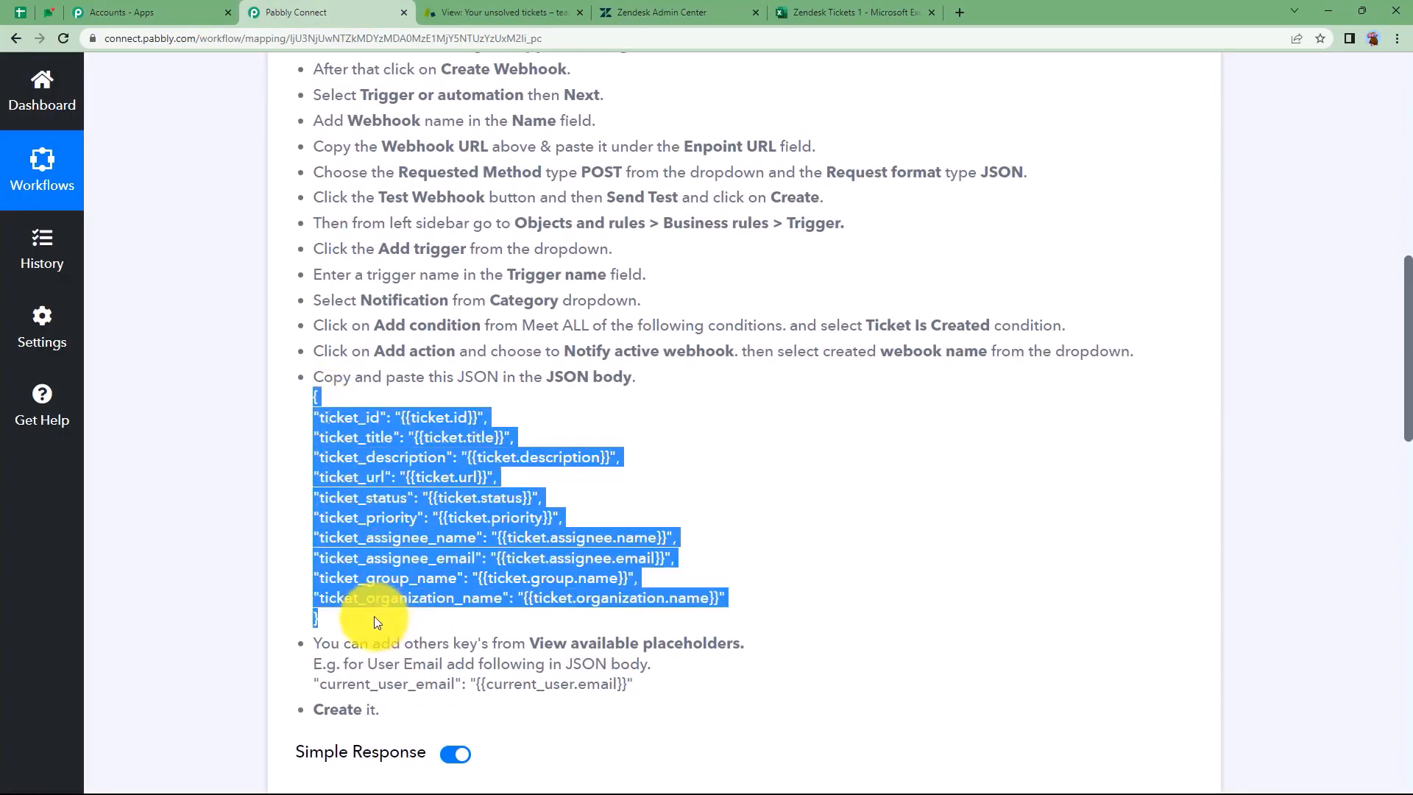
# Paste it as the trigger's JSON body and create the Ticket Created trigger
pyautogui.click(618, 13)
pyautogui.click(609, 442)
pyautogui.hotkey('ctrl', 'v')
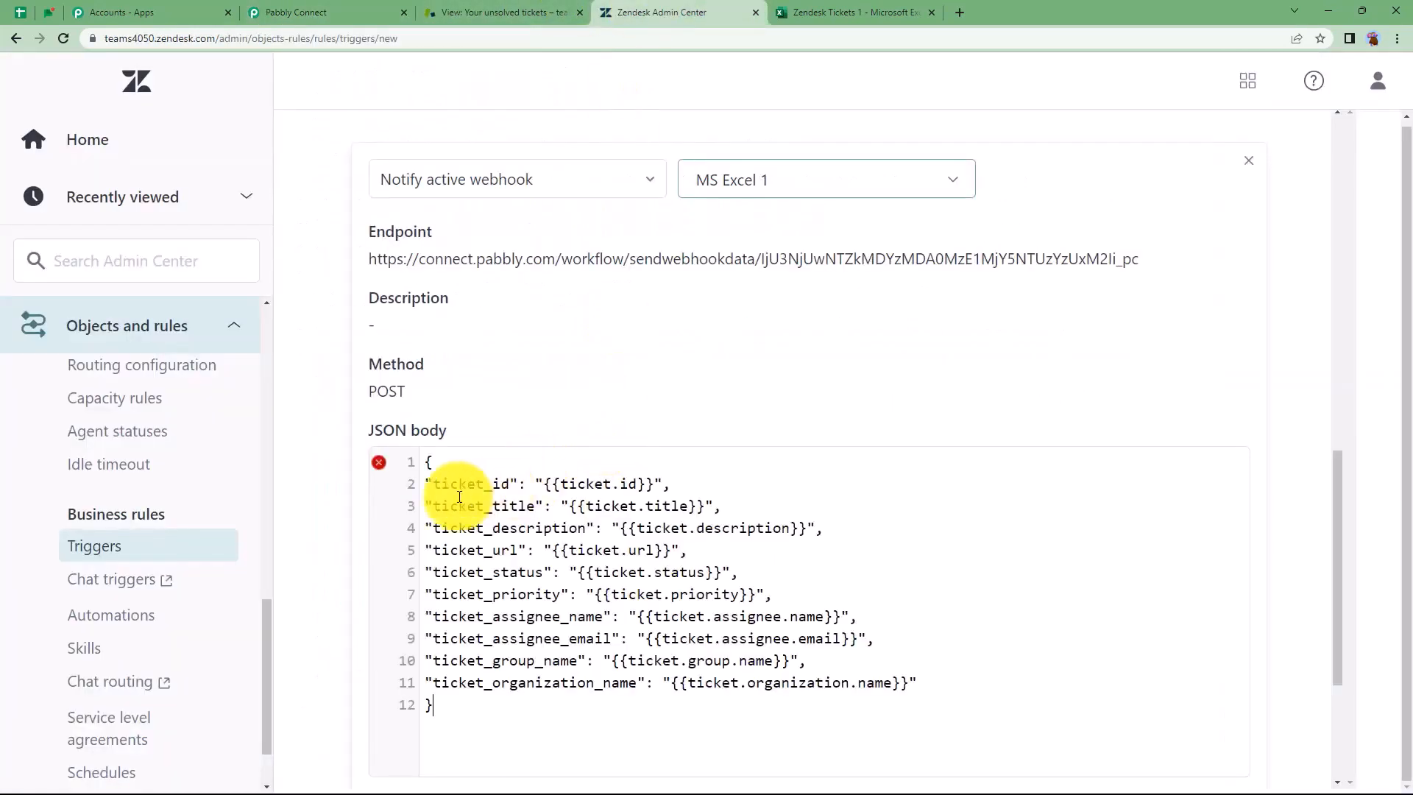
pyautogui.scroll(-3, 387, 468)
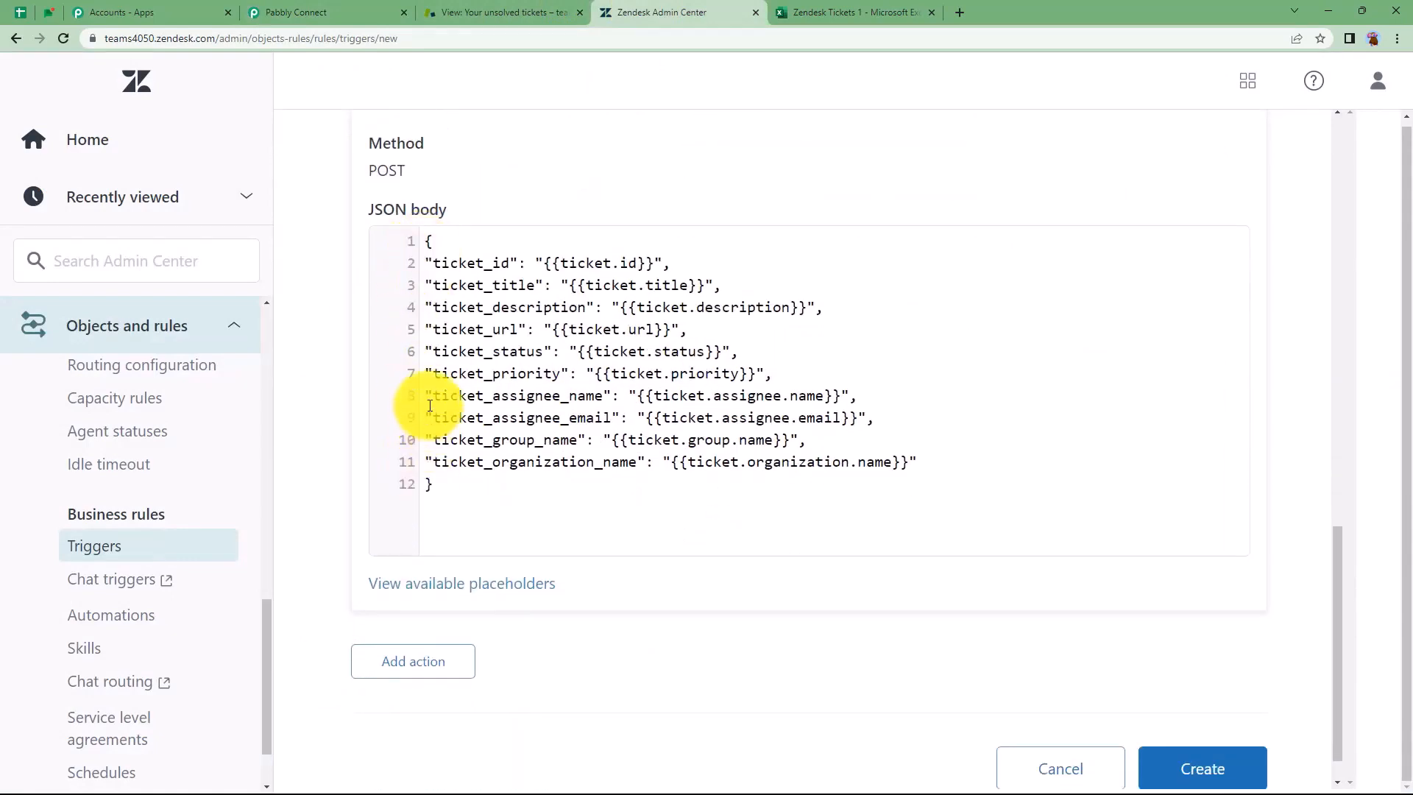
pyautogui.click(1240, 773)
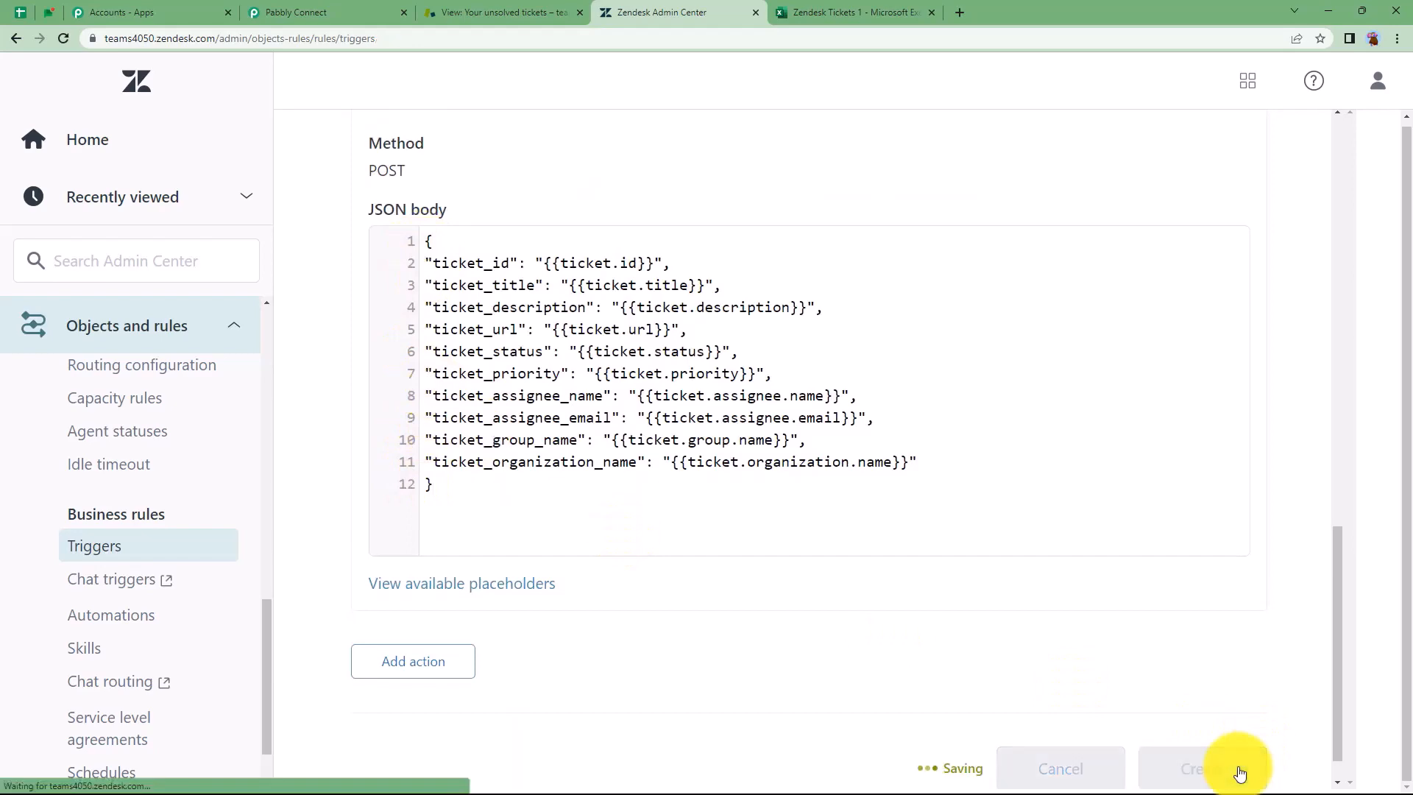
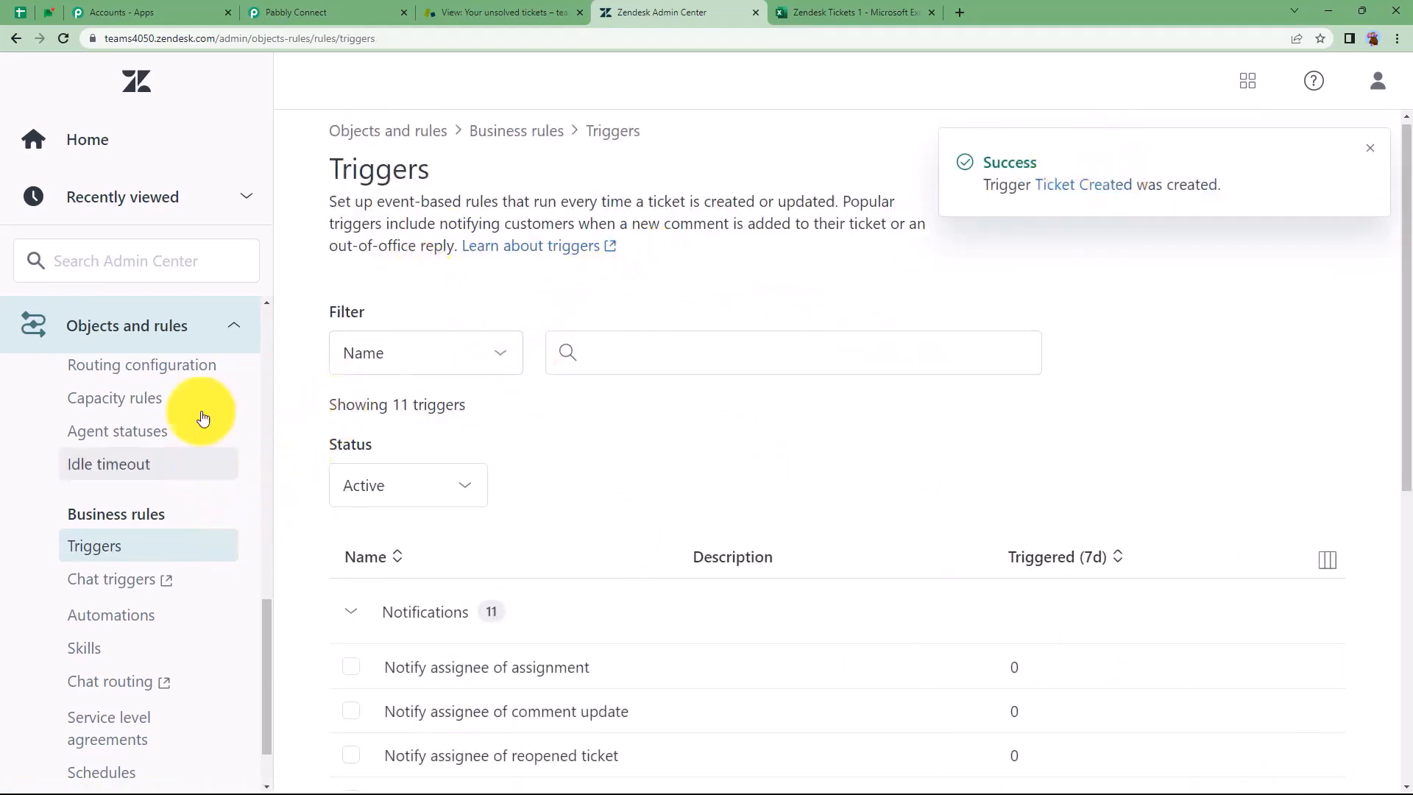
# Re-capture the Zendesk trigger's webhook response and confirm with Yes
pyautogui.click(316, 13)
pyautogui.click(341, 404)
pyautogui.scroll(-4, 325, 426)
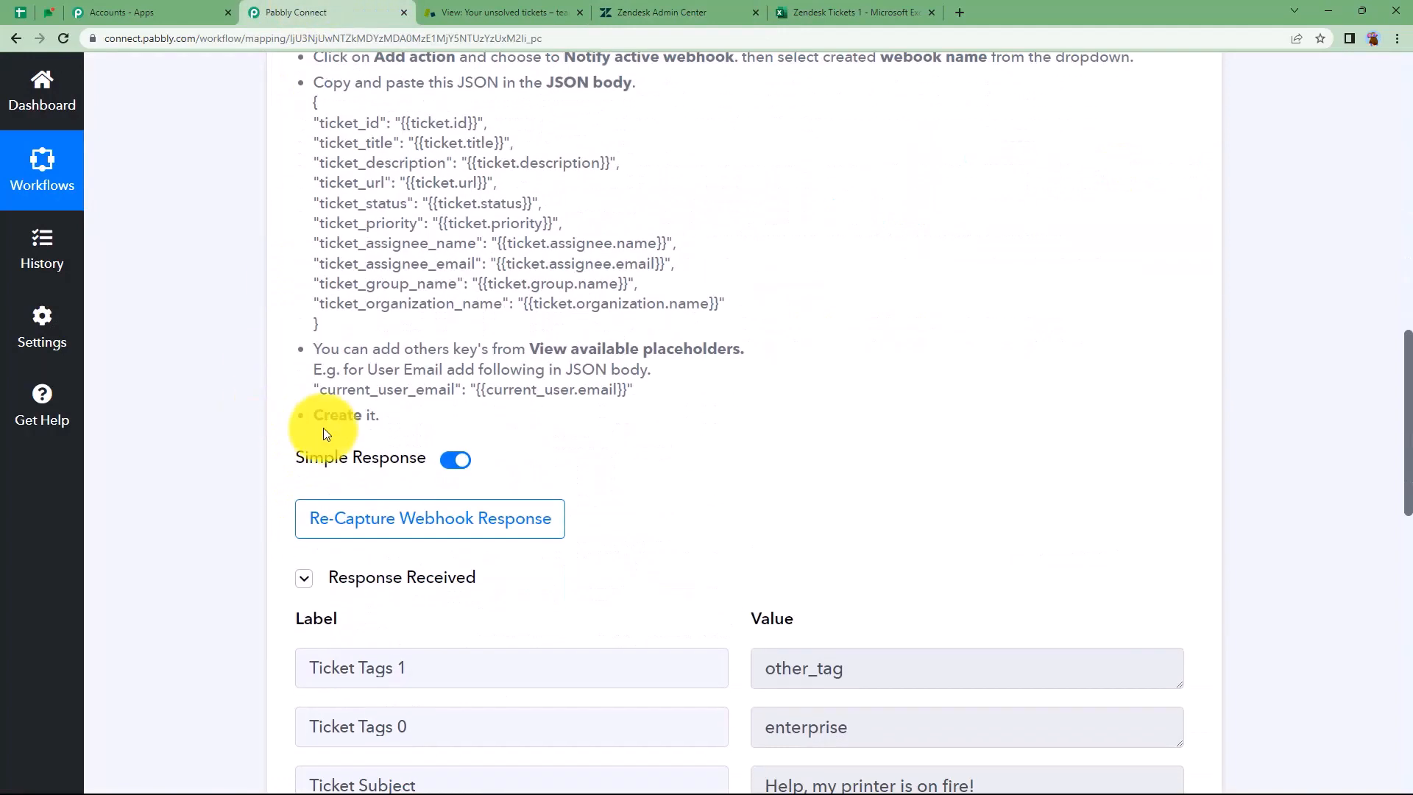
pyautogui.scroll(-3, 690, 514)
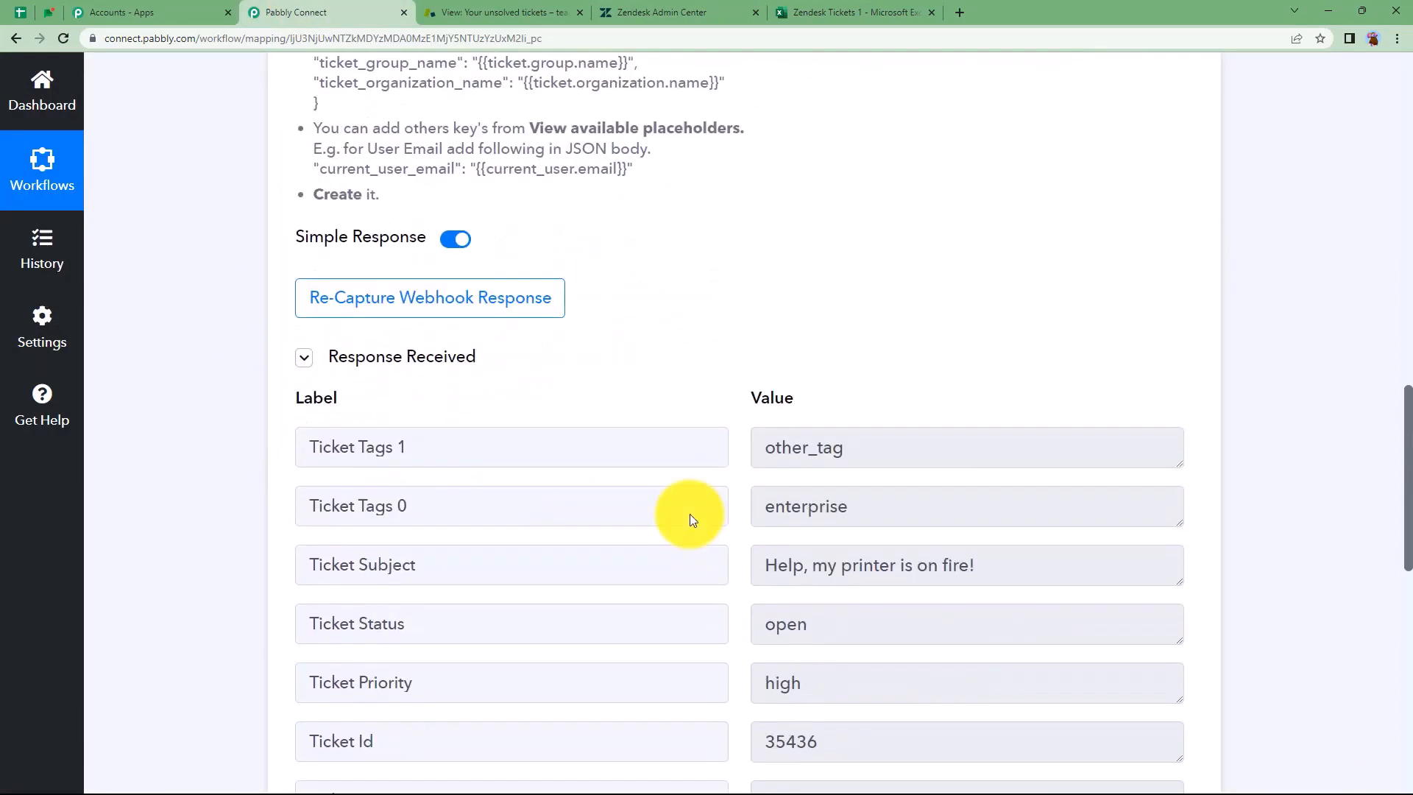
pyautogui.click(466, 303)
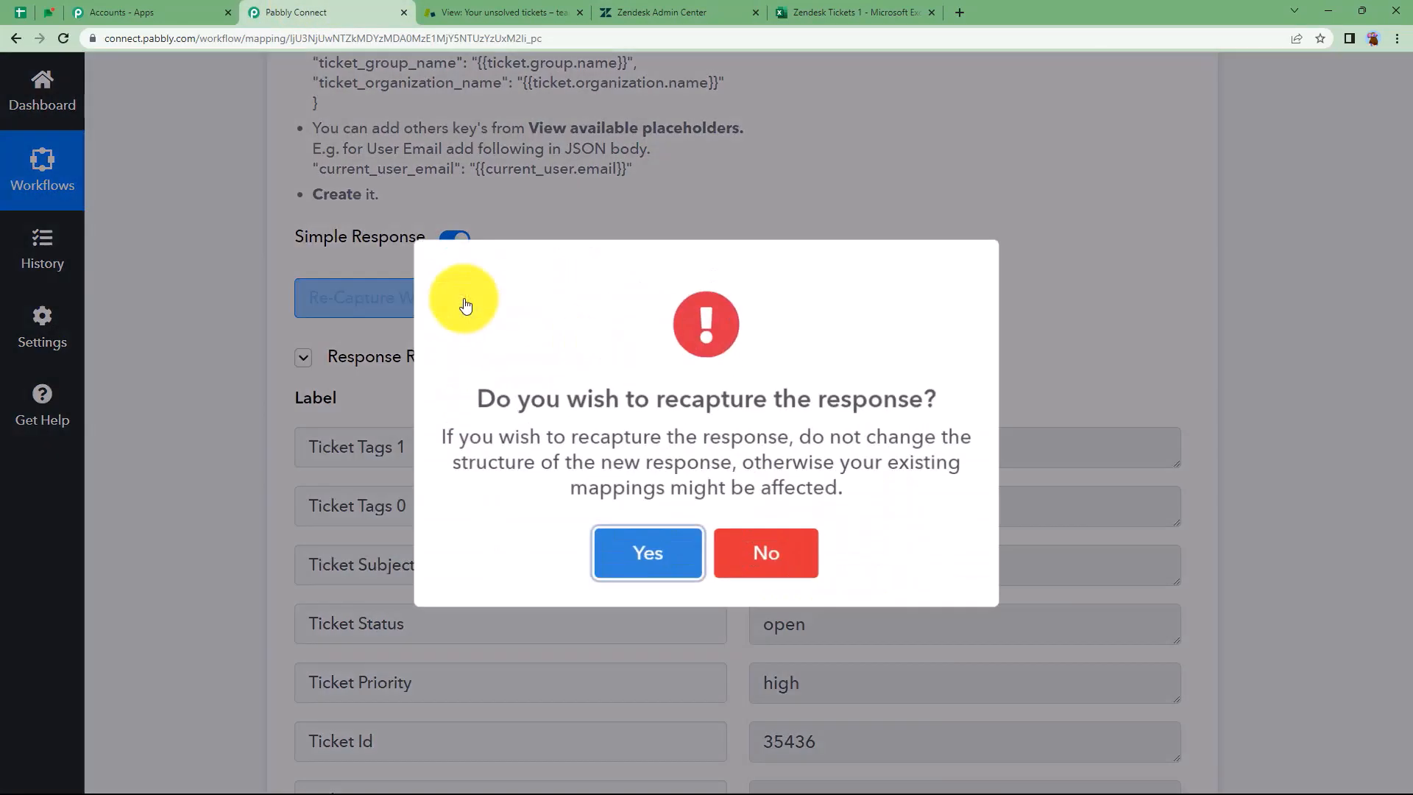
pyautogui.click(622, 543)
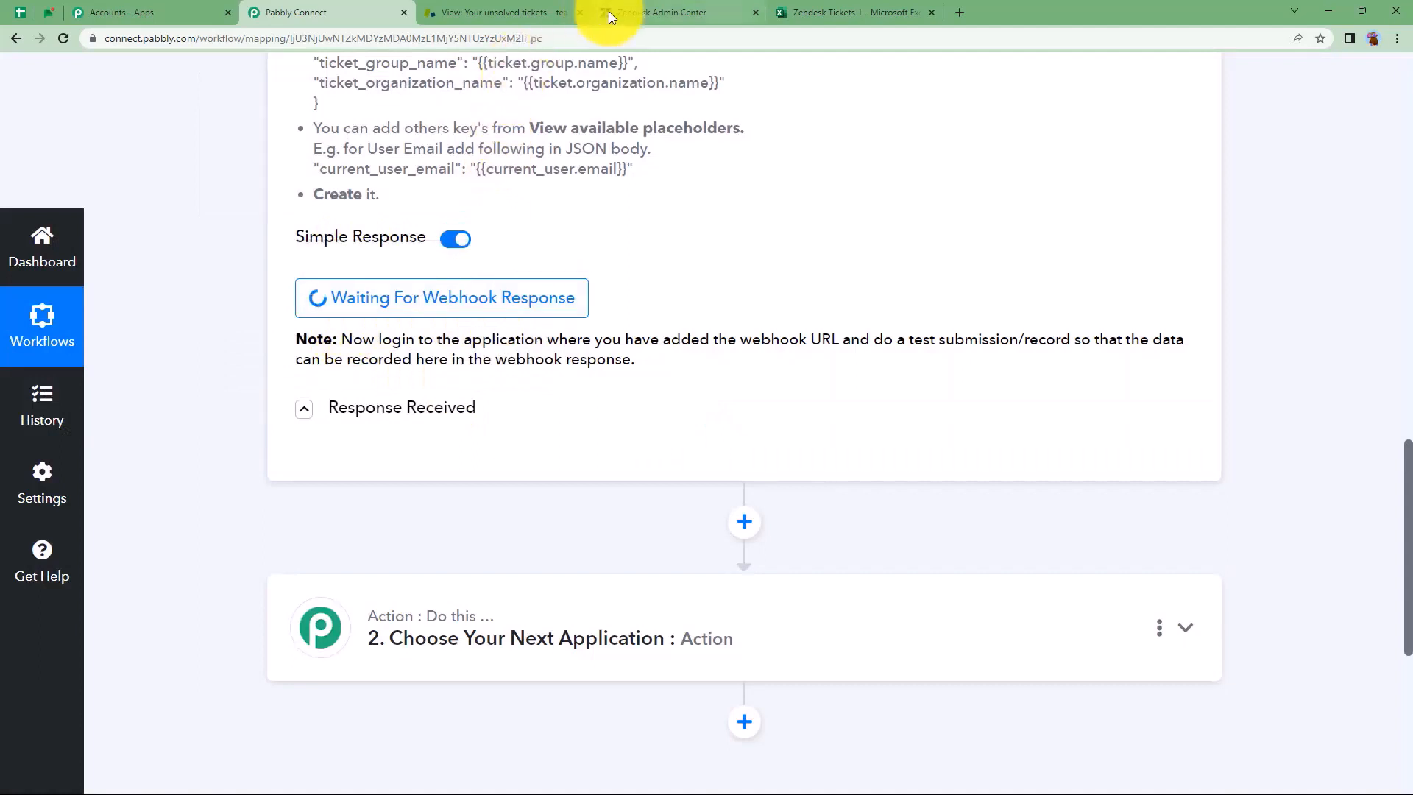
# Start a new Zendesk ticket and create a new user as its requester
pyautogui.click(491, 13)
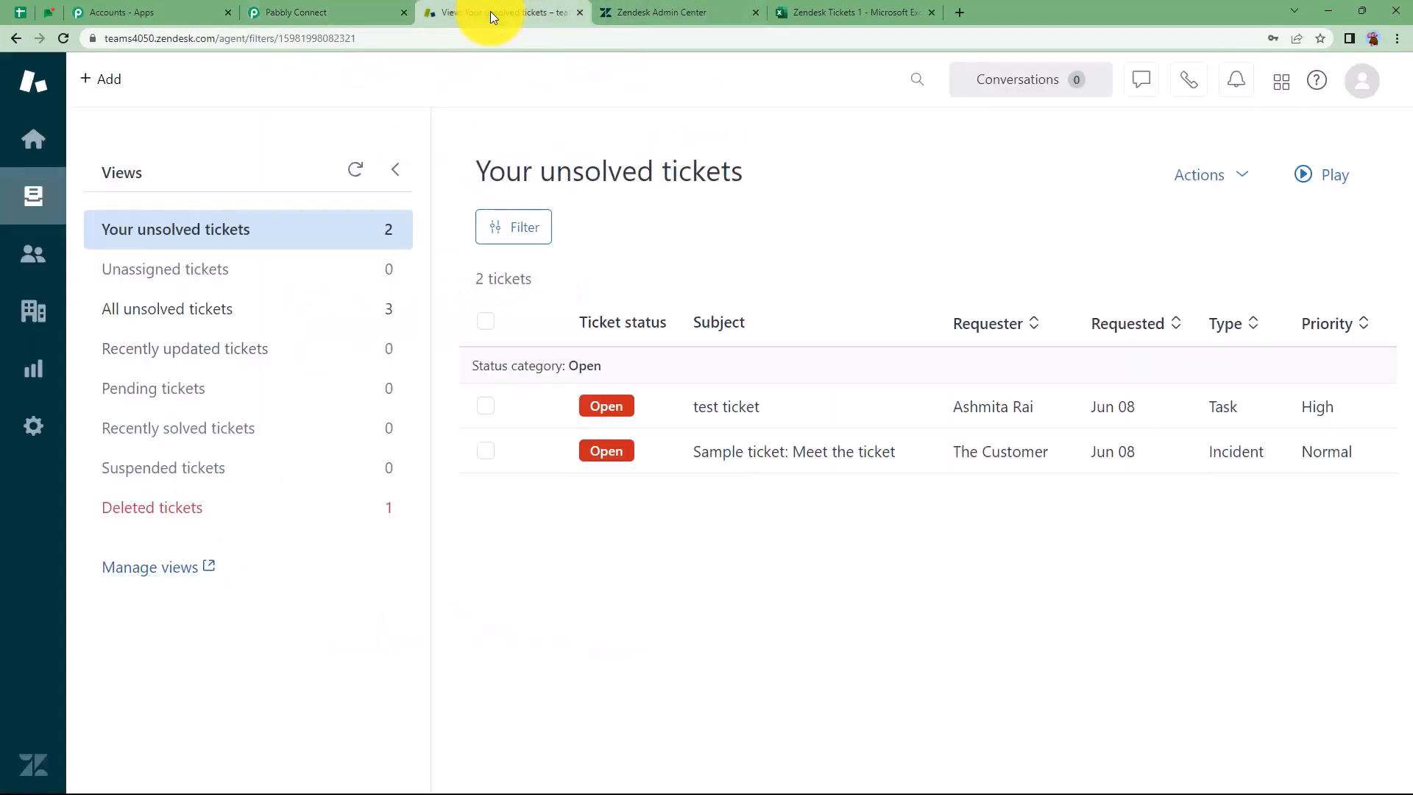
pyautogui.click(96, 82)
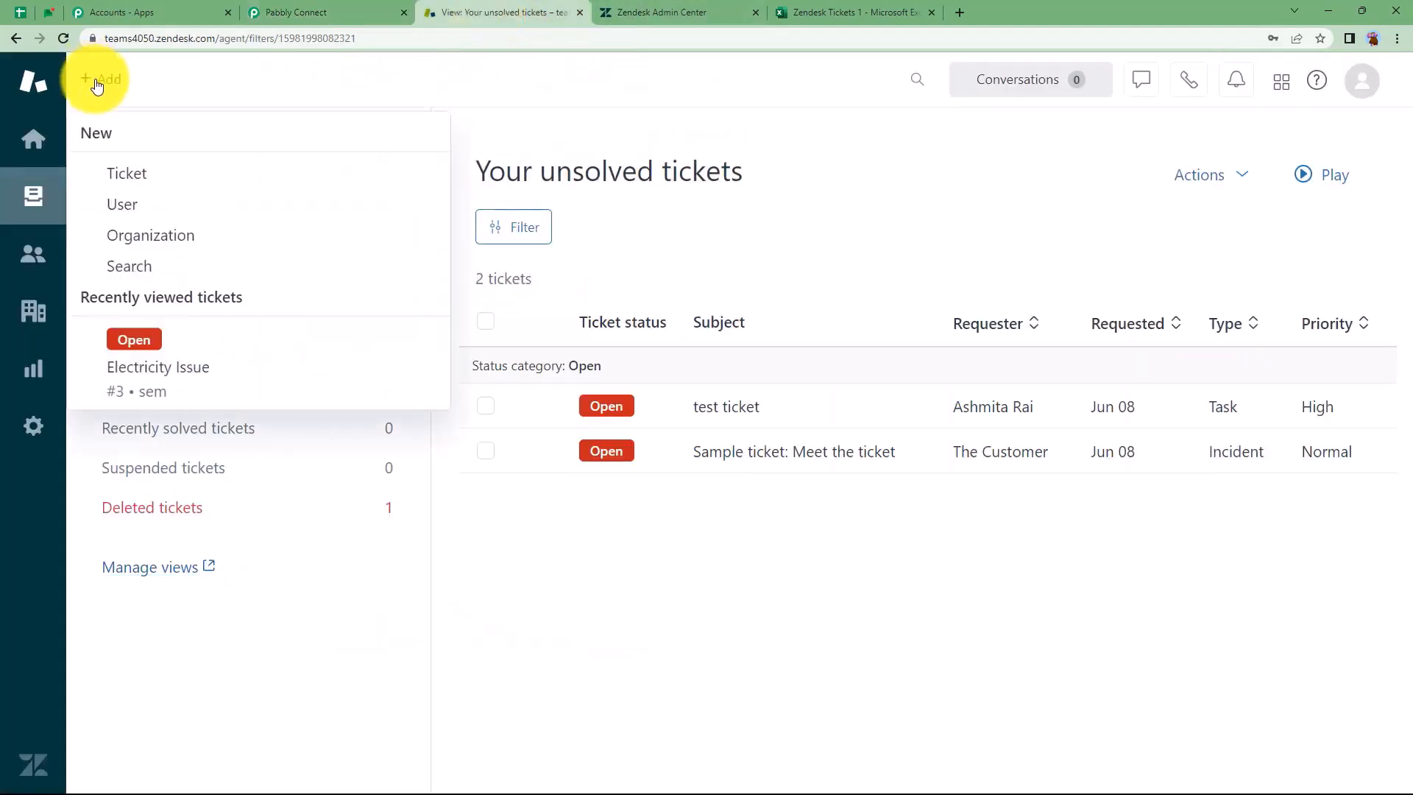
pyautogui.click(123, 172)
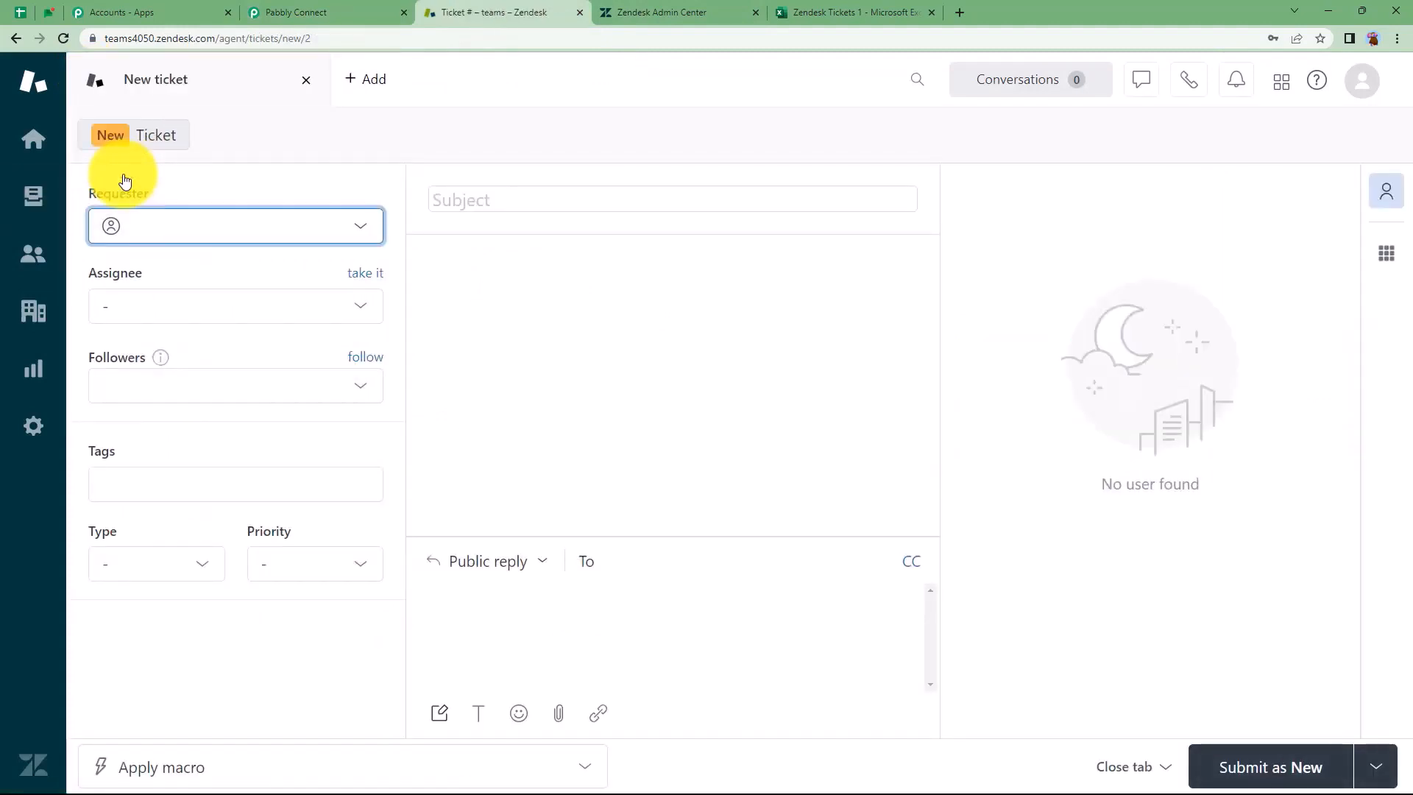
pyautogui.click(158, 228)
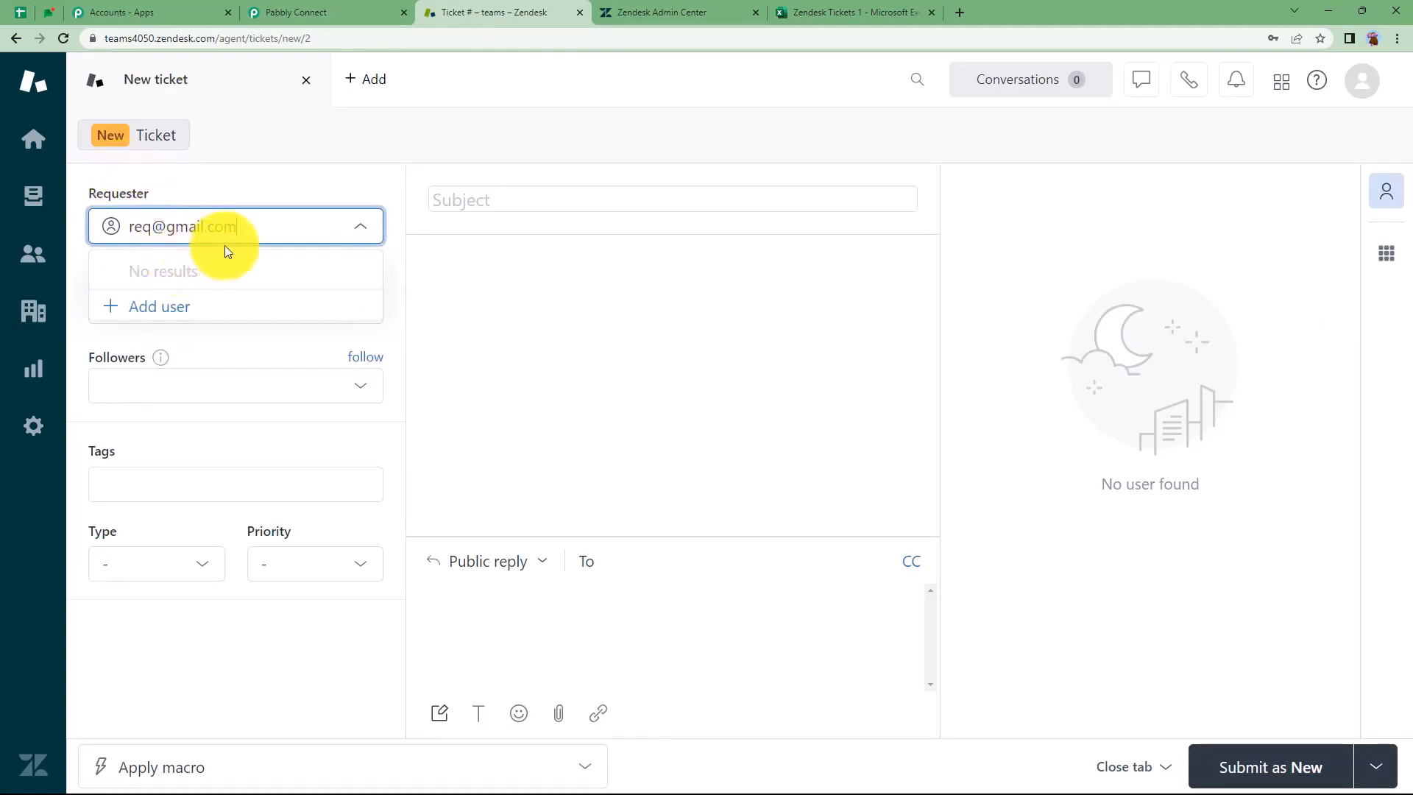
pyautogui.press('Return')
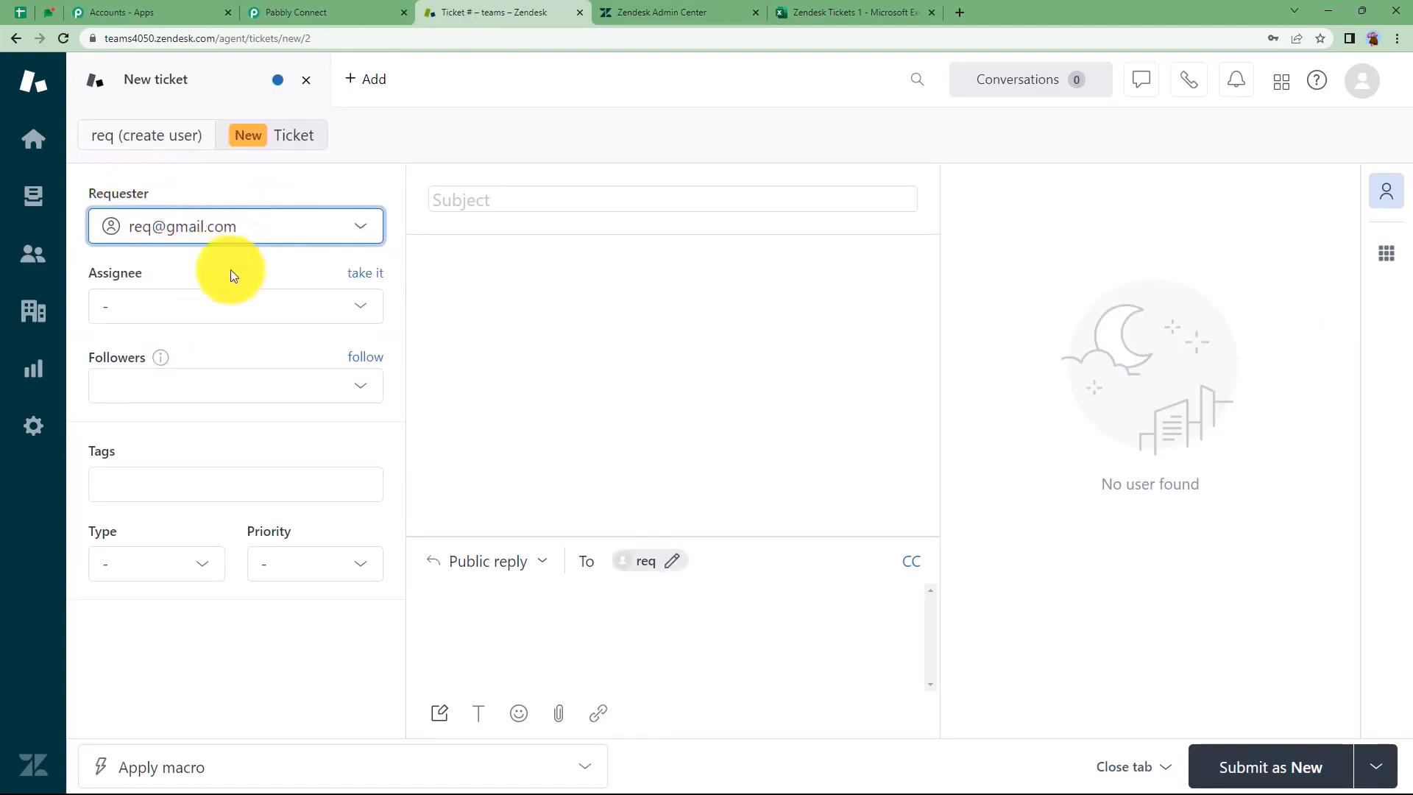
# Assign the ticket to the Support group, with type Problem and priority Normal
pyautogui.click(214, 306)
pyautogui.click(235, 397)
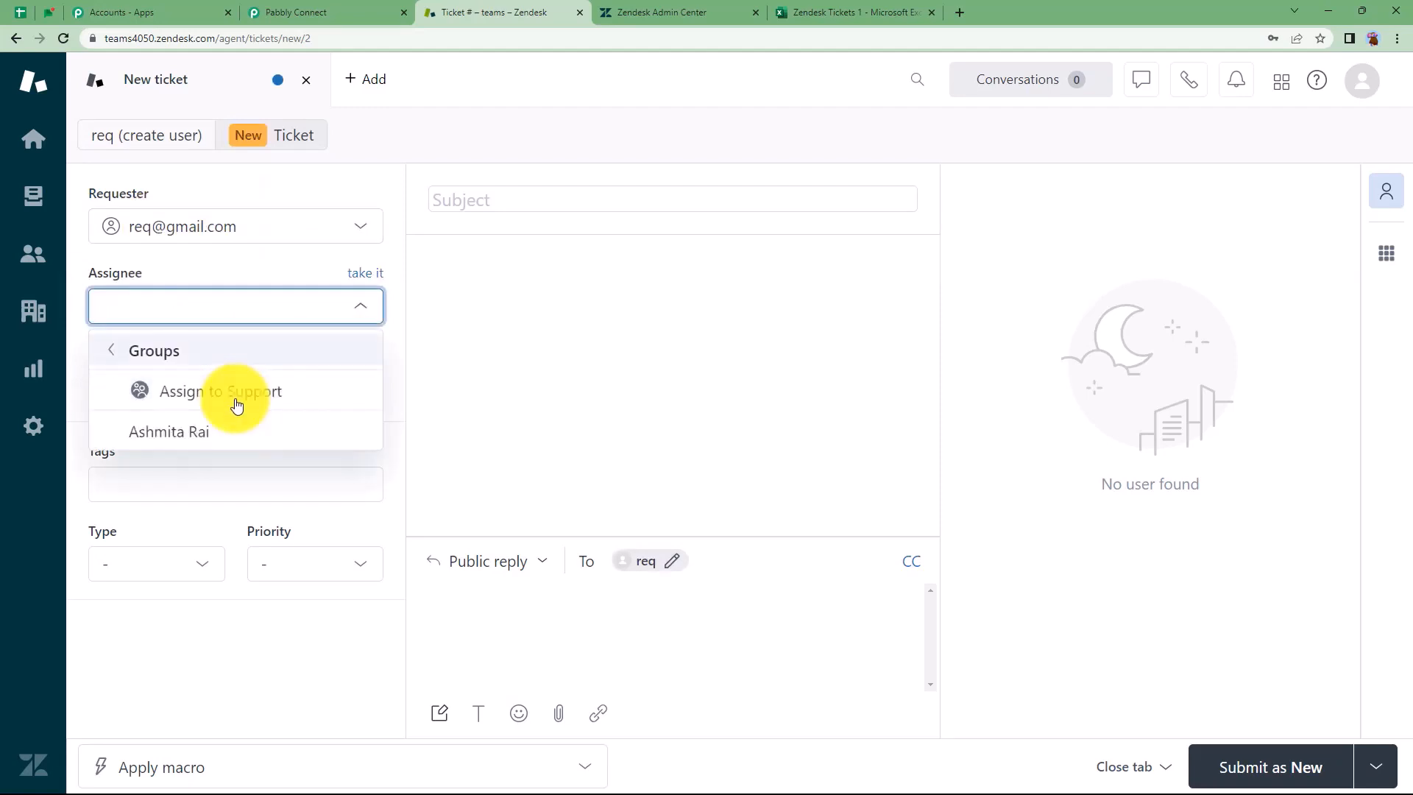
pyautogui.click(246, 403)
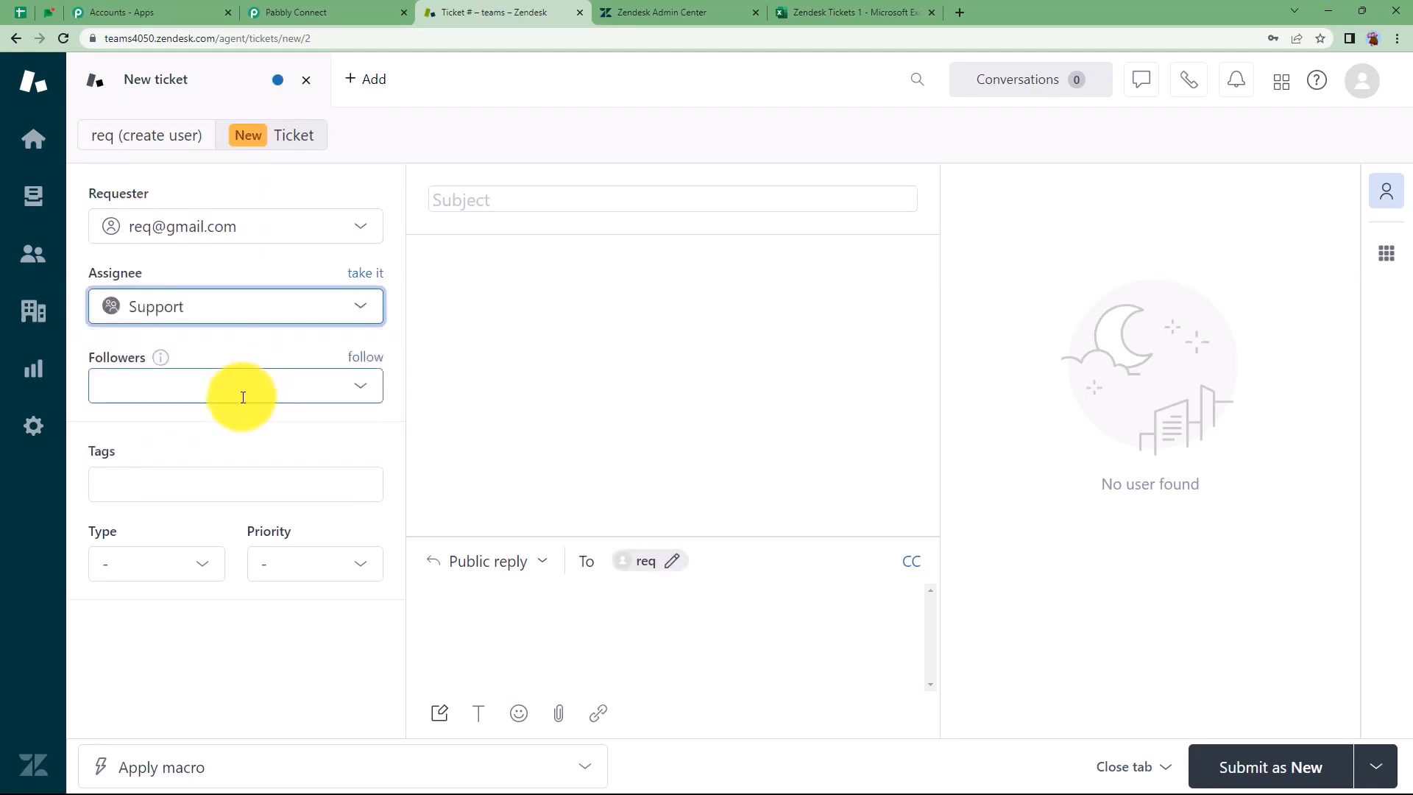
pyautogui.click(155, 561)
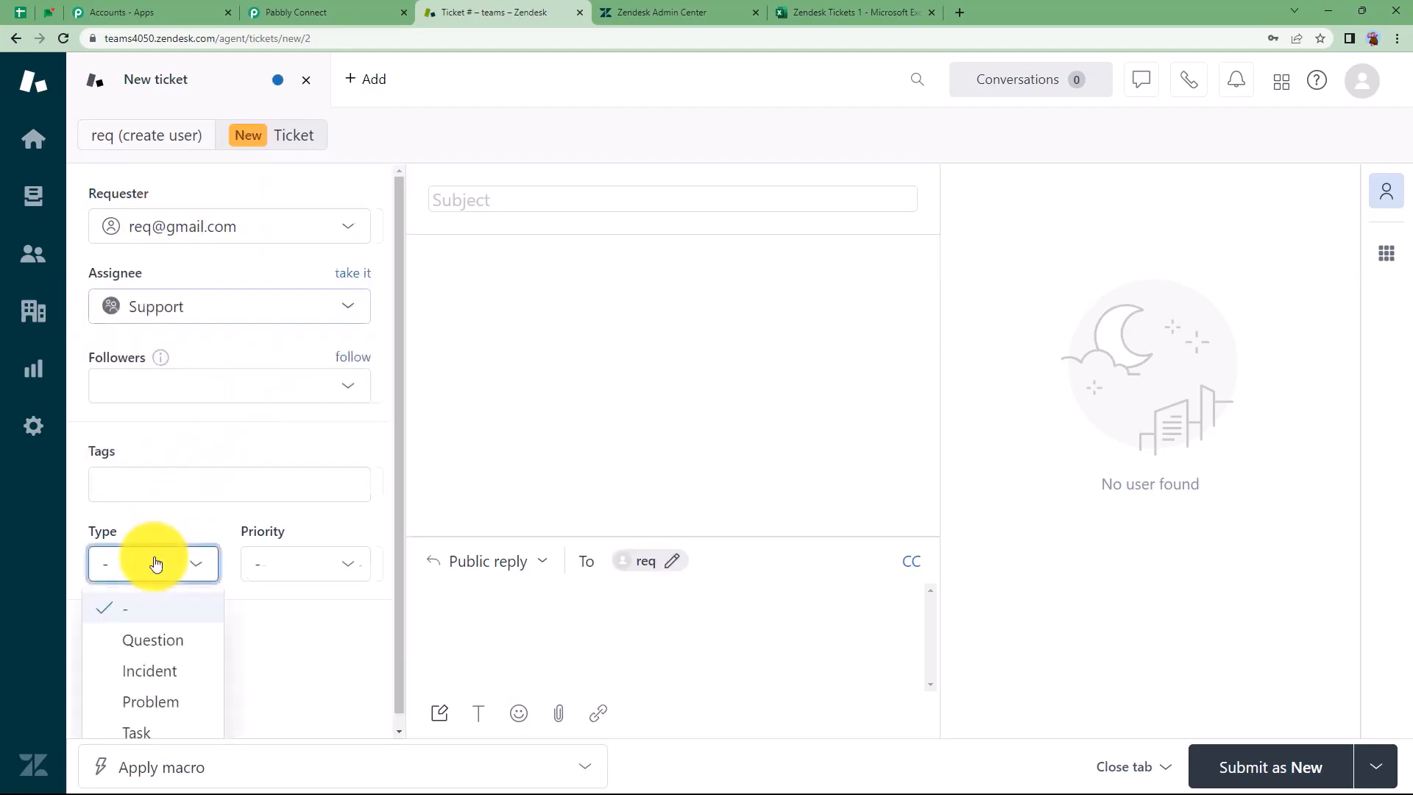
pyautogui.click(156, 699)
pyautogui.click(286, 581)
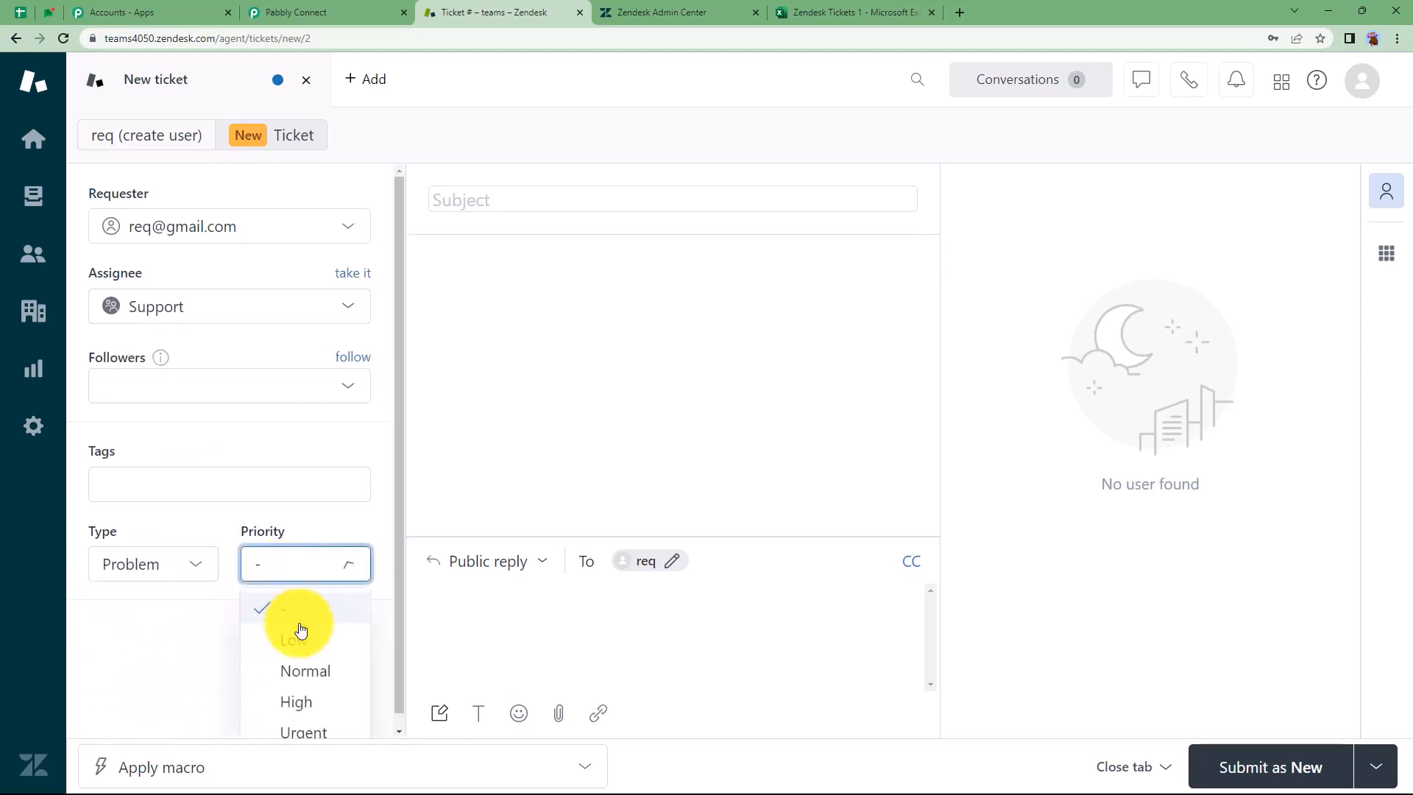
pyautogui.click(312, 673)
# Enter the subject 'Electricity Issue' and a power-outage description, then submit the ticket
pyautogui.click(494, 201)
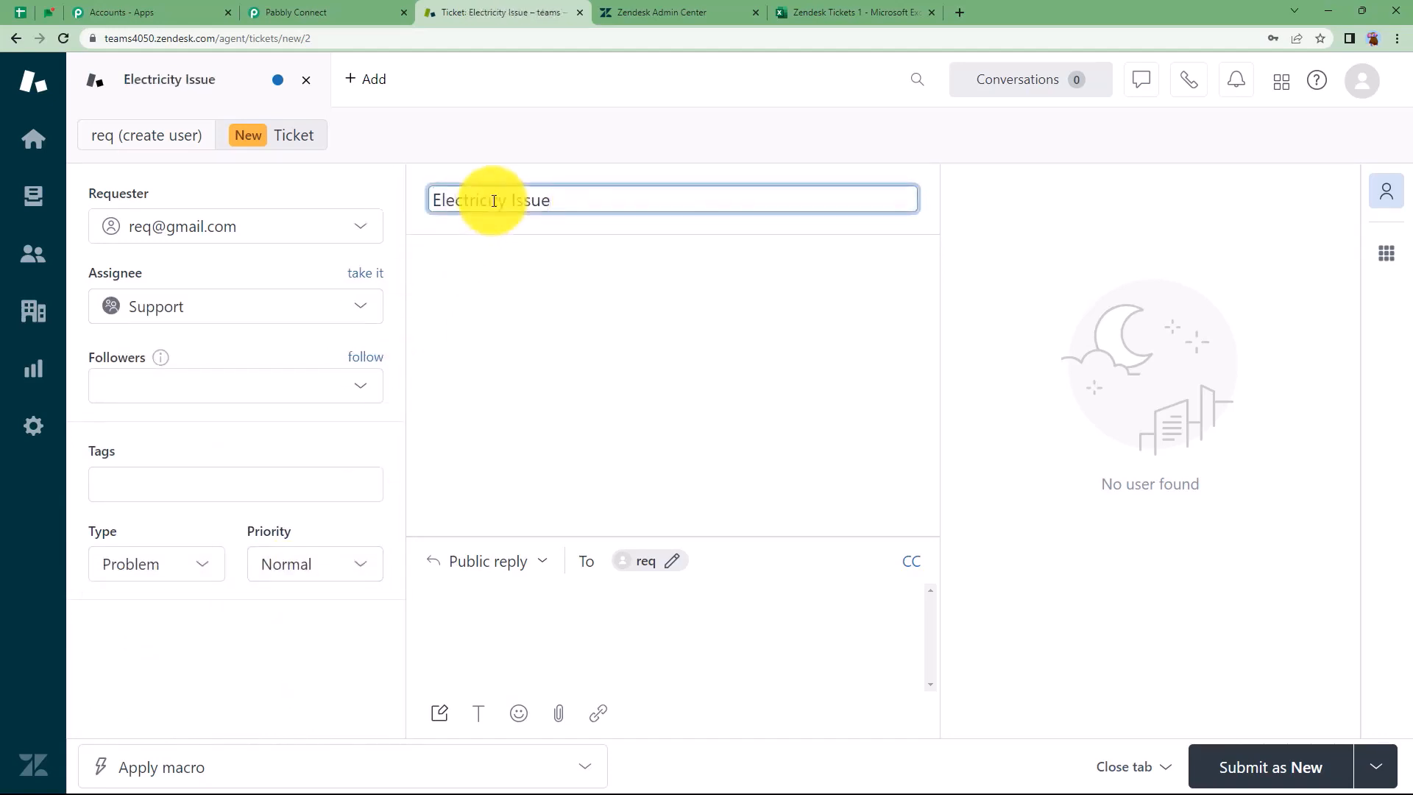
pyautogui.click(536, 639)
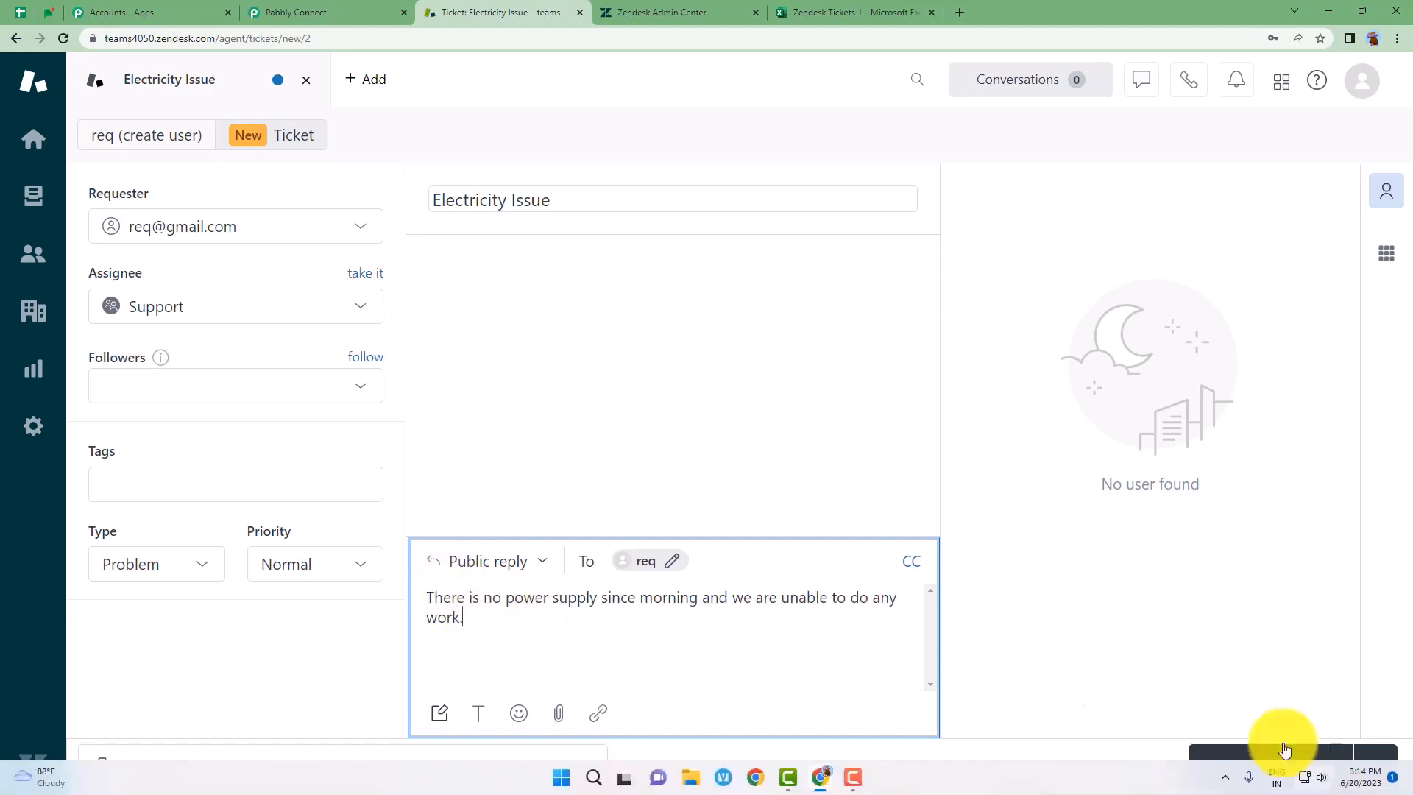
pyautogui.click(1264, 770)
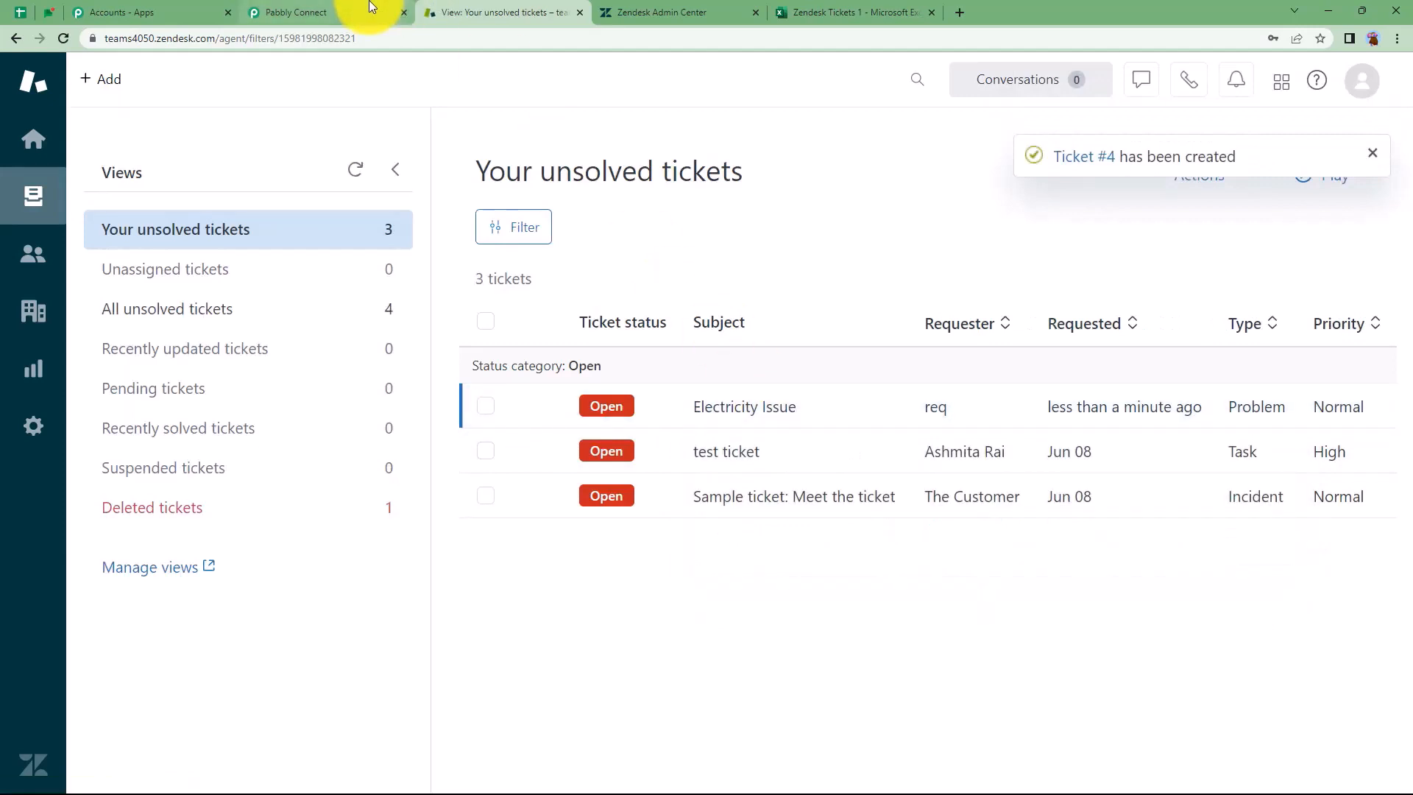
pyautogui.click(317, 13)
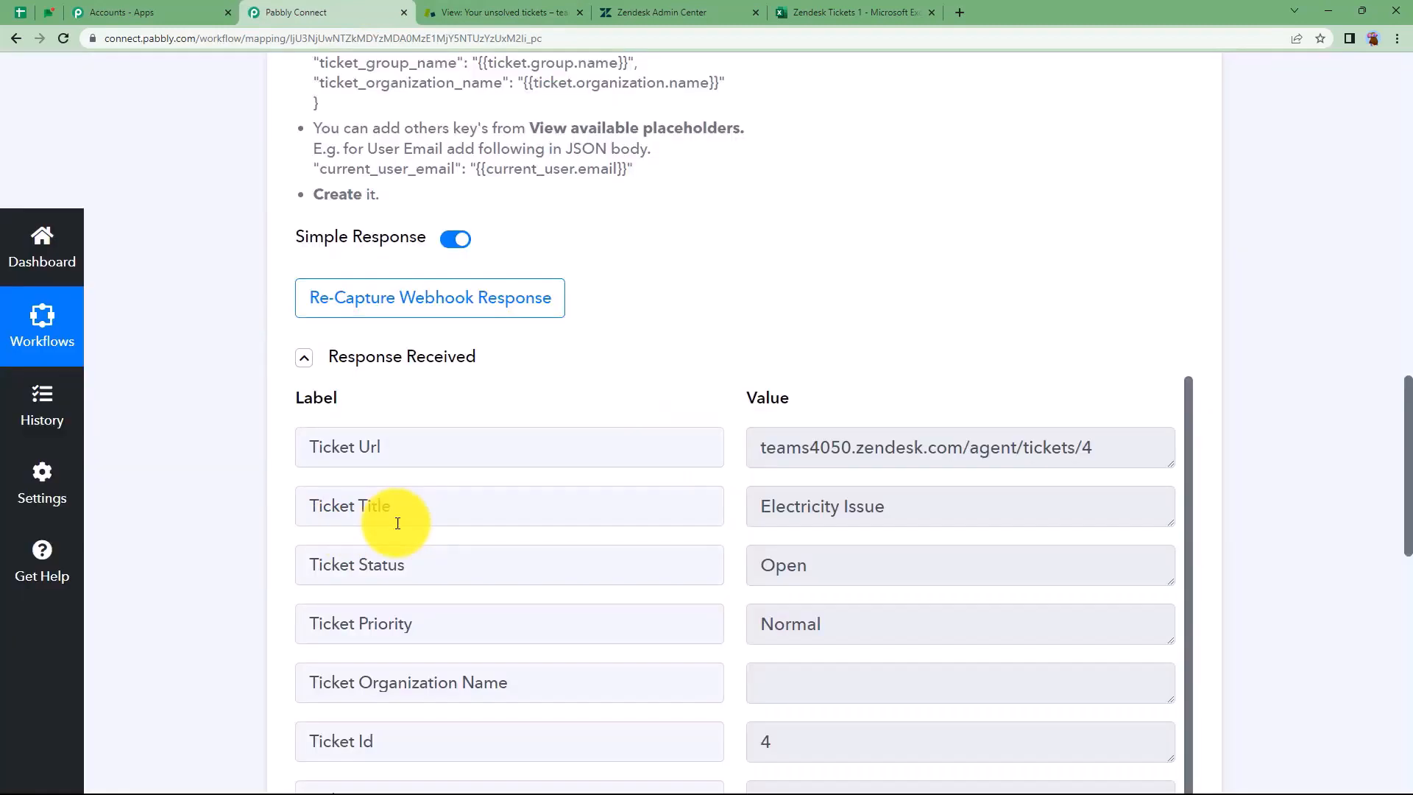
# Review the captured Electricity Issue title, ticket status, Support group and description
pyautogui.moveTo(904, 502); pyautogui.dragTo(734, 561)
pyautogui.moveTo(823, 571); pyautogui.dragTo(774, 598)
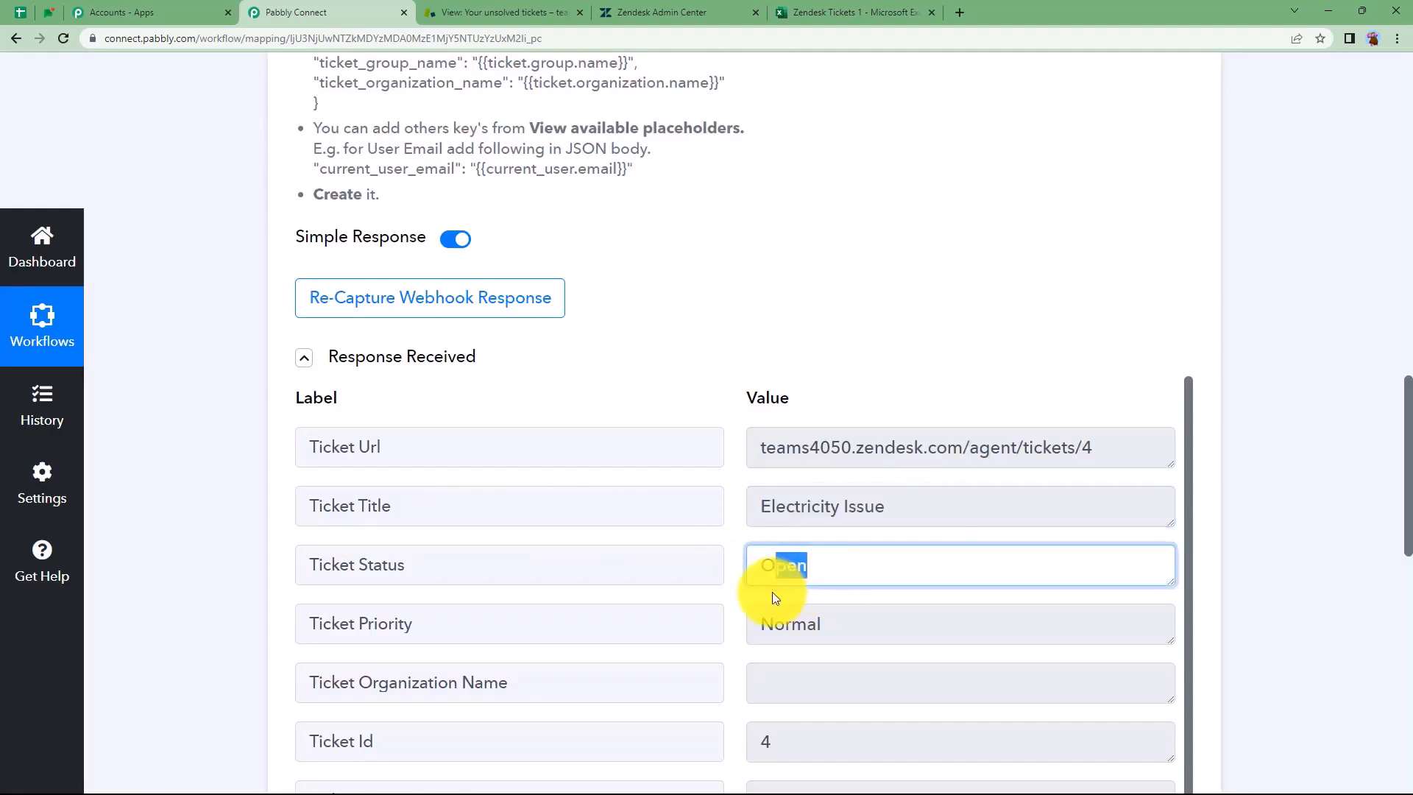
pyautogui.scroll(-5, 749, 594)
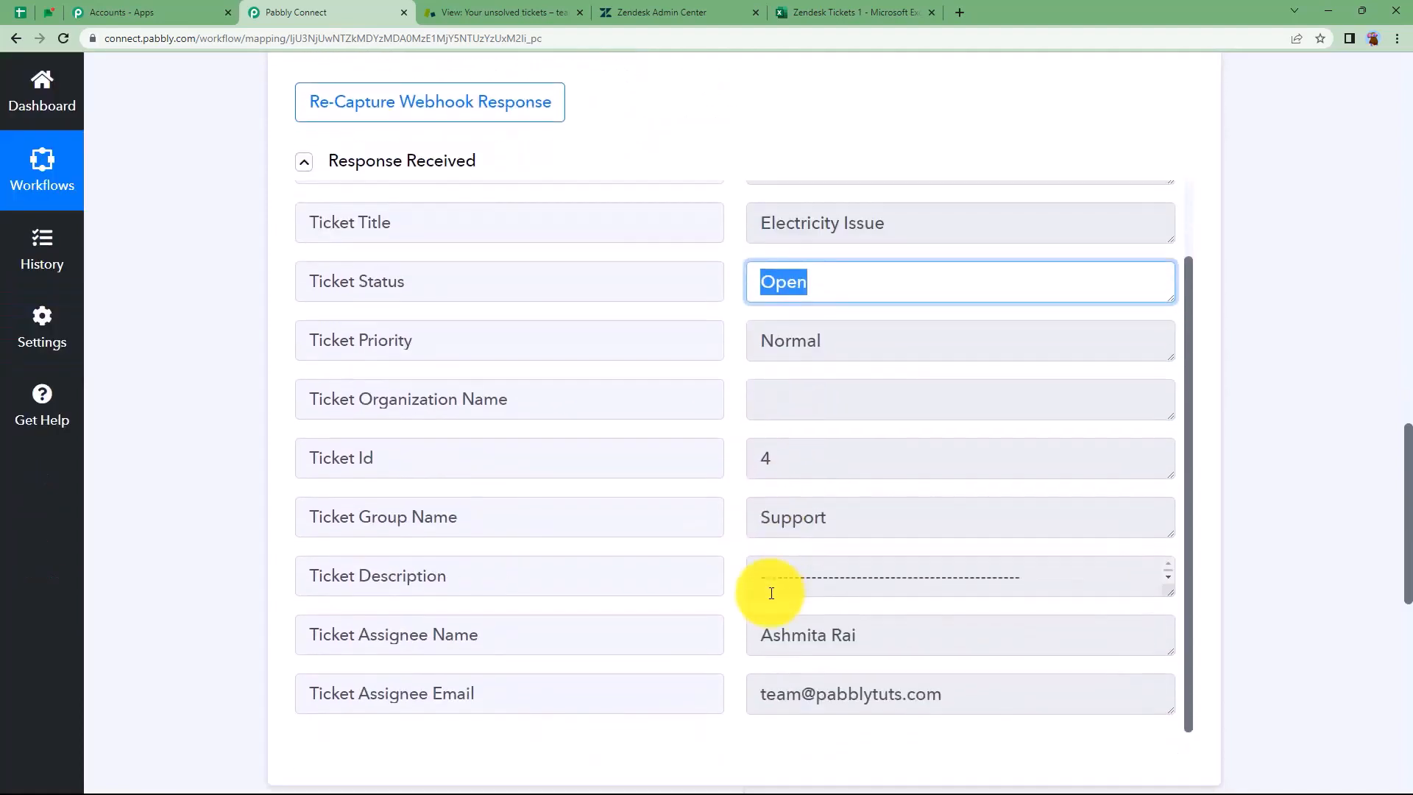
pyautogui.moveTo(857, 497); pyautogui.dragTo(744, 527)
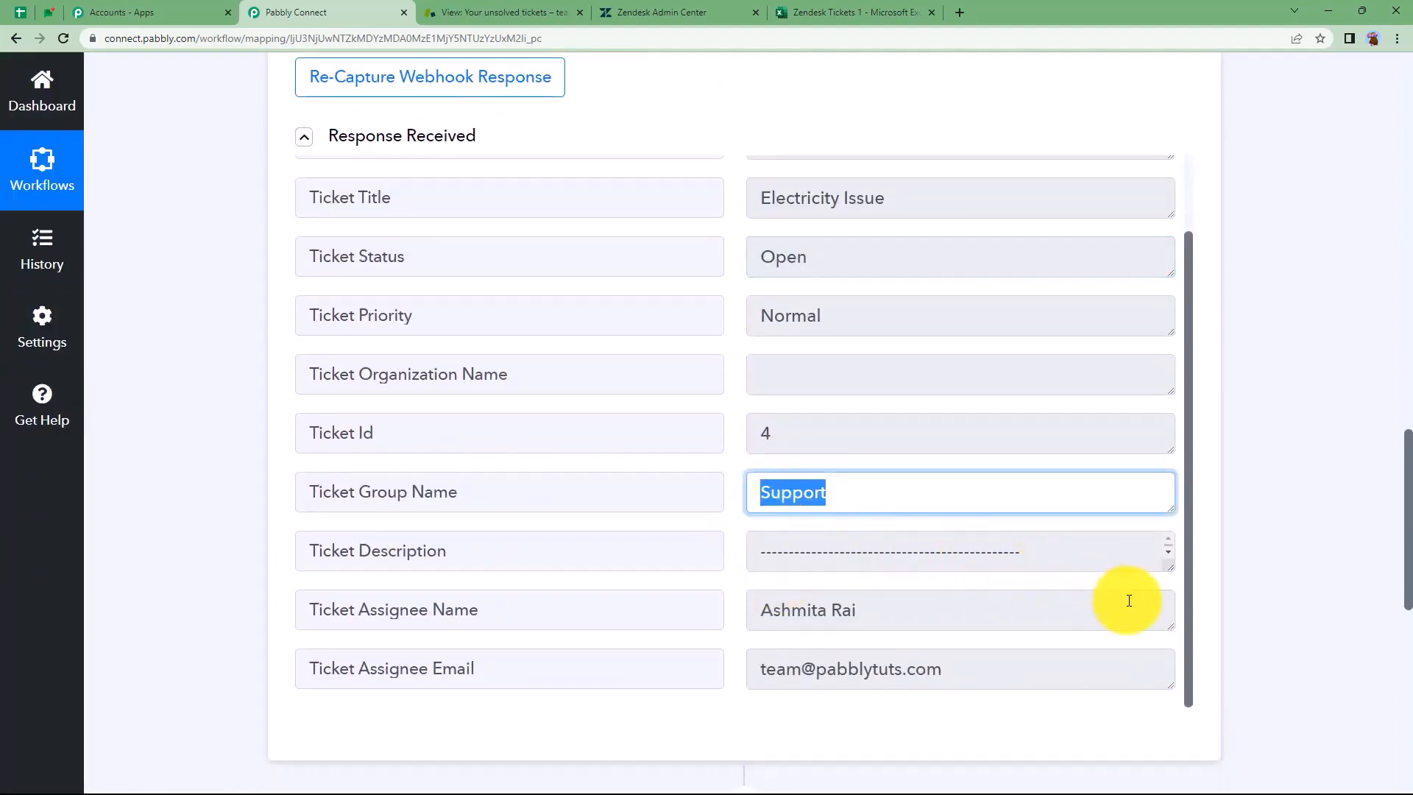
pyautogui.moveTo(1170, 571); pyautogui.dragTo(1176, 699)
pyautogui.moveTo(990, 688); pyautogui.dragTo(713, 642)
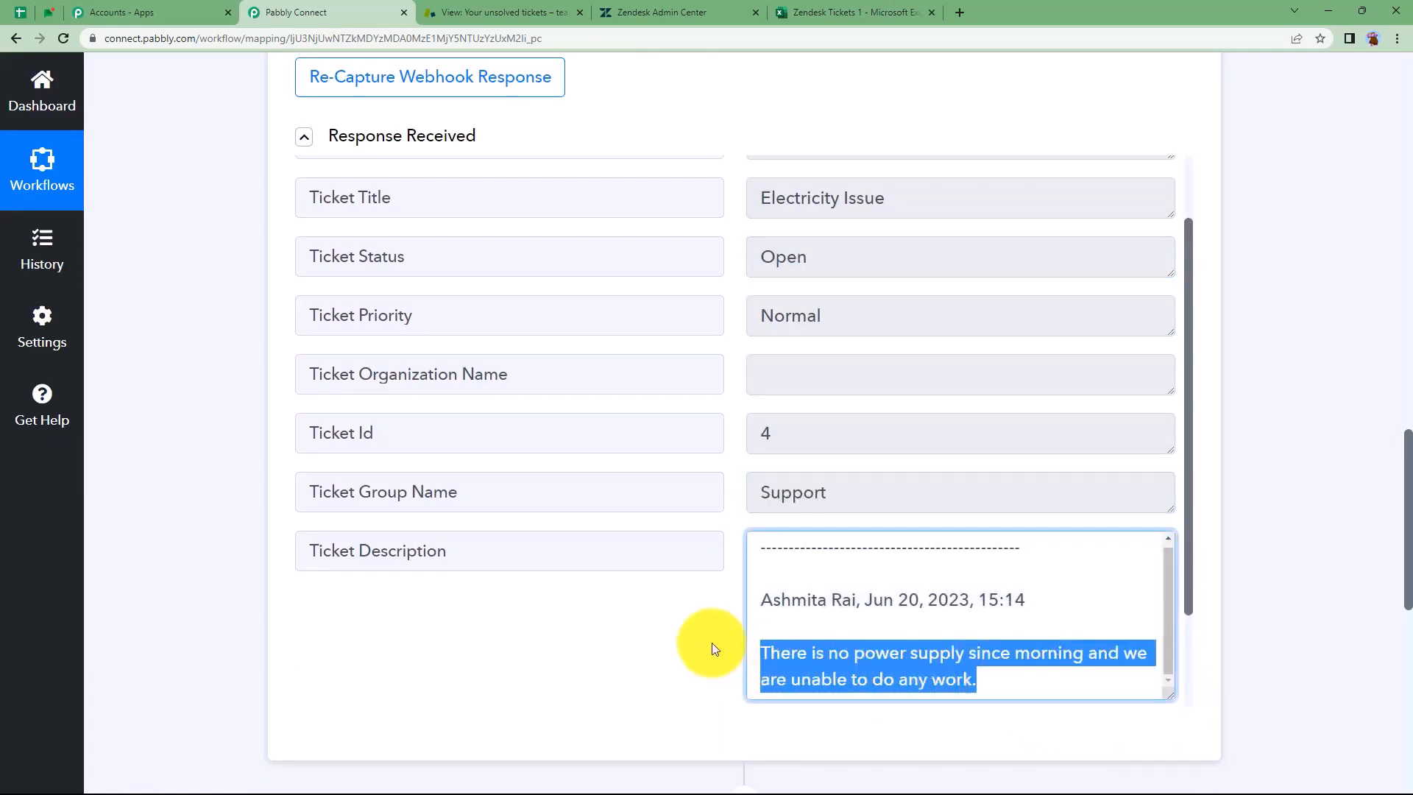
pyautogui.click(691, 608)
# Scroll through the received response, then bring up the Zendesk Tickets 1 workbook
pyautogui.scroll(1, 691, 608)
pyautogui.scroll(1, 690, 608)
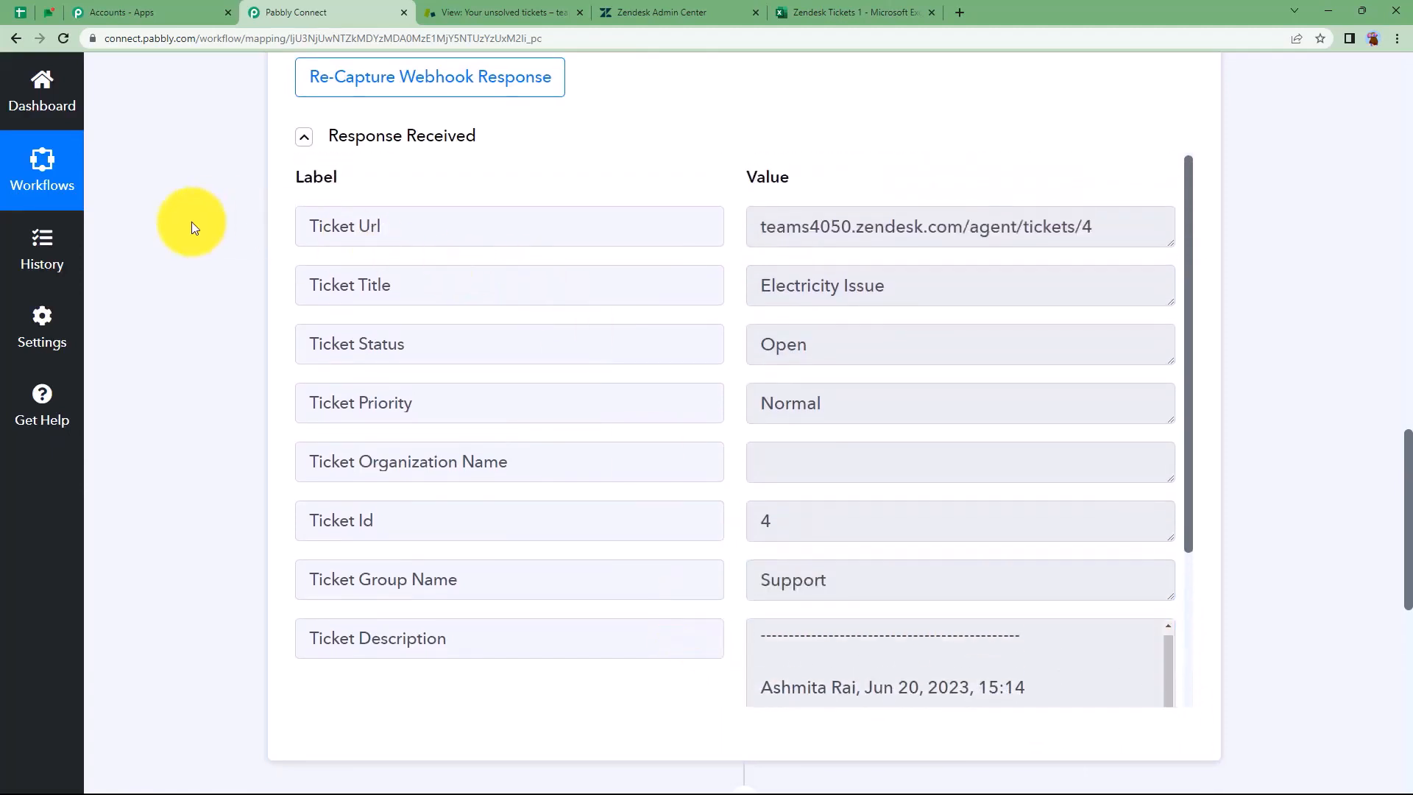
pyautogui.scroll(10, 192, 223)
pyautogui.scroll(5, 191, 222)
pyautogui.scroll(-10, 191, 223)
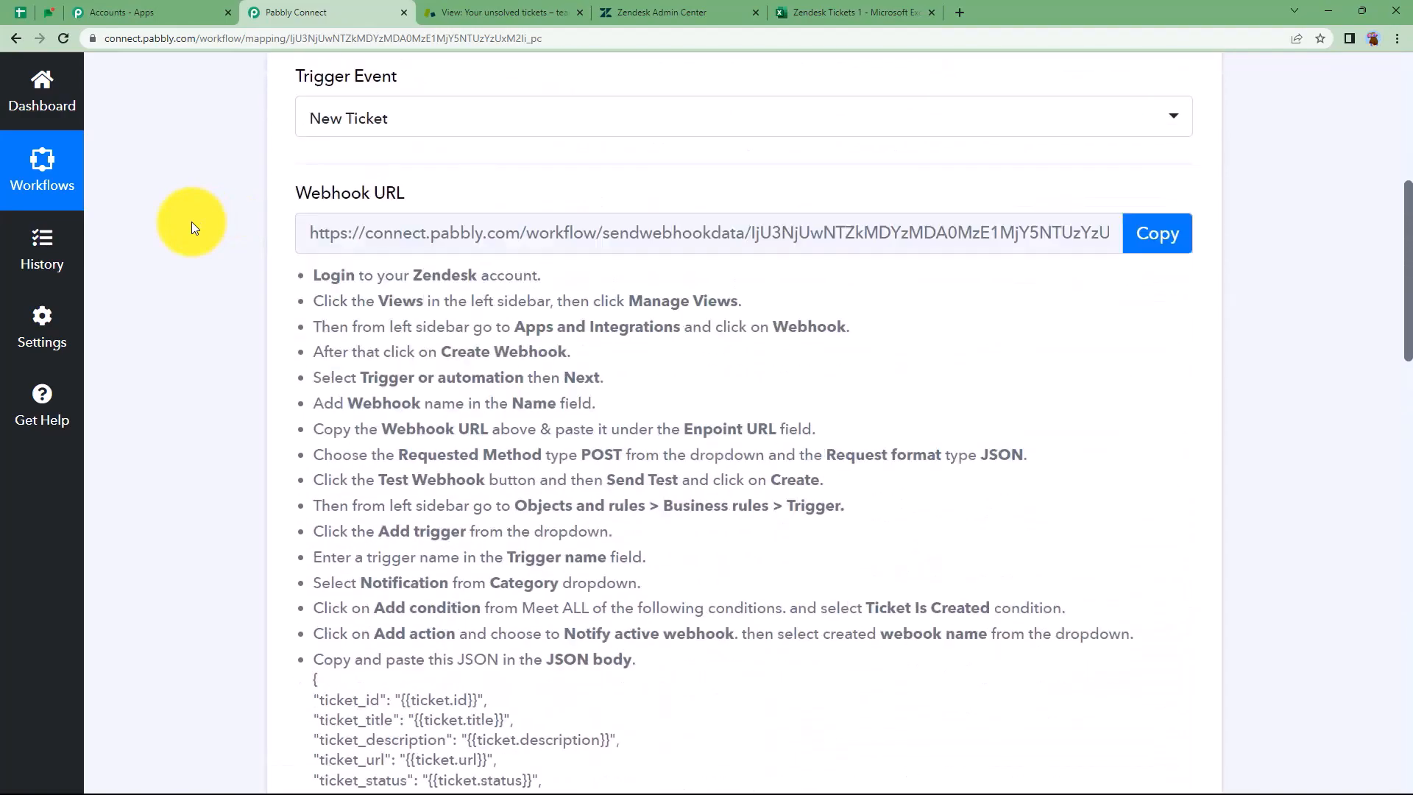
pyautogui.scroll(-5, 192, 226)
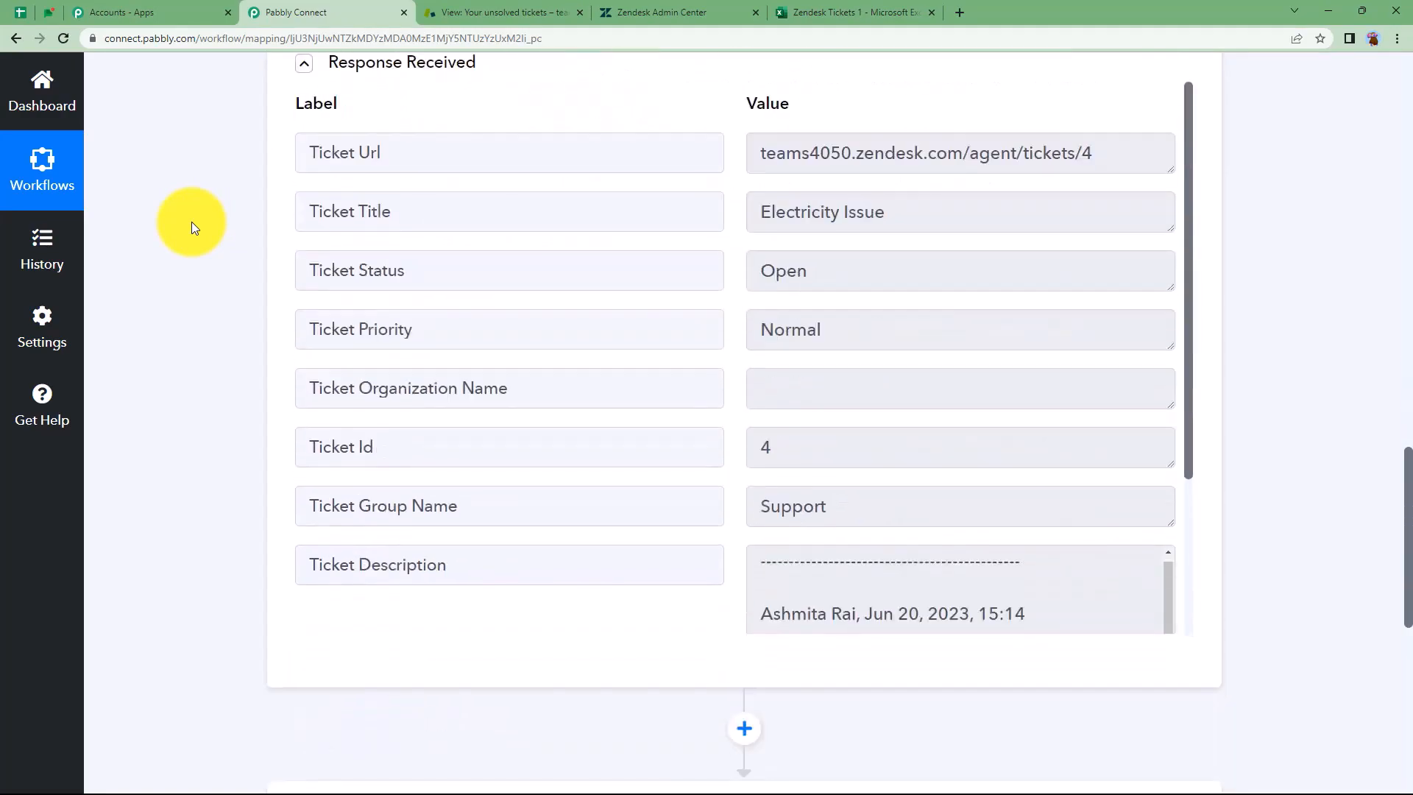
pyautogui.scroll(-3, 191, 227)
pyautogui.scroll(2, 192, 226)
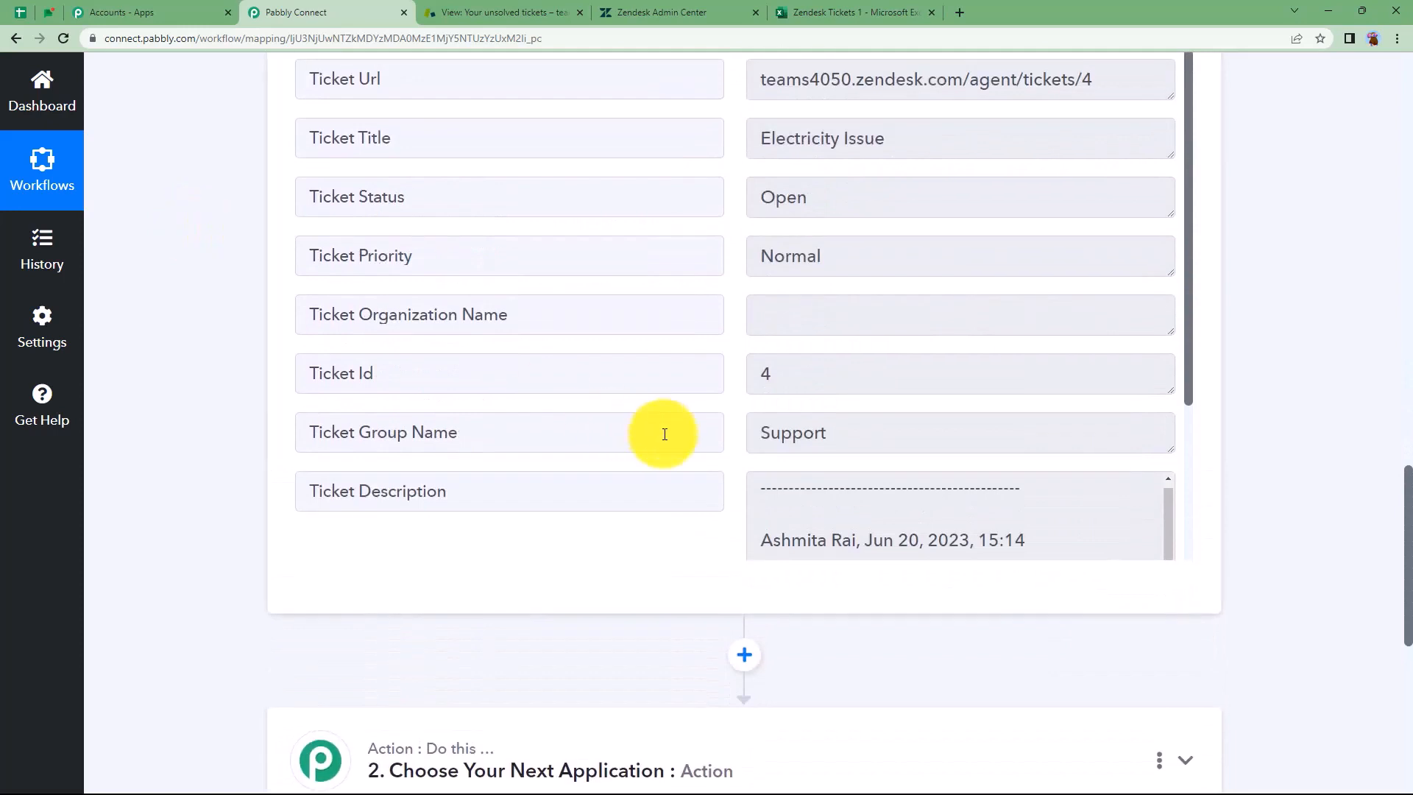
pyautogui.scroll(1, 785, 478)
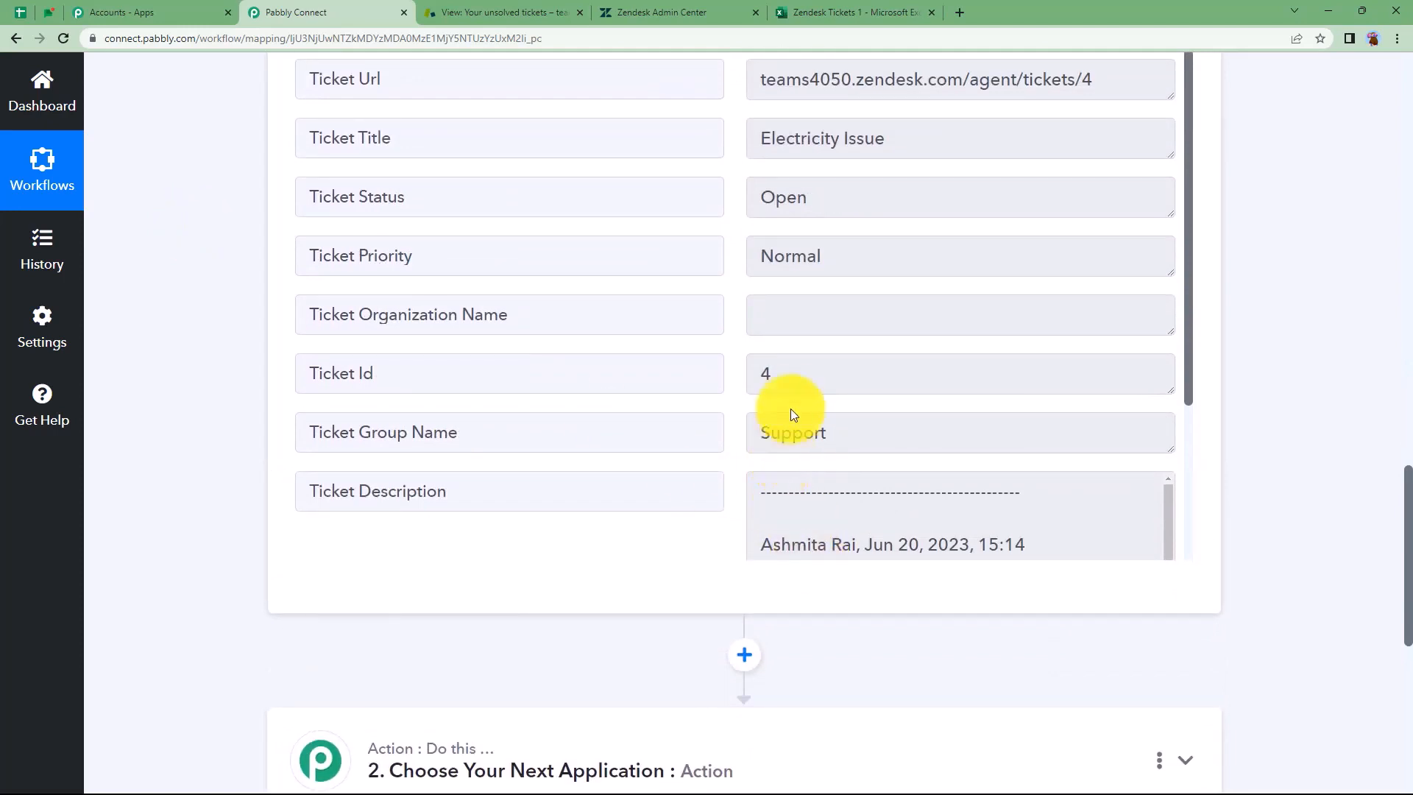
pyautogui.scroll(3, 794, 415)
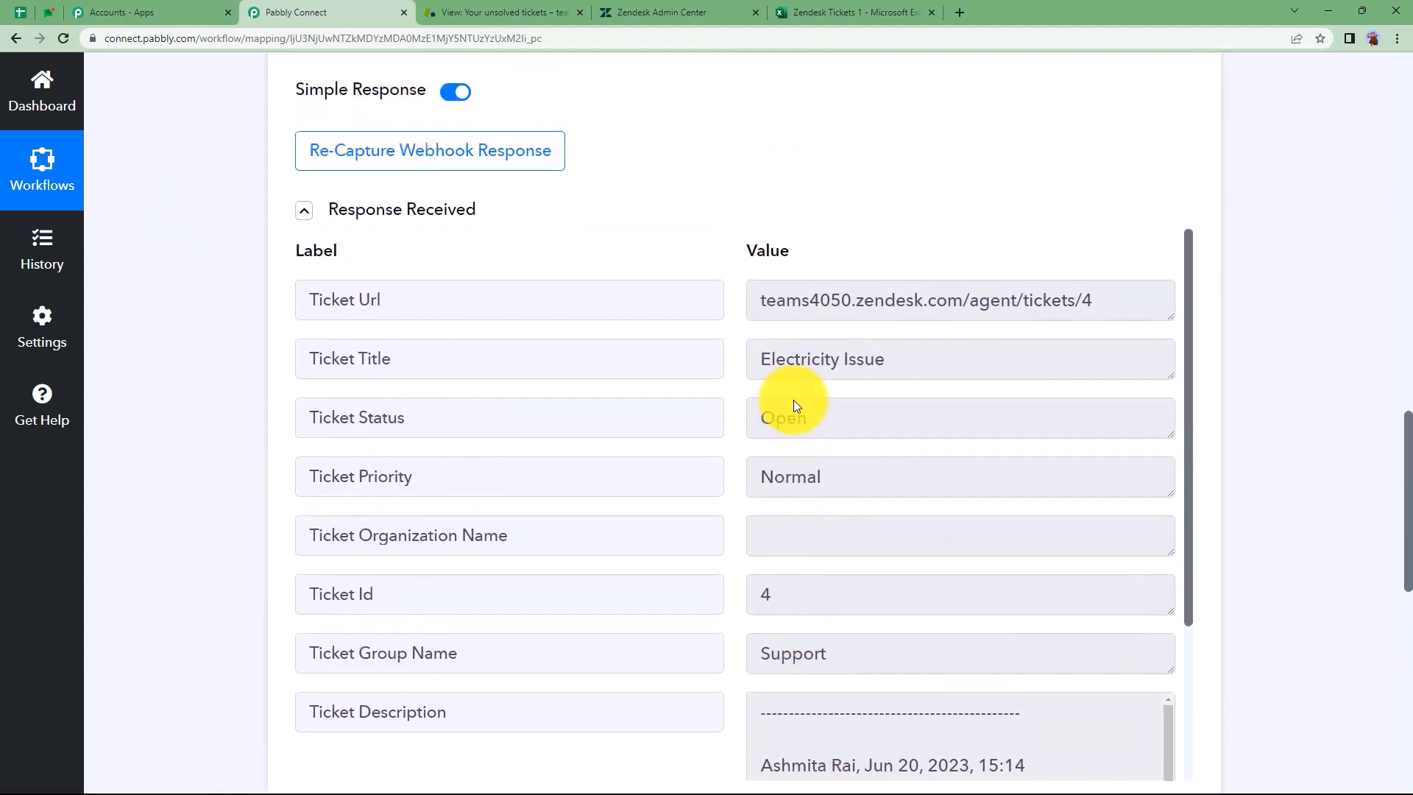
pyautogui.click(794, 6)
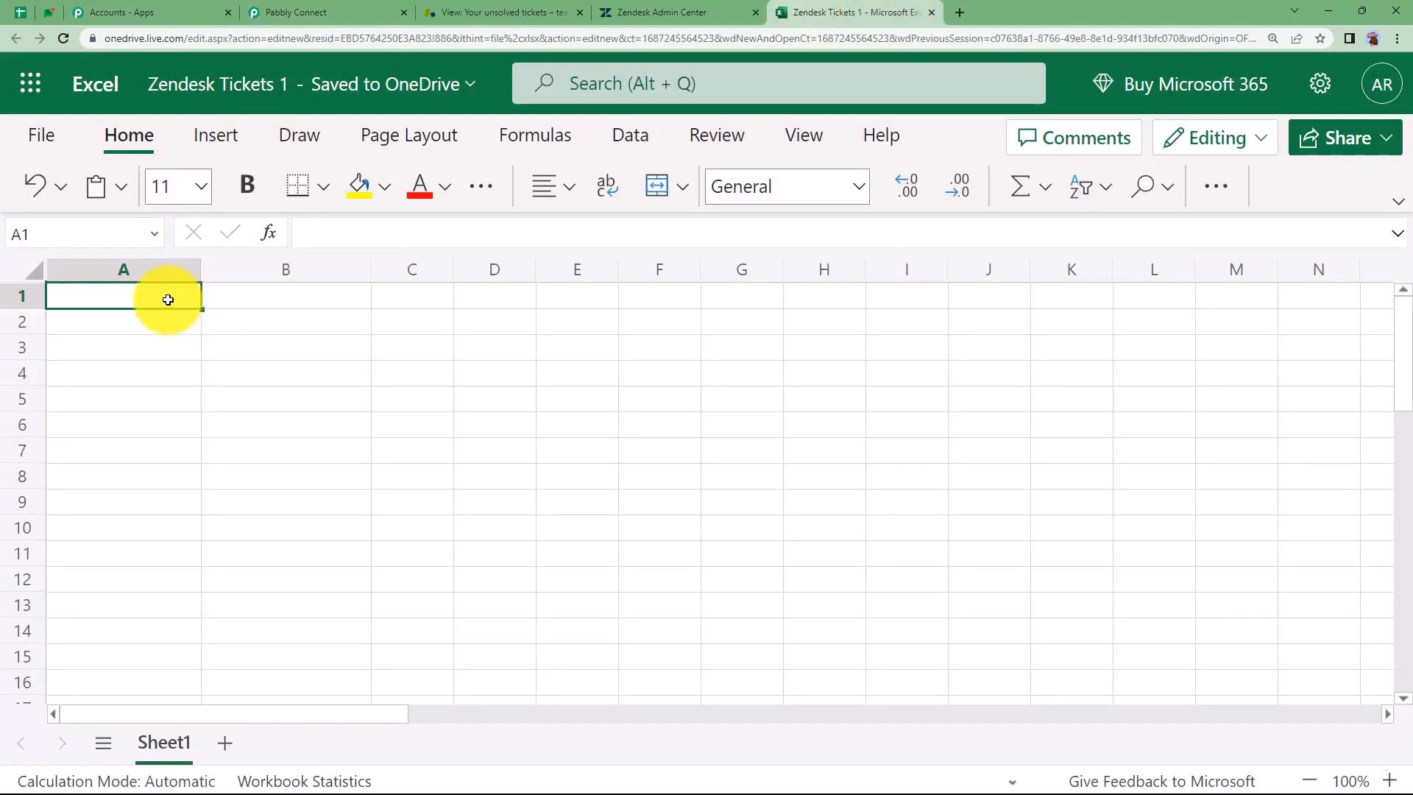
# Enter headers Title, Group Name and Description in A1:C1 and widen column C
pyautogui.write('Title')
pyautogui.click(232, 300)
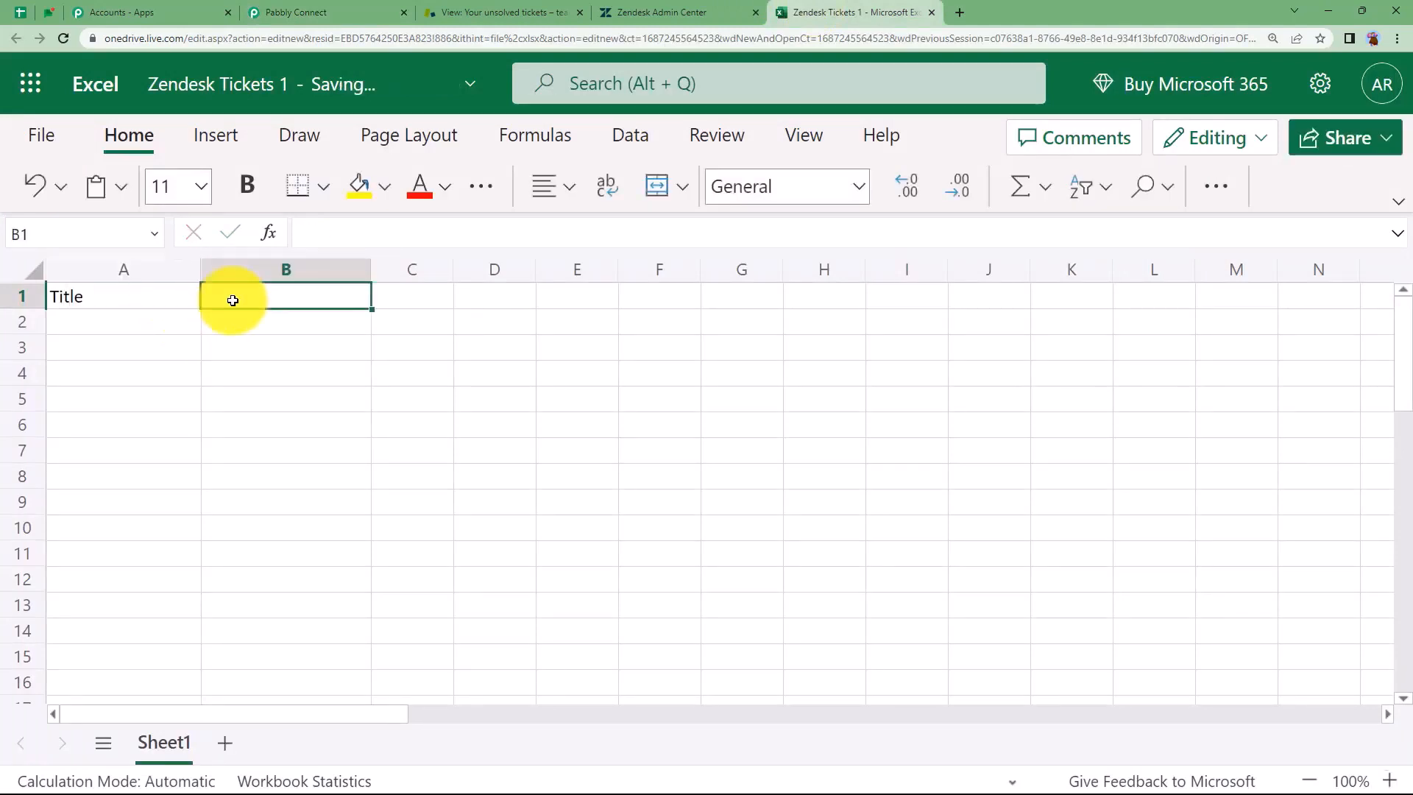
pyautogui.write('Group Name')
pyautogui.click(397, 295)
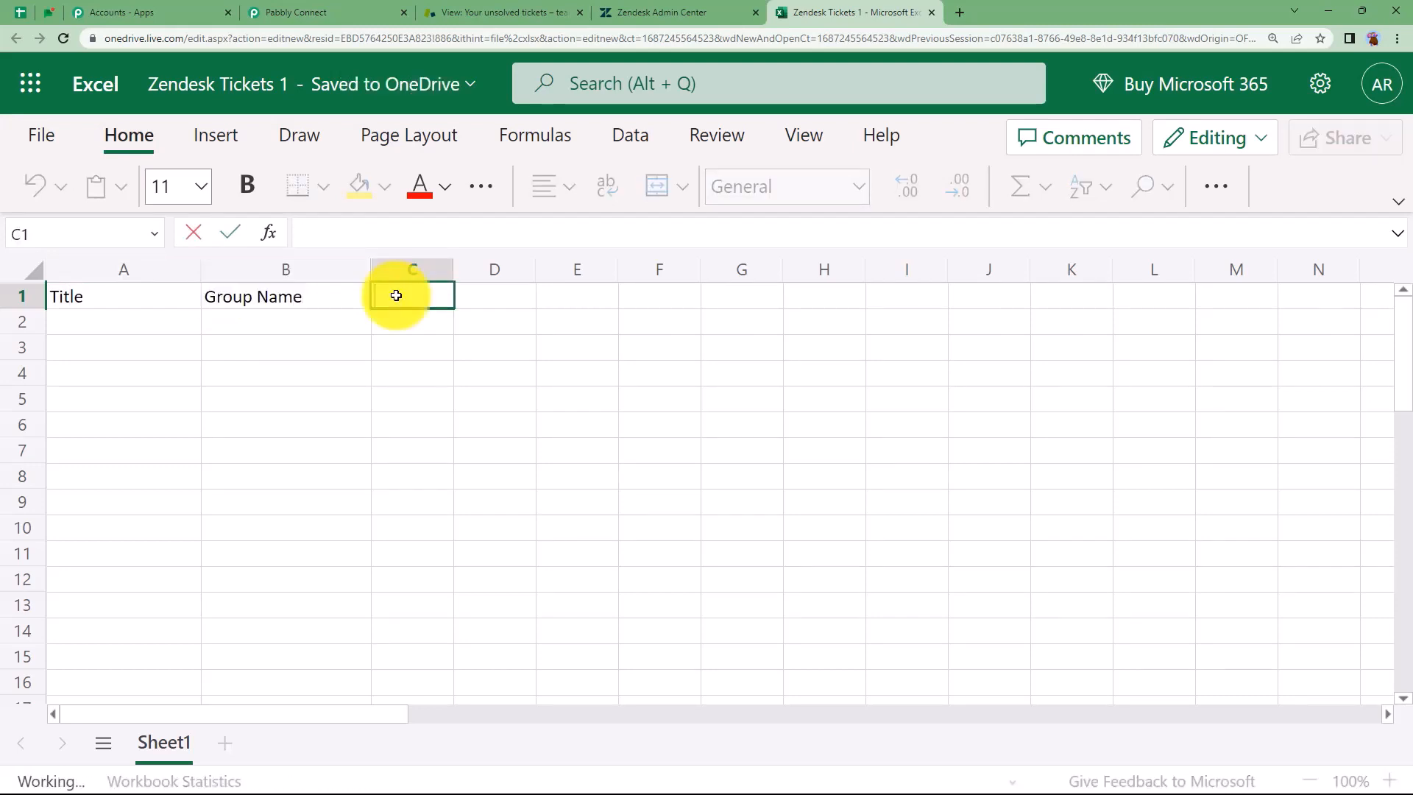
pyautogui.write('Description')
pyautogui.click(435, 350)
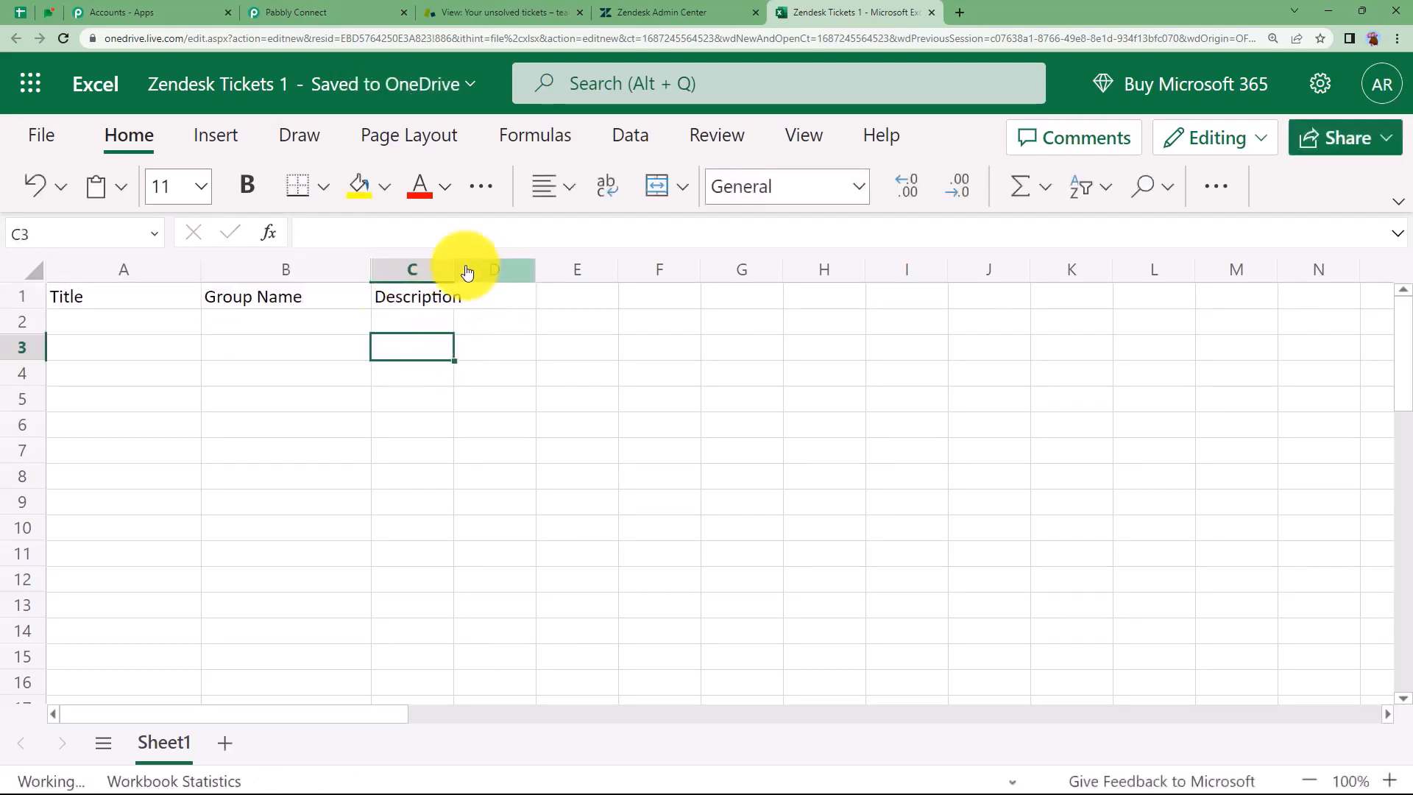
pyautogui.moveTo(454, 269); pyautogui.dragTo(555, 276)
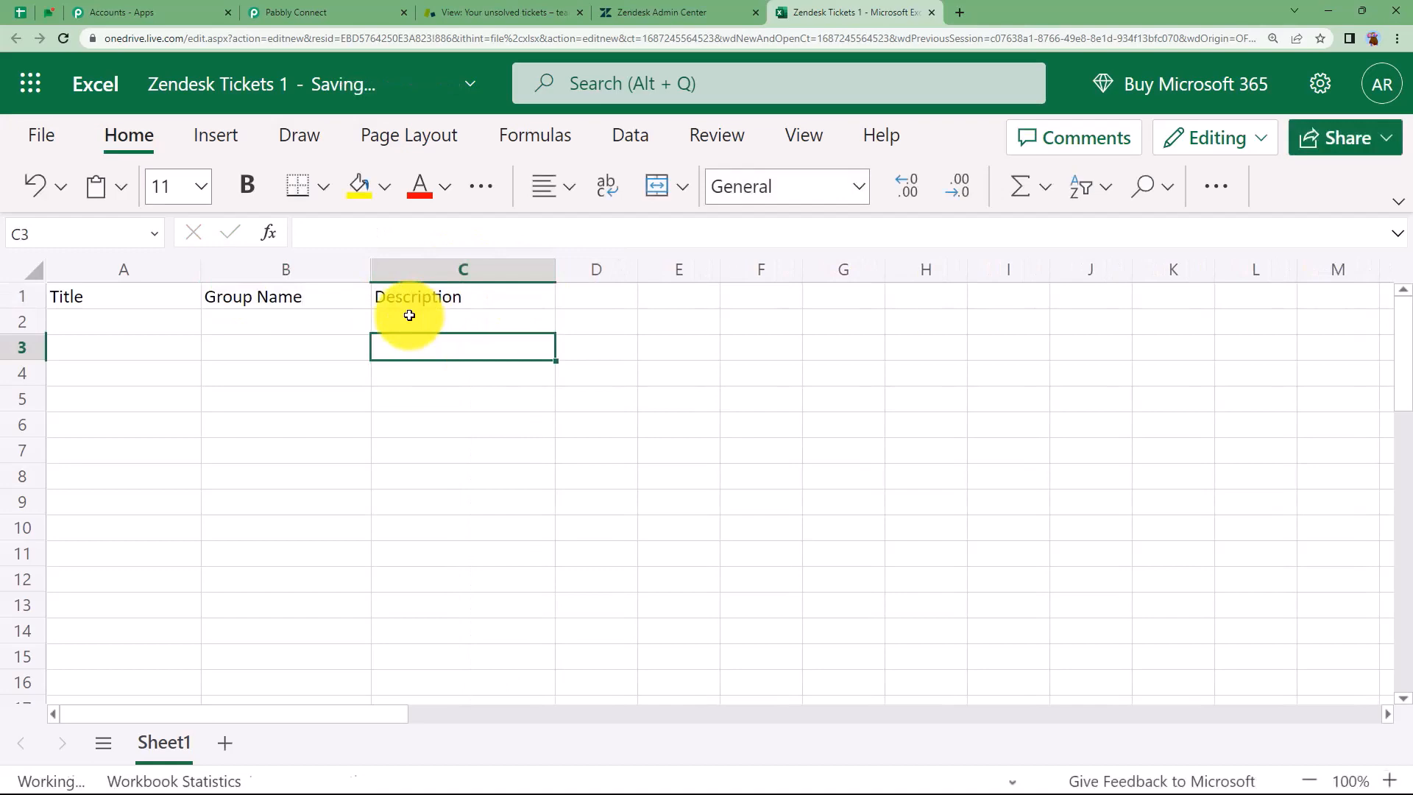
# Go back to the workflow and look over the captured ticket data
pyautogui.click(382, 18)
pyautogui.scroll(-2, 907, 493)
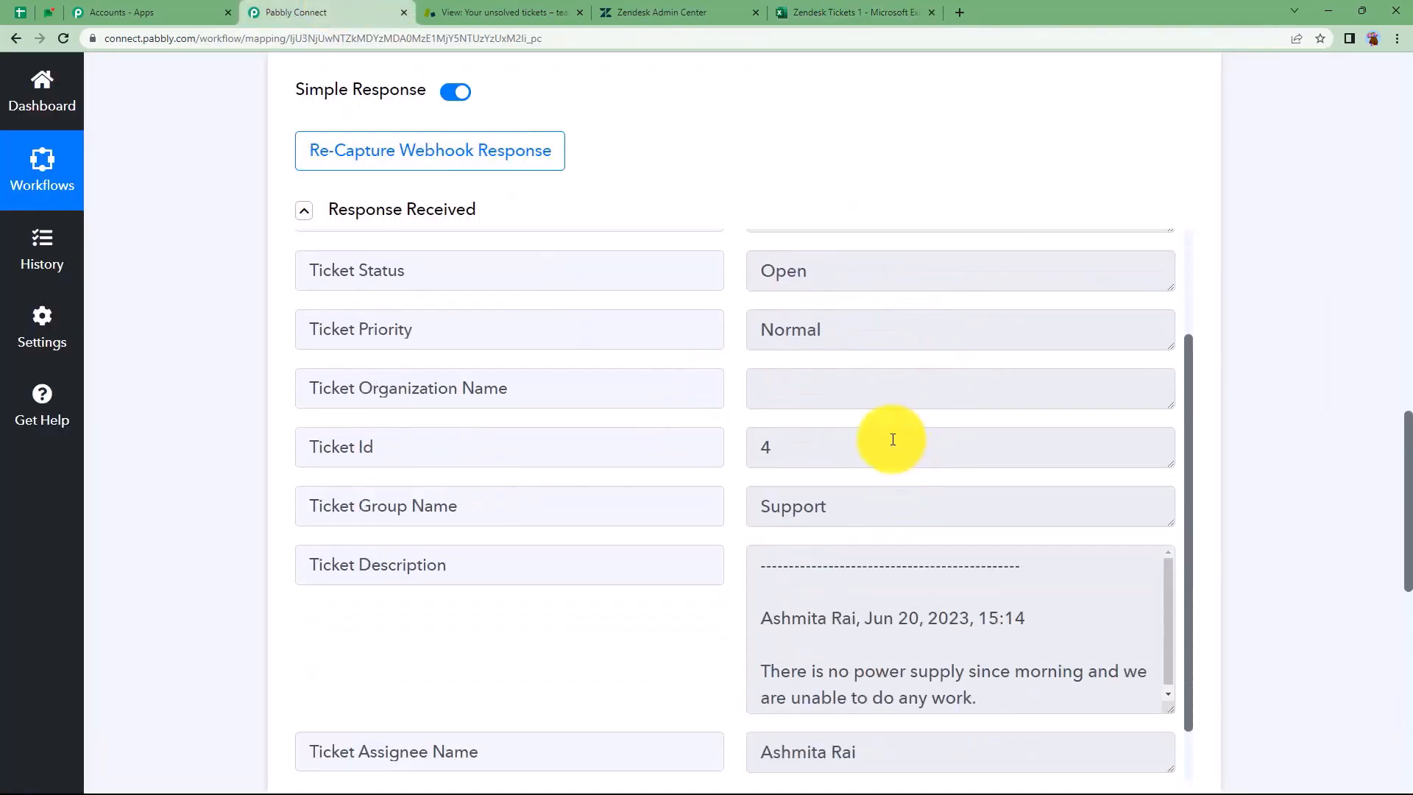
pyautogui.scroll(-5, 905, 575)
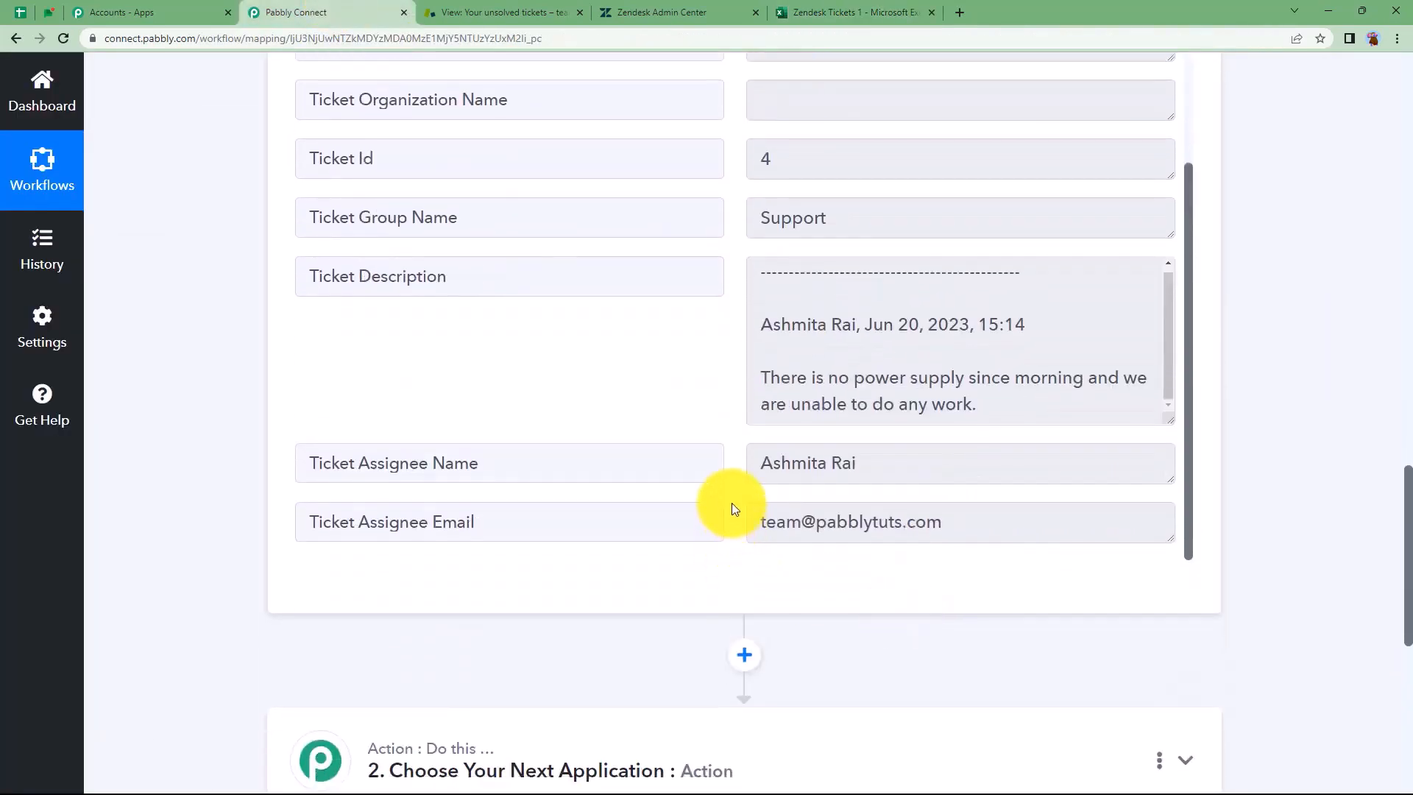
pyautogui.scroll(3, 732, 502)
pyautogui.scroll(3, 662, 420)
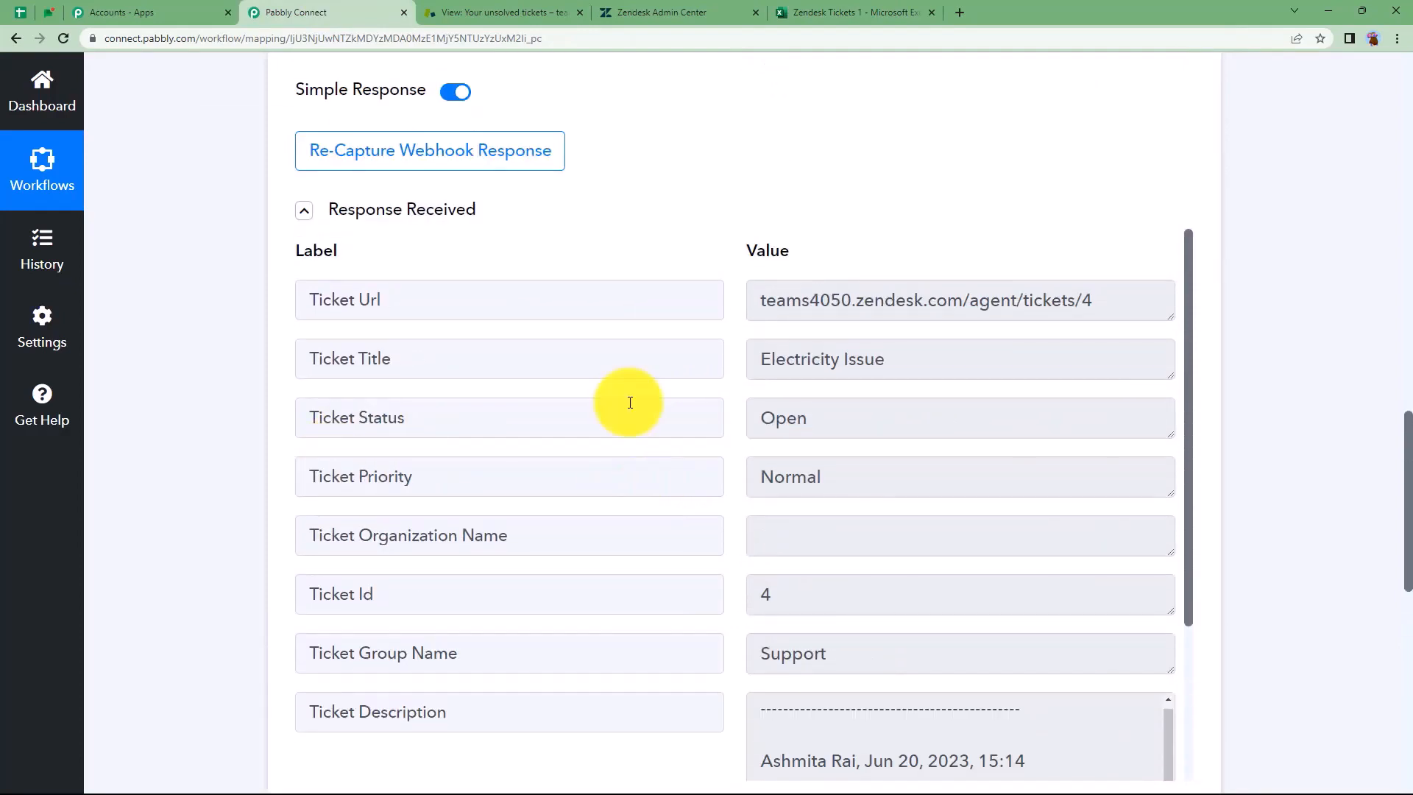
# Bold the A1:C1 header row, widen columns A and B, and check the row-2 cells
pyautogui.click(815, 10)
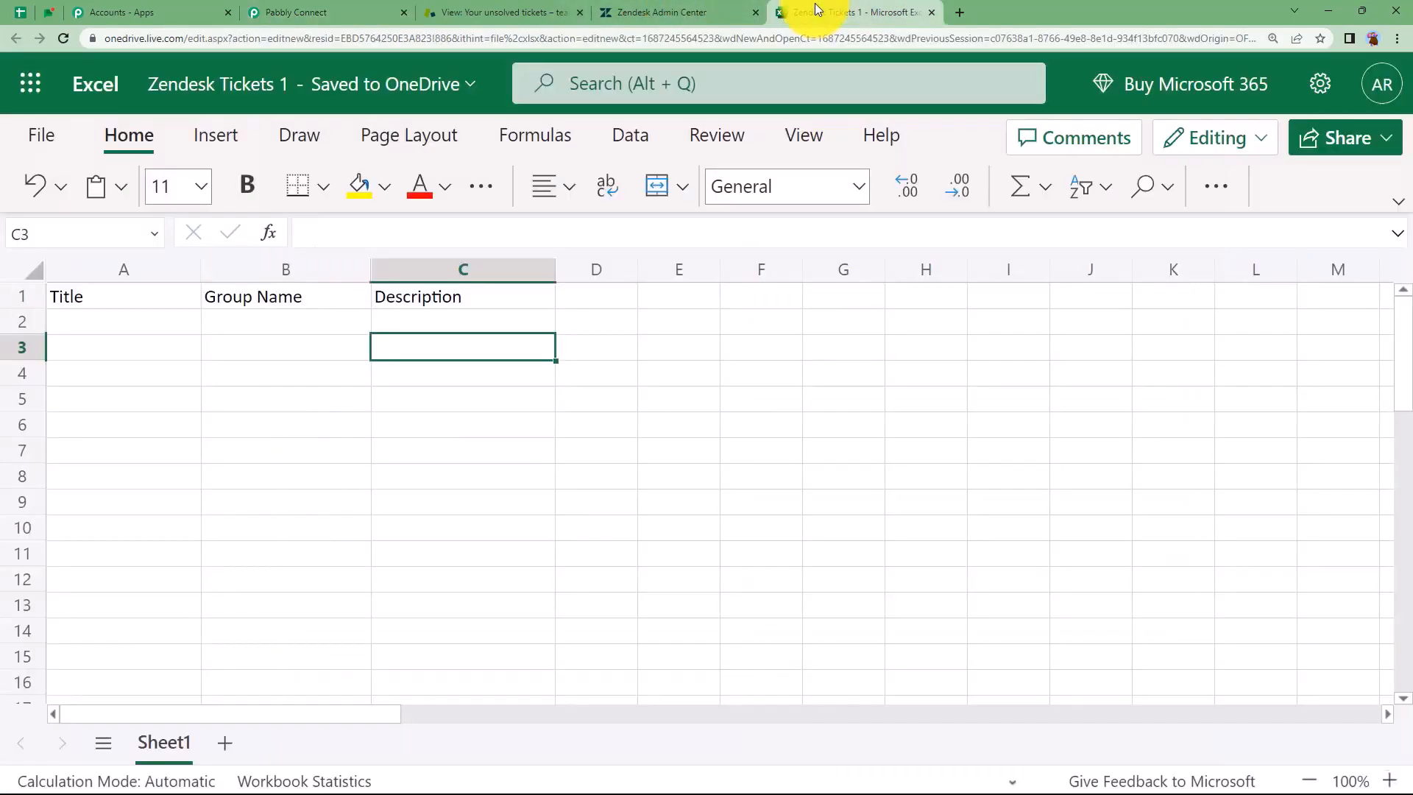
pyautogui.click(92, 305)
pyautogui.hotkey('shift', 'Right')
pyautogui.hotkey('shift', 'Right')
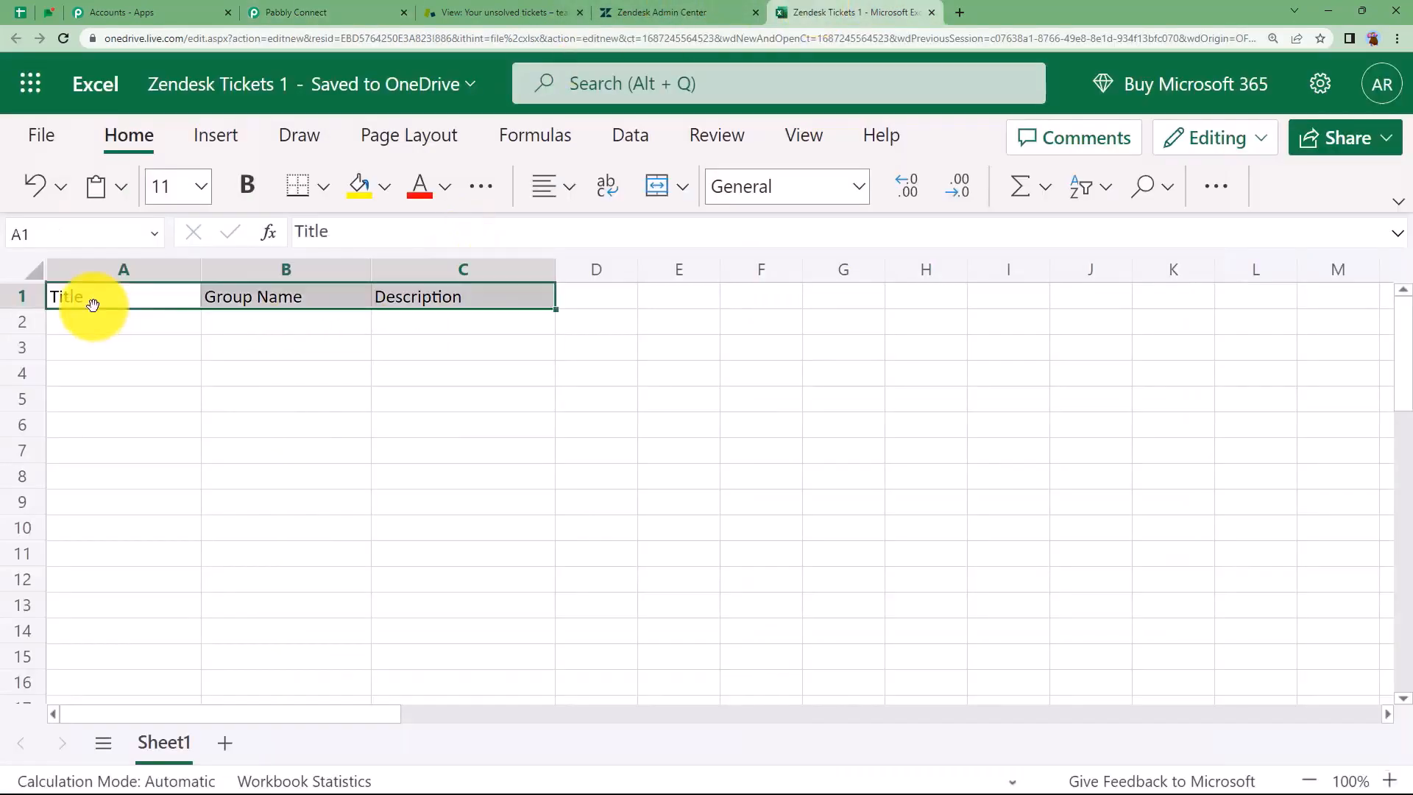
pyautogui.click(253, 192)
pyautogui.click(287, 373)
pyautogui.moveTo(201, 270); pyautogui.dragTo(244, 271)
pyautogui.moveTo(412, 270); pyautogui.dragTo(479, 271)
pyautogui.click(575, 333)
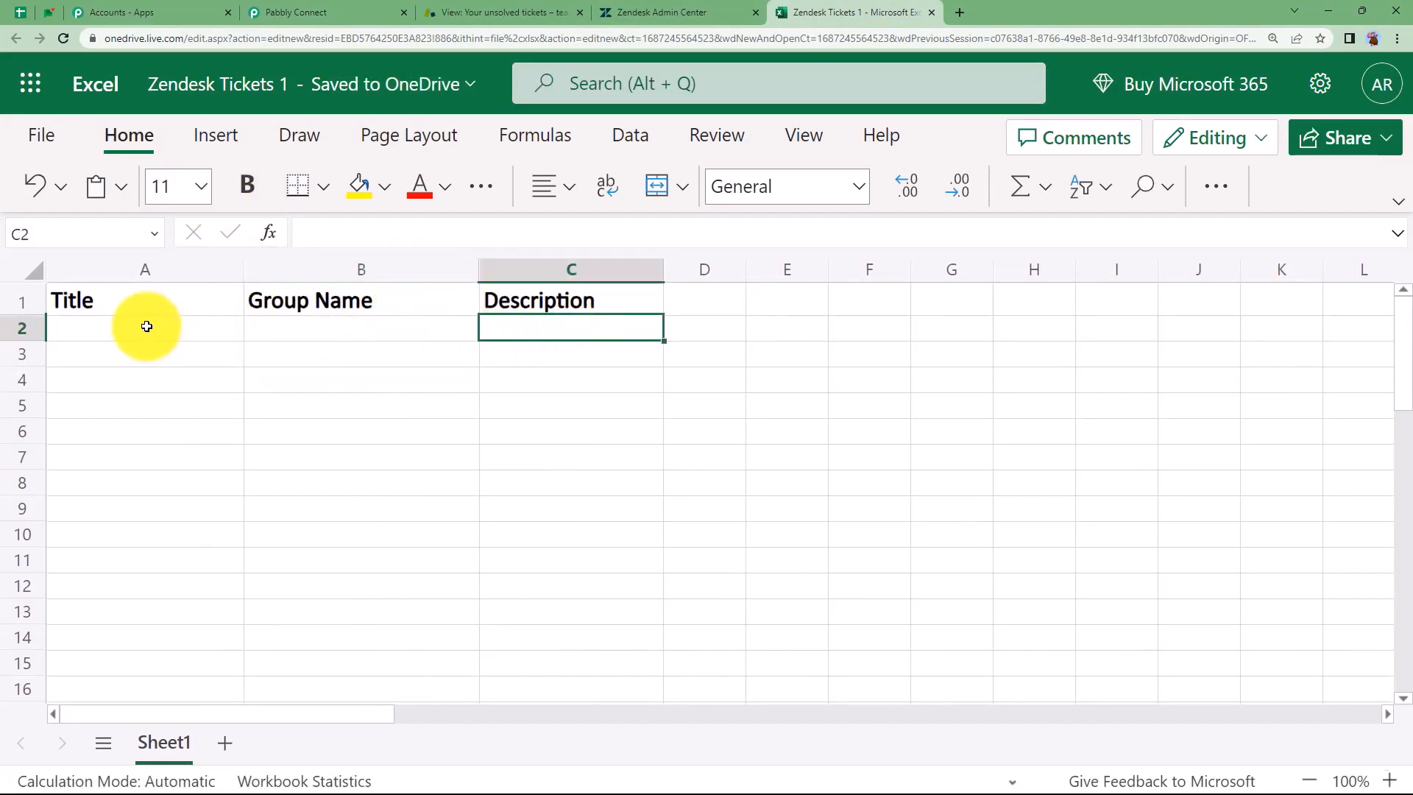
pyautogui.click(146, 326)
pyautogui.click(316, 324)
pyautogui.click(515, 322)
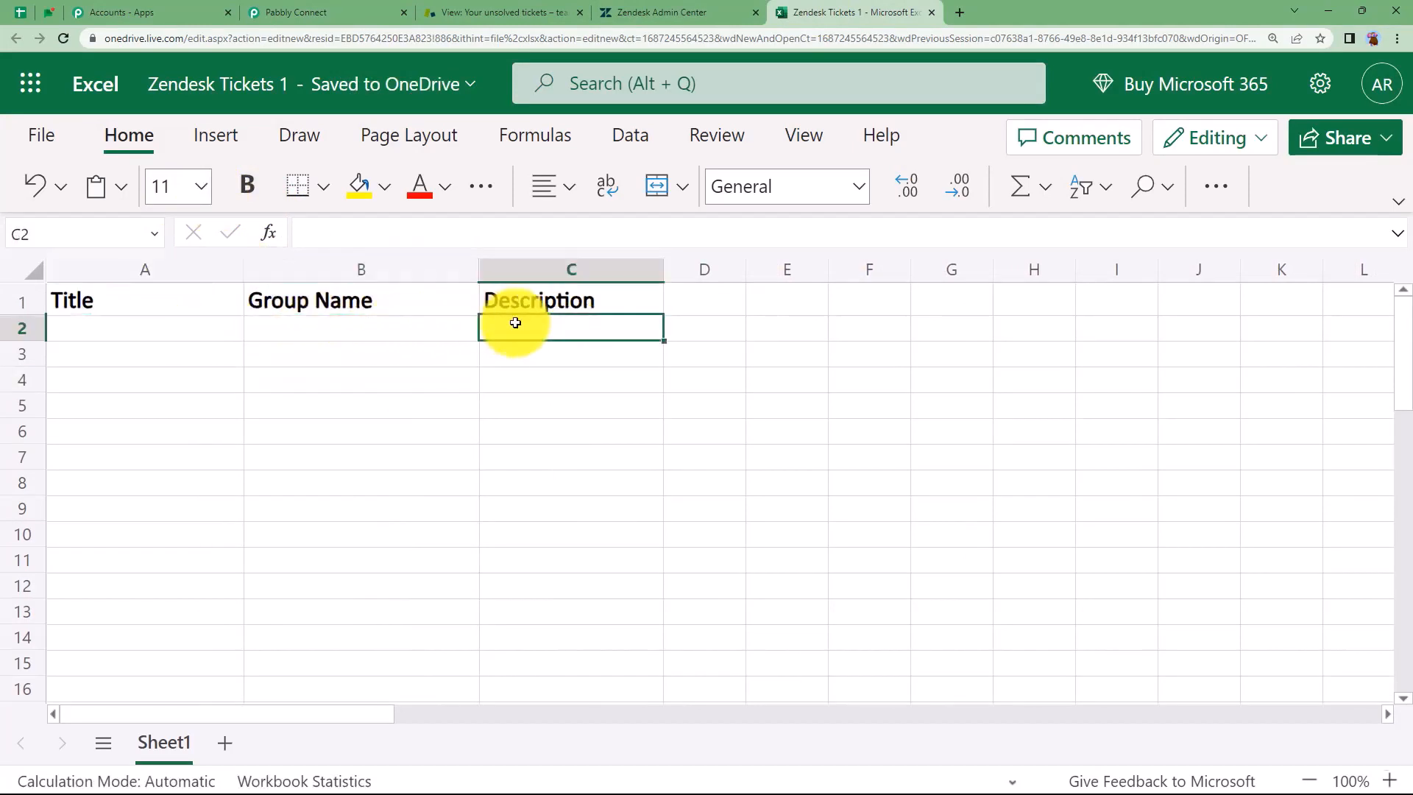
# Collapse the Zendesk trigger and pick Text Formatter by Pabbly as step 2's app
pyautogui.click(356, 9)
pyautogui.scroll(5, 218, 401)
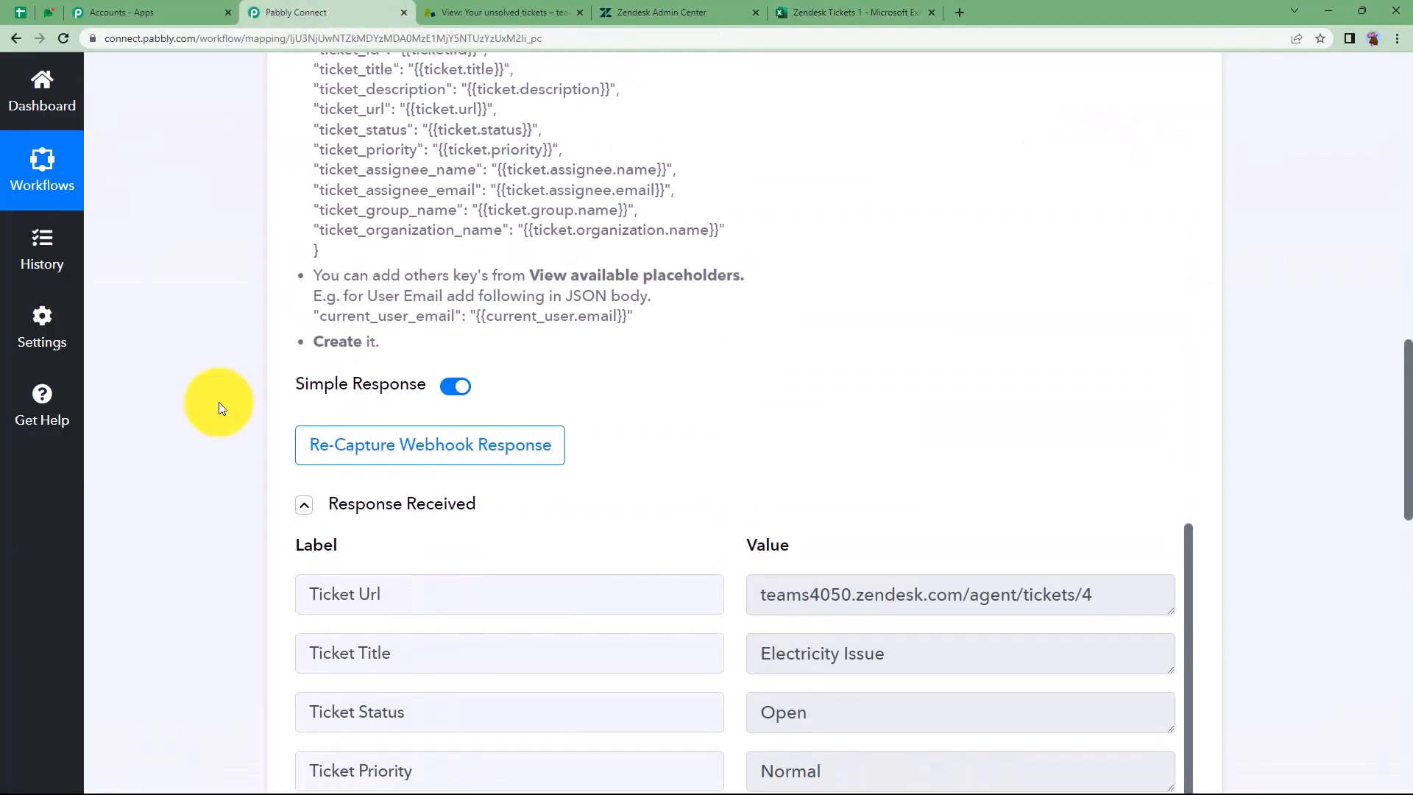
pyautogui.scroll(-11, 219, 402)
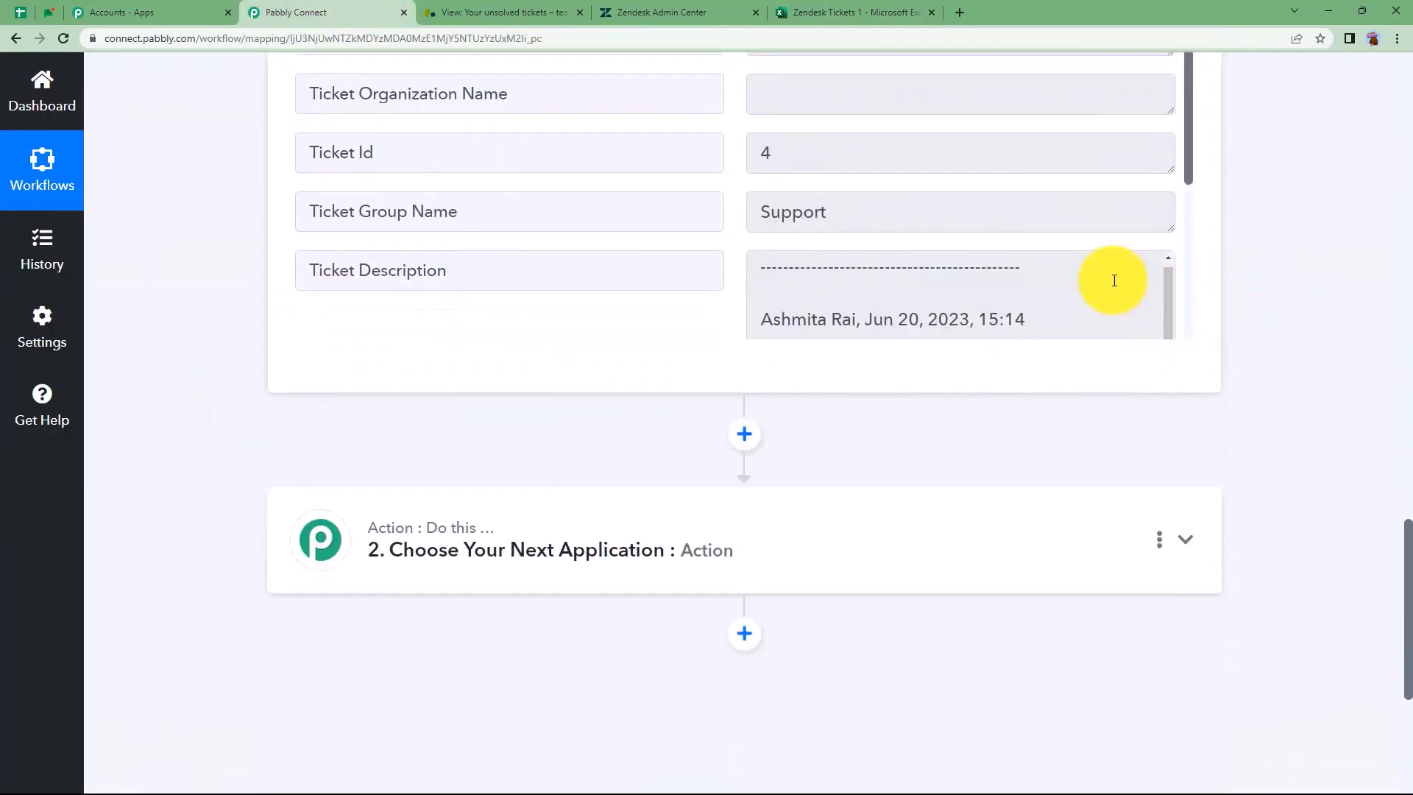
pyautogui.scroll(-3, 1114, 281)
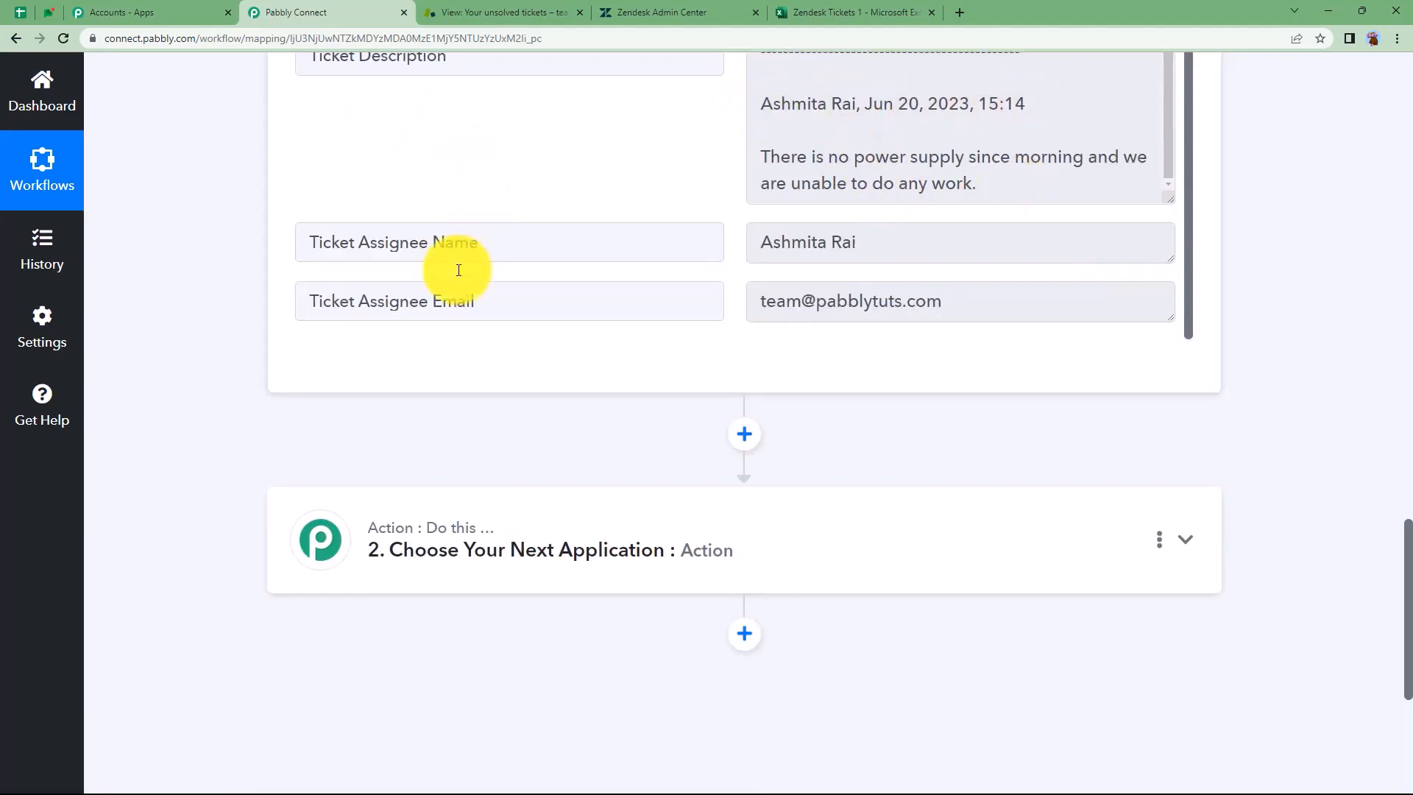
pyautogui.scroll(10, 225, 341)
pyautogui.scroll(10, 225, 341)
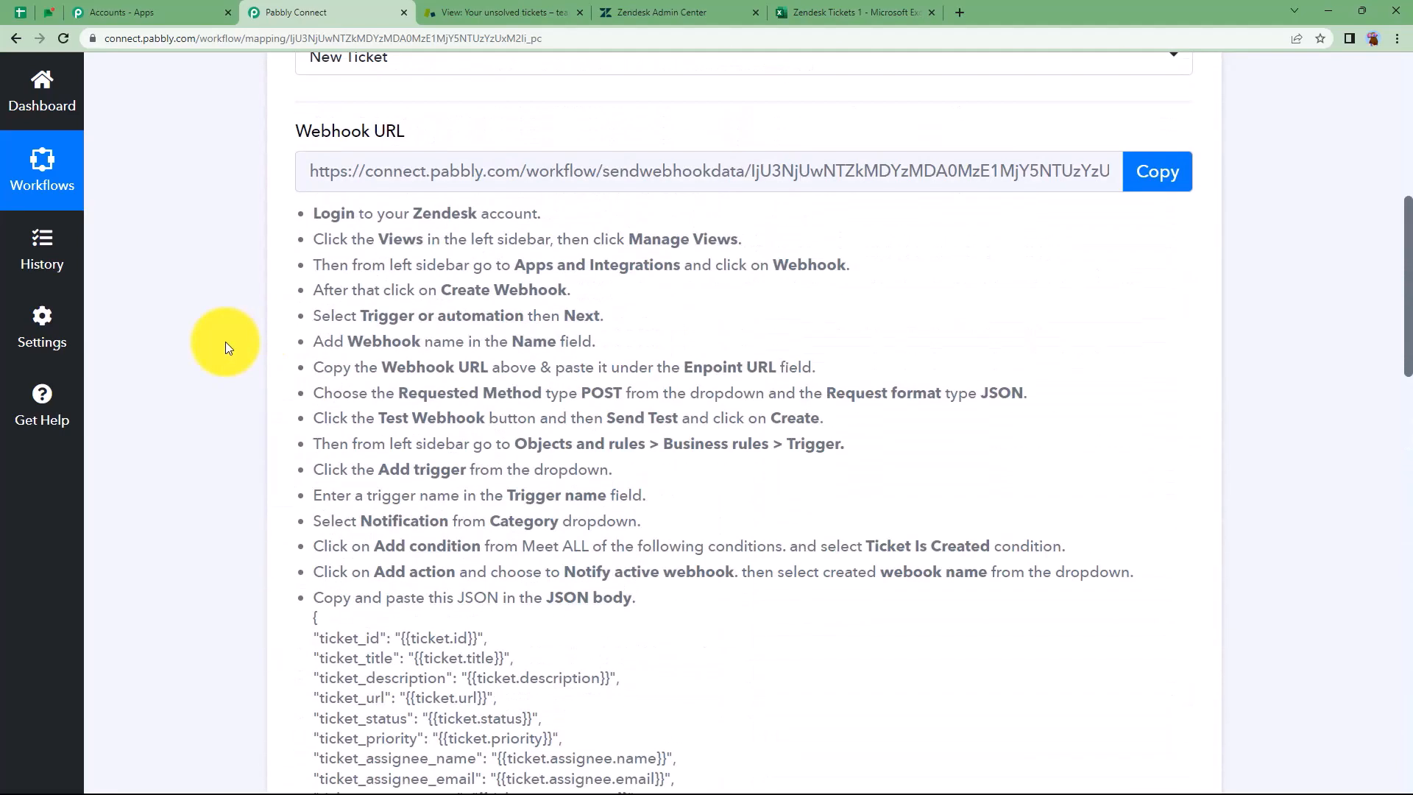
pyautogui.click(394, 59)
pyautogui.click(509, 324)
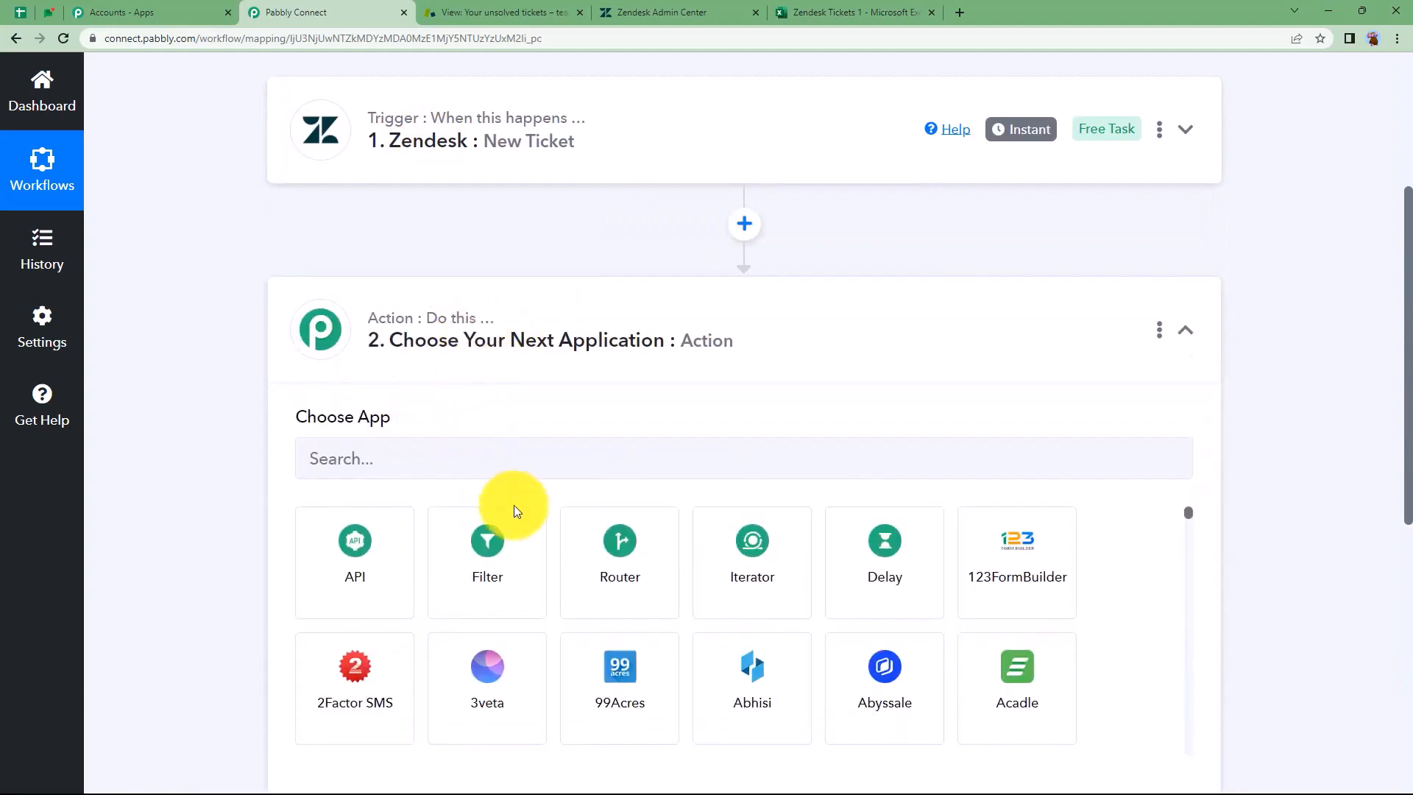
pyautogui.click(480, 457)
pyautogui.write('text')
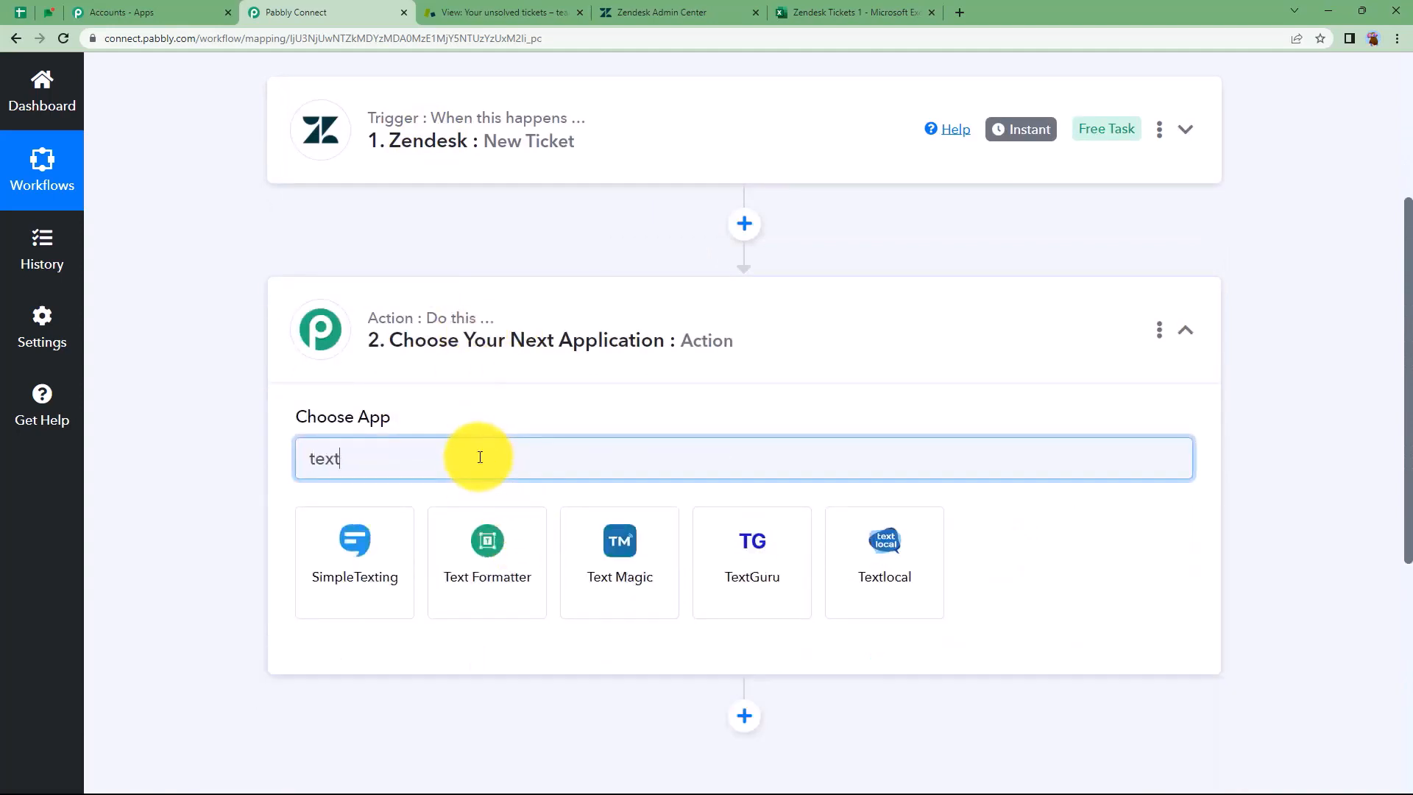
pyautogui.click(480, 548)
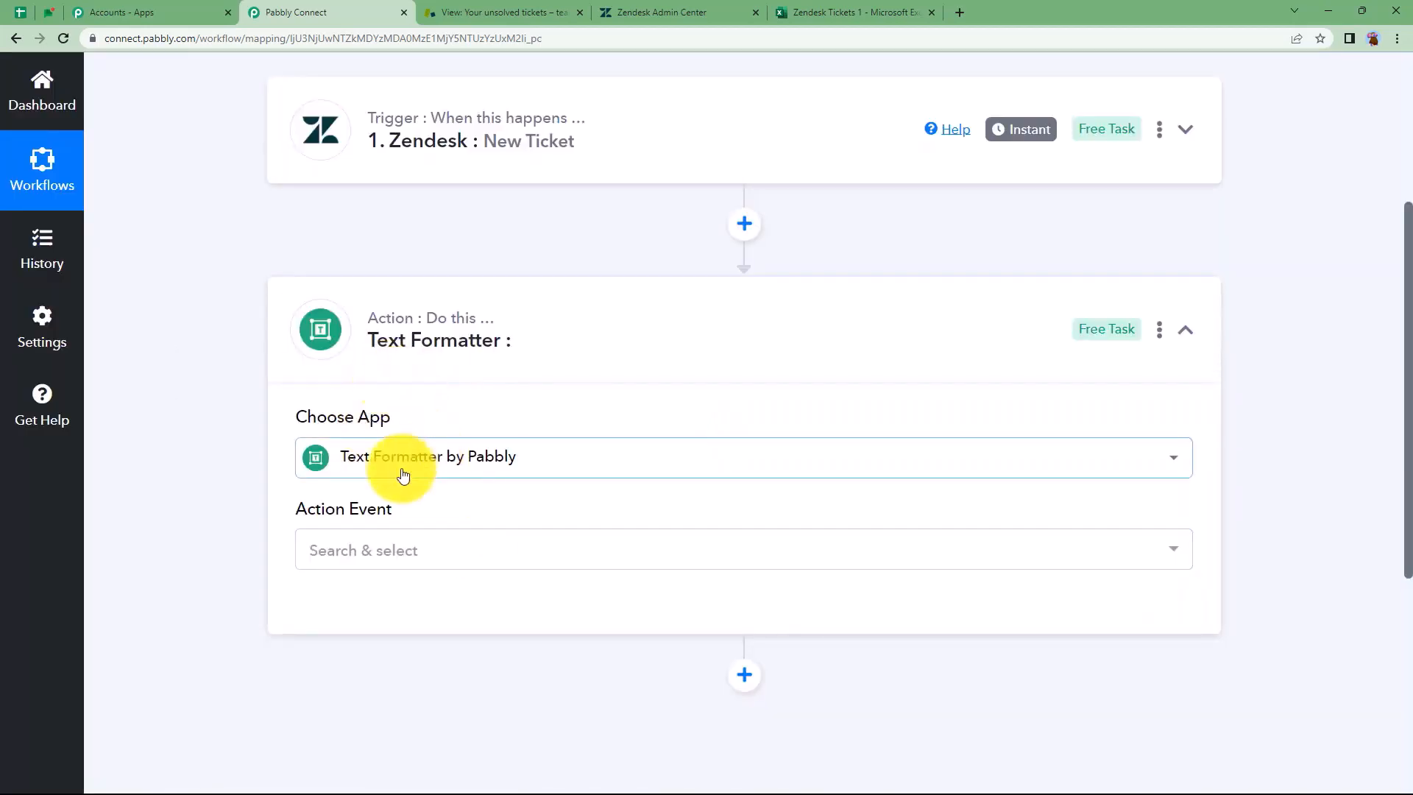
# Choose Text Parser as the Text Formatter's action event
pyautogui.click(404, 557)
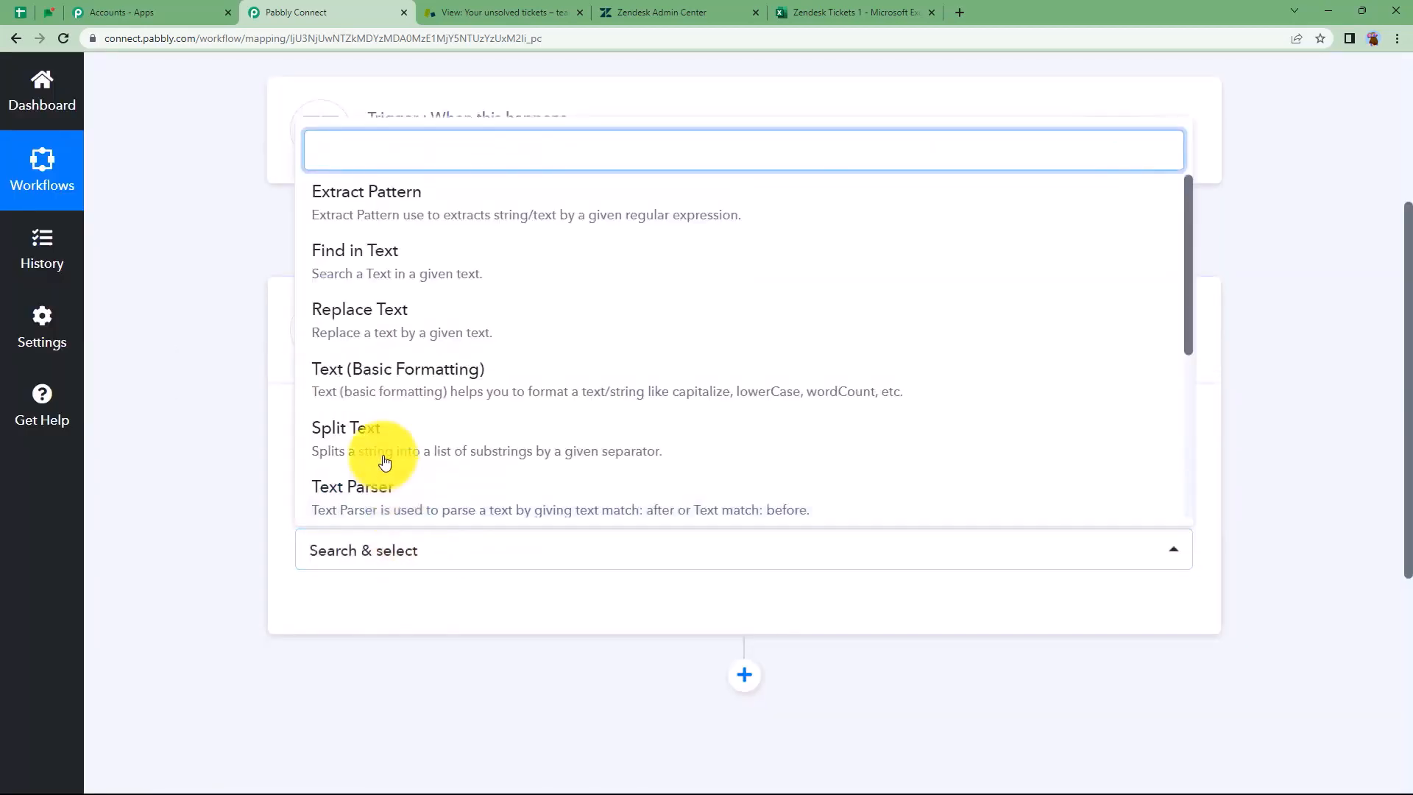
pyautogui.scroll(-1, 385, 457)
pyautogui.click(383, 484)
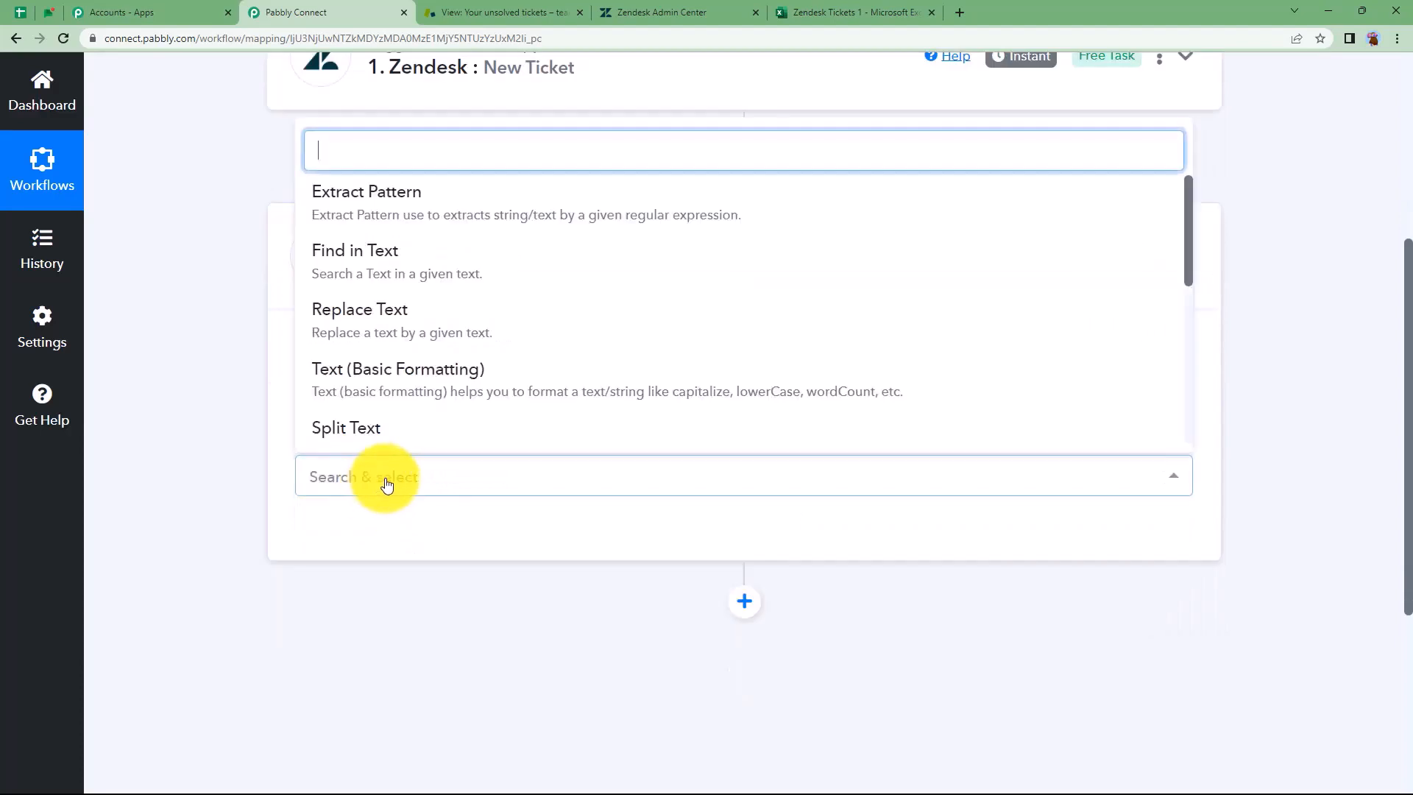
pyautogui.scroll(-1, 419, 284)
pyautogui.scroll(-2, 418, 284)
pyautogui.click(410, 277)
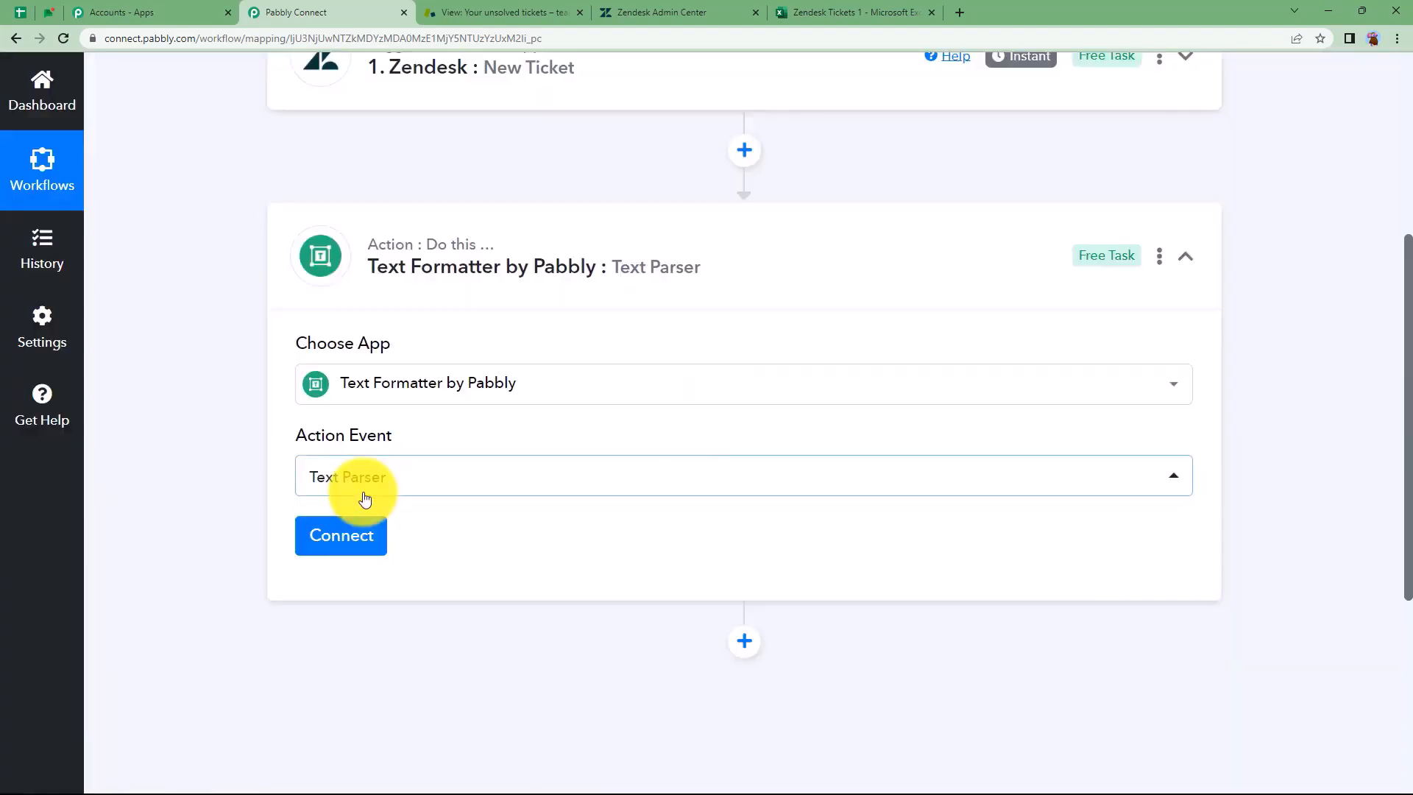
# Connect the Text Parser and map the Zendesk Ticket Description into its Text field
pyautogui.click(362, 537)
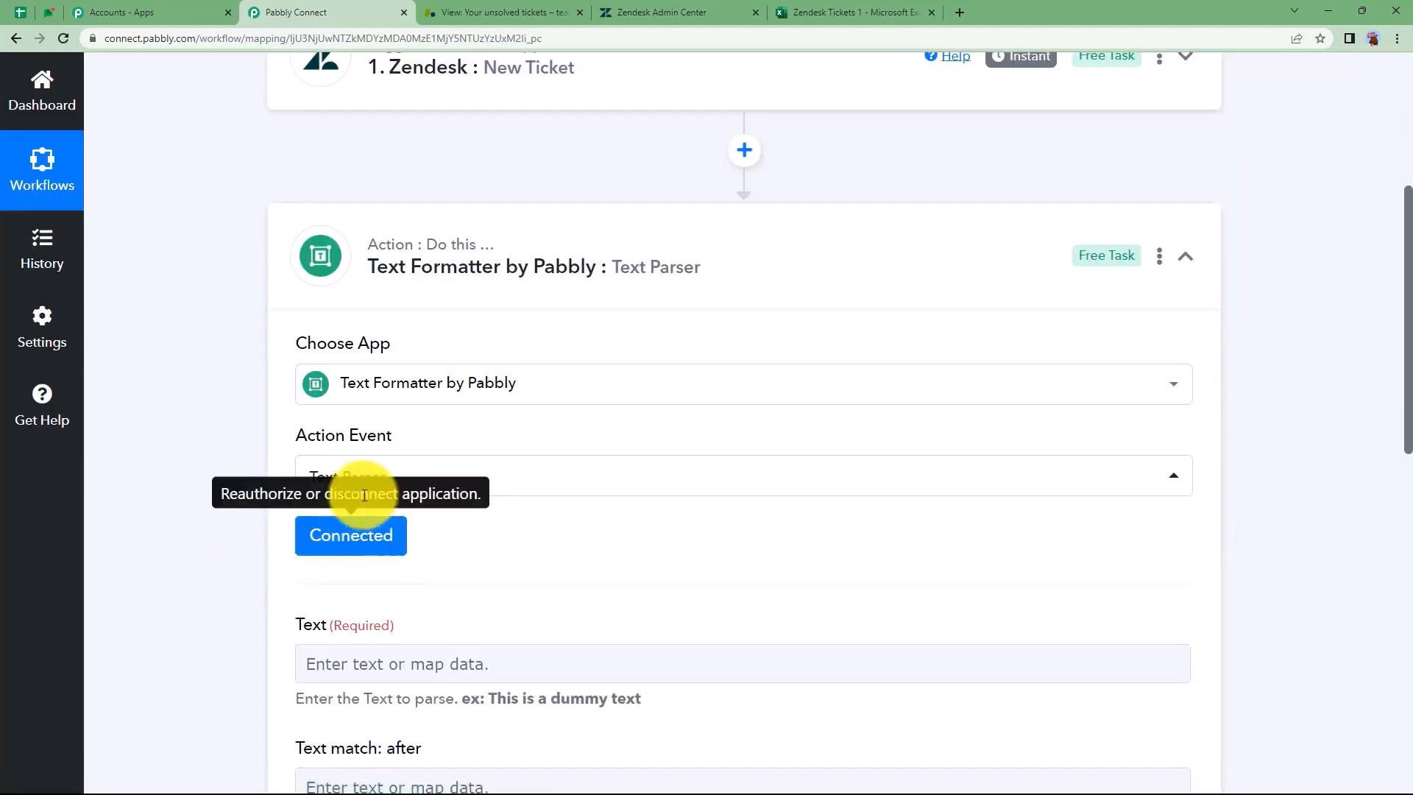
pyautogui.scroll(-2, 254, 541)
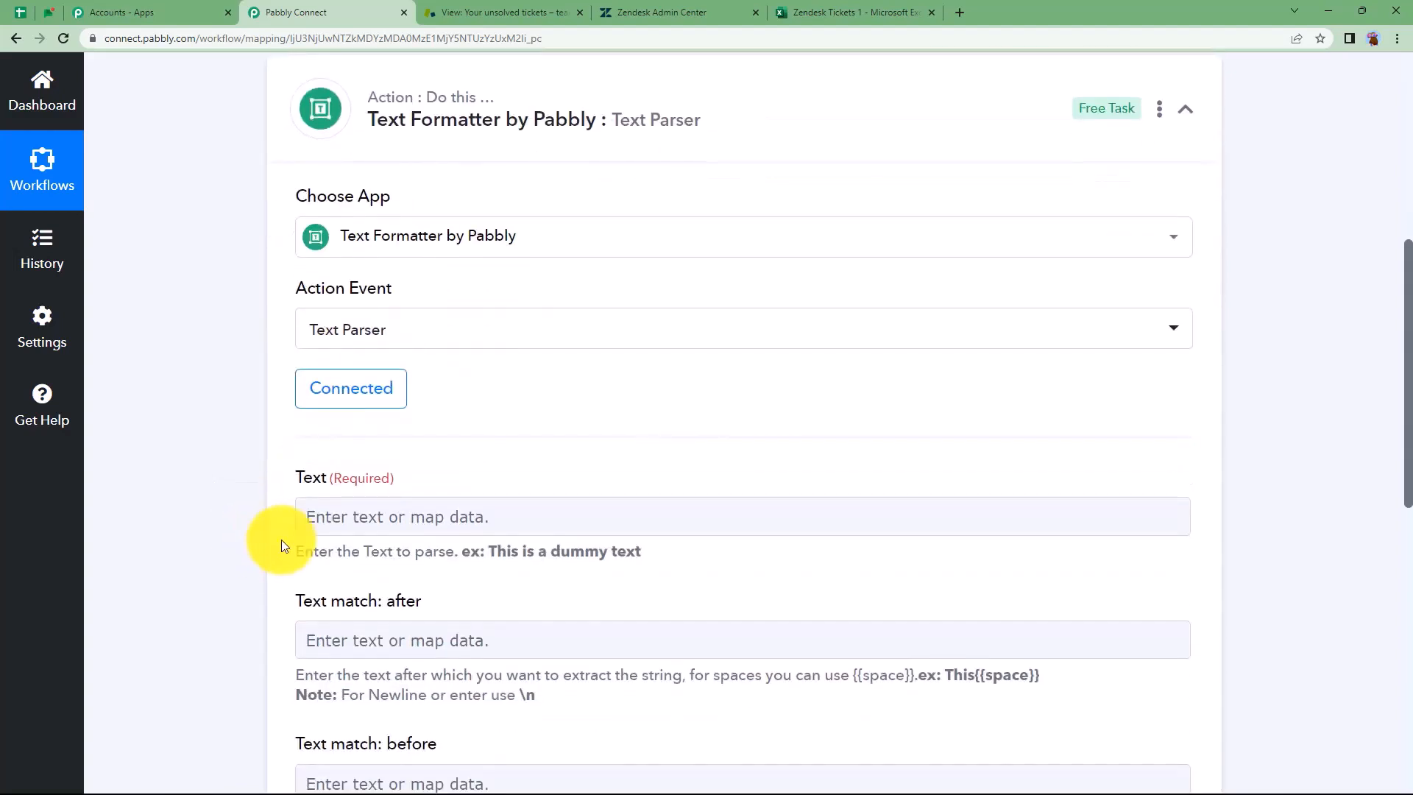
pyautogui.click(308, 520)
pyautogui.scroll(-3, 251, 528)
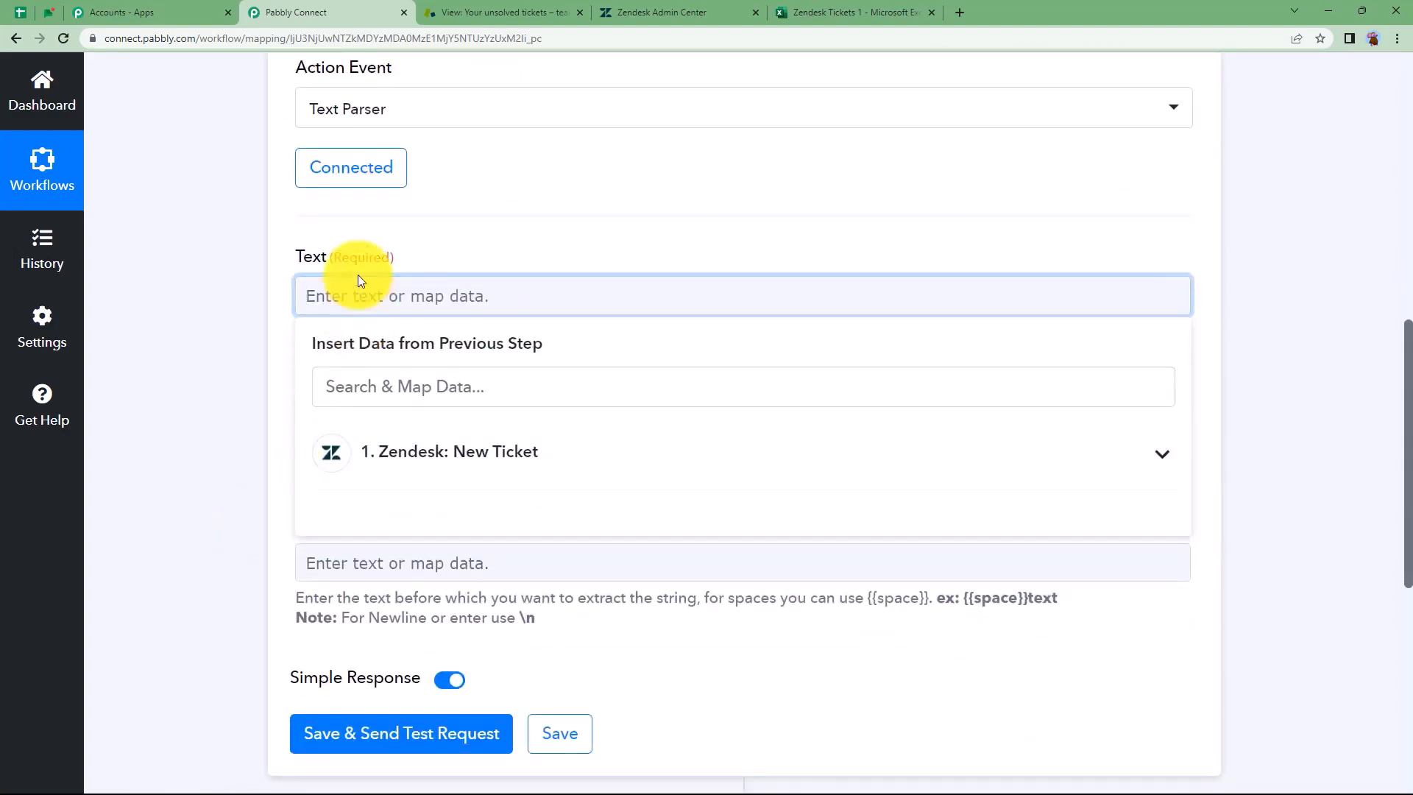
pyautogui.click(411, 452)
pyautogui.scroll(-5, 420, 543)
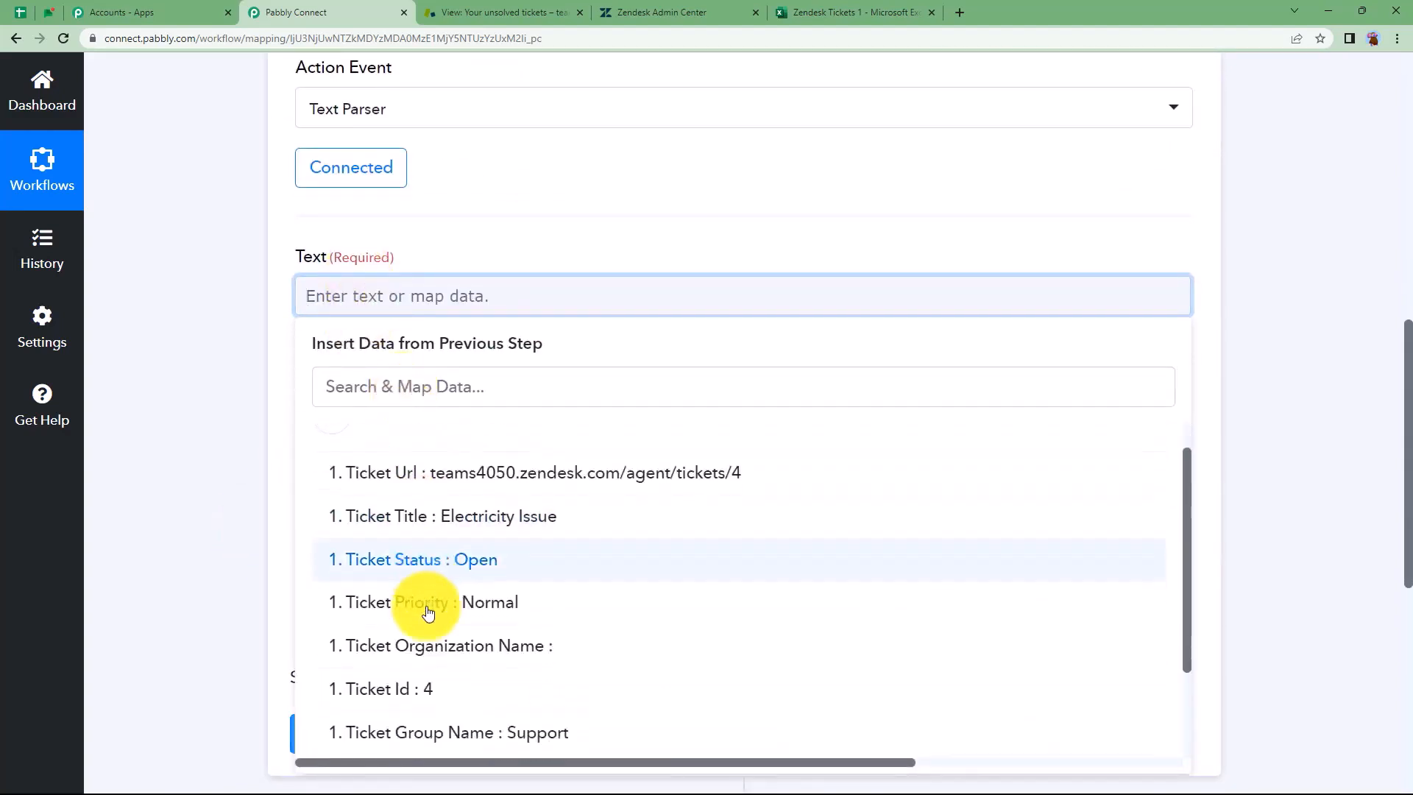
pyautogui.click(432, 647)
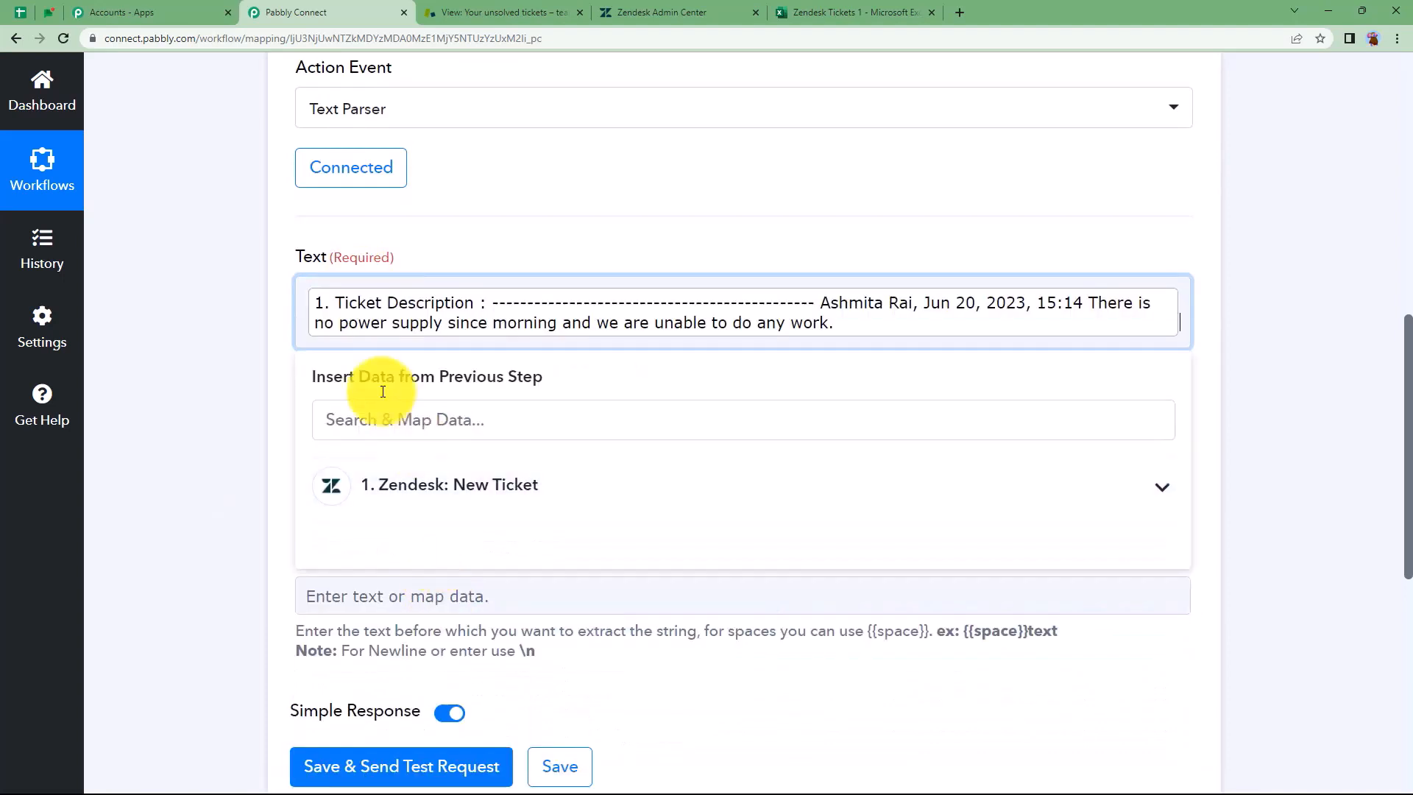
pyautogui.click(275, 365)
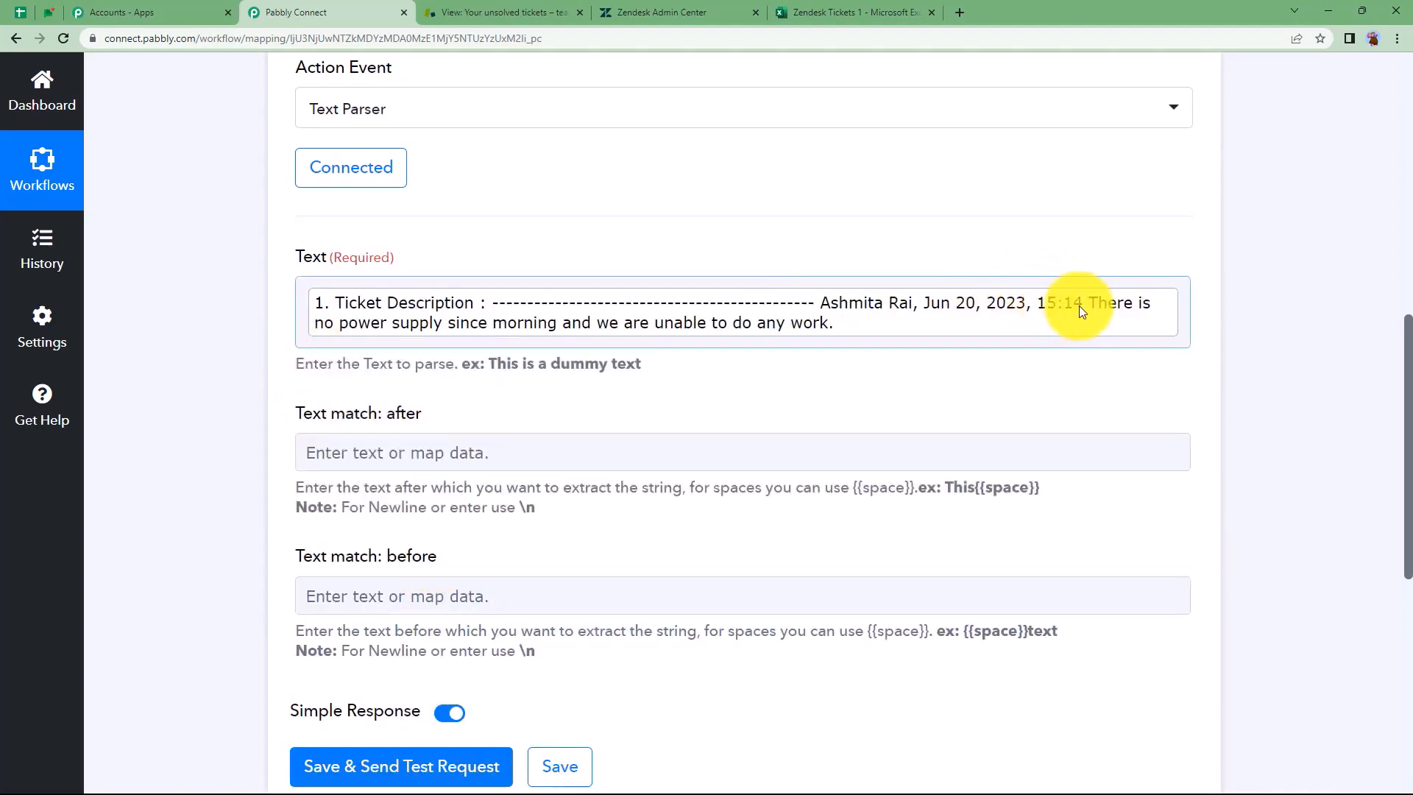
# Match after '15:14', leave match-before empty, and save and send a test request
pyautogui.click(468, 450)
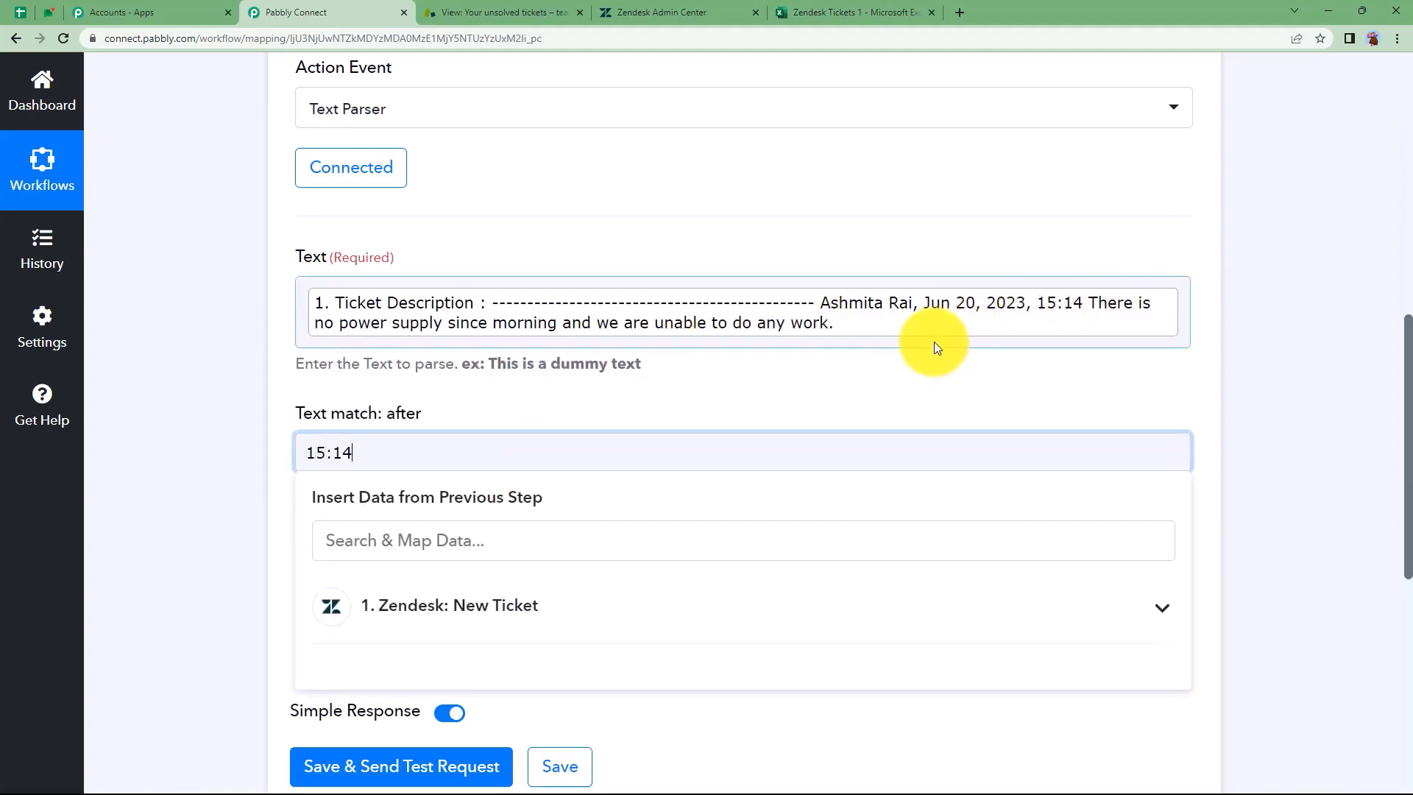
pyautogui.click(238, 468)
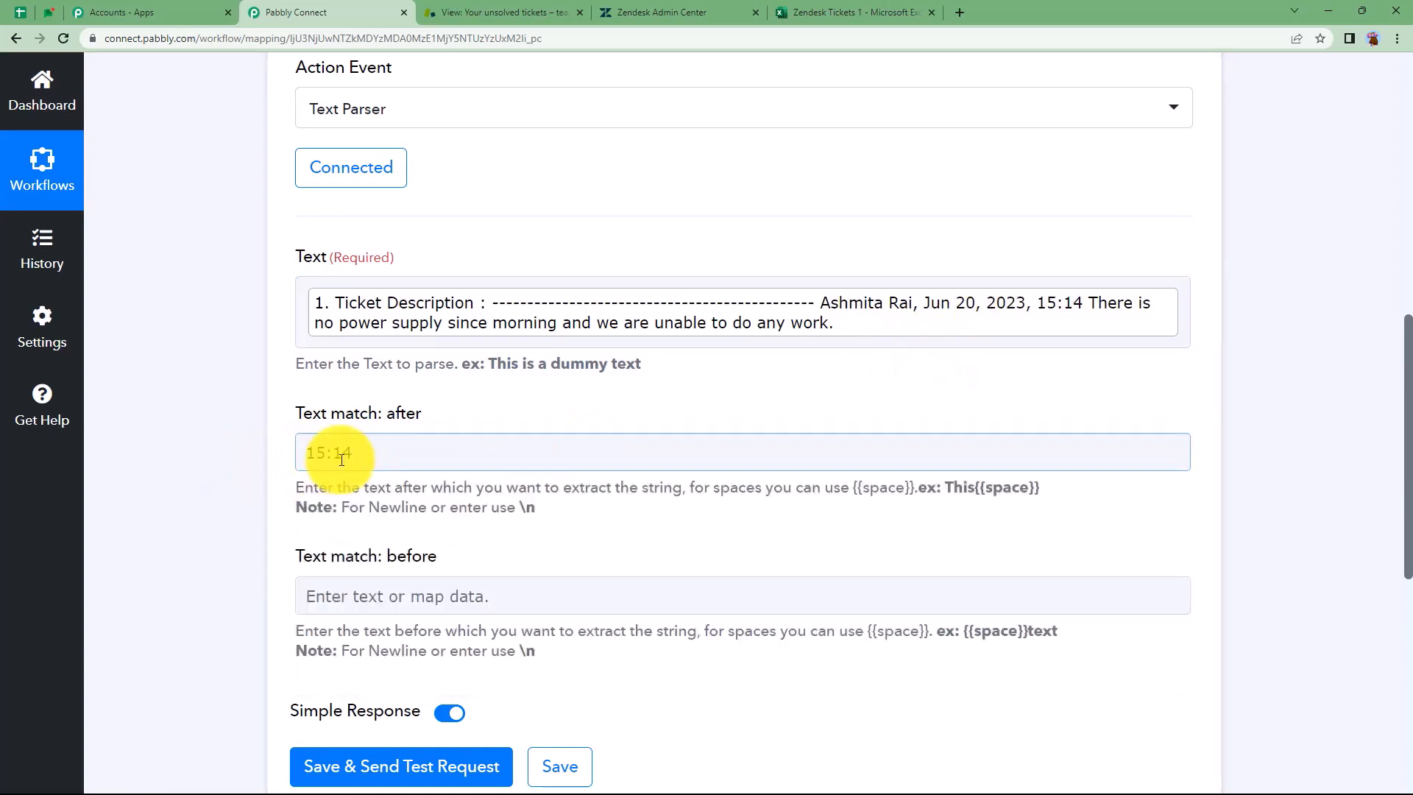
pyautogui.click(363, 595)
pyautogui.click(295, 603)
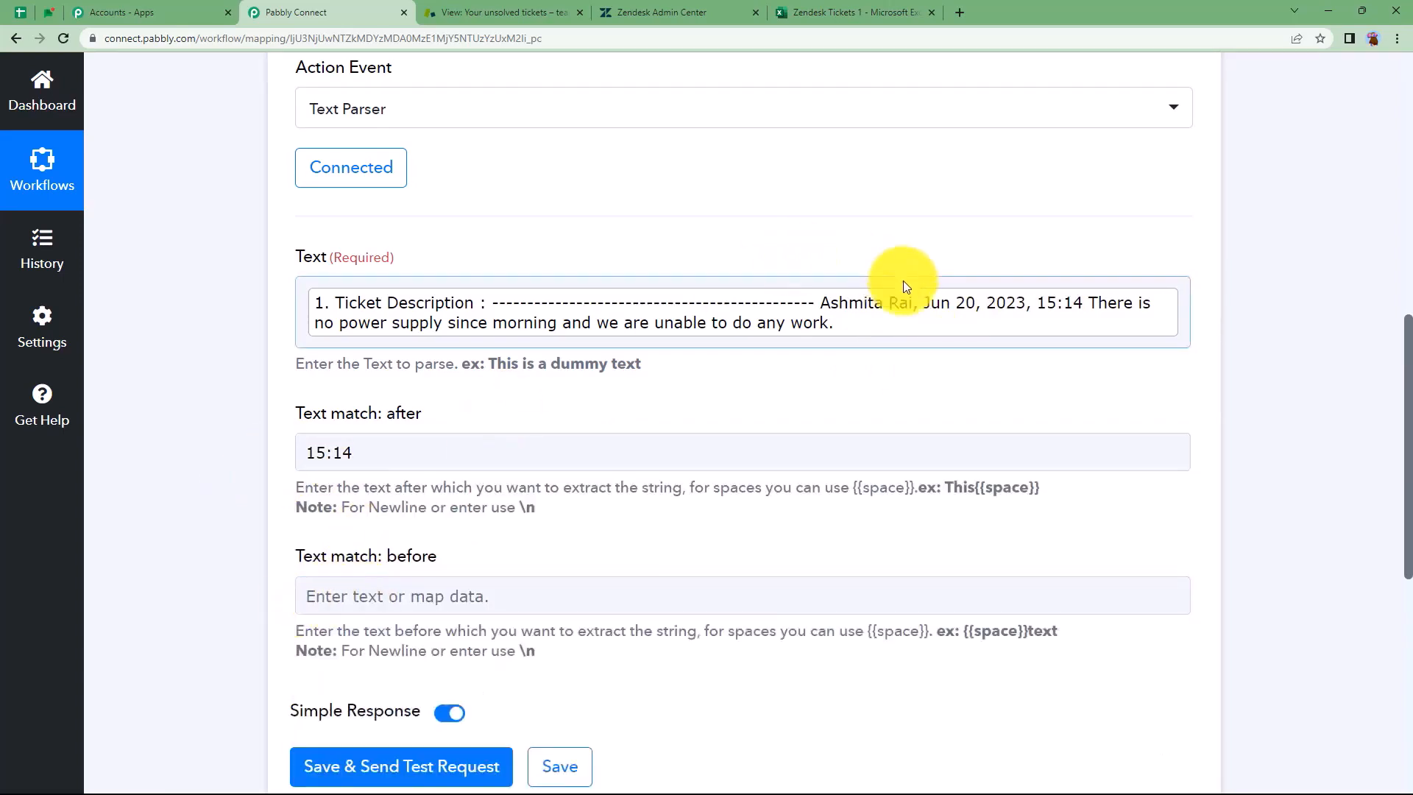
pyautogui.scroll(-3, 309, 552)
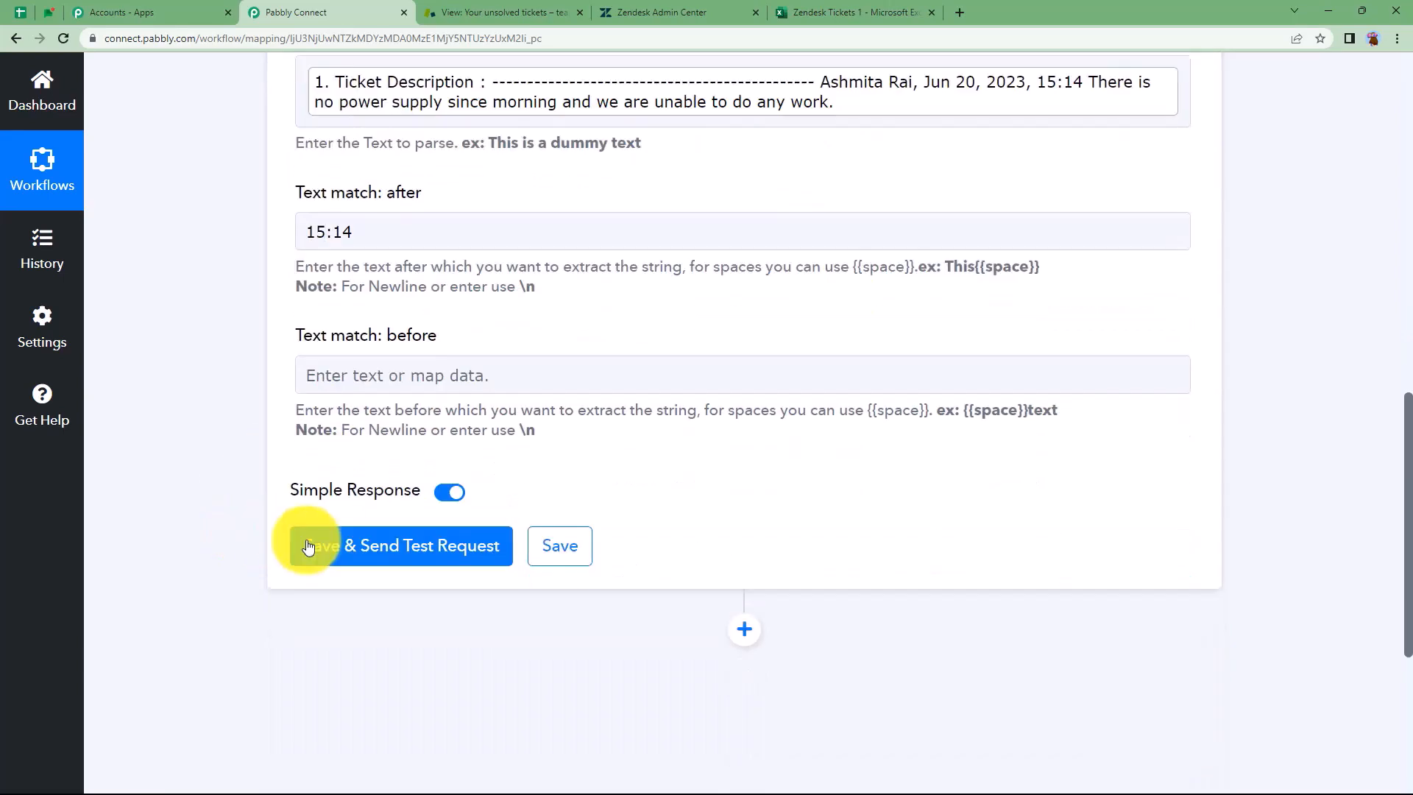
pyautogui.click(308, 546)
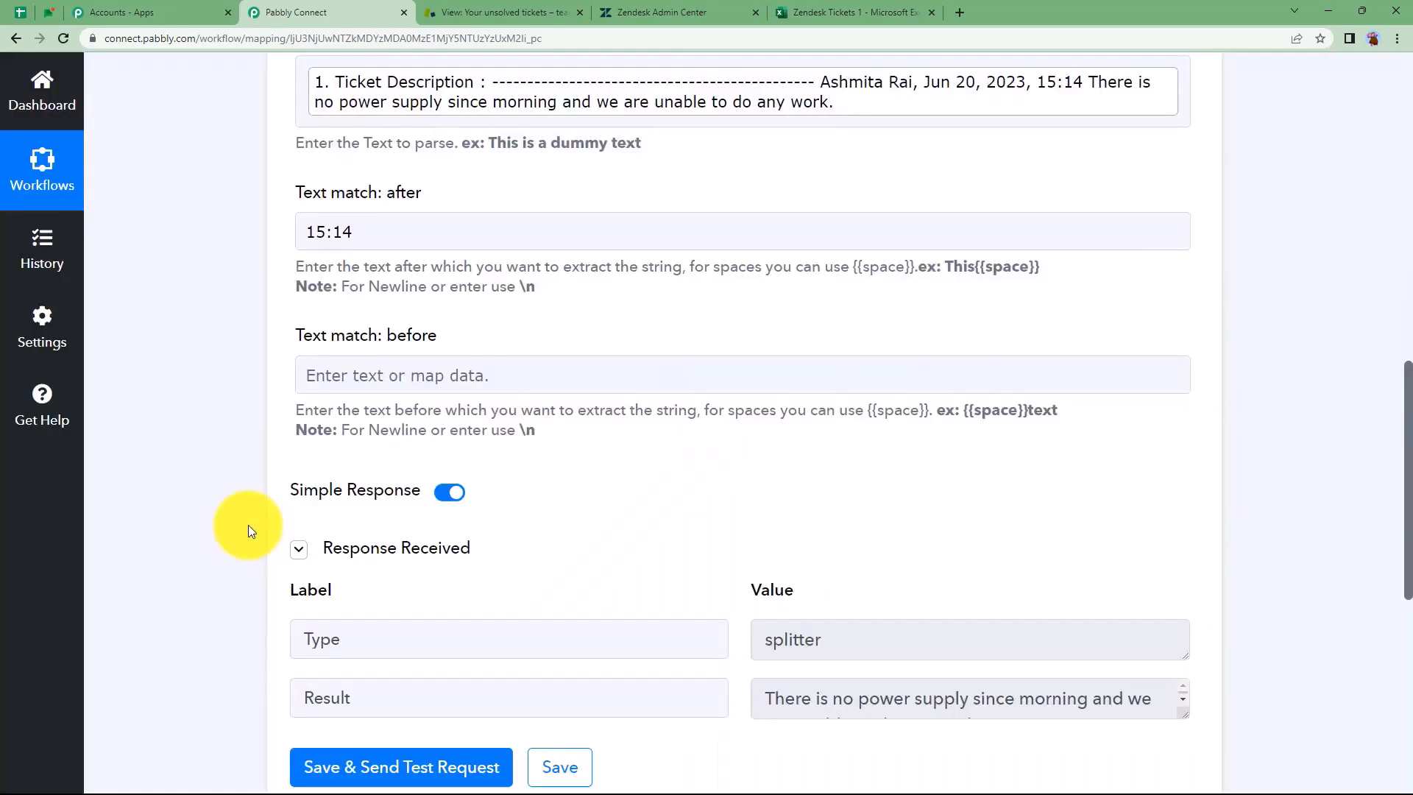
# Check the test result shows 'There is no power supply since morning…'
pyautogui.scroll(-3, 248, 524)
pyautogui.moveTo(1188, 520); pyautogui.dragTo(1186, 588)
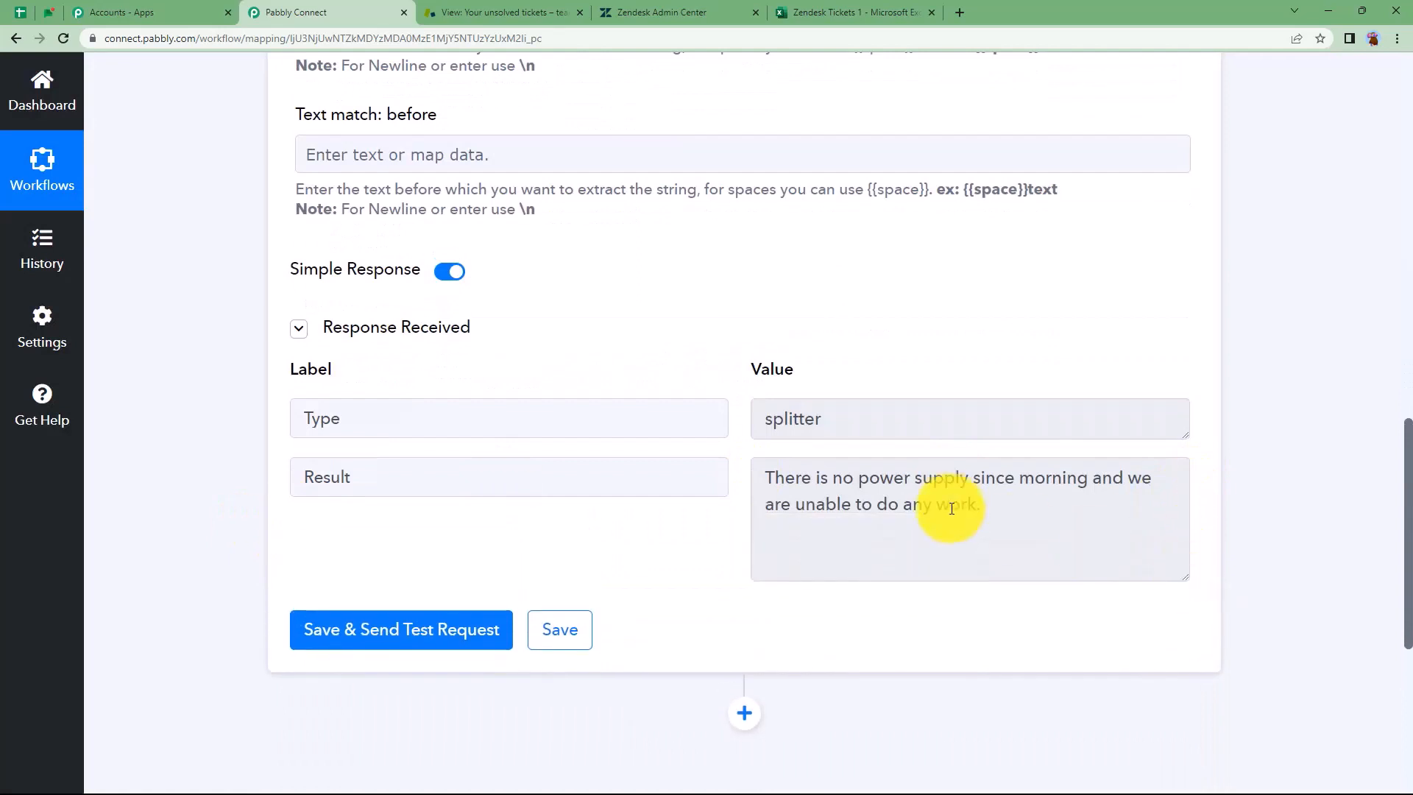
pyautogui.moveTo(986, 508); pyautogui.dragTo(694, 465)
pyautogui.click(677, 546)
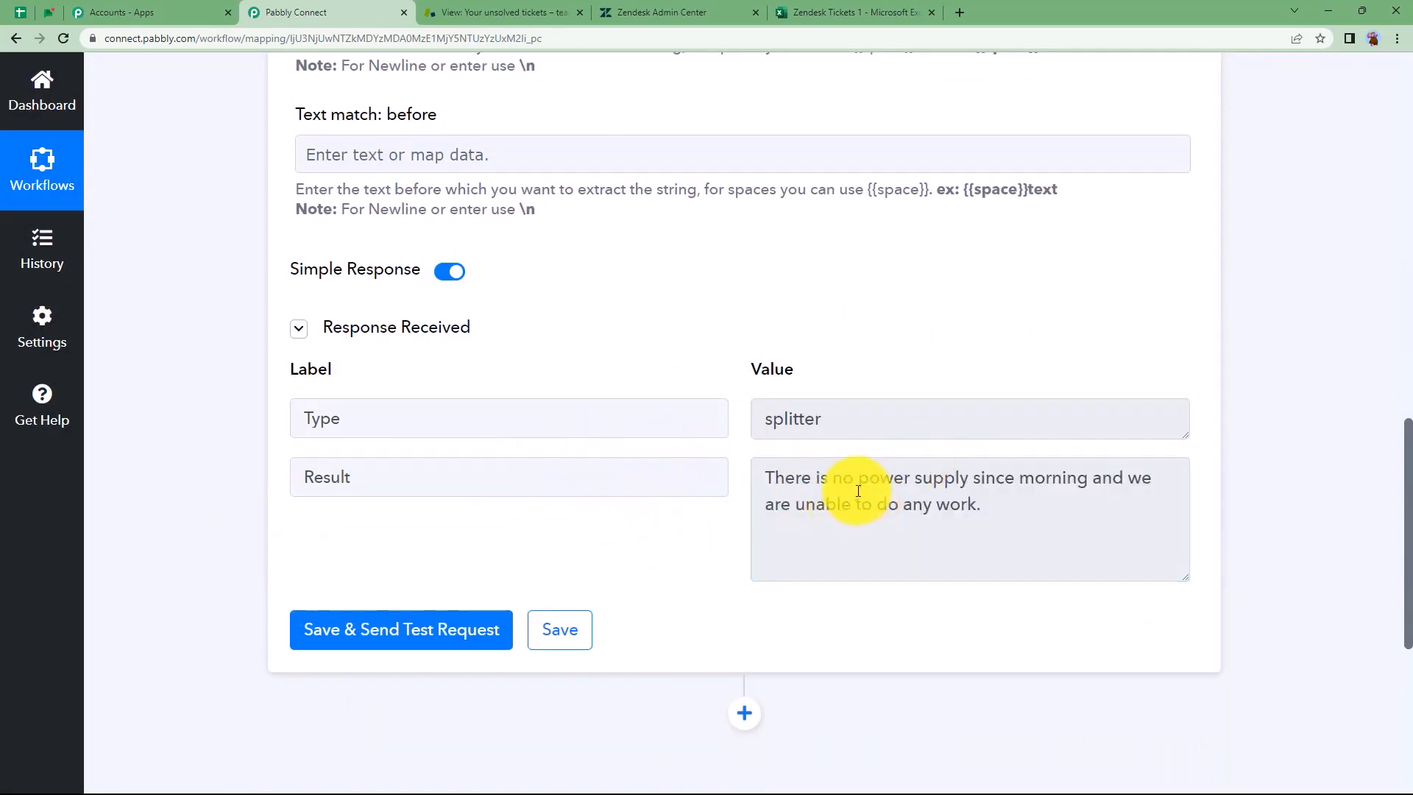
pyautogui.scroll(14, 744, 315)
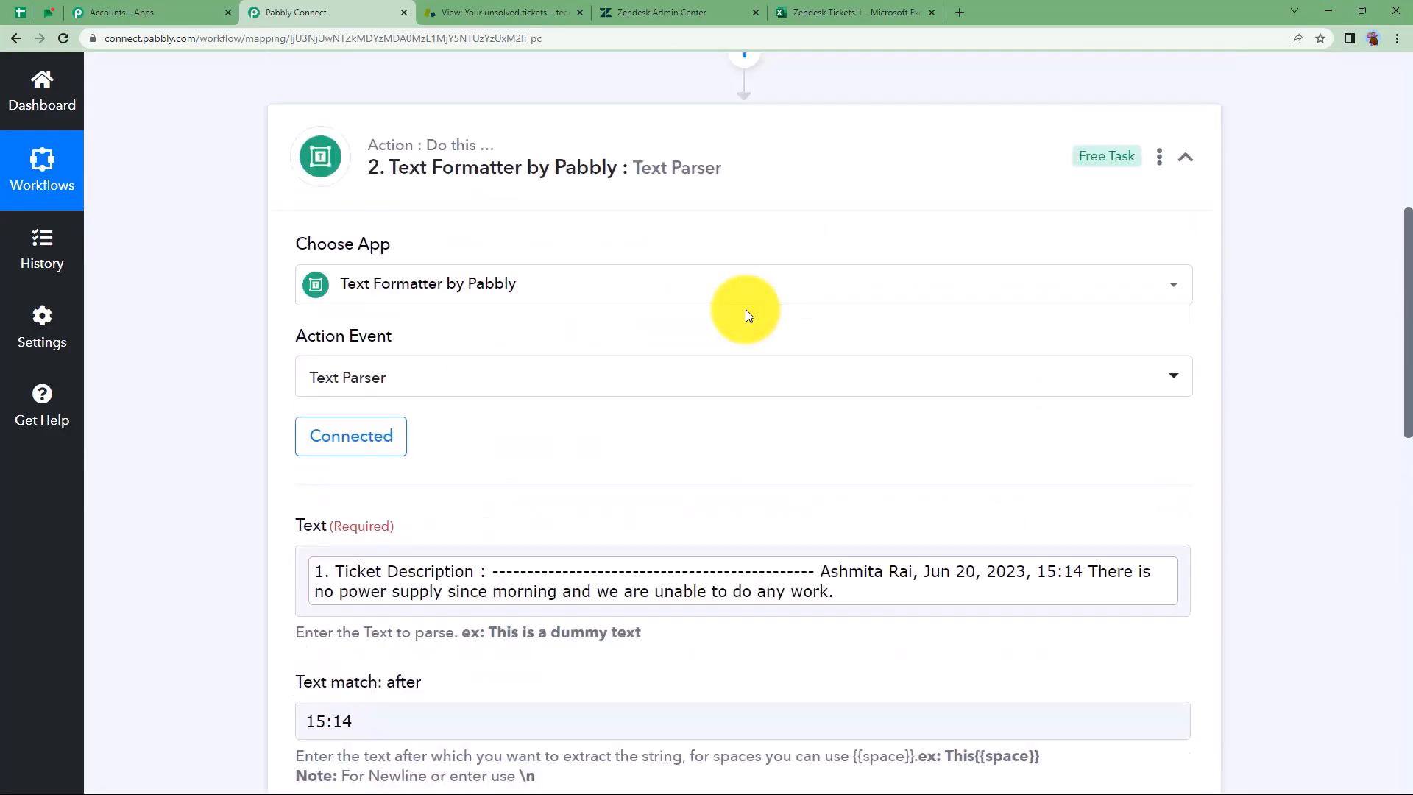
# Add a Microsoft Excel step after the parser using the Add Row To Worksheet action
pyautogui.click(747, 317)
pyautogui.click(744, 423)
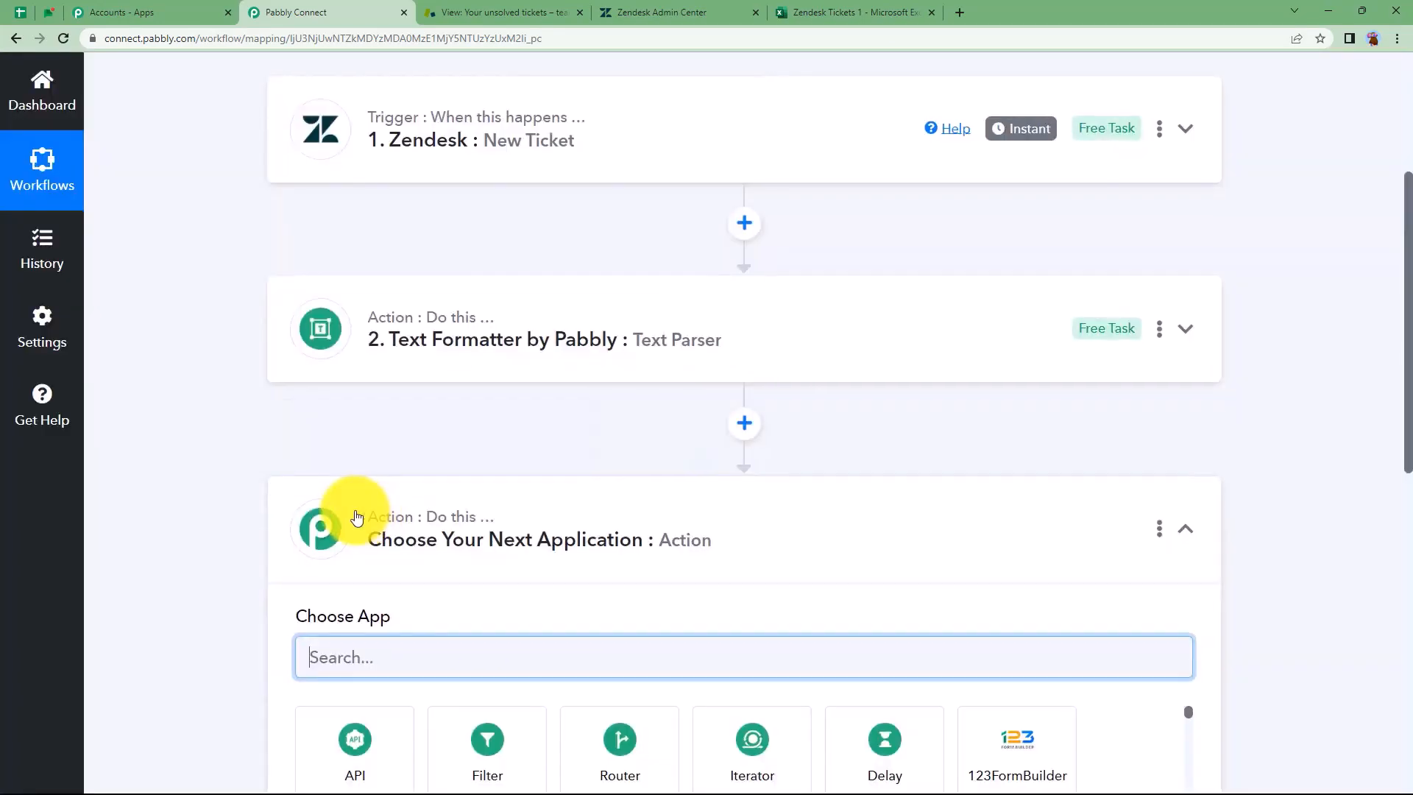
pyautogui.write('exc')
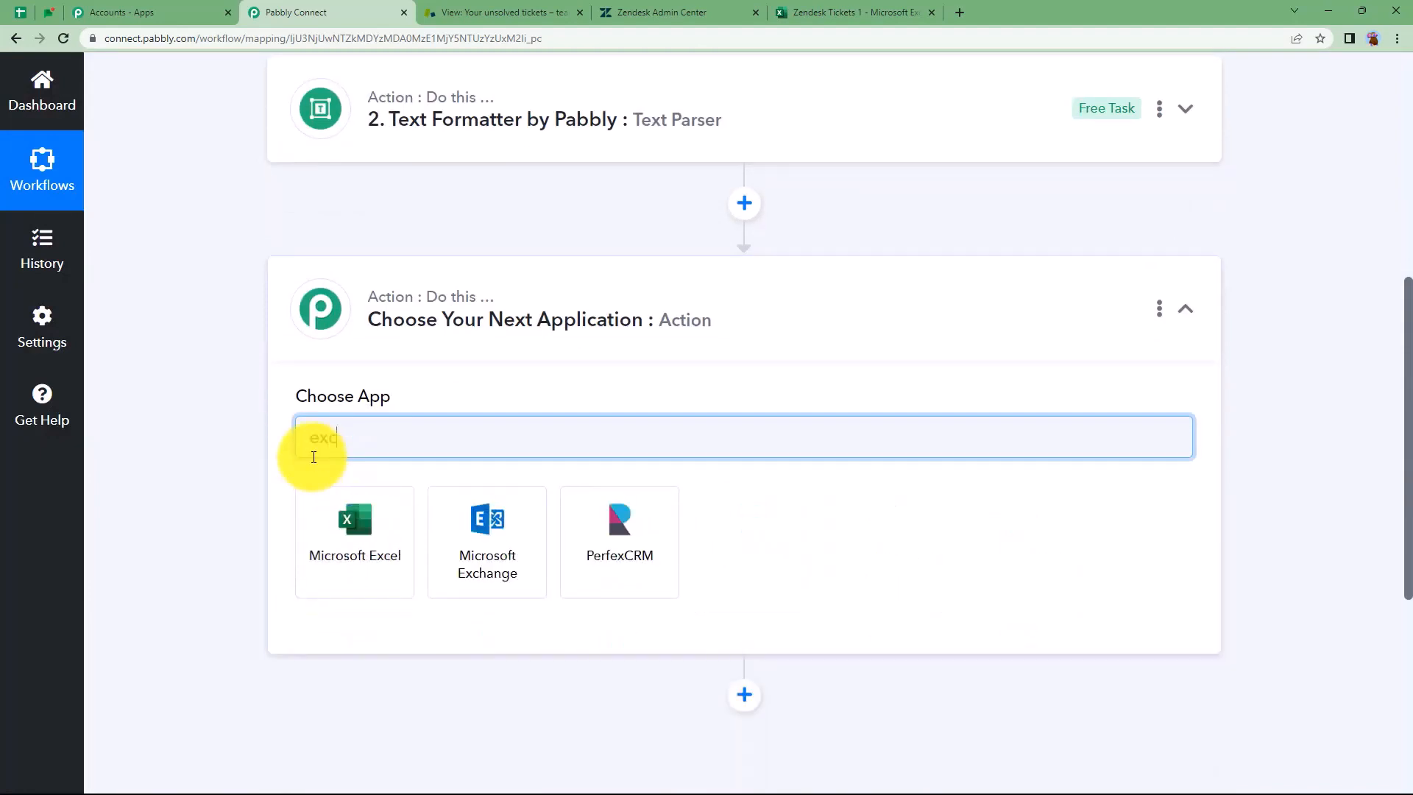
pyautogui.click(347, 520)
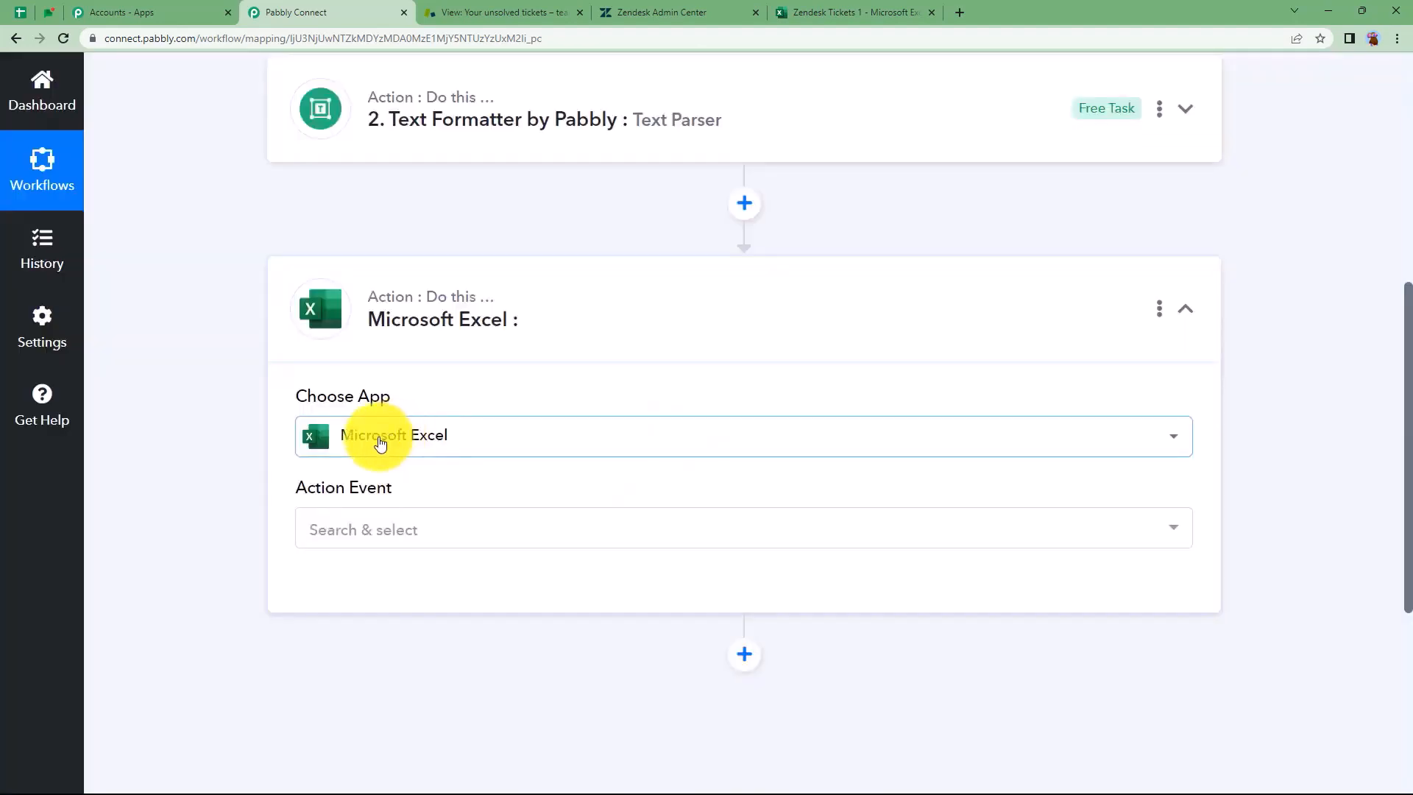
pyautogui.click(385, 534)
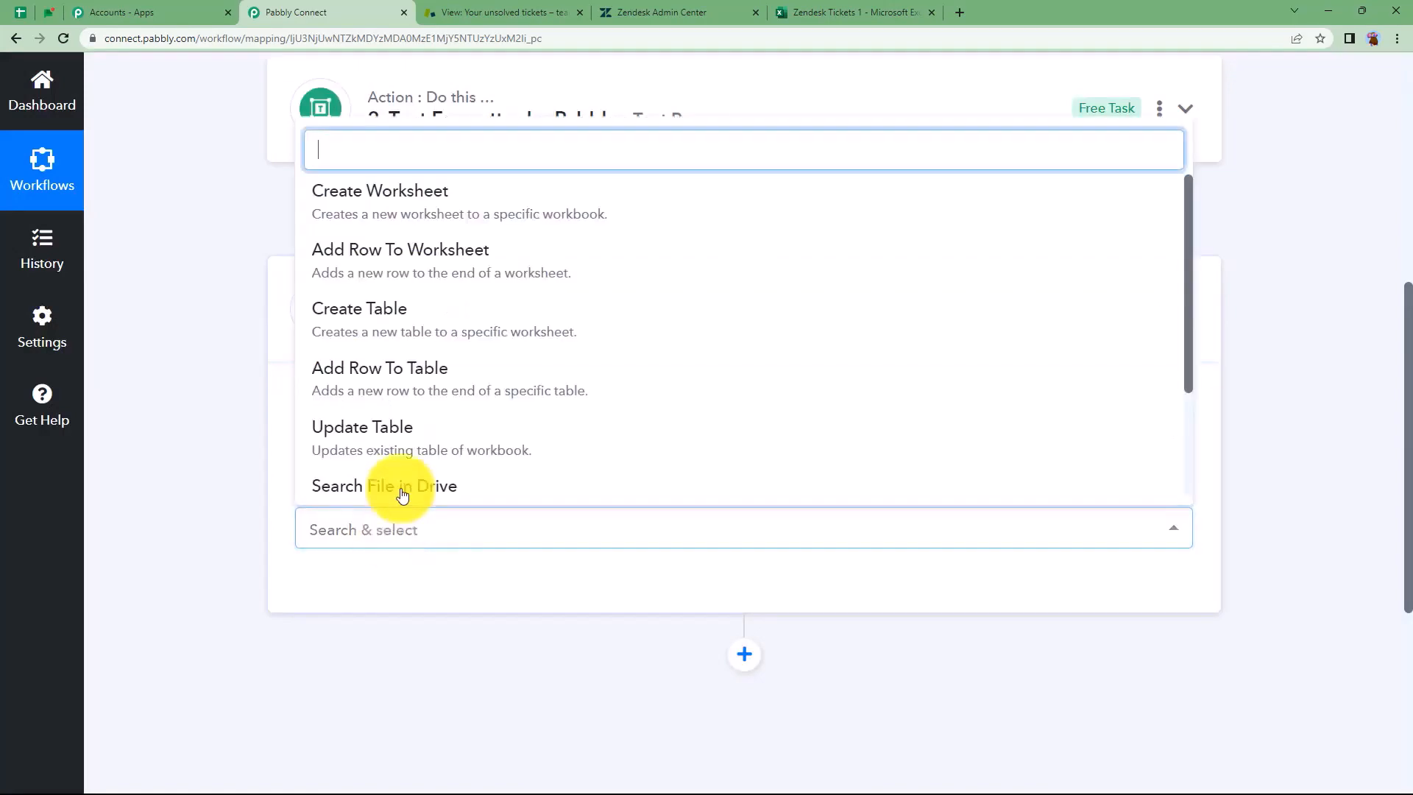
pyautogui.click(434, 286)
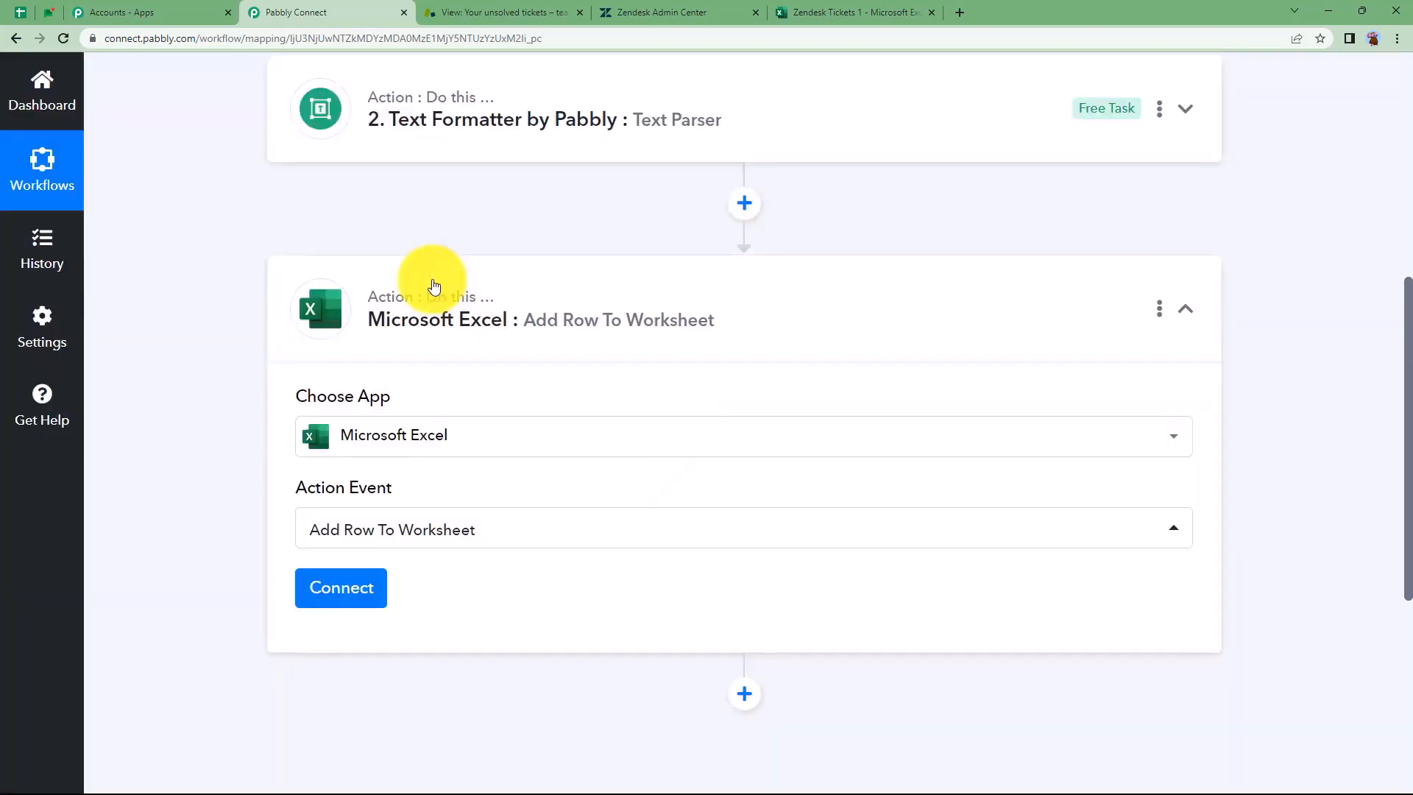
# Create a new Microsoft Excel connection, sign in, and accept the requested permissions
pyautogui.click(342, 592)
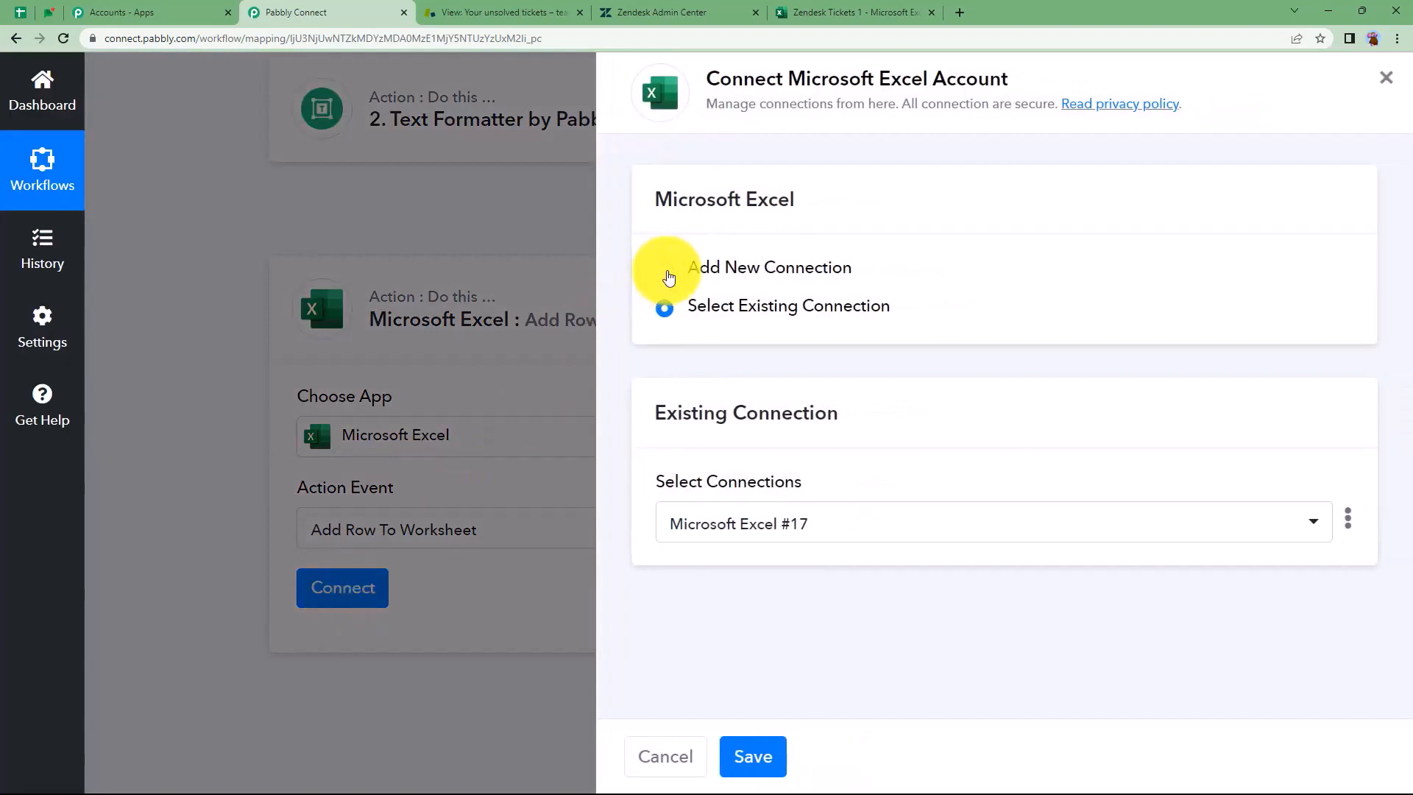
pyautogui.click(665, 270)
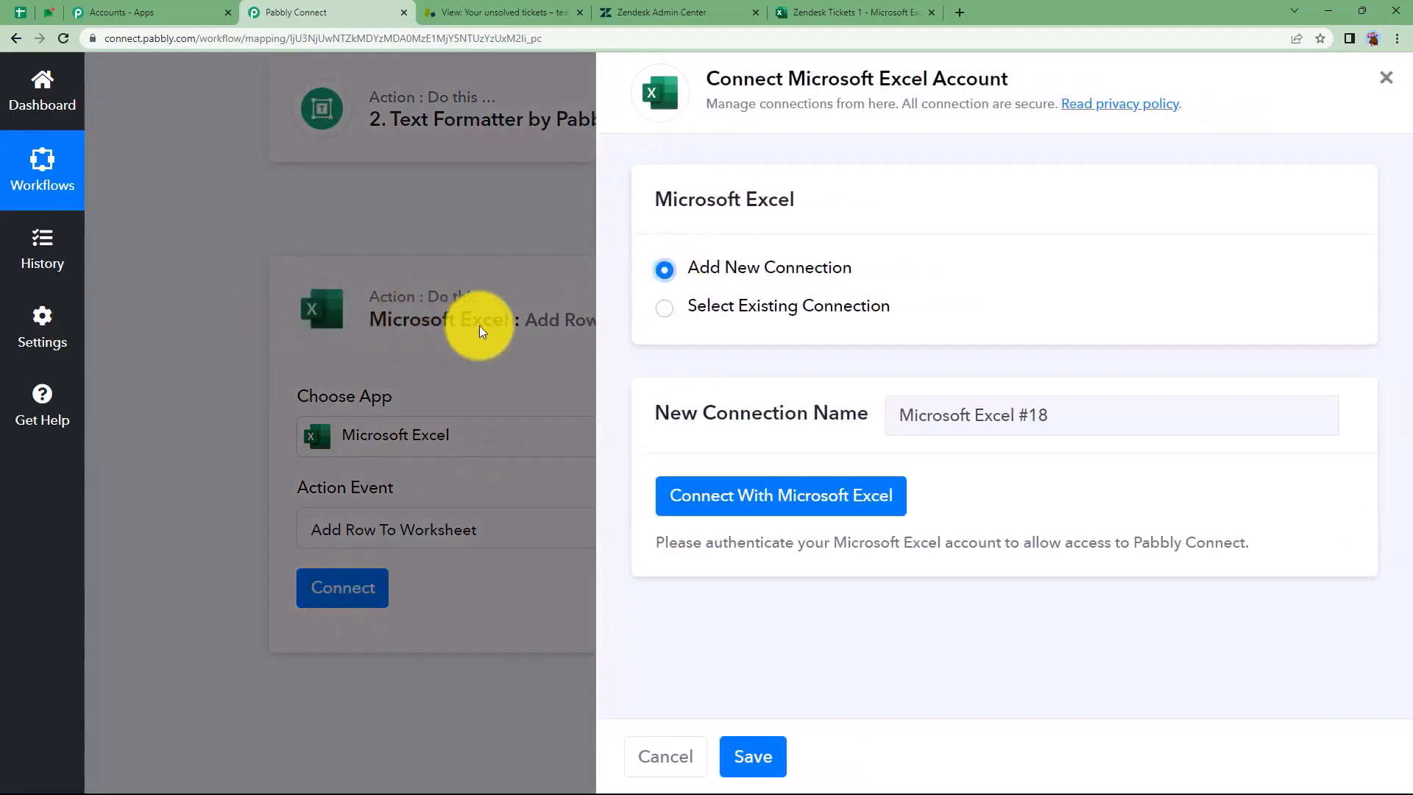
pyautogui.click(735, 515)
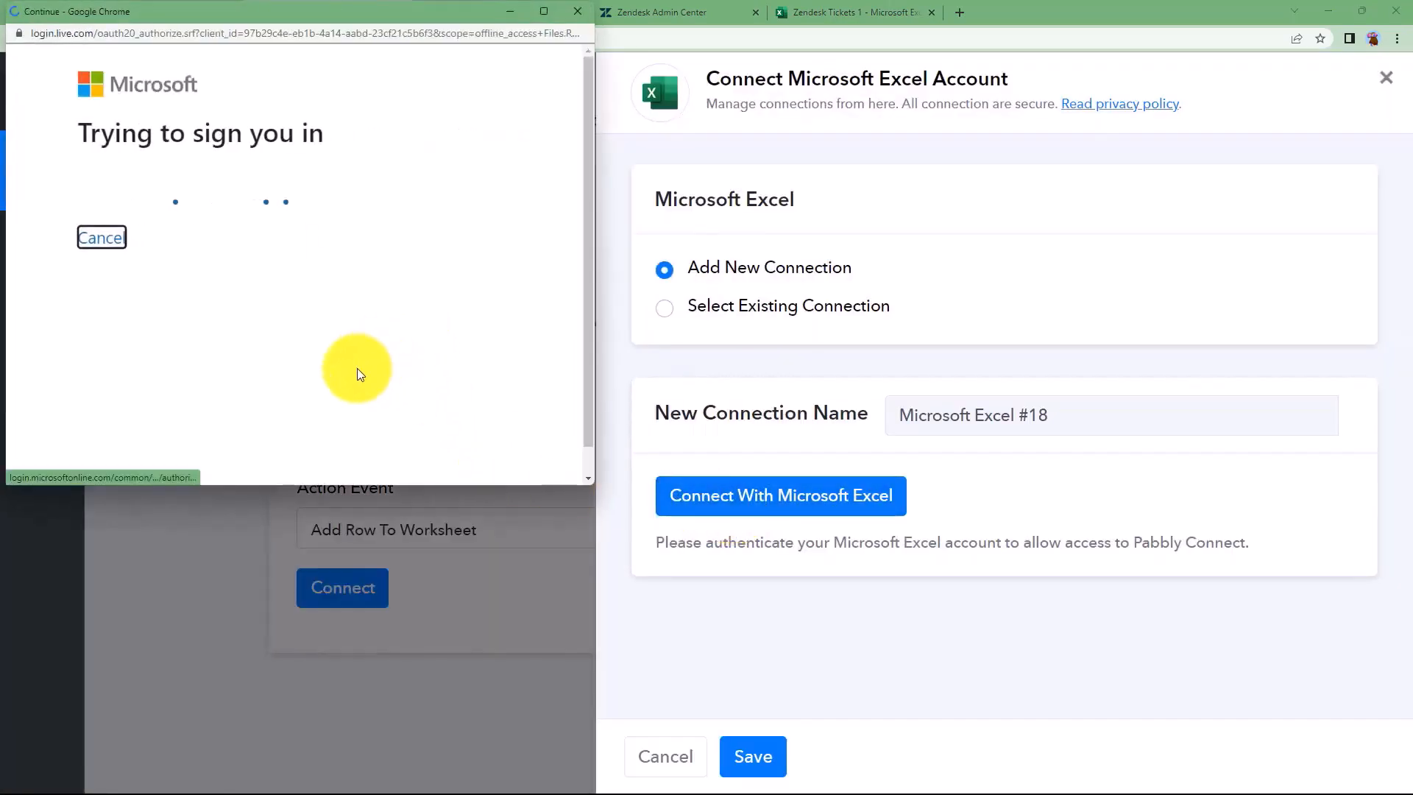
pyautogui.scroll(-15, 356, 369)
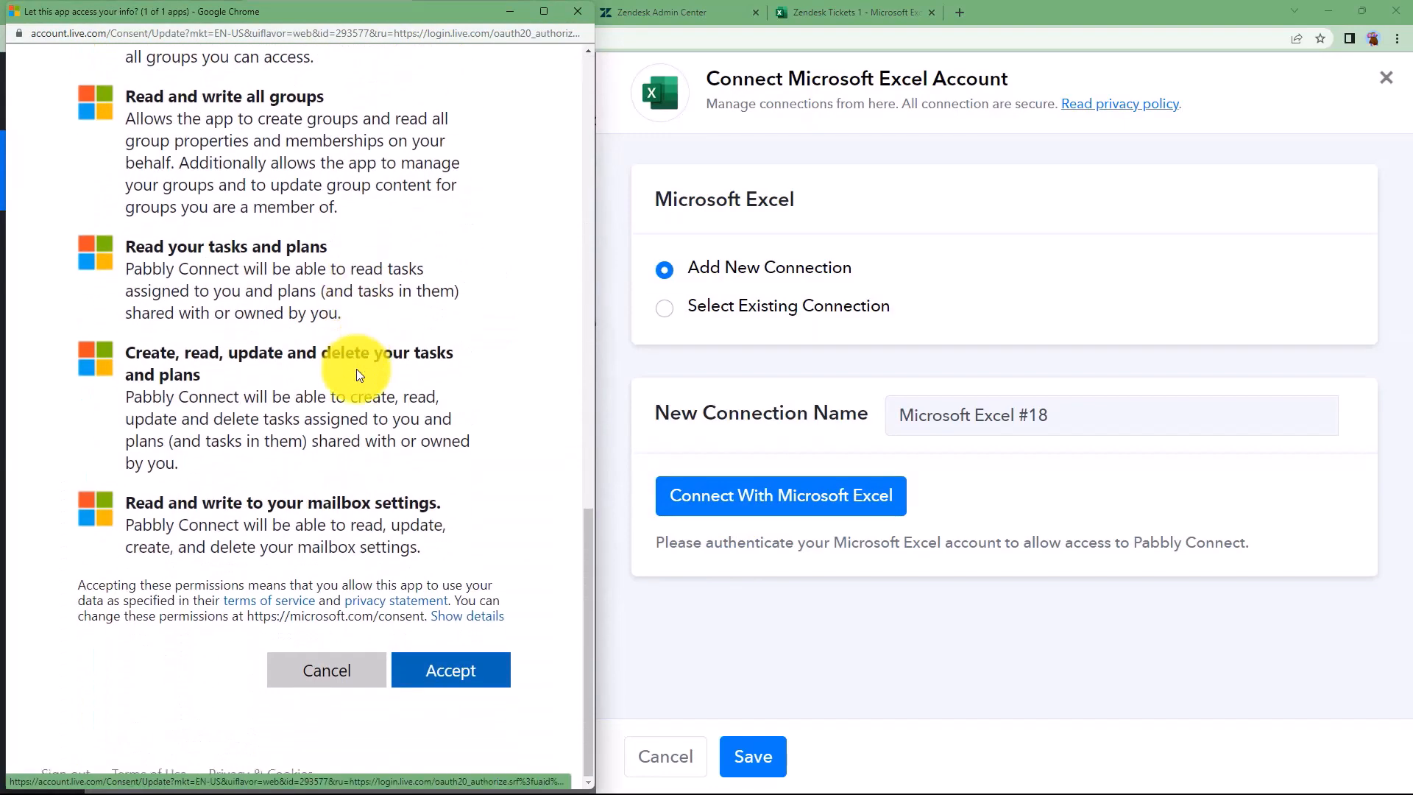
pyautogui.click(468, 685)
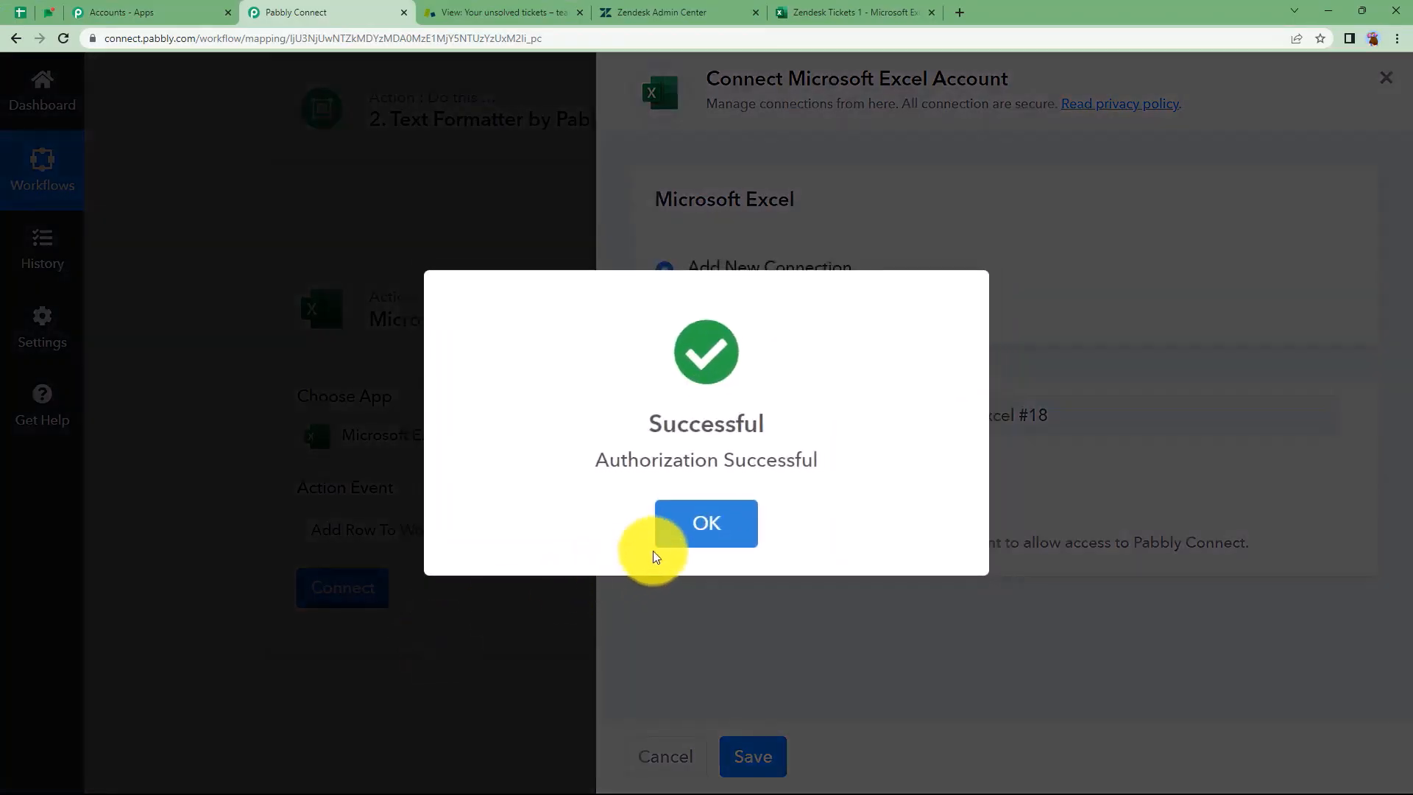
pyautogui.click(657, 548)
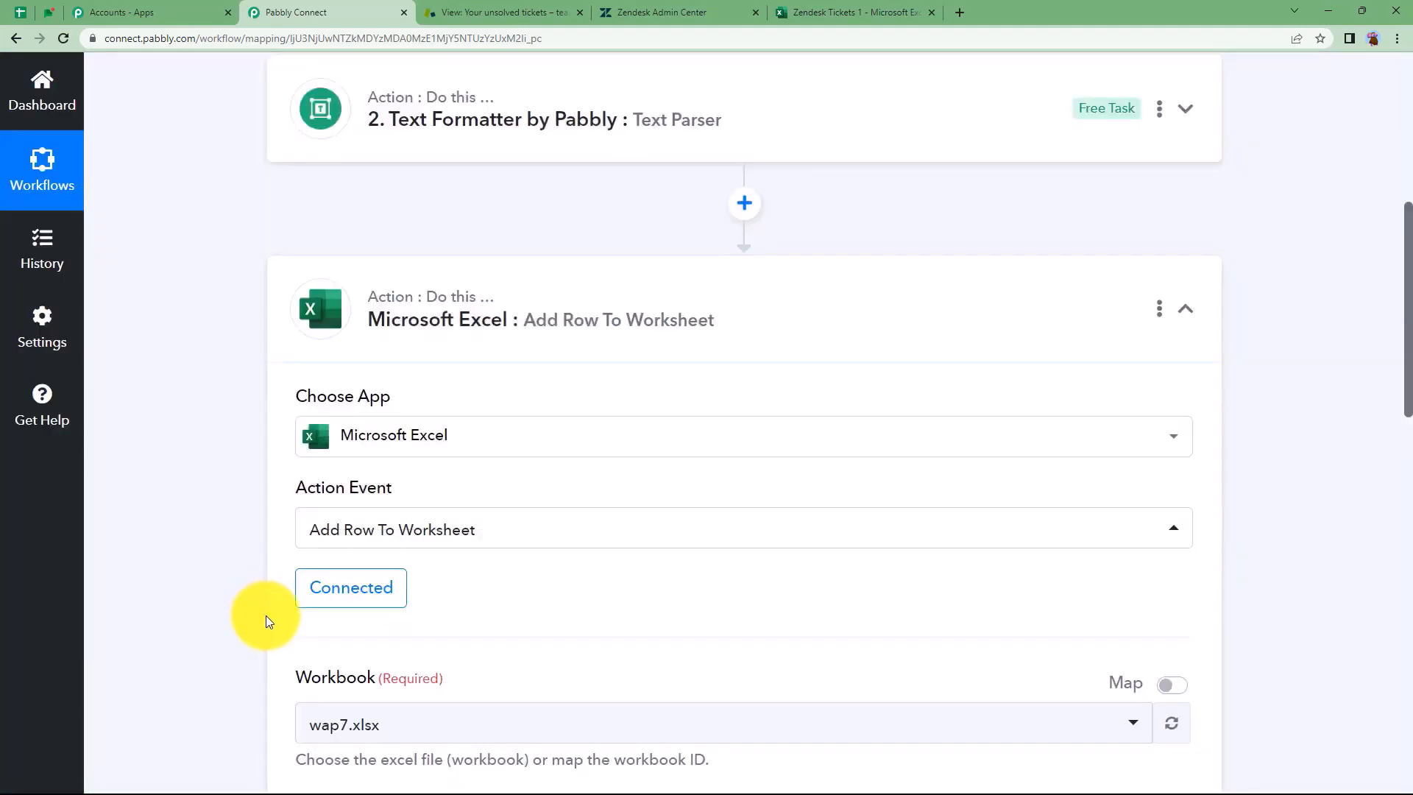
# Choose Zendesk Tickets 1.xlsx as the Excel step's workbook
pyautogui.scroll(-3, 267, 615)
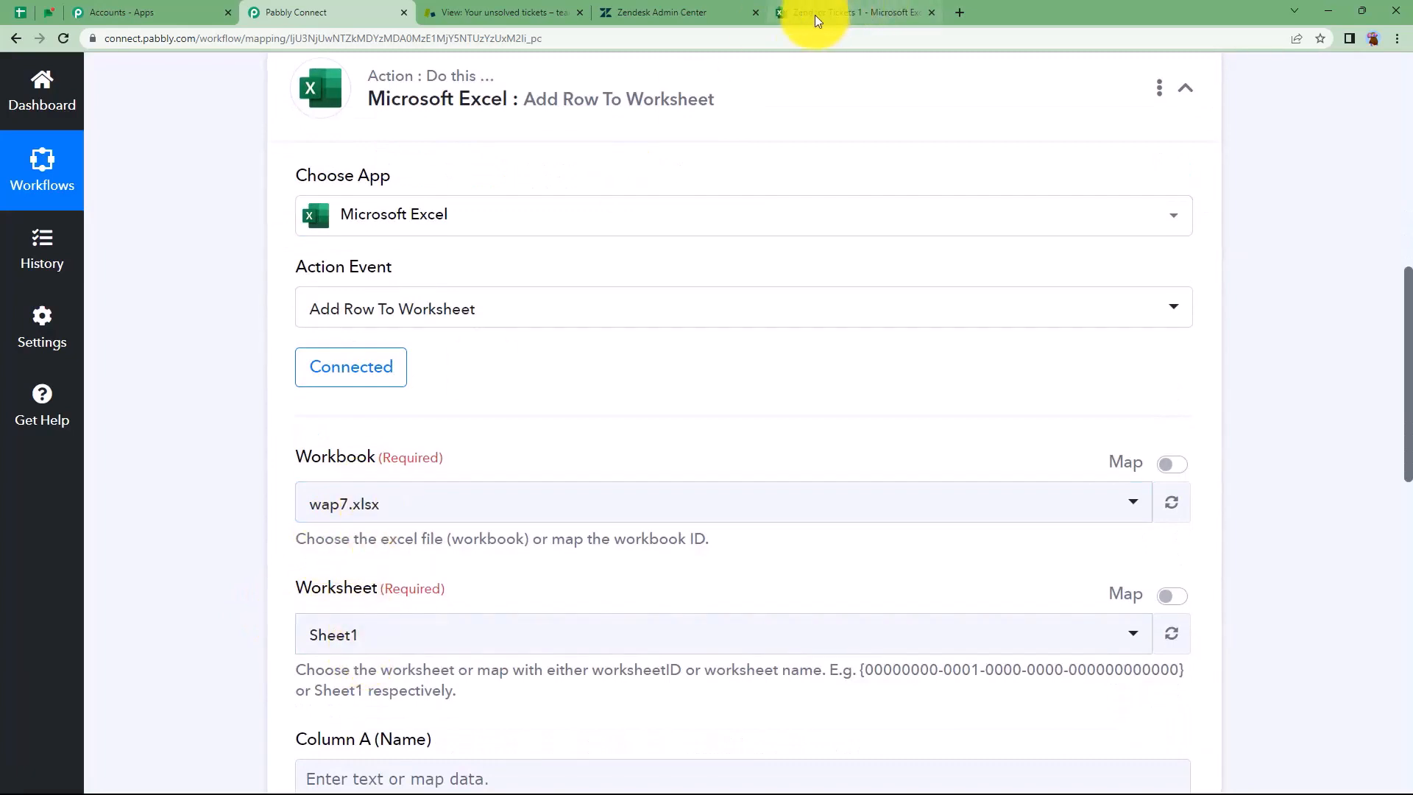
pyautogui.click(370, 522)
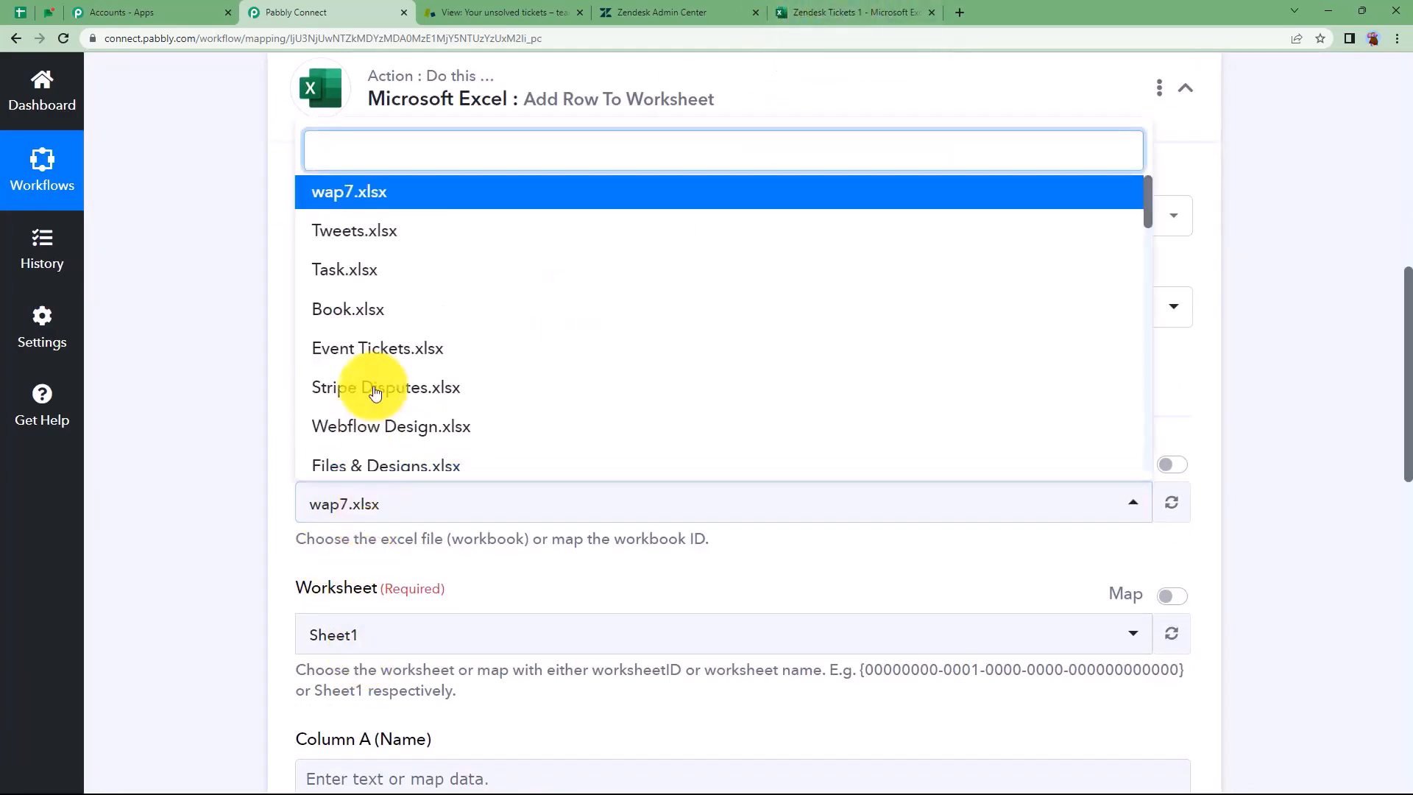
pyautogui.scroll(-3, 387, 365)
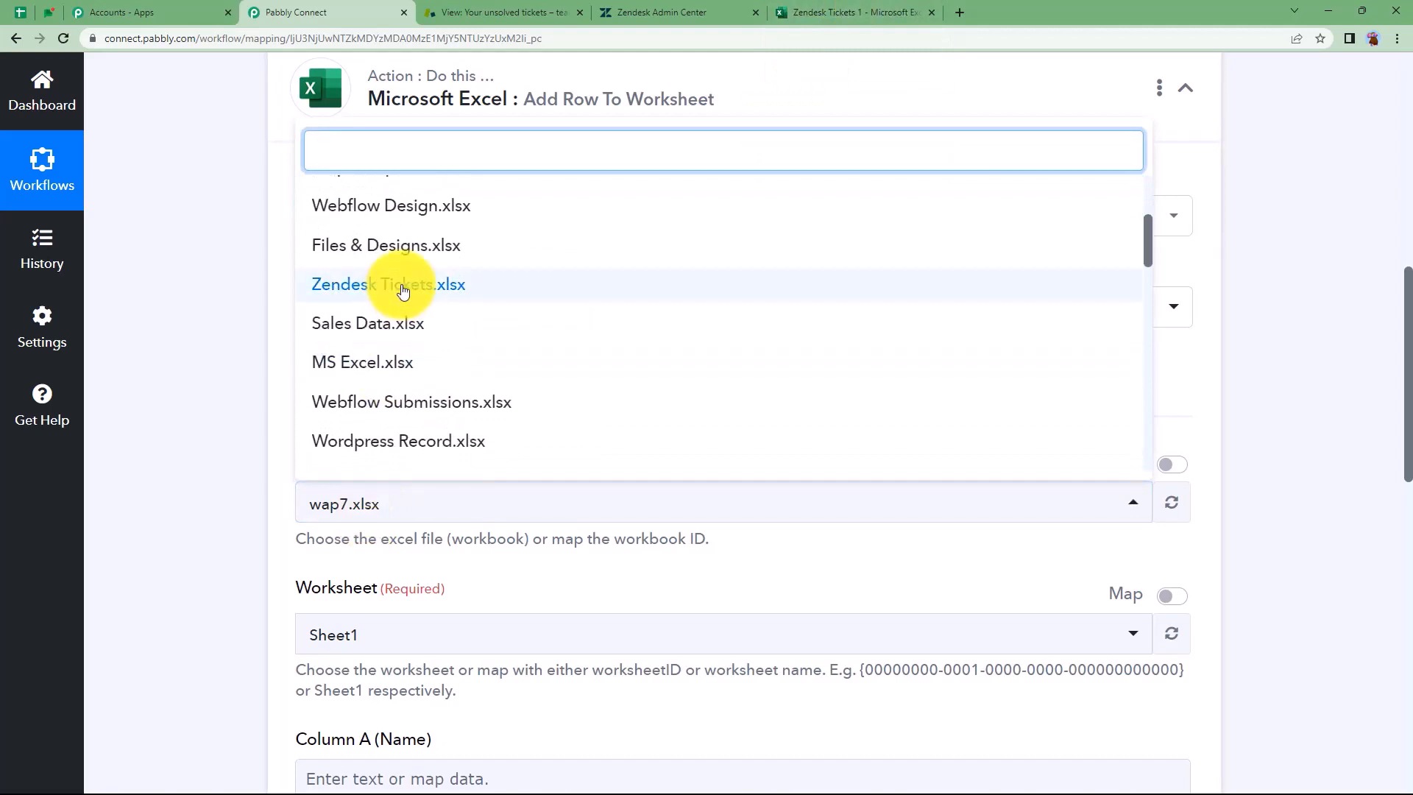
pyautogui.scroll(-4, 403, 320)
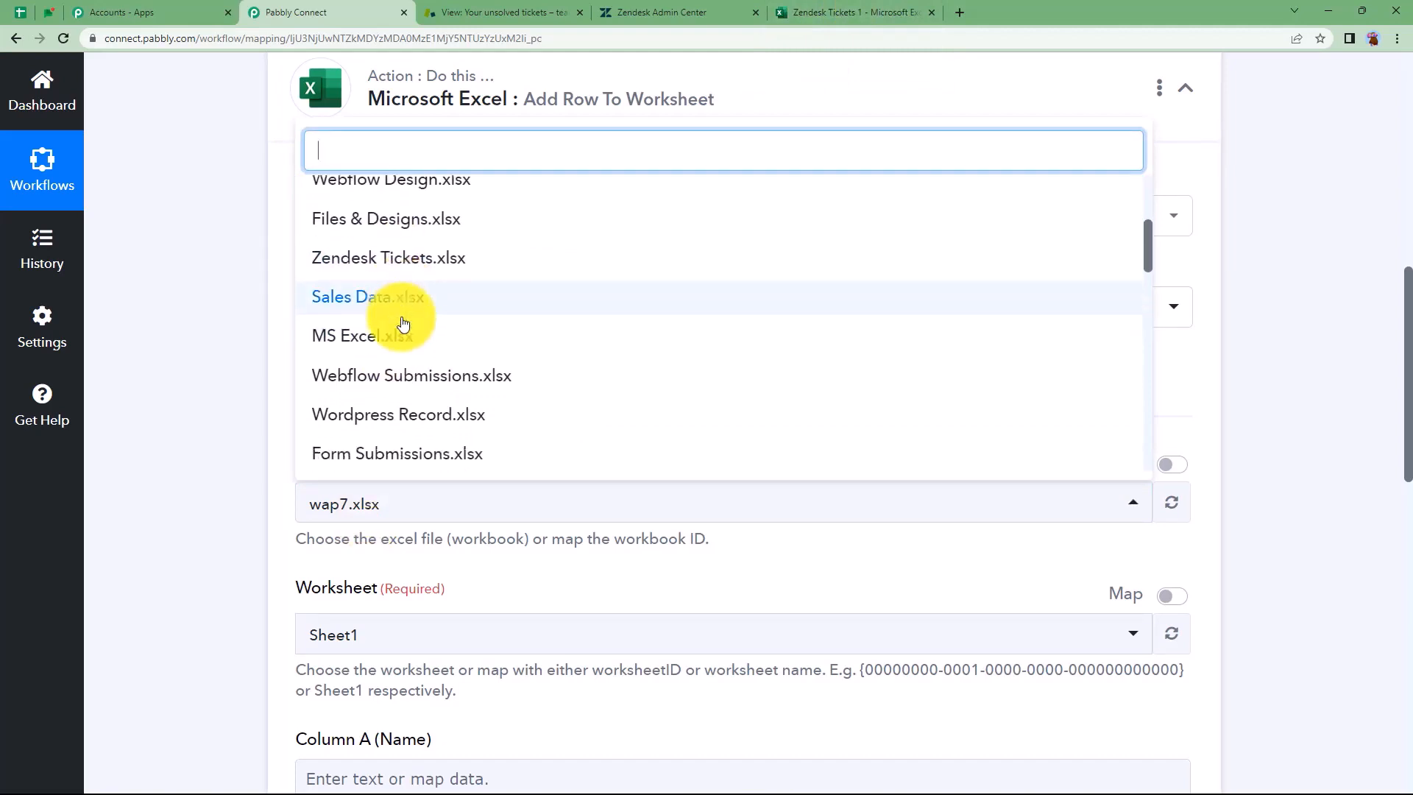
pyautogui.scroll(-1, 403, 321)
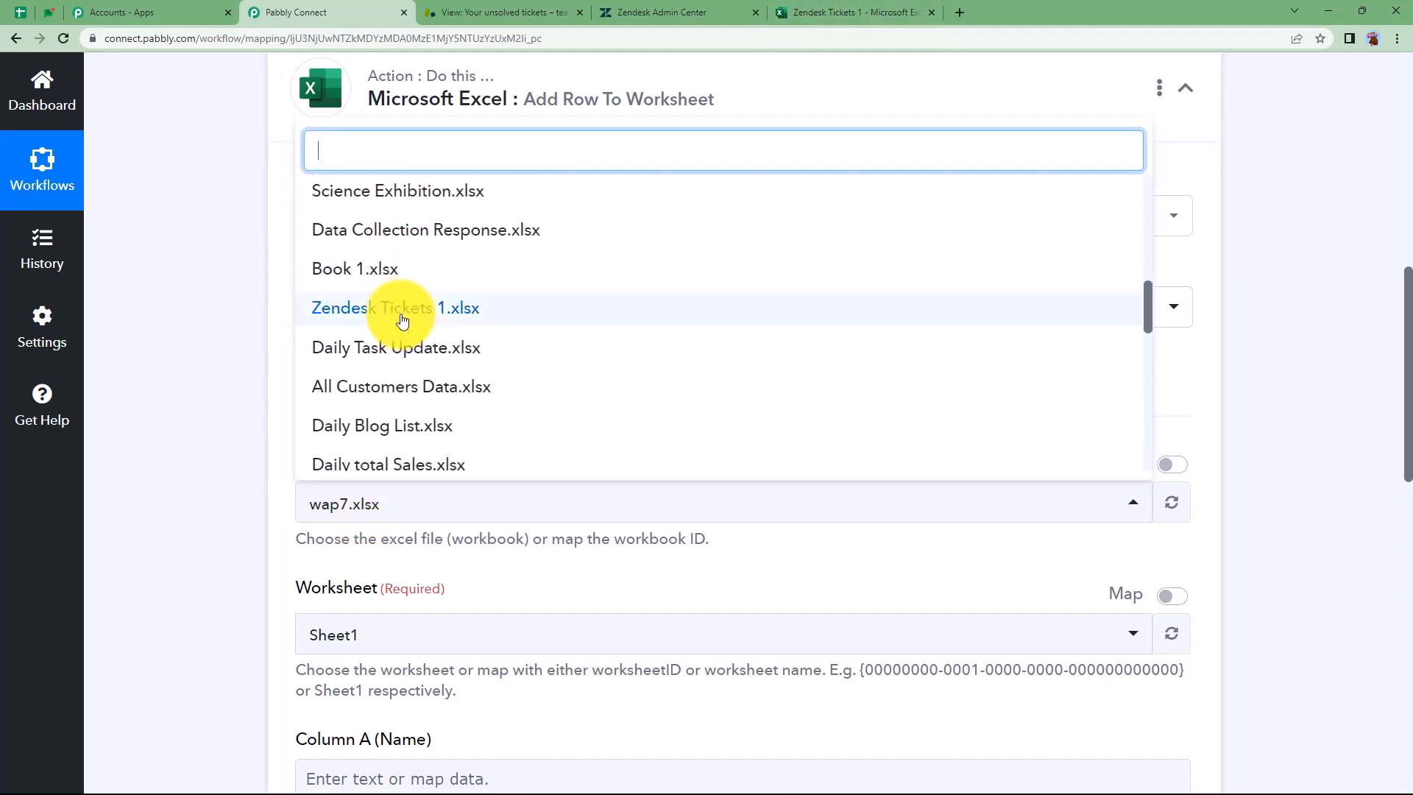
pyautogui.click(402, 309)
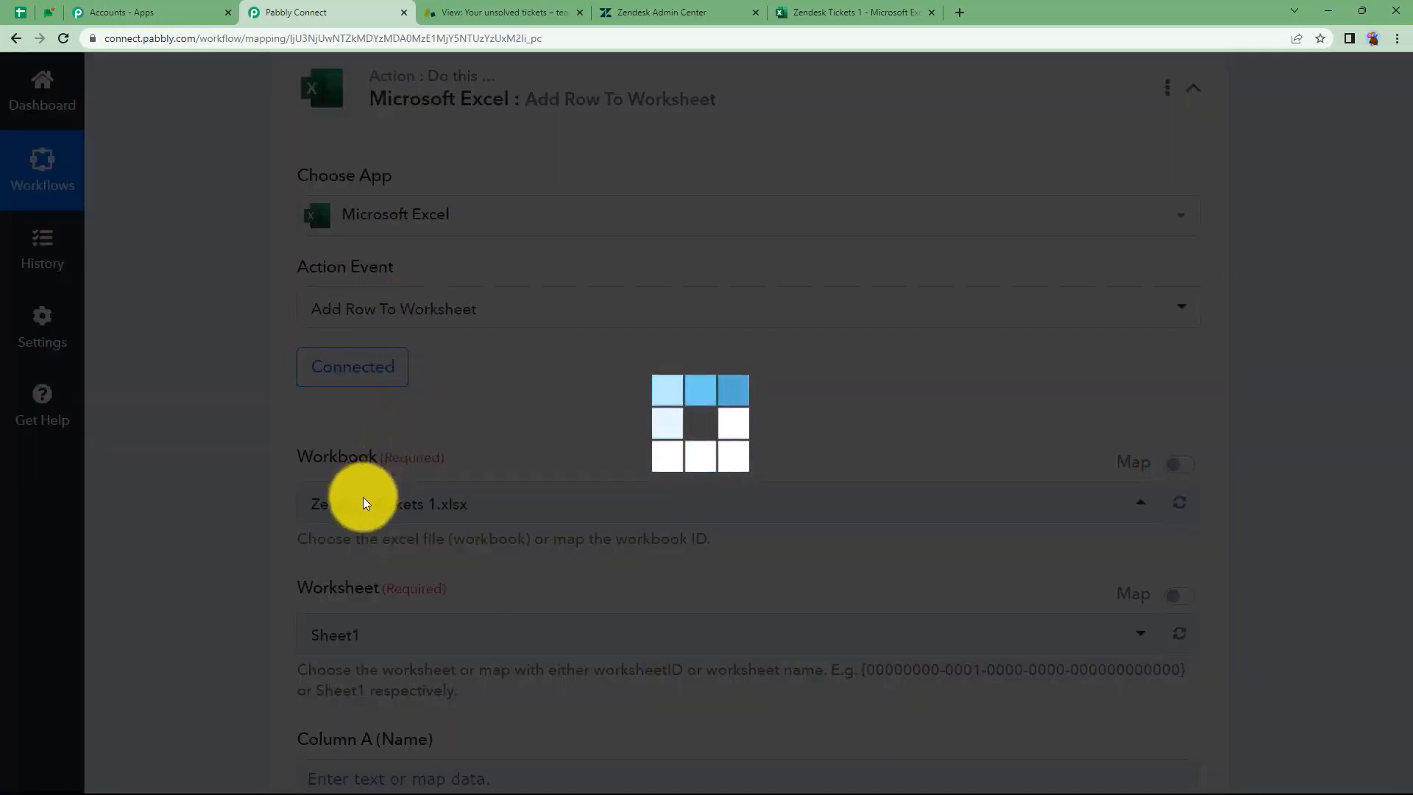
# Compare against the spreadsheet, then scroll to the Title, Group Name and Description fields
pyautogui.click(783, 10)
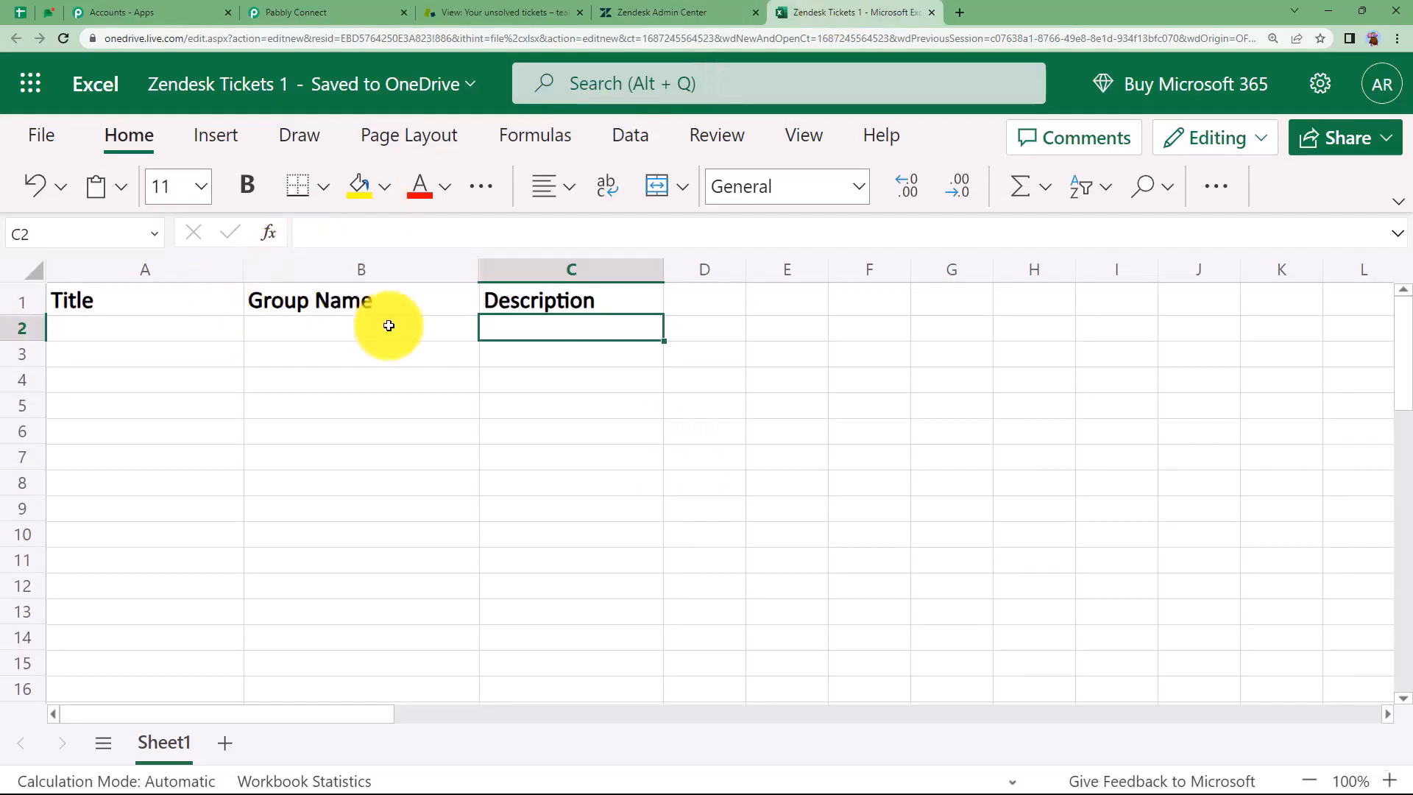
pyautogui.click(324, 13)
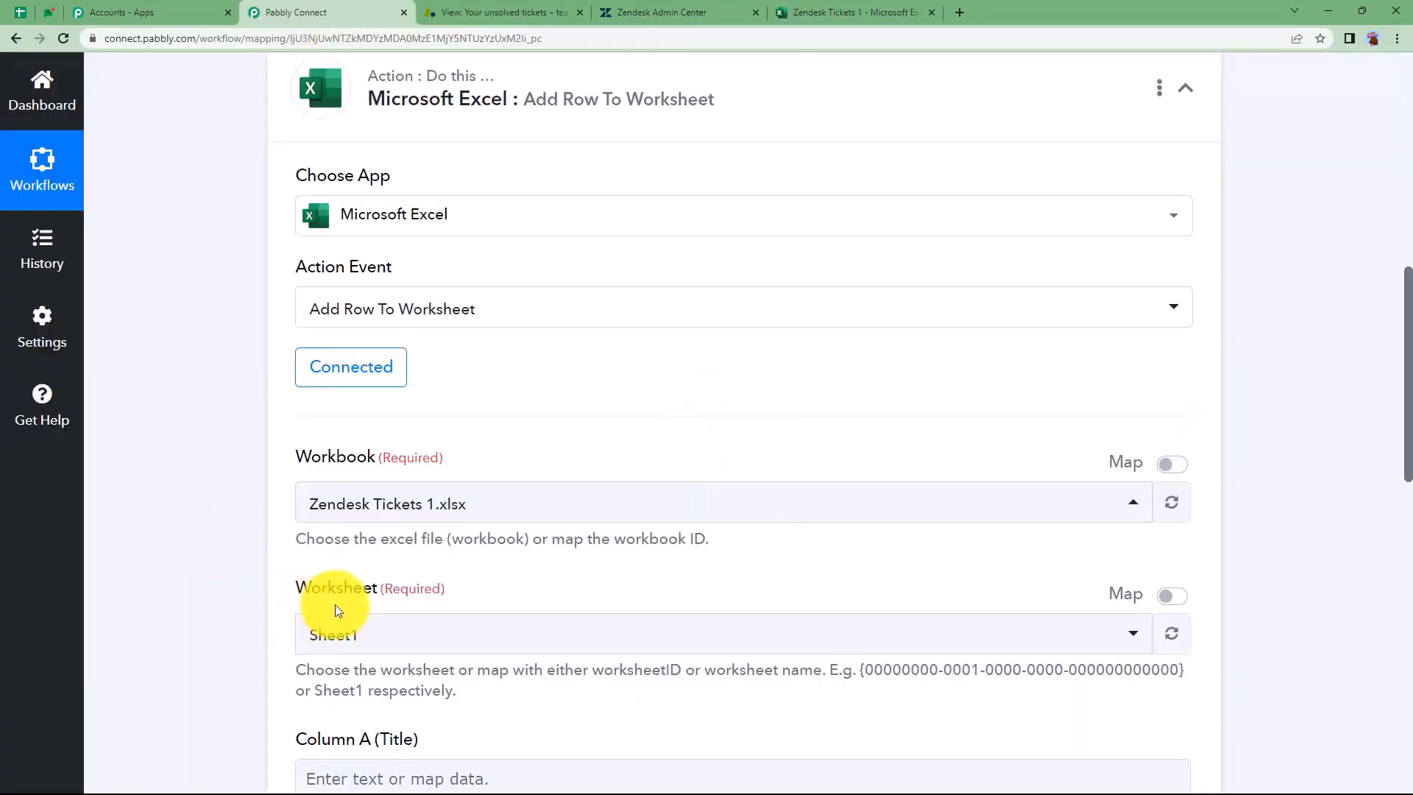
pyautogui.click(802, 12)
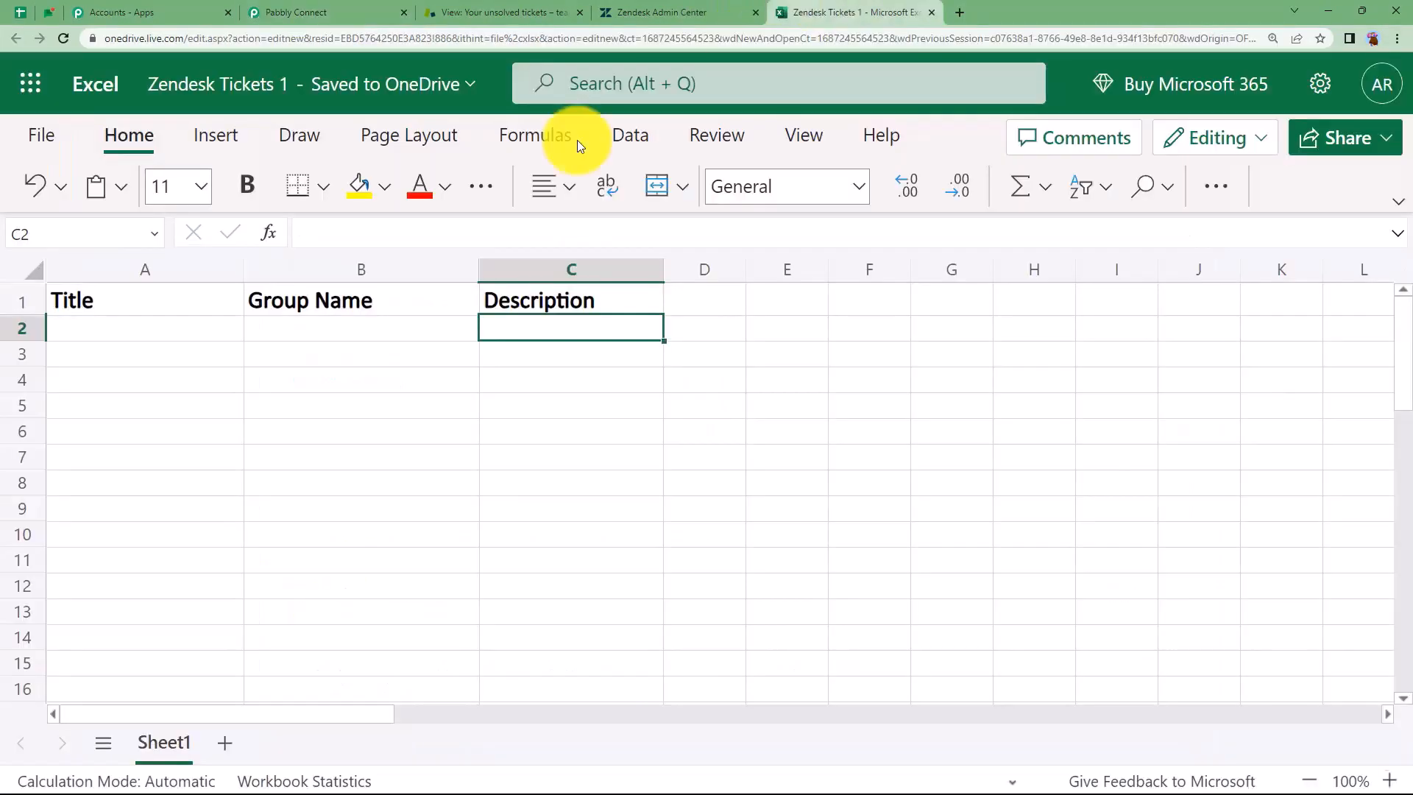
pyautogui.click(390, 7)
pyautogui.scroll(-4, 356, 583)
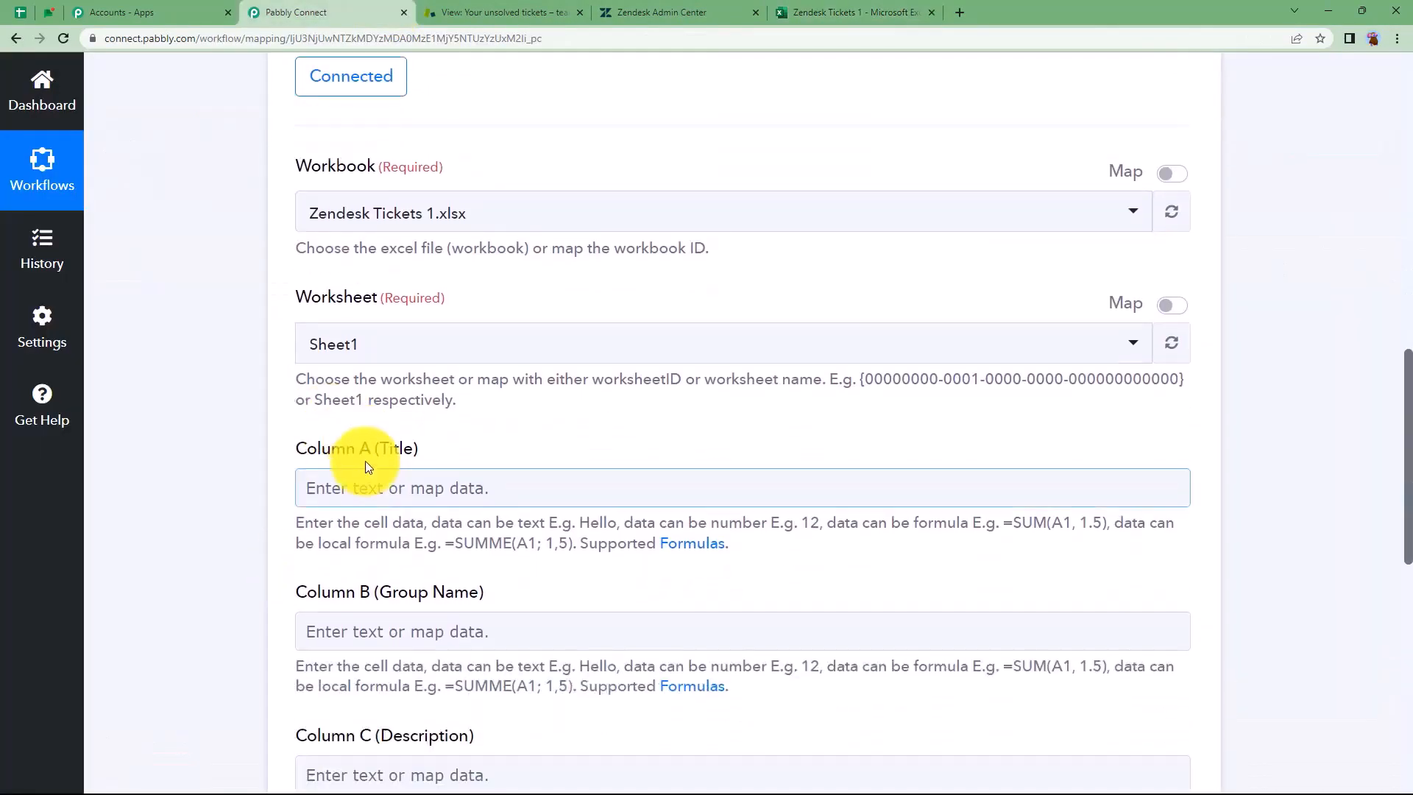
pyautogui.scroll(-3, 434, 530)
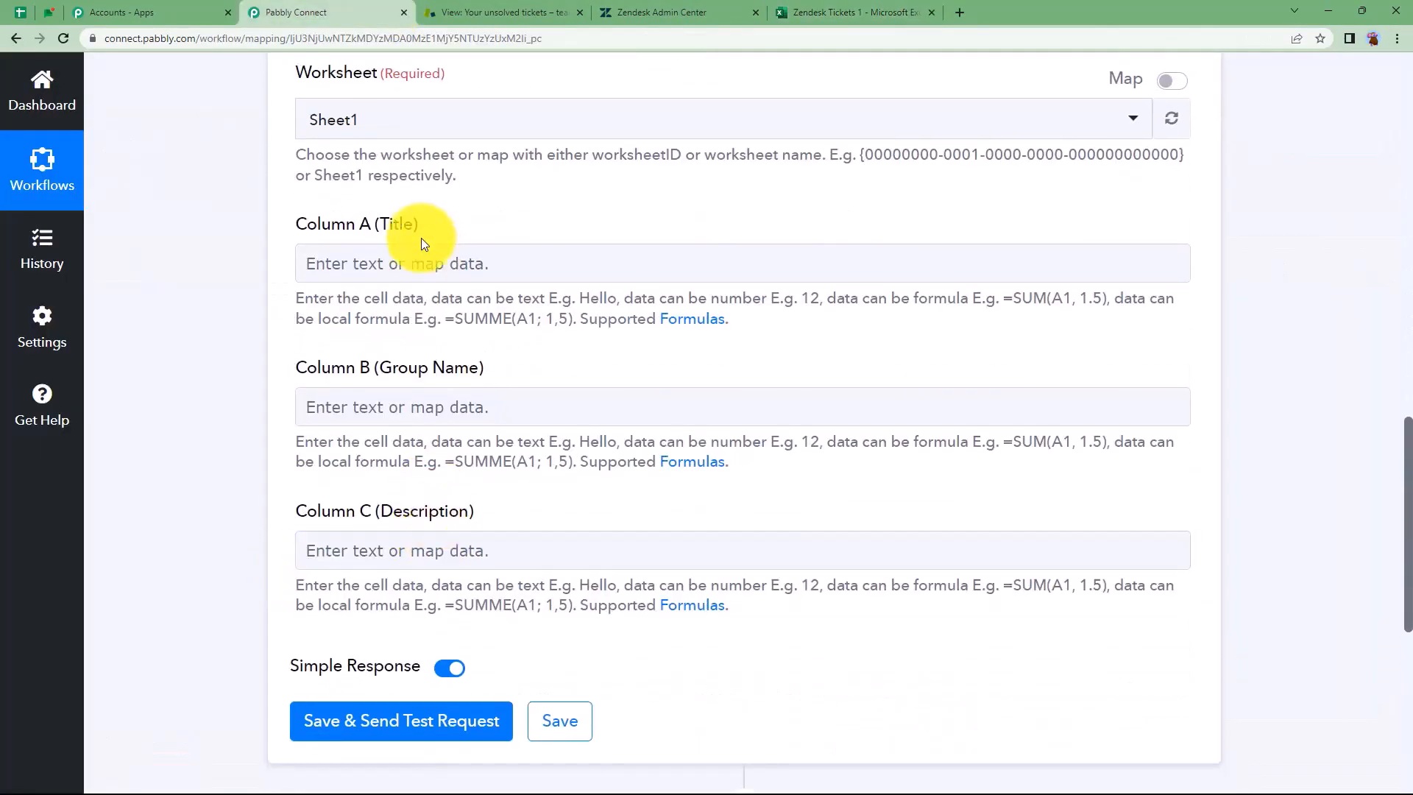
# Map the Zendesk Ticket Title into Column A of the Excel step
pyautogui.click(418, 264)
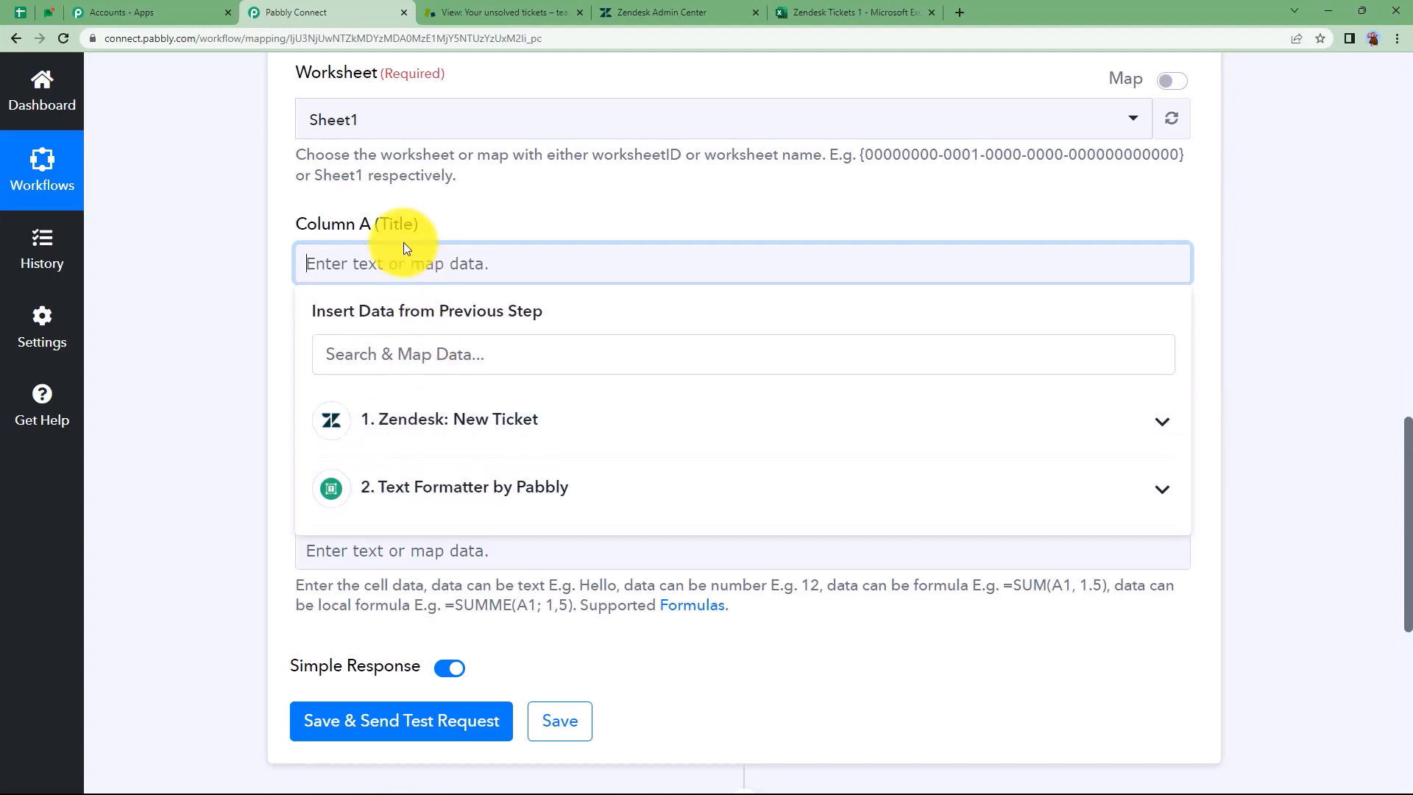
pyautogui.click(404, 421)
pyautogui.click(441, 524)
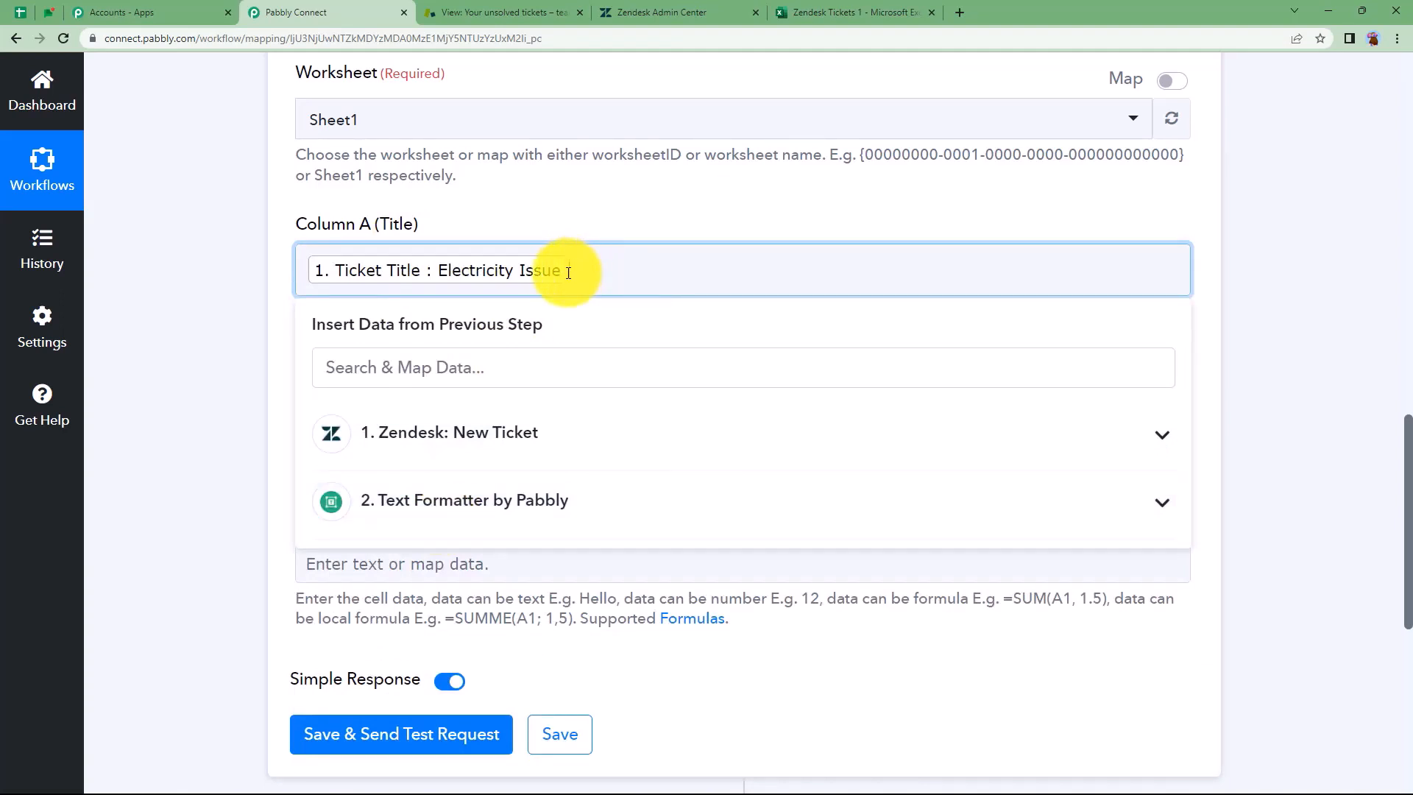
pyautogui.click(555, 221)
# Map the Zendesk Ticket Group Name into Column B
pyautogui.click(487, 420)
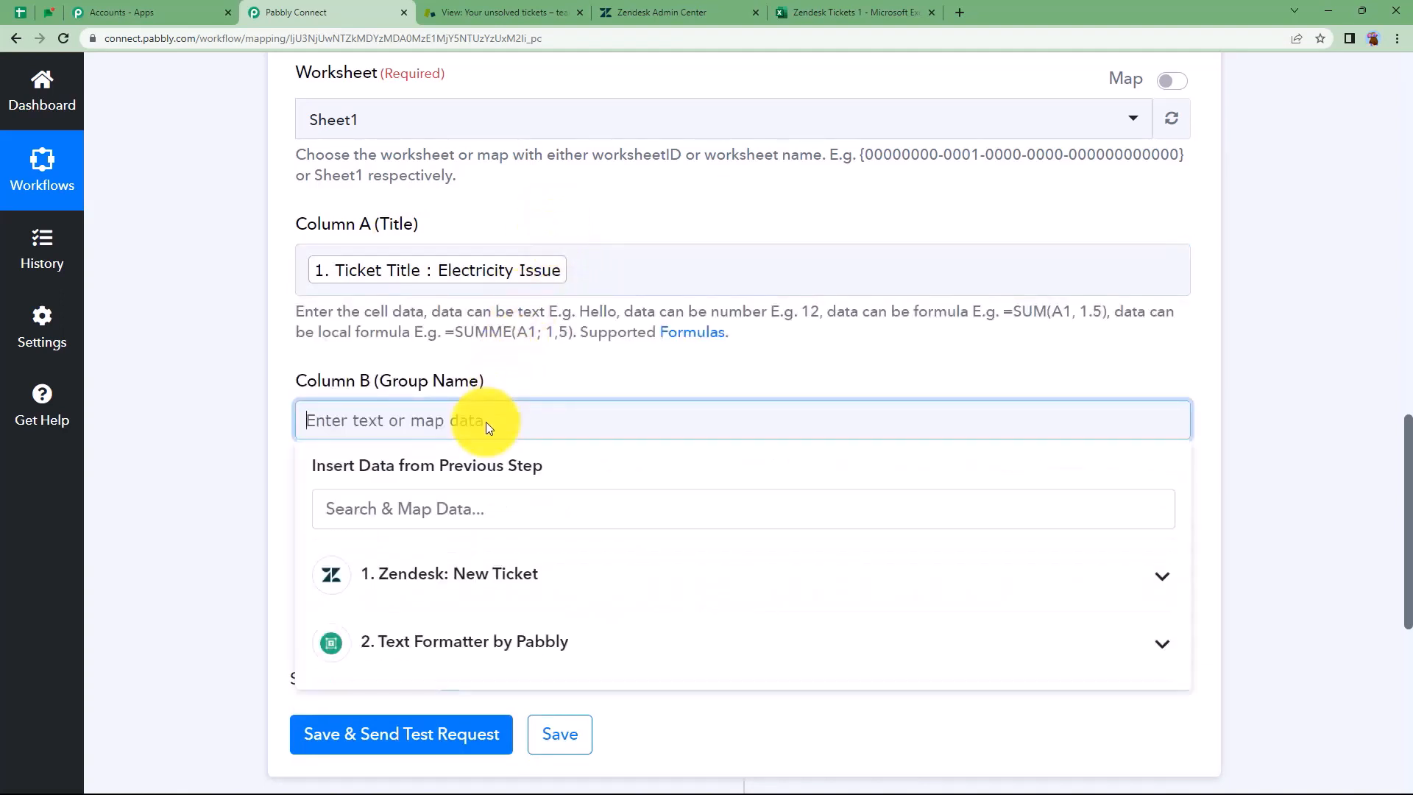
pyautogui.click(528, 573)
pyautogui.scroll(-3, 253, 549)
pyautogui.click(420, 672)
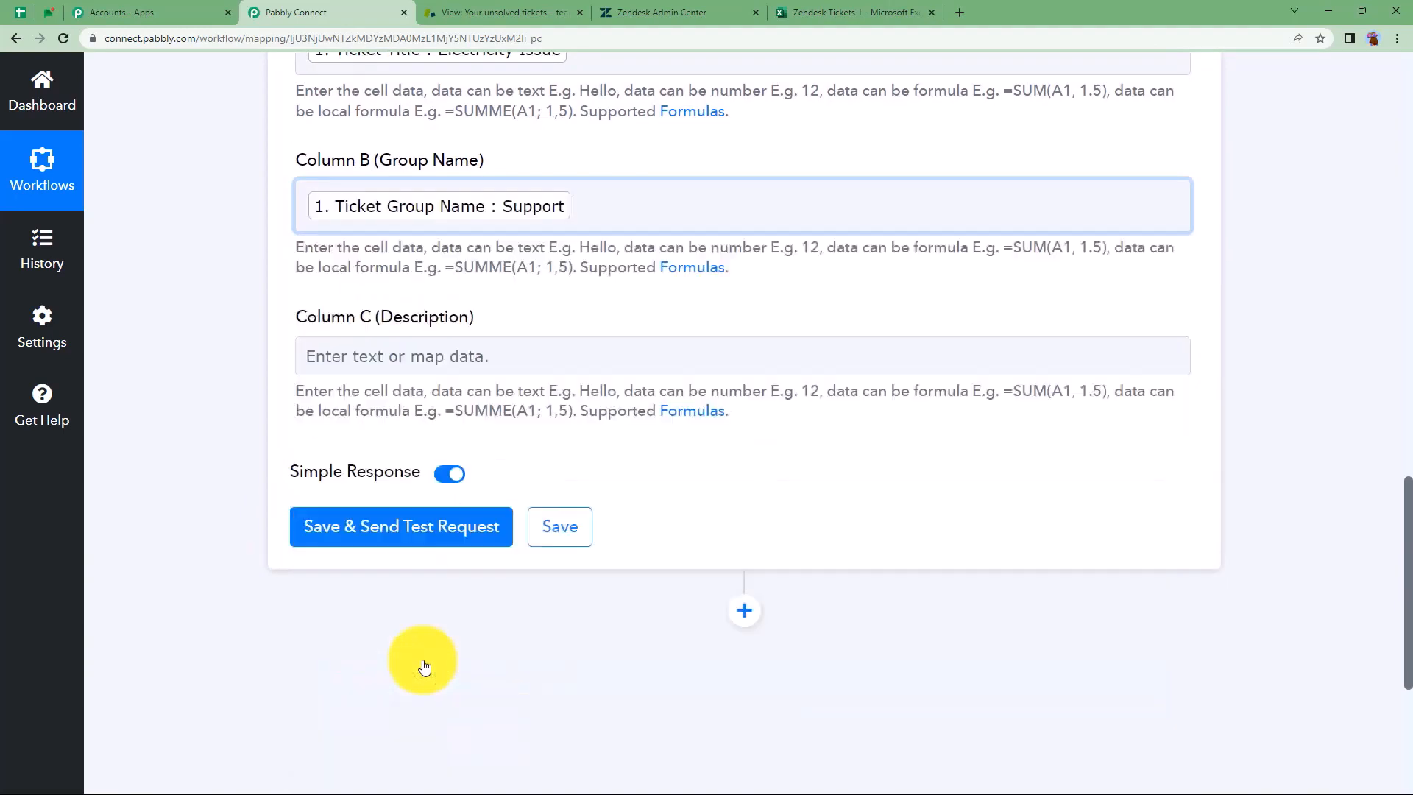
pyautogui.click(257, 336)
# Map the Text Formatter Result into Column C, then save and send a test request
pyautogui.click(315, 351)
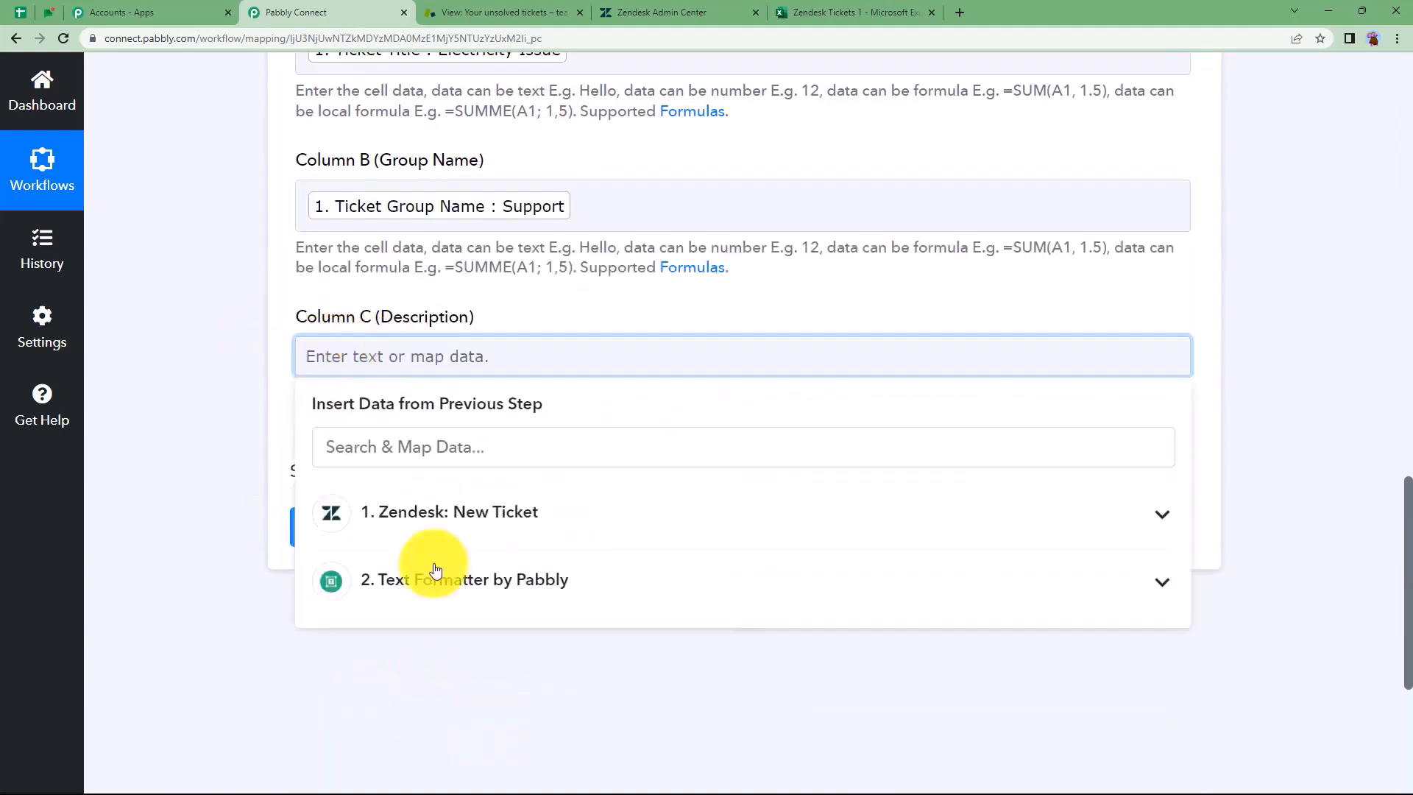
pyautogui.click(437, 607)
pyautogui.scroll(-3, 241, 584)
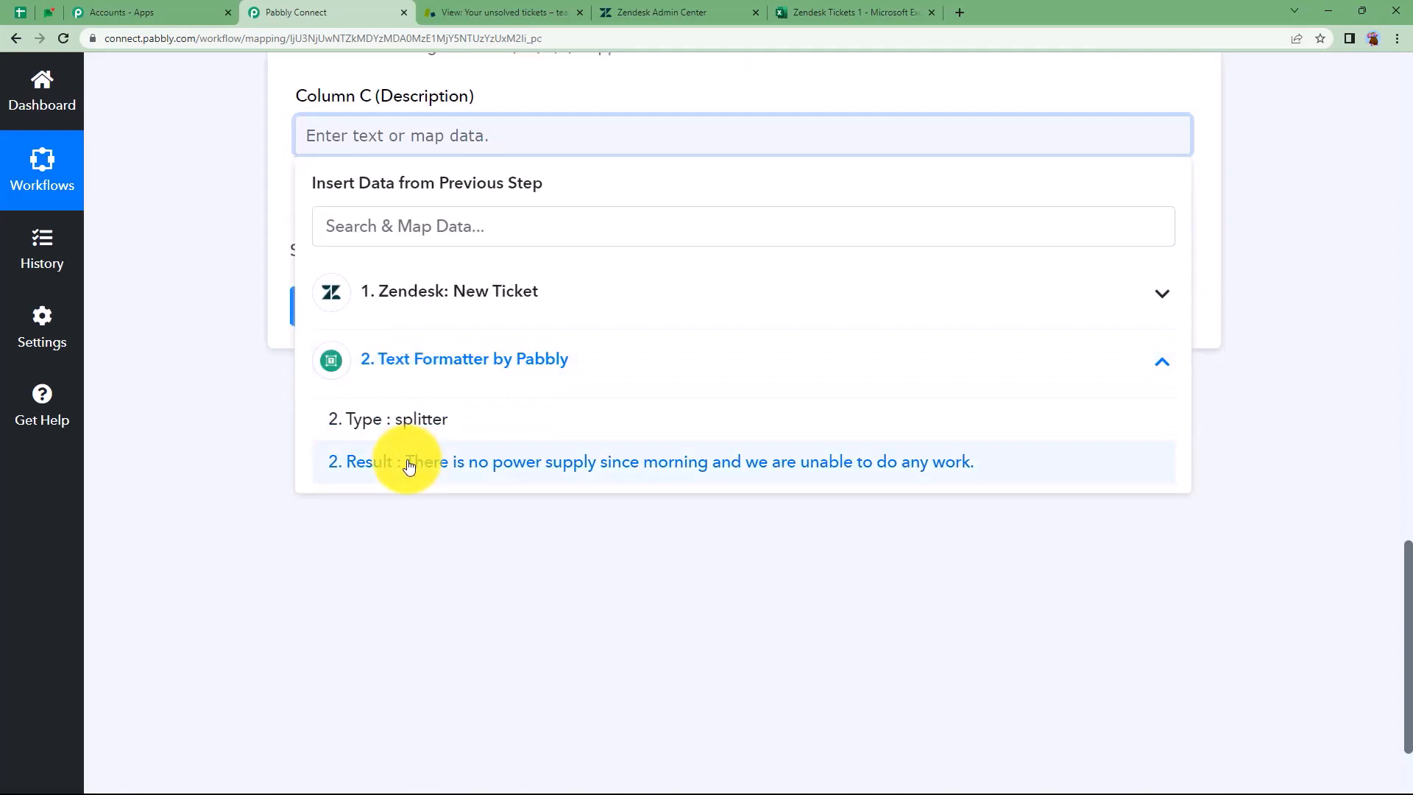
pyautogui.click(409, 466)
pyautogui.click(338, 464)
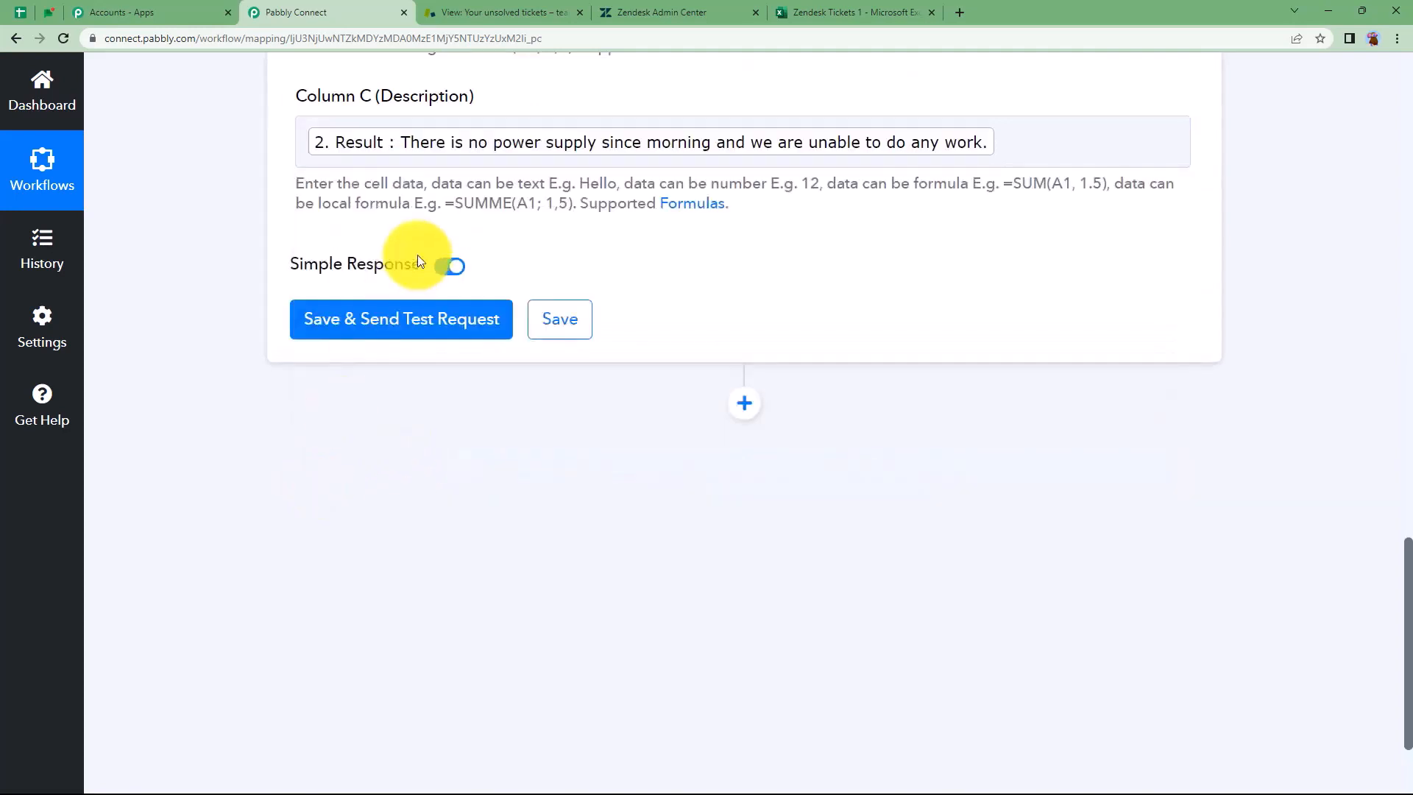
pyautogui.click(413, 328)
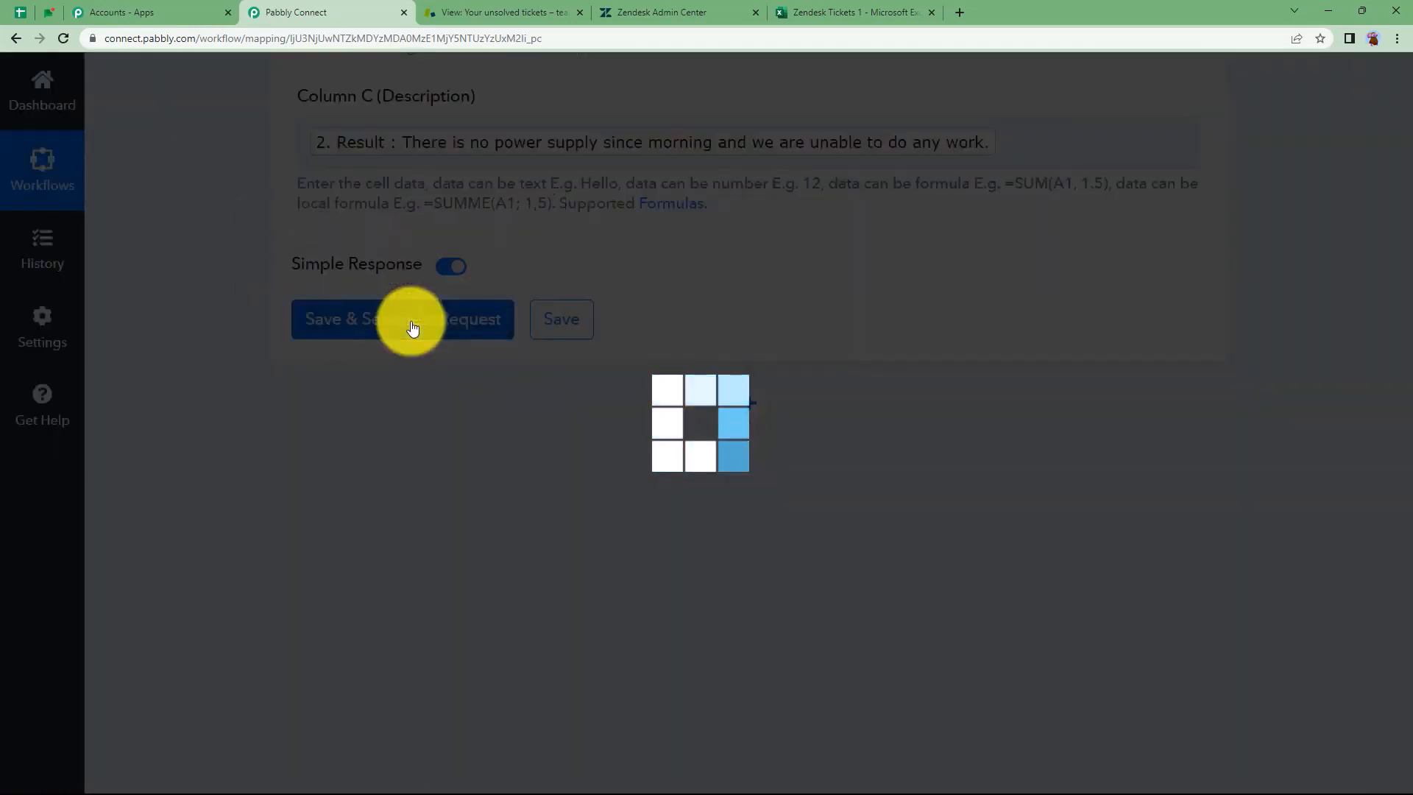
# In Excel Online, confirm row 2 shows Electricity Issue, Support and the power-supply description
pyautogui.click(847, 16)
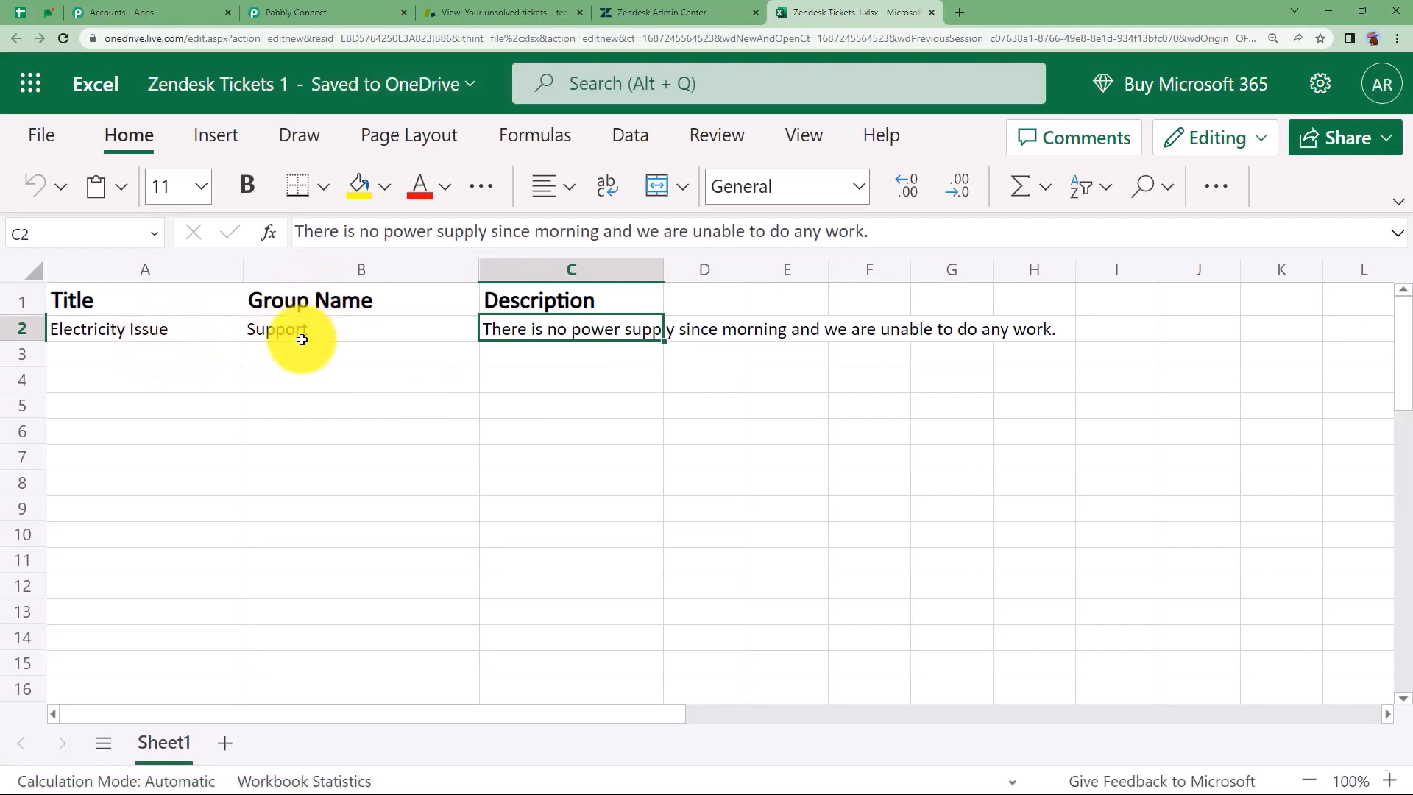
pyautogui.click(677, 361)
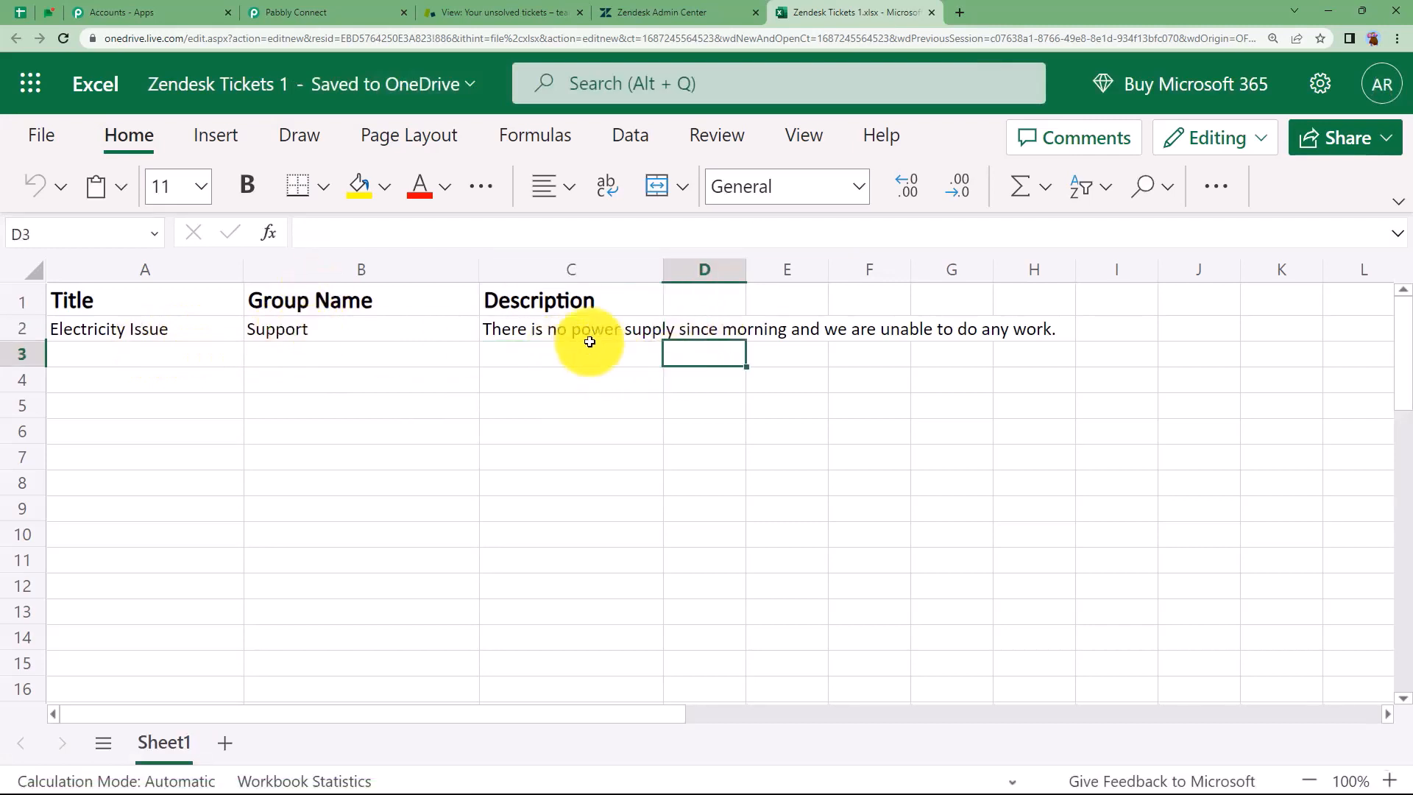
pyautogui.click(203, 346)
pyautogui.click(277, 352)
pyautogui.click(633, 372)
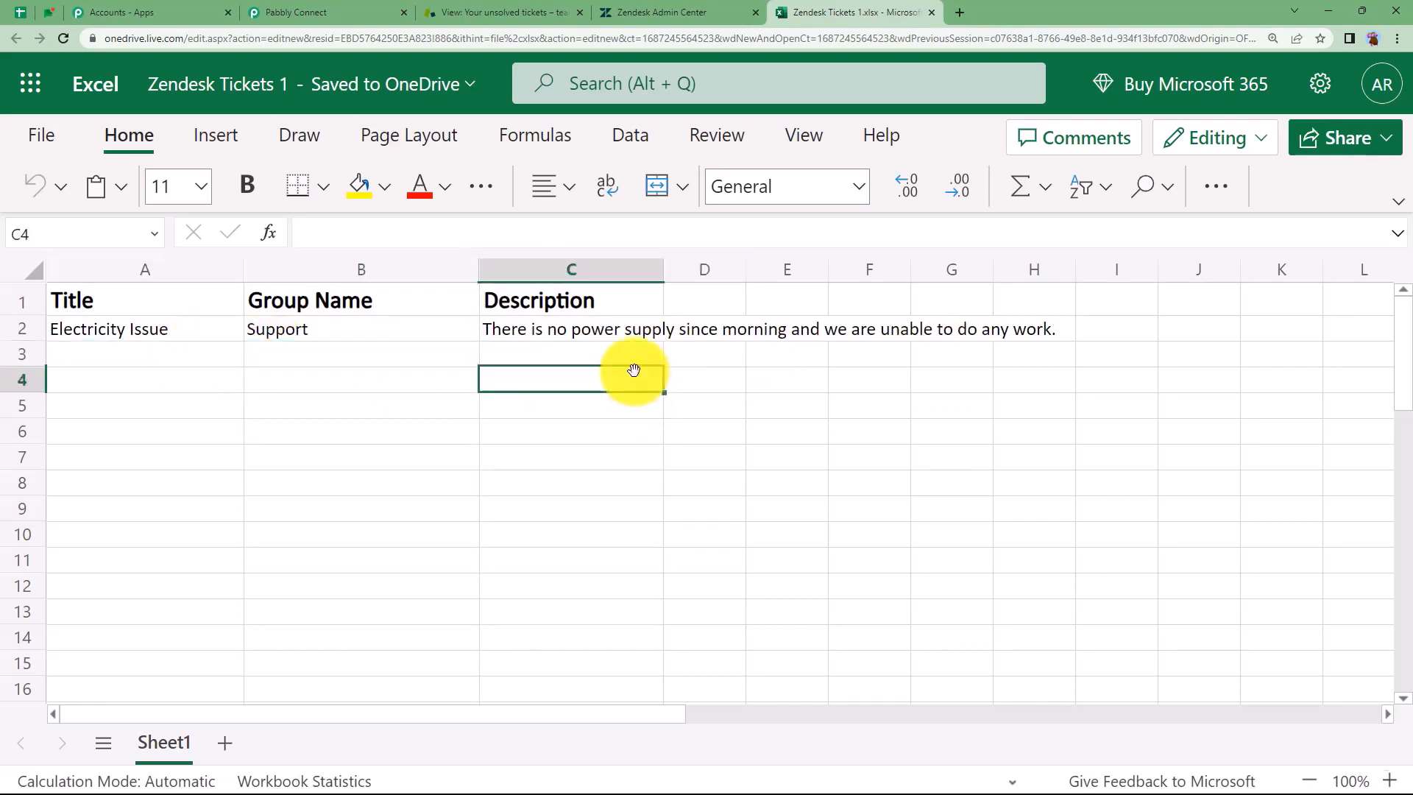
pyautogui.click(634, 359)
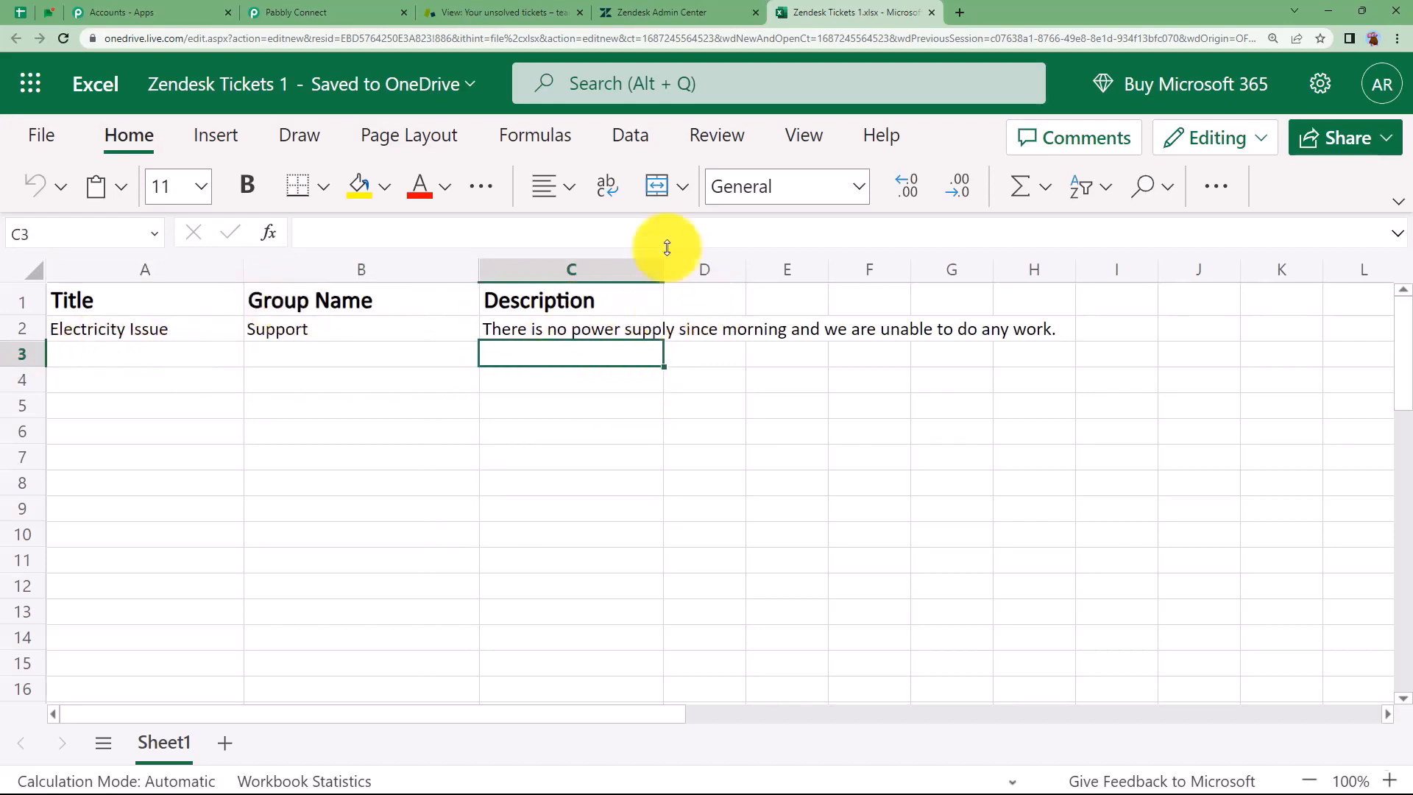
# Back in Pabbly Connect, collapse the Excel step to show the three-step workflow overview
pyautogui.click(278, 7)
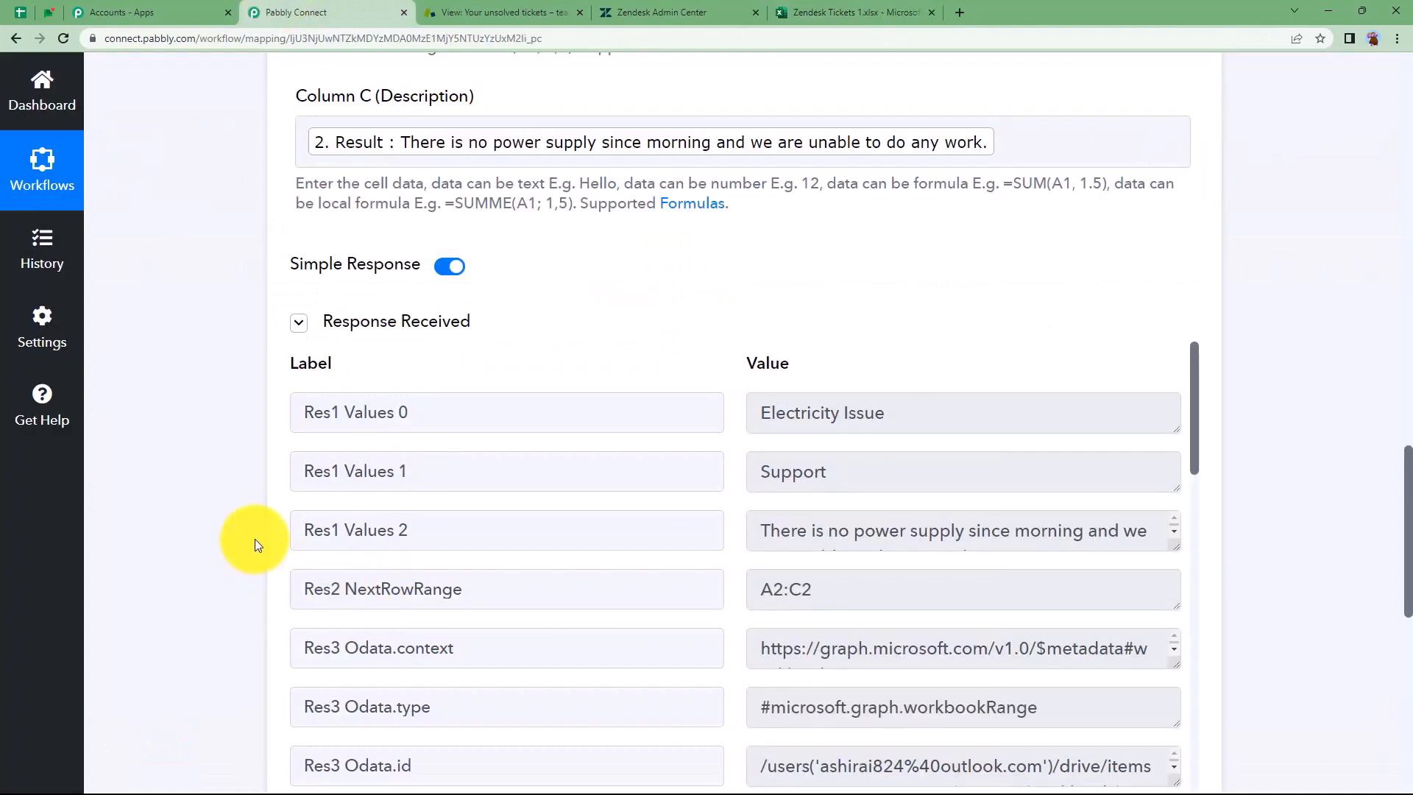
pyautogui.scroll(3, 254, 542)
pyautogui.scroll(10, 255, 542)
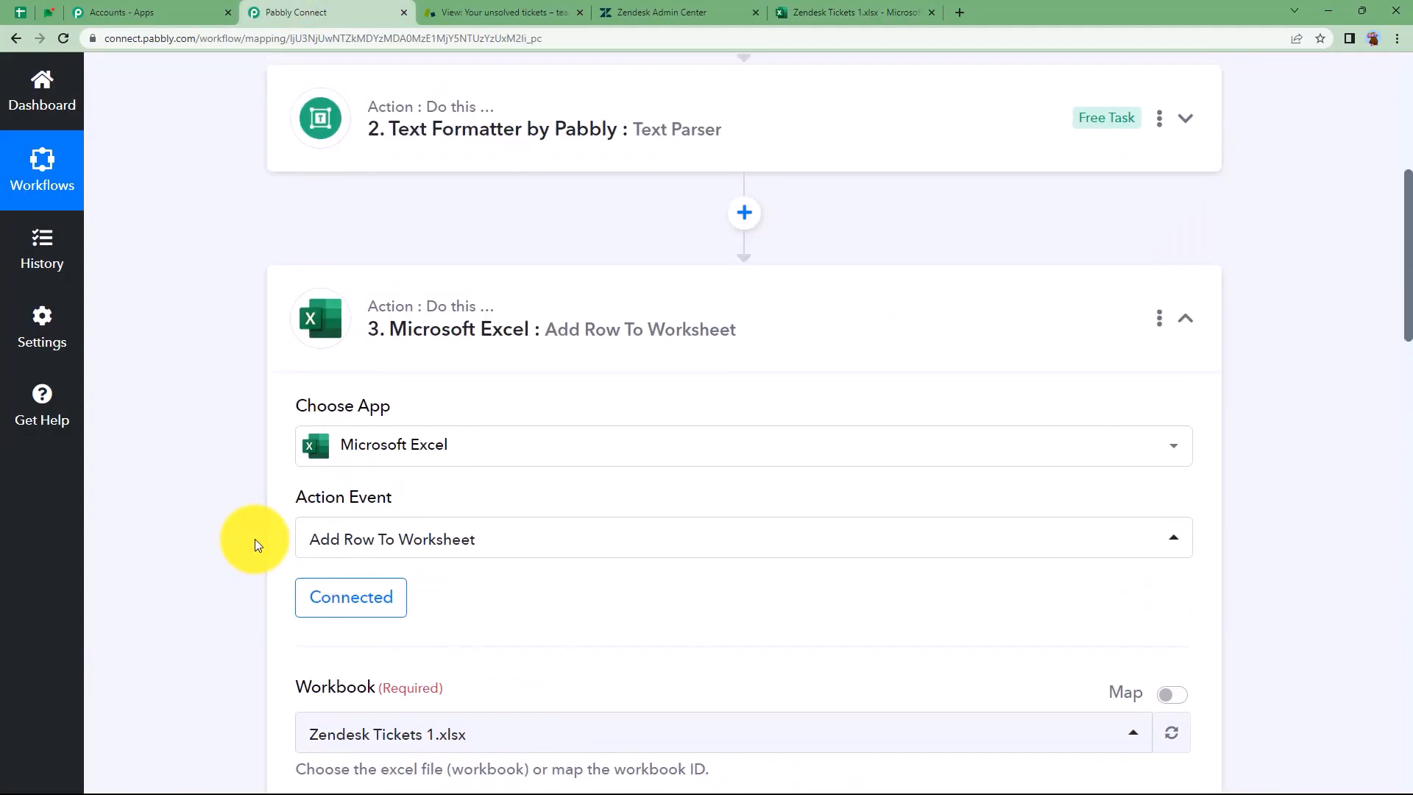
pyautogui.click(420, 531)
pyautogui.scroll(2, 213, 548)
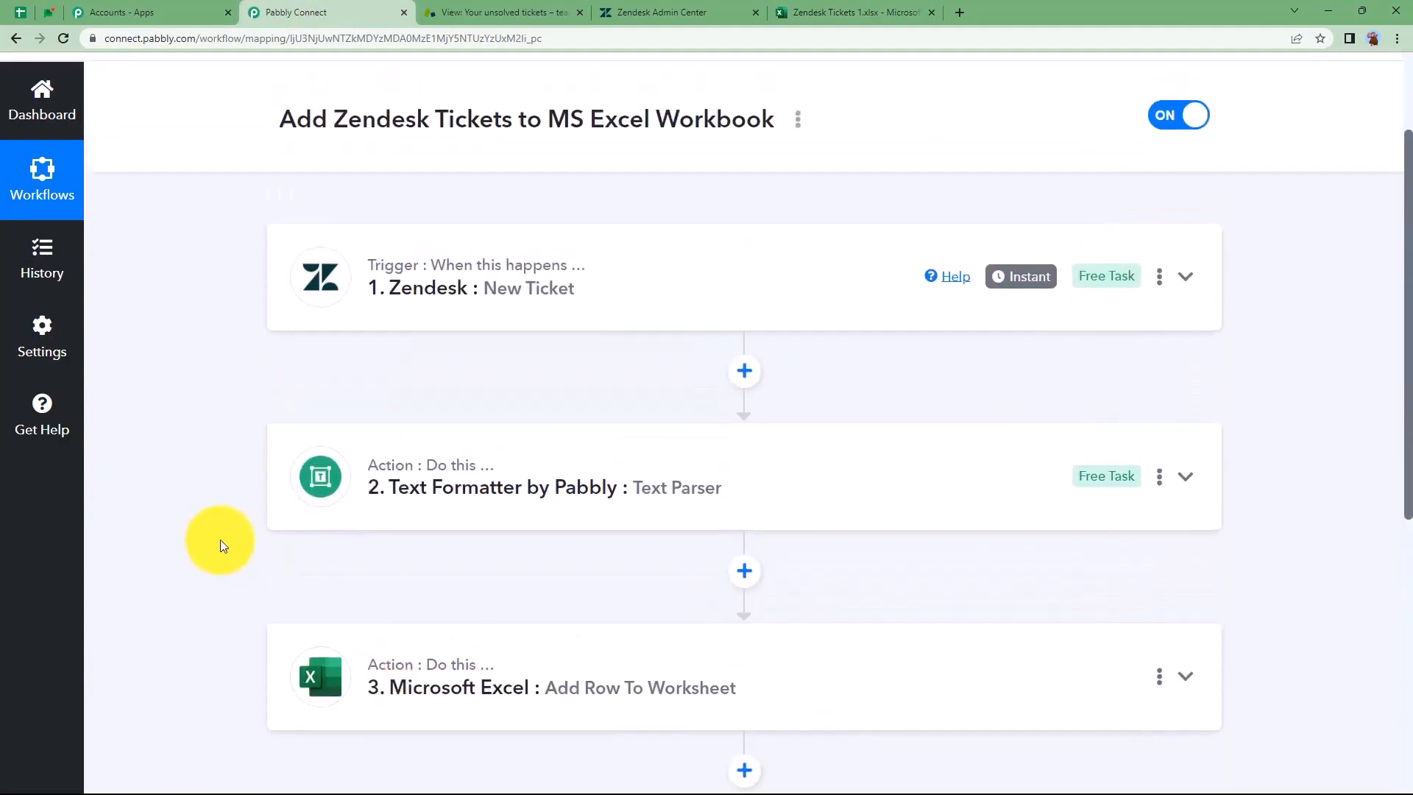
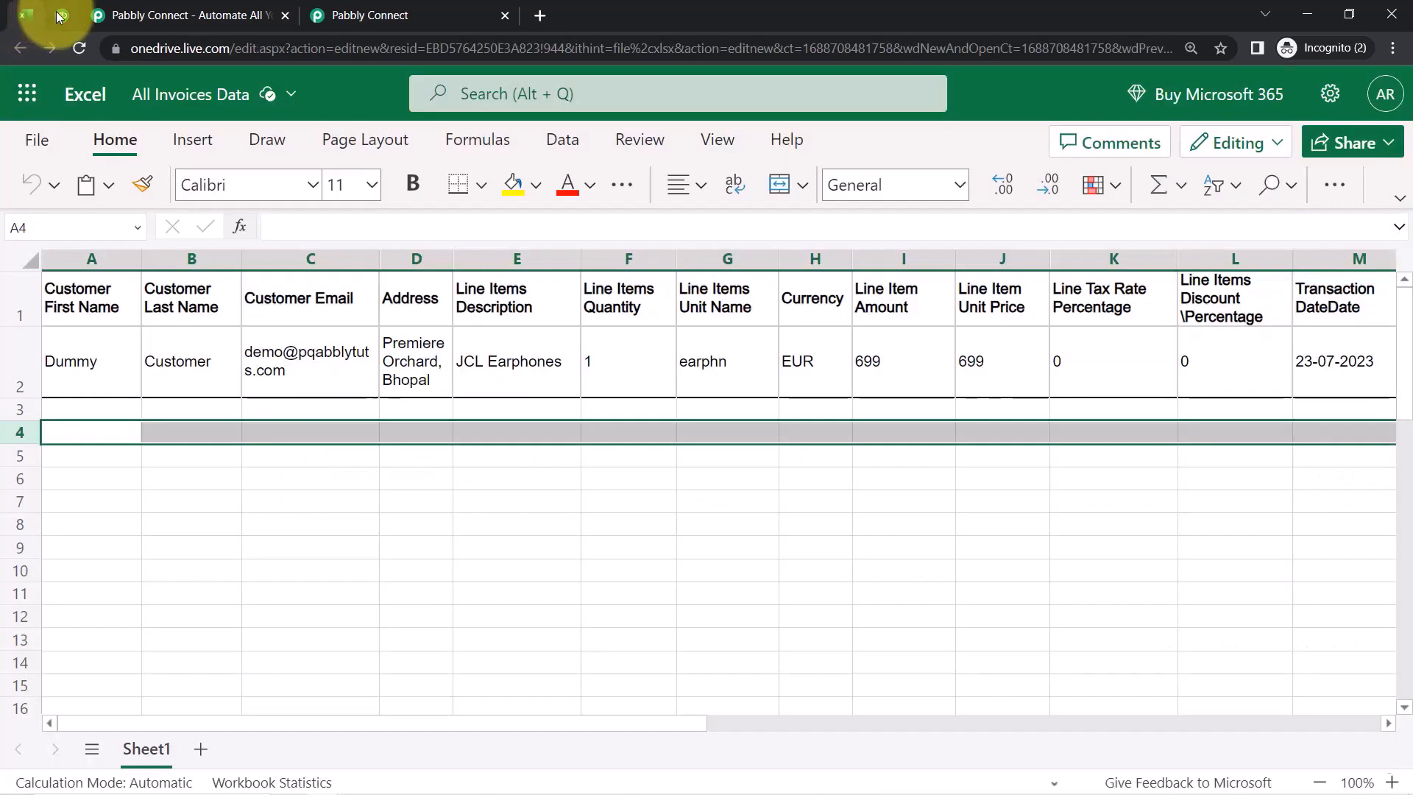
# Move between the QuickBooks, Pabbly home page and Pabbly Connect dashboard tabs, ending on the dashboard
pyautogui.click(59, 14)
pyautogui.click(175, 8)
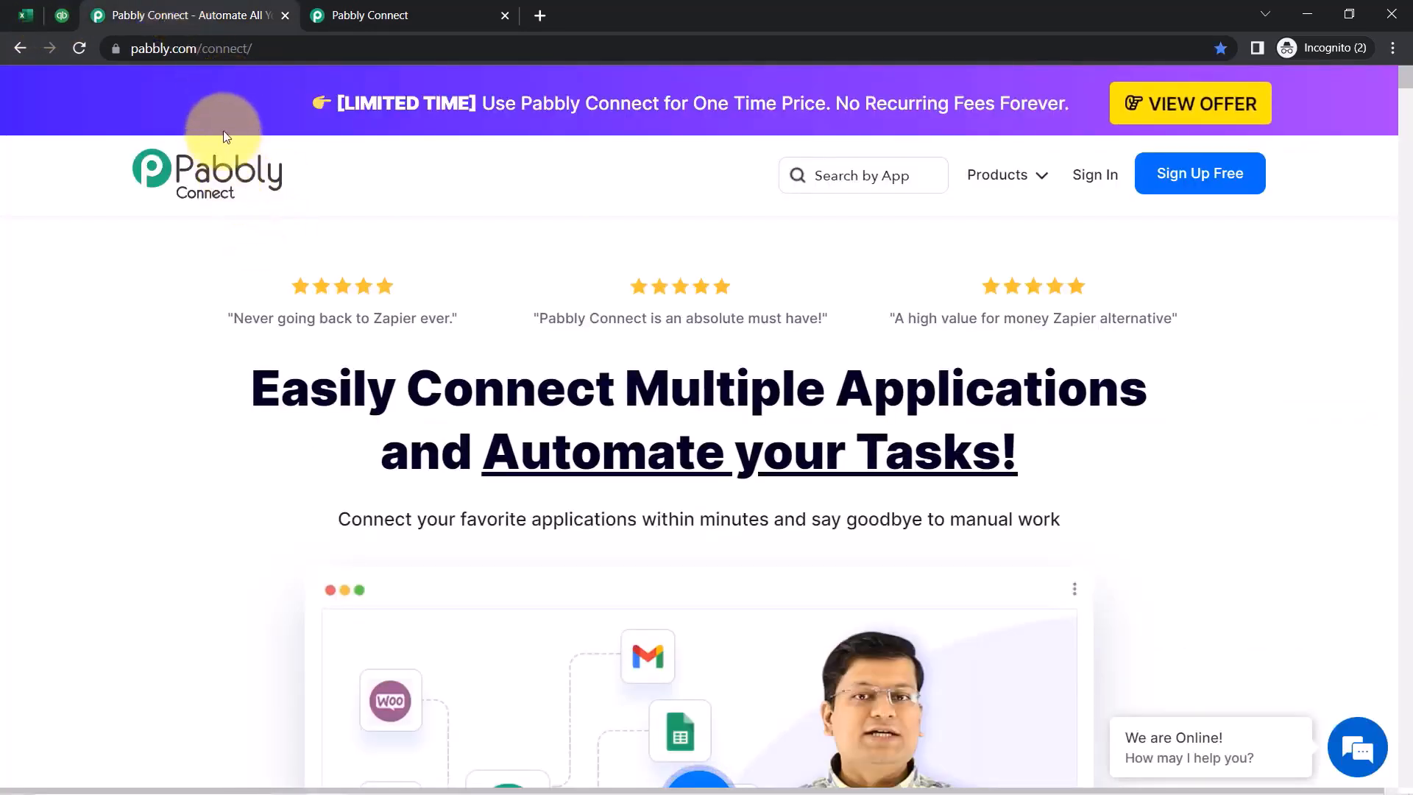
pyautogui.moveTo(281, 387); pyautogui.dragTo(736, 508)
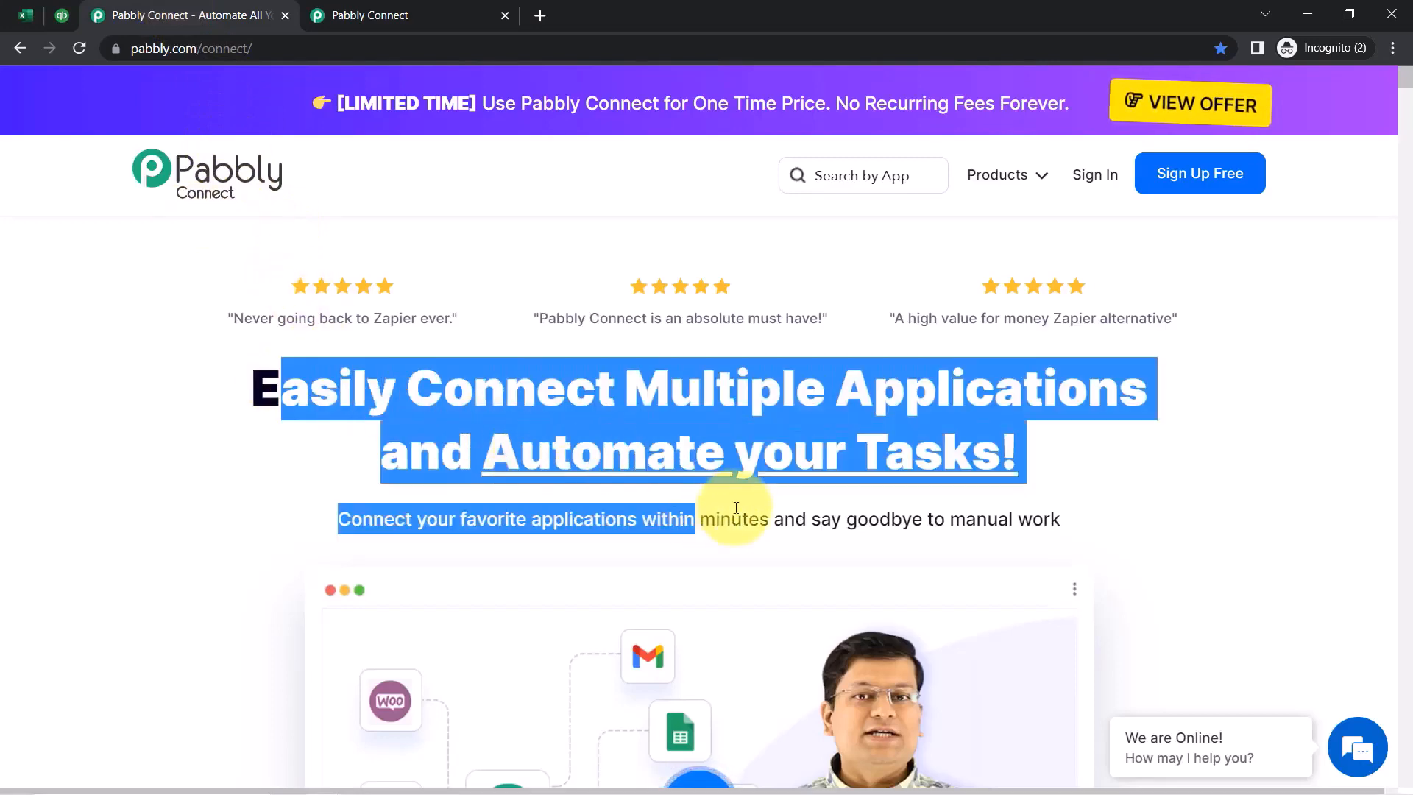
pyautogui.click(423, 6)
pyautogui.scroll(-2, 719, 633)
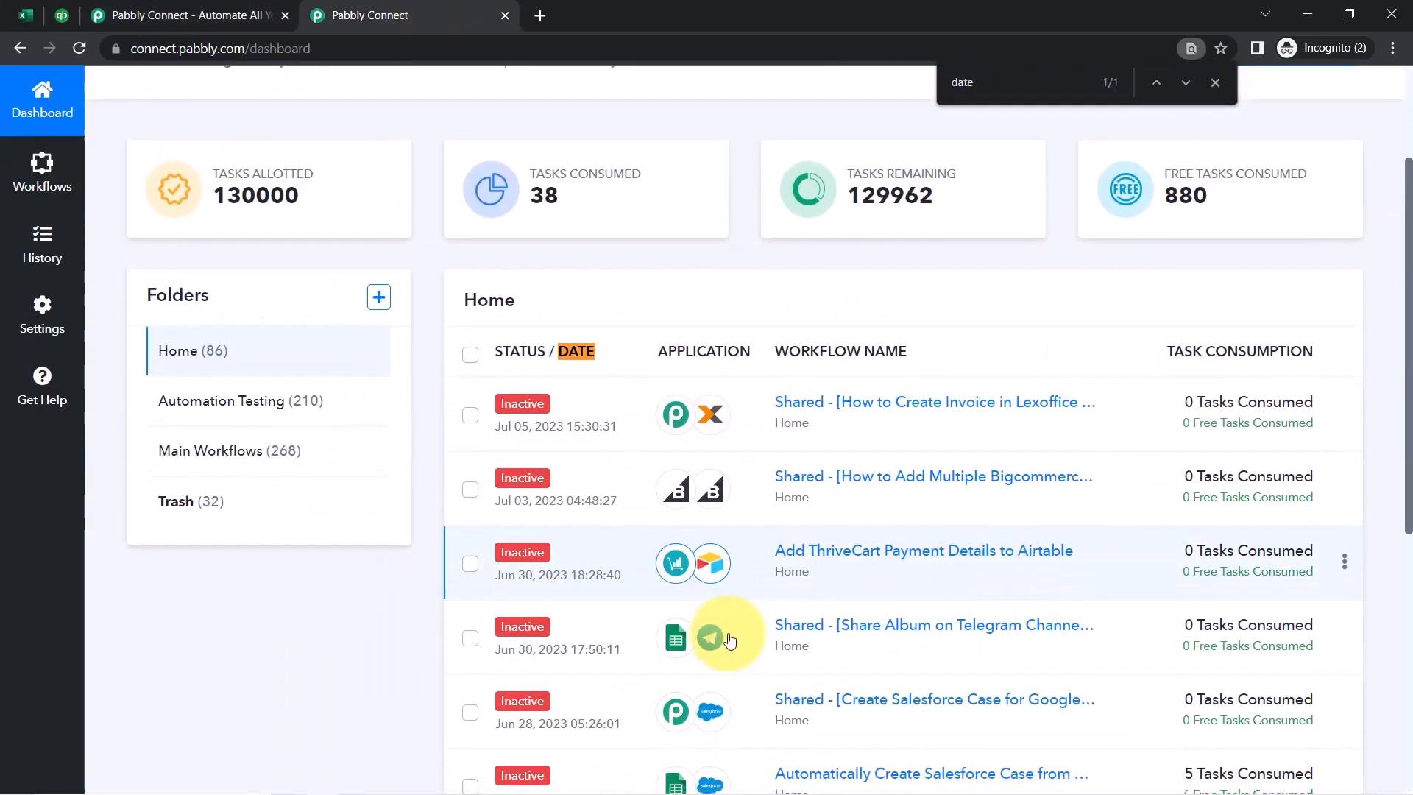
pyautogui.scroll(2, 719, 634)
pyautogui.click(1215, 82)
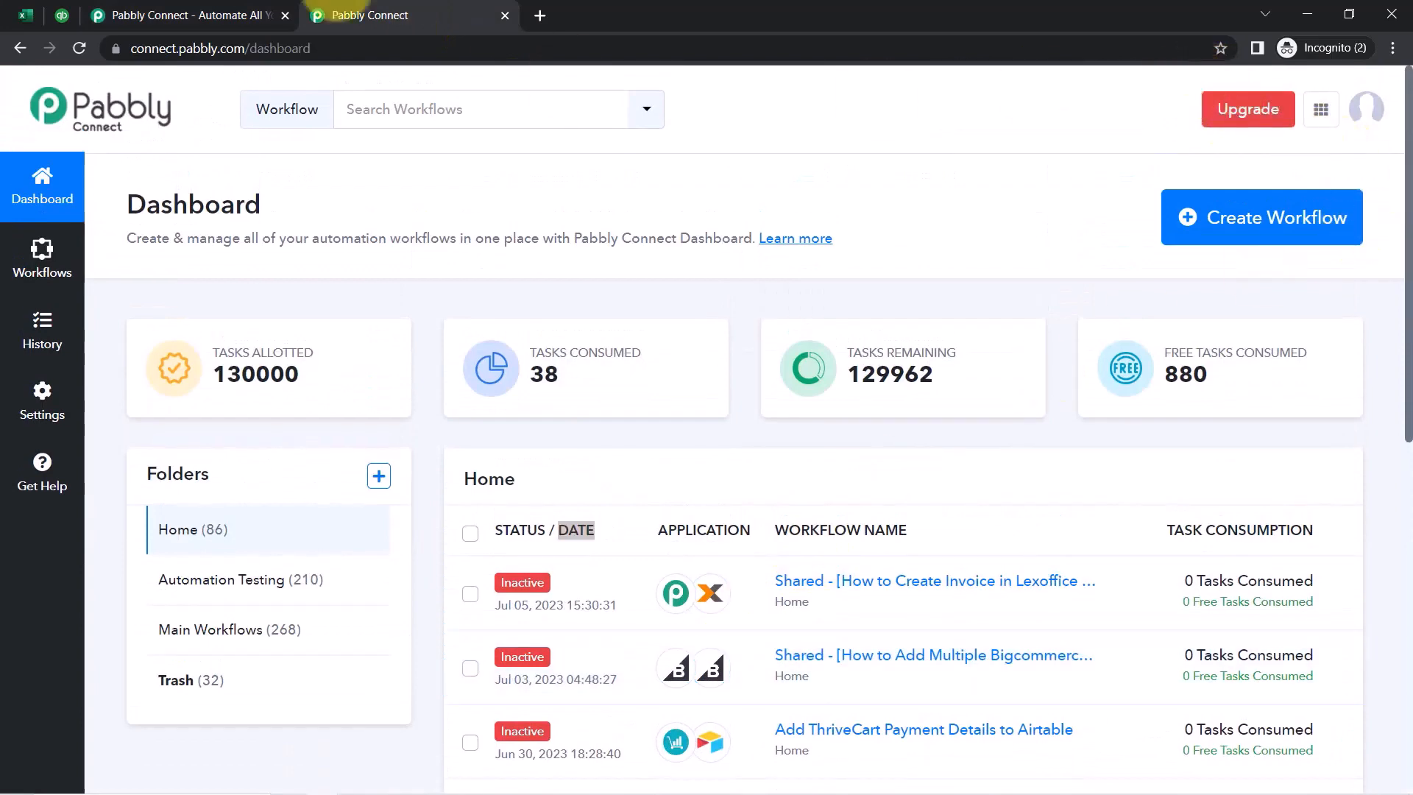
pyautogui.click(156, 16)
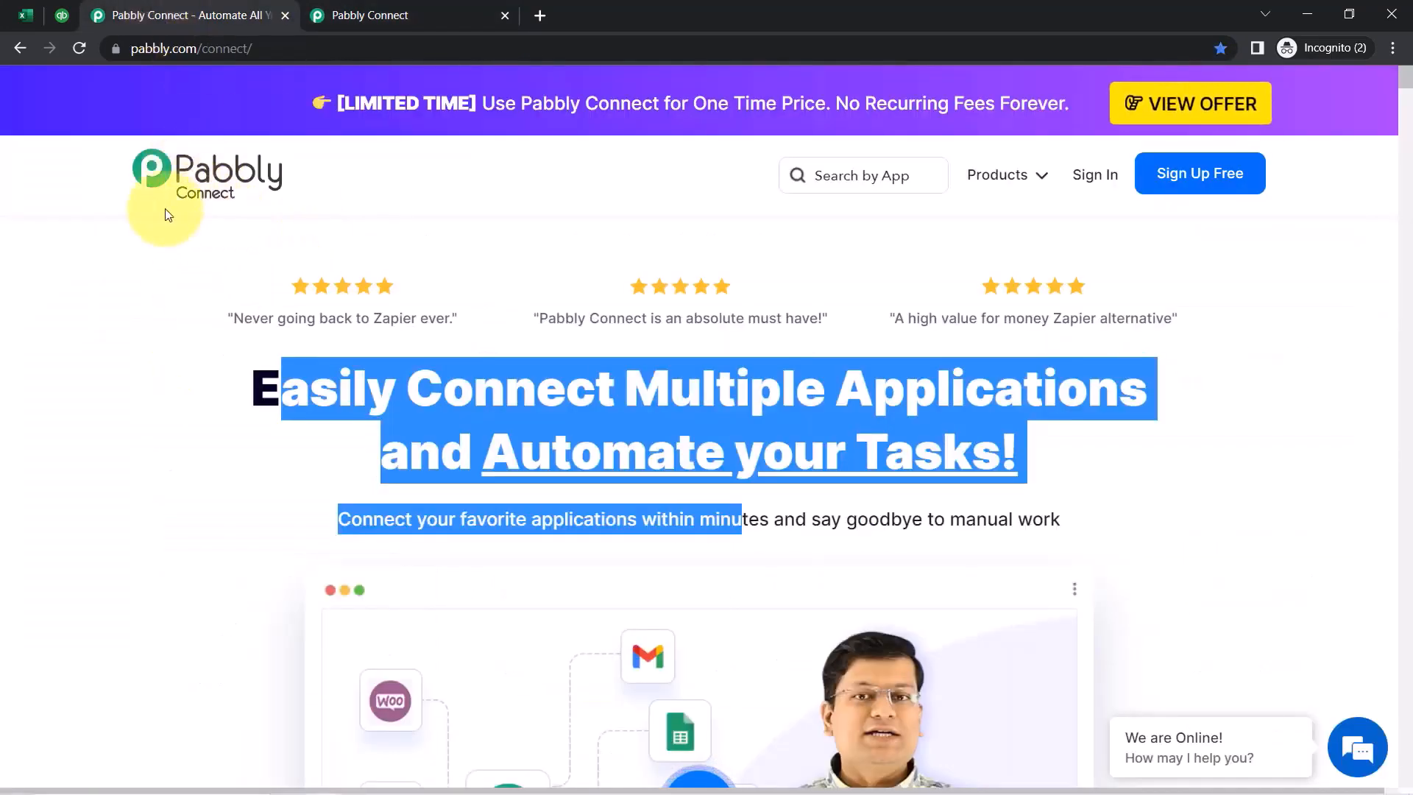
pyautogui.click(177, 238)
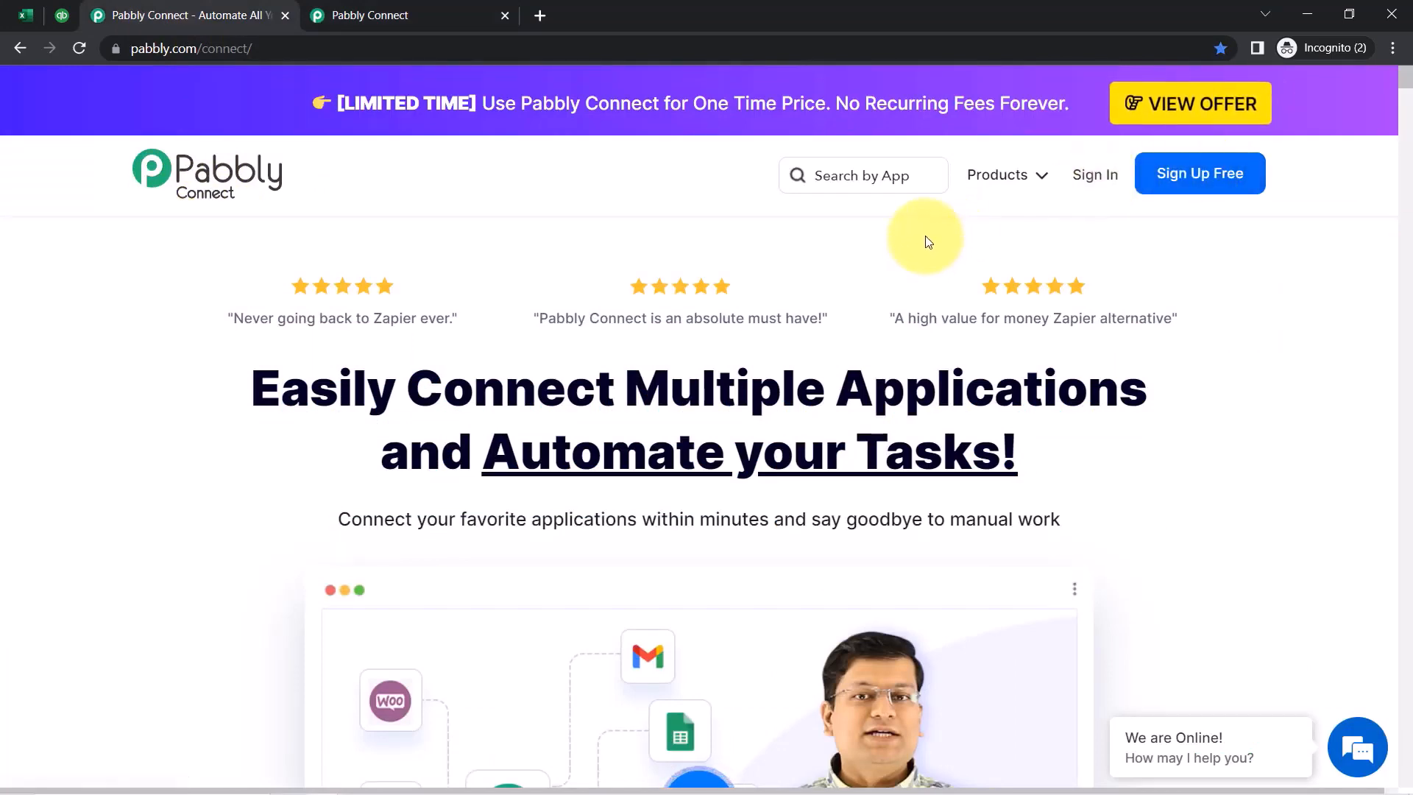
pyautogui.click(417, 6)
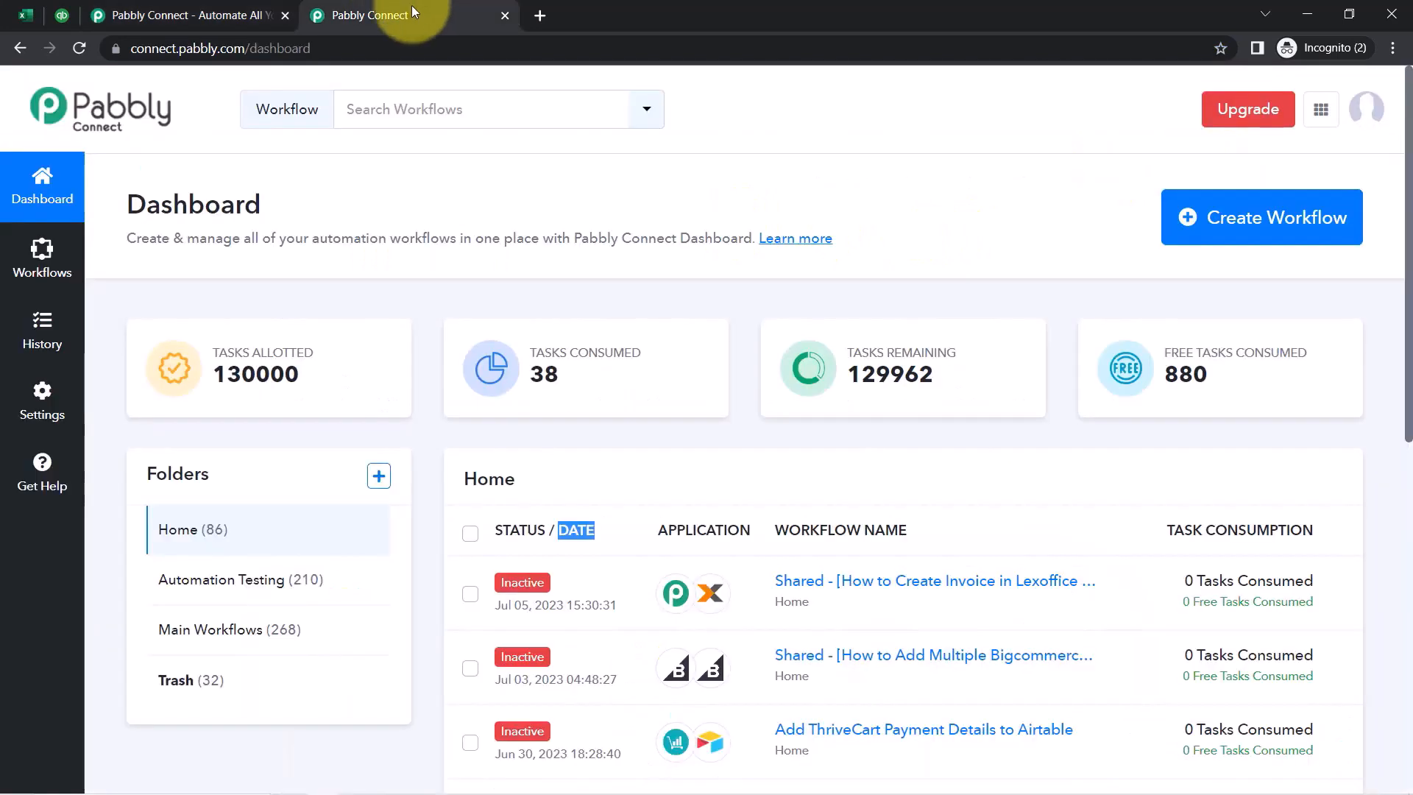
pyautogui.click(380, 232)
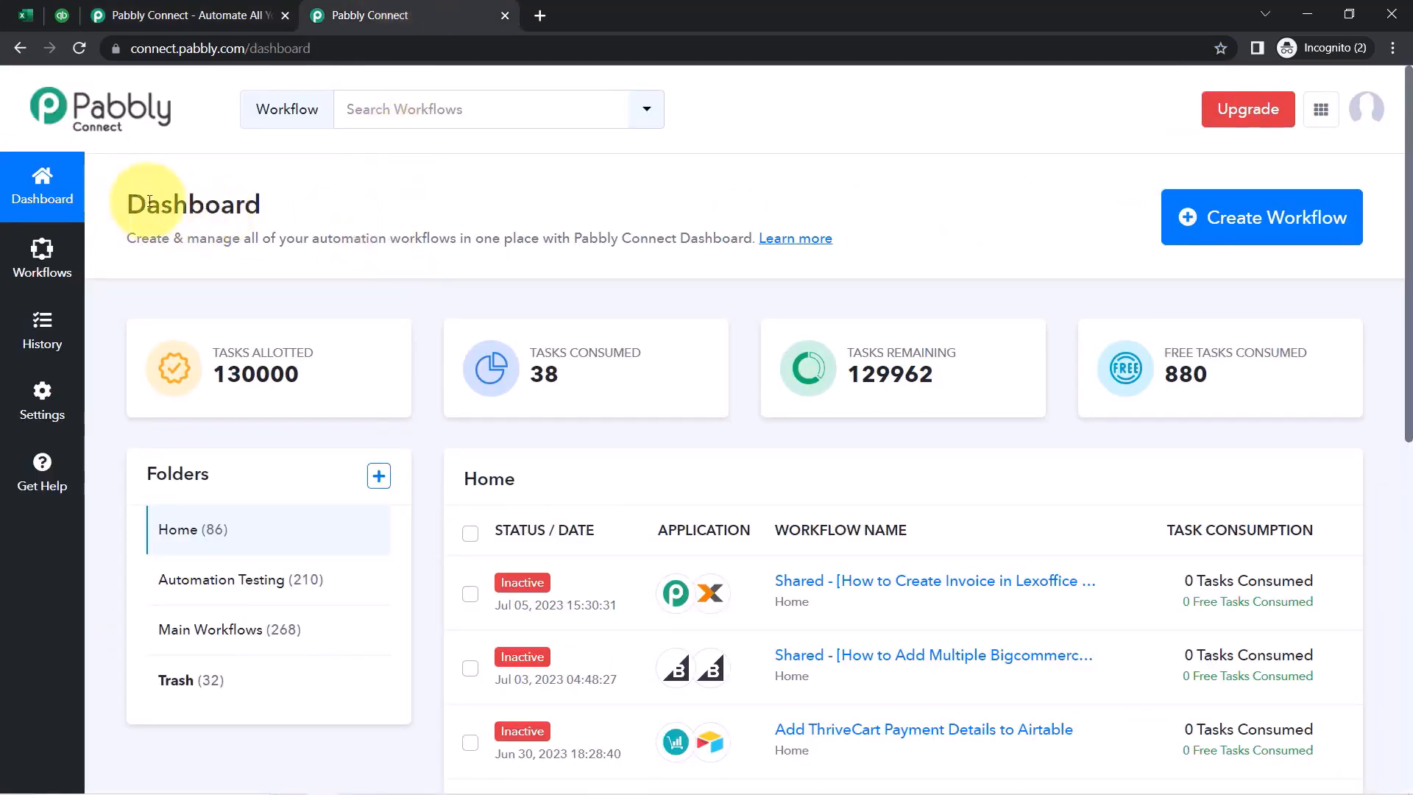
# From the Dashboard, create a workflow named 'Automate Invoice Creation with MS Excel'
pyautogui.moveTo(149, 202); pyautogui.dragTo(240, 215)
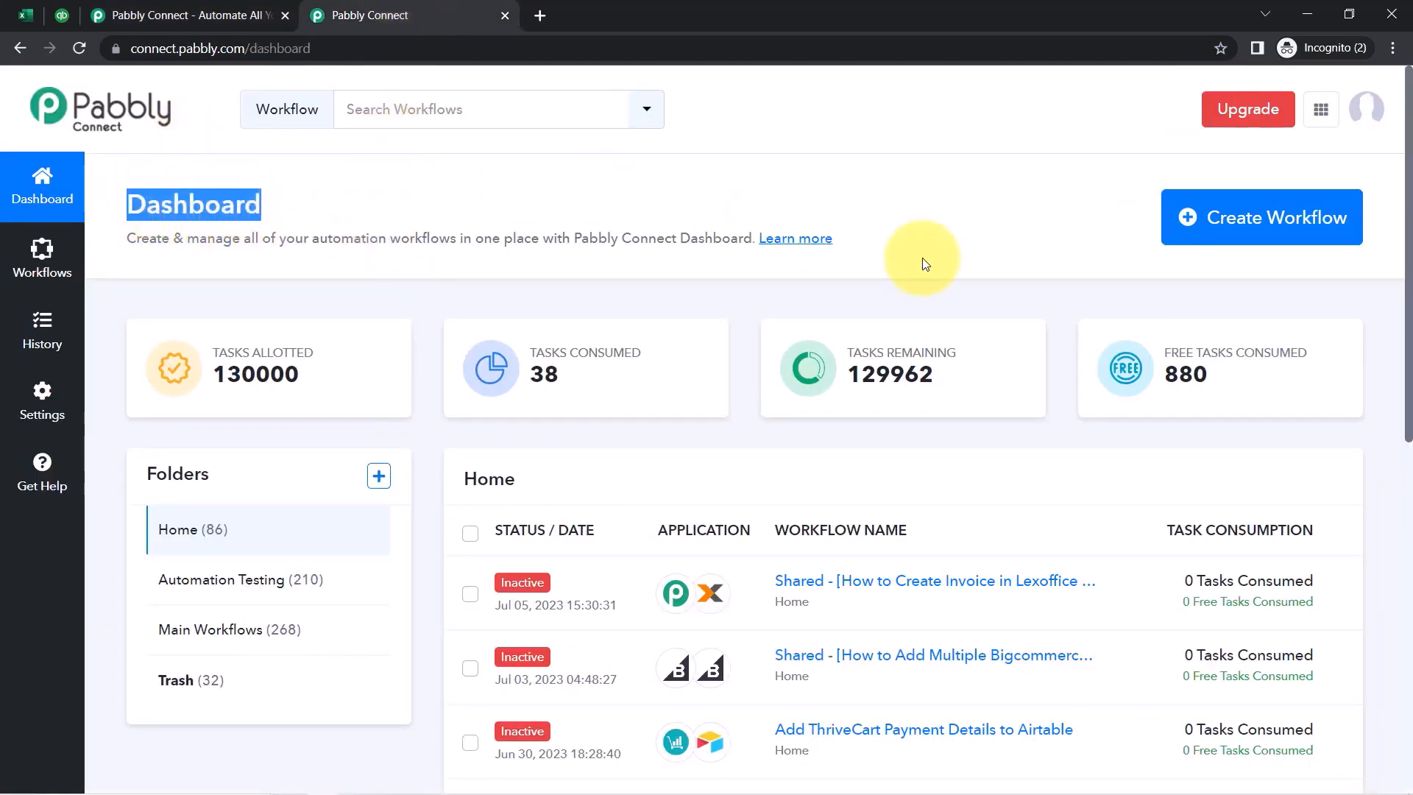
pyautogui.click(1254, 231)
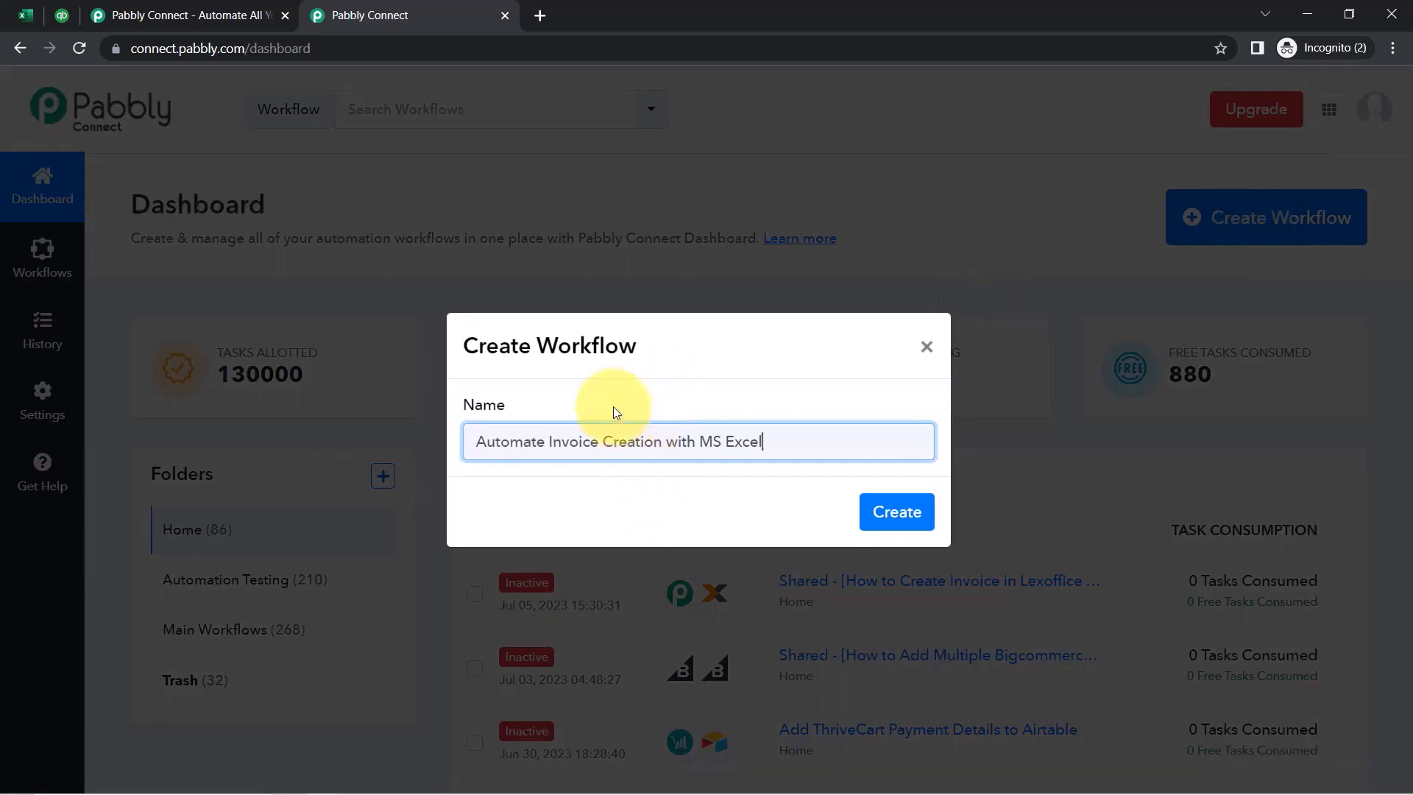
pyautogui.moveTo(487, 344); pyautogui.dragTo(681, 344)
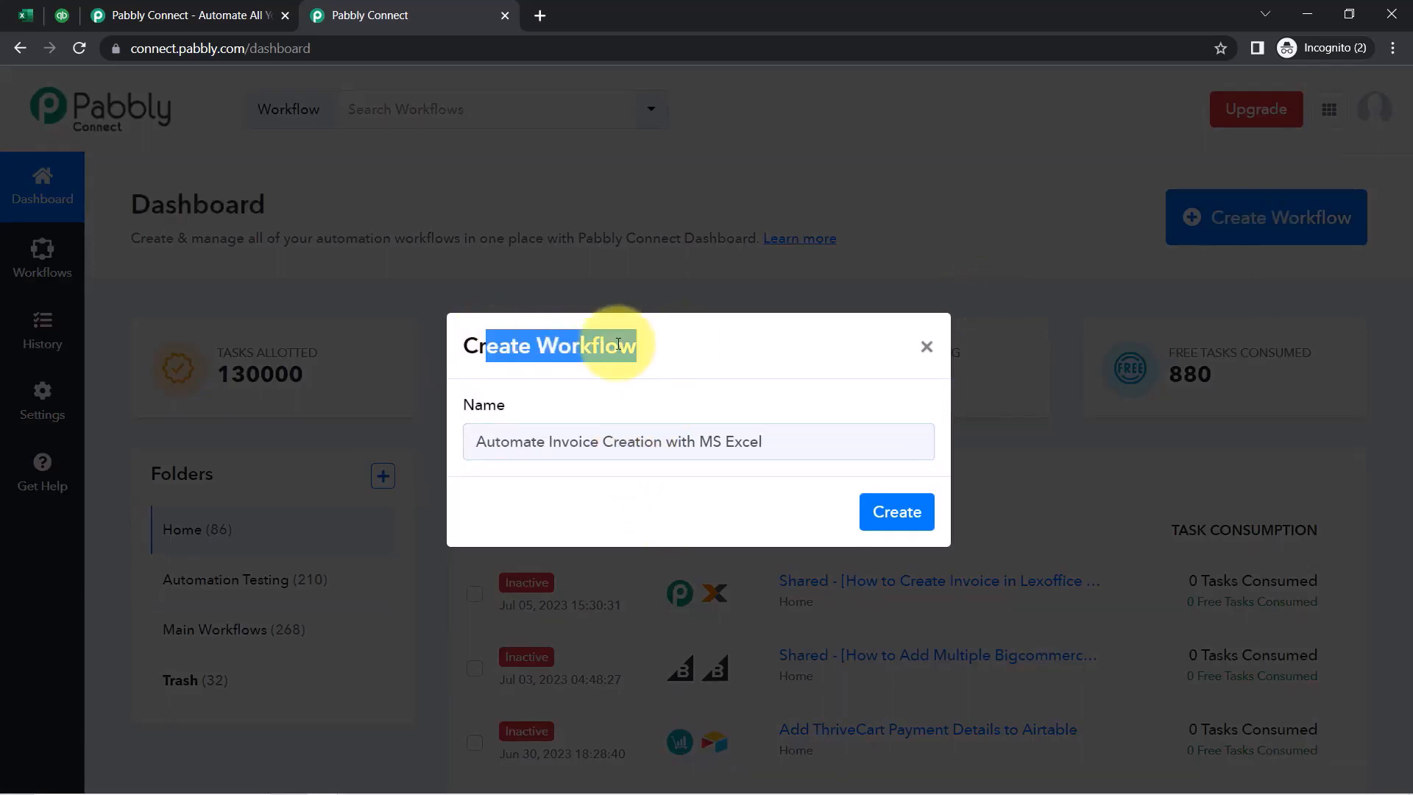
pyautogui.click(514, 407)
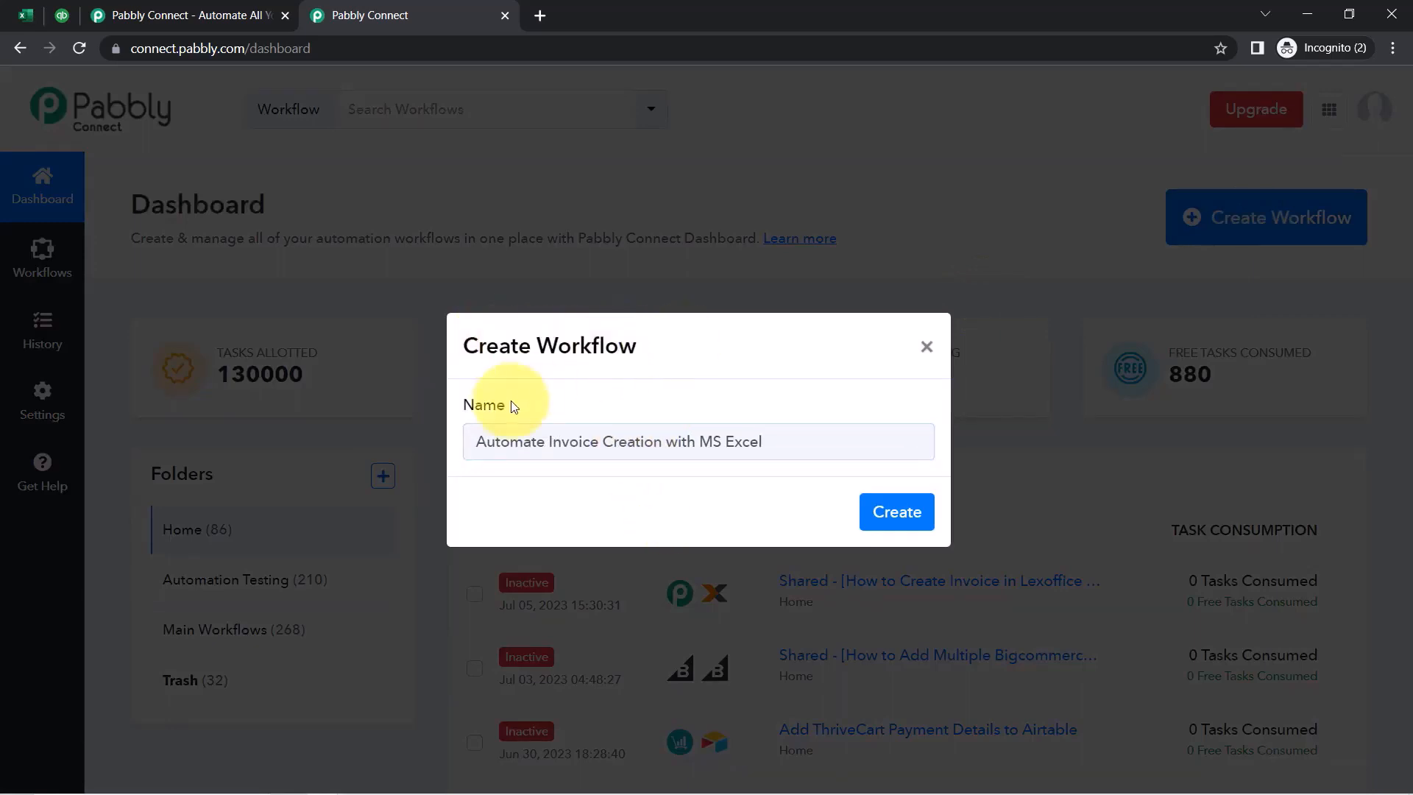
pyautogui.click(506, 443)
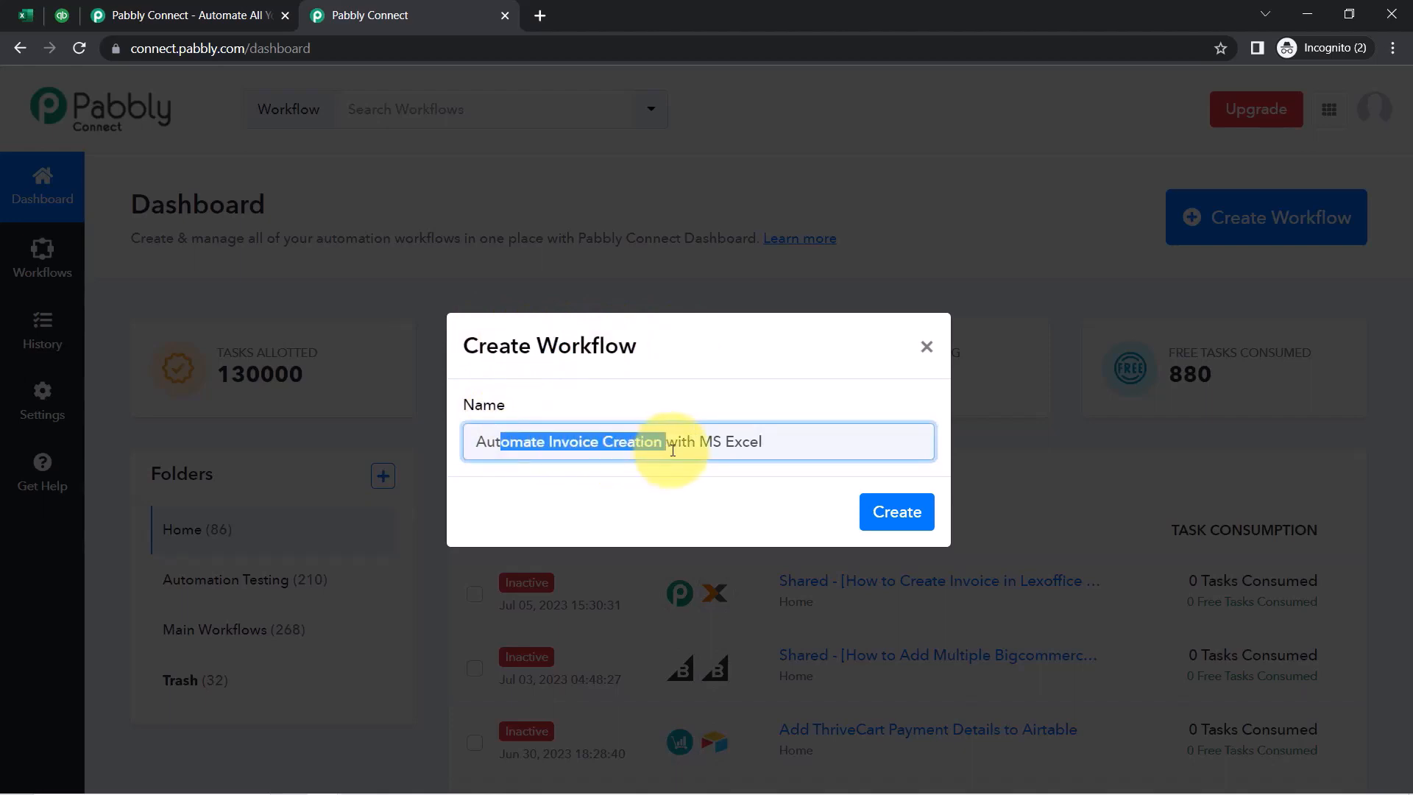
pyautogui.click(770, 449)
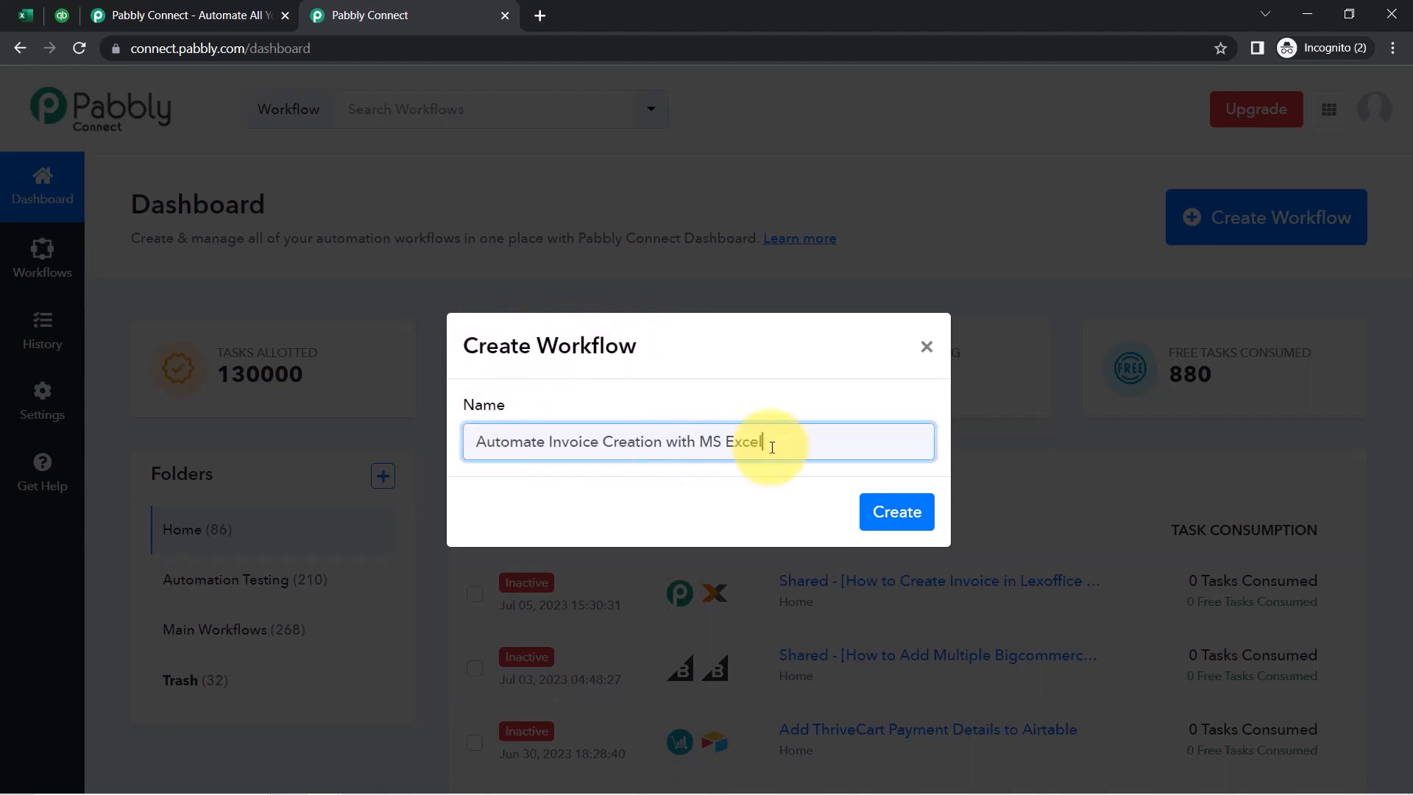
pyautogui.click(879, 519)
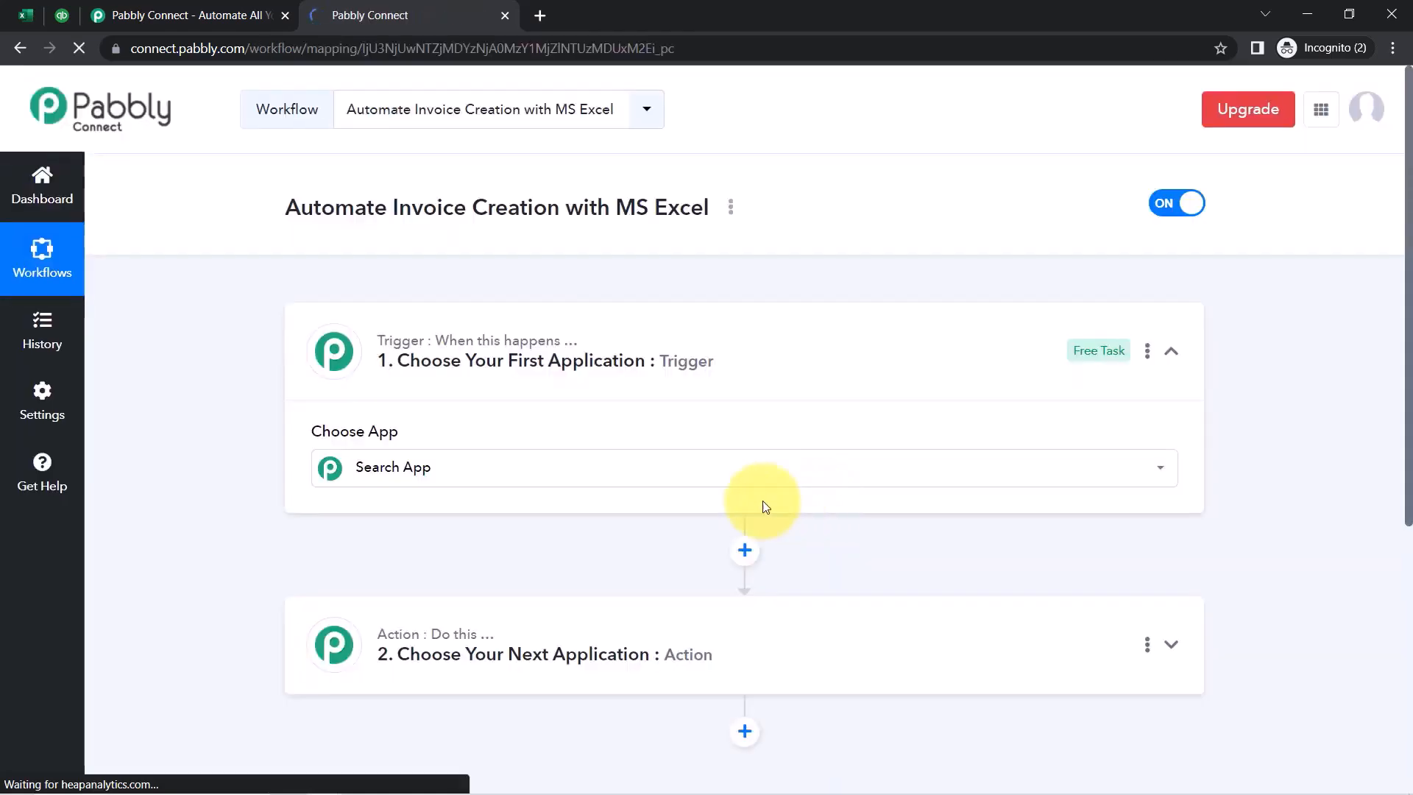
# Search 'exce' and set Microsoft Excel as the trigger app
pyautogui.click(621, 452)
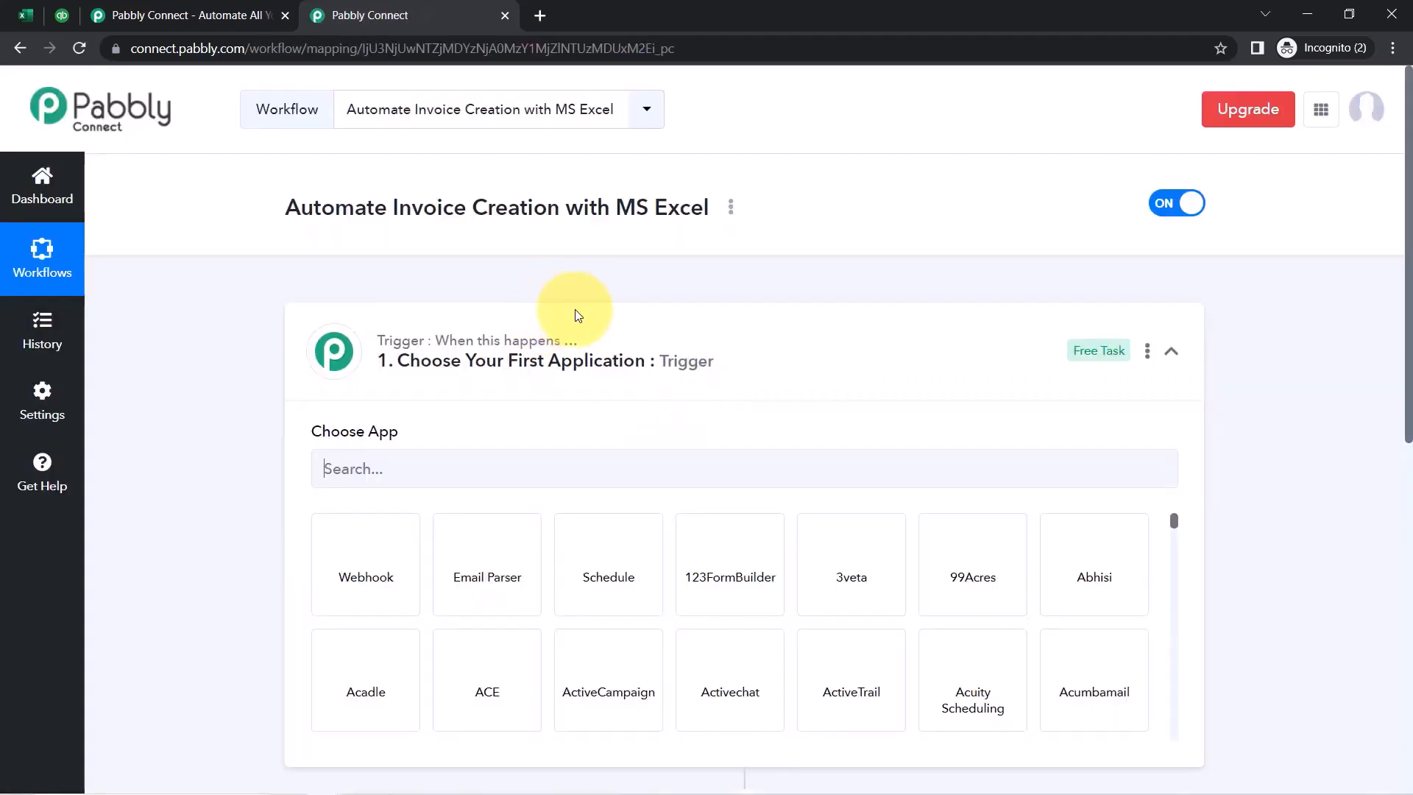
pyautogui.click(368, 359)
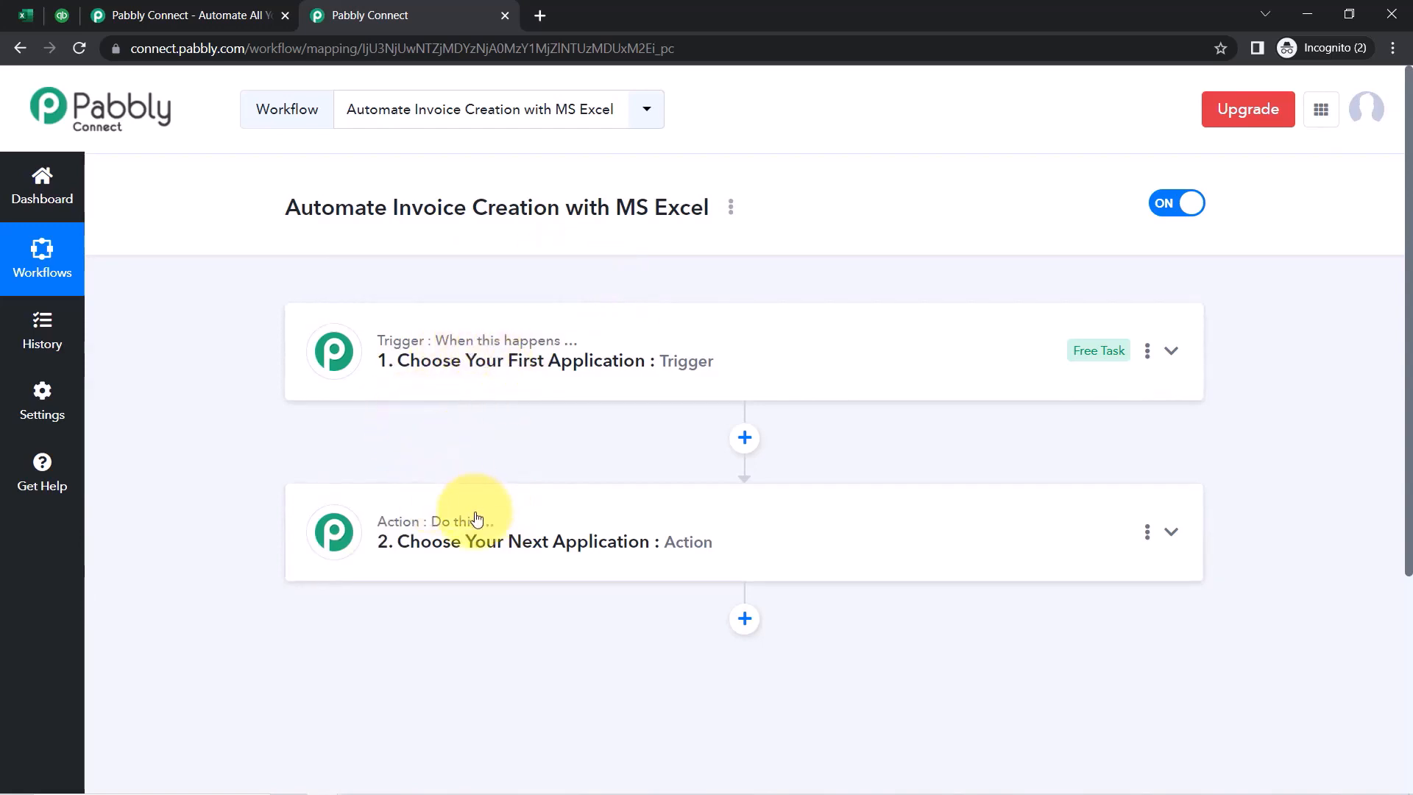
pyautogui.moveTo(471, 527)
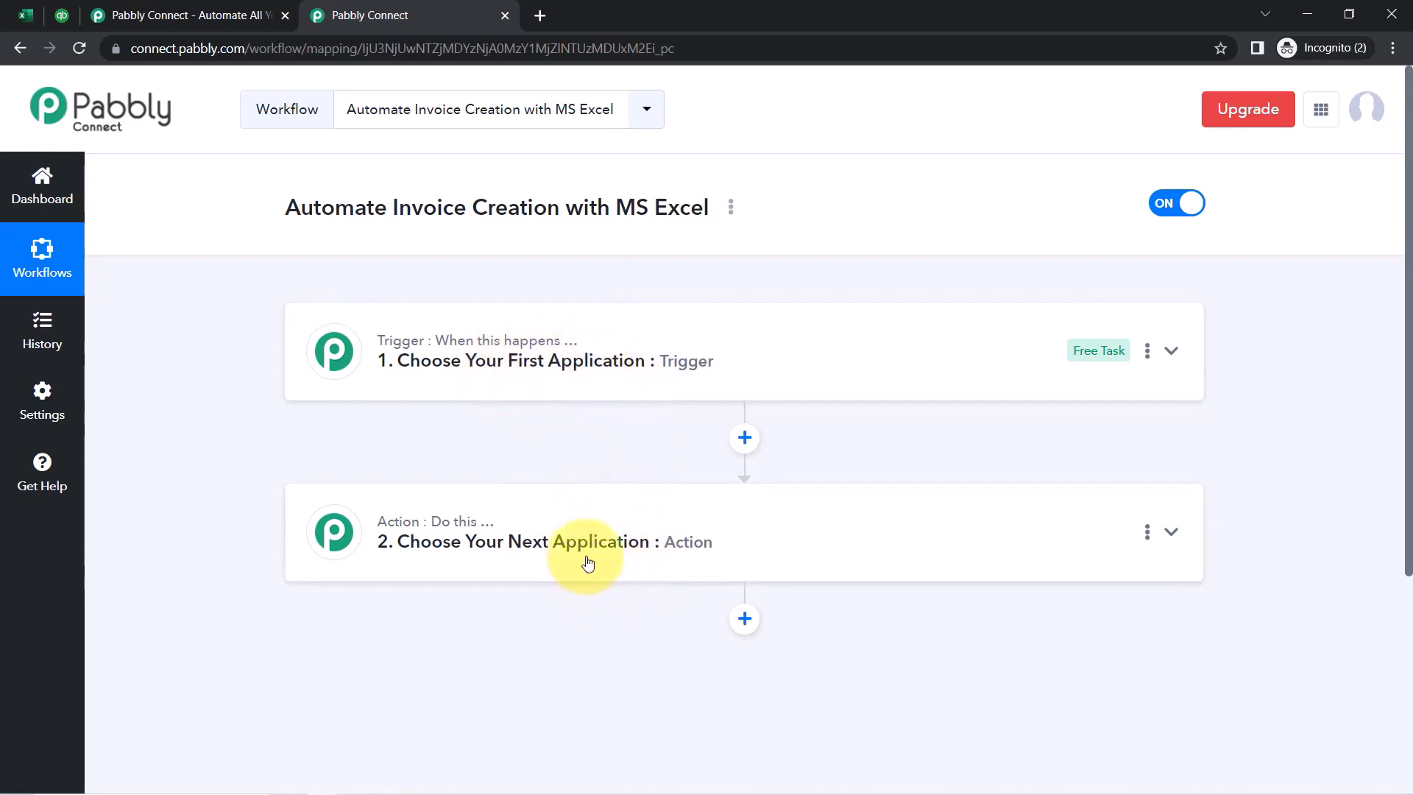
pyautogui.click(589, 375)
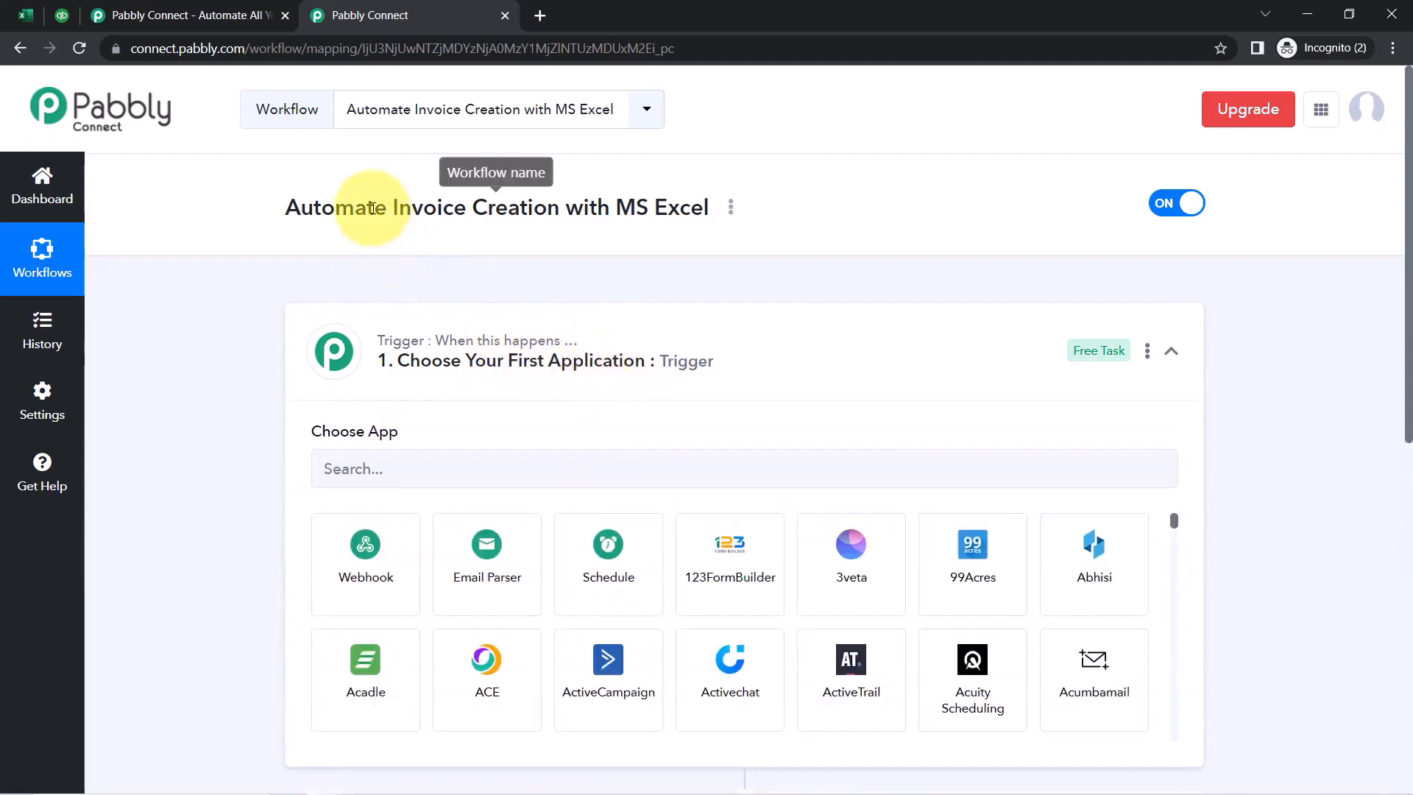
pyautogui.moveTo(315, 209); pyautogui.dragTo(678, 210)
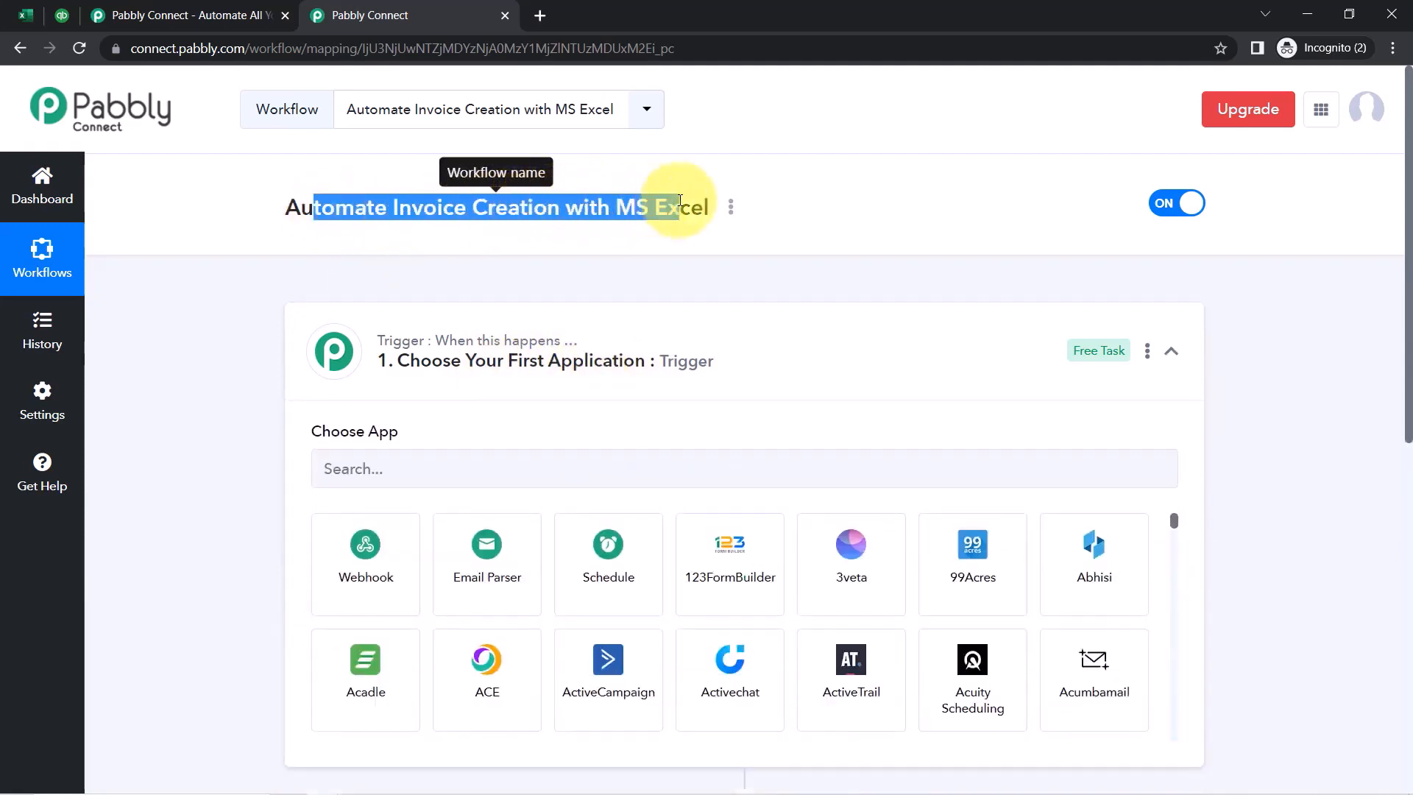
pyautogui.click(419, 482)
pyautogui.write('e')
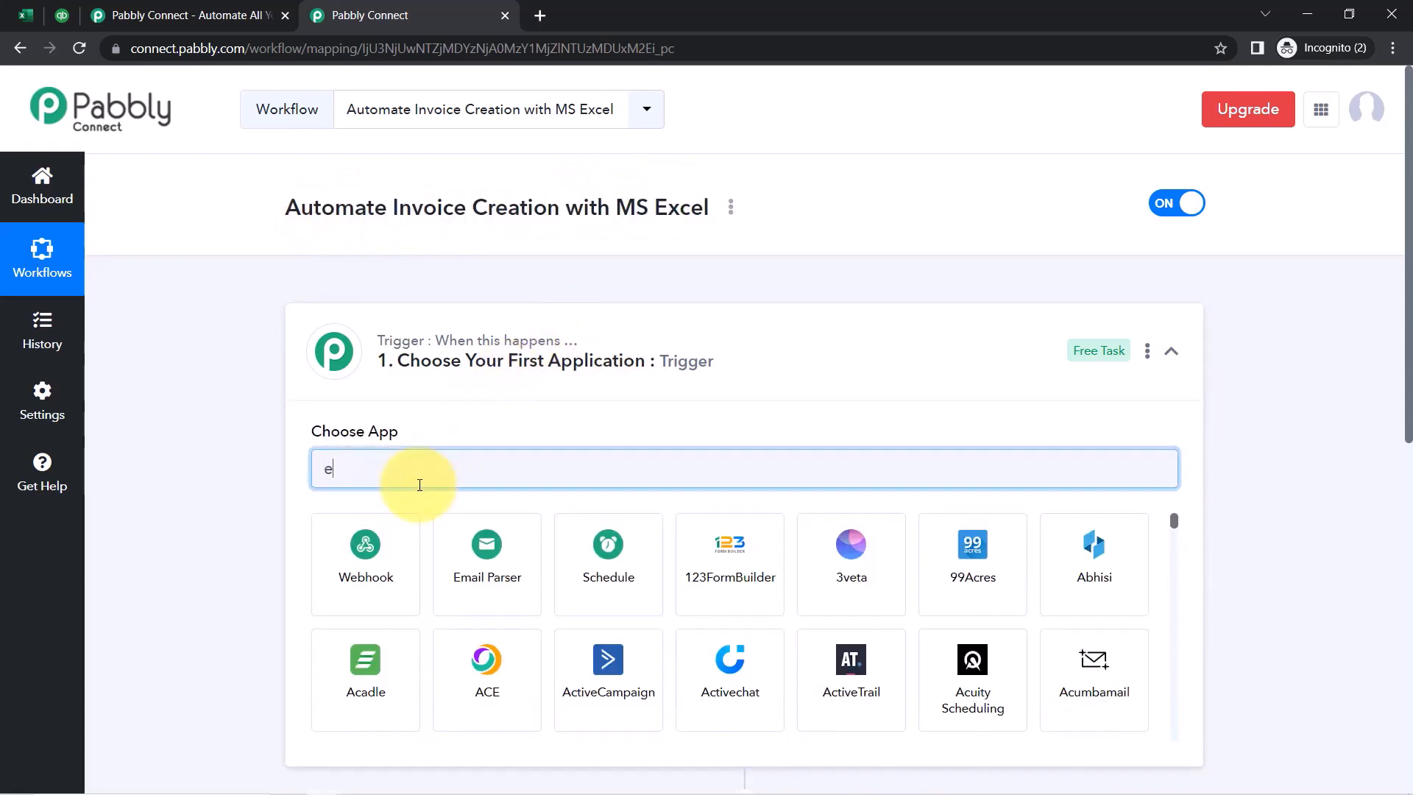
pyautogui.write('xcel')
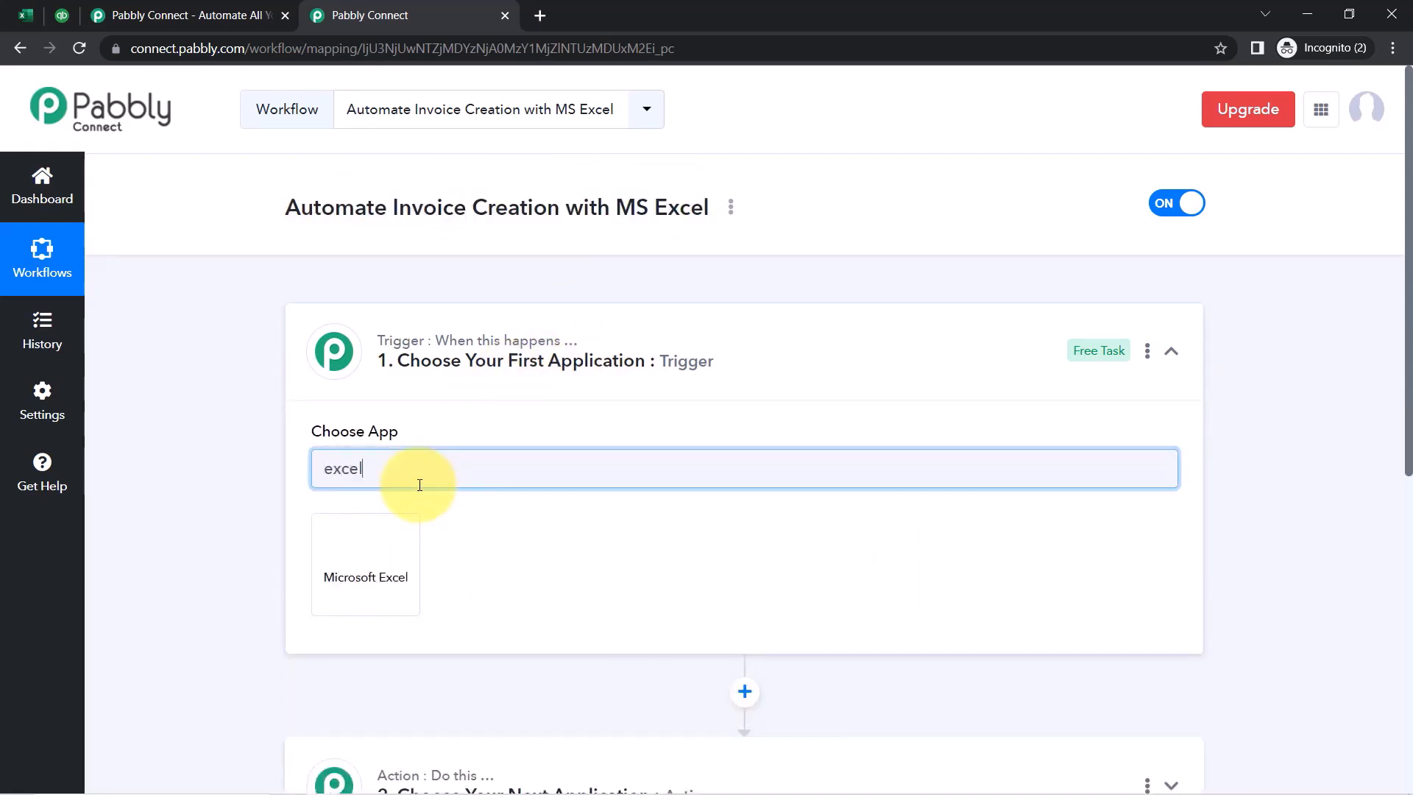
pyautogui.click(403, 515)
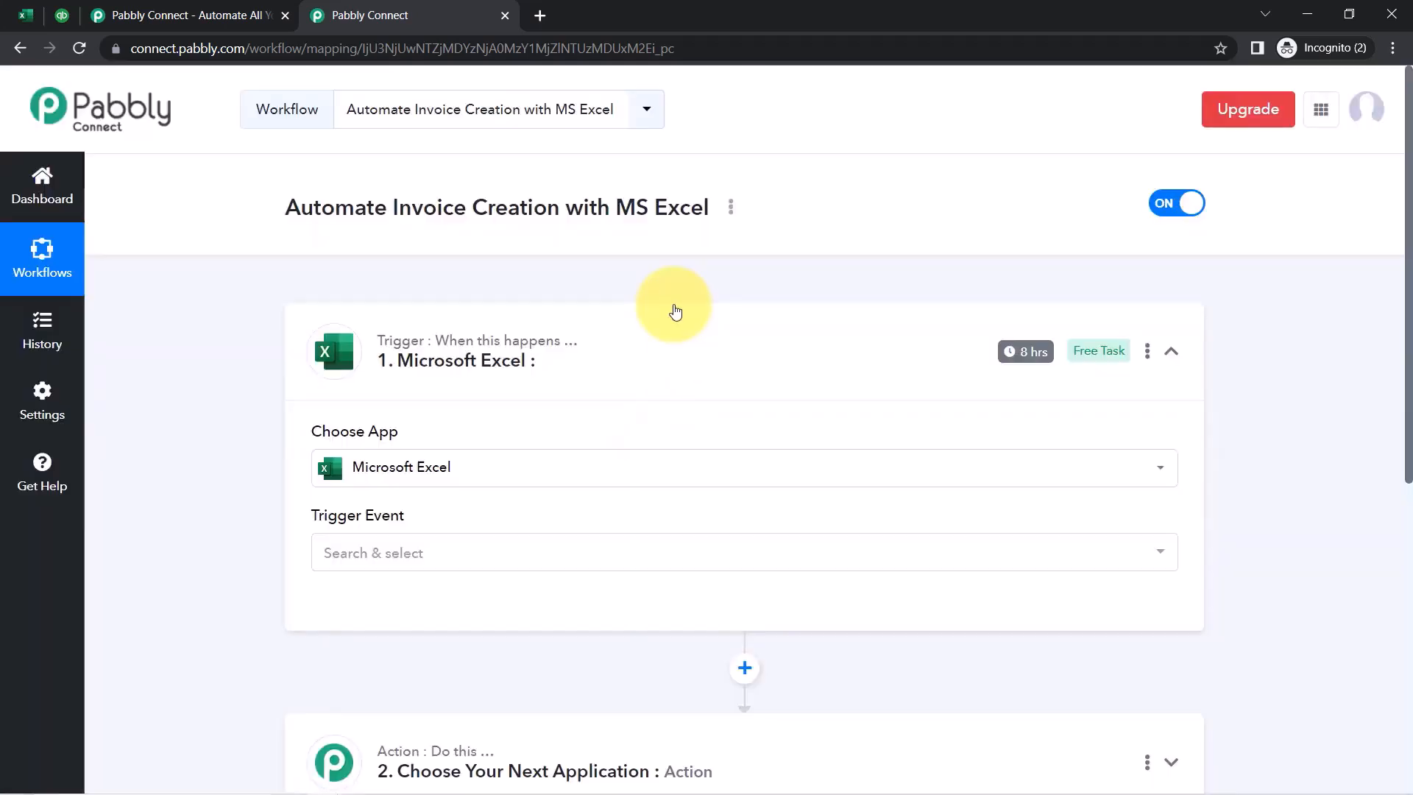
# Search 'qui' and set Quickbooks Online as the action app, then collapse both steps
pyautogui.scroll(-6, 1397, 425)
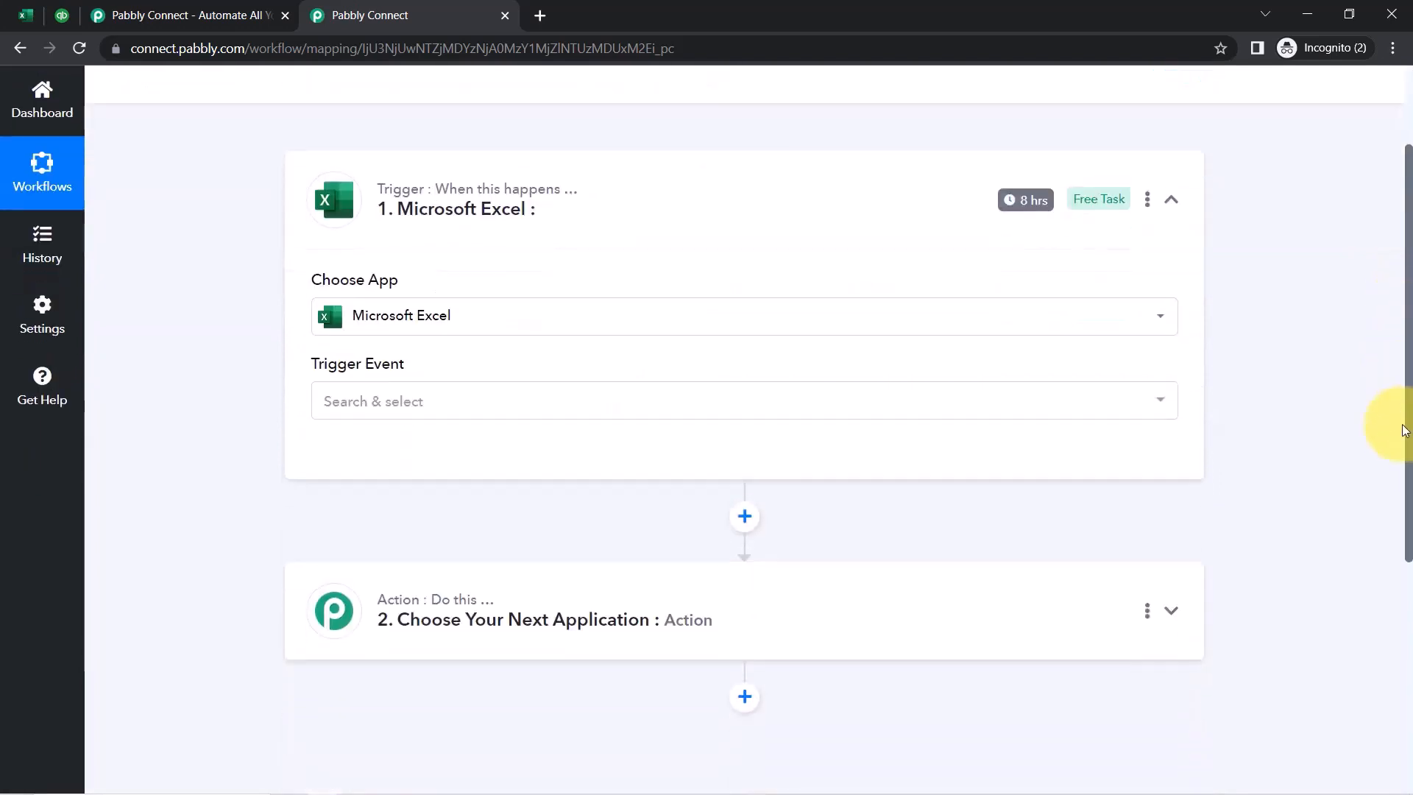
pyautogui.click(537, 346)
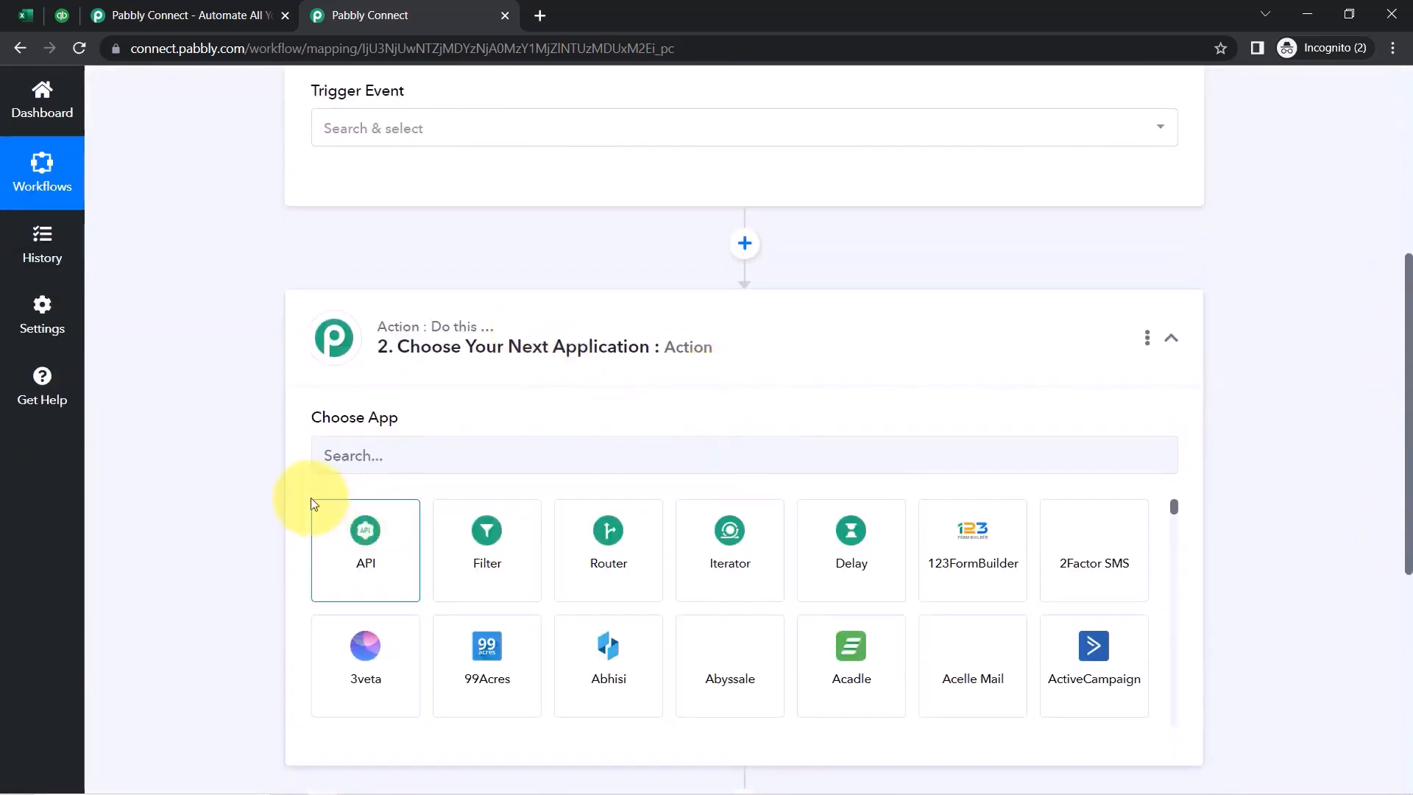
pyautogui.click(337, 468)
pyautogui.write('q')
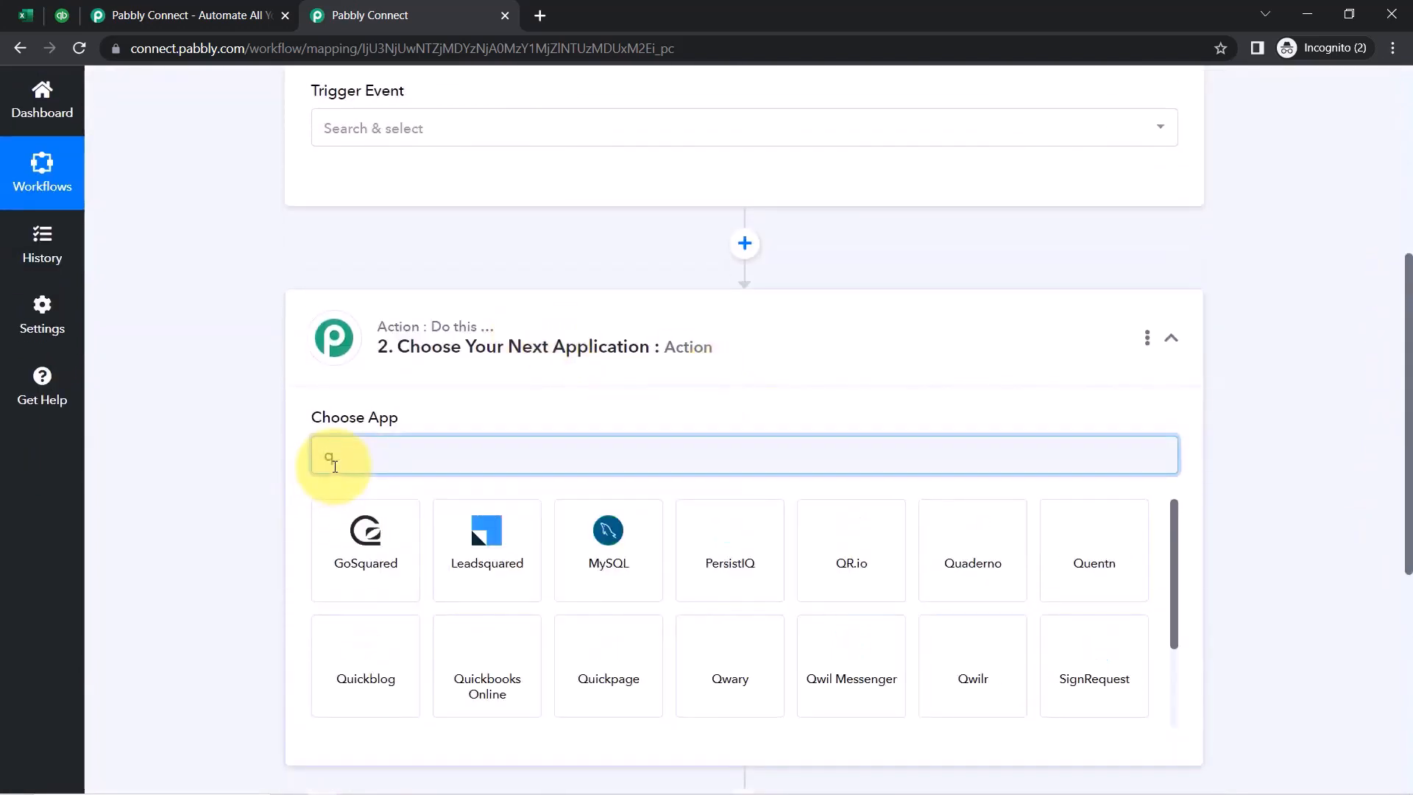
pyautogui.write('uick')
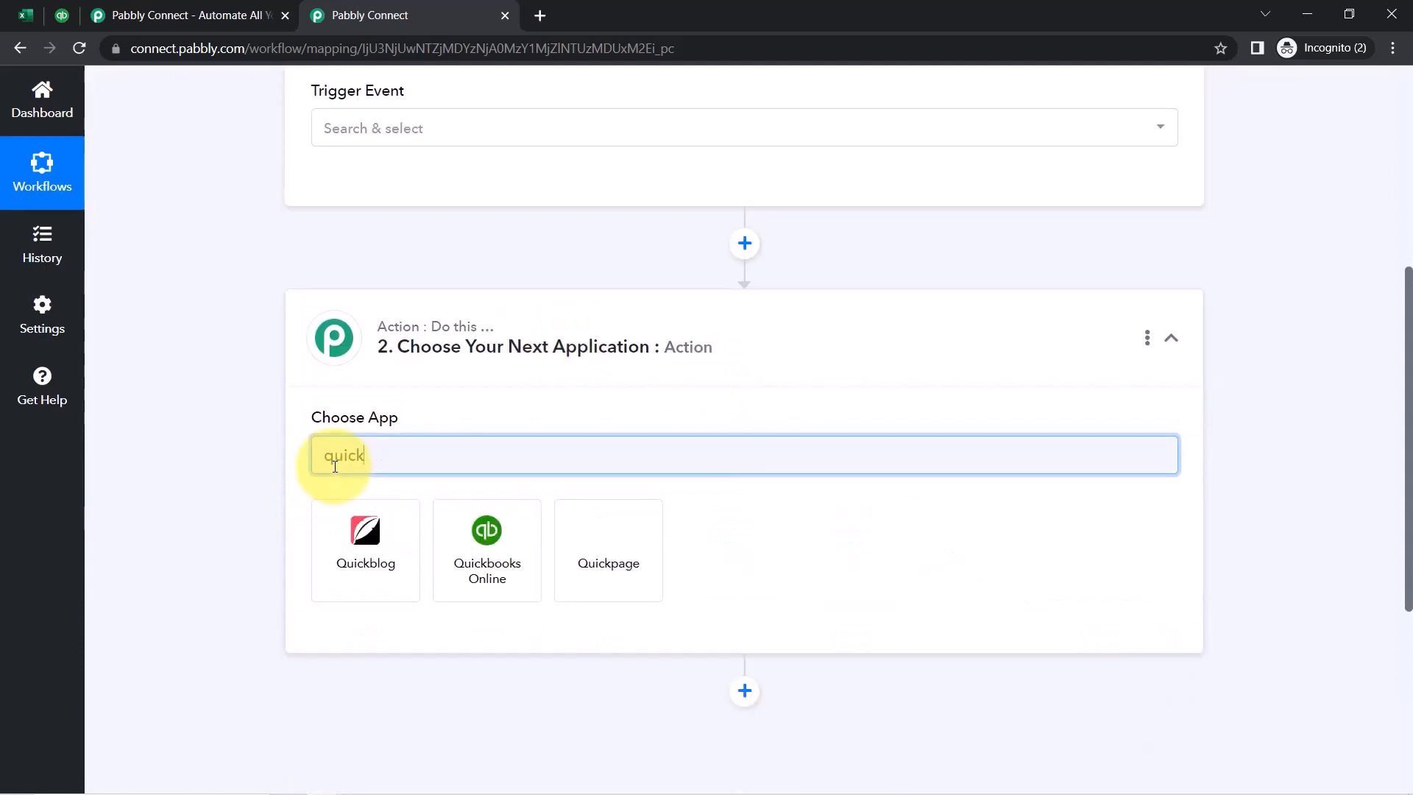
pyautogui.click(477, 526)
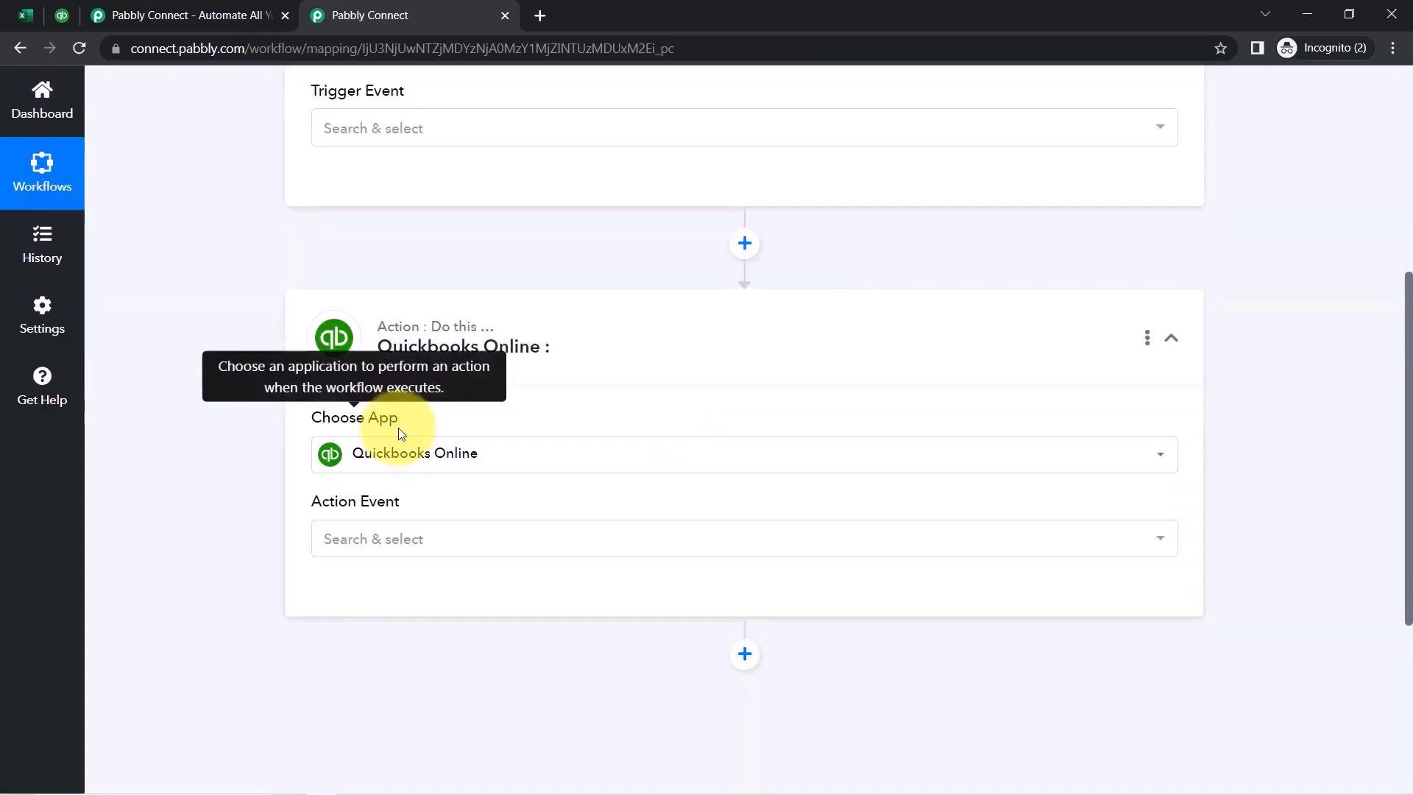
pyautogui.click(419, 340)
pyautogui.scroll(5, 416, 435)
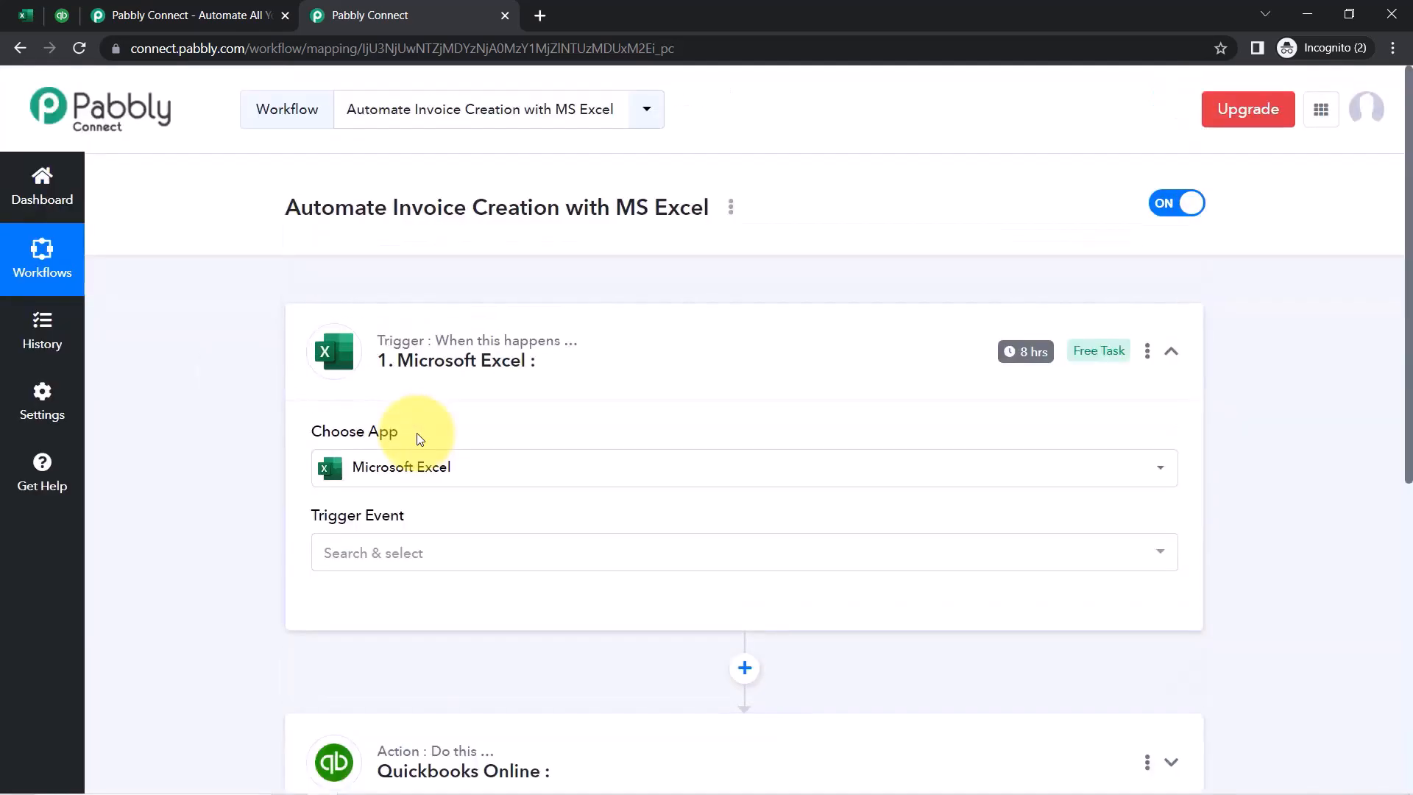
pyautogui.click(397, 358)
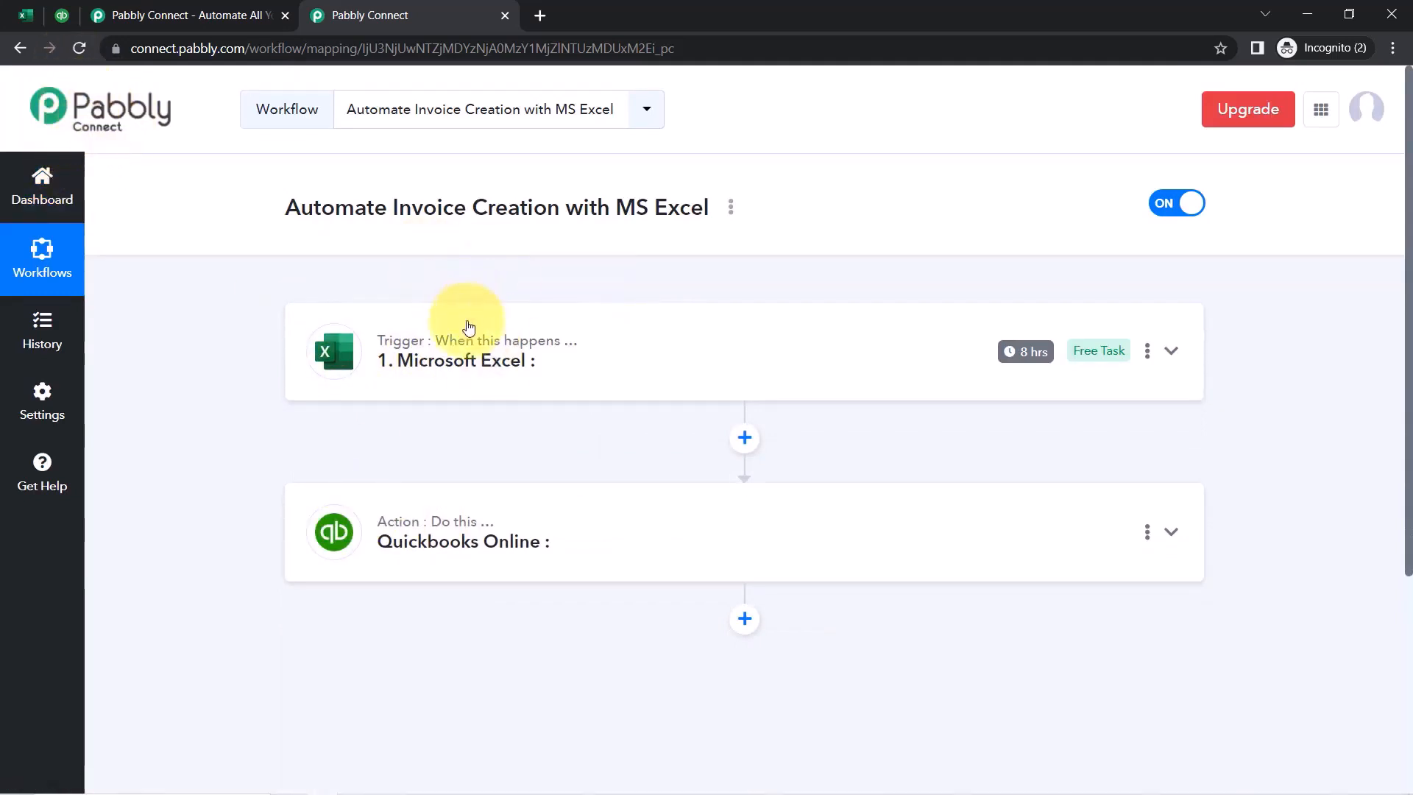
# Set the Excel trigger event to New Row in Worksheet
pyautogui.click(466, 359)
pyautogui.scroll(-3, 1391, 162)
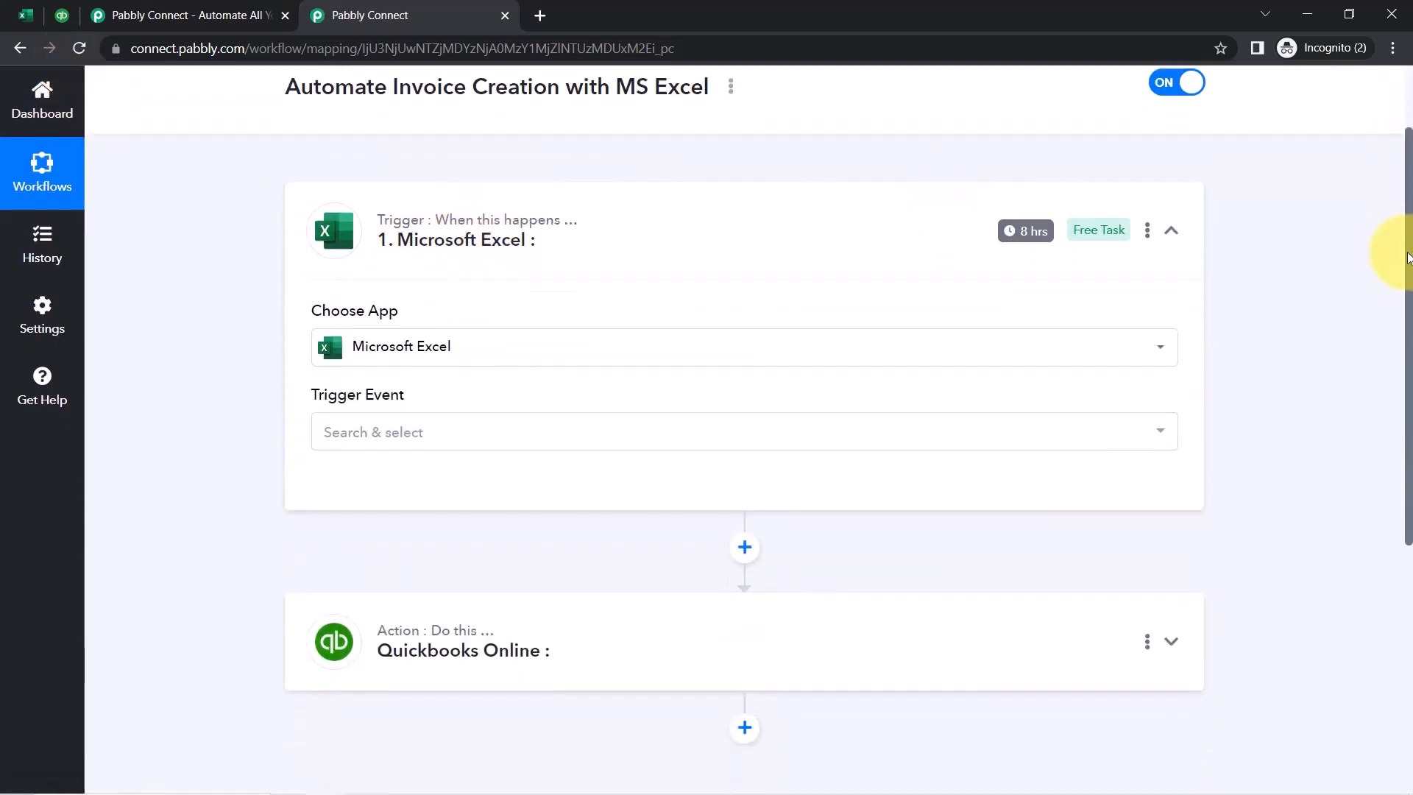
pyautogui.click(348, 332)
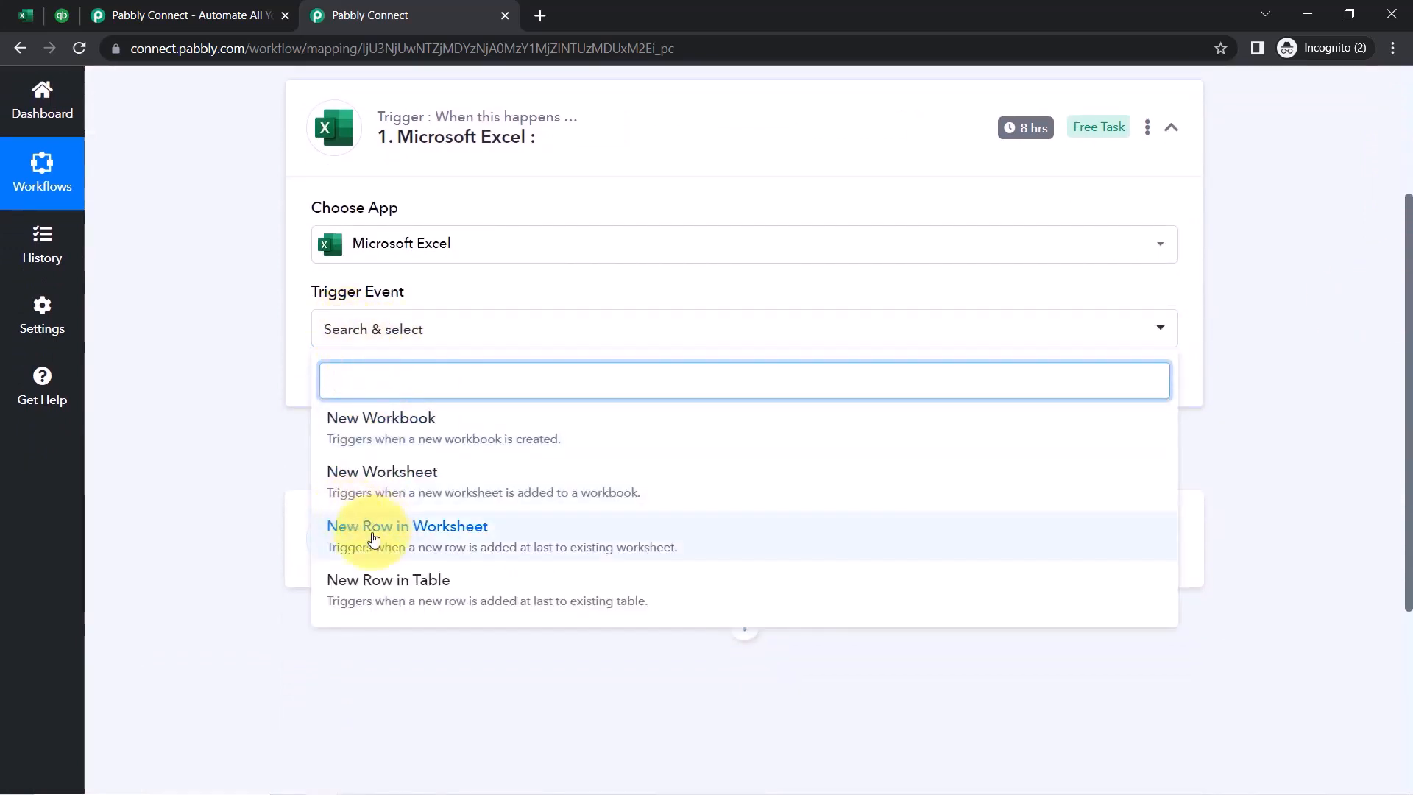
pyautogui.click(413, 541)
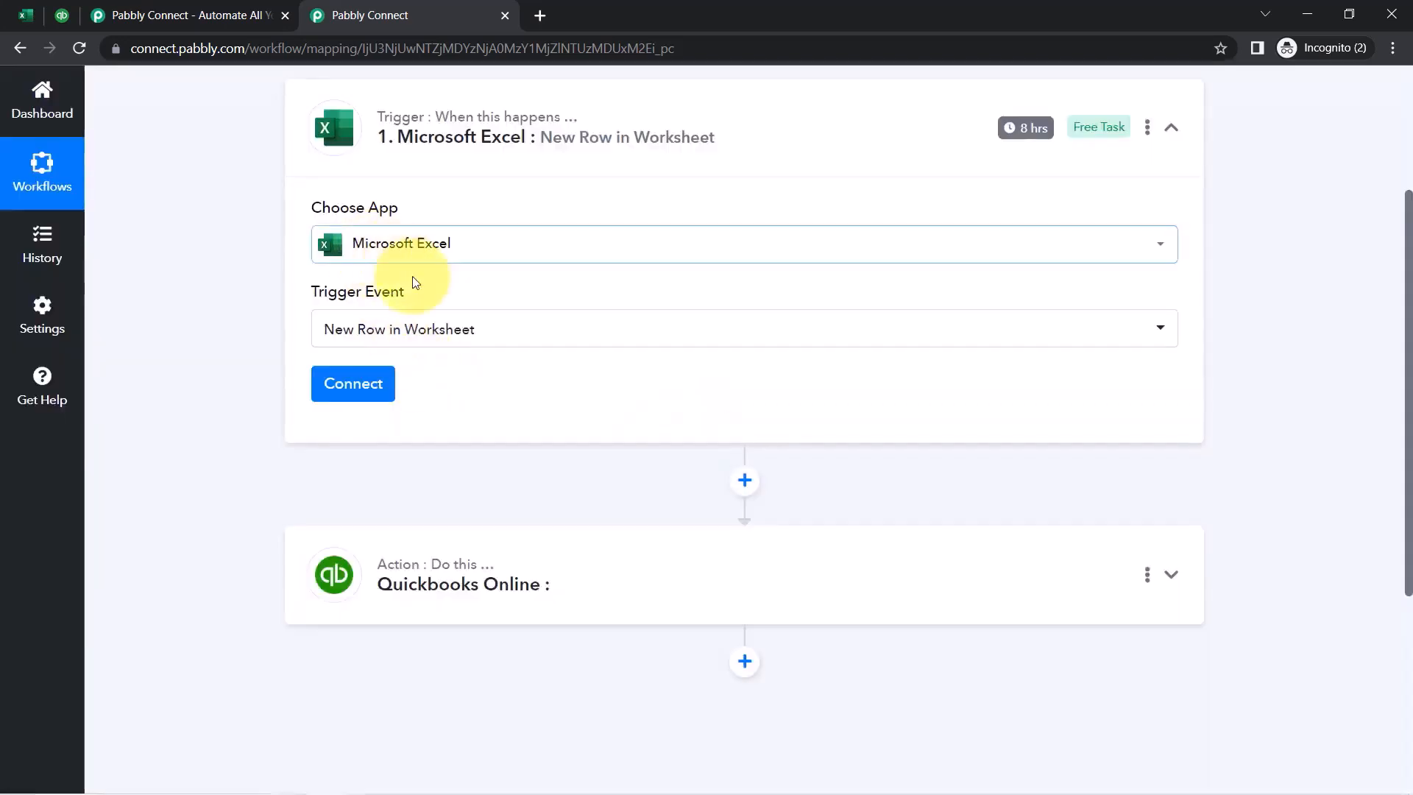
# Add a new Microsoft Excel connection and accept the requested permissions
pyautogui.click(370, 395)
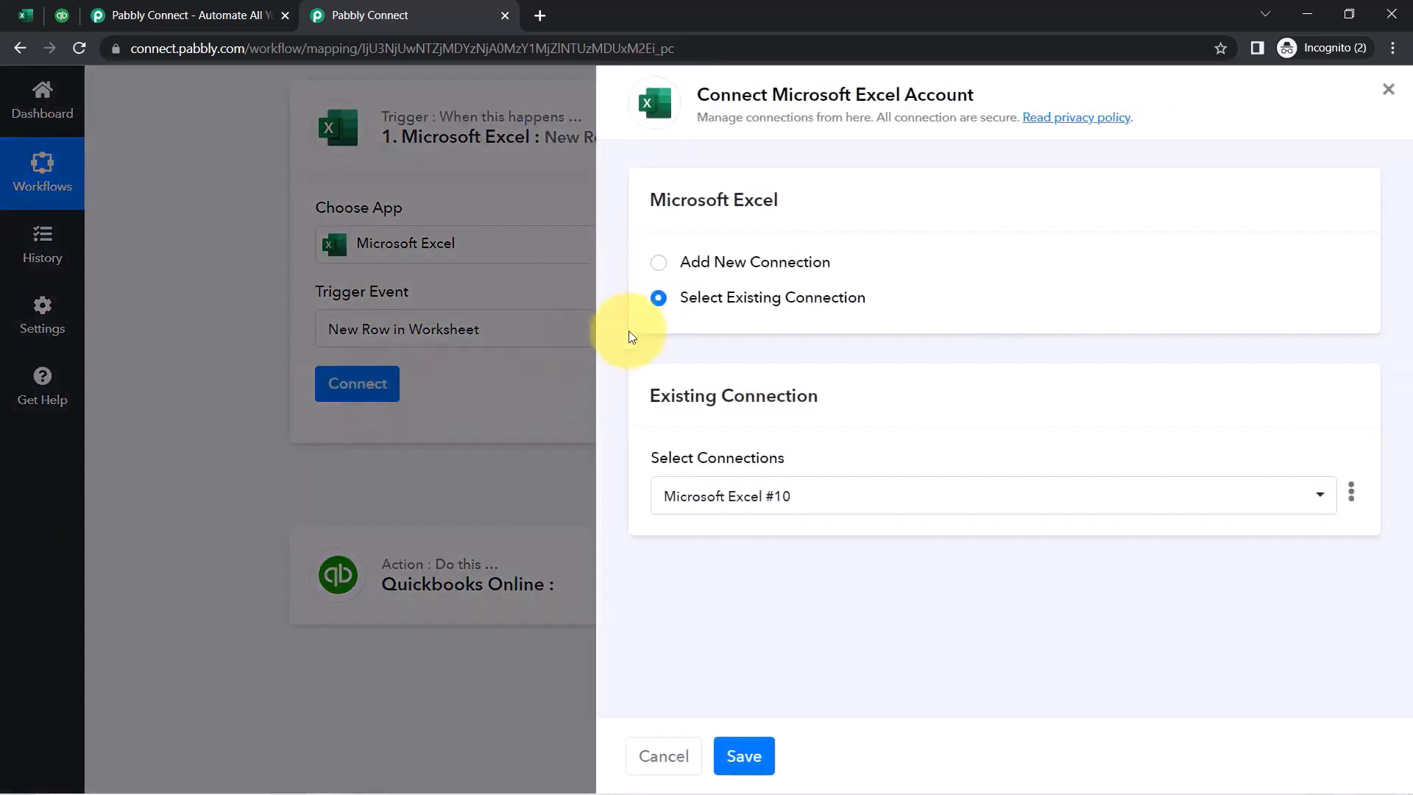
pyautogui.click(720, 267)
pyautogui.click(731, 476)
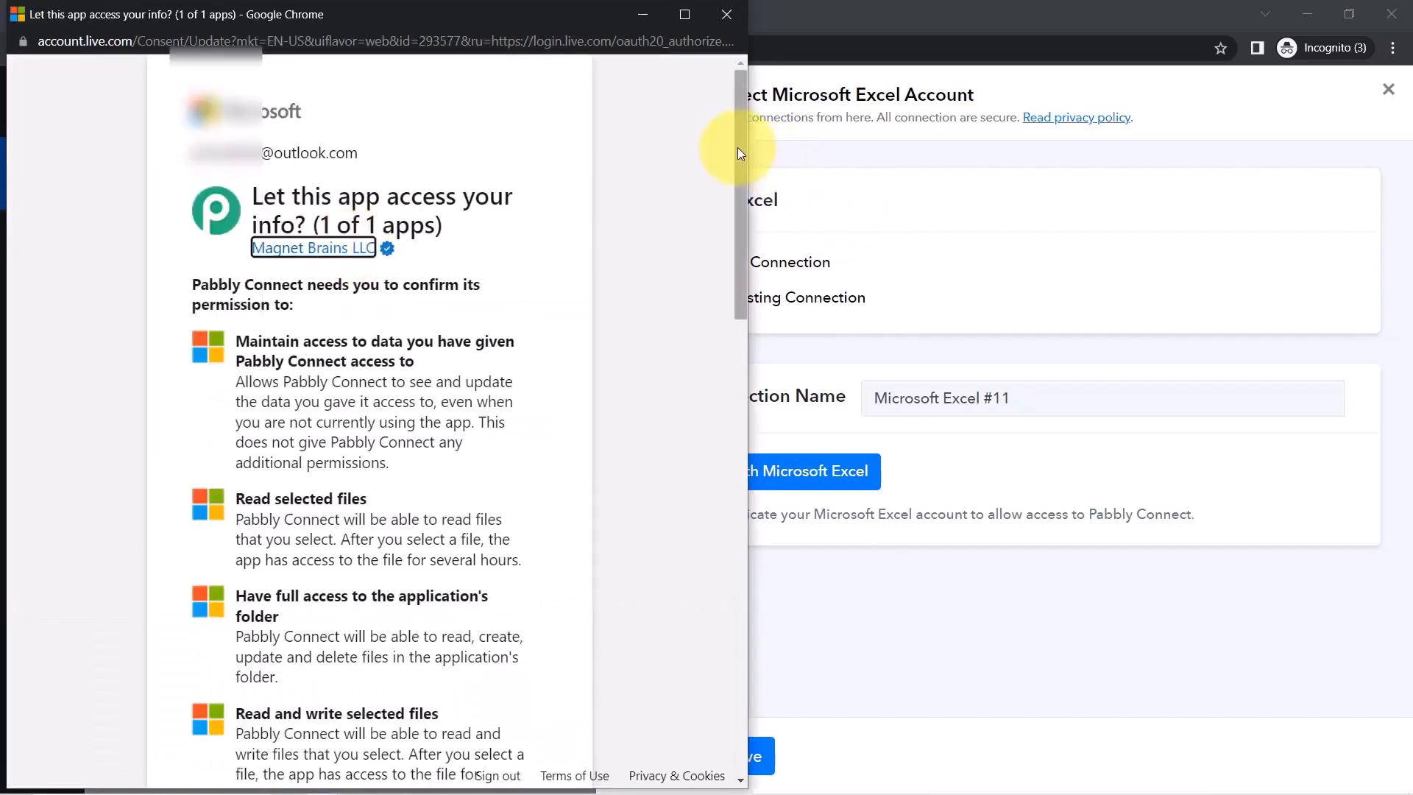
pyautogui.moveTo(737, 147); pyautogui.dragTo(734, 651)
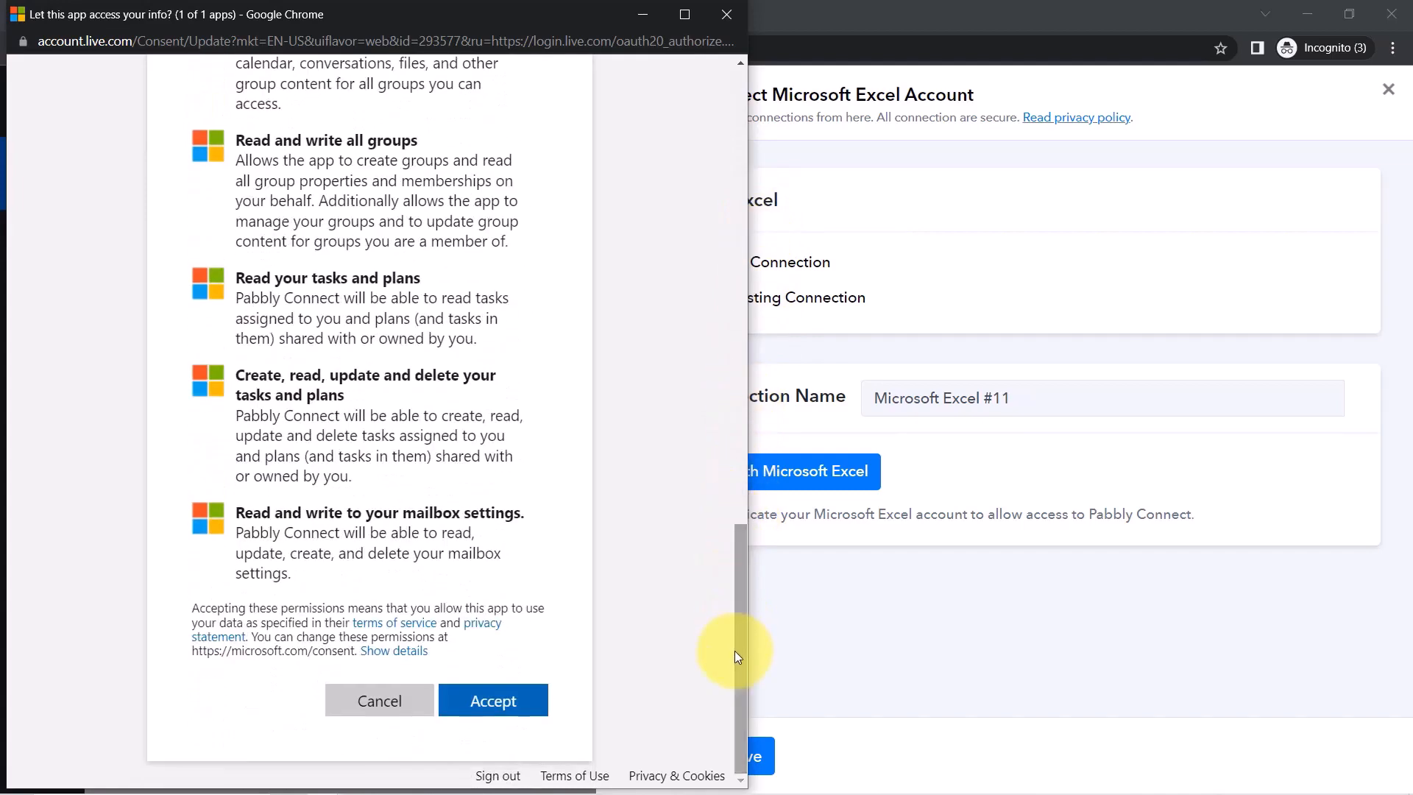
pyautogui.click(492, 707)
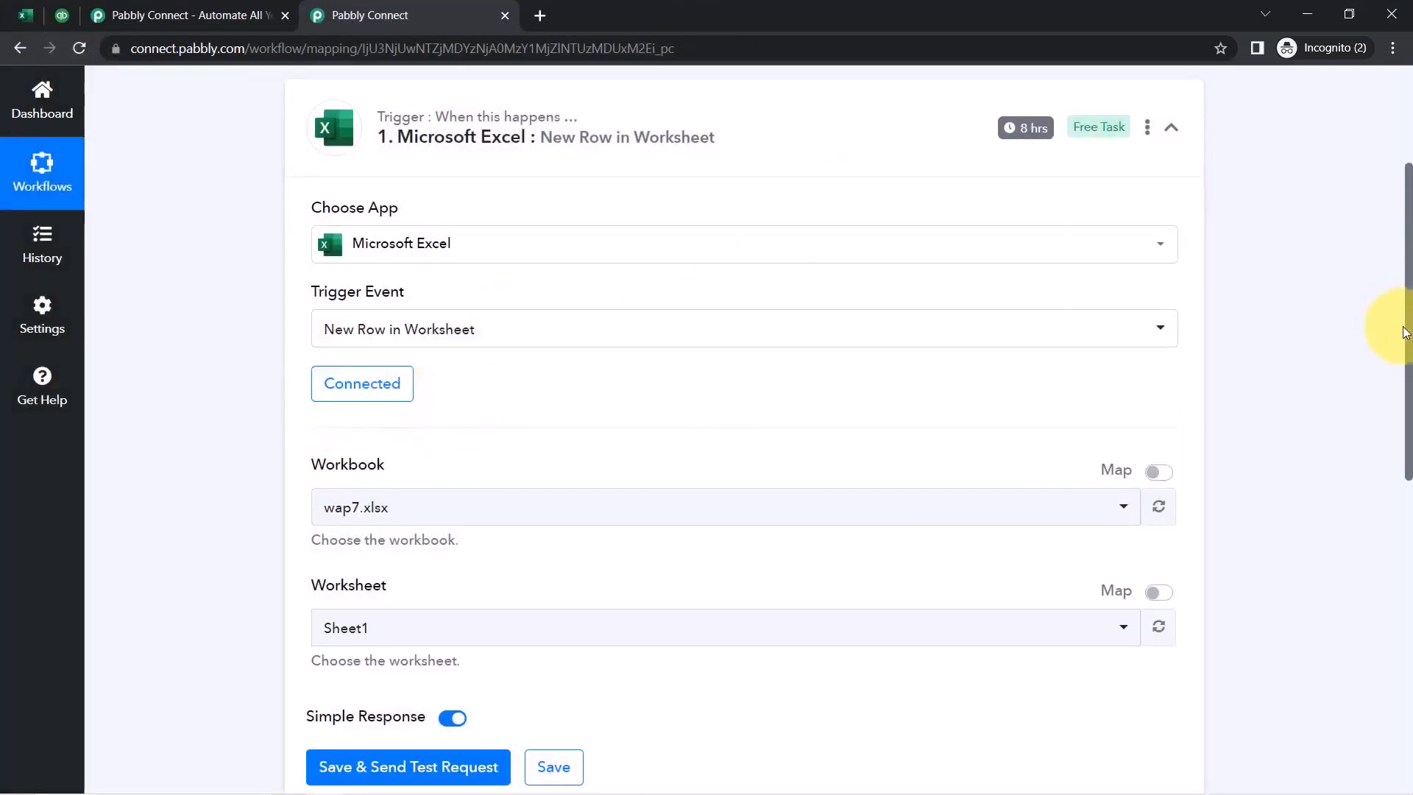
# Look through the workbook and worksheet lists and check the workbook's name in Excel
pyautogui.moveTo(1409, 340); pyautogui.dragTo(1409, 451)
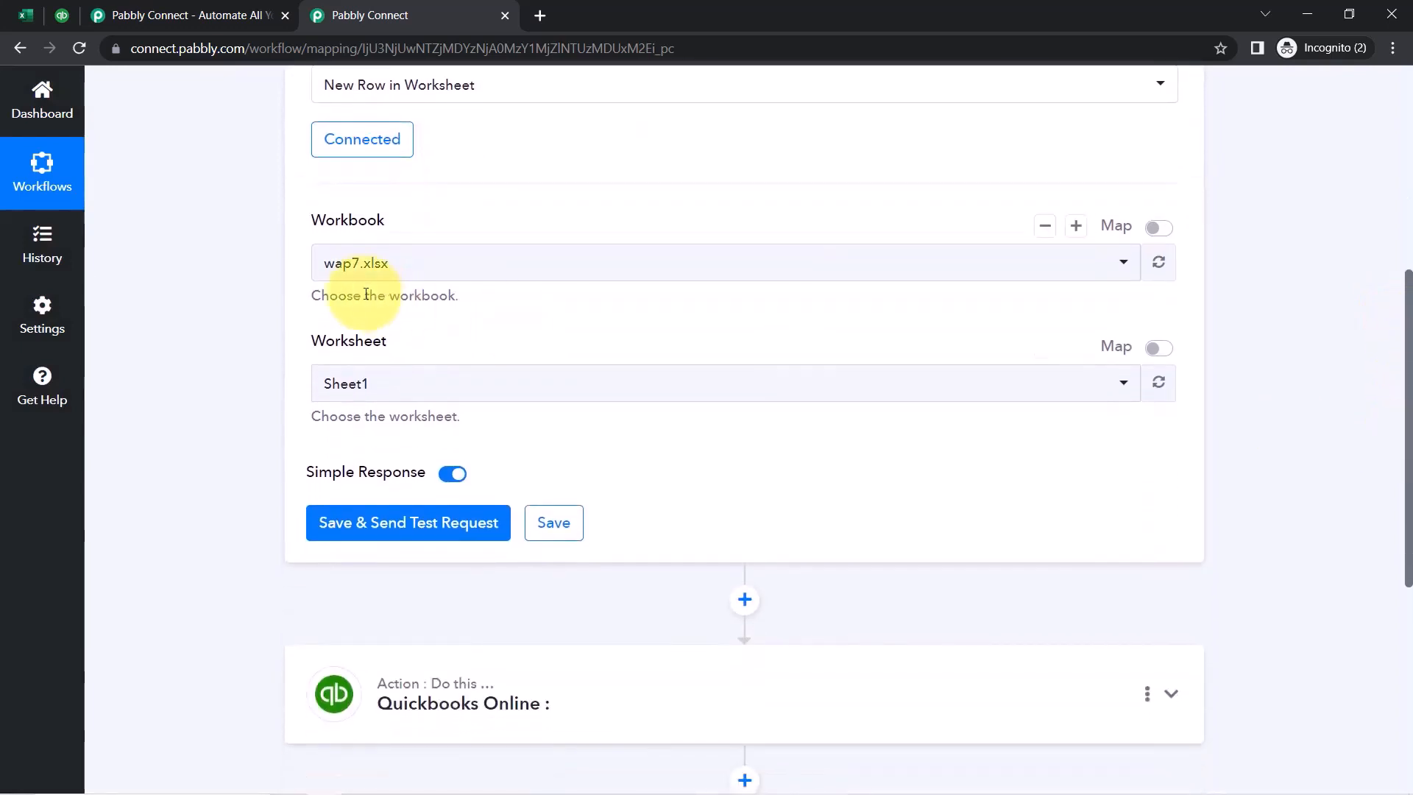
pyautogui.click(340, 276)
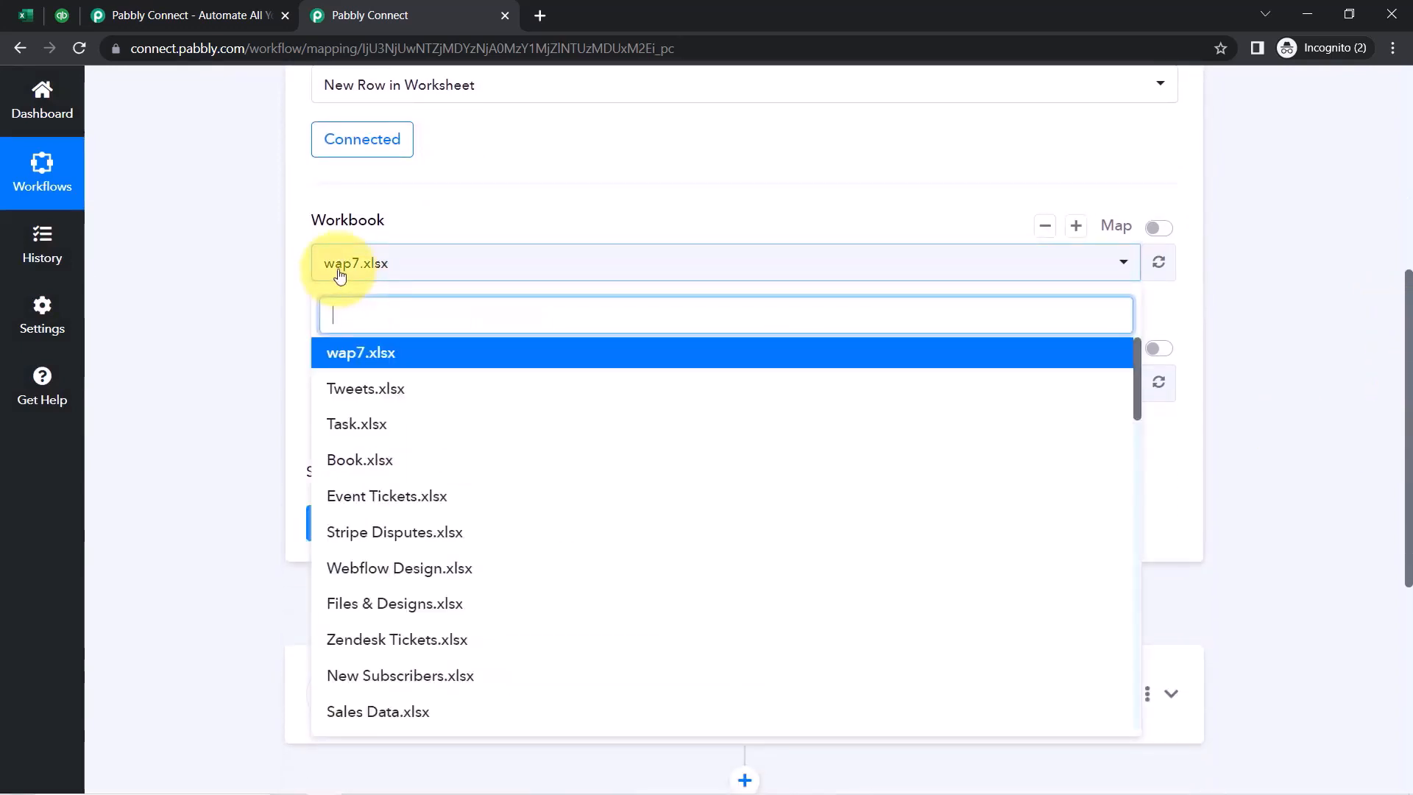
pyautogui.click(340, 274)
pyautogui.click(335, 388)
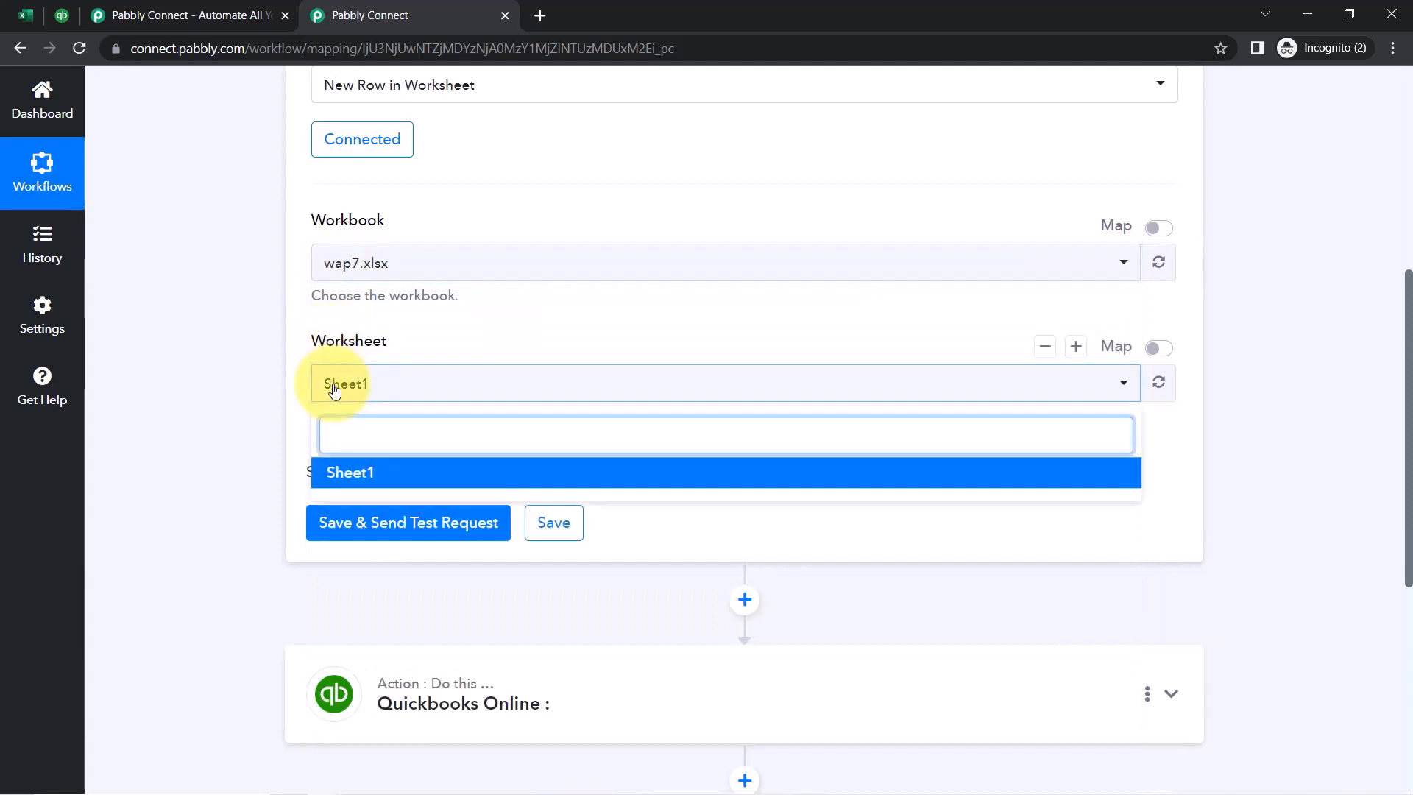
pyautogui.click(335, 389)
pyautogui.click(16, 18)
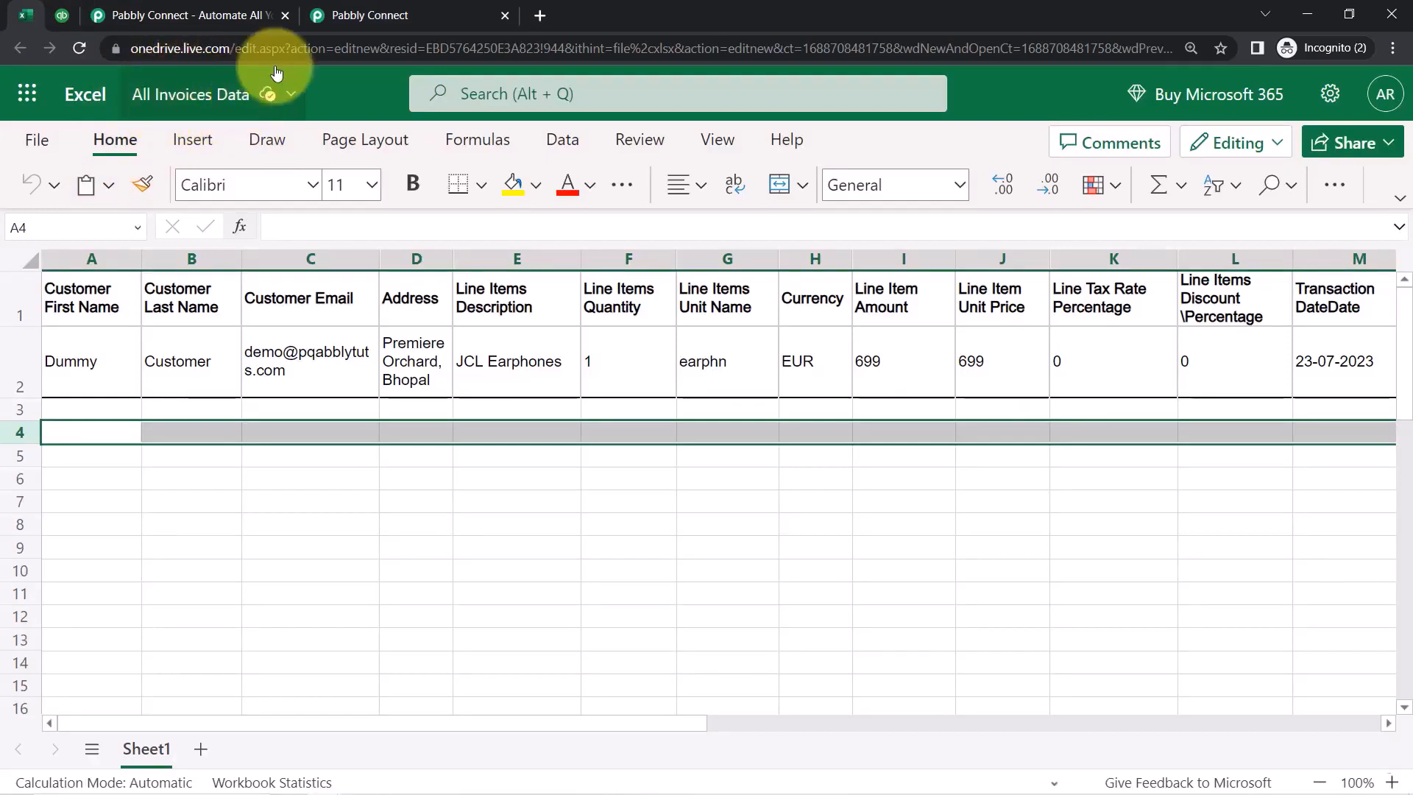
pyautogui.click(360, 15)
# Choose workbook All Invoices Data.xlsx with worksheet Sheet1, then close the Pabbly website tab
pyautogui.click(356, 264)
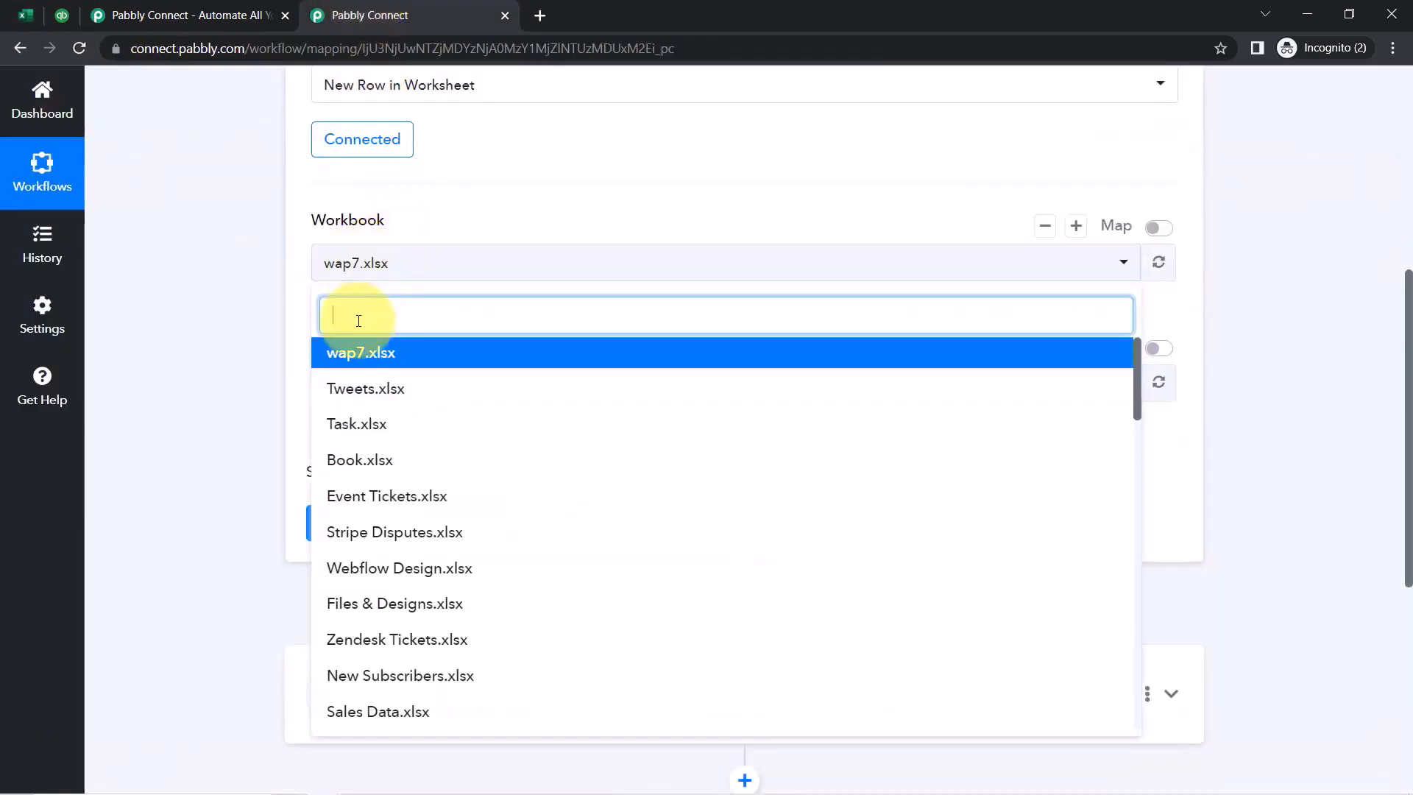
pyautogui.write('all in')
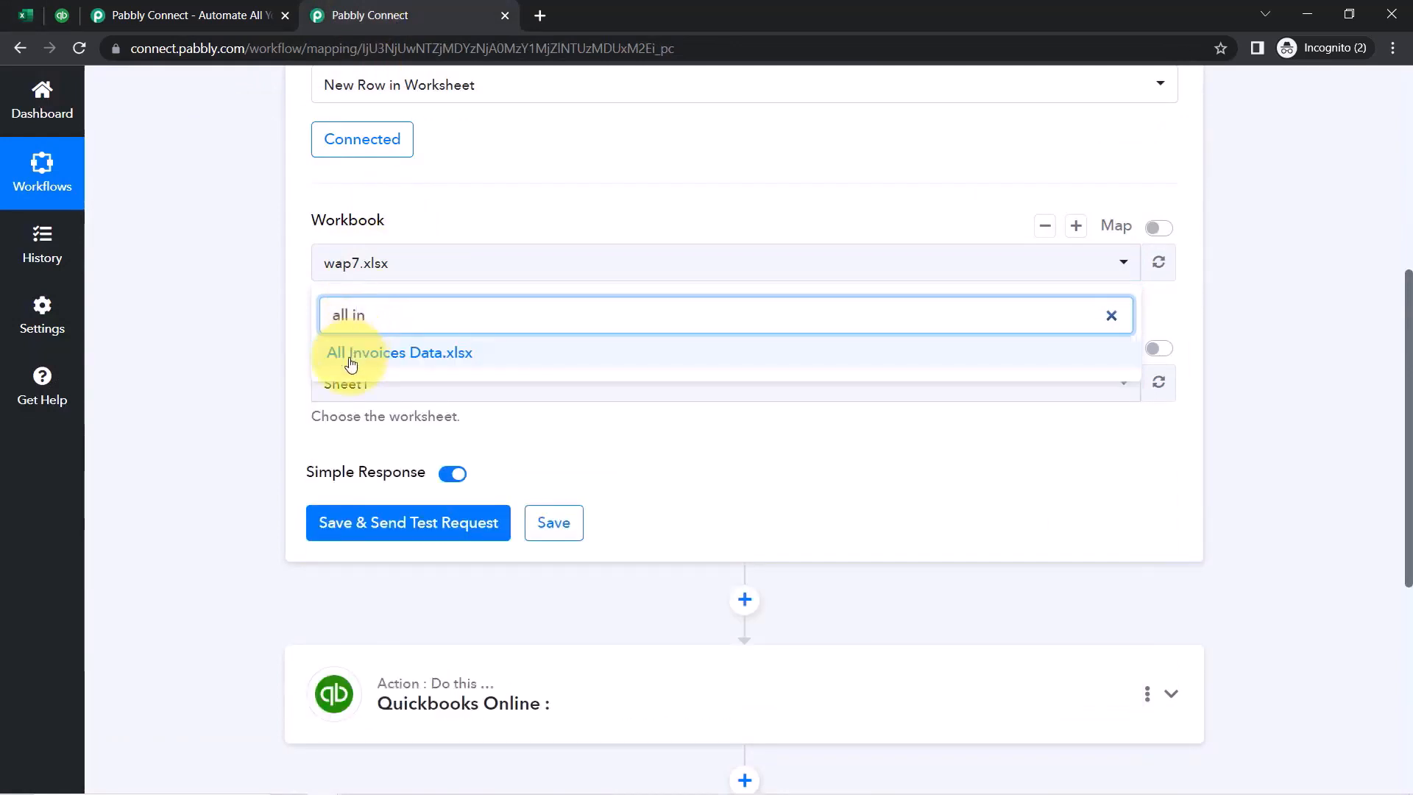
pyautogui.click(350, 364)
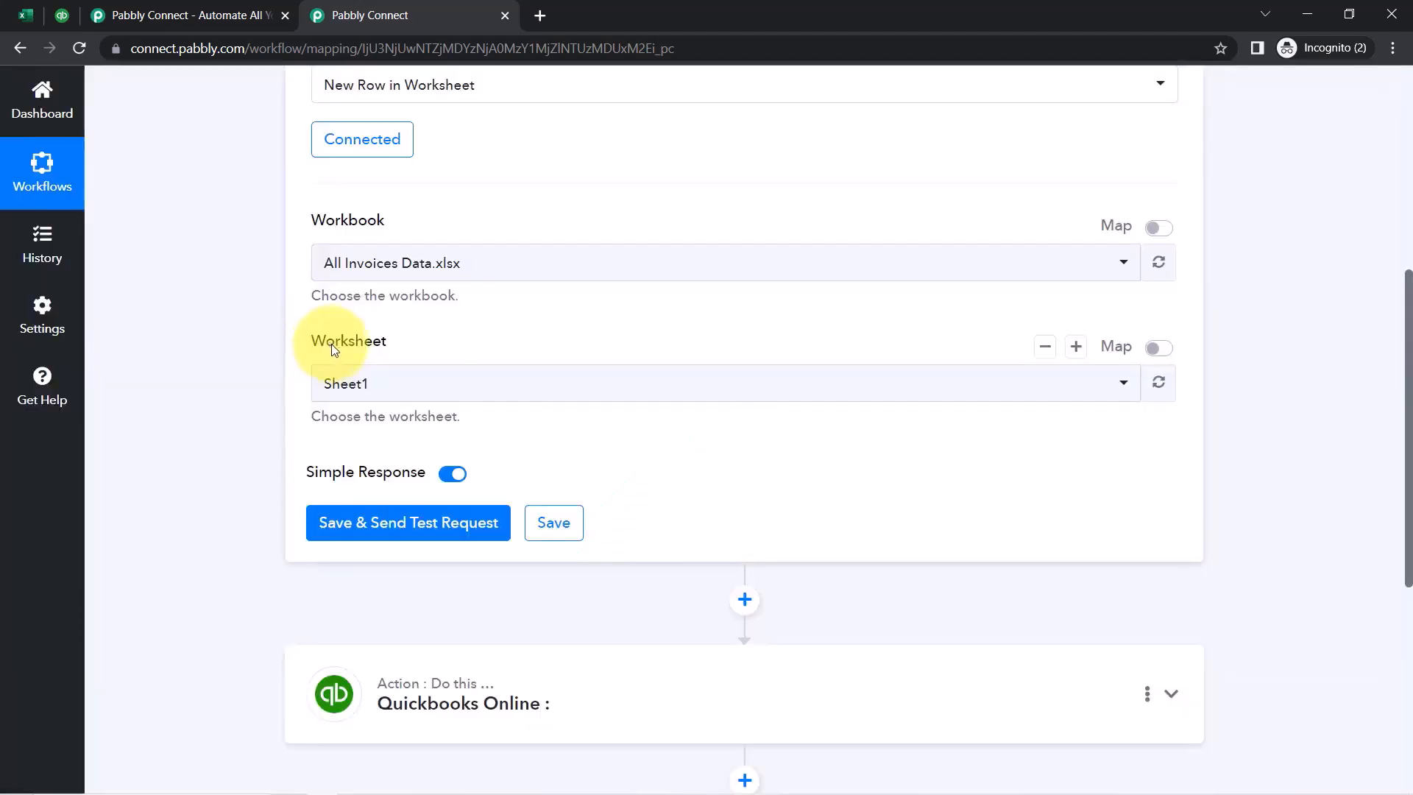
pyautogui.click(352, 381)
pyautogui.click(346, 470)
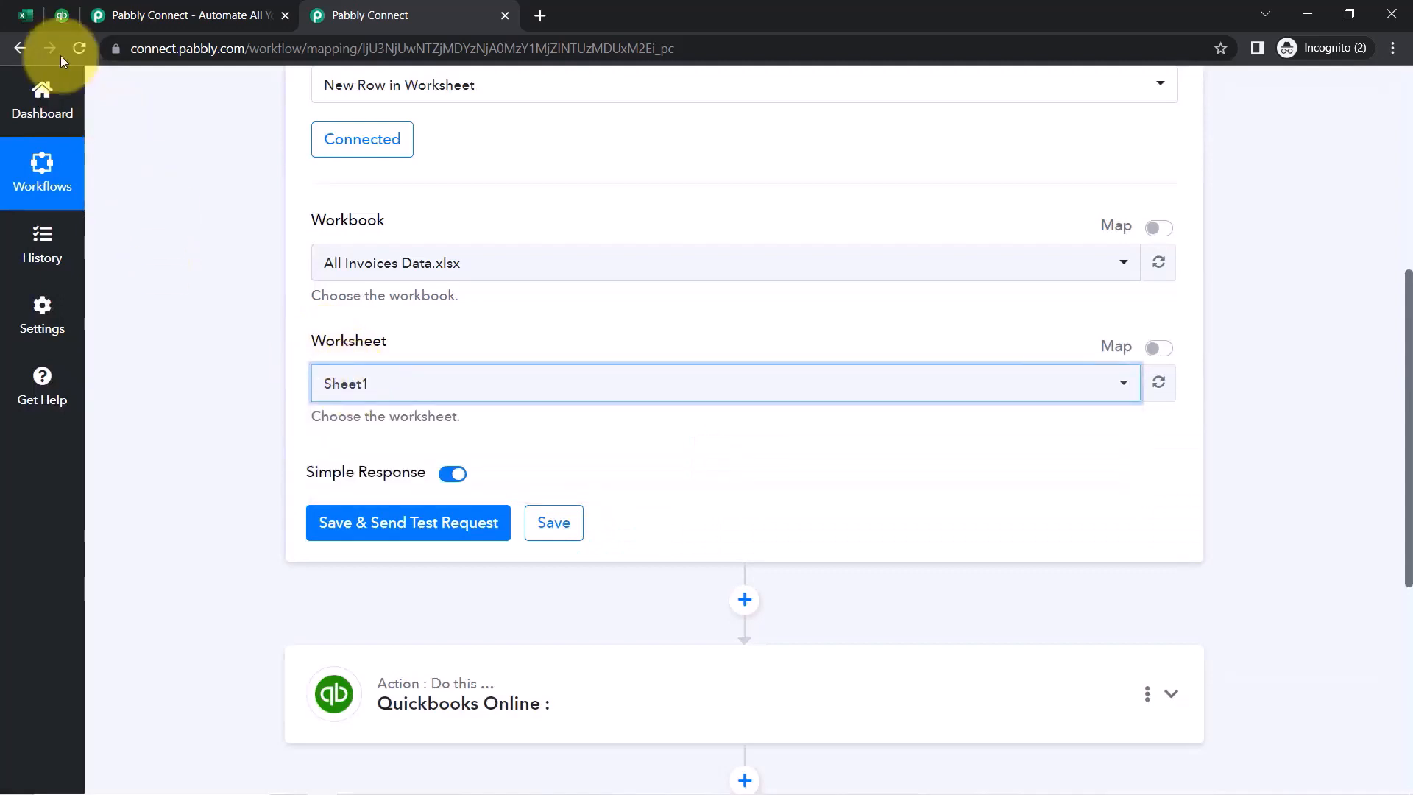
pyautogui.click(23, 15)
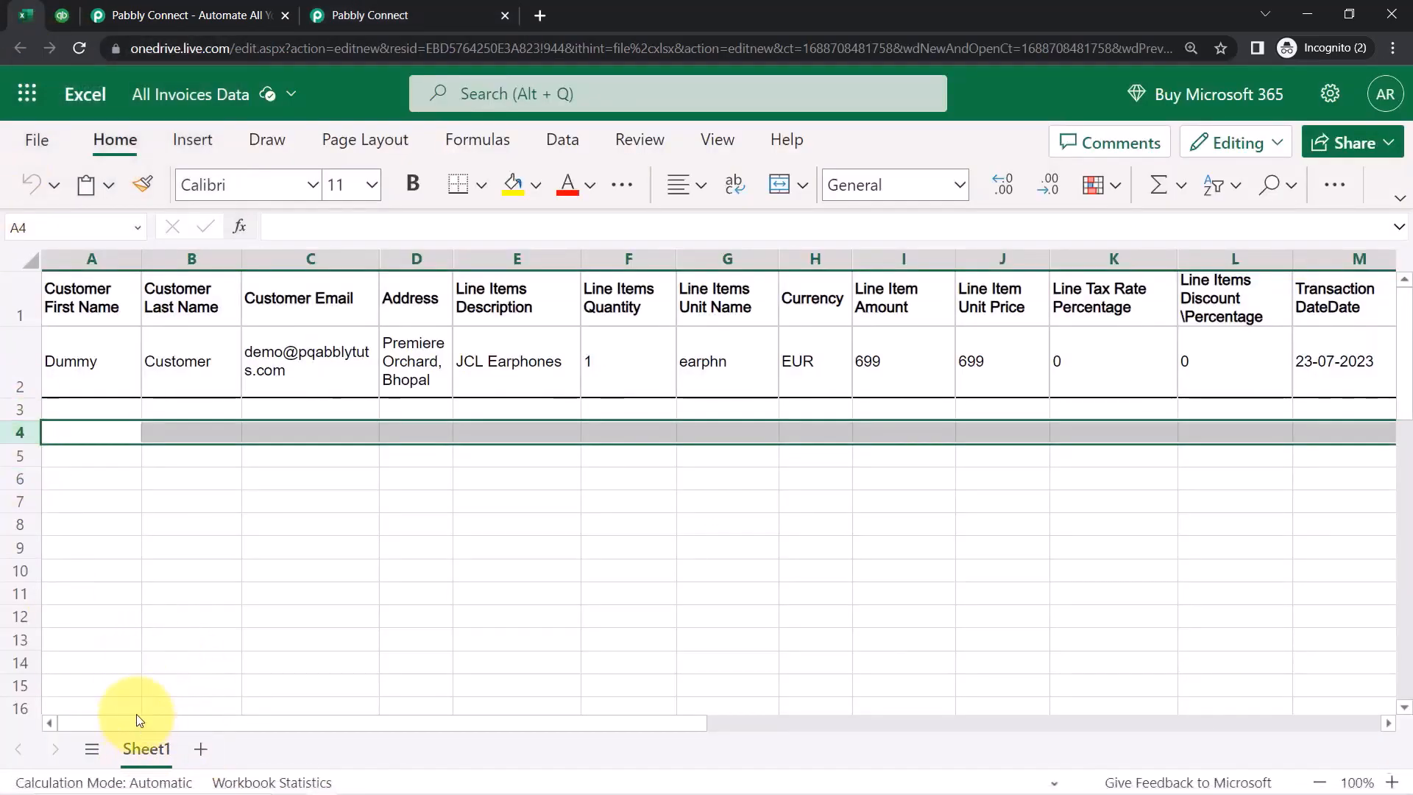
pyautogui.click(271, 15)
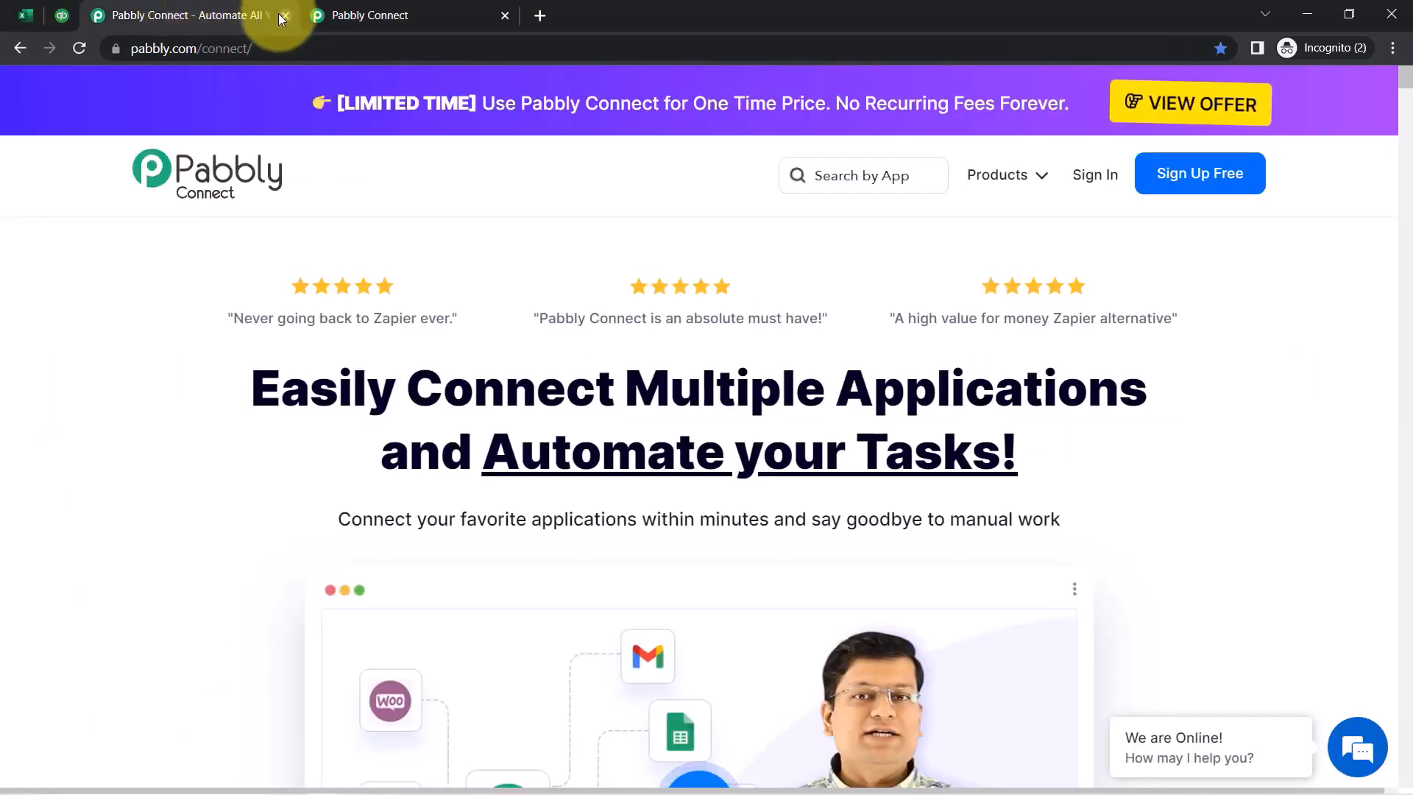
pyautogui.click(285, 15)
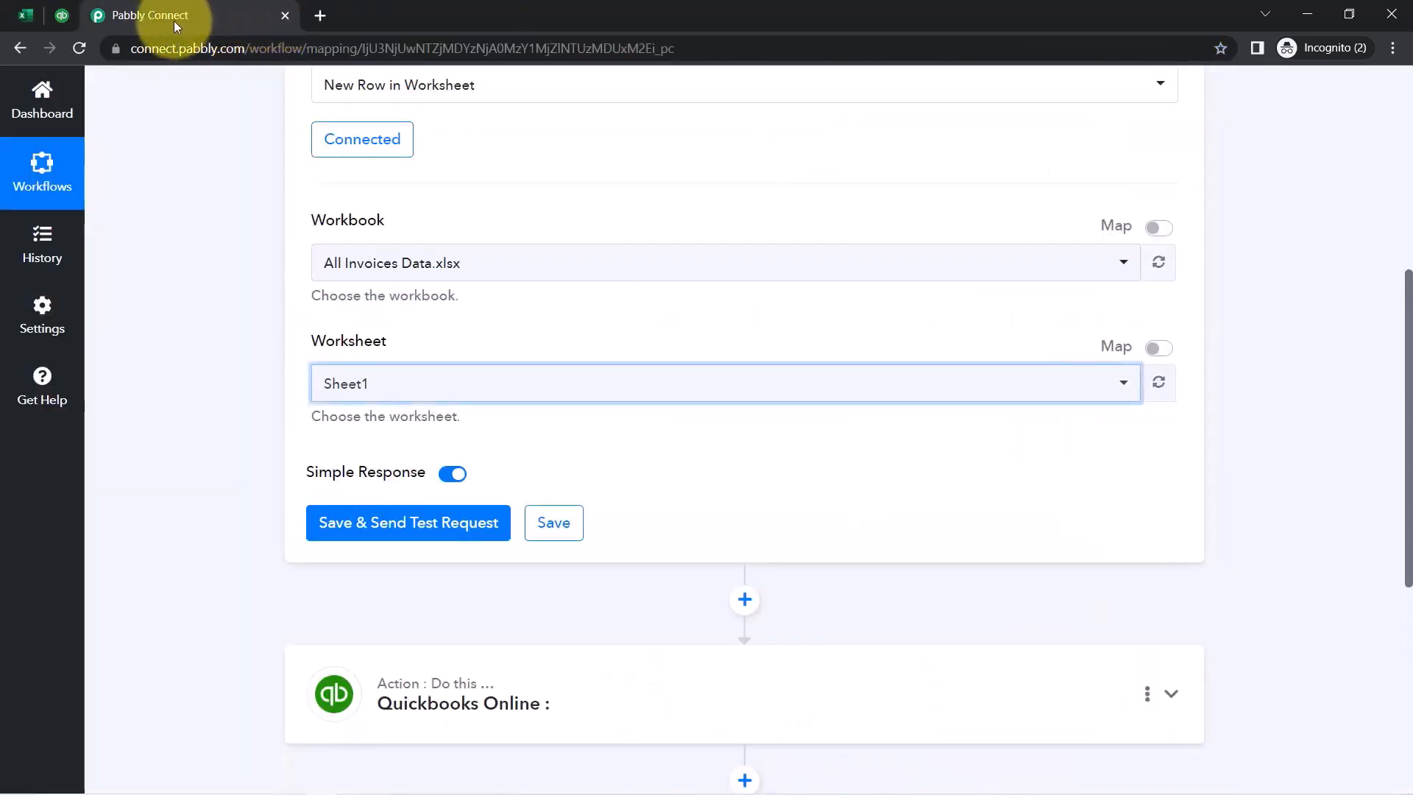
# Save and send a test request, then compare the response with Excel row 2
pyautogui.scroll(-3, 221, 337)
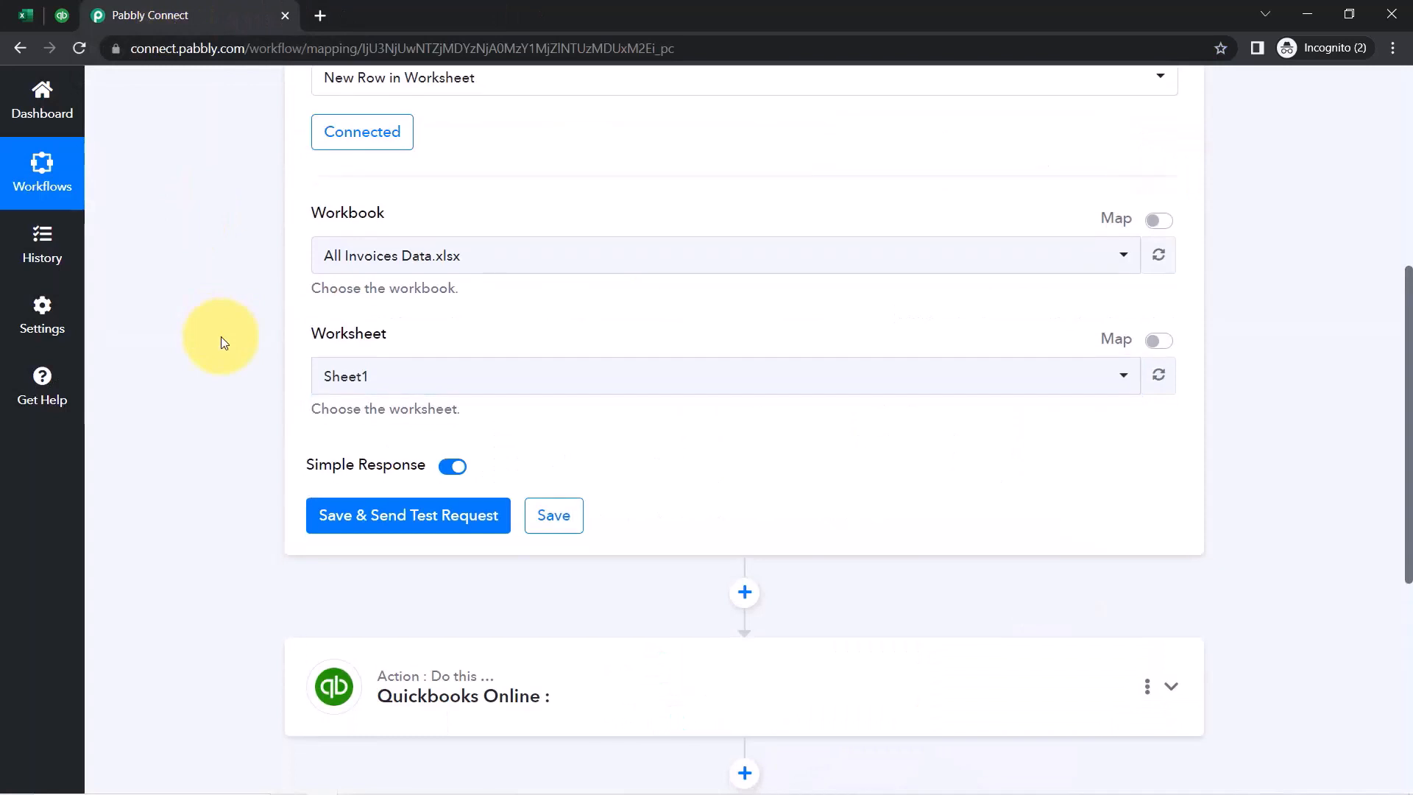
pyautogui.click(382, 339)
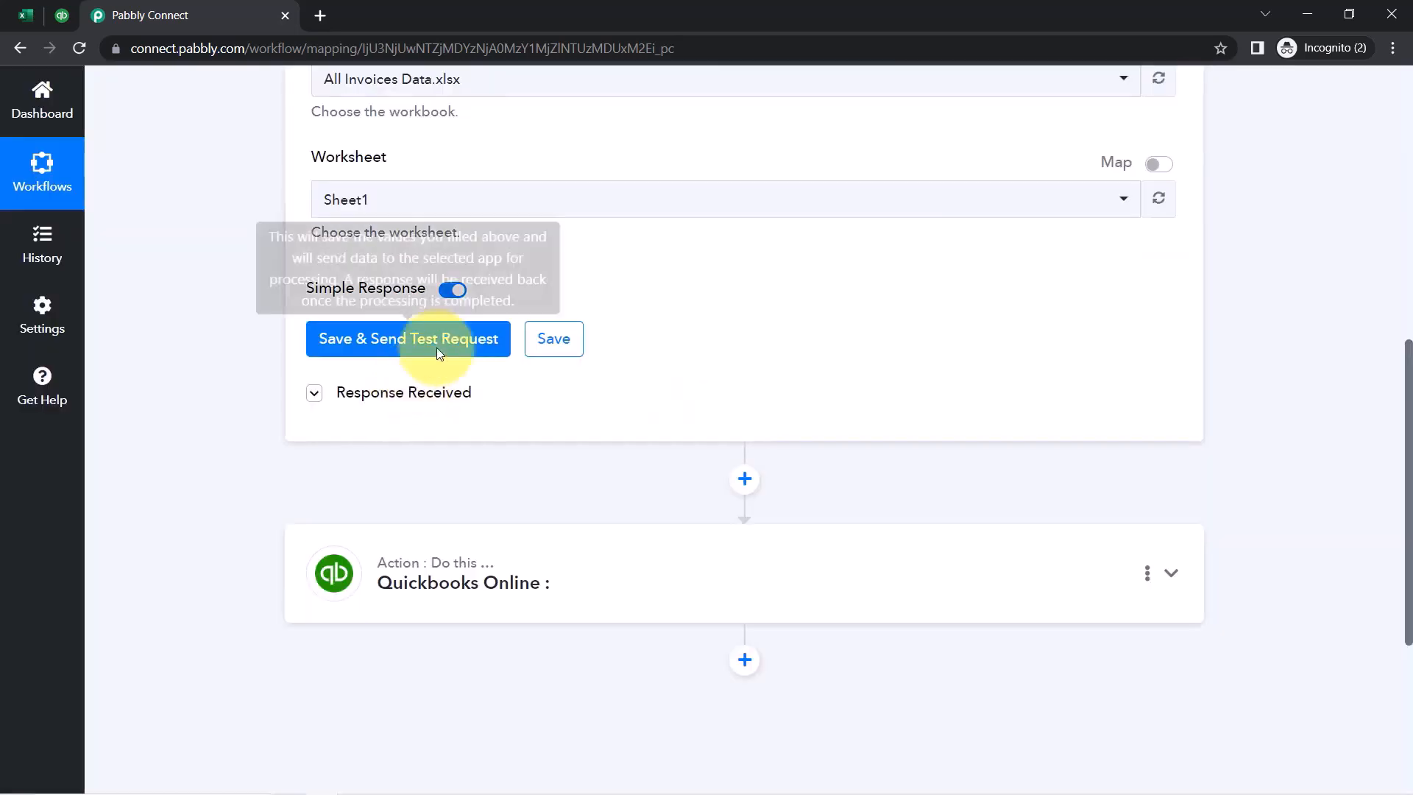
pyautogui.click(26, 14)
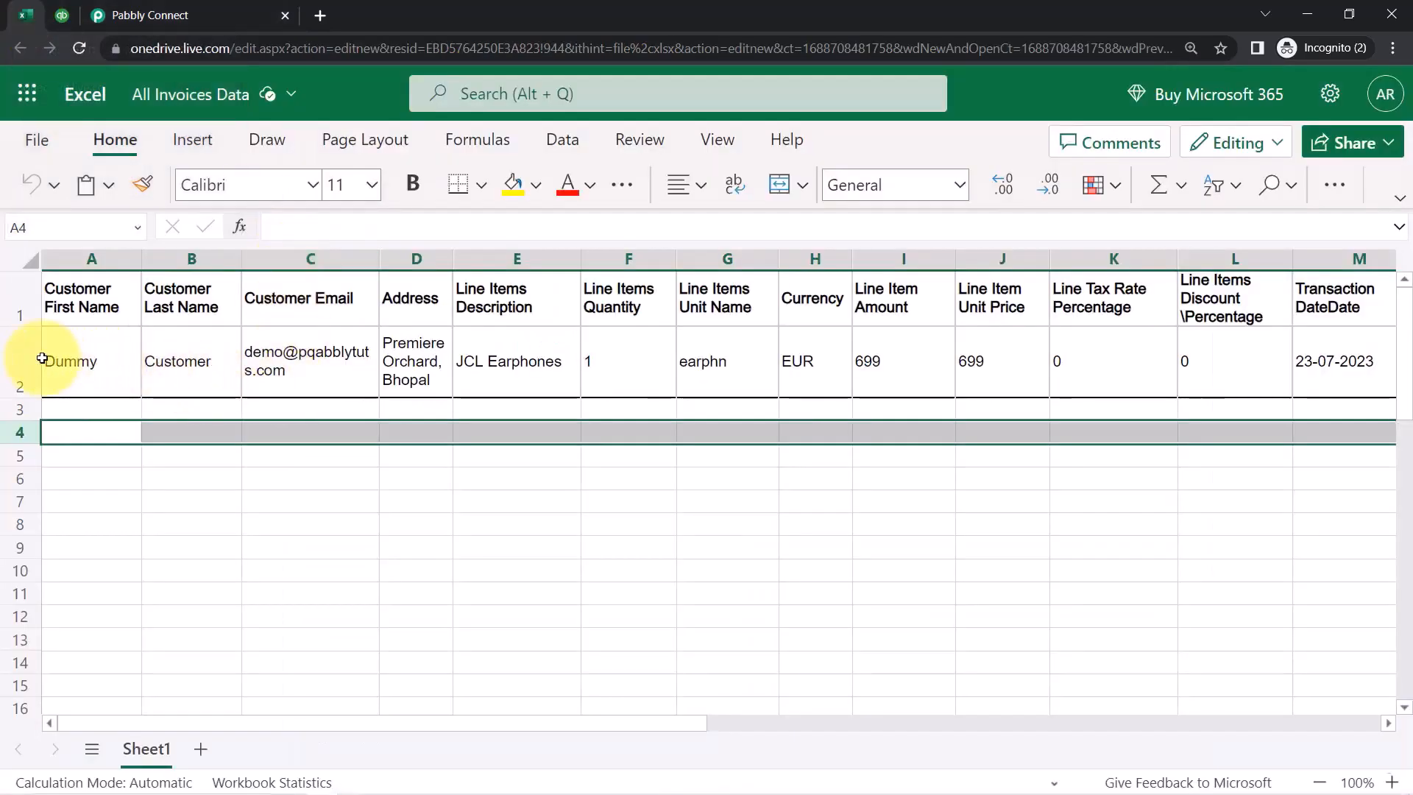
pyautogui.click(20, 361)
pyautogui.click(148, 15)
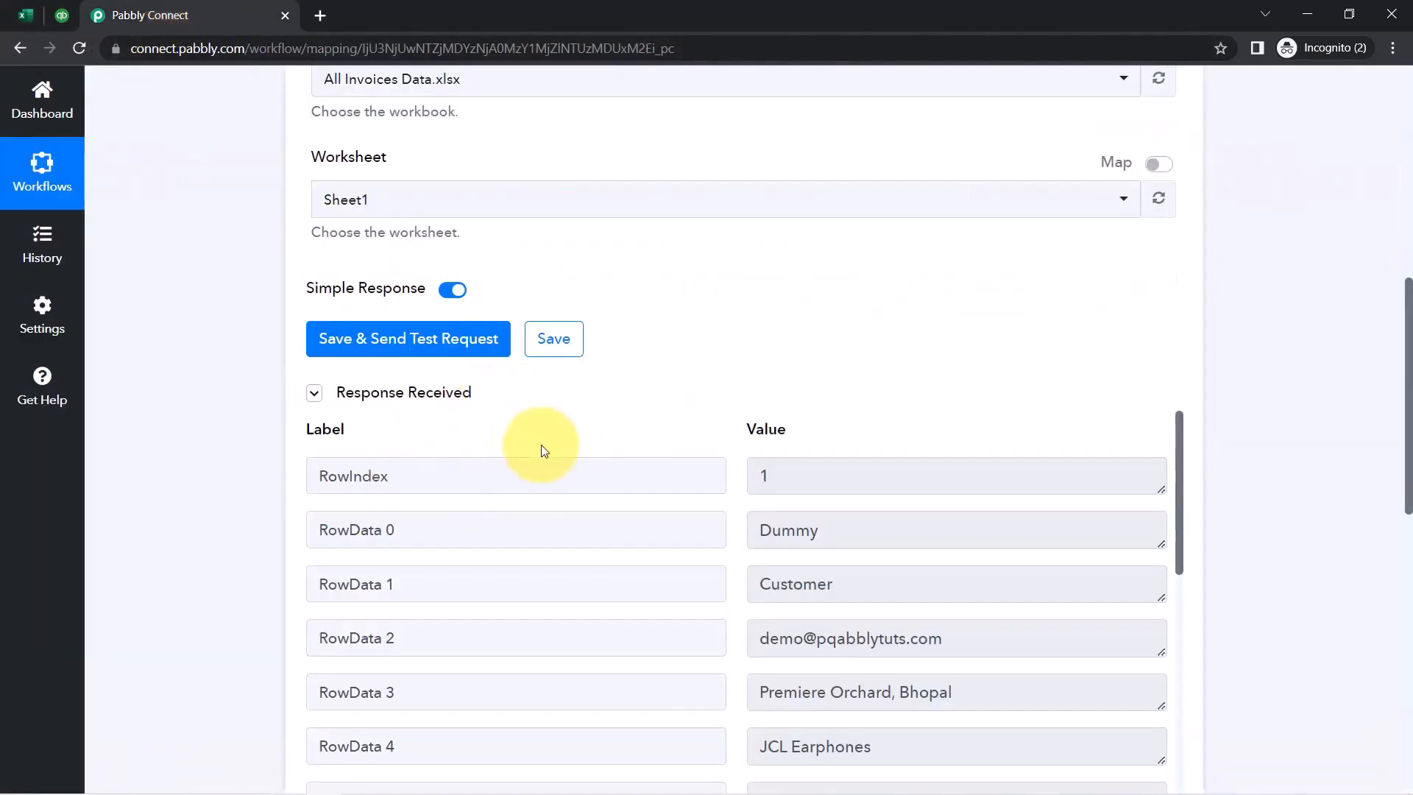
pyautogui.click(370, 395)
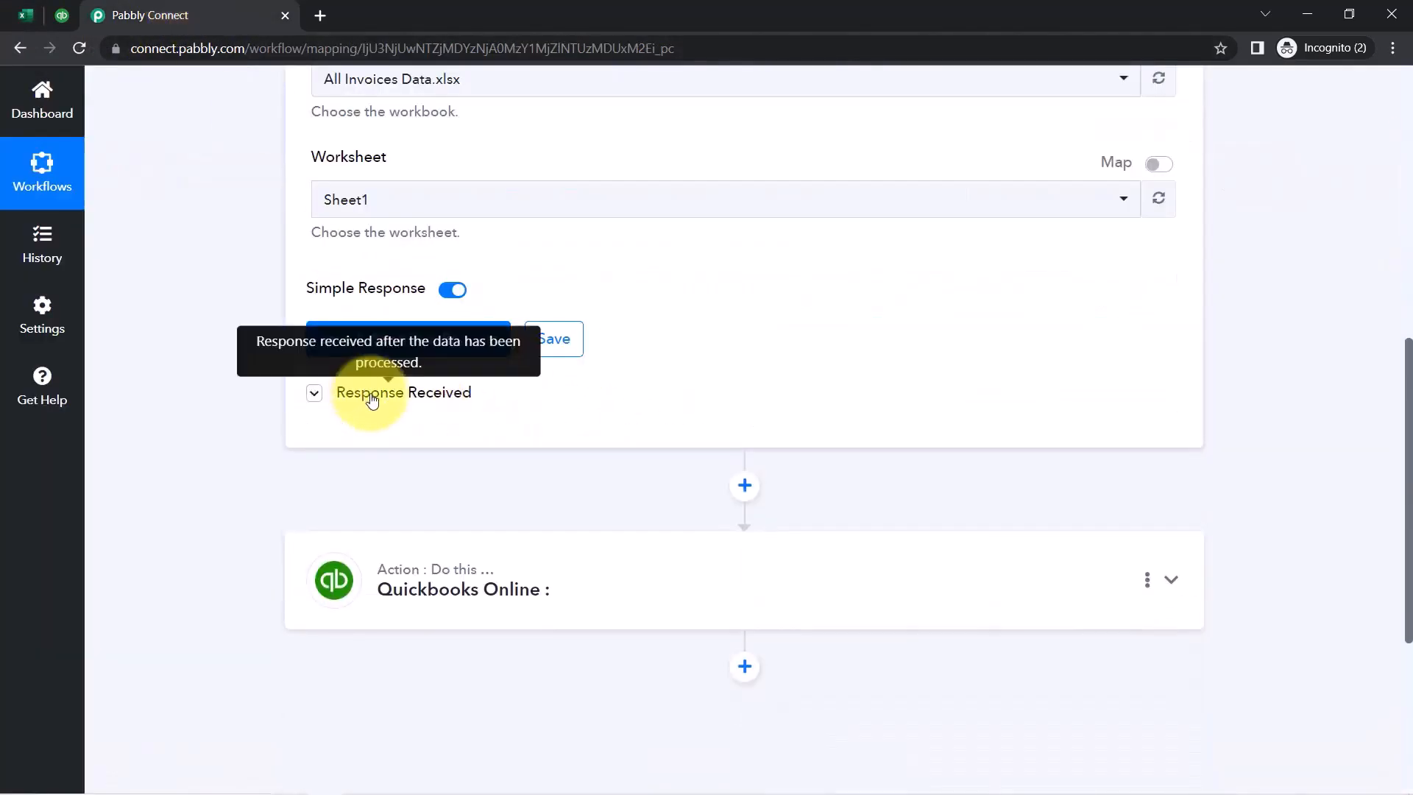
pyautogui.click(372, 398)
pyautogui.click(371, 398)
pyautogui.click(372, 397)
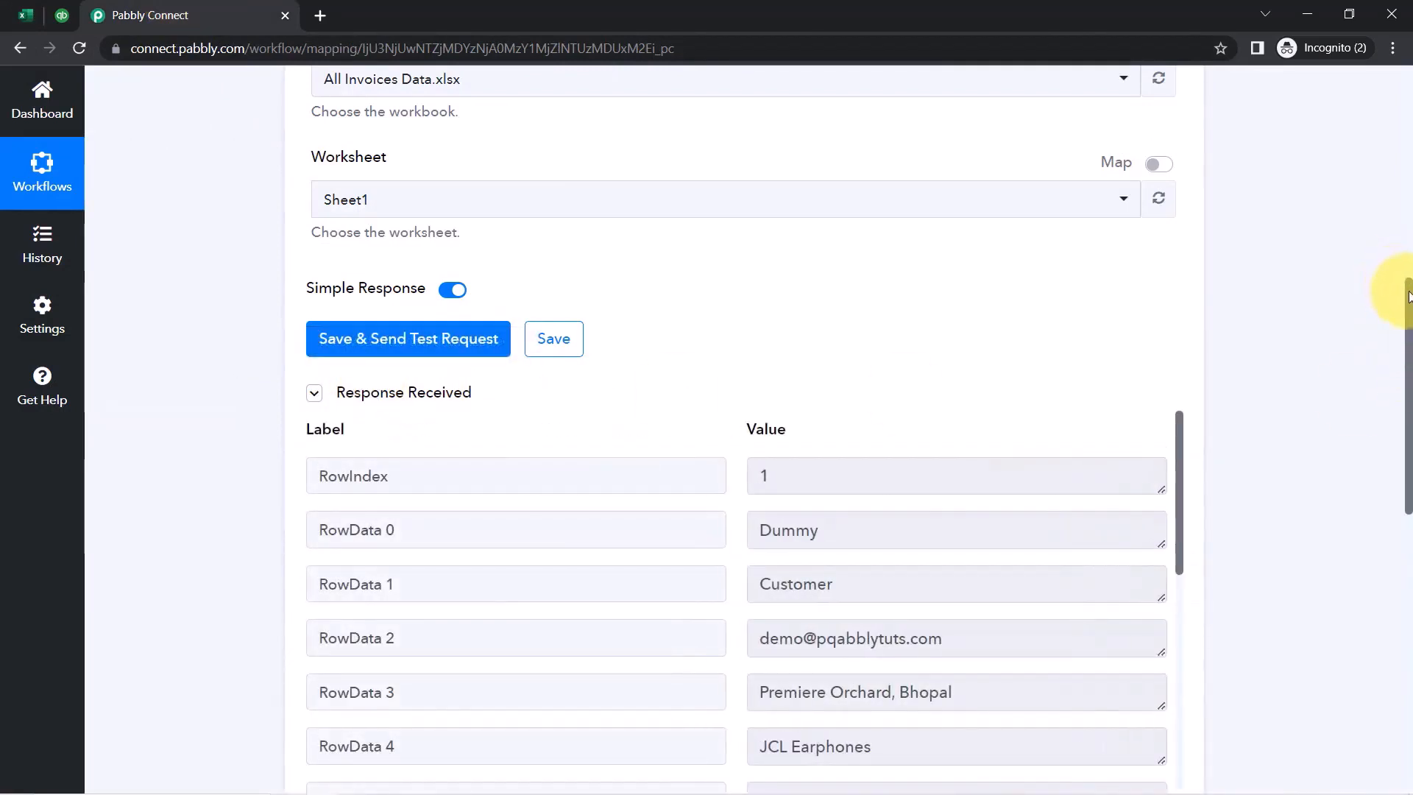
pyautogui.moveTo(1408, 296); pyautogui.dragTo(1314, 390)
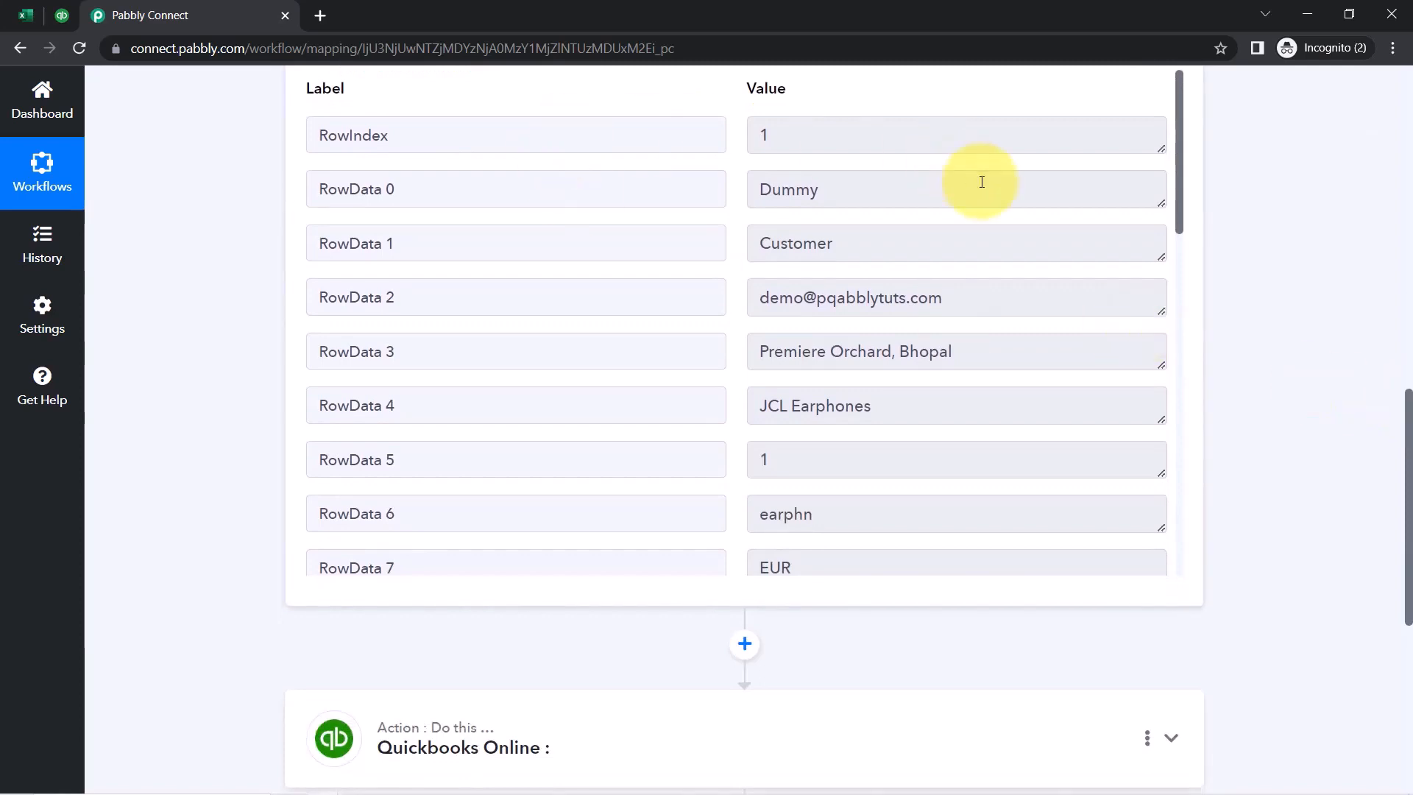
# Review the response values Dummy, Customer, email, address and JCL Earphones, spotting a stray letter
pyautogui.moveTo(821, 201); pyautogui.dragTo(752, 197)
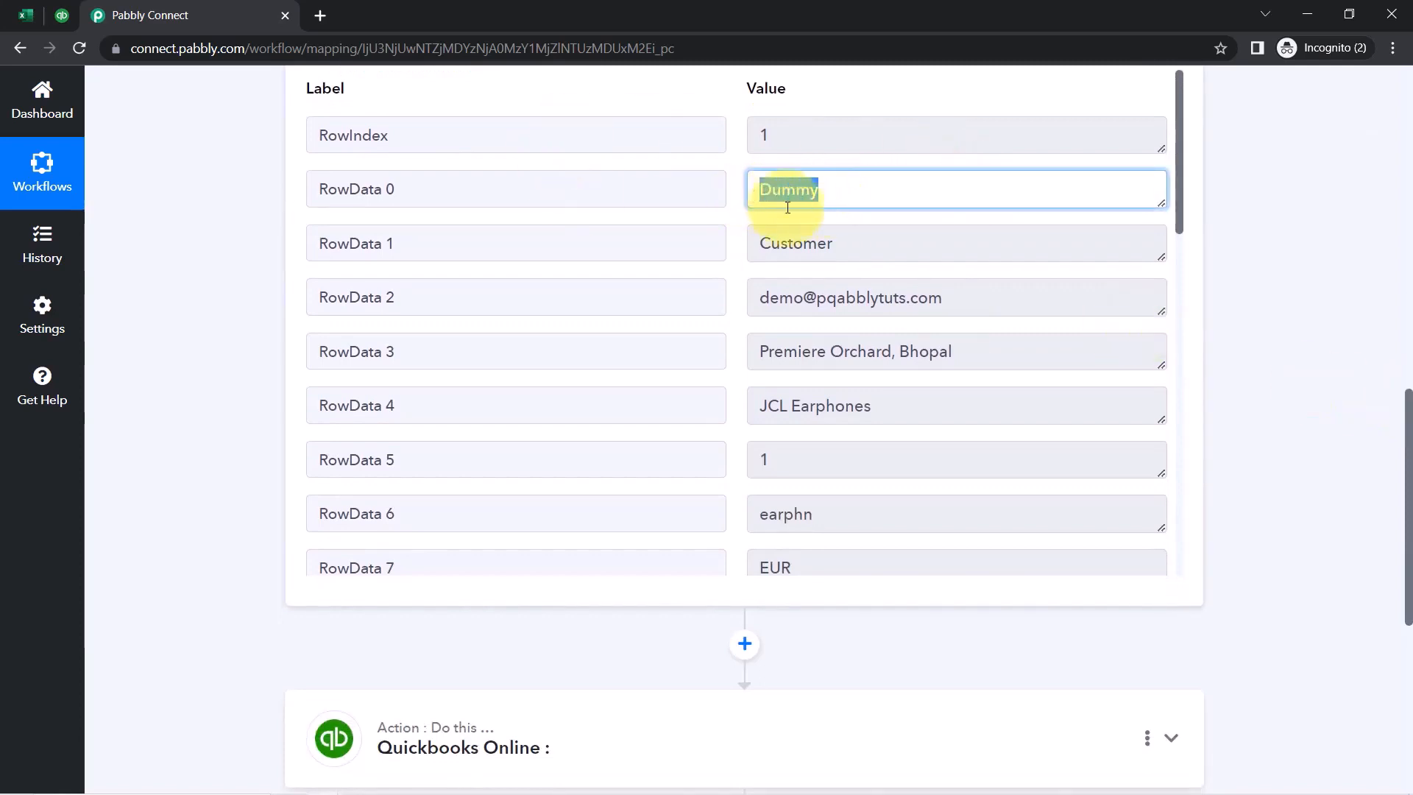
pyautogui.moveTo(833, 257); pyautogui.dragTo(759, 255)
pyautogui.moveTo(885, 300); pyautogui.dragTo(820, 297)
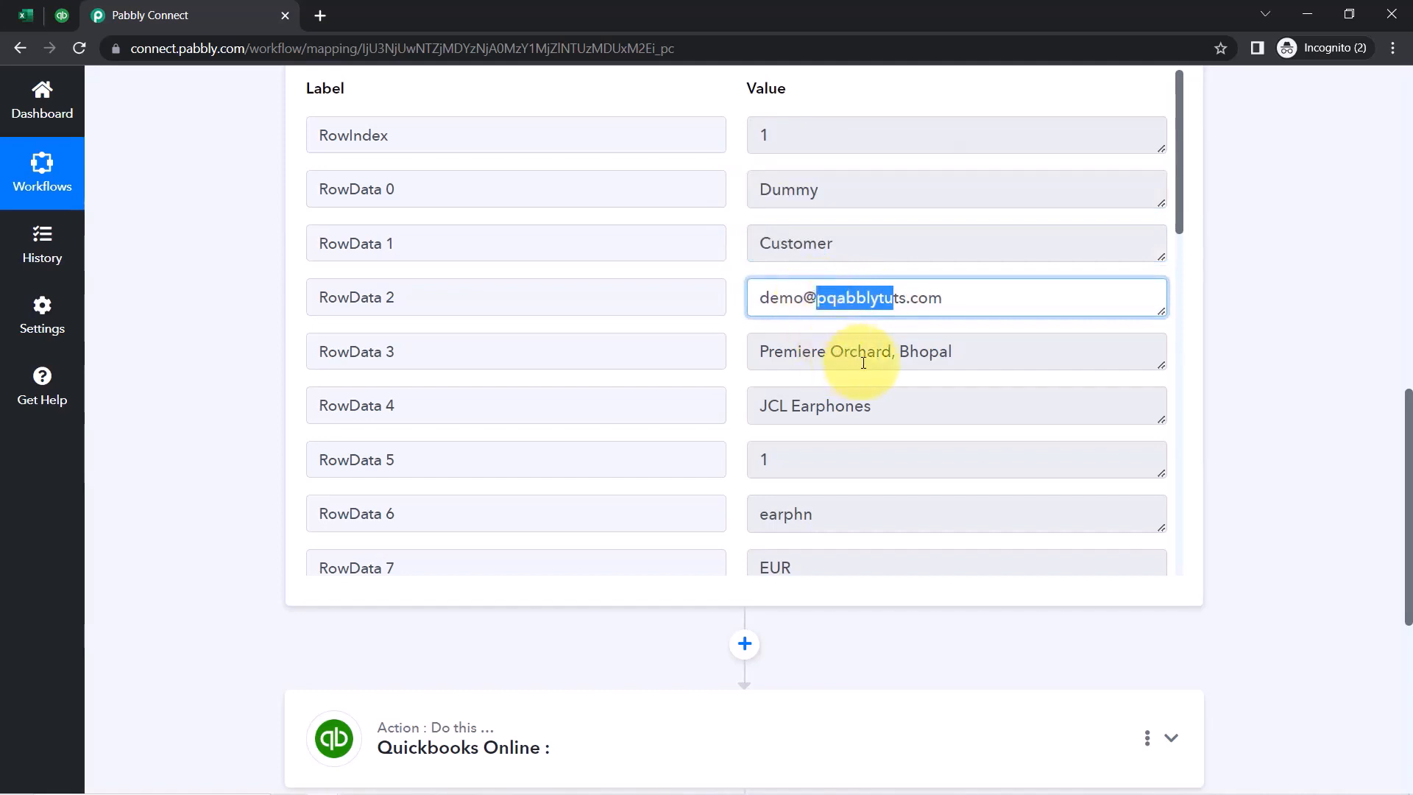
pyautogui.moveTo(855, 354); pyautogui.dragTo(745, 374)
pyautogui.moveTo(872, 406); pyautogui.dragTo(626, 410)
pyautogui.moveTo(837, 300); pyautogui.dragTo(828, 298)
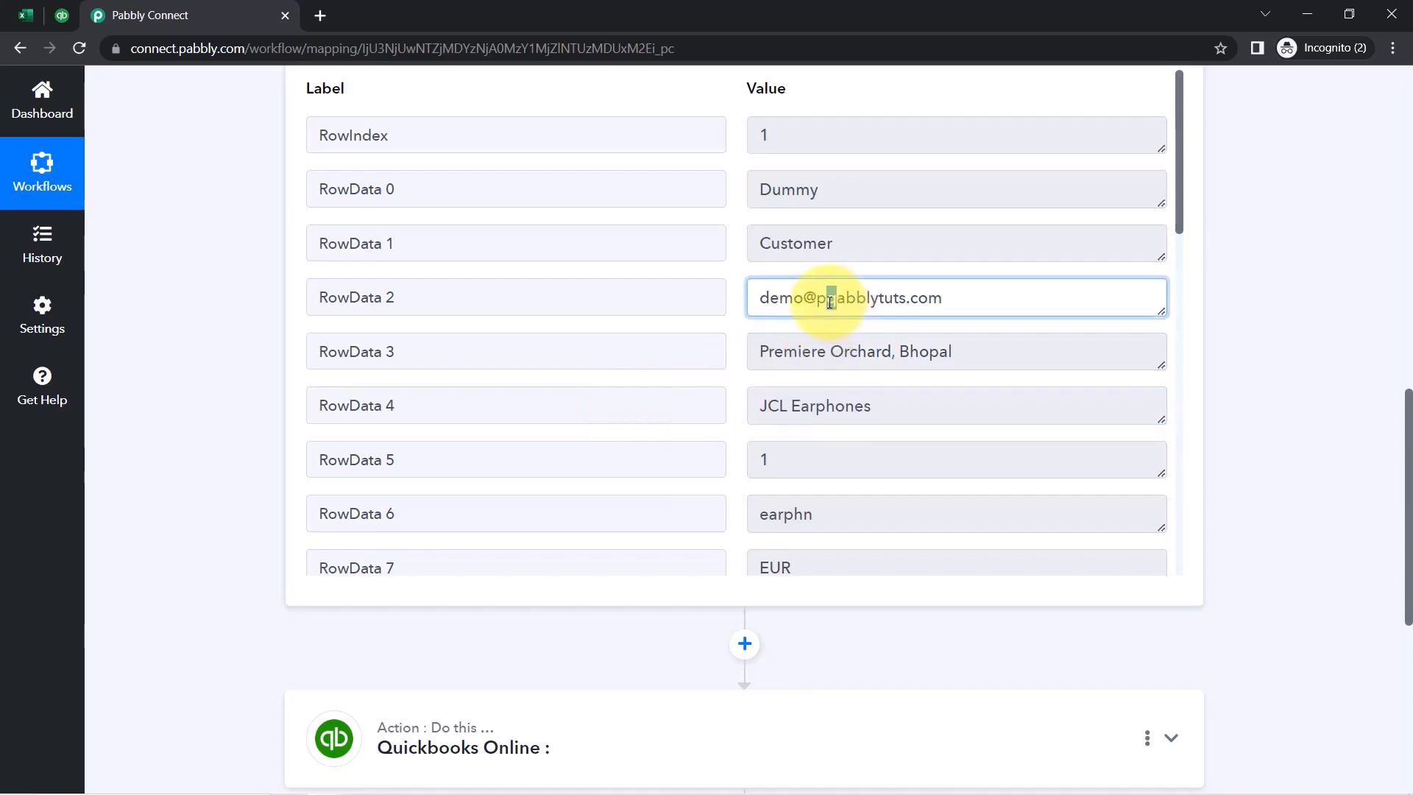
# Delete the stray letter from the email in cell C2 and check the row's other values
pyautogui.click(25, 18)
pyautogui.doubleClick(311, 356)
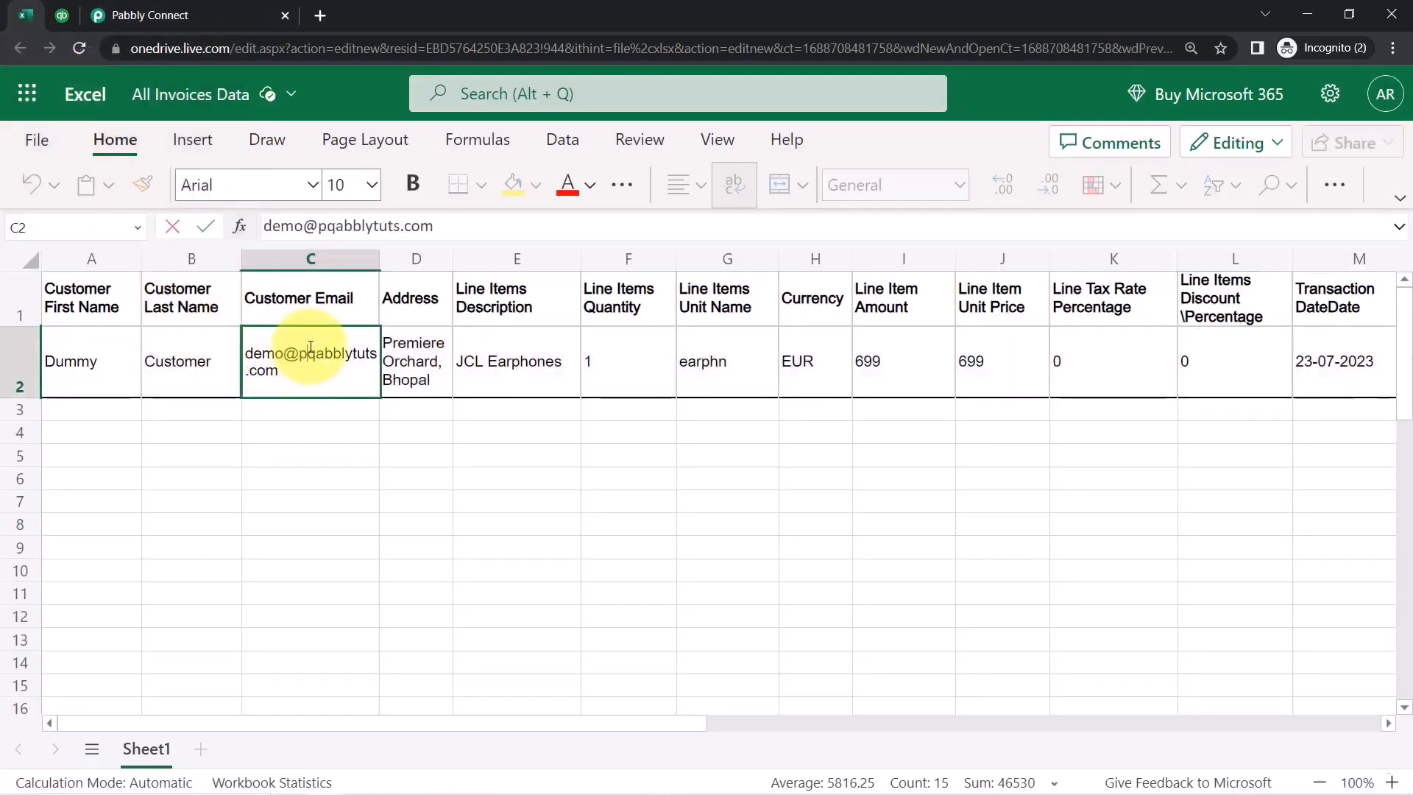
pyautogui.press('BackSpace')
pyautogui.click(265, 524)
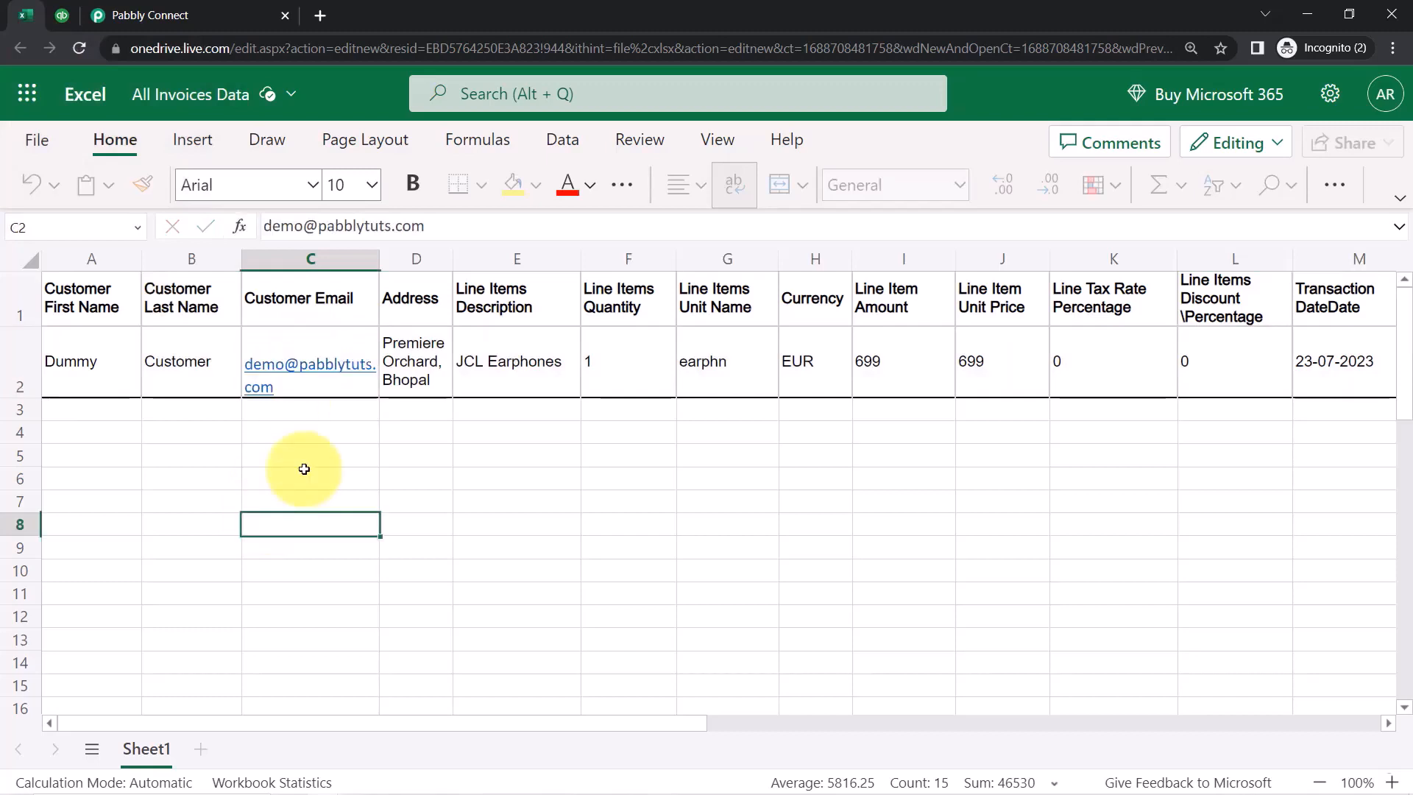
pyautogui.click(430, 378)
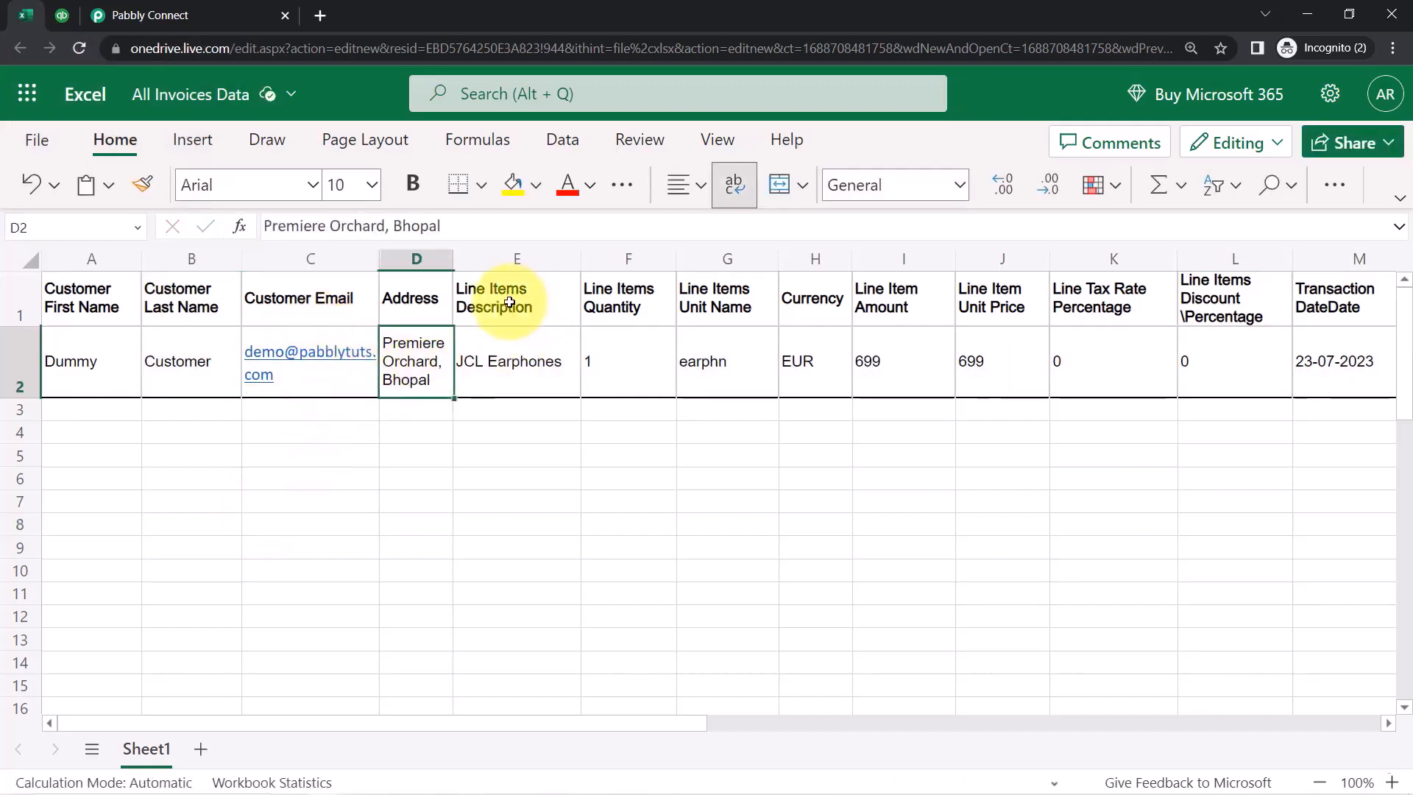
pyautogui.click(536, 356)
pyautogui.click(761, 356)
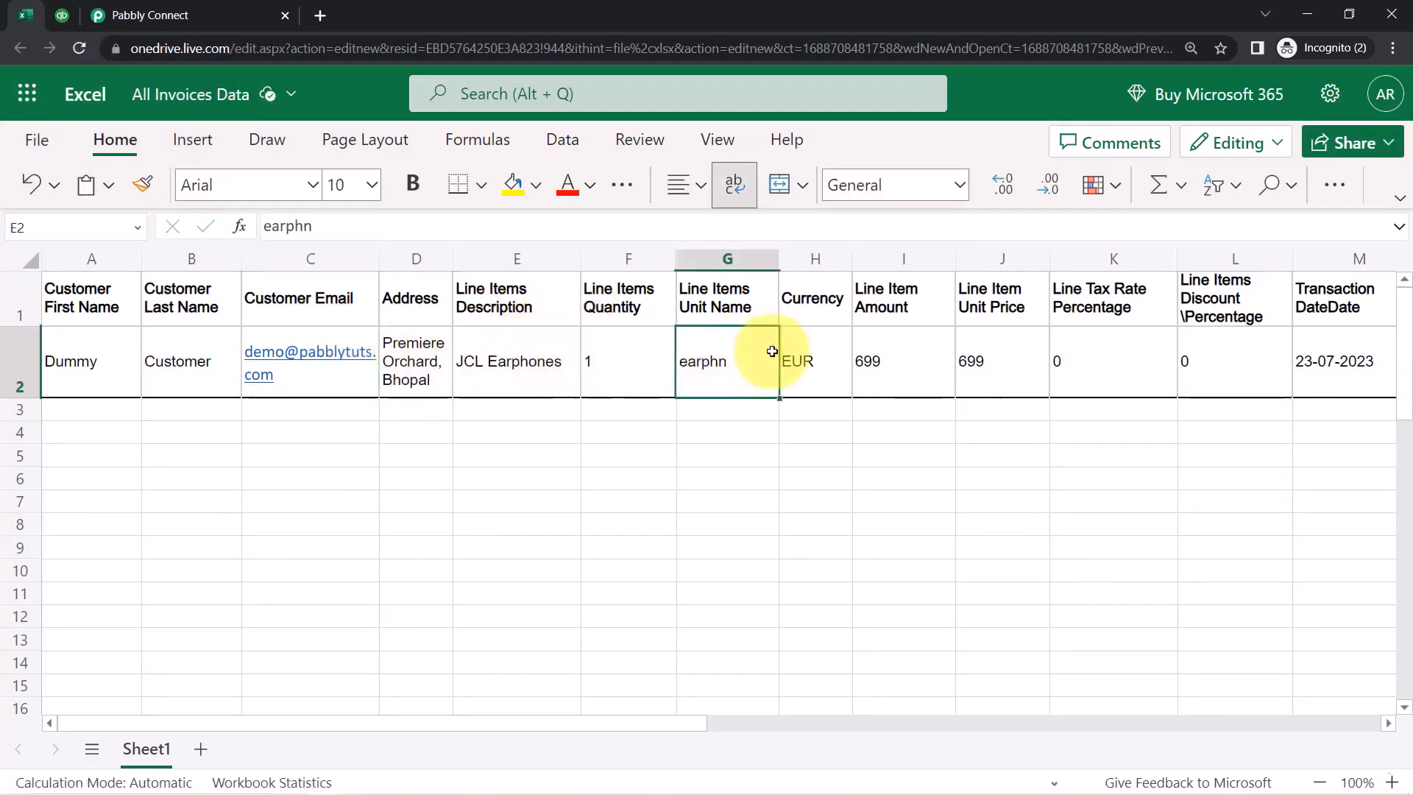
pyautogui.click(858, 357)
pyautogui.click(17, 361)
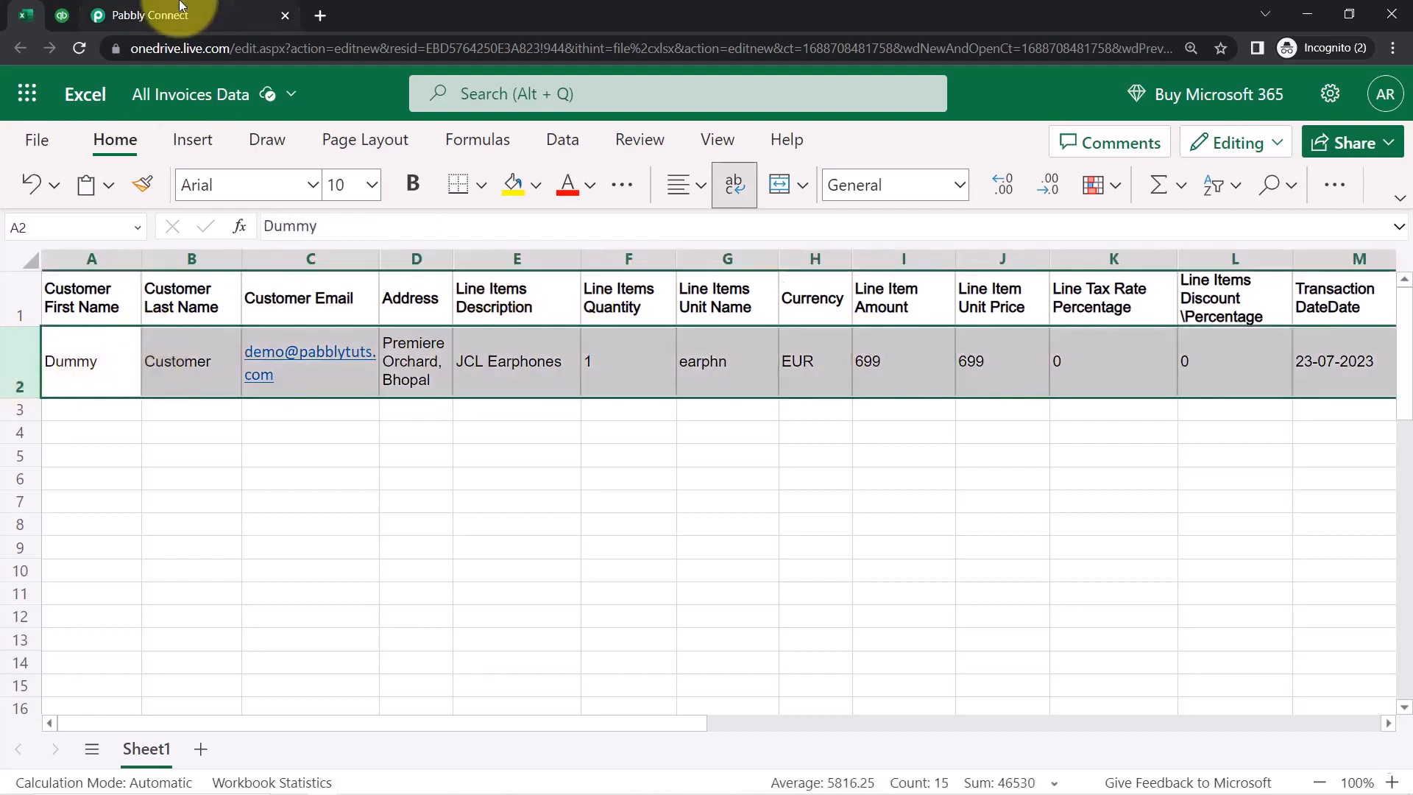
pyautogui.click(147, 15)
# Re-send the test request and confirm the corrected customer e-mail in the response
pyautogui.click(224, 334)
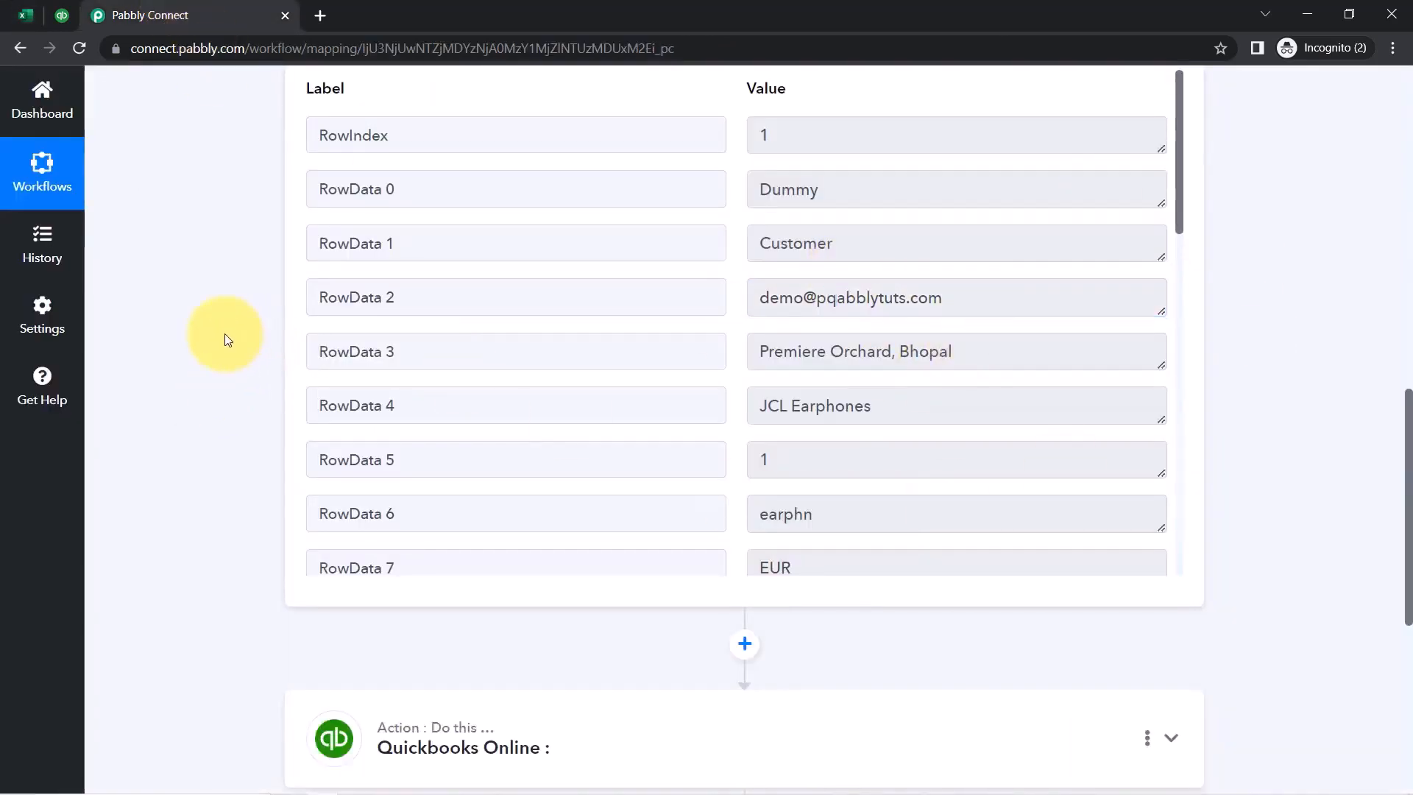
pyautogui.scroll(3, 228, 337)
pyautogui.click(401, 184)
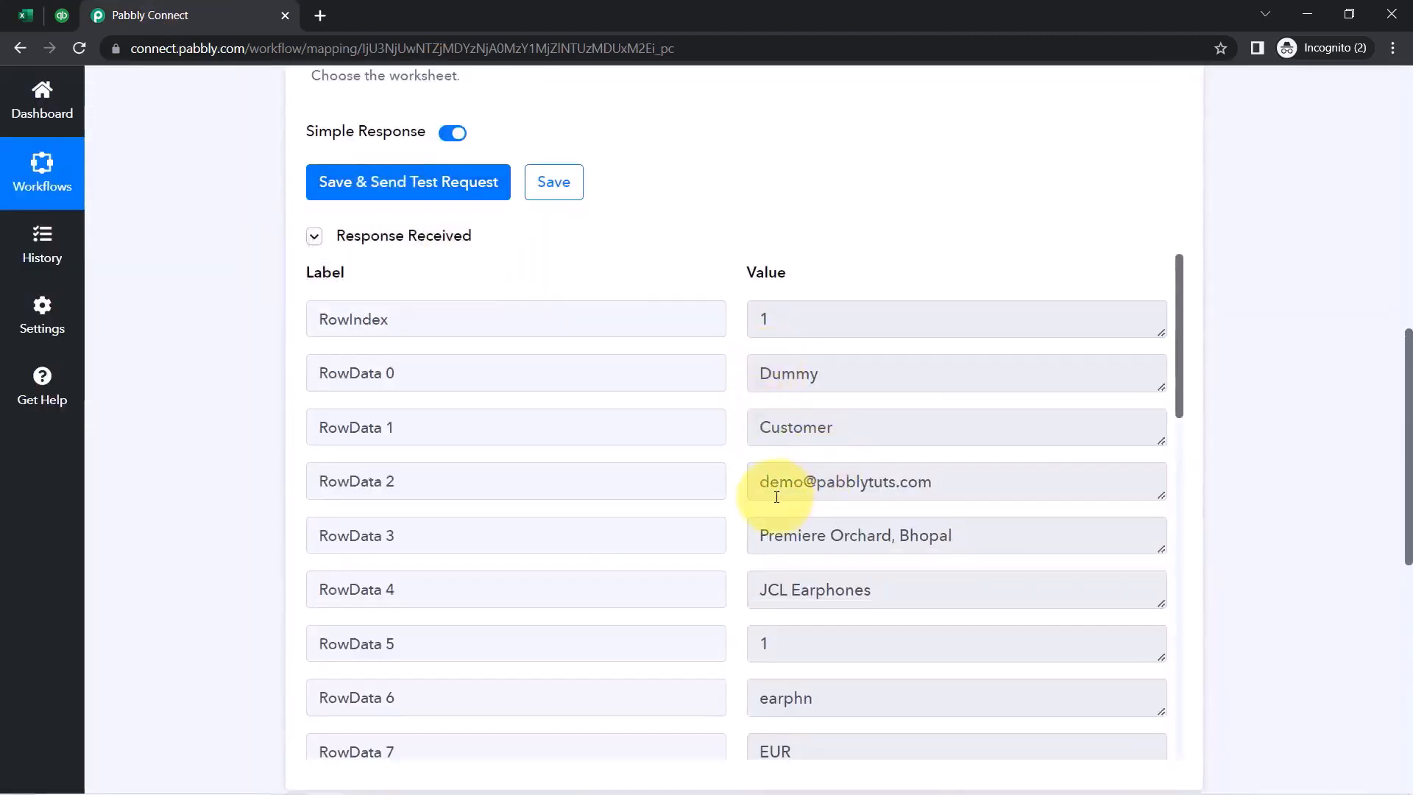
pyautogui.moveTo(769, 482); pyautogui.dragTo(922, 483)
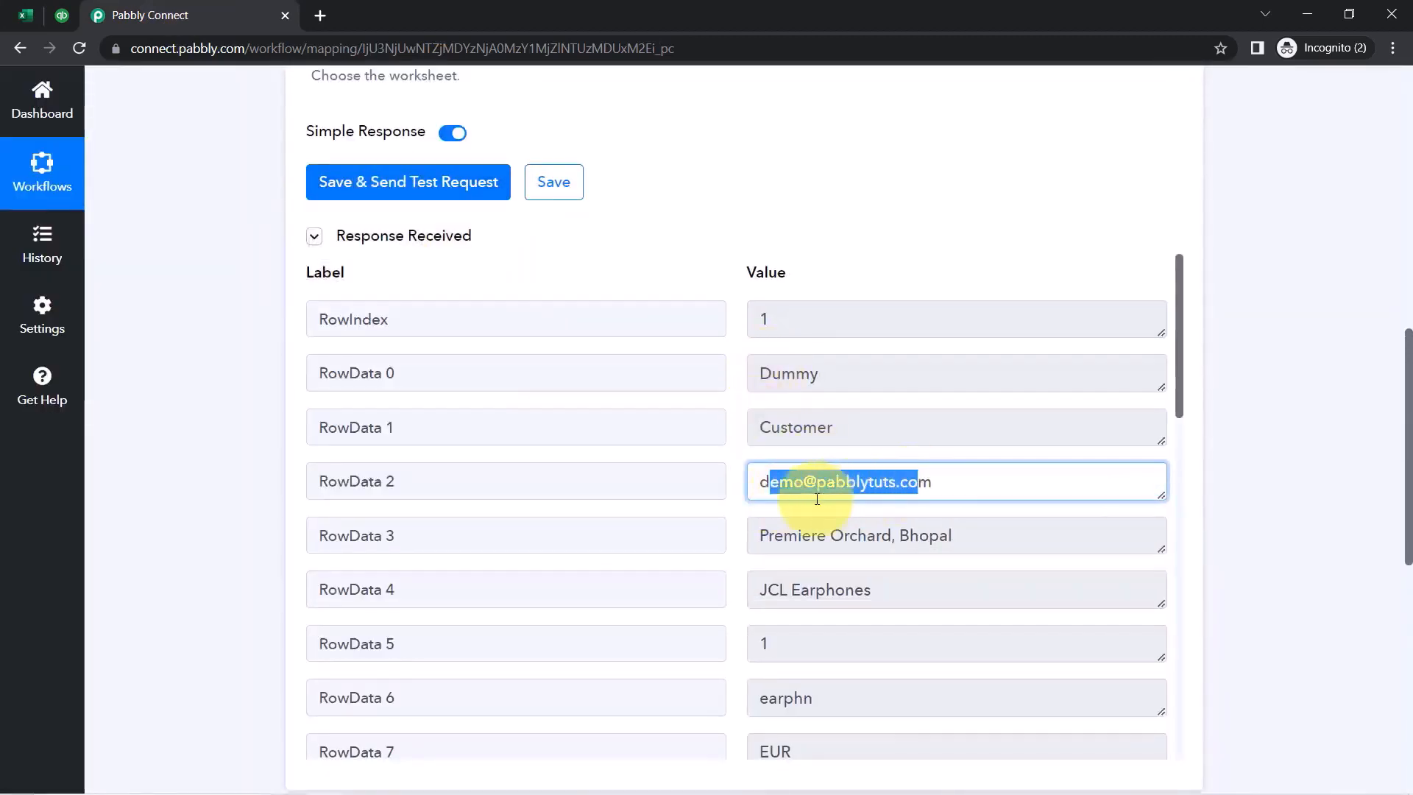
pyautogui.click(412, 236)
pyautogui.scroll(10, 415, 255)
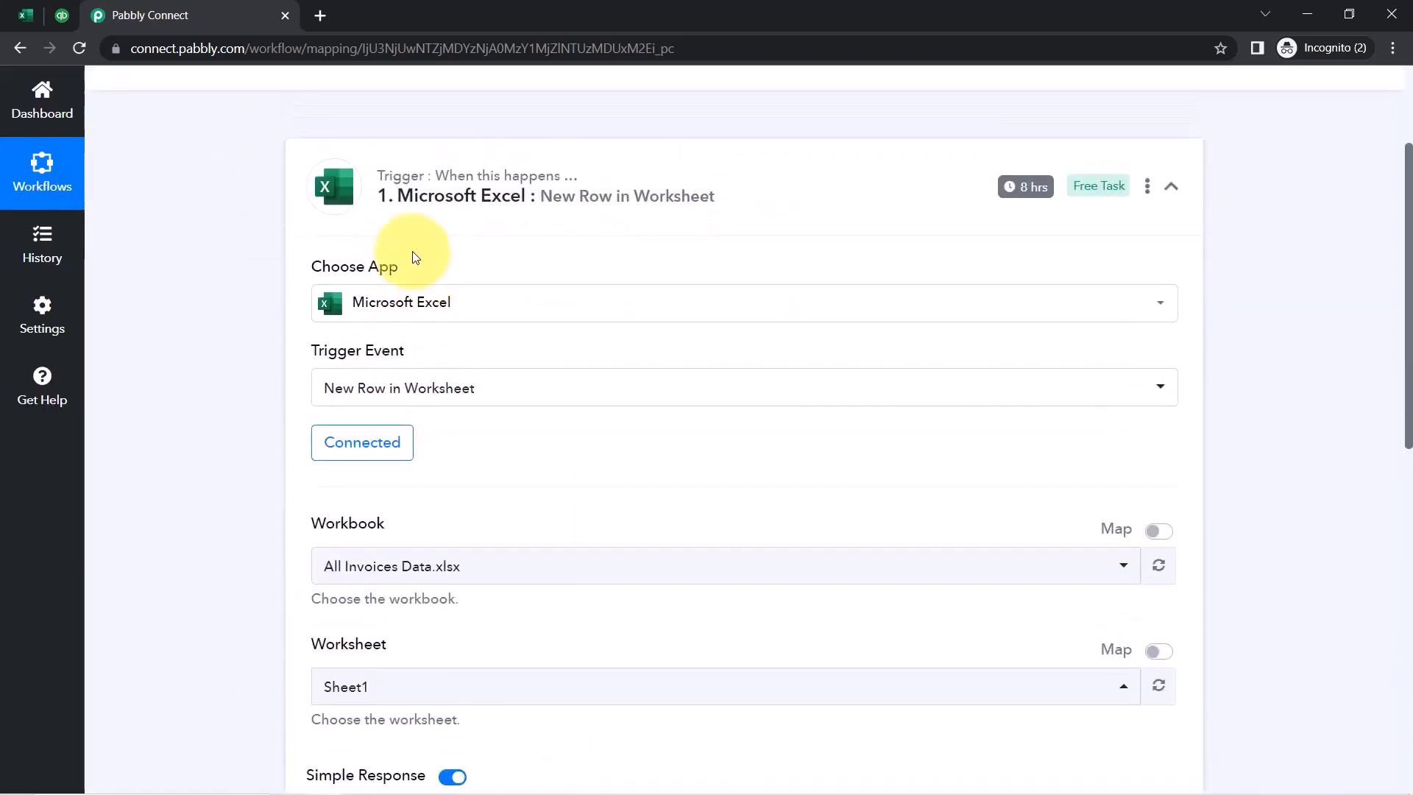
# Glance at the Excel sheet, then collapse the Microsoft Excel trigger step
pyautogui.click(26, 15)
pyautogui.click(402, 454)
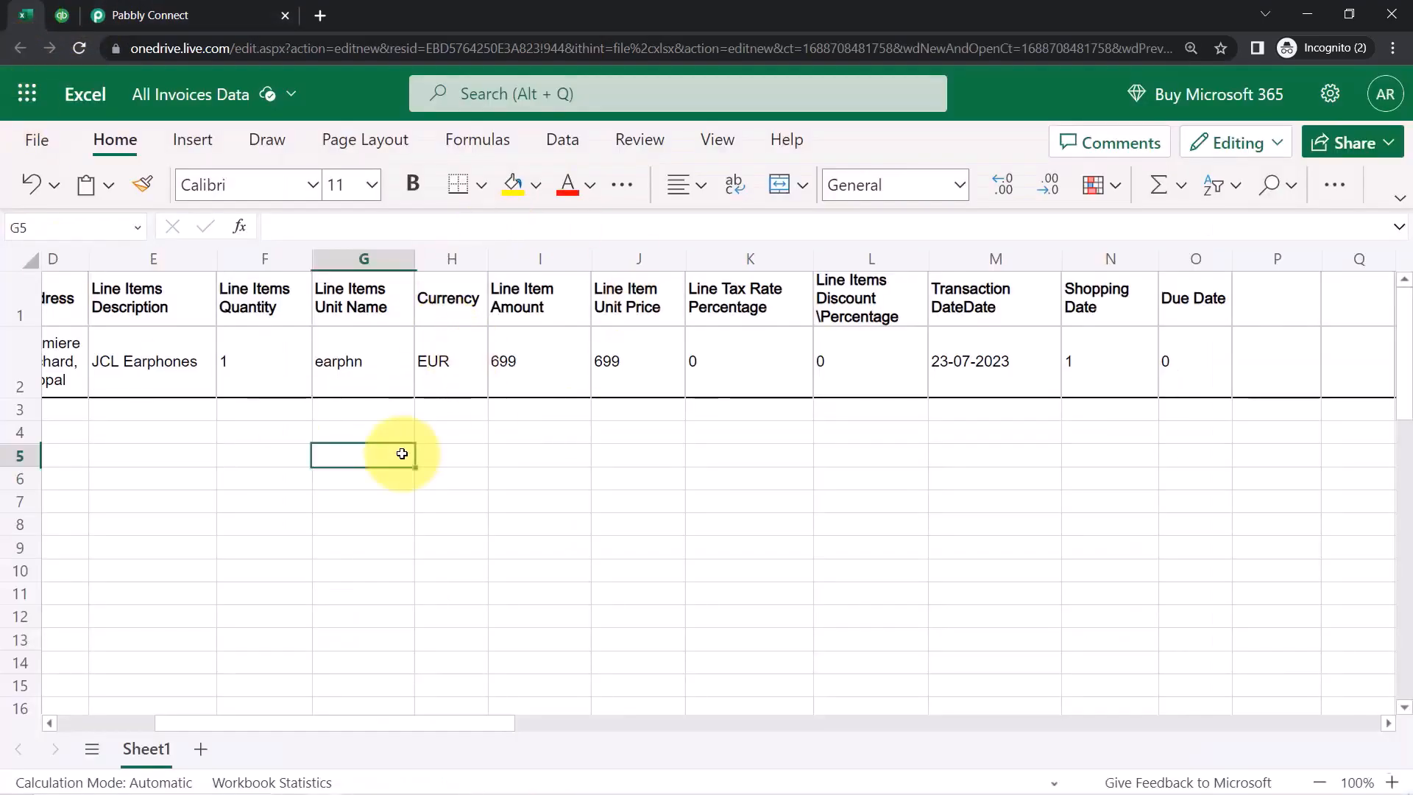
pyautogui.press('Left')
pyautogui.press('Left')
pyautogui.press('Left')
pyautogui.press('Left')
pyautogui.press('Left')
pyautogui.press('Left')
pyautogui.click(246, 11)
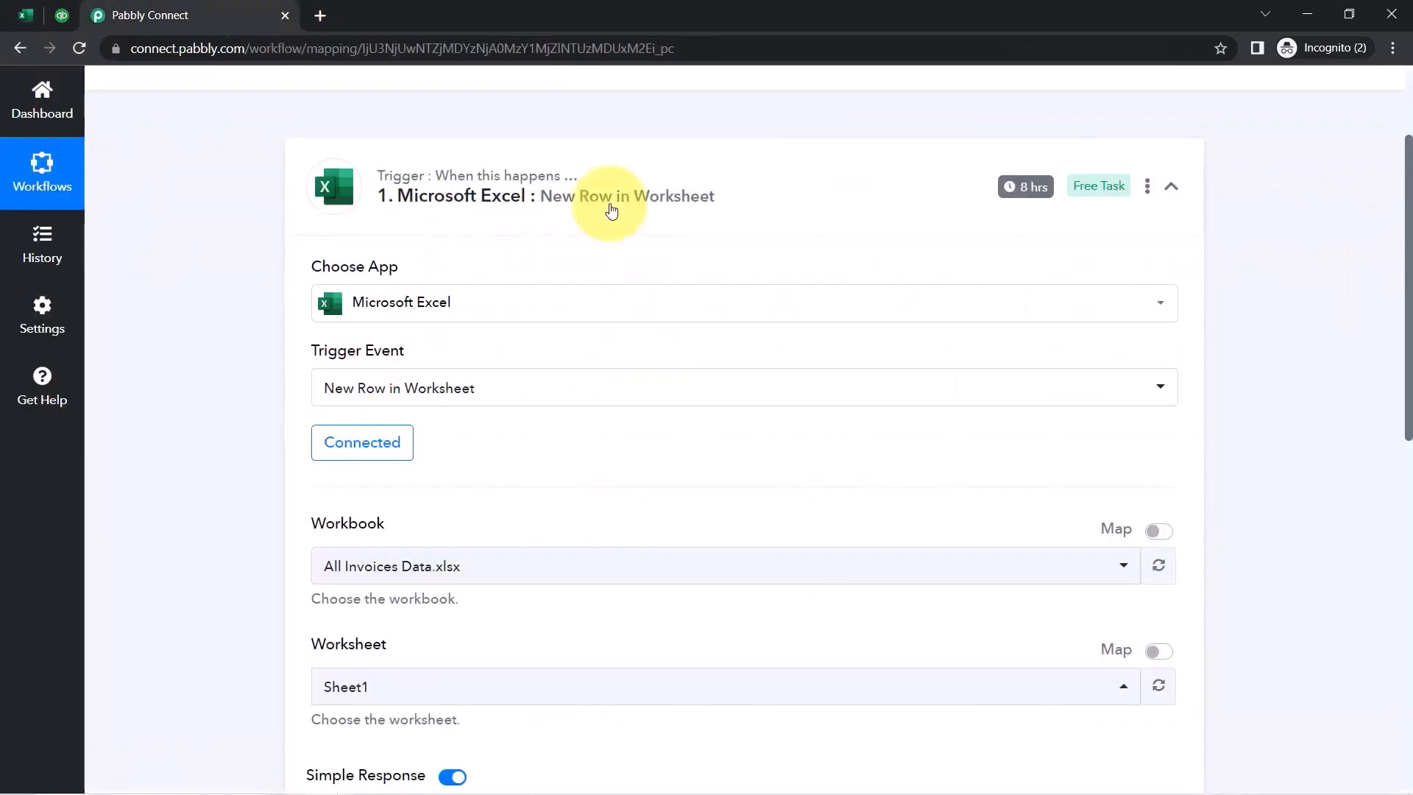
pyautogui.click(484, 215)
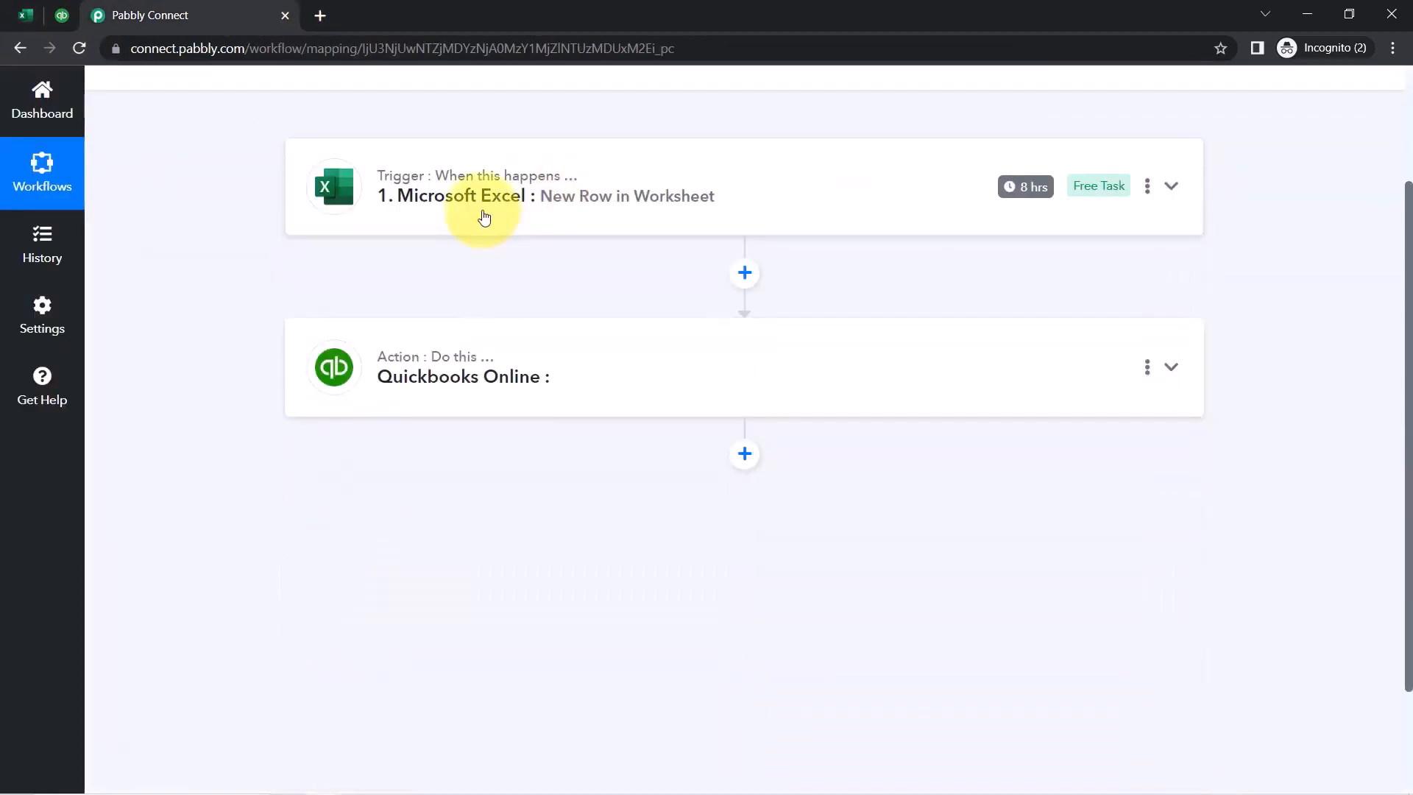
# Review the sample data in row 2 and empty rows 3–6 in Excel
pyautogui.click(26, 15)
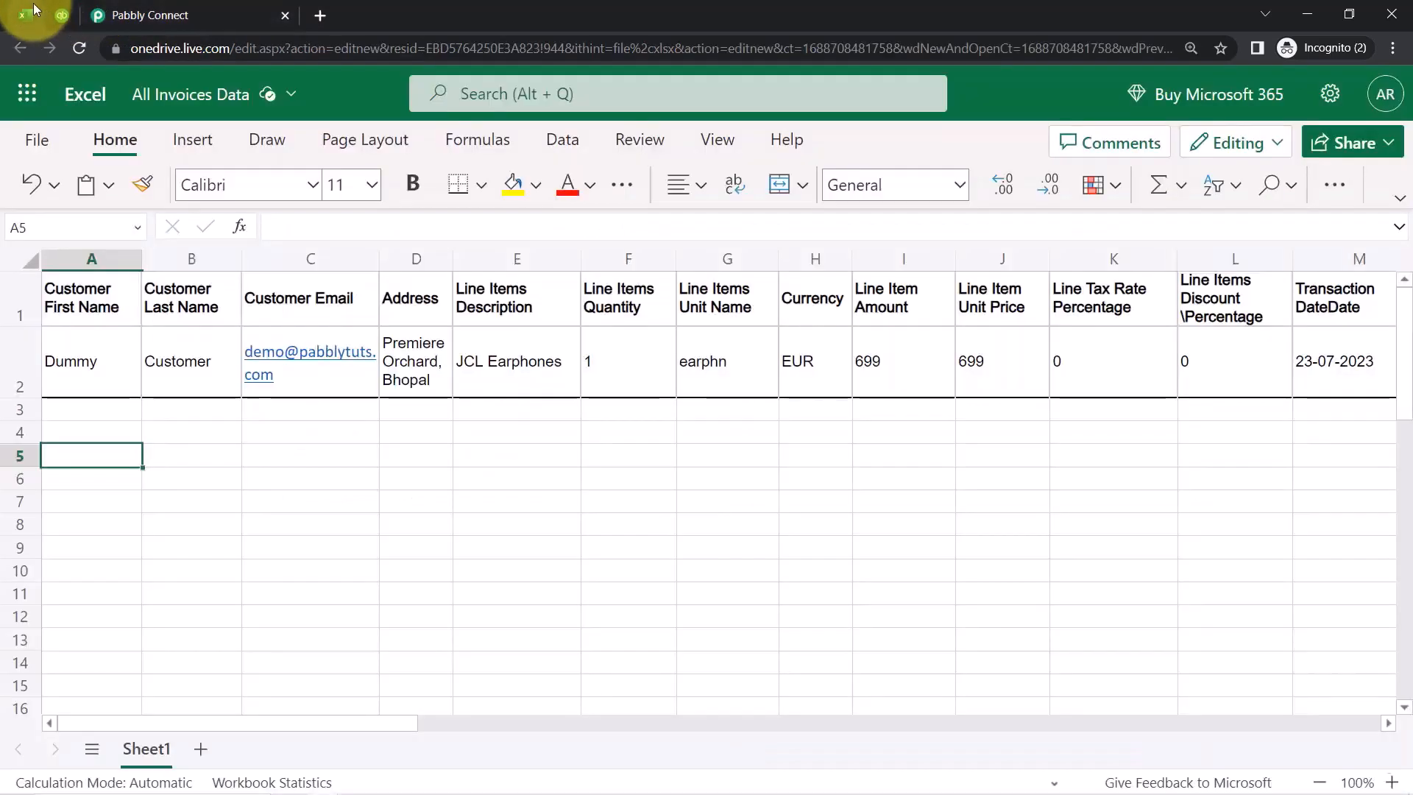
pyautogui.click(18, 374)
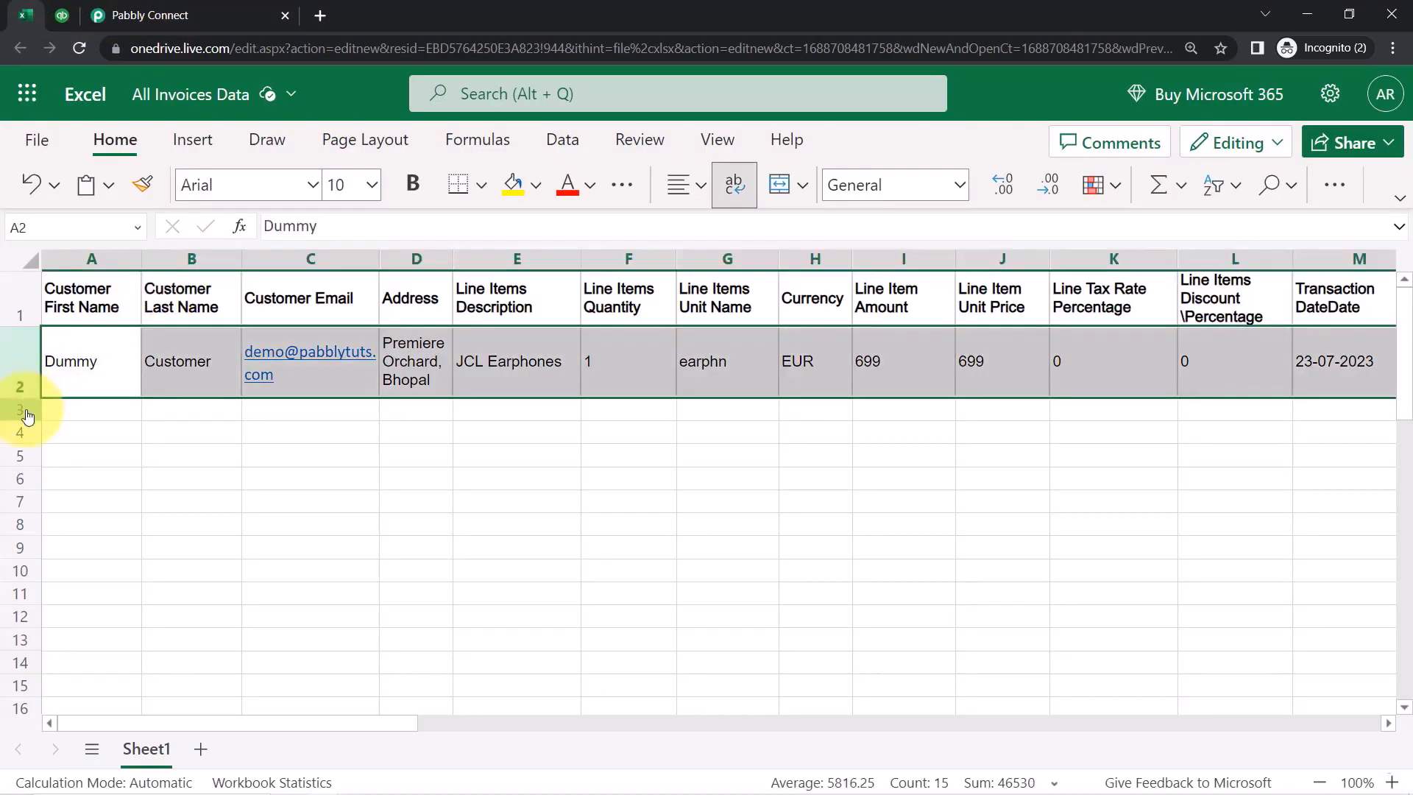
pyautogui.click(26, 413)
pyautogui.click(13, 438)
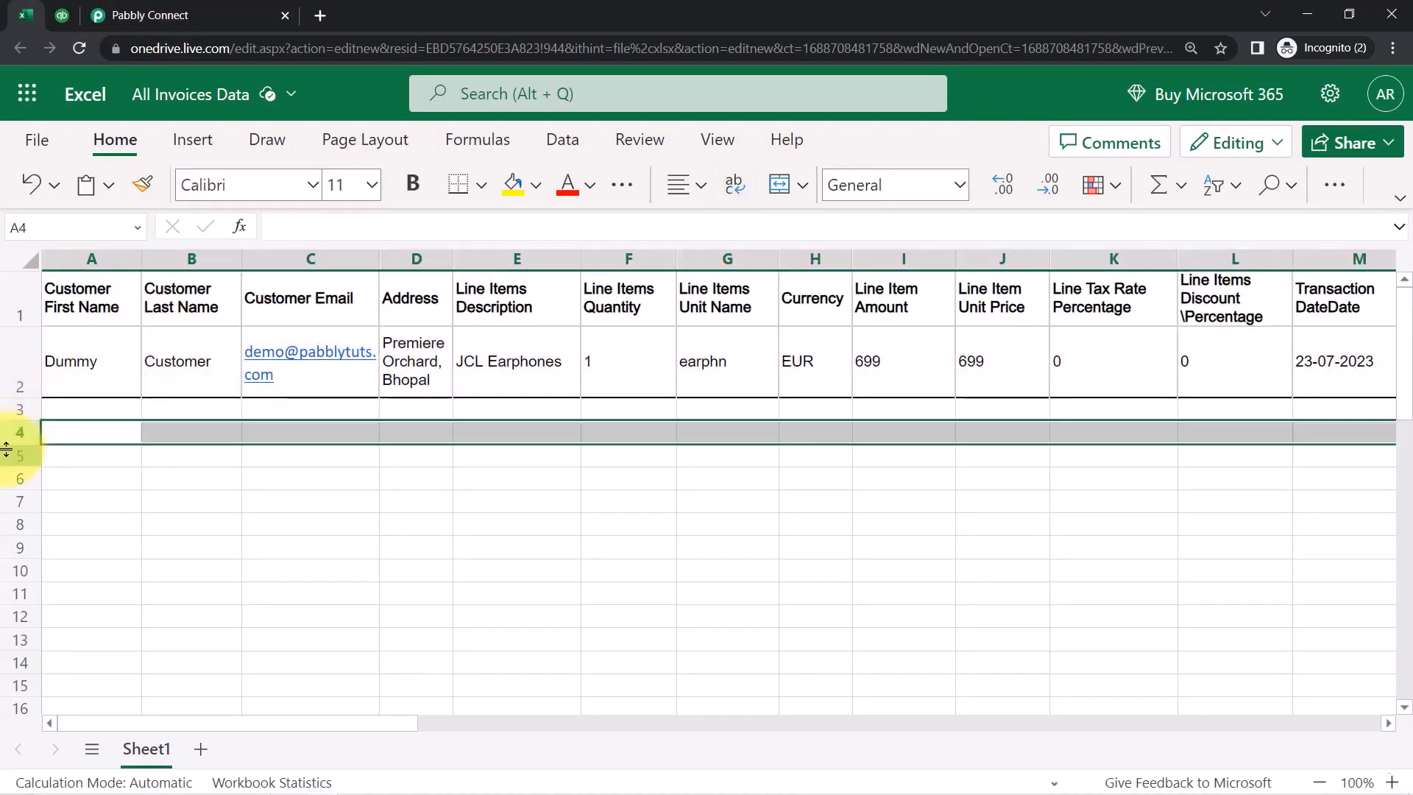
pyautogui.click(9, 456)
pyautogui.click(10, 479)
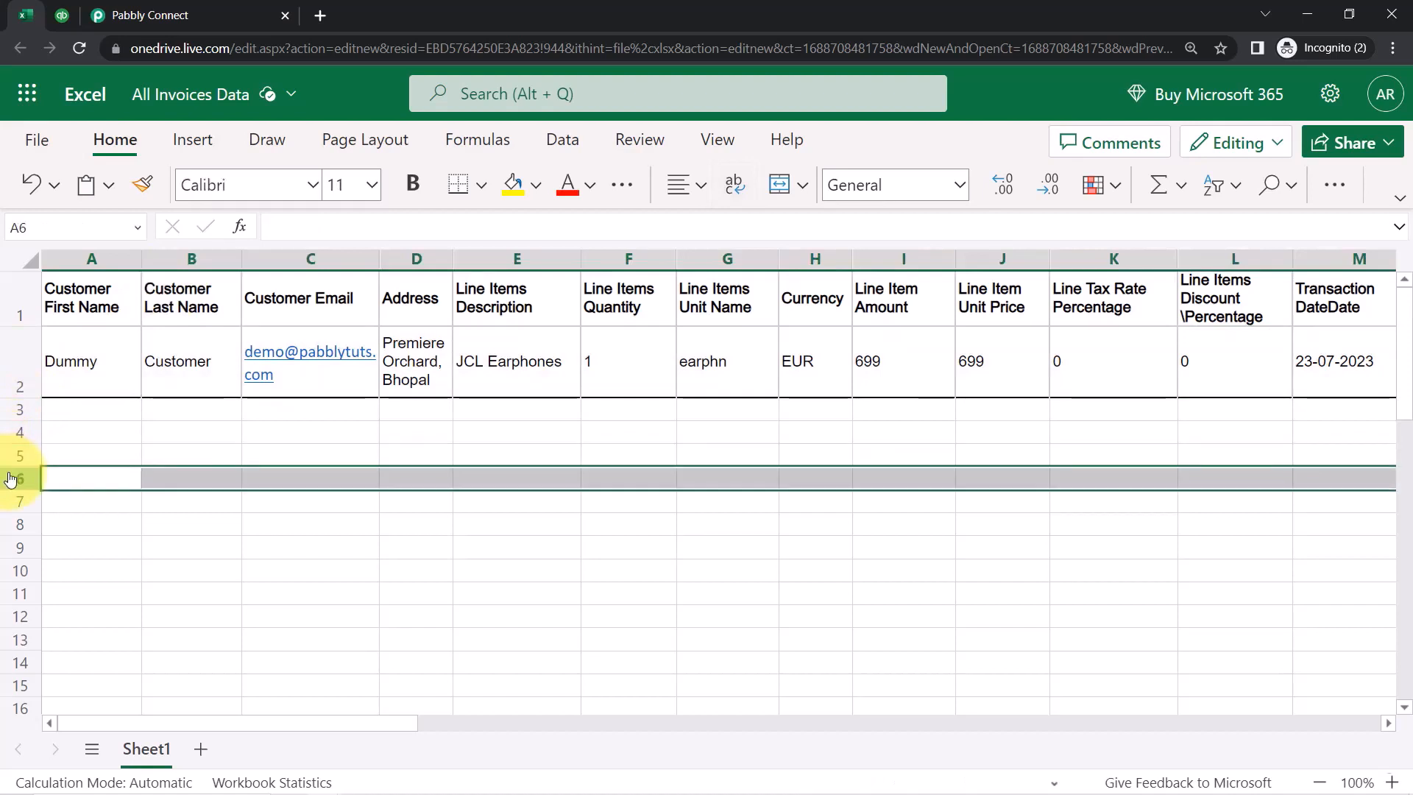
pyautogui.click(186, 11)
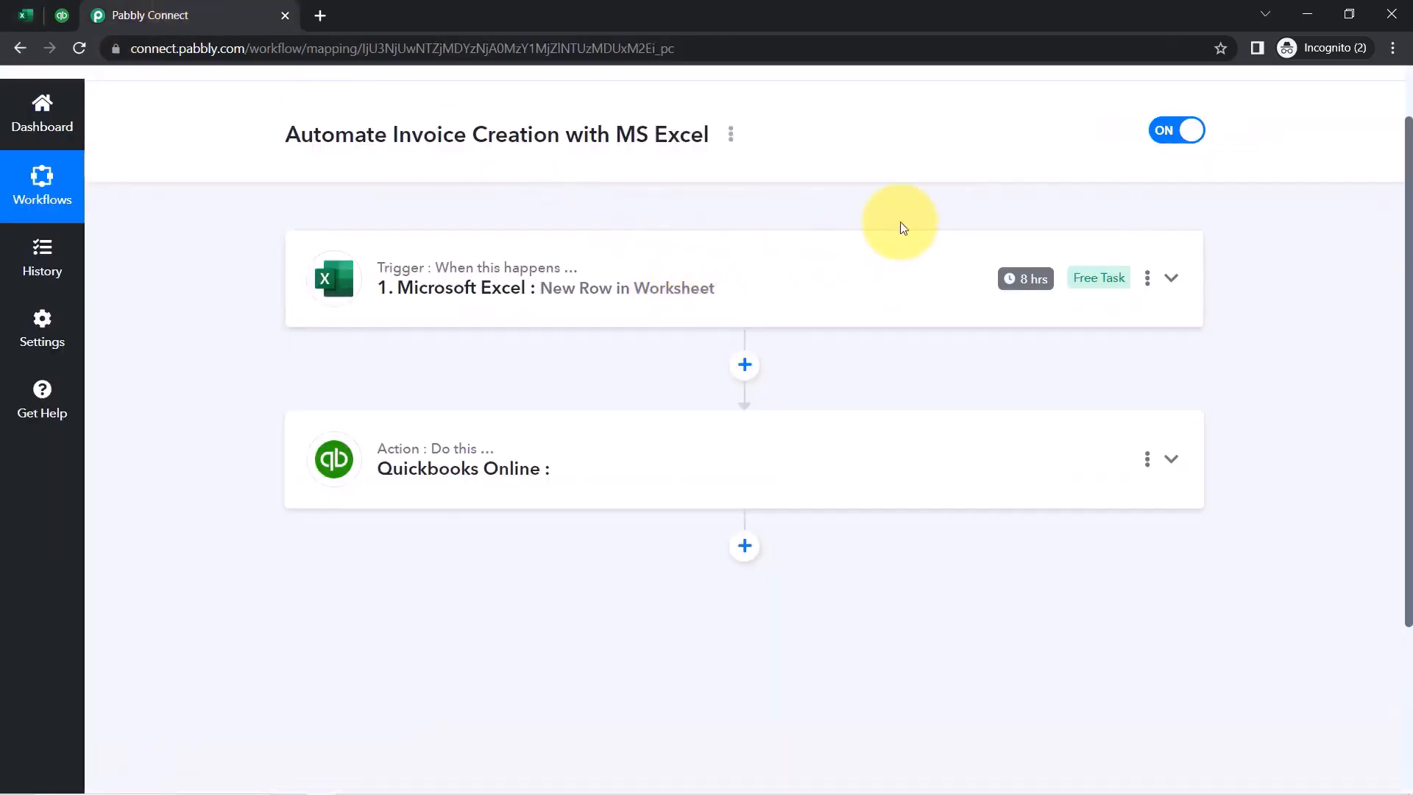
pyautogui.moveTo(1028, 282)
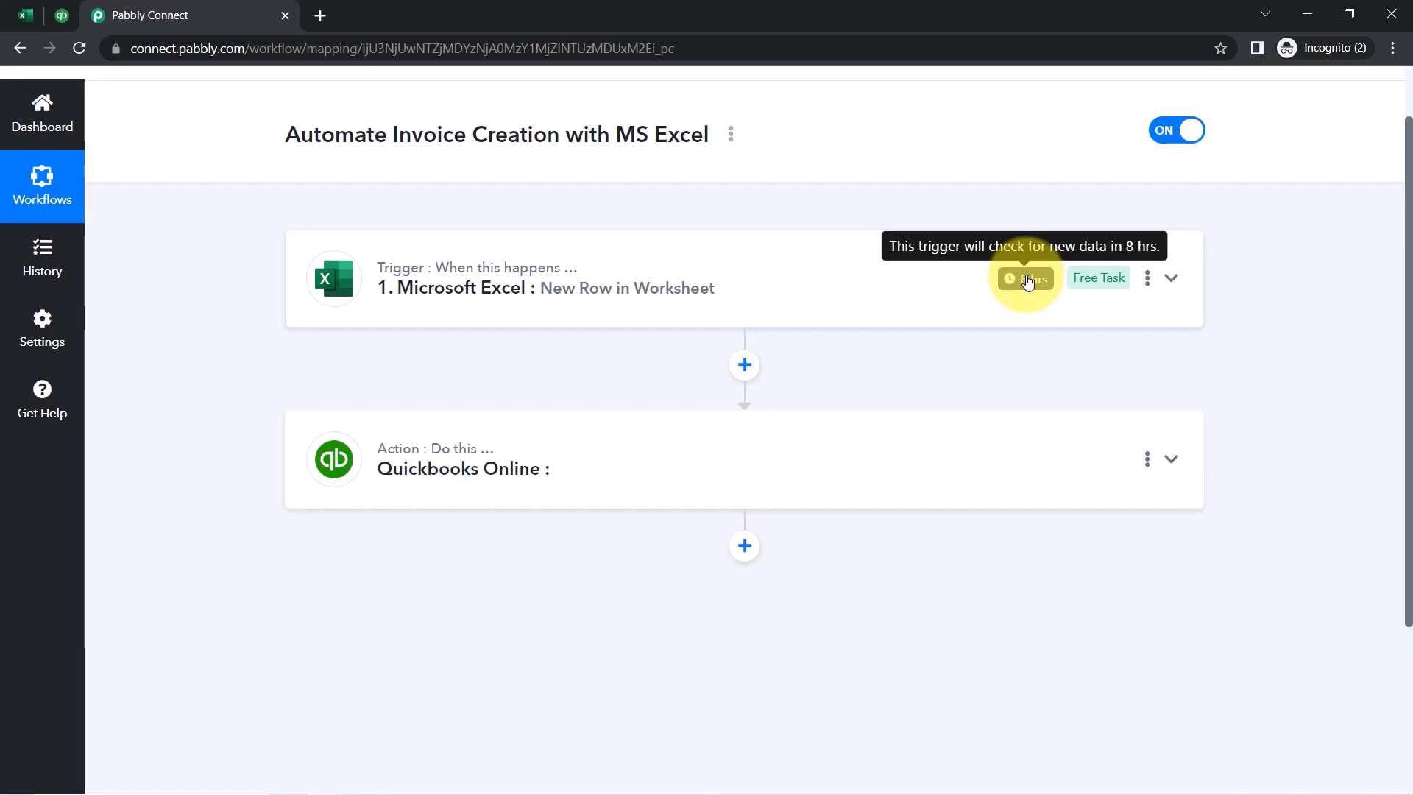
pyautogui.click(709, 262)
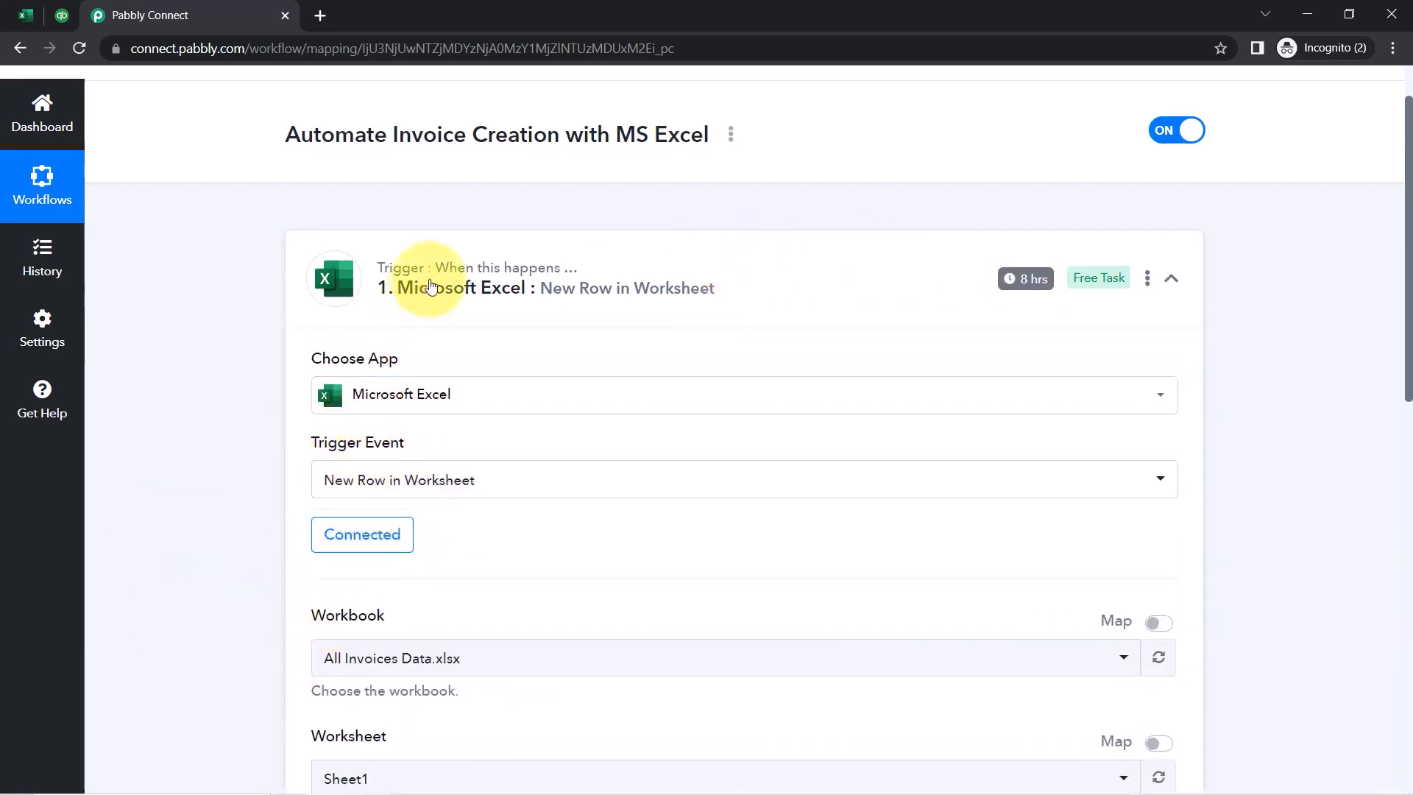
pyautogui.click(512, 289)
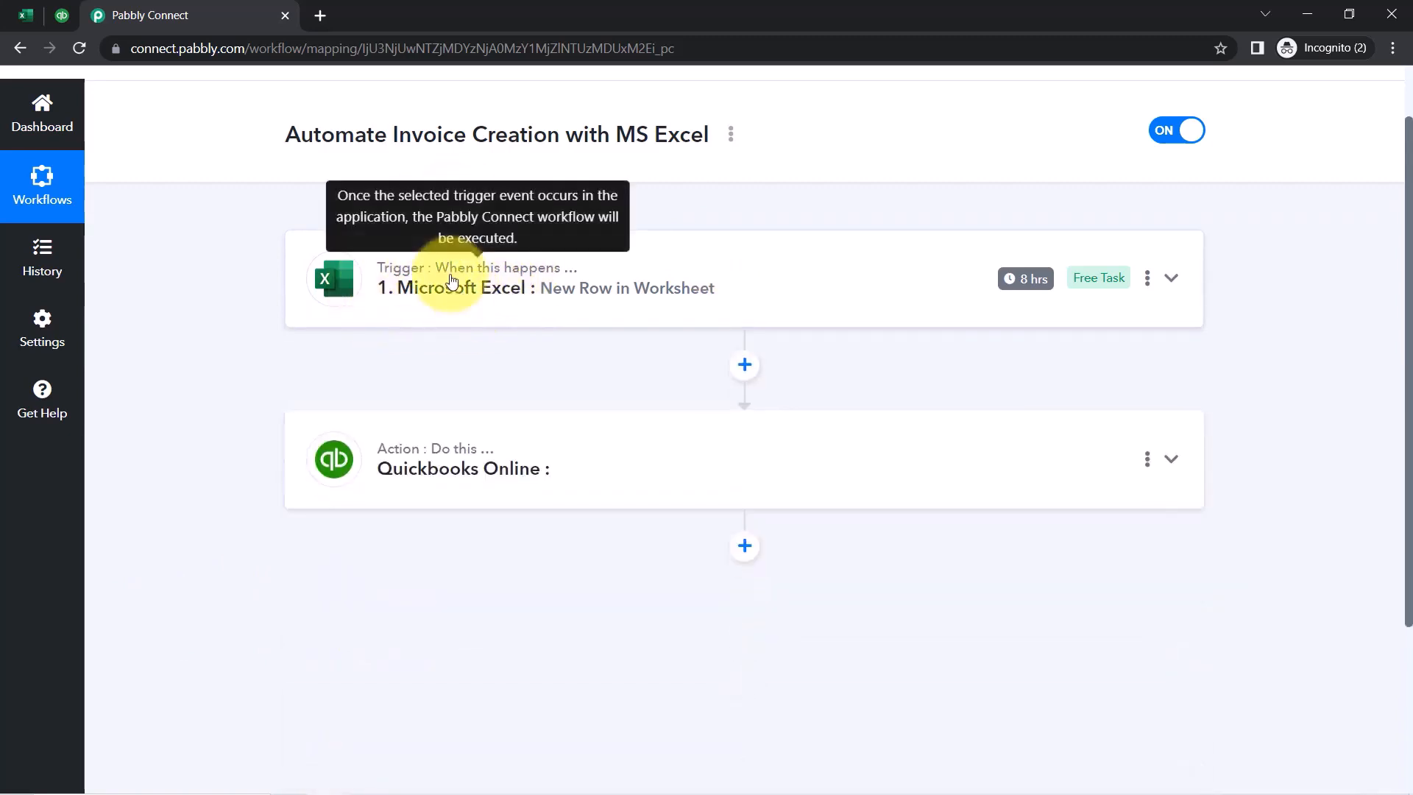
pyautogui.moveTo(1408, 304); pyautogui.dragTo(1388, 382)
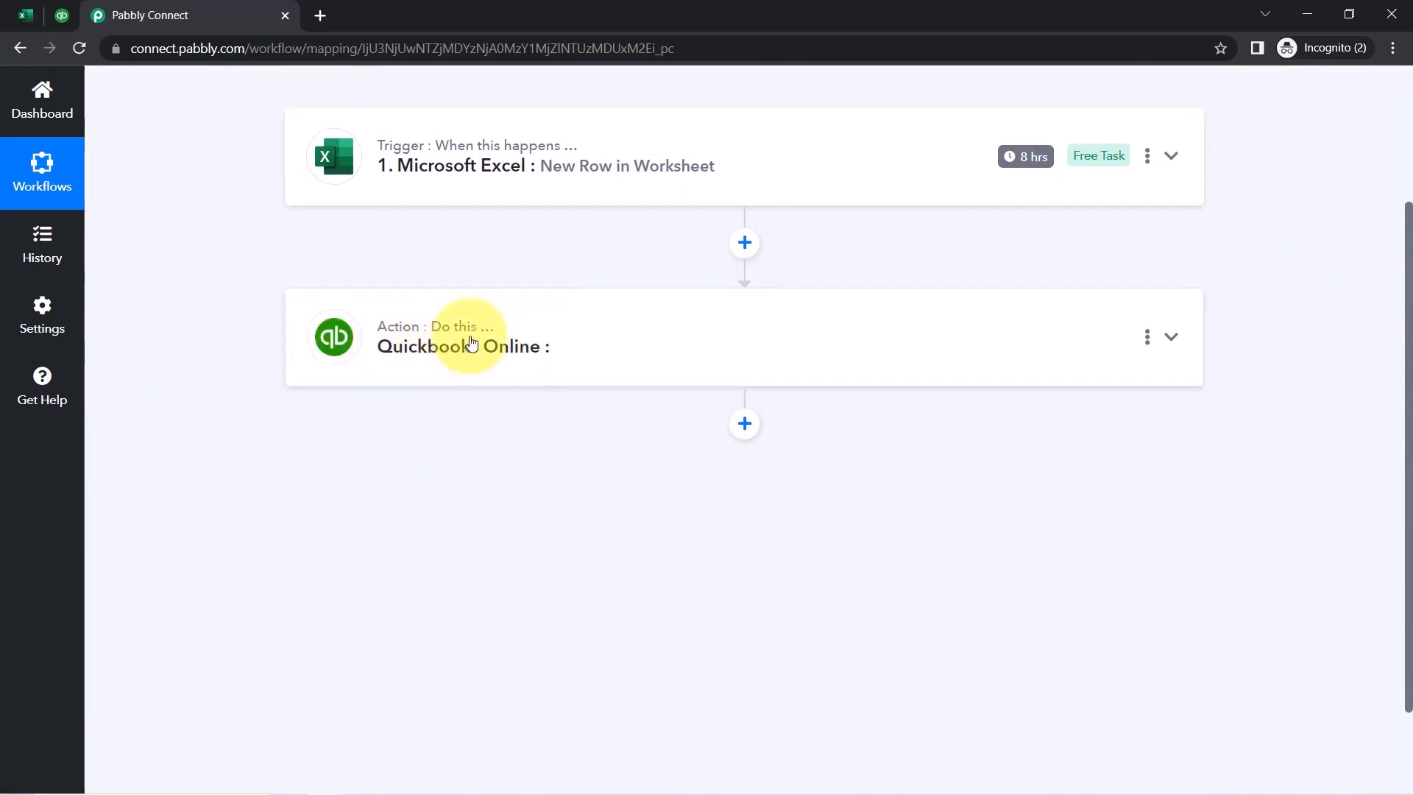
pyautogui.click(27, 15)
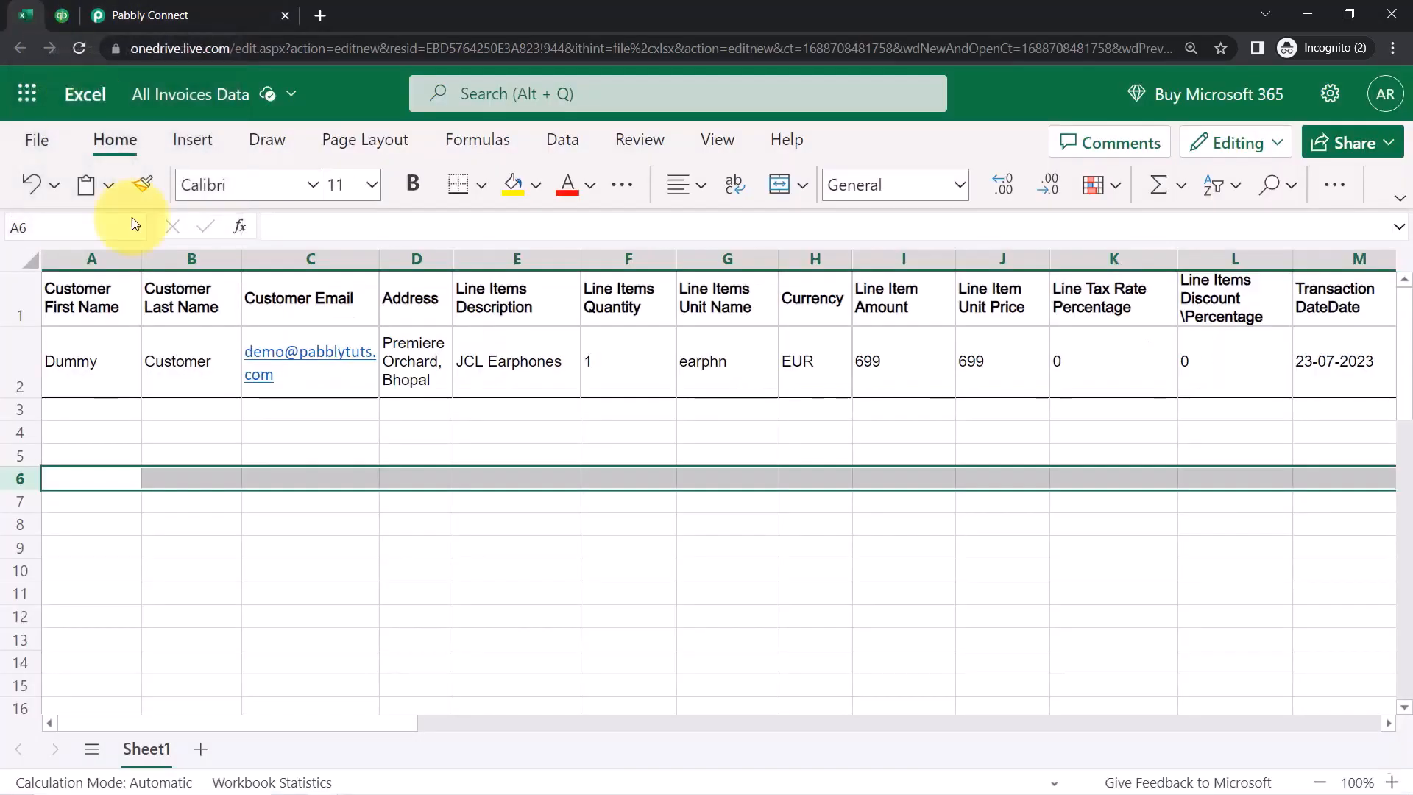
pyautogui.click(85, 368)
pyautogui.click(193, 374)
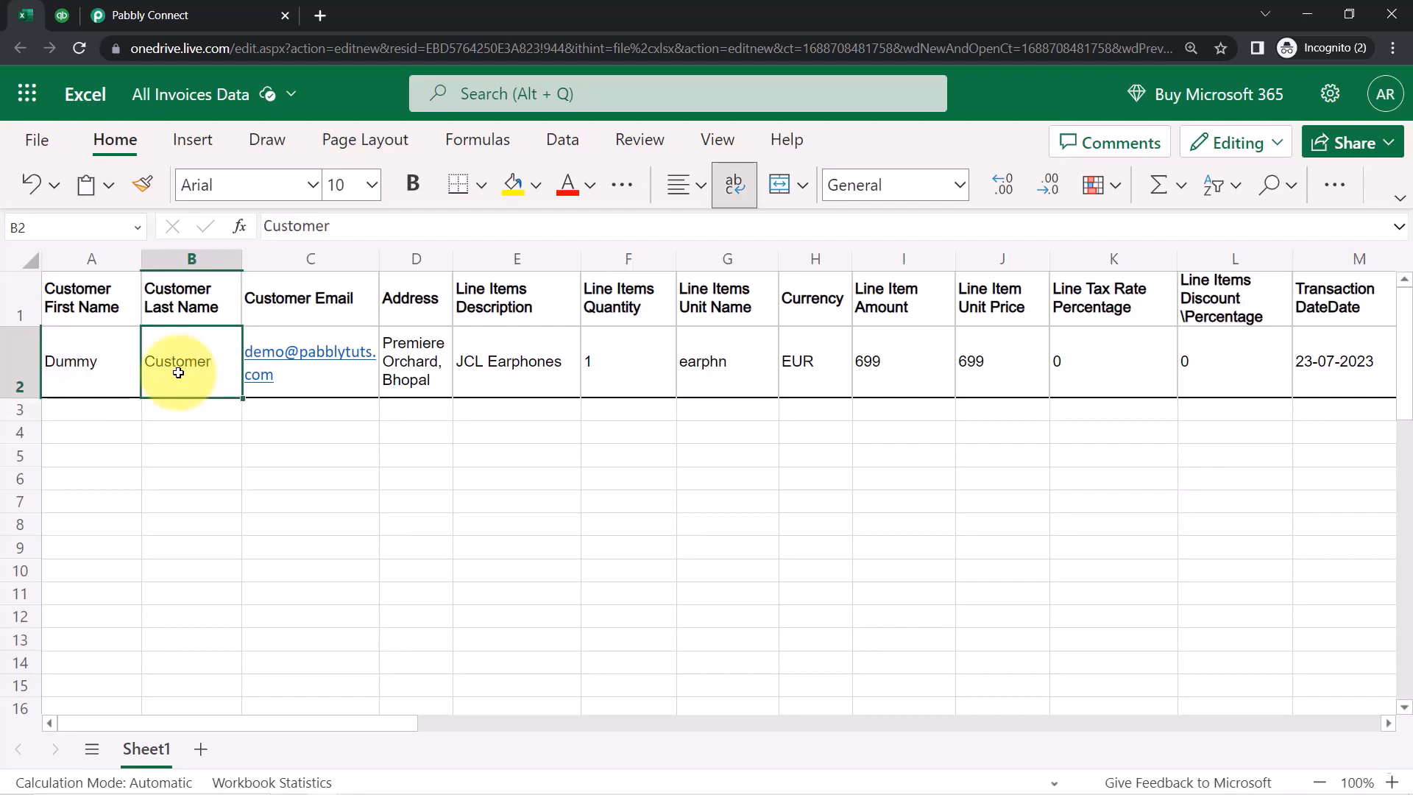
# Set the Quickbooks Online action event to Create a Customer and begin connecting an account
pyautogui.click(189, 15)
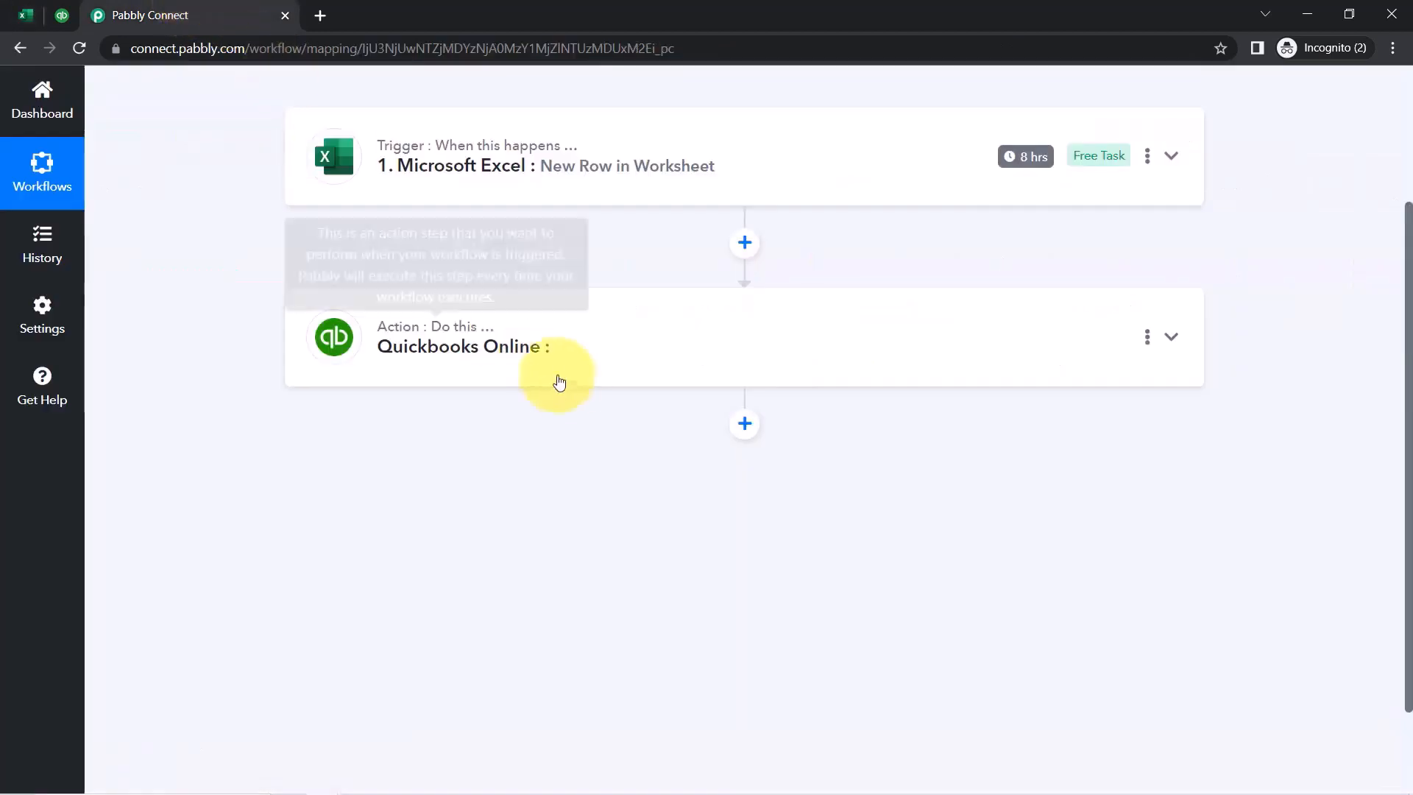
pyautogui.click(461, 353)
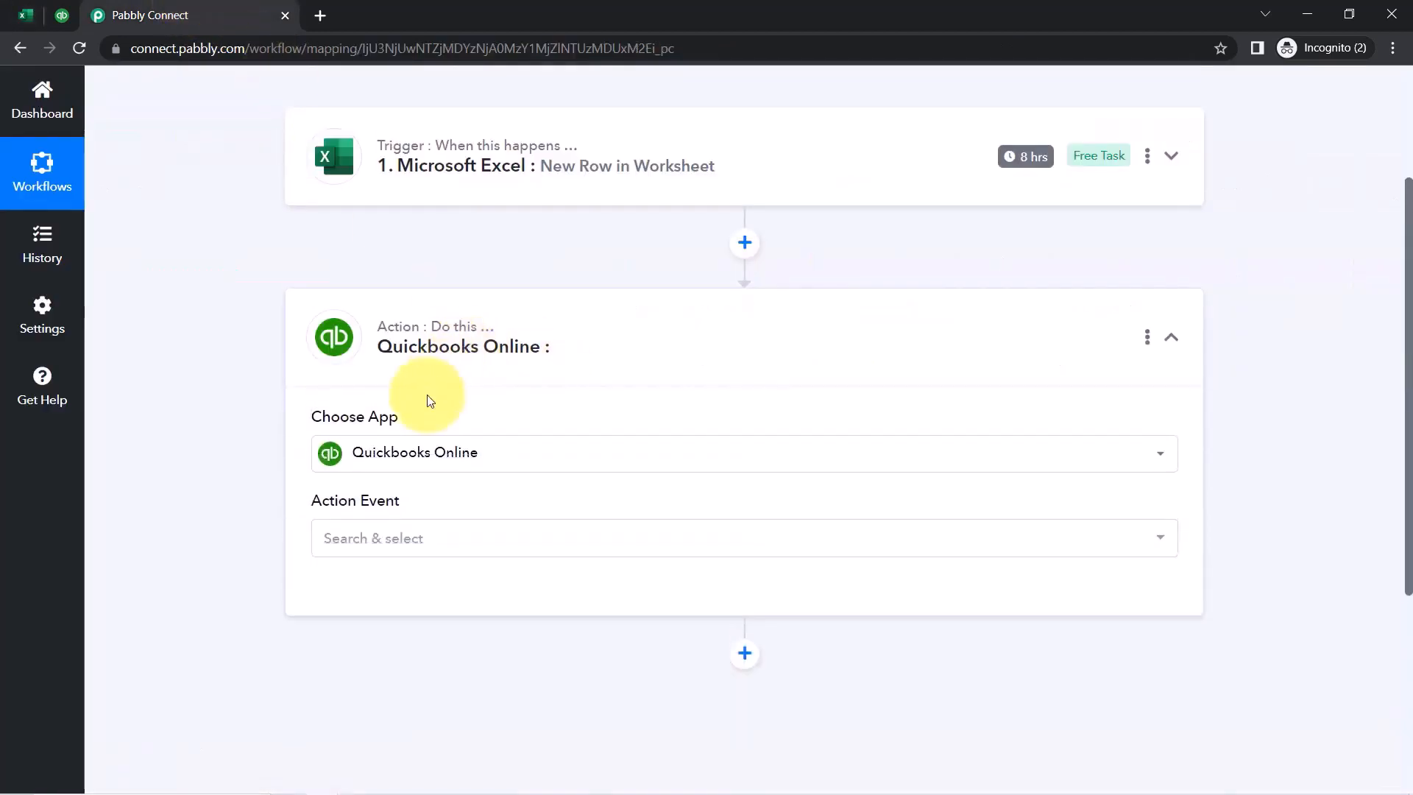
pyautogui.click(328, 538)
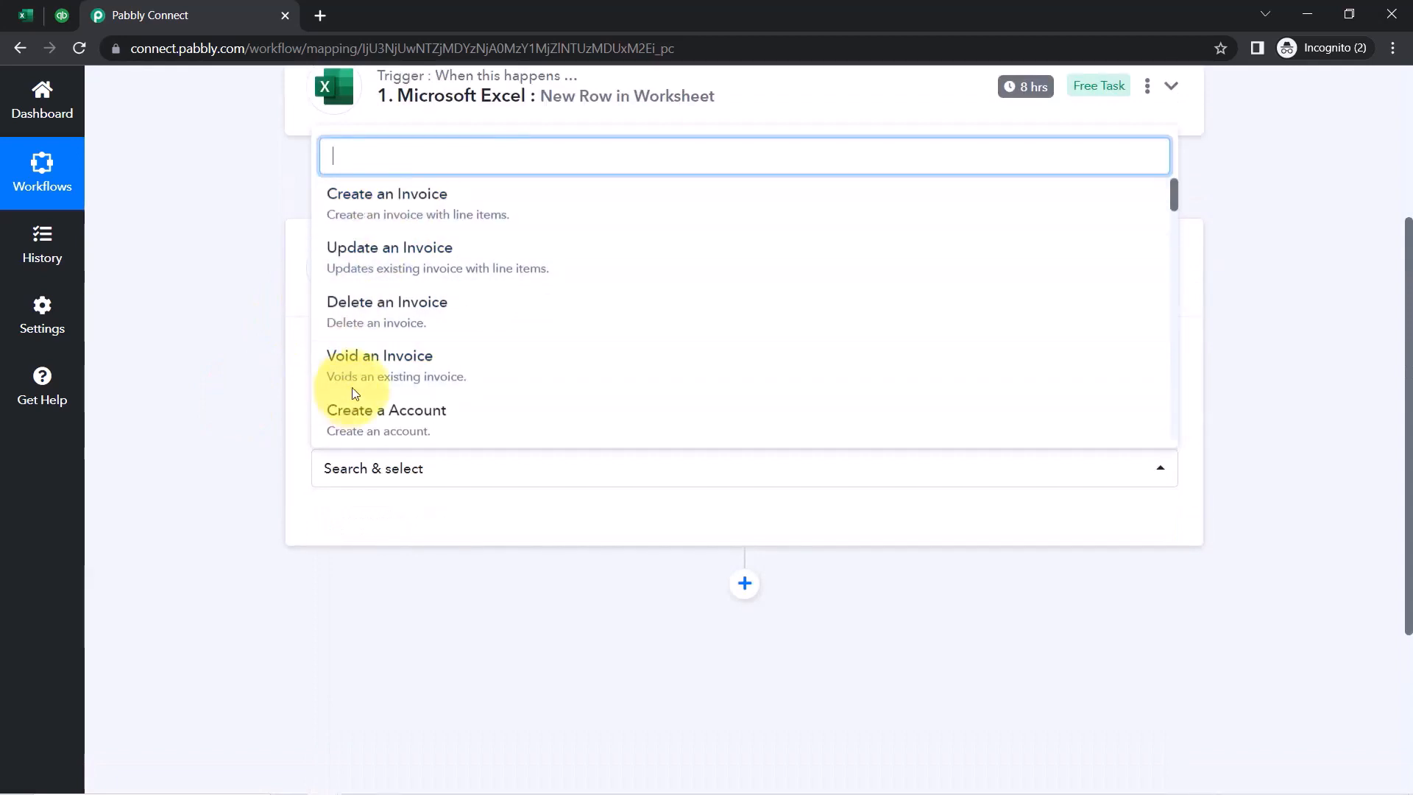
pyautogui.write('crea')
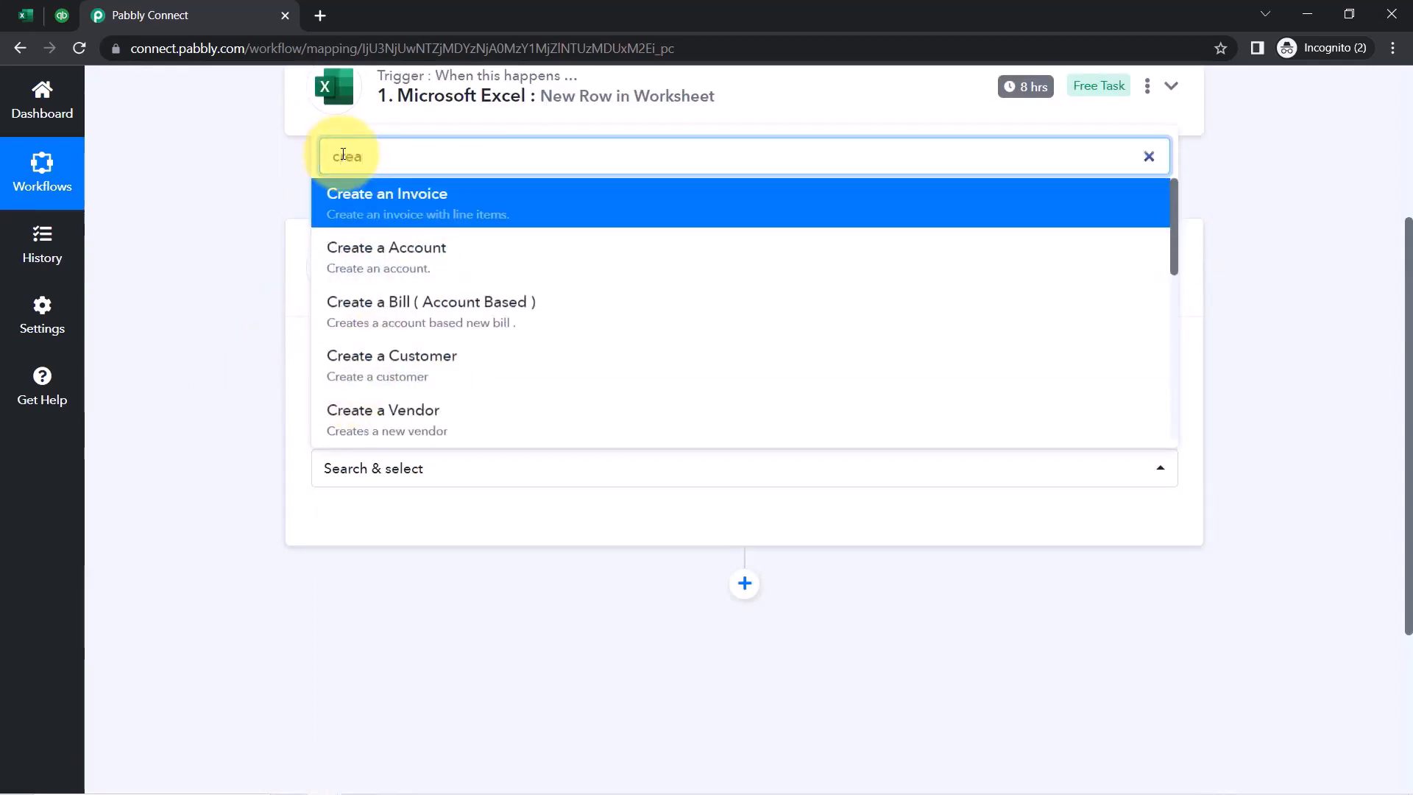
pyautogui.click(342, 355)
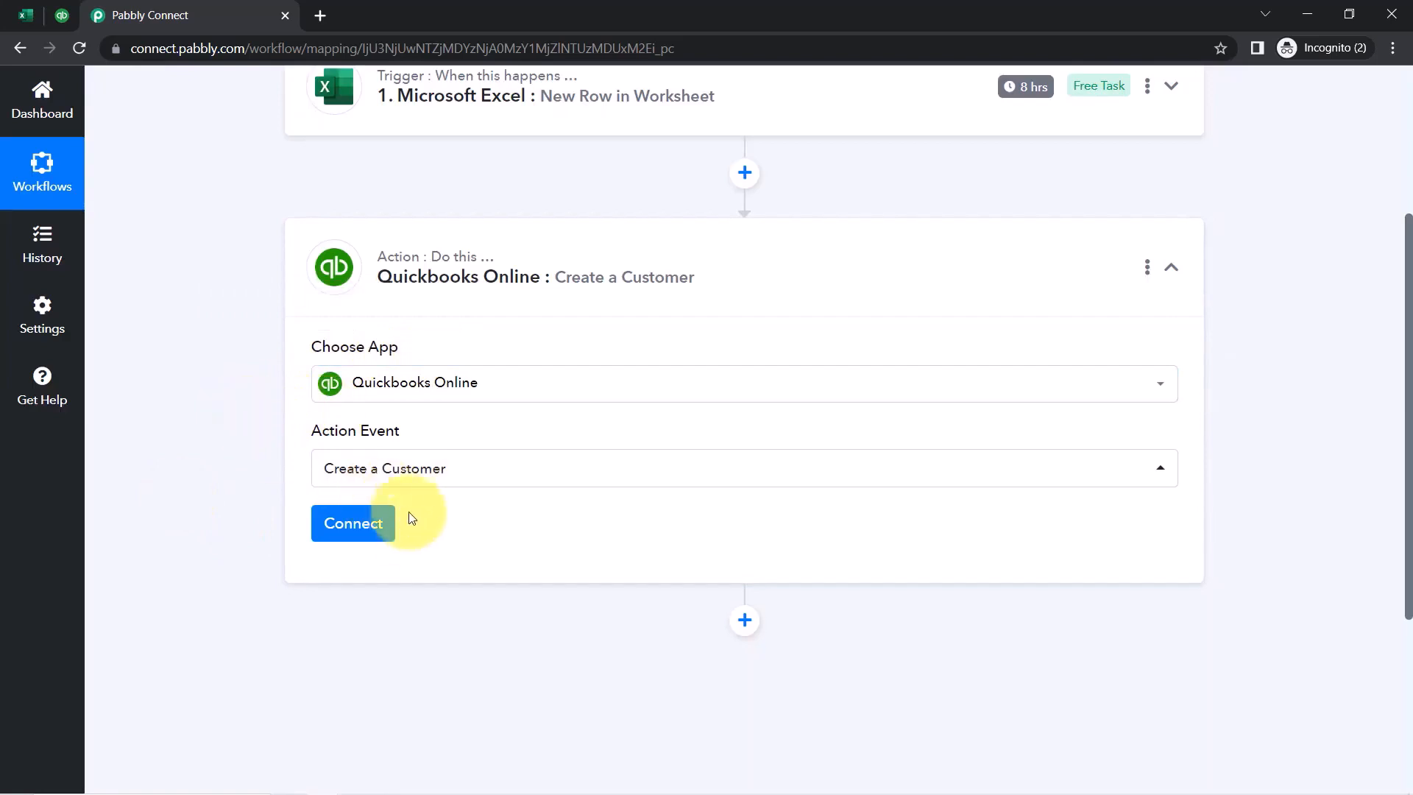
pyautogui.click(351, 527)
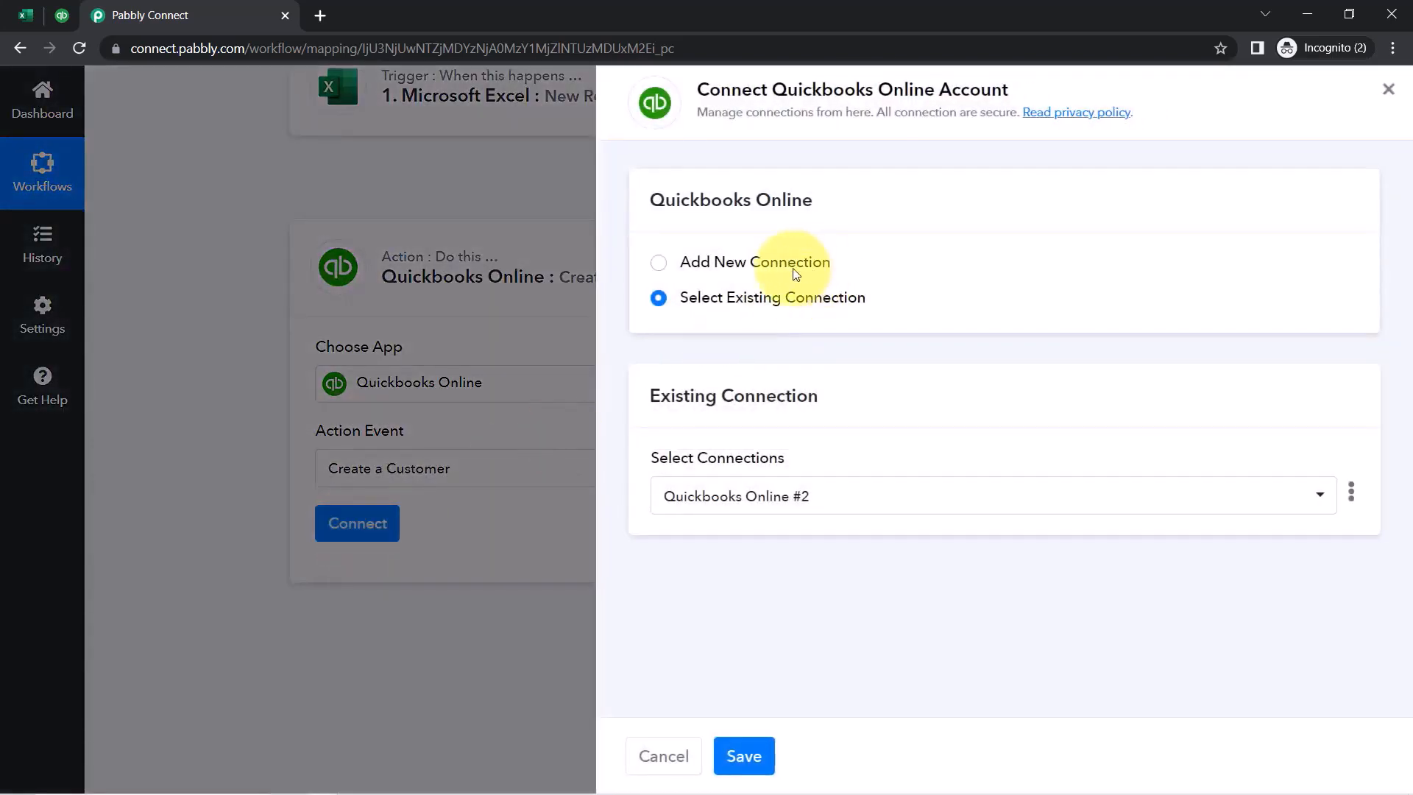
# Authorise a new QuickBooks Online connection for the Create a Customer step
pyautogui.click(796, 274)
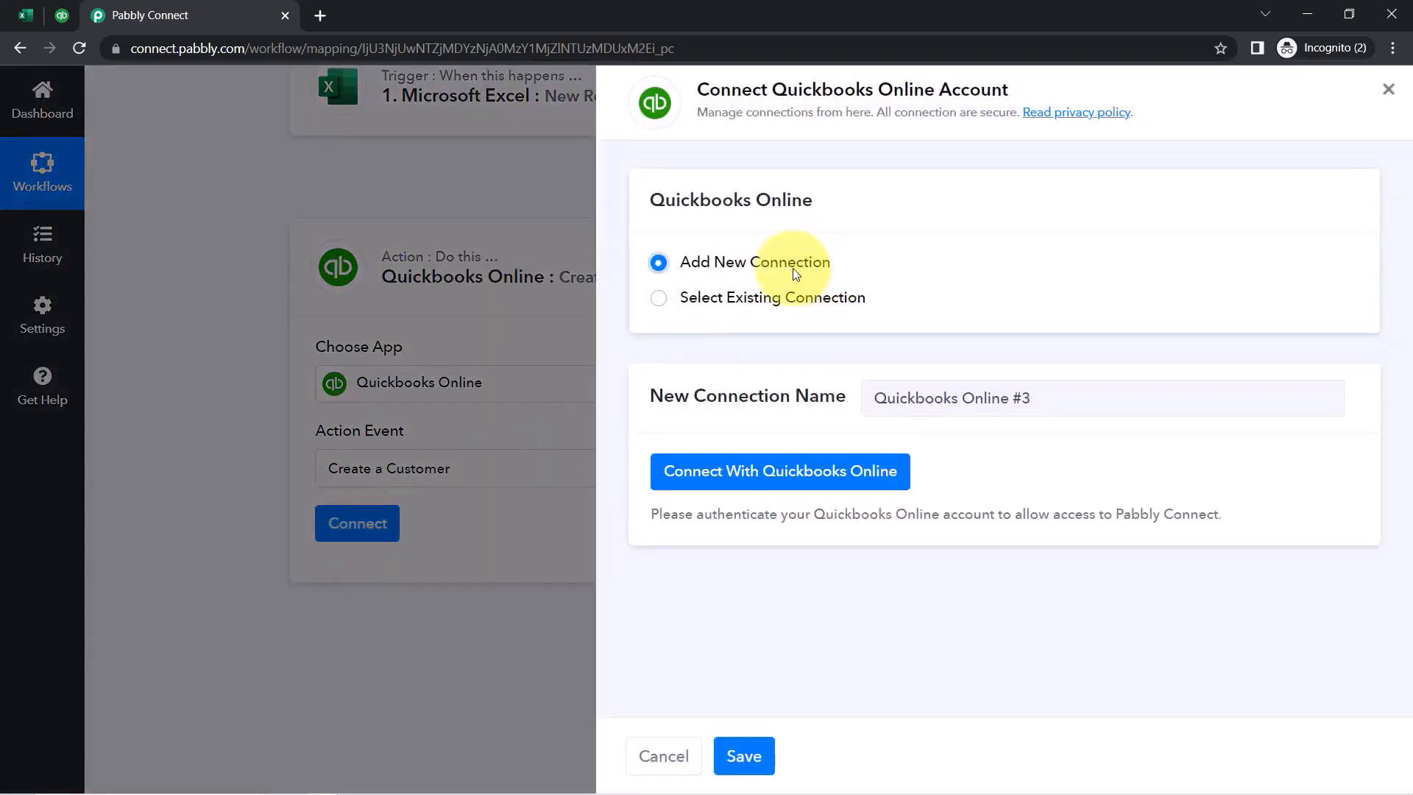
pyautogui.click(739, 462)
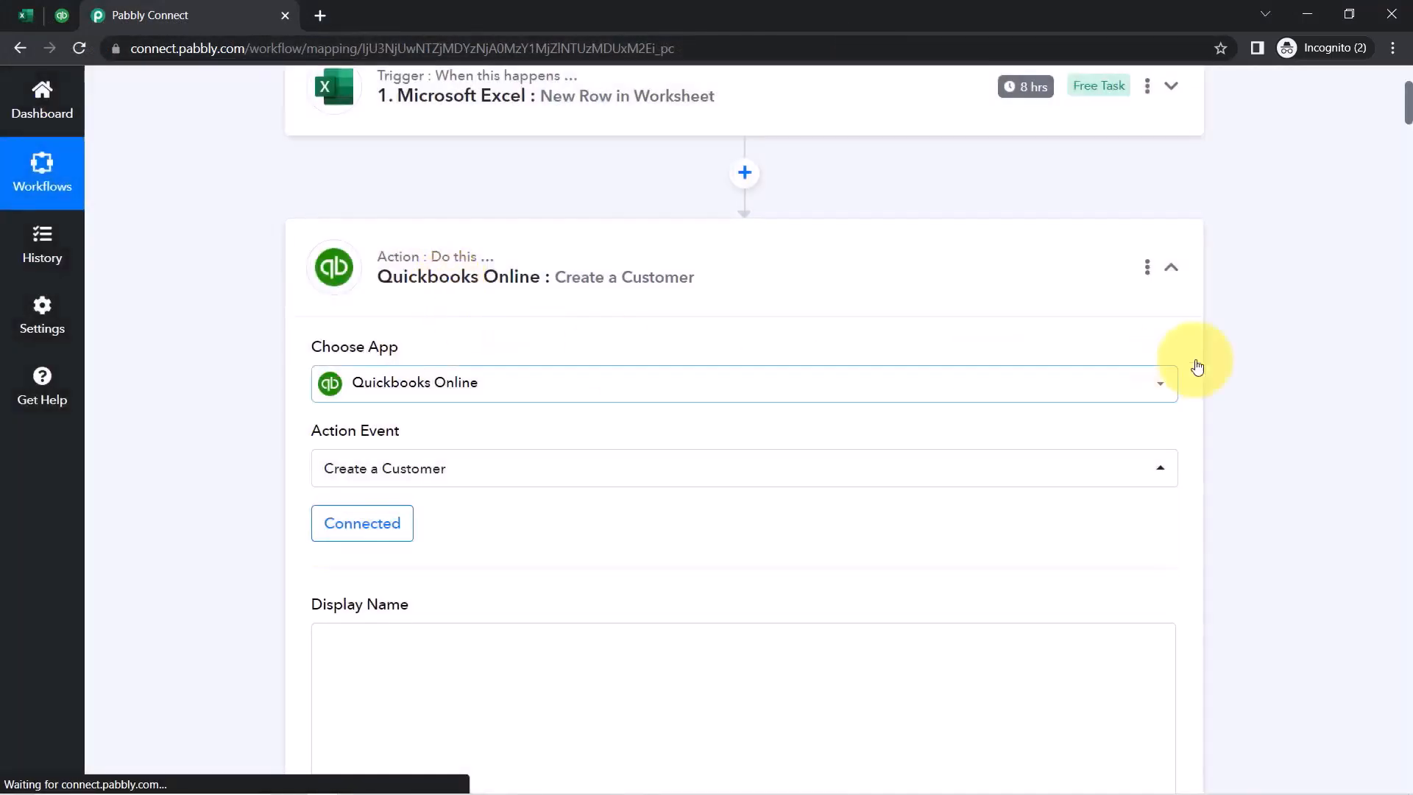
pyautogui.moveTo(1407, 149); pyautogui.dragTo(1407, 223)
# Point out the Given Name and Family Name fields, then expand the Excel trigger's received response data
pyautogui.moveTo(375, 233); pyautogui.dragTo(442, 244)
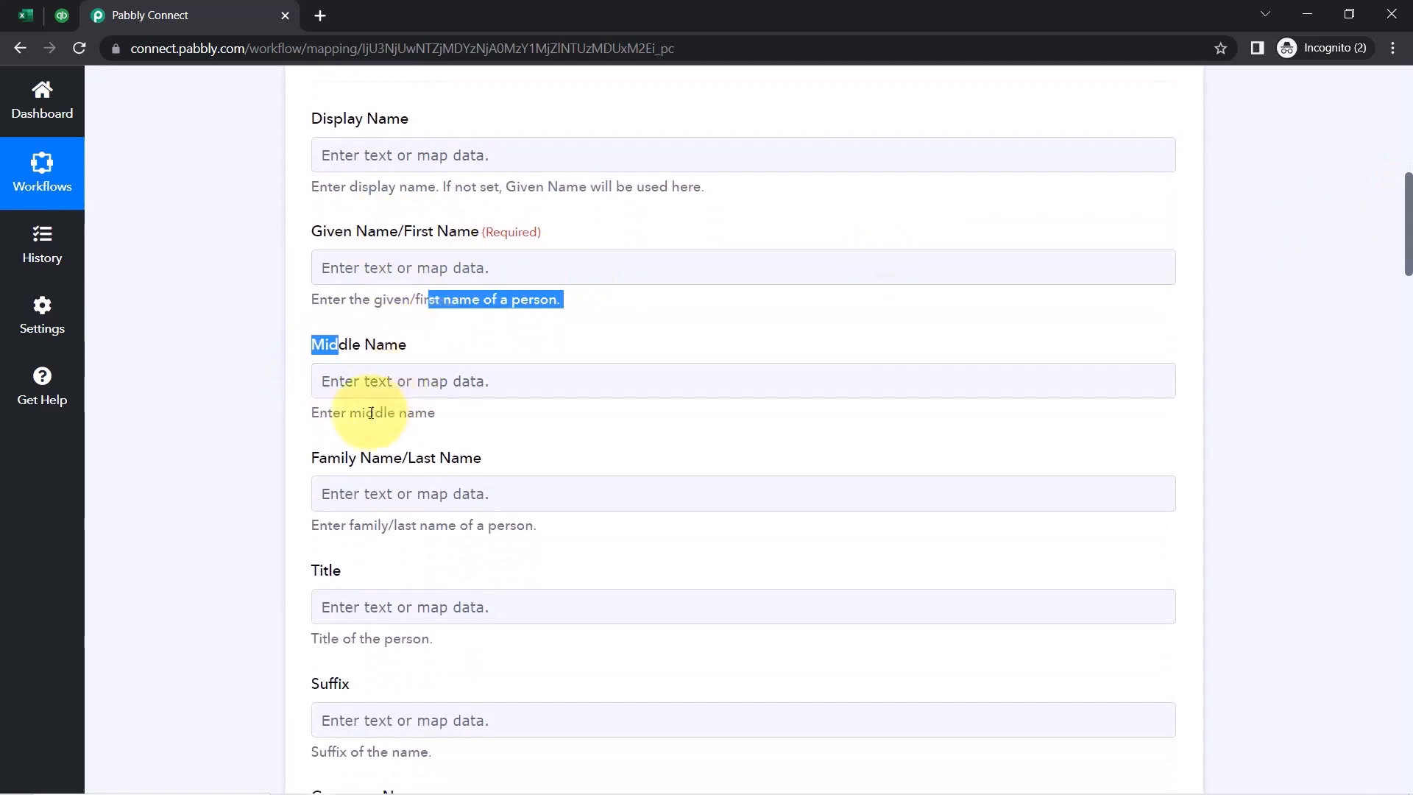
pyautogui.moveTo(342, 455); pyautogui.dragTo(407, 458)
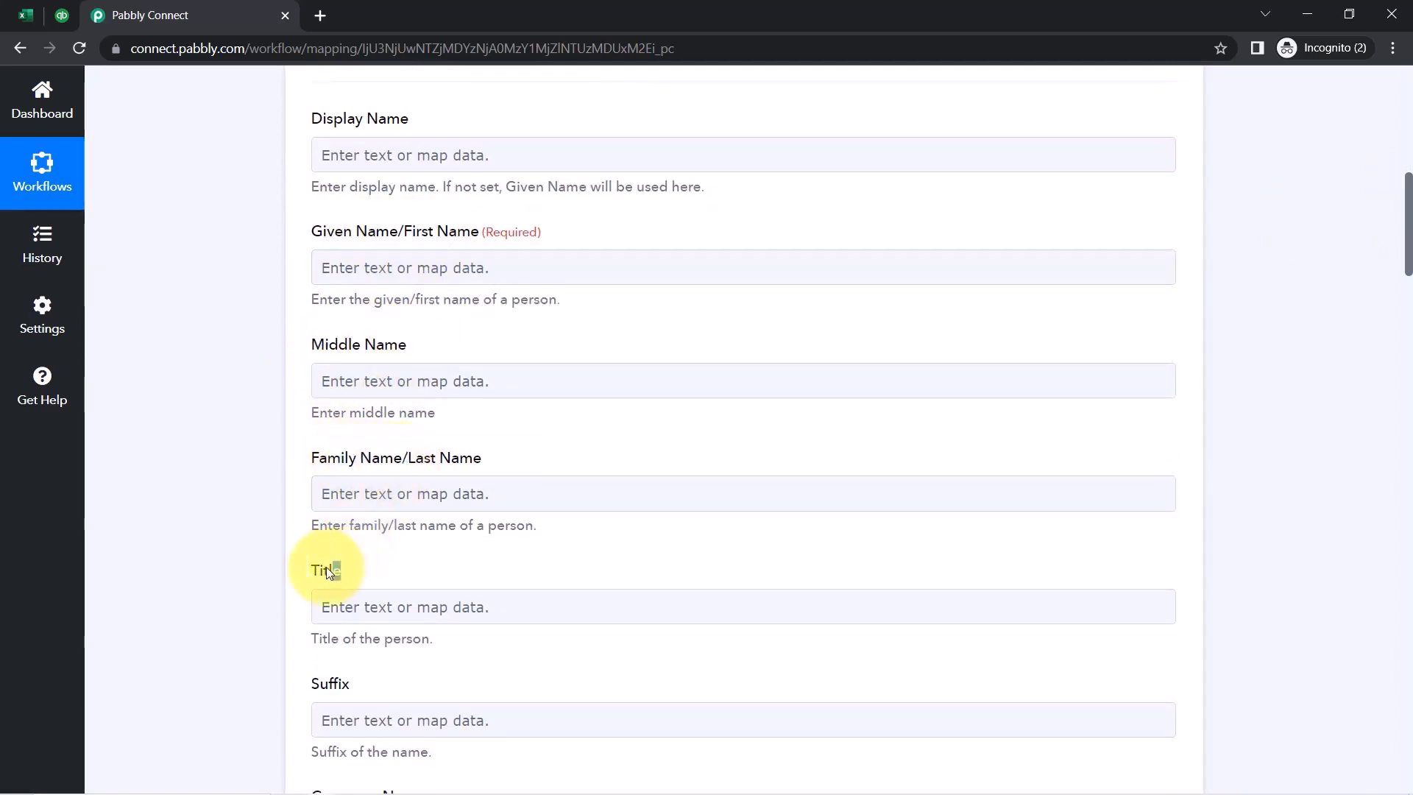
pyautogui.scroll(-3, 455, 494)
pyautogui.scroll(1, 454, 495)
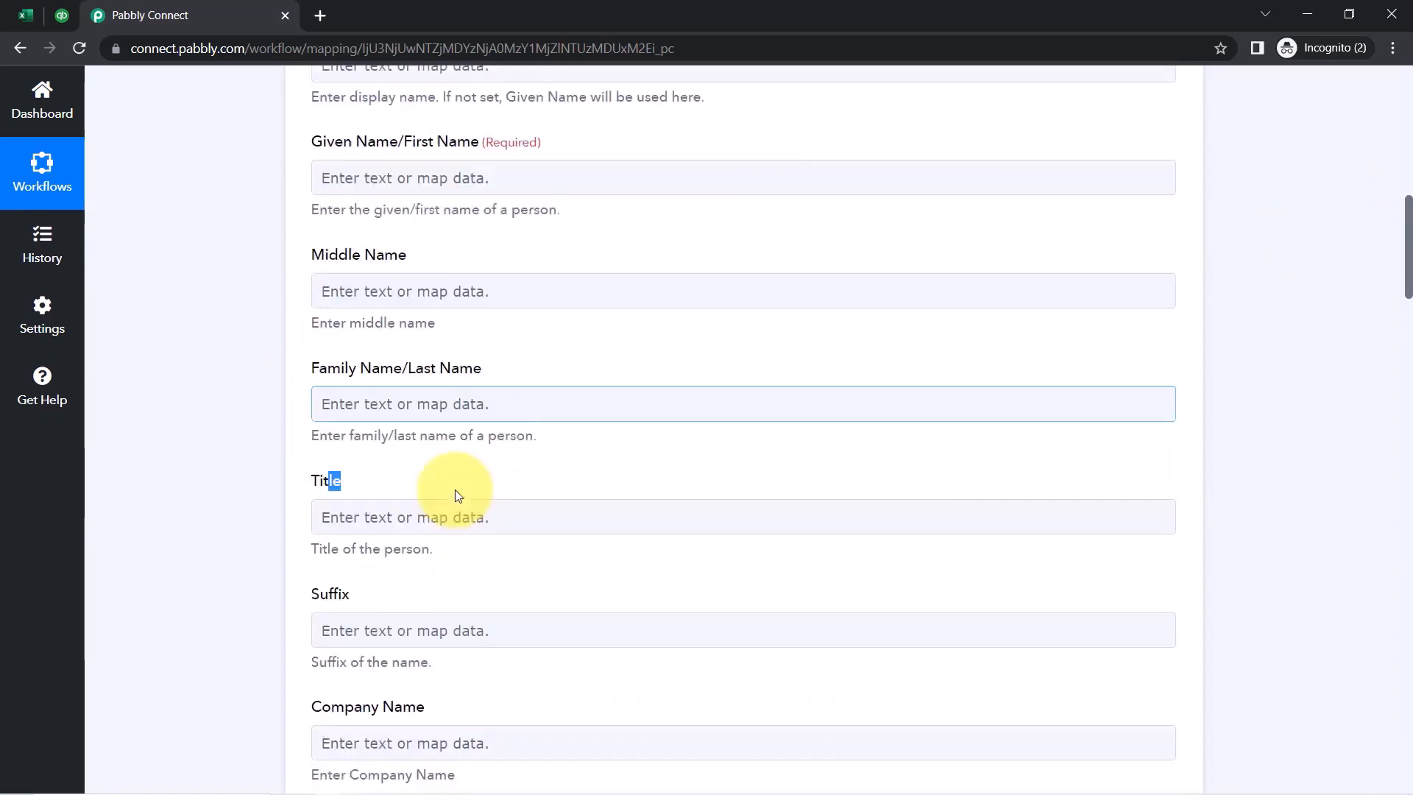
pyautogui.scroll(2, 454, 488)
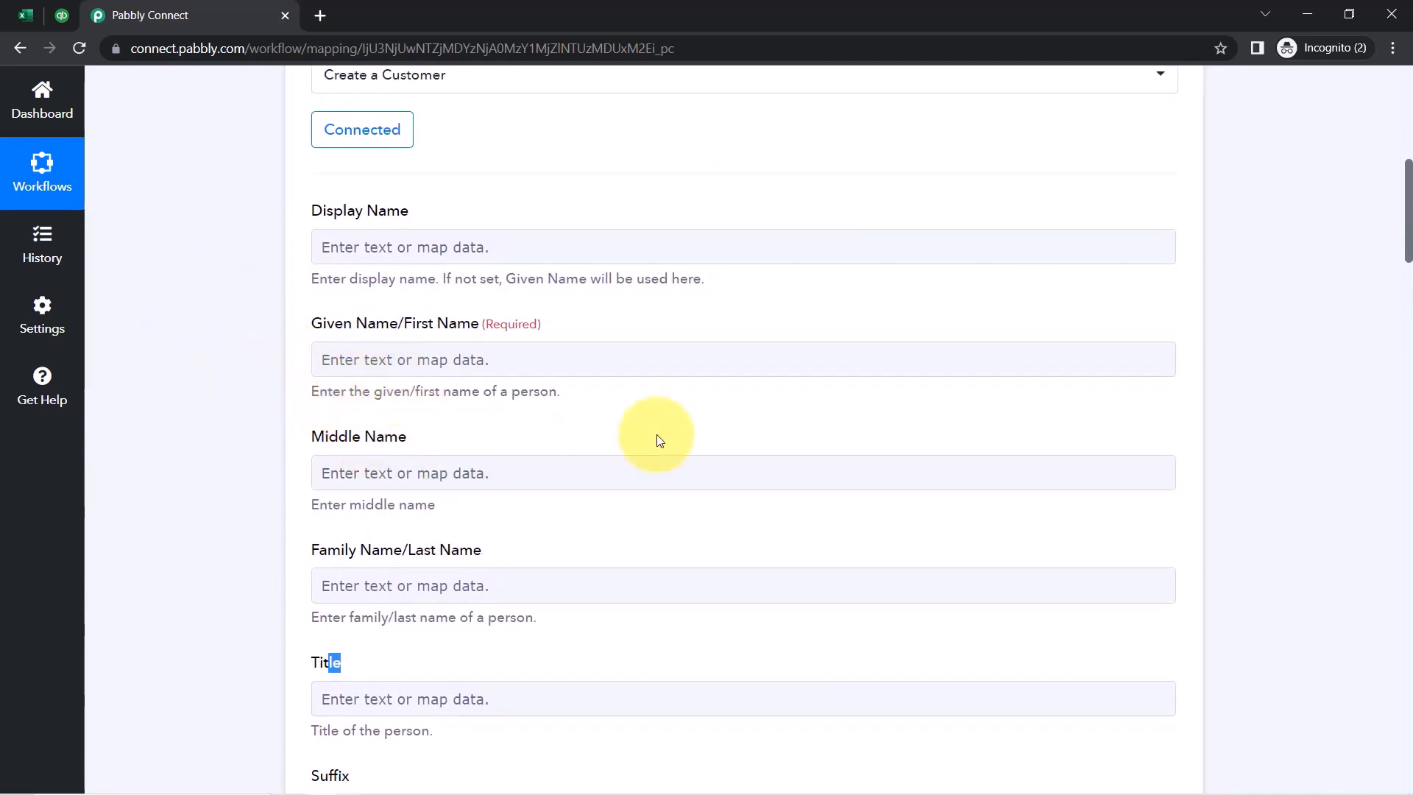
pyautogui.scroll(7, 656, 434)
pyautogui.click(729, 420)
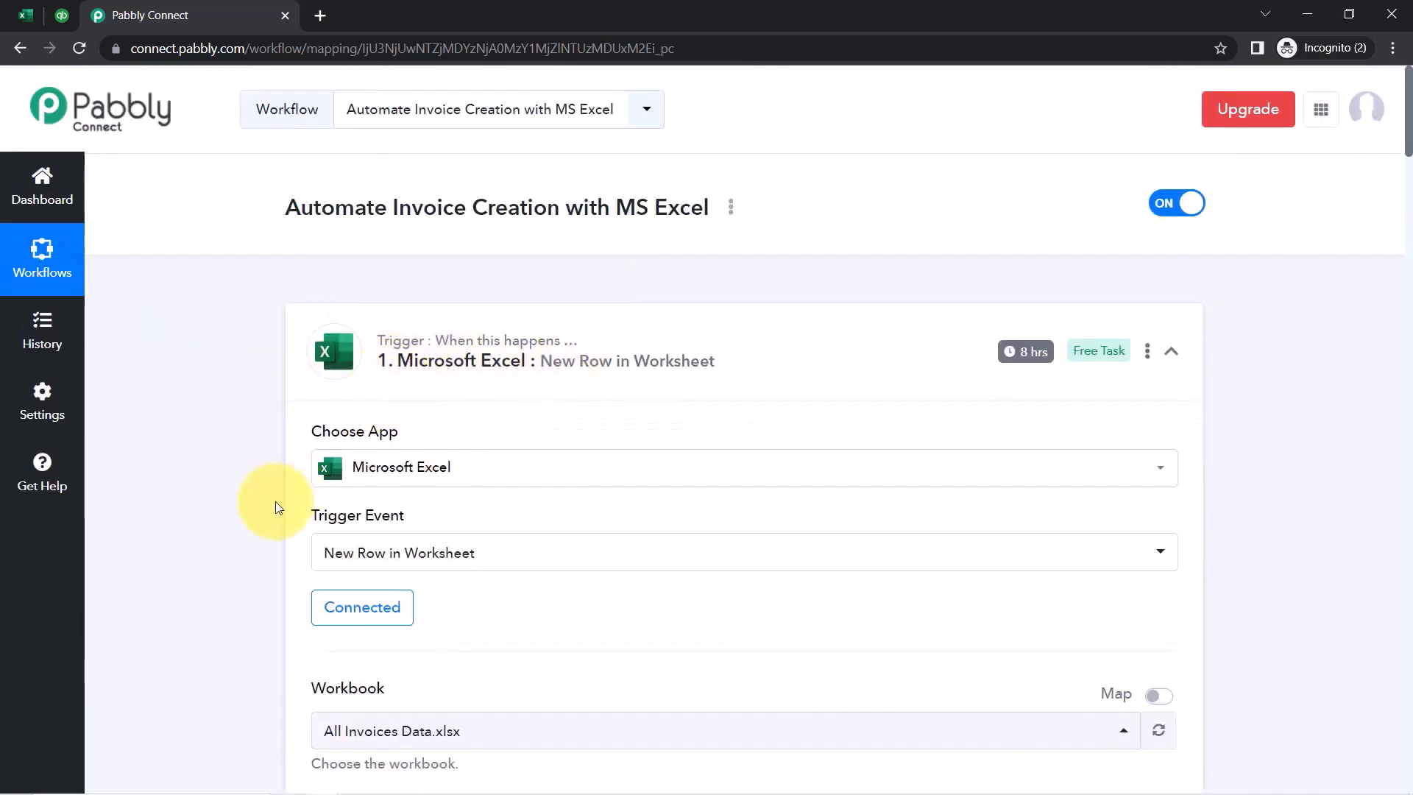
pyautogui.scroll(-8, 262, 530)
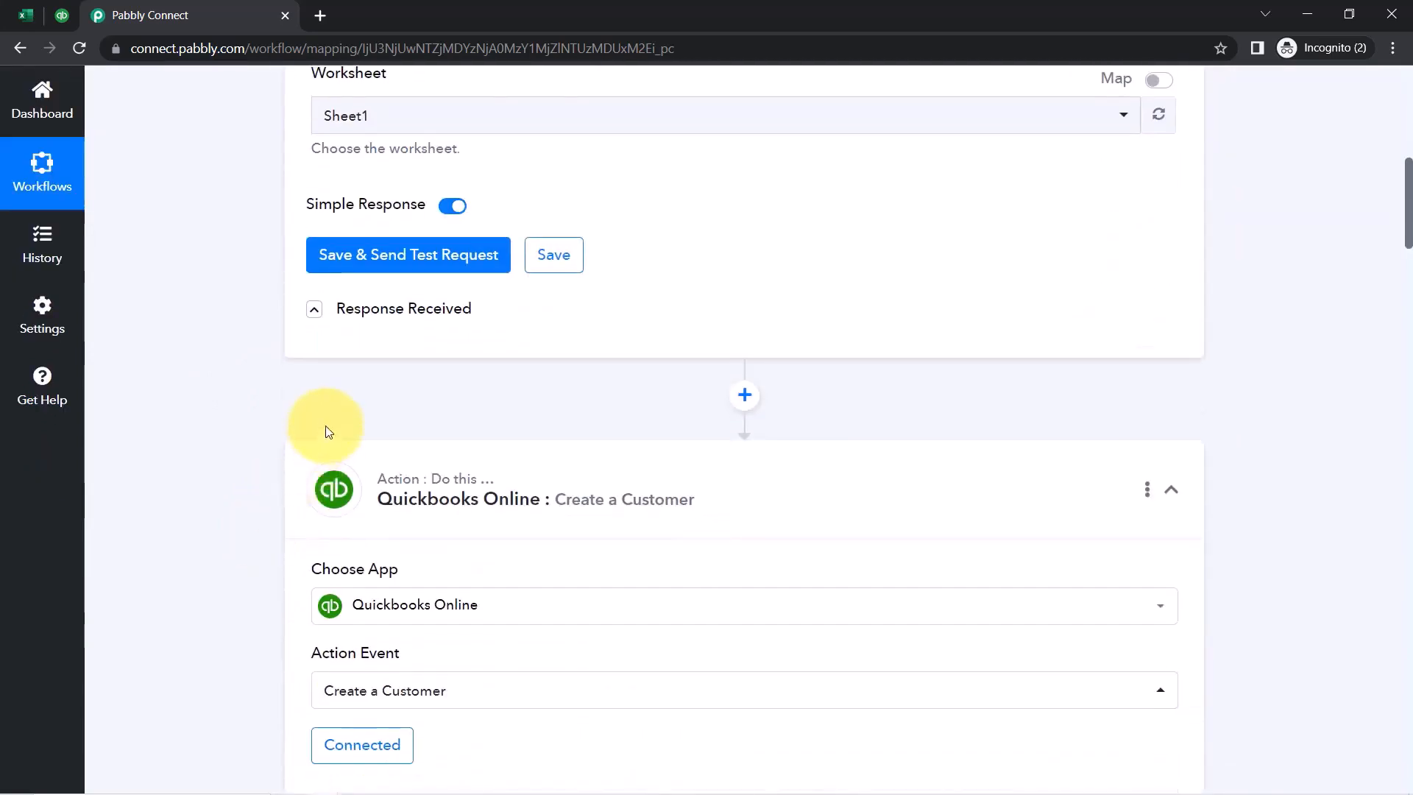
pyautogui.click(382, 318)
pyautogui.scroll(-2, 265, 383)
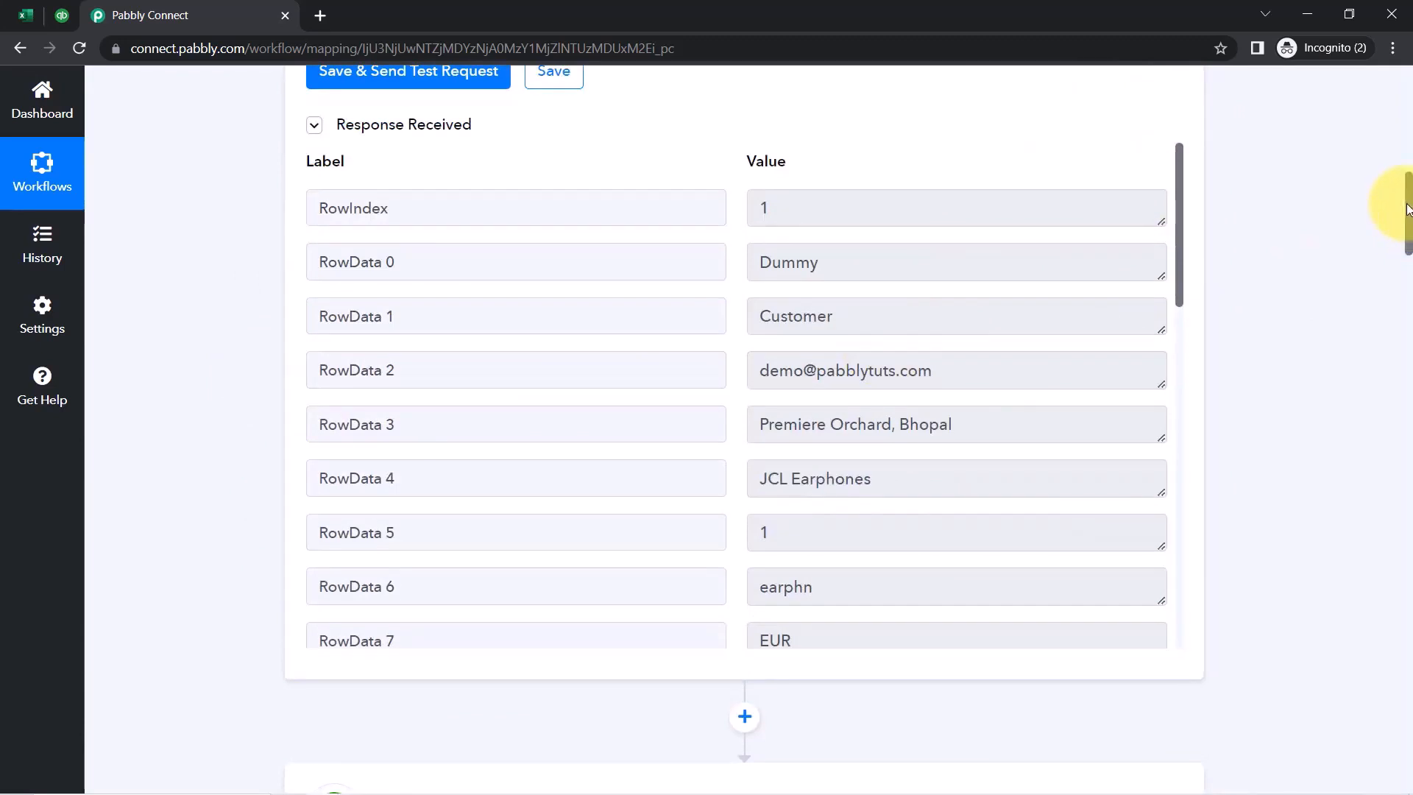
pyautogui.moveTo(1408, 214); pyautogui.dragTo(1401, 336)
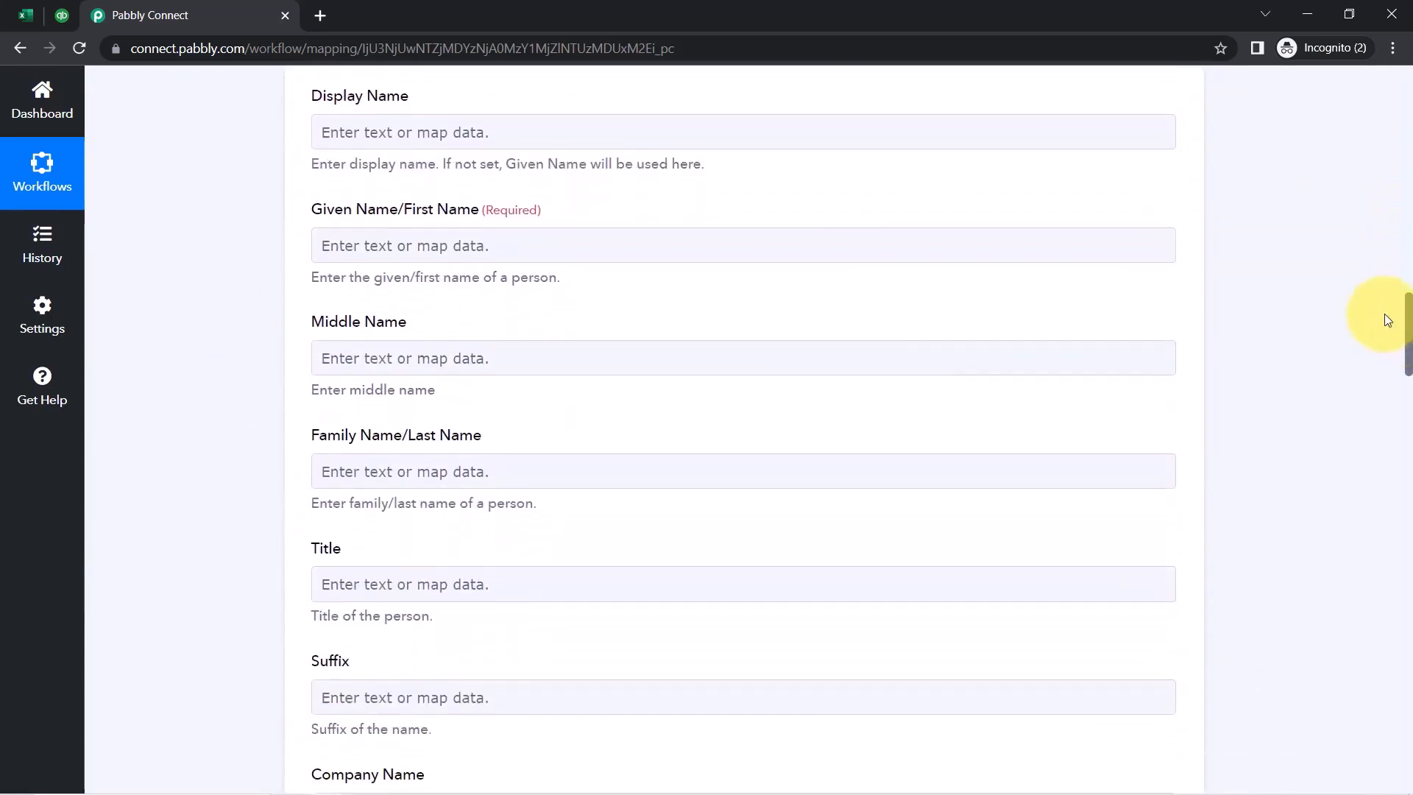
# Map Given Name to RowData 0 (Dummy) and Family Name to RowData 1 (Customer)
pyautogui.click(340, 246)
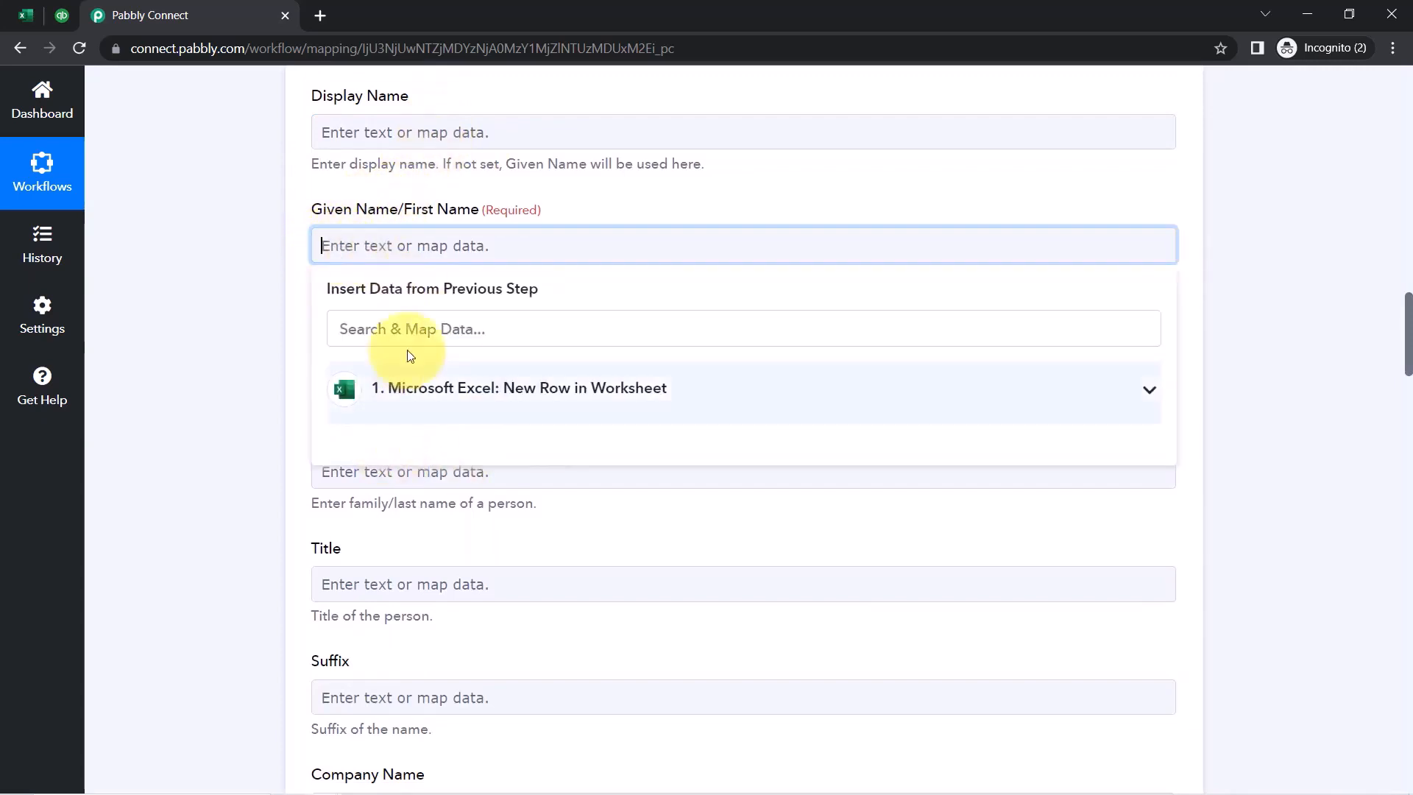
pyautogui.click(477, 387)
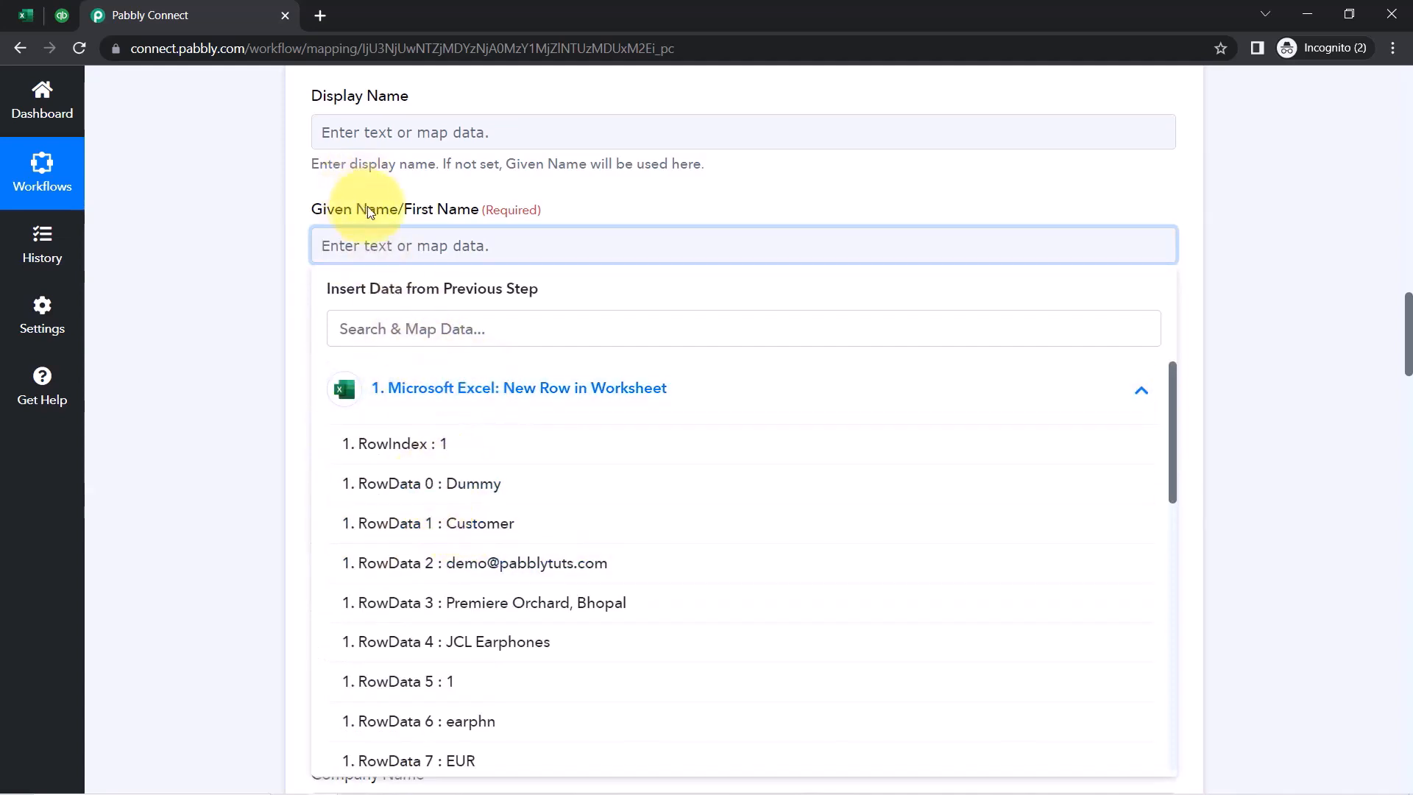
pyautogui.click(460, 484)
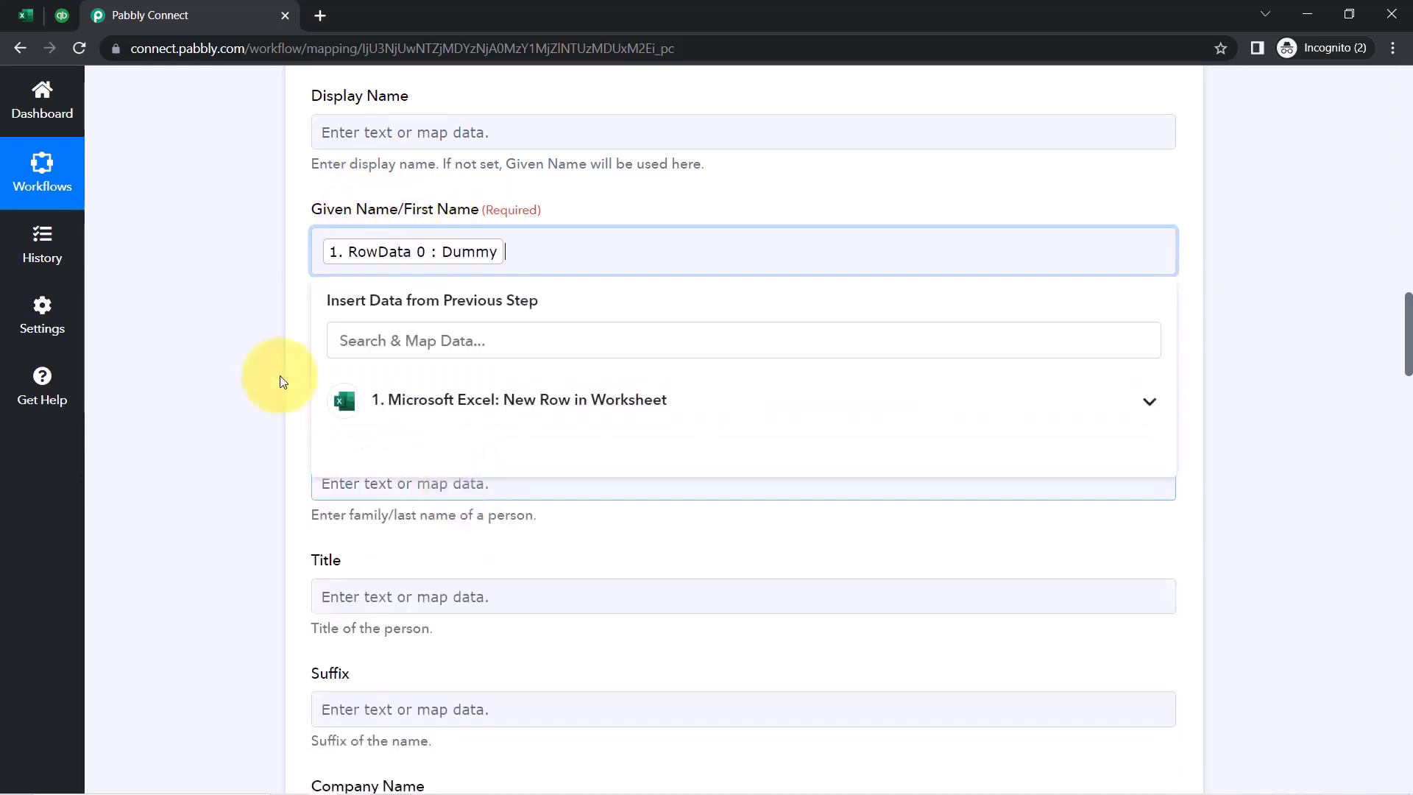
pyautogui.click(250, 355)
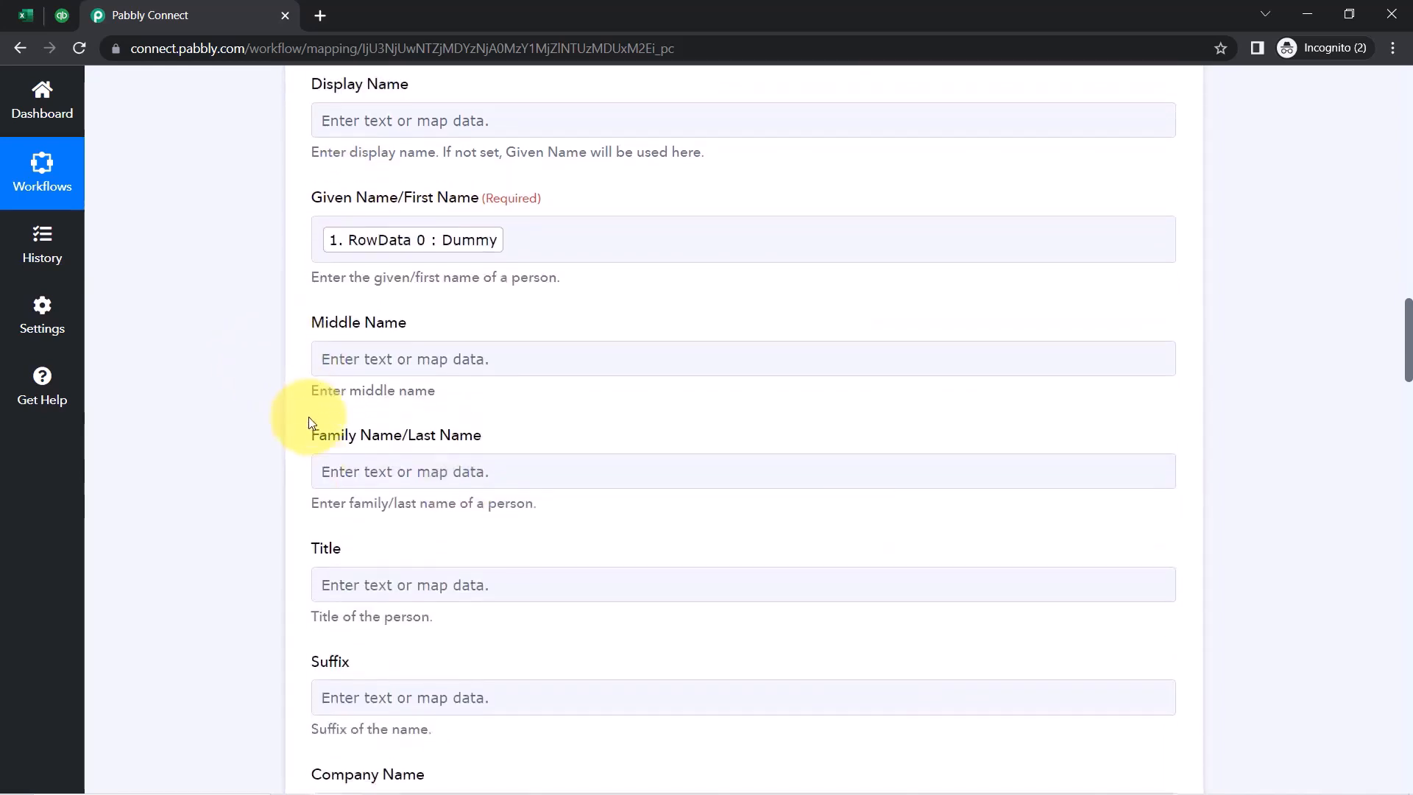
pyautogui.scroll(-2, 320, 421)
pyautogui.click(320, 297)
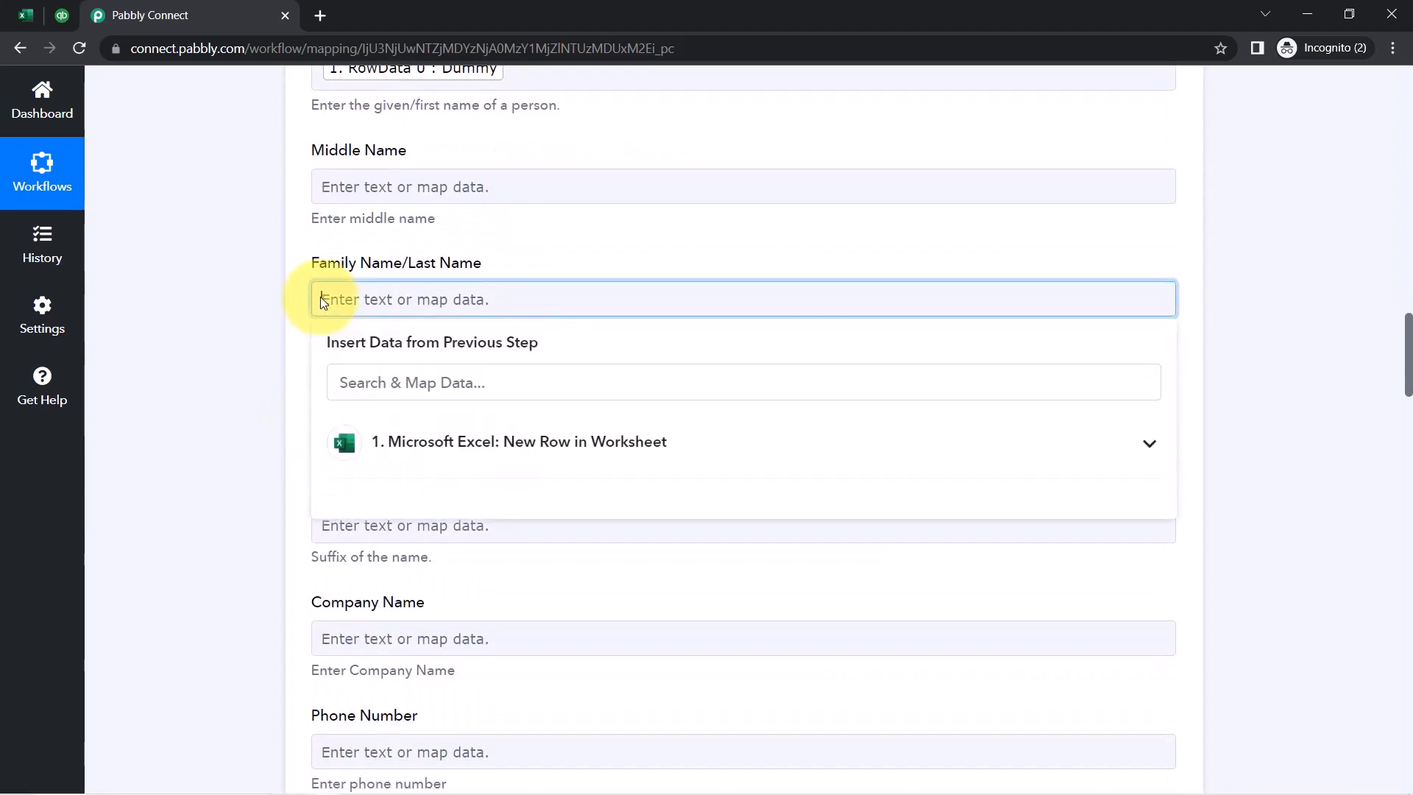
pyautogui.click(436, 453)
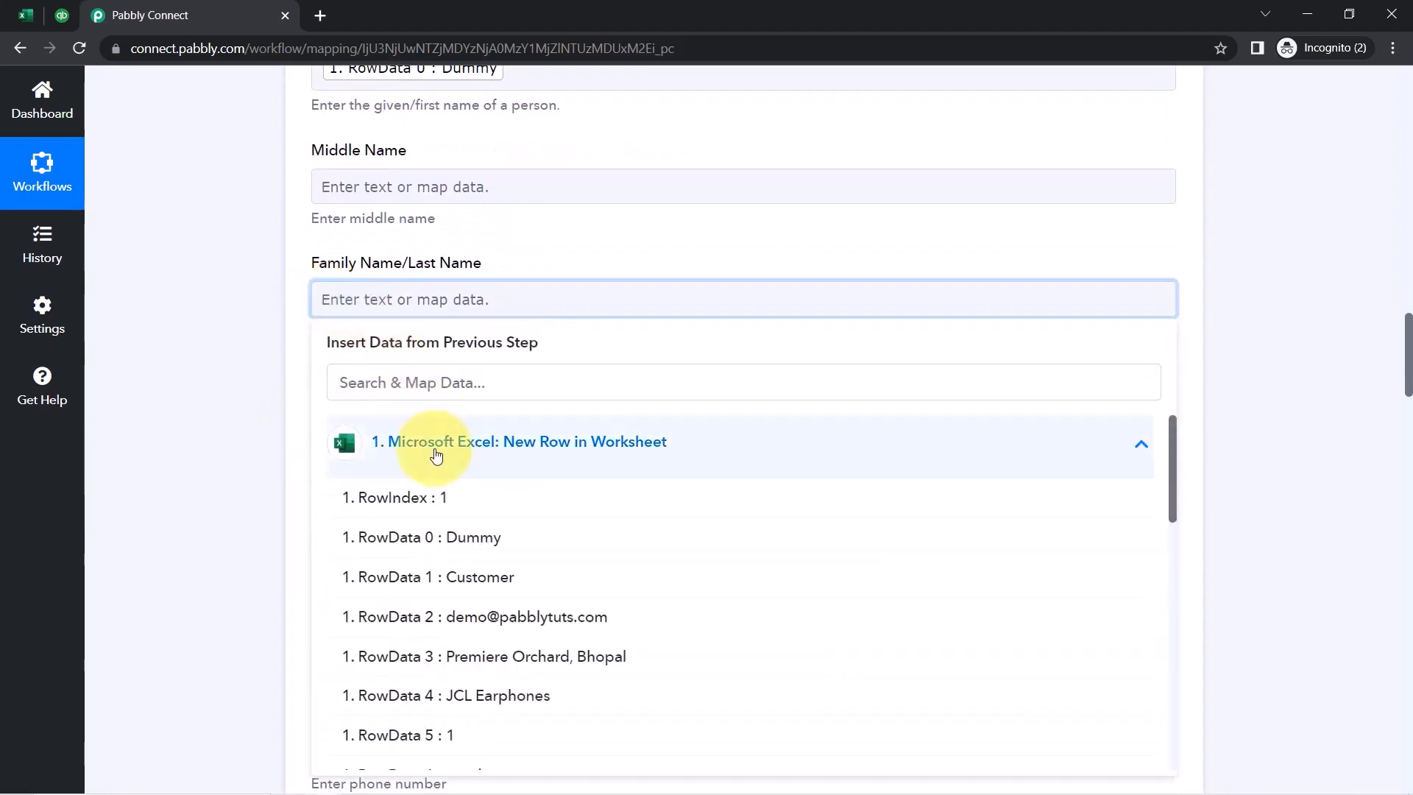
pyautogui.click(379, 577)
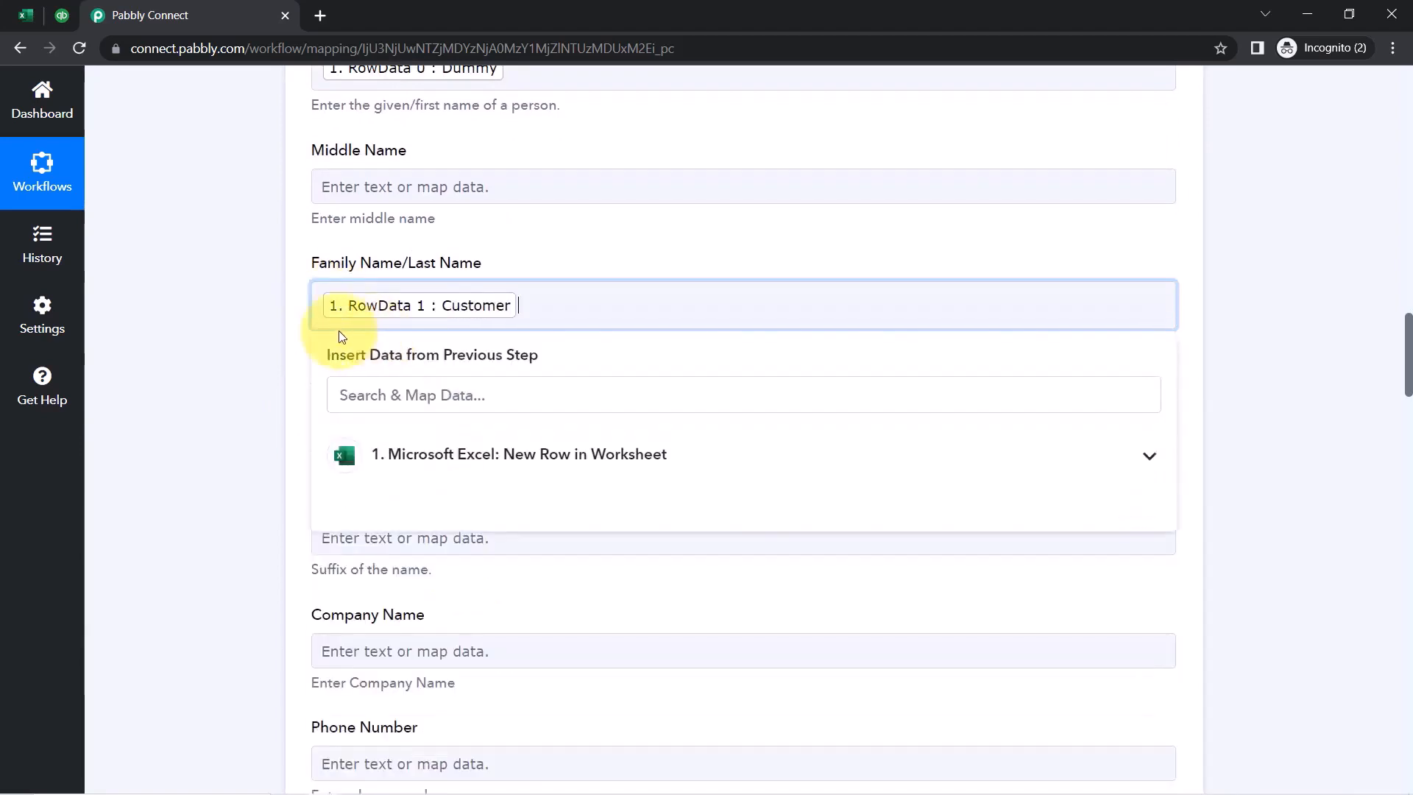
pyautogui.click(165, 324)
# Remove the RowData 2 value mistakenly mapped into Mobile Number, leaving it empty
pyautogui.scroll(-5, 206, 378)
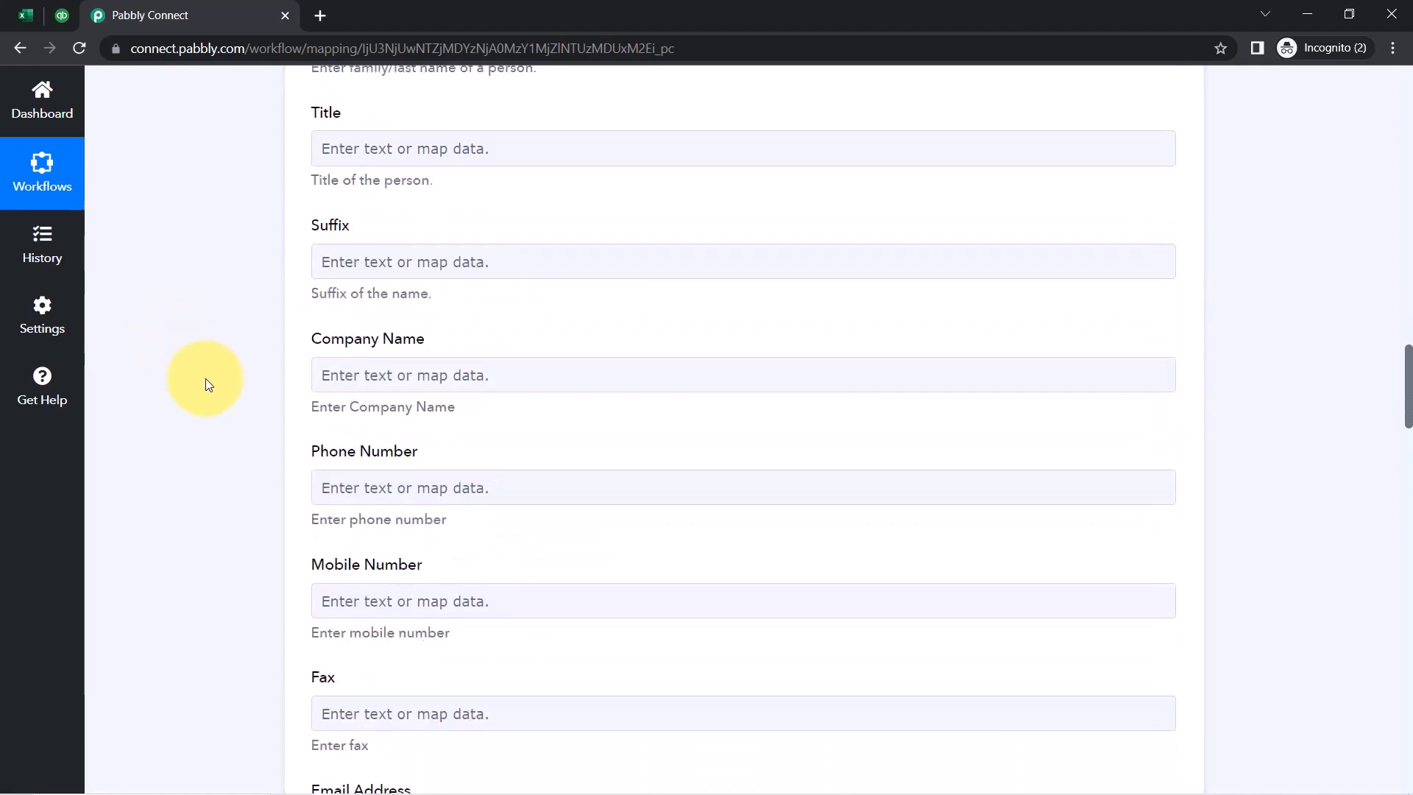
pyautogui.scroll(-4, 205, 378)
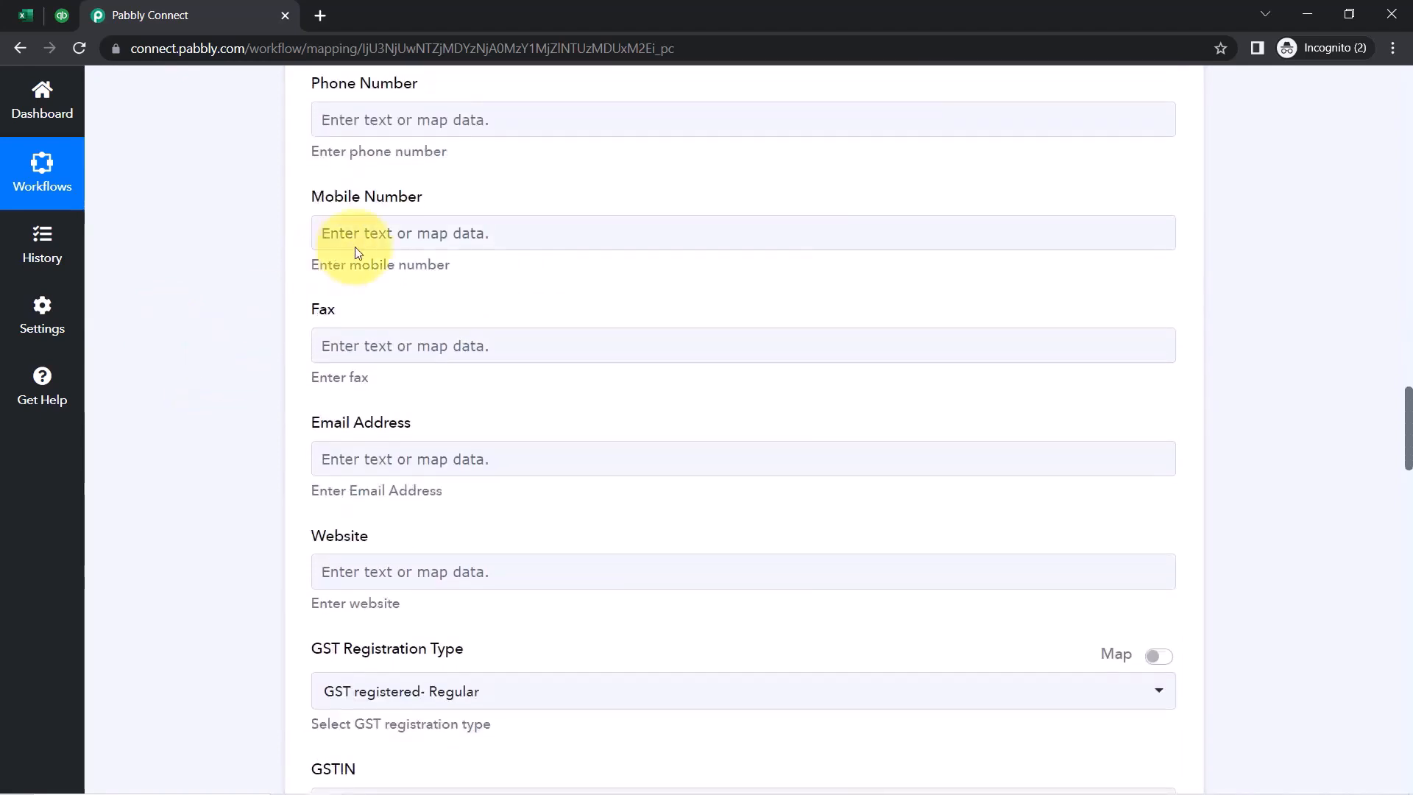
pyautogui.click(356, 249)
pyautogui.click(421, 371)
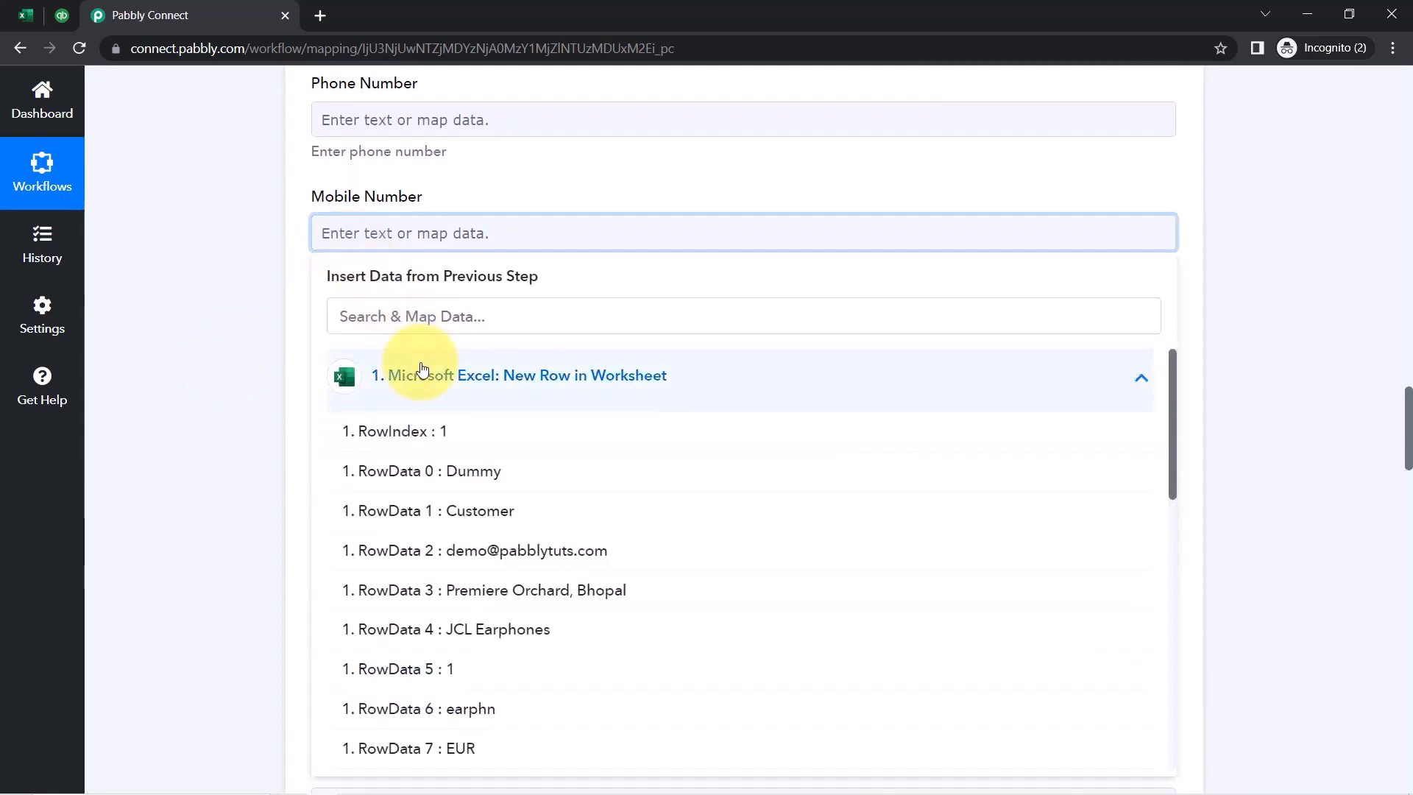
pyautogui.click(466, 553)
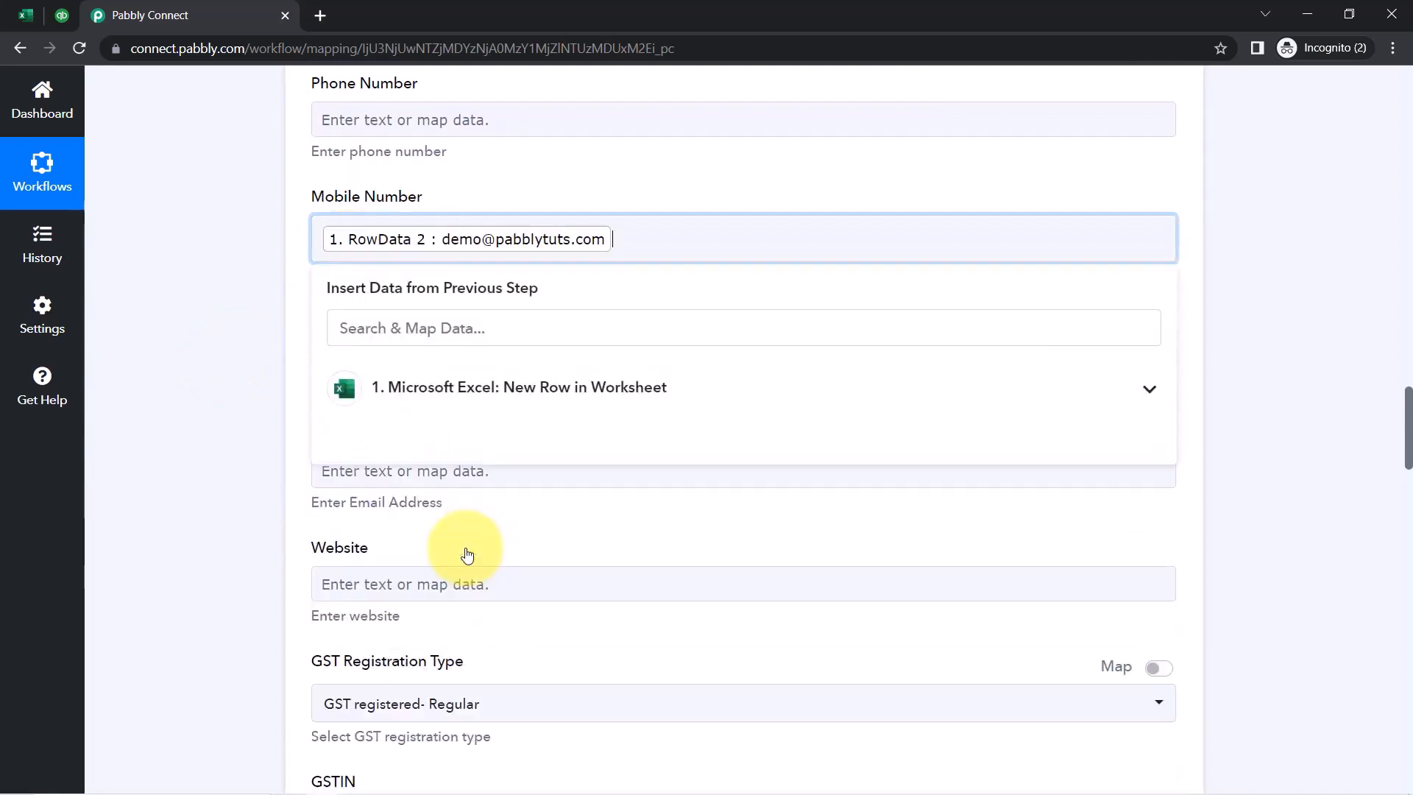
pyautogui.press('BackSpace')
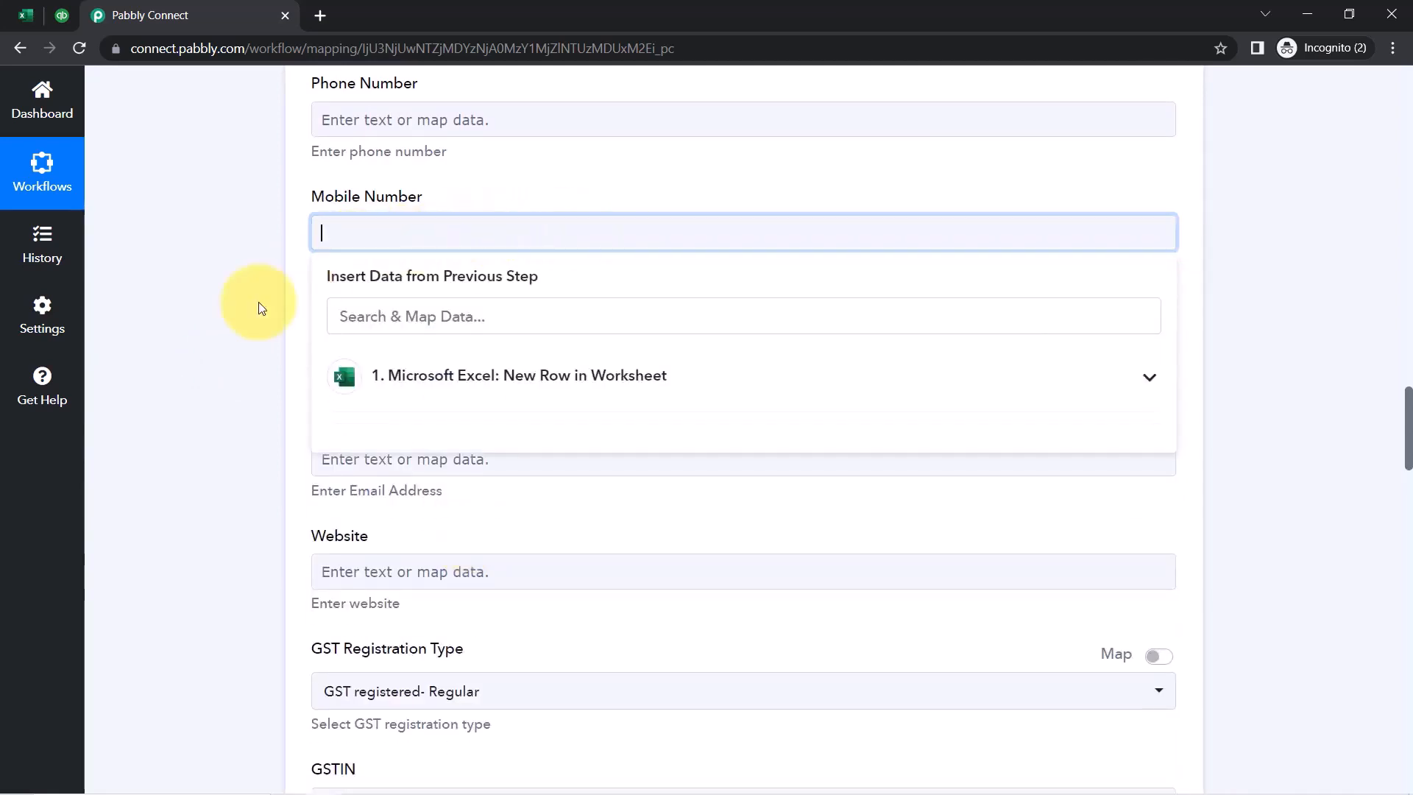
pyautogui.click(272, 340)
# Map Email Address to the Excel row's RowData 2 email value
pyautogui.scroll(-3, 268, 432)
pyautogui.click(326, 275)
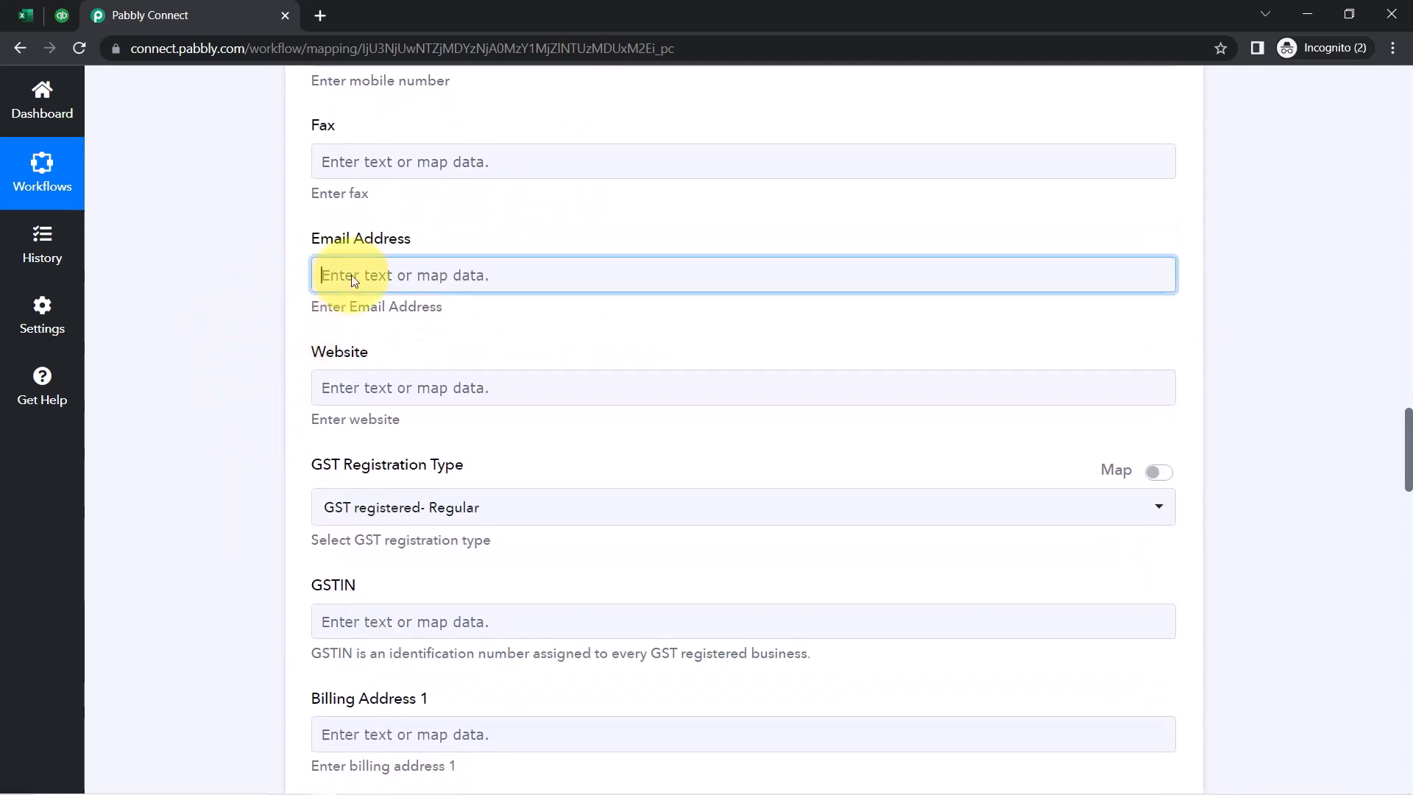
pyautogui.click(429, 418)
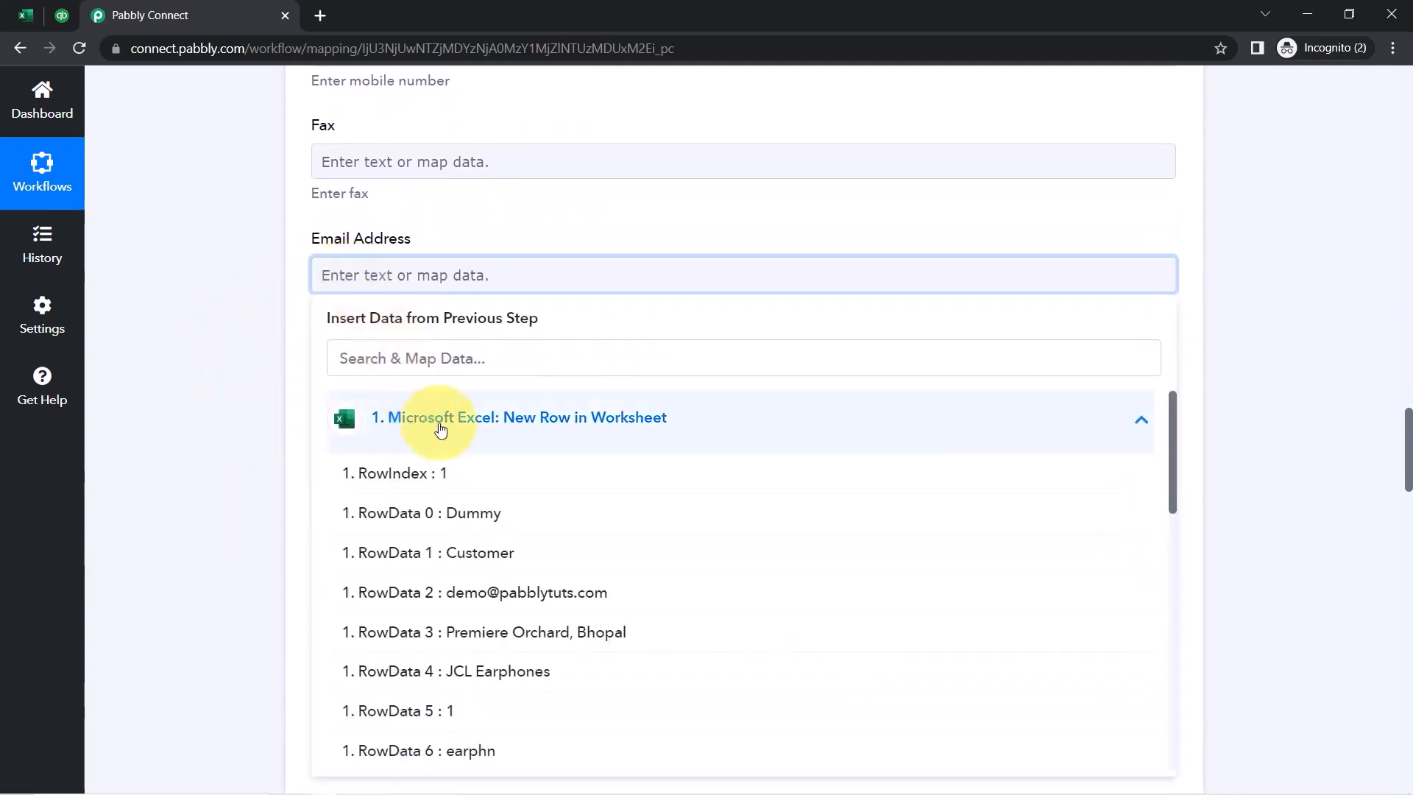
pyautogui.click(461, 590)
pyautogui.click(228, 379)
# Map Shipping Address 1 to the Excel row's RowData 3 address
pyautogui.scroll(-8, 228, 379)
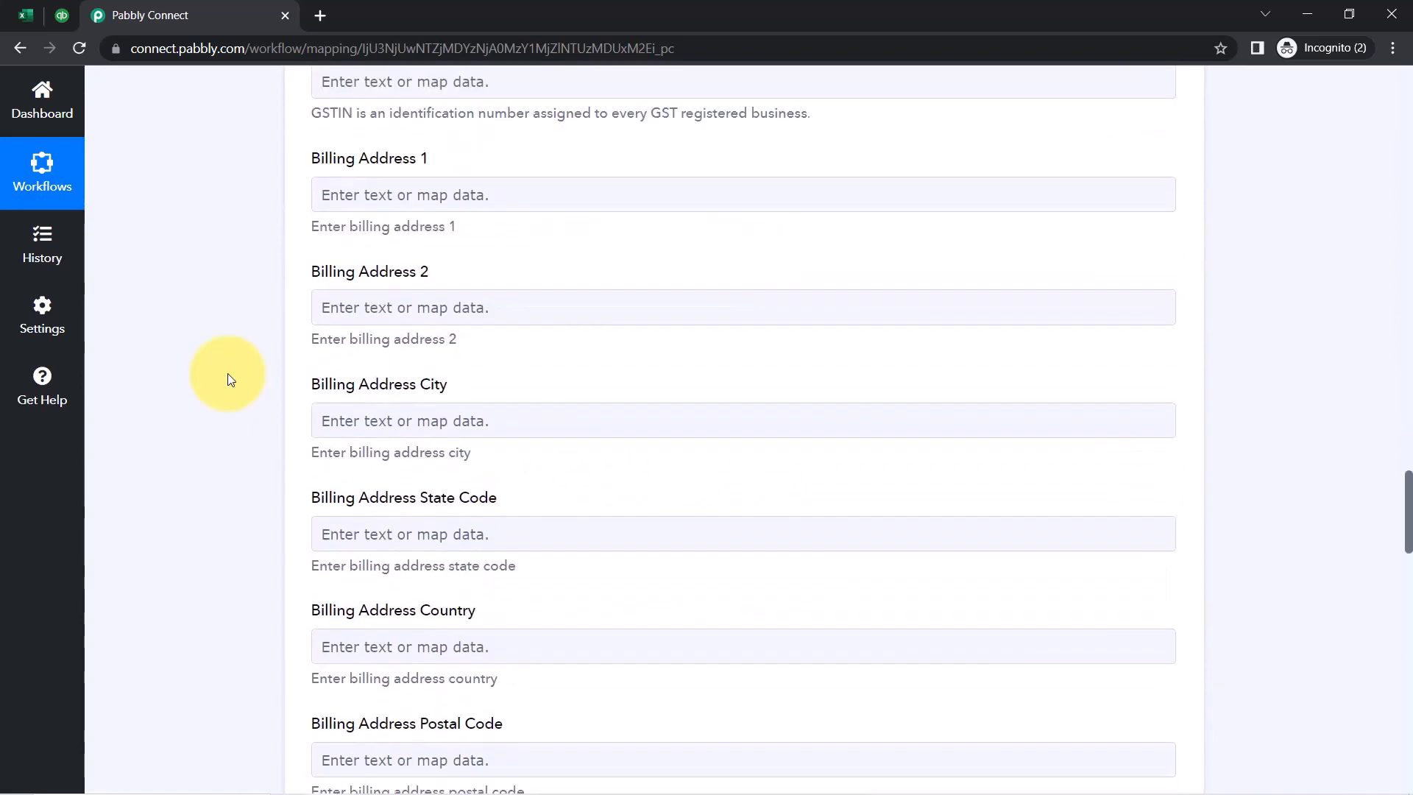
pyautogui.scroll(-1, 211, 406)
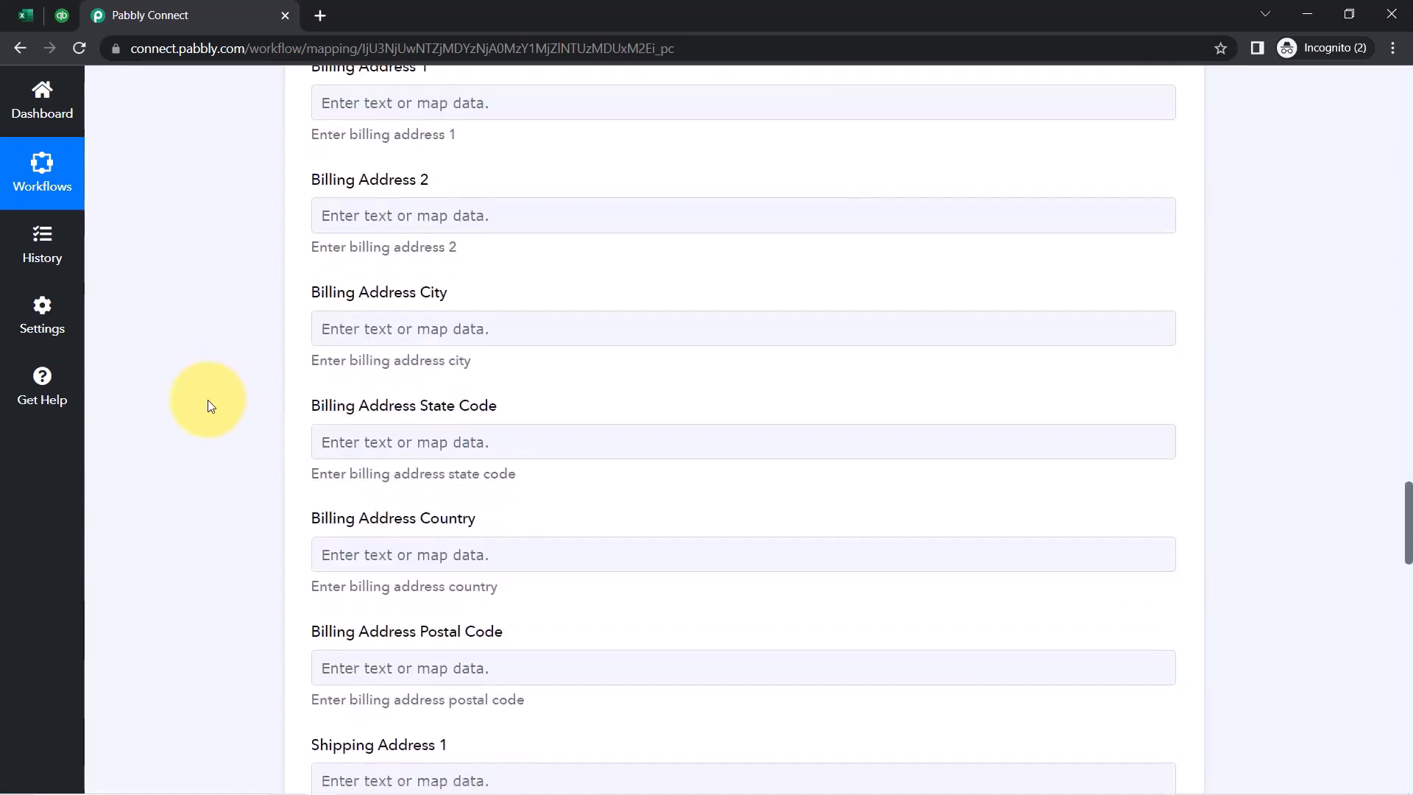
pyautogui.scroll(-2, 212, 405)
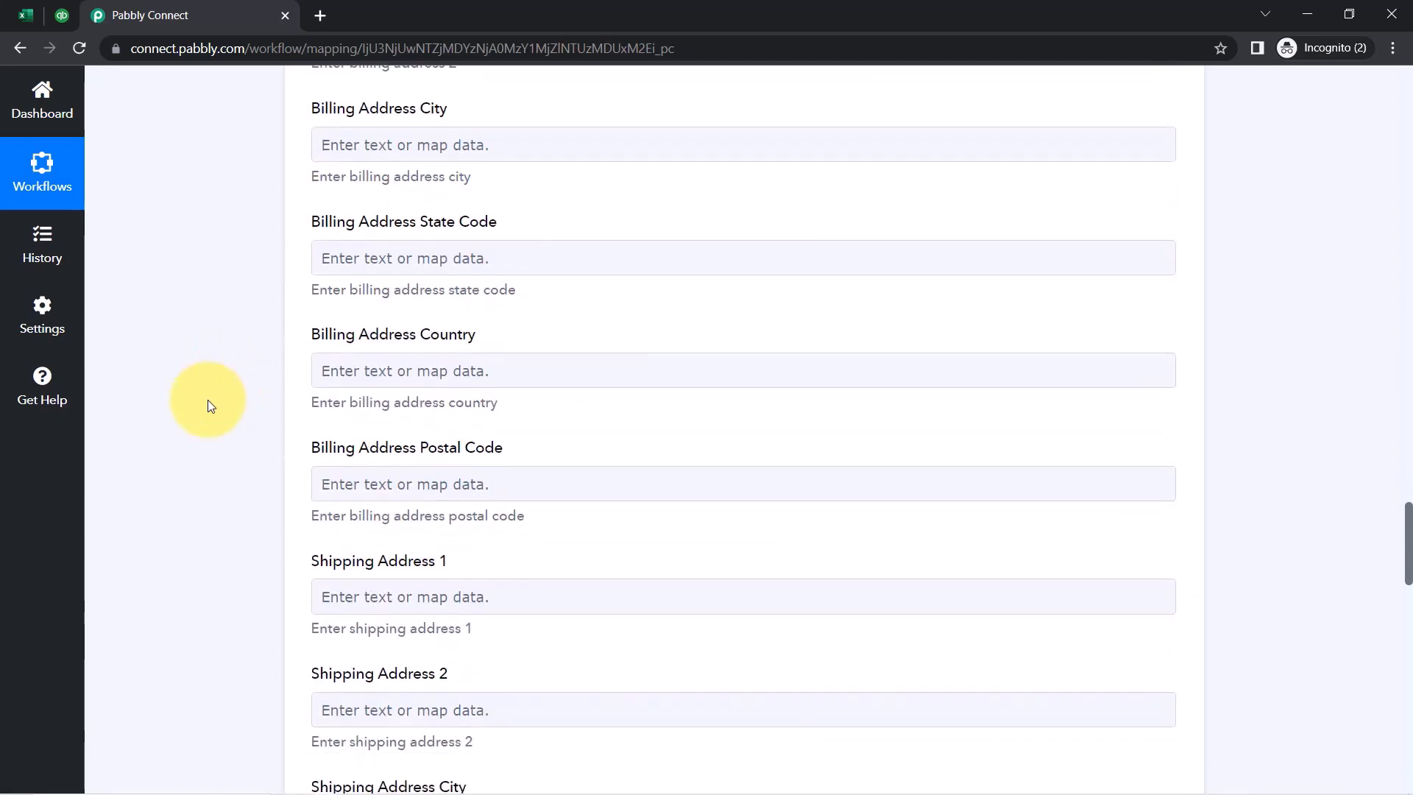
pyautogui.scroll(-1, 211, 405)
pyautogui.scroll(-2, 210, 406)
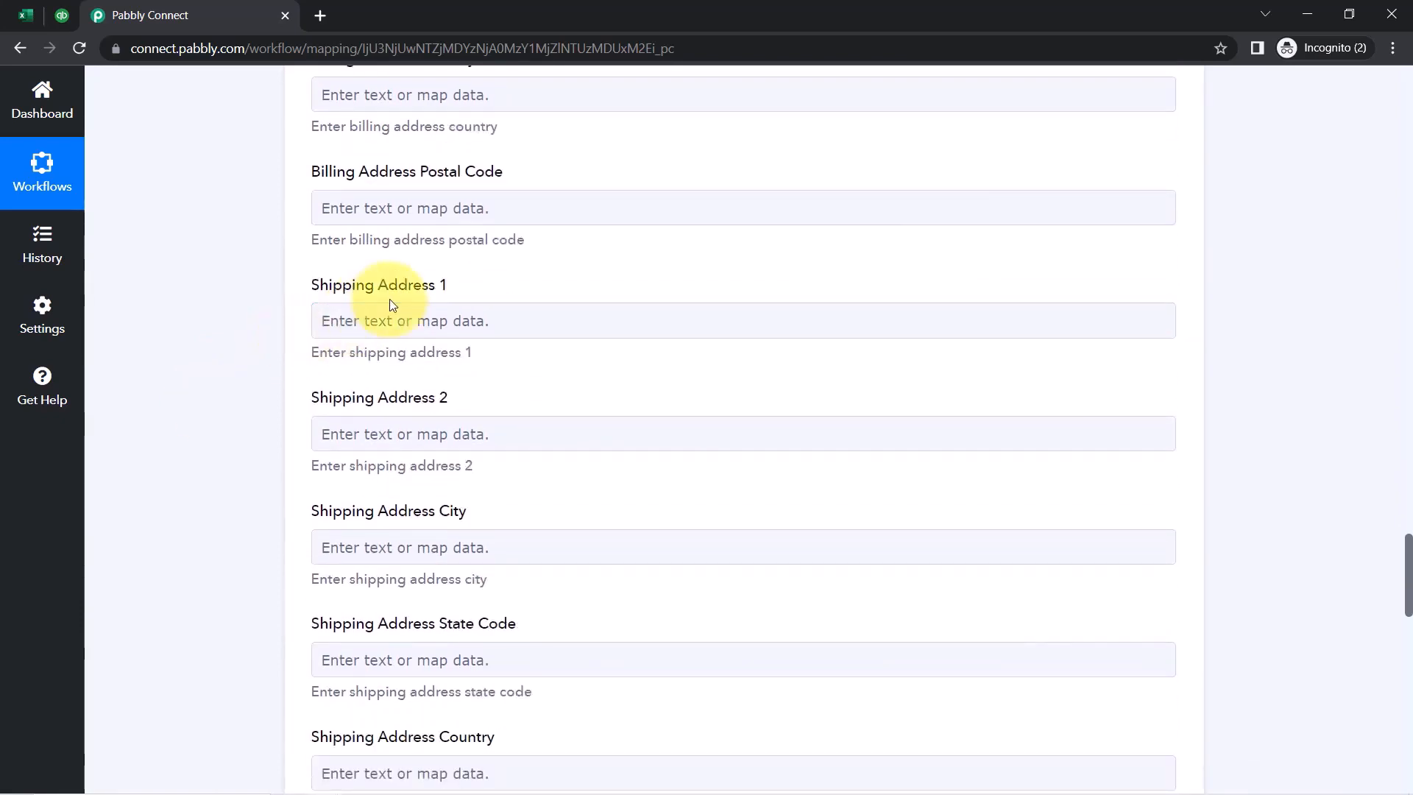
pyautogui.click(372, 316)
pyautogui.click(447, 477)
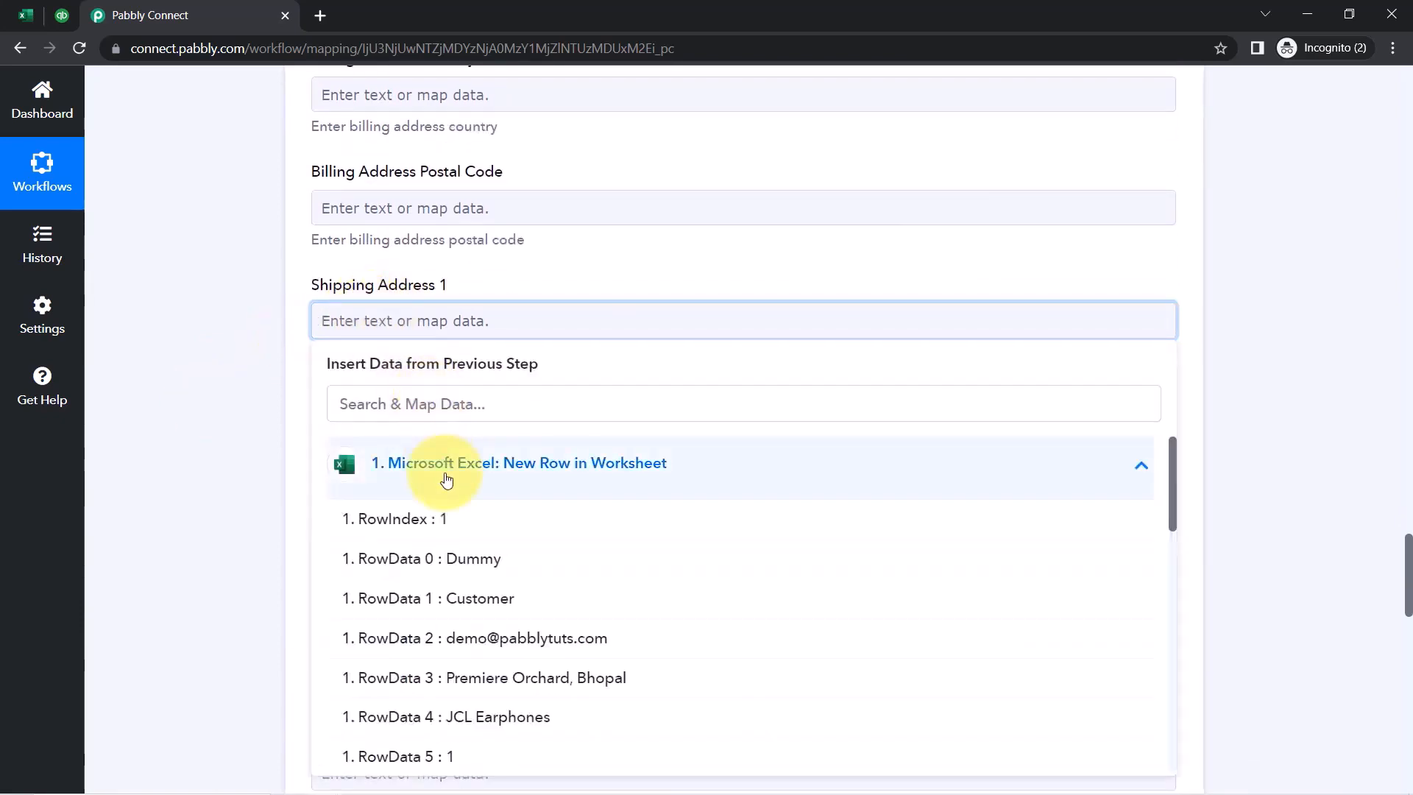
pyautogui.click(499, 680)
pyautogui.click(272, 457)
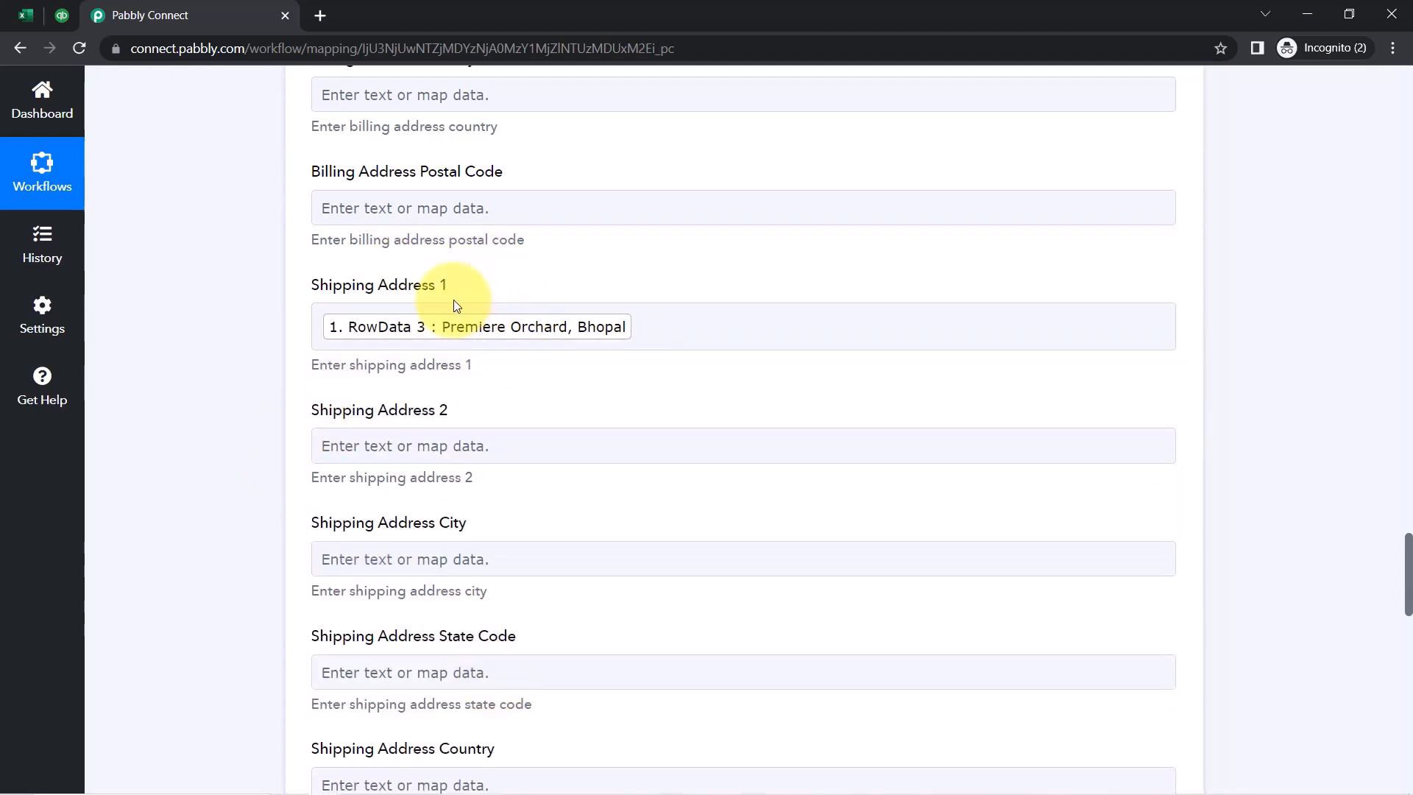
pyautogui.scroll(-15, 250, 350)
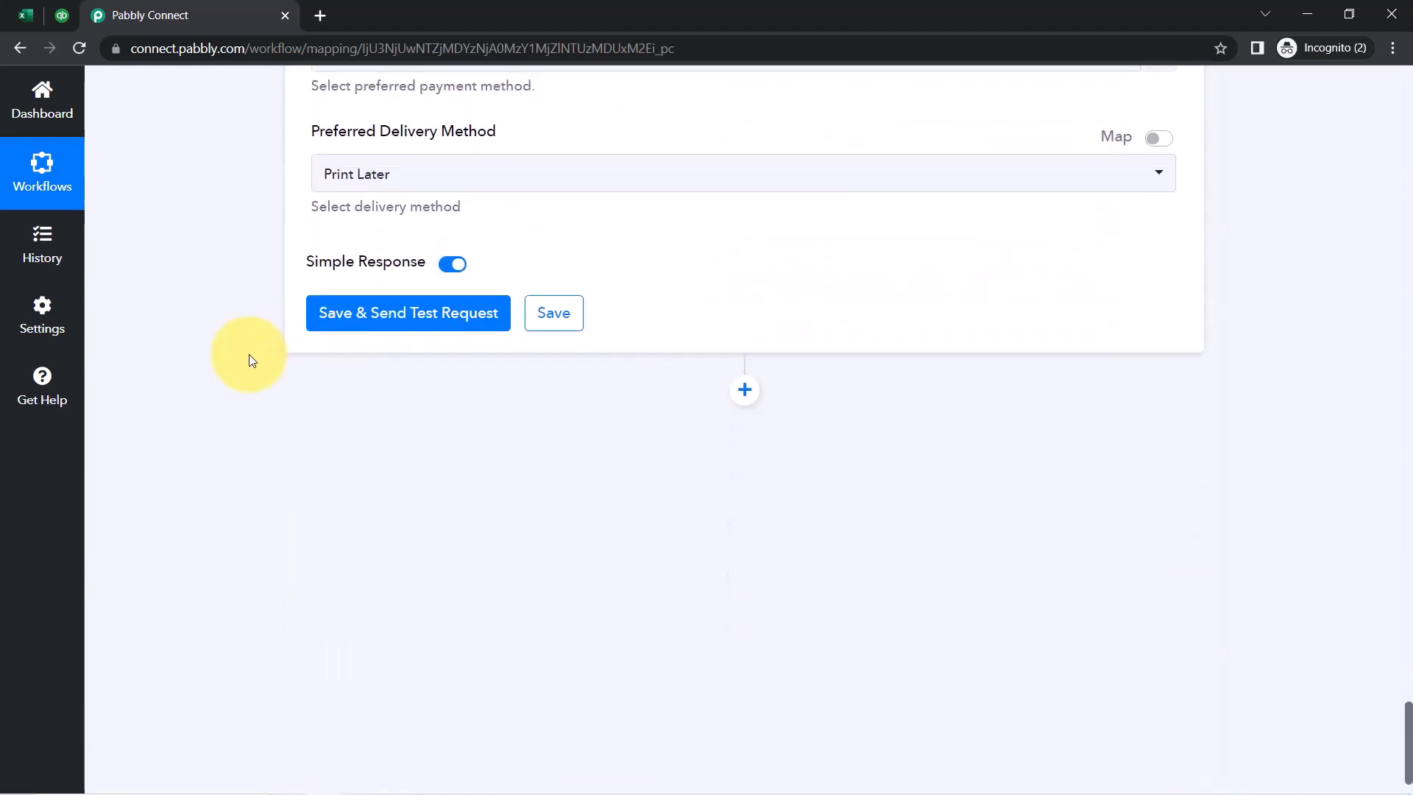
# Save and test the customer step, which returns created customer Id 2, then go to QuickBooks
pyautogui.click(376, 324)
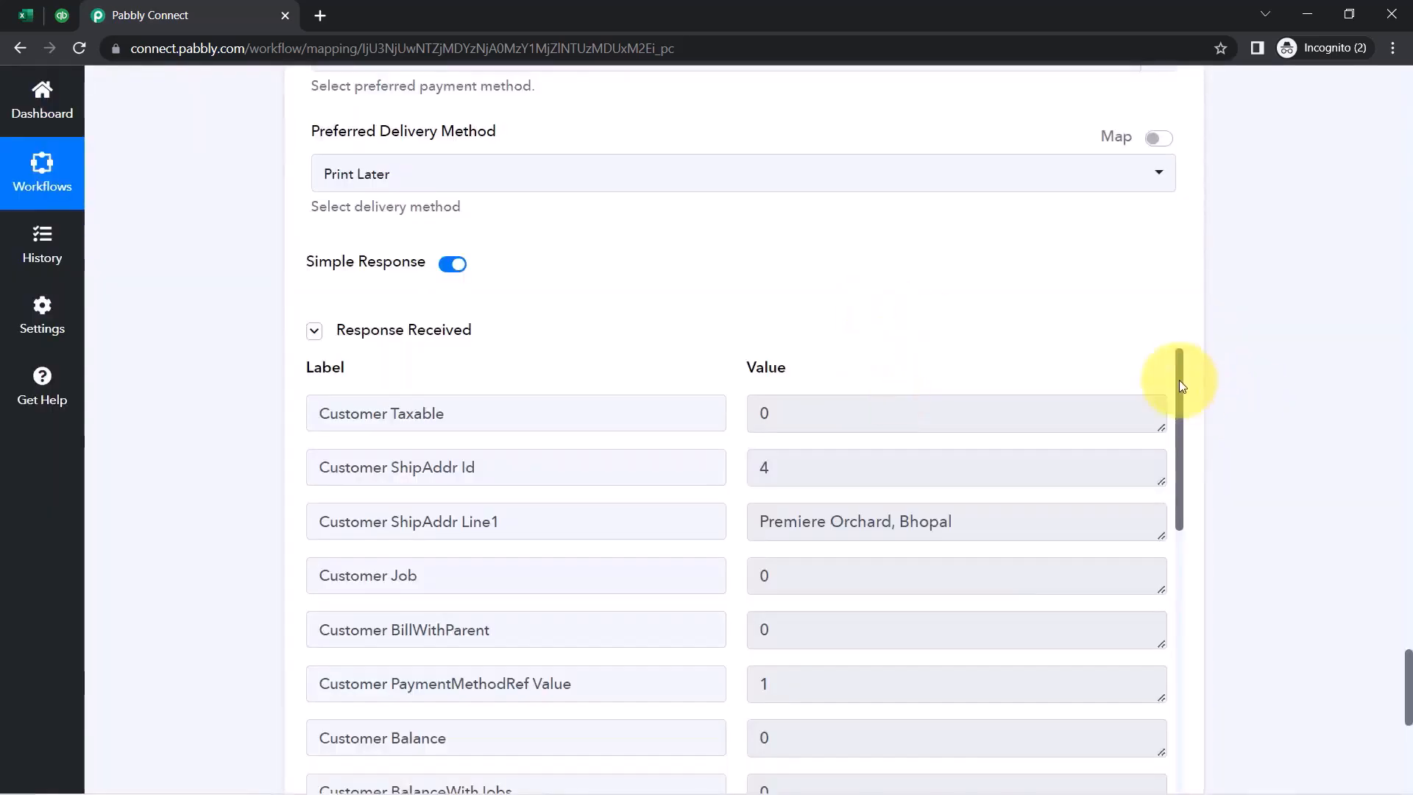
pyautogui.moveTo(1180, 380); pyautogui.dragTo(1171, 341)
pyautogui.click(374, 340)
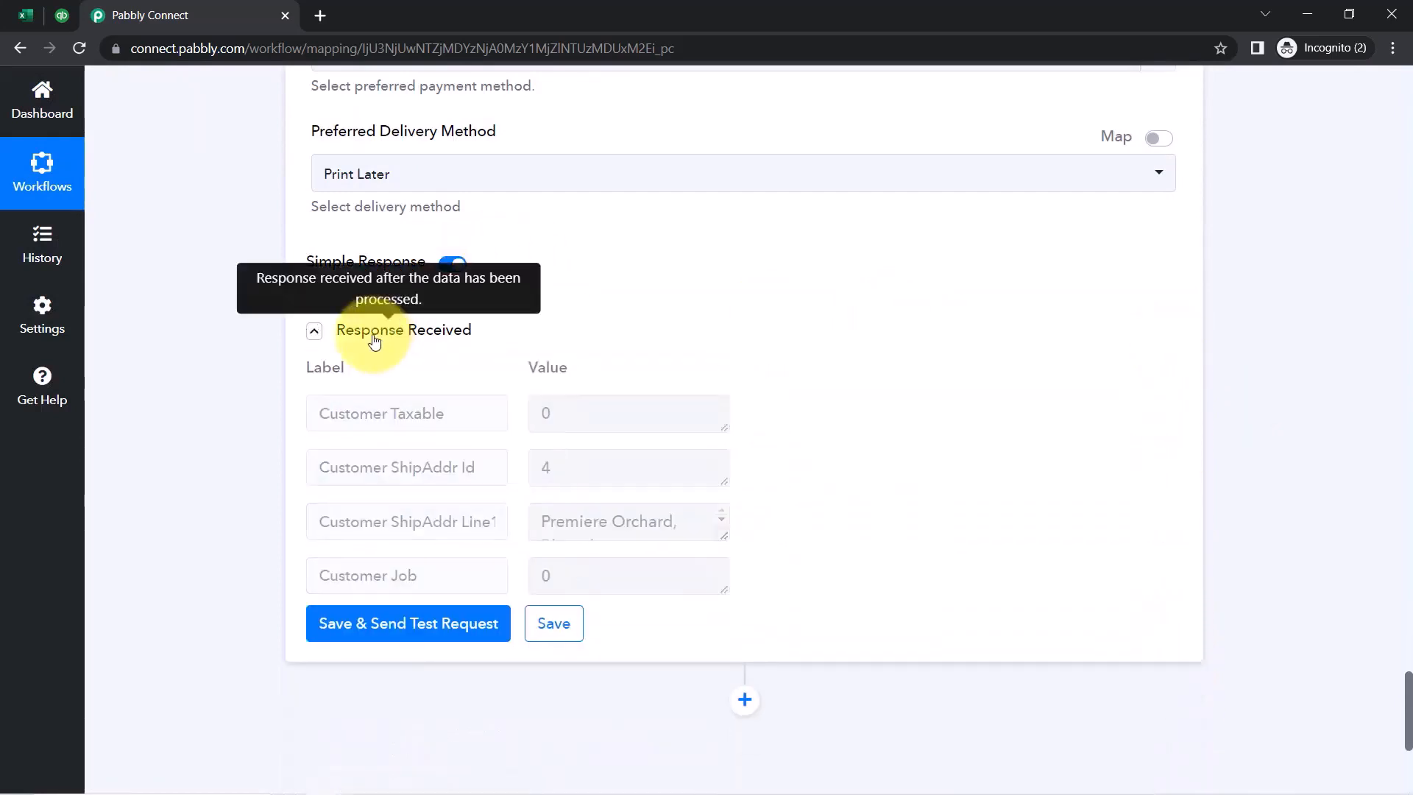
pyautogui.click(374, 338)
pyautogui.click(374, 339)
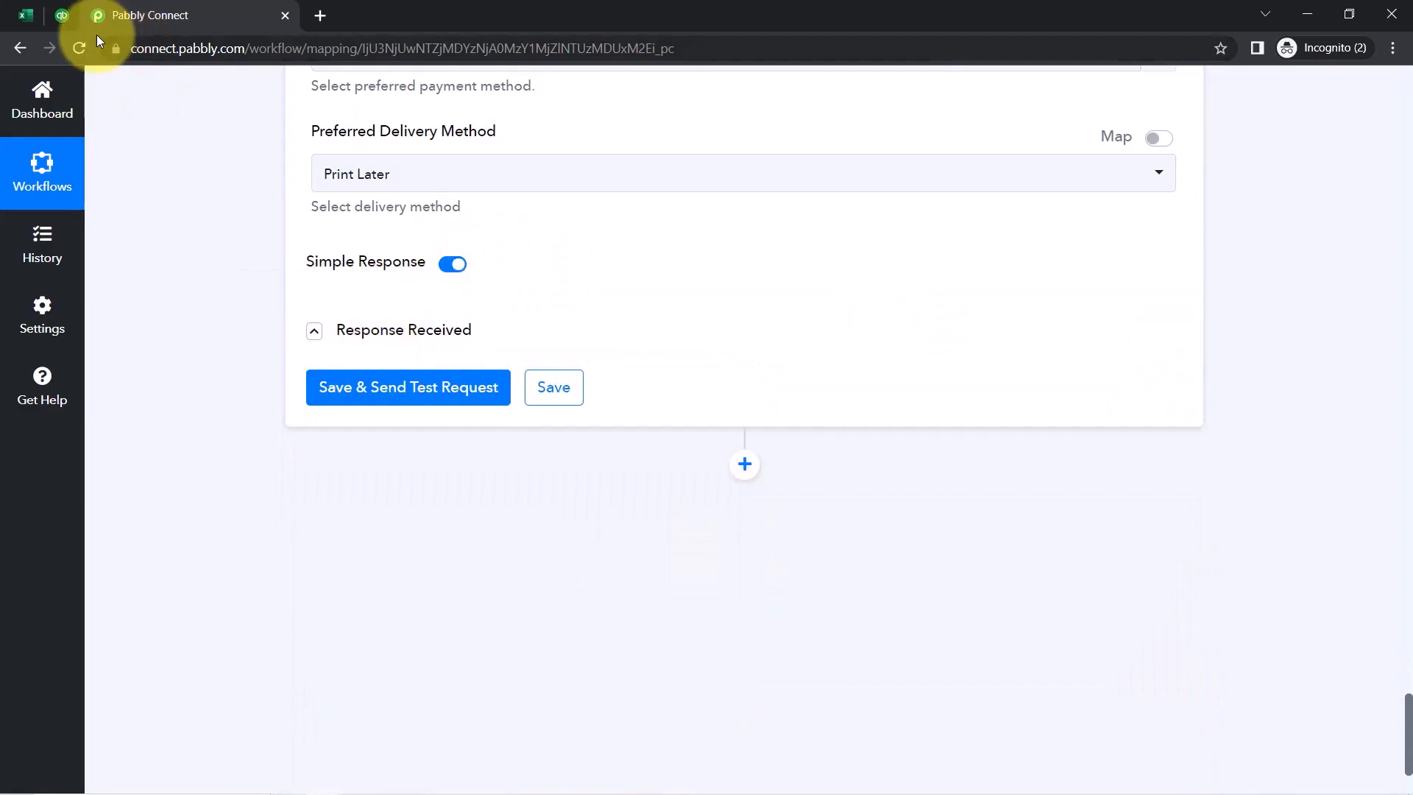
pyautogui.click(61, 12)
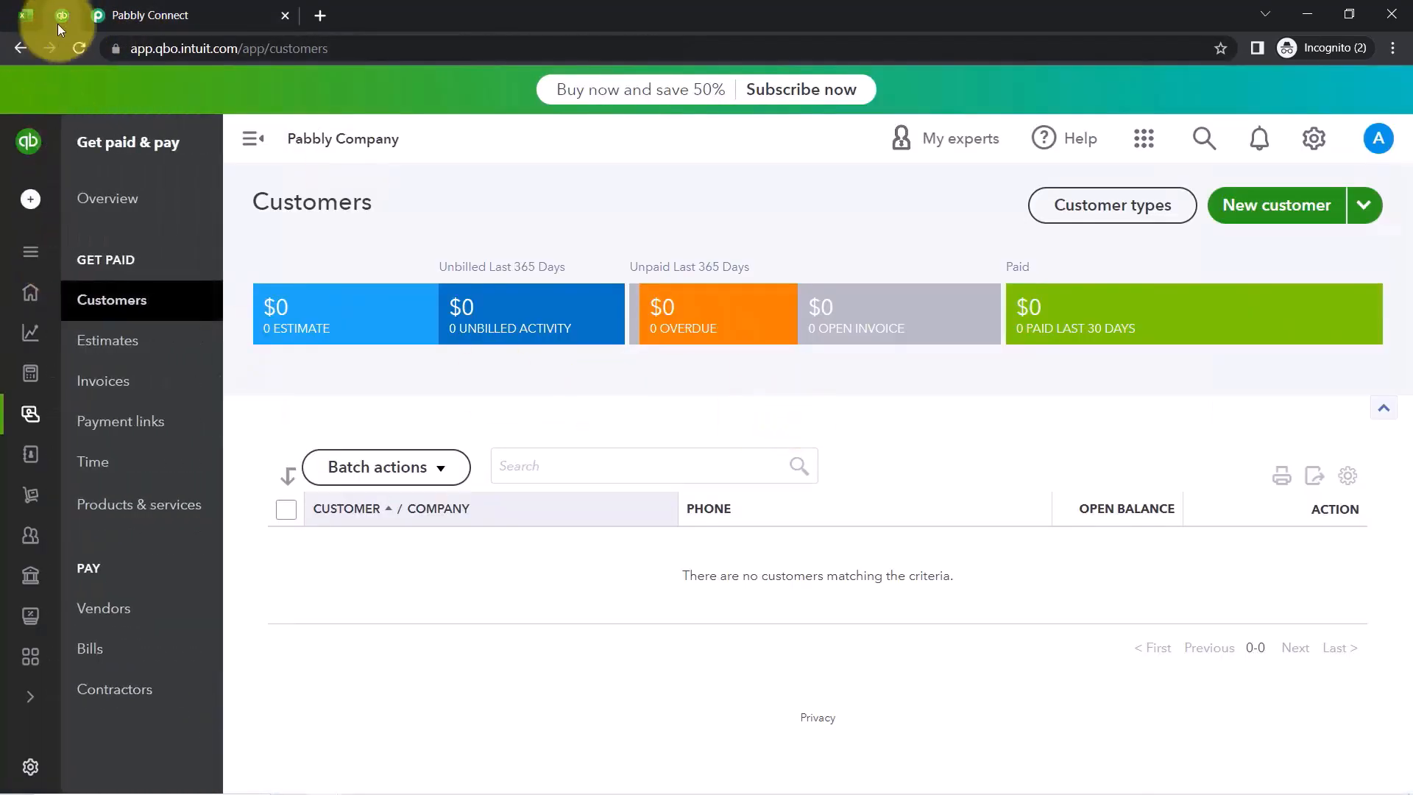
pyautogui.click(76, 47)
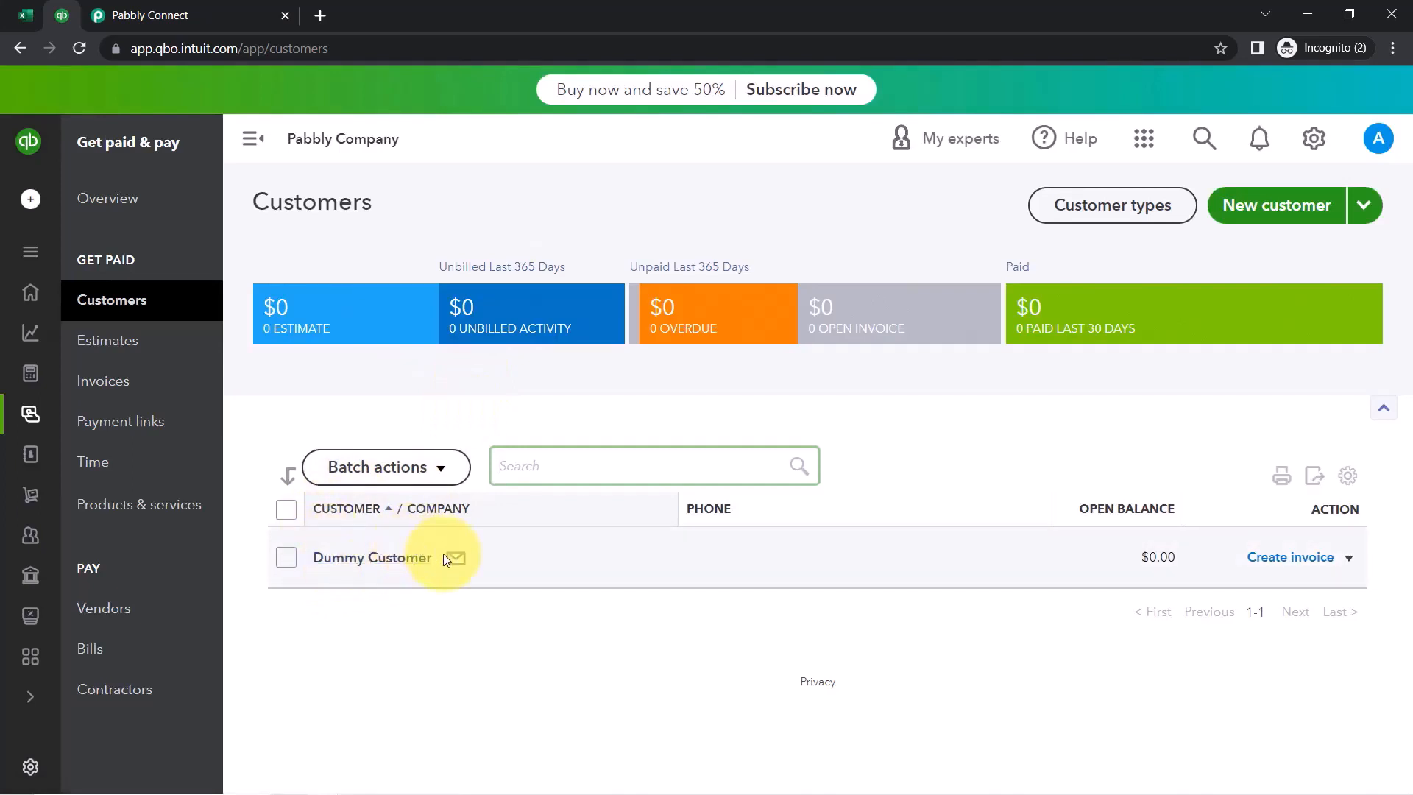
pyautogui.click(389, 558)
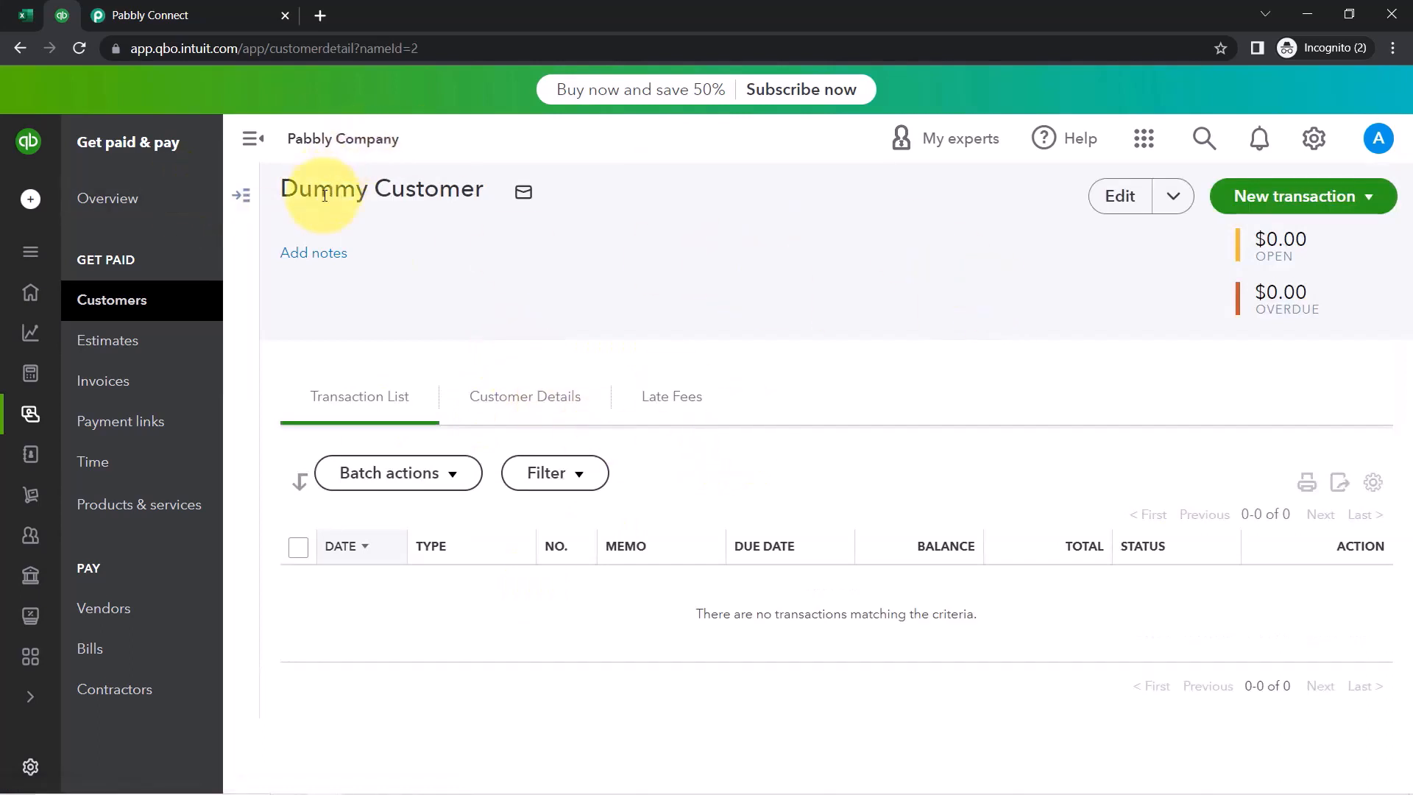
pyautogui.click(521, 399)
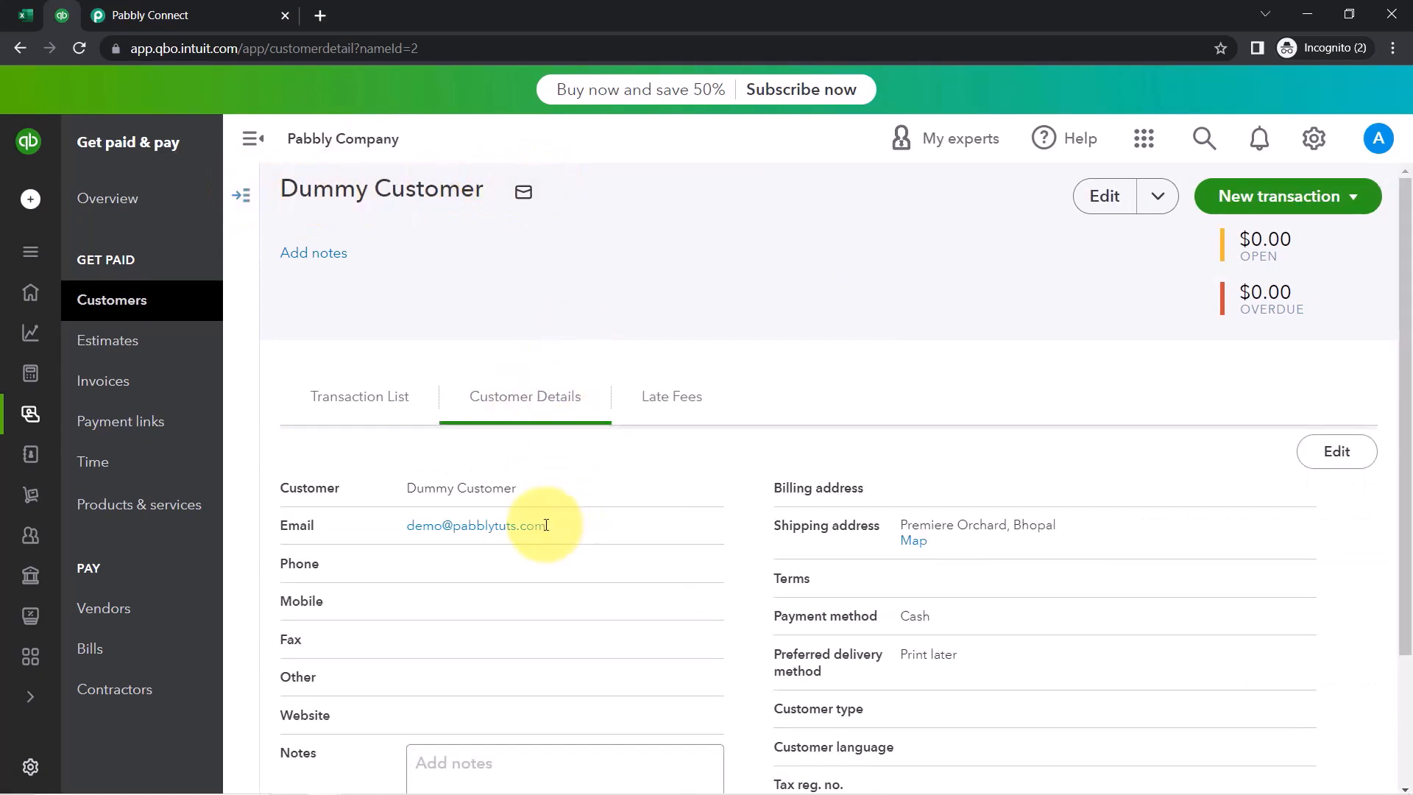
pyautogui.moveTo(546, 525); pyautogui.dragTo(426, 528)
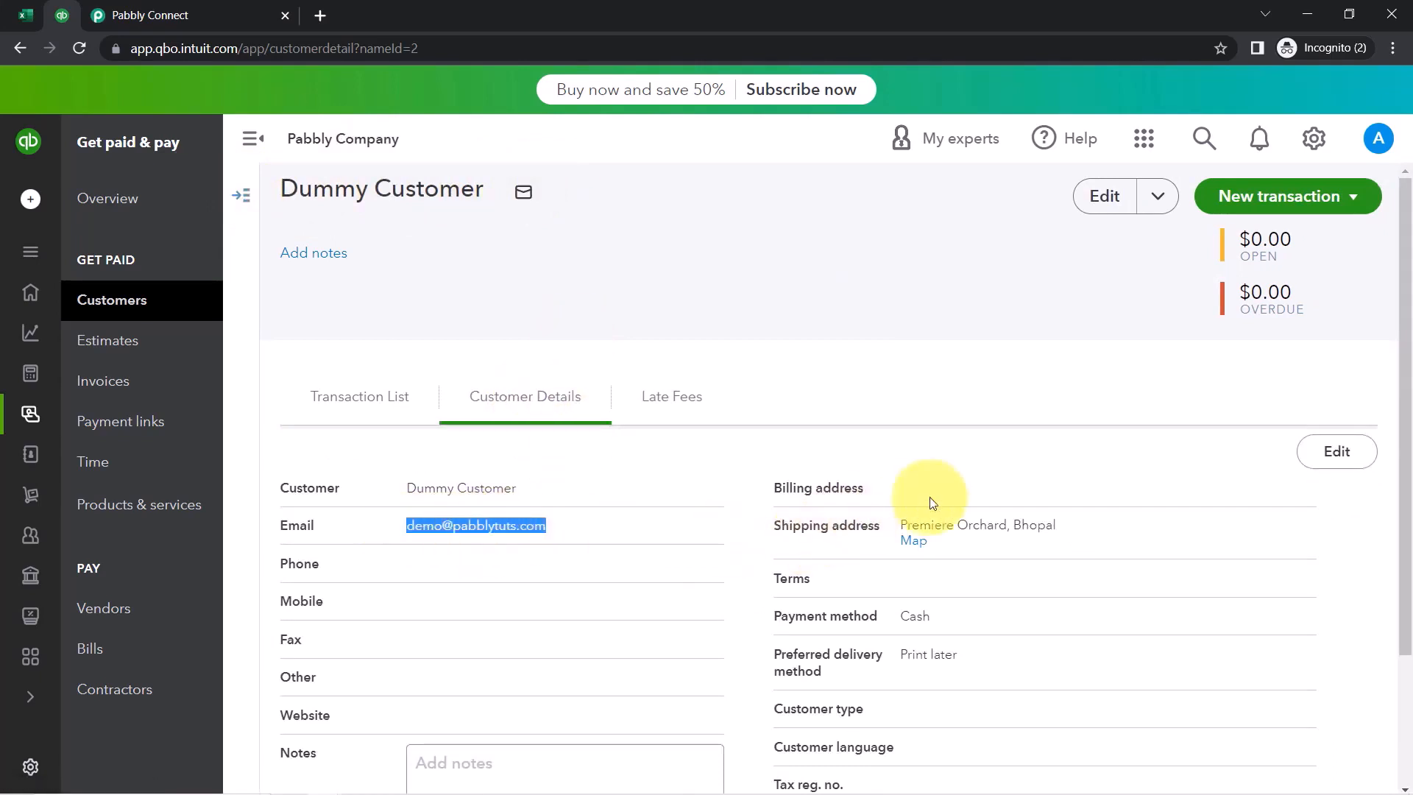
pyautogui.moveTo(938, 524); pyautogui.dragTo(1076, 535)
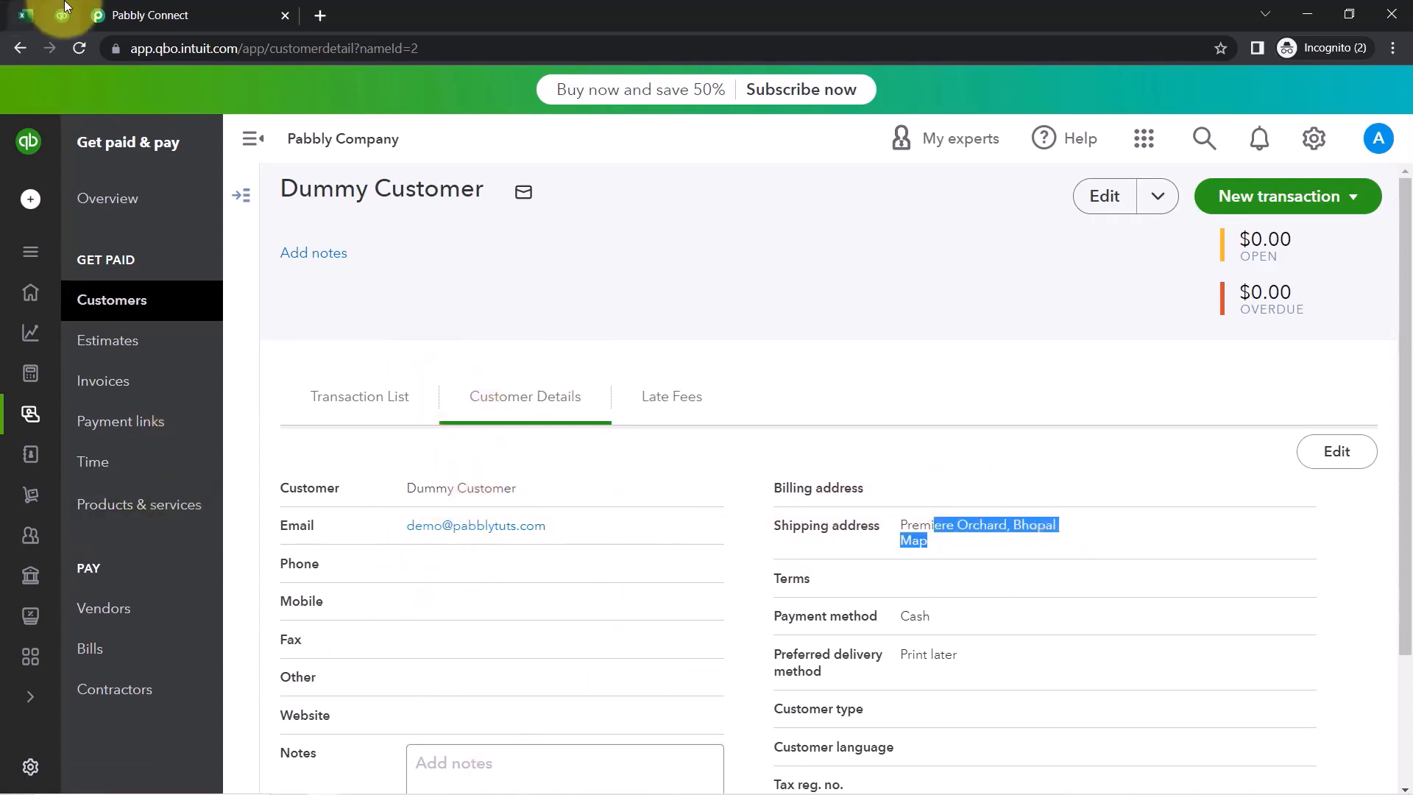
pyautogui.click(183, 6)
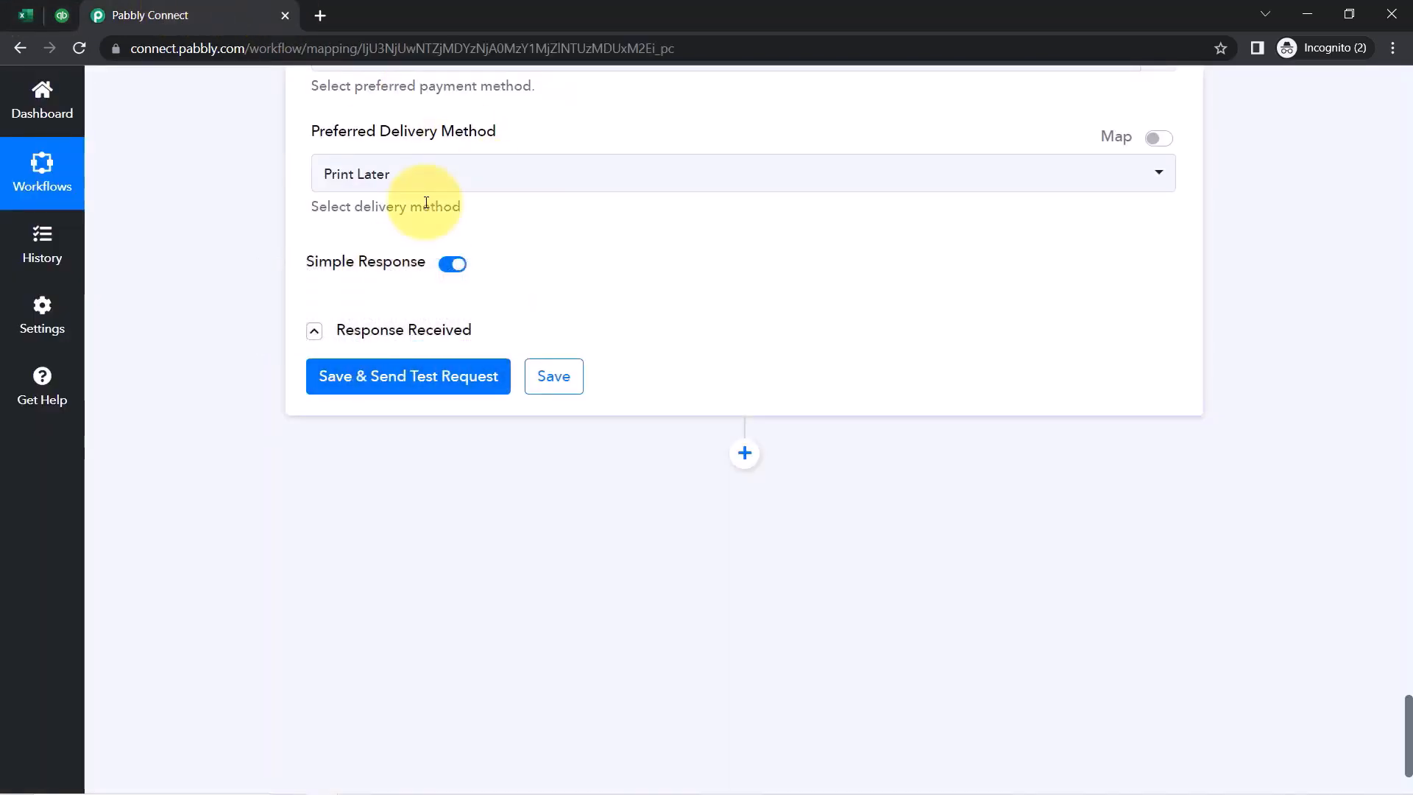
pyautogui.scroll(15, 372, 338)
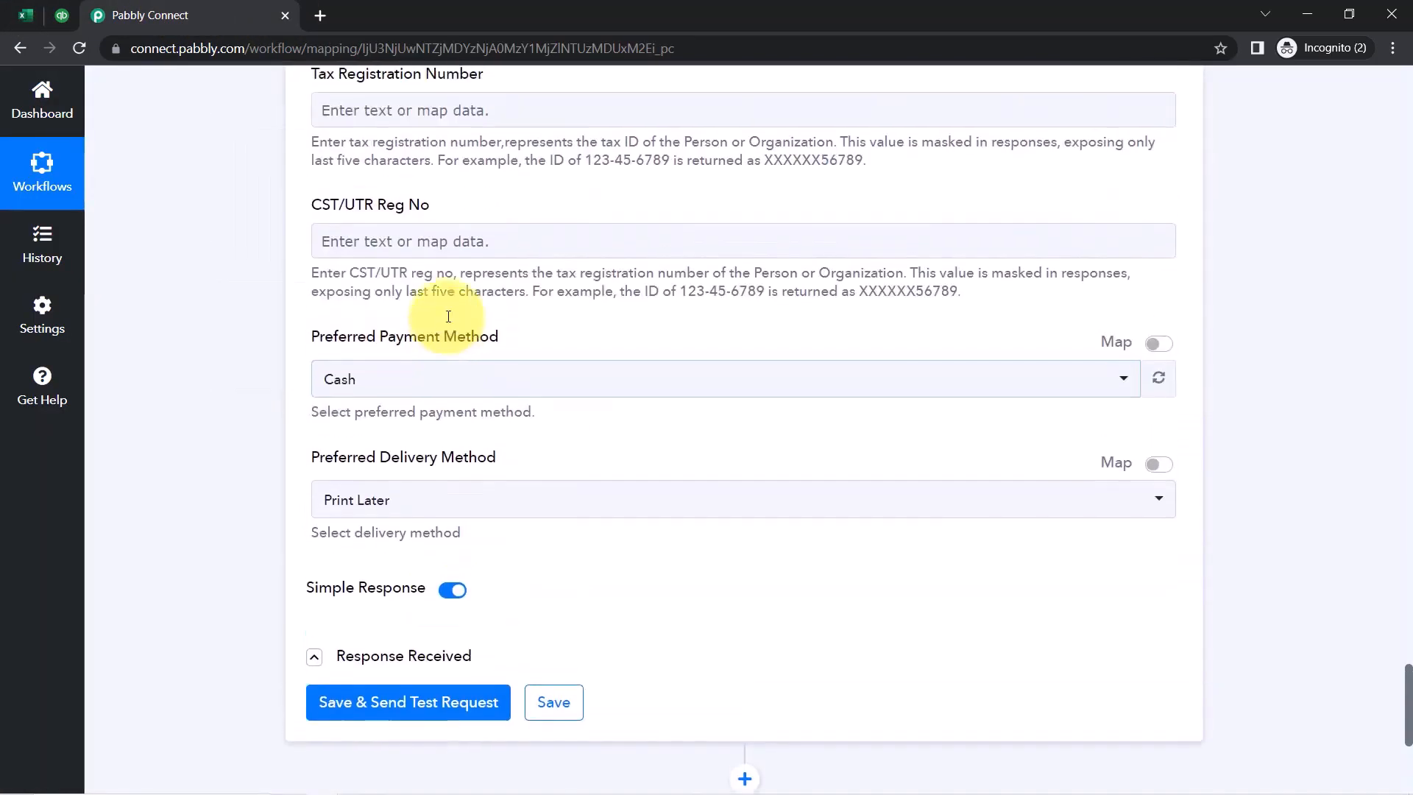
pyautogui.click(16, 13)
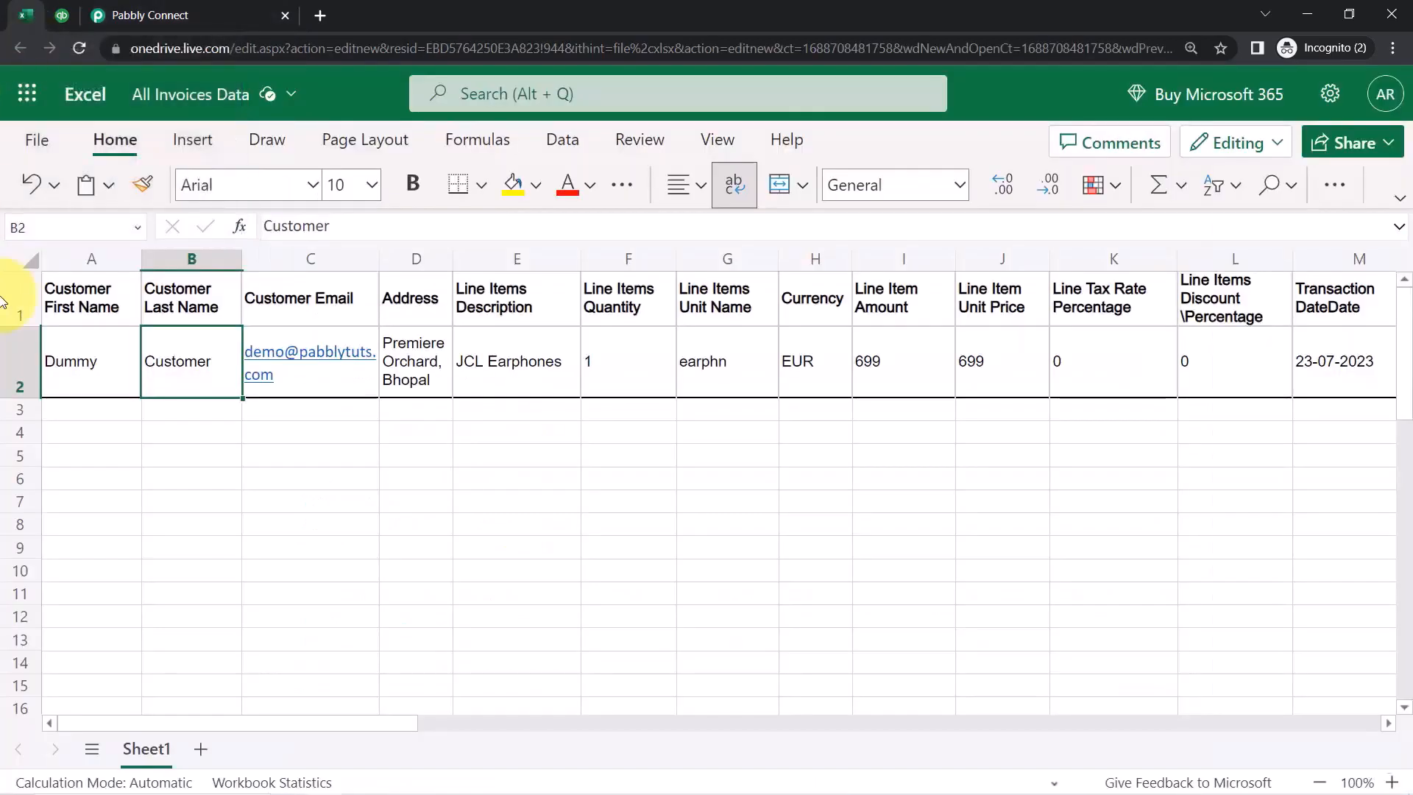
pyautogui.click(6, 385)
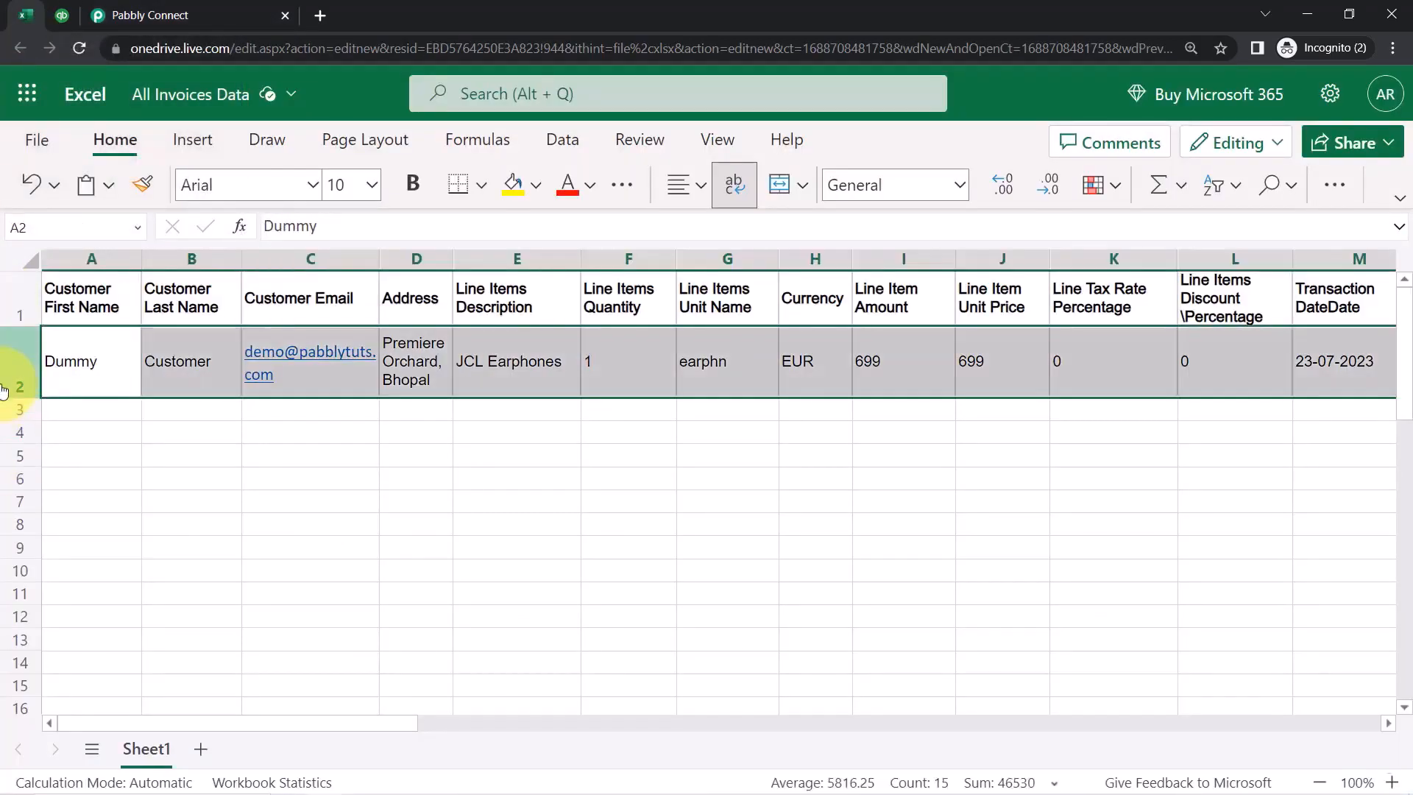
pyautogui.click(7, 409)
pyautogui.click(8, 433)
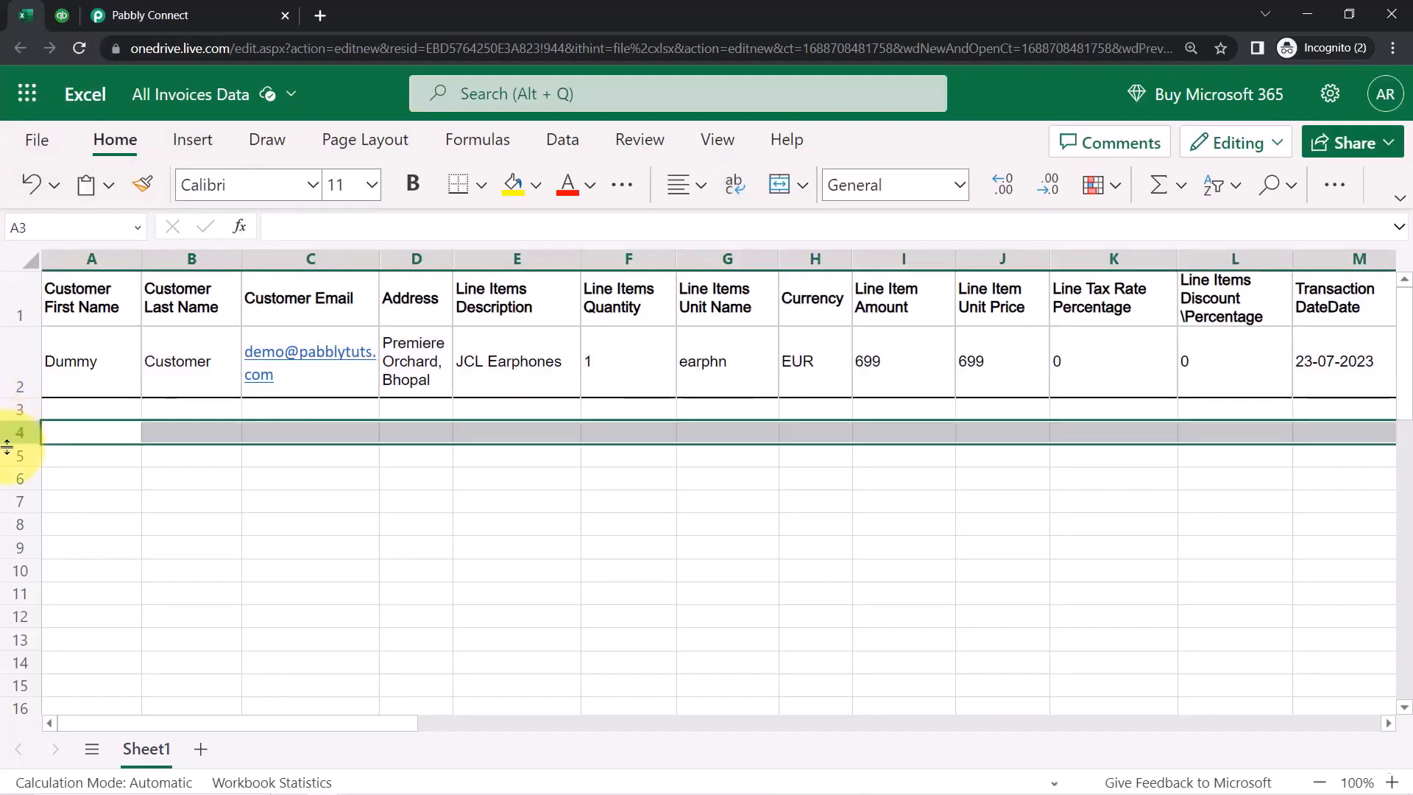
pyautogui.click(10, 456)
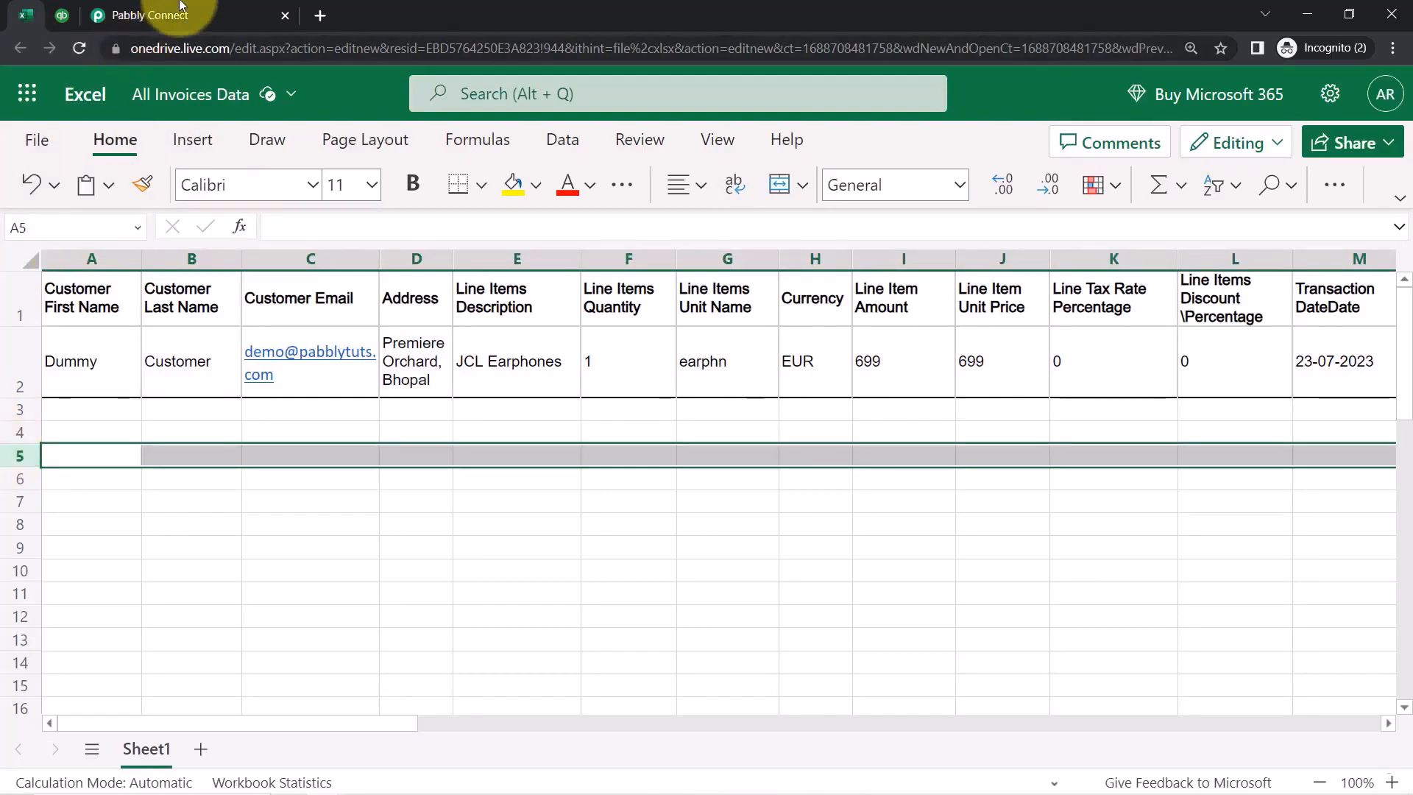
pyautogui.click(205, 6)
pyautogui.scroll(10, 251, 308)
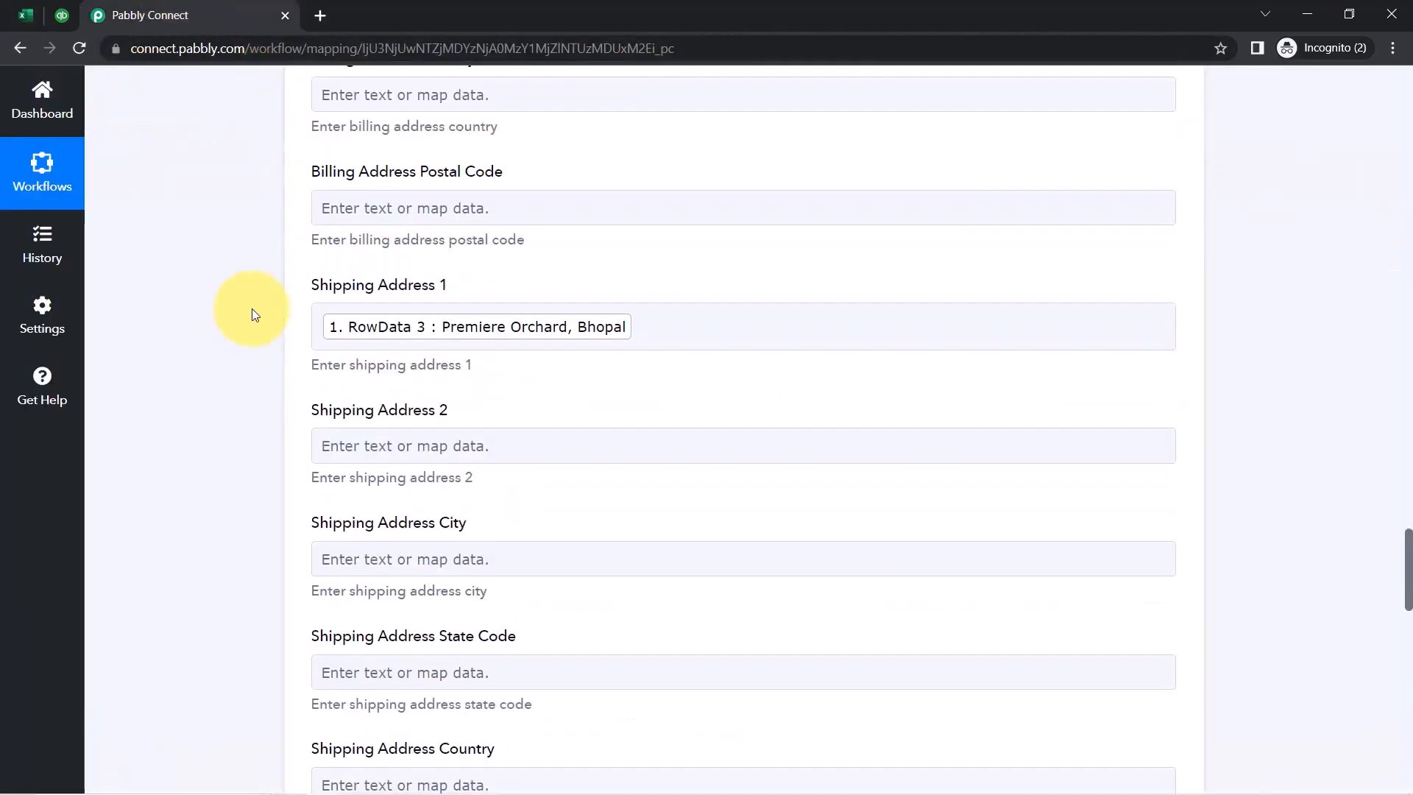
pyautogui.scroll(20, 257, 369)
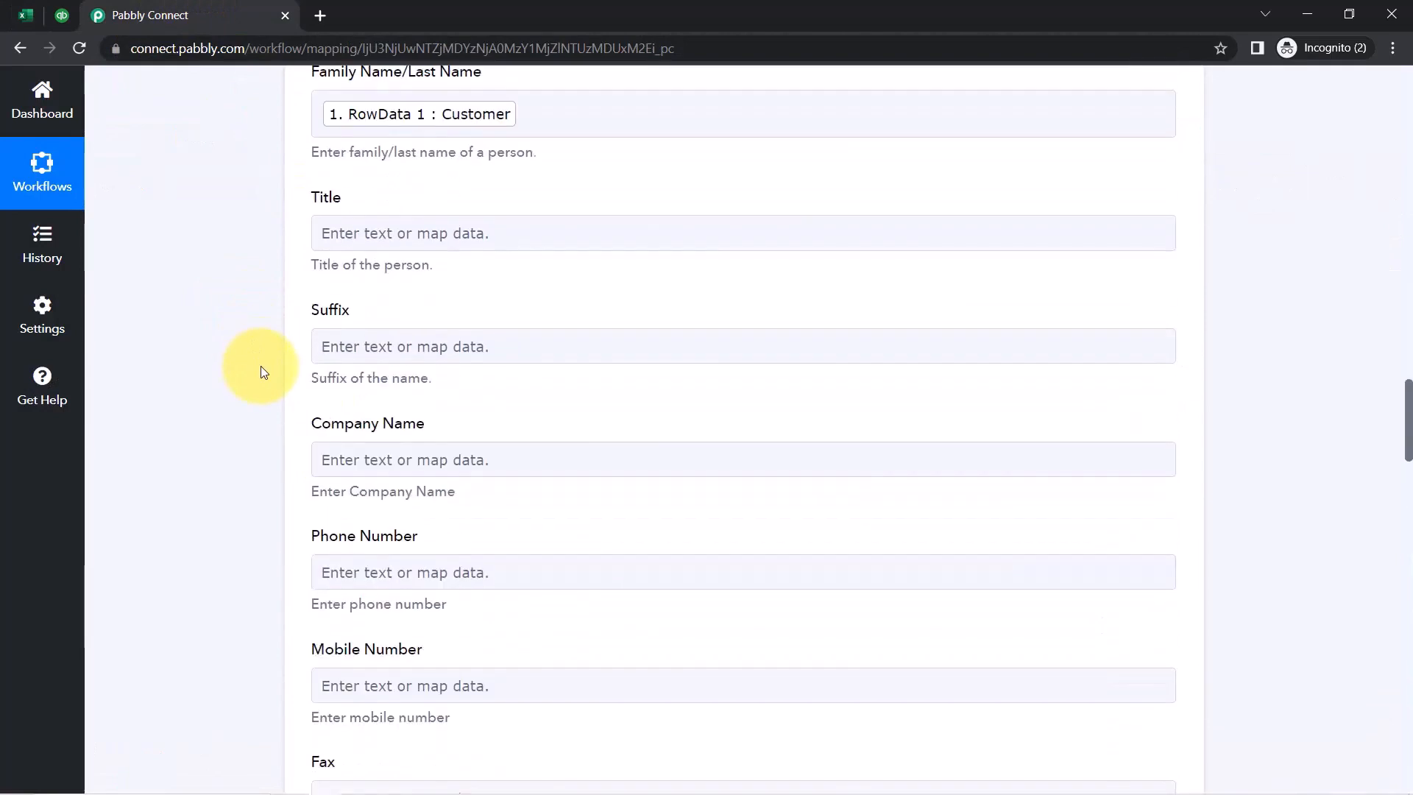
pyautogui.scroll(7, 265, 376)
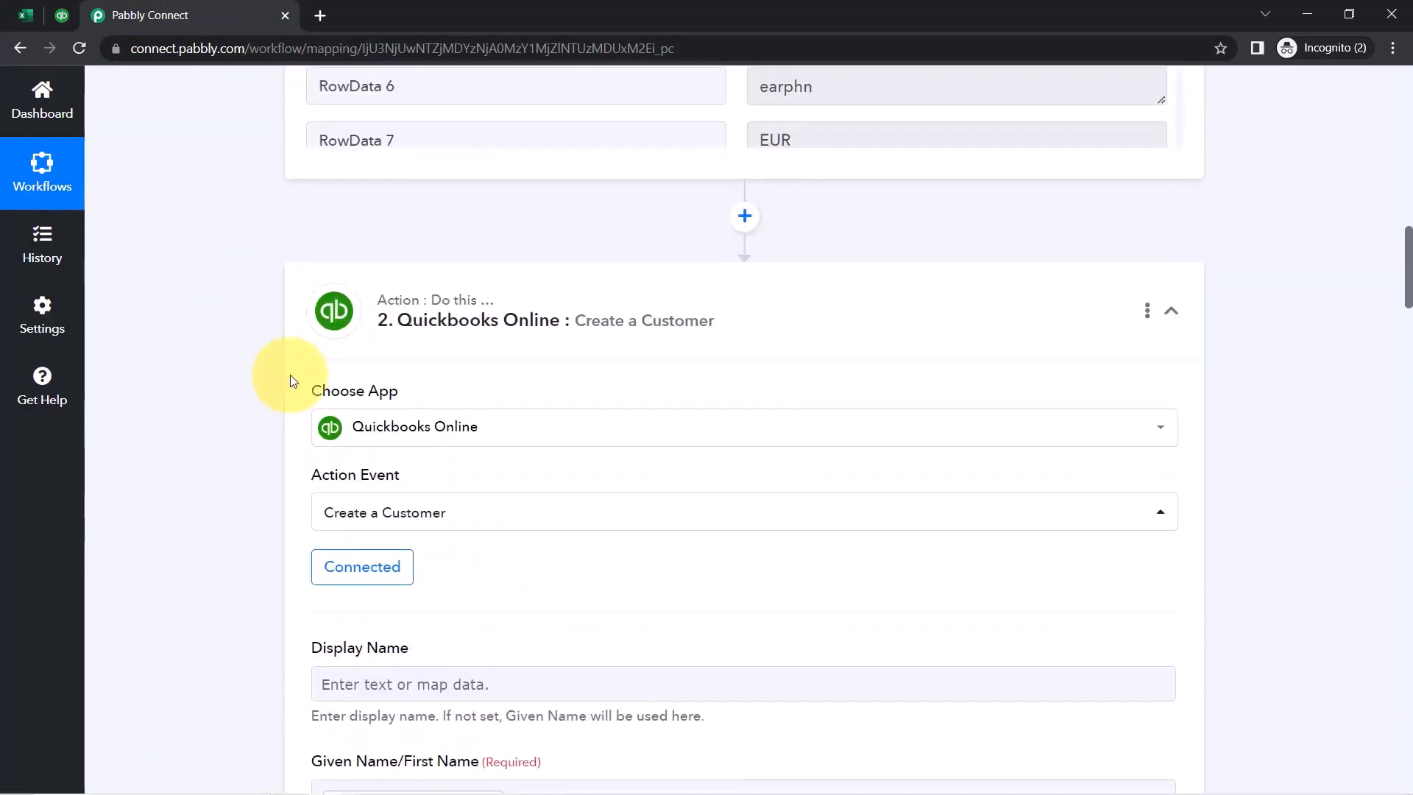
# Add an action after Create a Customer using QuickBooks Online with event Create an Invoice
pyautogui.click(515, 316)
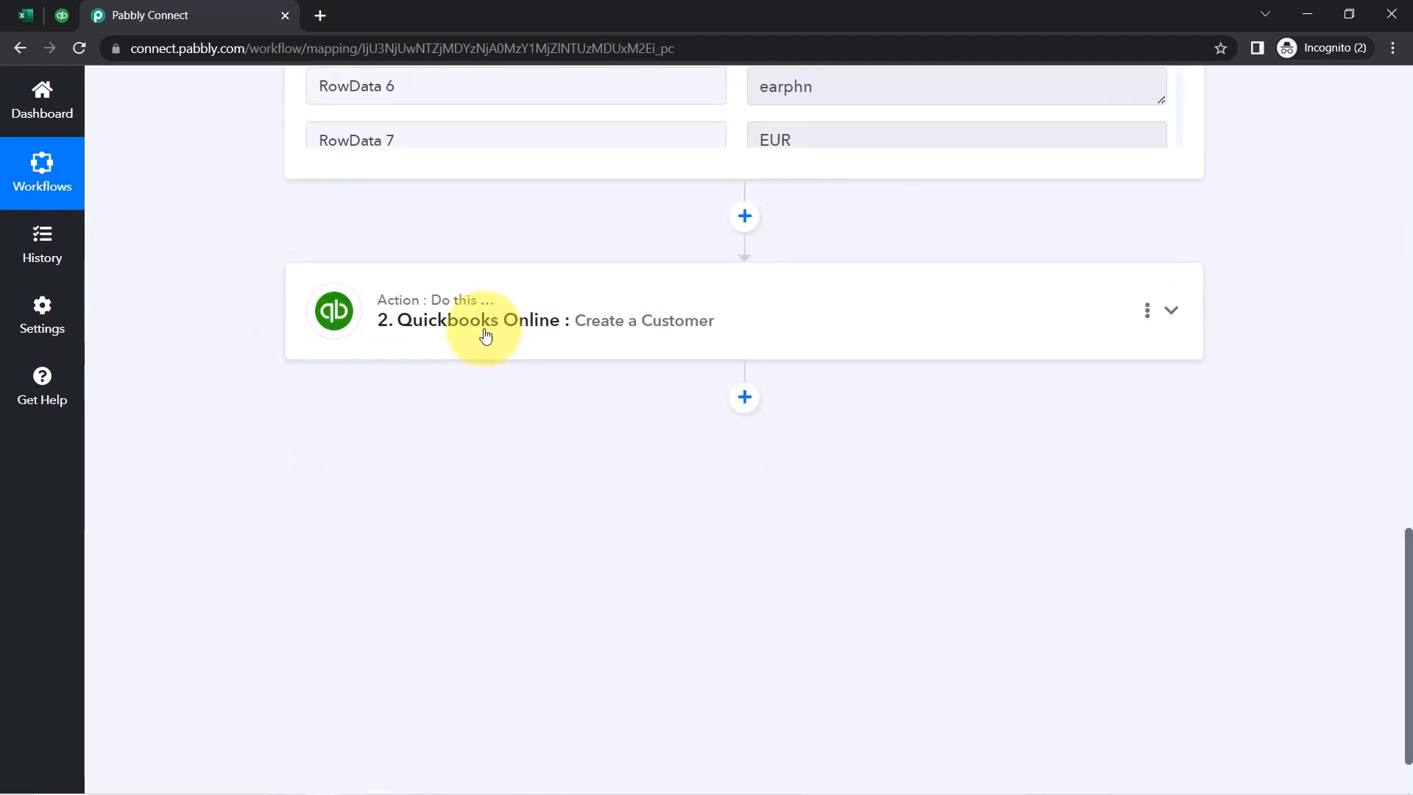
pyautogui.click(744, 397)
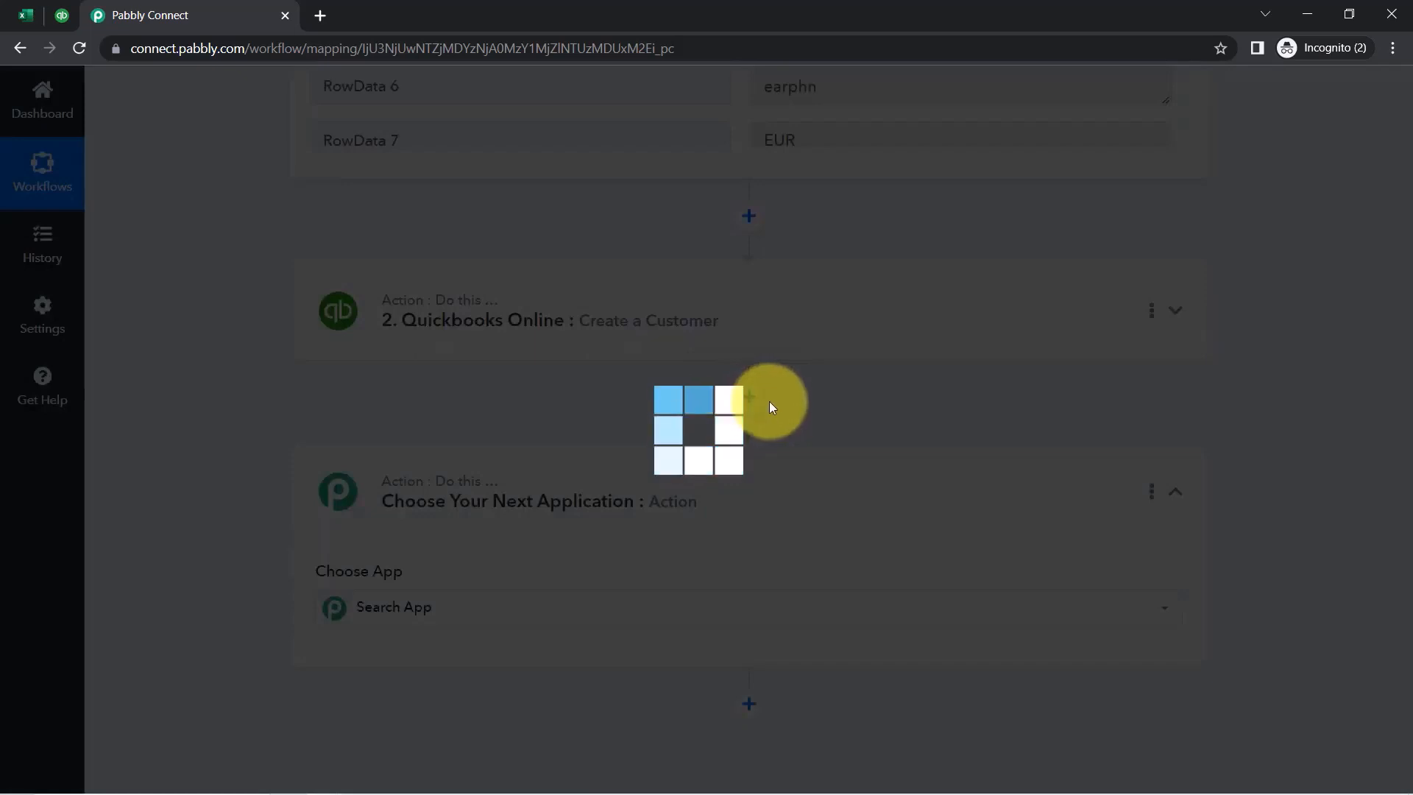
pyautogui.scroll(-2, 355, 515)
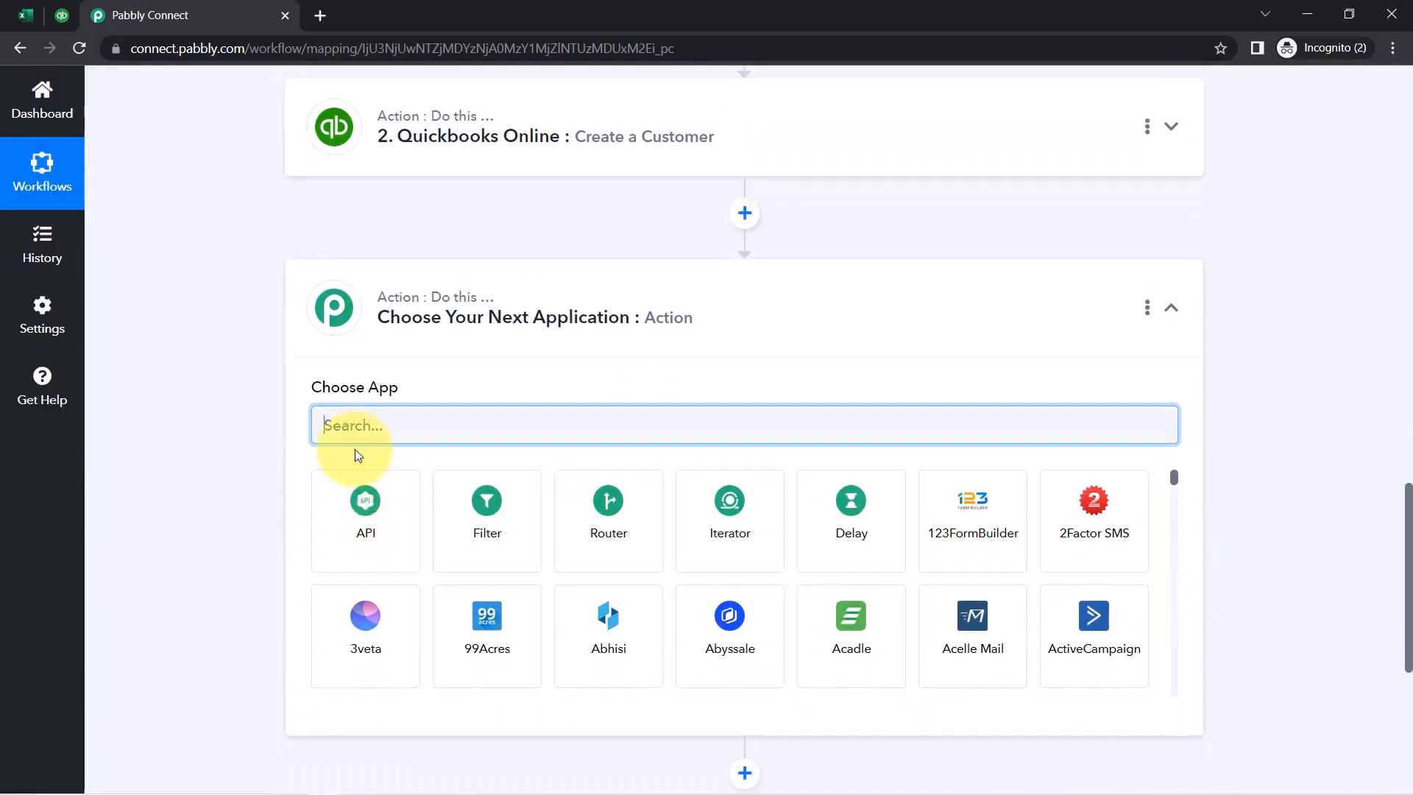
pyautogui.write('quick')
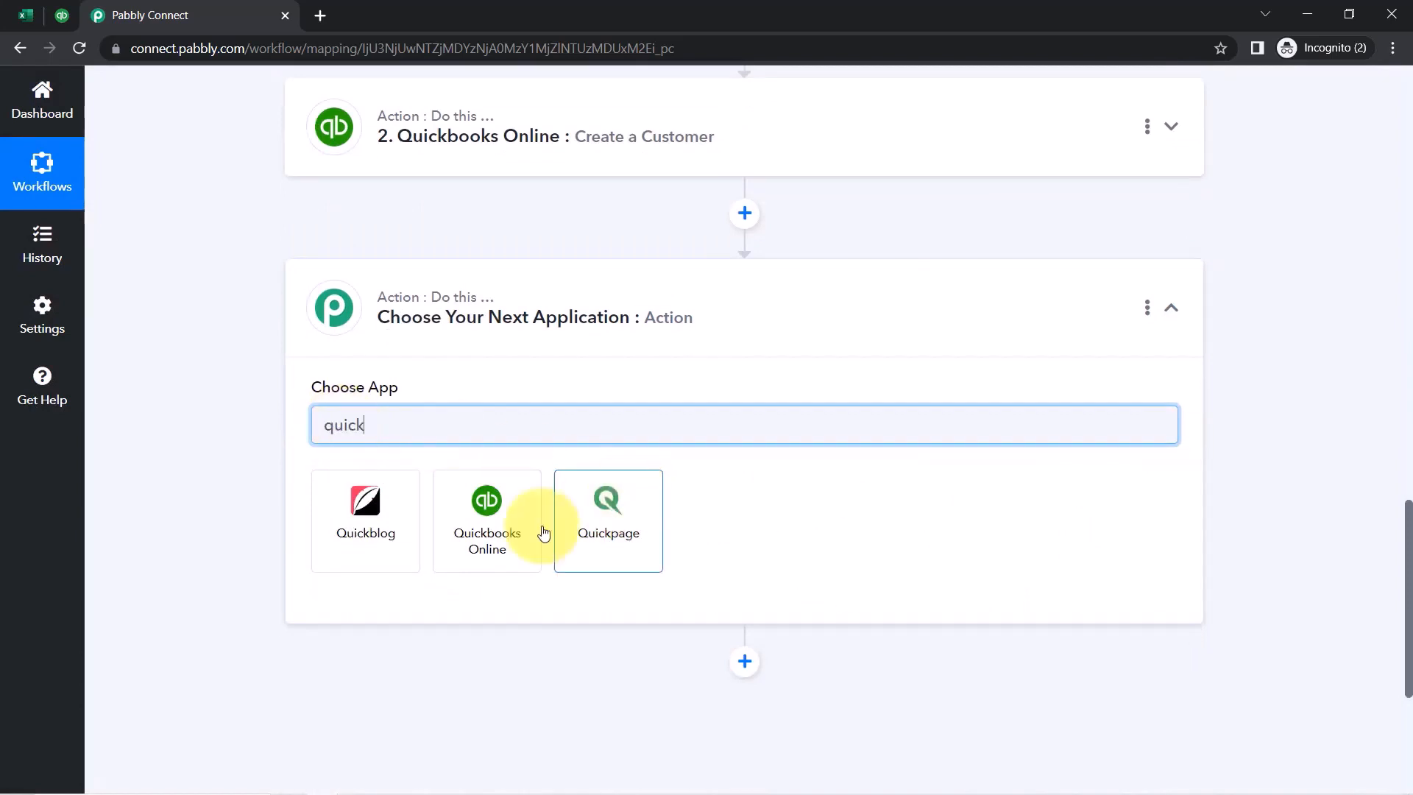
pyautogui.click(490, 524)
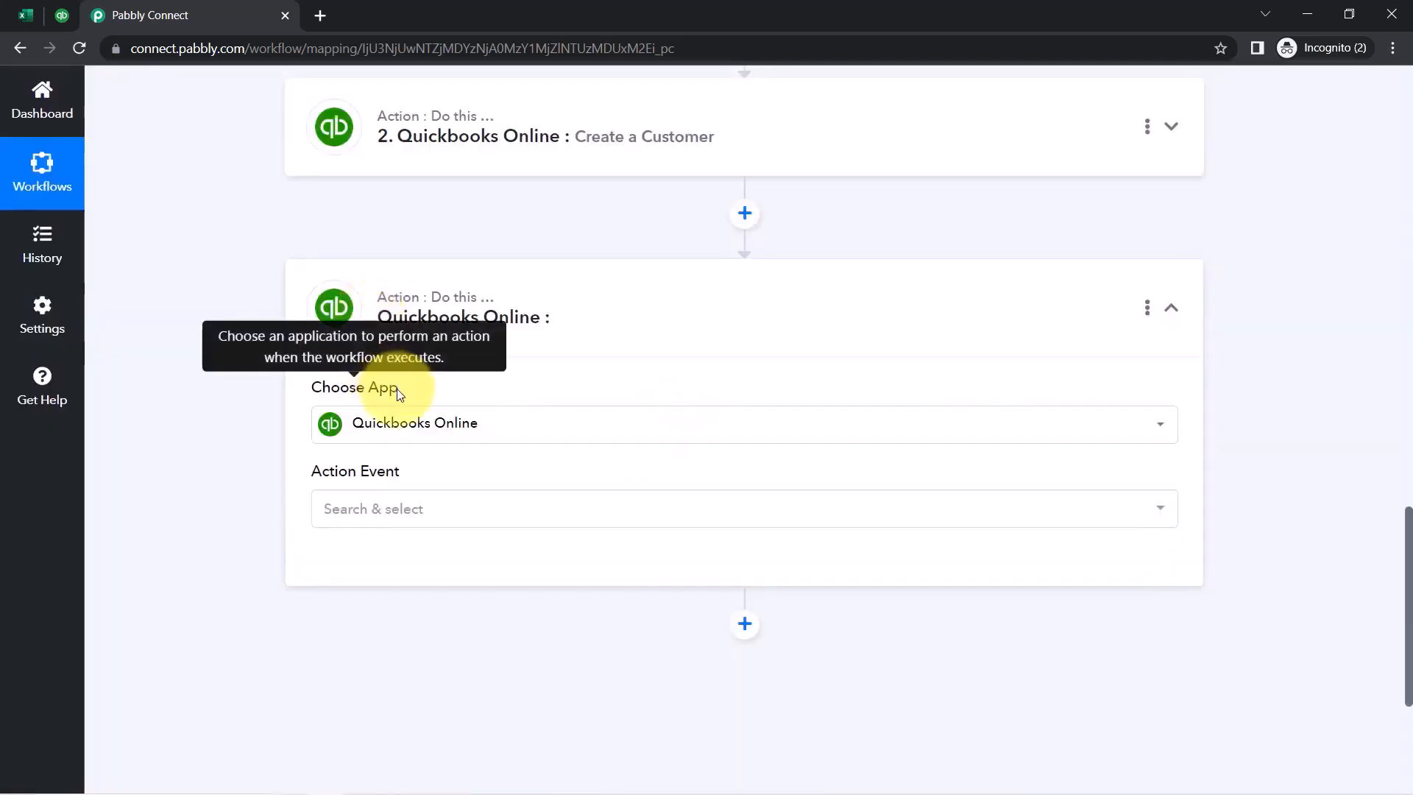
pyautogui.scroll(-1, 399, 395)
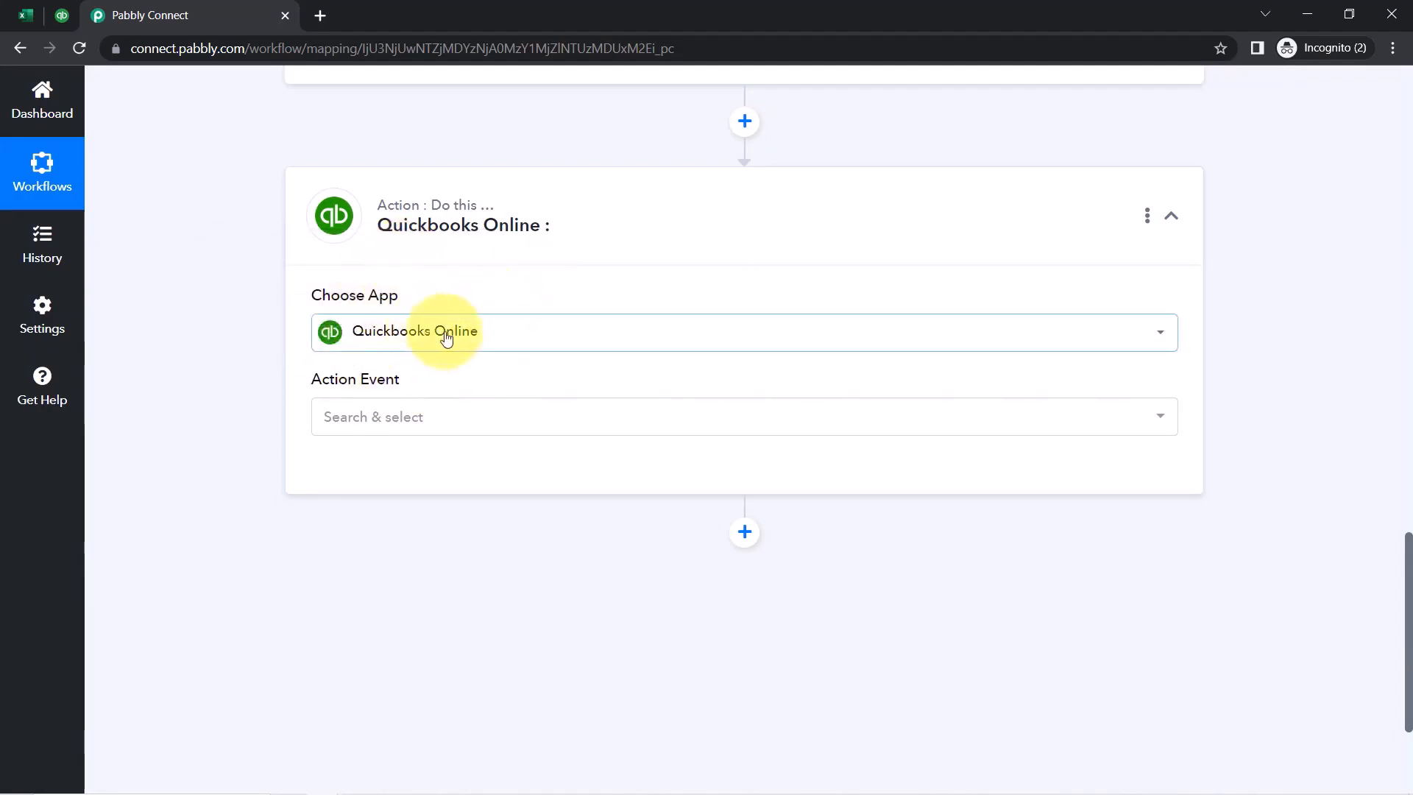
pyautogui.click(351, 428)
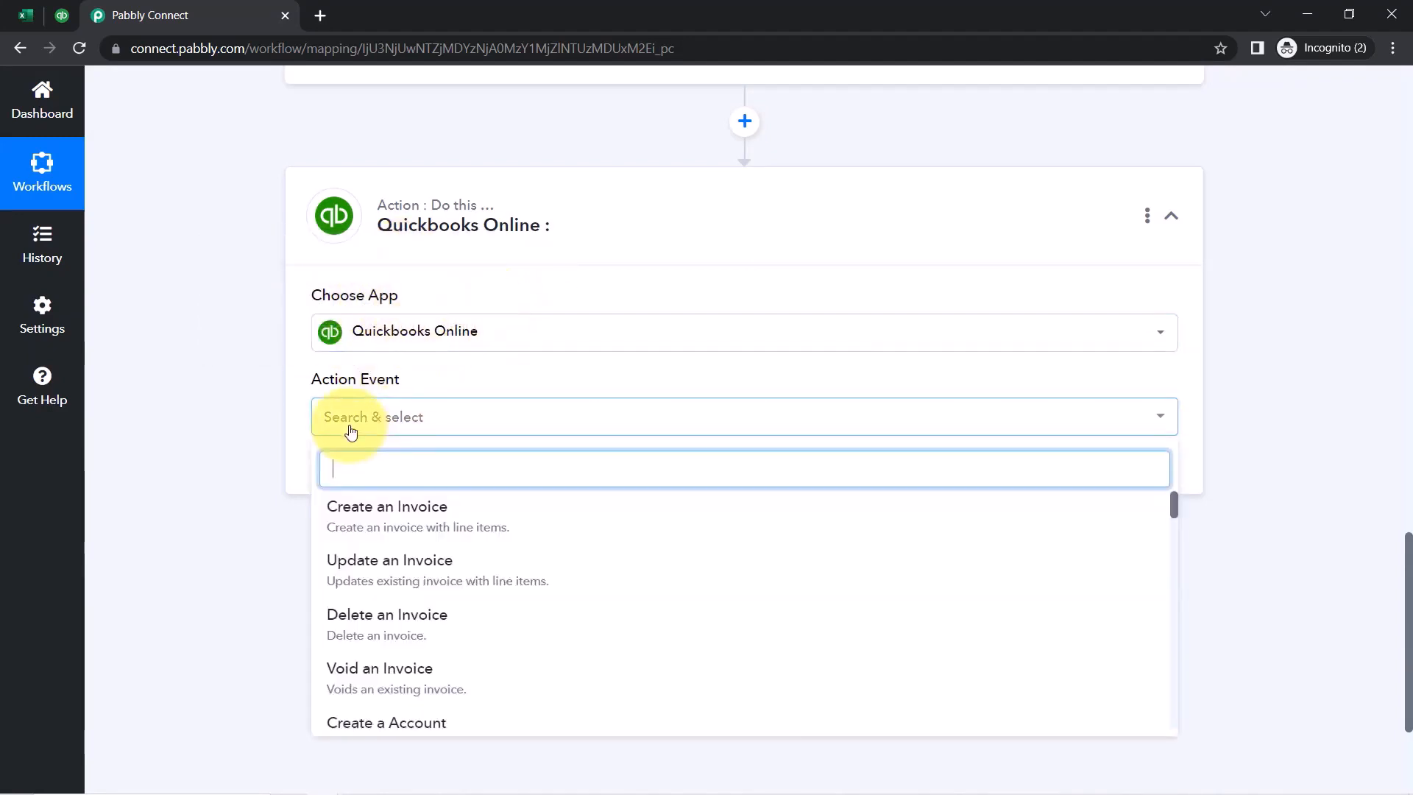
pyautogui.click(390, 531)
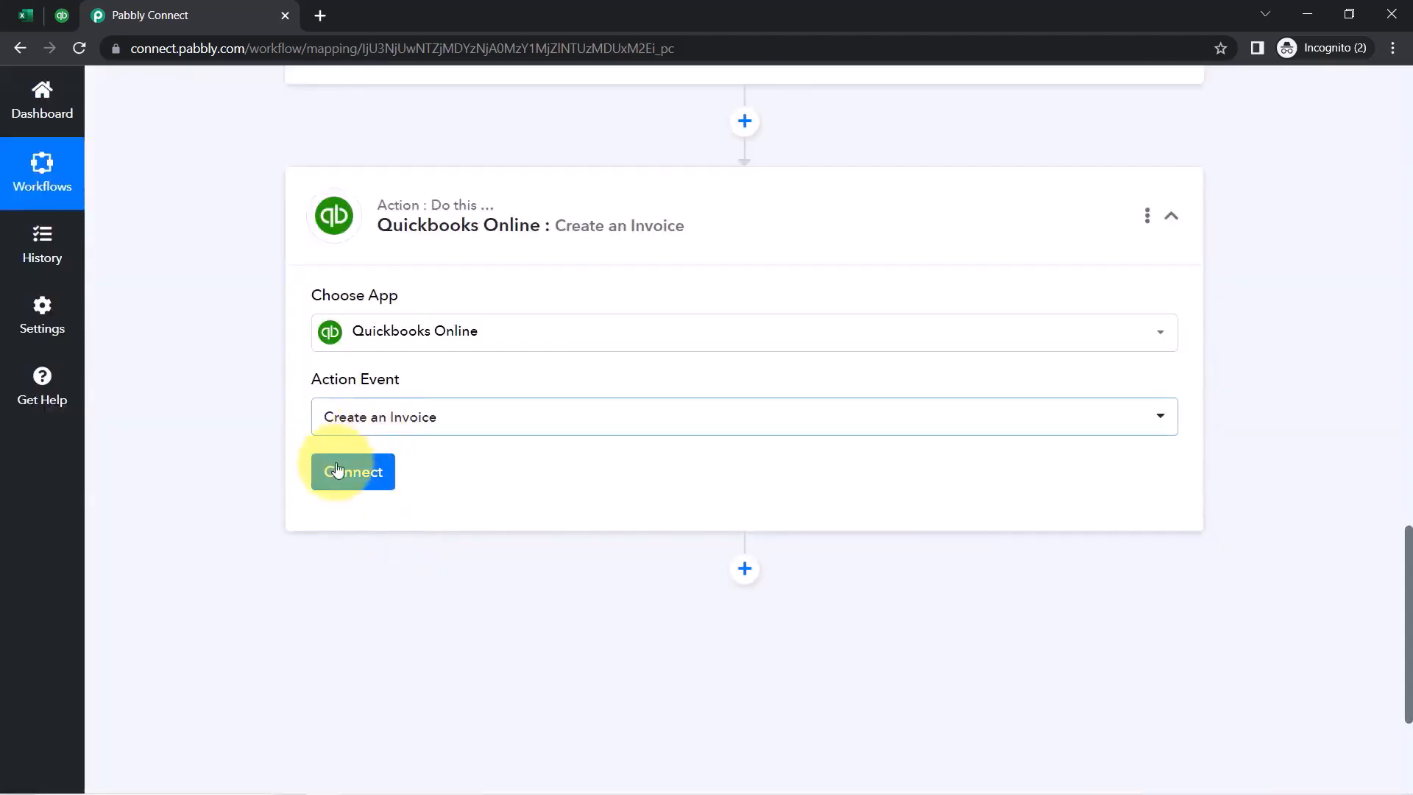
# Connect the invoice step through the existing Quickbooks Online #3 connection and save
pyautogui.click(337, 471)
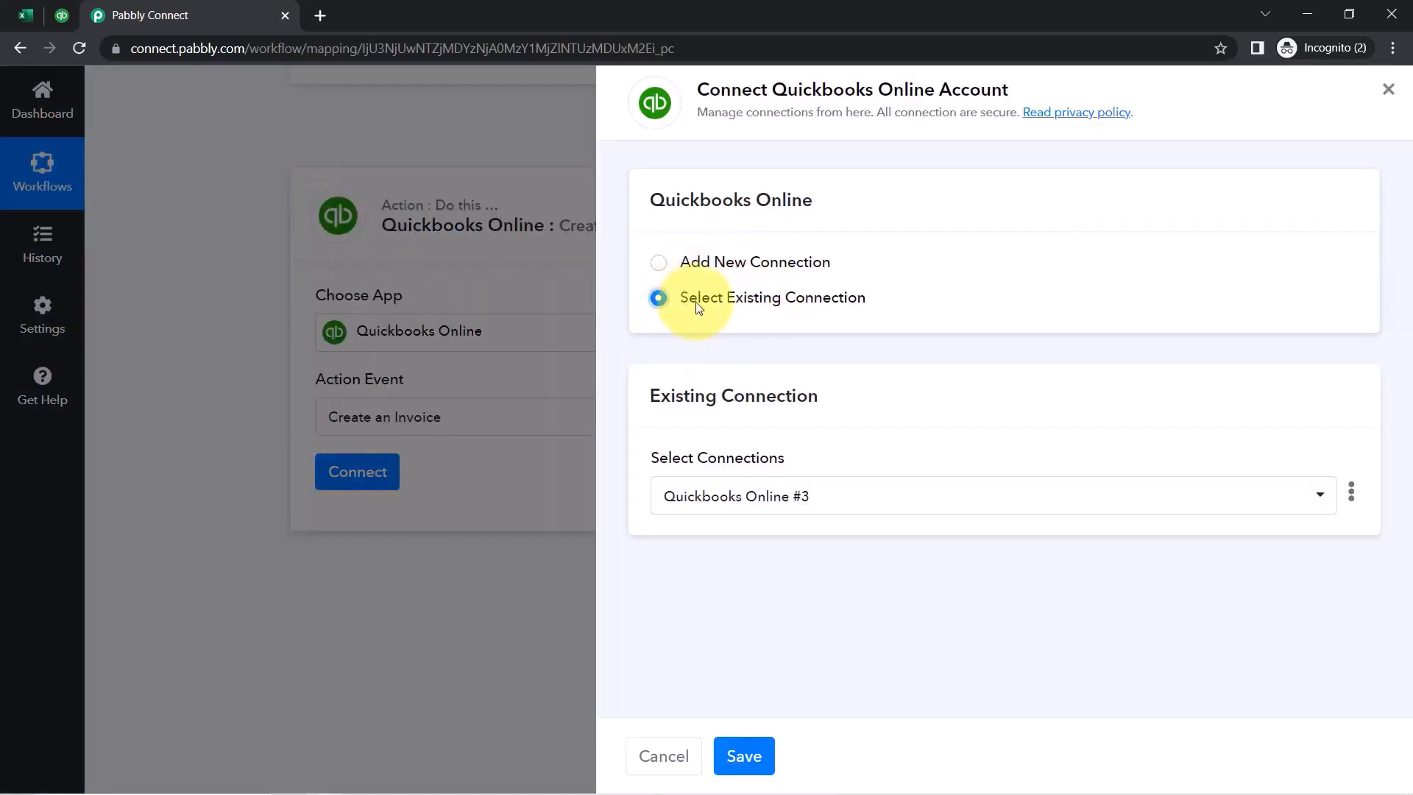
pyautogui.click(707, 263)
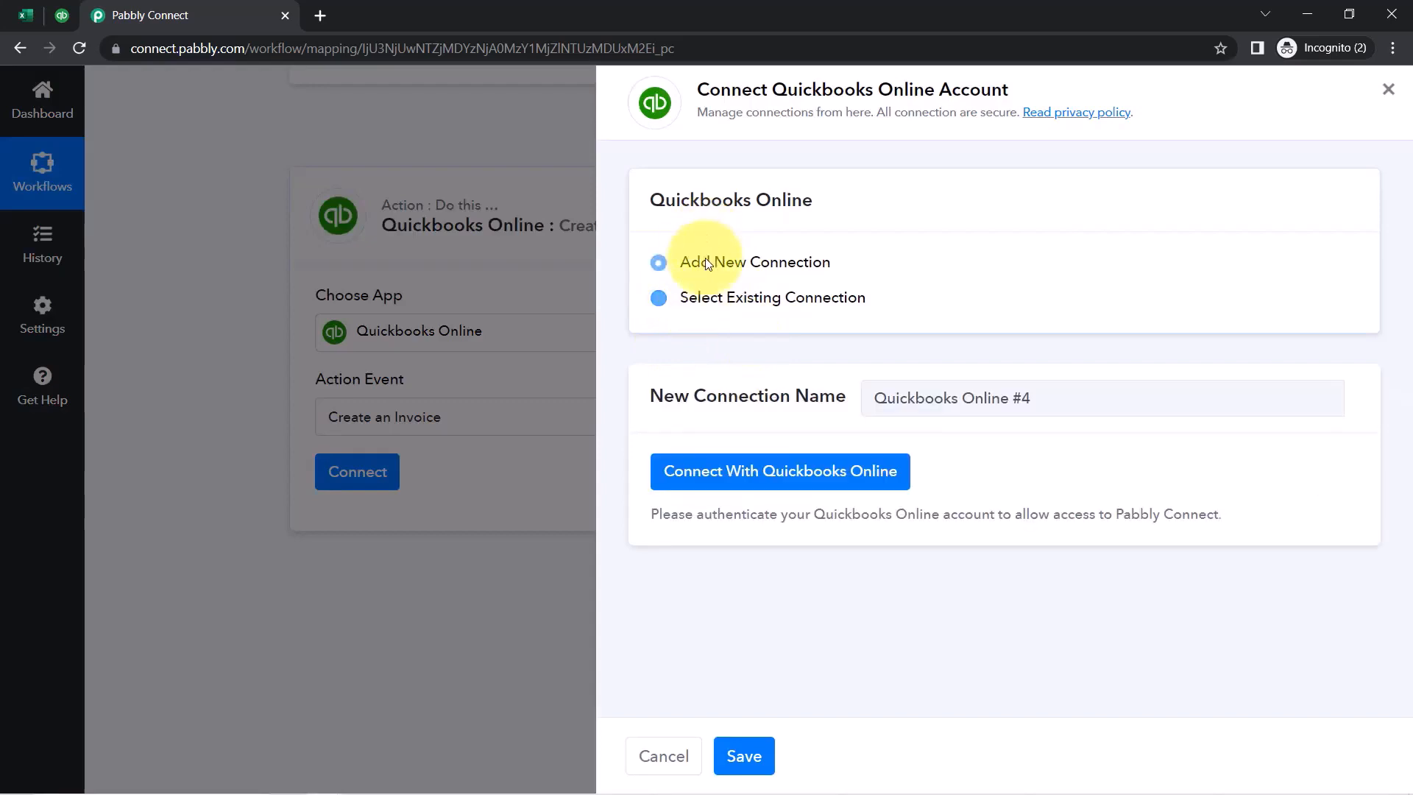
pyautogui.click(685, 302)
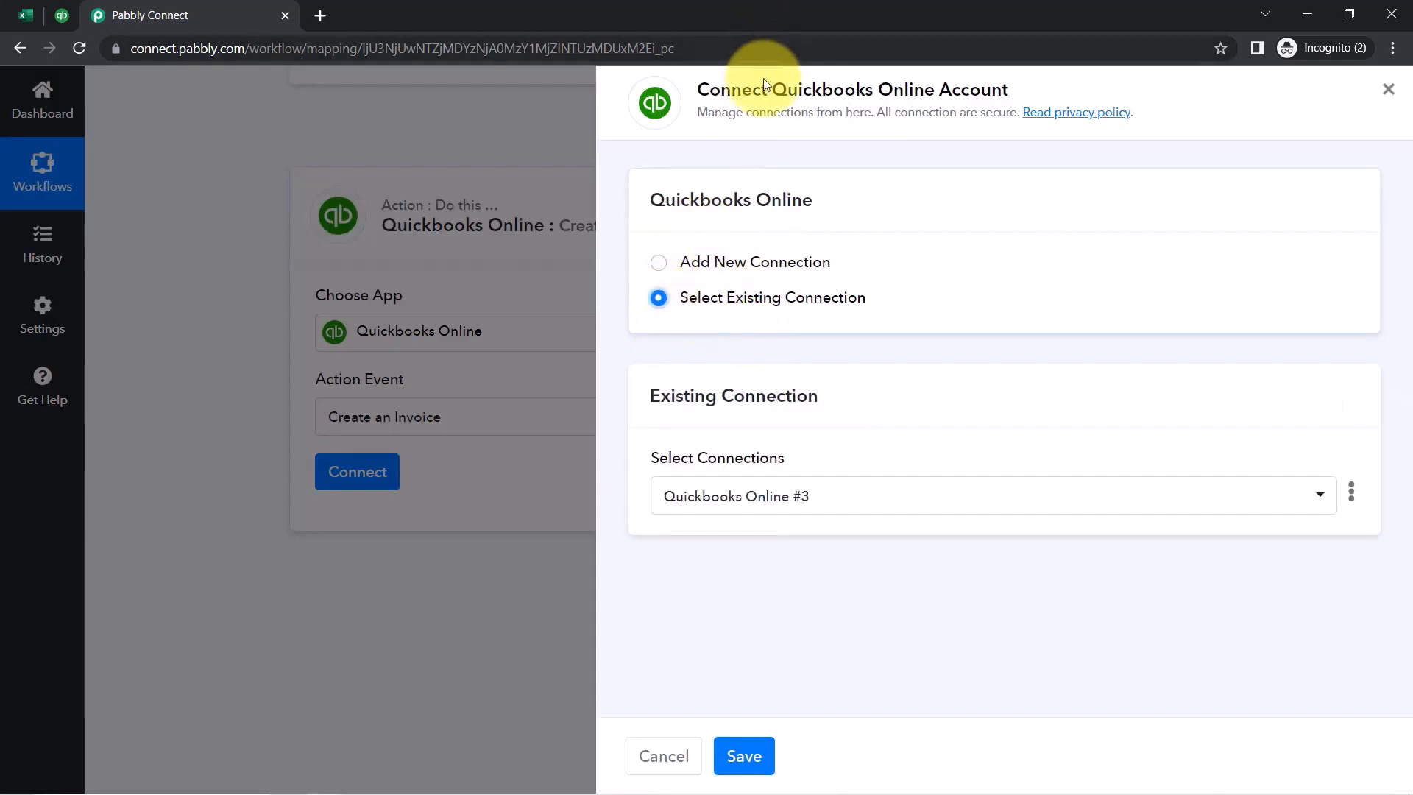
pyautogui.moveTo(733, 89); pyautogui.dragTo(854, 90)
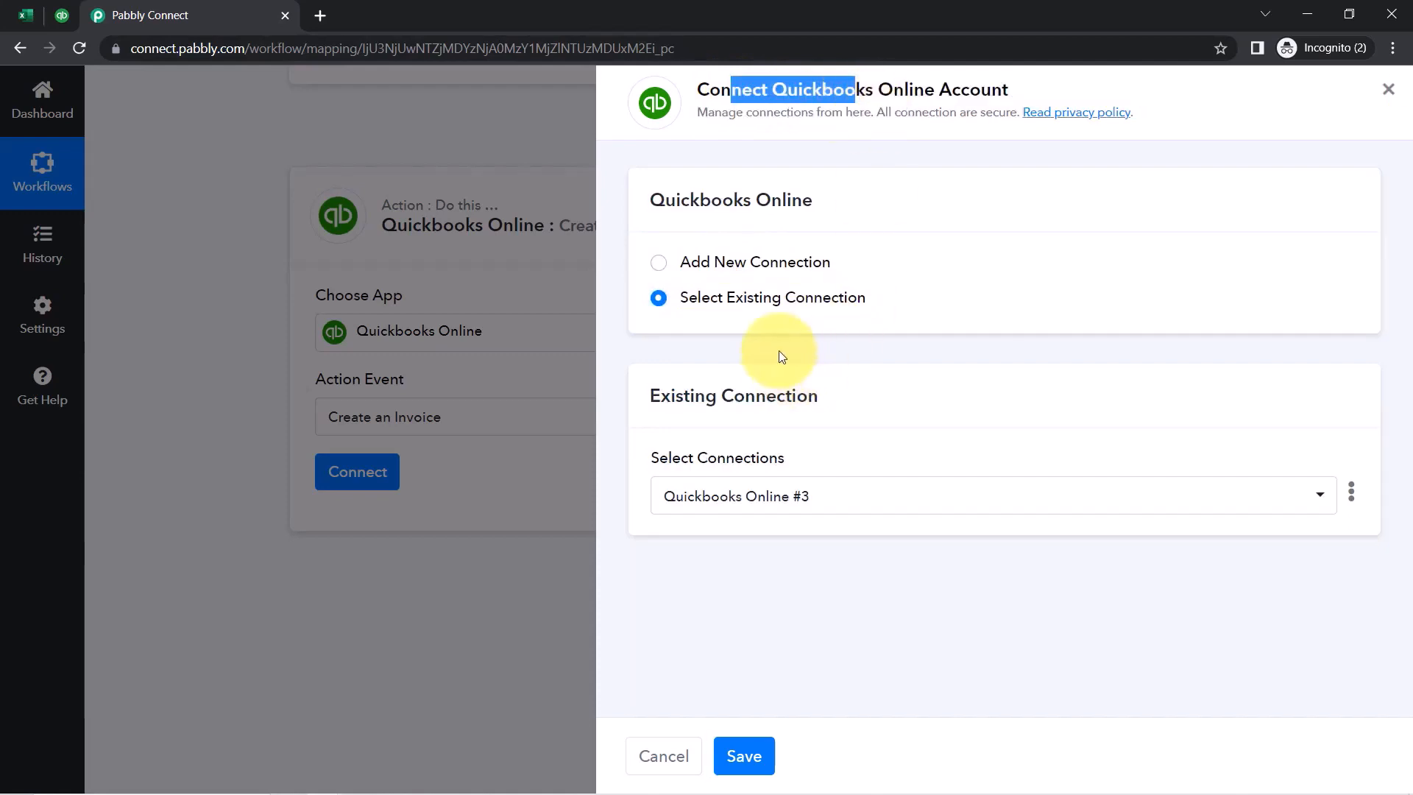
pyautogui.click(744, 499)
pyautogui.click(743, 499)
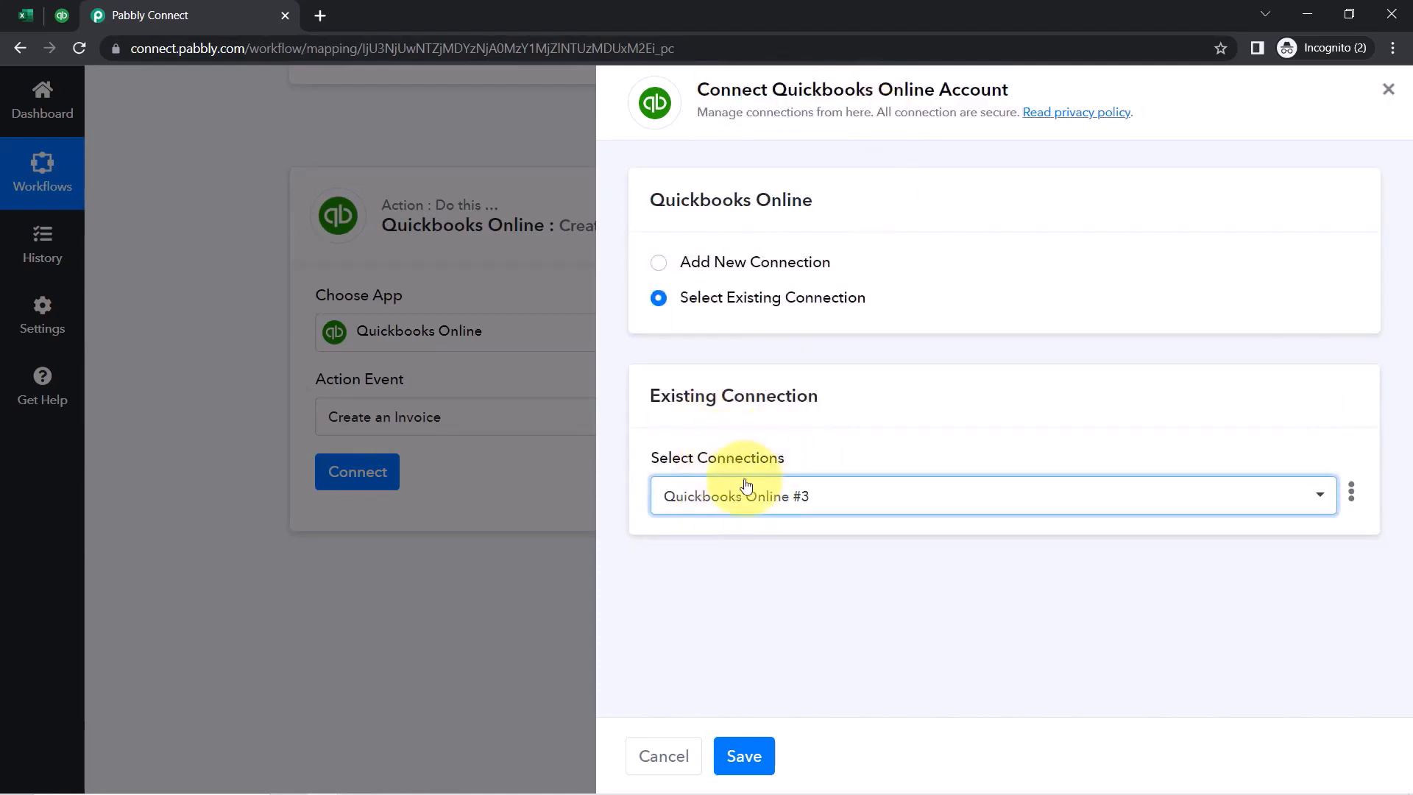
pyautogui.click(744, 756)
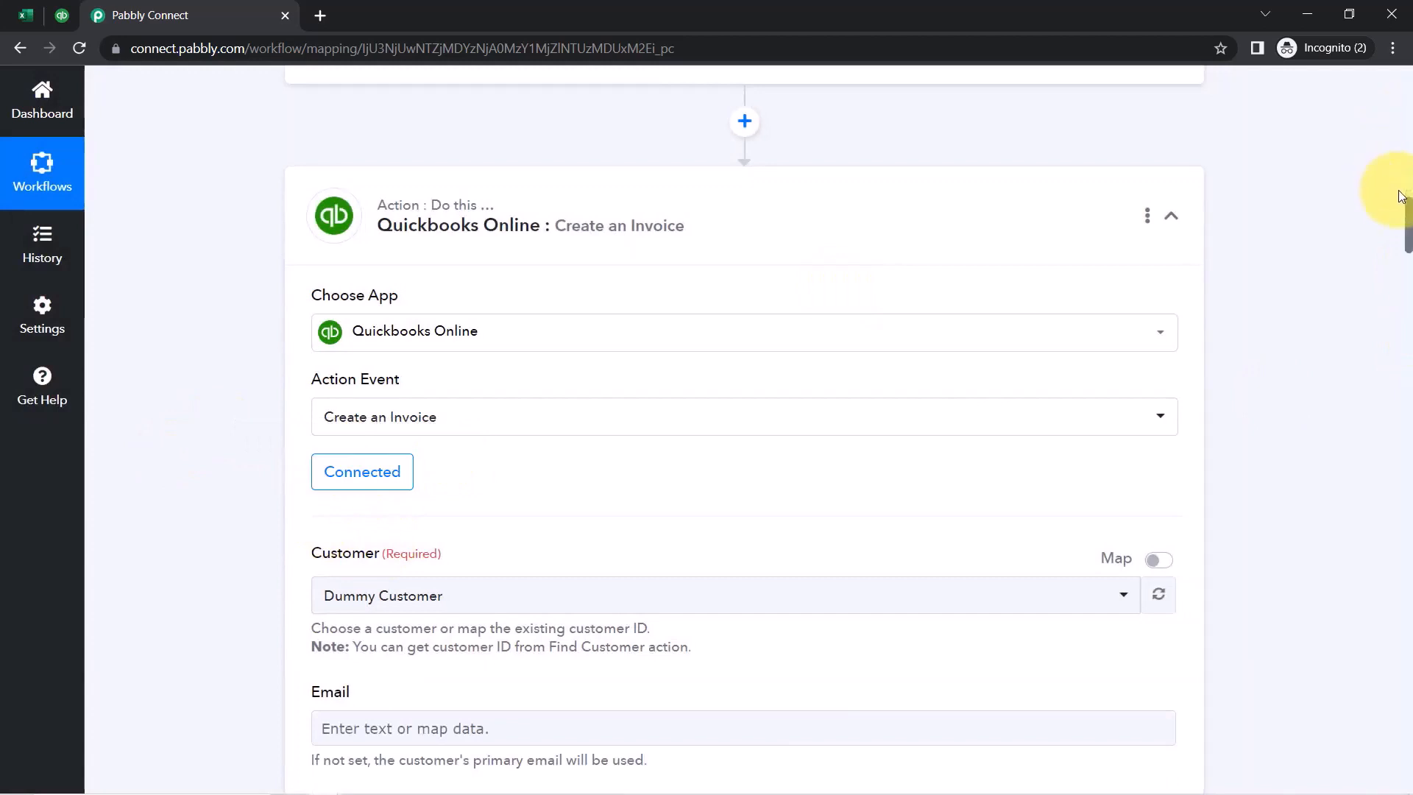
# Open and close the invoice's Customer dropdown without changing Dummy Customer
pyautogui.scroll(-5, 1399, 243)
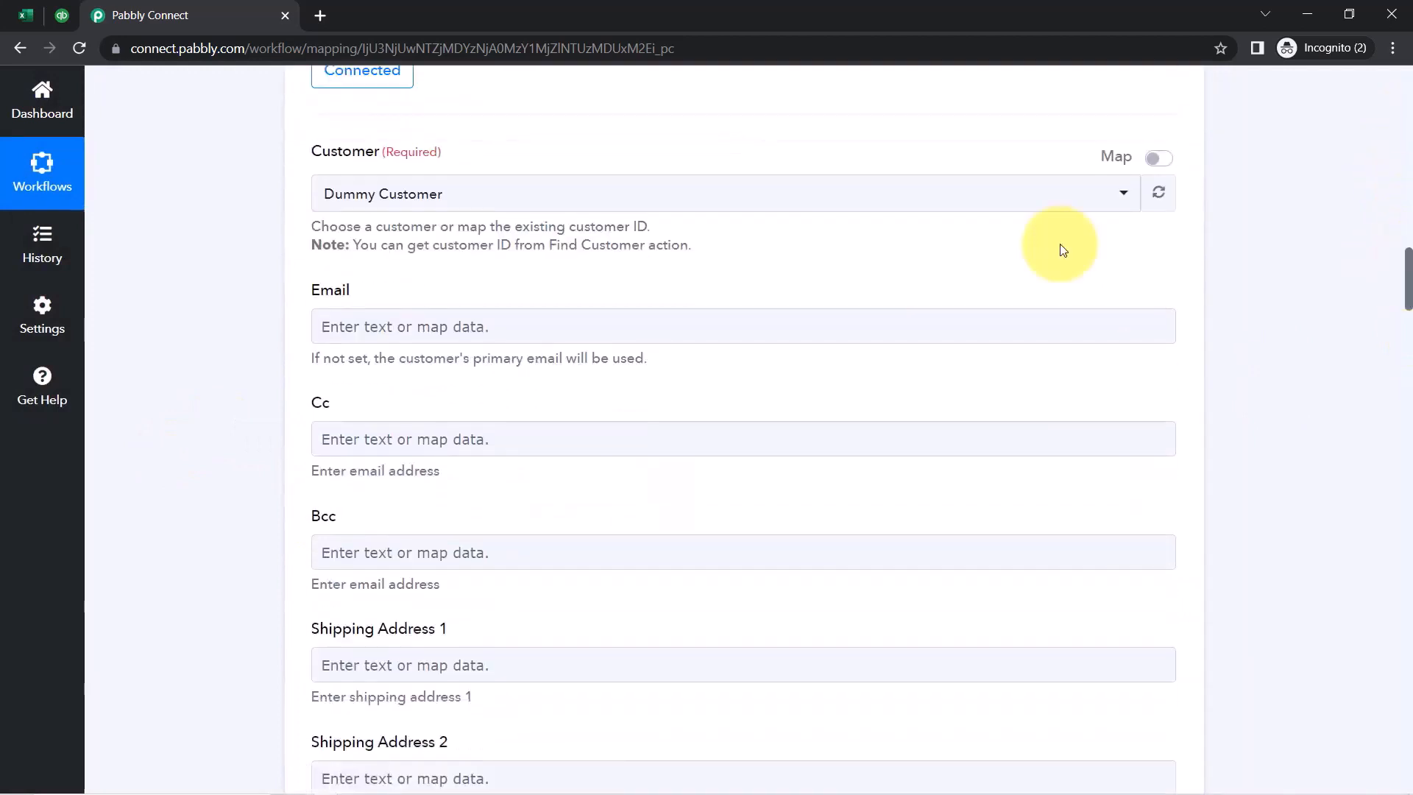
pyautogui.click(353, 205)
pyautogui.click(354, 203)
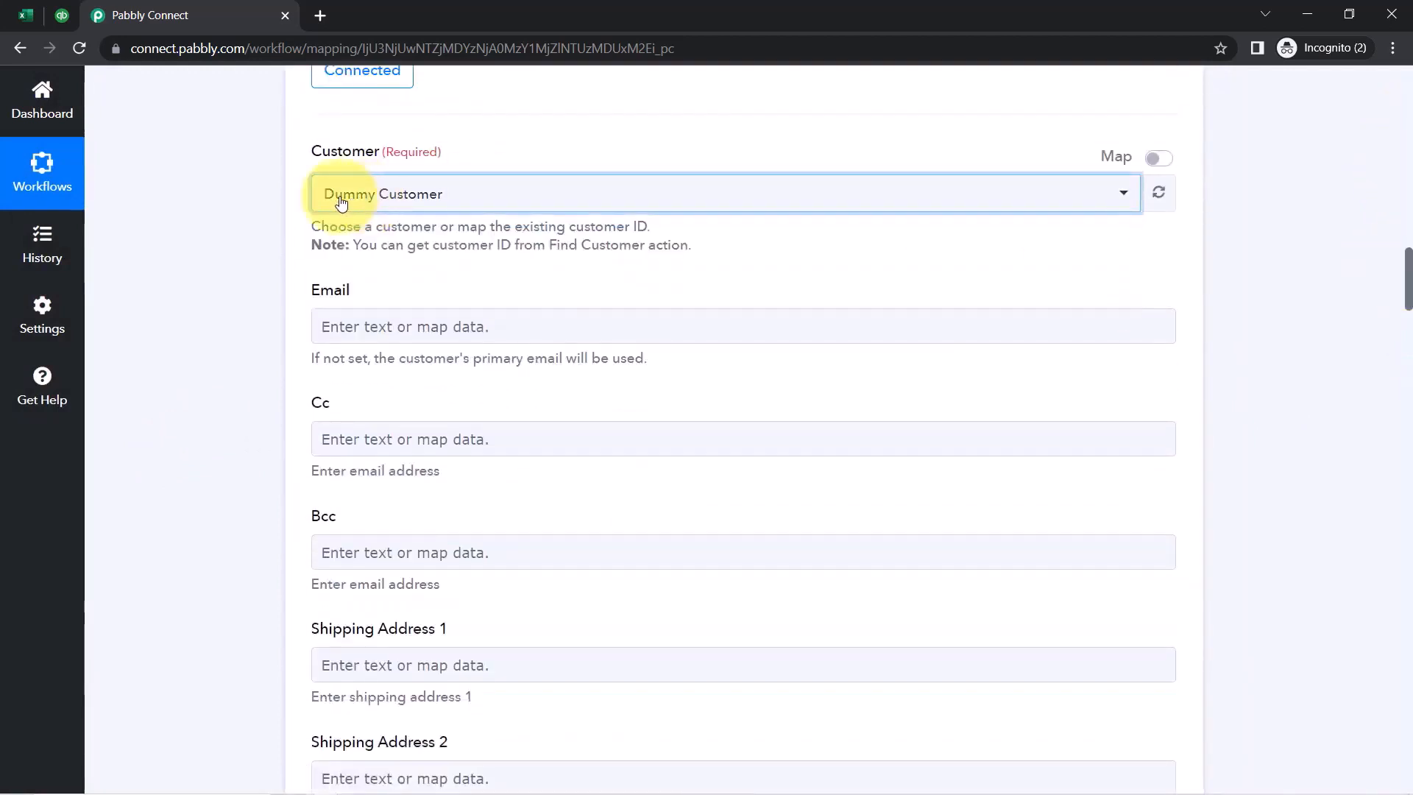
pyautogui.moveTo(312, 152); pyautogui.dragTo(337, 153)
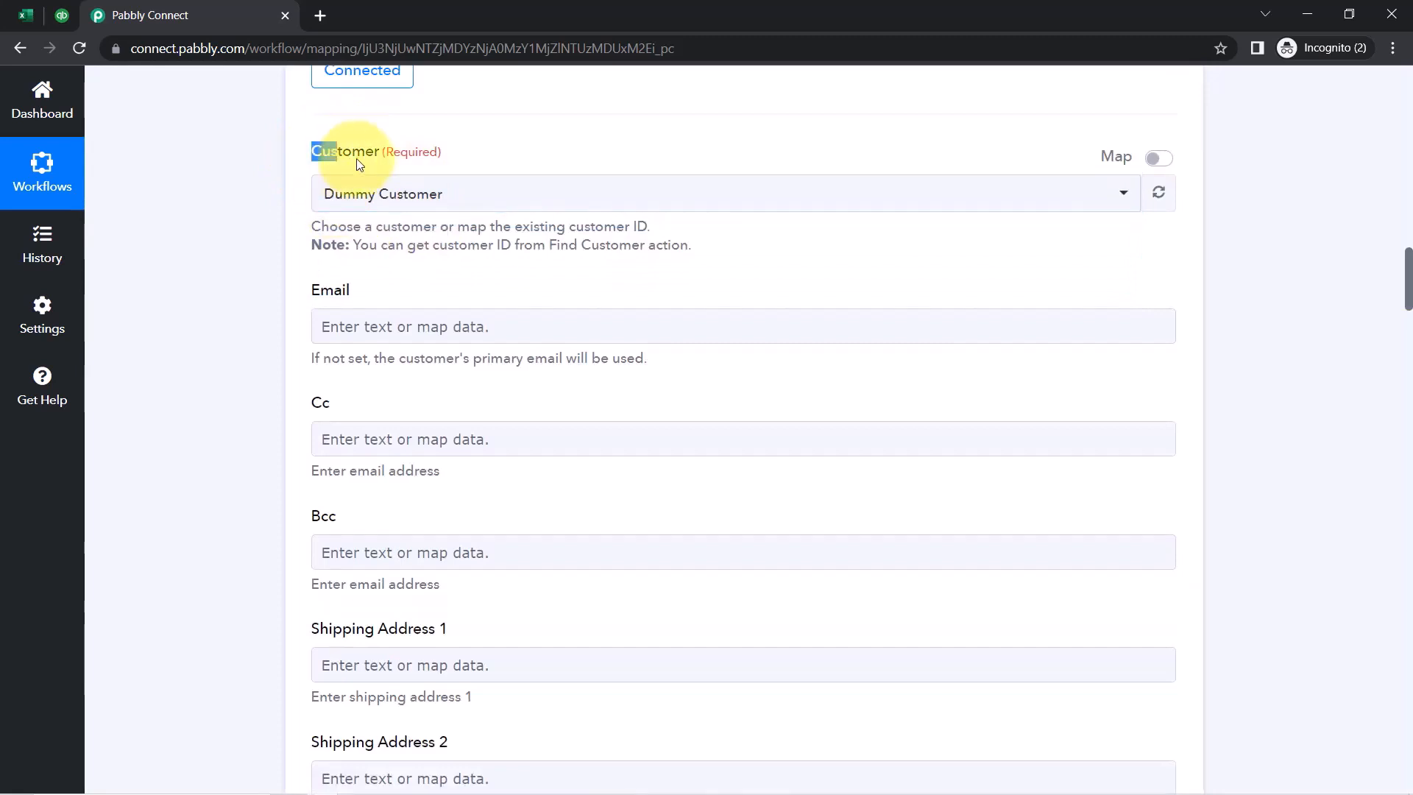
pyautogui.click(414, 190)
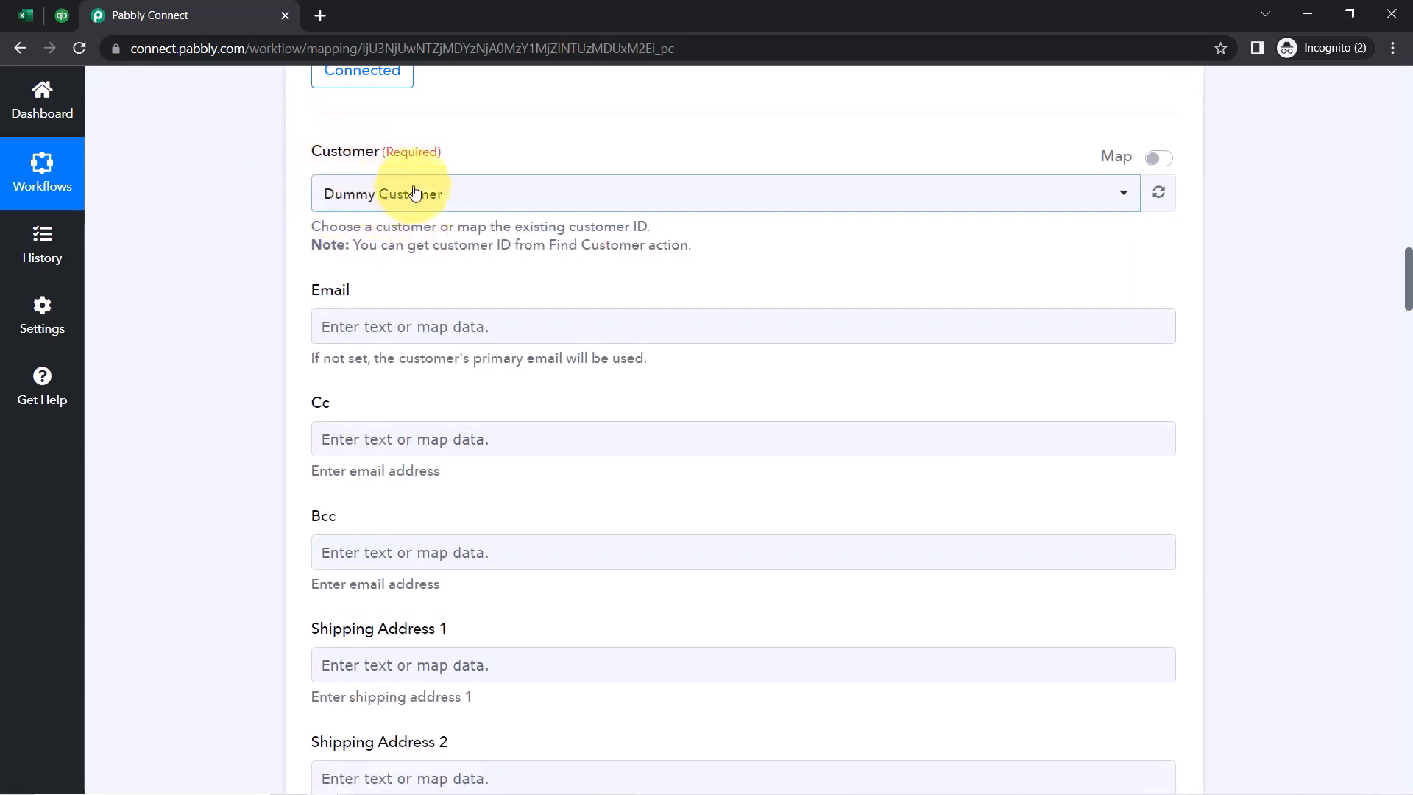
pyautogui.click(383, 205)
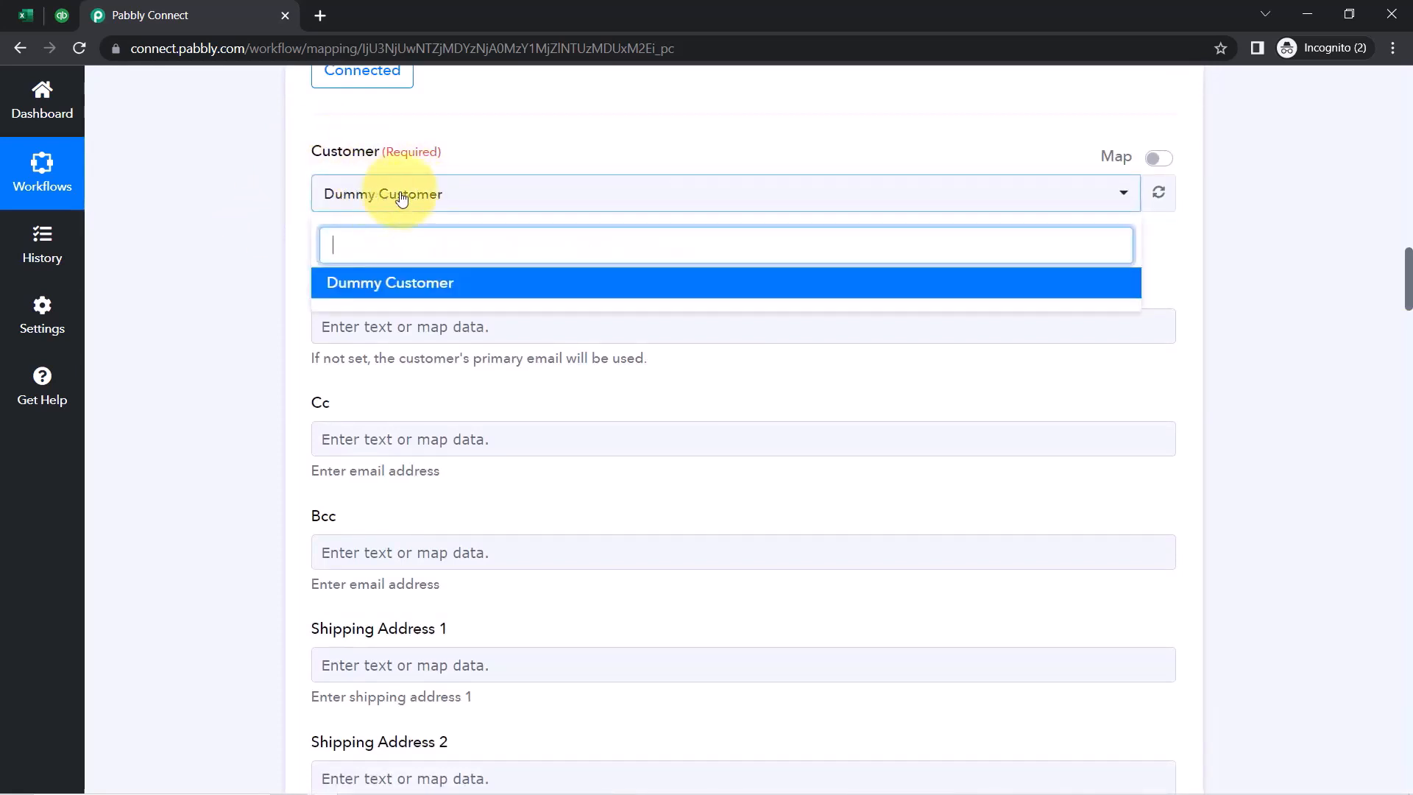
pyautogui.click(395, 198)
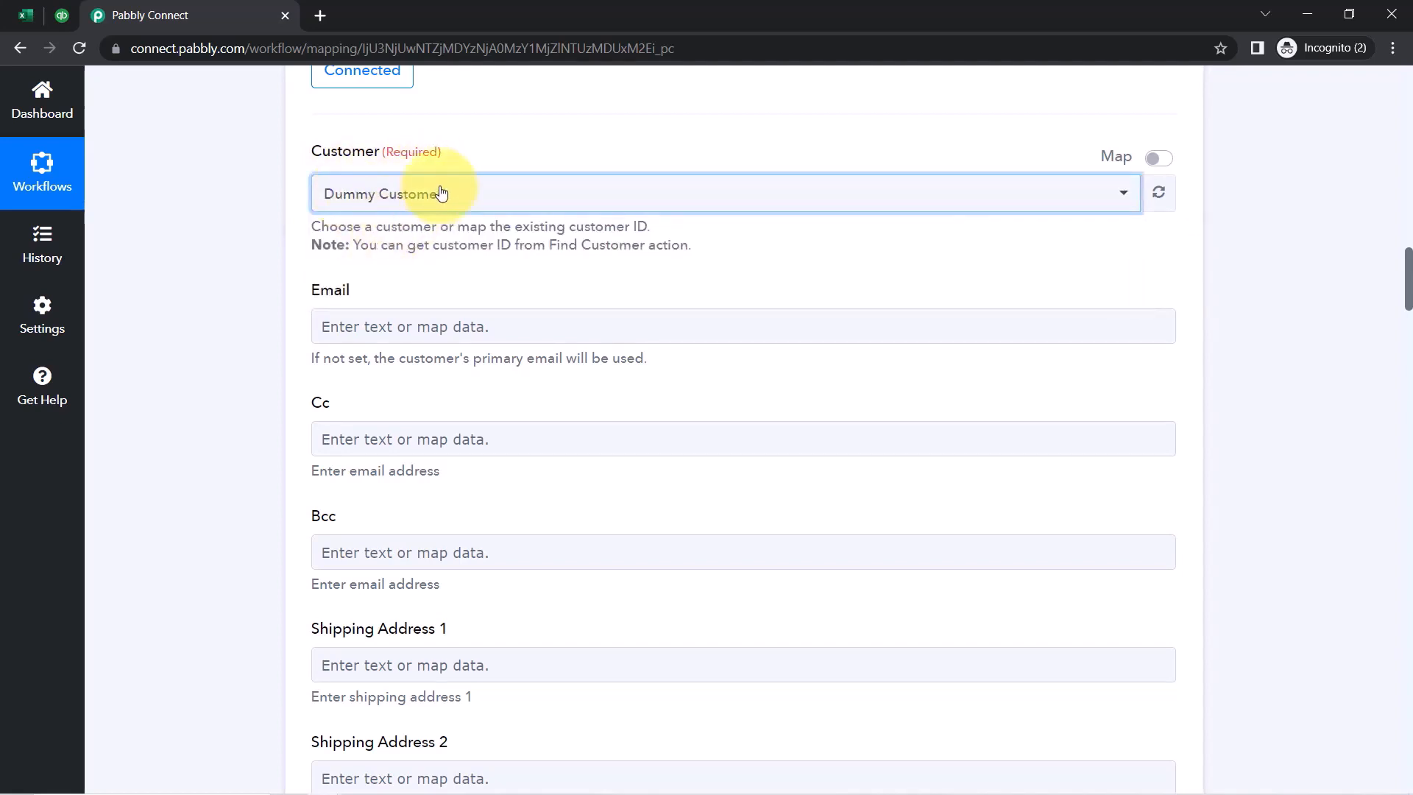
# Check the Dummy Customer spreadsheet row, then switch Customer to mapped entry, leaving it unmapped
pyautogui.click(25, 15)
pyautogui.click(3, 380)
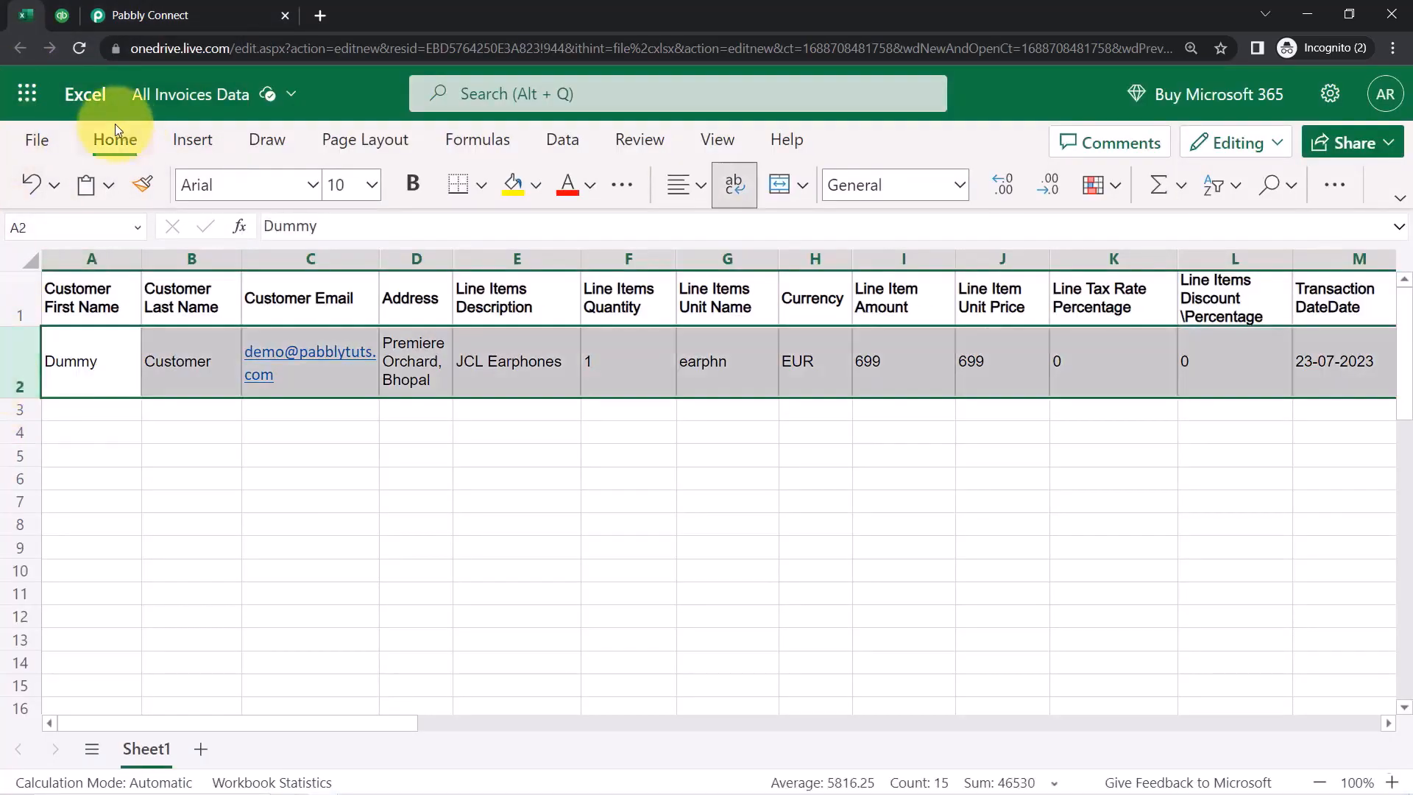
pyautogui.click(165, 15)
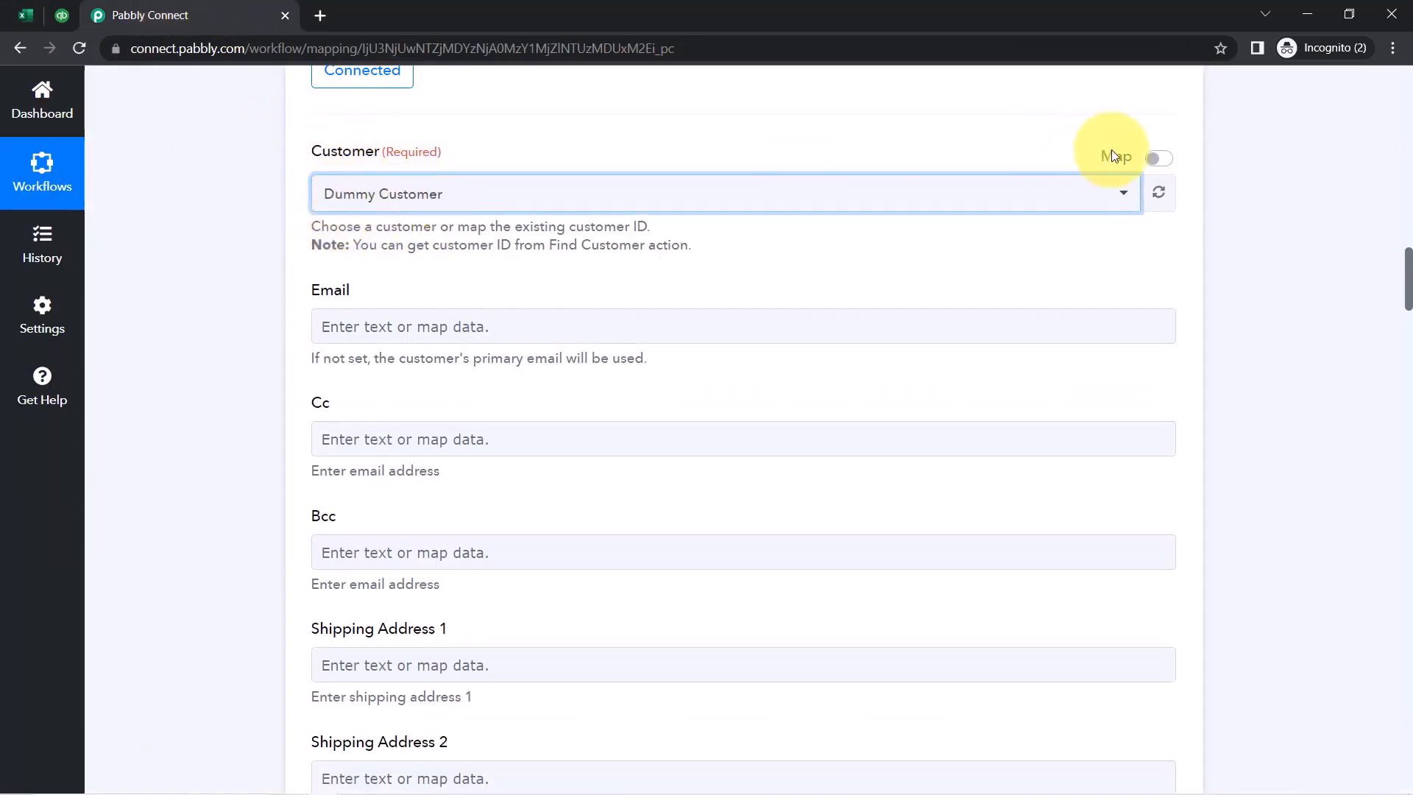
pyautogui.click(1157, 163)
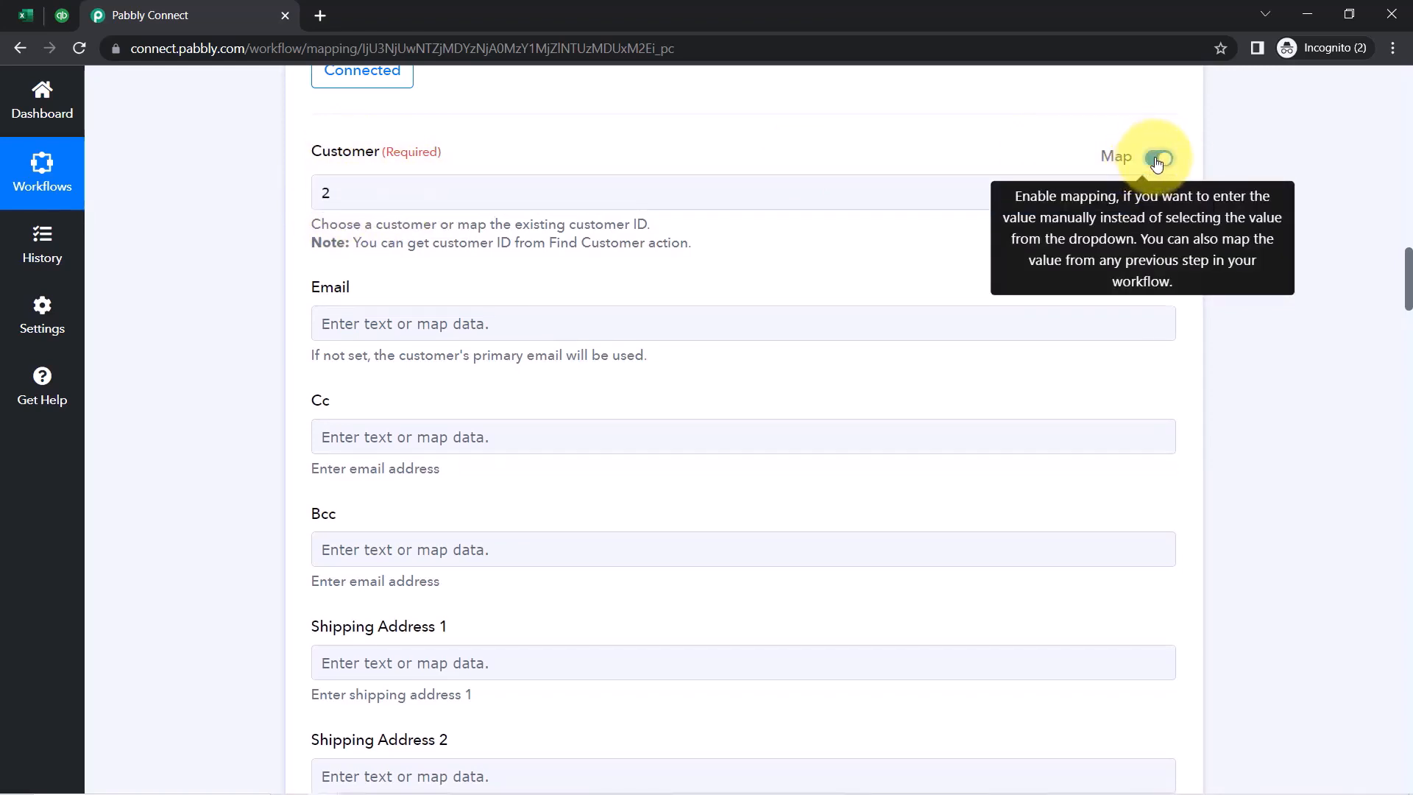
pyautogui.click(333, 194)
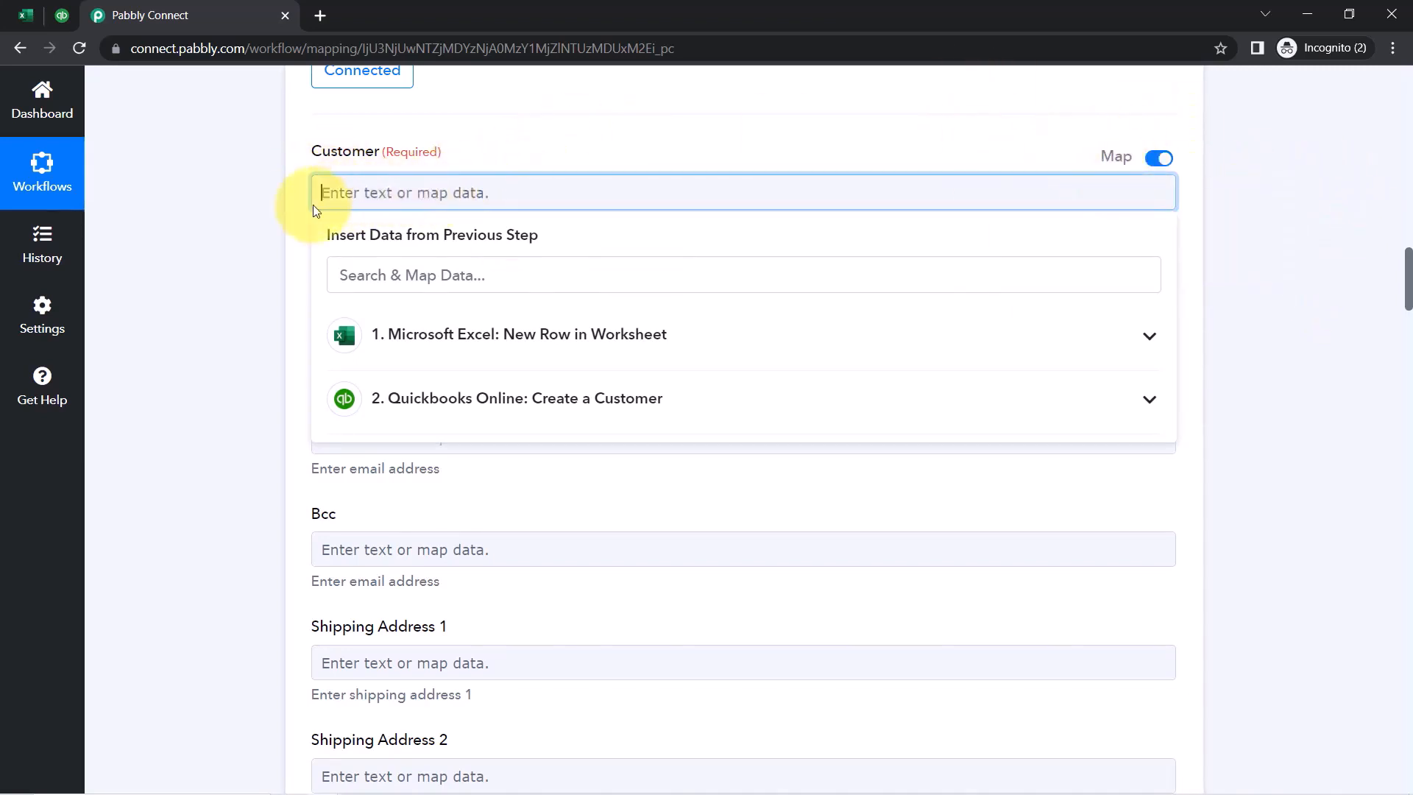
pyautogui.click(291, 219)
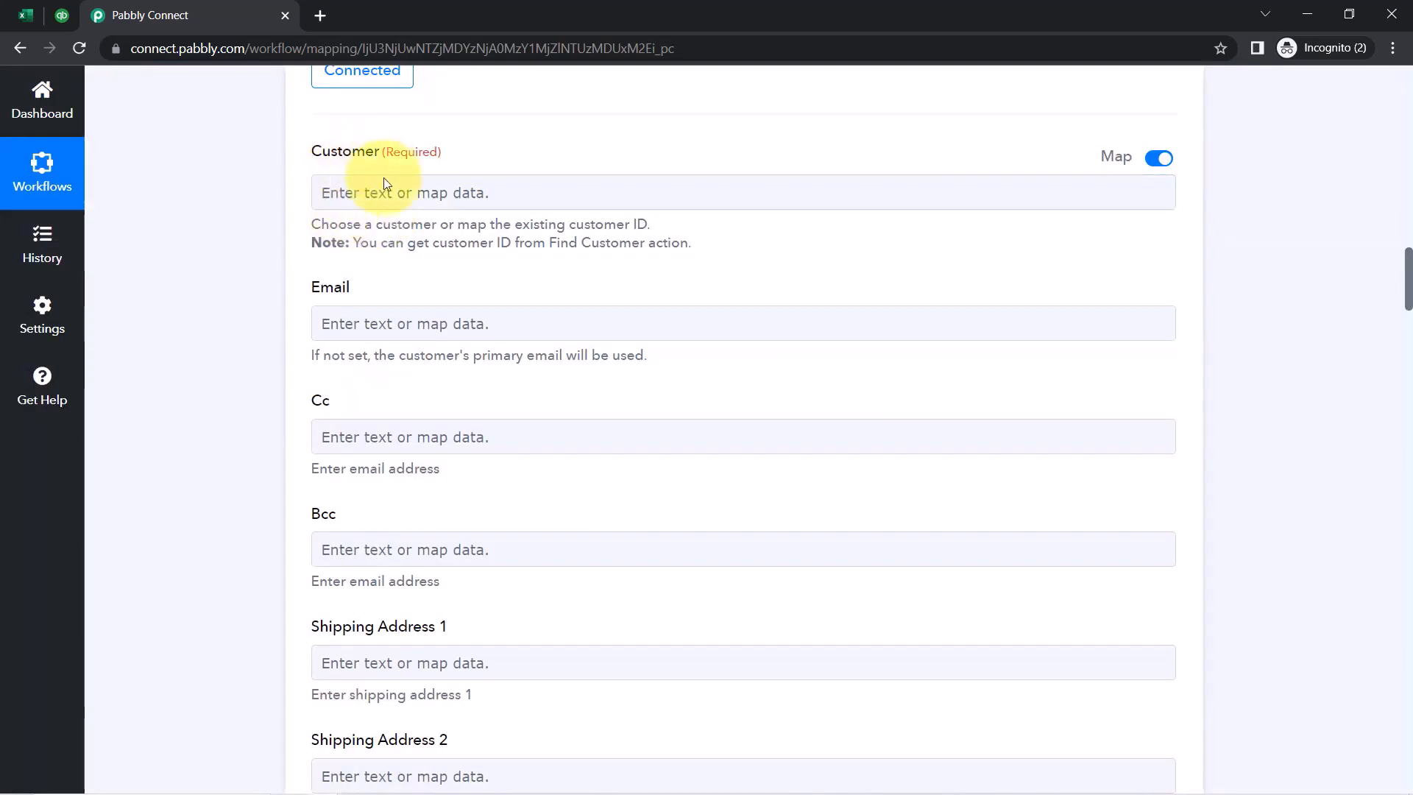
# Expand the Create a Customer step to review its settings
pyautogui.scroll(2, 276, 298)
pyautogui.scroll(5, 267, 312)
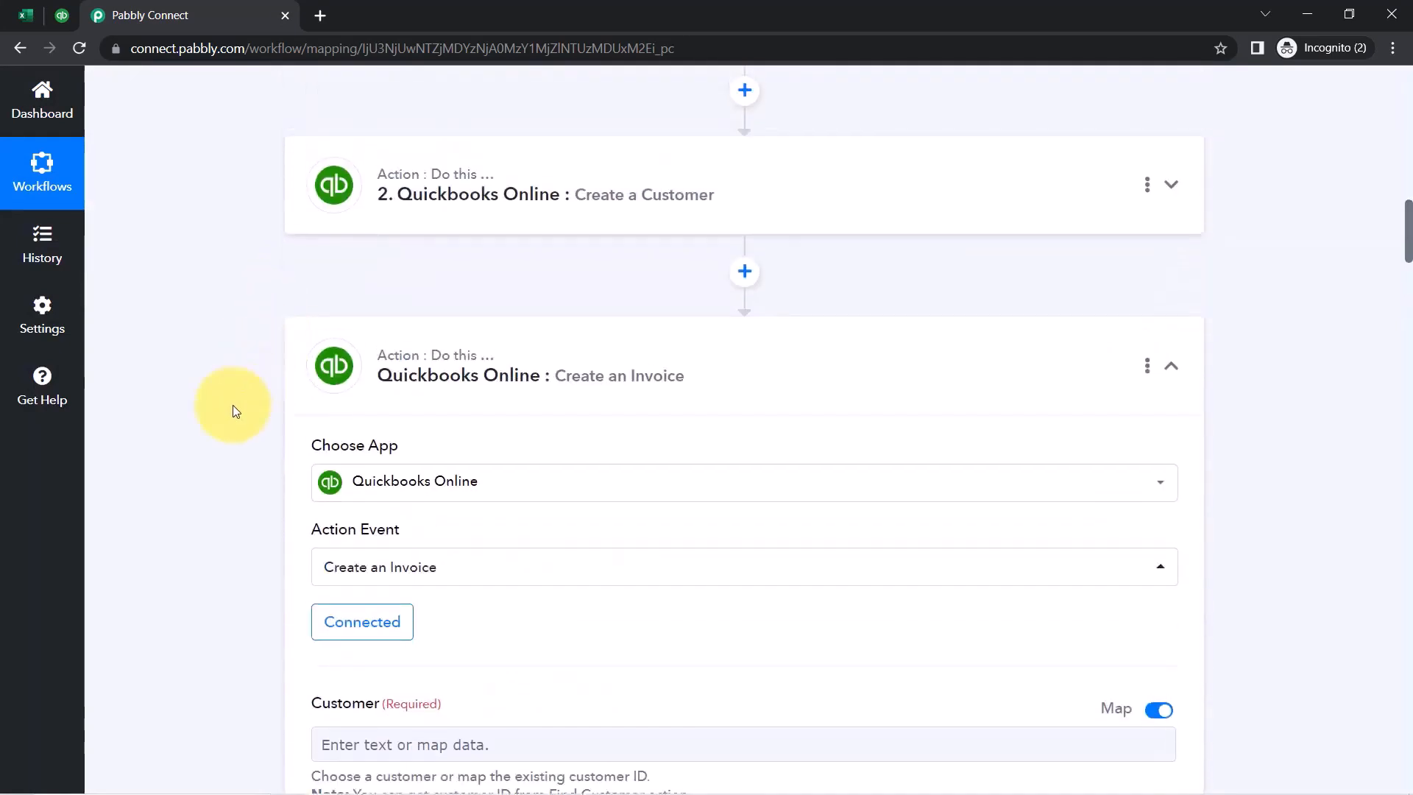
pyautogui.click(580, 189)
pyautogui.scroll(-5, 246, 379)
pyautogui.scroll(2, 226, 420)
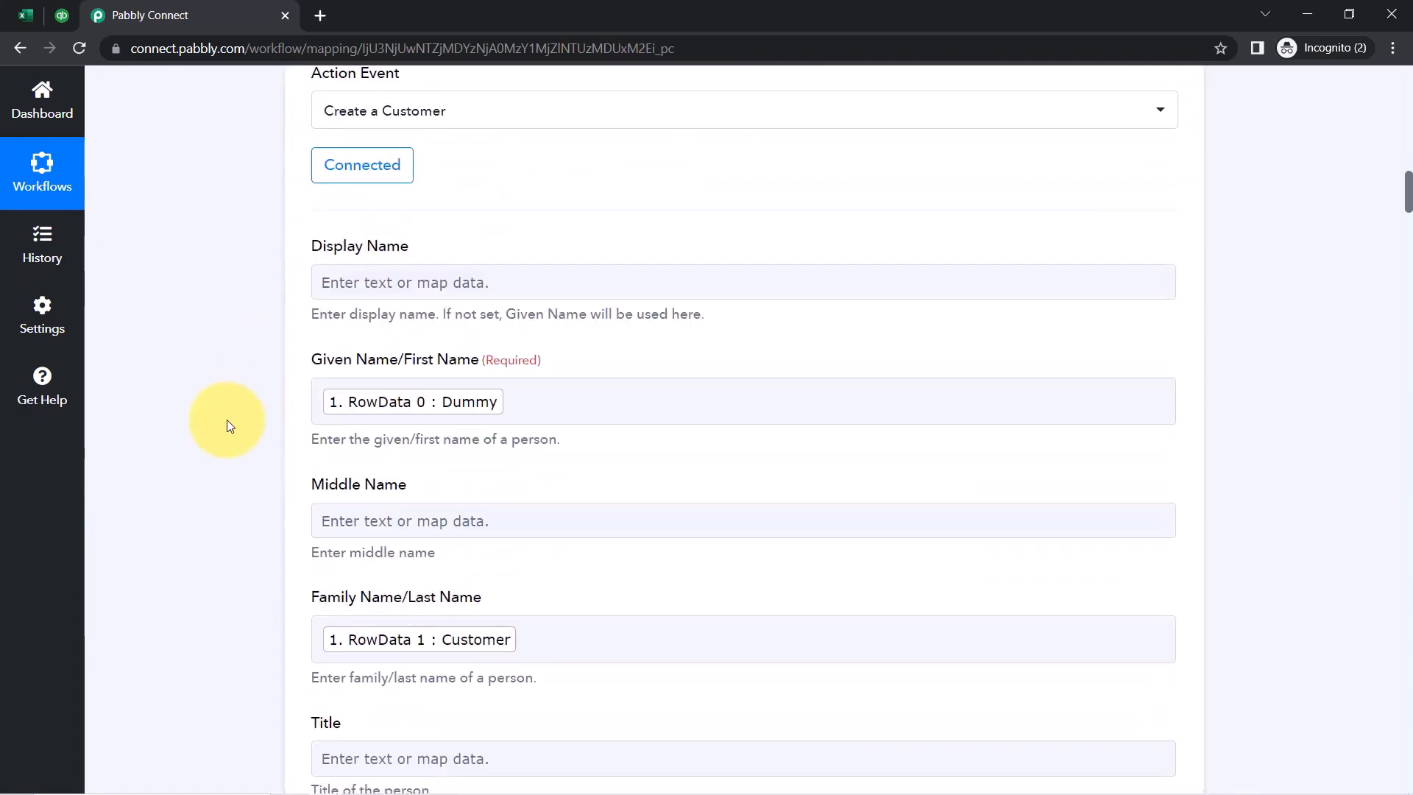
pyautogui.scroll(-5, 227, 420)
pyautogui.scroll(-12, 227, 441)
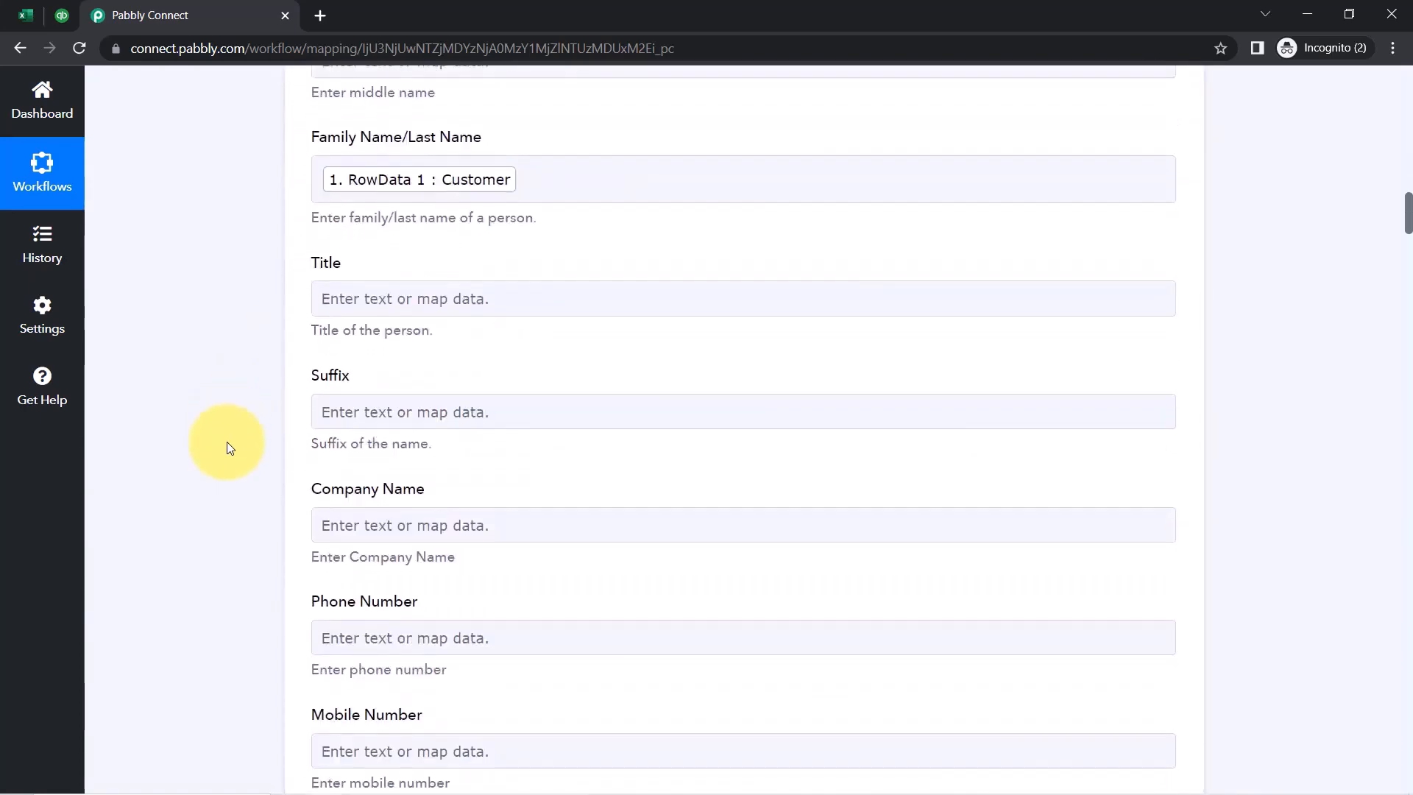
pyautogui.scroll(-20, 228, 453)
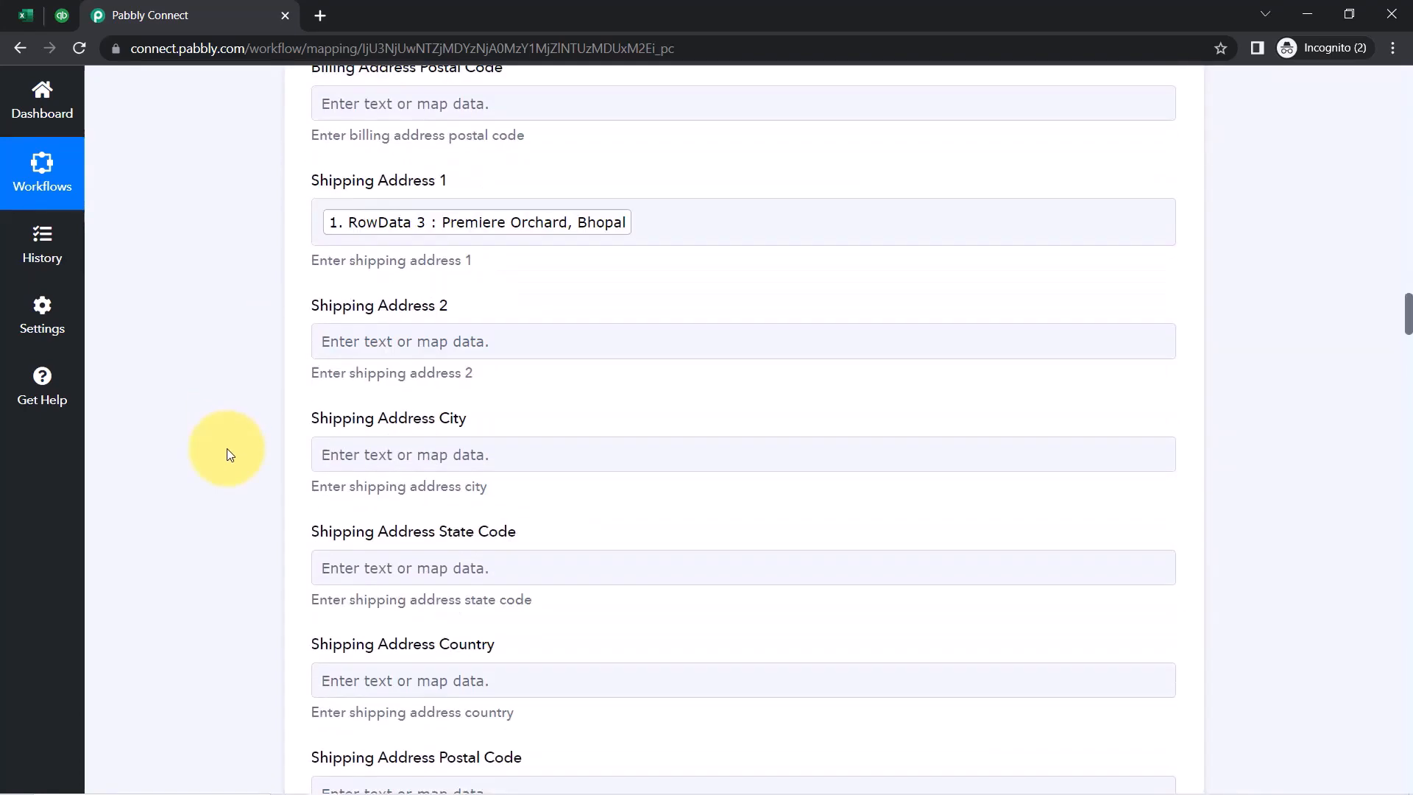
pyautogui.scroll(-12, 227, 448)
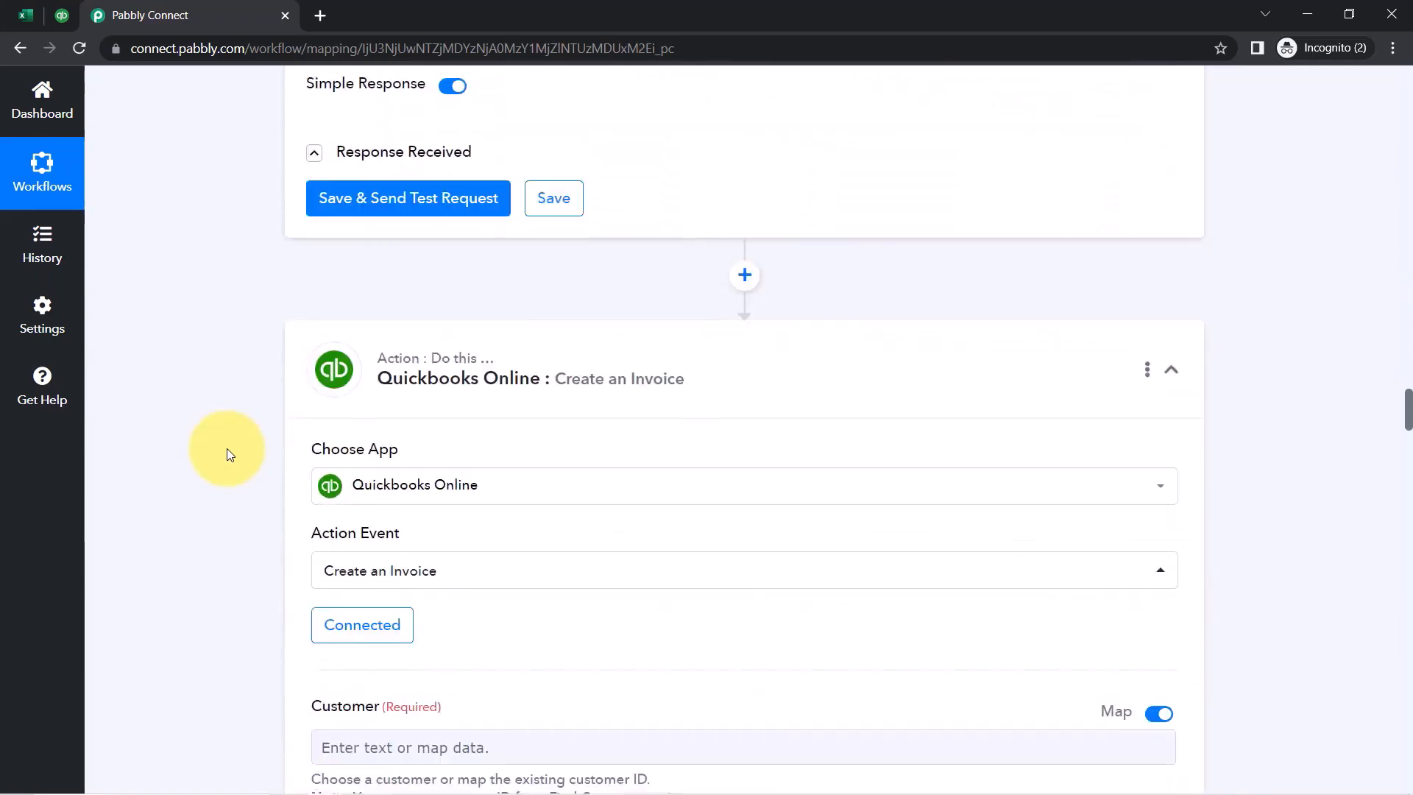
# Show the step's test response and locate Customer Id 2
pyautogui.click(314, 113)
pyautogui.scroll(-2, 222, 353)
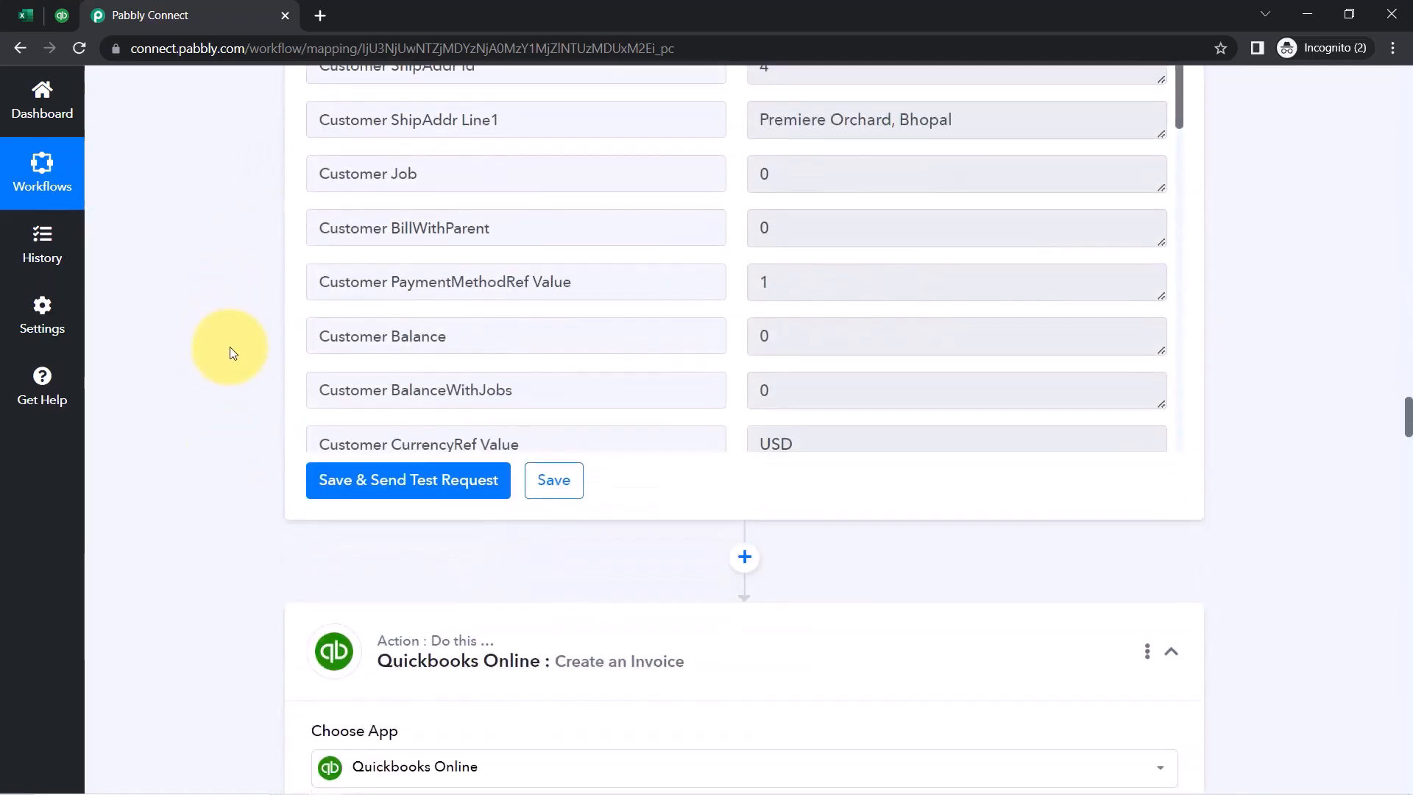
pyautogui.scroll(4, 231, 354)
pyautogui.scroll(-1, 460, 346)
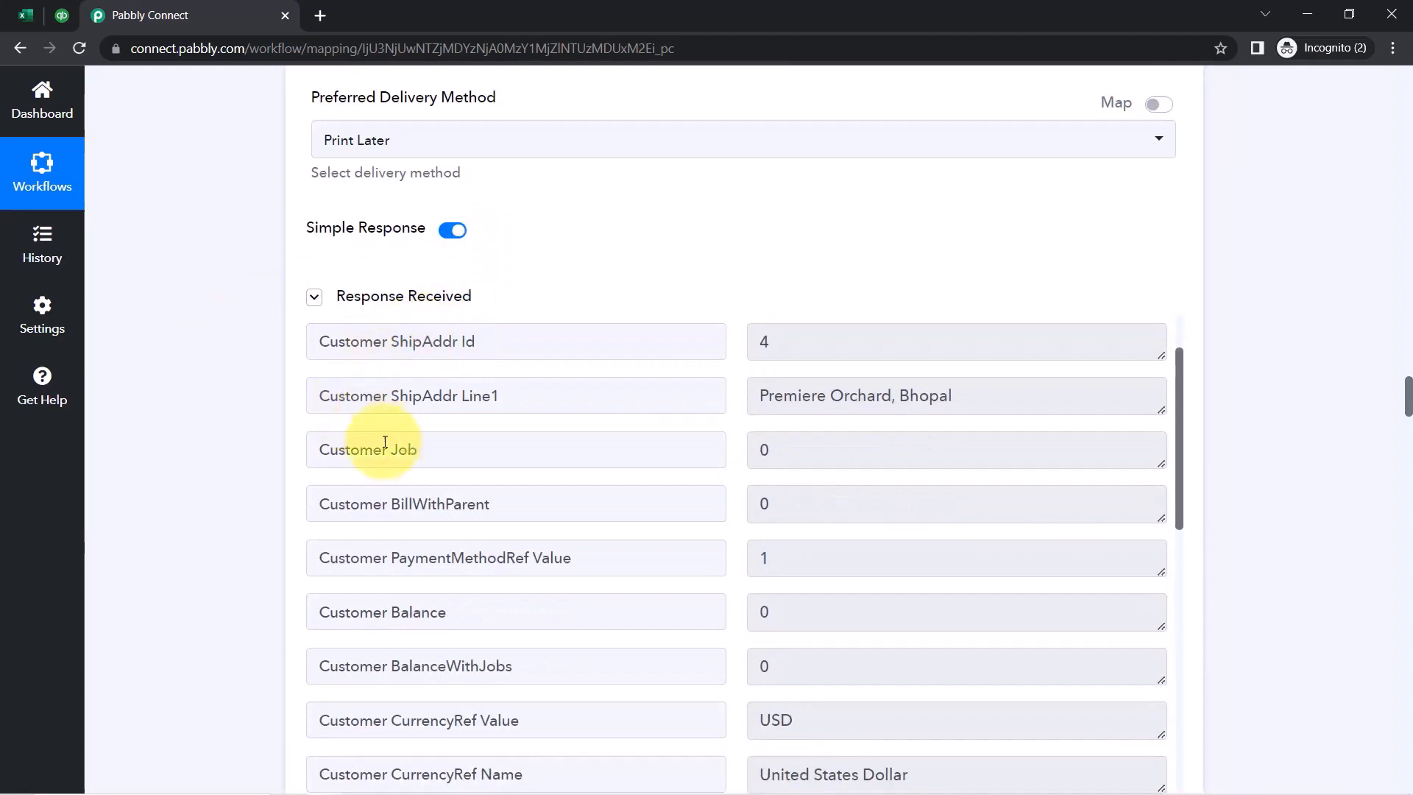
pyautogui.scroll(-4, 341, 473)
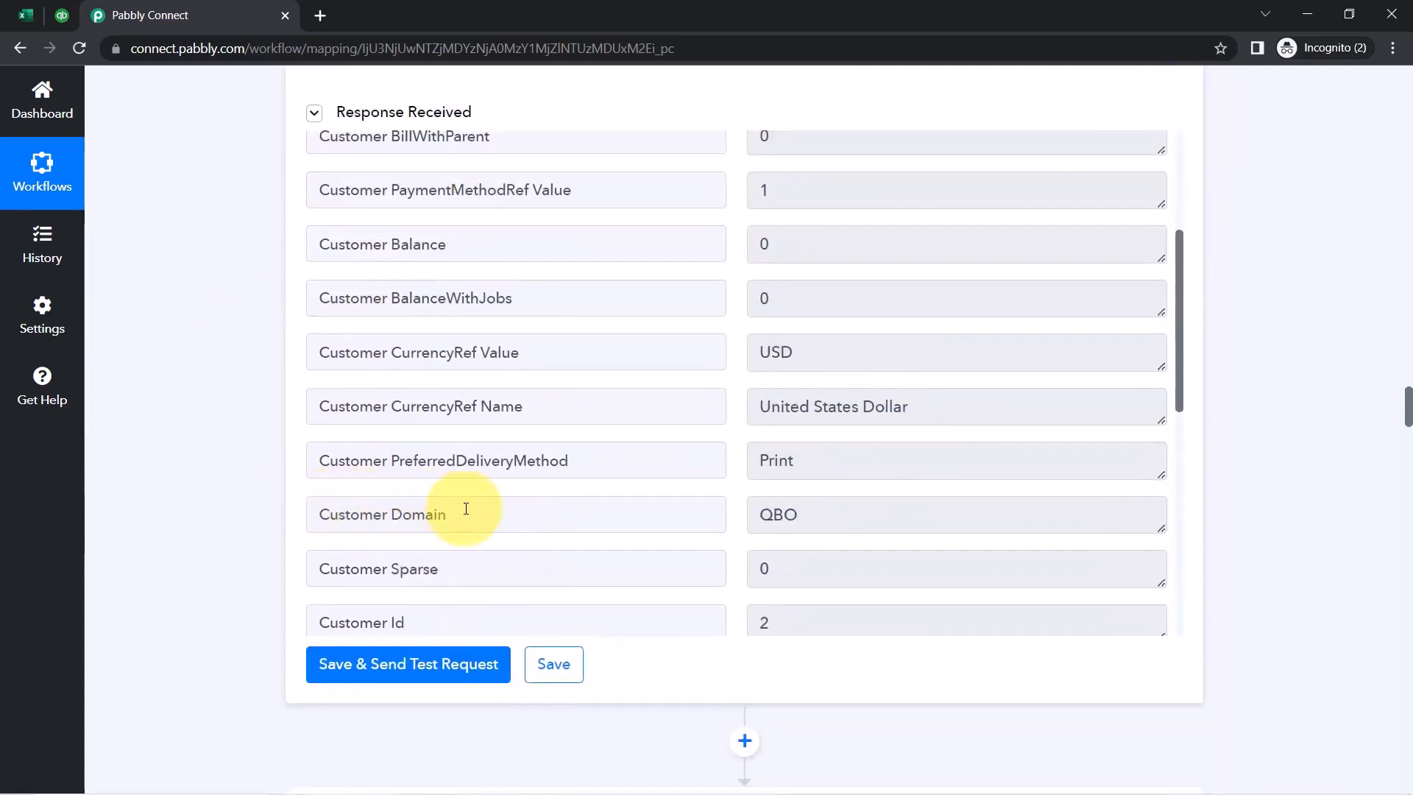
pyautogui.scroll(-3, 441, 497)
pyautogui.click(399, 436)
pyautogui.click(826, 439)
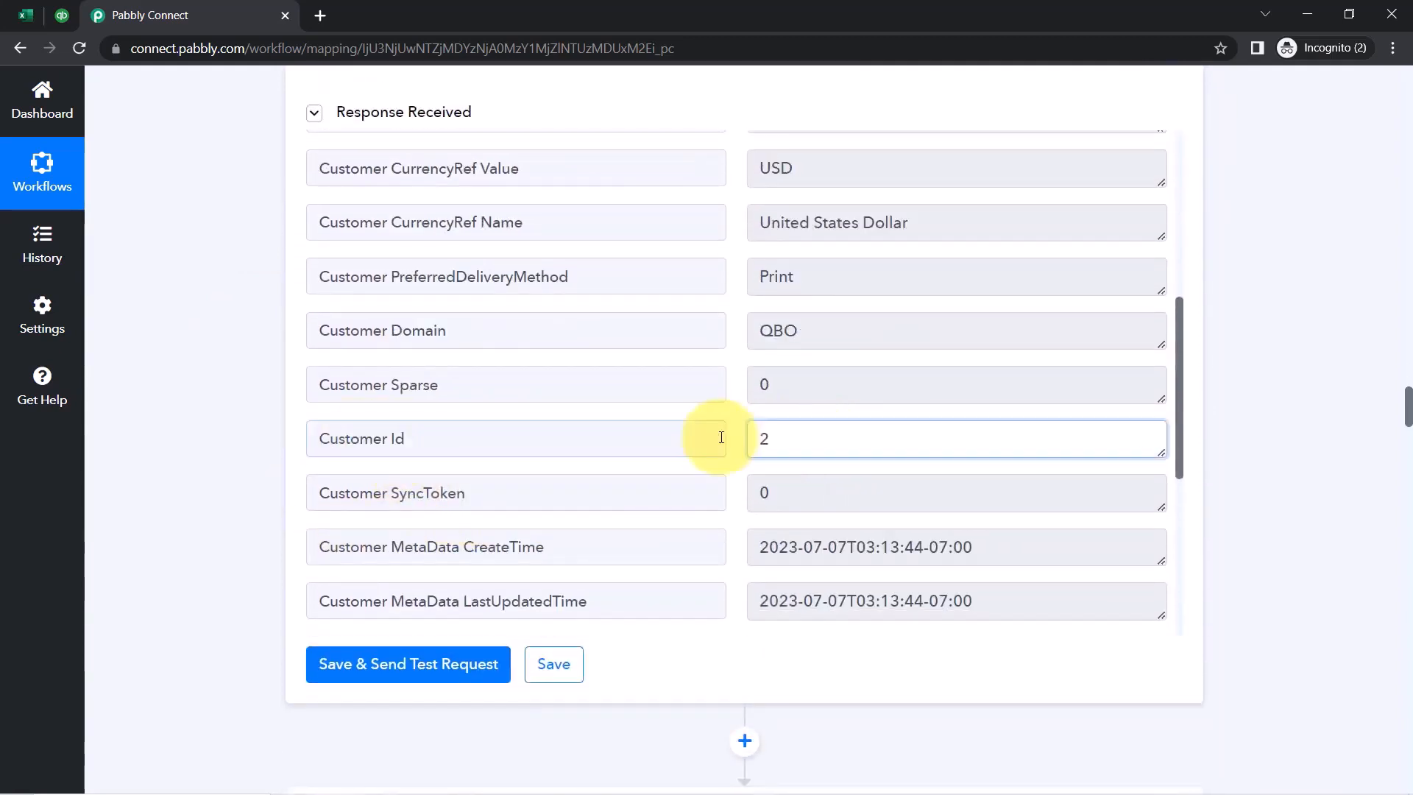
pyautogui.scroll(-10, 236, 431)
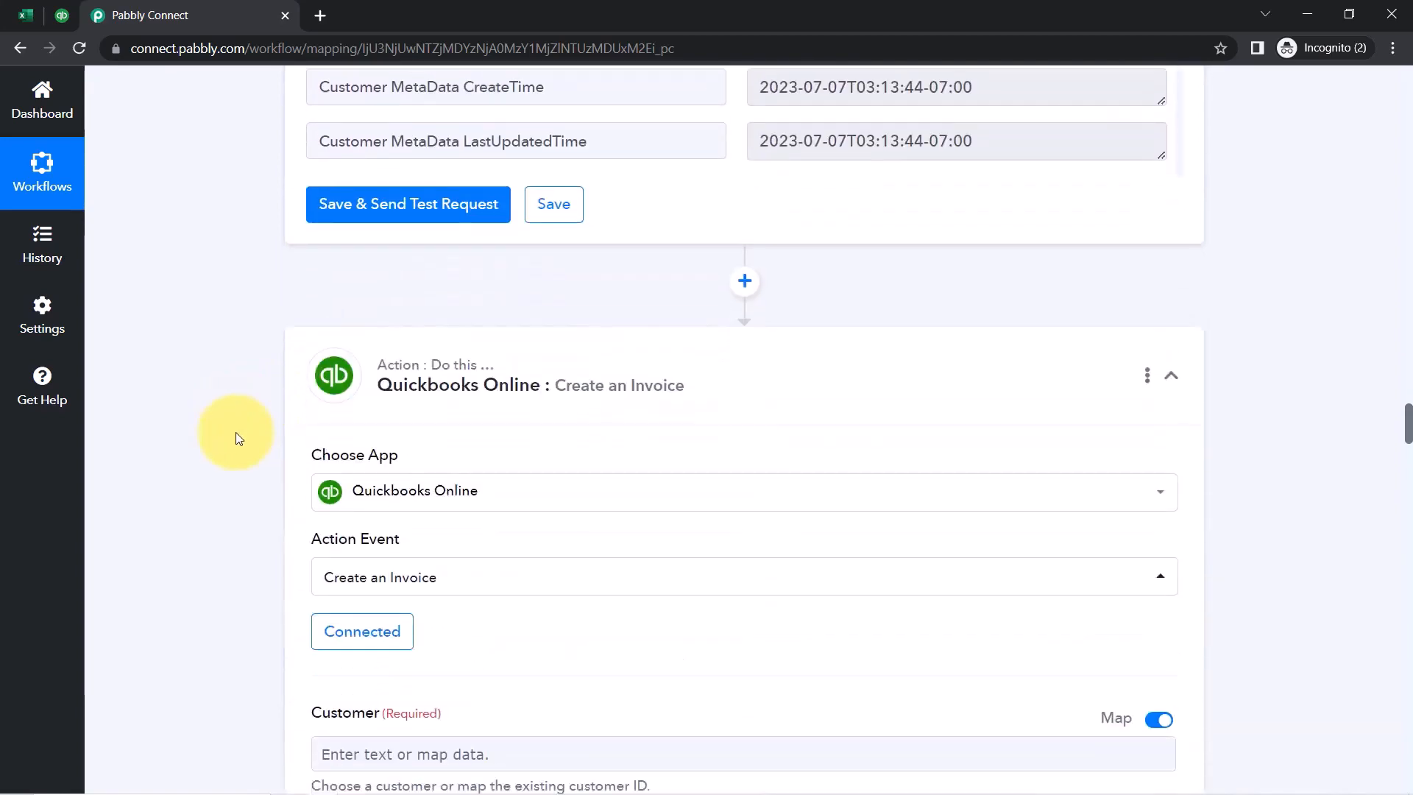
pyautogui.scroll(-1, 235, 432)
# Map the invoice's Customer field to Customer Id 2 by searching 'customer i'
pyautogui.click(370, 196)
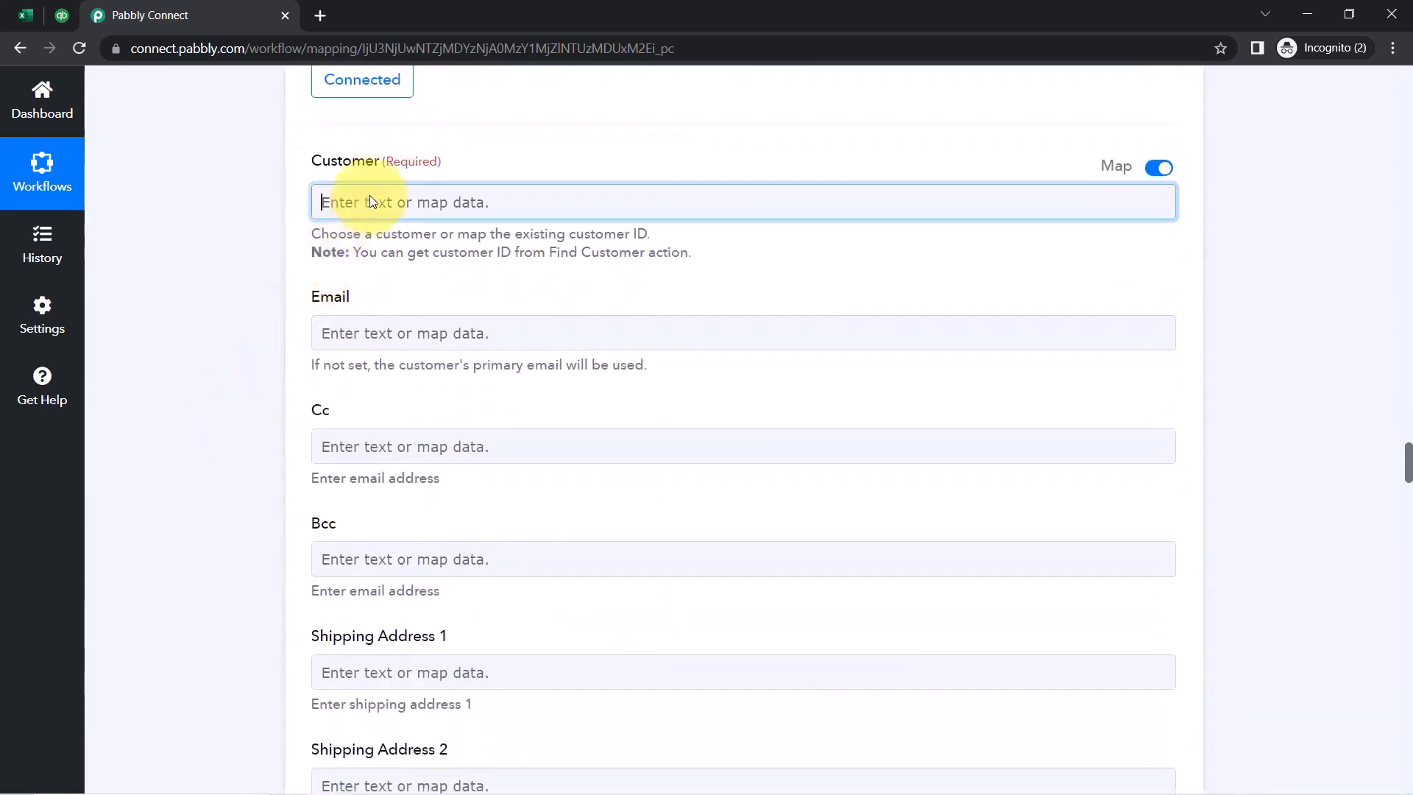
pyautogui.click(403, 412)
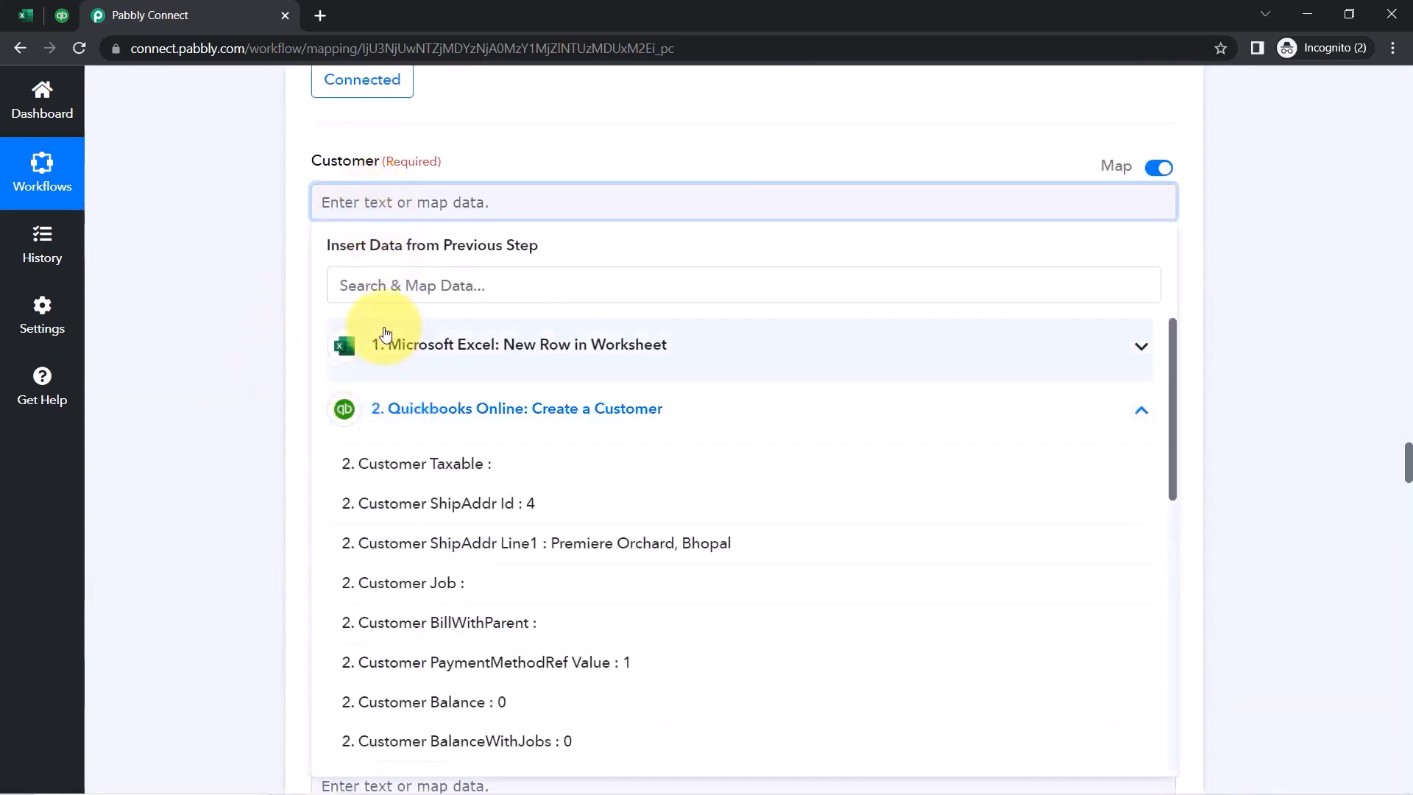
pyautogui.click(369, 290)
pyautogui.write('cust')
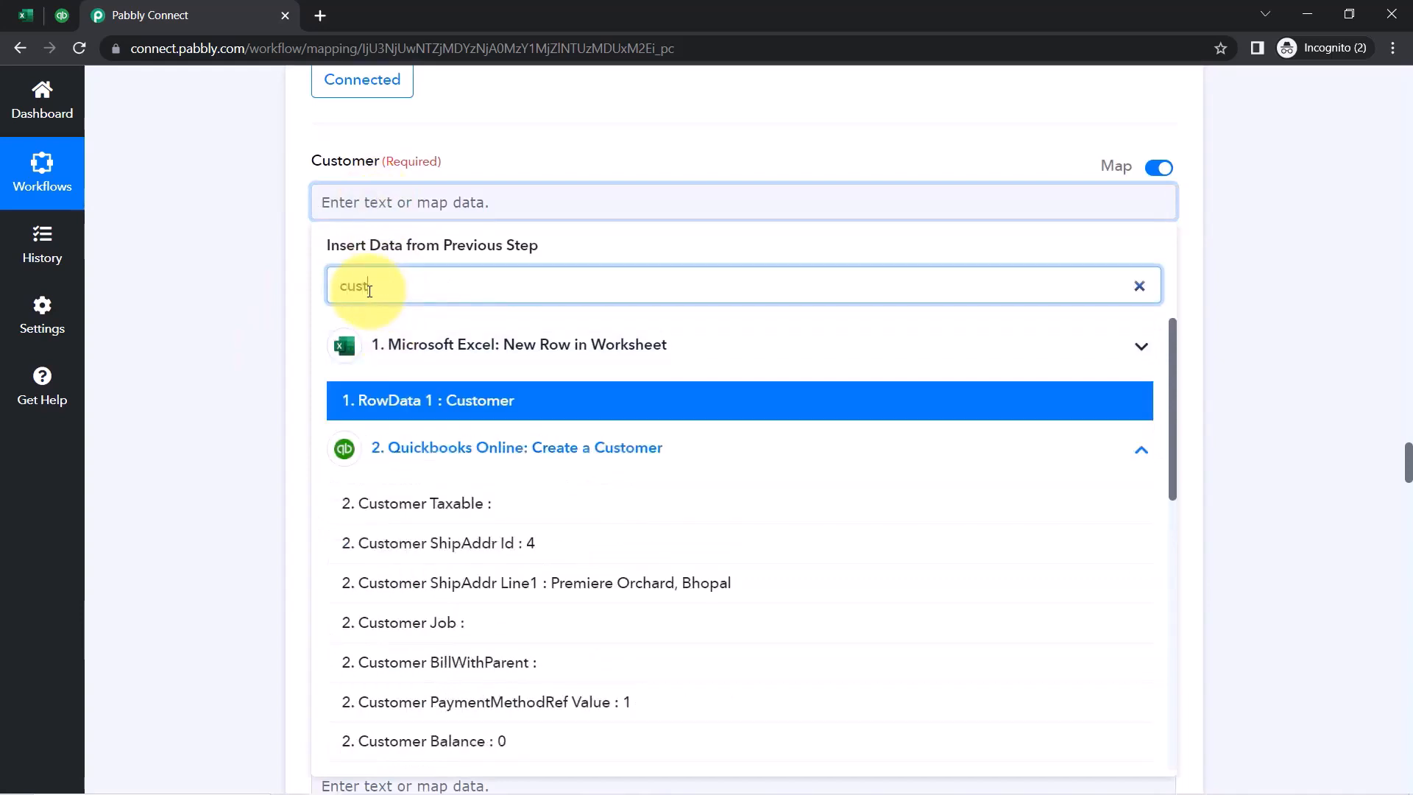
pyautogui.write('omer id')
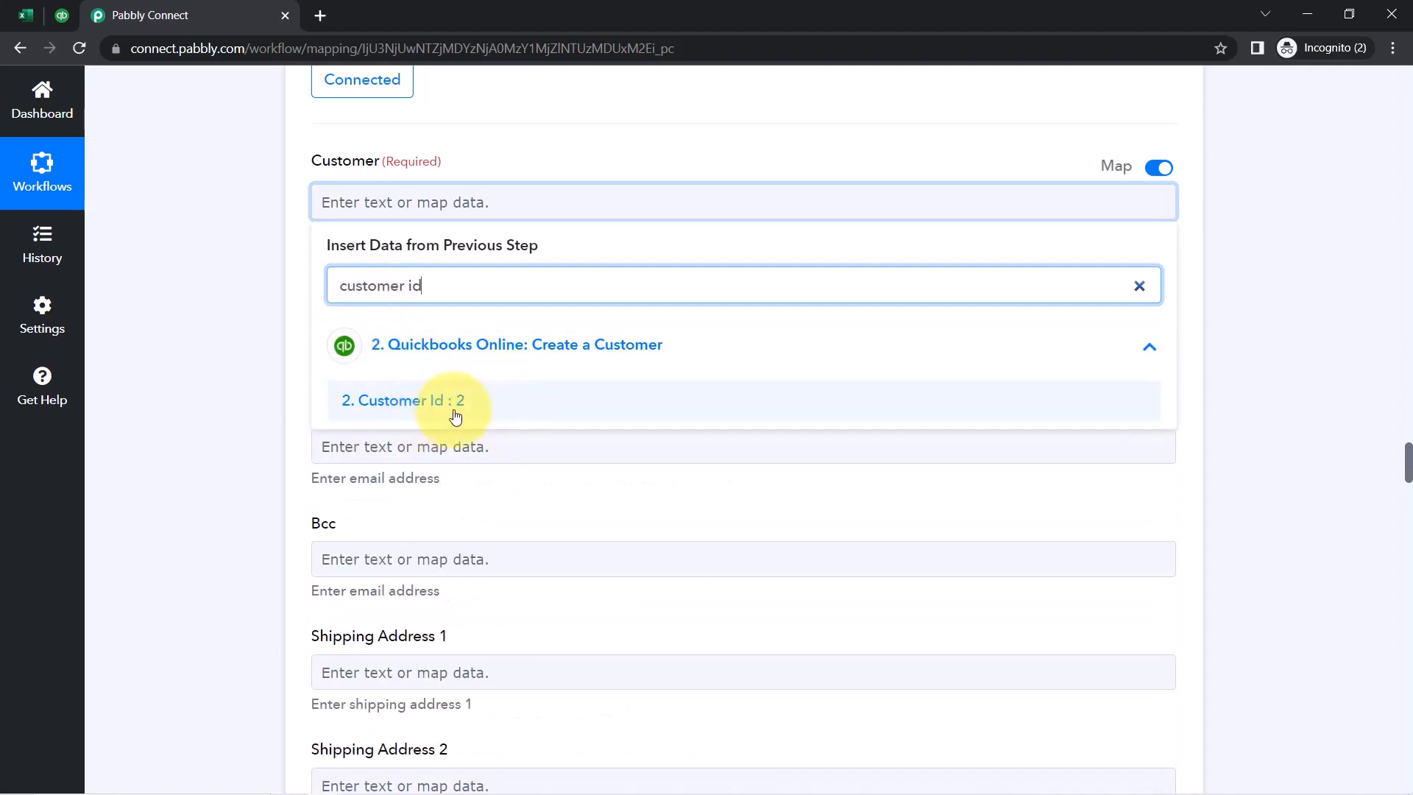
pyautogui.click(417, 397)
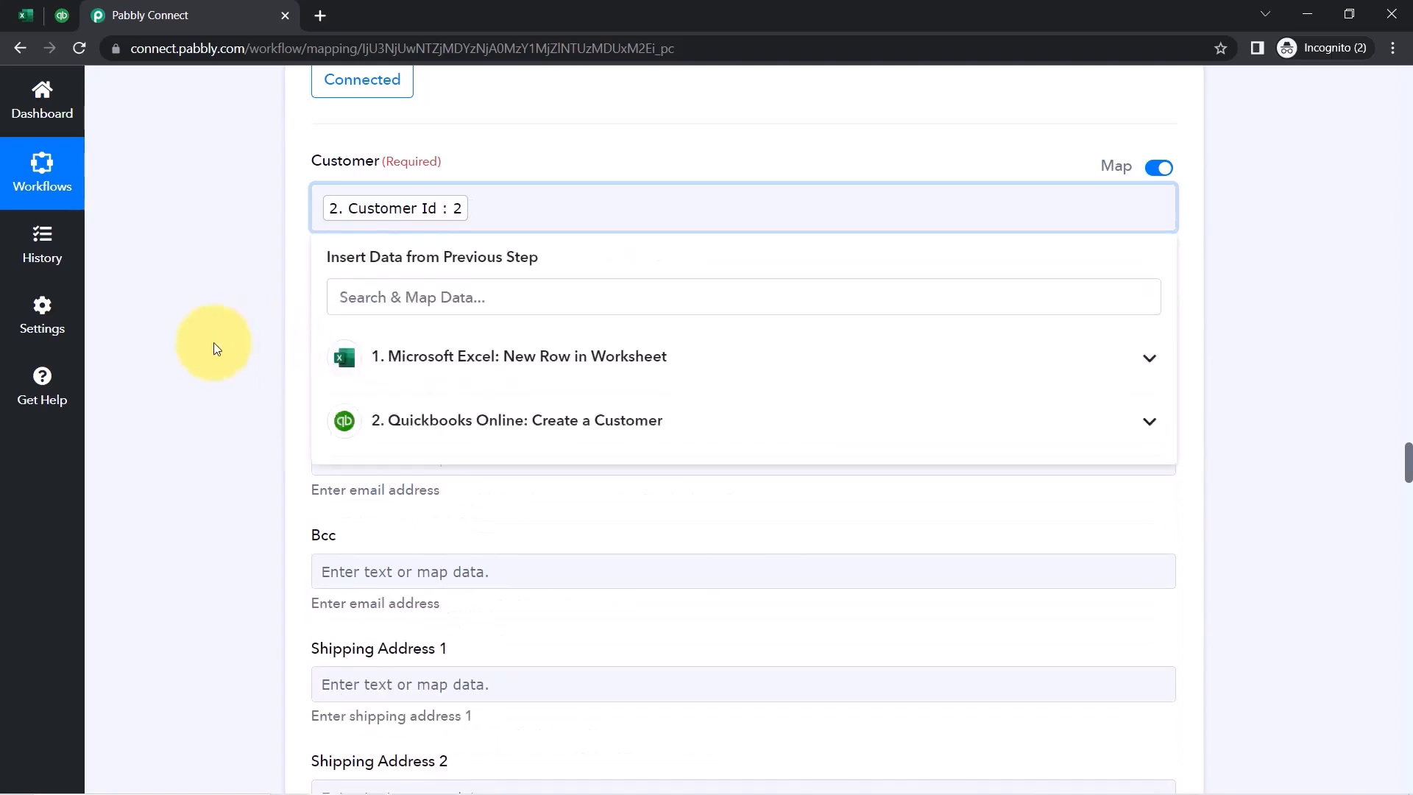
pyautogui.click(195, 345)
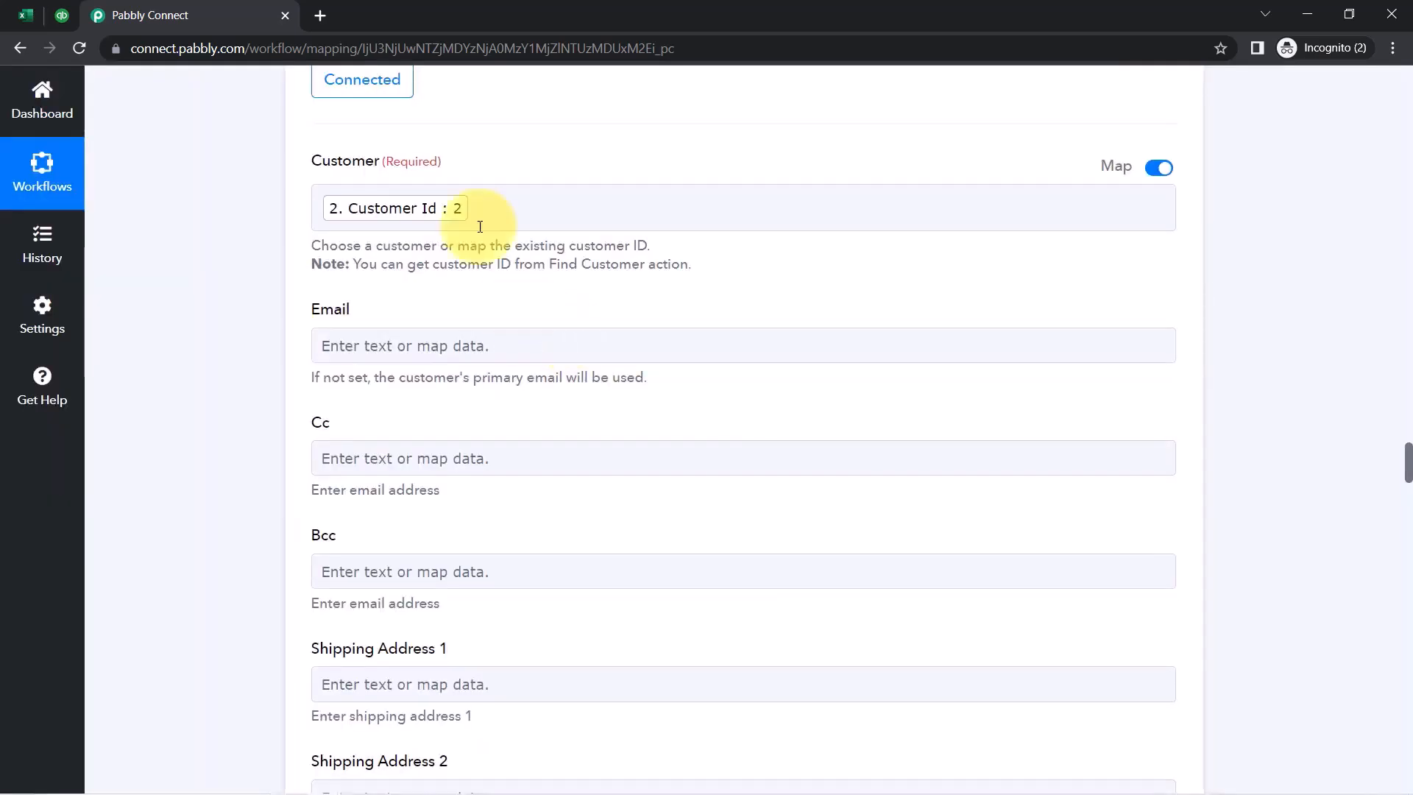
# Map the invoice's Email field to the Excel row's email by searching '@'
pyautogui.scroll(2, 462, 252)
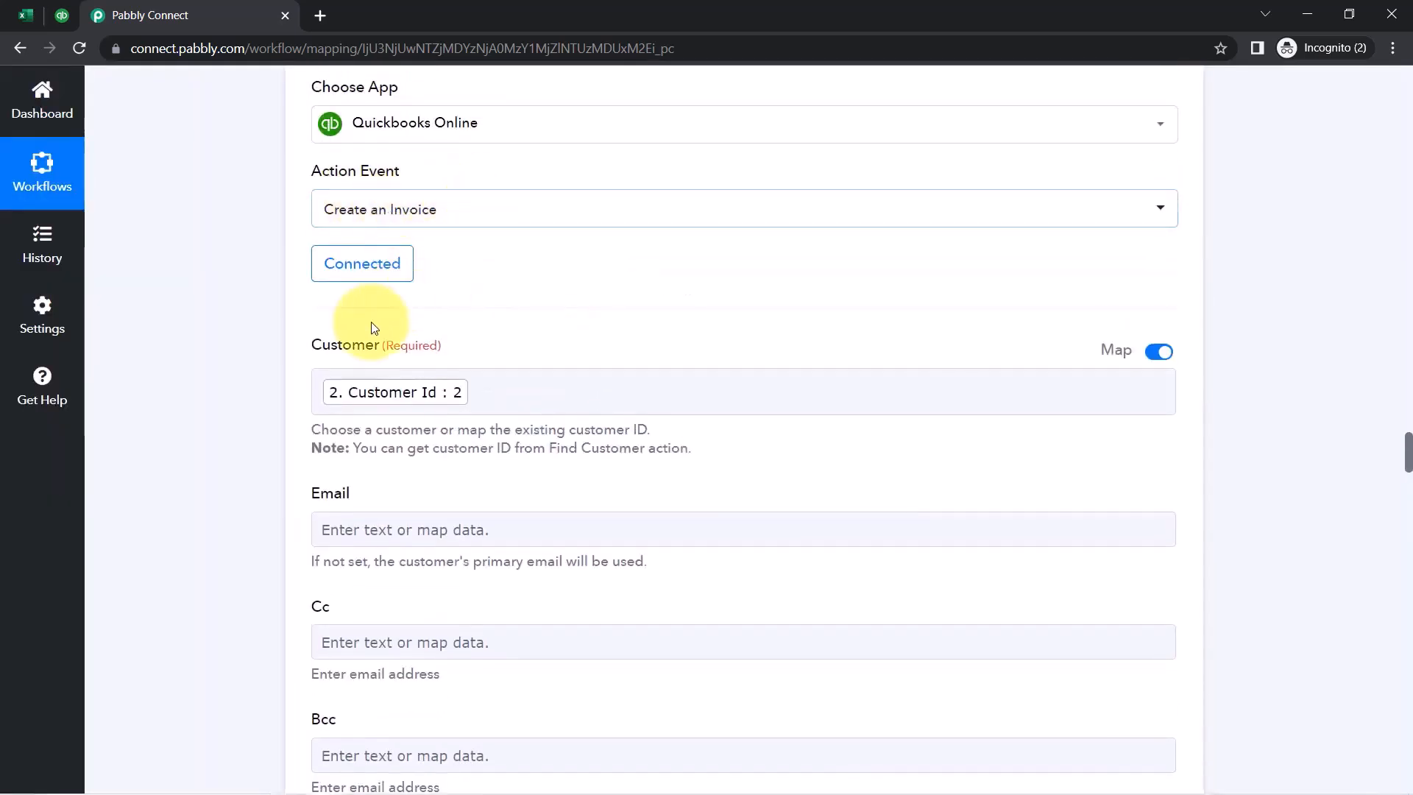
pyautogui.scroll(-2, 259, 474)
pyautogui.scroll(1, 258, 476)
pyautogui.scroll(-3, 243, 390)
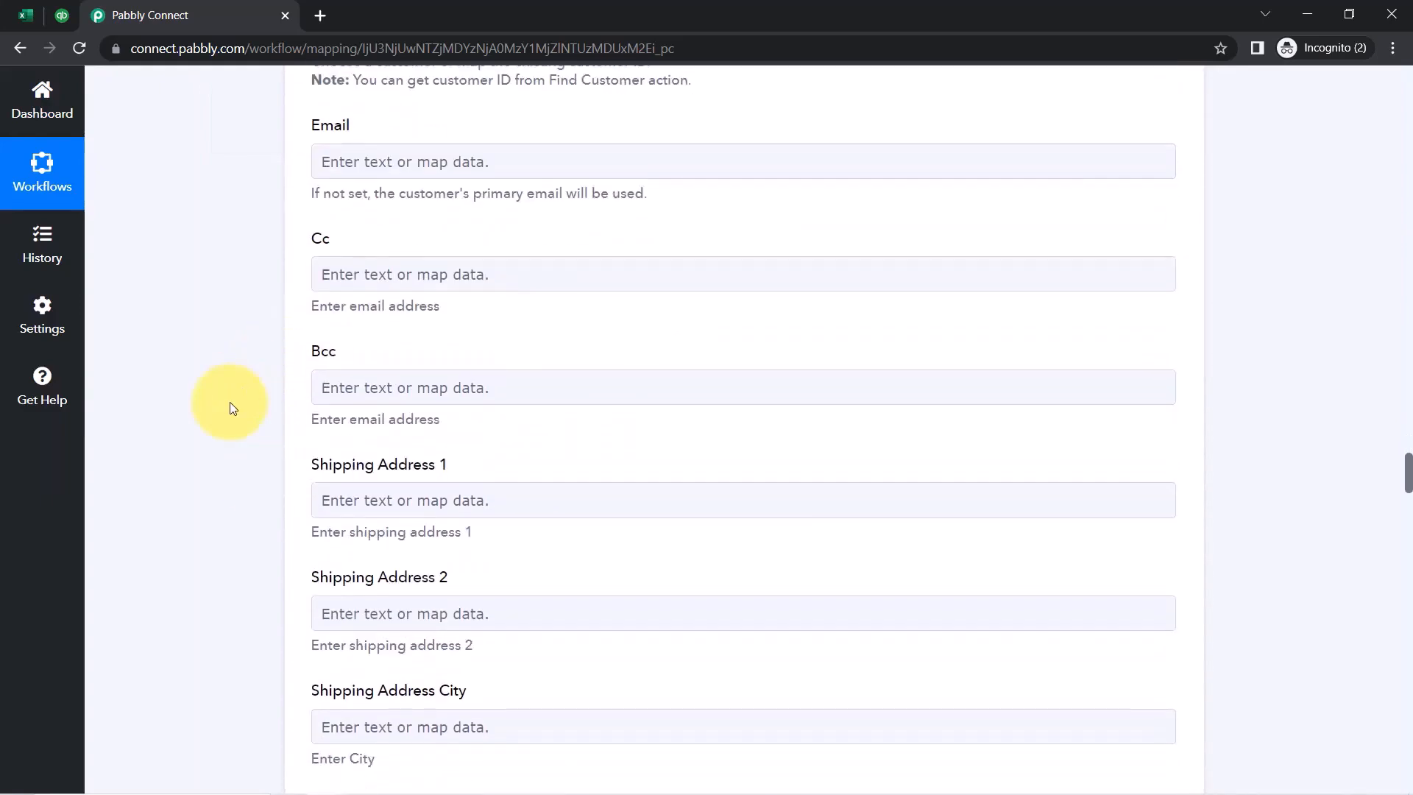
pyautogui.click(383, 161)
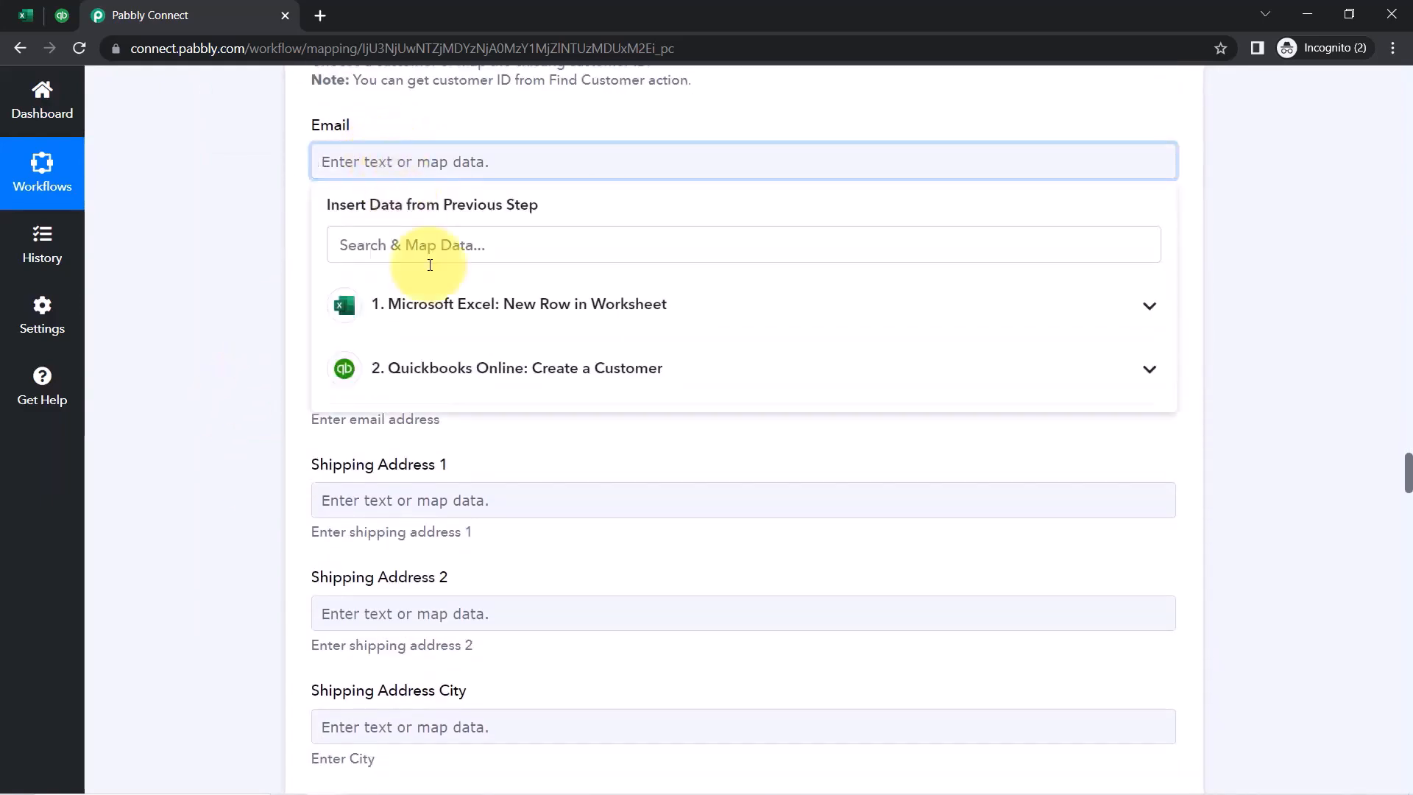
pyautogui.click(436, 313)
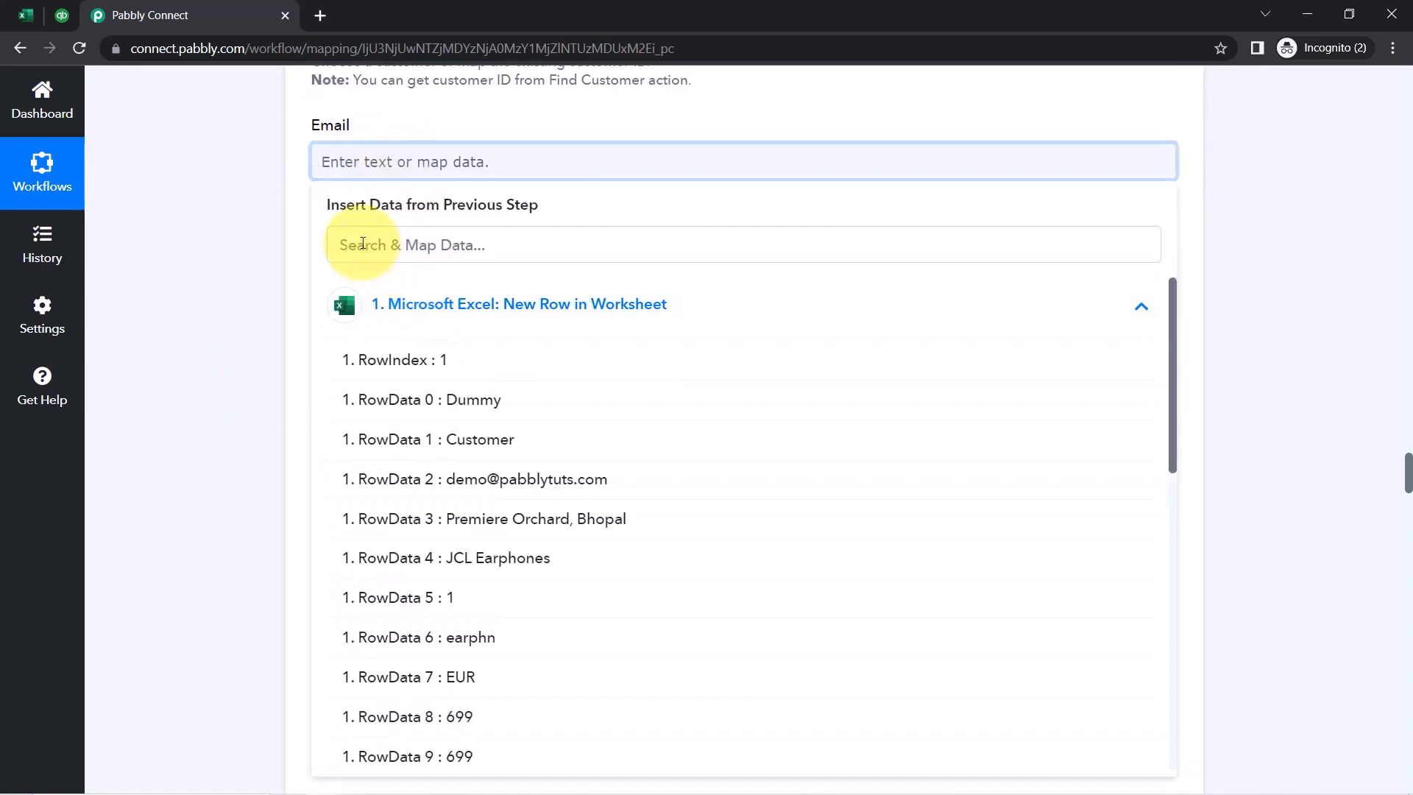
pyautogui.click(363, 243)
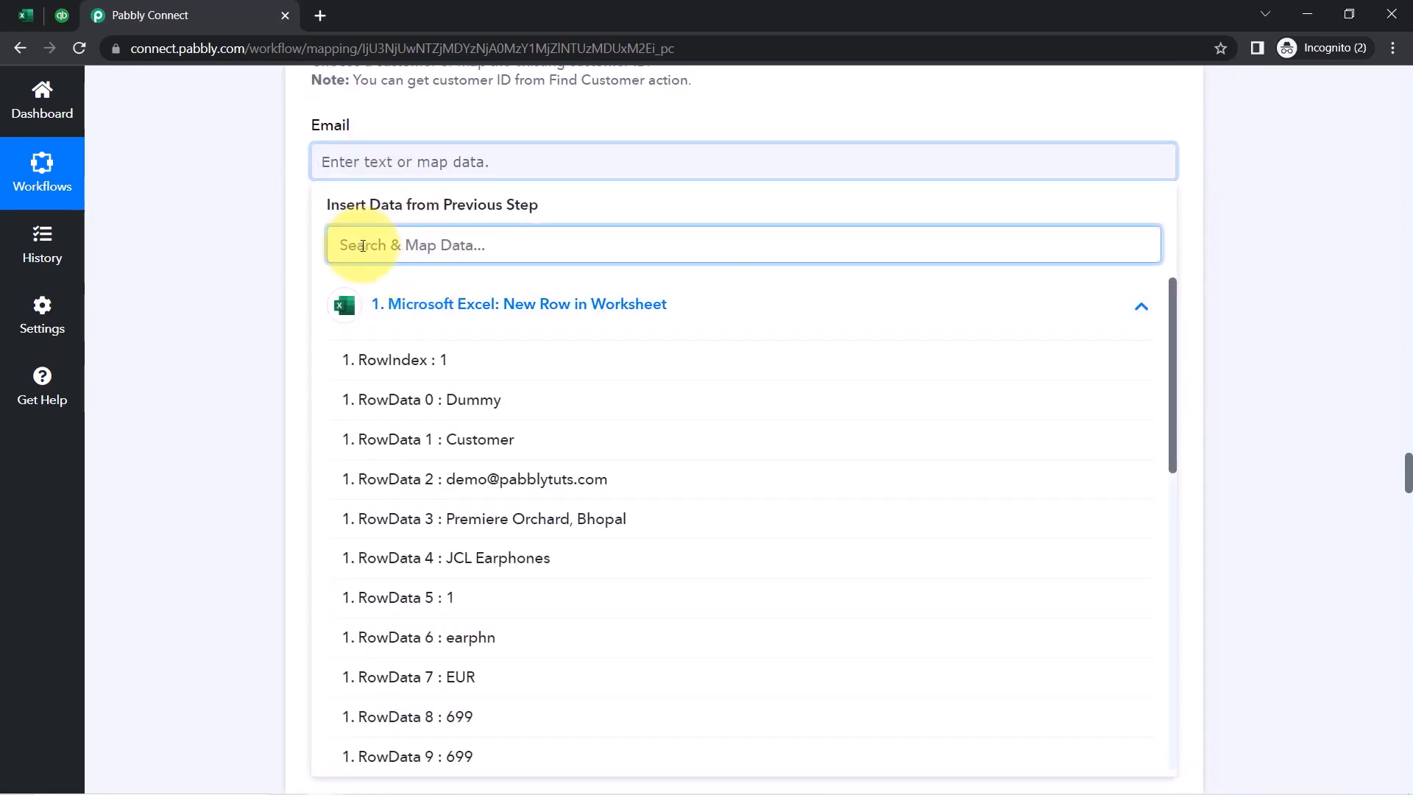
pyautogui.write('@')
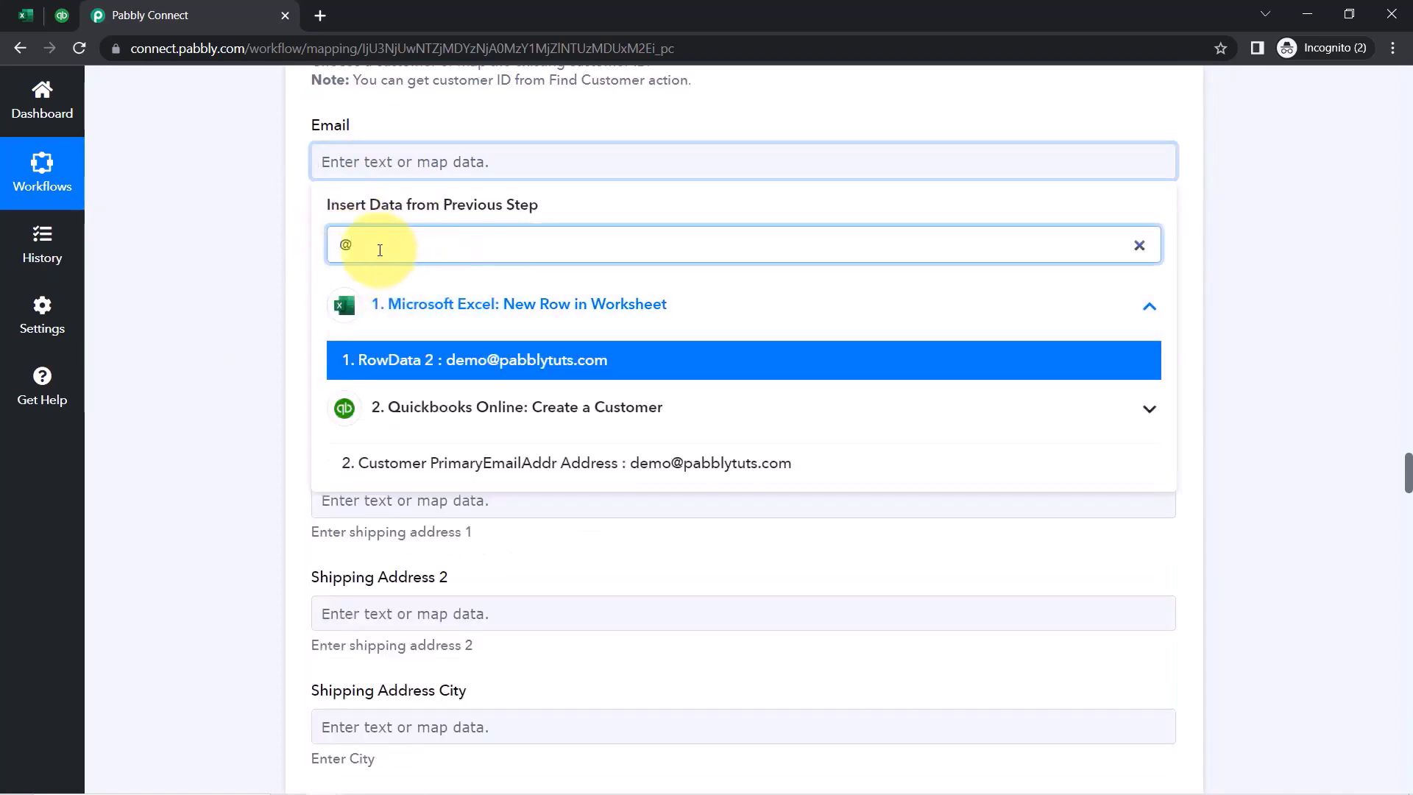
pyautogui.click(487, 362)
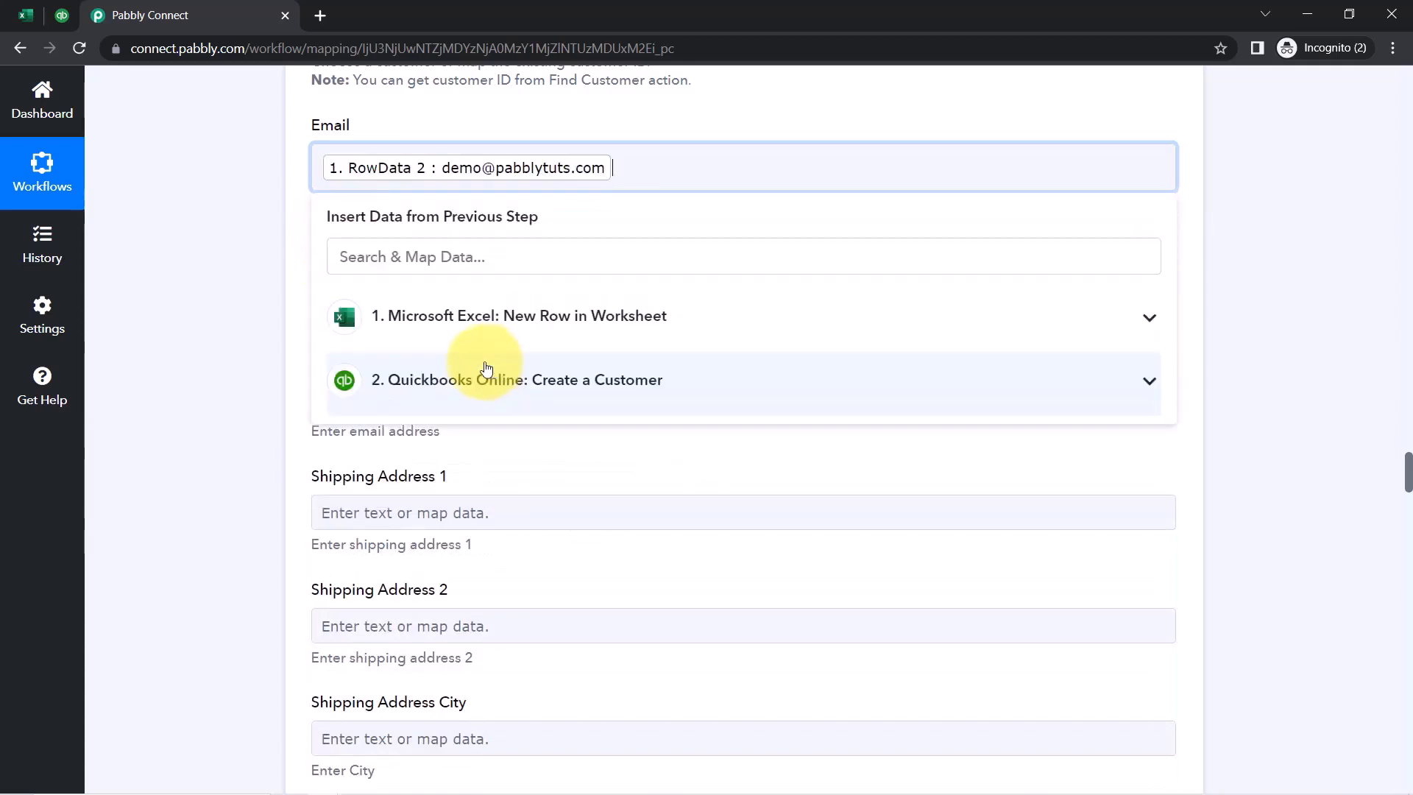
pyautogui.click(250, 316)
# Map Shipping Address 1 to the Excel address Premiere Orchard, Bhopal
pyautogui.scroll(-3, 250, 320)
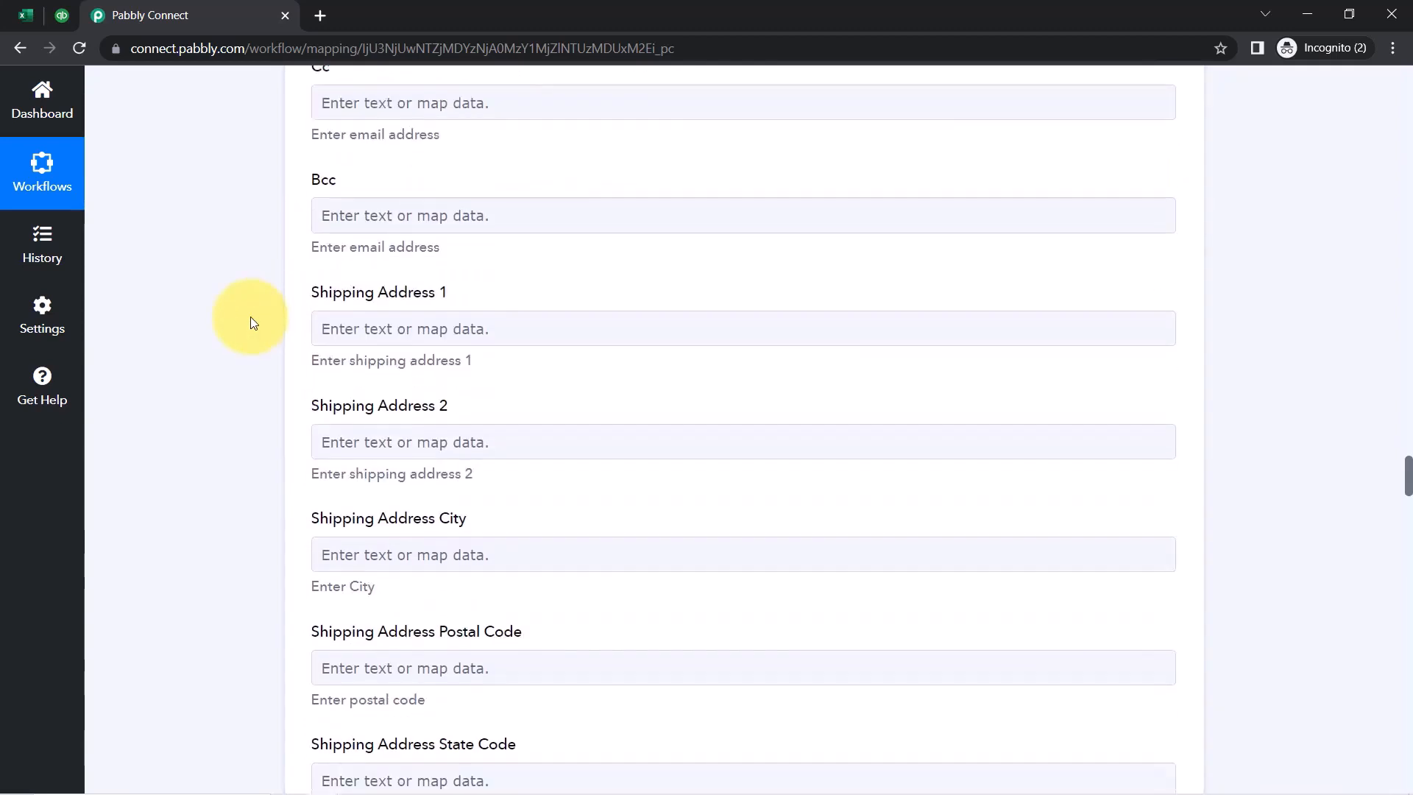
pyautogui.scroll(-2, 250, 321)
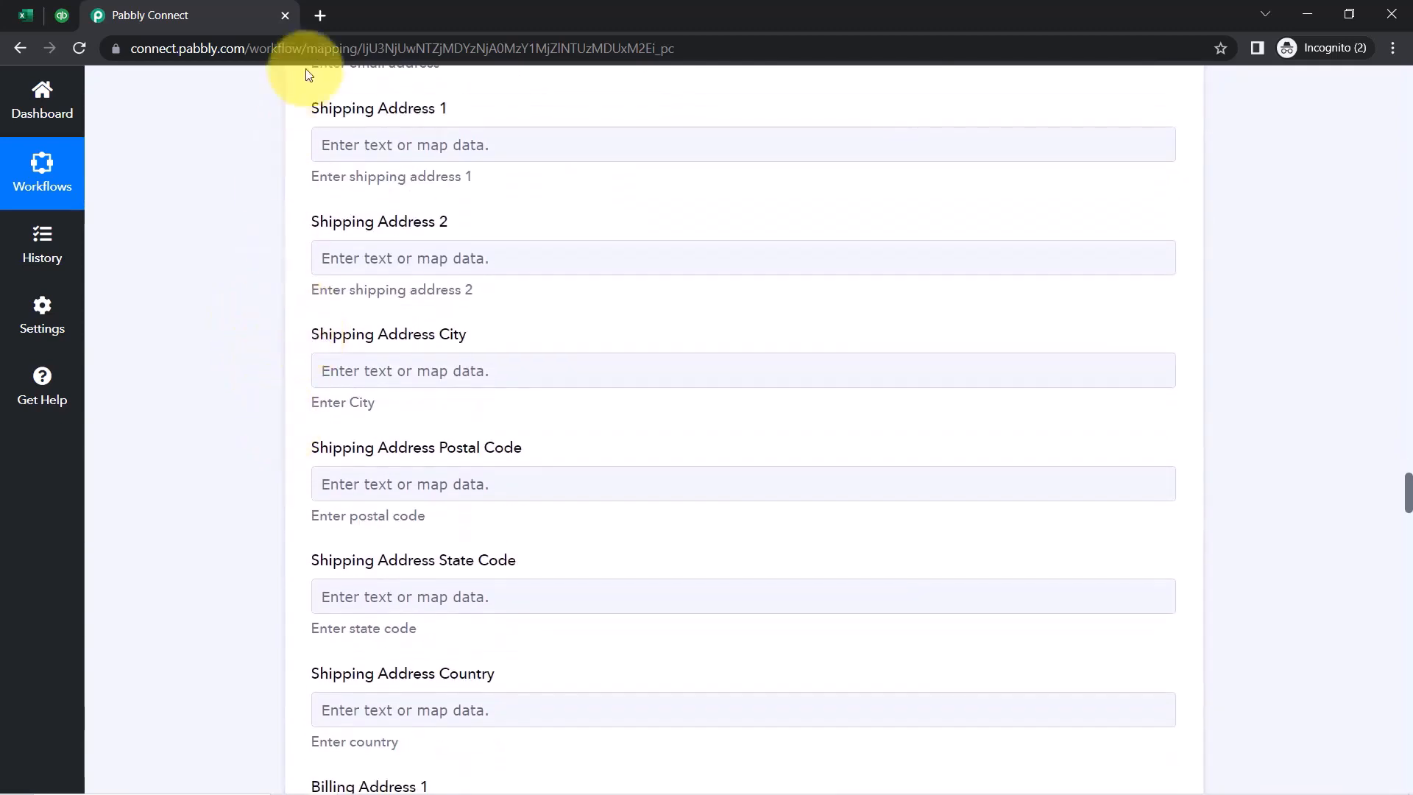
pyautogui.click(333, 150)
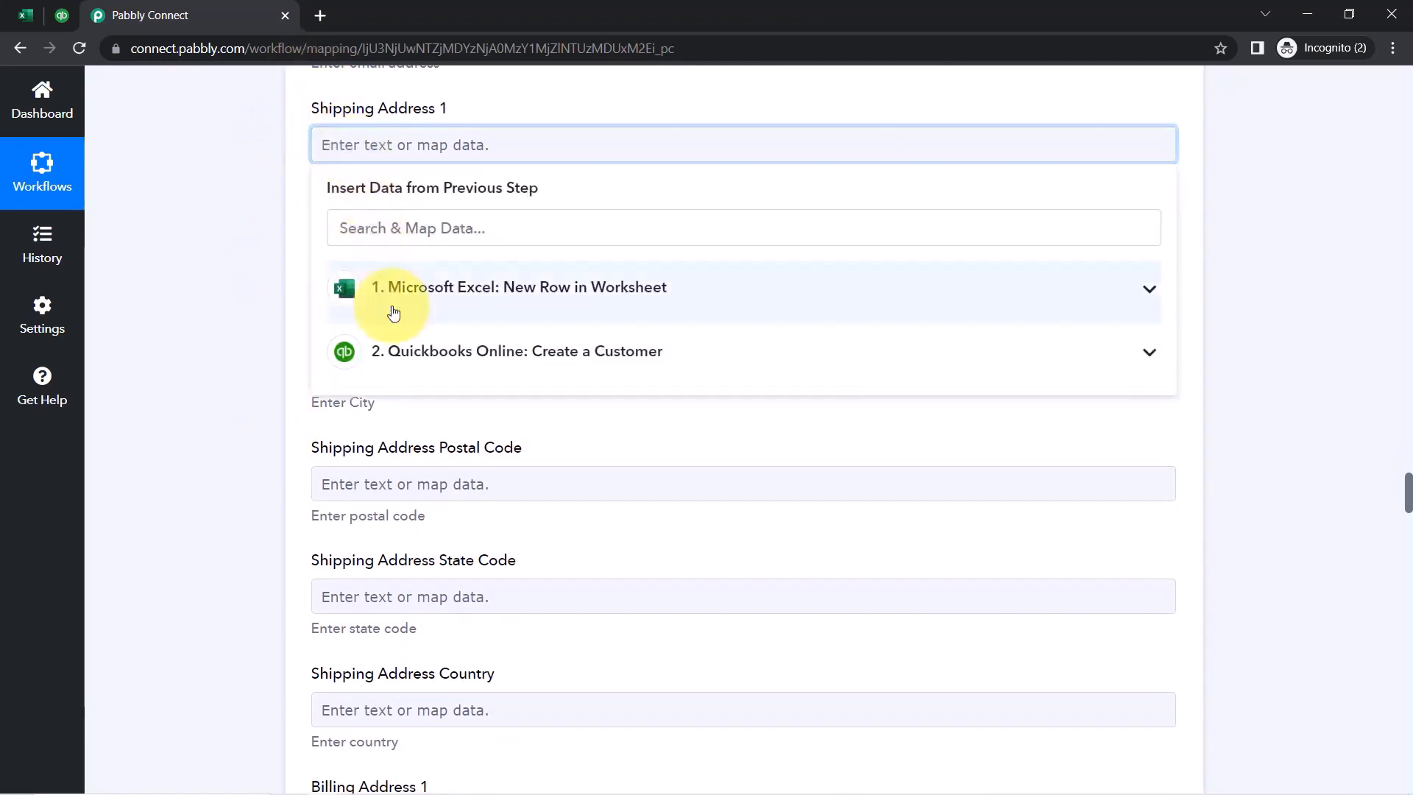
pyautogui.click(395, 310)
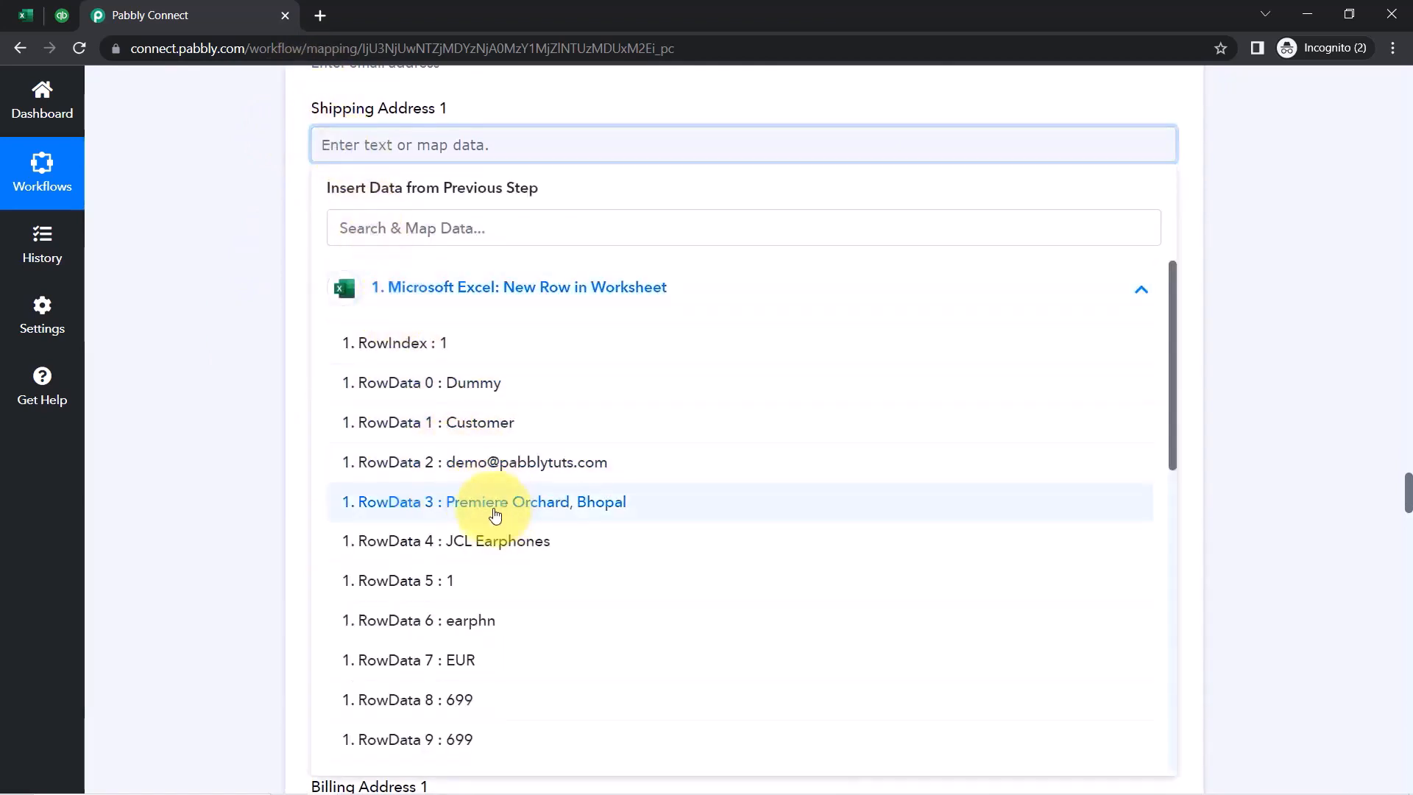
pyautogui.click(565, 513)
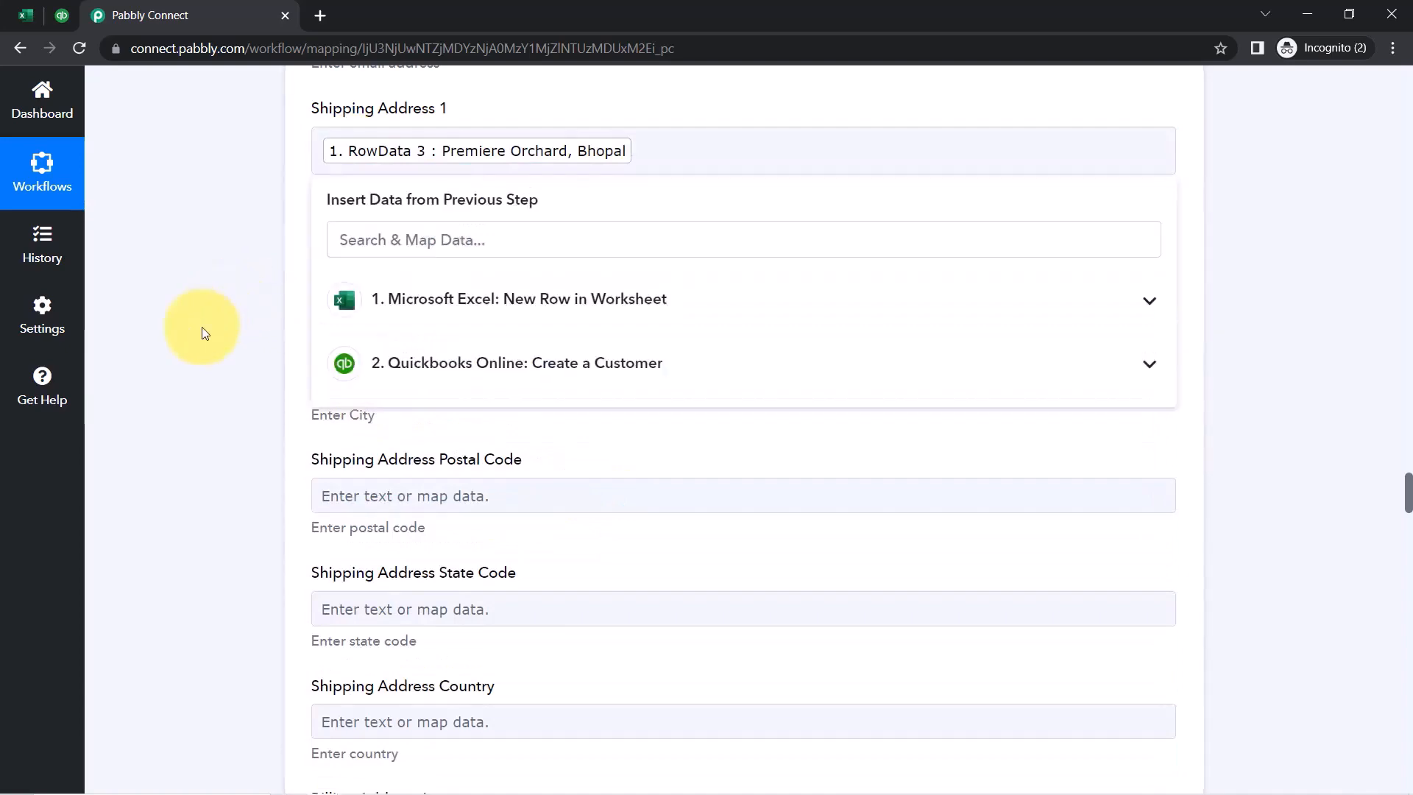
pyautogui.click(201, 346)
# Search the Excel step's row data for 'due' to fill the Due Date field
pyautogui.scroll(-2, 202, 351)
pyautogui.scroll(1, 203, 382)
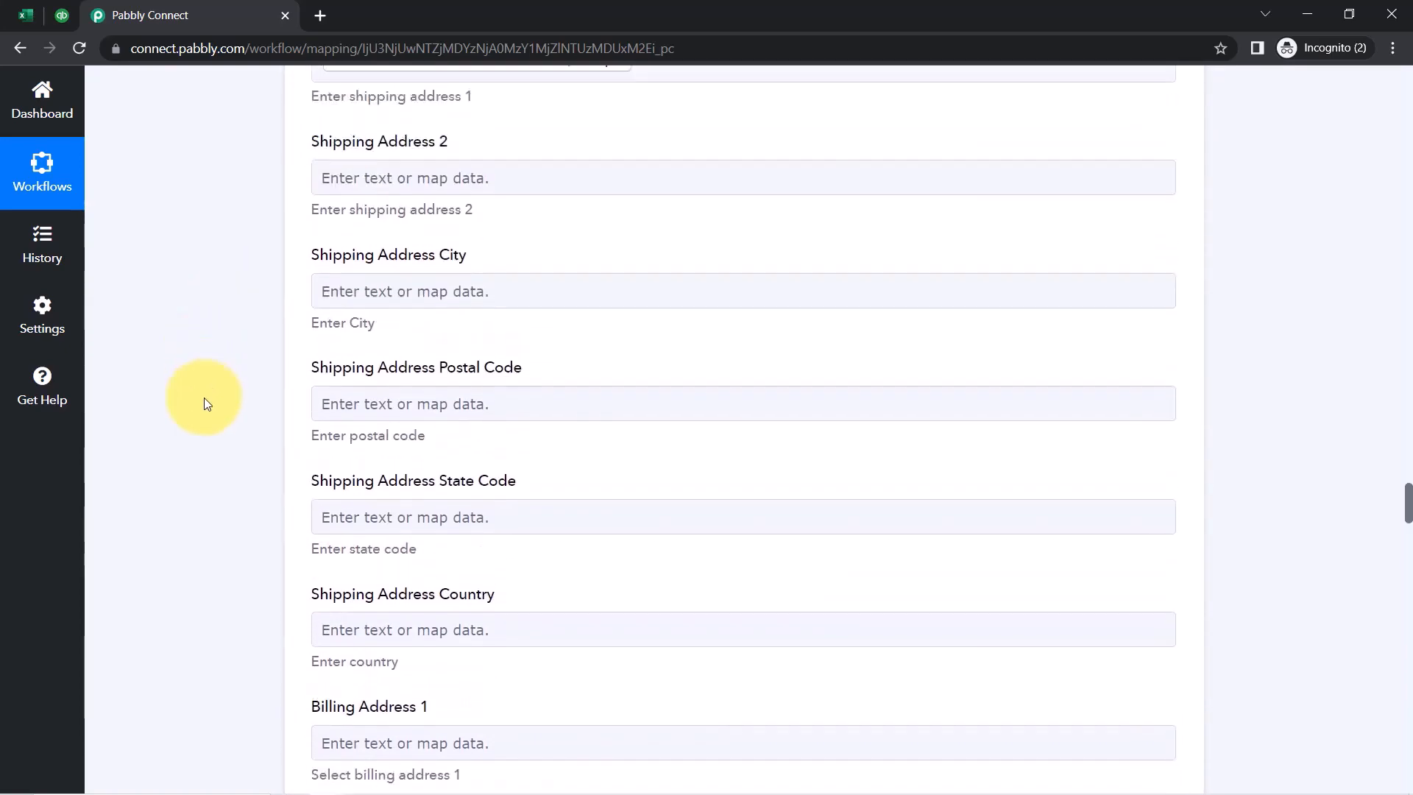
pyautogui.scroll(-4, 204, 397)
pyautogui.scroll(1, 204, 400)
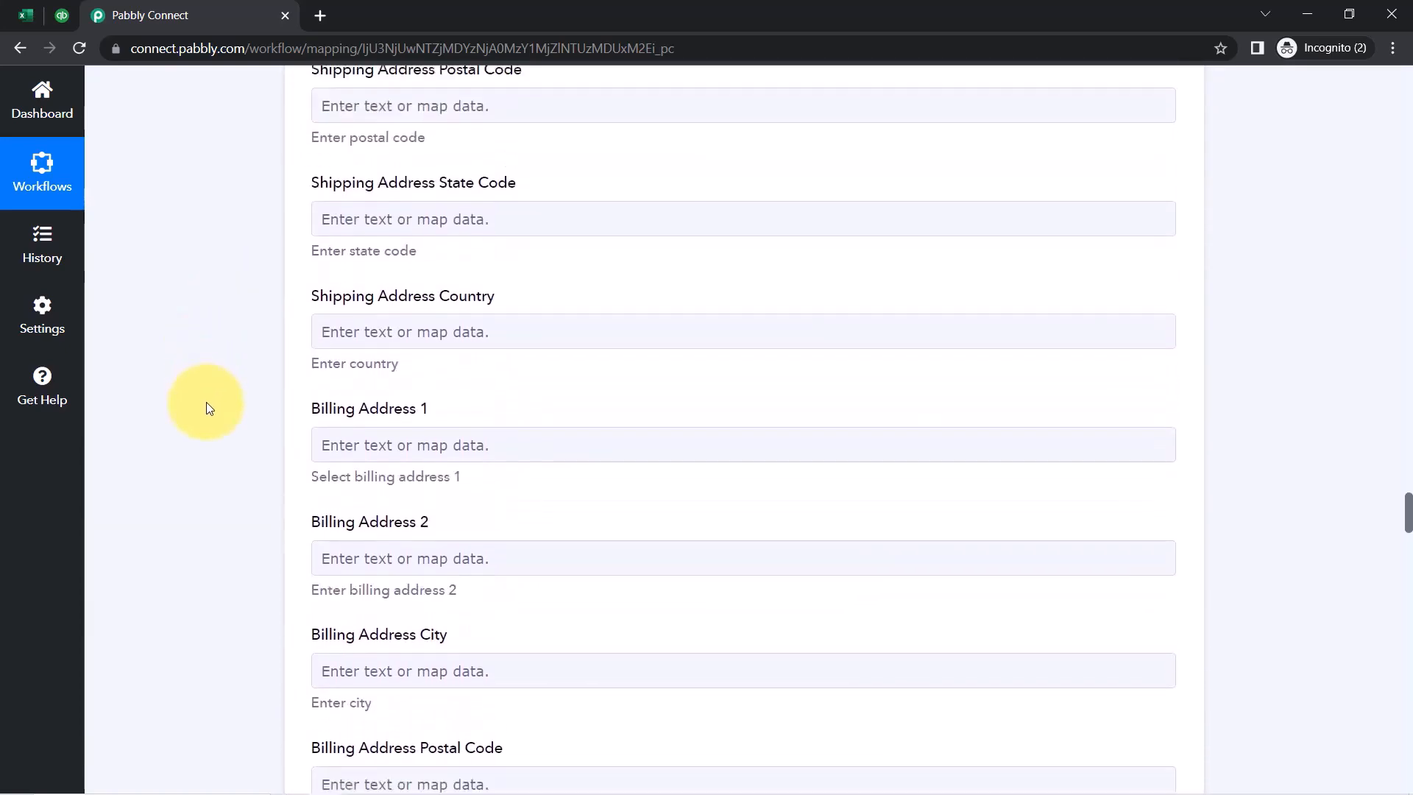
pyautogui.scroll(-6, 206, 402)
pyautogui.scroll(-3, 209, 403)
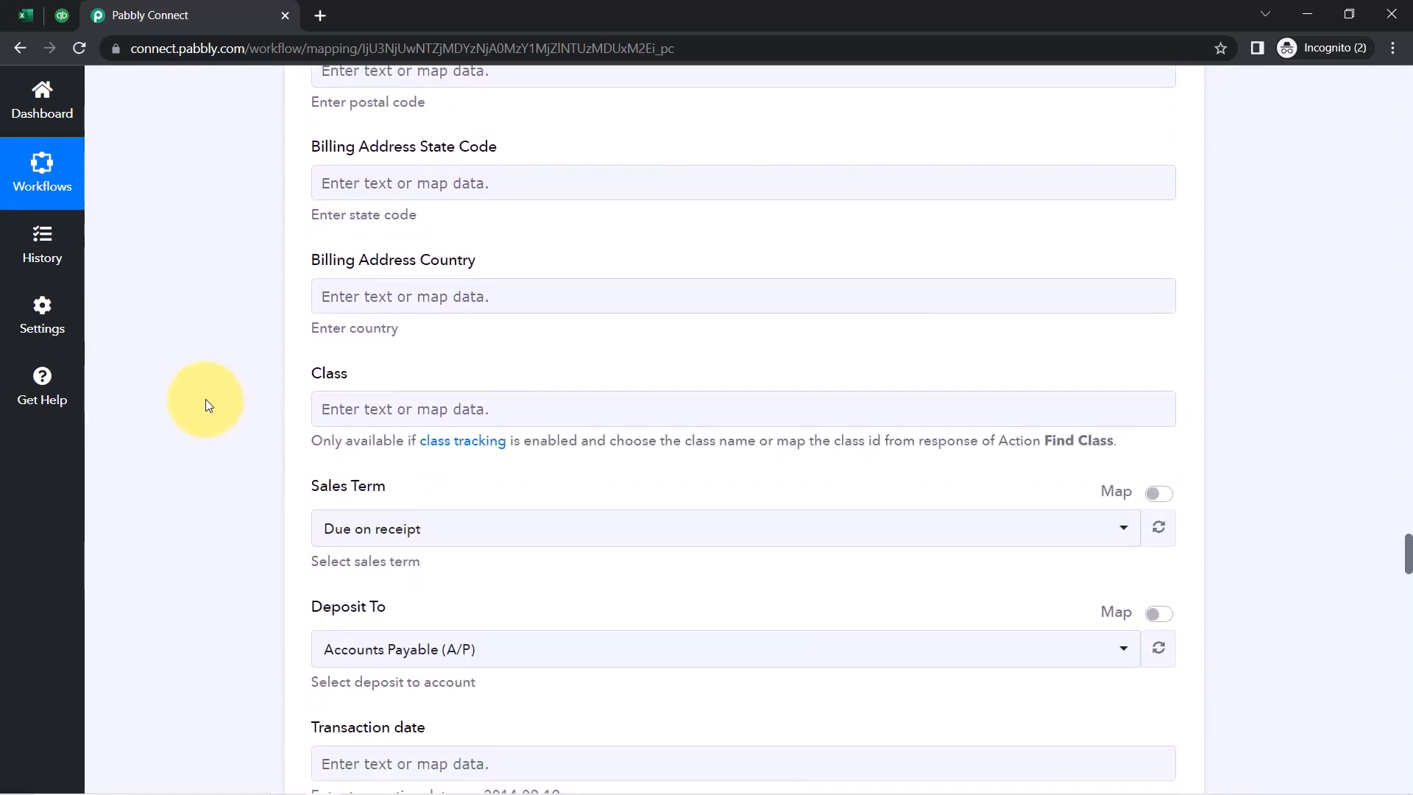
pyautogui.scroll(-2, 232, 396)
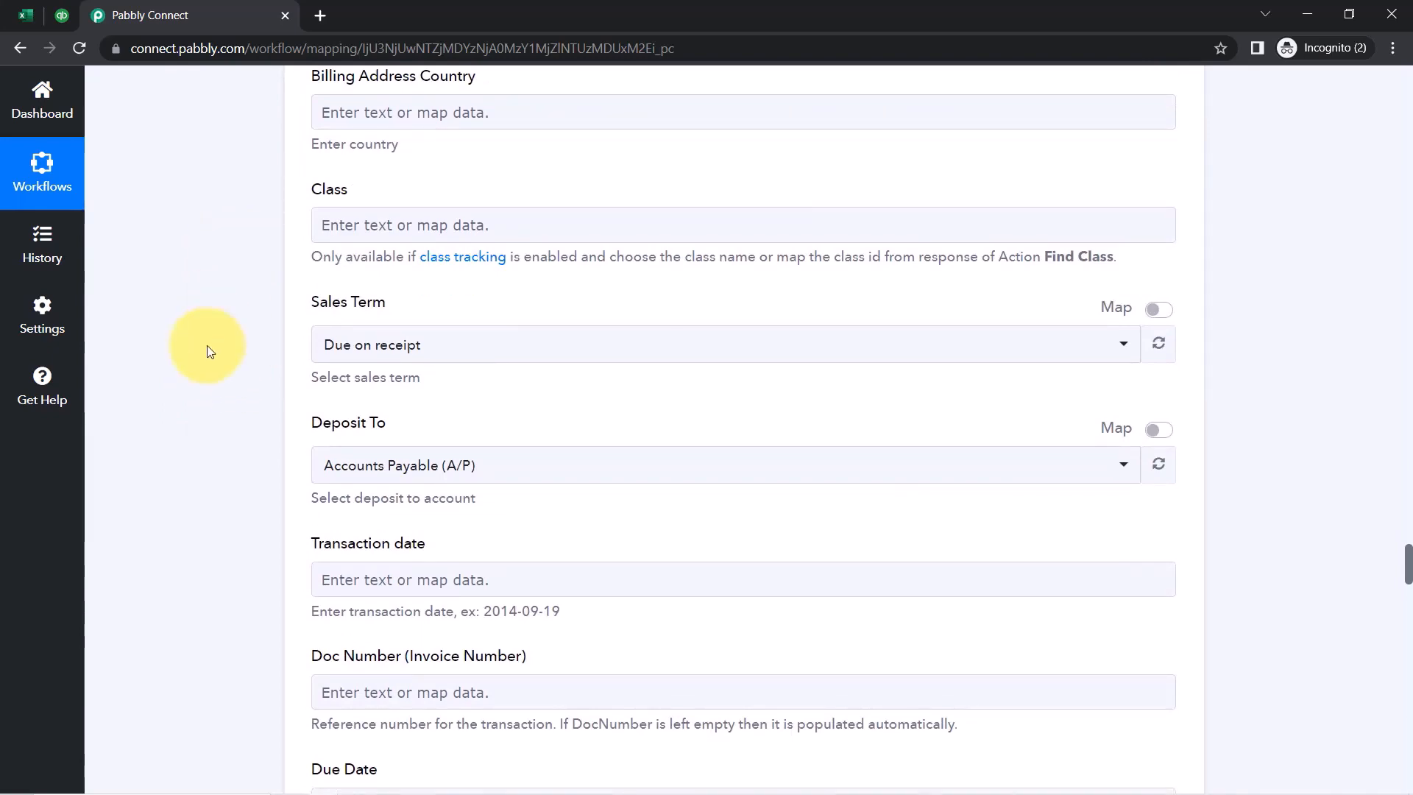
pyautogui.scroll(-3, 219, 357)
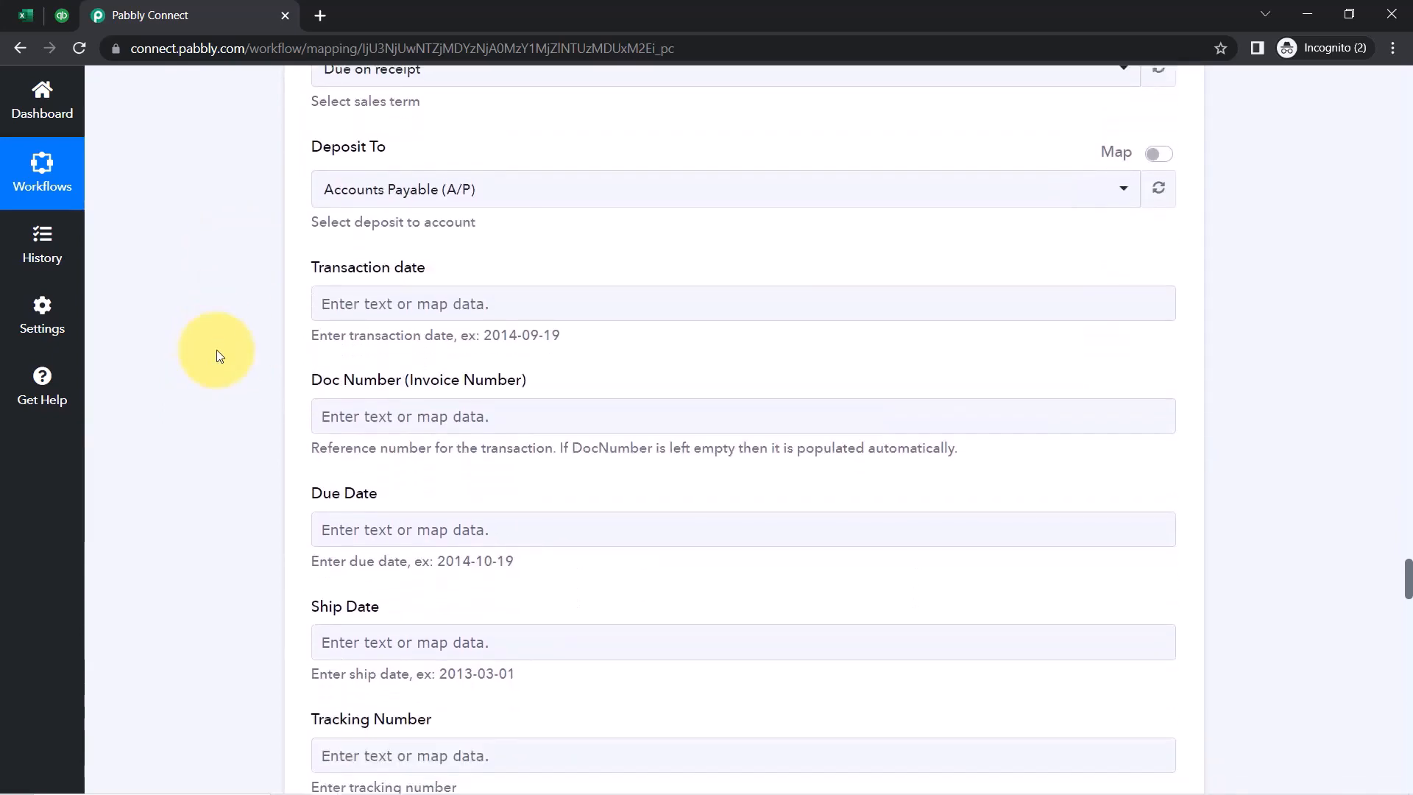
pyautogui.scroll(-1, 220, 356)
pyautogui.scroll(-2, 216, 355)
pyautogui.click(390, 253)
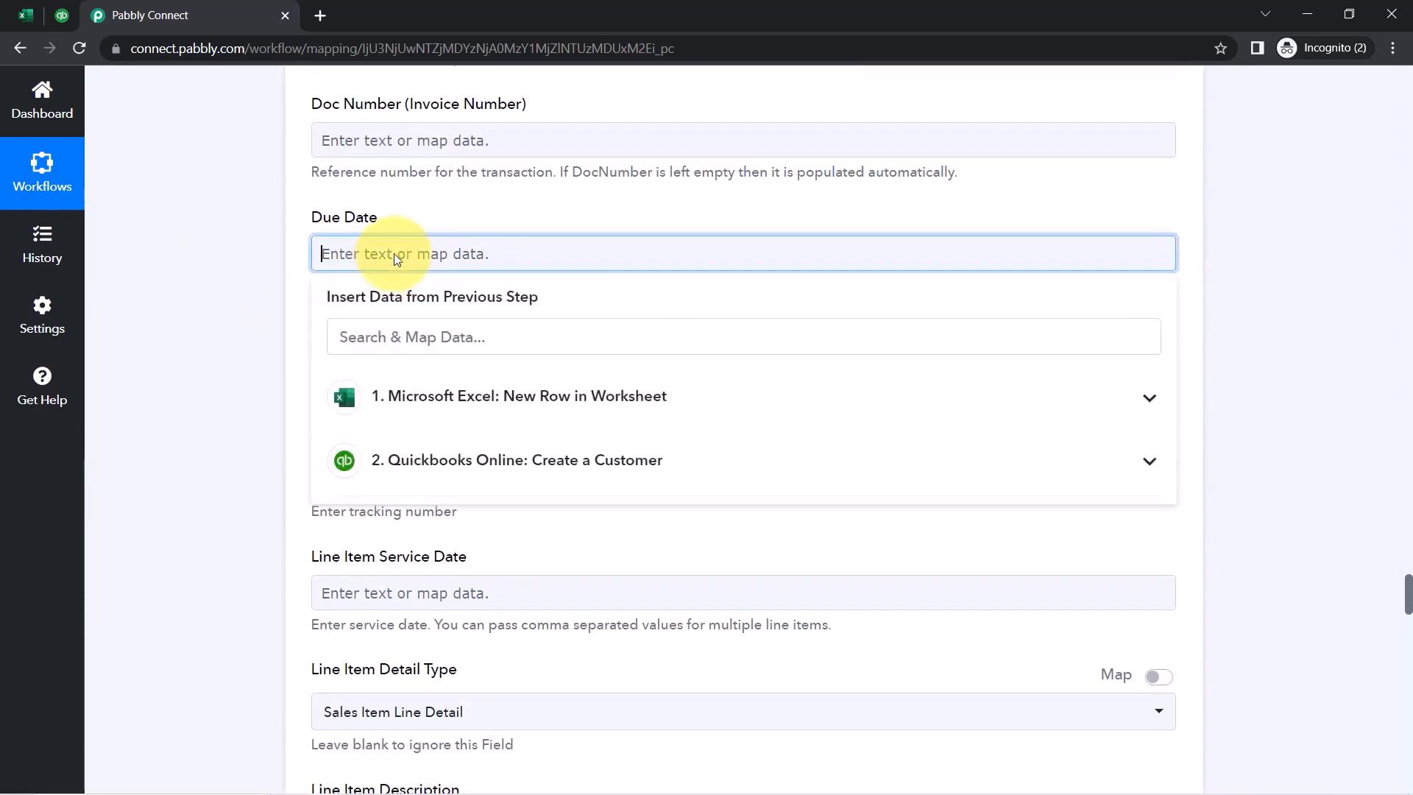
pyautogui.click(388, 398)
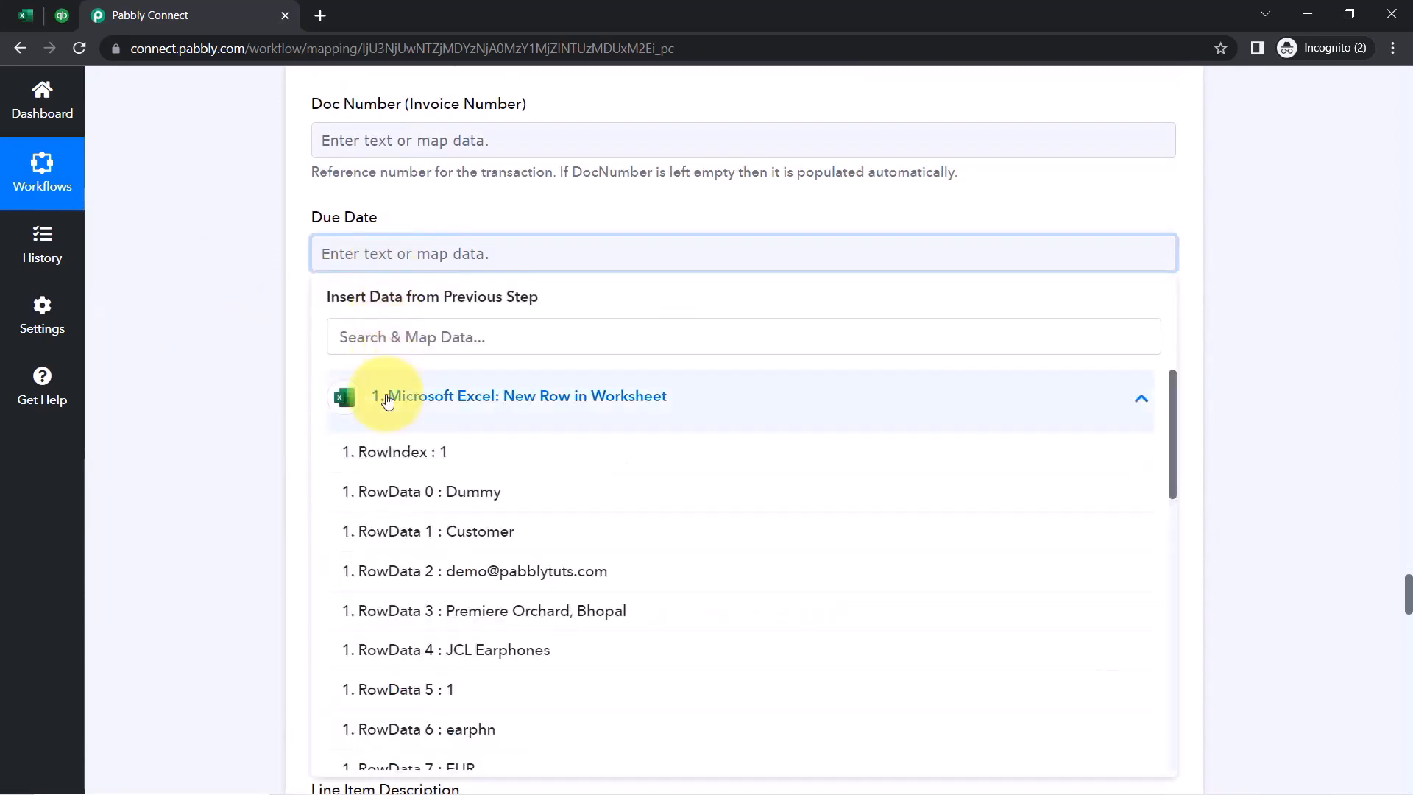
pyautogui.click(348, 337)
pyautogui.write('due')
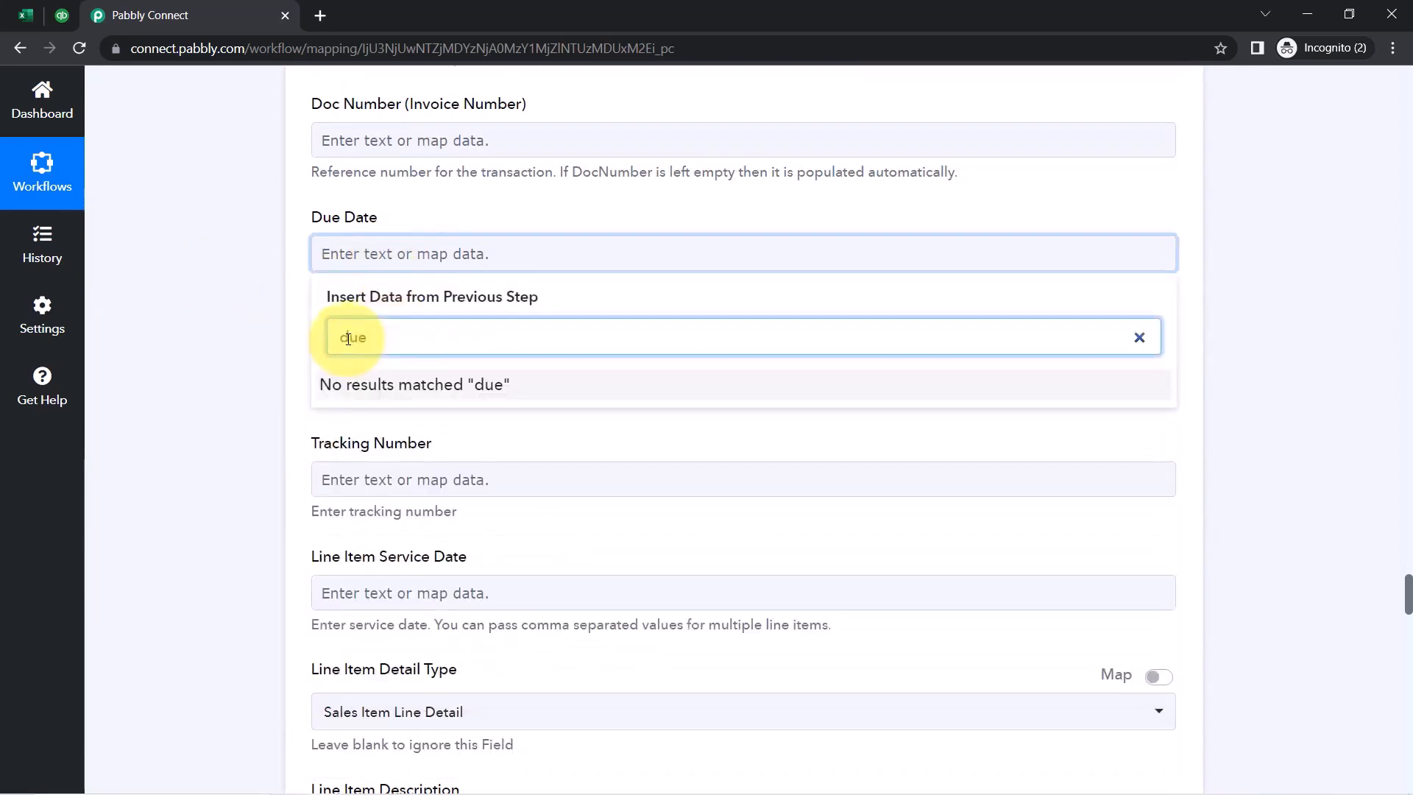
# Check the Excel row's Transaction Date (2023-07-07) and Shipping Date (2023-07-11), then return to Pabbly Connect
pyautogui.click(38, 20)
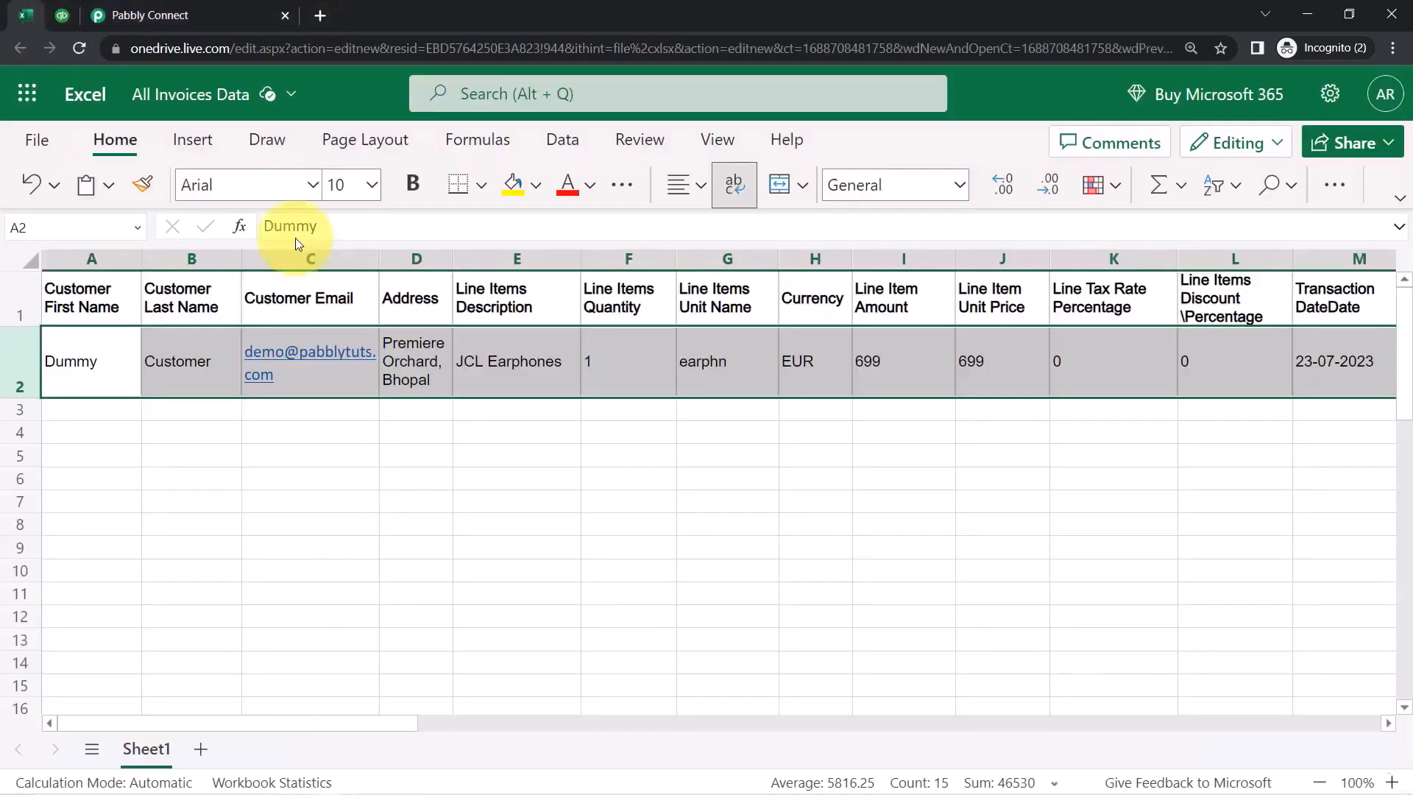
pyautogui.press('Right')
pyautogui.press('Right')
pyautogui.press('Right')
pyautogui.press('Right')
pyautogui.press('Right')
pyautogui.press('Right')
pyautogui.press('Right')
pyautogui.press('Right')
pyautogui.press('Right')
pyautogui.press('Right')
pyautogui.press('Right')
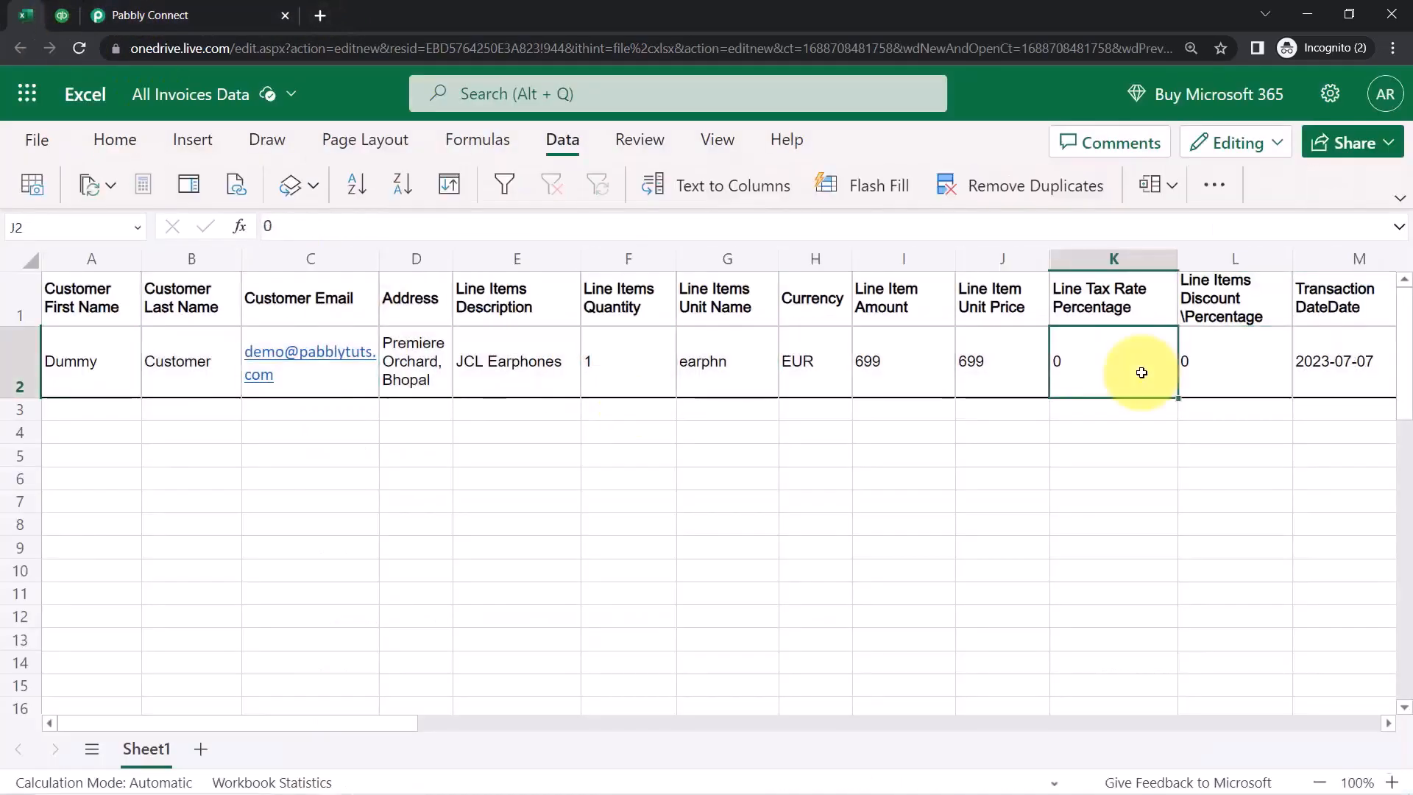
pyautogui.press('Right')
pyautogui.press('Right')
pyautogui.press('Right')
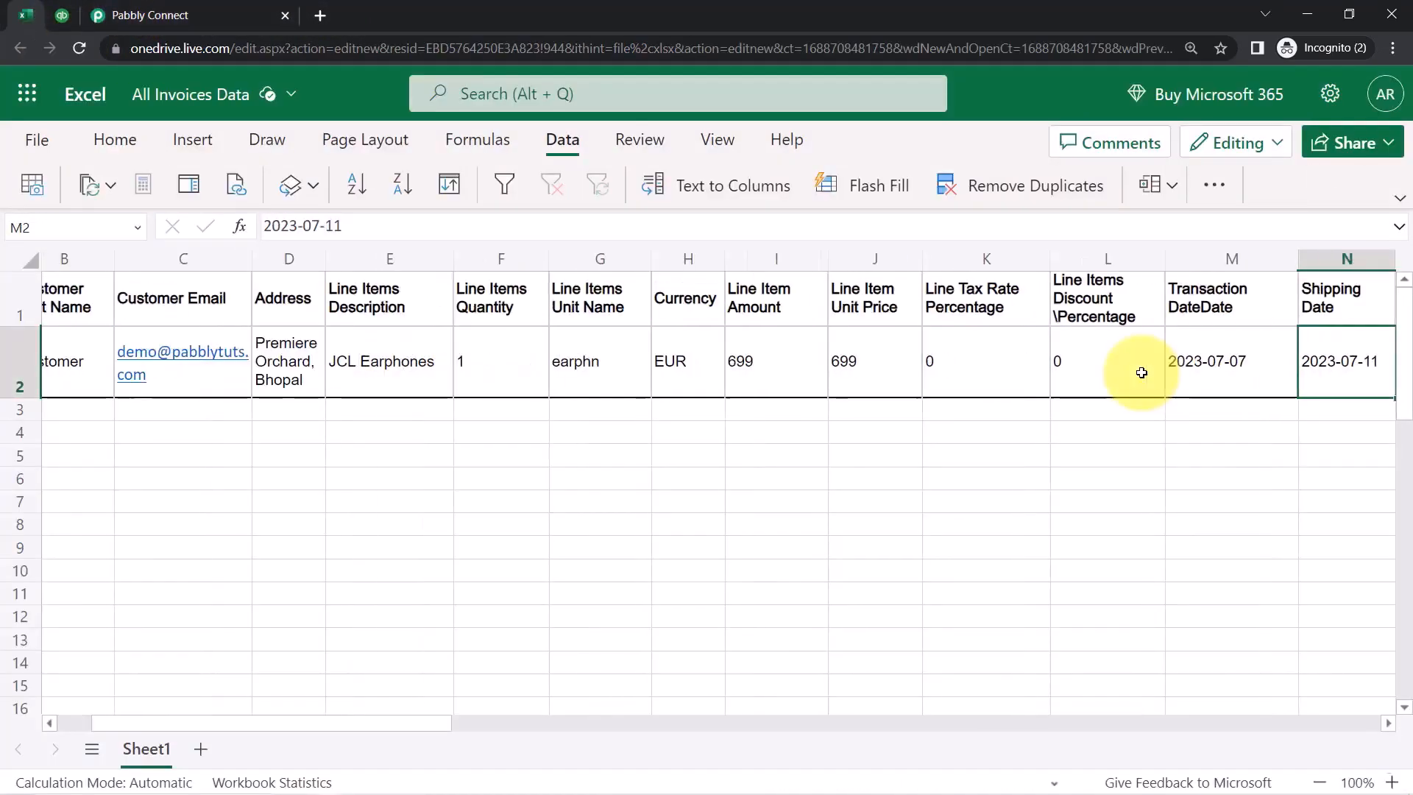
pyautogui.press('Left')
pyautogui.press('Left')
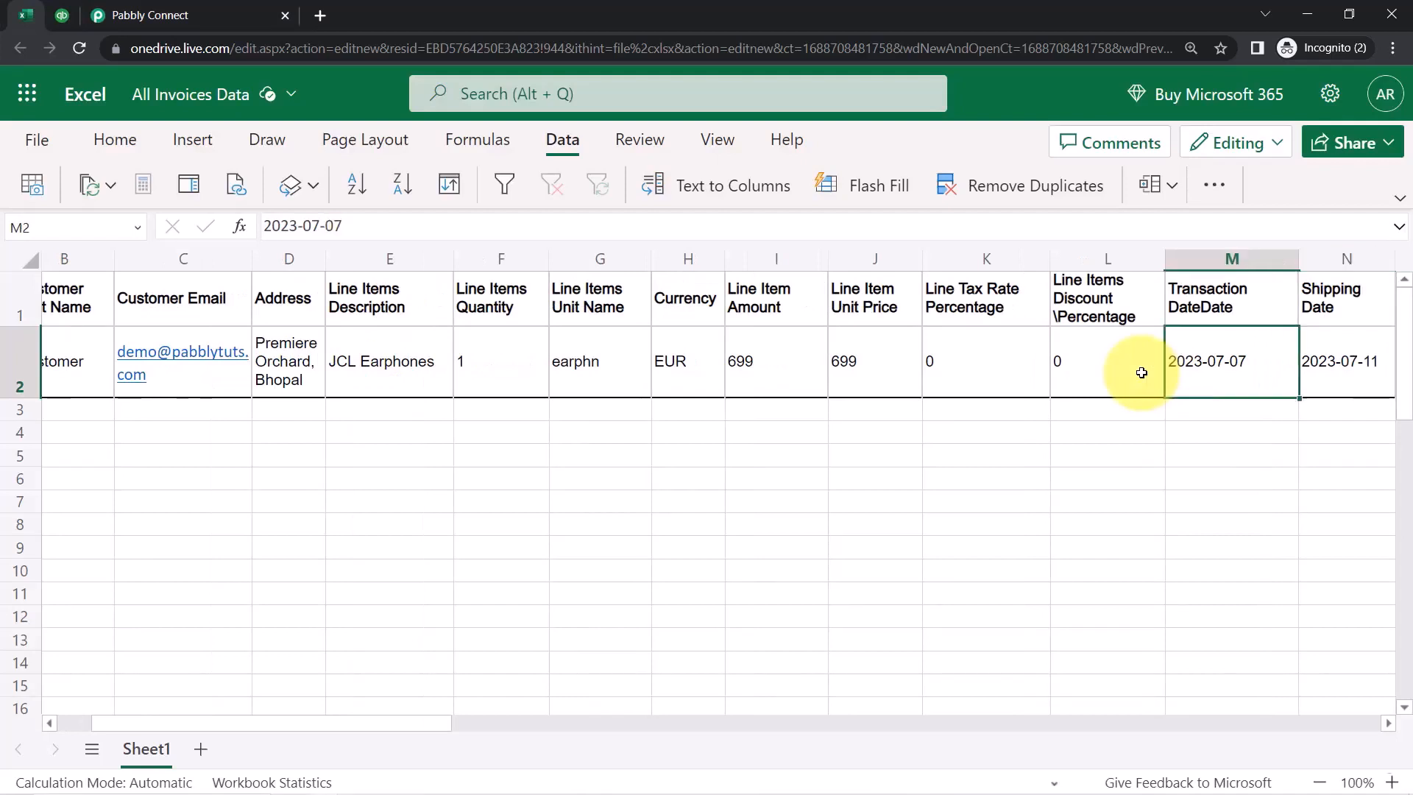
pyautogui.click(133, 15)
# Map the invoice's Transaction date to the Excel row's 2023-07-07 value
pyautogui.click(342, 244)
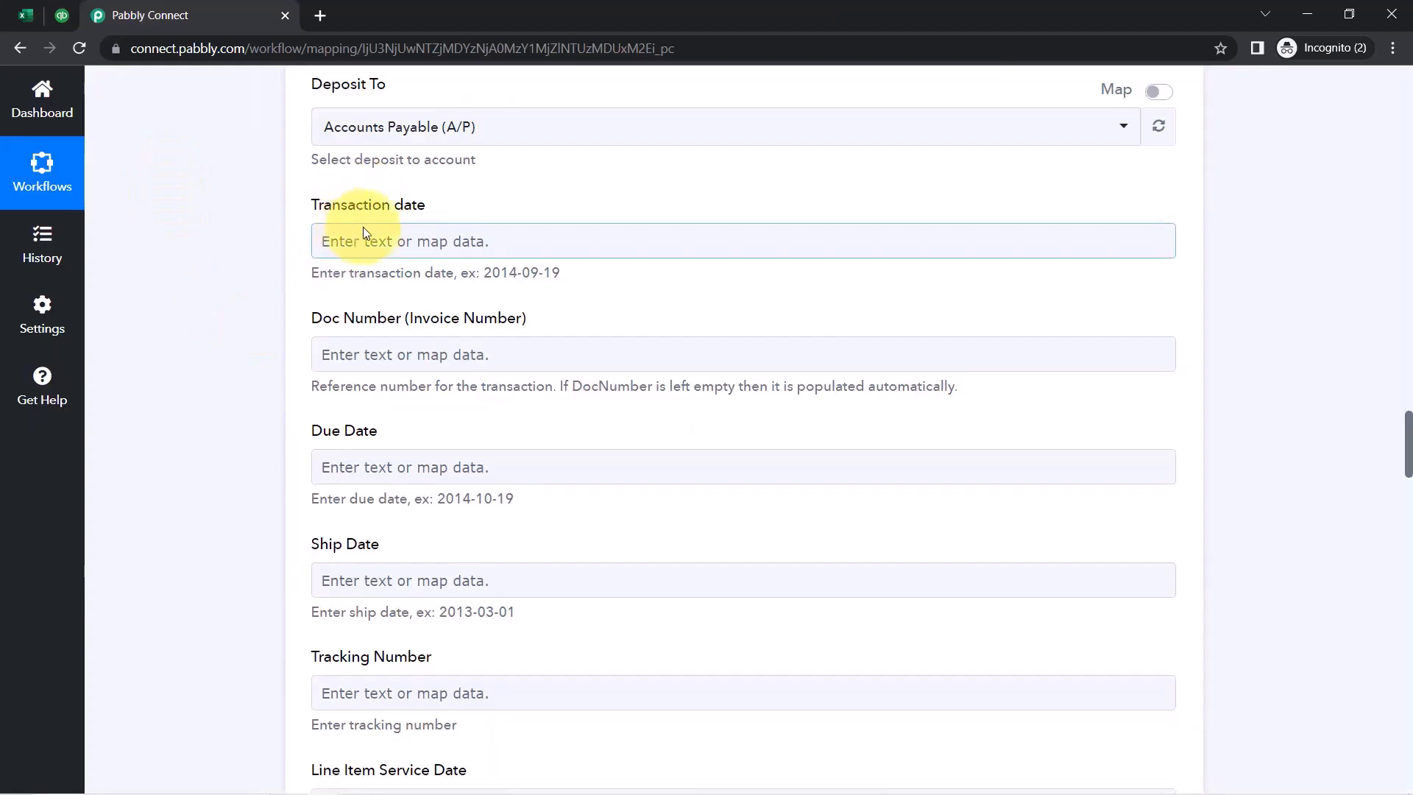
pyautogui.click(327, 243)
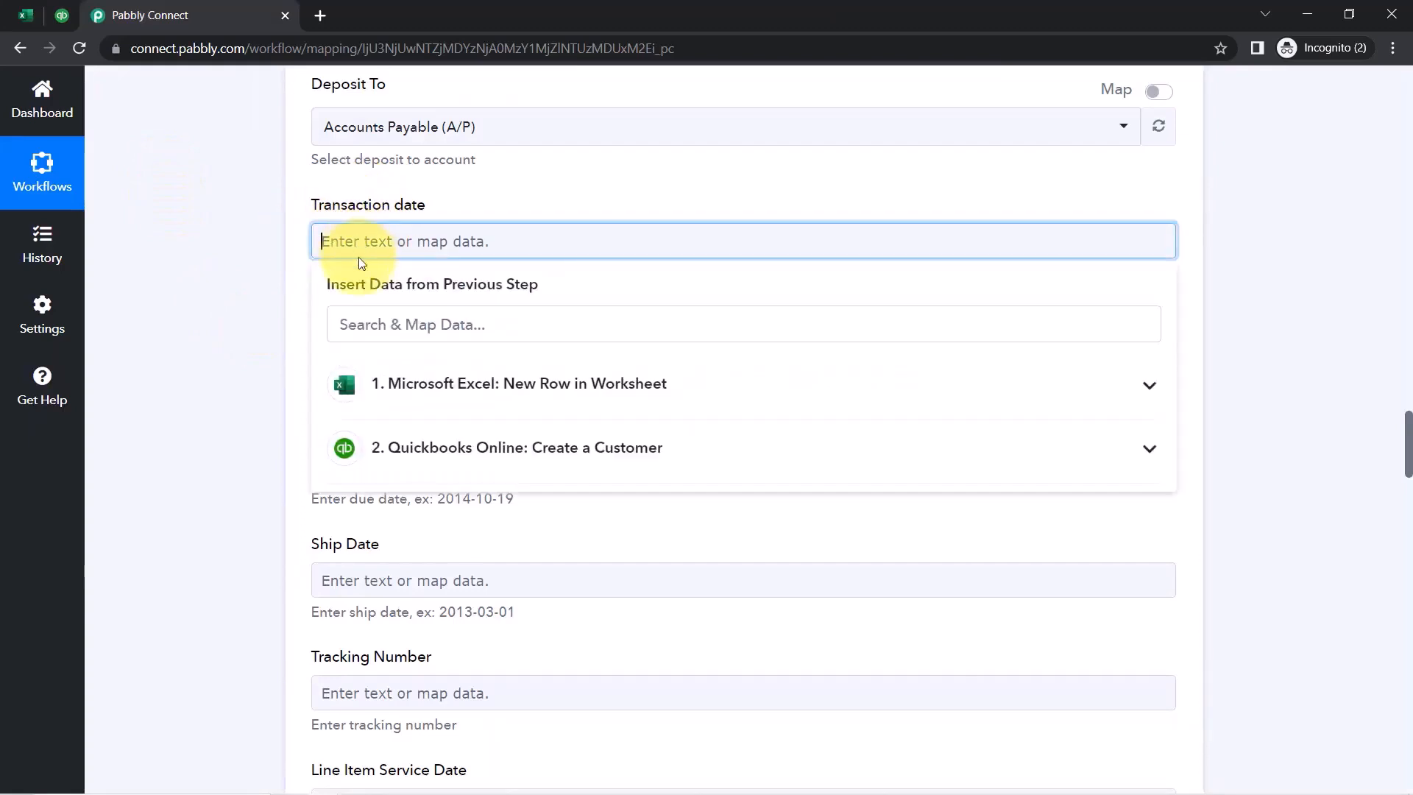
pyautogui.click(342, 325)
pyautogui.write('date')
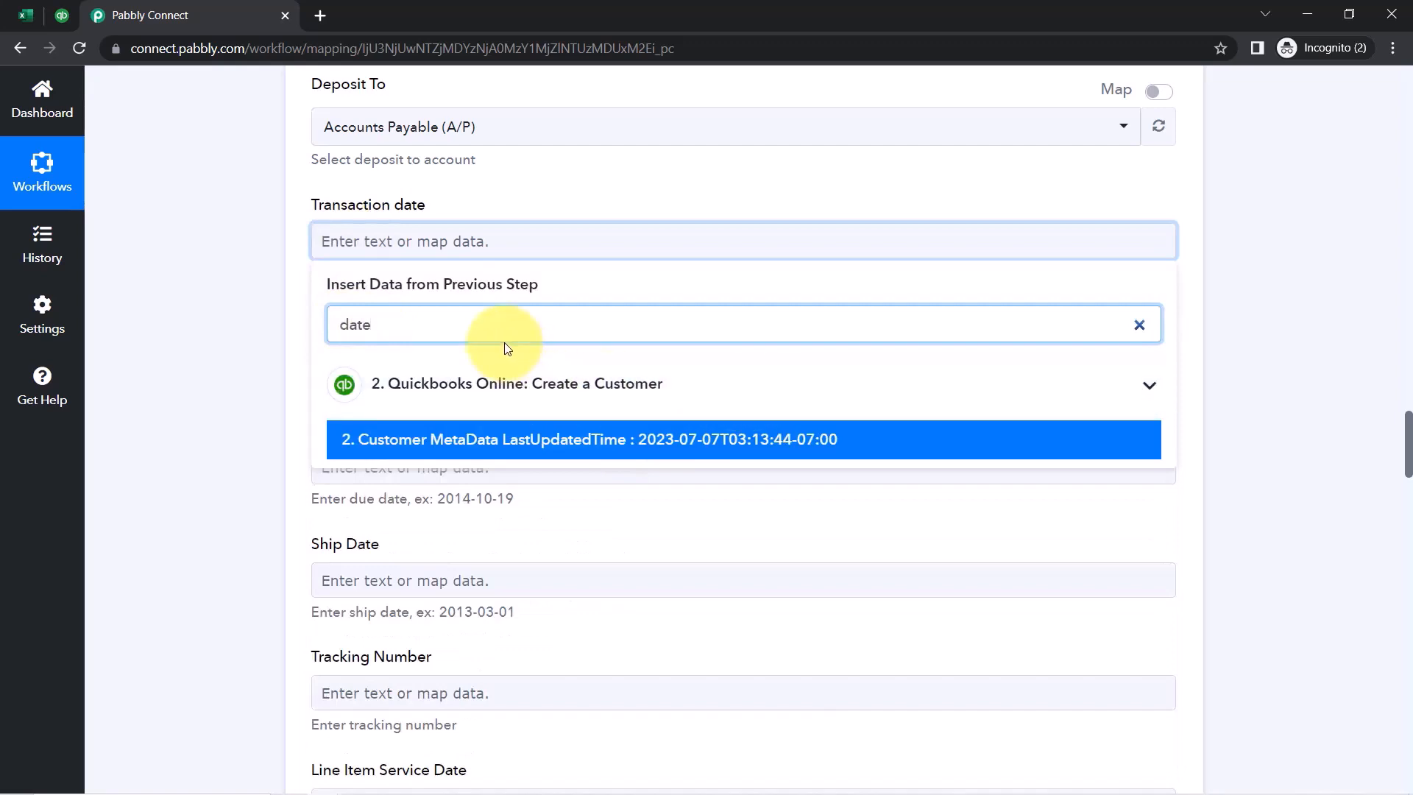
pyautogui.press('BackSpace')
pyautogui.press('BackSpace')
pyautogui.press('BackSpace')
pyautogui.press('BackSpace')
pyautogui.scroll(-5, 546, 587)
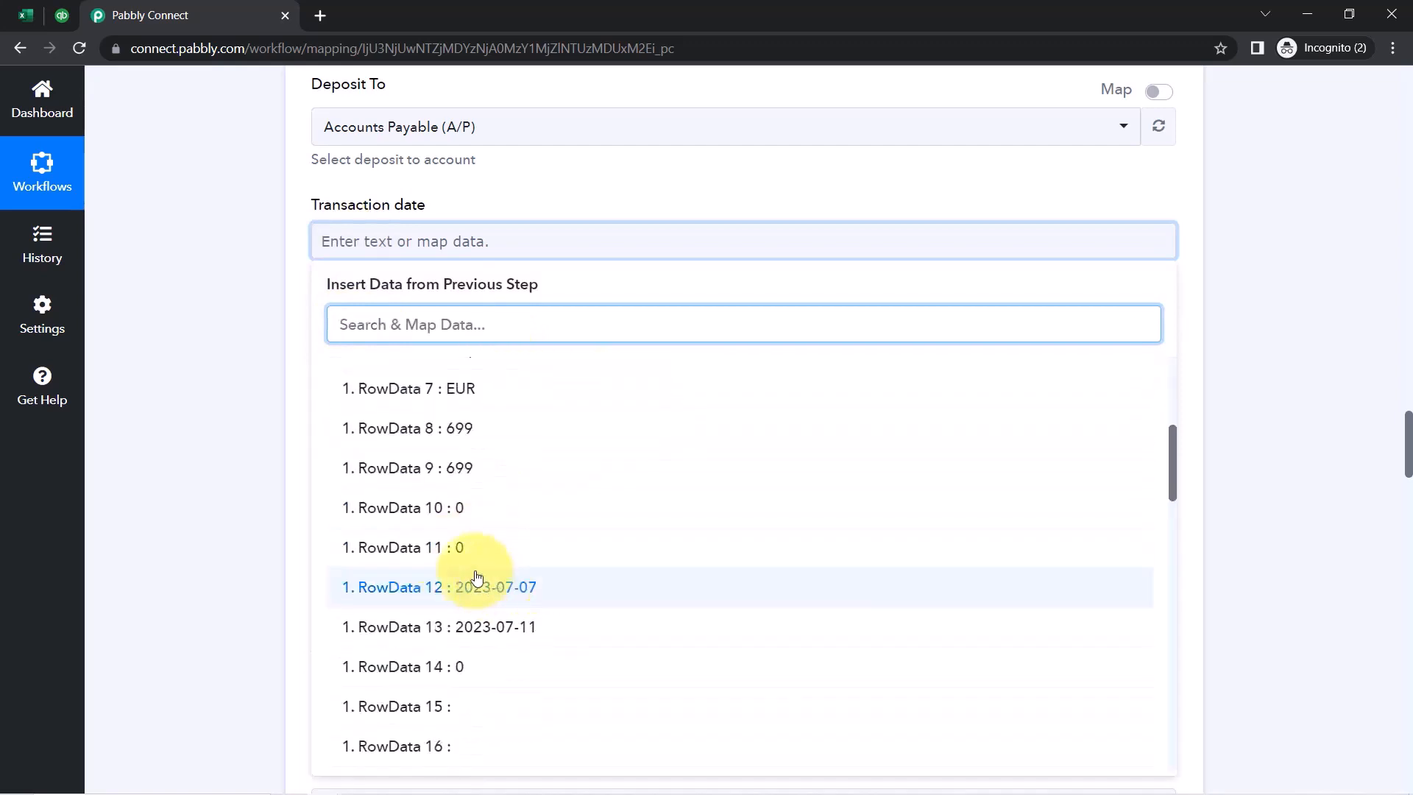
pyautogui.click(512, 580)
pyautogui.click(205, 303)
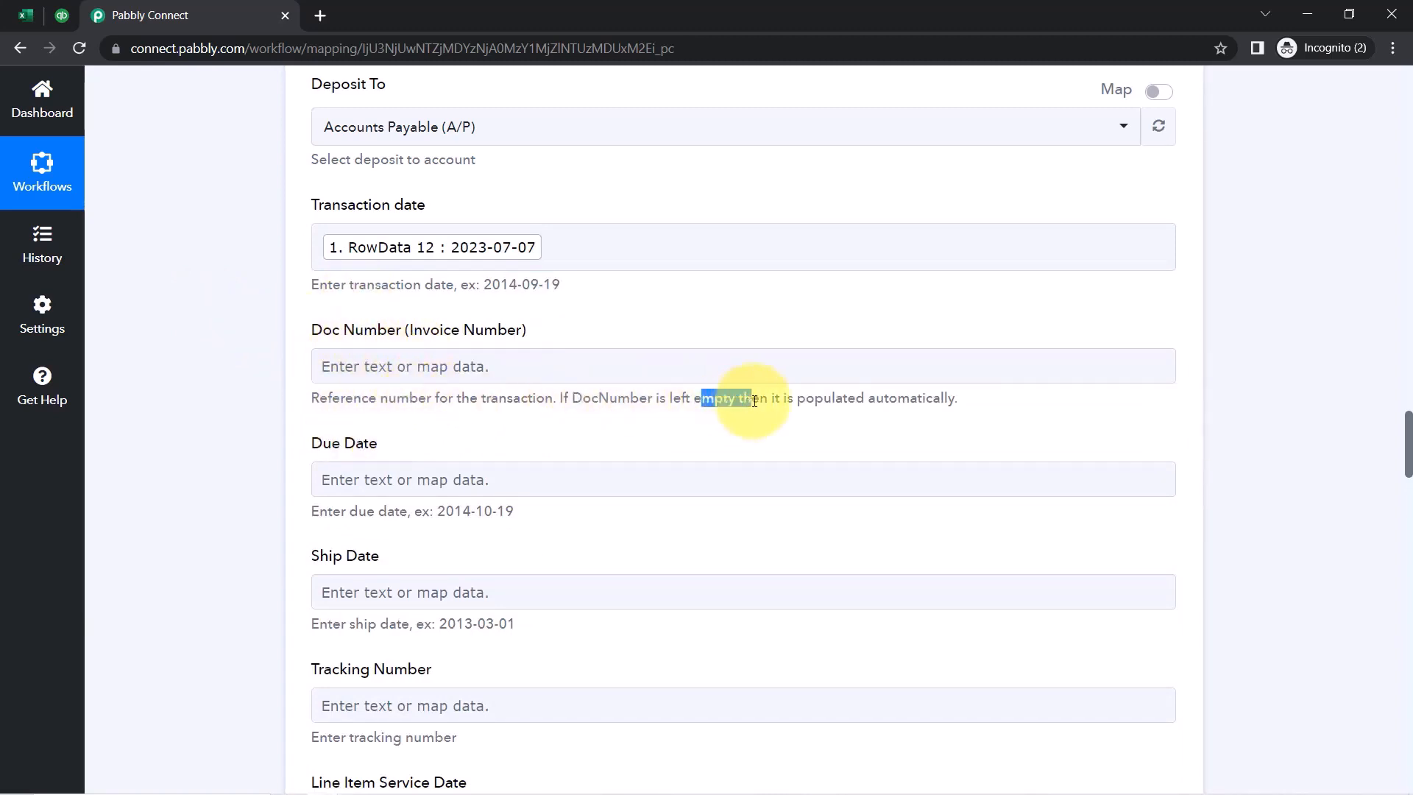
# Map Ship Date to the Excel row's RowData 13 value, 2023-07-11
pyautogui.click(853, 394)
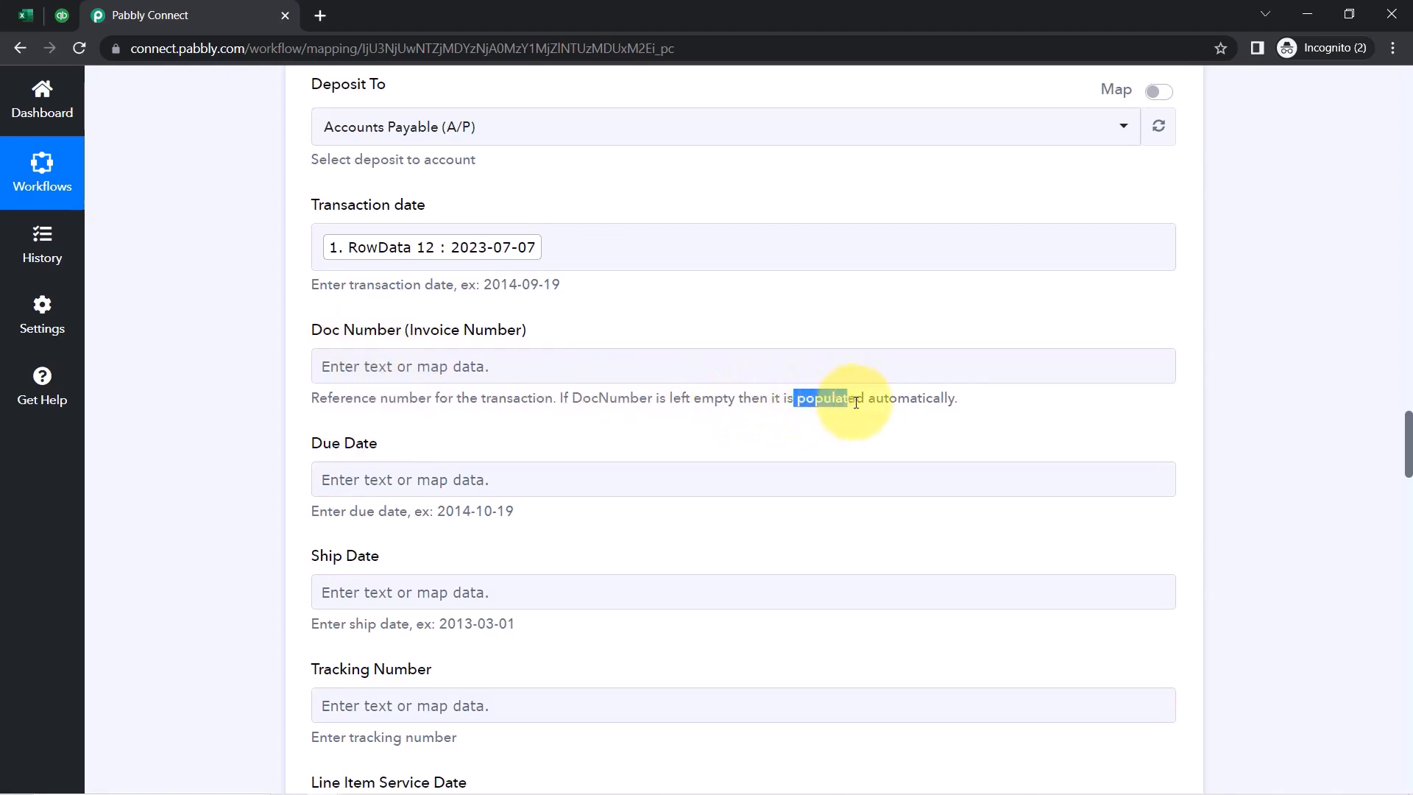
pyautogui.moveTo(856, 403); pyautogui.dragTo(917, 401)
pyautogui.scroll(-3, 254, 450)
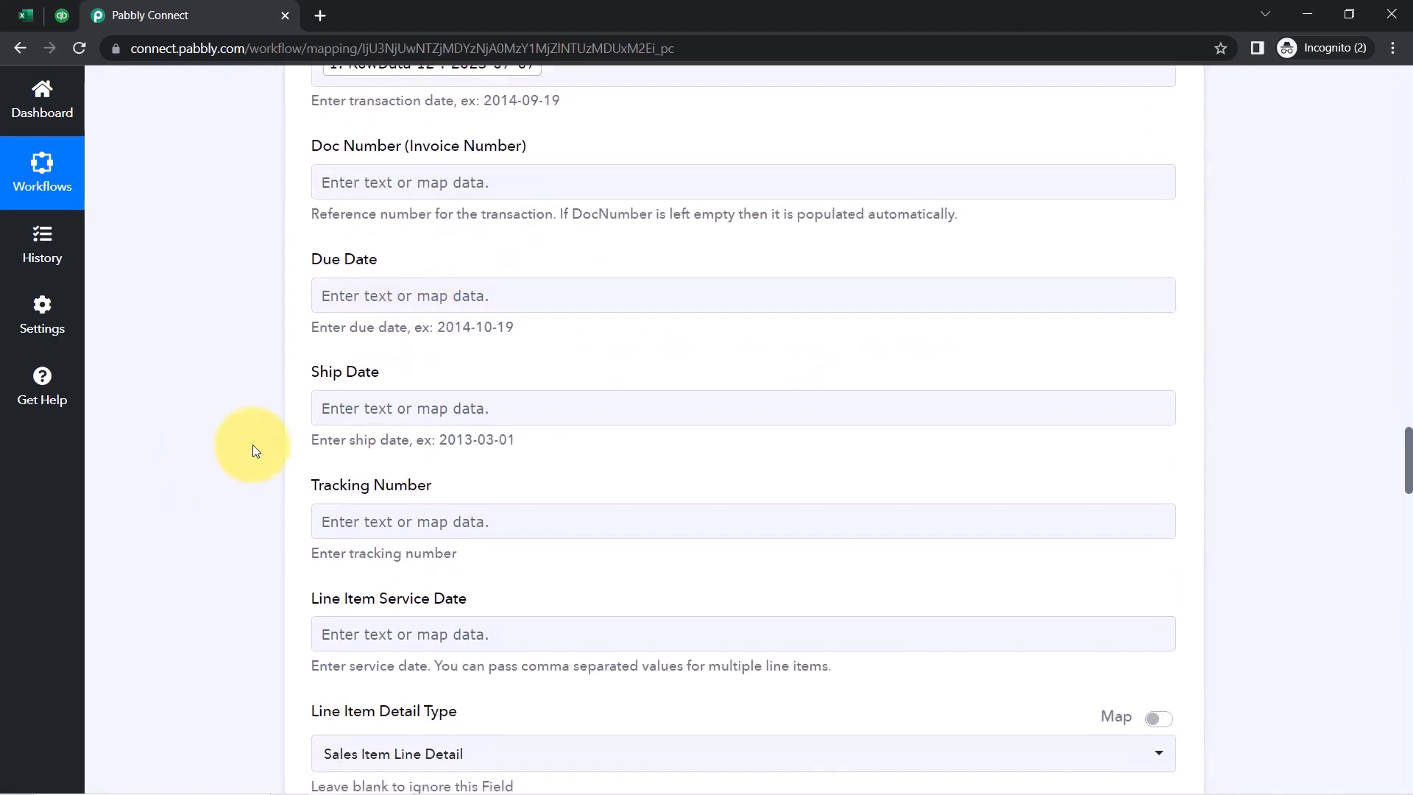
pyautogui.click(419, 407)
pyautogui.scroll(-1, 258, 471)
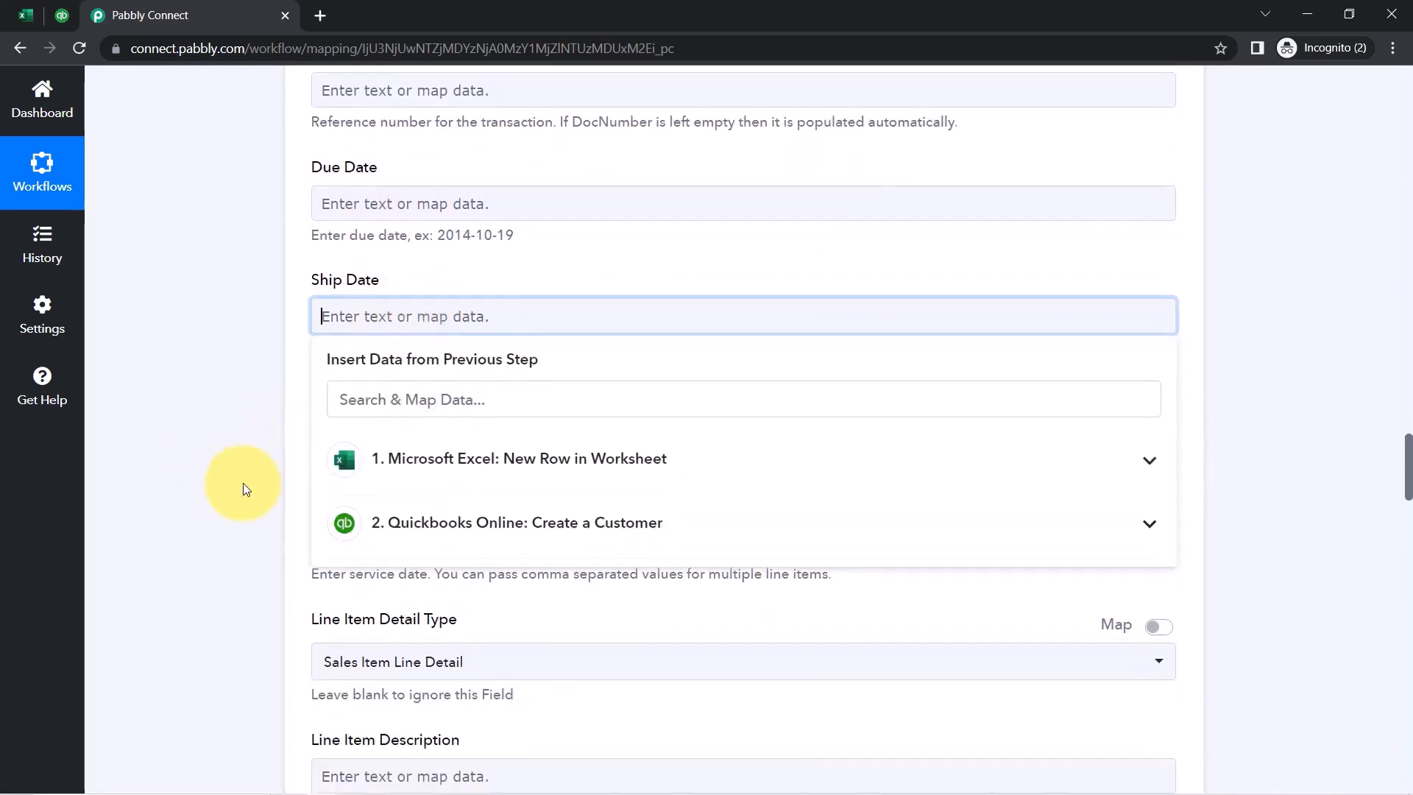
pyautogui.click(429, 460)
pyautogui.scroll(1, 467, 545)
pyautogui.scroll(-5, 493, 589)
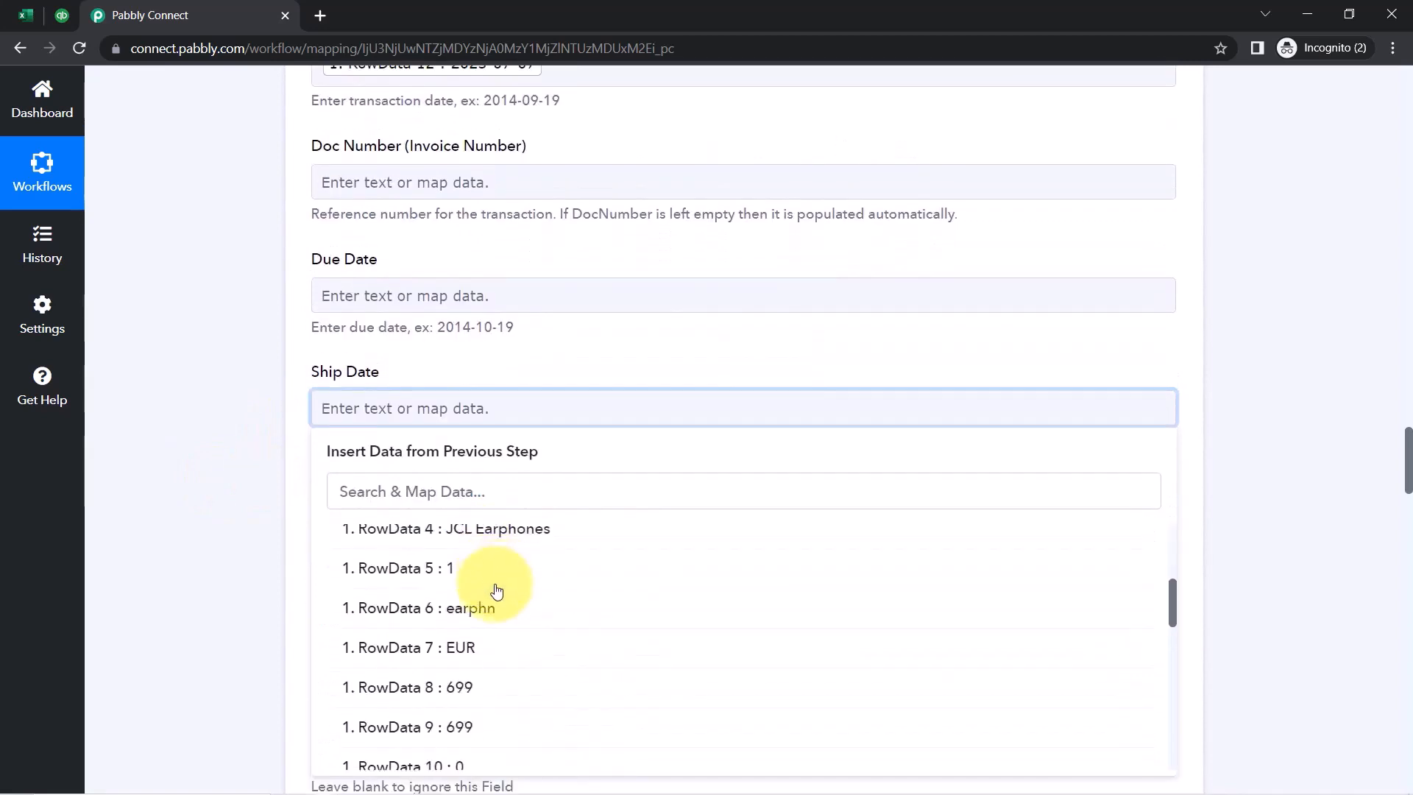
pyautogui.scroll(-5, 500, 624)
pyautogui.scroll(5, 510, 596)
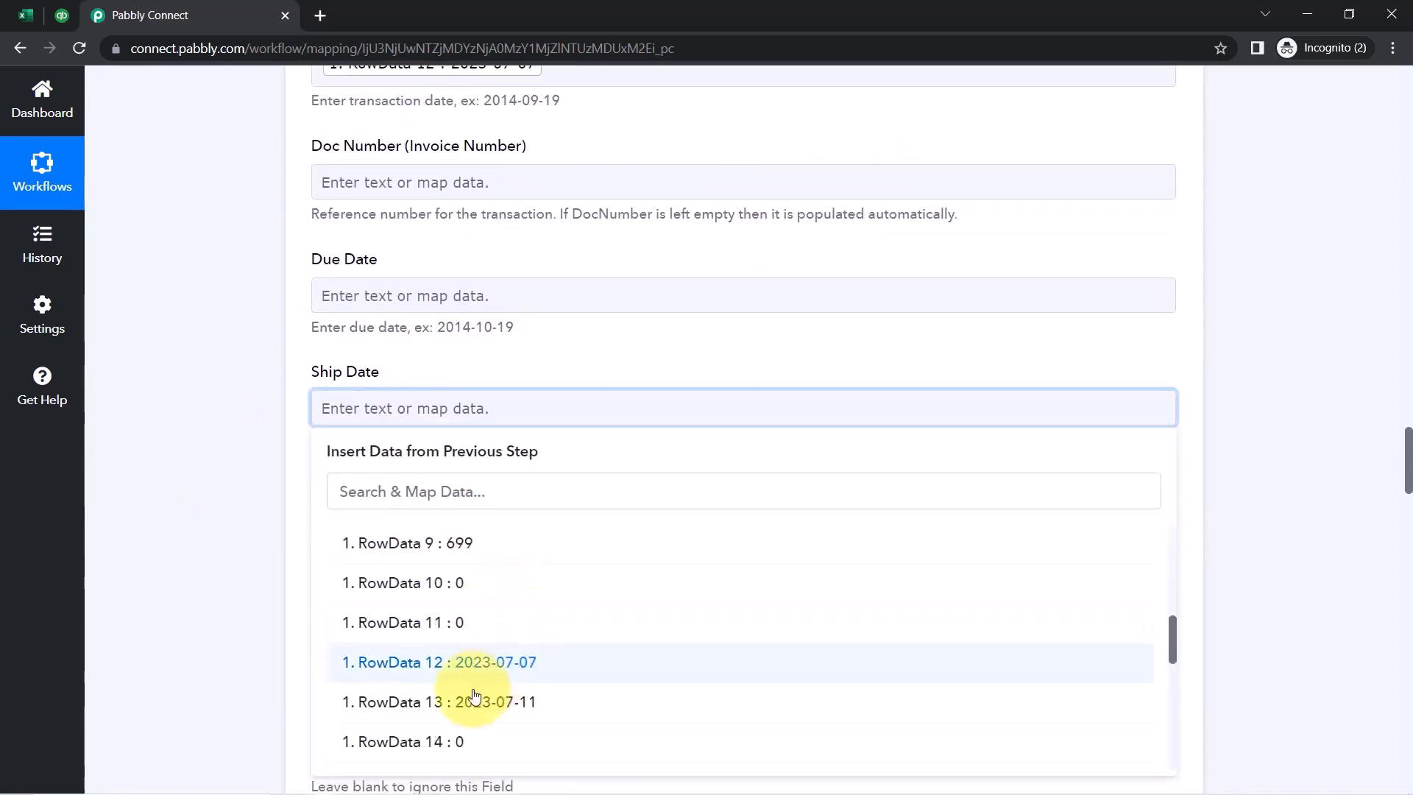
pyautogui.click(450, 697)
pyautogui.click(237, 449)
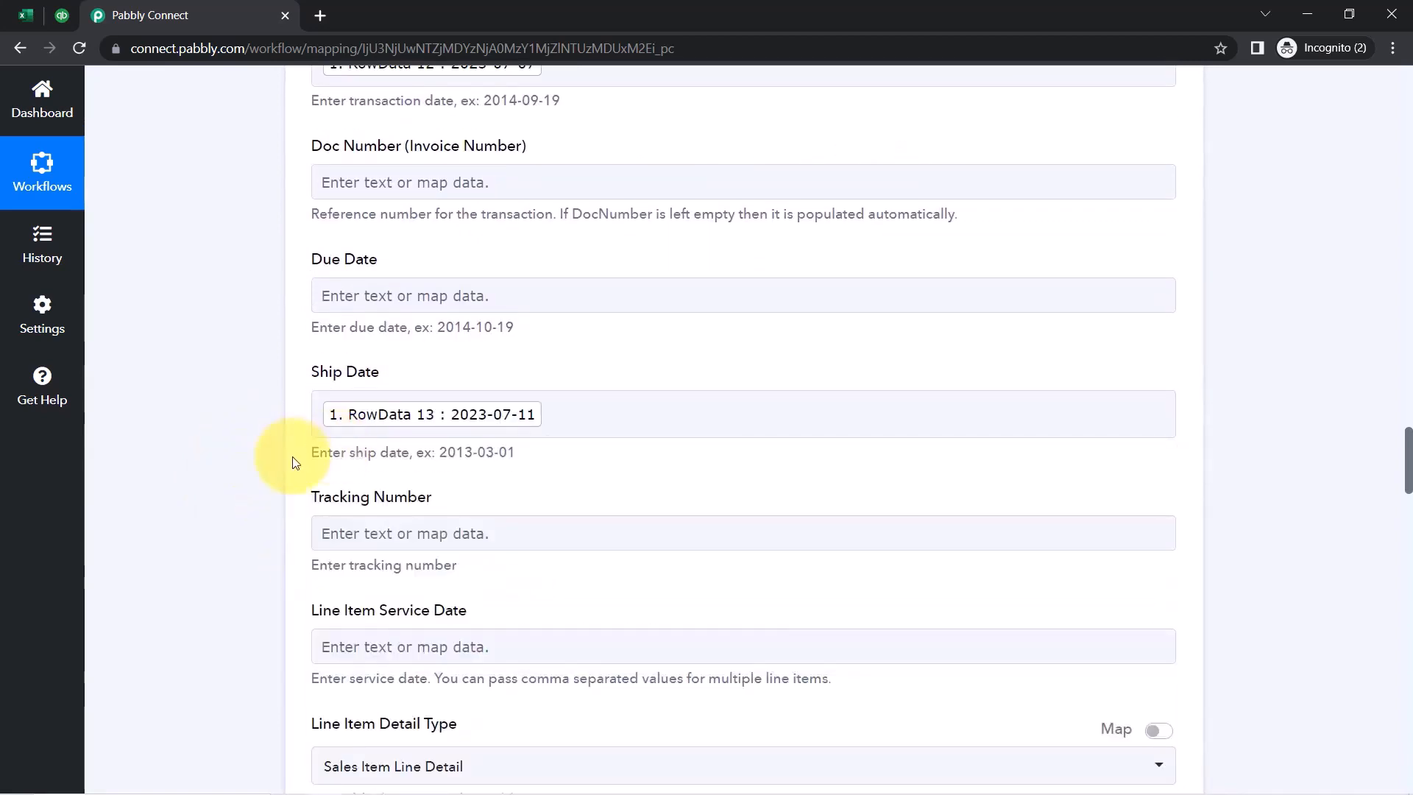
pyautogui.scroll(-3, 294, 462)
pyautogui.scroll(-2, 294, 462)
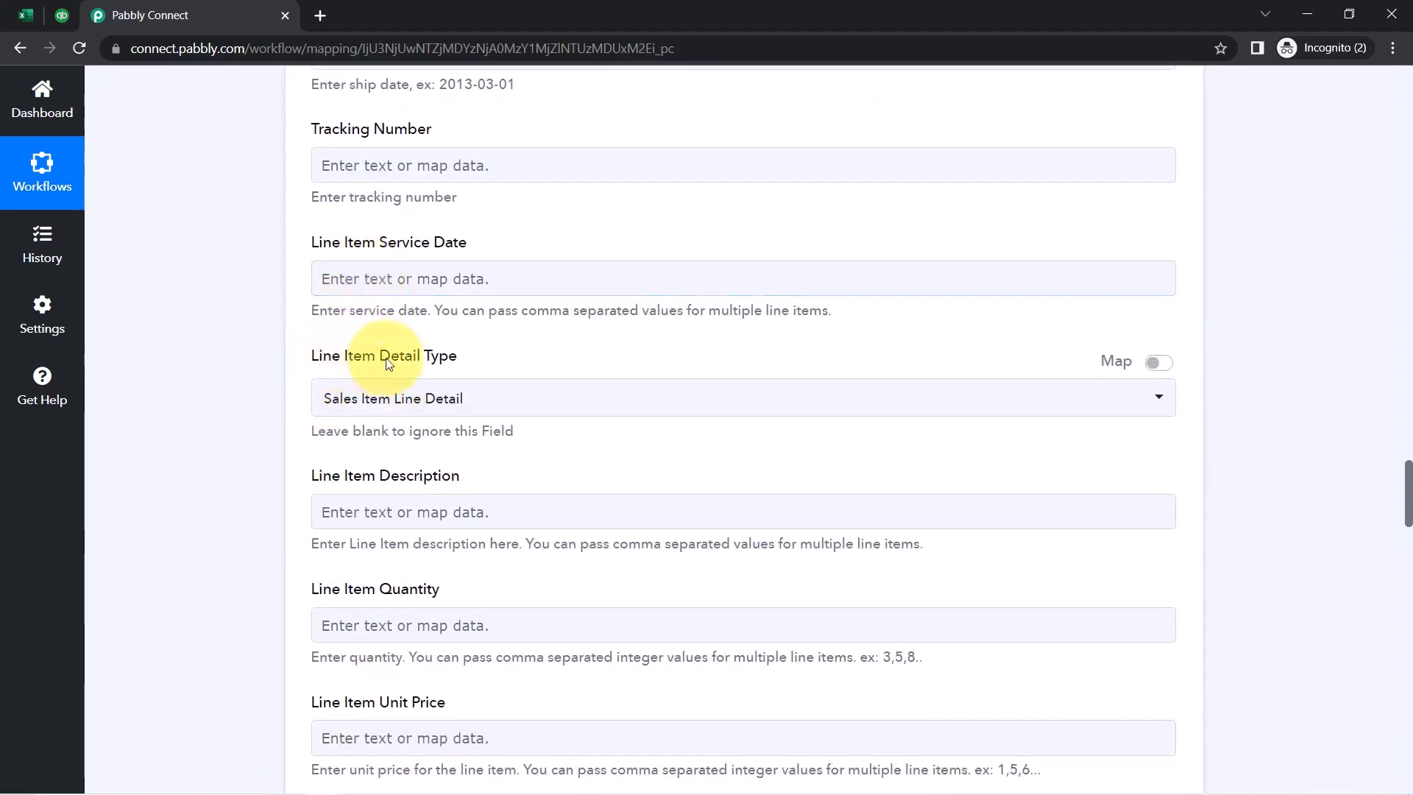
# Map Line Item Description to the Excel row's JCL Earphones value
pyautogui.moveTo(388, 364); pyautogui.dragTo(446, 355)
pyautogui.click(240, 469)
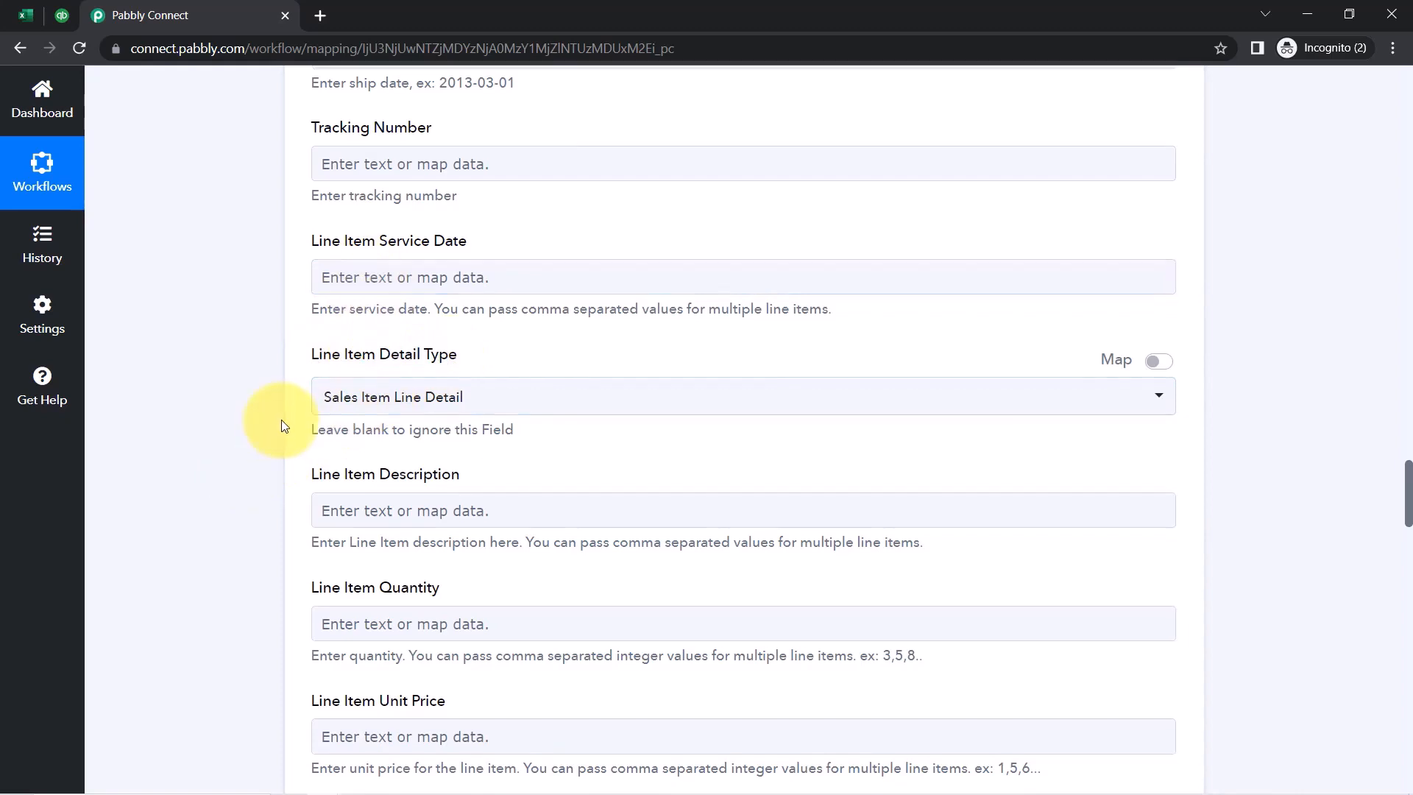
pyautogui.scroll(-2, 281, 419)
pyautogui.click(376, 327)
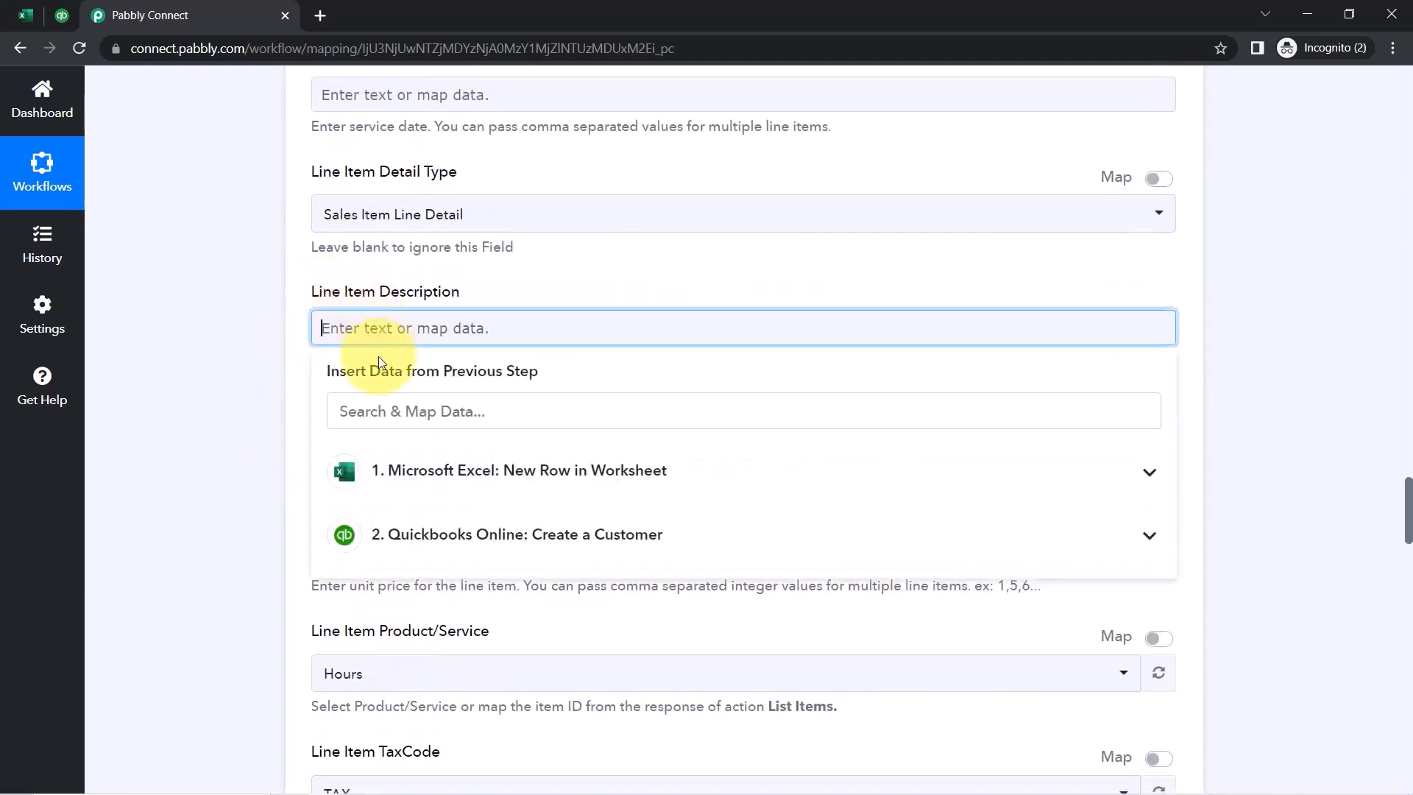
pyautogui.click(384, 482)
pyautogui.scroll(-2, 388, 574)
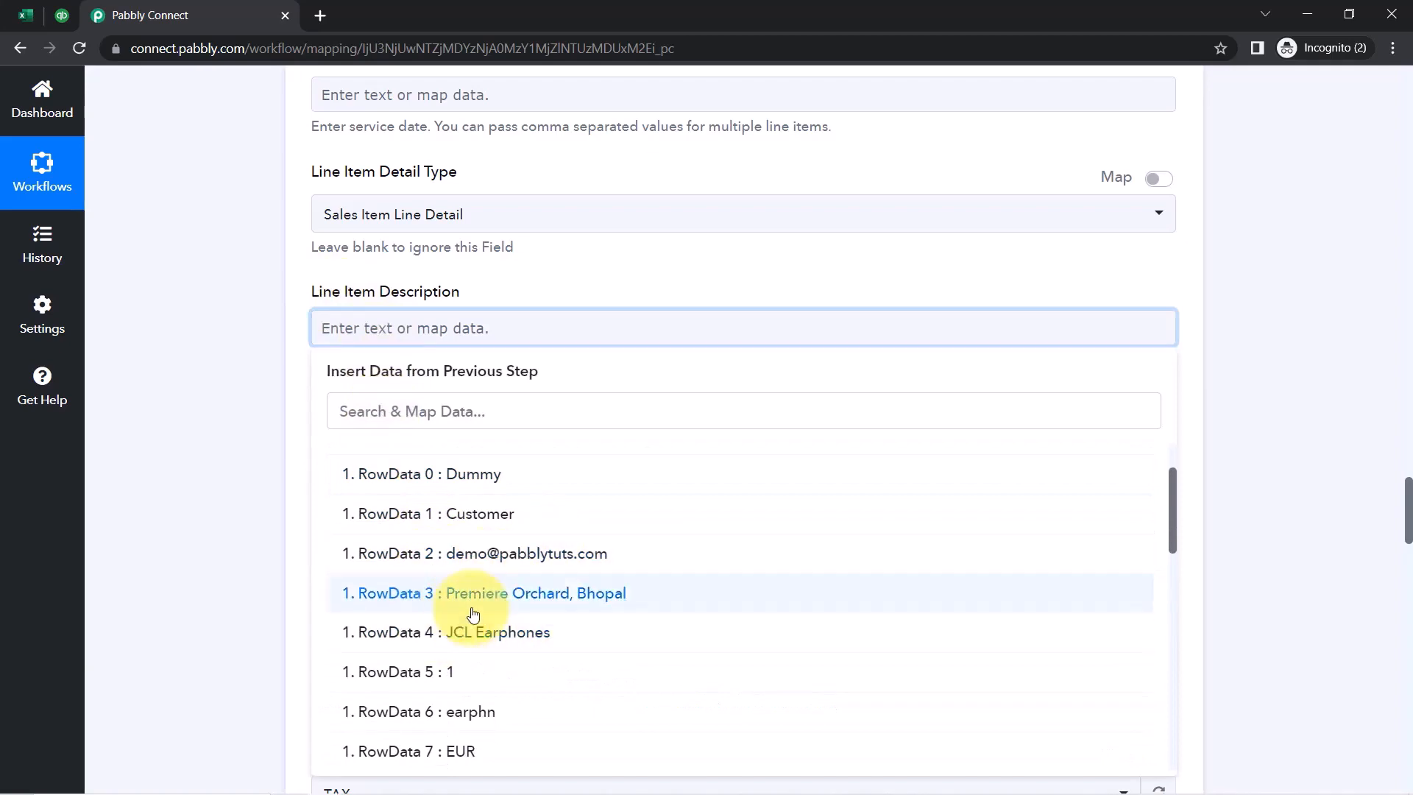
pyautogui.click(461, 634)
pyautogui.click(222, 402)
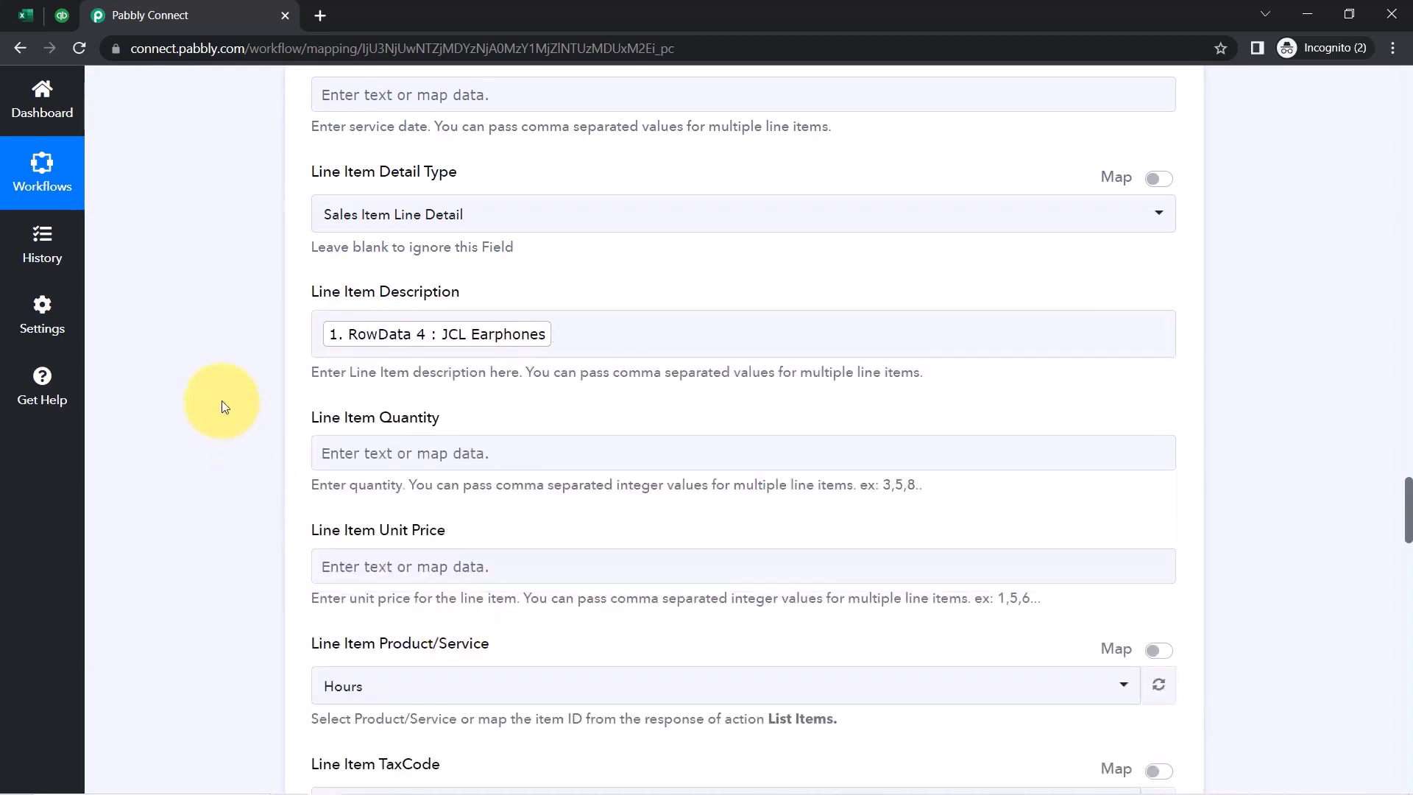
# Map Line Item Quantity to 1 and Line Item Unit Price to 699 from the Excel row
pyautogui.scroll(-3, 222, 402)
pyautogui.click(363, 272)
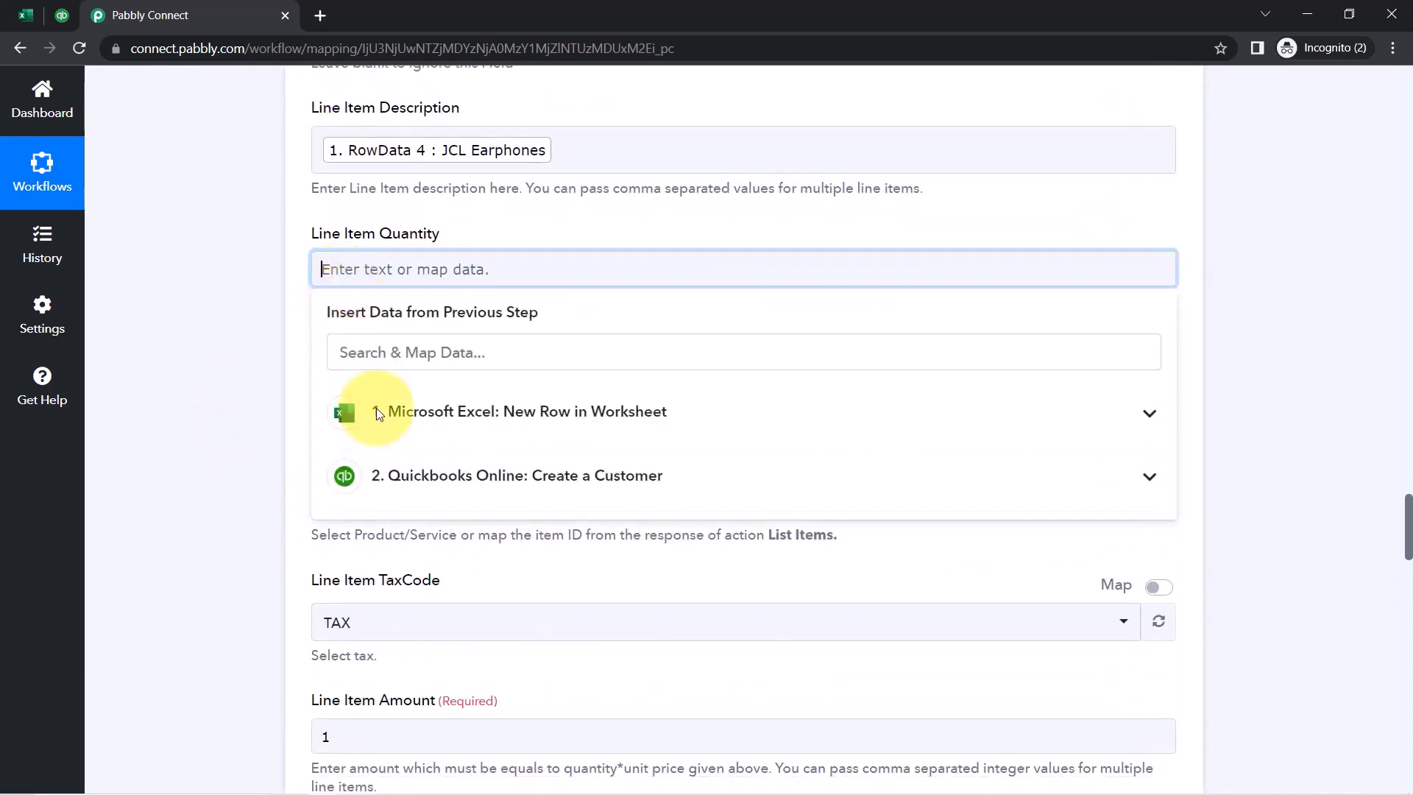
pyautogui.click(433, 415)
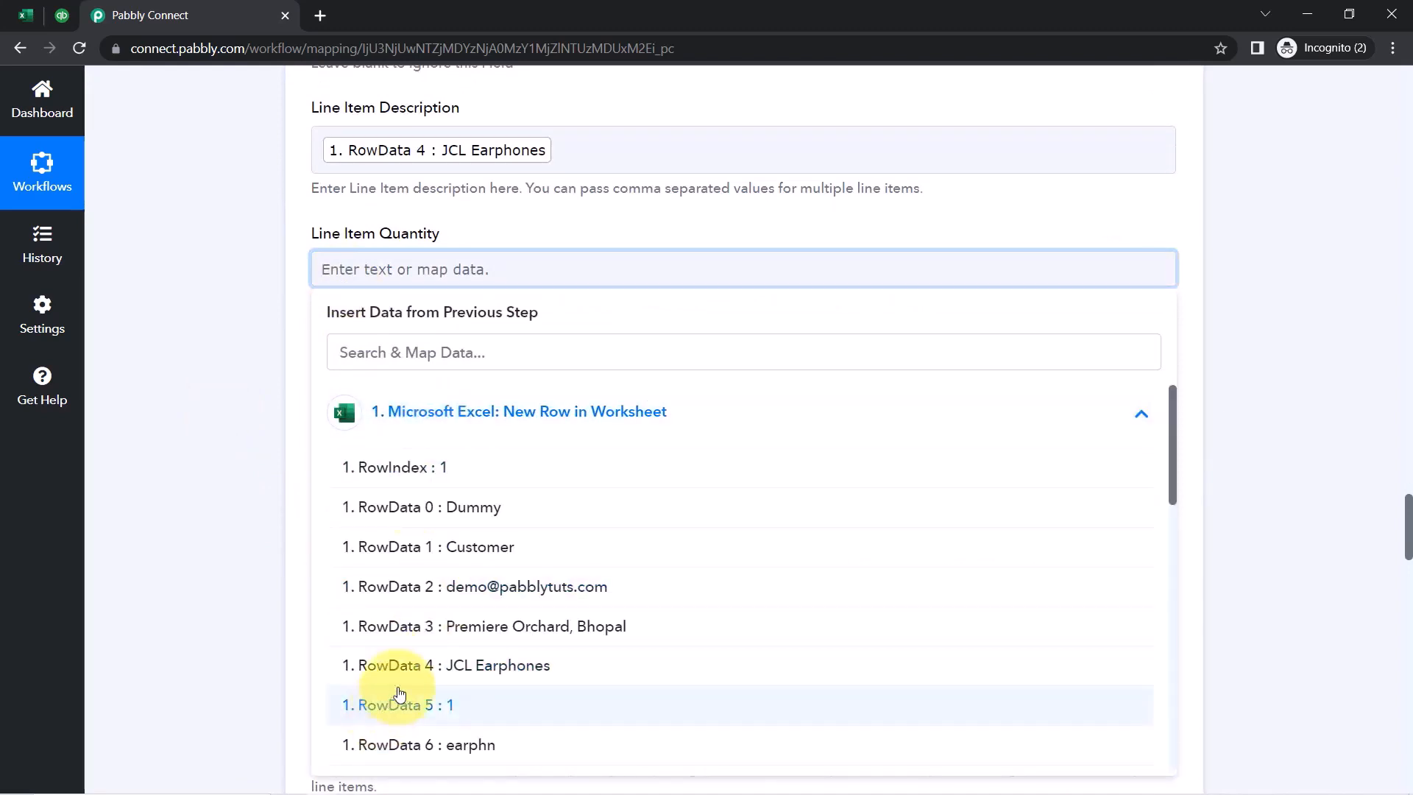
pyautogui.click(395, 696)
pyautogui.click(243, 459)
pyautogui.click(380, 391)
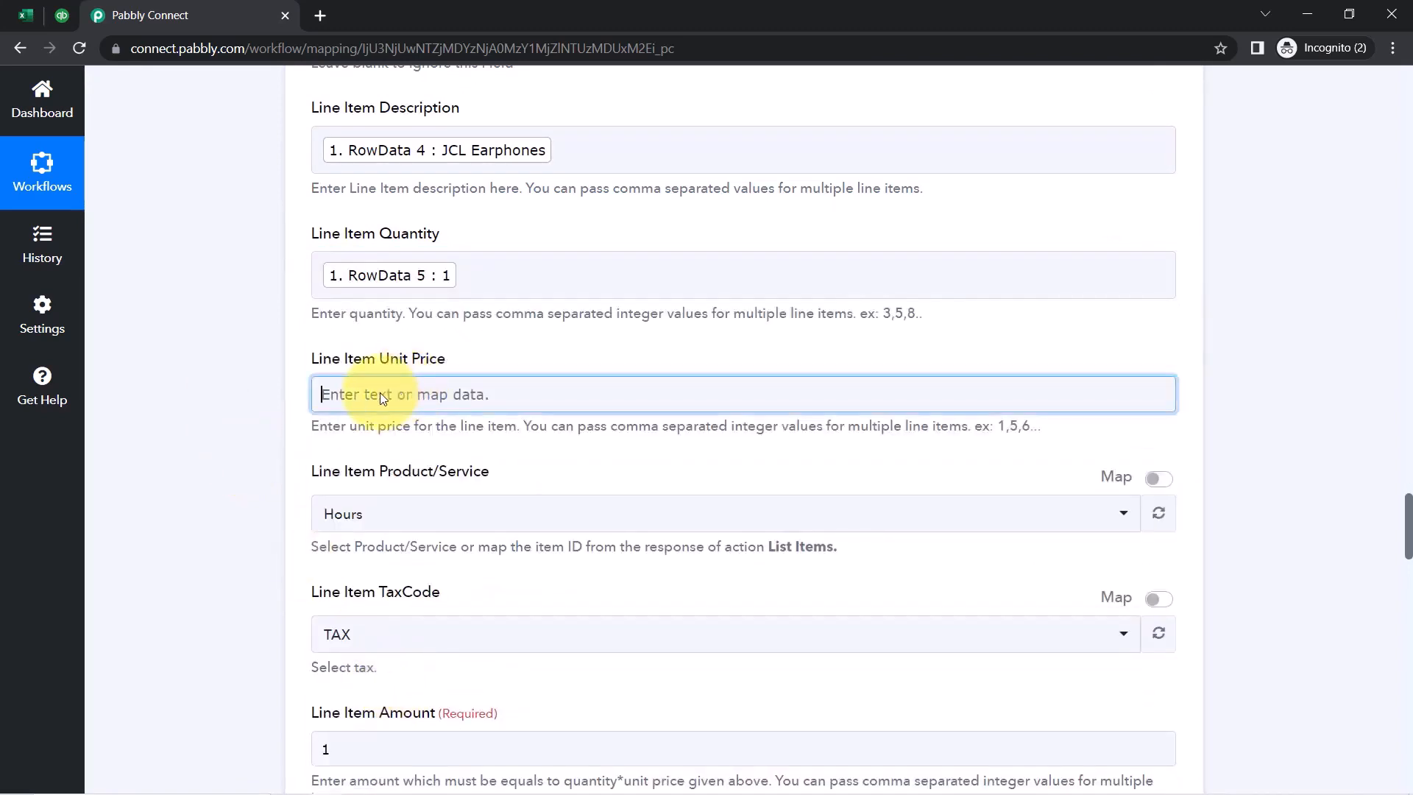
pyautogui.click(396, 533)
pyautogui.scroll(-5, 288, 513)
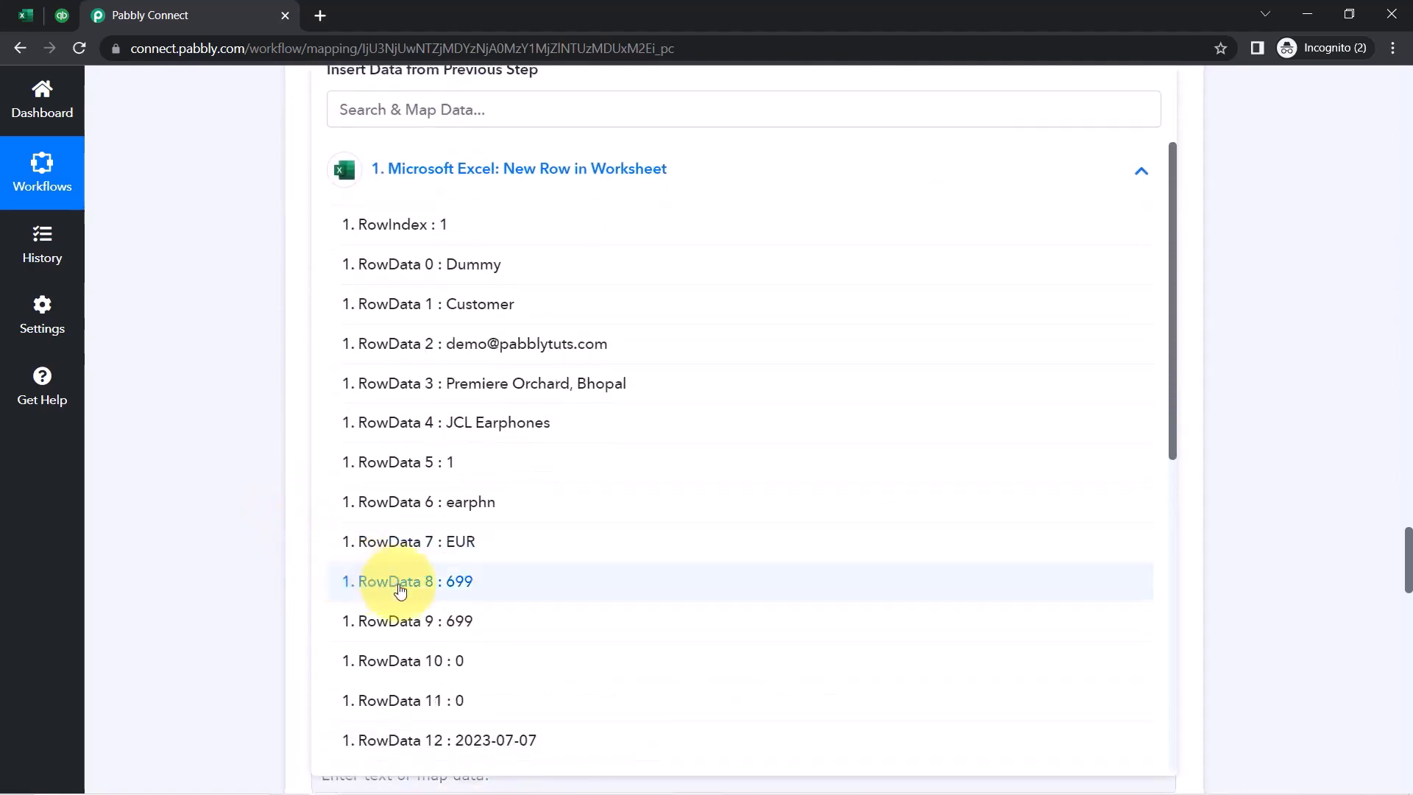
pyautogui.click(214, 341)
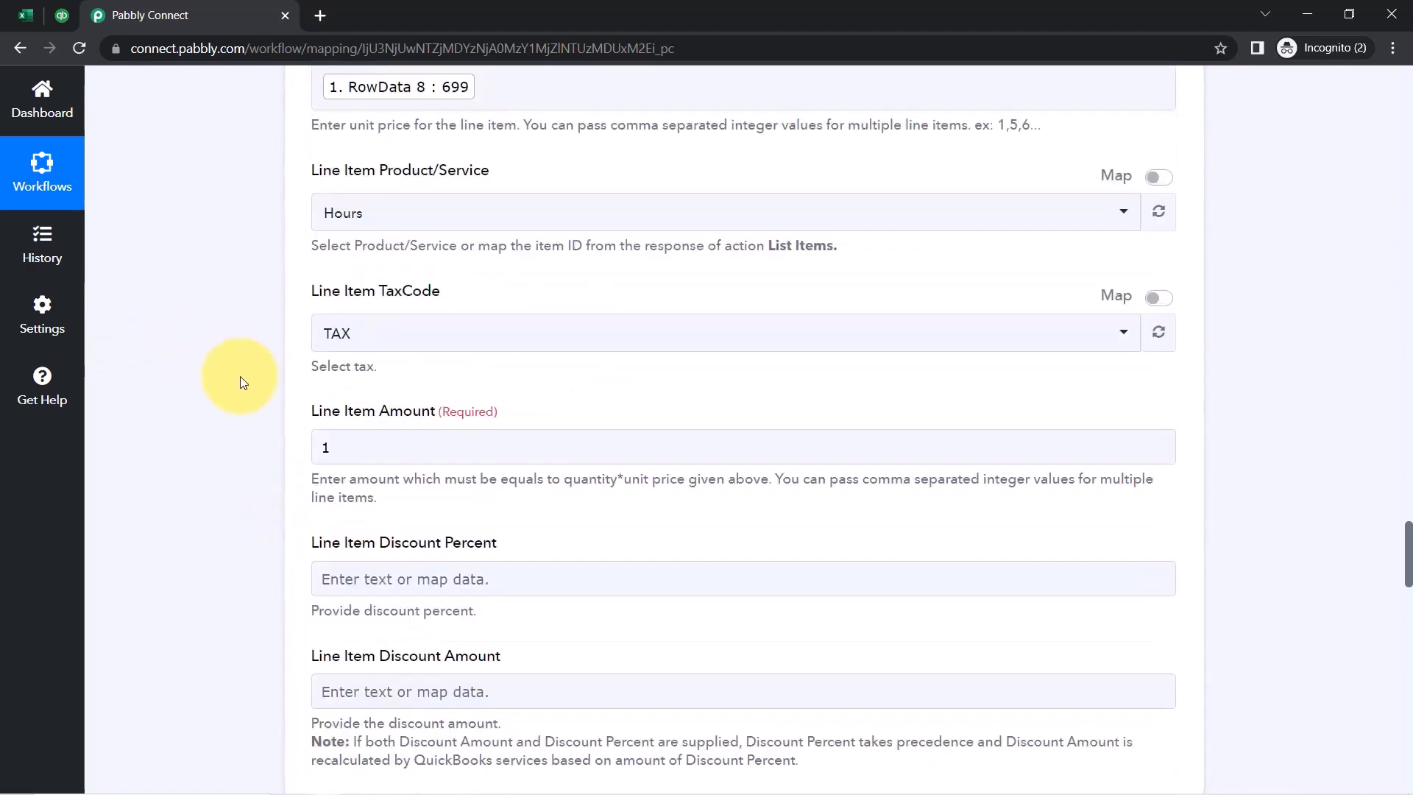
# Map Line Item Amount to the Excel row's RowData 9 : 699
pyautogui.scroll(-2, 239, 377)
pyautogui.scroll(-2, 240, 376)
pyautogui.click(374, 169)
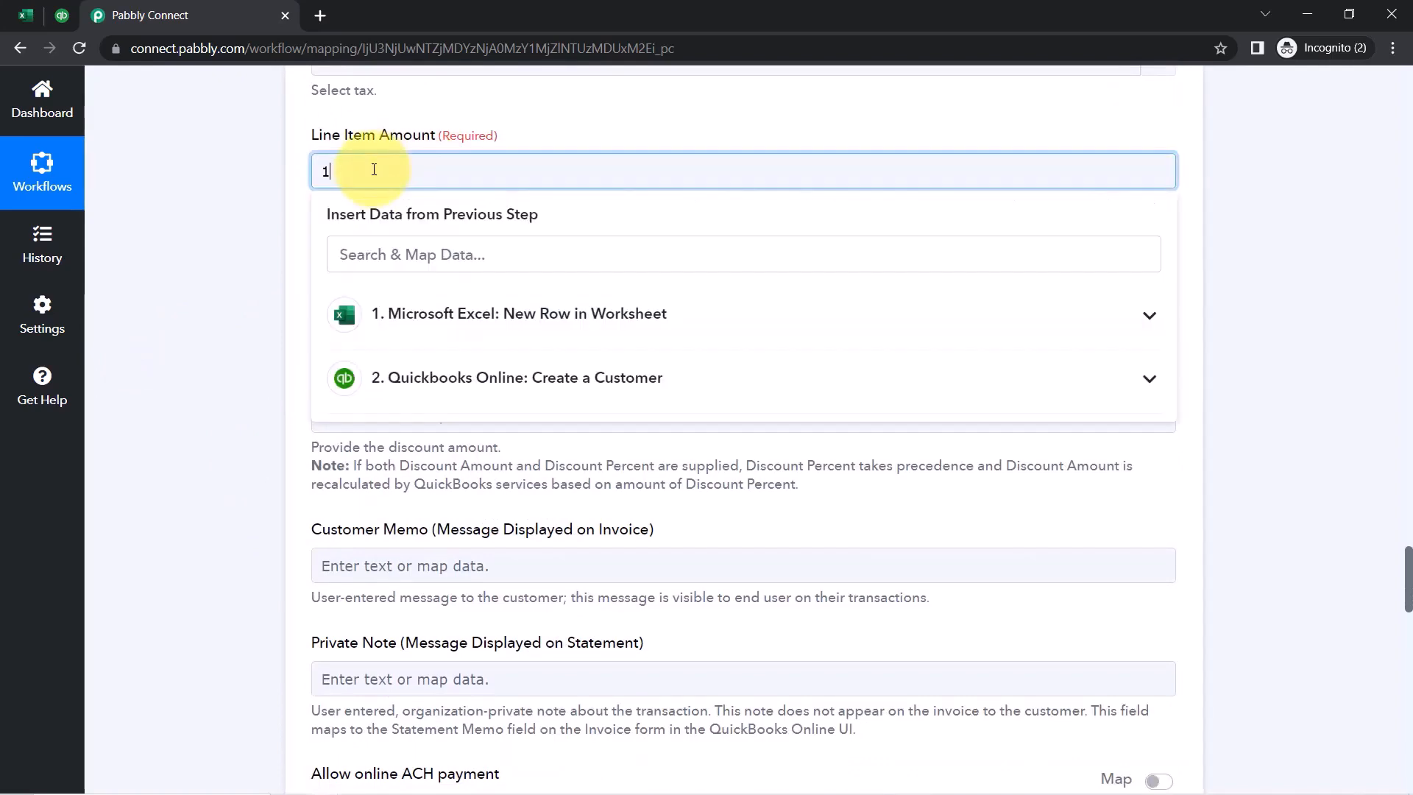
pyautogui.click(371, 314)
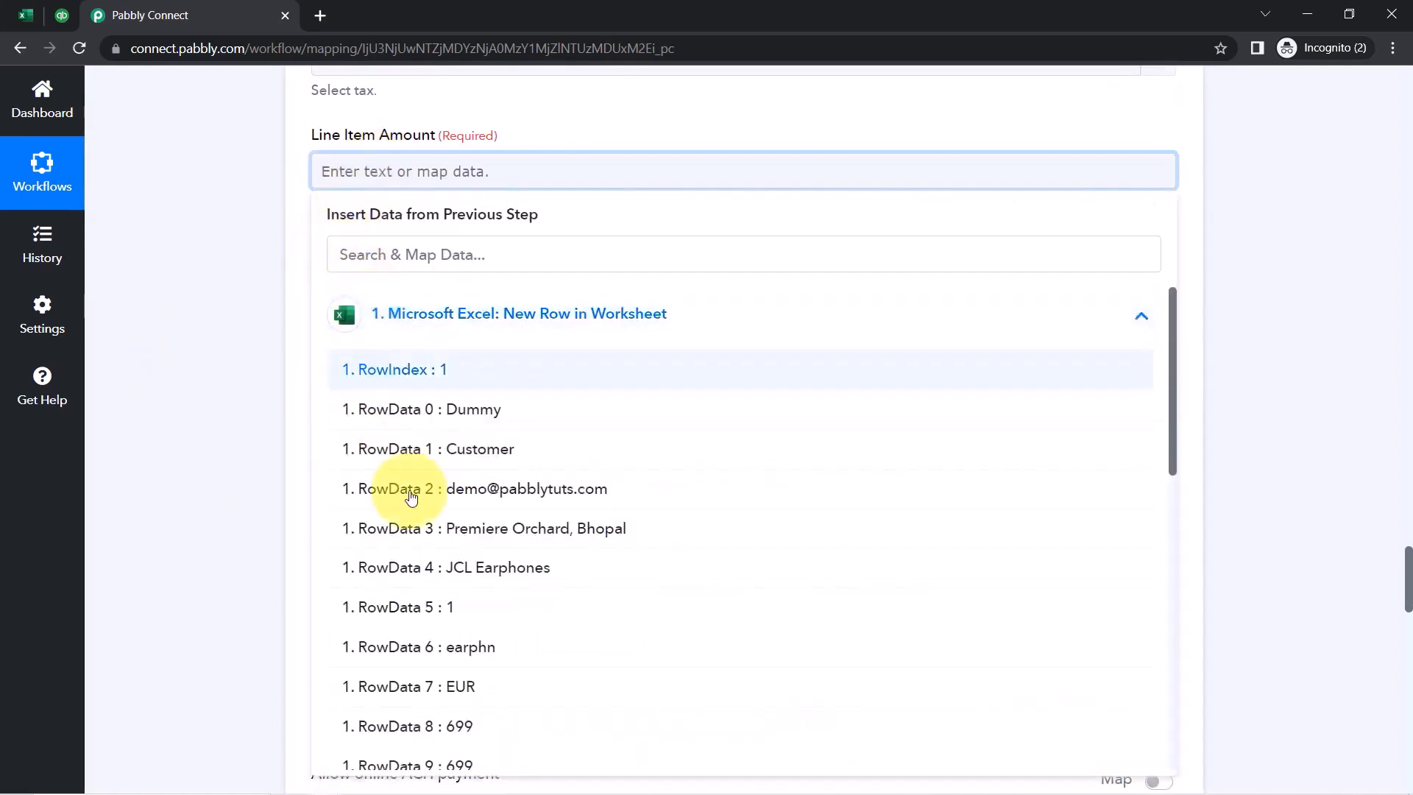
pyautogui.scroll(-2, 462, 524)
pyautogui.scroll(-2, 464, 525)
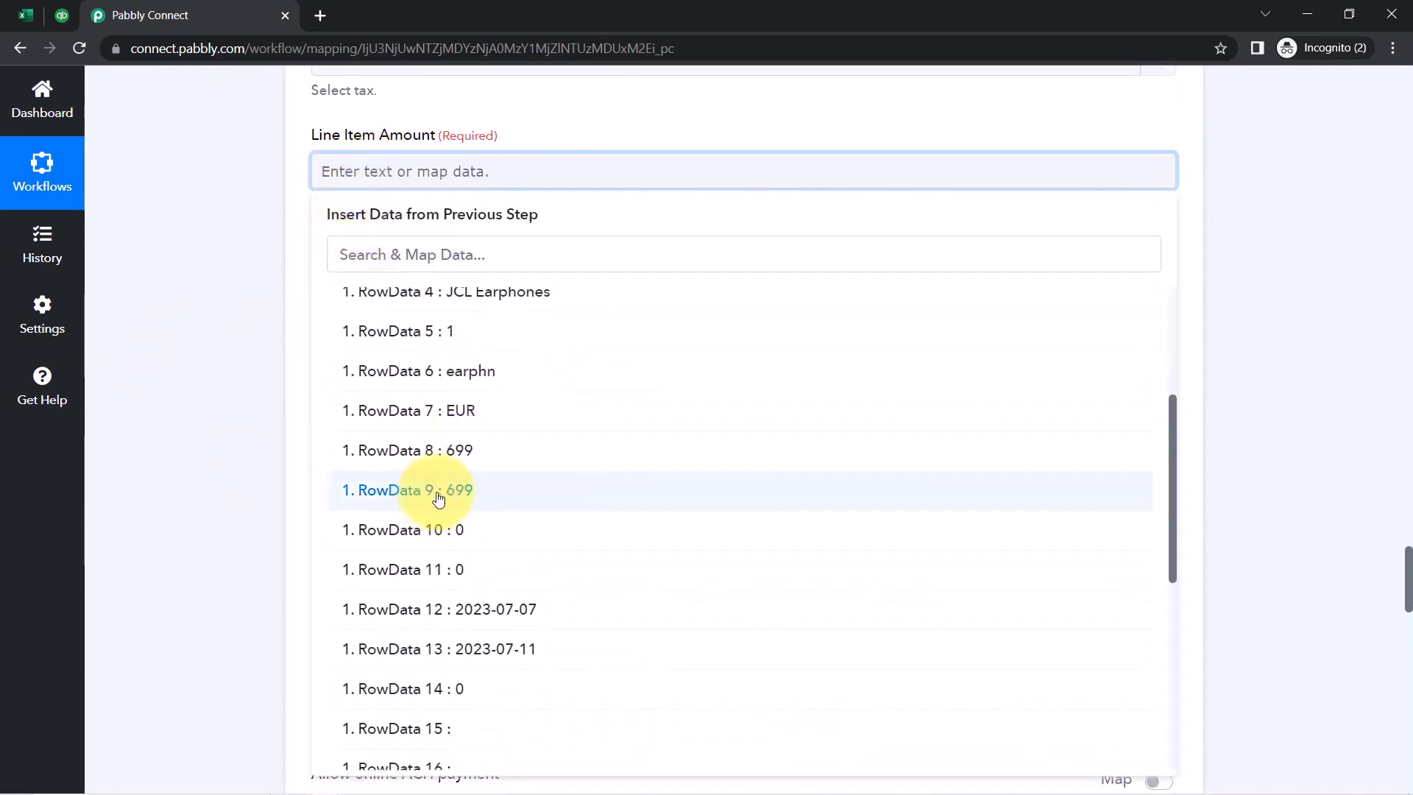
pyautogui.click(444, 489)
pyautogui.click(275, 406)
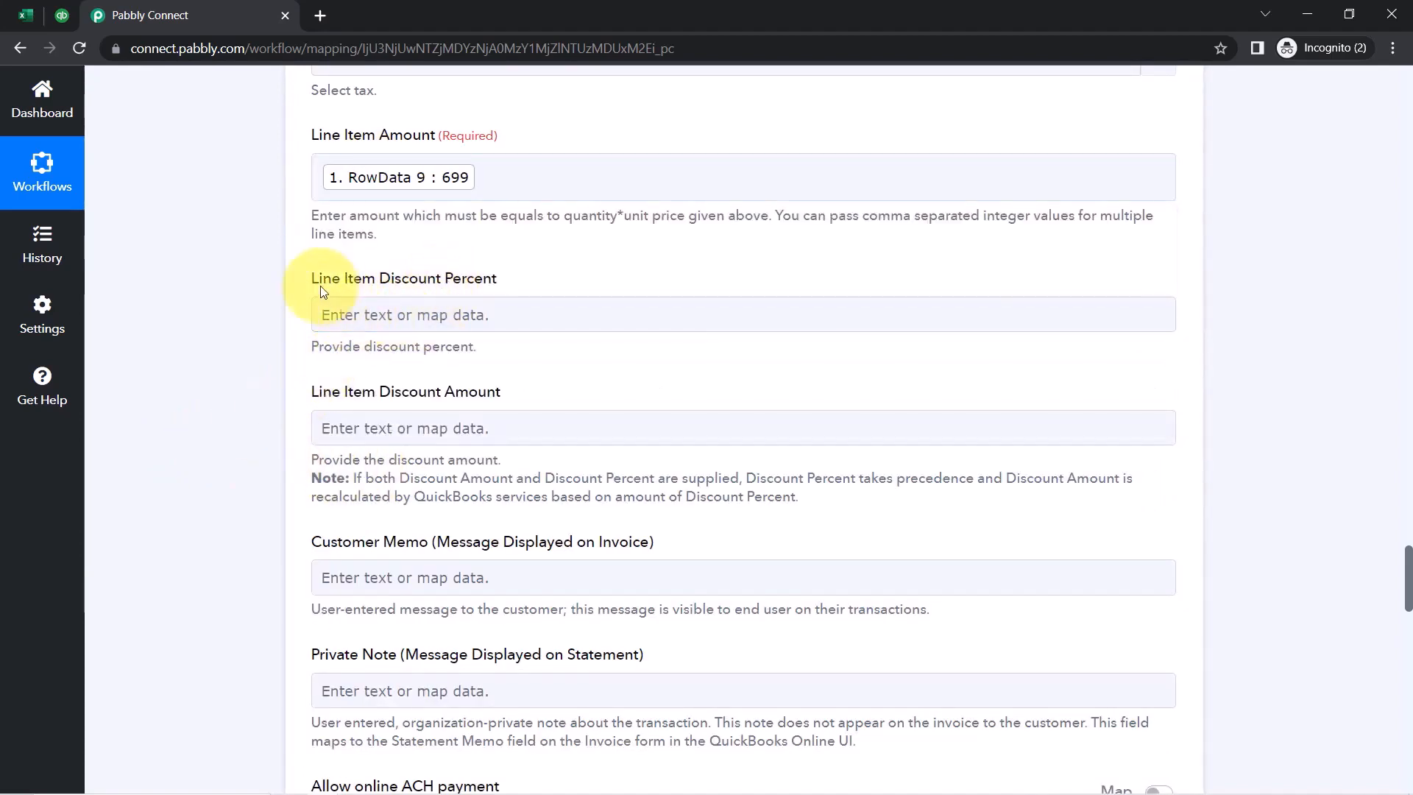
# Start mapping Line Item Discount Percent, switching to the Excel sheet to check its value
pyautogui.moveTo(318, 278); pyautogui.dragTo(534, 283)
pyautogui.click(393, 312)
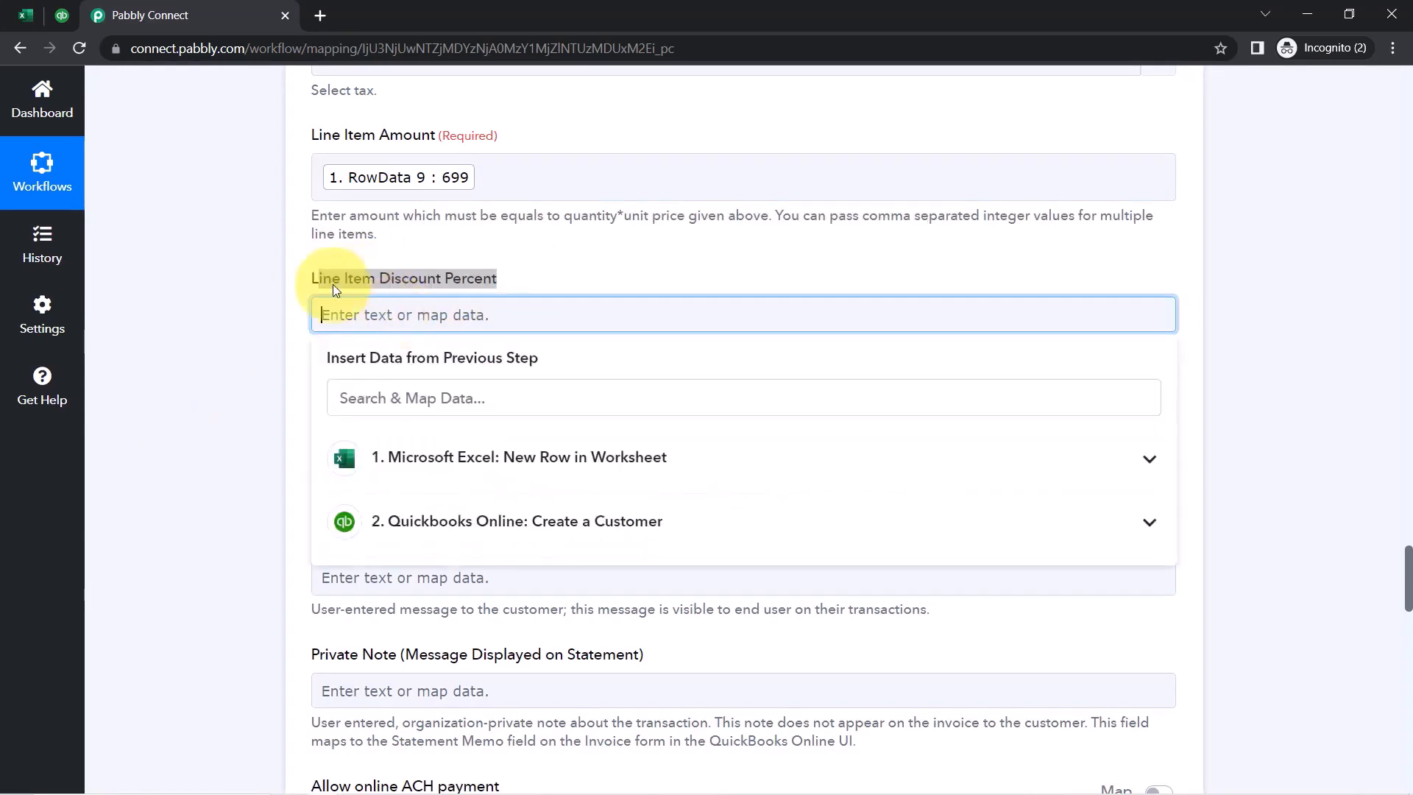
pyautogui.click(24, 22)
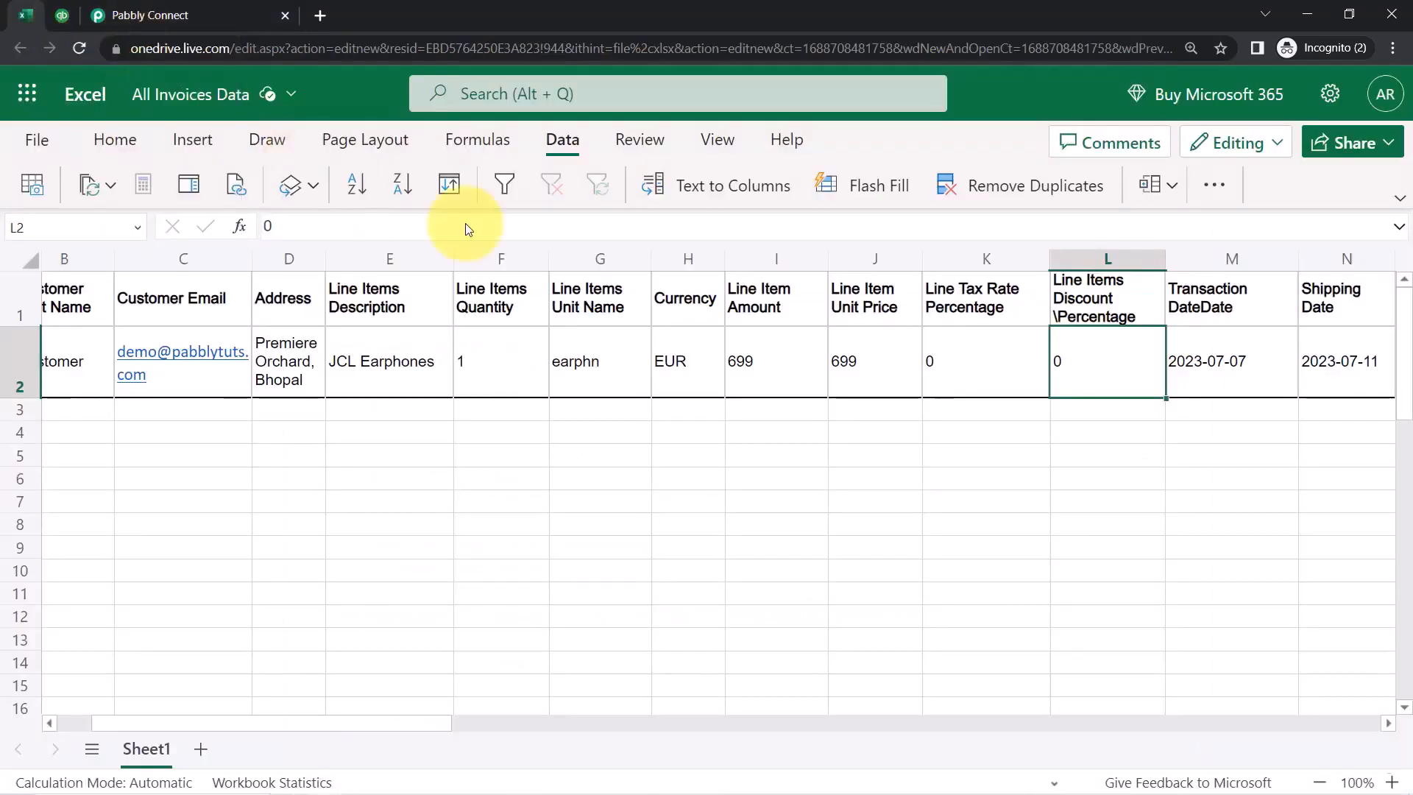
# Inspect the discount percentage in L2 and tax rate in K2, both 0, then return to Pabbly Connect
pyautogui.click(885, 344)
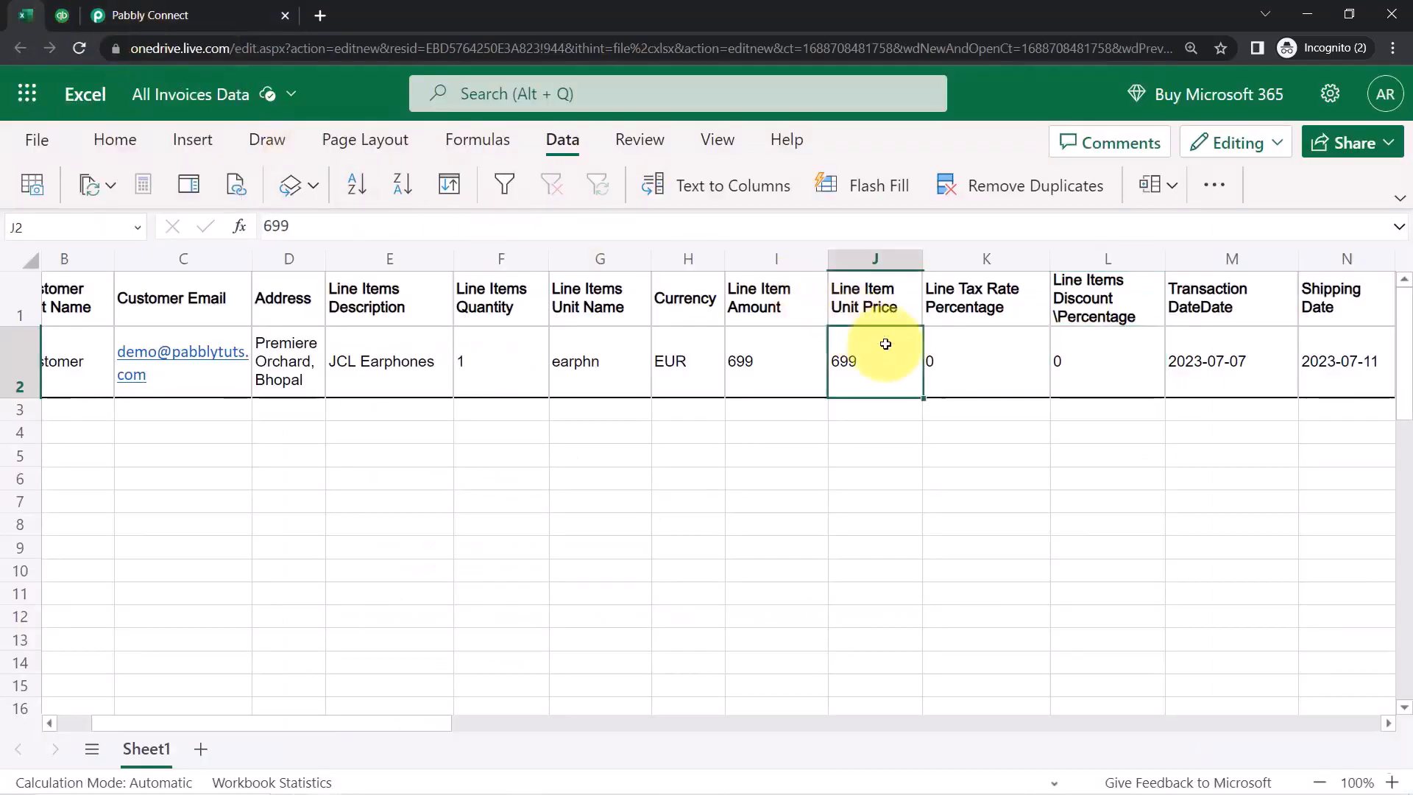
pyautogui.click(1088, 377)
pyautogui.click(1067, 286)
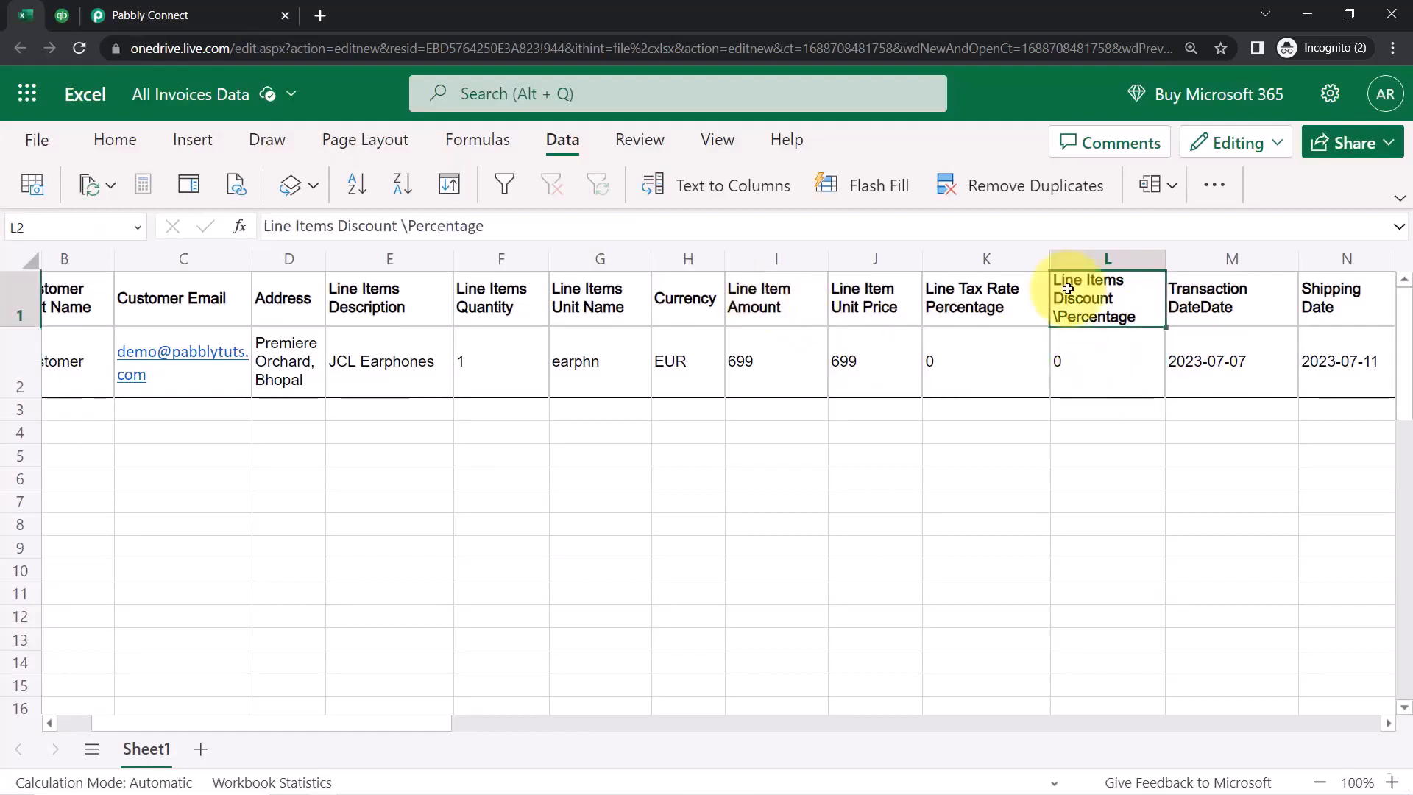
pyautogui.click(1081, 355)
pyautogui.click(984, 313)
pyautogui.click(951, 380)
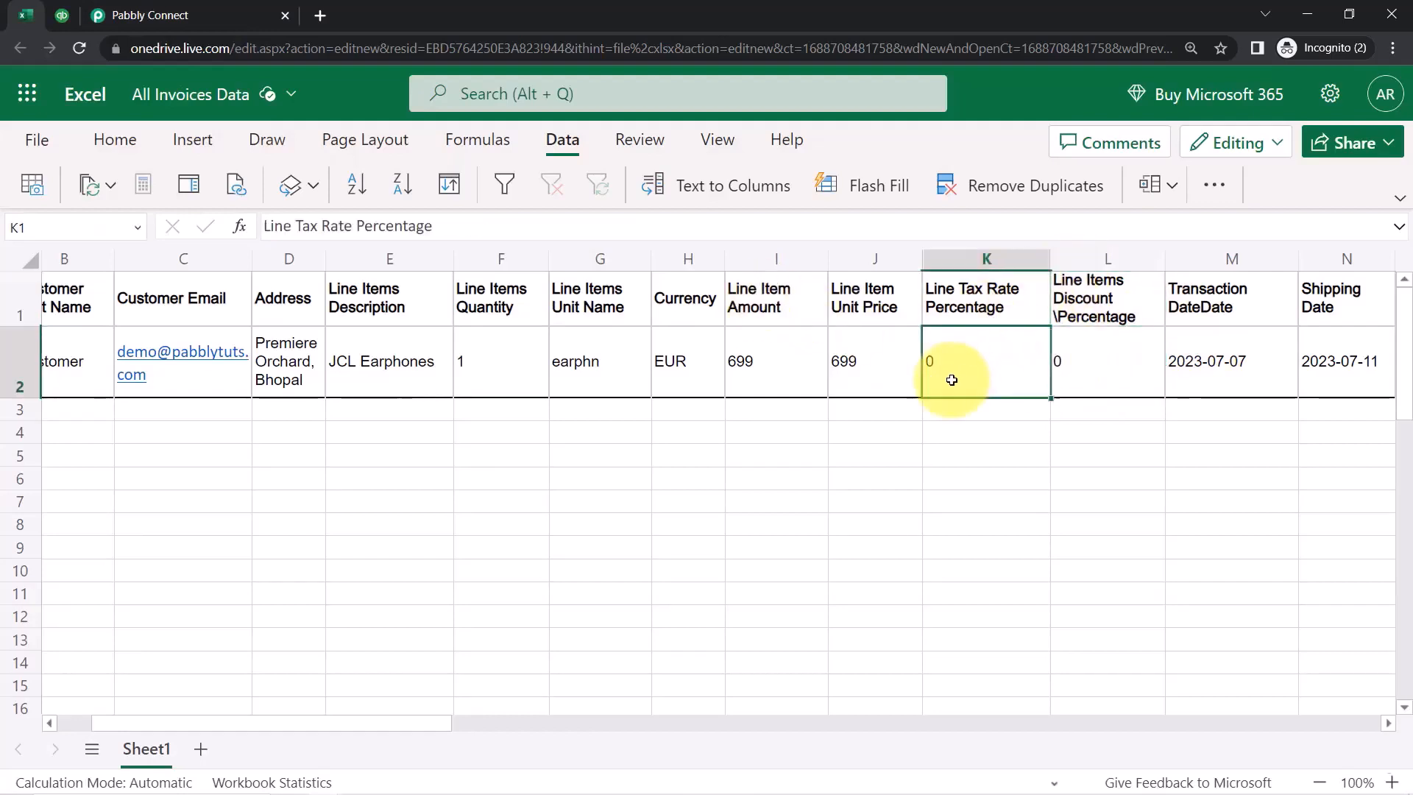
pyautogui.click(232, 28)
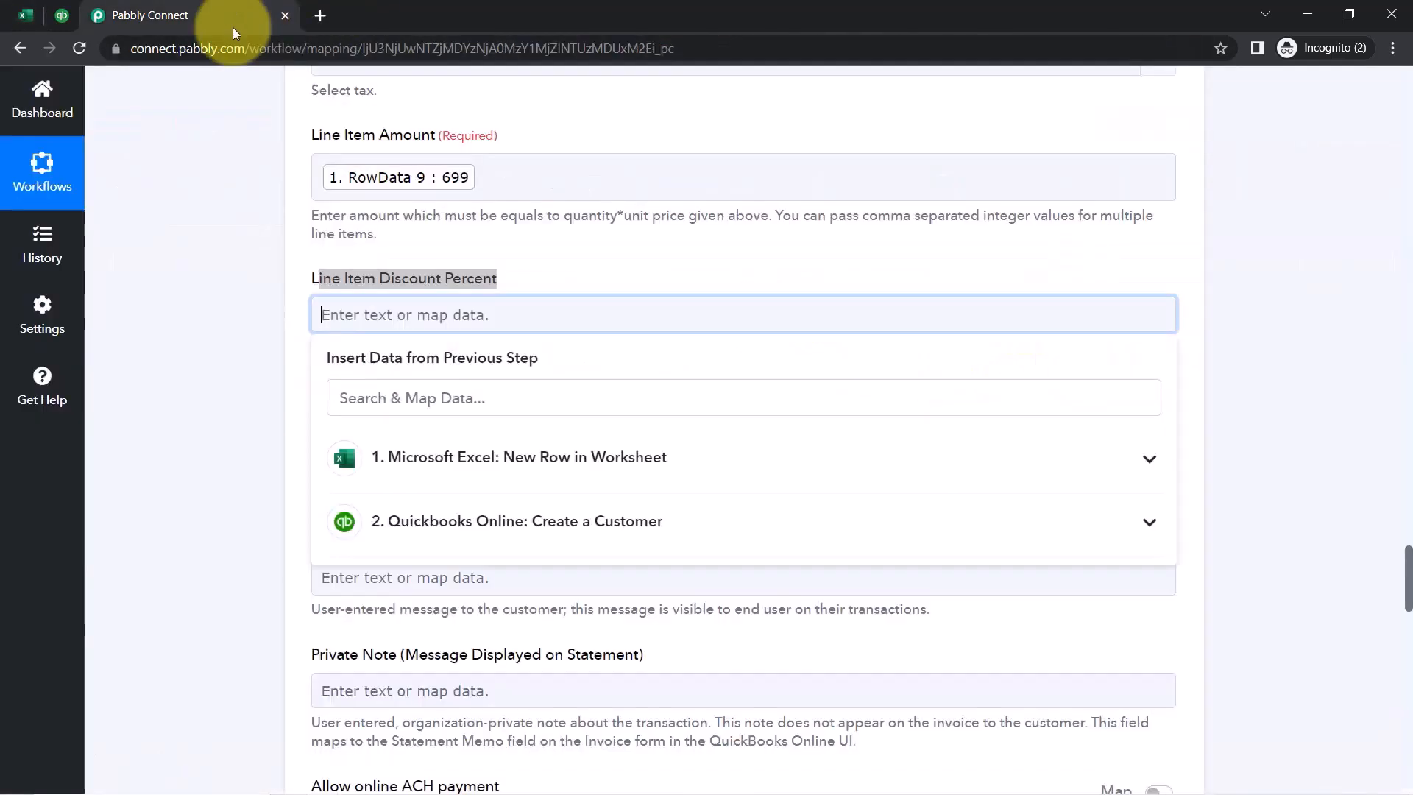
# Map Line Item Discount Percent to the Excel row's RowData 10 : 0
pyautogui.click(227, 299)
pyautogui.click(333, 314)
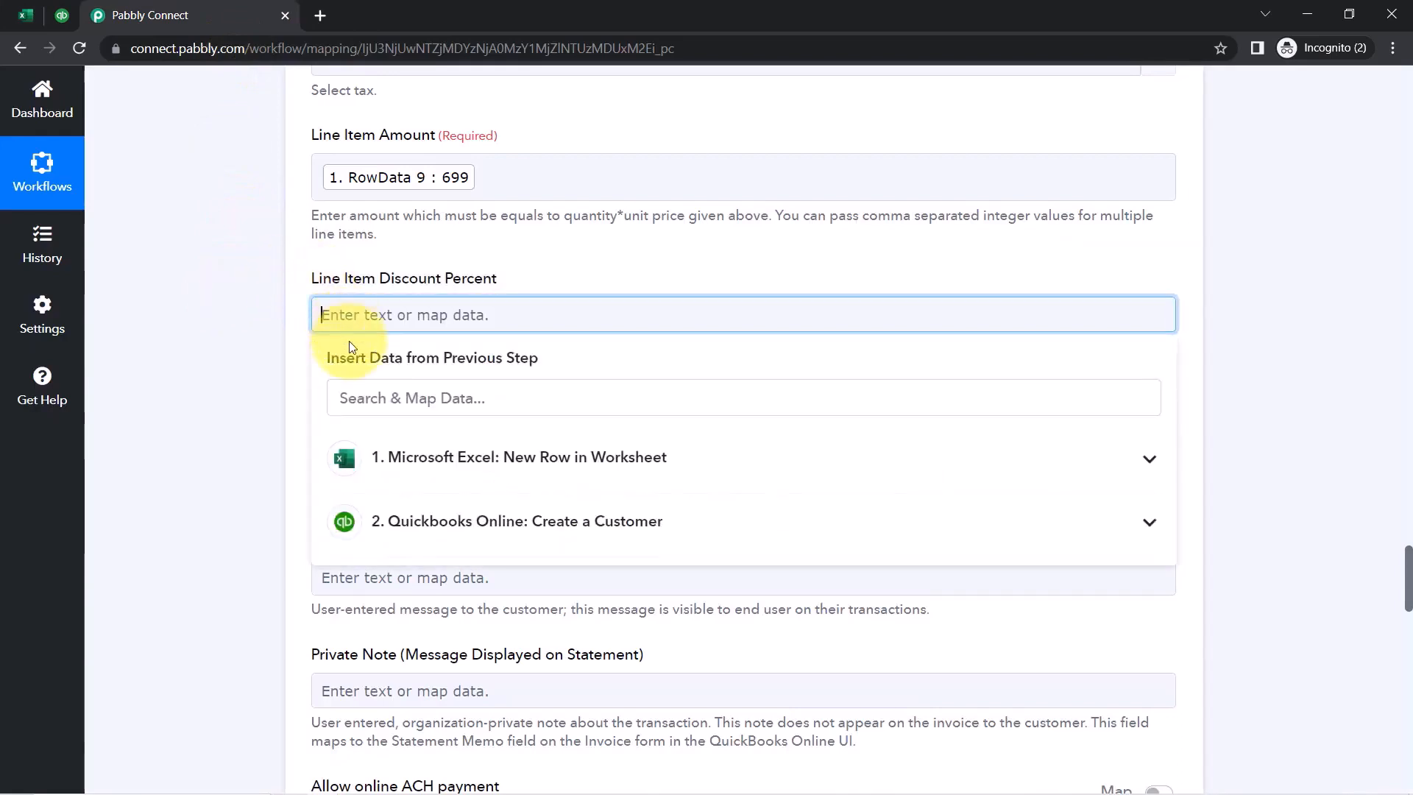
pyautogui.click(356, 397)
pyautogui.write('0')
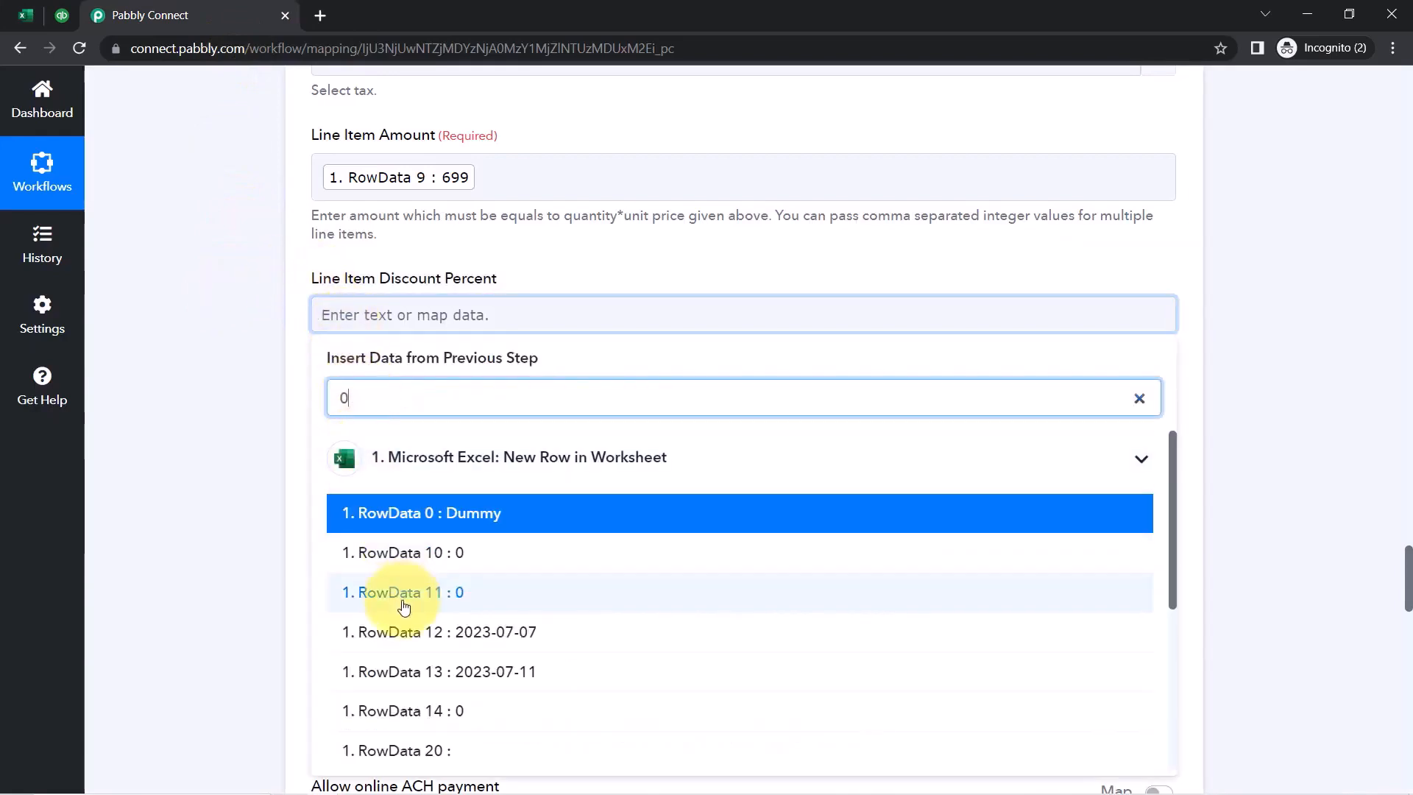
pyautogui.click(383, 553)
pyautogui.click(228, 451)
pyautogui.scroll(-2, 283, 427)
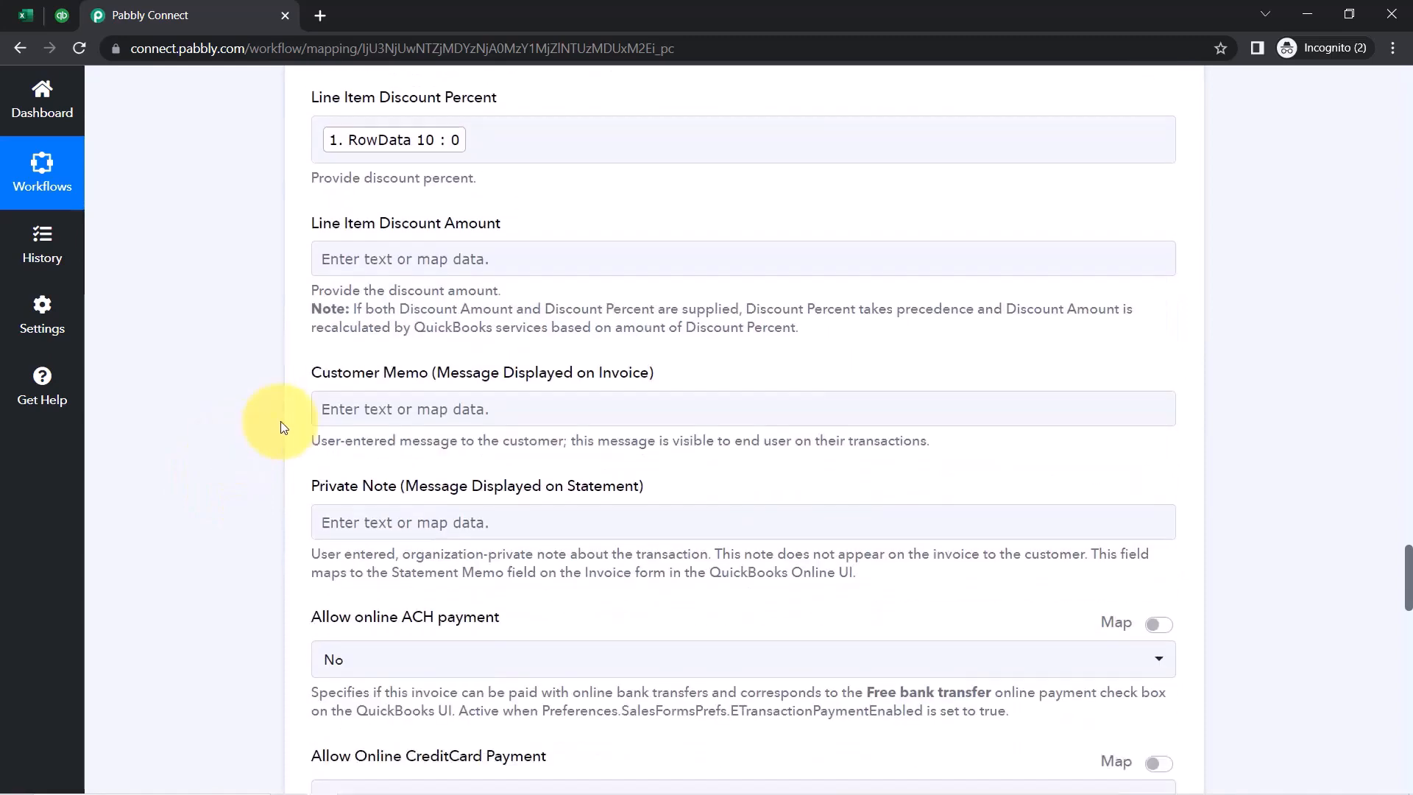
# Leave Line Item Discount Amount unmapped and scroll further down the form
pyautogui.click(372, 256)
pyautogui.click(373, 398)
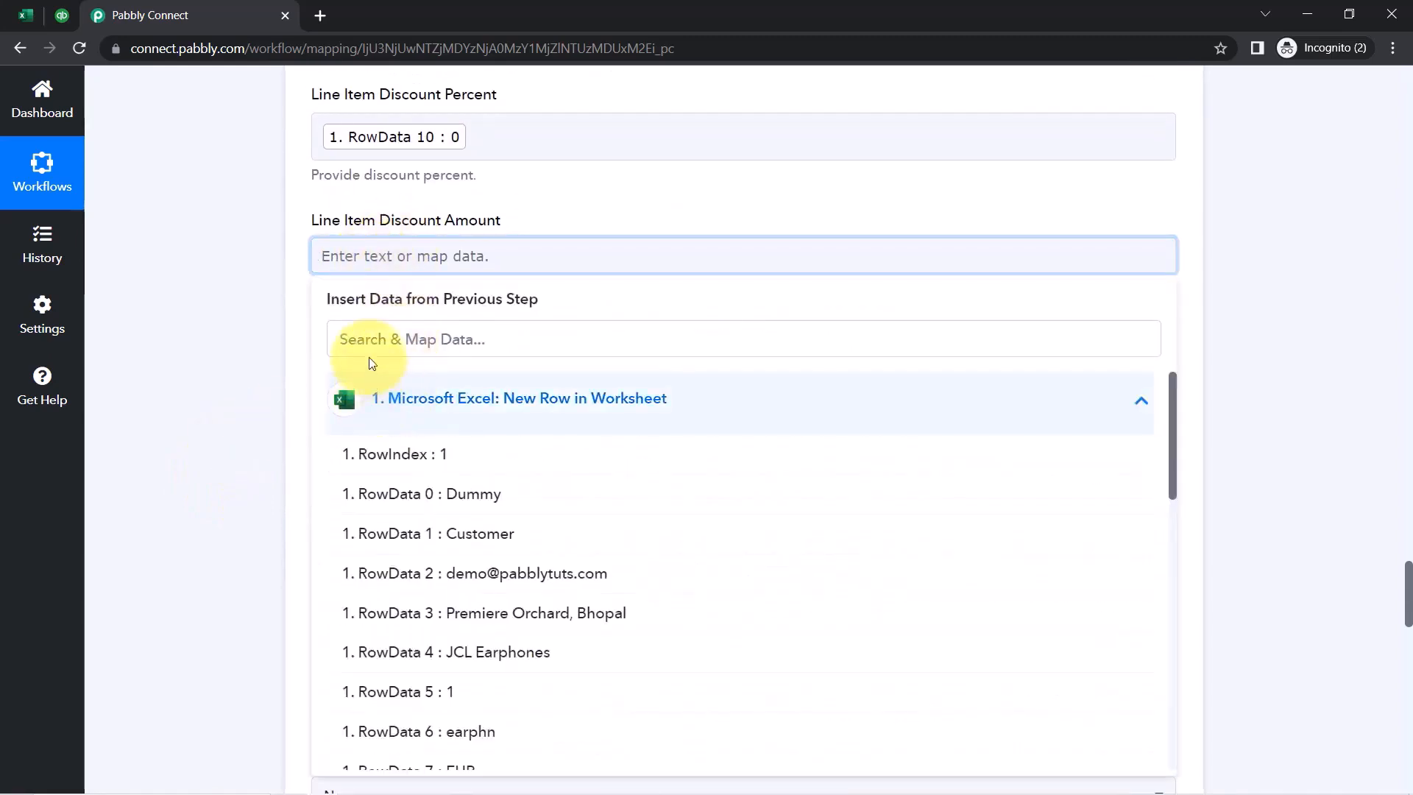
pyautogui.click(352, 345)
pyautogui.write('0')
pyautogui.click(184, 413)
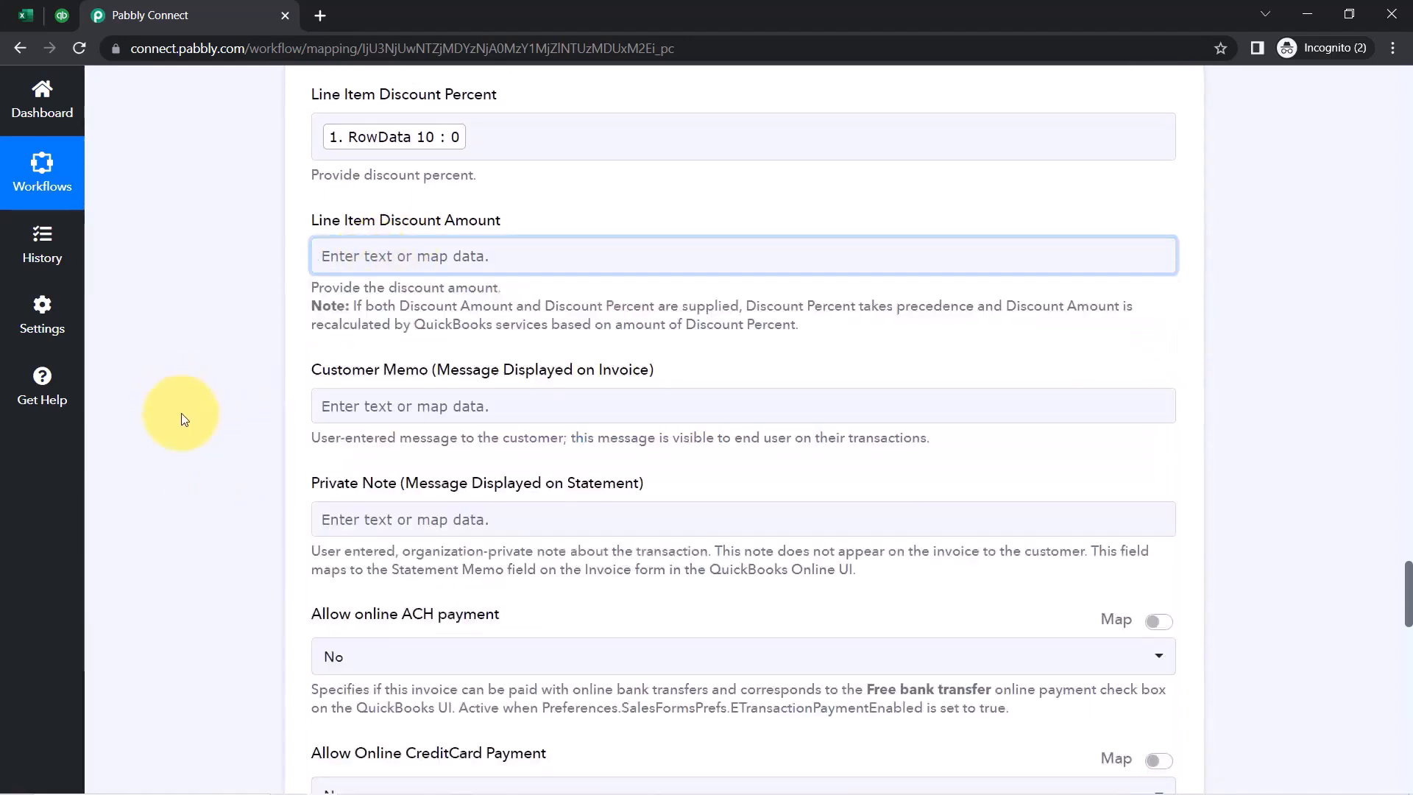
pyautogui.scroll(-8, 212, 473)
pyautogui.scroll(-3, 218, 484)
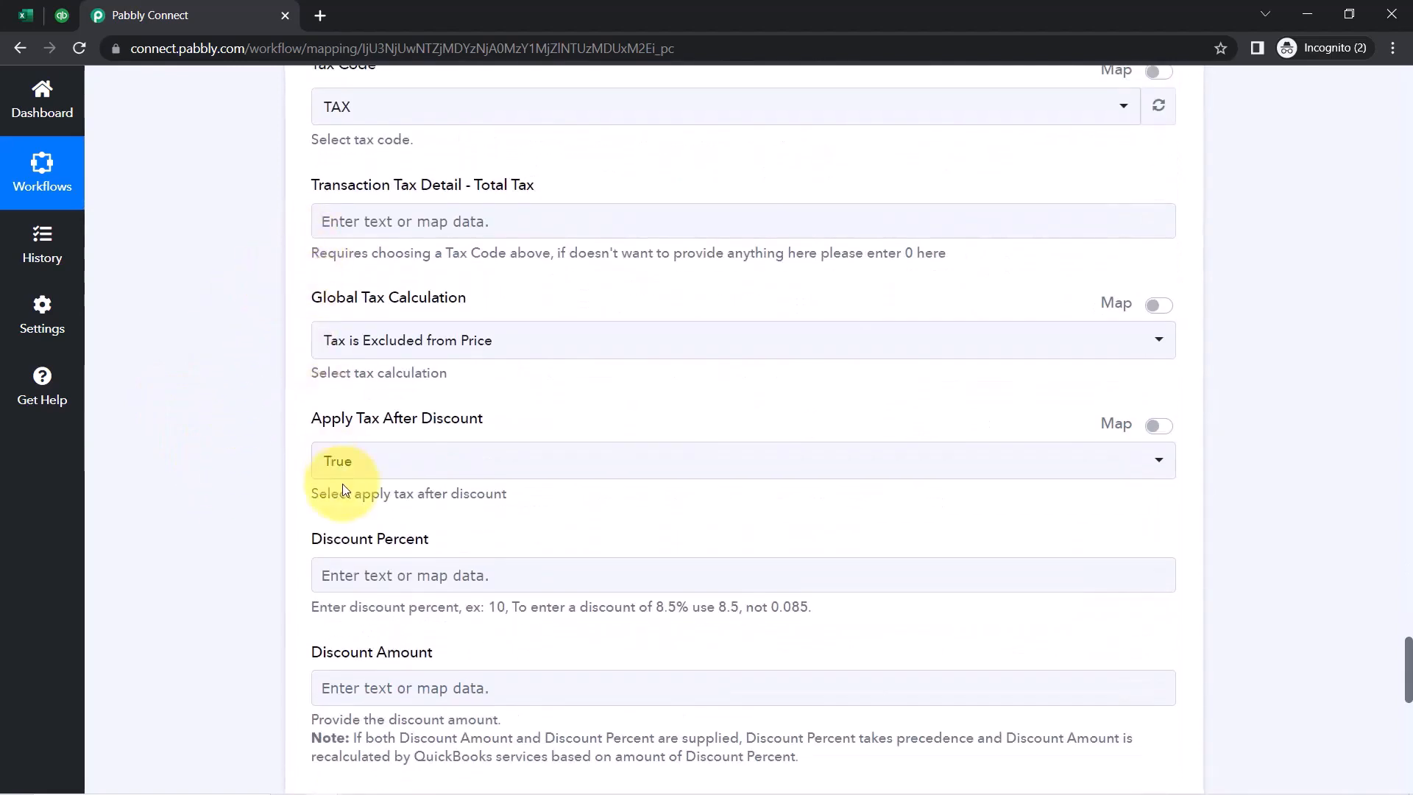
pyautogui.scroll(-1, 336, 552)
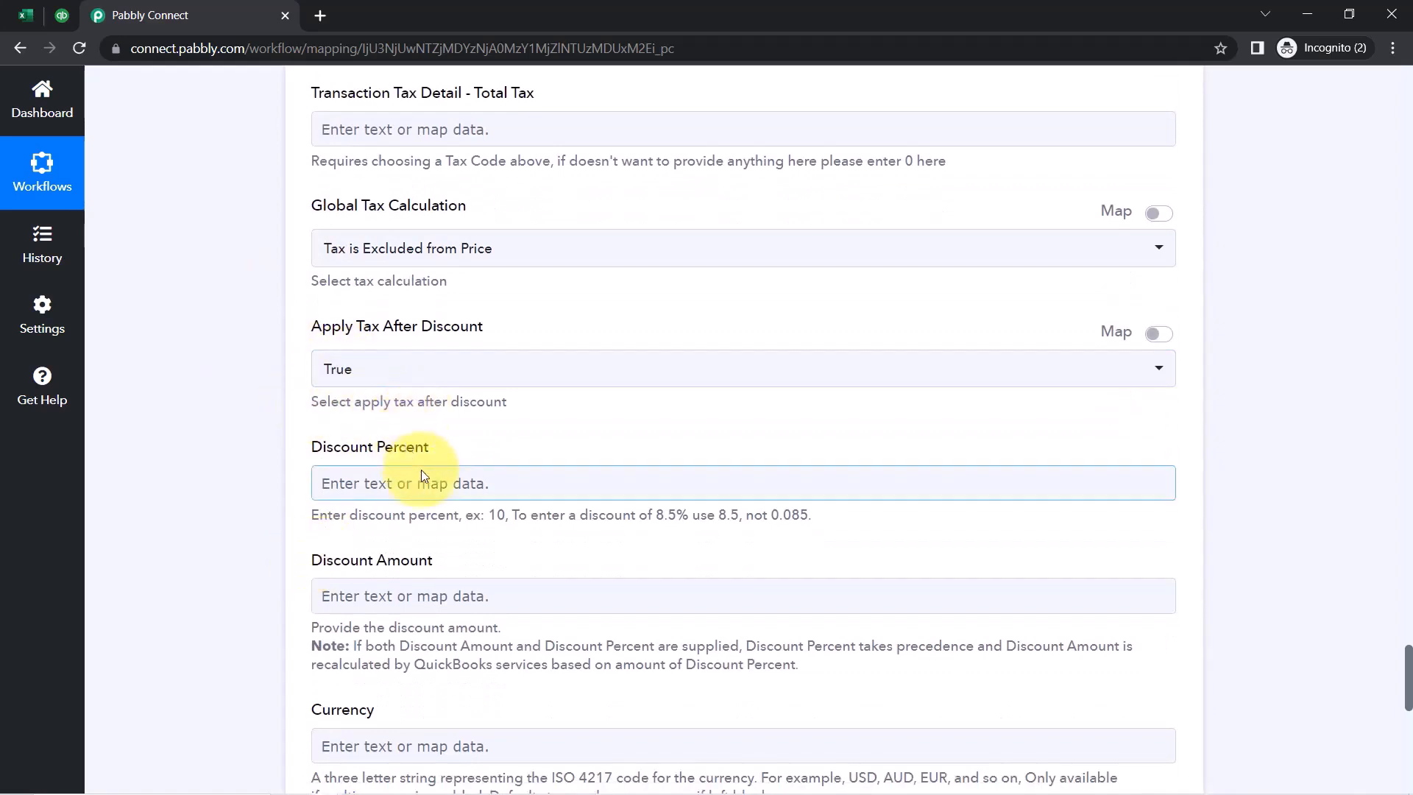
pyautogui.scroll(-5, 422, 475)
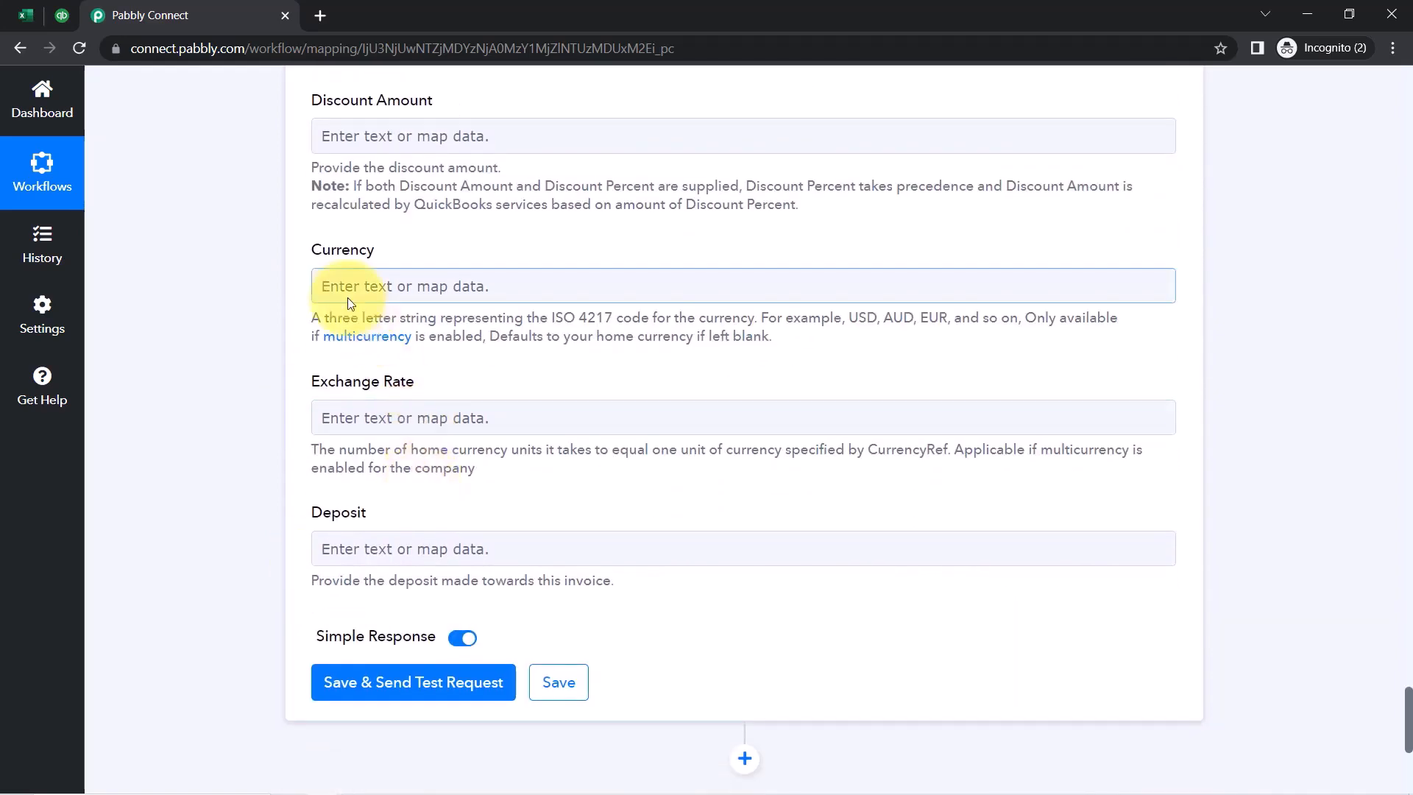
# Map Currency to the Excel row's RowData 7 : EUR, briefly rechecking the spreadsheet
pyautogui.click(348, 297)
pyautogui.click(371, 431)
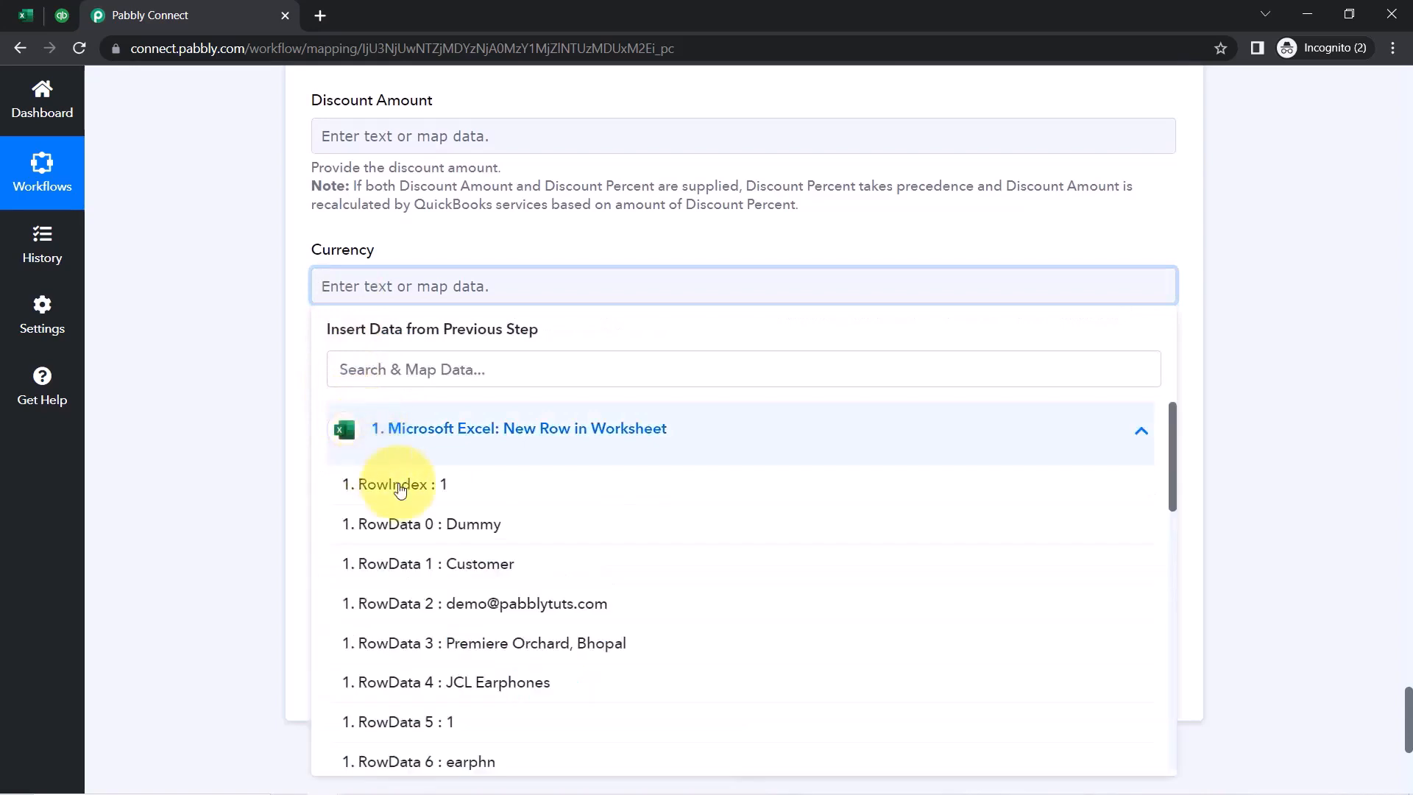
pyautogui.scroll(-5, 448, 567)
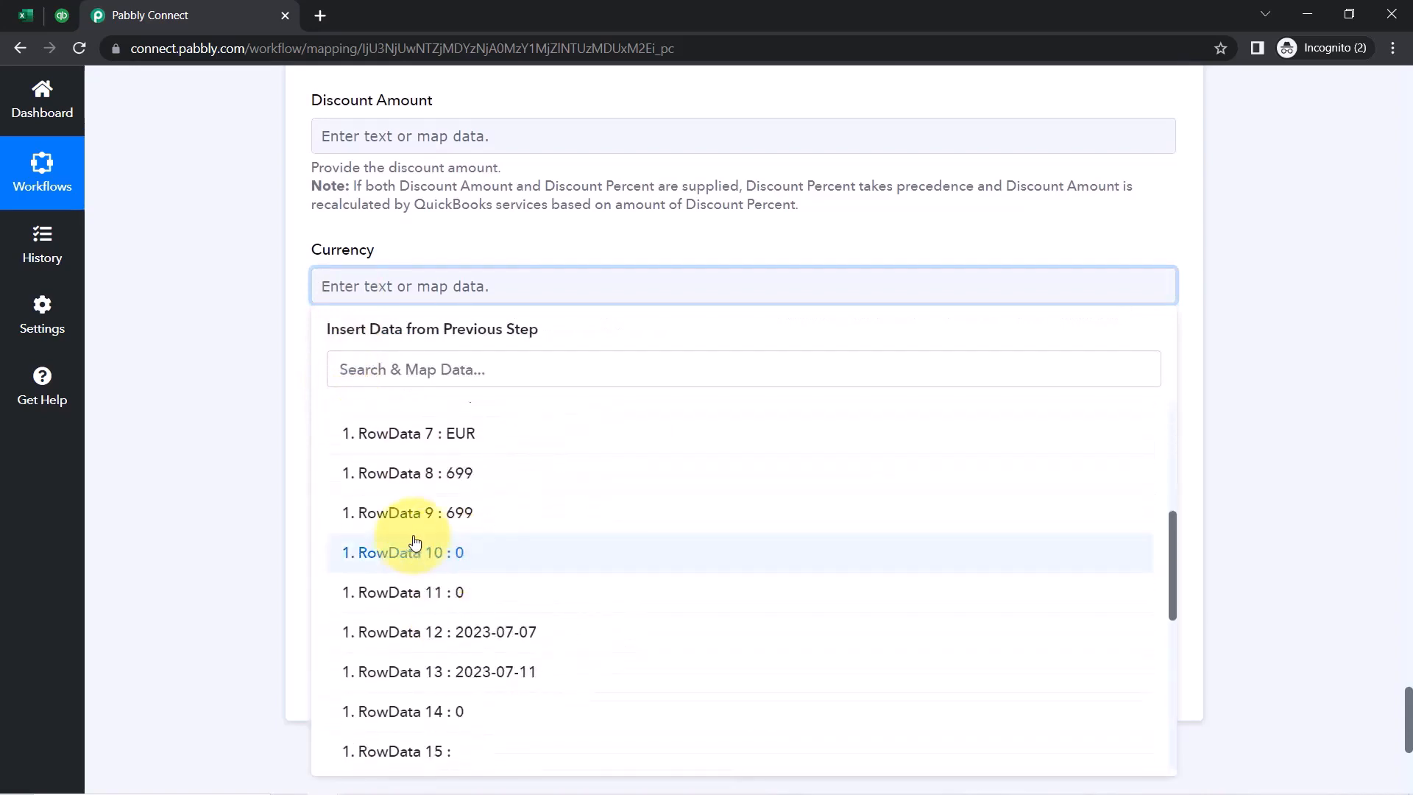
pyautogui.click(418, 434)
pyautogui.click(241, 396)
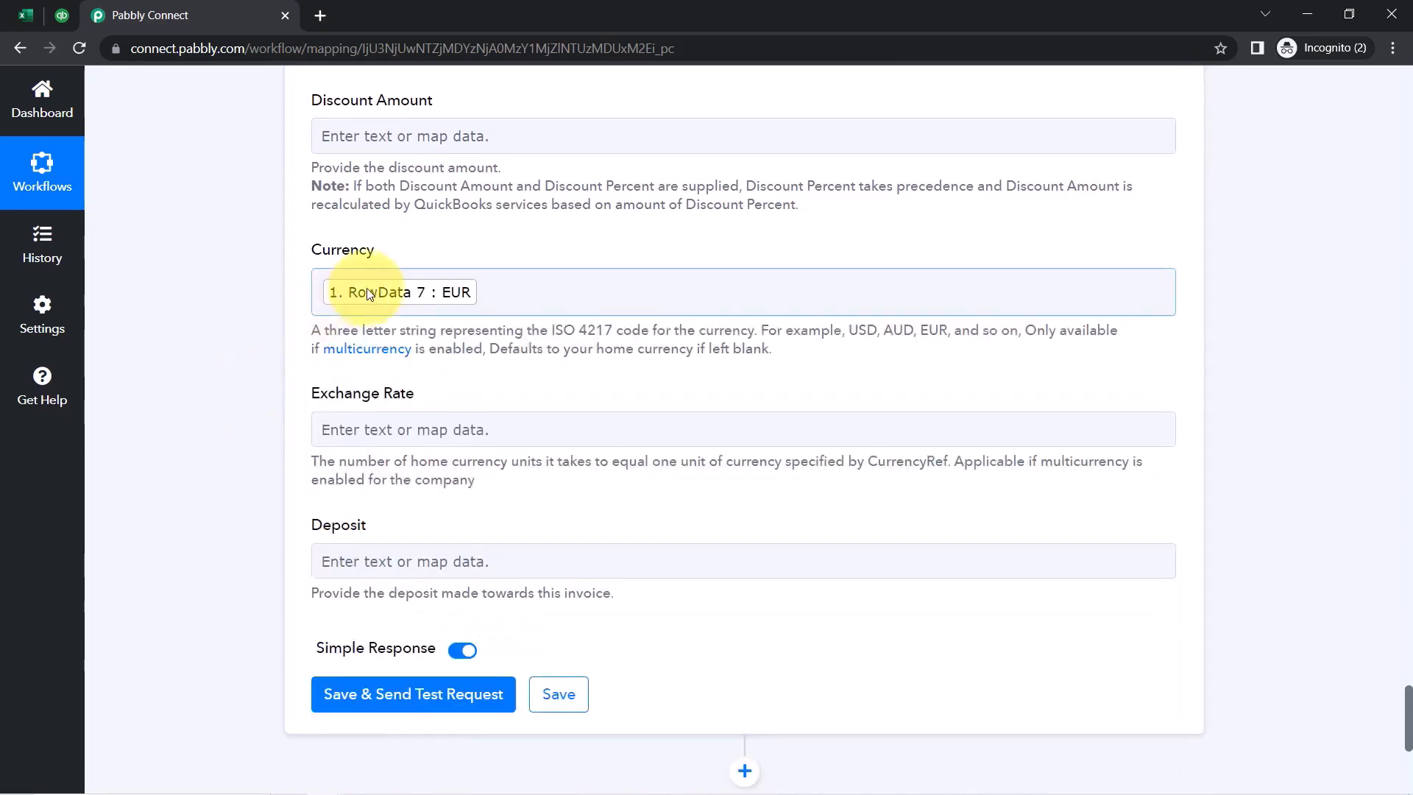
pyautogui.click(26, 15)
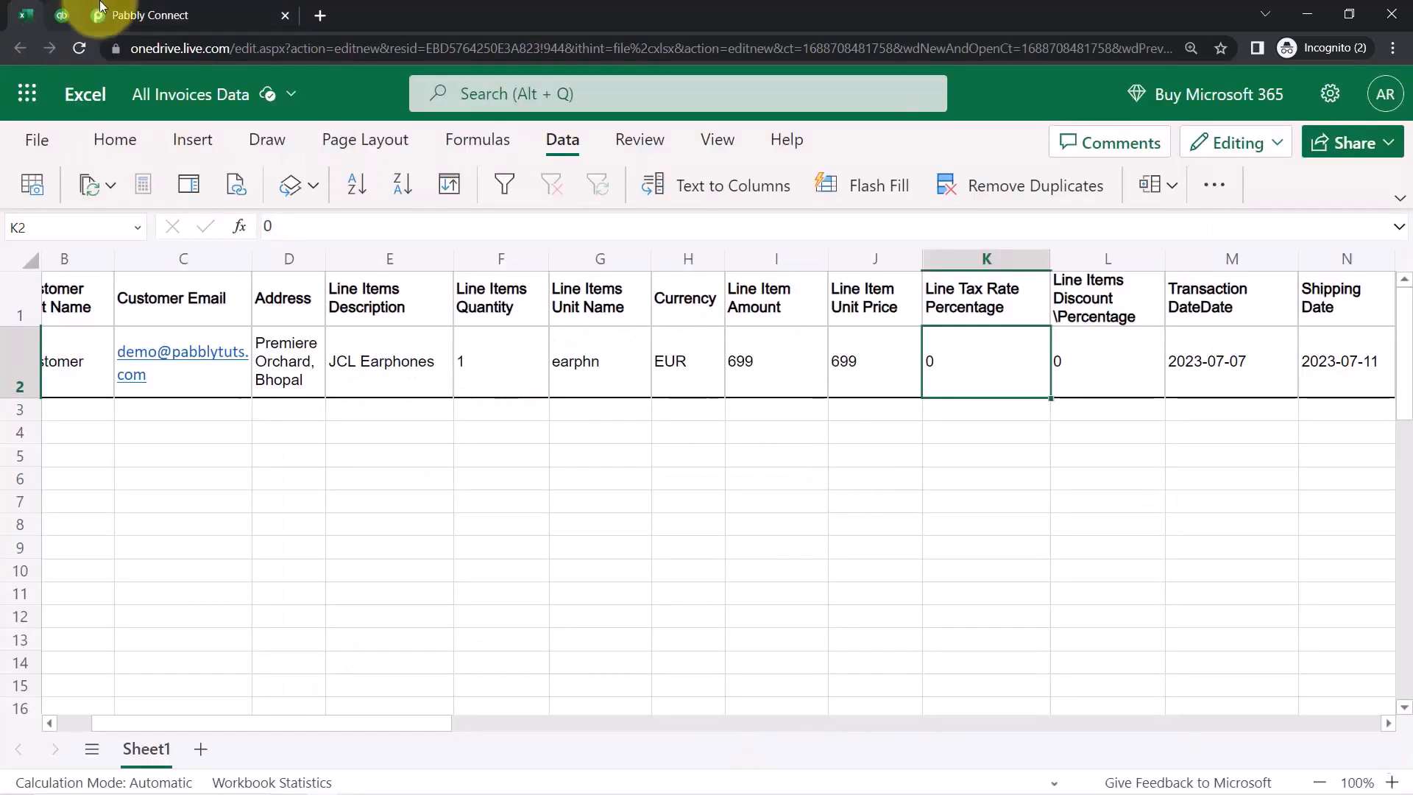
pyautogui.click(128, 16)
pyautogui.scroll(-5, 292, 567)
pyautogui.scroll(-1, 291, 562)
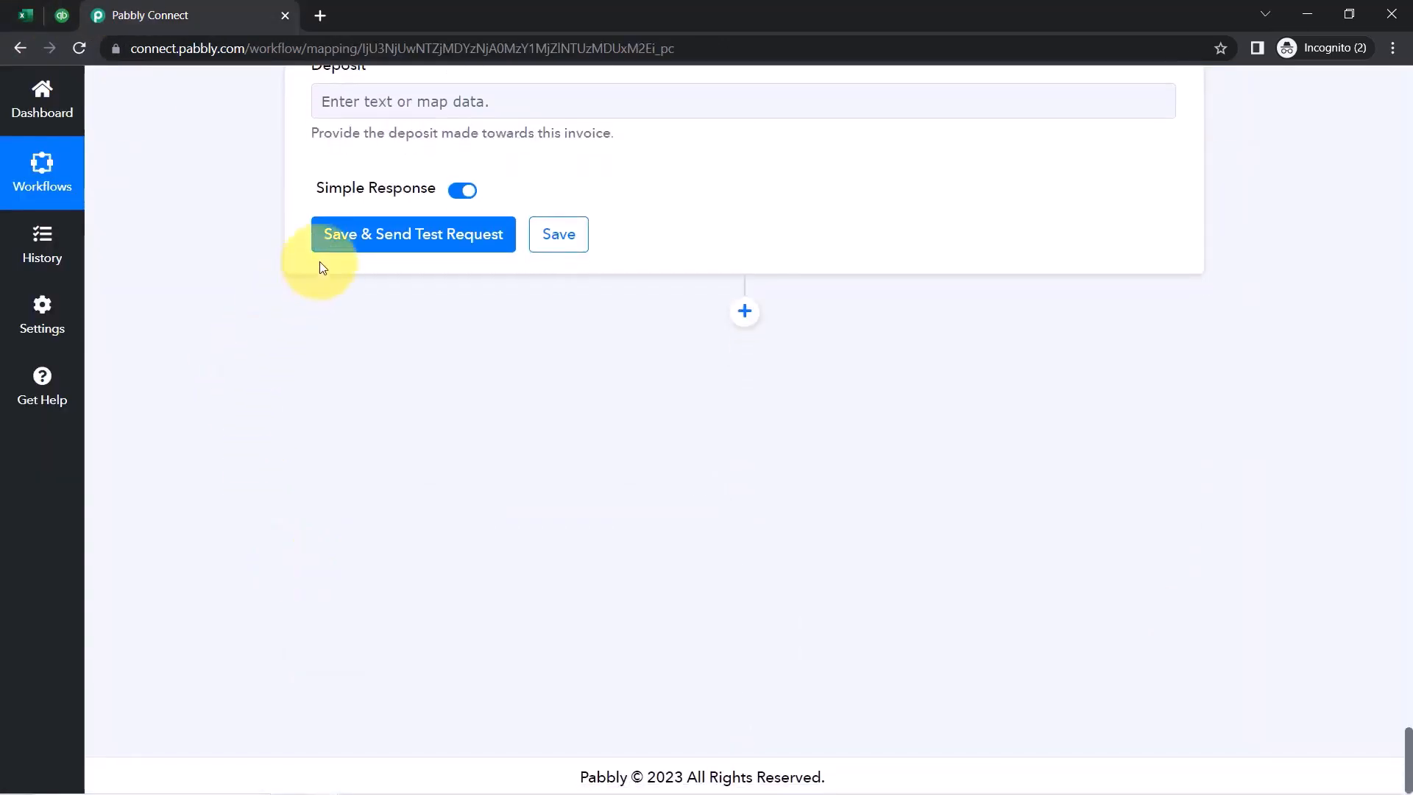
# Save and test the invoice step, reviewing the response for invoice Id 4 totalling 699, then switch to QuickBooks
pyautogui.click(358, 251)
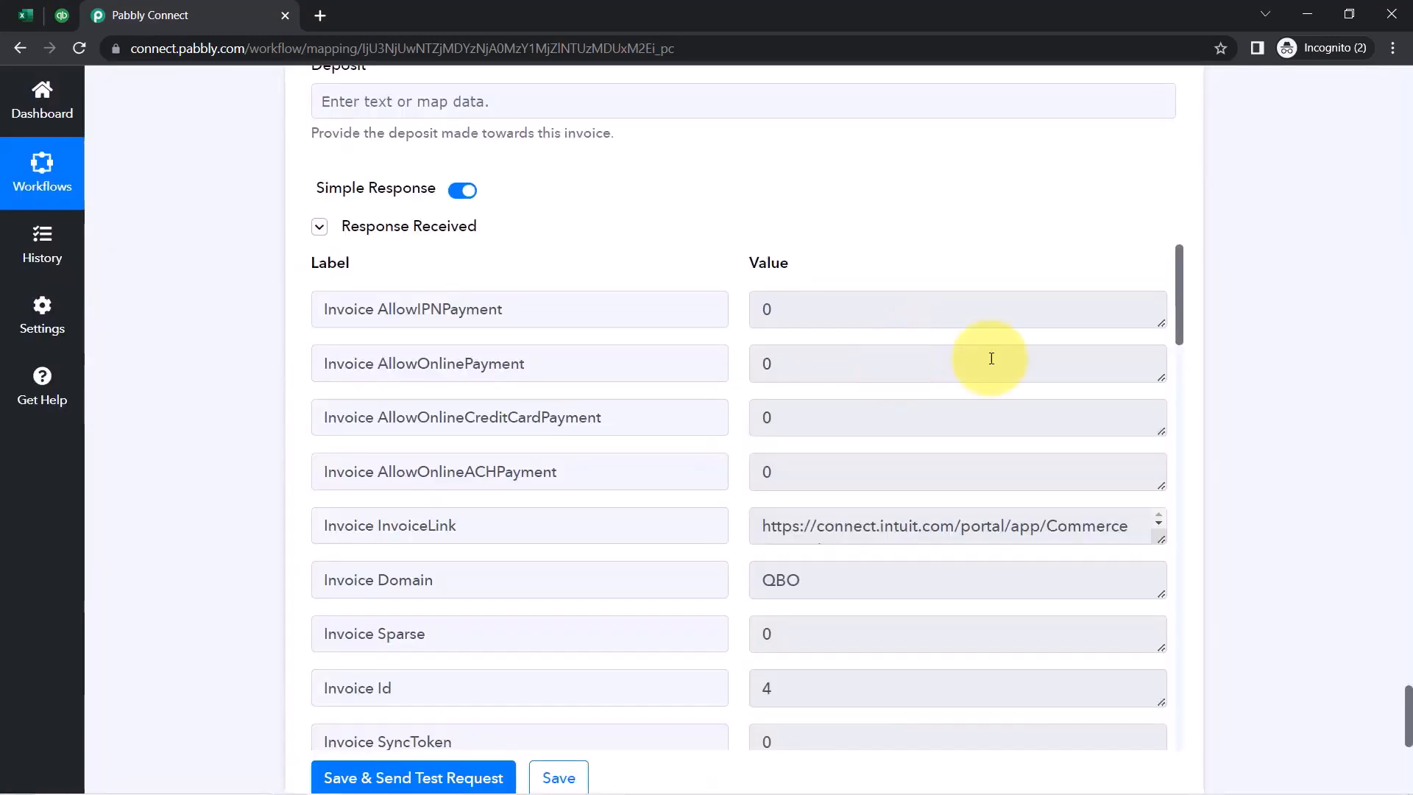
pyautogui.moveTo(1181, 284); pyautogui.dragTo(1180, 771)
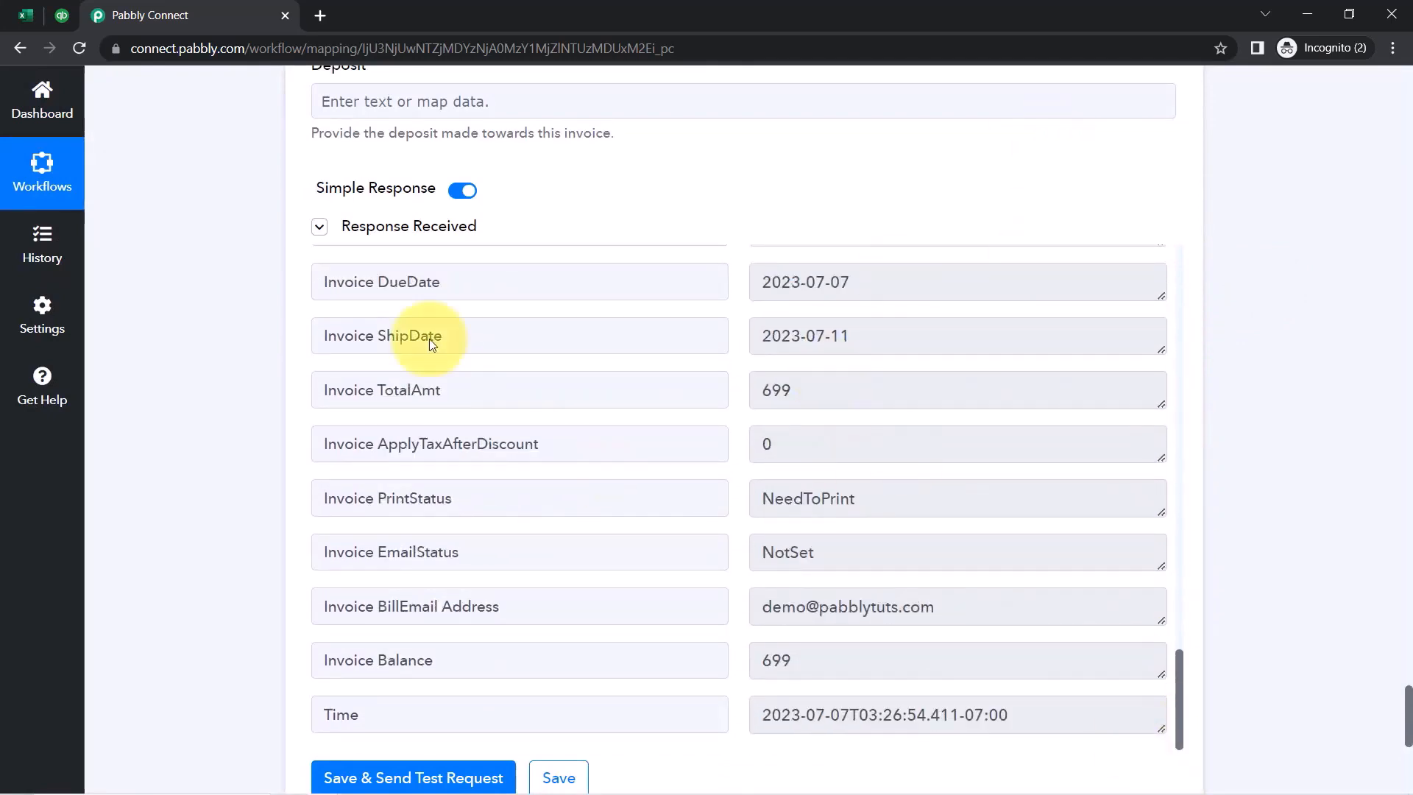
pyautogui.click(56, 26)
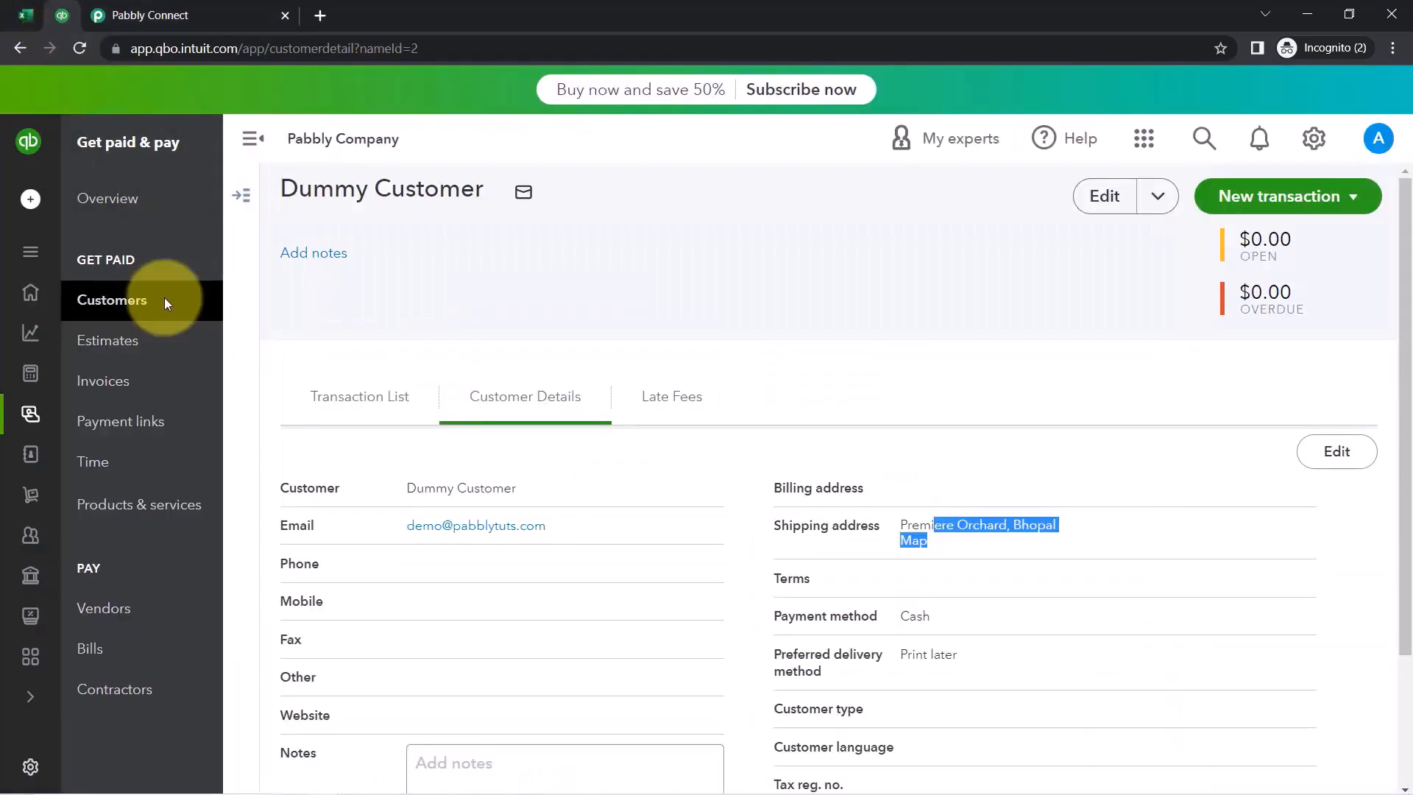
# Find and review the new $699 Dummy Customer invoice in the QuickBooks invoices list
pyautogui.click(163, 383)
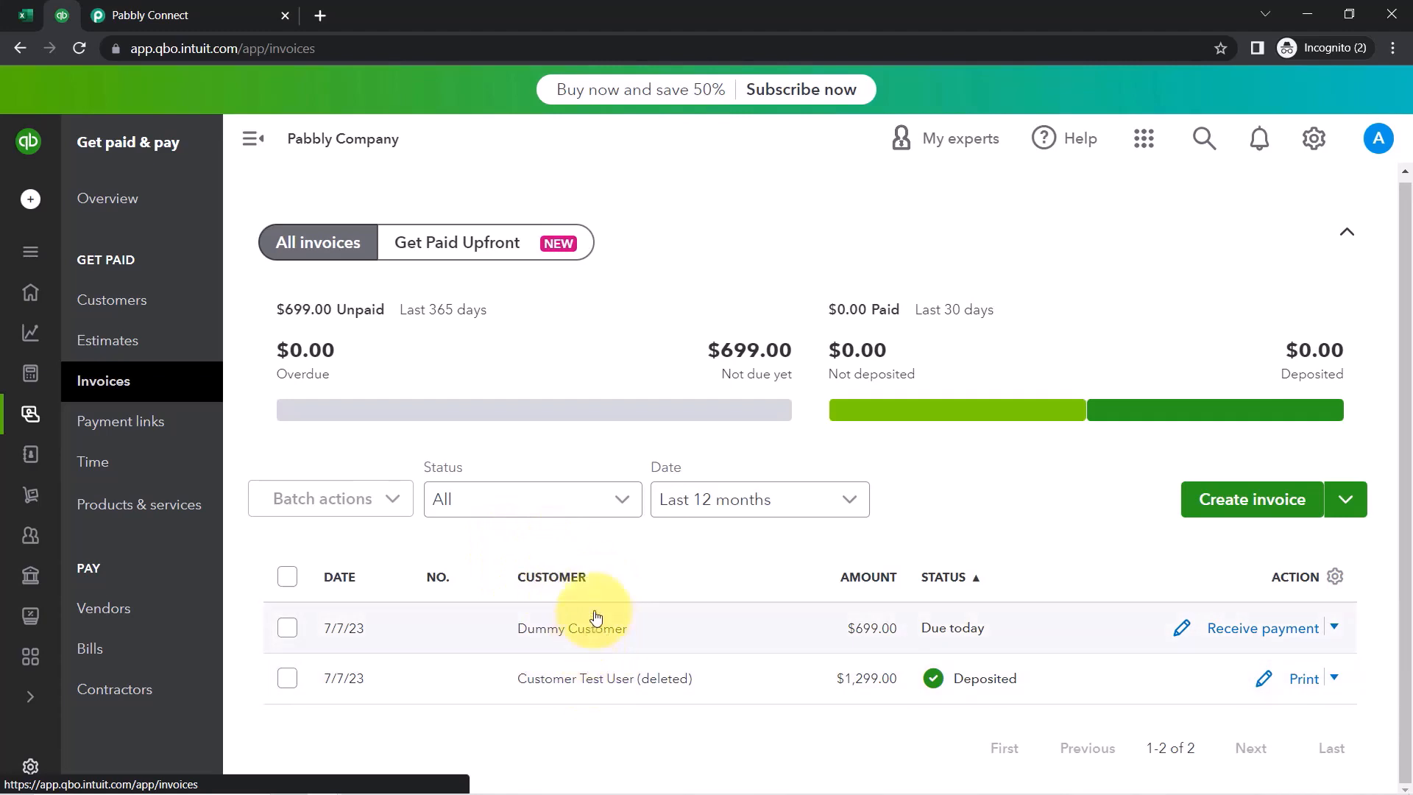
pyautogui.click(558, 637)
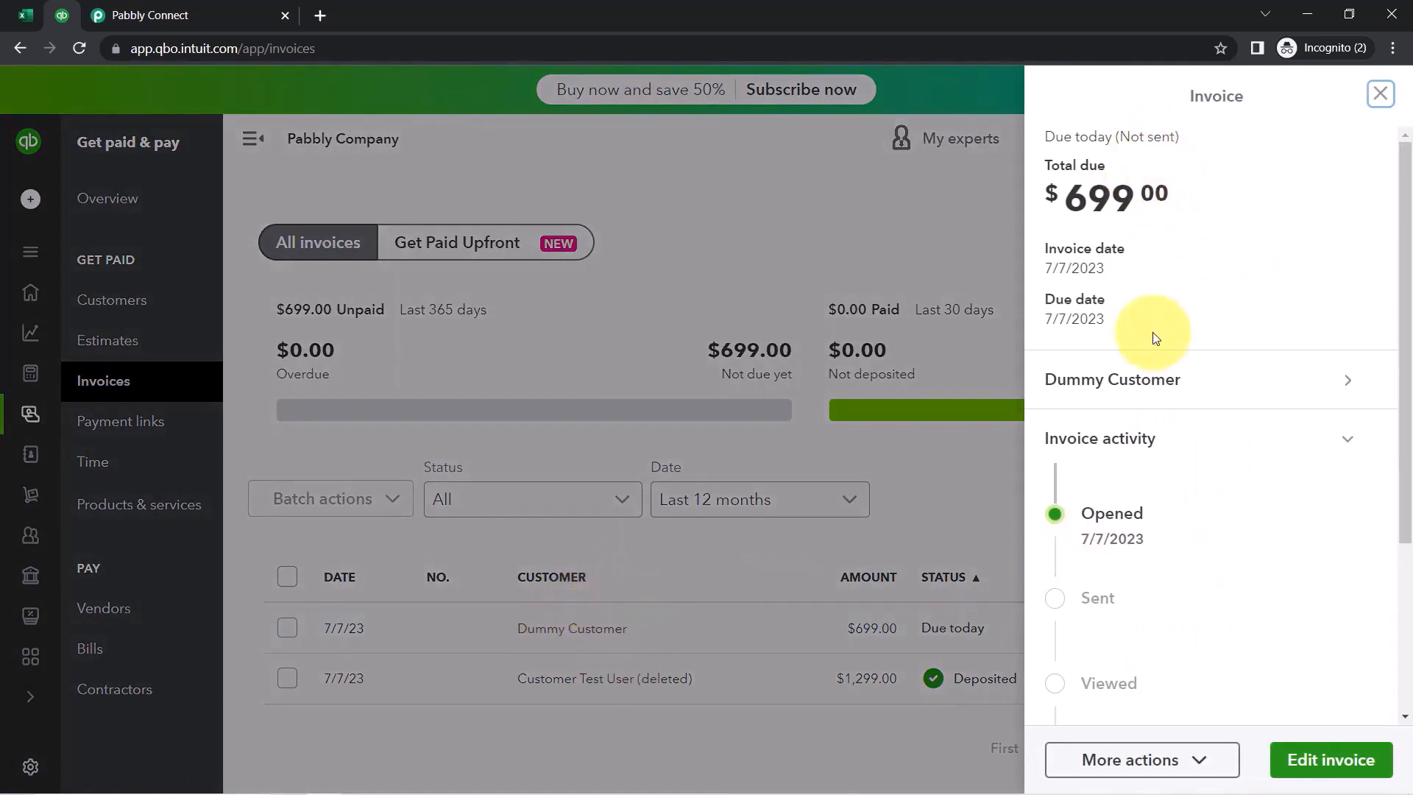
pyautogui.scroll(-3, 1189, 568)
pyautogui.scroll(3, 1192, 616)
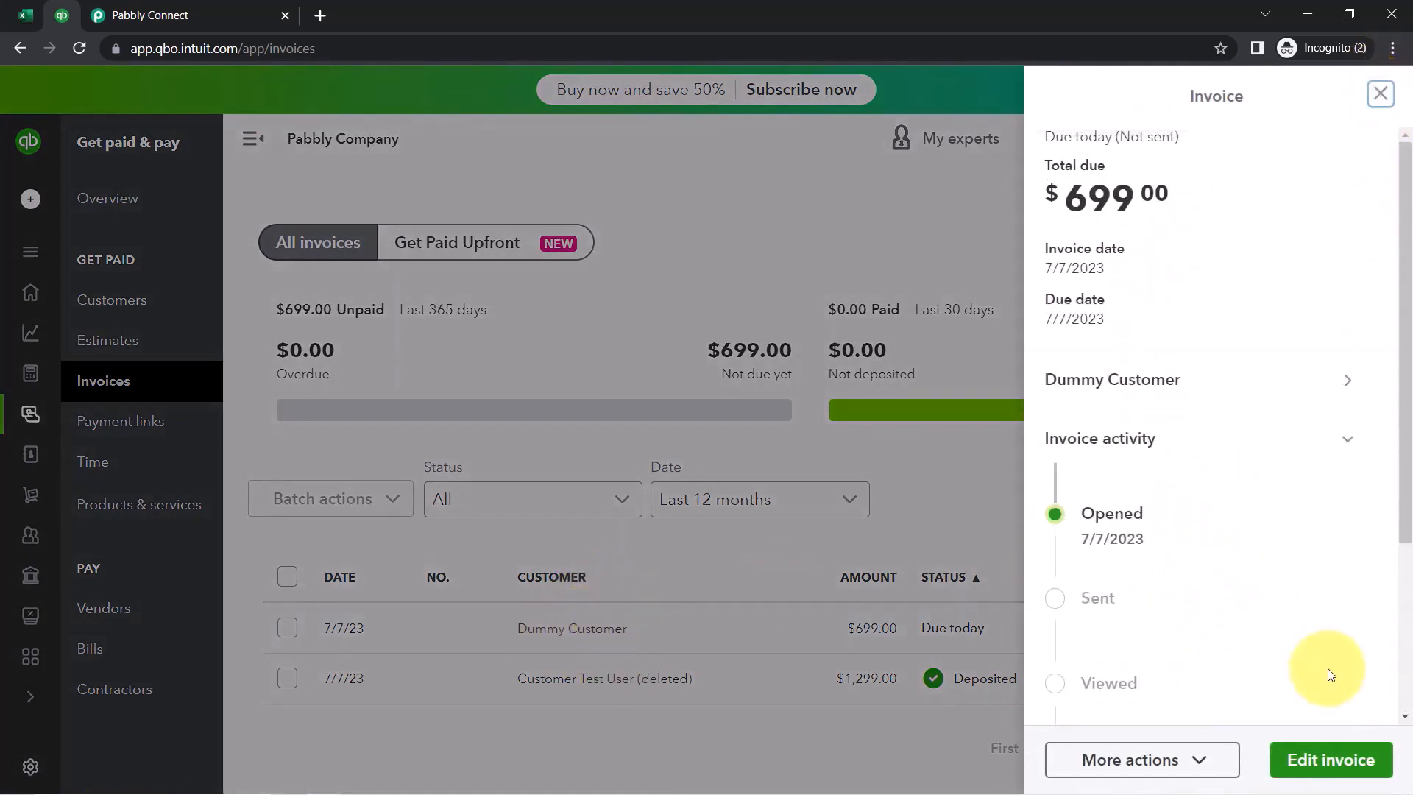
pyautogui.click(1380, 93)
# Copy the Dummy Customer invoice's share link and start a new private browser tab
pyautogui.click(1334, 629)
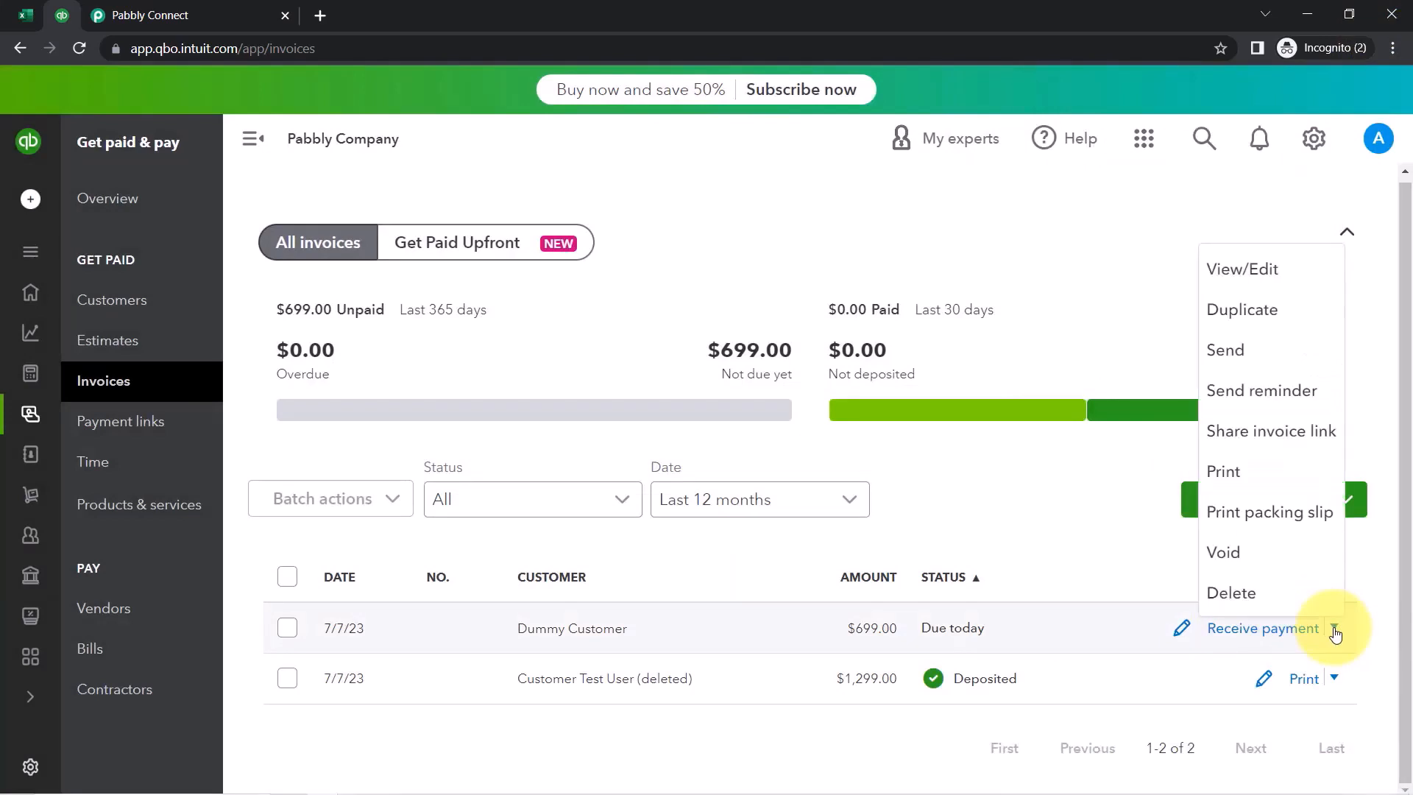
pyautogui.click(1266, 431)
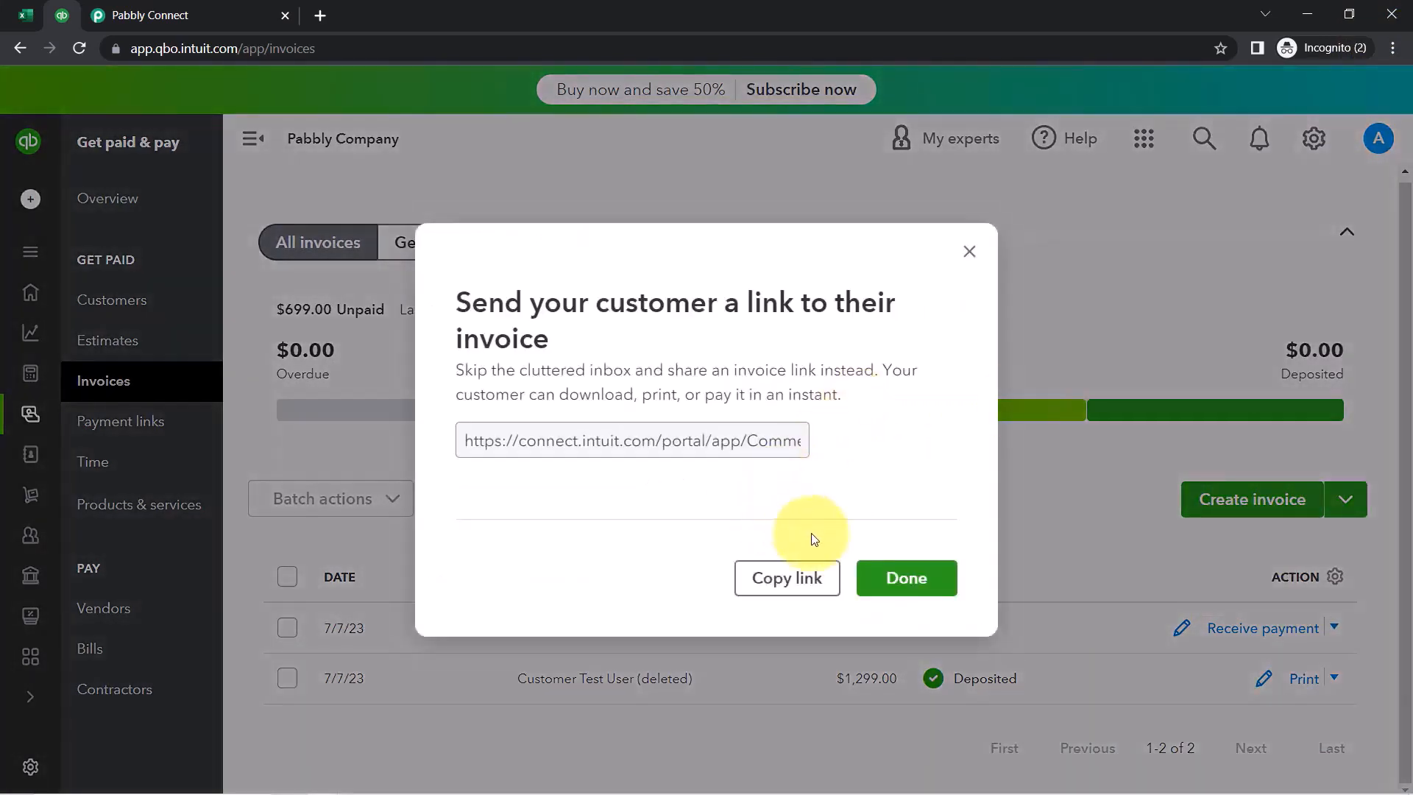
pyautogui.click(787, 577)
pyautogui.click(315, 15)
# Load the copied invoice share link and view the full invoice
pyautogui.hotkey('ctrl', 'v')
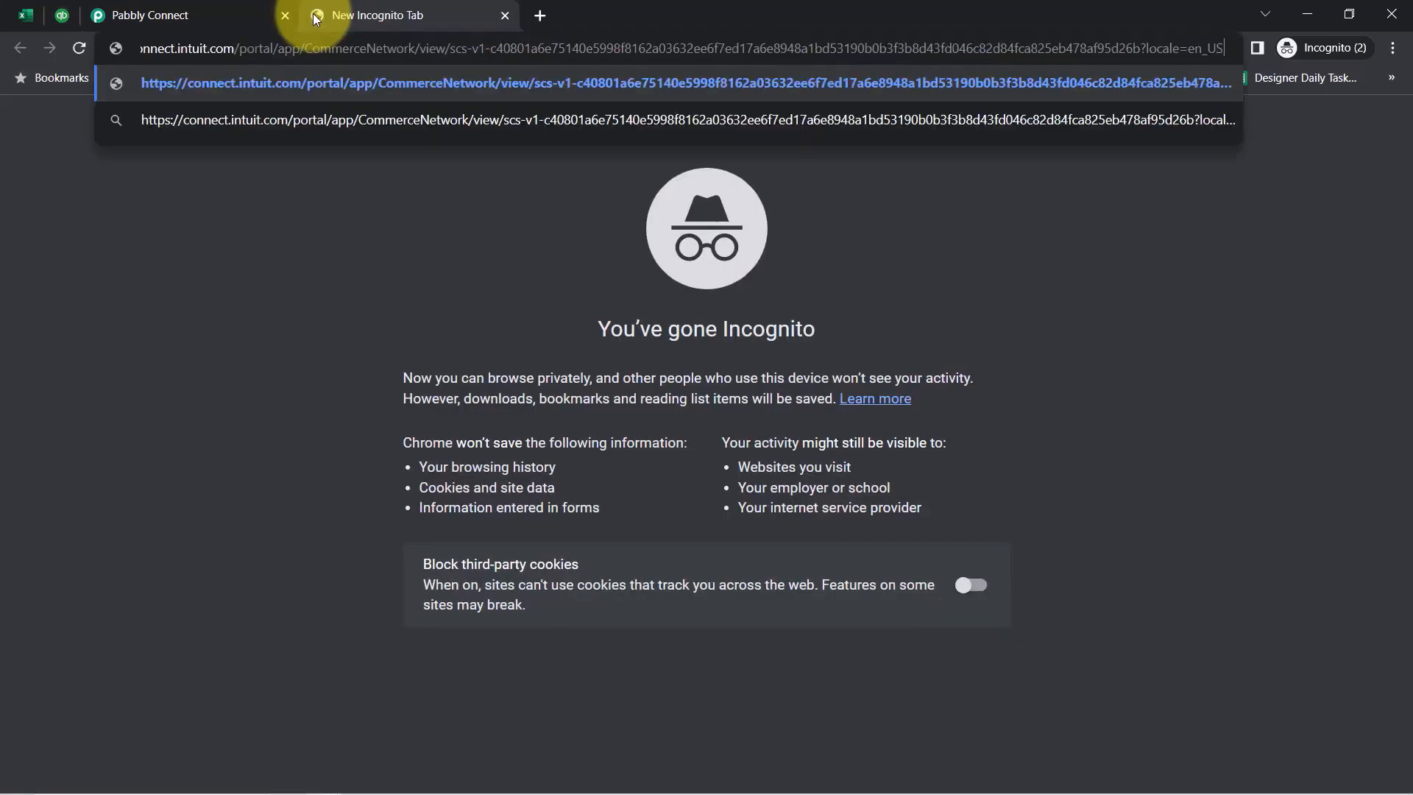
pyautogui.press('Return')
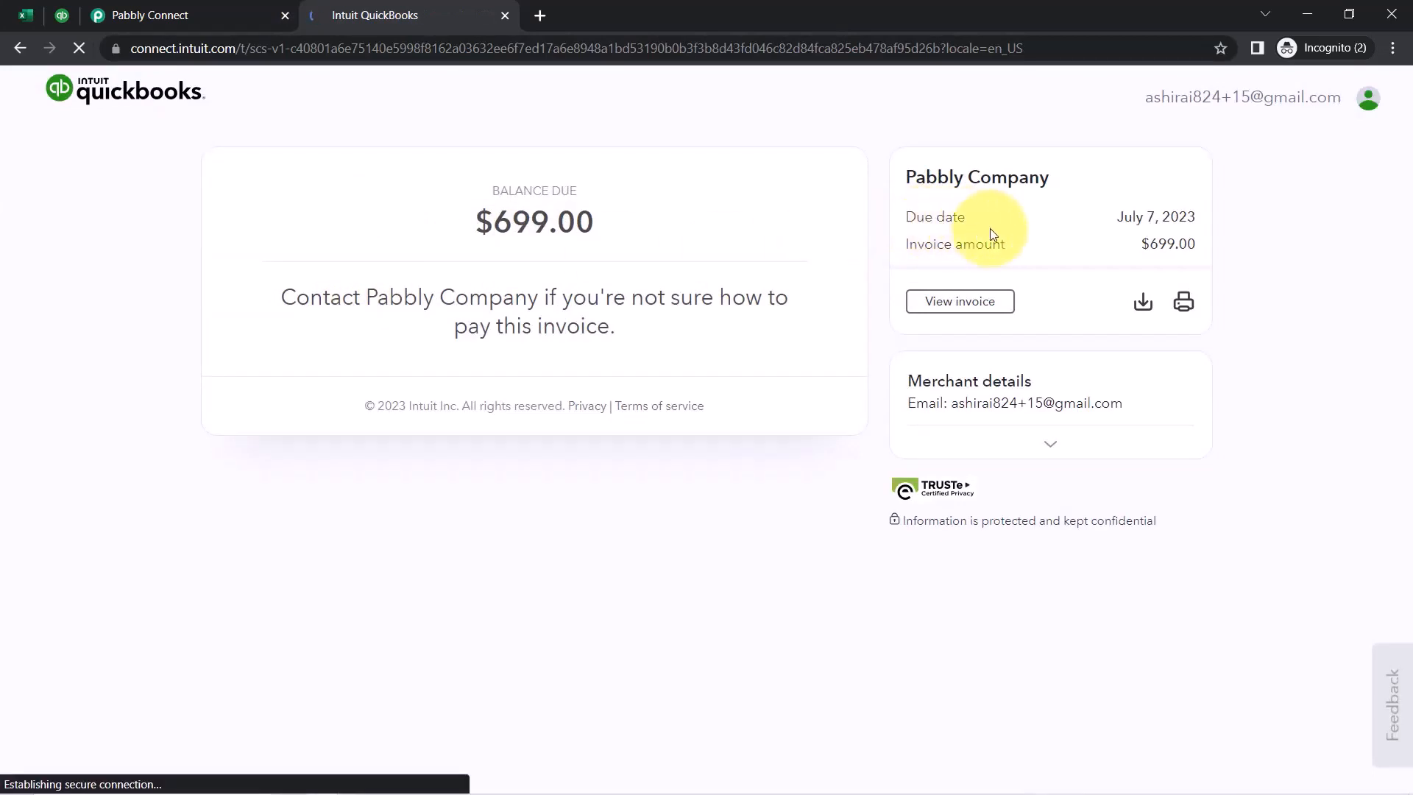
pyautogui.click(928, 301)
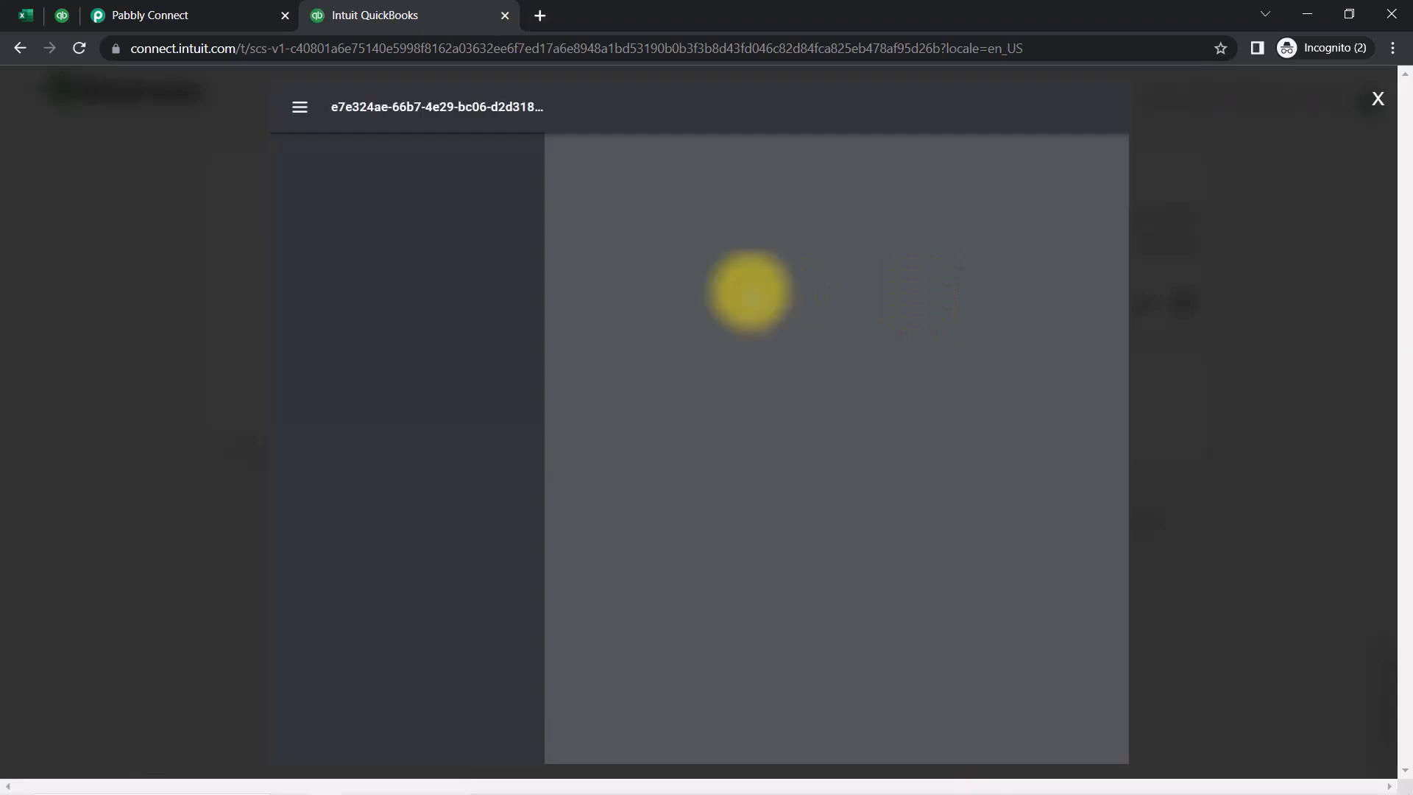
# Zoom in and review the JCL Earphones line at $699.00, then close the invoice tab
pyautogui.hotkey('ctrl', '+')
pyautogui.hotkey('ctrl', '+')
pyautogui.hotkey('ctrl', '+')
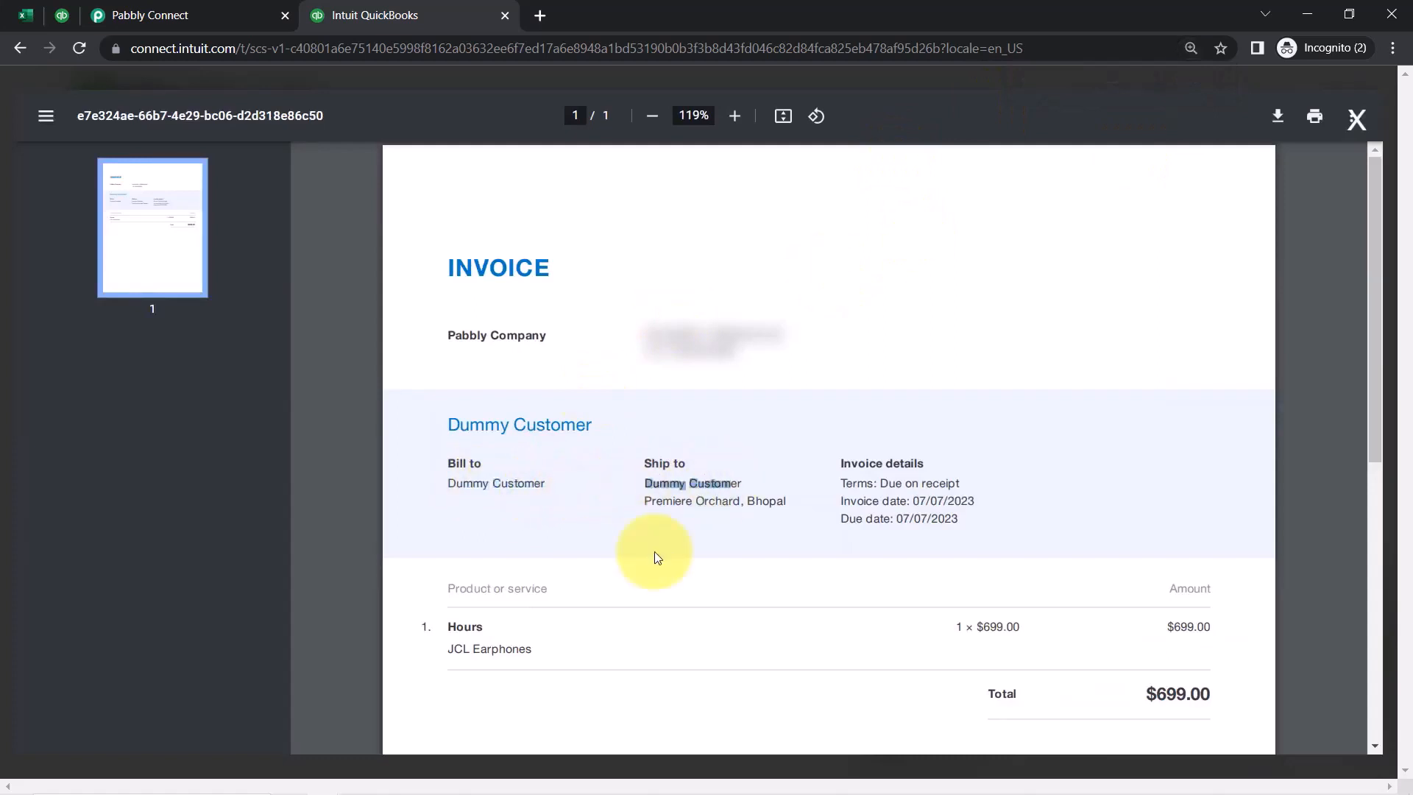
pyautogui.scroll(-8, 458, 622)
pyautogui.scroll(5, 493, 368)
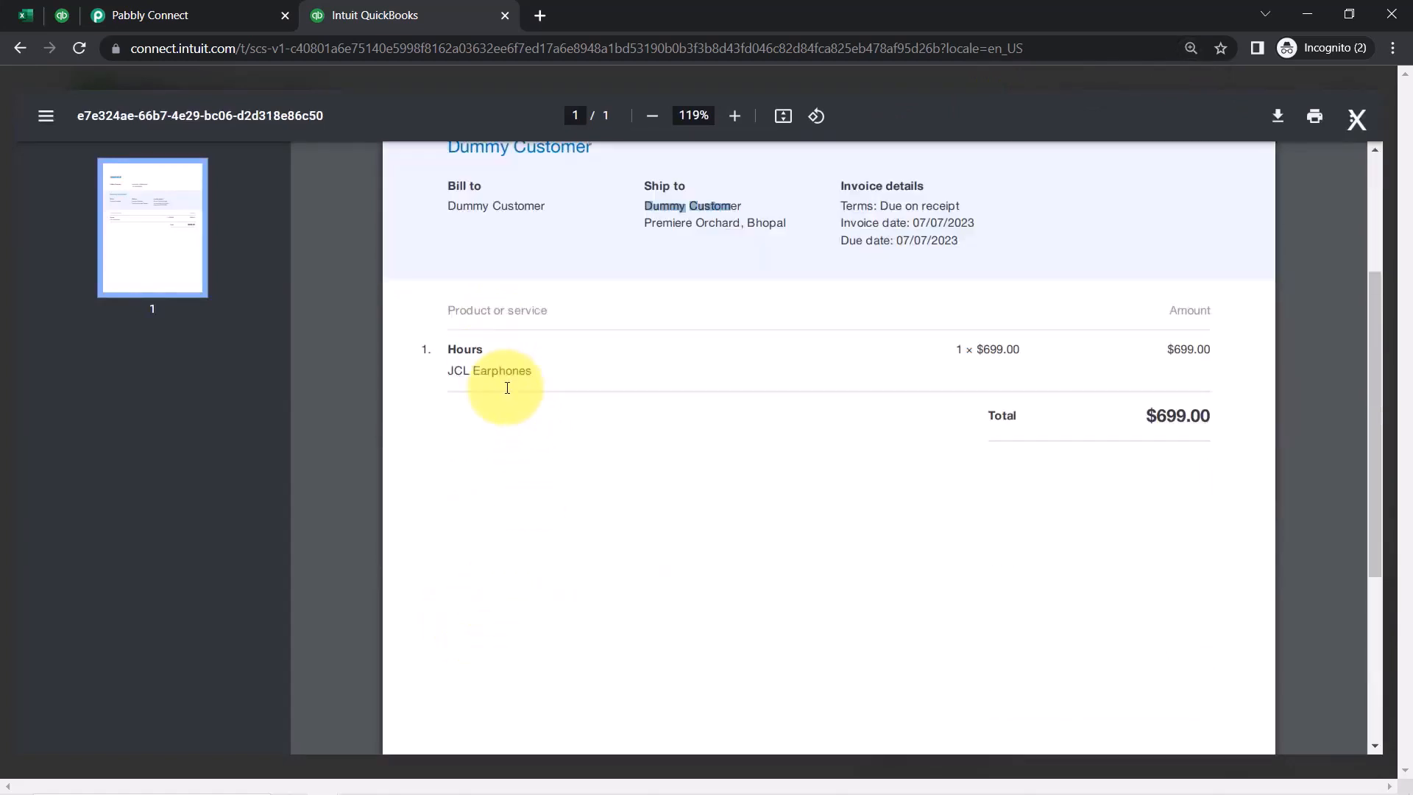
pyautogui.scroll(4, 507, 388)
pyautogui.moveTo(1025, 625); pyautogui.dragTo(976, 625)
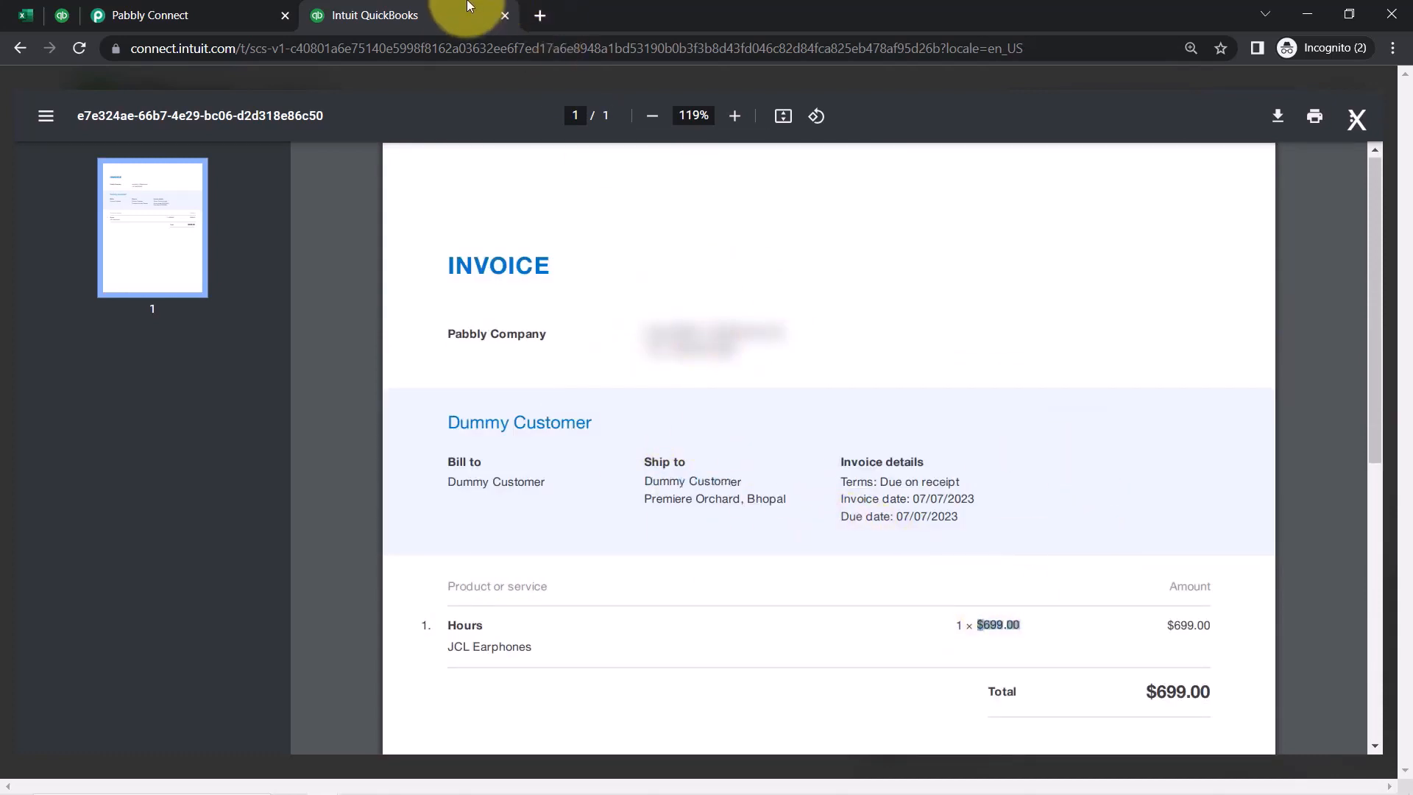
pyautogui.click(506, 14)
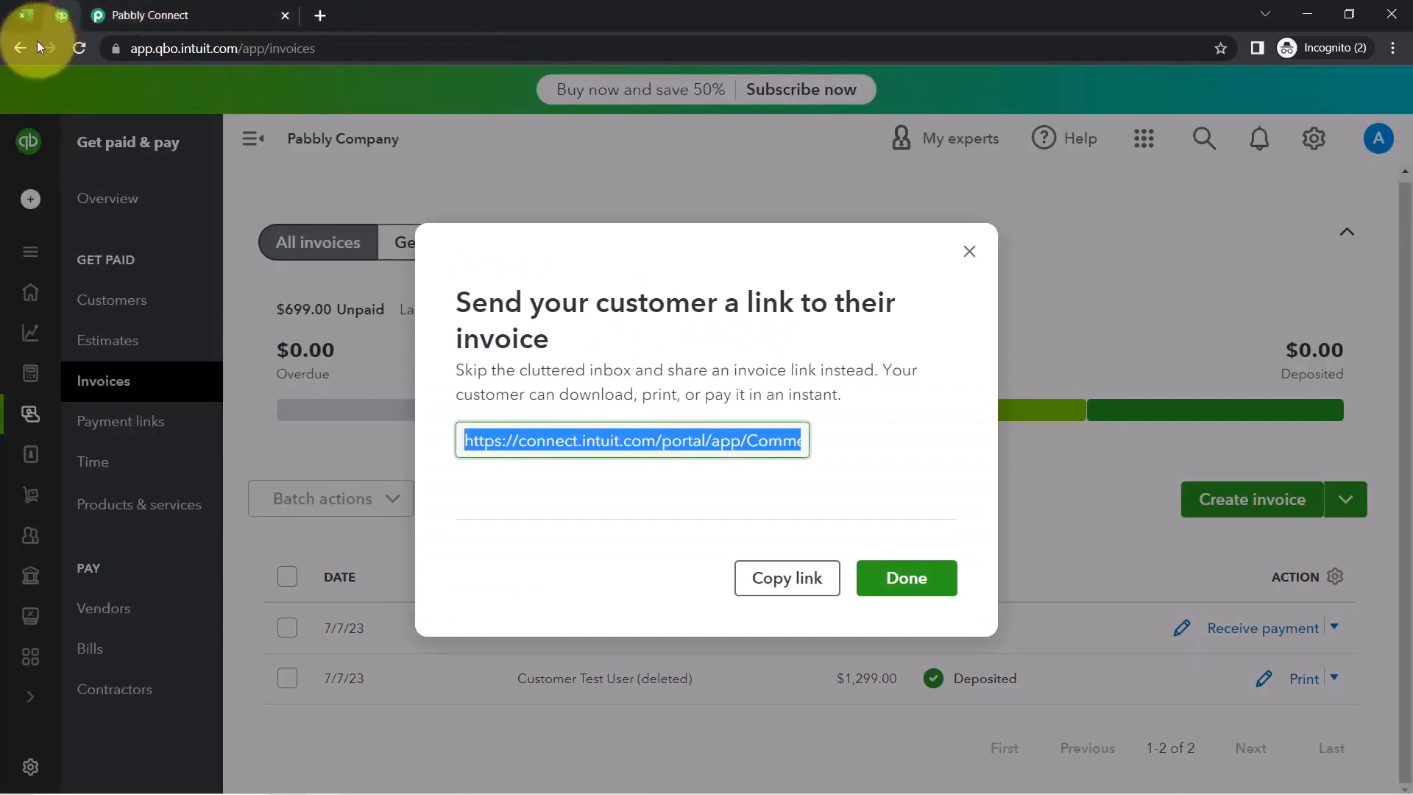
# Dismiss the invoice link prompt and check Excel rows 2–8, confirming only the JCL Earphones row exists
pyautogui.click(969, 253)
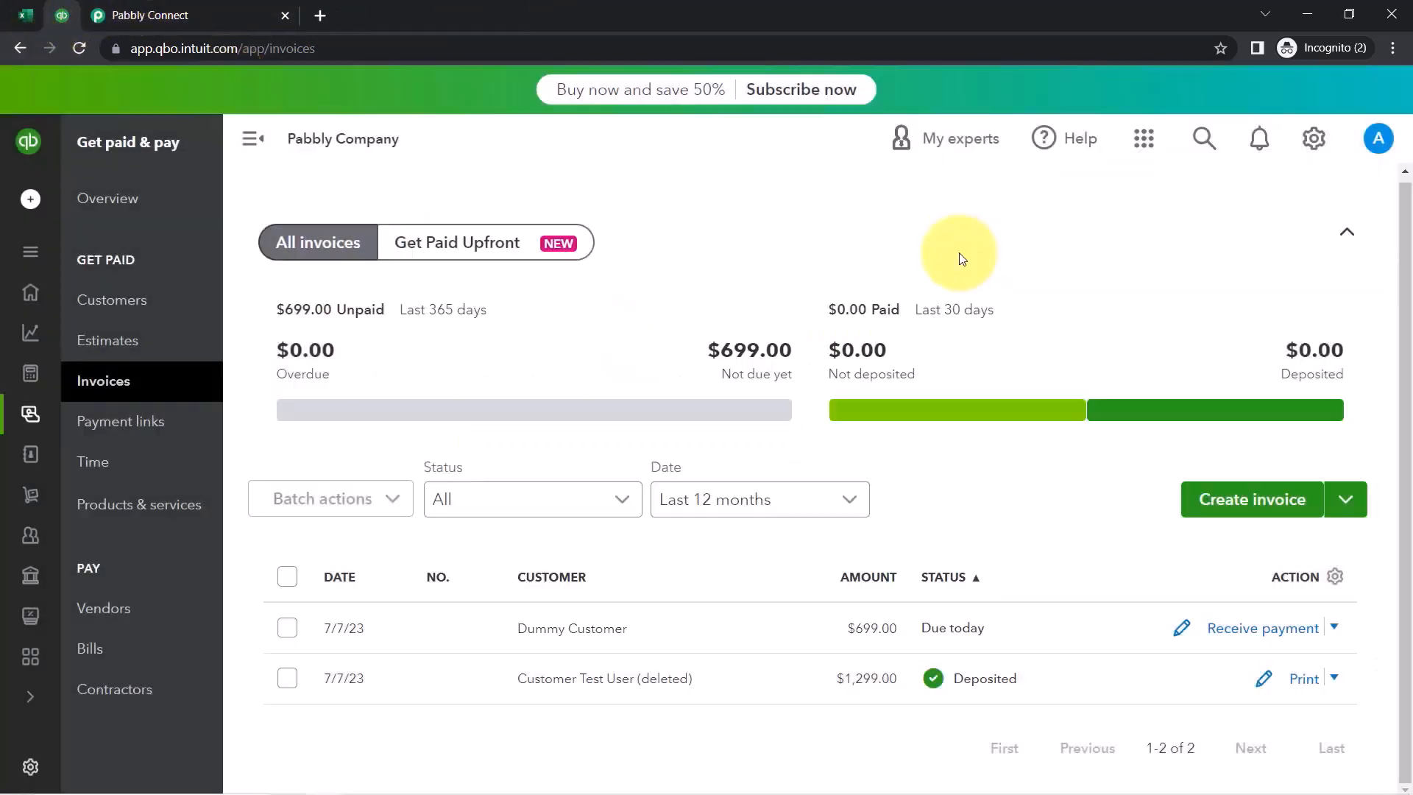
pyautogui.click(22, 13)
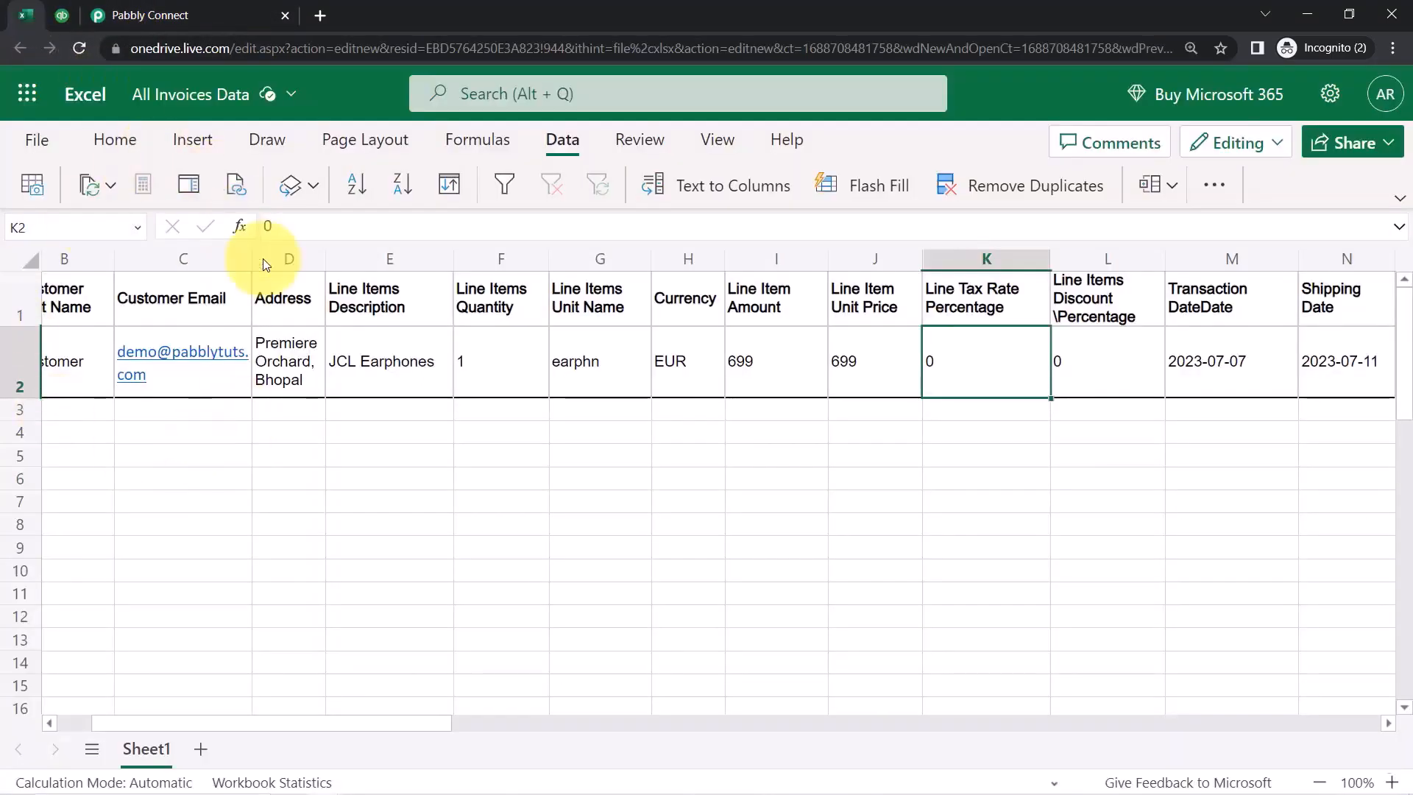
pyautogui.click(249, 521)
pyautogui.click(15, 361)
pyautogui.click(26, 412)
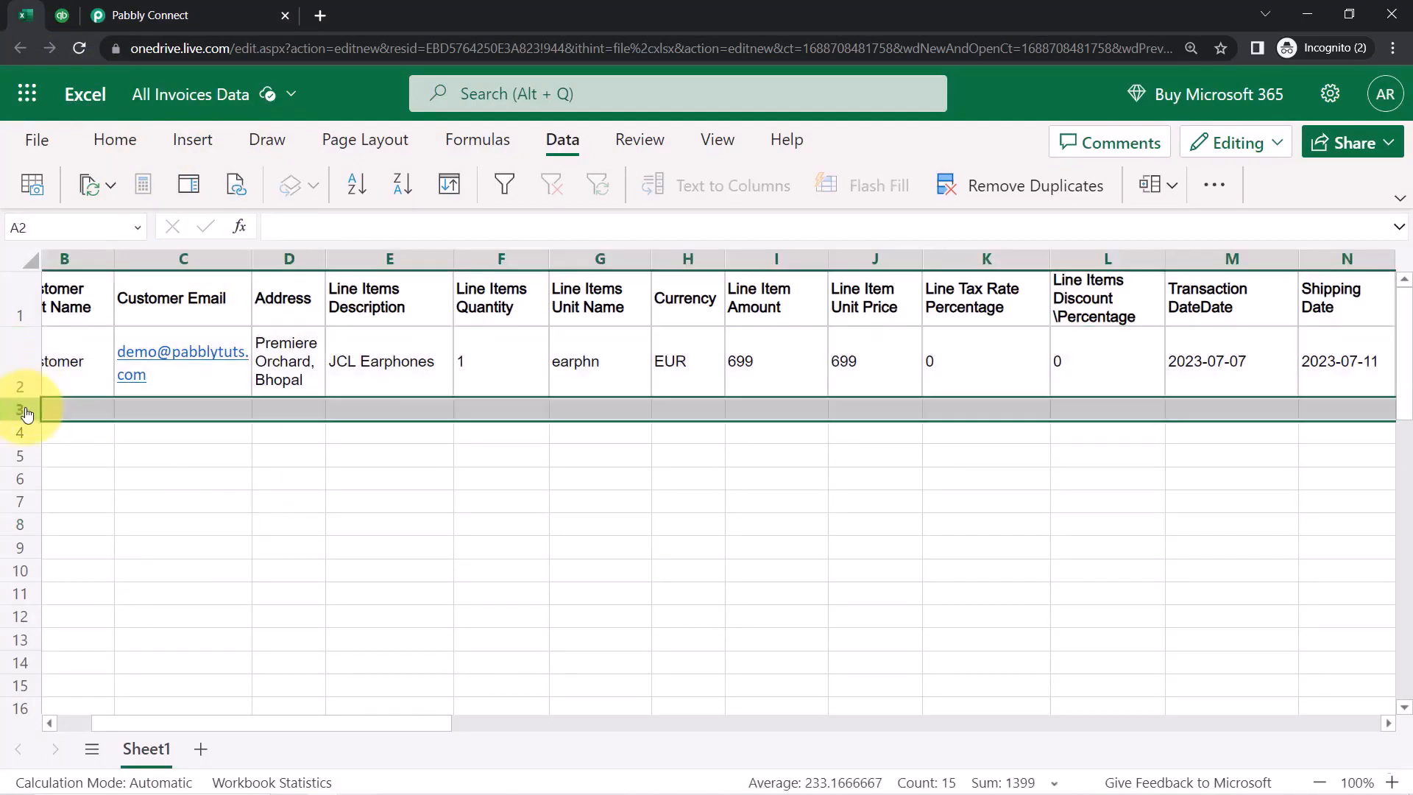
pyautogui.click(27, 434)
pyautogui.click(19, 462)
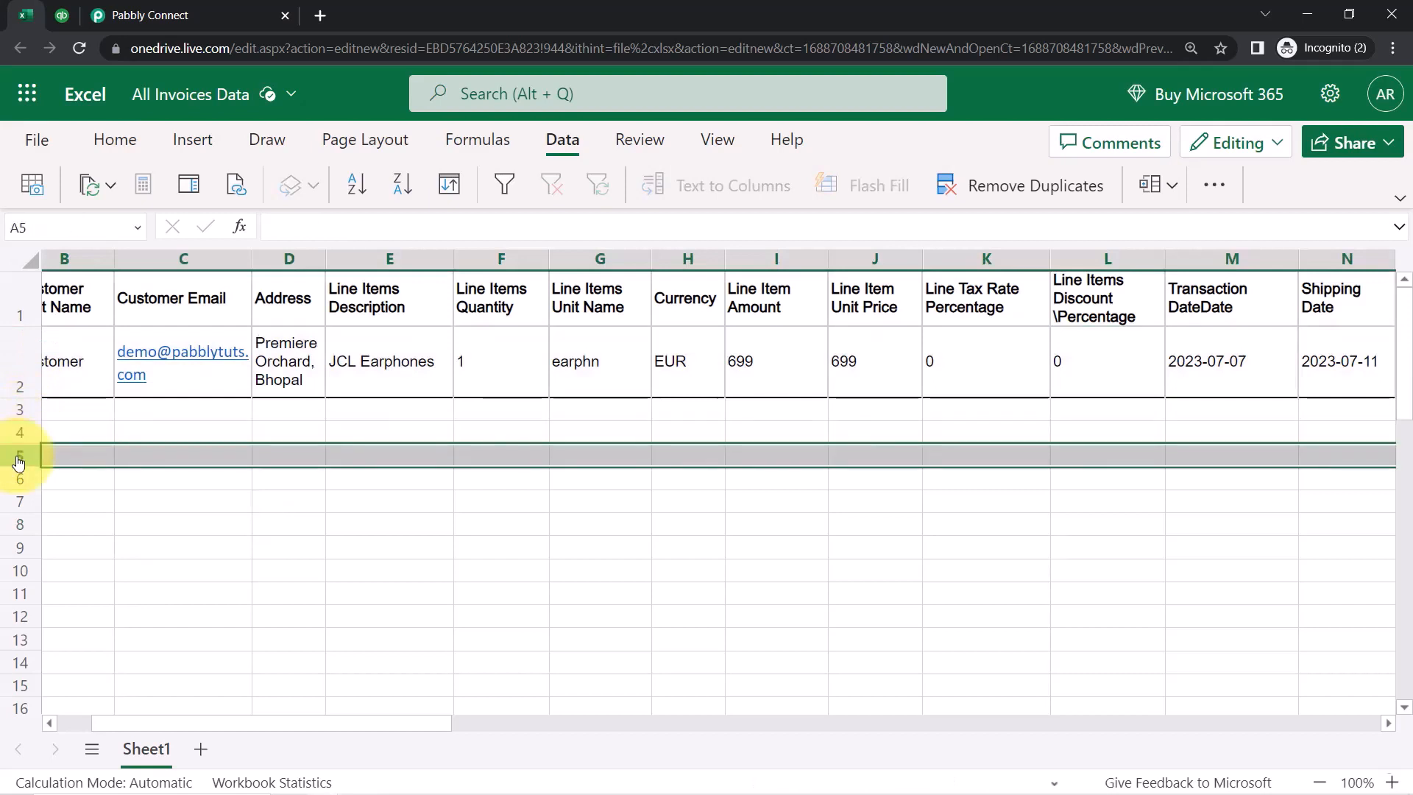
pyautogui.click(23, 482)
pyautogui.click(22, 502)
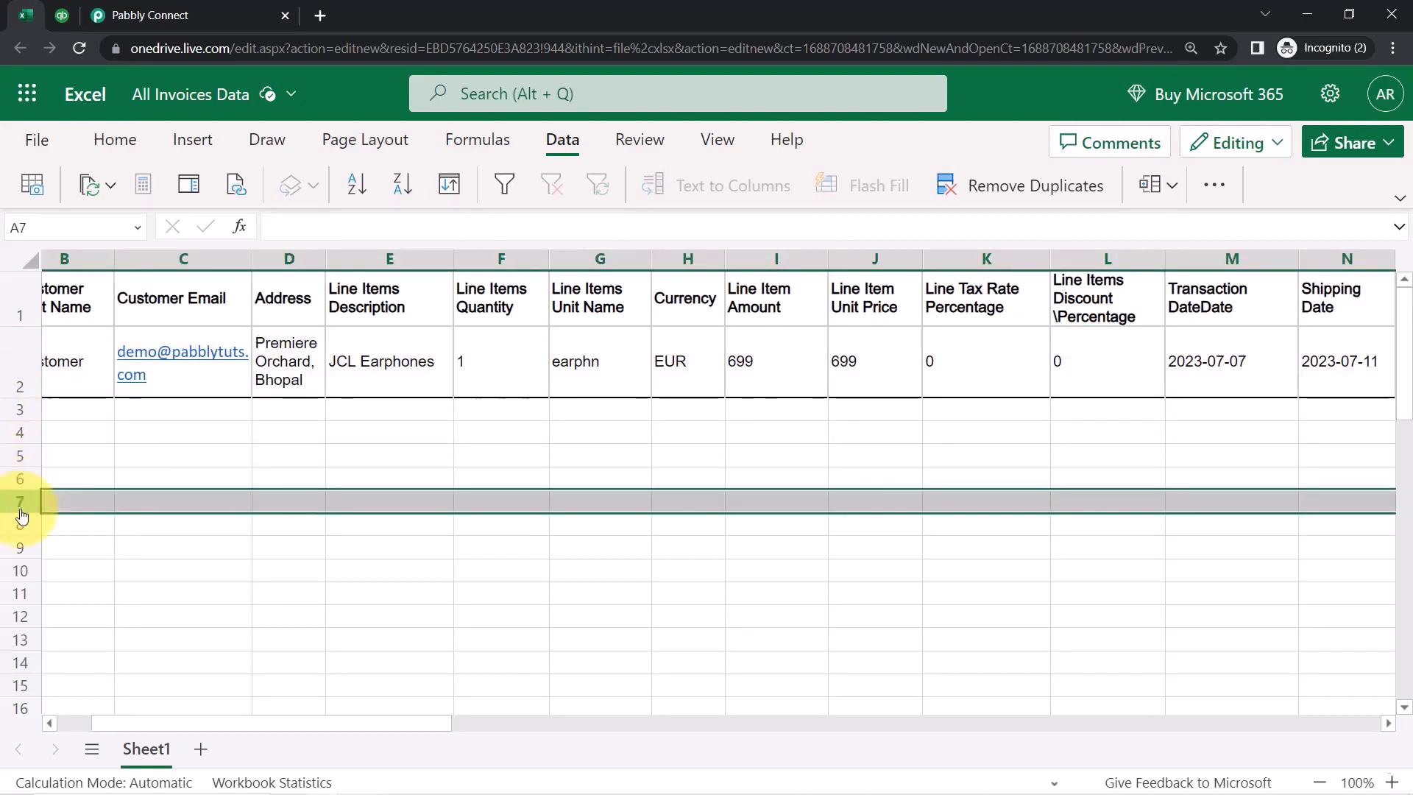
pyautogui.click(21, 527)
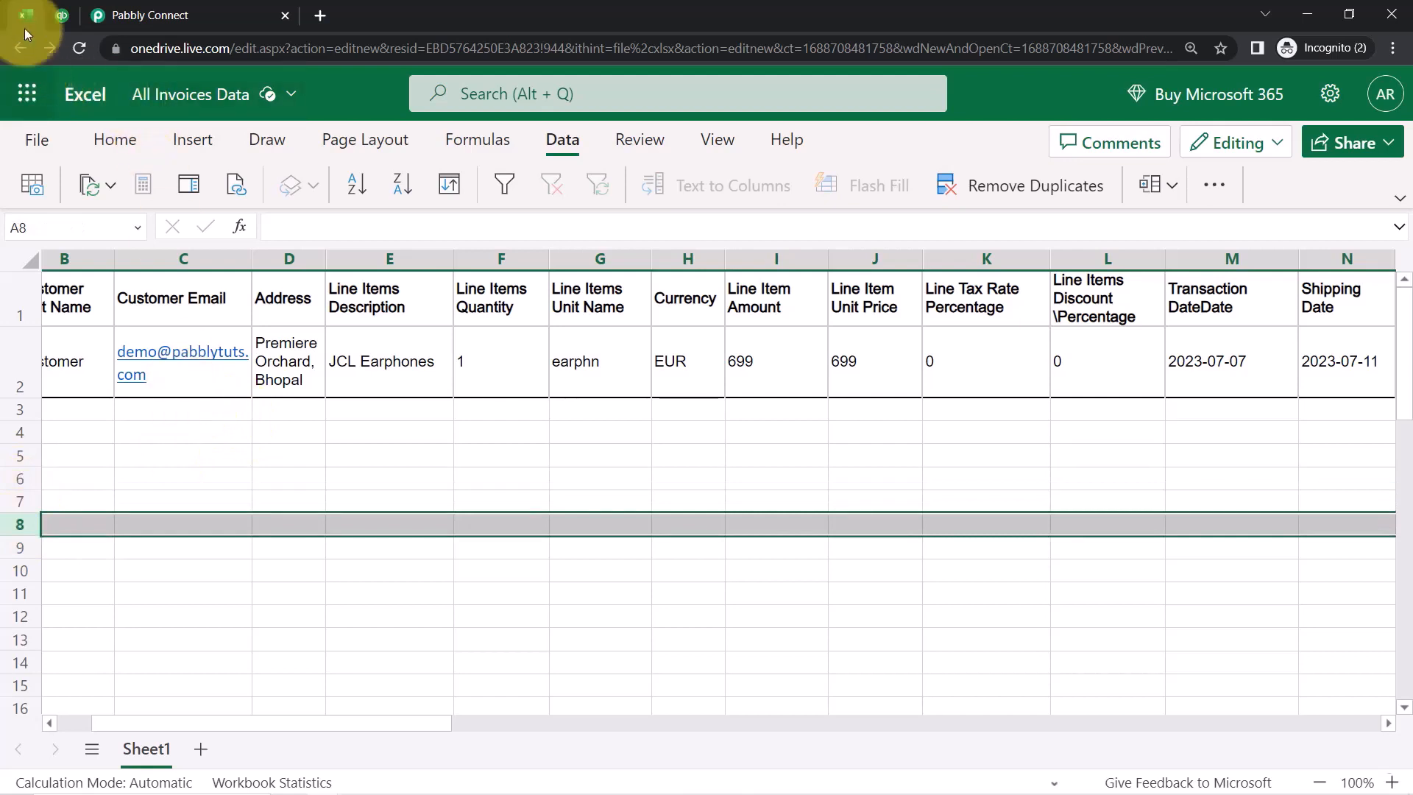
# Glance at the QuickBooks invoices list and the workbook, then return to the Pabbly Connect workflow
pyautogui.click(61, 13)
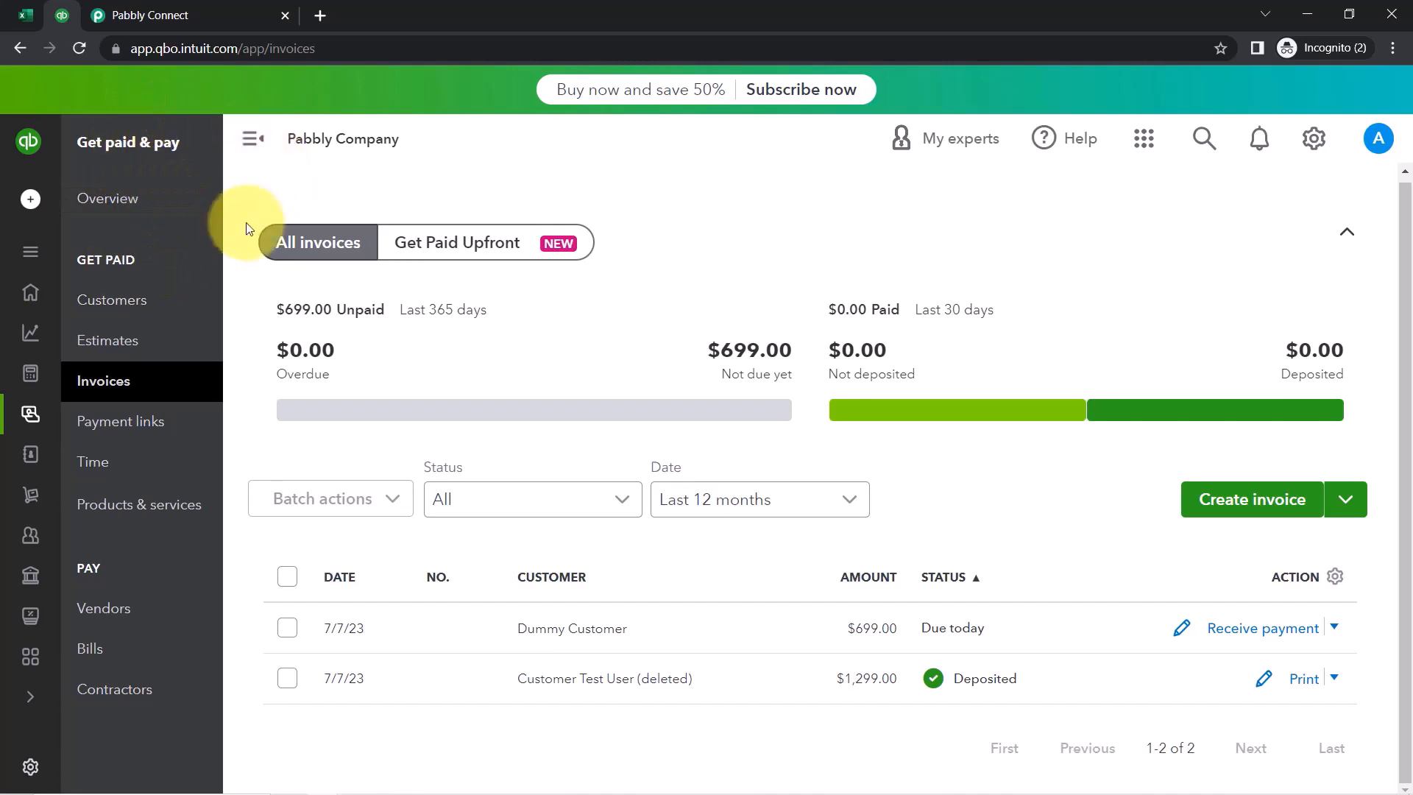
pyautogui.click(33, 7)
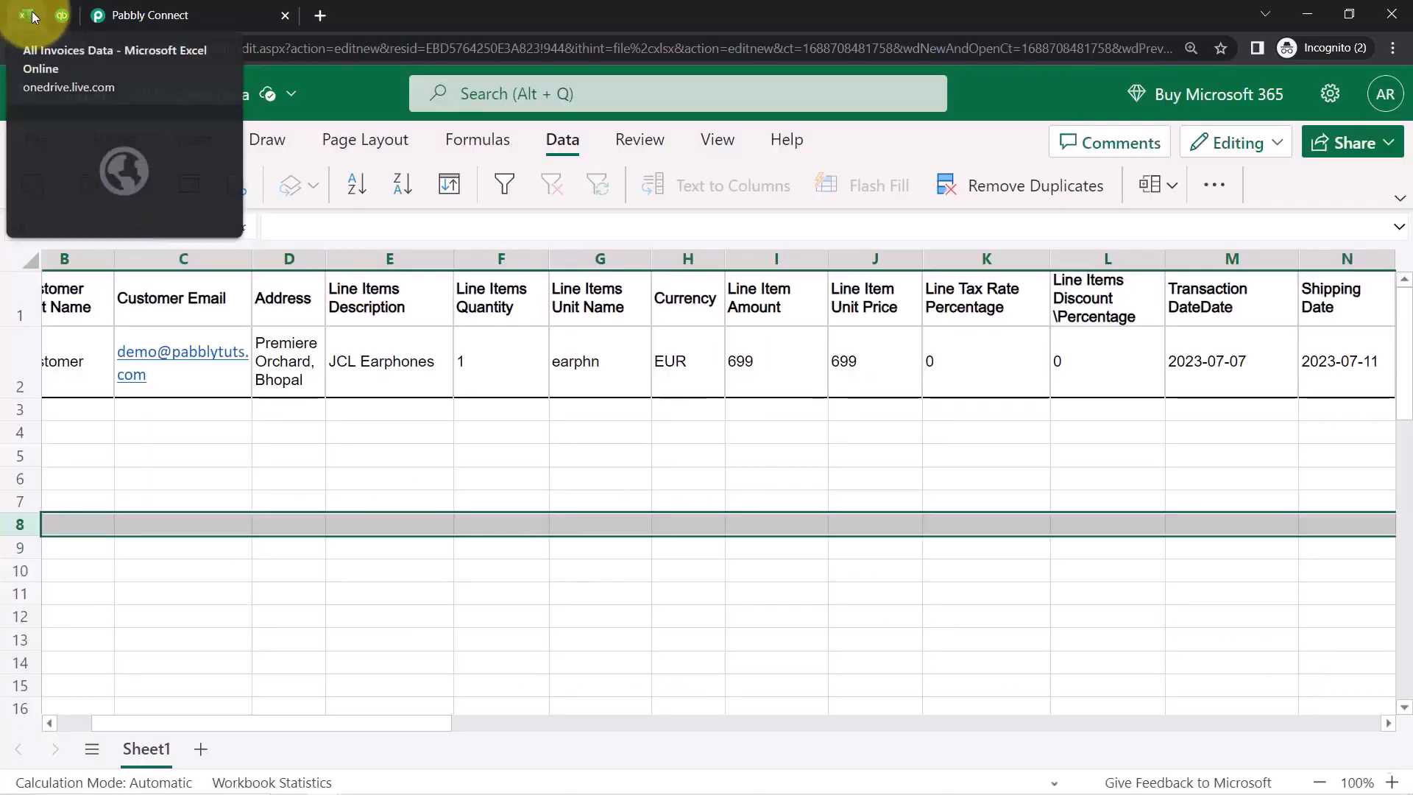
pyautogui.click(146, 13)
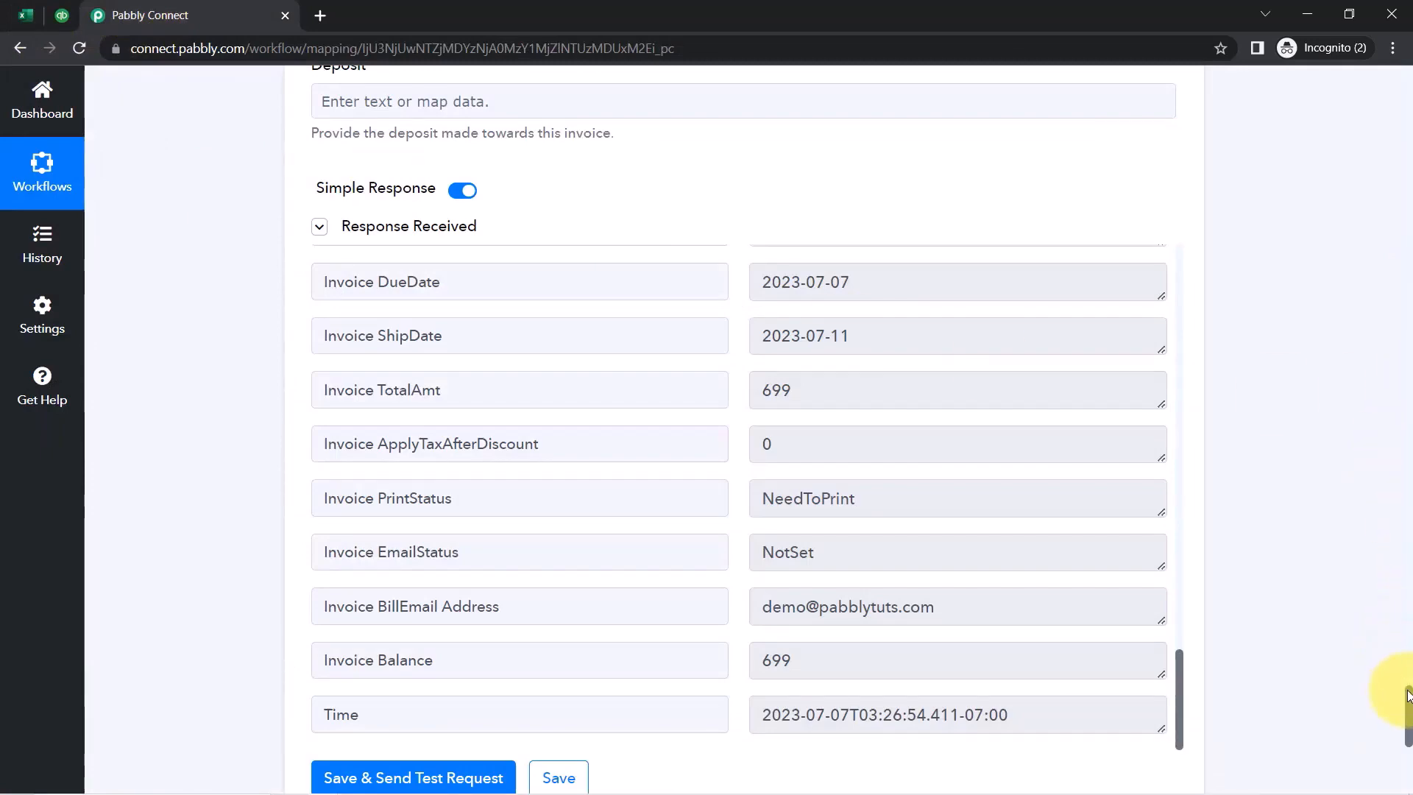
# Collapse the Microsoft Excel trigger and Create an Invoice cards, leaving a three-step overview
pyautogui.moveTo(1406, 650); pyautogui.dragTo(1396, 16)
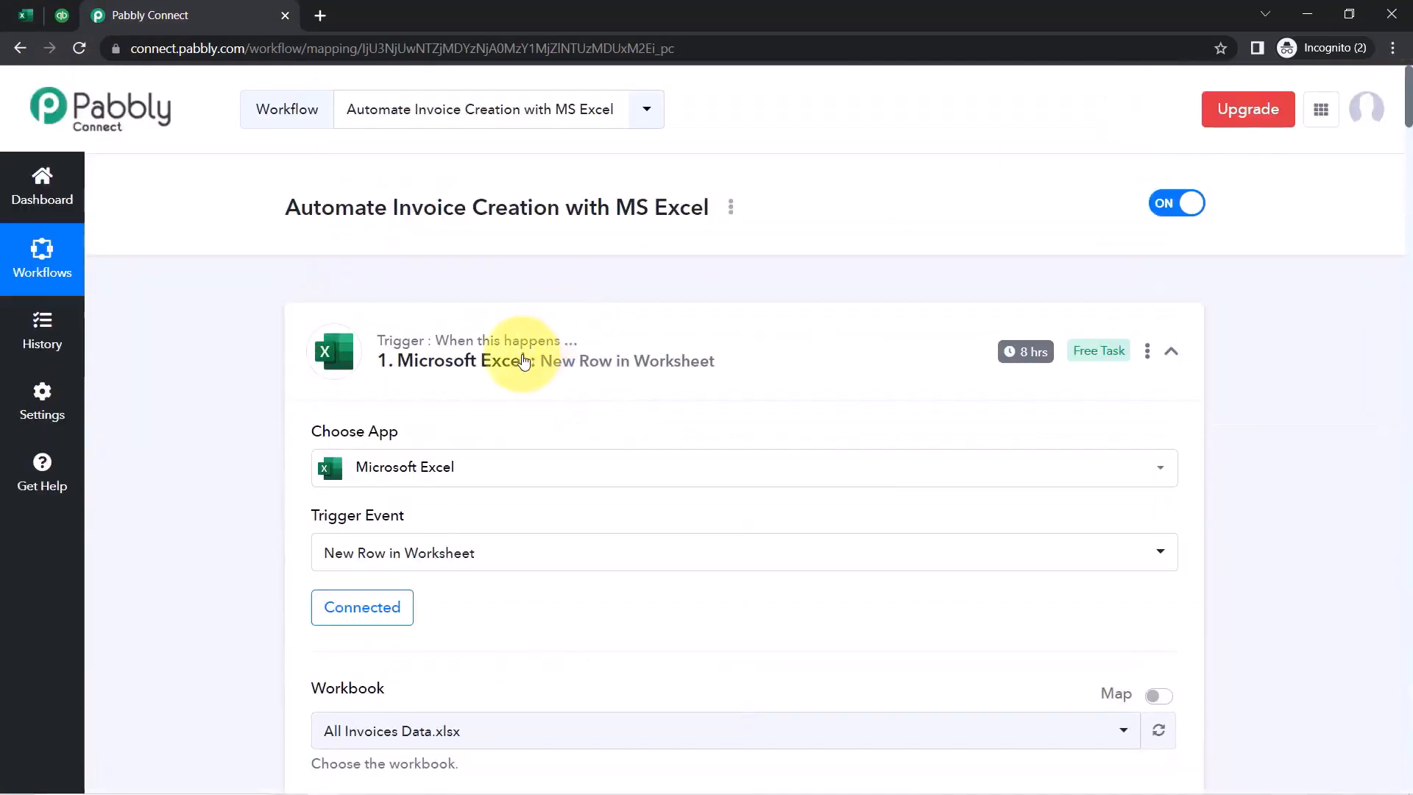
pyautogui.click(485, 362)
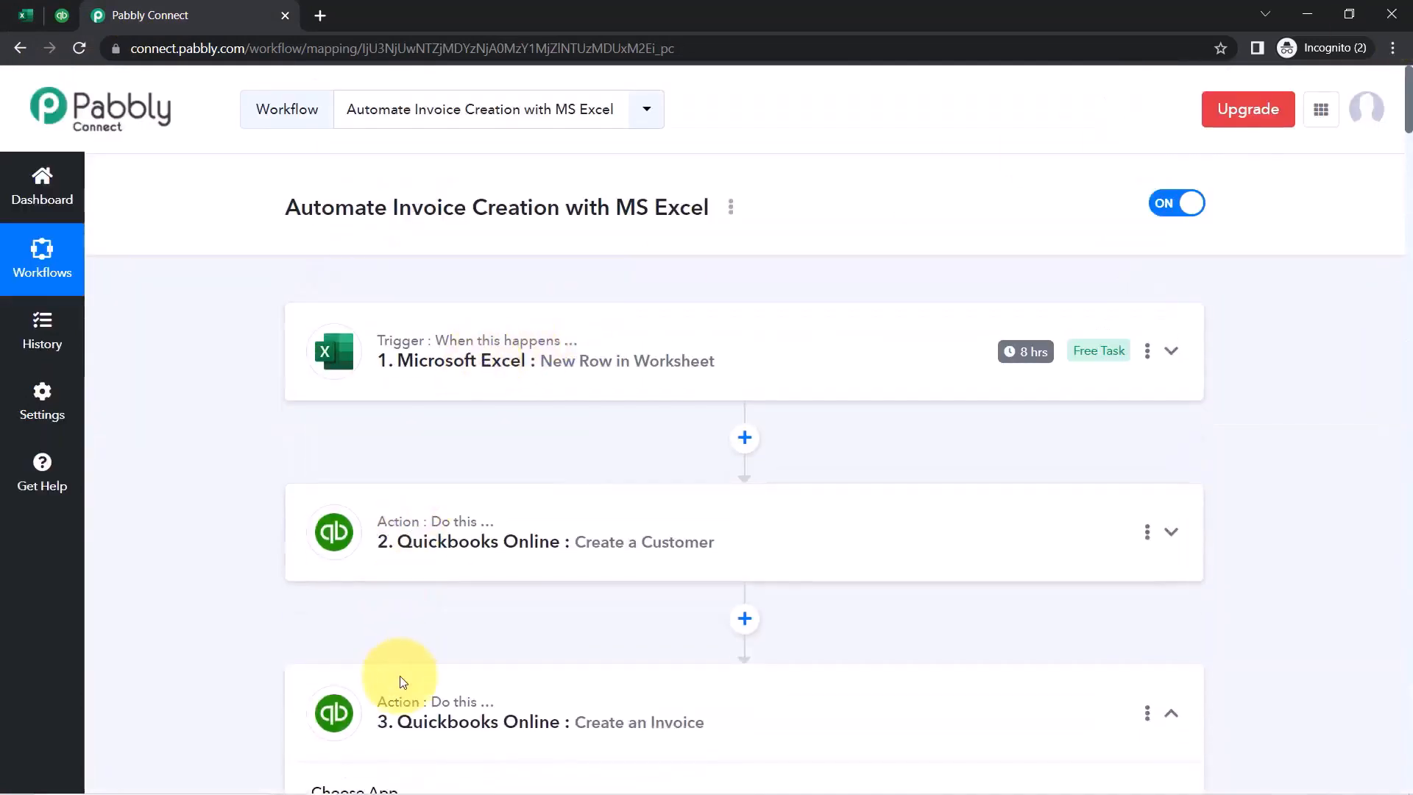
pyautogui.click(405, 713)
pyautogui.scroll(-6, 149, 449)
pyautogui.scroll(2, 346, 493)
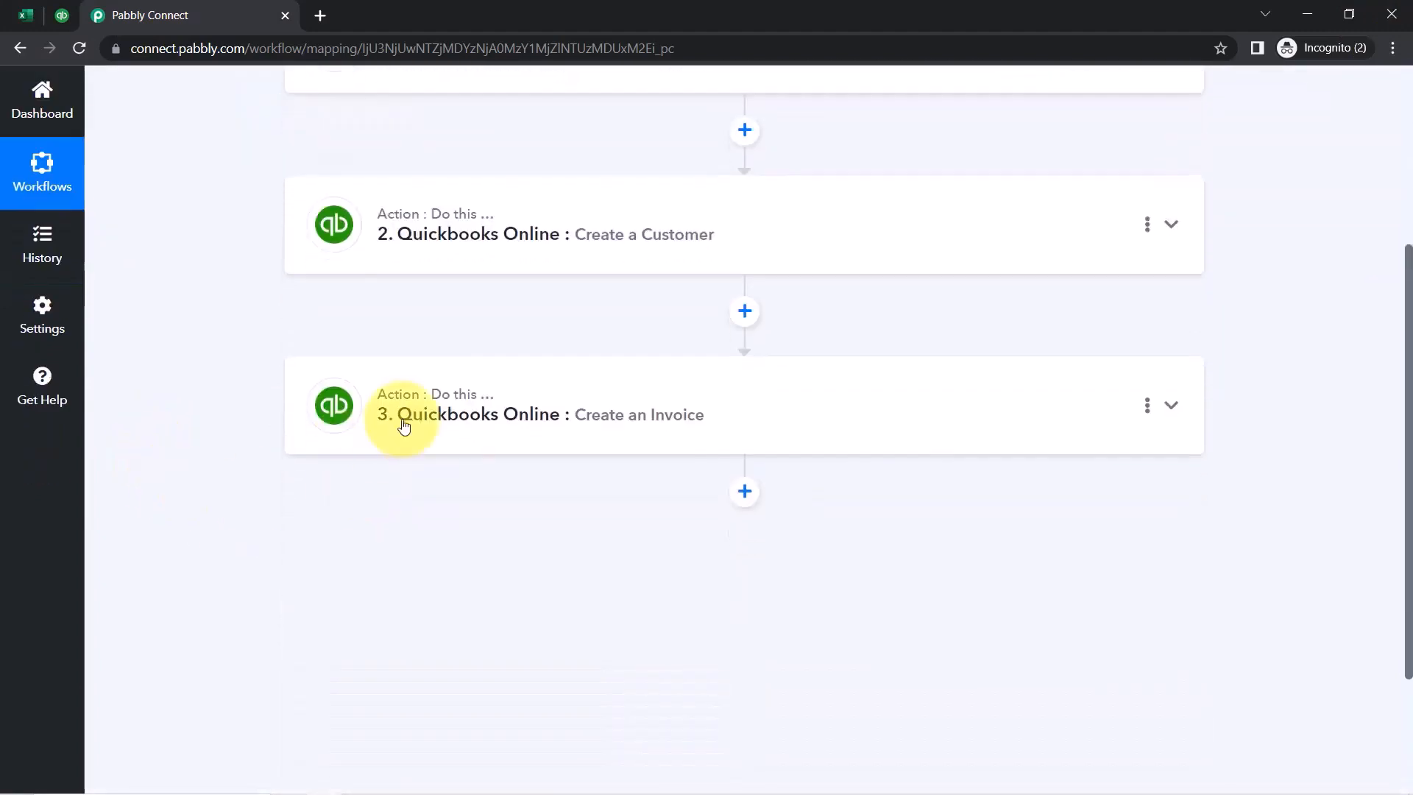
pyautogui.scroll(3, 415, 397)
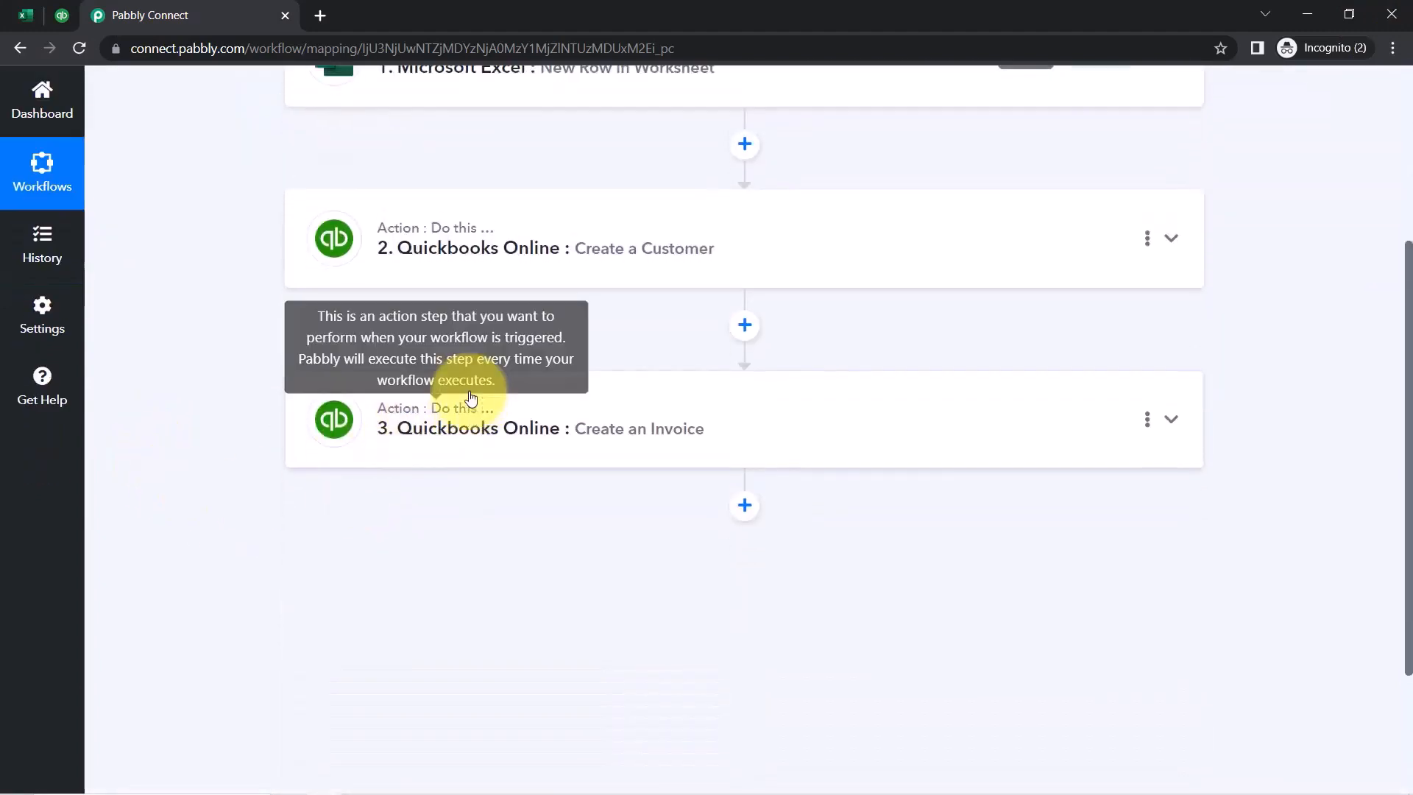
pyautogui.scroll(2, 551, 317)
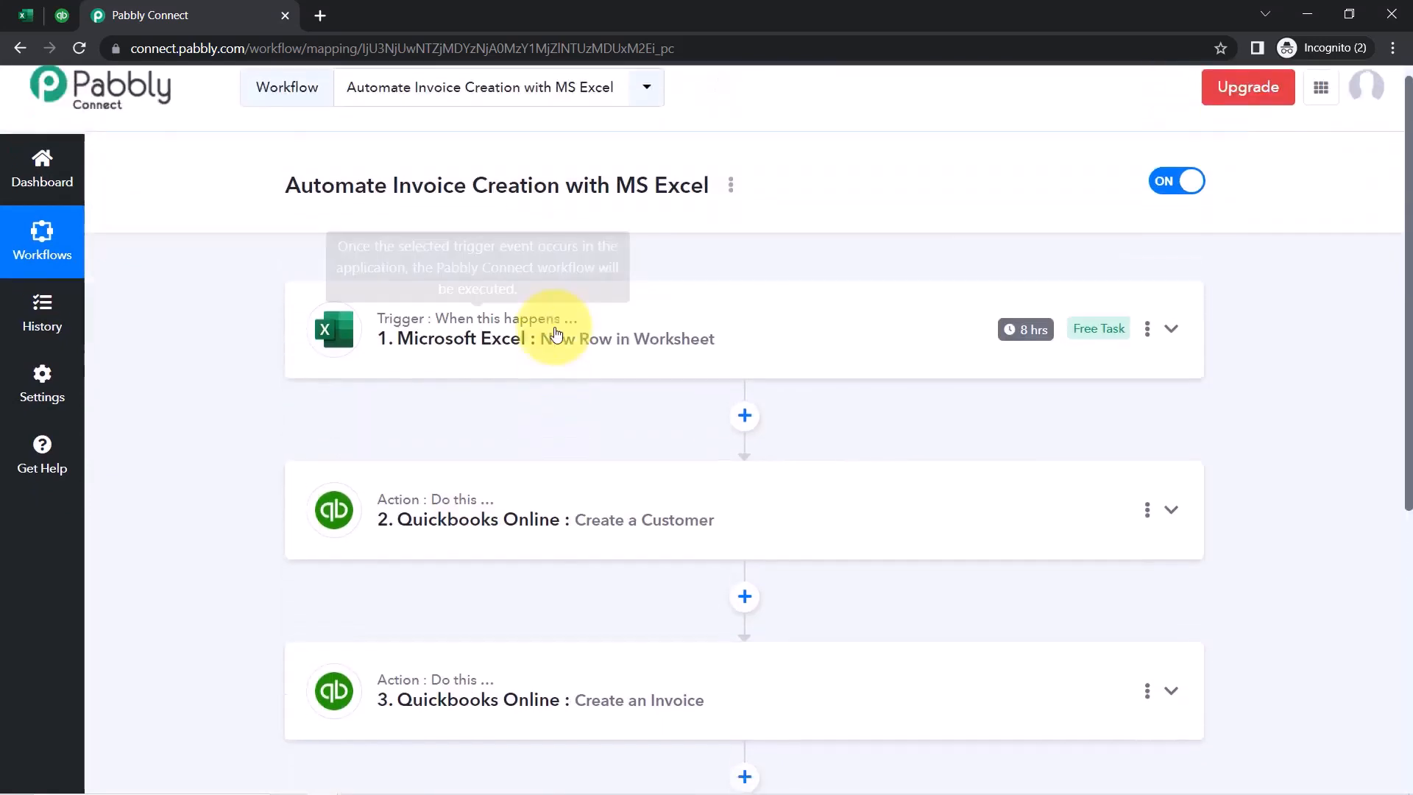
pyautogui.scroll(-1, 545, 339)
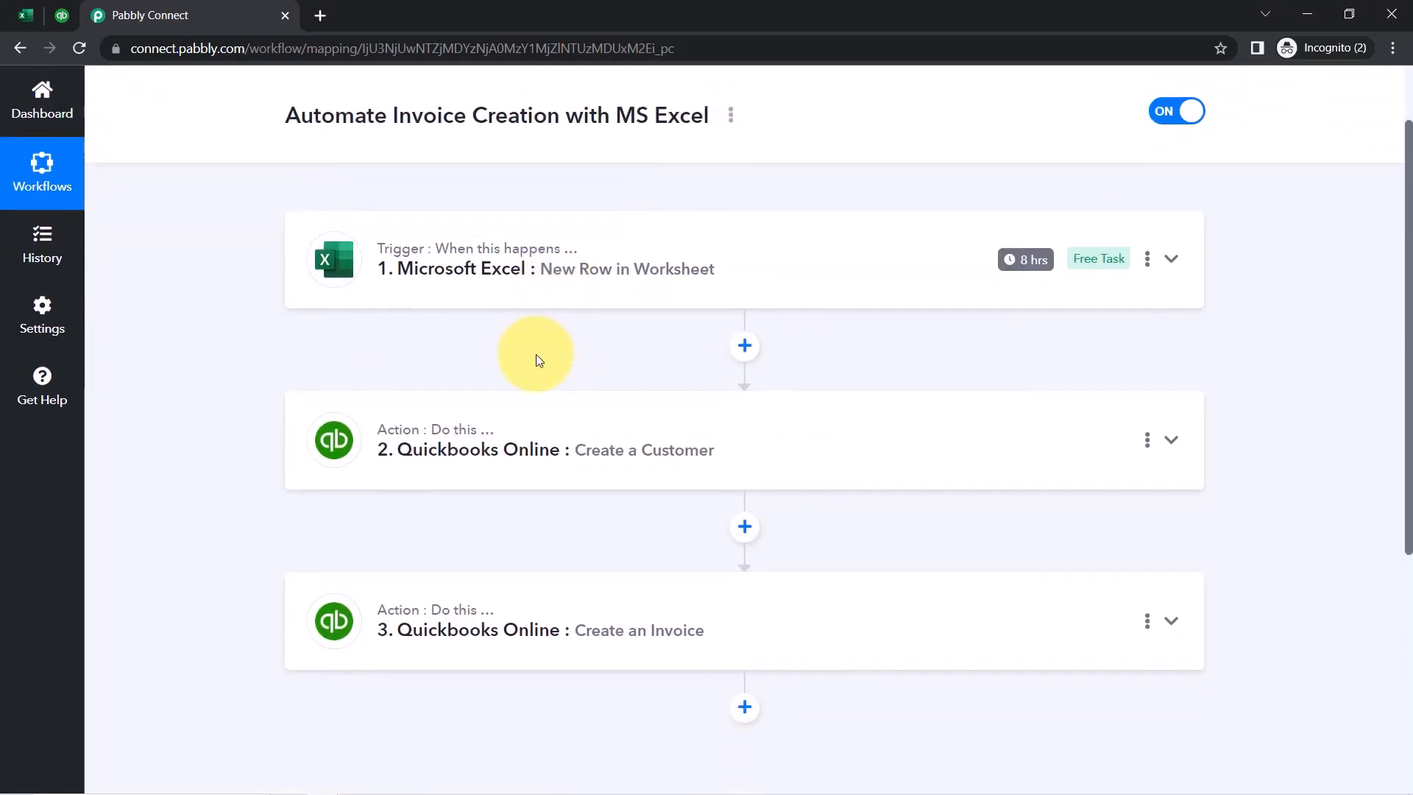
pyautogui.scroll(-2, 537, 383)
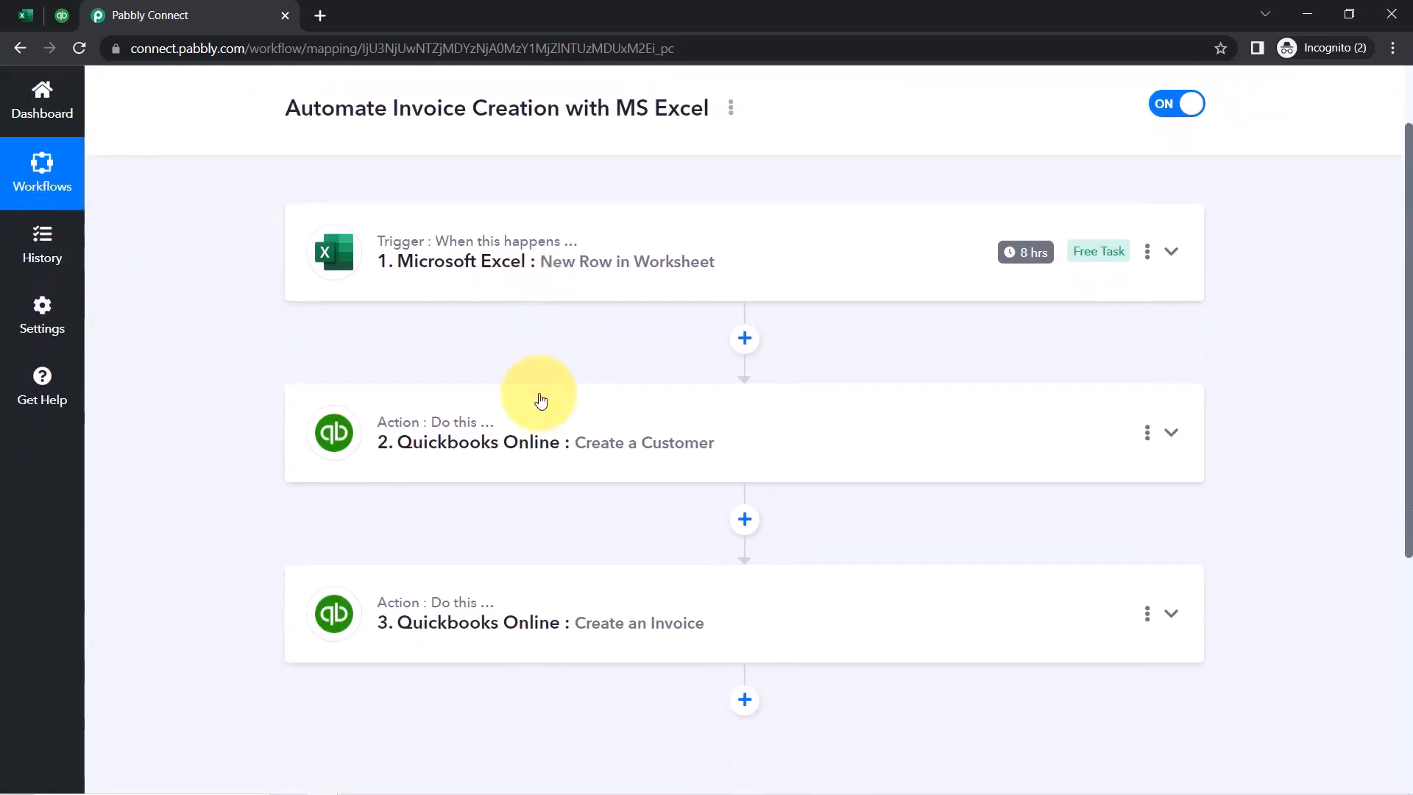
pyautogui.scroll(3, 541, 403)
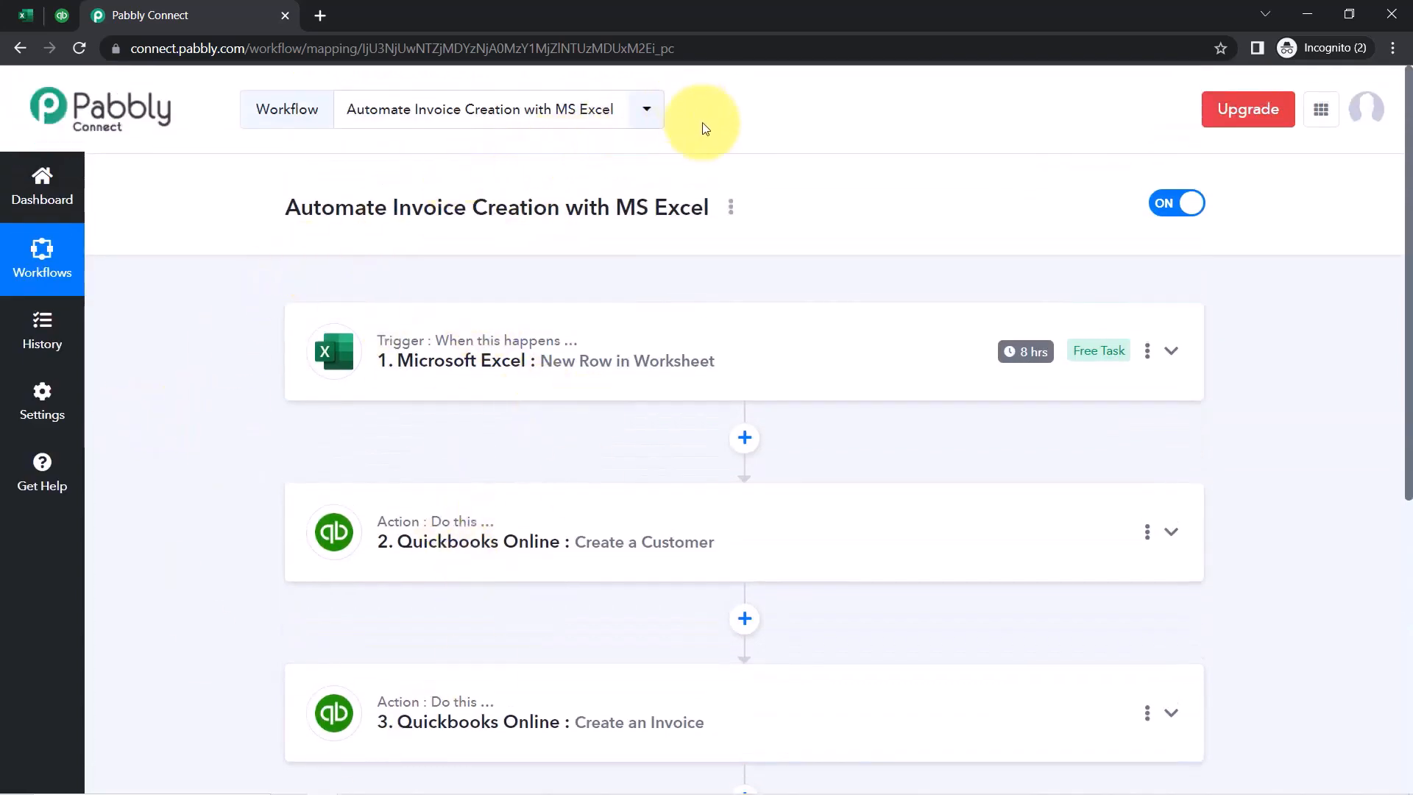
# Share the workflow via its title menu, copy the generated share link, and close the Share Workflow dialog
pyautogui.click(730, 209)
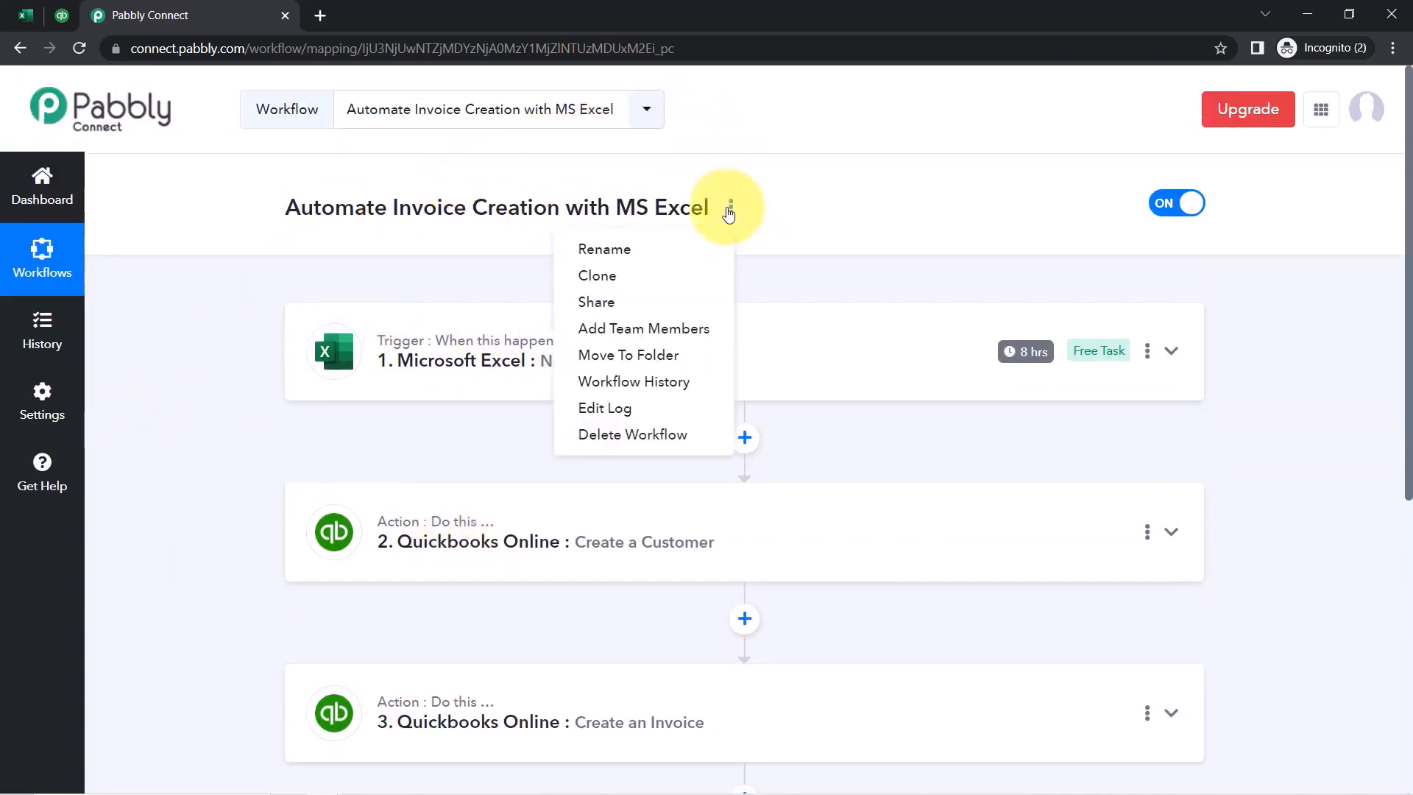
pyautogui.click(622, 306)
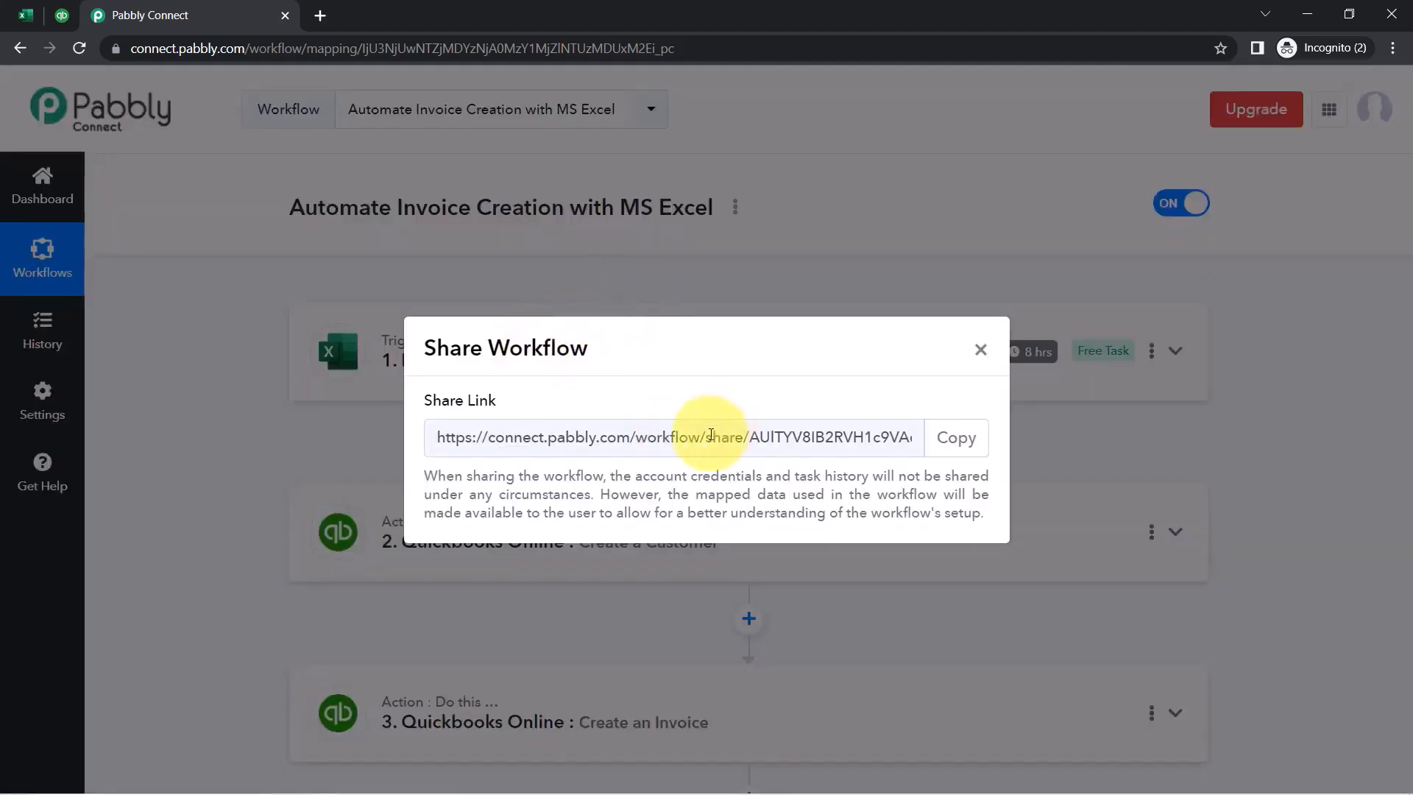
pyautogui.click(711, 435)
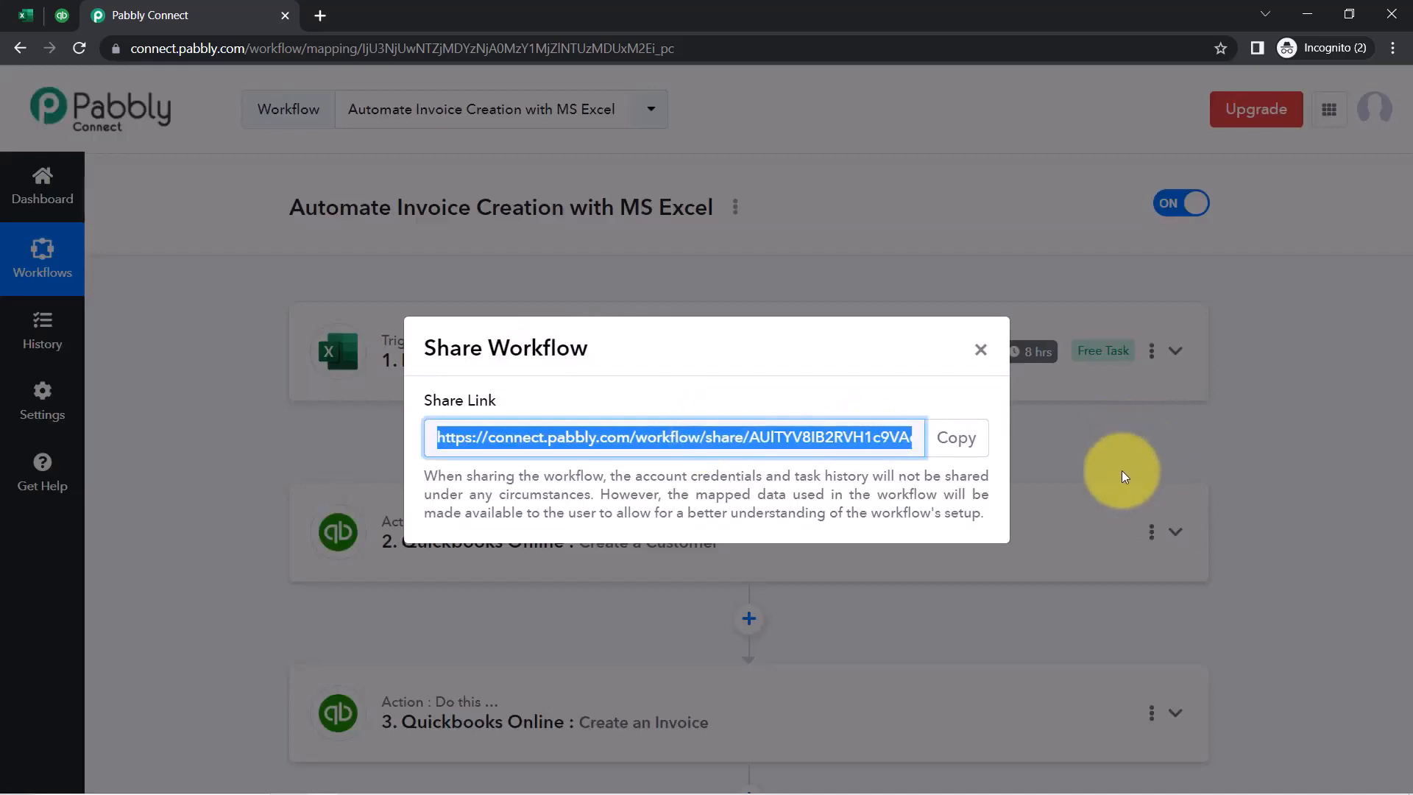
pyautogui.click(969, 443)
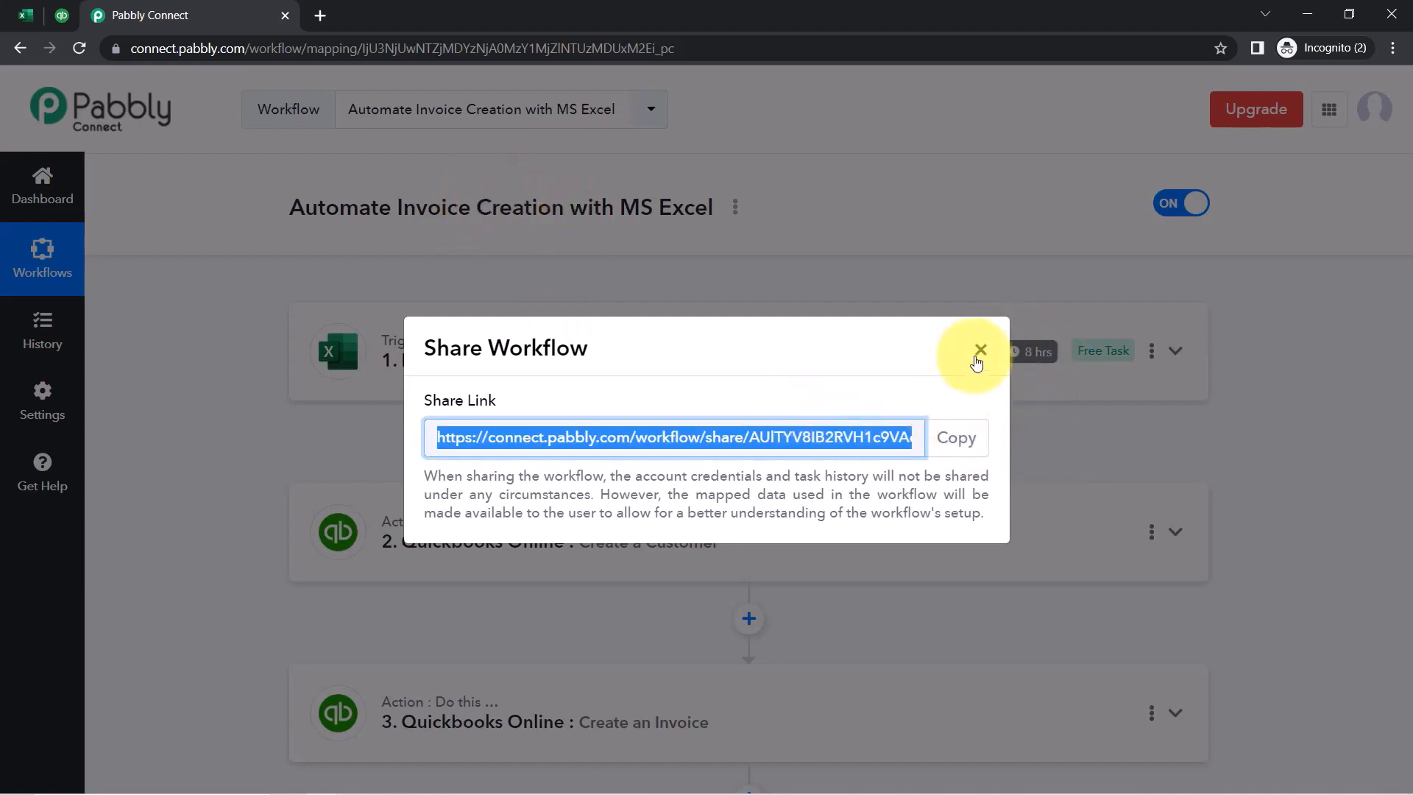
pyautogui.click(980, 349)
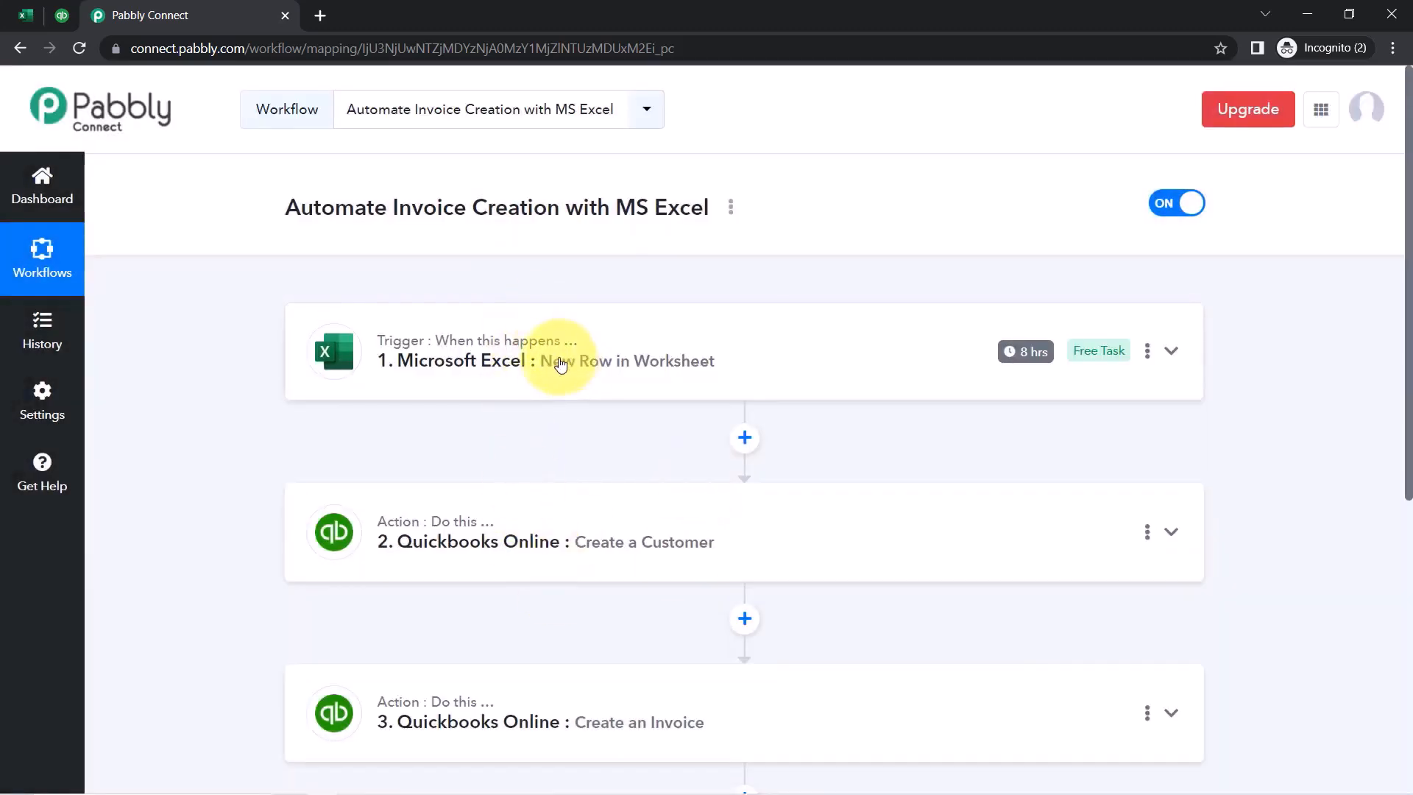
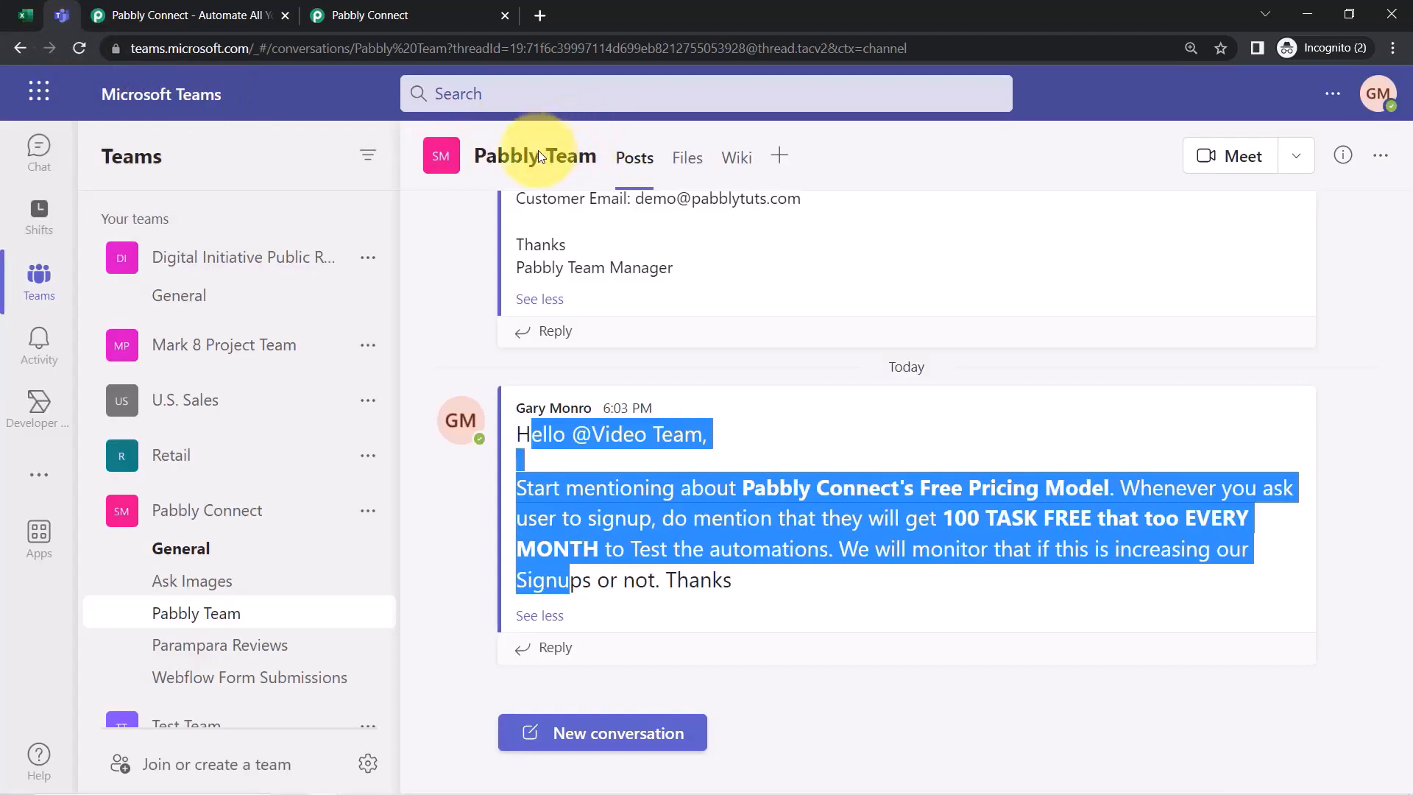
# Compare the posted Teams channel message with the Excel instruction row
pyautogui.click(538, 151)
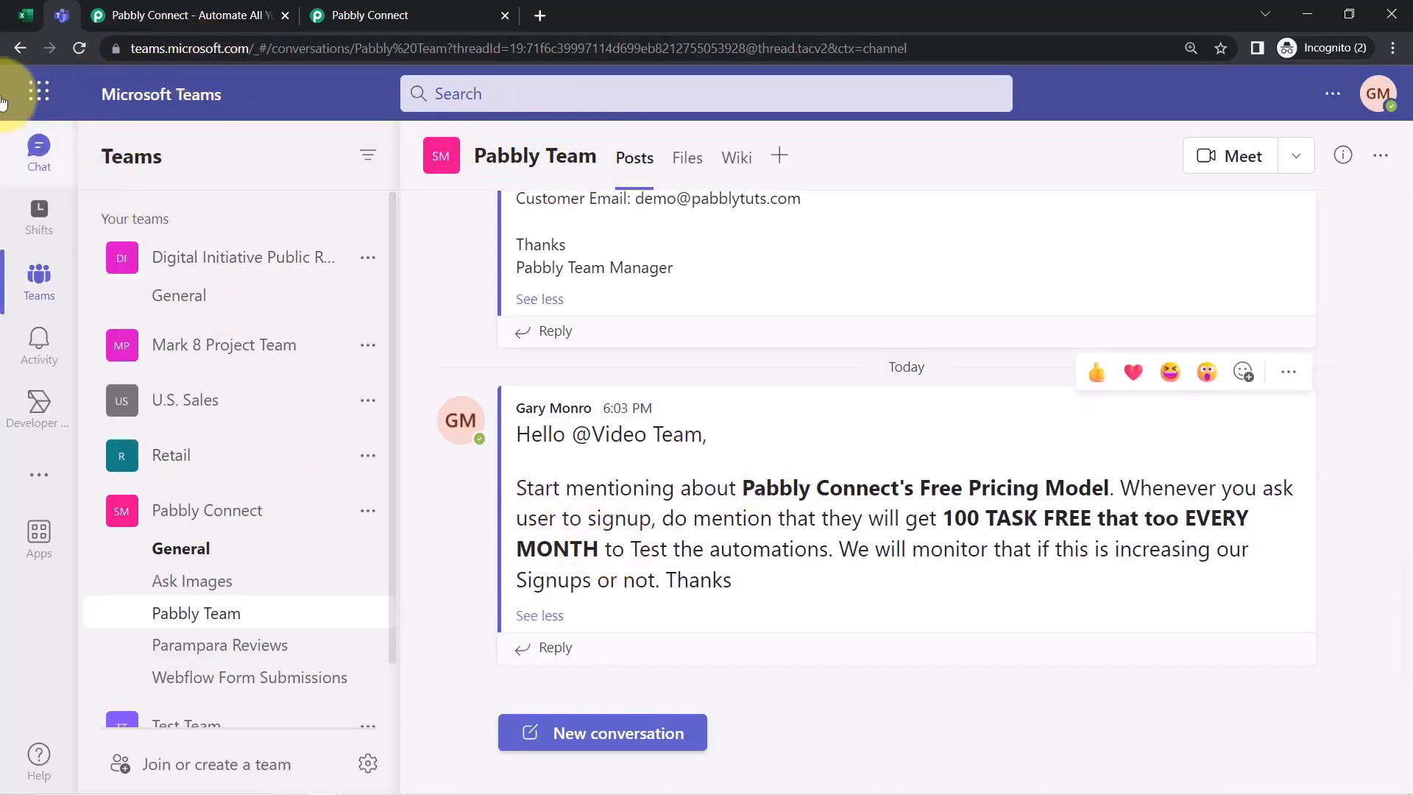
pyautogui.click(25, 15)
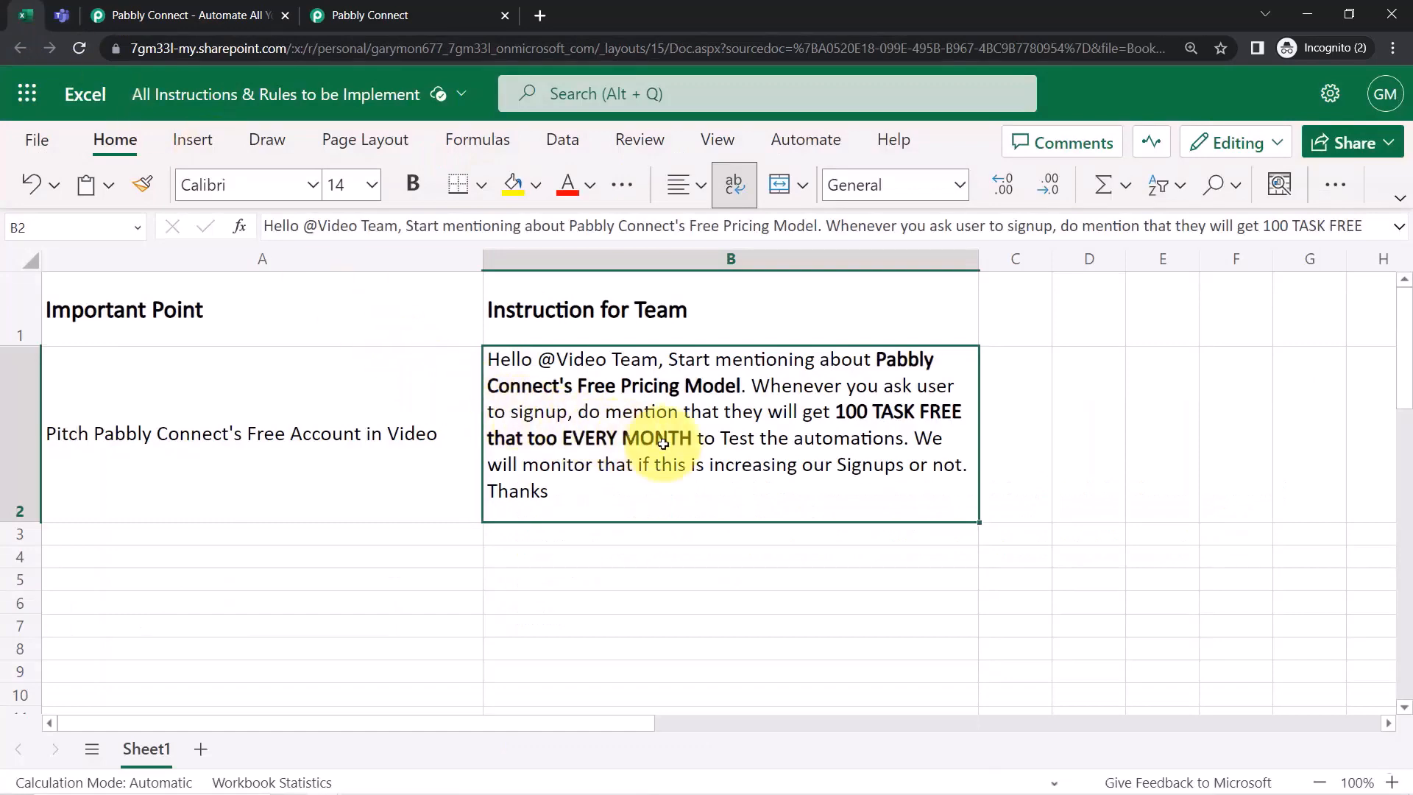
pyautogui.click(61, 15)
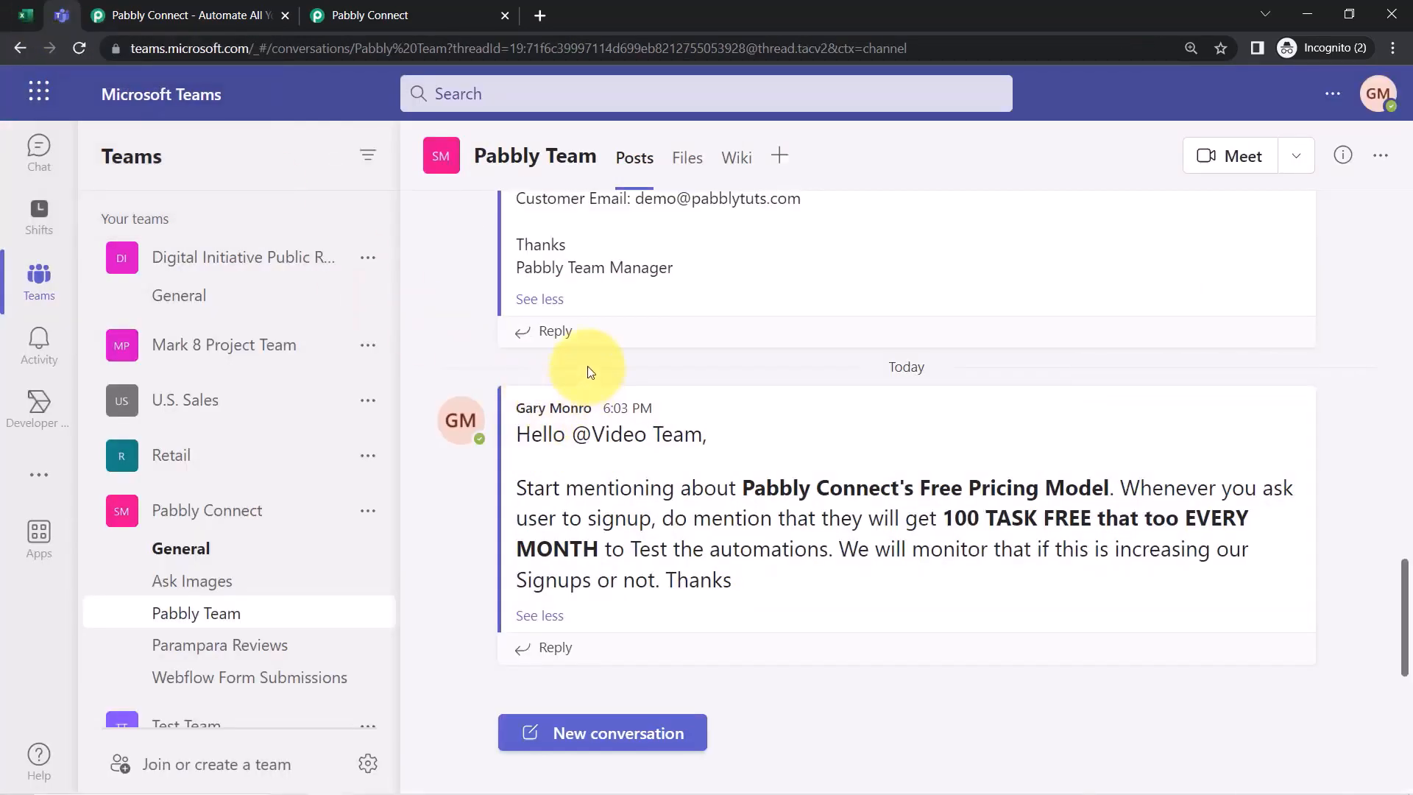
pyautogui.click(22, 14)
pyautogui.click(59, 15)
pyautogui.click(22, 15)
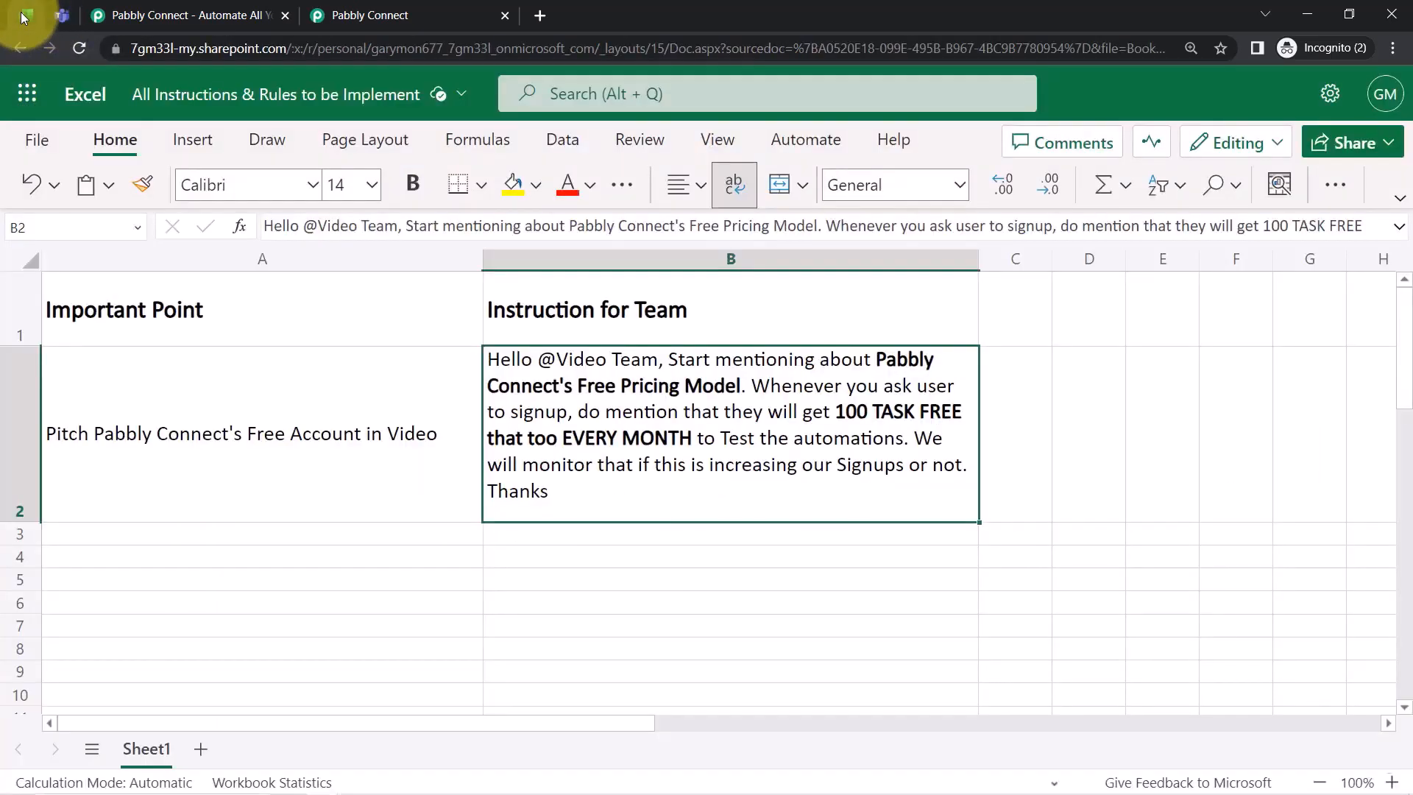
pyautogui.click(59, 14)
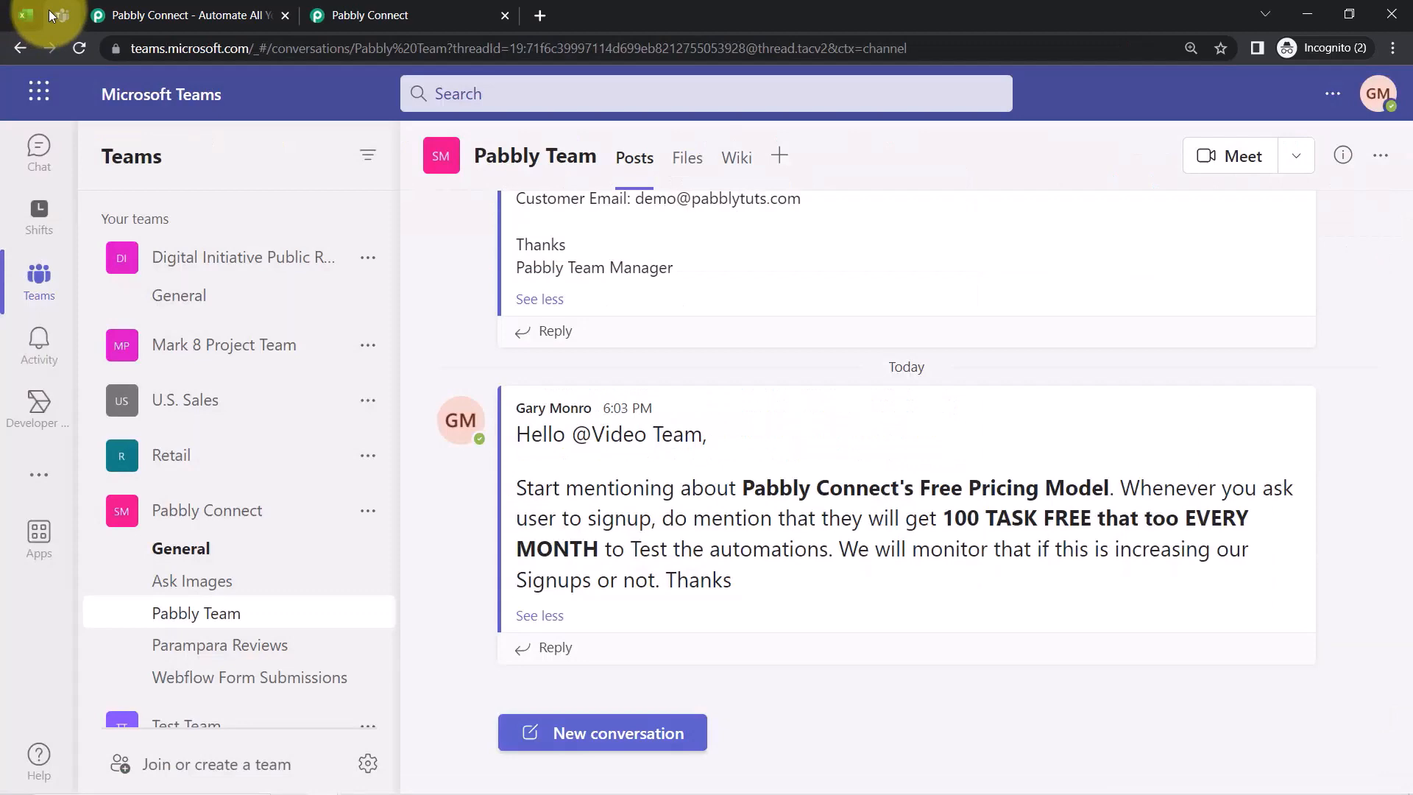
# Visit the Pabbly Connect website and dismiss its limited time offer popup
pyautogui.click(112, 6)
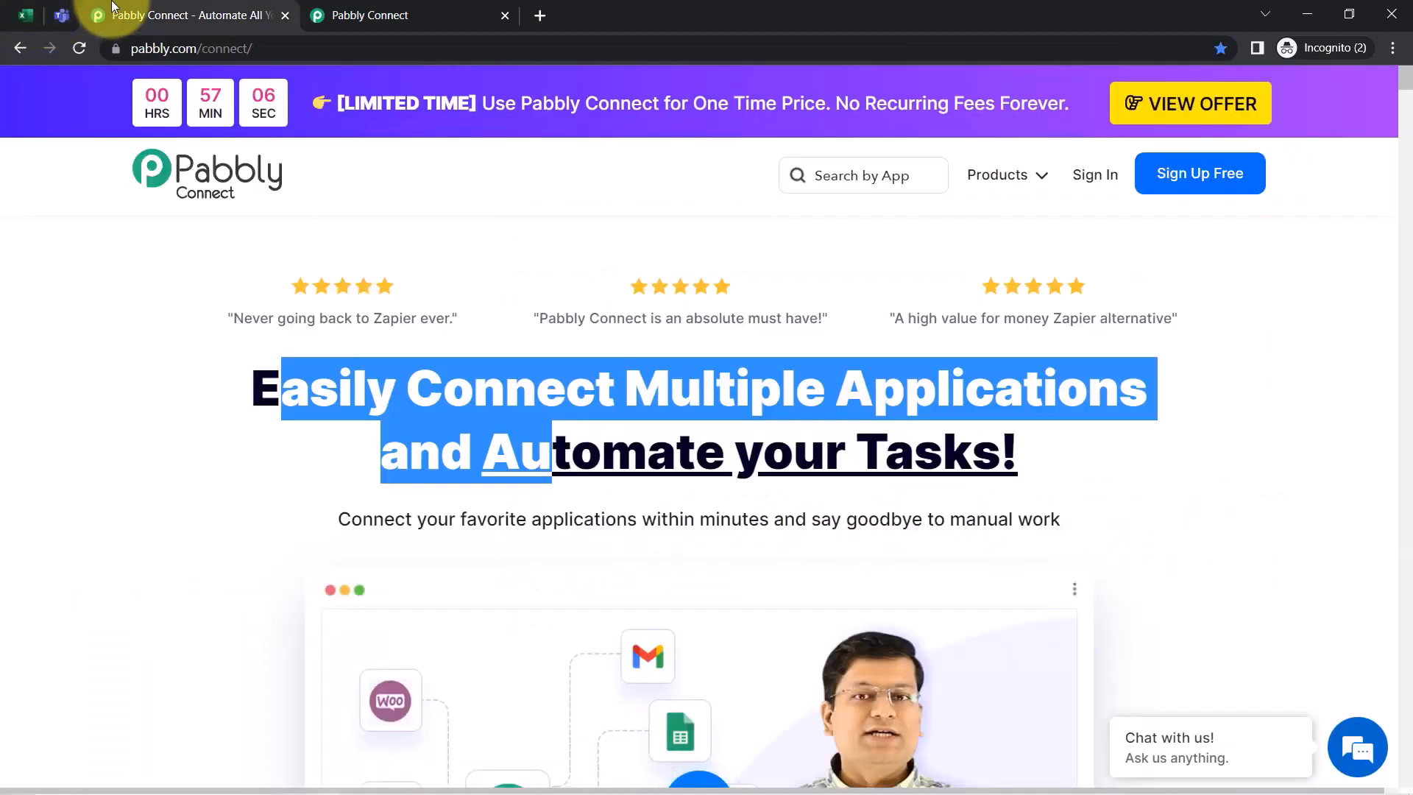
pyautogui.click(128, 386)
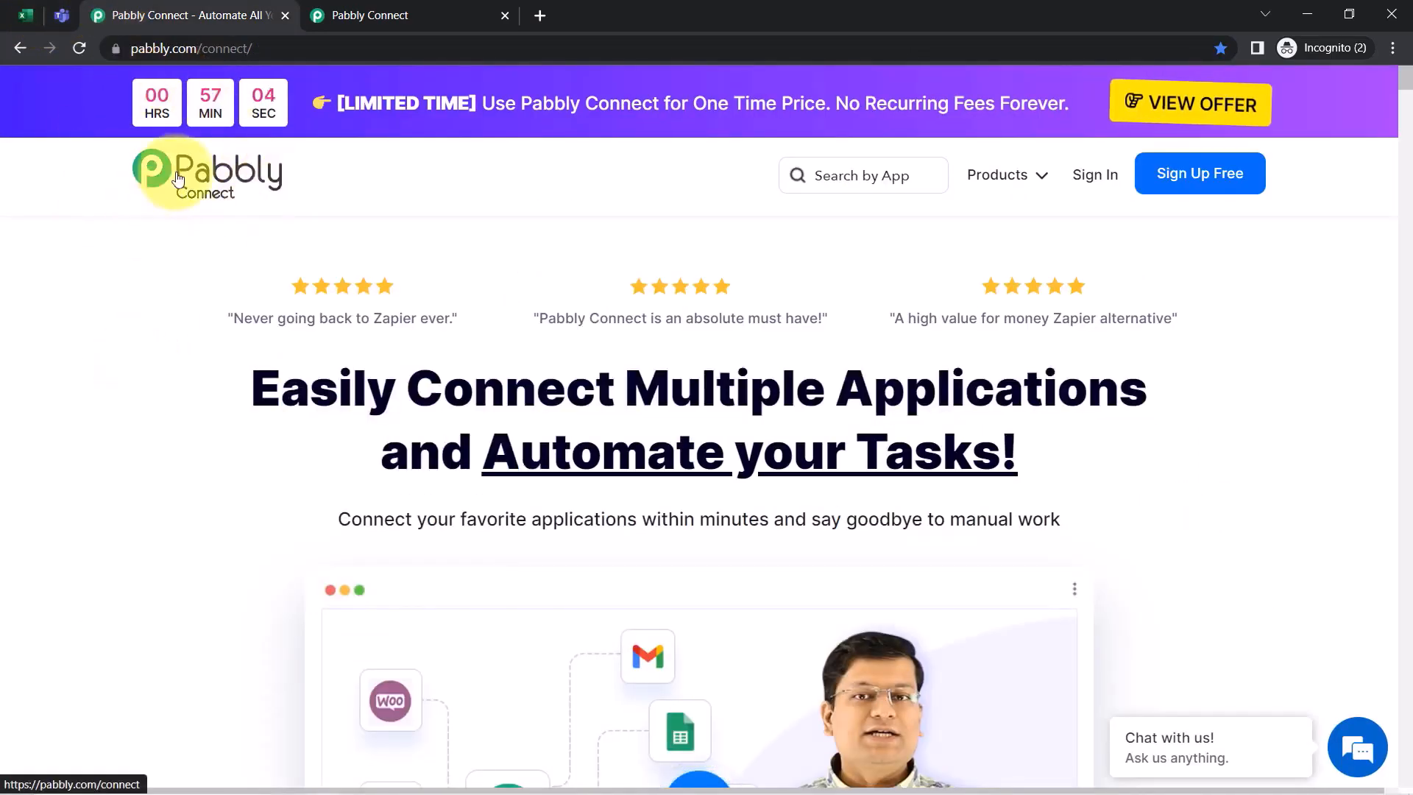
pyautogui.moveTo(281, 388); pyautogui.dragTo(895, 445)
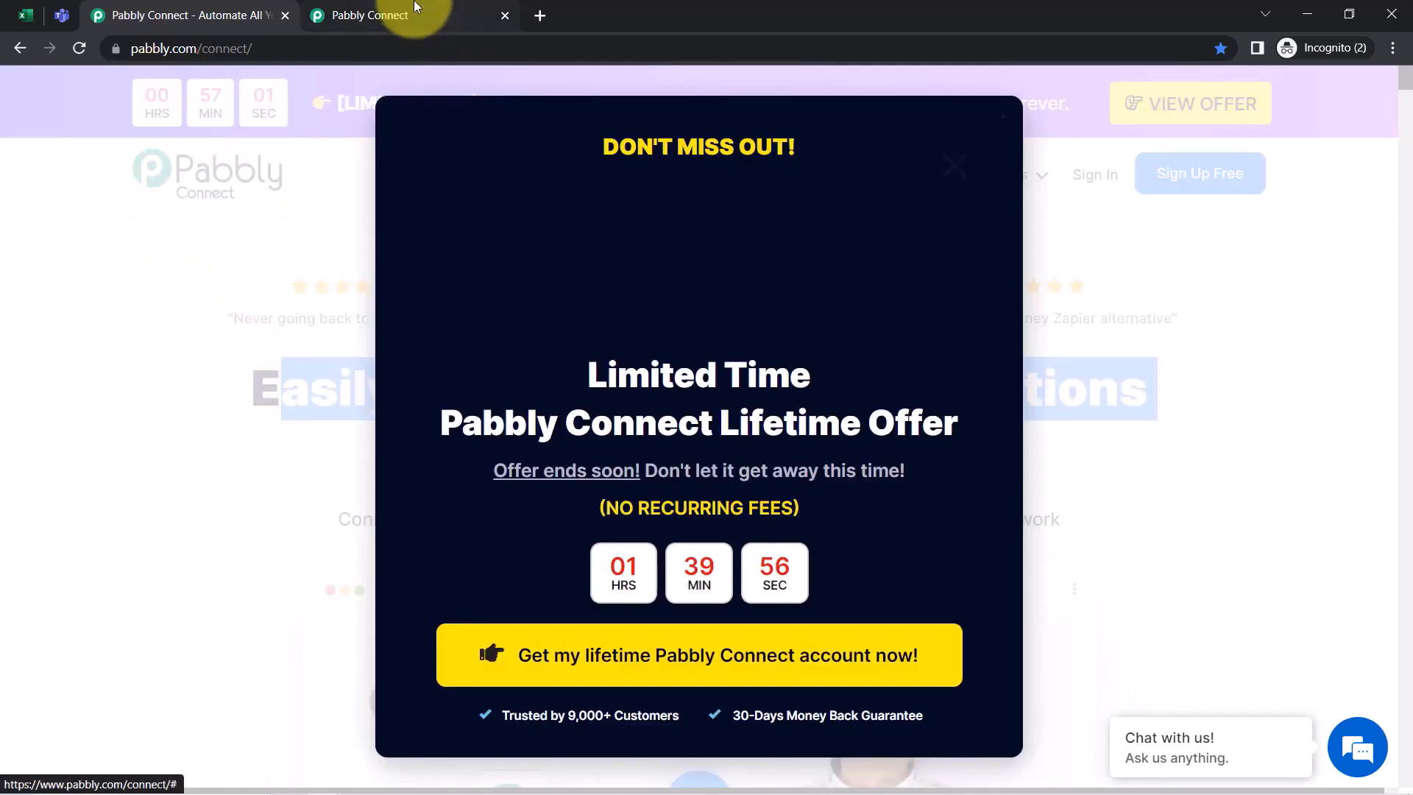
pyautogui.click(410, 8)
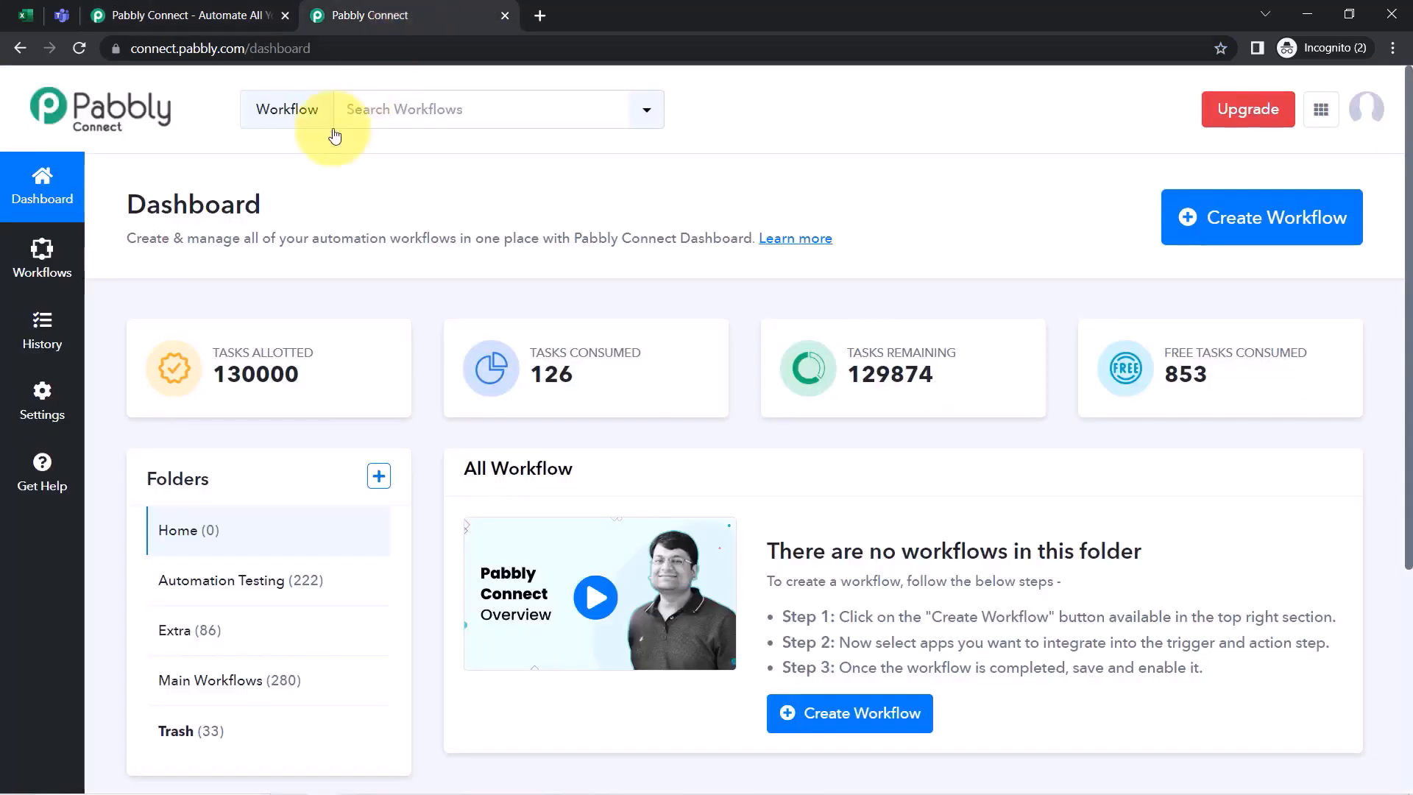
pyautogui.click(156, 15)
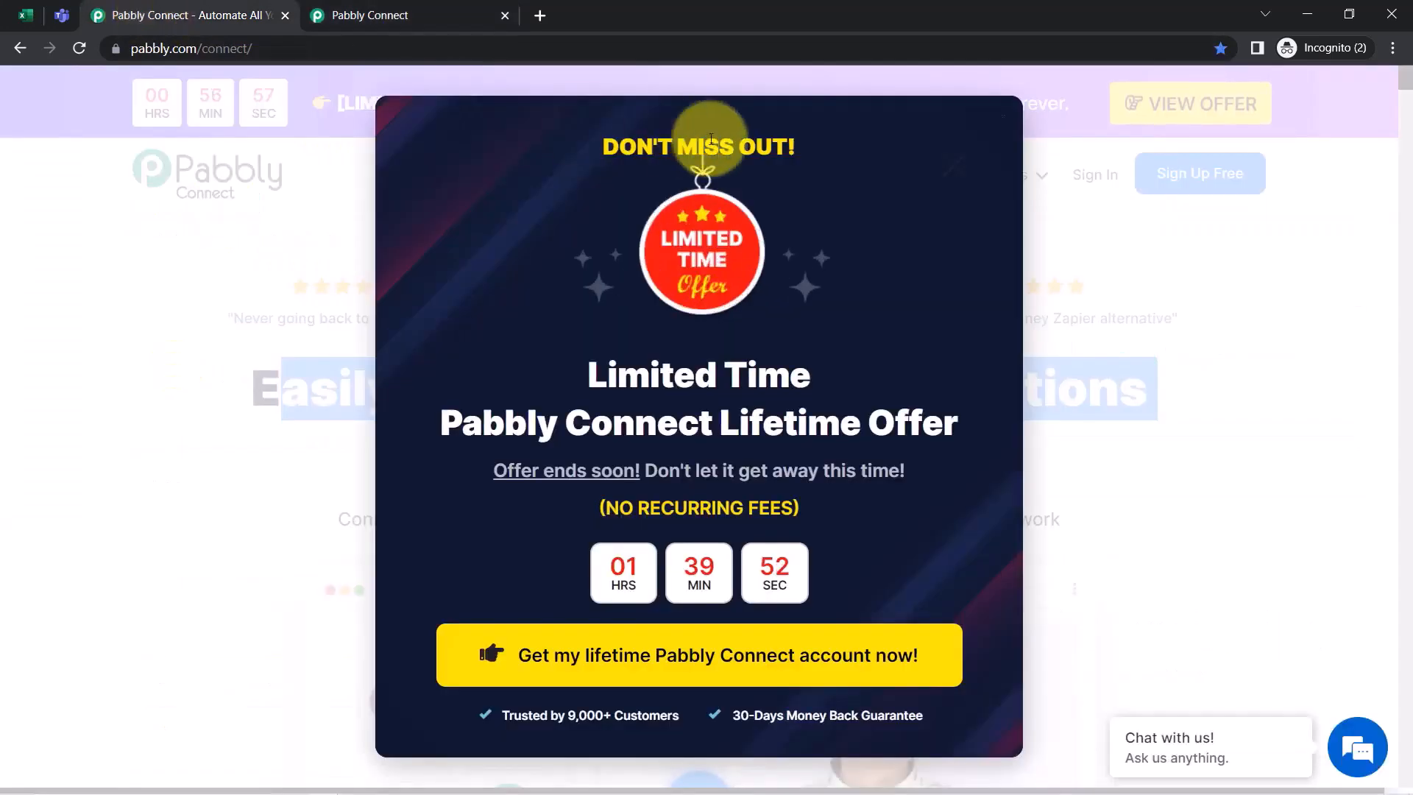
pyautogui.click(945, 177)
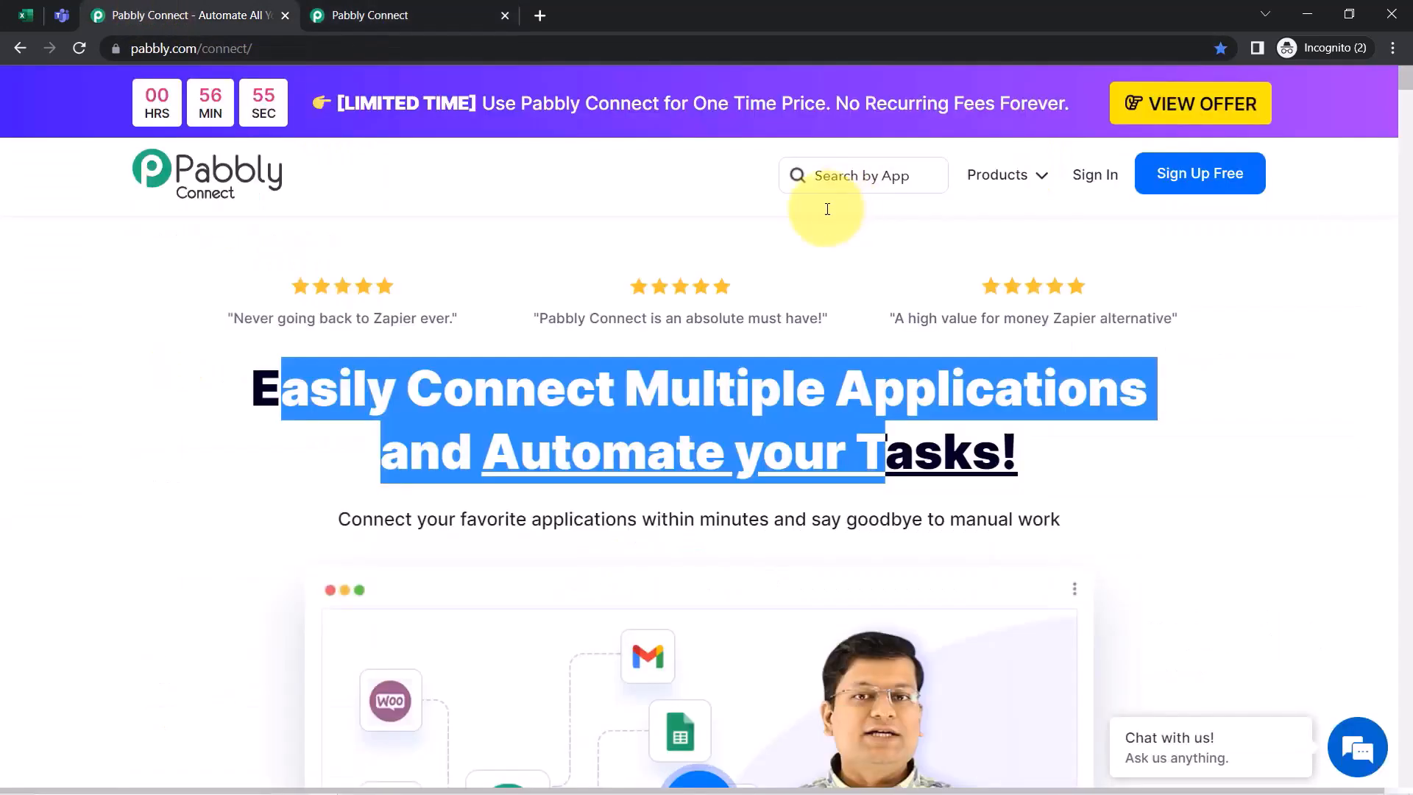
pyautogui.click(434, 347)
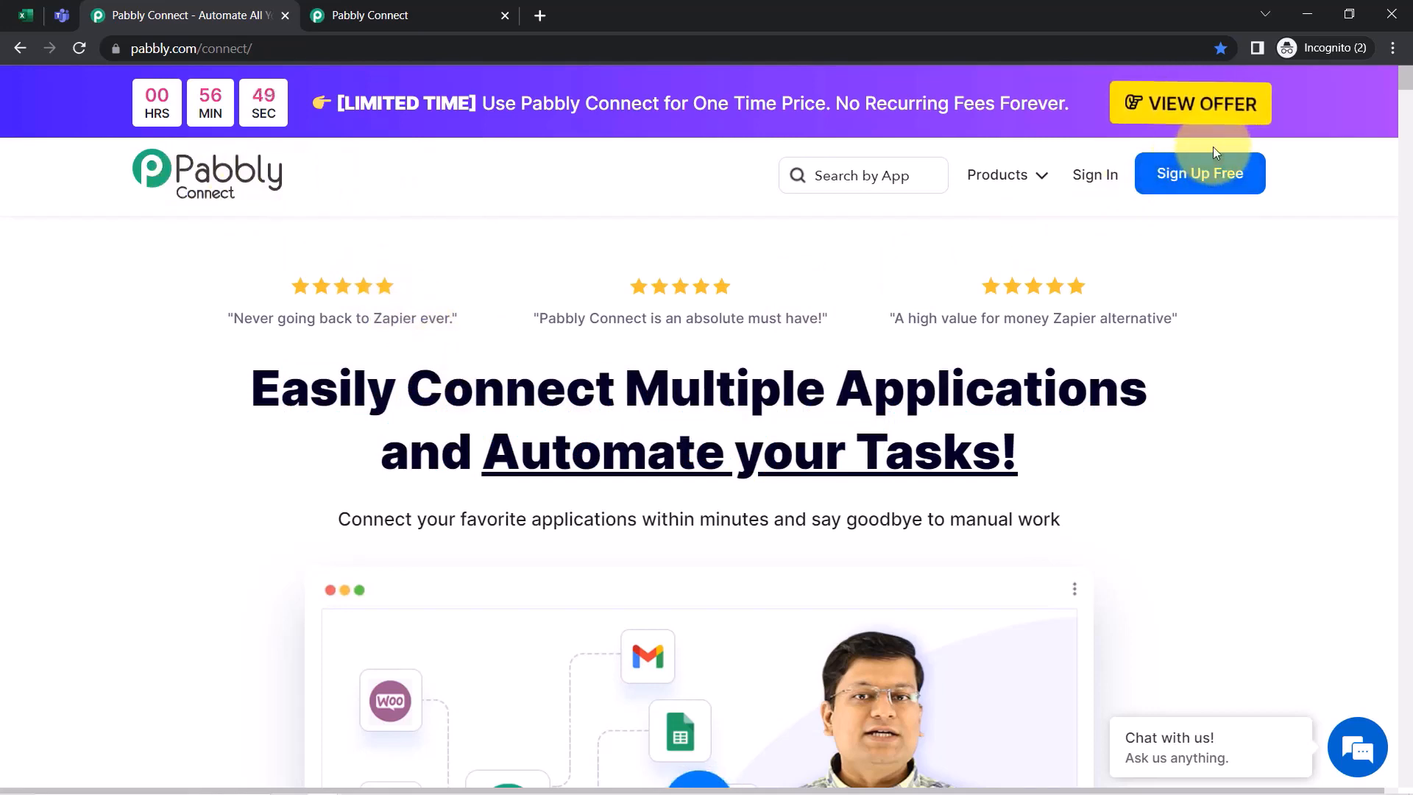
# Recheck the workbook and Teams channel, then bring up the Pabbly Connect dashboard
pyautogui.click(24, 15)
pyautogui.click(51, 12)
pyautogui.click(26, 14)
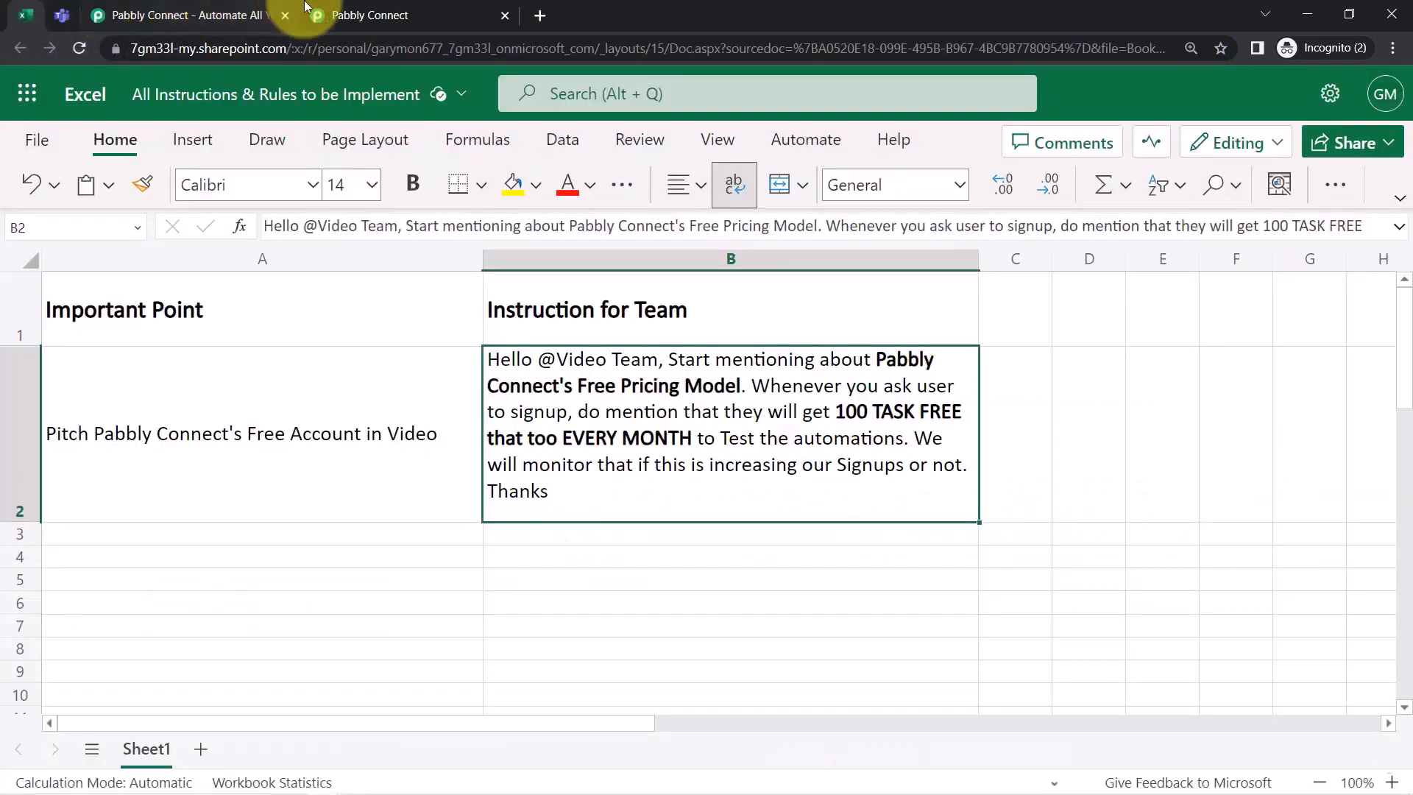
pyautogui.click(326, 11)
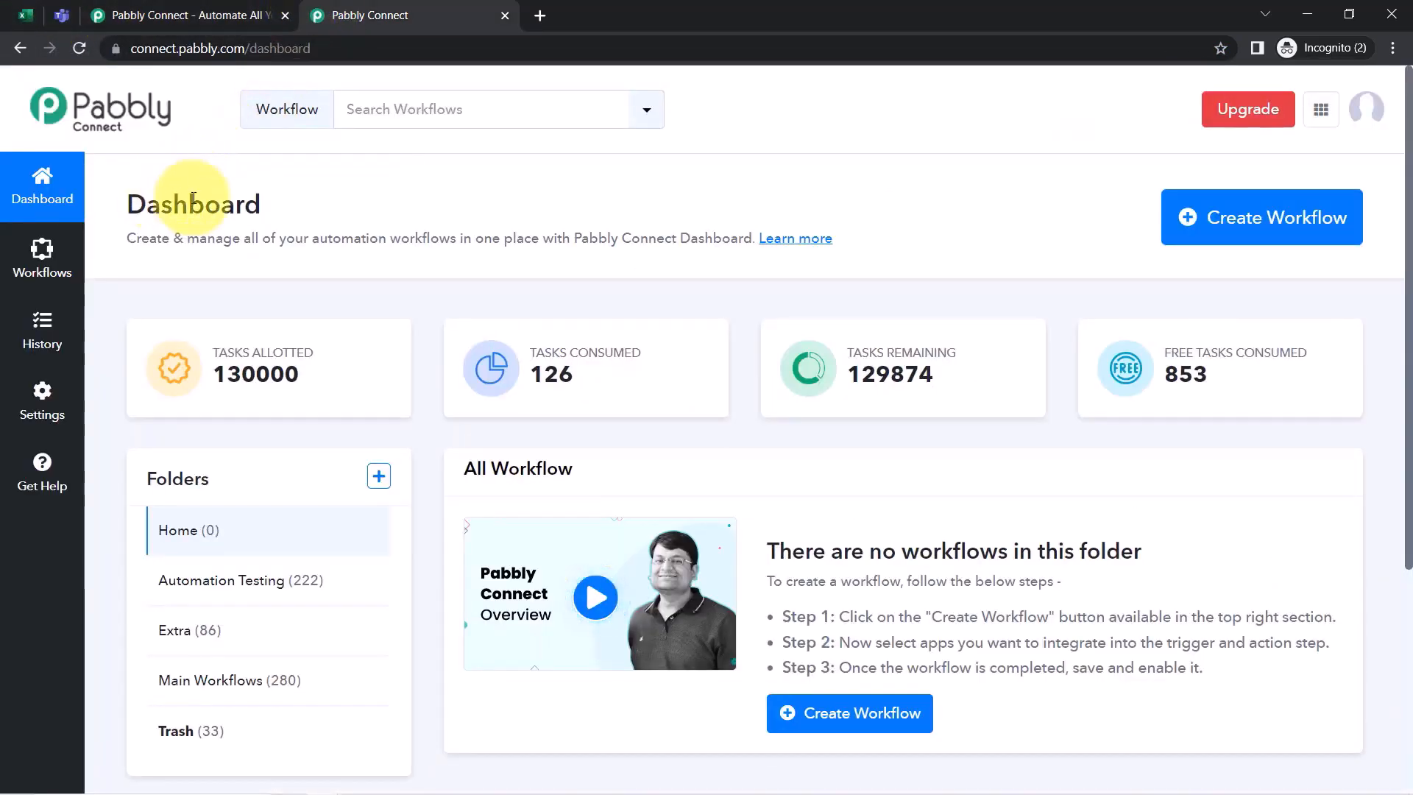
# Create the workflow 'Automate the Message Sending from MS Excel to Microsoft Teams', correcting 'Automte' to 'Automate'
pyautogui.moveTo(162, 203); pyautogui.dragTo(237, 200)
pyautogui.click(1263, 215)
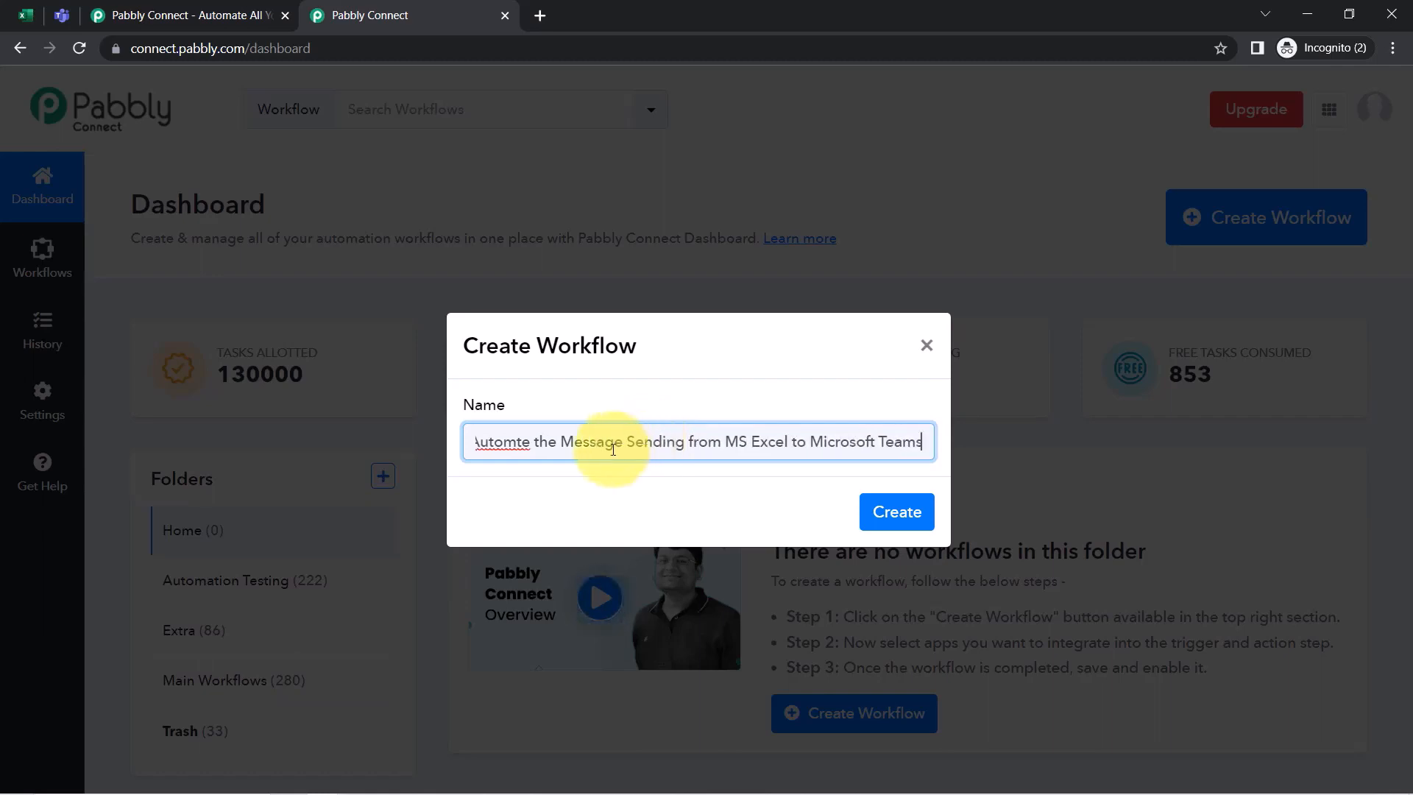
pyautogui.rightClick(496, 440)
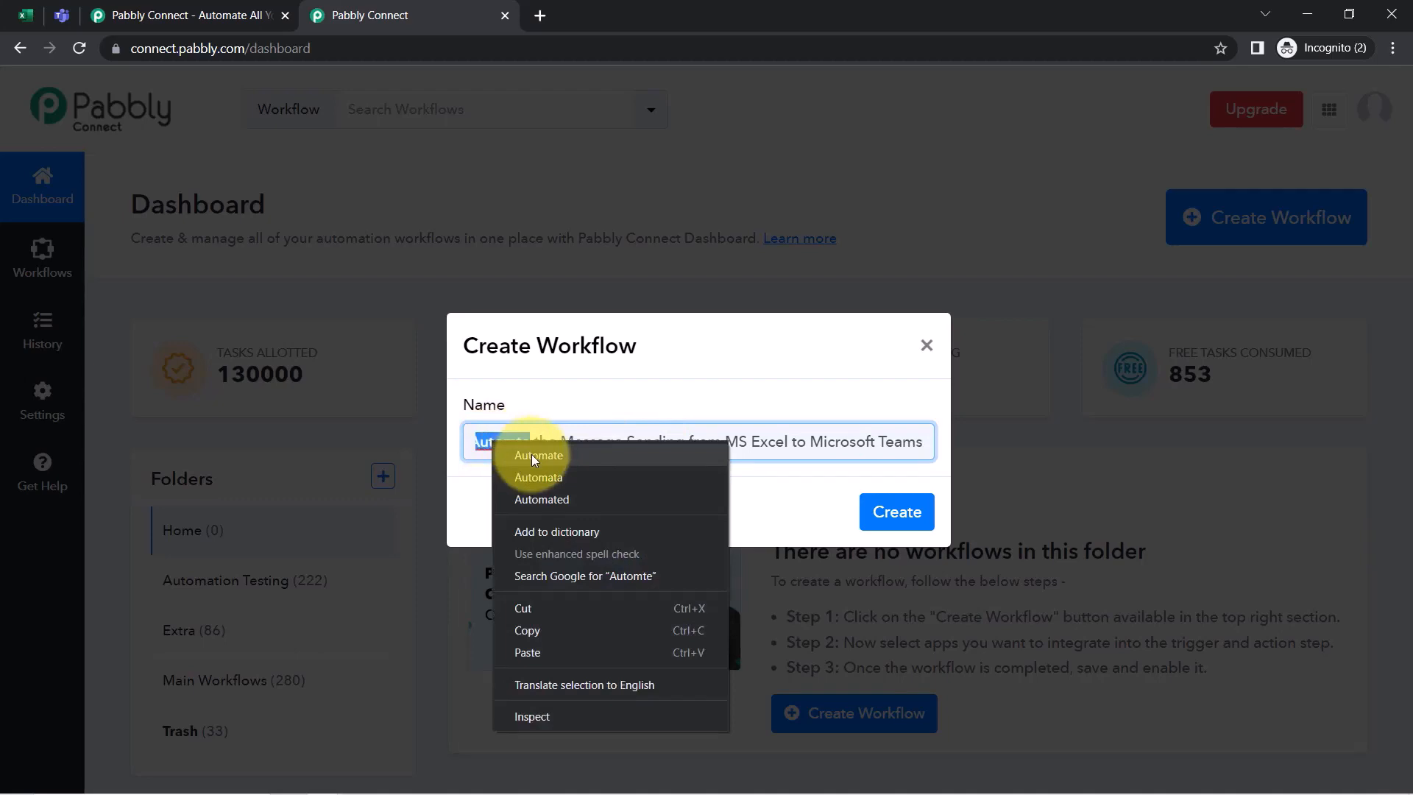
pyautogui.click(531, 453)
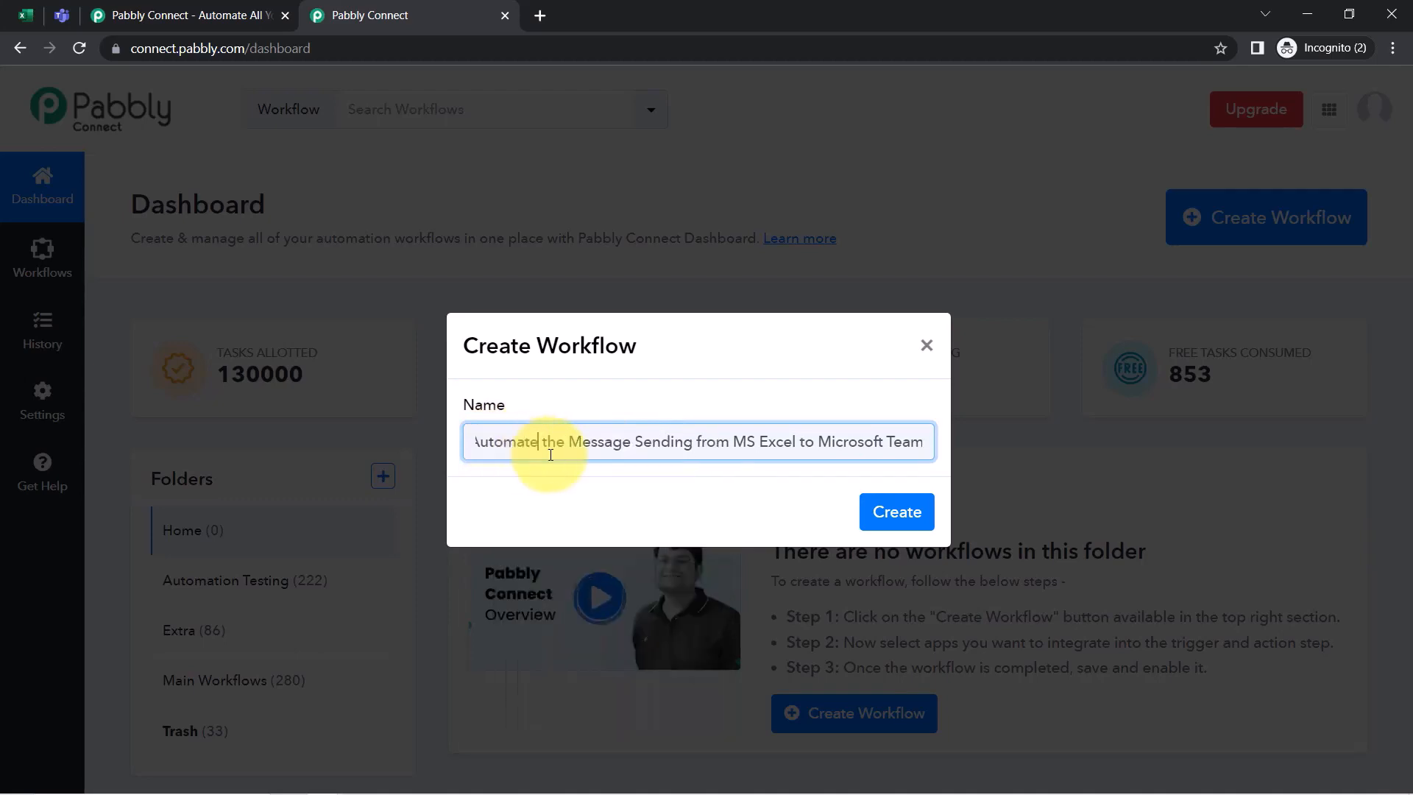
pyautogui.click(907, 519)
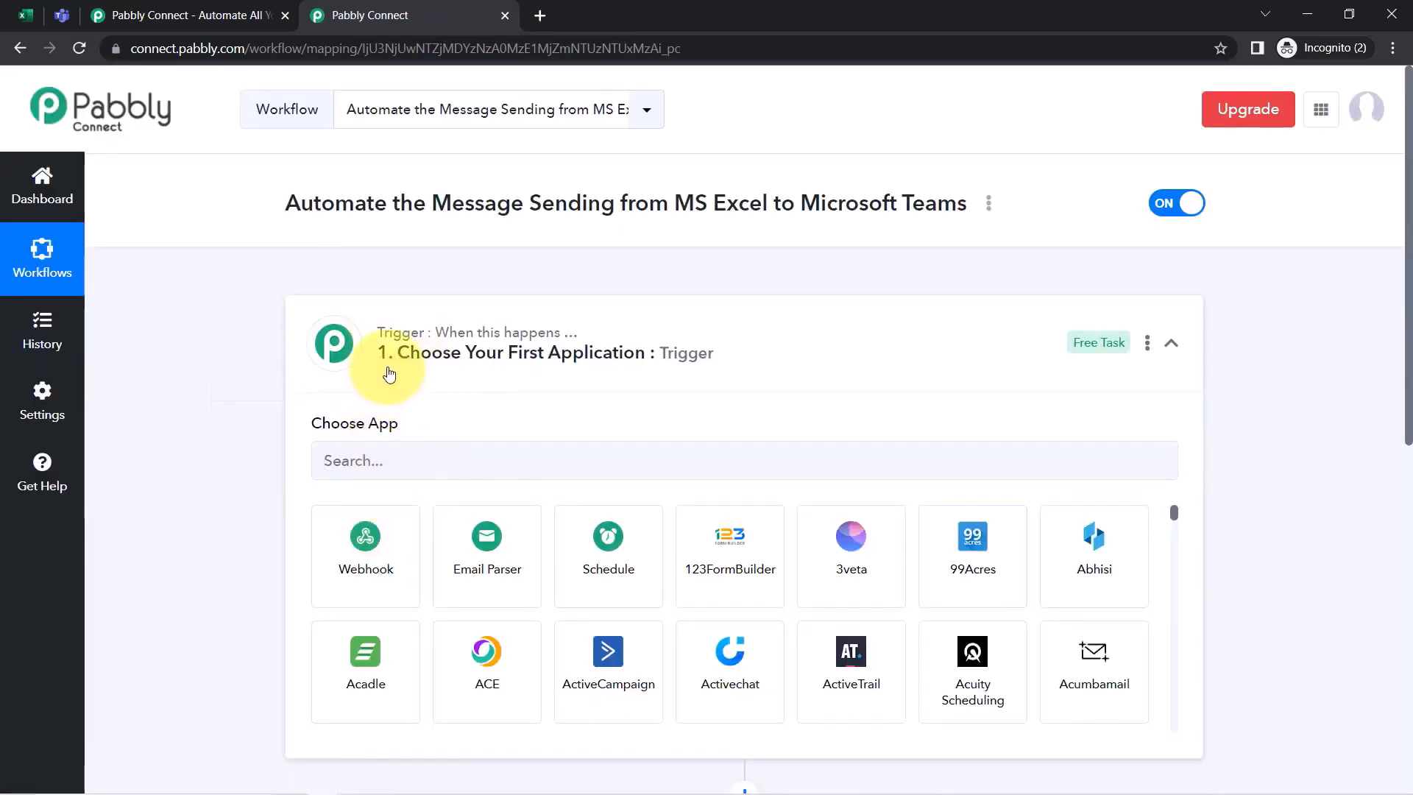
# Search 'exce' and set Microsoft Excel as the trigger app
pyautogui.click(391, 363)
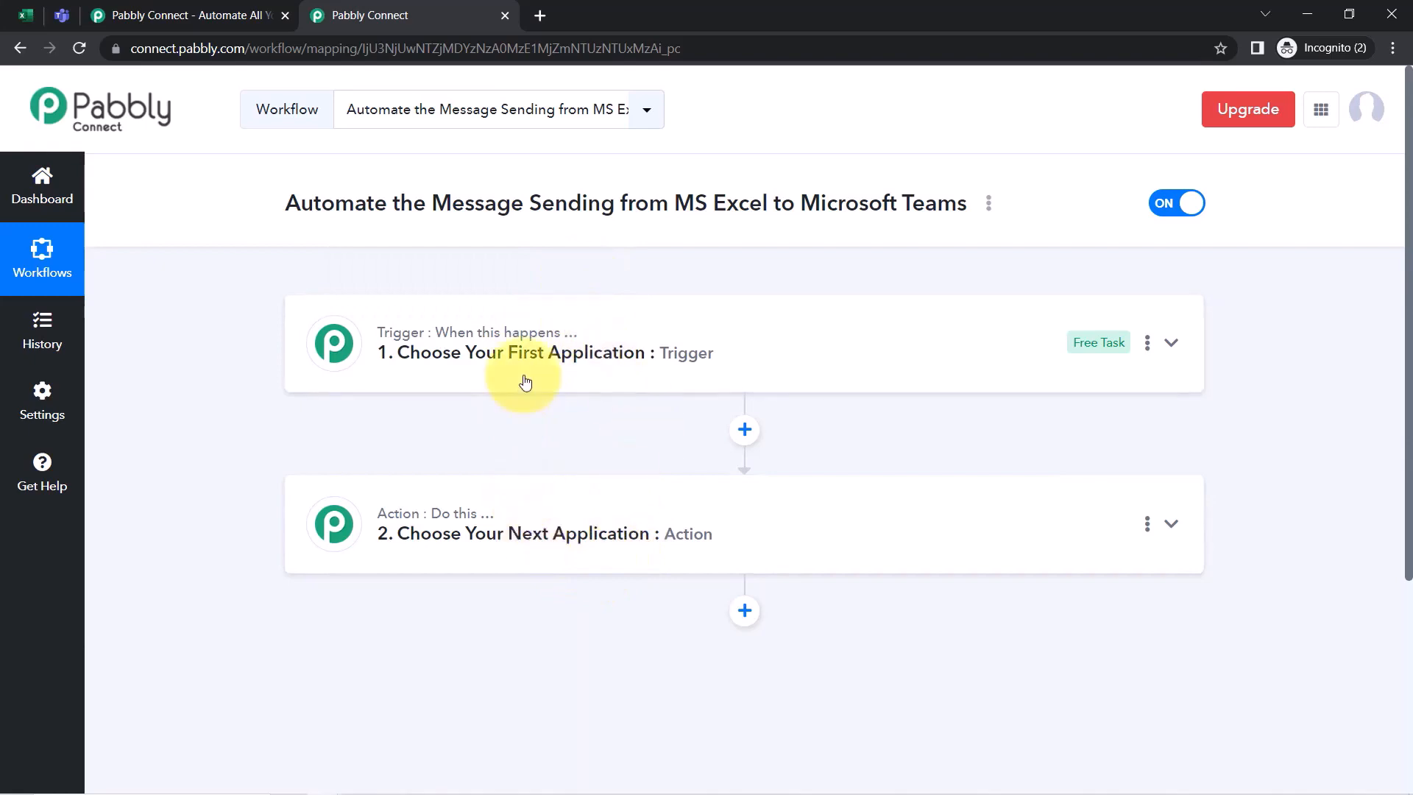
pyautogui.click(519, 335)
pyautogui.moveTo(321, 203); pyautogui.dragTo(662, 206)
pyautogui.scroll(-3, 588, 243)
pyautogui.click(524, 282)
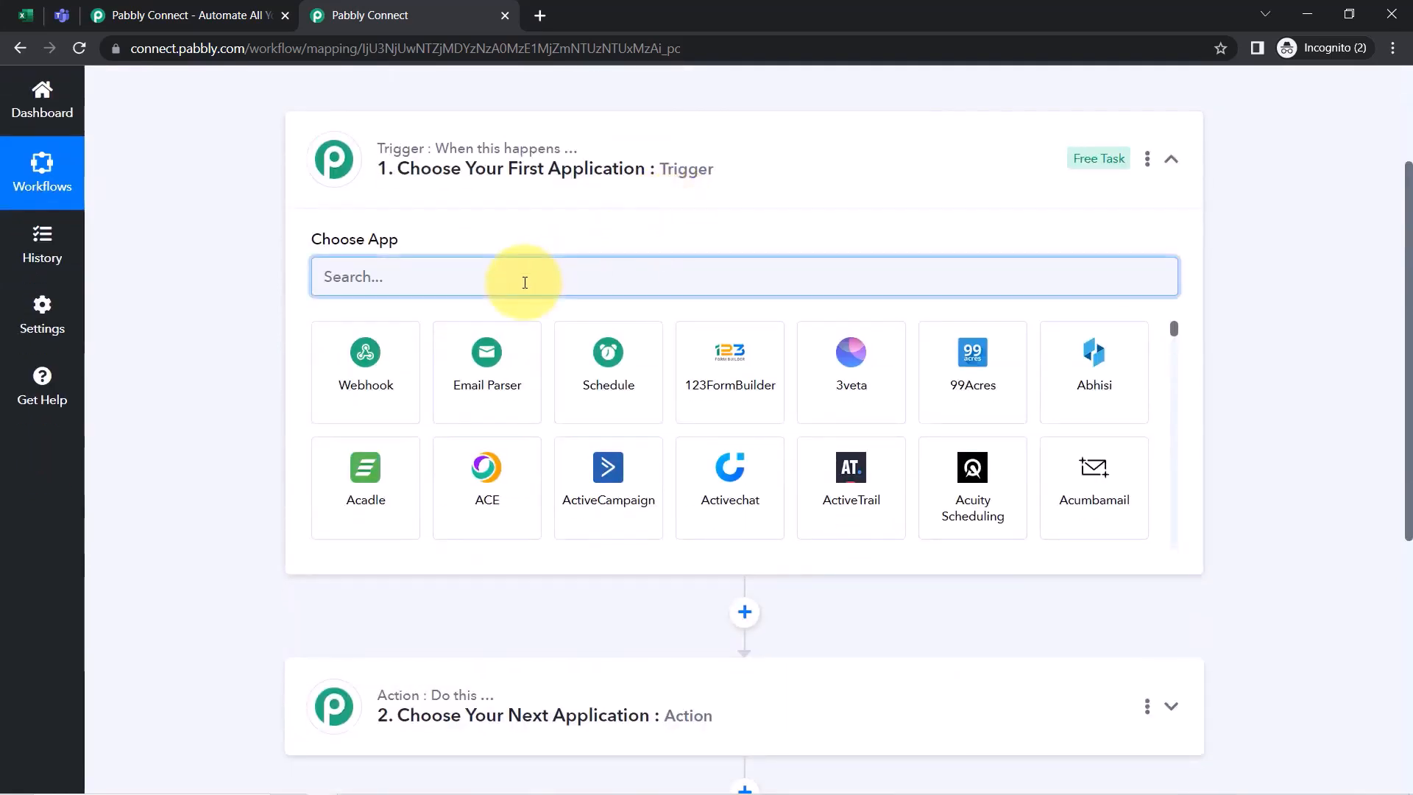
pyautogui.write('excel')
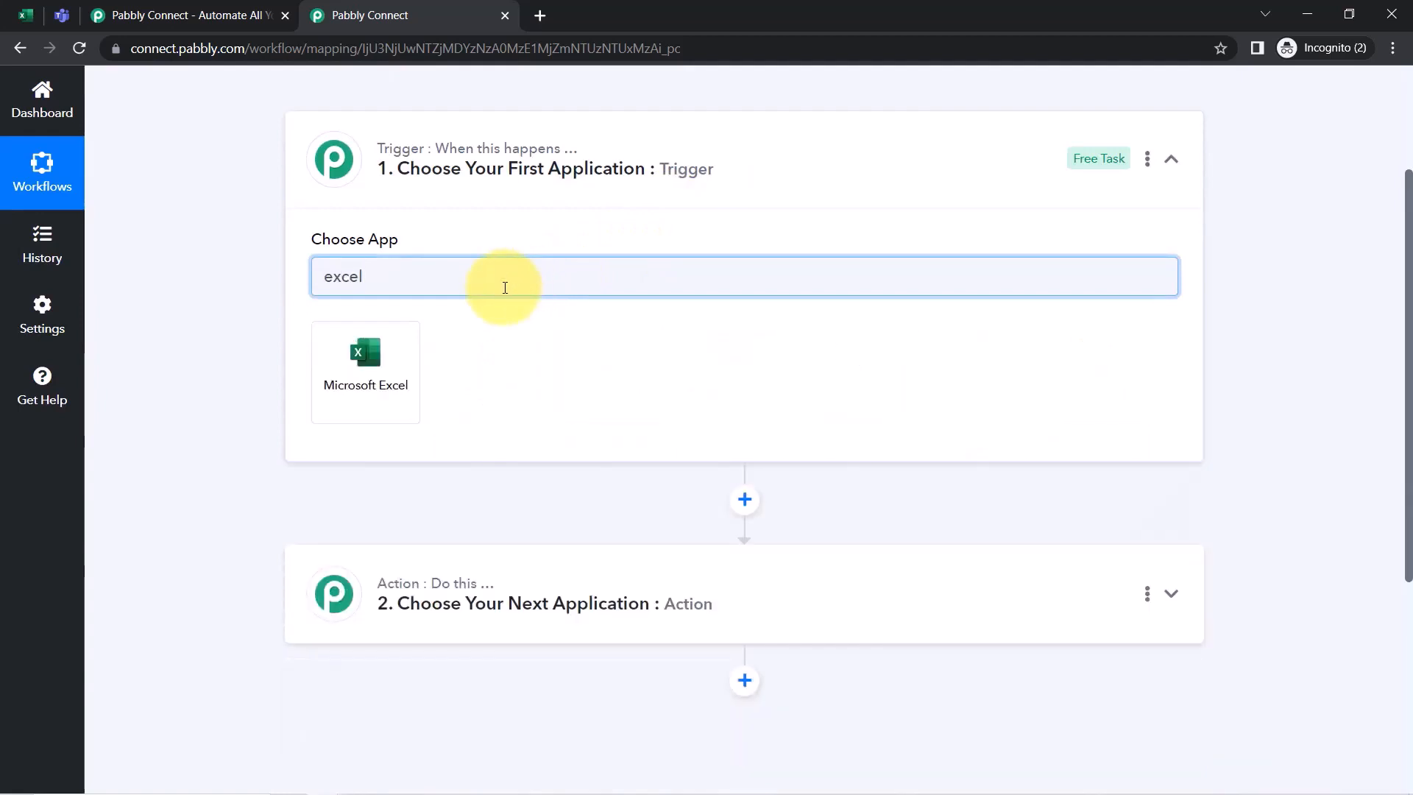
pyautogui.click(353, 364)
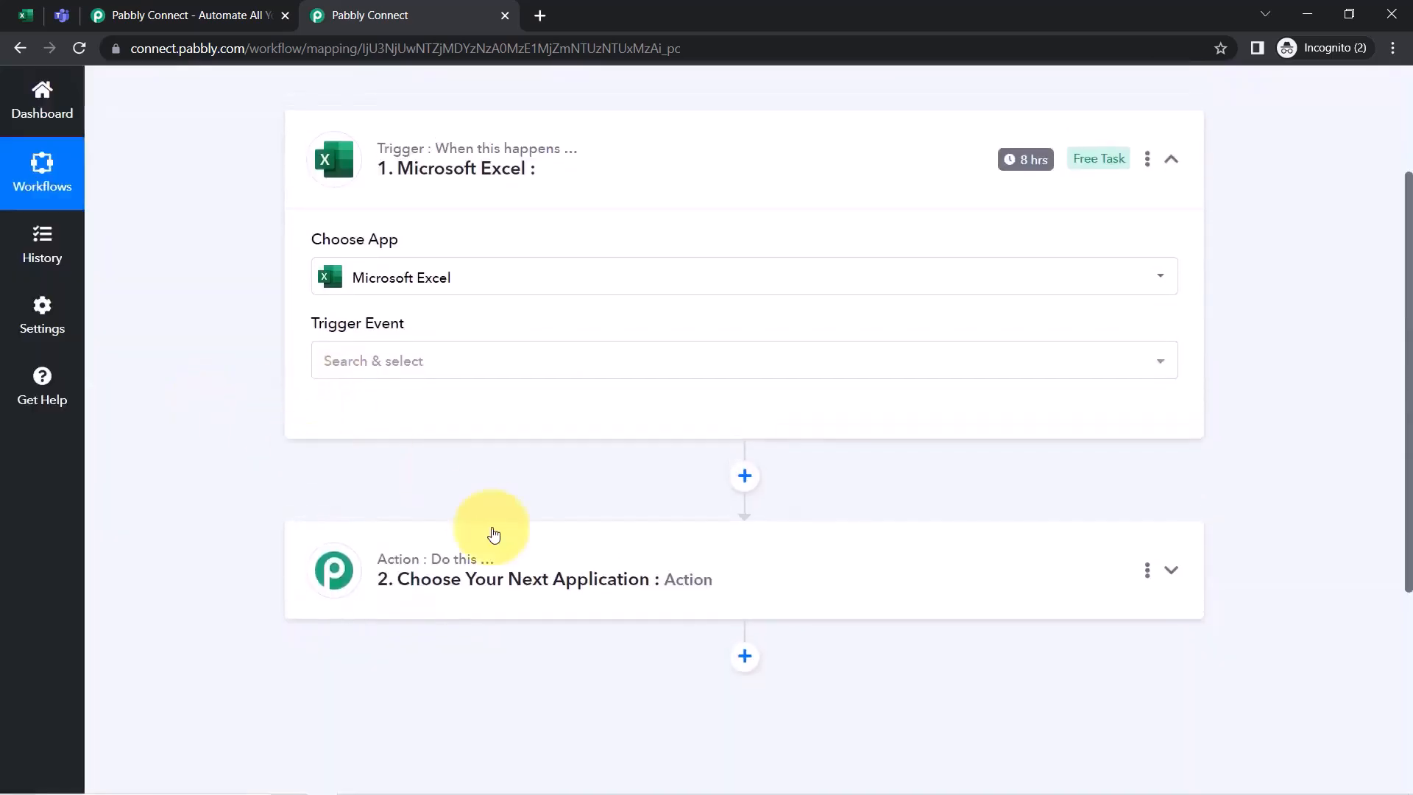
# Search 'teams' and set Microsoft Teams as the action app
pyautogui.click(471, 563)
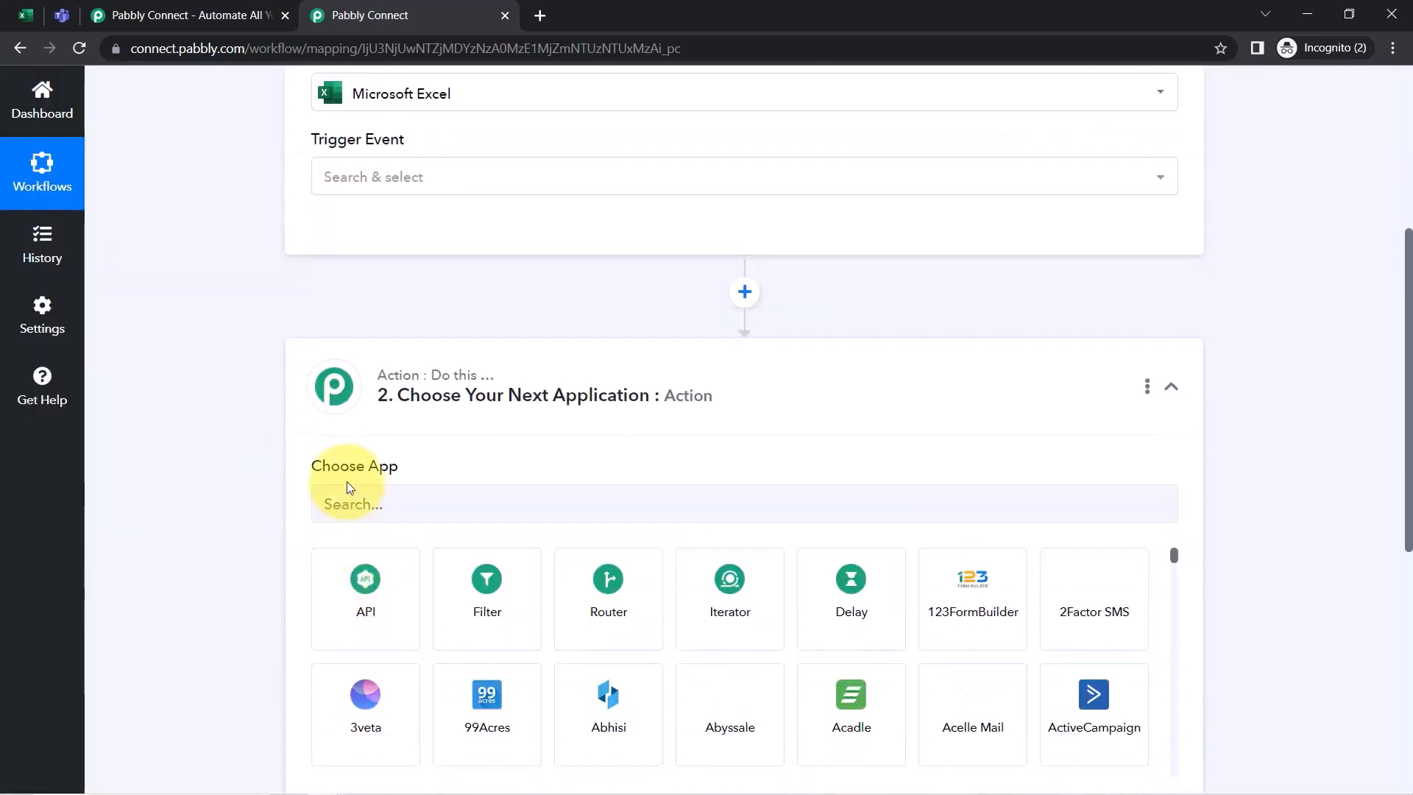
pyautogui.click(348, 494)
pyautogui.write('teams')
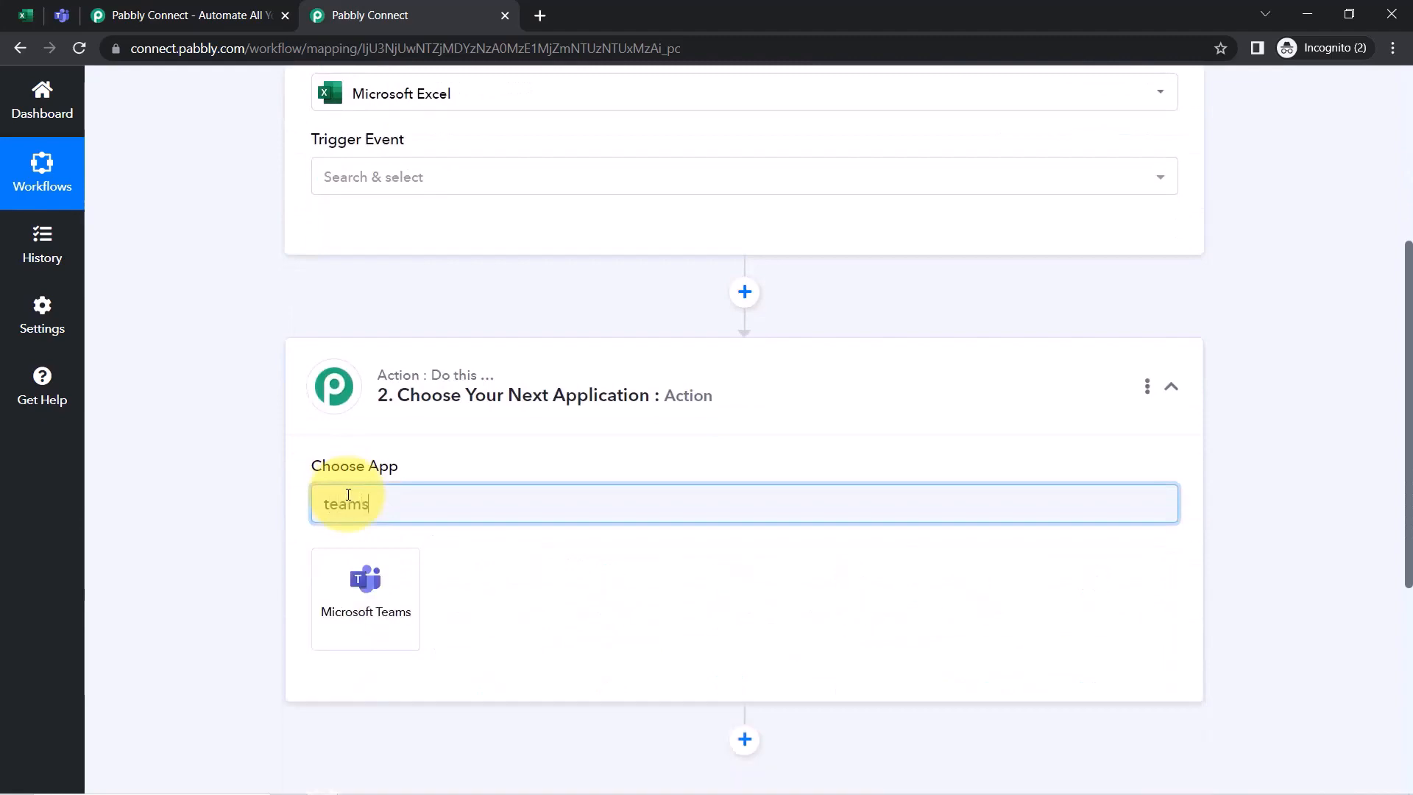
pyautogui.click(367, 613)
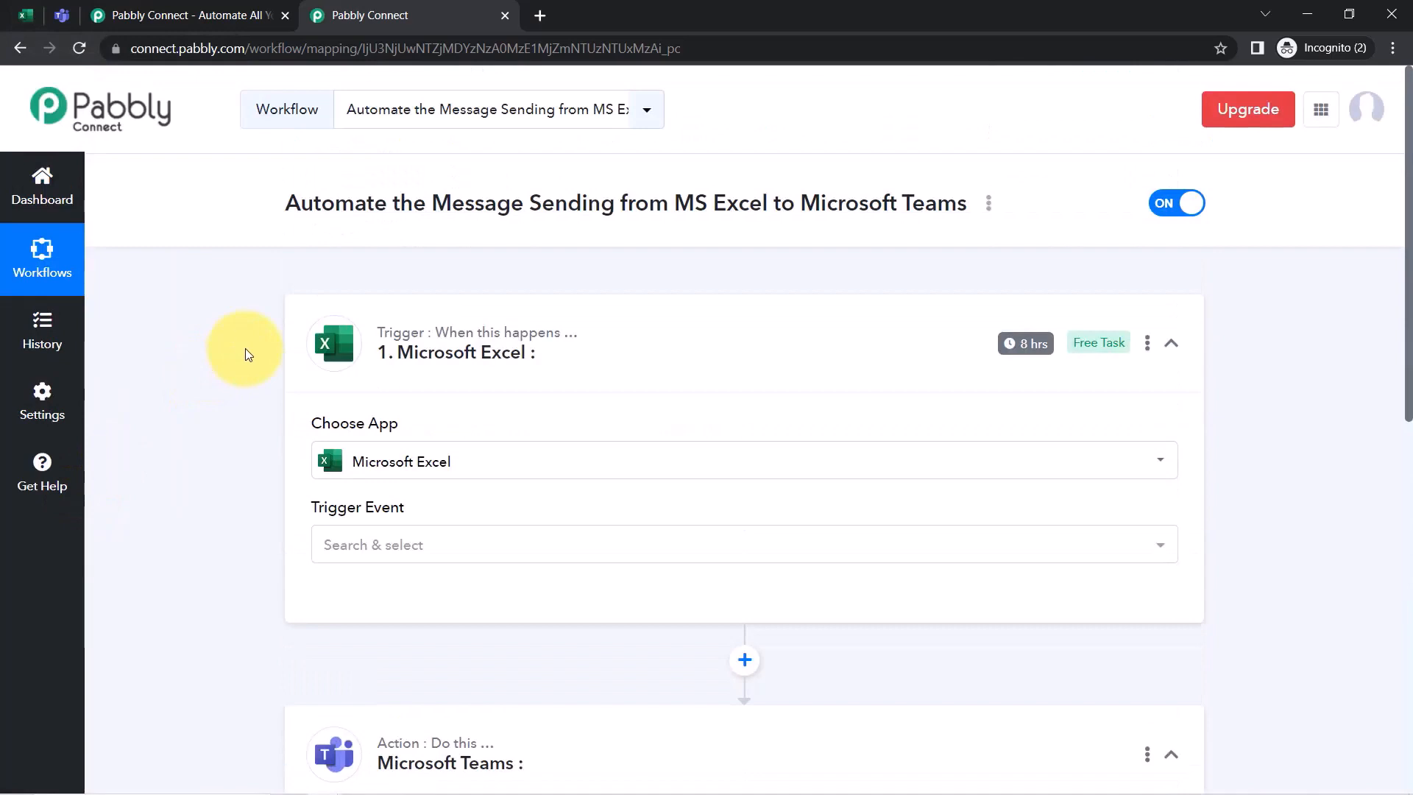
pyautogui.click(347, 353)
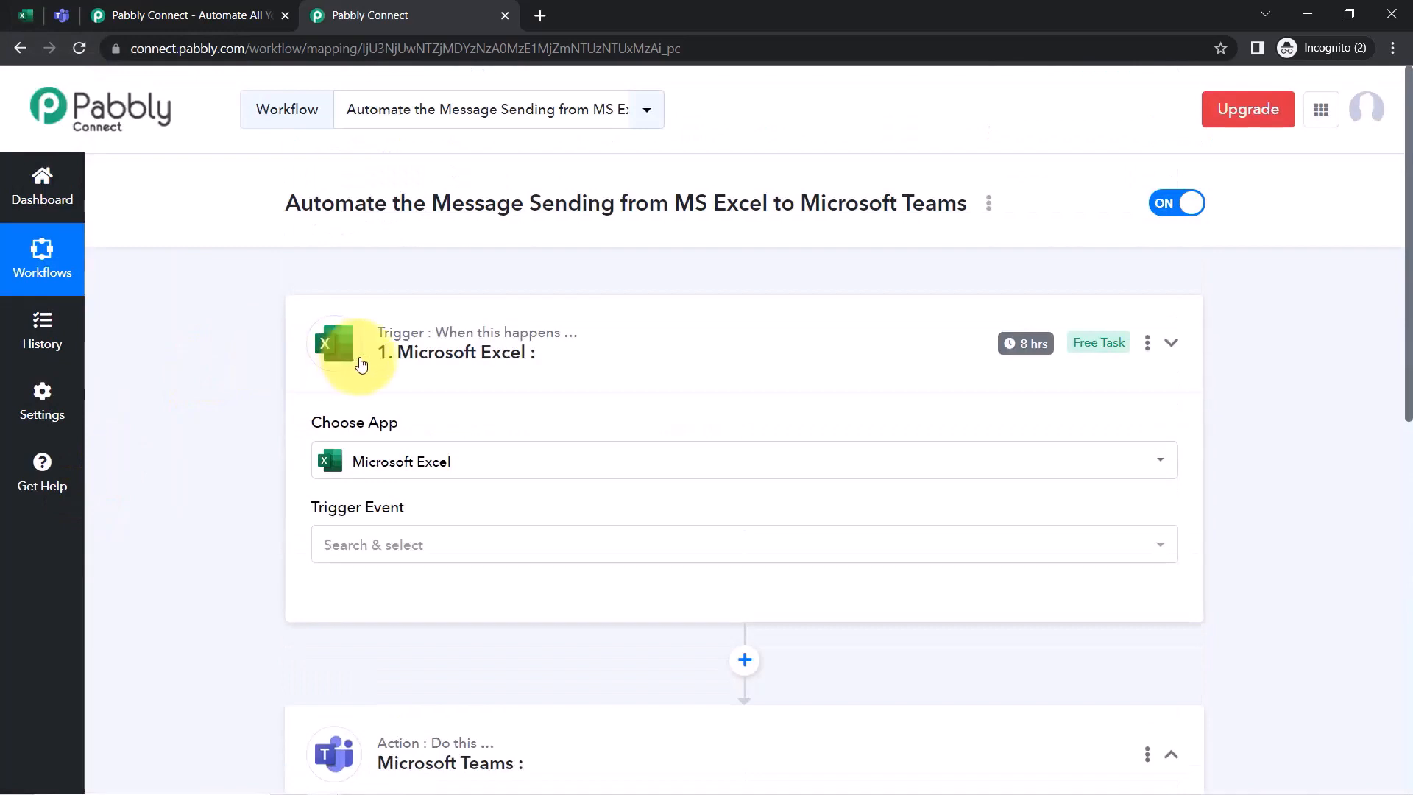
pyautogui.click(391, 541)
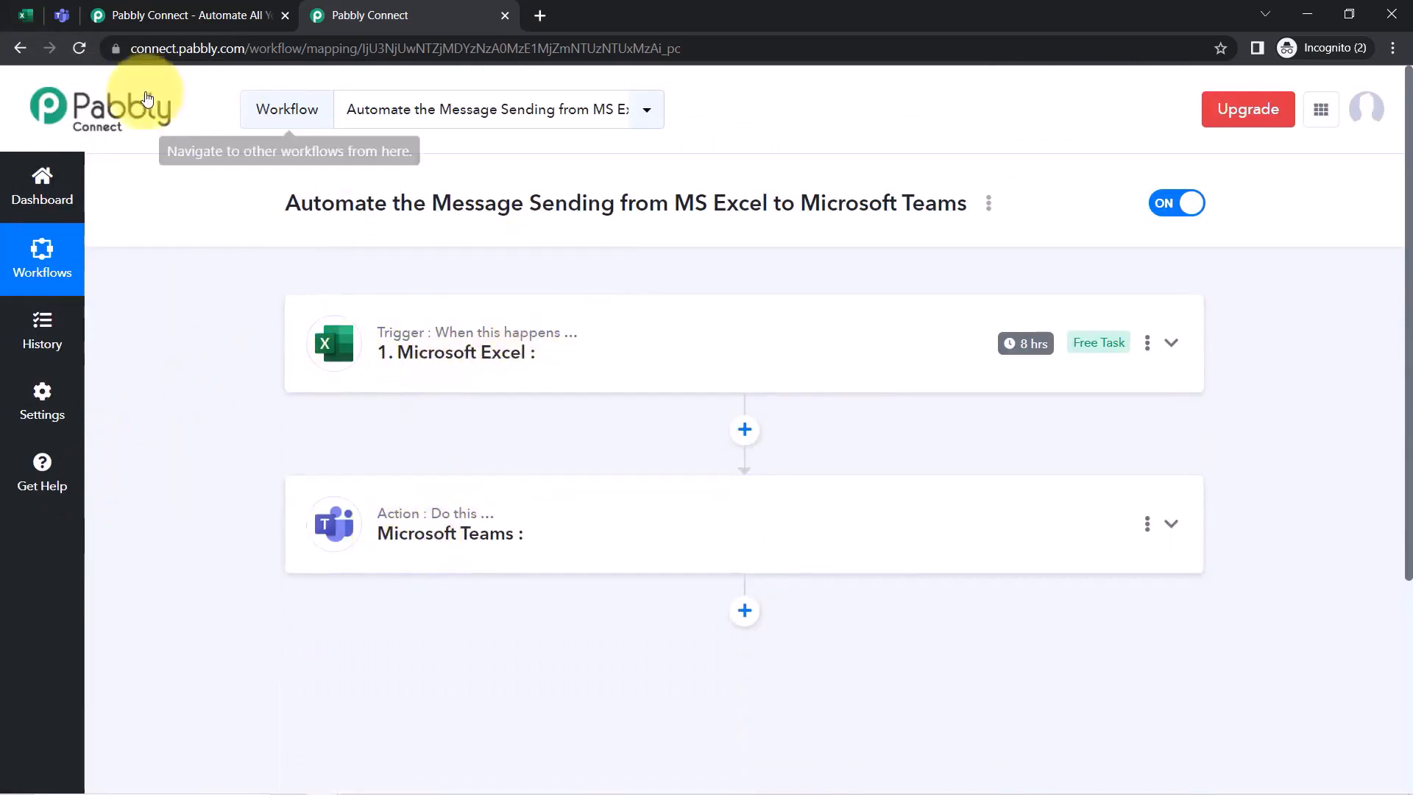
pyautogui.click(454, 366)
pyautogui.scroll(-2, 454, 367)
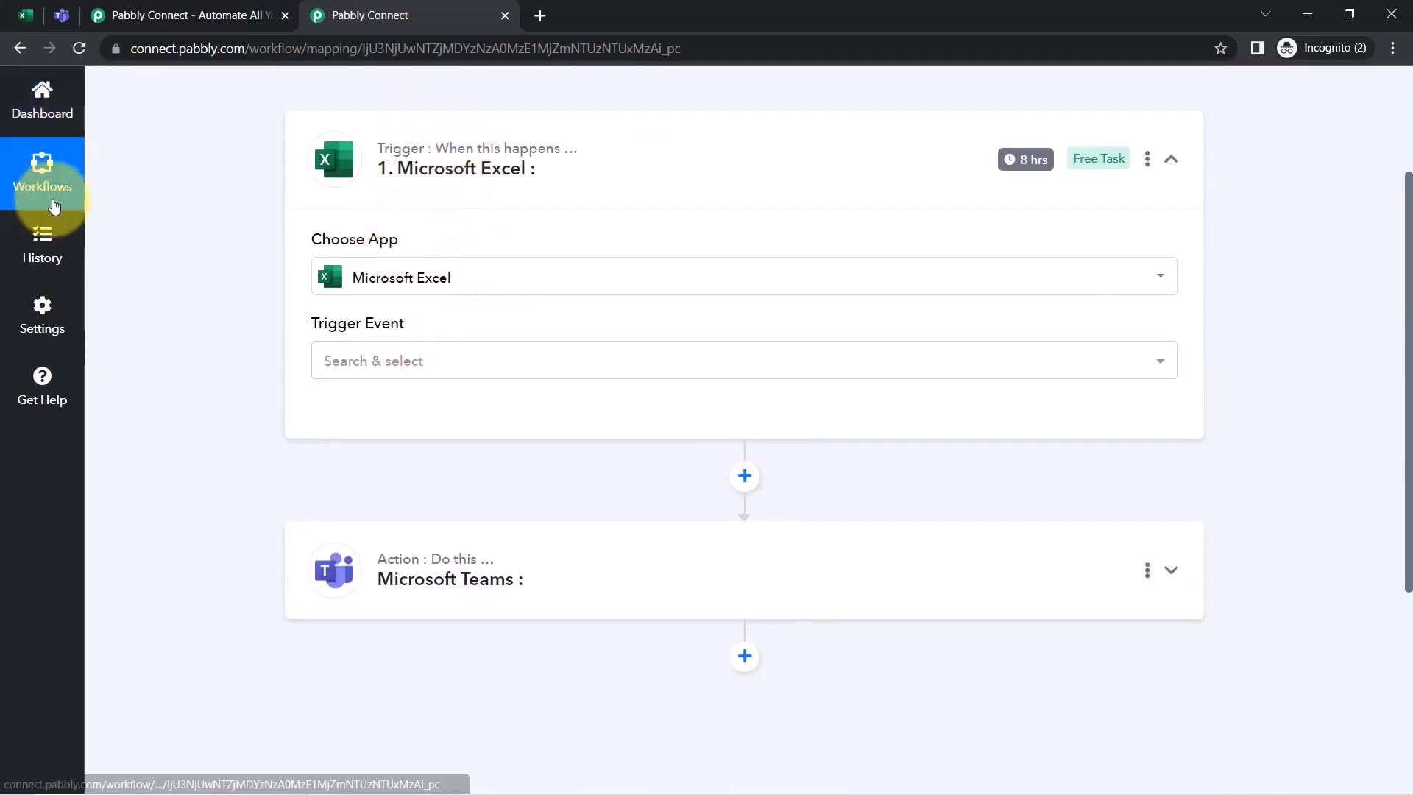
# Set the Excel trigger event to New Row in Worksheet and start connecting an account
pyautogui.click(375, 366)
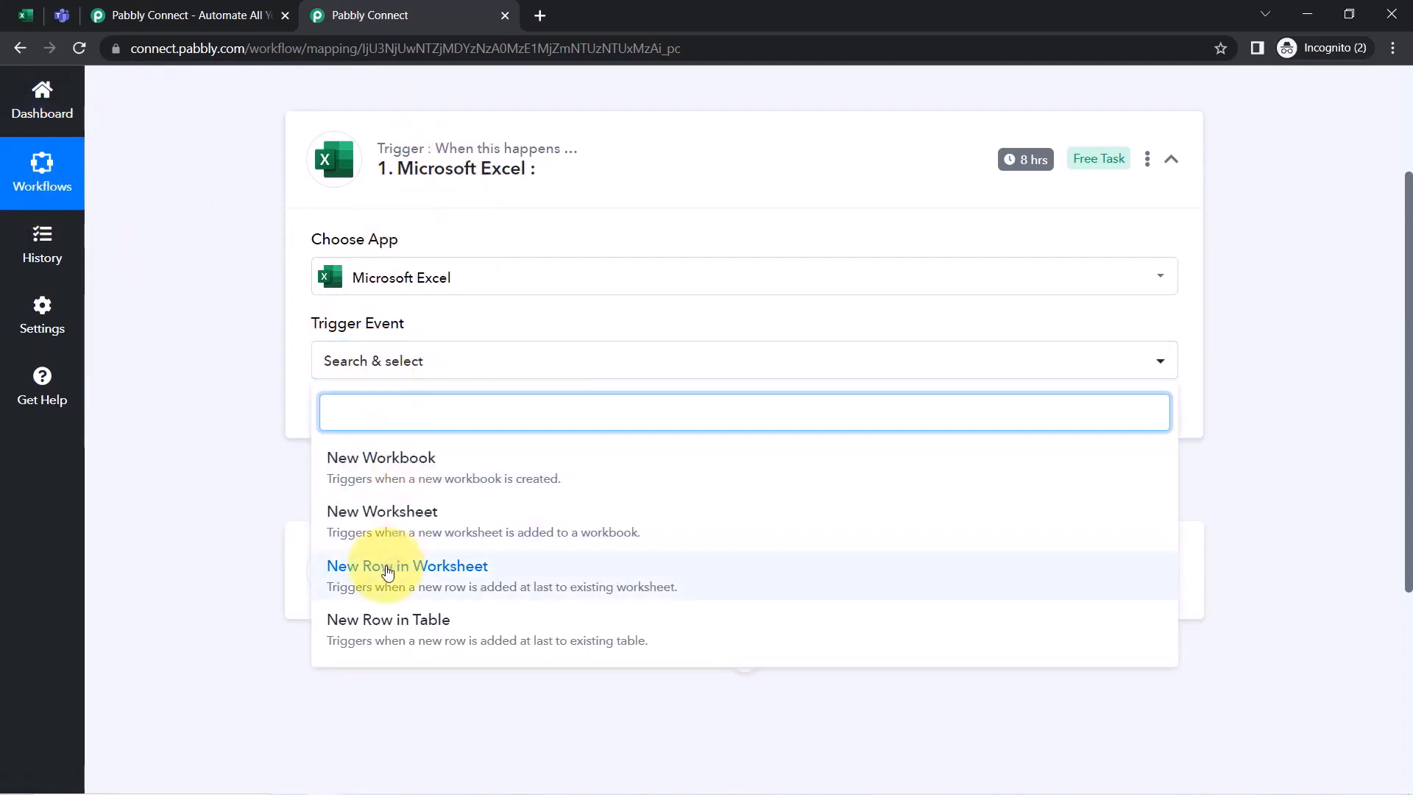
pyautogui.click(388, 573)
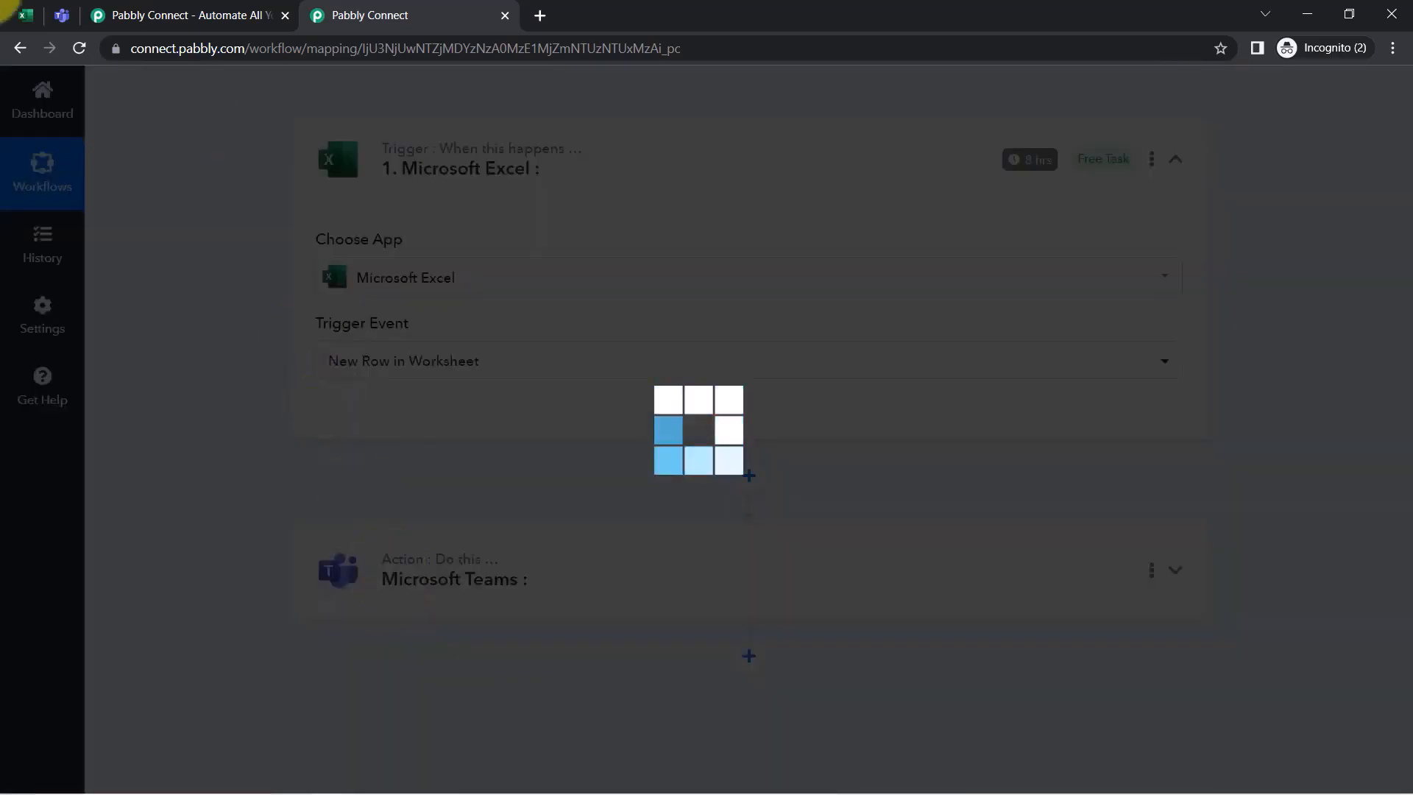
pyautogui.click(24, 13)
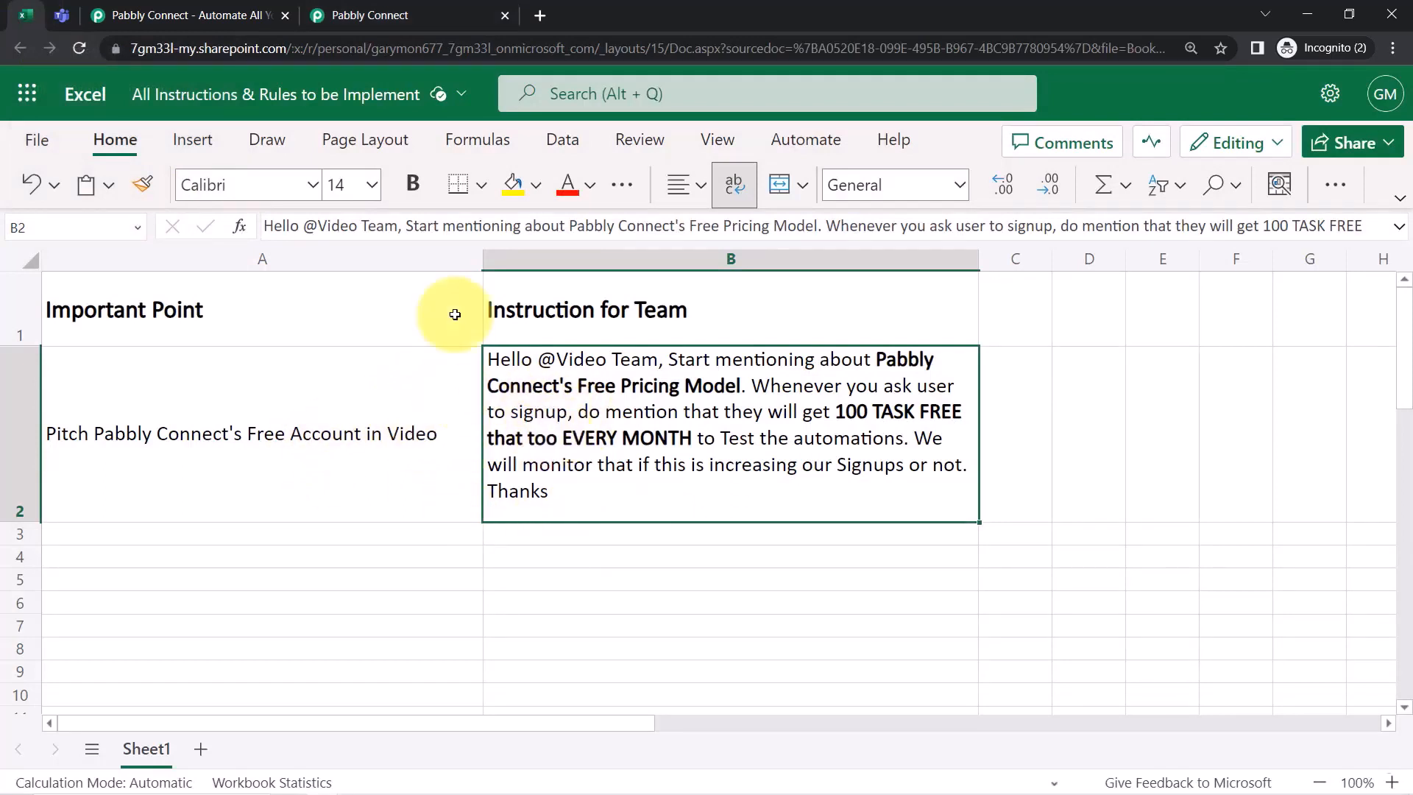
pyautogui.click(395, 10)
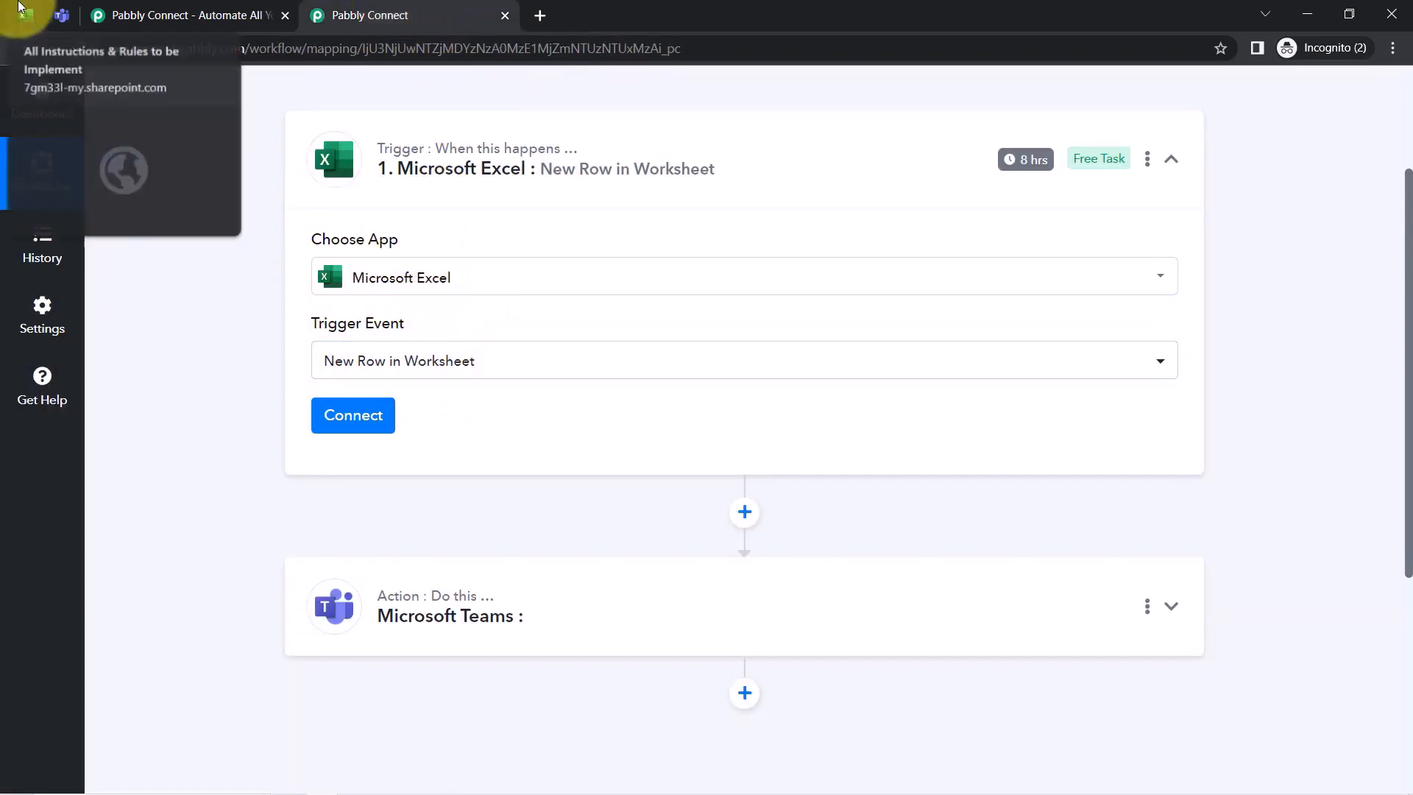
pyautogui.click(26, 14)
pyautogui.click(395, 10)
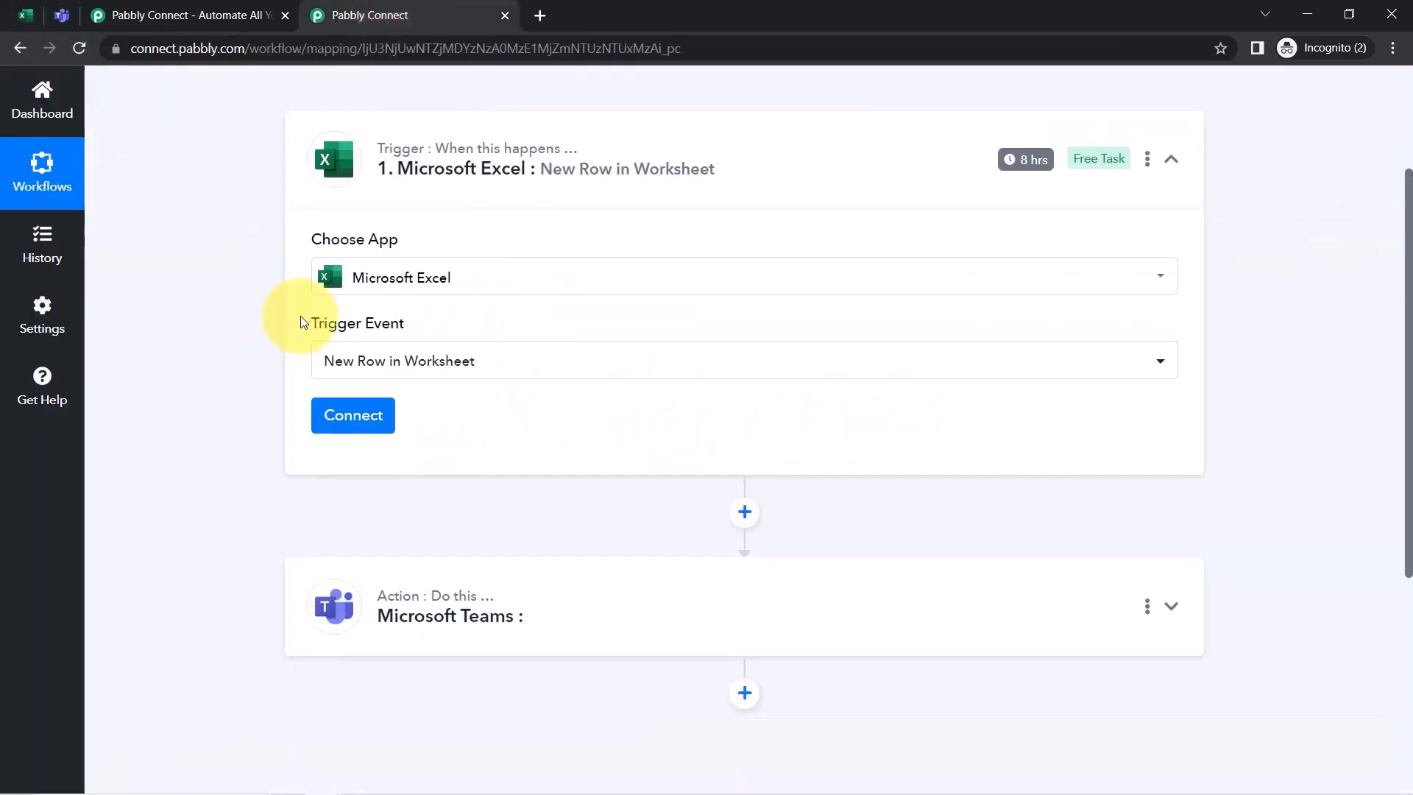
pyautogui.click(356, 416)
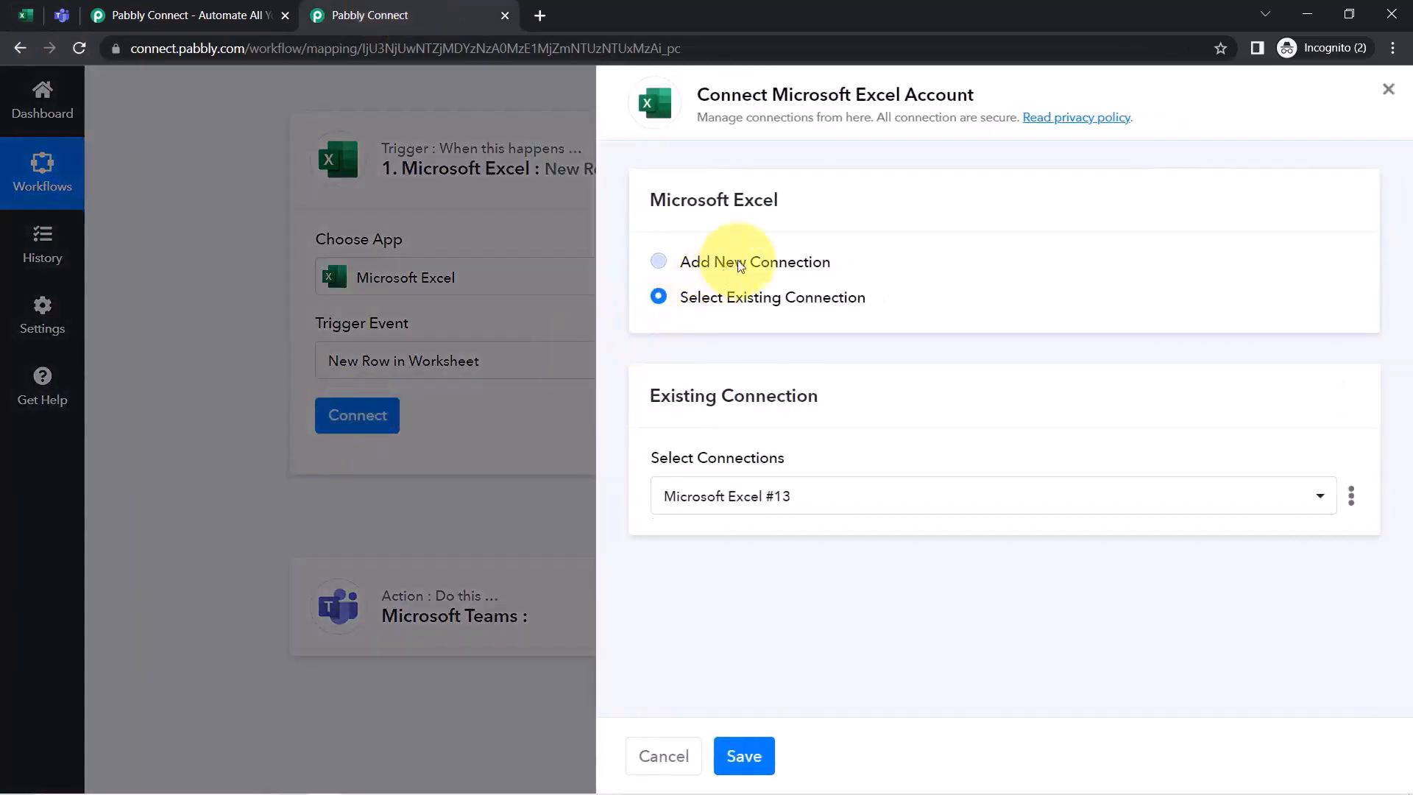
# Add a new Microsoft Excel connection, consenting on behalf of the organization and accepting permissions
pyautogui.click(740, 265)
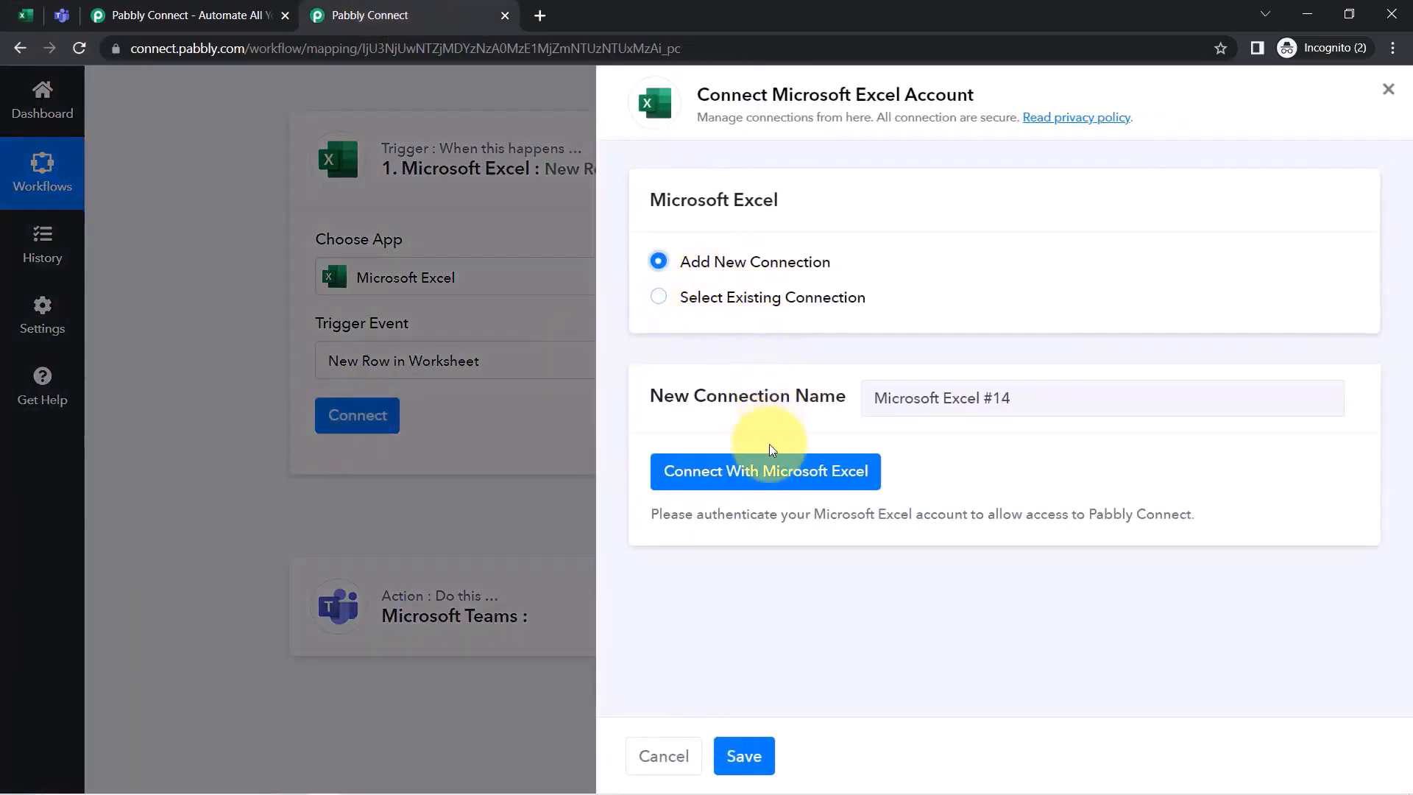
pyautogui.click(764, 468)
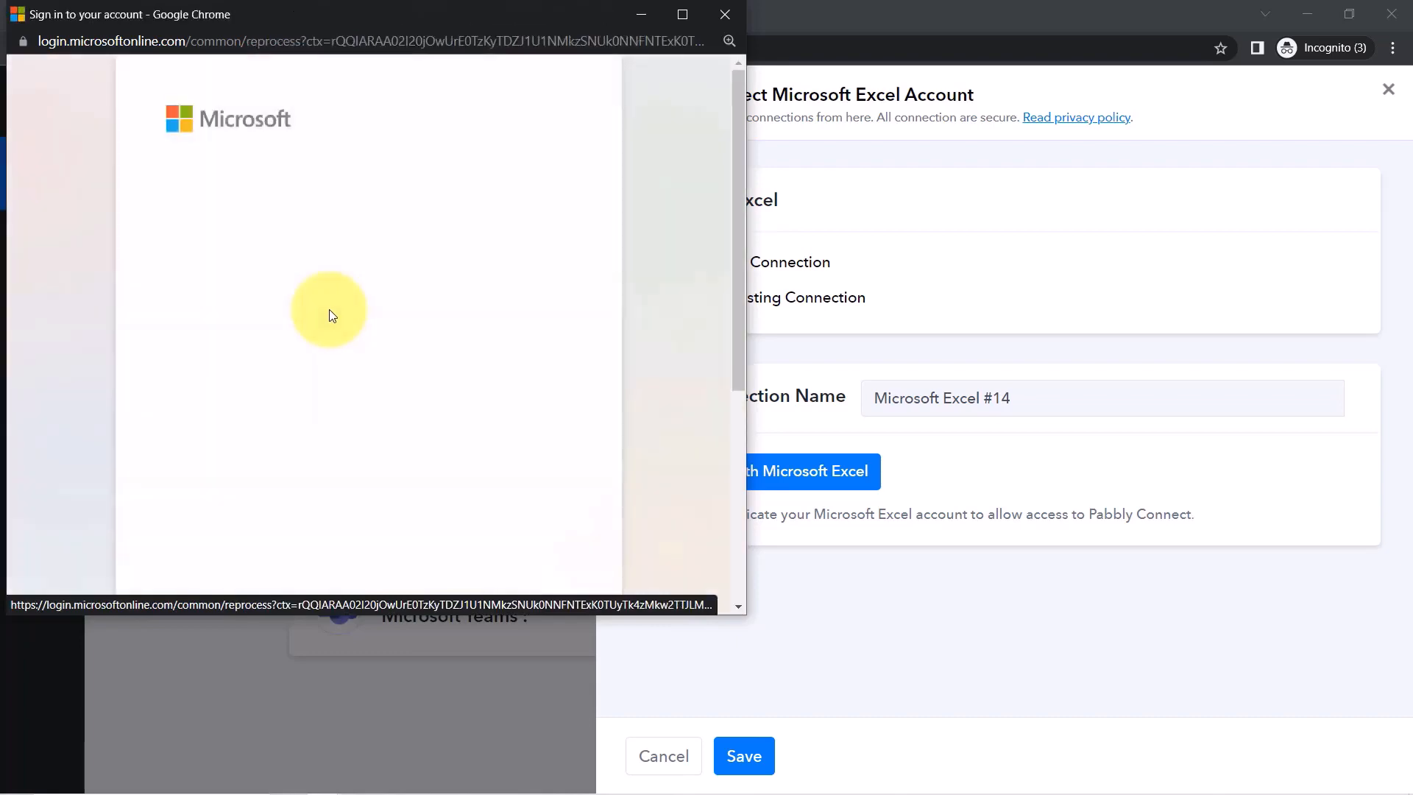
pyautogui.moveTo(733, 233); pyautogui.dragTo(731, 493)
pyautogui.click(320, 362)
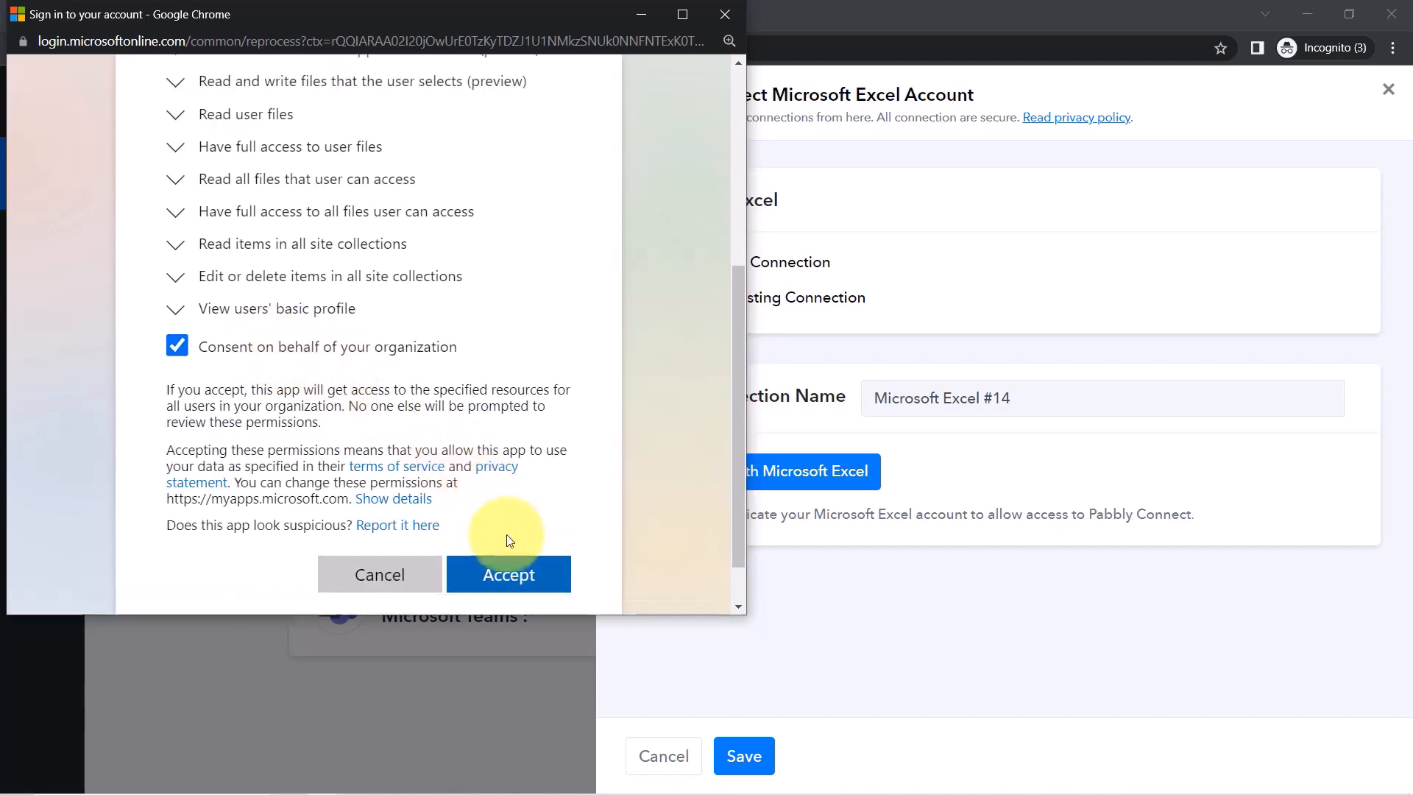
pyautogui.click(499, 569)
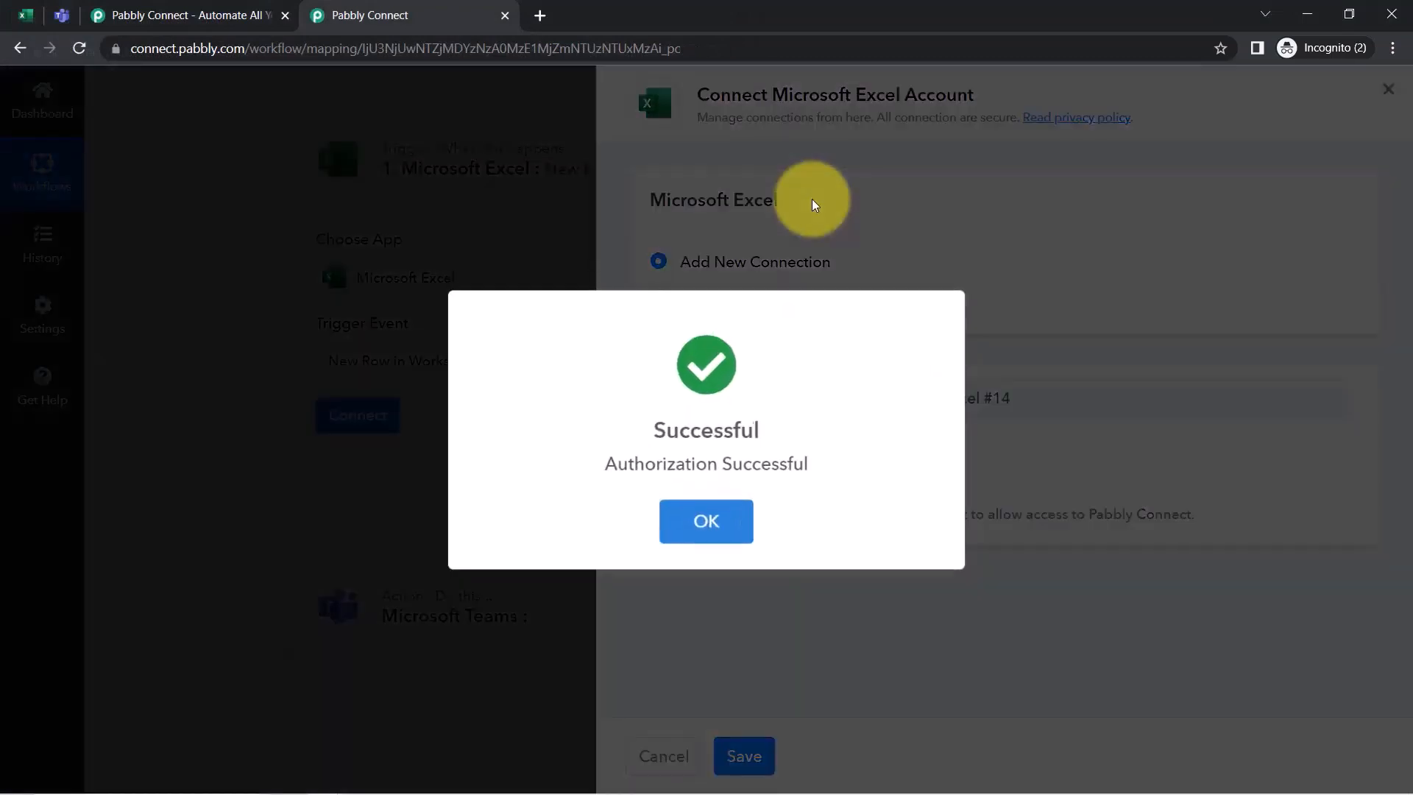
pyautogui.click(706, 521)
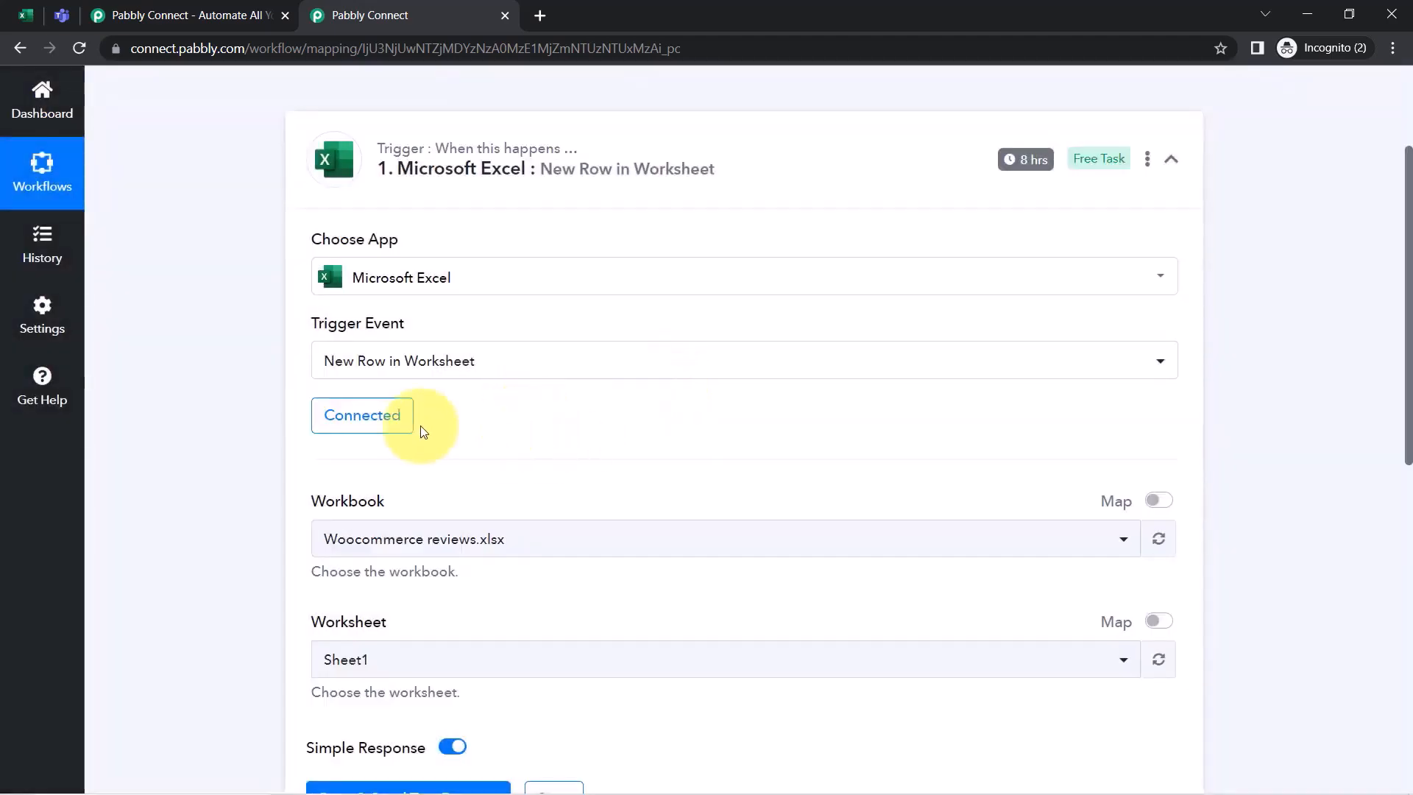
# Choose workbook 'All Instructions & Rules to be Implement.xlsx' with worksheet Sheet1 for the trigger
pyautogui.moveTo(1408, 341); pyautogui.dragTo(1407, 444)
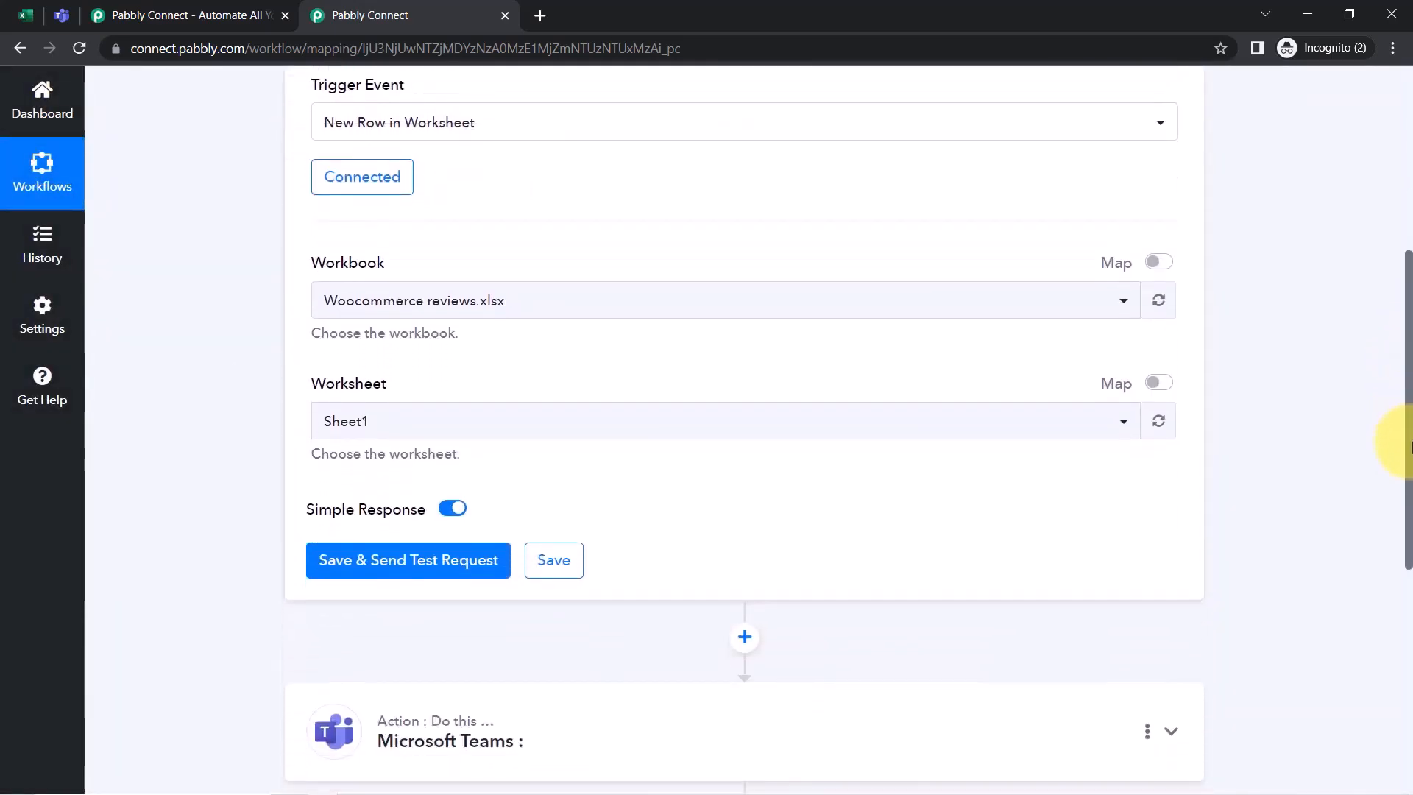
pyautogui.click(483, 308)
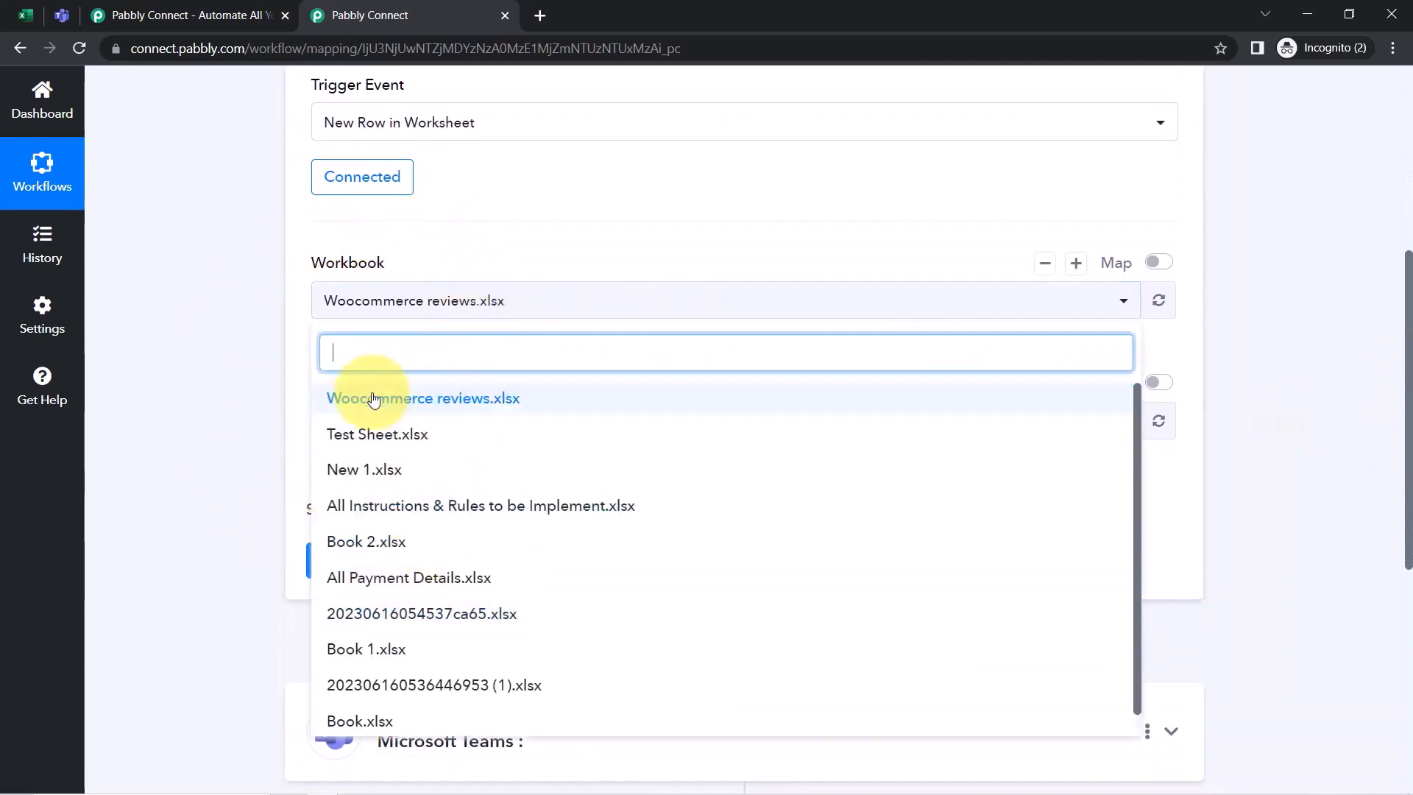
pyautogui.click(145, 155)
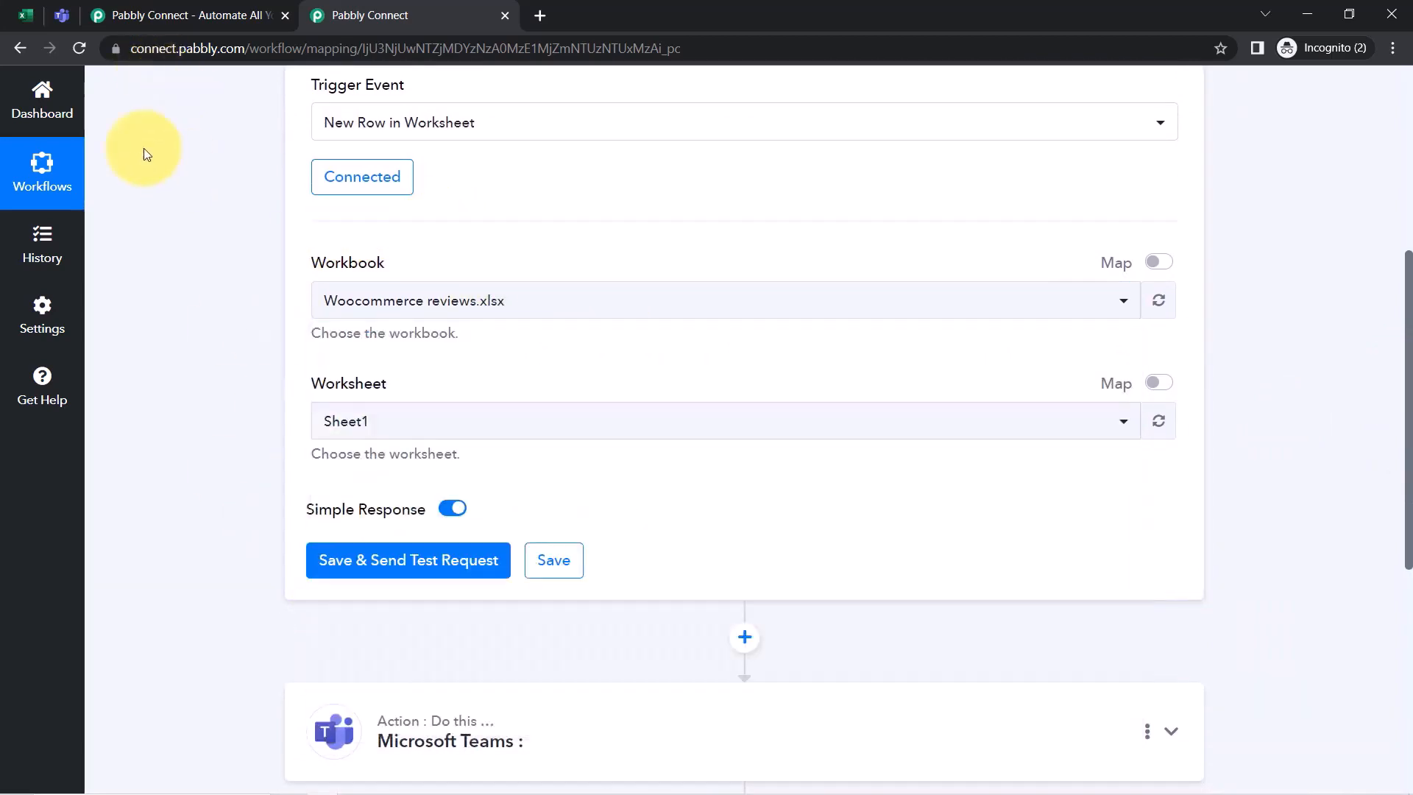
pyautogui.click(24, 16)
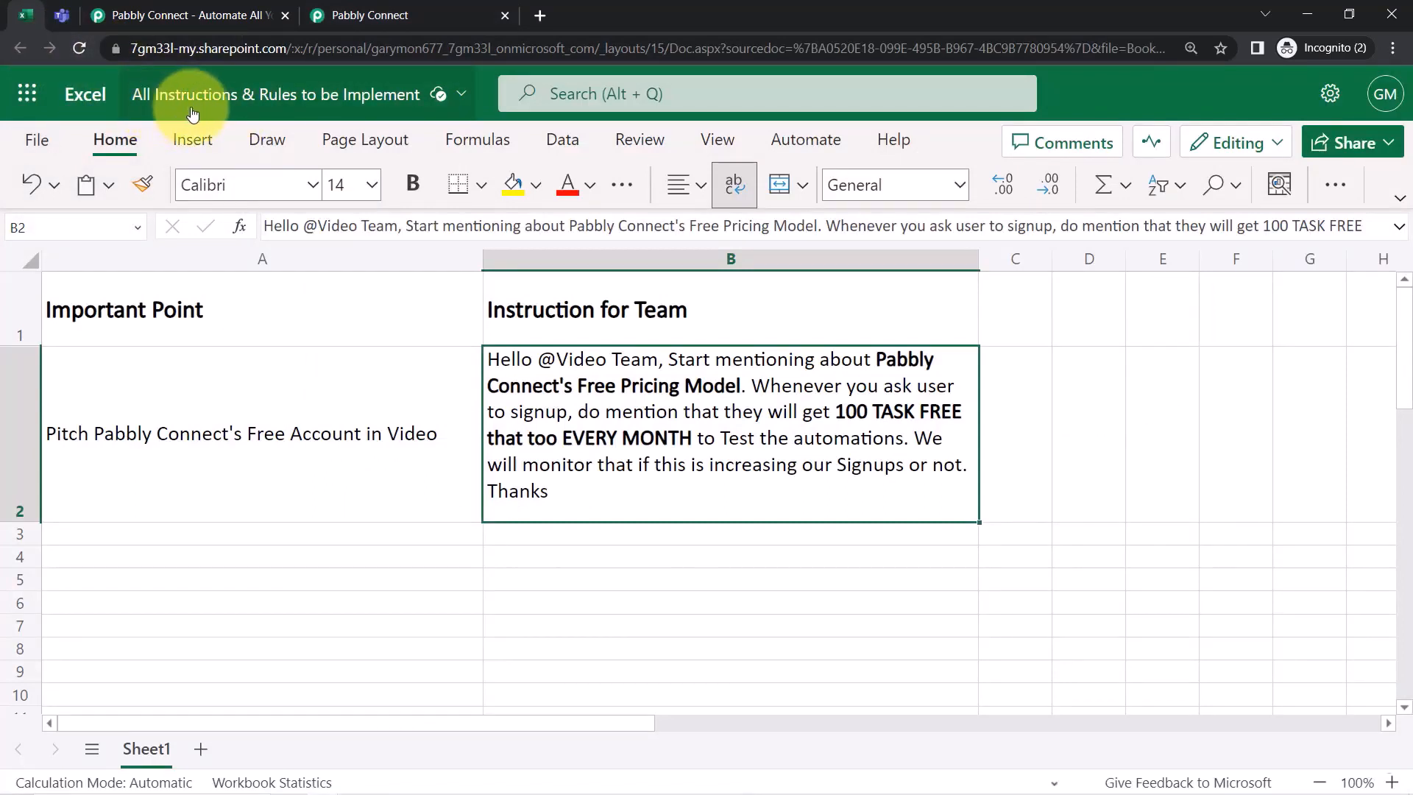
pyautogui.click(394, 14)
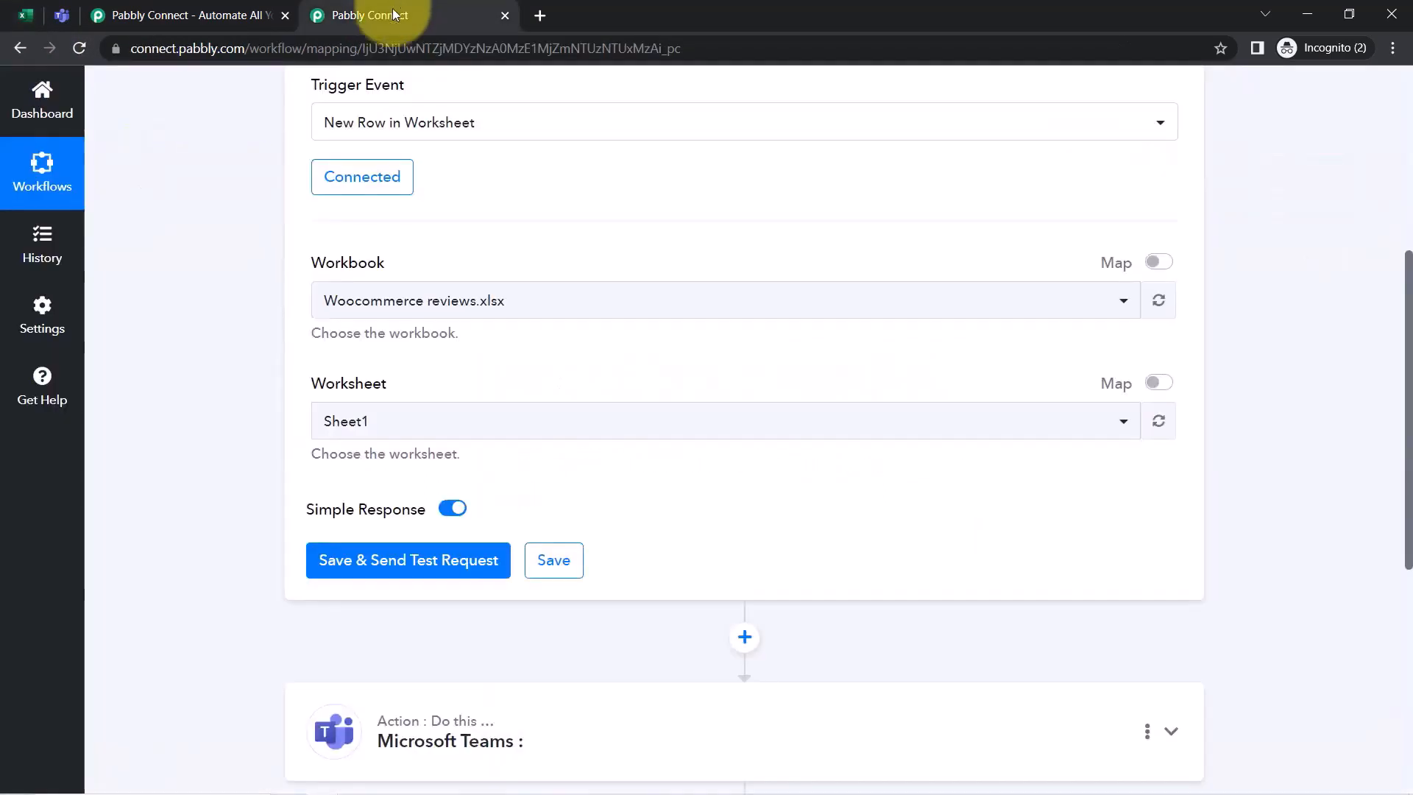
pyautogui.click(388, 306)
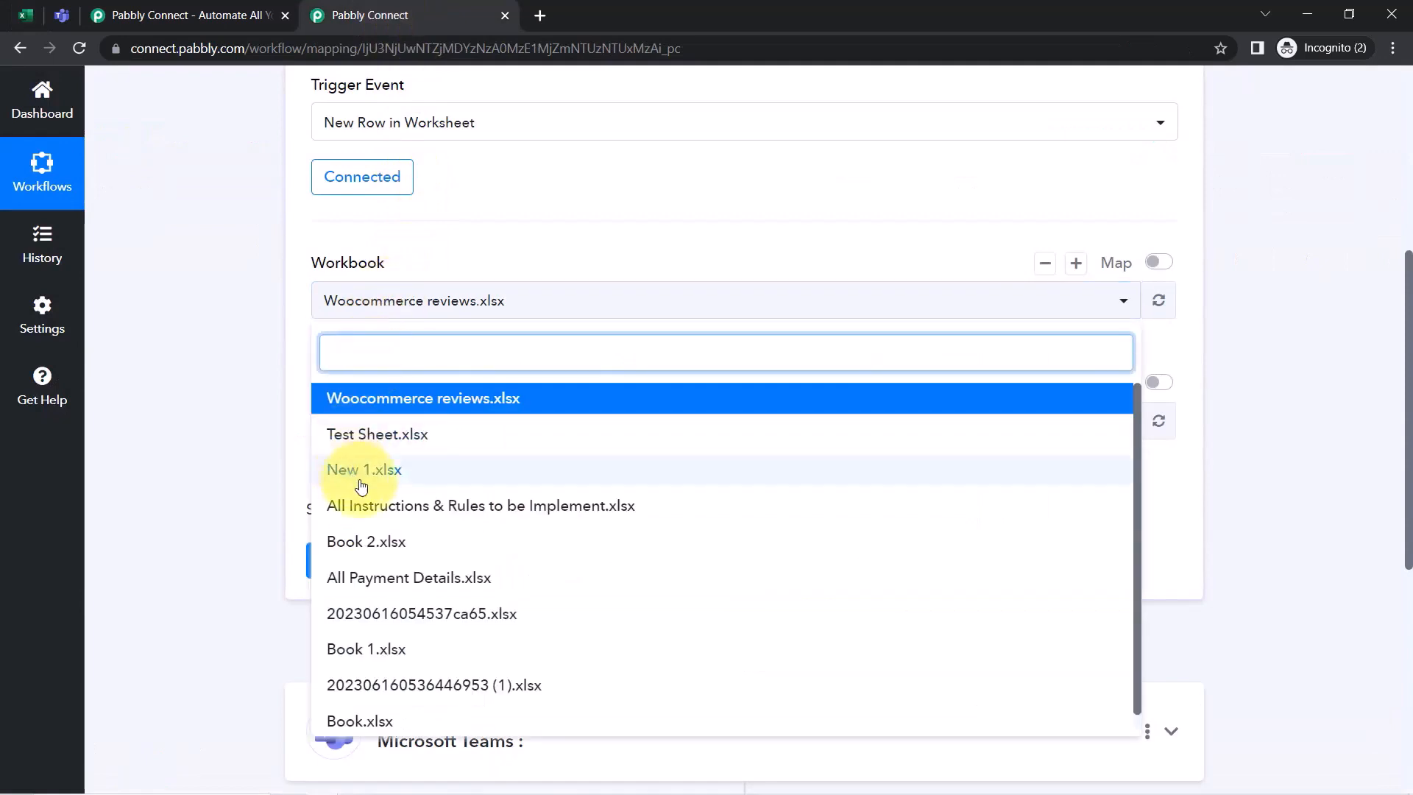
pyautogui.click(493, 513)
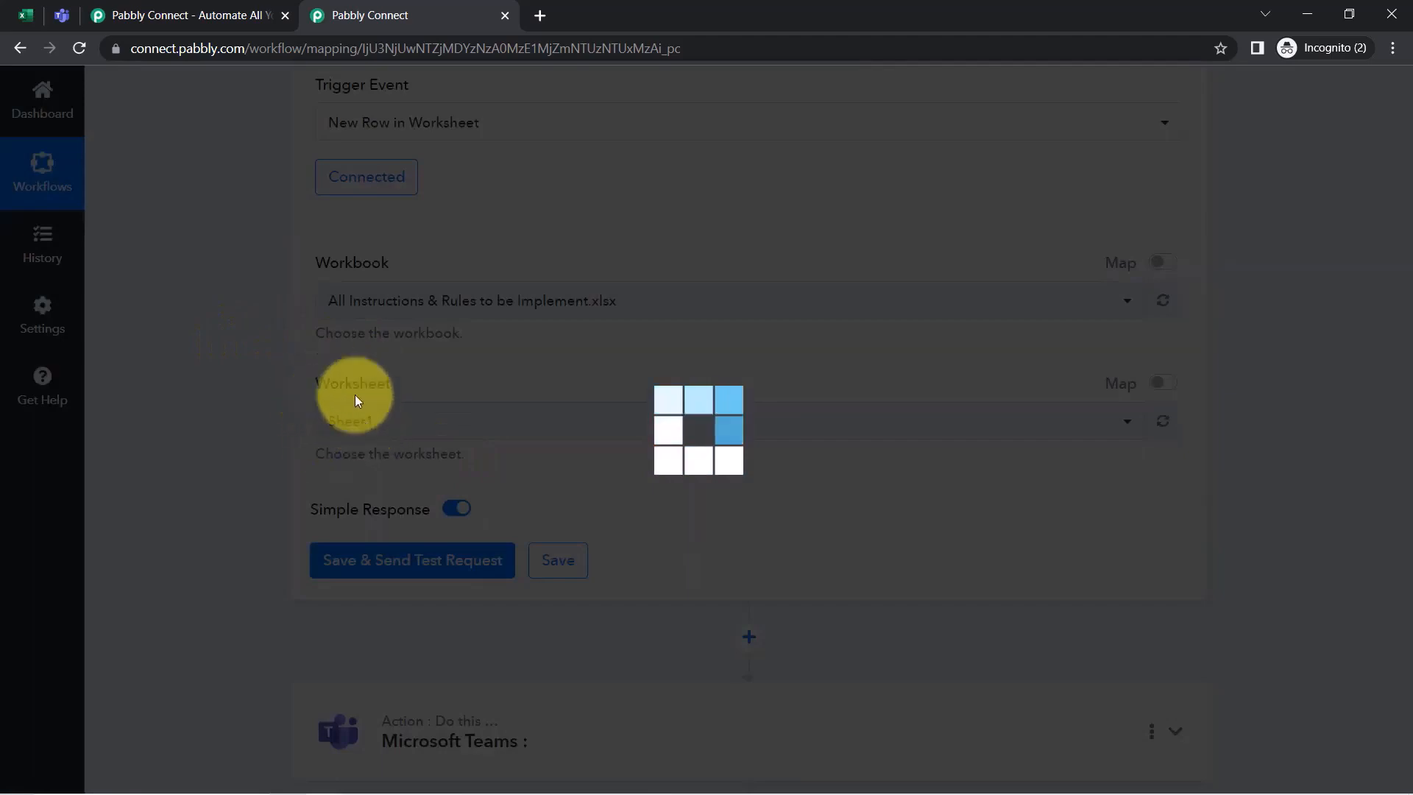
pyautogui.click(33, 20)
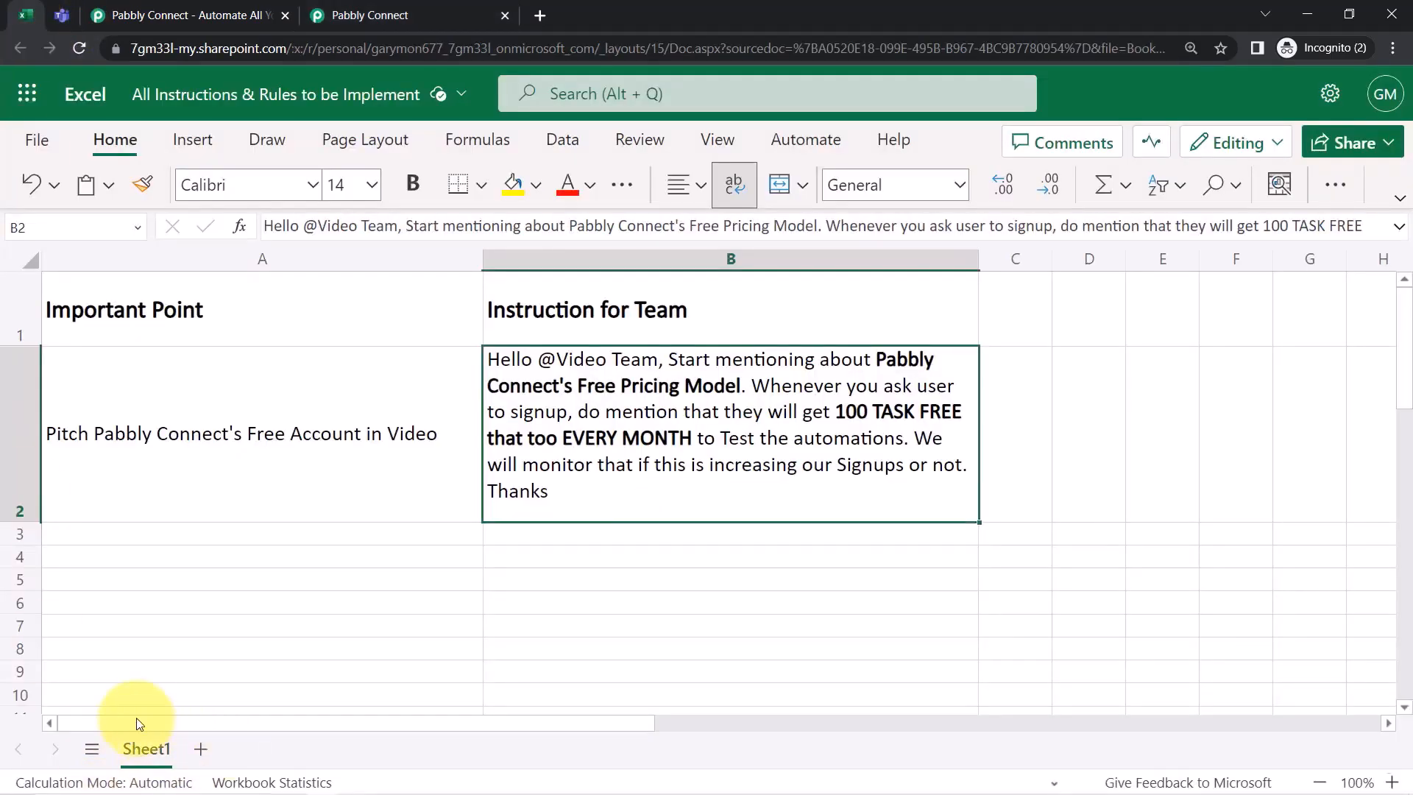
pyautogui.click(368, 15)
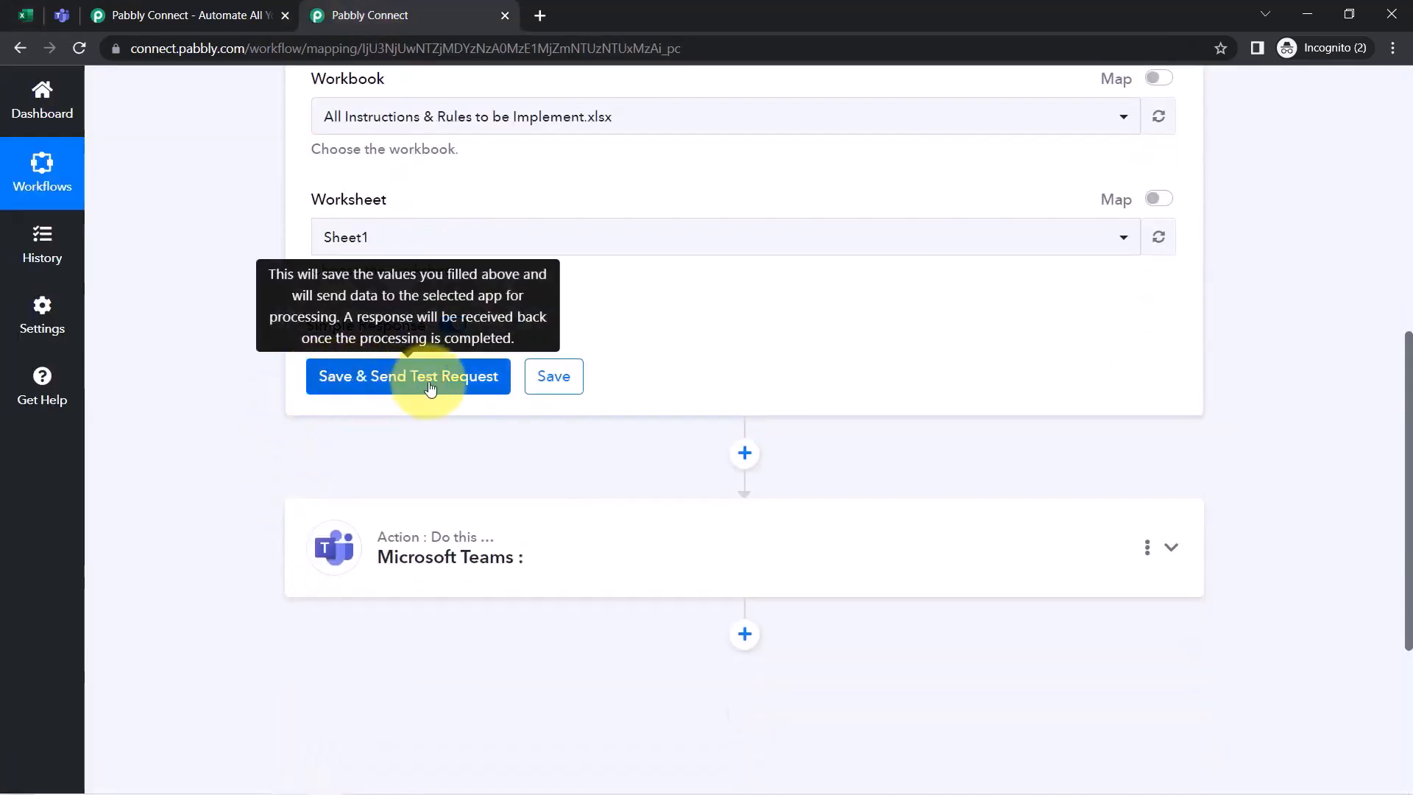
# Review spreadsheet row 2, then save the trigger and send a test request
pyautogui.click(23, 11)
pyautogui.click(3, 403)
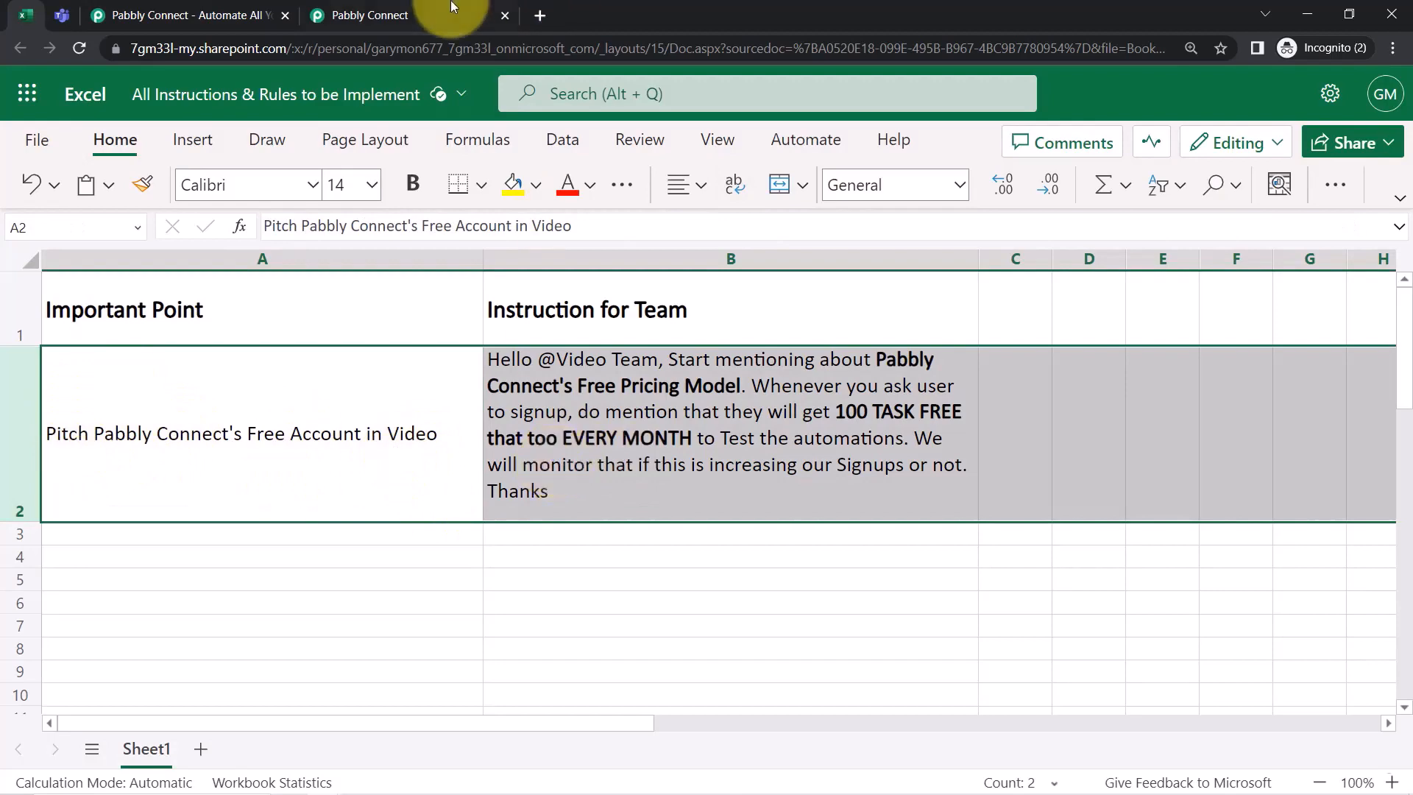
pyautogui.click(401, 14)
pyautogui.click(346, 377)
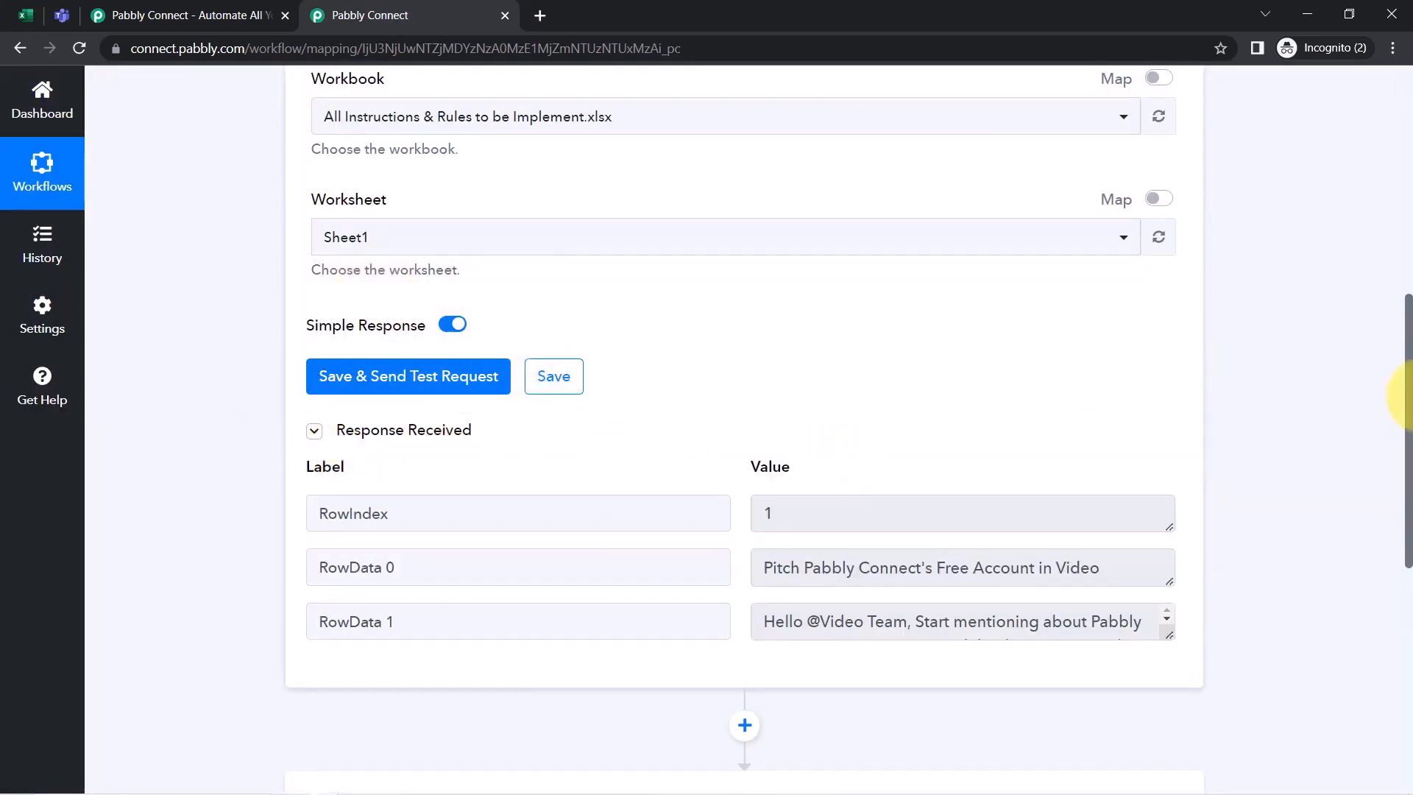
pyautogui.moveTo(1410, 361); pyautogui.dragTo(1402, 453)
# Match RowData 0 and RowData 1 against the spreadsheet's row 2, then collapse the response
pyautogui.moveTo(1164, 338); pyautogui.dragTo(1162, 468)
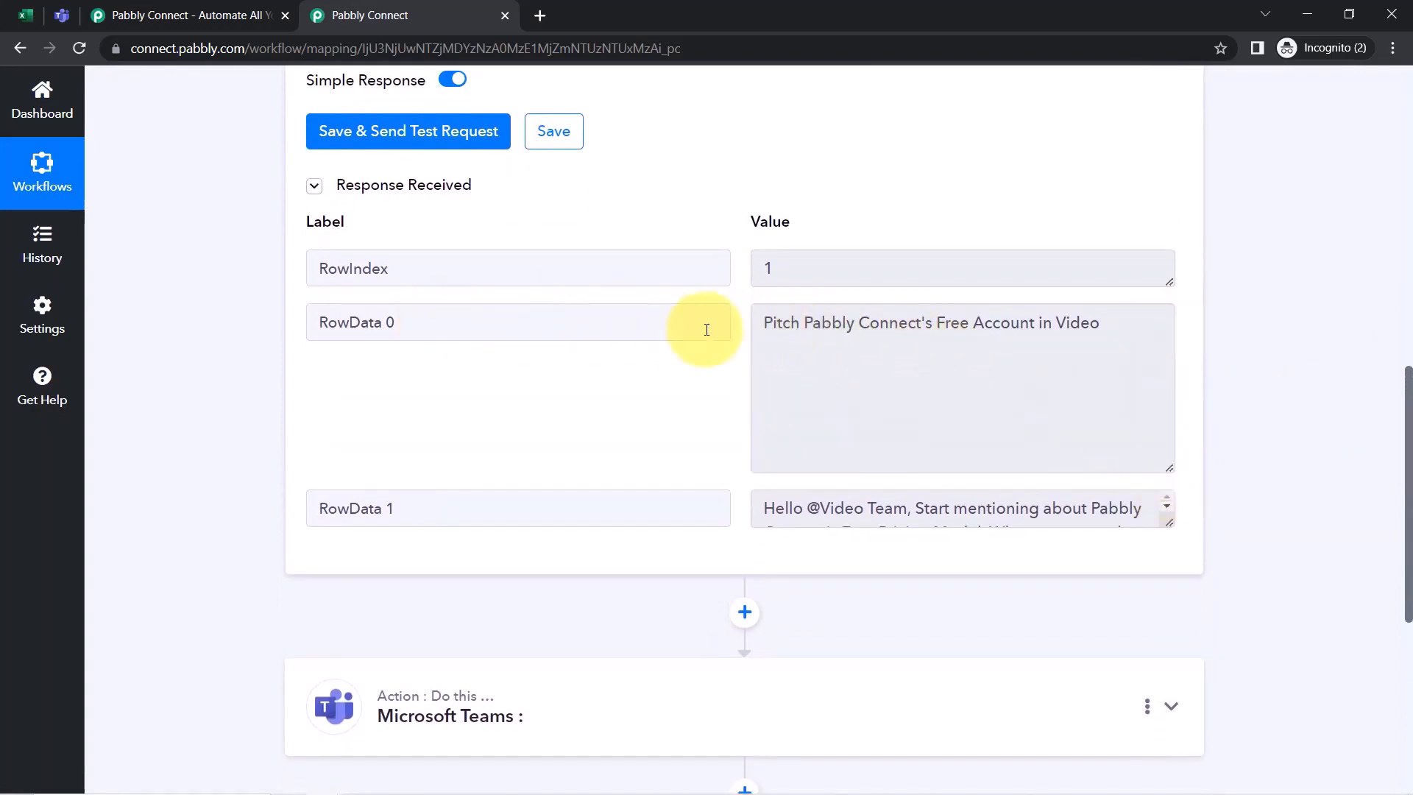
pyautogui.moveTo(774, 327); pyautogui.dragTo(1090, 324)
pyautogui.click(26, 15)
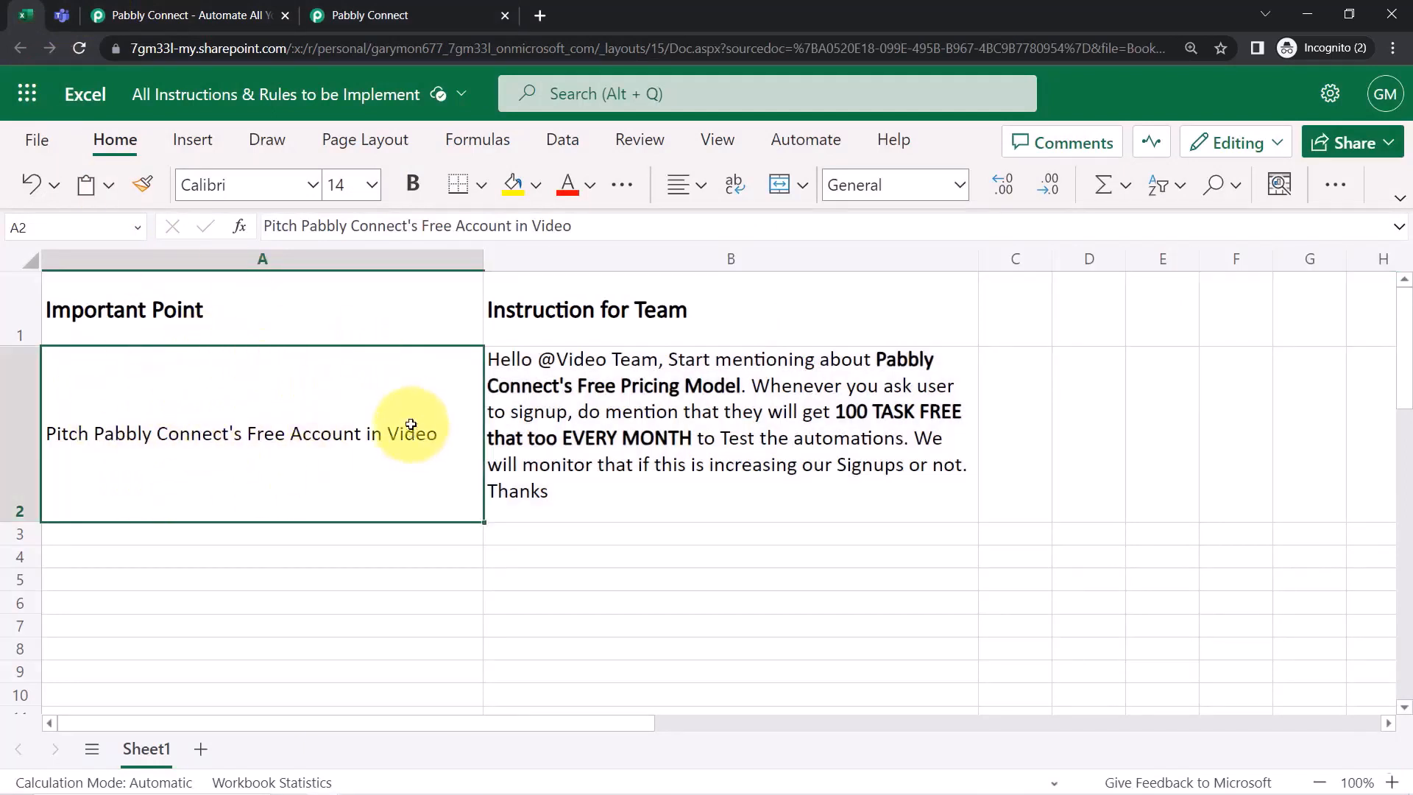
pyautogui.click(519, 372)
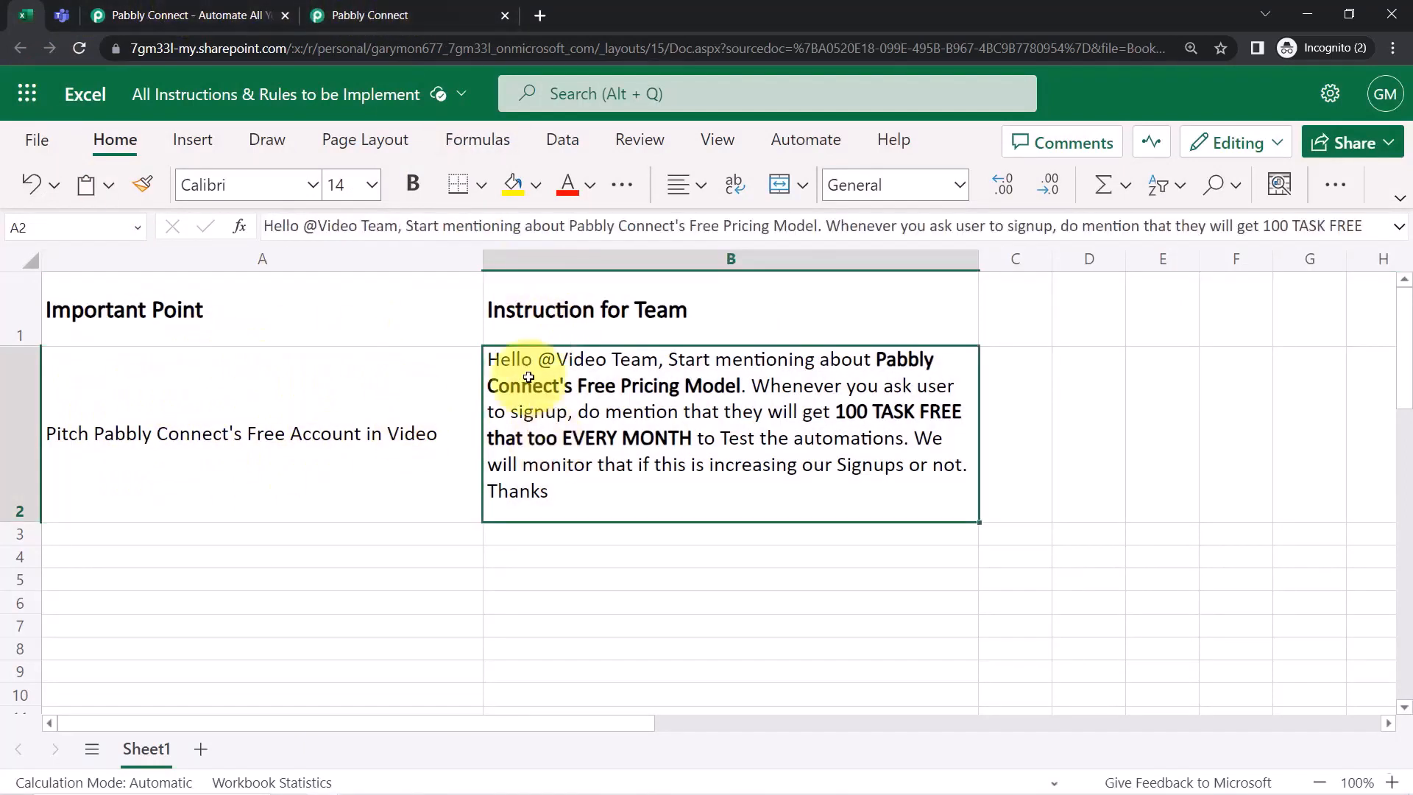
pyautogui.click(354, 14)
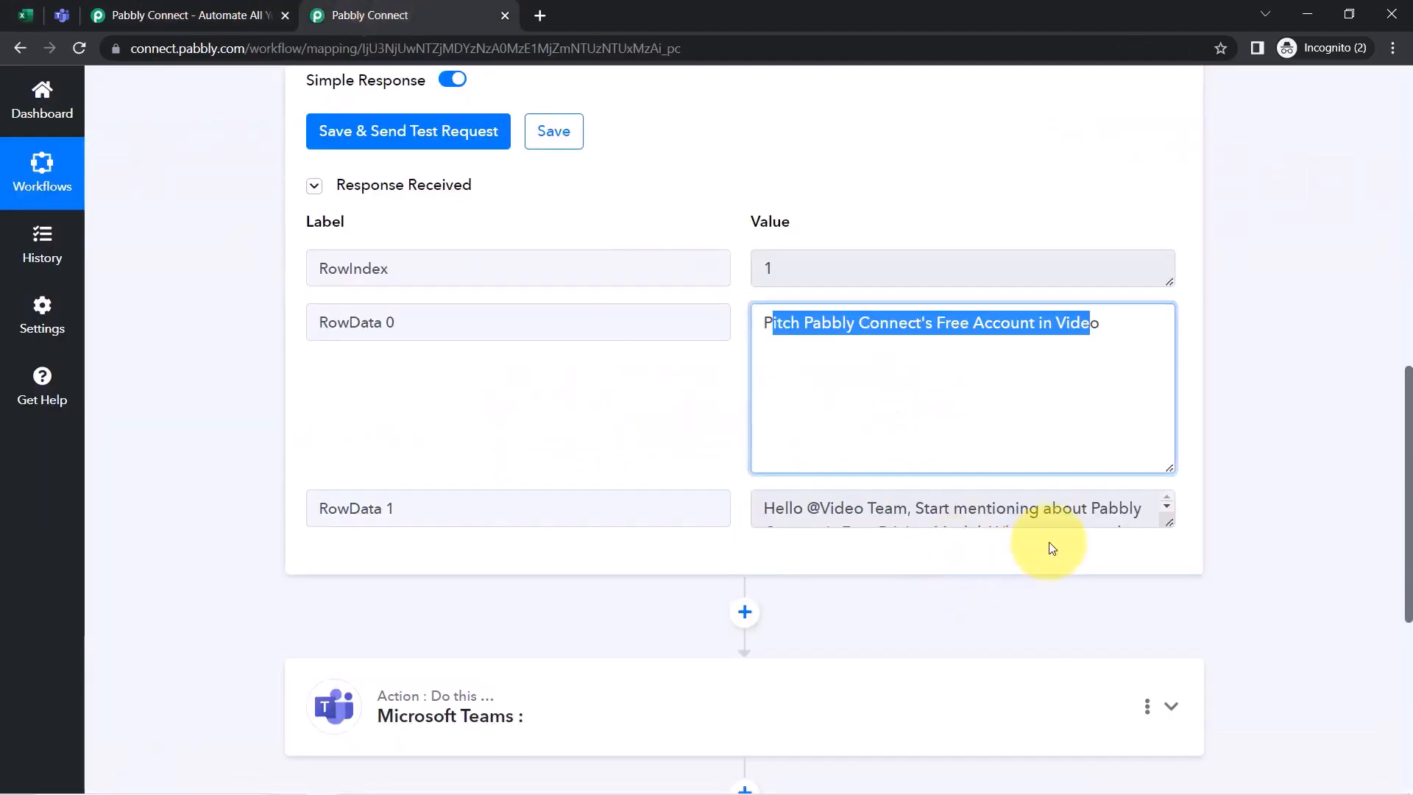
pyautogui.moveTo(1174, 526); pyautogui.dragTo(1169, 695)
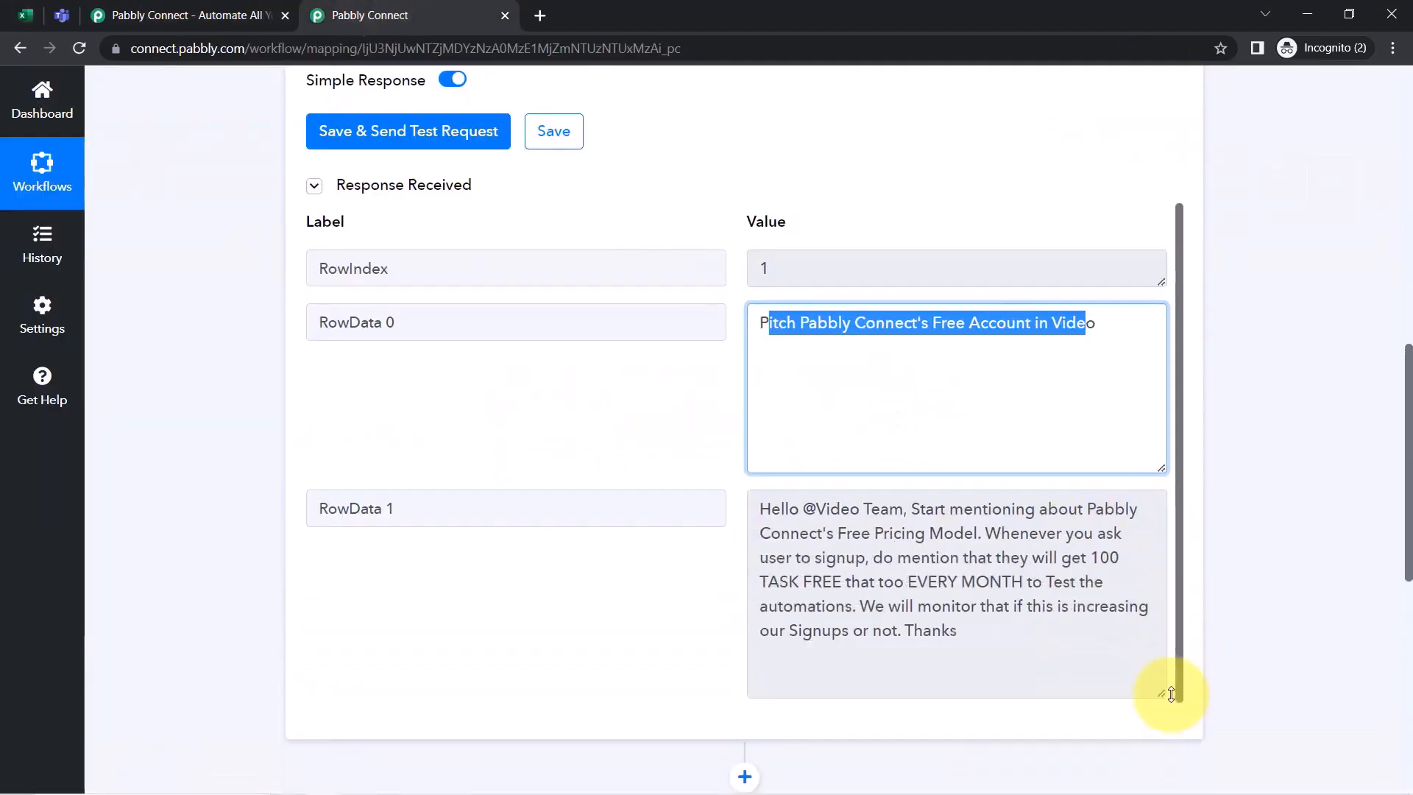
pyautogui.moveTo(881, 508); pyautogui.dragTo(955, 606)
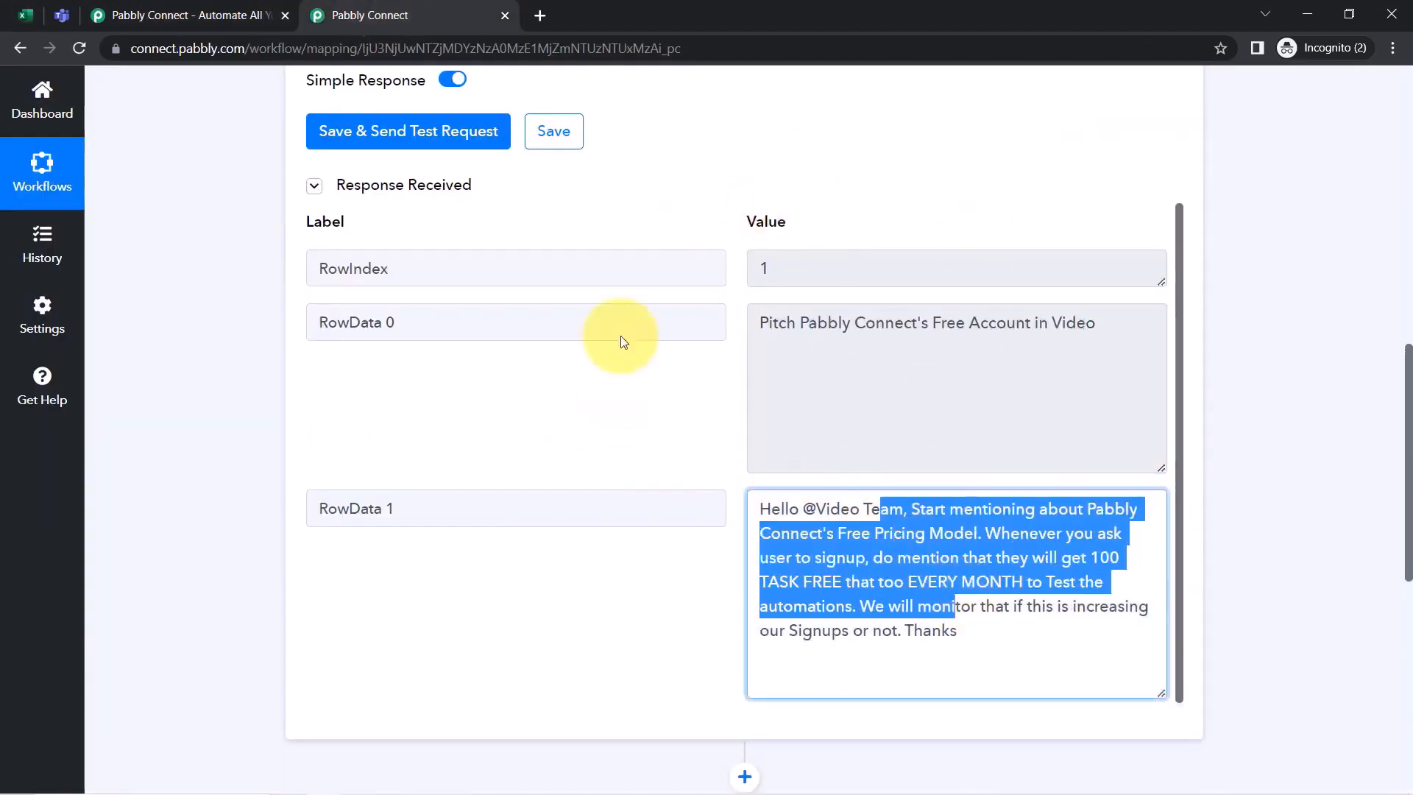
pyautogui.click(20, 13)
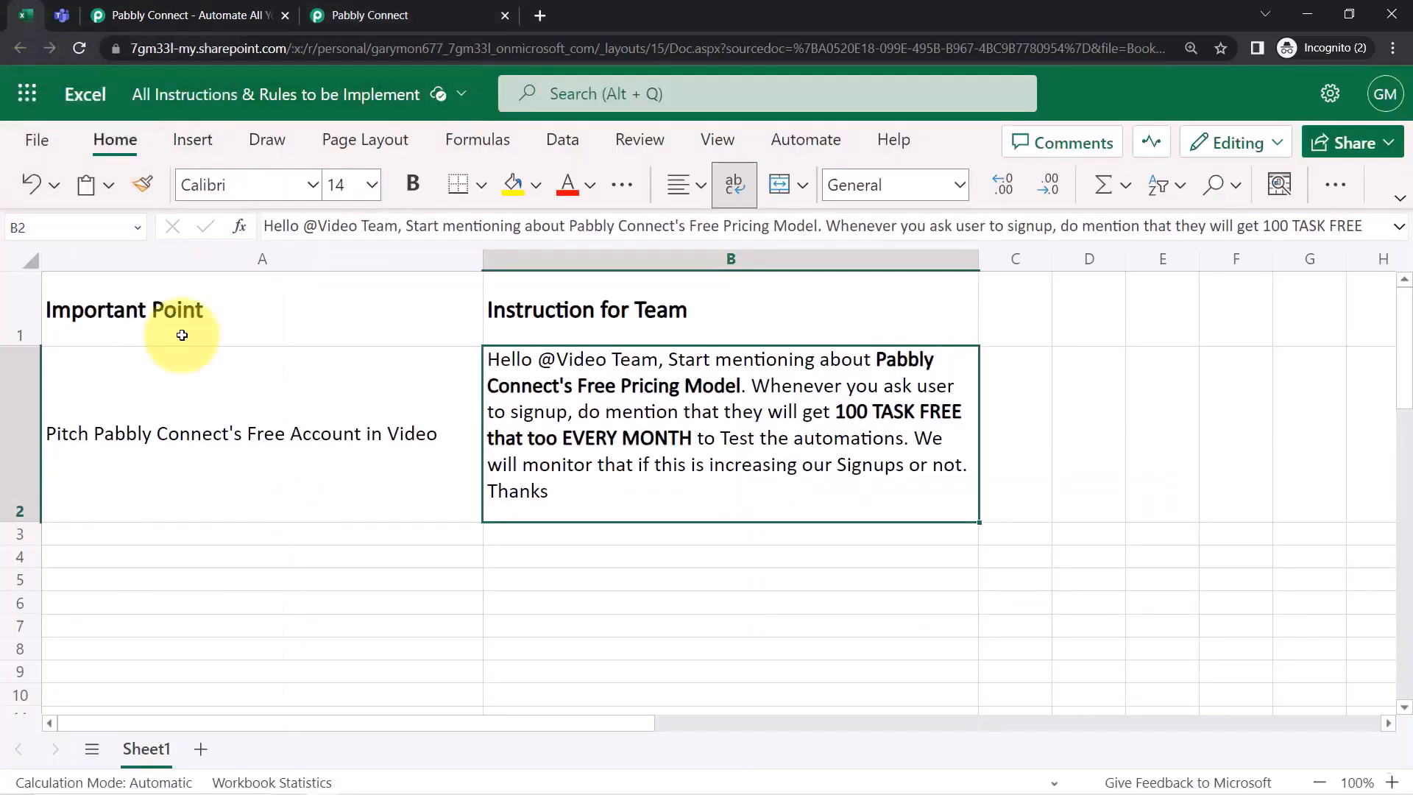
pyautogui.click(346, 15)
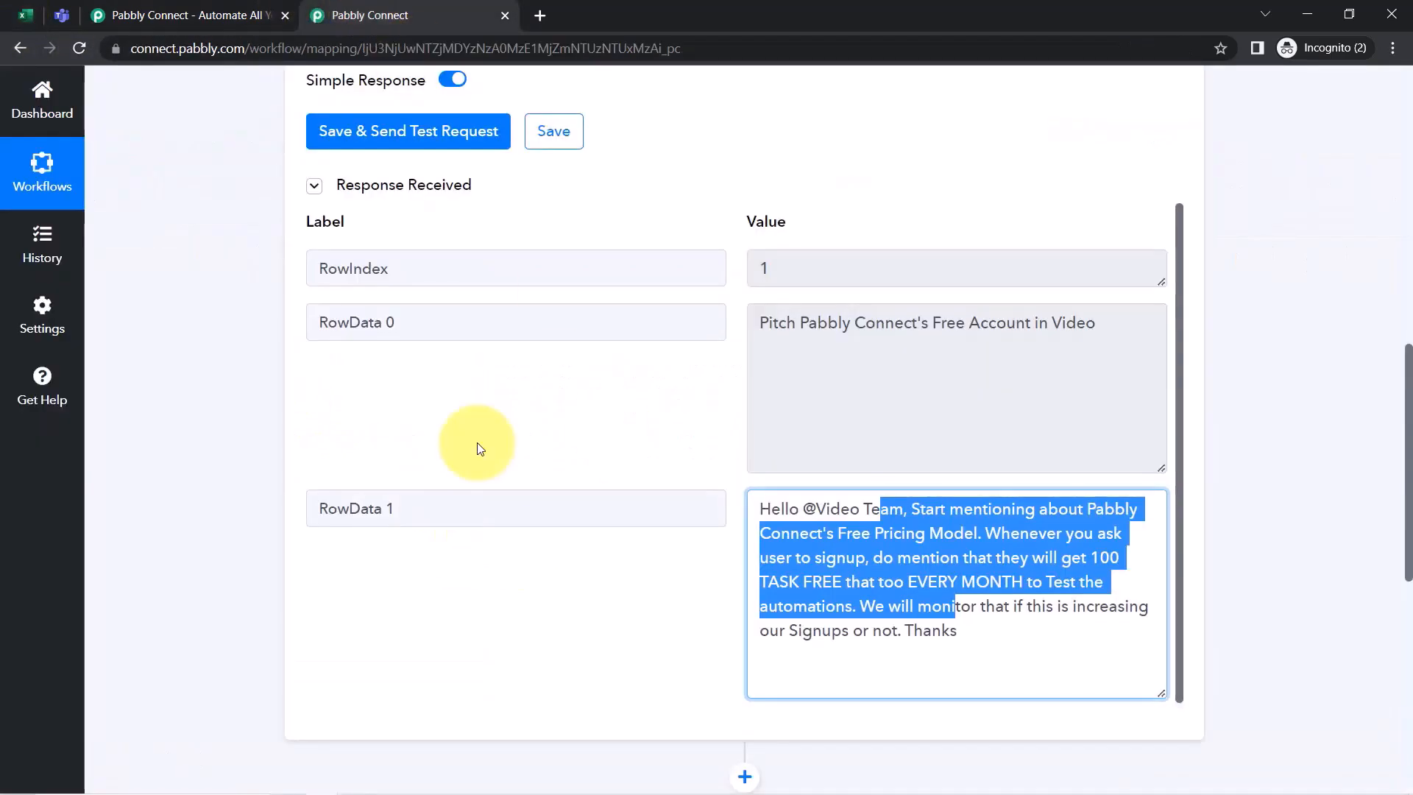
pyautogui.click(316, 185)
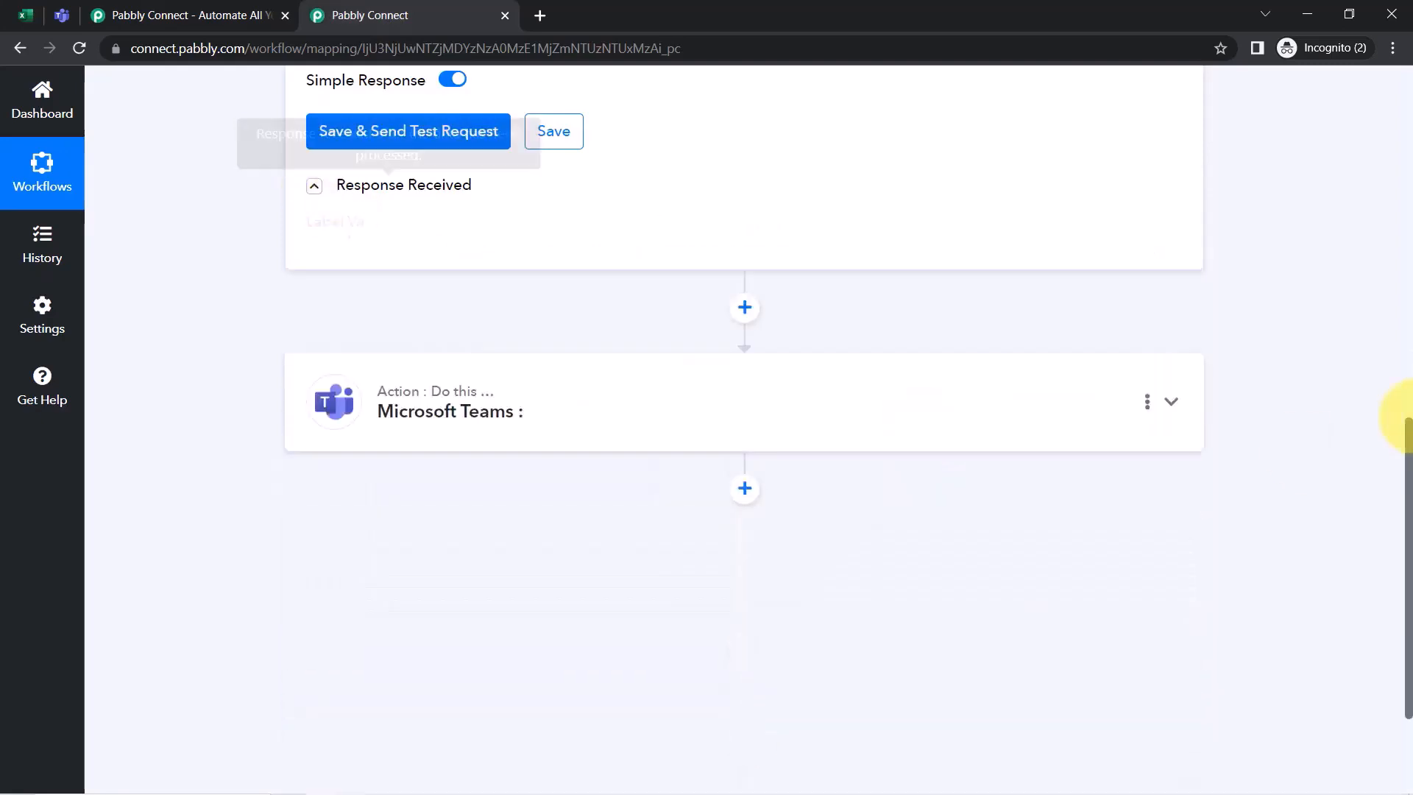
pyautogui.moveTo(1409, 539); pyautogui.dragTo(1399, 373)
# Step through spreadsheet rows 2–5, then reveal the trigger's received response data
pyautogui.click(26, 14)
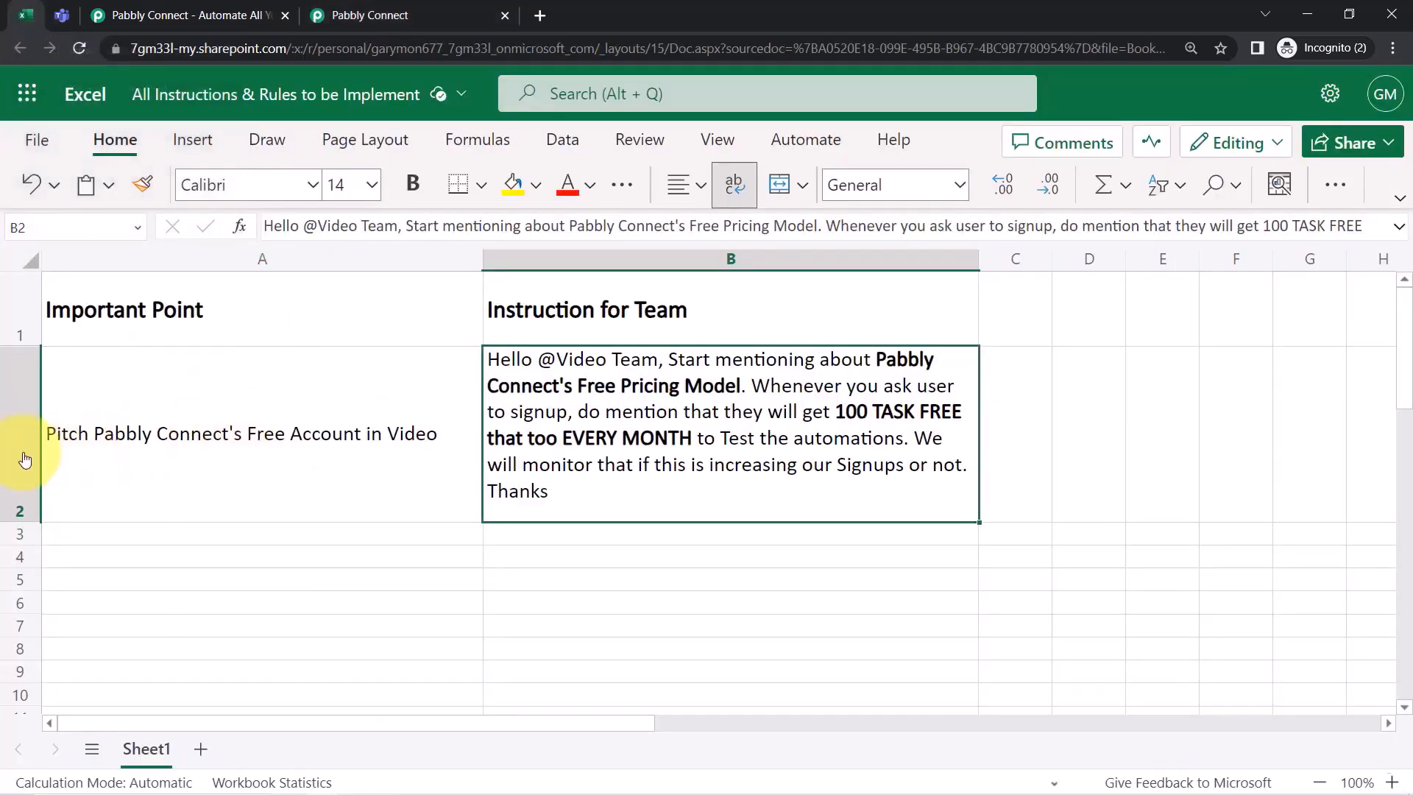
pyautogui.click(13, 482)
pyautogui.click(6, 534)
pyautogui.click(6, 557)
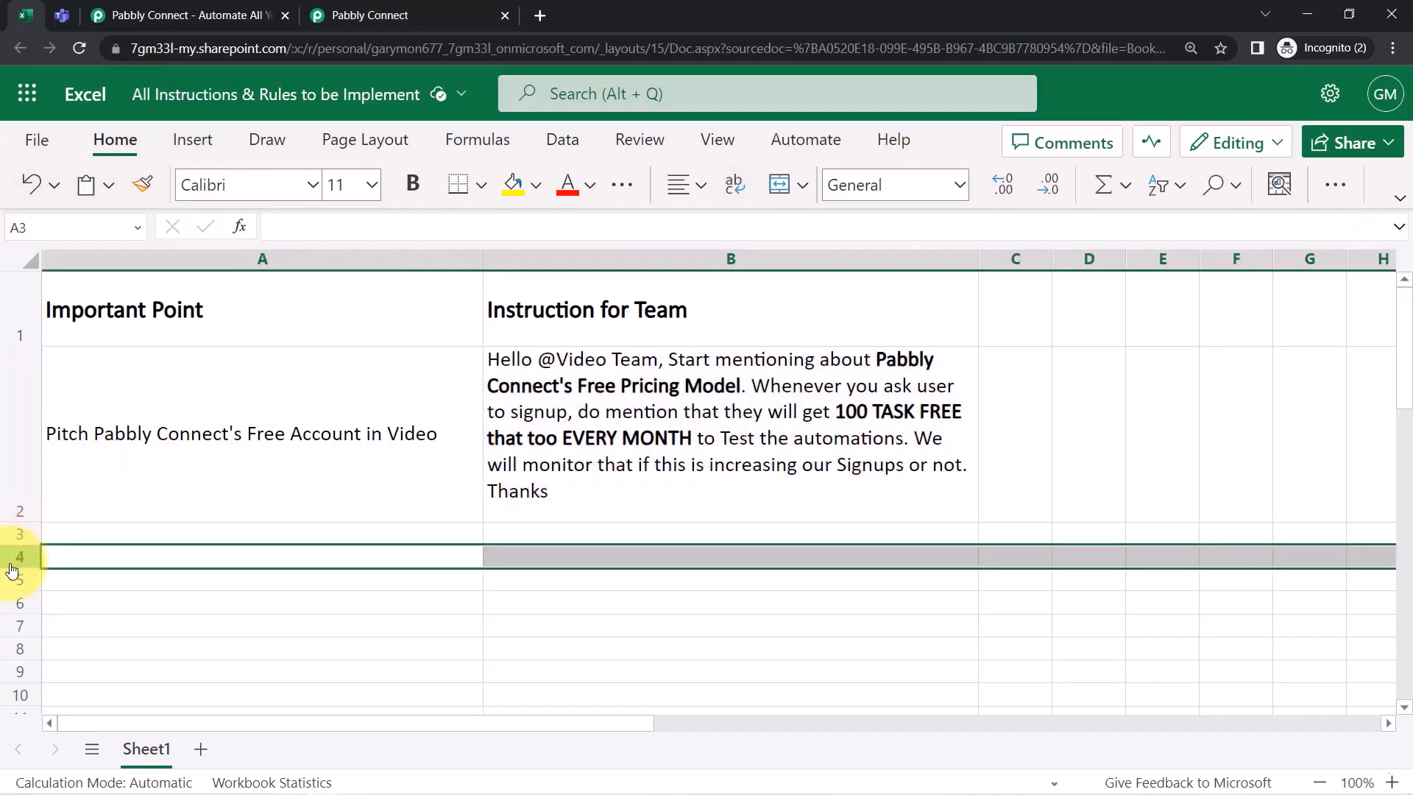
pyautogui.click(9, 582)
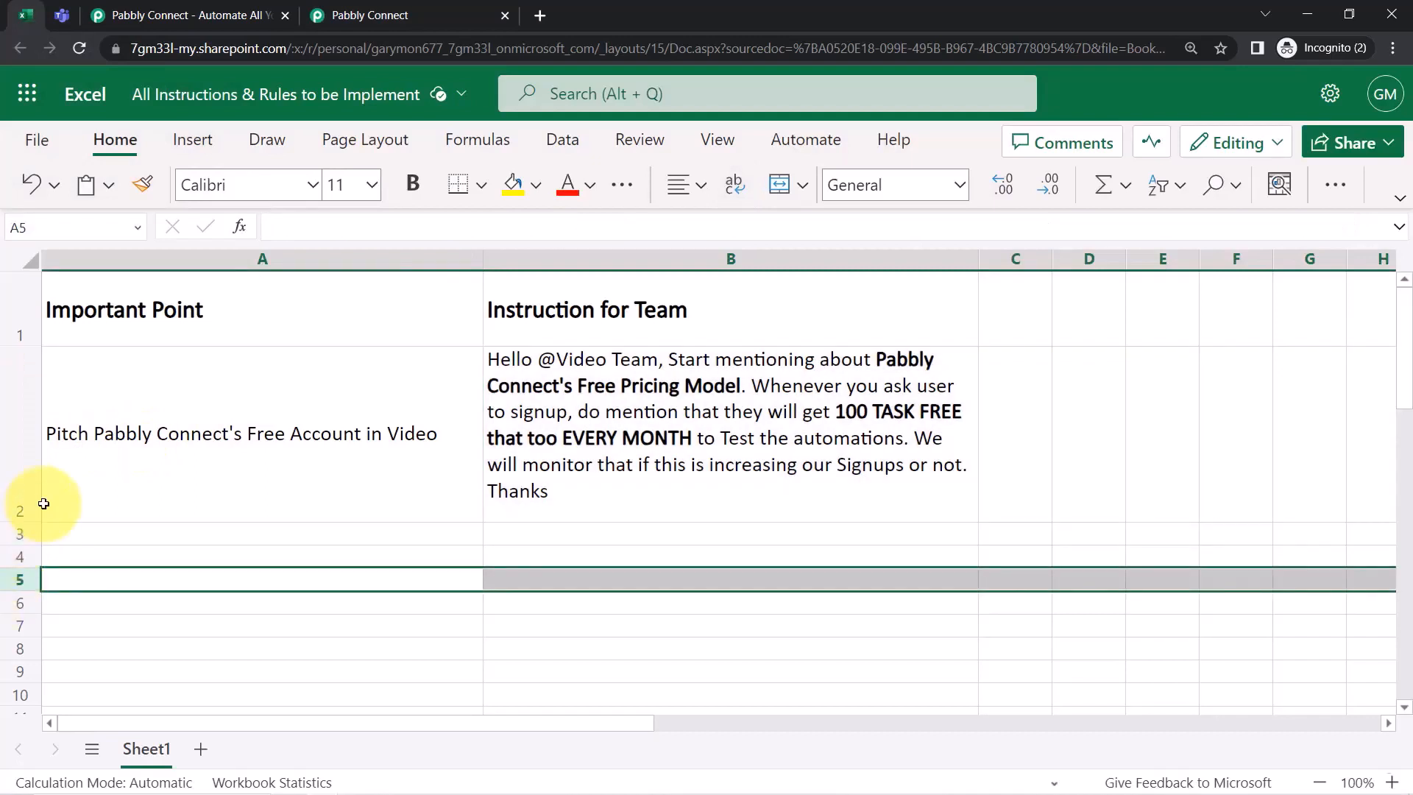
pyautogui.click(350, 15)
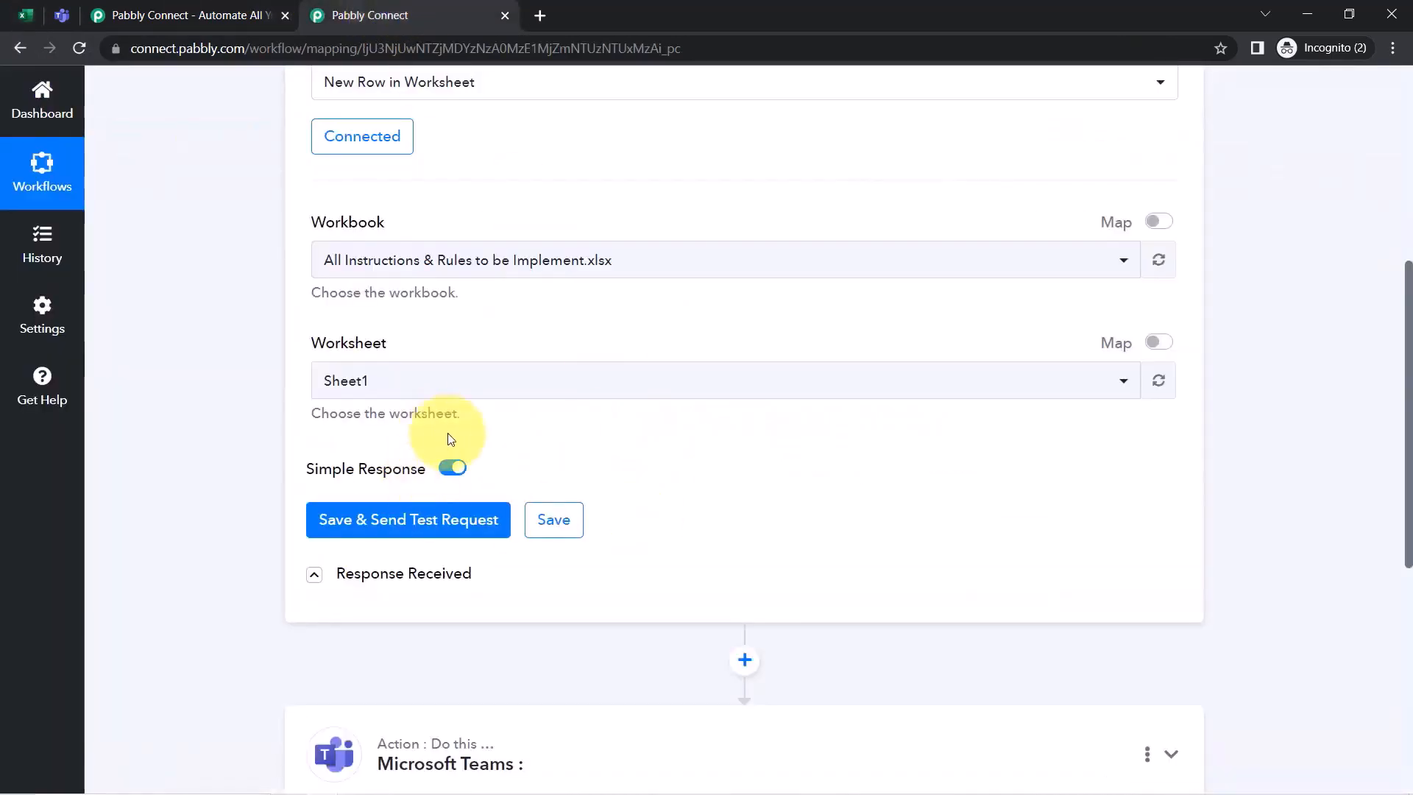
pyautogui.click(372, 585)
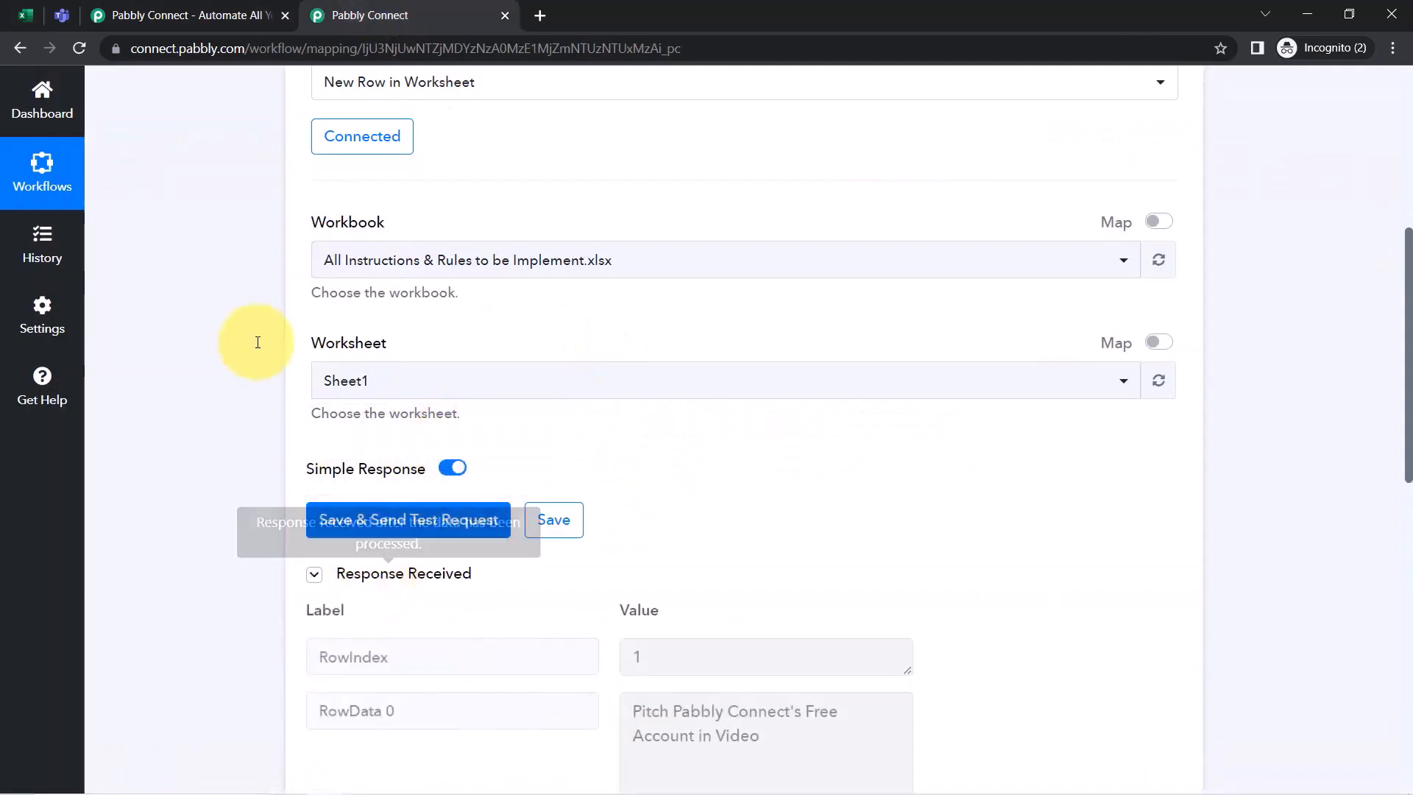
pyautogui.scroll(-1, 221, 317)
# Compare the Important Point entry in cell A2 with the trigger's response
pyautogui.click(26, 15)
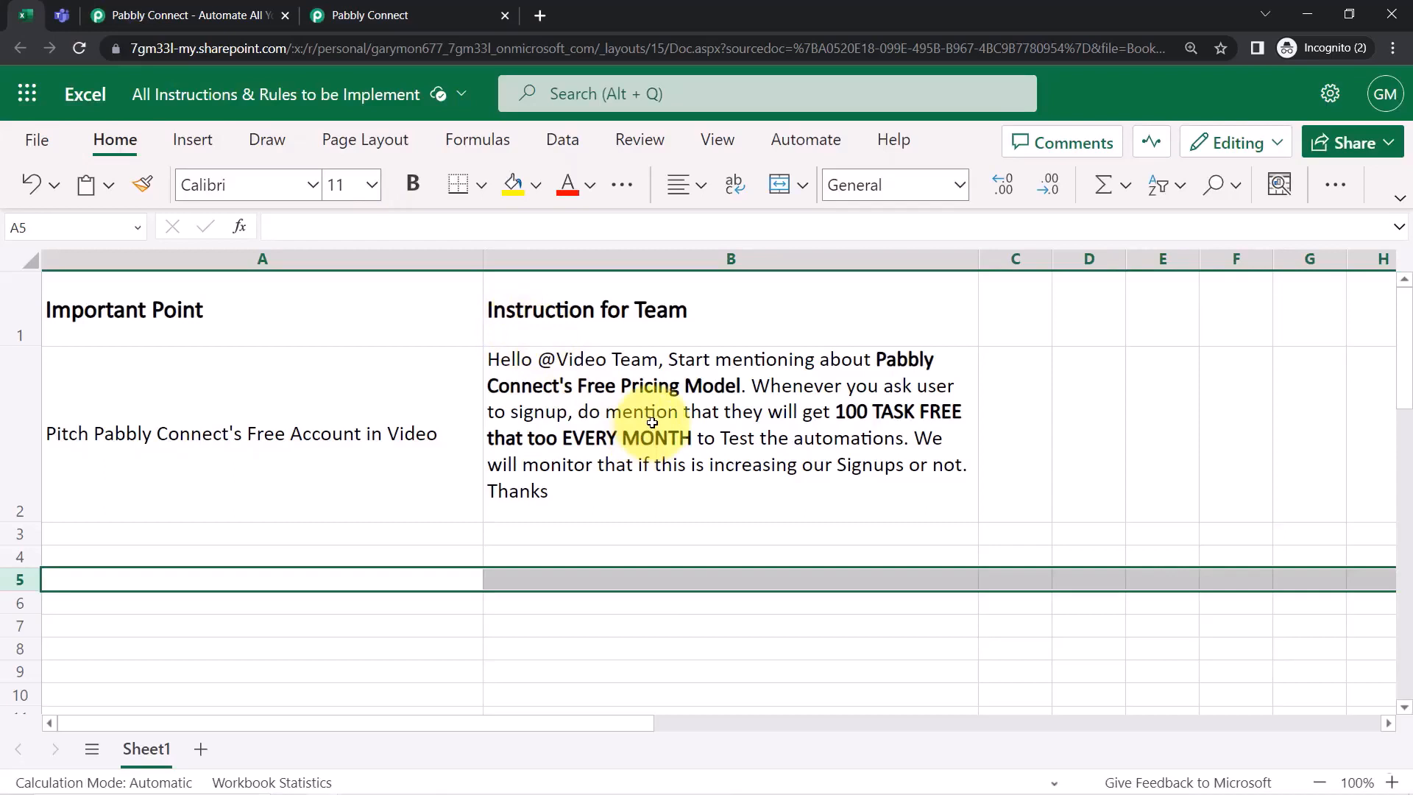
pyautogui.click(457, 395)
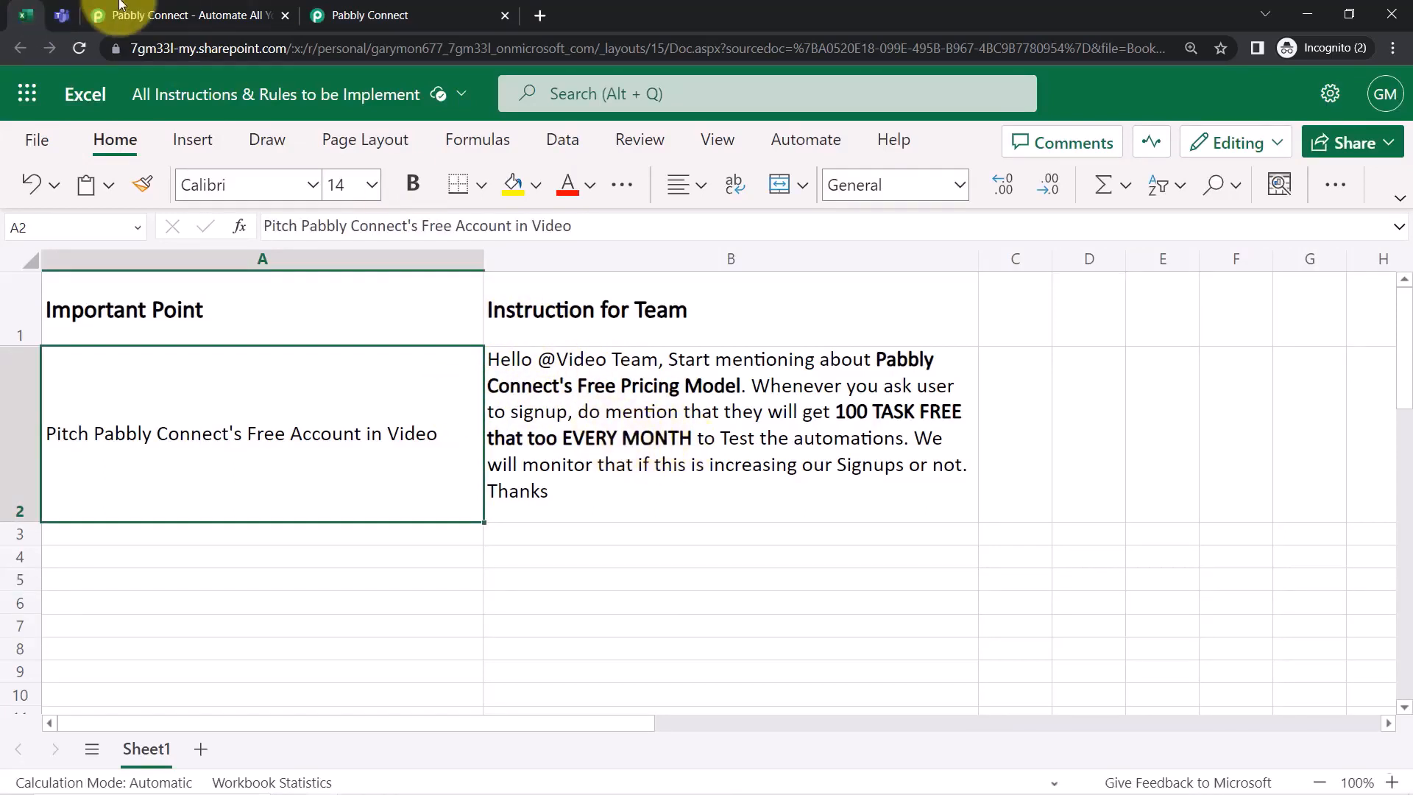
pyautogui.click(368, 15)
pyautogui.scroll(5, 1240, 392)
pyautogui.scroll(2, 1240, 391)
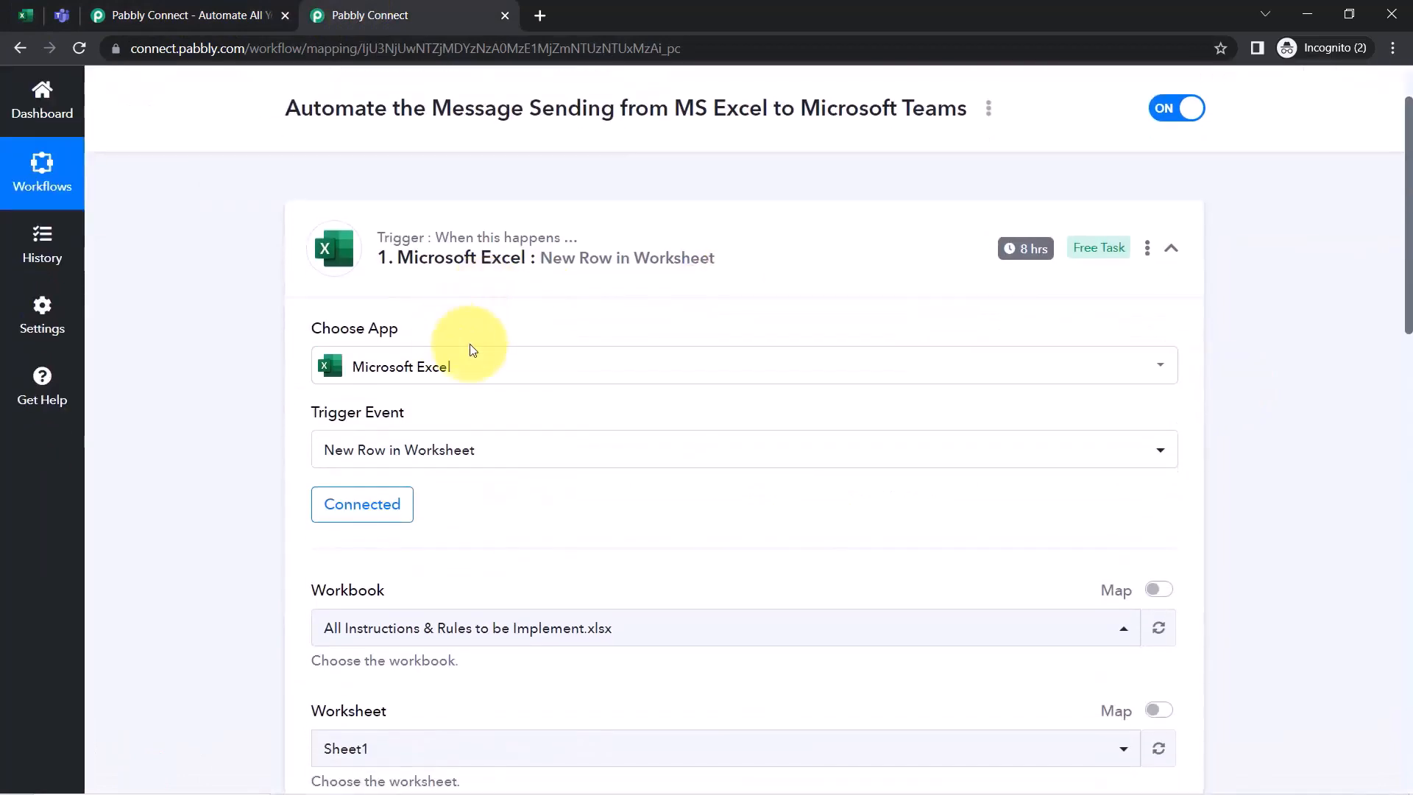
pyautogui.moveTo(1035, 255)
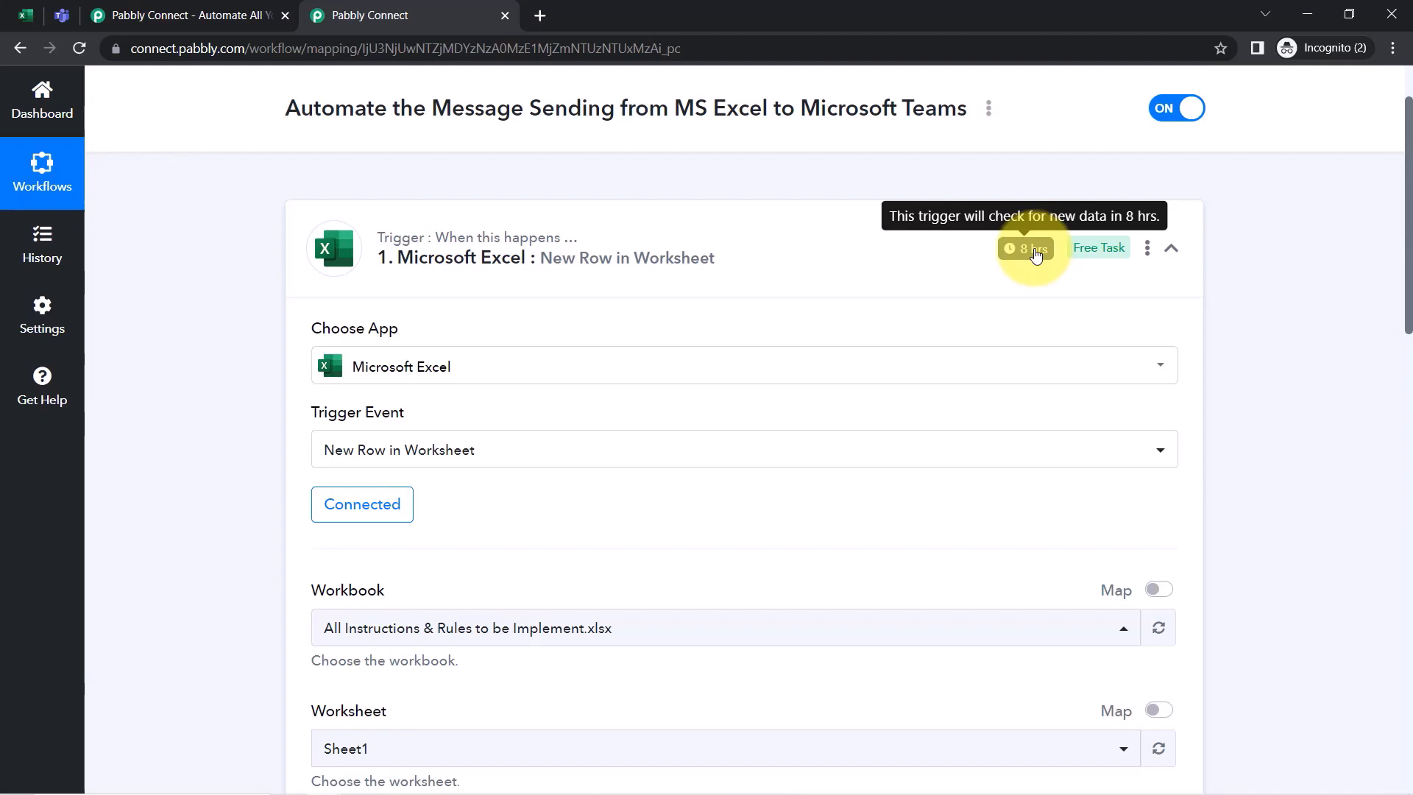
pyautogui.click(24, 19)
pyautogui.click(471, 13)
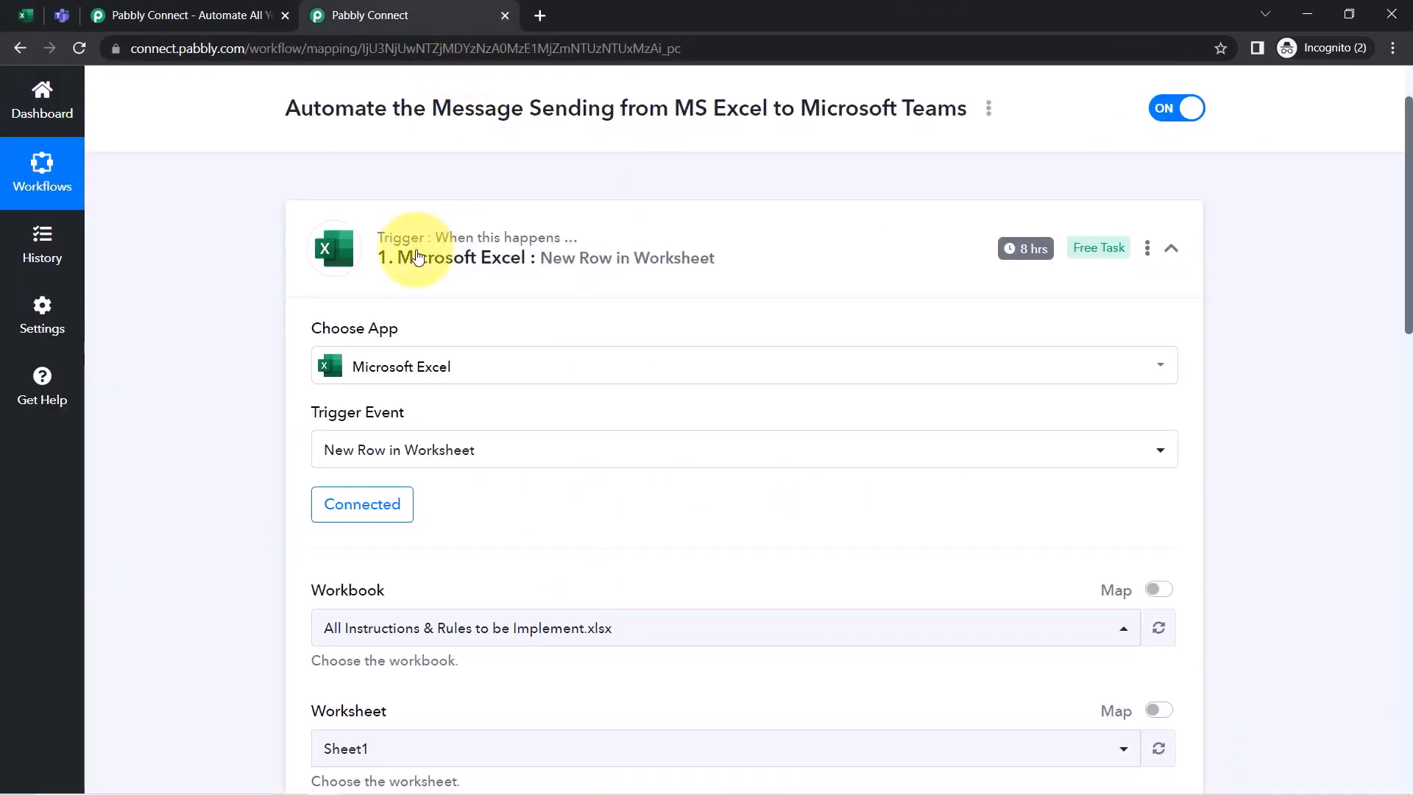
# Bring up the Microsoft Teams action step below the tested Excel trigger
pyautogui.scroll(-5, 280, 470)
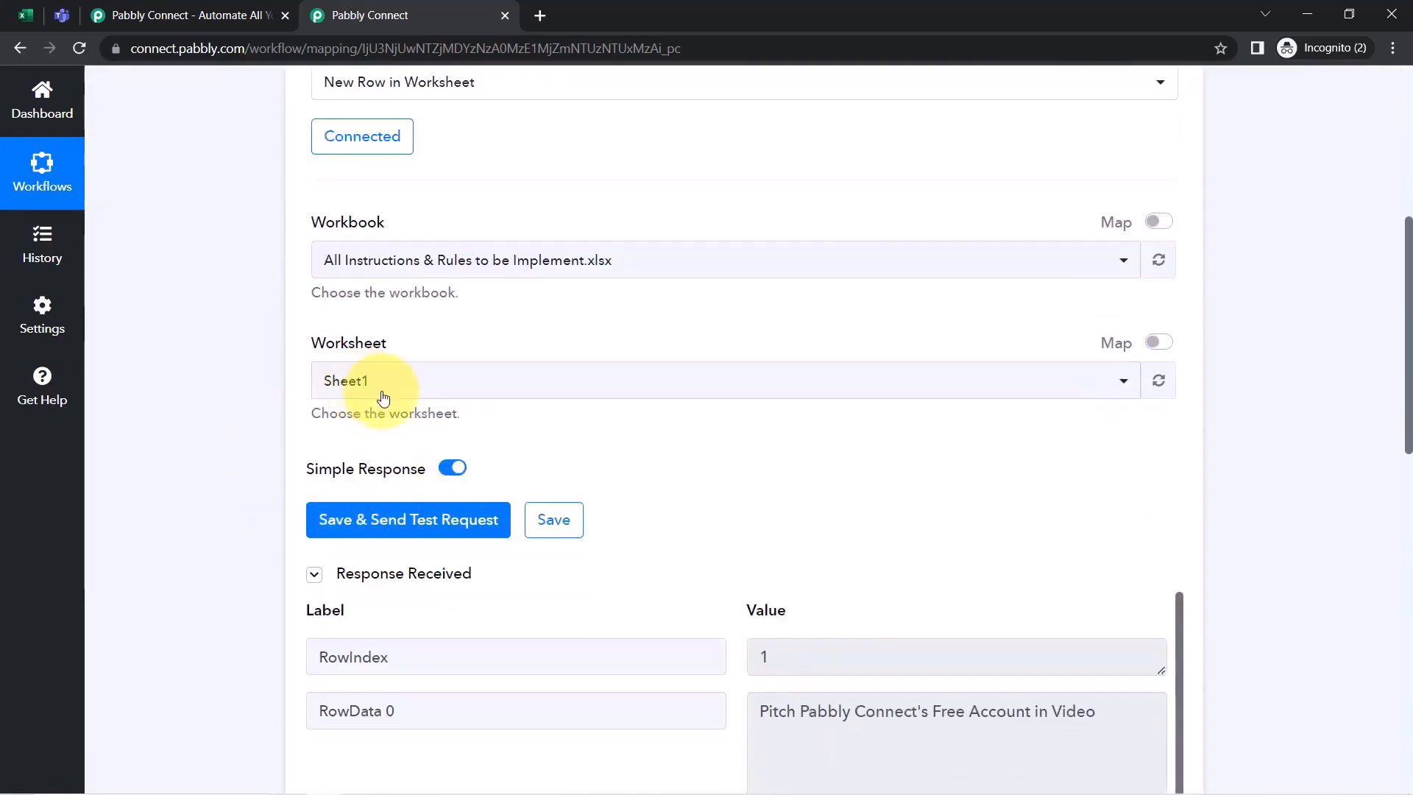
pyautogui.scroll(-8, 347, 441)
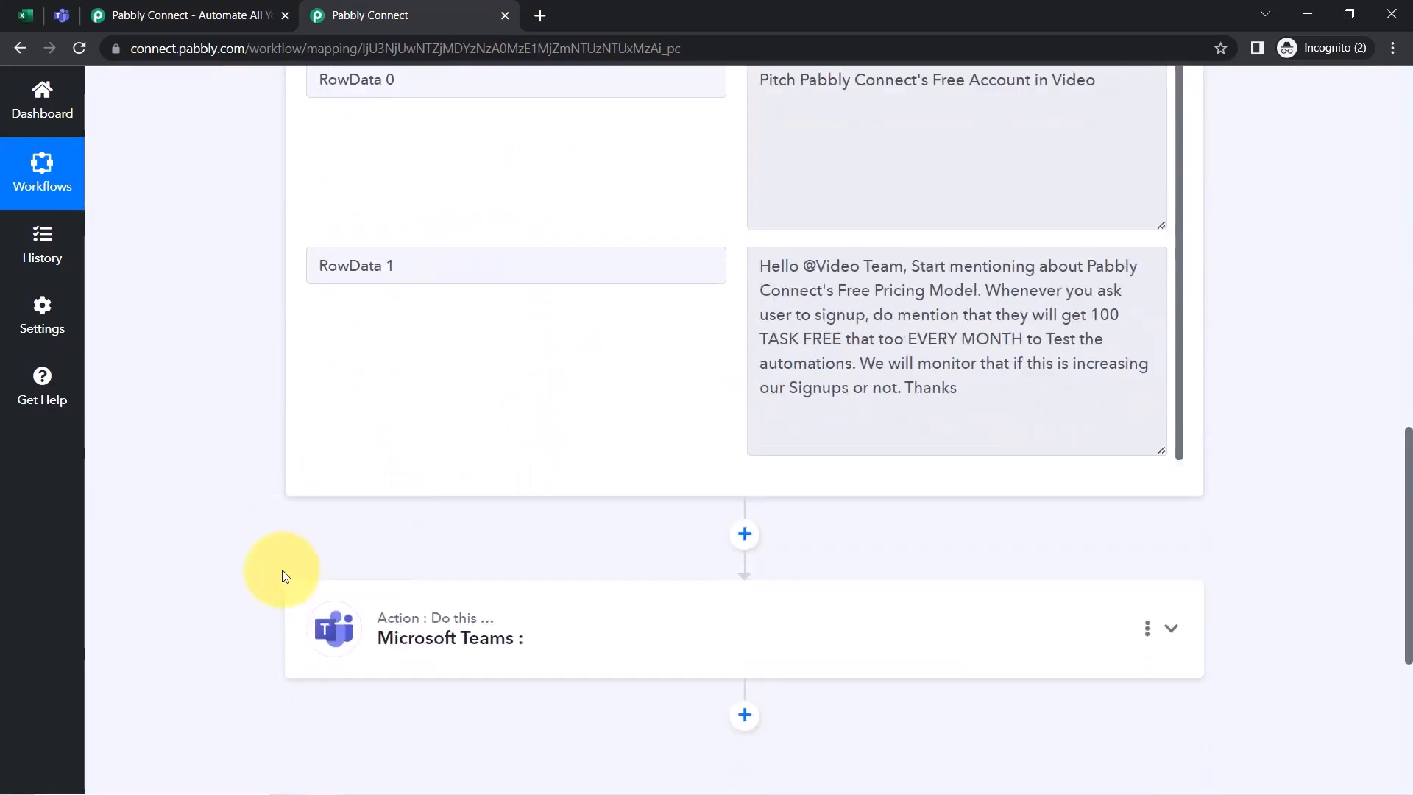
pyautogui.scroll(-2, 279, 574)
pyautogui.scroll(-1, 743, 445)
pyautogui.moveTo(784, 75); pyautogui.dragTo(911, 102)
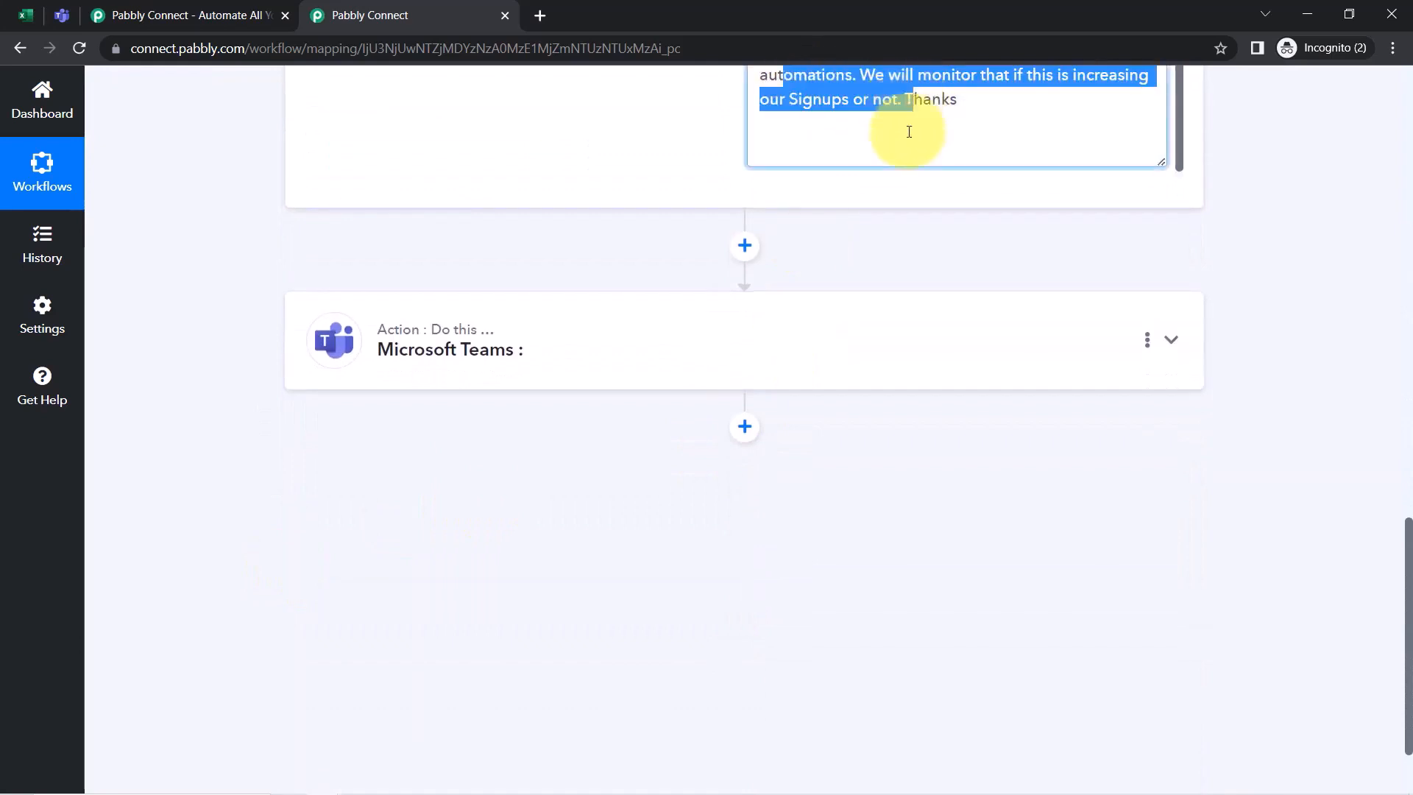
pyautogui.click(409, 366)
# Set the Teams action event to Send Message in a Channel
pyautogui.scroll(-2, 397, 390)
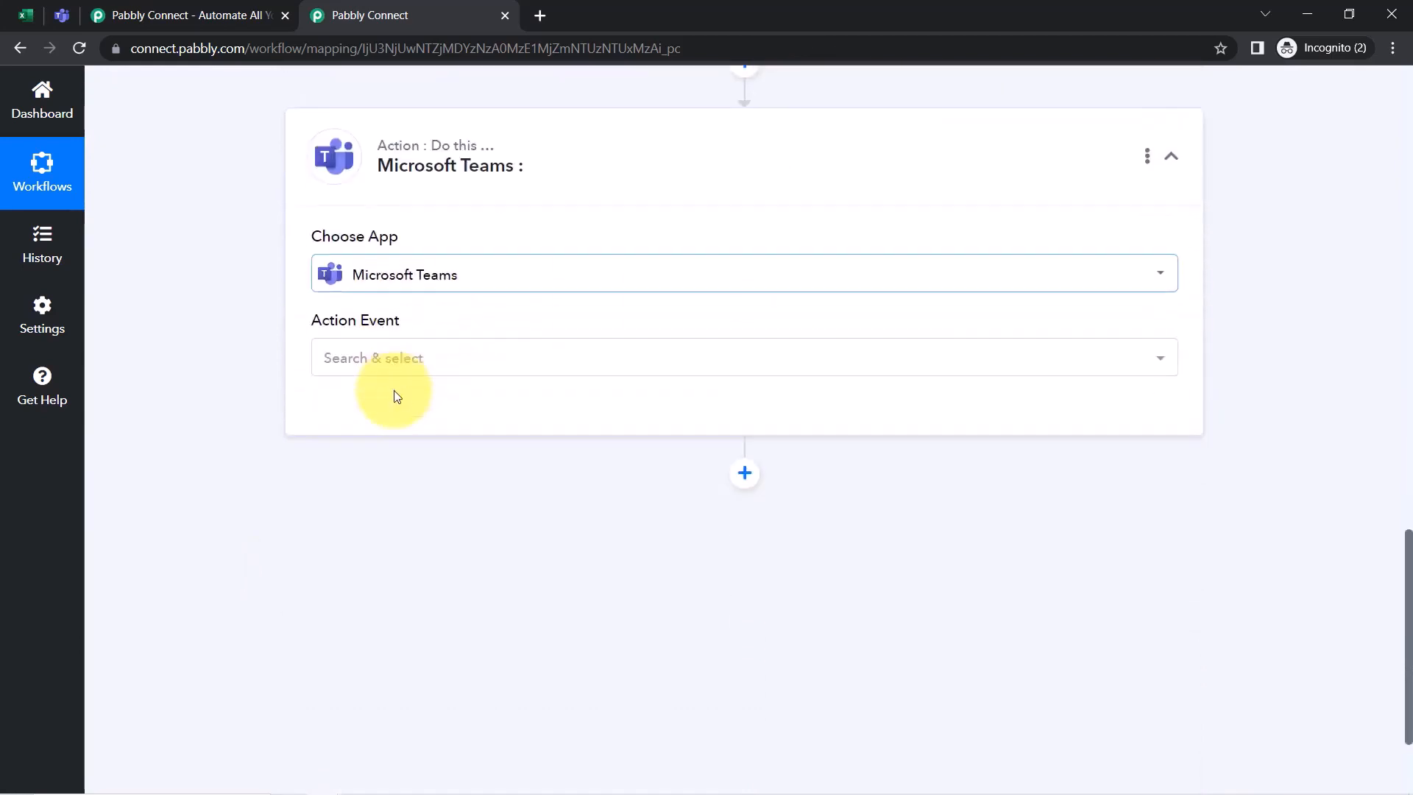
pyautogui.click(376, 368)
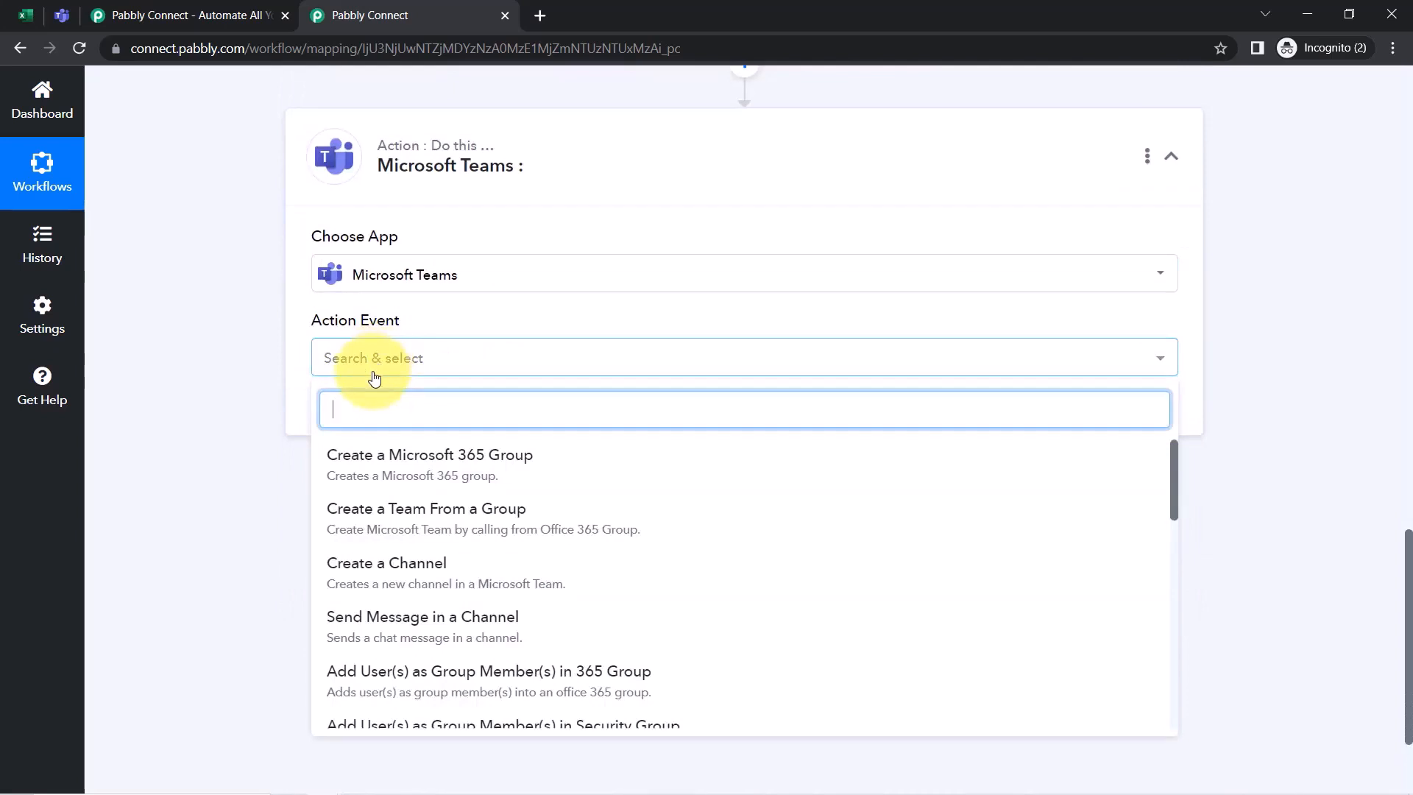
pyautogui.click(446, 624)
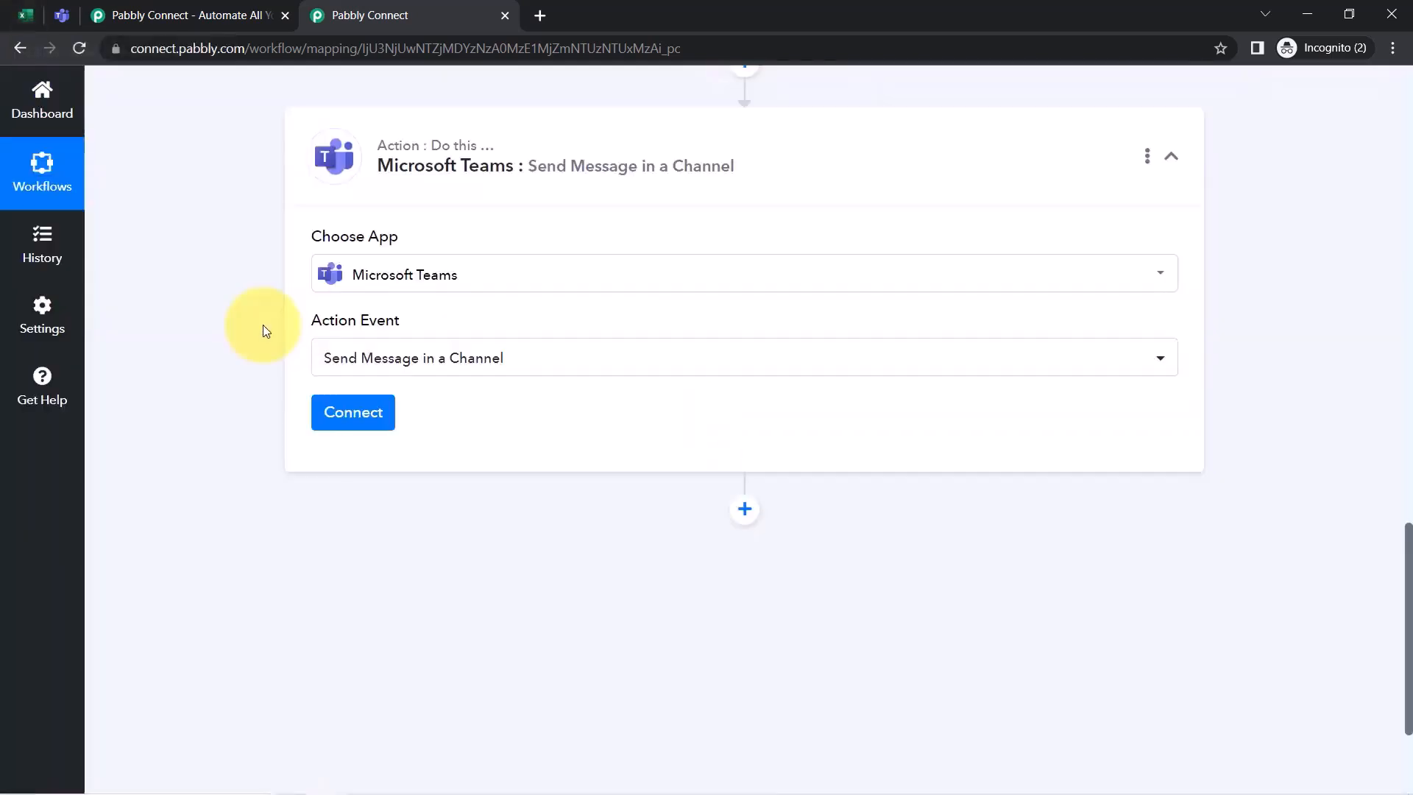
# Connect the step with the existing Microsoft Teams #7 account and save
pyautogui.click(353, 410)
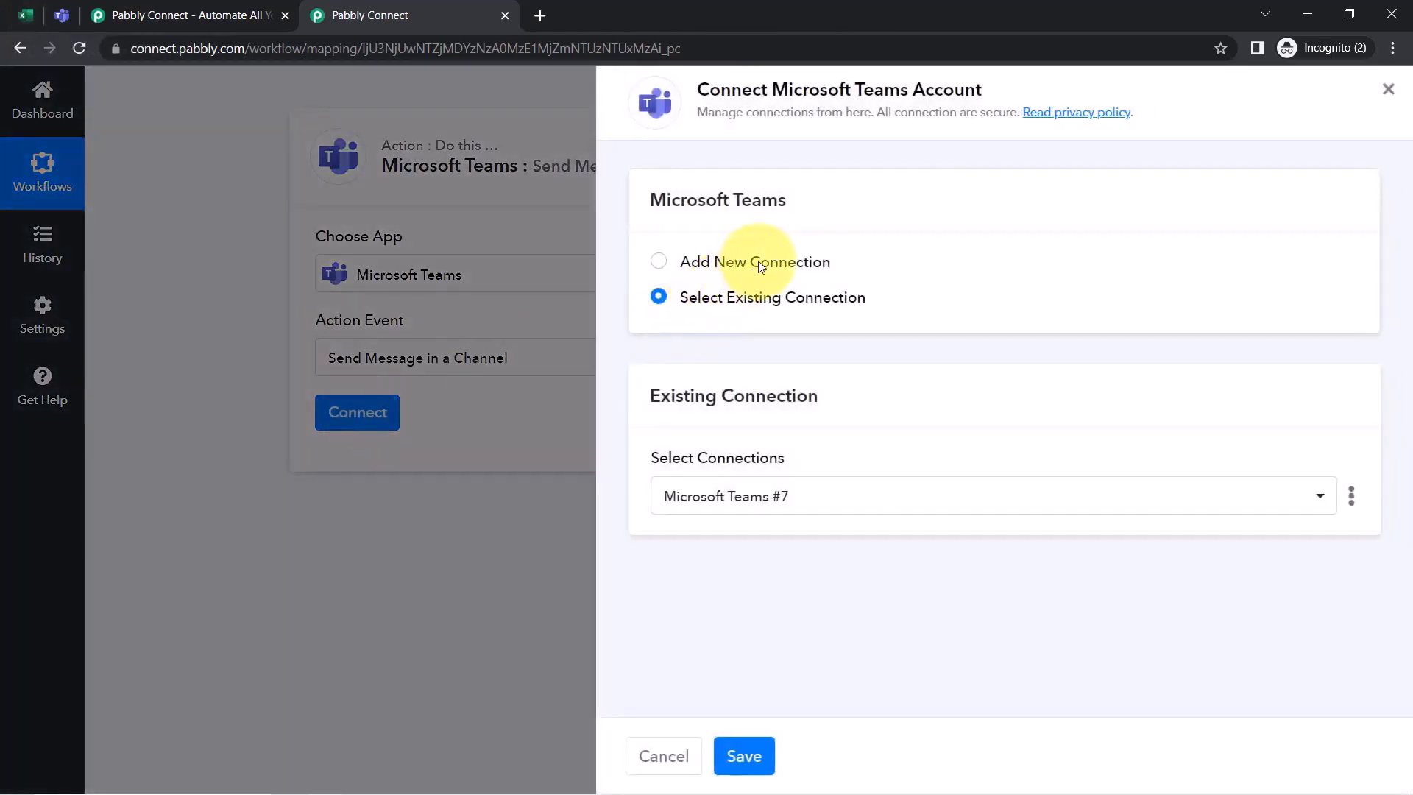
pyautogui.click(758, 264)
pyautogui.click(731, 470)
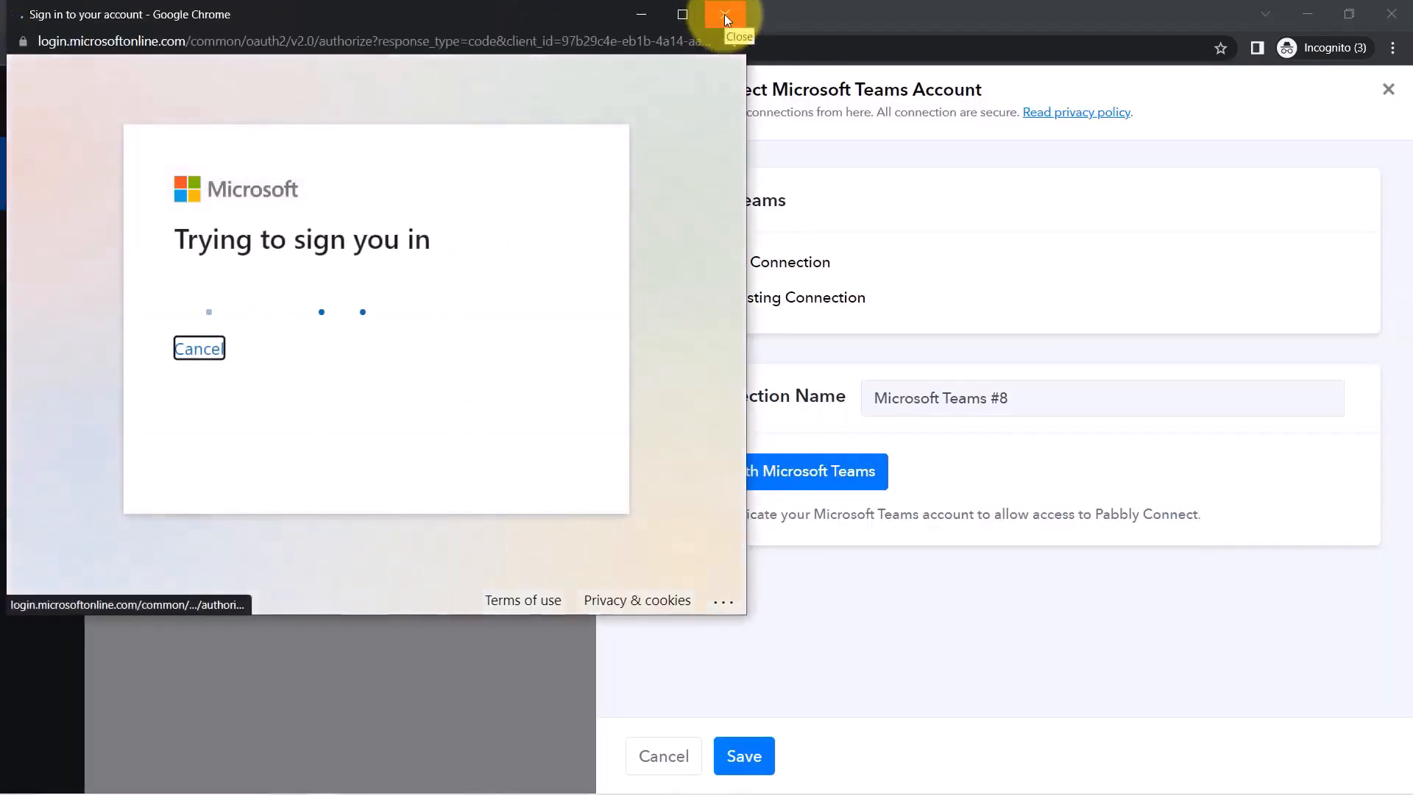
pyautogui.click(725, 14)
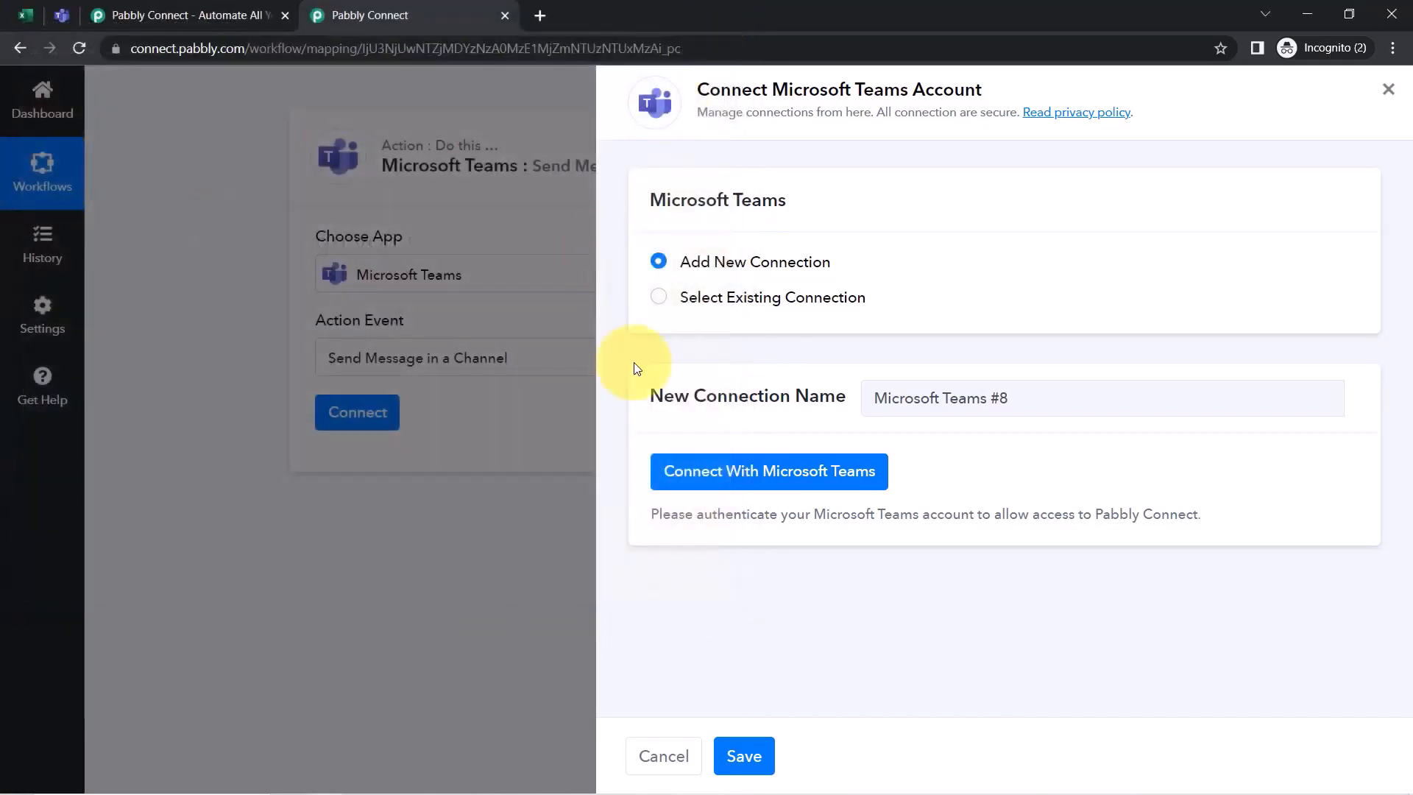
pyautogui.click(755, 303)
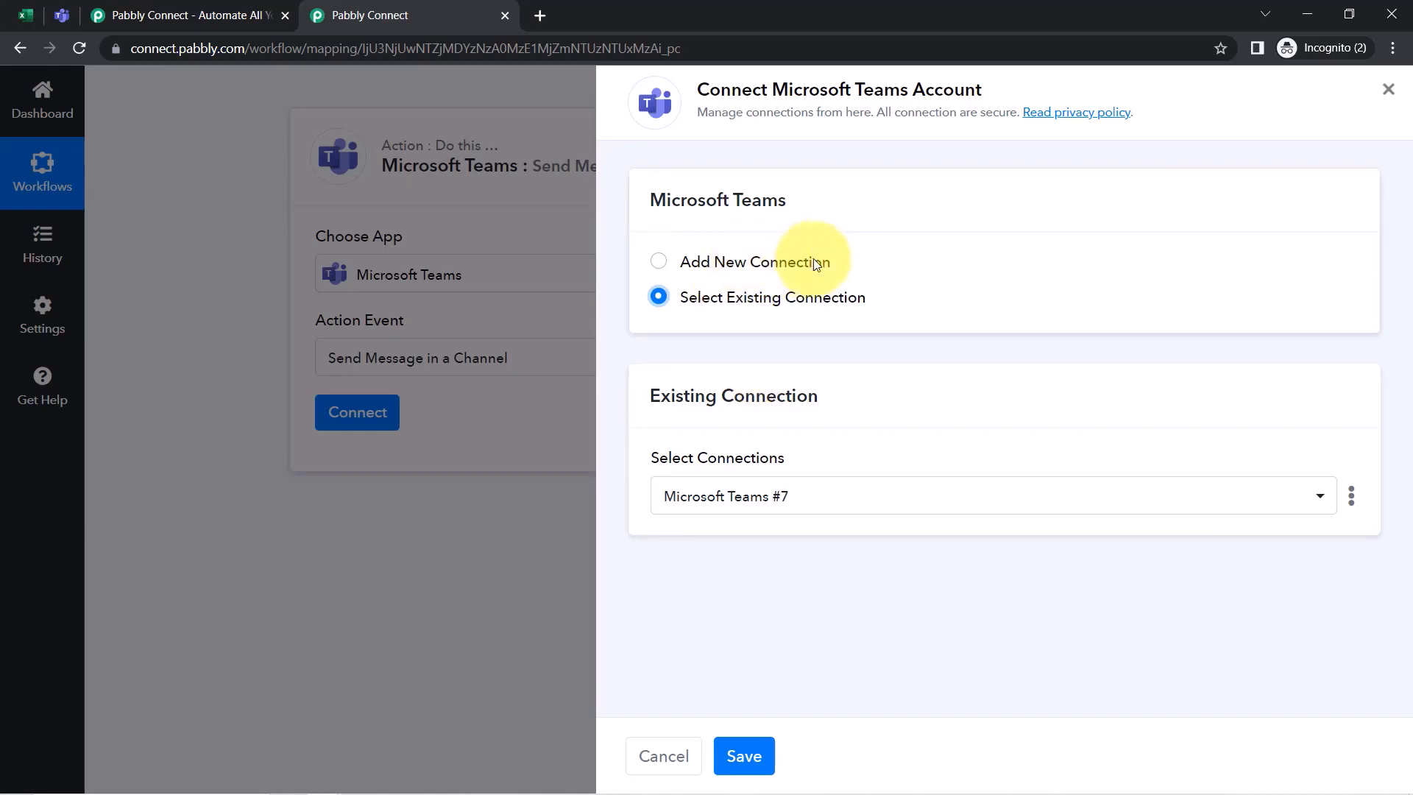
pyautogui.click(742, 754)
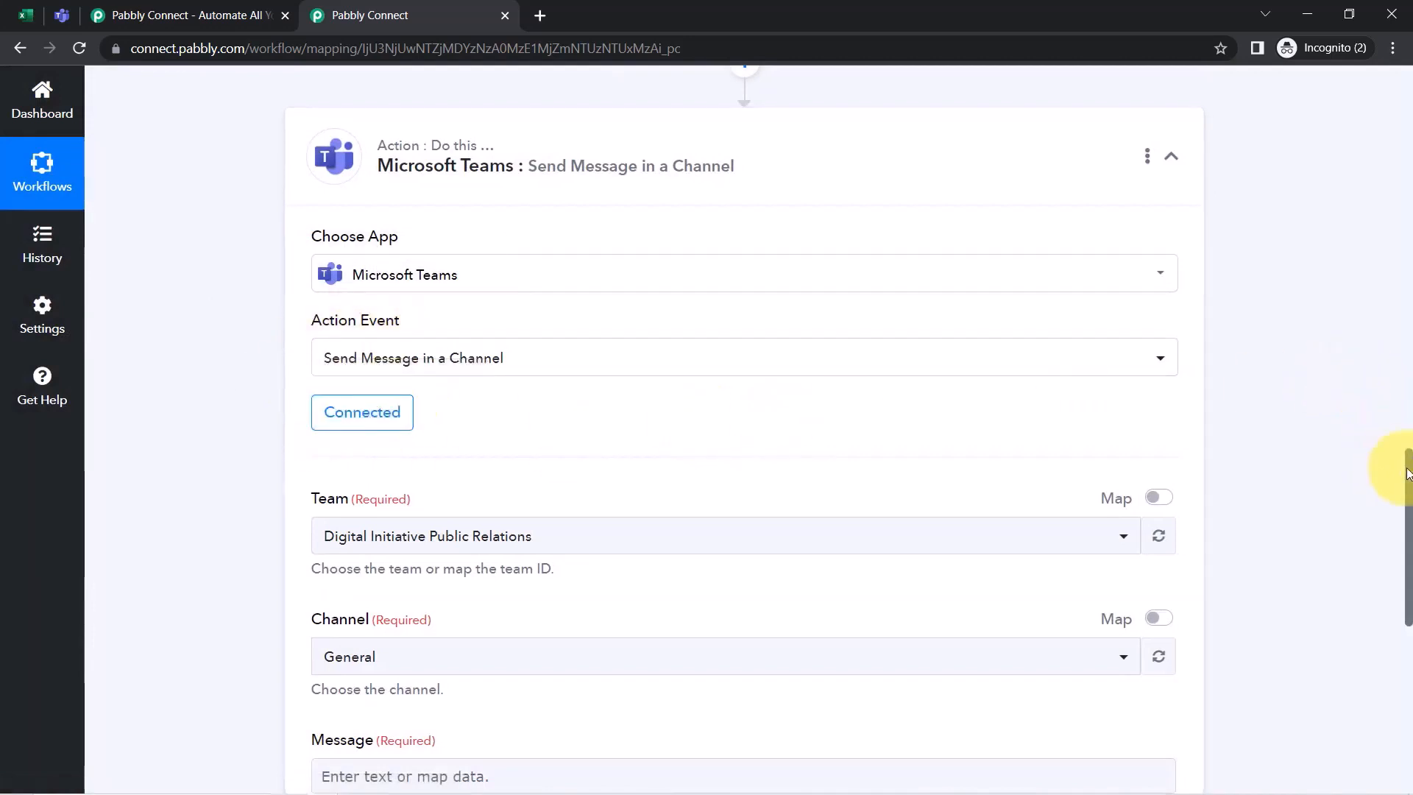
# Choose Pabbly Connect as the team, after checking team names in Microsoft Teams
pyautogui.moveTo(1408, 471); pyautogui.dragTo(1410, 520)
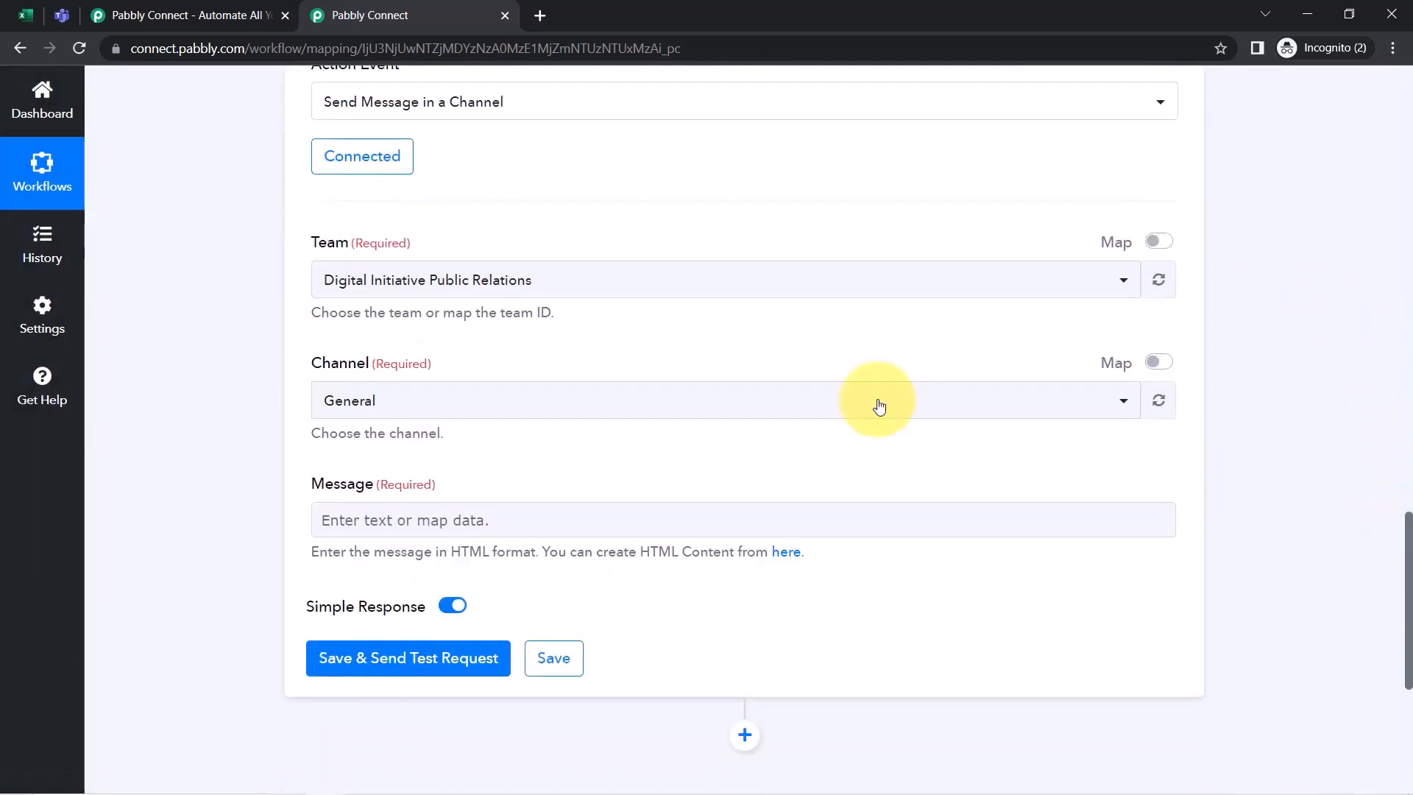
pyautogui.click(398, 292)
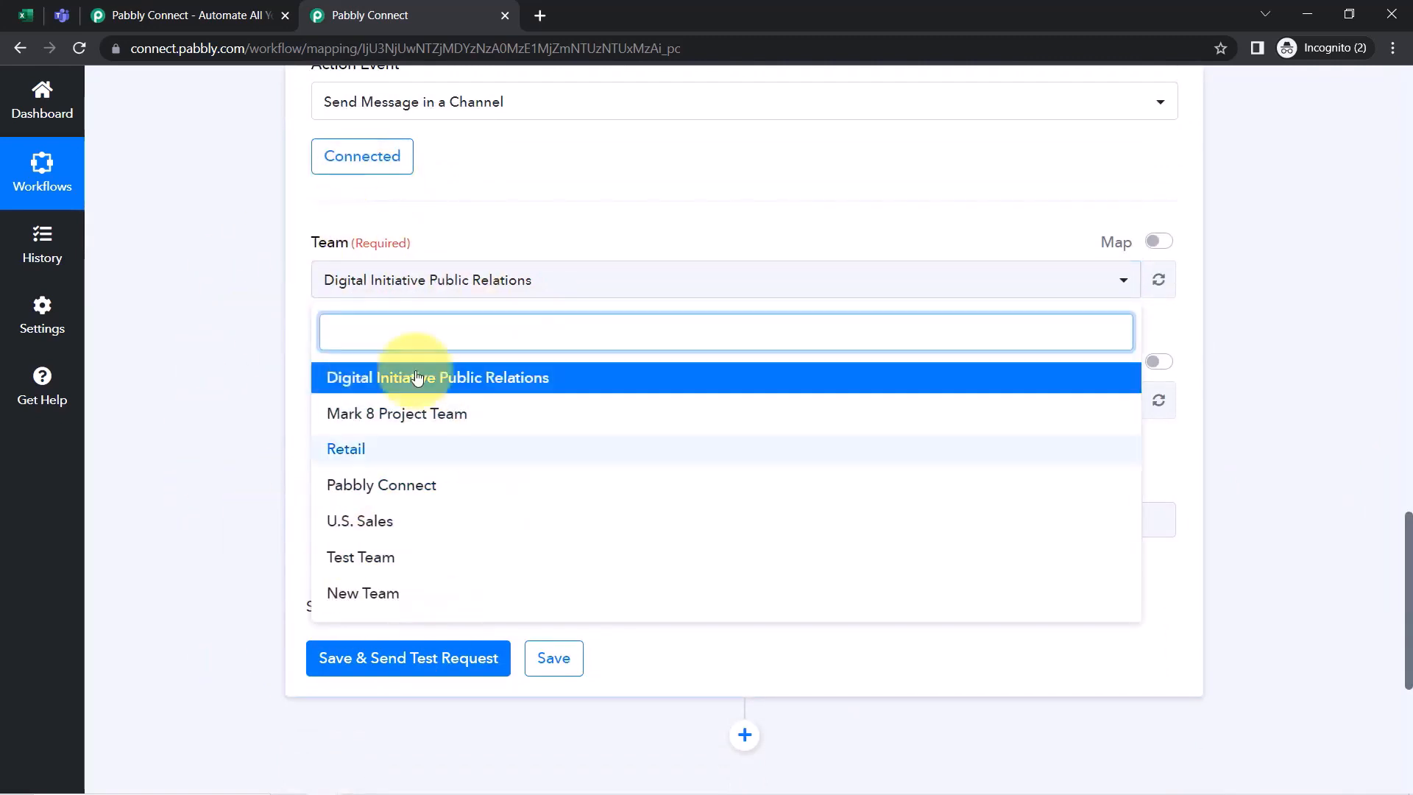
pyautogui.click(205, 250)
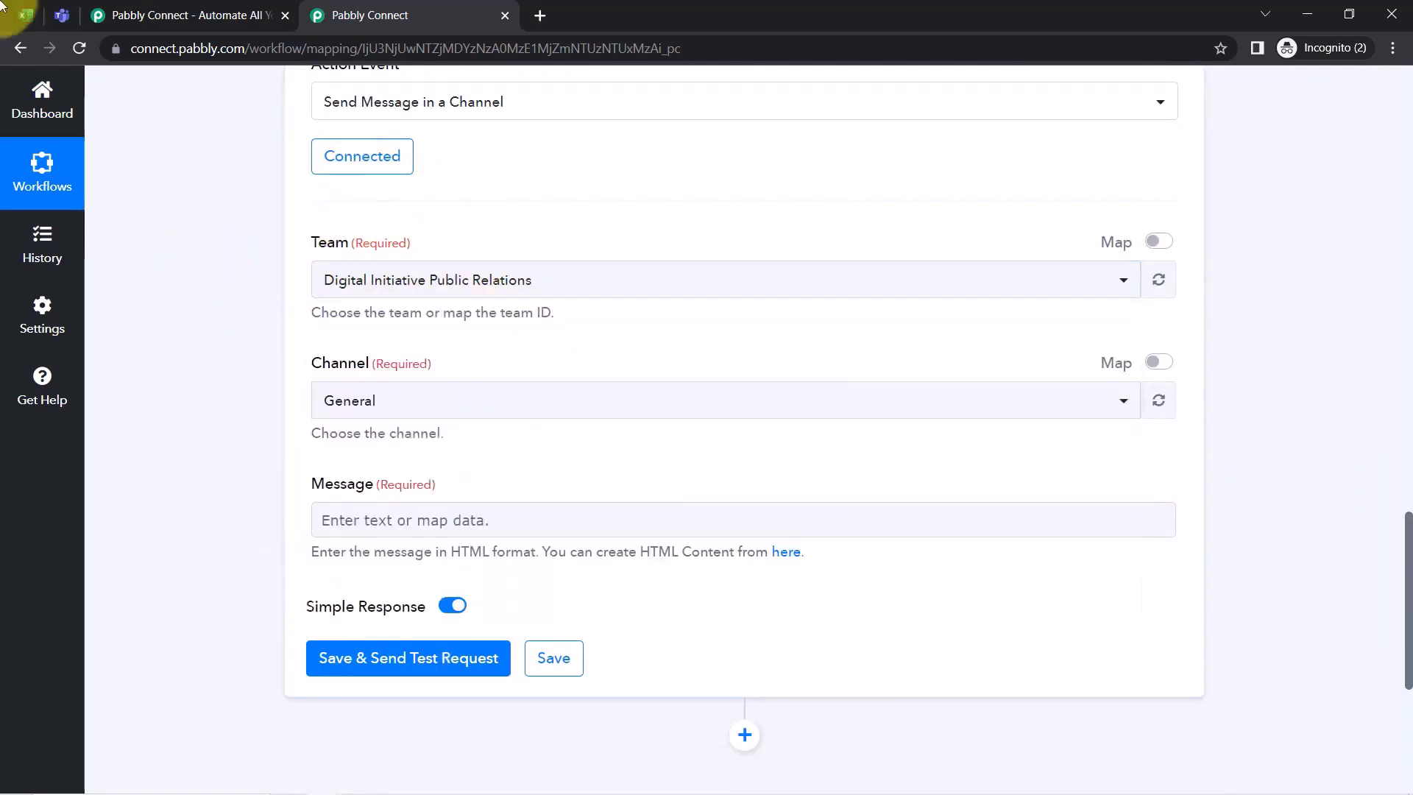
pyautogui.click(61, 16)
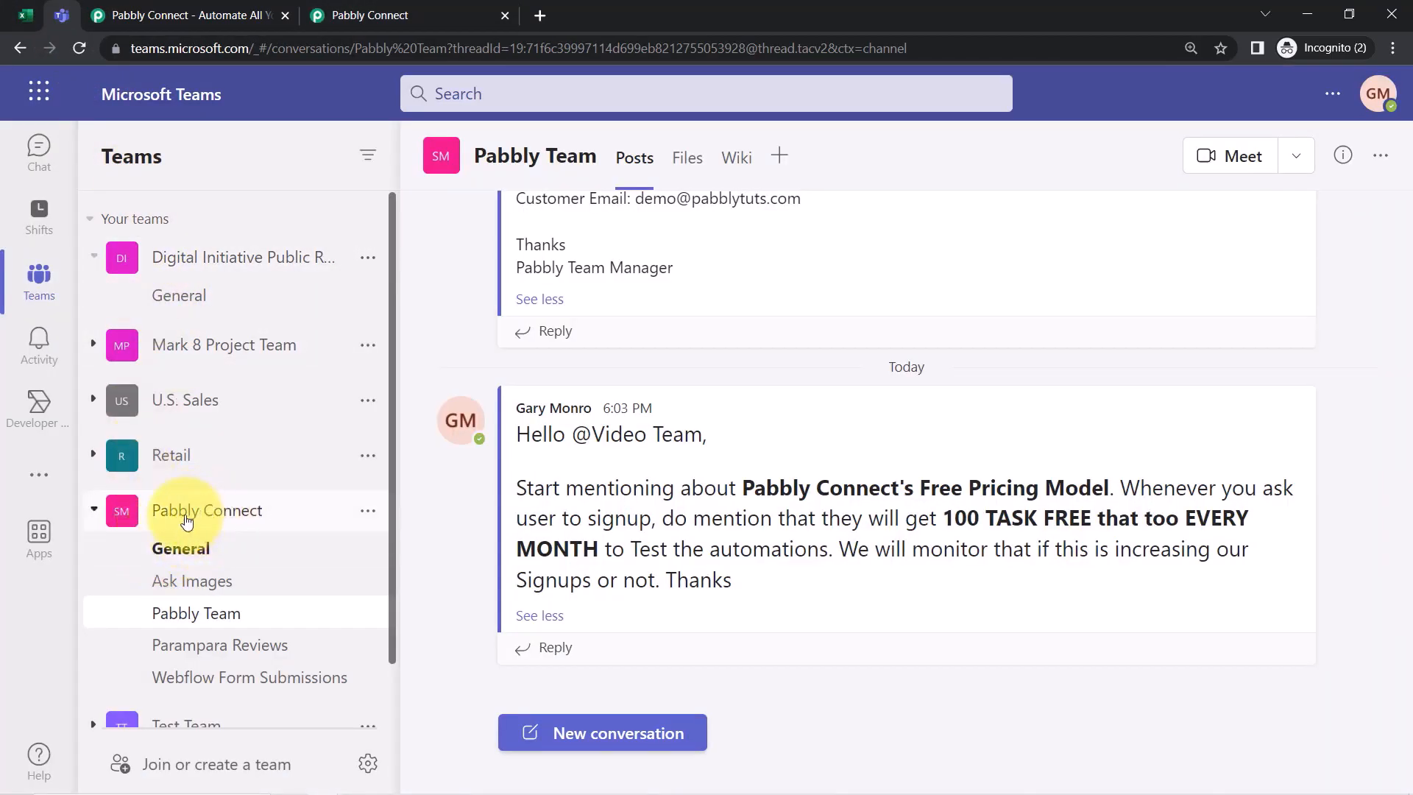
pyautogui.click(357, 13)
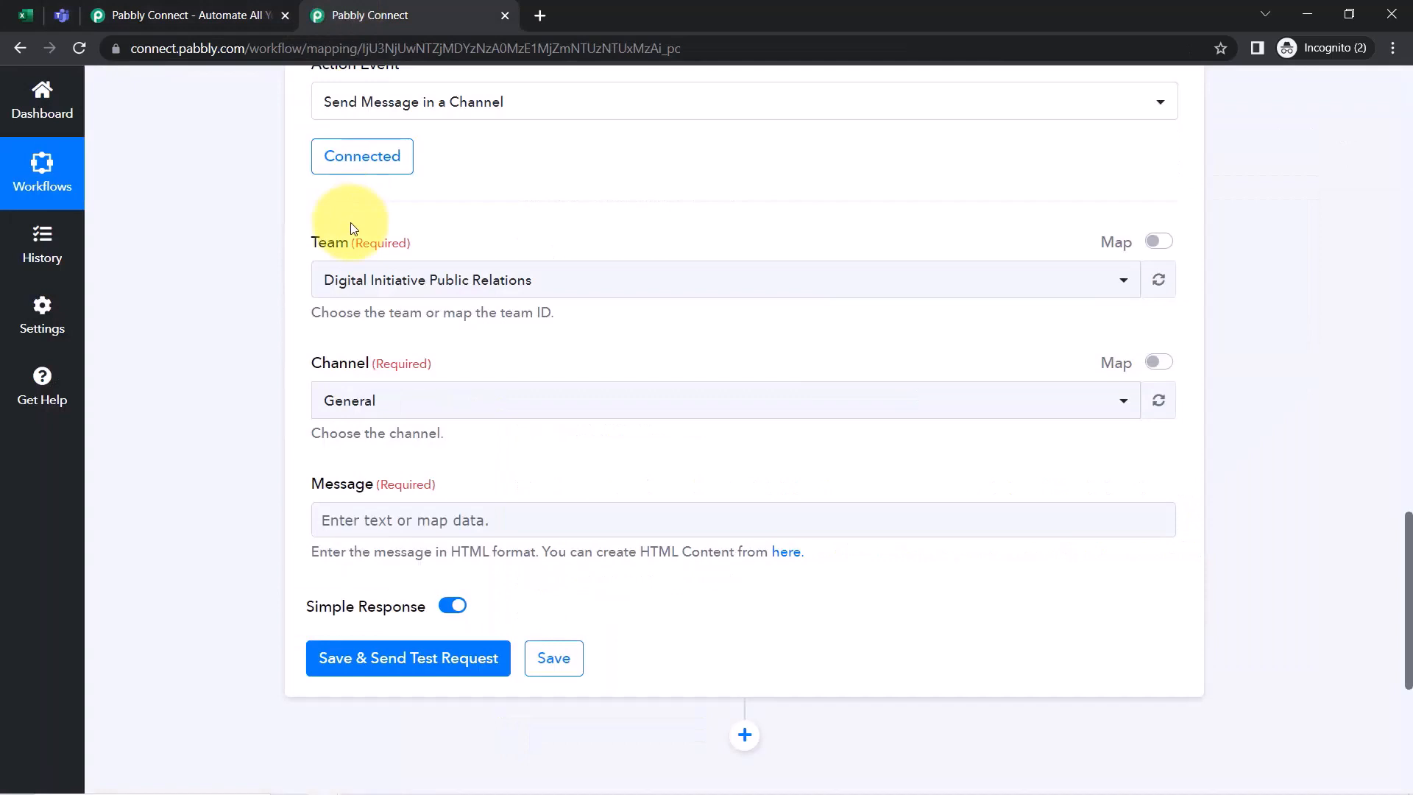
pyautogui.click(352, 286)
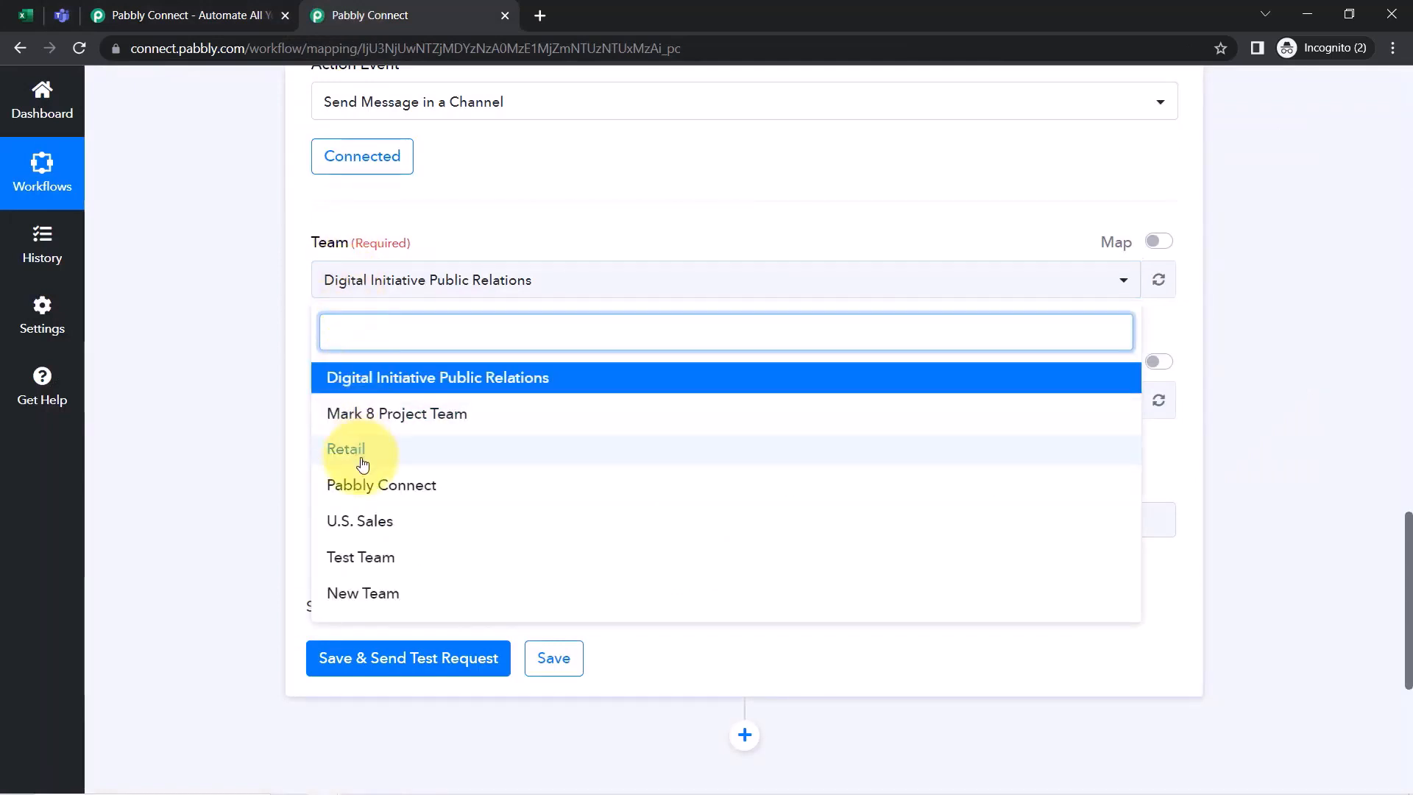
pyautogui.click(389, 487)
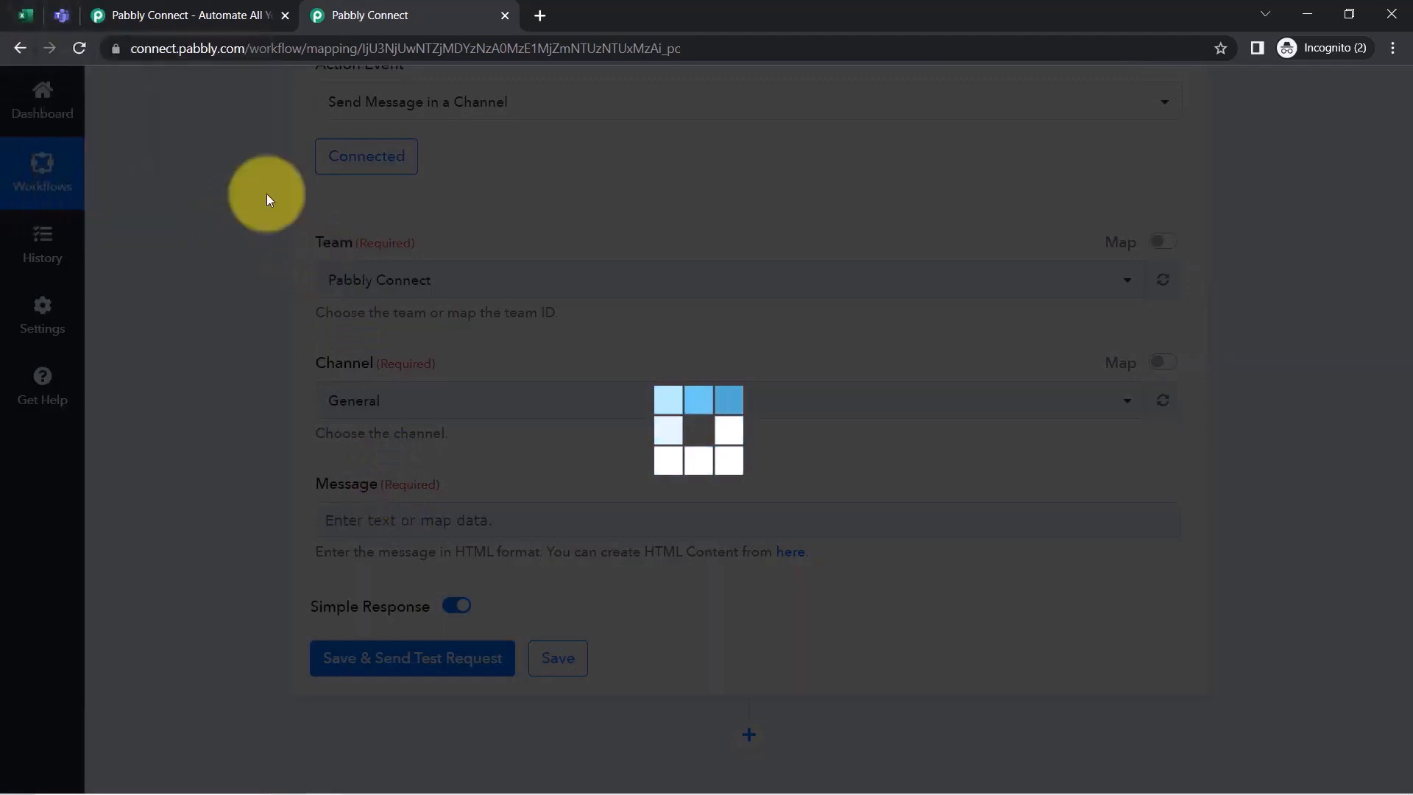
# Select Pabbly Team as the channel to post in
pyautogui.click(63, 18)
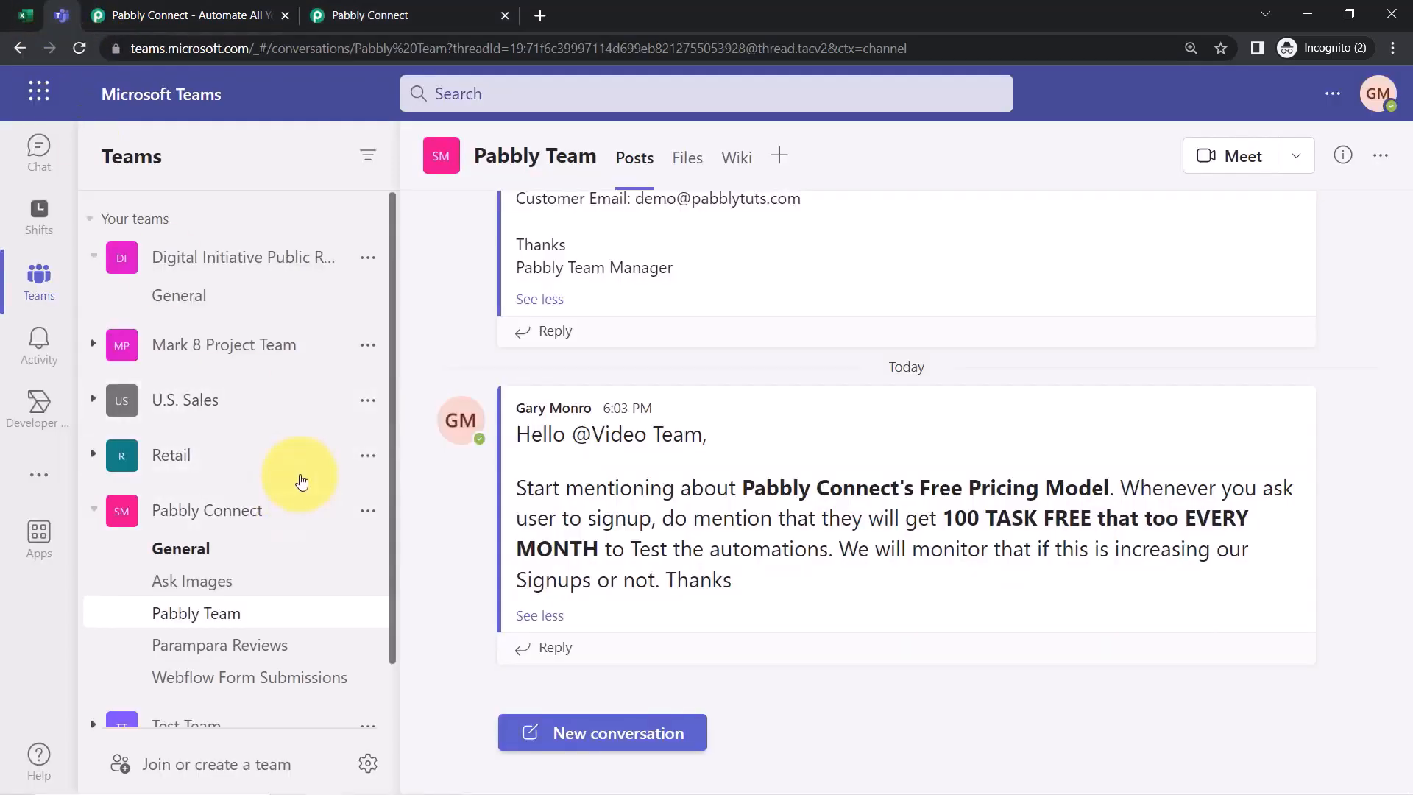
pyautogui.scroll(-1, 300, 479)
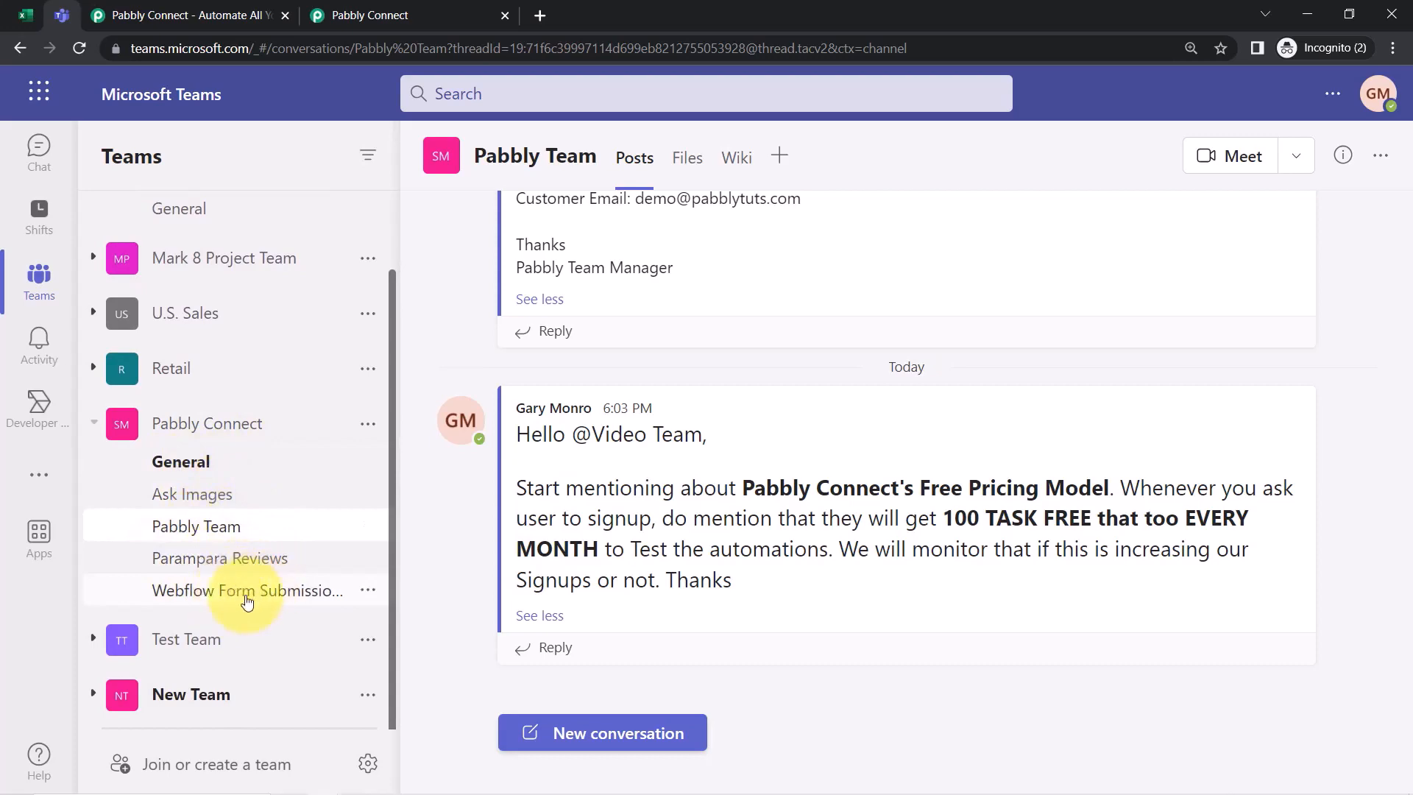
pyautogui.click(354, 15)
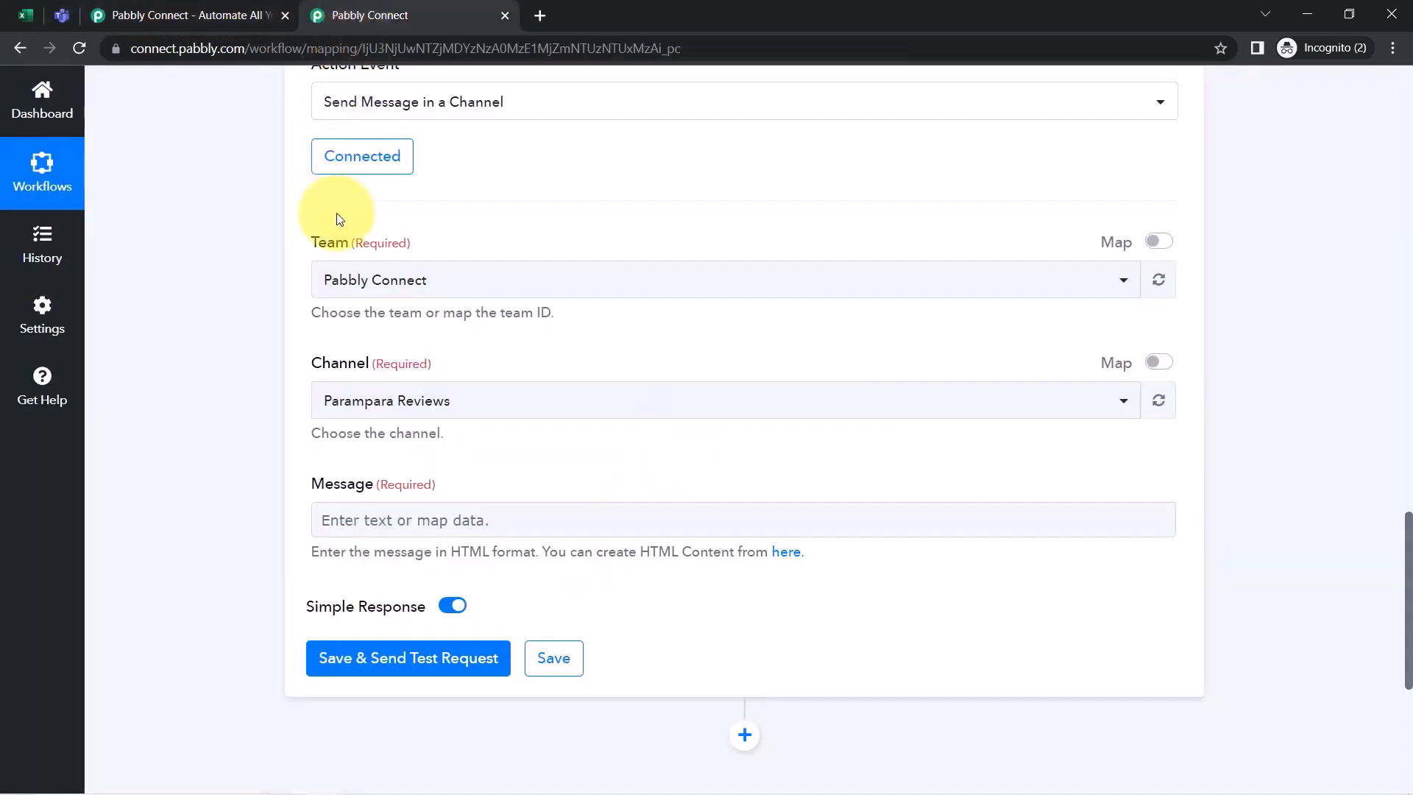
pyautogui.scroll(-6, 233, 334)
pyautogui.scroll(6, 319, 328)
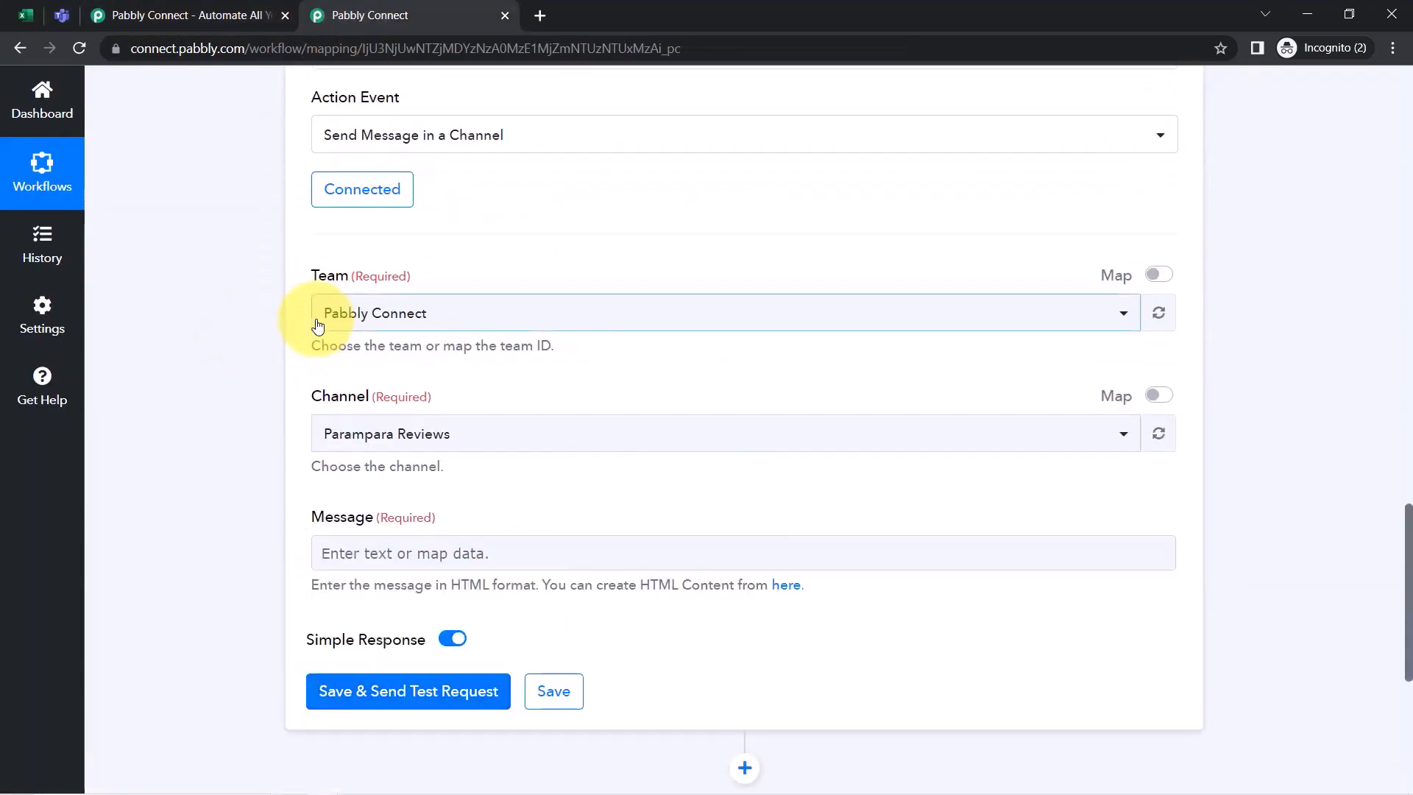
pyautogui.click(362, 438)
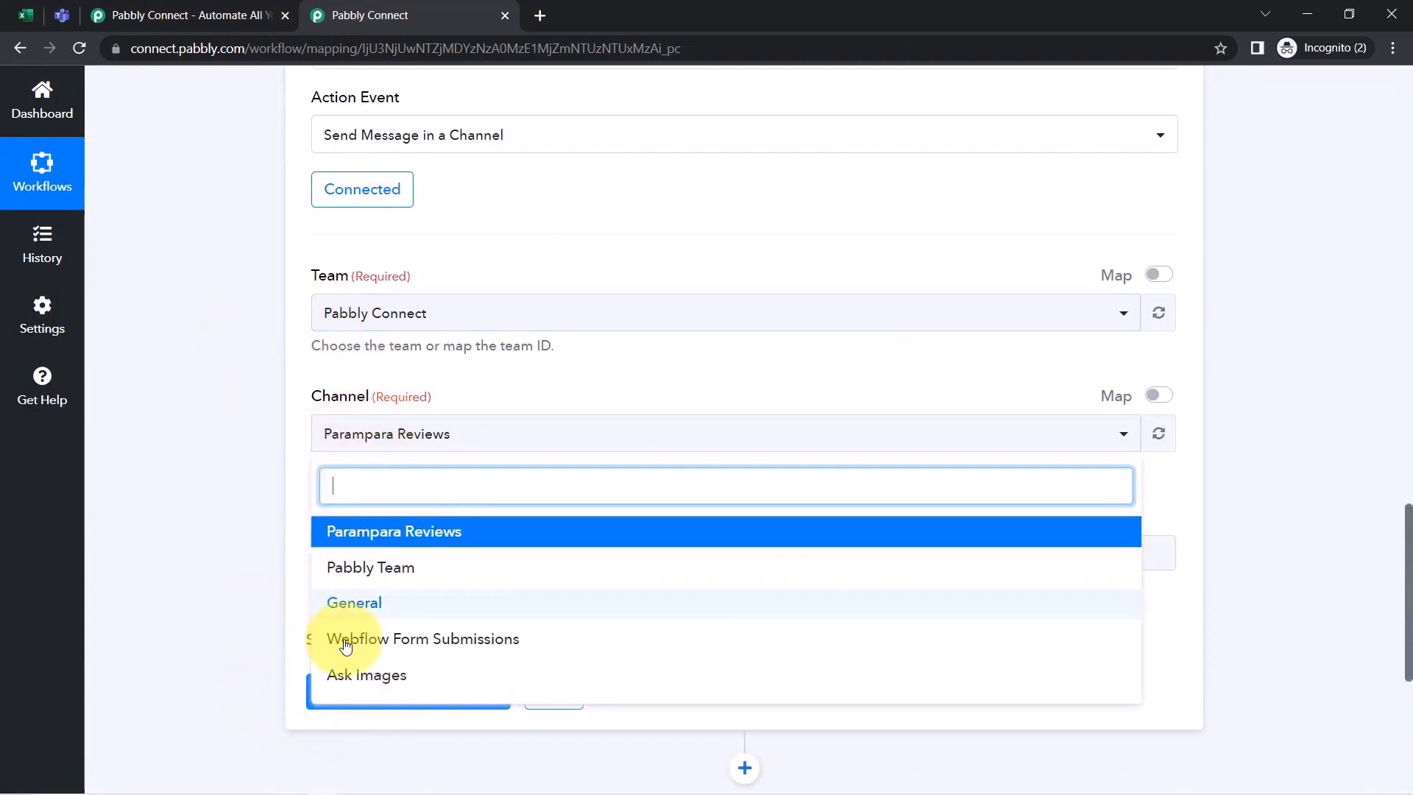
pyautogui.click(372, 568)
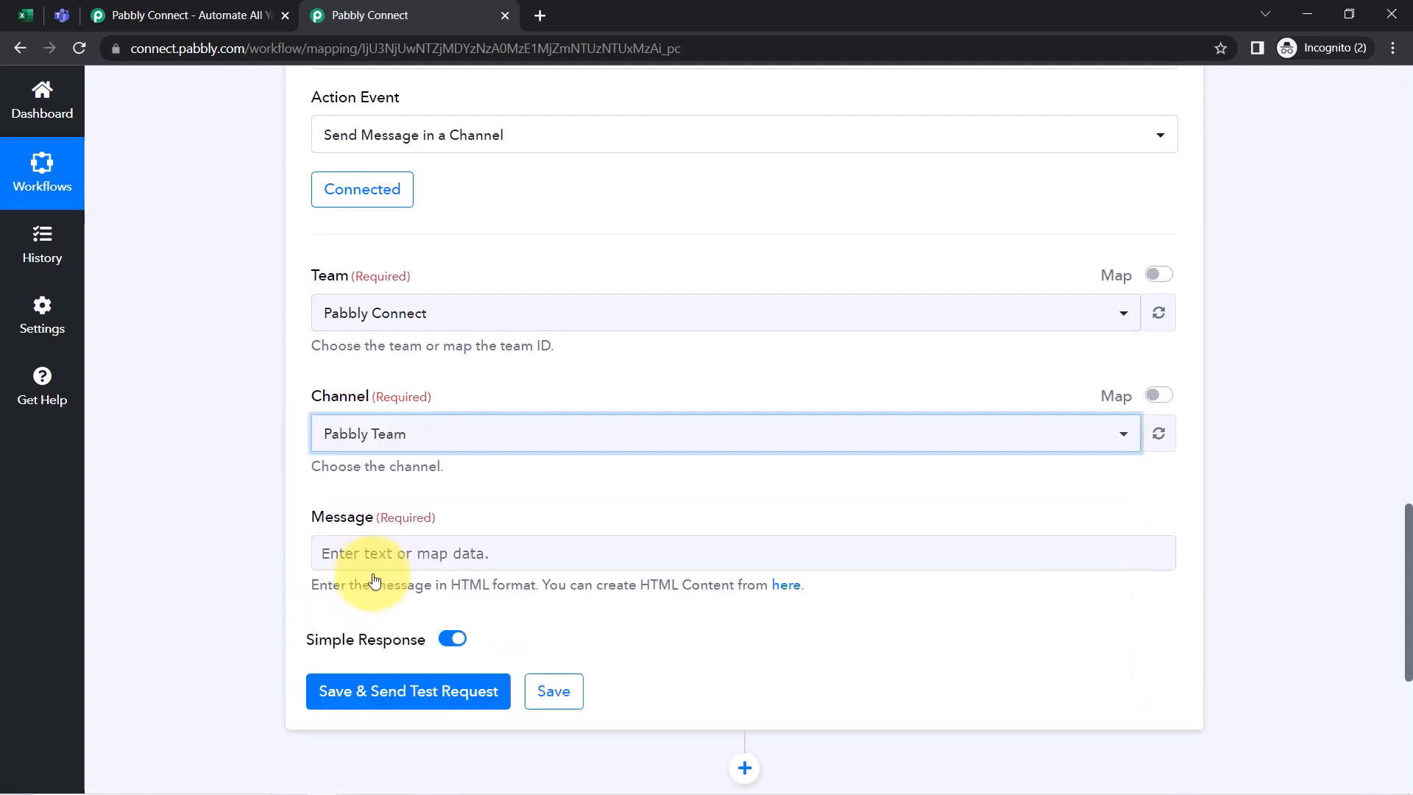
# Map the Excel row's RowData 1 instruction into the Teams Message field
pyautogui.scroll(-1, 270, 406)
pyautogui.scroll(-4, 272, 409)
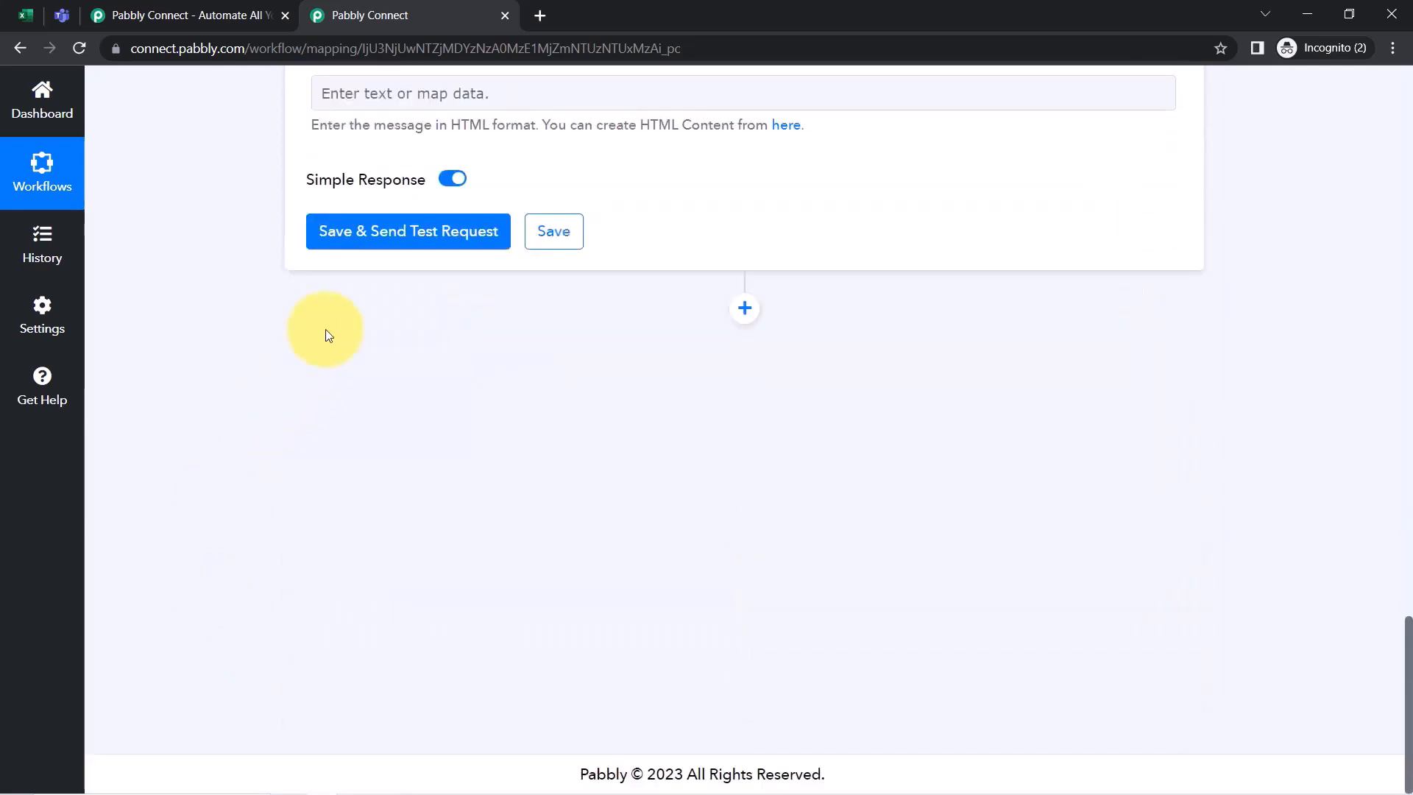
pyautogui.scroll(3, 326, 388)
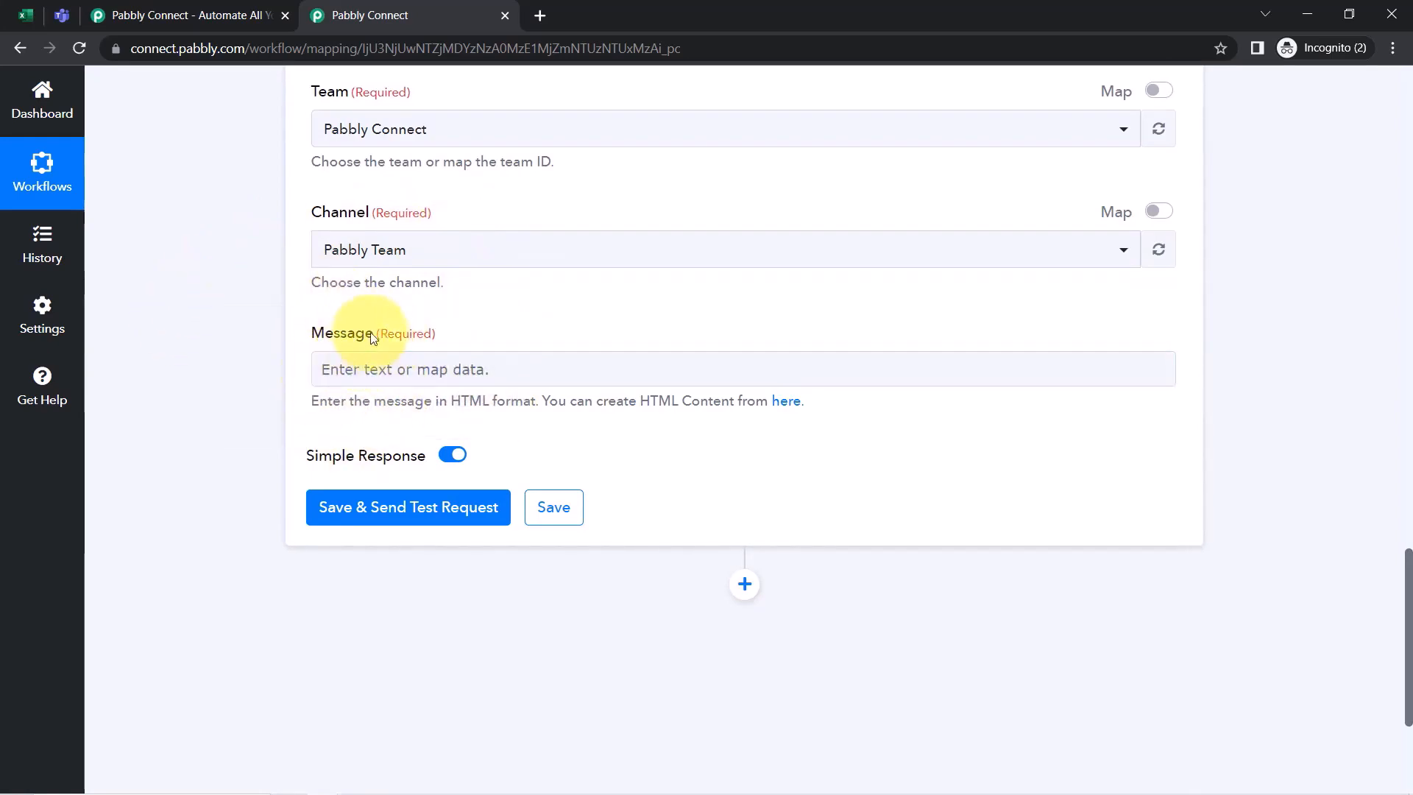
pyautogui.scroll(10, 271, 368)
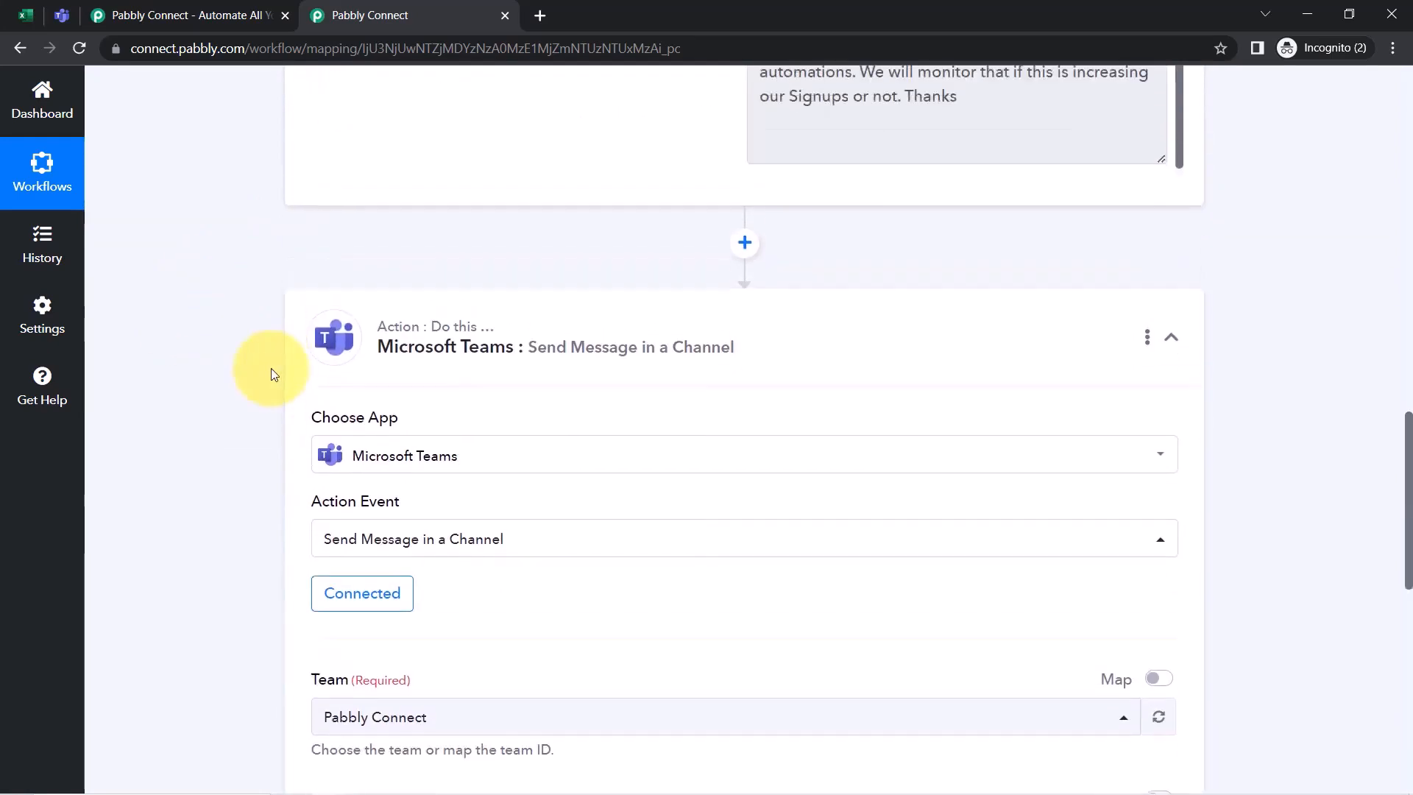
pyautogui.moveTo(777, 120); pyautogui.dragTo(850, 244)
pyautogui.scroll(-9, 196, 354)
pyautogui.scroll(-3, 193, 357)
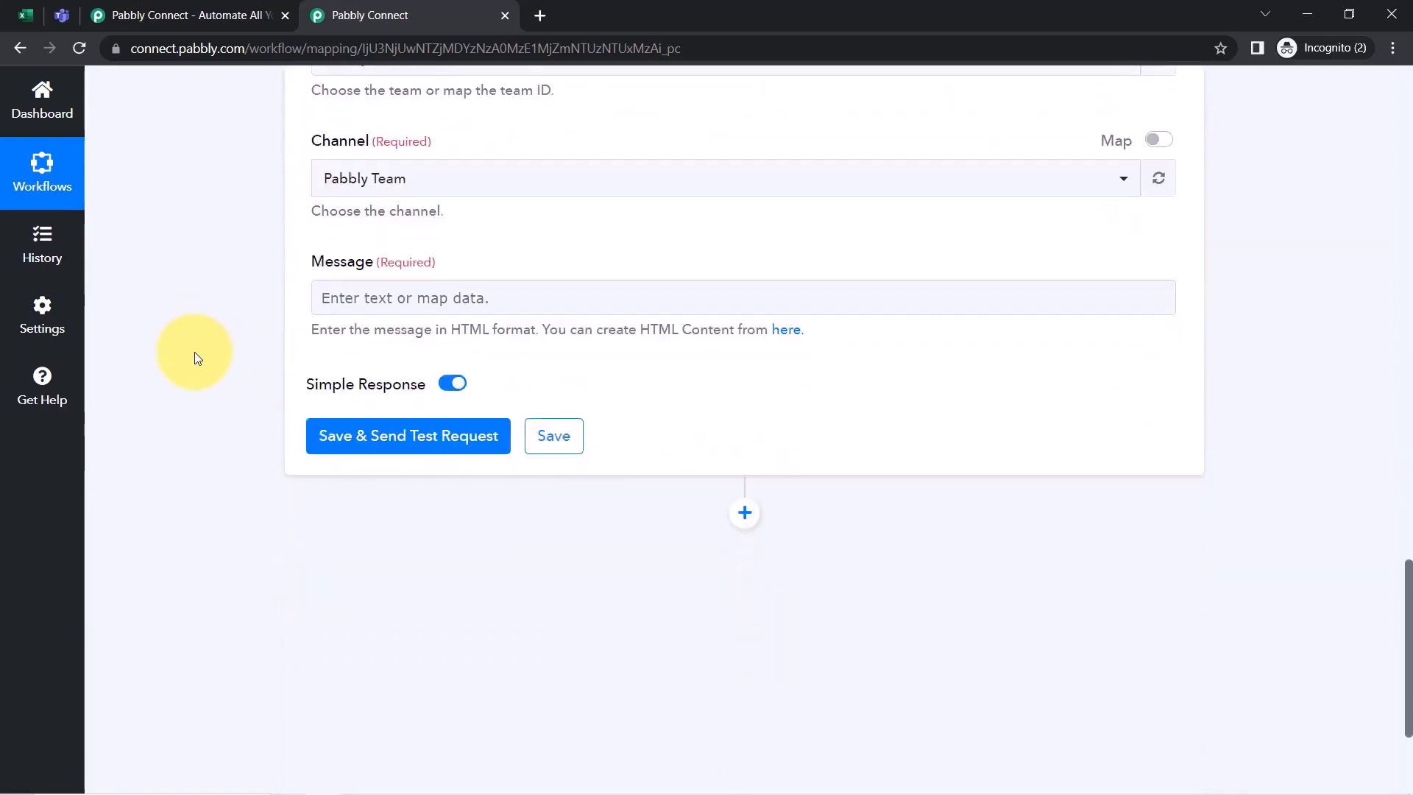
pyautogui.click(363, 275)
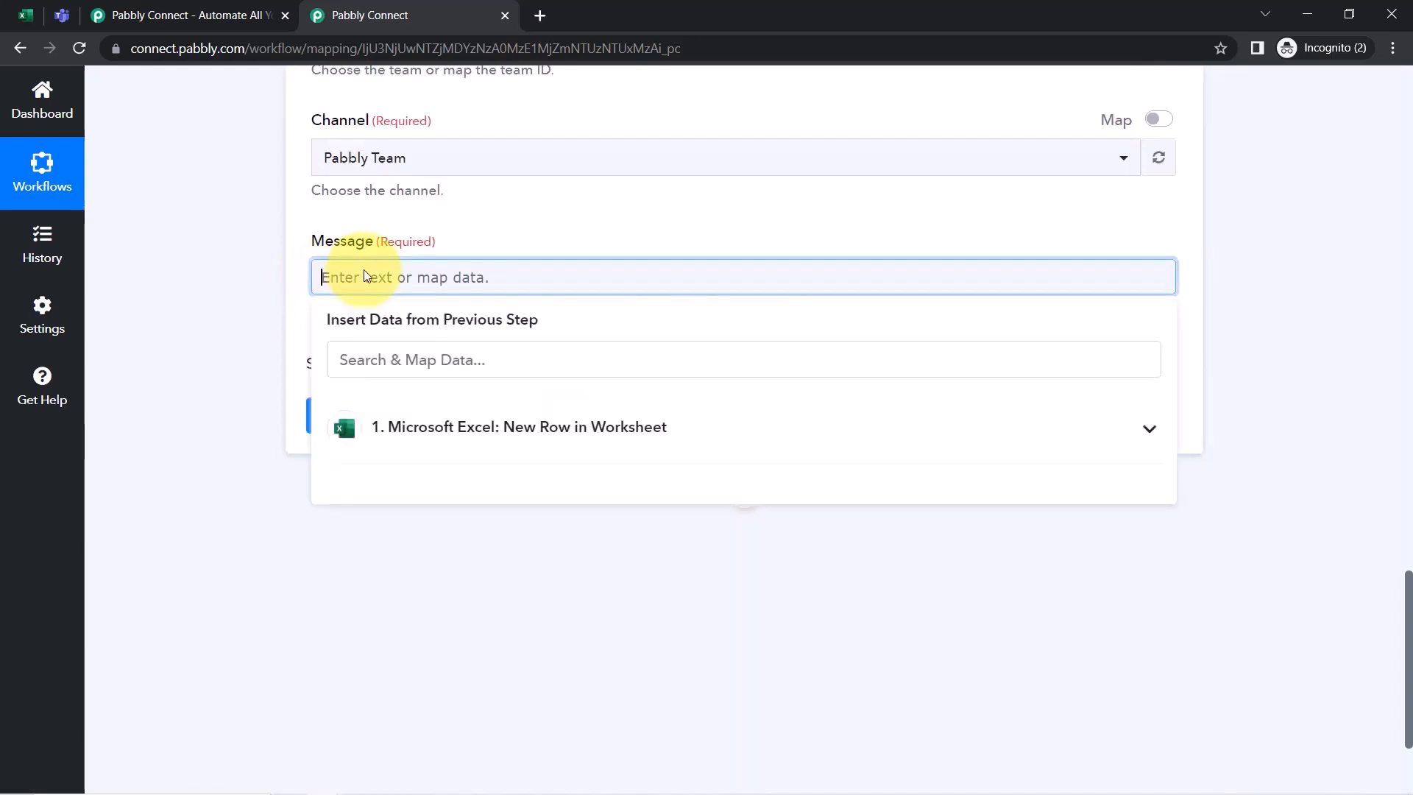
pyautogui.click(410, 437)
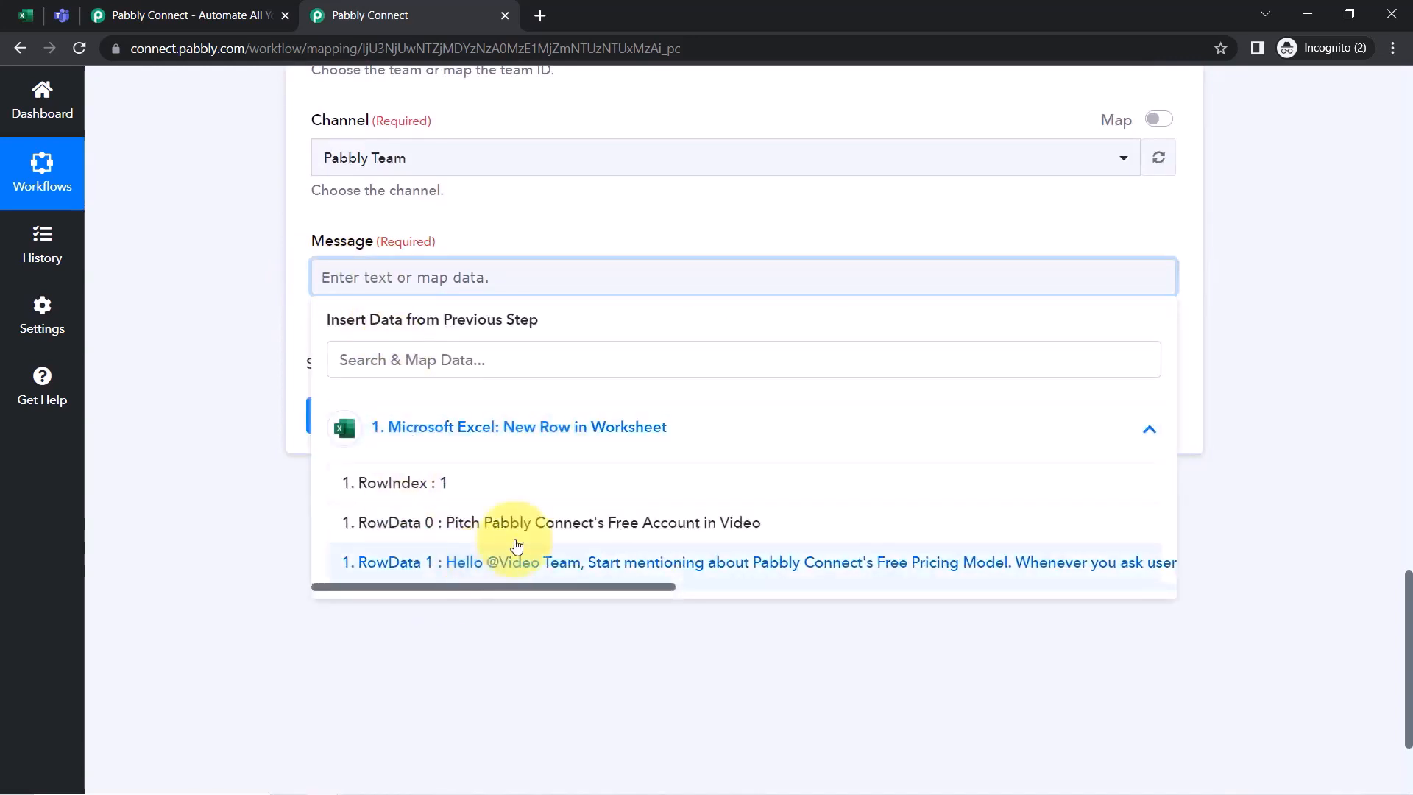
pyautogui.click(495, 564)
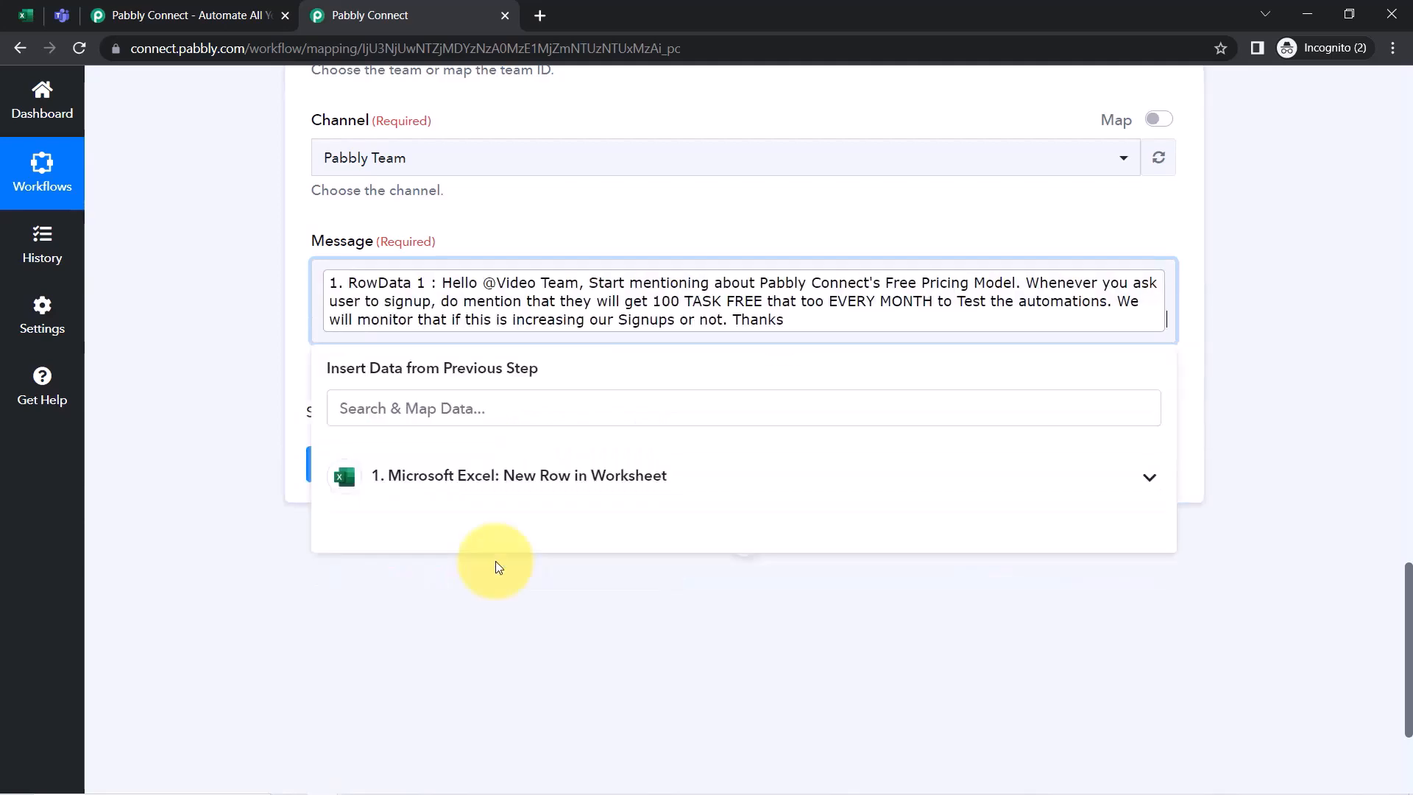
pyautogui.click(177, 308)
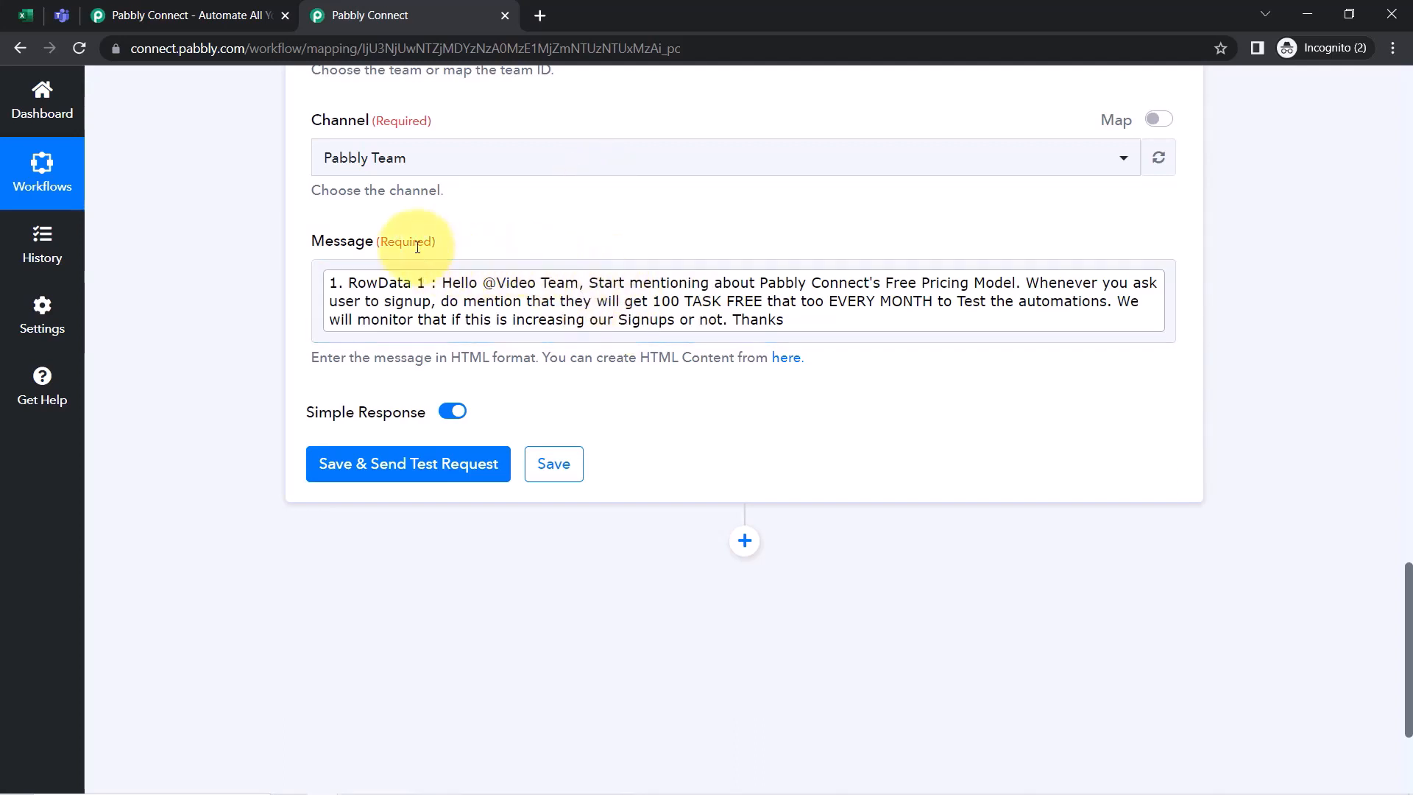
# Check the empty Excel rows below the data where new instructions will be added
pyautogui.click(26, 15)
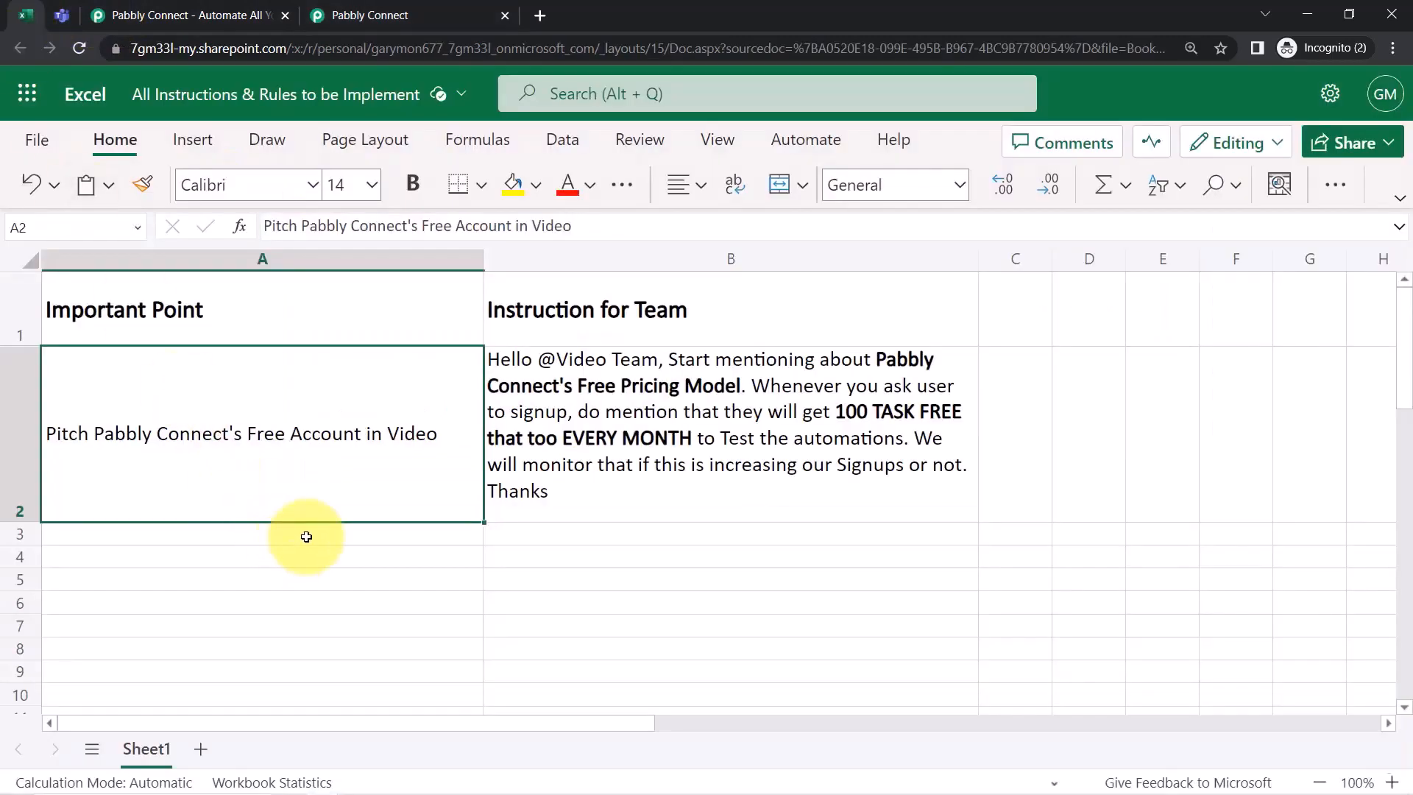
pyautogui.moveTo(306, 537); pyautogui.dragTo(542, 567)
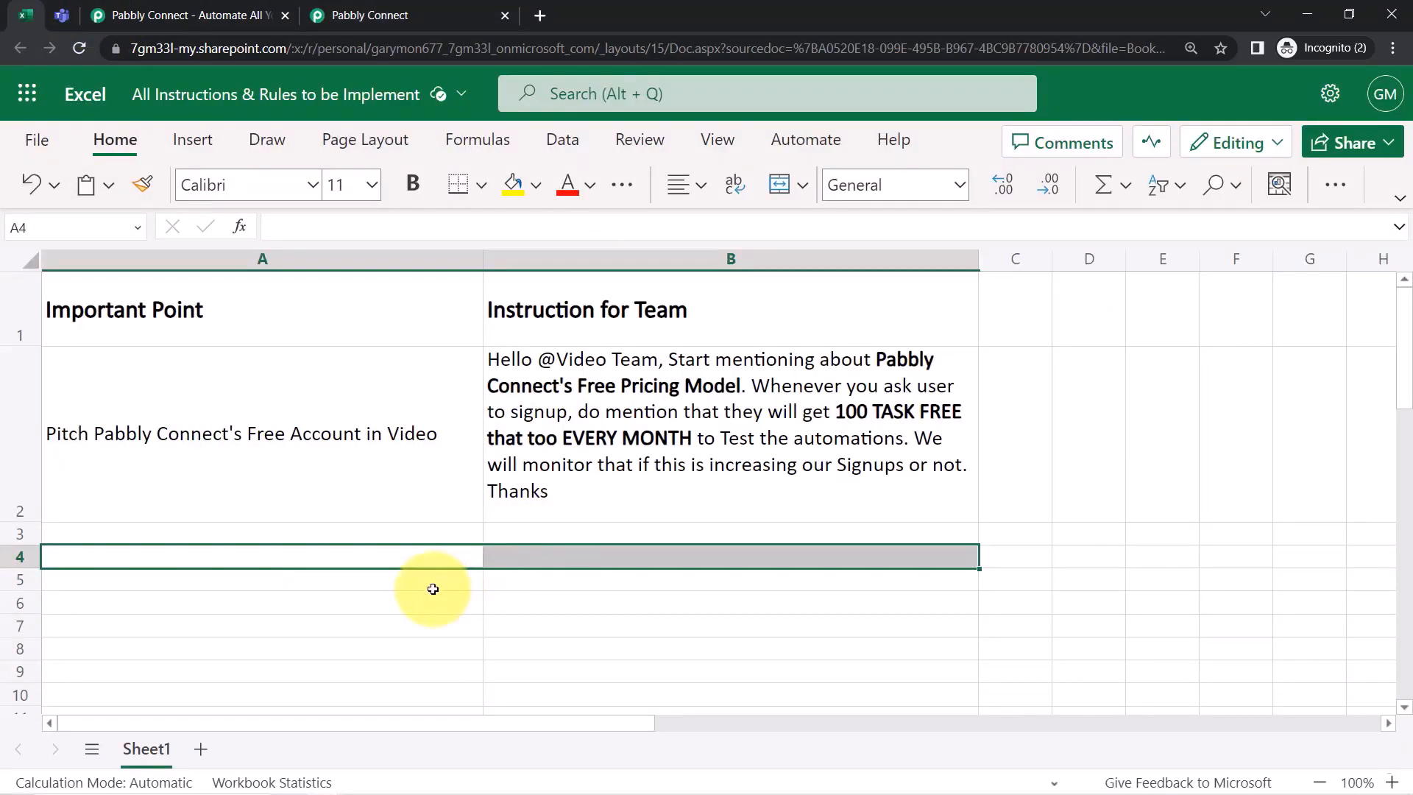
pyautogui.moveTo(433, 588); pyautogui.dragTo(530, 590)
pyautogui.click(390, 15)
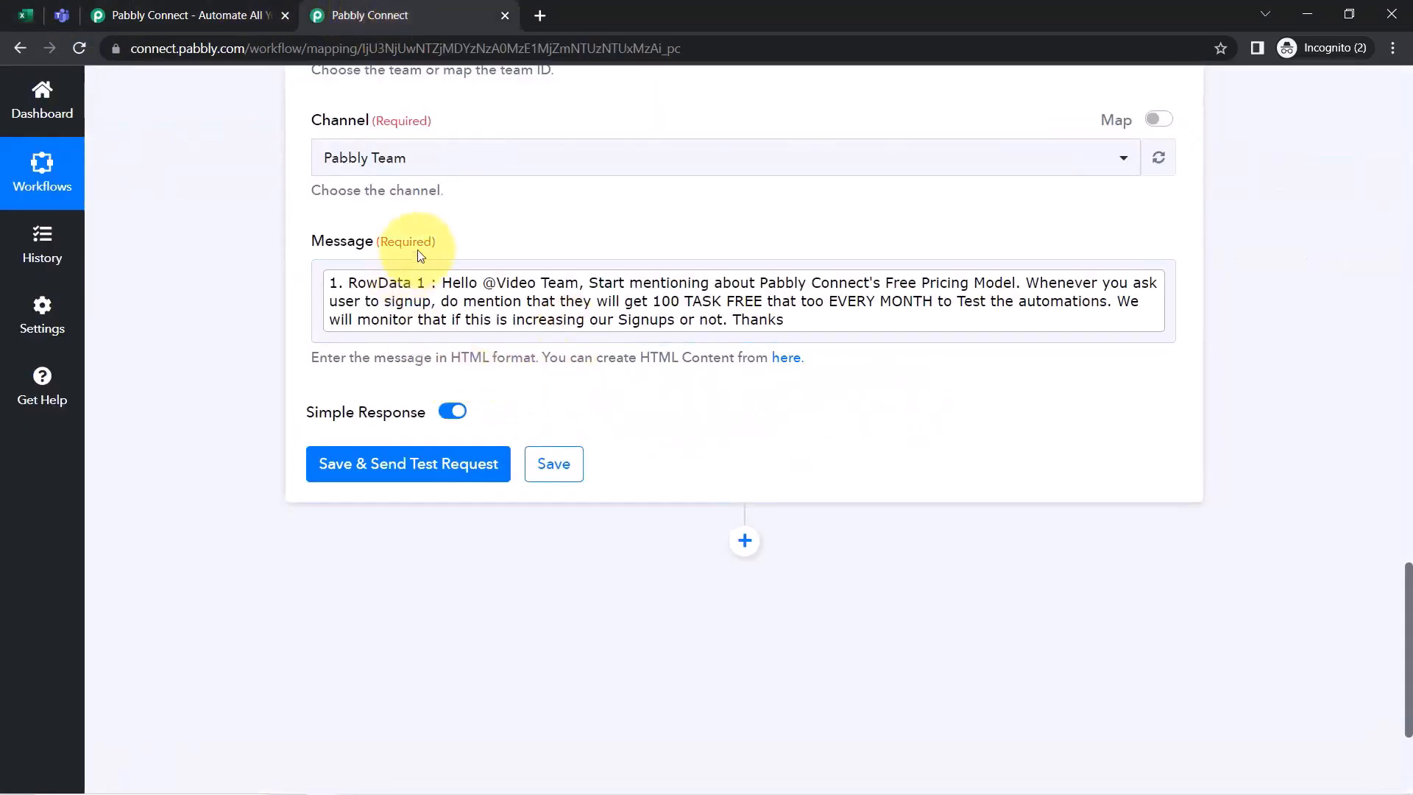
# Clear the Message field and write the heading 'New Instruction for the Video Team -' on its own line
pyautogui.click(324, 280)
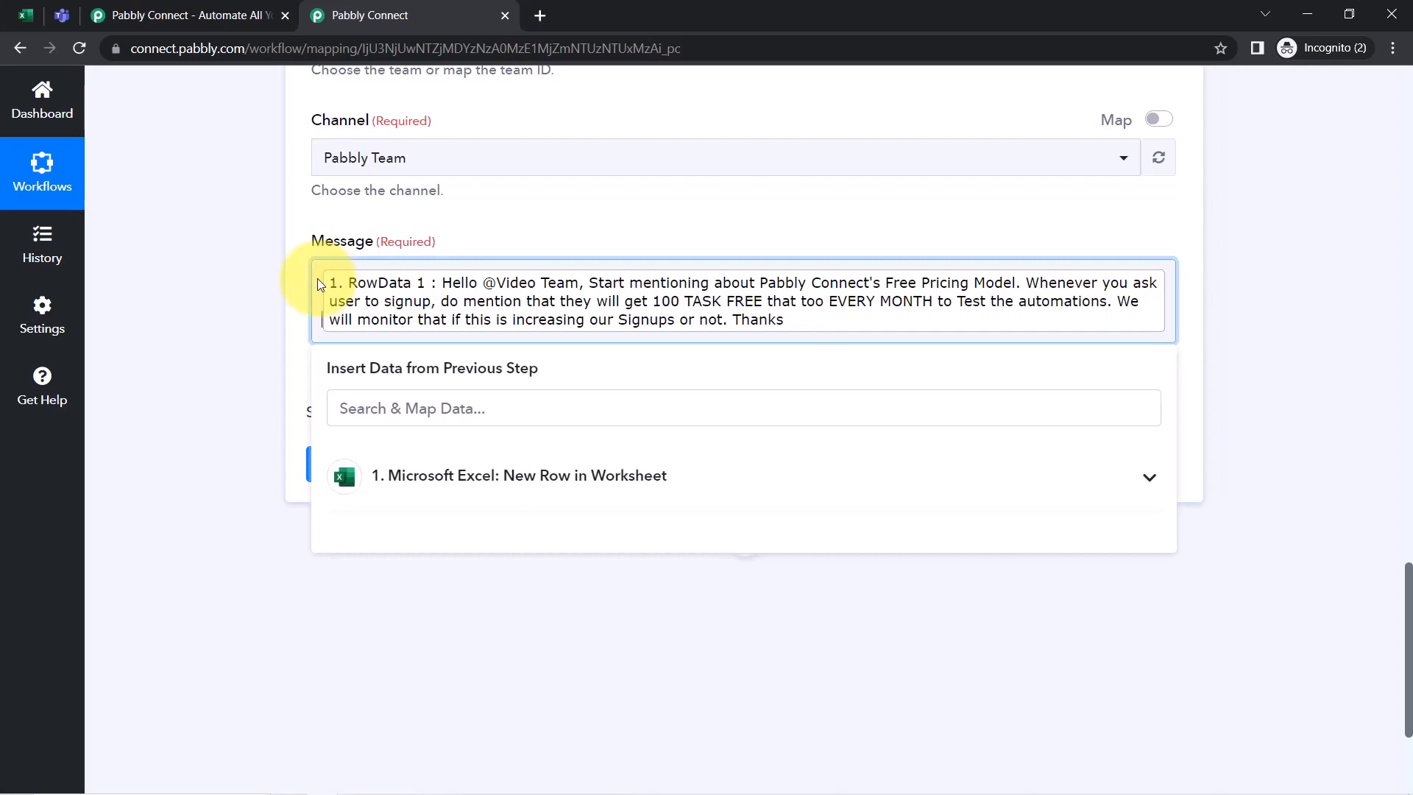
pyautogui.hotkey('ctrl', 'a')
pyautogui.press('BackSpace')
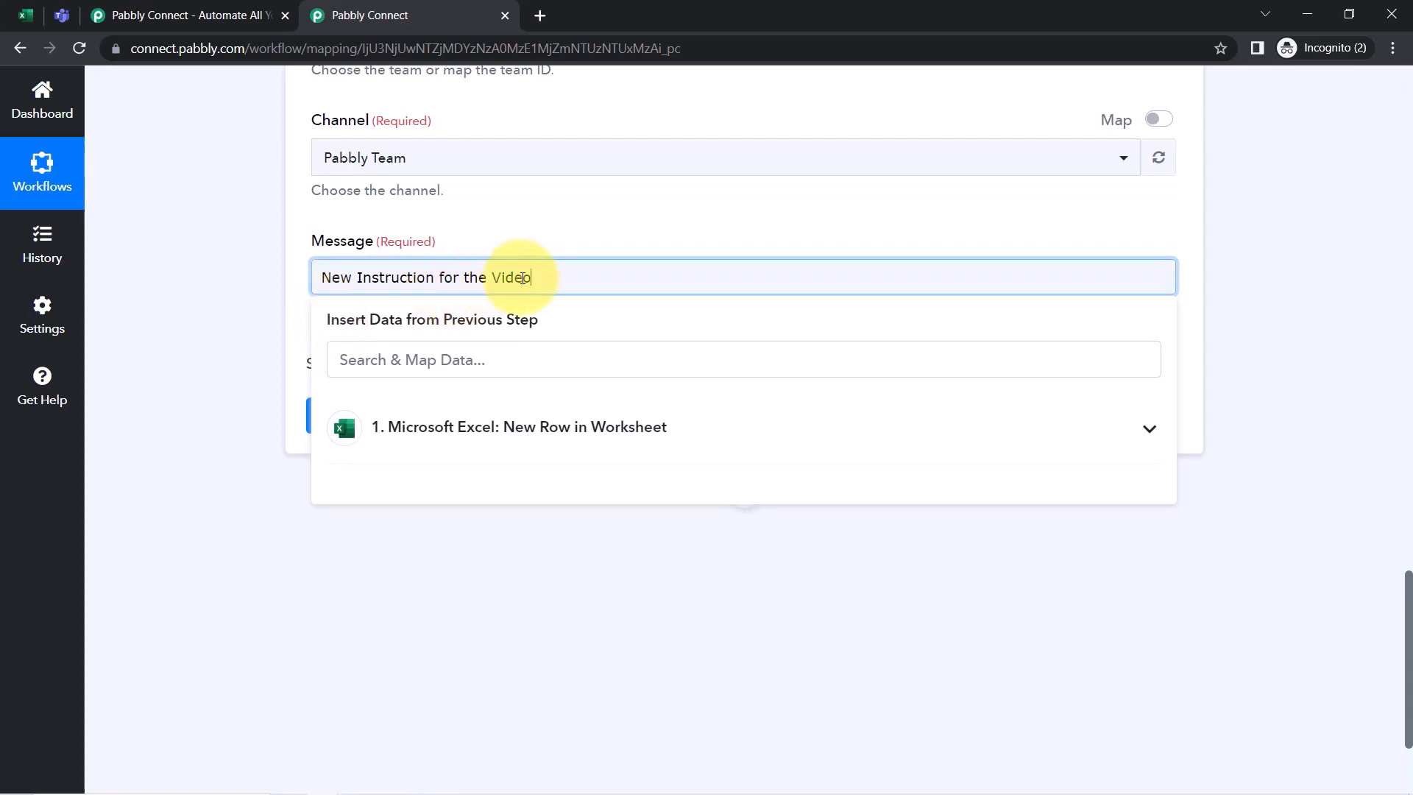
pyautogui.moveTo(496, 277); pyautogui.dragTo(468, 277)
pyautogui.click(333, 275)
pyautogui.click(545, 272)
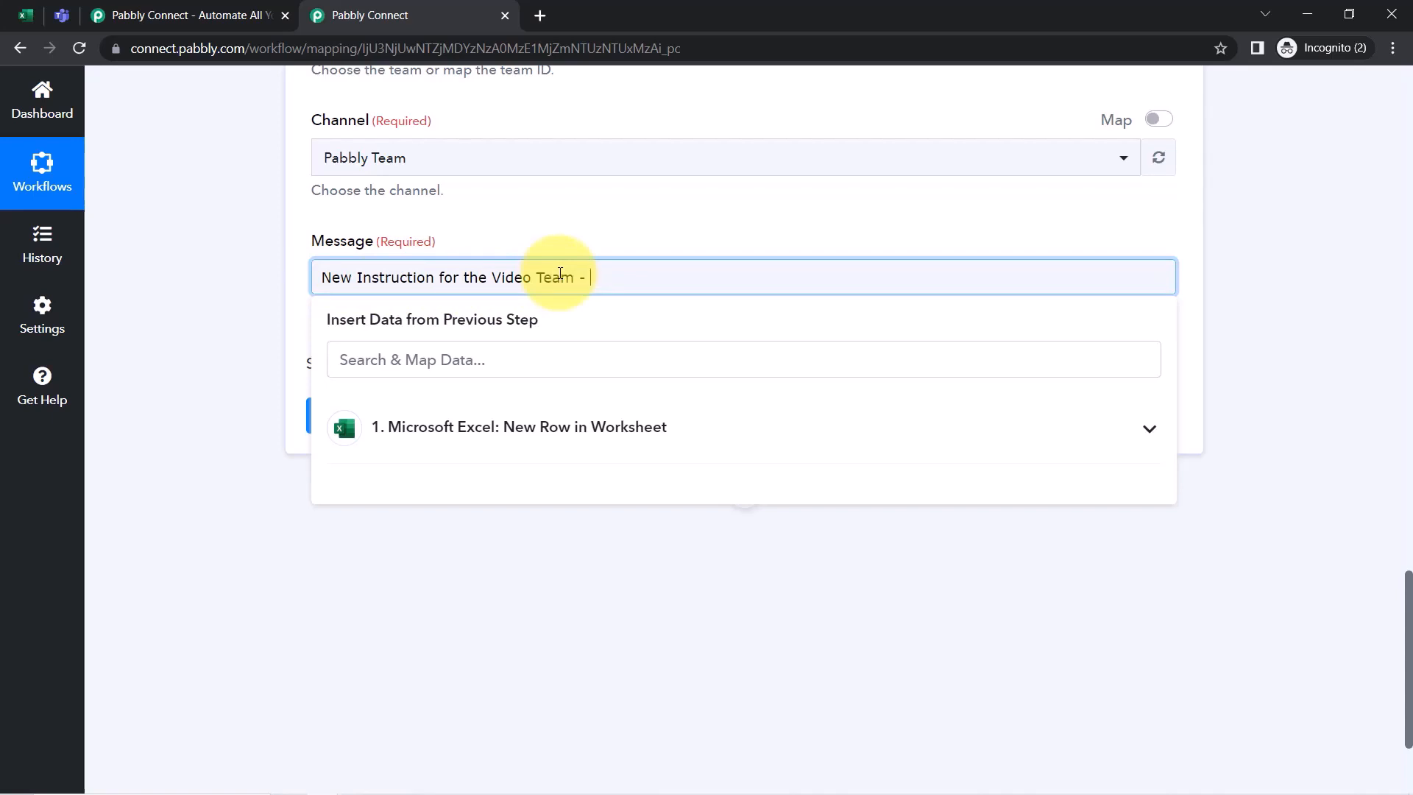
pyautogui.press('Return')
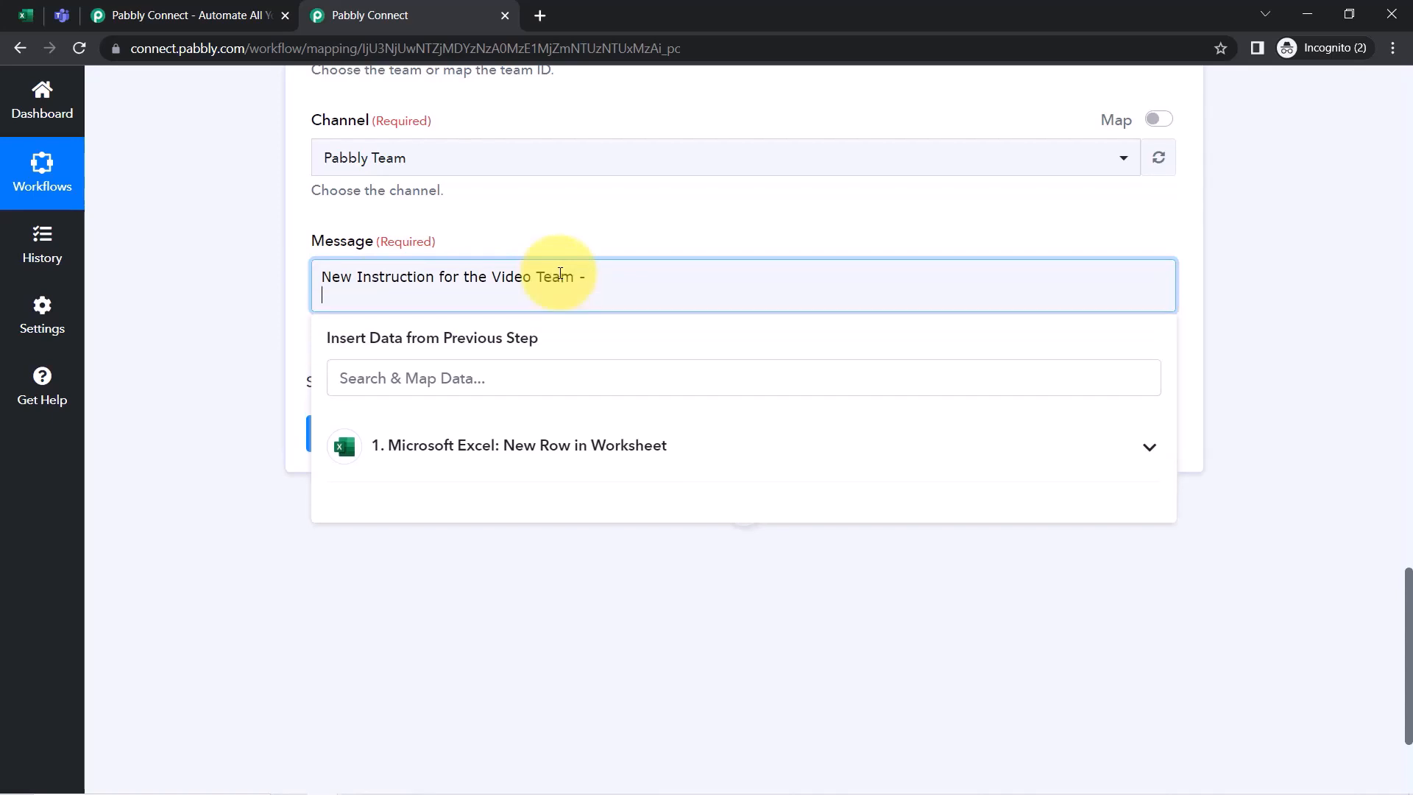
# Insert the Excel row's RowData 1 instruction below the heading
pyautogui.click(486, 466)
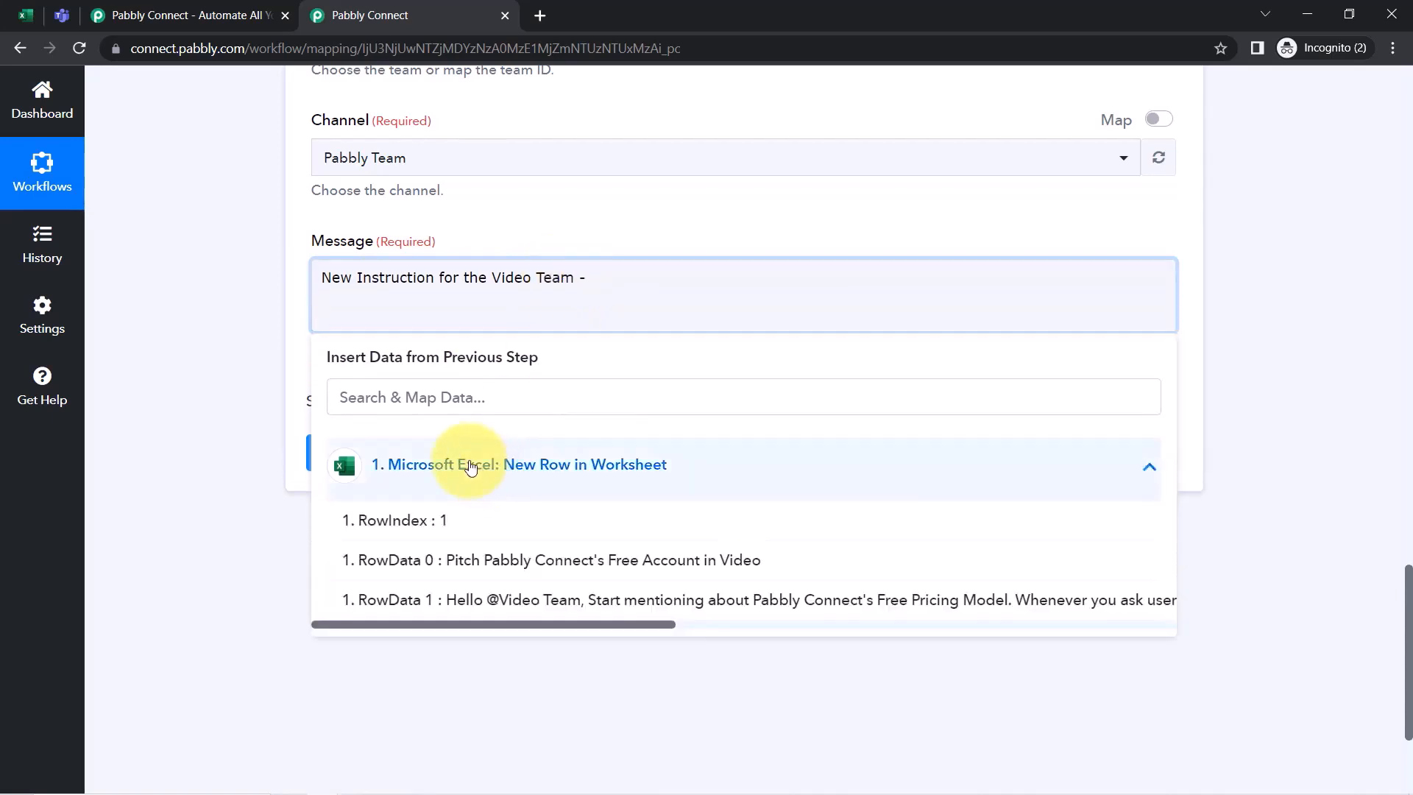
pyautogui.click(561, 601)
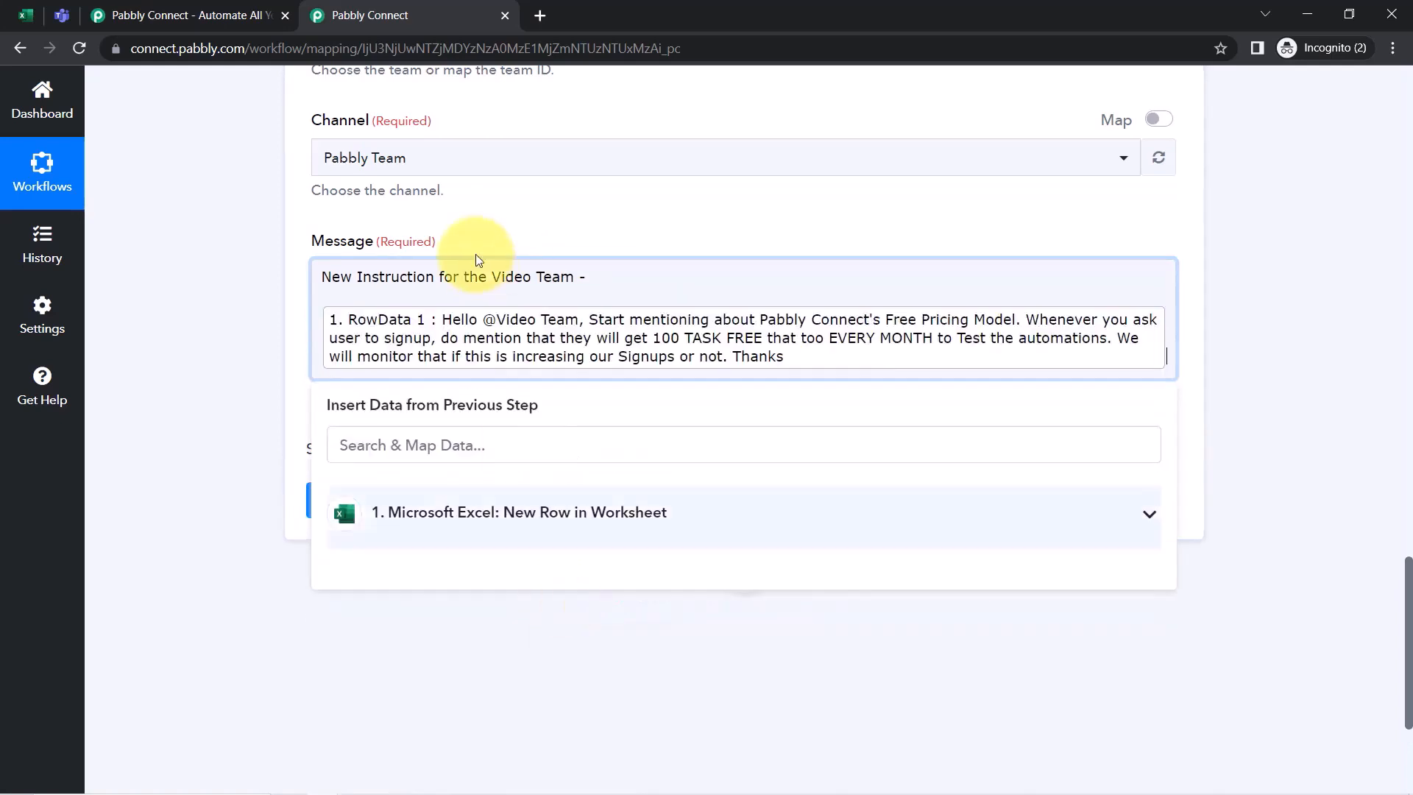
pyautogui.click(252, 293)
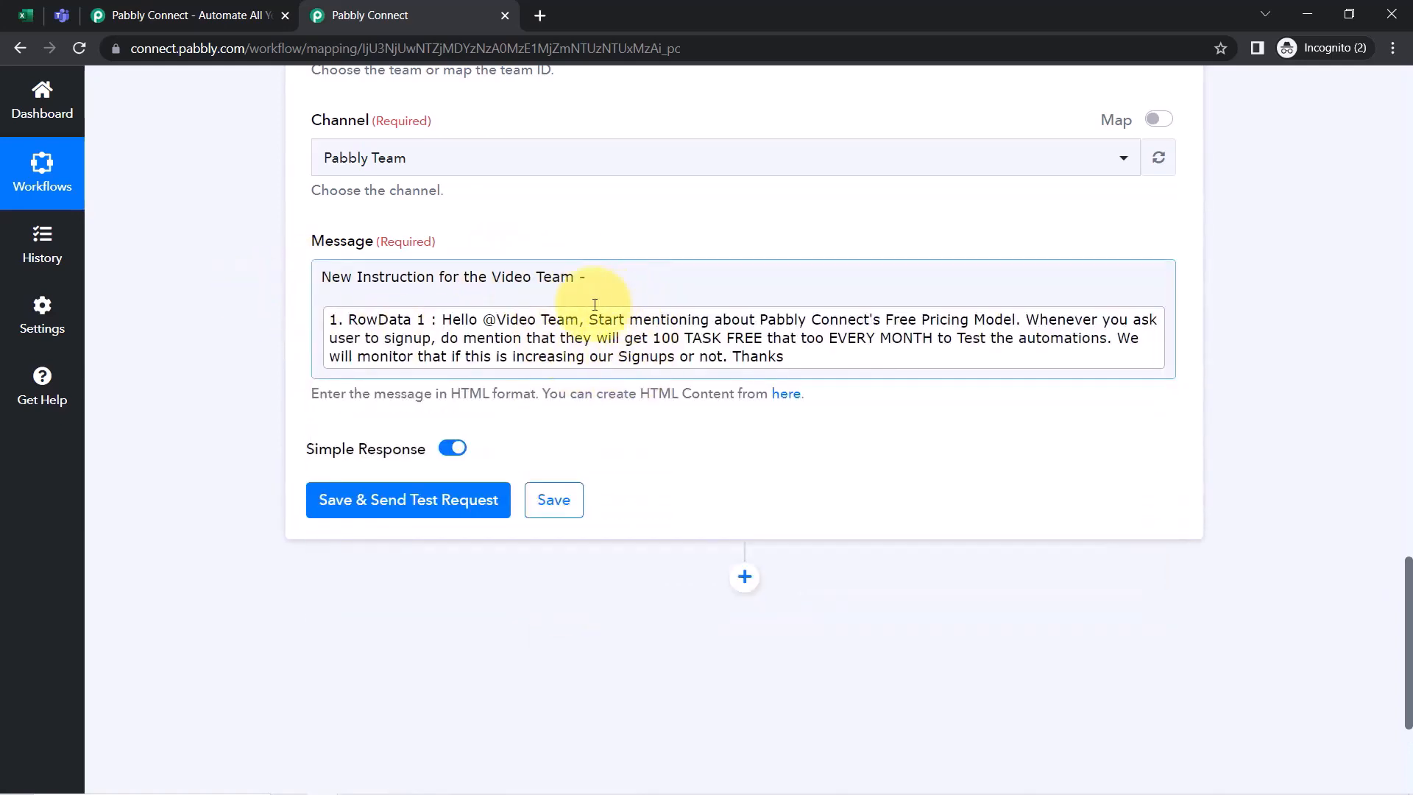
# Point out the next empty rows in the Excel sheet where new instructions go
pyautogui.click(25, 14)
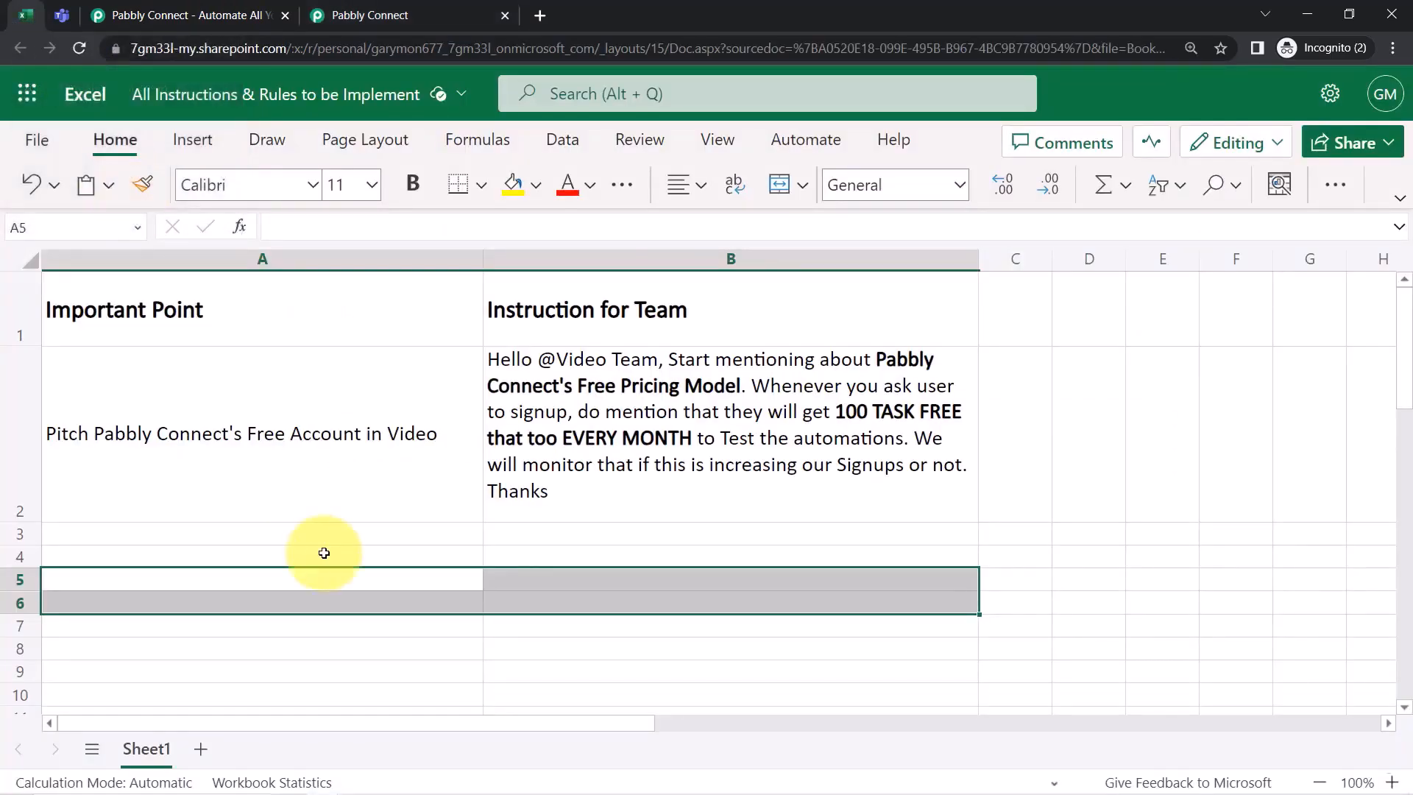
pyautogui.click(535, 537)
pyautogui.click(525, 557)
pyautogui.click(522, 580)
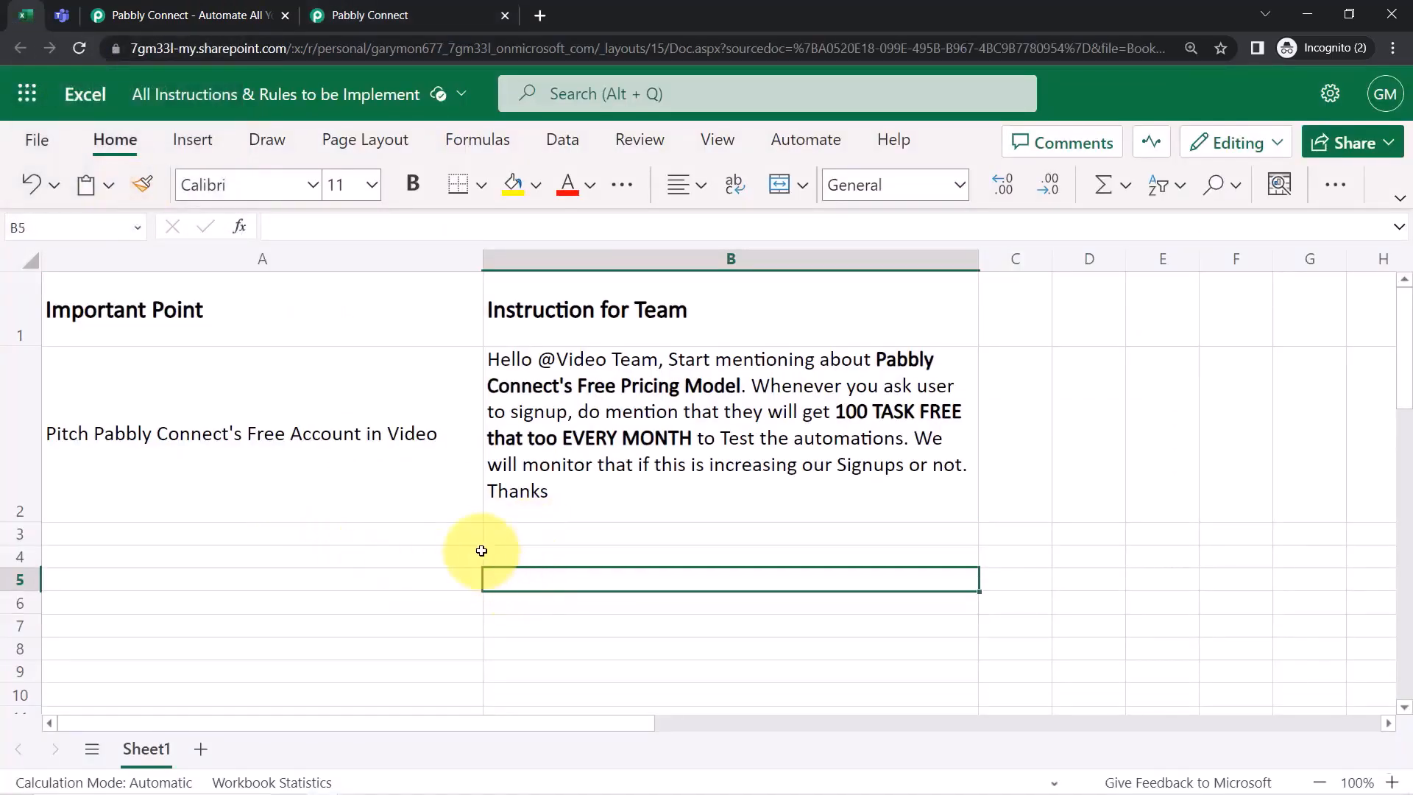
pyautogui.moveTo(472, 542); pyautogui.dragTo(508, 543)
# Back in Pabbly Connect, review the message heading text
pyautogui.click(369, 14)
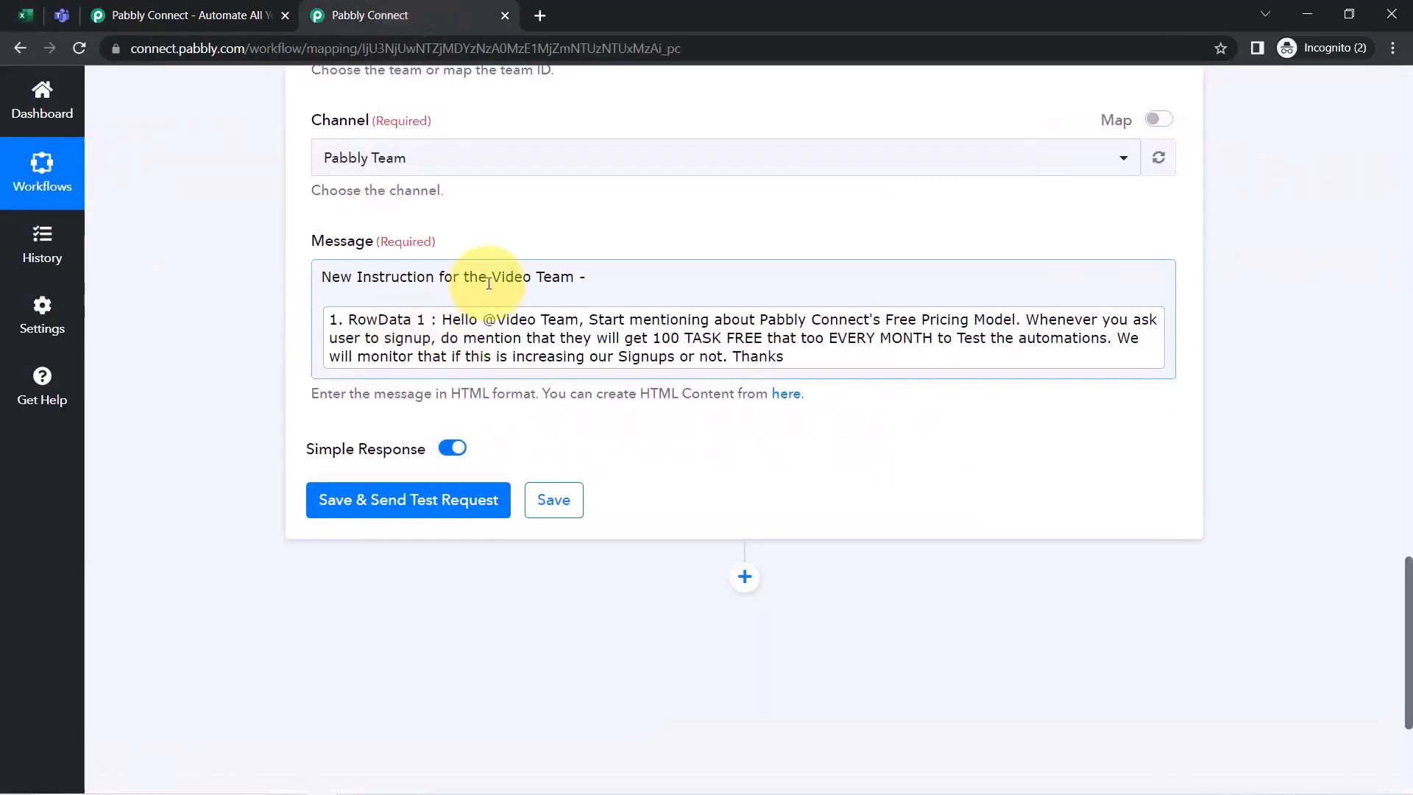
pyautogui.moveTo(486, 277); pyautogui.dragTo(410, 269)
pyautogui.click(408, 278)
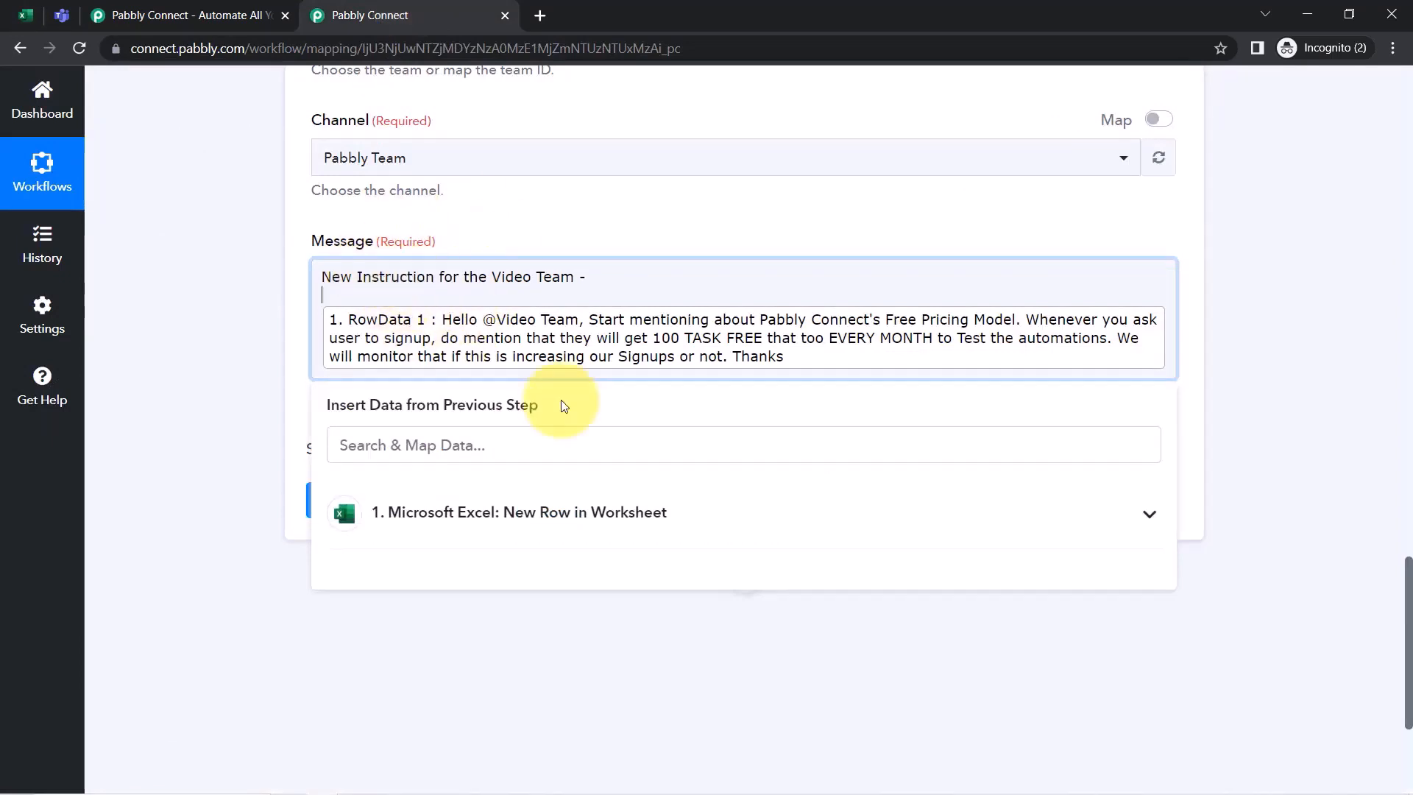
pyautogui.moveTo(527, 272); pyautogui.dragTo(413, 276)
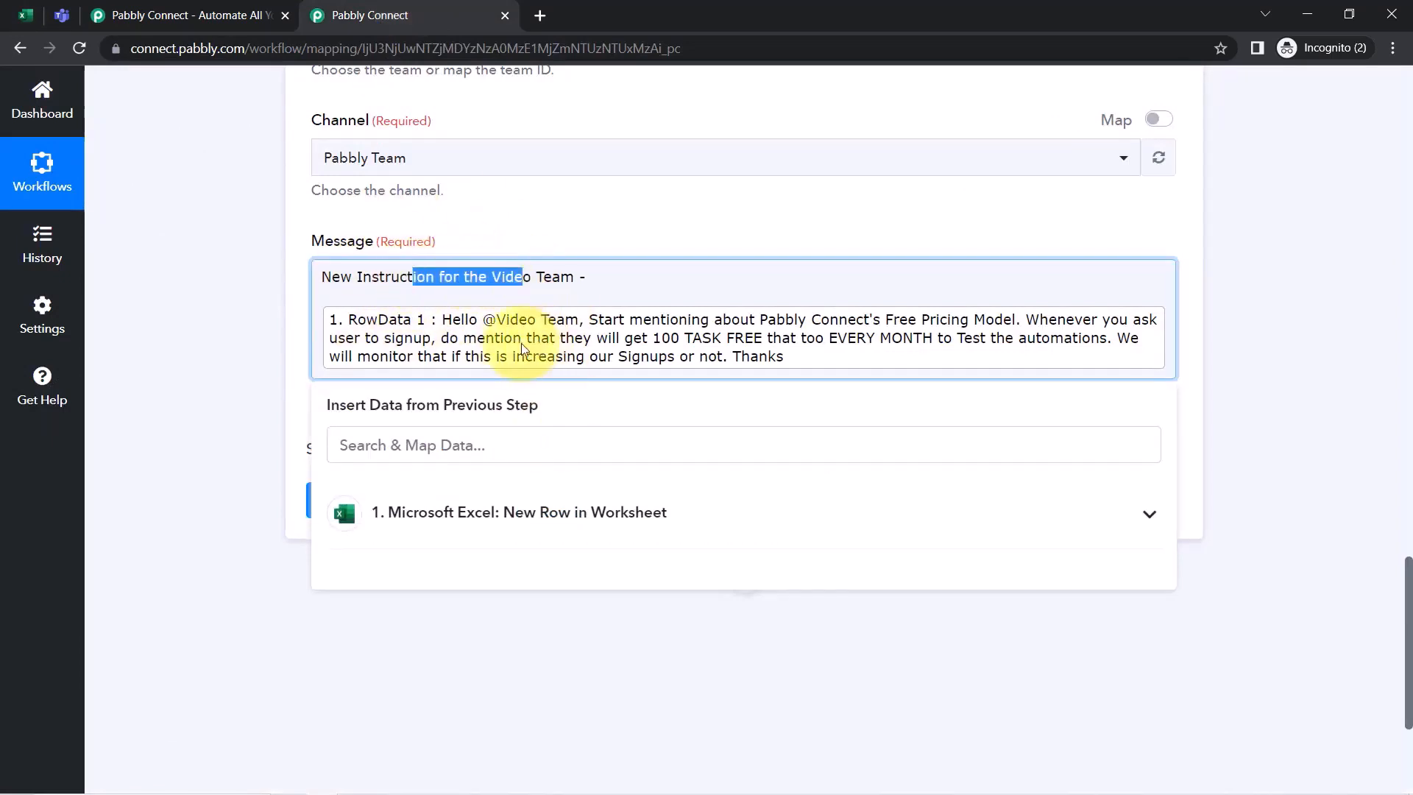
# Save the Teams step and send a test message to the channel
pyautogui.click(252, 340)
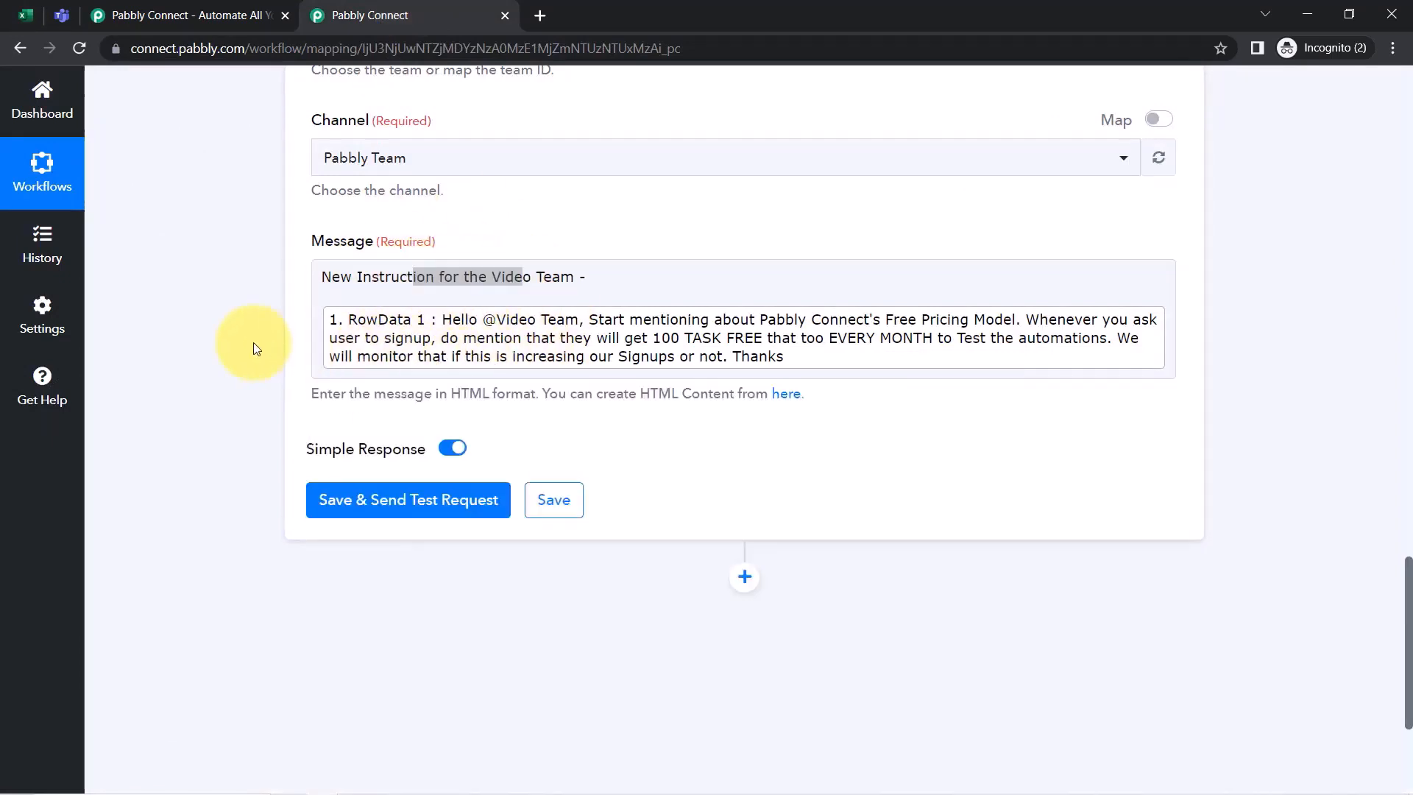
pyautogui.scroll(-1, 239, 338)
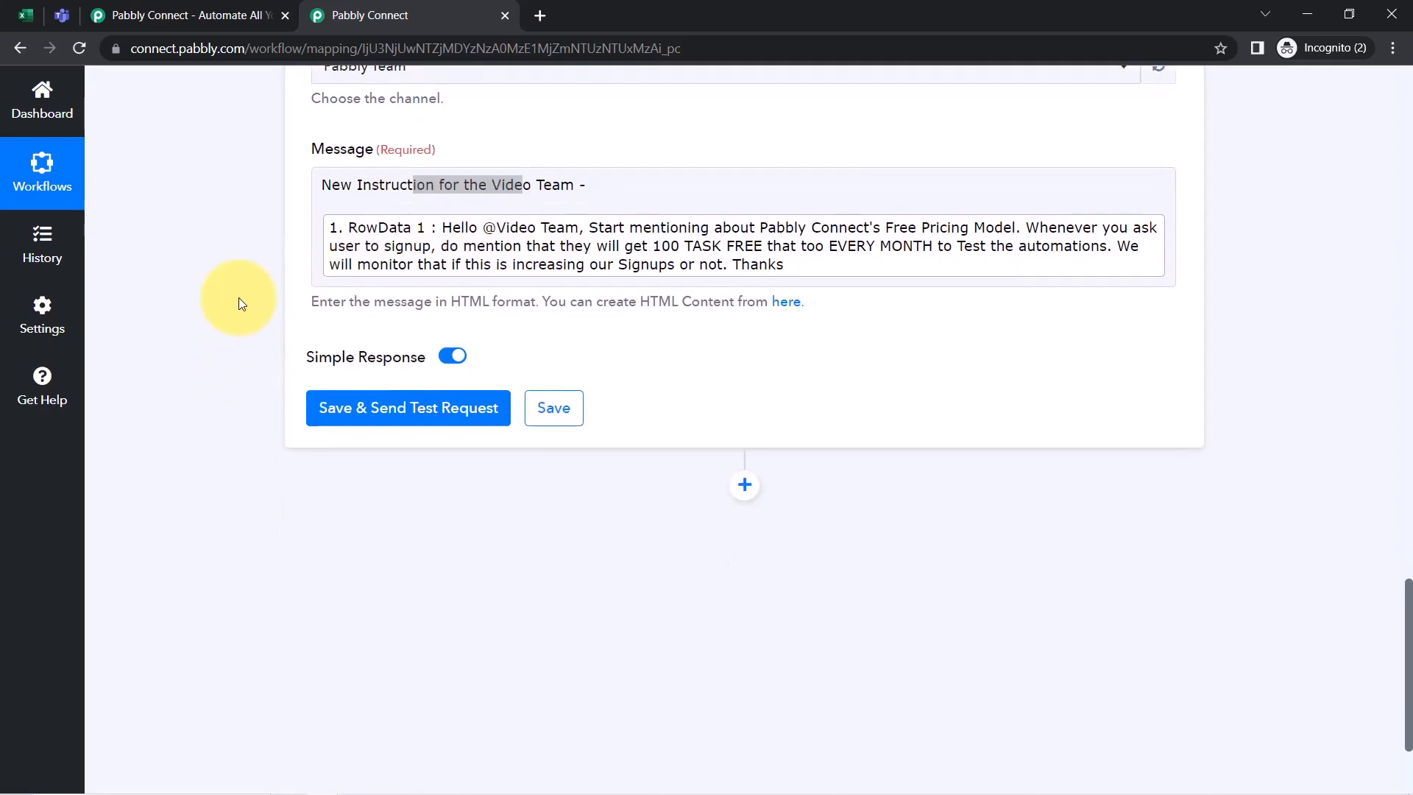
pyautogui.click(359, 409)
pyautogui.click(40, 15)
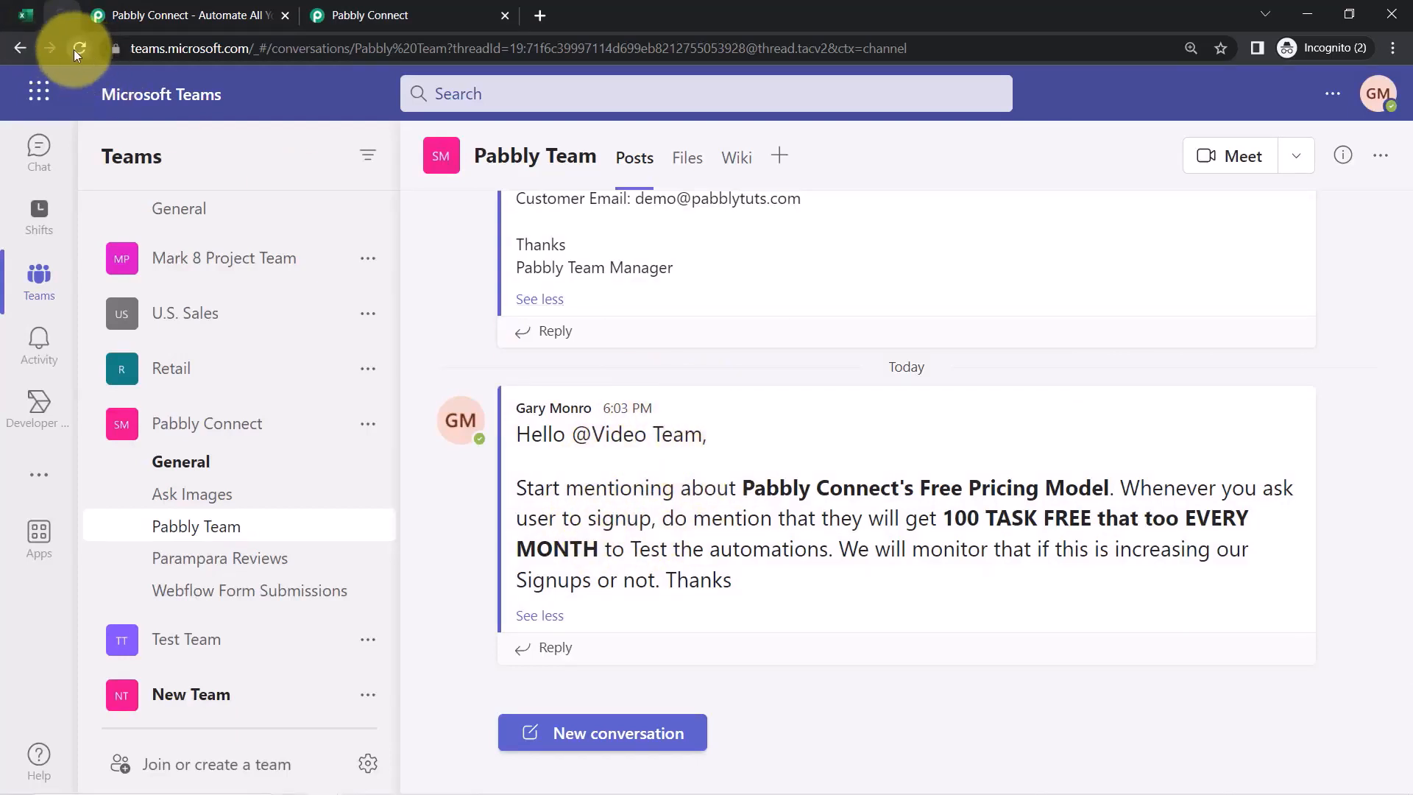
# Review the Response Received details of the test request in Pabbly Connect
pyautogui.click(324, 15)
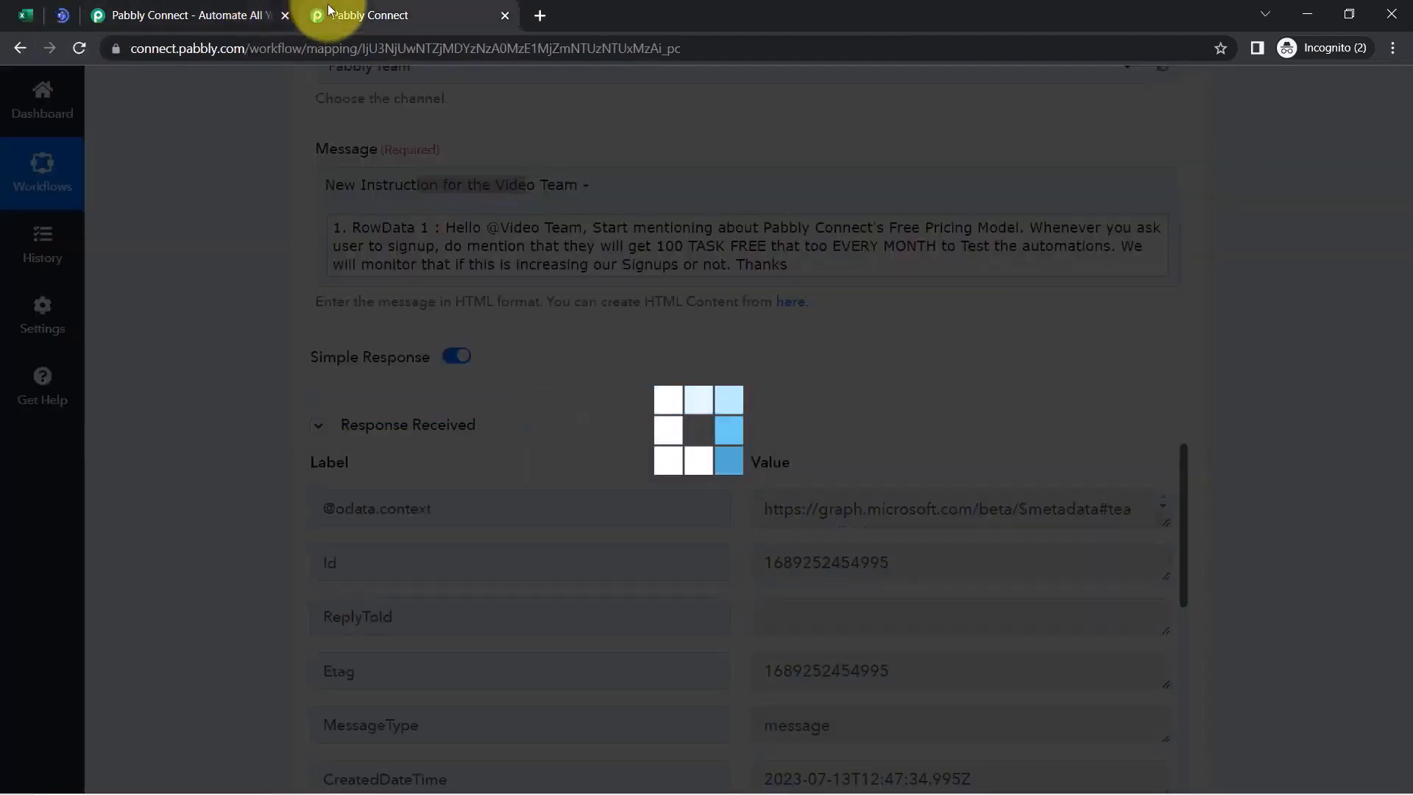
pyautogui.scroll(-3, 631, 396)
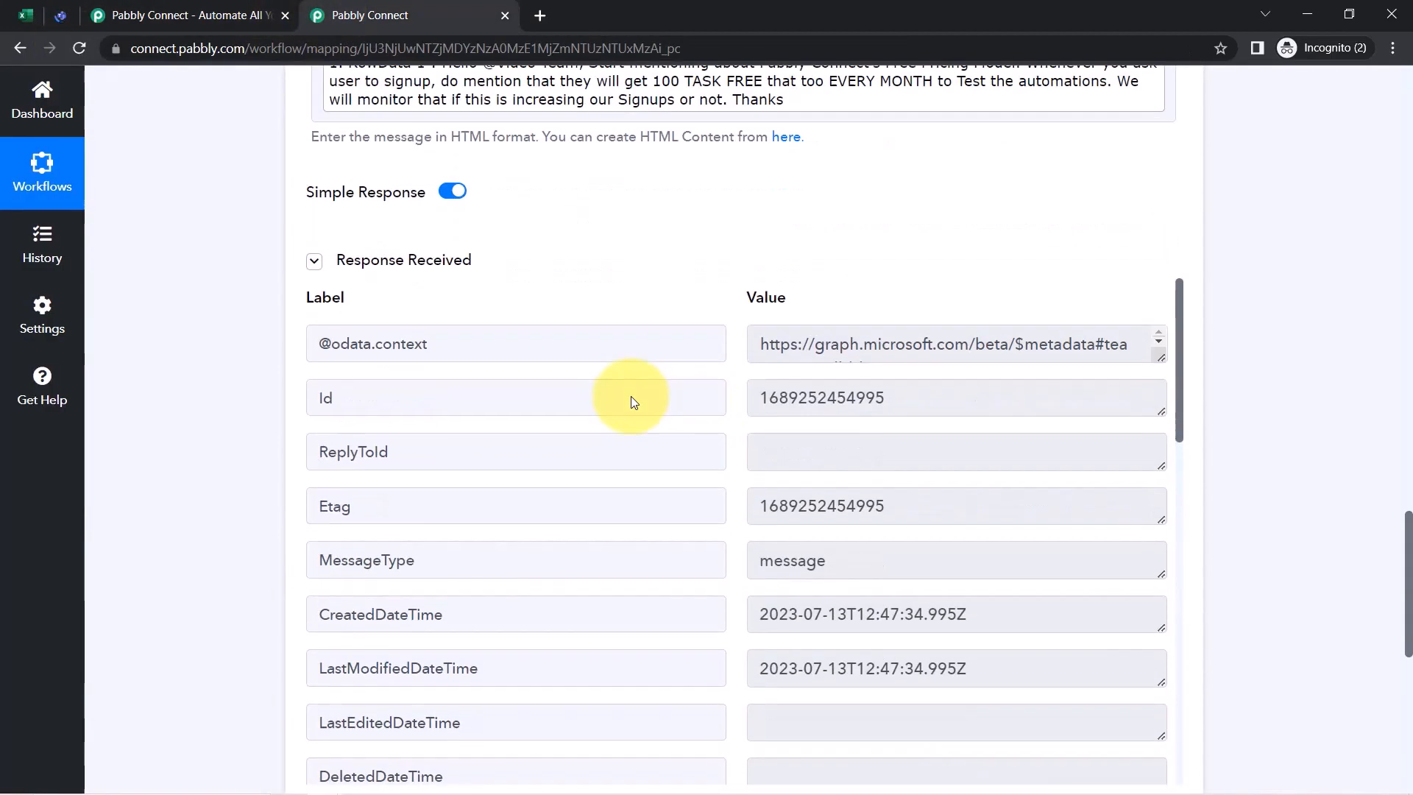
pyautogui.click(350, 250)
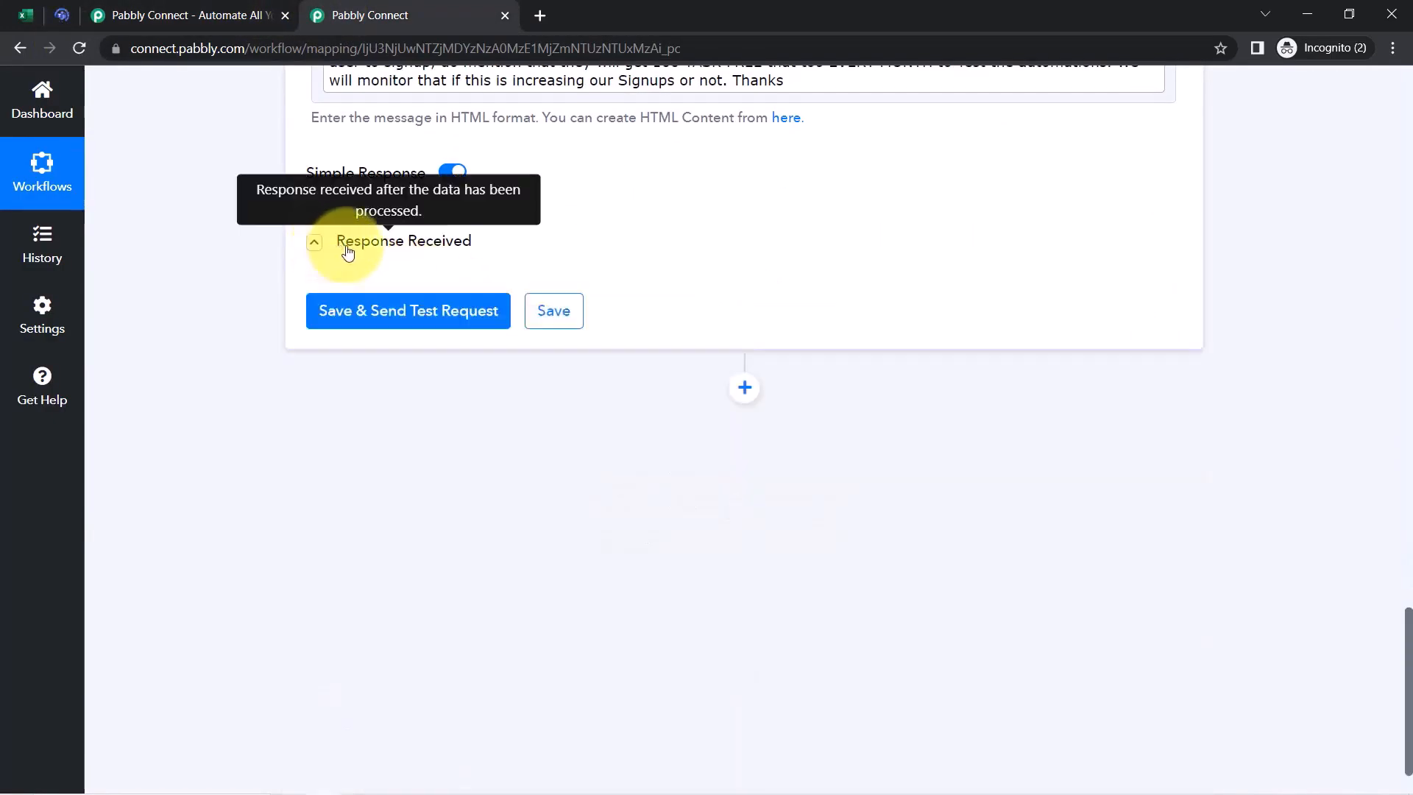
pyautogui.click(349, 251)
pyautogui.scroll(-10, 962, 596)
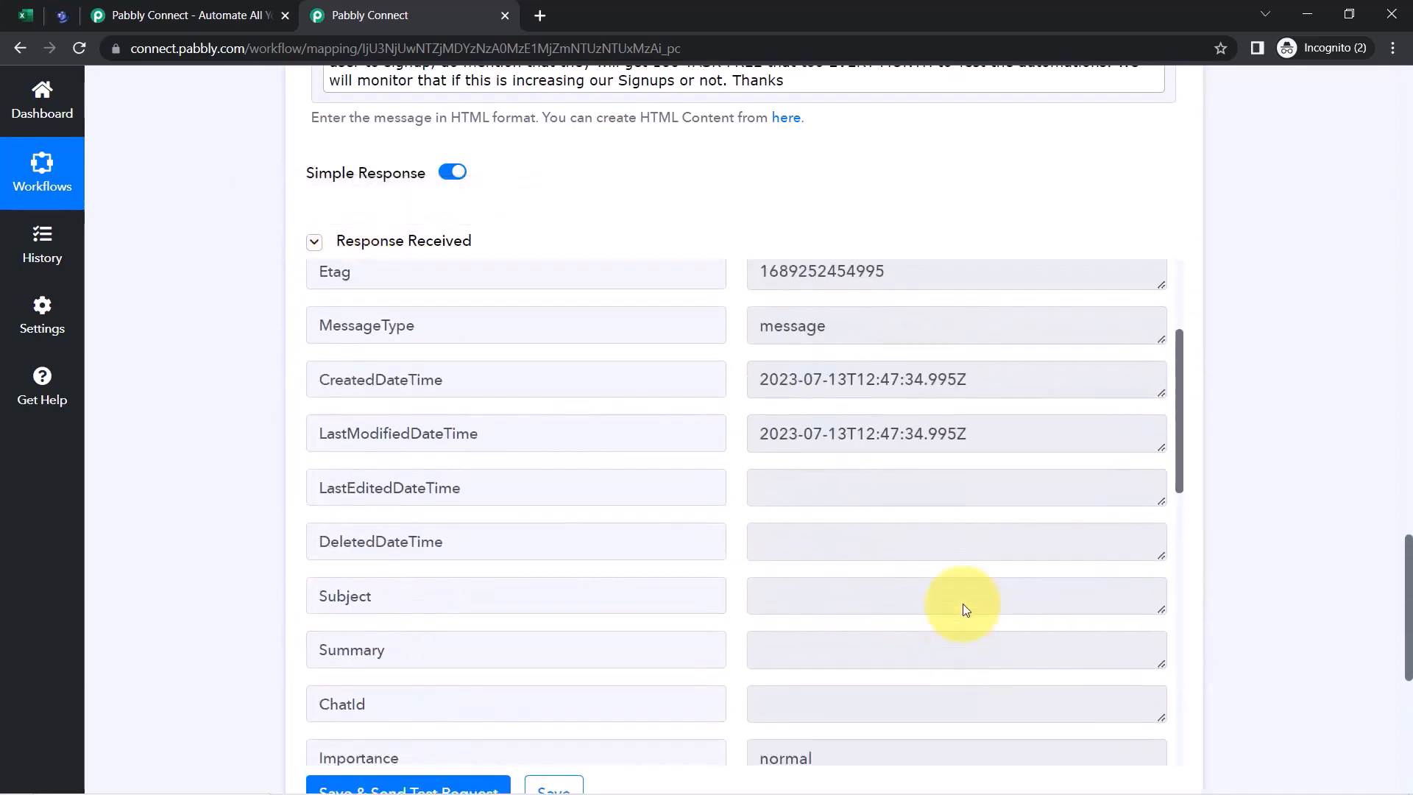
pyautogui.scroll(-5, 963, 606)
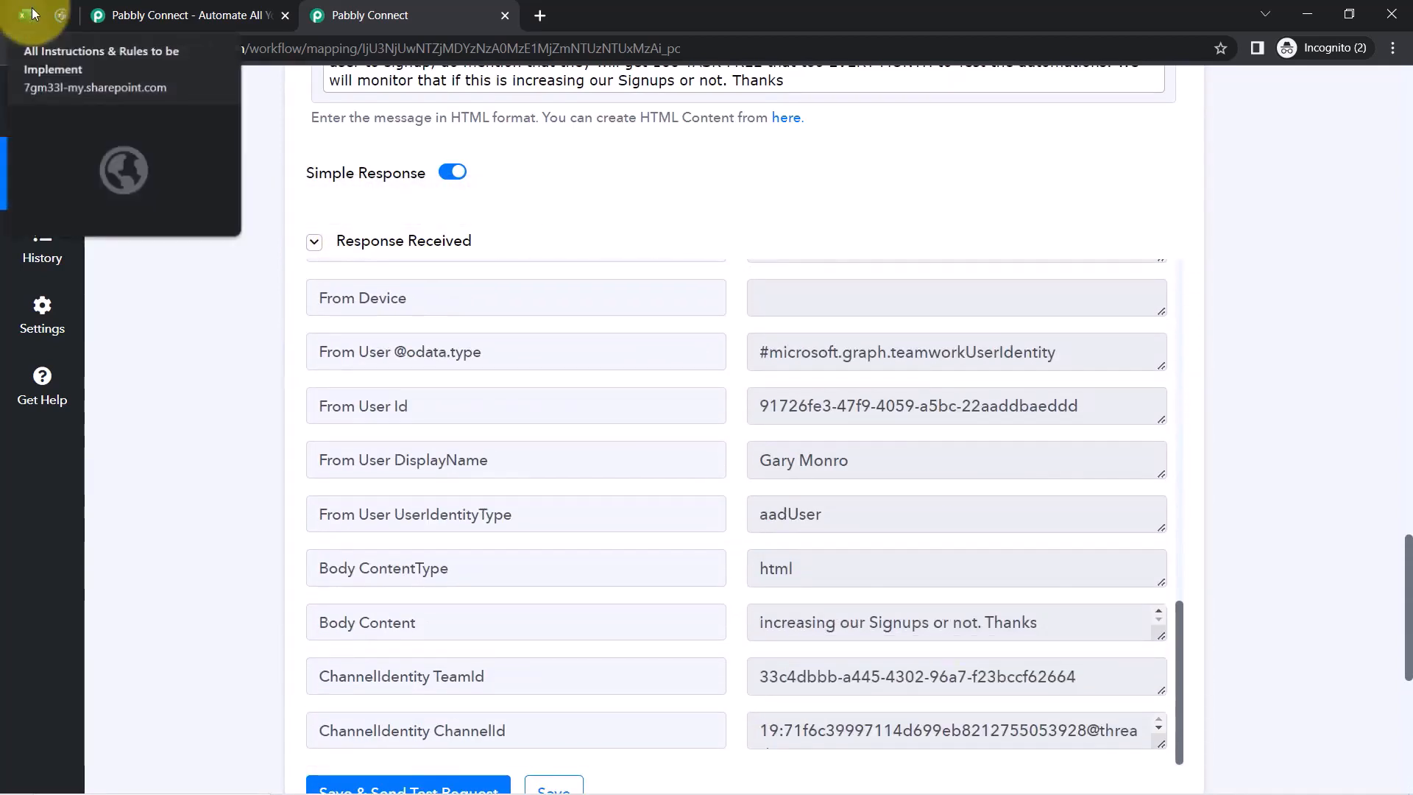
pyautogui.click(56, 16)
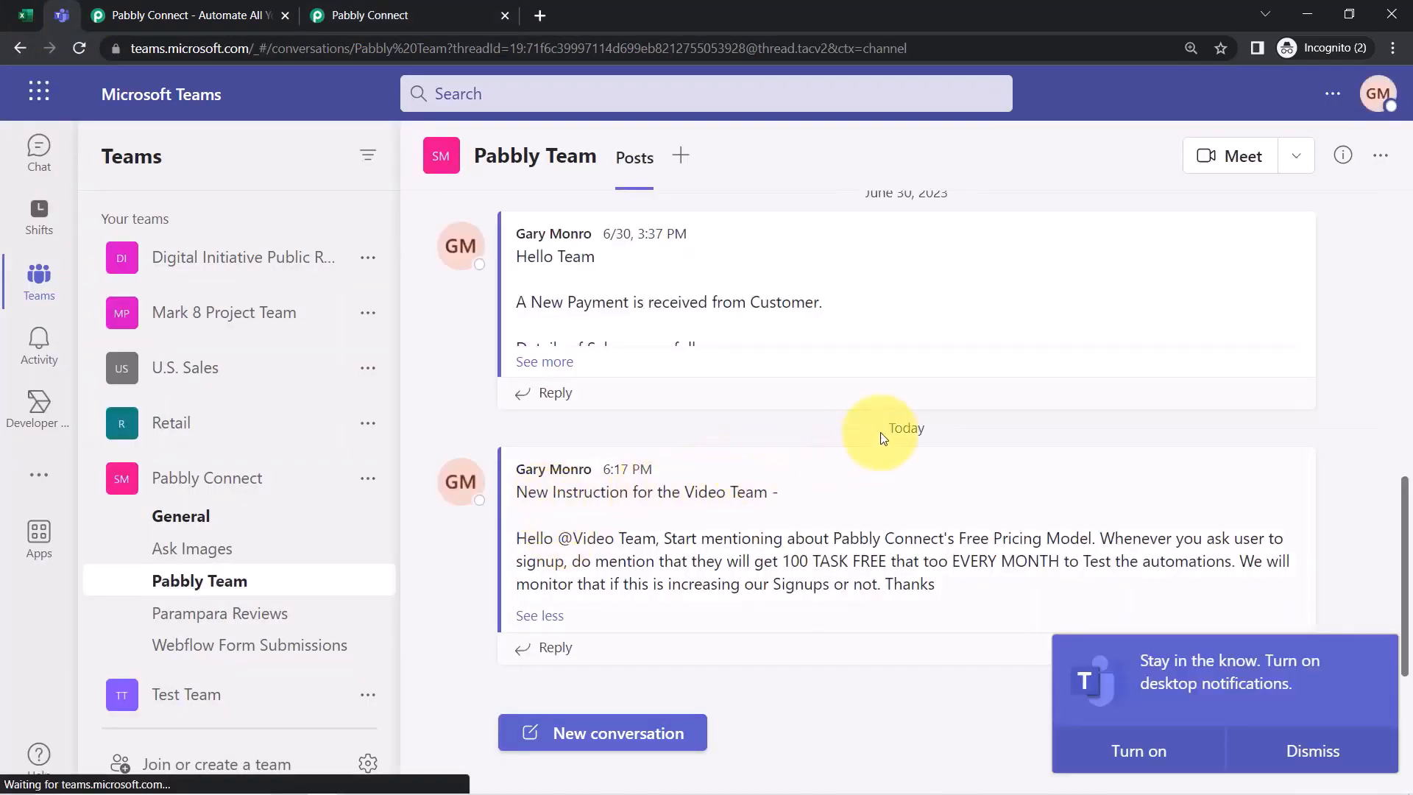
# Dismiss the notifications prompt and select the 'New Instruction for the Video Team -' heading of the post
pyautogui.click(1294, 754)
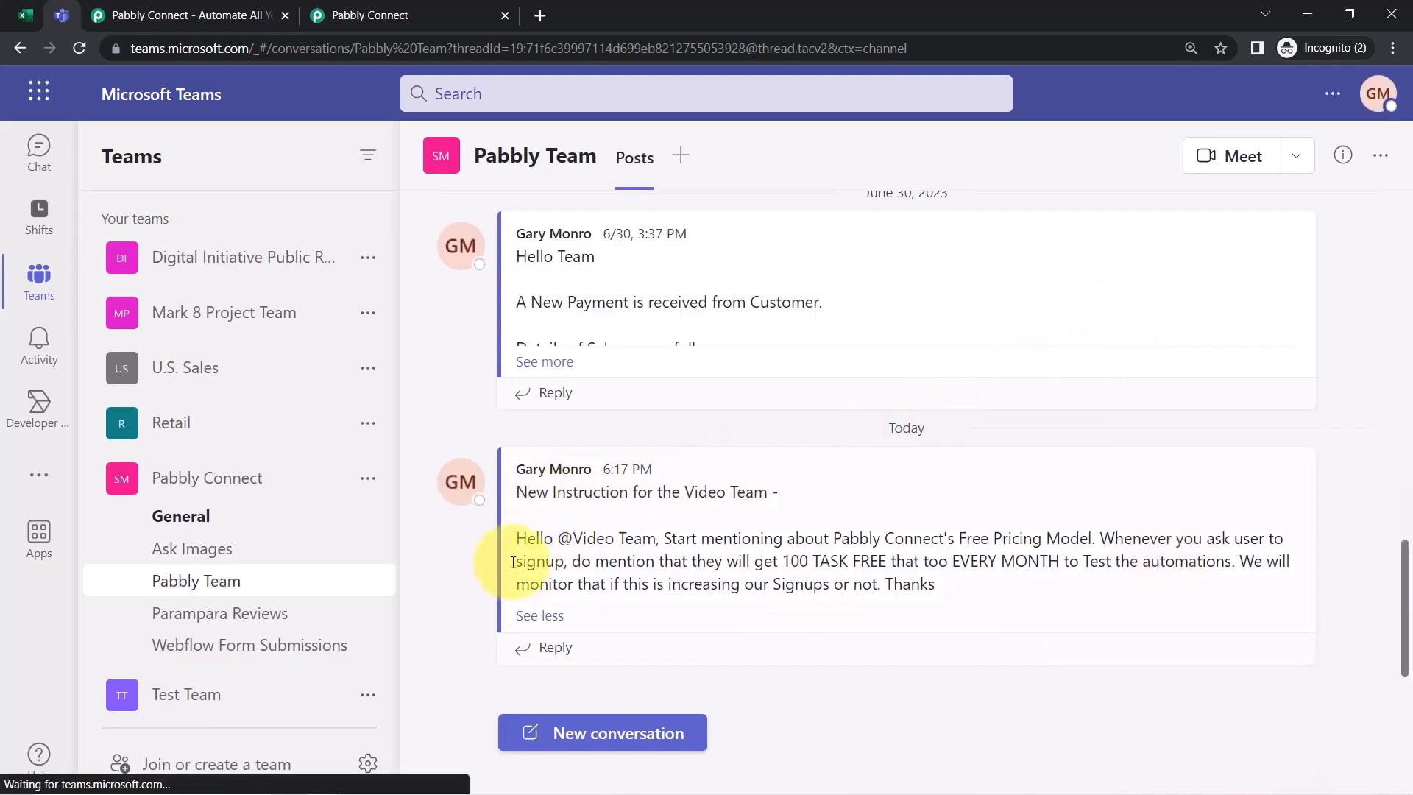
pyautogui.moveTo(529, 492); pyautogui.dragTo(746, 493)
pyautogui.tripleClick(761, 493)
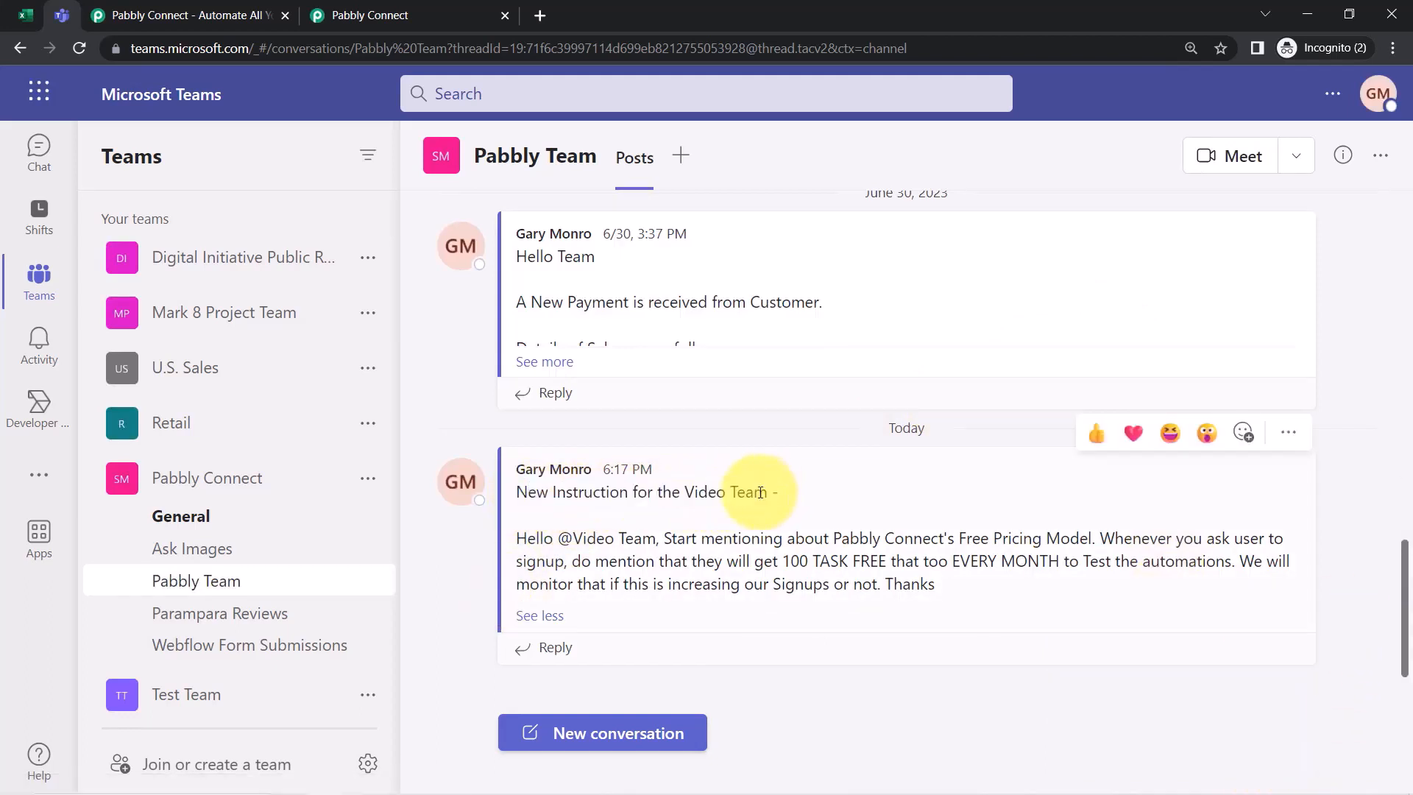
pyautogui.click(727, 493)
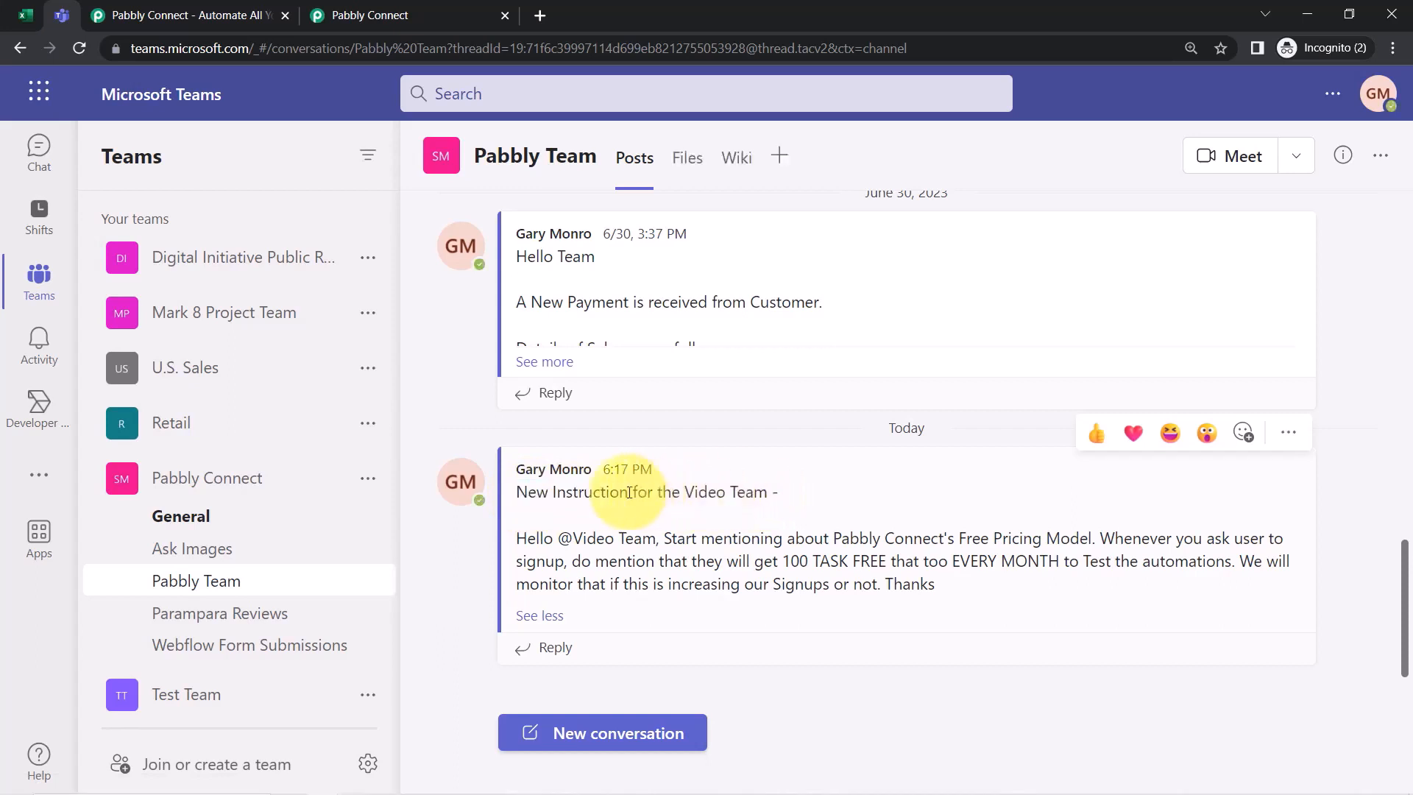
pyautogui.tripleClick(558, 503)
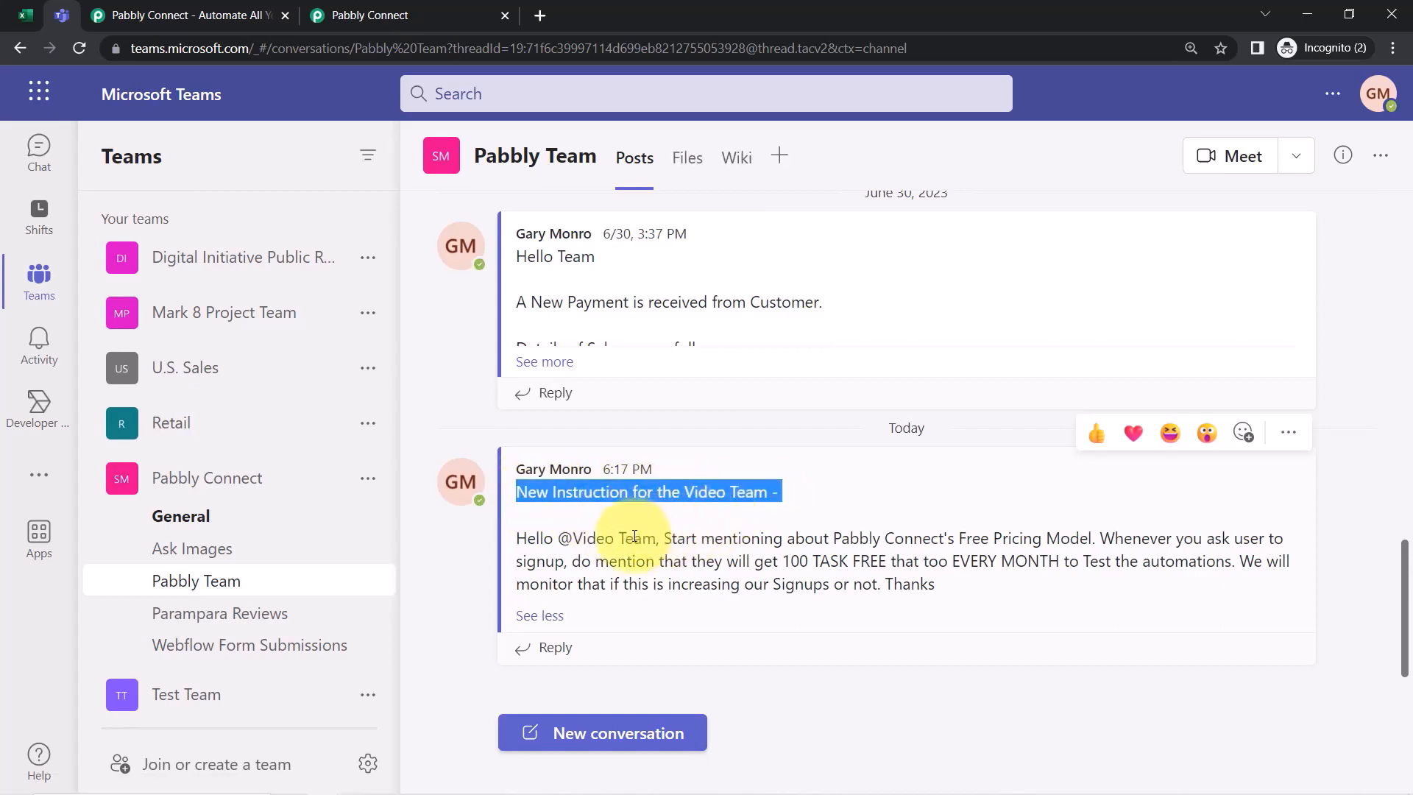
# Read through the message body, including the 100 TASK FREE EVERY MONTH offer and the Signups line
pyautogui.moveTo(536, 539); pyautogui.dragTo(585, 584)
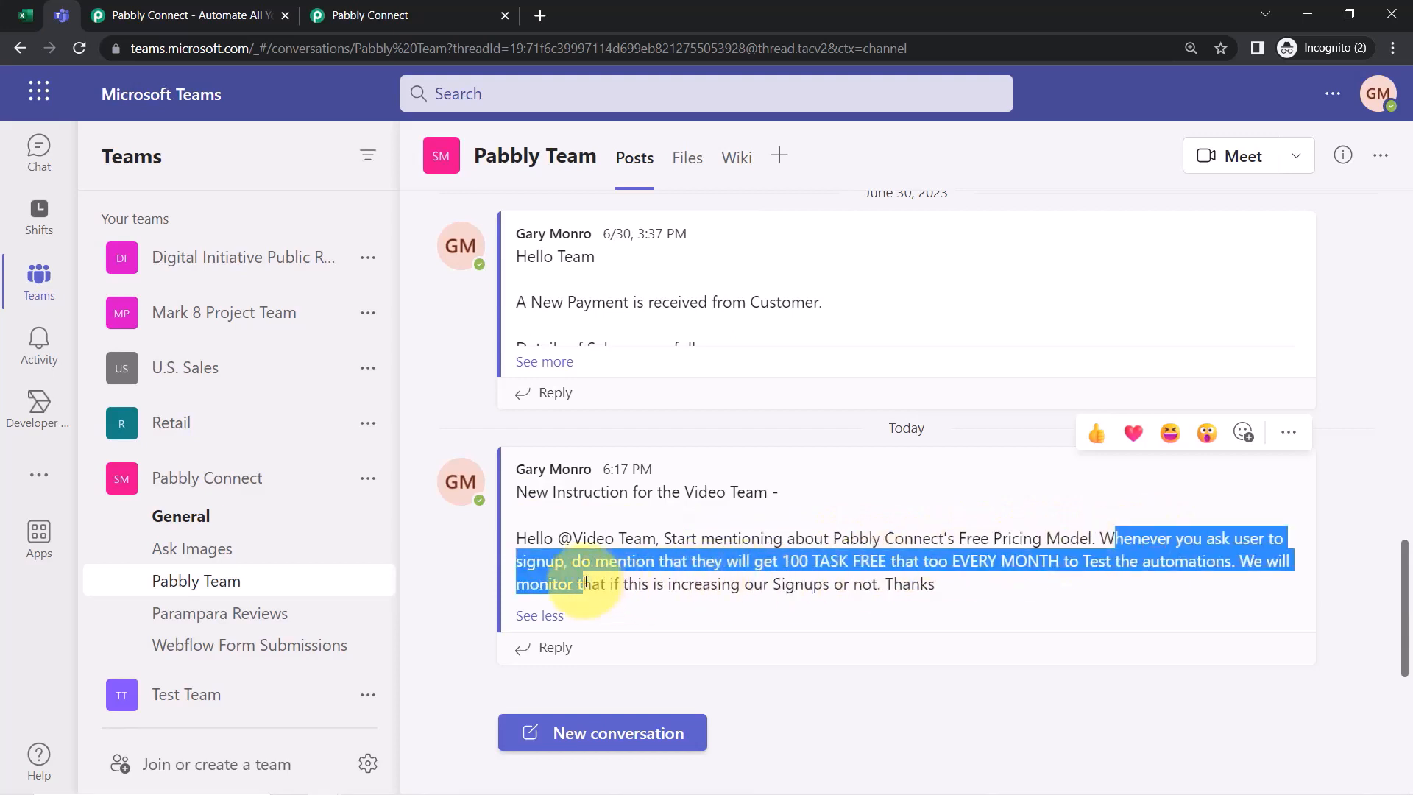
pyautogui.moveTo(706, 560); pyautogui.dragTo(864, 559)
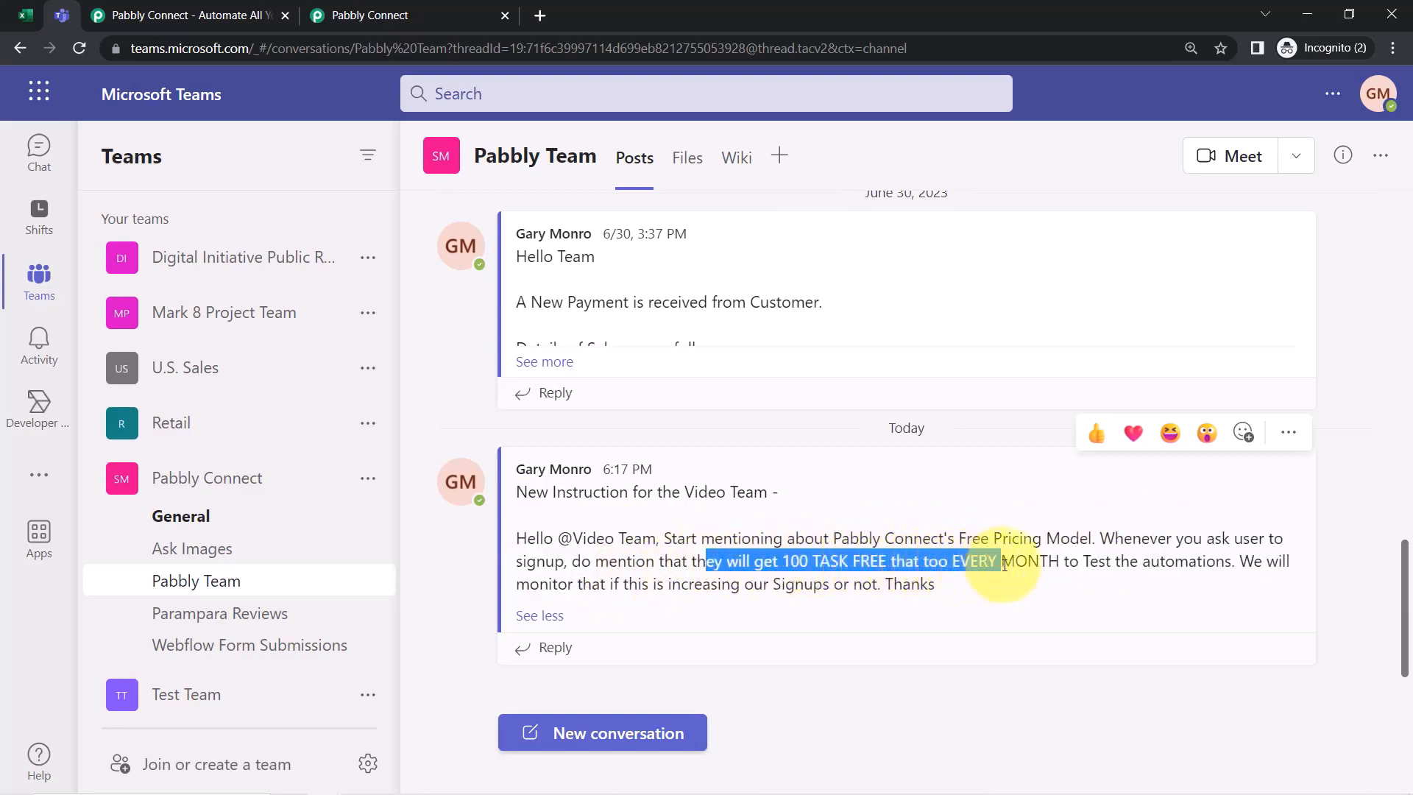
pyautogui.moveTo(1076, 565); pyautogui.dragTo(1160, 568)
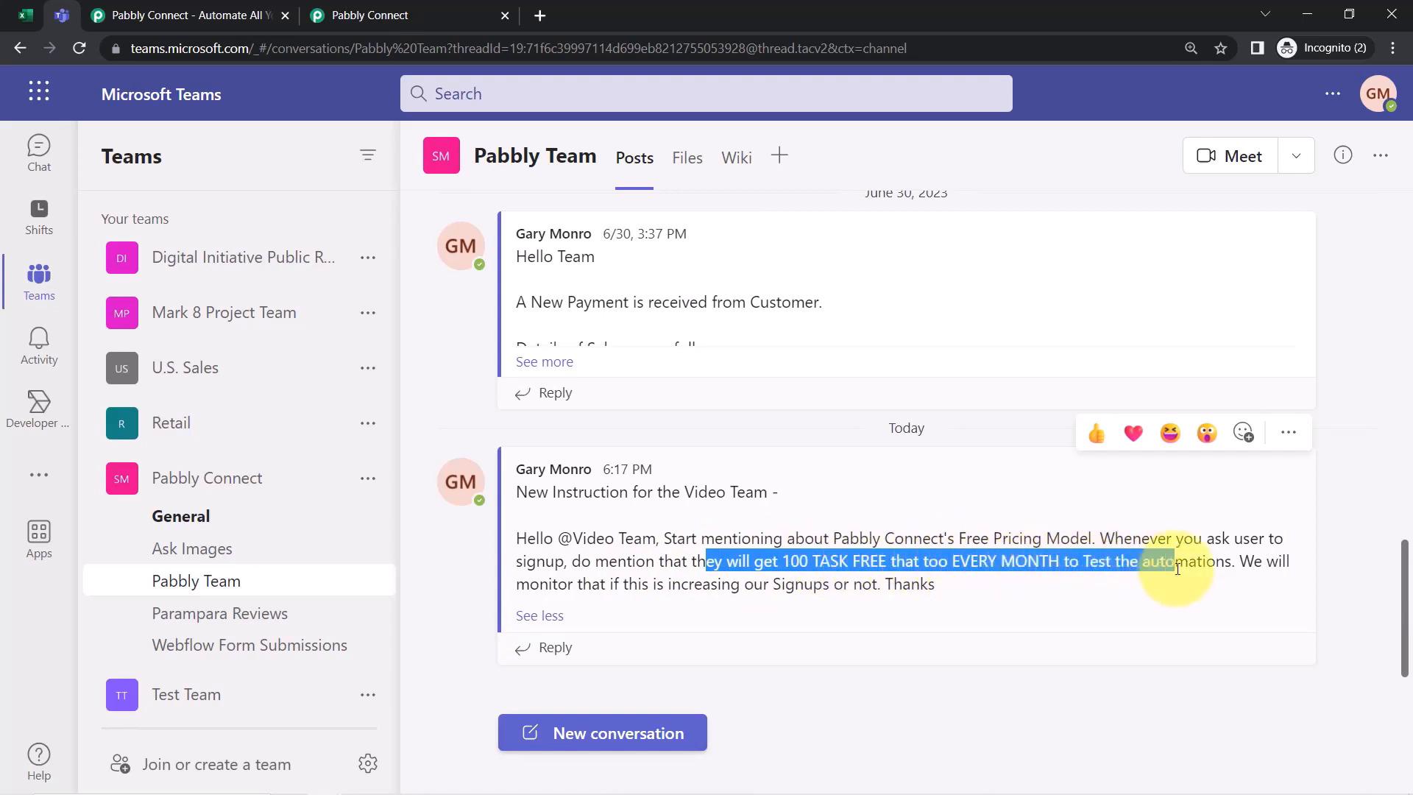
pyautogui.click(1178, 569)
pyautogui.moveTo(578, 585); pyautogui.dragTo(929, 587)
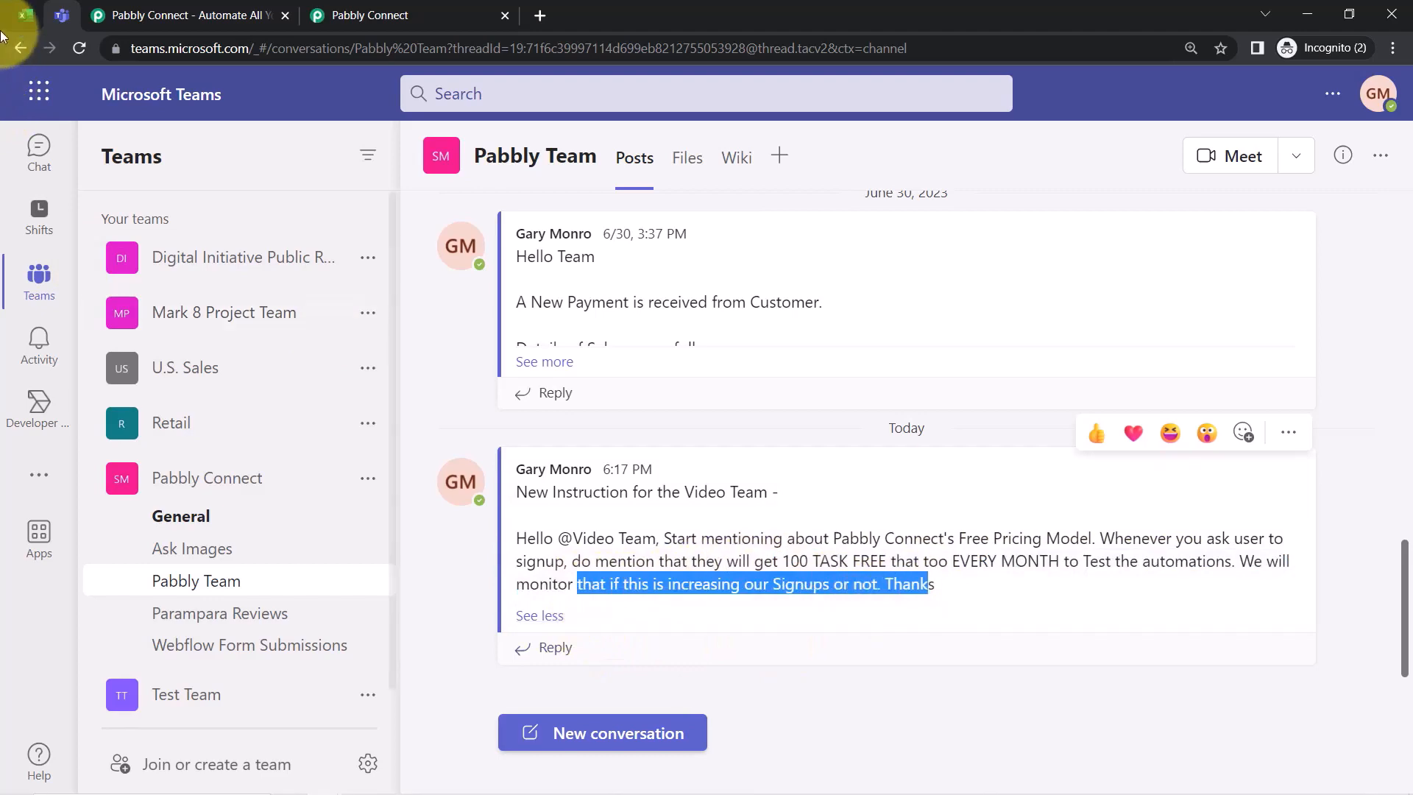
pyautogui.click(25, 15)
# Inspect cell B2's instruction text and the A2:B8 range in Excel to match the Teams post
pyautogui.click(629, 403)
pyautogui.doubleClick(629, 404)
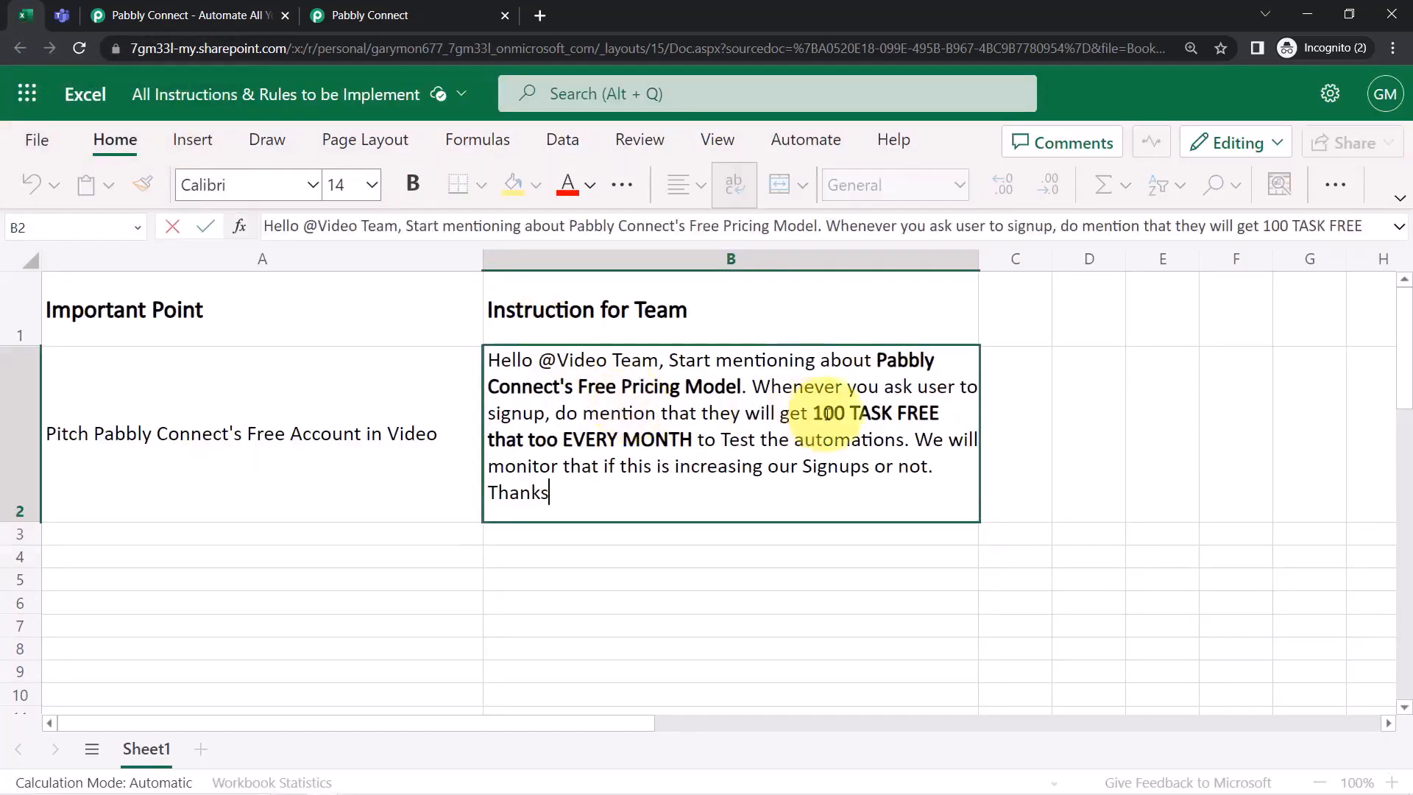
pyautogui.moveTo(812, 413); pyautogui.dragTo(565, 591)
pyautogui.click(565, 590)
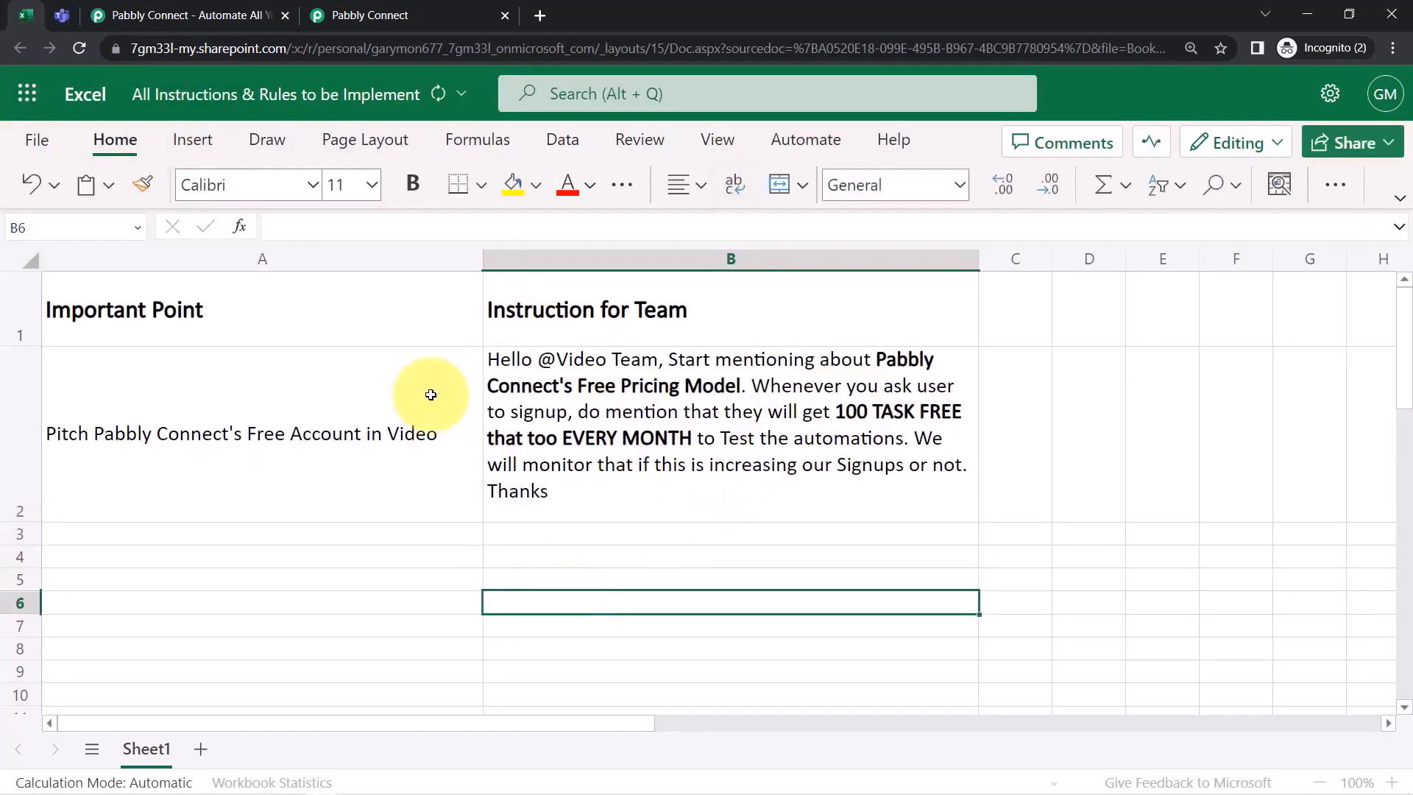
pyautogui.click(635, 451)
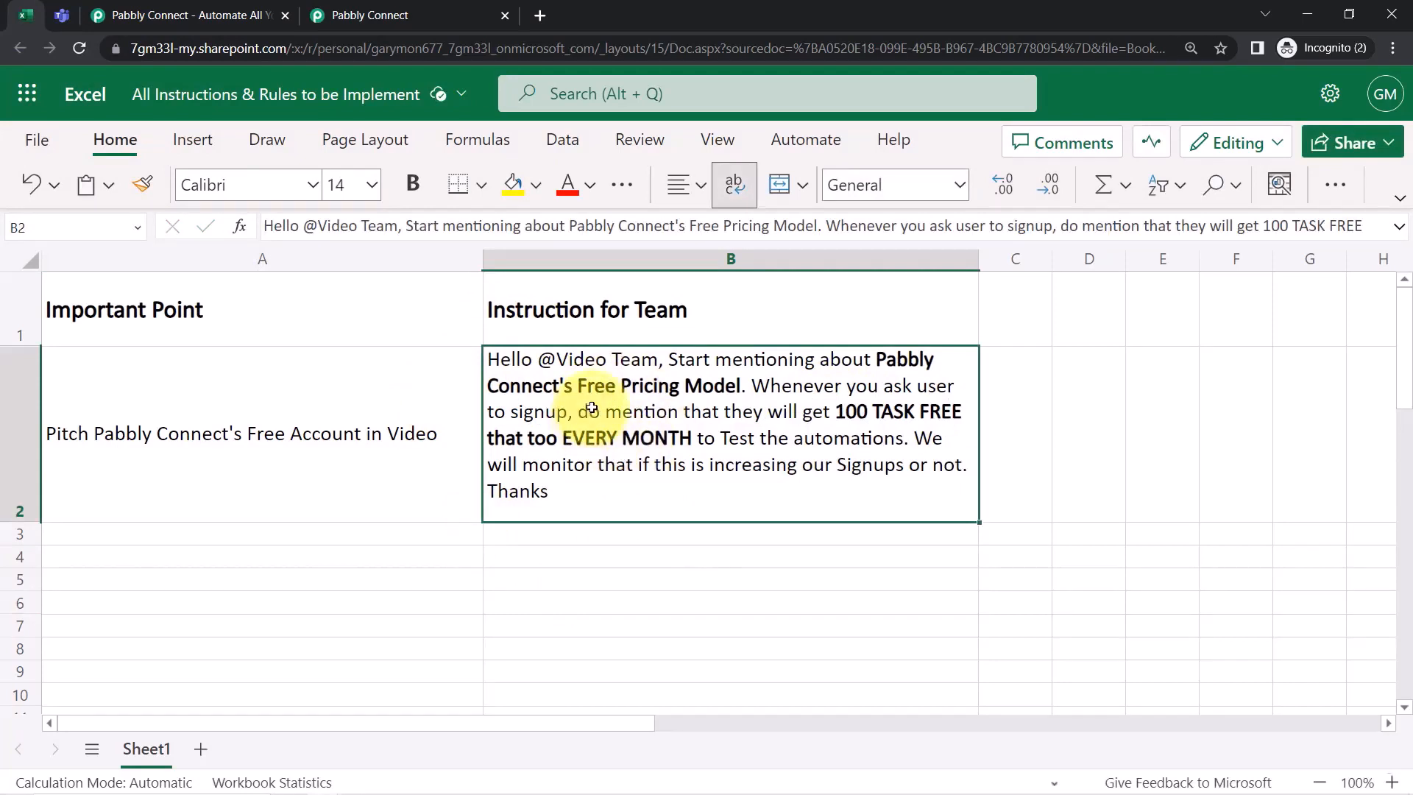
pyautogui.click(584, 620)
pyautogui.moveTo(451, 446); pyautogui.dragTo(535, 659)
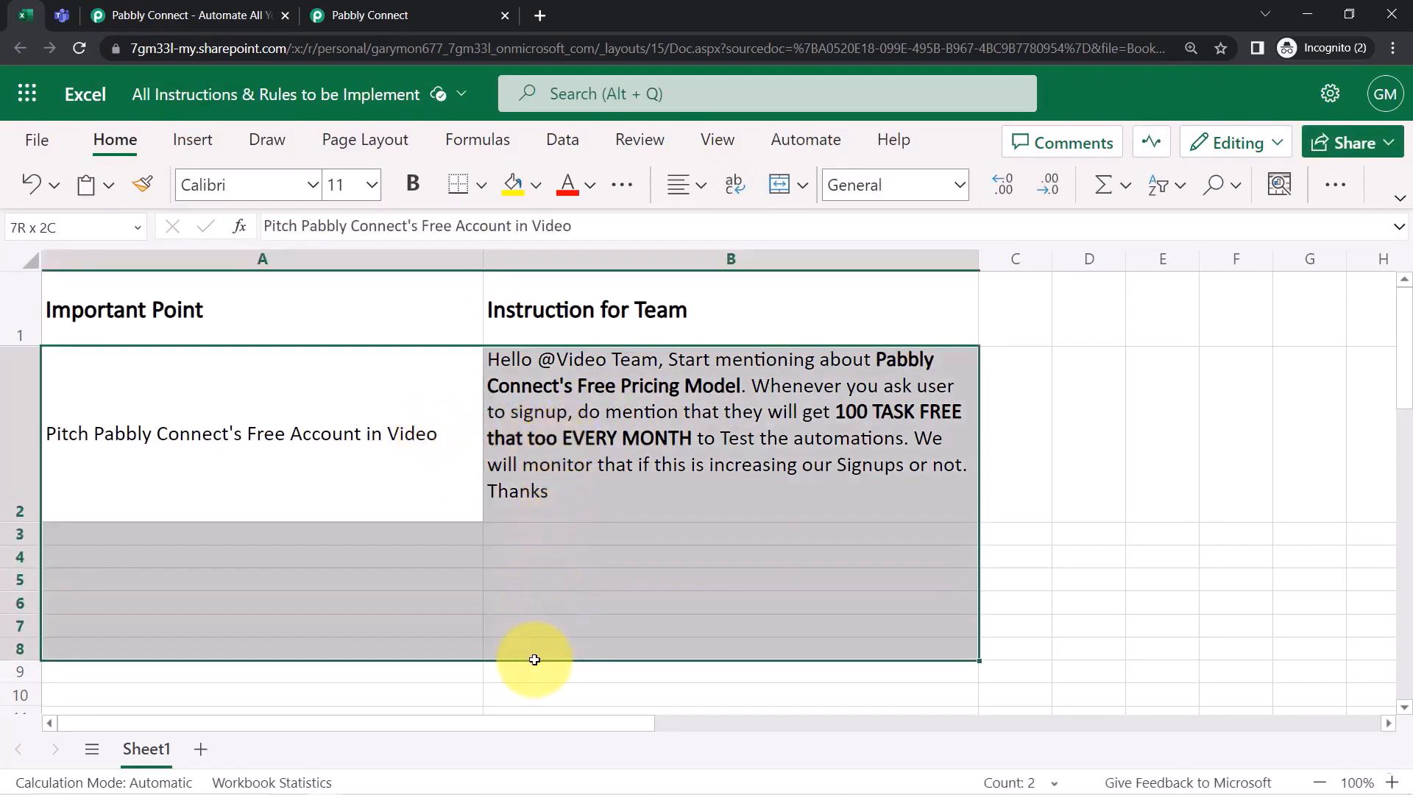
pyautogui.click(448, 486)
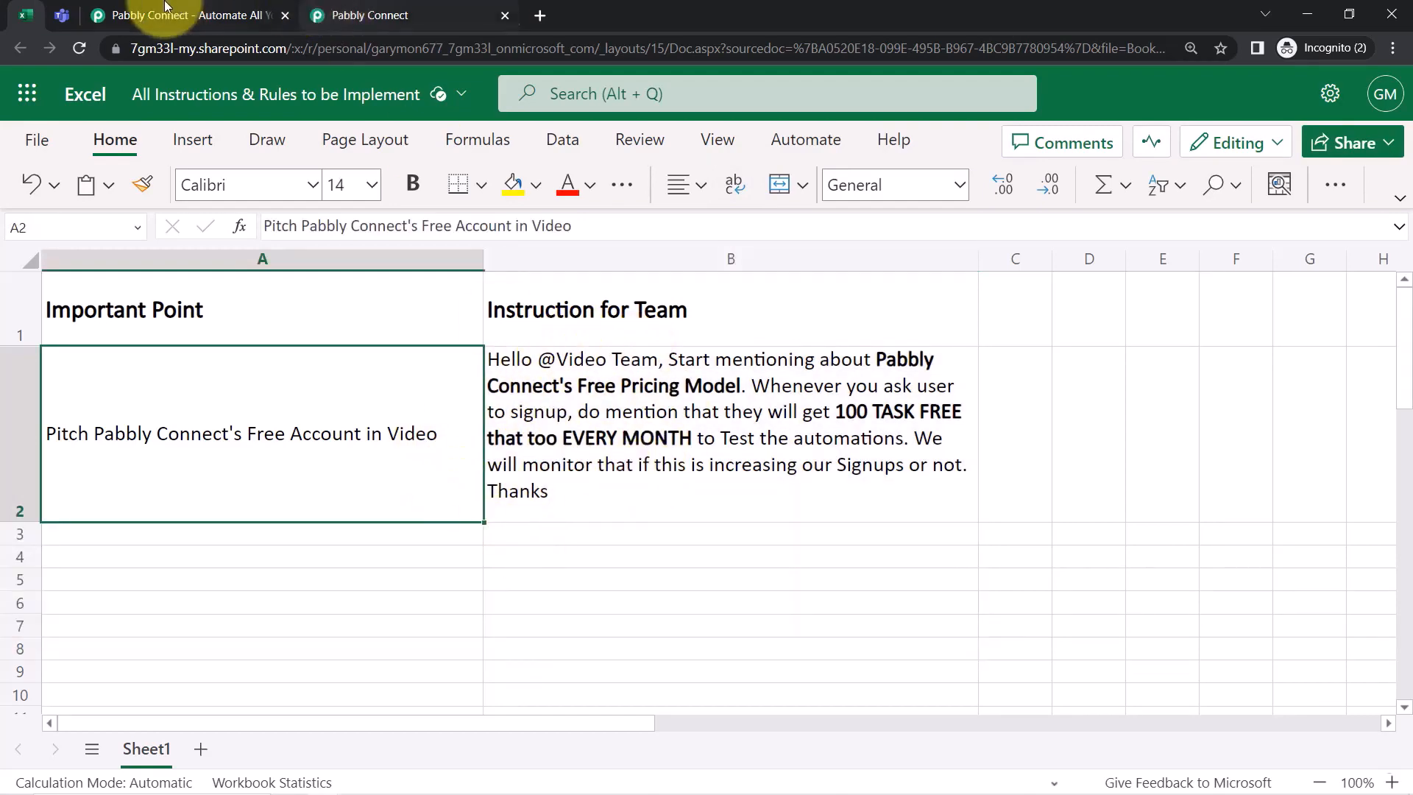
pyautogui.click(59, 4)
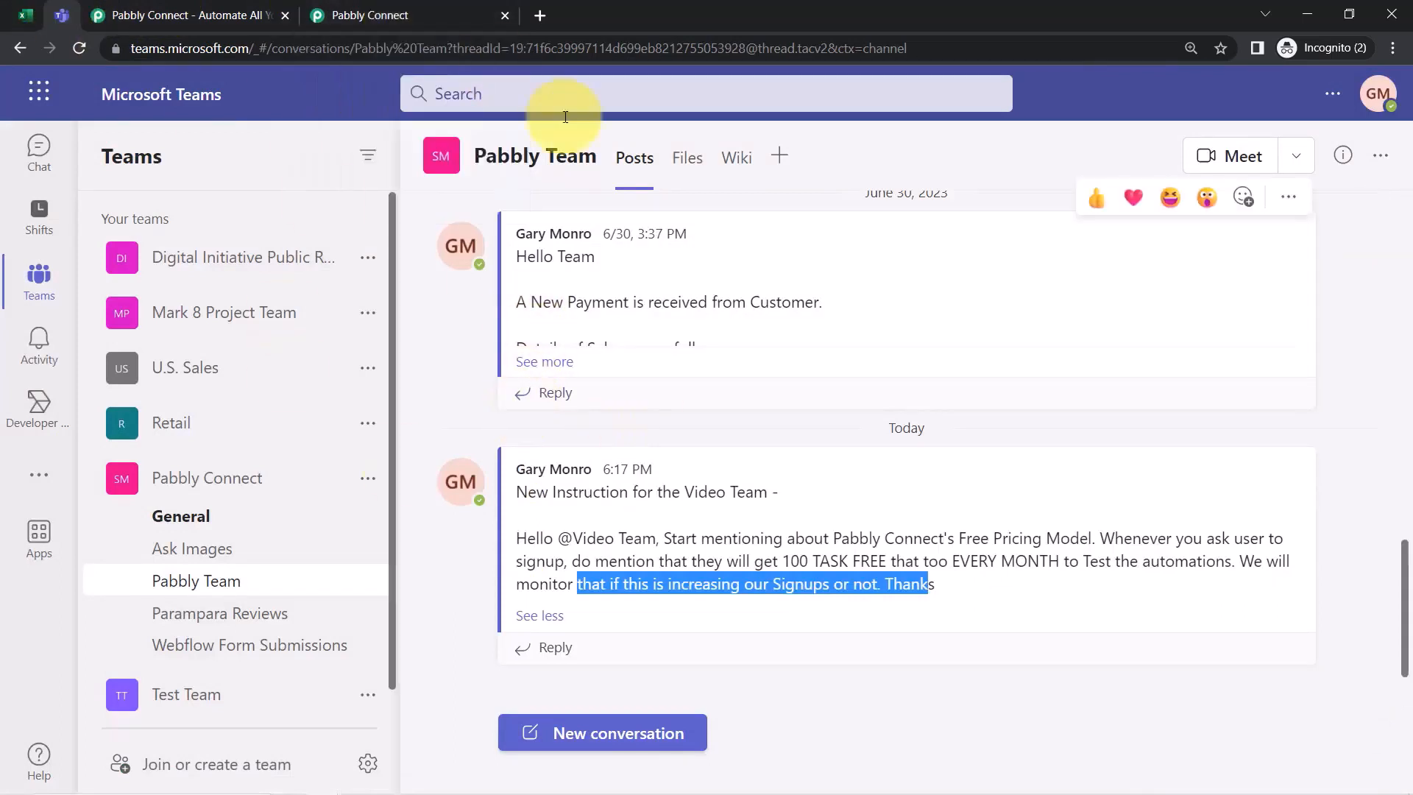
# Collapse the Microsoft Excel trigger and Microsoft Teams action steps
pyautogui.click(370, 14)
pyautogui.scroll(8, 131, 393)
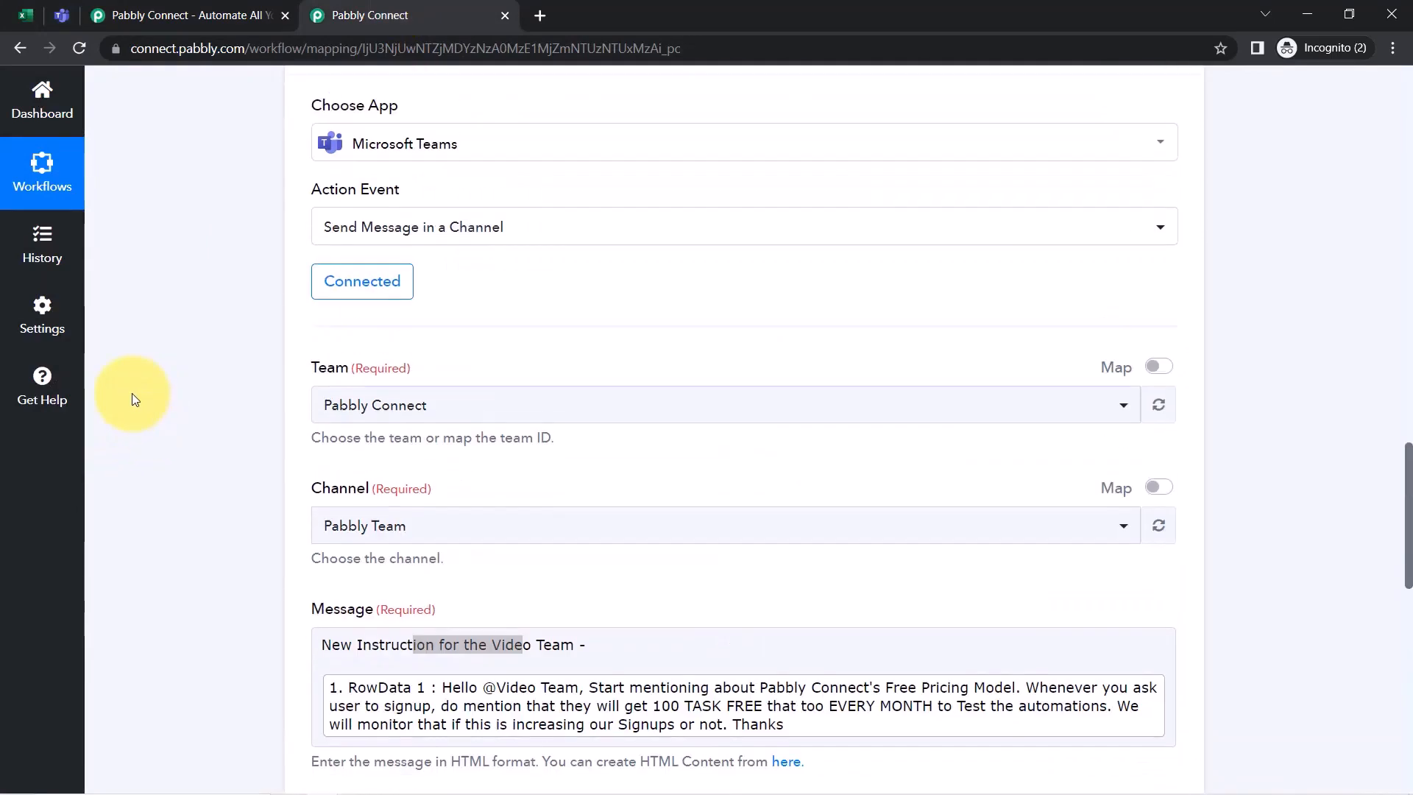
pyautogui.scroll(20, 131, 393)
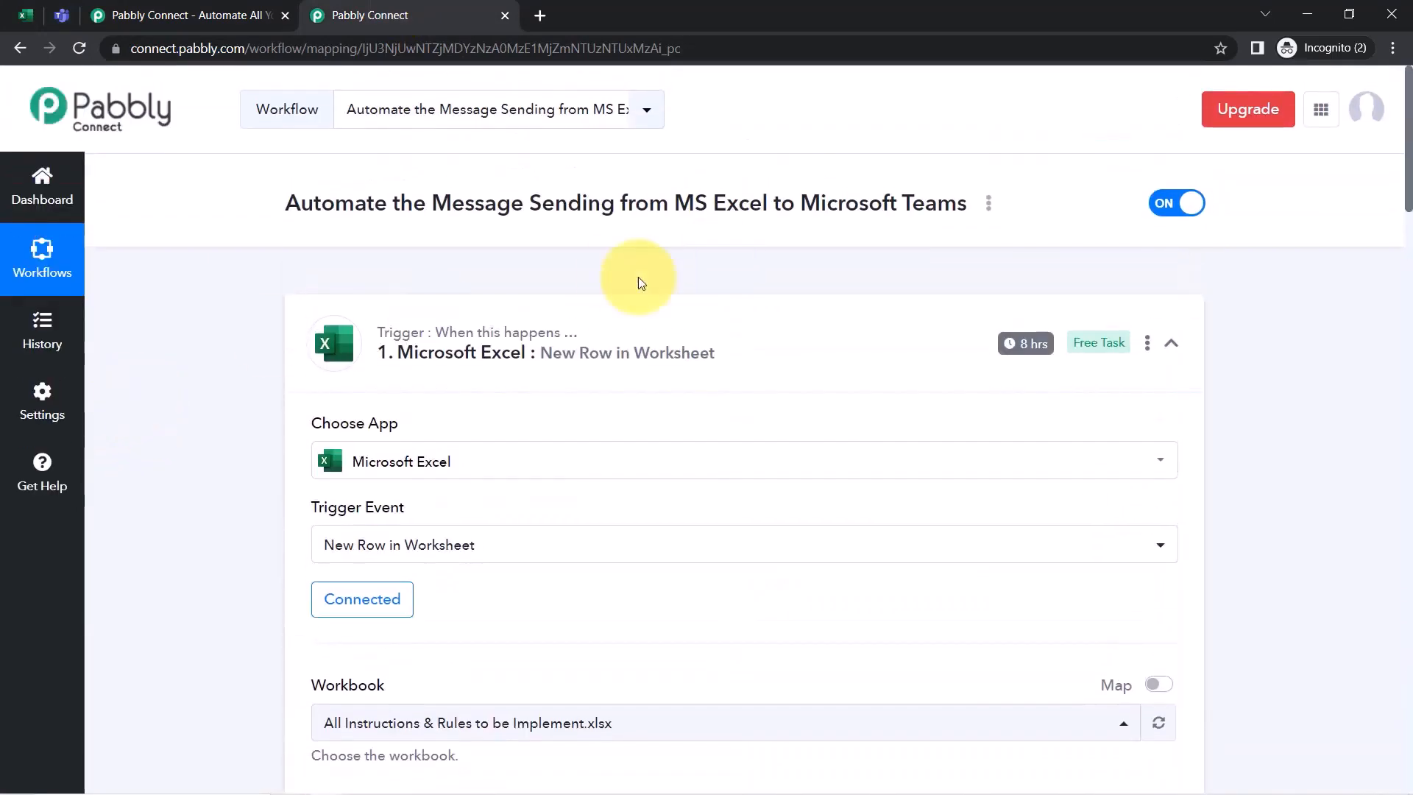
pyautogui.click(450, 335)
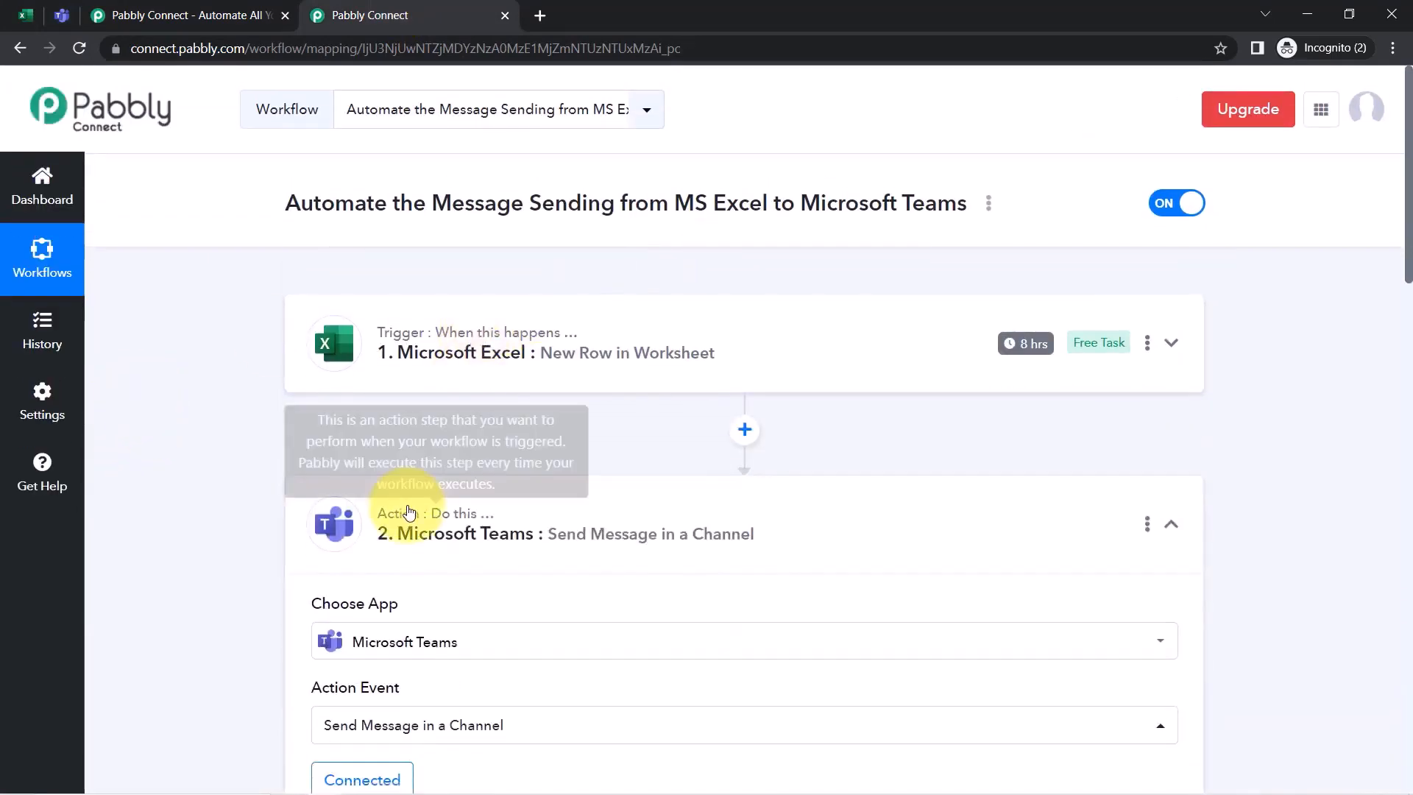
pyautogui.click(410, 513)
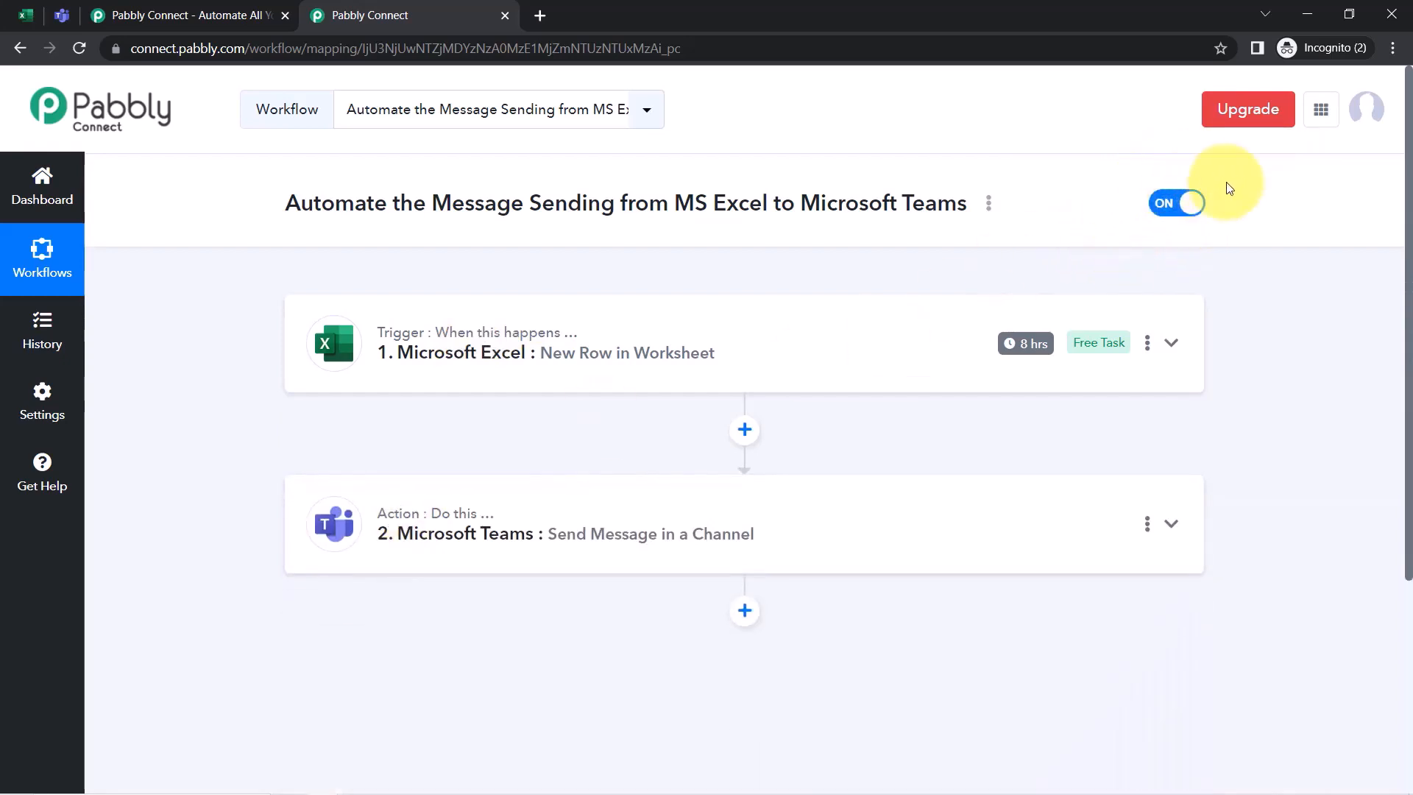
# Look over the empty Excel rows 6–7 below the instruction, then the Teams channel posts
pyautogui.click(25, 14)
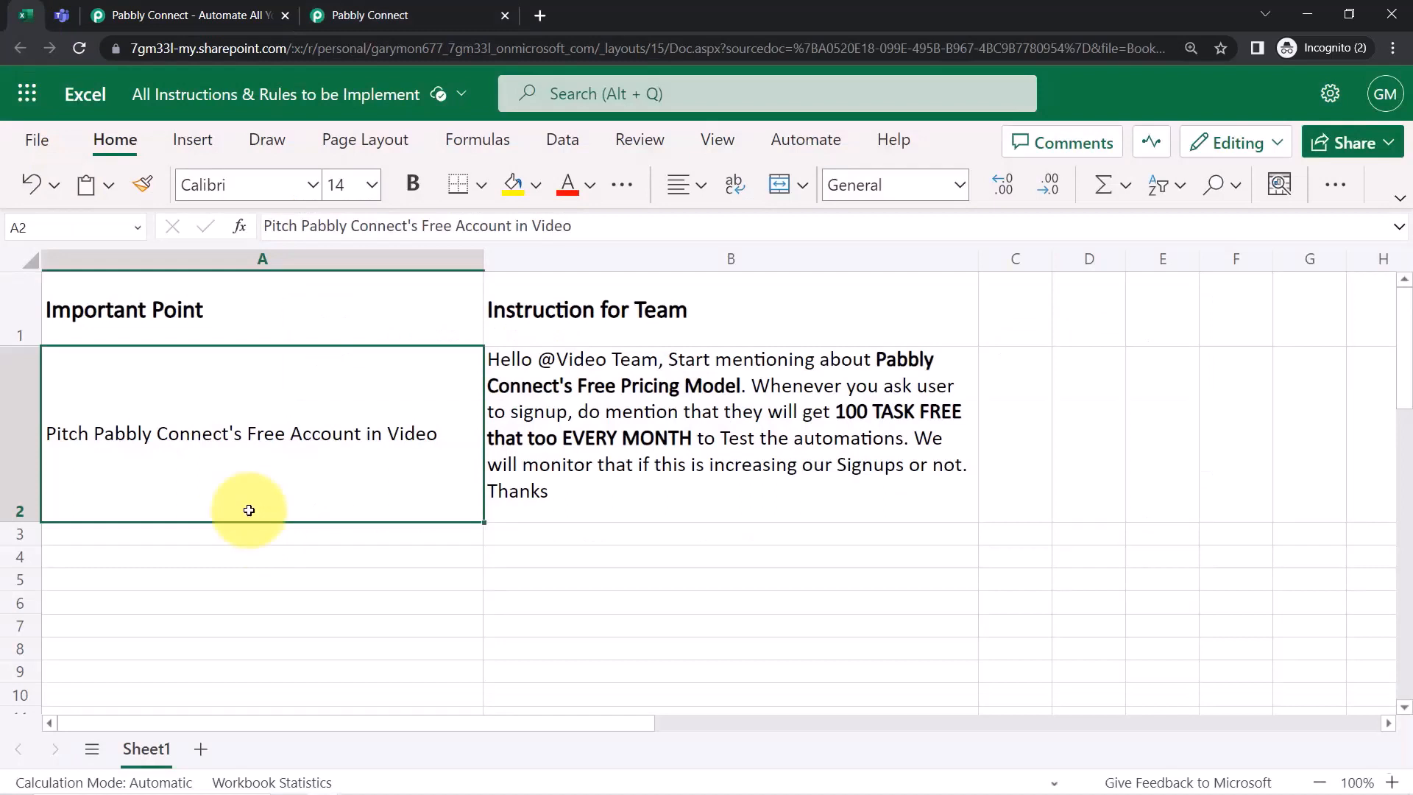
pyautogui.click(379, 569)
pyautogui.moveTo(345, 557); pyautogui.dragTo(526, 576)
pyautogui.moveTo(438, 618); pyautogui.dragTo(545, 610)
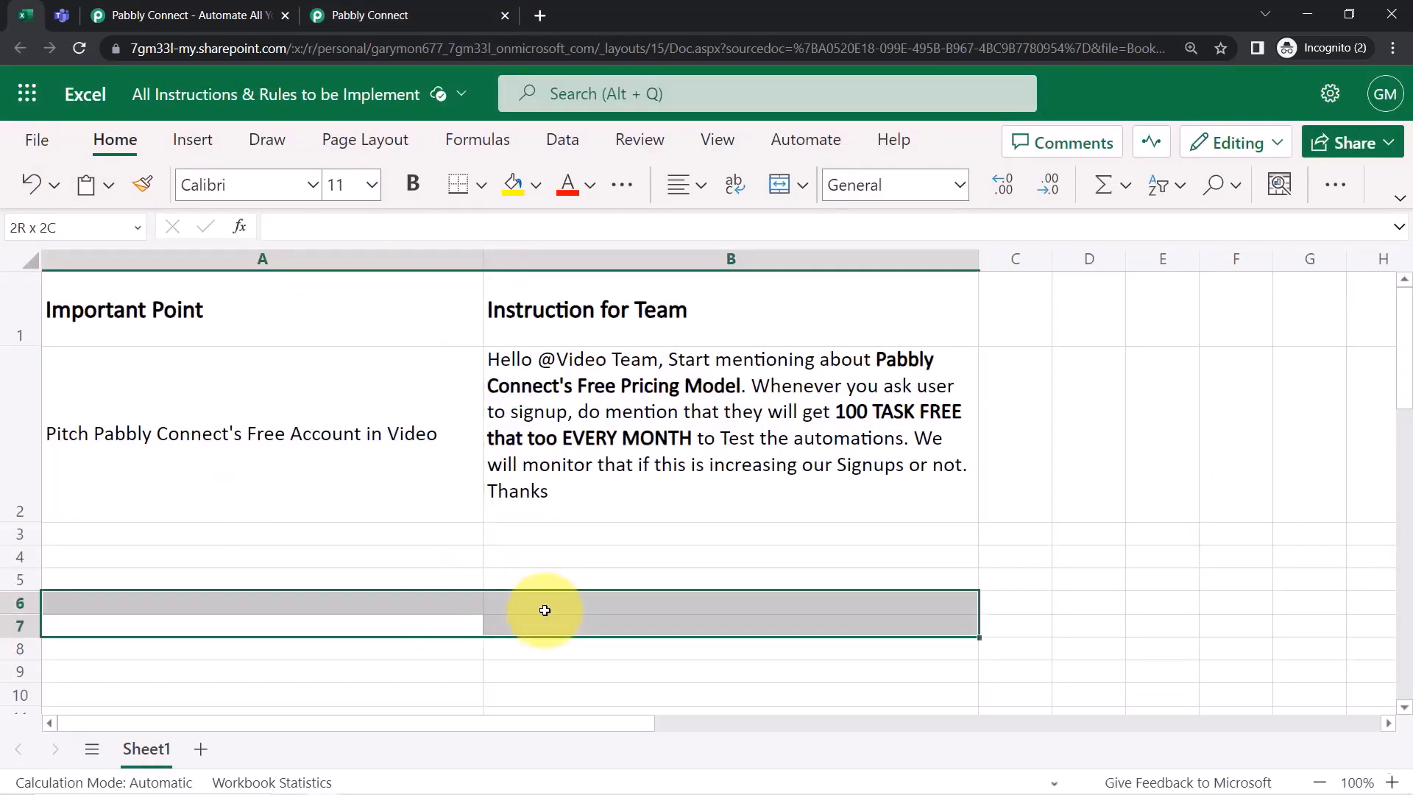
pyautogui.click(62, 14)
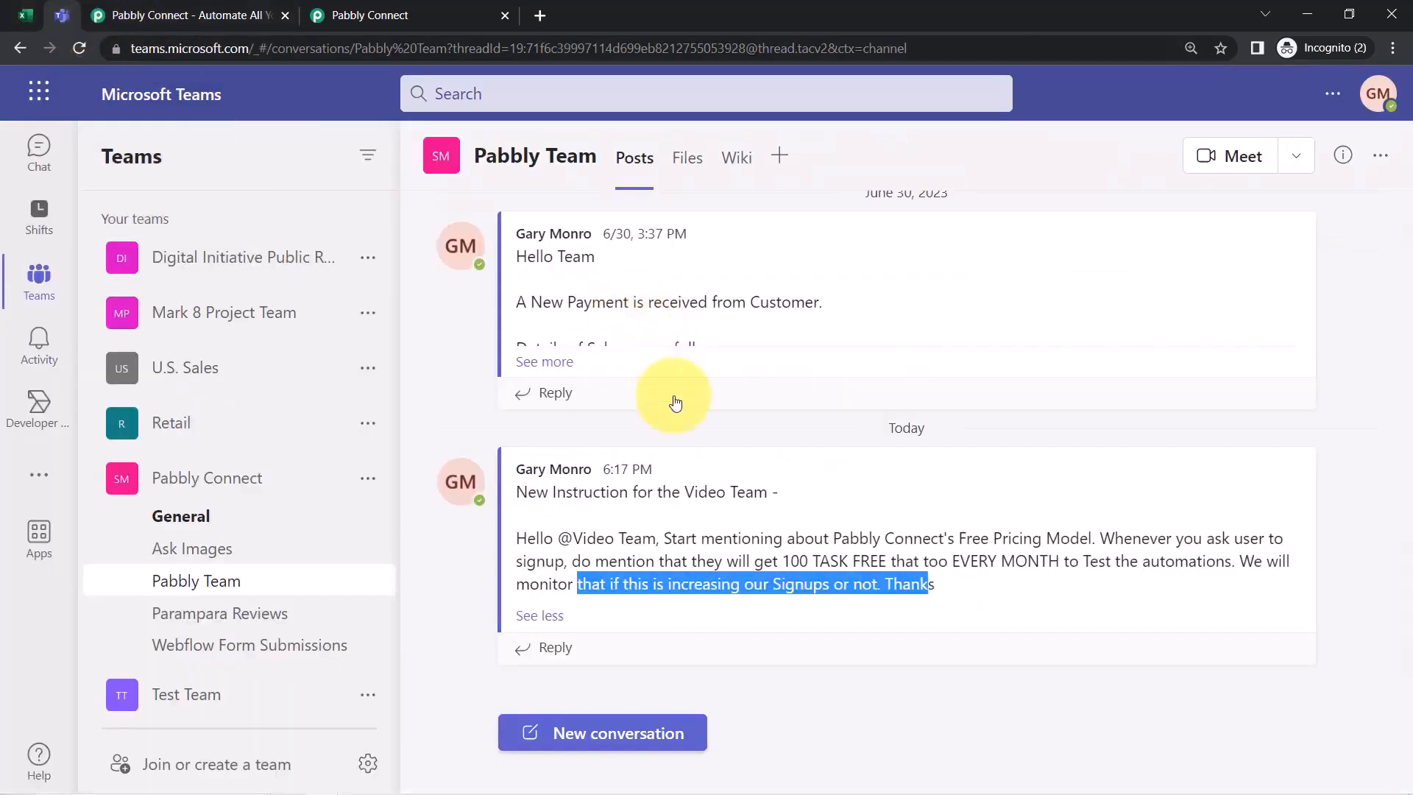
# Copy the workflow's share link from its options menu and close the Share dialog
pyautogui.moveTo(696, 449)
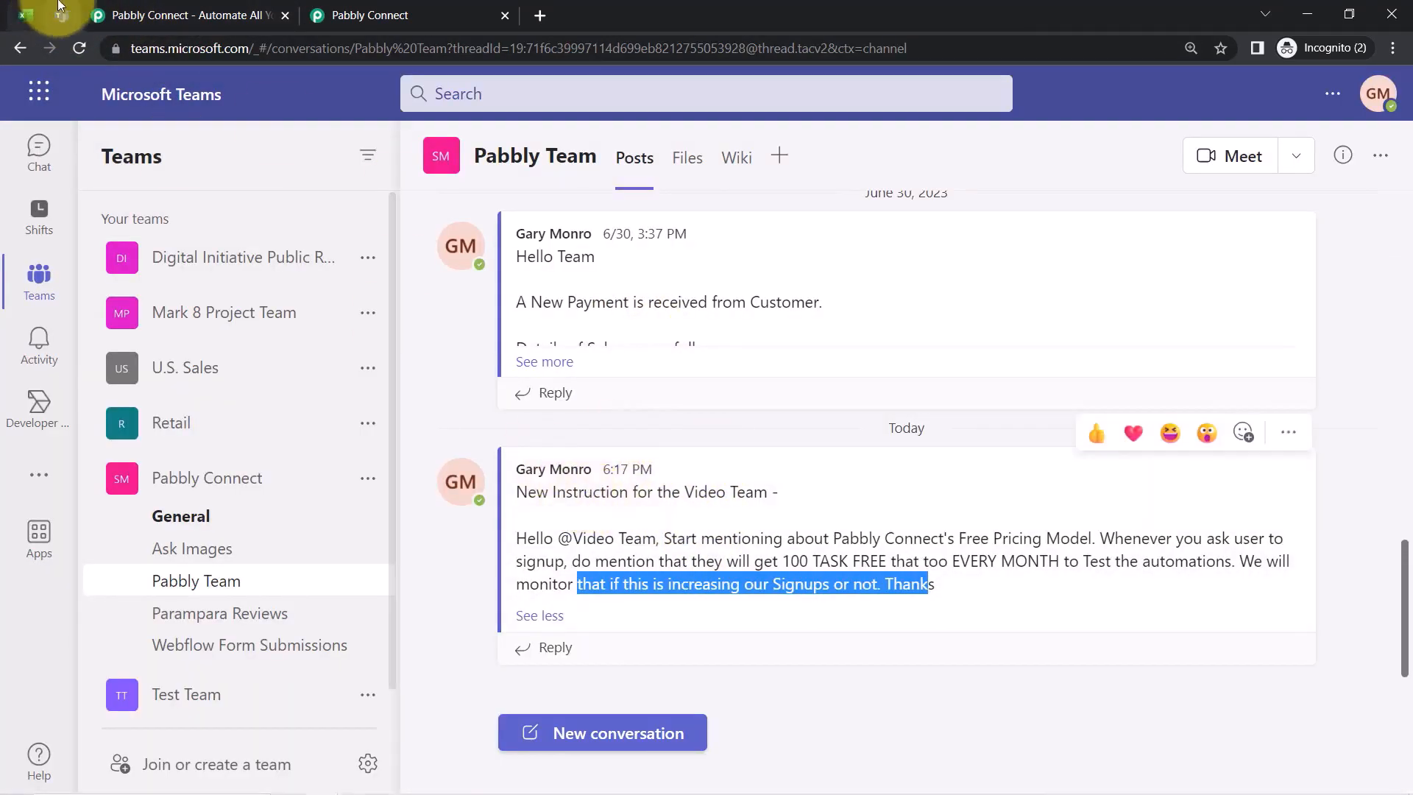
pyautogui.click(350, 7)
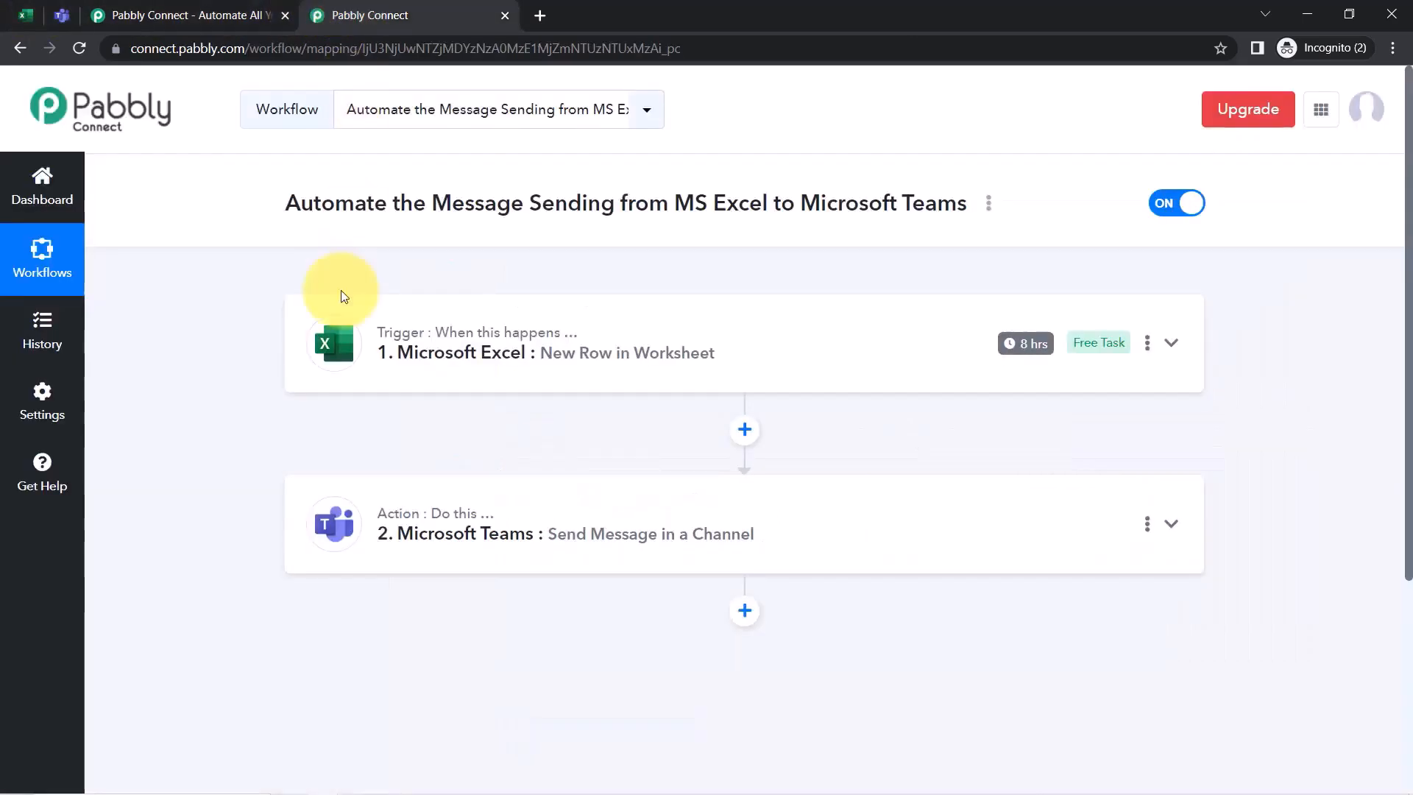
pyautogui.moveTo(1014, 344)
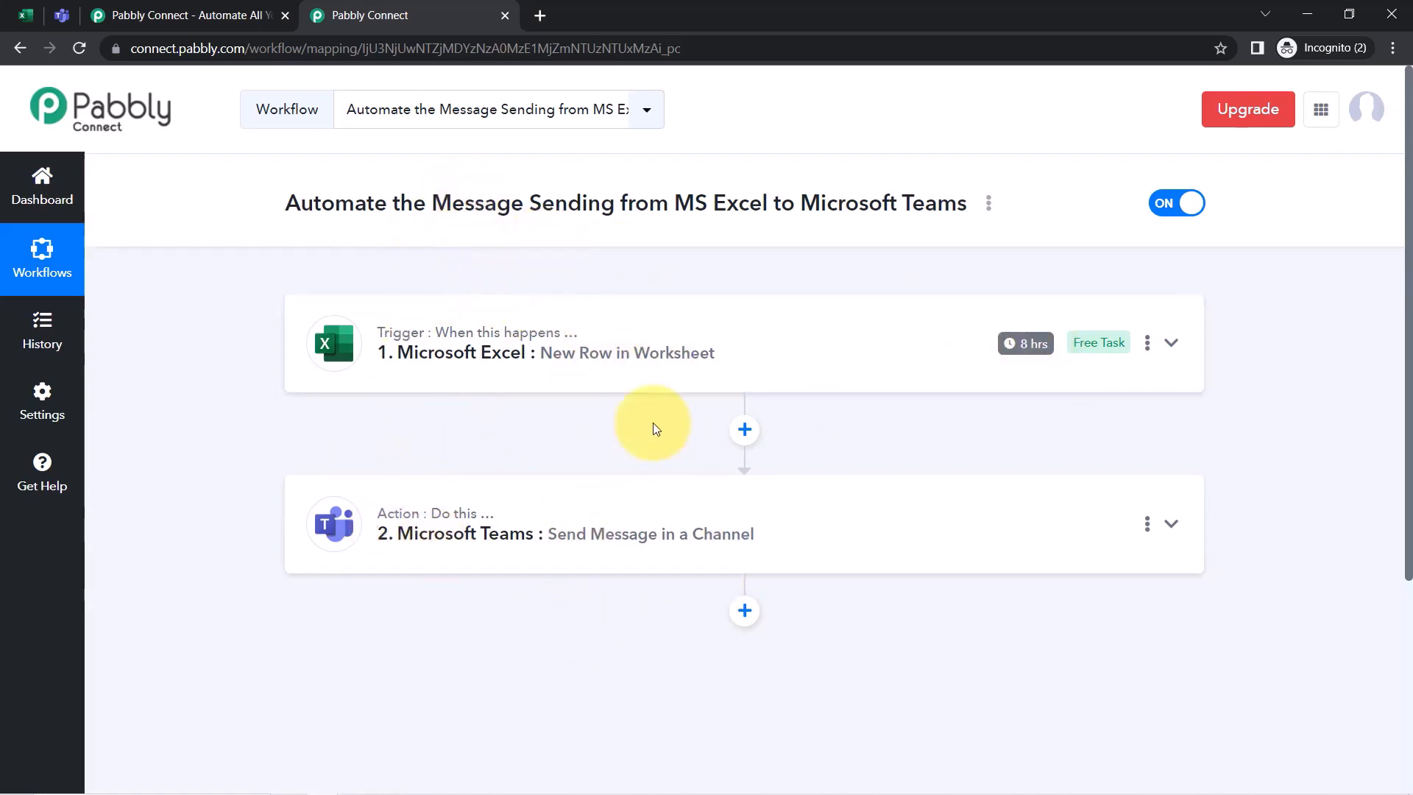
pyautogui.click(989, 206)
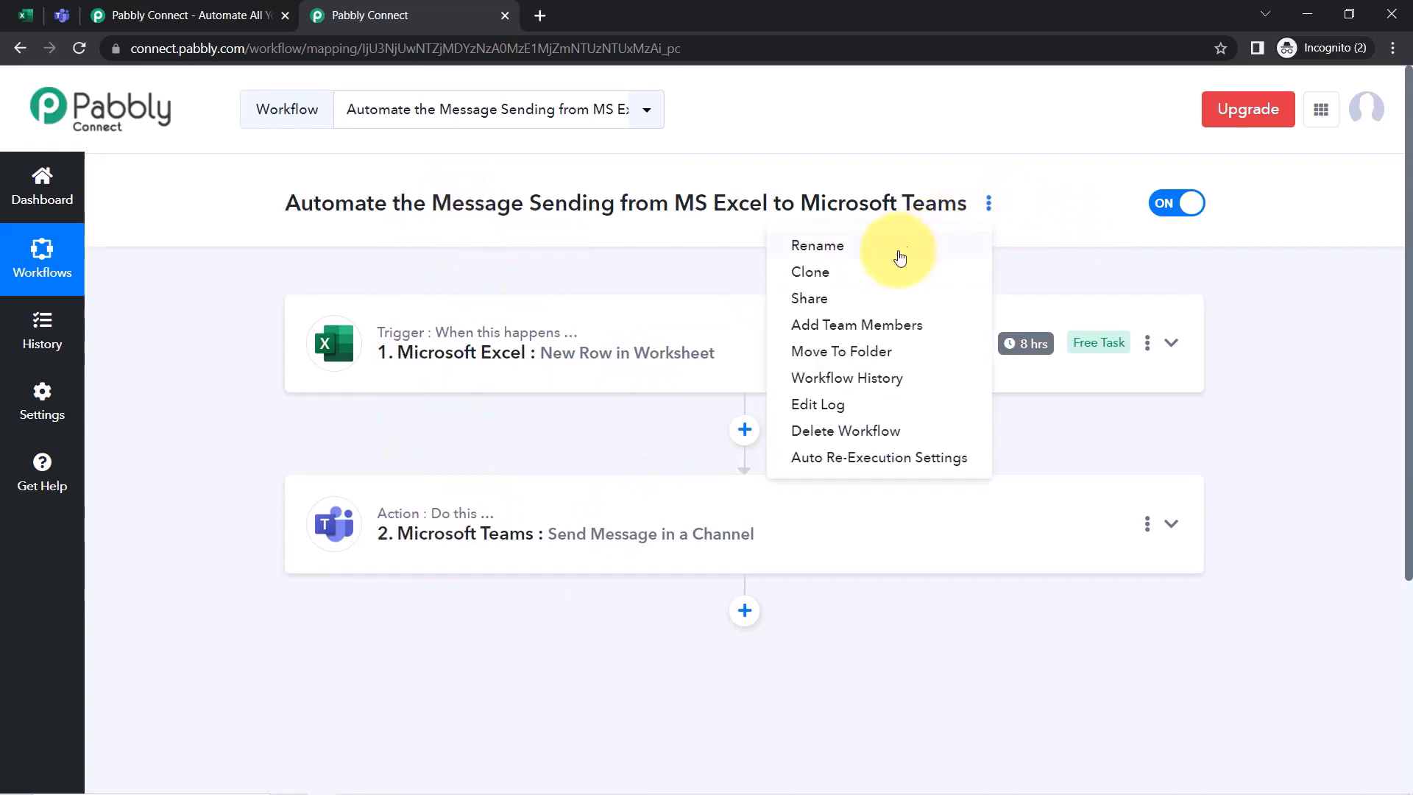
pyautogui.click(818, 305)
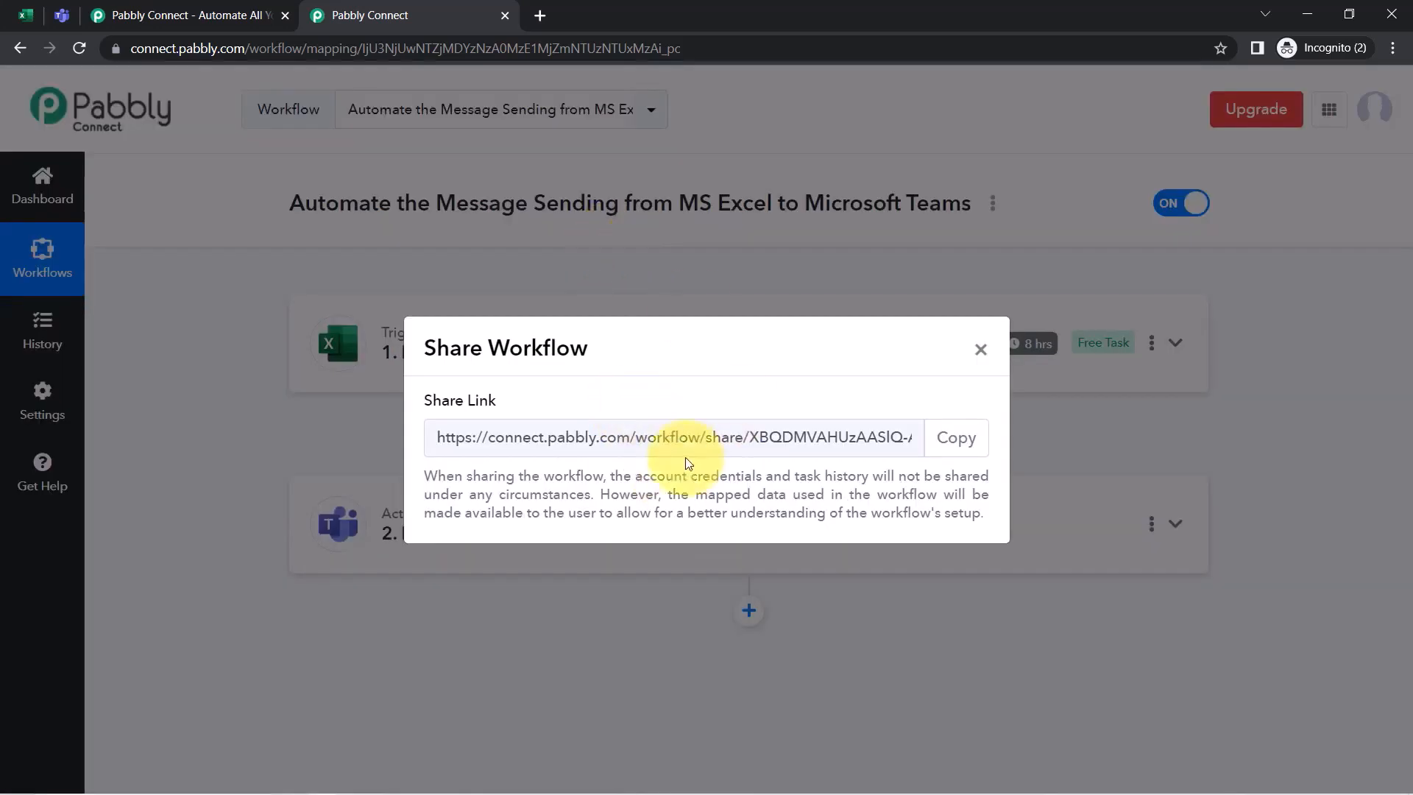
pyautogui.click(953, 451)
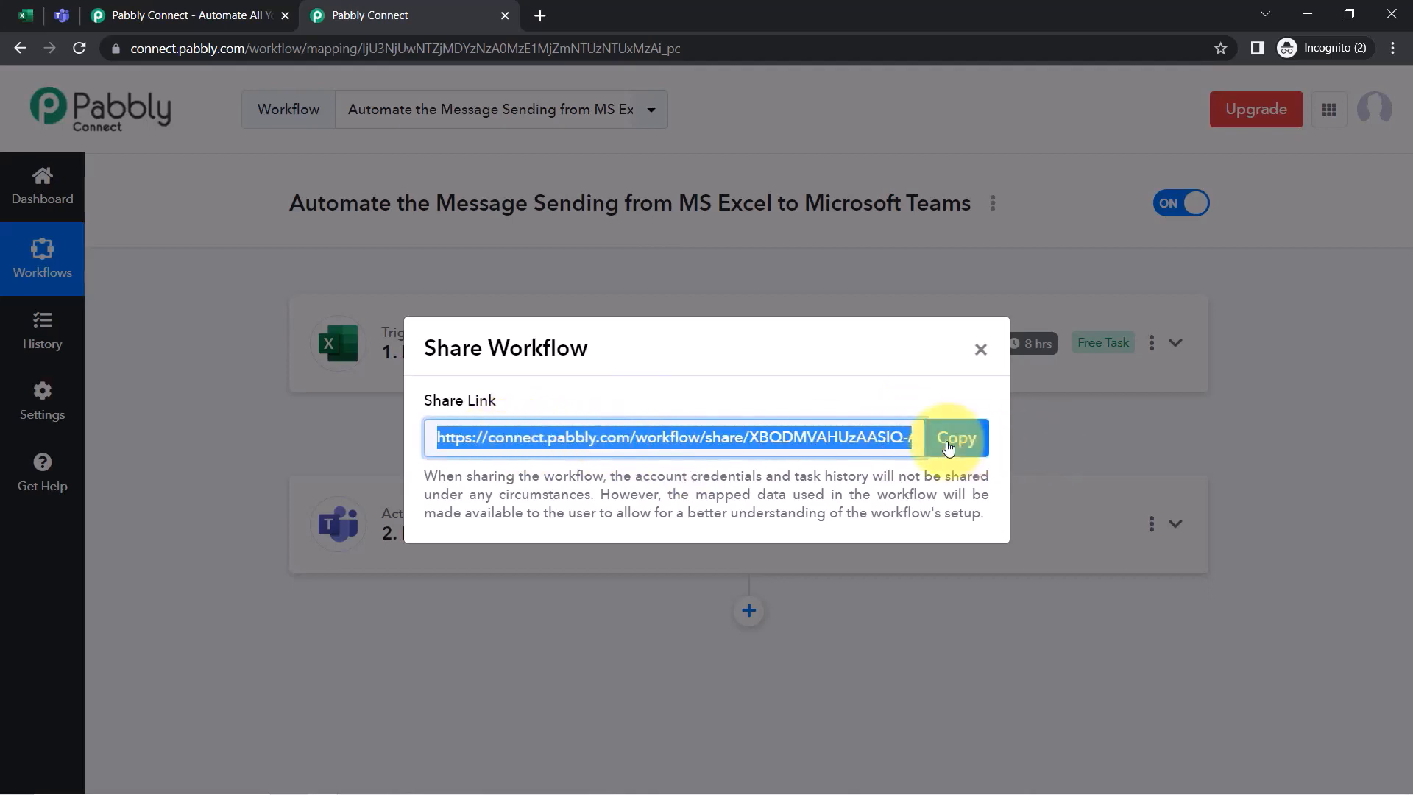
pyautogui.click(950, 437)
pyautogui.click(981, 351)
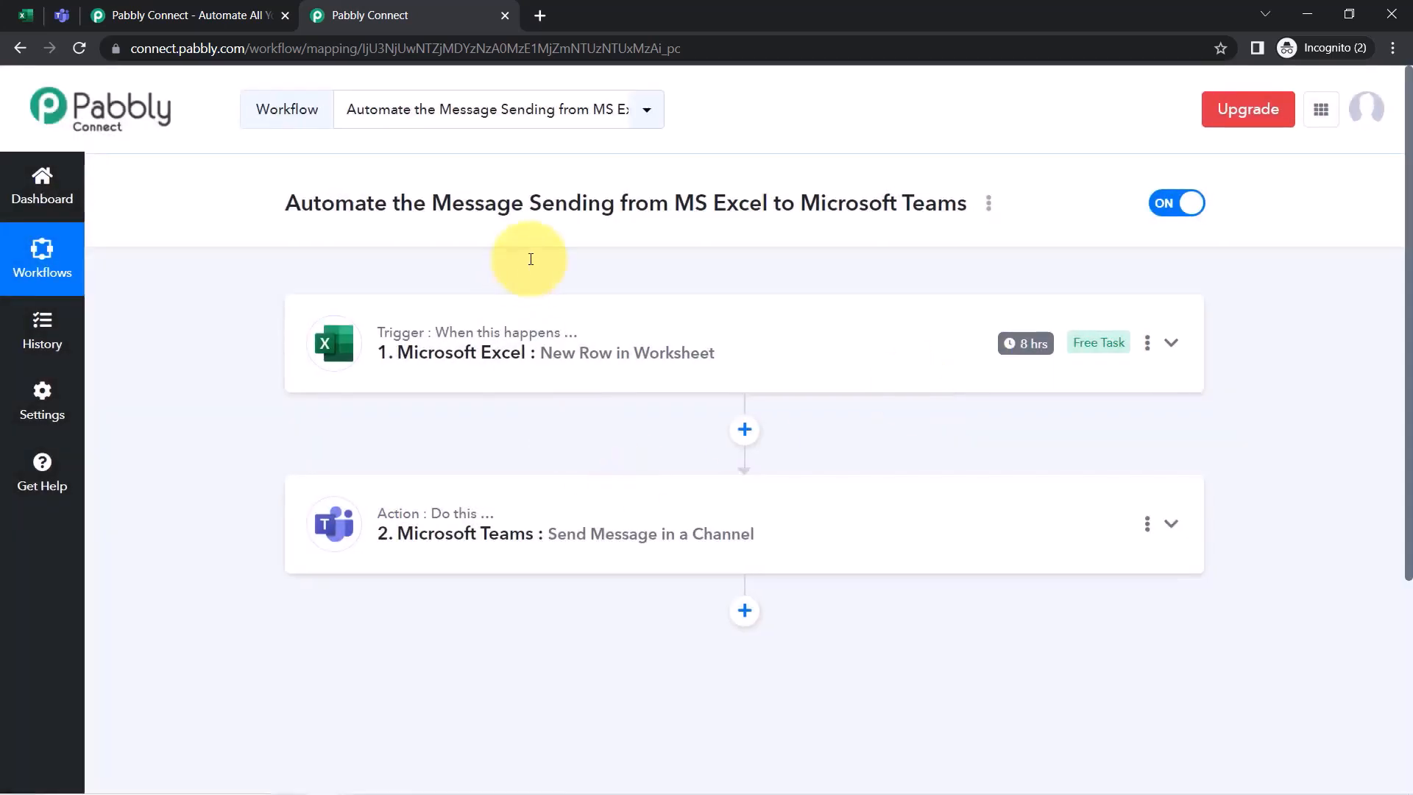